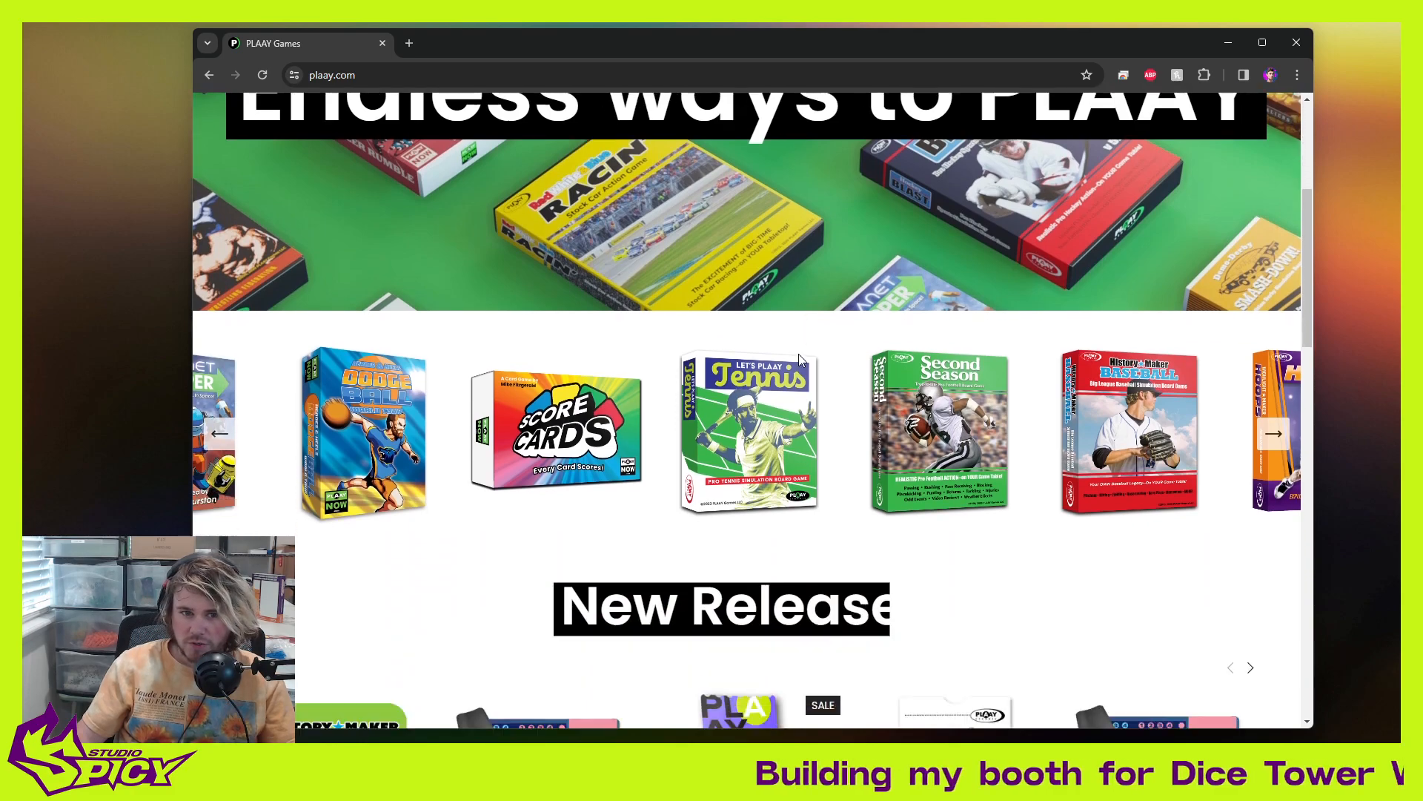
Step: Browse the PLAAY Games homepage through the game carousel, new releases and recent articles, and return to its header
scroll(864, 506, down, 2)
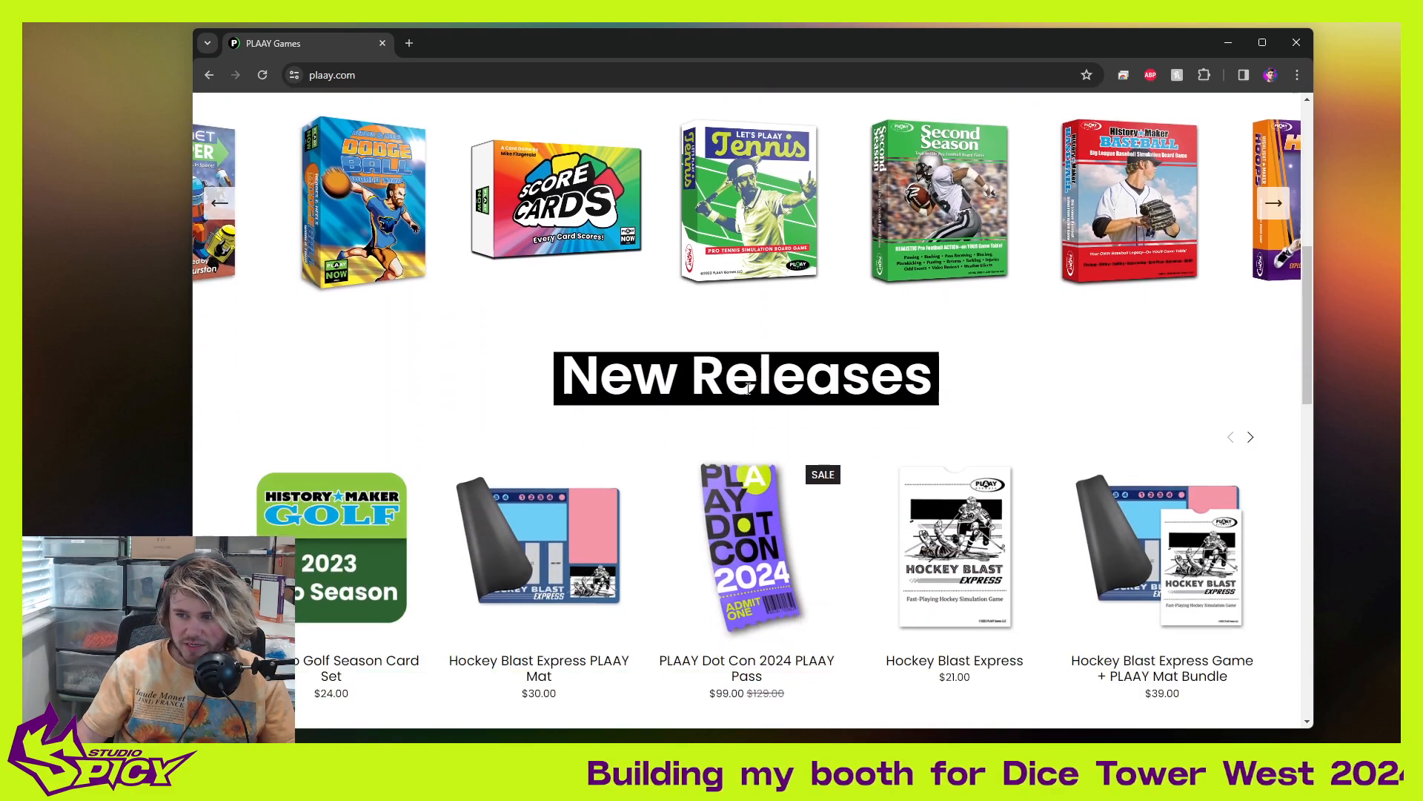
scroll(815, 445, up, 8)
scroll(776, 373, down, 4)
scroll(776, 373, down, 4)
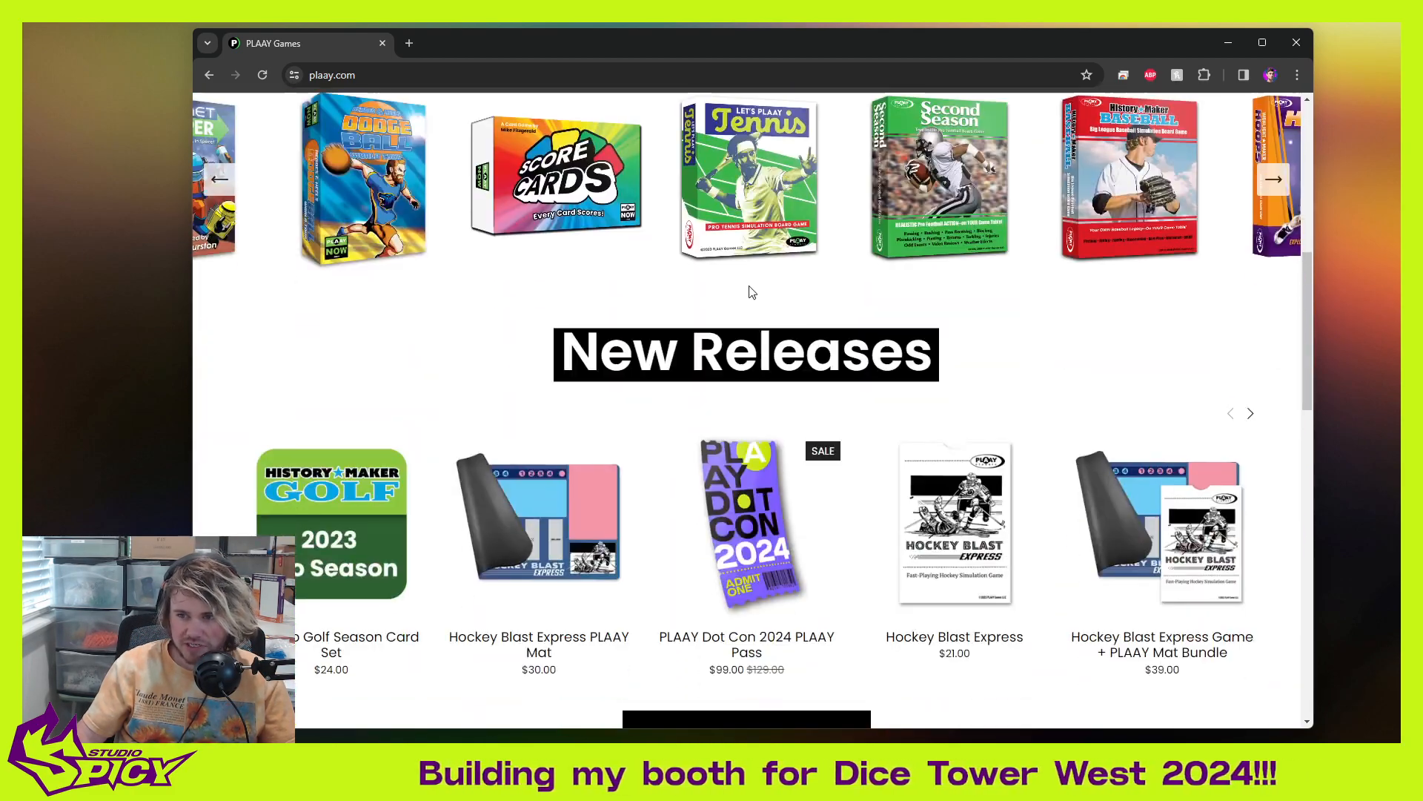
scroll(753, 289, down, 3)
scroll(554, 448, down, 2)
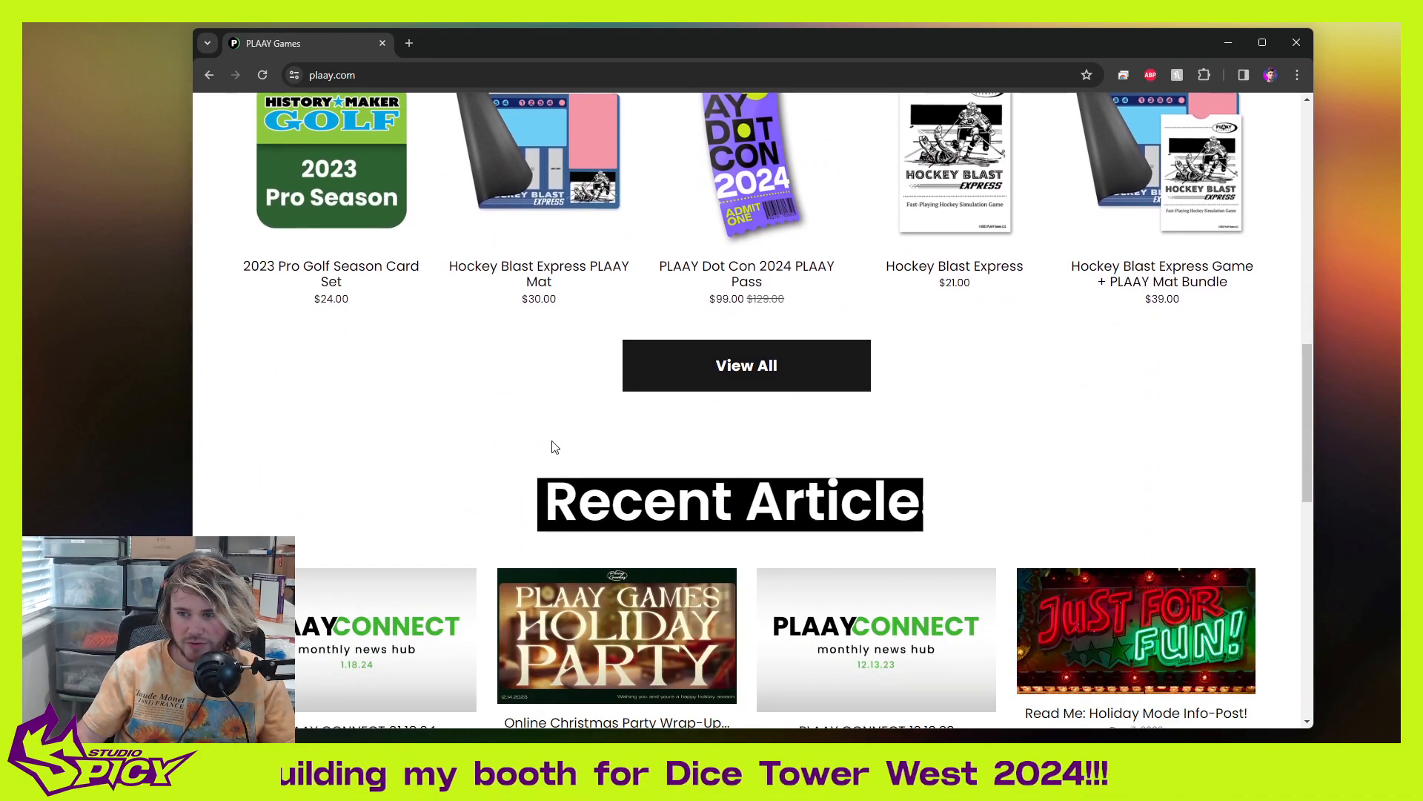
scroll(804, 321, down, 3)
scroll(811, 315, down, 3)
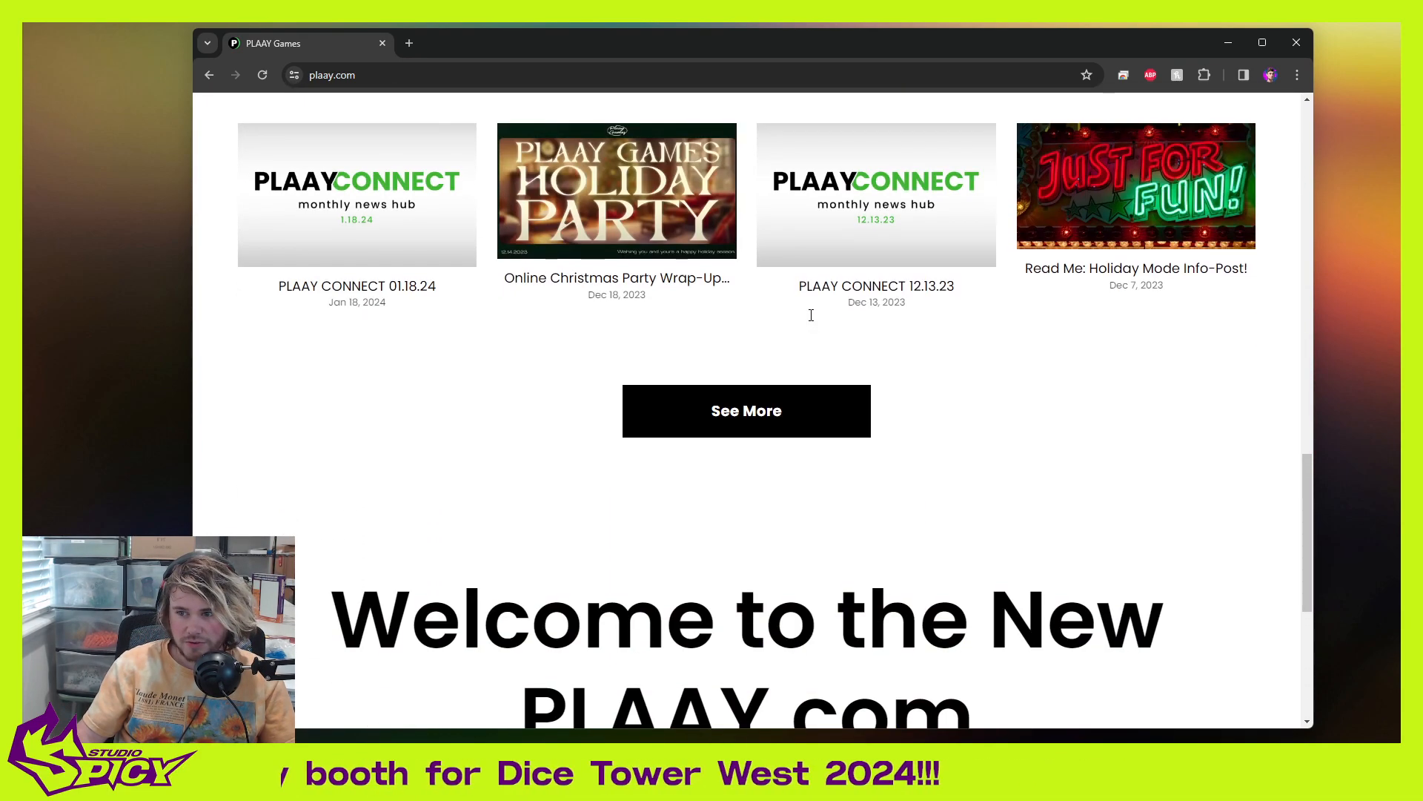
scroll(811, 315, up, 12)
scroll(816, 320, up, 9)
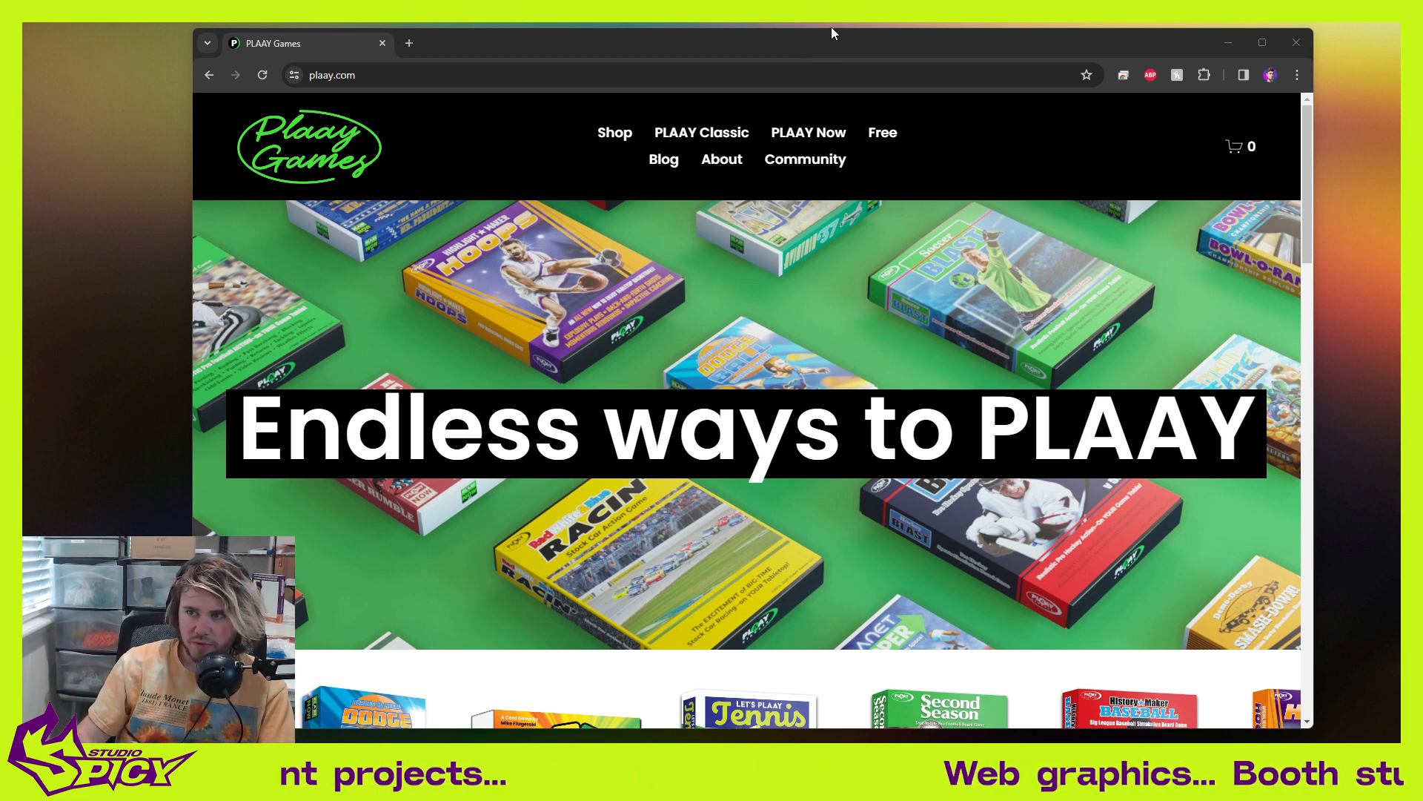
Step: Move the plaay.com browser window slightly down, shorten it to fit the visible screen, and minimize it
mouse_move(834, 28)
mouse_down()
mouse_move(836, 51)
mouse_move(840, 38)
mouse_up()
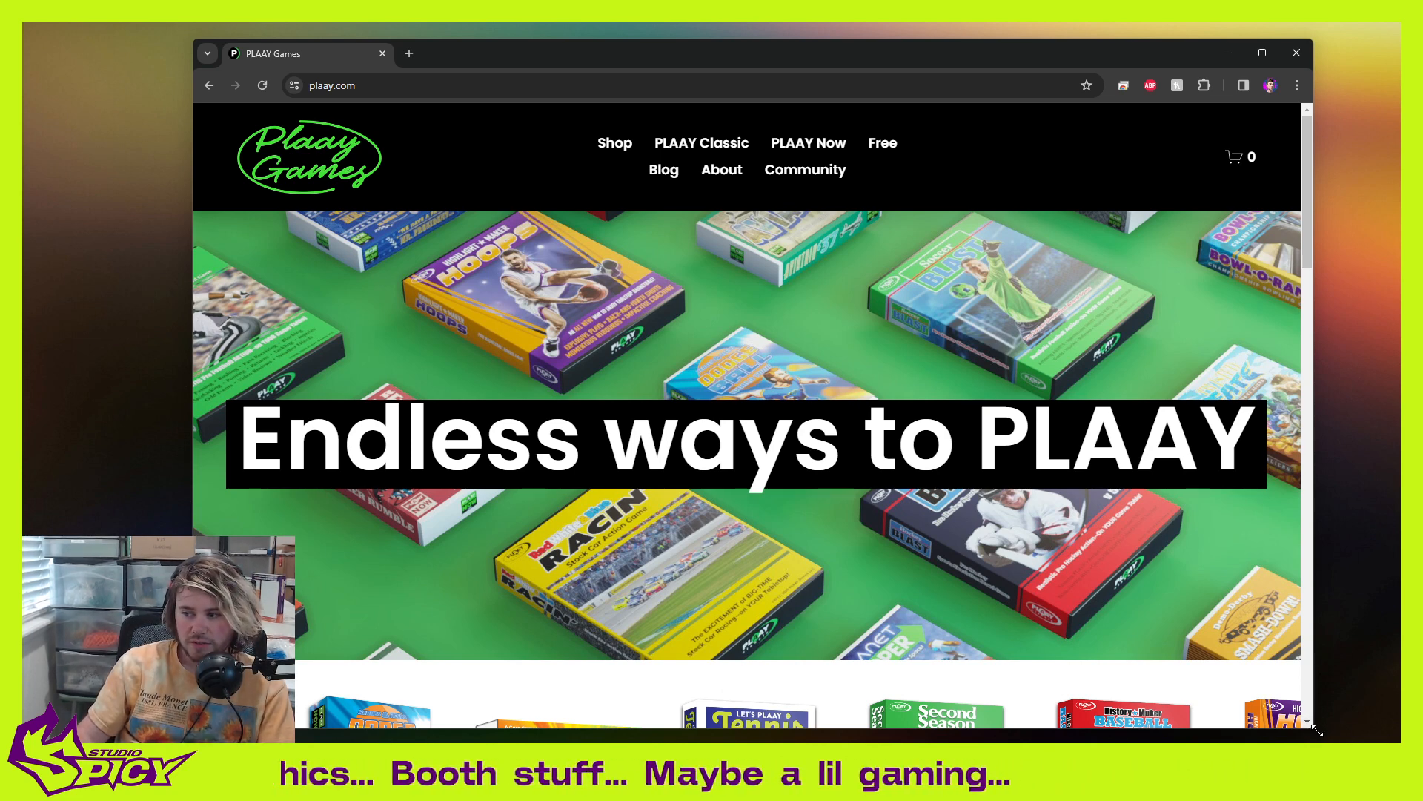
drag(1316, 732, 1318, 698)
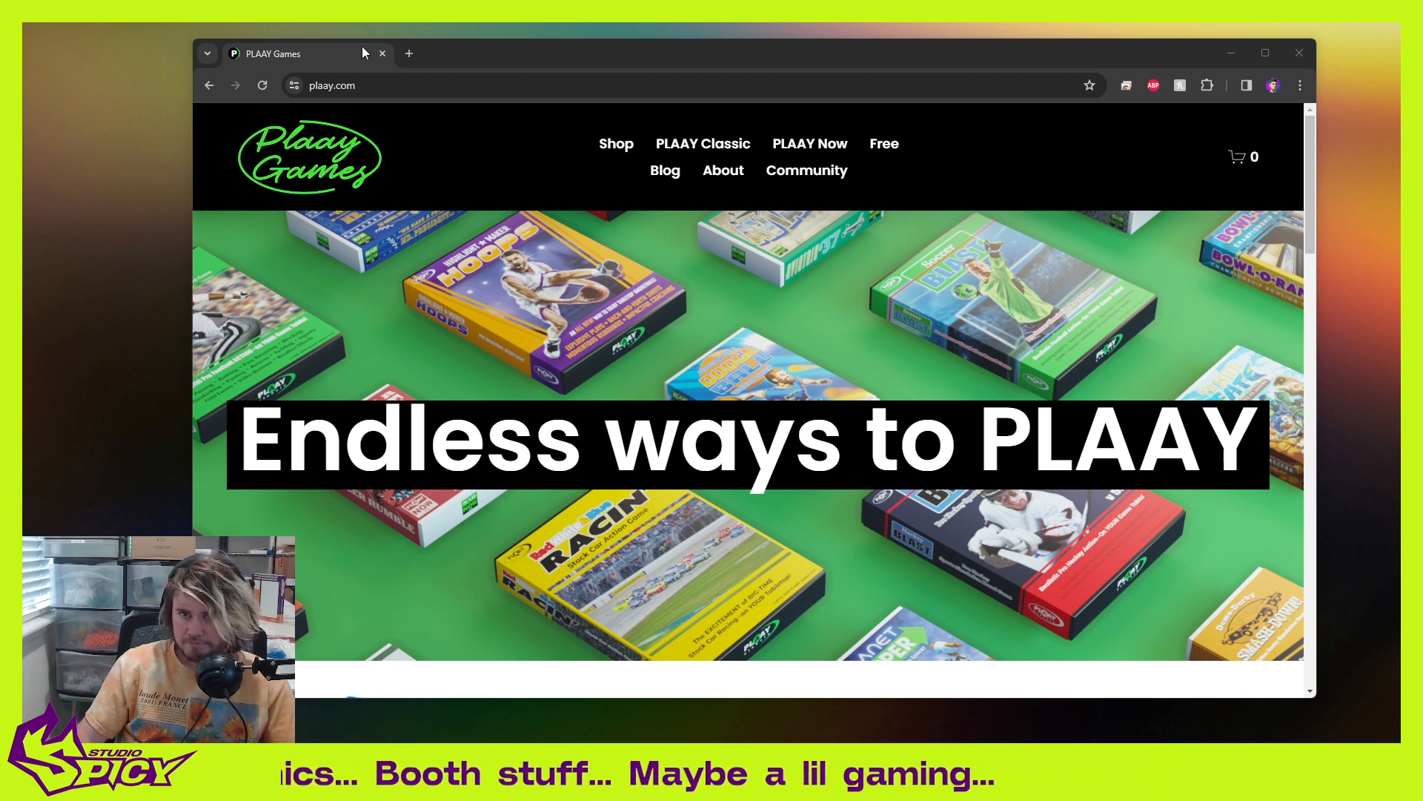
click(1228, 53)
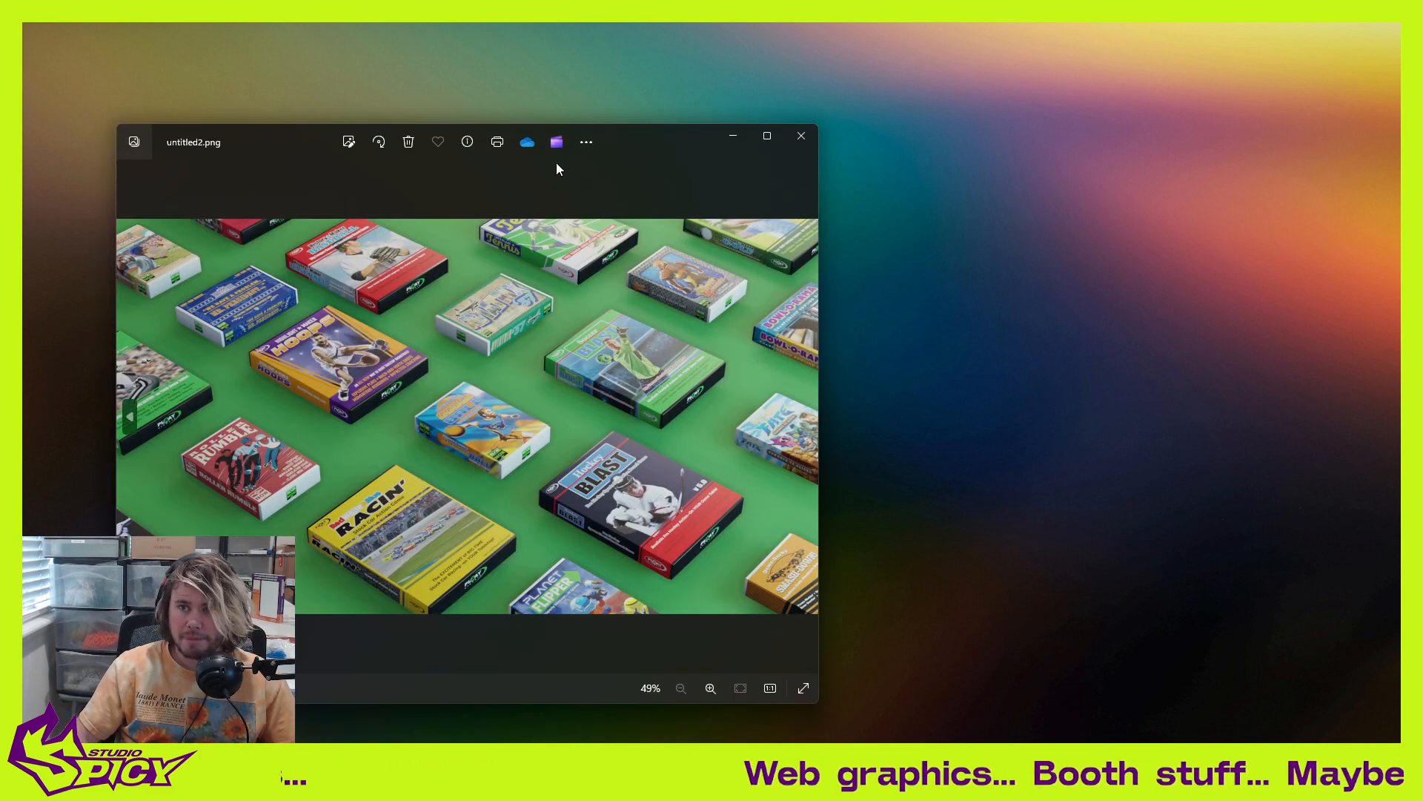
Step: Maximize the untitled2.png box render, bring back the plaay.com window and move it away to the adjacent monitor
double_click(645, 145)
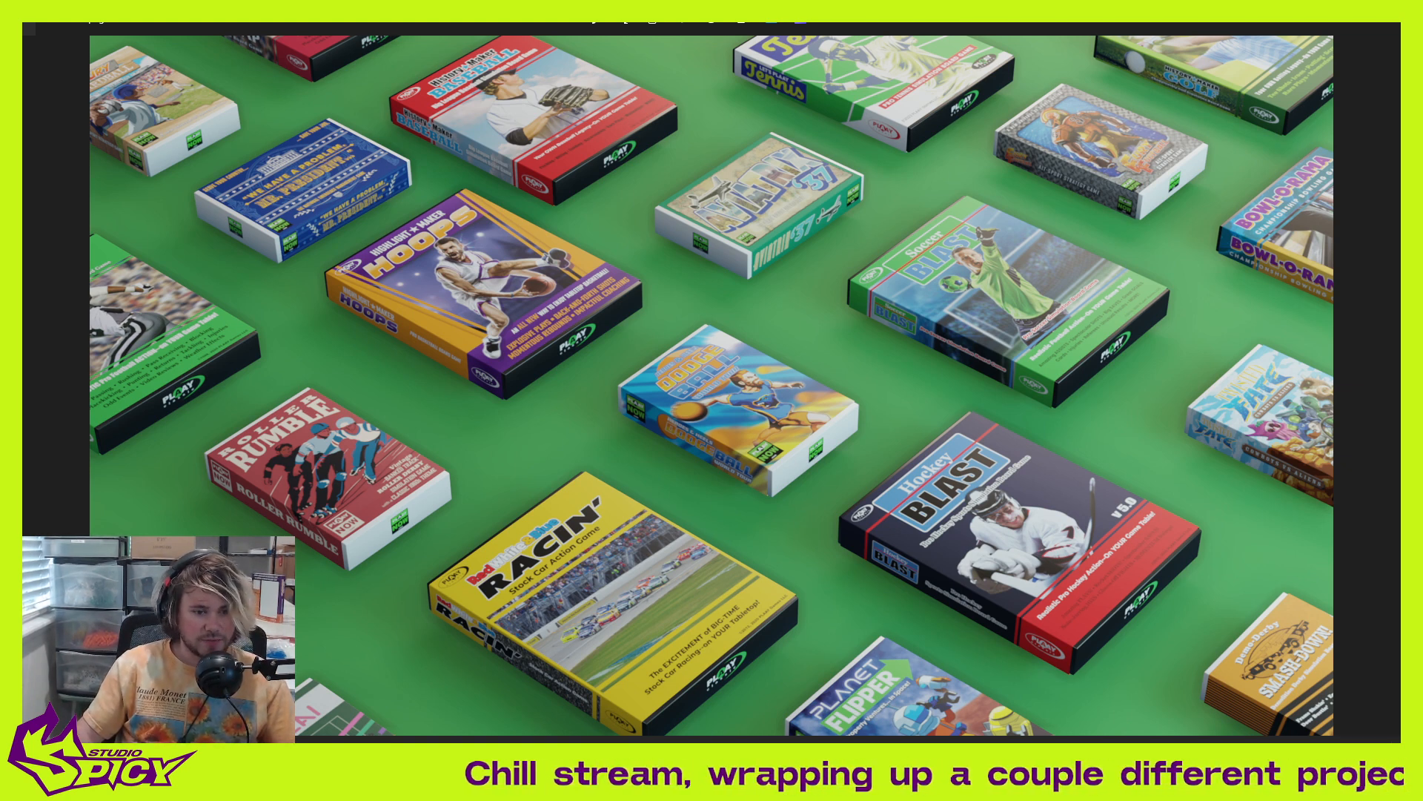
key(alt+Tab)
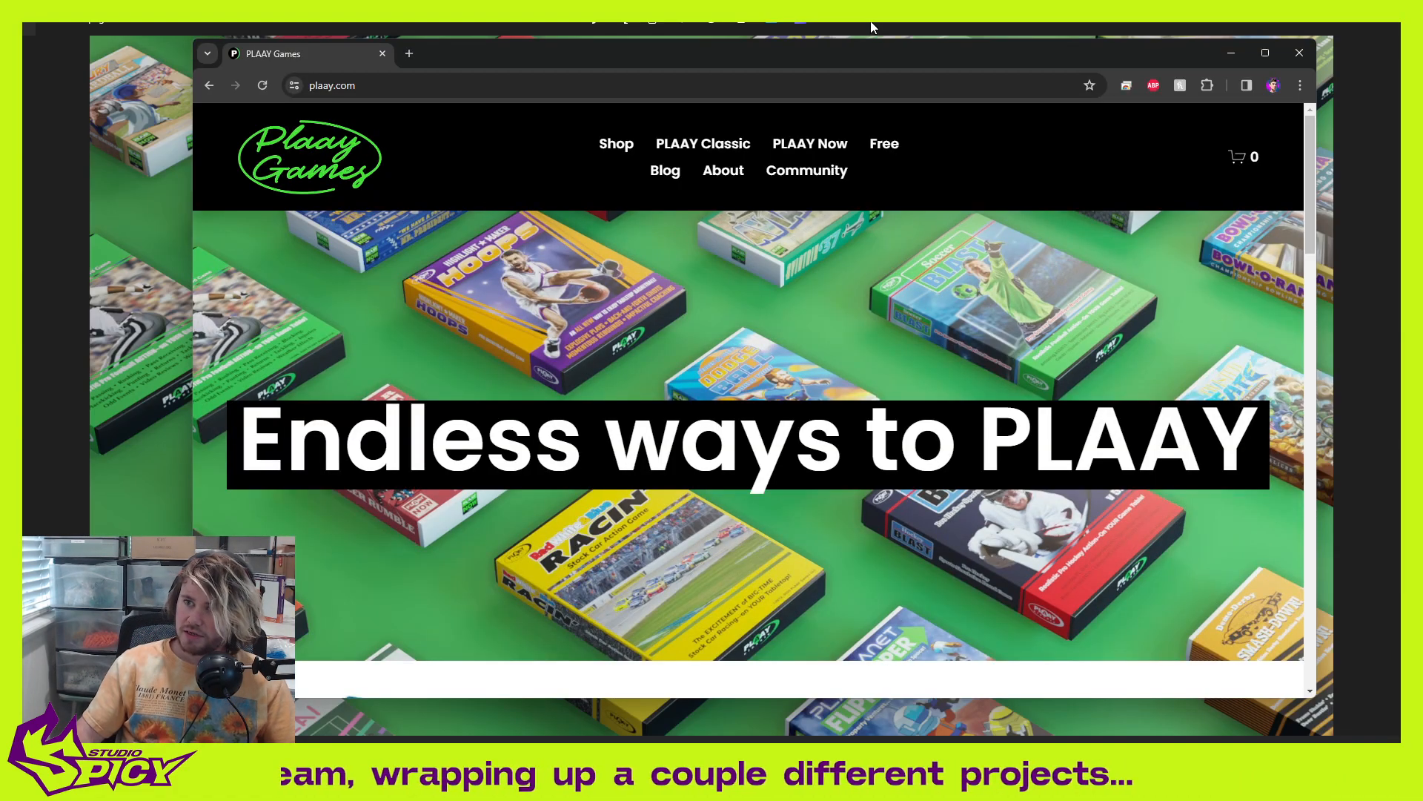
drag(882, 64, 1107, 125)
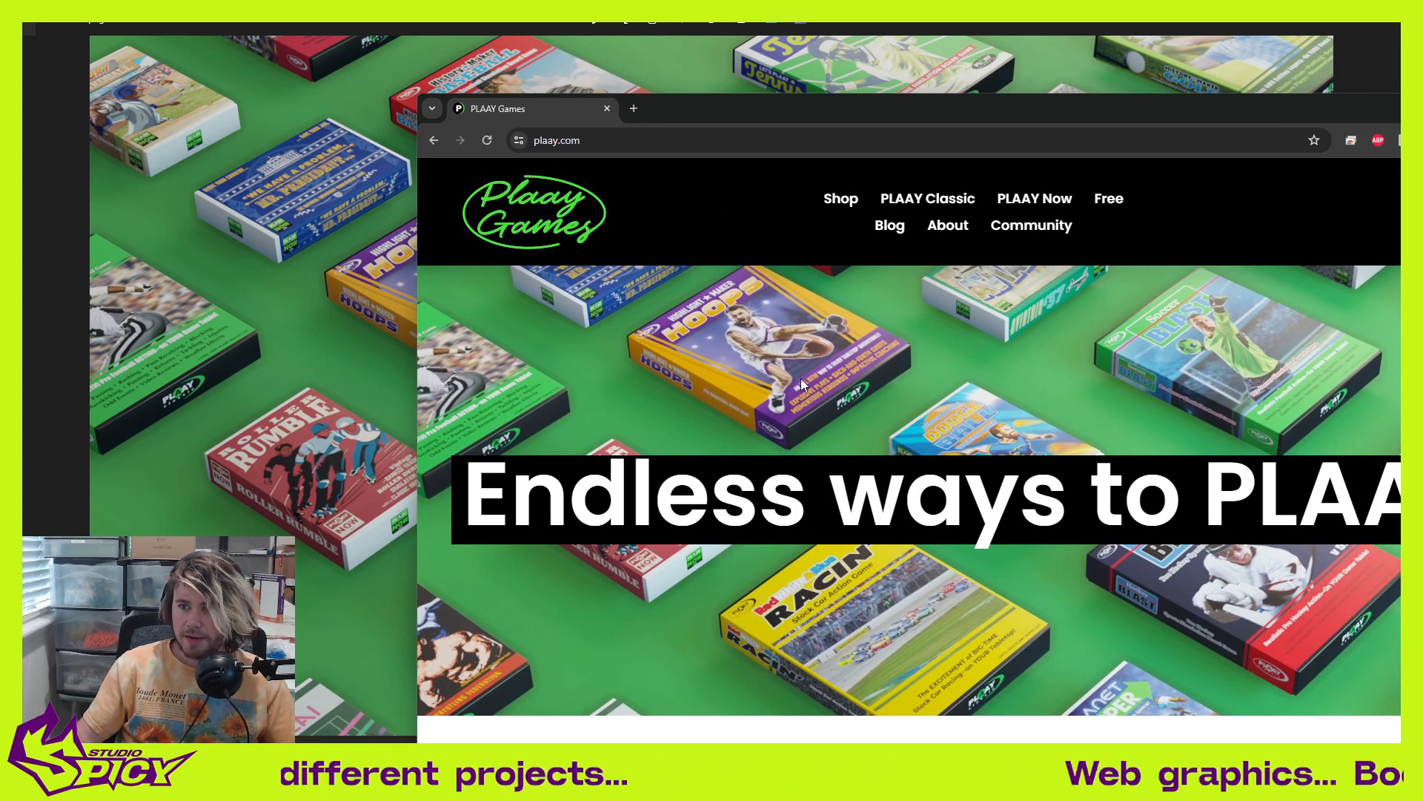
drag(1017, 111, 23, 119)
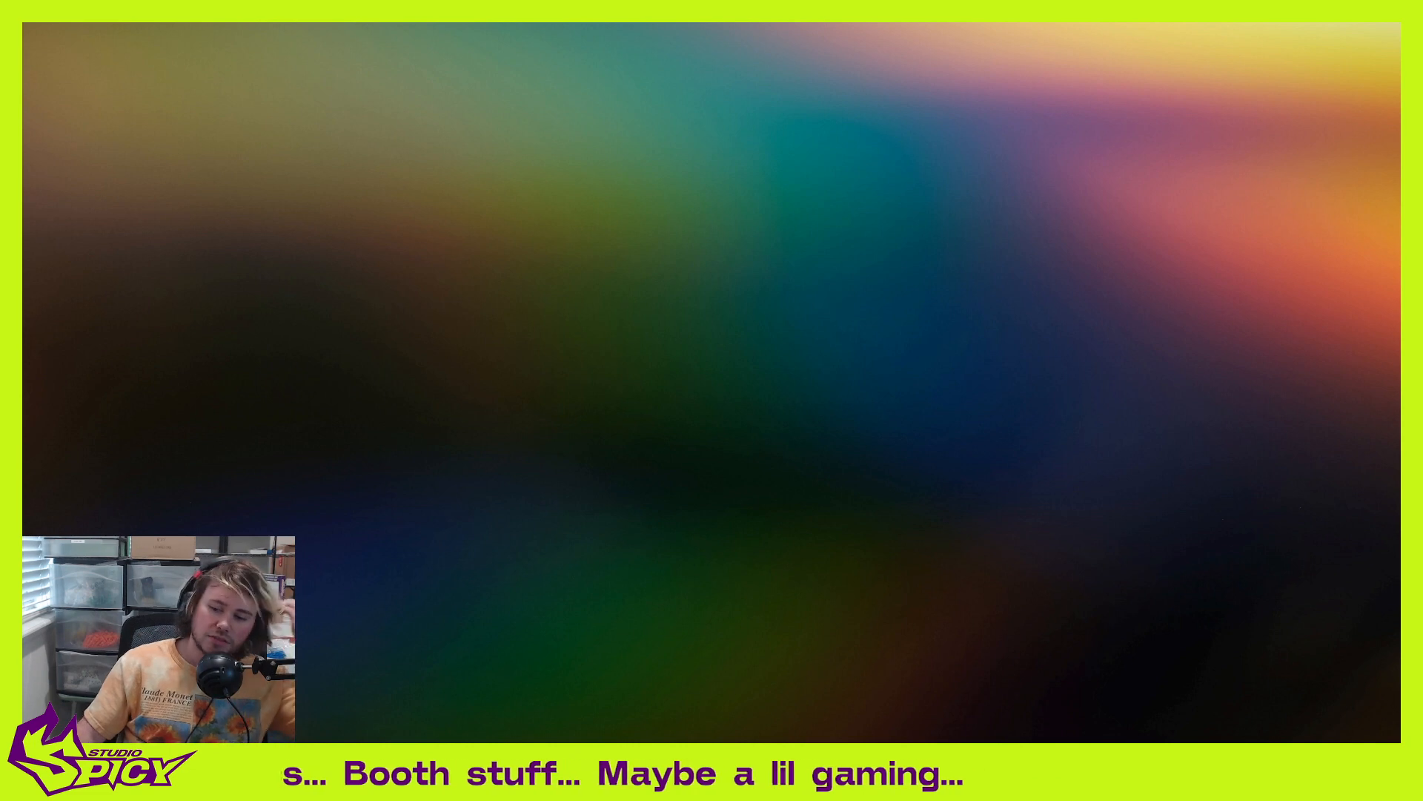
Step: Launch Blender, close the new empty instance and return to the open scene with the two game boxes
key(super)
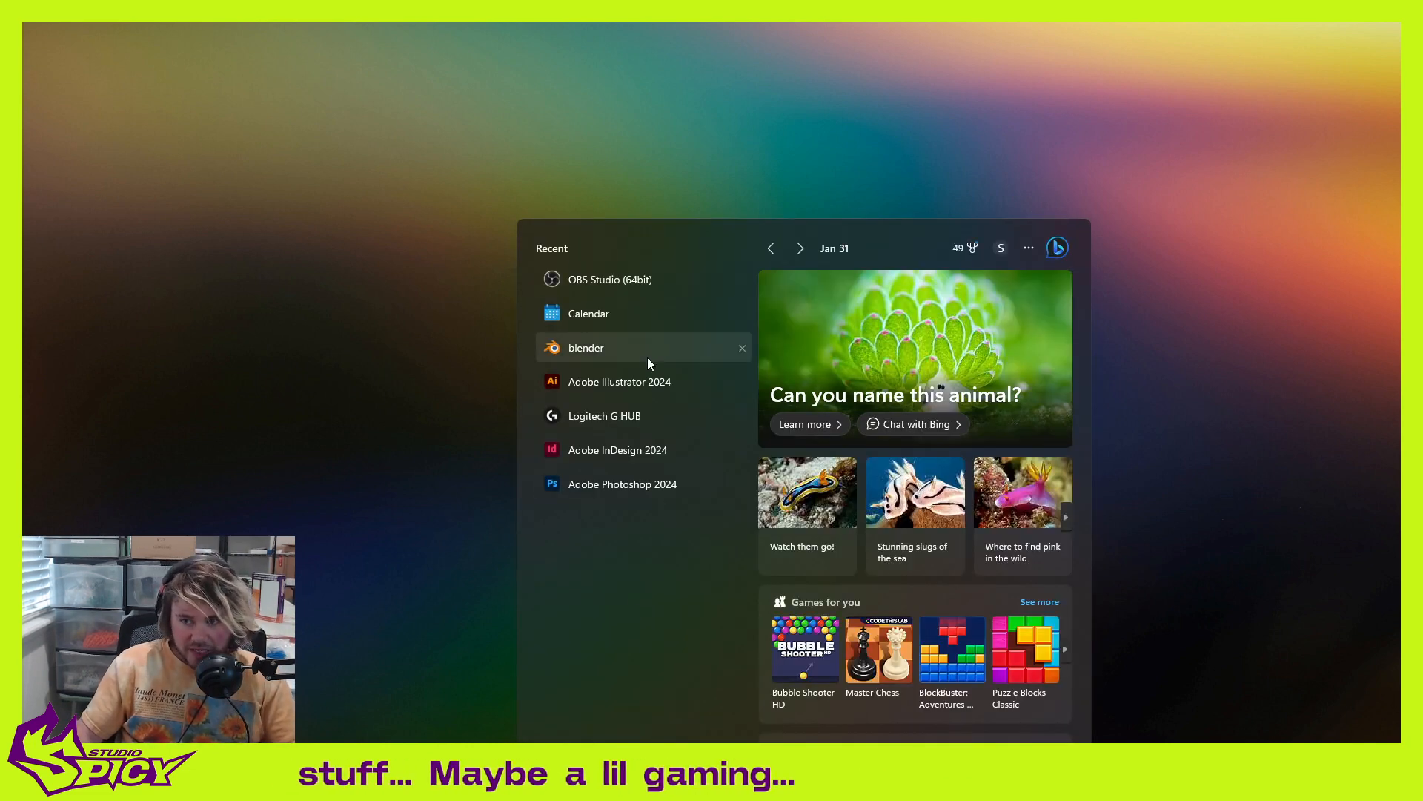
click(651, 350)
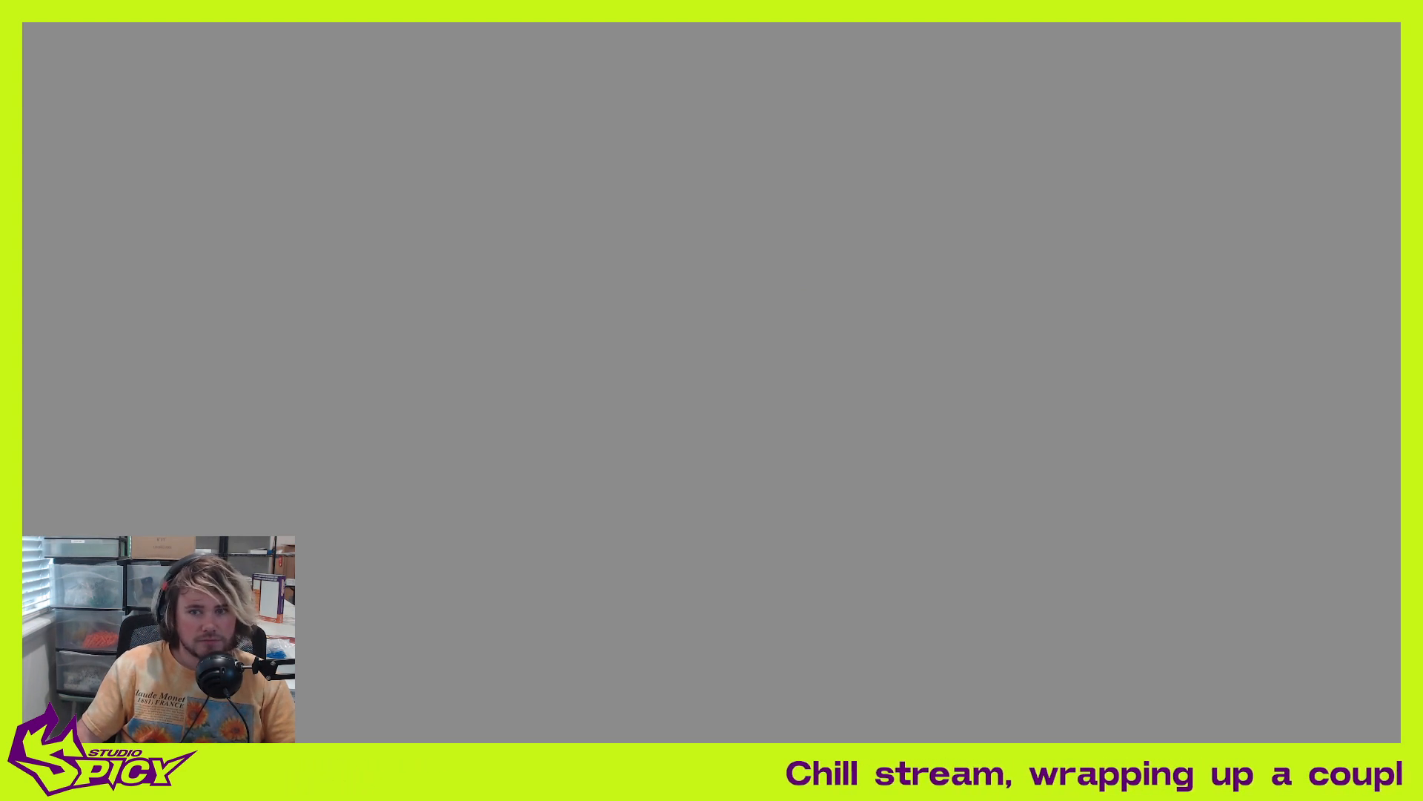
mouse_move(940, 771)
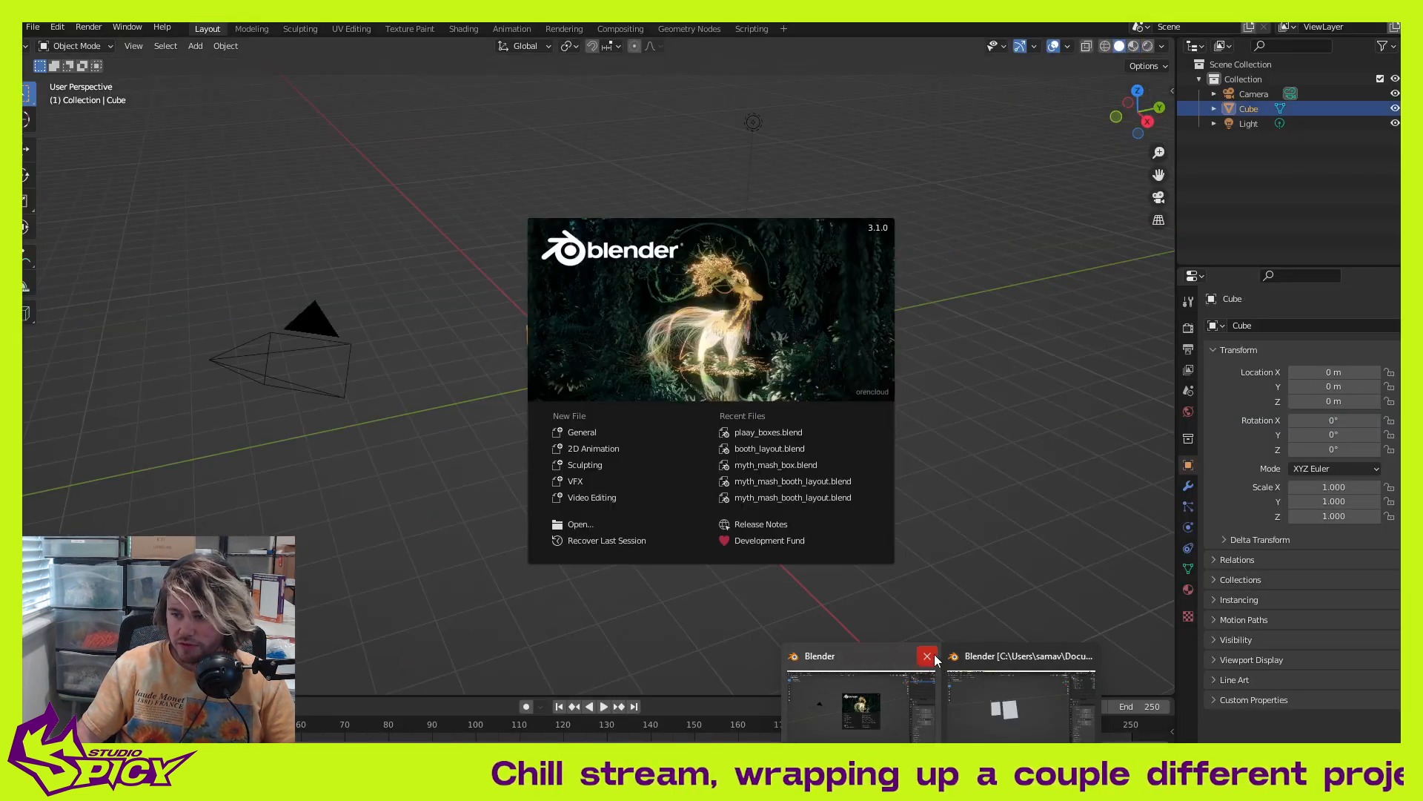
click(934, 657)
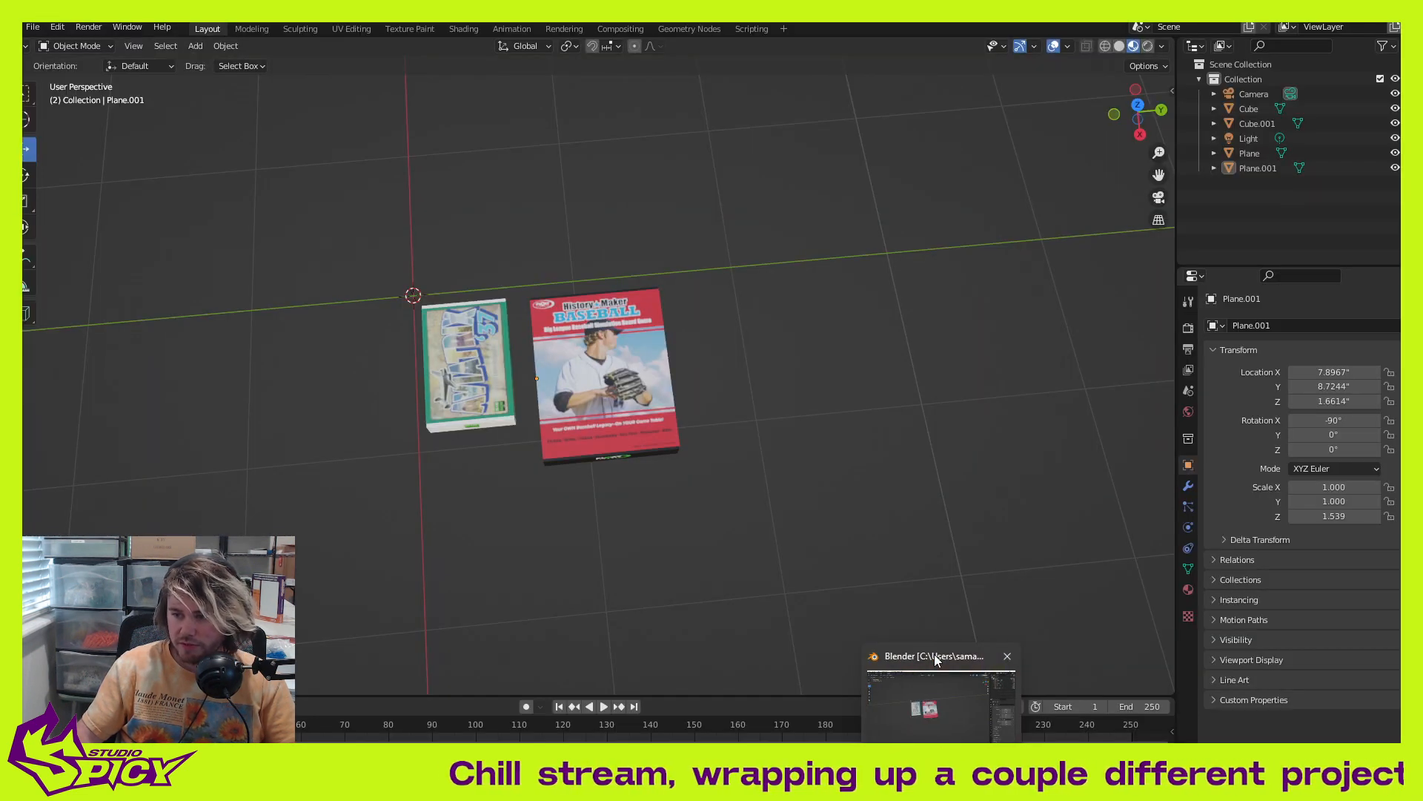
Step: Inspect the History Maker Baseball box model up close from the side, front and above
middle_drag(712, 466, 791, 358)
scroll(780, 435, up, 6)
shift+middle_drag(780, 435, 692, 414)
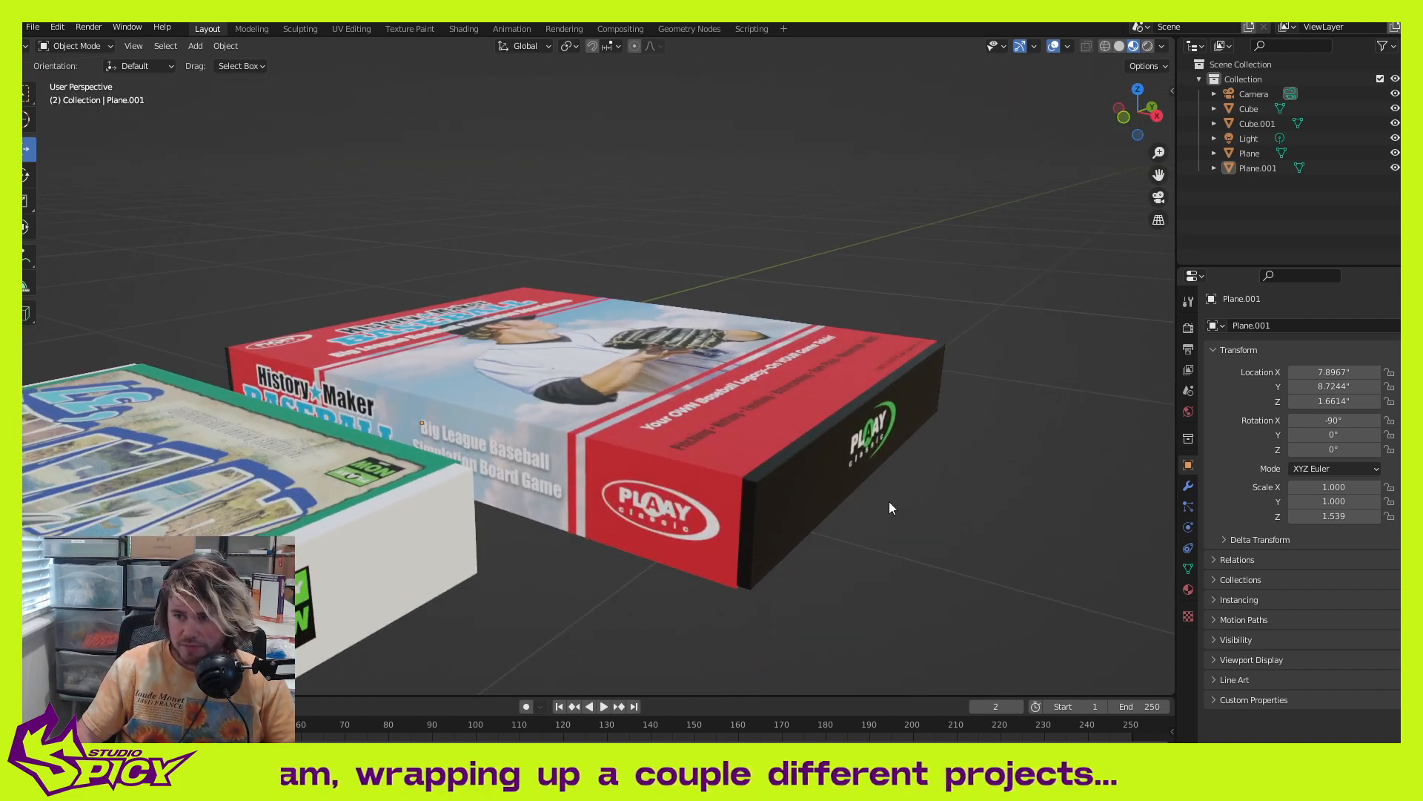
mouse_move(888, 501)
middle_down()
mouse_move(956, 493)
mouse_move(900, 519)
middle_up()
scroll(899, 518, up, 2)
middle_drag(903, 468, 604, 485)
scroll(623, 453, down, 4)
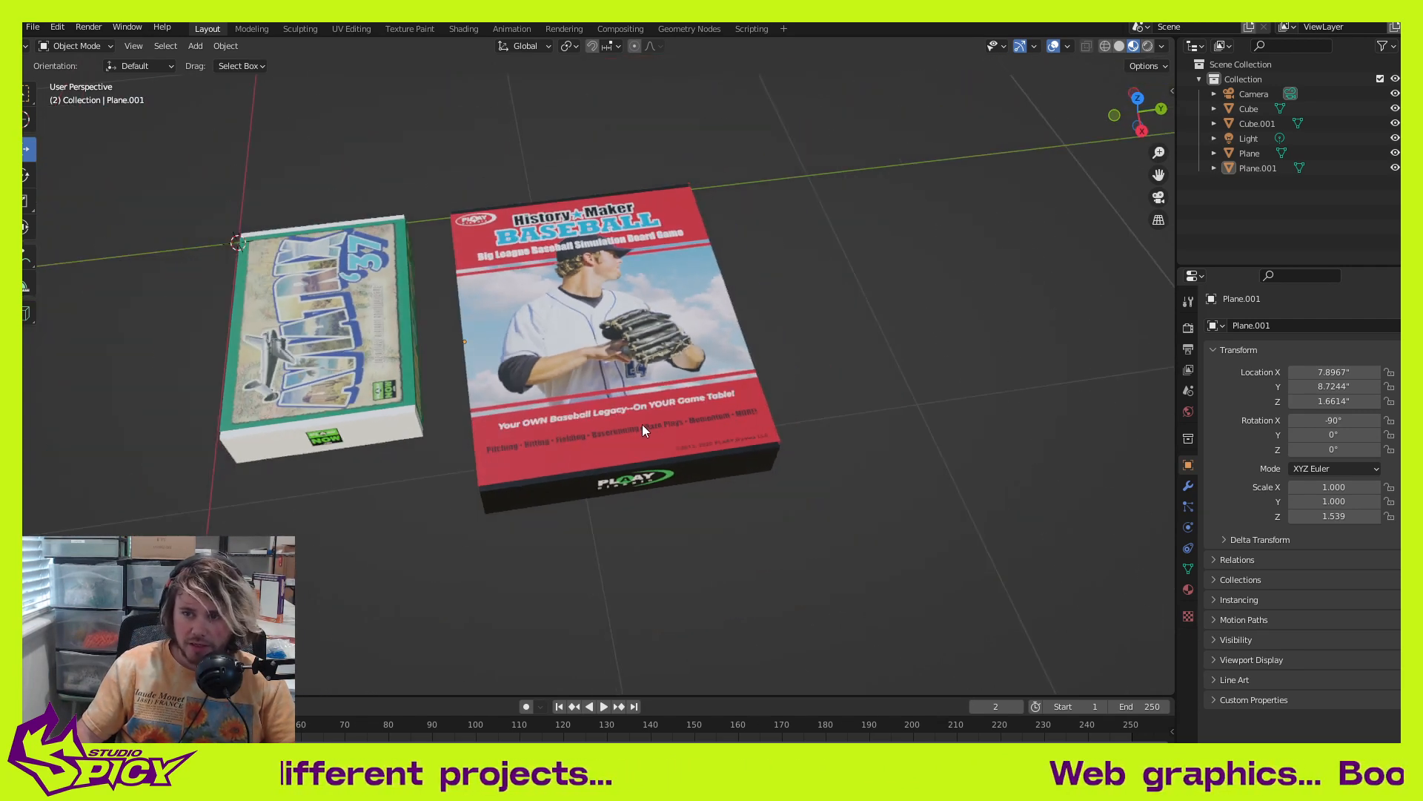
middle_drag(642, 424, 645, 478)
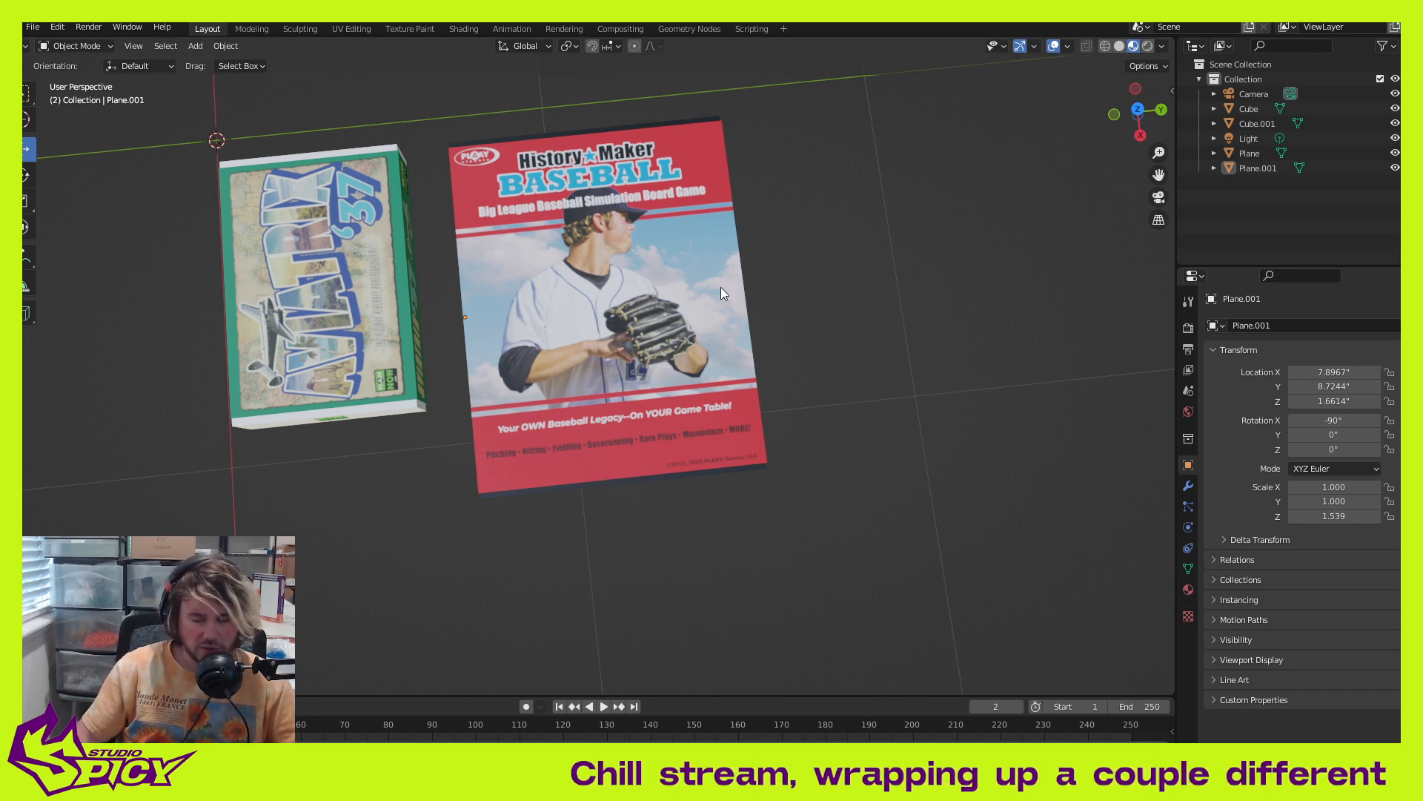
Step: Compare the Aviatrix '37 and History Maker Baseball boxes from overhead and angled views
scroll(775, 349, down, 3)
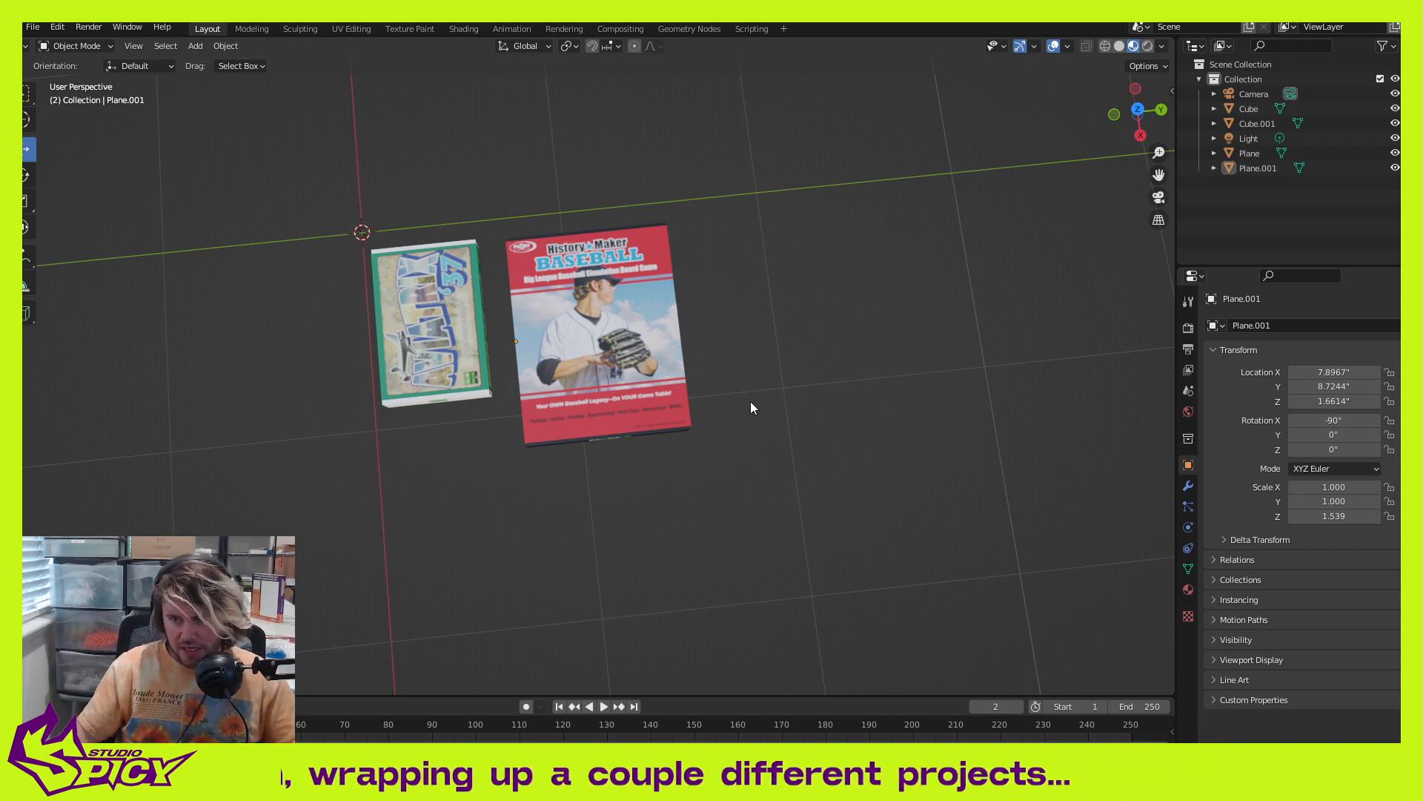
middle_drag(753, 407, 764, 356)
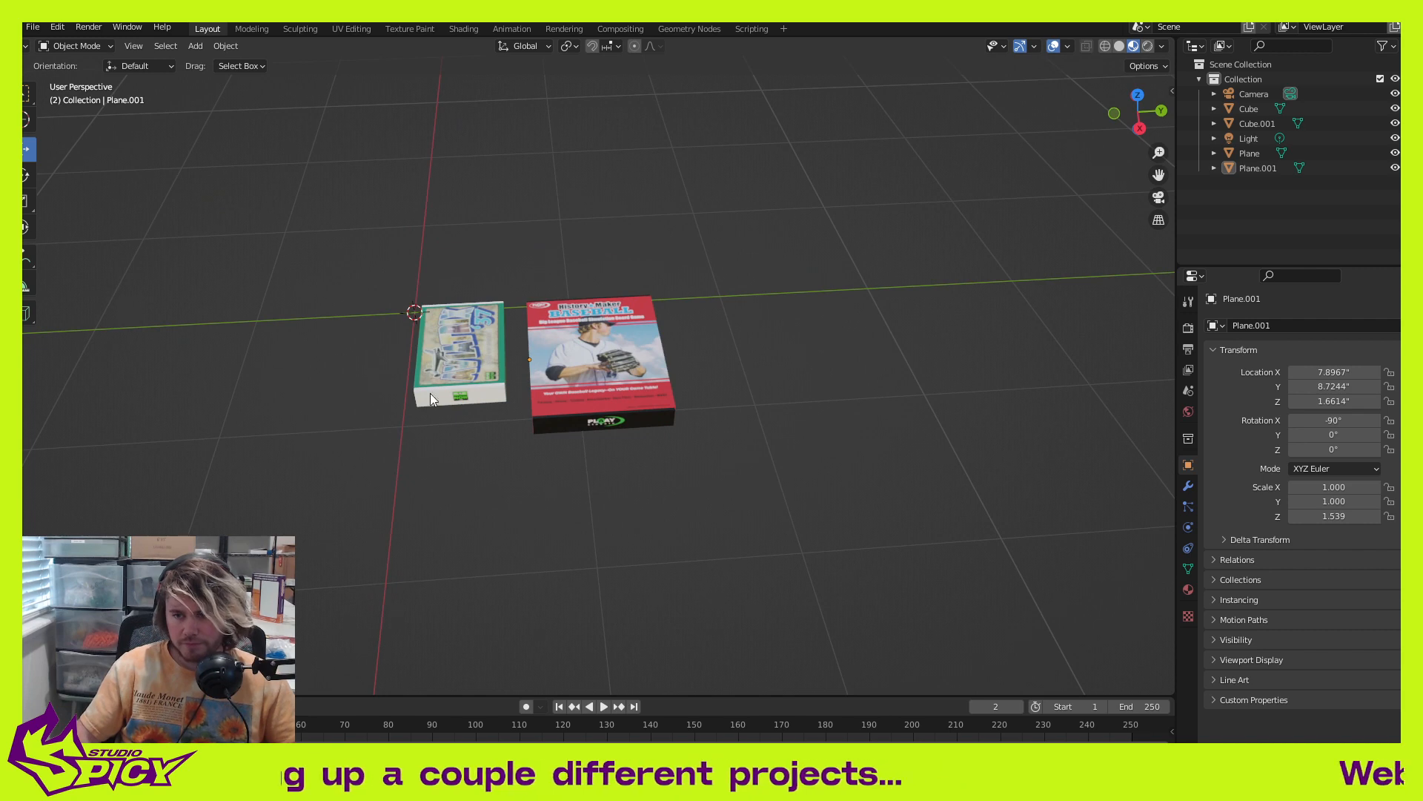
middle_drag(430, 393, 536, 400)
middle_drag(875, 305, 783, 268)
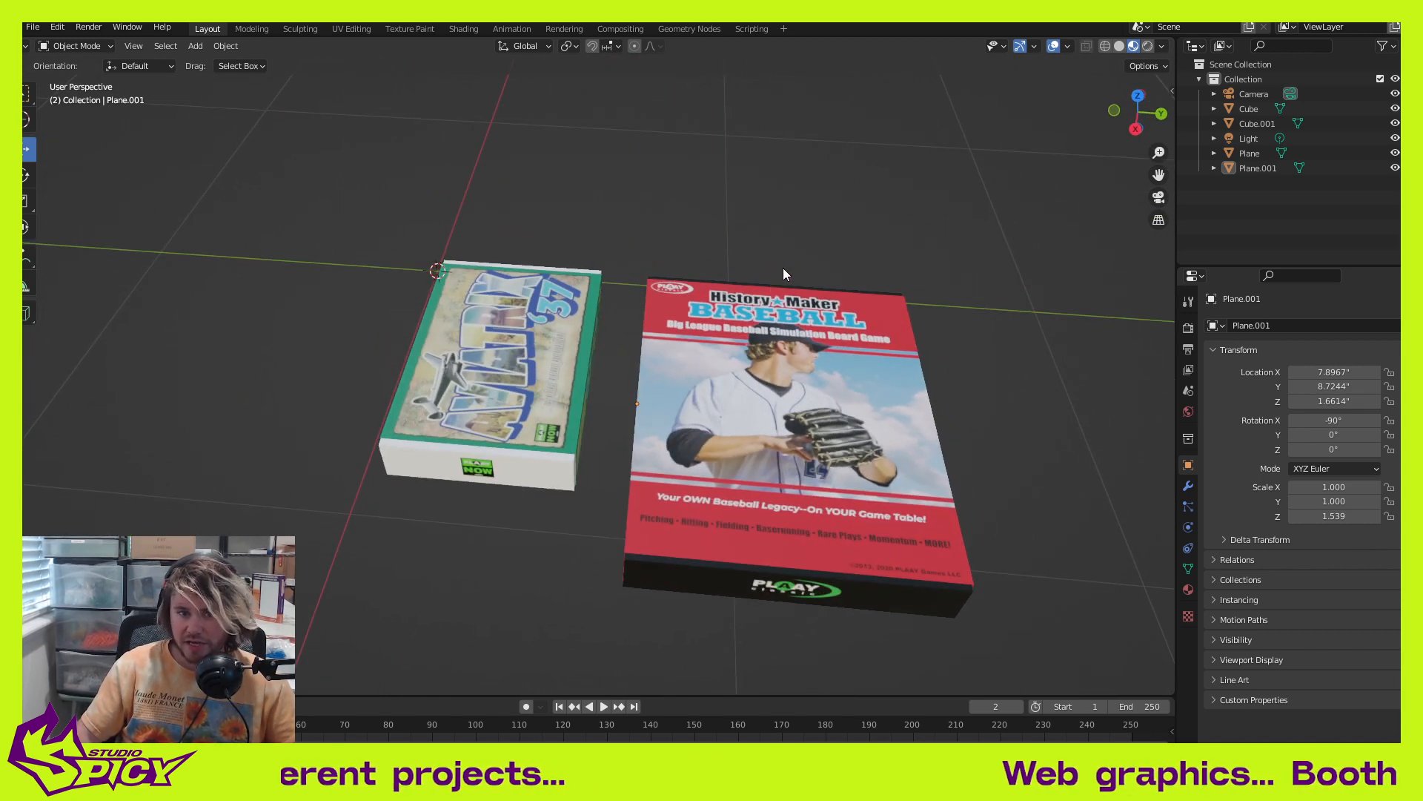
scroll(776, 327, down, 4)
shift+middle_drag(776, 326, 750, 308)
scroll(812, 357, up, 8)
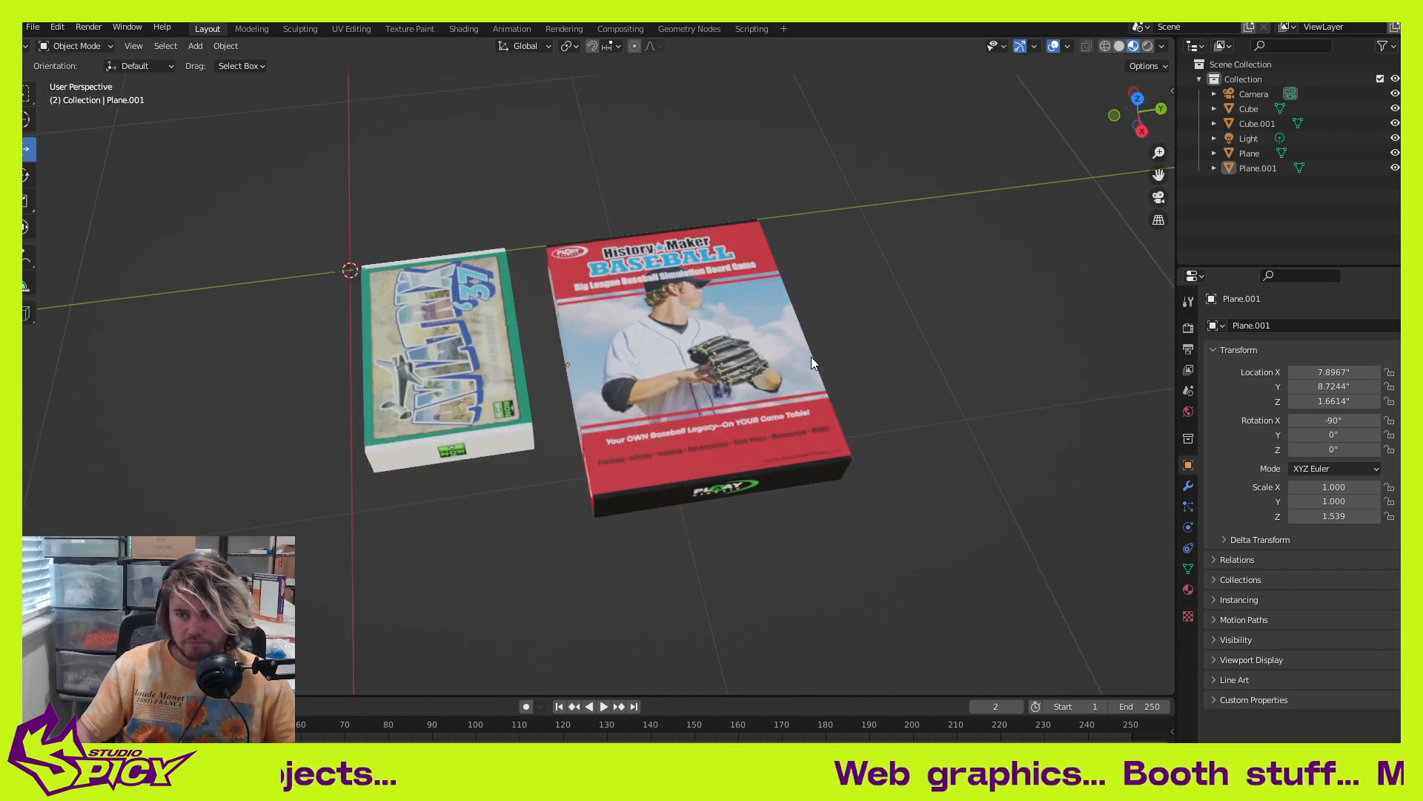
middle_drag(800, 417, 794, 391)
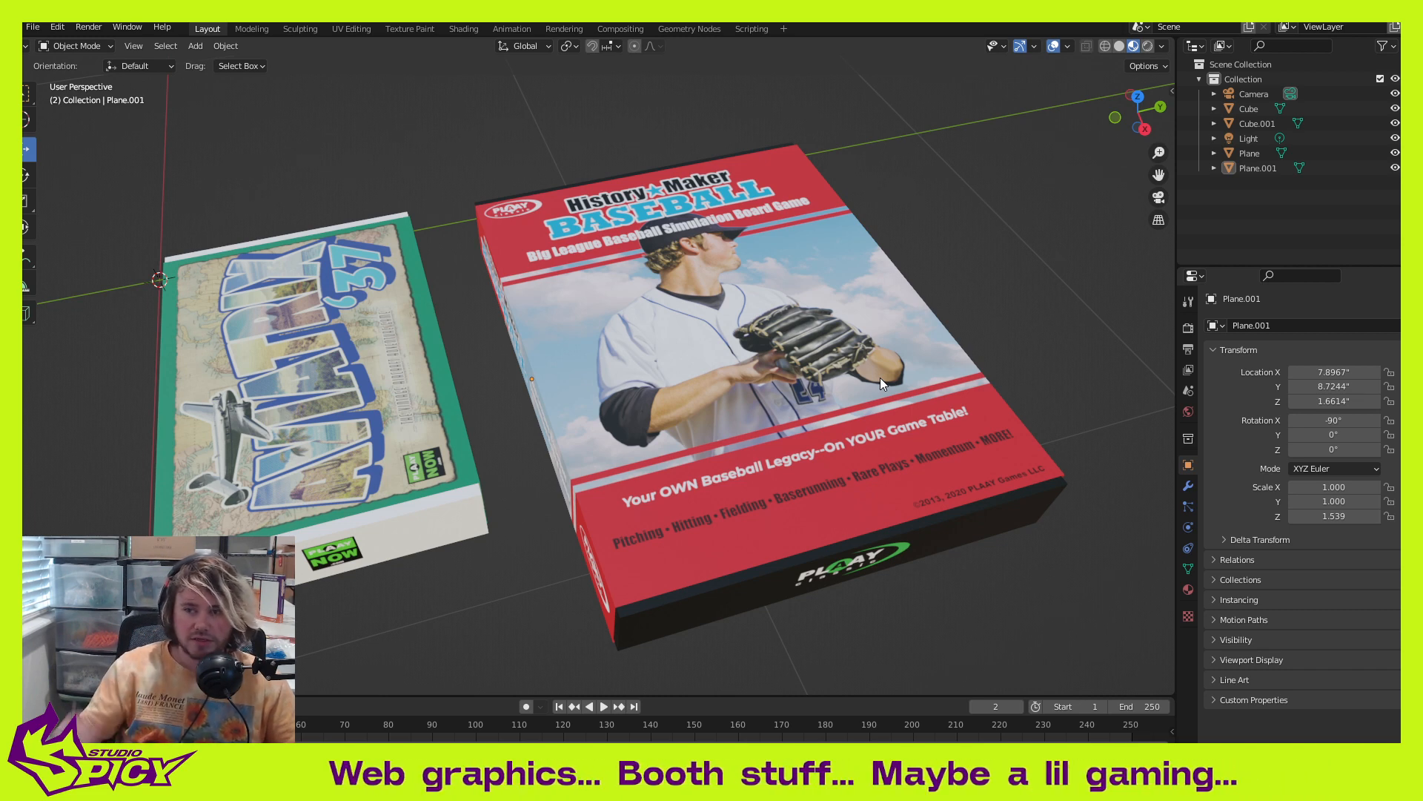
middle_drag(1060, 322, 949, 318)
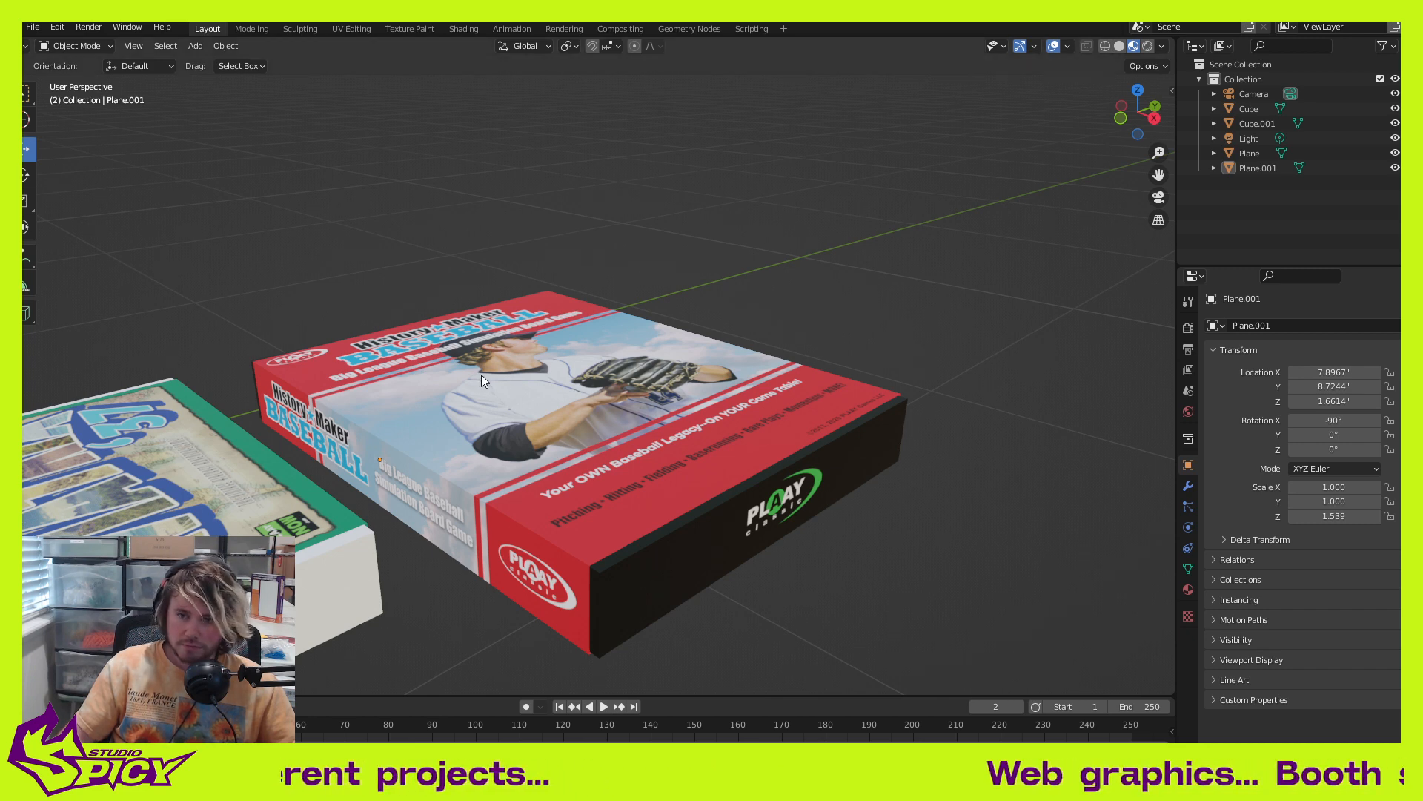
Step: Select the printed cover of the baseball box (Plane.001) and examine how it wraps around the box
scroll(482, 375, up, 5)
click(558, 425)
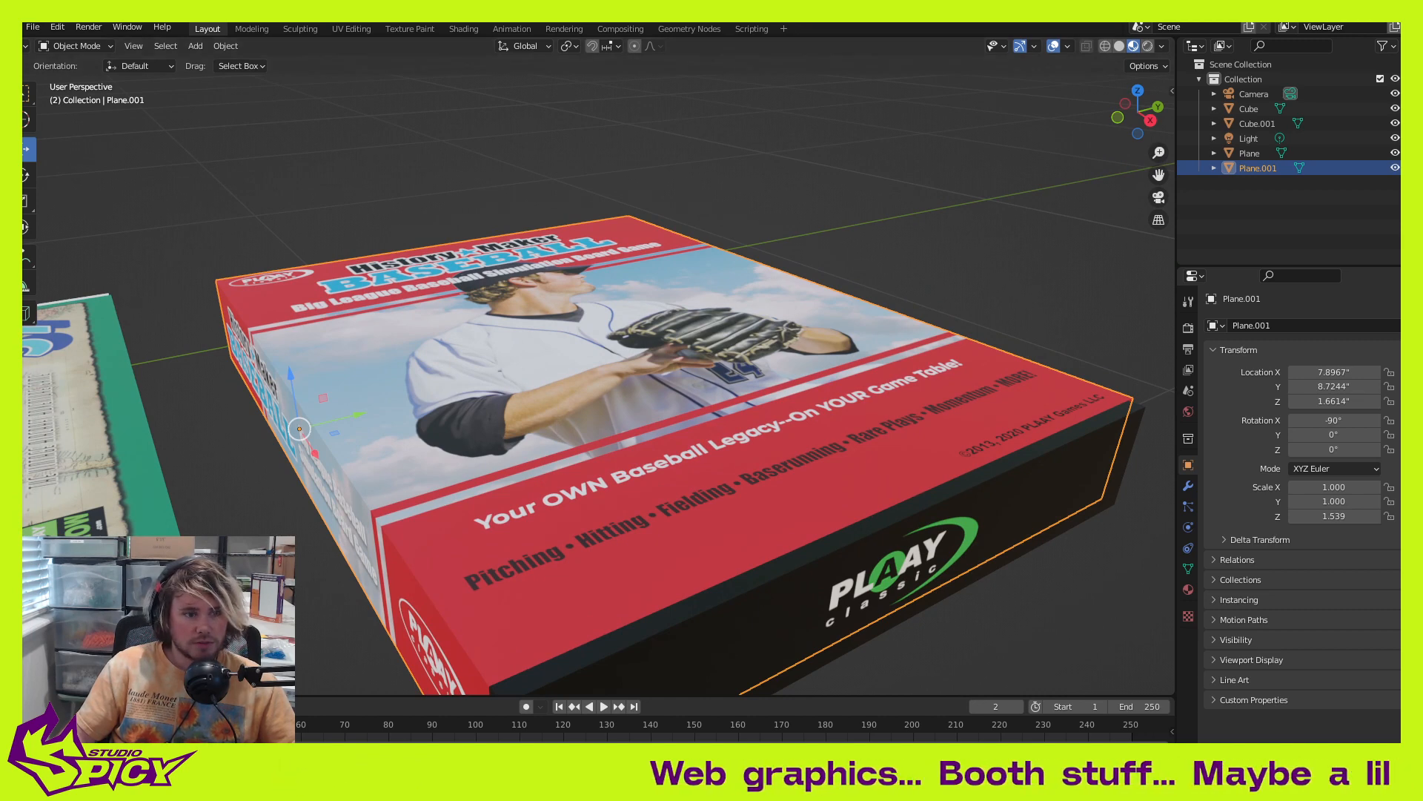
scroll(495, 428, down, 5)
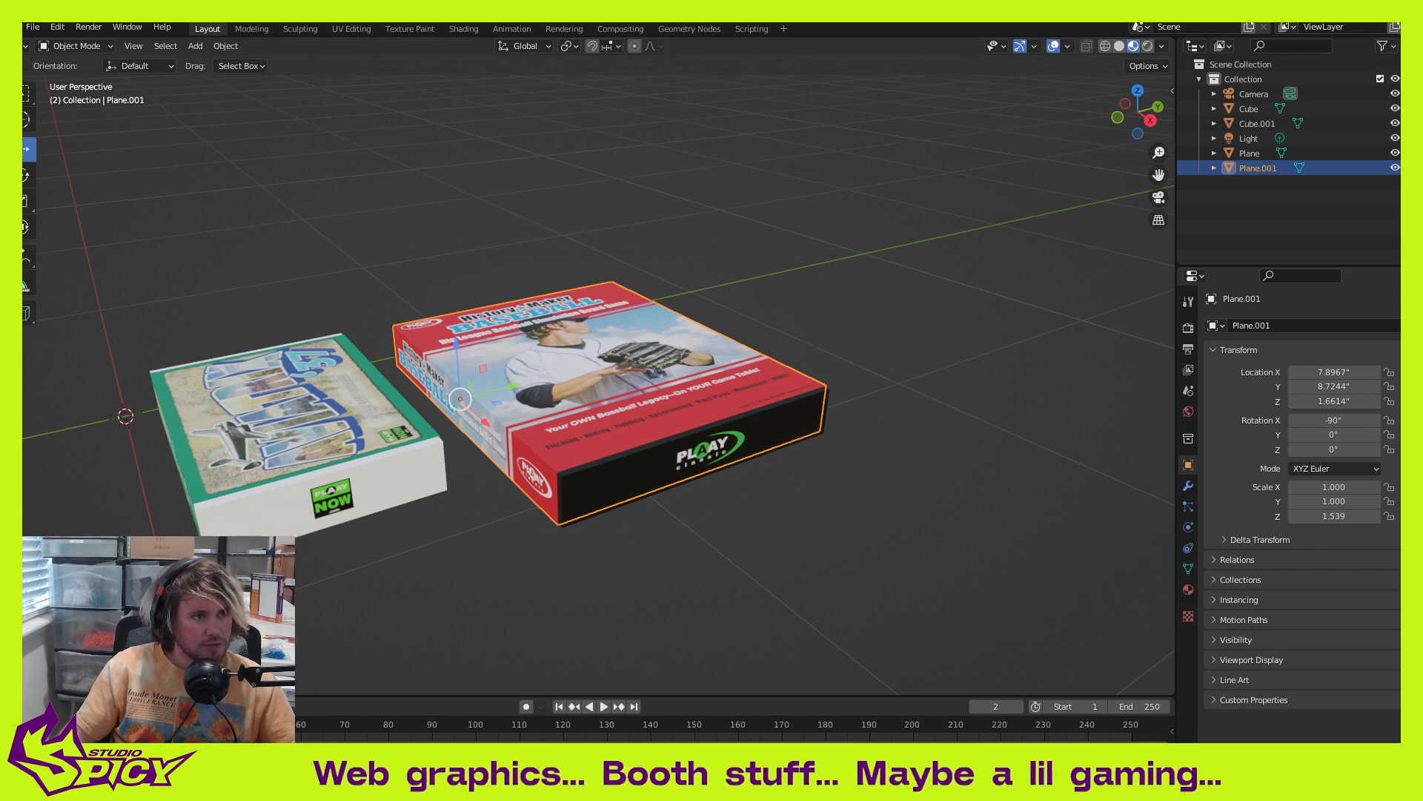
scroll(497, 372, up, 5)
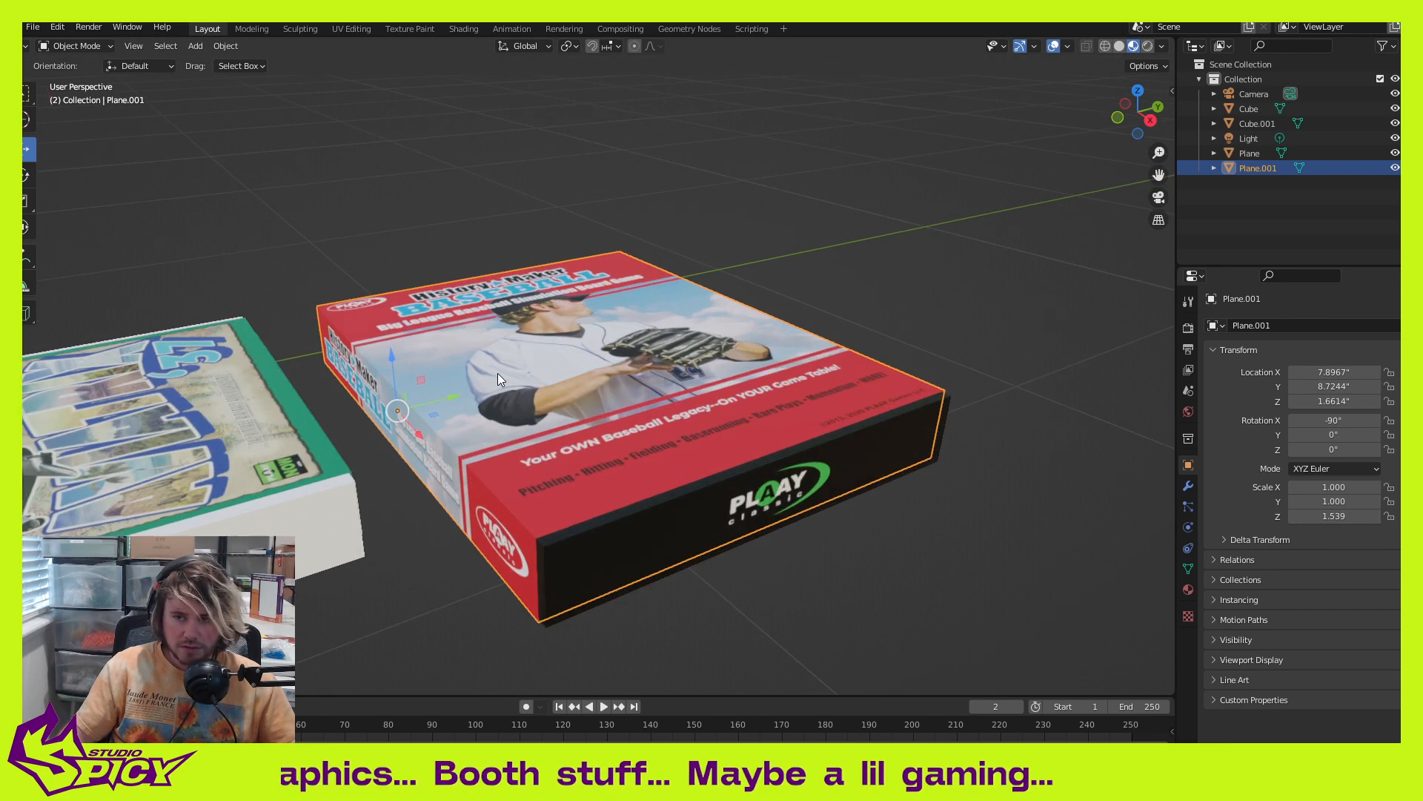
middle_drag(567, 468, 549, 455)
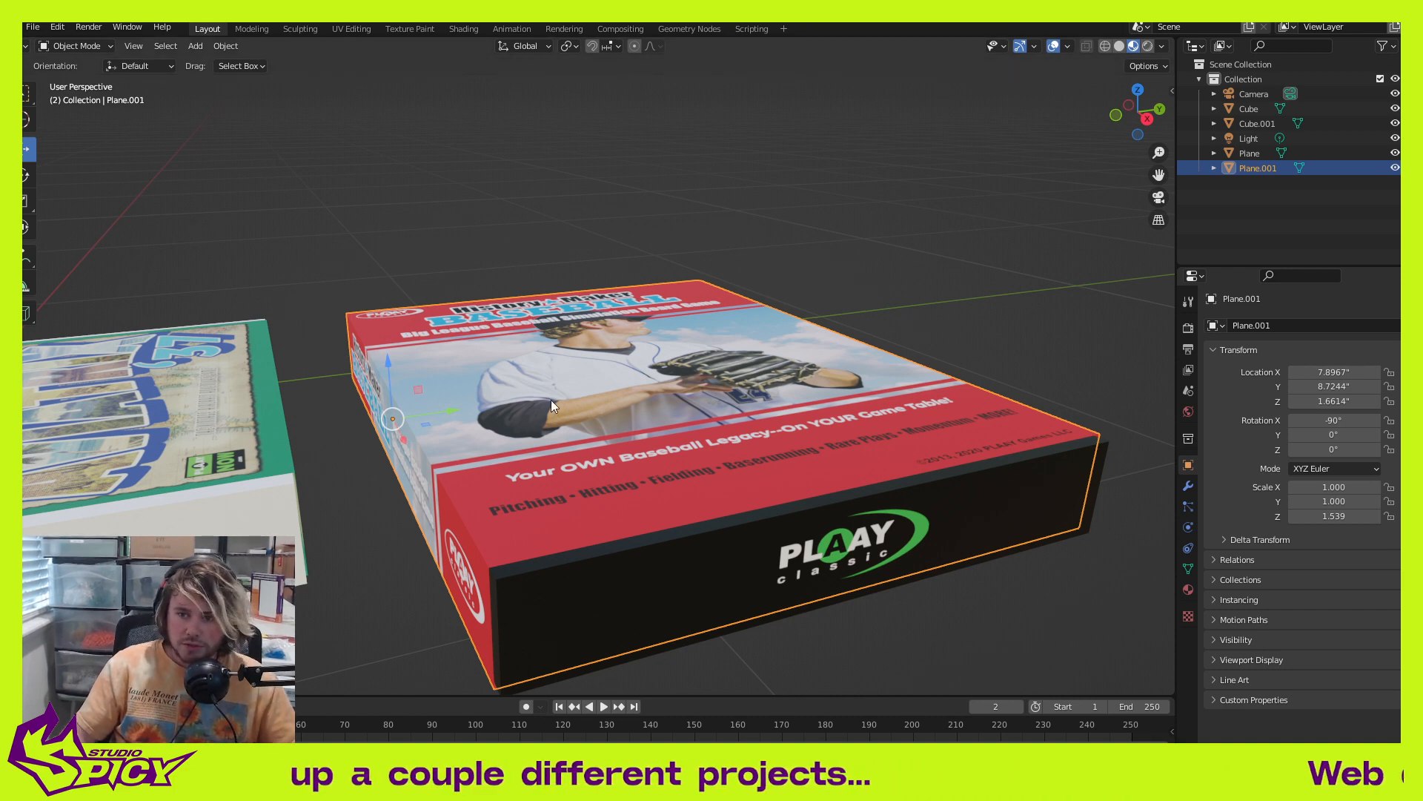
middle_drag(550, 399, 691, 513)
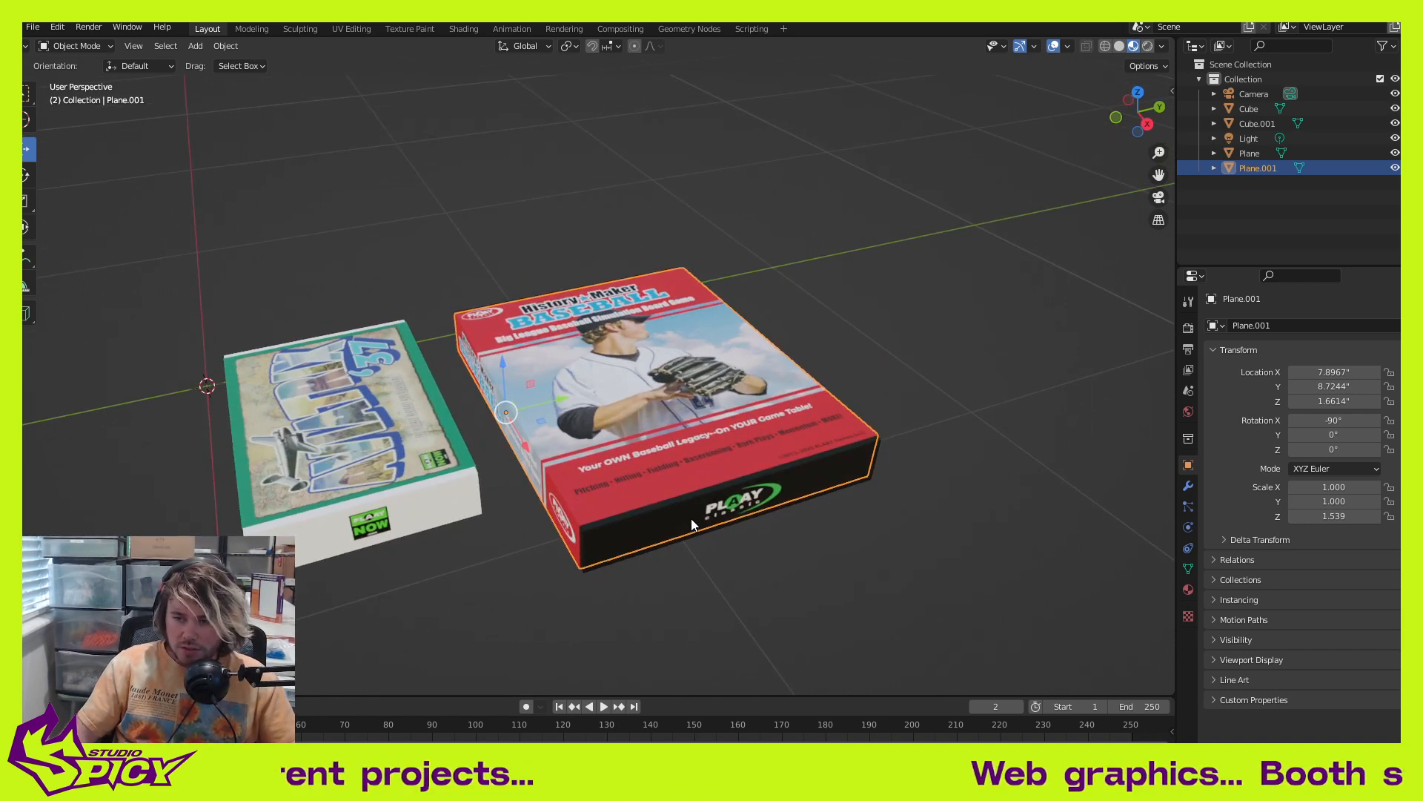
Step: Select the baseball box's body (Cube.001), try sliding it along the X axis away from the cover, and undo the move
click(691, 519)
scroll(681, 500, up, 2)
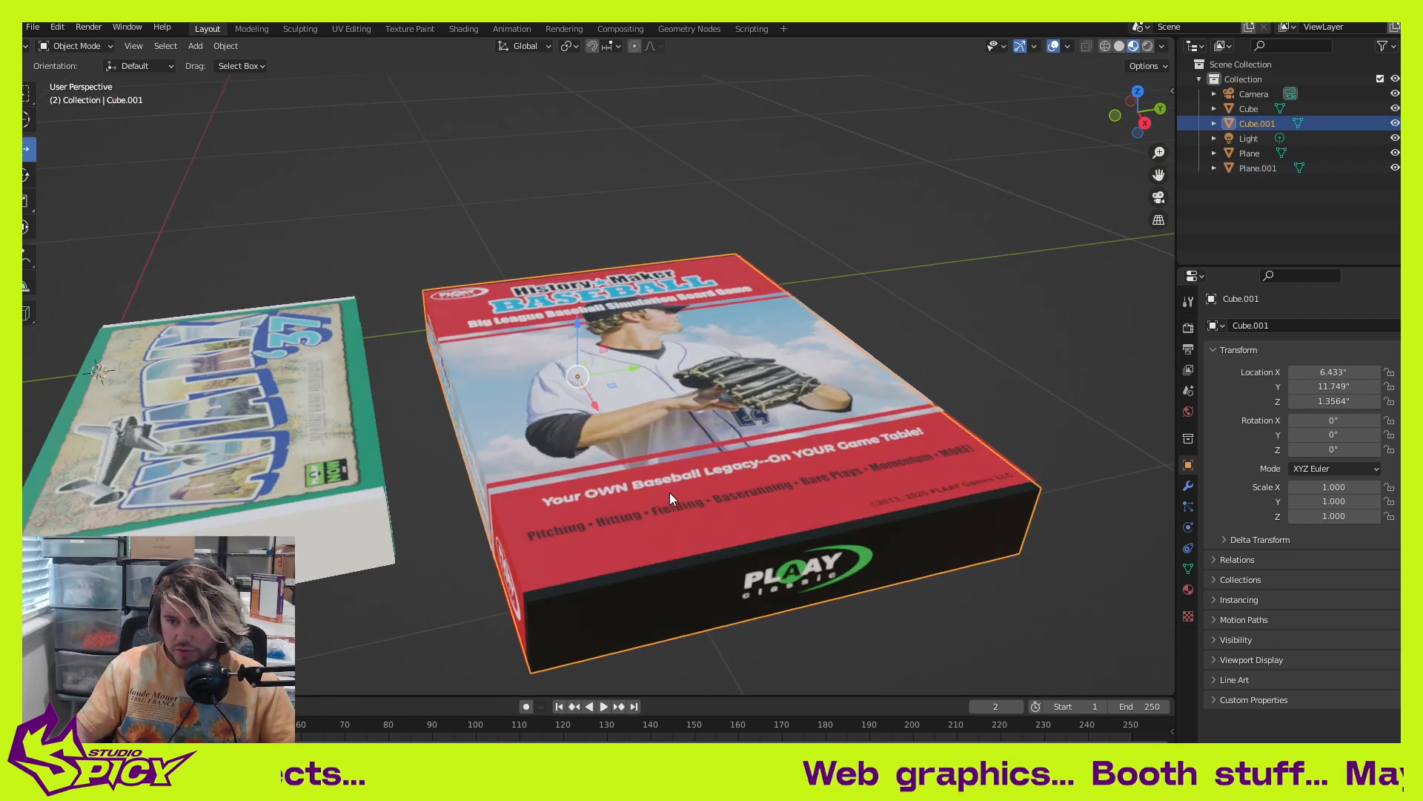
middle_drag(669, 493, 785, 402)
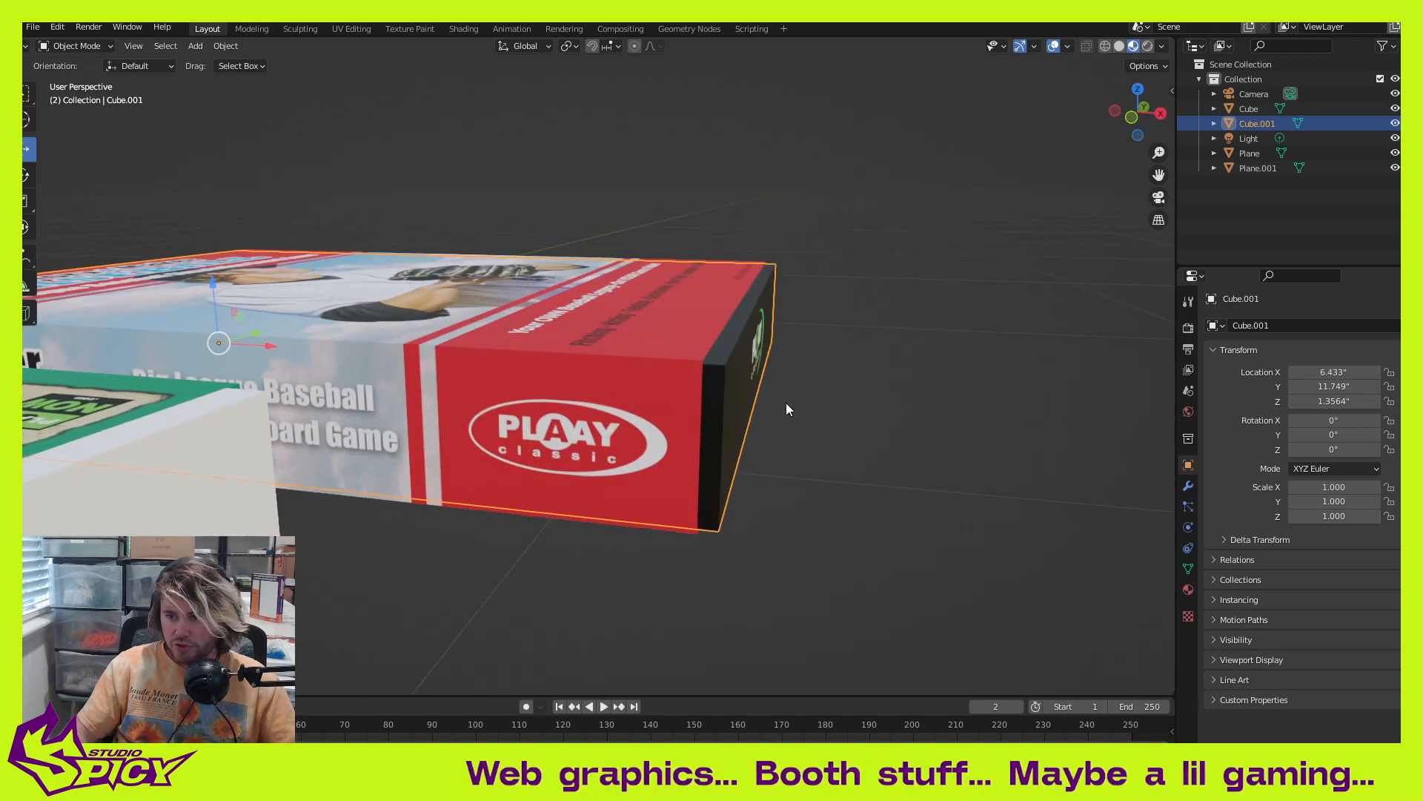
click(754, 364)
click(730, 383)
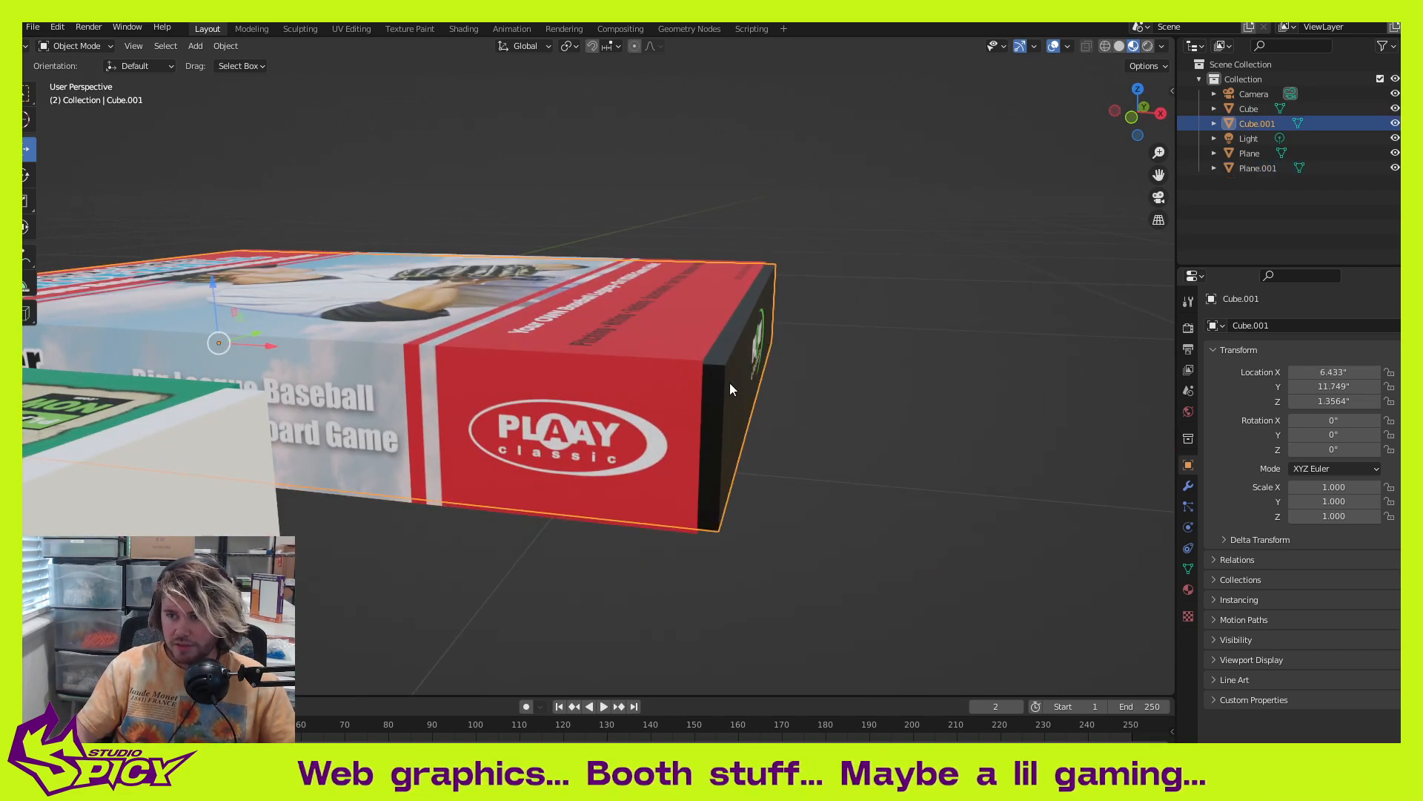
drag(278, 350, 716, 383)
scroll(626, 559, down, 4)
middle_drag(679, 457, 716, 530)
key(ctrl+z)
scroll(645, 494, up, 3)
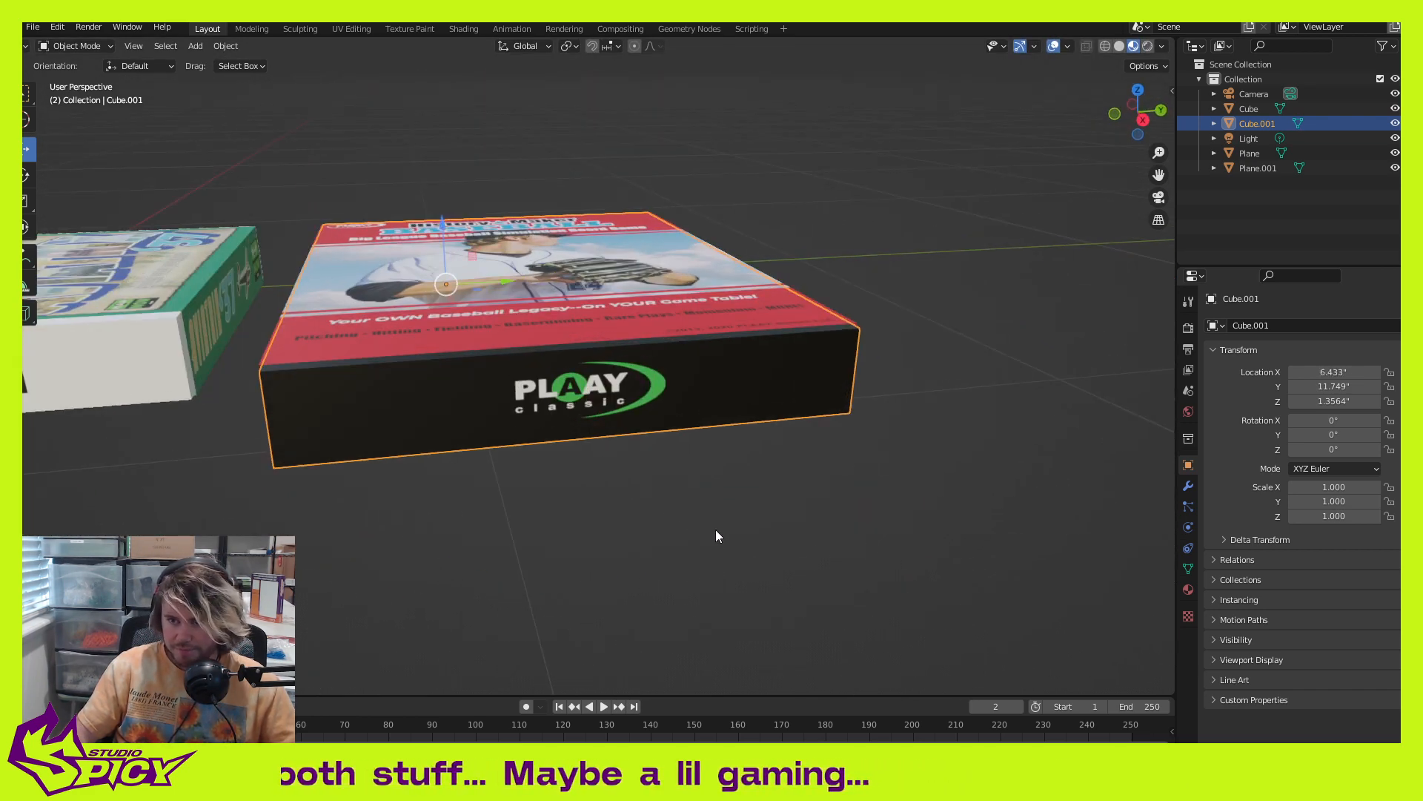
Step: Reselect the baseball box's printed cover (Plane.001) from a close view of its black PLAAY Classic end
shift+middle_drag(583, 454, 617, 535)
click(572, 522)
scroll(563, 535, up, 1)
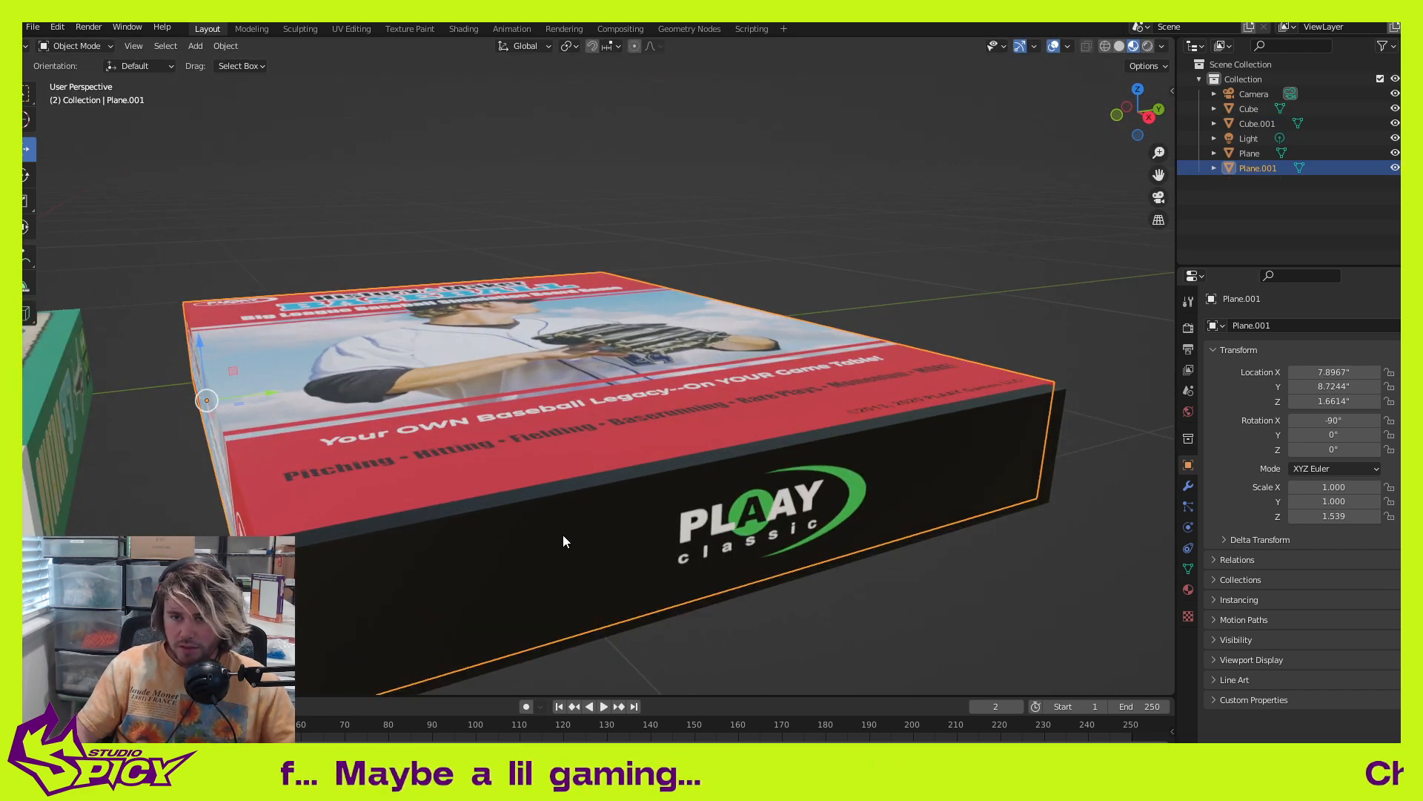
Step: Open the mesh of the baseball box's printed cover (Plane.001) for editing in edge selection mode
scroll(562, 535, down, 3)
middle_drag(494, 505, 556, 452)
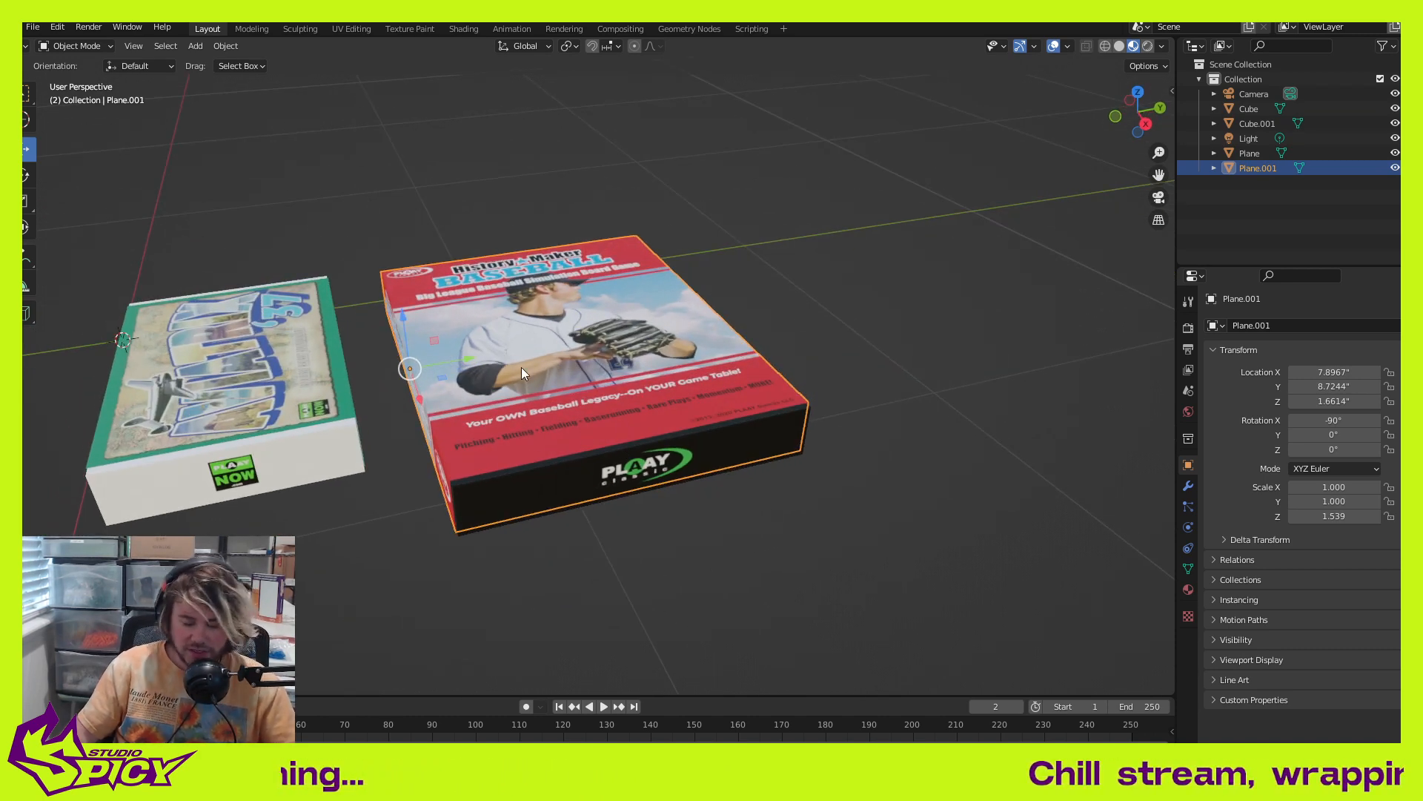
middle_drag(630, 482, 673, 308)
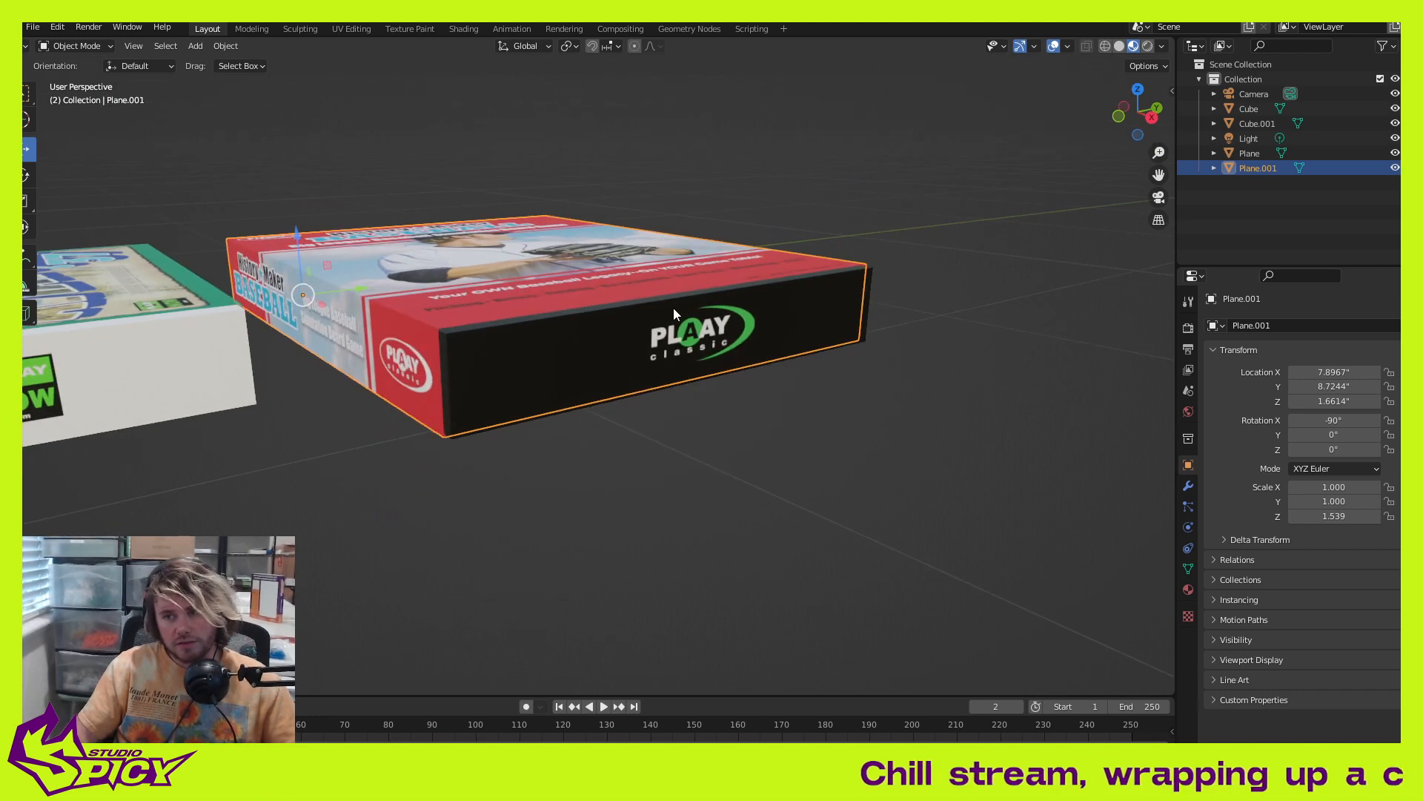
click(673, 309)
click(669, 332)
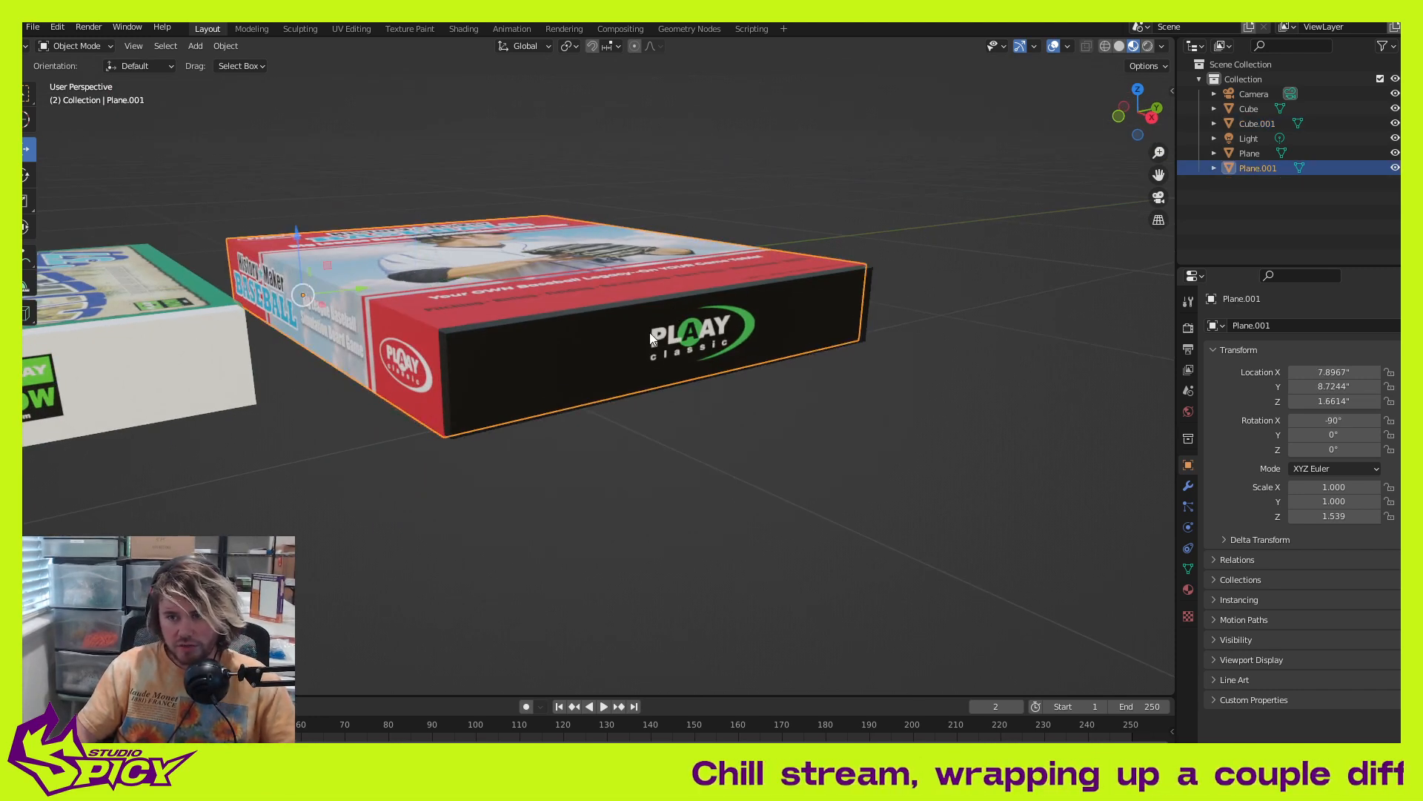
scroll(650, 332, up, 3)
middle_drag(655, 361, 736, 429)
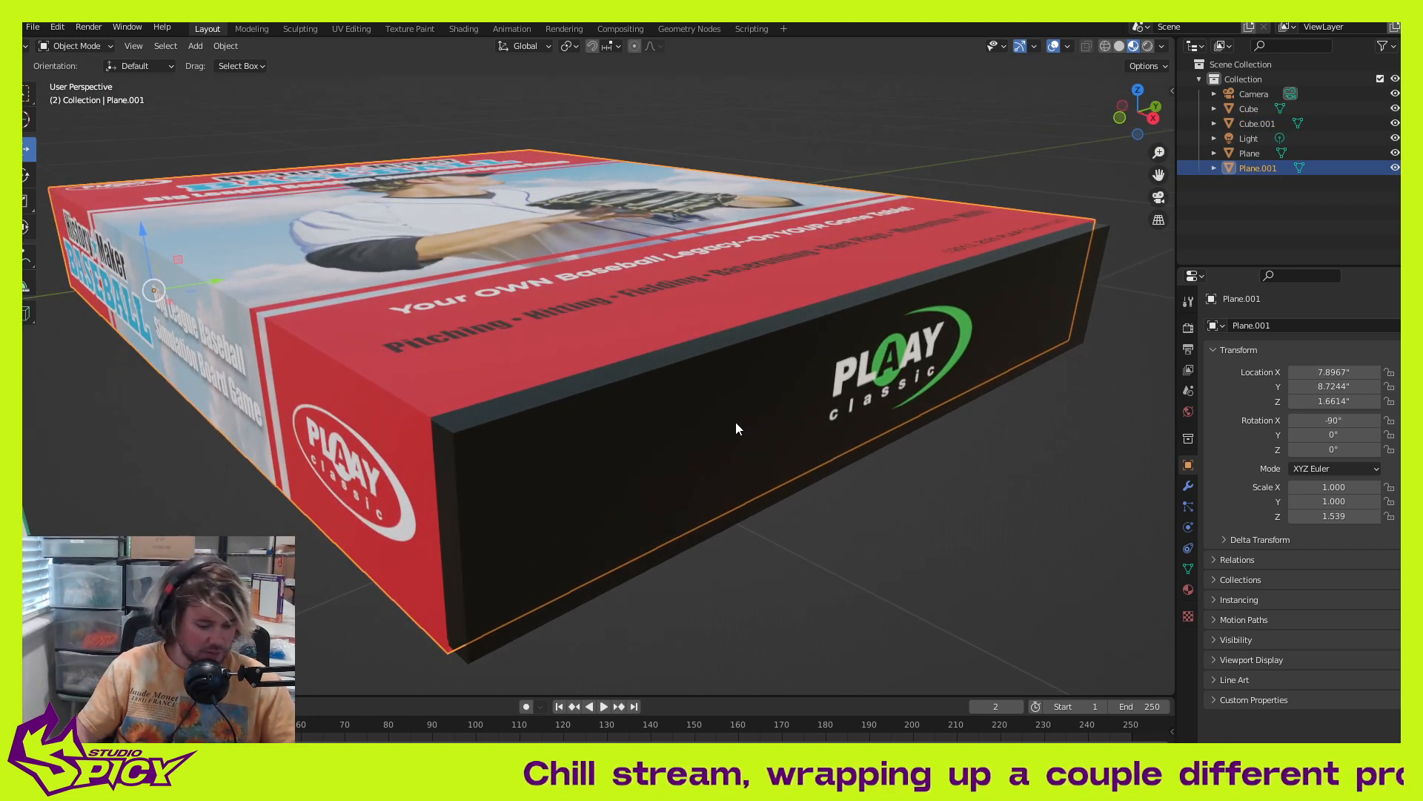
key(Tab)
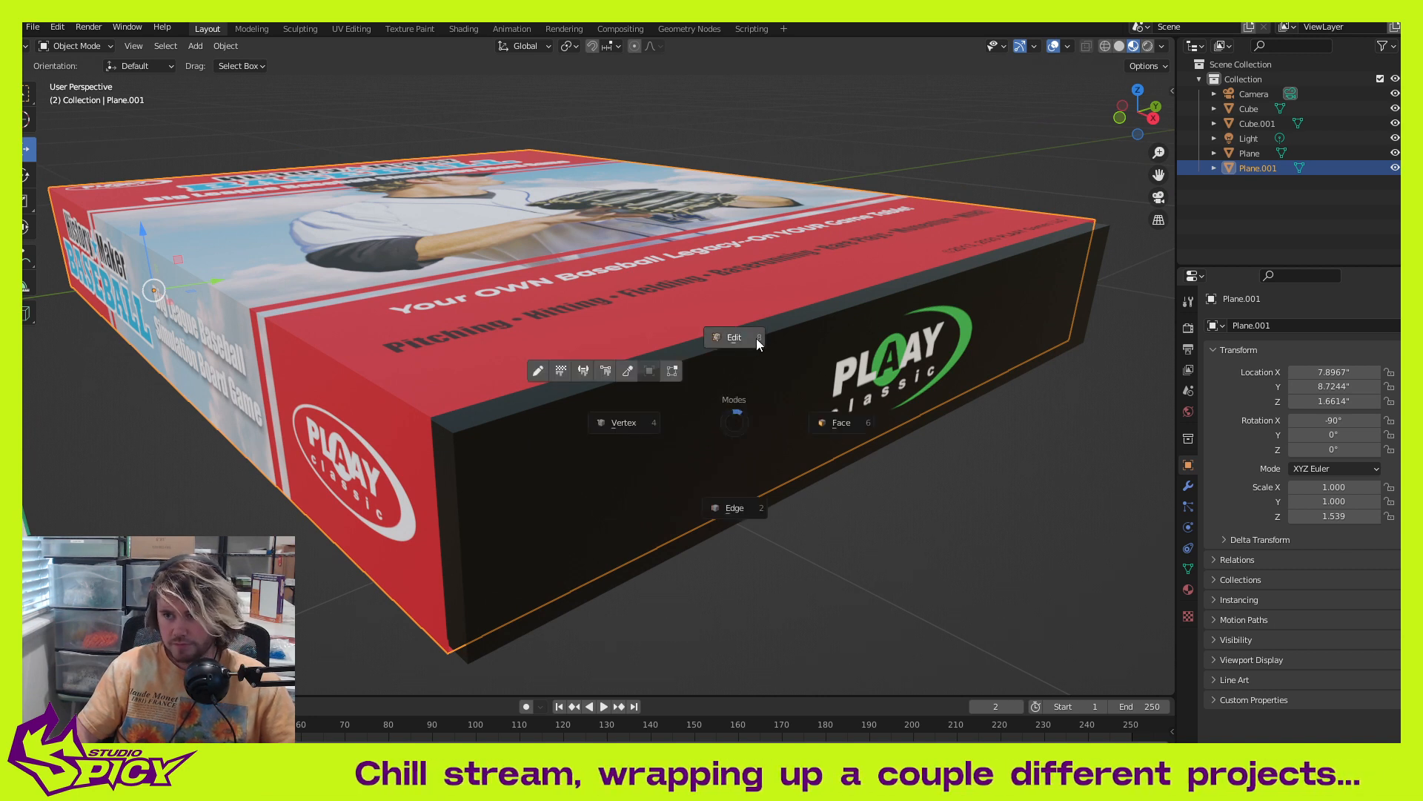
click(756, 339)
key(Tab)
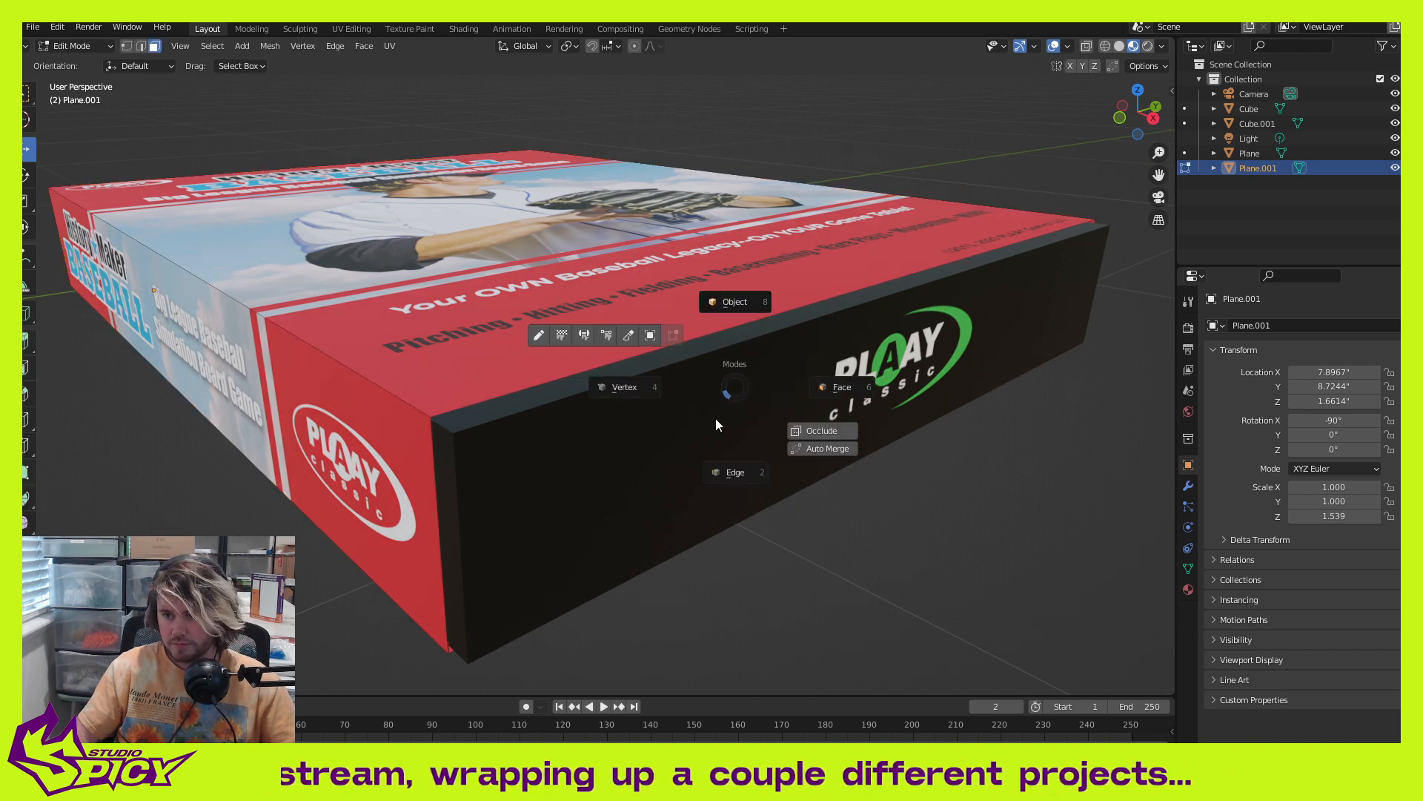
click(749, 481)
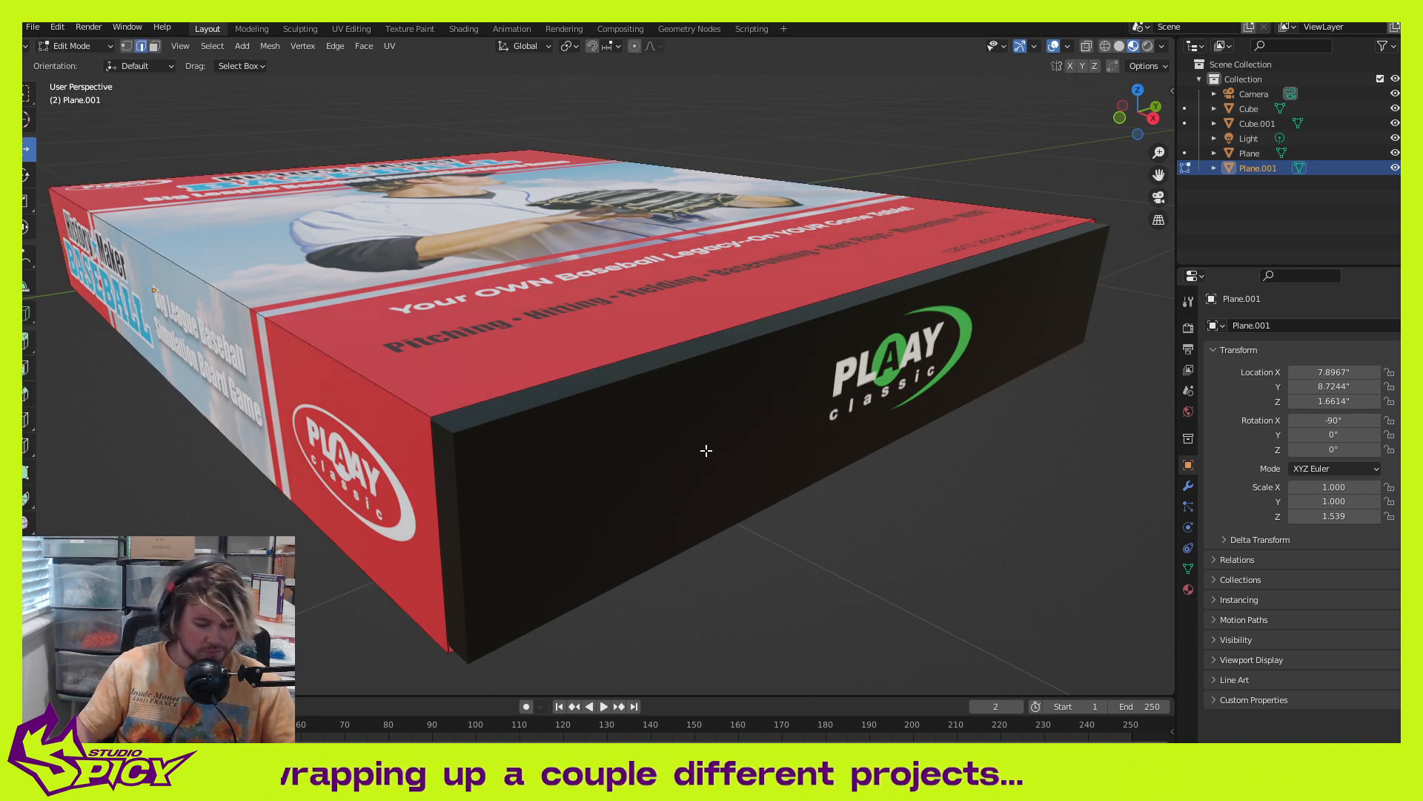
Step: Select all edges of the baseball cover, leaving out its outer border edges along the black ends
key(a)
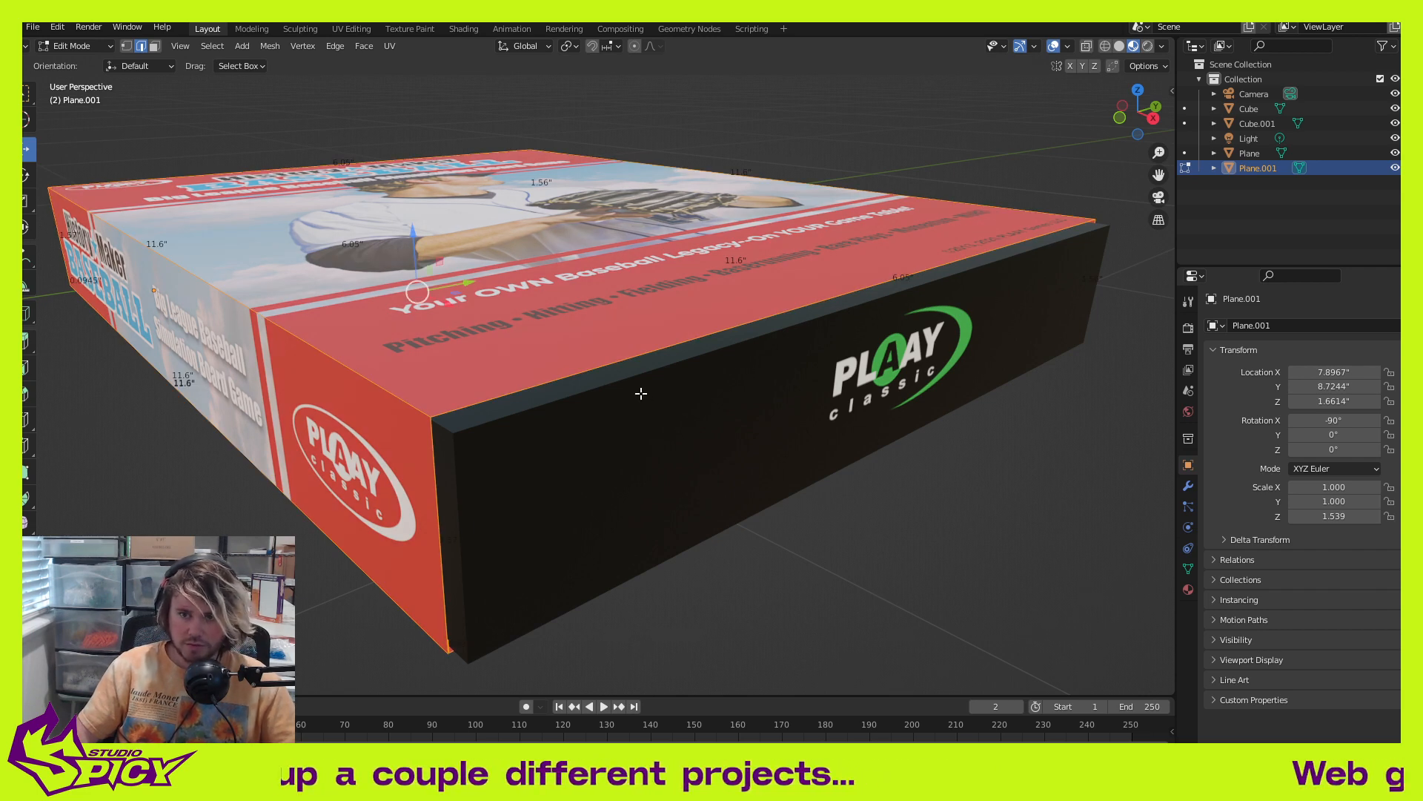
shift+click(468, 409)
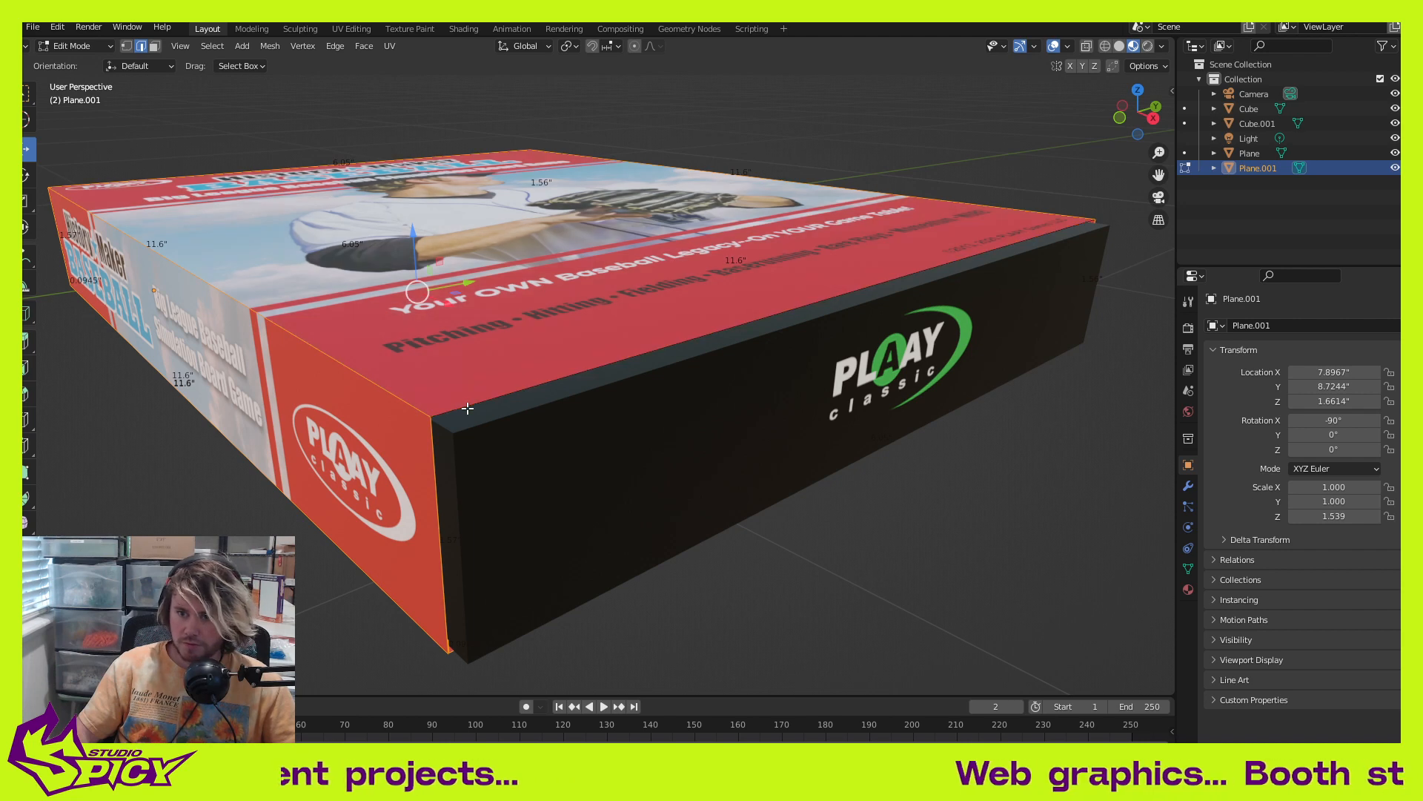
shift+click(434, 449)
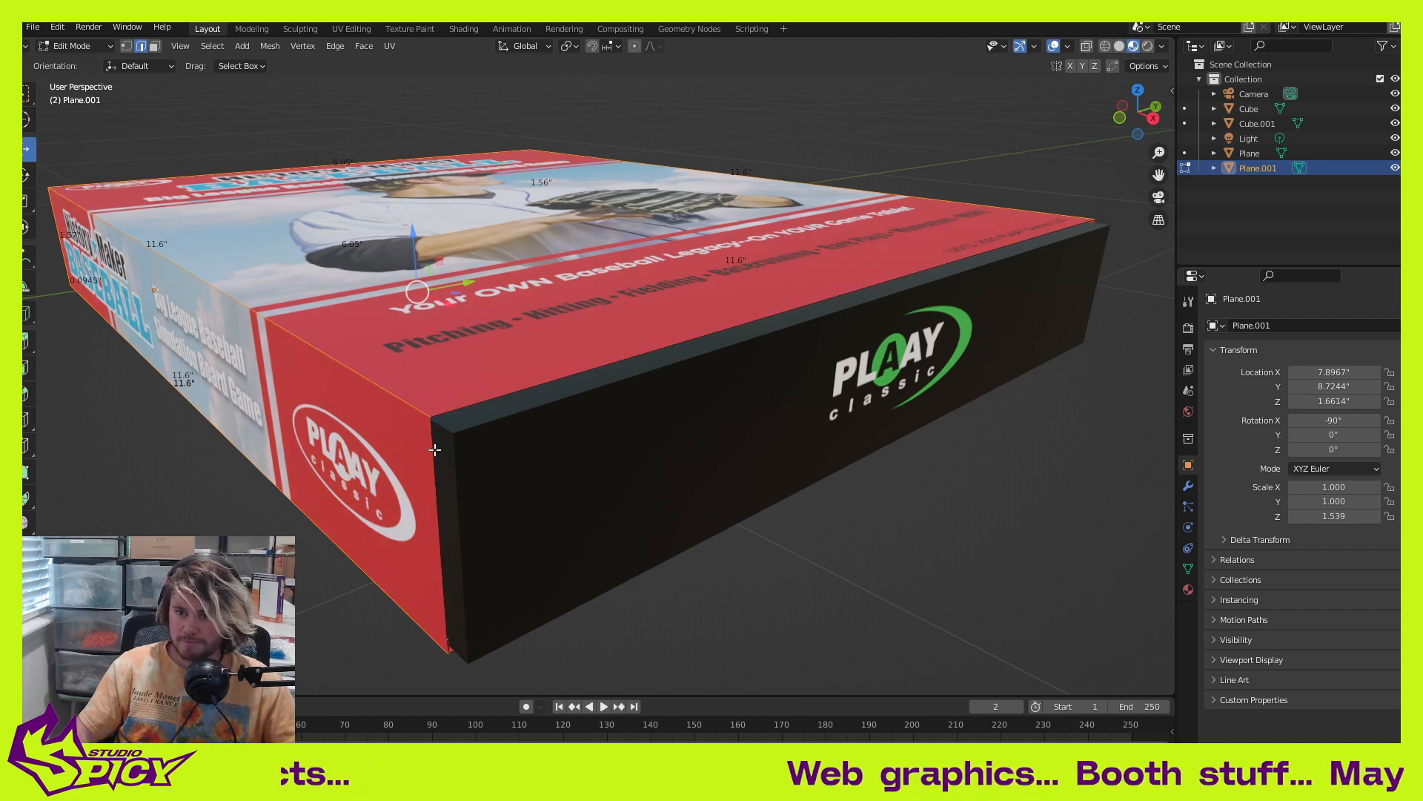
middle_drag(685, 428, 917, 494)
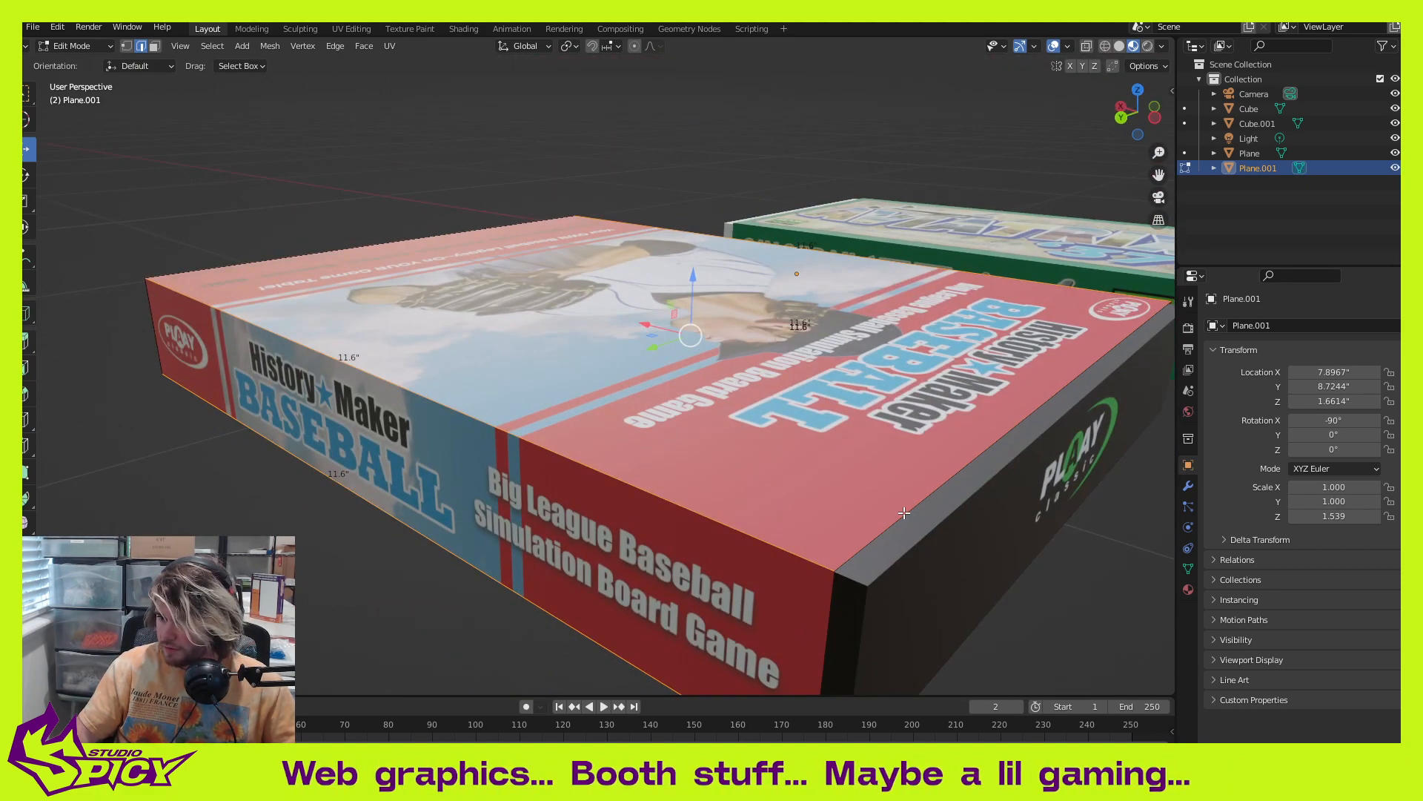
scroll(841, 503, down, 3)
middle_drag(518, 436, 843, 478)
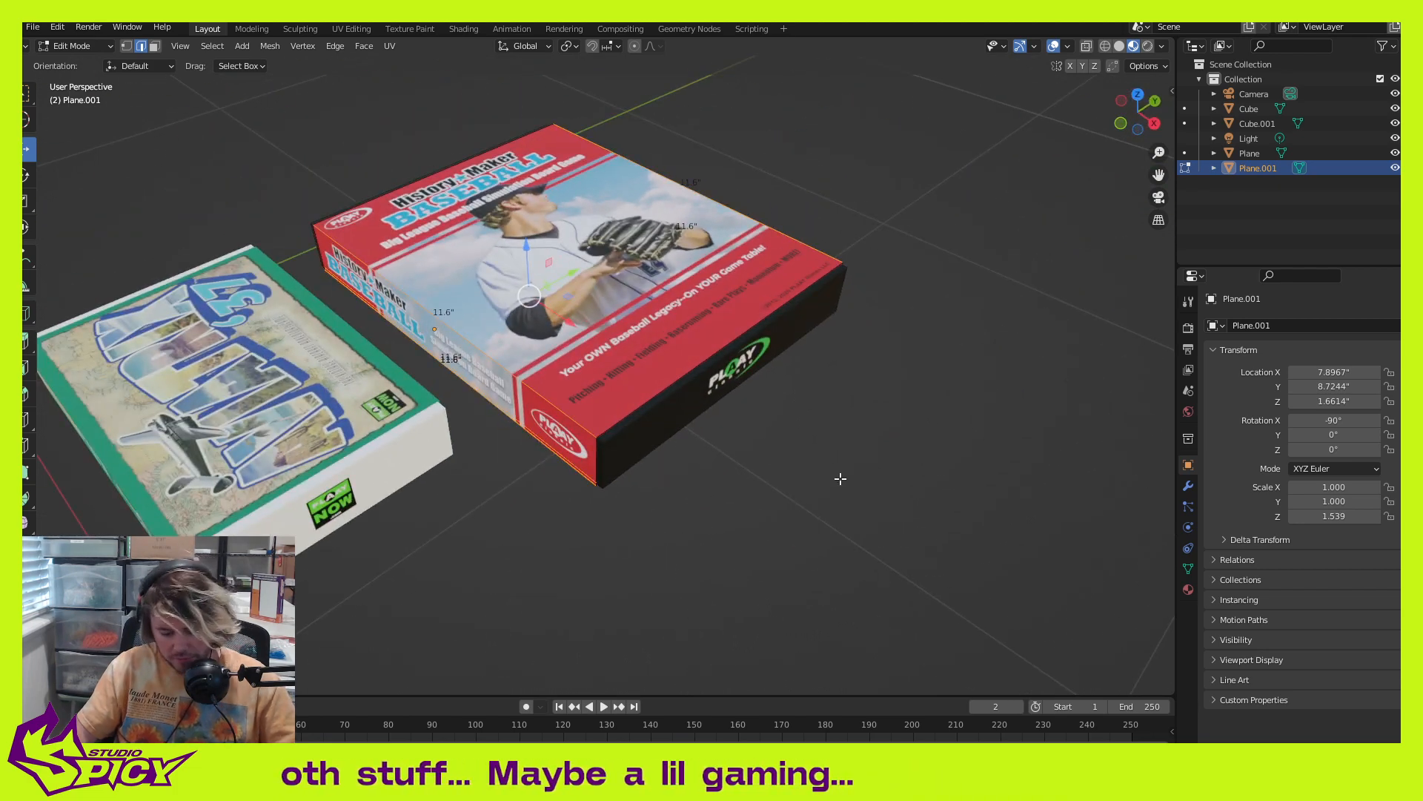
scroll(840, 478, up, 5)
scroll(700, 416, down, 2)
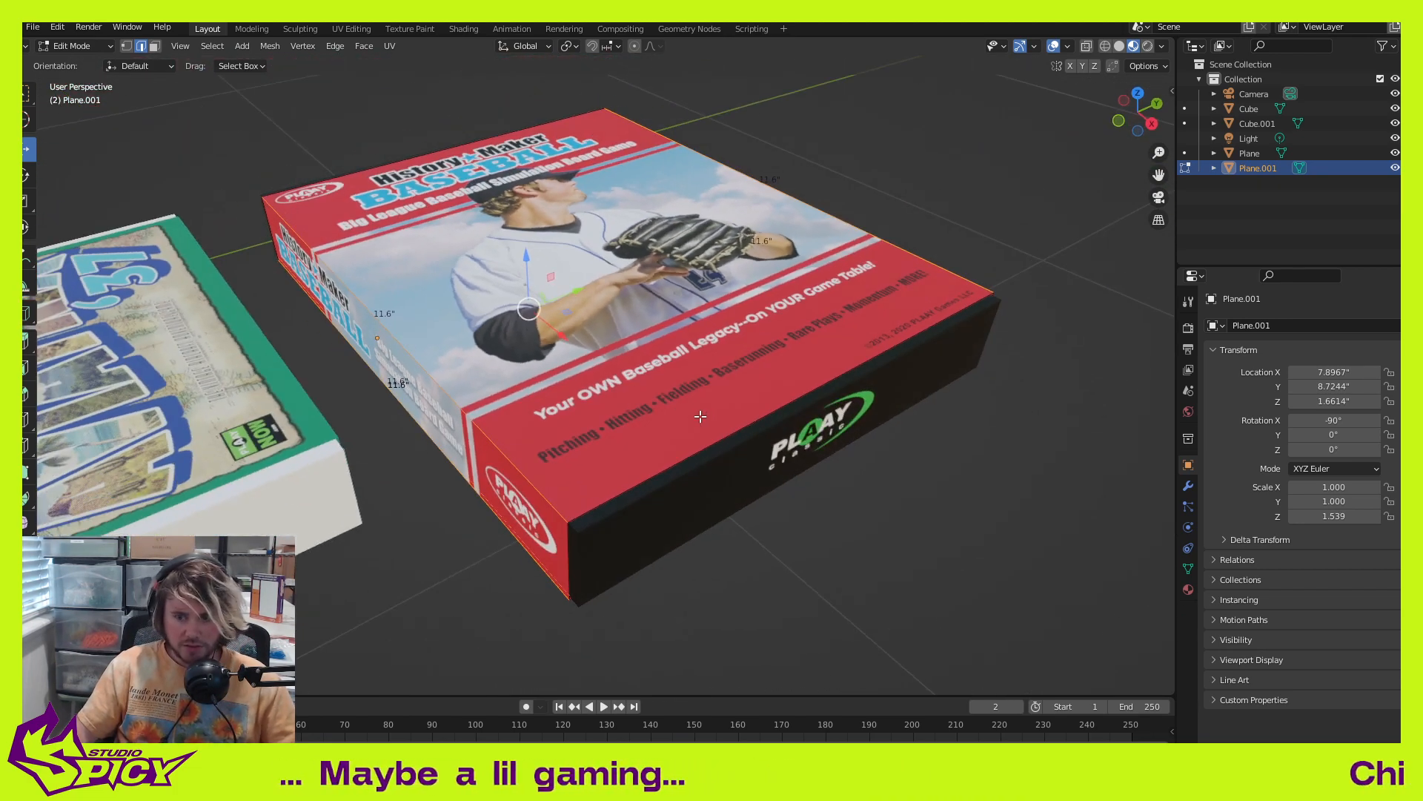
Step: Bevel the selected fold edges of the baseball cover by about 0.04" with 2 segments and return to Object Mode
key(ctrl+b)
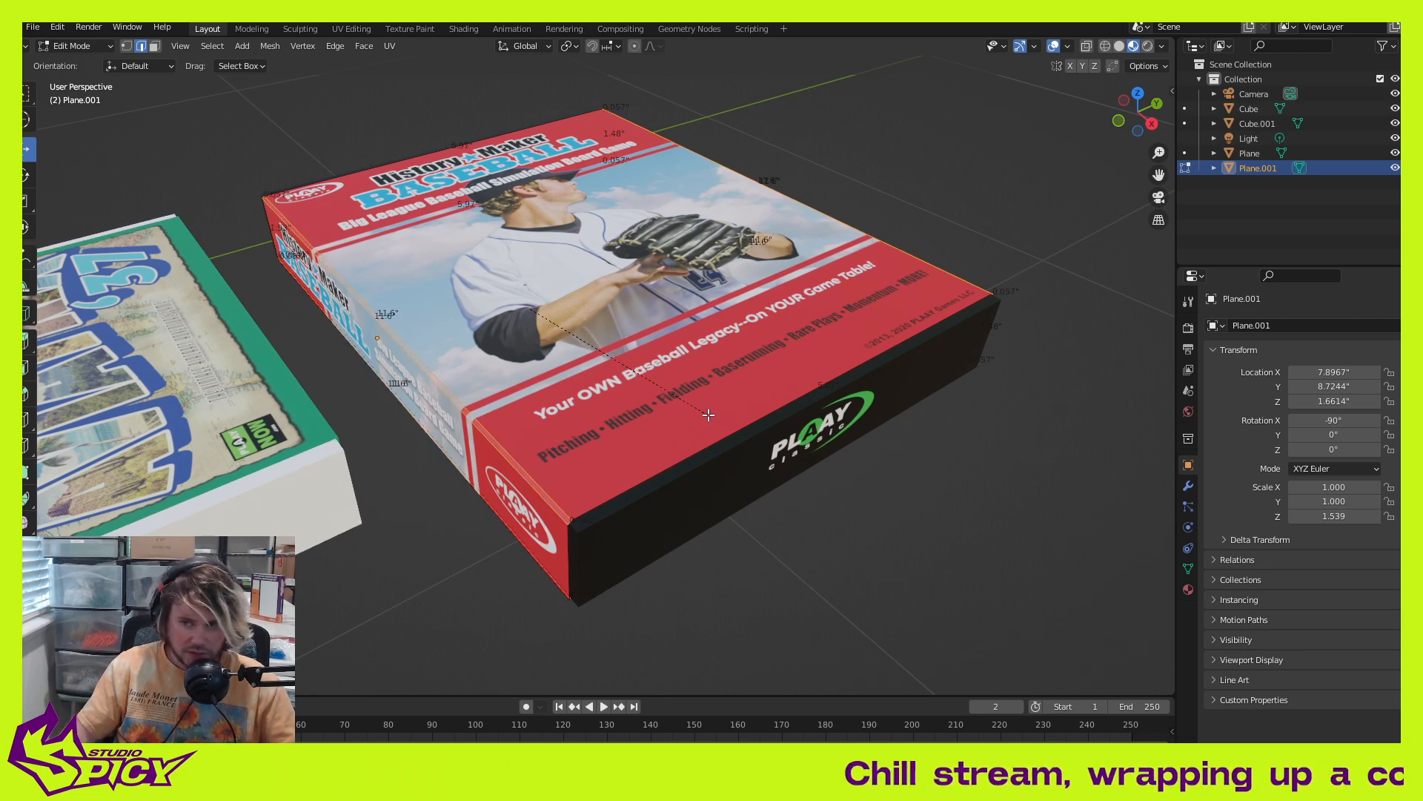
click(708, 415)
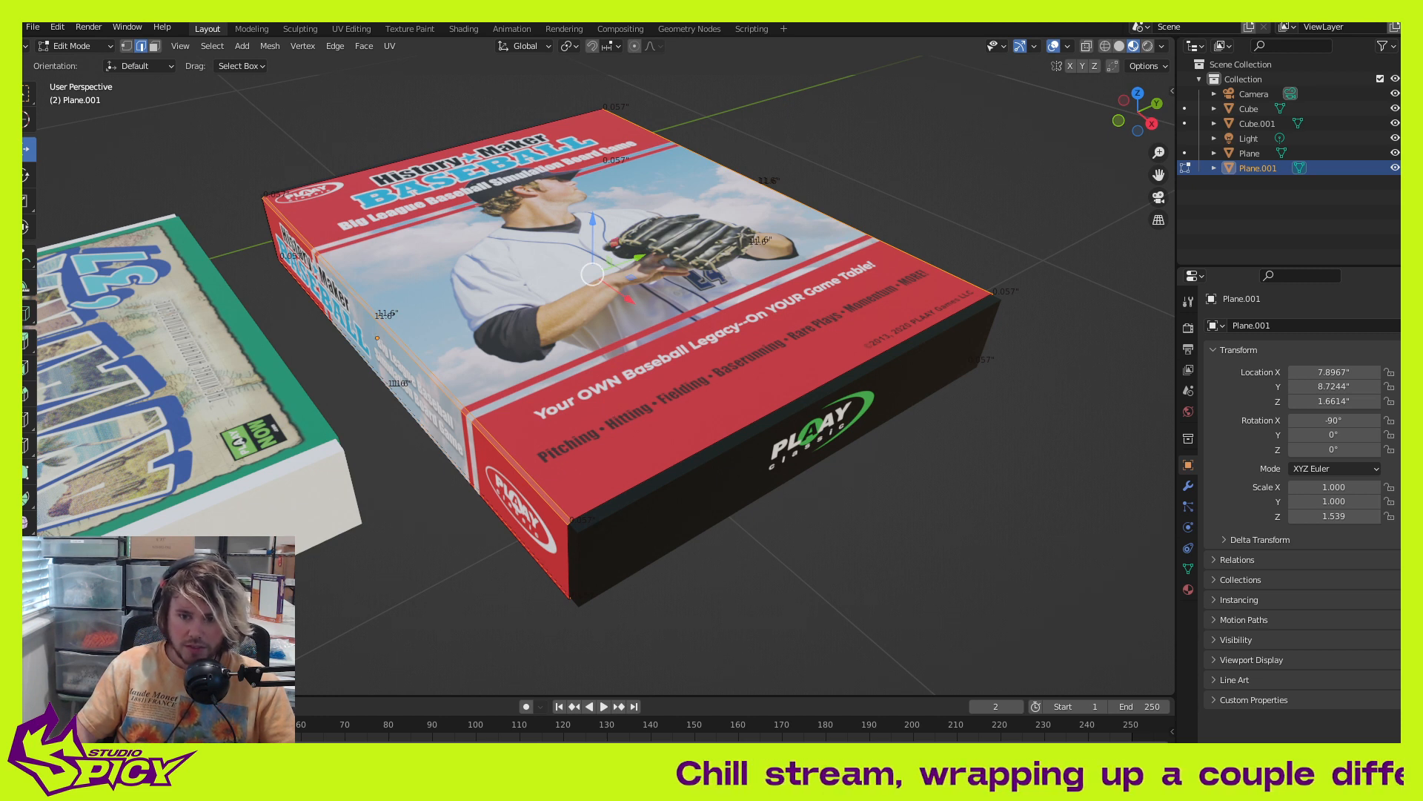
click(202, 467)
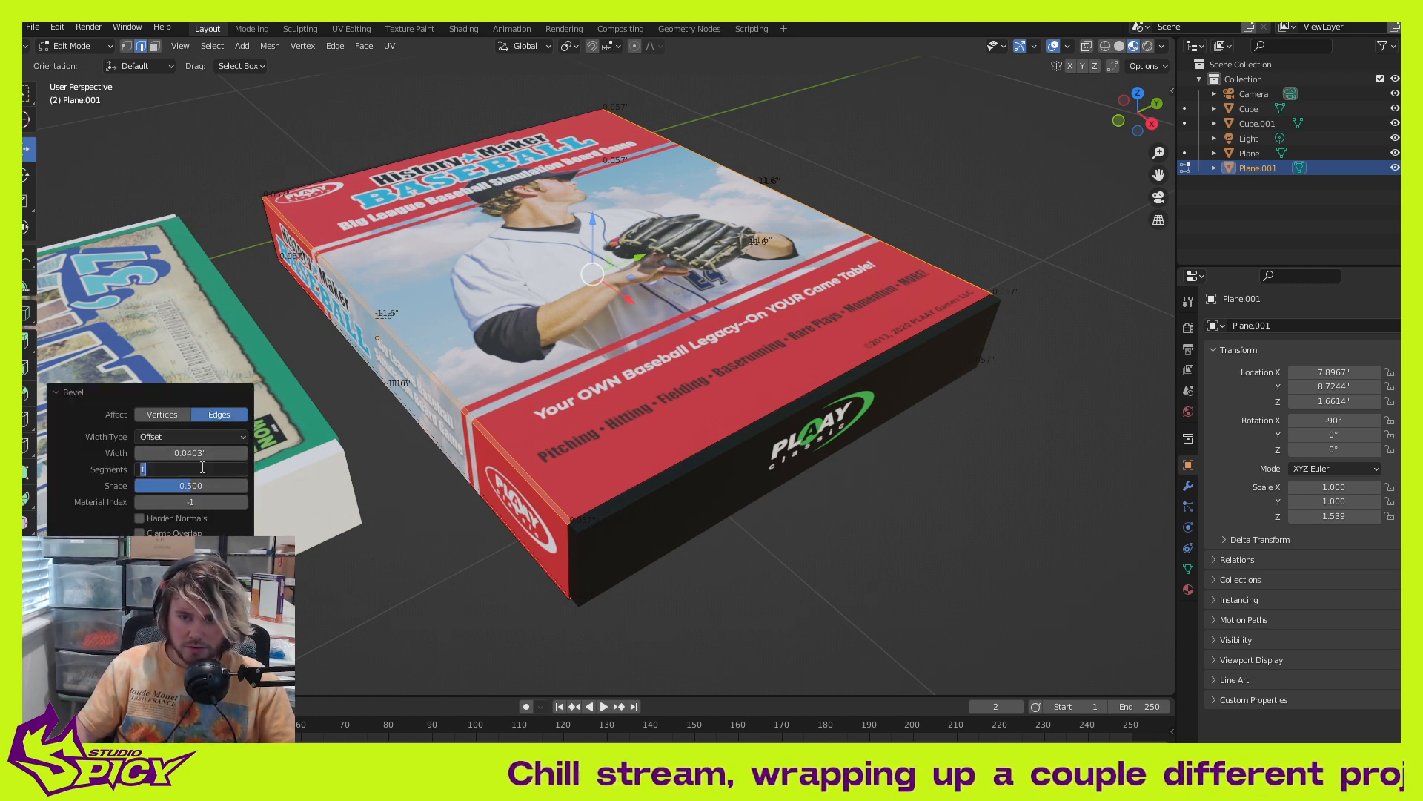
key(Return)
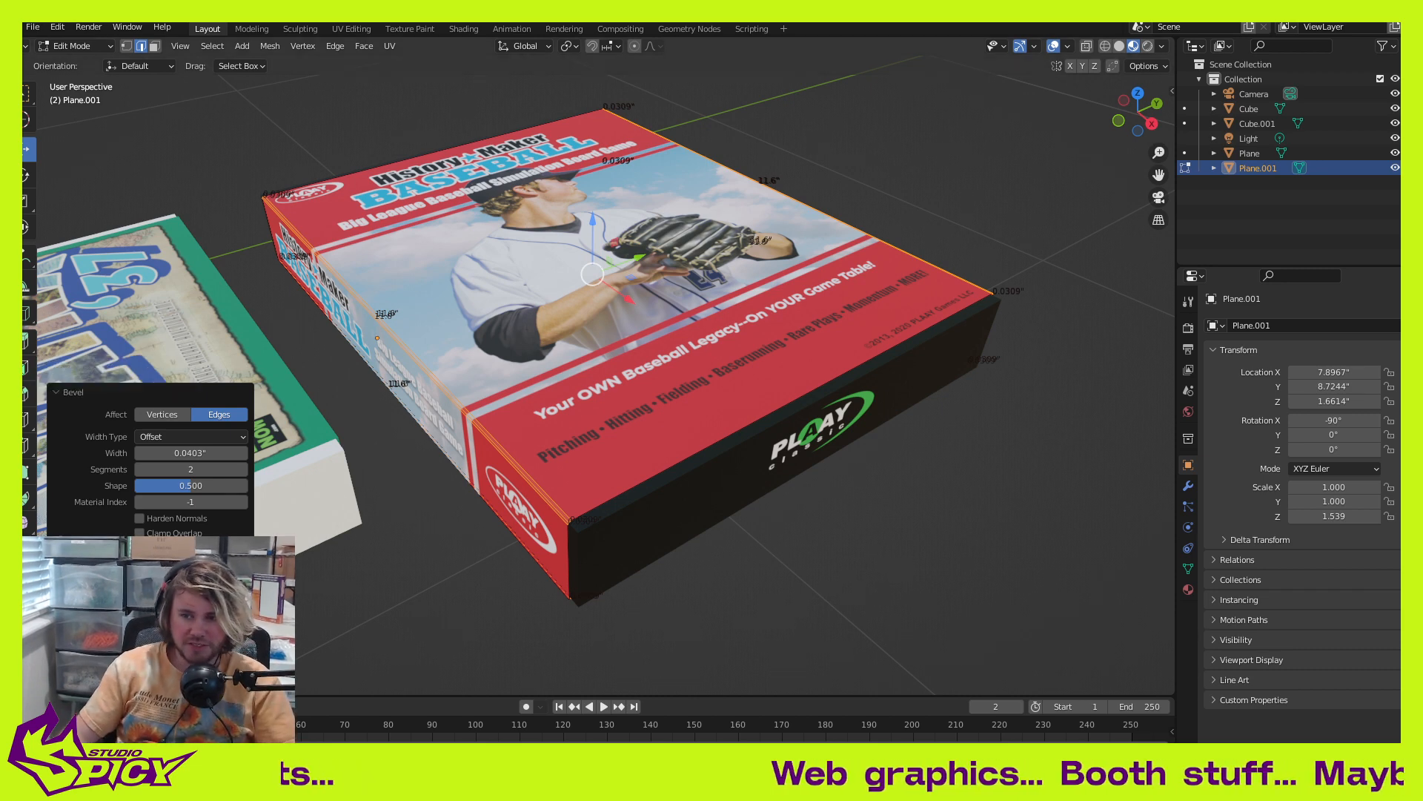
middle_drag(1052, 391, 857, 371)
middle_drag(700, 412, 813, 457)
scroll(801, 461, up, 3)
shift+middle_drag(718, 532, 734, 467)
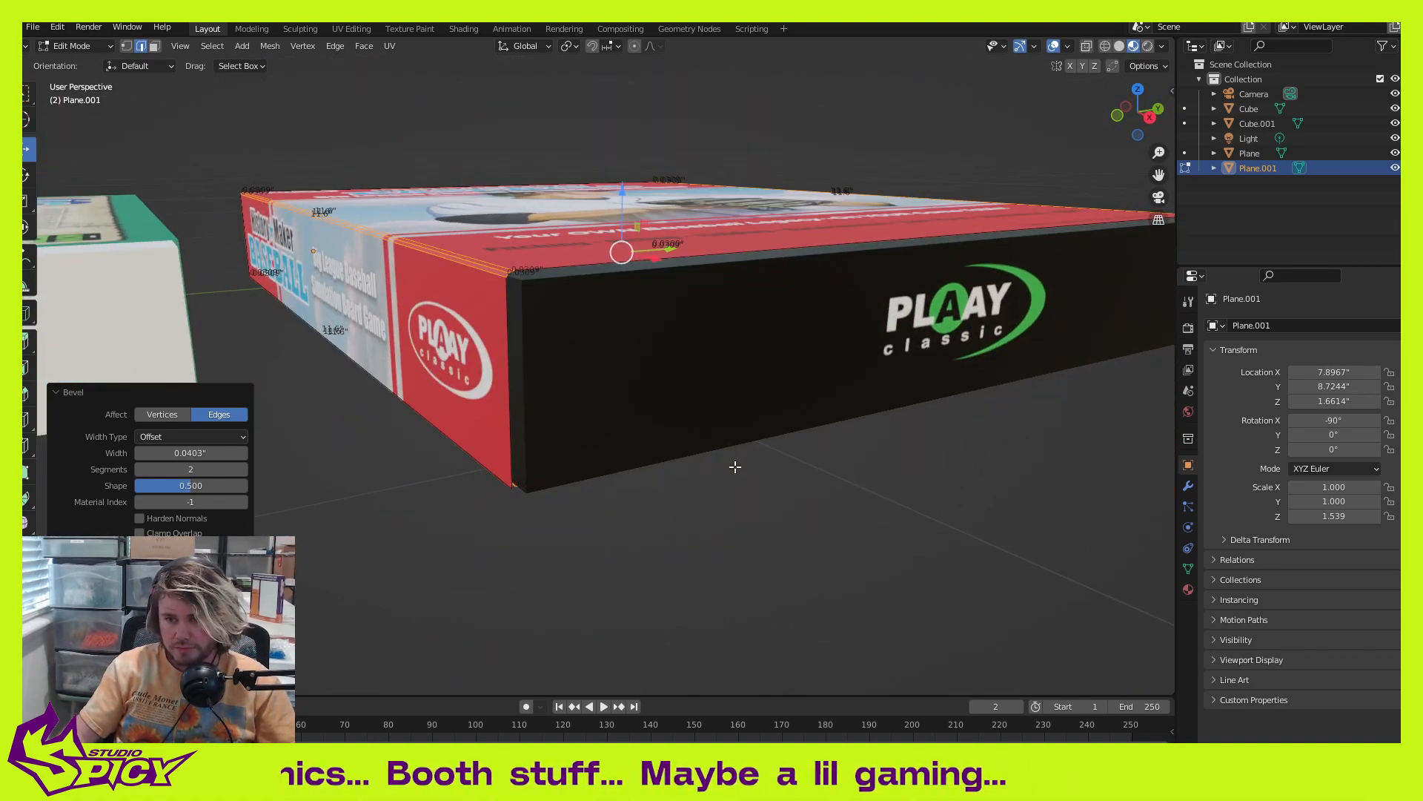
key(Tab)
click(710, 310)
Step: Bevel all edges of the baseball box's black body (Cube.001) by a small amount and return to Object Mode
click(713, 313)
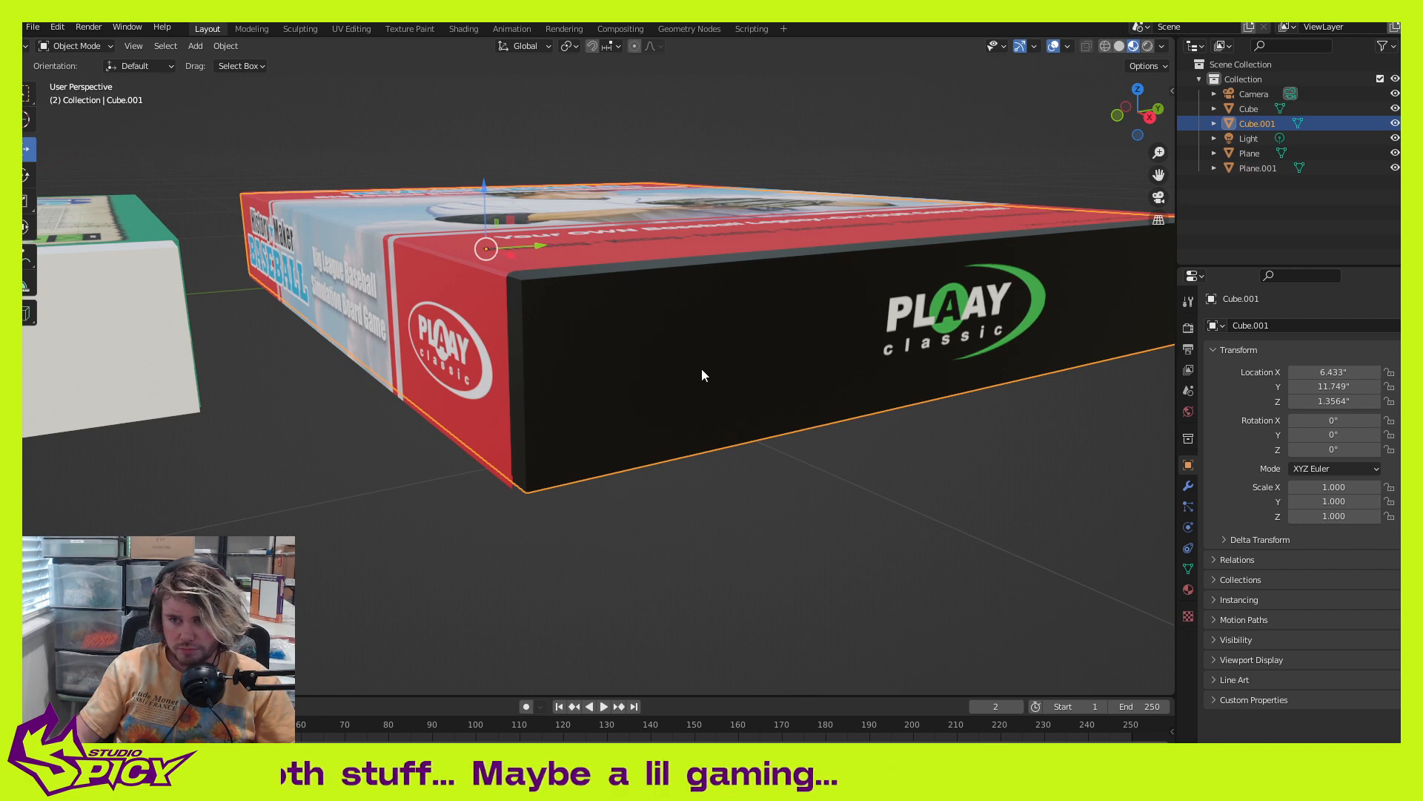
middle_drag(702, 369, 747, 418)
key(Tab)
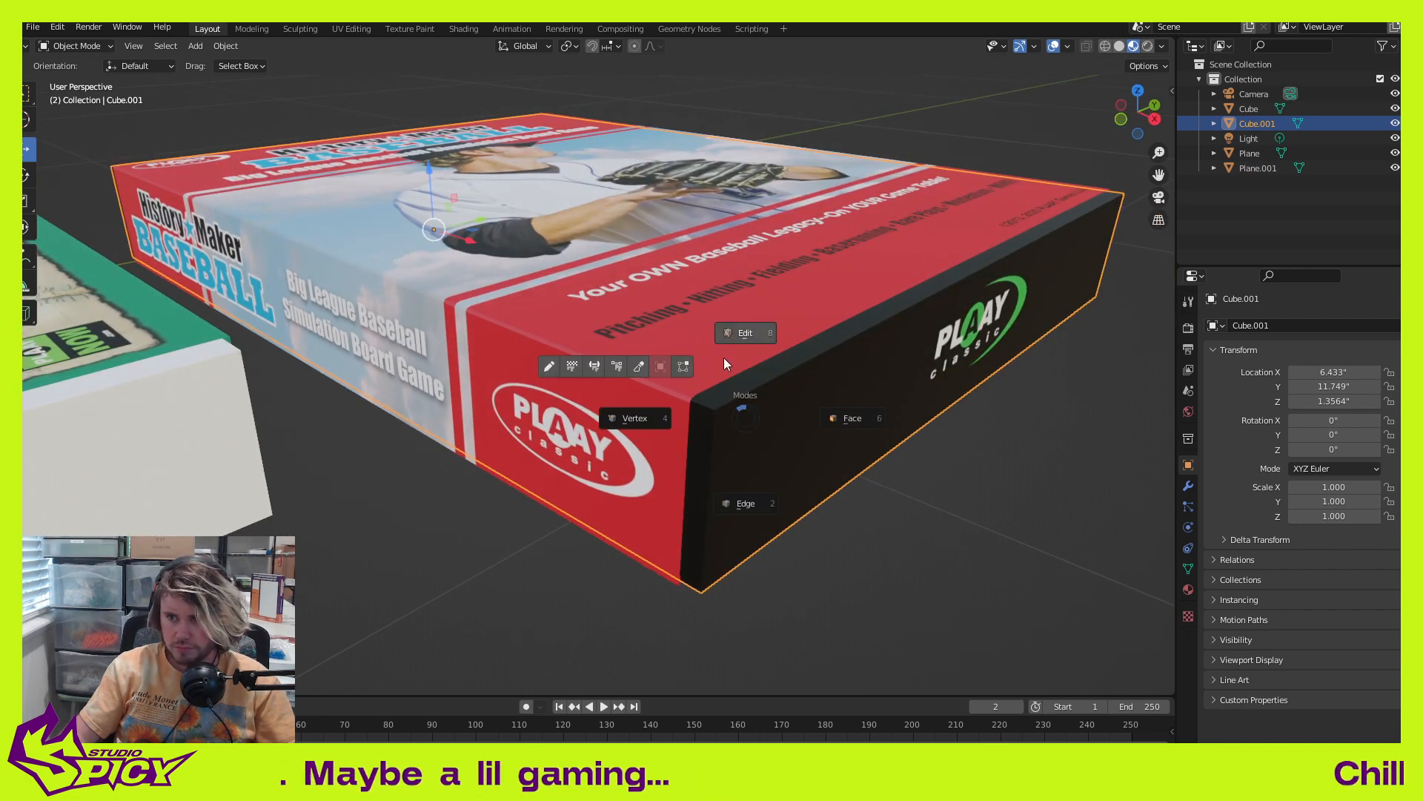
click(723, 349)
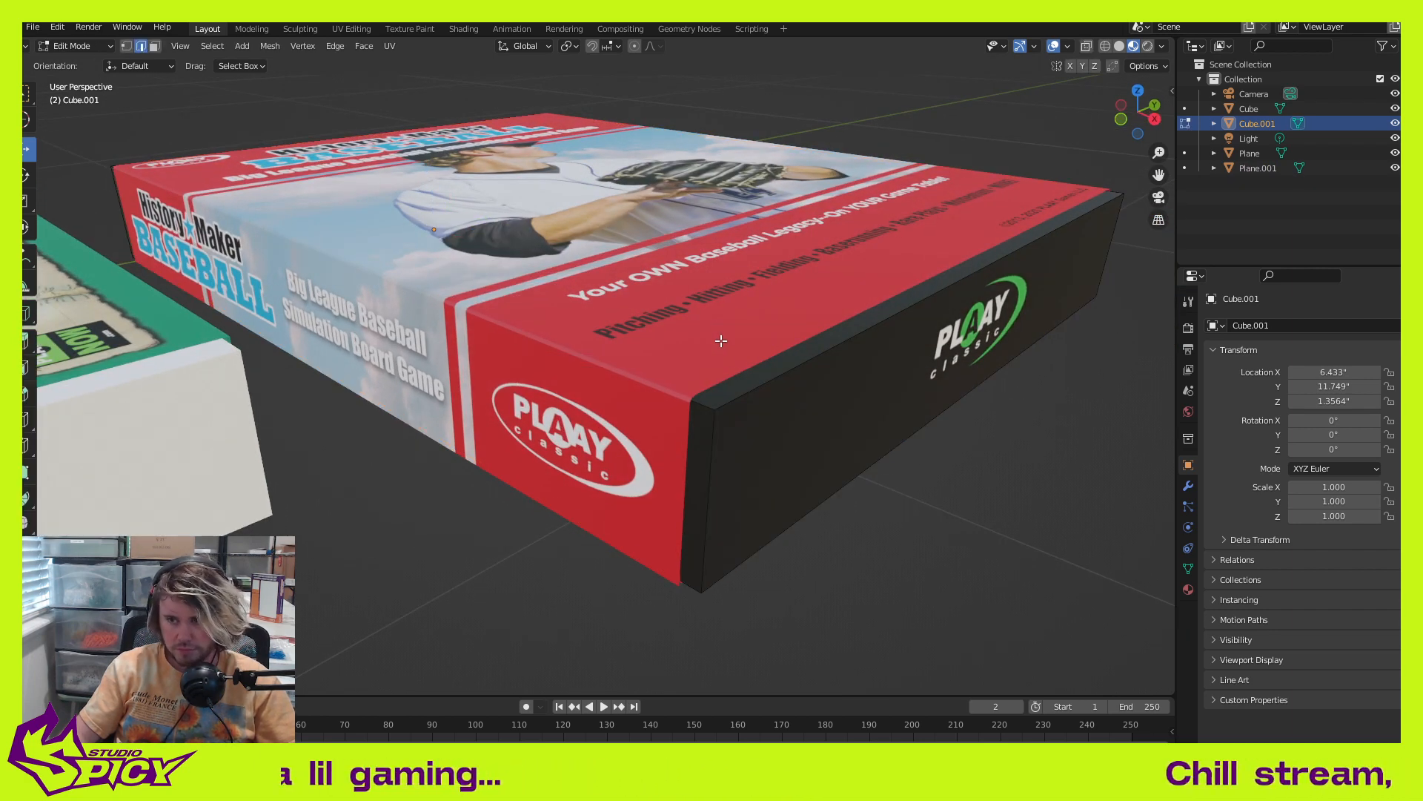
key(a)
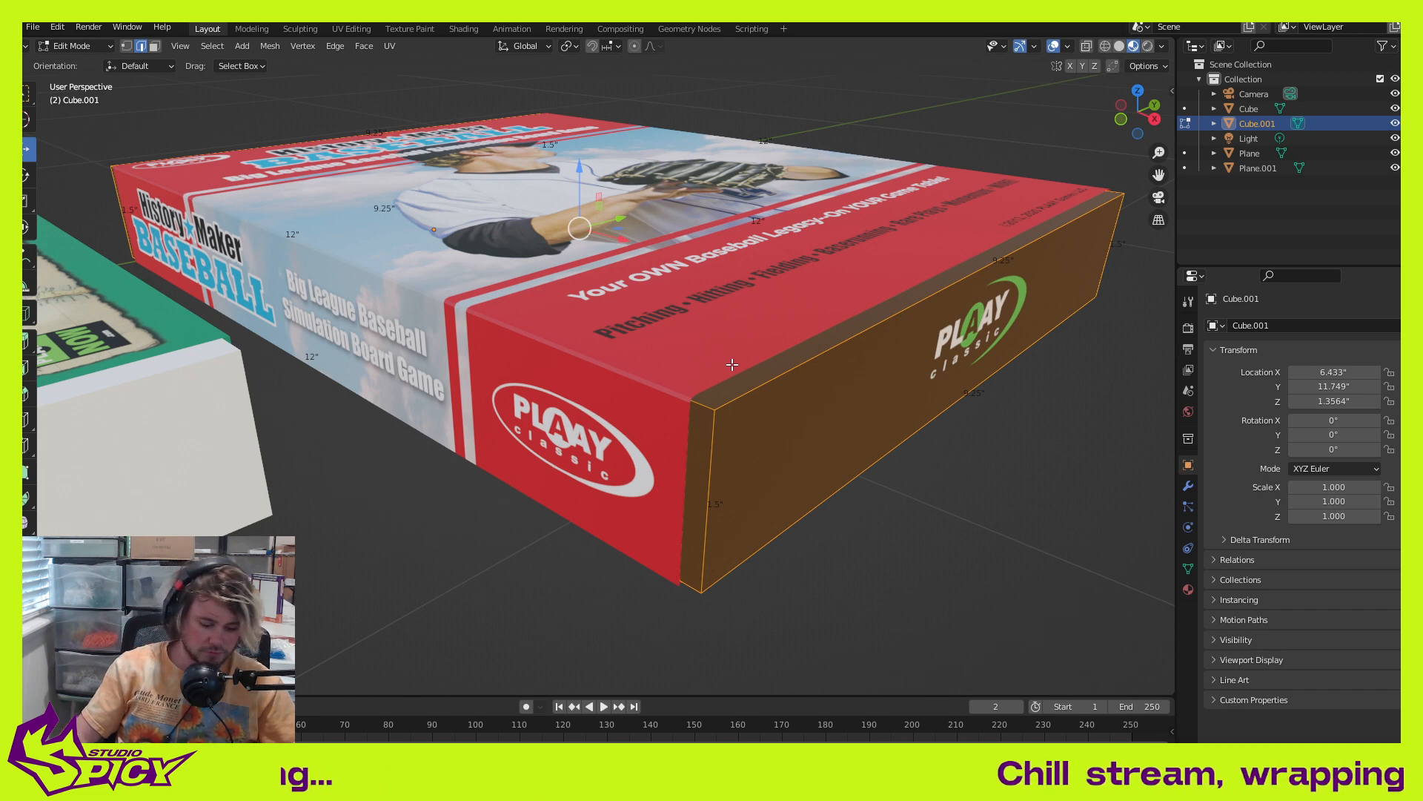
key(ctrl+b)
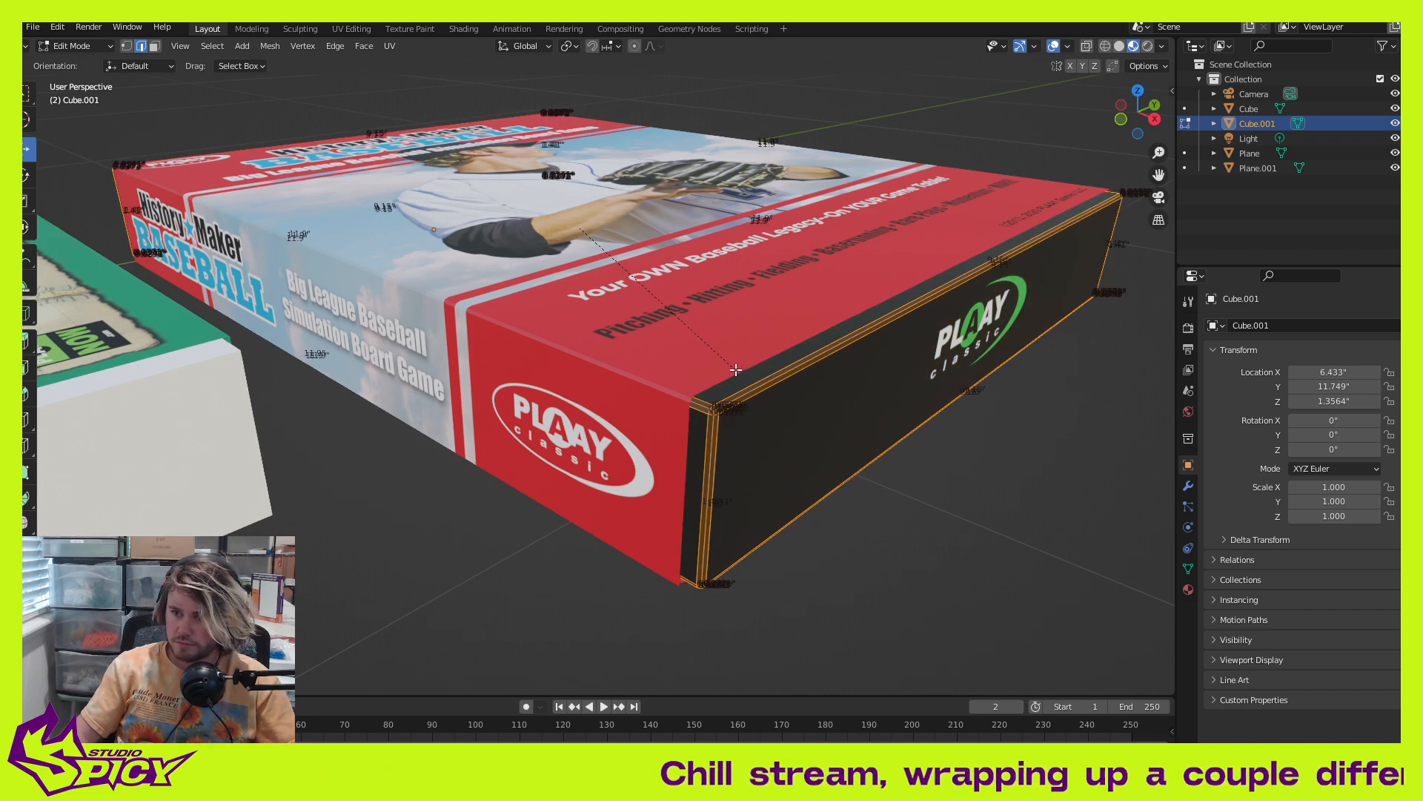
click(736, 369)
middle_drag(783, 450, 738, 482)
key(Tab)
click(683, 492)
scroll(739, 481, up, 4)
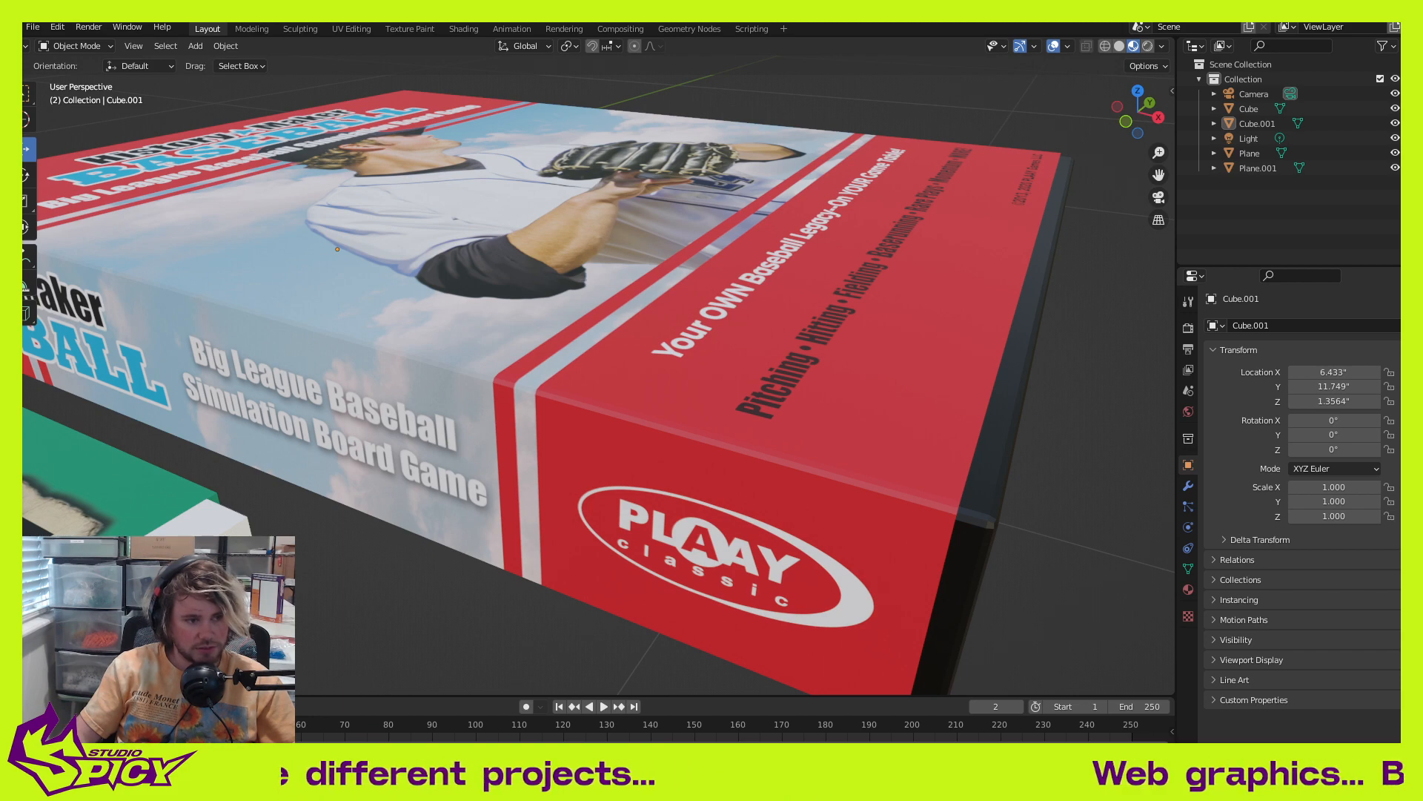
scroll(625, 569, down, 3)
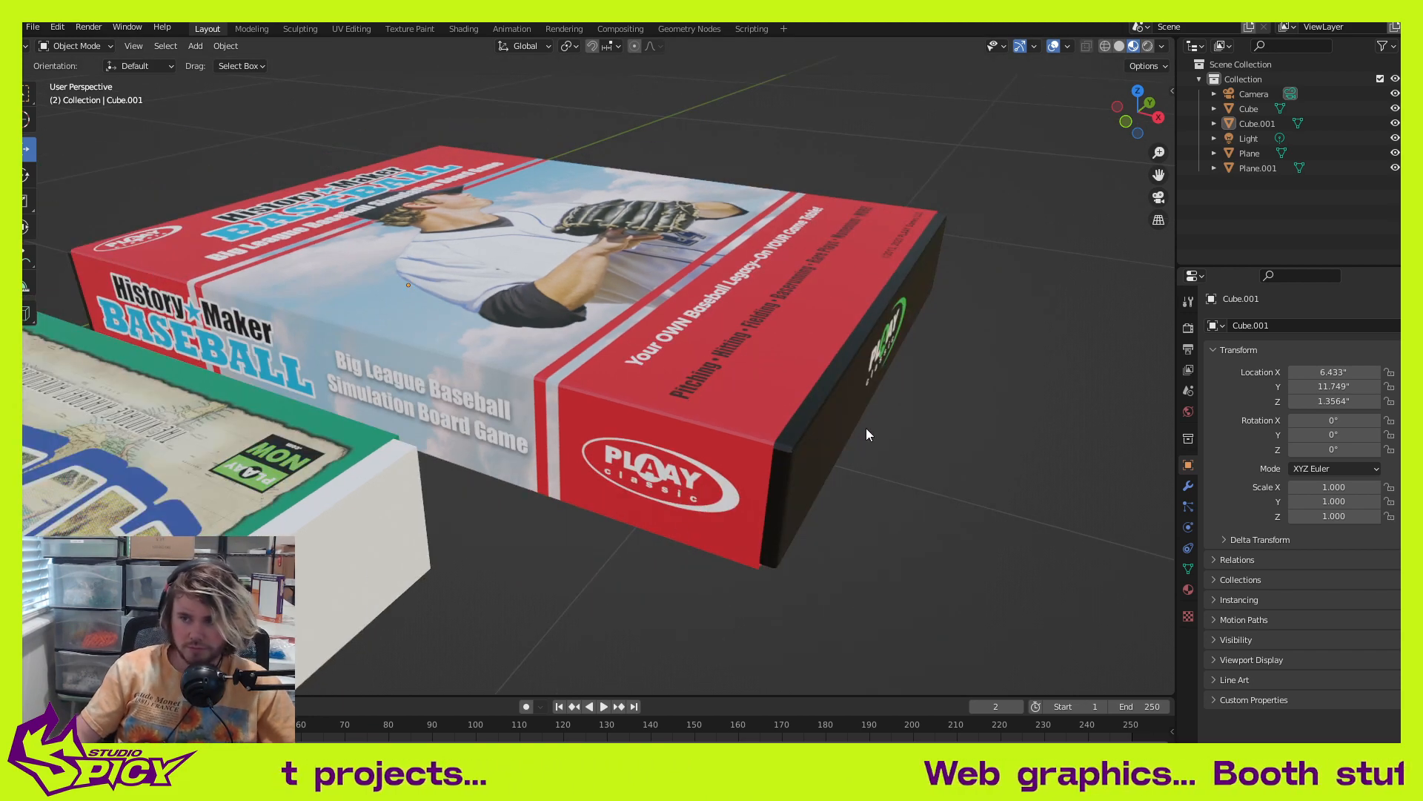
Step: Edit the Aviatrix '37 box's printed cover (Plane) and select its fold edges, leaving out the outer border edges
middle_drag(866, 434, 563, 378)
click(323, 335)
key(ctrl+Tab)
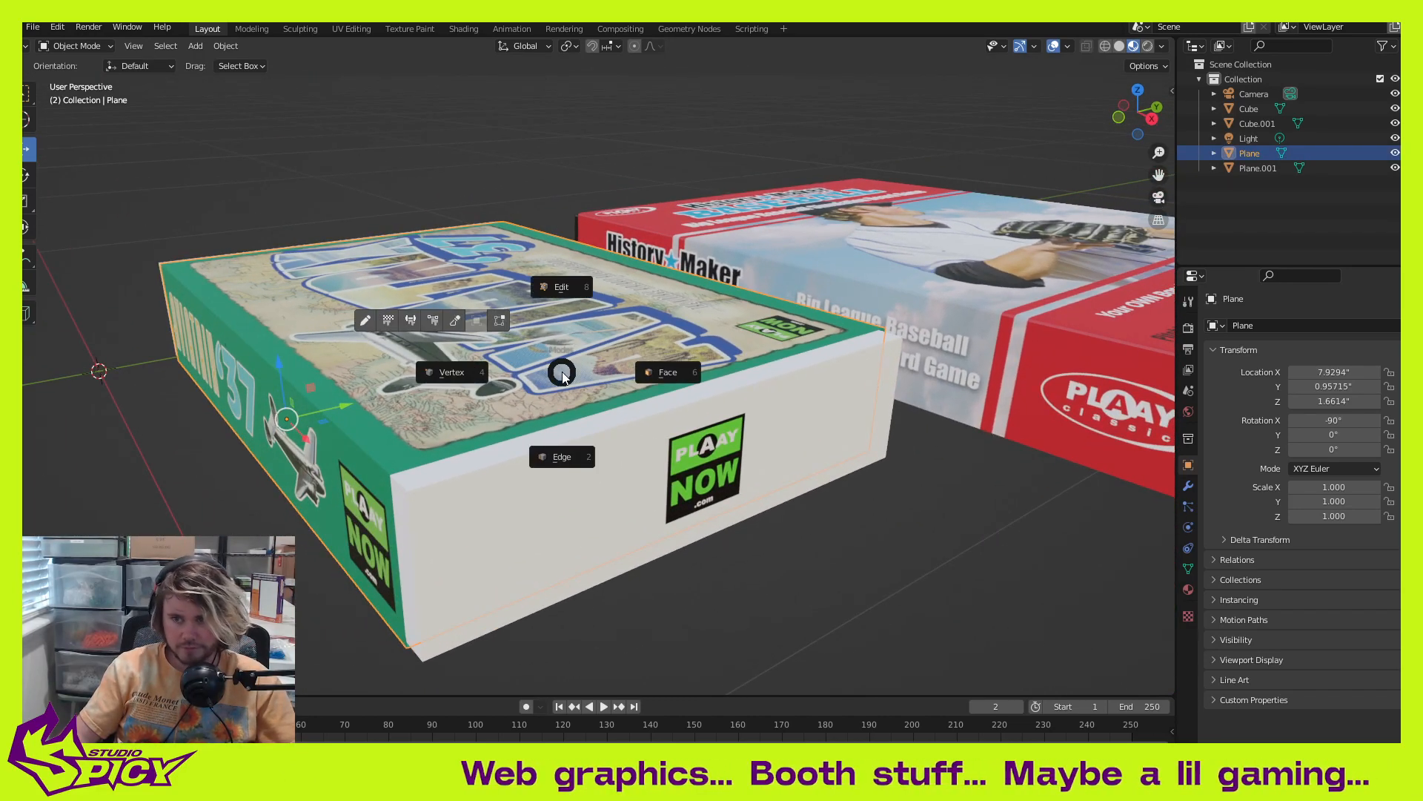
click(576, 314)
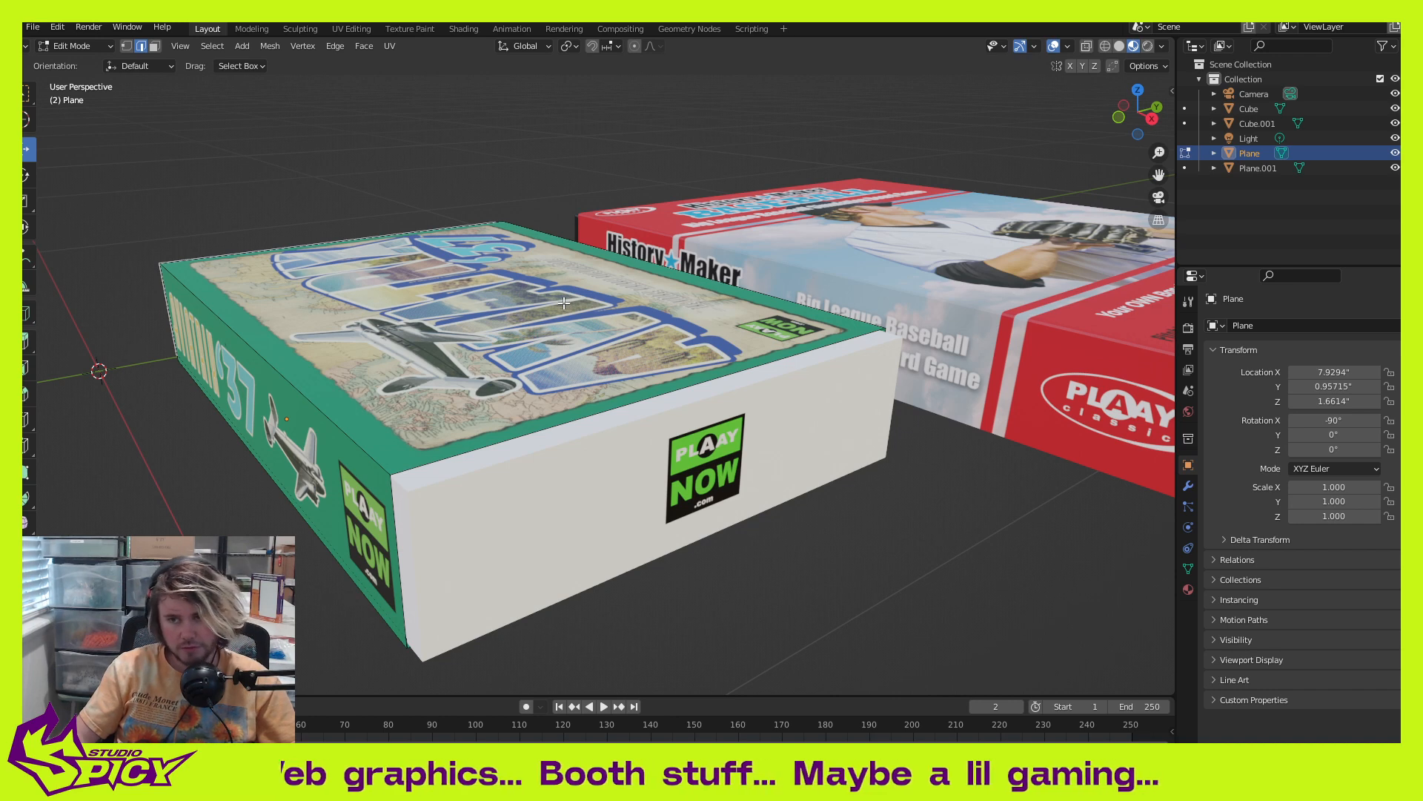
key(a)
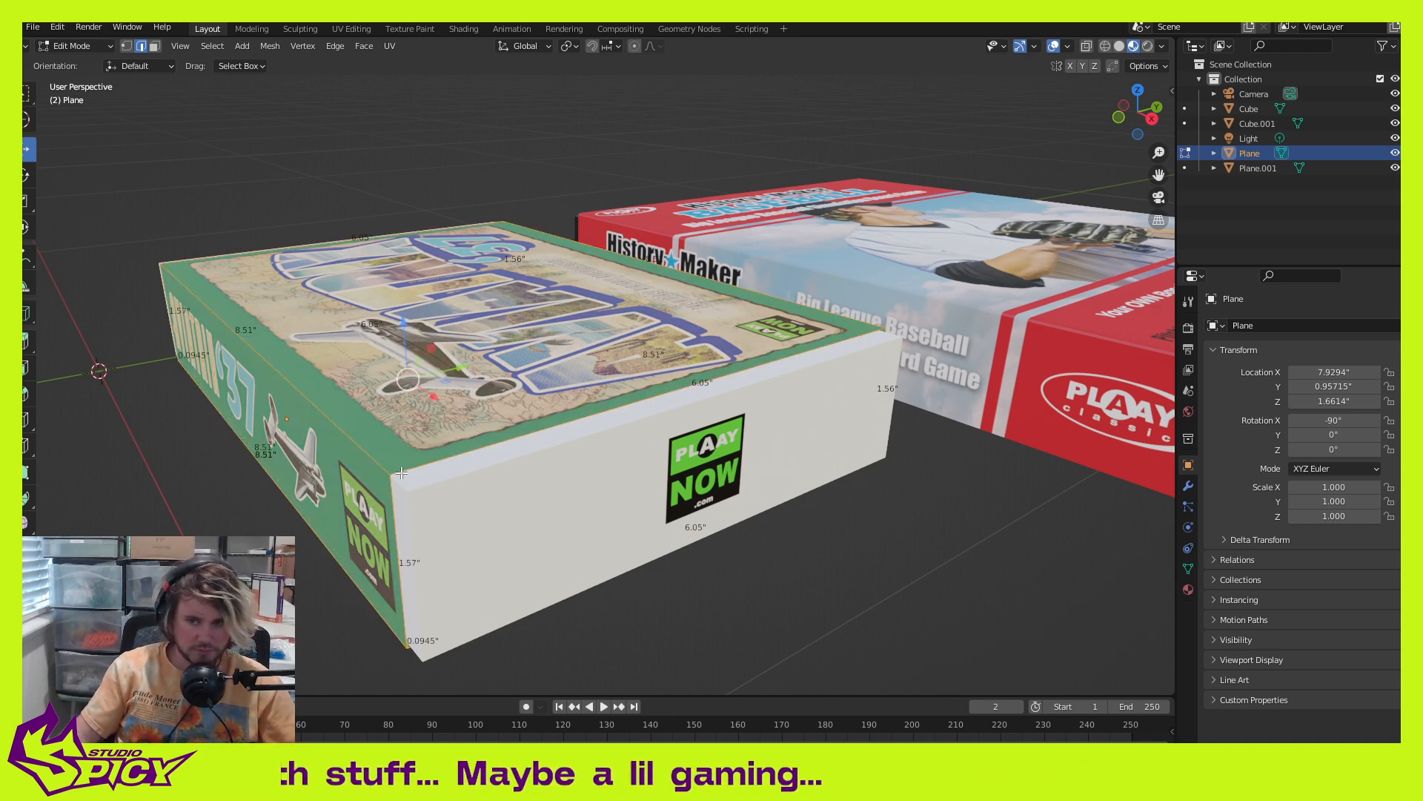
middle_drag(342, 434, 543, 450)
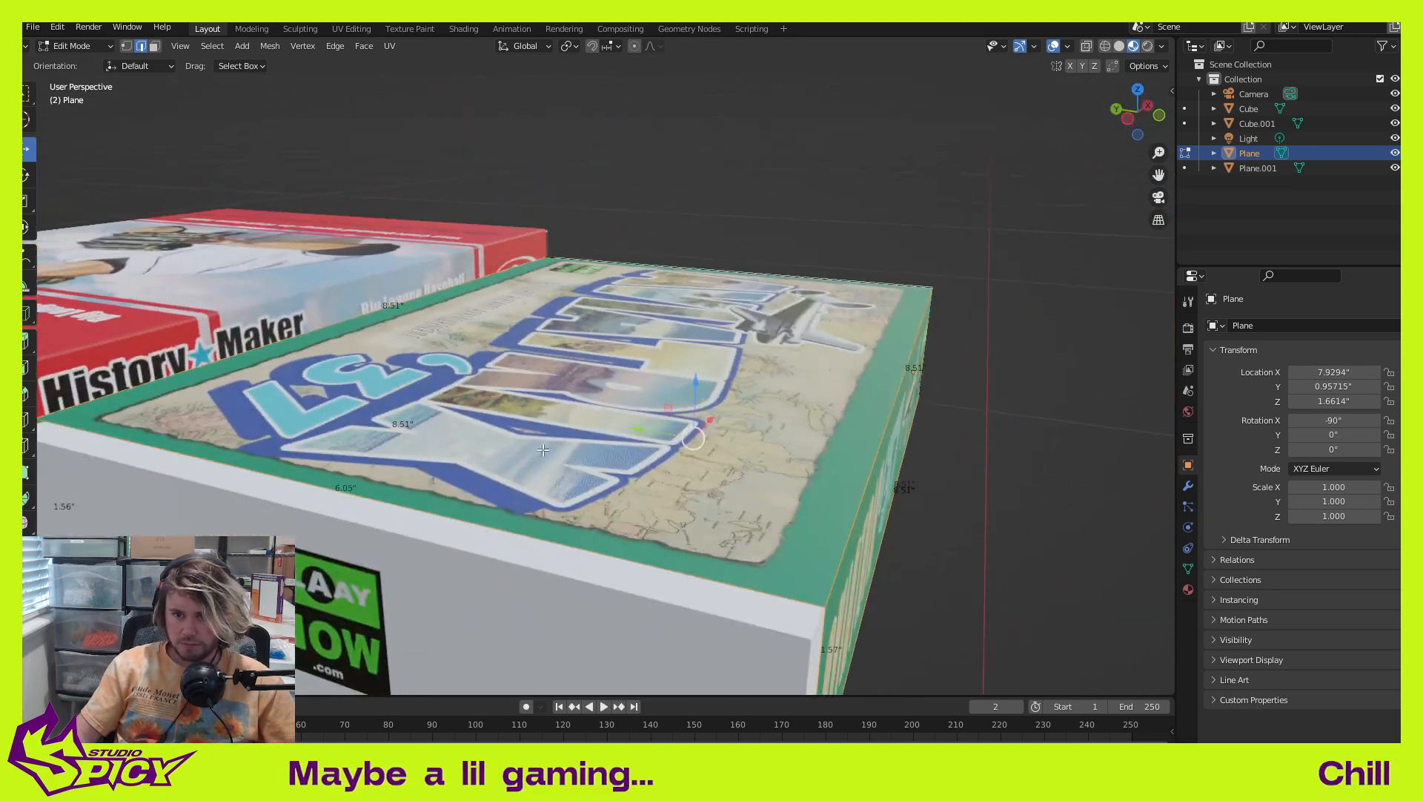
middle_drag(568, 542, 407, 536)
Step: Bevel the selected fold edges of the Aviatrix cover slightly and return to Object Mode
key(s)
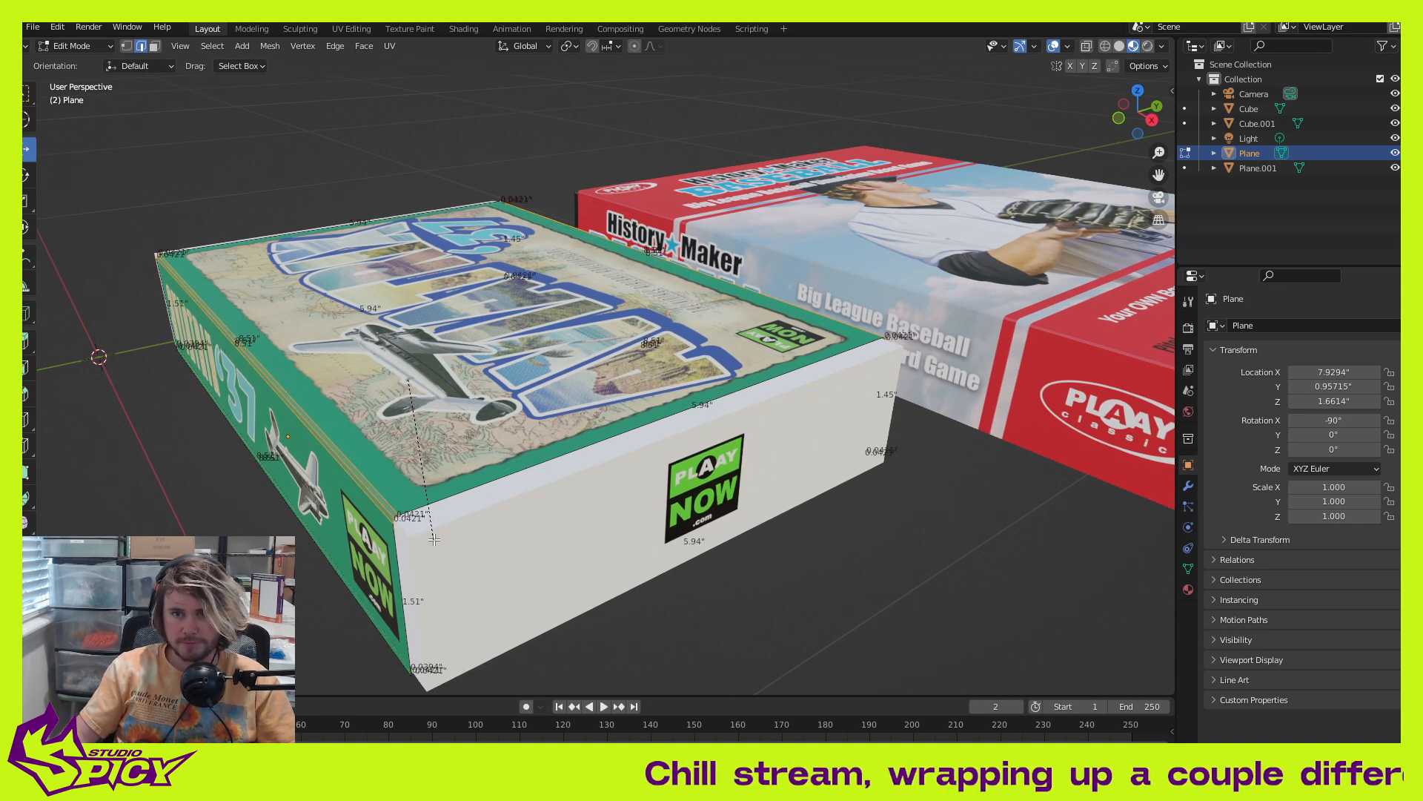
click(434, 540)
middle_drag(547, 550, 582, 525)
key(Tab)
click(607, 475)
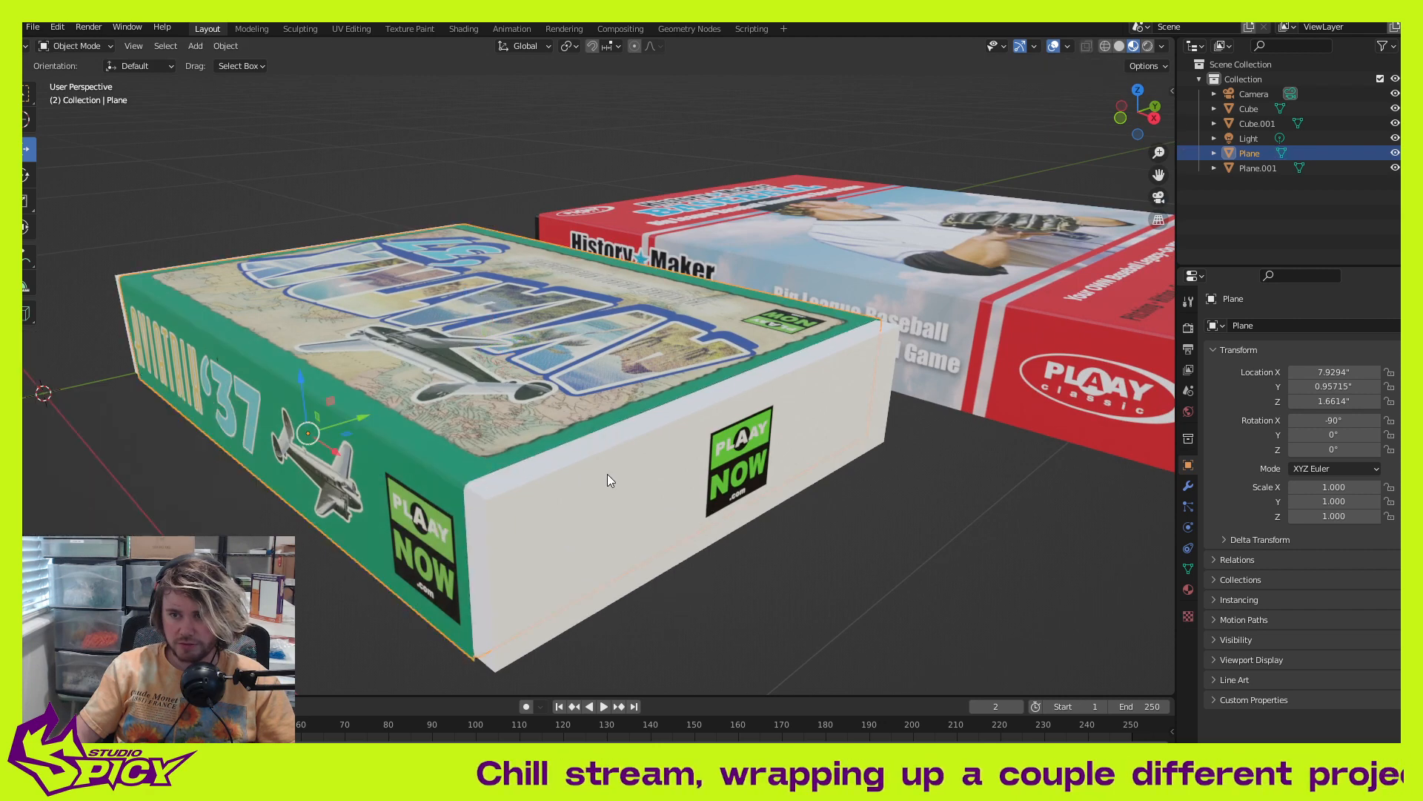
Step: Bevel all edges of the Aviatrix box's white body (Cube) by about 0.05" with 2 segments
click(607, 475)
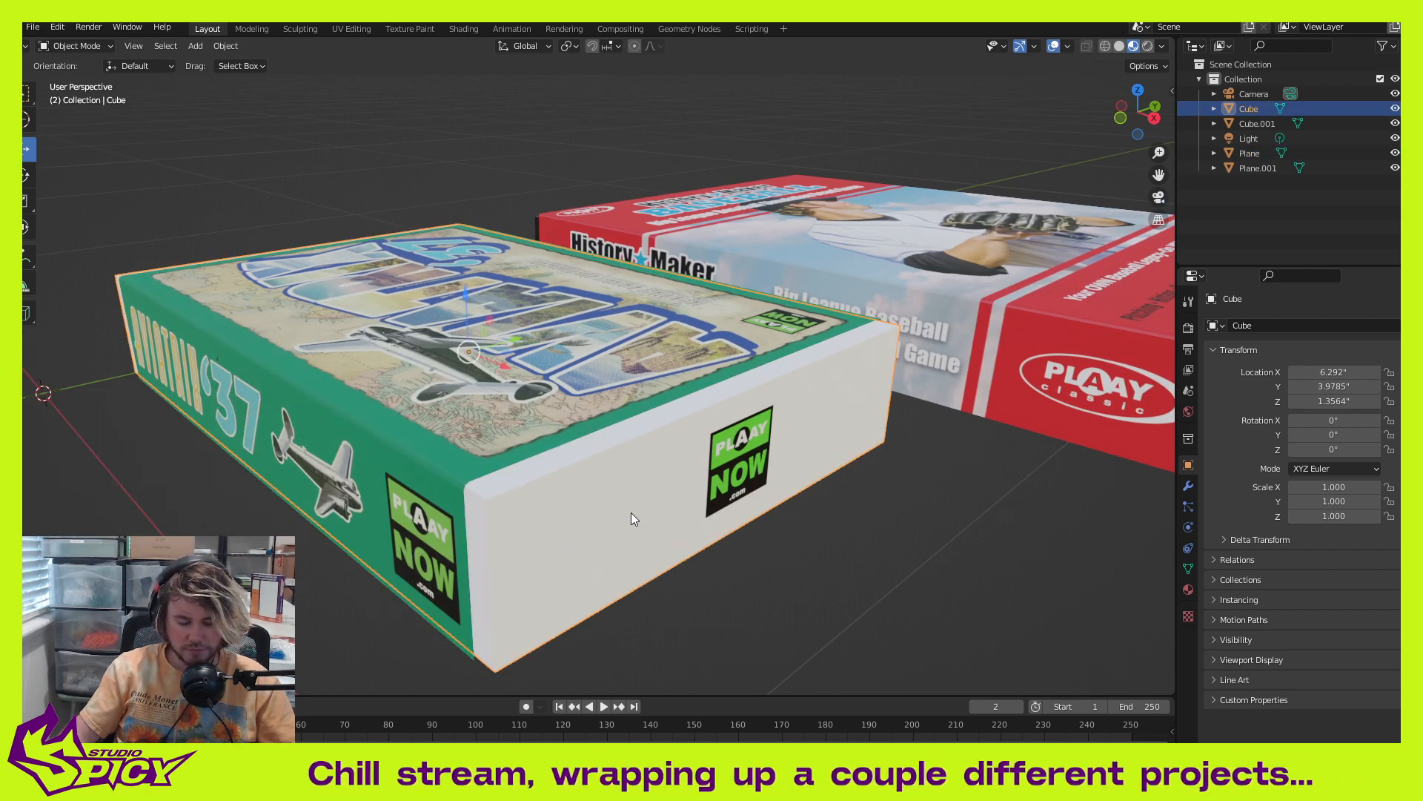
key(ctrl+Tab)
click(615, 434)
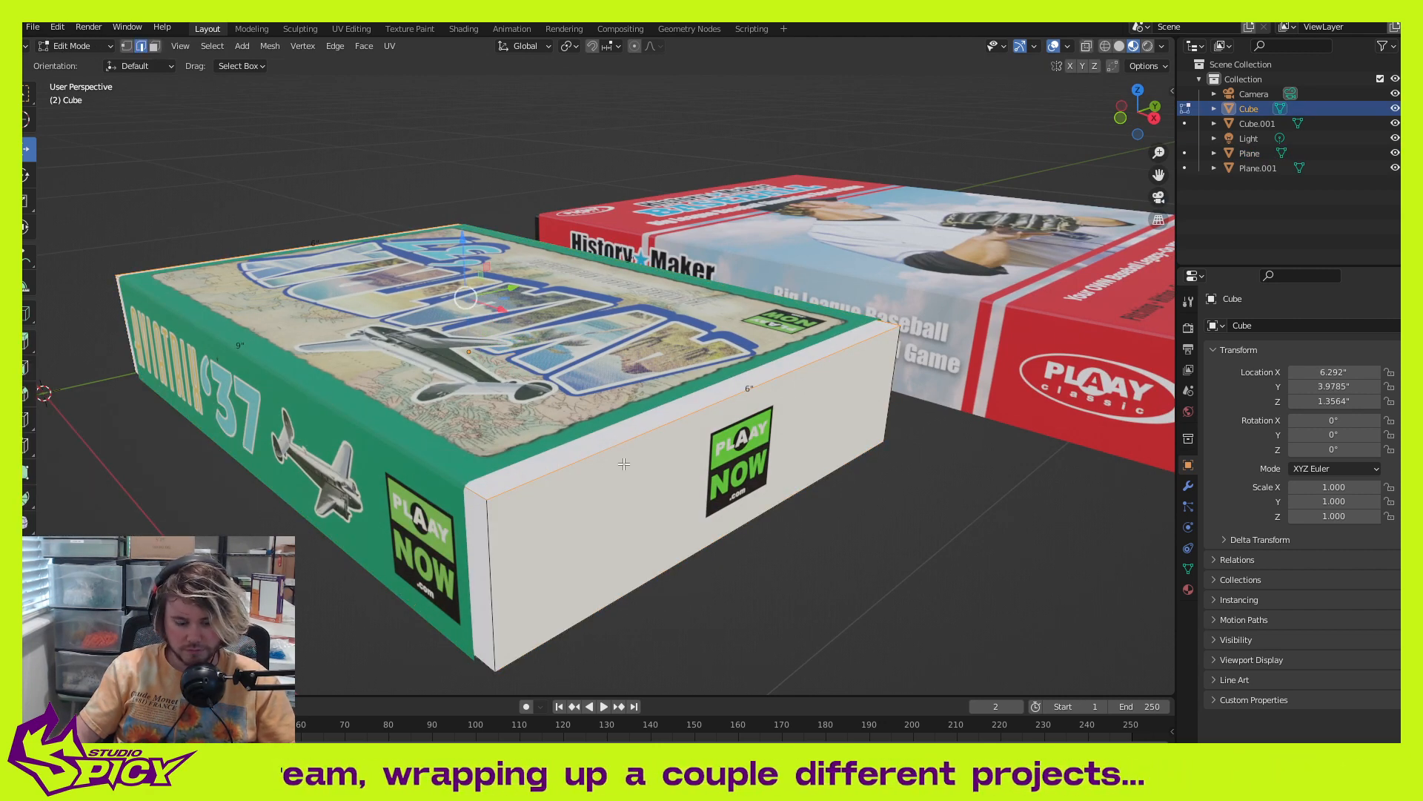
key(a)
key(s)
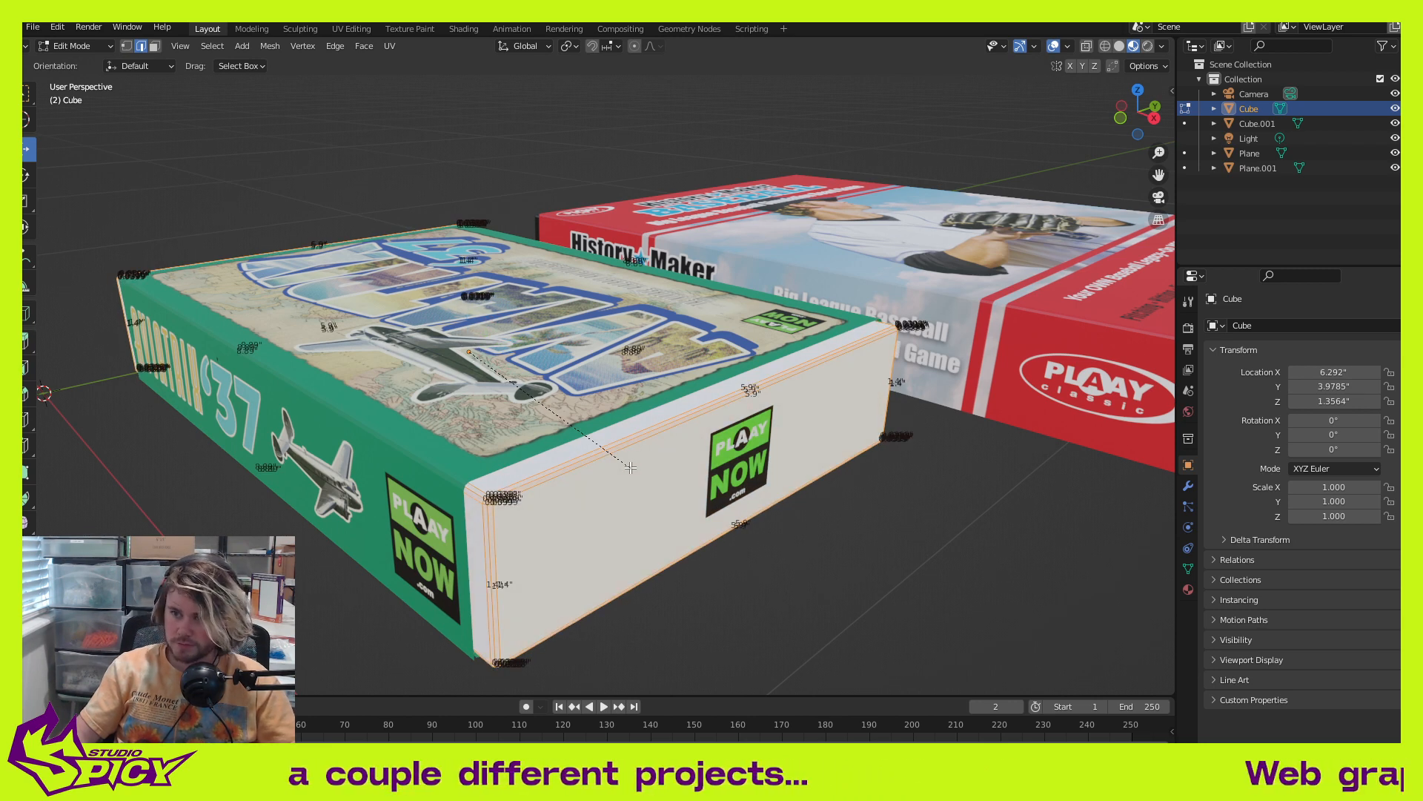
click(630, 467)
key(Tab)
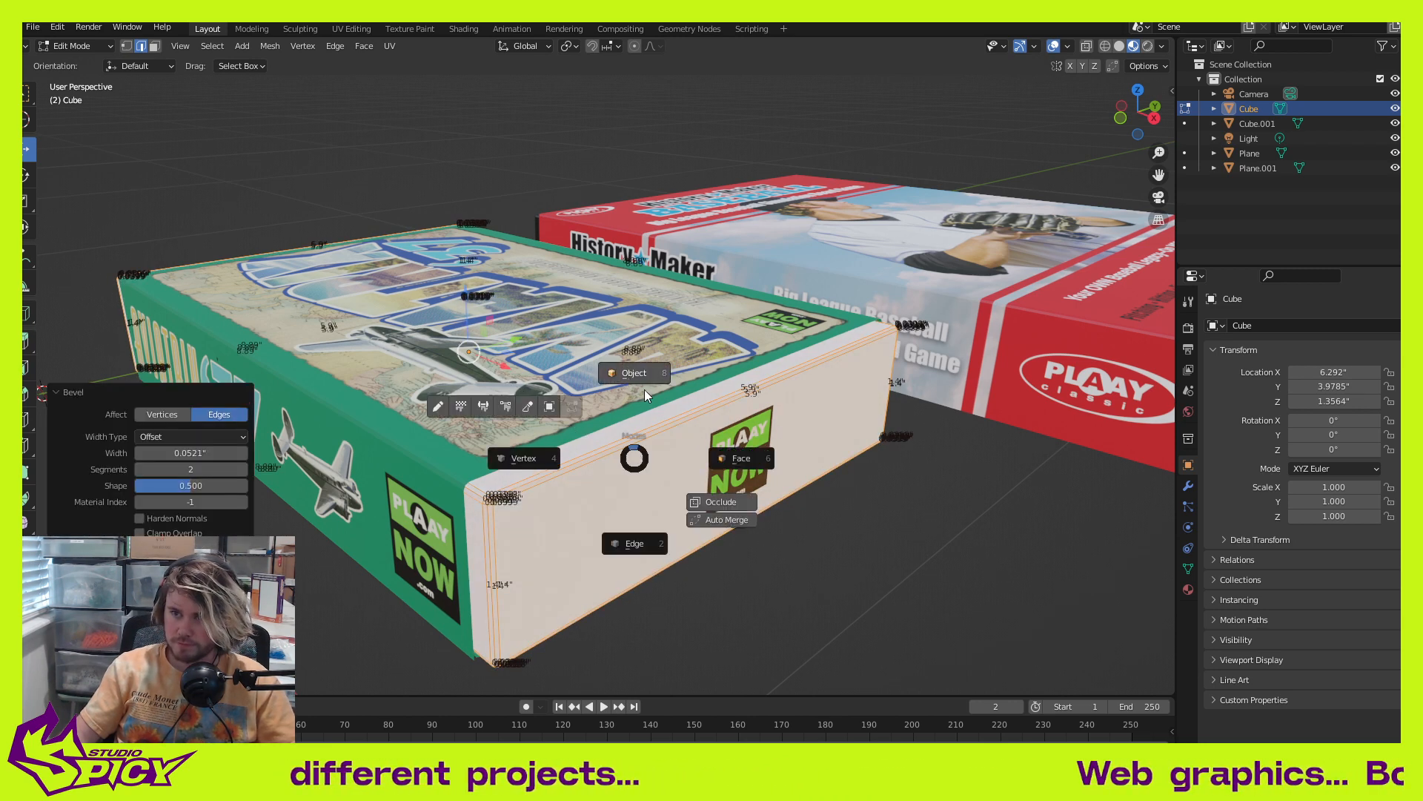
Step: Return to Object Mode and apply Shade Smooth to the covers and bodies of both game boxes
click(642, 381)
click(830, 556)
scroll(800, 549, down, 3)
middle_drag(768, 537, 722, 571)
drag(662, 539, 956, 641)
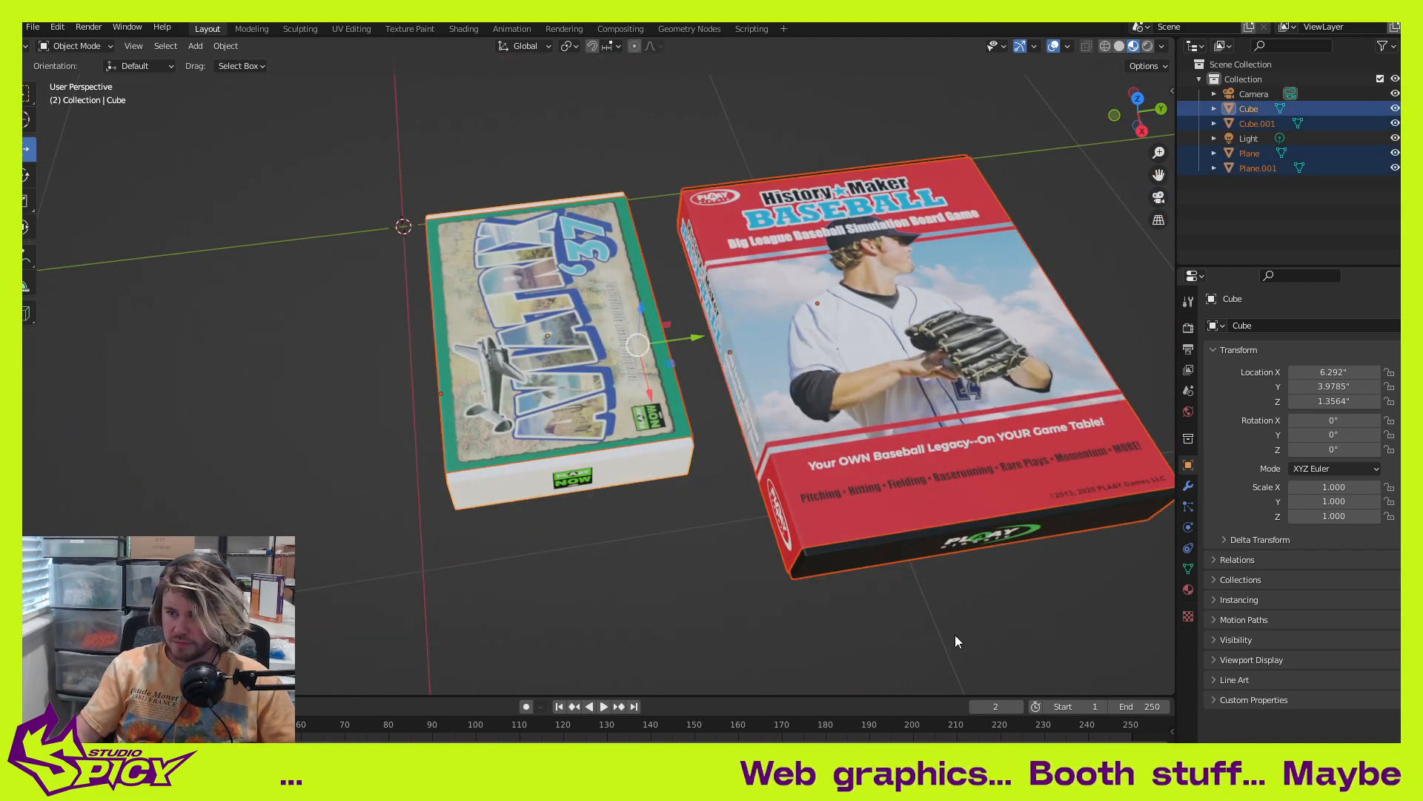
right_click(591, 379)
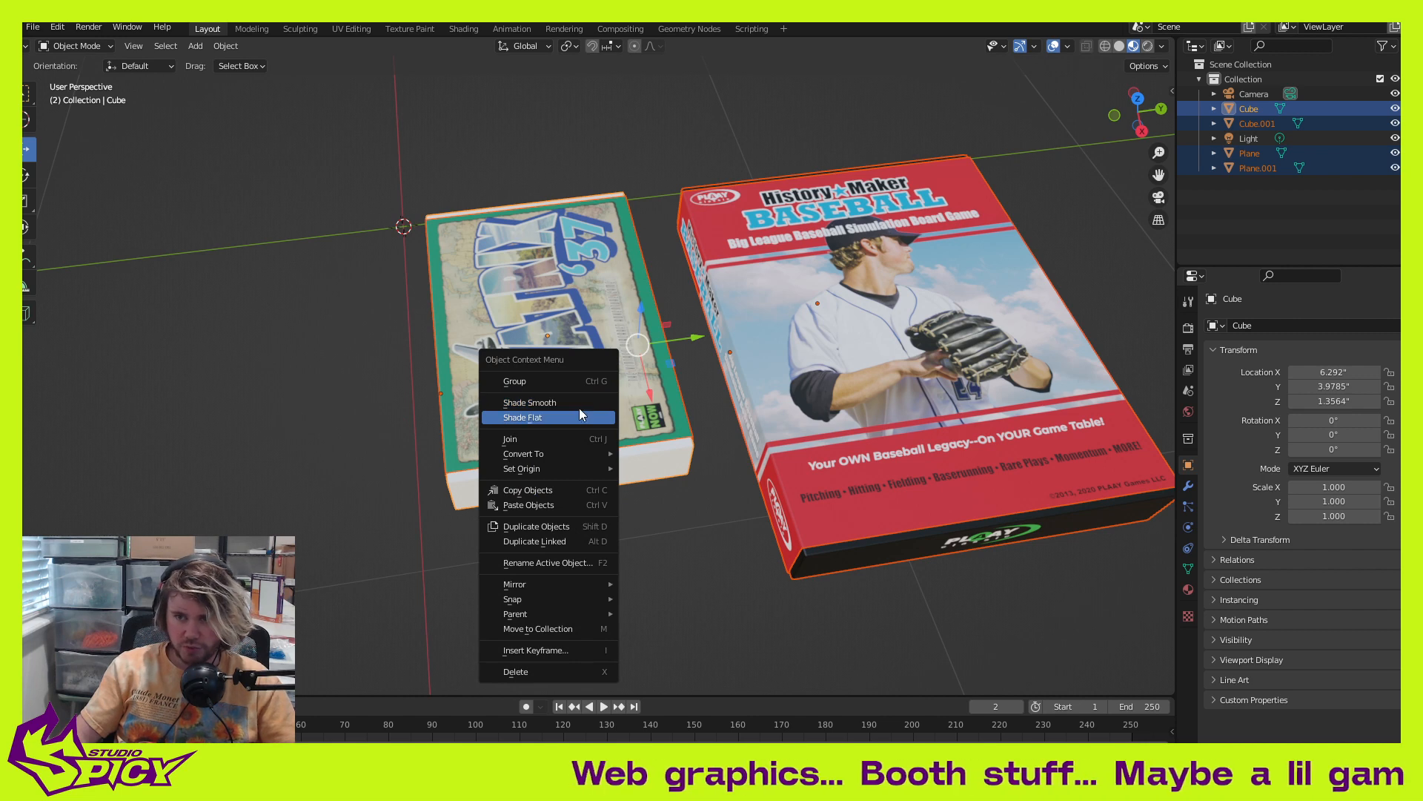
click(580, 406)
click(652, 546)
Step: Inspect the beveled corners and edges of the baseball and Aviatrix boxes from several angles
middle_drag(653, 546, 418, 478)
scroll(705, 550, up, 3)
scroll(767, 478, up, 8)
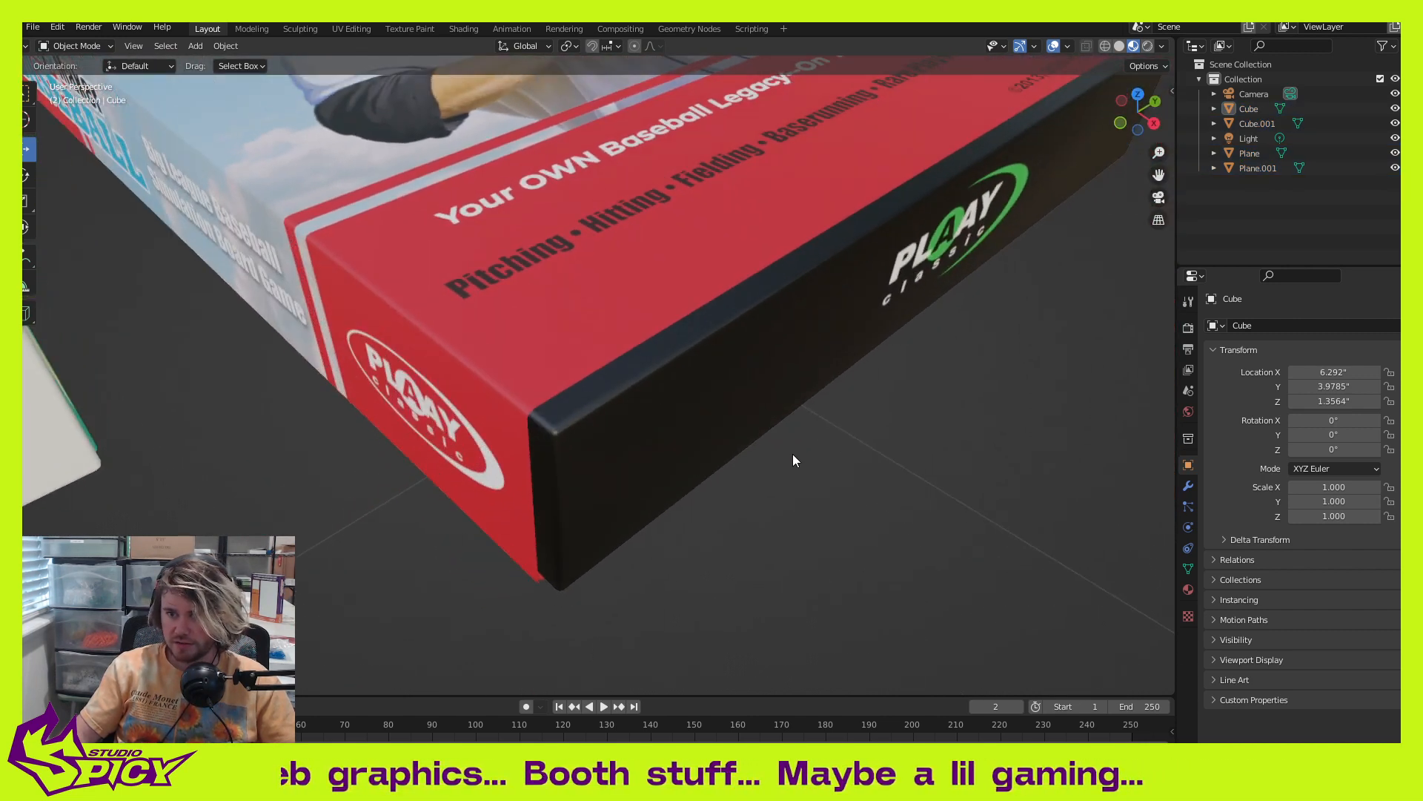
middle_drag(771, 469, 782, 436)
middle_drag(805, 445, 750, 487)
scroll(750, 487, down, 7)
shift+middle_drag(298, 400, 769, 388)
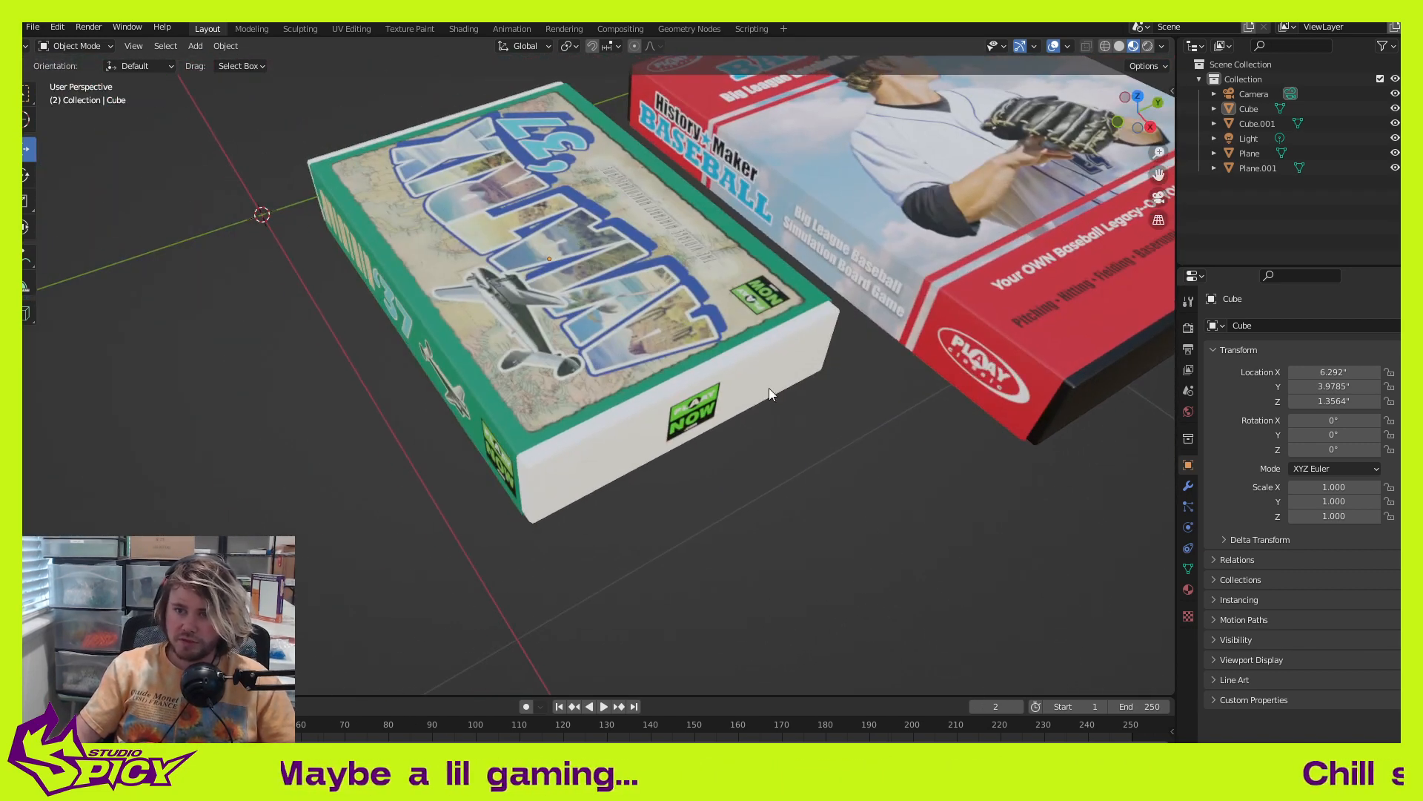
middle_drag(593, 424, 567, 418)
scroll(567, 418, up, 7)
middle_drag(443, 441, 480, 457)
scroll(480, 456, down, 8)
middle_drag(704, 417, 556, 501)
scroll(693, 527, down, 3)
middle_drag(756, 464, 722, 385)
scroll(840, 341, up, 1)
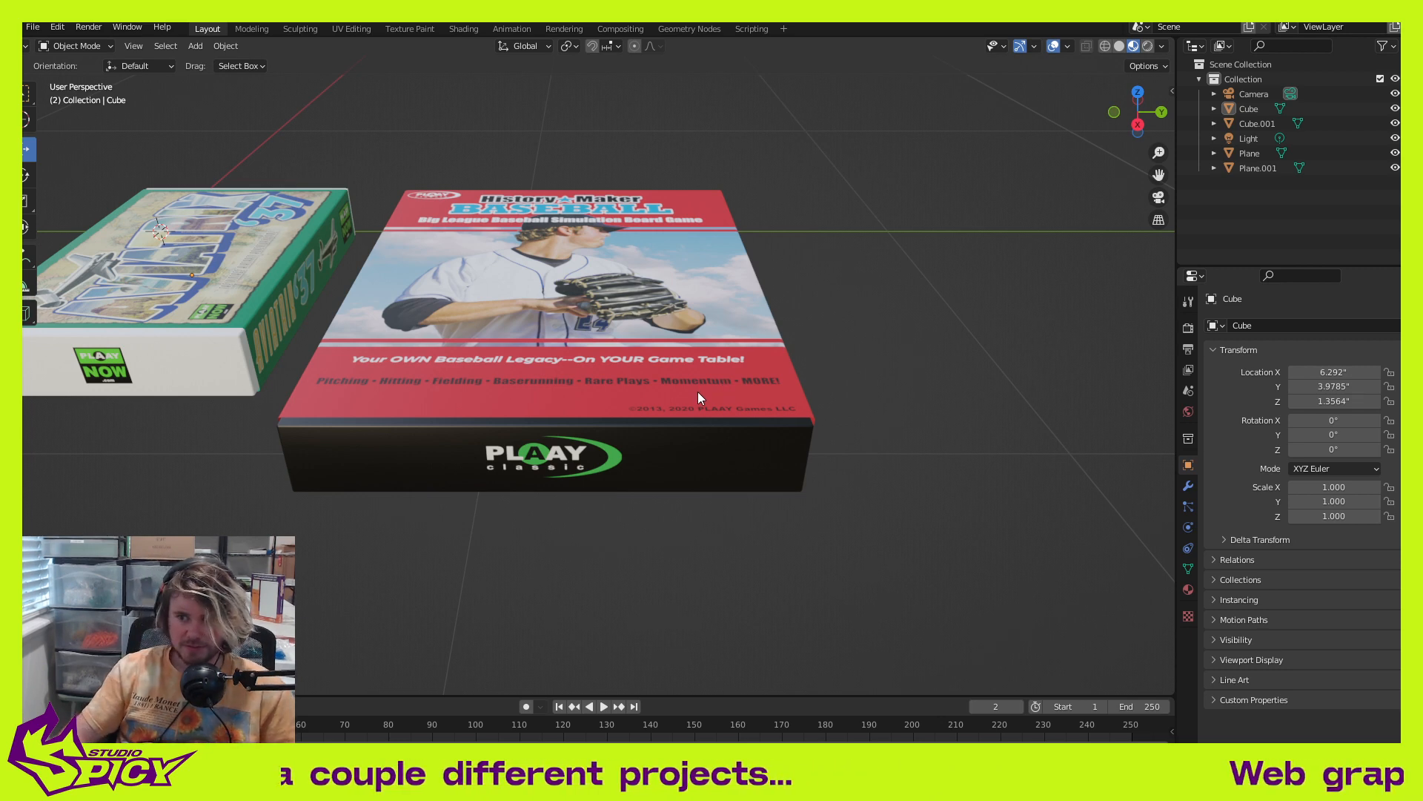
Step: Parent the baseball box's black body (Cube.001) to its printed cover (Plane.001) with the Object option
click(703, 447)
shift+click(692, 372)
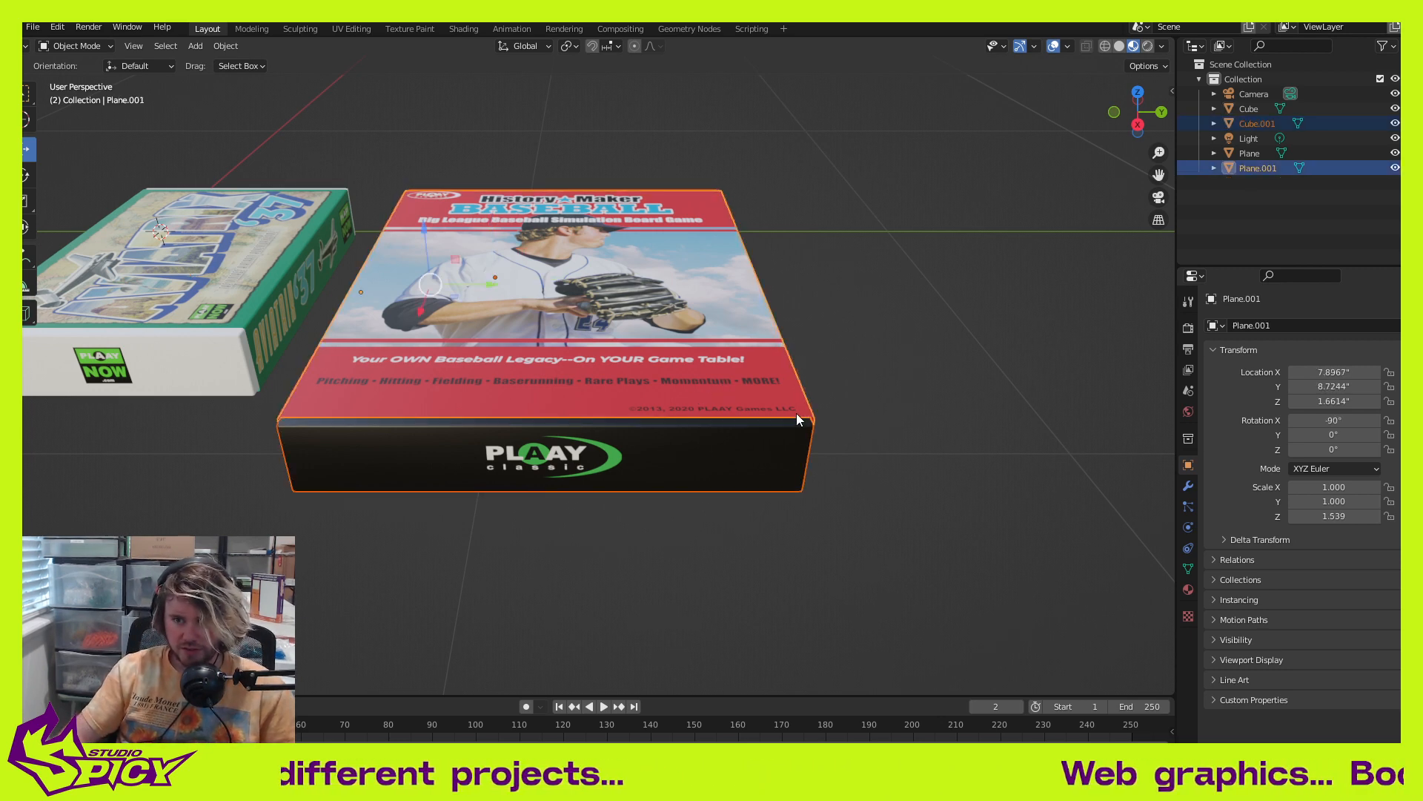
middle_drag(796, 412, 944, 439)
scroll(875, 403, up, 4)
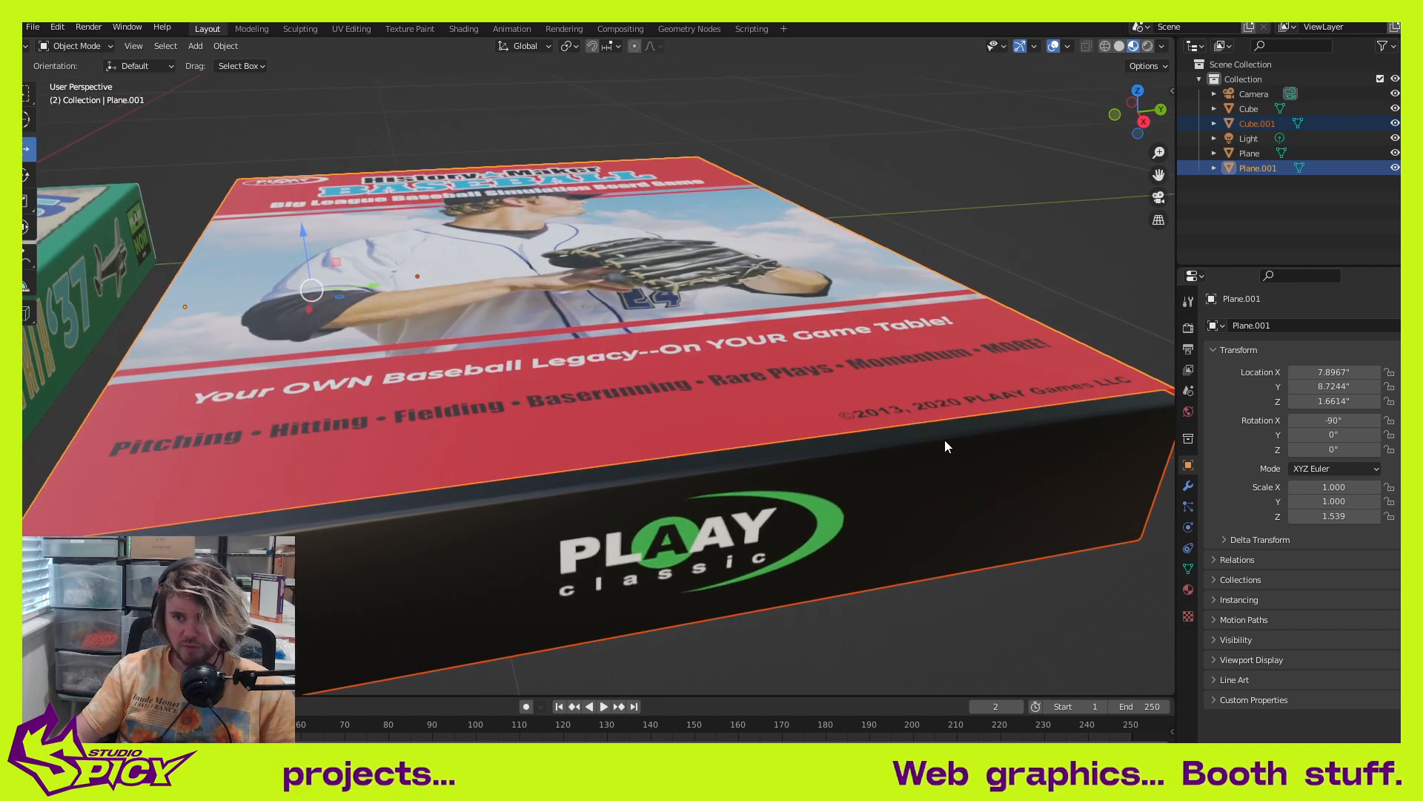
scroll(922, 440, down, 4)
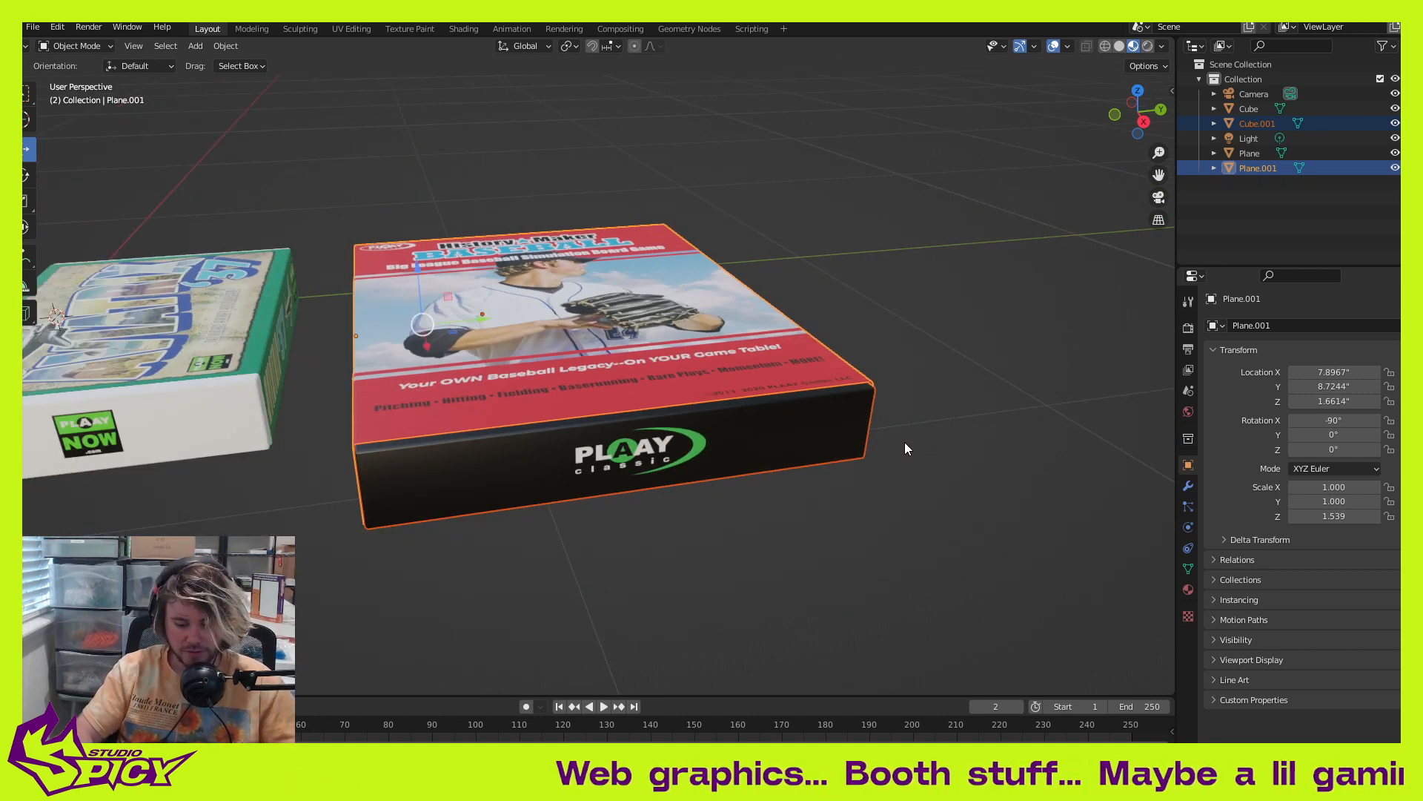
key(ctrl+p)
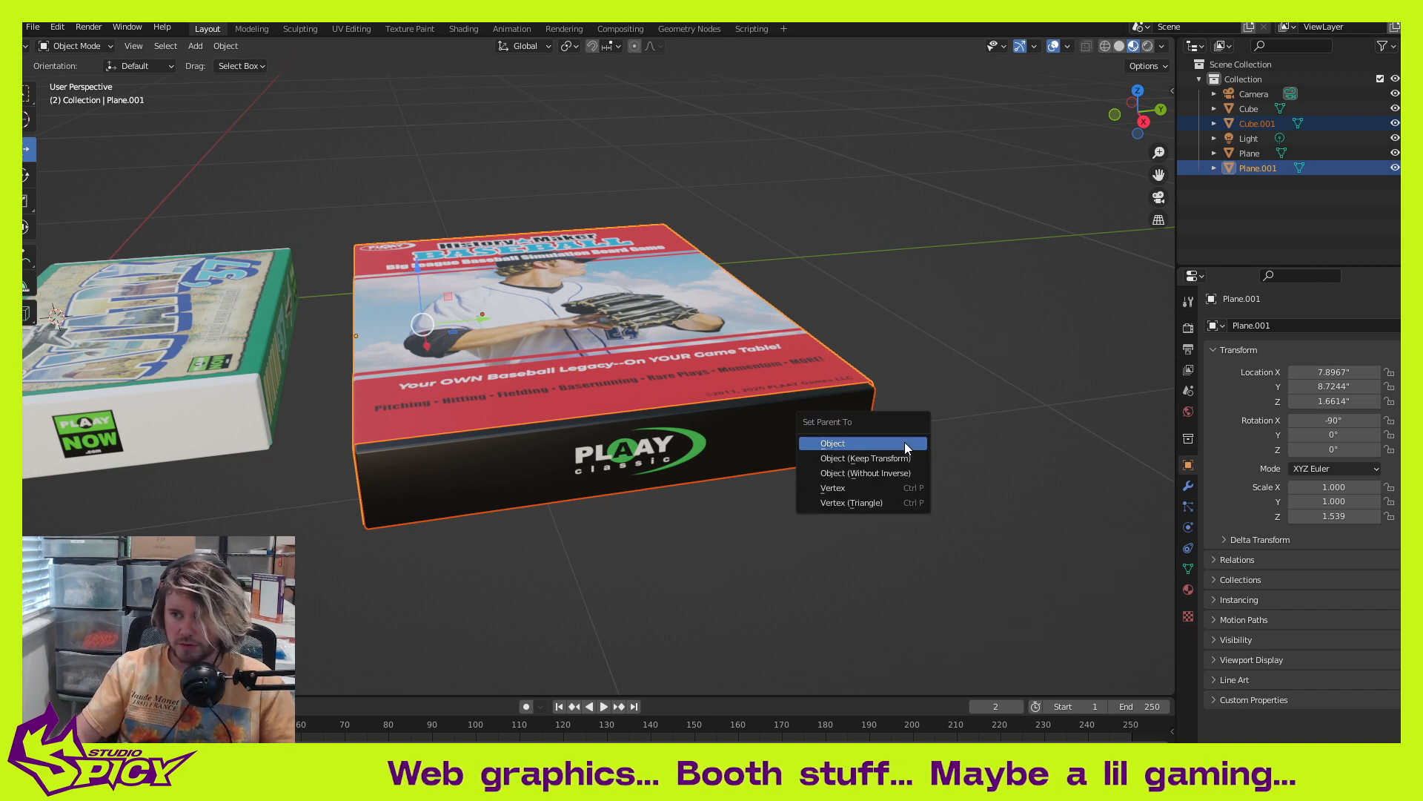
click(905, 442)
click(905, 442)
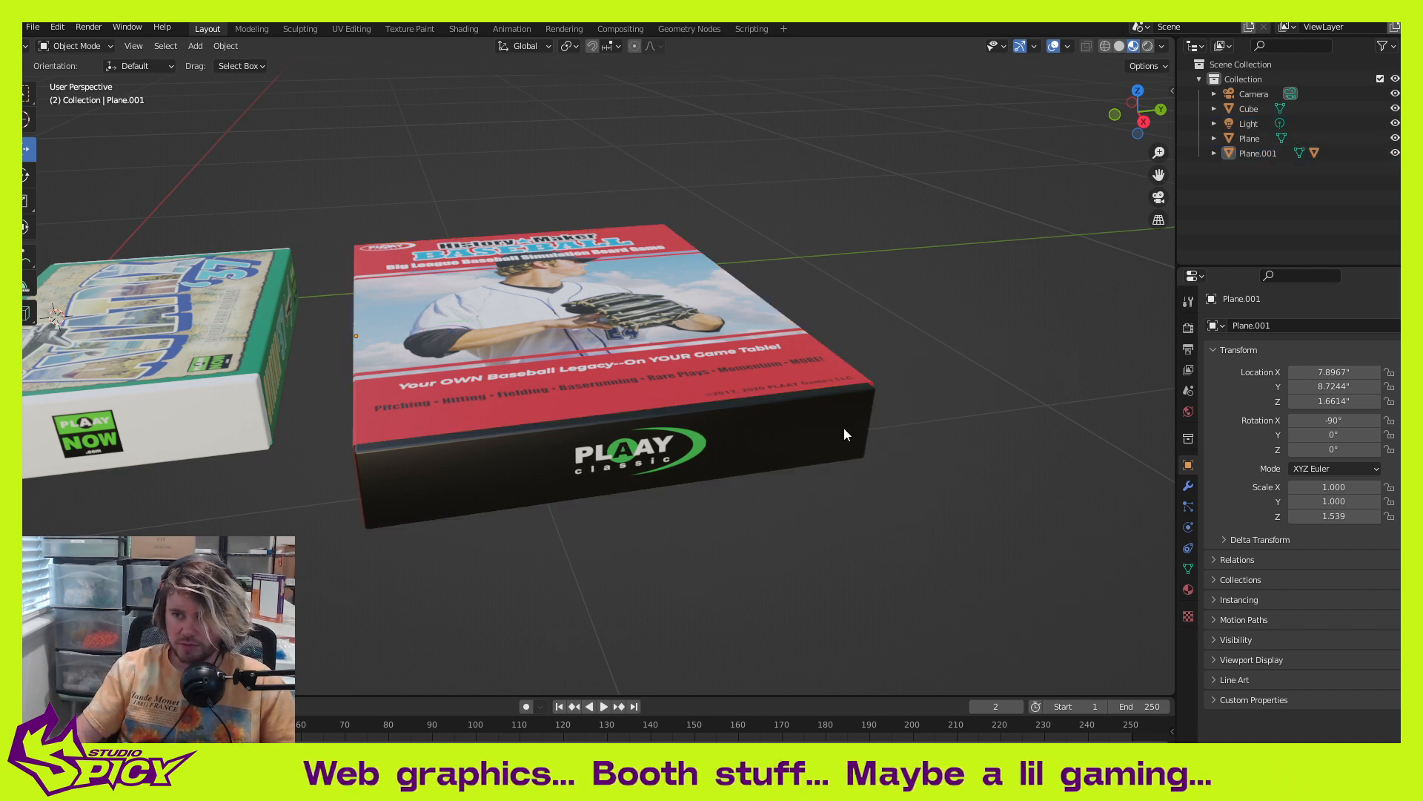
Step: Set the origin of the baseball cover (Plane.001) to its center of mass by volume
click(783, 391)
middle_drag(793, 374, 577, 377)
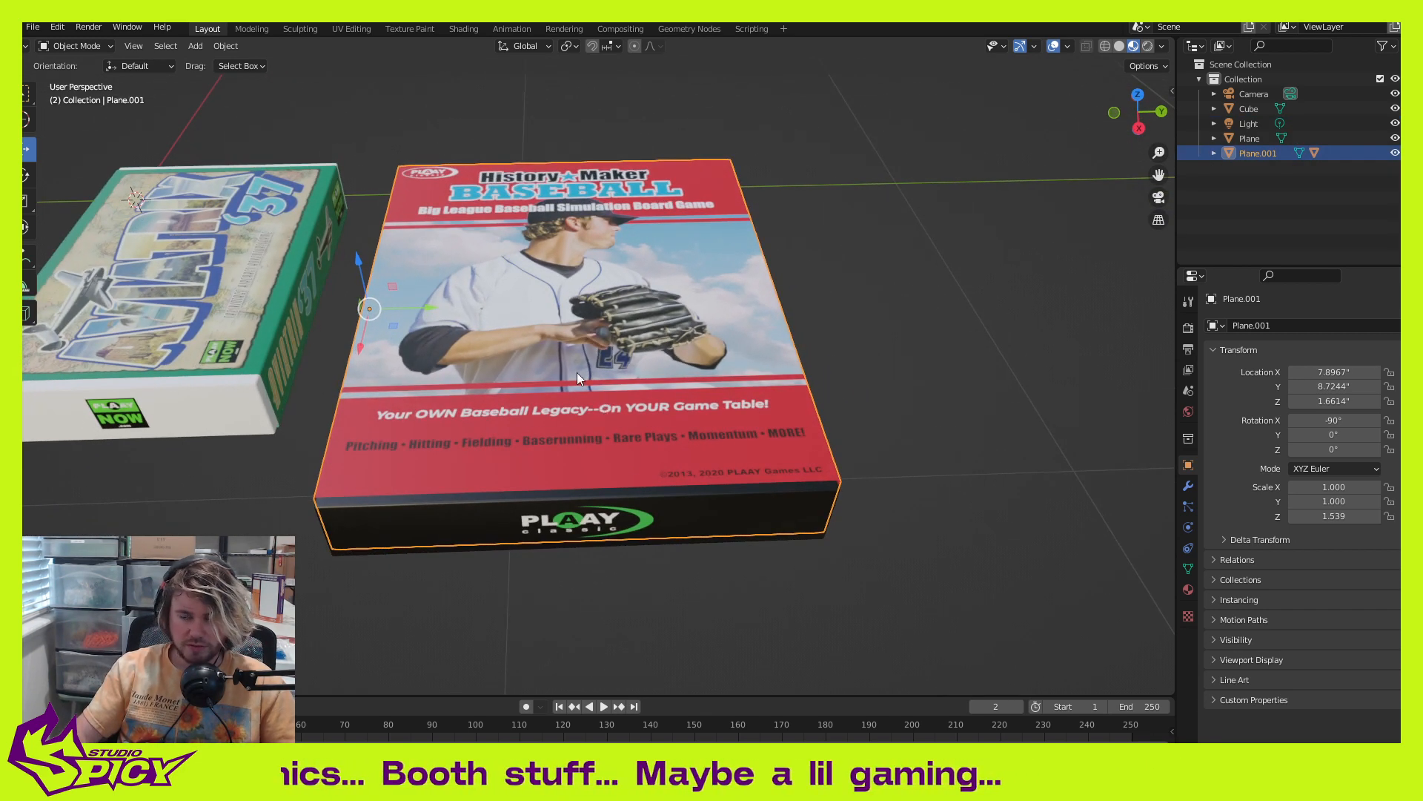
key(q)
click(528, 340)
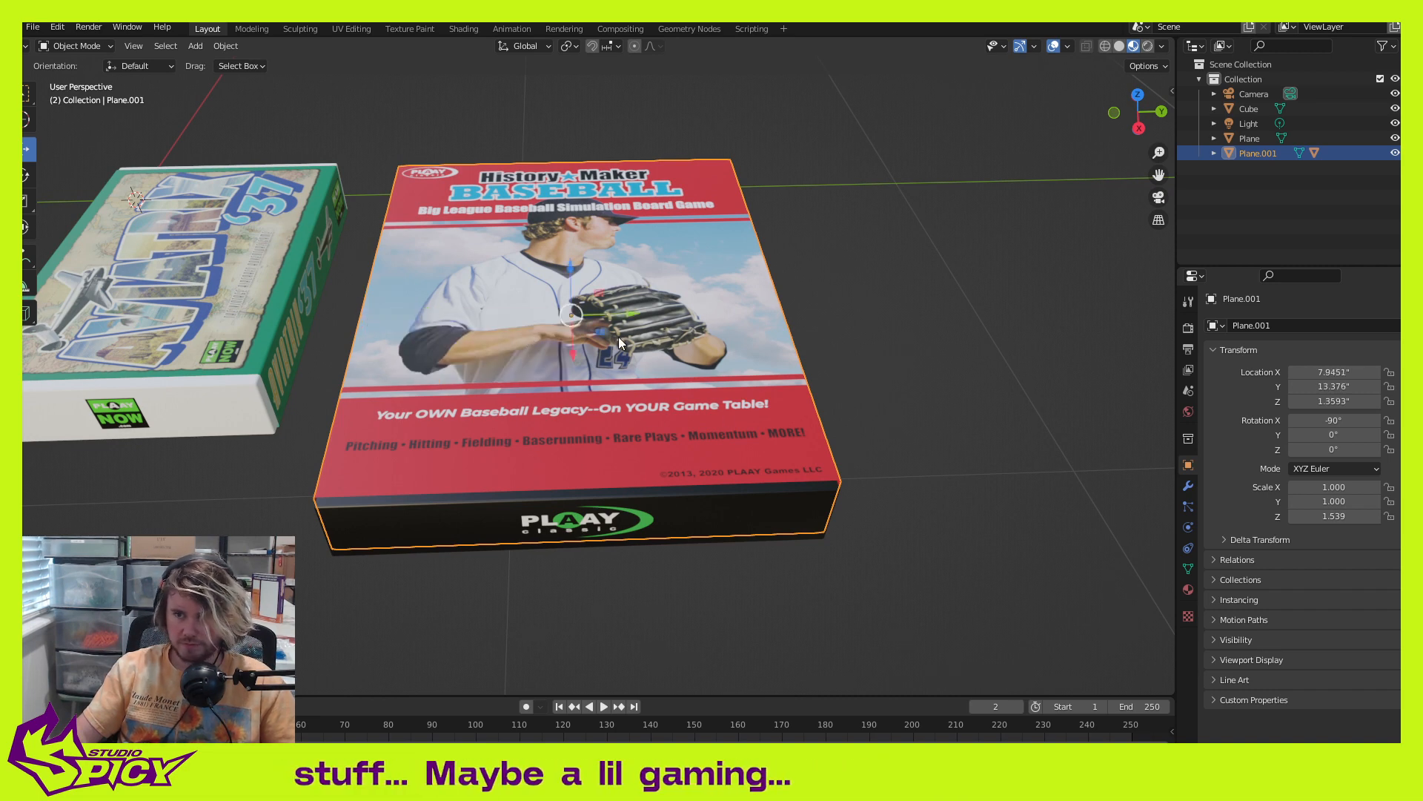
Step: Test the parenting by moving the baseball cover and the black body separately, undoing each move
drag(620, 314, 1003, 421)
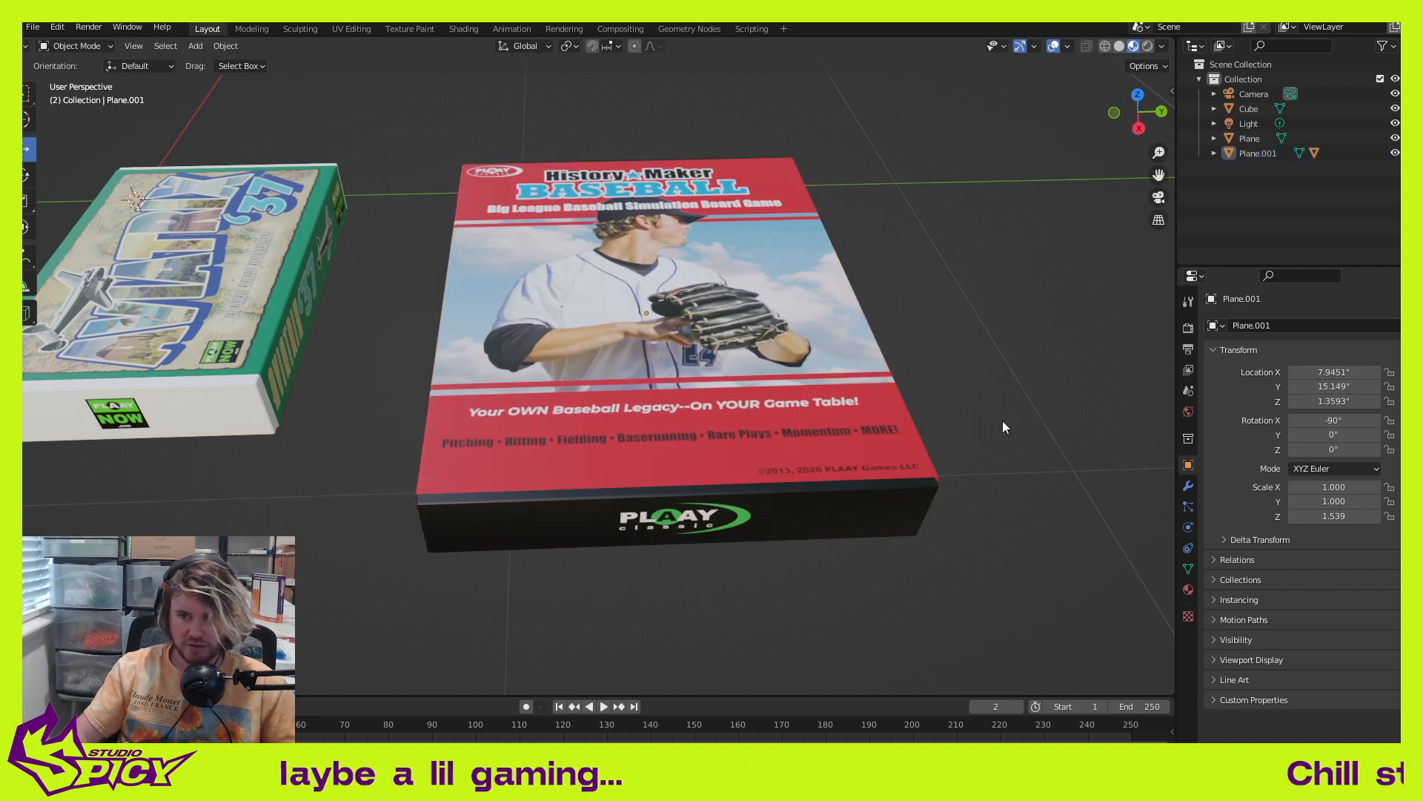
key(ctrl+z)
click(869, 584)
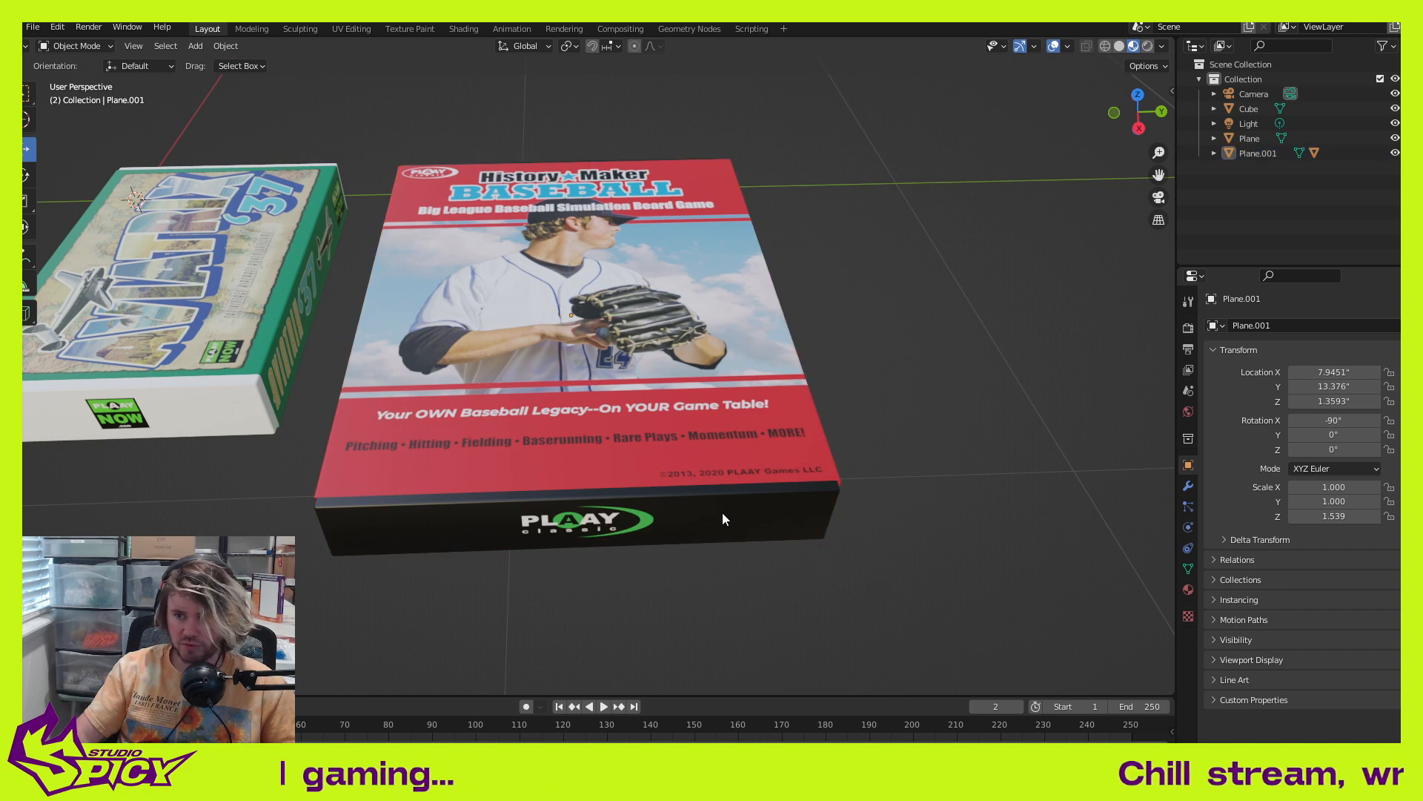
click(535, 522)
middle_drag(535, 523, 779, 489)
drag(485, 369, 622, 431)
key(ctrl+z)
middle_drag(932, 442, 800, 421)
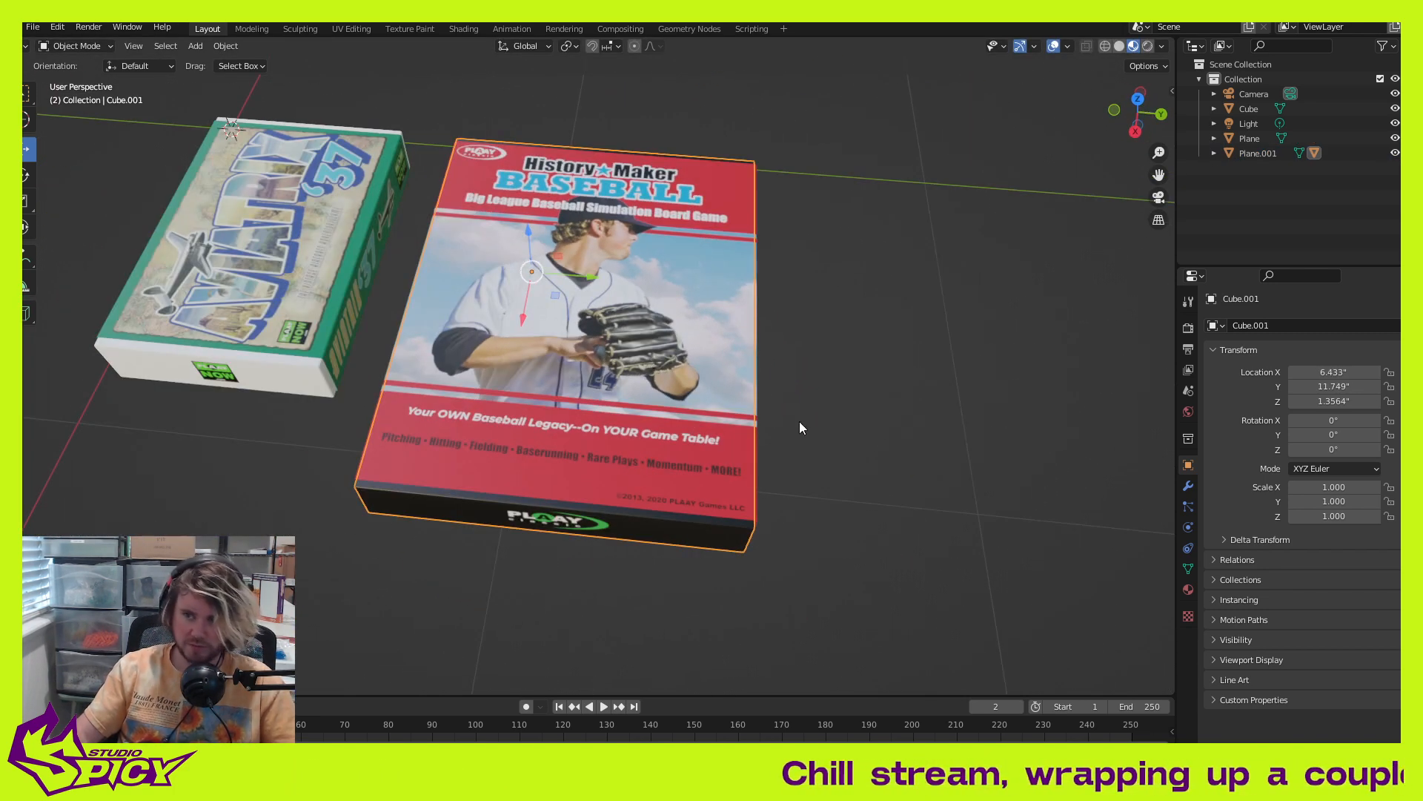
click(800, 421)
click(604, 356)
drag(629, 322, 765, 371)
key(ctrl+z)
click(847, 413)
Step: Duplicate the baseball box's cover and body together and place the copy about 11 inches along the Y axis
scroll(736, 421, up, 4)
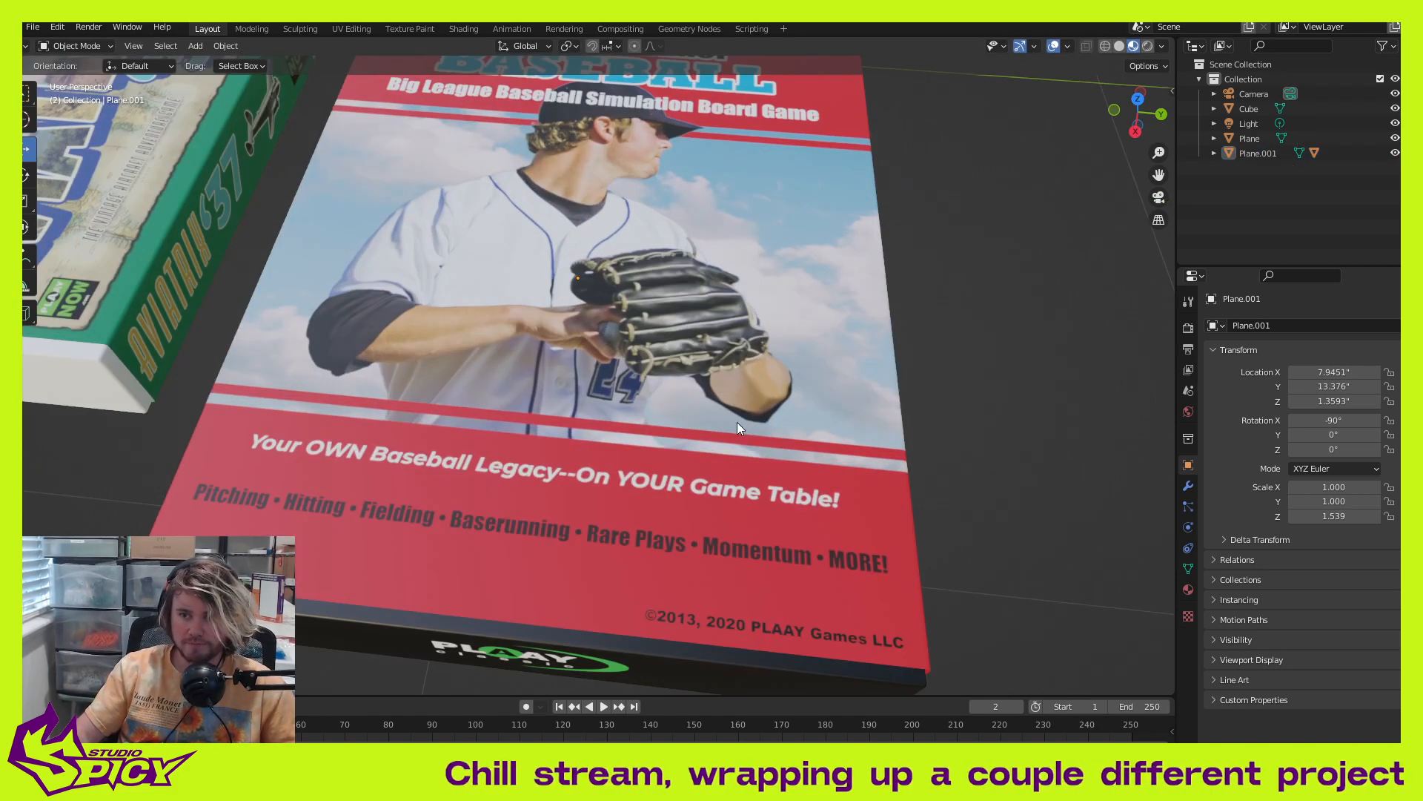
shift+middle_drag(737, 421, 765, 547)
scroll(768, 487, down, 4)
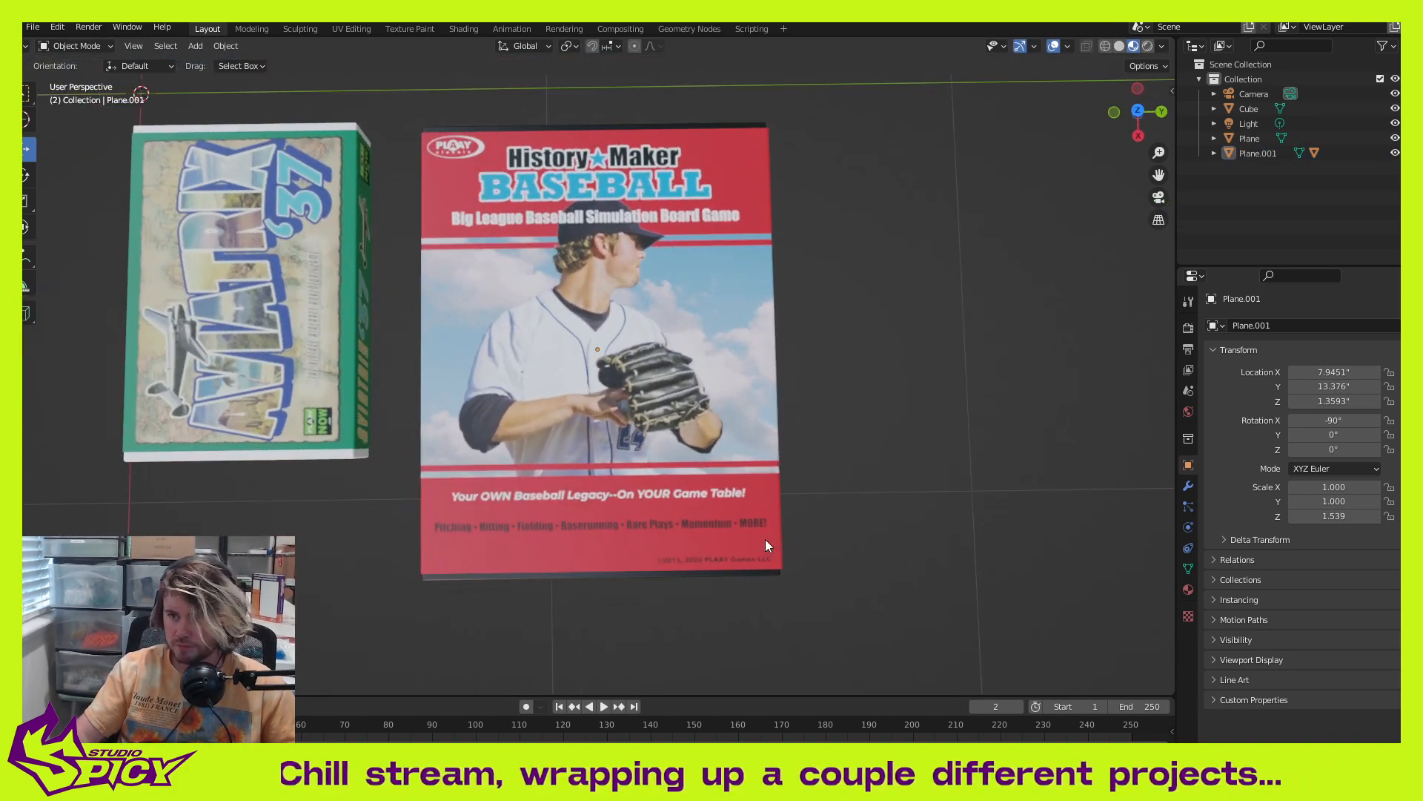
click(718, 438)
middle_drag(733, 483, 691, 535)
shift+click(691, 558)
scroll(849, 498, down, 5)
middle_drag(839, 517, 857, 548)
key(shift+d)
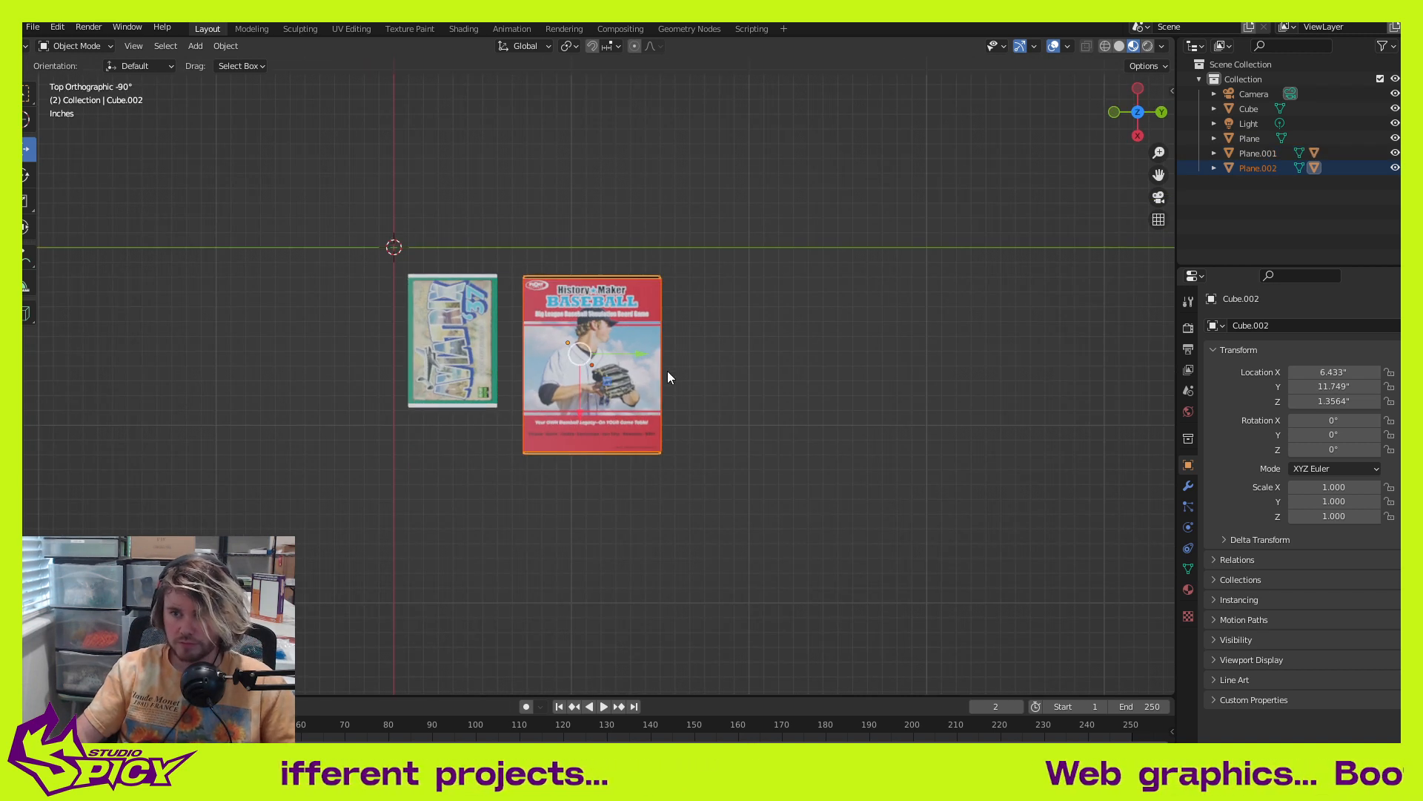
key(y)
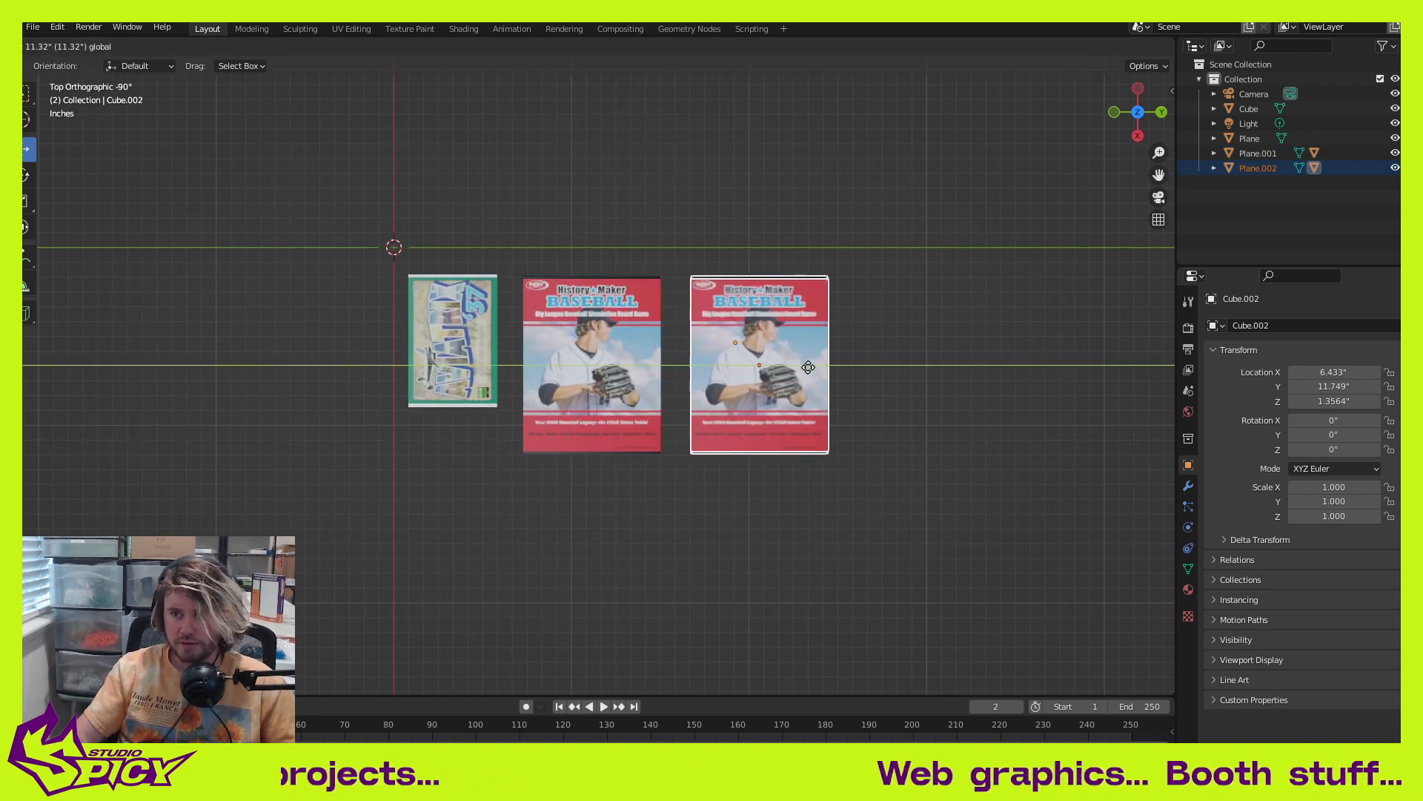
click(809, 367)
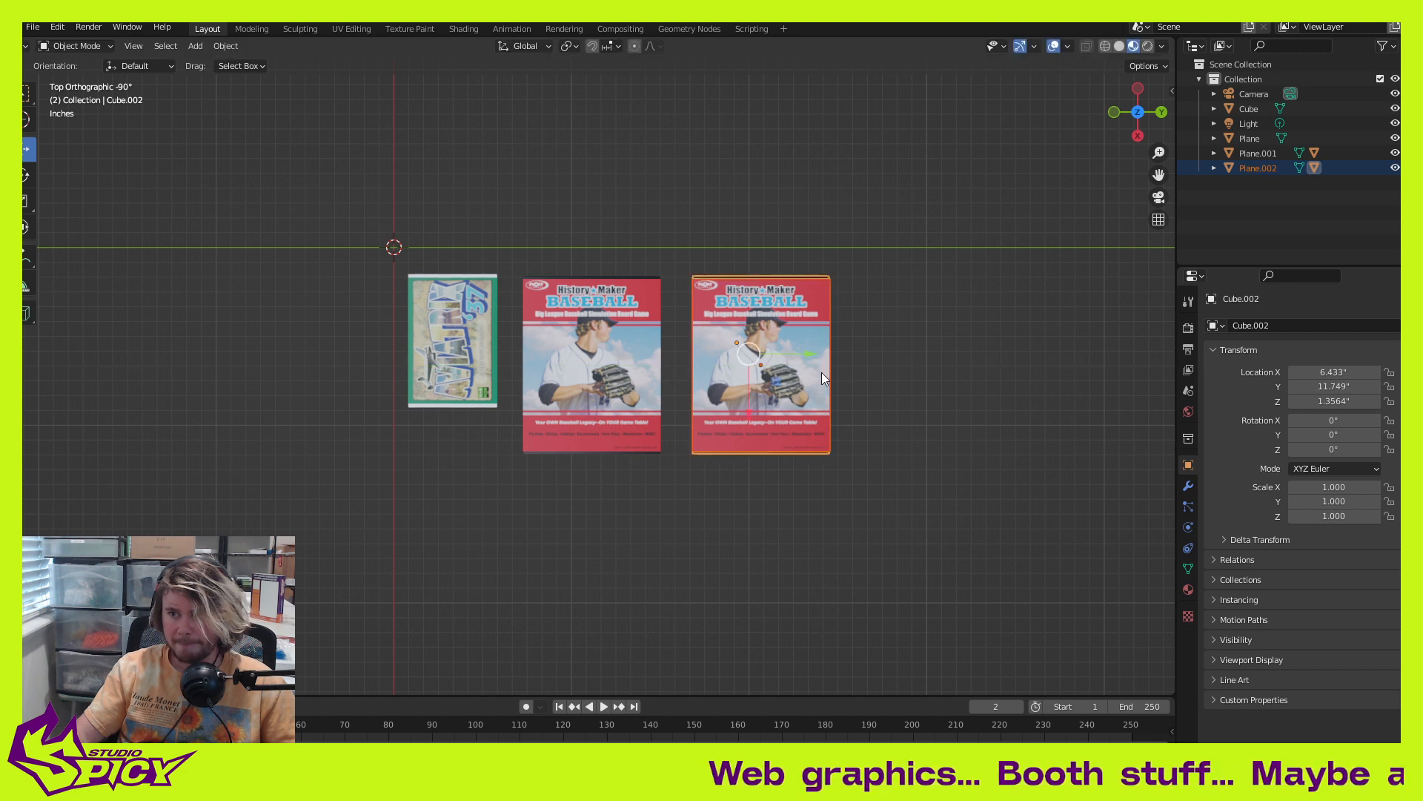
Step: Duplicate both baseball boxes and move the copies along Y to form an evenly spaced row of four
shift+middle_drag(904, 439, 757, 445)
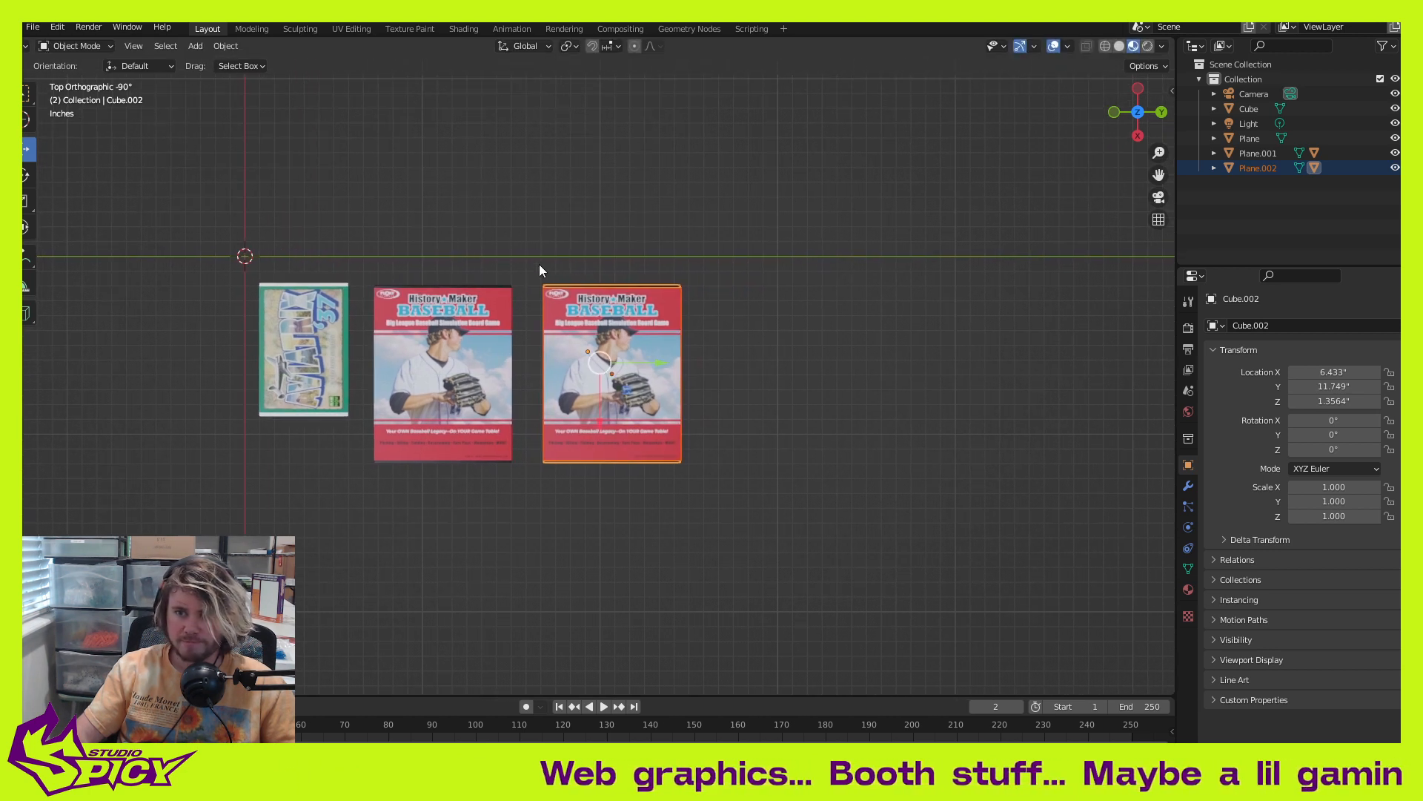
drag(444, 239, 906, 373)
key(shift+d)
right_click(803, 342)
shift+middle_drag(936, 491, 675, 479)
drag(644, 349, 650, 349)
Step: Duplicate the last baseball box and move it along Y to extend the row to five boxes
drag(701, 230, 820, 378)
key(shift+d)
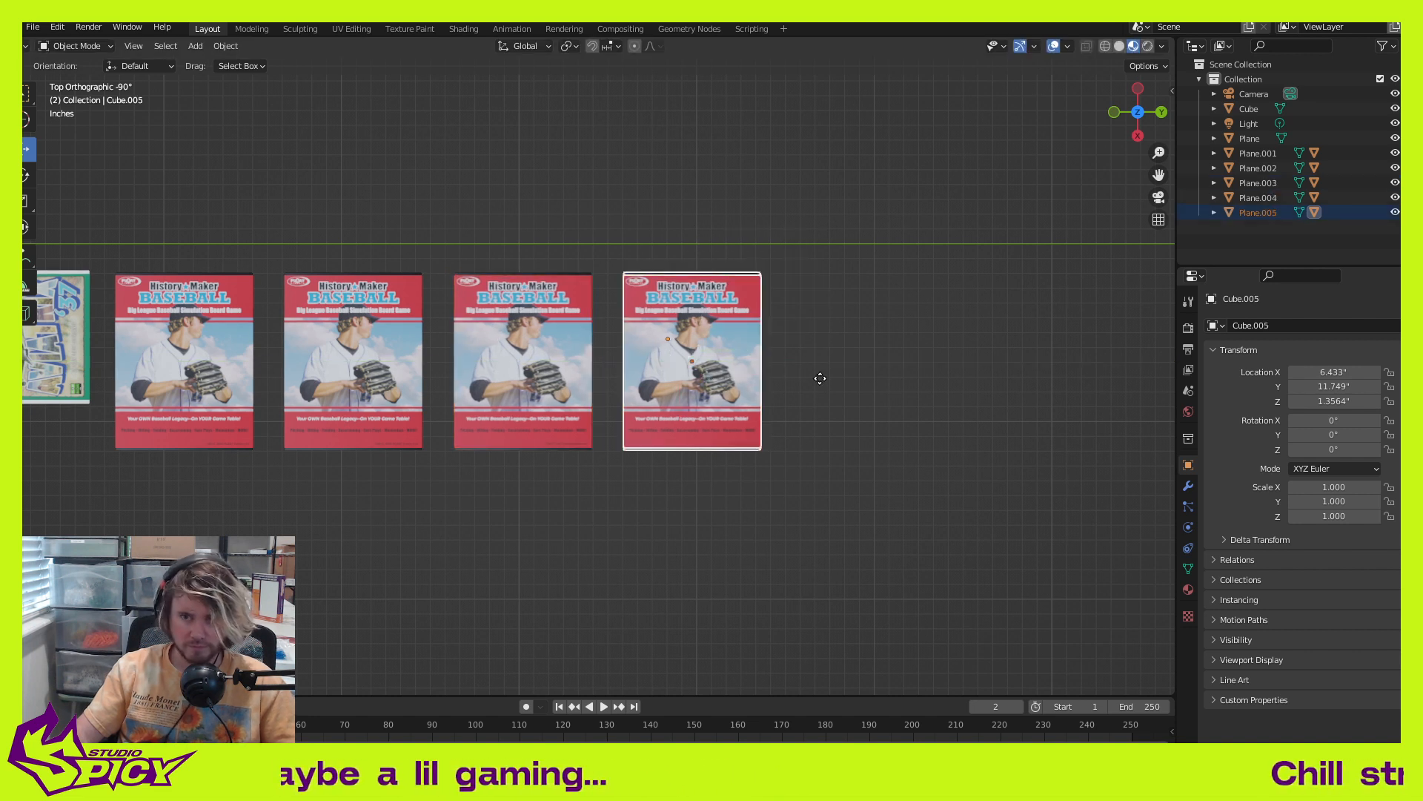
right_click(815, 378)
drag(737, 353, 911, 376)
click(478, 461)
Step: Duplicate the whole row of five baseball boxes and move the copies along X to form a second row
shift+middle_drag(359, 408, 473, 377)
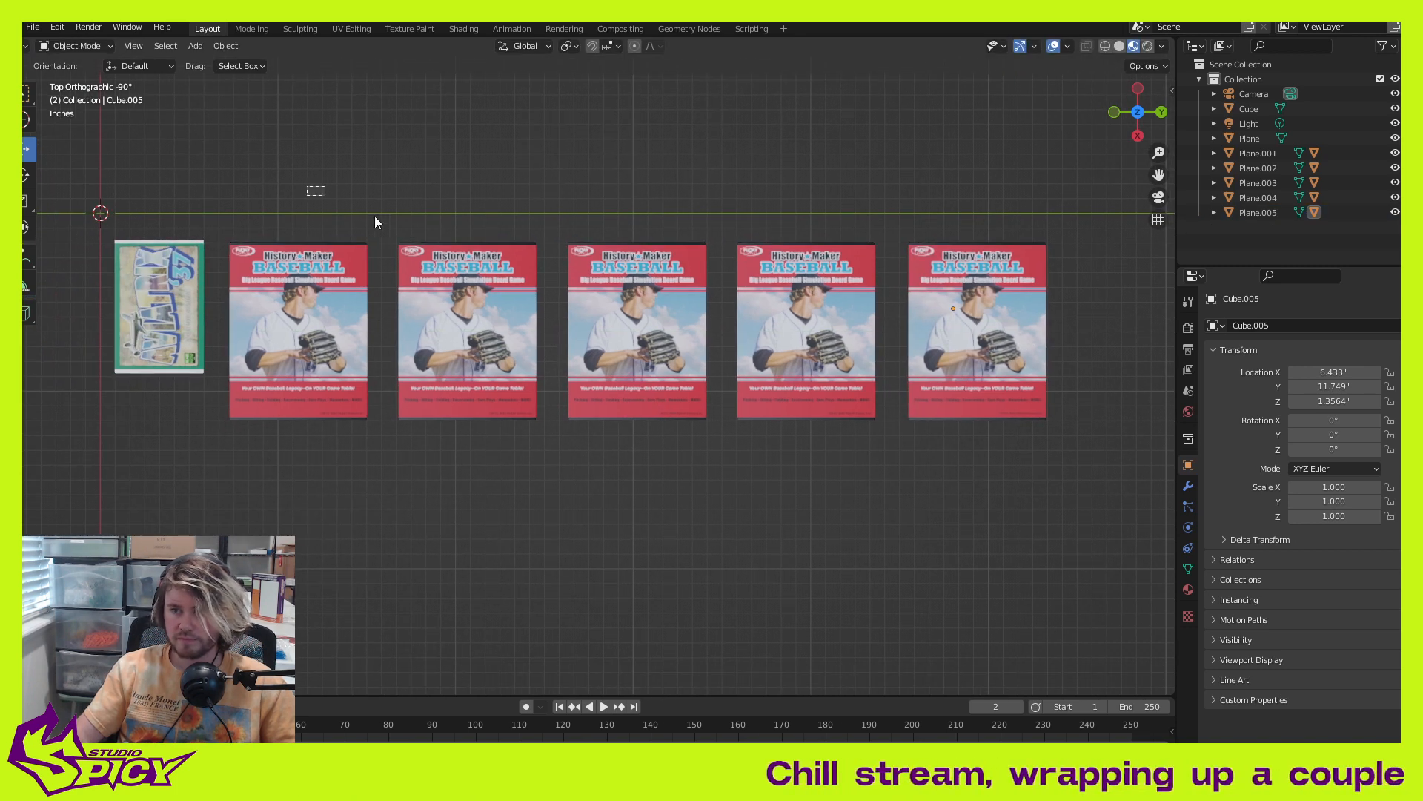
drag(218, 222, 1042, 381)
key(shift+d)
right_click(661, 430)
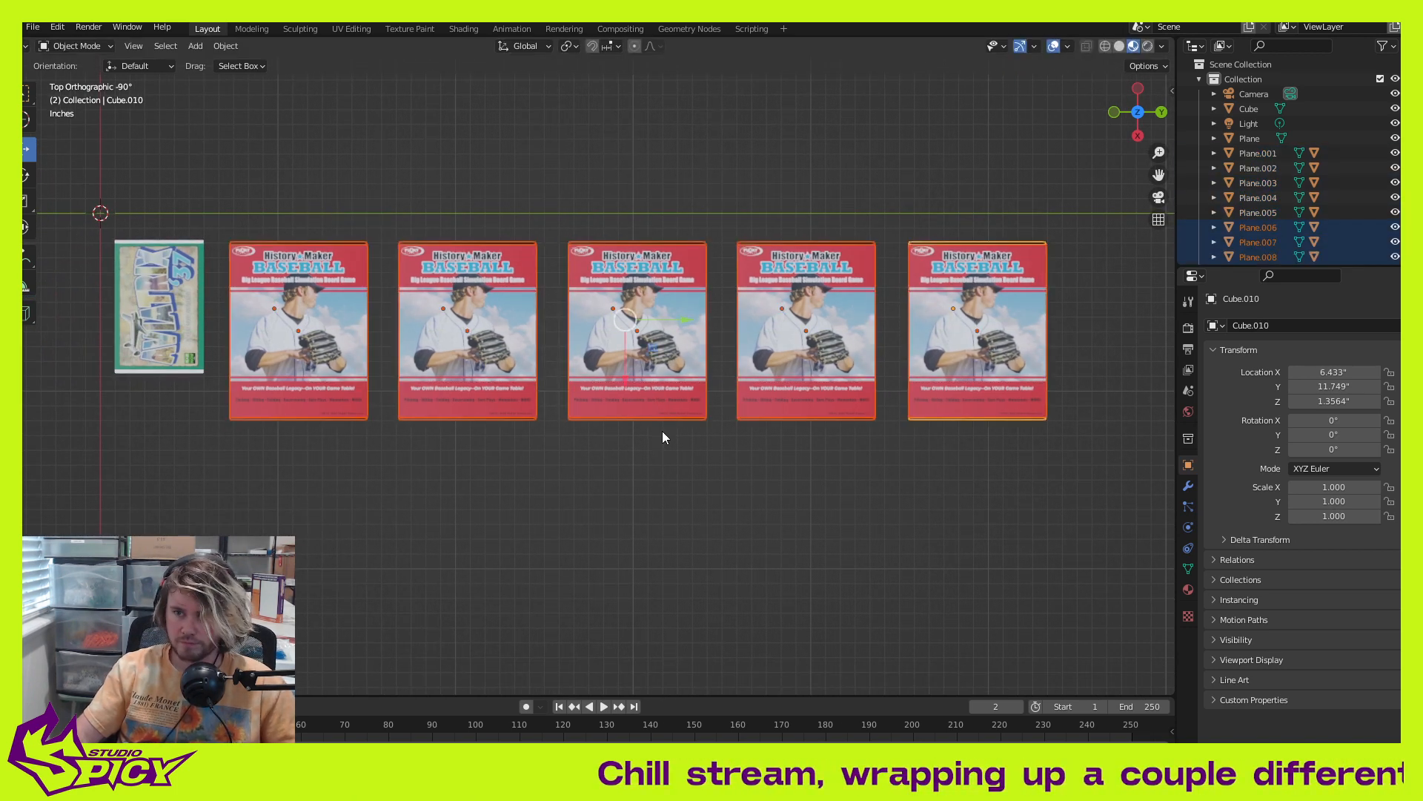
drag(624, 378, 648, 584)
click(1089, 427)
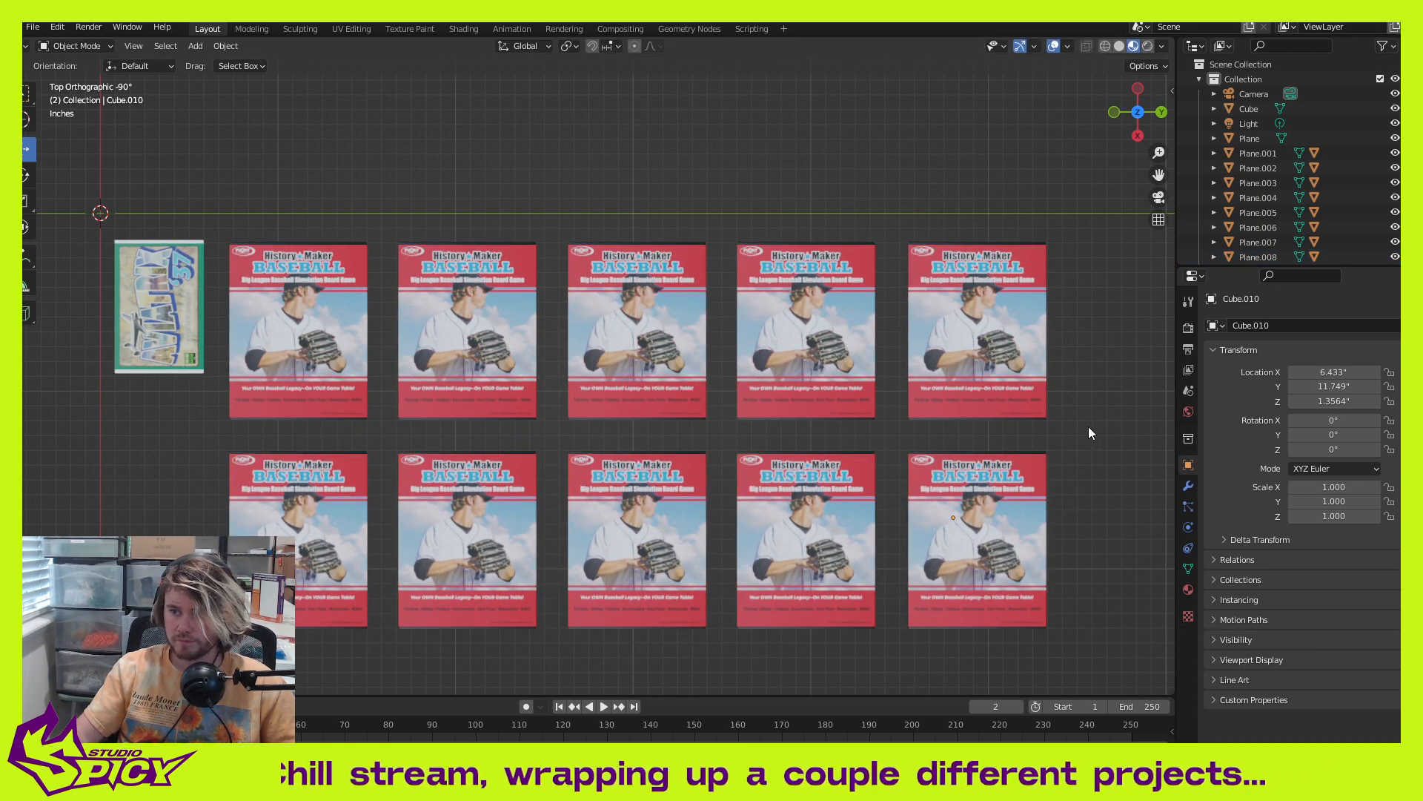
Step: Parent the Aviatrix box's white body (Cube) to its printed cover (Plane) with the Object option
shift+middle_drag(397, 386, 562, 381)
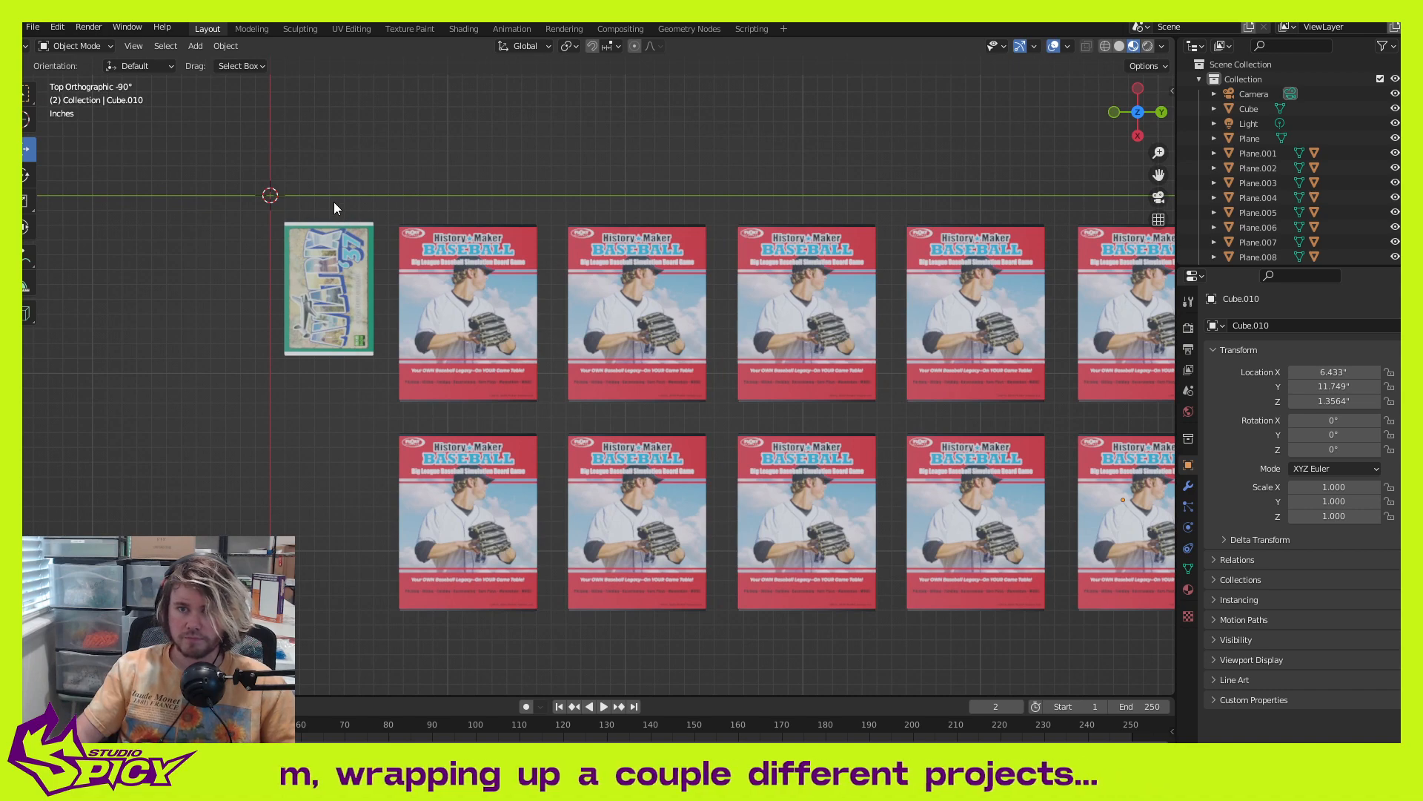
click(326, 286)
middle_drag(341, 327, 412, 224)
scroll(412, 224, up, 5)
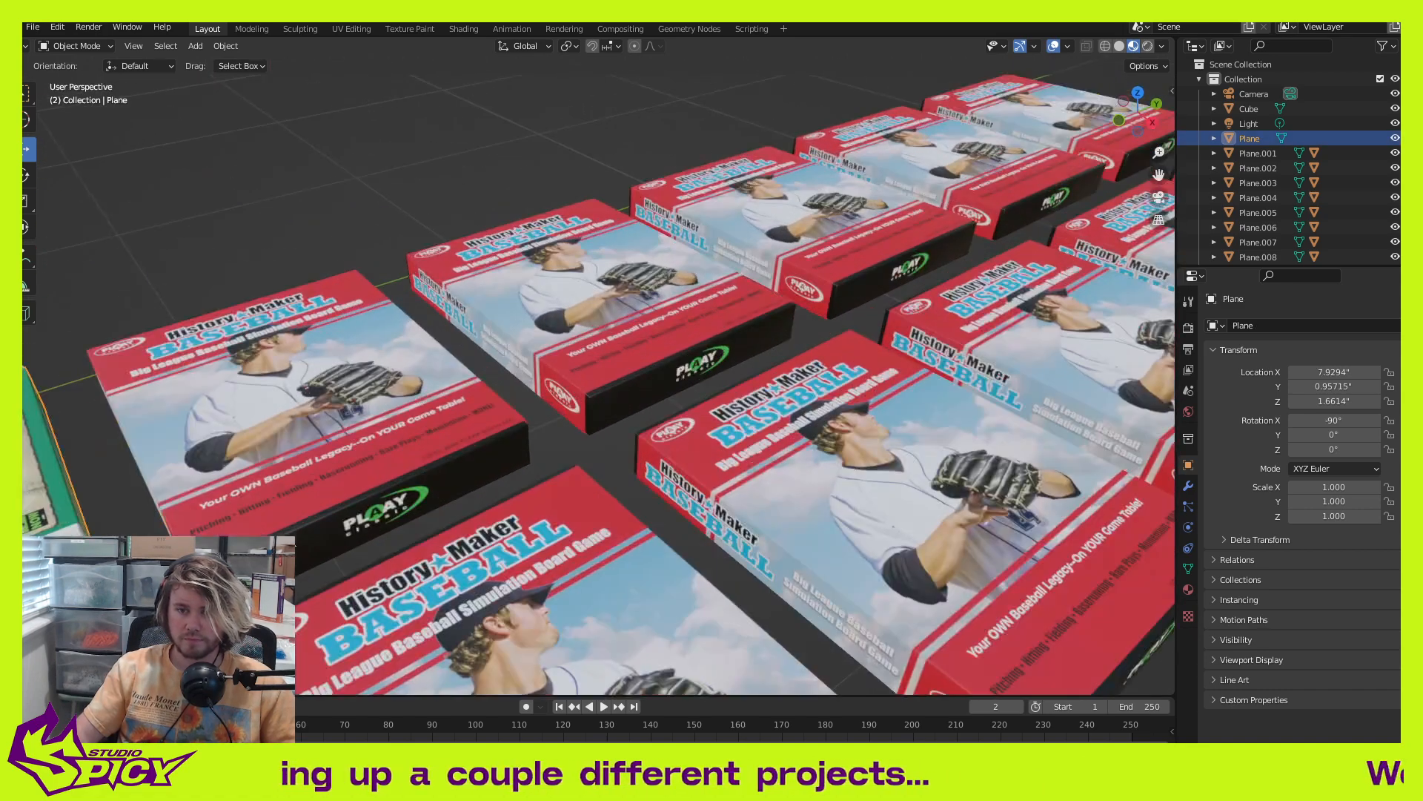
scroll(588, 428, down, 4)
shift+click(455, 421)
shift+click(451, 367)
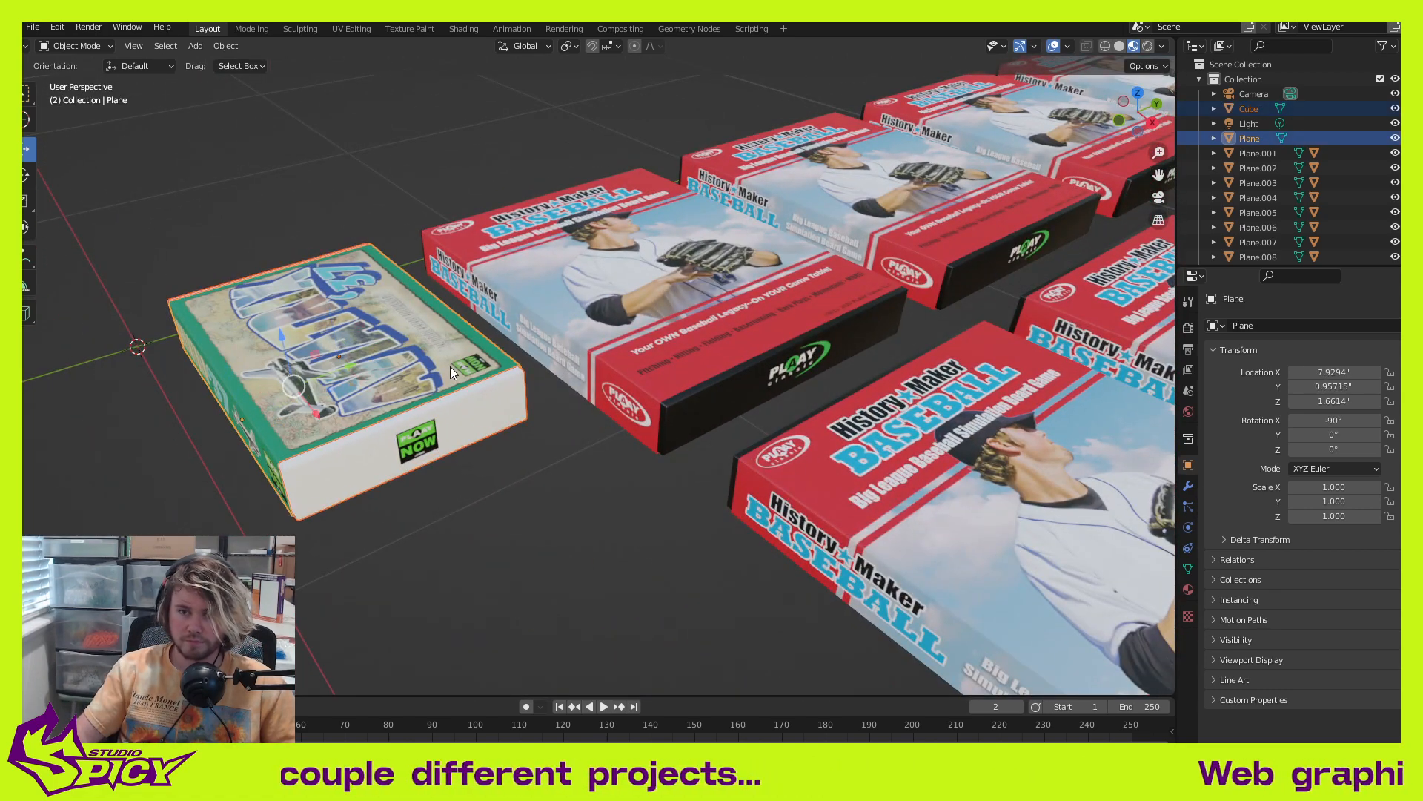
key(ctrl+p)
click(451, 367)
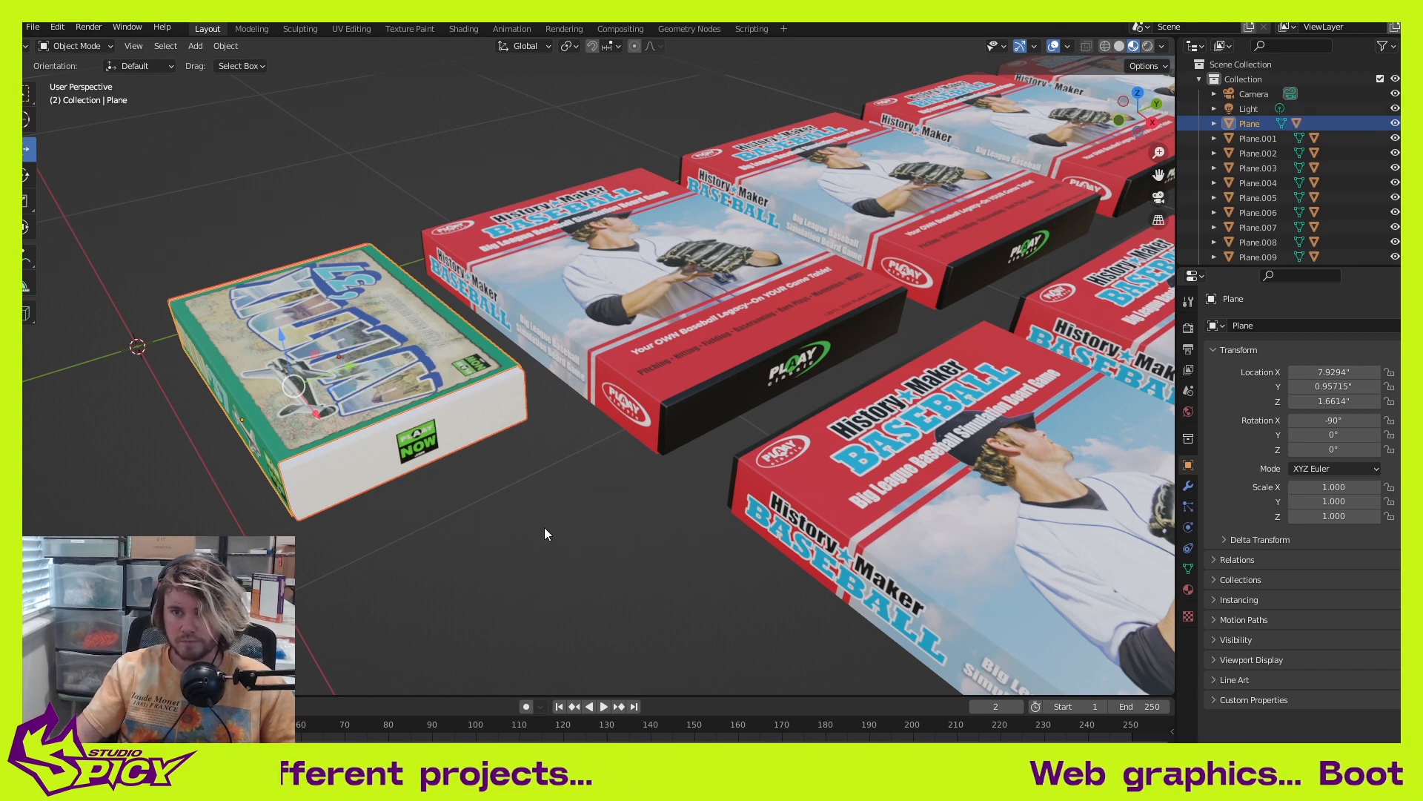
Step: Set the origin of the Aviatrix cover (Plane) to its center of mass by volume
middle_drag(544, 533, 453, 527)
middle_drag(495, 348, 434, 514)
key(q)
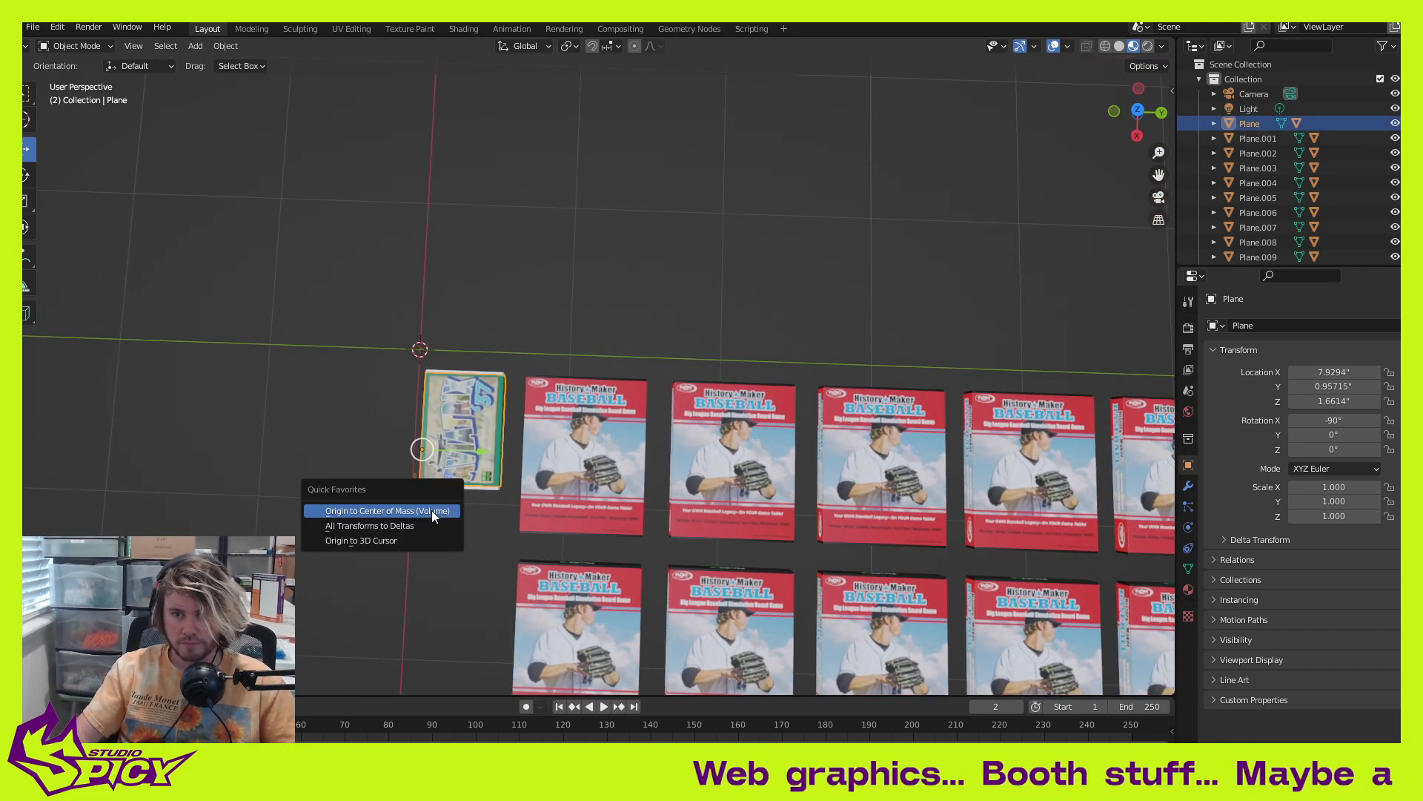
click(433, 511)
Step: Move the Aviatrix box beyond the first baseball row, lined up with its first column, at about X -4.1", Y 11.8"
drag(490, 463, 597, 320)
ctrl+scroll(684, 346, up, 2)
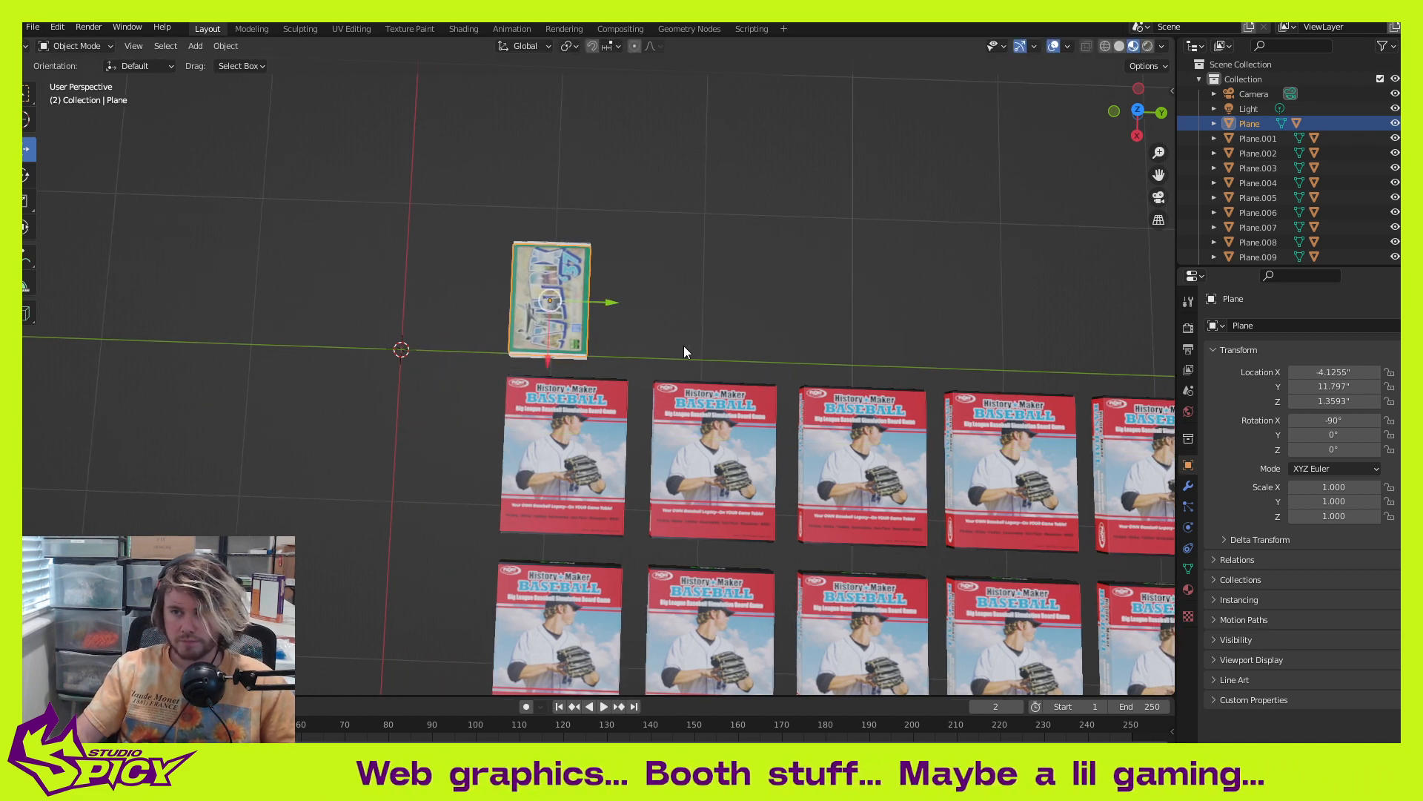
click(574, 231)
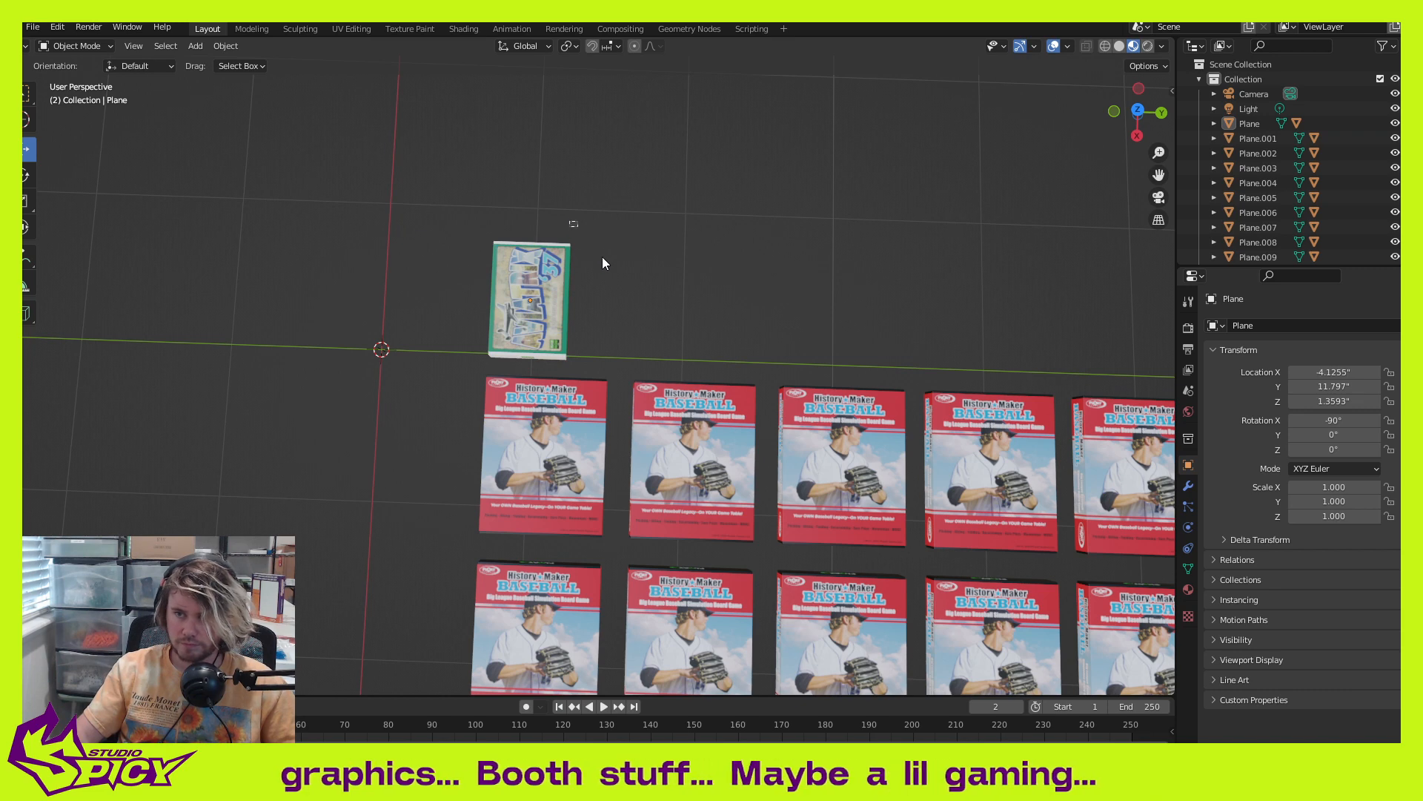
Step: Duplicate the Aviatrix box with its body and place the copy about 8.4 inches along the Y axis
click(521, 327)
key(shift+d)
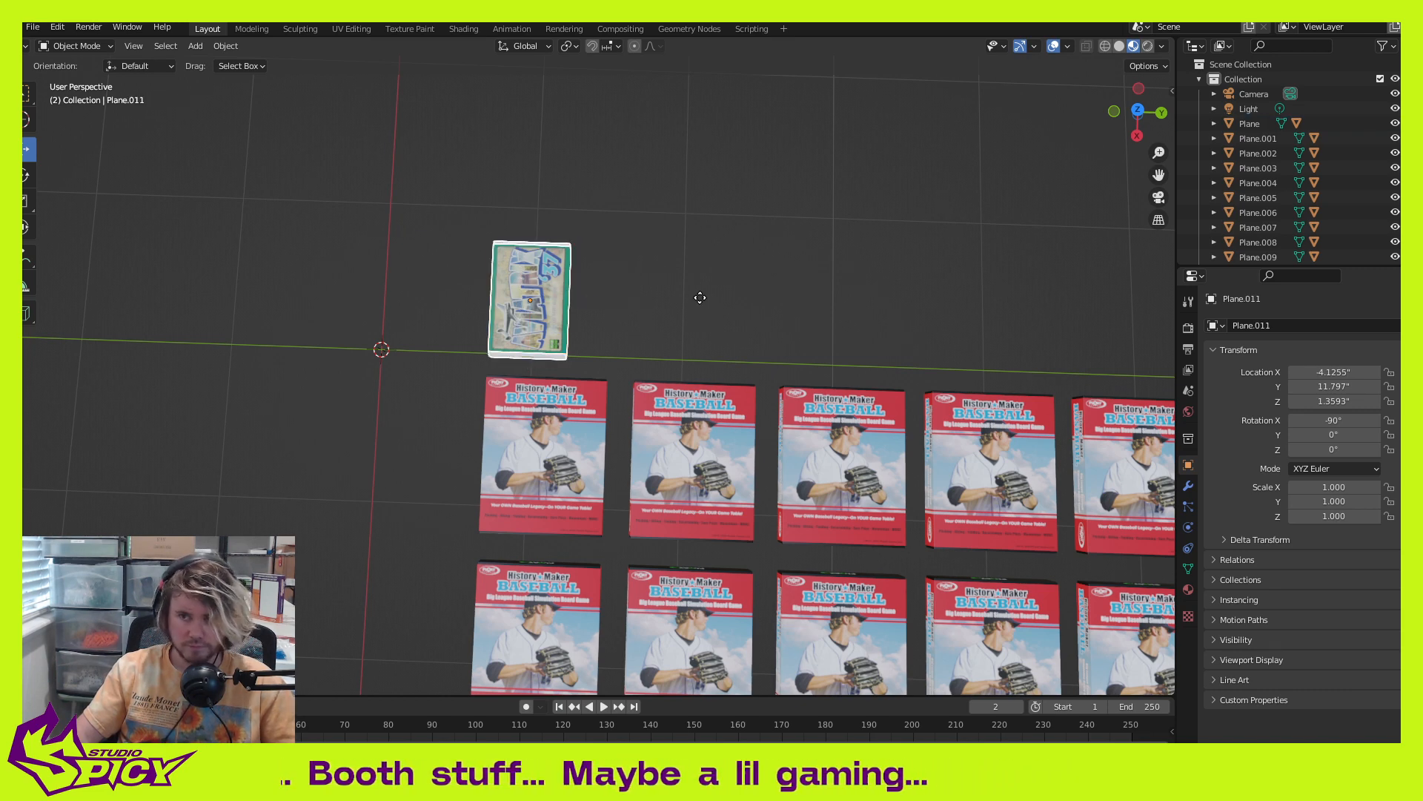
key(y)
click(622, 315)
middle_drag(720, 340, 730, 344)
drag(605, 309, 673, 331)
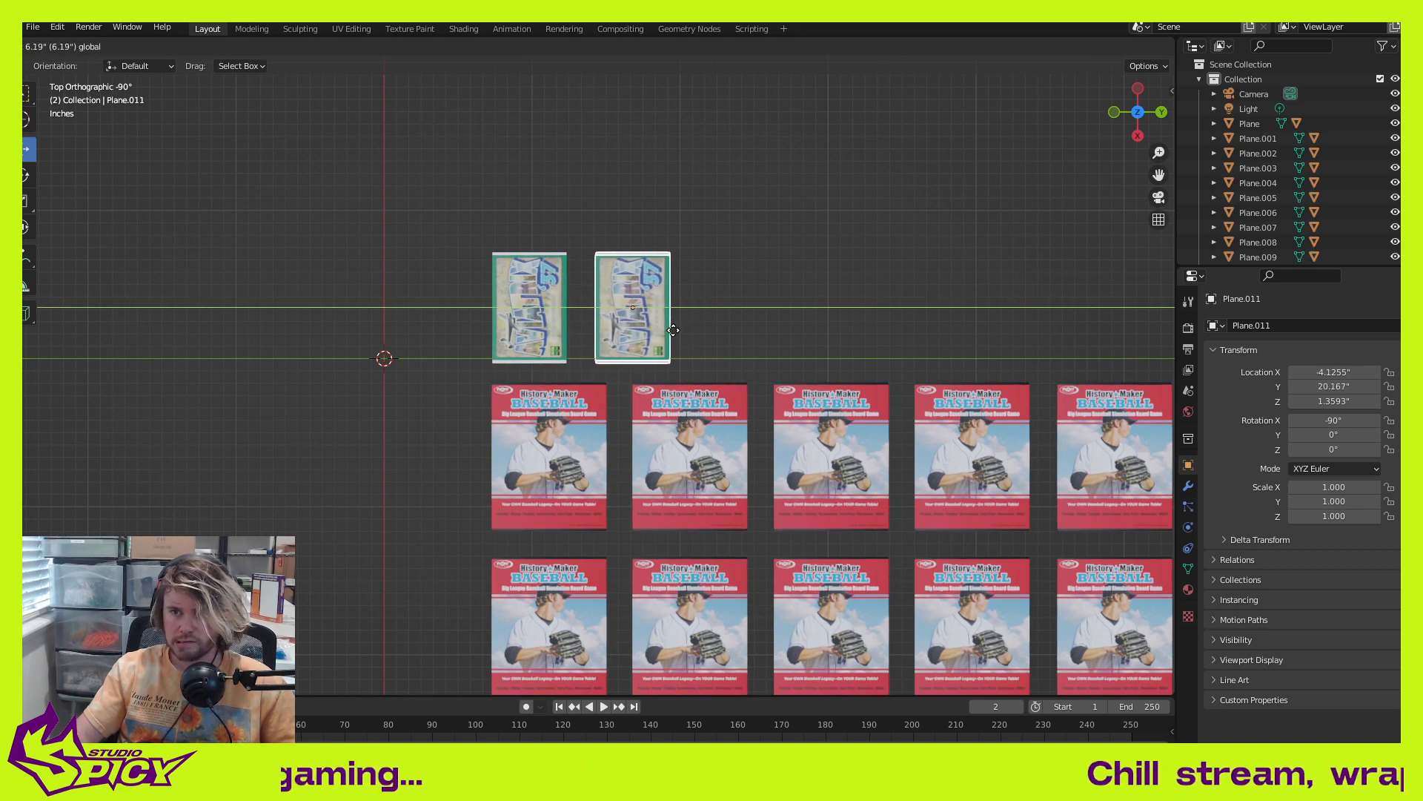
scroll(687, 362, up, 4)
shift+middle_drag(670, 454, 666, 500)
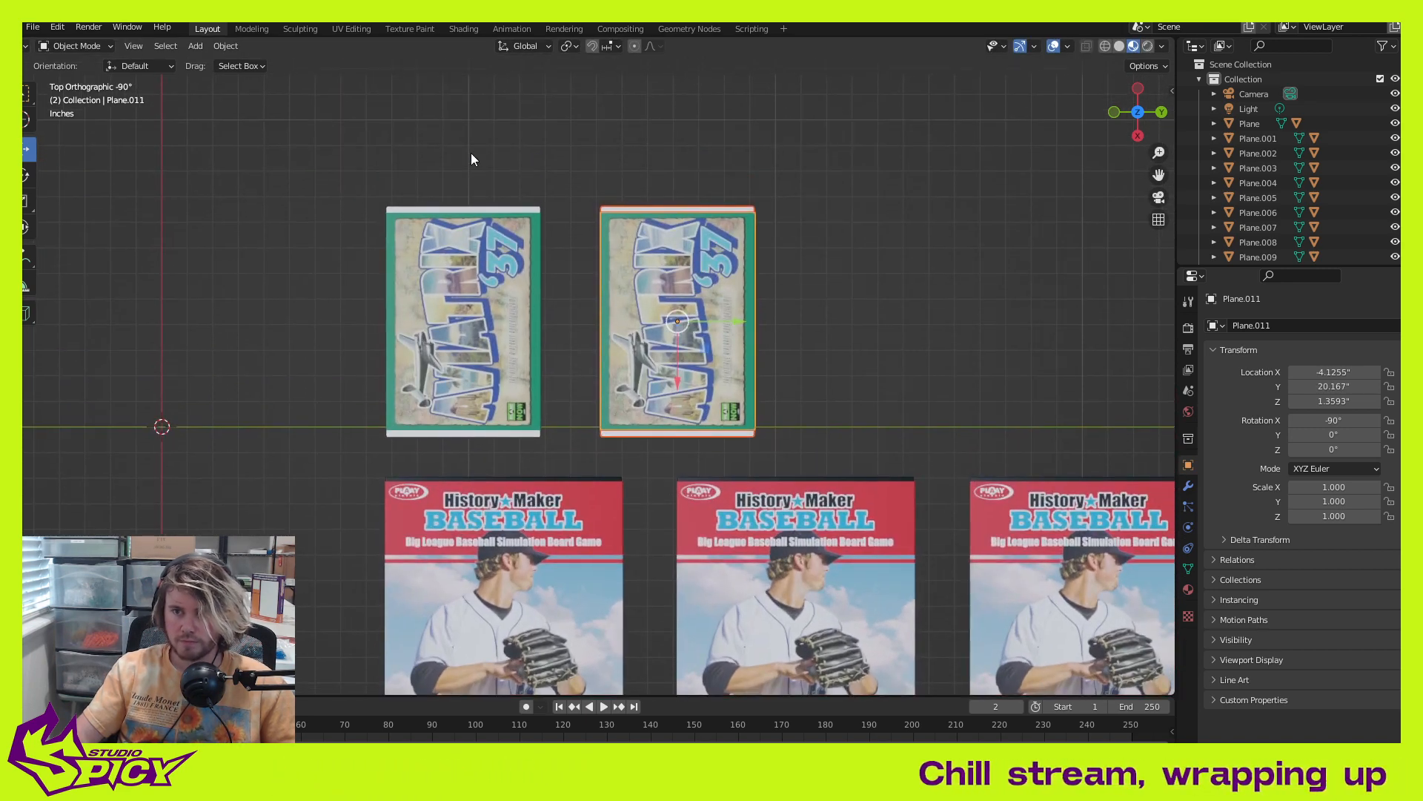
Step: Shift both Aviatrix boxes along X to about -4.6" and duplicate the pair about 16.8 inches along the Y axis
drag(493, 175, 765, 335)
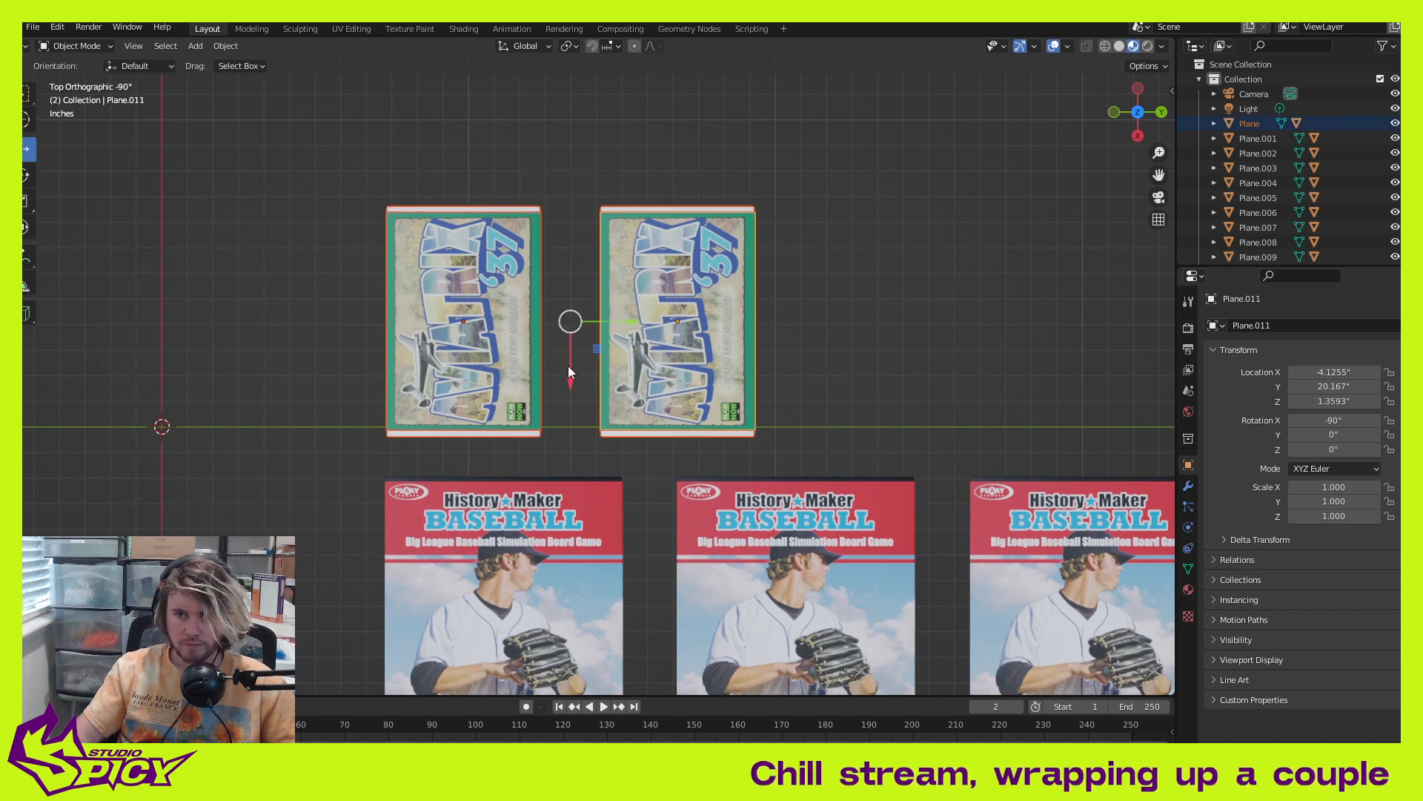
drag(571, 375, 573, 356)
scroll(590, 370, down, 4)
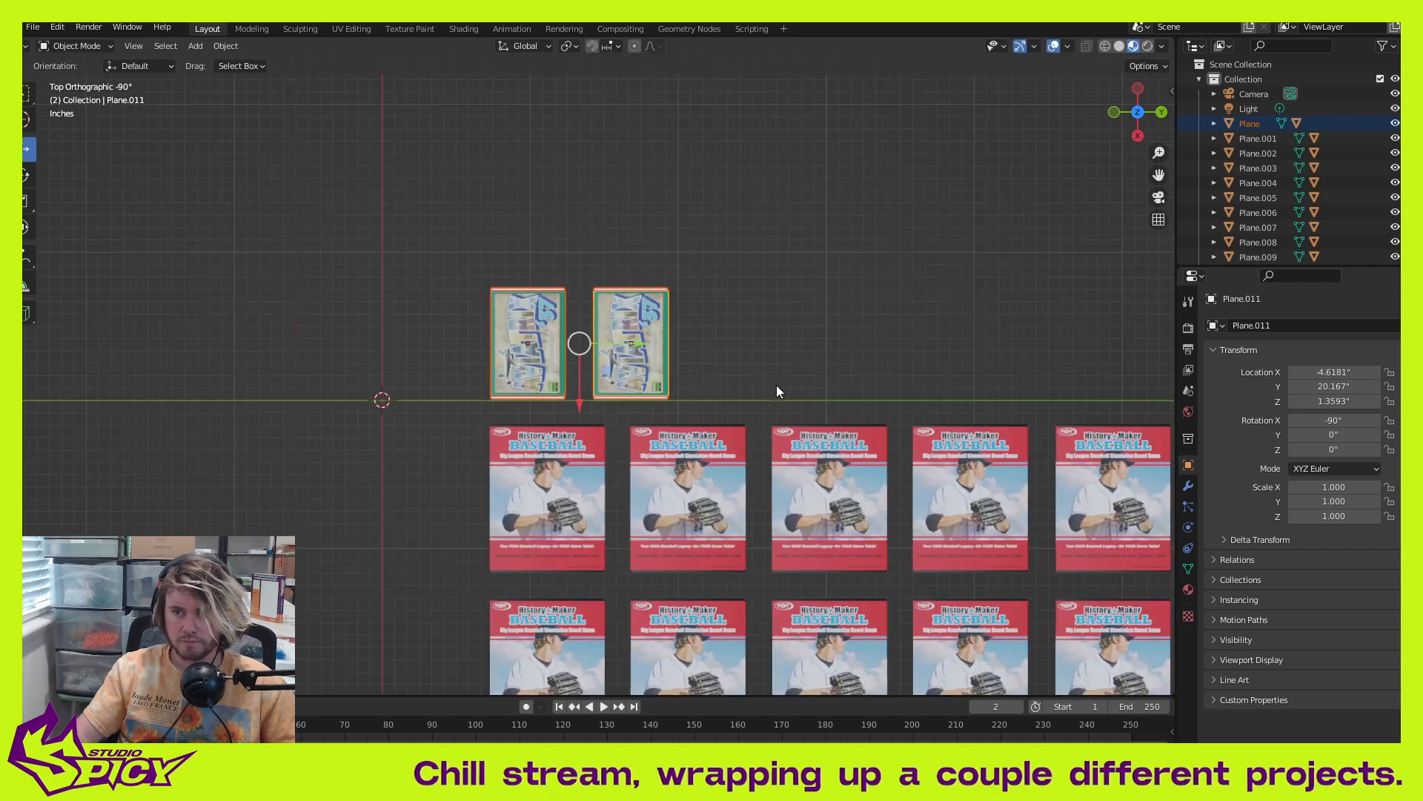
shift+middle_drag(762, 358, 620, 357)
drag(486, 251, 551, 314)
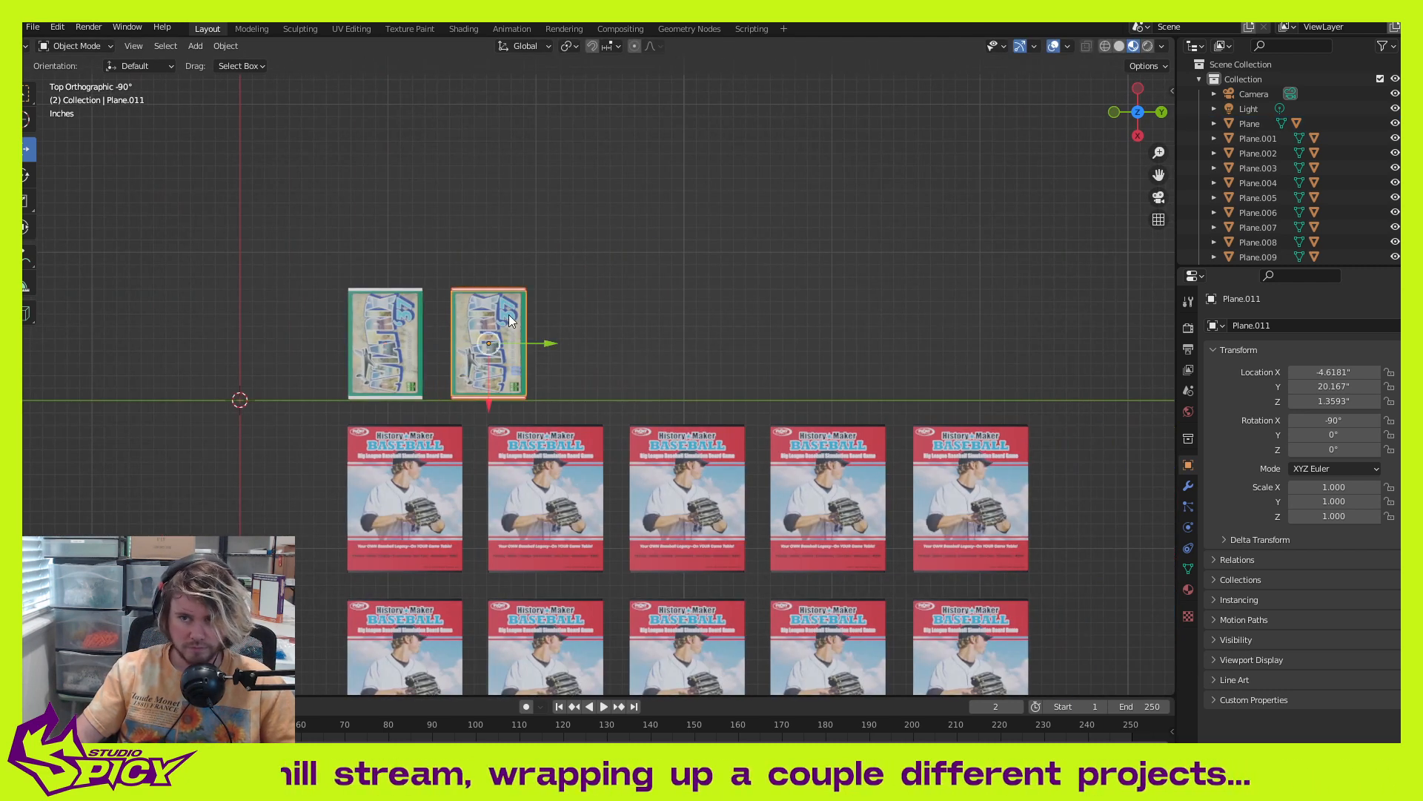
drag(383, 243, 614, 338)
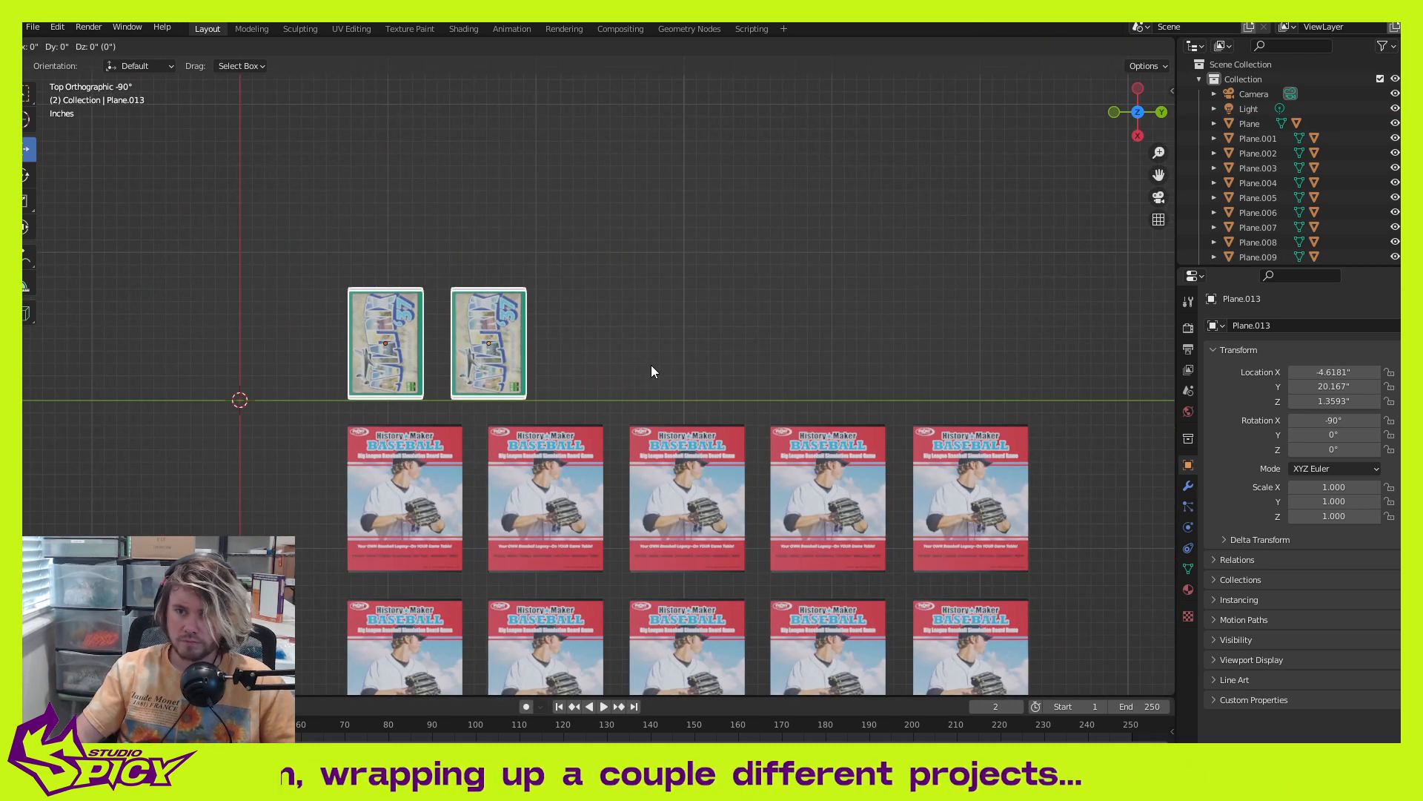
key(shift+d)
key(y)
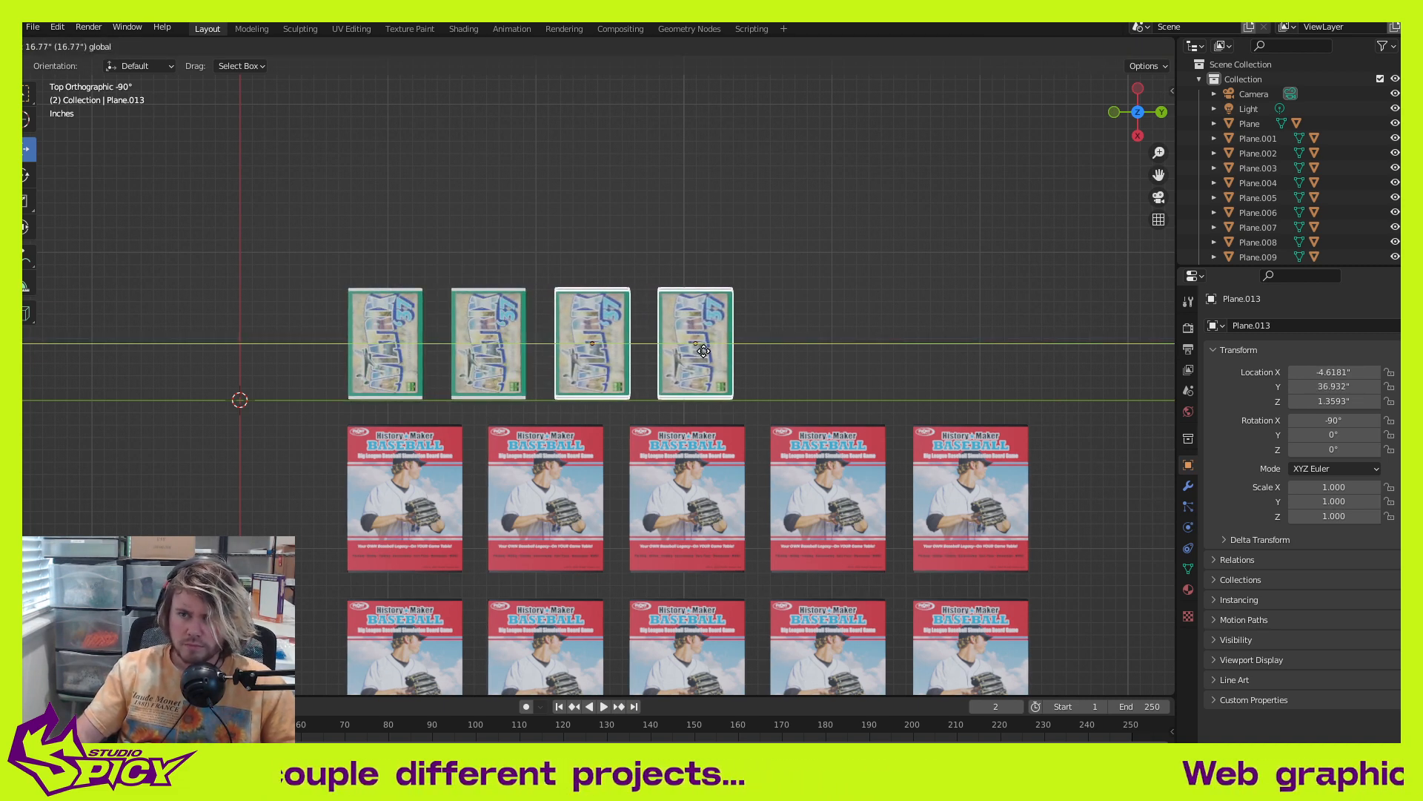
click(703, 351)
Step: Duplicate the last two Aviatrix boxes in the row and place the copies along Y, the end box at about Y 53.5"
shift+middle_drag(830, 359, 731, 336)
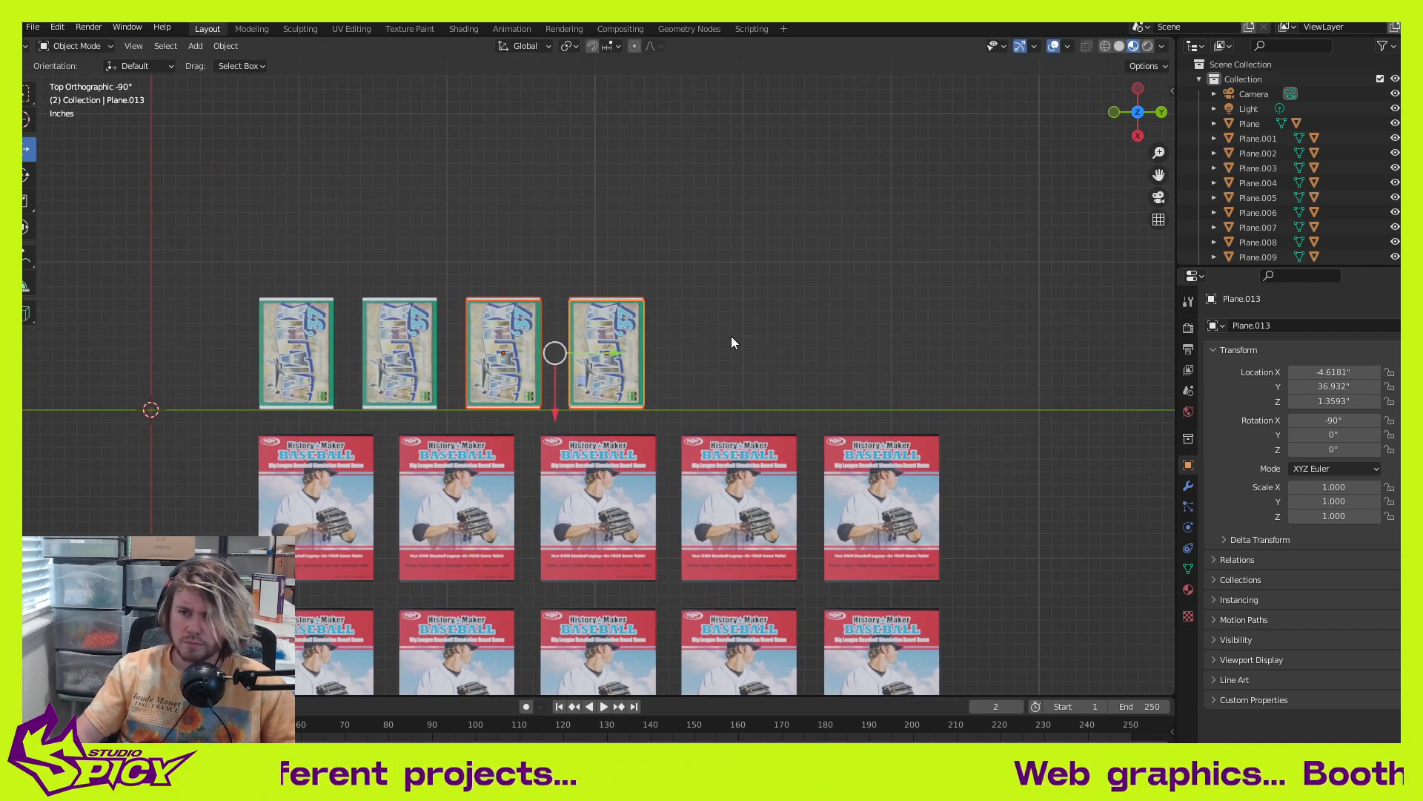
click(730, 332)
drag(621, 260, 757, 340)
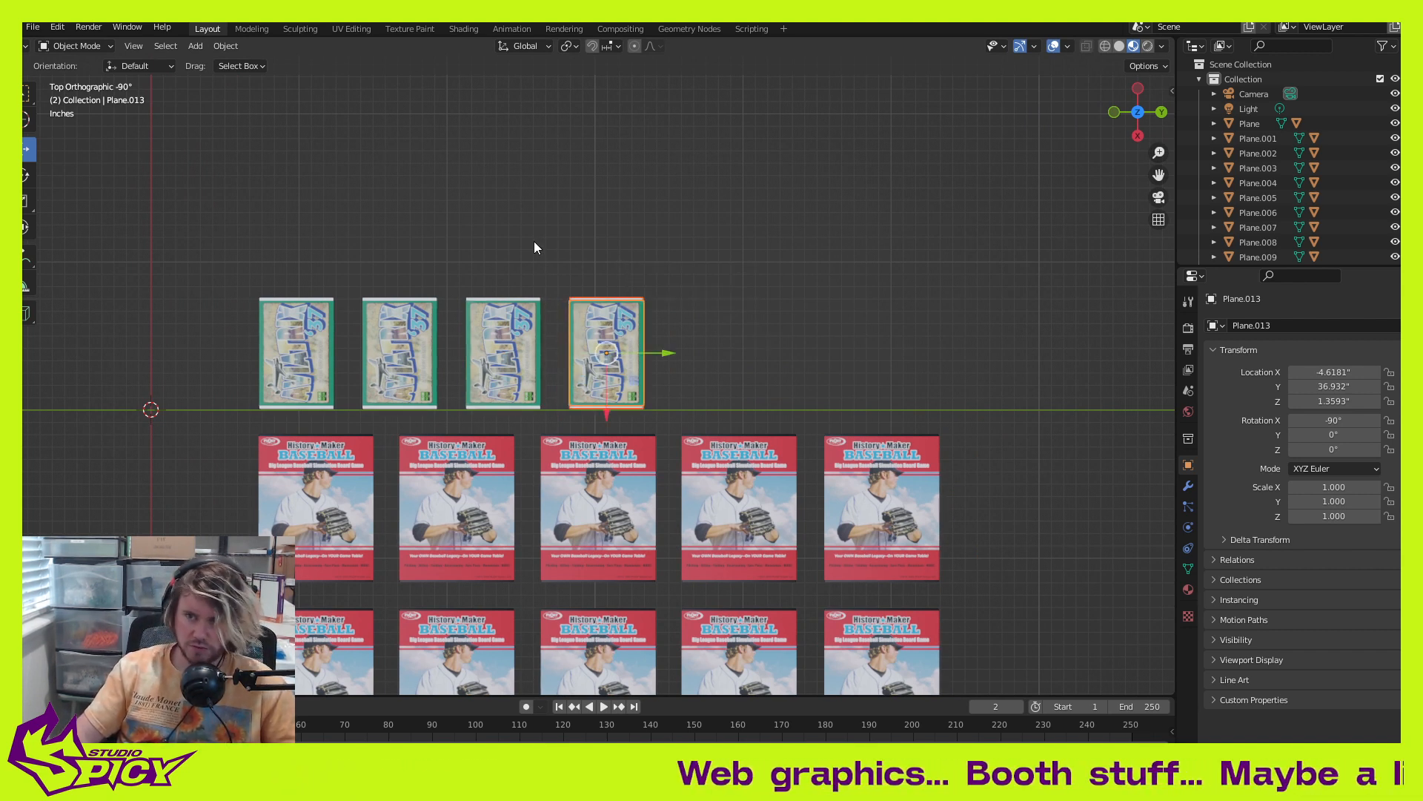
shift+drag(512, 247, 741, 330)
key(shift+d)
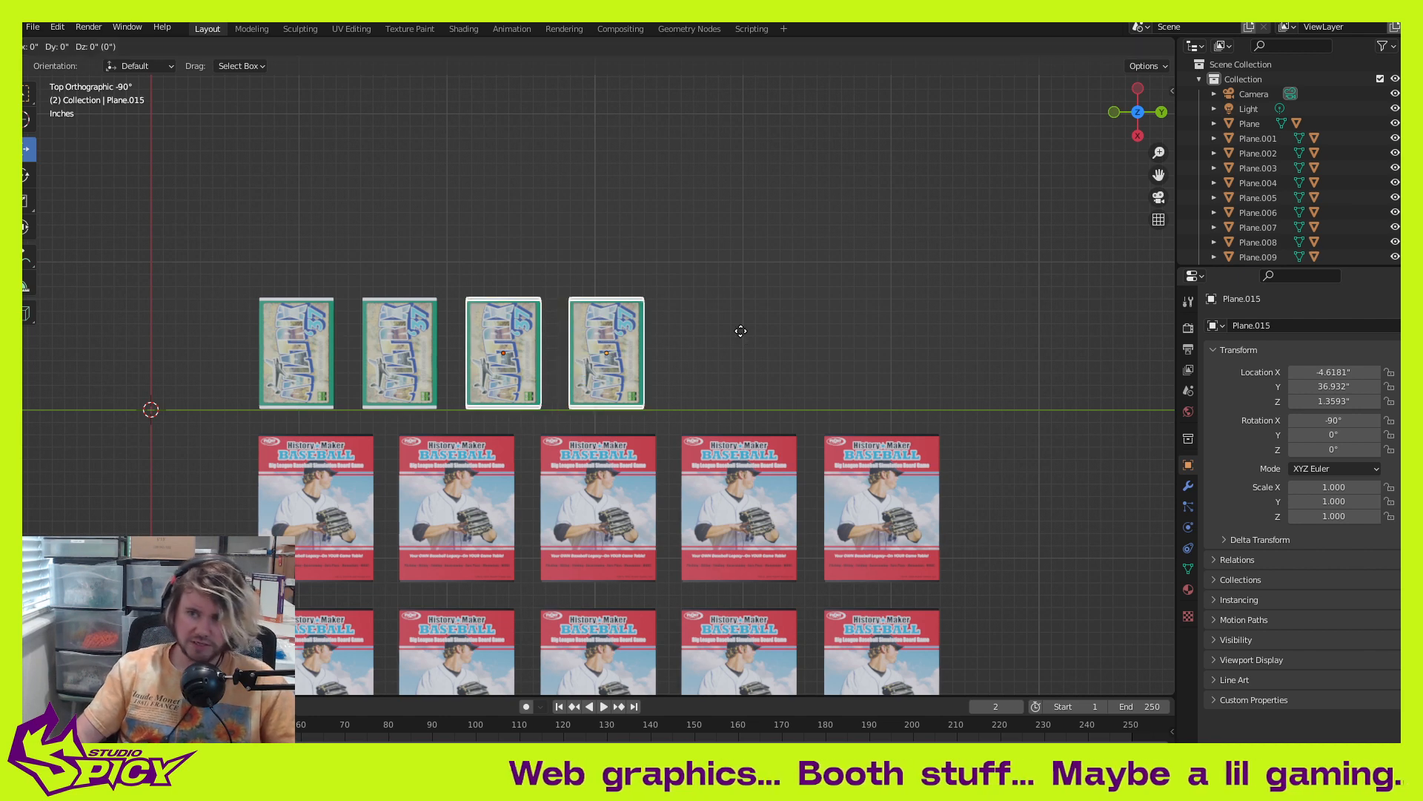
right_click(741, 331)
drag(614, 352, 819, 364)
click(948, 237)
Step: Duplicate the first five Aviatrix boxes about -11.06 inches along the X axis to form a second row
drag(261, 242, 718, 352)
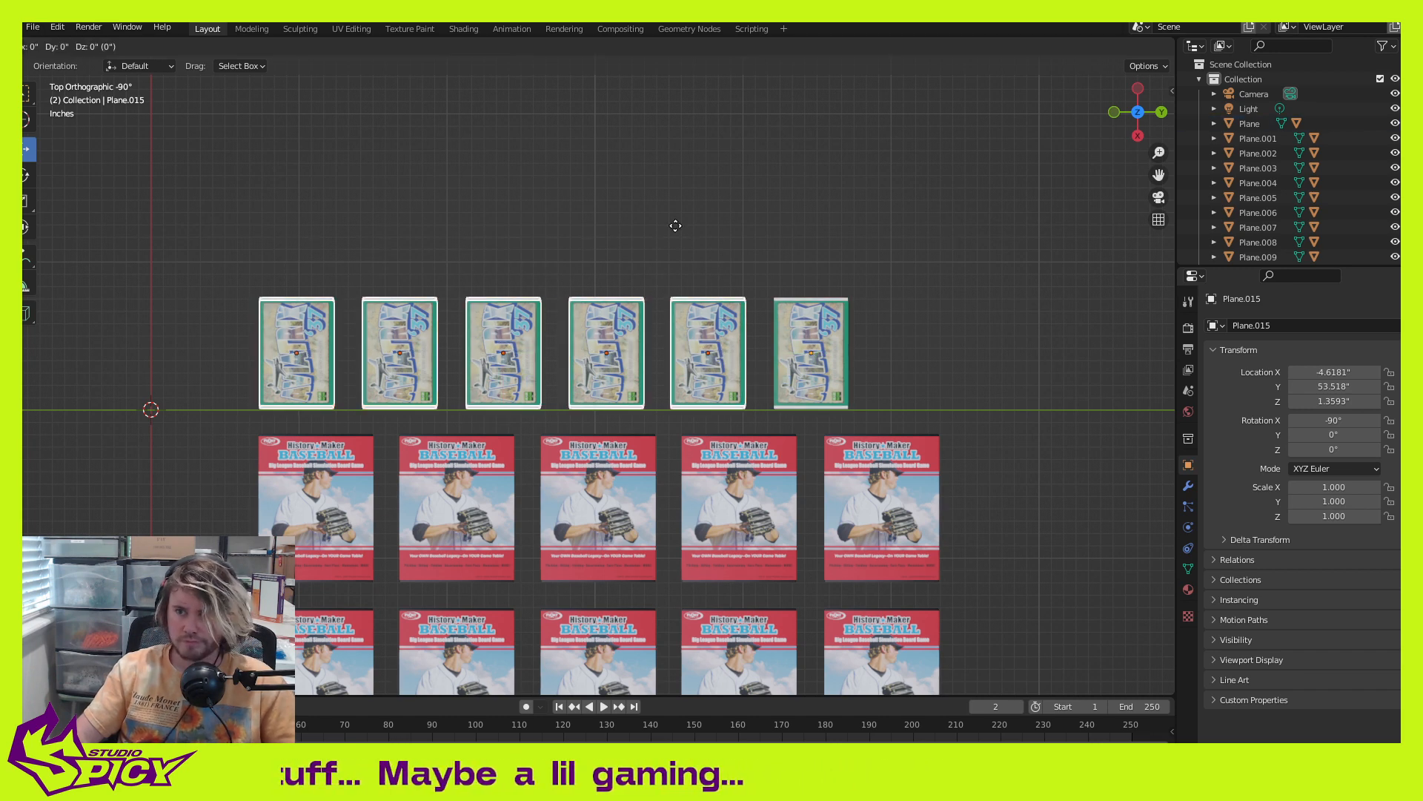
key(shift+d)
key(x)
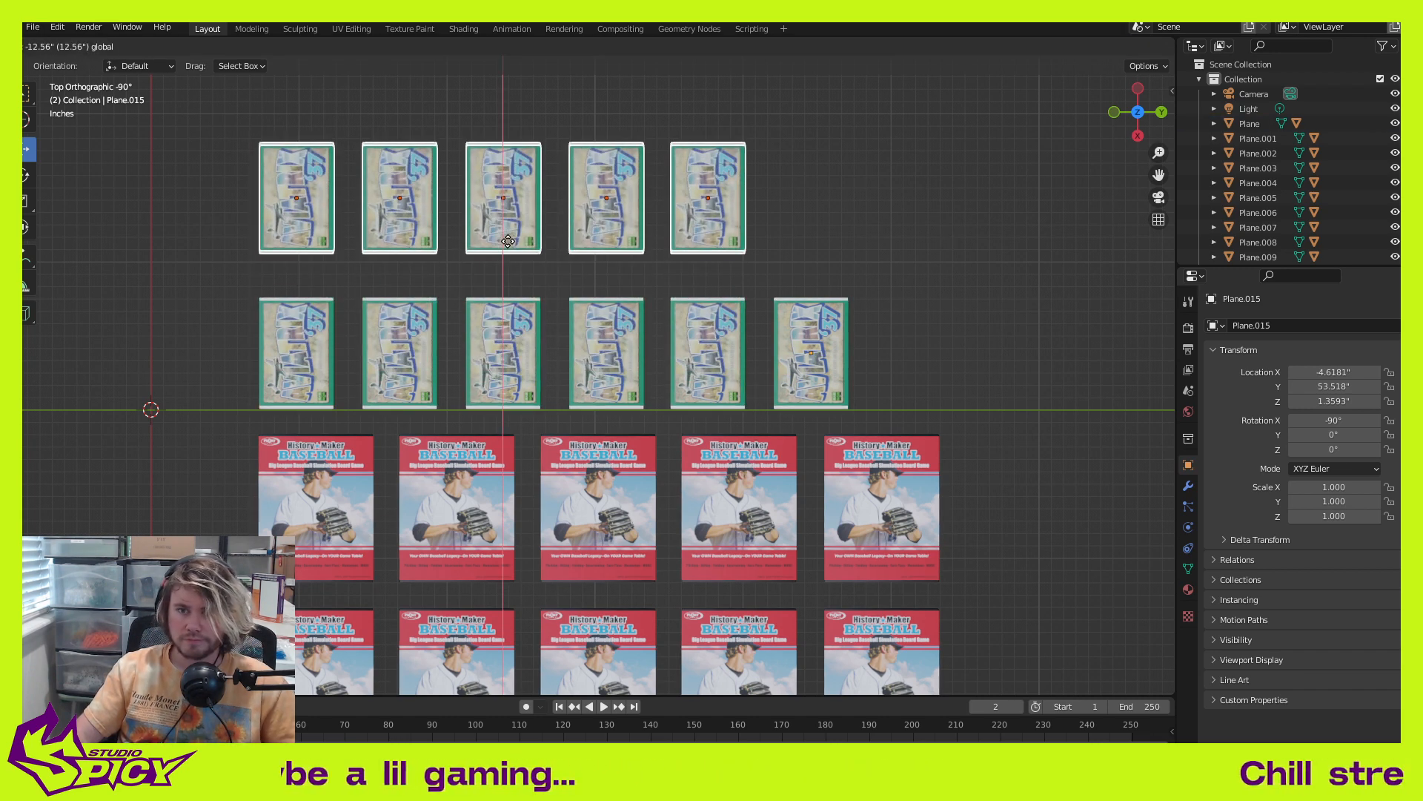
click(521, 260)
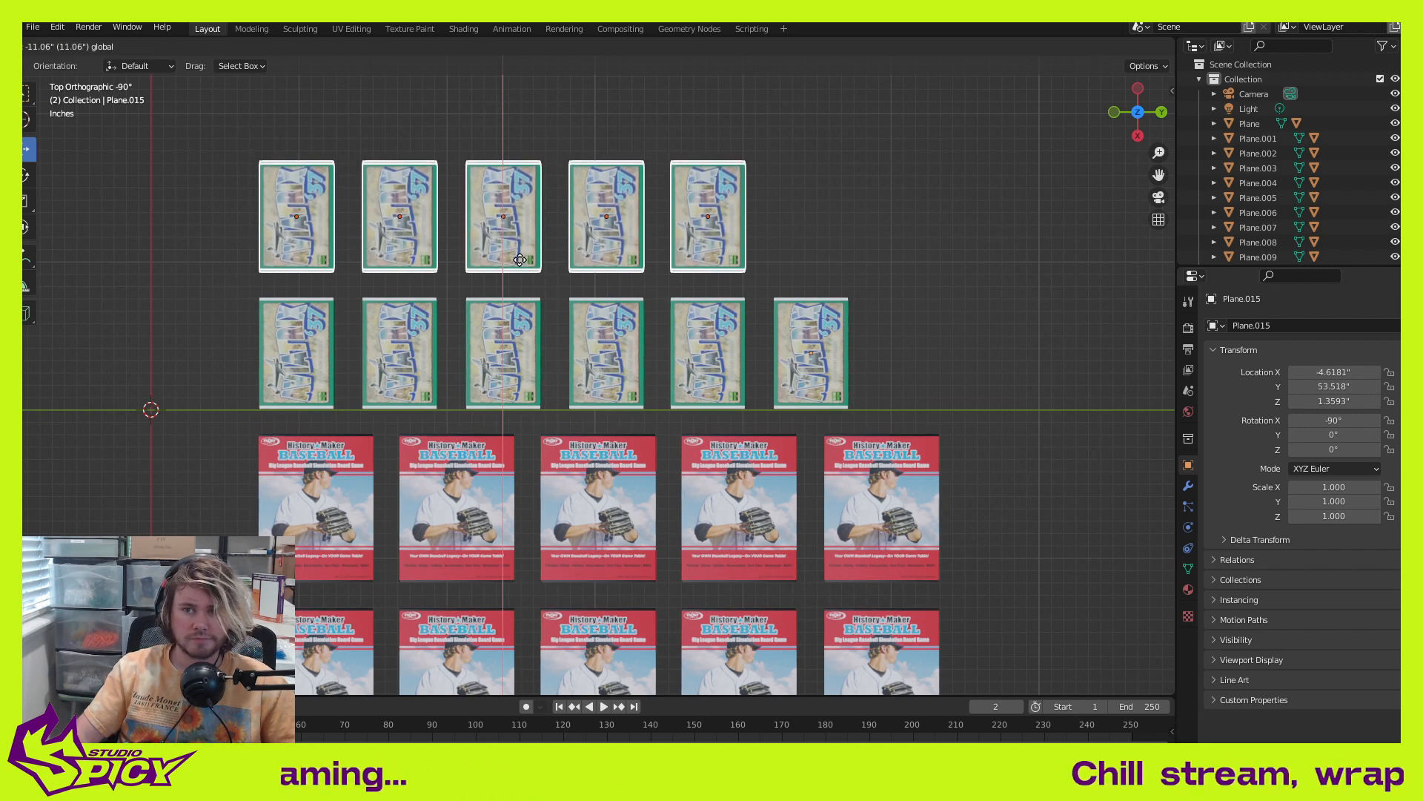
click(840, 274)
Step: Inspect the box rows in perspective and open the Shading workspace for the box materials
scroll(865, 397, down, 3)
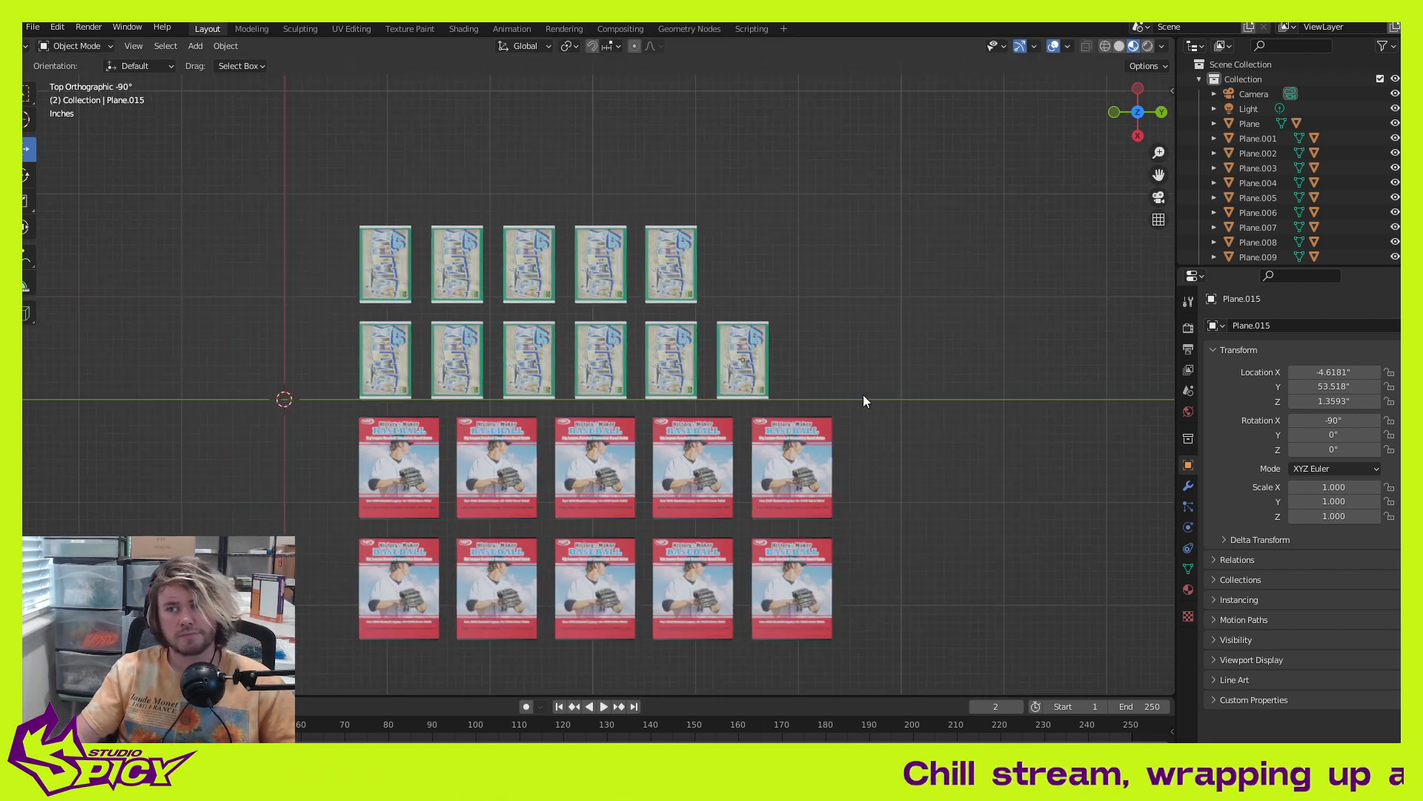
shift+middle_drag(864, 398, 887, 354)
scroll(886, 349, up, 2)
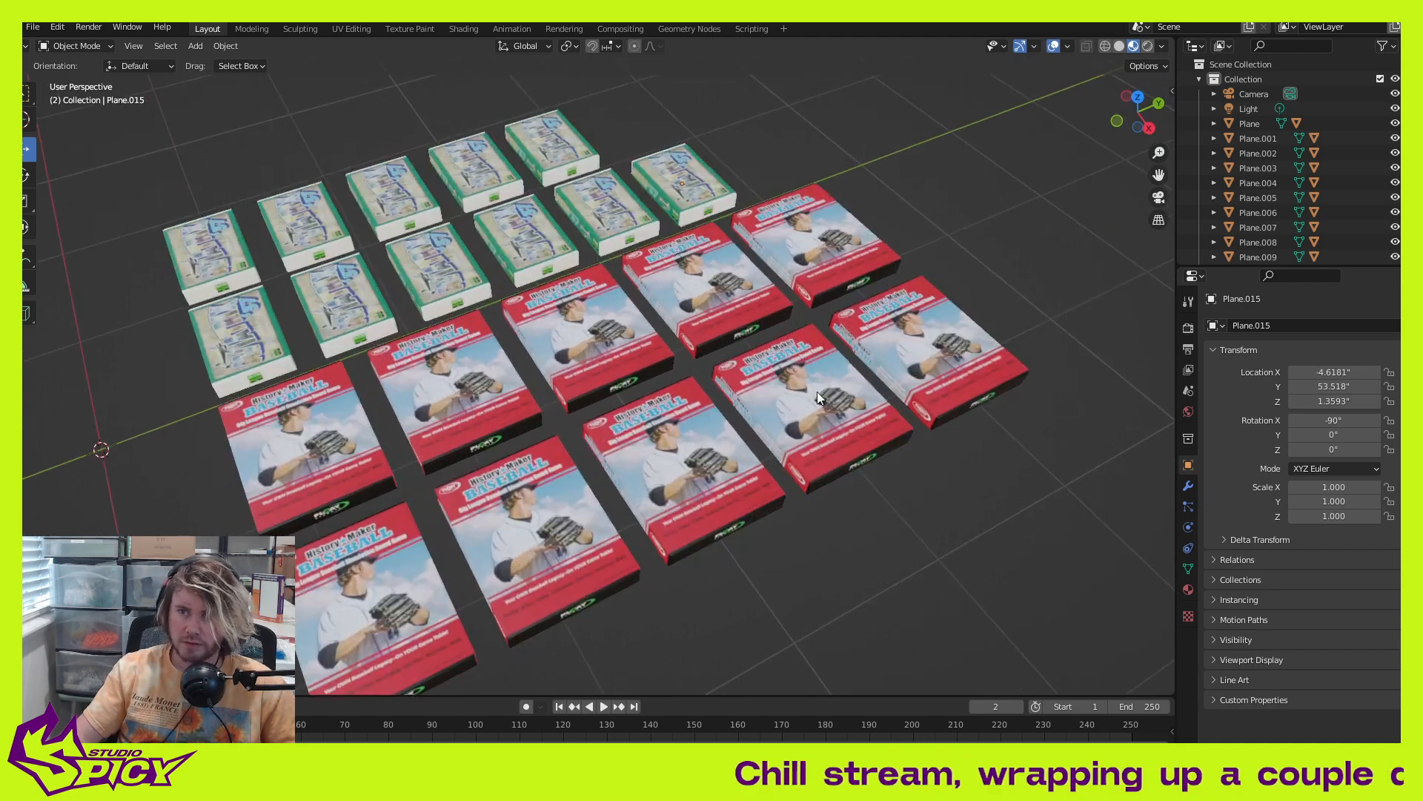
shift+middle_drag(817, 392, 775, 500)
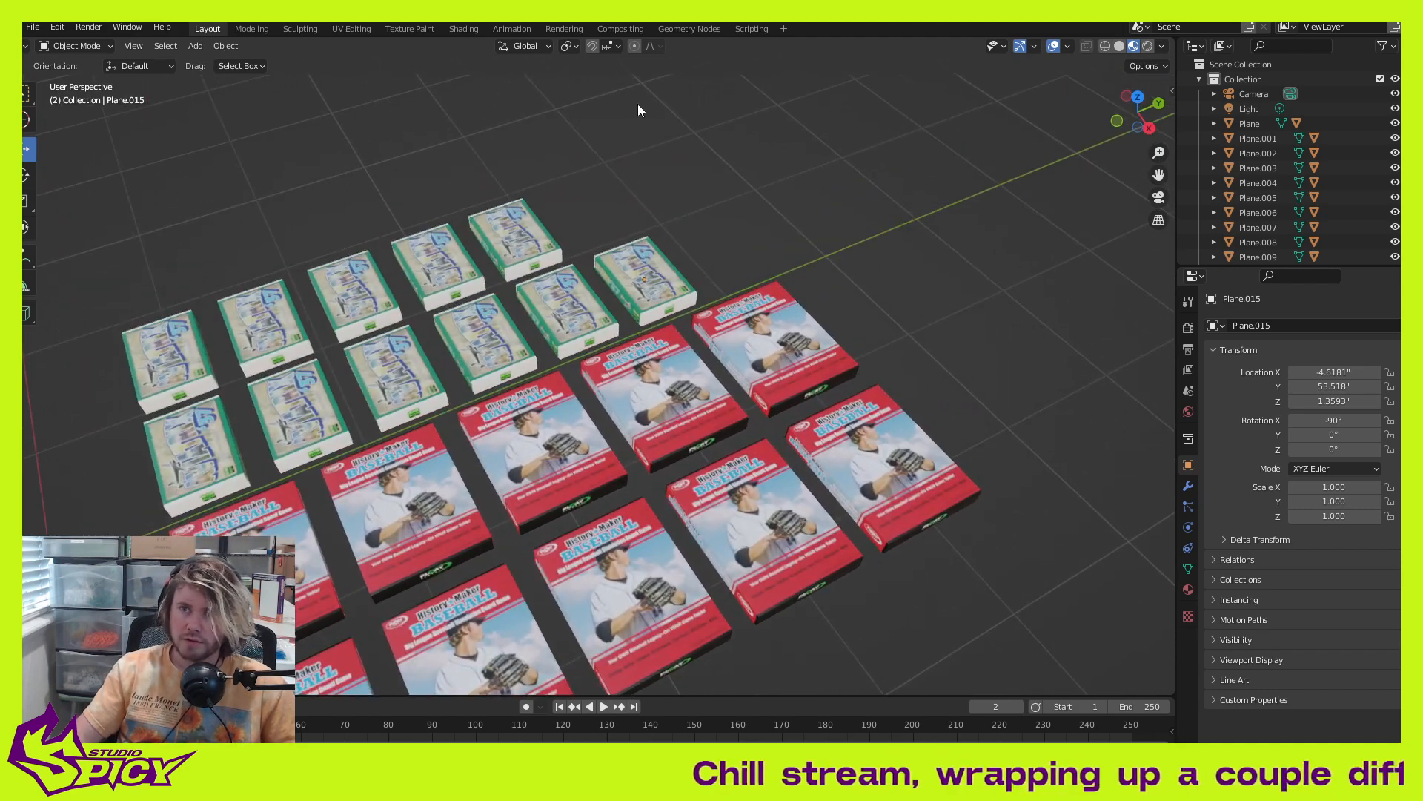
click(464, 28)
scroll(771, 240, down, 5)
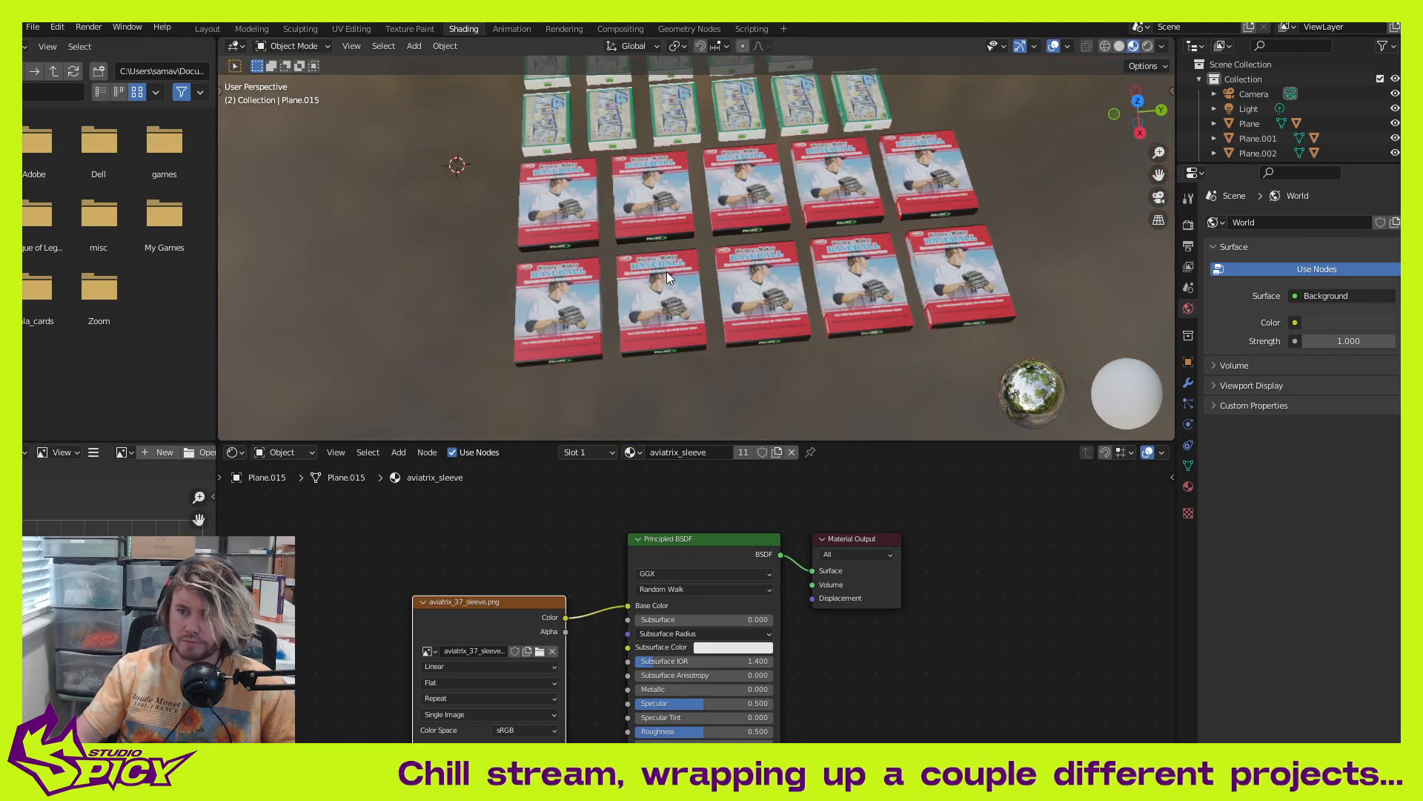
scroll(729, 282, up, 4)
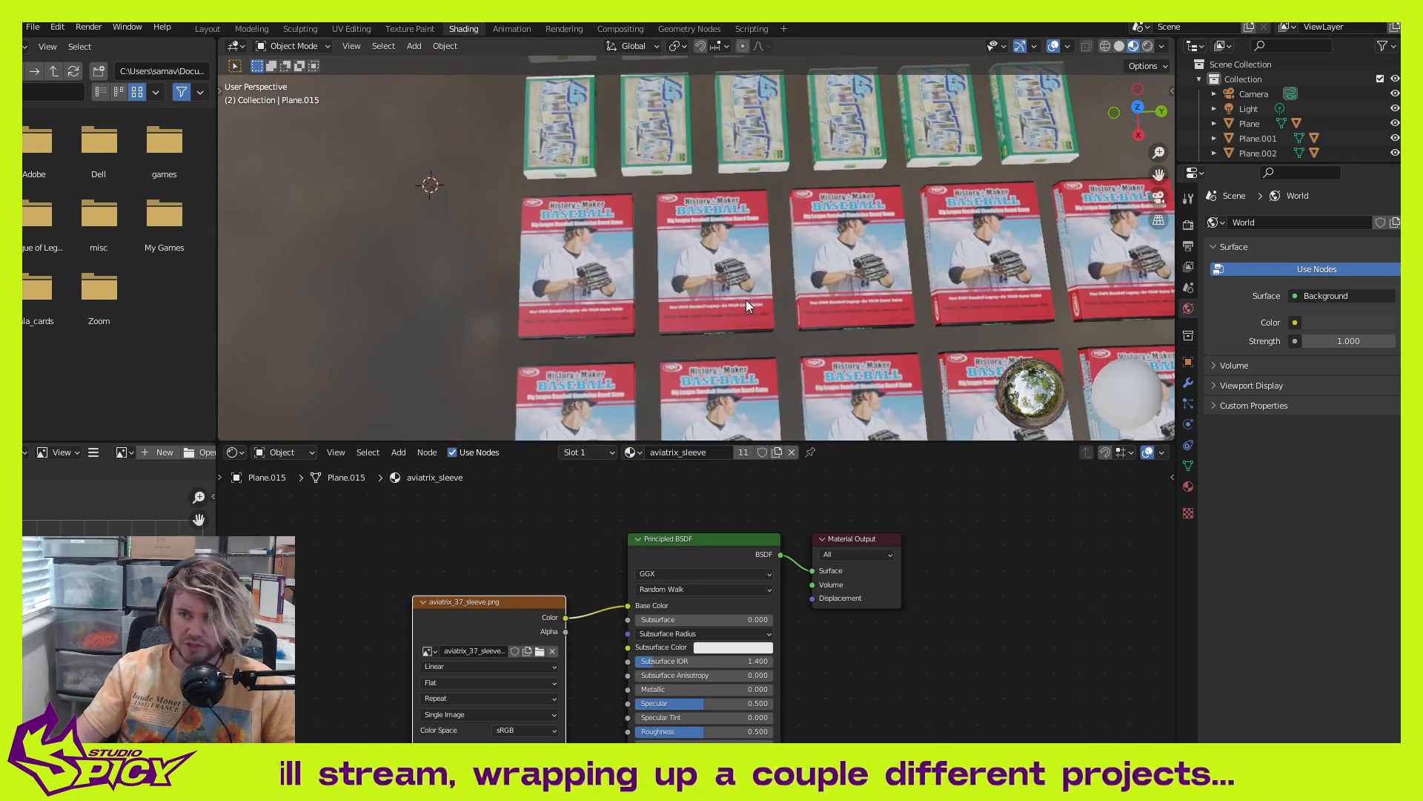
scroll(778, 269, down, 3)
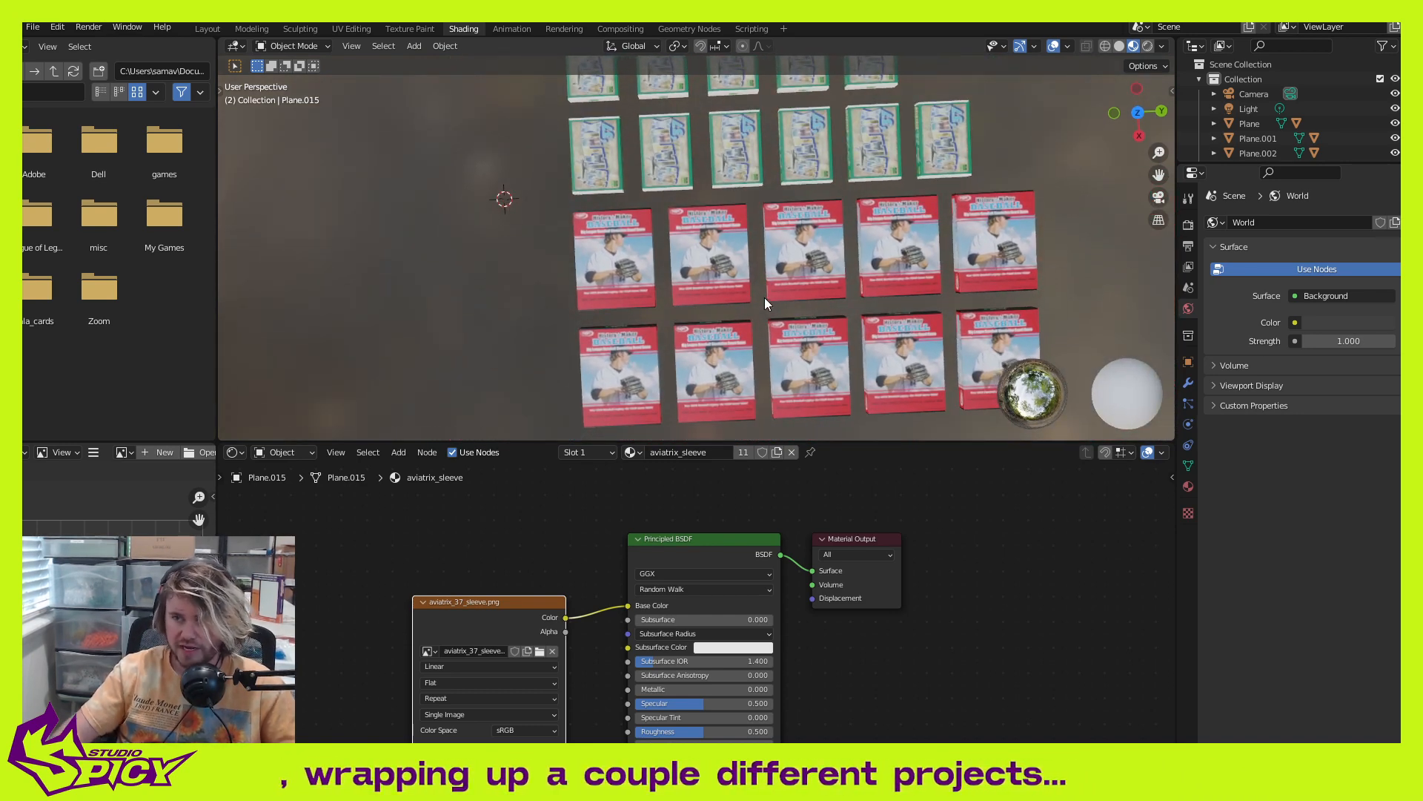
scroll(770, 295, up, 3)
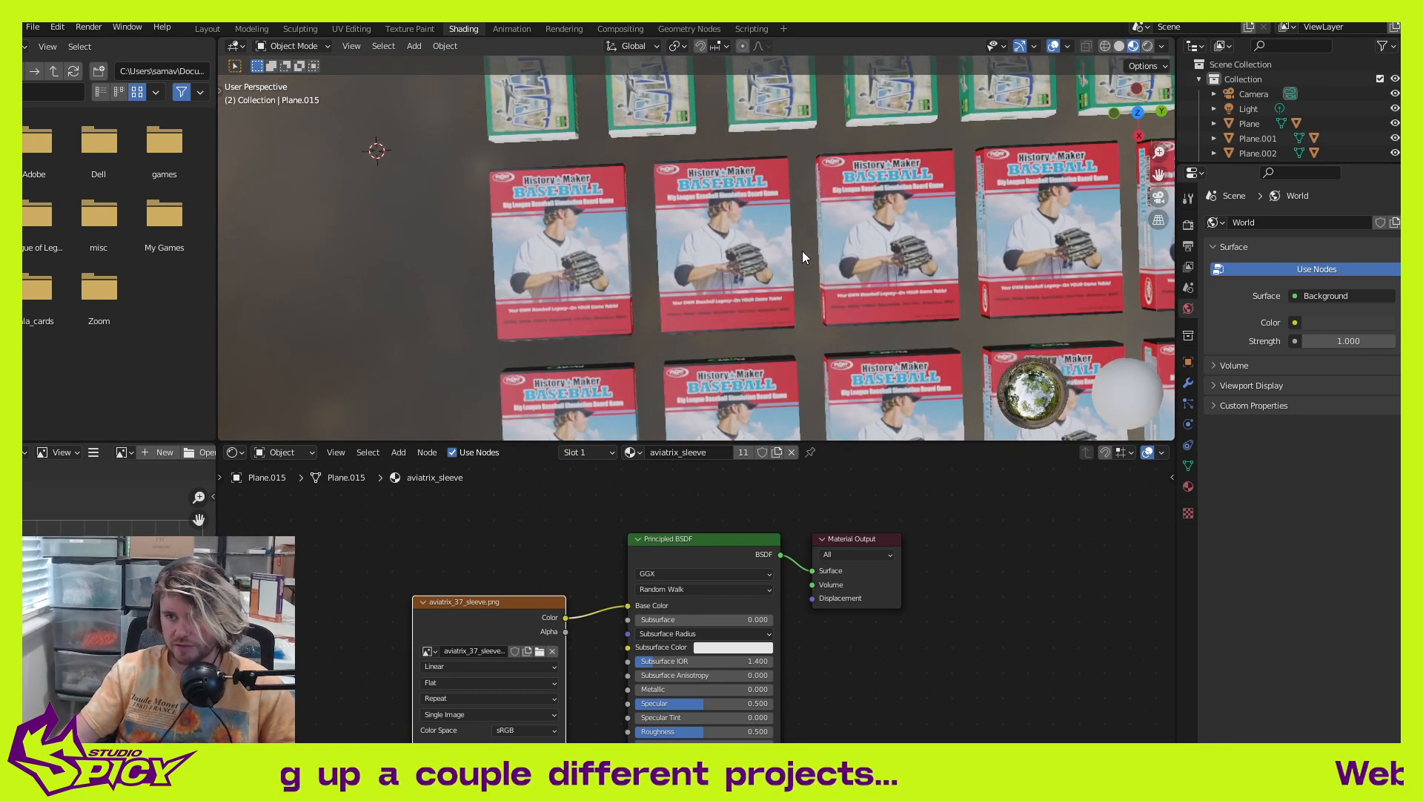
middle_drag(802, 250, 624, 245)
Step: Give the first baseball box nearest the Aviatrix rows (Plane.001) its own copy of the hmb_sleeve material, named ss_sleeve
click(587, 217)
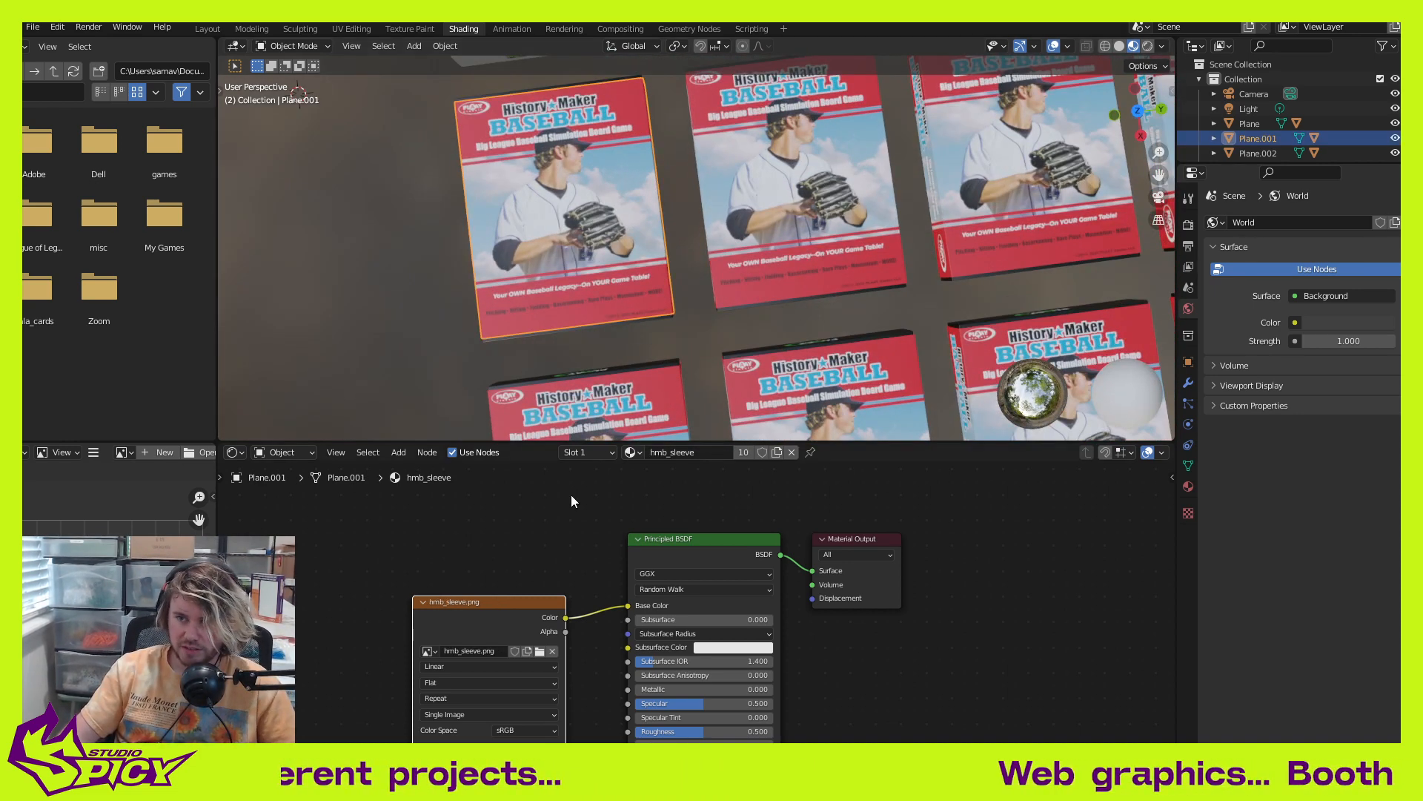
click(777, 452)
click(726, 455)
text(ss)
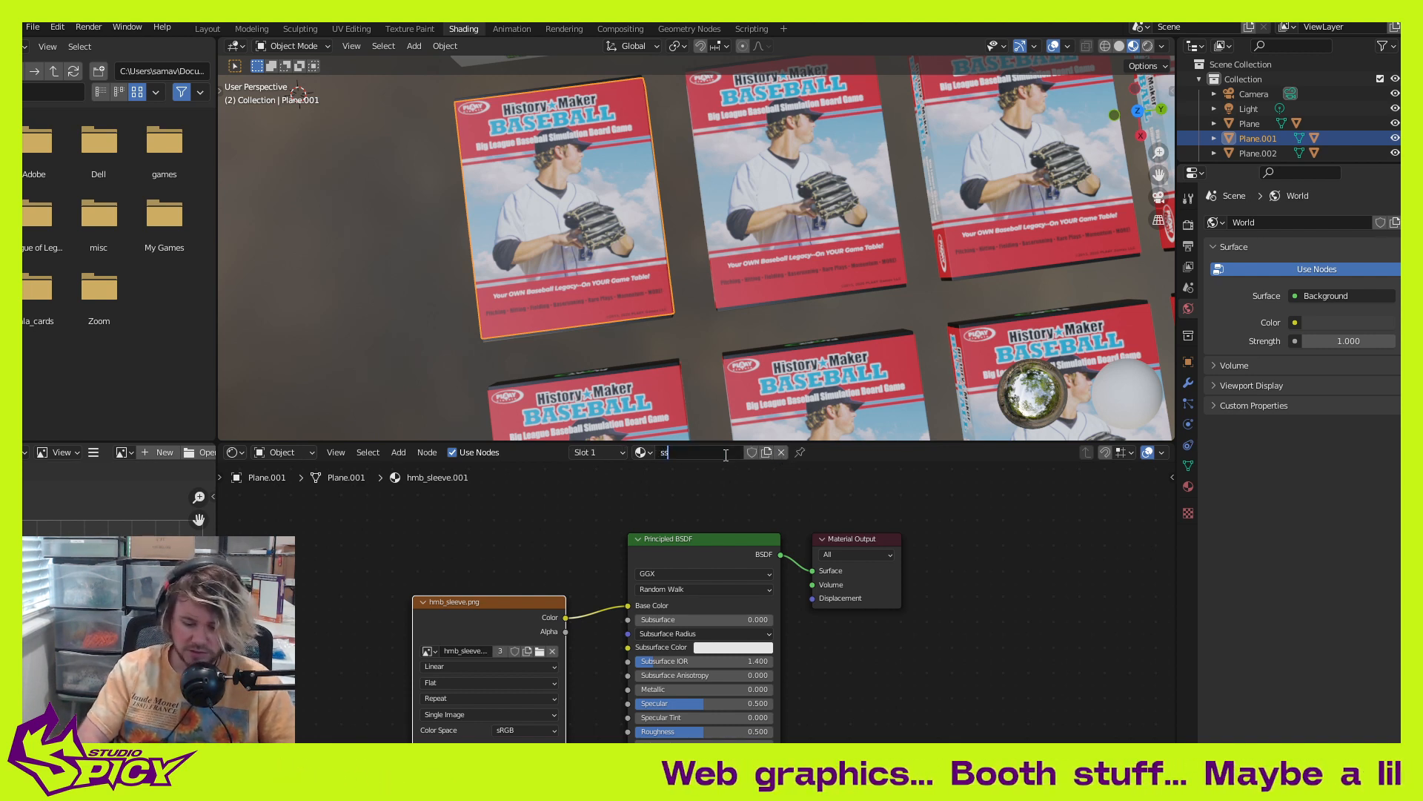
text(_sleeve)
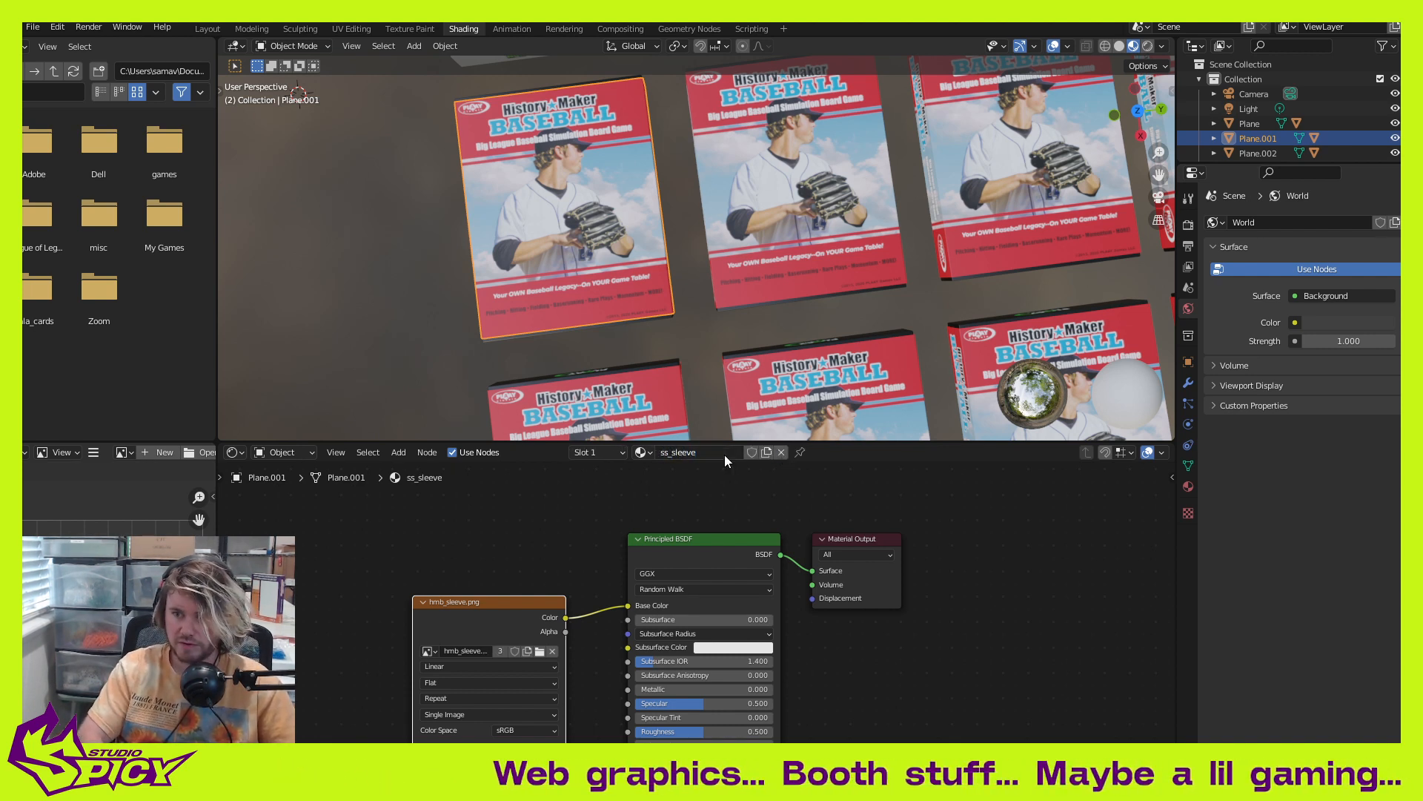
key(Return)
Step: Load second_season_sleeve.png into the image texture of the ss_sleeve material
click(543, 655)
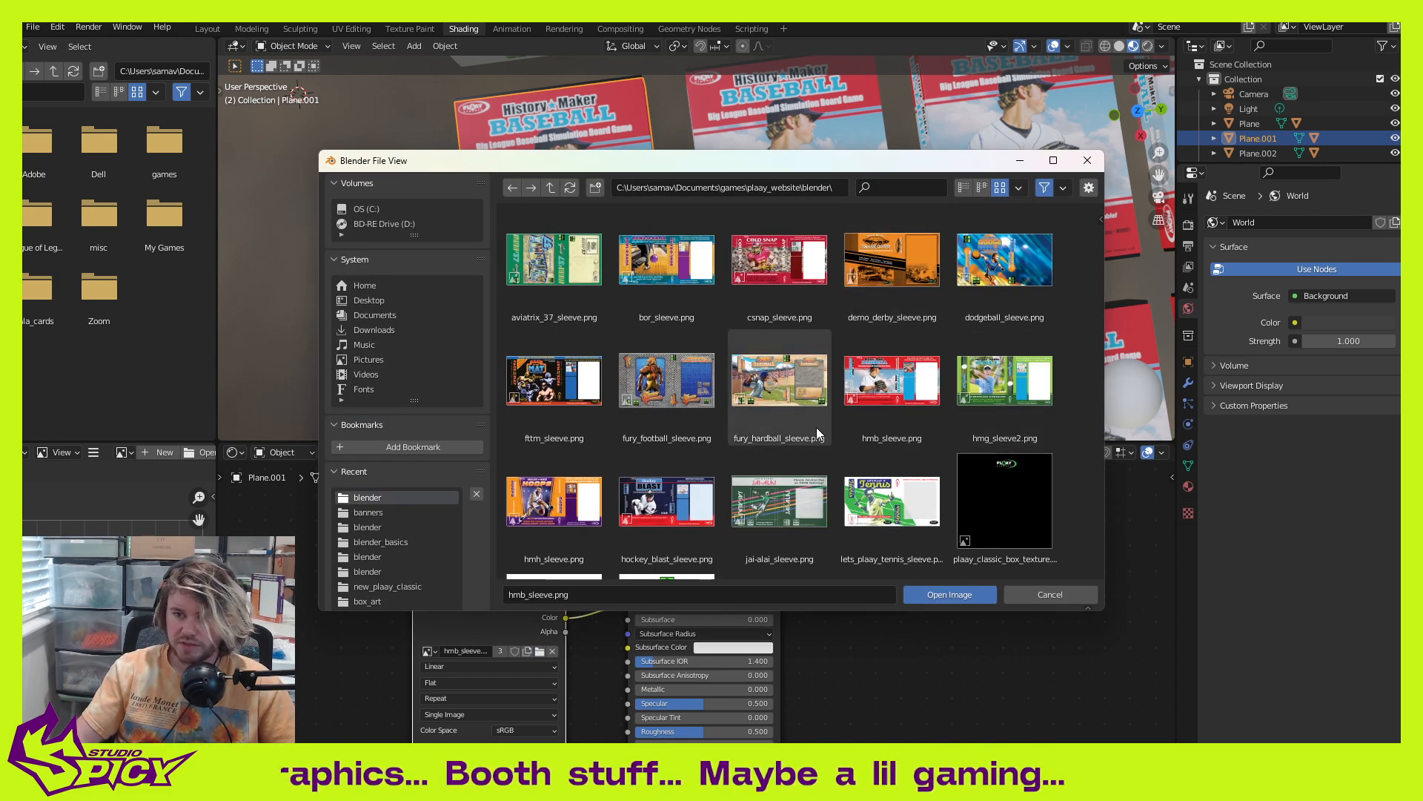
scroll(816, 427, down, 5)
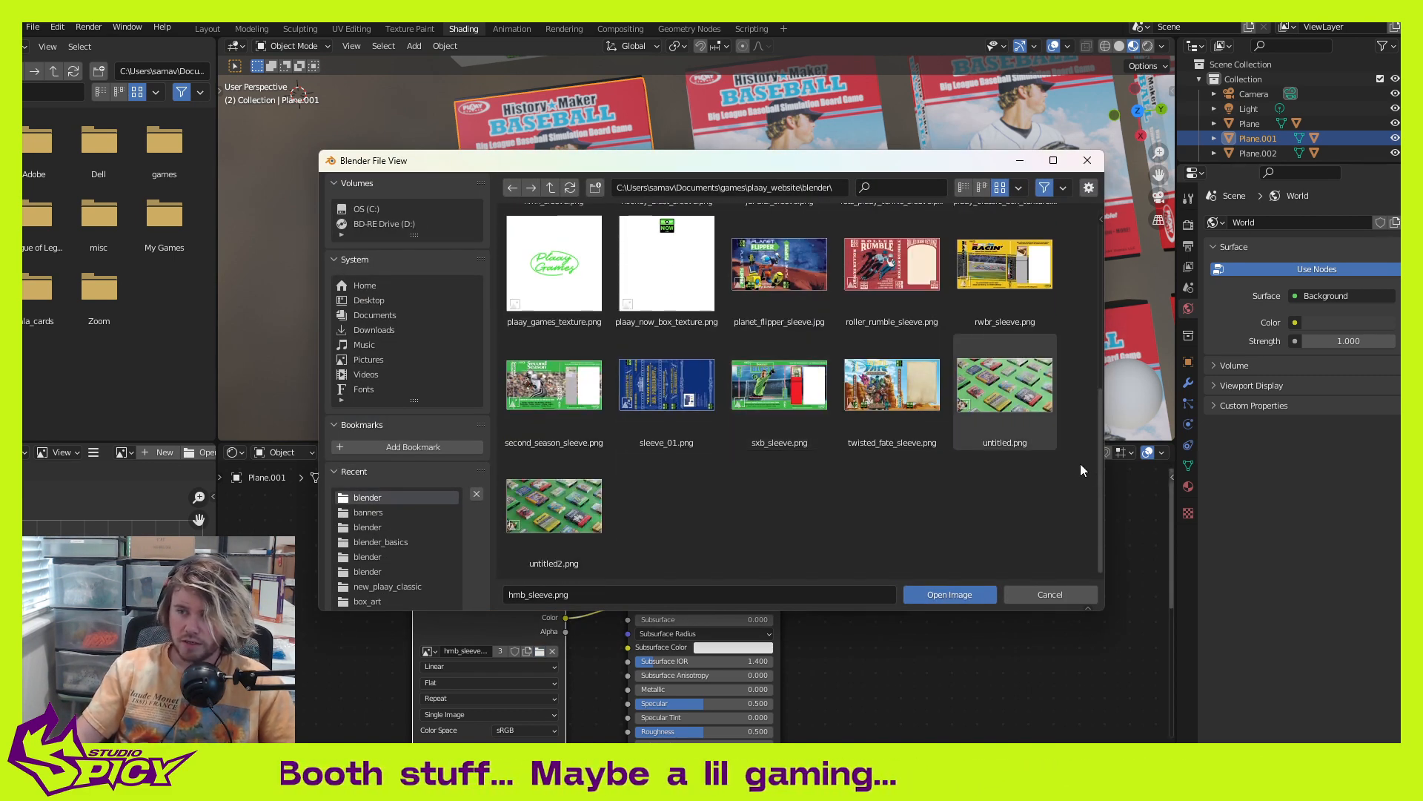
scroll(875, 430, up, 3)
scroll(875, 429, up, 2)
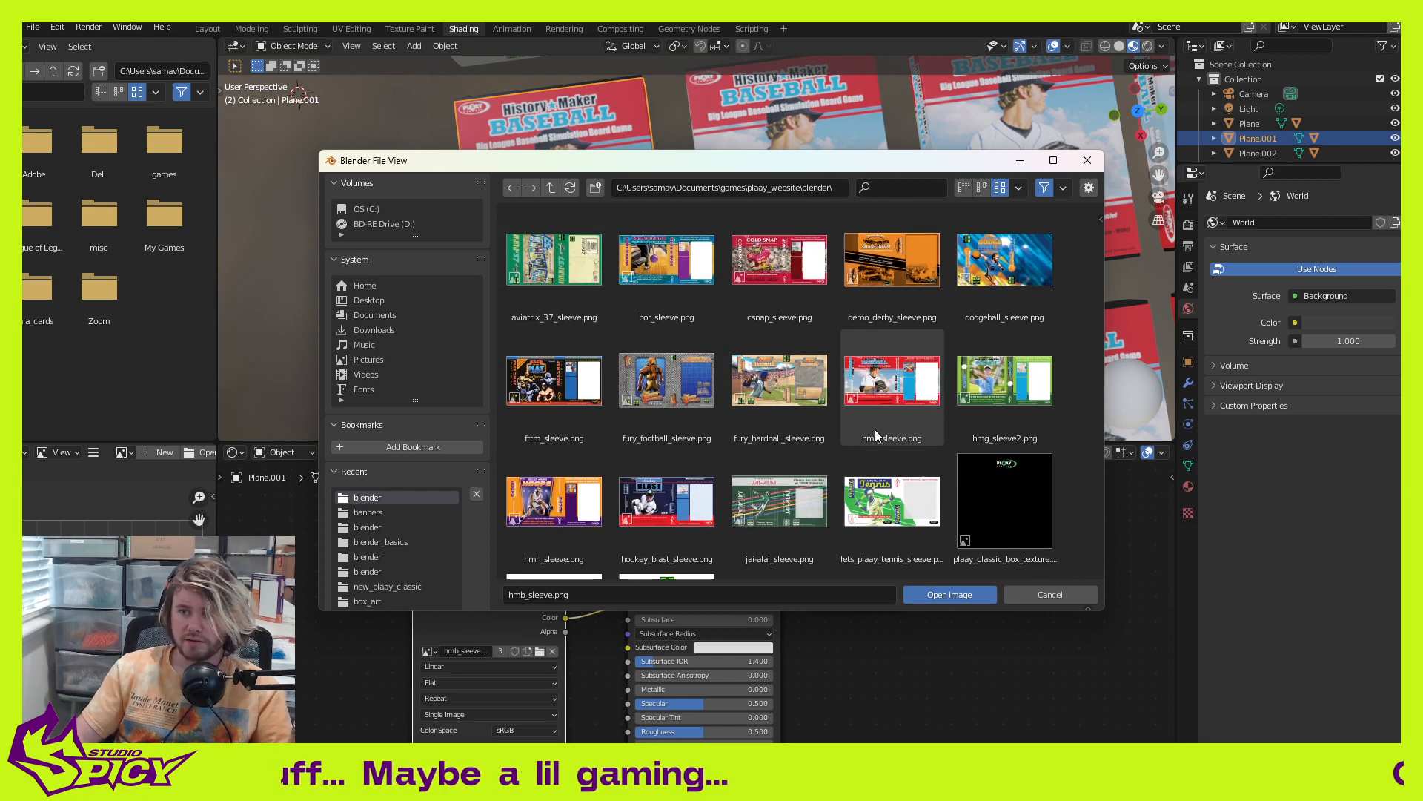
scroll(862, 413, down, 4)
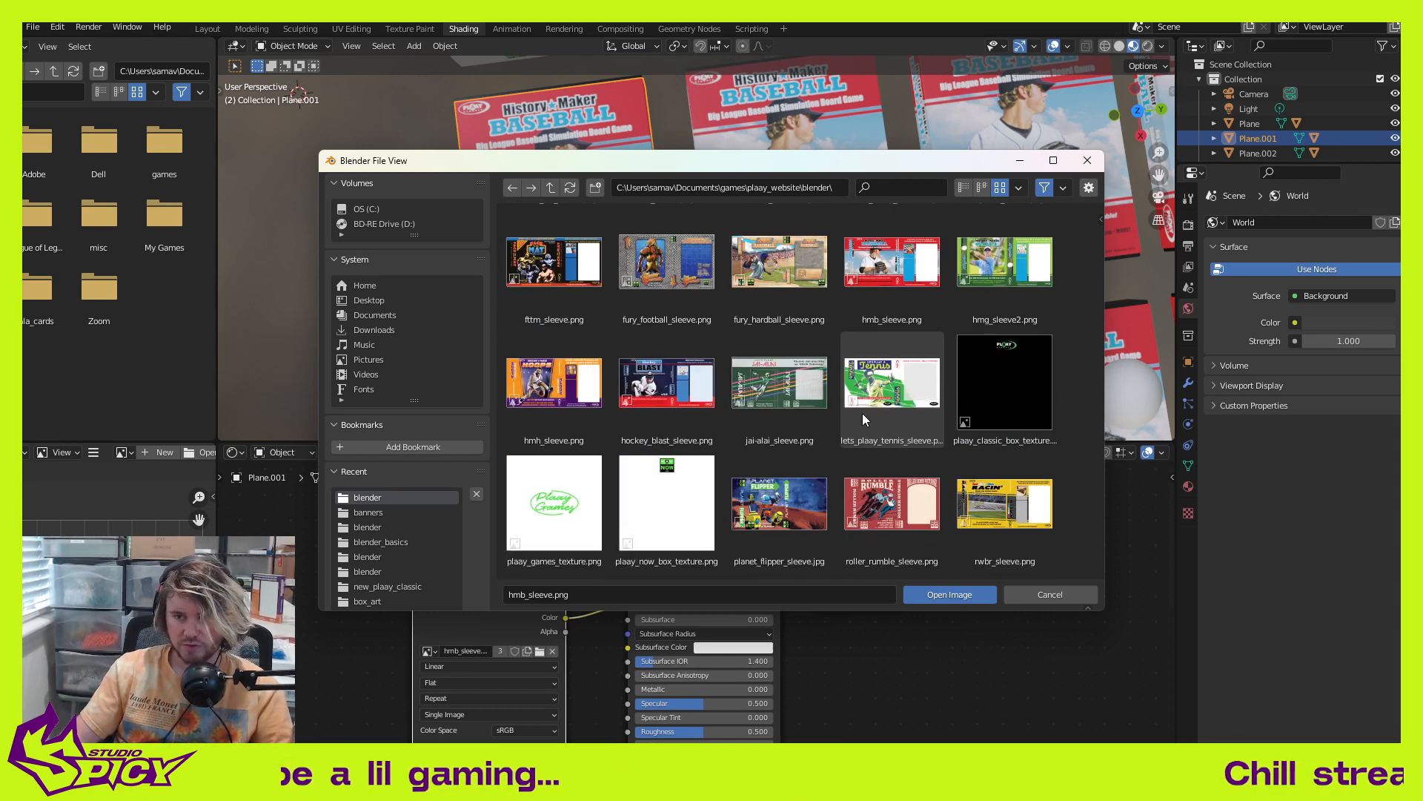
click(593, 426)
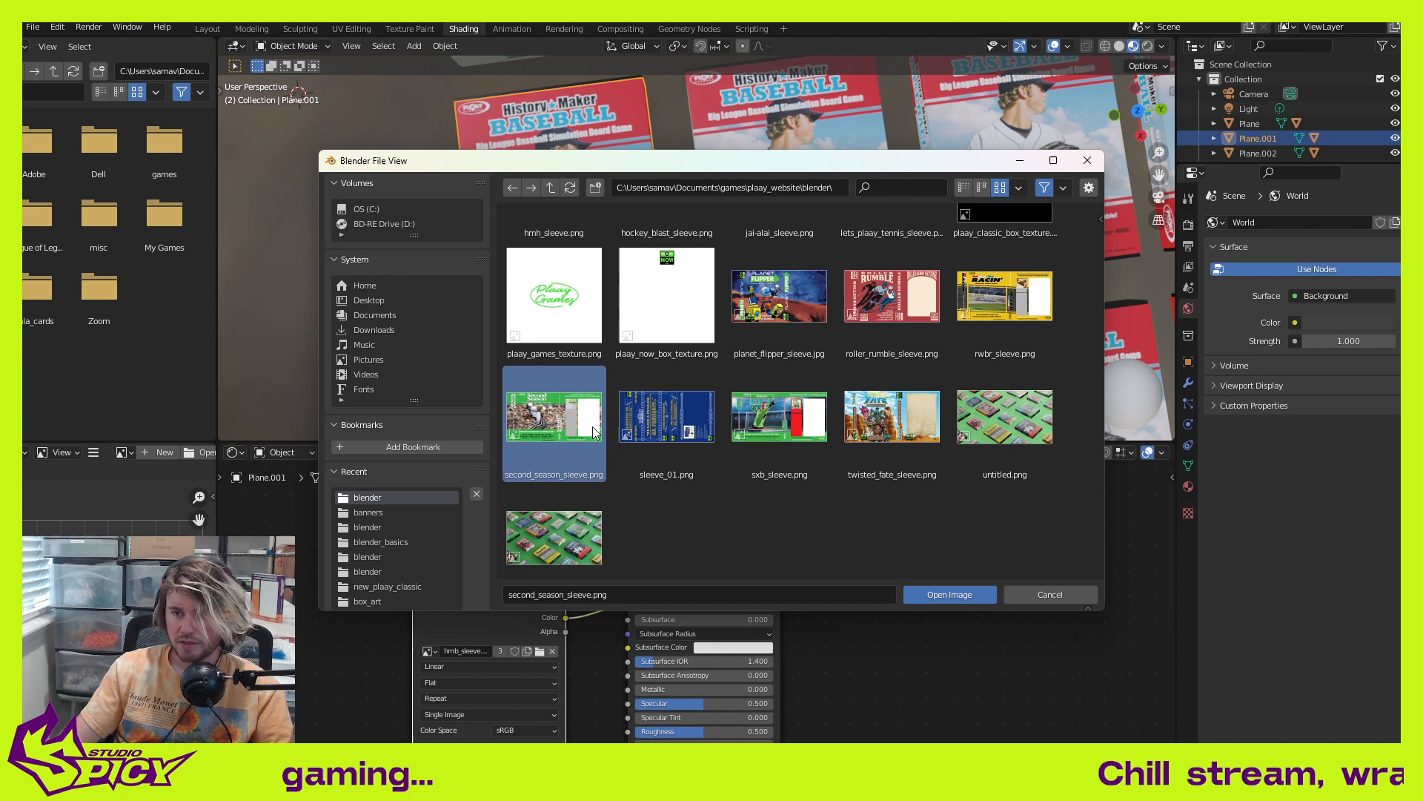
click(976, 599)
Step: Give the third box in the same row (Plane.003) its own copy of the hmb_sleeve material, named hmg_sleeve
scroll(874, 287, down, 6)
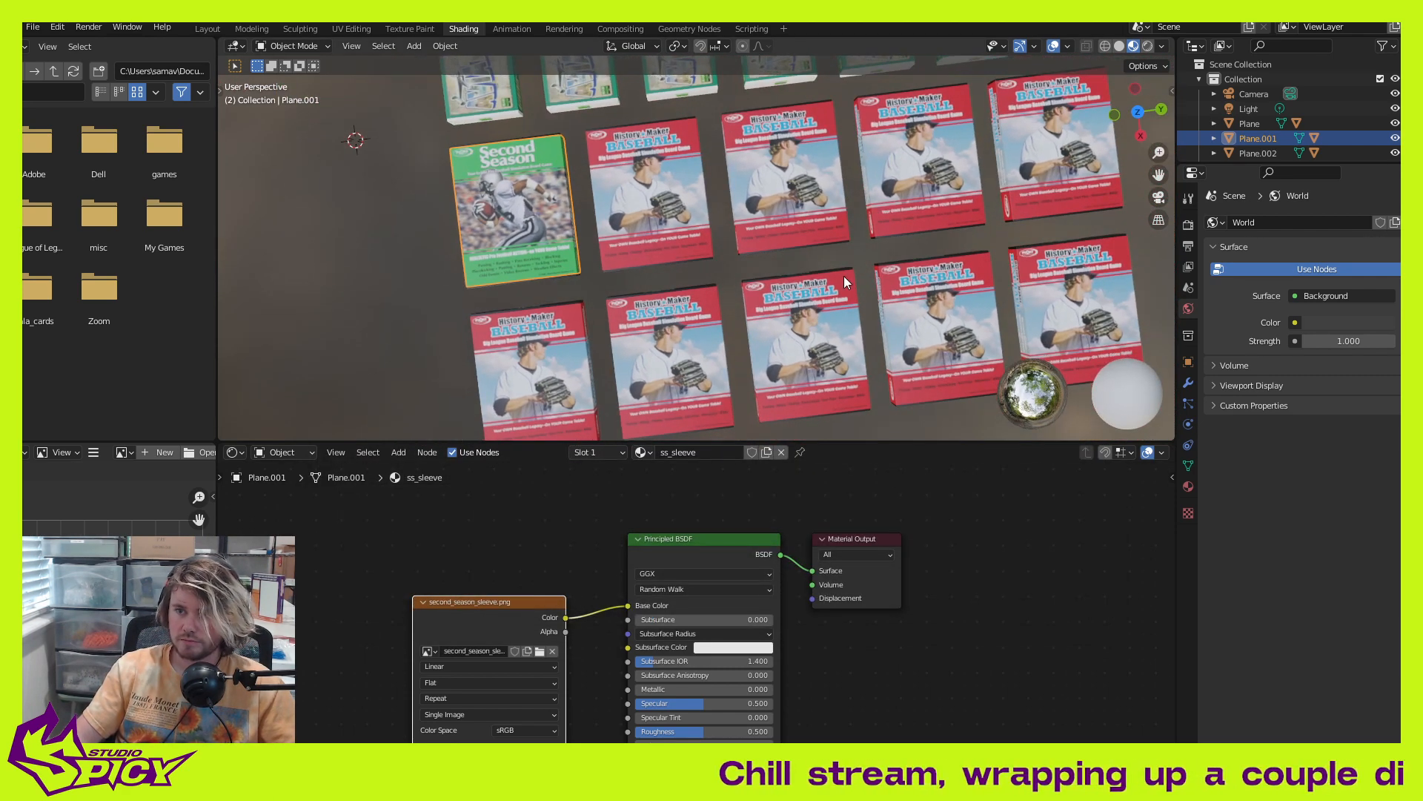
shift+middle_drag(843, 276, 780, 286)
scroll(774, 245, up, 3)
click(722, 176)
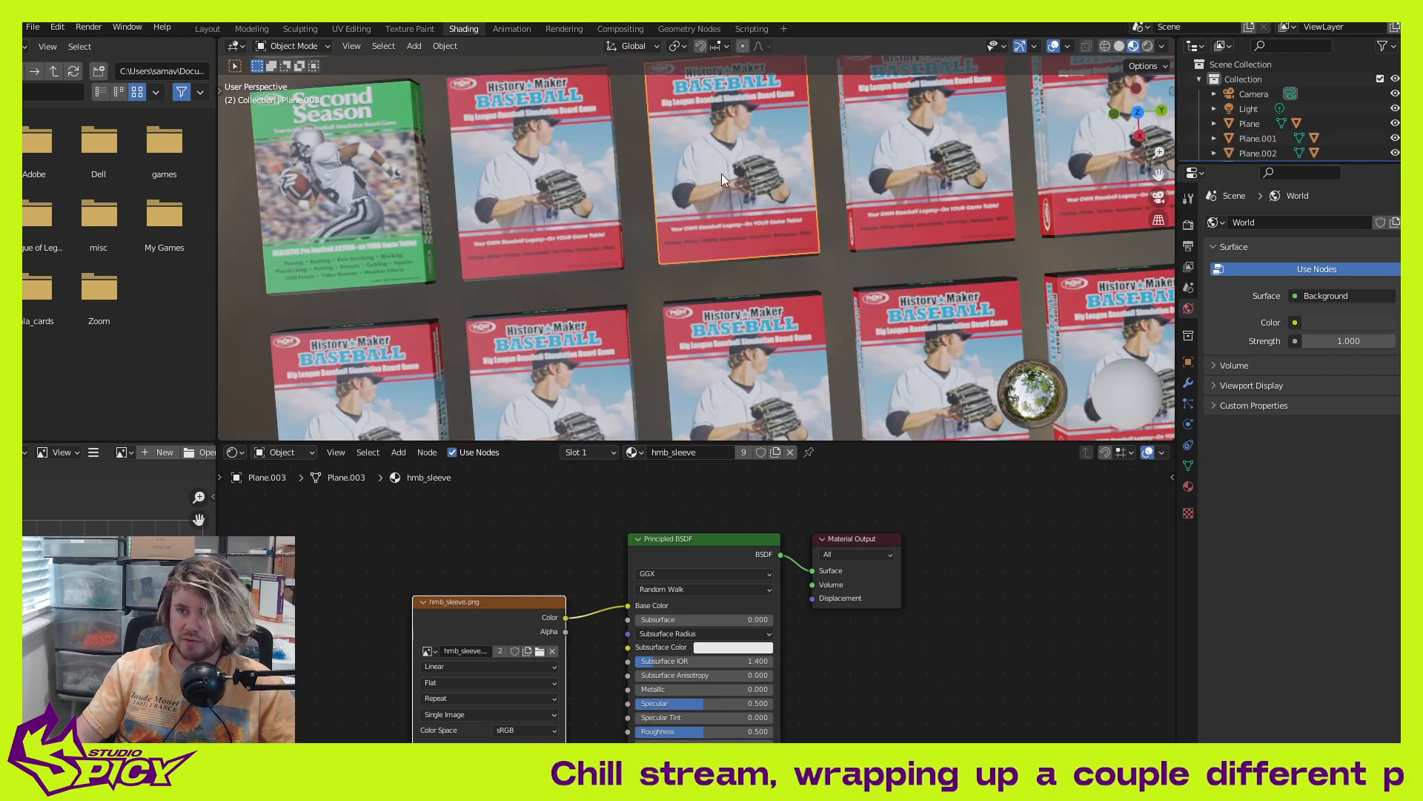
click(776, 454)
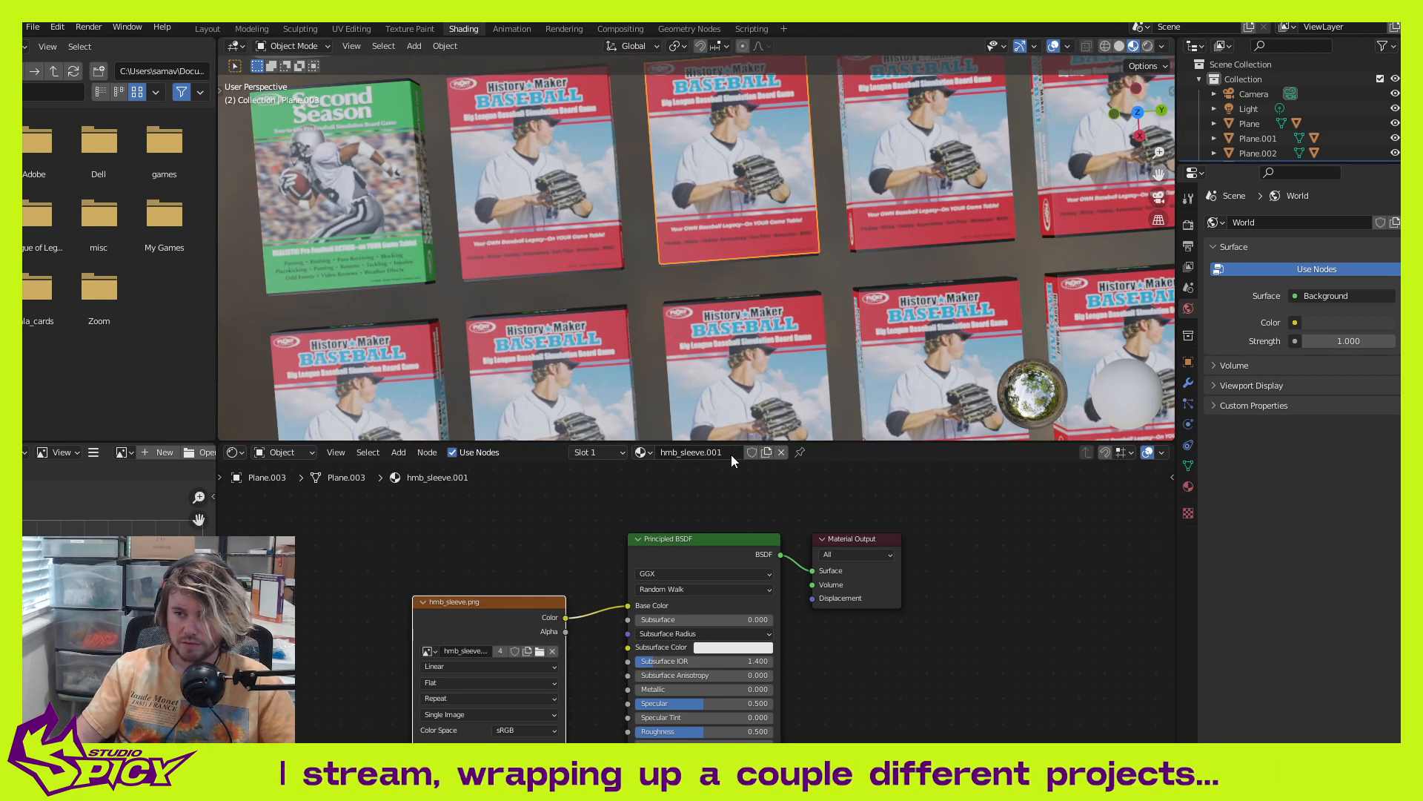
click(716, 454)
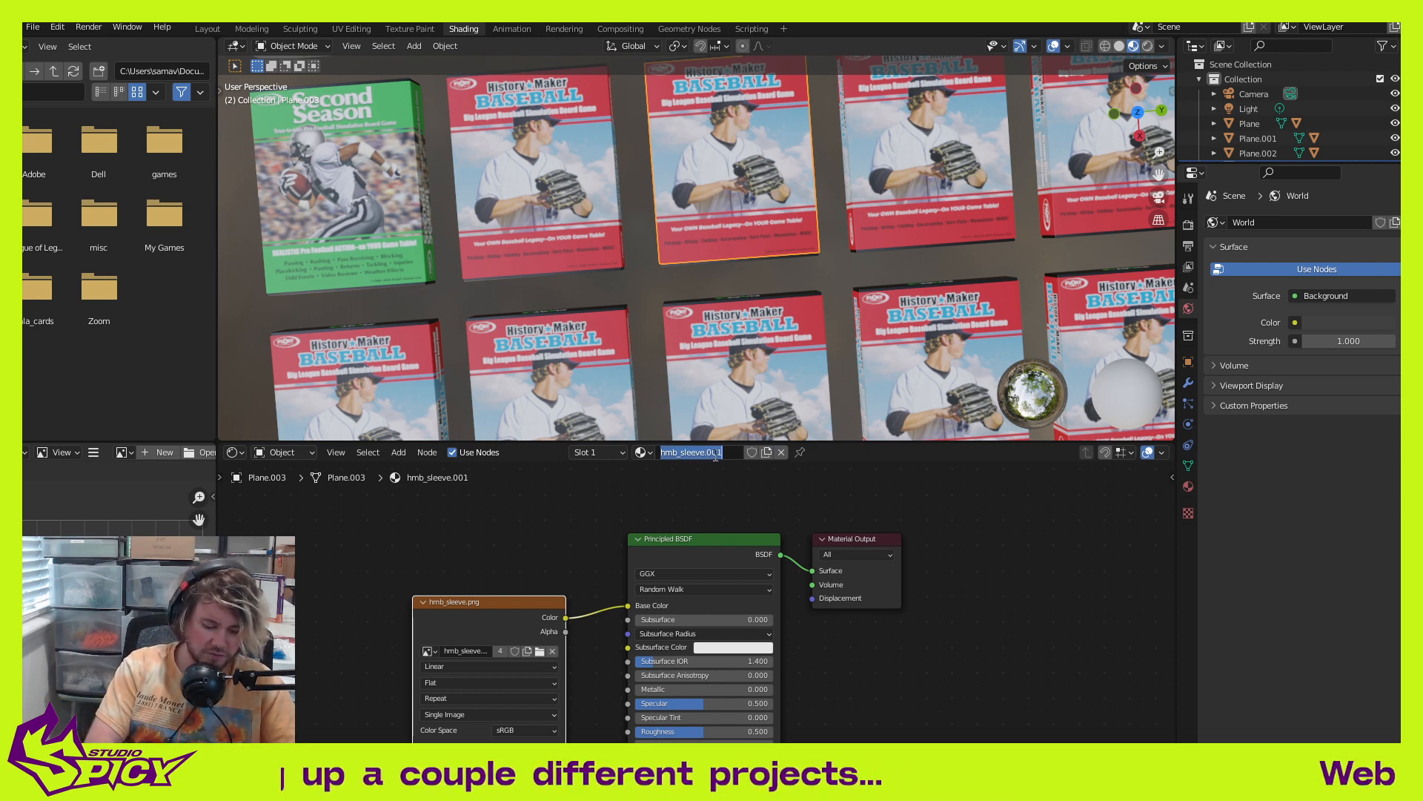
text(H)
text(_sleeve)
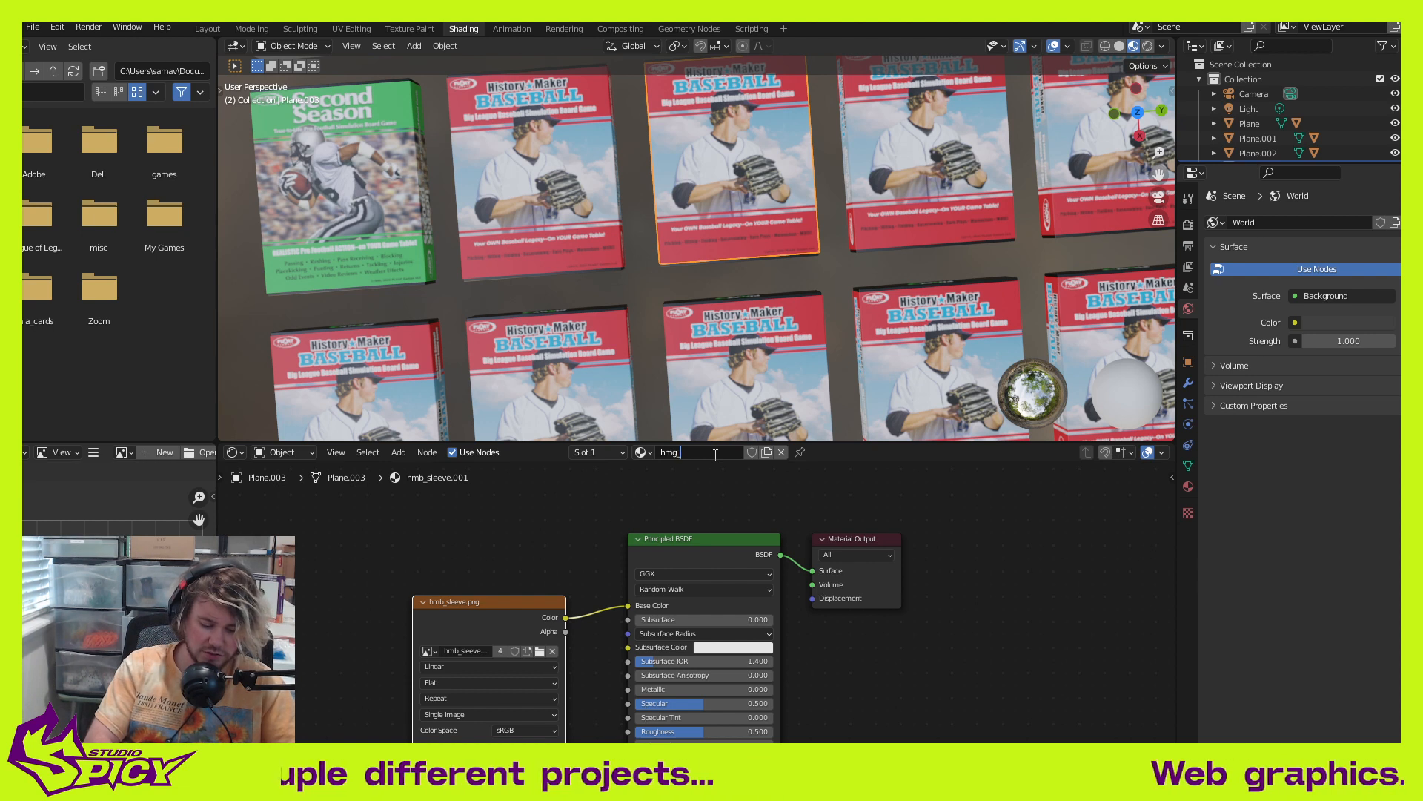
key(Return)
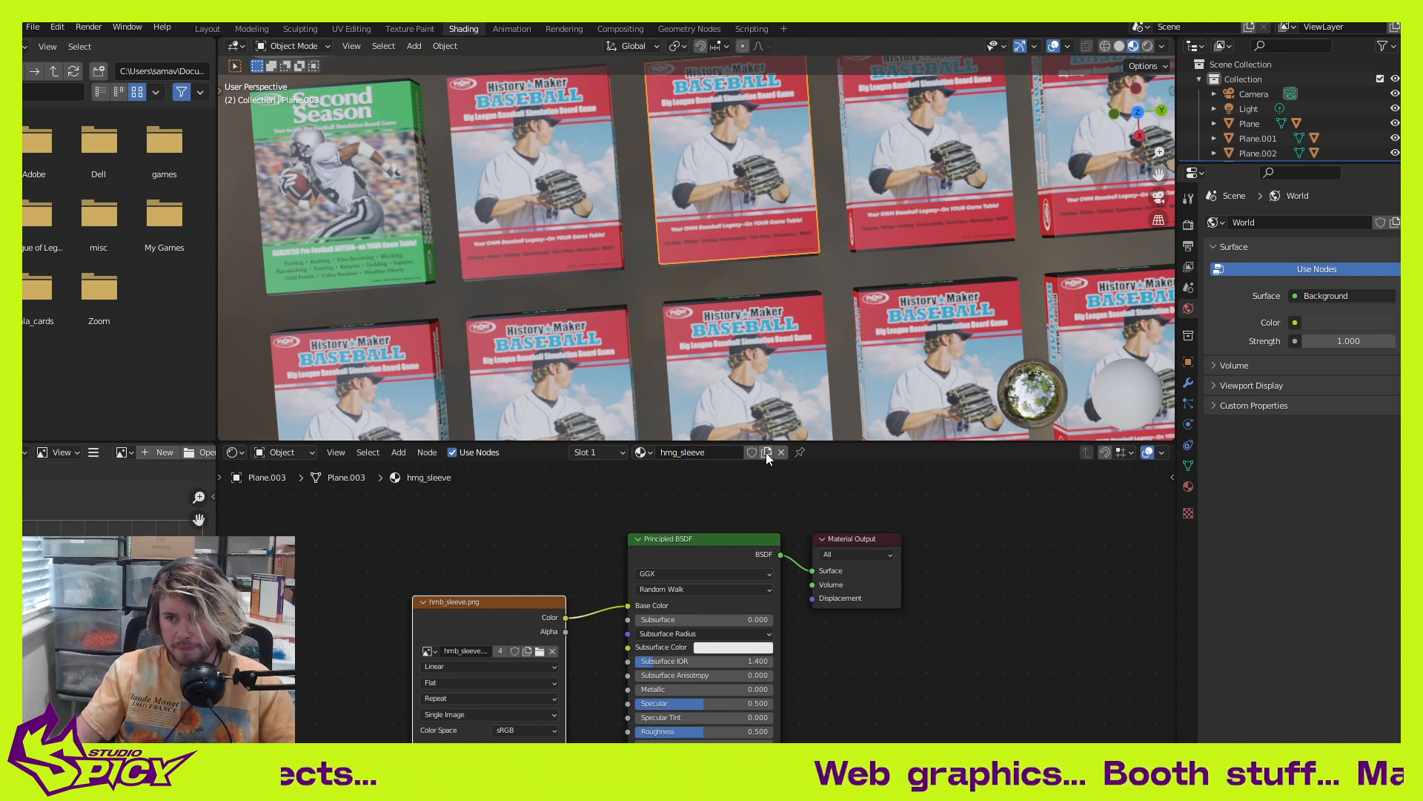
Step: Load hmg_sleeve2.png into the image texture of the hmg_sleeve material
click(527, 651)
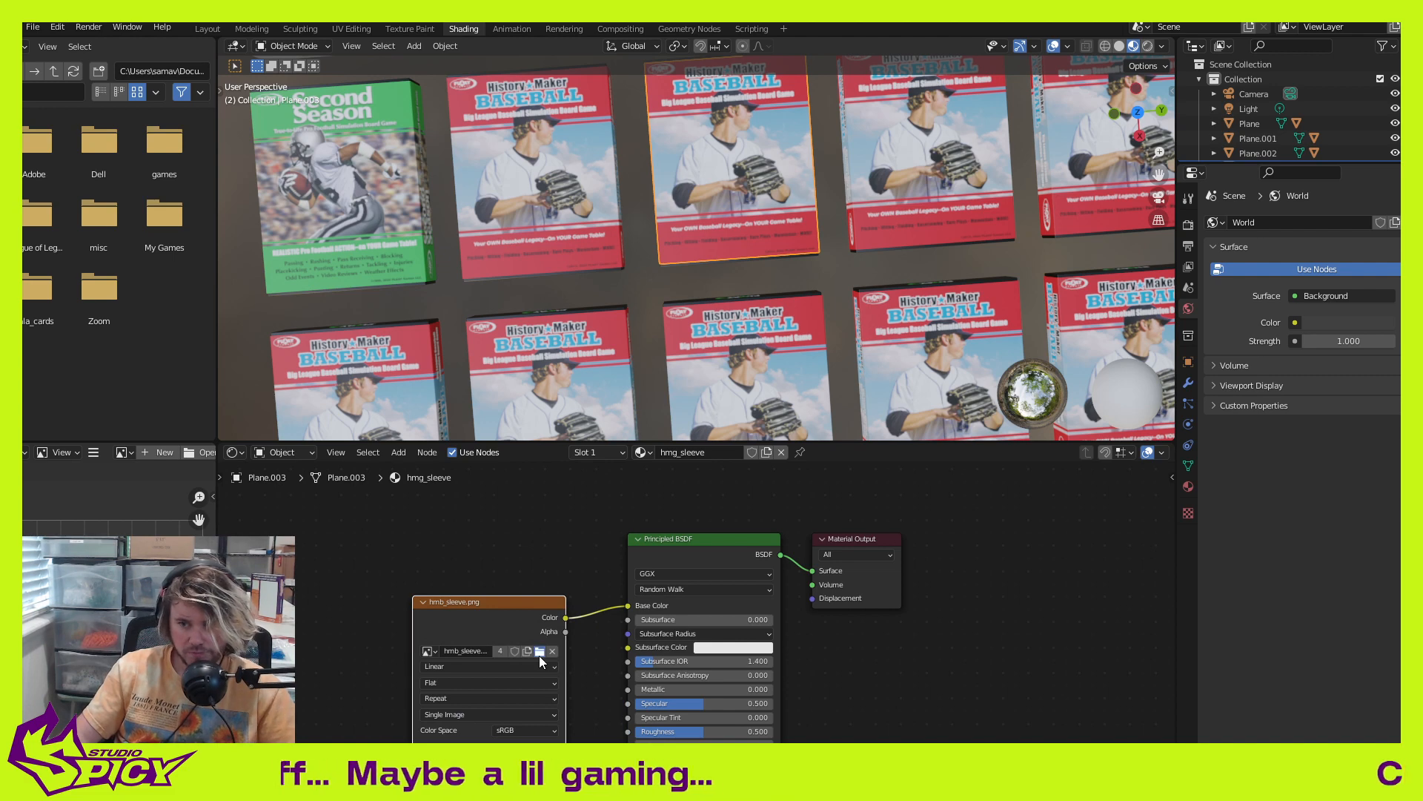
click(540, 652)
click(1020, 377)
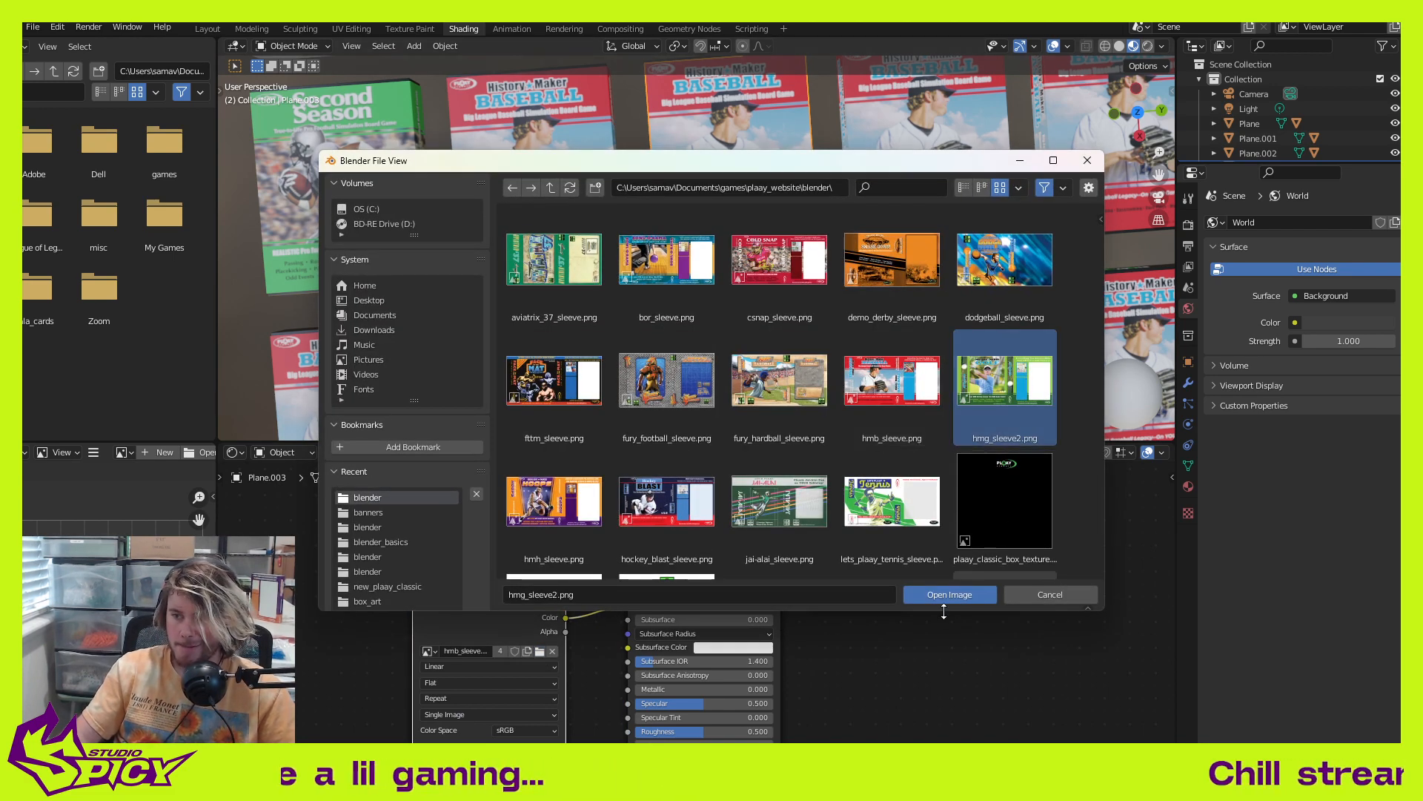
click(949, 594)
scroll(745, 292, up, 4)
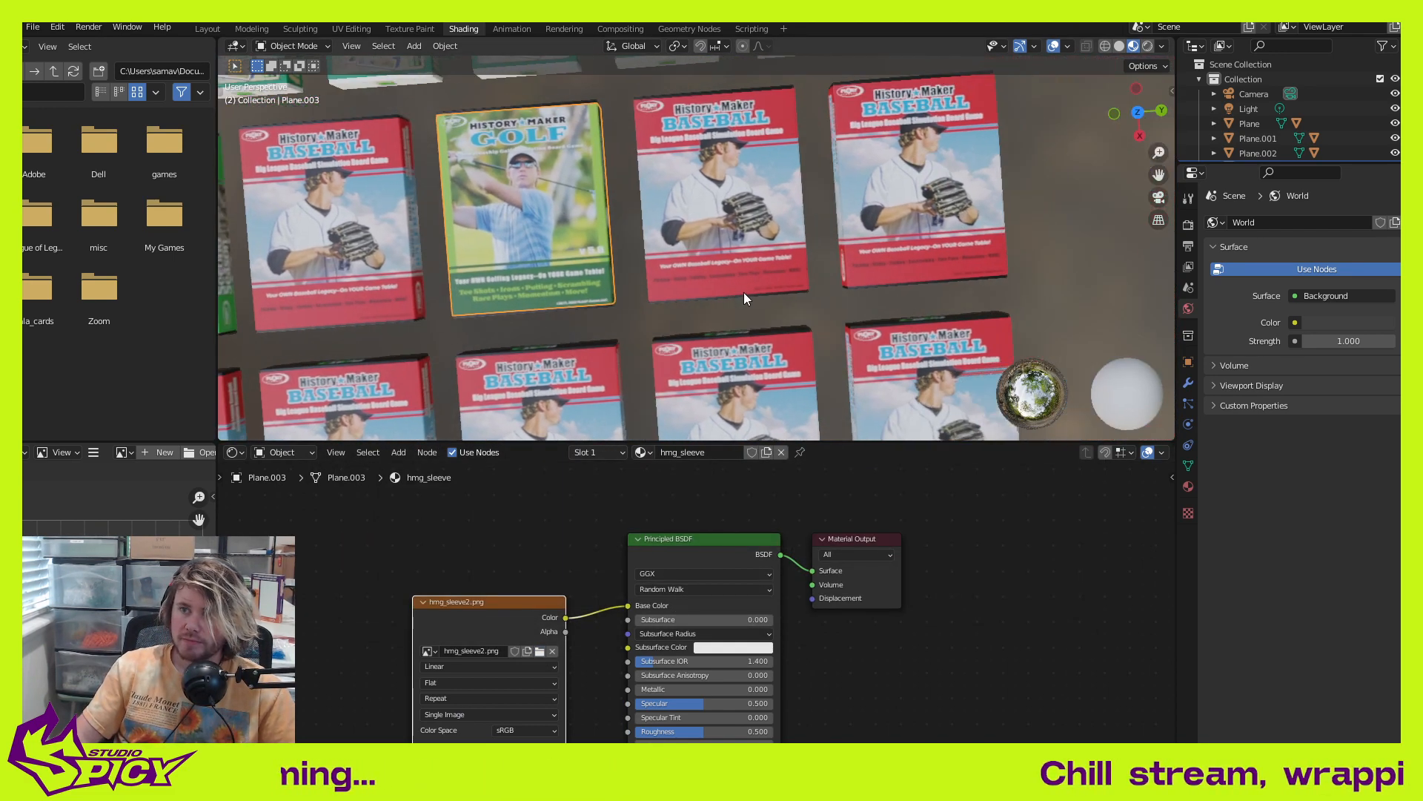
Step: Give the fourth box in the golf row (Plane.004) its own material copy named hmh_sleeve and load hmh_sleeve.png into its image texture
click(702, 238)
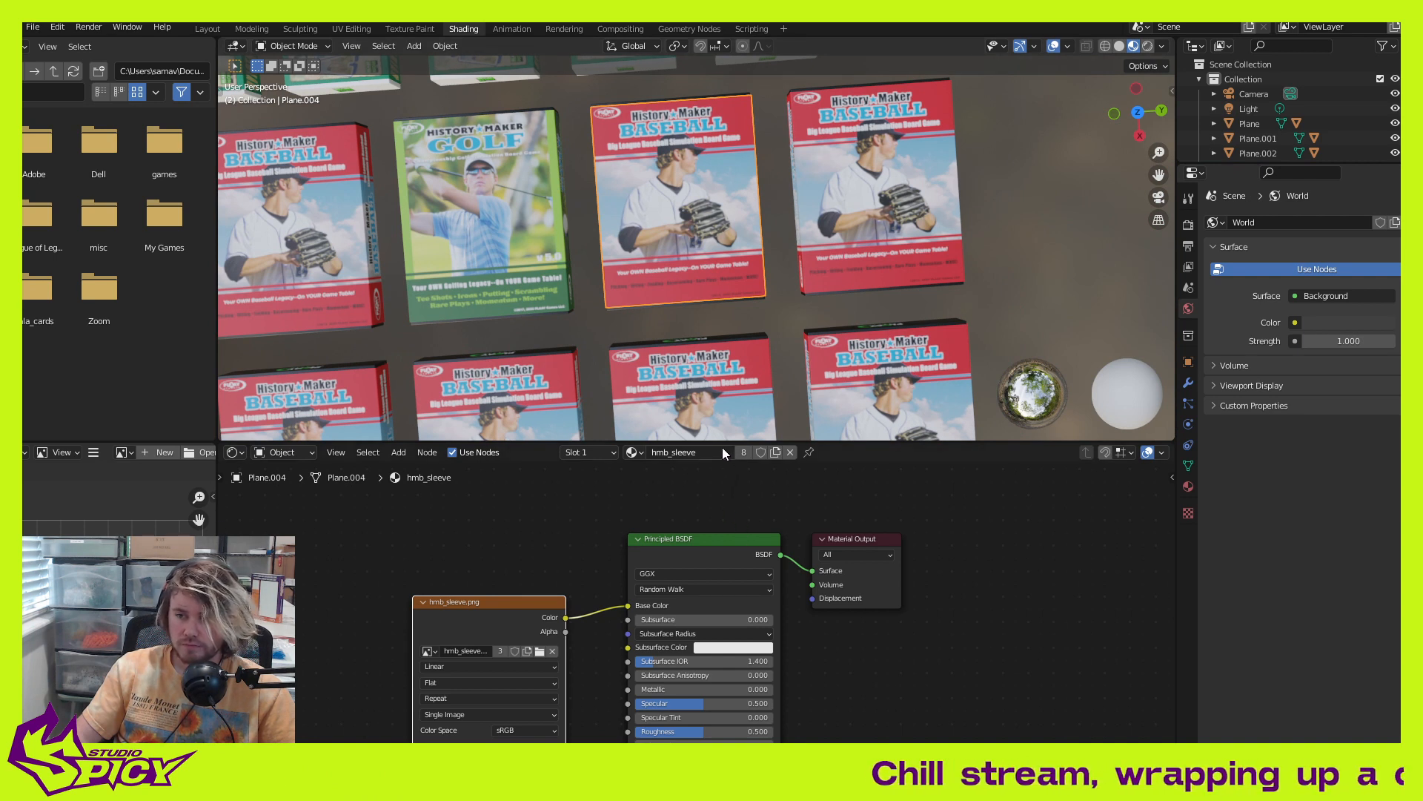
click(775, 453)
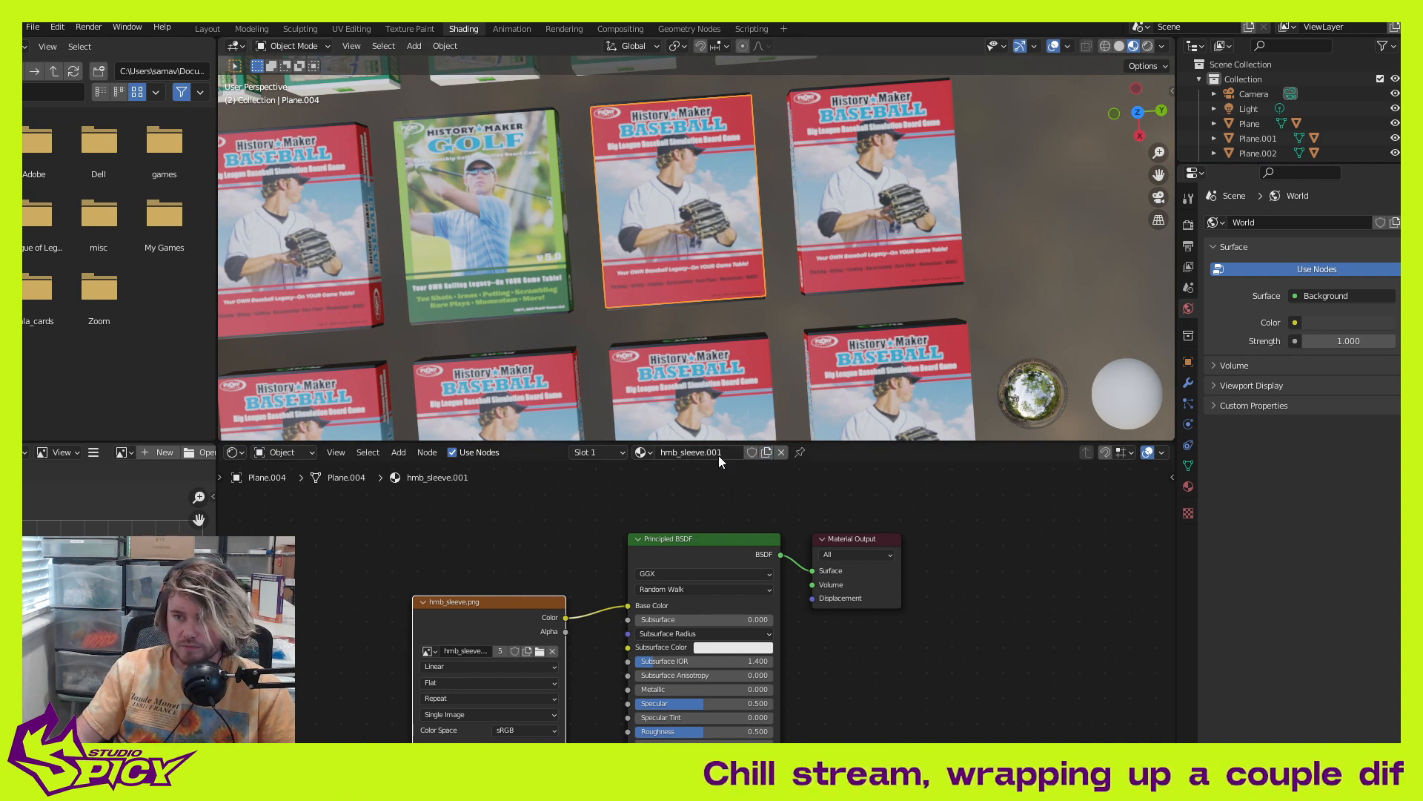
click(718, 454)
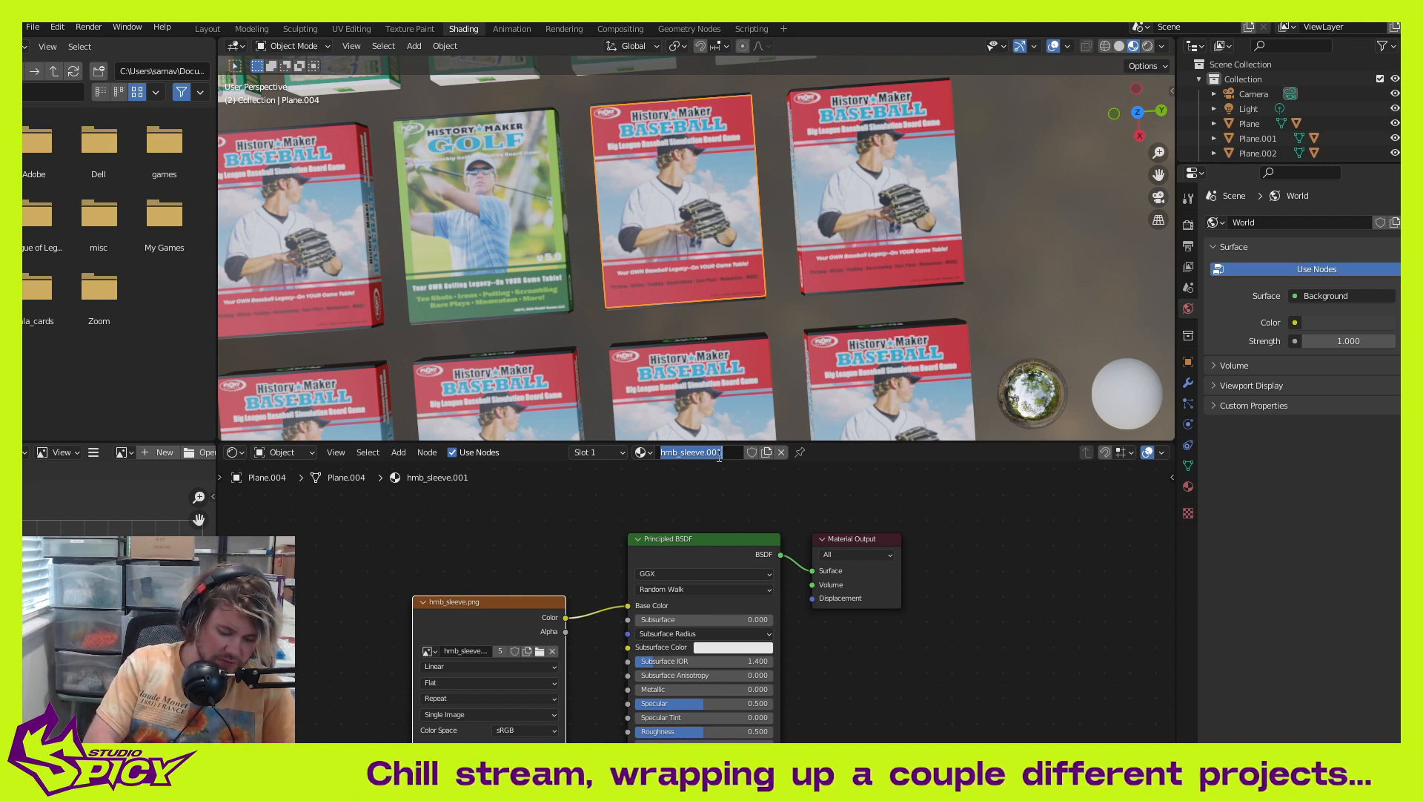
text(hmb_sl)
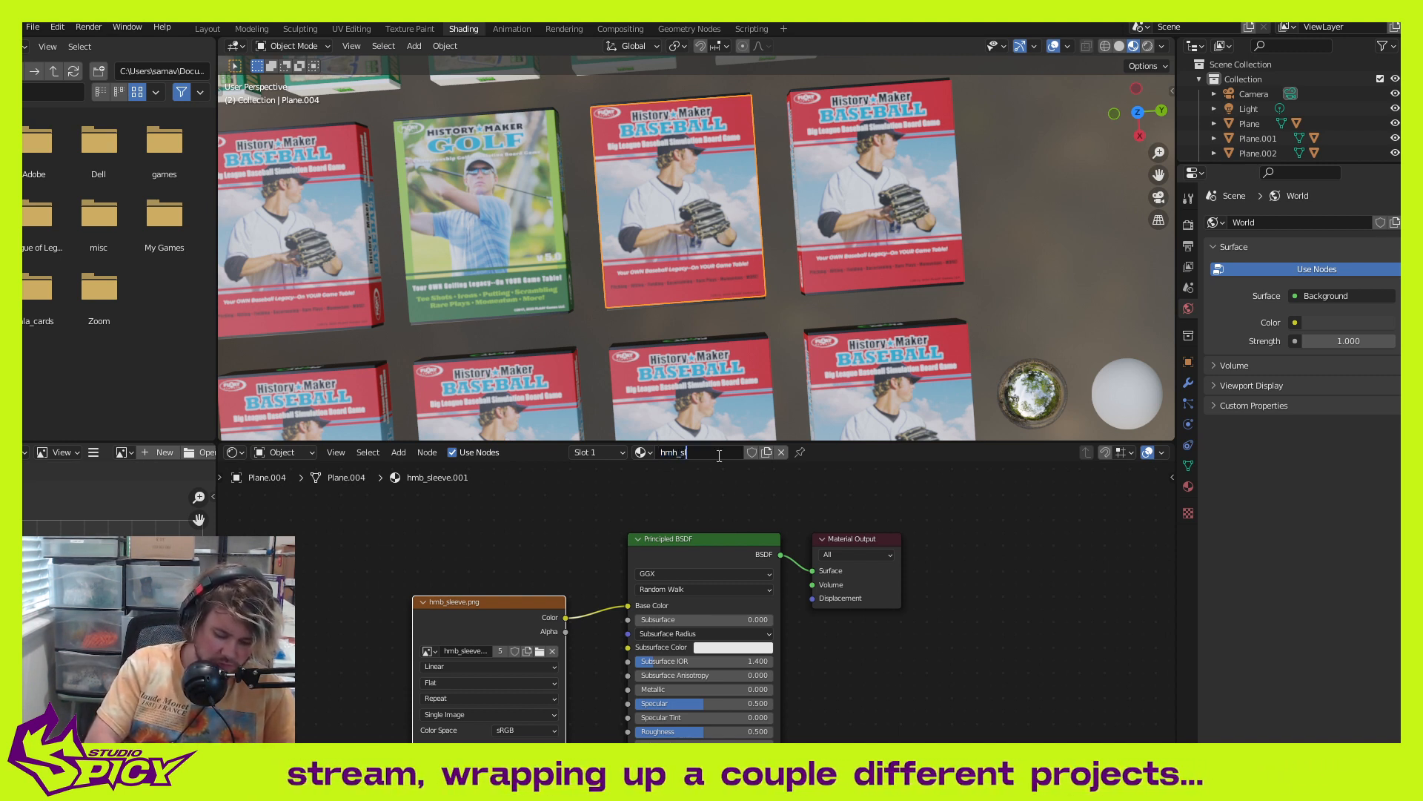
text(eeve)
key(Return)
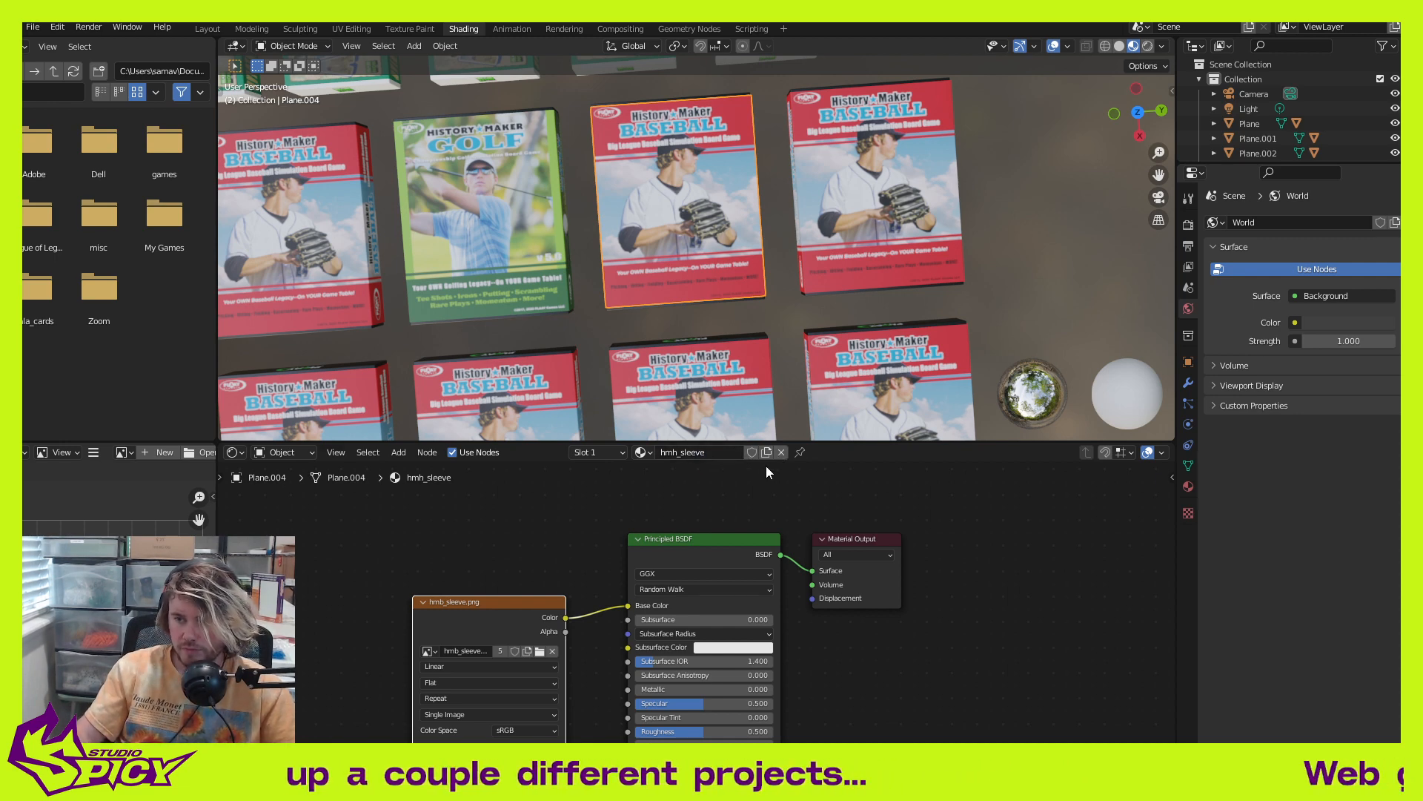
click(540, 651)
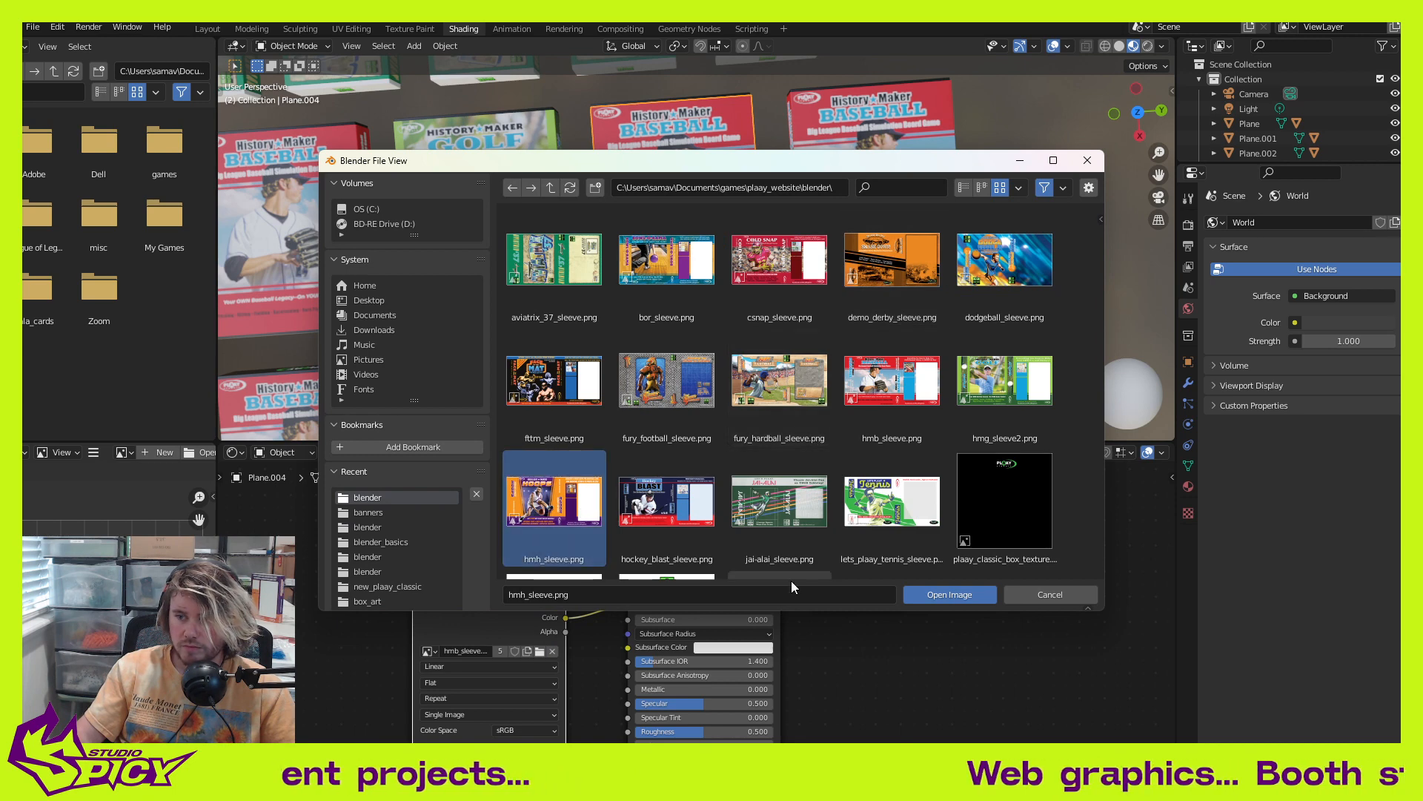
click(949, 593)
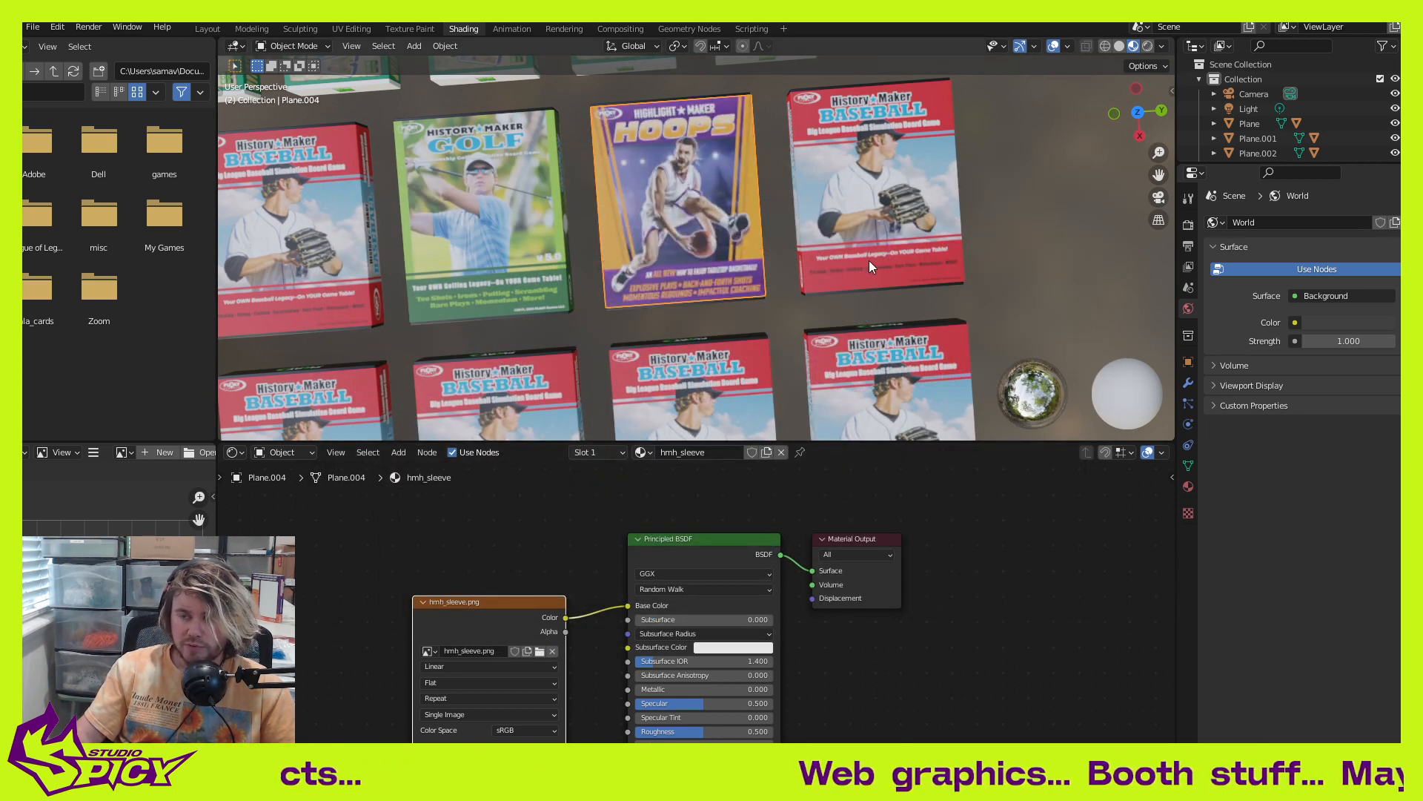
Step: Give the fifth box in the same row (Plane.005) its own copy of the hmb_sleeve material, named lpt_sleeve
scroll(762, 238, down, 5)
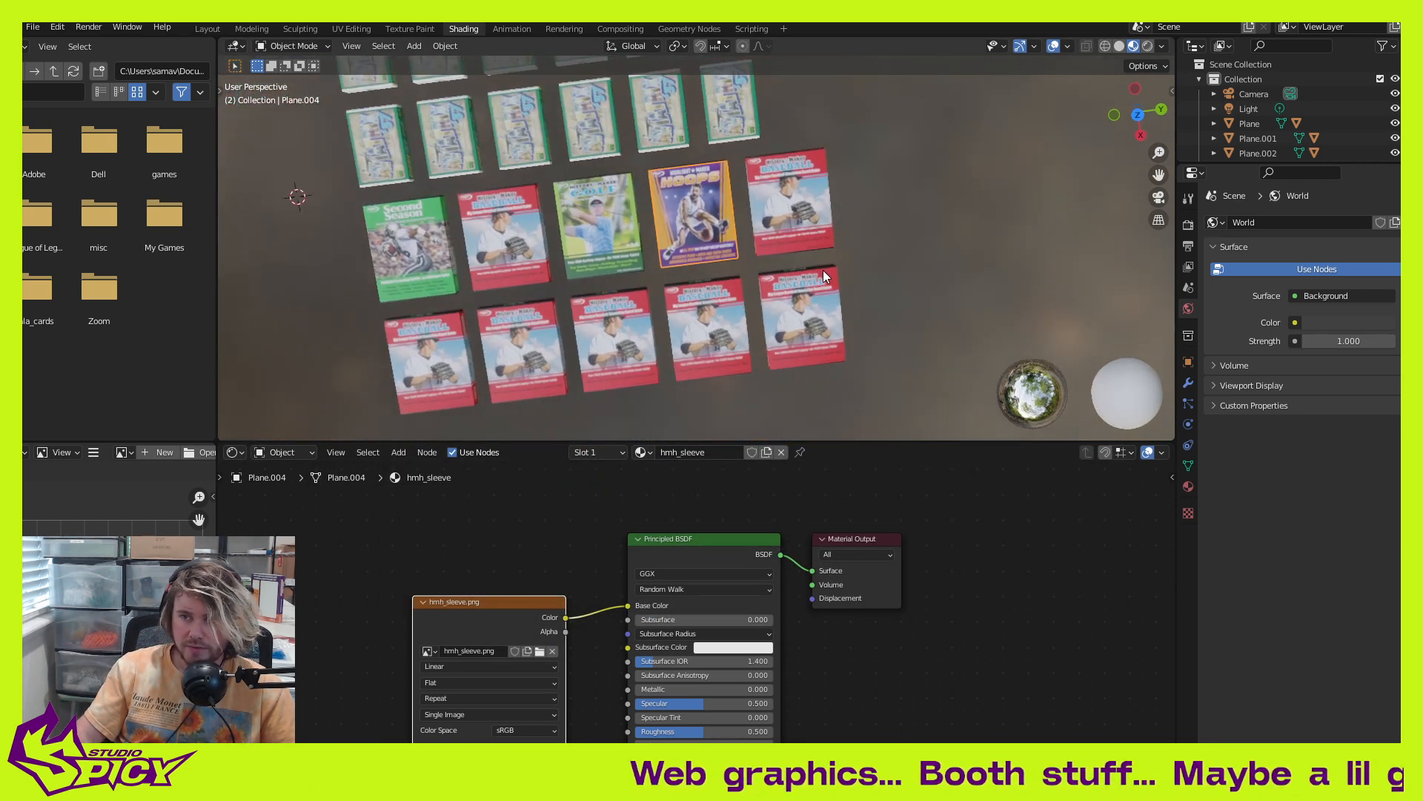
middle_drag(823, 270, 808, 233)
scroll(785, 251, up, 1)
click(843, 219)
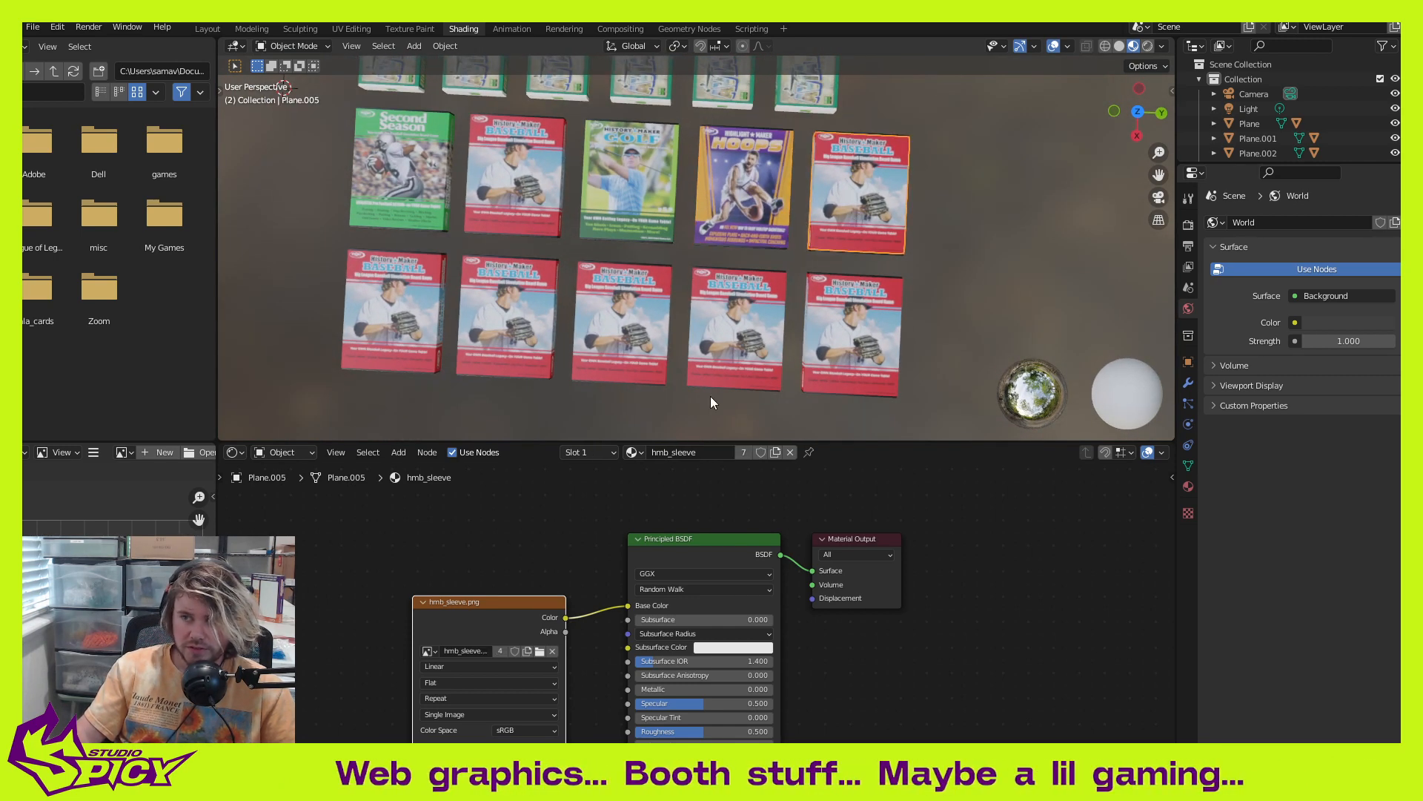
click(774, 452)
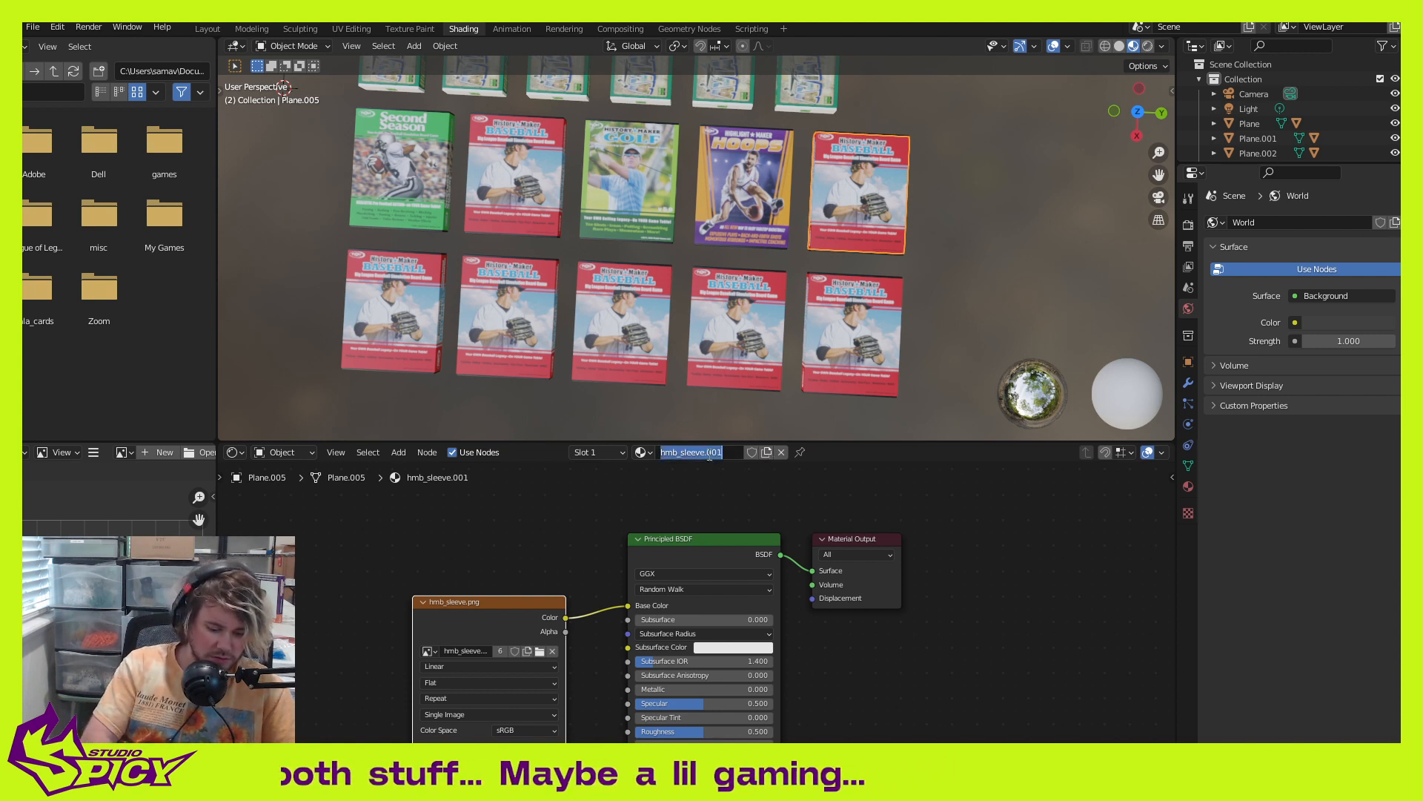
key(BackSpace)
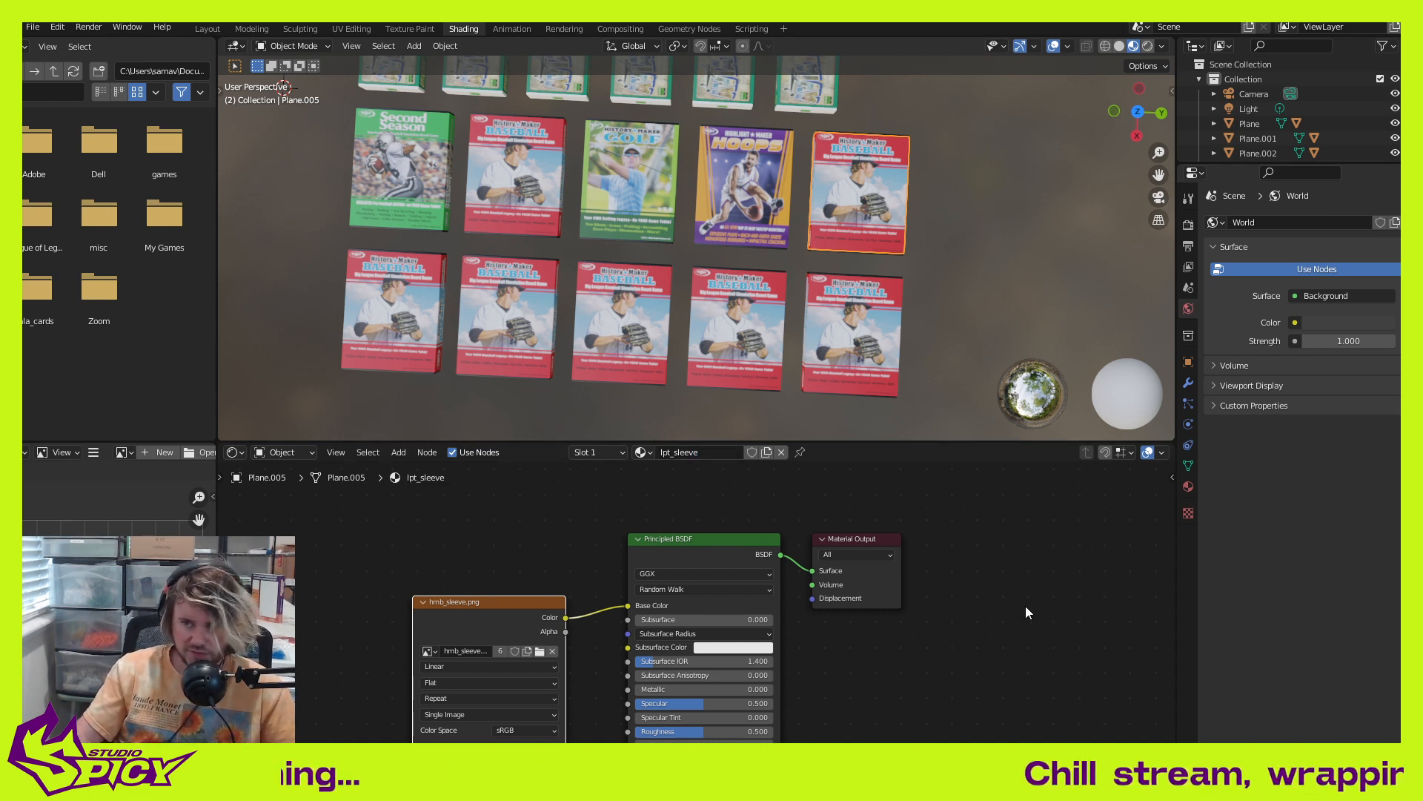
Step: Load lets_plaay_tennis_sleeve.png into the image texture of the lpt_sleeve material
click(540, 652)
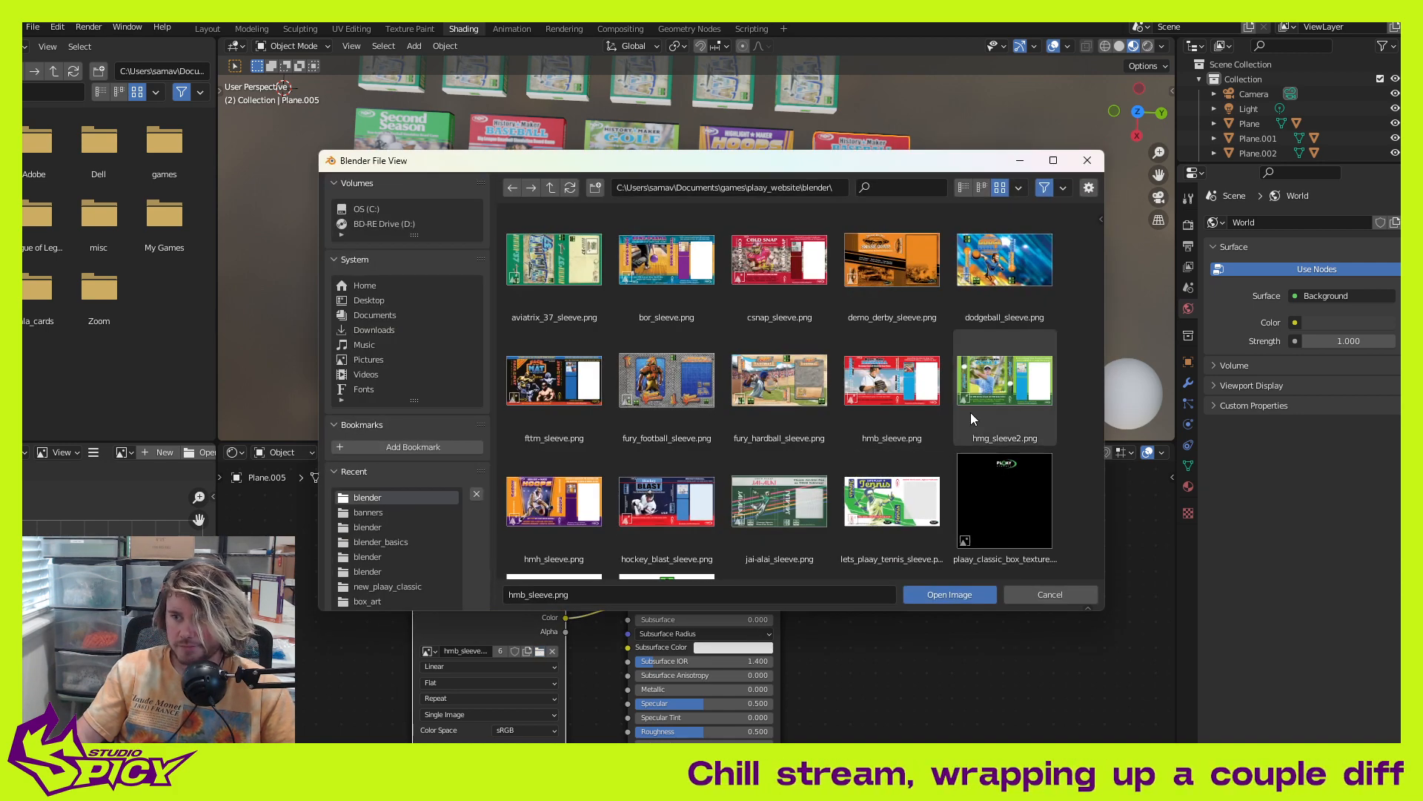
click(906, 494)
click(938, 597)
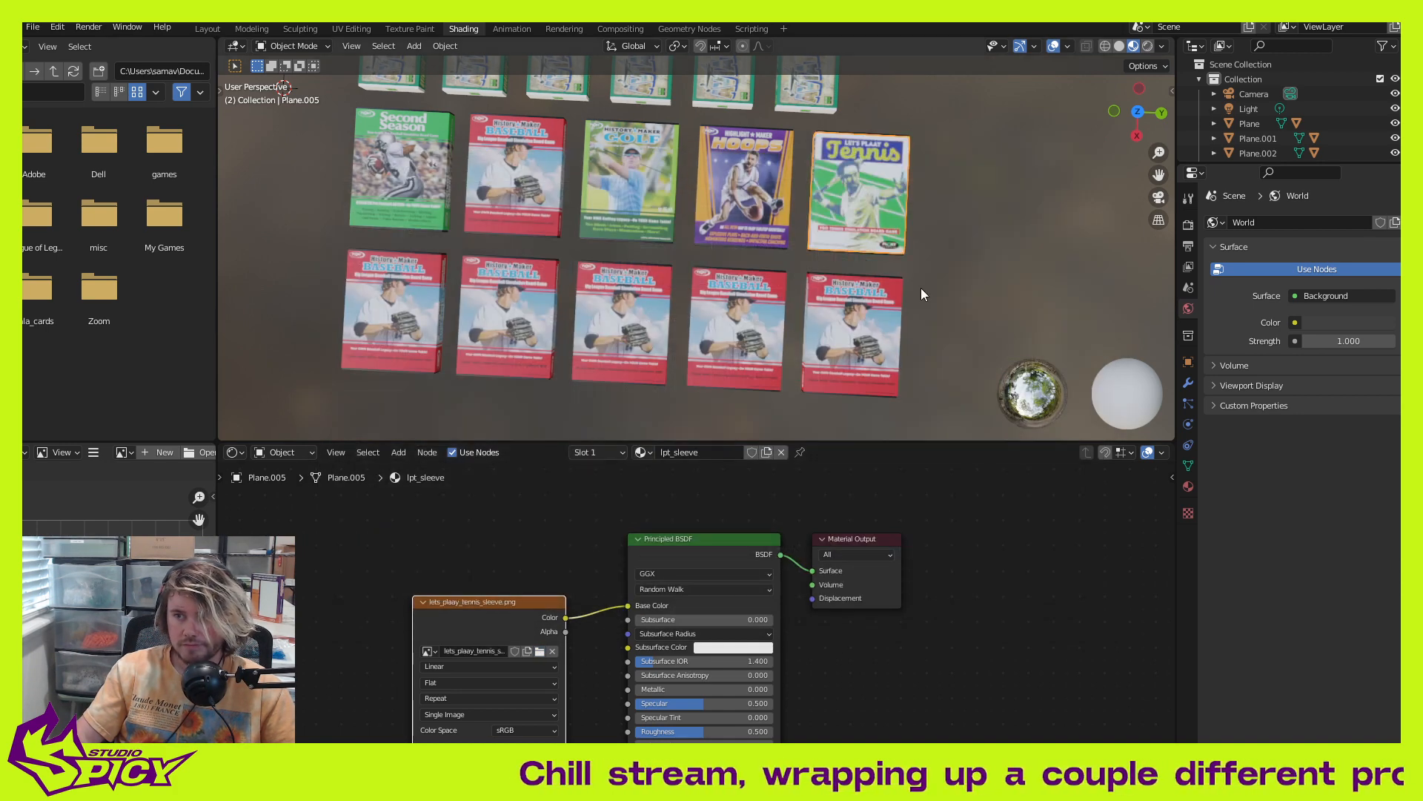
Step: Give the first box in the next baseball row (Plane.006) its own copy of the hmb_sleeve material, named sxb_sleeve
click(937, 256)
shift+middle_drag(565, 310, 664, 296)
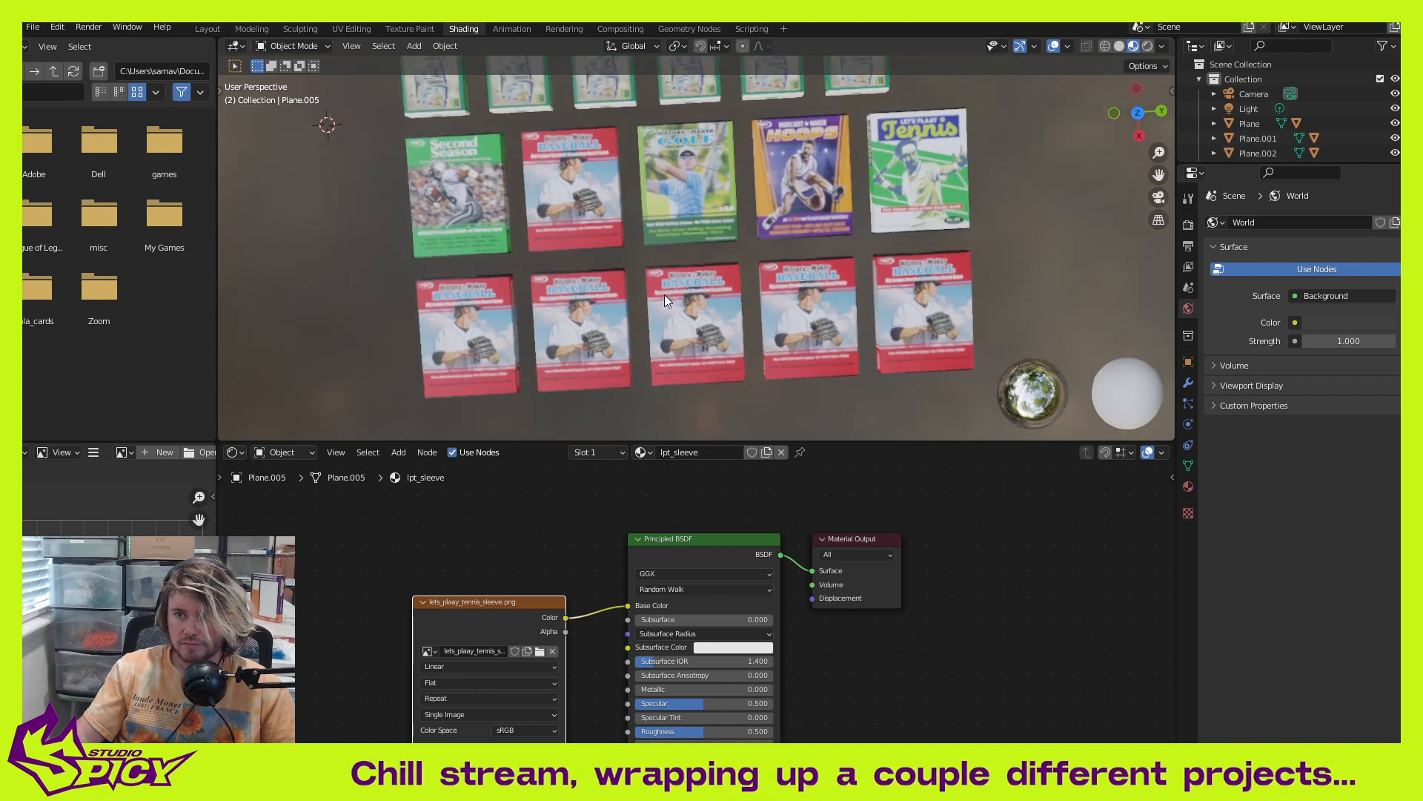
click(462, 340)
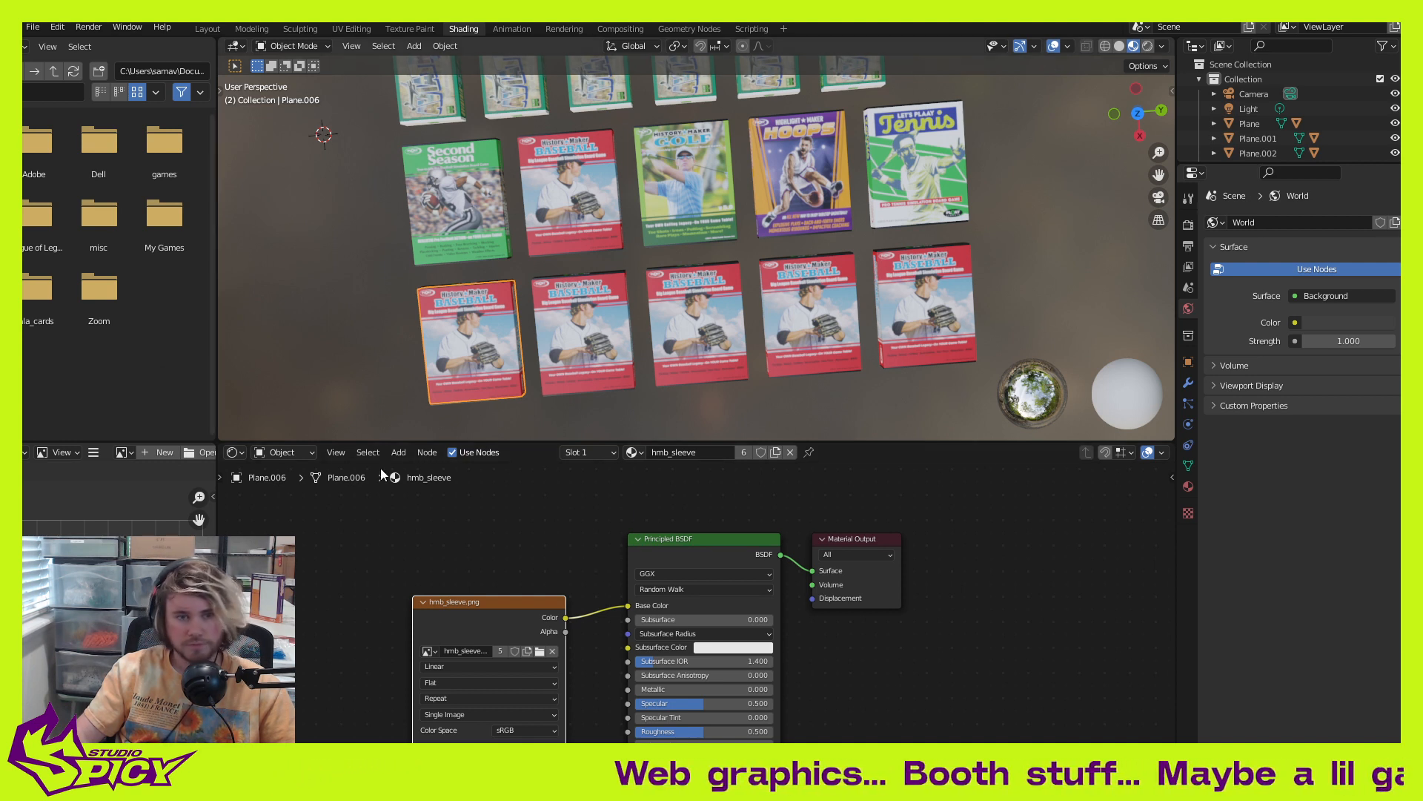
click(464, 355)
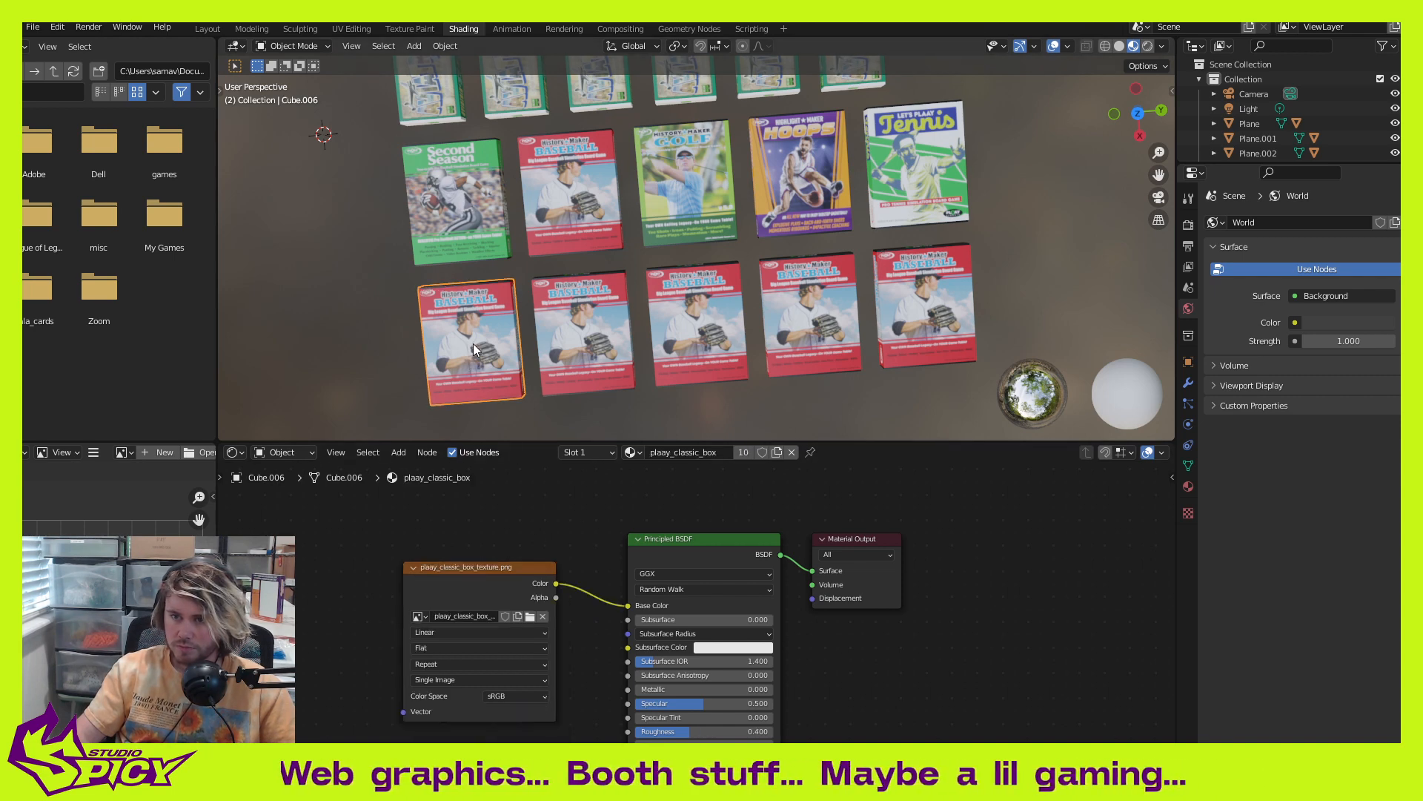
click(473, 344)
scroll(471, 348, up, 4)
shift+middle_drag(460, 327, 527, 171)
shift+middle_drag(697, 297, 758, 458)
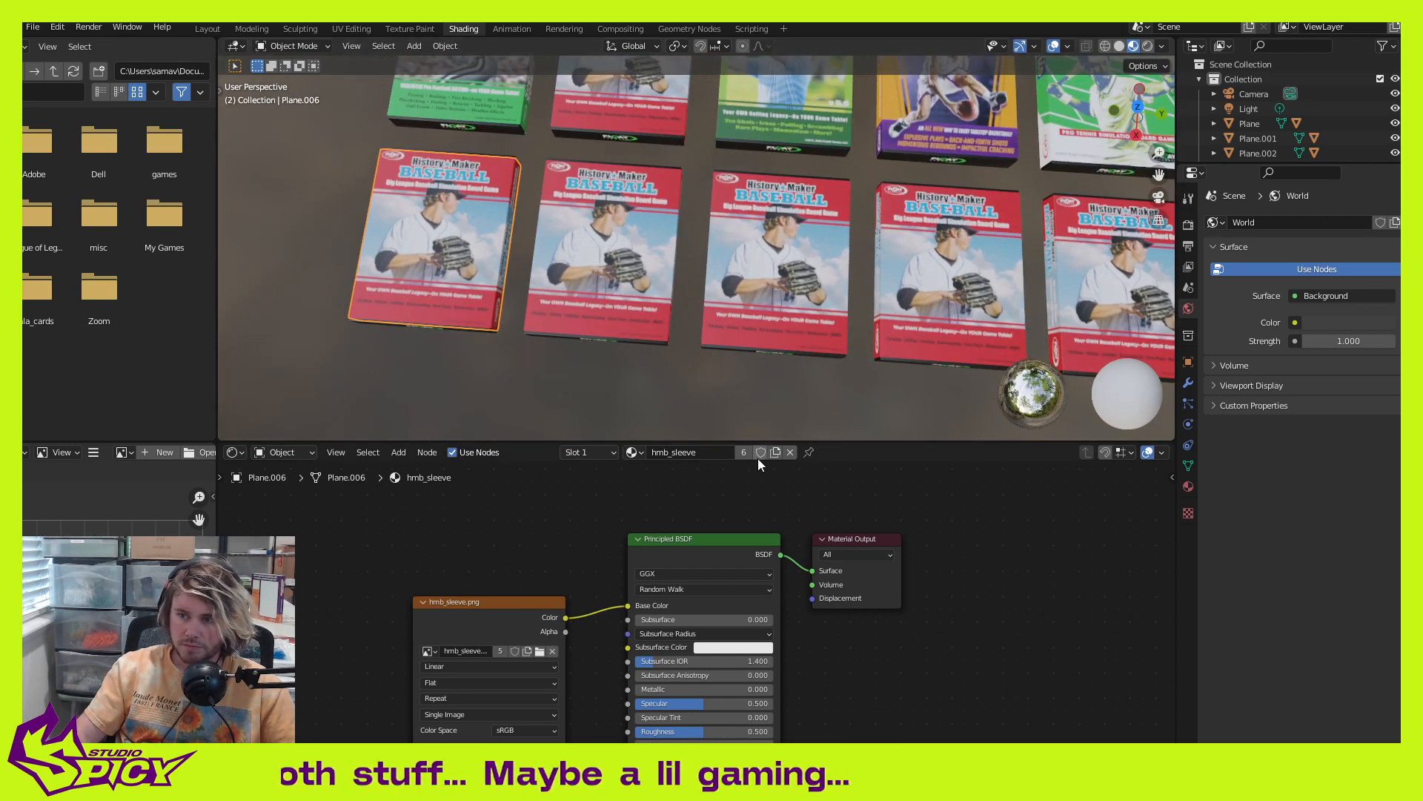
click(775, 453)
double_click(720, 448)
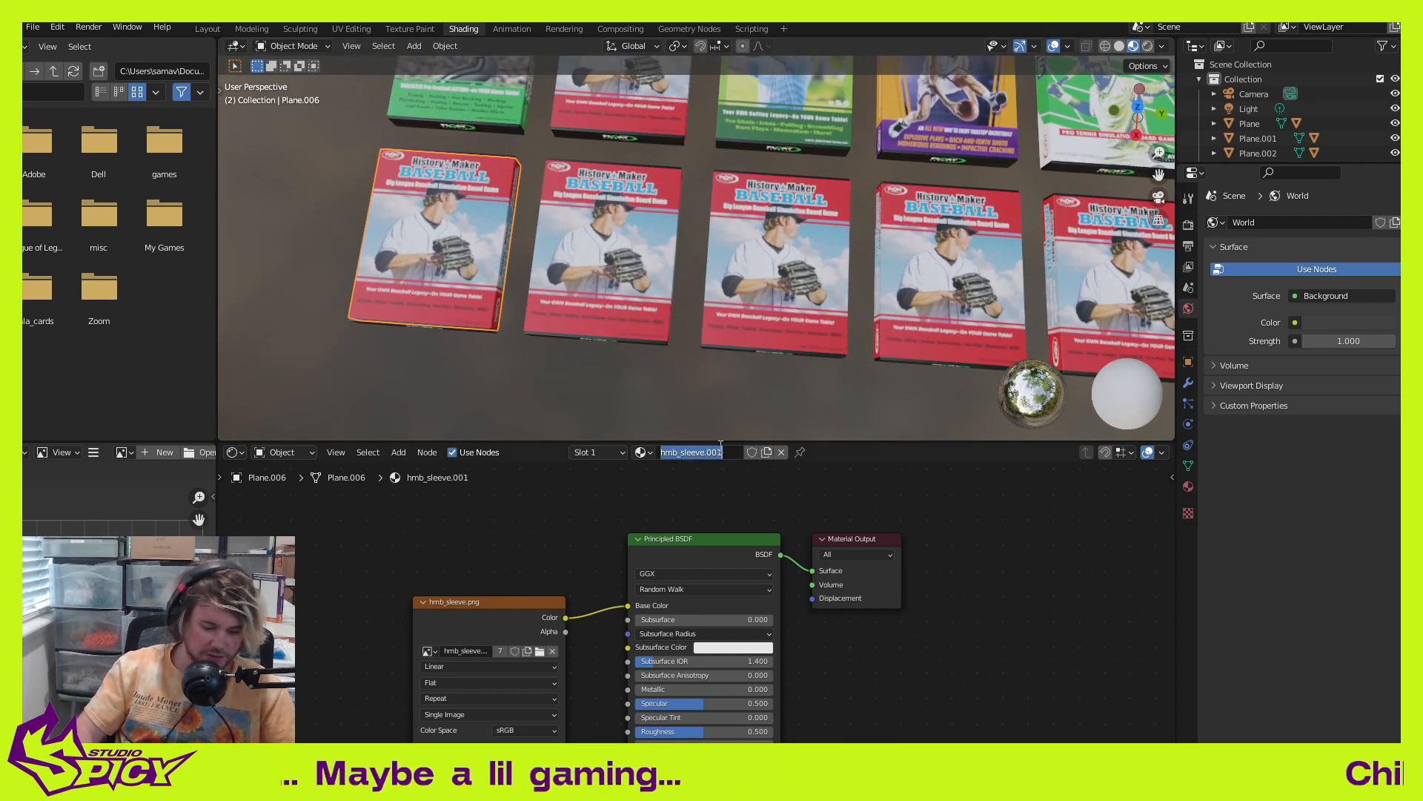
text(sxb)
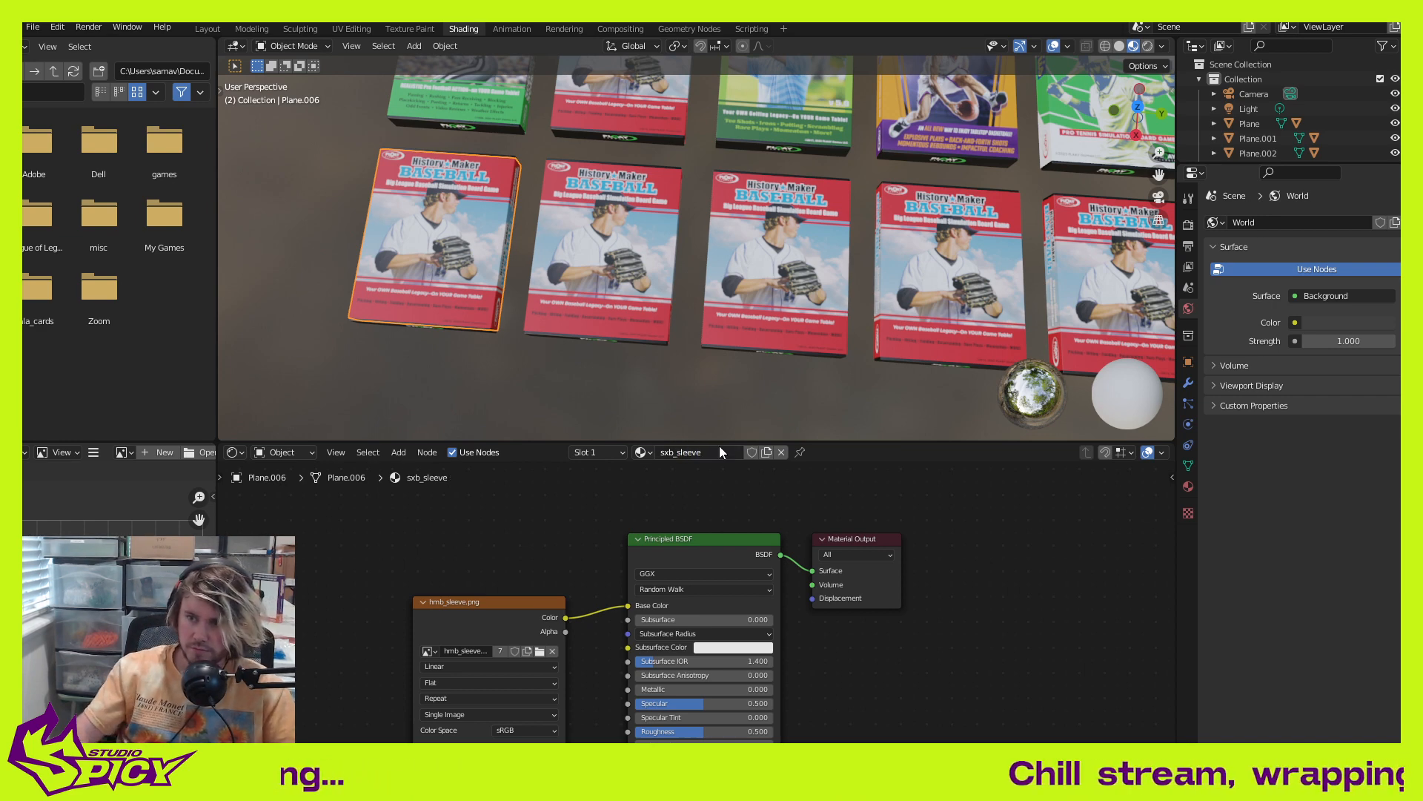
Step: Load sxb_sleeve.png into the image texture of the sxb_sleeve material
click(541, 651)
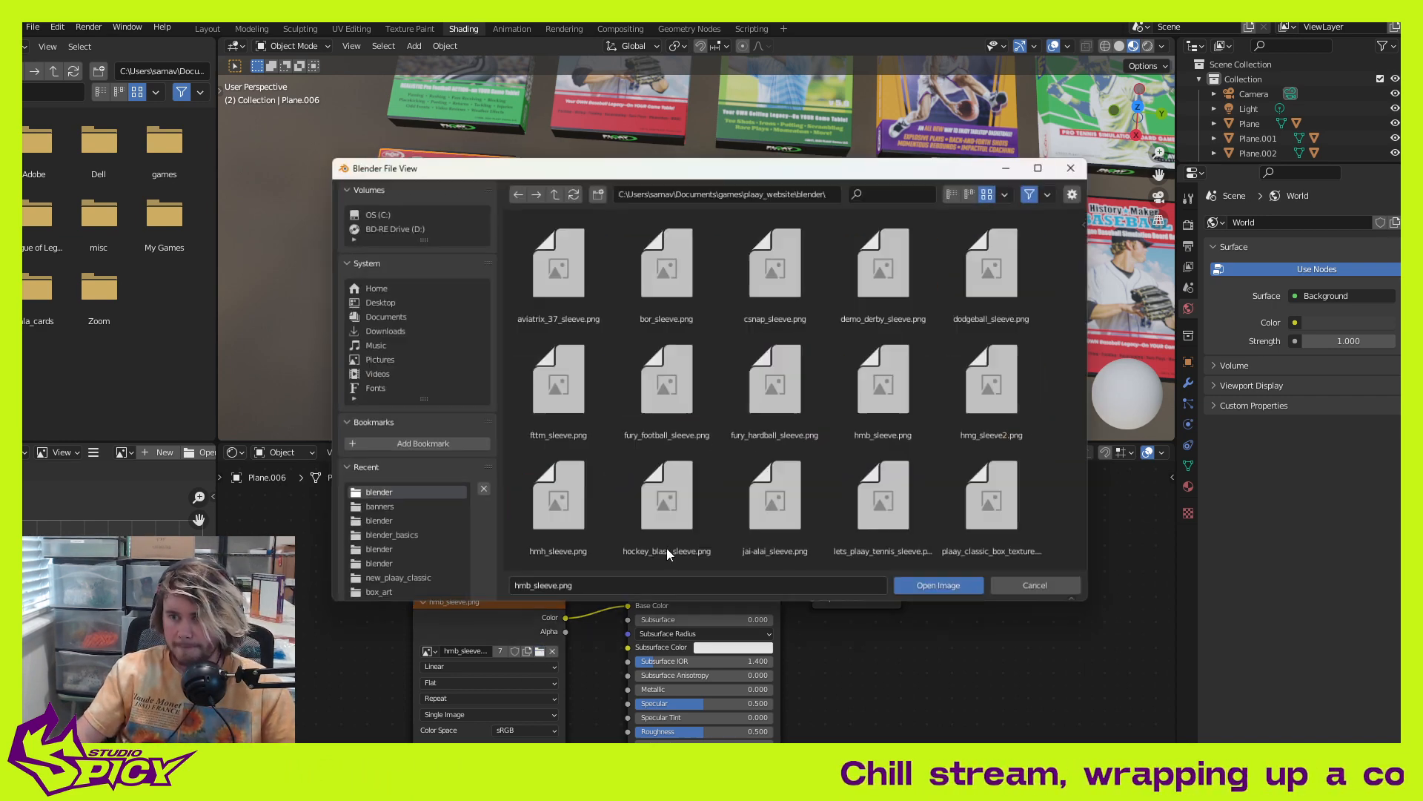
scroll(829, 466, down, 5)
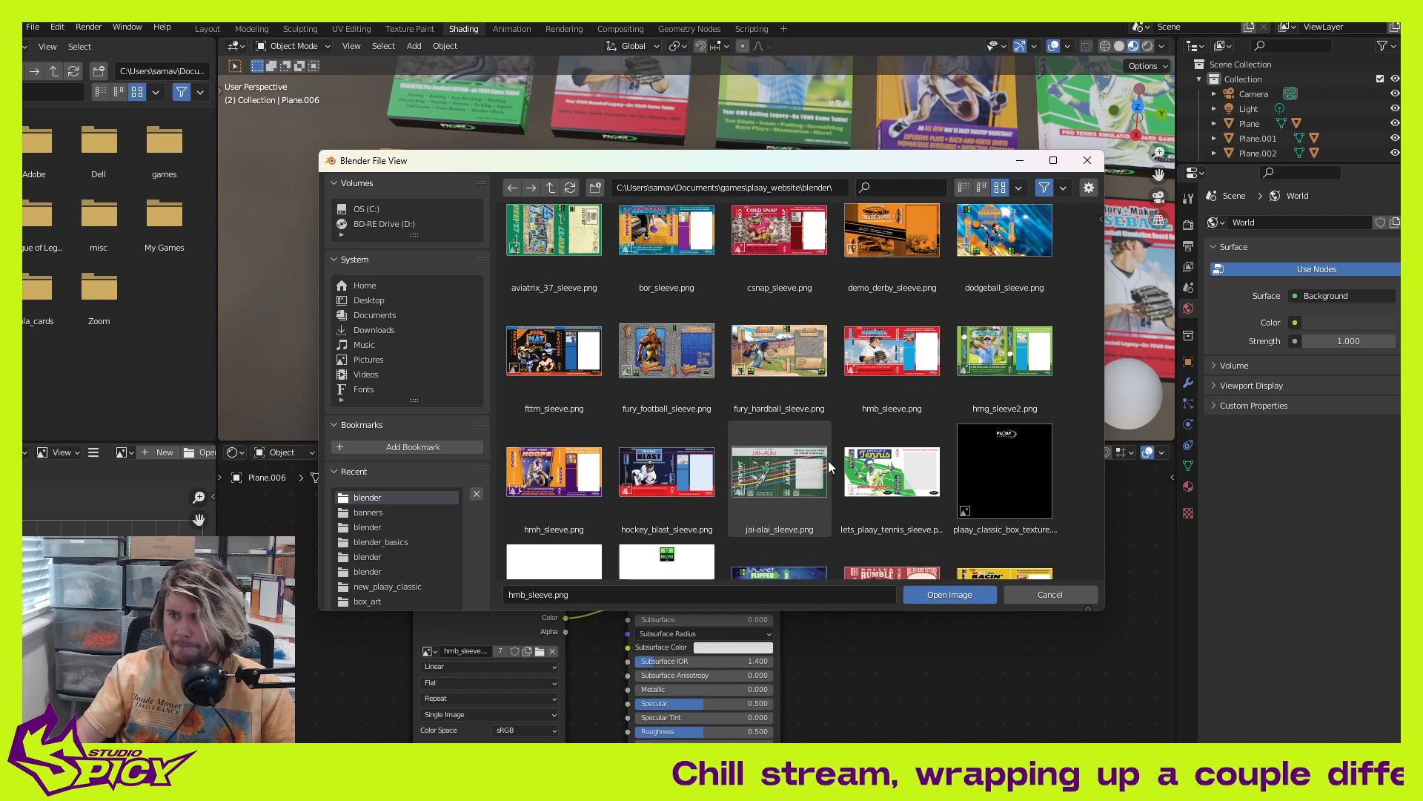
click(795, 470)
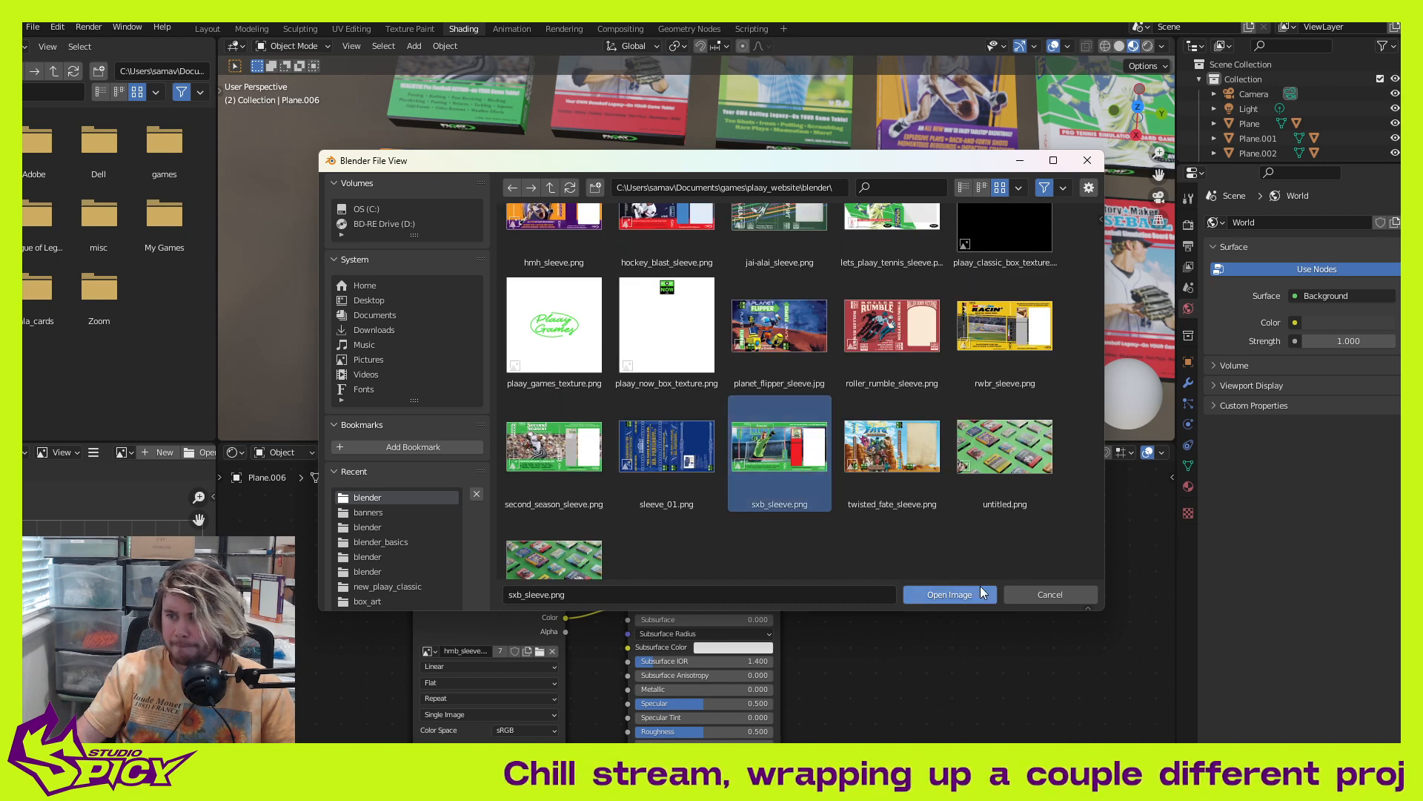
click(955, 592)
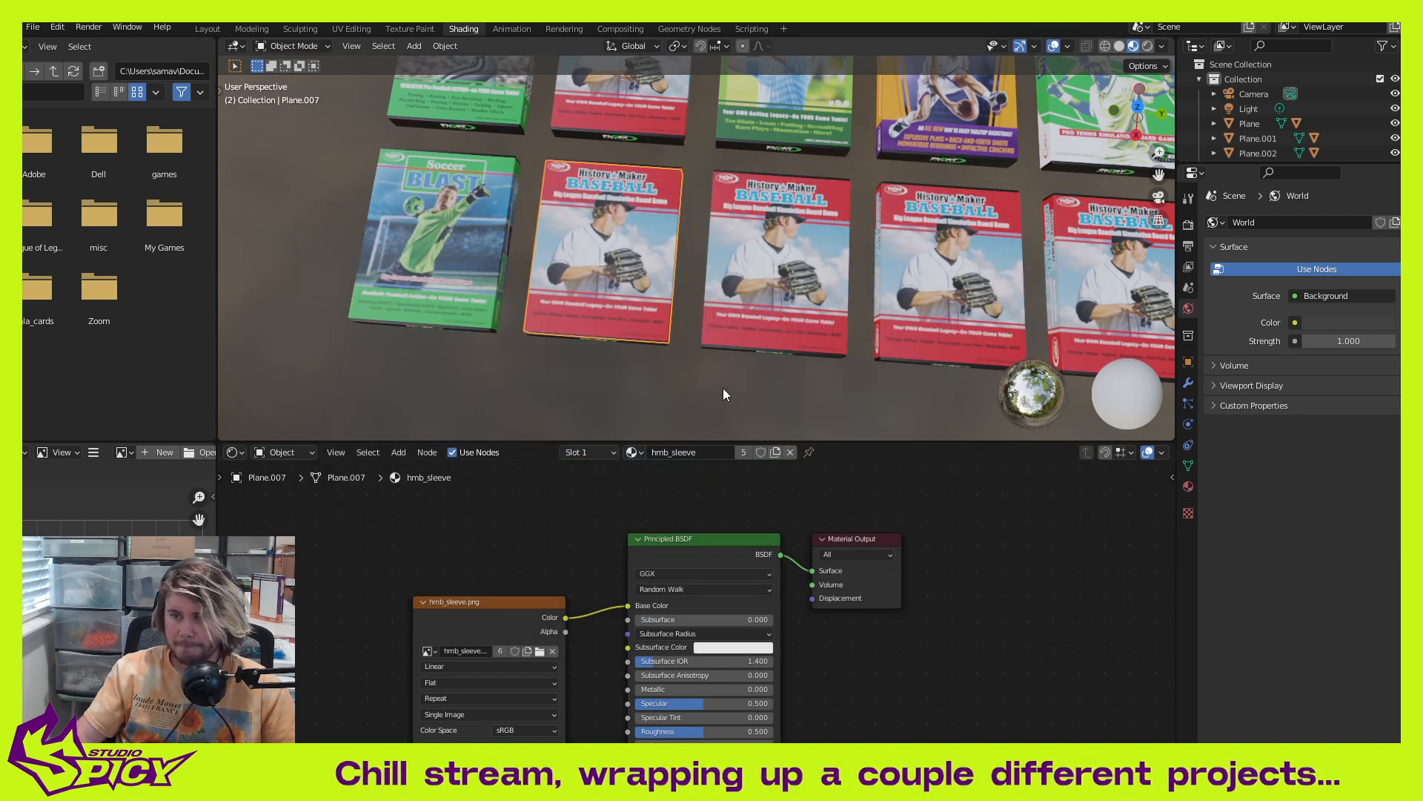
Step: Give the box beside Soccer Blast (Plane.007) its own material copy named hb_sleeve and load hockey_blast_sleeve.png into its image texture
click(744, 452)
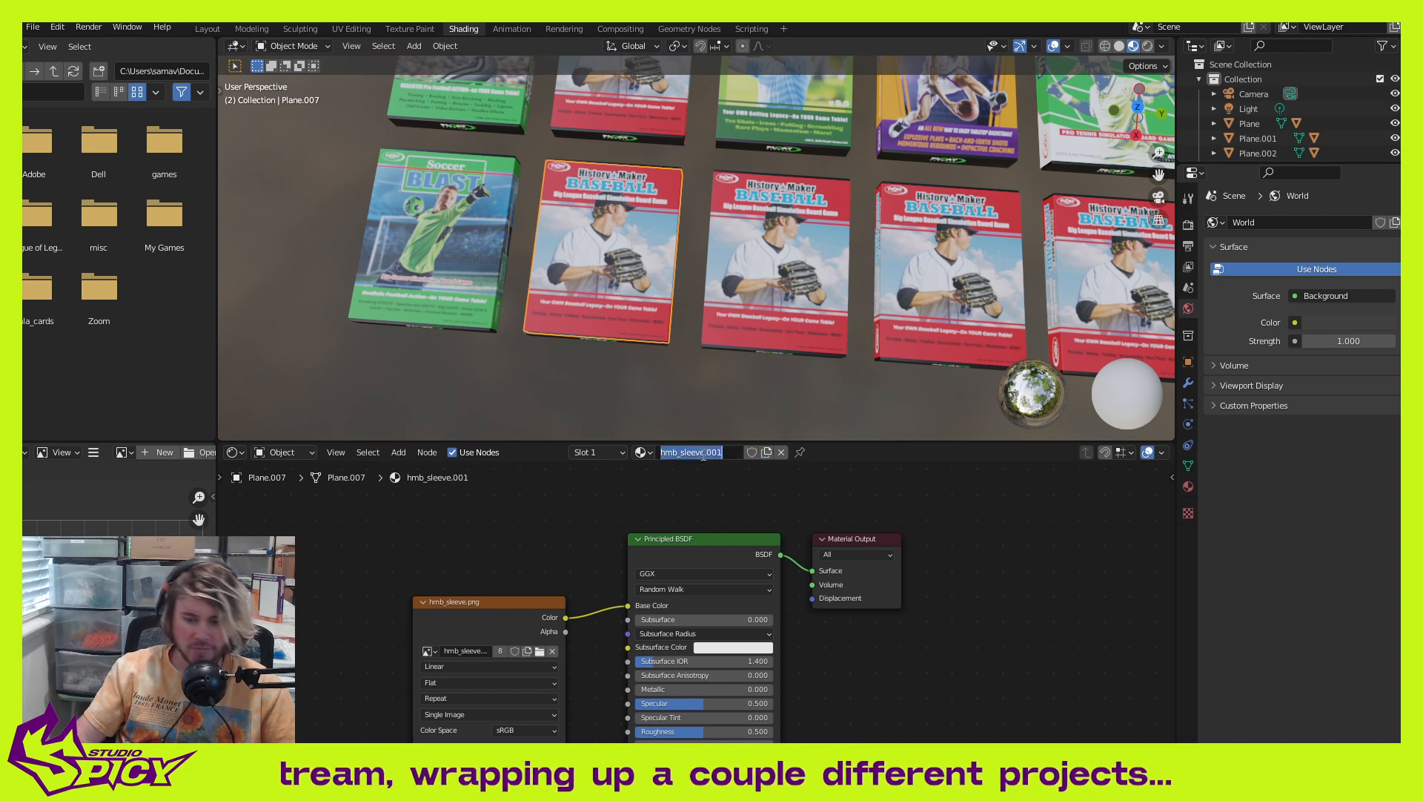
text(ho)
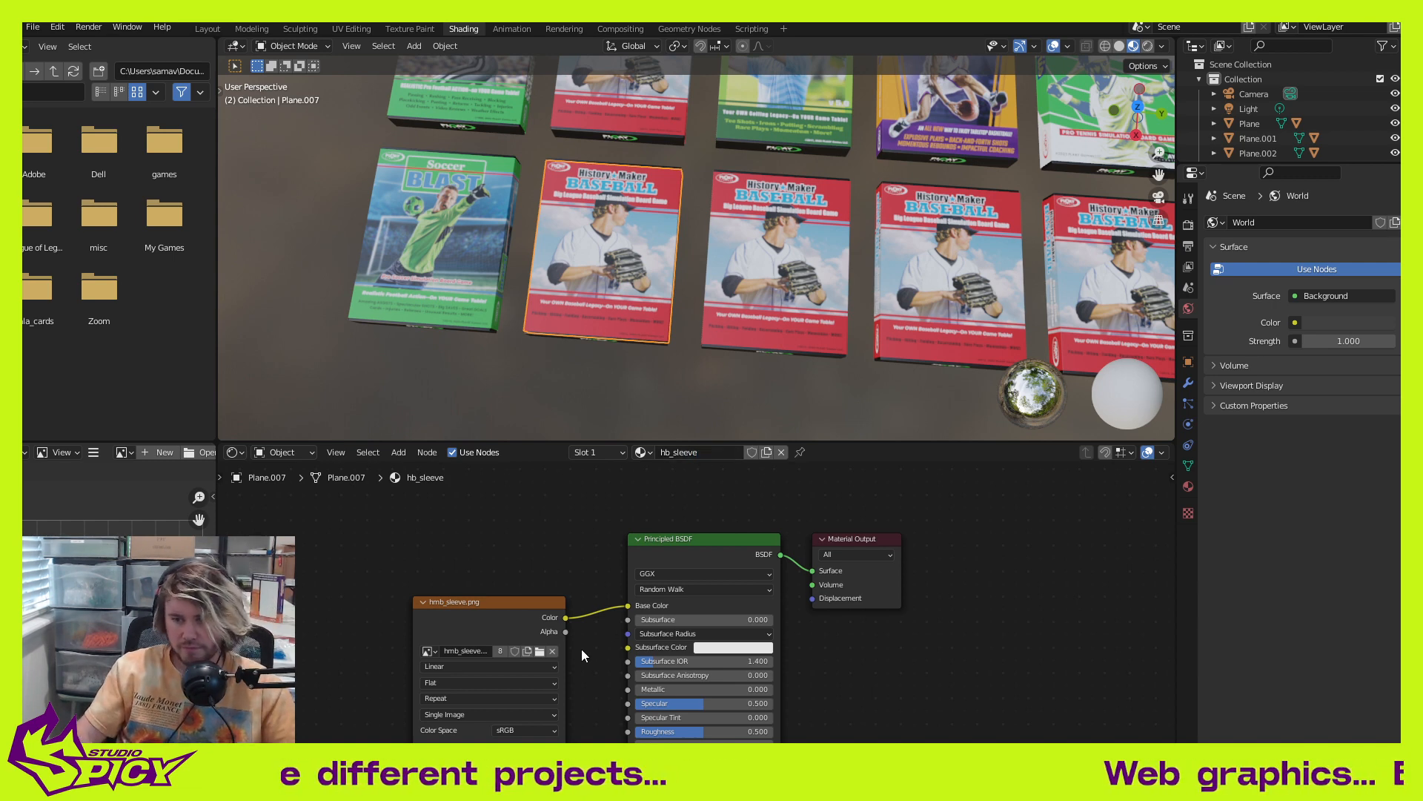
click(539, 651)
scroll(785, 433, down, 2)
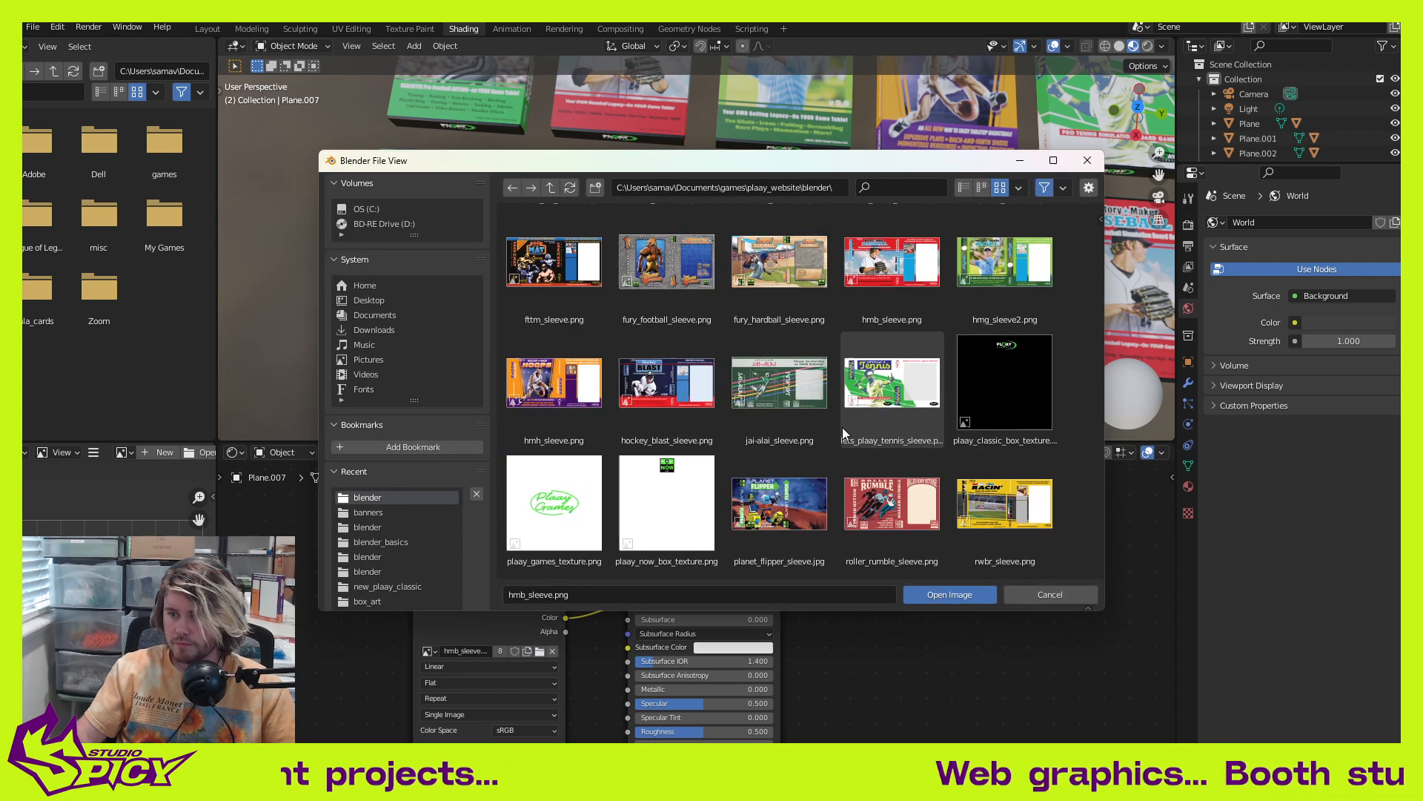
click(713, 398)
click(946, 597)
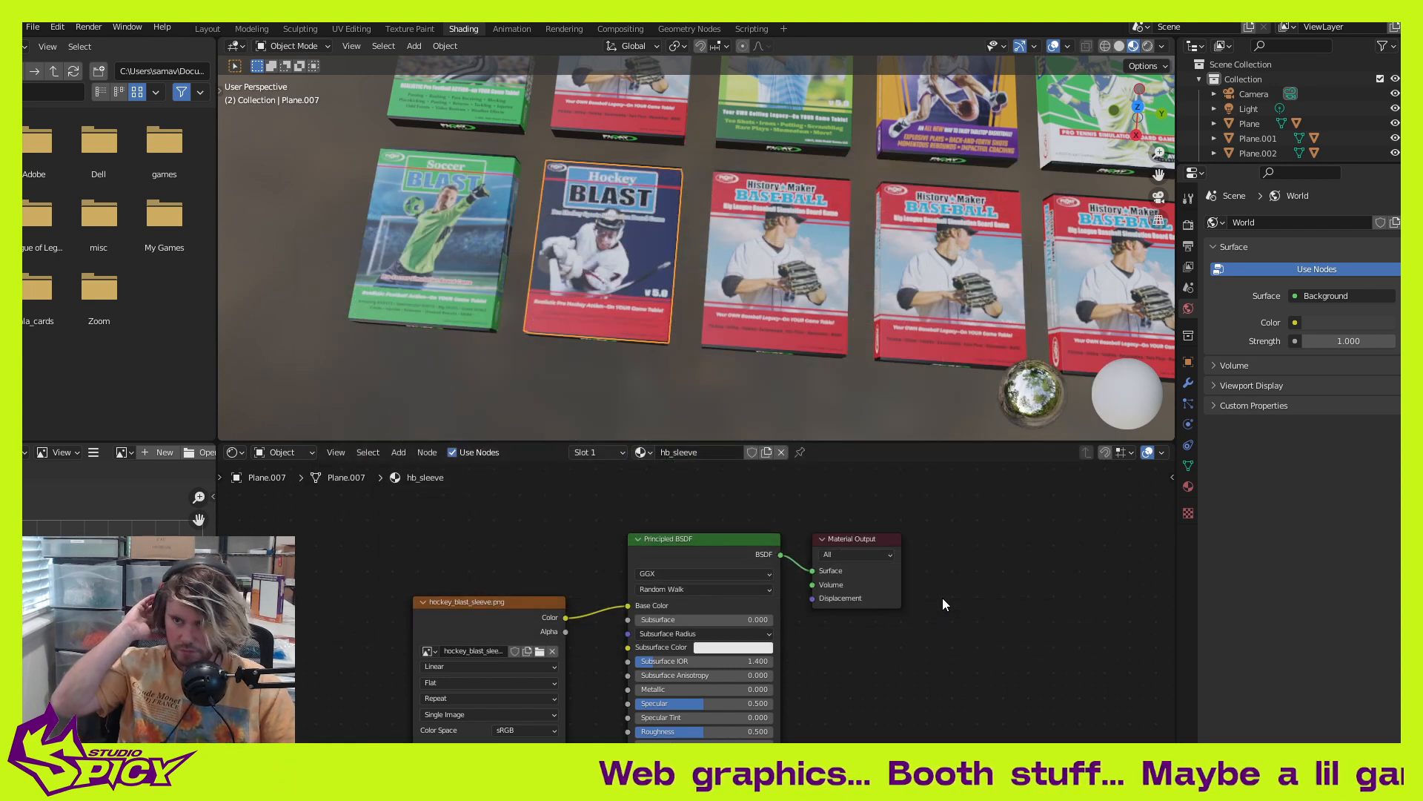
Step: Give the baseball box beside Hockey Blast (Plane.008) its own copy of the hmb_sleeve material, named rwbr_sleeve
shift+middle_drag(860, 282, 746, 322)
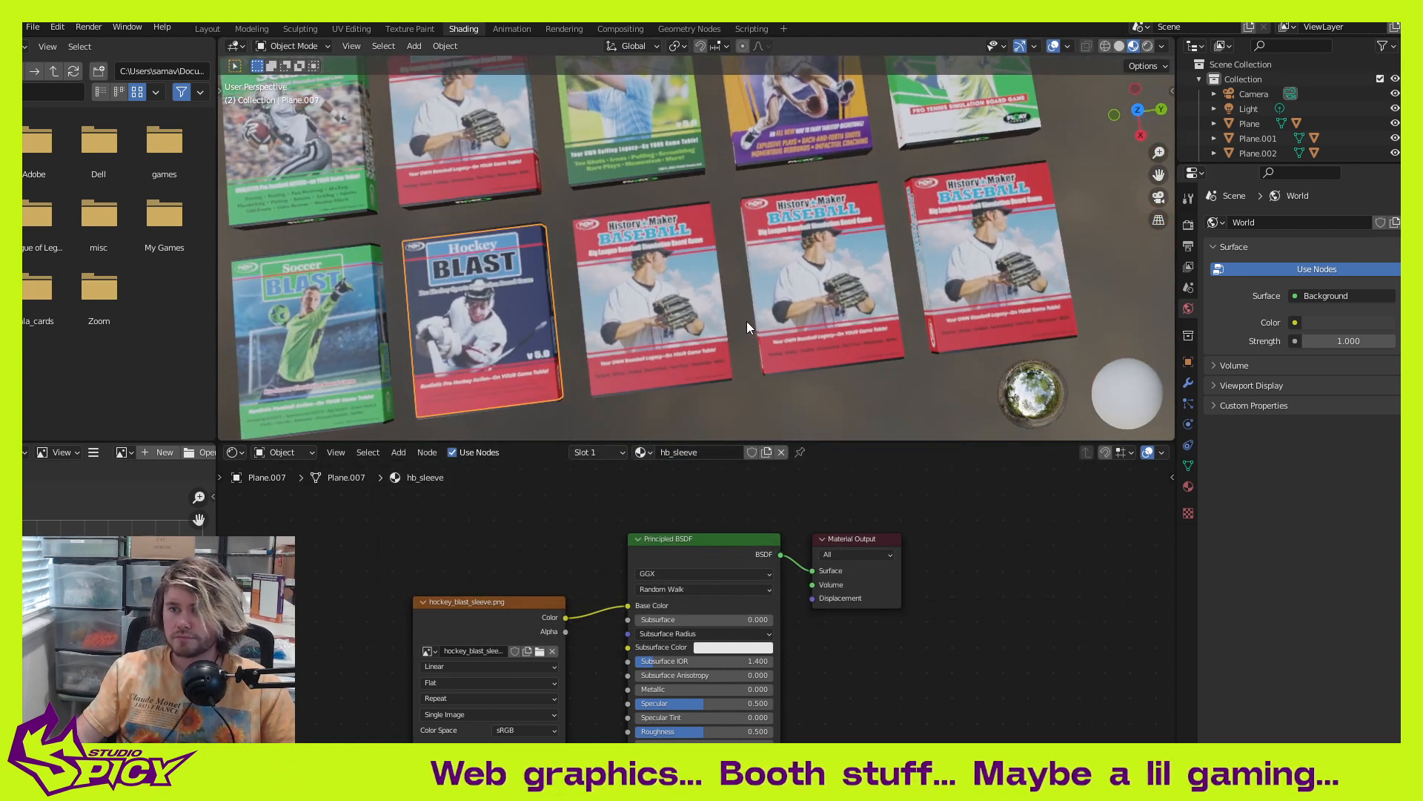
click(651, 310)
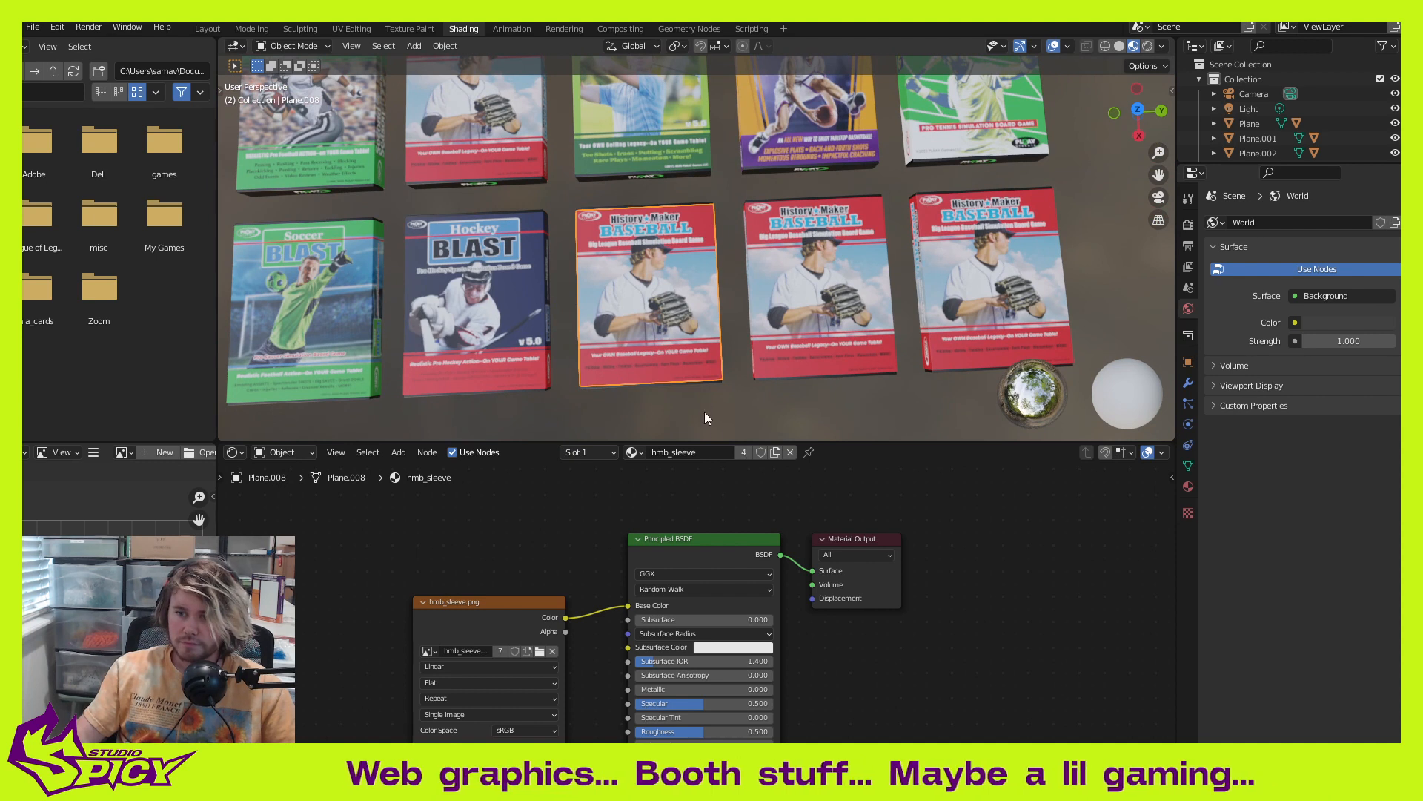
click(776, 453)
click(717, 452)
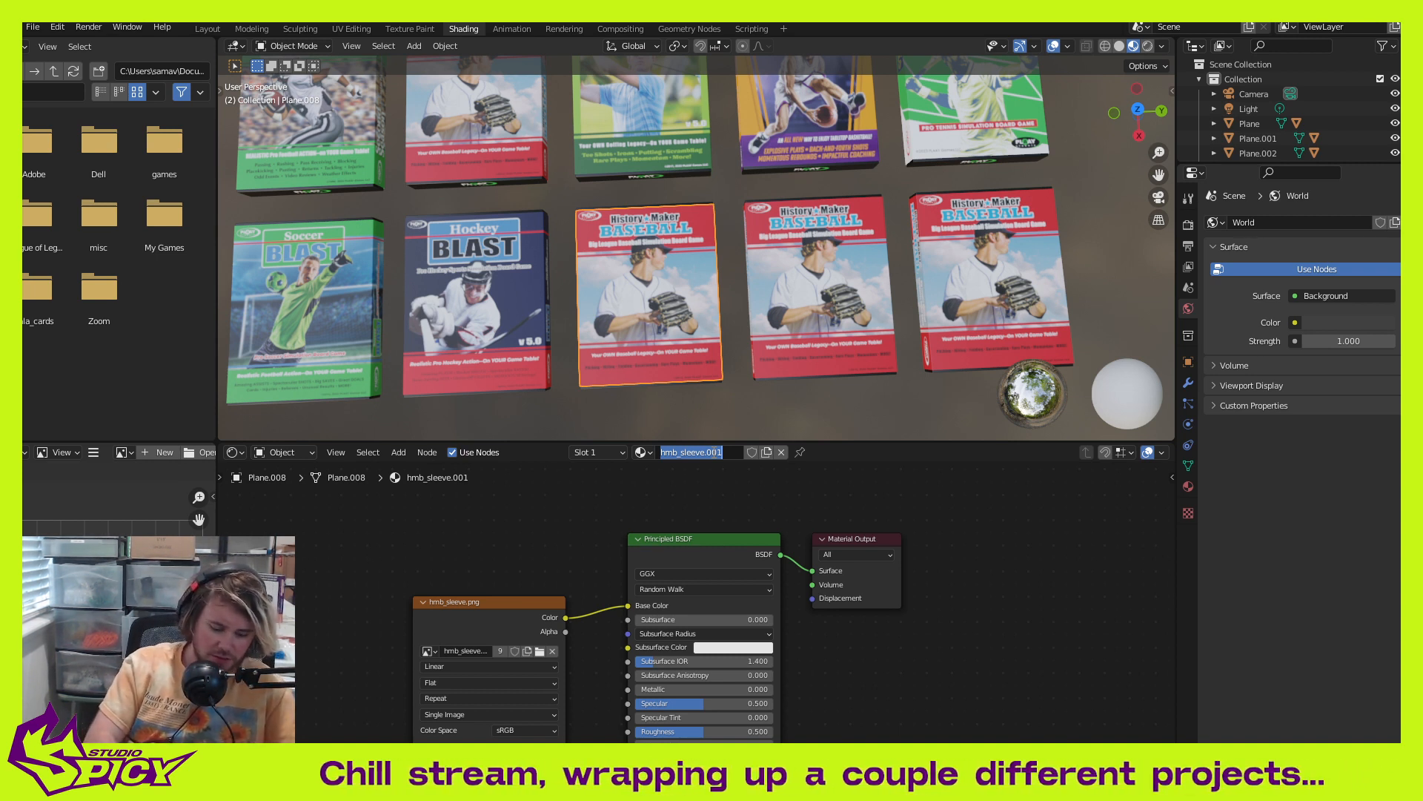
key(BackSpace)
text(rwbr_s)
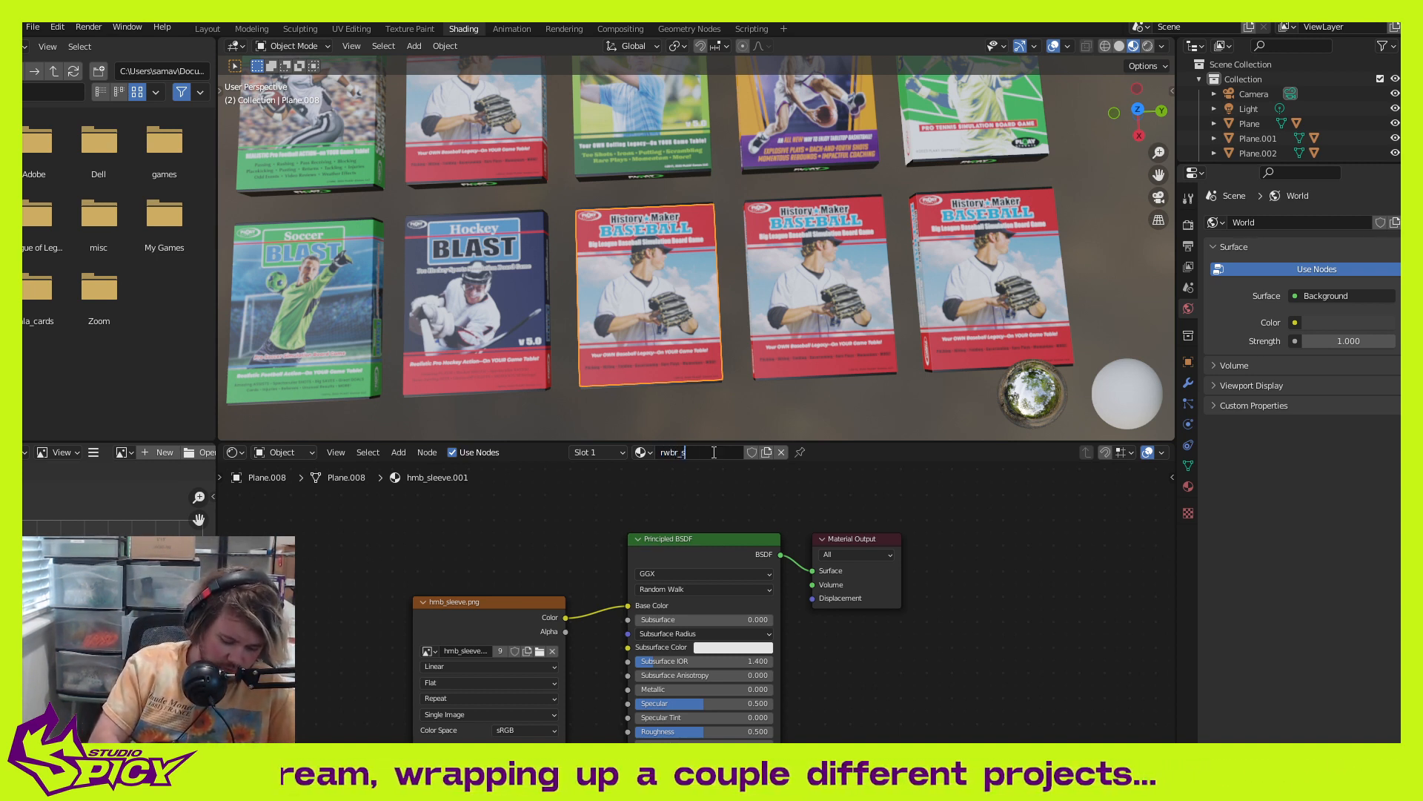
text(le)
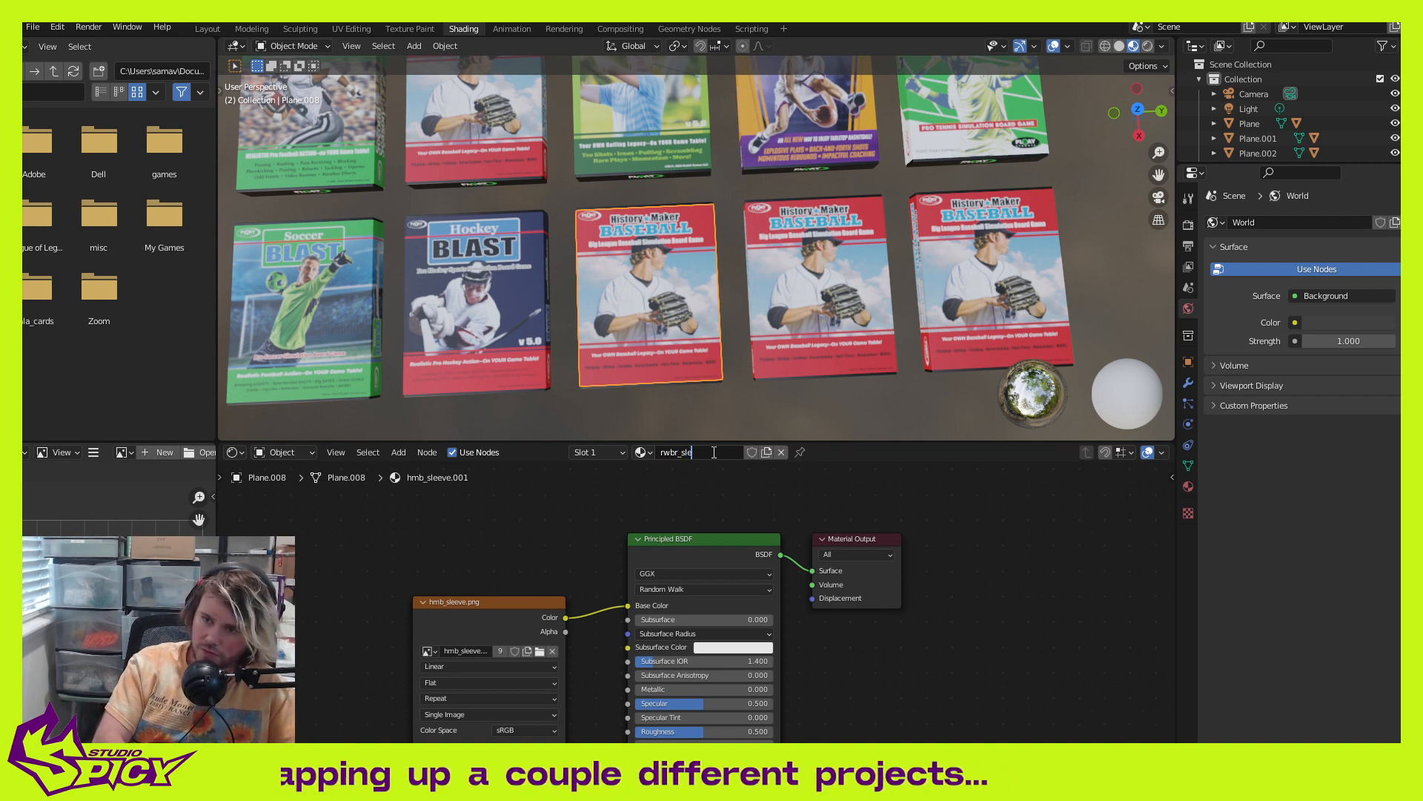
text(evev)
key(Return)
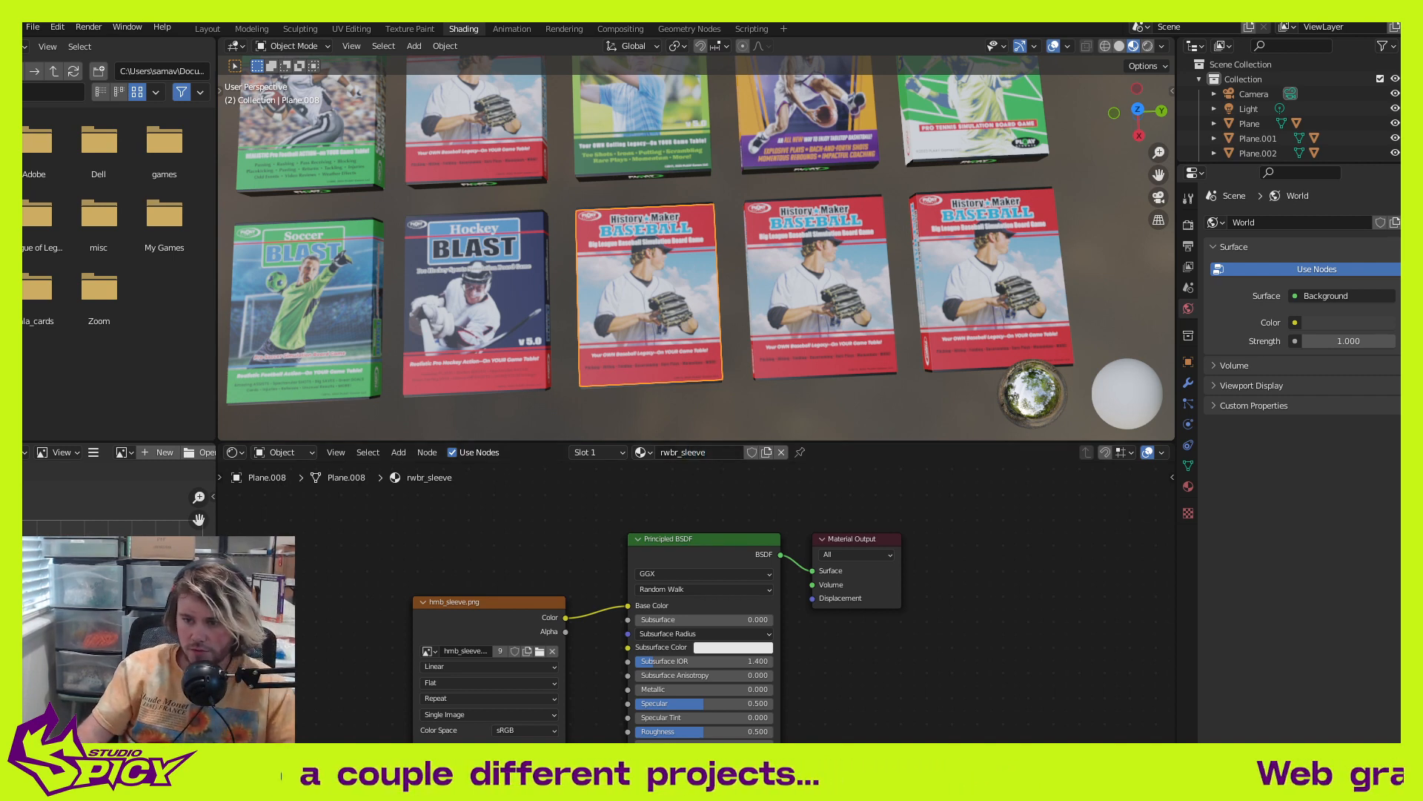
Step: Load rwbr_sleeve.png into the image texture of the rwbr_sleeve material
click(540, 651)
scroll(767, 371, down, 2)
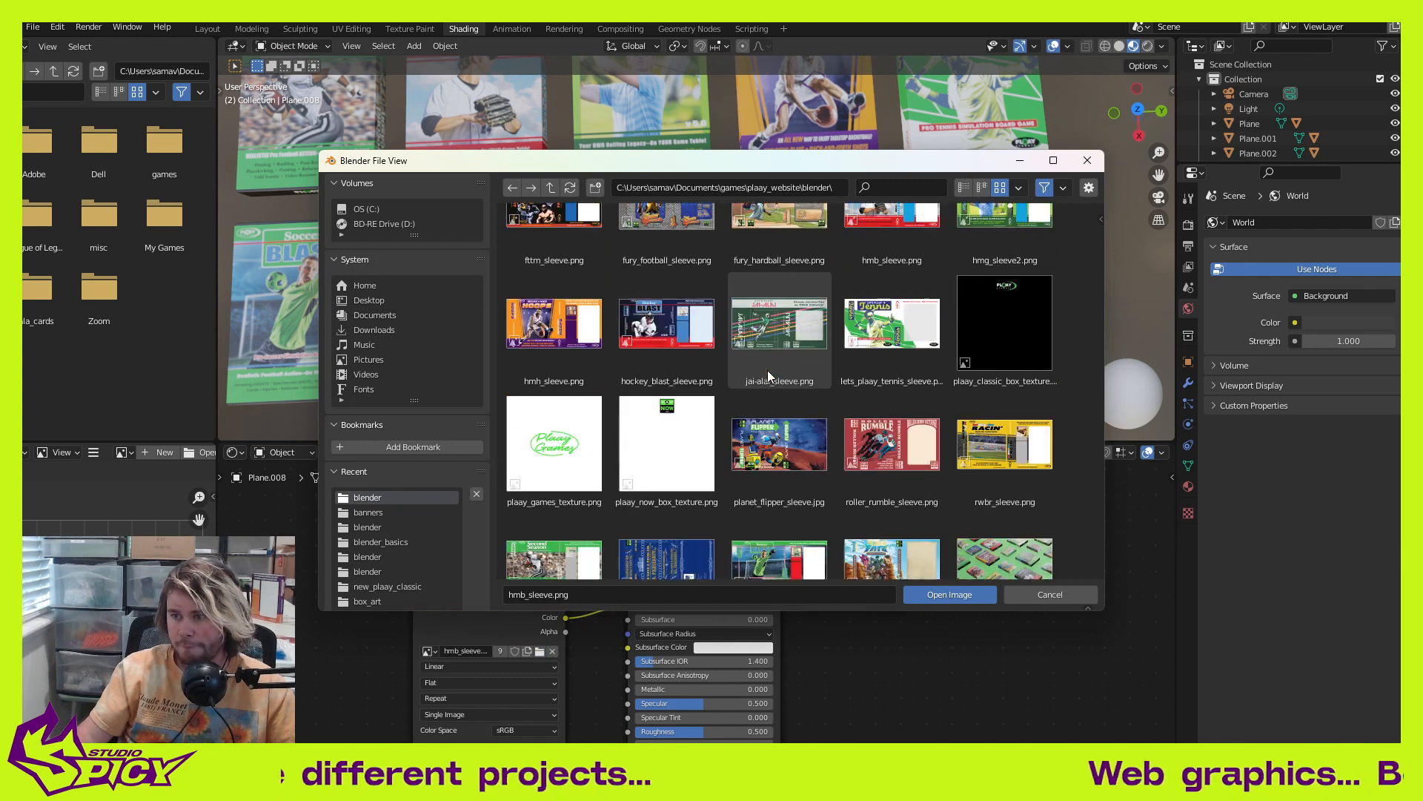
click(1012, 366)
click(964, 600)
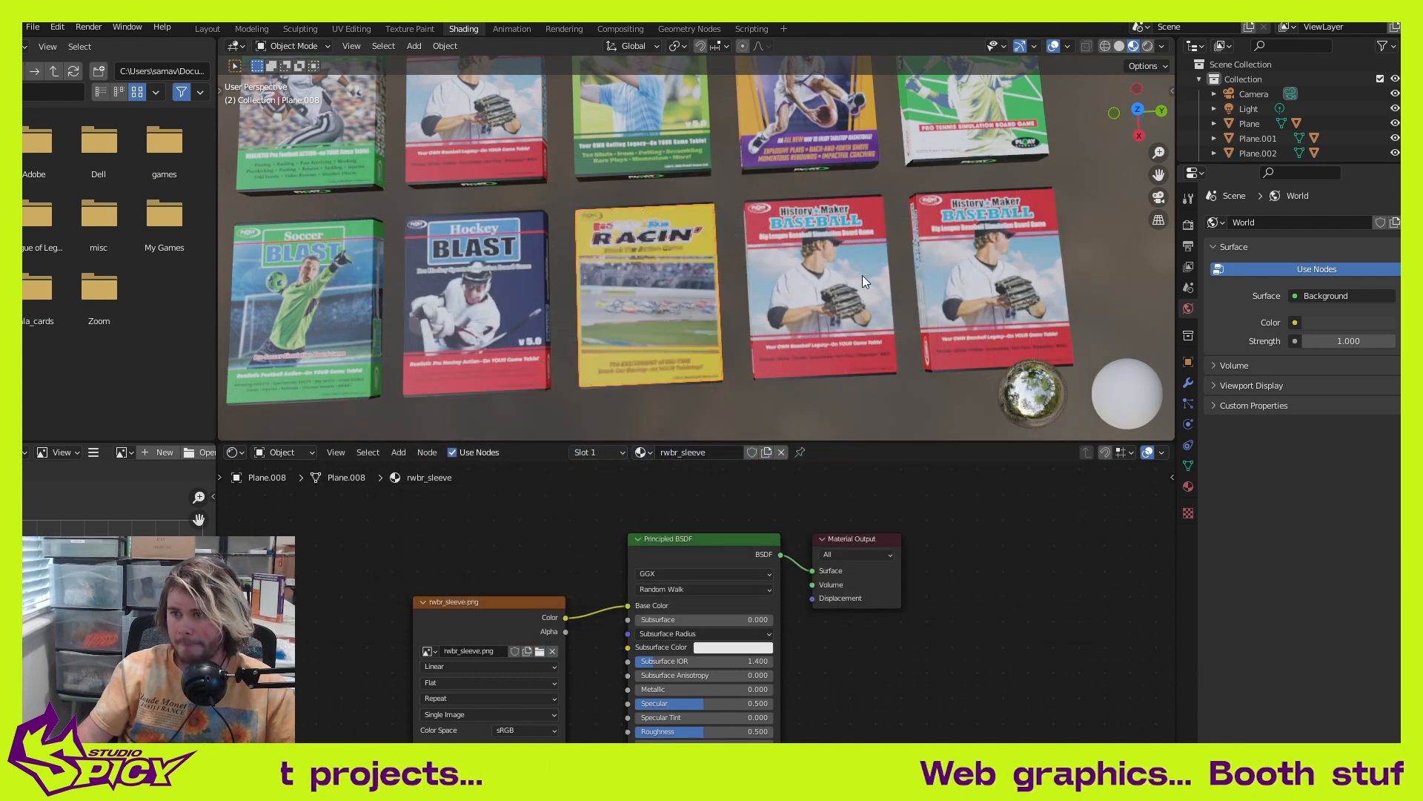
Step: Give the baseball box beside the Racin' box (Plane.009) its own copy of the hmb_sleeve material, named fttm_sleeve
click(847, 289)
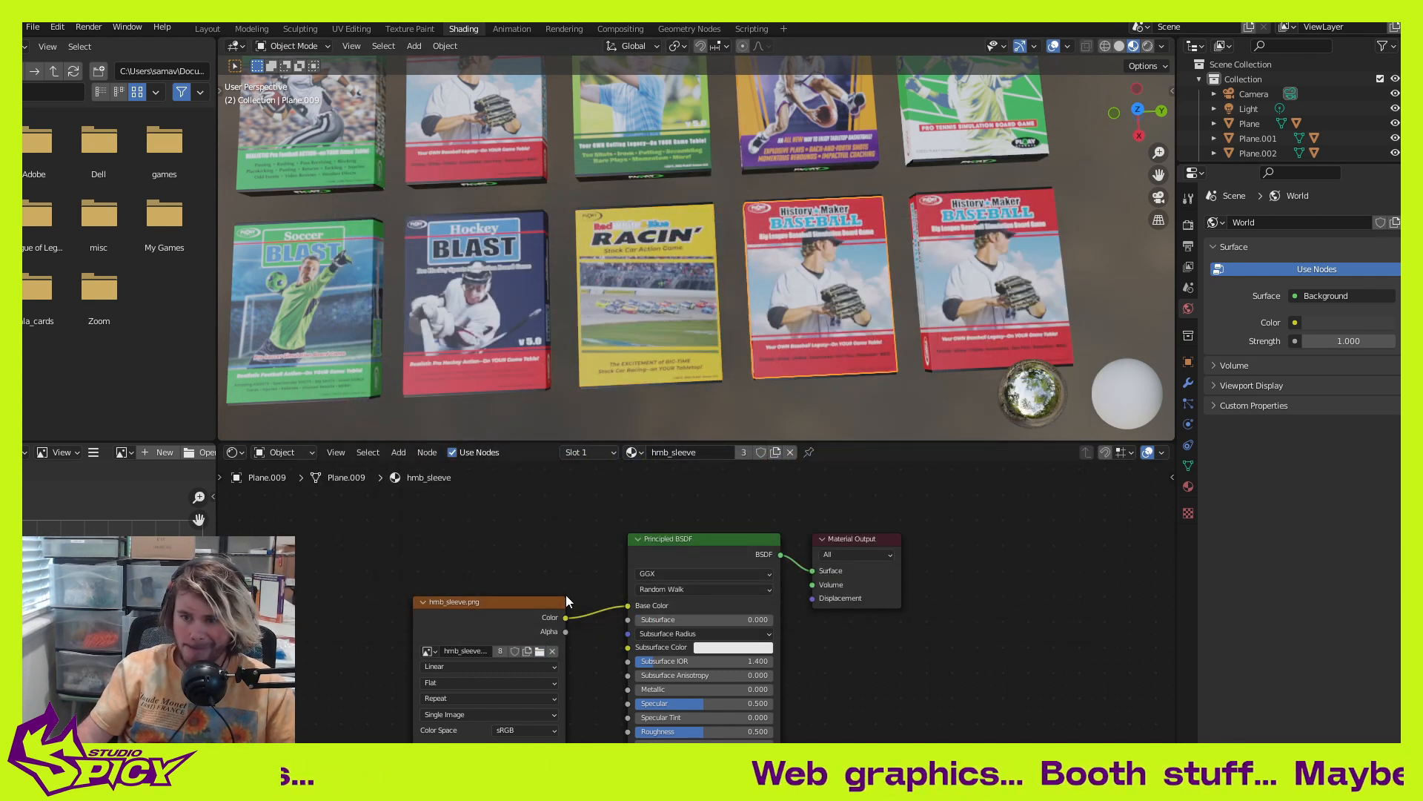
click(743, 452)
click(714, 452)
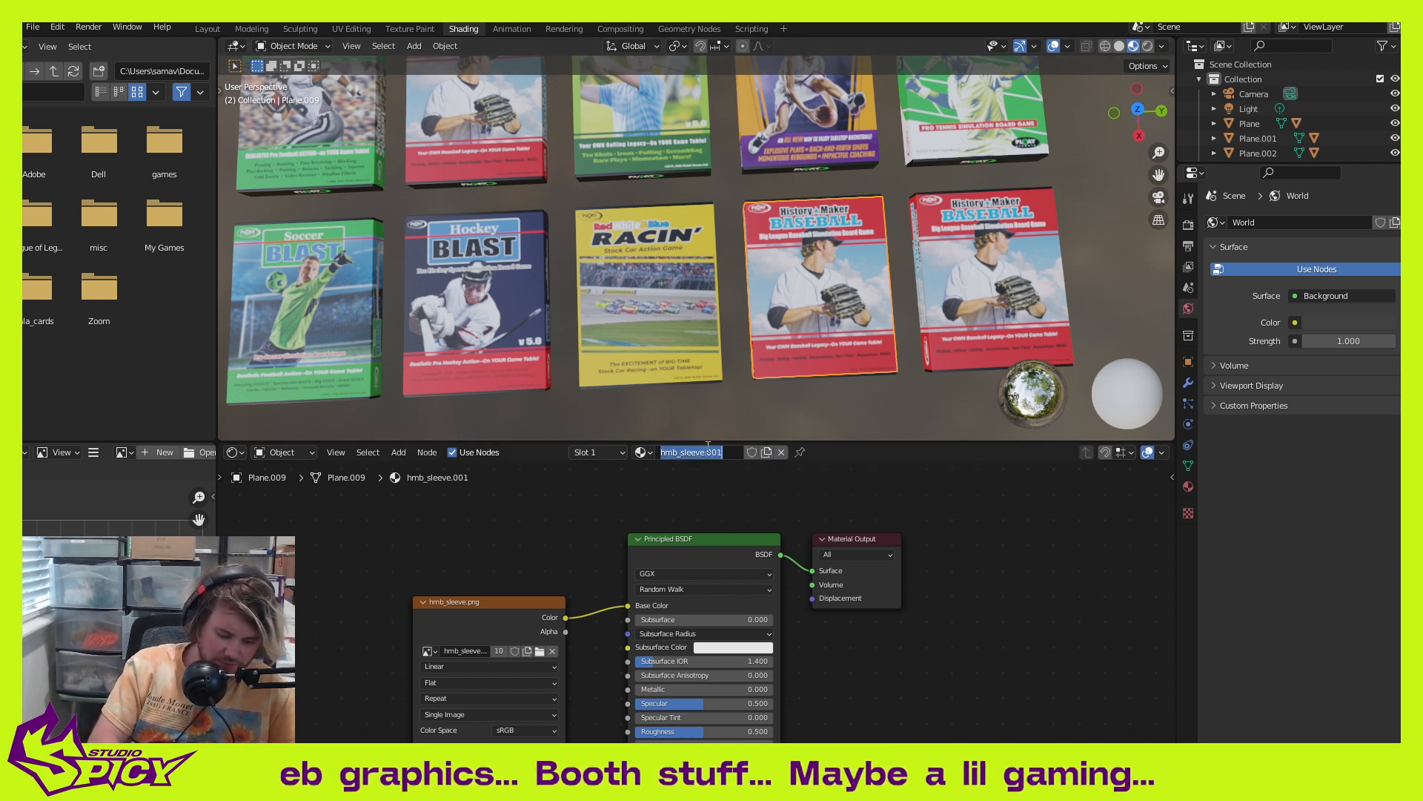
text(fttm_sleeve)
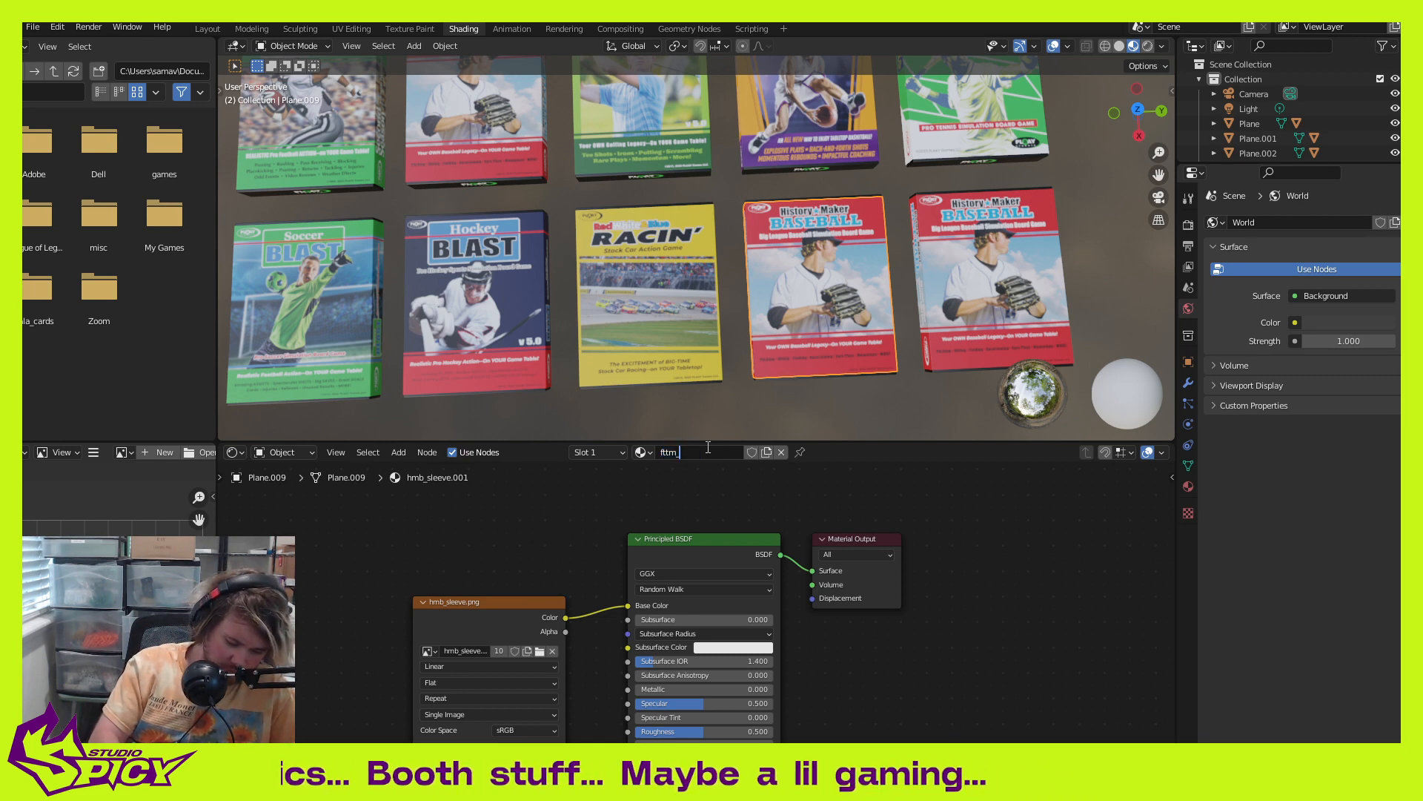
key(Return)
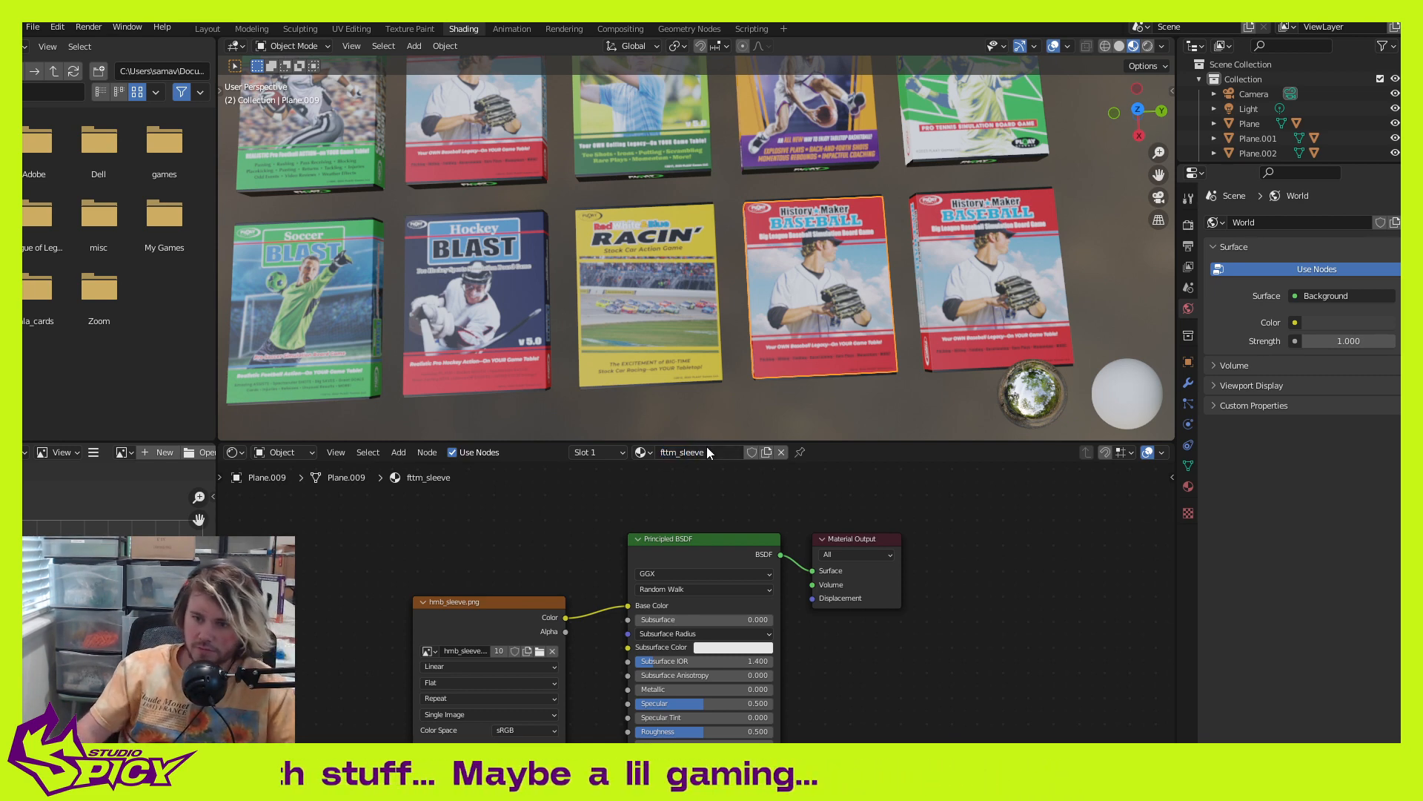
Step: Load fttm_sleeve.png into the image texture of the fttm_sleeve material
click(539, 651)
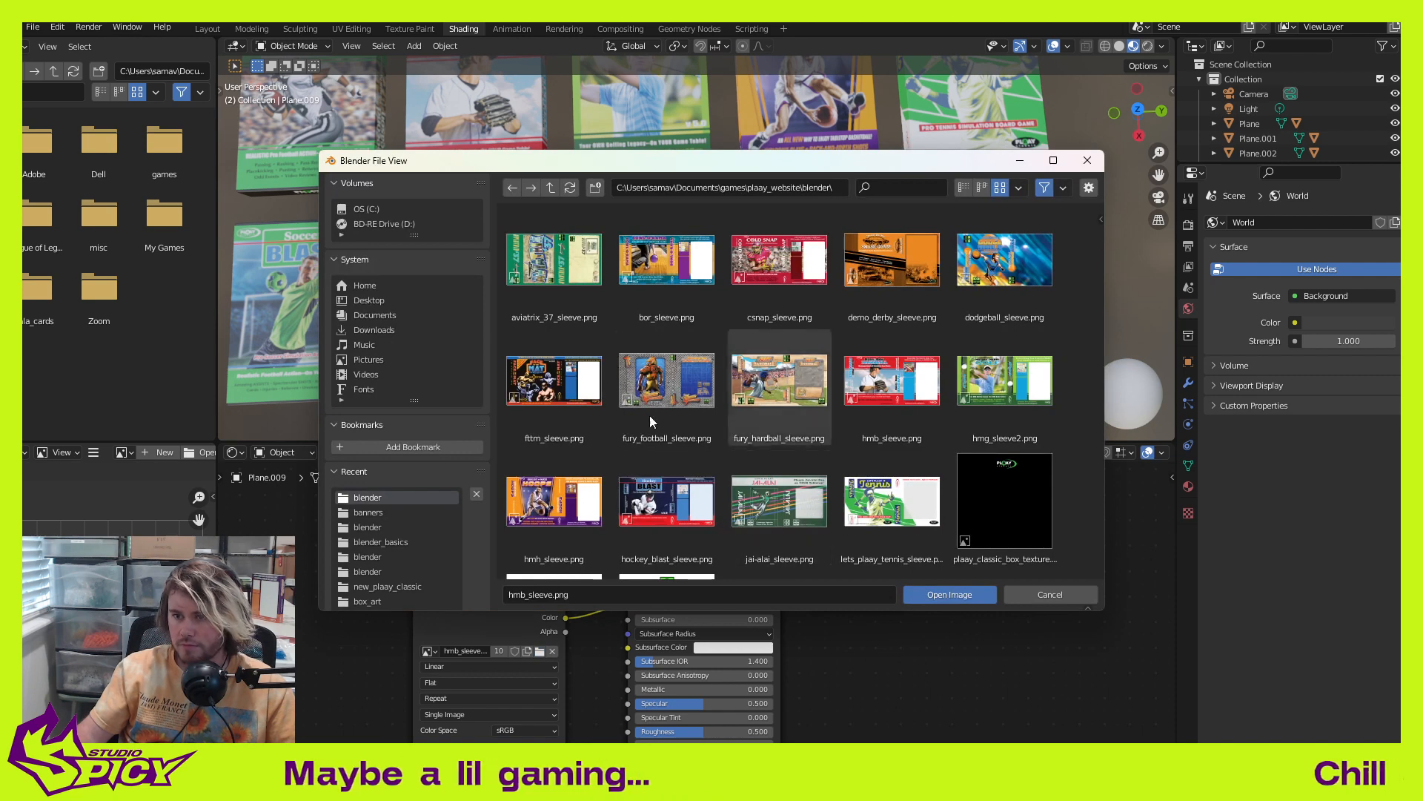
click(554, 382)
click(965, 595)
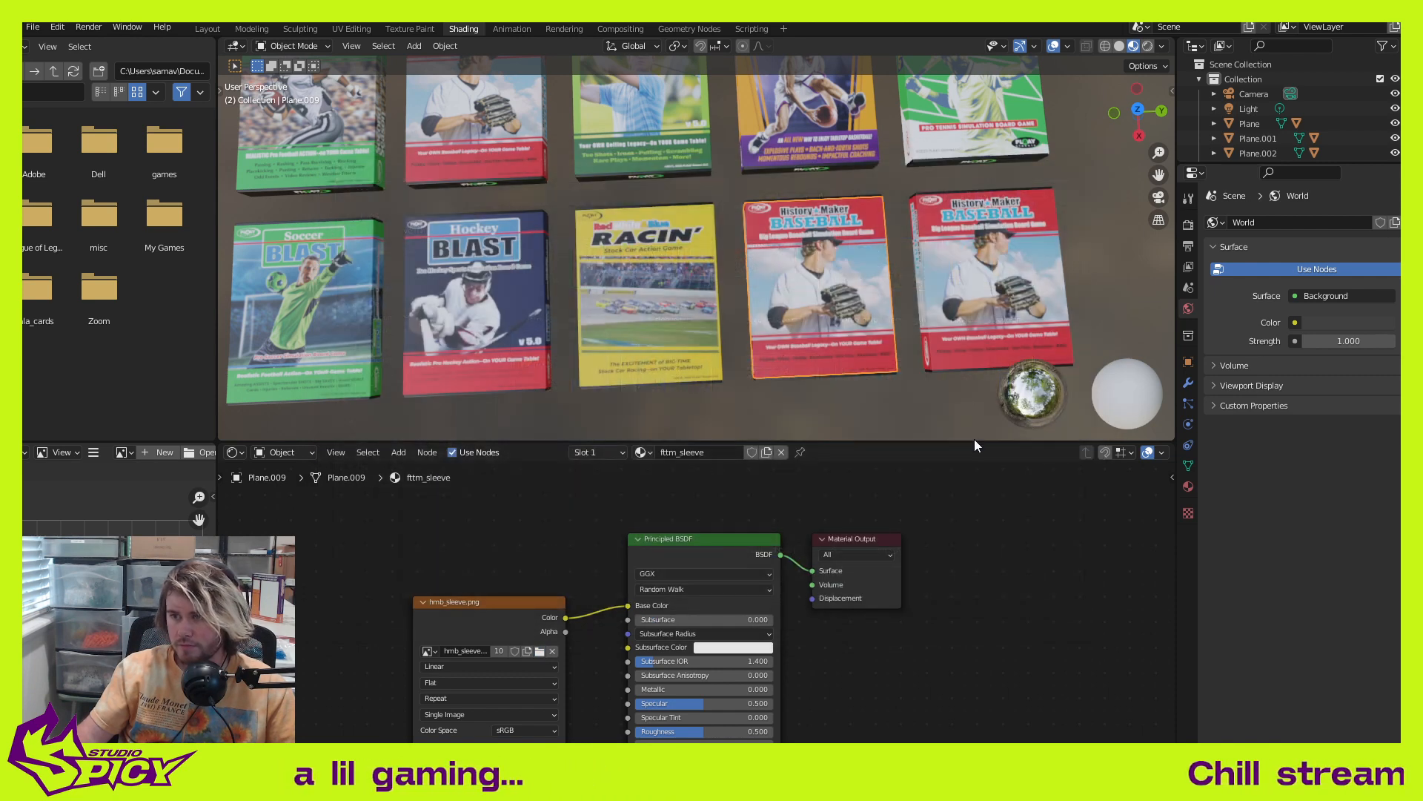
Step: Rename the shared hmb_sleeve material on the last box of the front row (Plane.010) as csnp_sleeve
click(986, 273)
click(714, 453)
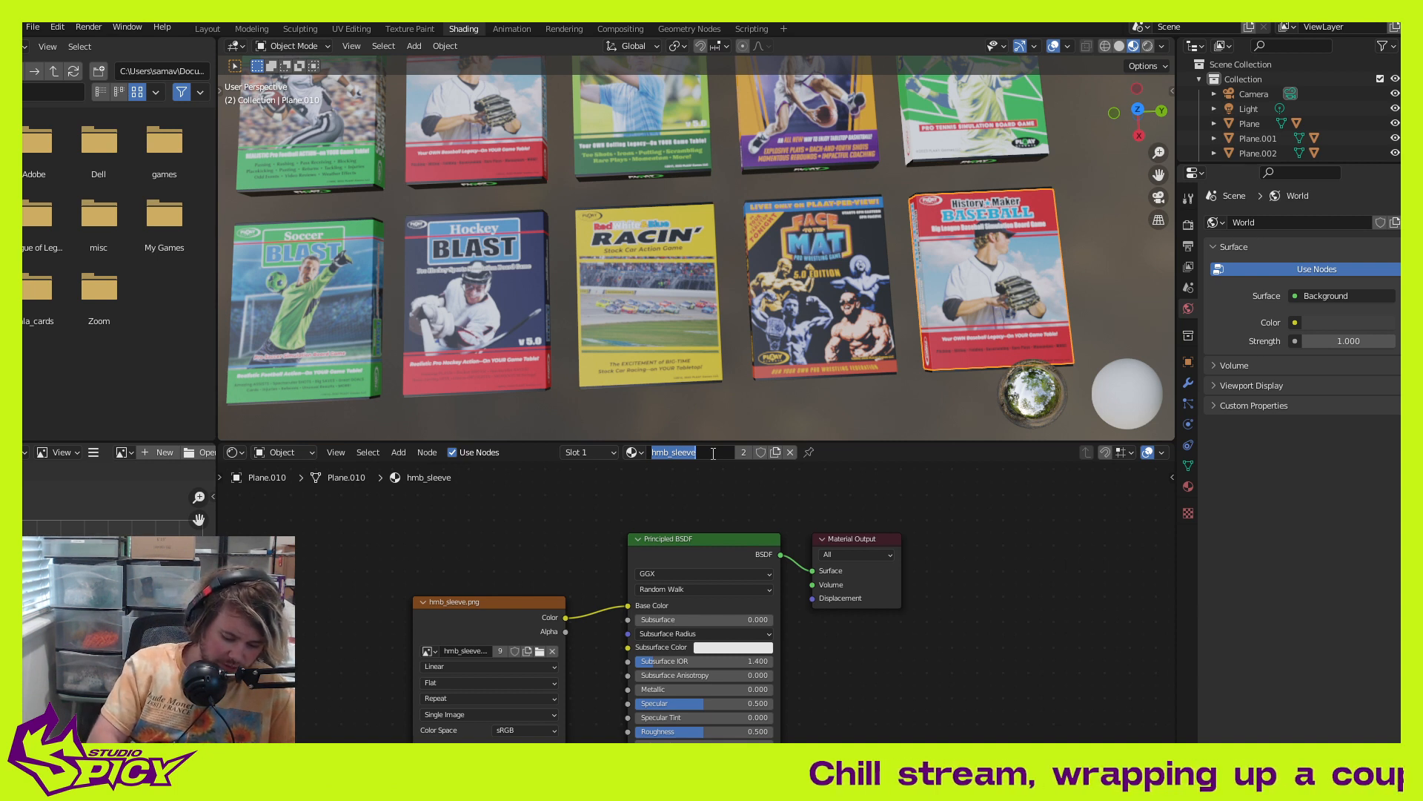
text(c)
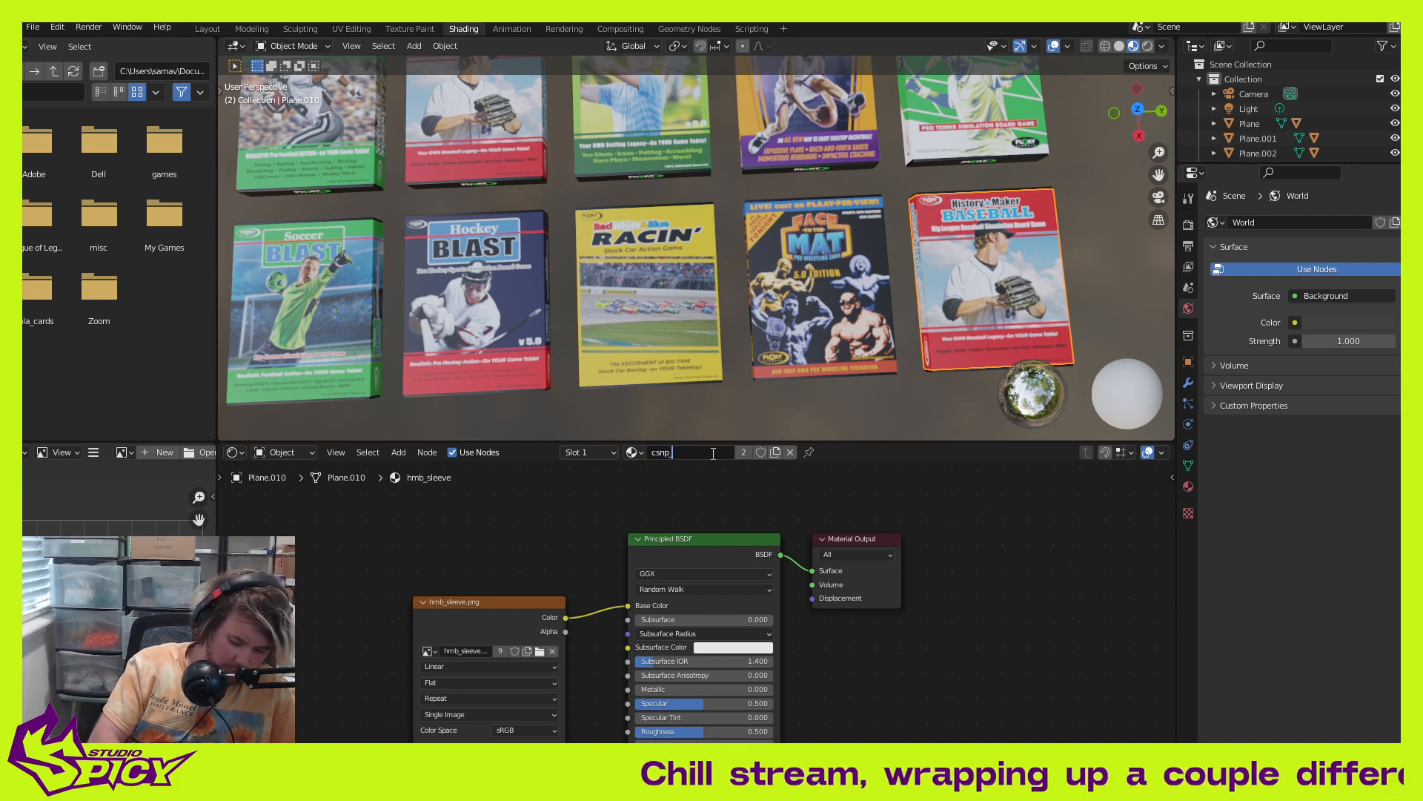
text(snp_sleeve)
key(Return)
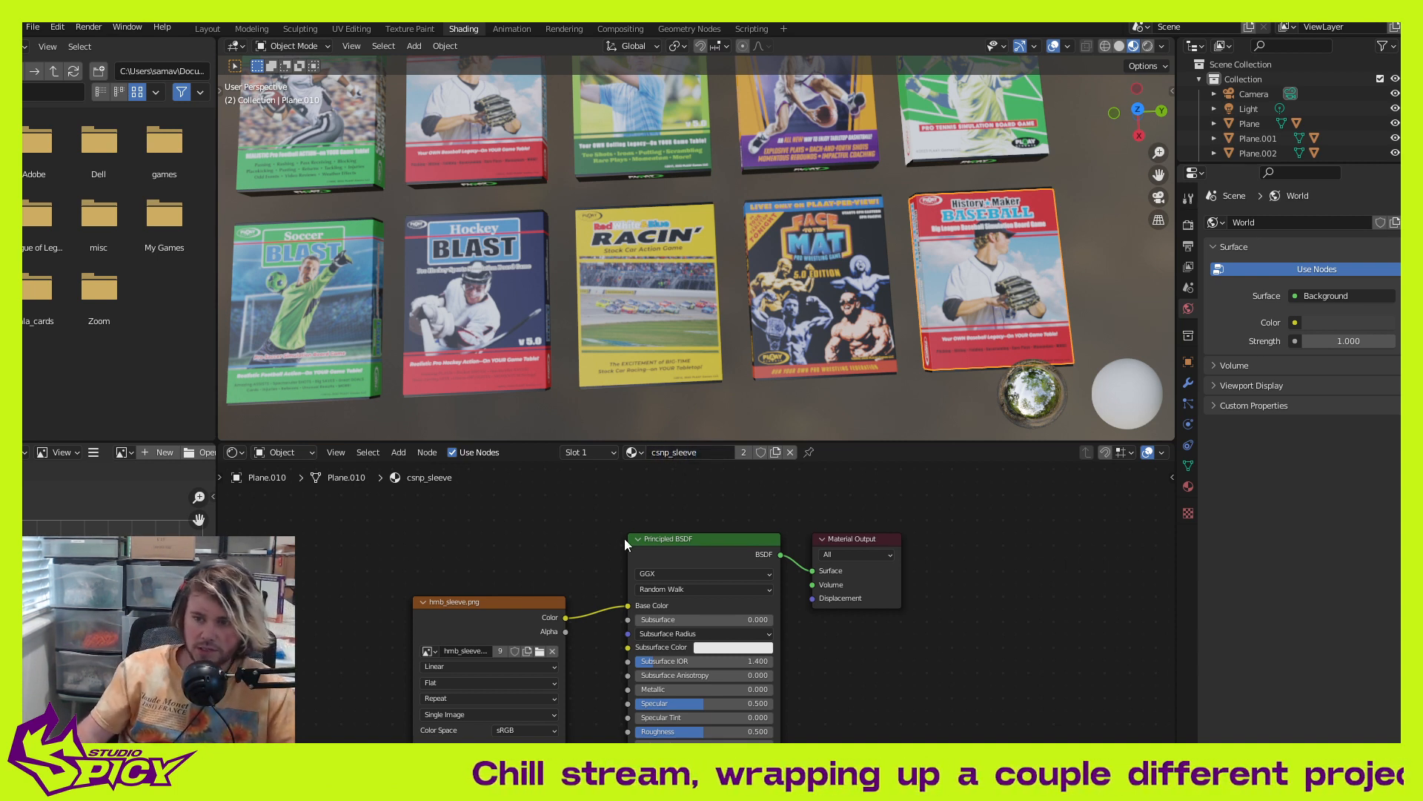
Step: Load csnap_sleeve.png into the image texture of the shared csnp_sleeve material and deselect the box
click(541, 651)
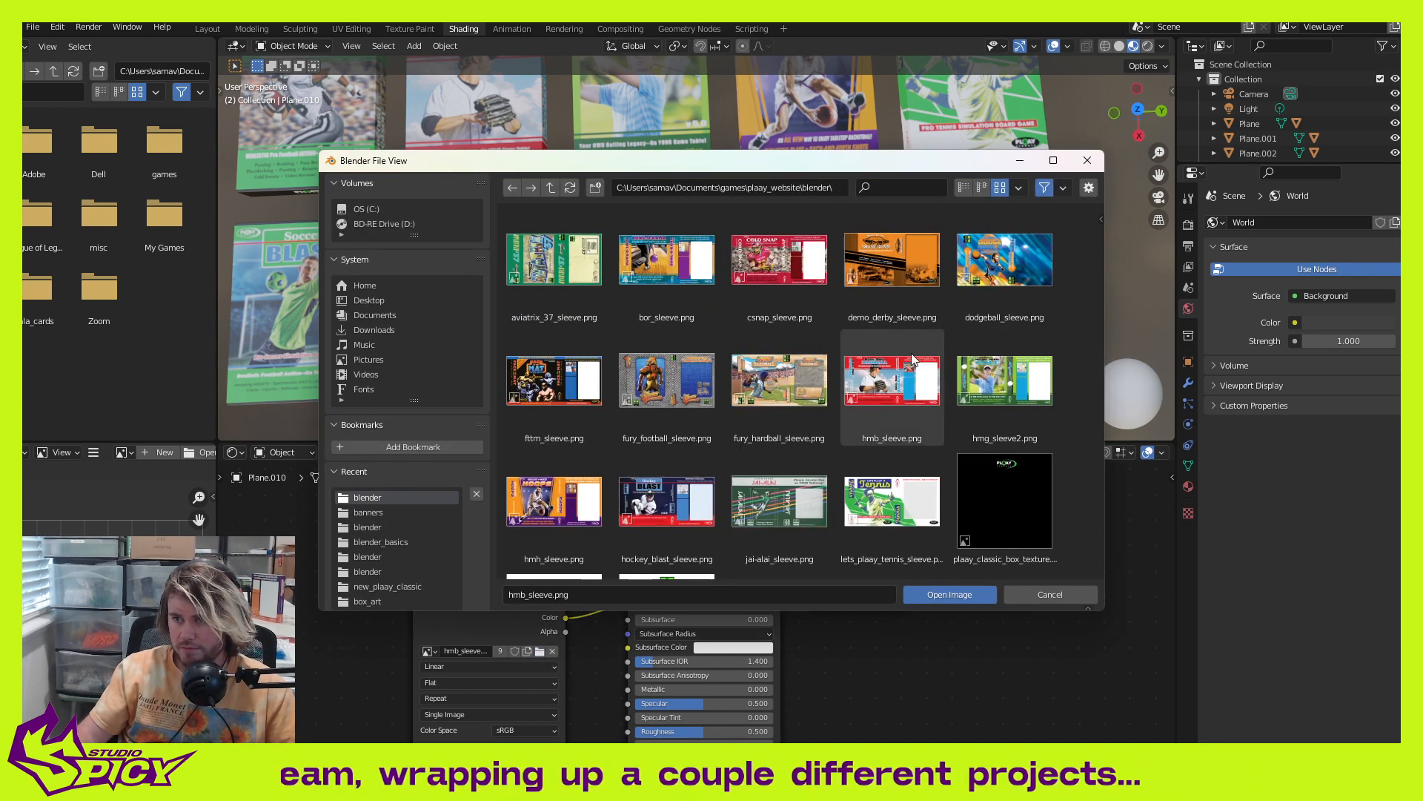
scroll(870, 430, down, 3)
scroll(852, 400, up, 3)
click(779, 259)
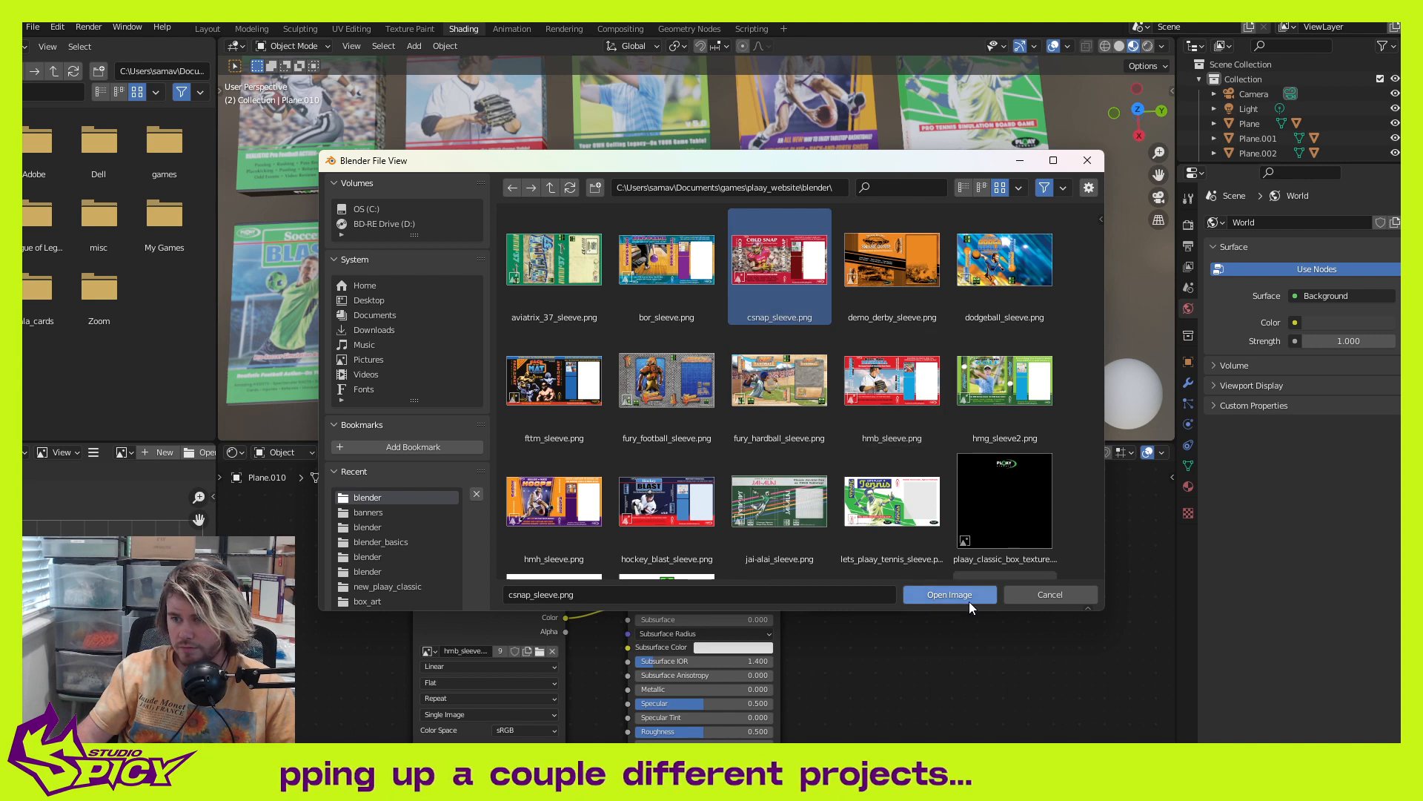
click(950, 595)
scroll(618, 274, down, 2)
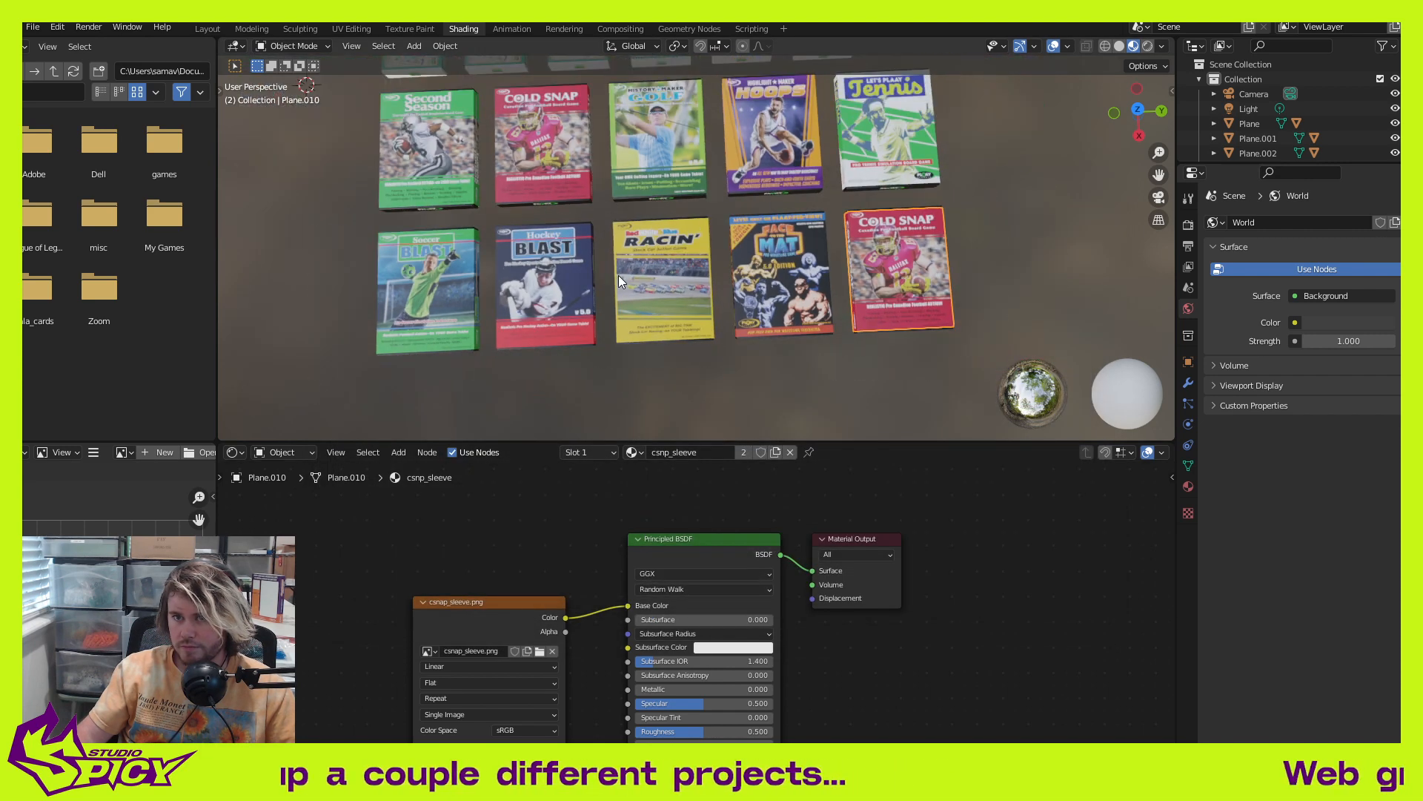
click(1056, 242)
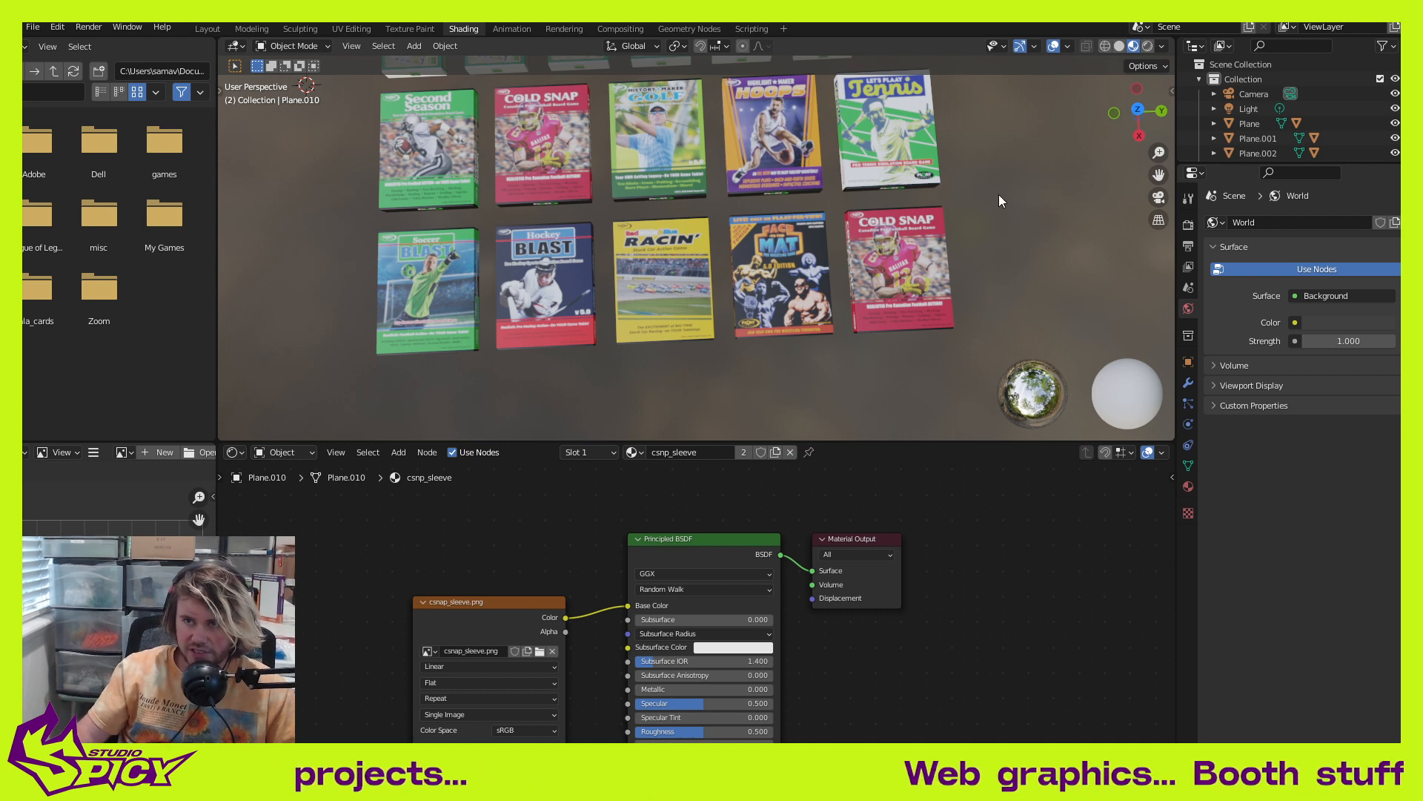
Step: Undo the artwork replacement and the renaming of the shared baseball sleeve material
key(ctrl+z)
key(ctrl+z)
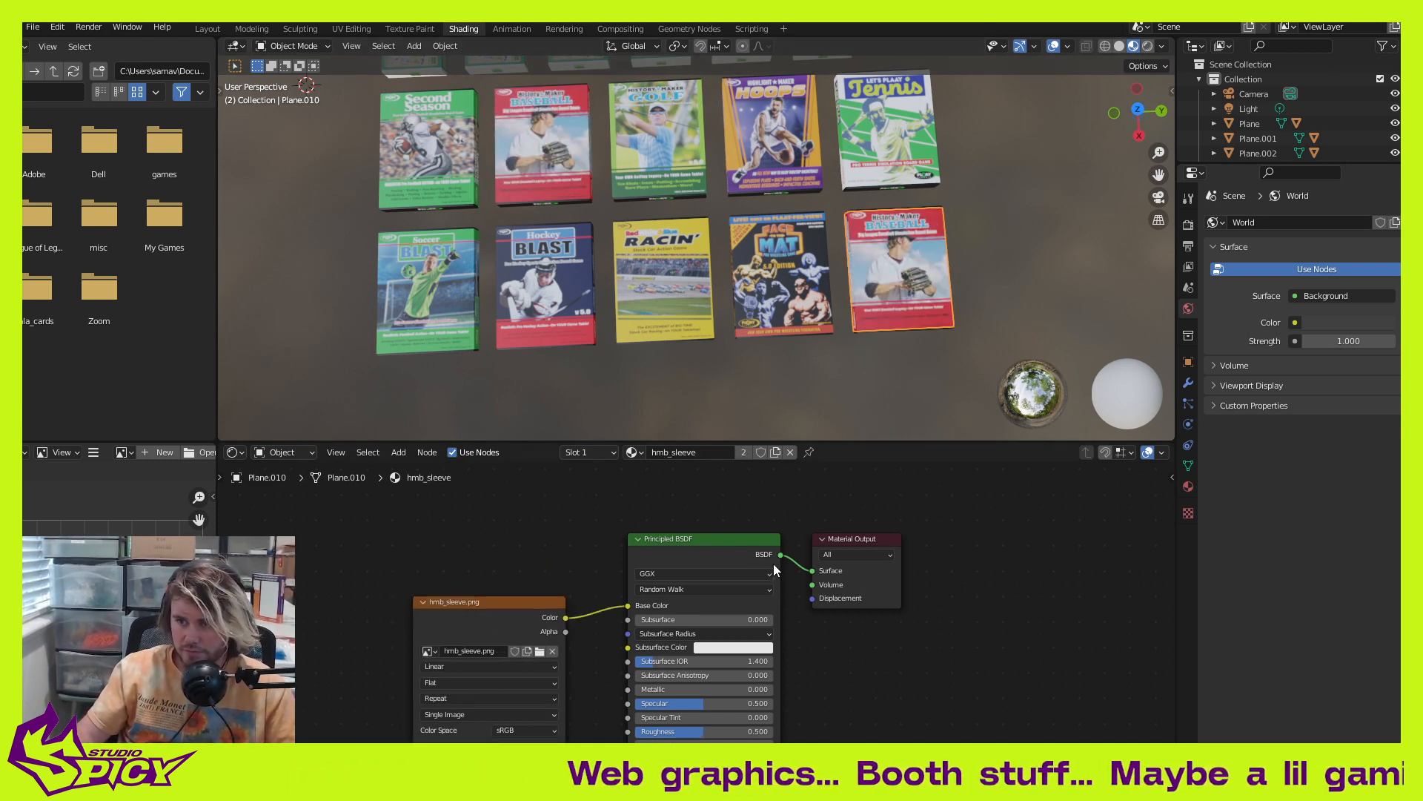
Step: Give the last box of the front row (Plane.010) its own copy of the hmb_sleeve material, named csnp_sleeve
click(775, 452)
double_click(696, 453)
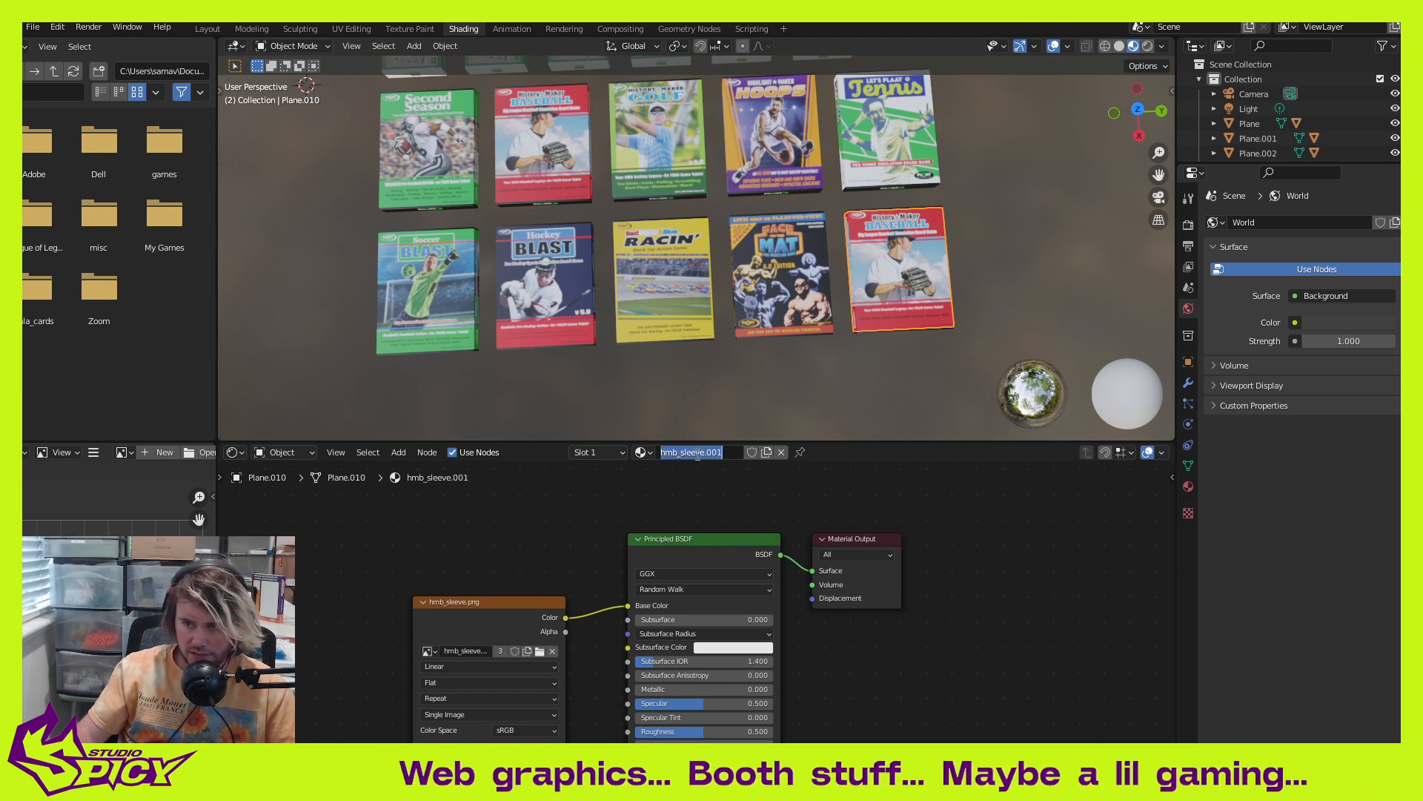
text(csn)
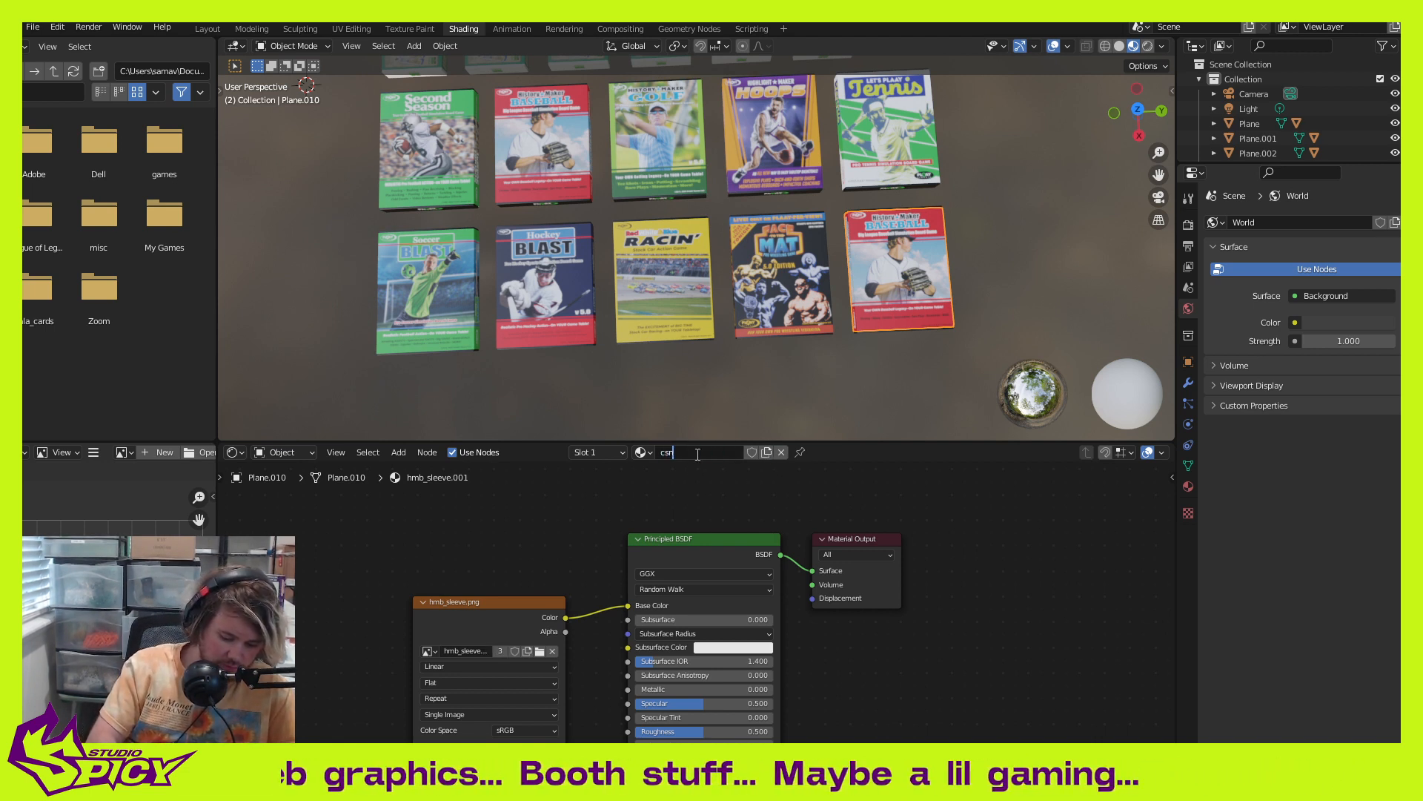
text(p_slee)
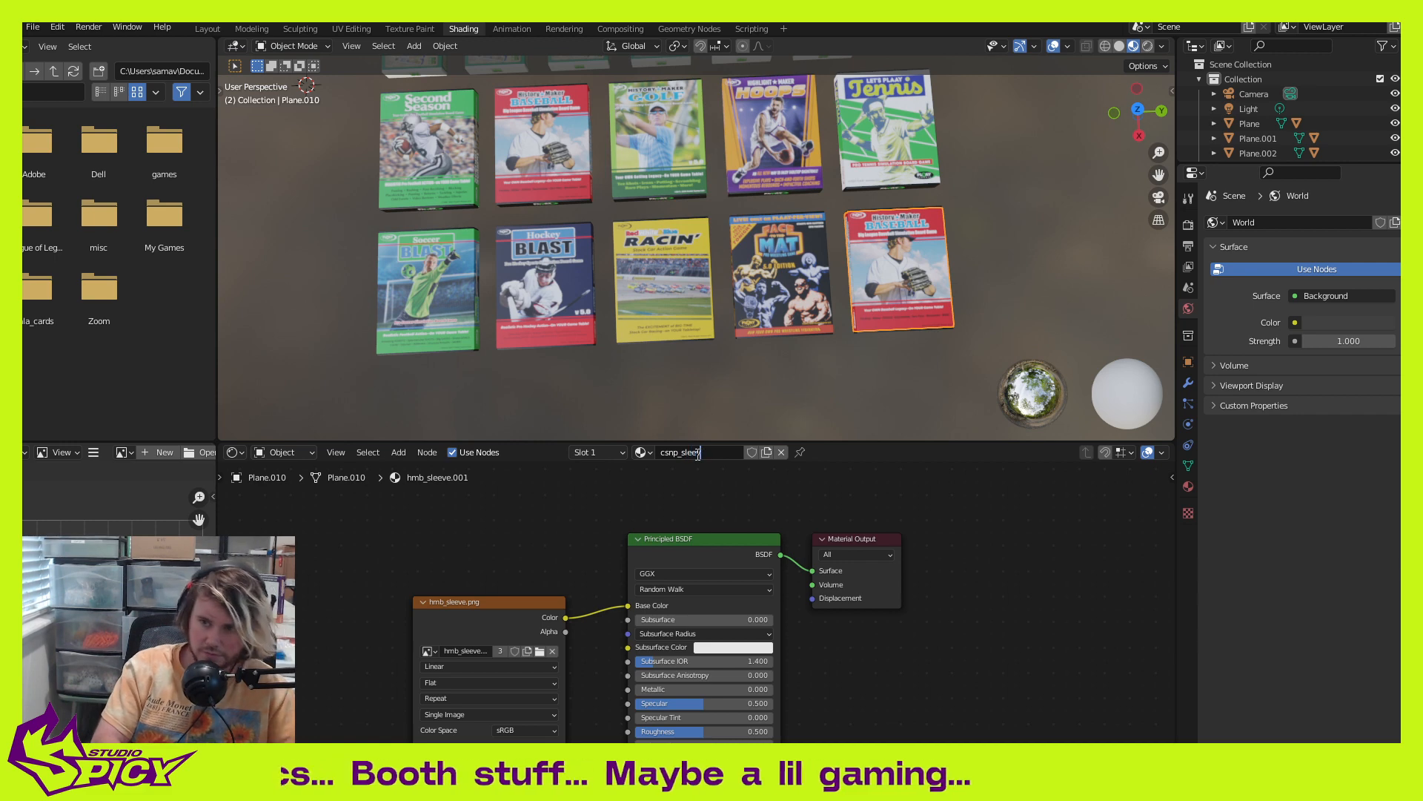
text(ve)
key(Return)
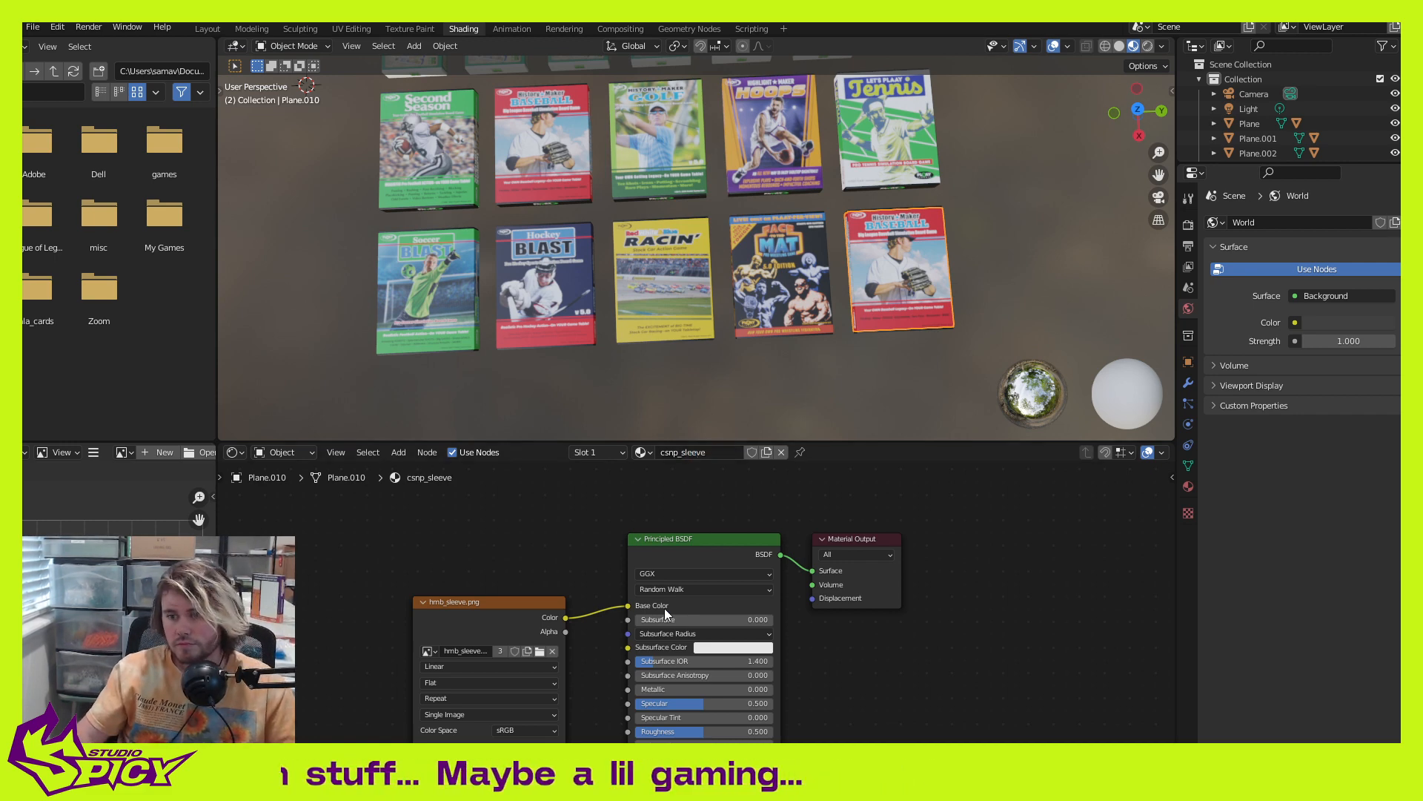
Step: Load csnap_sleeve.png into the image texture of the separate csnp_sleeve material
click(539, 650)
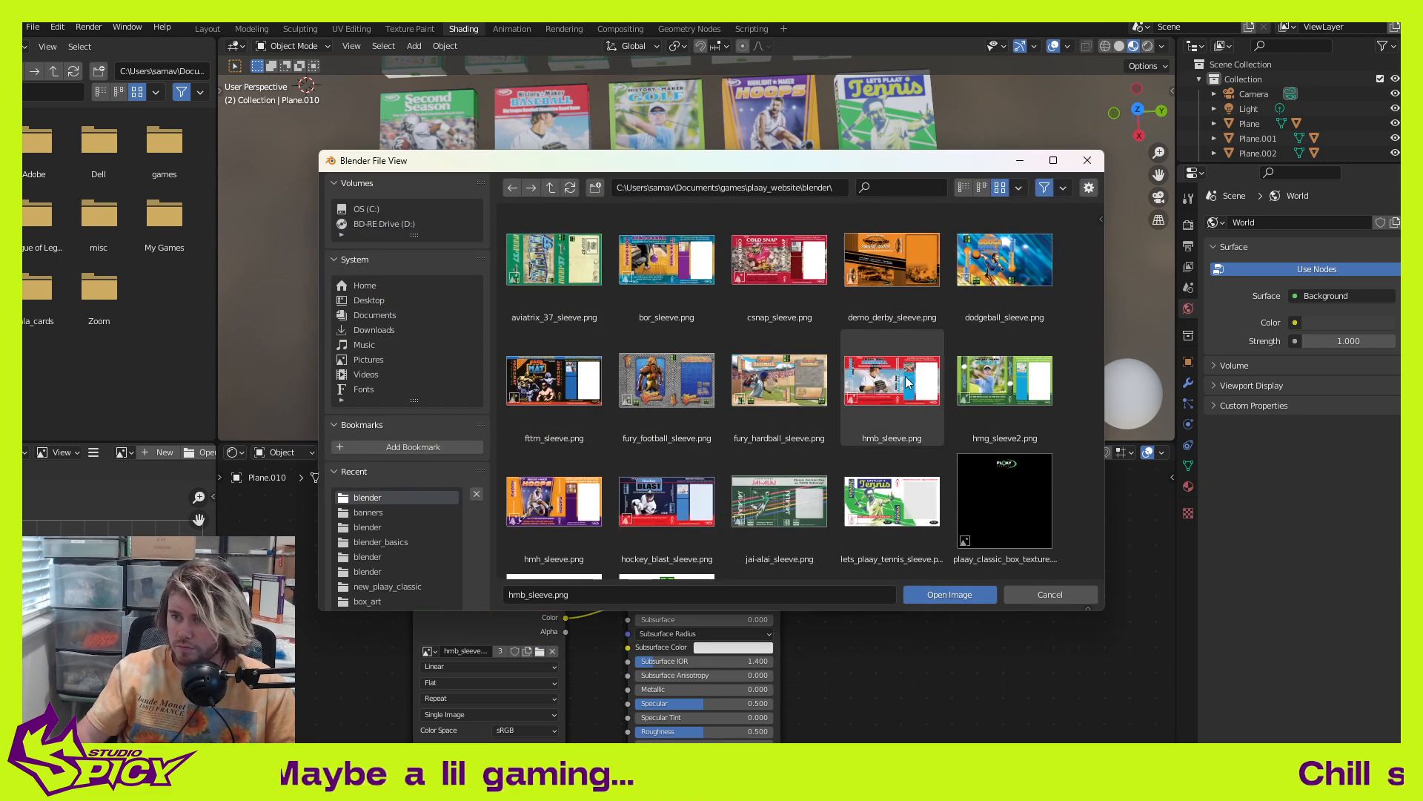
click(780, 264)
click(949, 594)
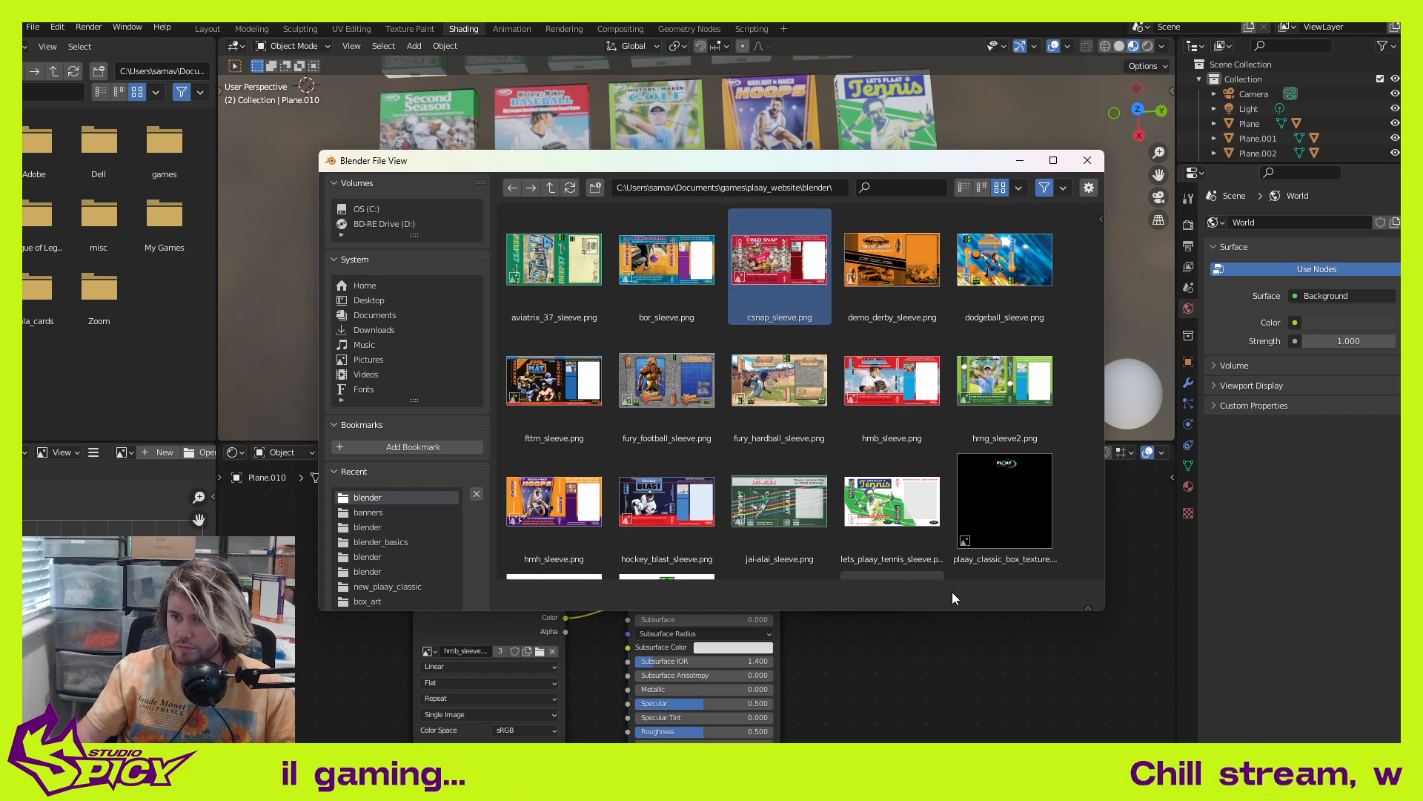
Step: Give the first Aviatrix box in the farthest row (Plane.016) its own copy of the aviatrix_sleeve material, named rr_sleeve
scroll(812, 284, down, 5)
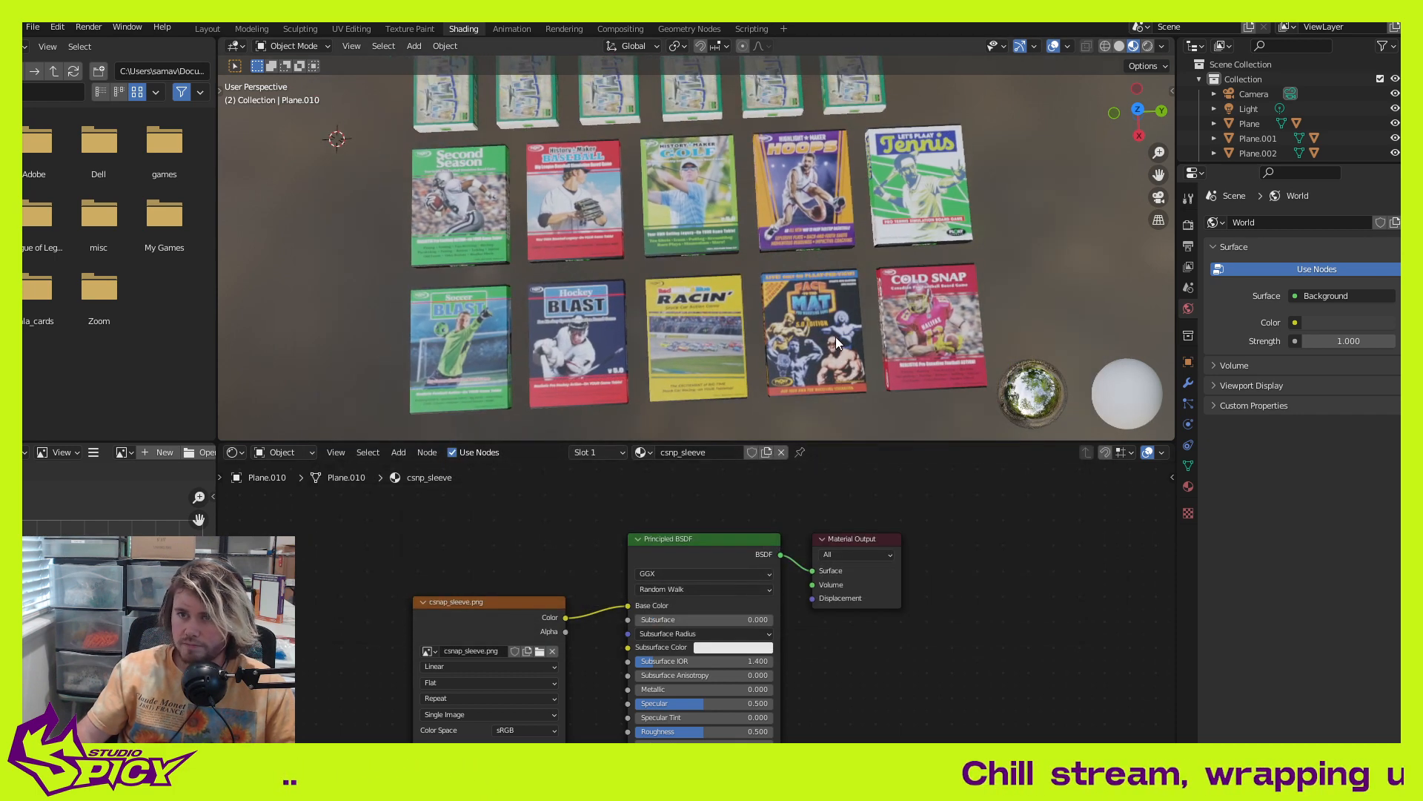
shift+middle_drag(759, 255, 740, 363)
scroll(659, 311, up, 3)
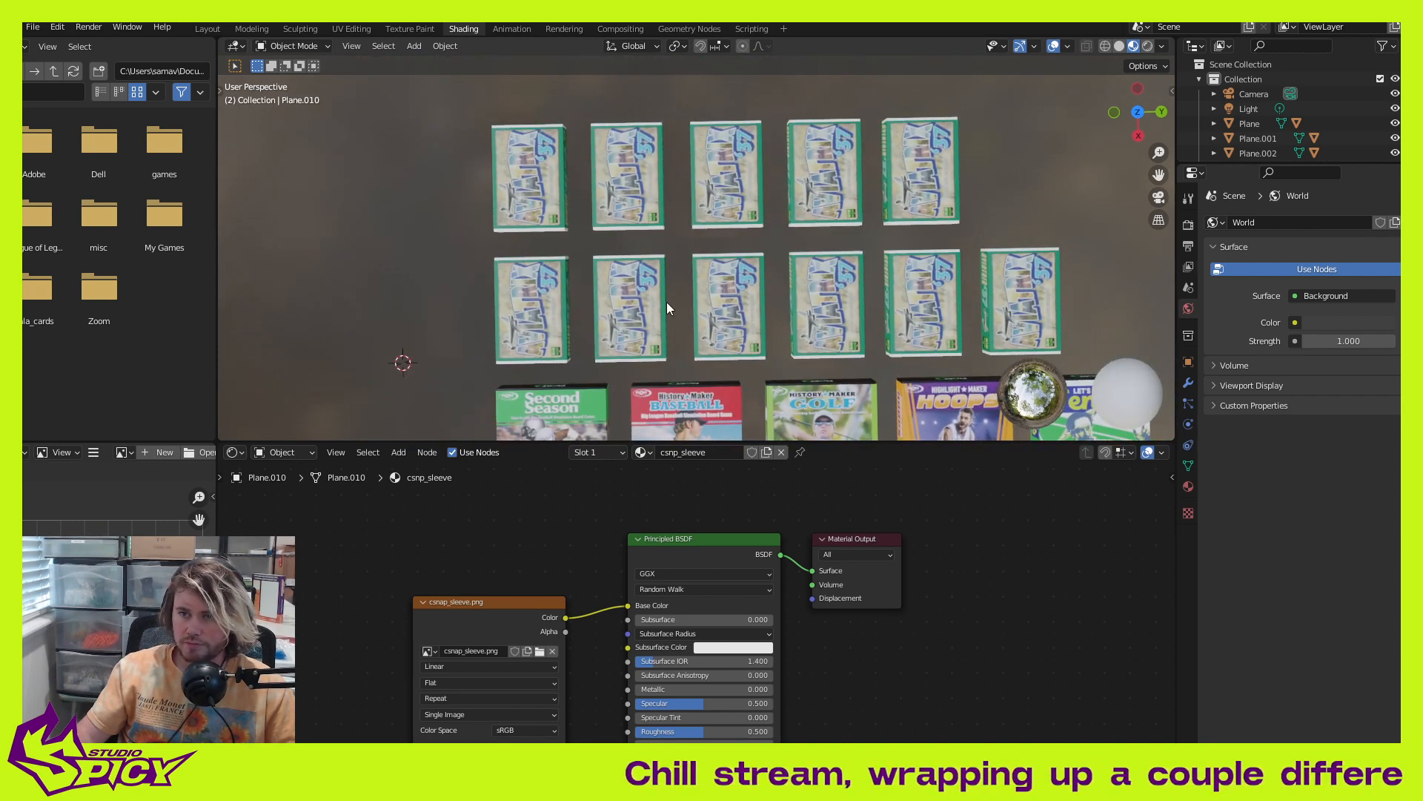
scroll(666, 301, up, 1)
shift+middle_drag(619, 248, 679, 281)
click(575, 221)
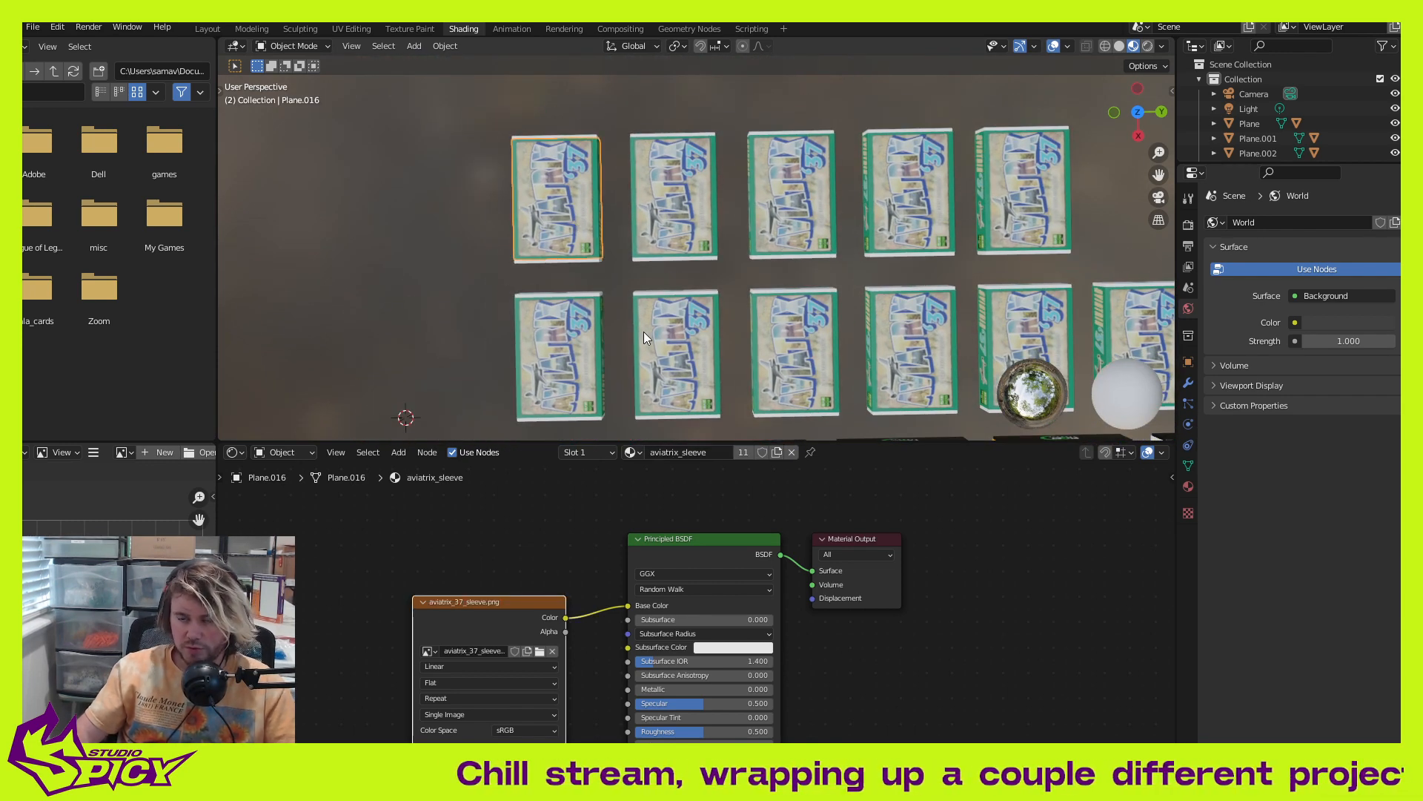
click(774, 453)
click(725, 454)
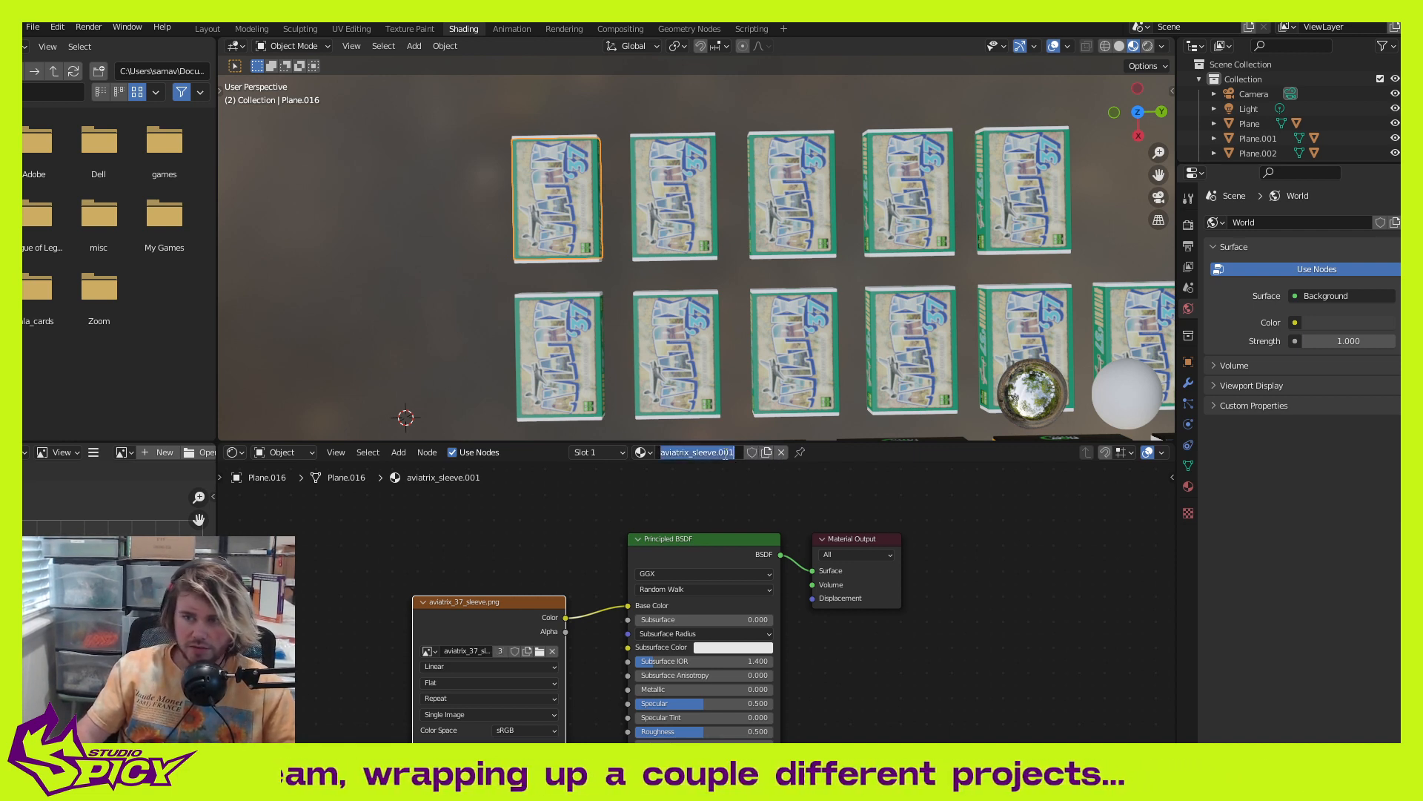
text(m)
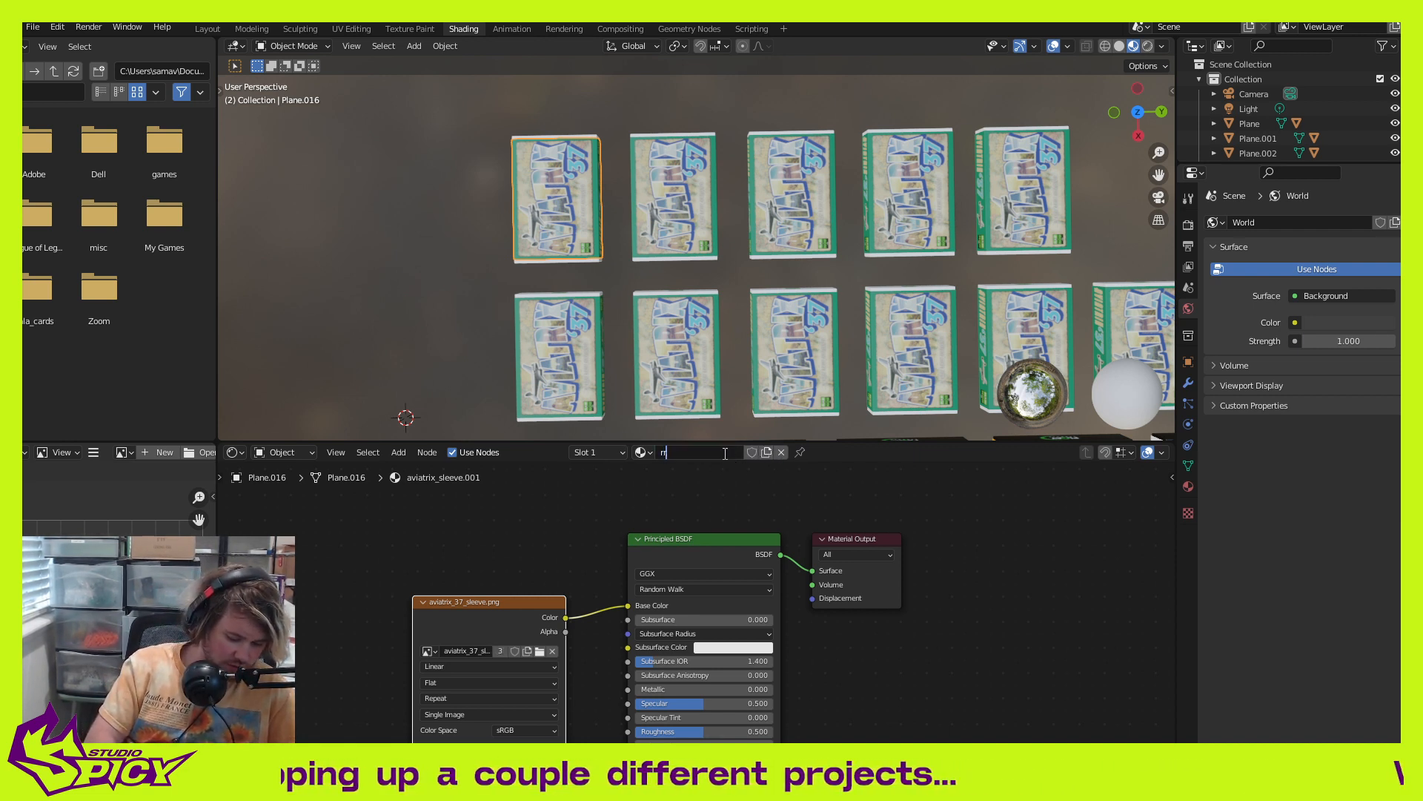
text(r)
text(_sleeve)
key(Return)
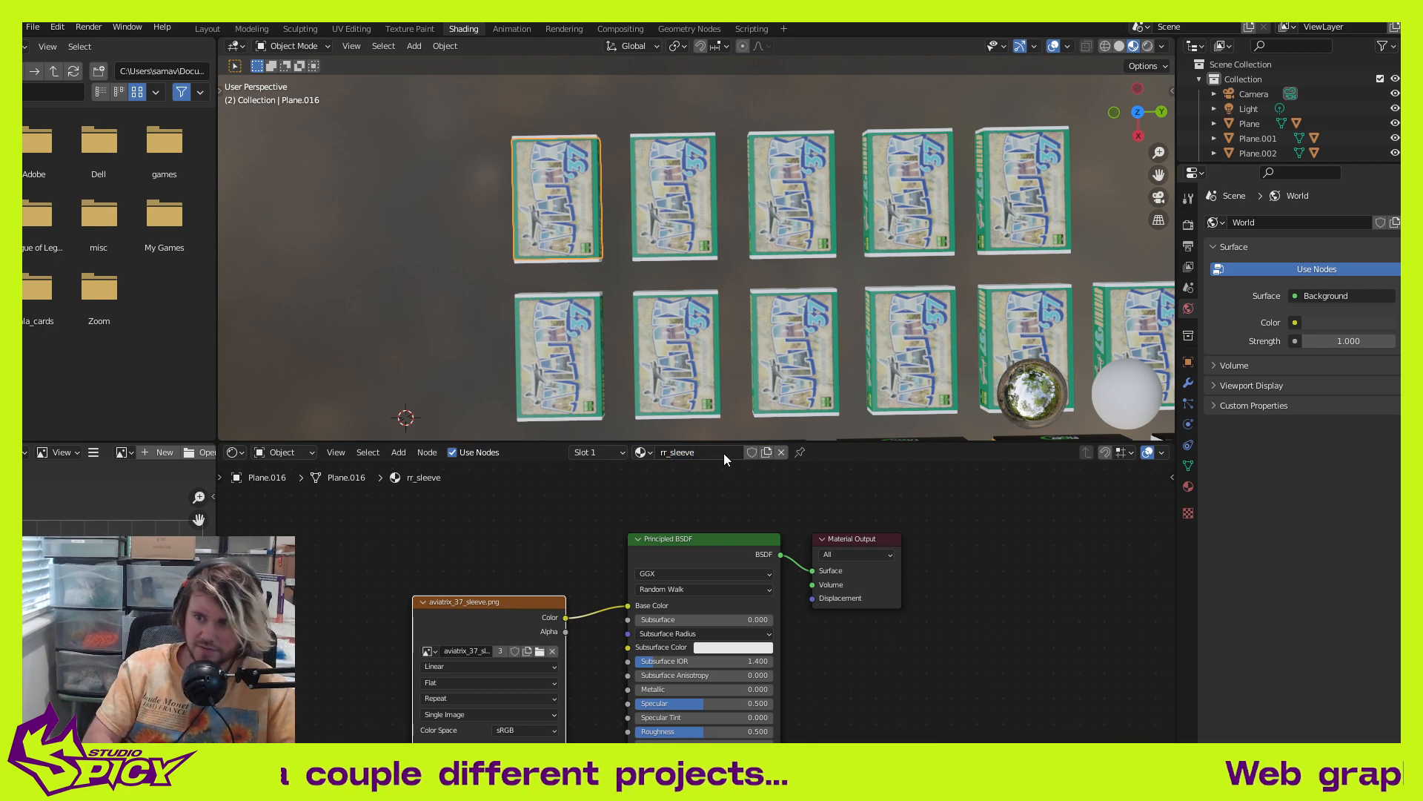
Step: Load roller_rumble_sleeve.png into the image texture of the rr_sleeve material
click(539, 651)
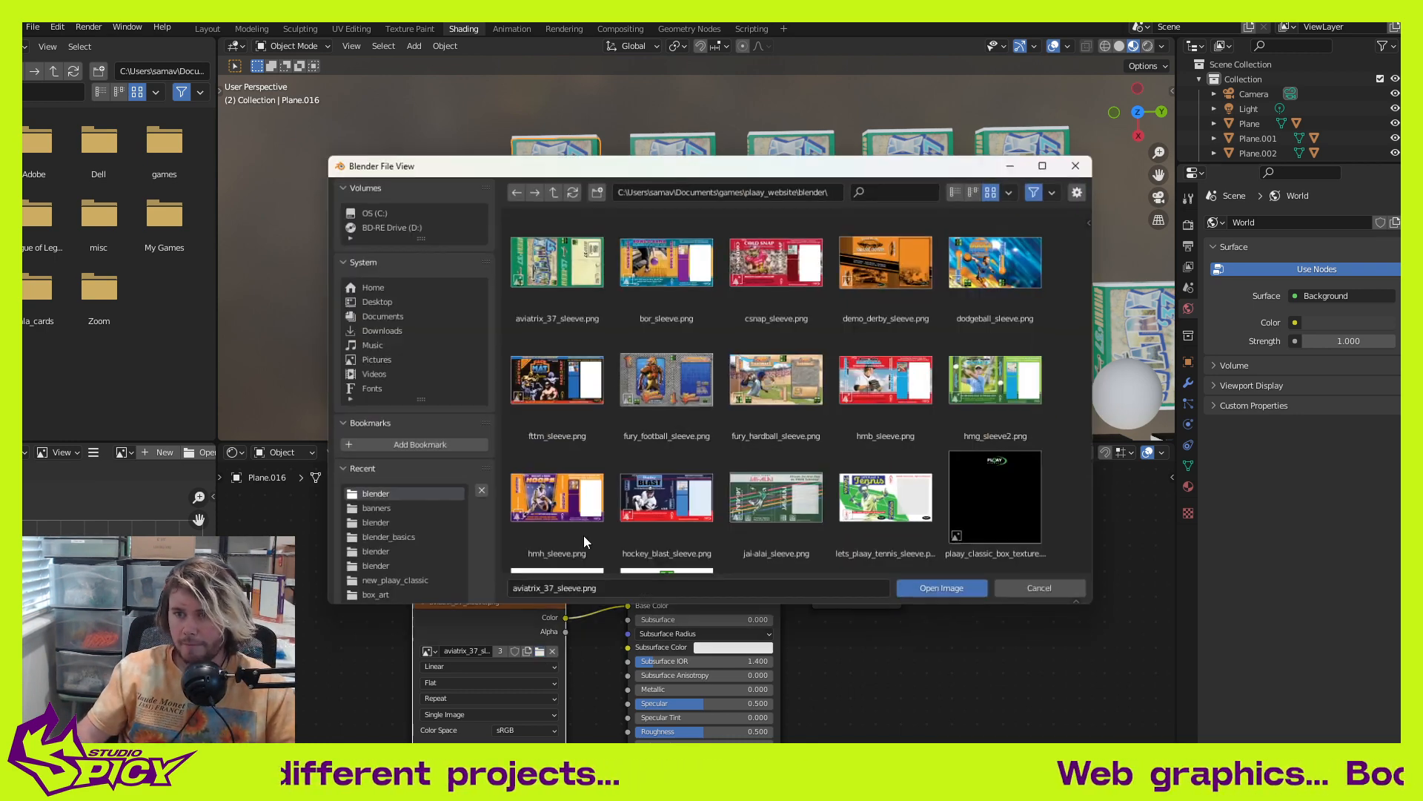
scroll(823, 353, down, 5)
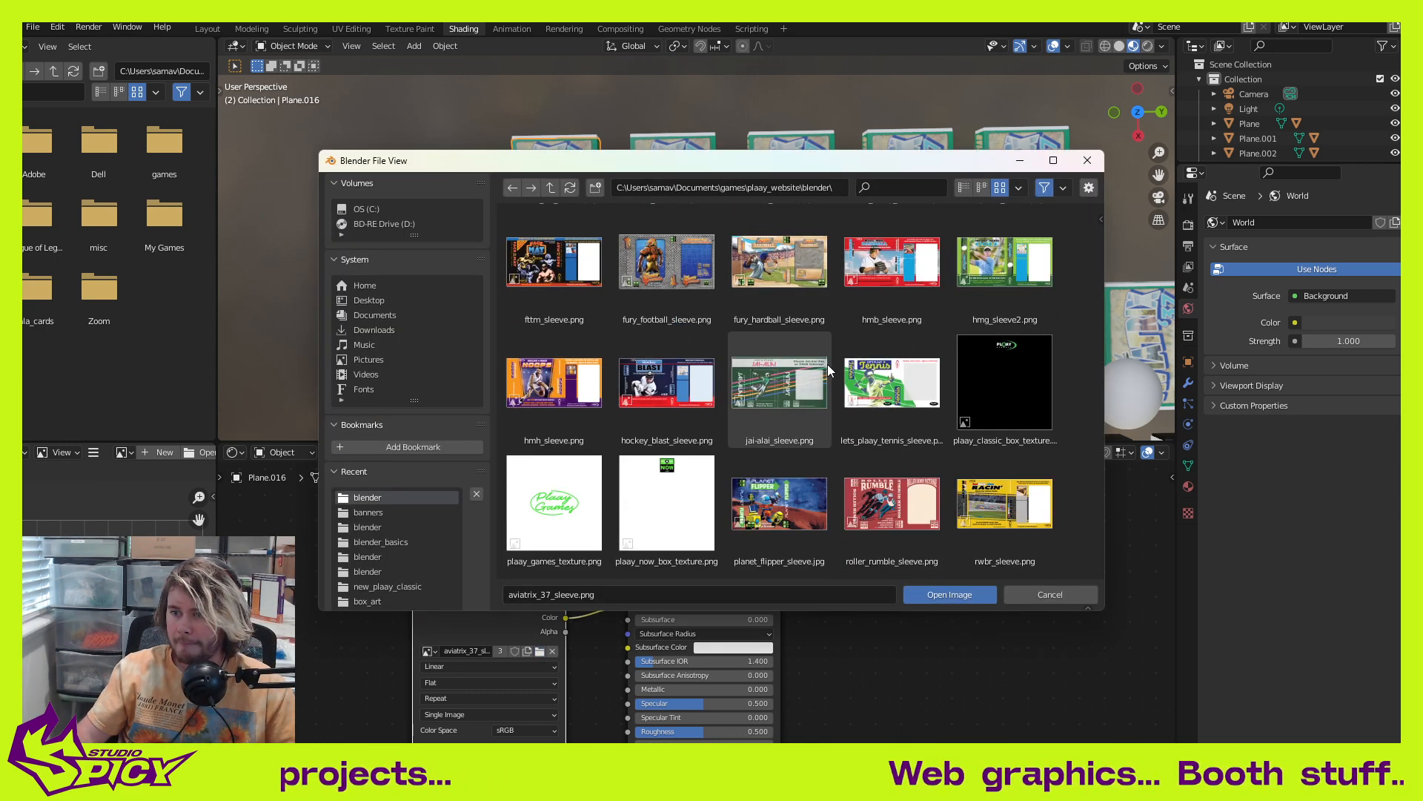
click(879, 415)
click(950, 596)
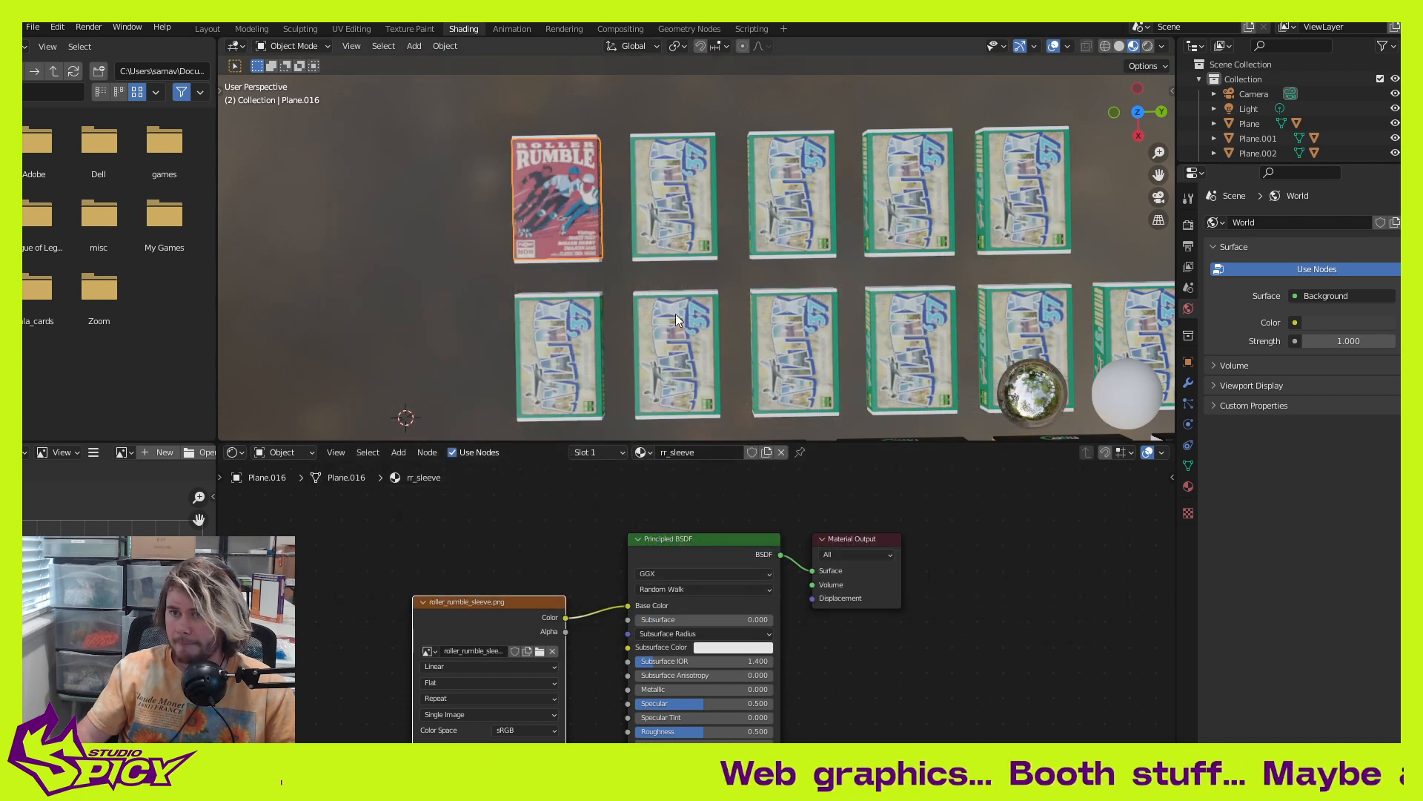
Step: Give the Aviatrix box beside Roller Rumble (Plane.017) its own copy of the aviatrix_sleeve material, named ddsd_sleeve
shift+middle_drag(700, 239, 679, 237)
click(626, 189)
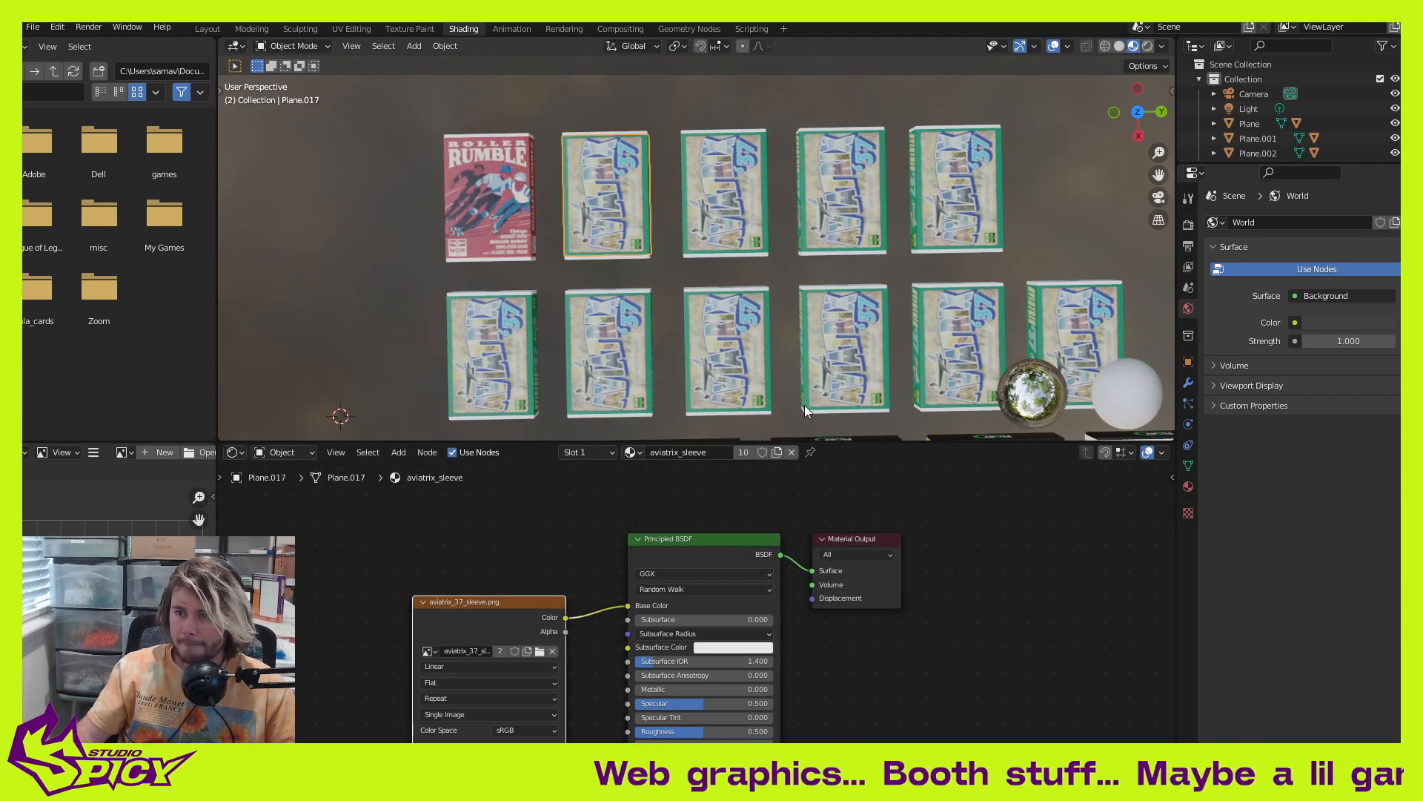
click(777, 452)
double_click(700, 453)
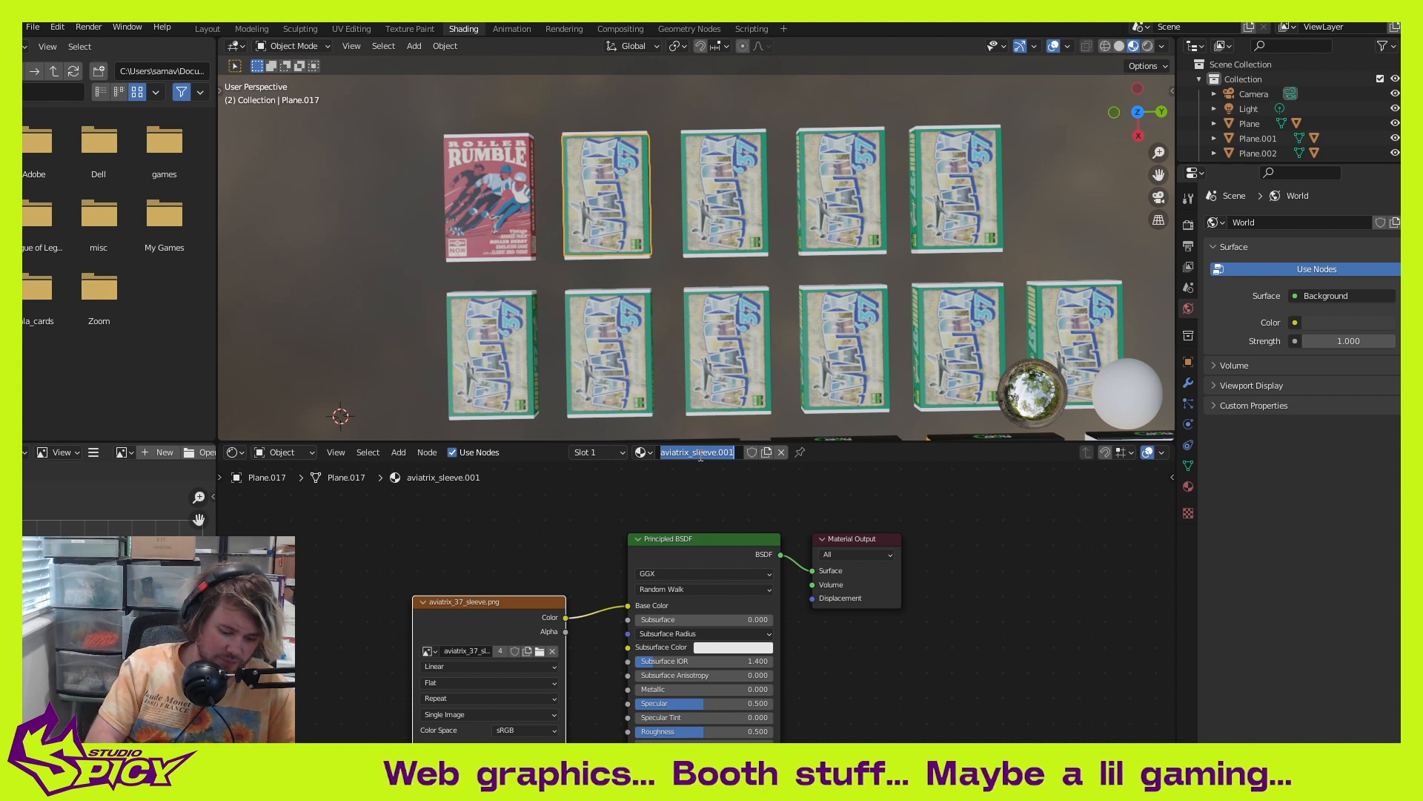
text(ddsd)
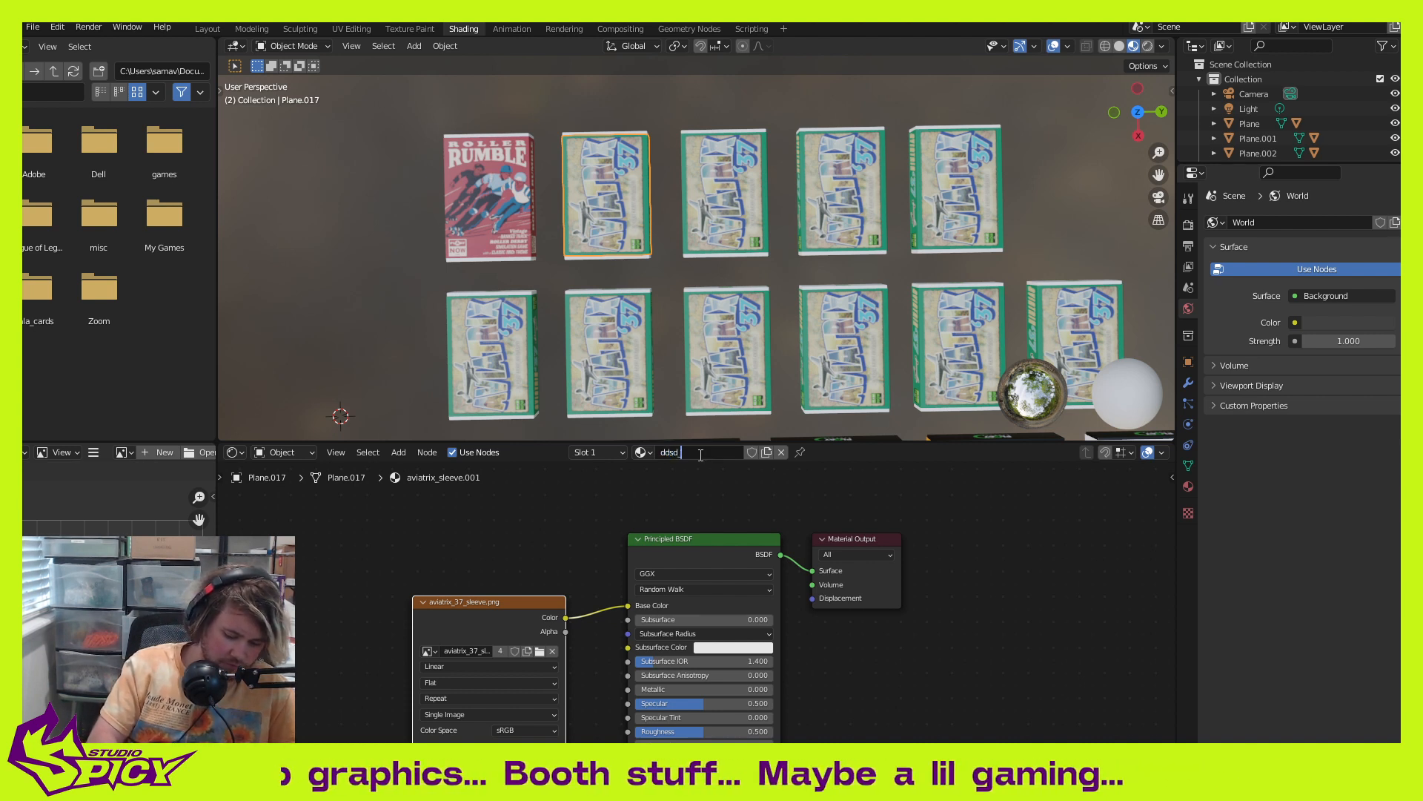
text(_sleeve)
key(Return)
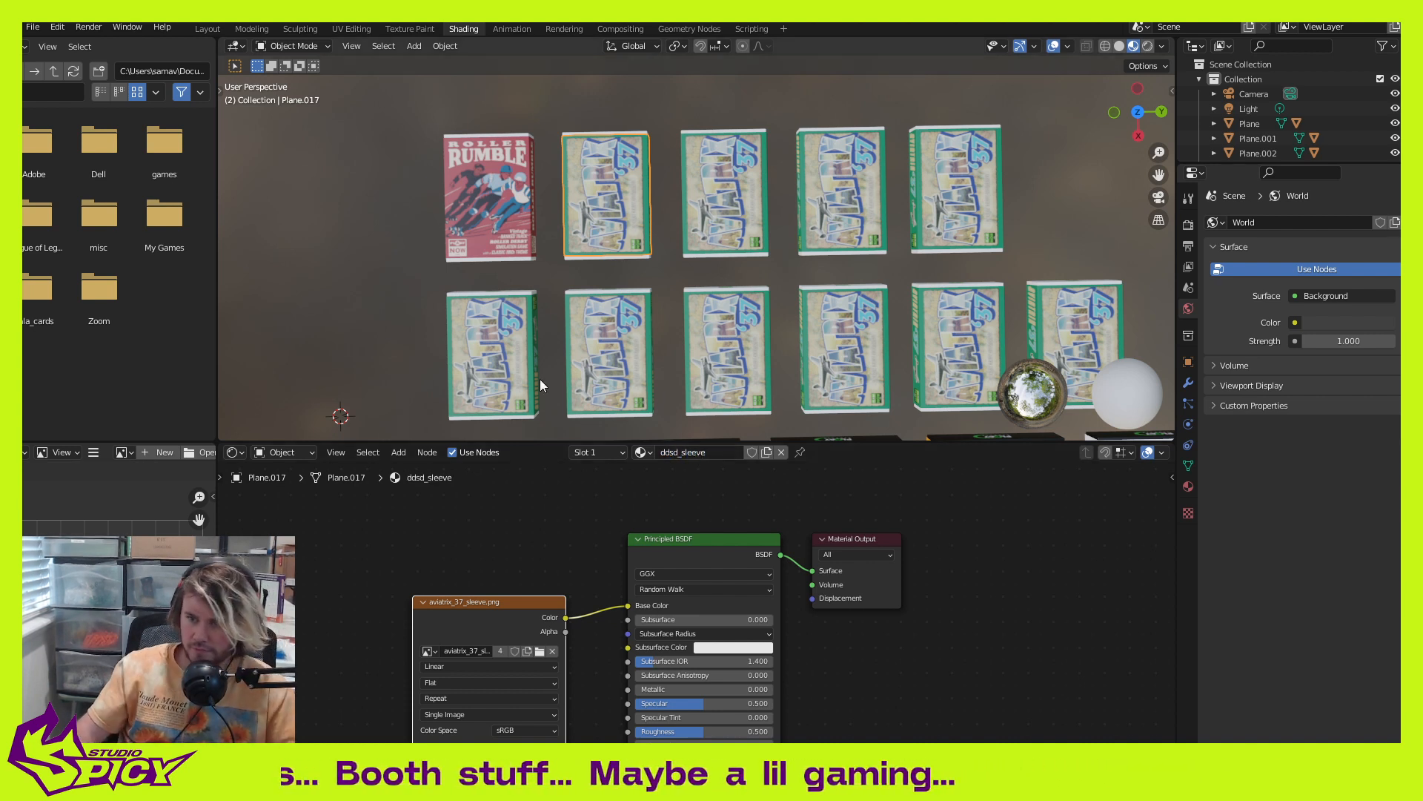
Step: Load demo_derby_sleeve.png into the image texture of the ddsd_sleeve material
click(538, 651)
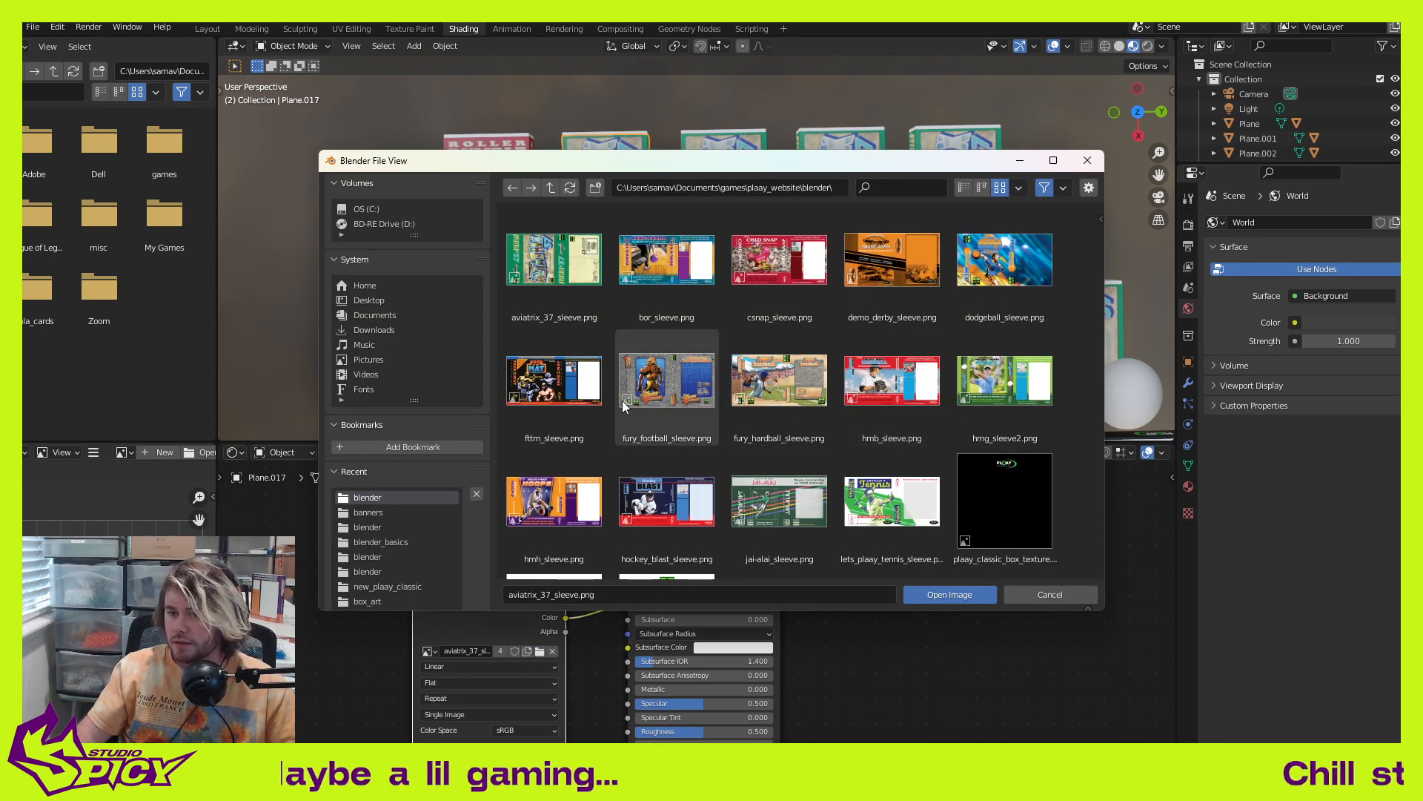
click(899, 305)
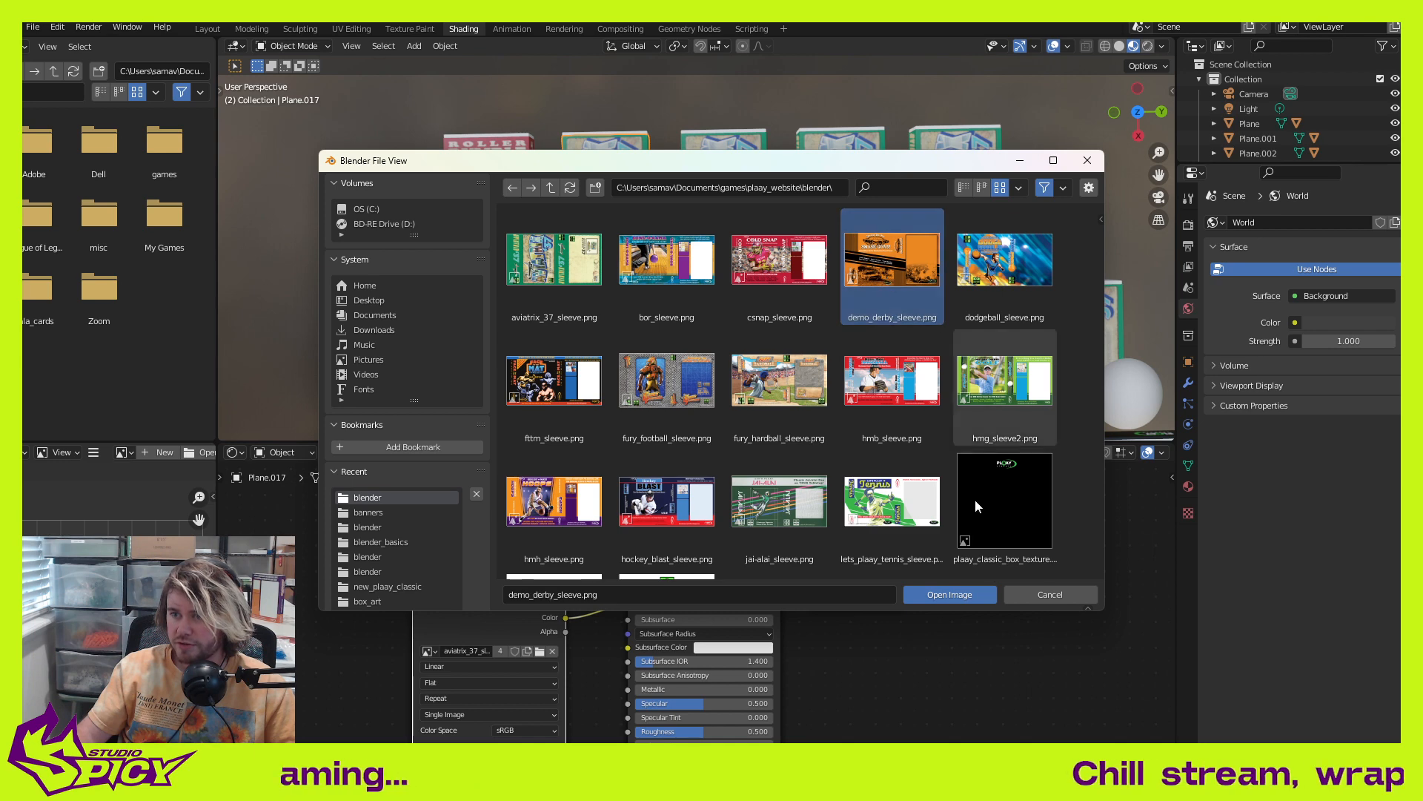
click(963, 599)
Step: Give the third box in the farthest row (Plane.018) its own copy of the aviatrix_sleeve material, named tf_sleeve
click(720, 206)
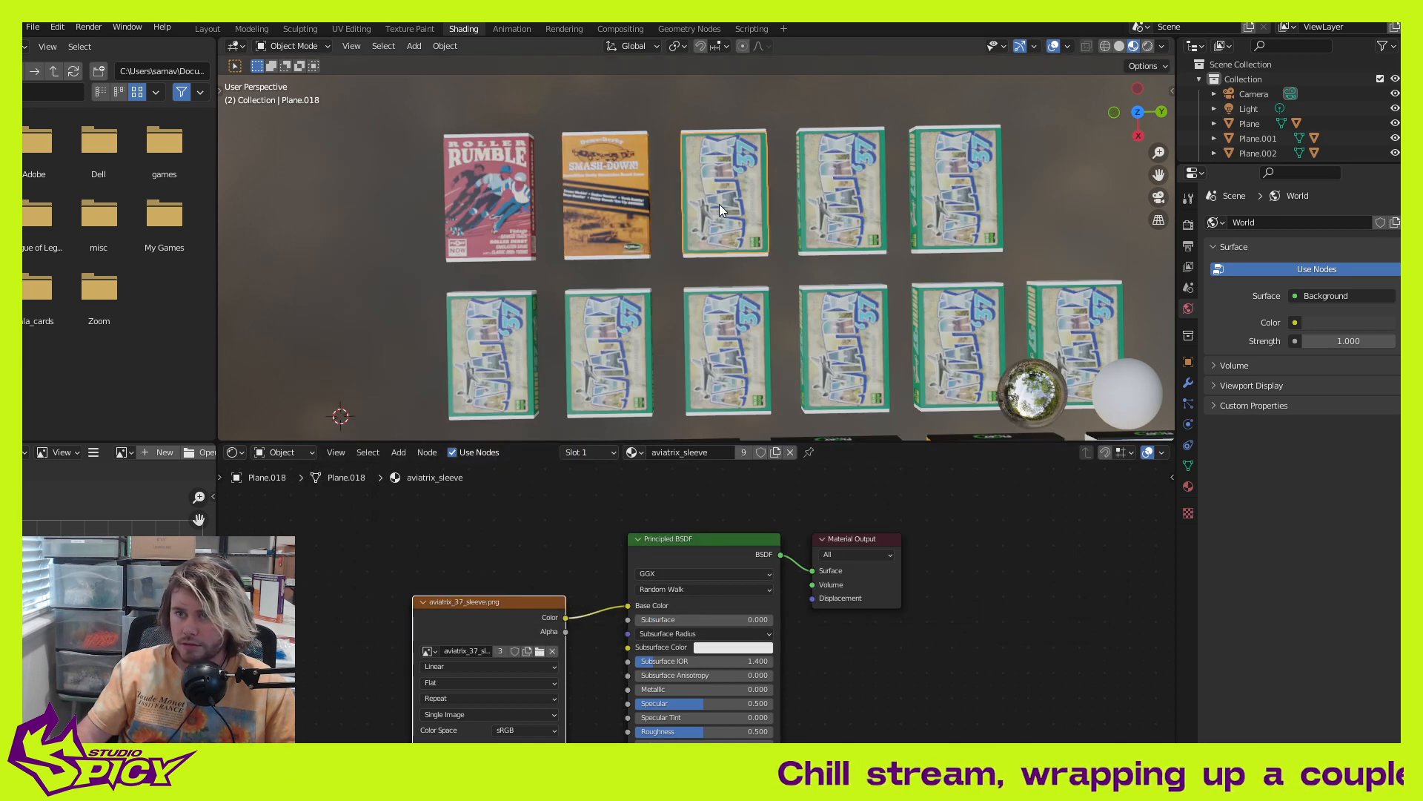
click(775, 452)
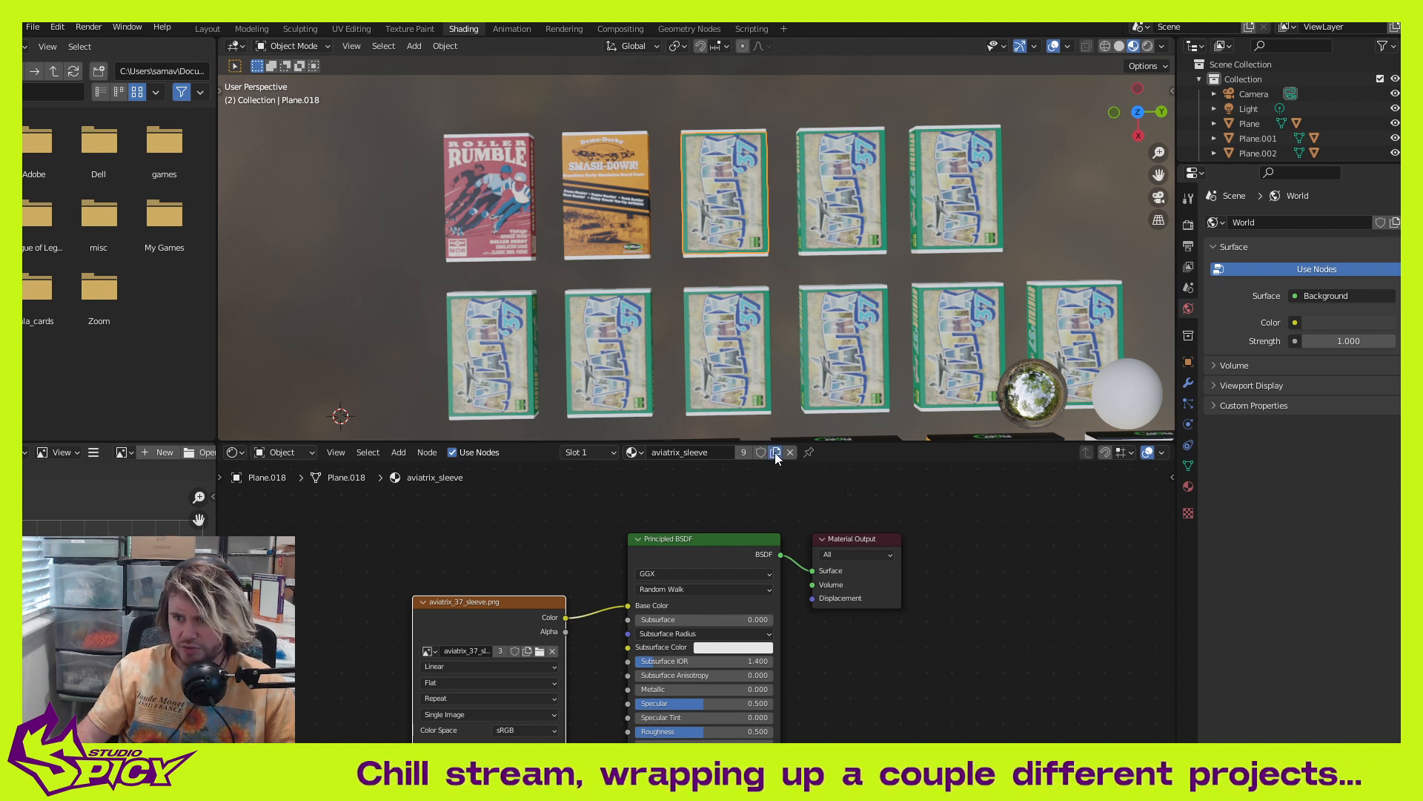
click(706, 452)
text(t)
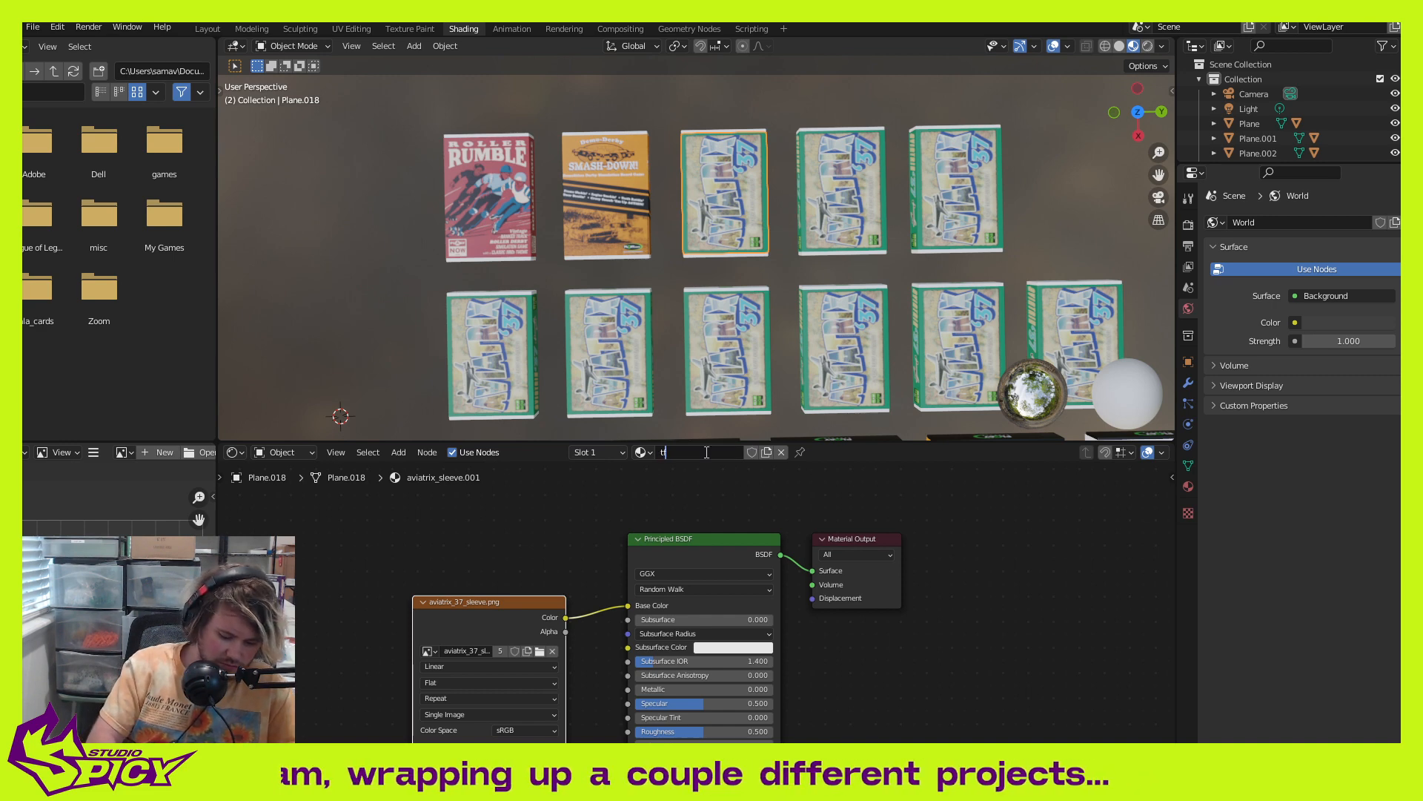
text(f_sleeve)
key(Return)
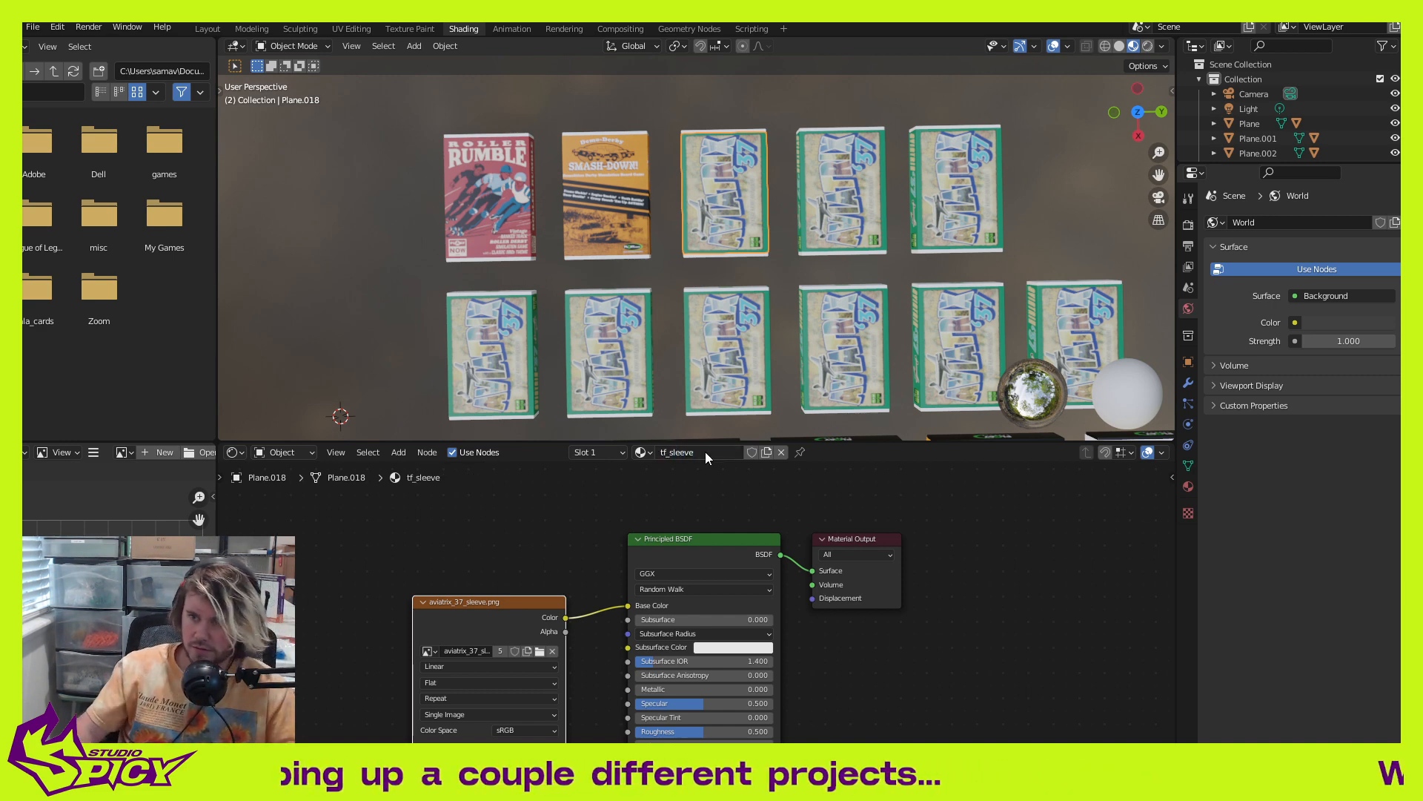
Step: Load twisted_fate_sleeve.png into the image texture of the tf_sleeve material
click(539, 651)
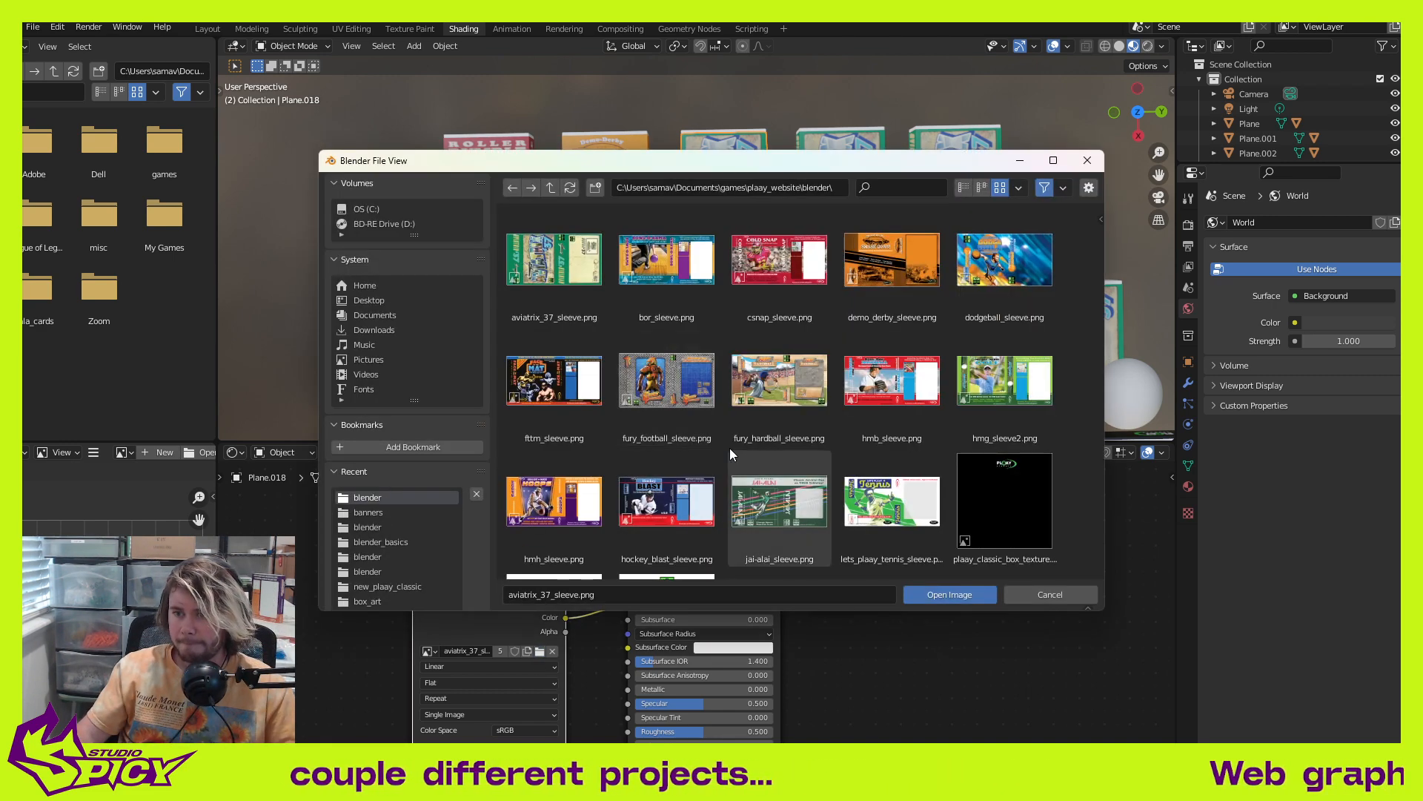
scroll(792, 421, down, 5)
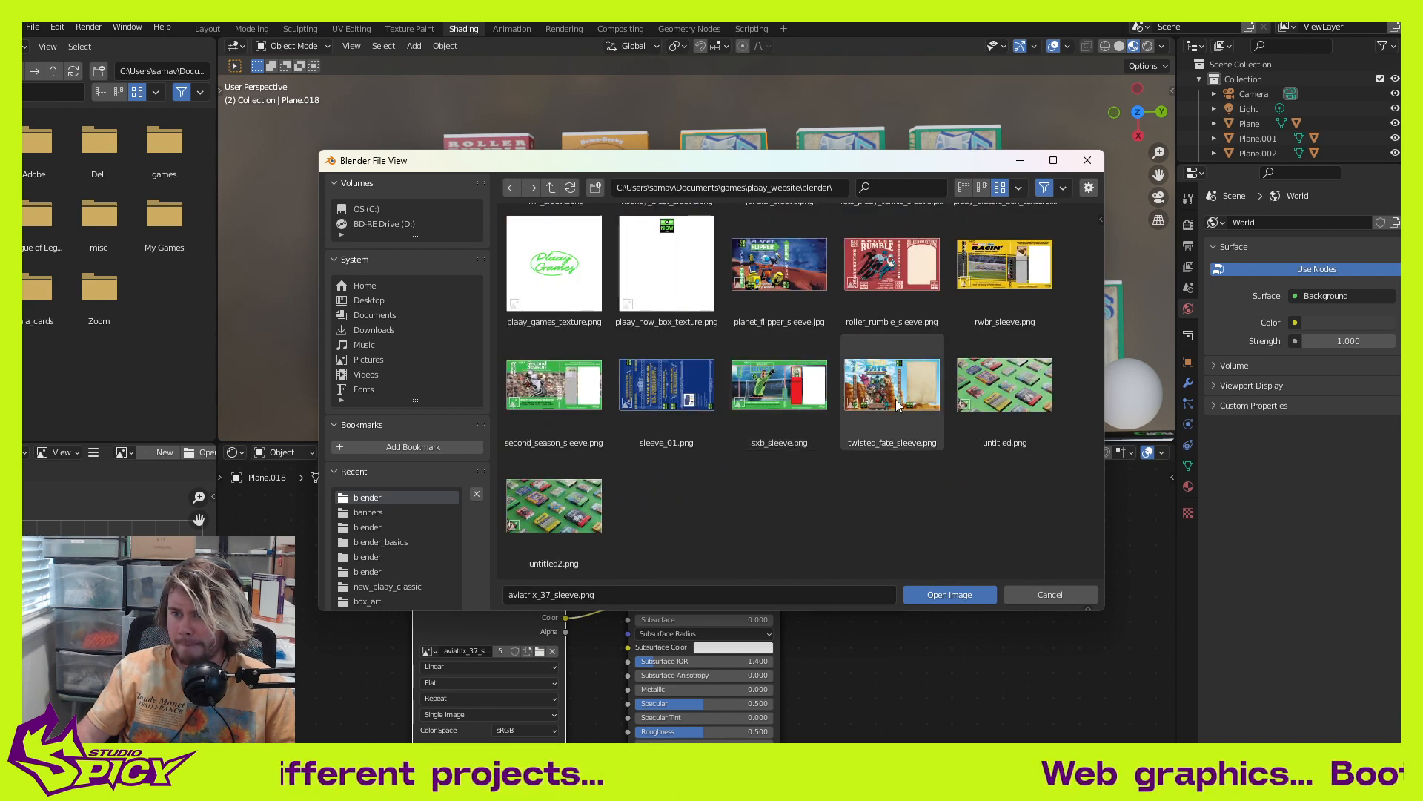
click(897, 404)
click(954, 594)
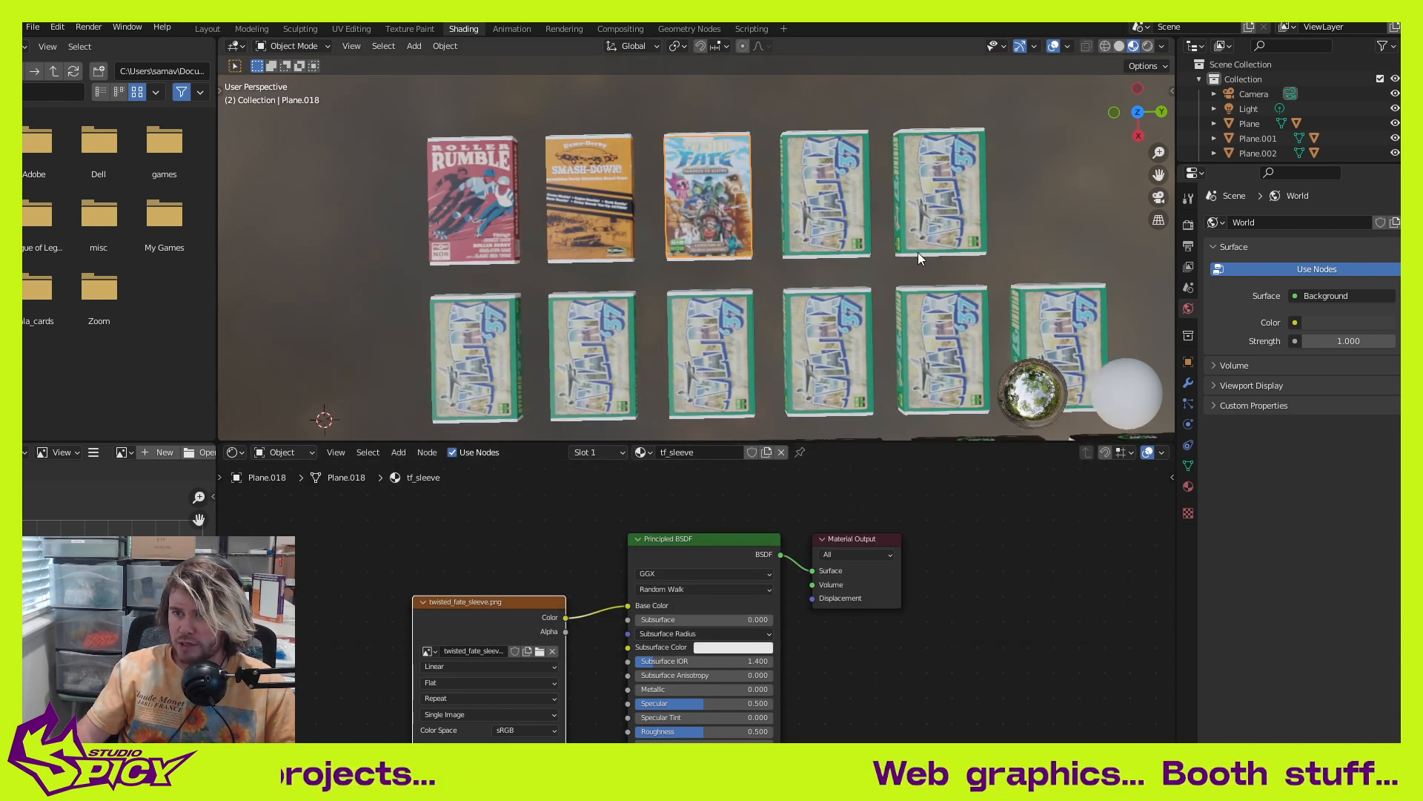
Step: Give the Aviatrix box beside Twisted Fate (Plane.019) its own copy of the aviatrix_sleeve material, named ff_sleeve
shift+middle_drag(918, 252, 777, 274)
scroll(689, 304, up, 3)
scroll(645, 300, down, 3)
click(749, 189)
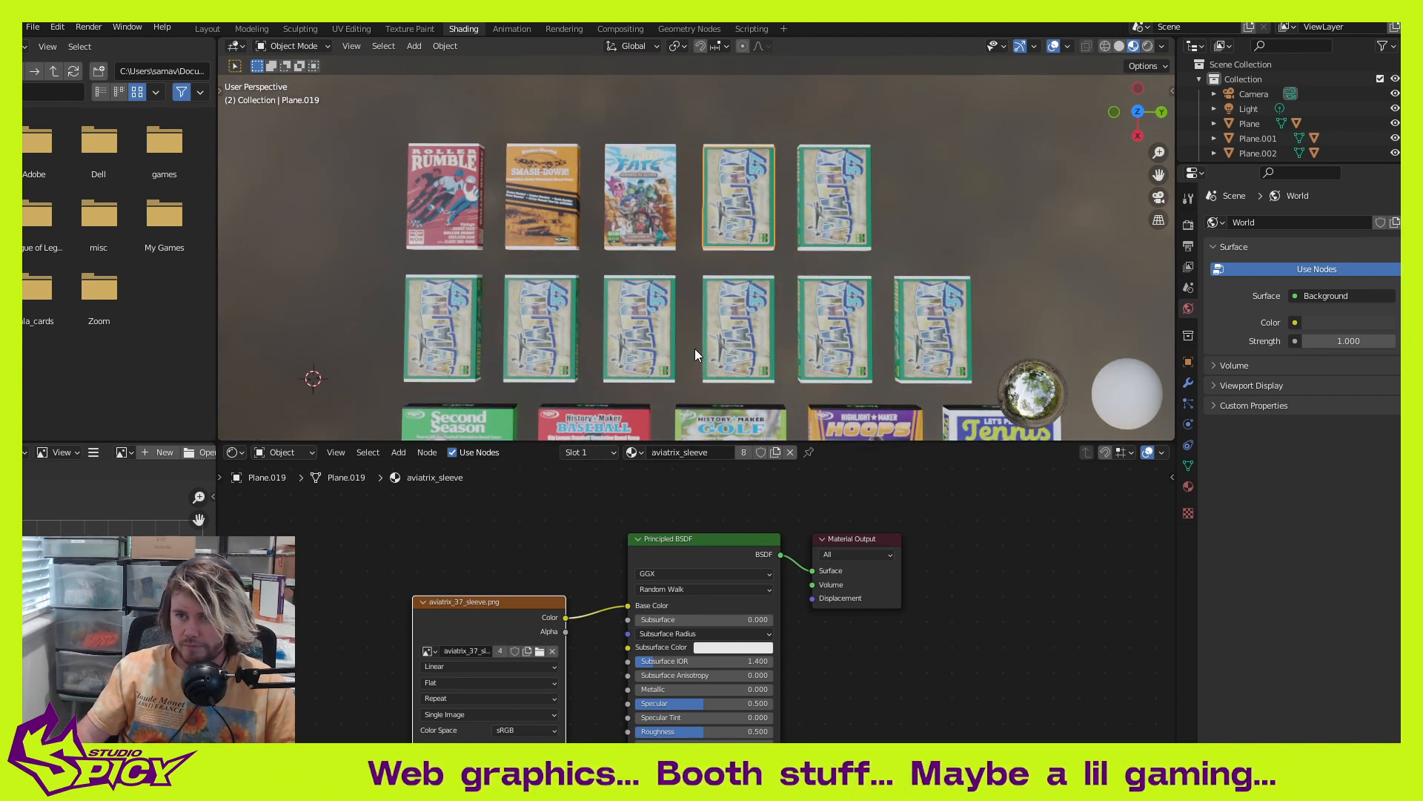
double_click(710, 454)
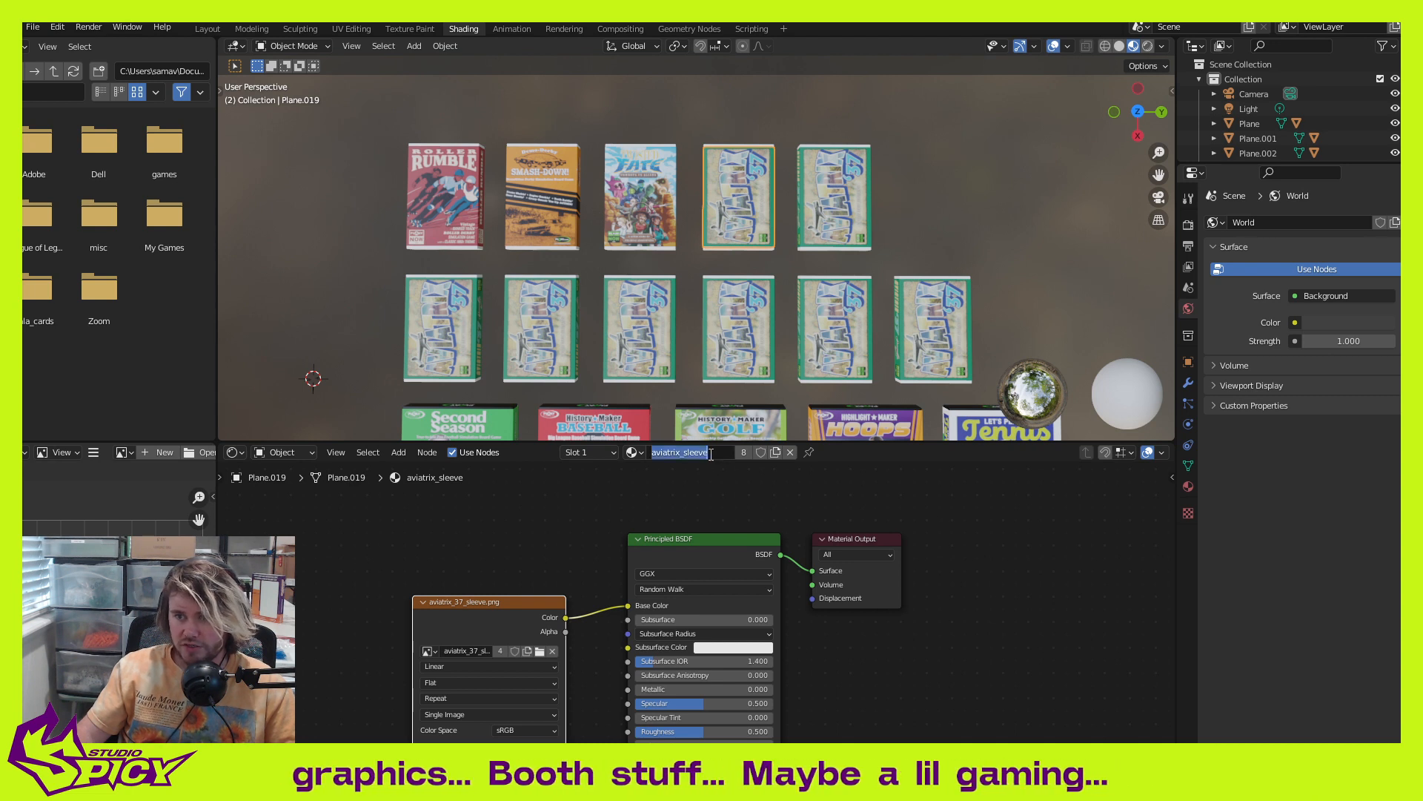
click(778, 454)
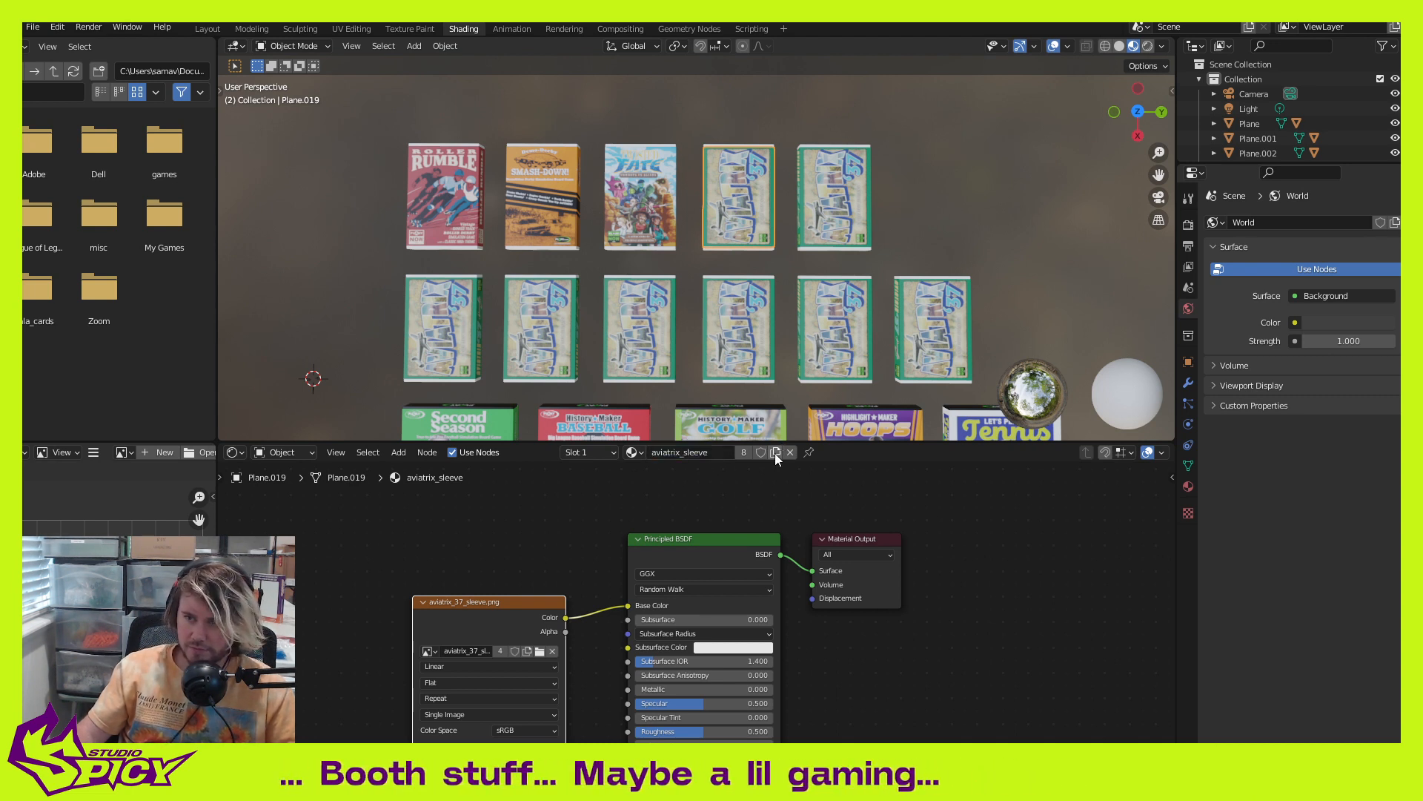
click(775, 452)
double_click(697, 452)
text(ff)
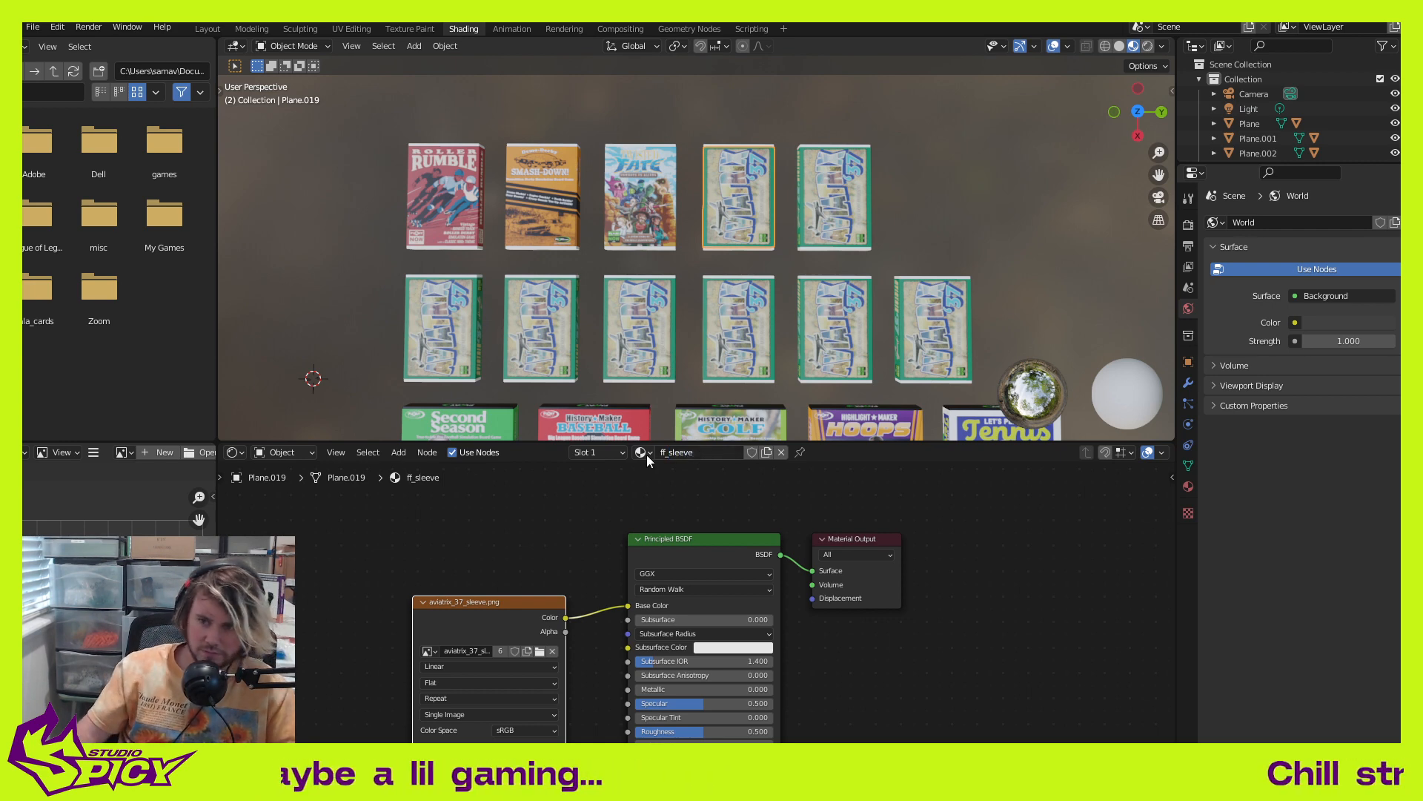
Step: Load fury_football_sleeve.png into the image texture of the ff_sleeve material
click(539, 653)
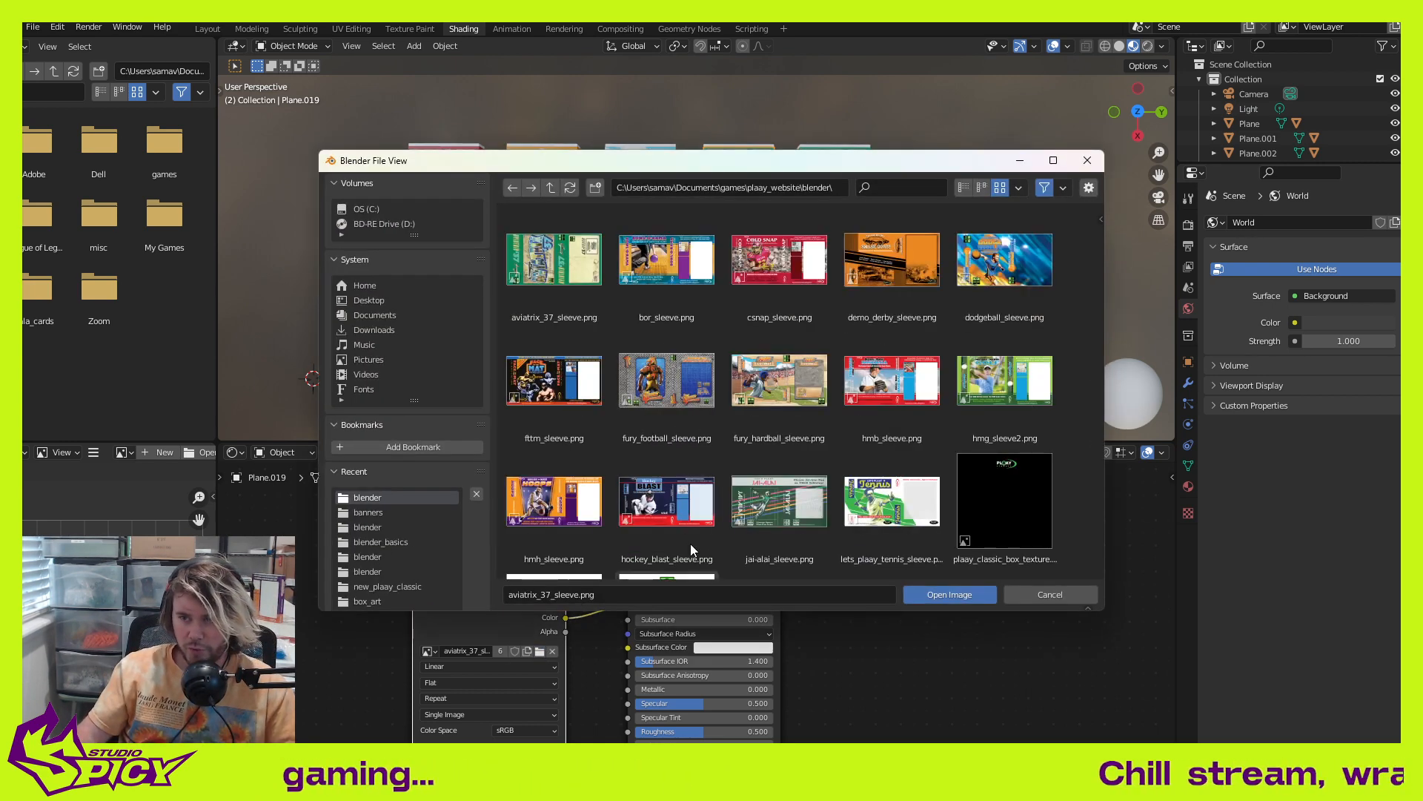
click(670, 402)
key(Return)
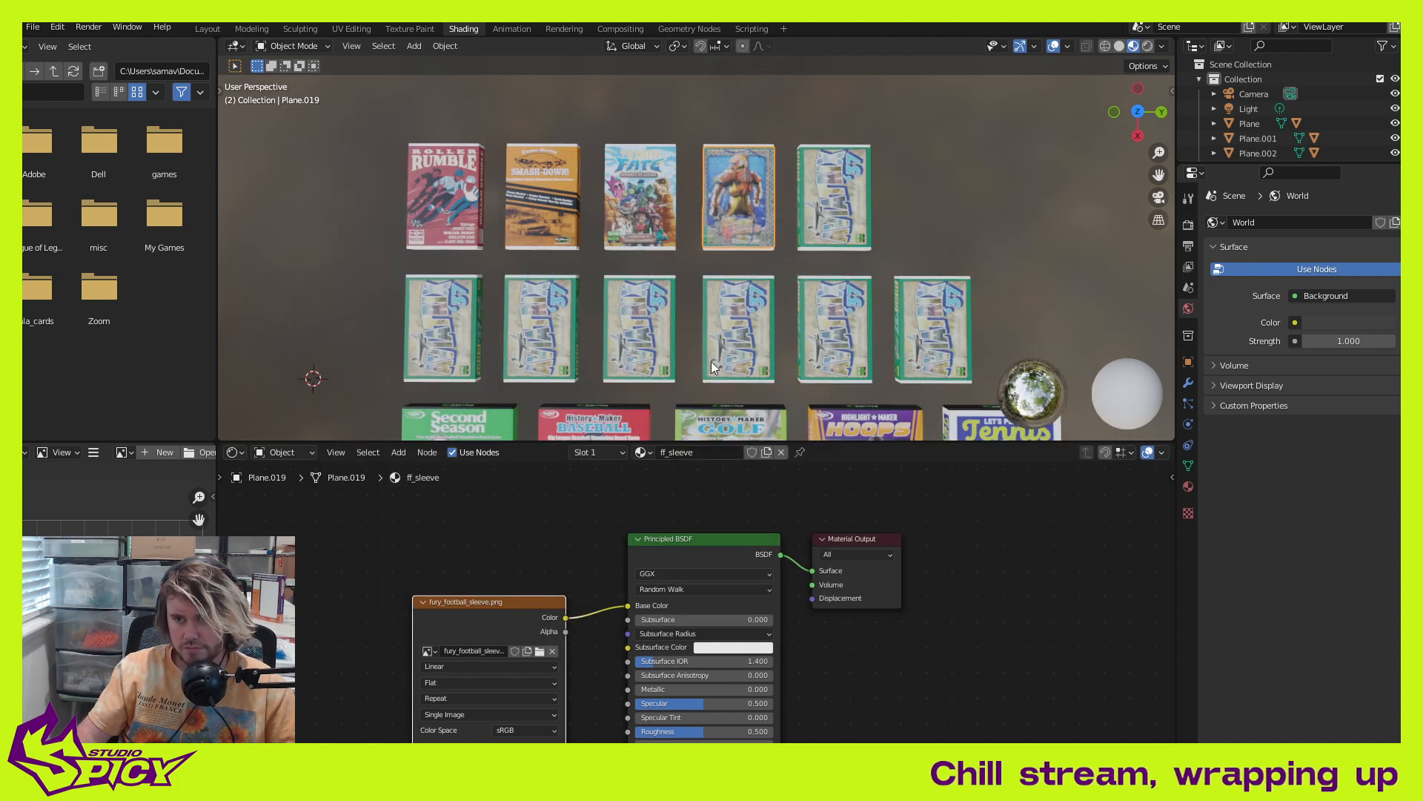
Step: Give the last Aviatrix box in the farthest row (Plane.020) its own copy of the aviatrix_sleeve material, named fh_sleeve
scroll(823, 259, up, 4)
click(686, 293)
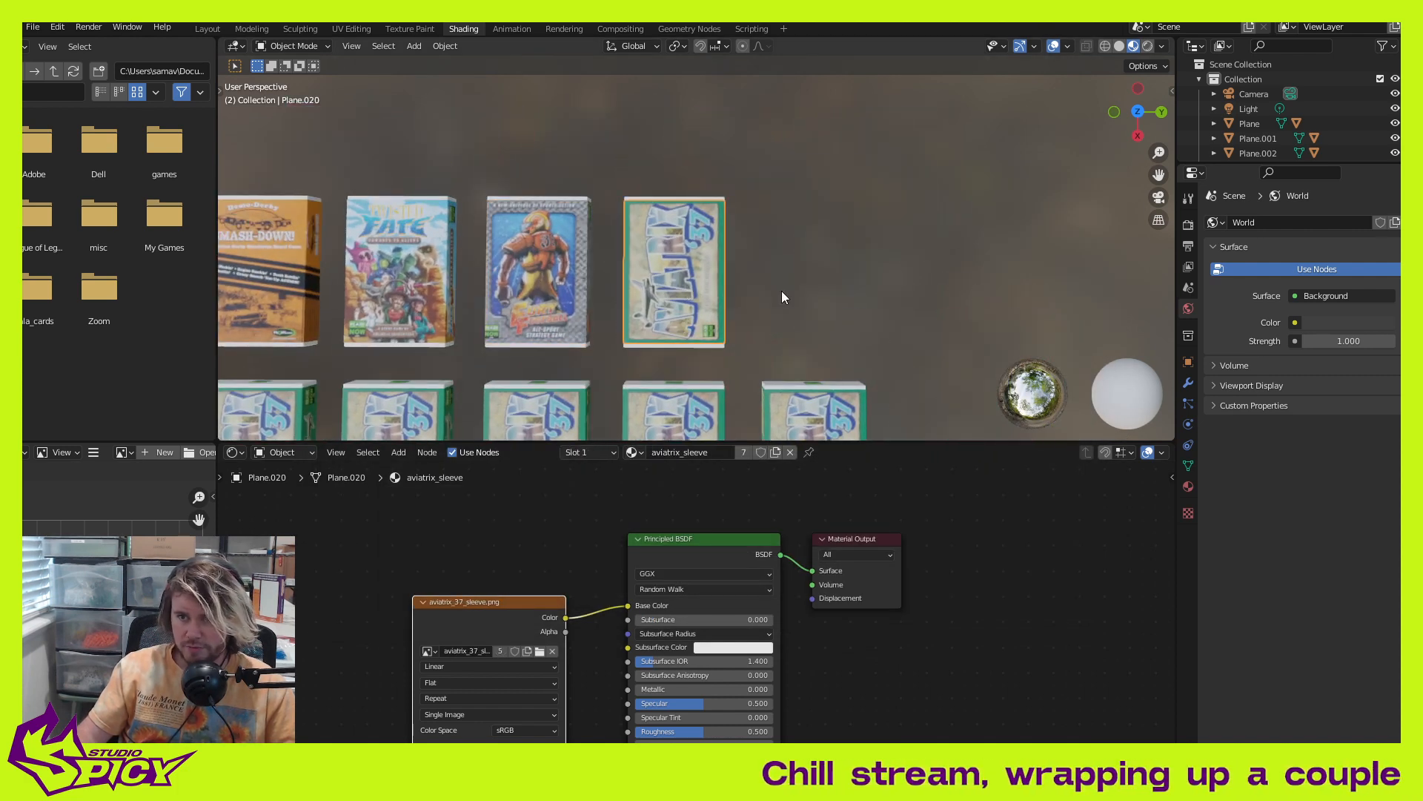
scroll(794, 286, up, 1)
shift+middle_drag(805, 280, 728, 237)
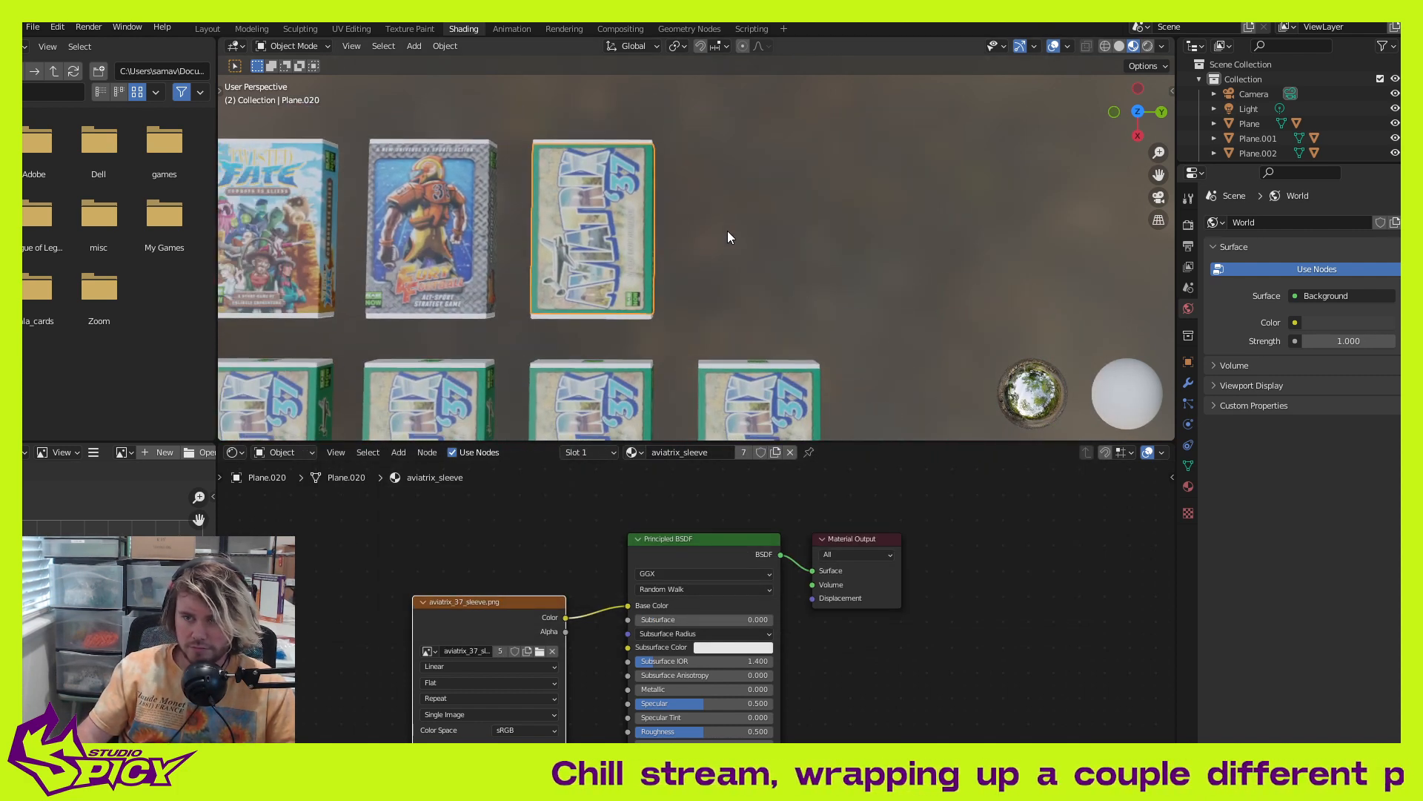
click(776, 452)
double_click(712, 452)
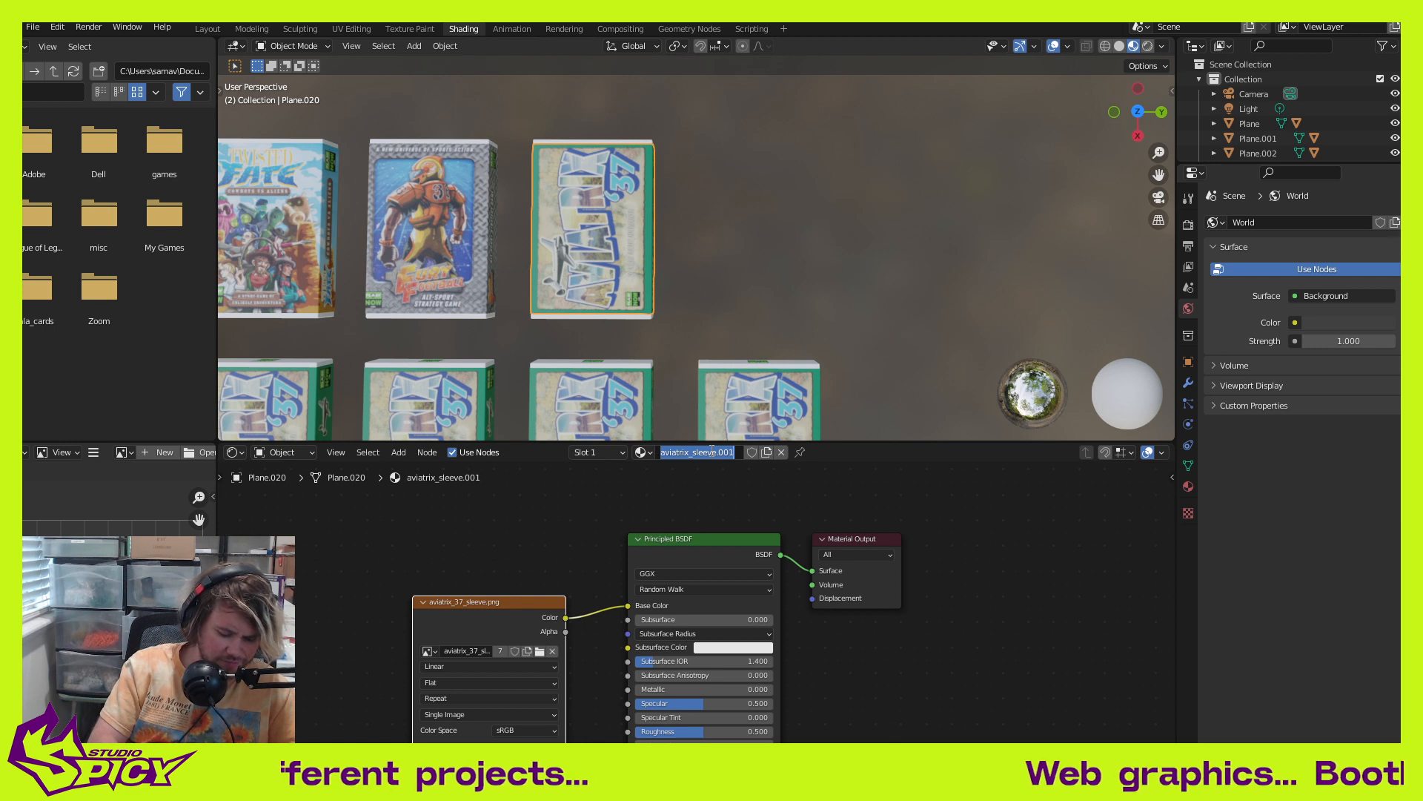
text(fl)
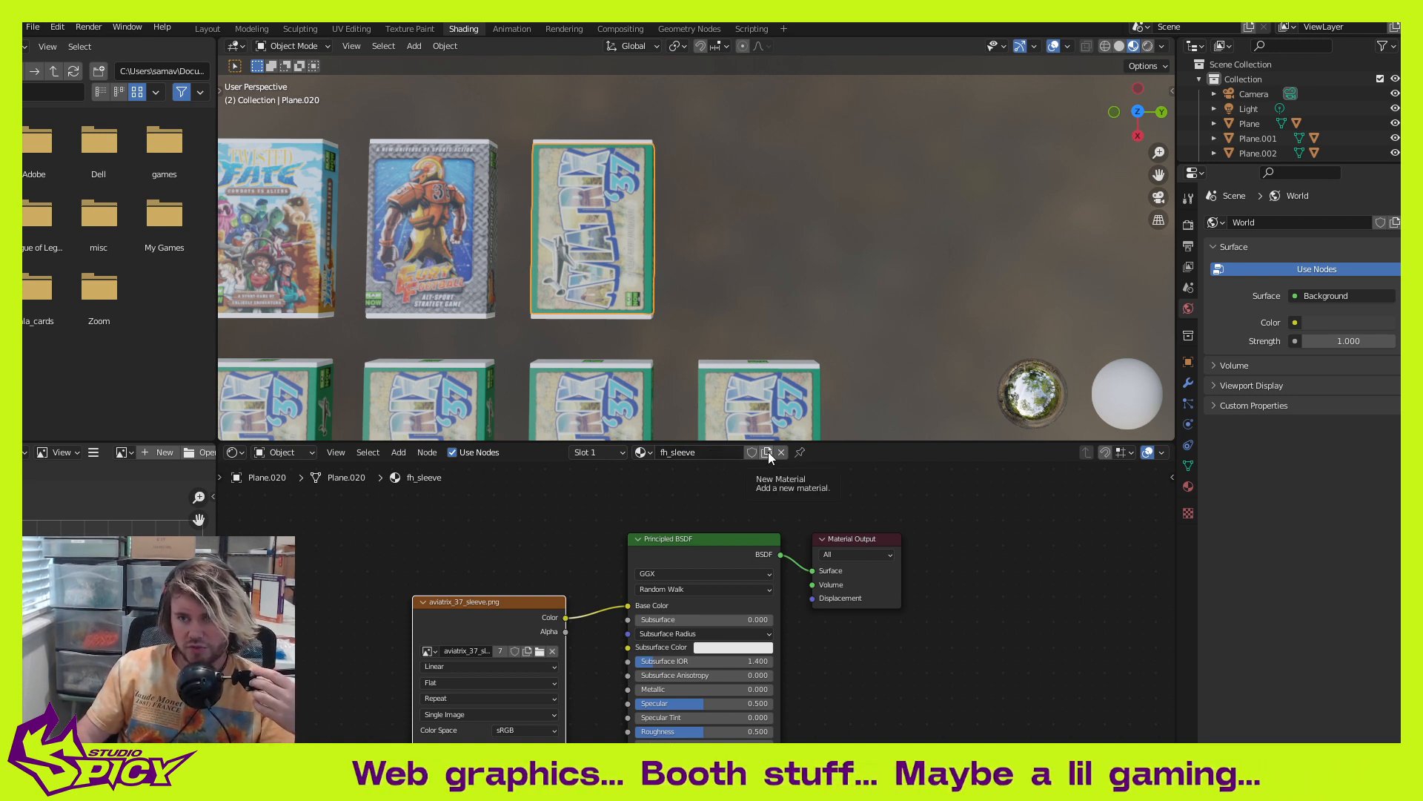
Step: Load fury_hardball_sleeve.png into the image texture of the fh_sleeve material
click(540, 651)
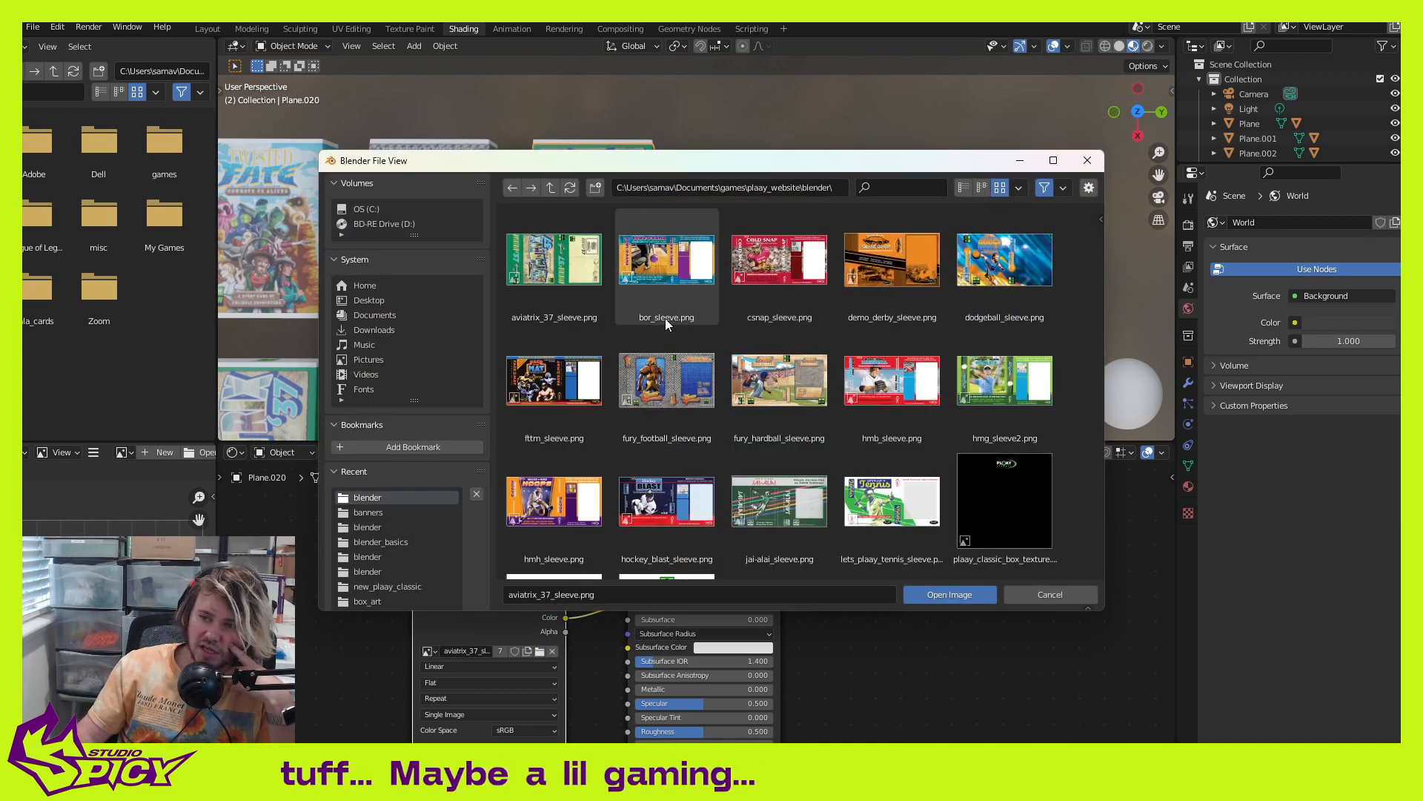
scroll(665, 318, down, 5)
scroll(661, 312, up, 5)
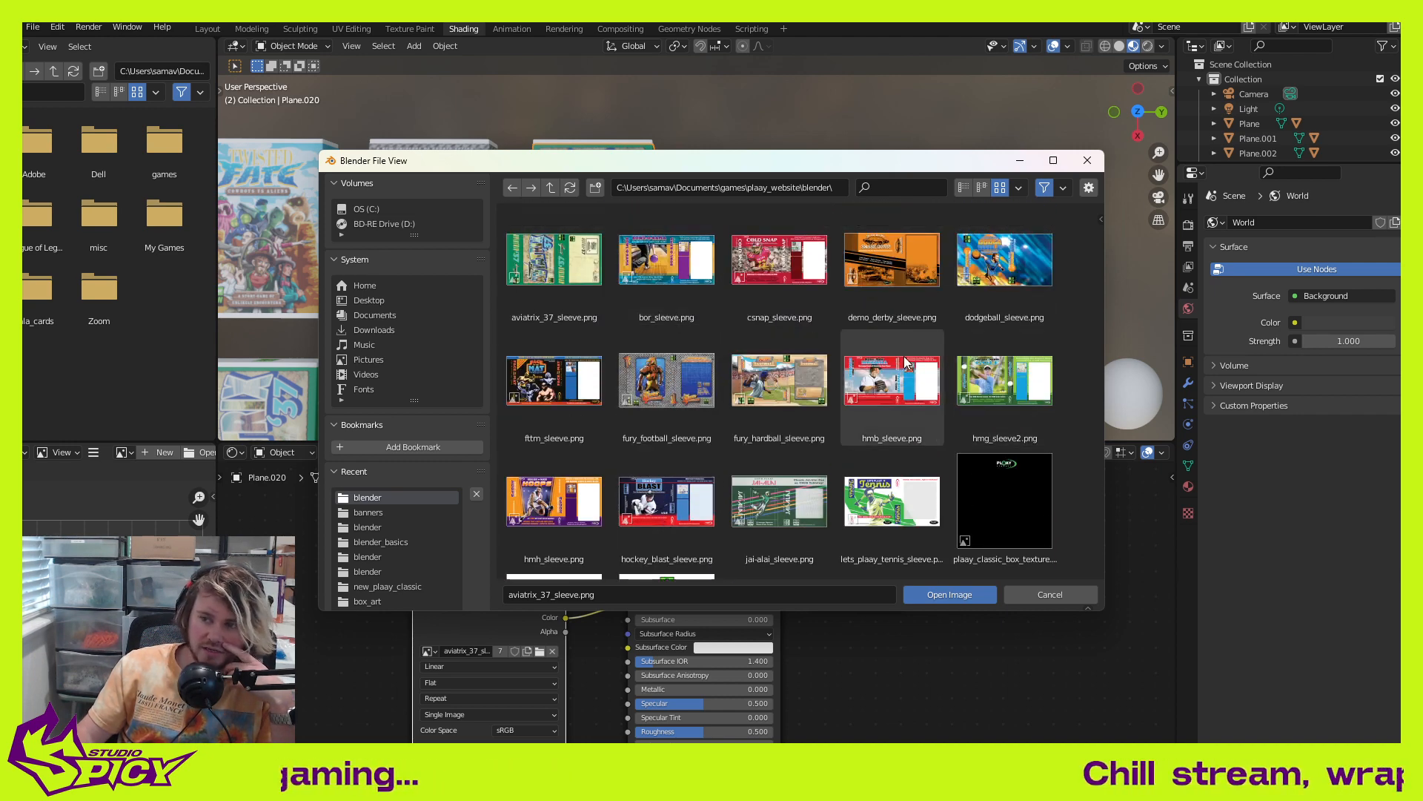
click(779, 379)
click(953, 595)
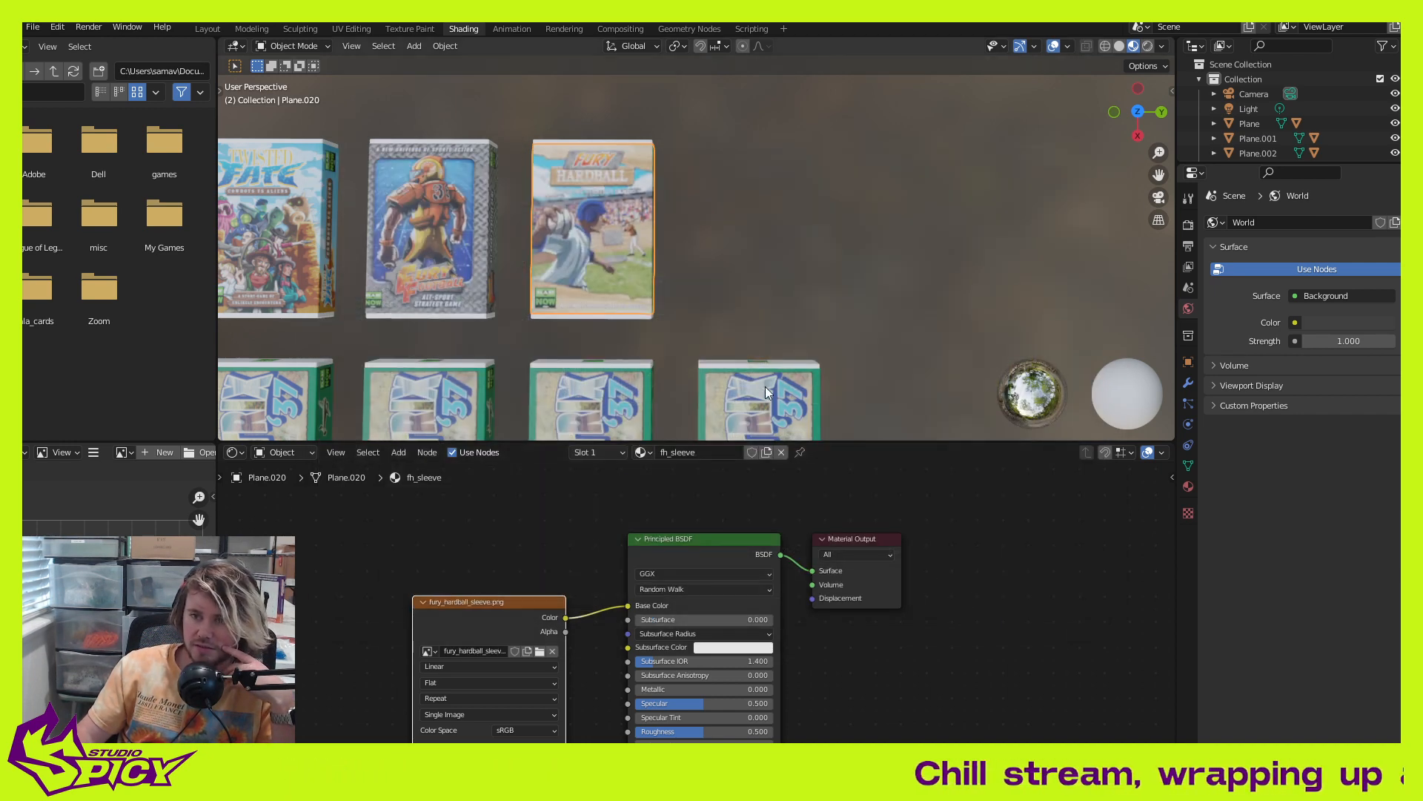
scroll(745, 365, down, 4)
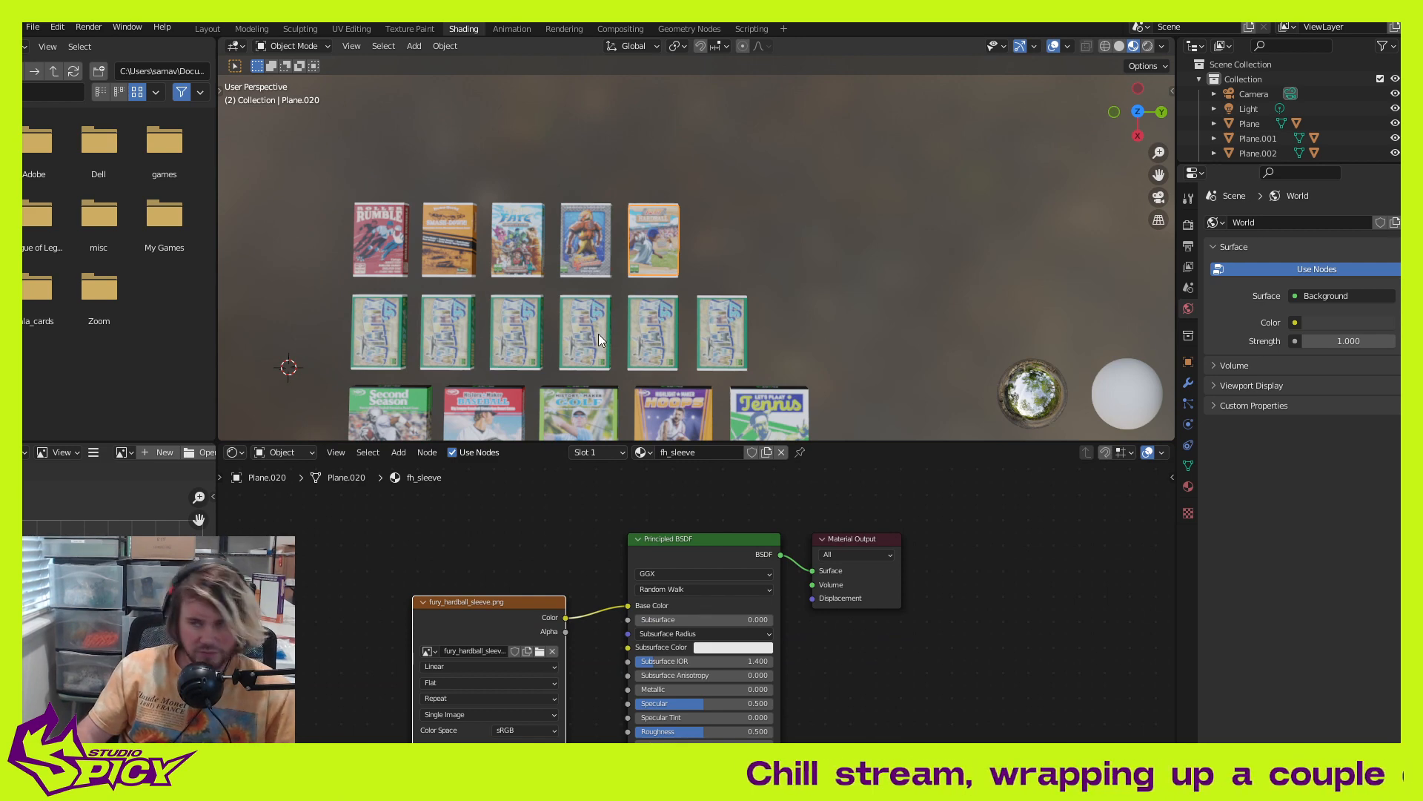
shift+middle_drag(598, 334, 782, 323)
scroll(562, 326, up, 5)
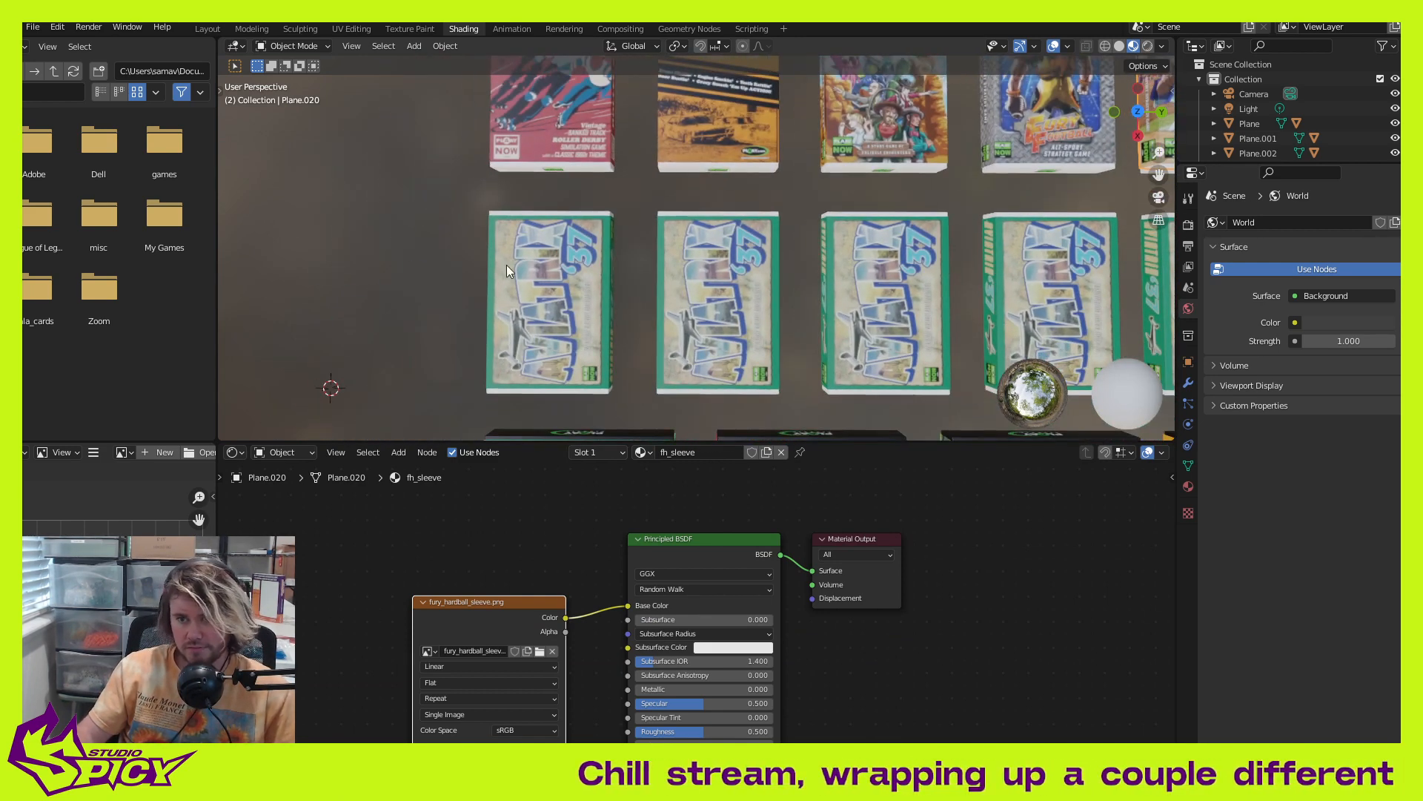
click(549, 292)
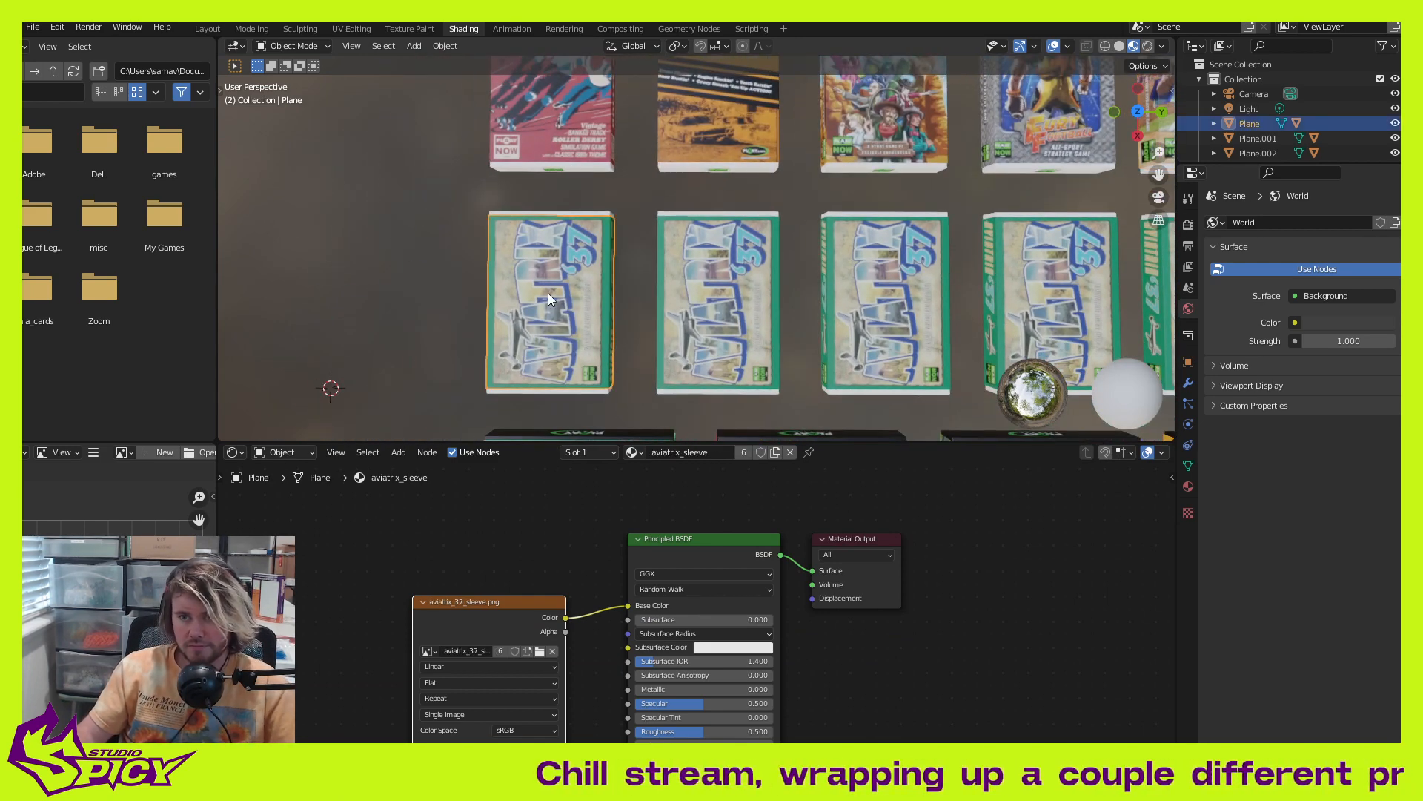
click(777, 452)
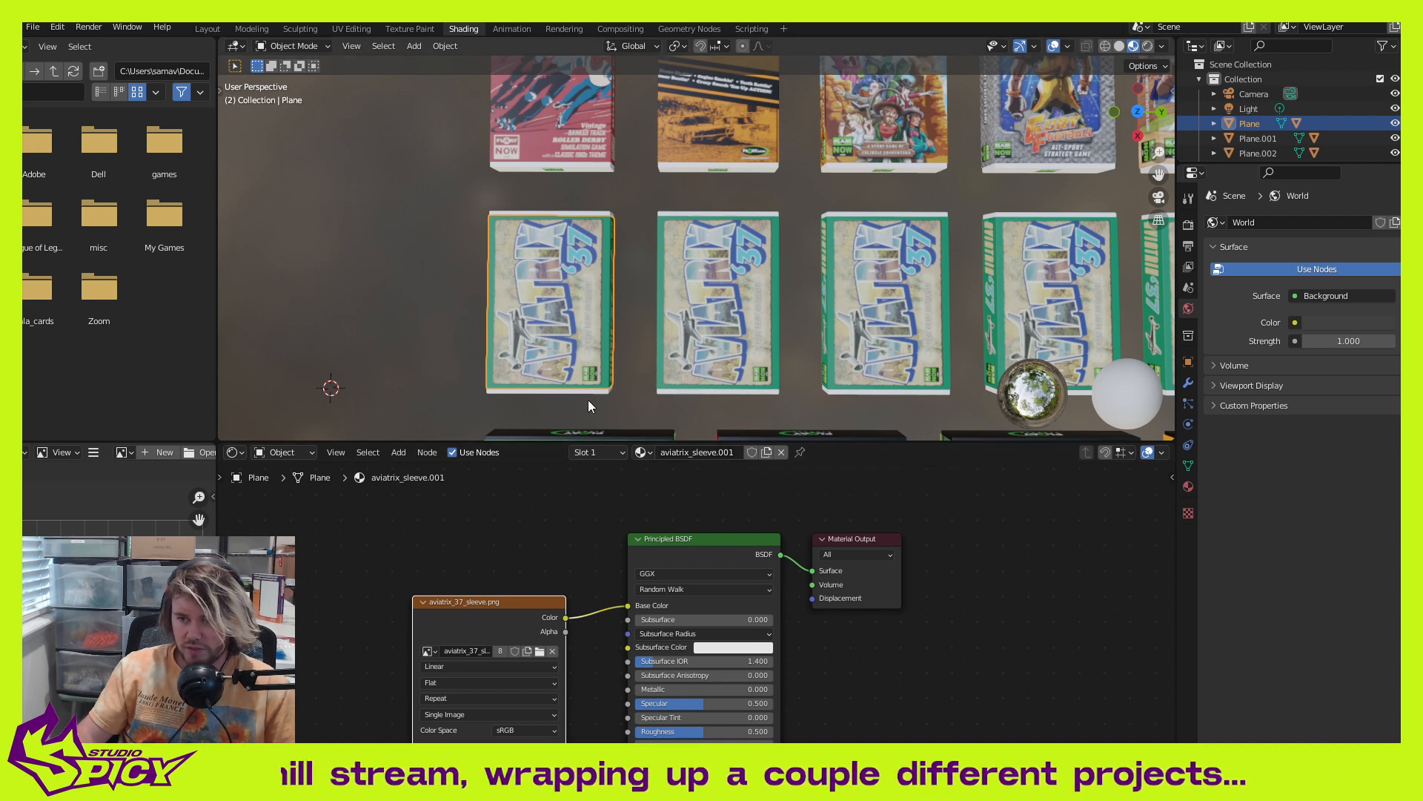
key(ctrl+z)
click(420, 292)
Step: Give the second Aviatrix box in the row below Roller Rumble (Plane.011) its own copy of the aviatrix_sleeve material, named lpj_sleeve
shift+middle_drag(740, 298, 575, 295)
scroll(576, 295, down, 4)
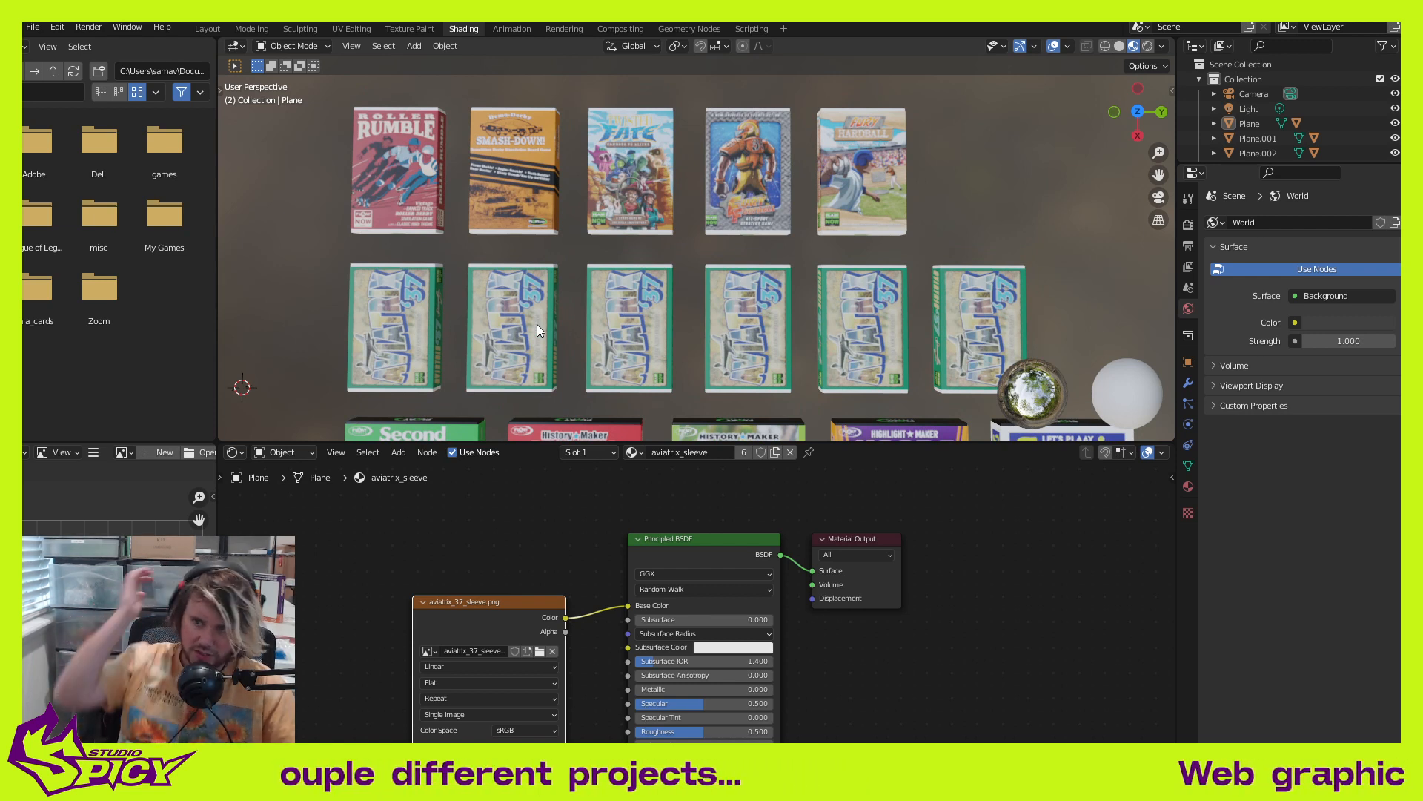
click(537, 323)
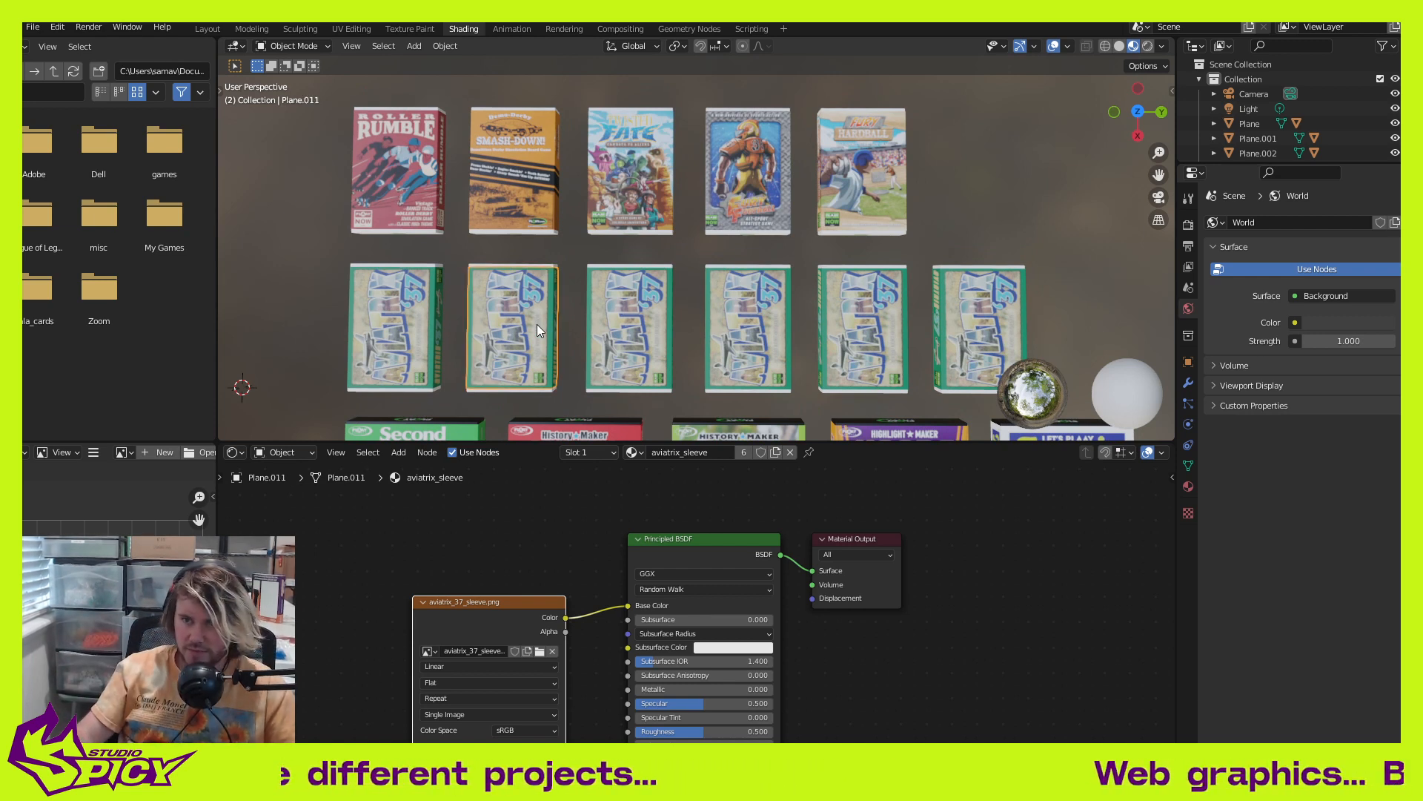
click(775, 452)
double_click(700, 452)
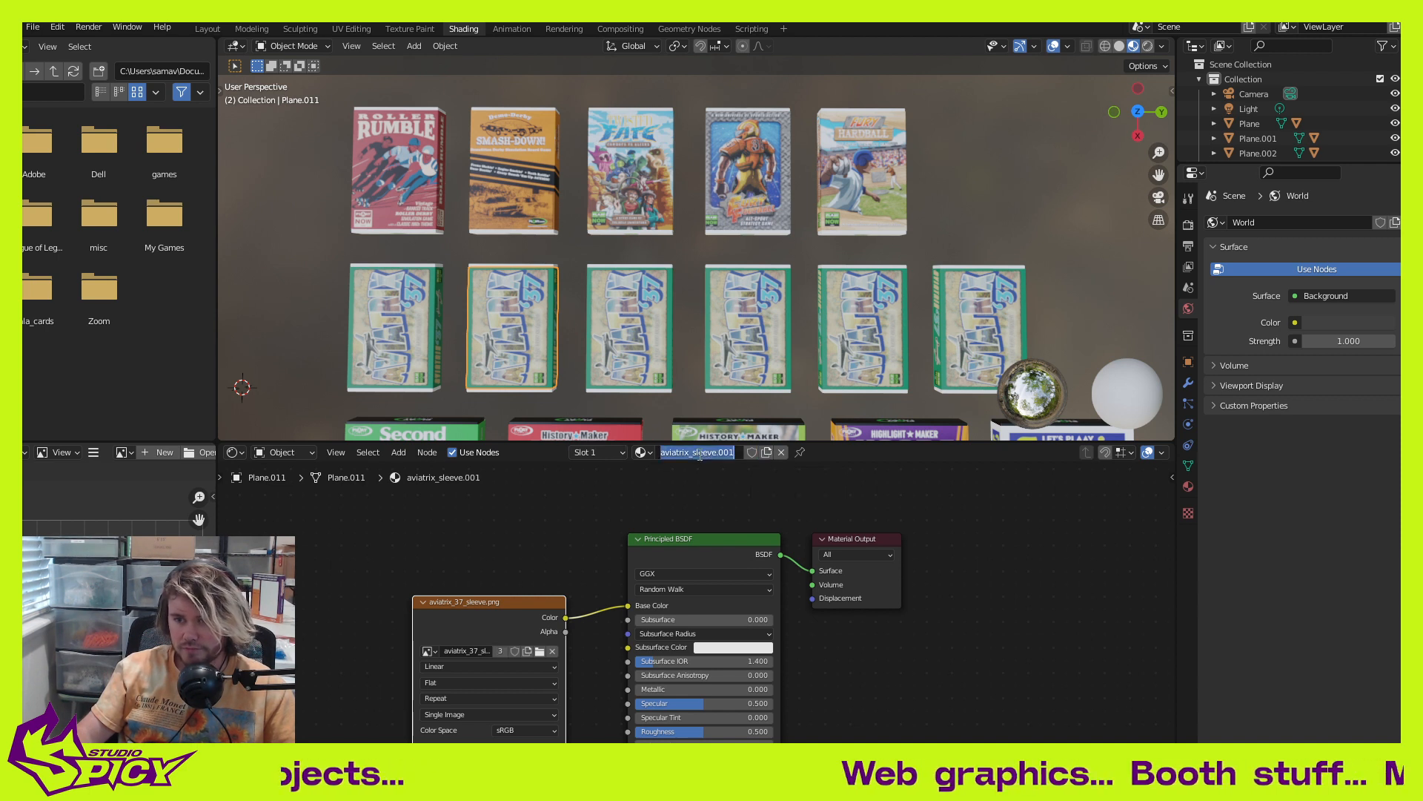
key(BackSpace)
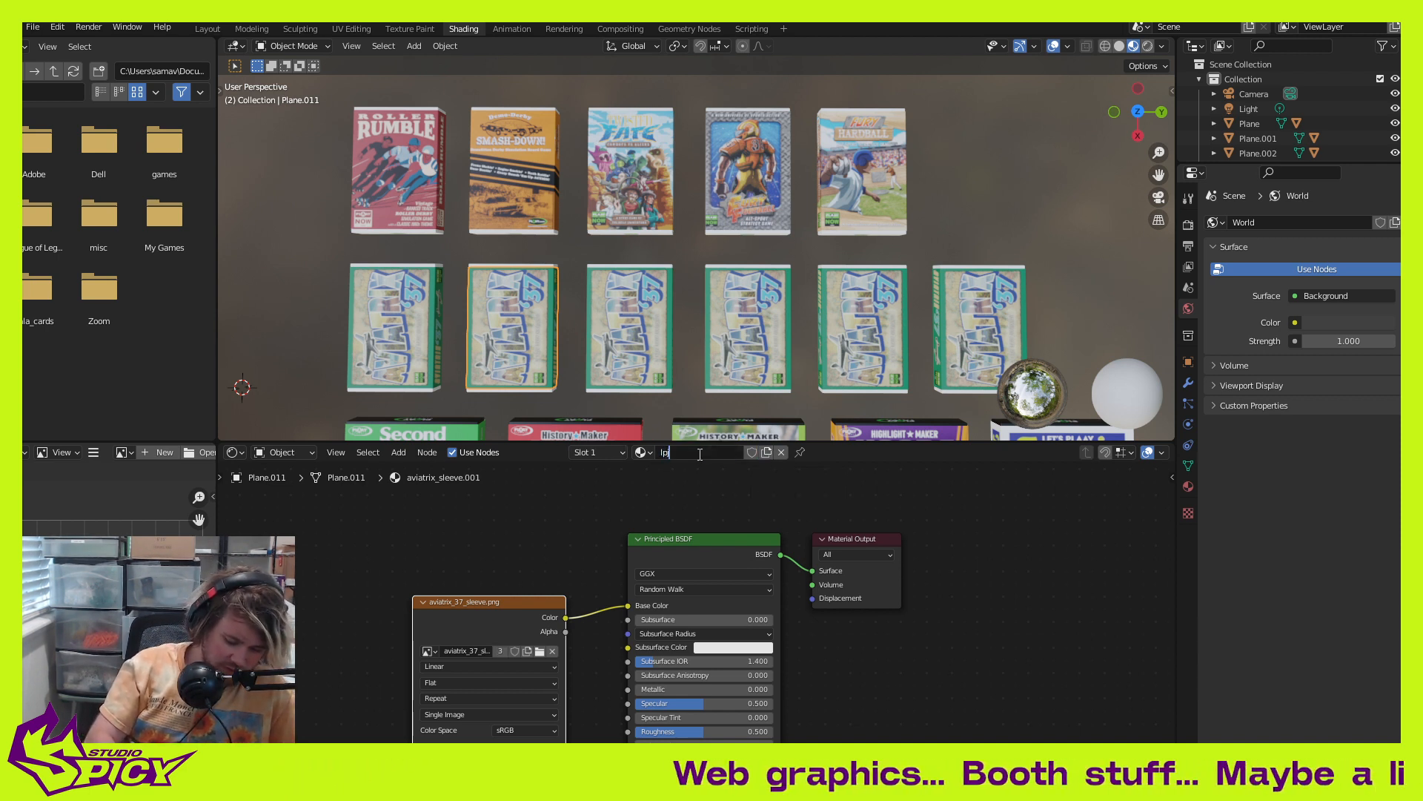
text(lpj)
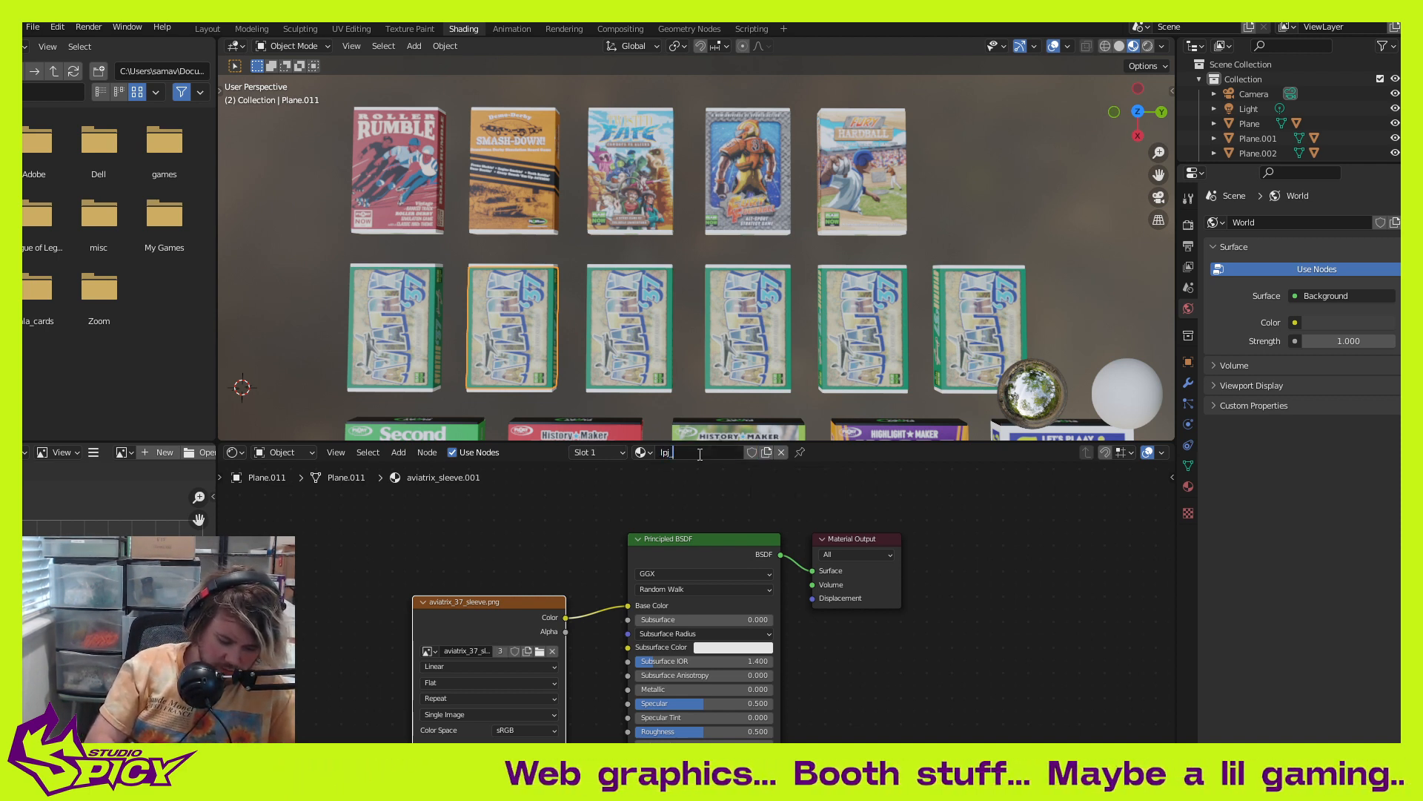
text(_sleeve)
key(Return)
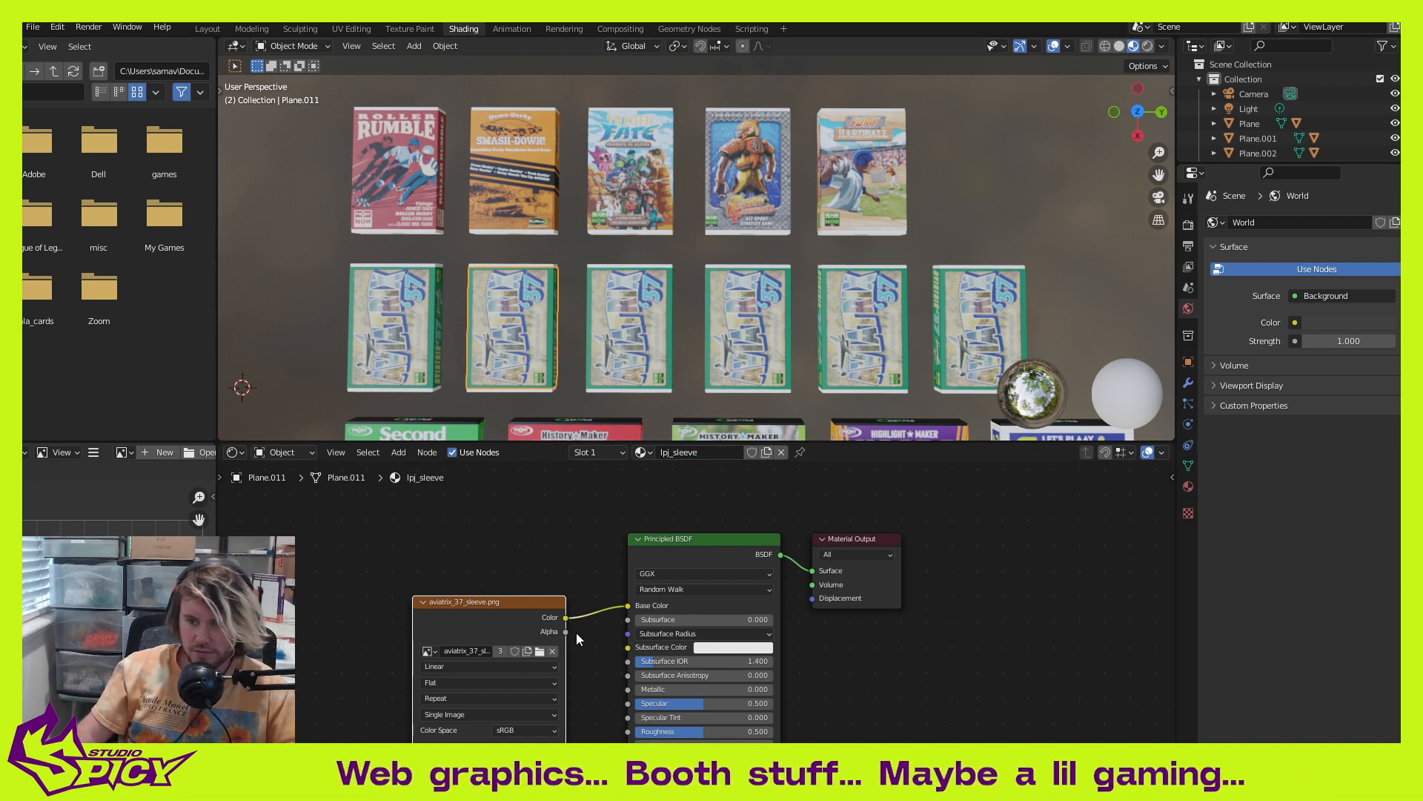
Step: Load jai-alai_sleeve.png into the image texture of the lpj_sleeve material
click(539, 651)
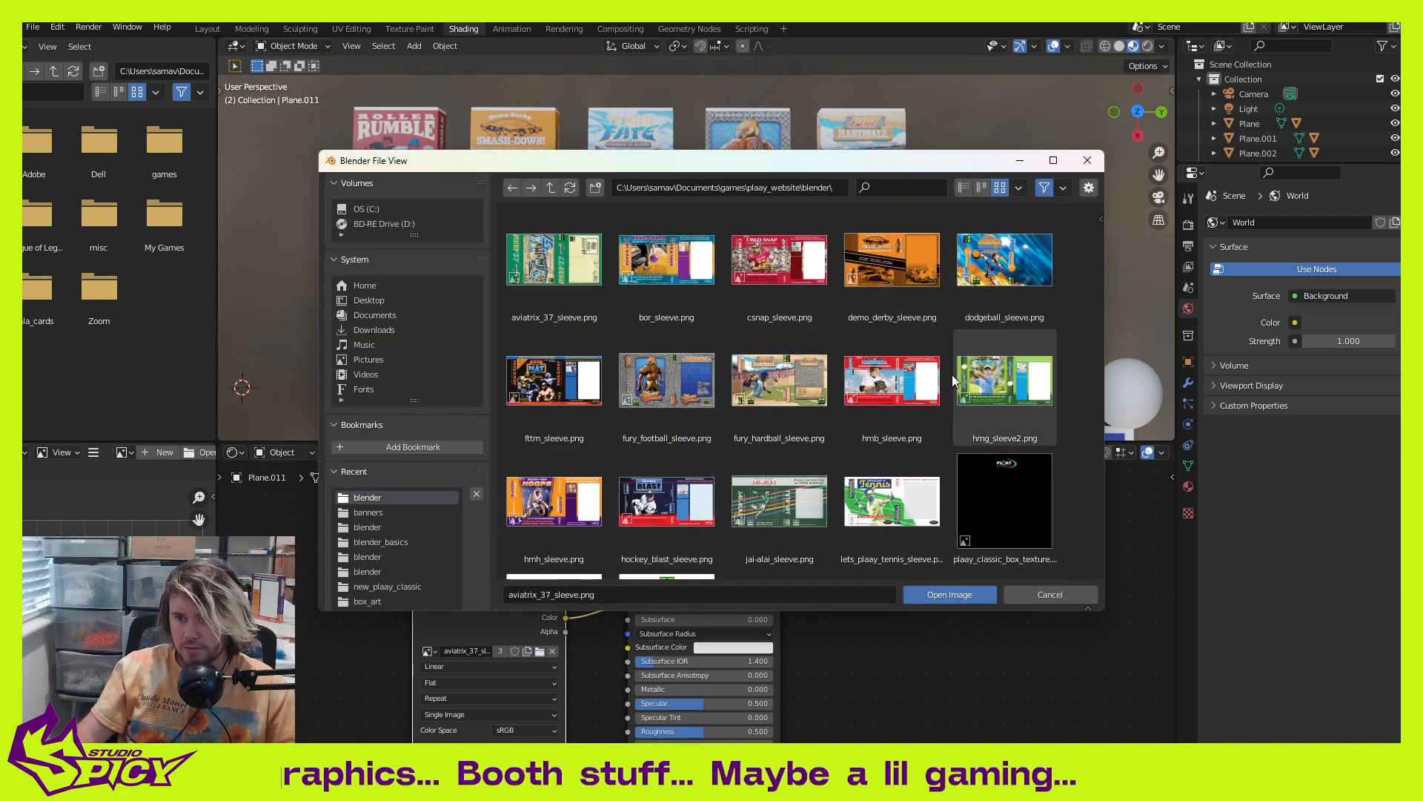
click(950, 595)
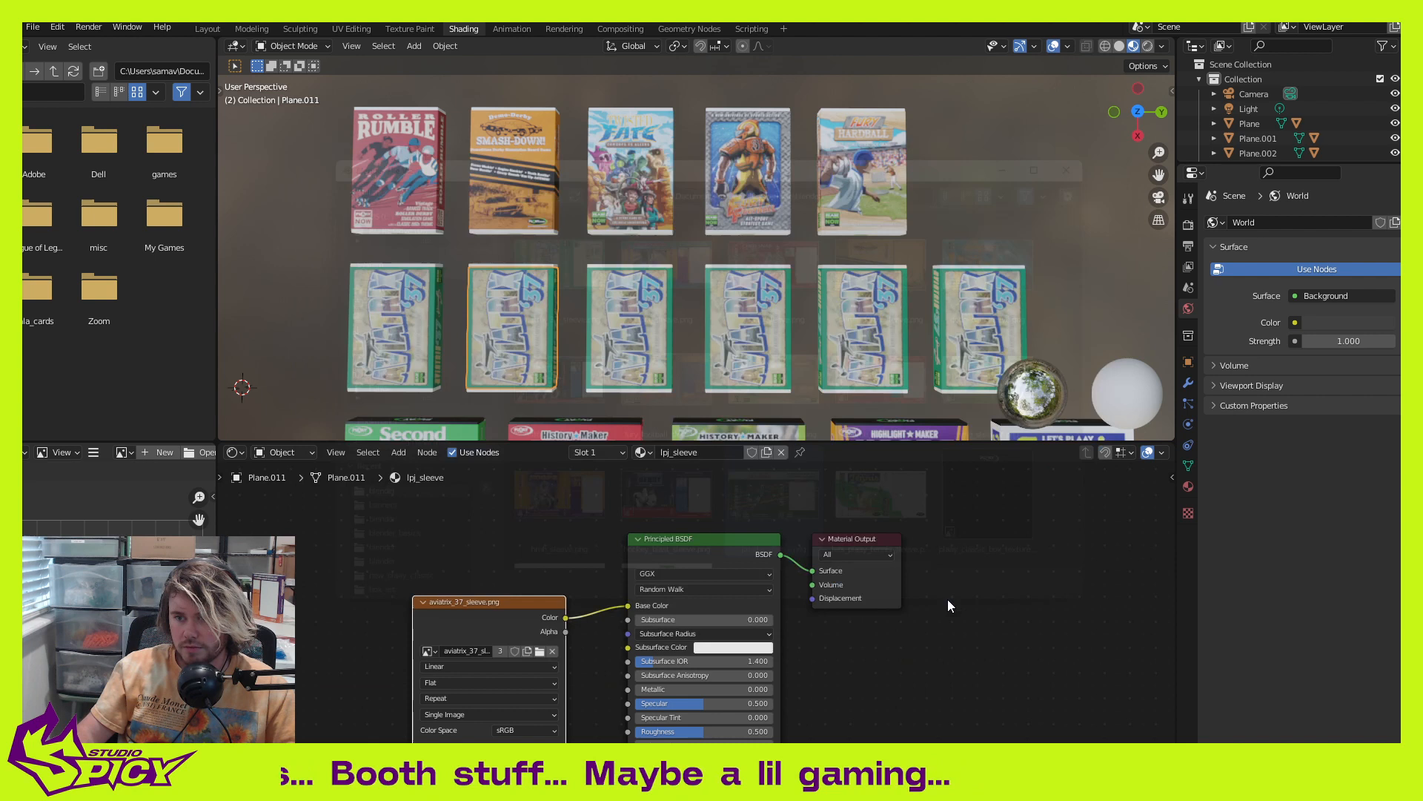
Step: Give the third Aviatrix box in the row below Roller Rumble (Plane.012) its own copy of the aviatrix_sleeve material, named ne_sleeve
click(636, 336)
click(775, 456)
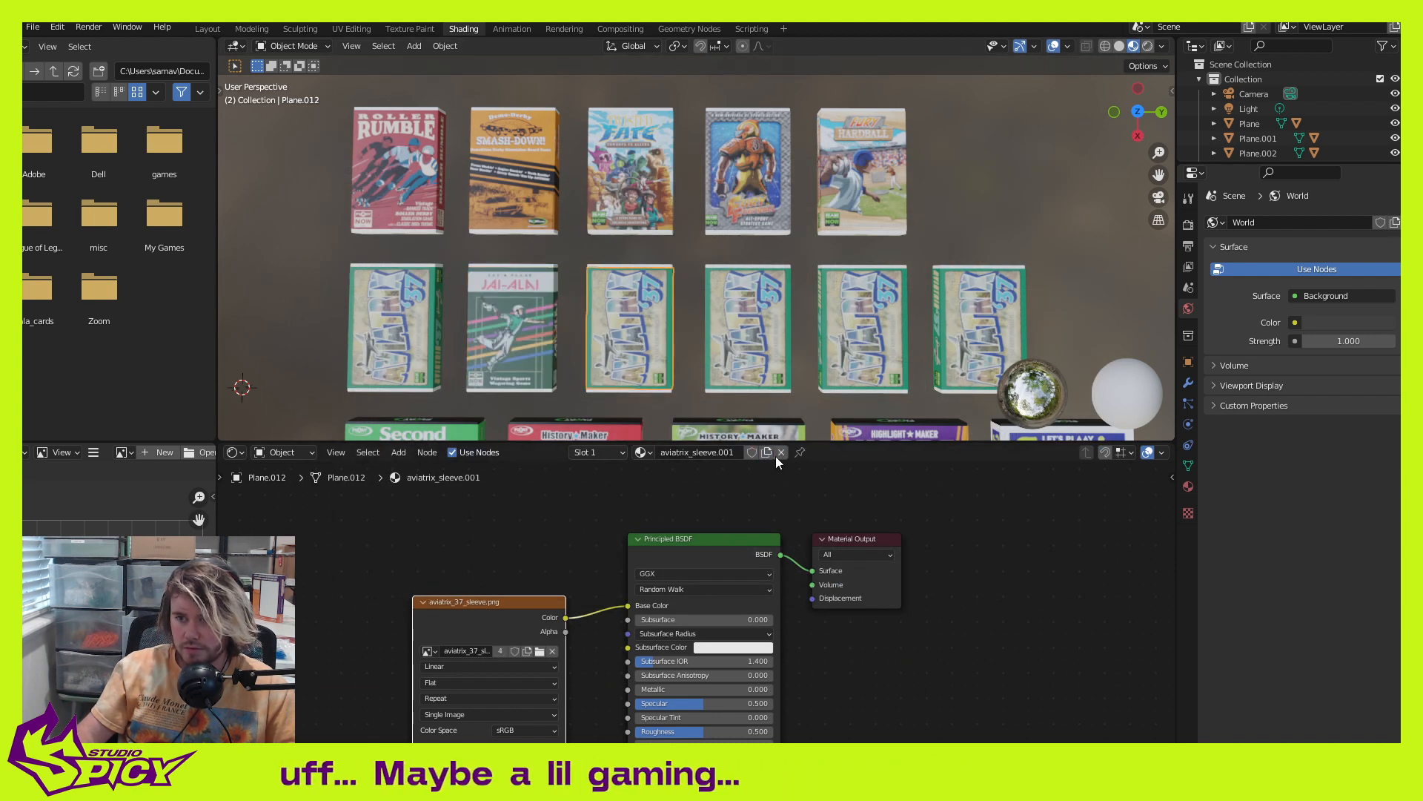
click(704, 453)
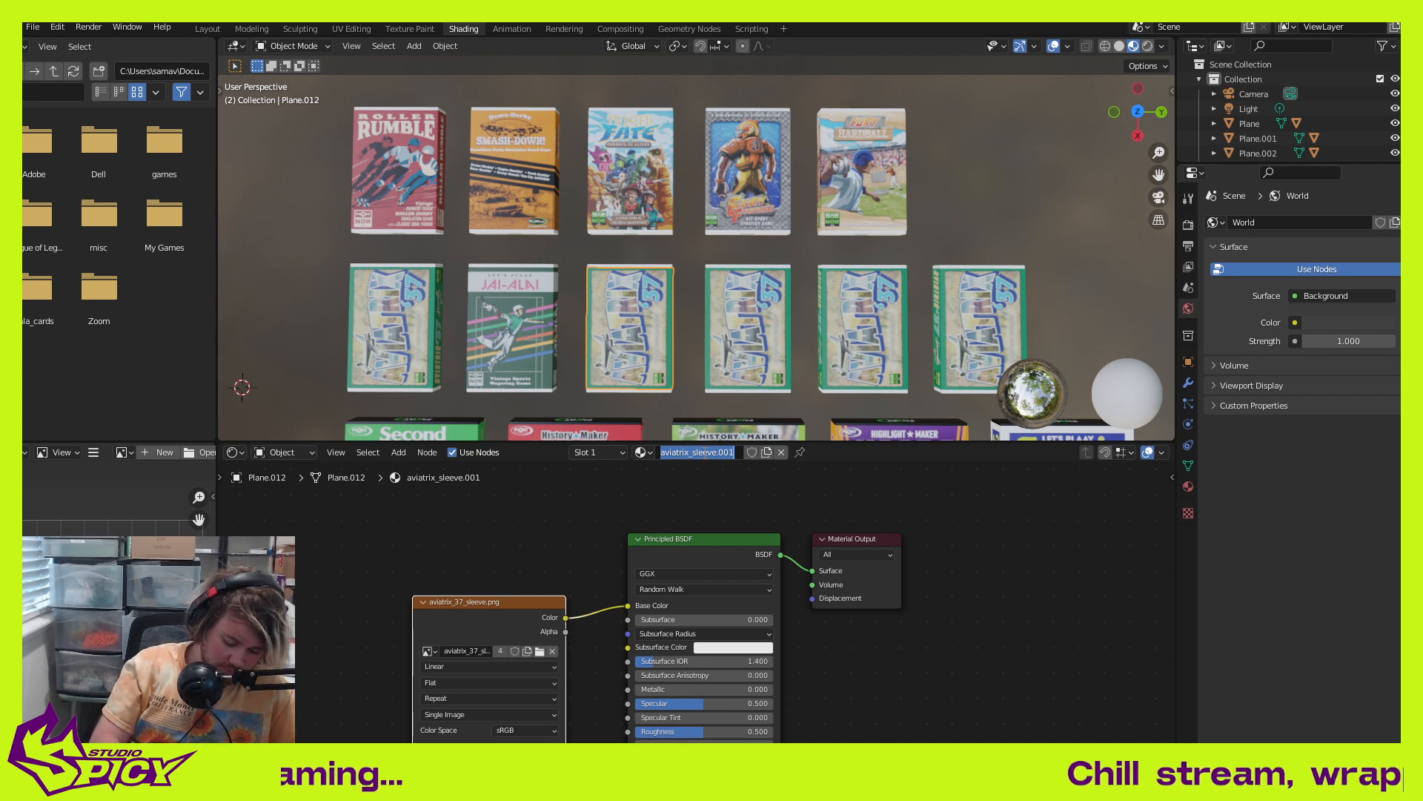
text(r)
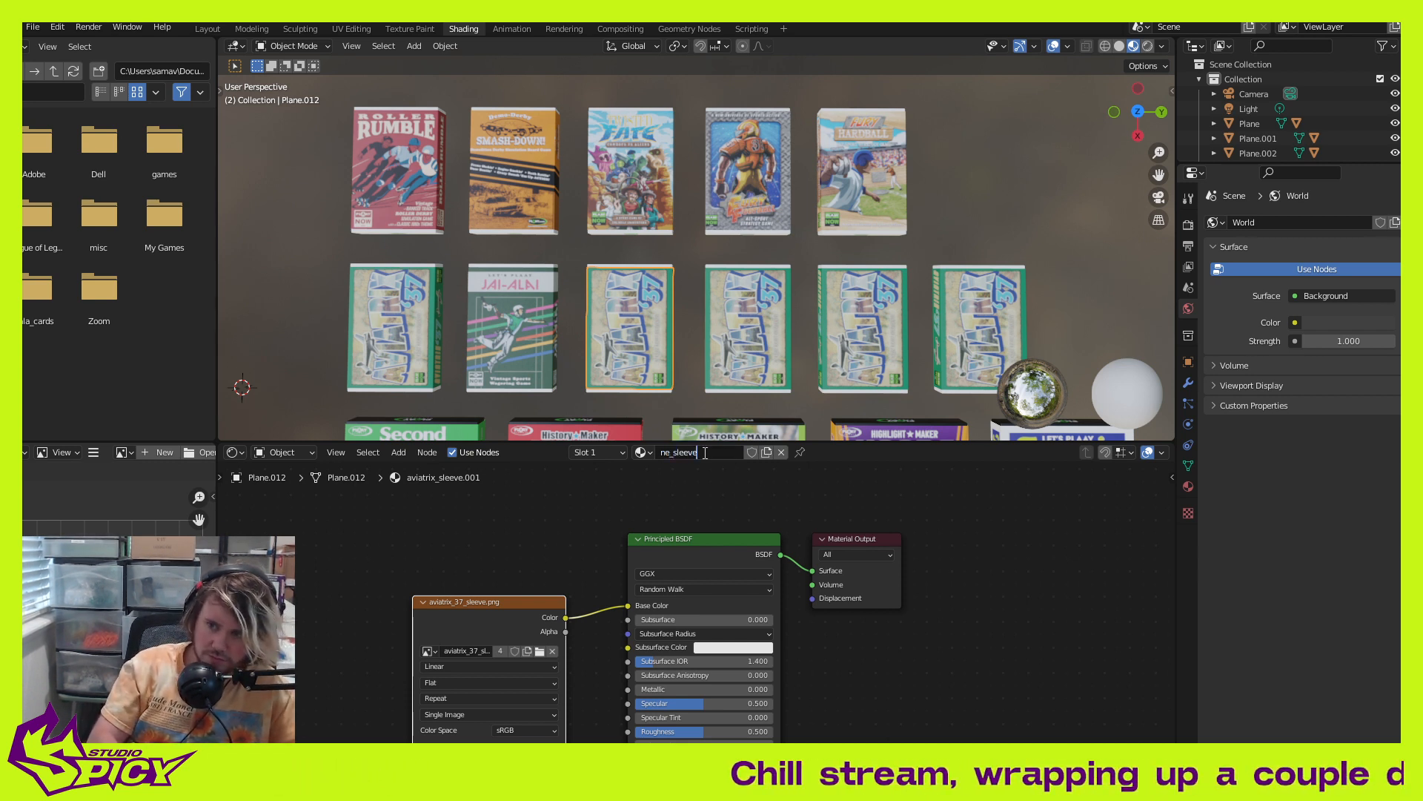
Step: Load sleeve_01.png into the image texture of the ne_sleeve material
click(540, 652)
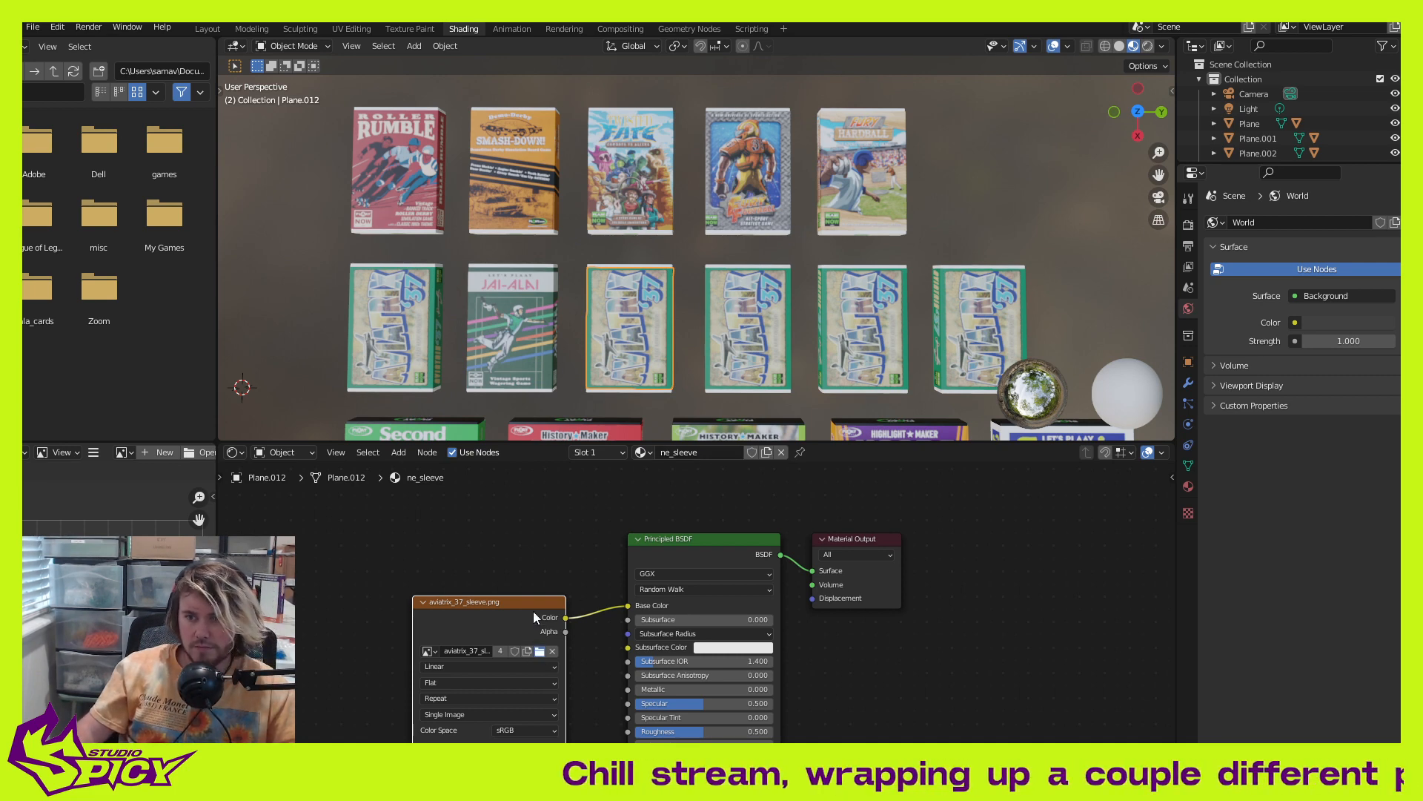
scroll(888, 331, down, 3)
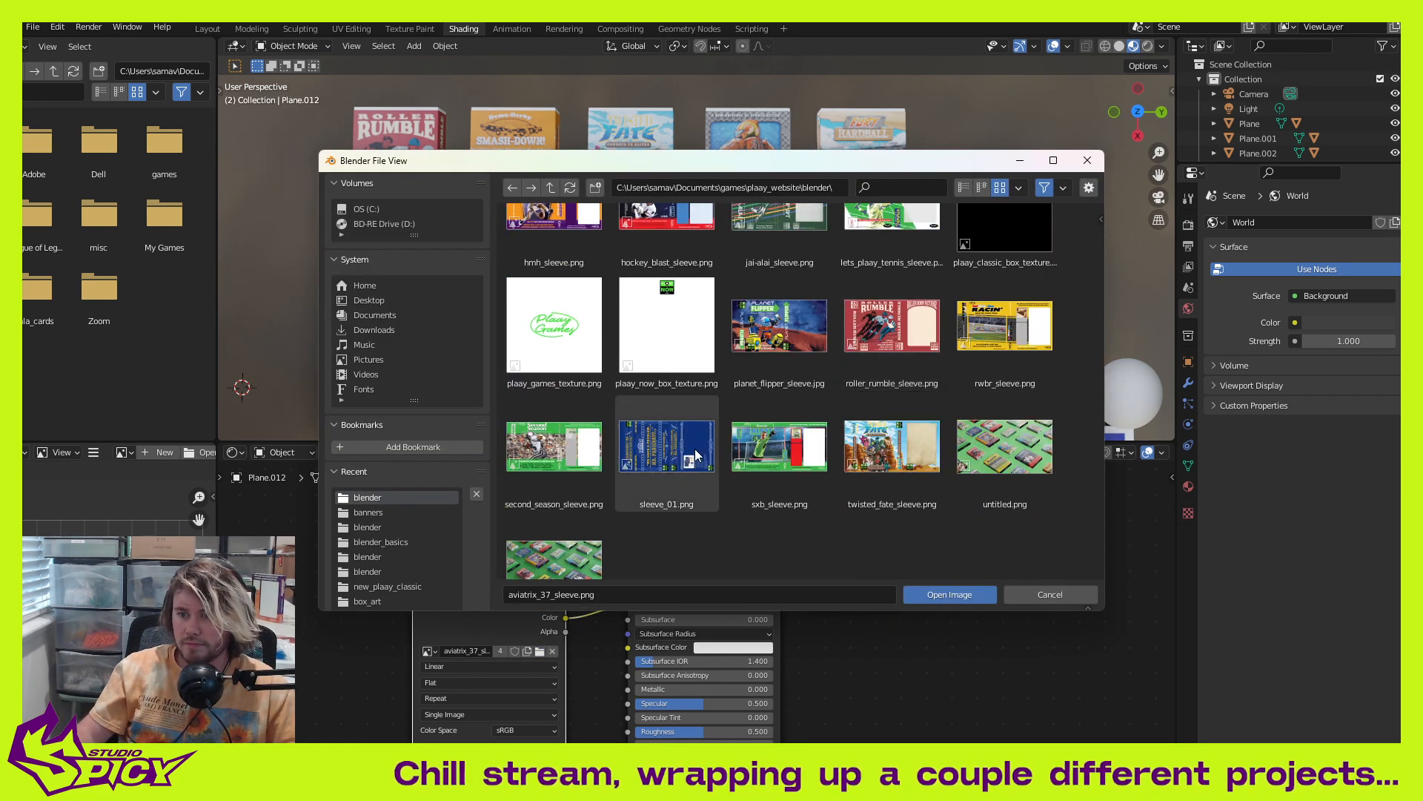
click(667, 446)
click(949, 595)
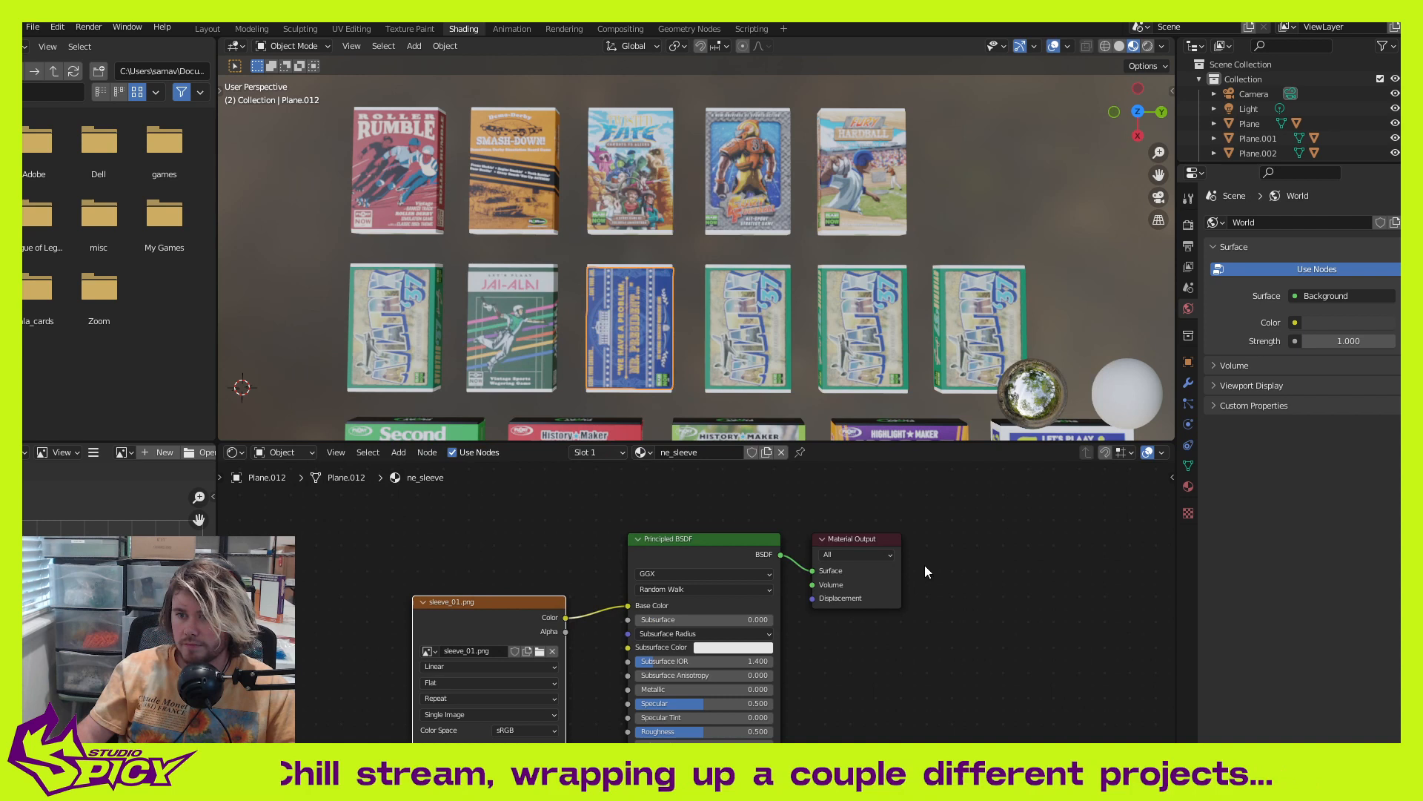
Step: Give the fourth box in that row (Plane.013) its own copy of the aviatrix_sleeve material, named dbwt_sleeve
click(744, 340)
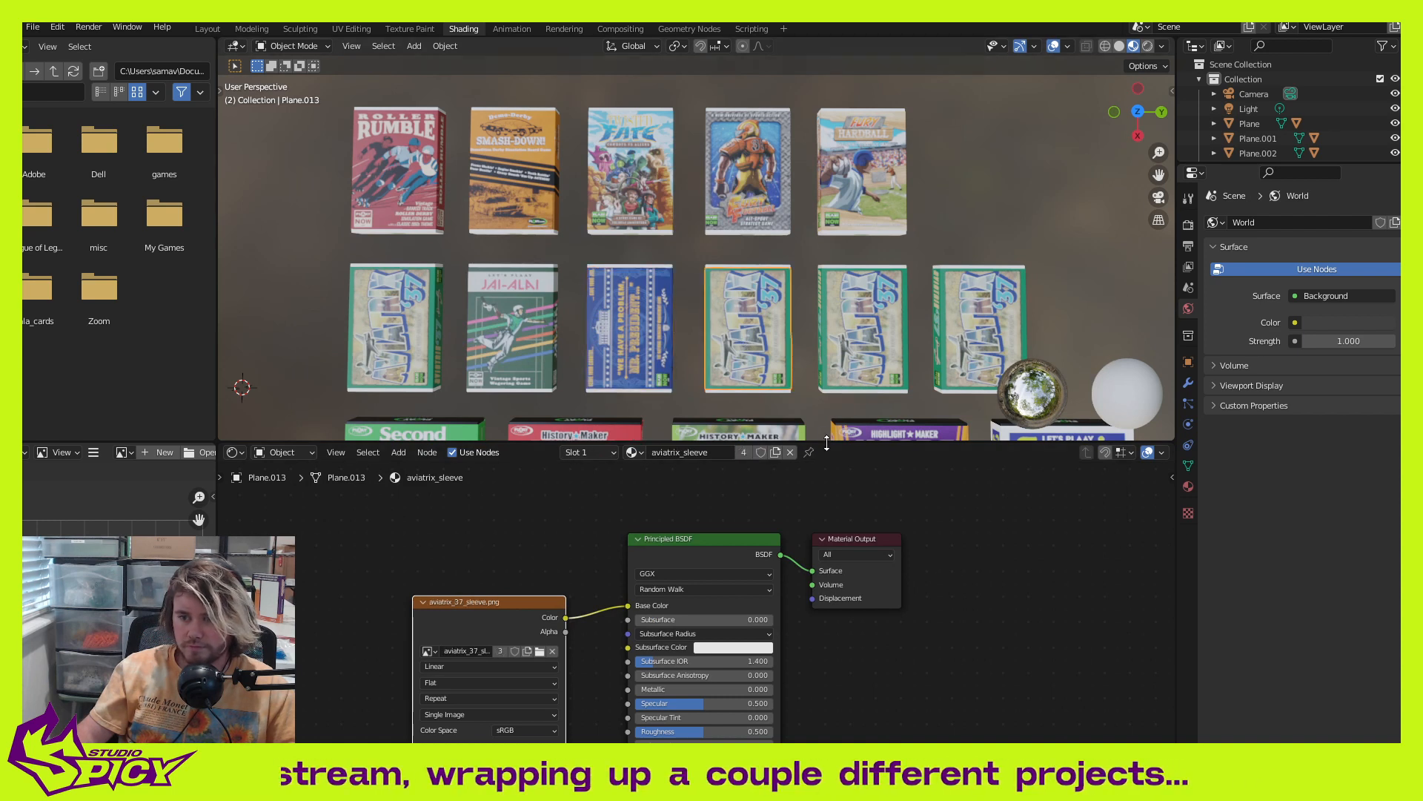
click(774, 453)
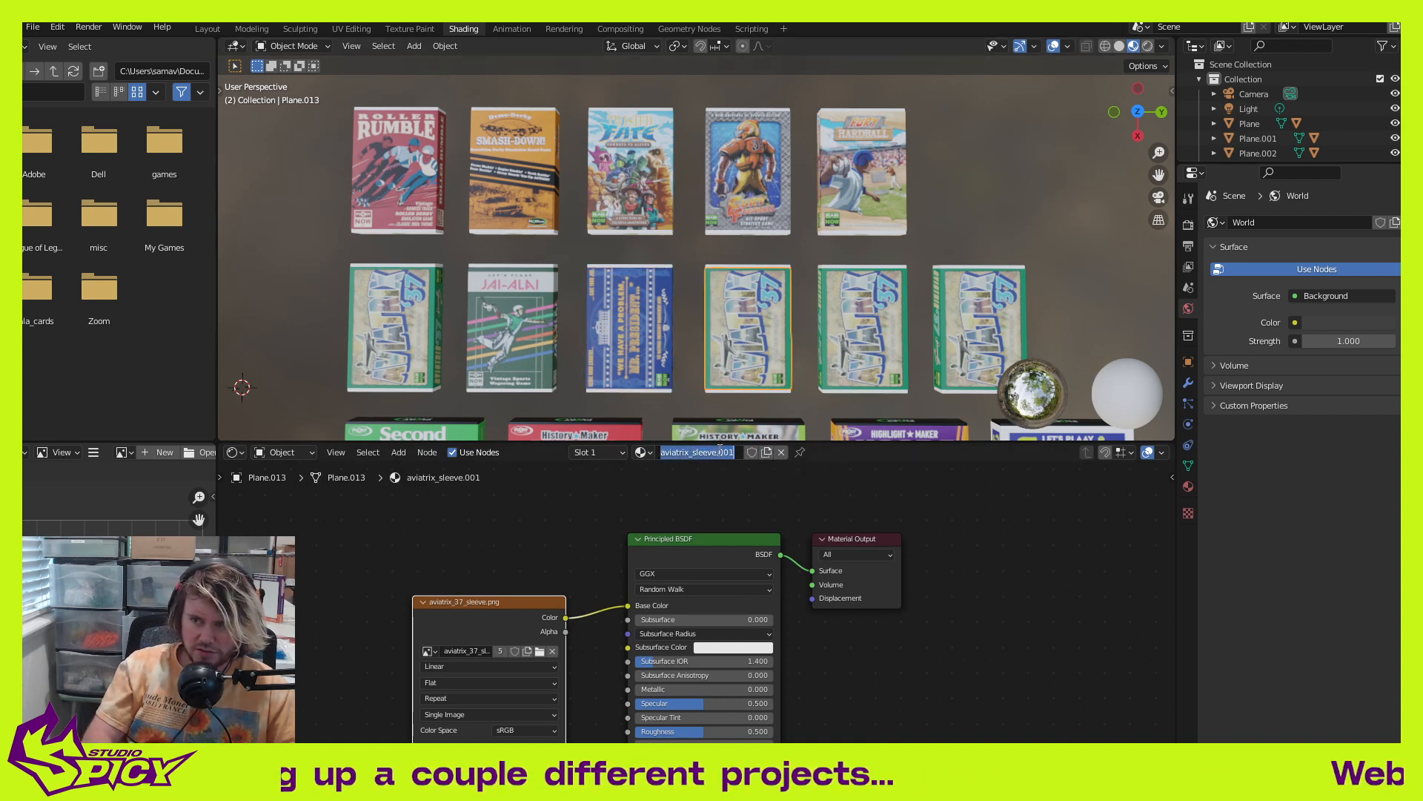
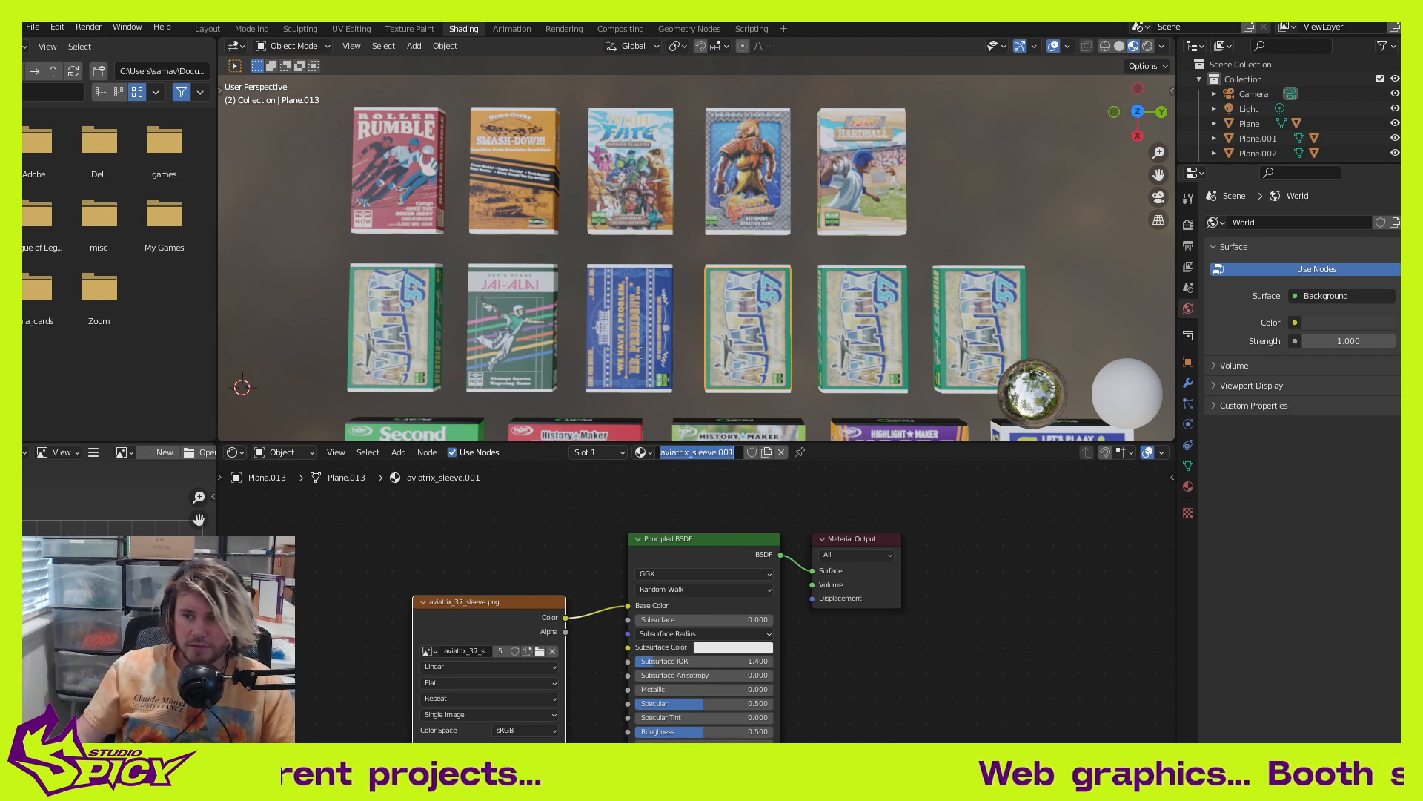
click(710, 453)
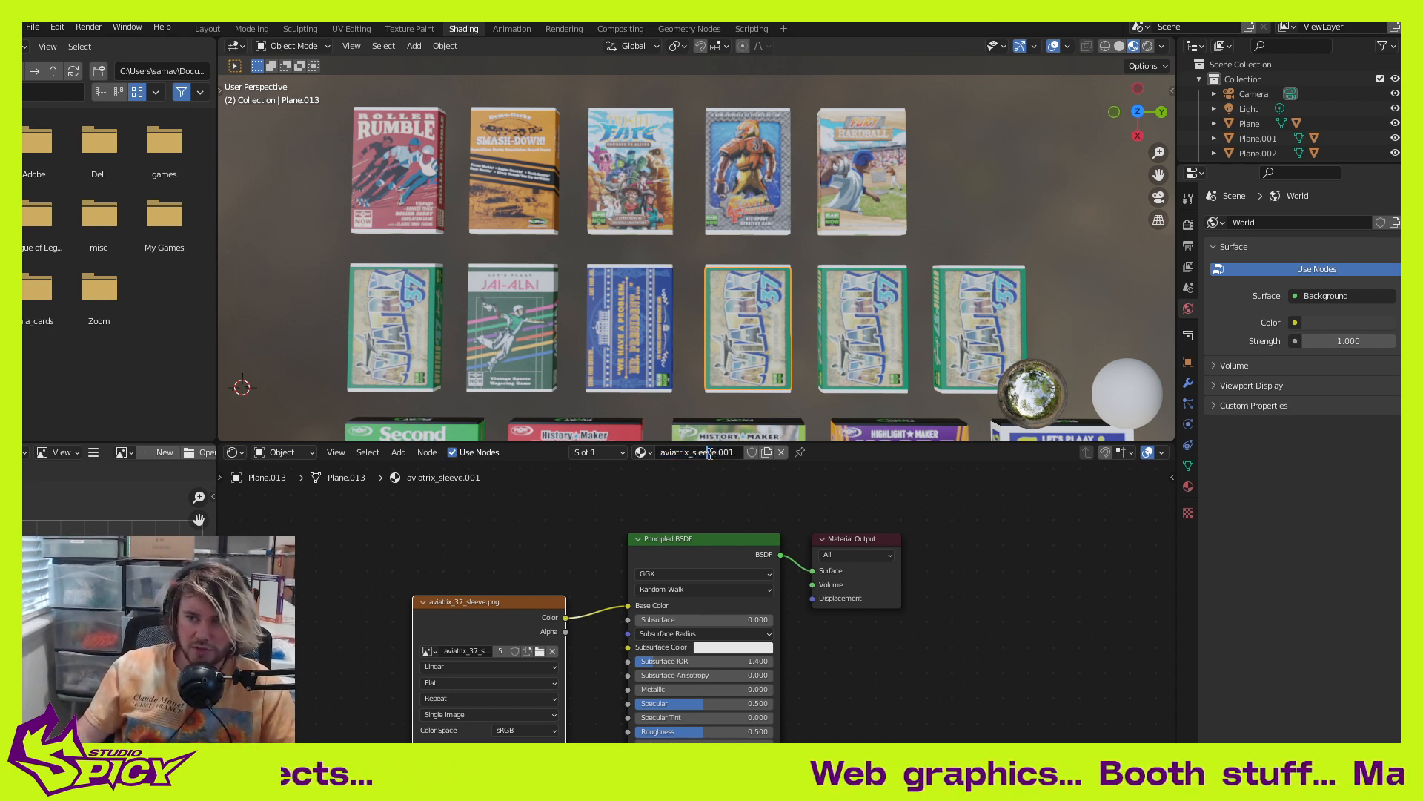
double_click(710, 453)
click(734, 453)
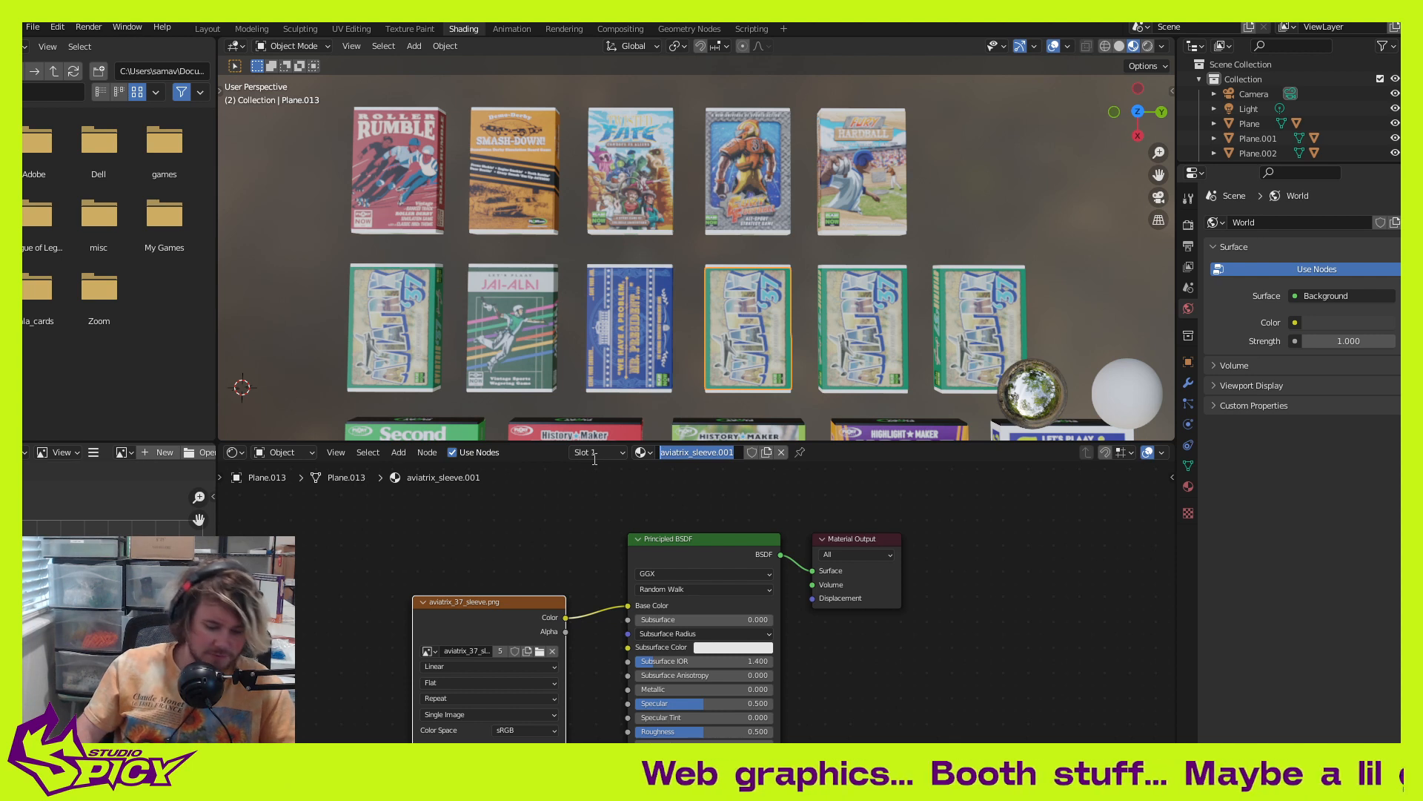
text(c)
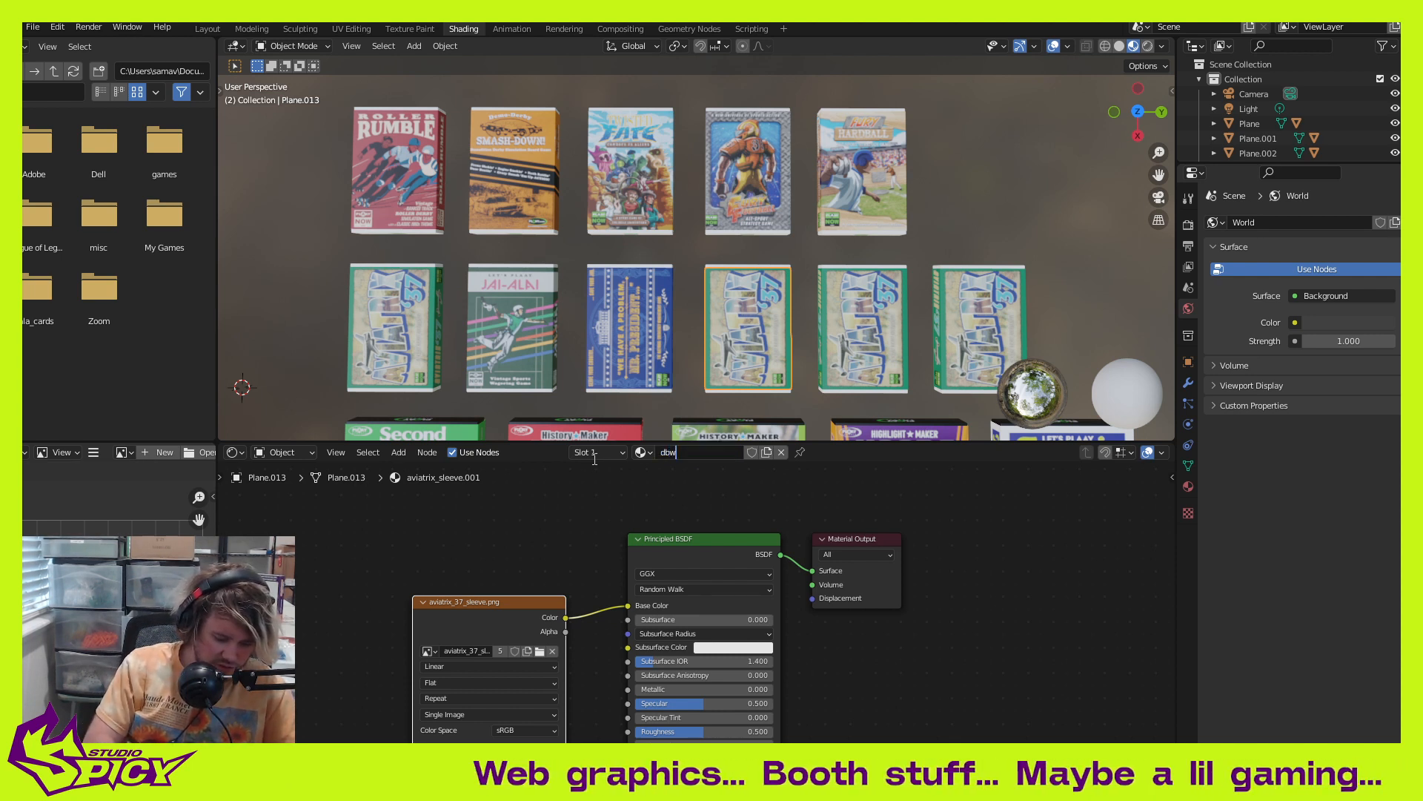
text(bwt_sleeve)
key(Return)
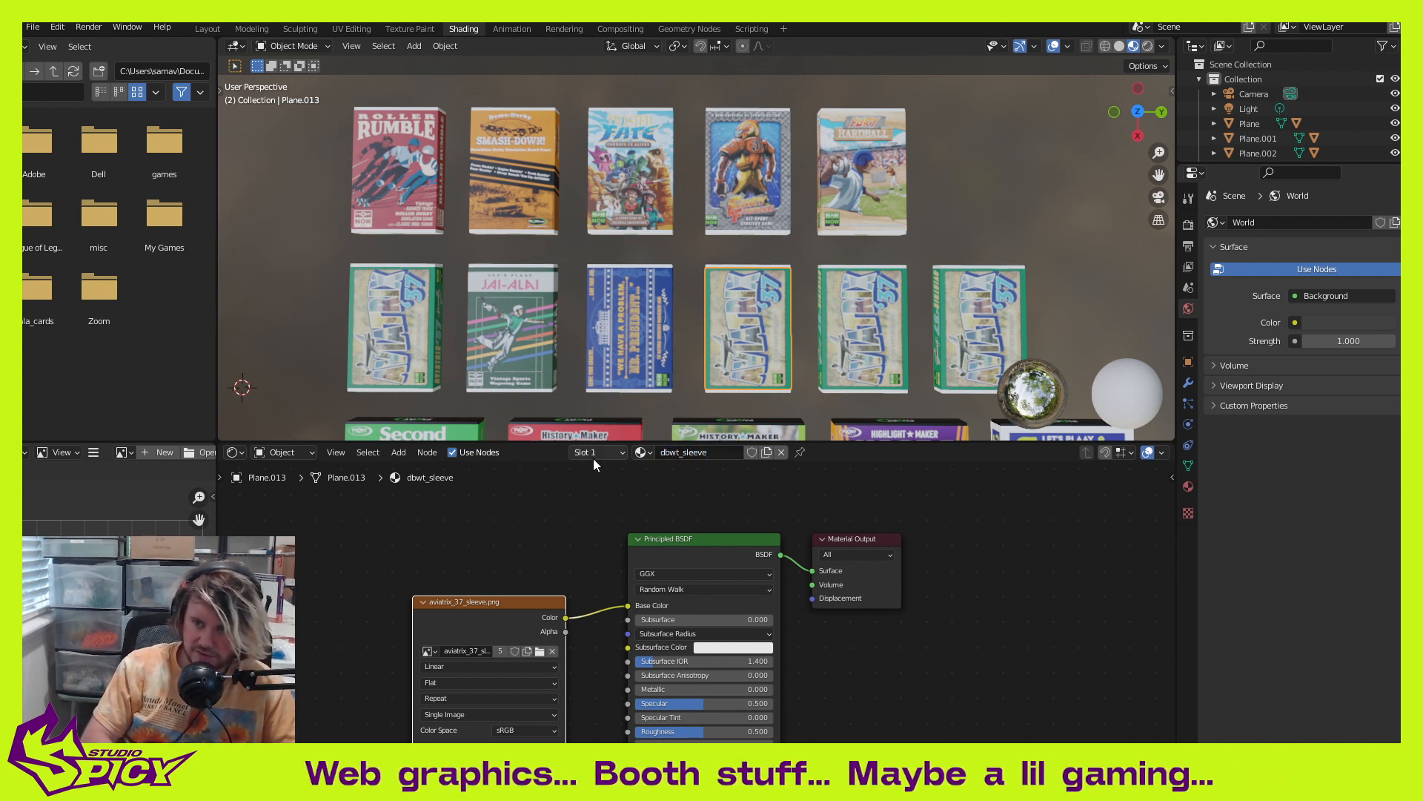
Step: Load dodgeball_sleeve.png into the dbwt_sleeve image texture and select the fifth box in the row (Plane.014)
click(539, 652)
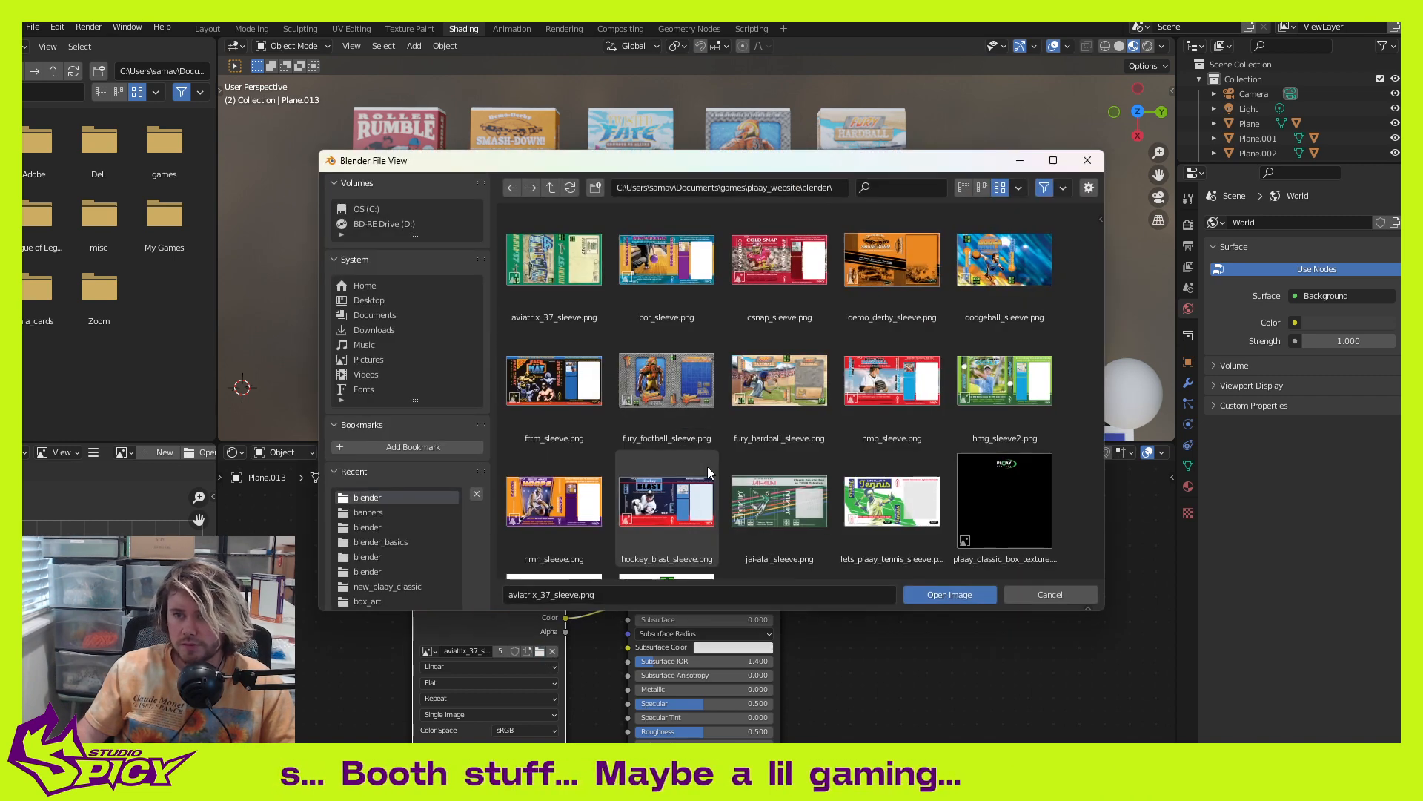
click(995, 278)
click(952, 597)
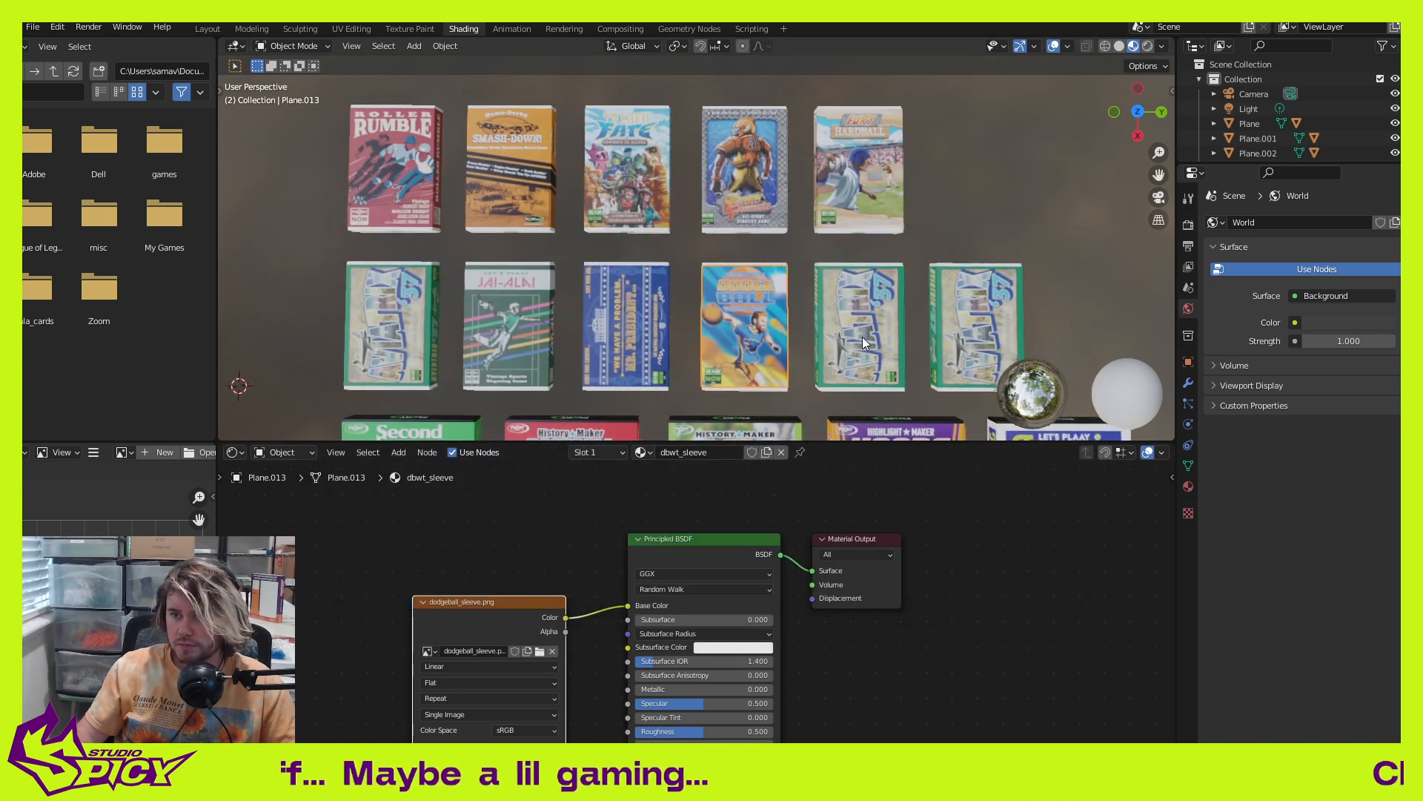
shift+middle_drag(863, 338, 668, 300)
click(662, 290)
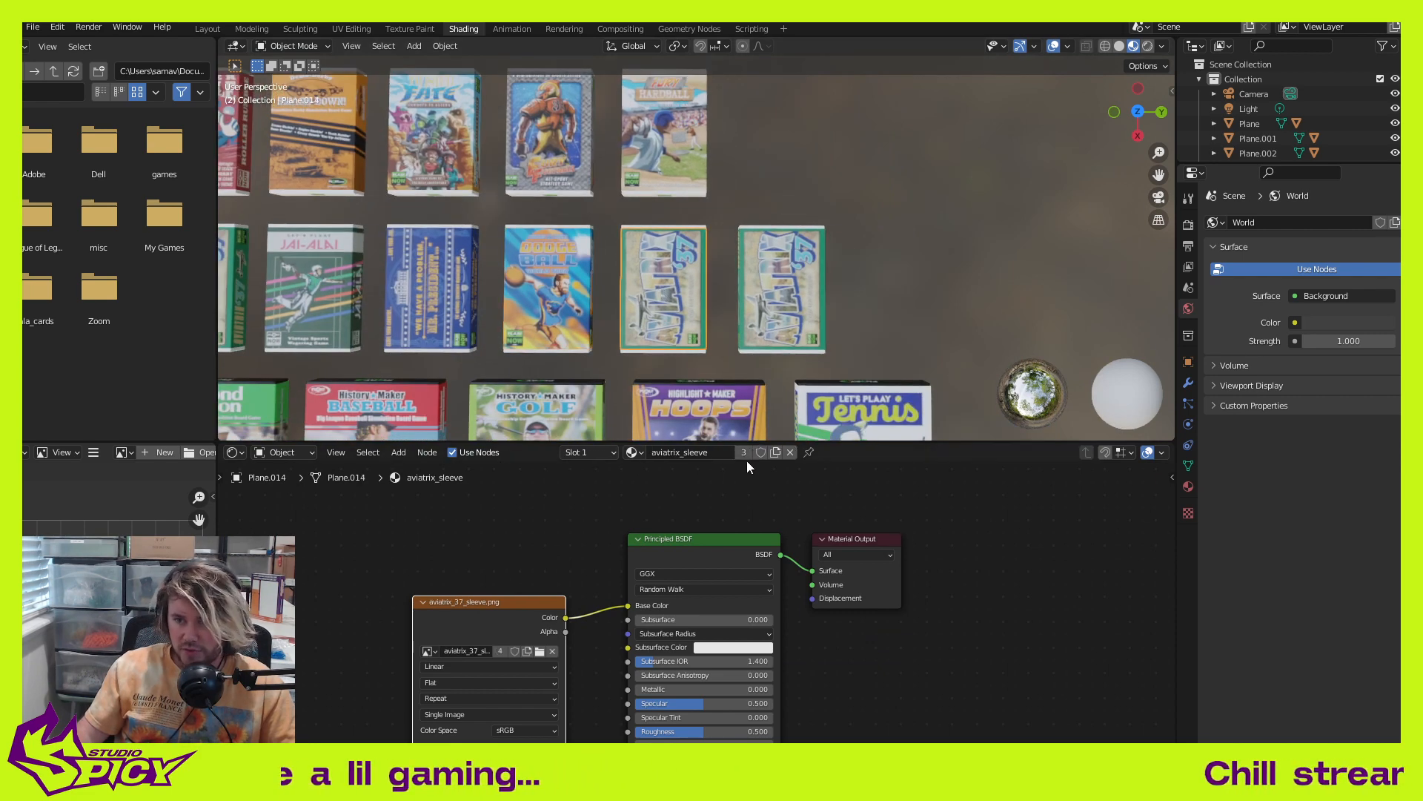
Step: Try renaming the shared aviatrix_sleeve material on Plane.014 as pf_sleeve and loading planet_flipper_sleeve.jpg into its image texture
double_click(715, 452)
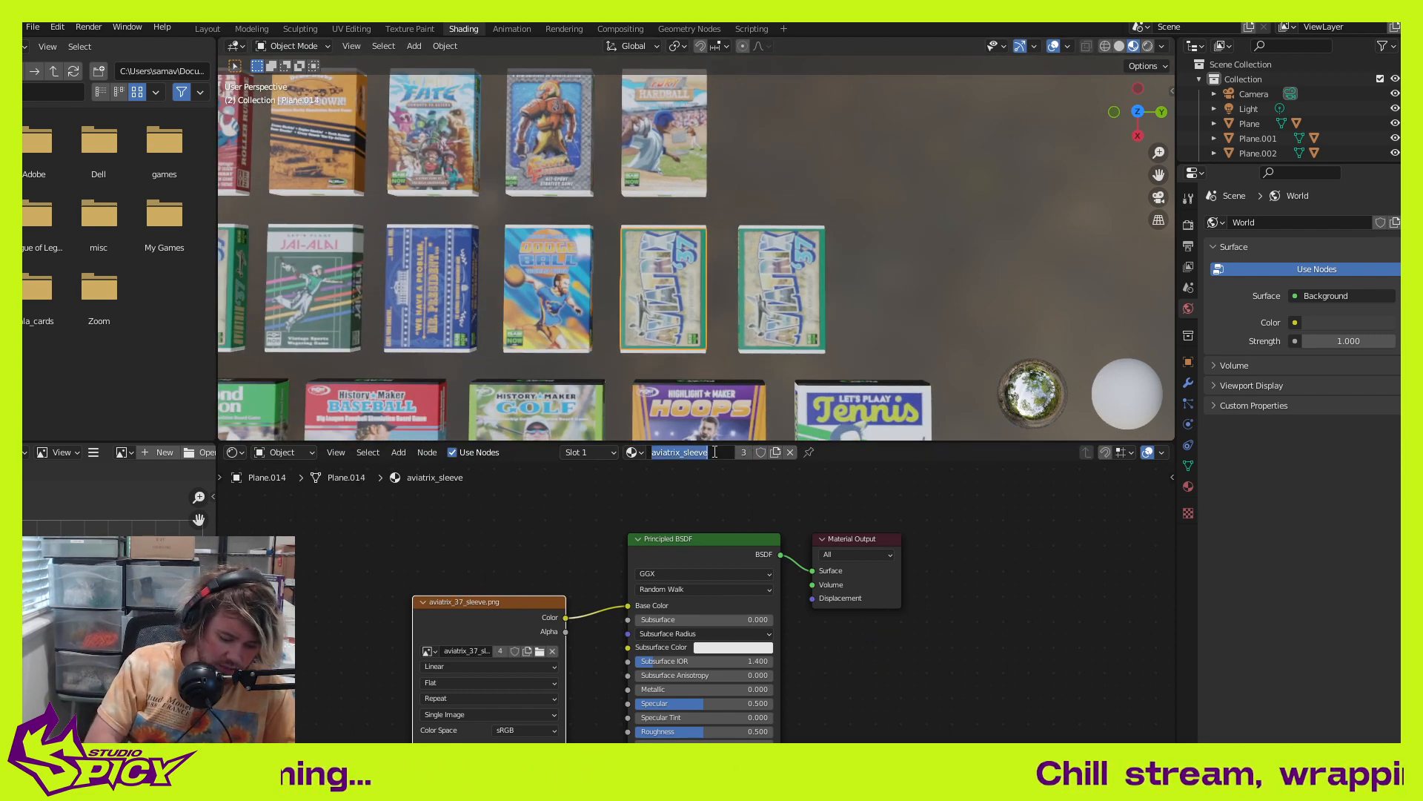
text(pf_sl)
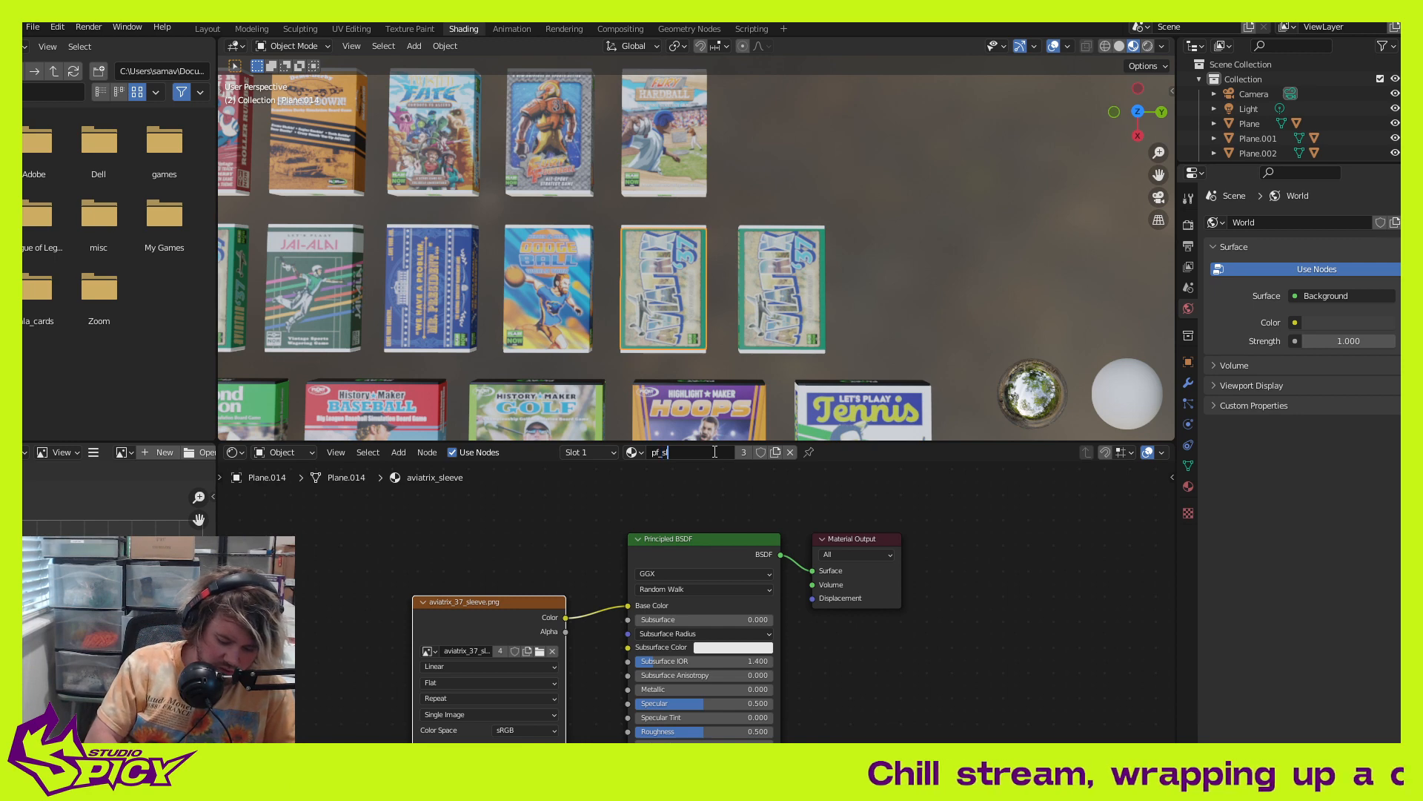
text(eeve)
key(Return)
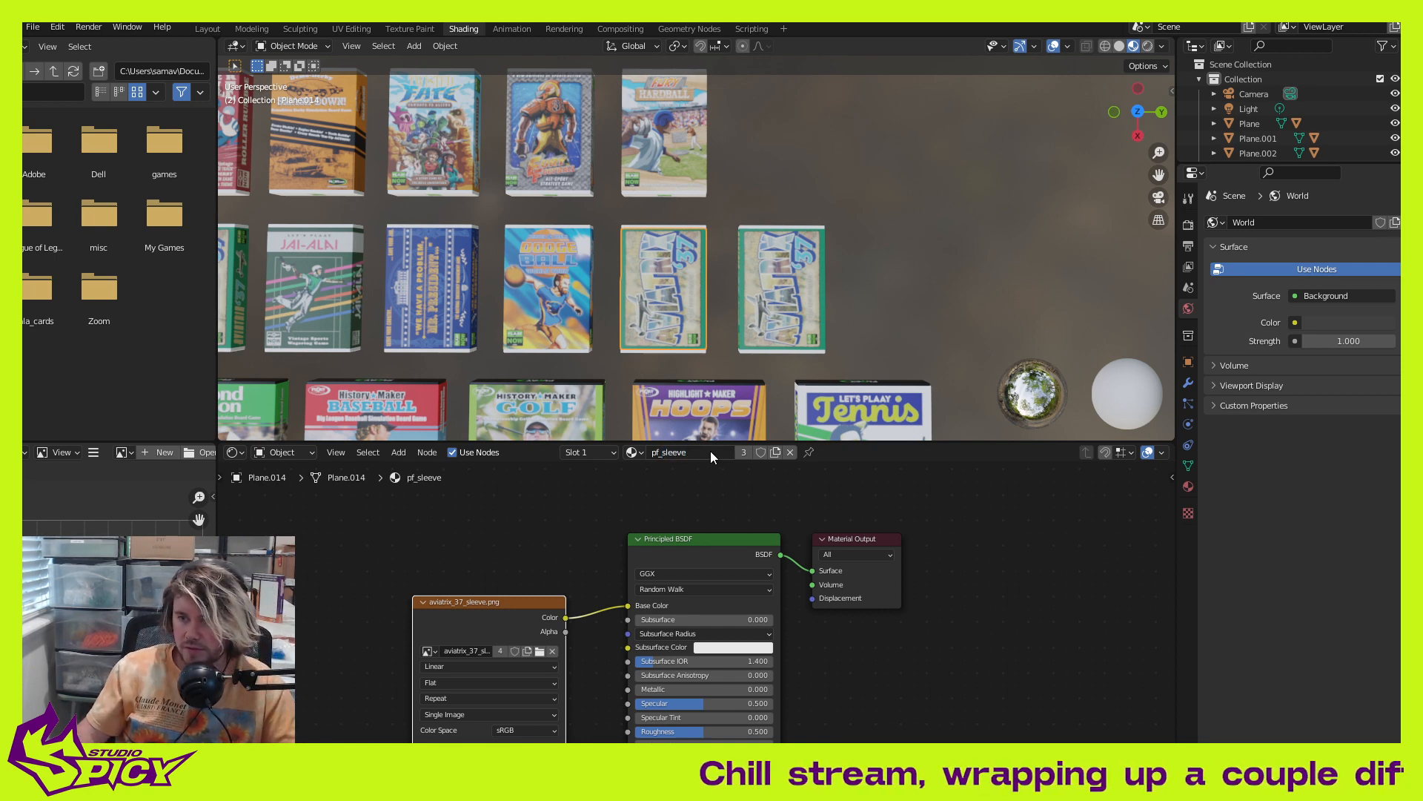
click(540, 653)
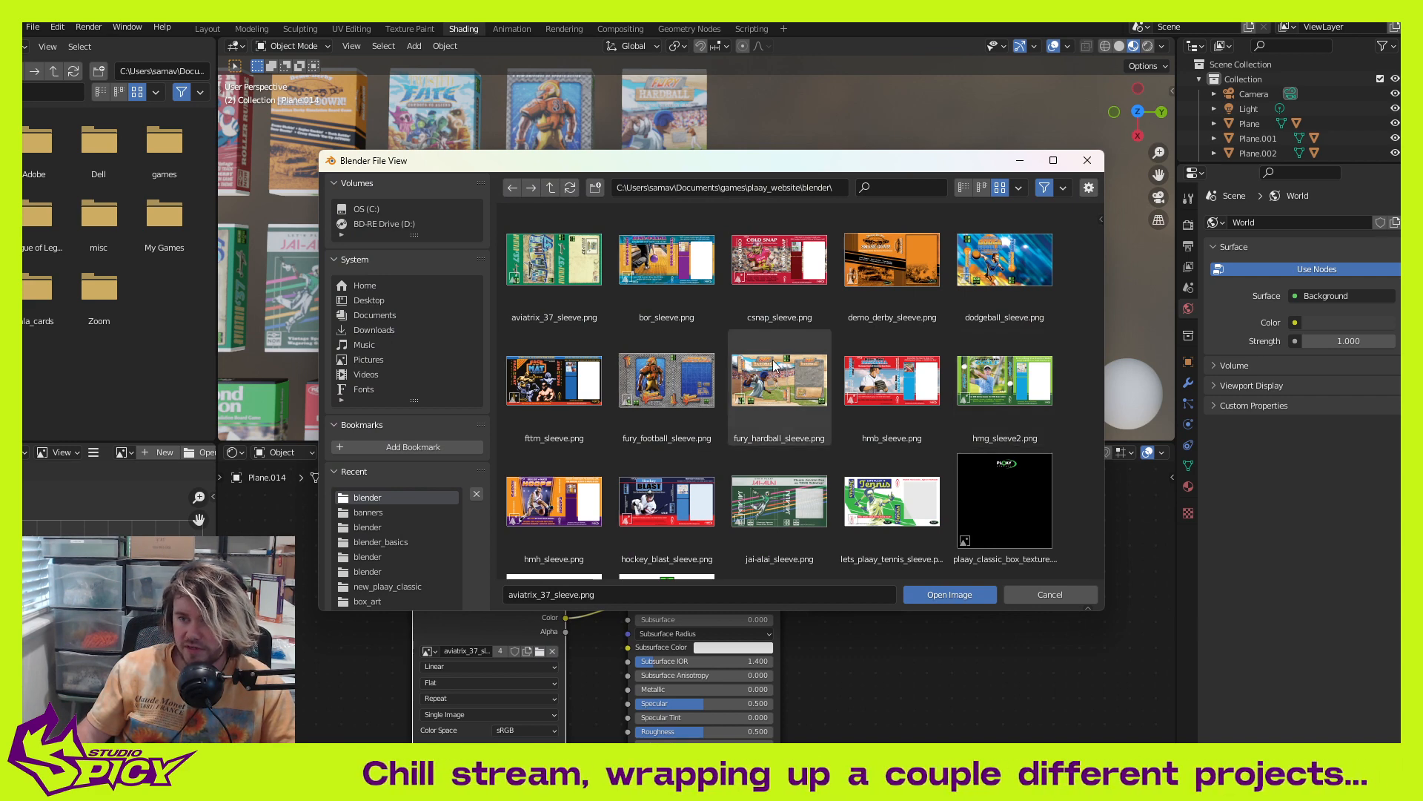
scroll(797, 399, down, 2)
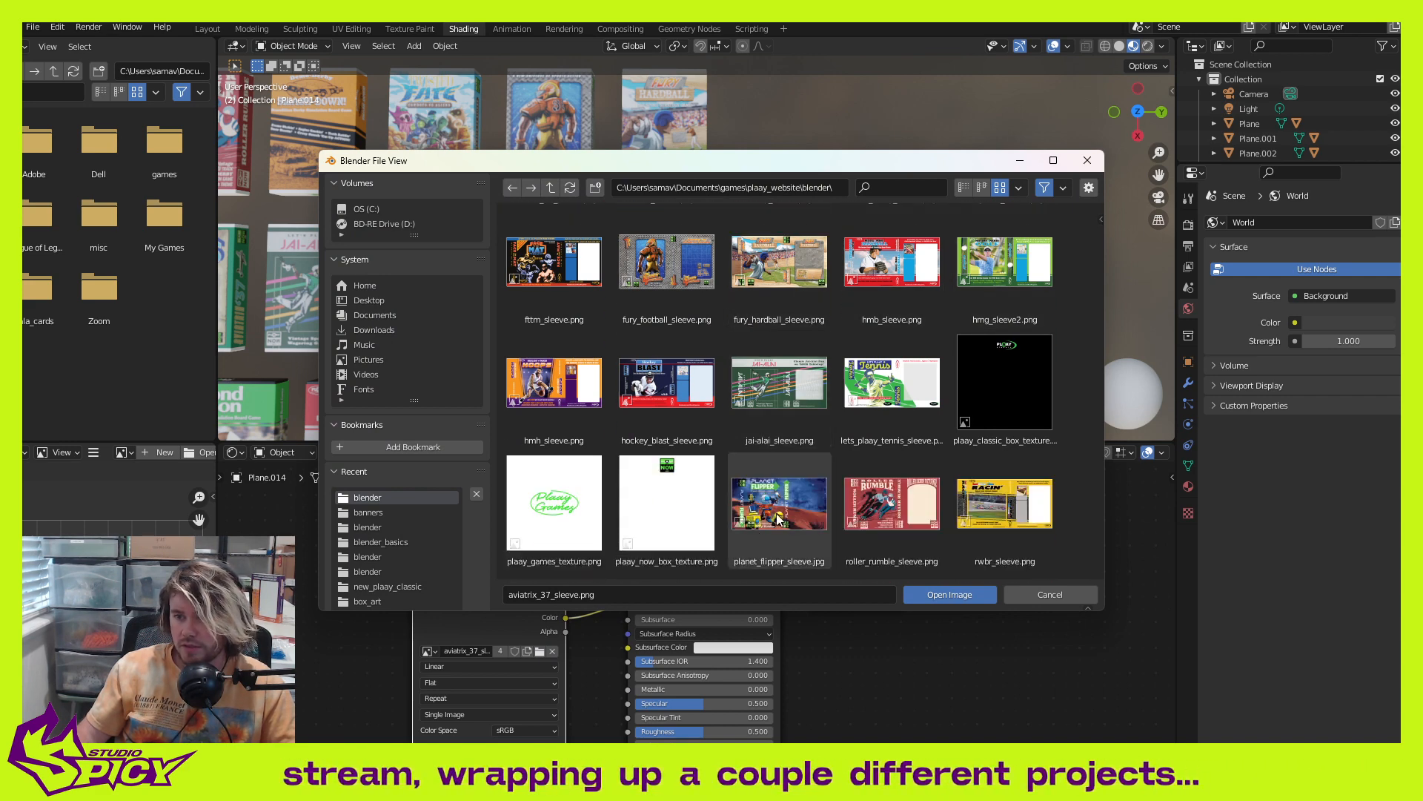
click(779, 504)
click(957, 594)
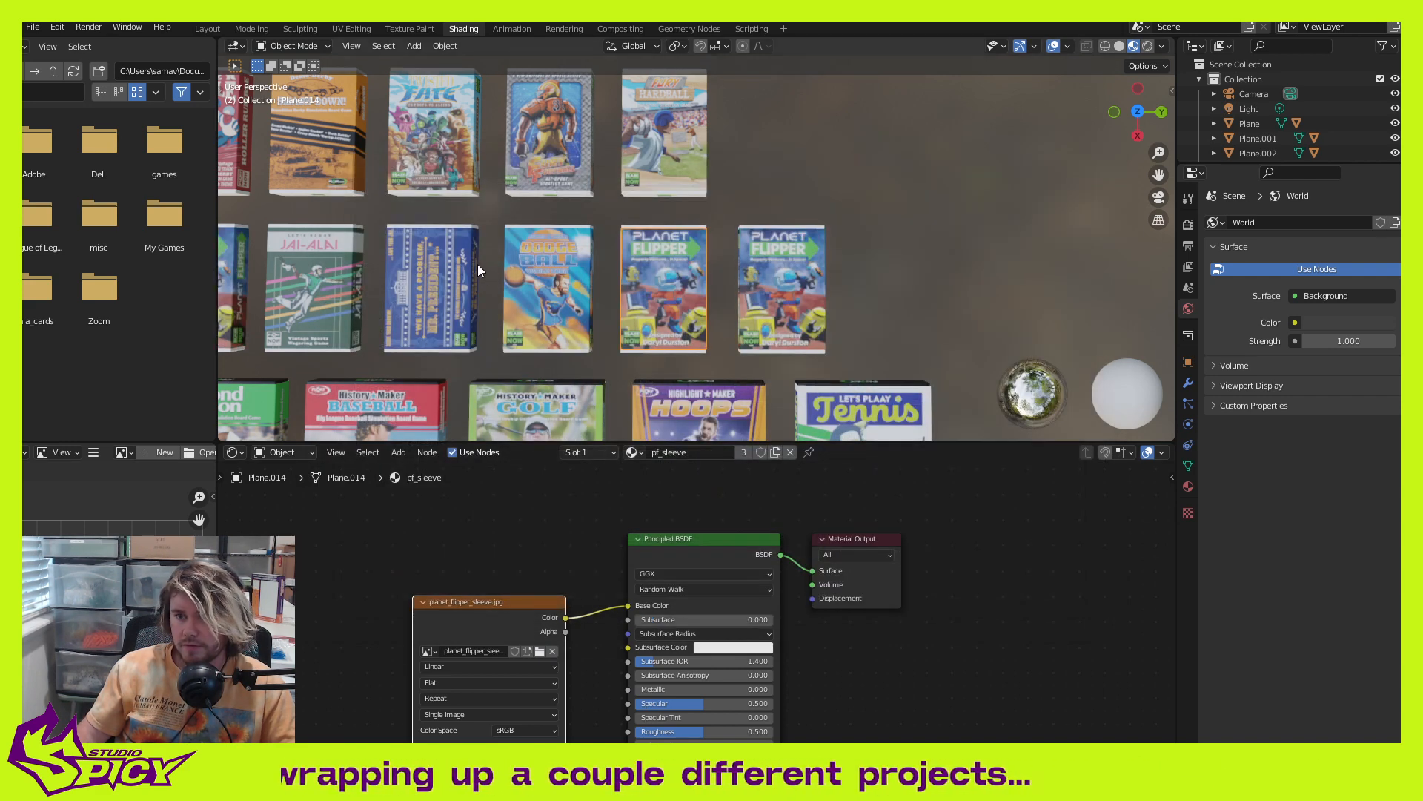
Step: Undo the Planet Flipper image load and the renaming of the shared Aviatrix material
key(ctrl+z)
shift+middle_drag(910, 259, 948, 261)
key(ctrl+z)
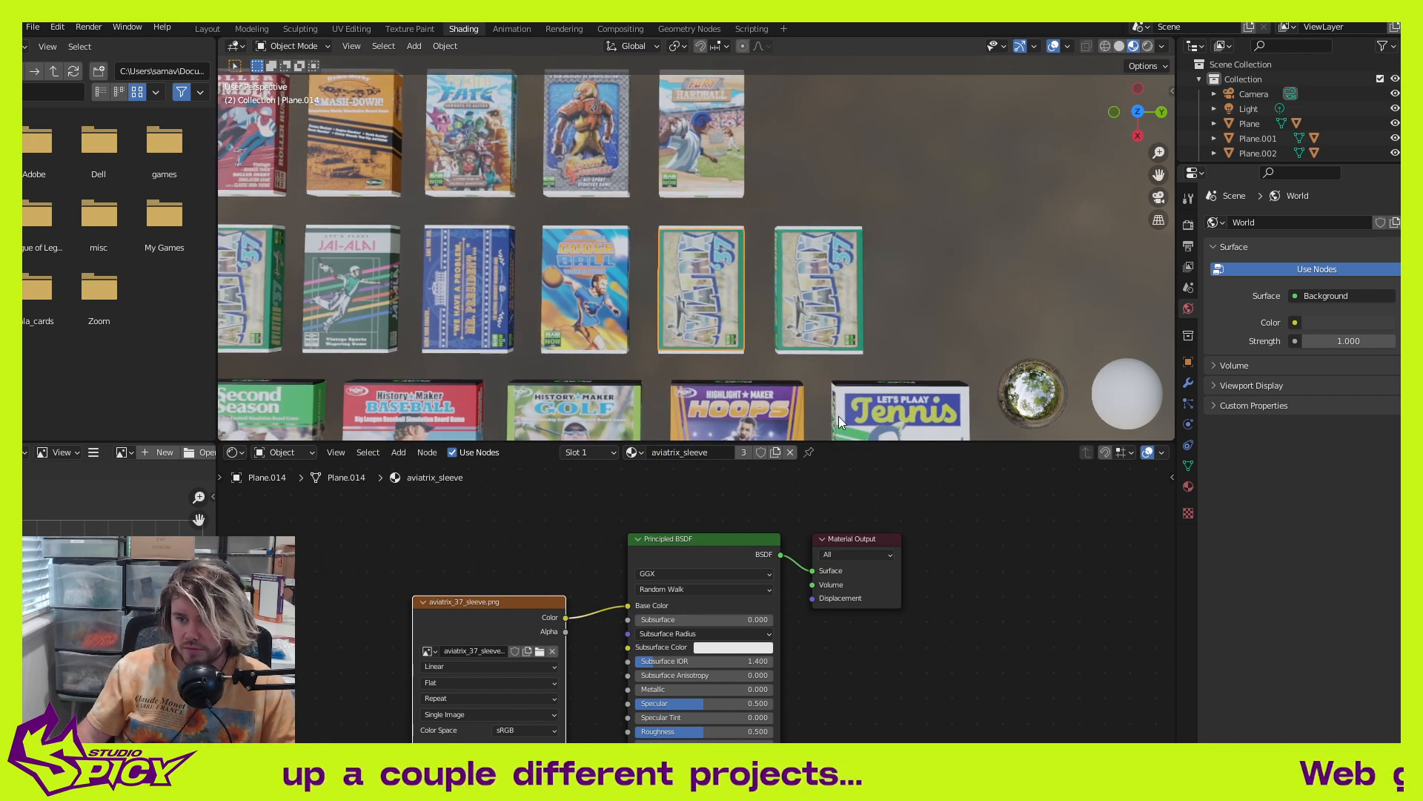
Step: Give the fifth box in the row (Plane.014) its own copy of the aviatrix_sleeve material, named pf_sleeve
click(776, 453)
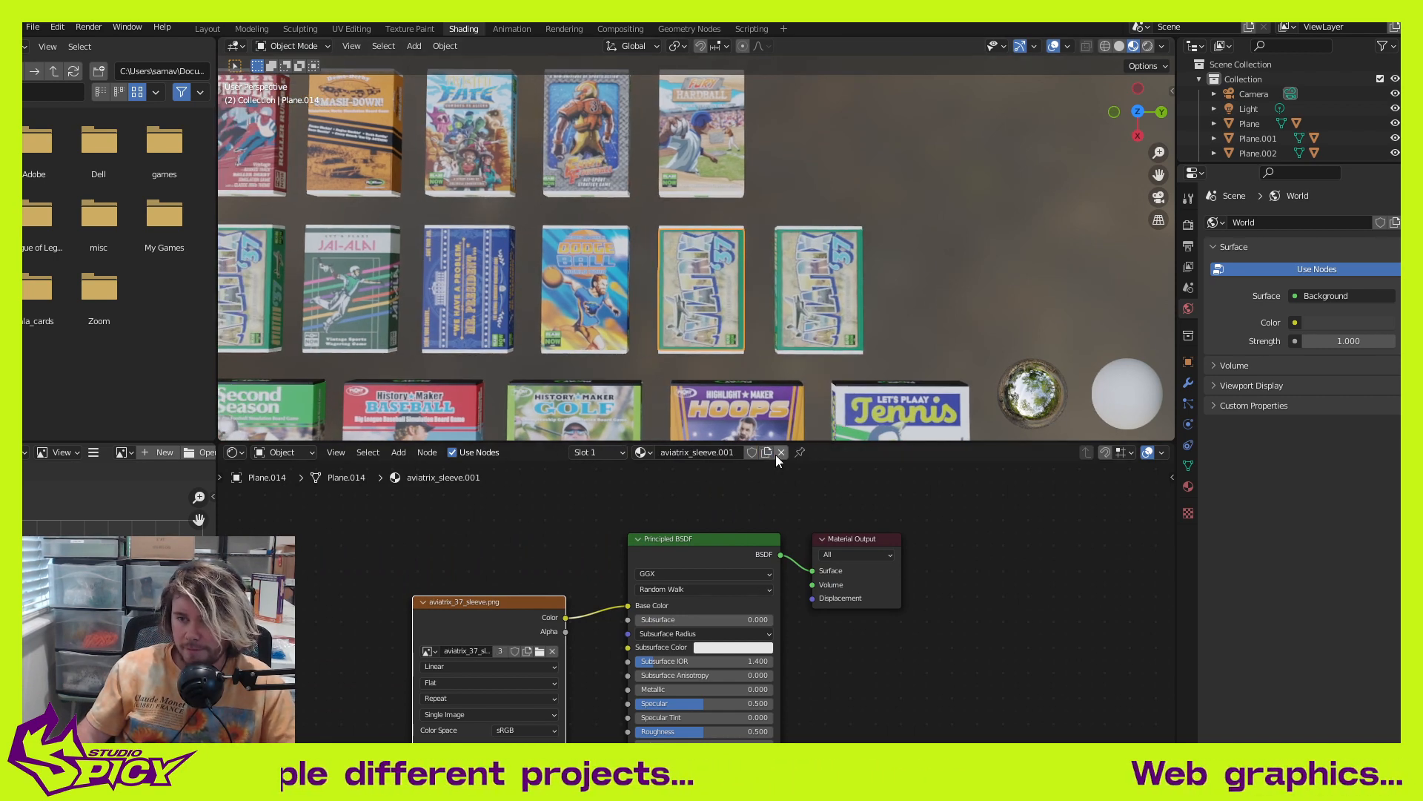
click(722, 452)
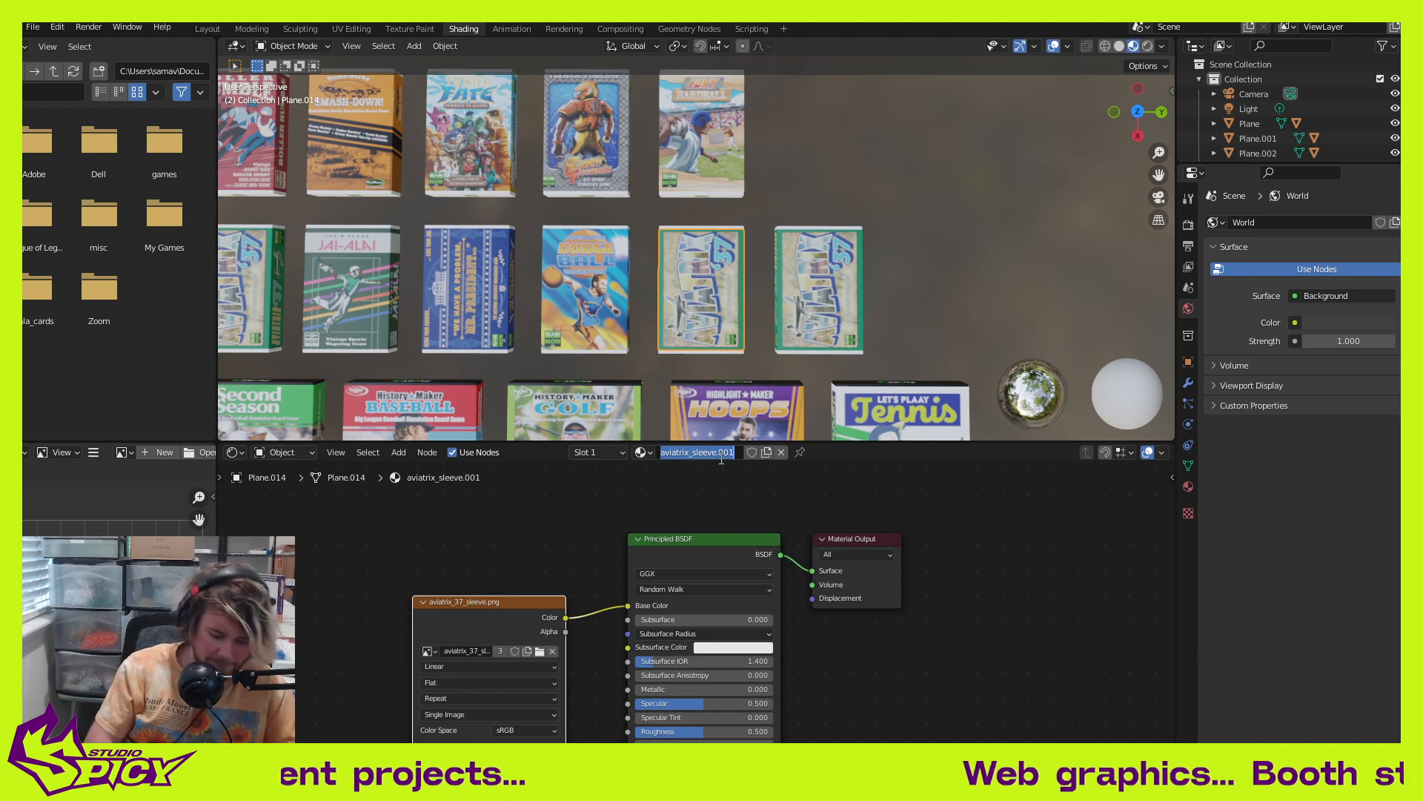
text(pf)
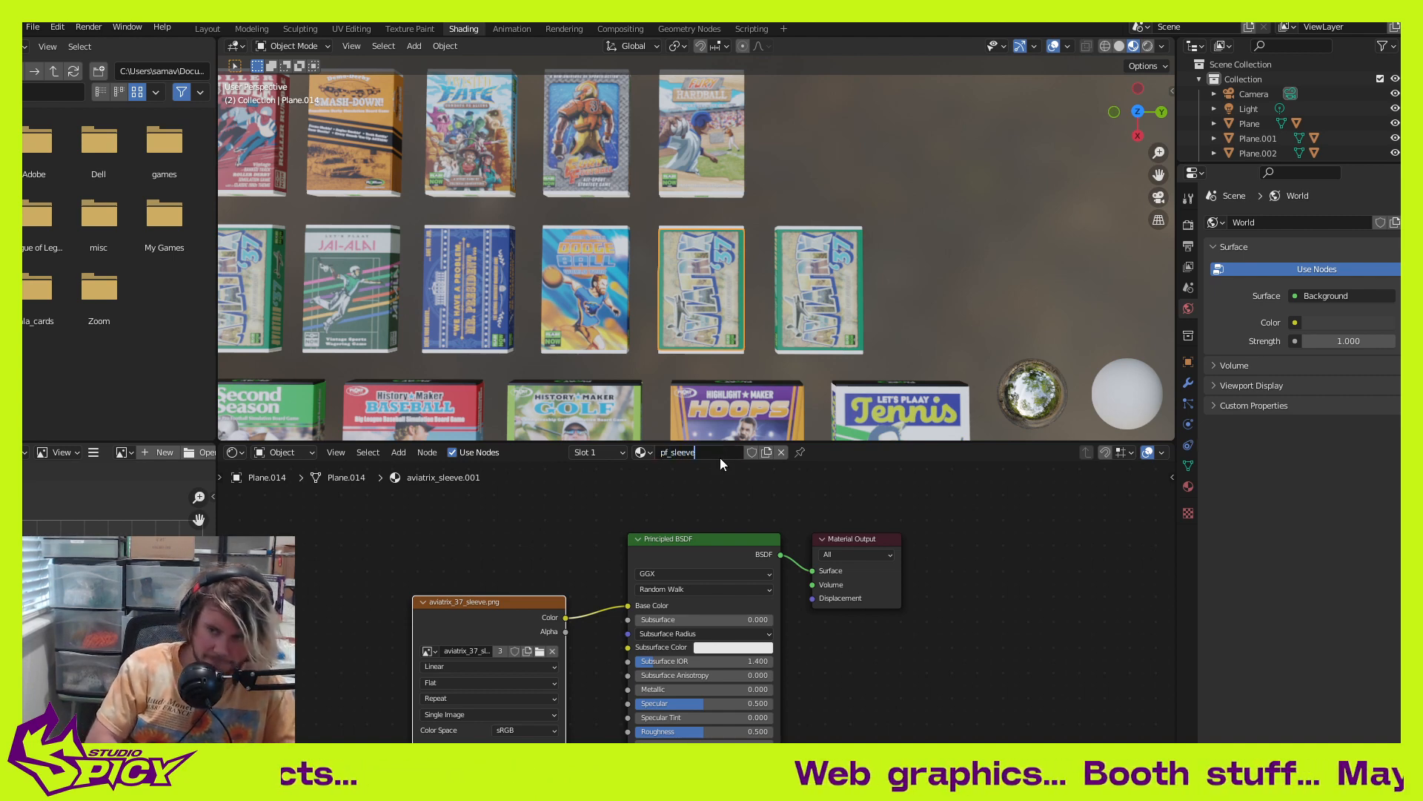
text(_sleeve)
key(Return)
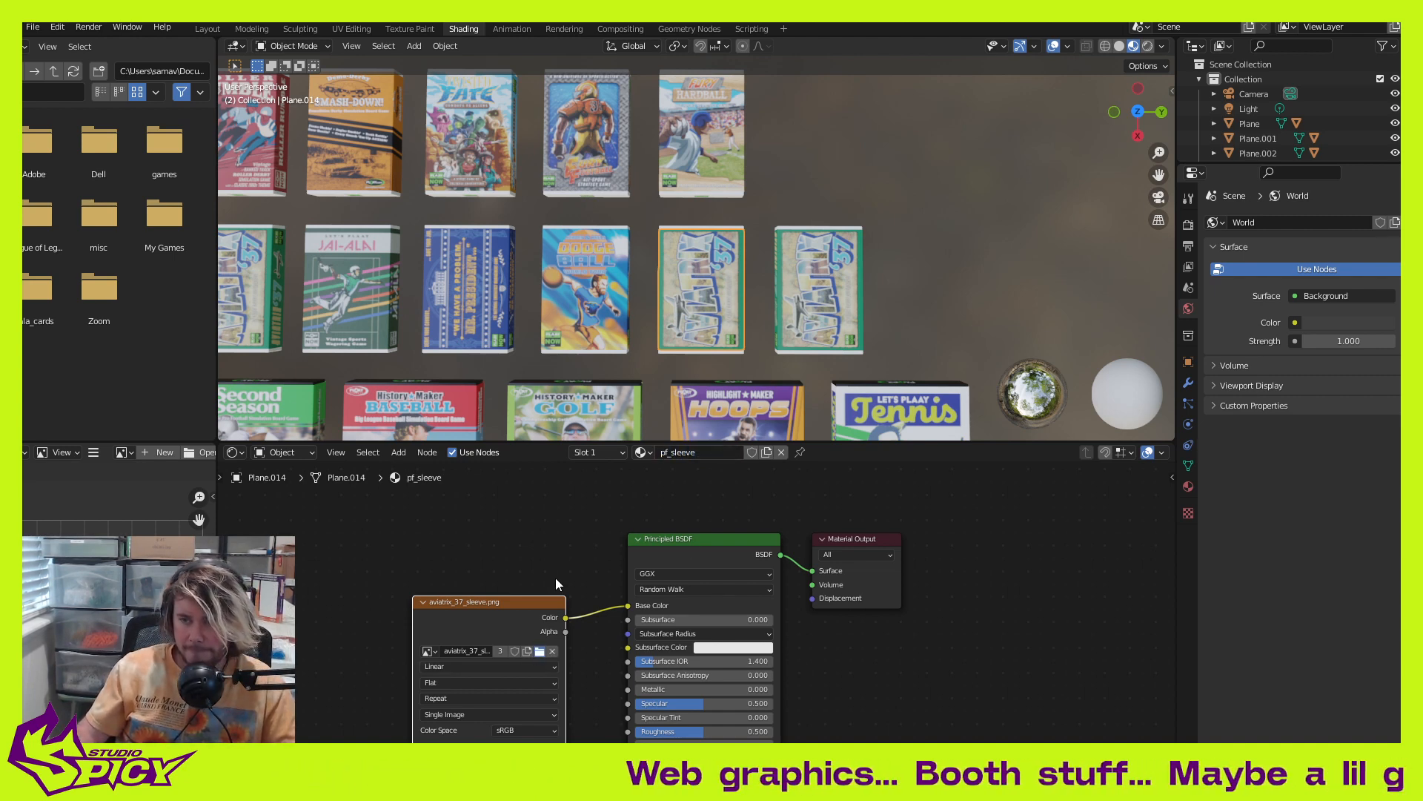
Step: Load planet_flipper_sleeve.jpg into the image texture of the pf_sleeve material
click(539, 651)
scroll(882, 445, down, 2)
click(767, 493)
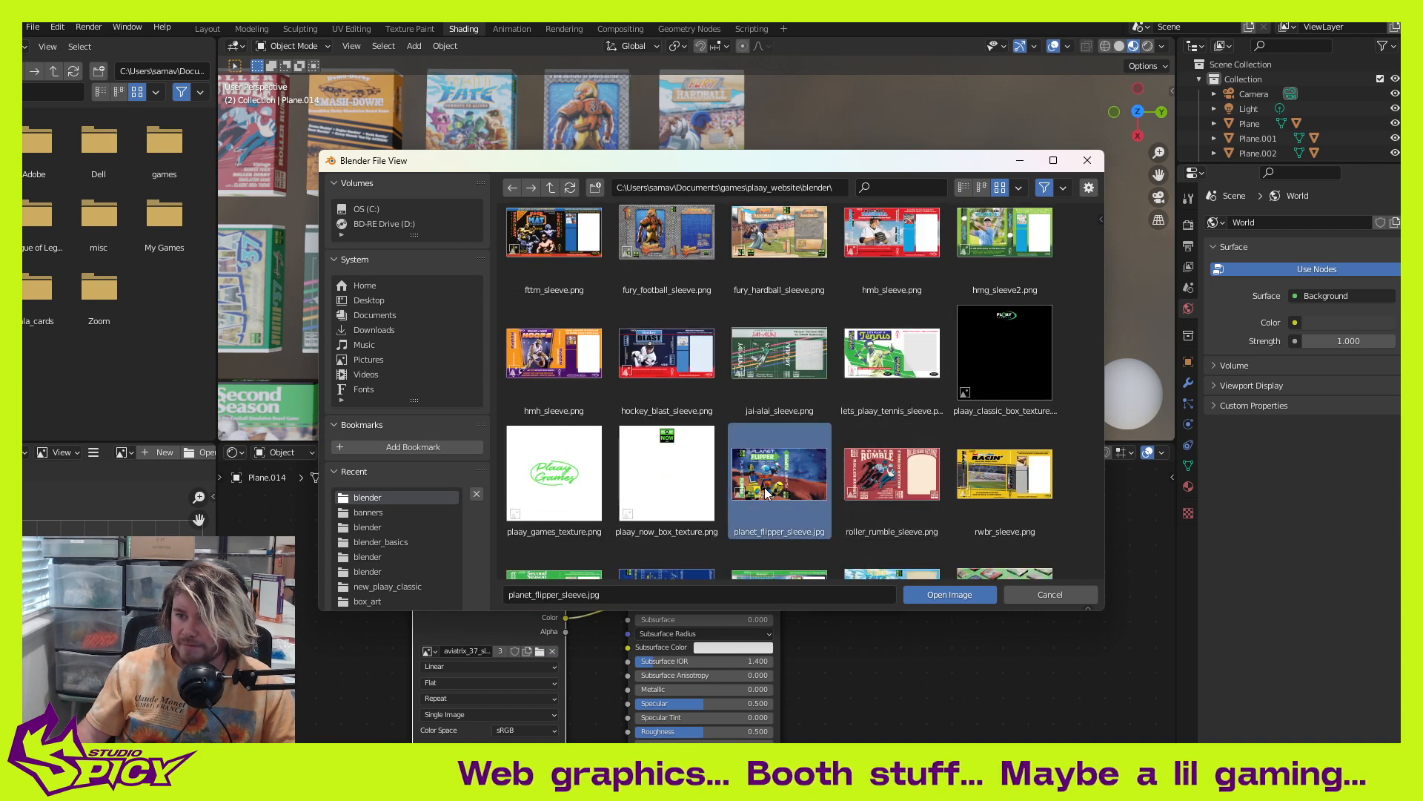
click(949, 595)
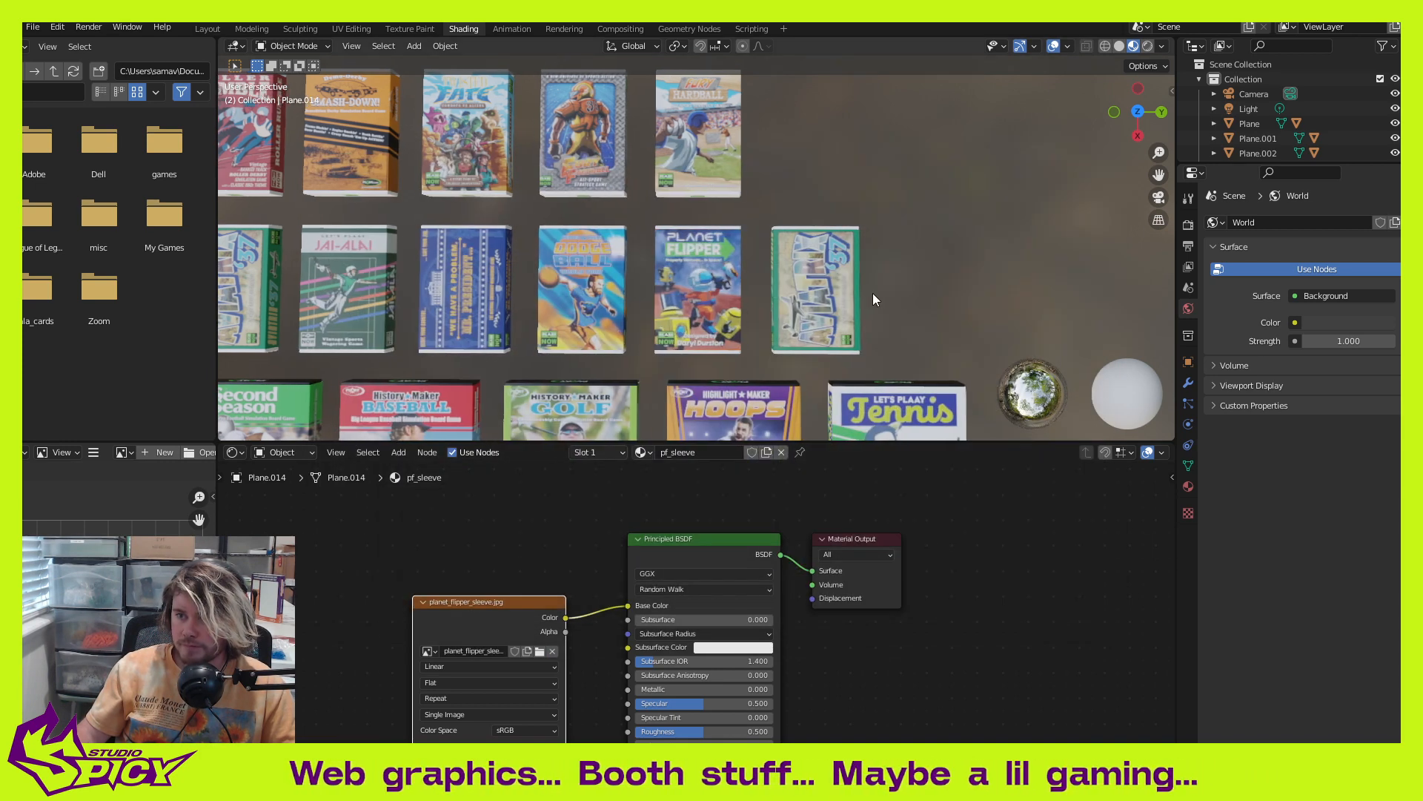
Step: Delete the surplus Aviatrix box at the end of the row, next to Planet Flipper
shift+middle_drag(873, 293, 851, 292)
drag(803, 209, 887, 286)
key(Delete)
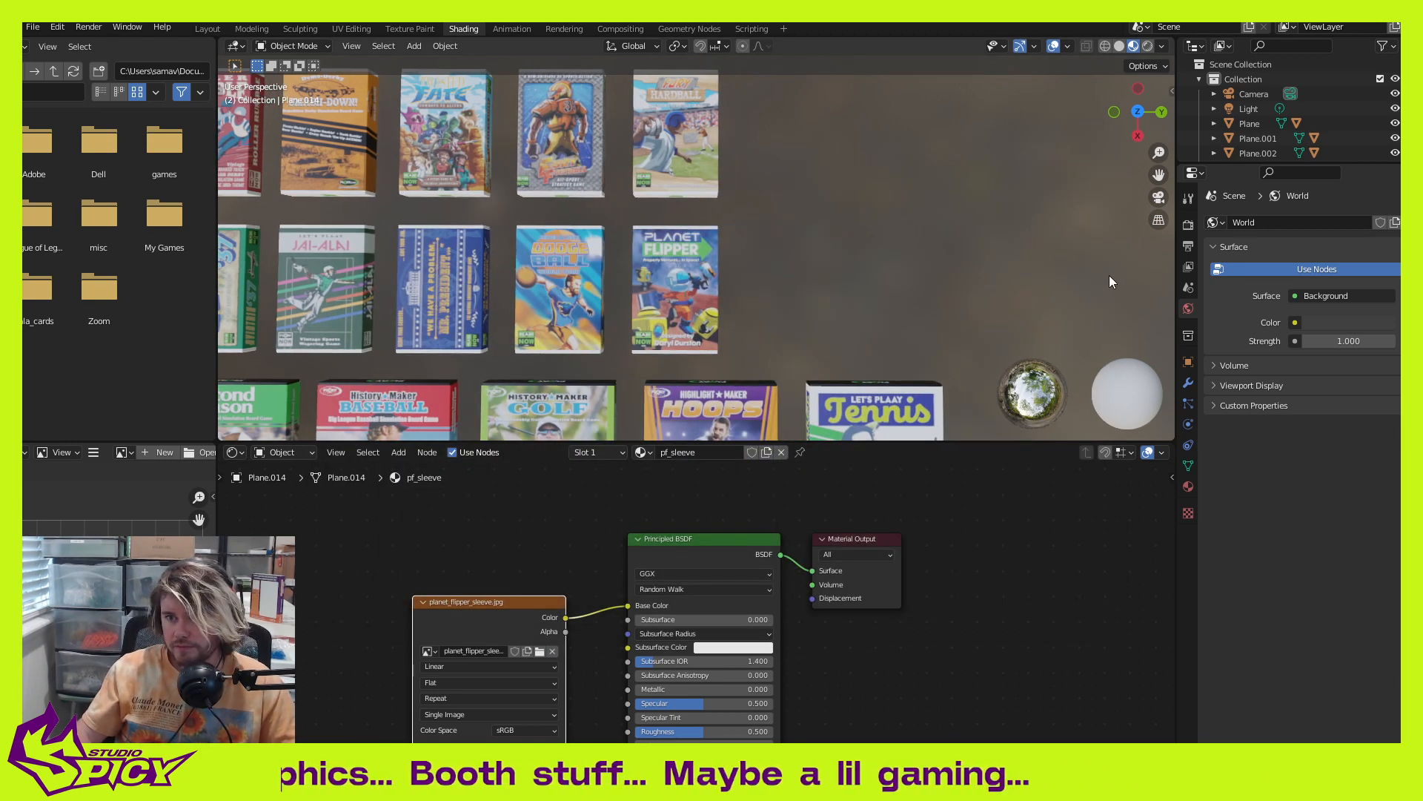
Step: Try to duplicate the Cold Snap box at the end of the nearest row
scroll(1110, 276, down, 3)
shift+middle_drag(771, 306, 710, 154)
shift+middle_drag(826, 326, 758, 267)
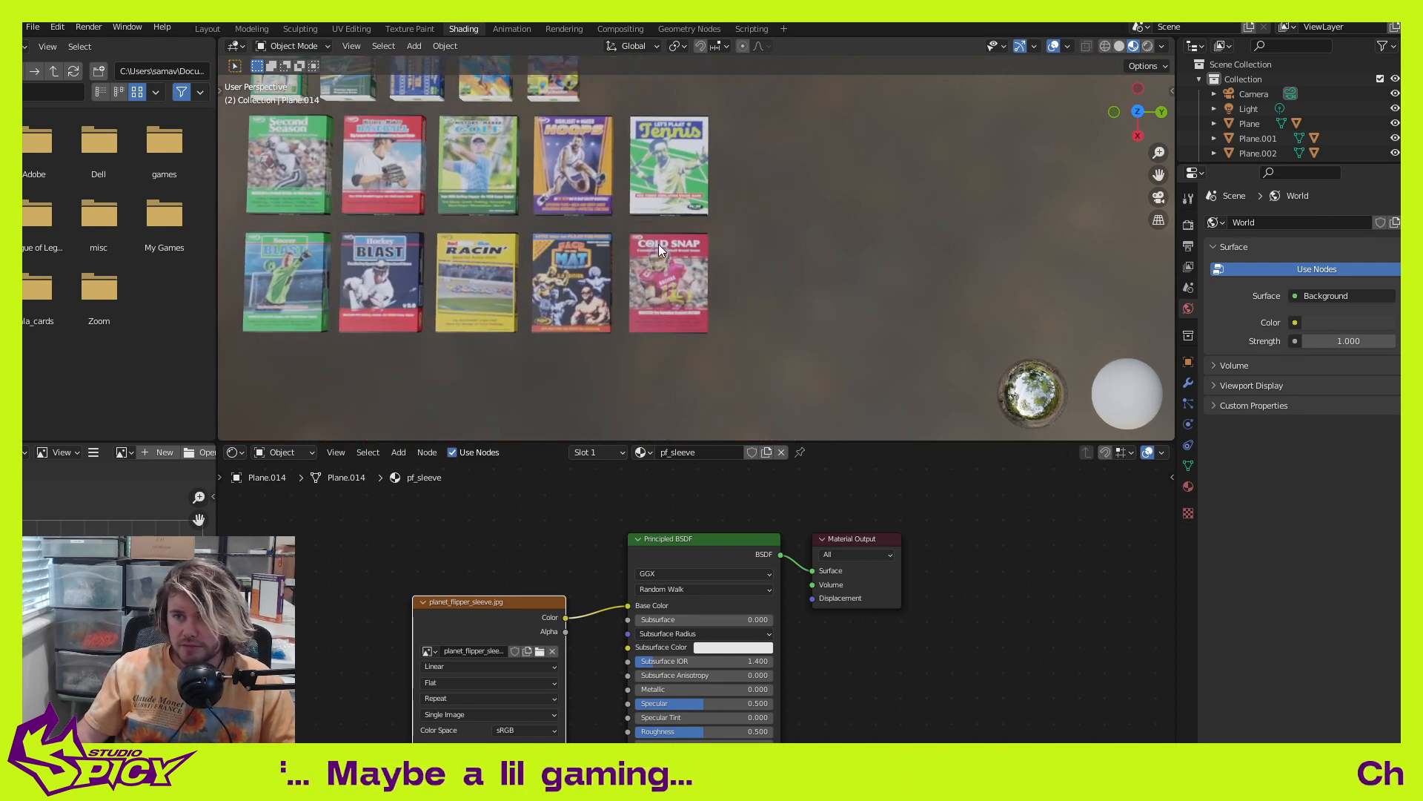
drag(700, 310, 703, 313)
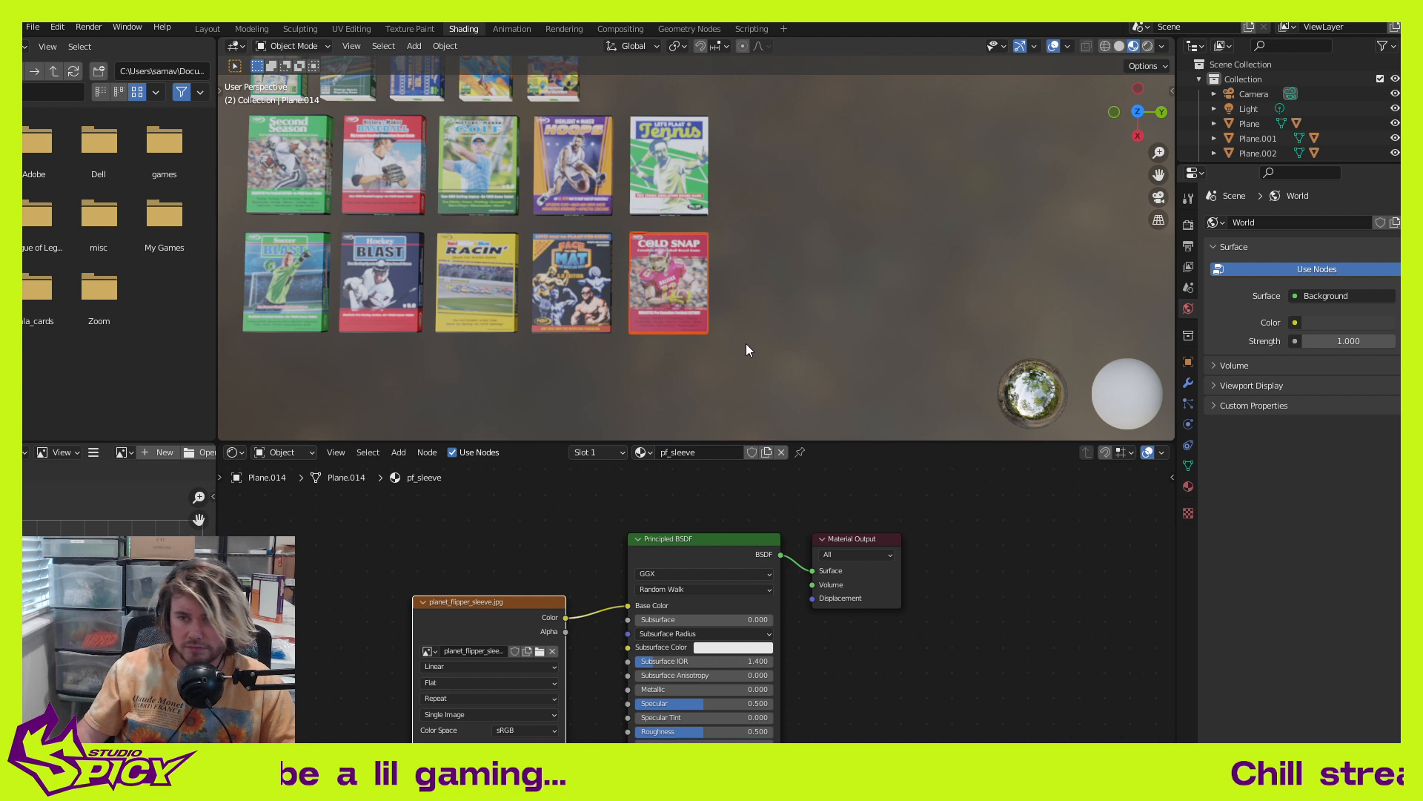
key(shift+d)
right_click(791, 320)
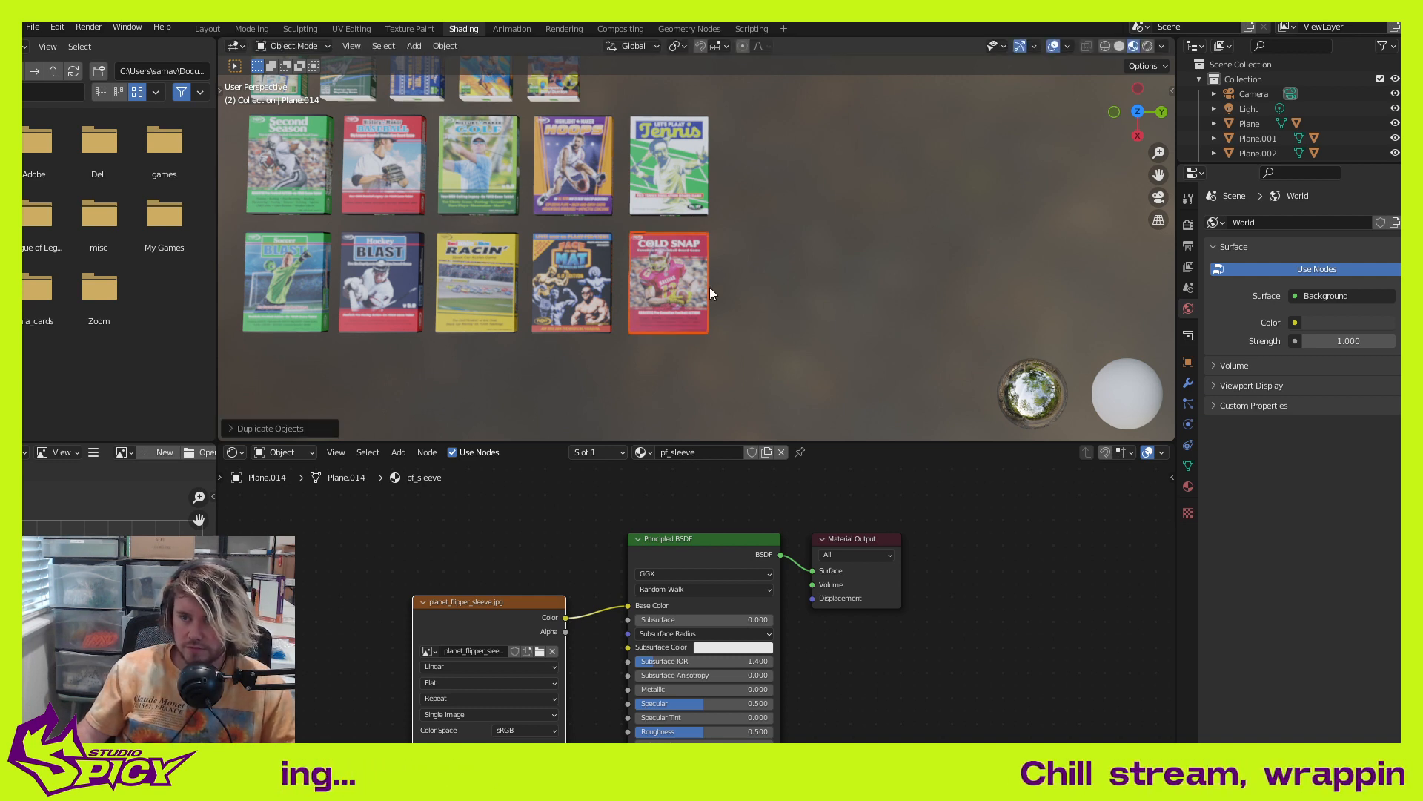
key(ctrl+z)
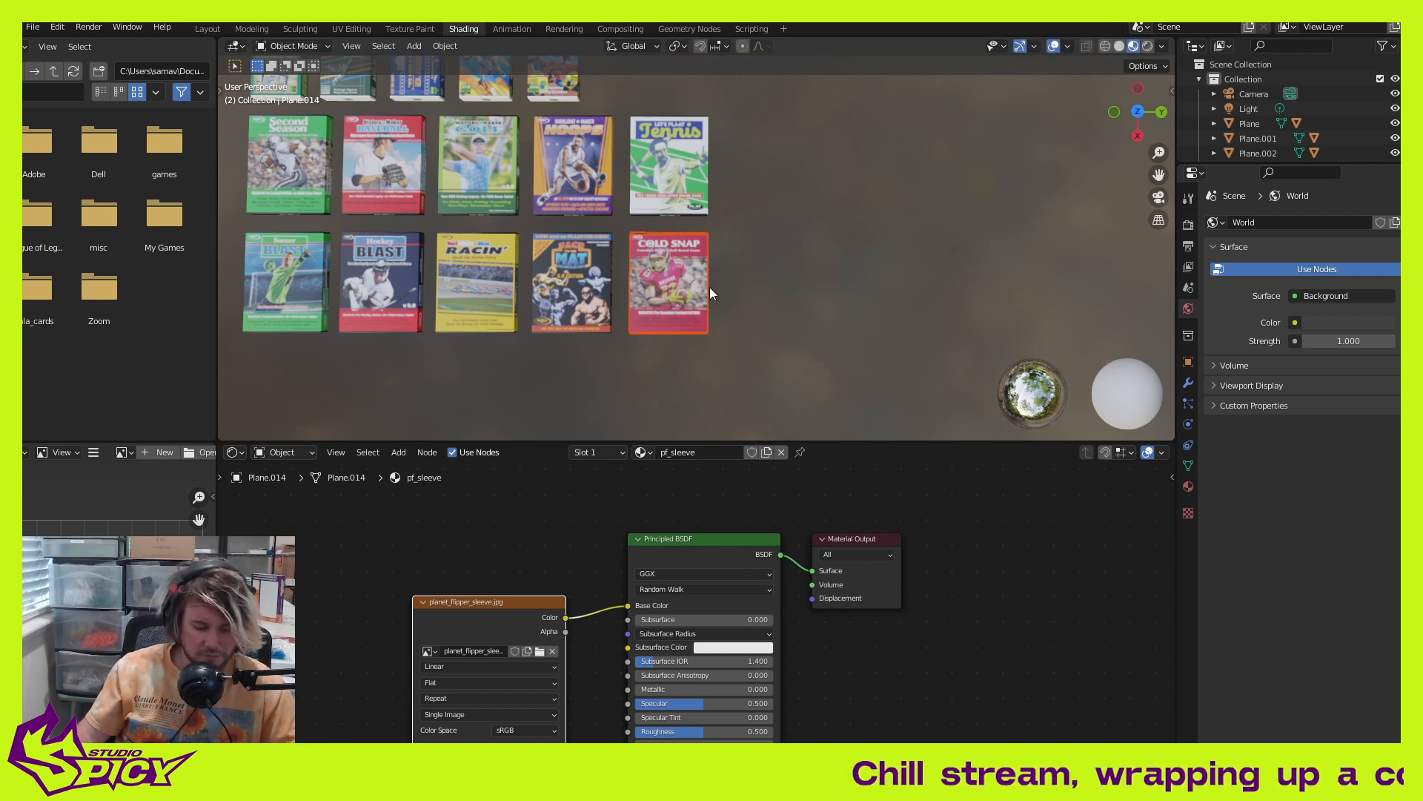
Step: Deselect the Cold Snap box and switch to the Layout workspace
click(814, 288)
click(208, 29)
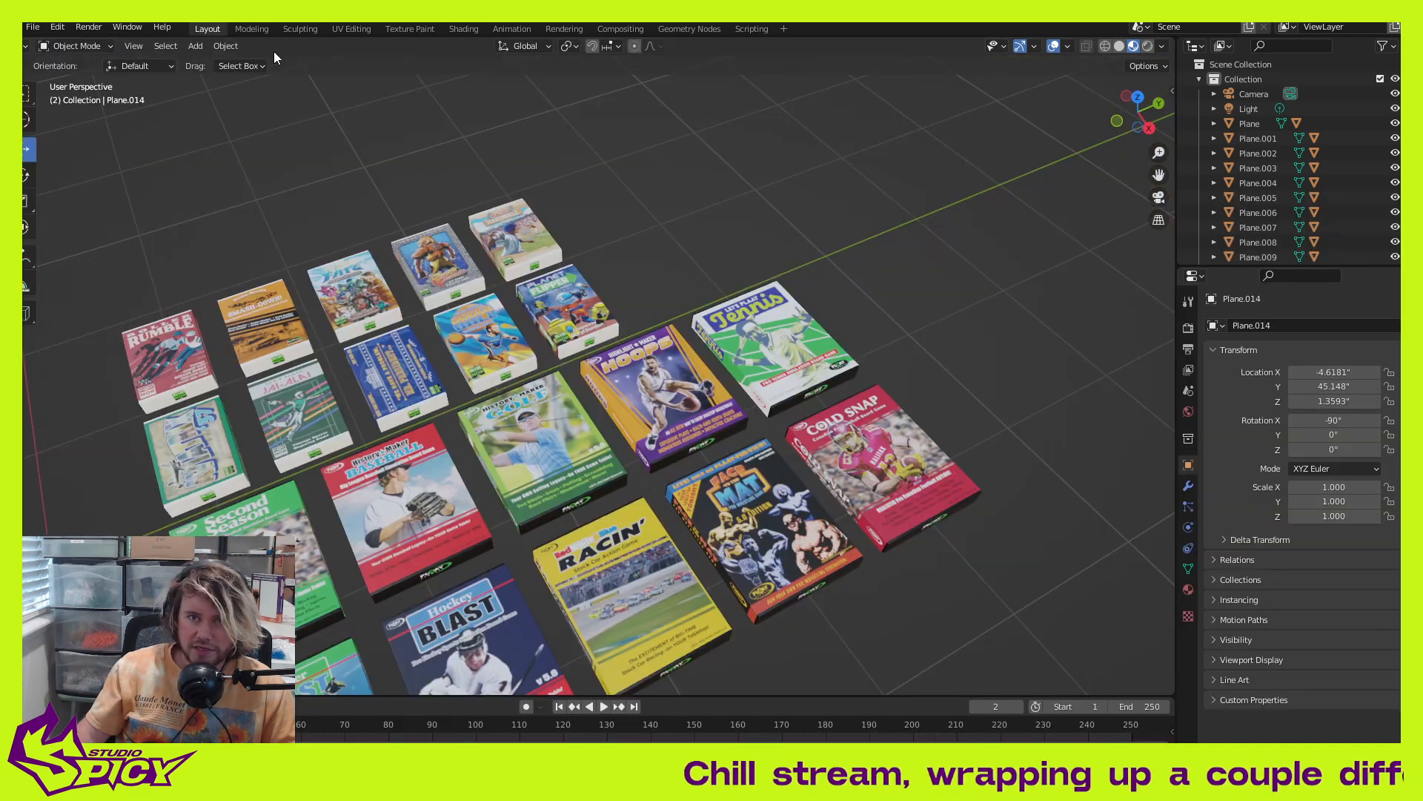
Step: Move the Cold Snap box along Y to about 70.9", leaving a gap beside Face to the Mat
shift+middle_drag(985, 464, 902, 451)
click(777, 379)
drag(803, 492, 930, 486)
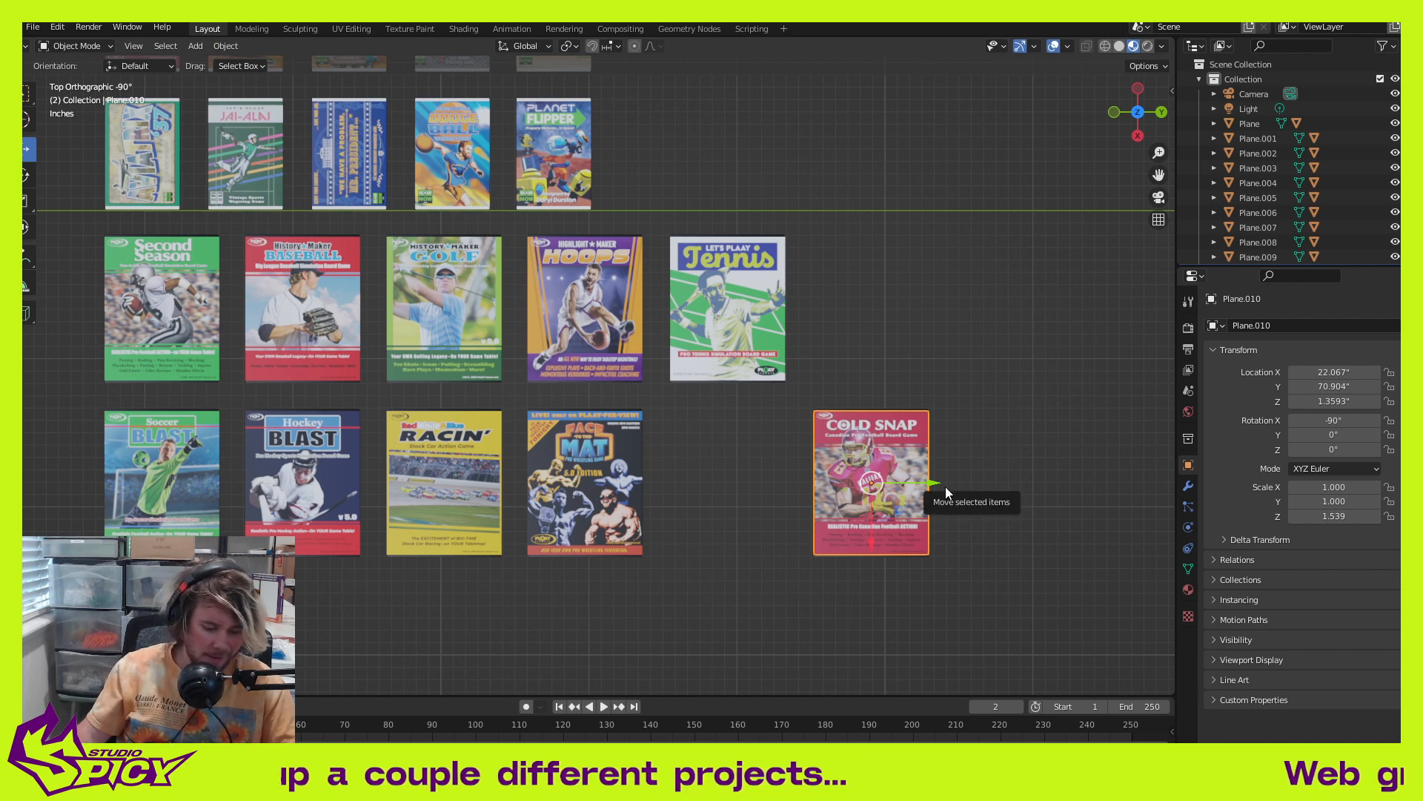
Step: Try to duplicate only the Cold Snap sleeve into the gap, inspect the copy in the Shading workspace, and undo it
key(shift+d)
key(y)
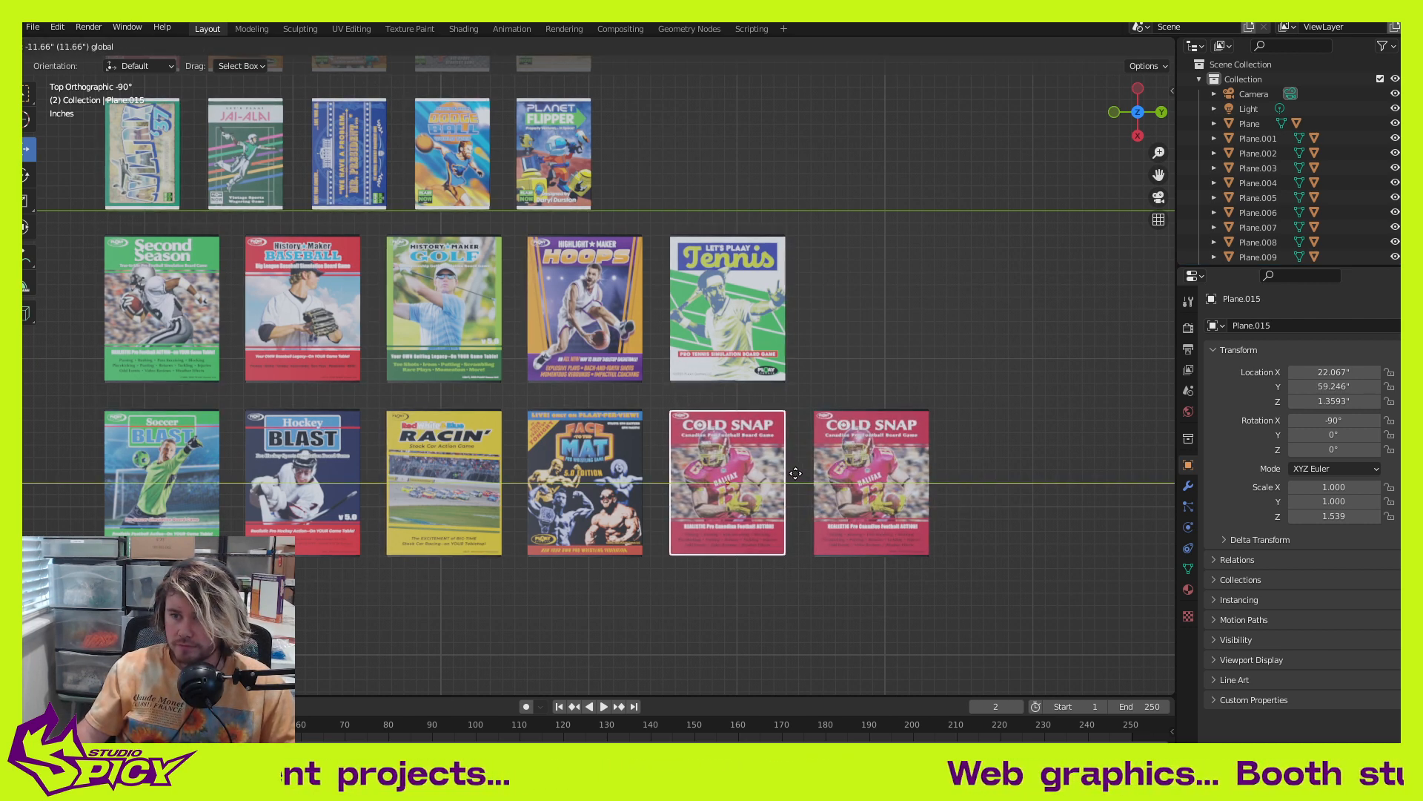
click(786, 473)
click(906, 349)
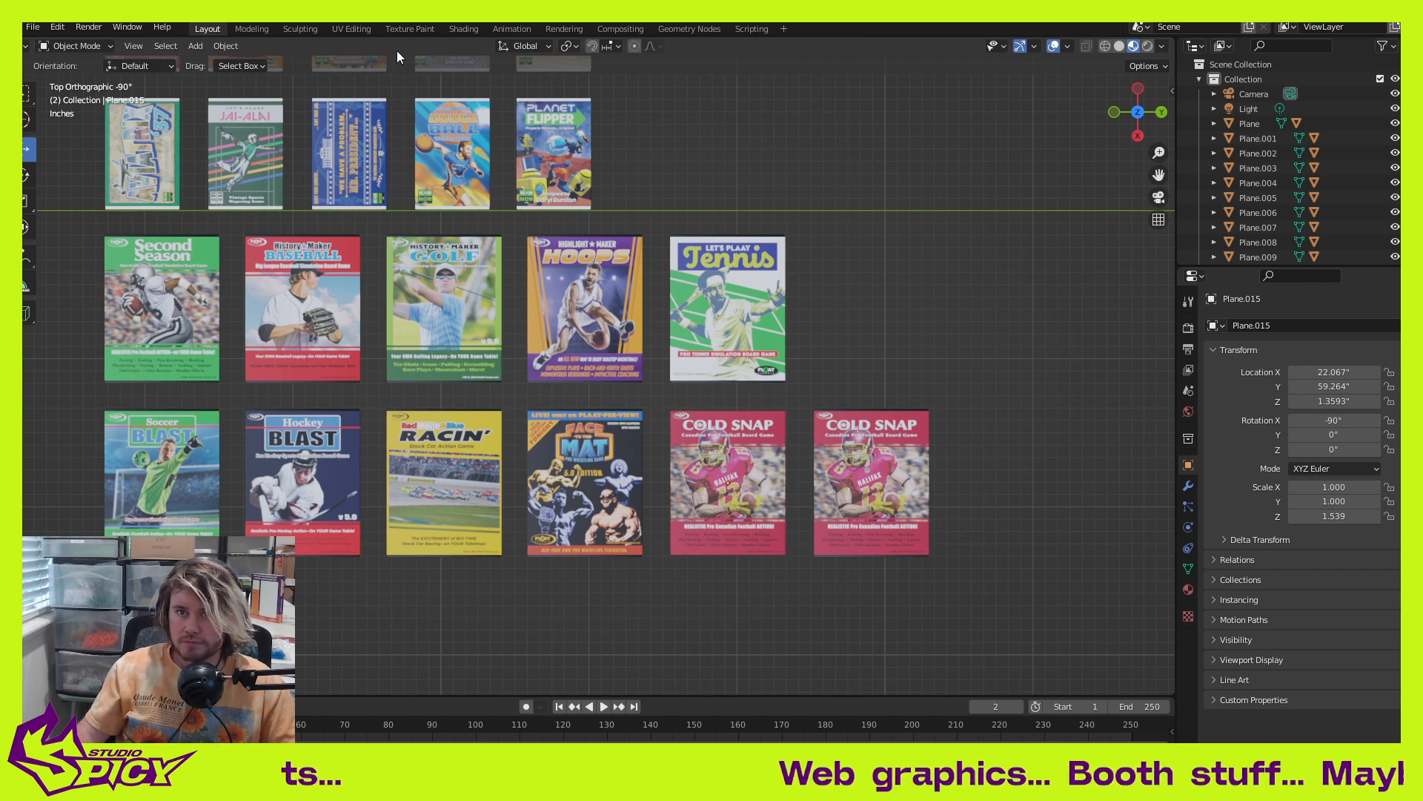
click(463, 29)
scroll(661, 282, up, 4)
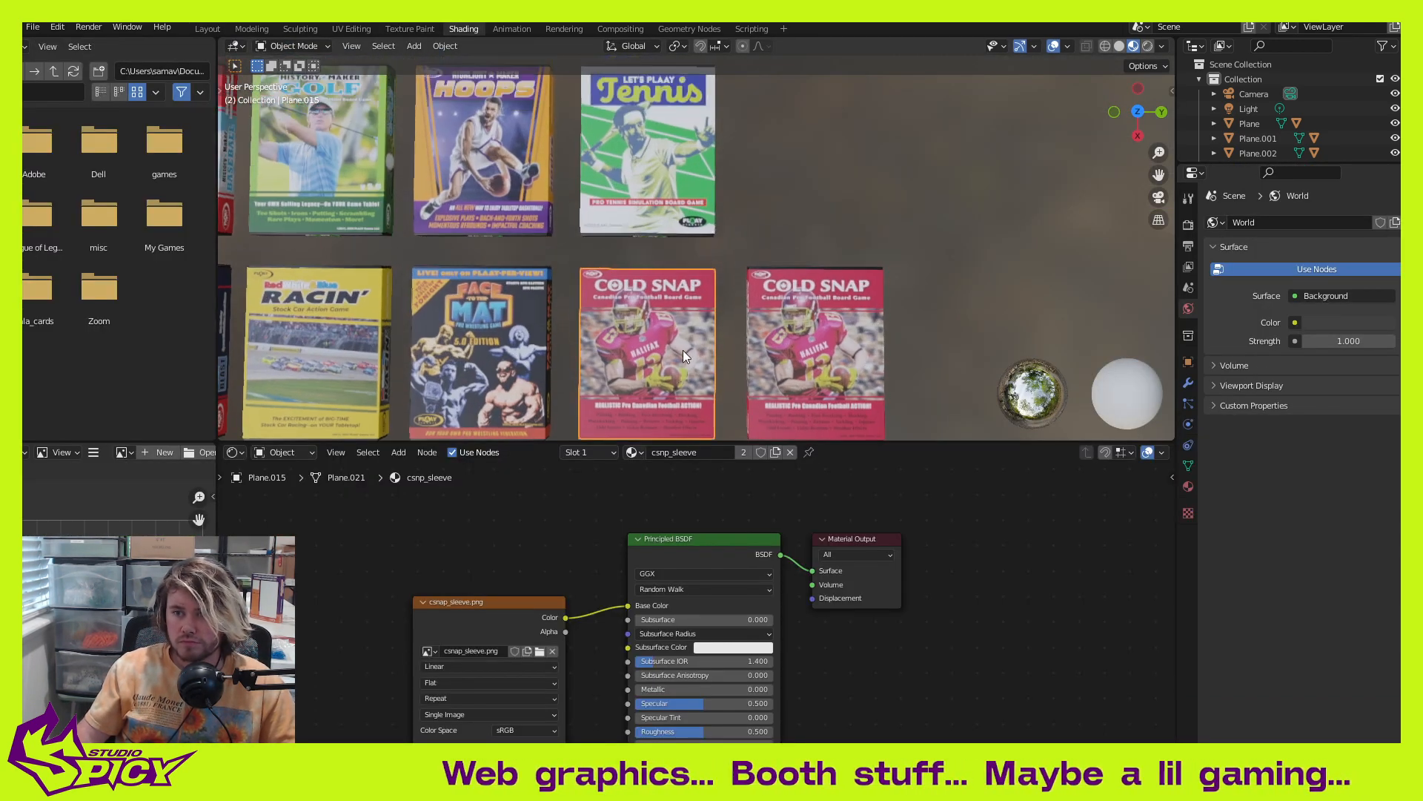
middle_drag(683, 350, 714, 261)
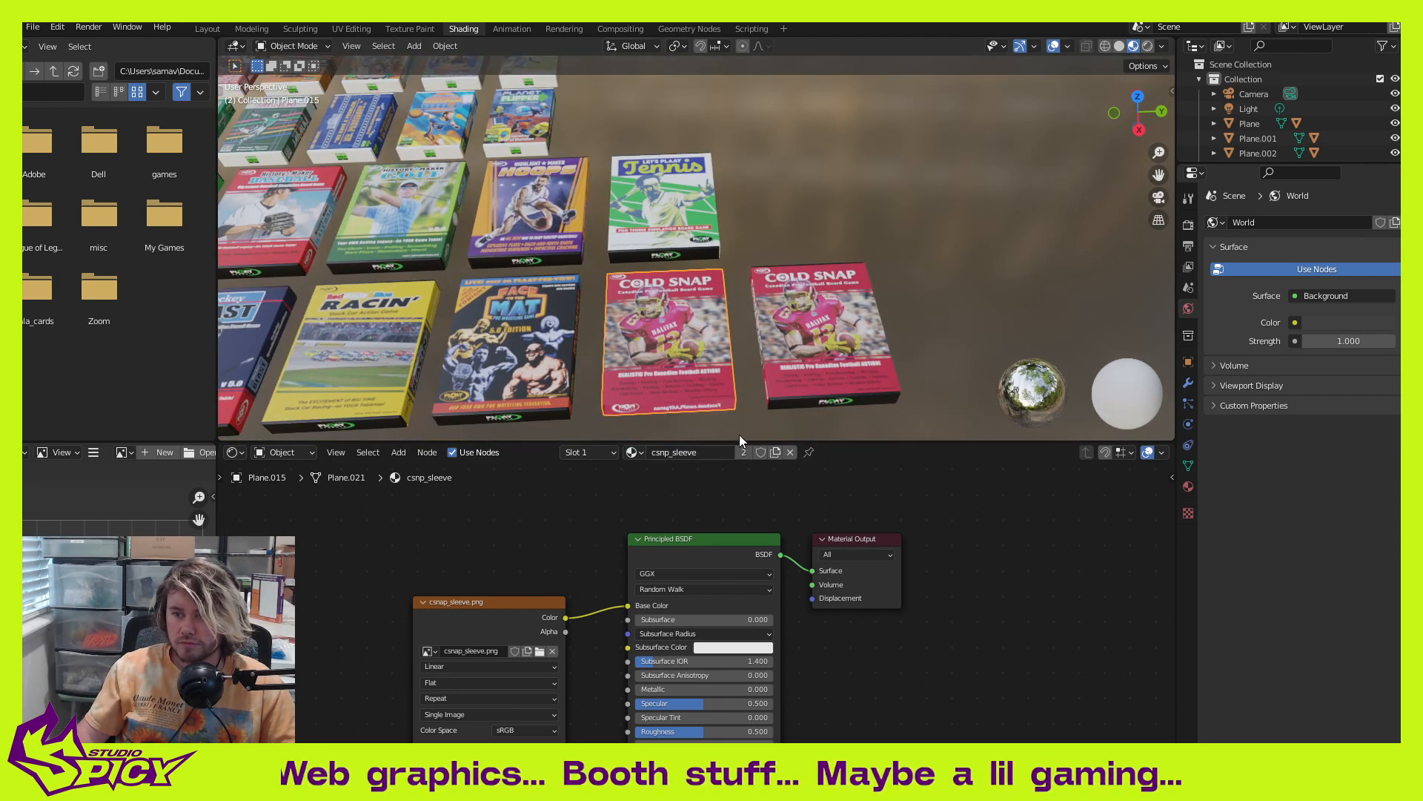
middle_drag(740, 435, 781, 301)
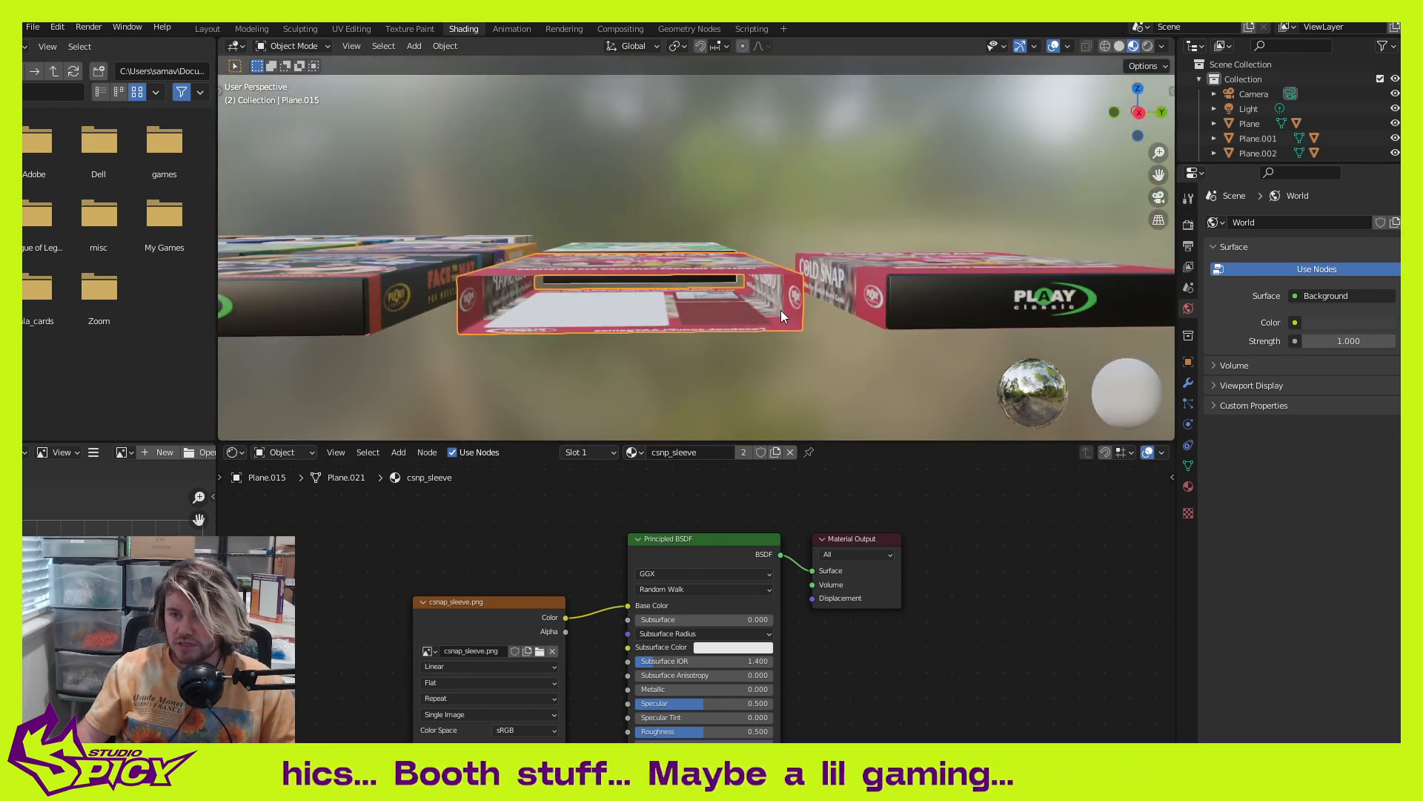
key(ctrl+z)
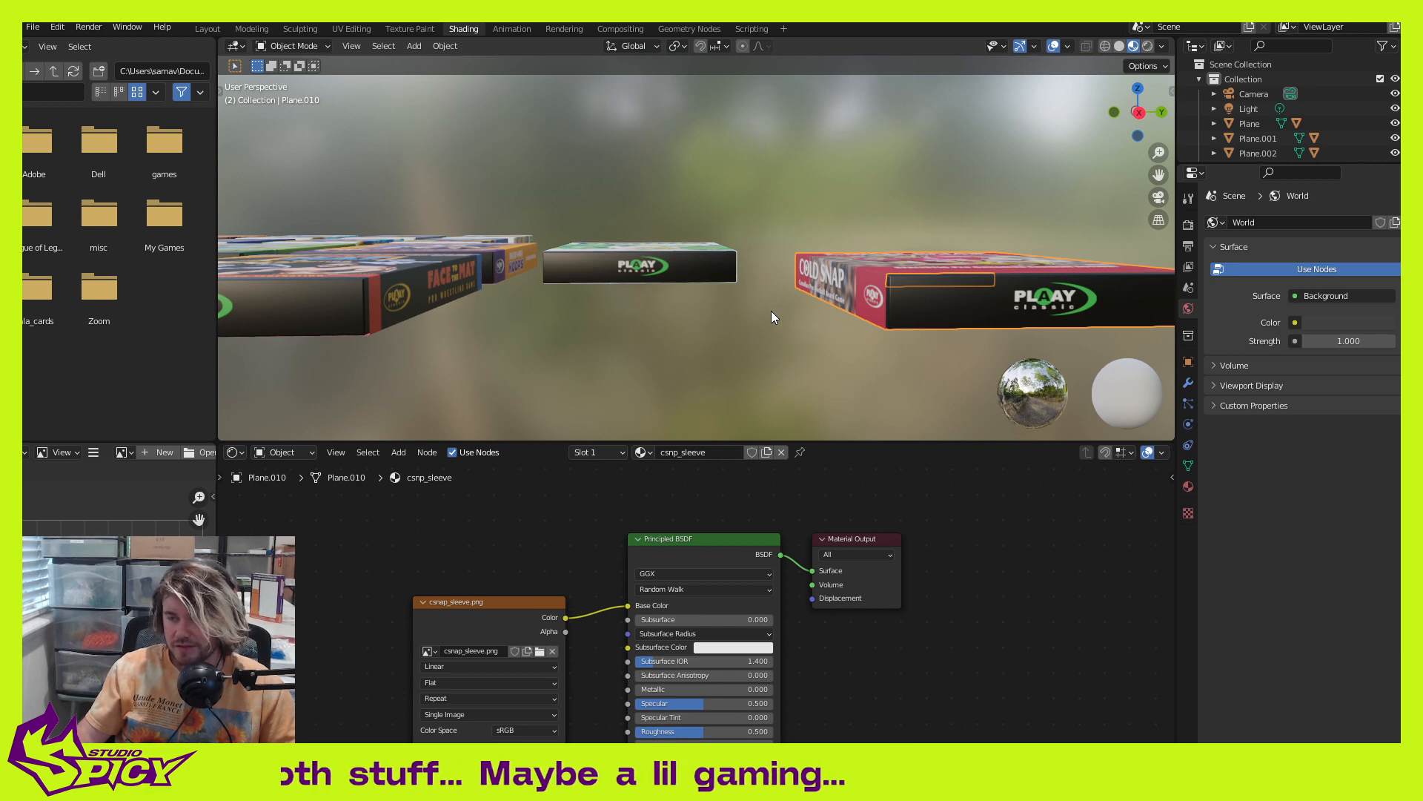
Step: In the Layout workspace, duplicate the Cold Snap sleeve together with its inner box along Y to about 59.25", beside Face to the Mat
click(207, 29)
mouse_move(902, 335)
shift+middle_down()
mouse_move(727, 300)
mouse_move(738, 181)
mouse_move(941, 382)
shift+middle_up()
key(g)
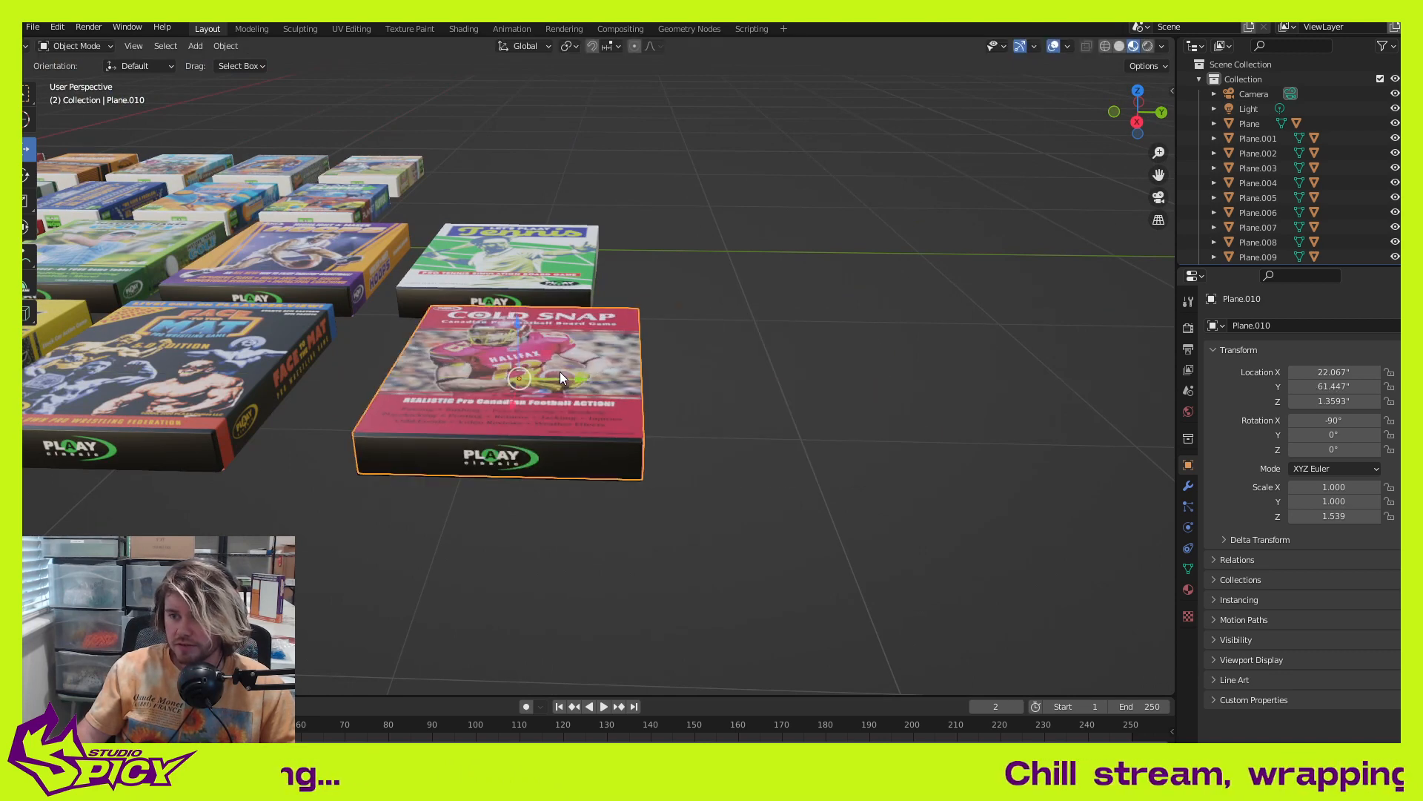
key(Escape)
click(931, 500)
click(835, 473)
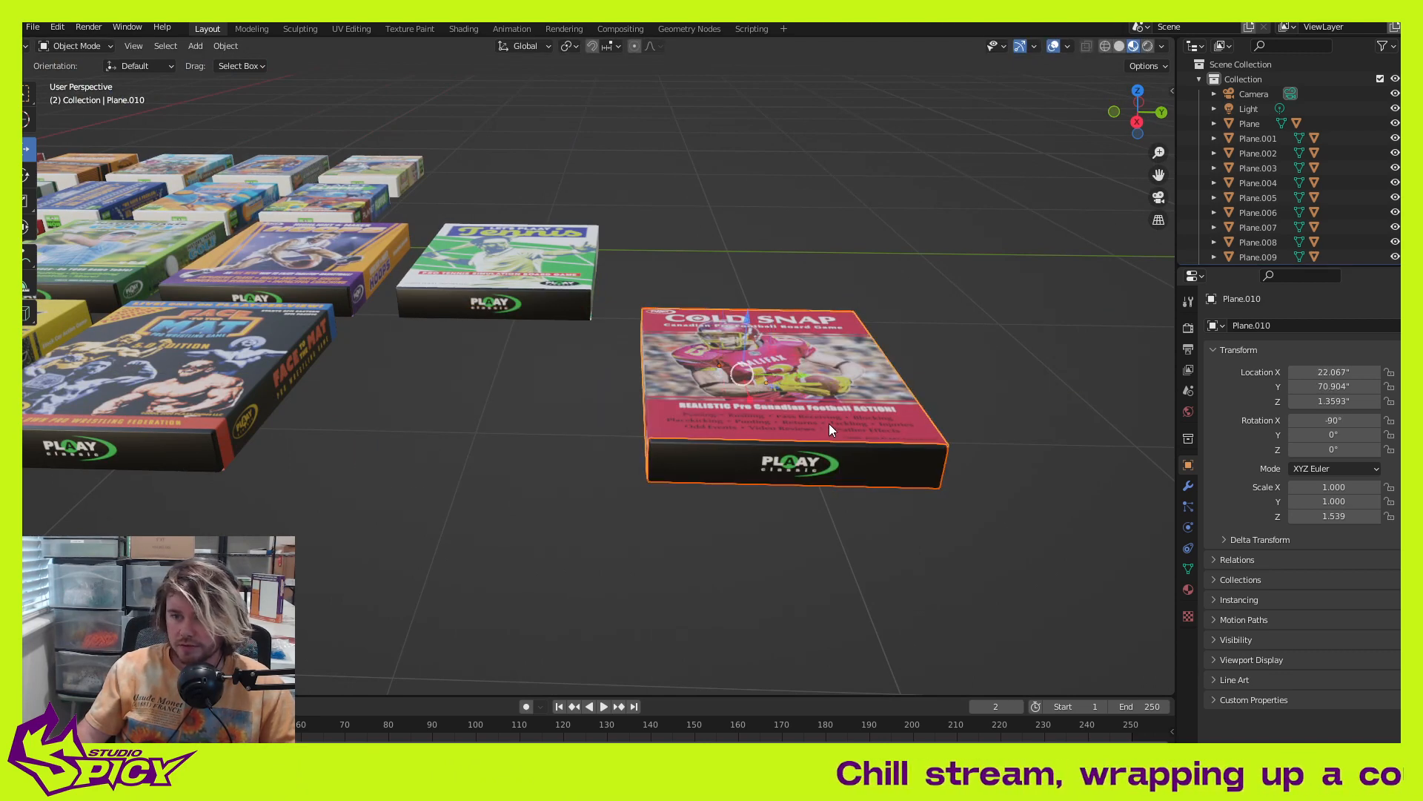
middle_drag(829, 424, 749, 548)
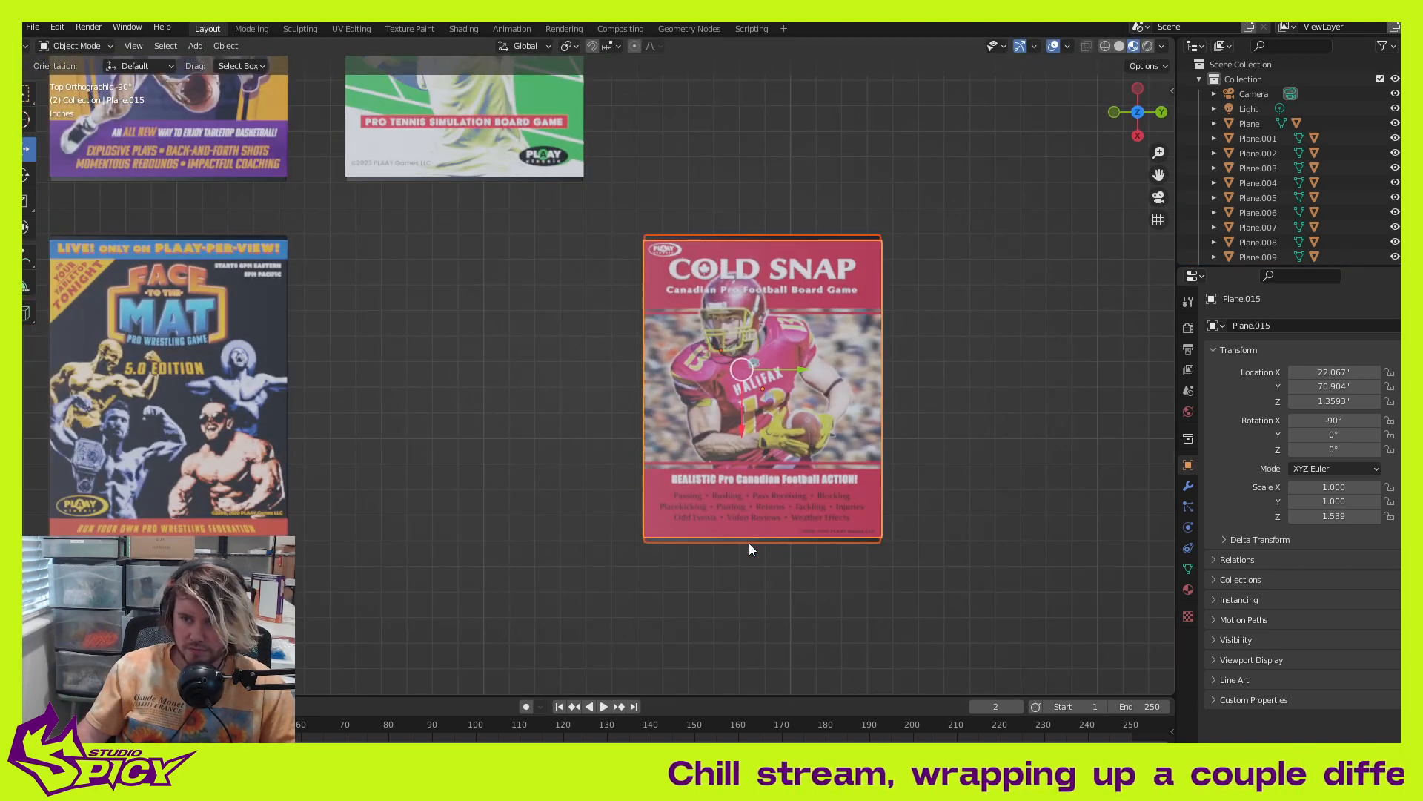
key(shift+d)
key(y)
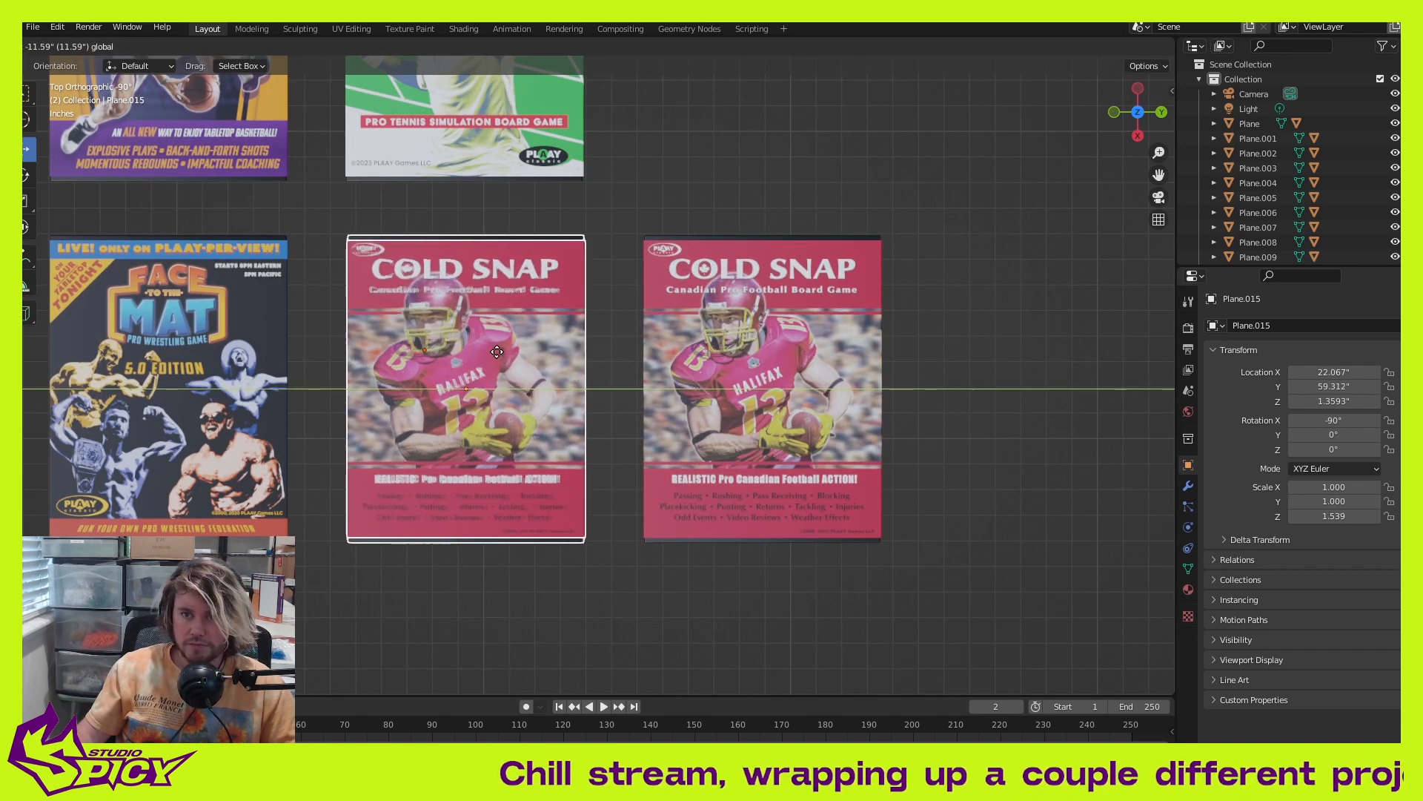
click(494, 351)
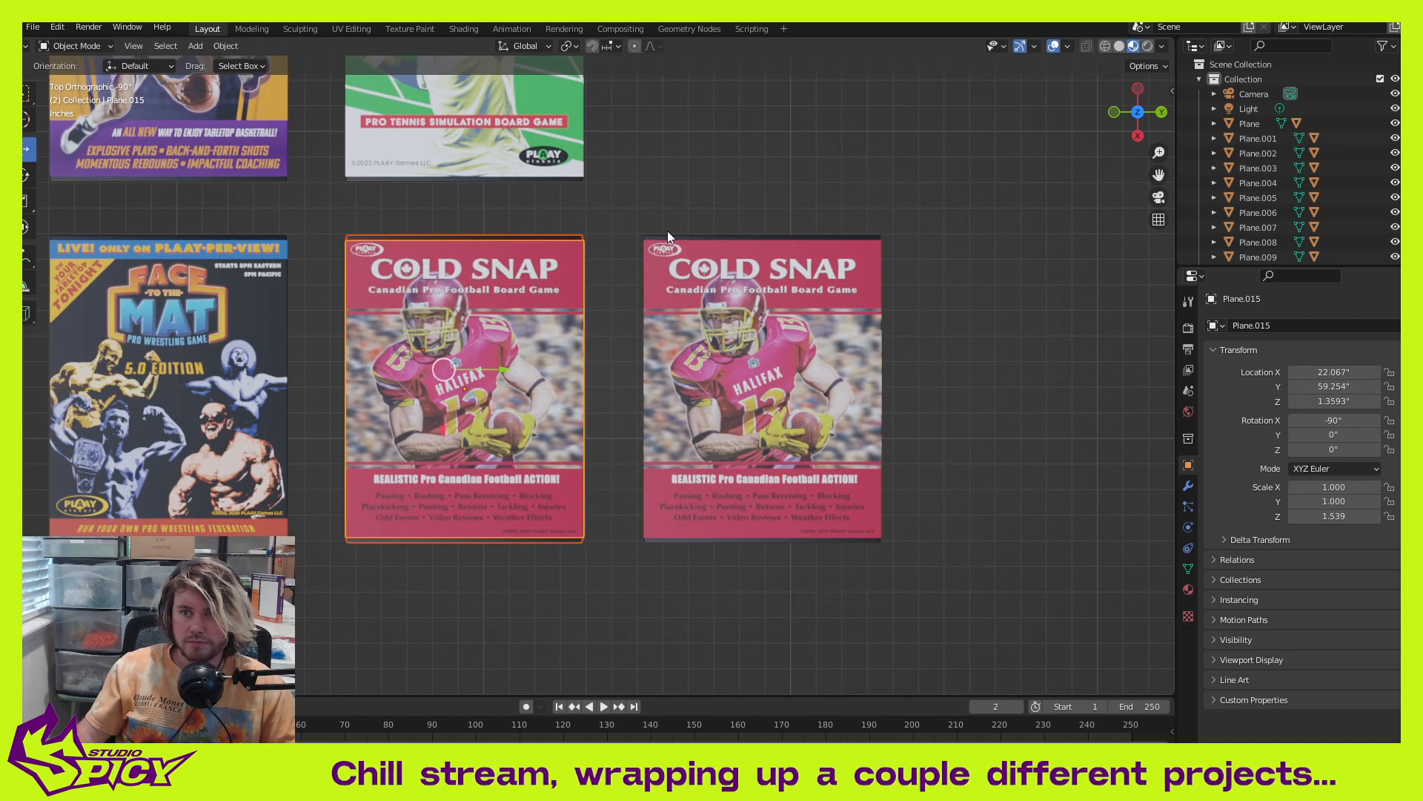
Step: In the Shading workspace, give the duplicated box its own copy of the sleeve material and name it bor_sleeve
click(465, 29)
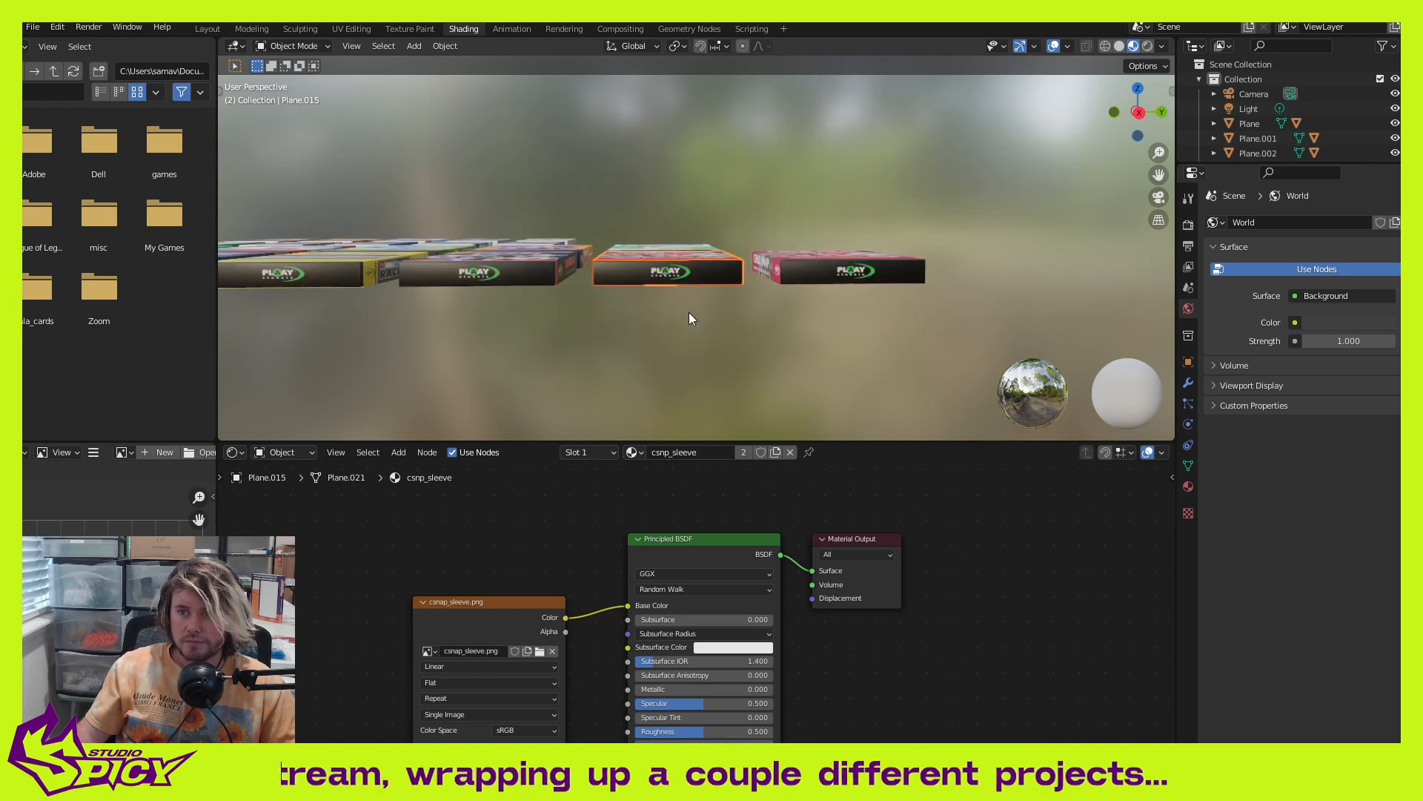
click(792, 188)
click(691, 305)
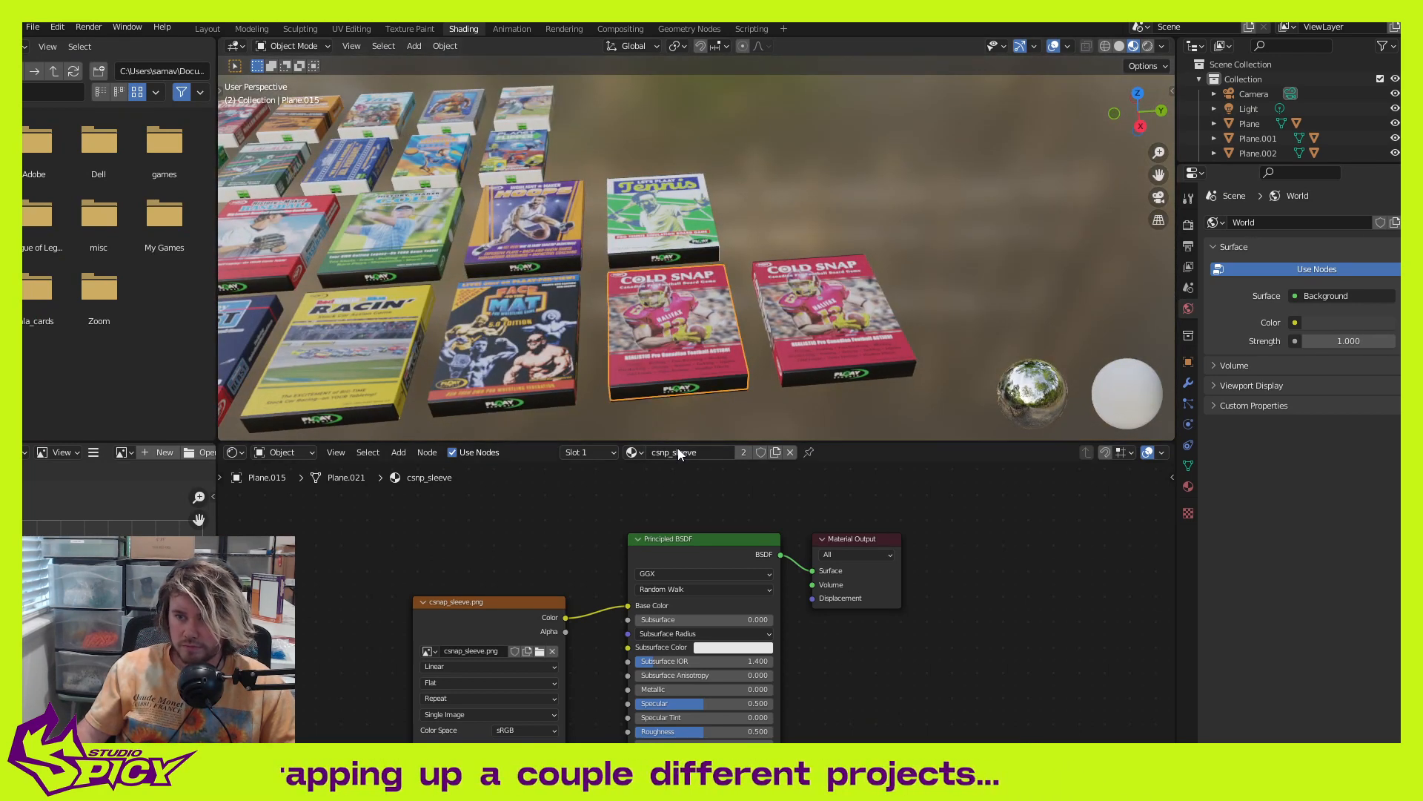
click(771, 452)
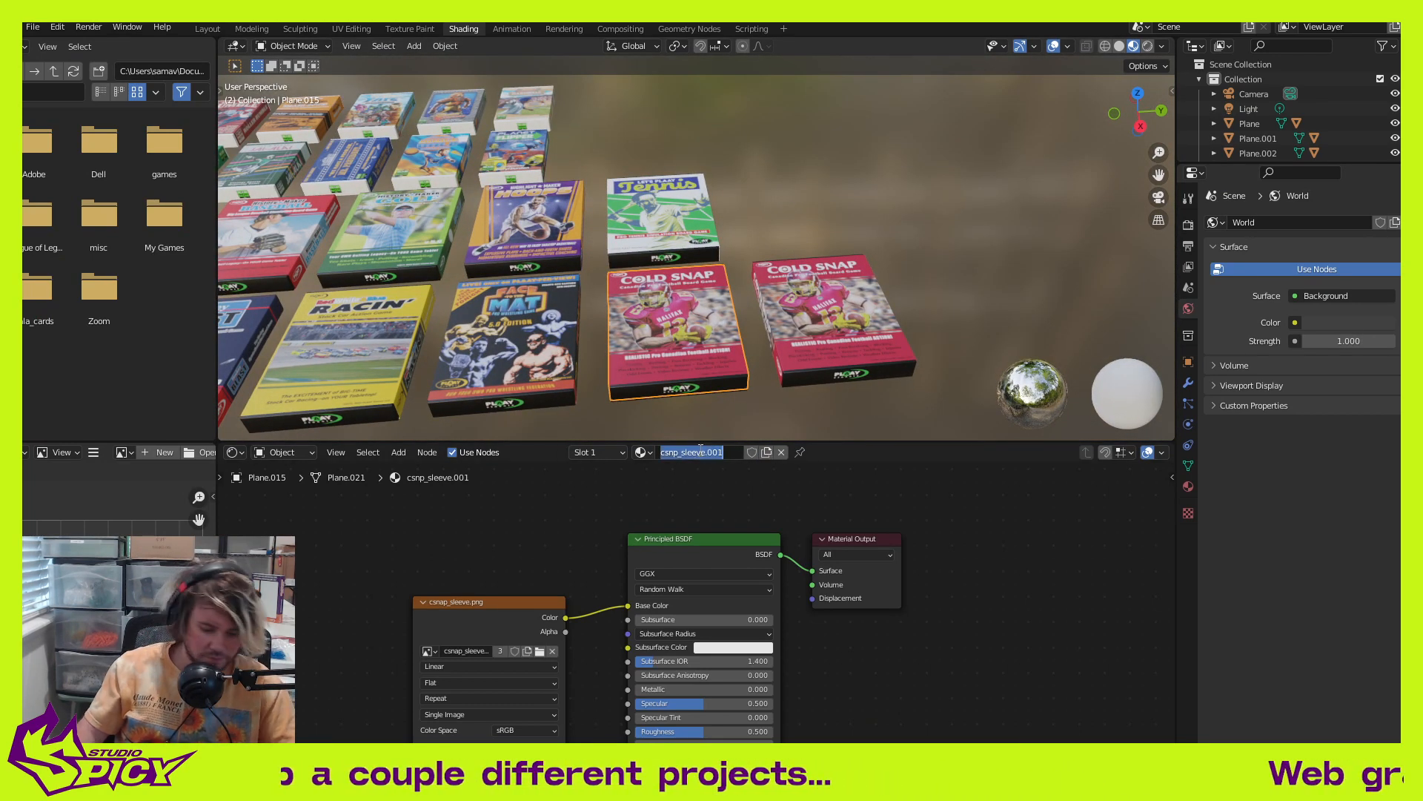
text(bo)
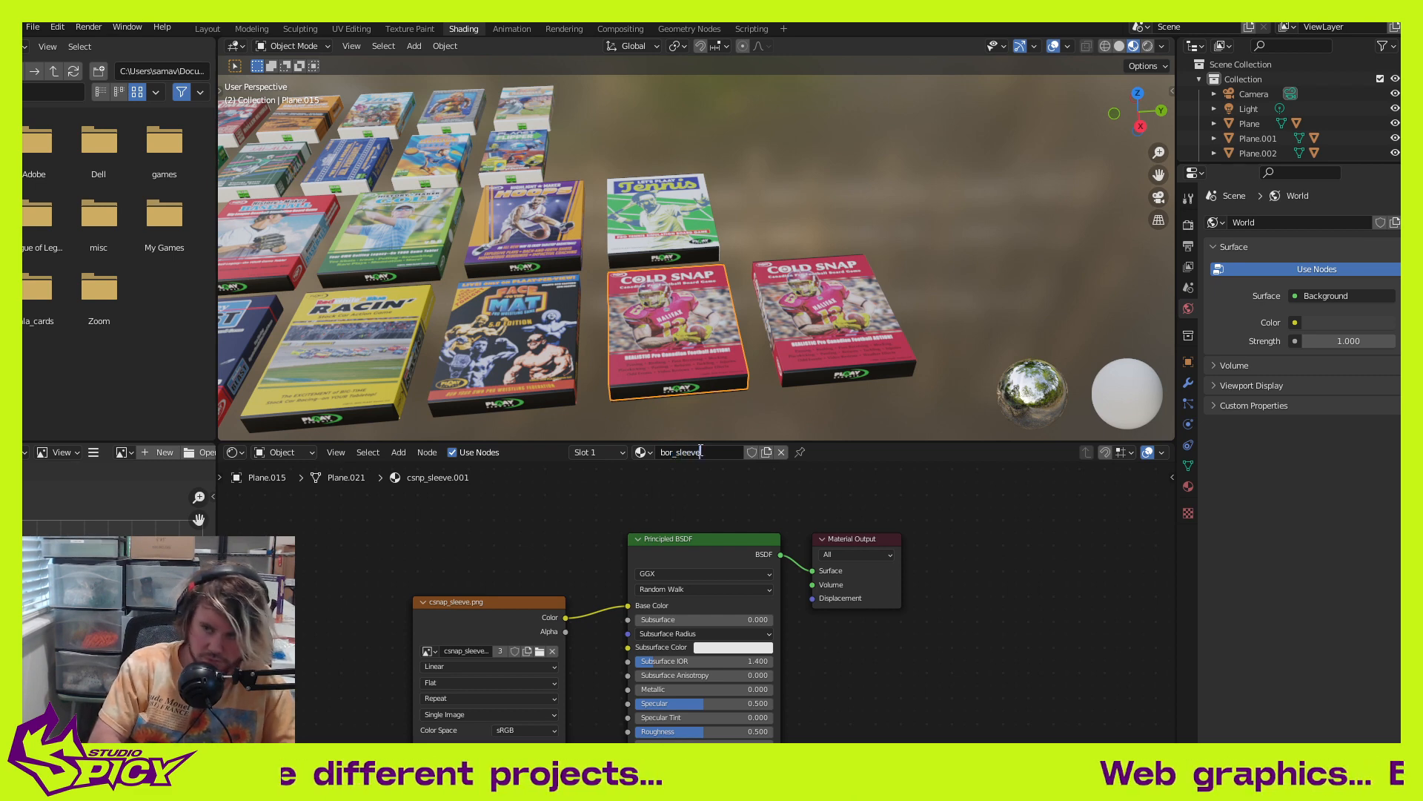
text(r_sleeve)
key(Return)
Step: Load bor_sleeve.png into the image texture of the bor_sleeve material
click(540, 652)
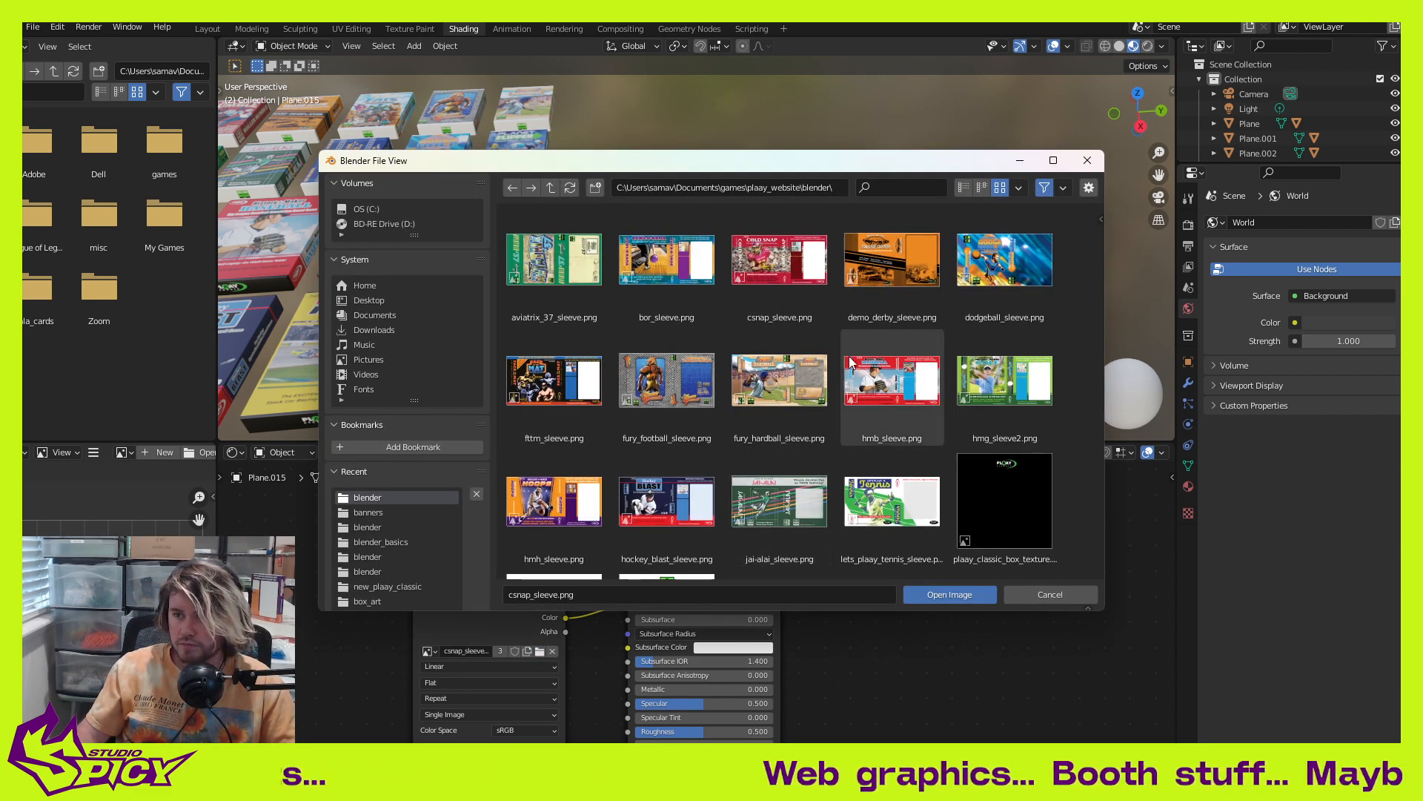
scroll(904, 393, down, 3)
scroll(903, 391, down, 2)
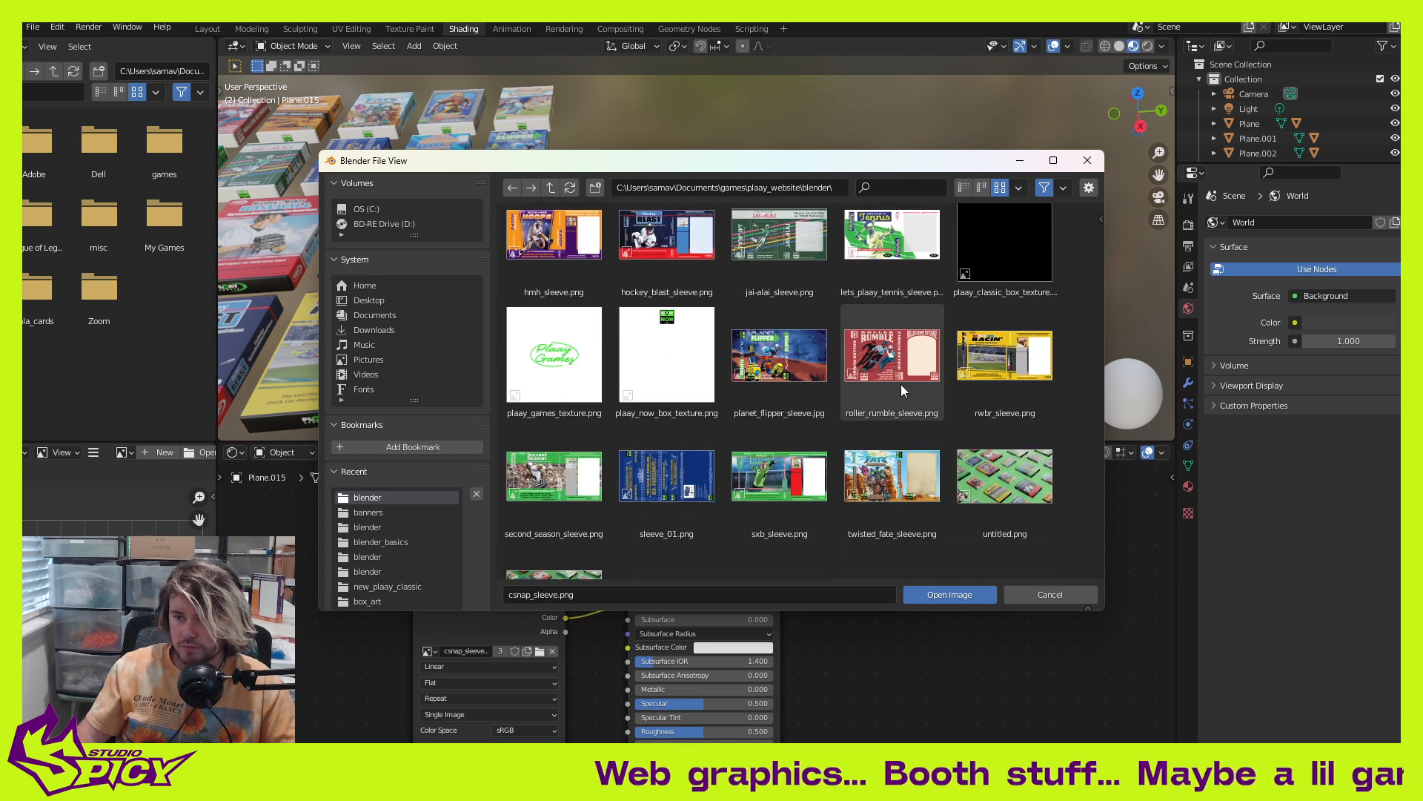
scroll(903, 391, up, 6)
click(655, 286)
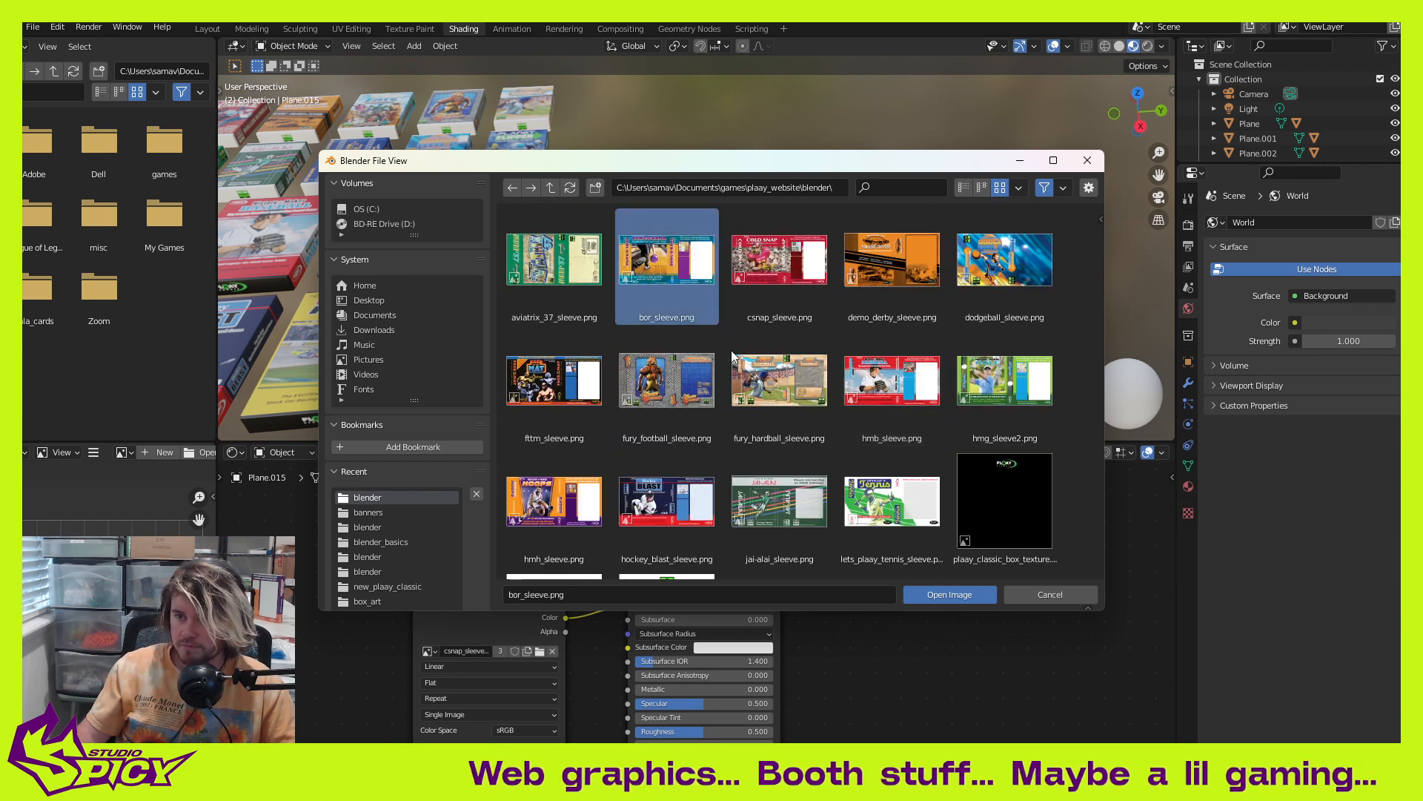
click(949, 595)
scroll(714, 261, down, 2)
middle_drag(715, 261, 689, 296)
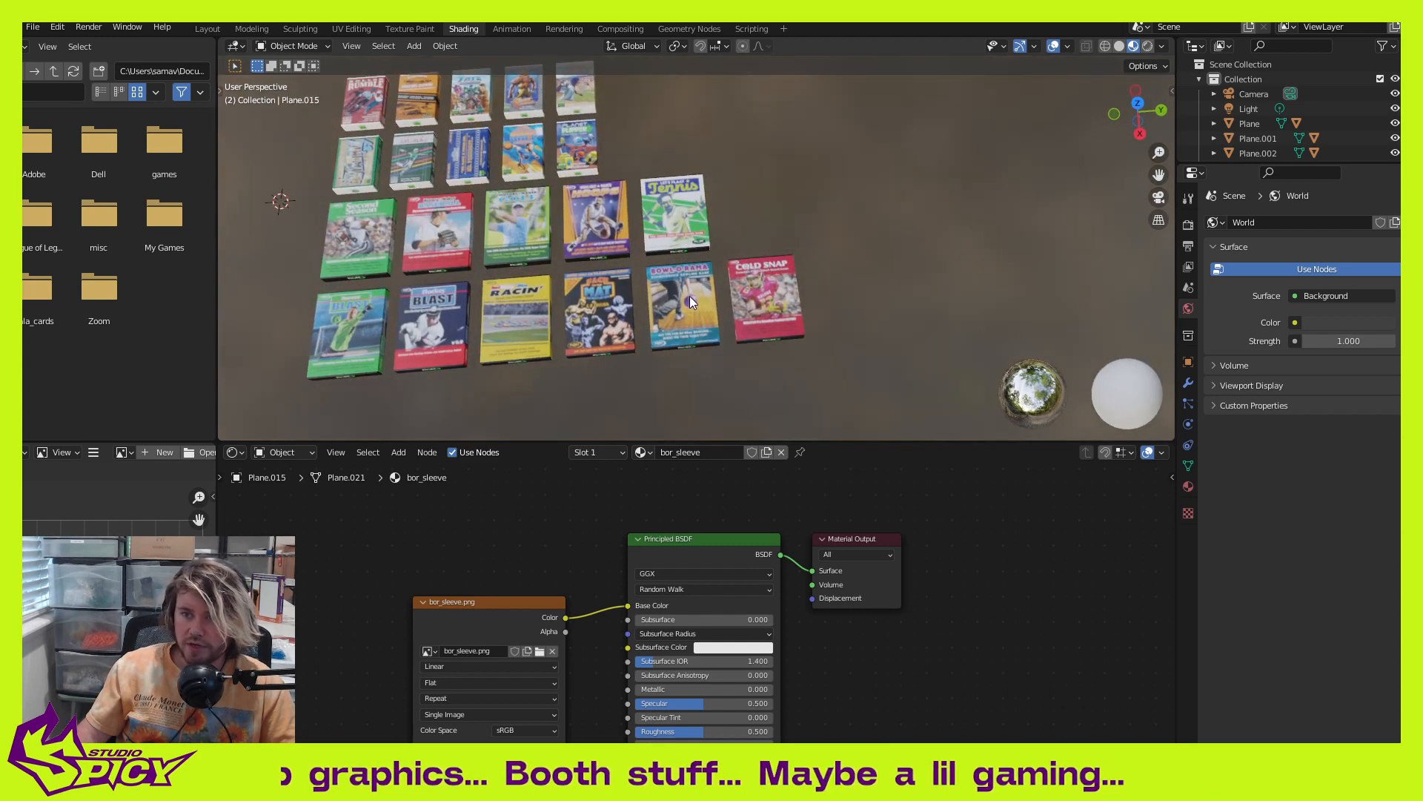
Step: Return to the Layout workspace and examine the arrangement of all the box rows from above and at an angle
click(207, 29)
scroll(706, 237, down, 6)
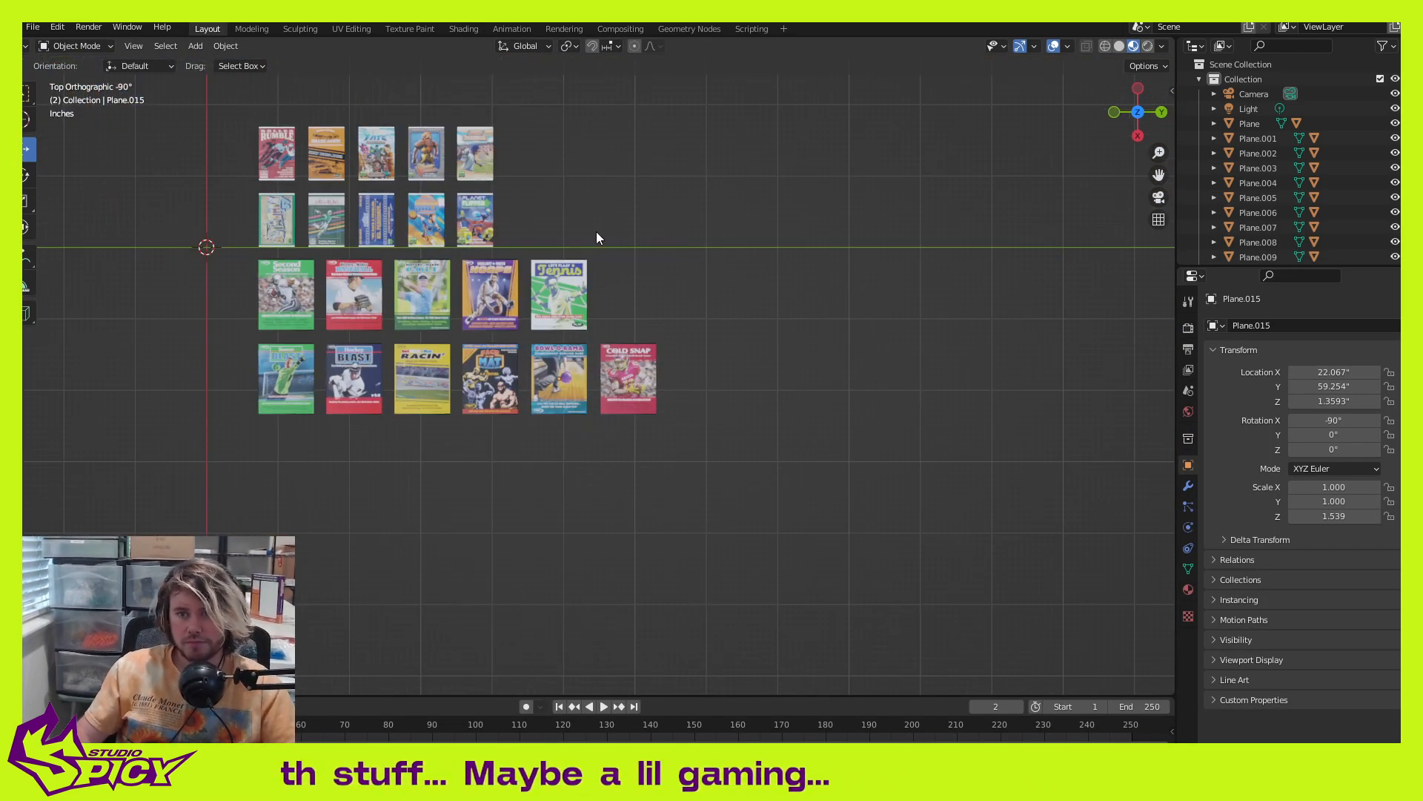
scroll(596, 233, up, 1)
shift+middle_drag(580, 249, 833, 313)
scroll(861, 348, up, 3)
scroll(789, 242, up, 4)
scroll(856, 255, down, 10)
scroll(833, 313, up, 5)
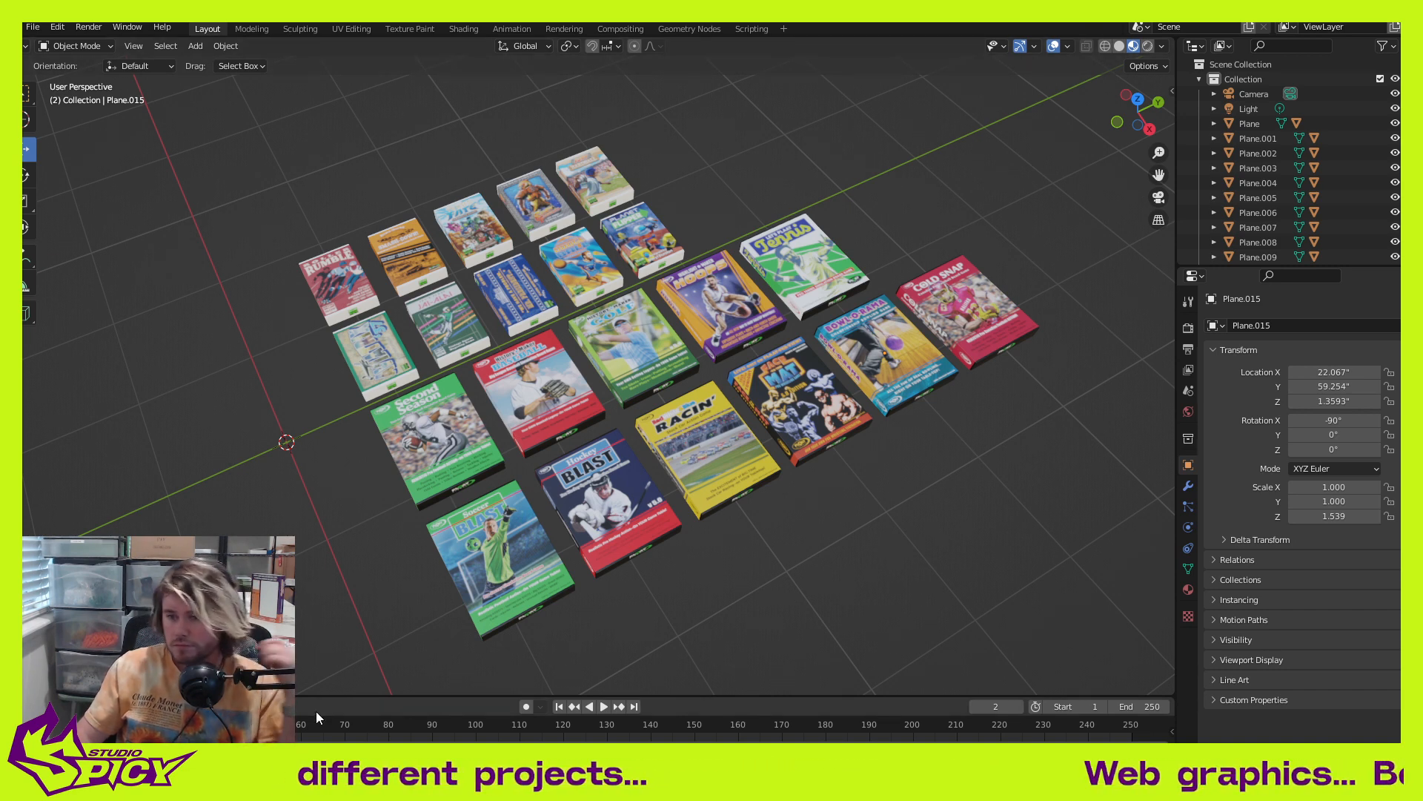
middle_drag(950, 527, 889, 575)
middle_drag(955, 491, 918, 484)
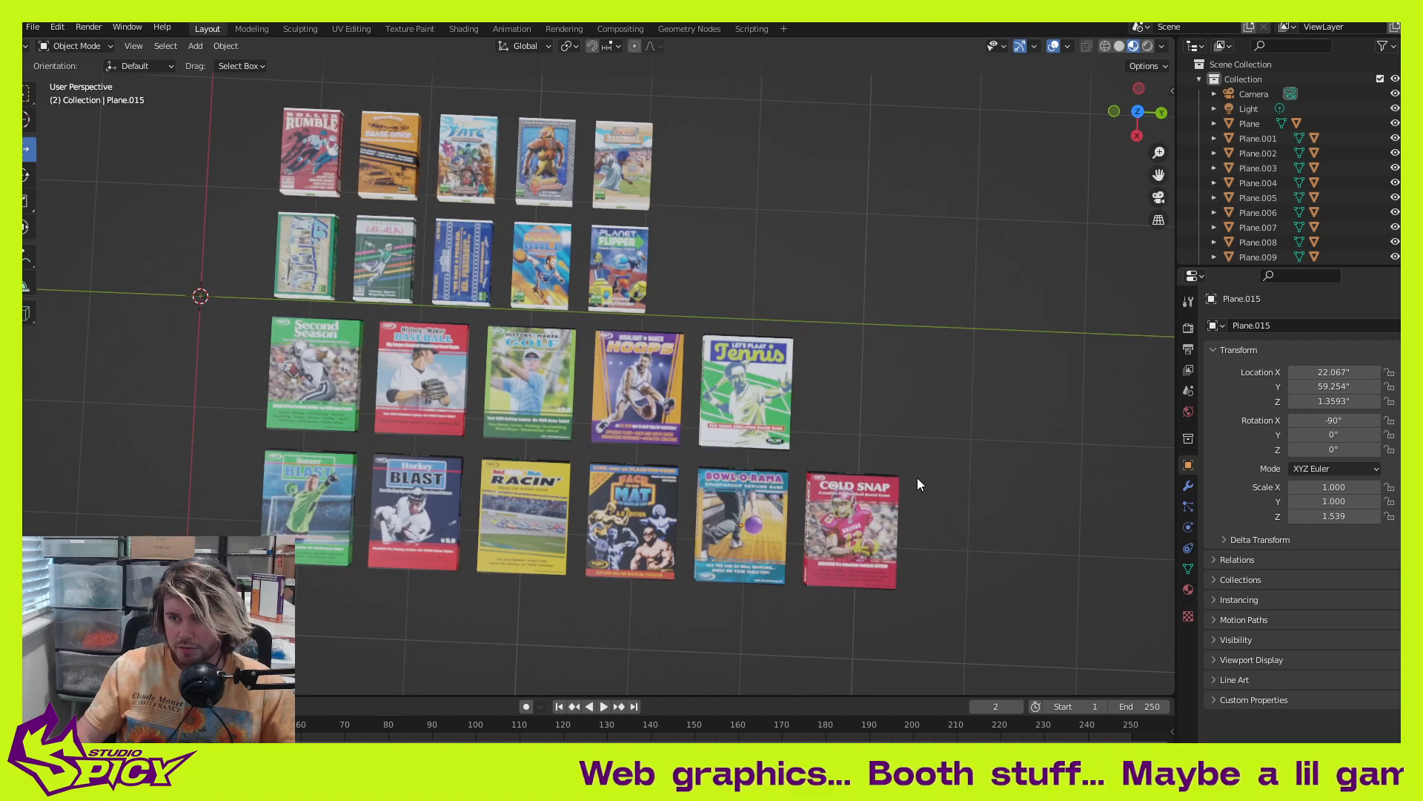
Step: Set the scene's output resolution to 2000 px wide by 800 px high
click(1193, 327)
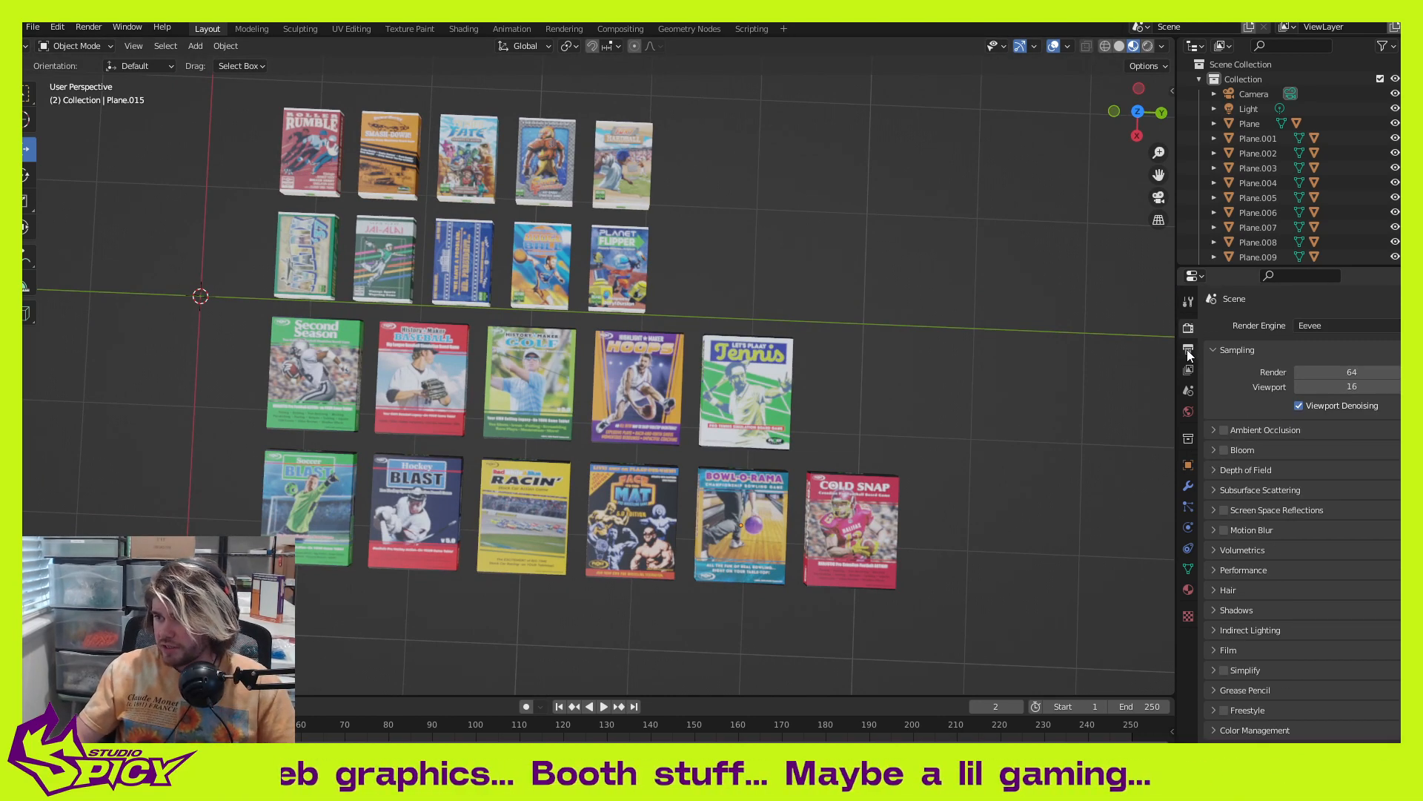
click(1189, 351)
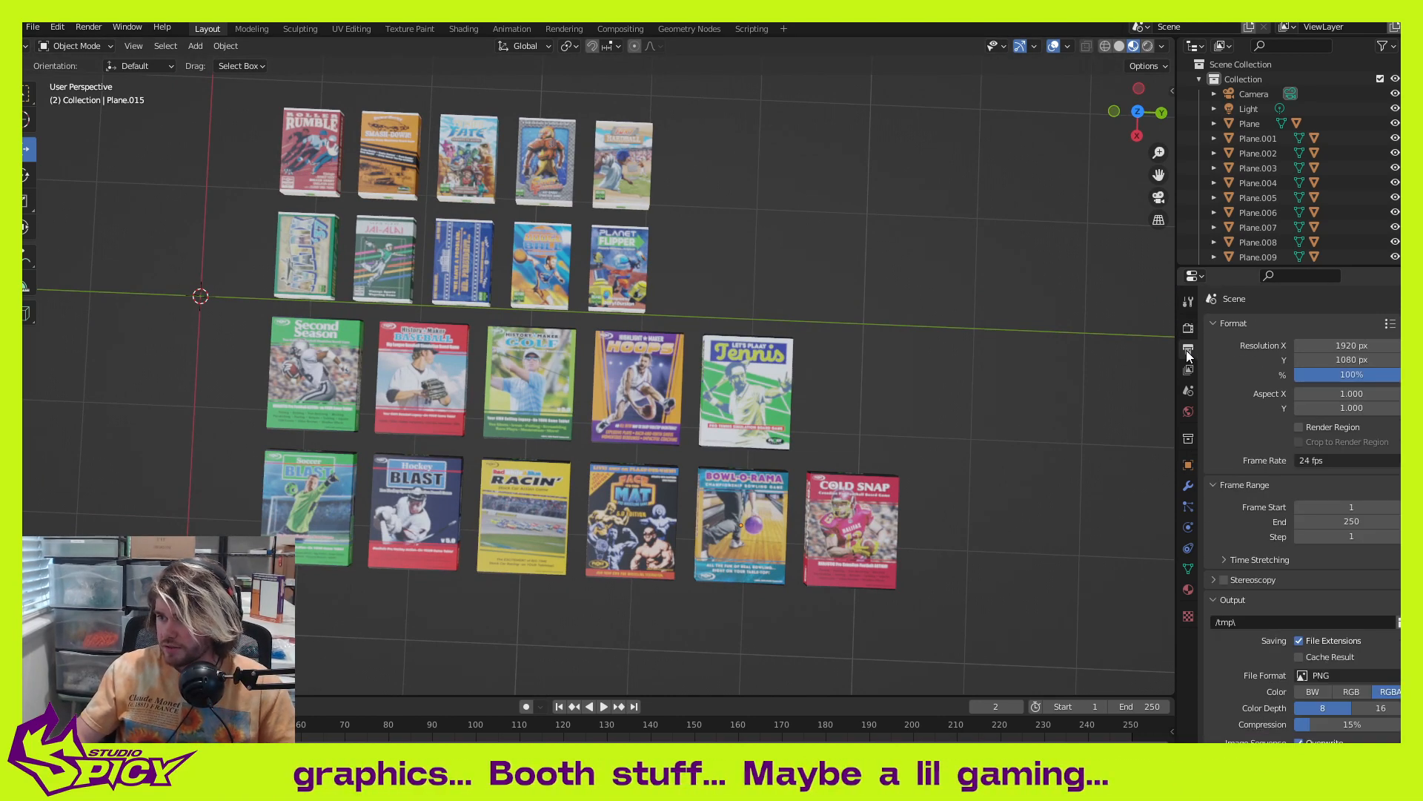
click(1359, 347)
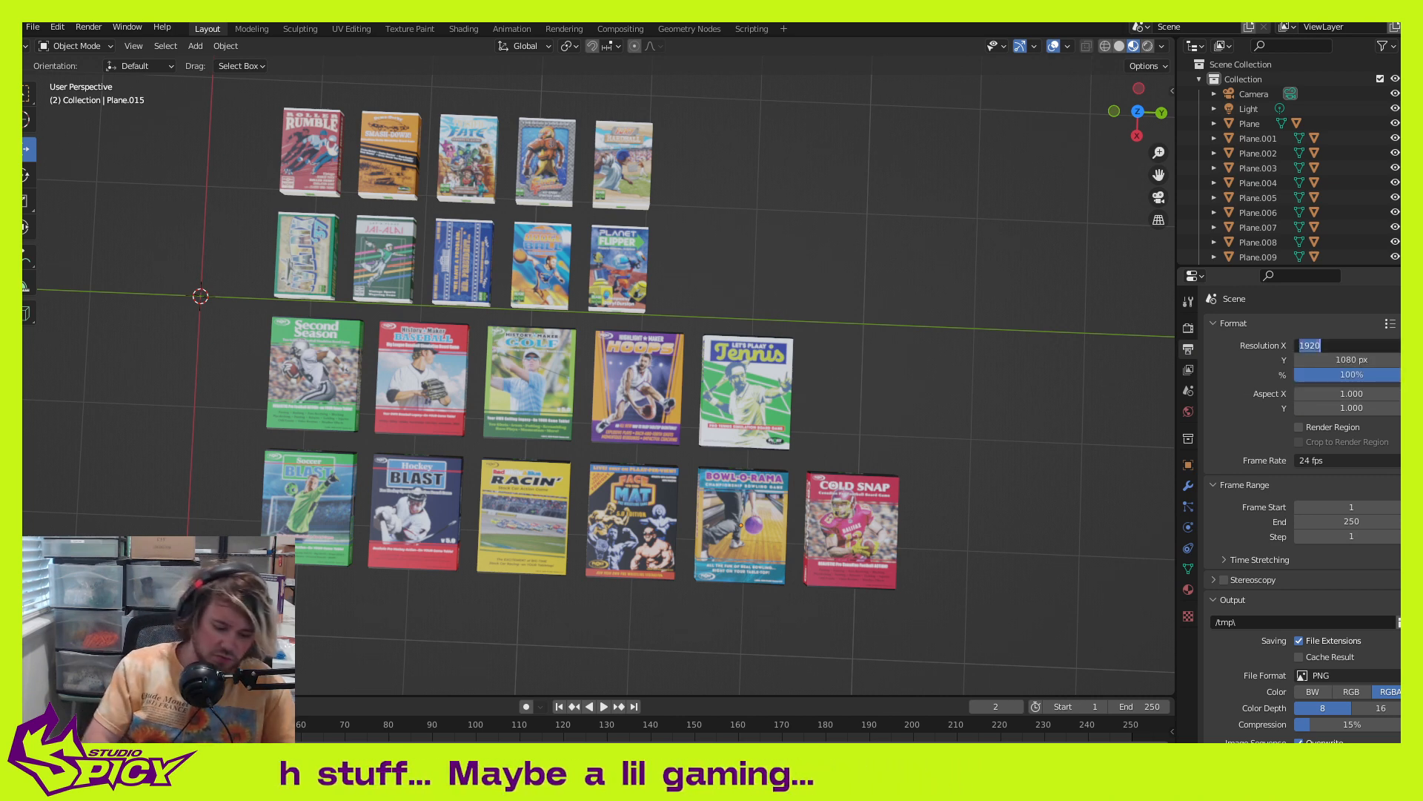
text(2000)
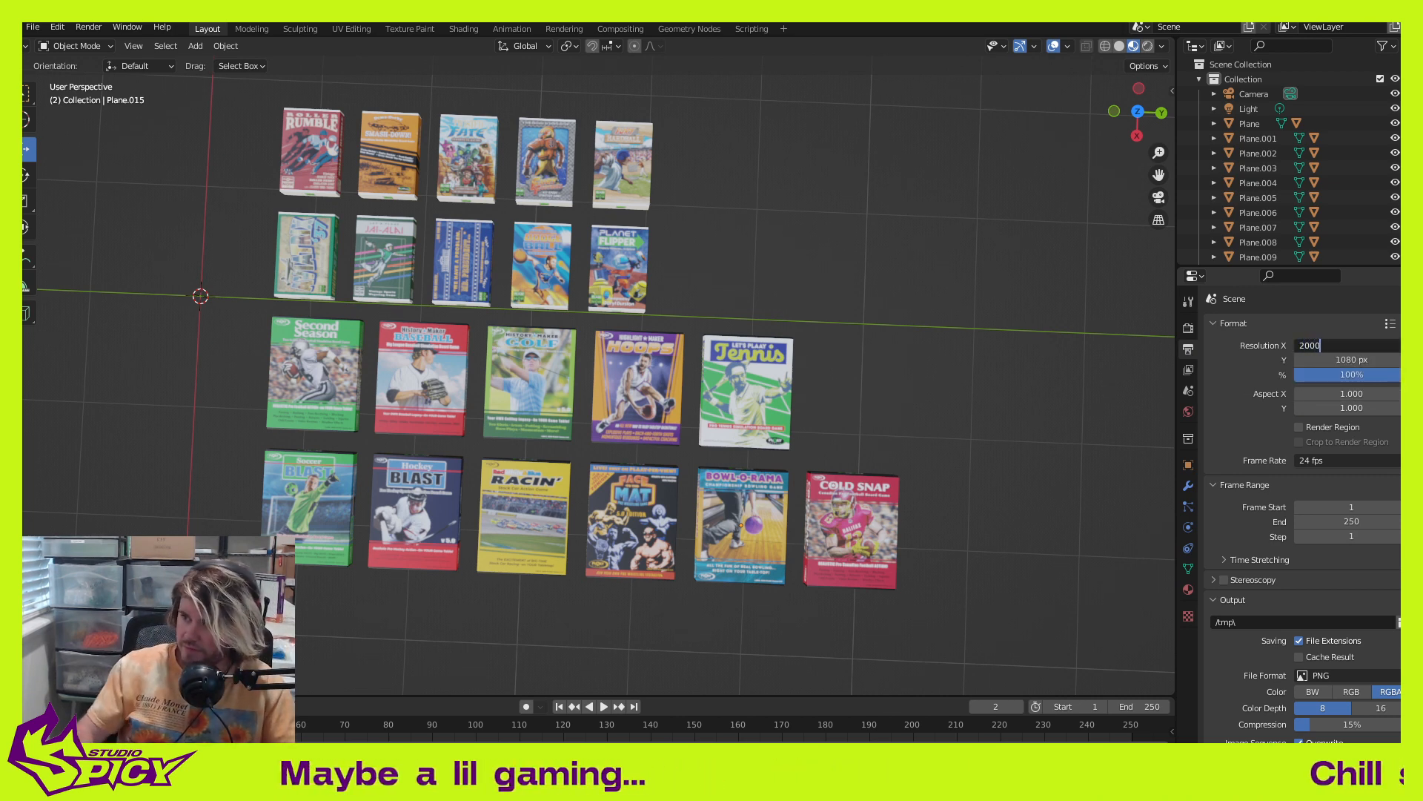
key(Return)
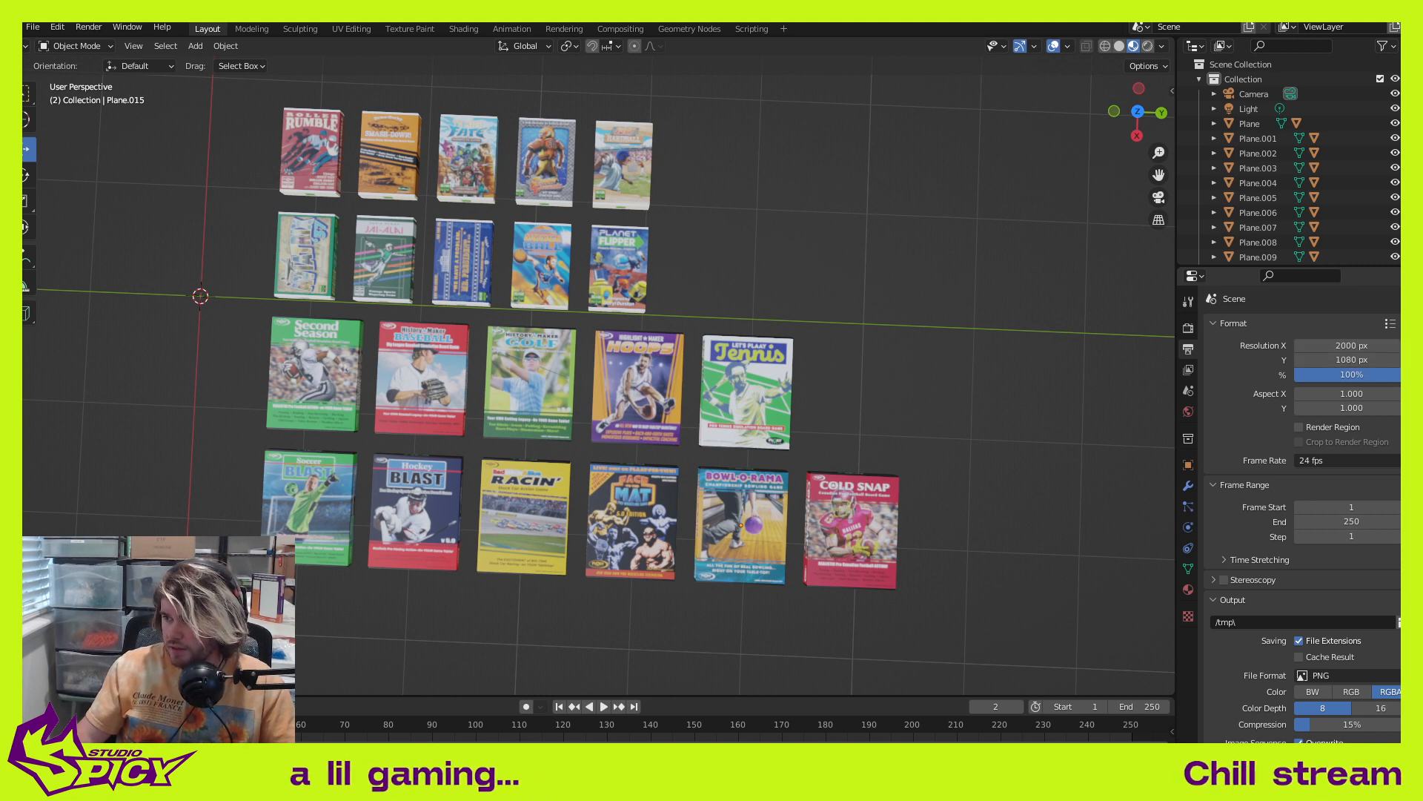
click(1364, 361)
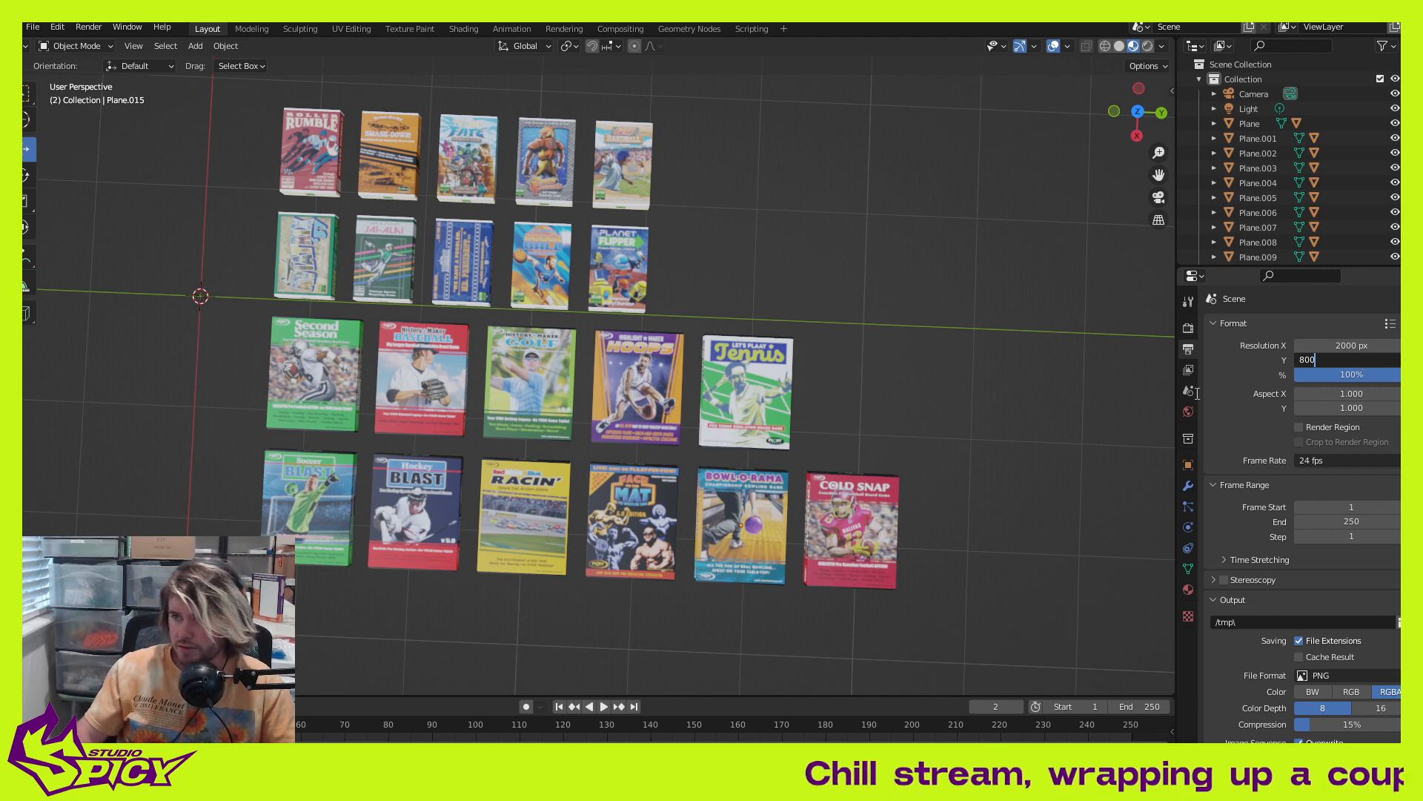
key(Return)
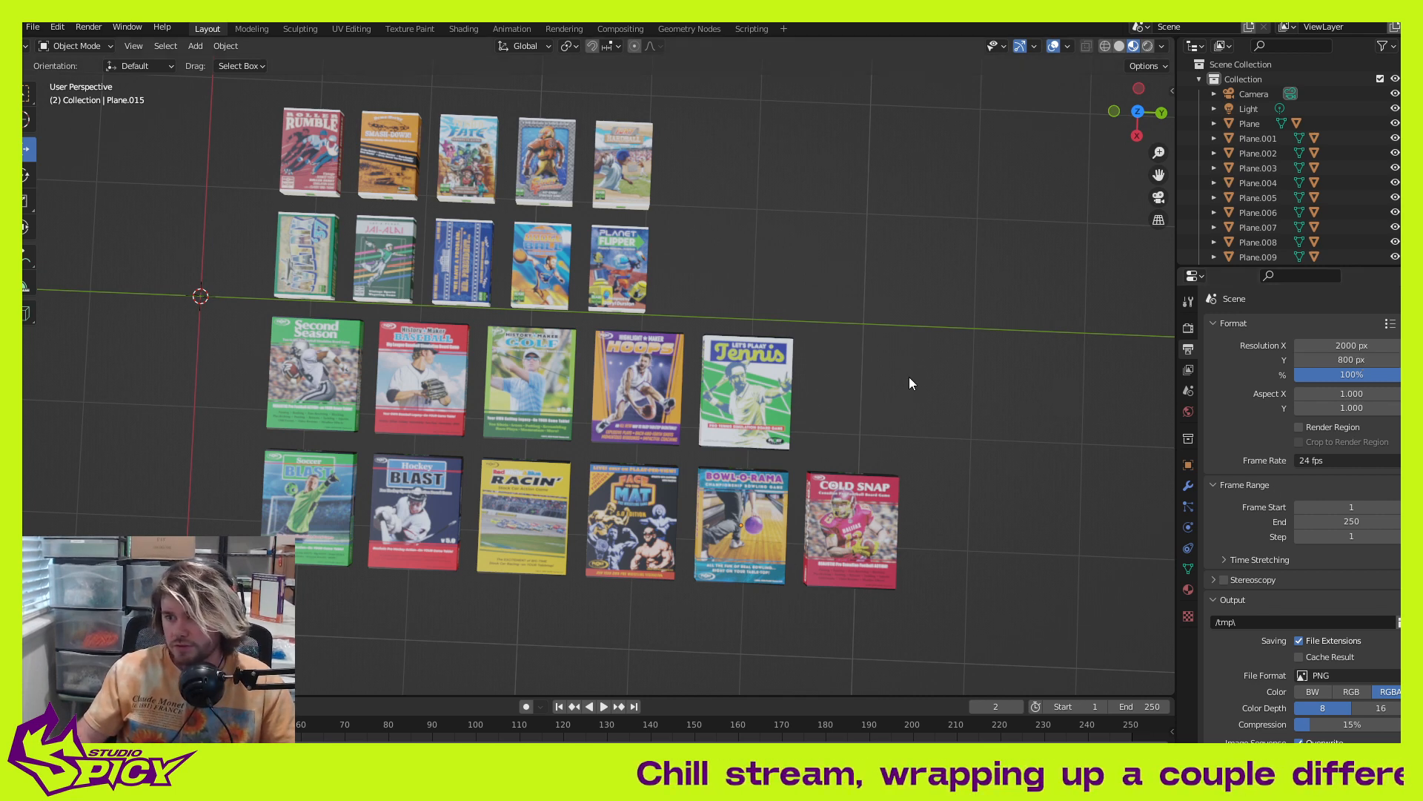
Step: Check the camera's framing, then align the camera to a closer, low-angle view of the box rows
middle_drag(909, 378, 957, 345)
scroll(953, 341, down, 5)
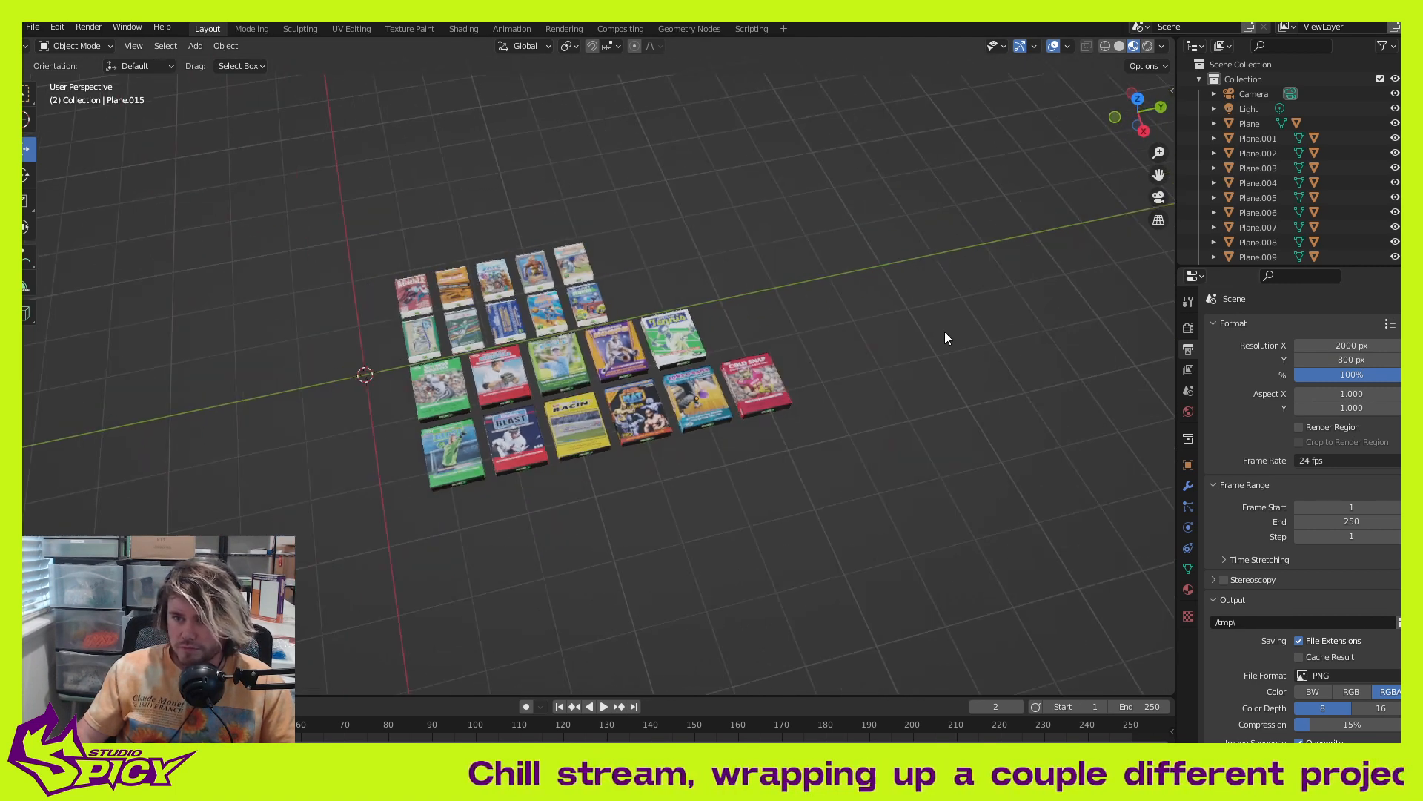
key(KP_0)
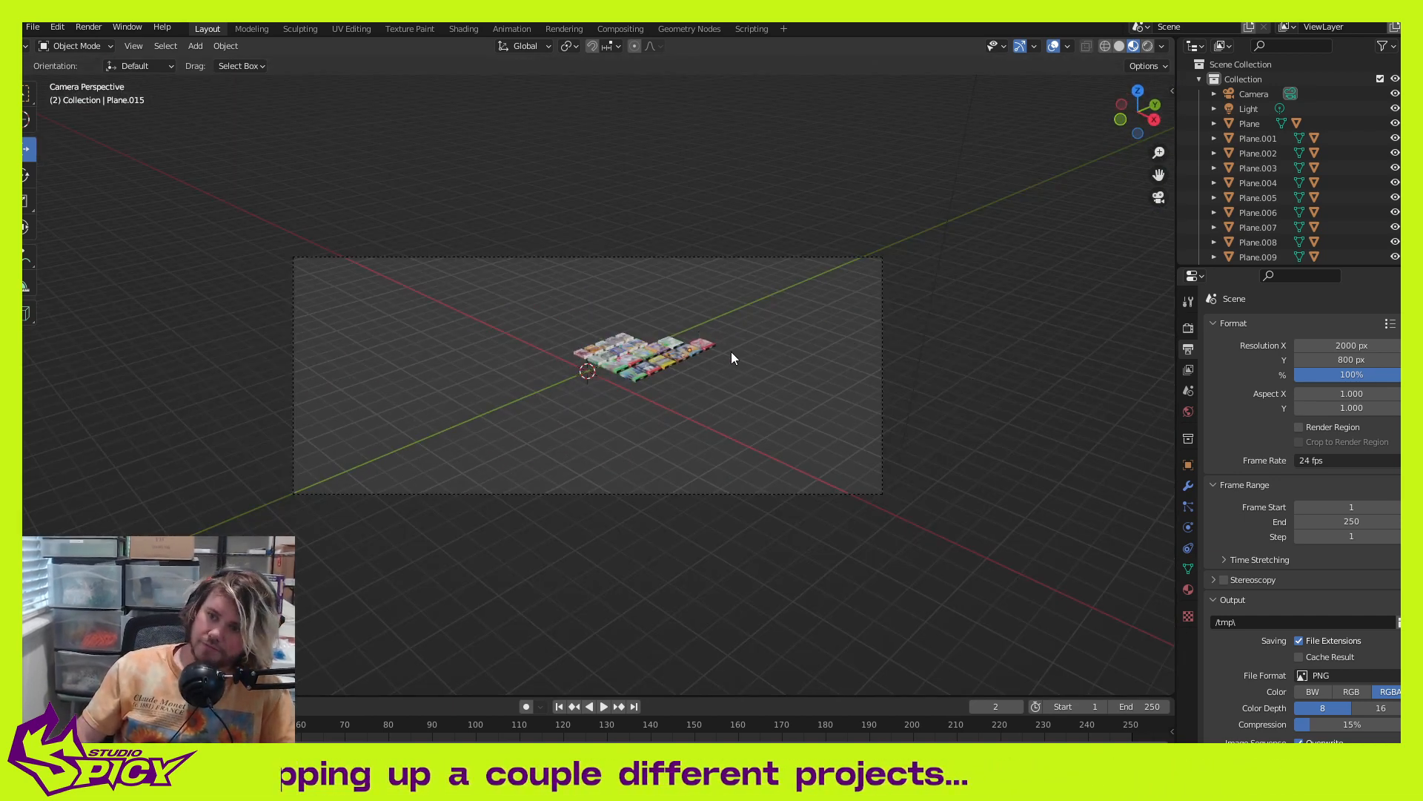
scroll(710, 361, up, 2)
middle_drag(710, 362, 453, 604)
scroll(762, 395, up, 7)
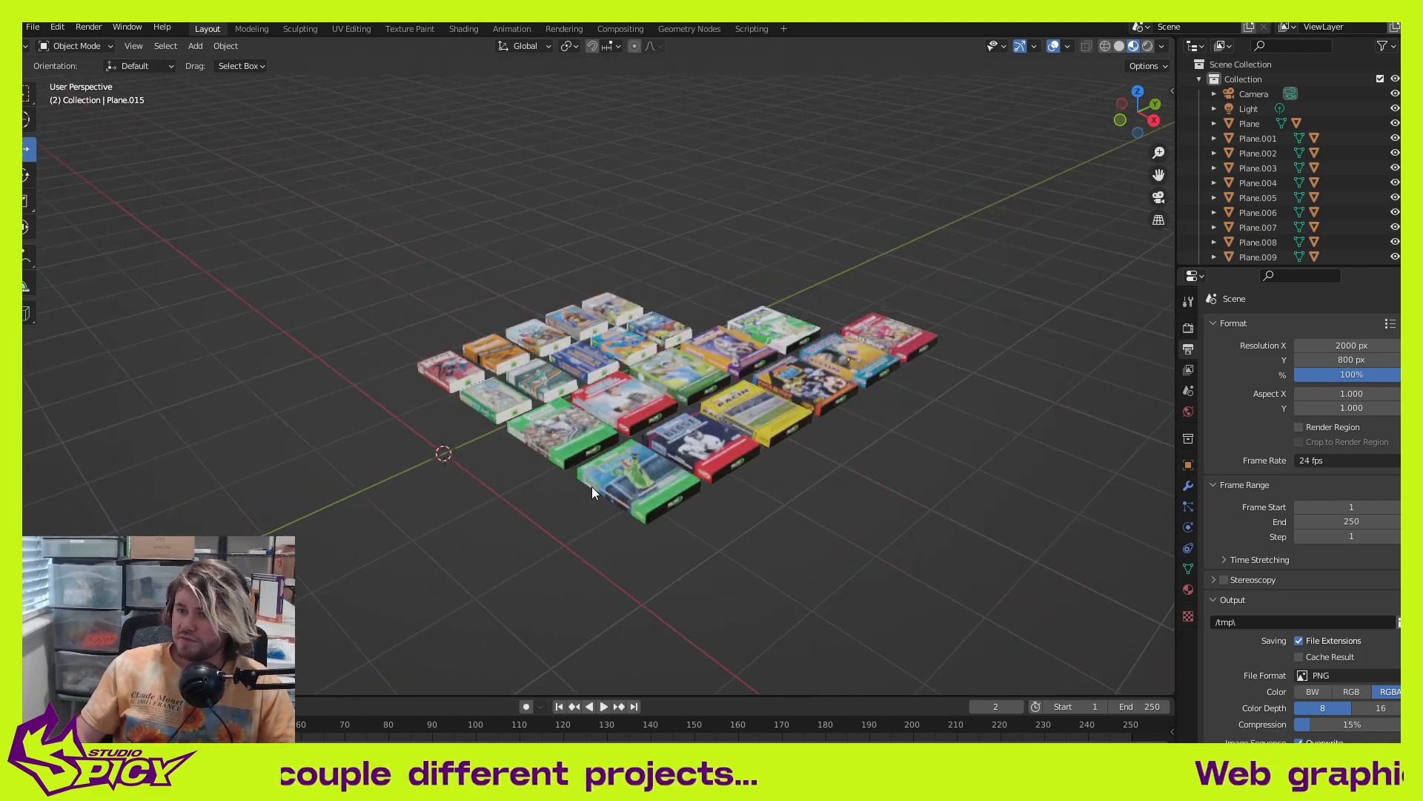
scroll(604, 487, up, 2)
shift+middle_drag(603, 487, 661, 360)
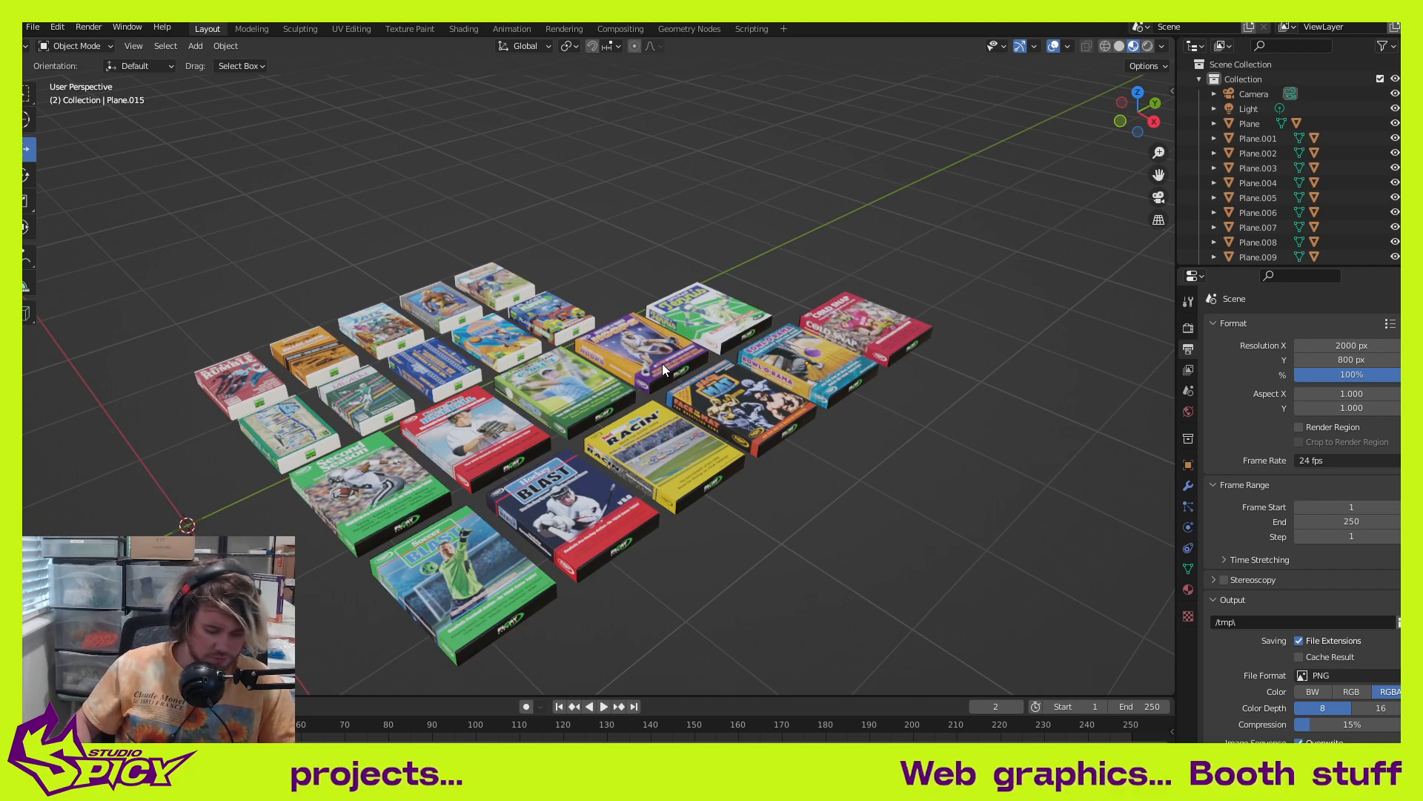
key(KP_0)
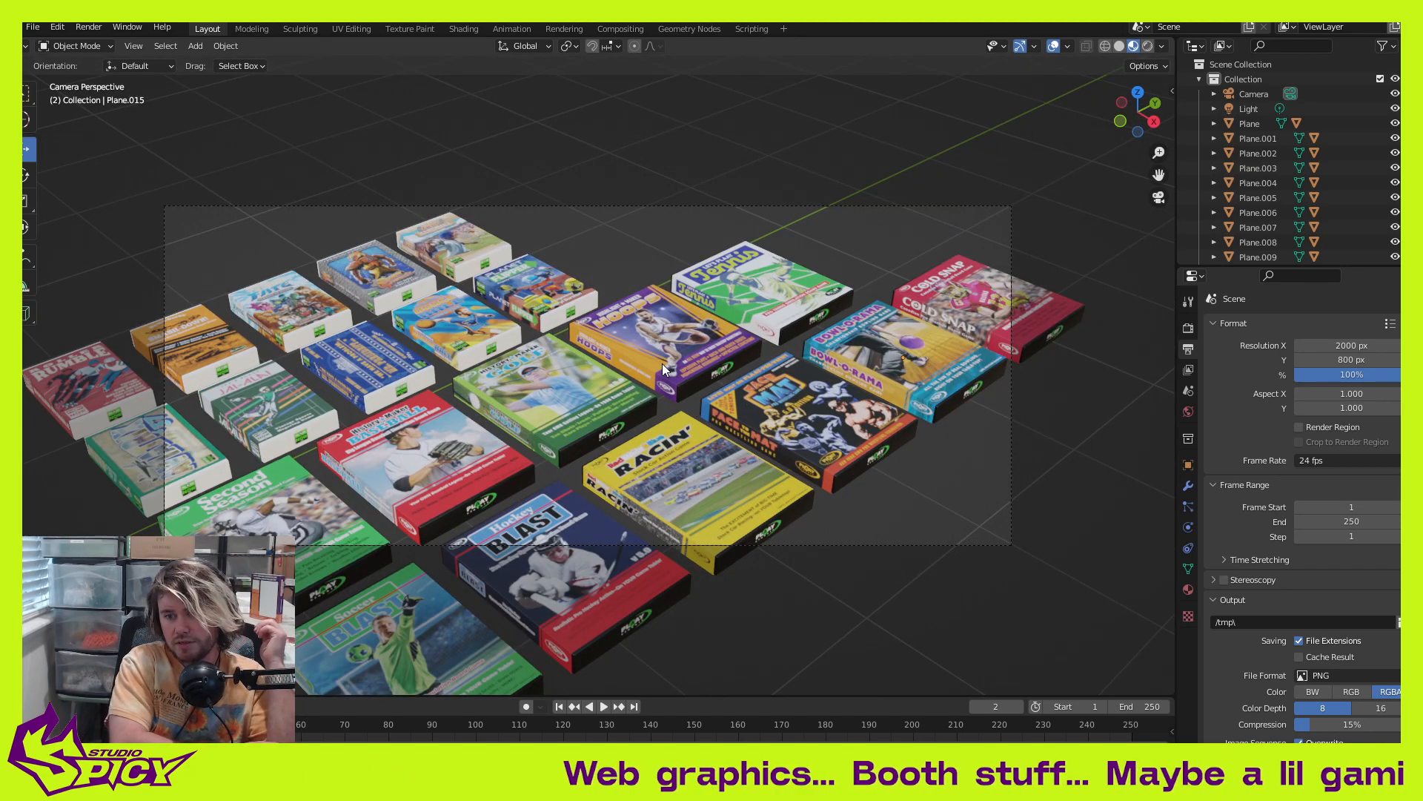
Step: Pull back to a wider angled view of all the box rows and align the camera to it
scroll(661, 363, down, 5)
middle_drag(577, 353, 593, 401)
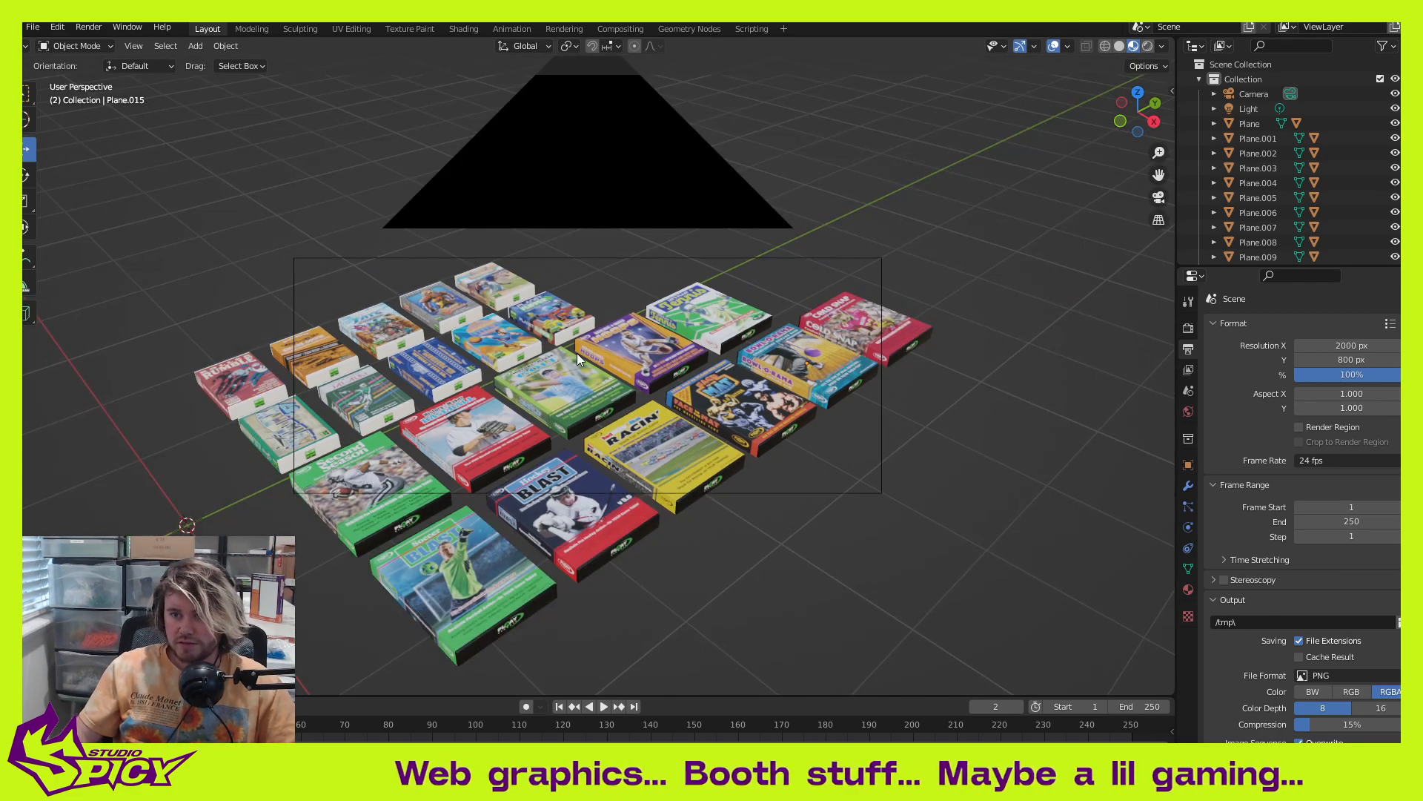
key(ctrl+alt+KP_0)
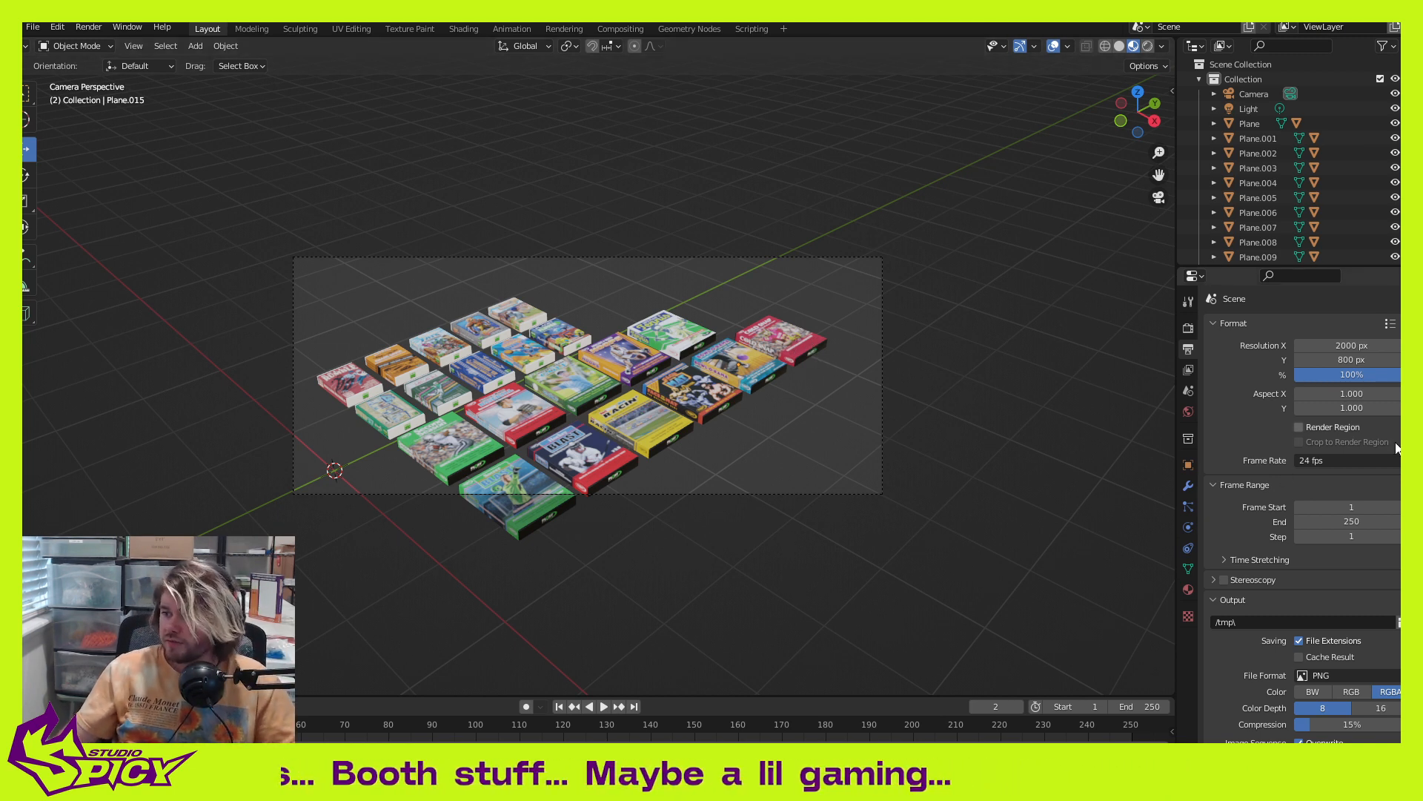
Step: Set the camera's focal length to 70 mm
click(1323, 94)
click(1188, 527)
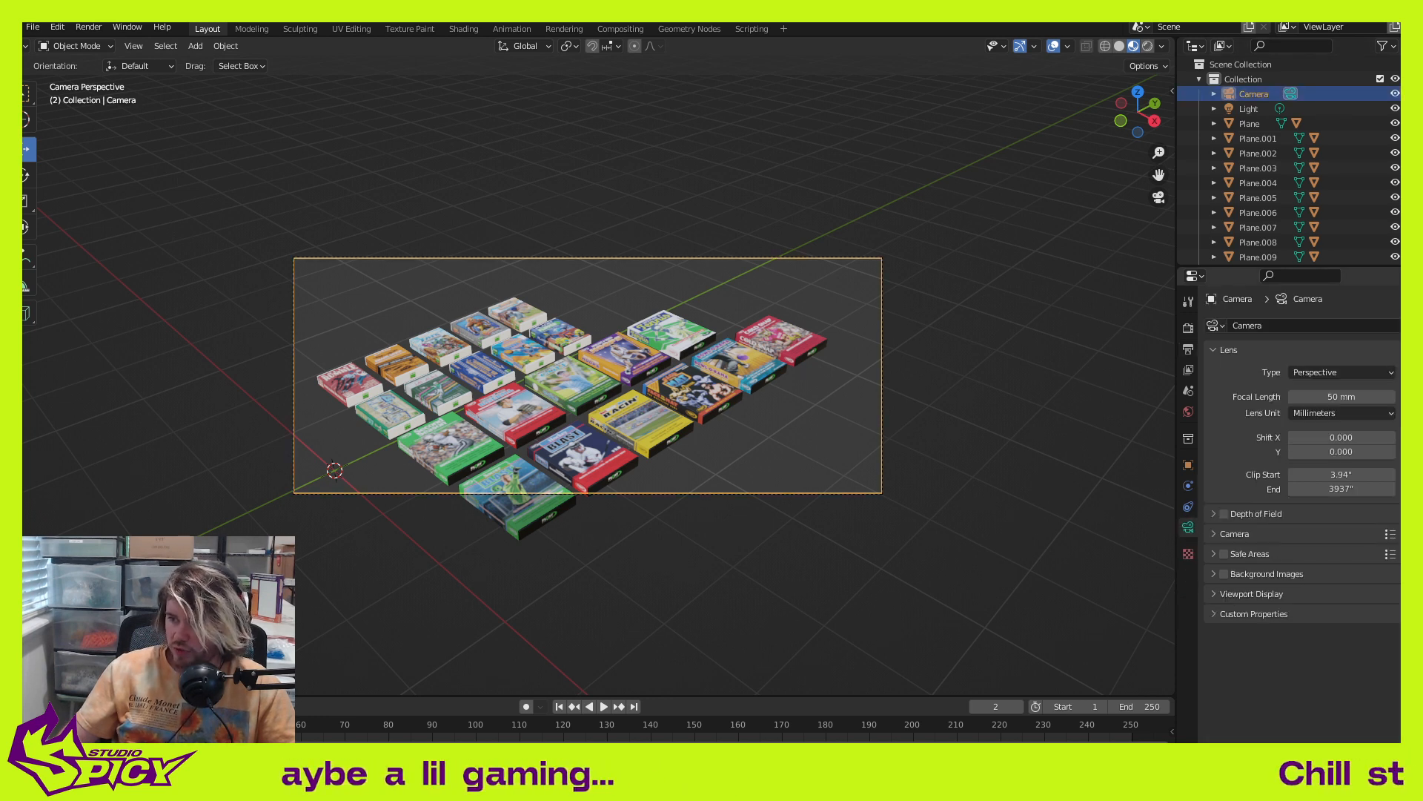
click(1342, 397)
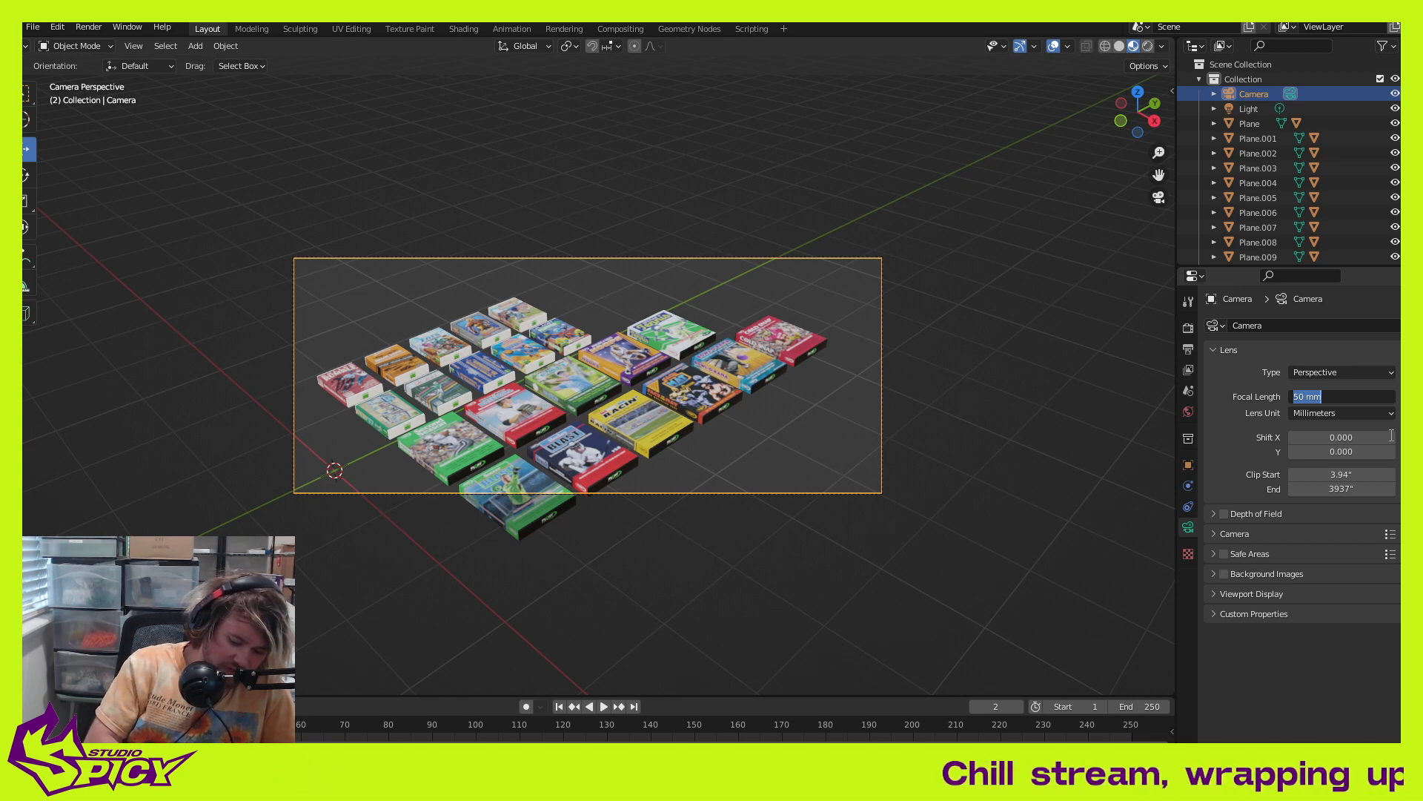
text(70)
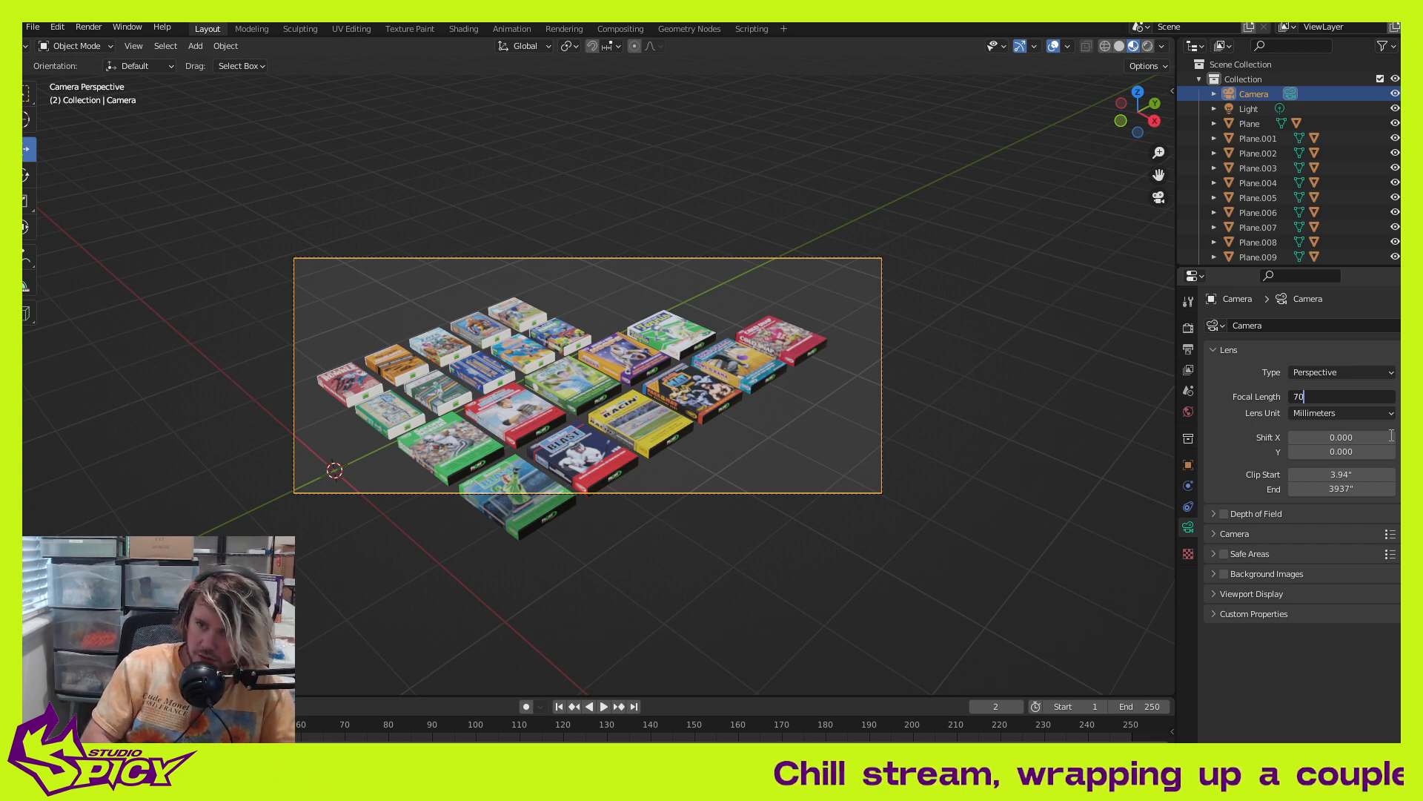
key(Return)
Step: Realign the camera to slightly more distant views of the box rows for the longer lens, then deselect it
middle_drag(744, 486, 755, 484)
scroll(758, 484, down, 1)
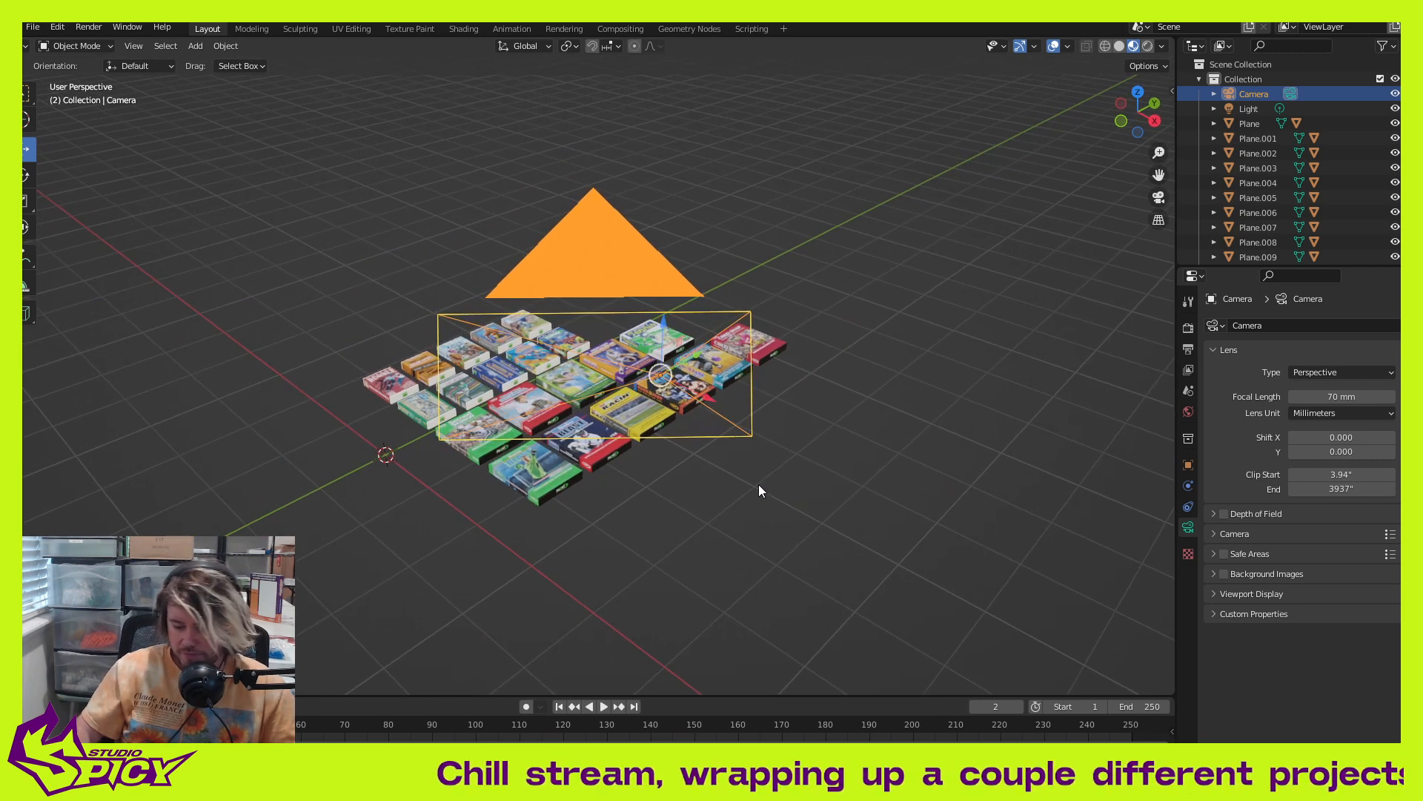
key(KP_0)
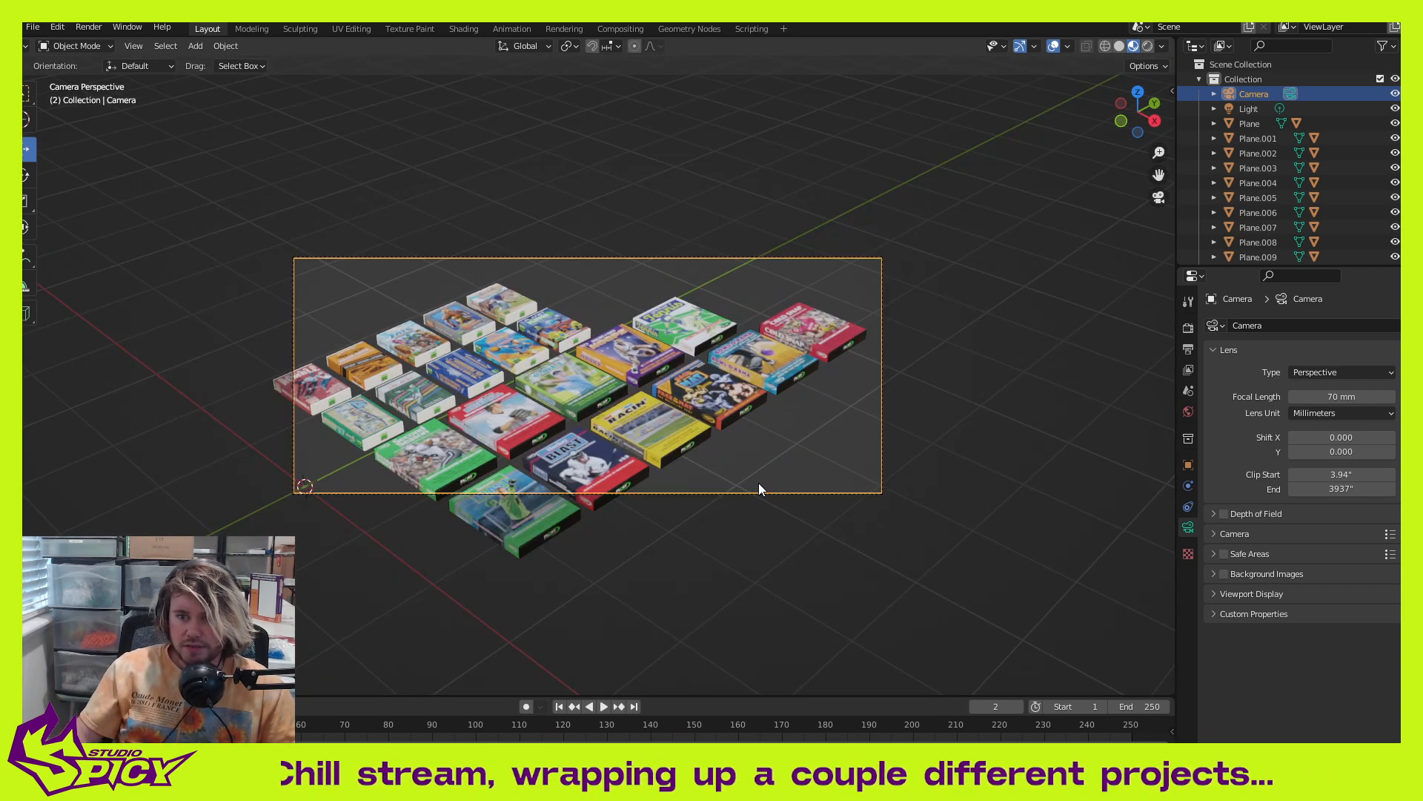
middle_drag(764, 480, 772, 479)
scroll(767, 477, down, 1)
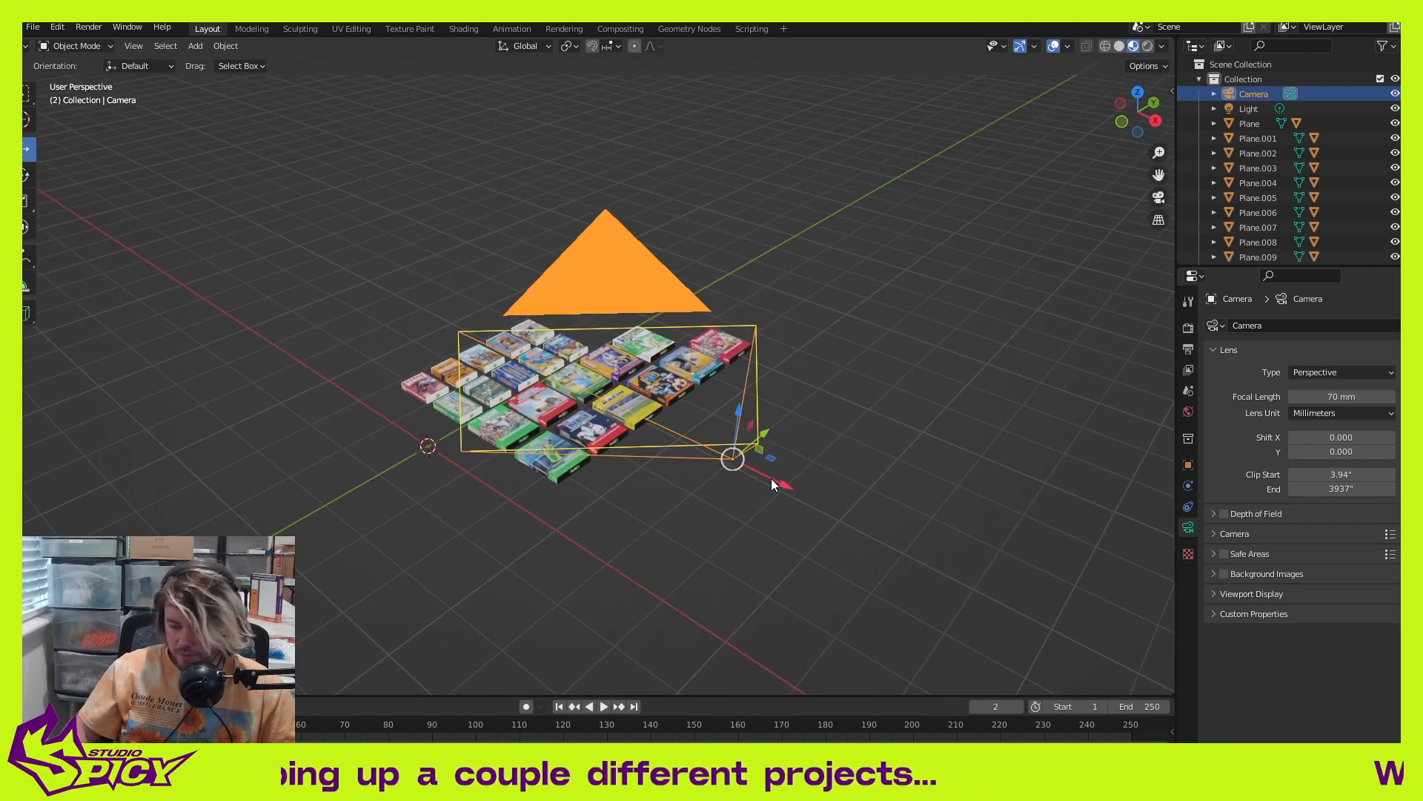
key(KP_0)
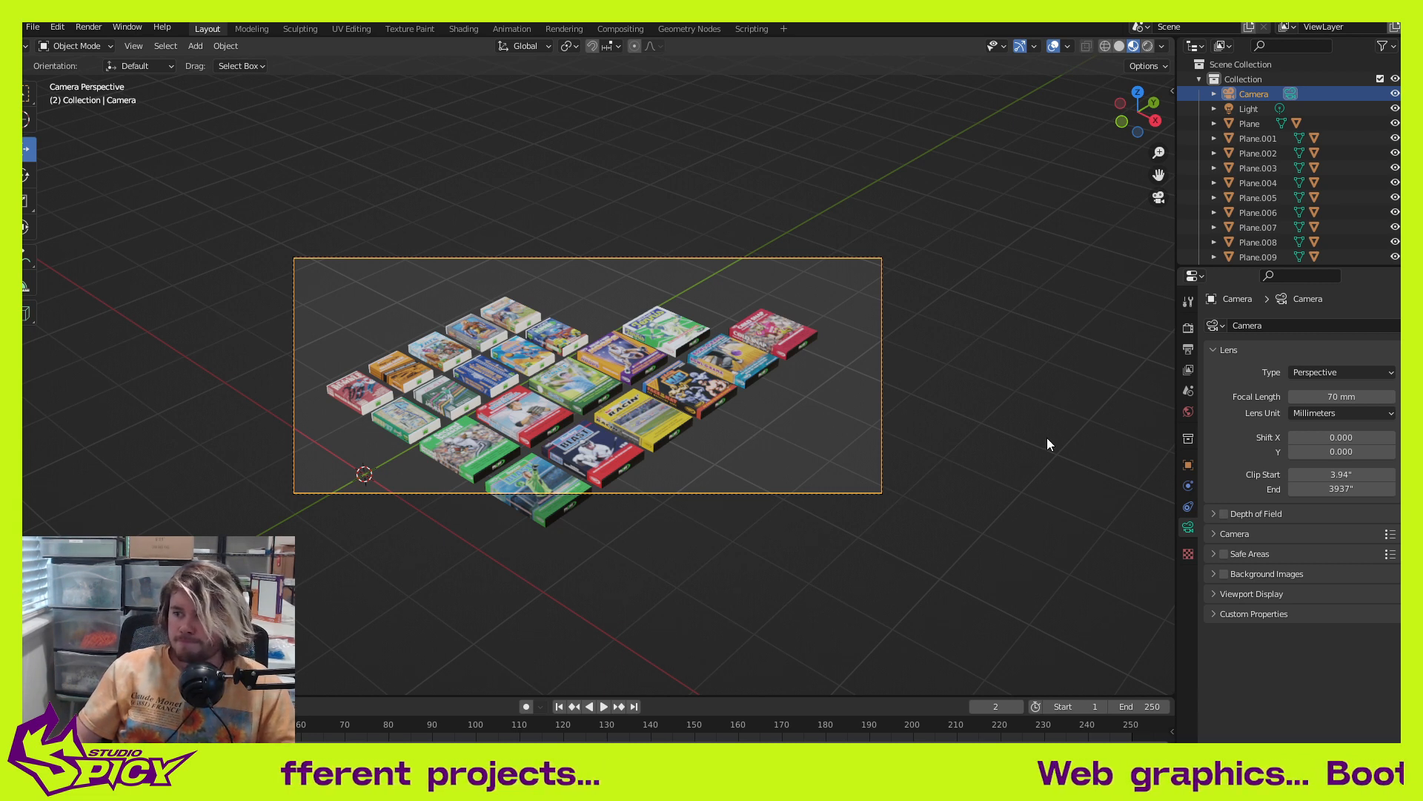
click(965, 431)
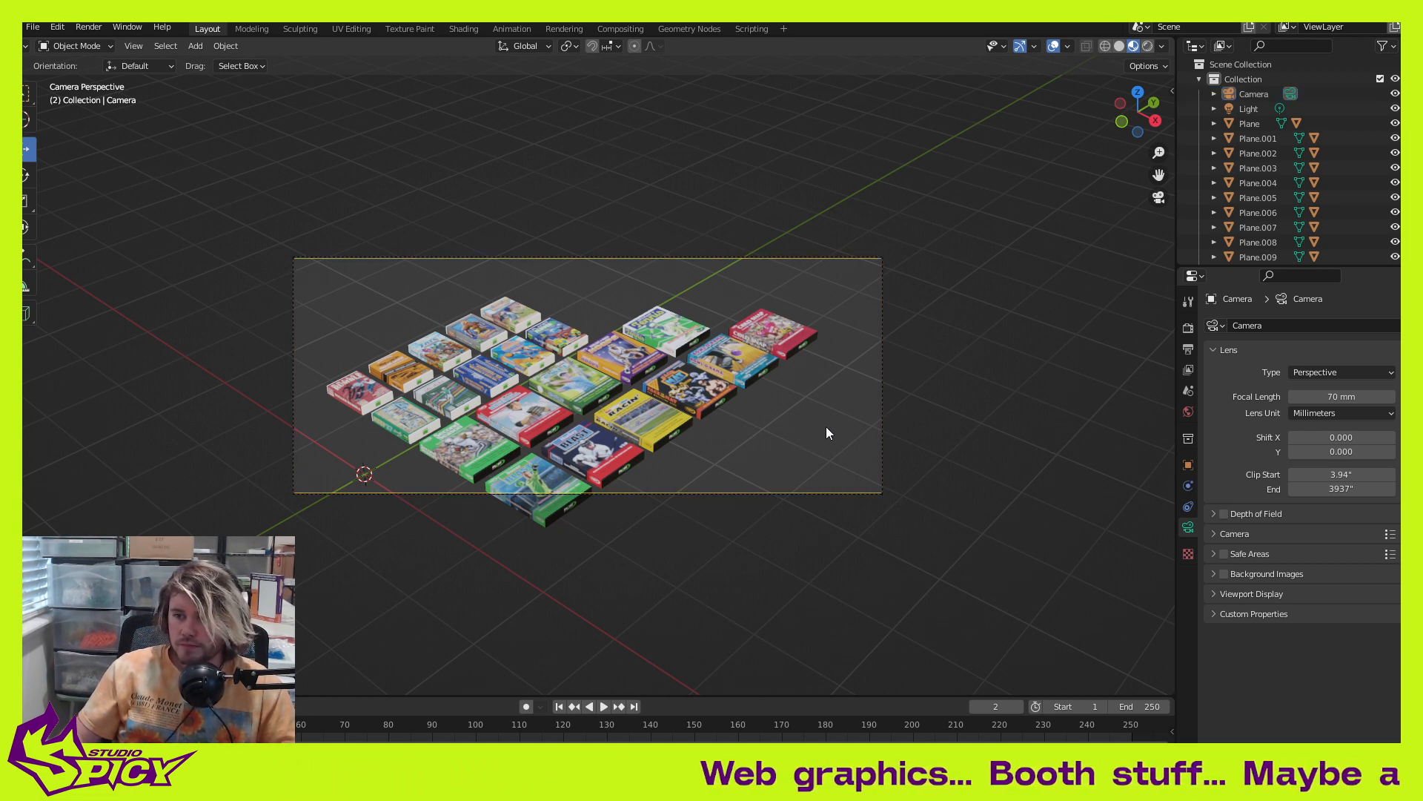
Step: Split the viewport vertically and match a free view of the box rows against the camera's framing
right_click(1177, 424)
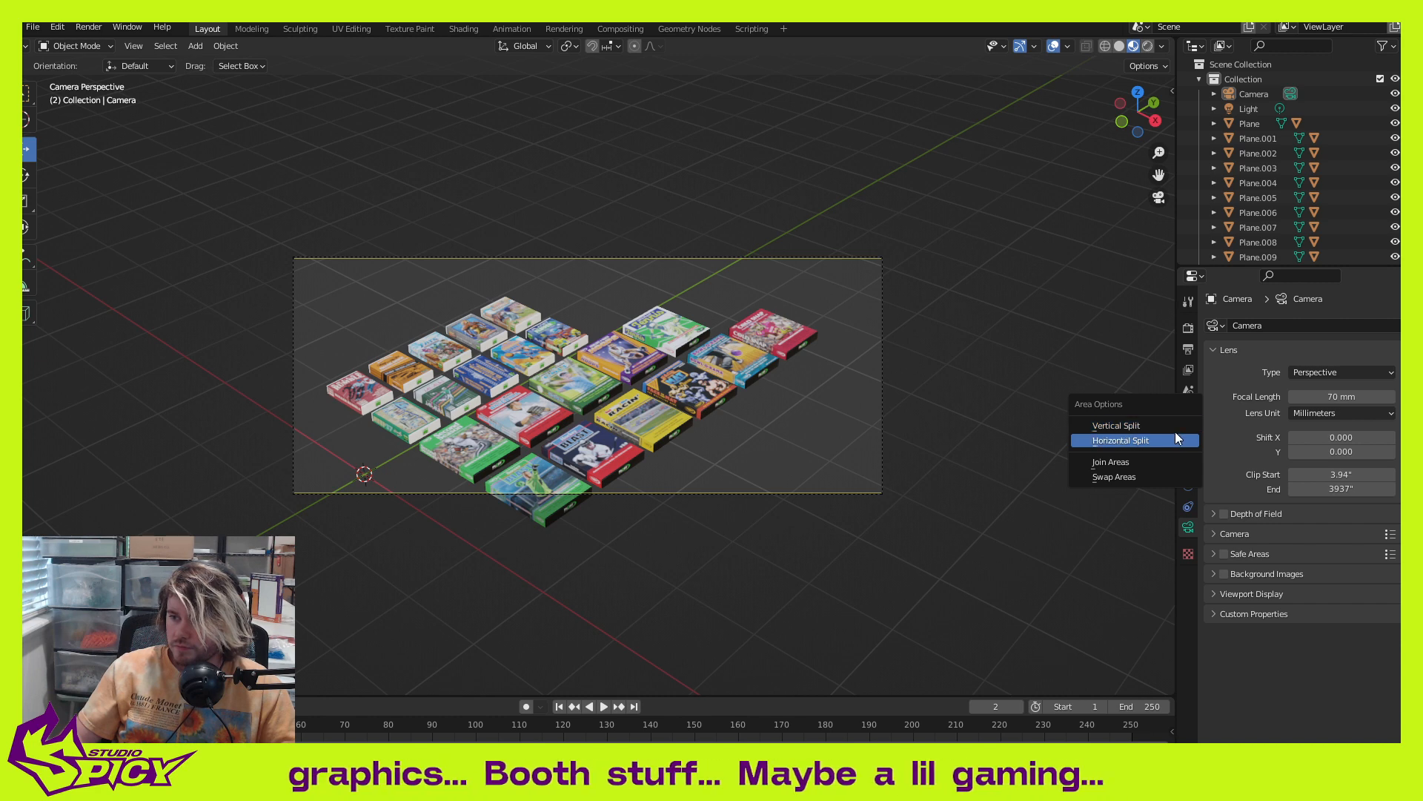
click(1176, 428)
click(612, 310)
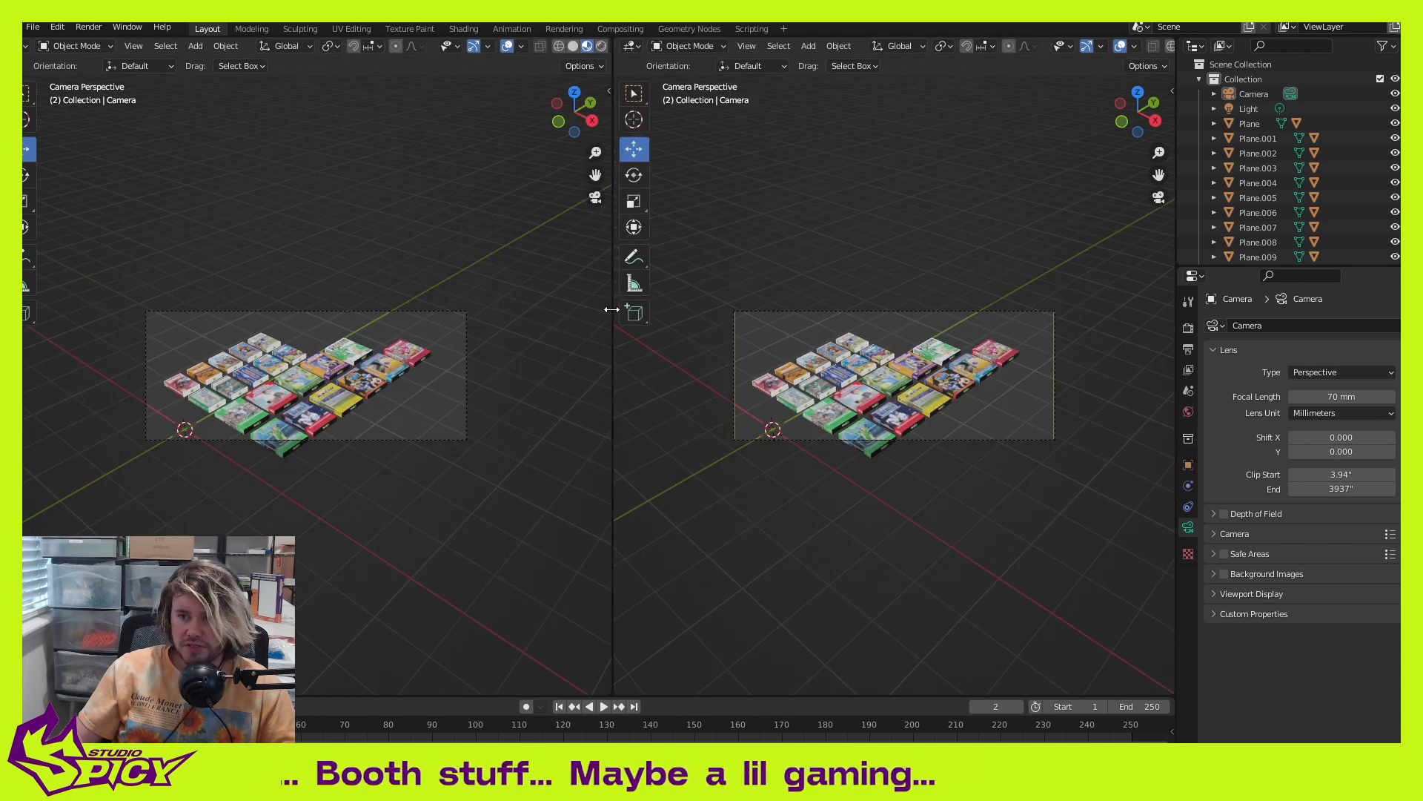
middle_drag(390, 387, 436, 379)
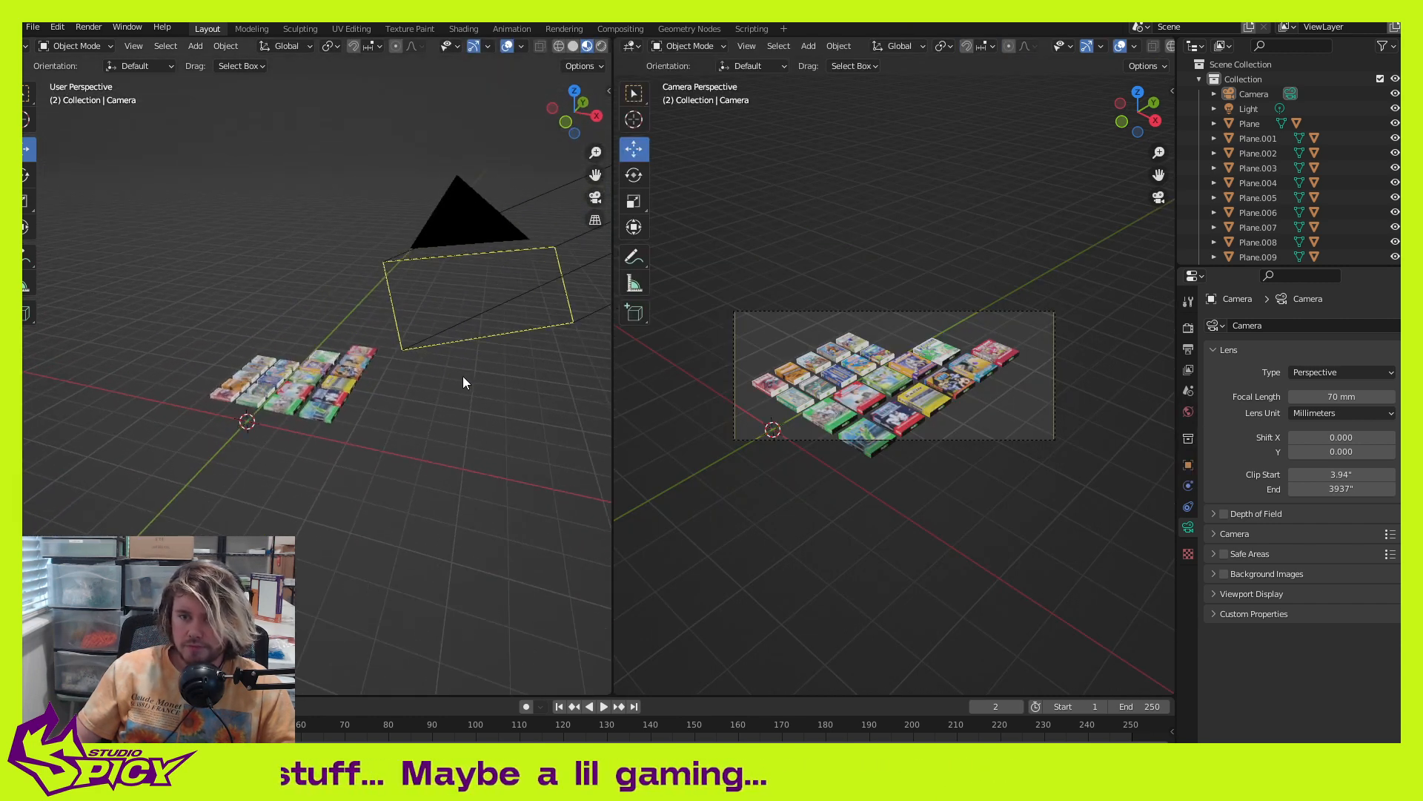
scroll(452, 379, up, 4)
scroll(1078, 464, up, 1)
scroll(1078, 464, up, 2)
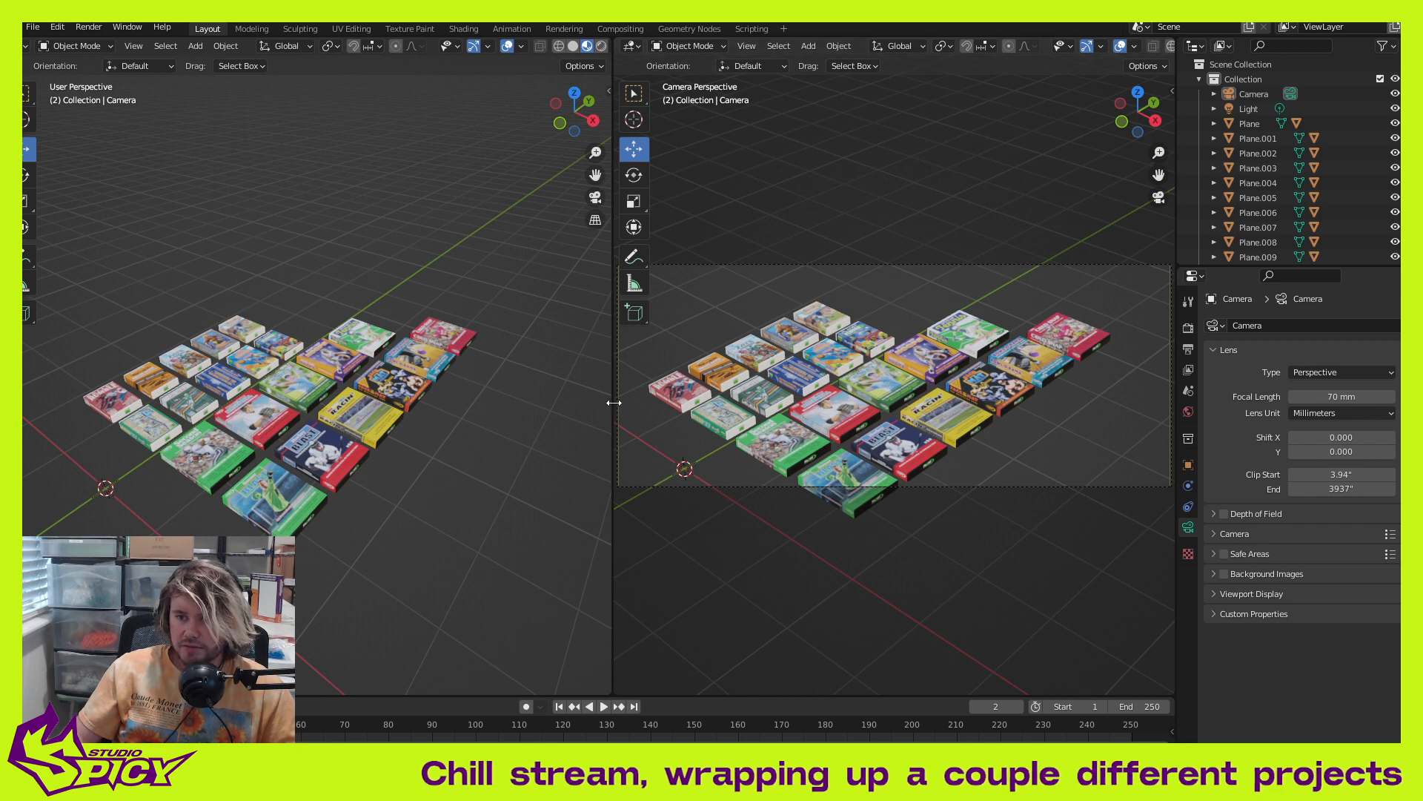
middle_drag(609, 403, 613, 406)
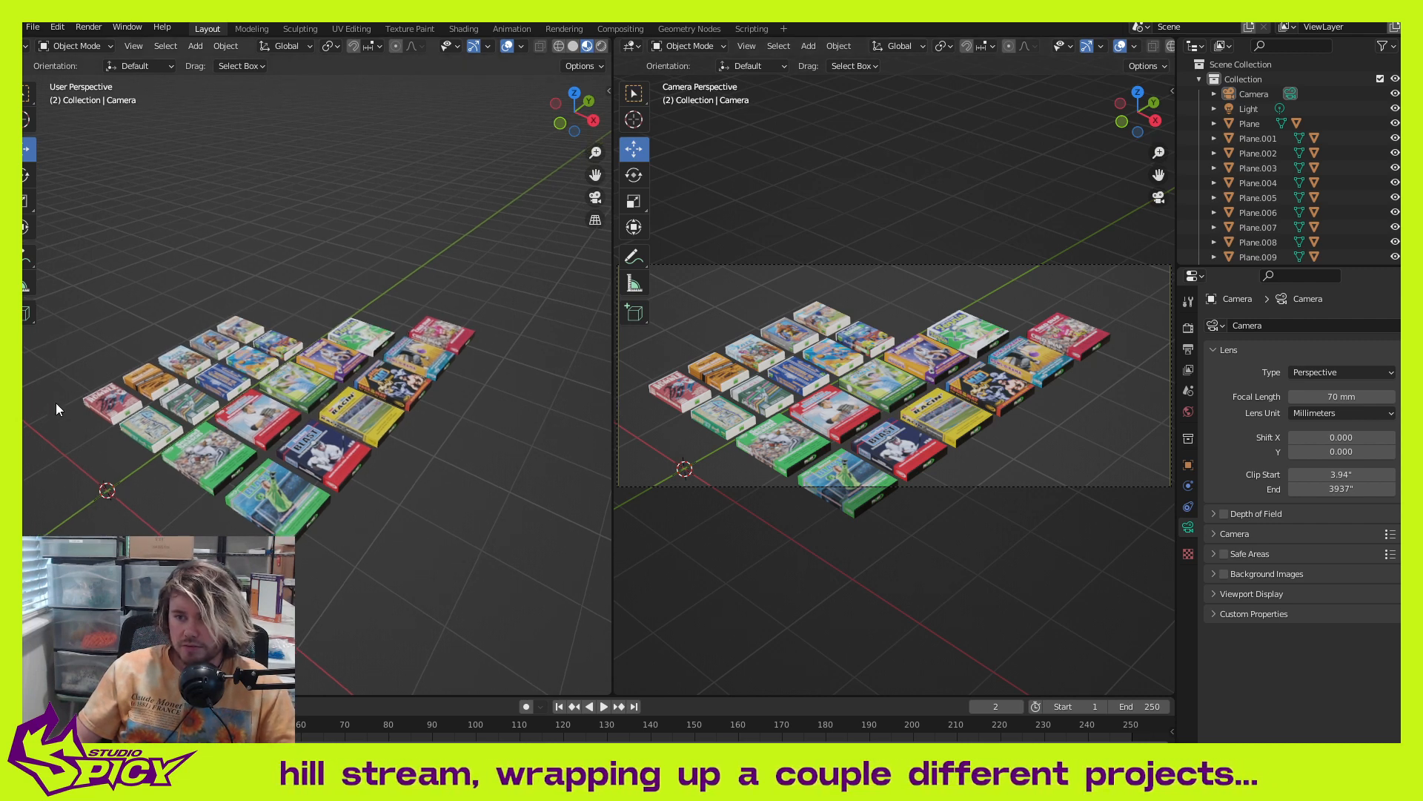
Step: Join the two side-by-side viewports into one, keeping the camera view
right_click(611, 414)
click(598, 451)
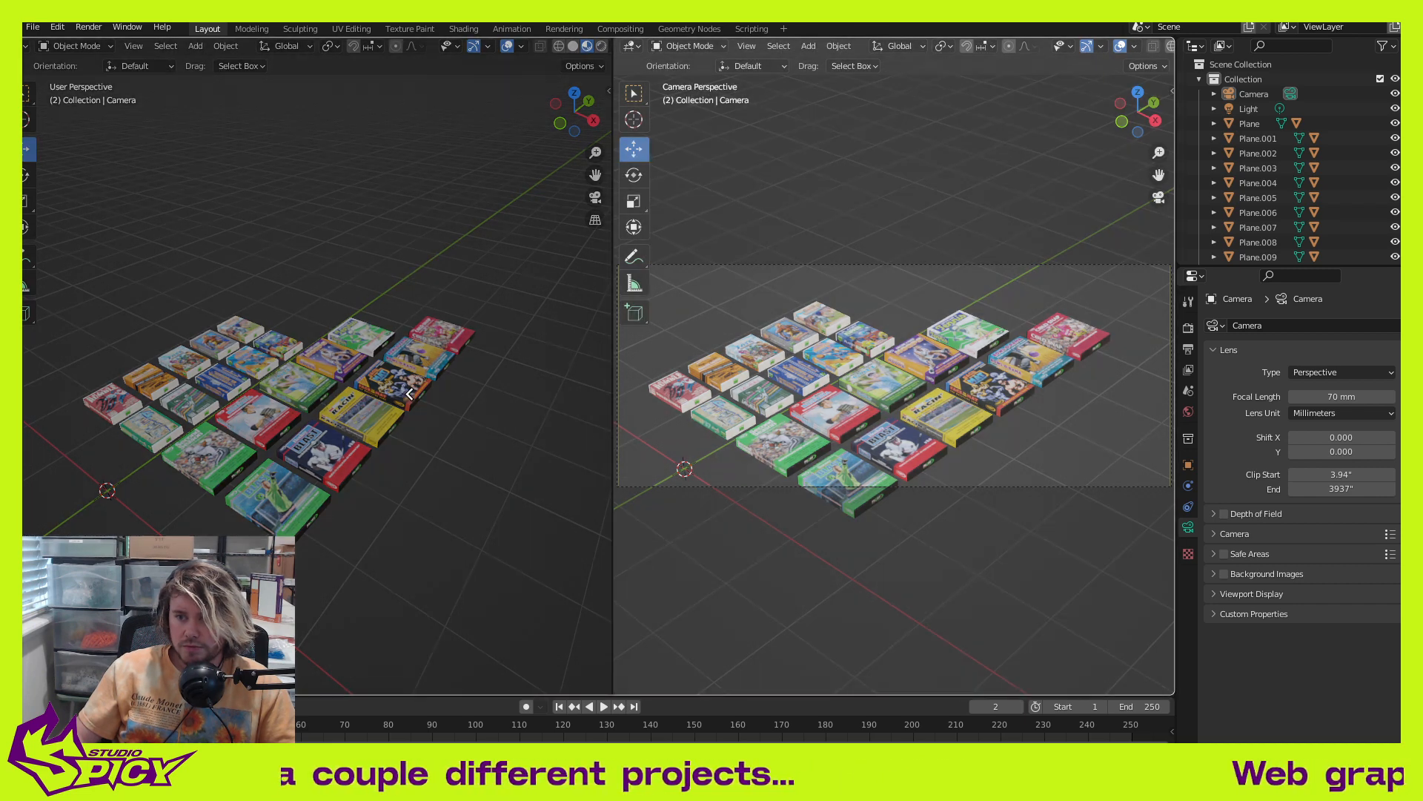
click(411, 394)
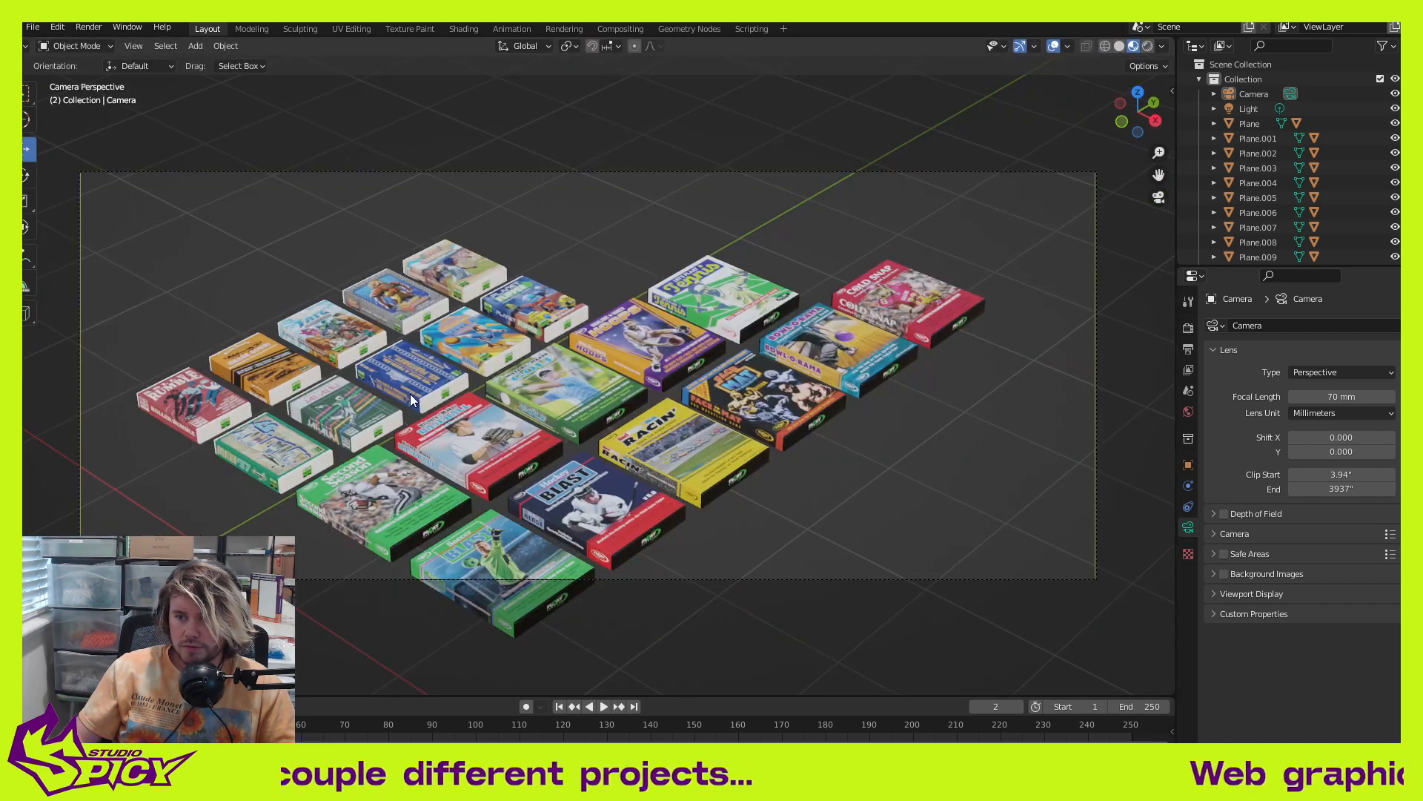
Step: Split the viewport horizontally into two stacked views, enlarge the upper one, and fit the camera frame in the lower one
right_click(1176, 502)
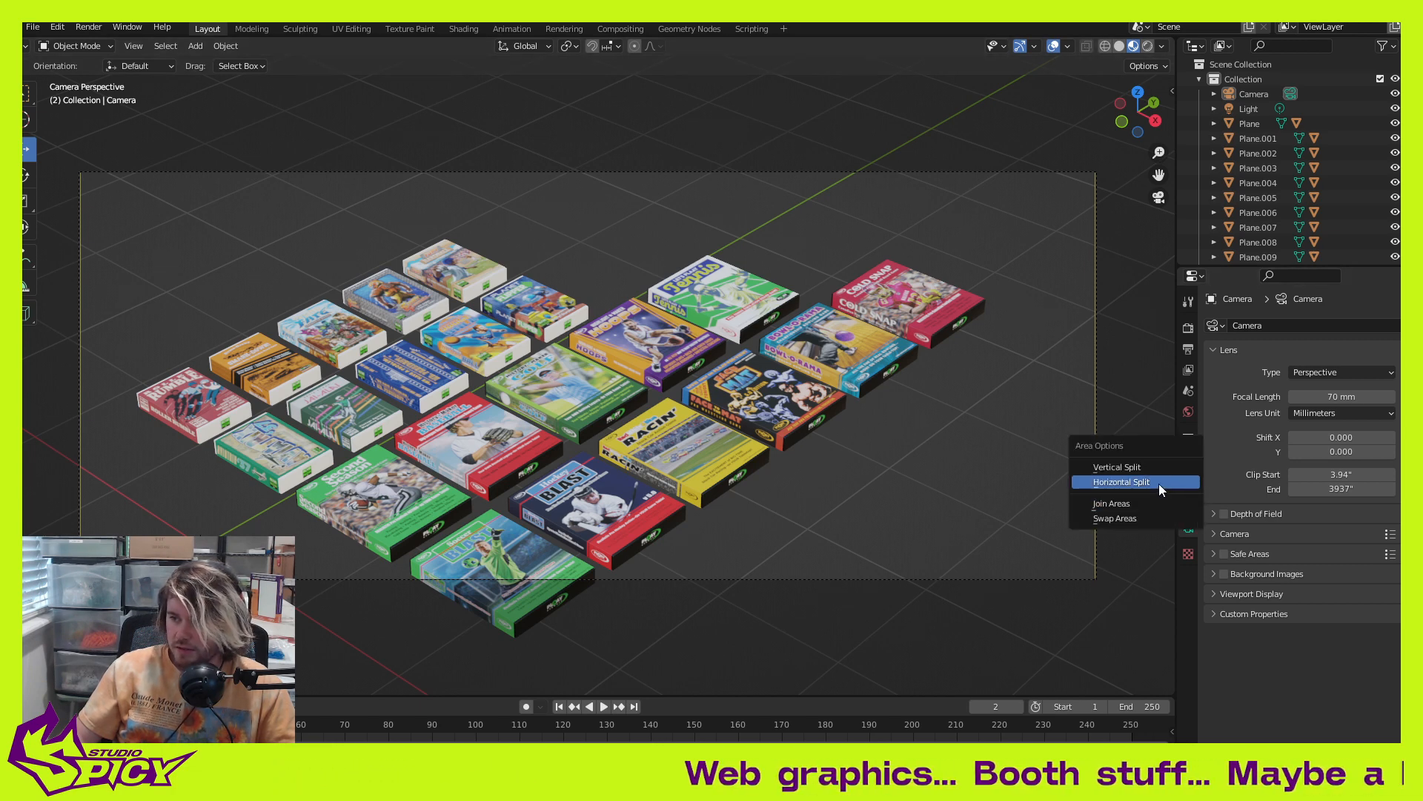
click(1159, 483)
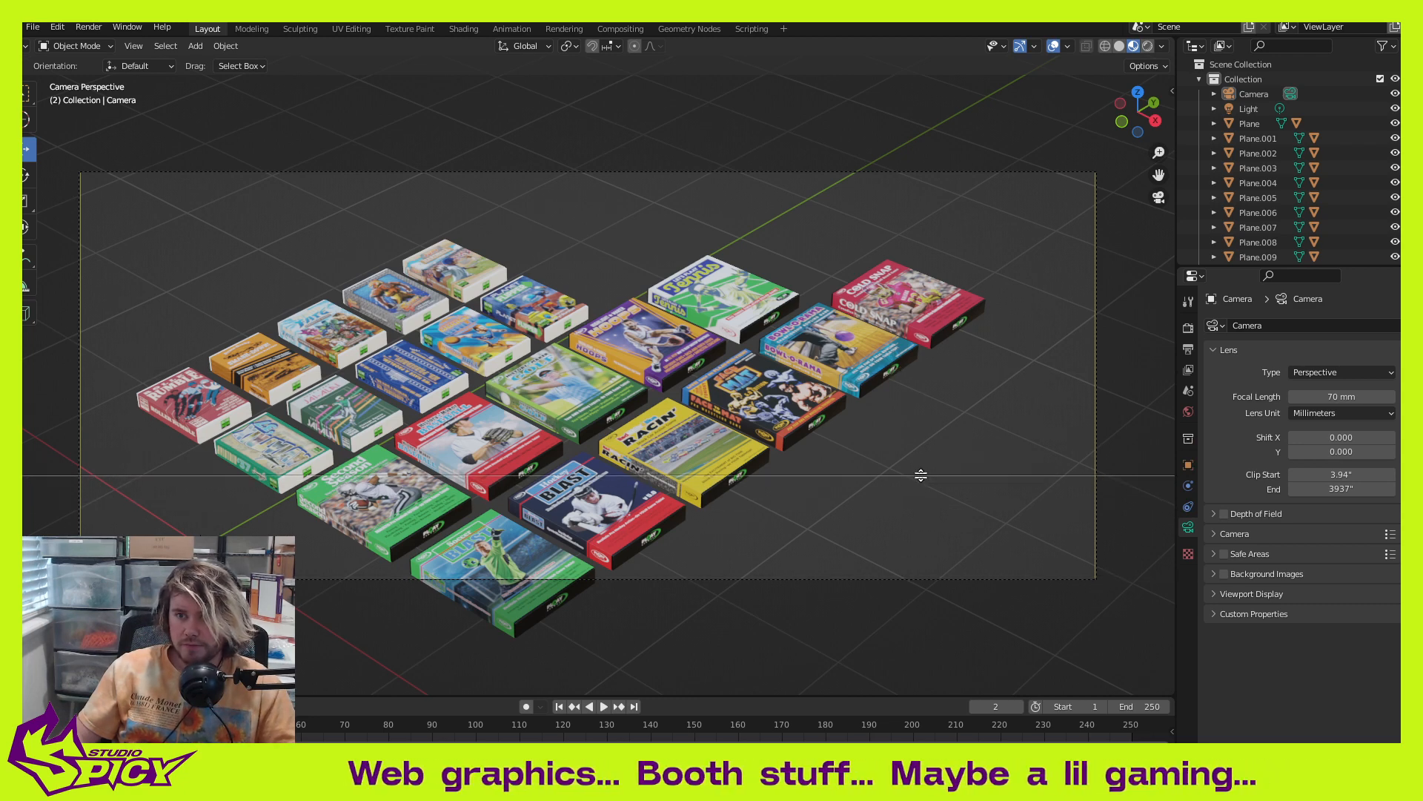
click(921, 475)
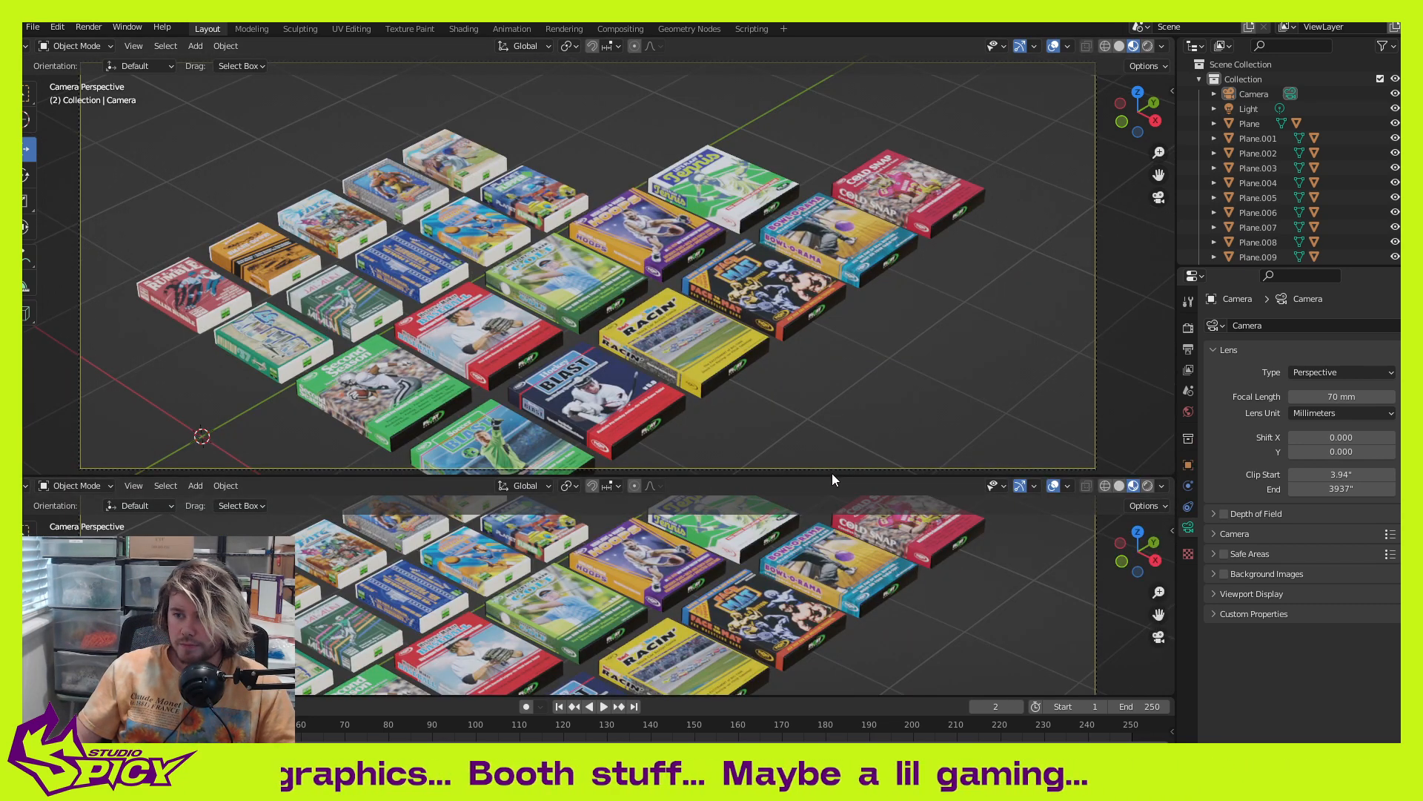
drag(831, 478, 865, 483)
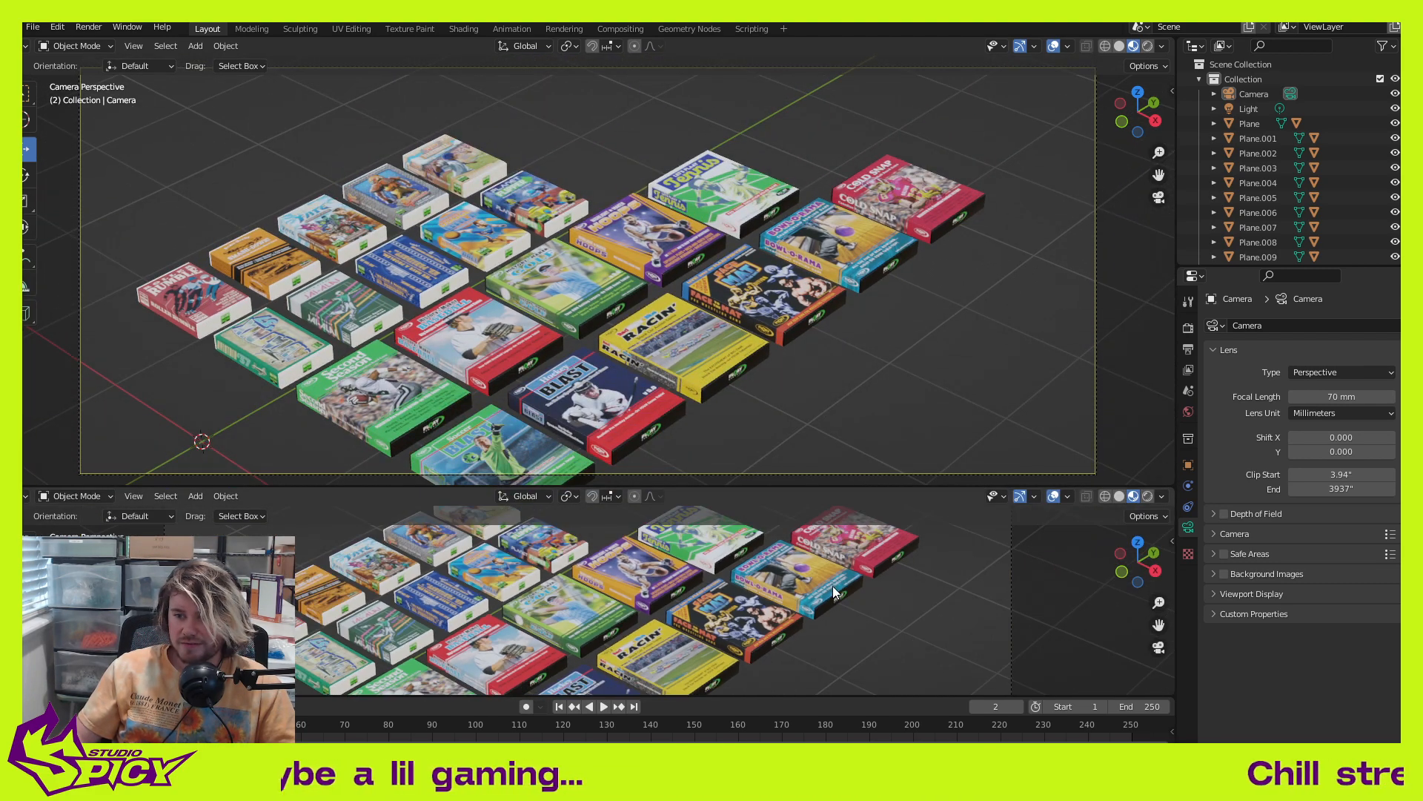
scroll(1099, 596, down, 6)
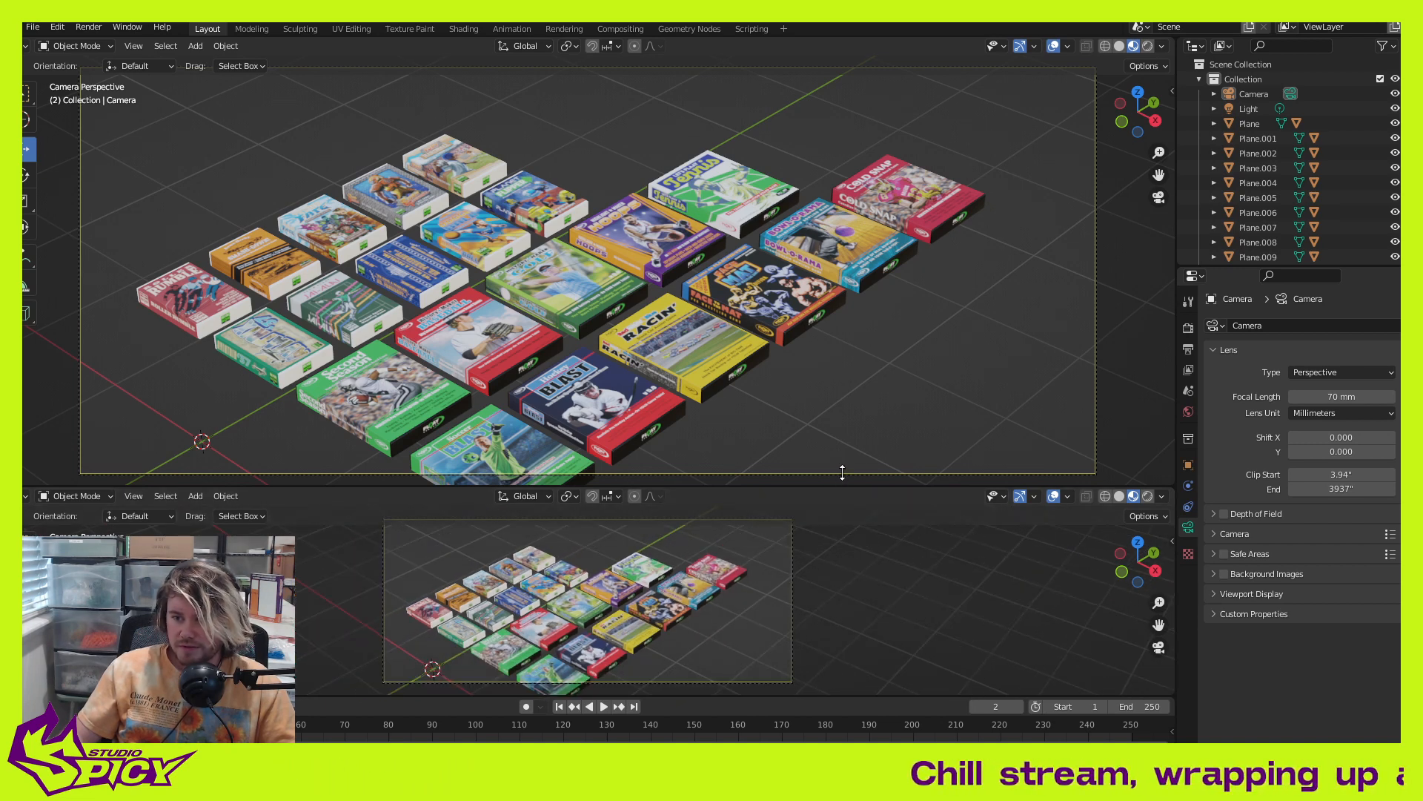
mouse_move(843, 472)
mouse_down()
mouse_move(843, 515)
mouse_move(838, 493)
mouse_up()
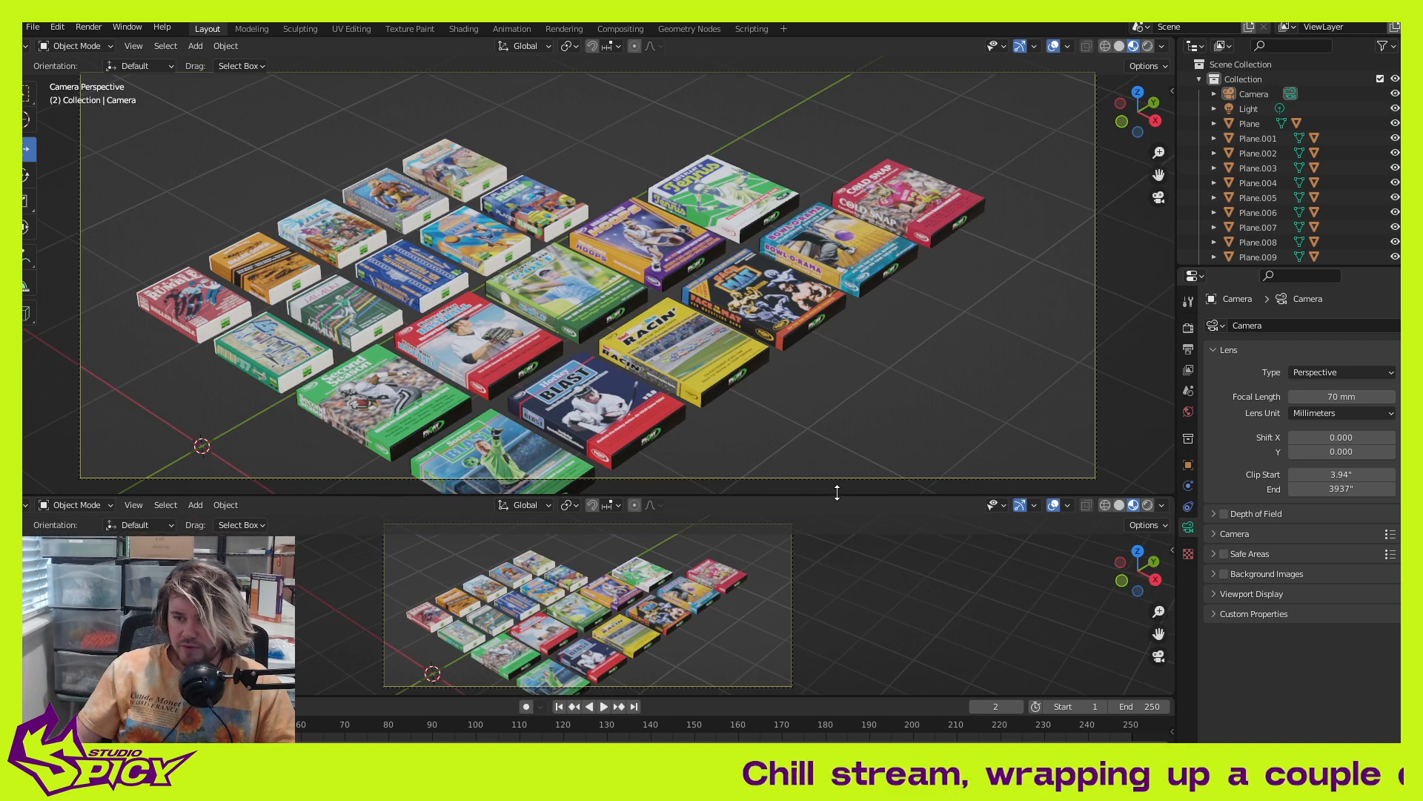
Step: Compare a free angle with the camera view in the lower viewport, and open the area options for the divider
middle_drag(859, 610, 857, 605)
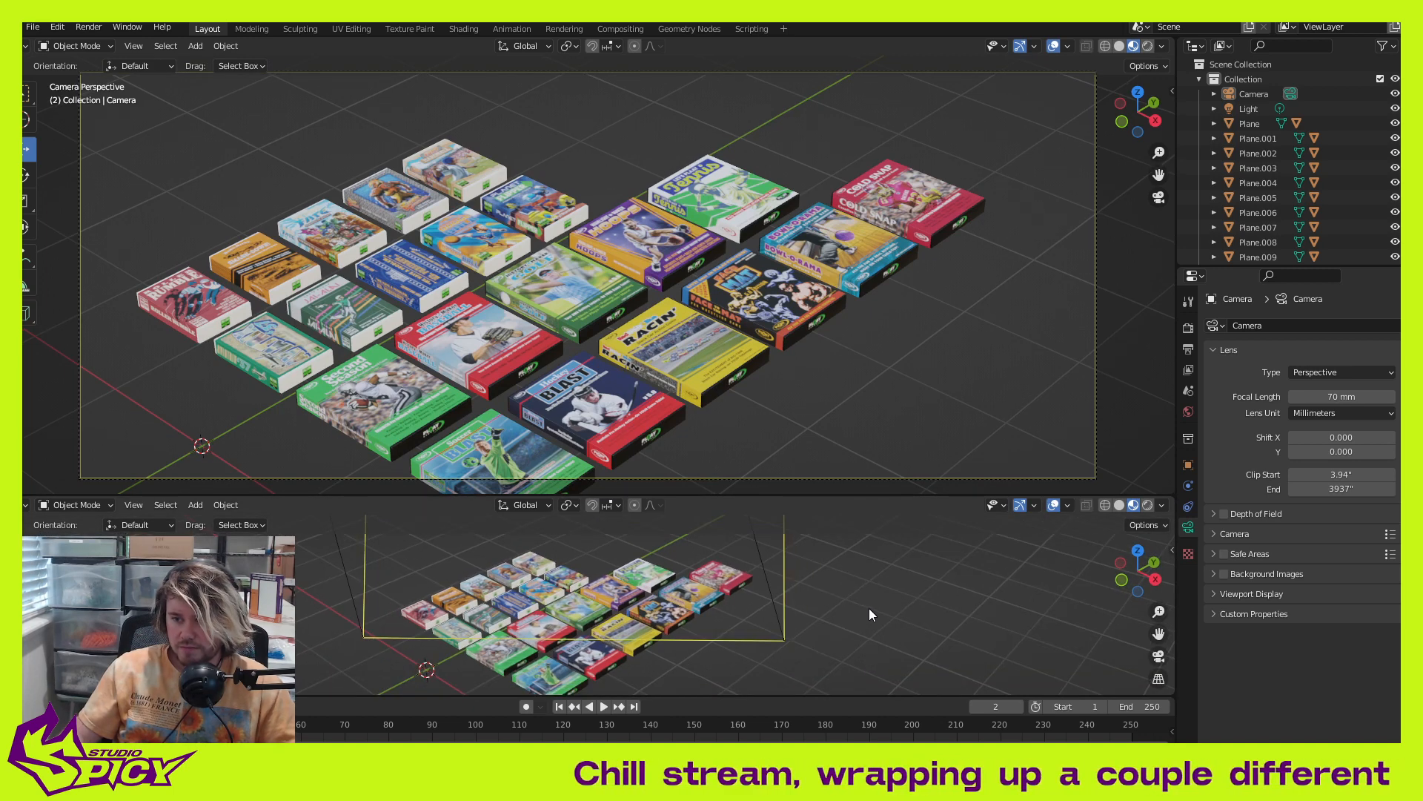
key(KP_0)
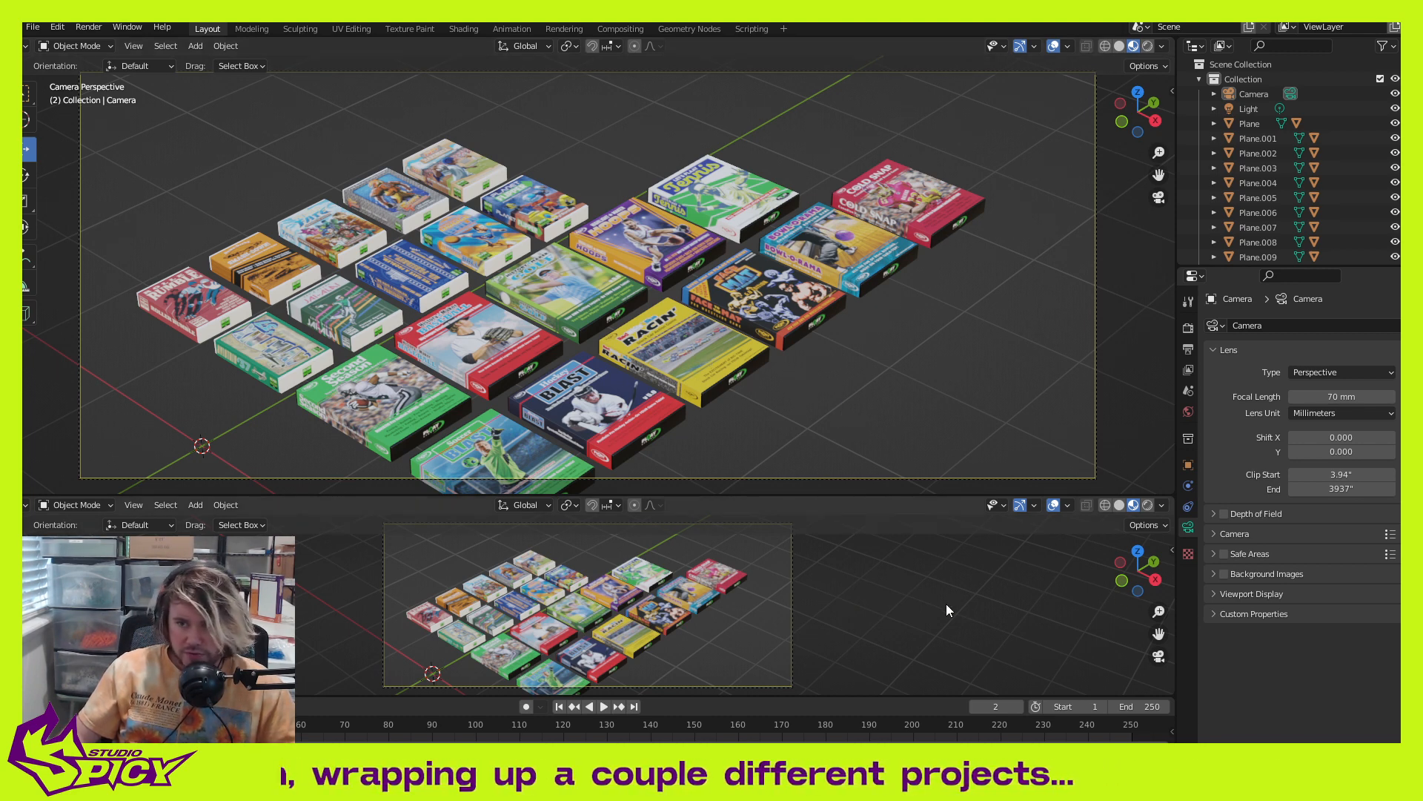
right_click(932, 494)
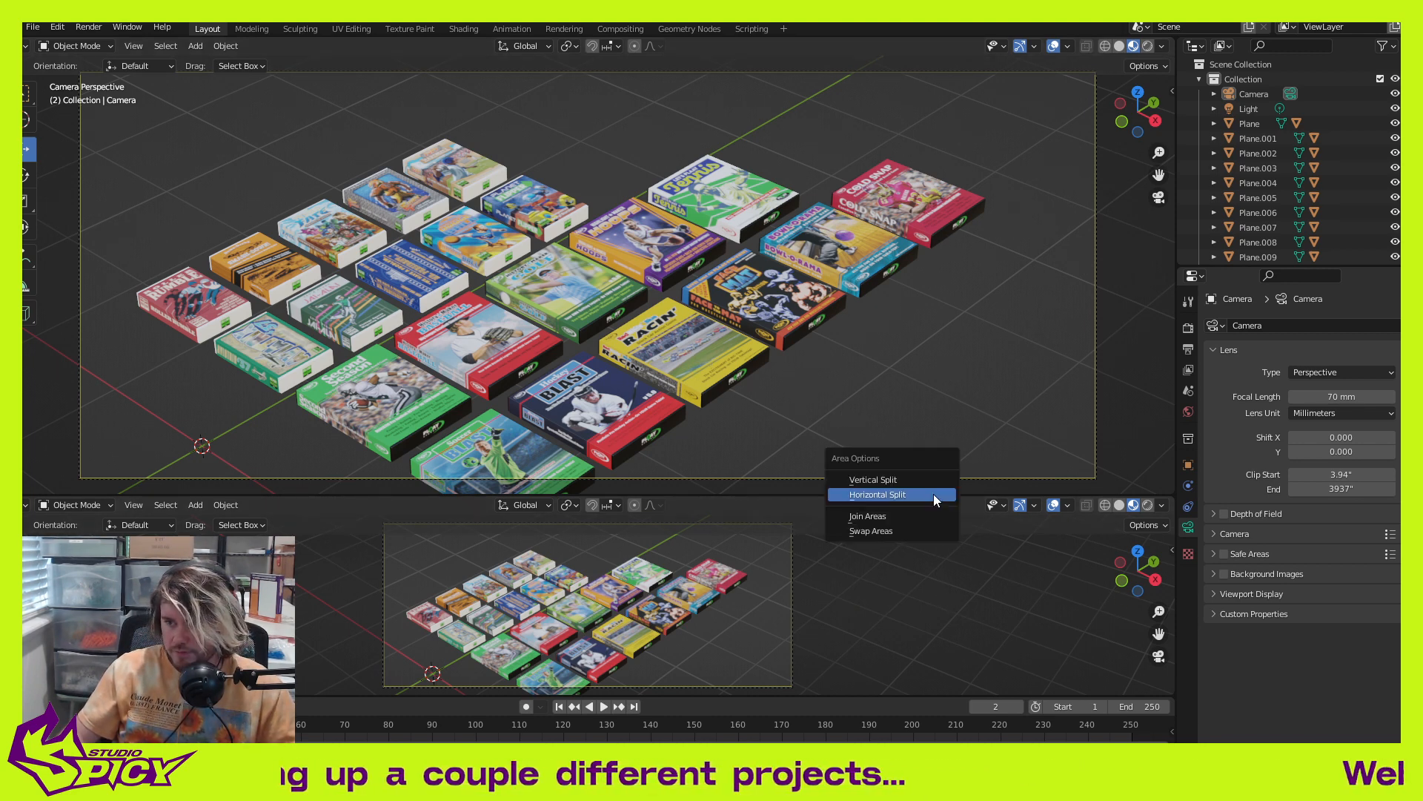
Step: Merge the two stacked 3D viewports into one, then split it vertically into two side-by-side viewports
click(918, 517)
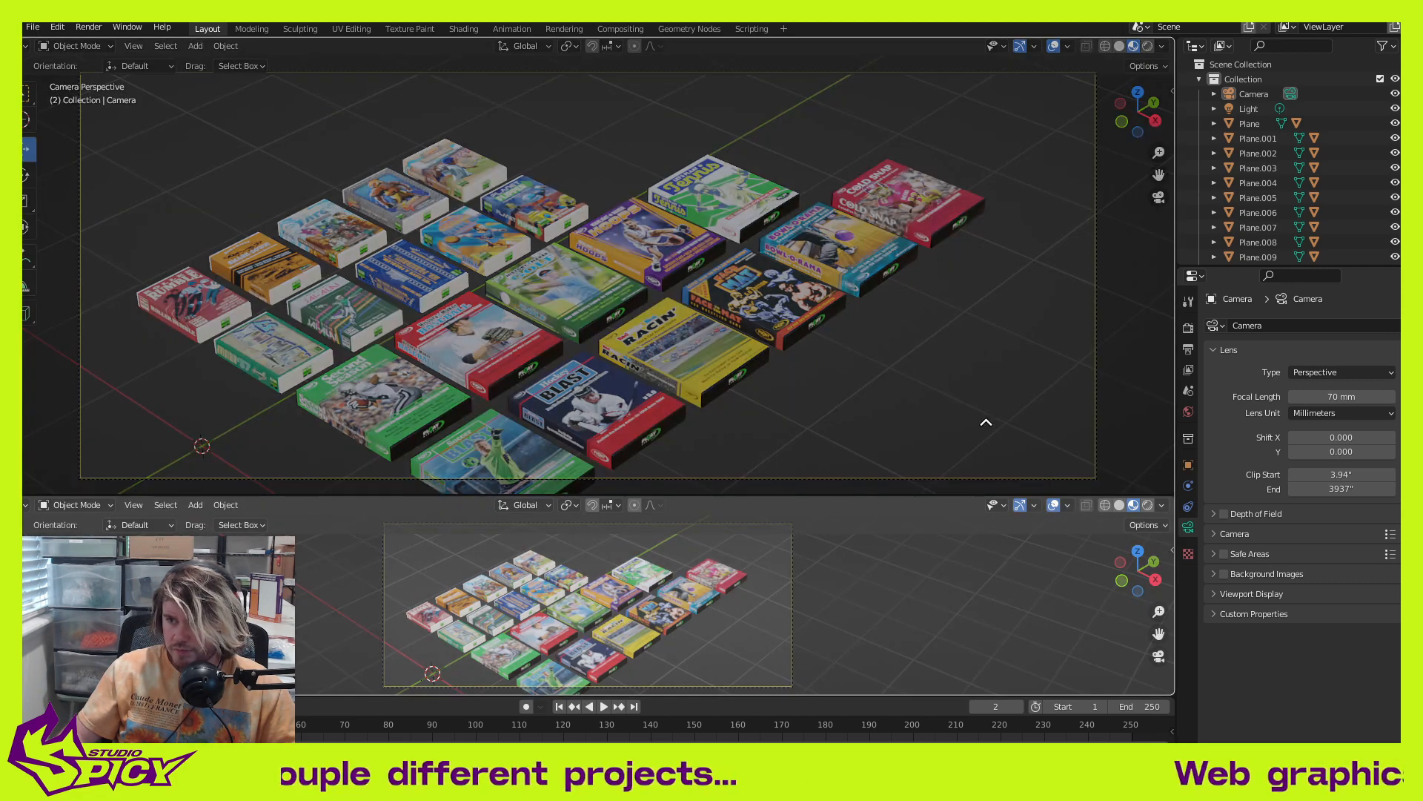
click(919, 409)
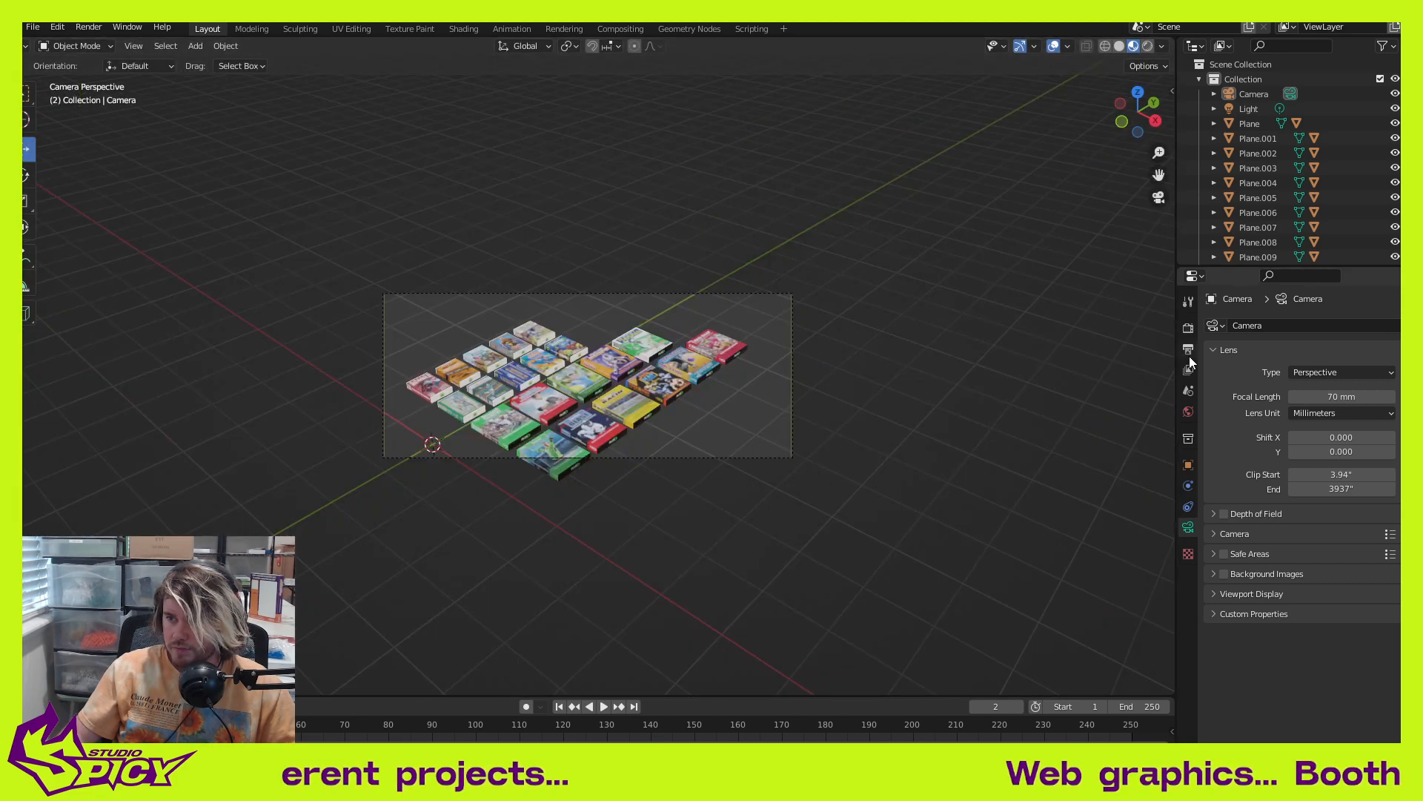
right_click(1177, 371)
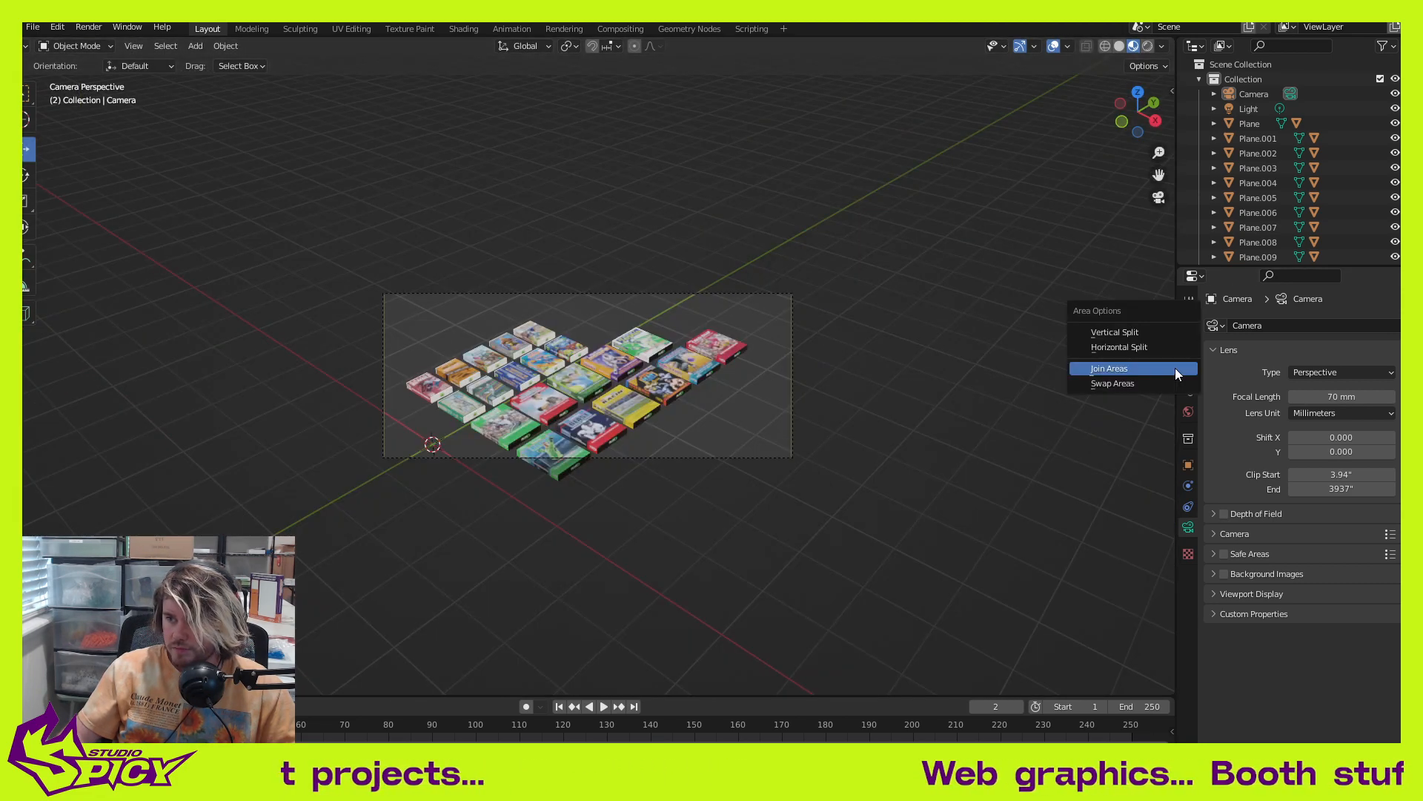
click(1153, 332)
click(736, 360)
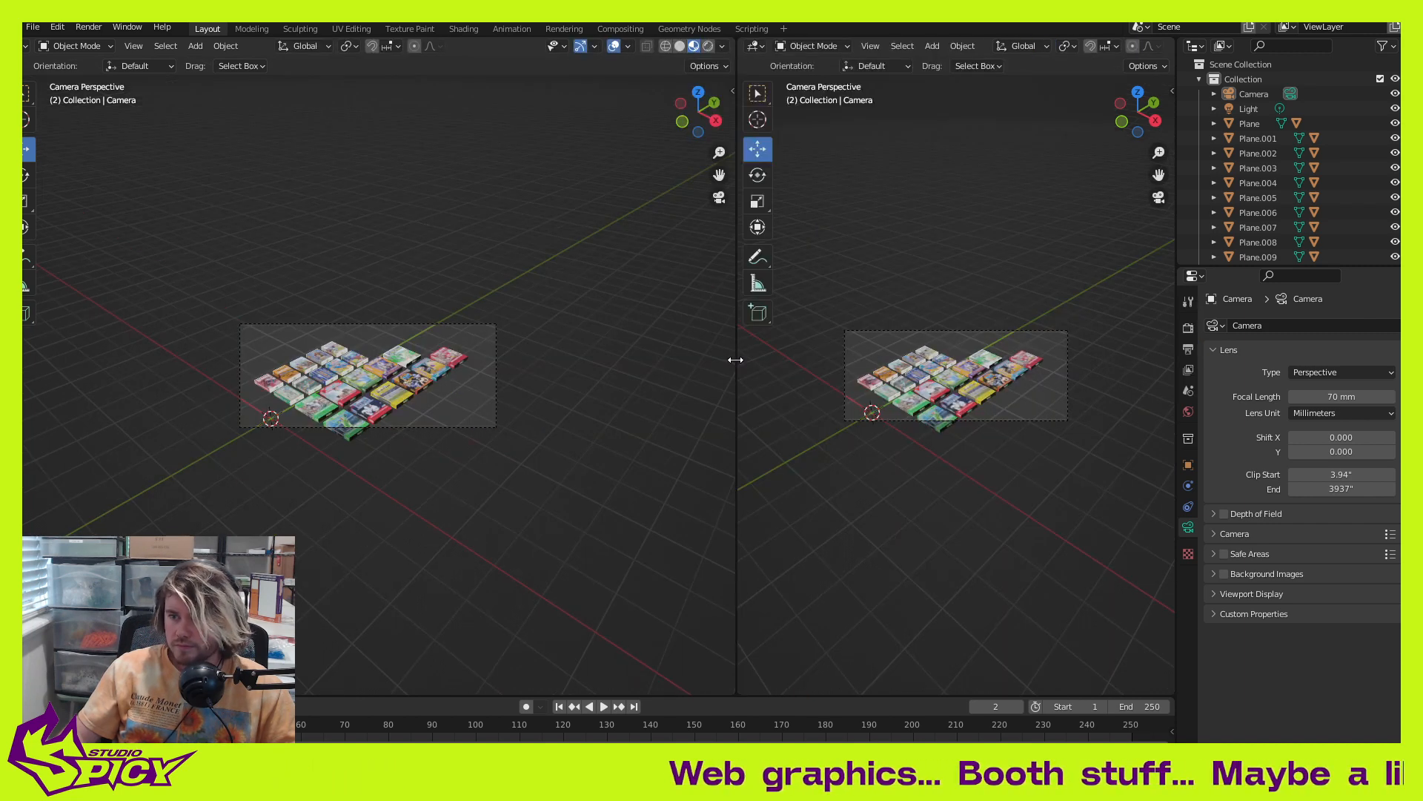
Step: Take one viewport out of camera view into a free perspective close to the boxes, and enlarge the camera frame in the other
key(KP_0)
scroll(536, 376, up, 10)
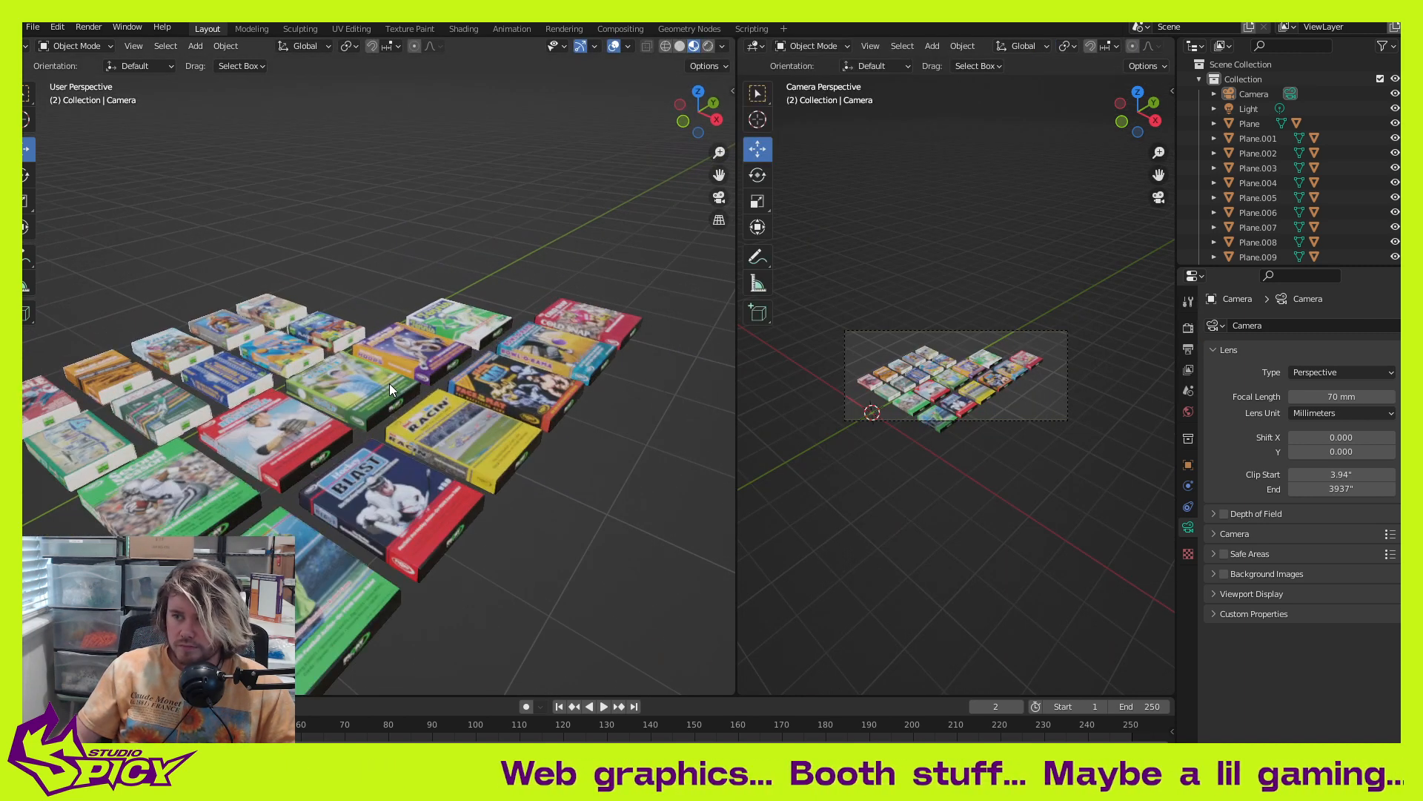
scroll(1028, 551, up, 5)
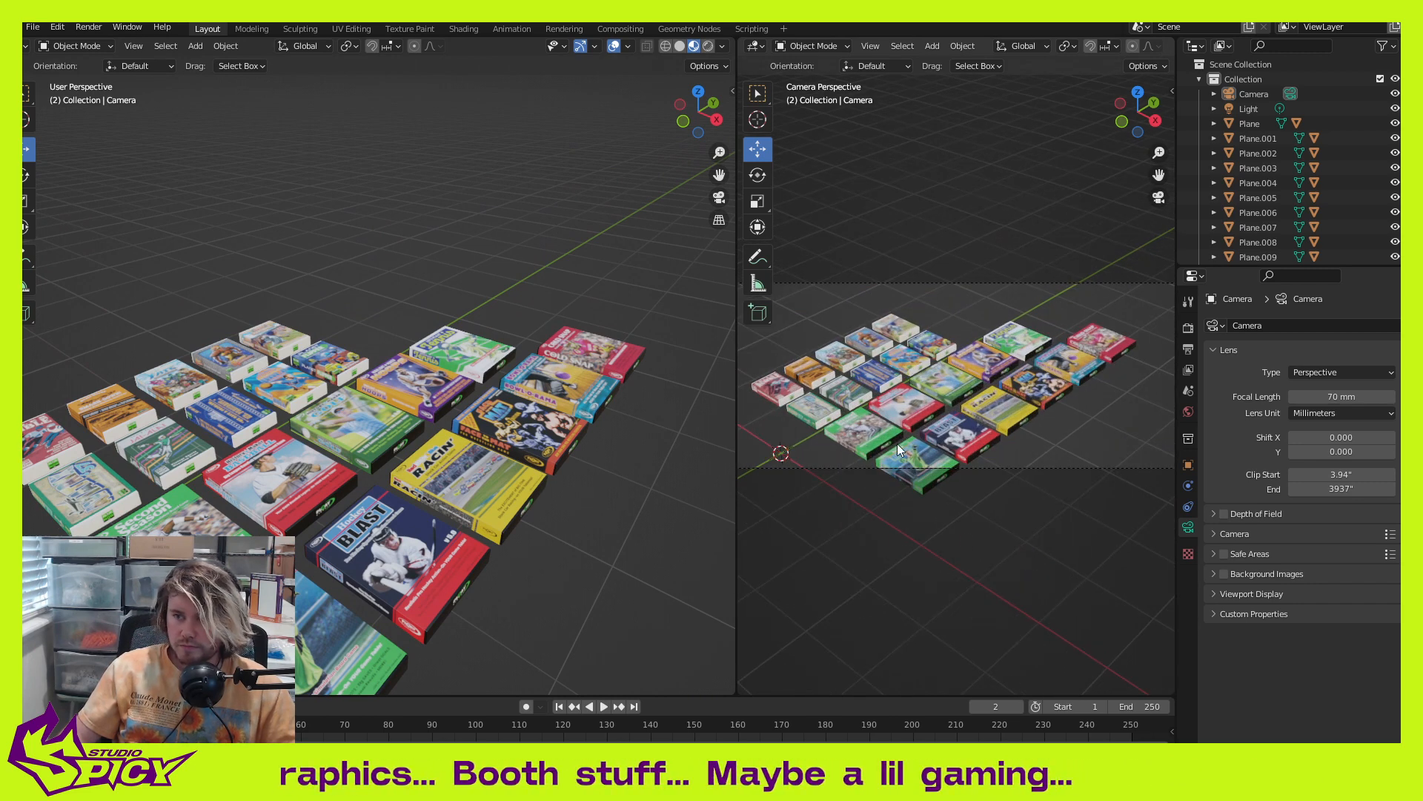
middle_drag(475, 438, 445, 469)
scroll(919, 445, down, 2)
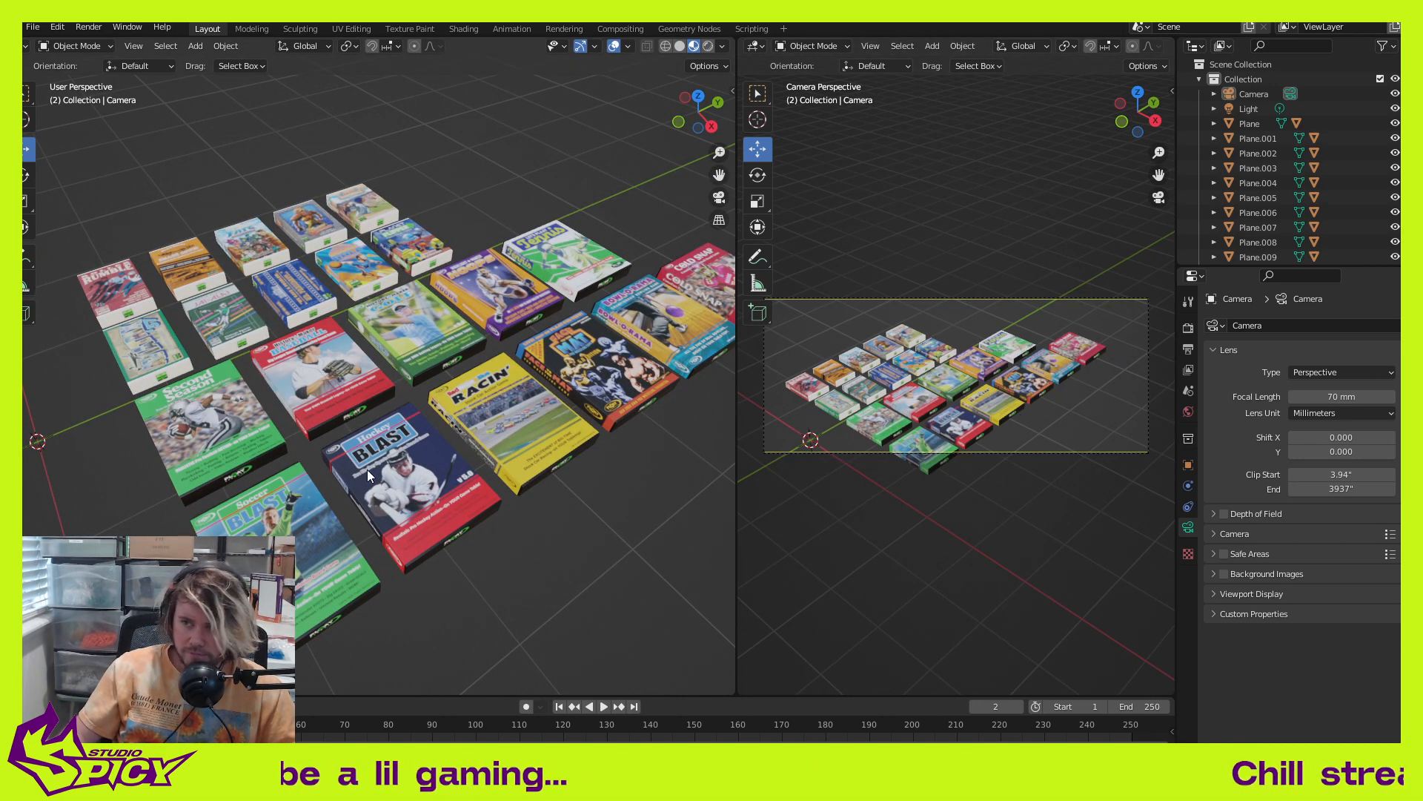
Step: Try to move the Hockey Blast box out of its row to the far side of the grid, and undo the move
middle_drag(367, 470, 439, 516)
scroll(438, 437, down, 2)
click(389, 475)
drag(400, 515, 548, 263)
click(409, 385)
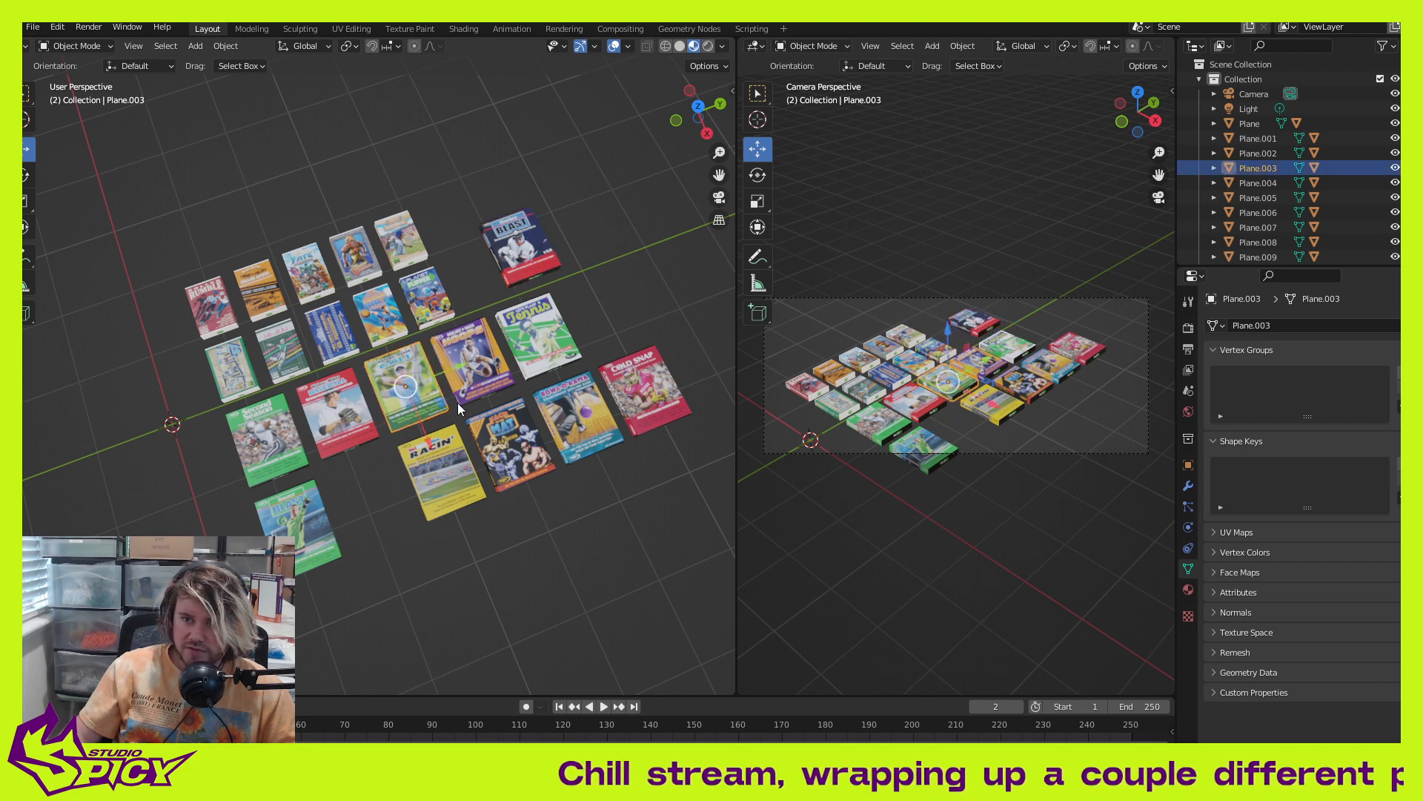
drag(477, 421, 438, 414)
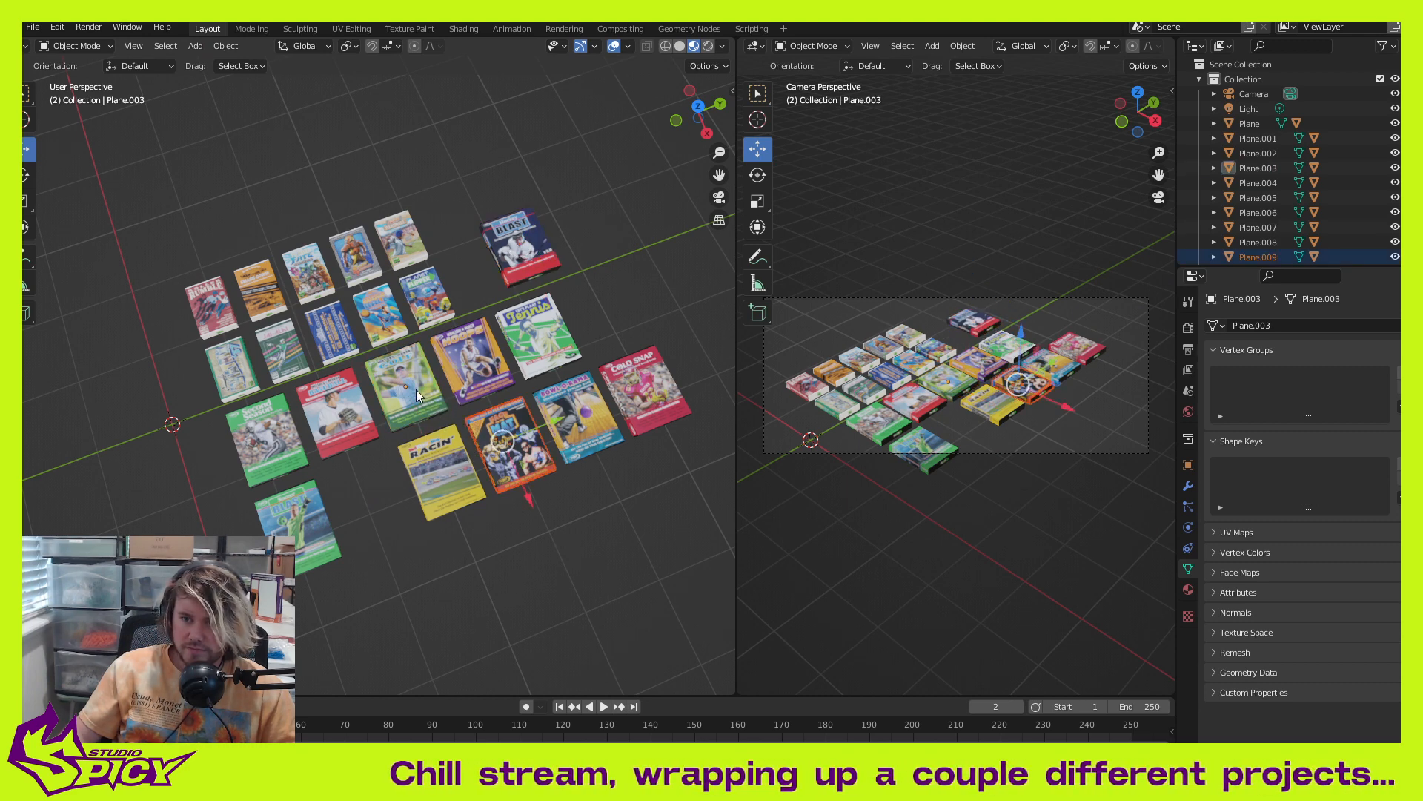
click(414, 389)
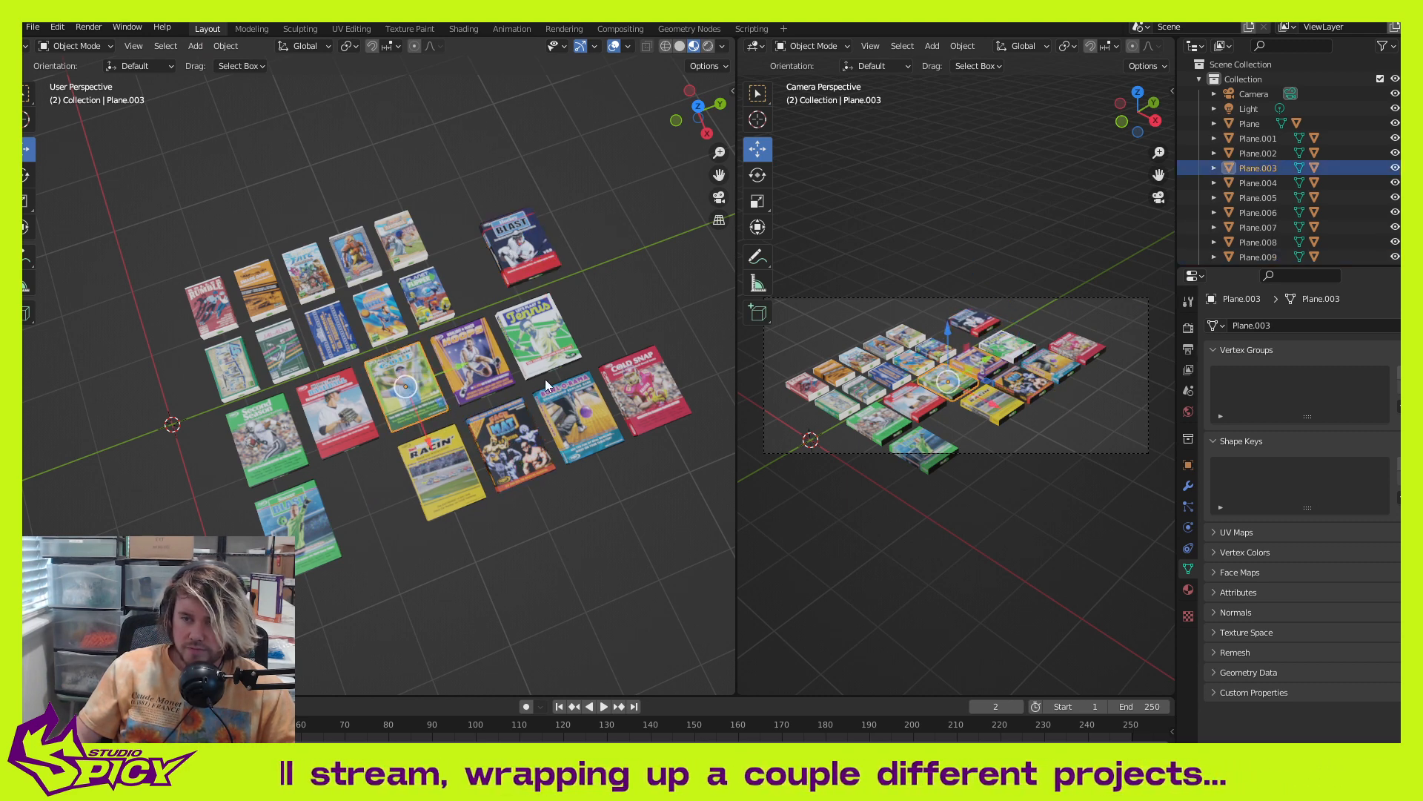
key(ctrl+z)
key(ctrl+z)
key(ctrl+z)
key(ctrl+z)
Step: Select all the game boxes and move them together along negative Y, completely out of the camera frame, leaving them deselected
shift+middle_drag(582, 375, 575, 318)
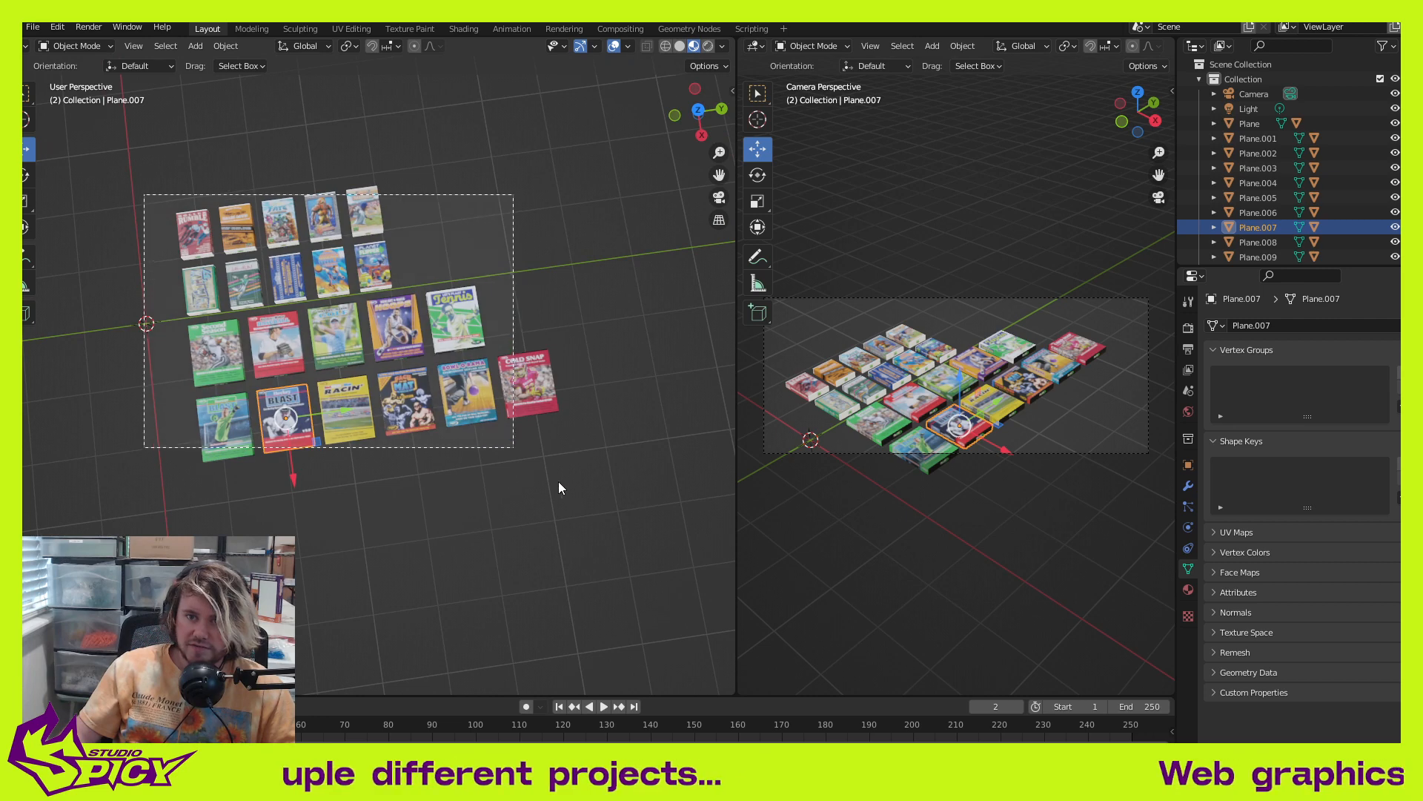
drag(559, 488, 590, 508)
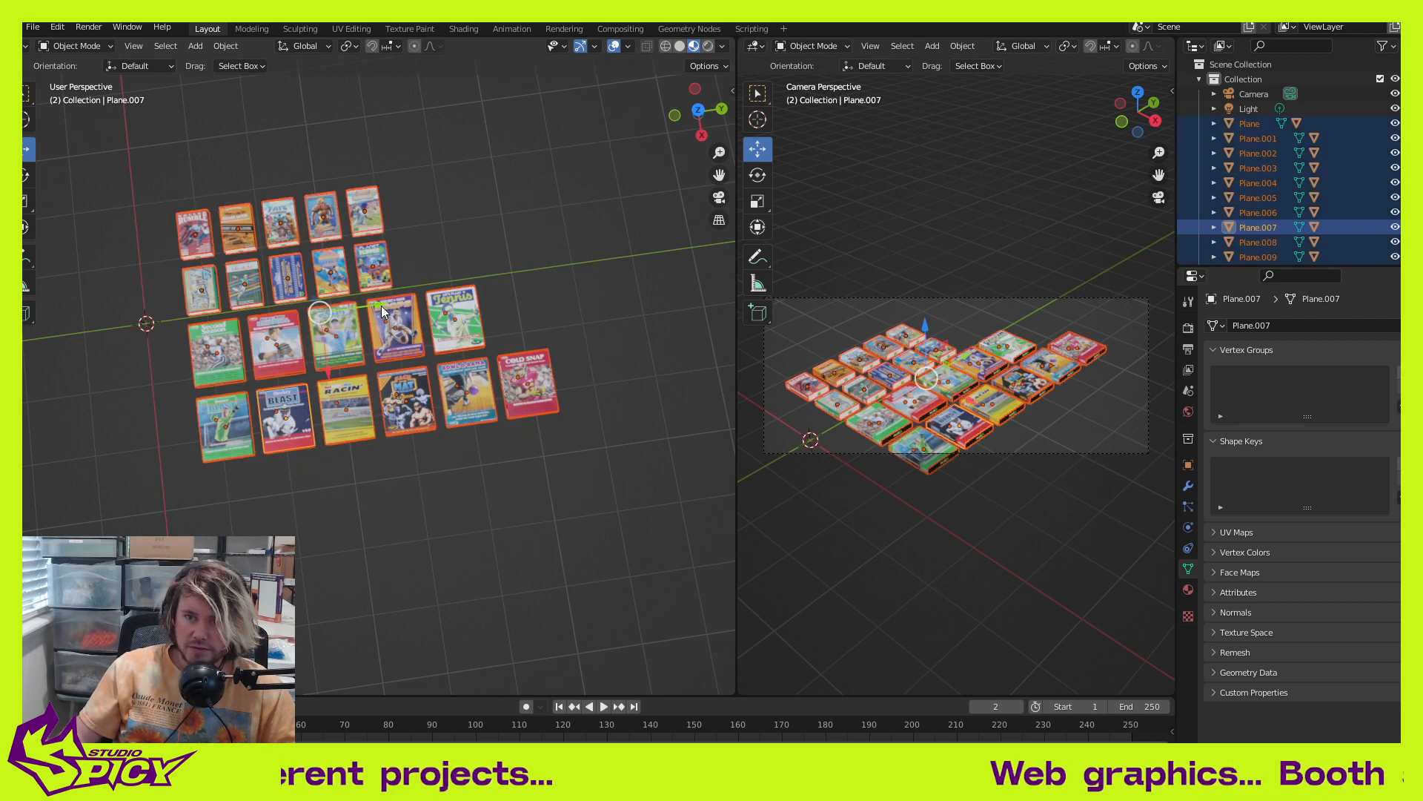
drag(382, 306, 636, 377)
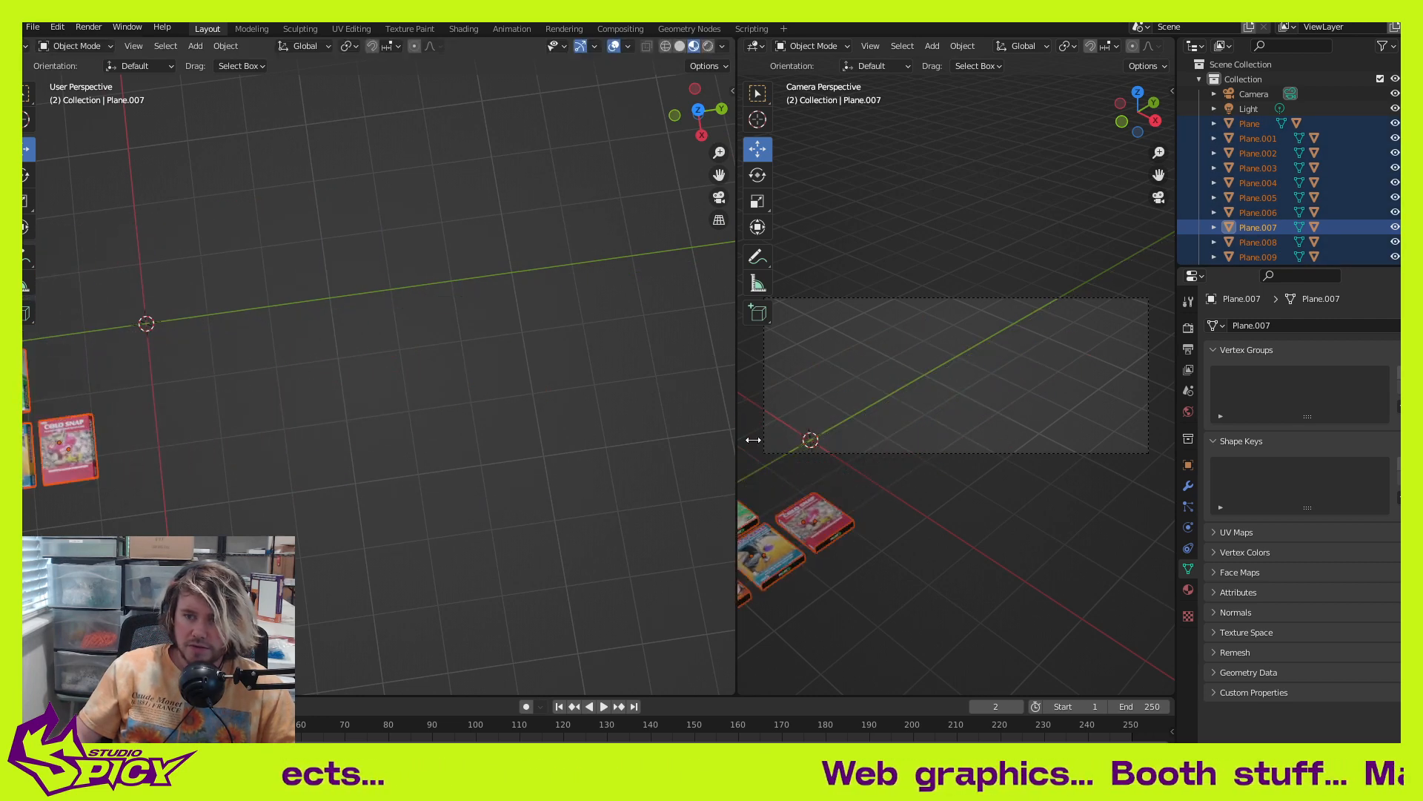
shift+middle_drag(164, 411, 467, 387)
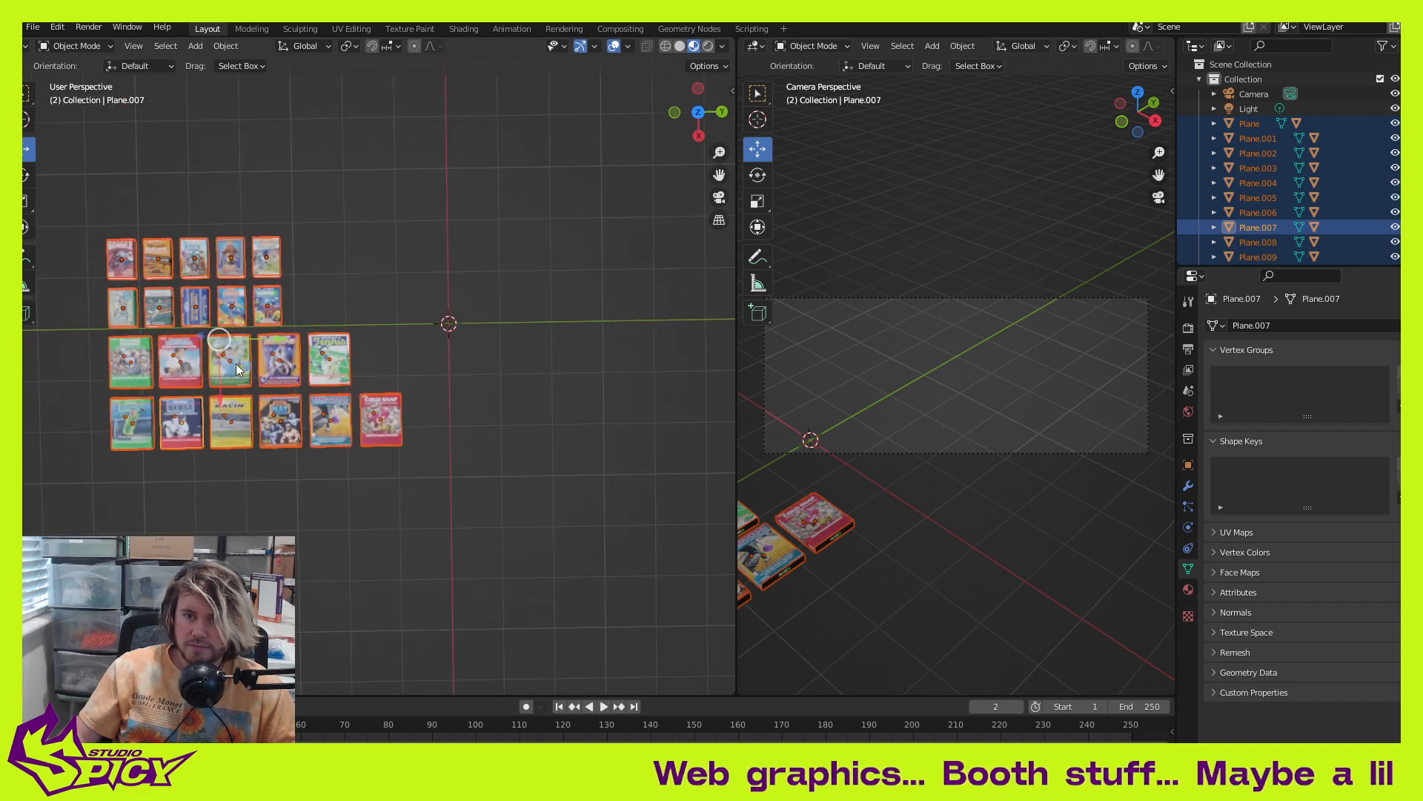
drag(271, 340, 247, 339)
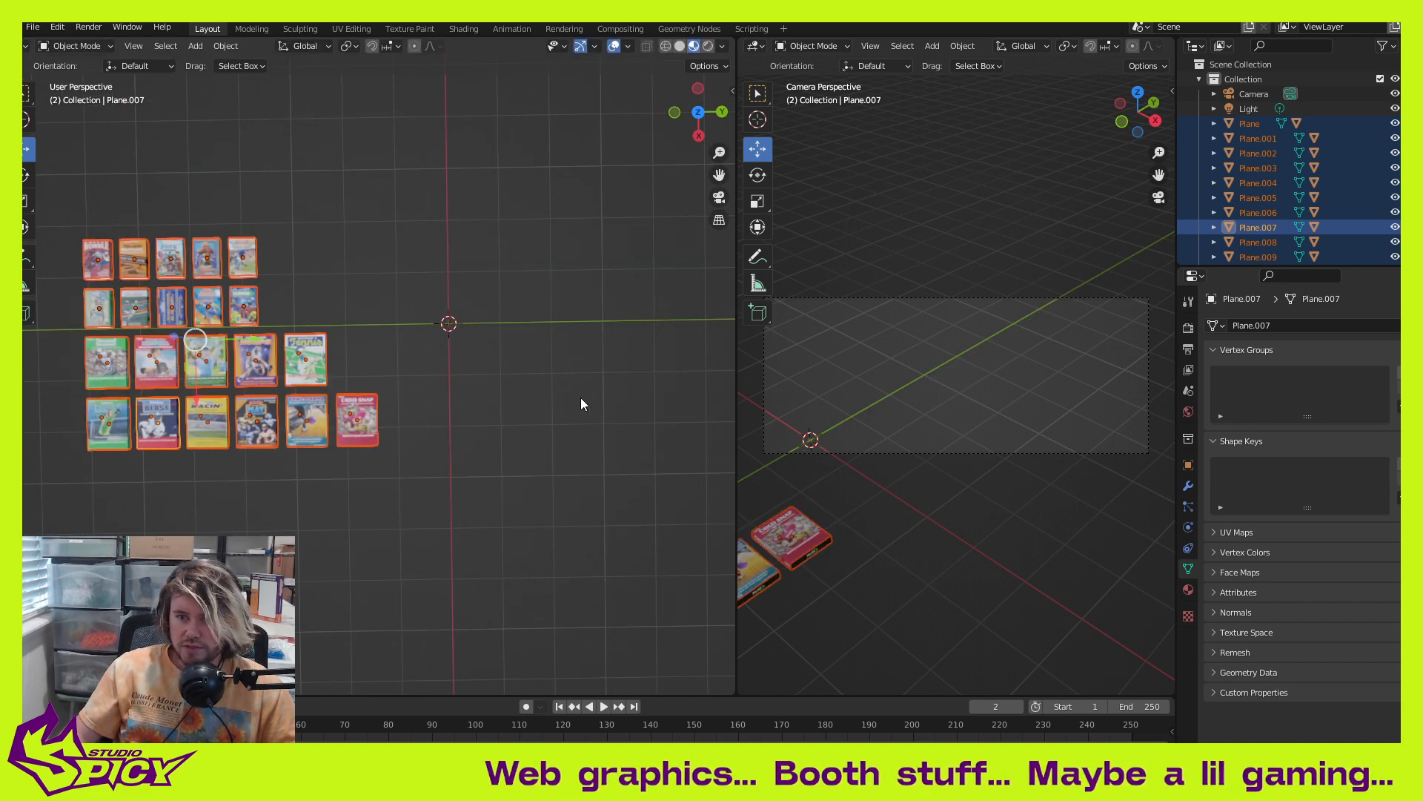
shift+middle_drag(580, 404, 508, 366)
click(476, 418)
Step: Move the Second Season football box and the red baseball box along the ground plane into the middle of the camera frame, spaced apart
shift+middle_drag(300, 454, 442, 440)
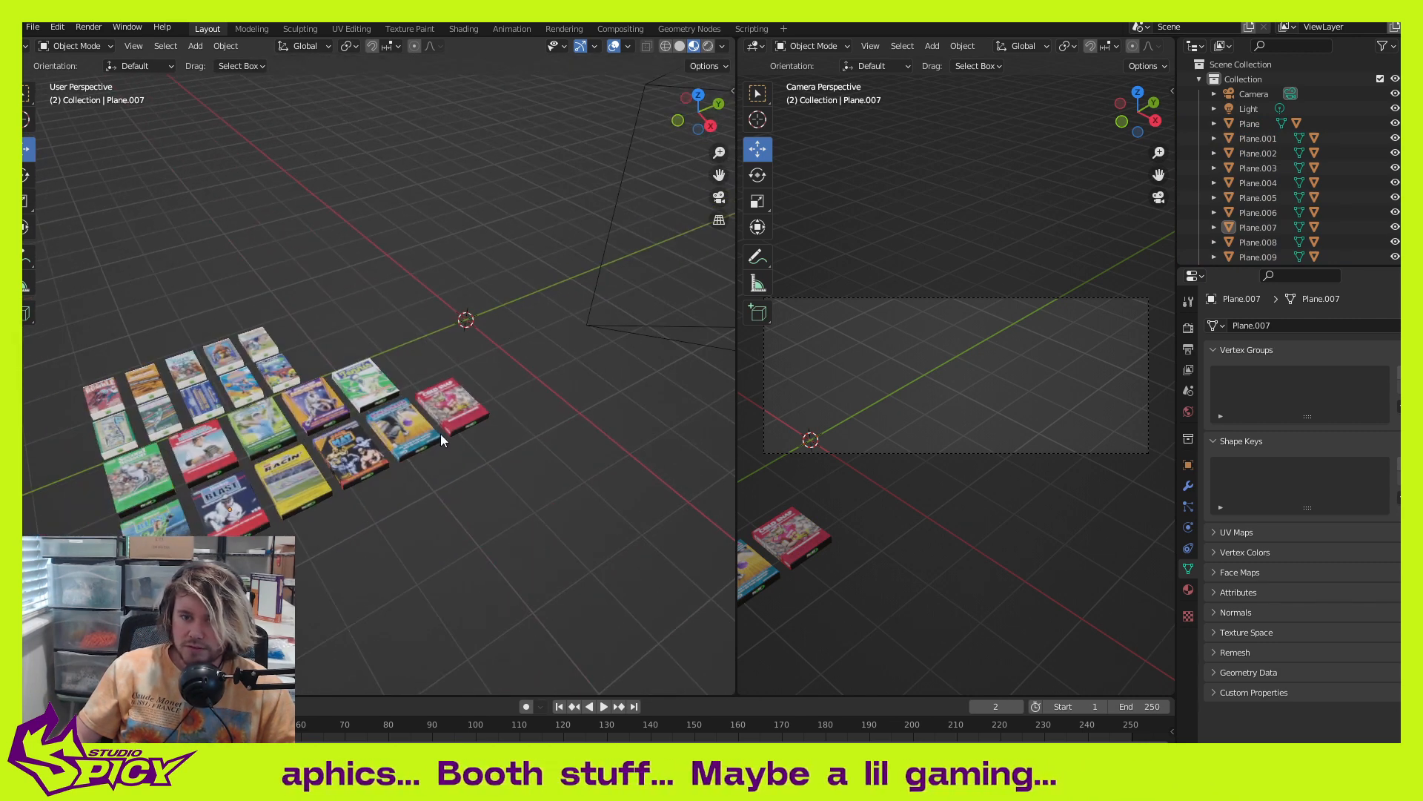
click(178, 475)
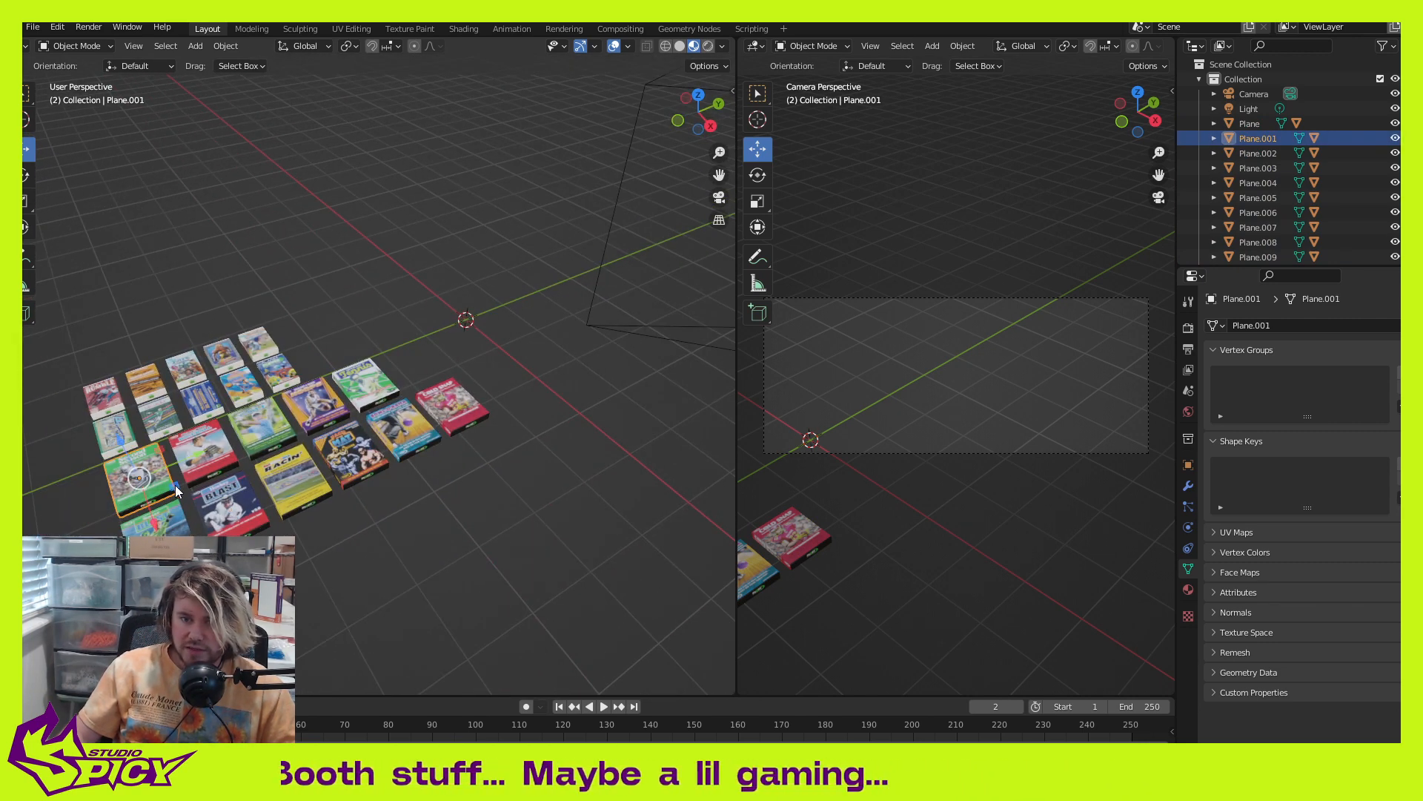
key(g)
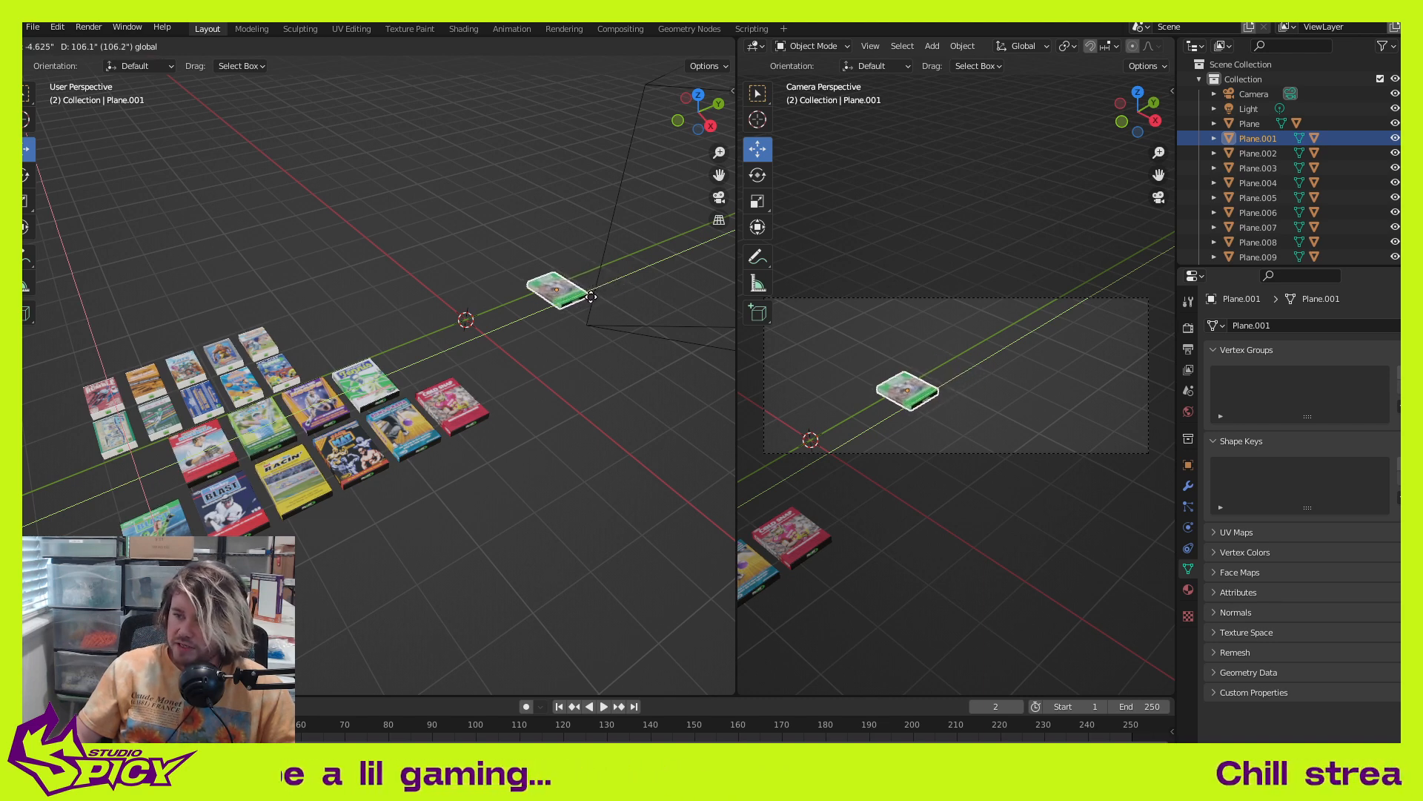
click(586, 296)
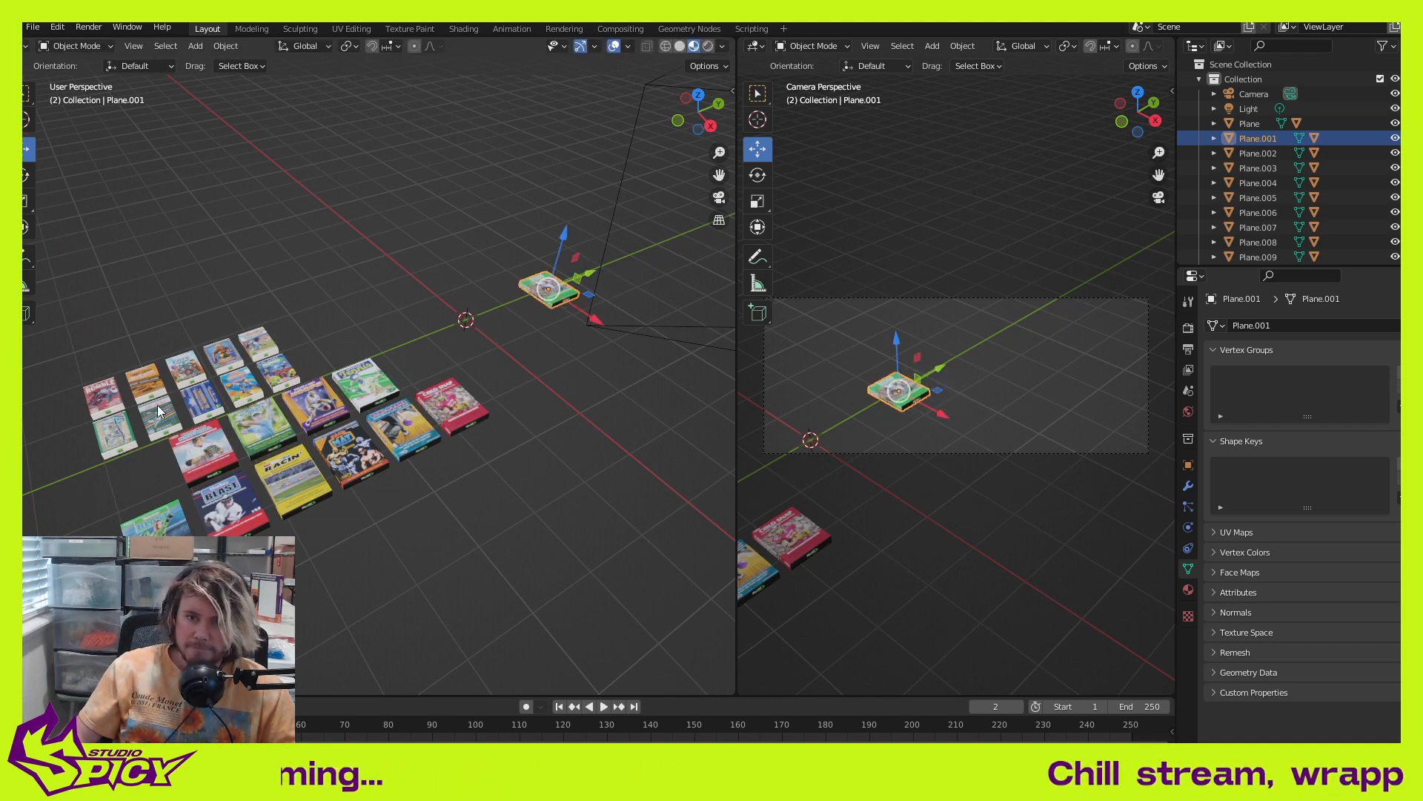
click(199, 448)
key(g)
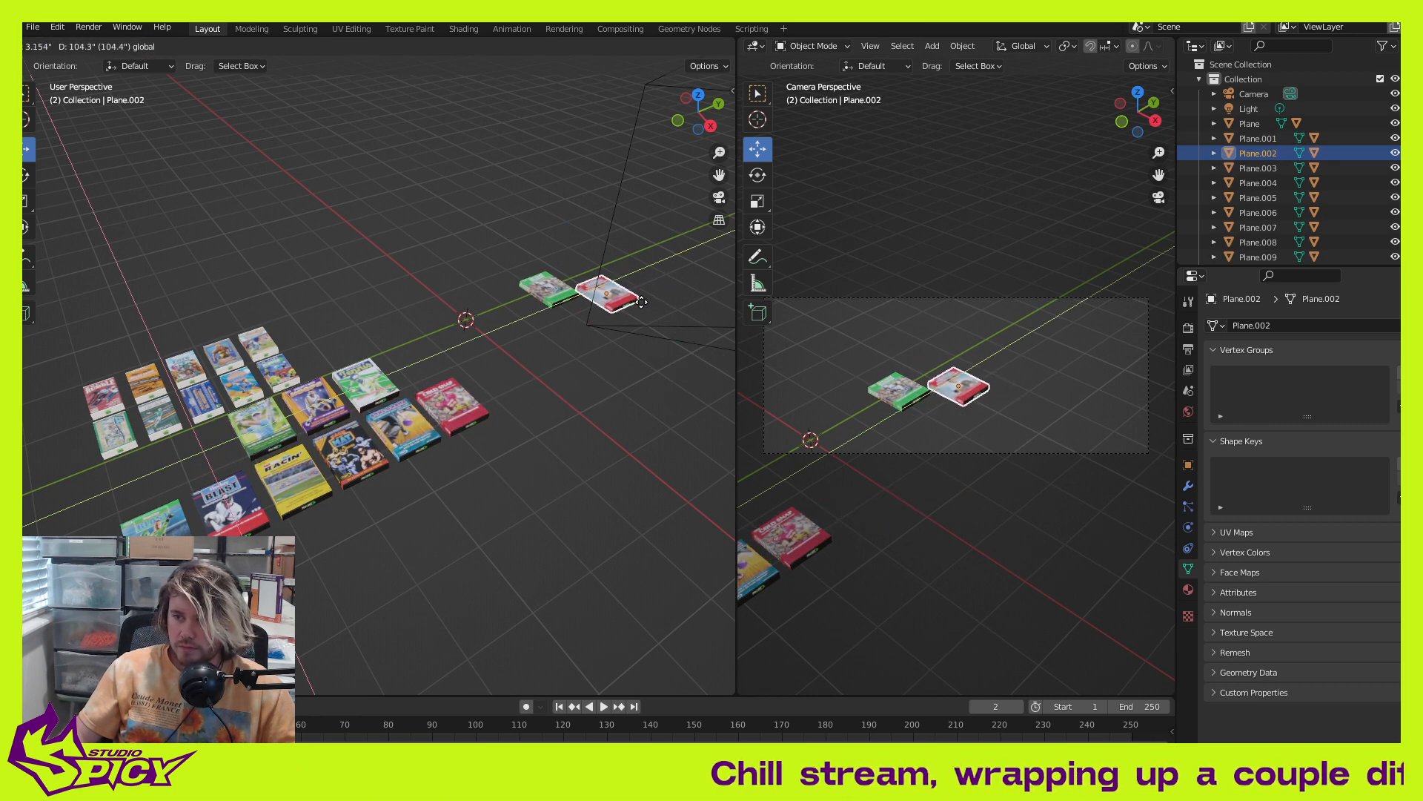
click(717, 287)
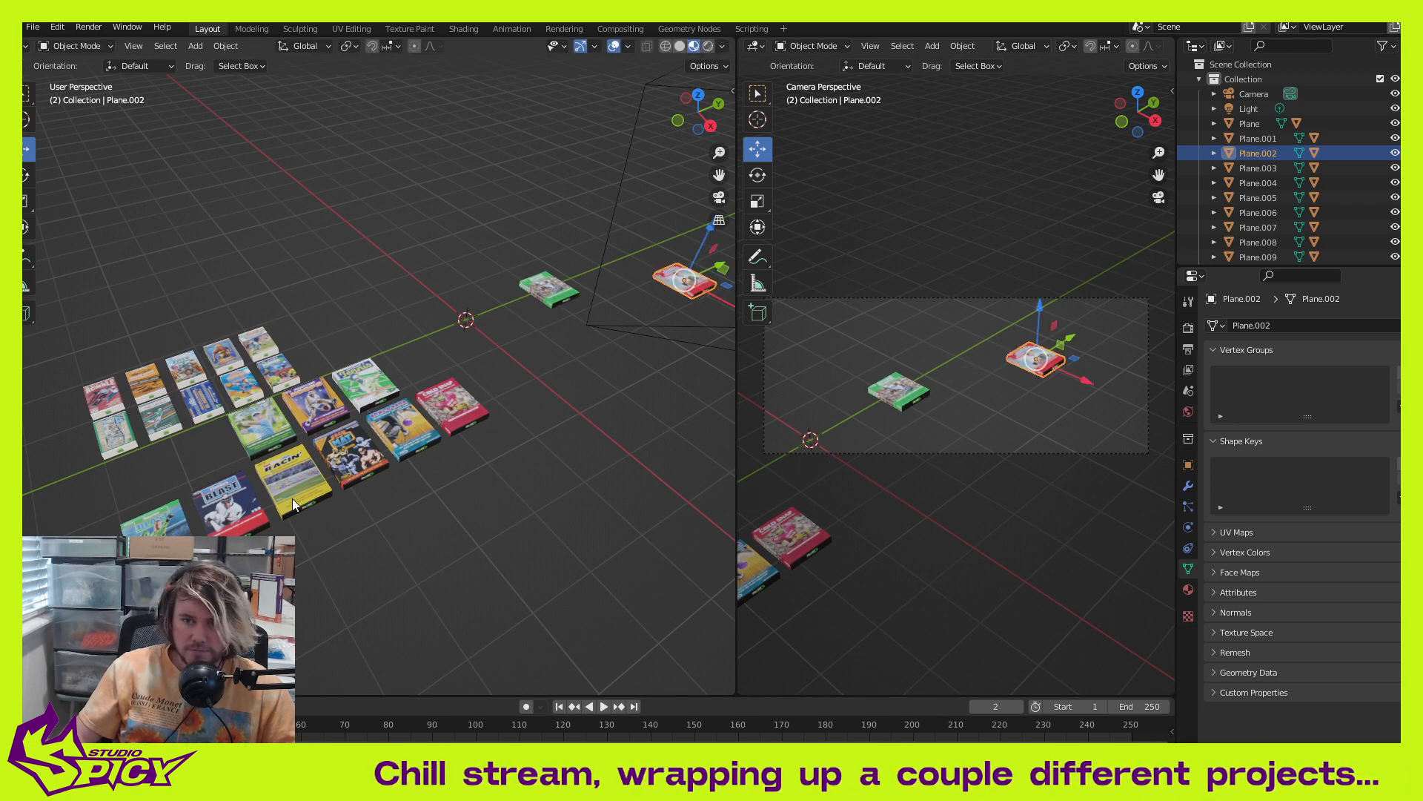
Step: Move the purple basketball box to the camera frame's upper edge and the green soccer box to its upper right corner
click(325, 423)
key(g)
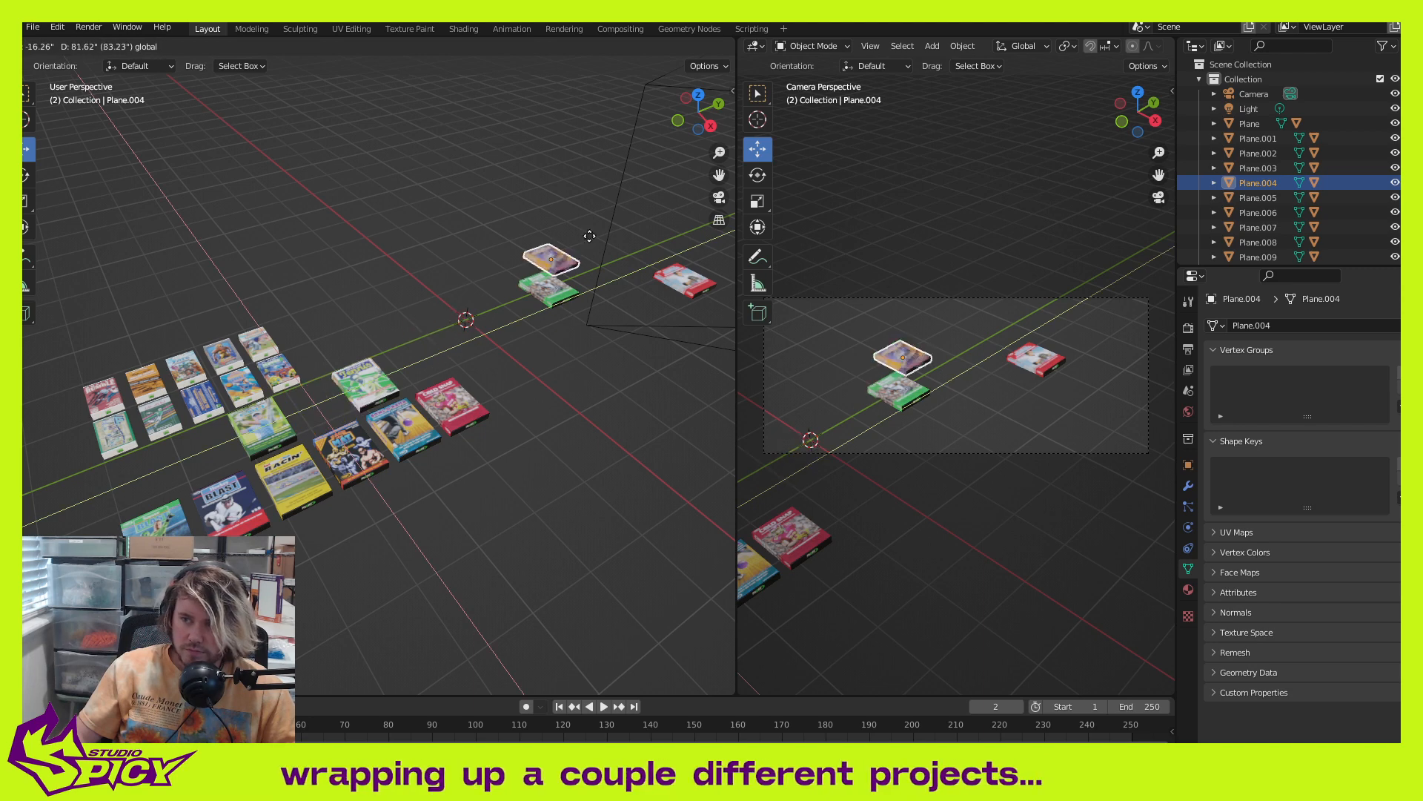
click(588, 229)
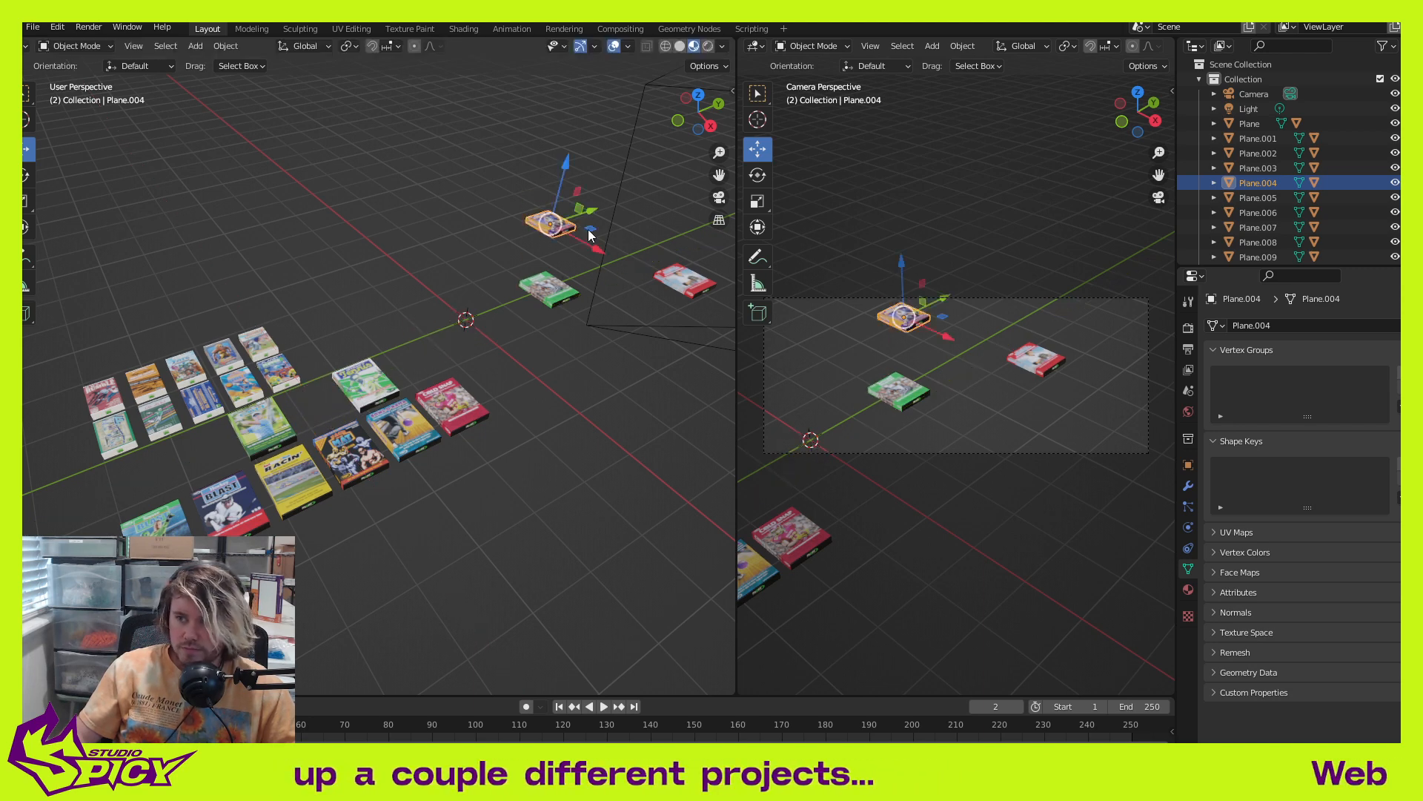
click(460, 423)
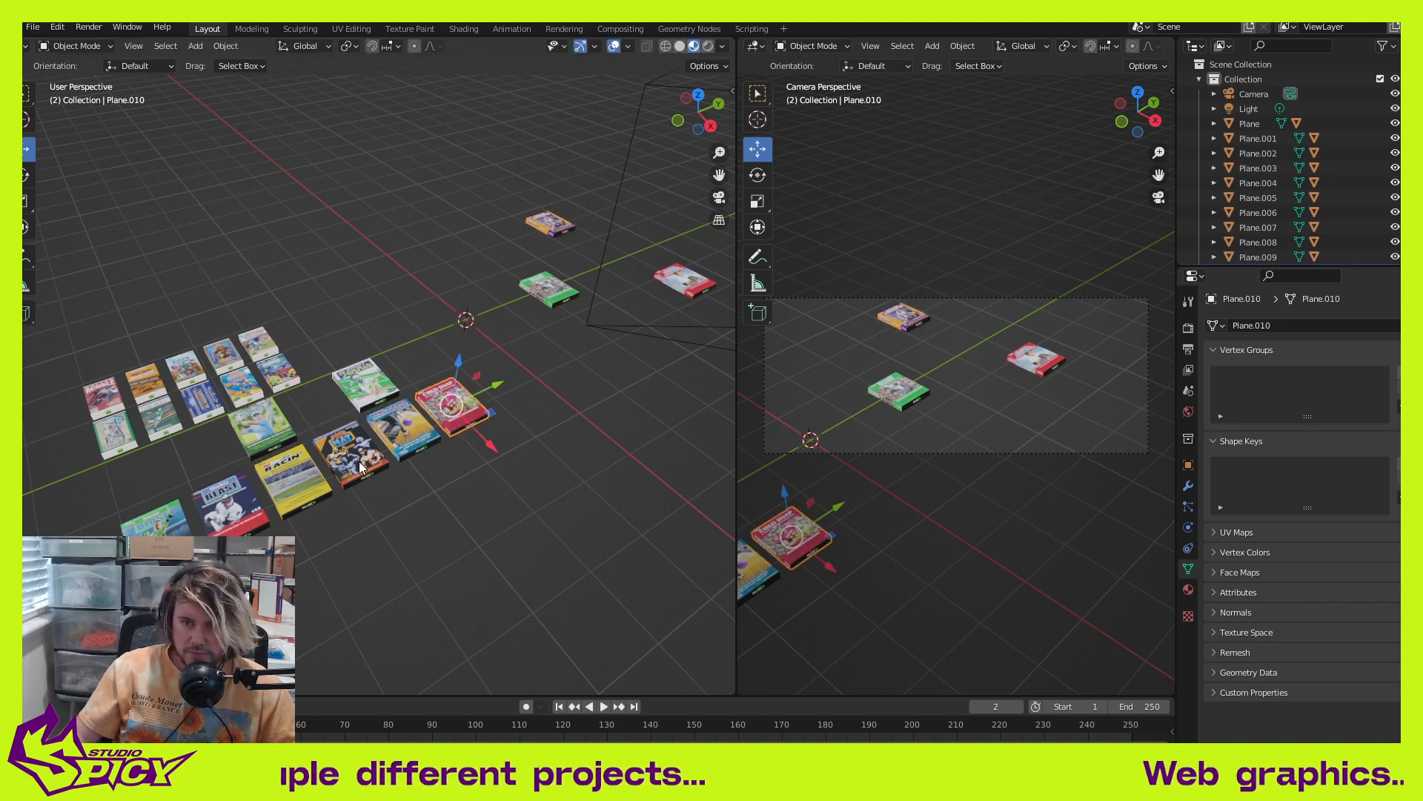
click(315, 486)
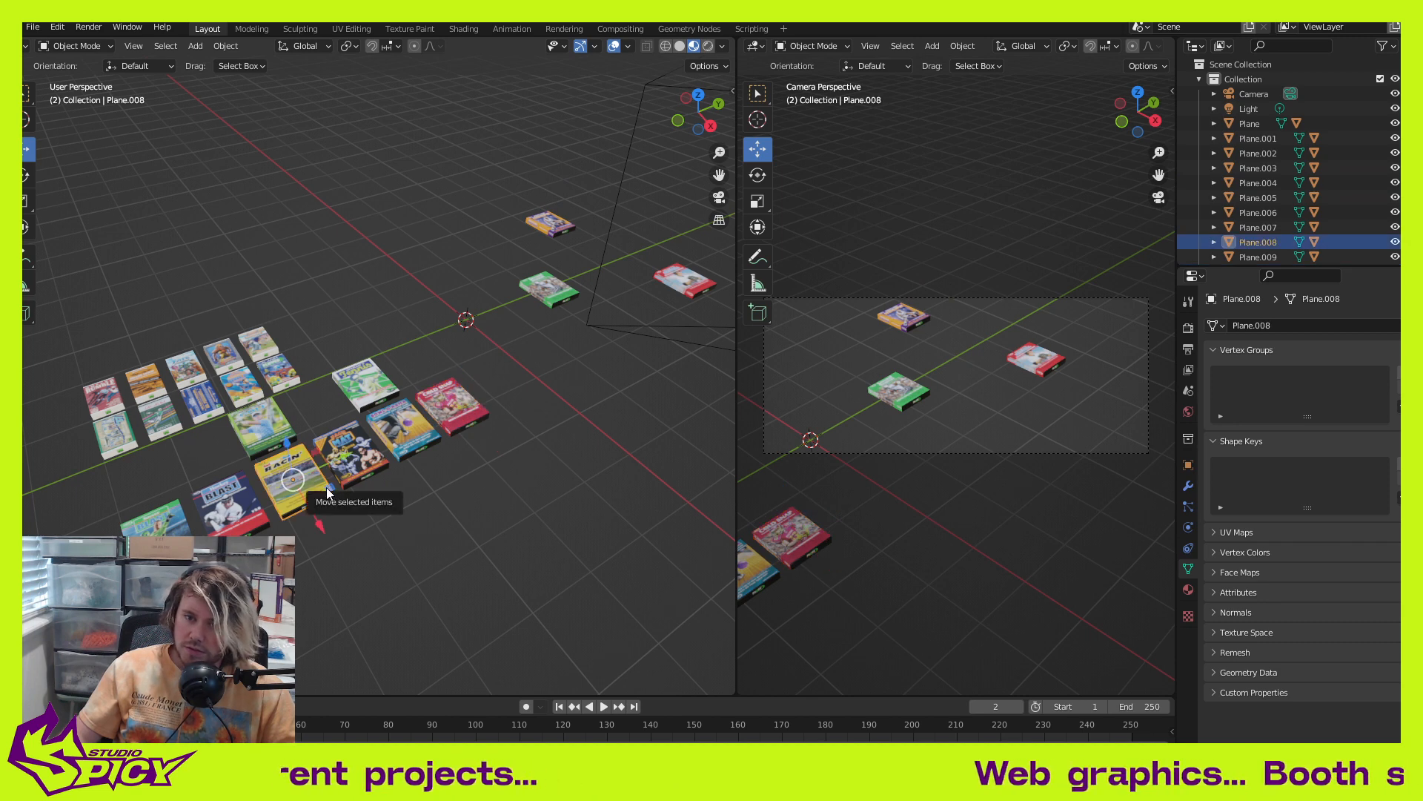
click(195, 525)
key(g)
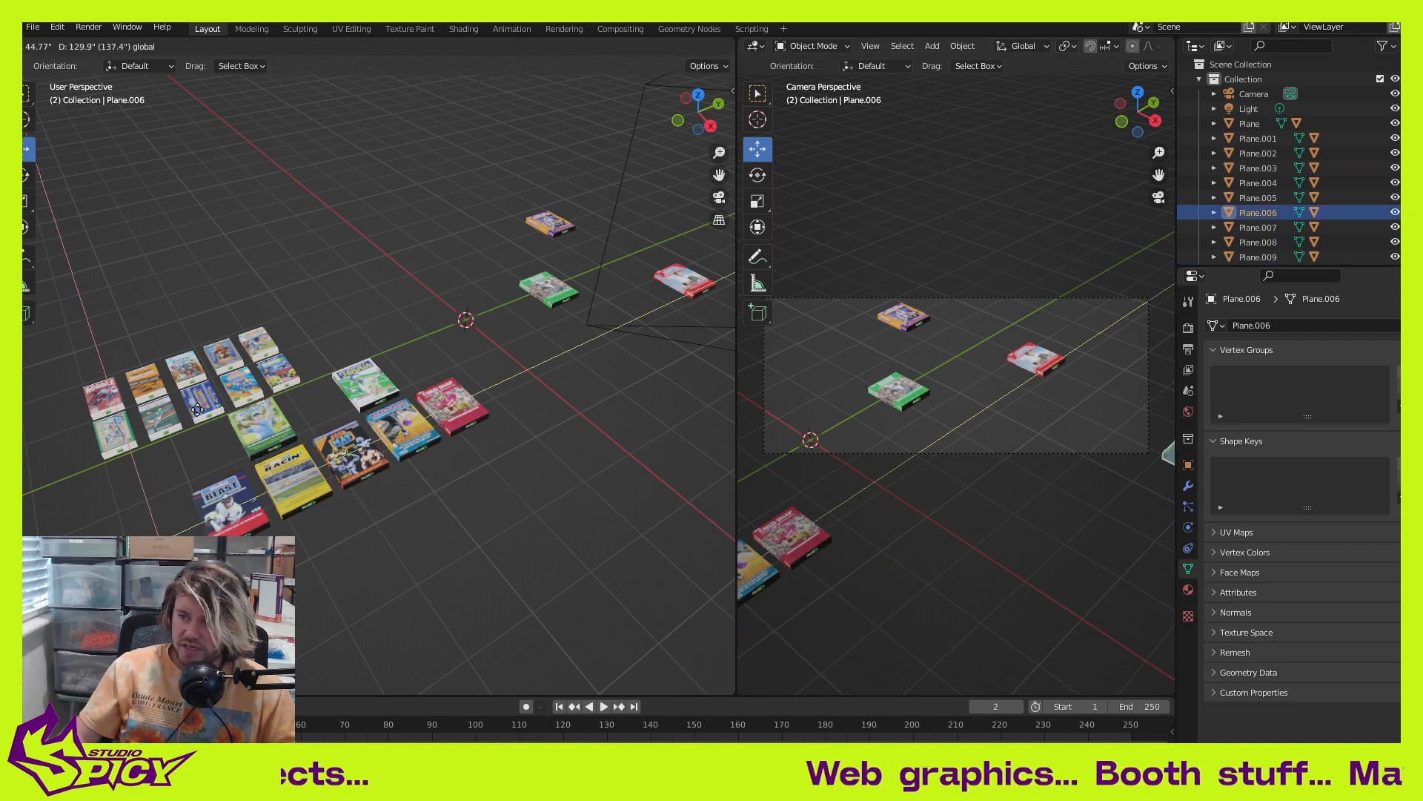
click(88, 270)
Step: Move the Hockey Blast box to the camera frame's lower left corner and the yellow Racin' box to its lower edge
click(199, 522)
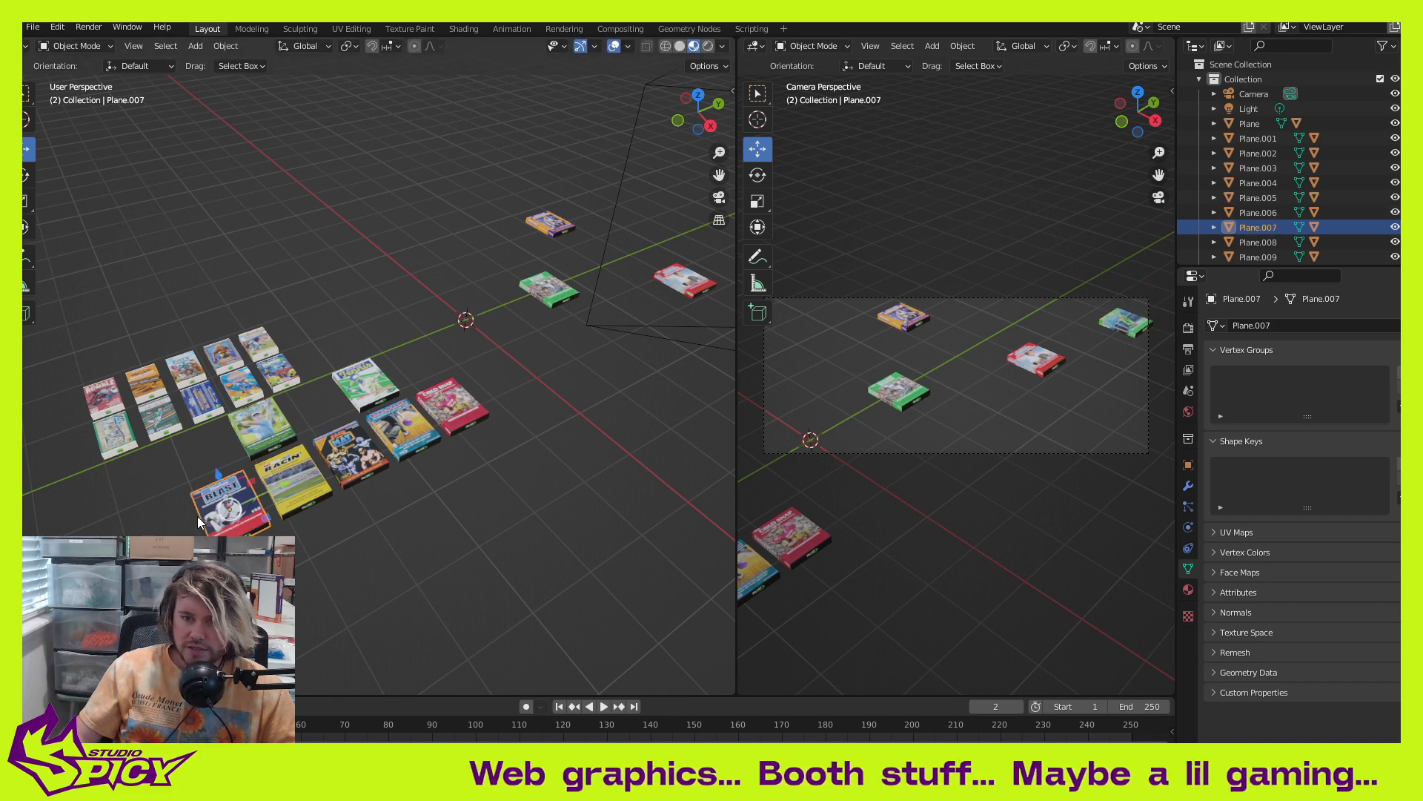
key(g)
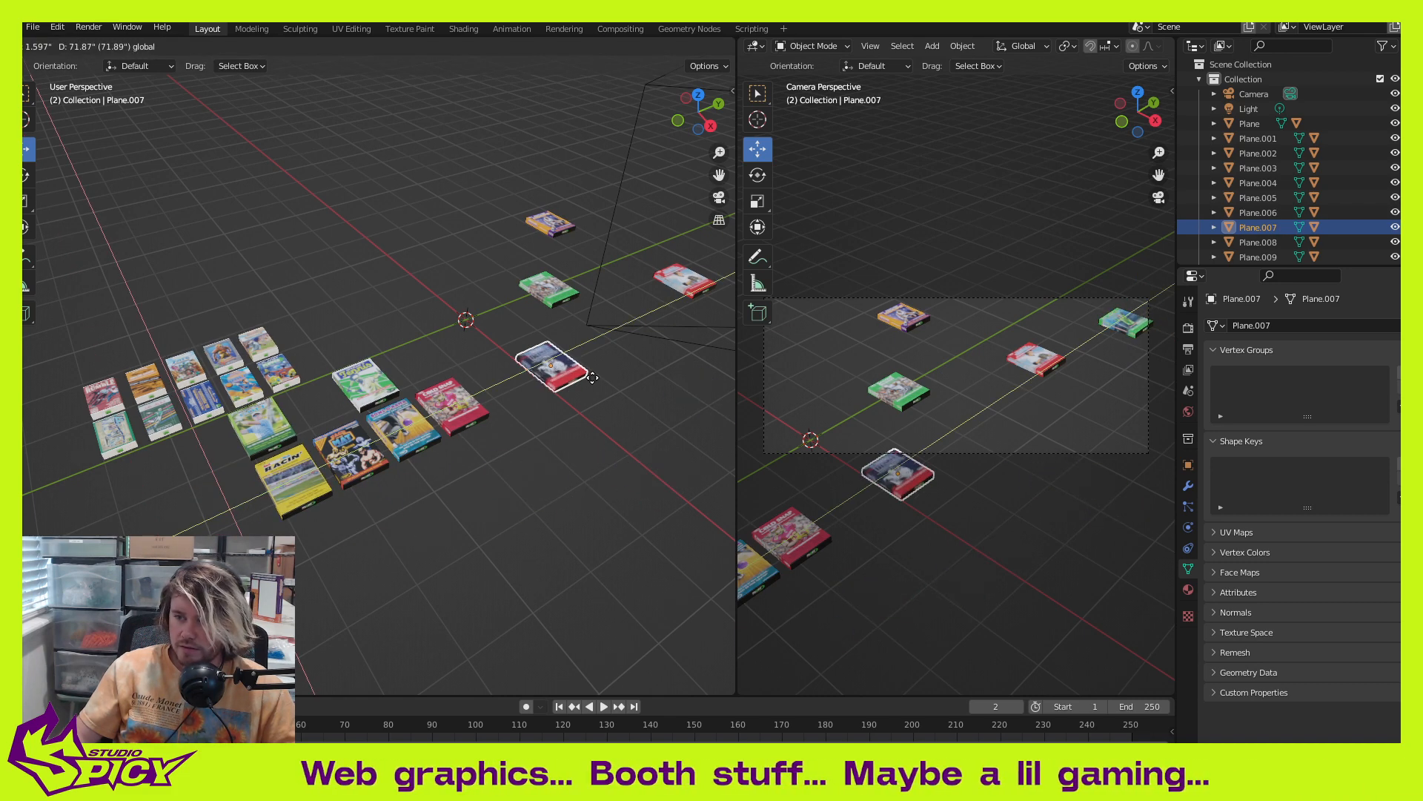
click(519, 335)
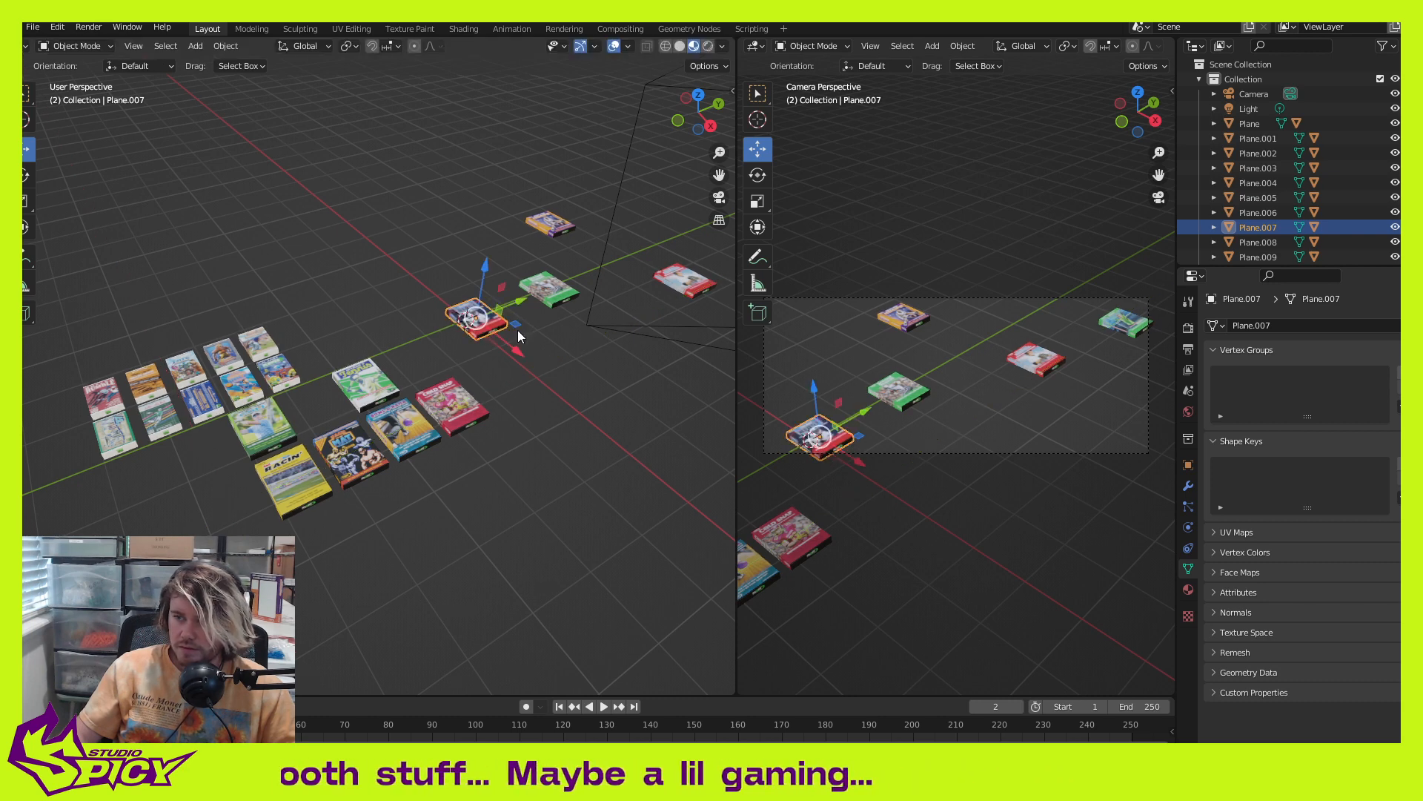
click(289, 472)
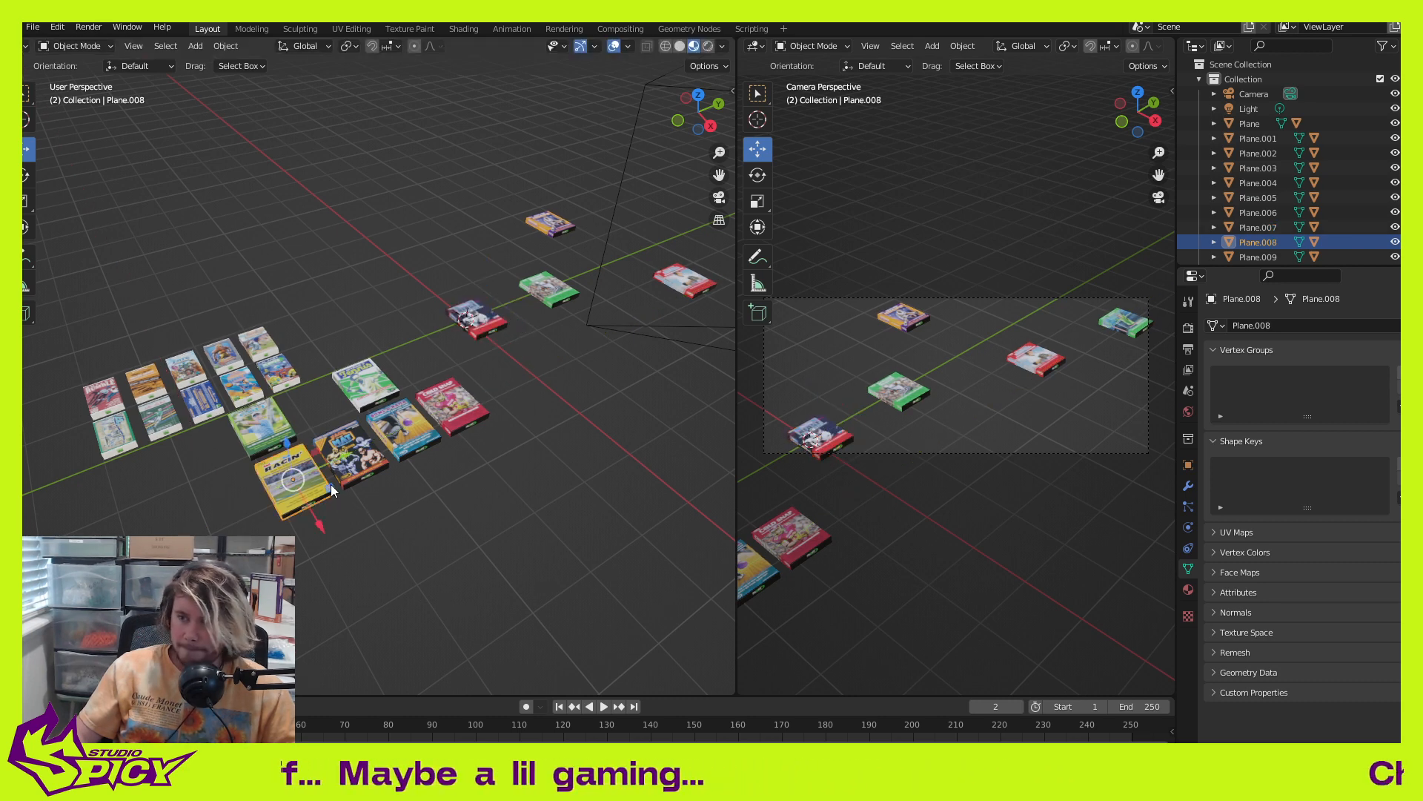
key(g)
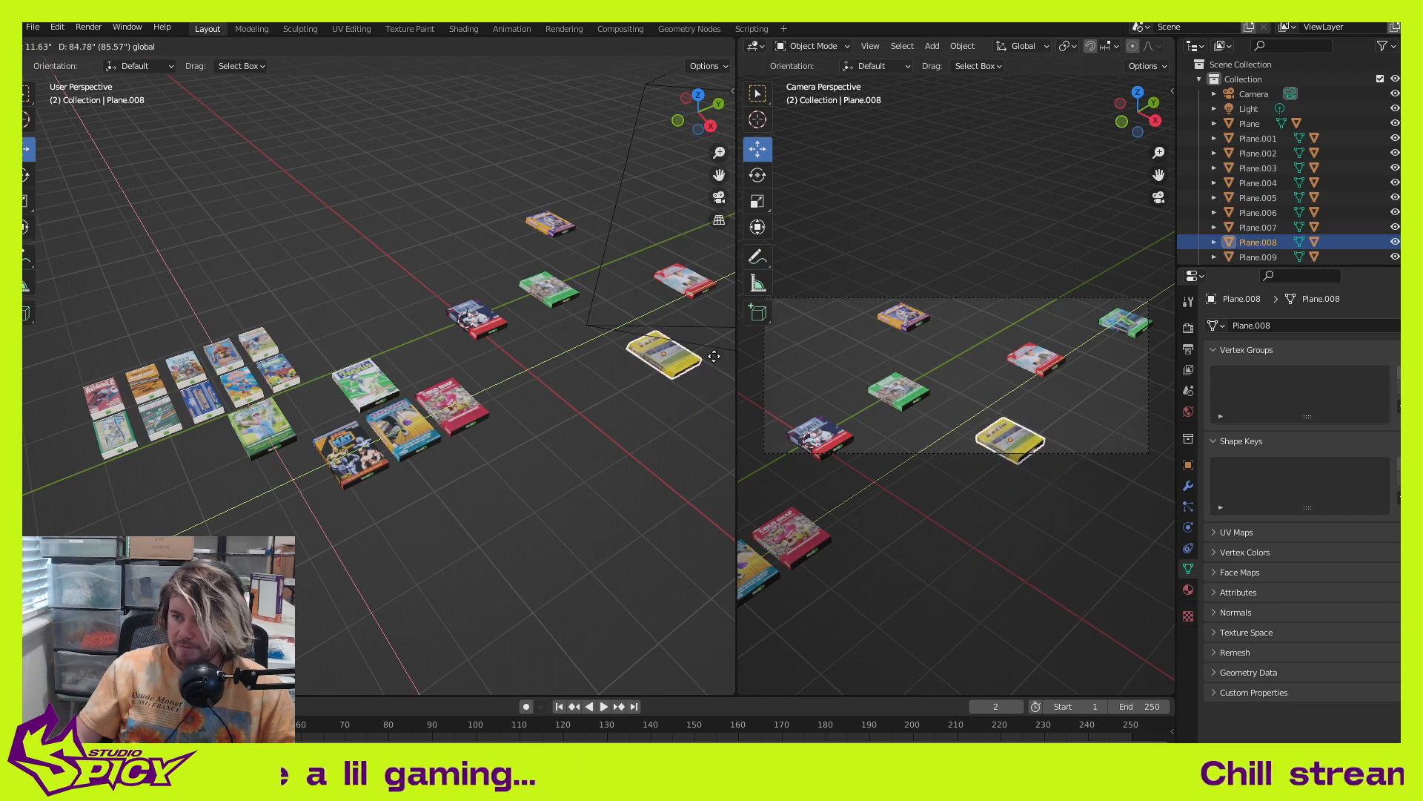
click(716, 358)
Step: Move the white-and-green box to the camera frame's left edge and the light green sports box to its right edge
click(376, 390)
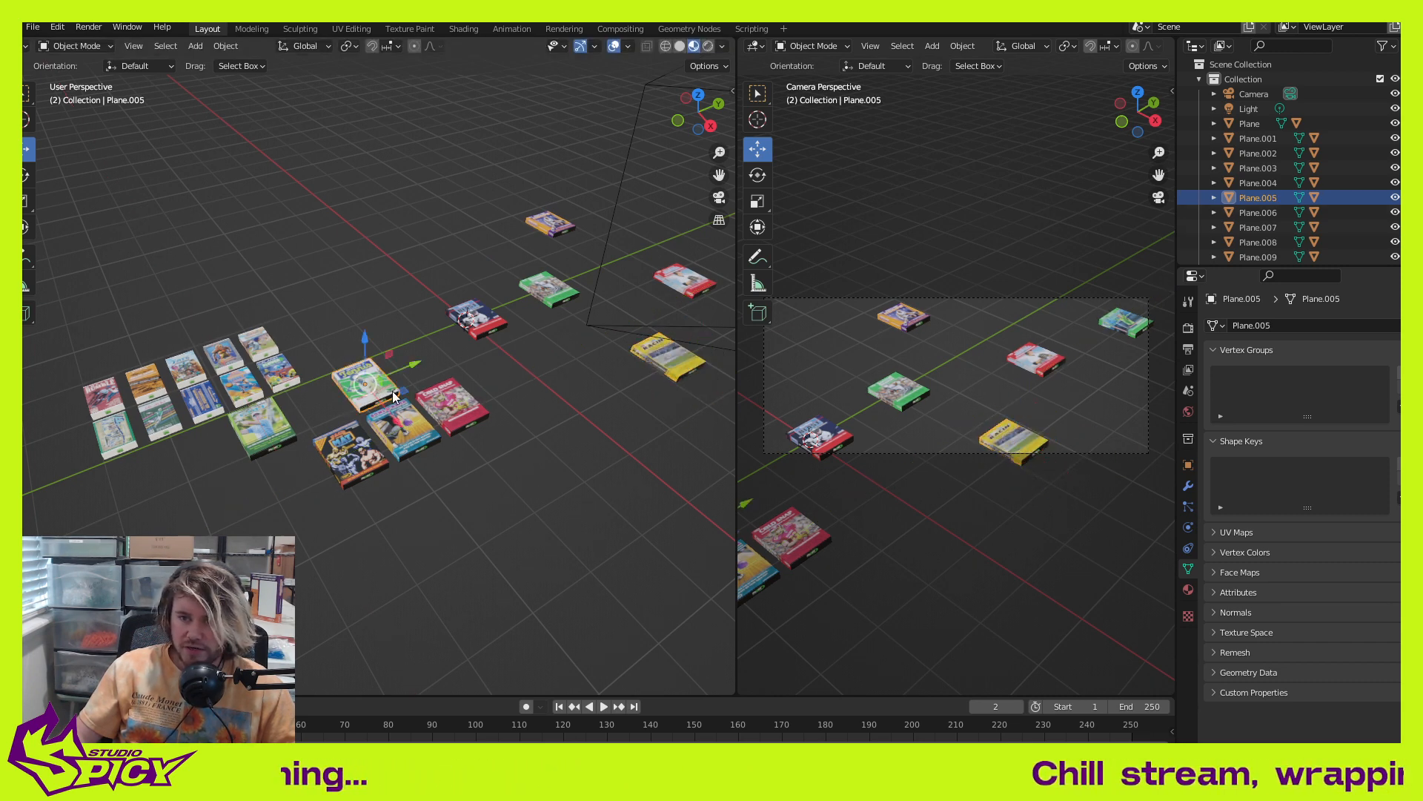
key(g)
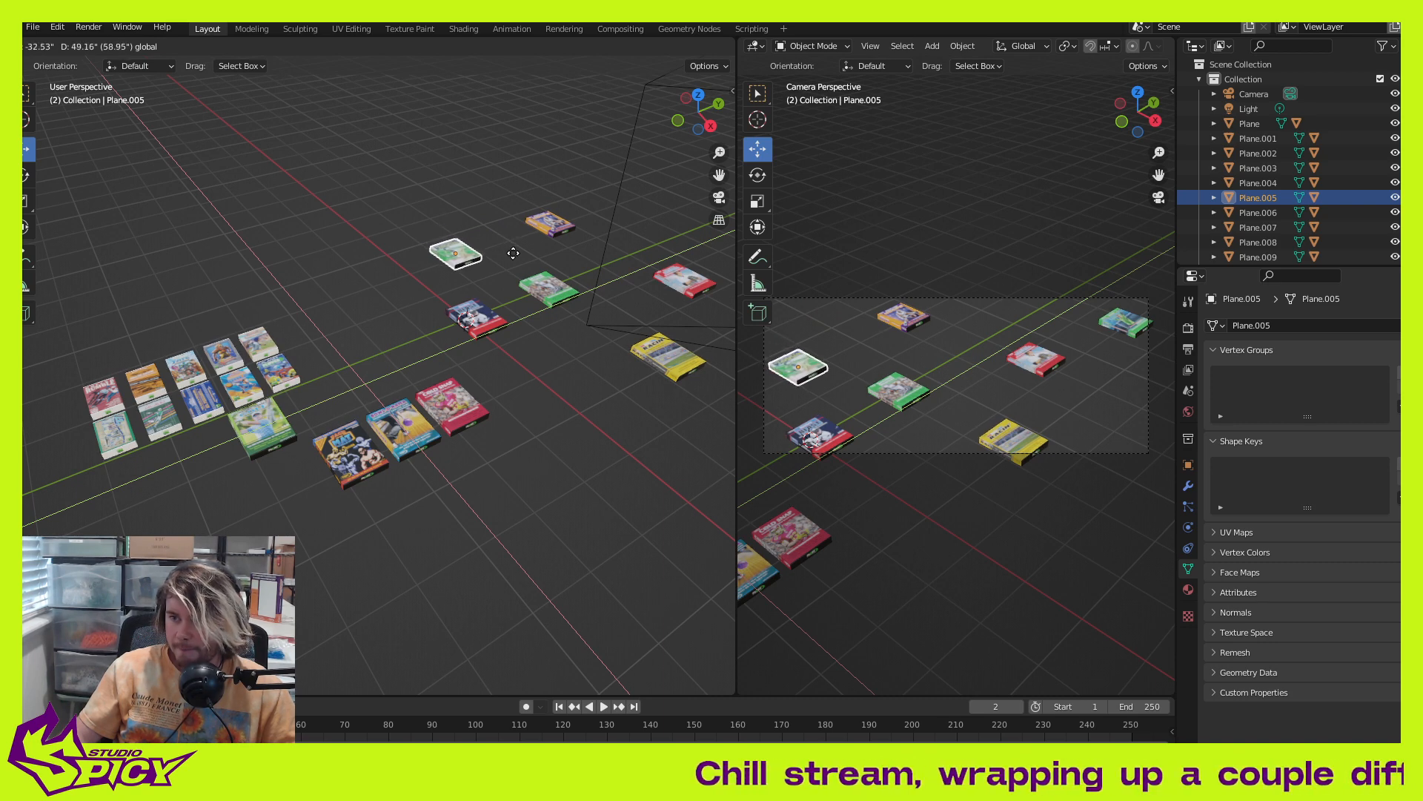
click(514, 253)
click(272, 426)
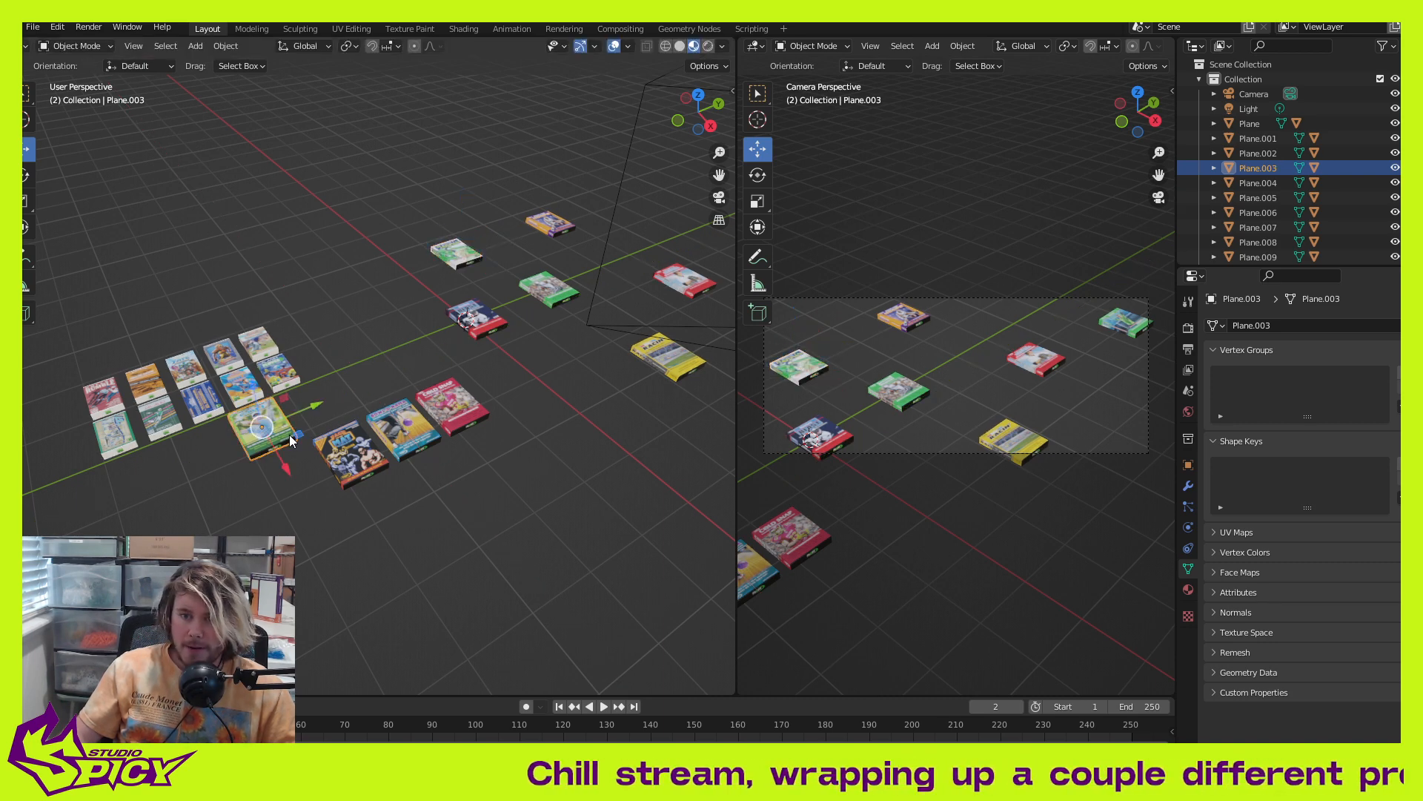
key(g)
key(shift+z)
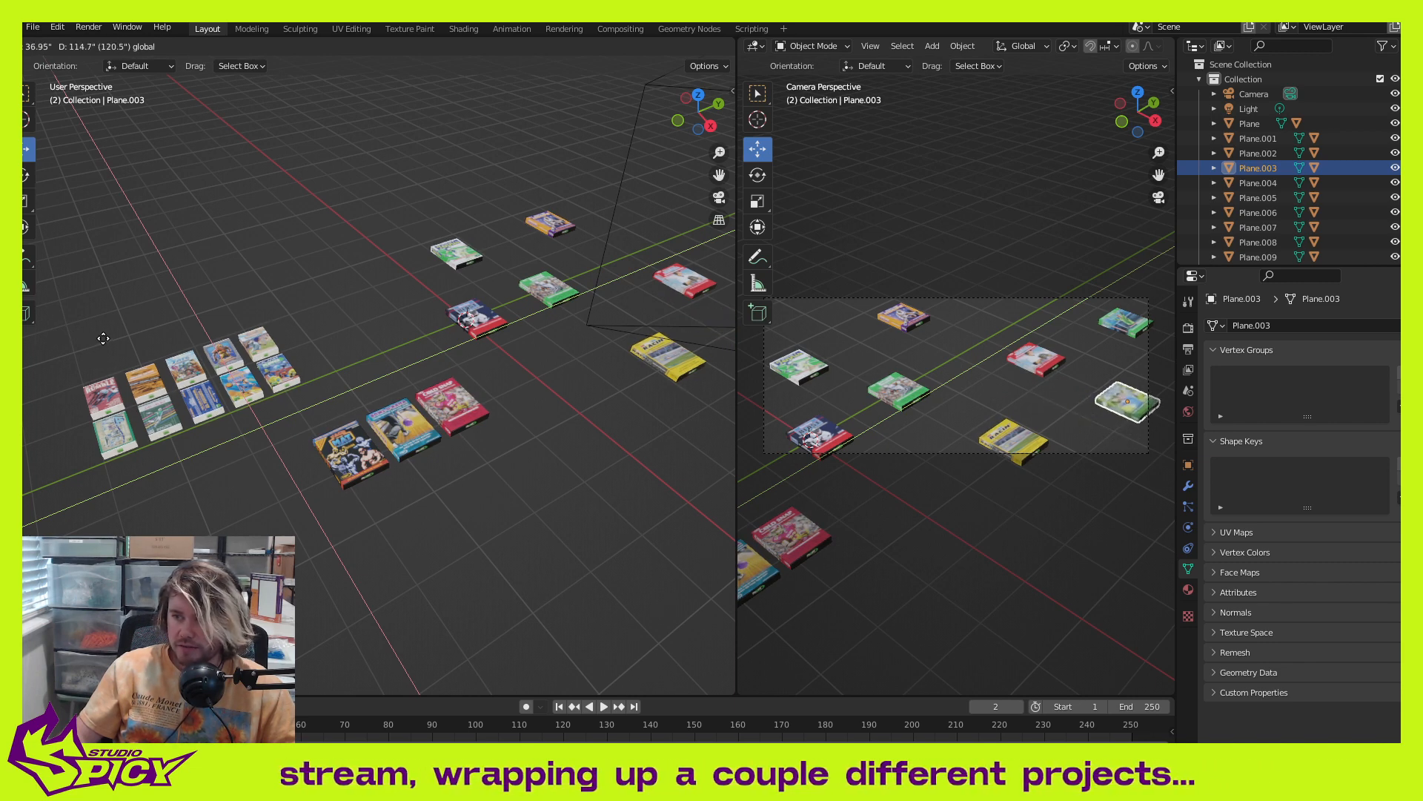
click(103, 339)
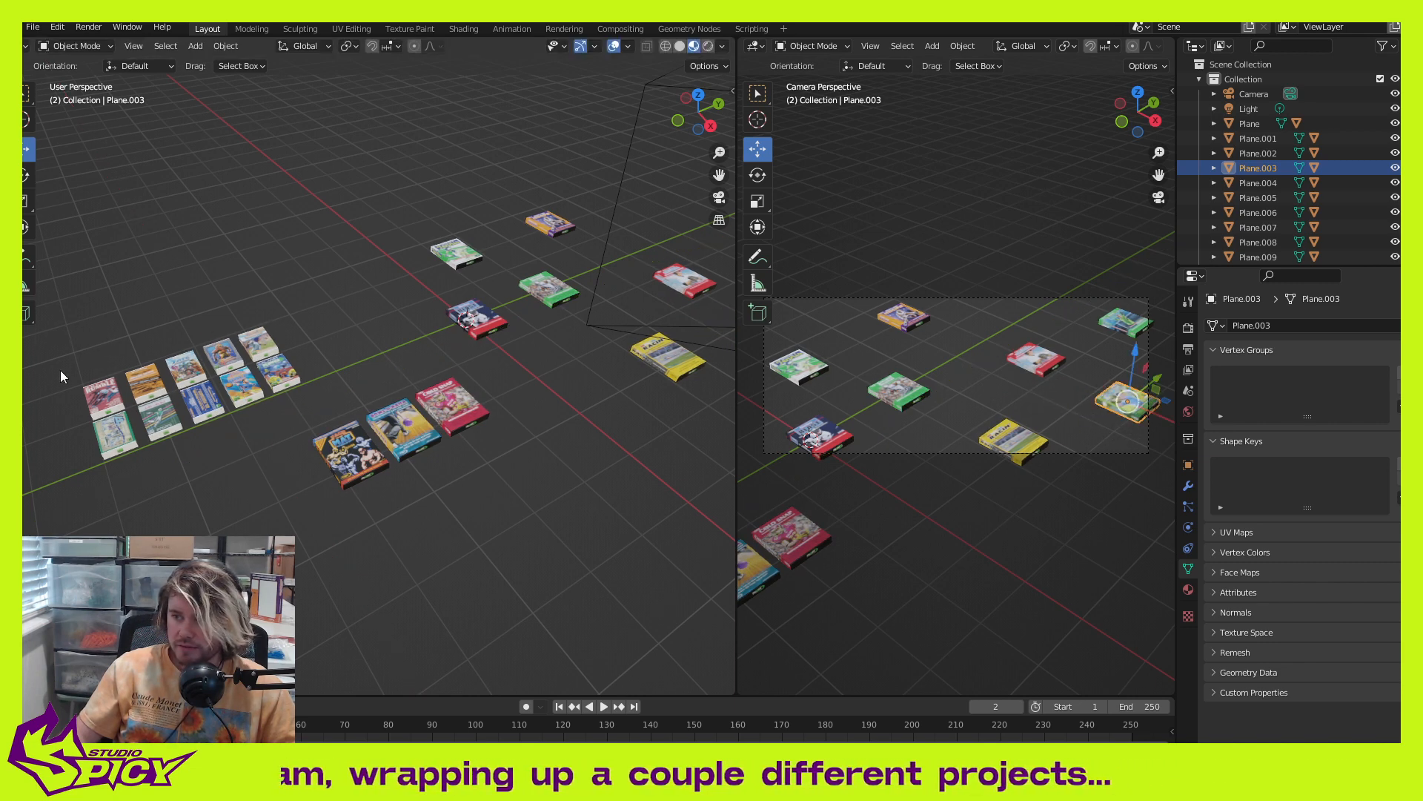
Step: Move the orange-and-black box to the camera frame's upper edge beside the purple one, and the pinkish-red box to its upper left corner
click(382, 468)
key(g)
key(shift+z)
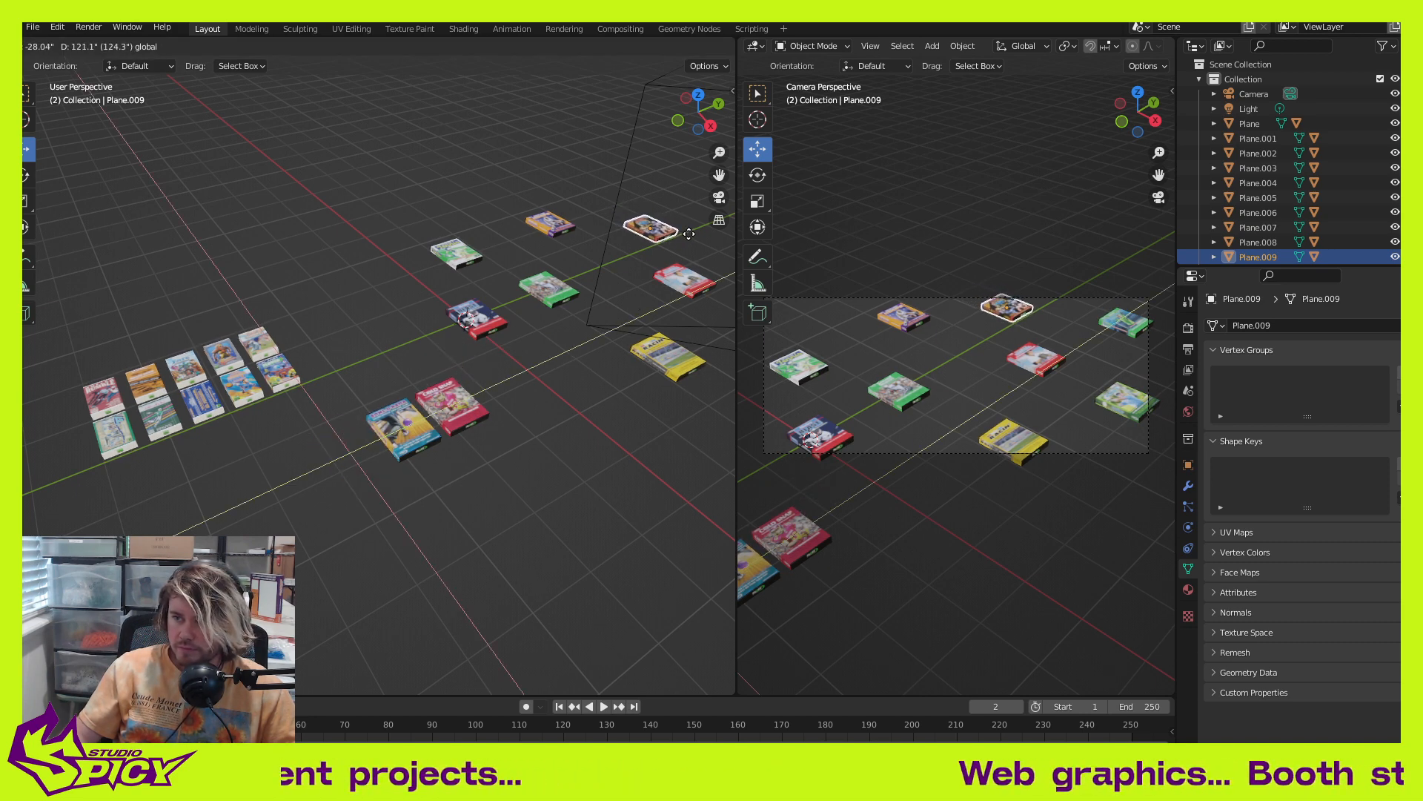
click(689, 238)
click(460, 423)
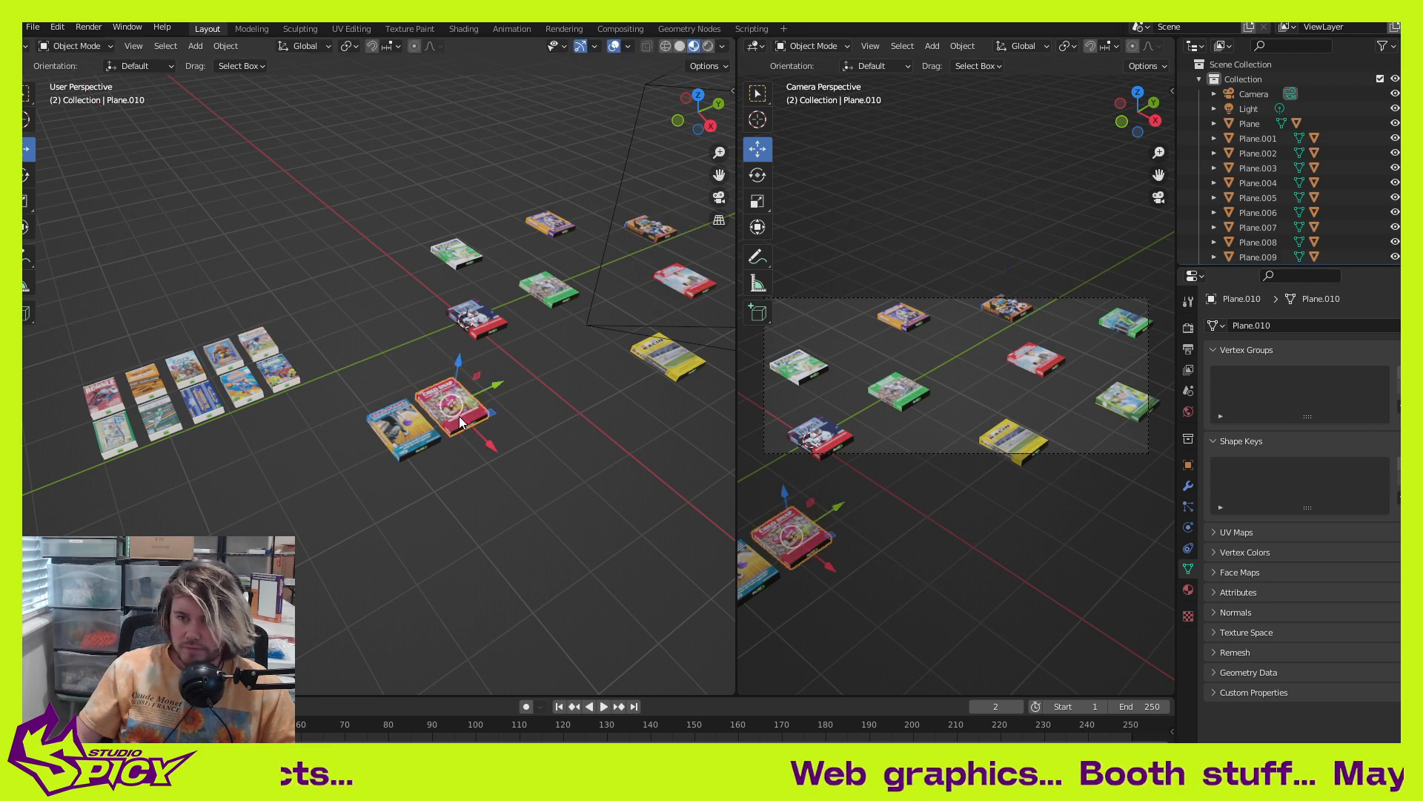
key(g)
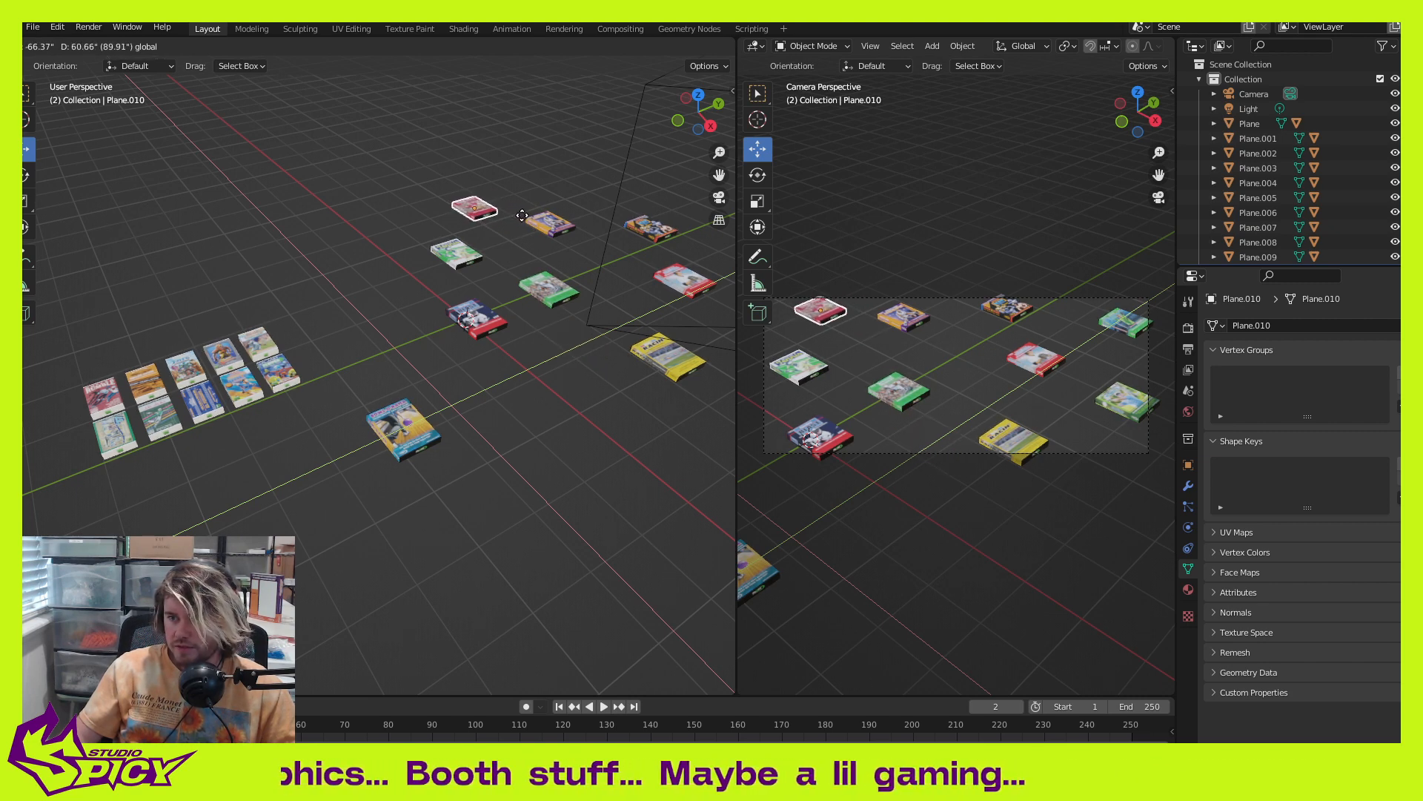
click(525, 216)
Step: Move the large blue-and-yellow box to the camera frame's lower edge and shift the yellow Racin' box away from it
click(407, 443)
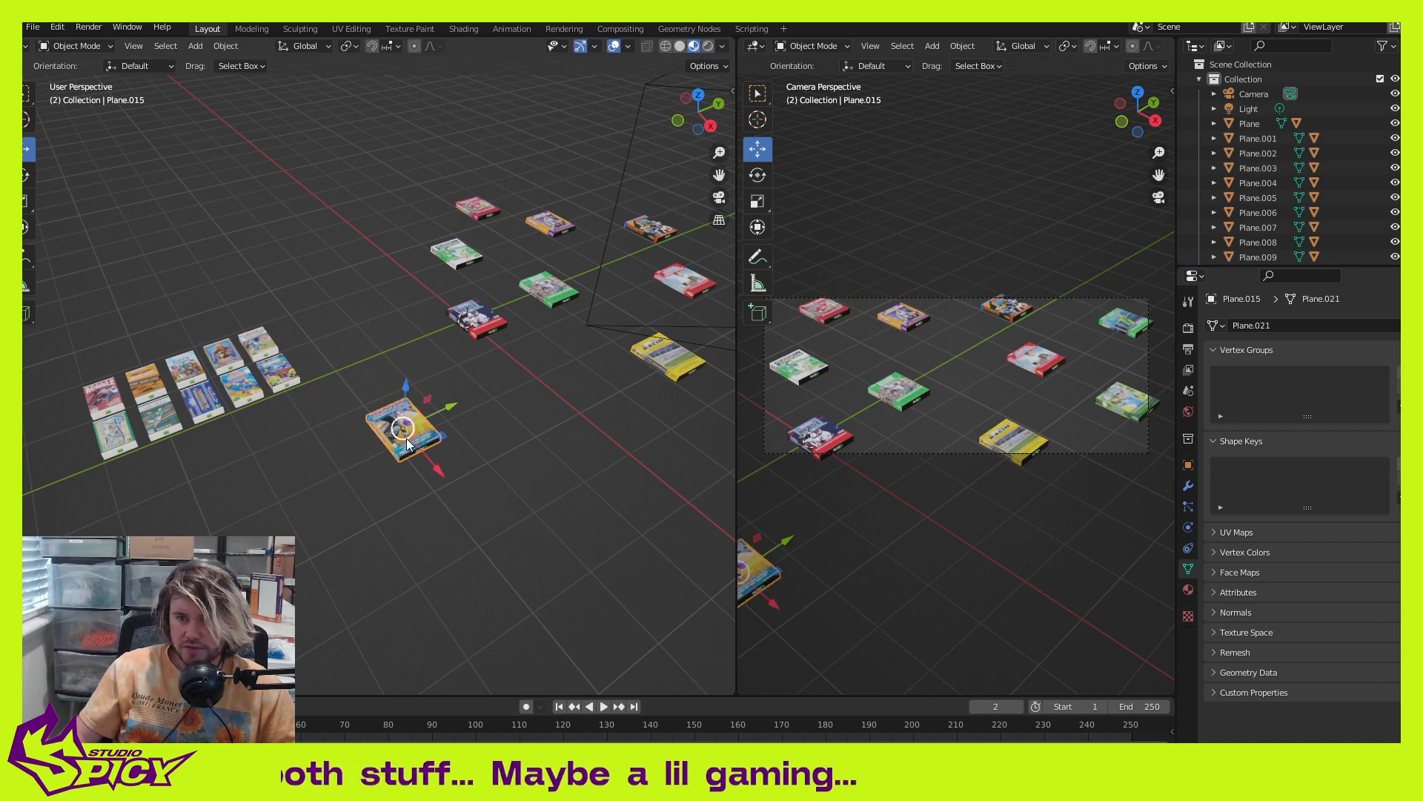
drag(443, 435, 41, 382)
click(669, 363)
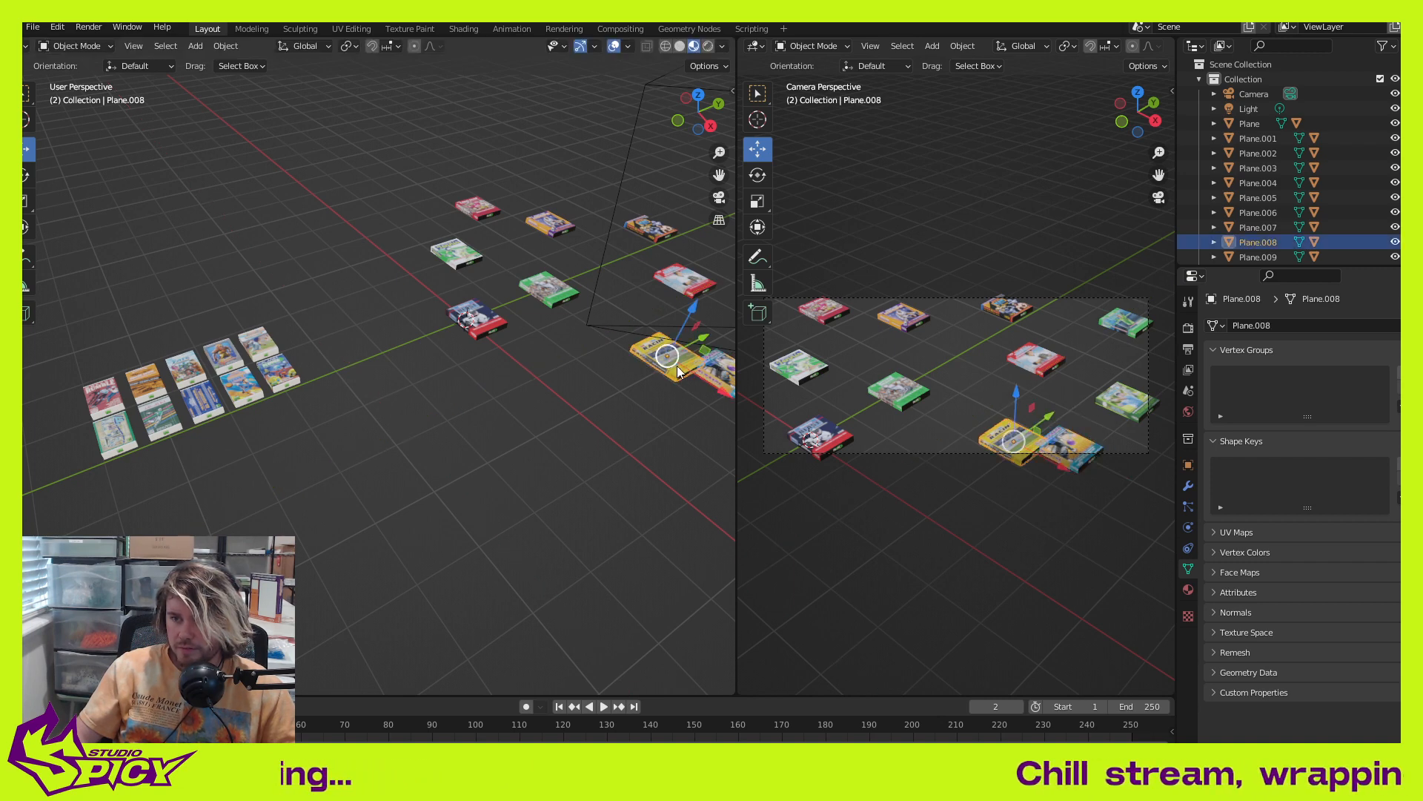
middle_drag(696, 430, 393, 532)
drag(399, 526, 358, 482)
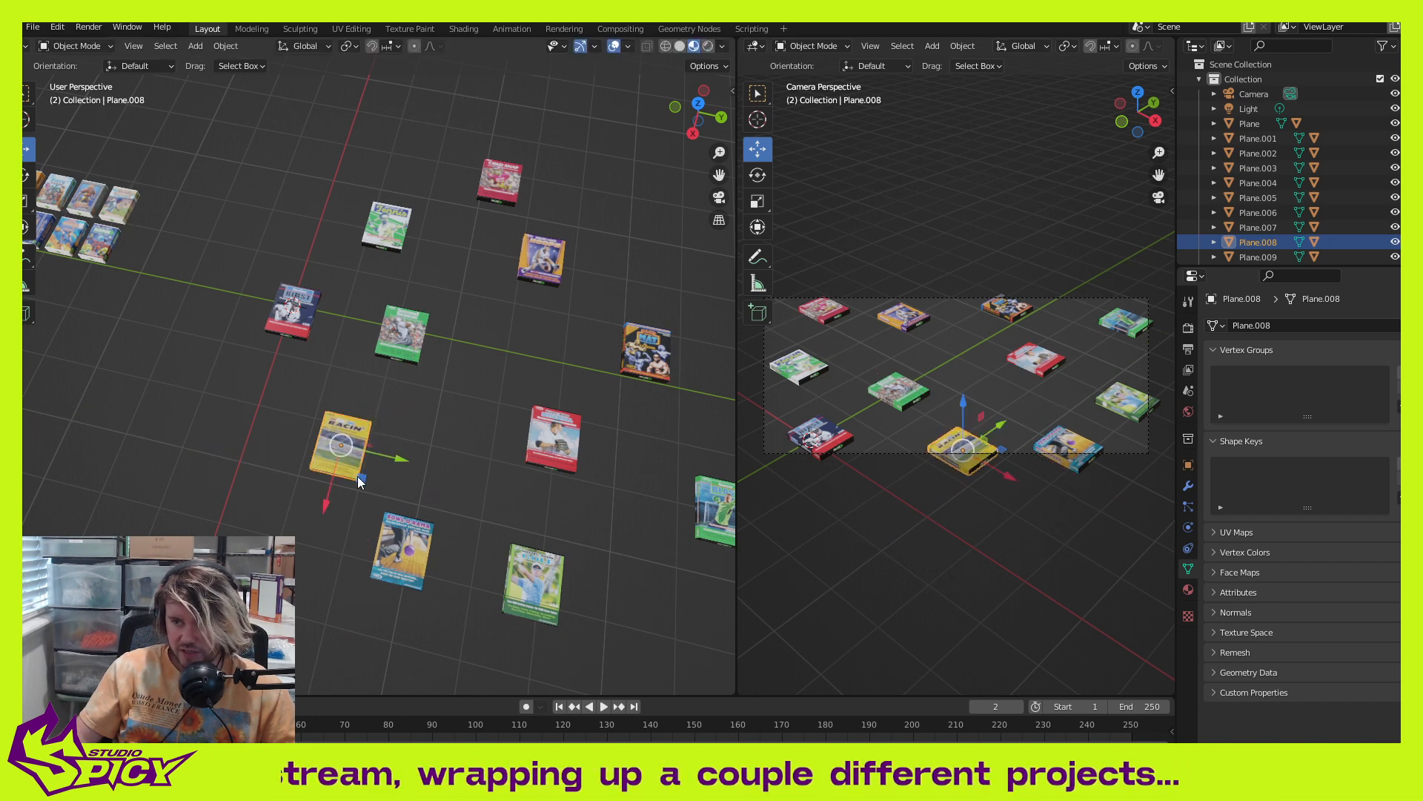
Step: Move the small pale green box from the outside group to the middle of the camera frame, at a Y location of about 45.3
middle_drag(202, 452, 414, 482)
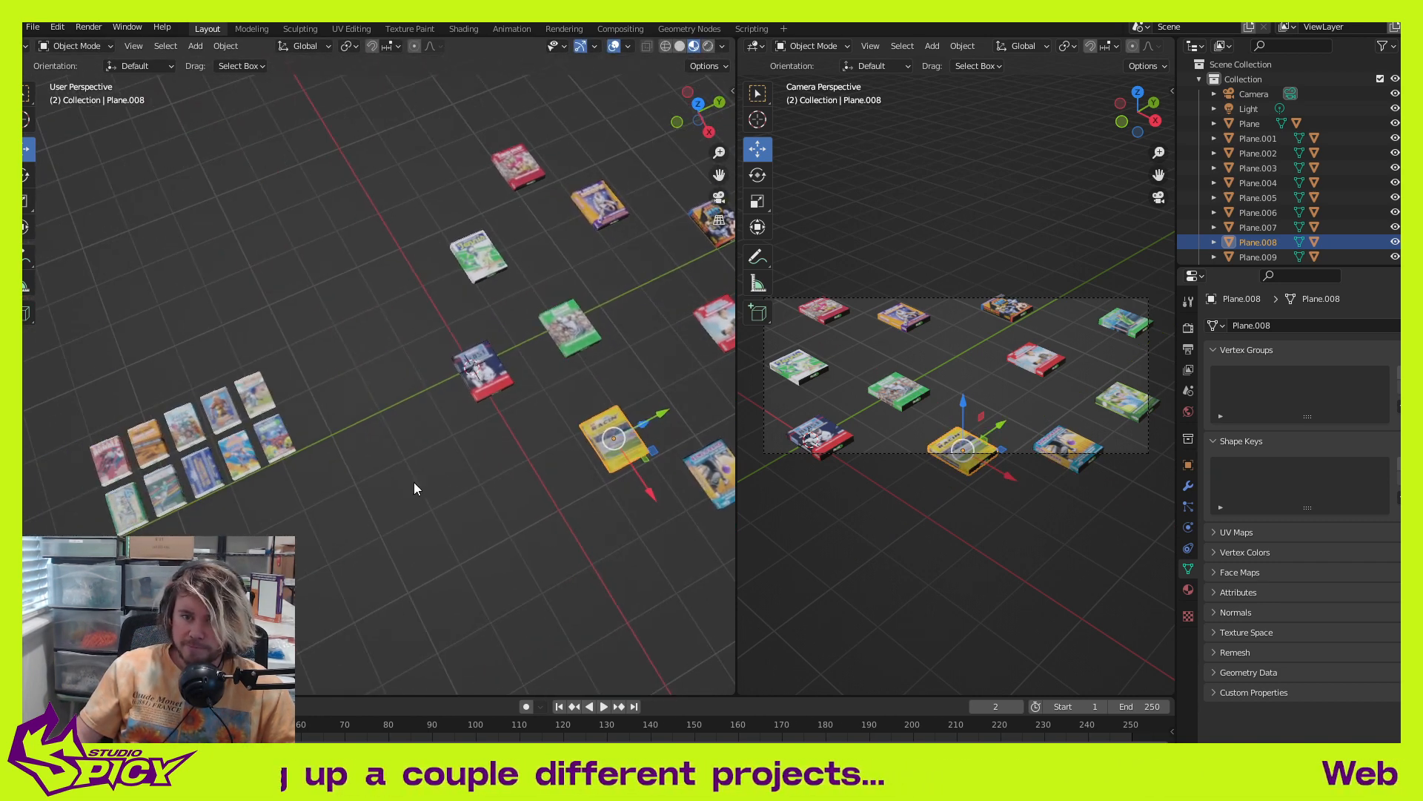
click(205, 479)
click(126, 504)
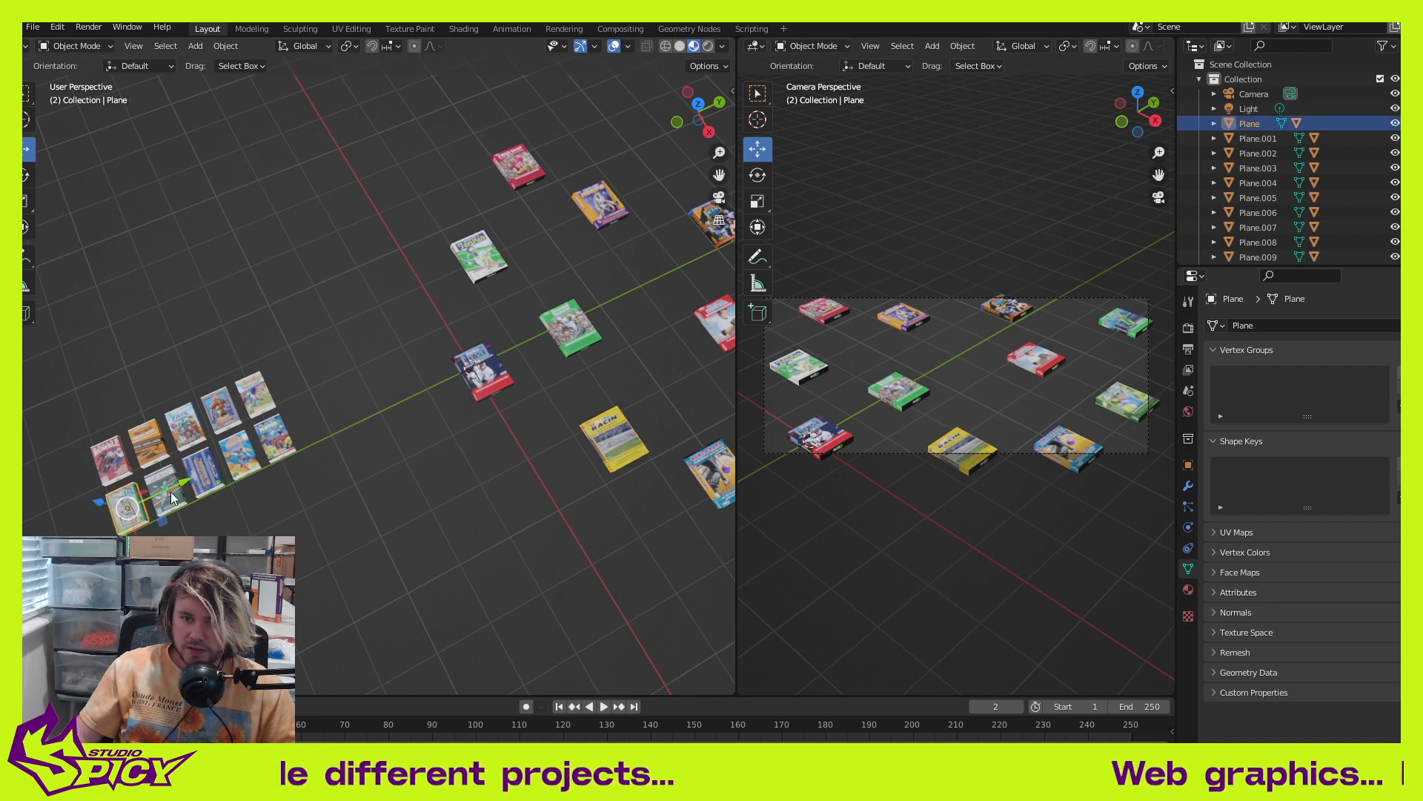
drag(171, 489, 667, 323)
shift+middle_drag(667, 321, 520, 372)
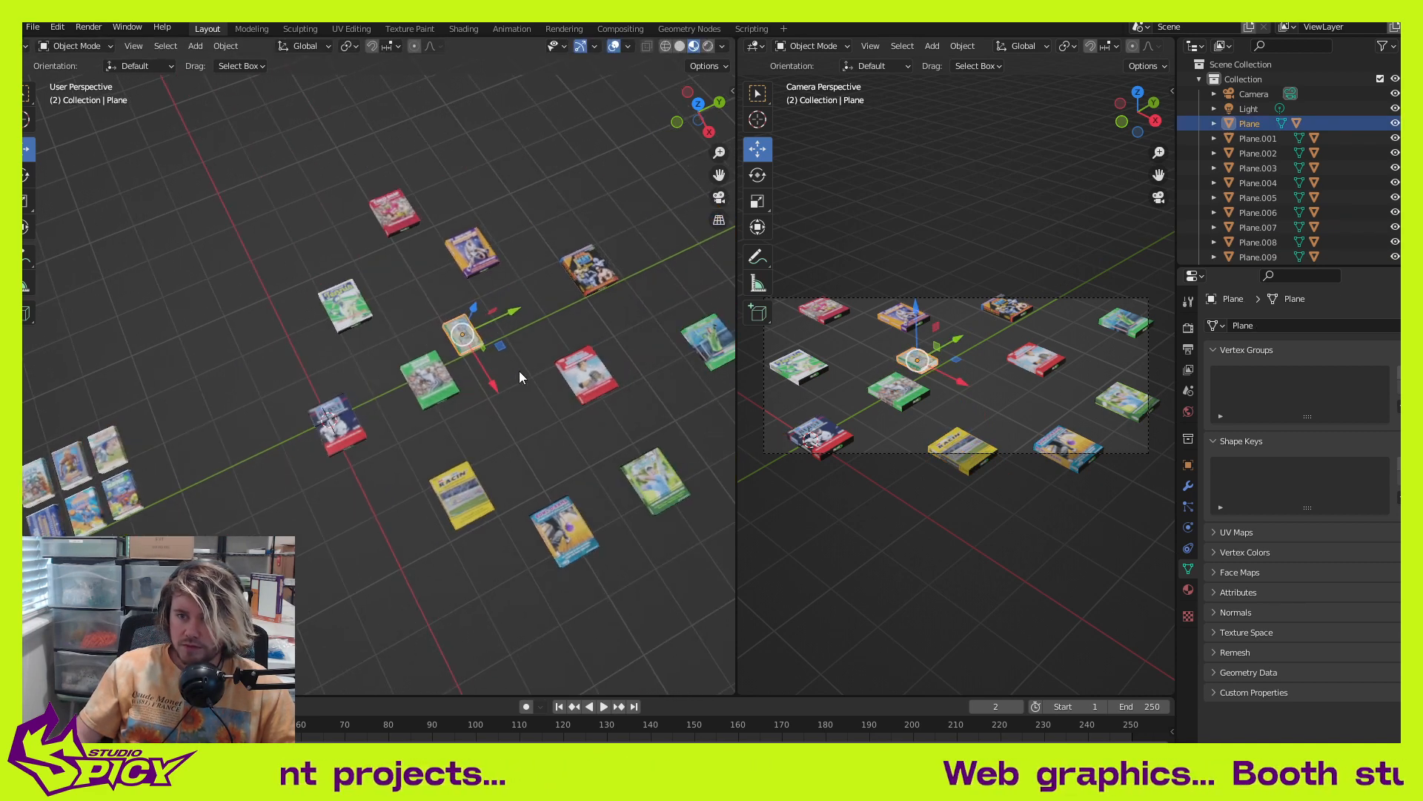
drag(512, 315, 554, 381)
Step: Set the small pale green box's Z rotation to -90° and move it along X to a location of about 0.6
key(r)
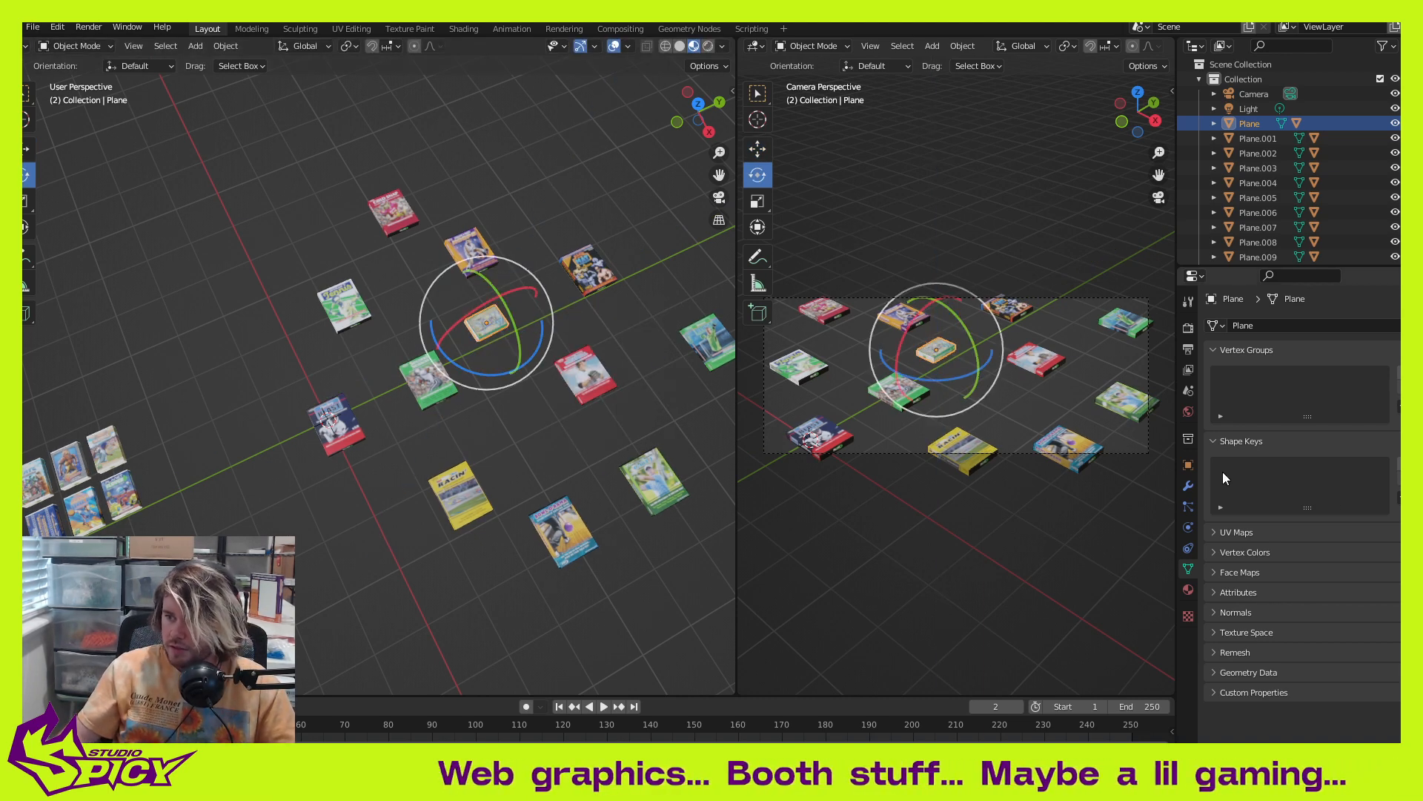
click(1188, 465)
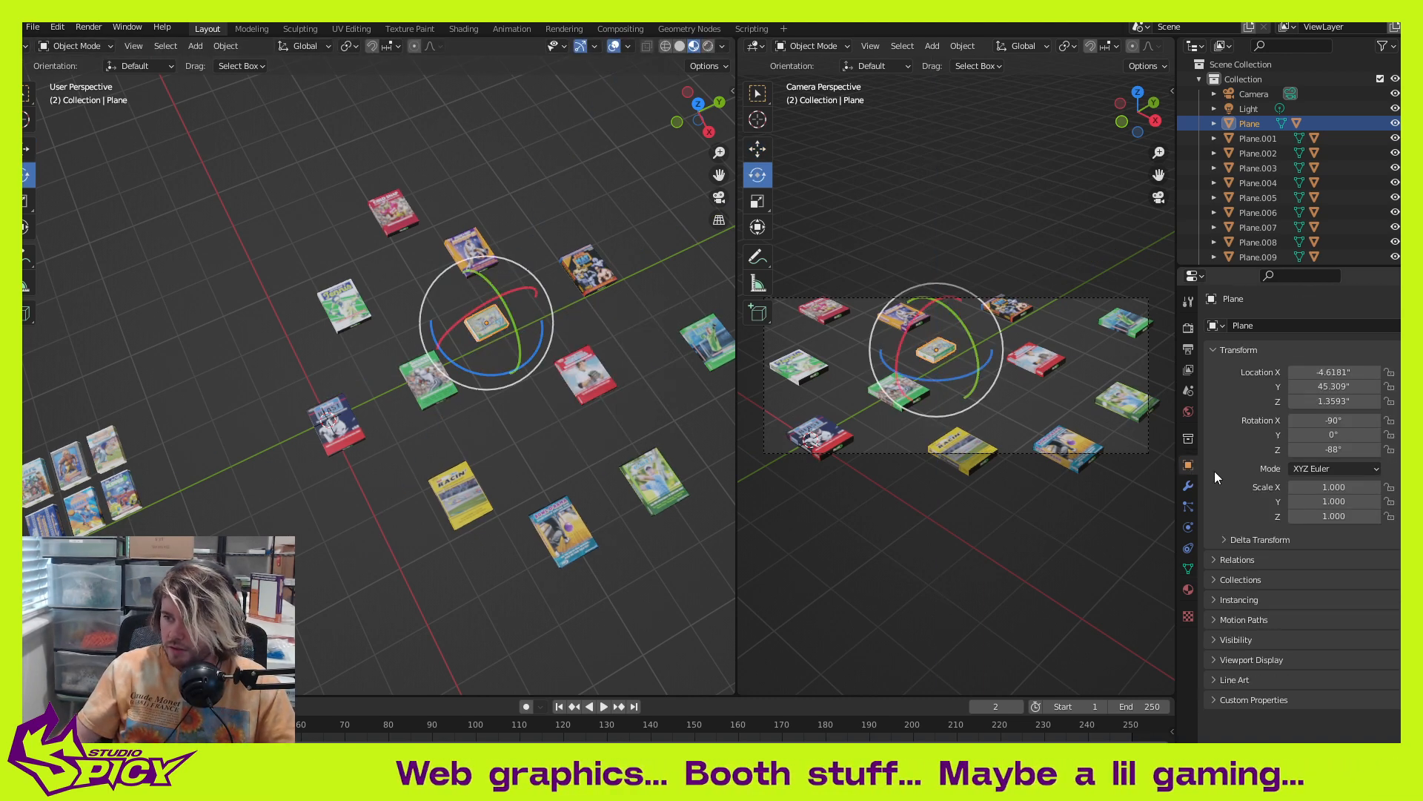
click(1344, 450)
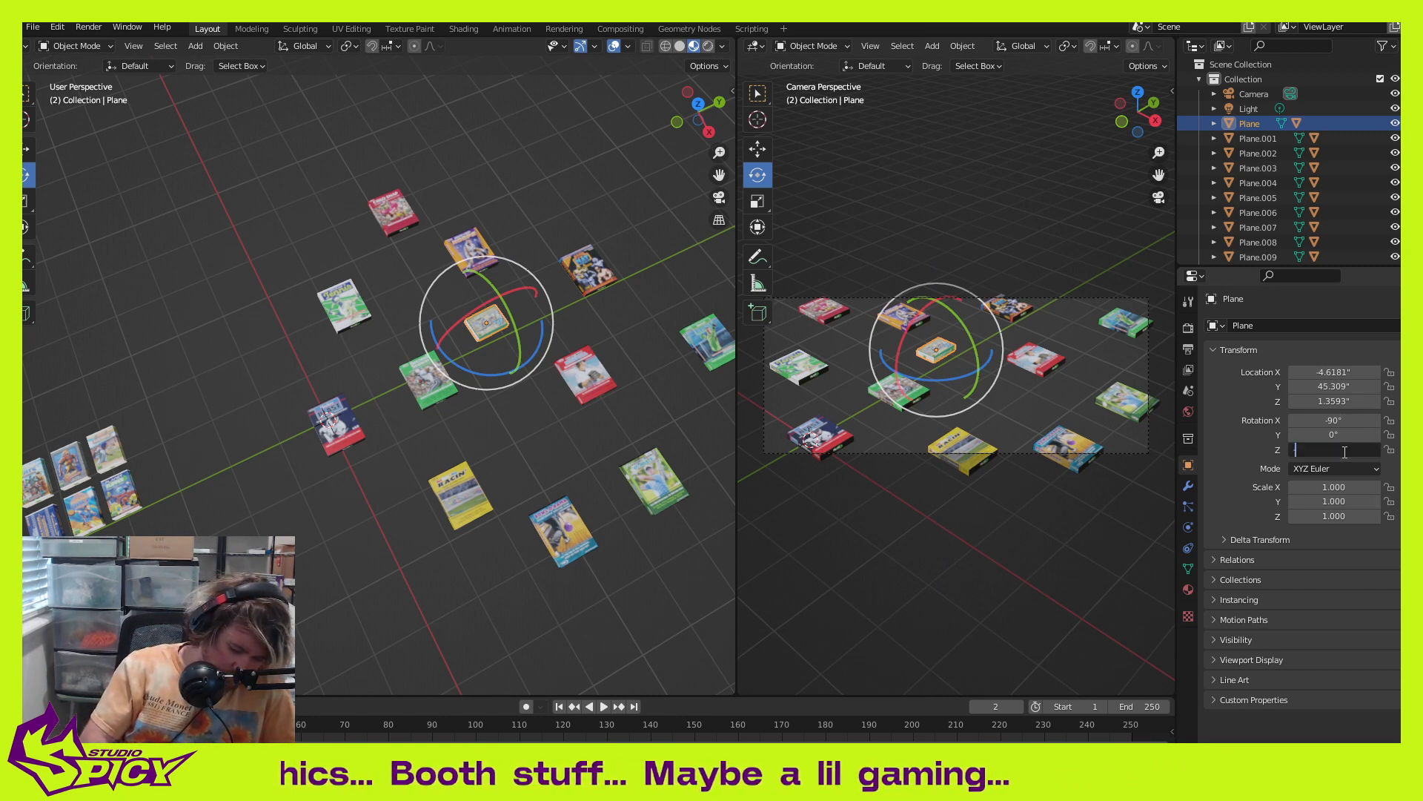
key(Return)
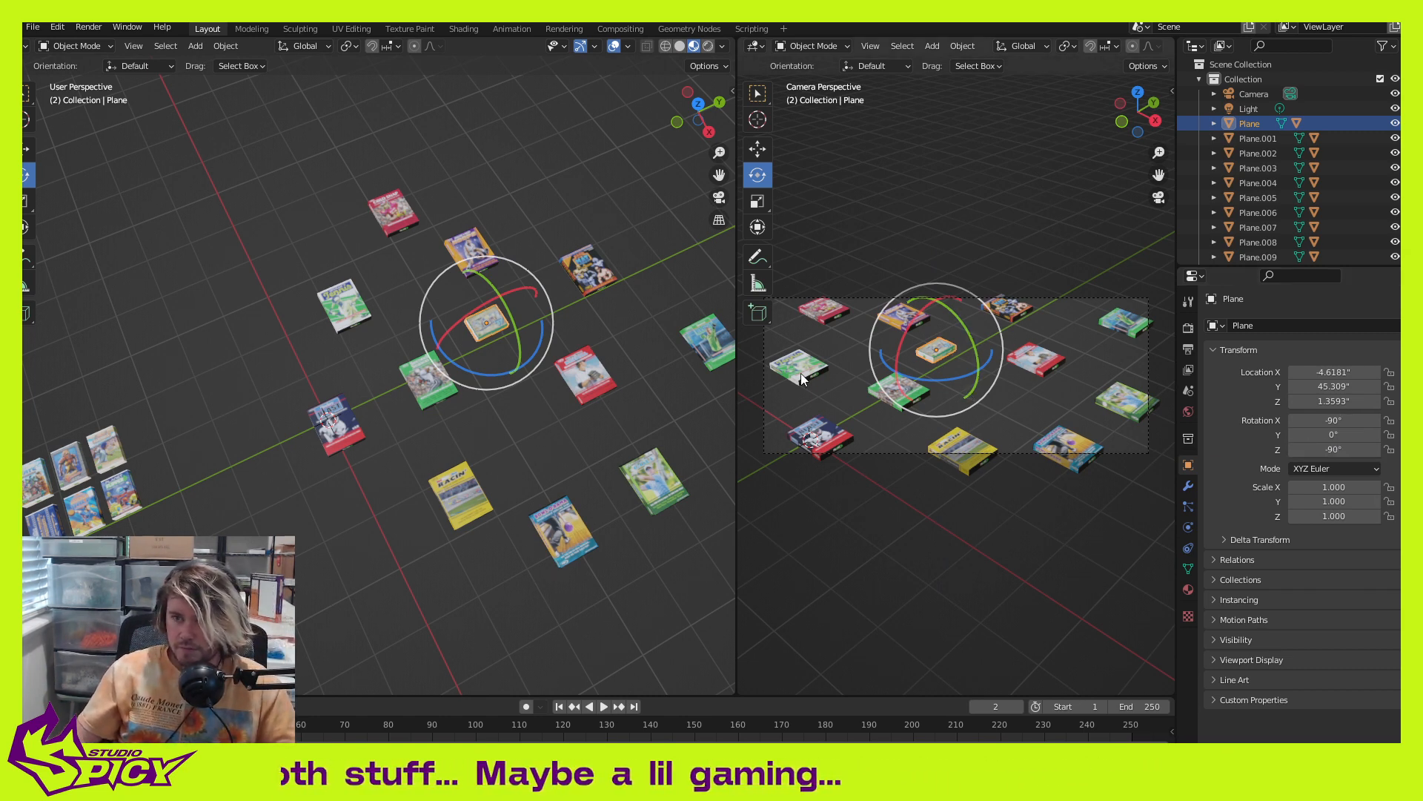
key(shift+space)
click(626, 357)
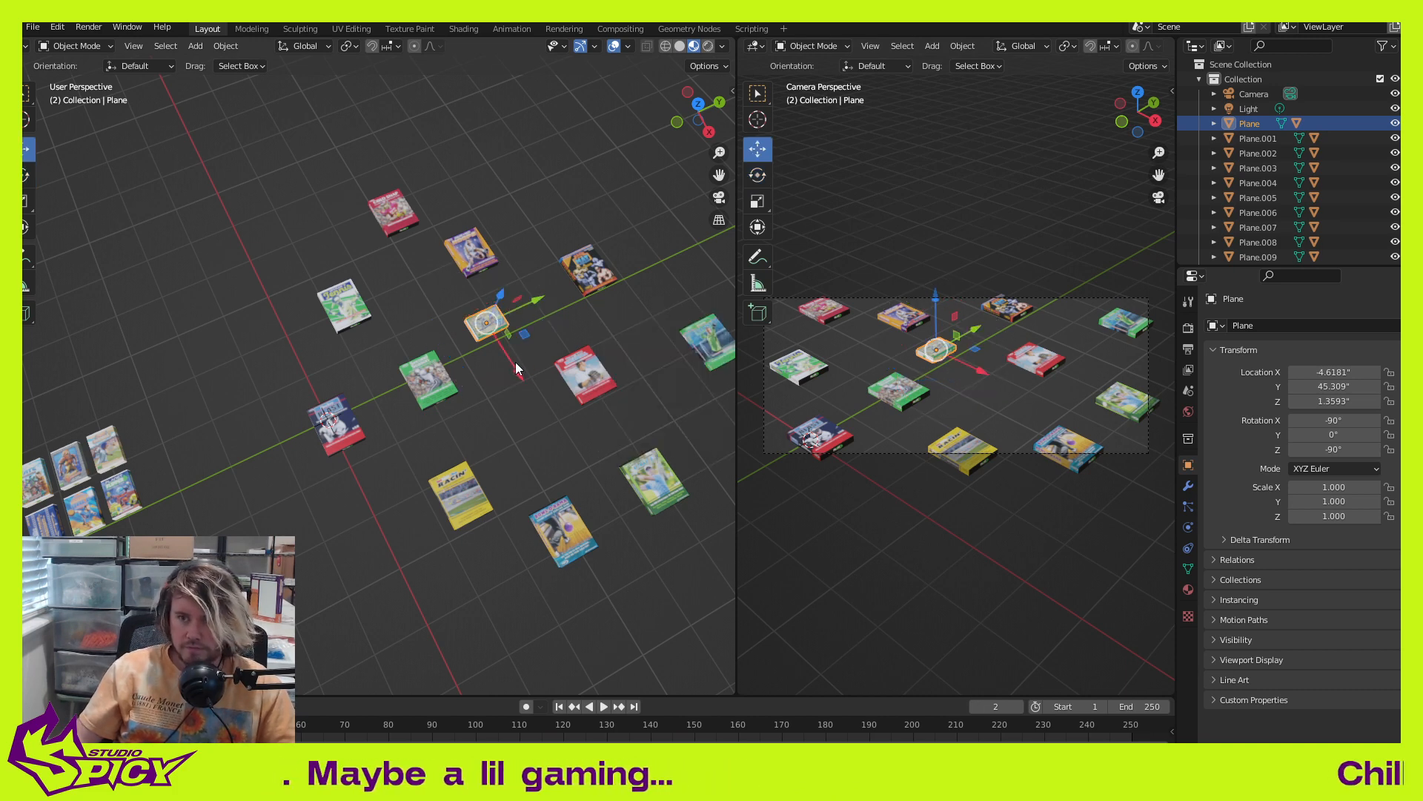
drag(517, 367, 535, 390)
Step: Move the small dark blue box along Y into the camera frame, placing it between the red baseball and yellow Racin' boxes
shift+middle_drag(244, 470, 372, 441)
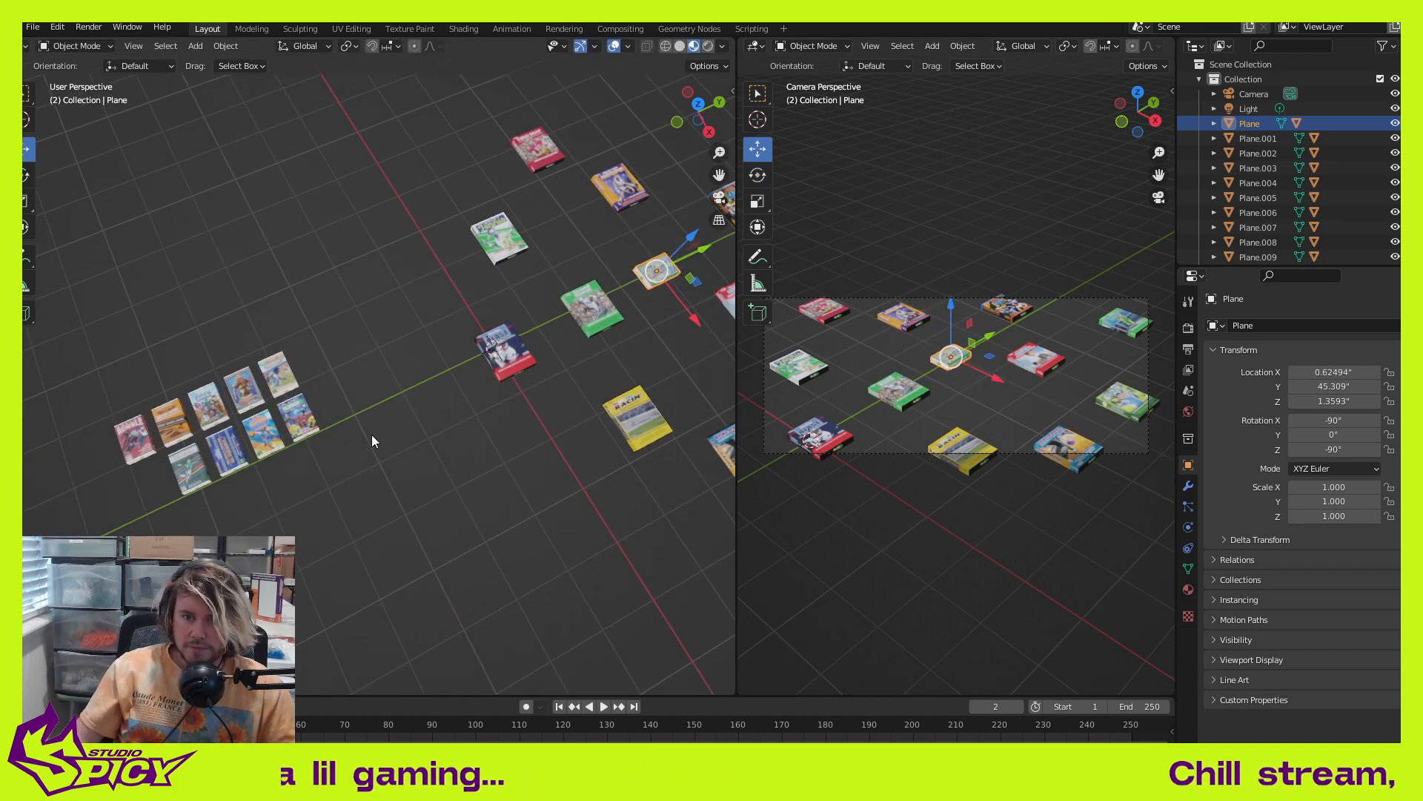
click(237, 463)
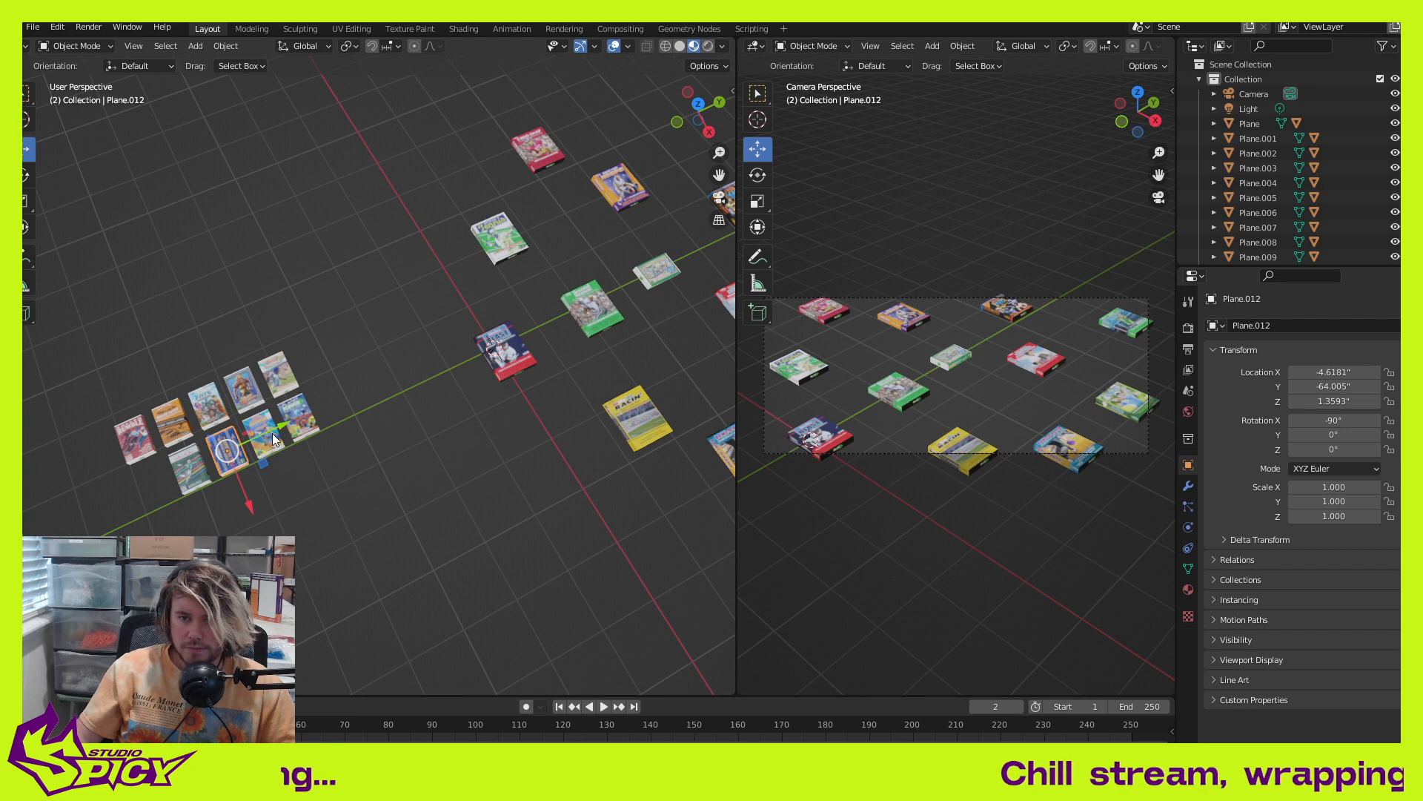
drag(272, 439, 674, 250)
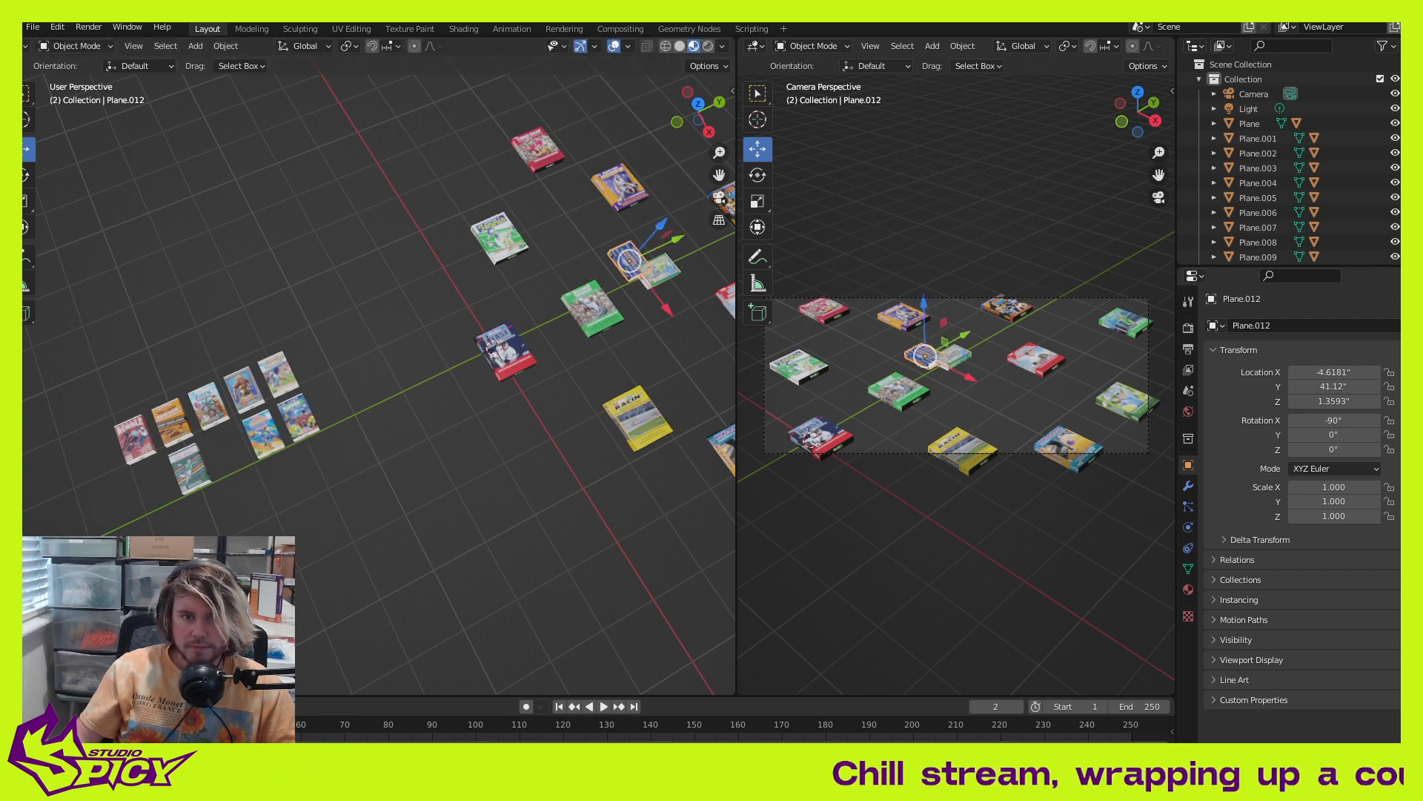
middle_drag(455, 410, 414, 338)
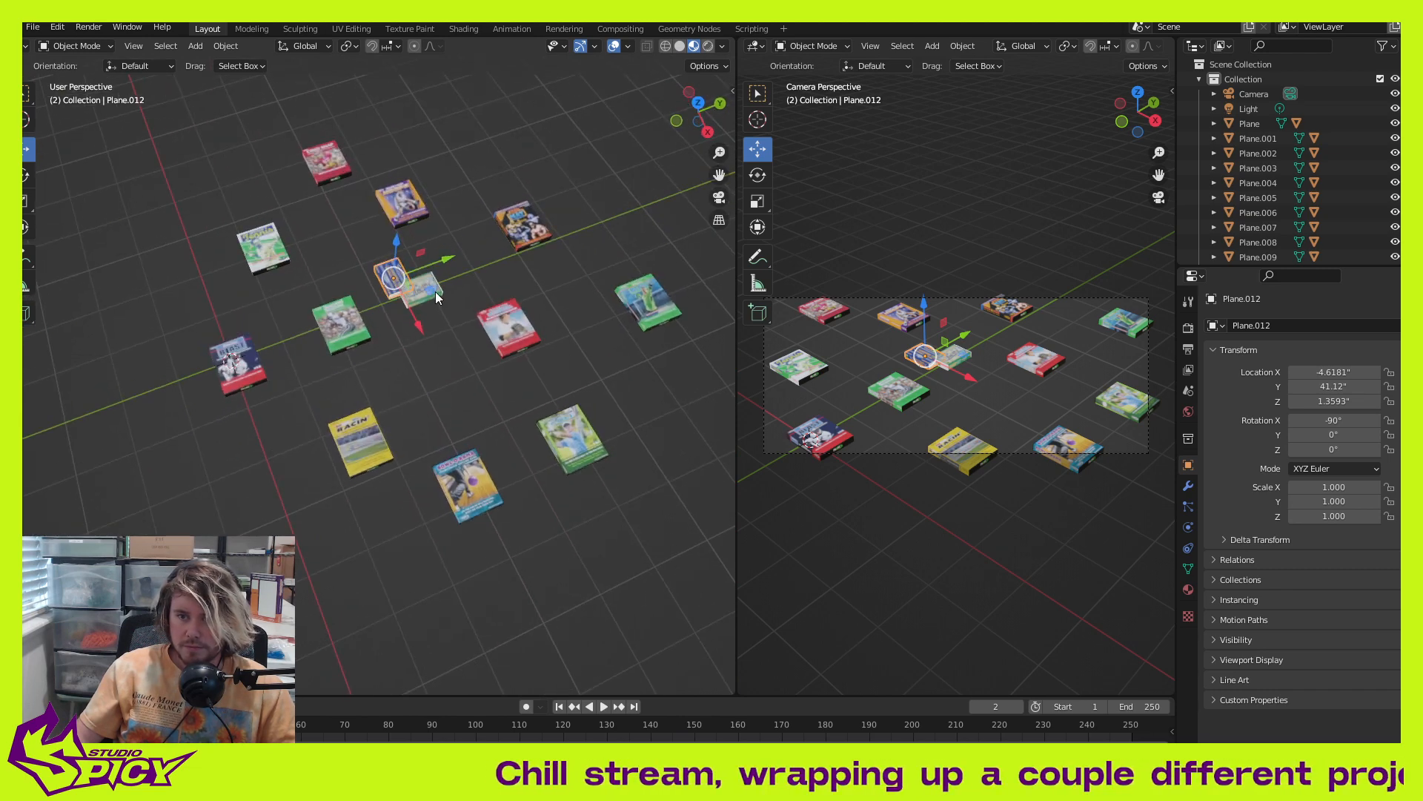
drag(436, 297, 482, 392)
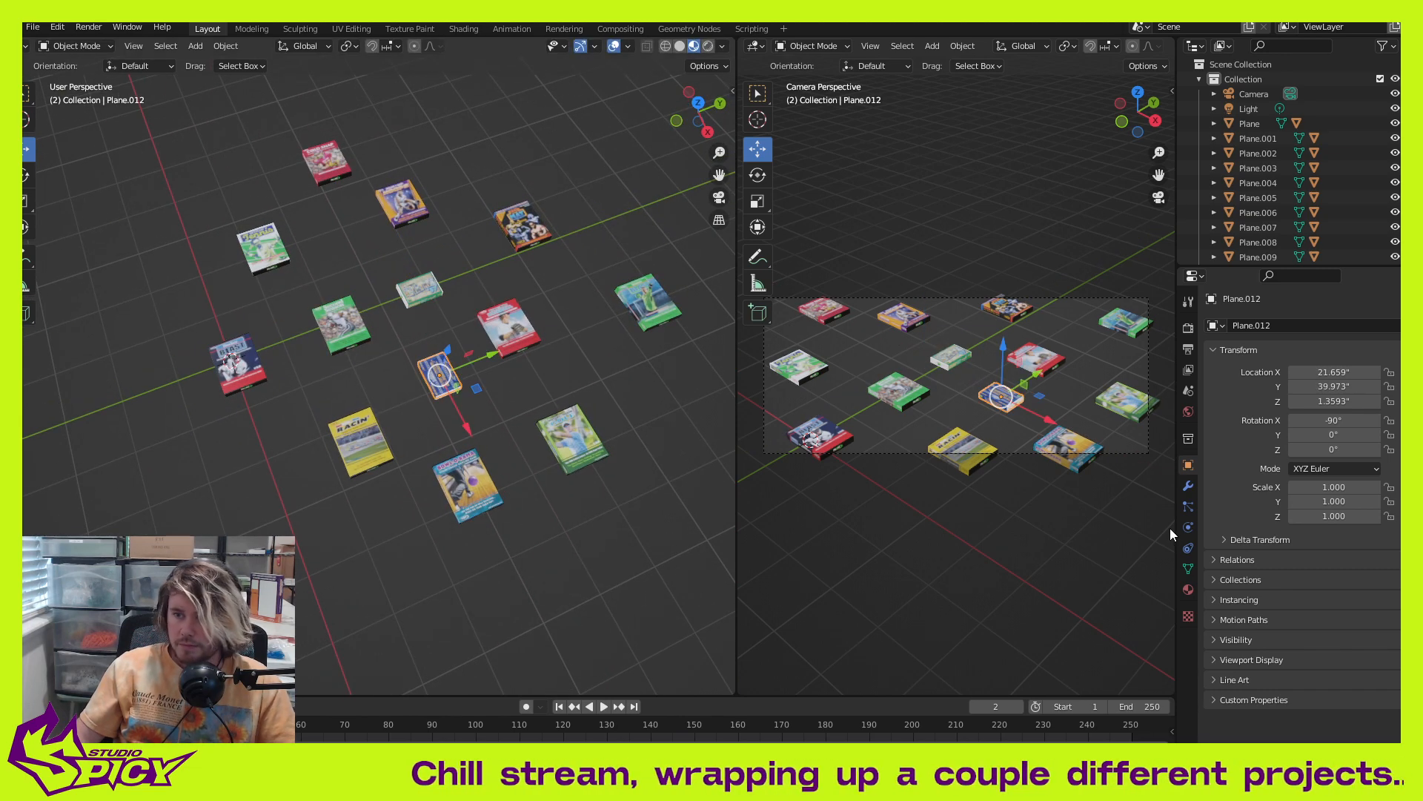
Step: Set the small dark blue box's Z rotation to -90° and move it between the red baseball and green soccer boxes
click(1354, 450)
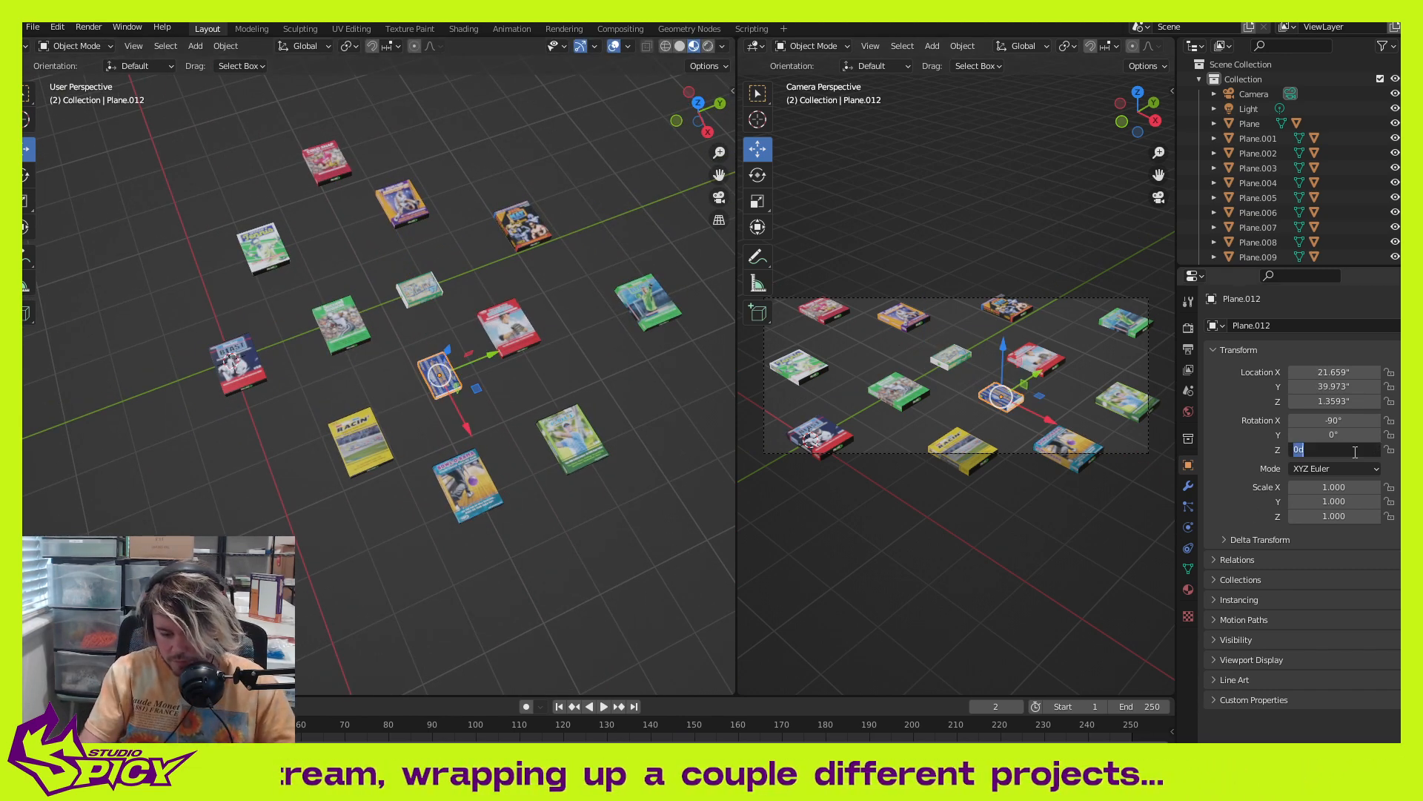
text(-90)
key(Return)
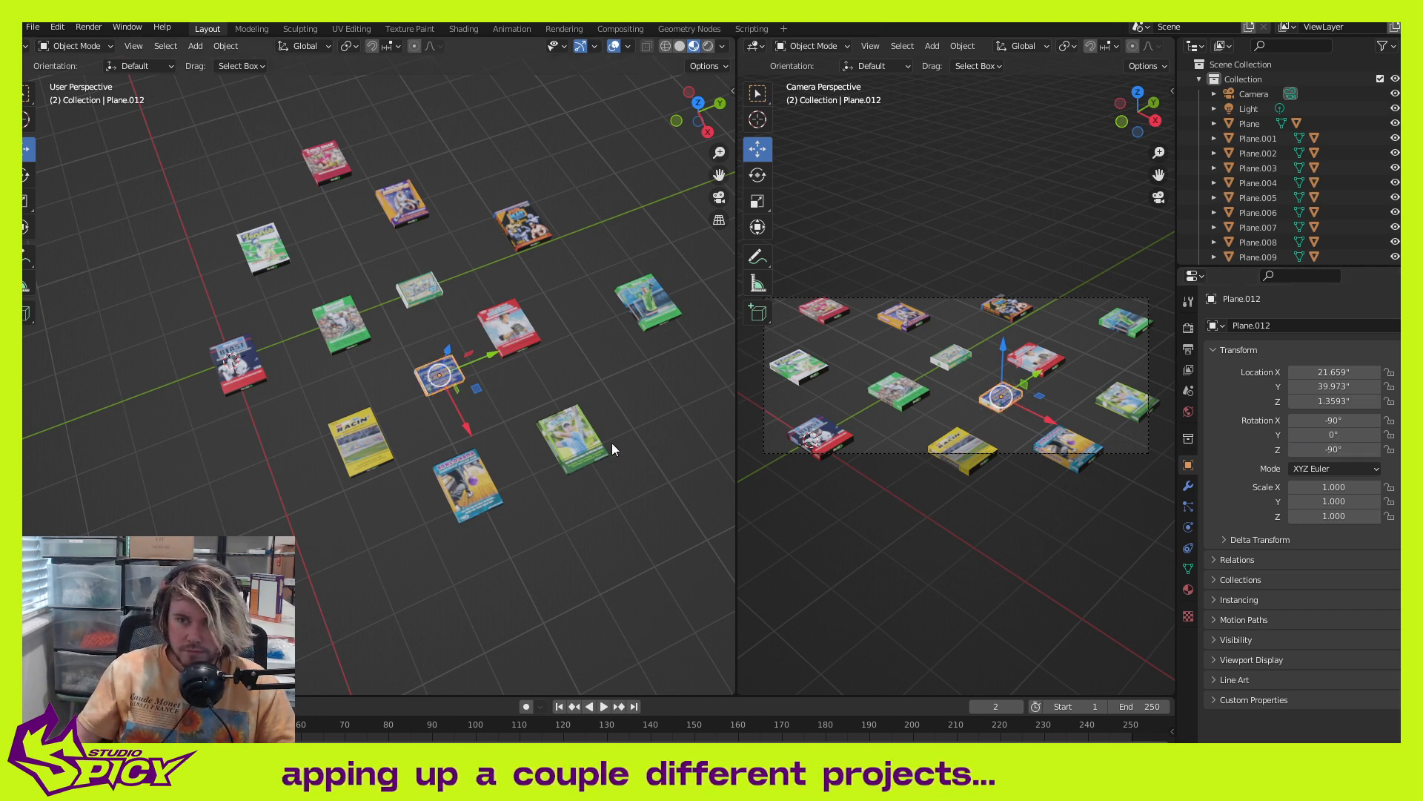
drag(476, 387, 617, 315)
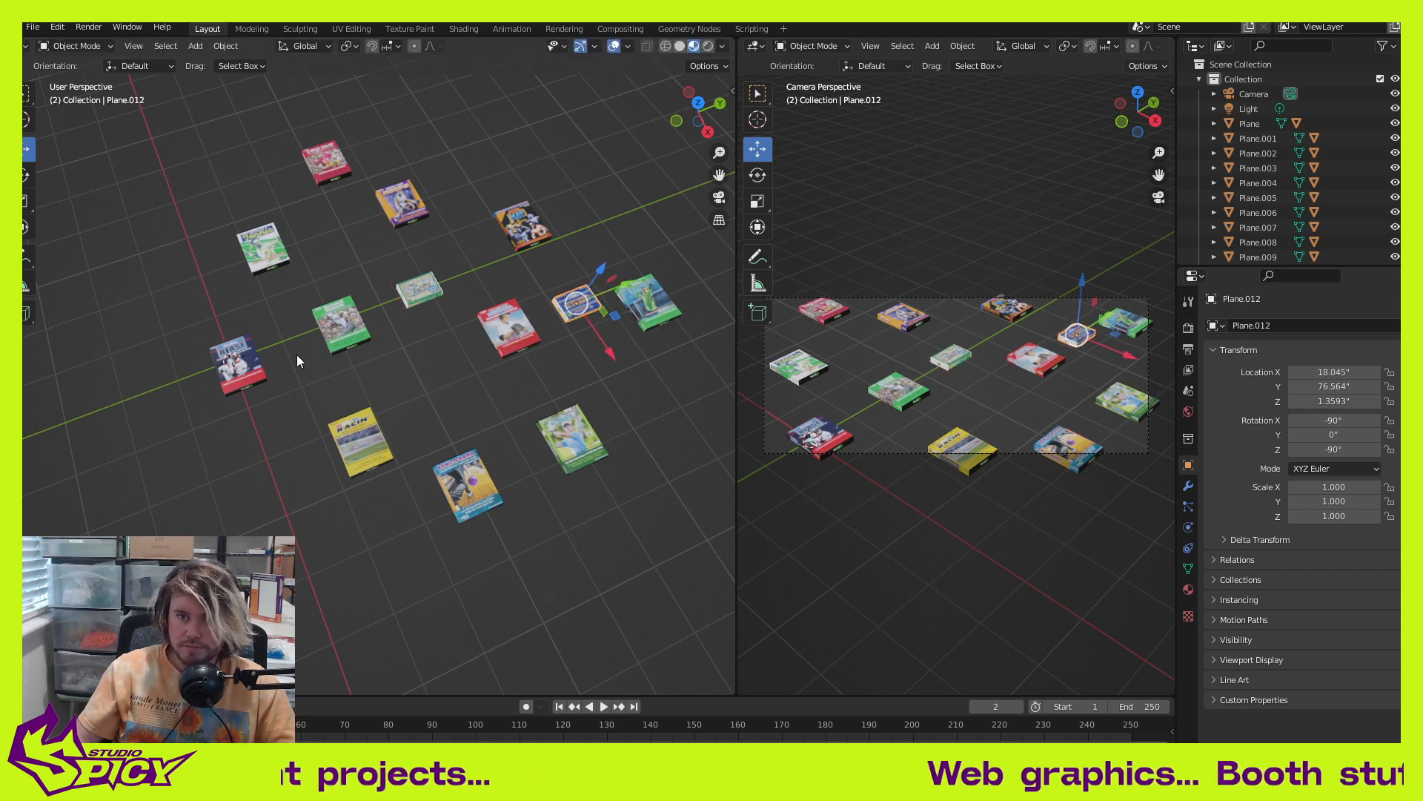
Step: Place one small blue box between the Hockey Blast and Racin' boxes, and another between the white-and-green and purple boxes
shift+middle_drag(118, 454, 340, 413)
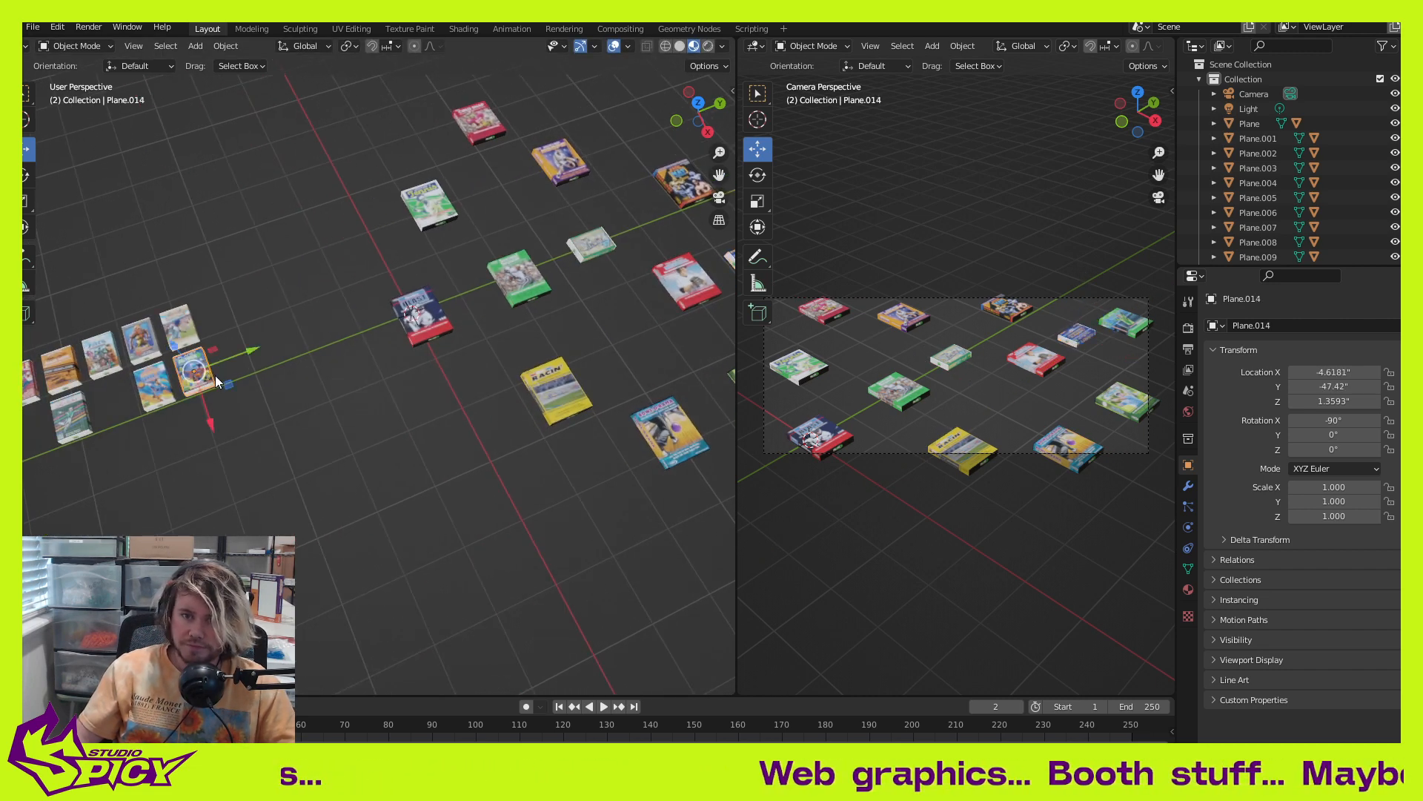
drag(229, 384, 534, 350)
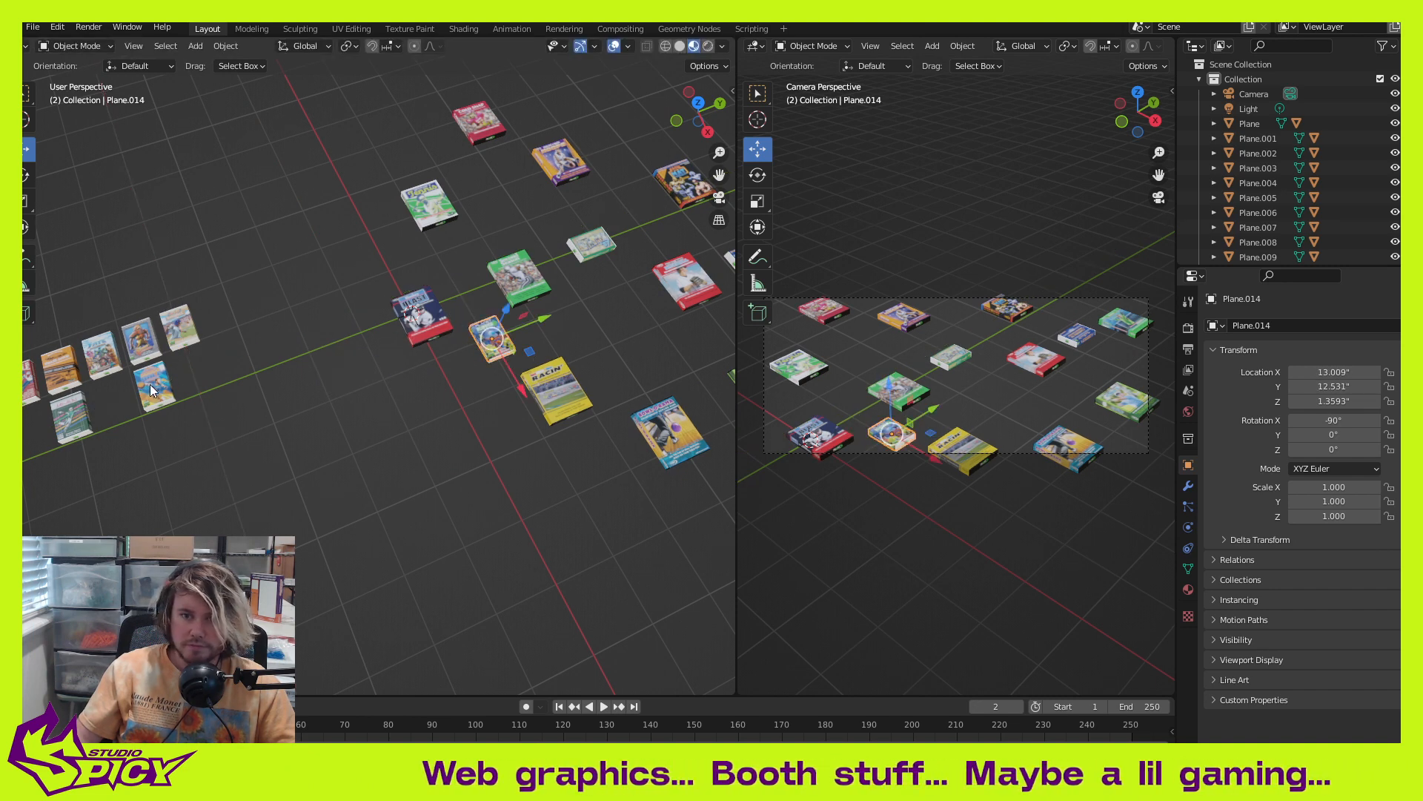
drag(150, 384, 530, 198)
Step: Move the small white box just above the Racin' and blue boxes, and the neighbouring small blue one into the camera frame's centre
click(182, 323)
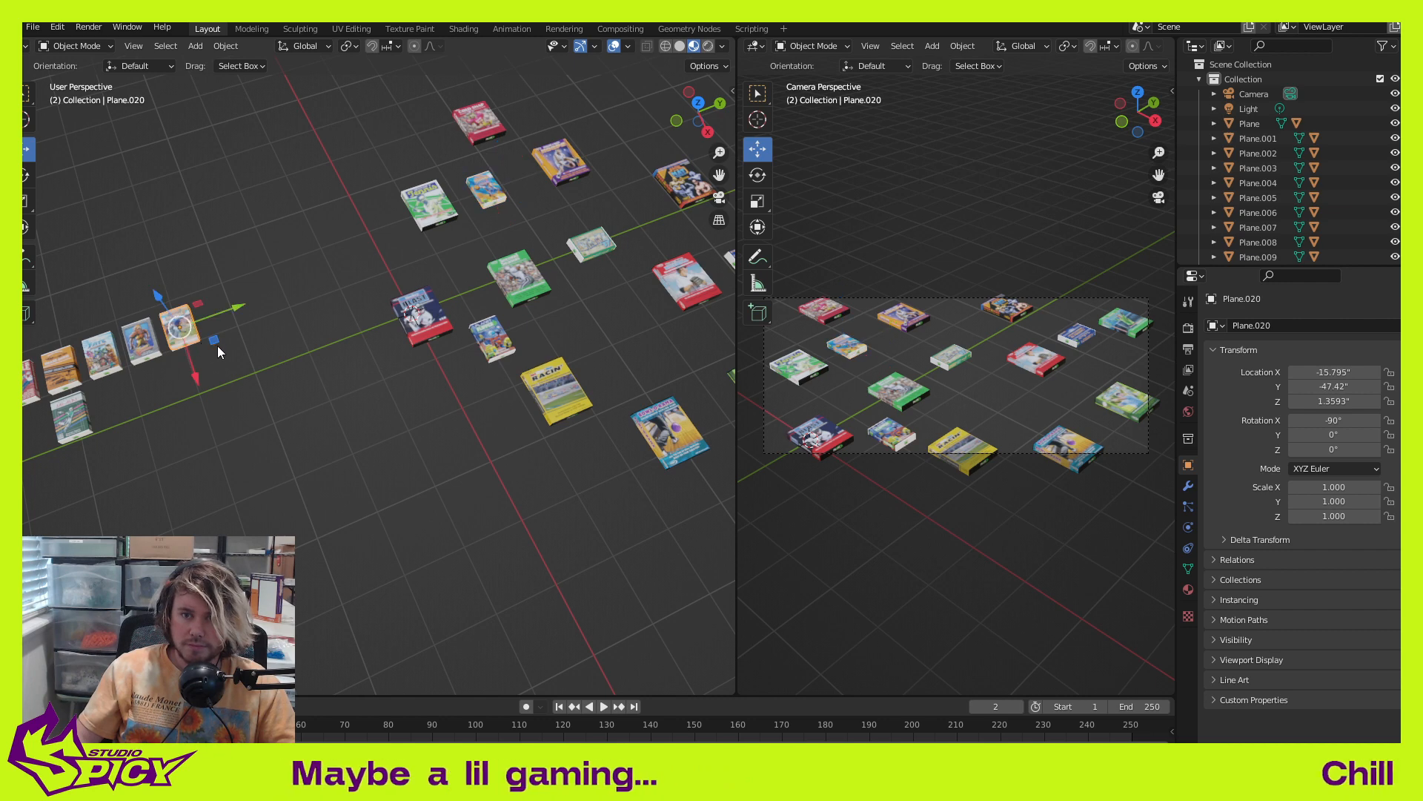
key(g)
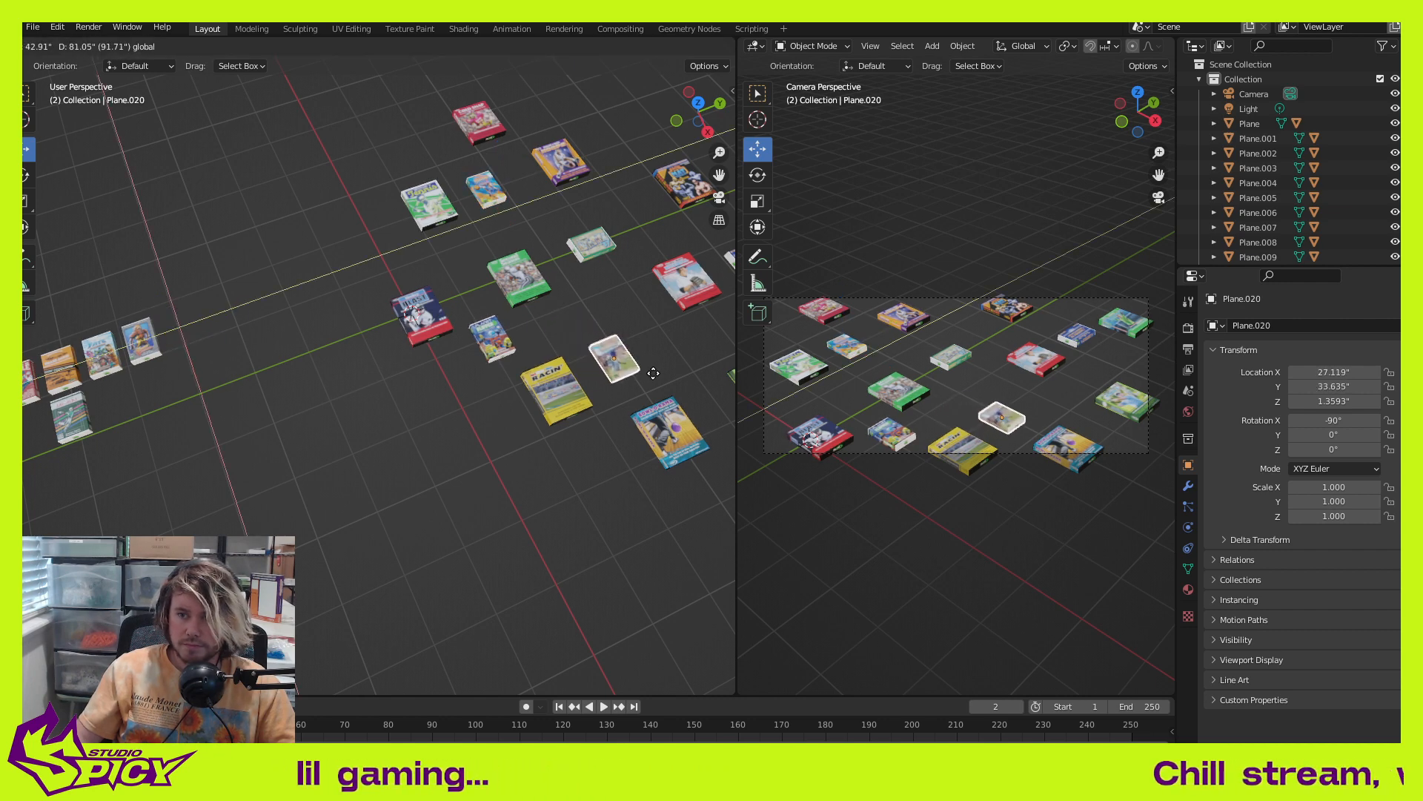
click(659, 372)
click(152, 342)
key(g)
key(shift+z)
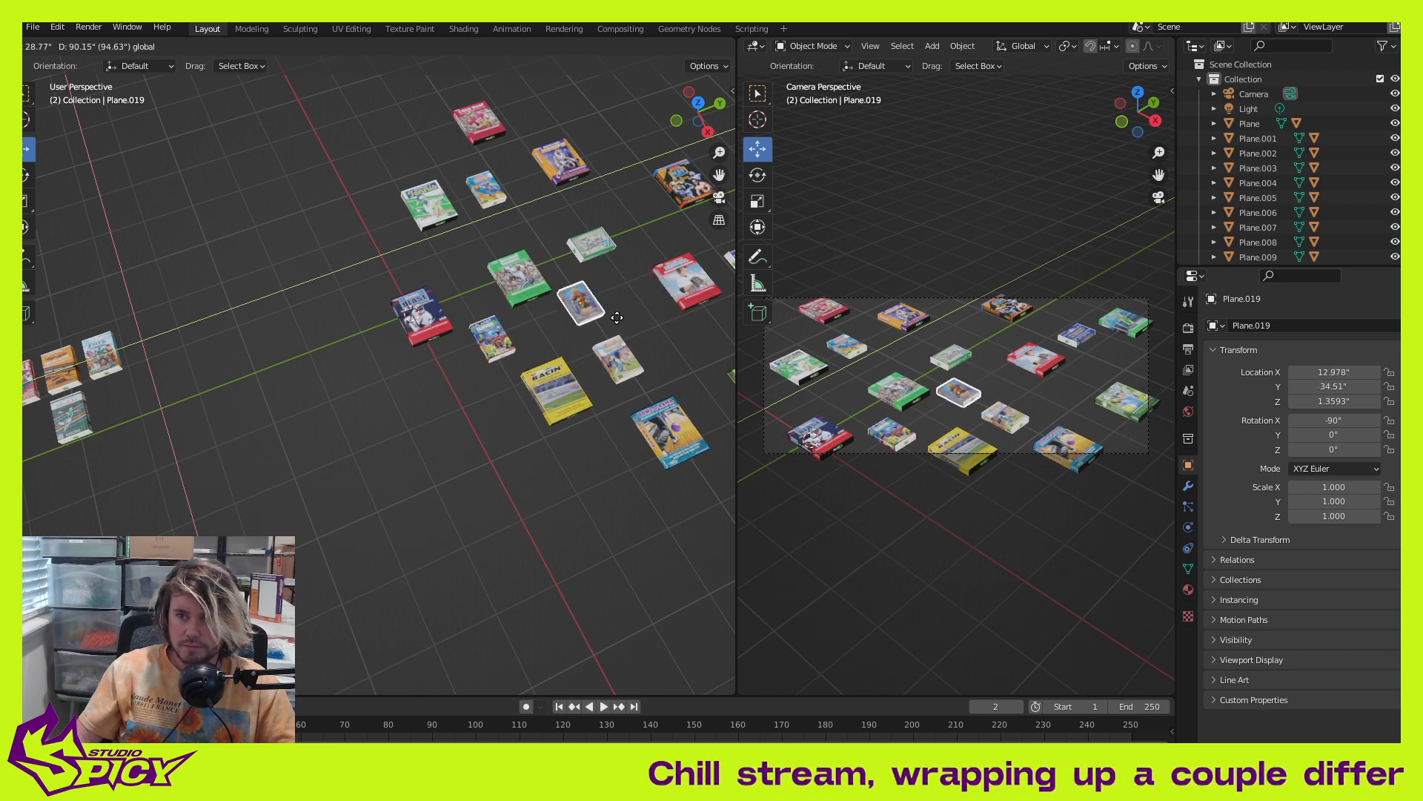
click(616, 318)
Step: Move the last small white-and-blue box into the camera frame between the orange-and-black box and the small pale green box
click(119, 363)
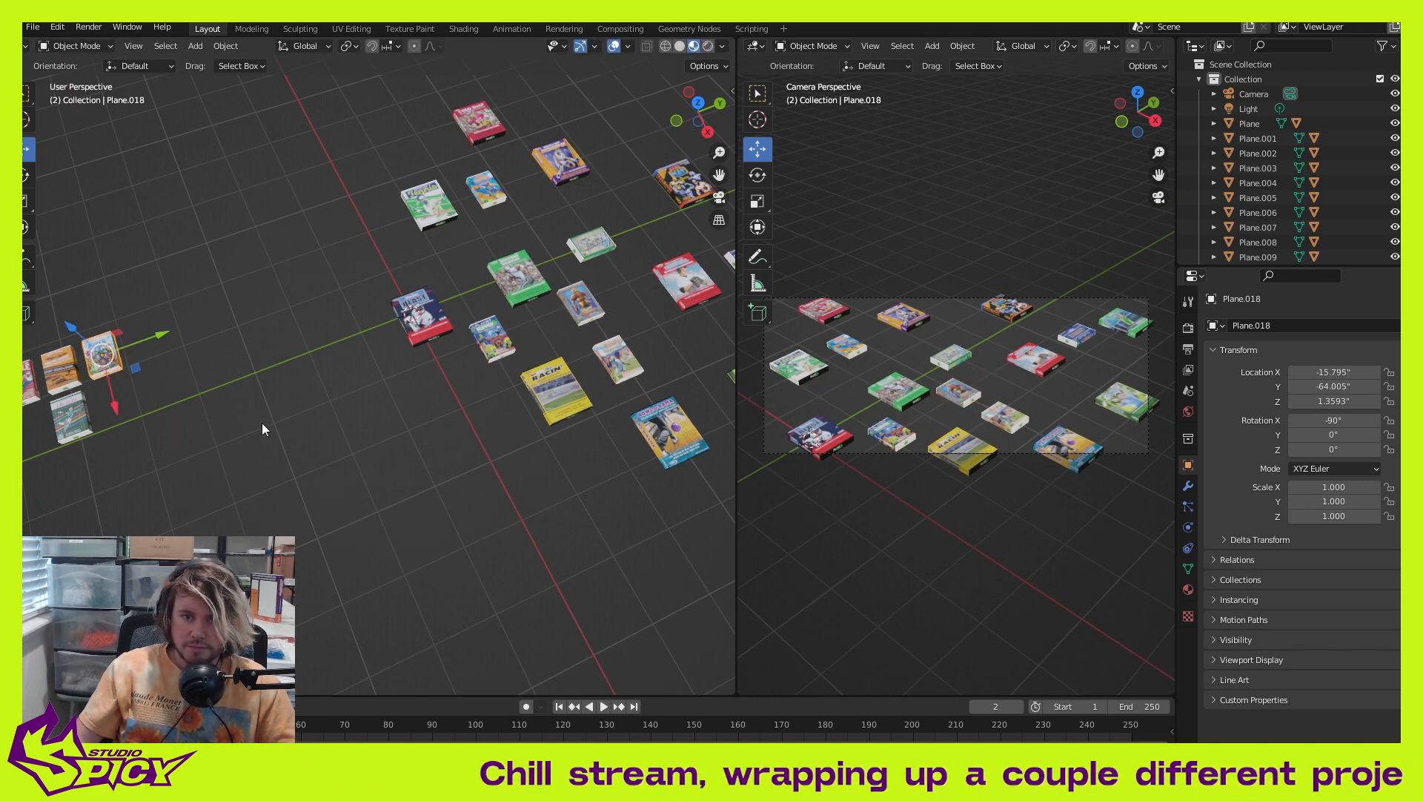
mouse_move(263, 425)
middle_down()
mouse_move(375, 476)
mouse_move(333, 507)
mouse_move(268, 402)
middle_up()
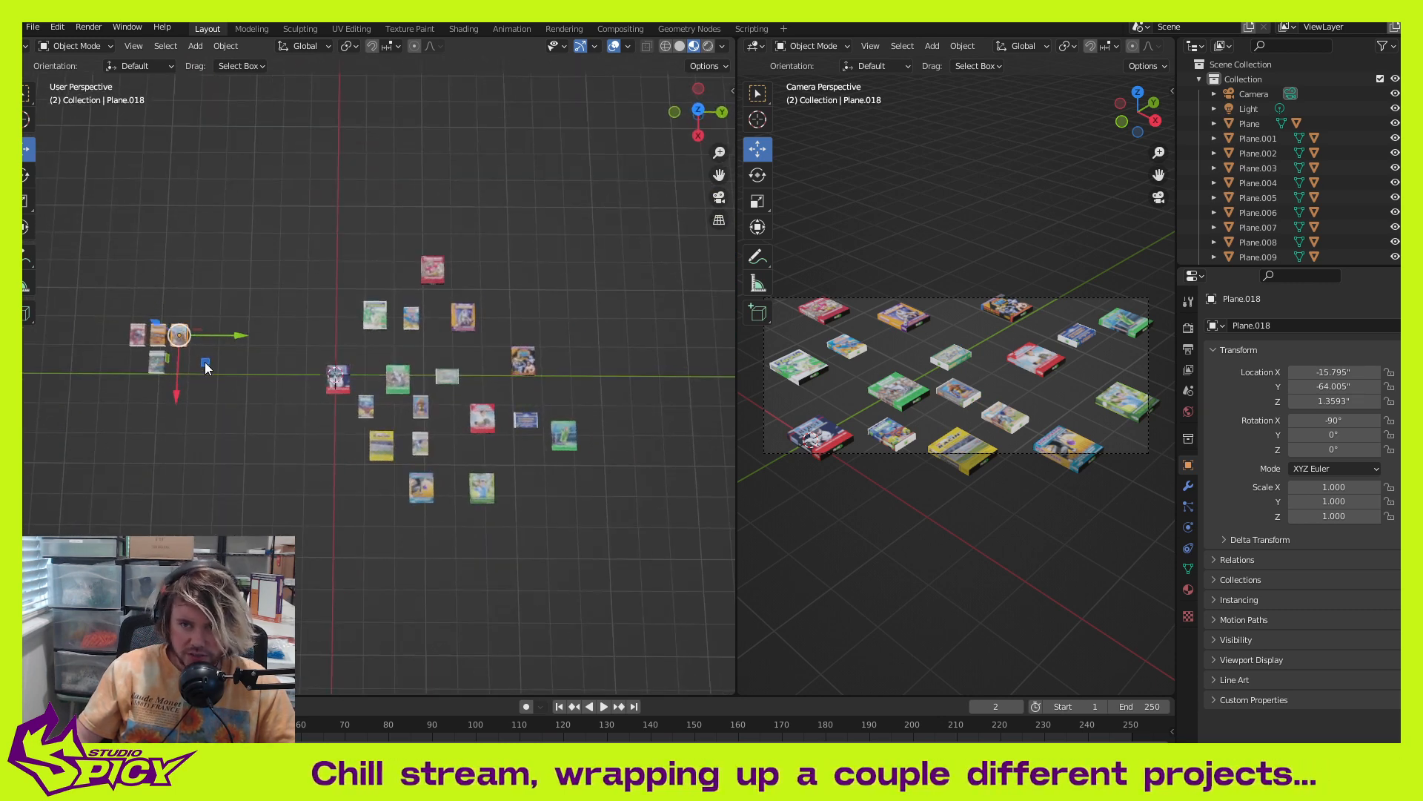
key(g)
click(457, 389)
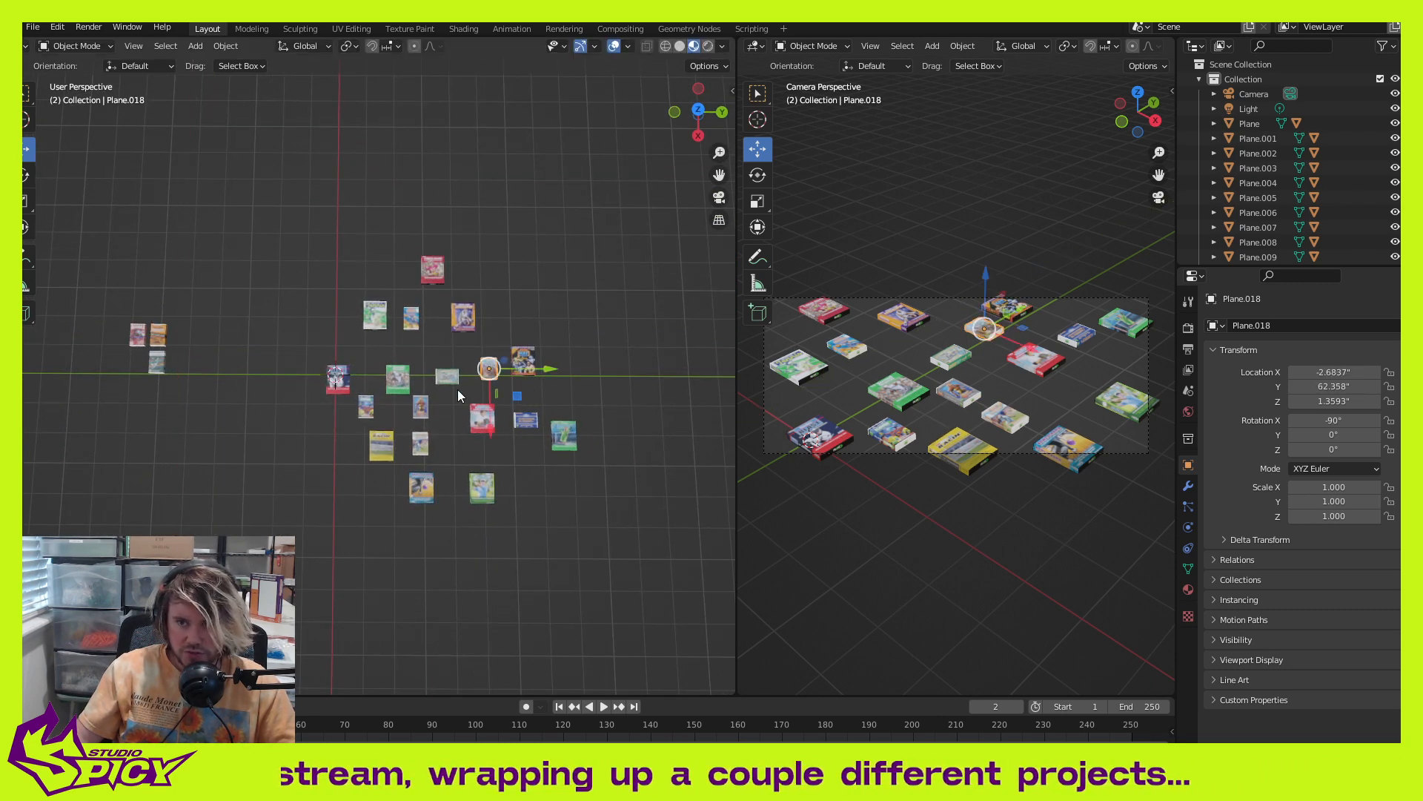
Step: Spread the last three small boxes into the camera frame: Jai-Alai beside Hardball, orange Smash-Down between Hoops and Aviatrix, and the red one in the far corner
click(158, 362)
drag(183, 387, 481, 468)
click(163, 341)
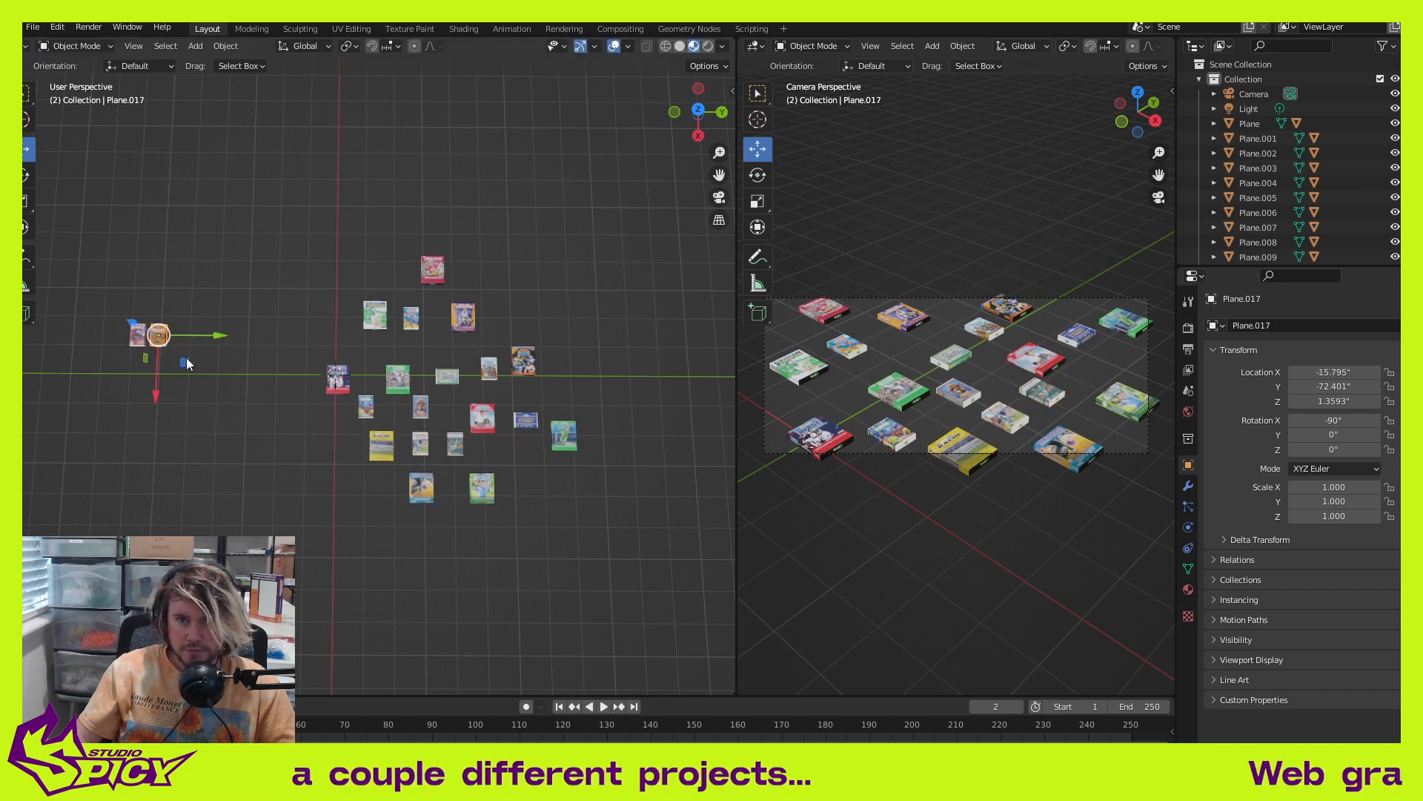
drag(185, 358, 429, 365)
click(139, 333)
drag(168, 355, 591, 423)
Step: In top view, nudge the Second Season box about 0.55" along negative Y, toward the Hockey Blast box
key(KP_7)
scroll(519, 467, up, 5)
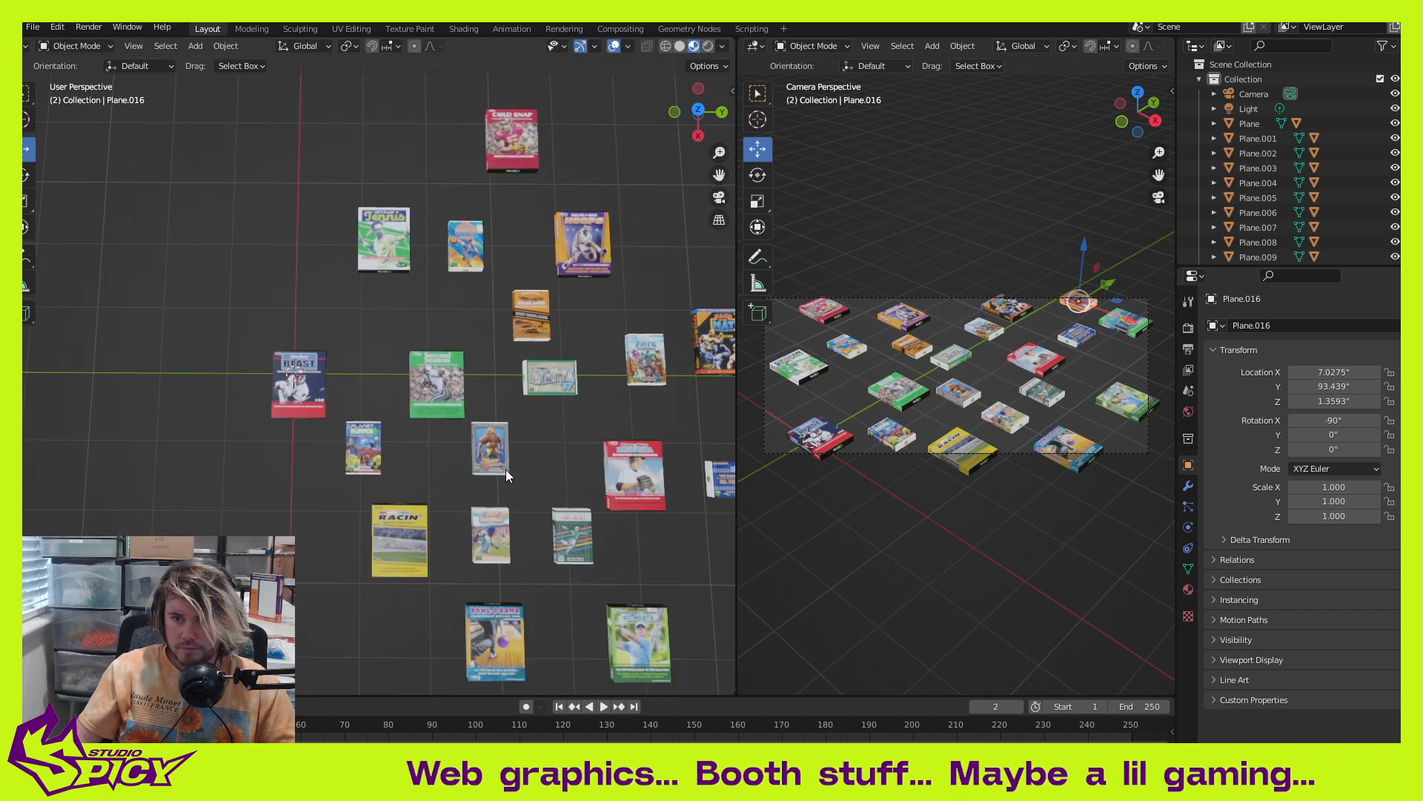
scroll(541, 492, up, 4)
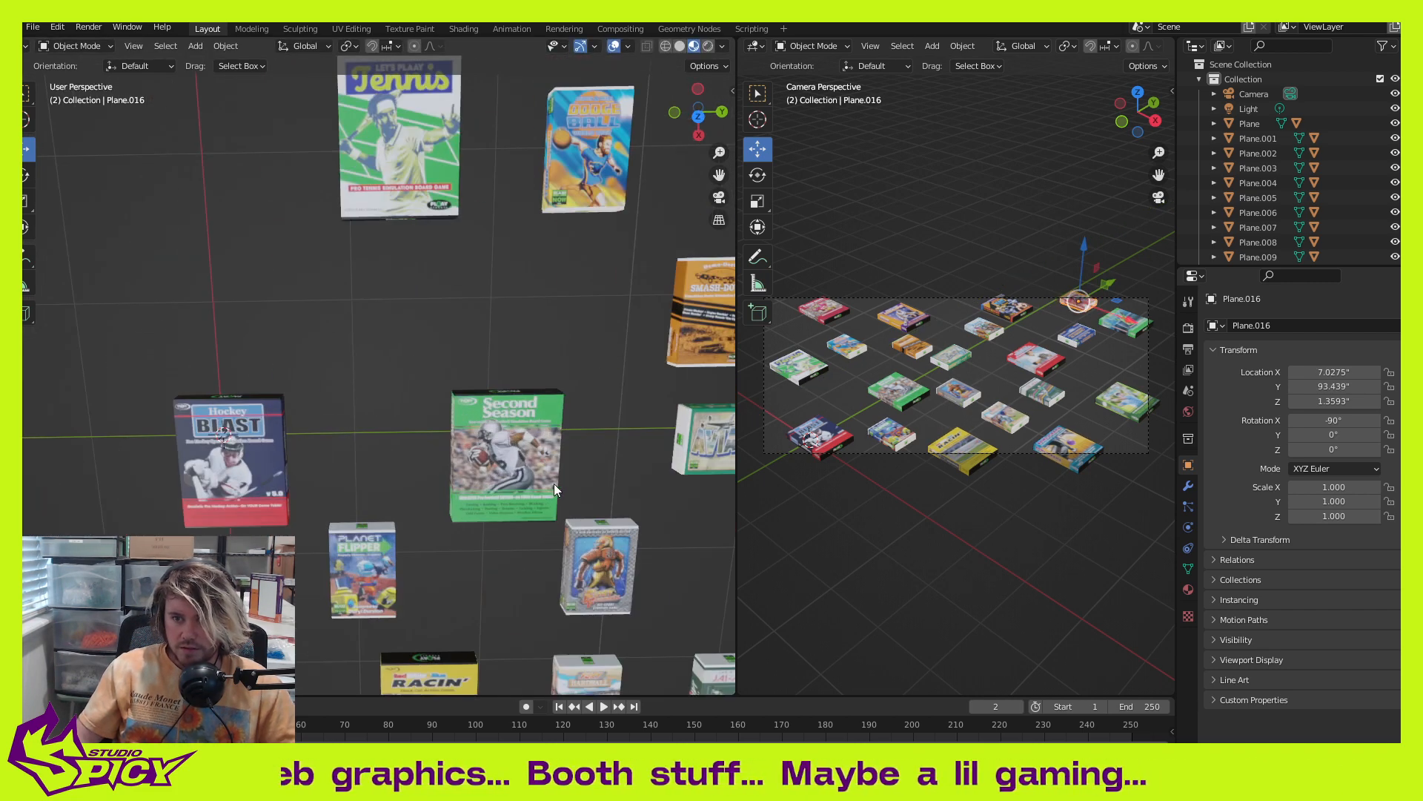
scroll(553, 474, down, 2)
shift+middle_drag(579, 487, 467, 418)
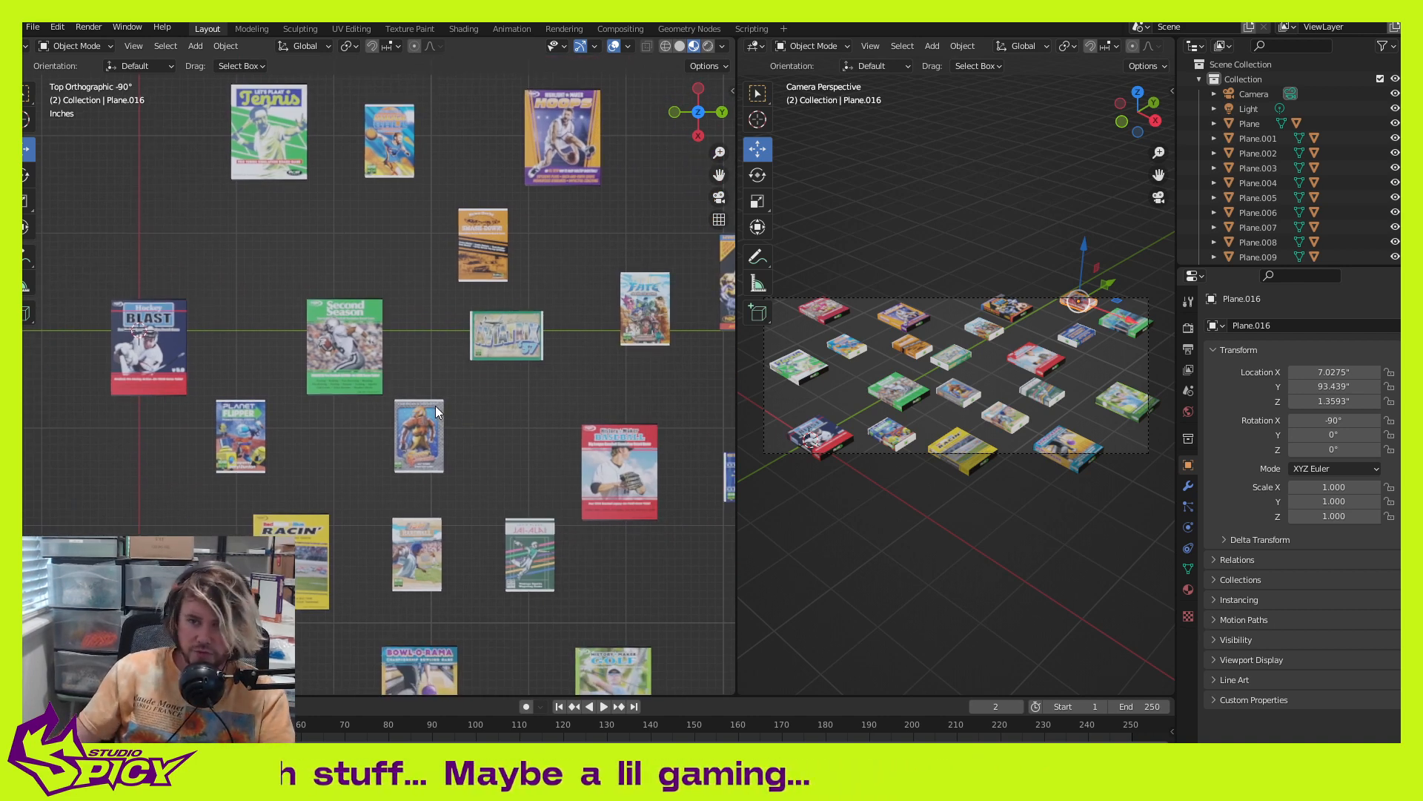
scroll(436, 415, up, 3)
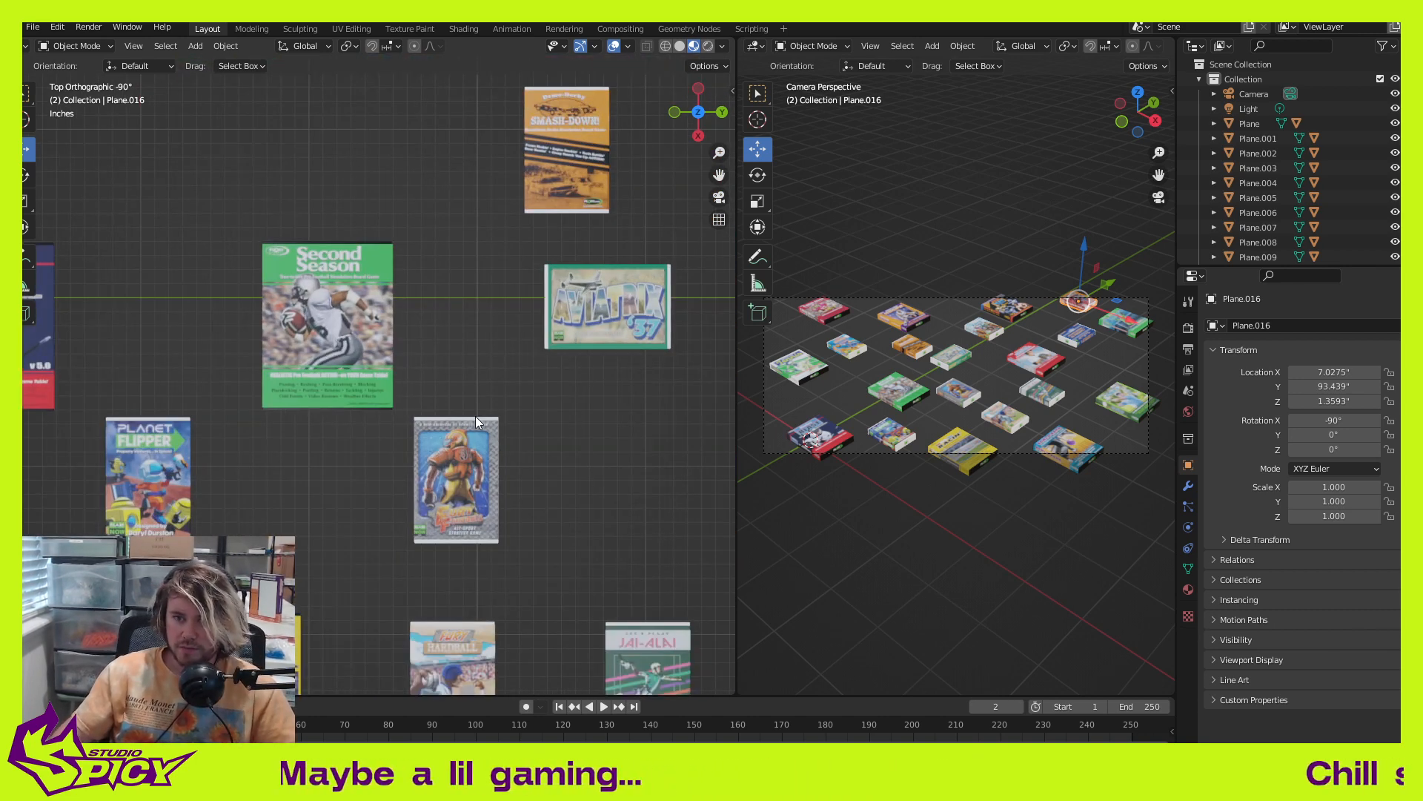
scroll(476, 402, down, 4)
scroll(459, 410, up, 1)
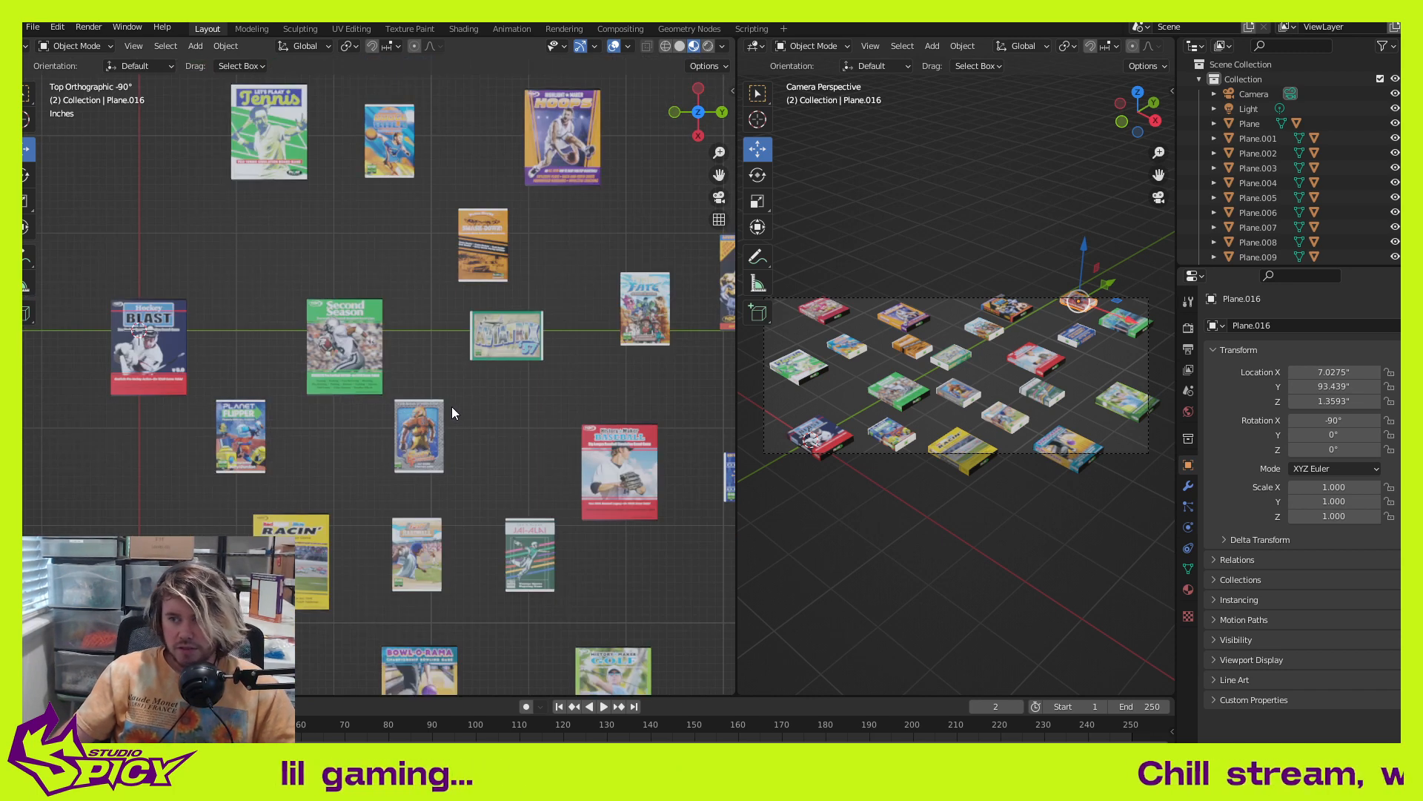
scroll(452, 408, up, 3)
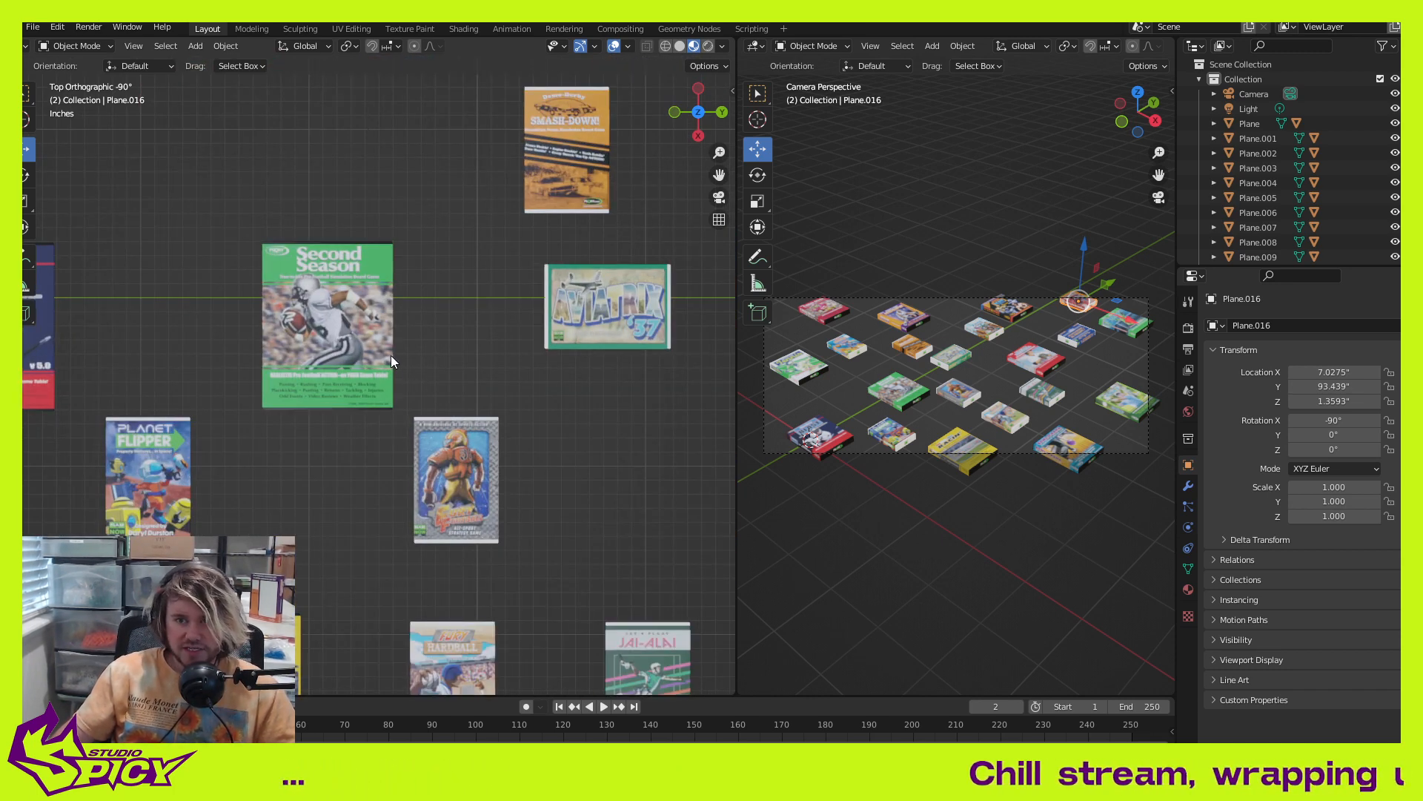
click(356, 326)
scroll(395, 350, up, 3)
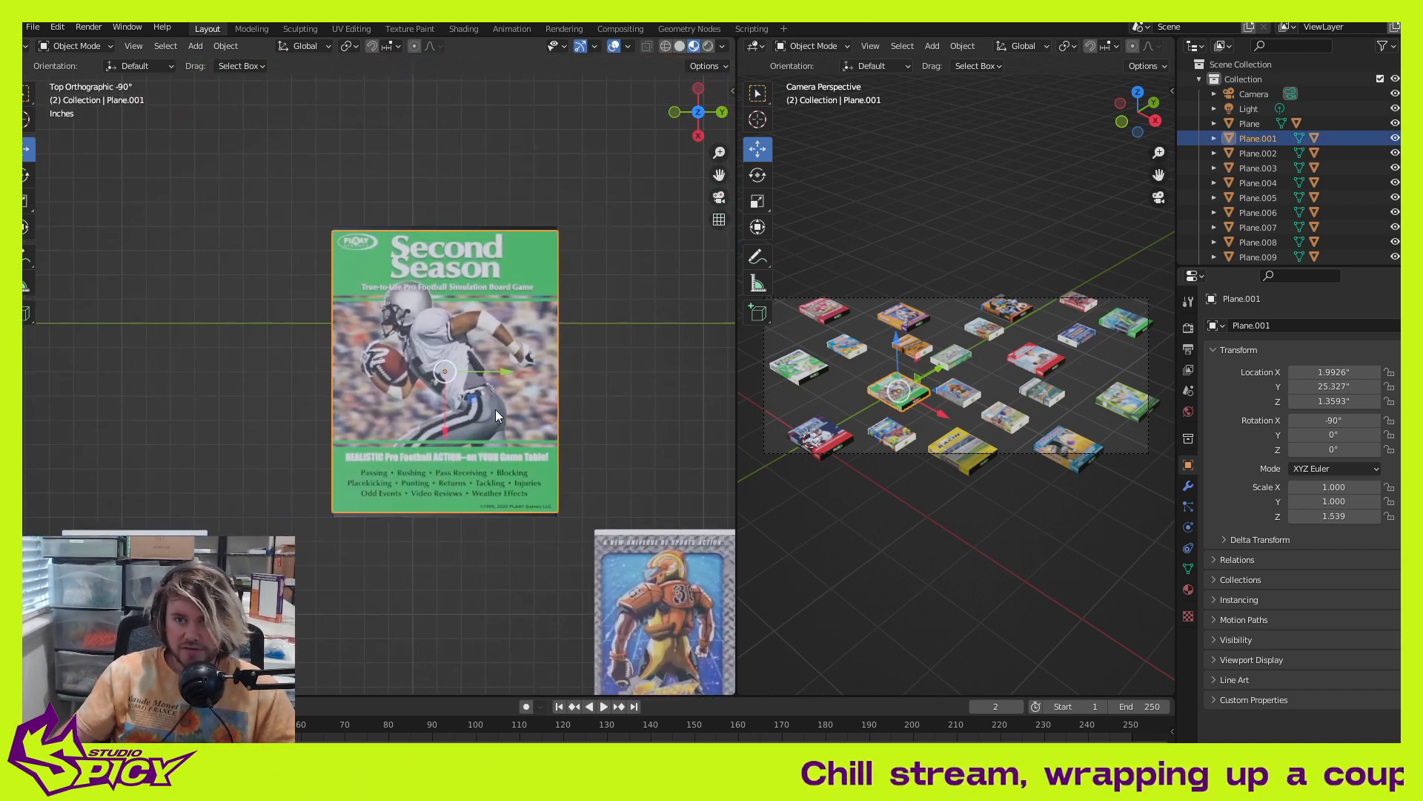
key(g)
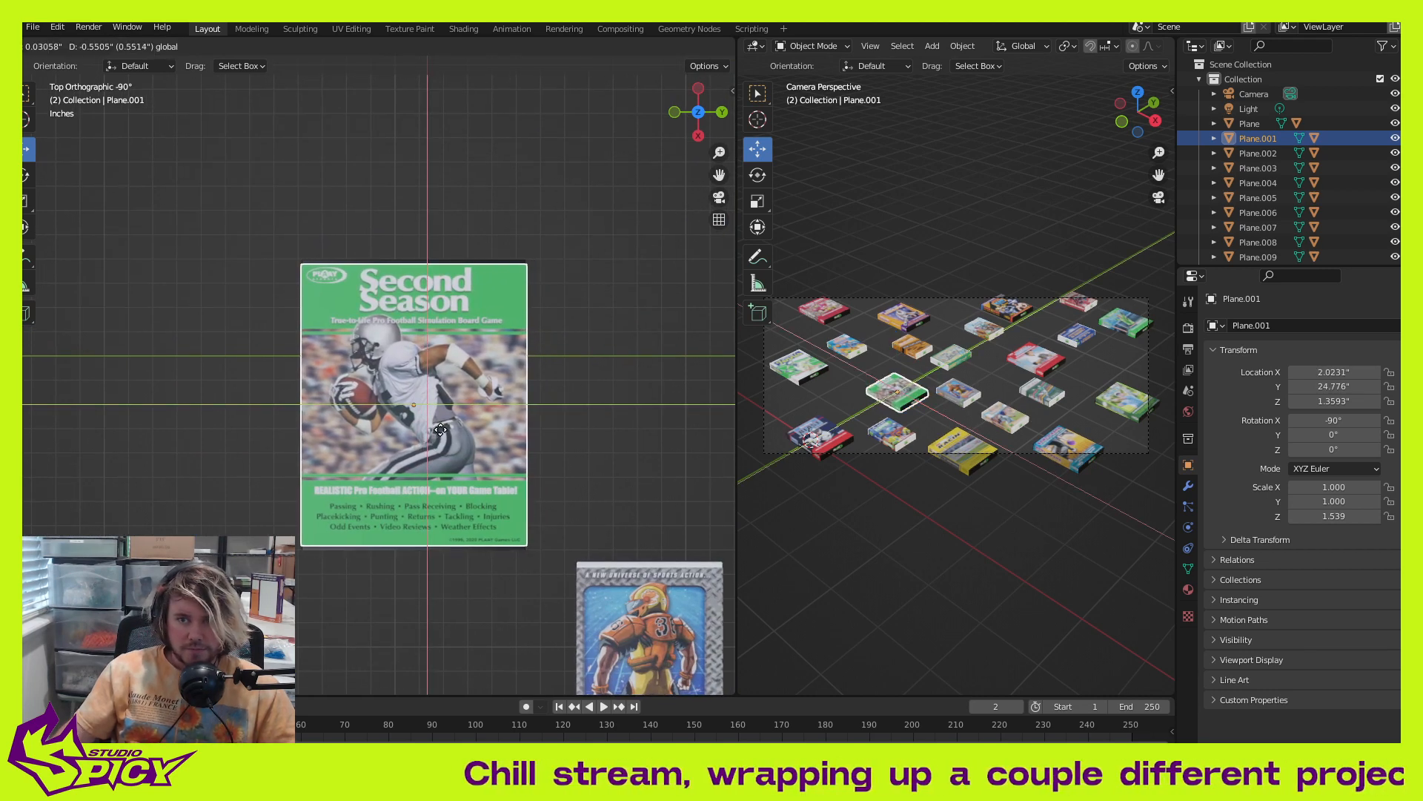
click(440, 429)
scroll(571, 438, down, 1)
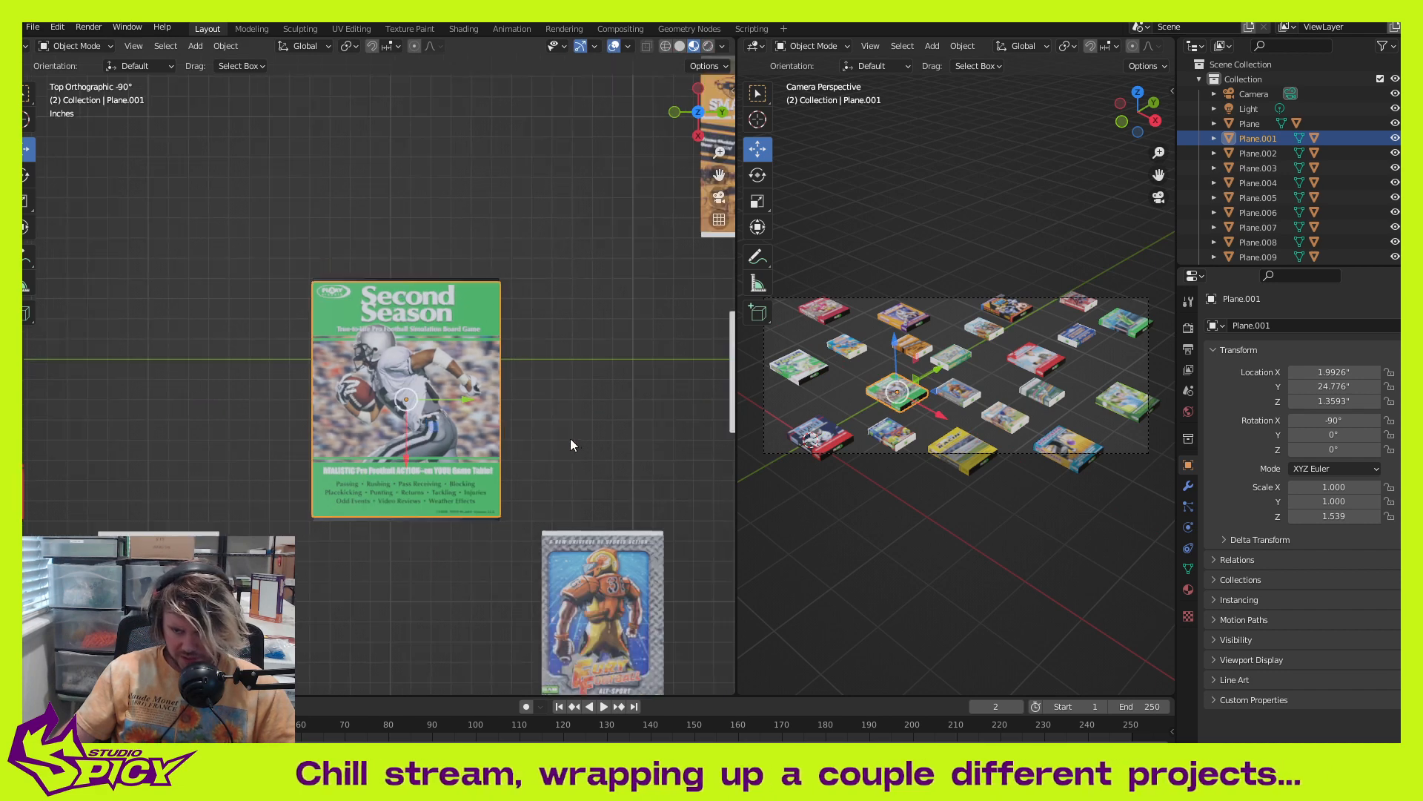
Step: Move the Aviatrix '37 box about 8" closer to the Second Season box and slightly up, to about X -0.93", Y 37.2"
scroll(585, 439, down, 2)
shift+middle_drag(585, 439, 535, 433)
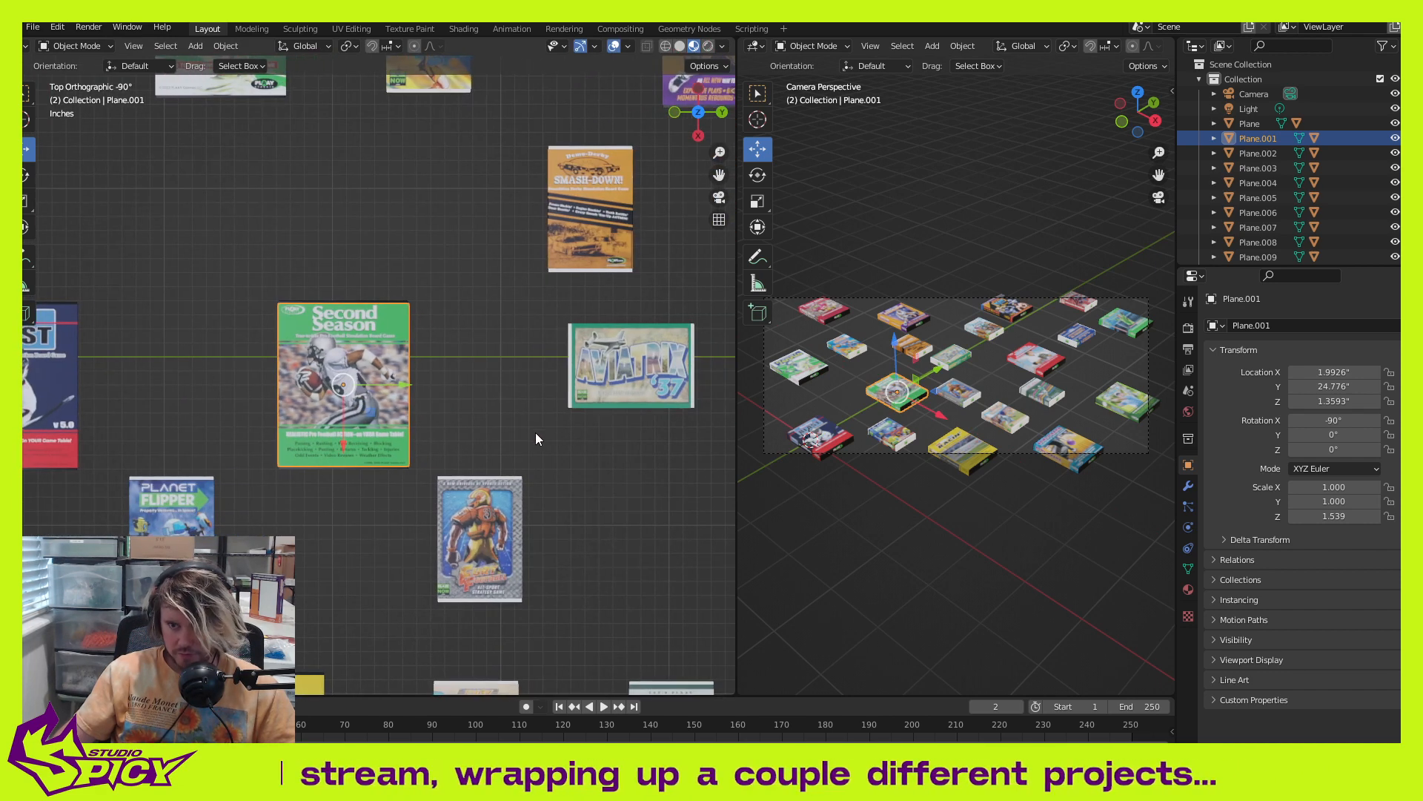
click(616, 380)
scroll(616, 380, up, 3)
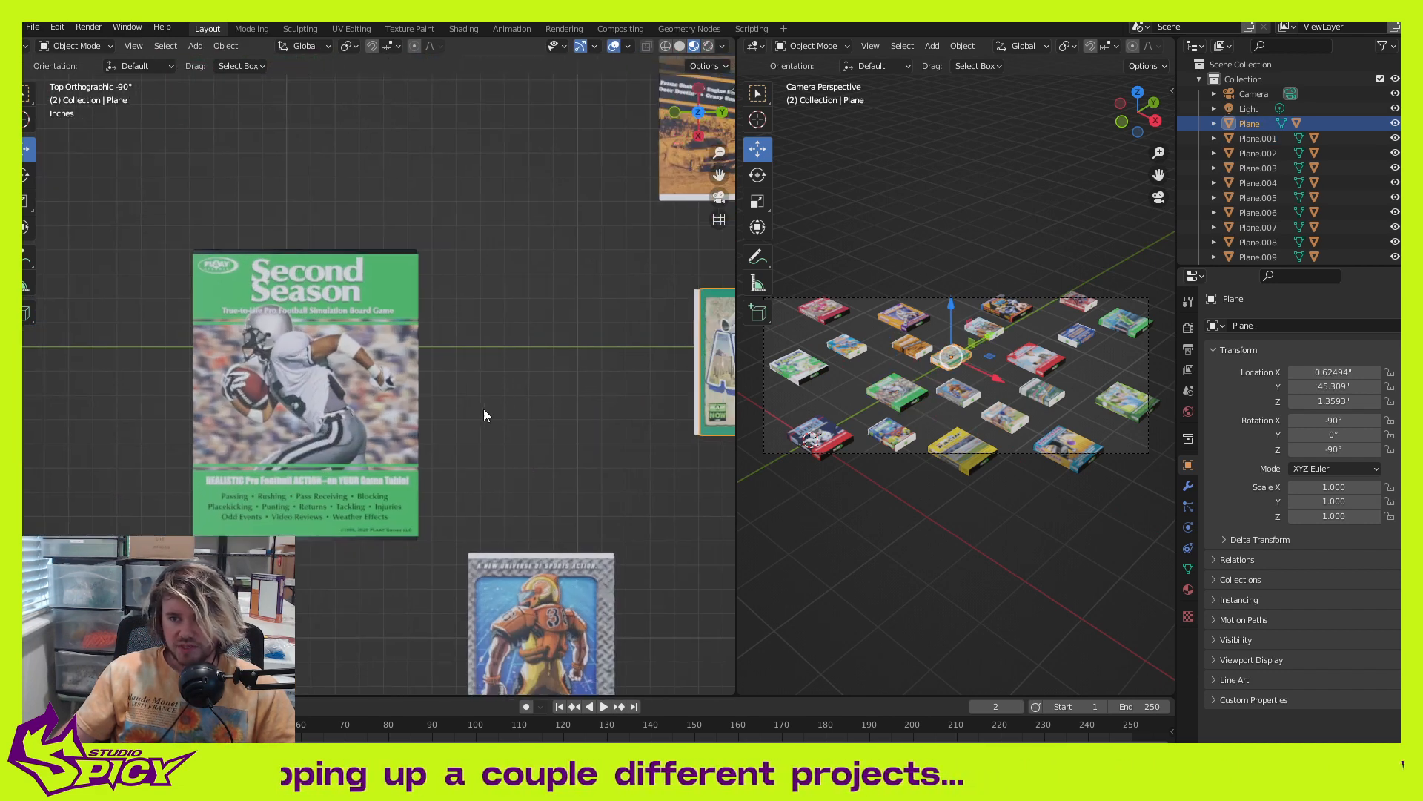
shift+middle_drag(483, 413, 311, 486)
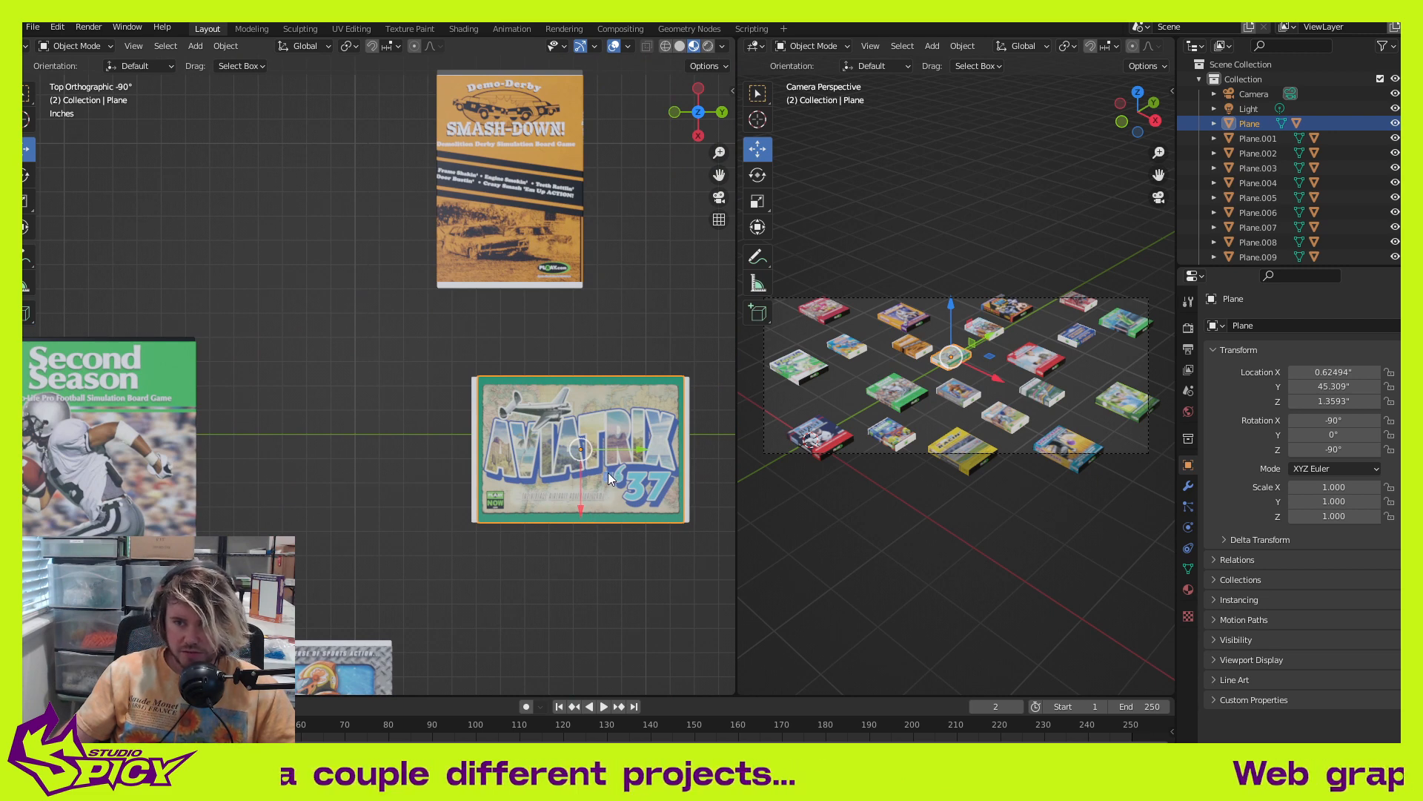
key(g)
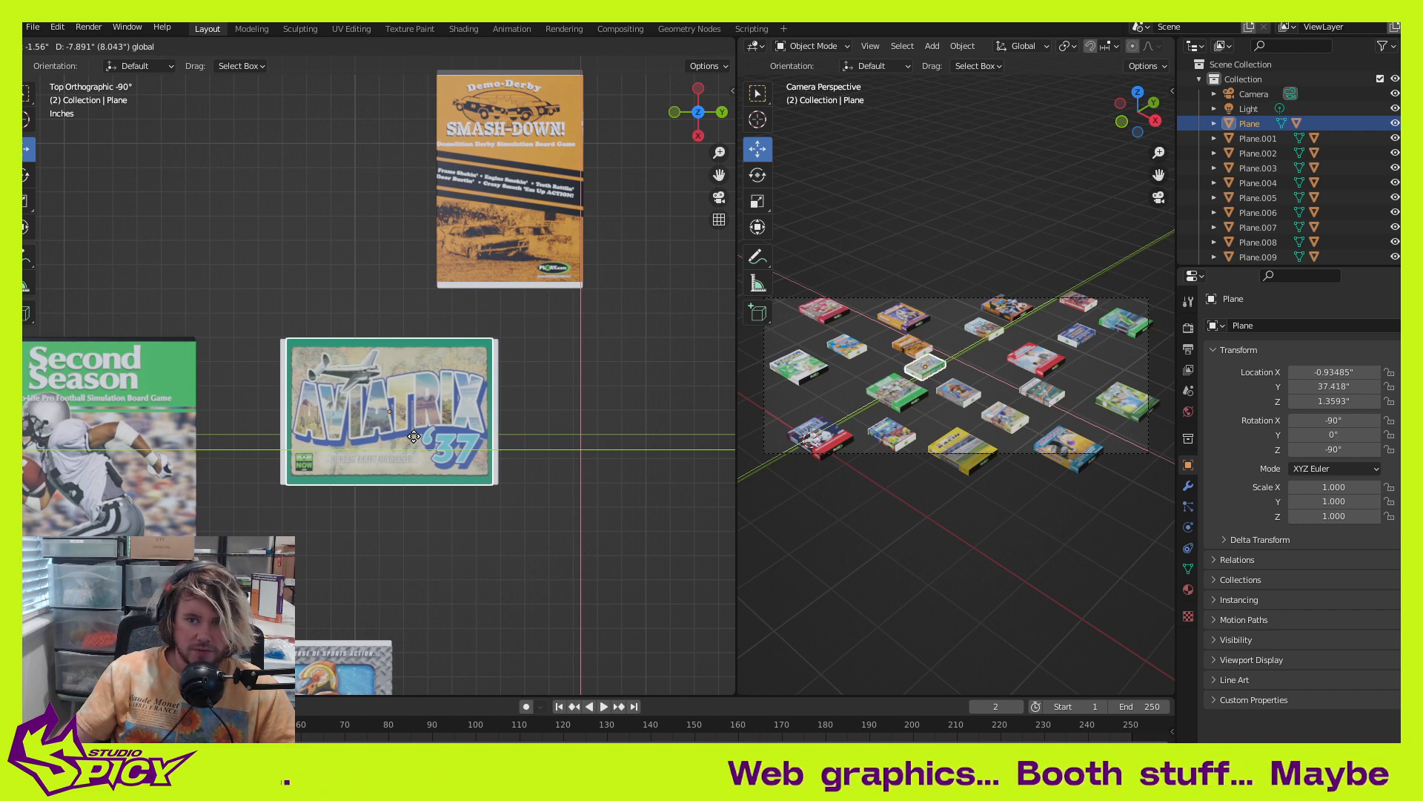
click(410, 436)
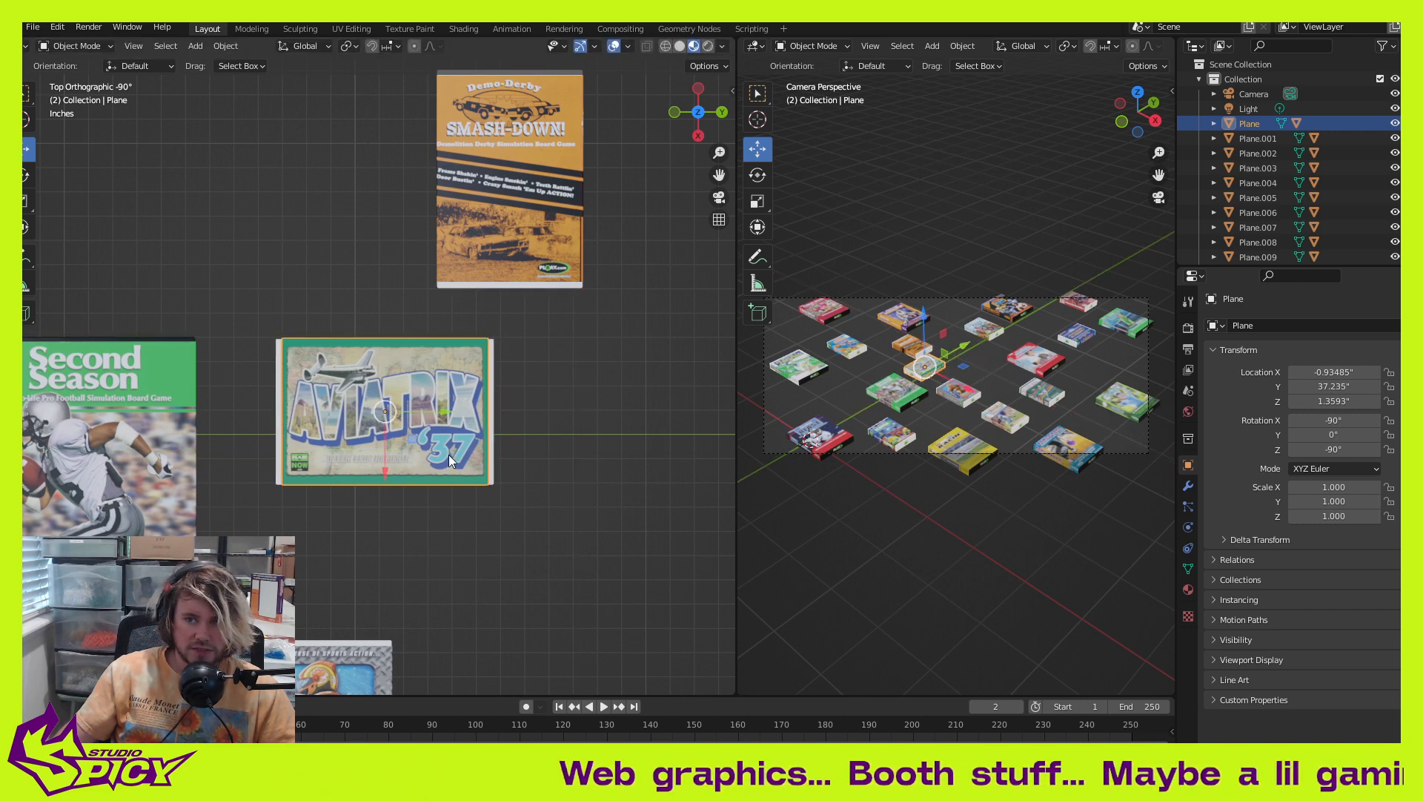
Step: Shift the Aviatrix '37 box along Y in two small moves, away from Second Season, to about Y 39.3"
scroll(448, 455, down, 3)
scroll(460, 461, up, 3)
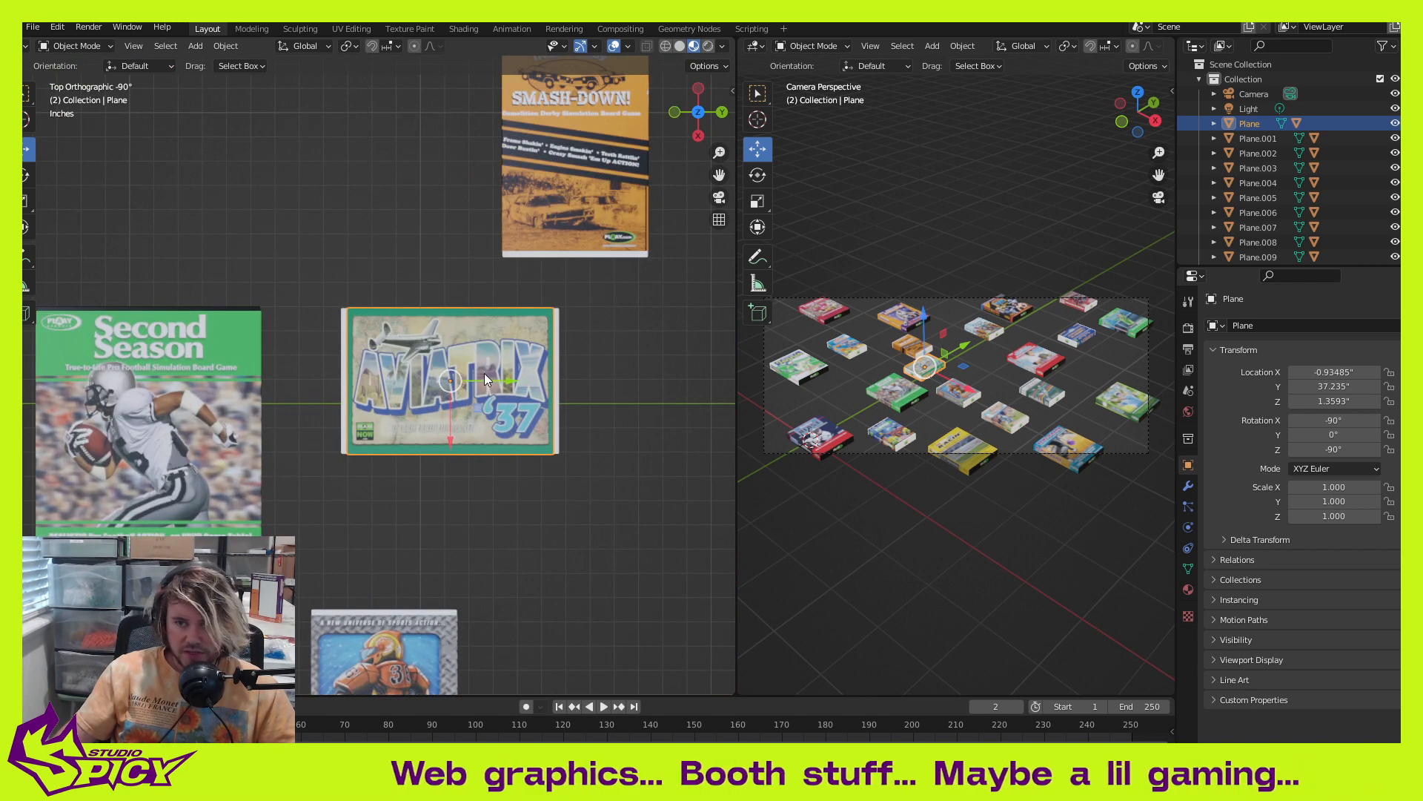
key(g)
key(y)
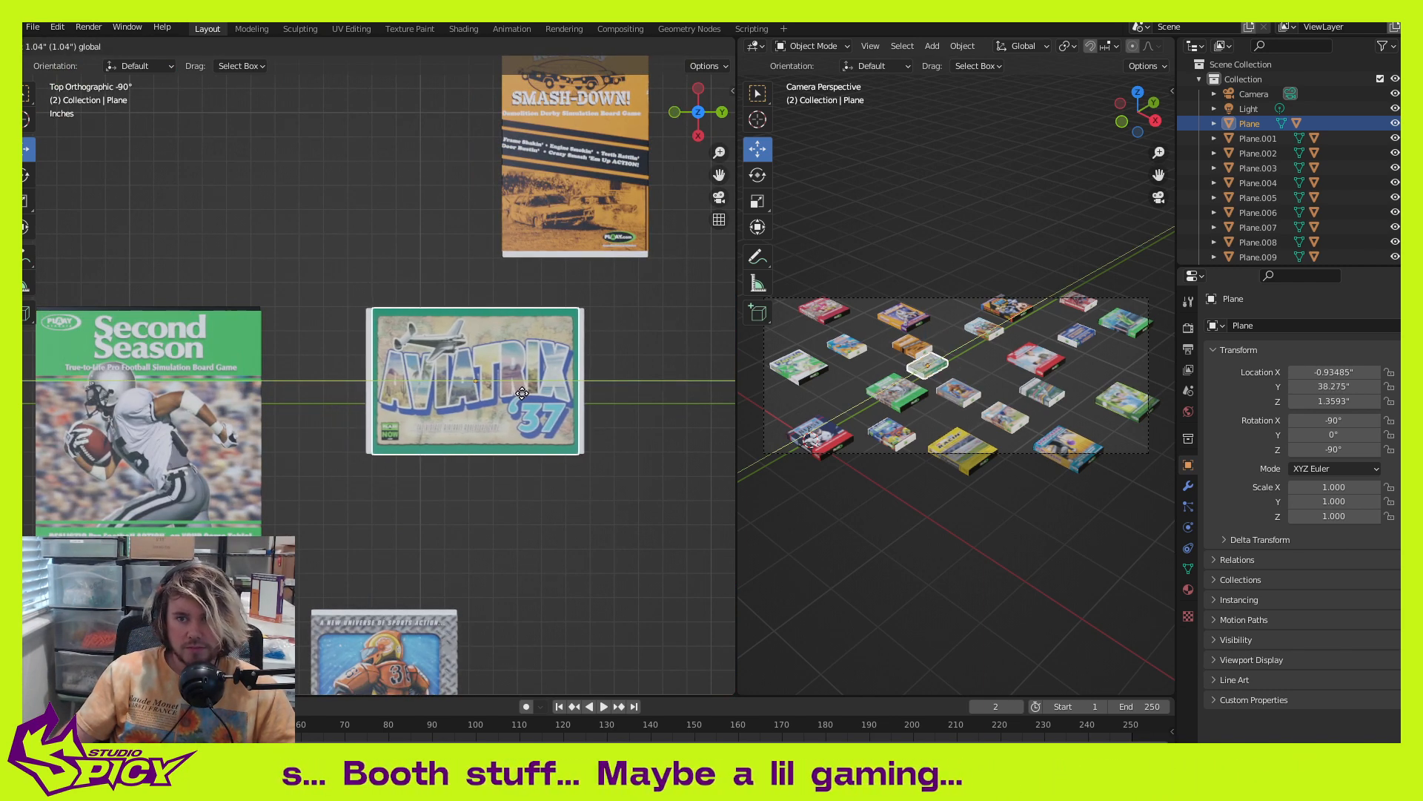
click(522, 393)
scroll(501, 447, down, 3)
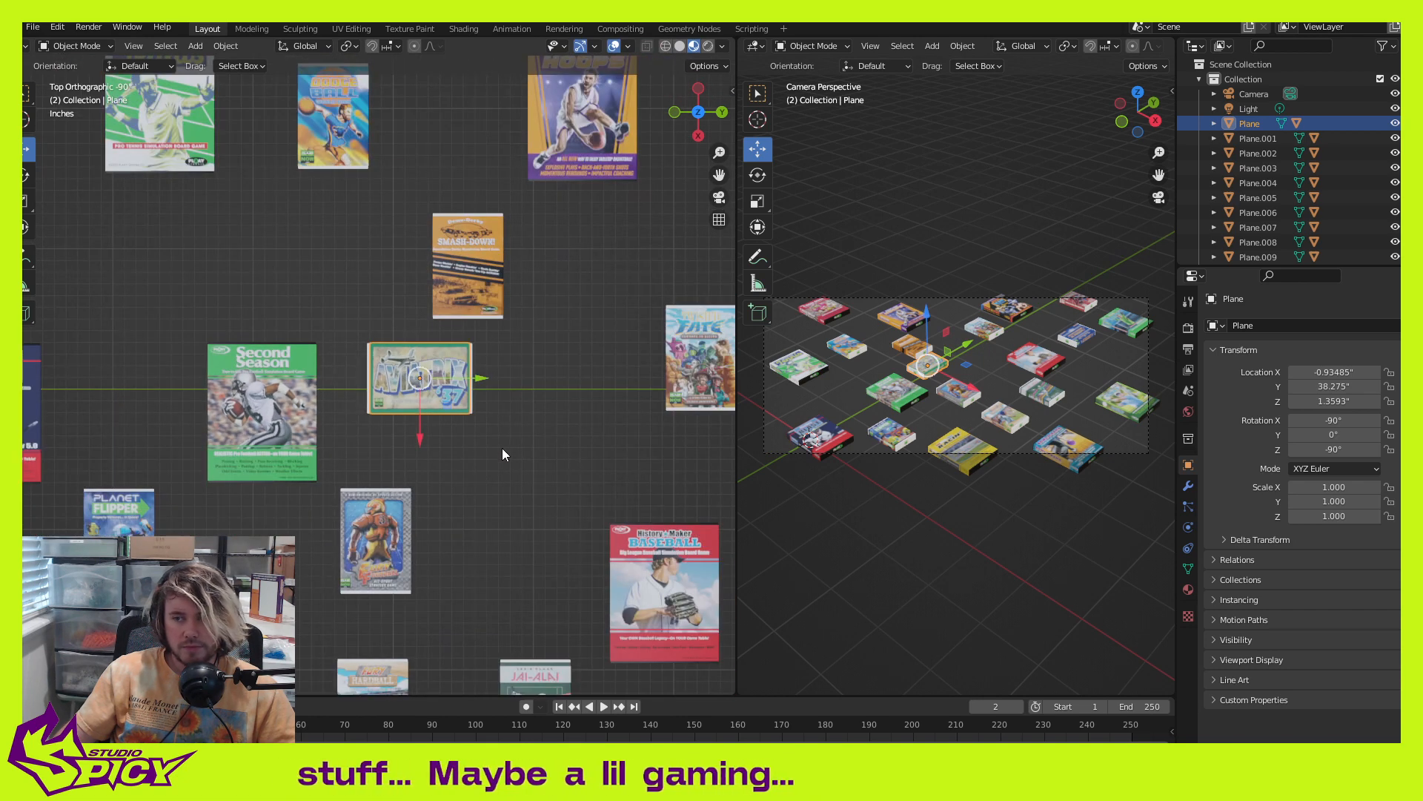
scroll(501, 448, up, 2)
scroll(486, 414, up, 2)
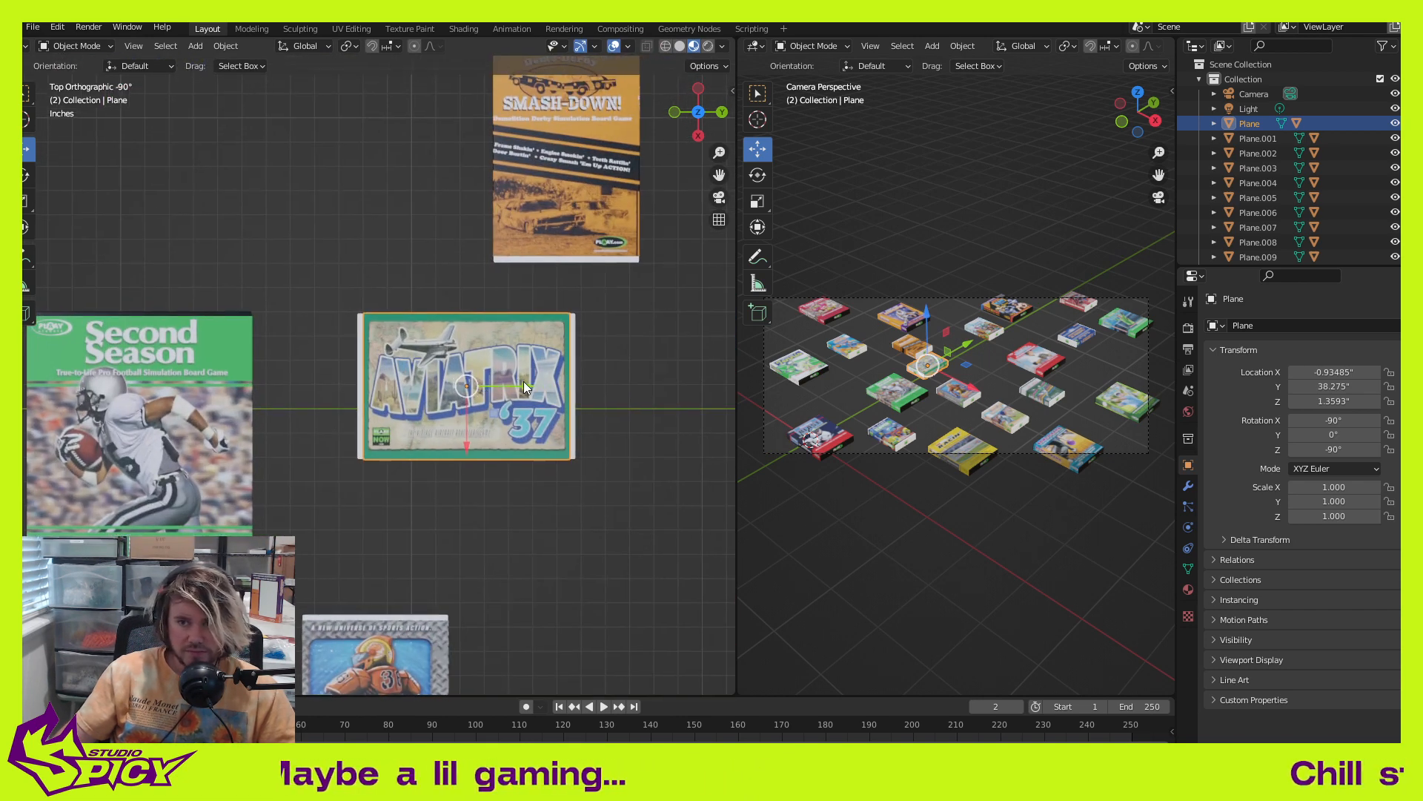
drag(528, 382, 554, 396)
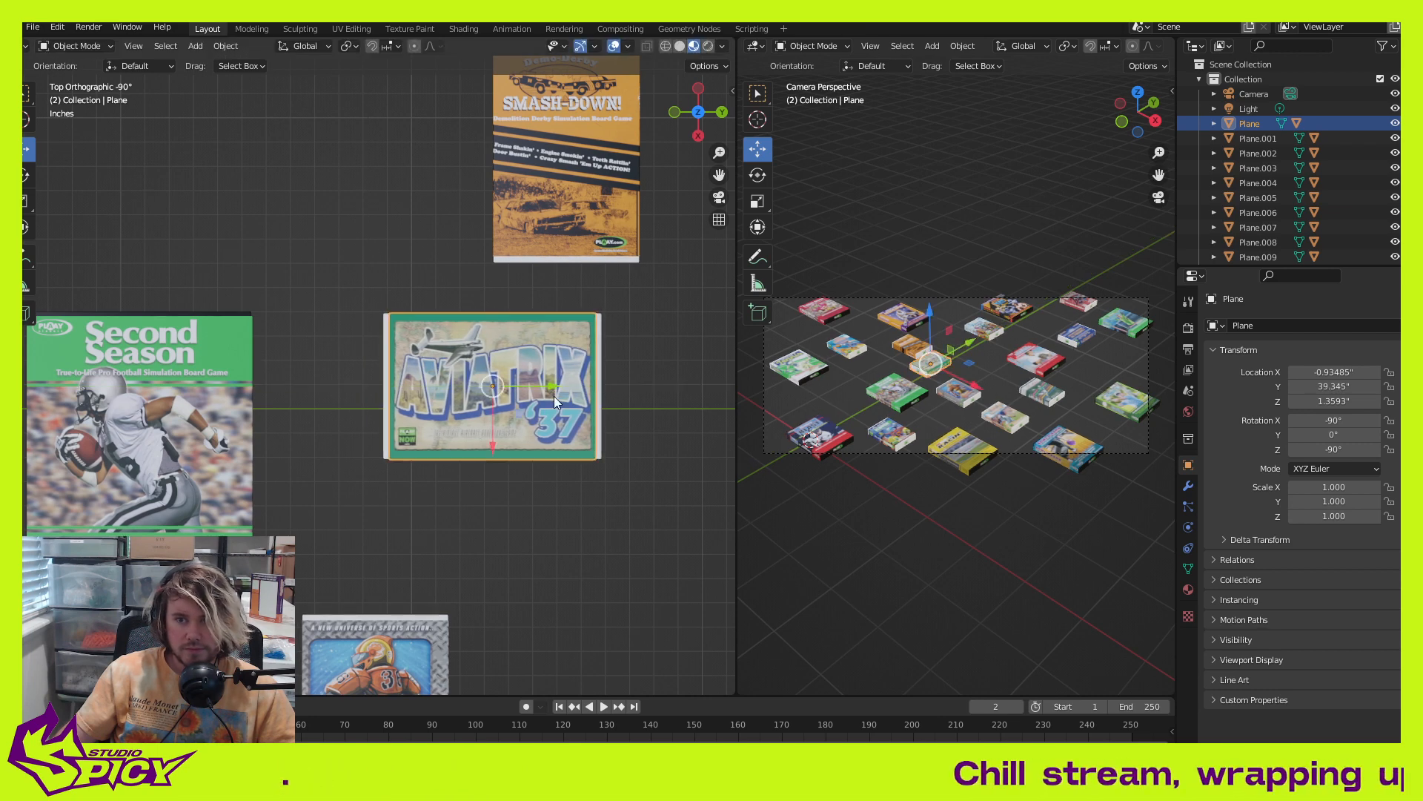
Step: Move the small silver-and-blue robot box into the gap between the Hockey Blast, Second Season and Tennis boxes
scroll(533, 415, down, 4)
scroll(549, 397, up, 1)
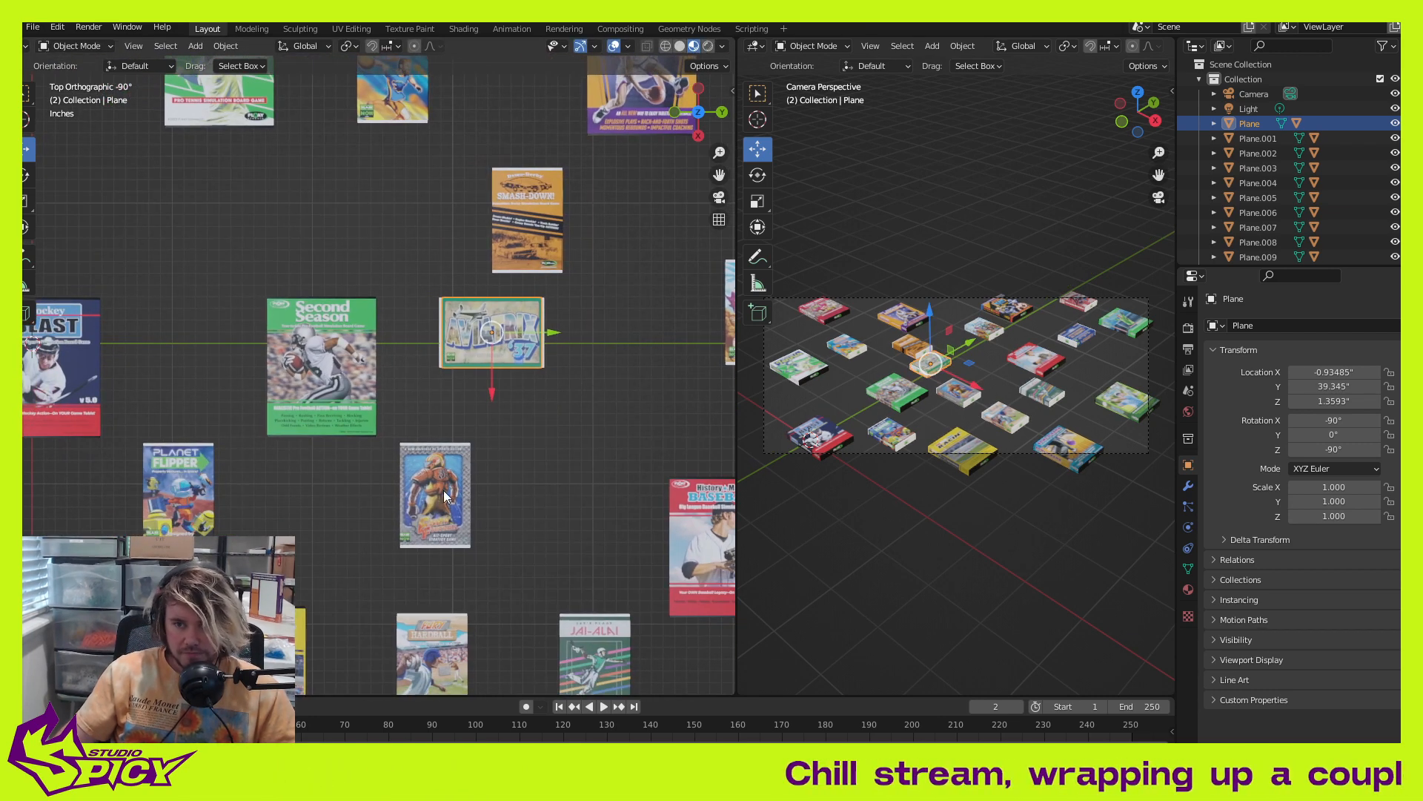
shift+middle_drag(513, 513, 509, 402)
scroll(507, 403, down, 3)
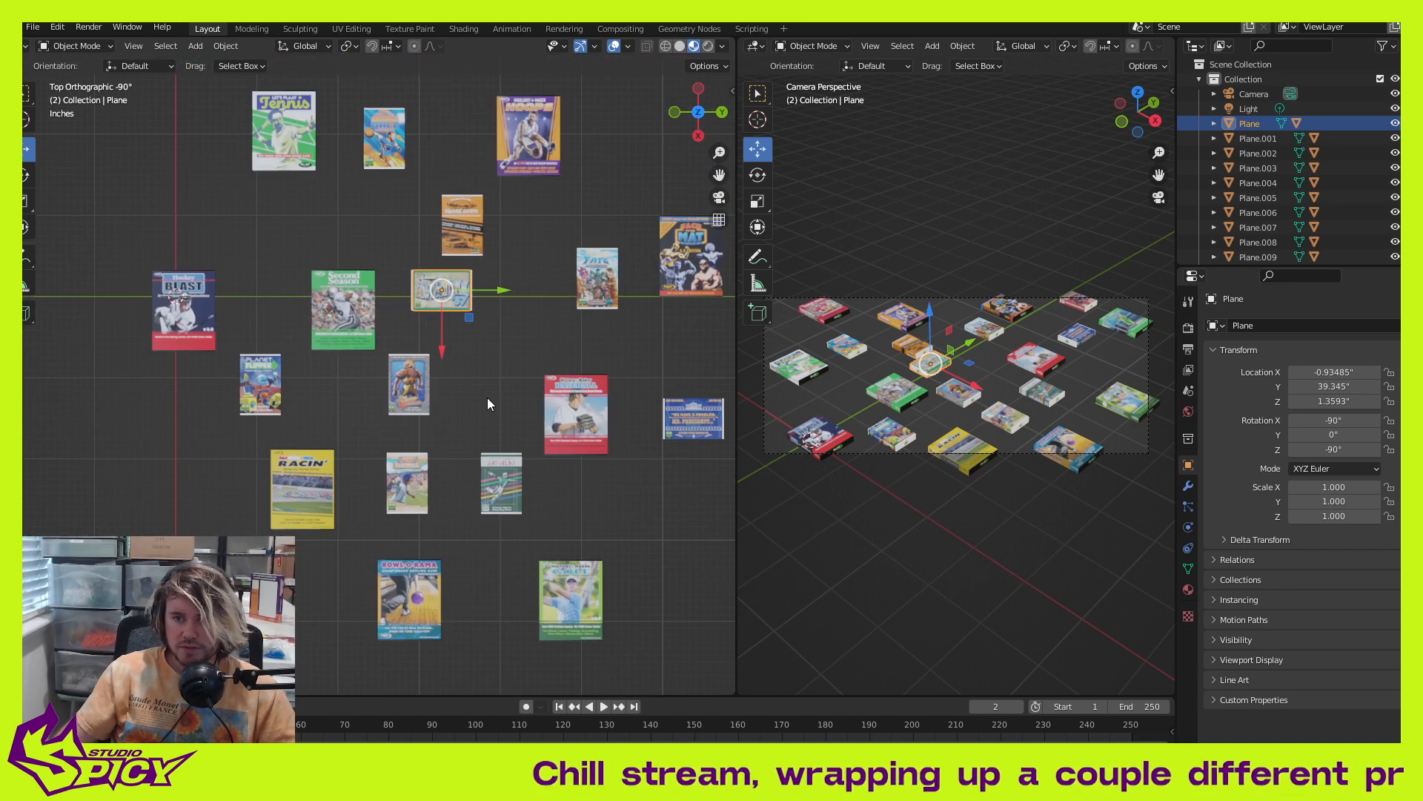
click(417, 386)
drag(436, 408, 279, 267)
Step: Move the red History Maker Baseball box directly below the Aviatrix '37 box, to about X 11.8", Y 39.2"
click(593, 422)
scroll(589, 417, up, 1)
scroll(589, 417, up, 2)
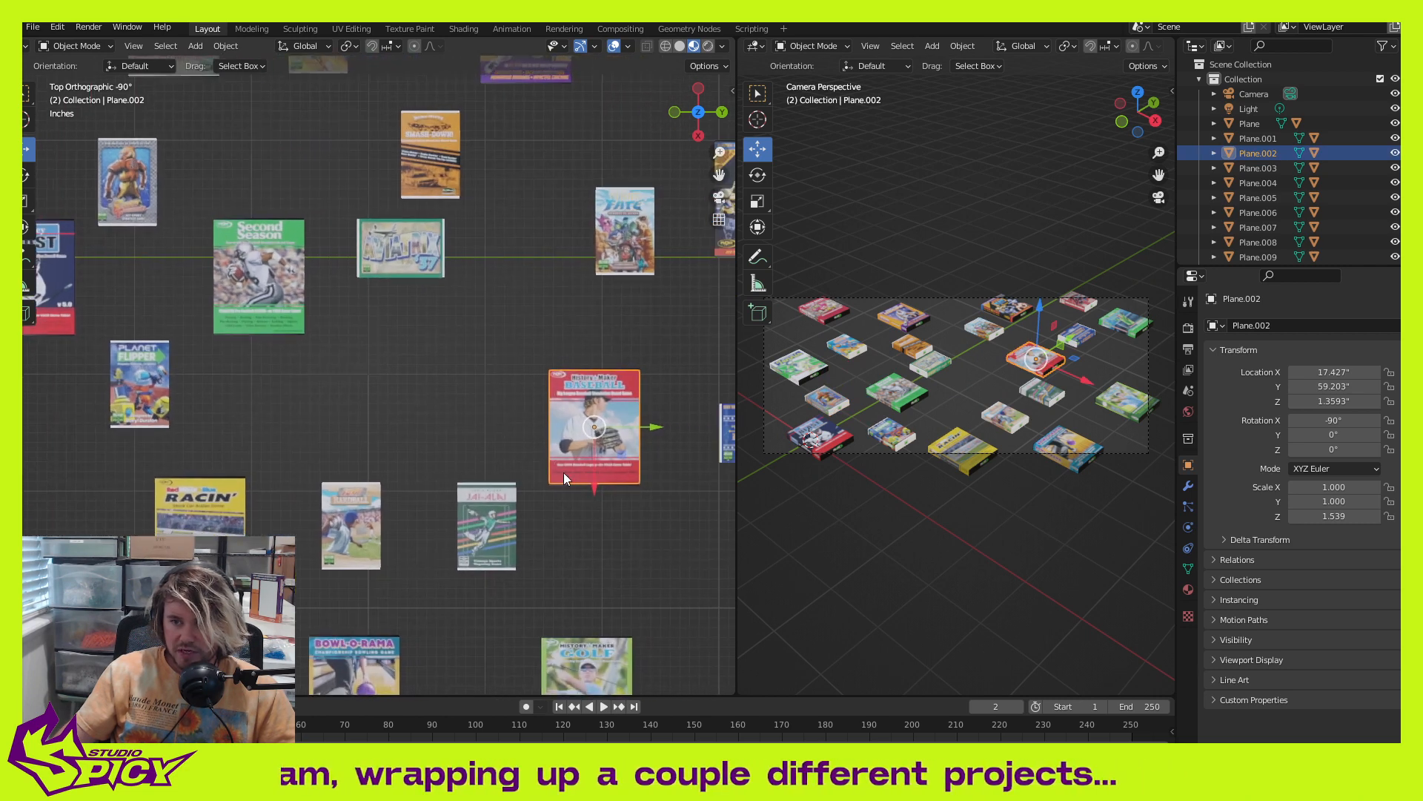
drag(584, 443, 561, 434)
drag(433, 391, 421, 399)
Step: Fine-tune the History Maker Baseball box's spacing below Aviatrix '37, moving it to about X 13.0", Y 39.6"
scroll(446, 341, up, 4)
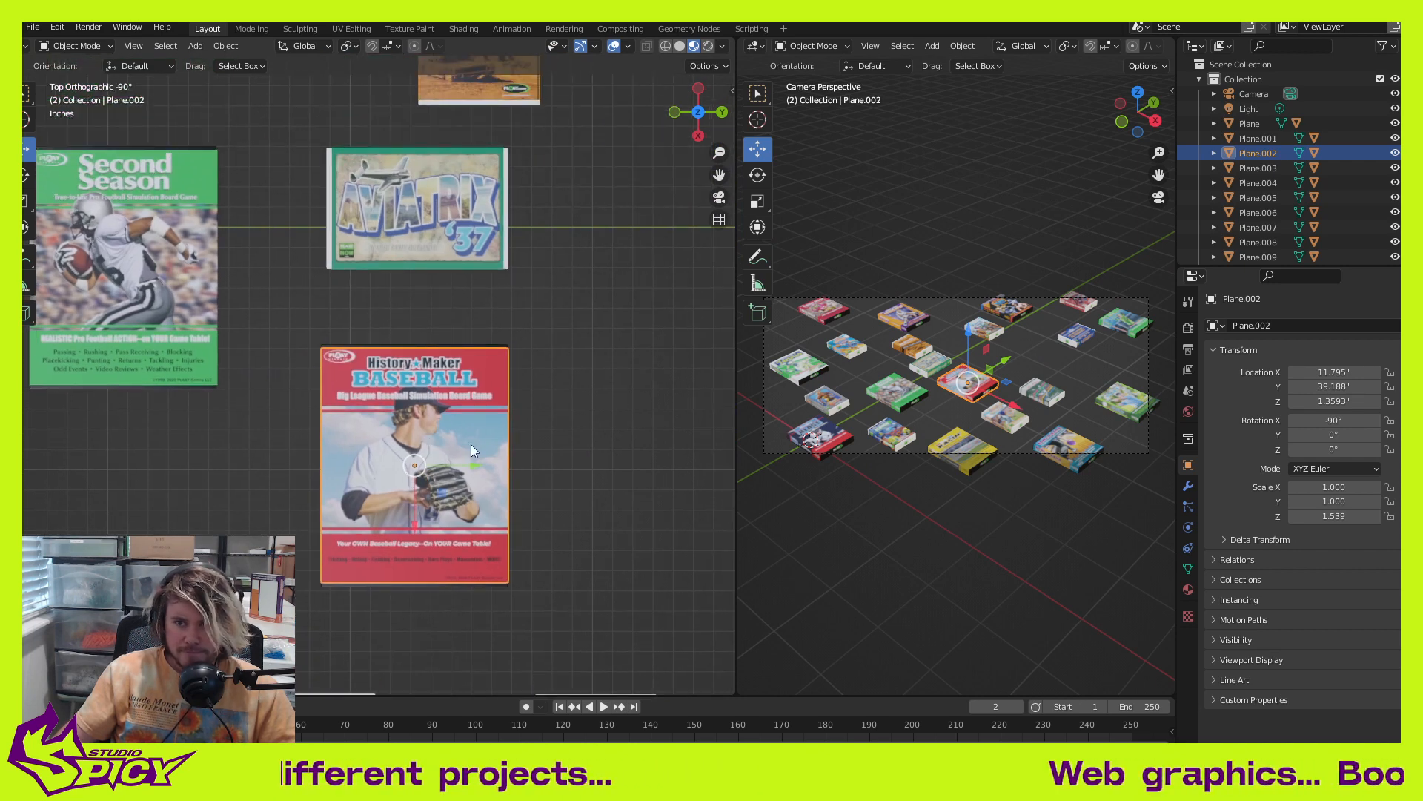
drag(439, 498, 441, 507)
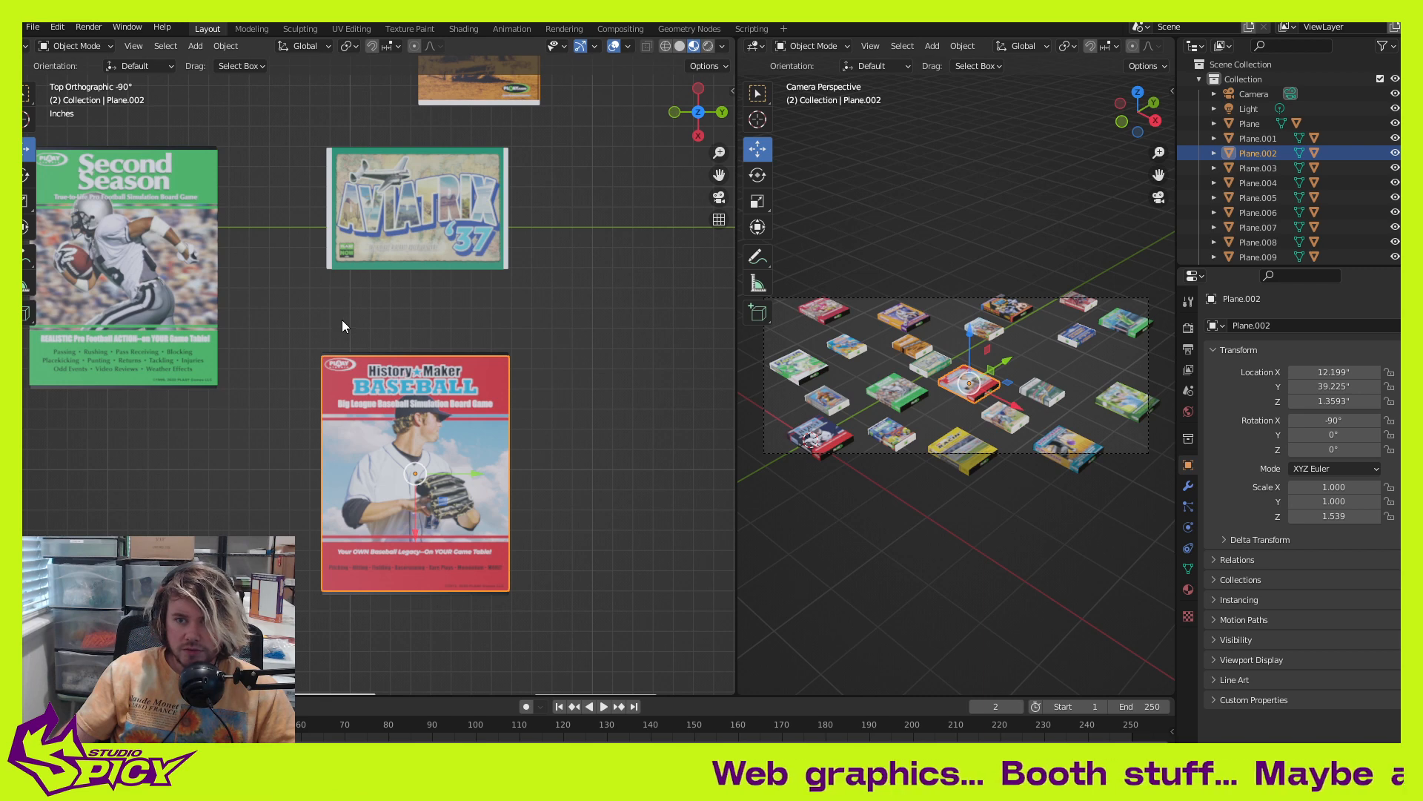
drag(415, 531, 421, 549)
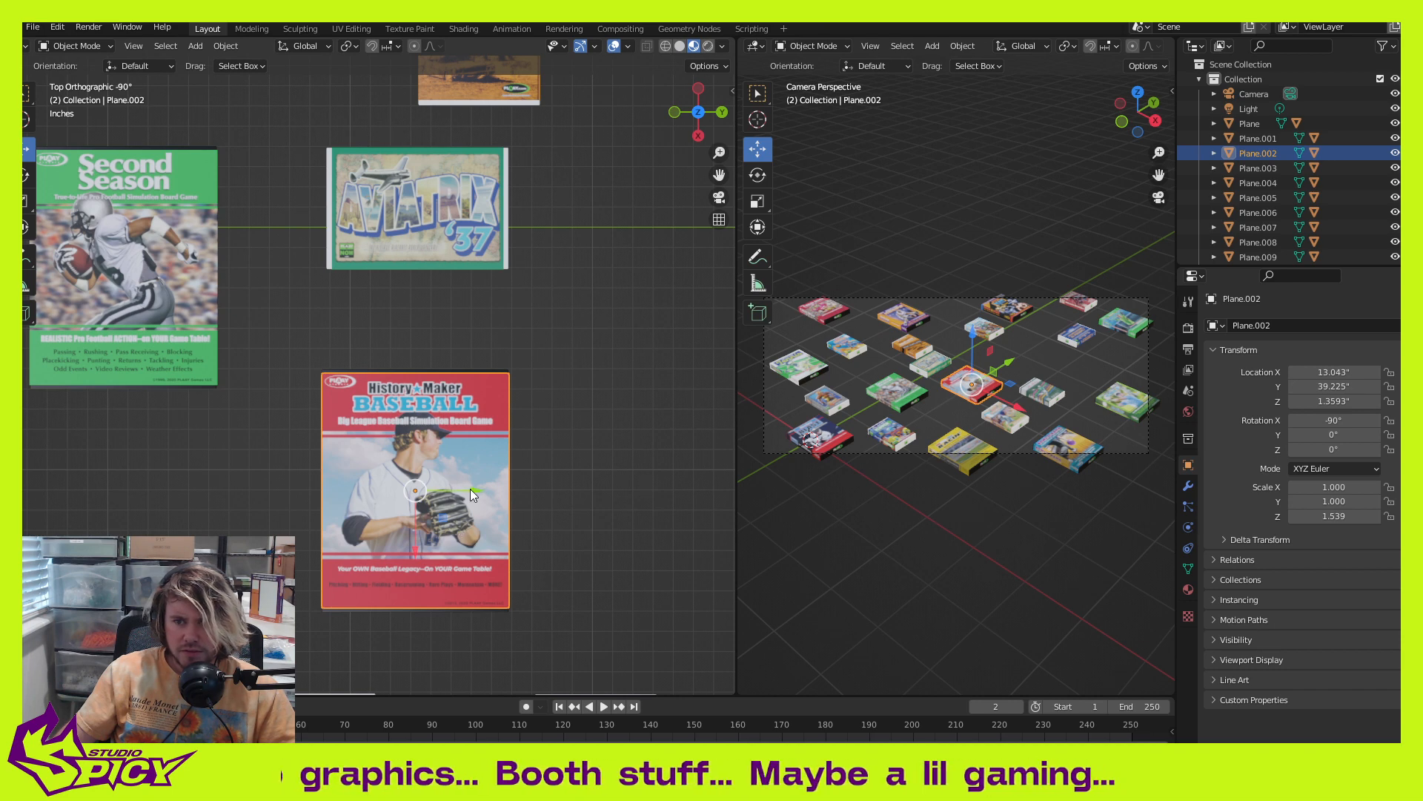
drag(471, 490, 484, 494)
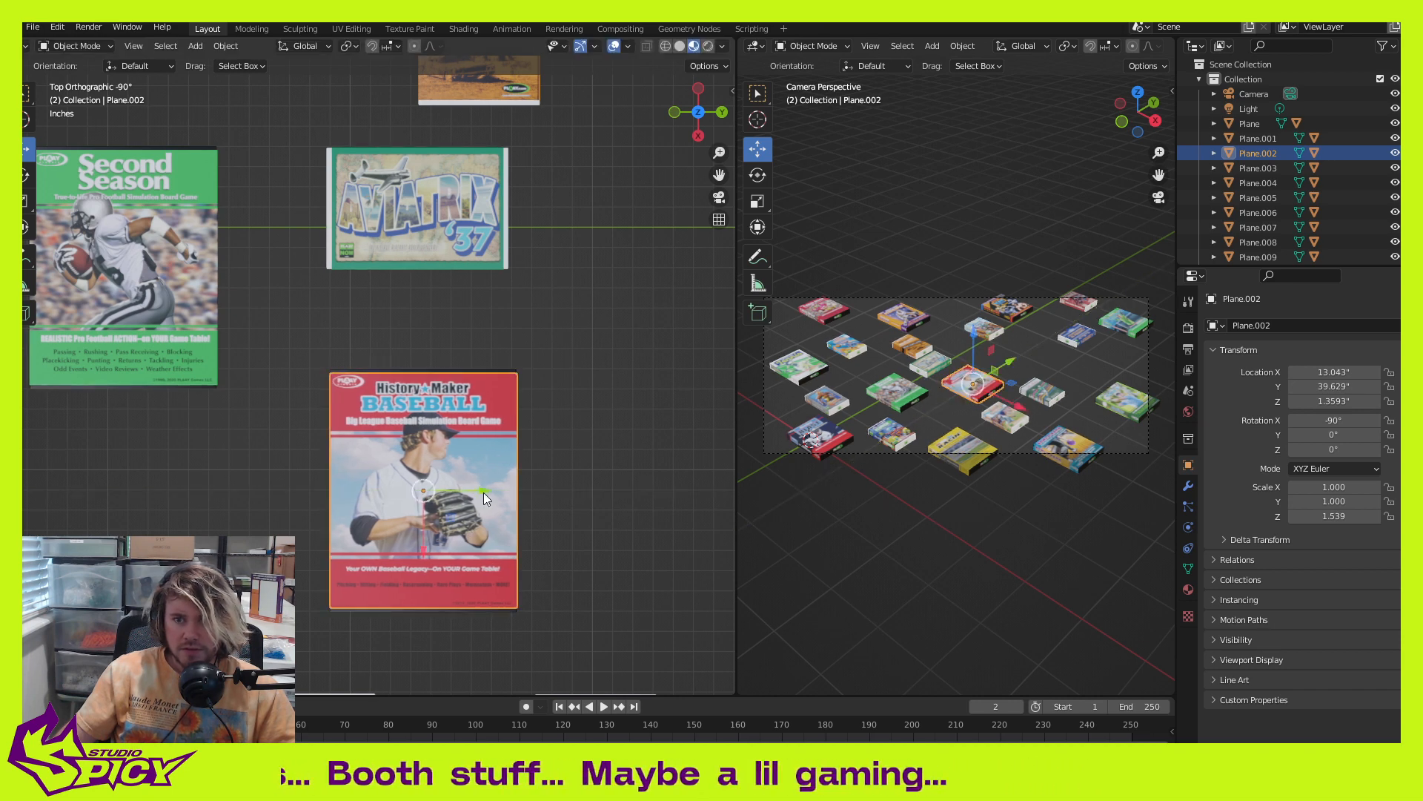
Step: Try the small Planet Flipper box above Racin', and move it to the open space below the small dark blue landscape box
scroll(483, 492, down, 2)
shift+middle_drag(492, 498, 482, 385)
click(323, 342)
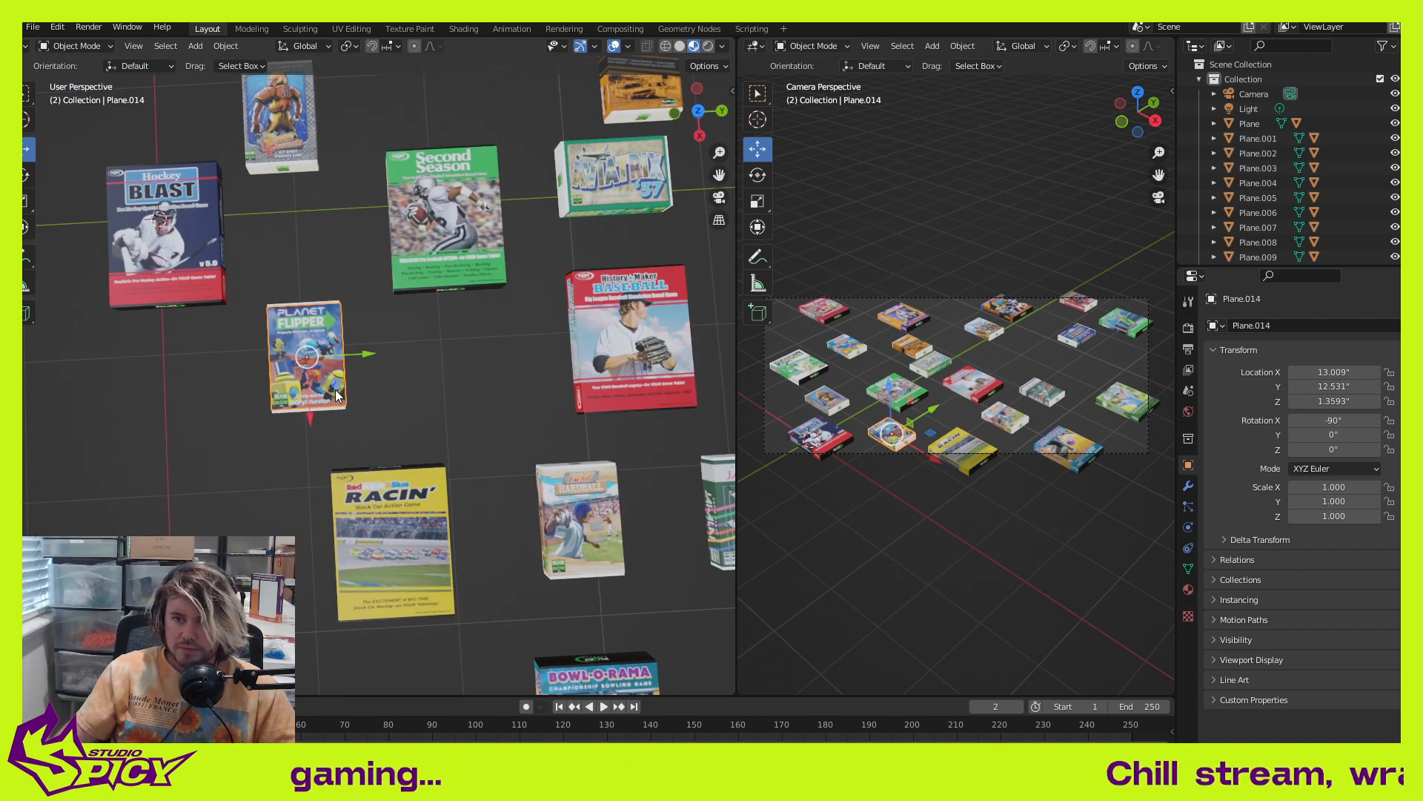
drag(332, 384, 507, 424)
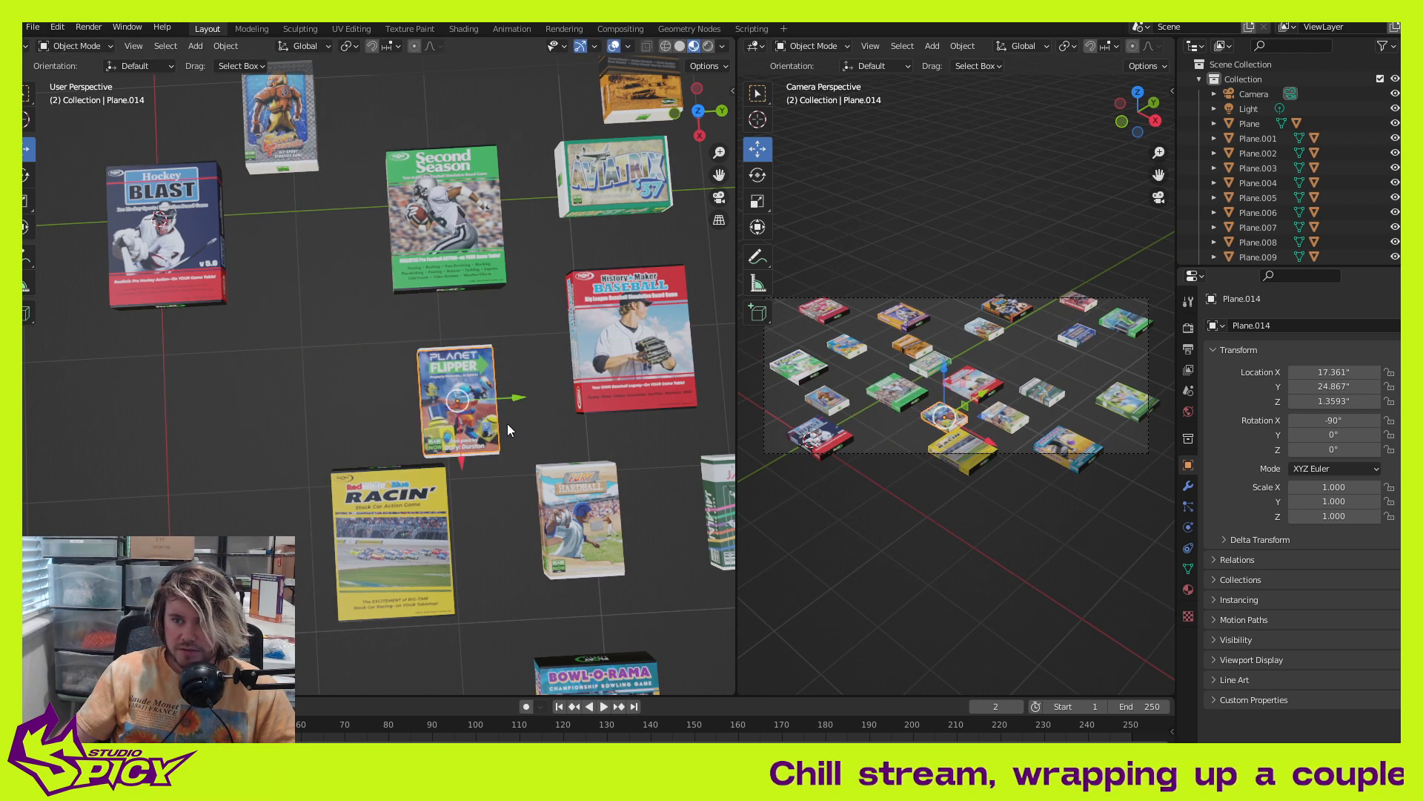
scroll(519, 425, down, 4)
shift+middle_drag(566, 414, 520, 429)
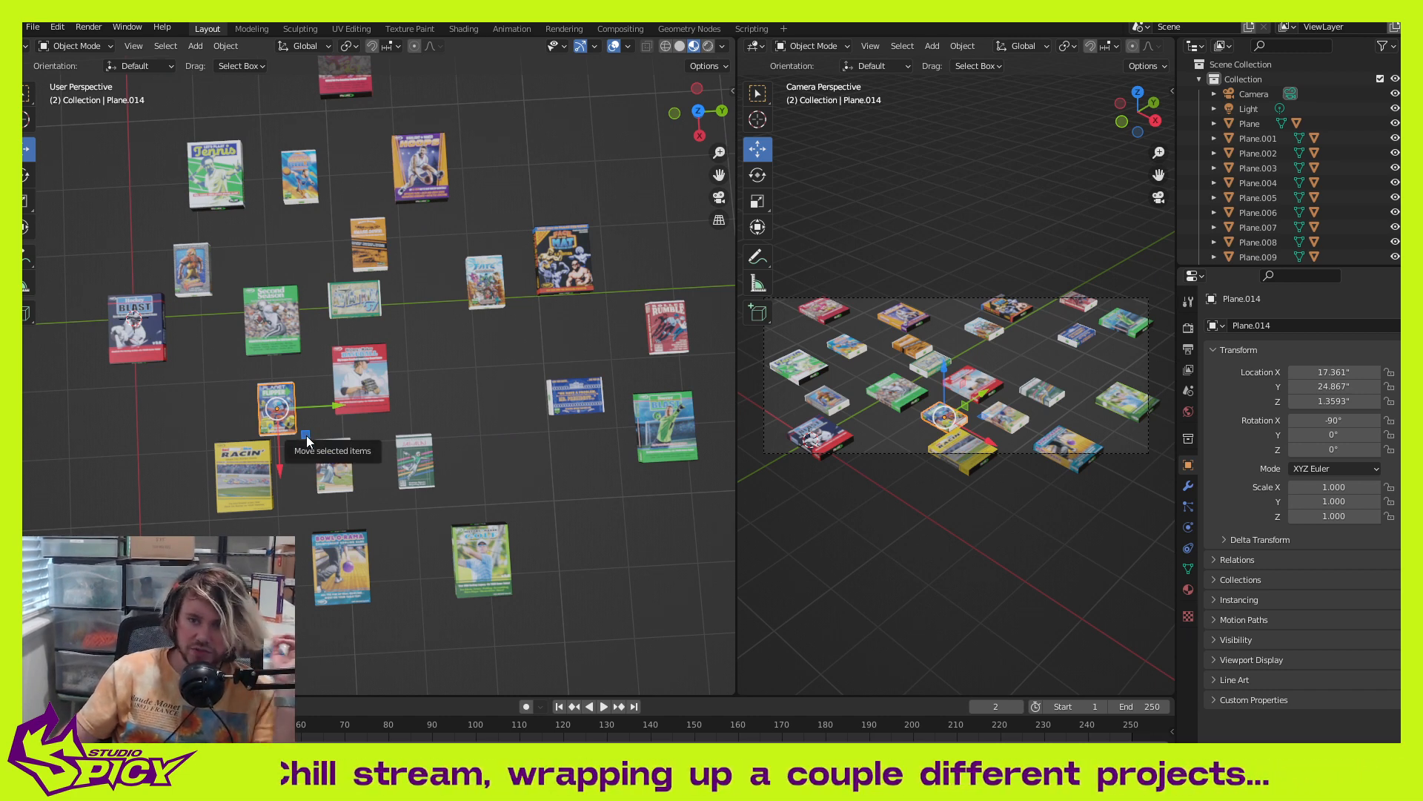
drag(305, 435, 608, 526)
Step: Move the orange Smash-Down box into the gap between the Second Season and Racin' boxes, at about X 17.6", Y 24.8"
click(383, 265)
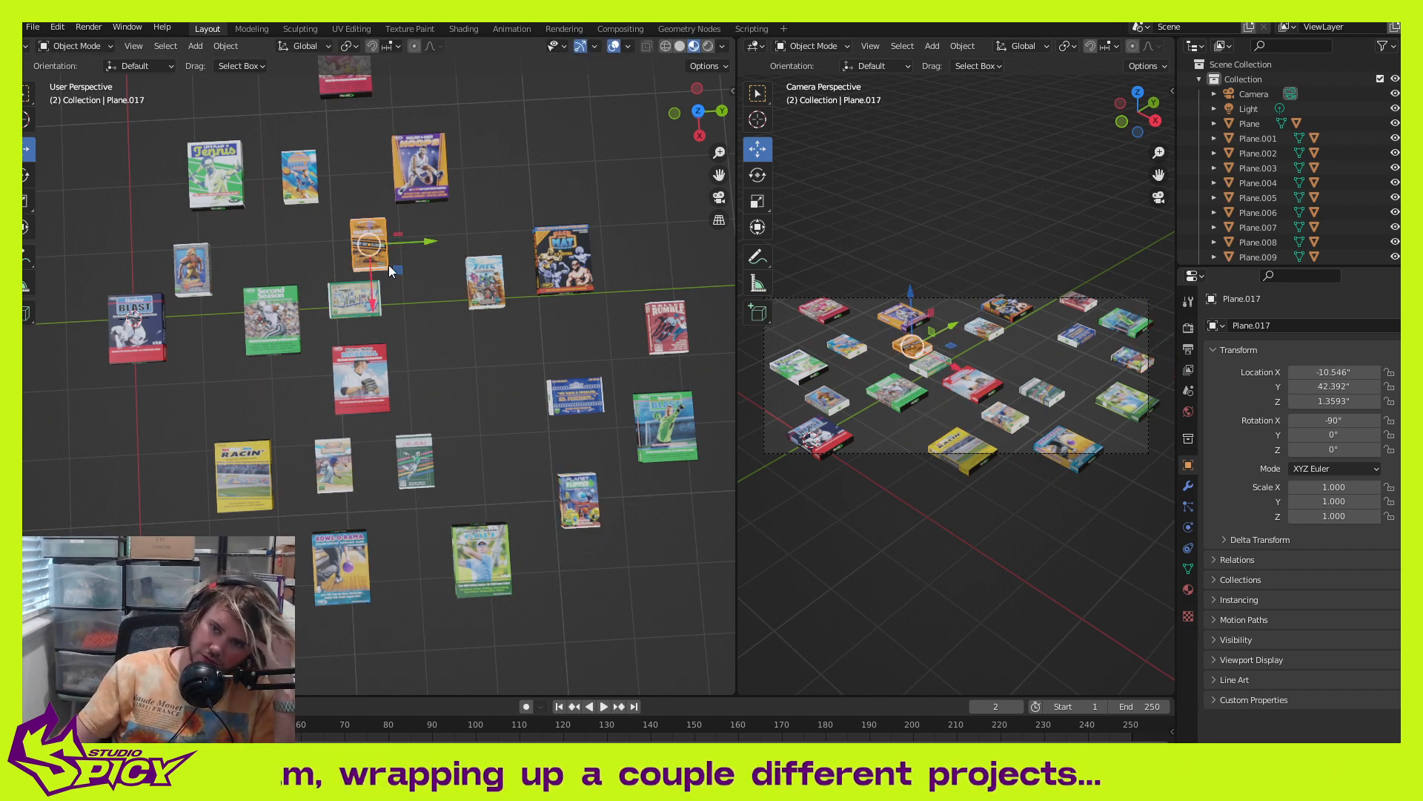
drag(393, 277, 309, 489)
middle_drag(310, 388, 593, 377)
scroll(318, 417, up, 7)
scroll(519, 408, up, 1)
shift+middle_drag(466, 432, 468, 472)
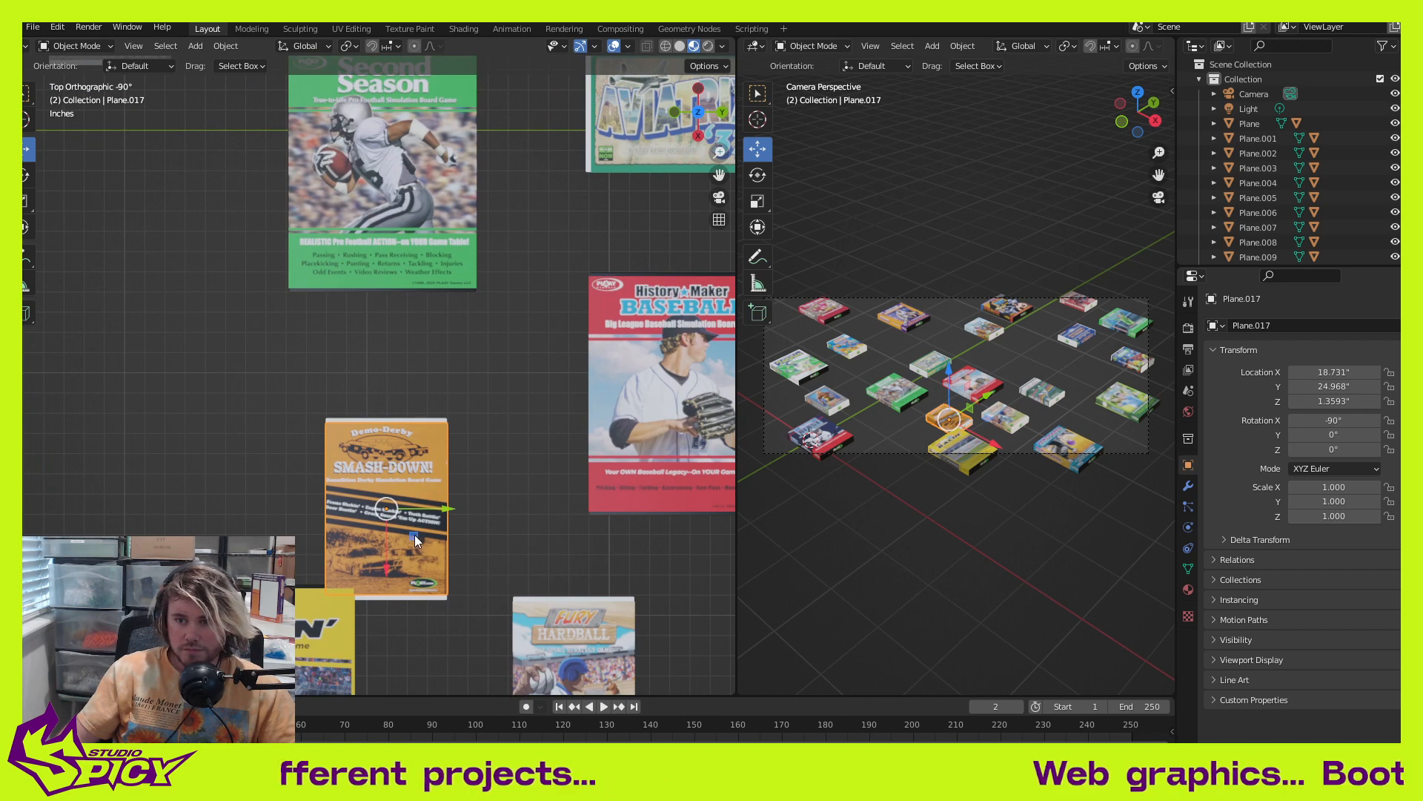
drag(415, 535, 411, 511)
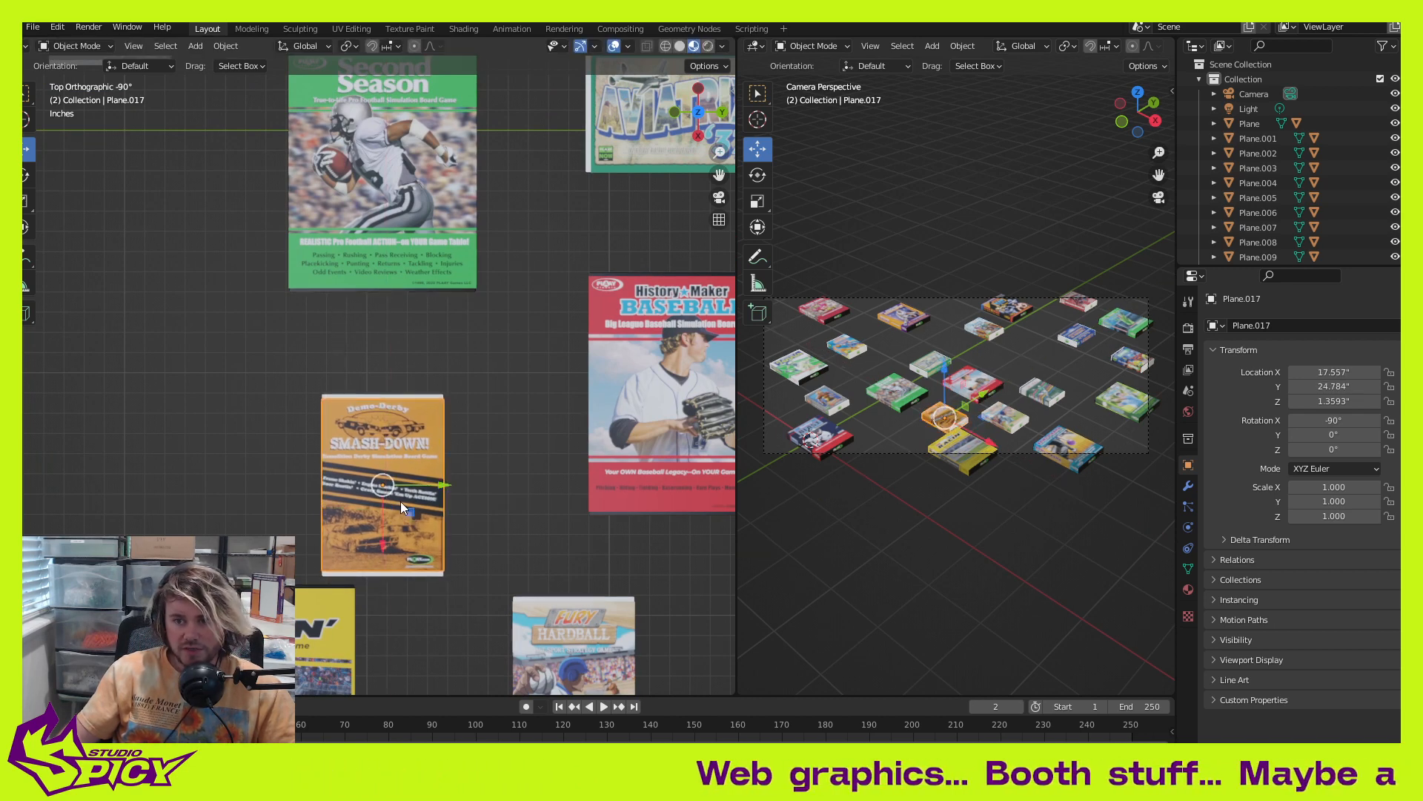
Step: Shift the orange Smash-Down box along the Y axis toward History Maker Baseball, to about Y 26.5"
scroll(401, 501, down, 4)
scroll(436, 488, down, 1)
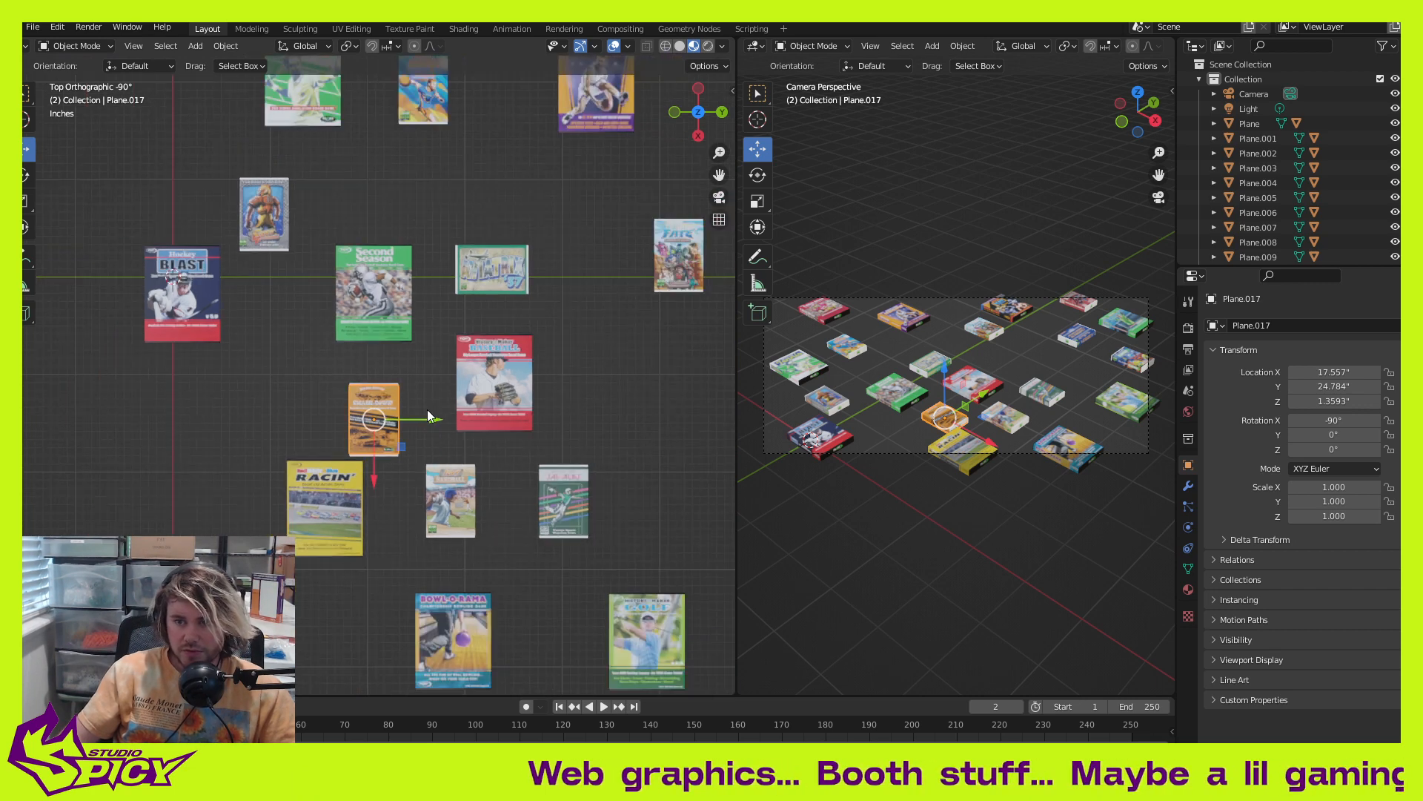
key(g)
key(y)
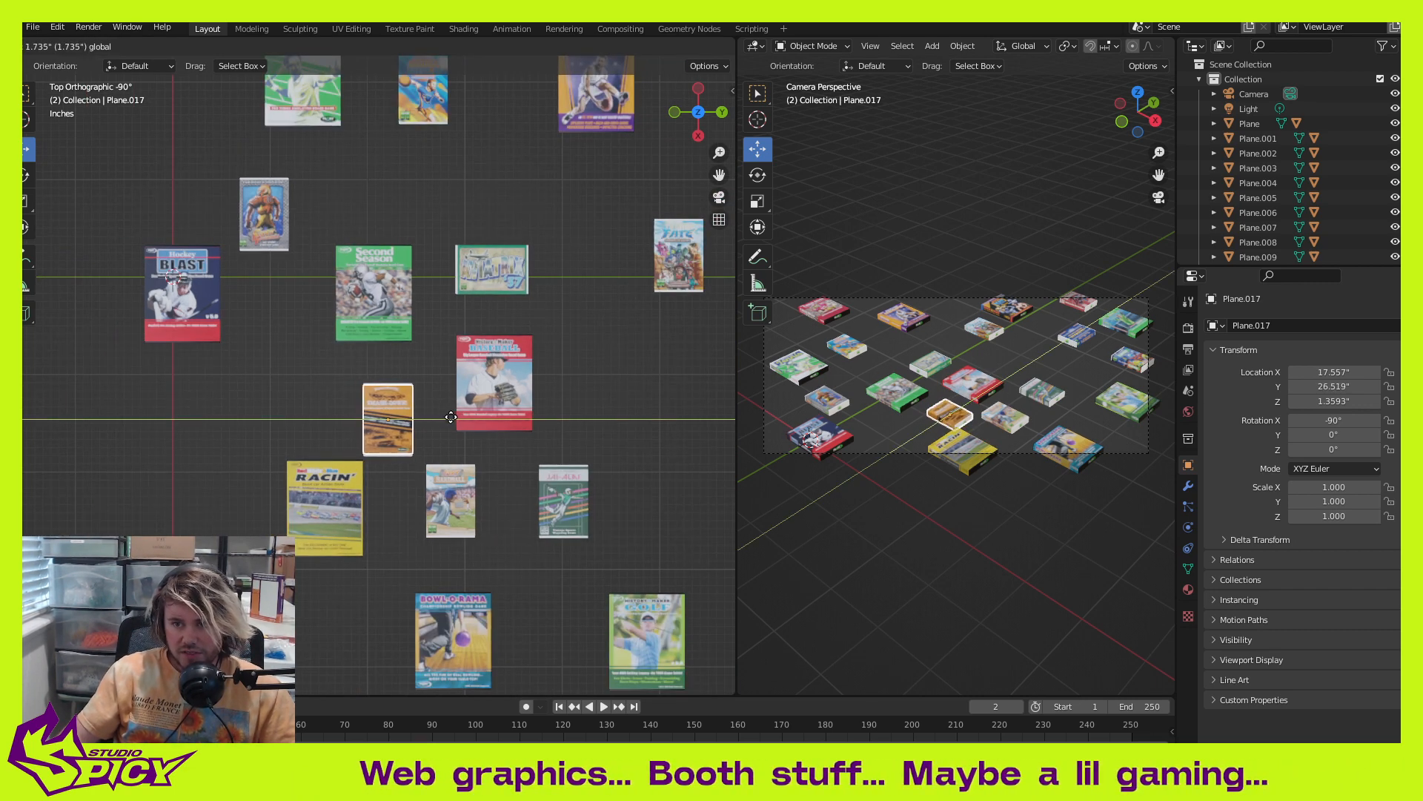
click(451, 417)
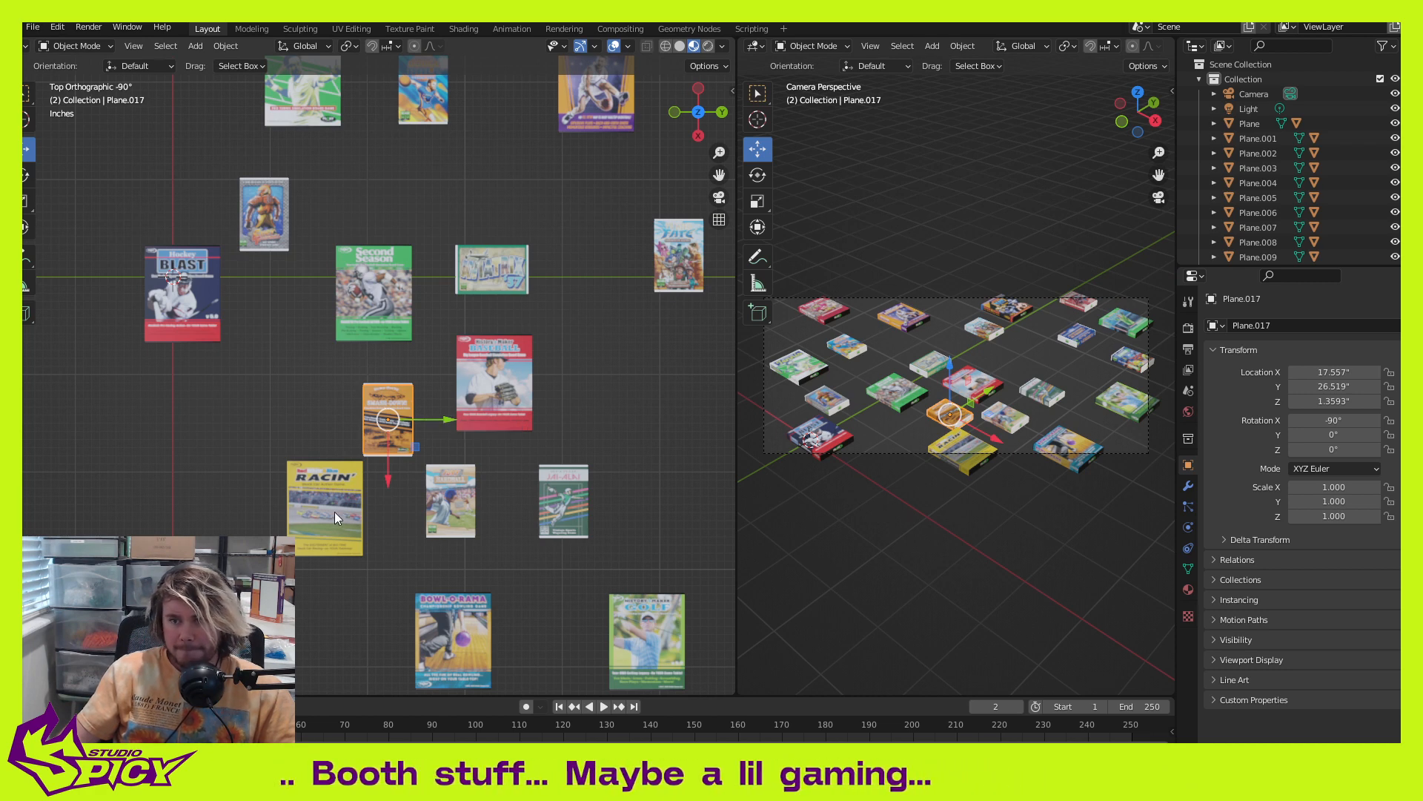
Step: Move the yellow Racin' box up beside the Smash-Down box, level with its upper edge, at about X 19.0", Y 15.9"
shift+middle_drag(450, 495, 288, 520)
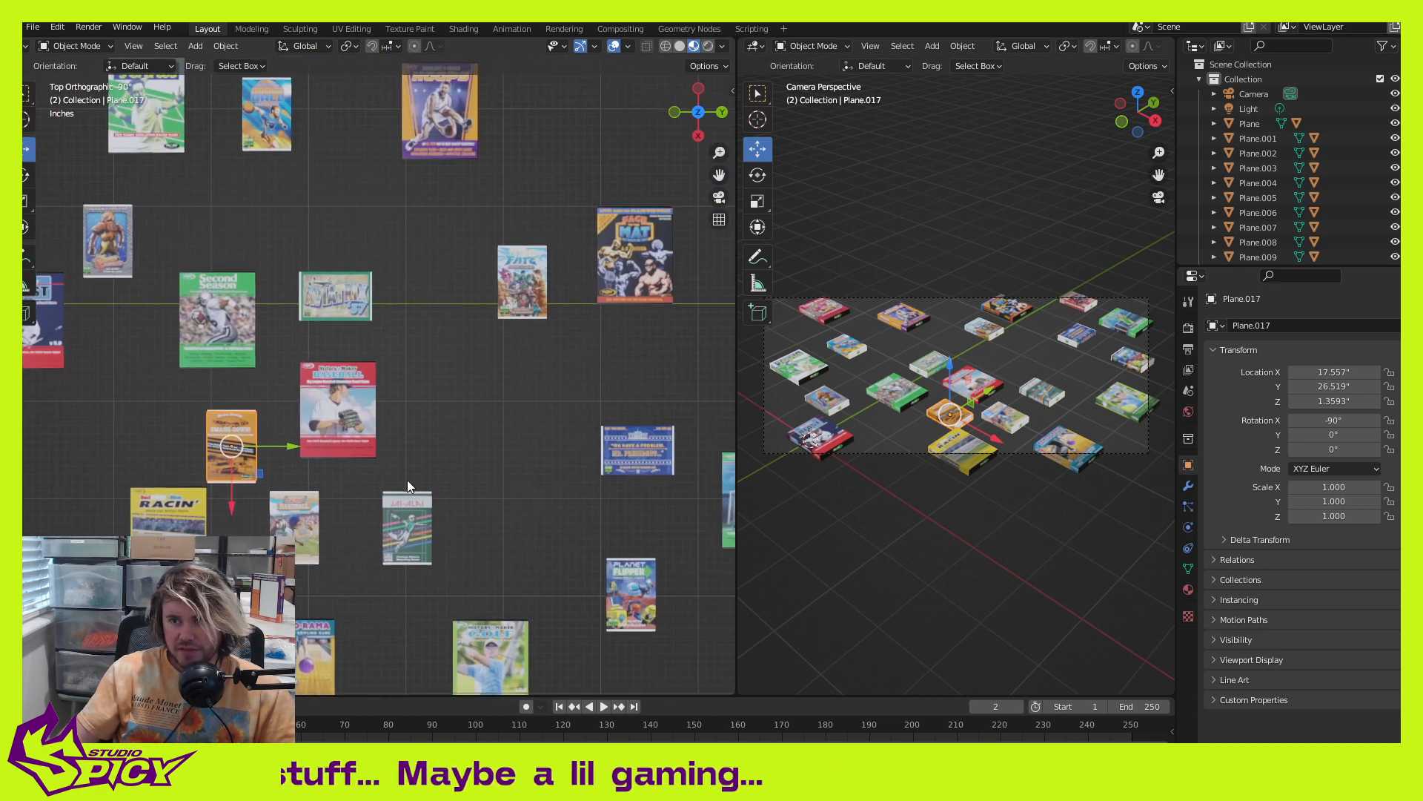
scroll(385, 467, down, 2)
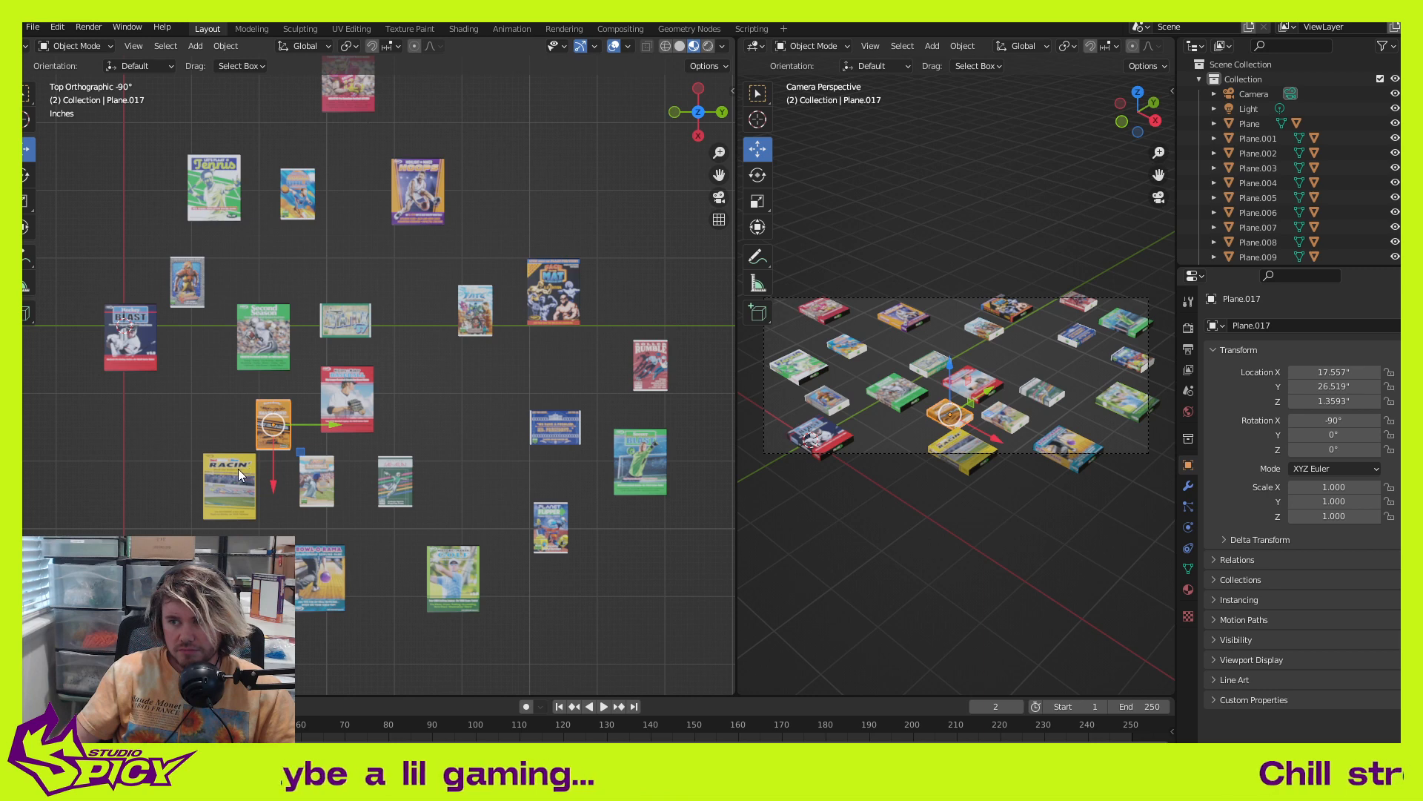
click(242, 488)
scroll(241, 487, up, 3)
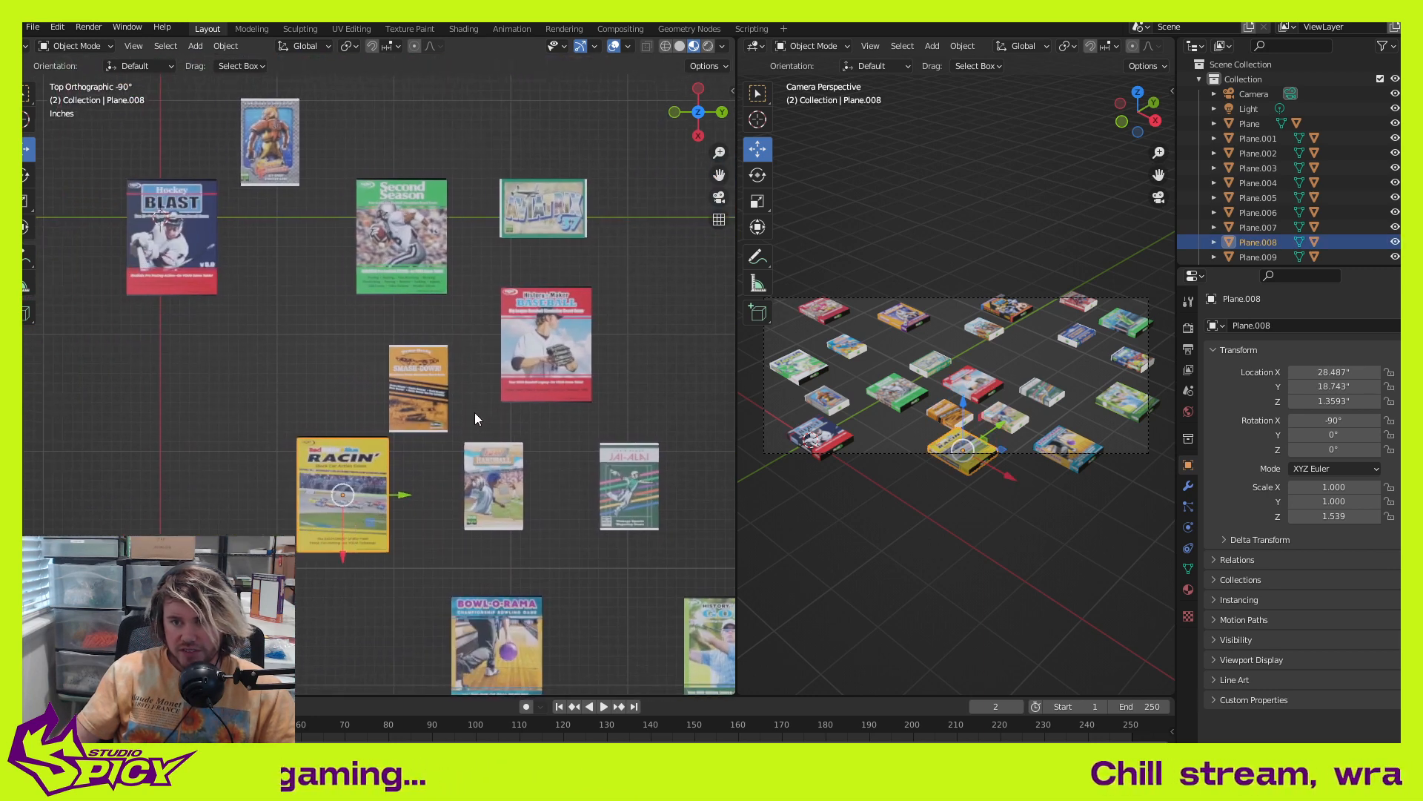
scroll(391, 519, up, 3)
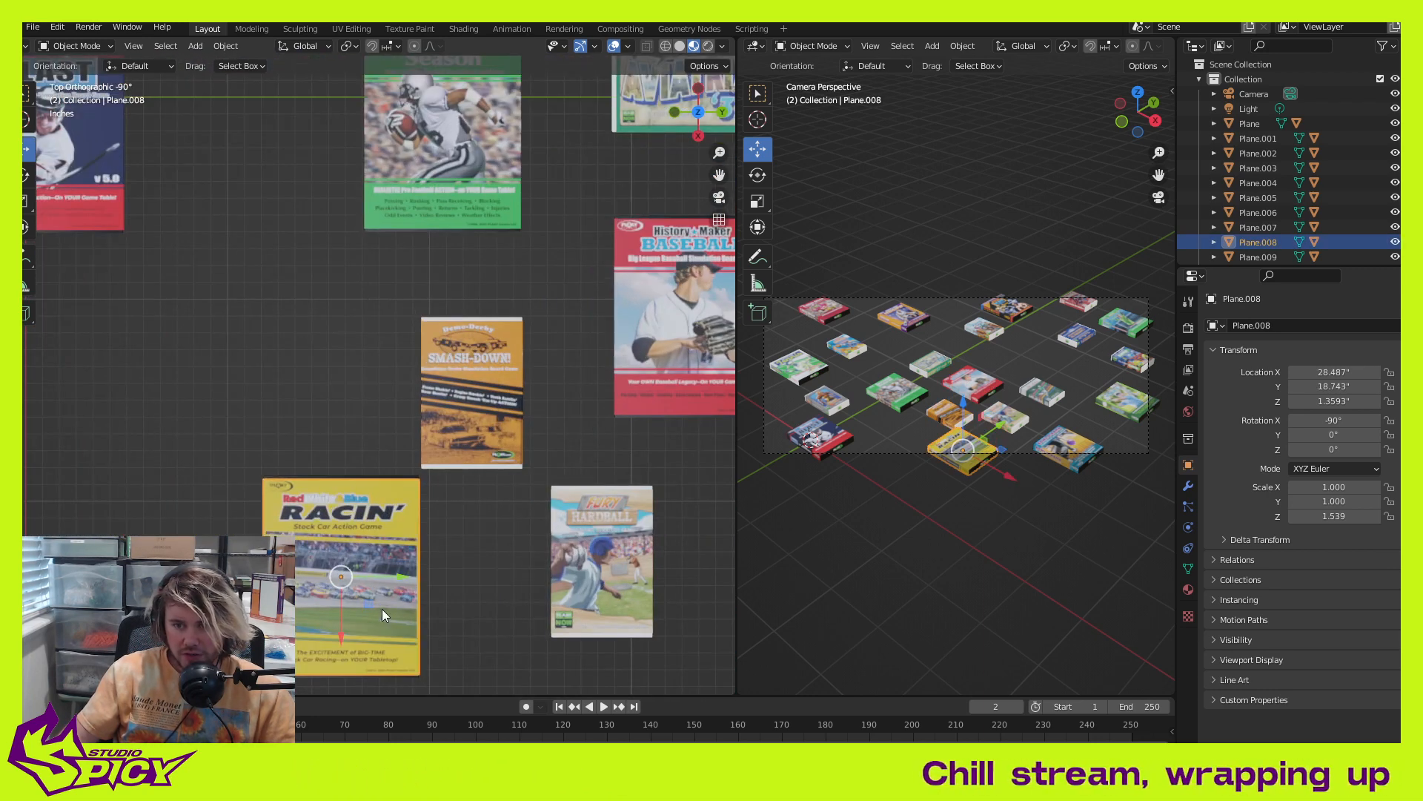
key(g)
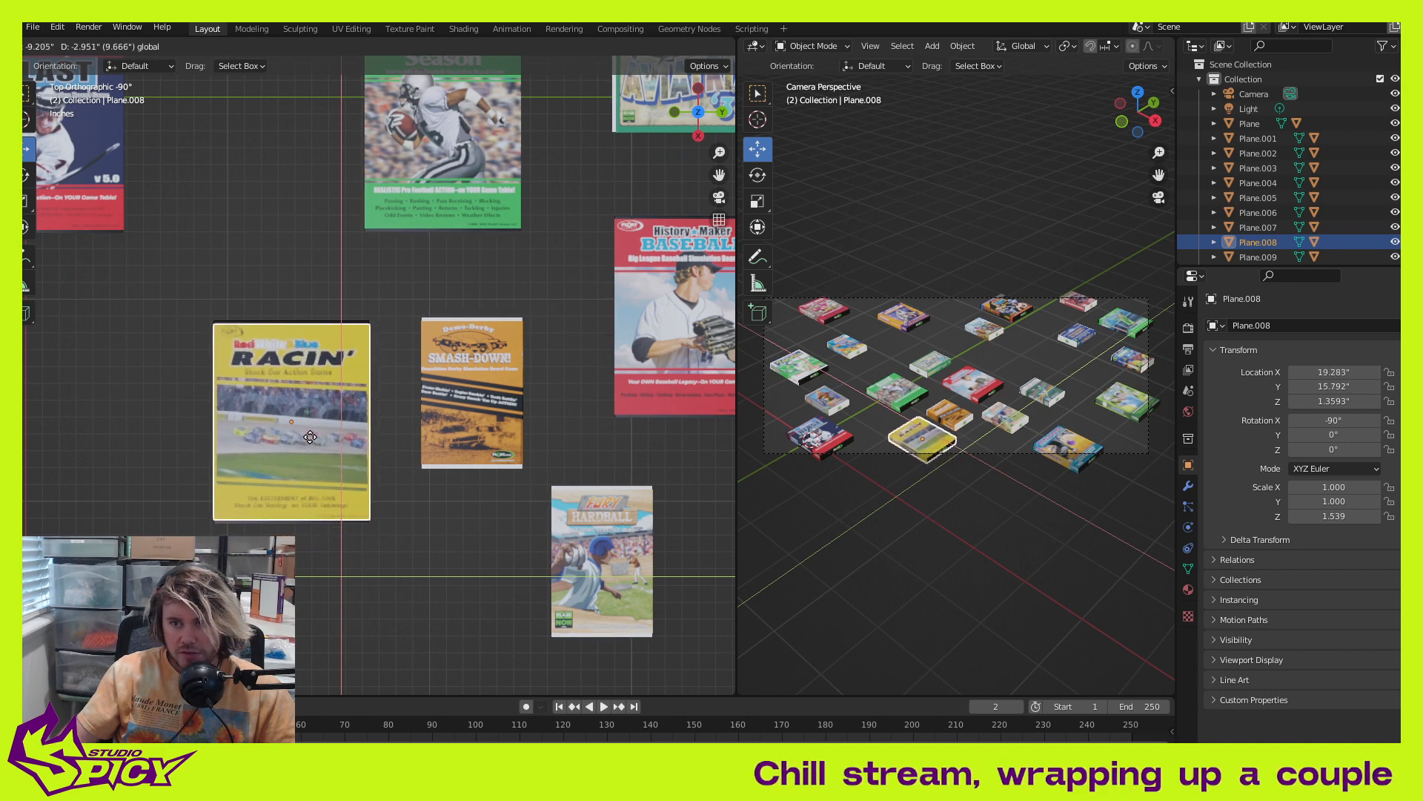
click(311, 432)
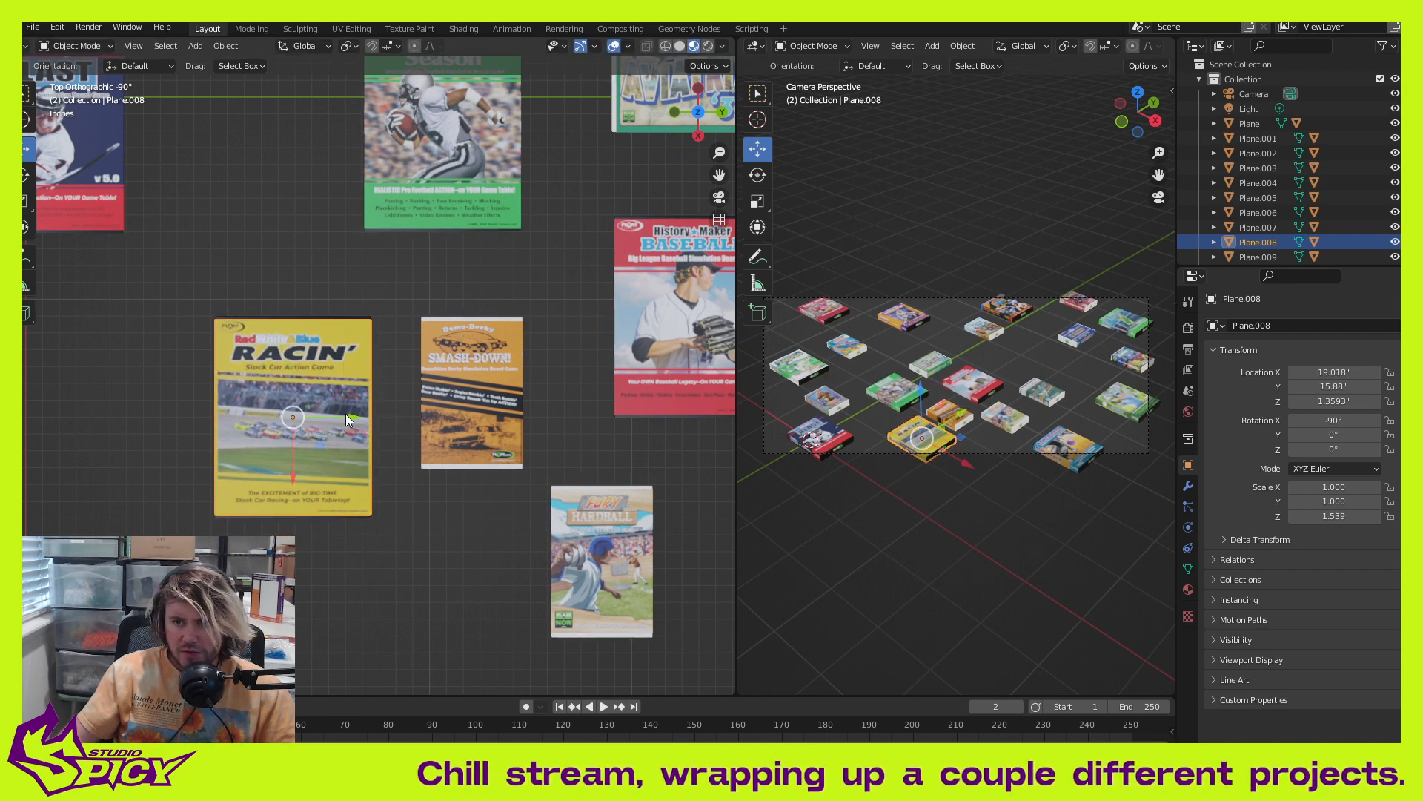
Step: Widen the gap between Racin' and Smash-Down by shifting Racin' along the Y axis to about Y 13.4"
drag(345, 414, 340, 416)
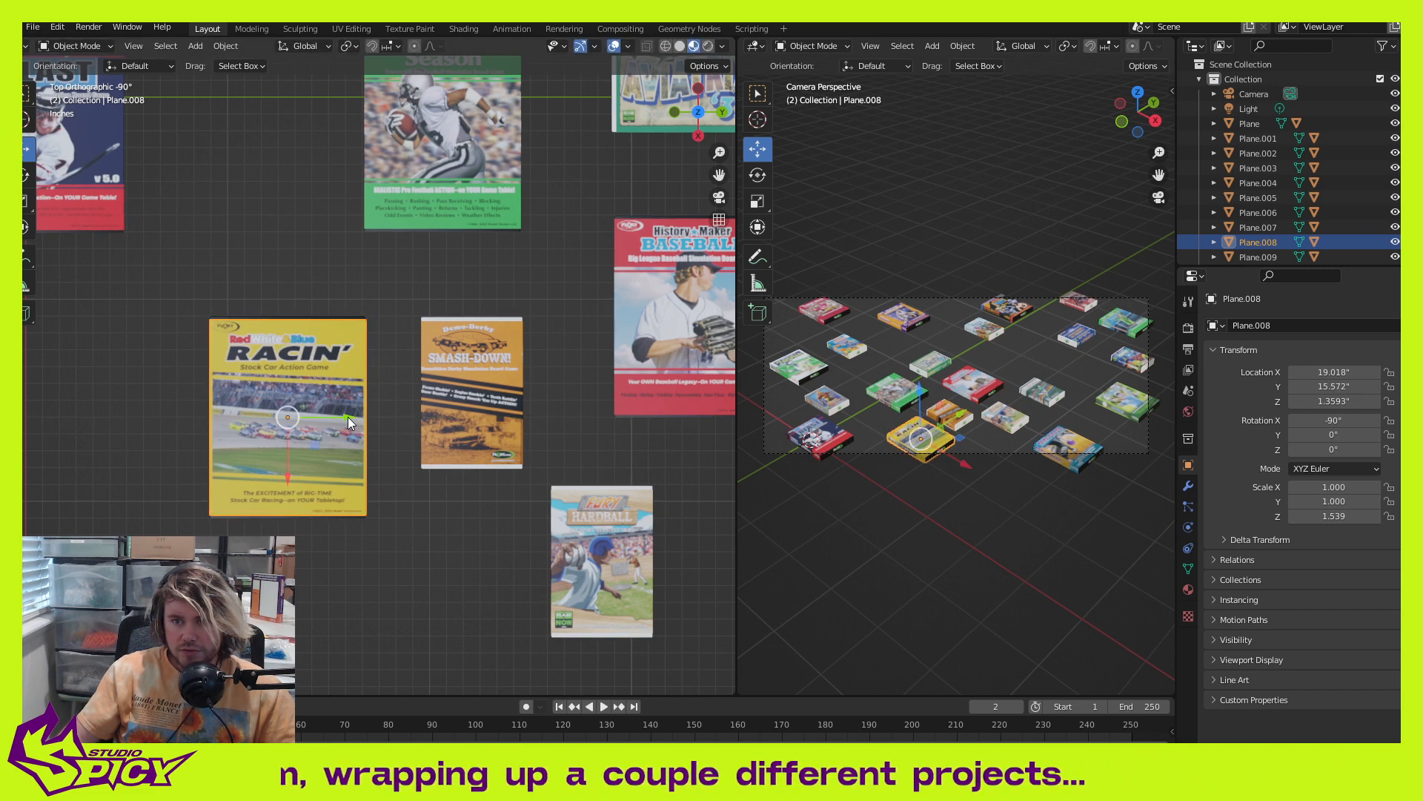
drag(348, 416, 292, 419)
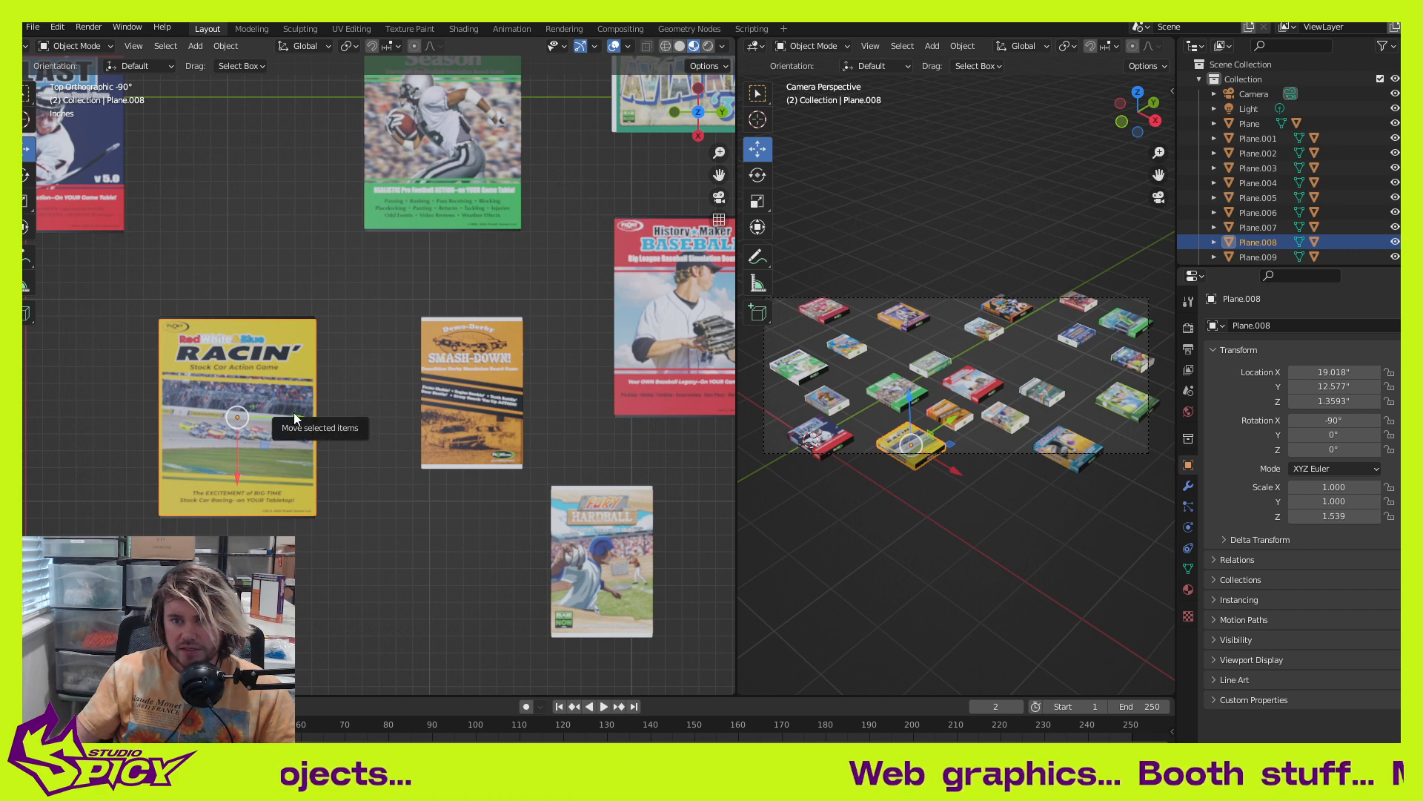
key(g)
key(y)
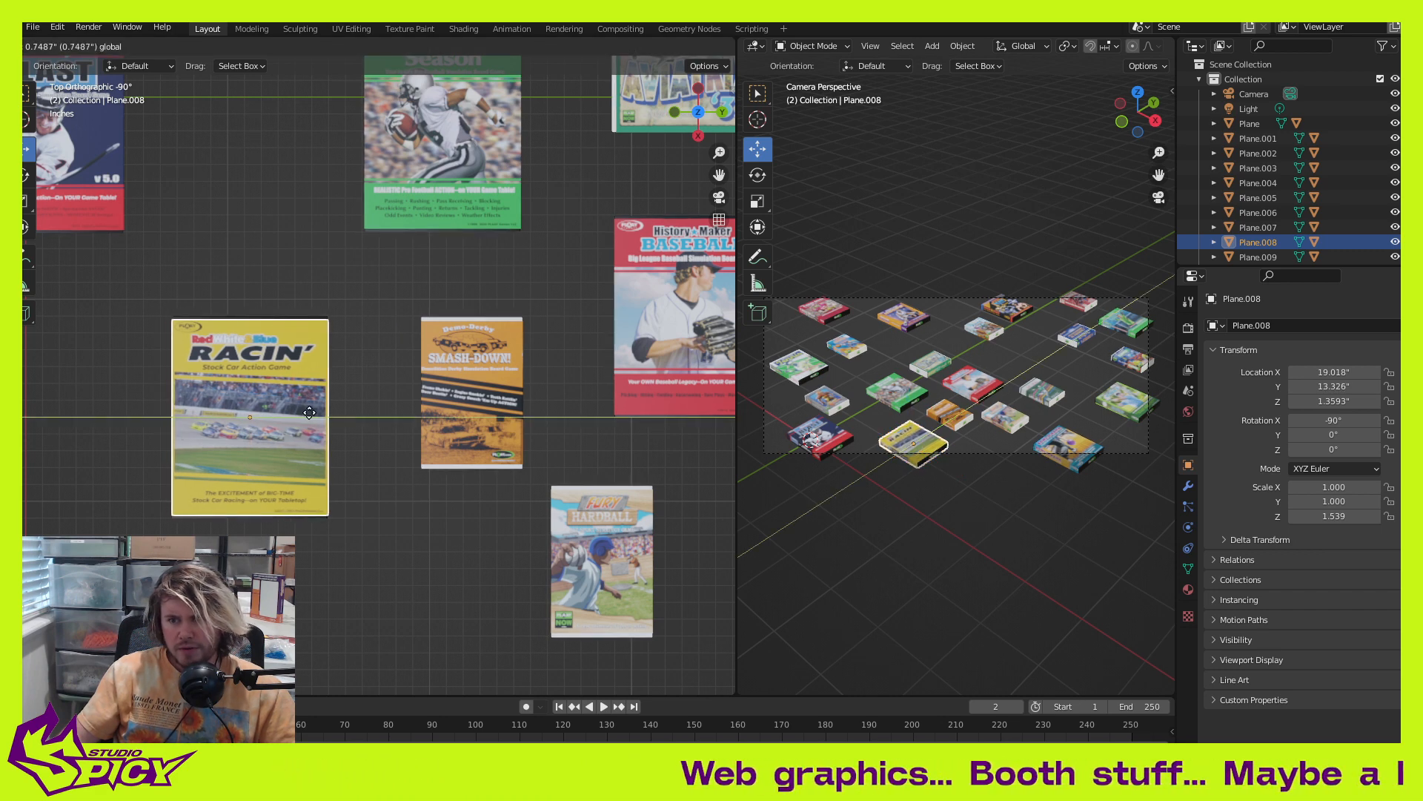
click(311, 413)
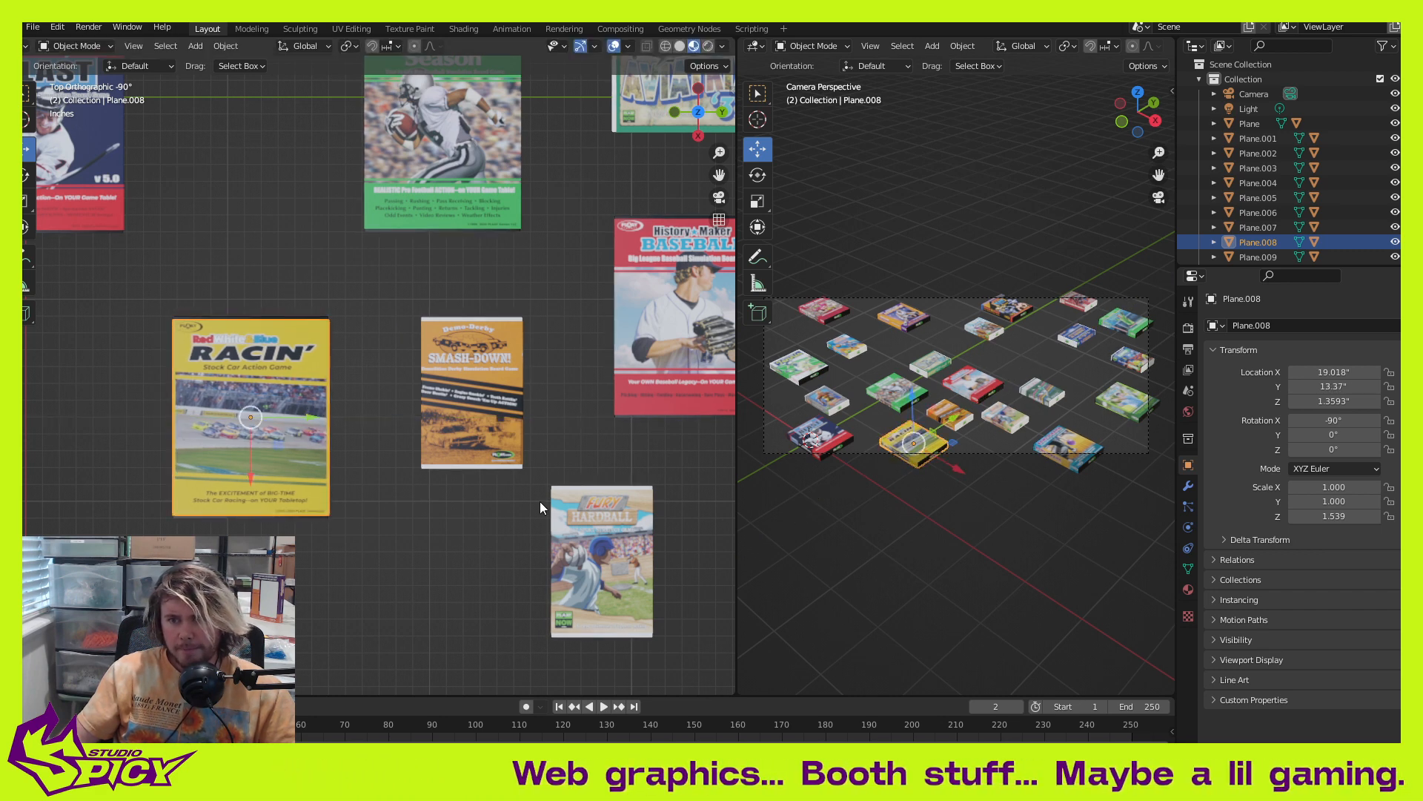
click(443, 533)
Step: Move the Hockey Blast box farther away from Second Season, to about X 1.5", Y -3.2"
scroll(411, 473, down, 4)
shift+middle_drag(411, 473, 357, 439)
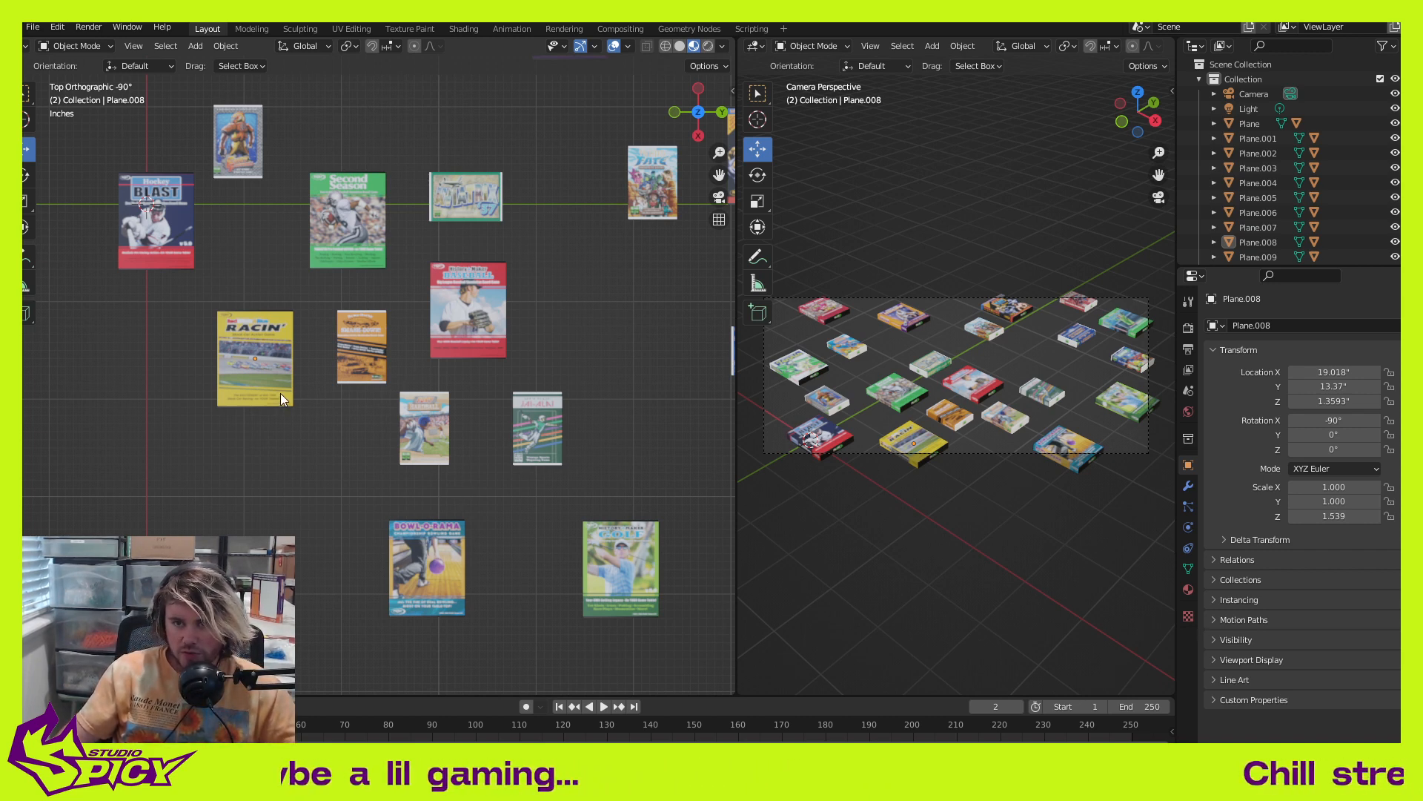
scroll(297, 323, up, 2)
shift+middle_drag(326, 309, 541, 470)
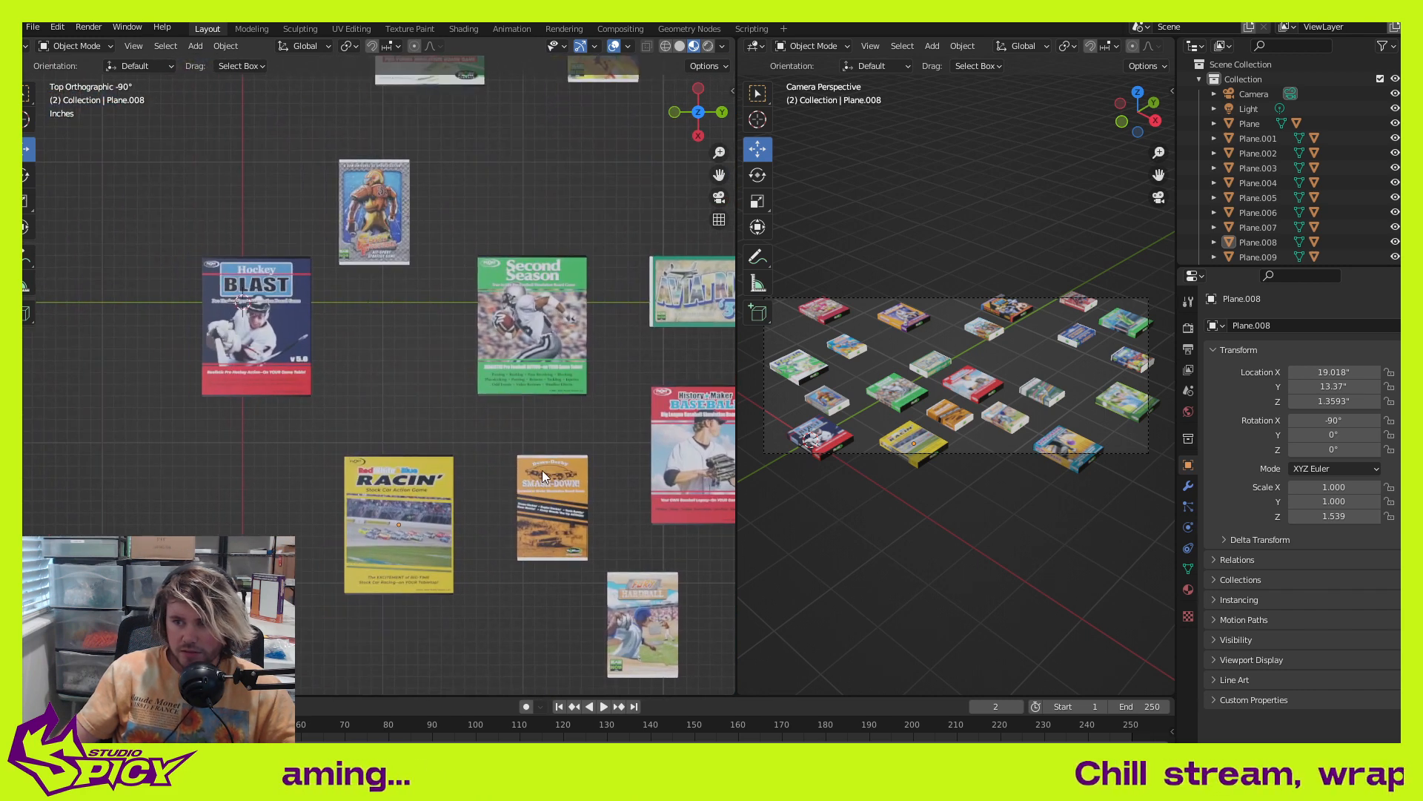
click(282, 322)
scroll(433, 398, down, 2)
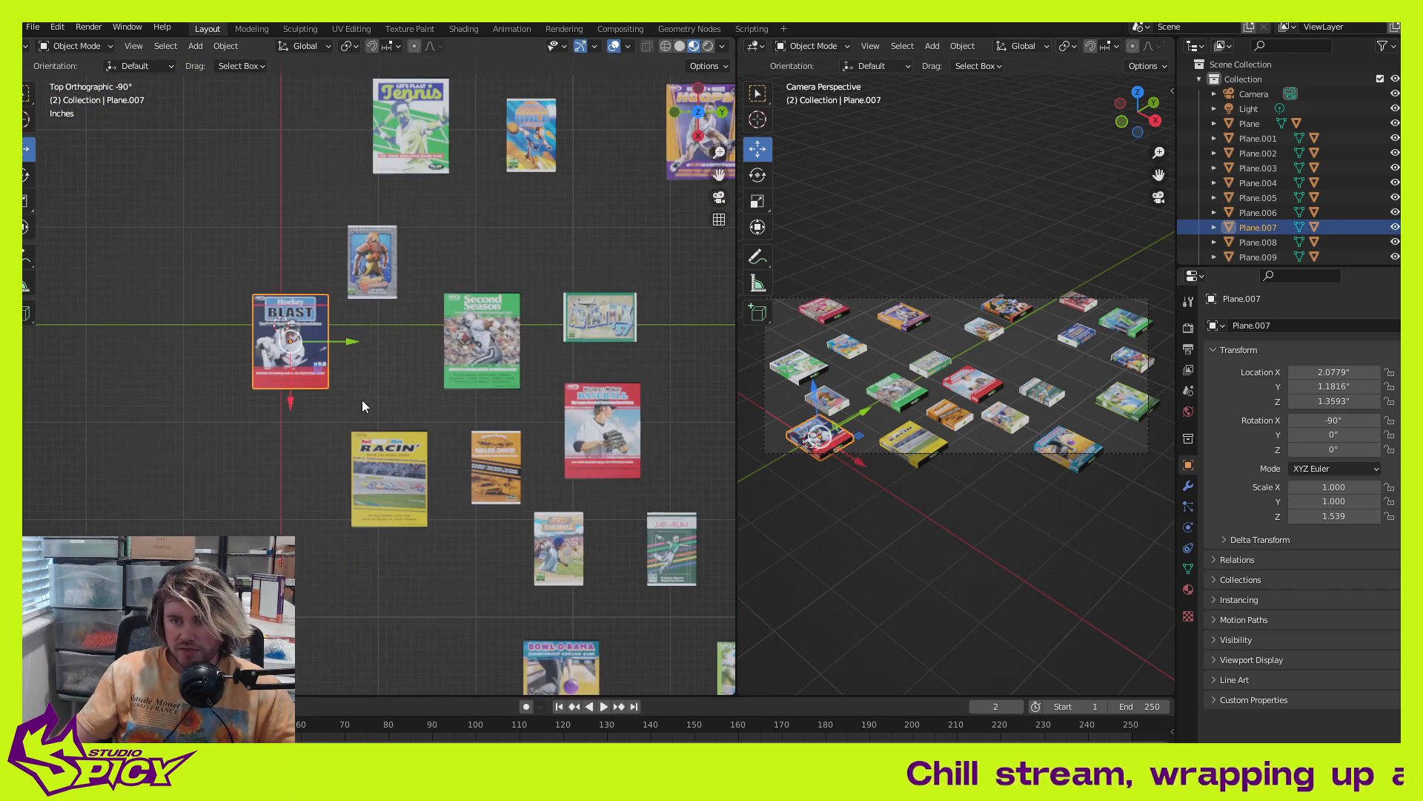
drag(322, 376, 287, 372)
Step: Move the small blue box above Hockey Blast to the open space beyond History Maker Baseball, at about X 12.9", Y 58.2"
shift+middle_drag(516, 290, 416, 305)
click(279, 304)
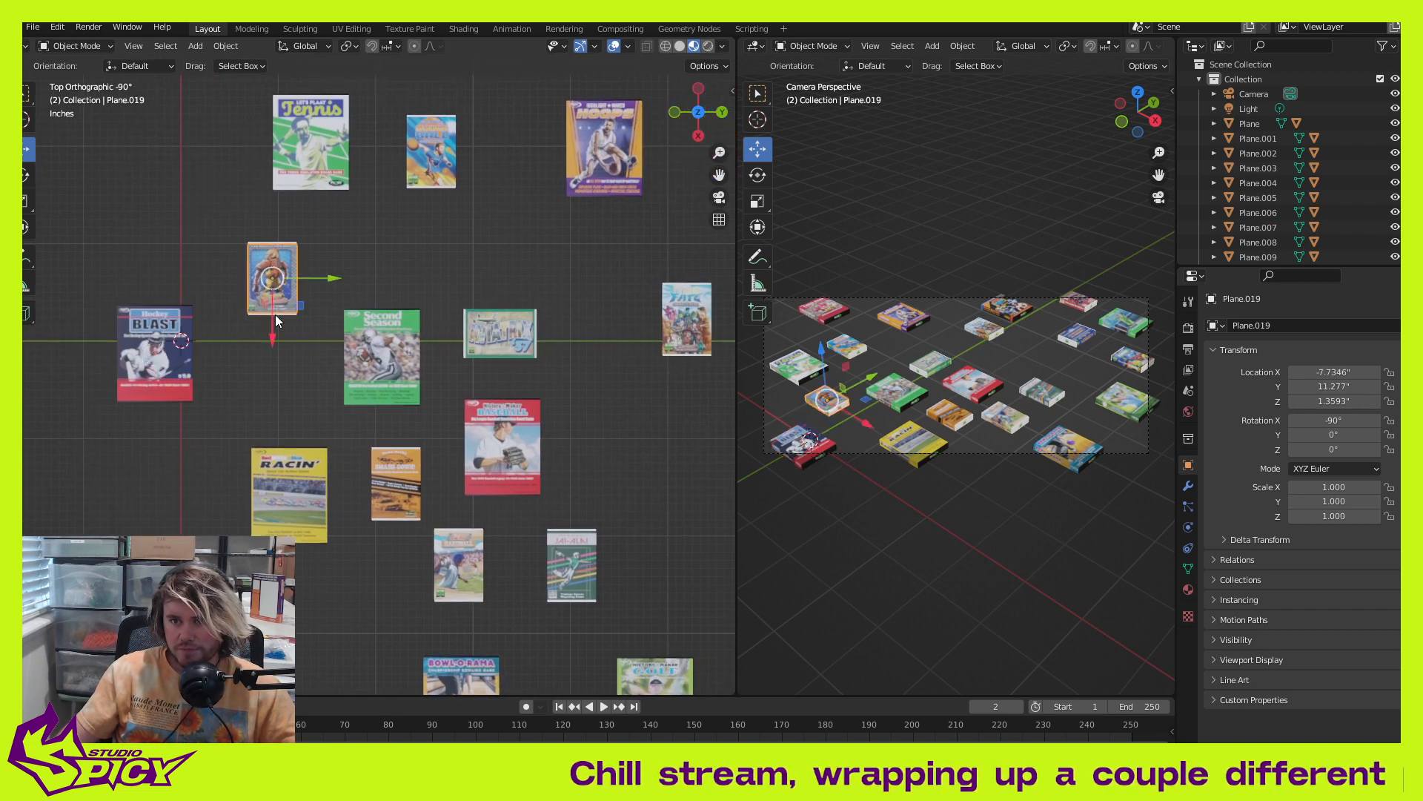
drag(293, 313, 673, 480)
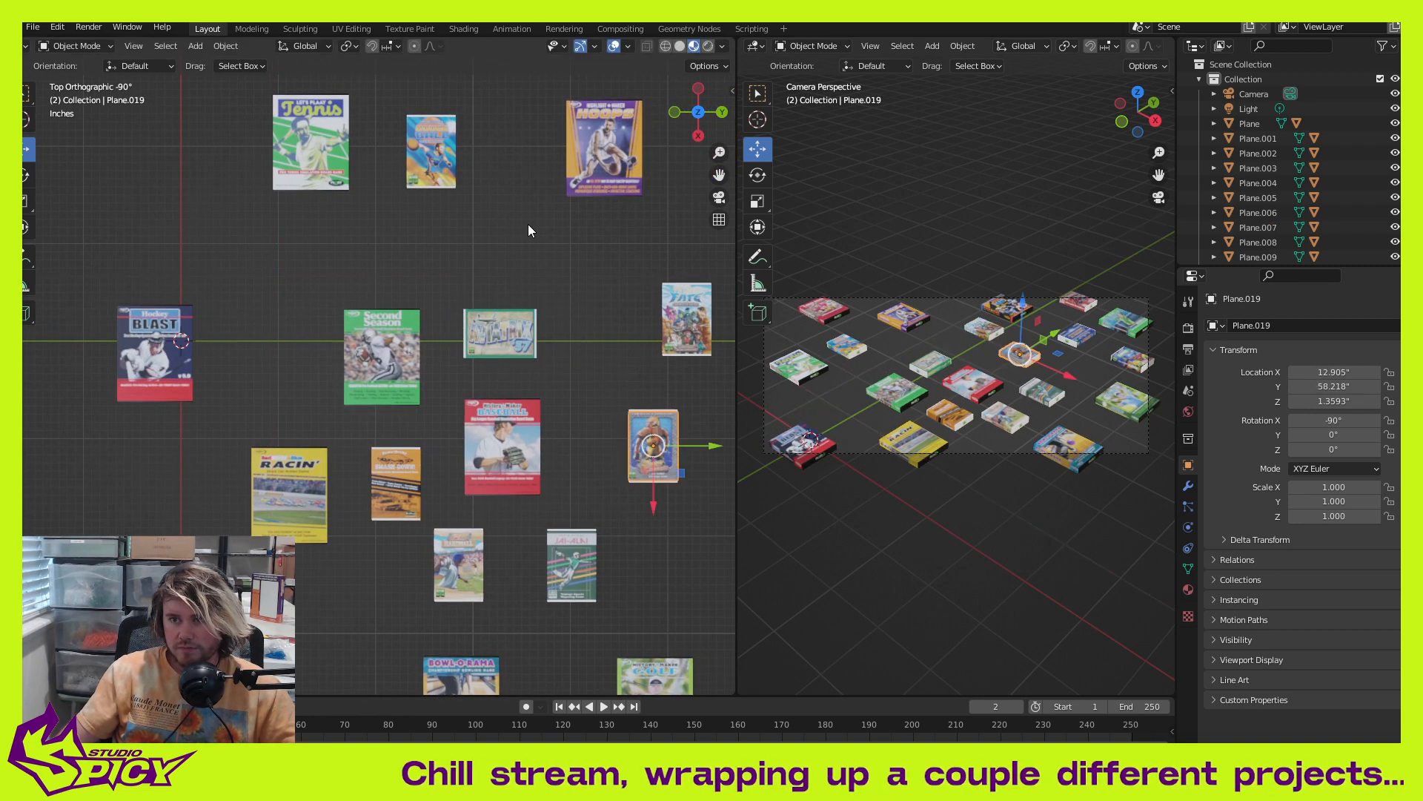
Step: Move the small Dodge Ball box into the gap between Hockey Blast and Second Season, at about X 2.1", Y 12.4"
click(434, 160)
drag(460, 179, 308, 398)
scroll(308, 399, up, 2)
scroll(334, 387, up, 2)
shift+middle_drag(359, 380, 451, 367)
scroll(451, 368, up, 1)
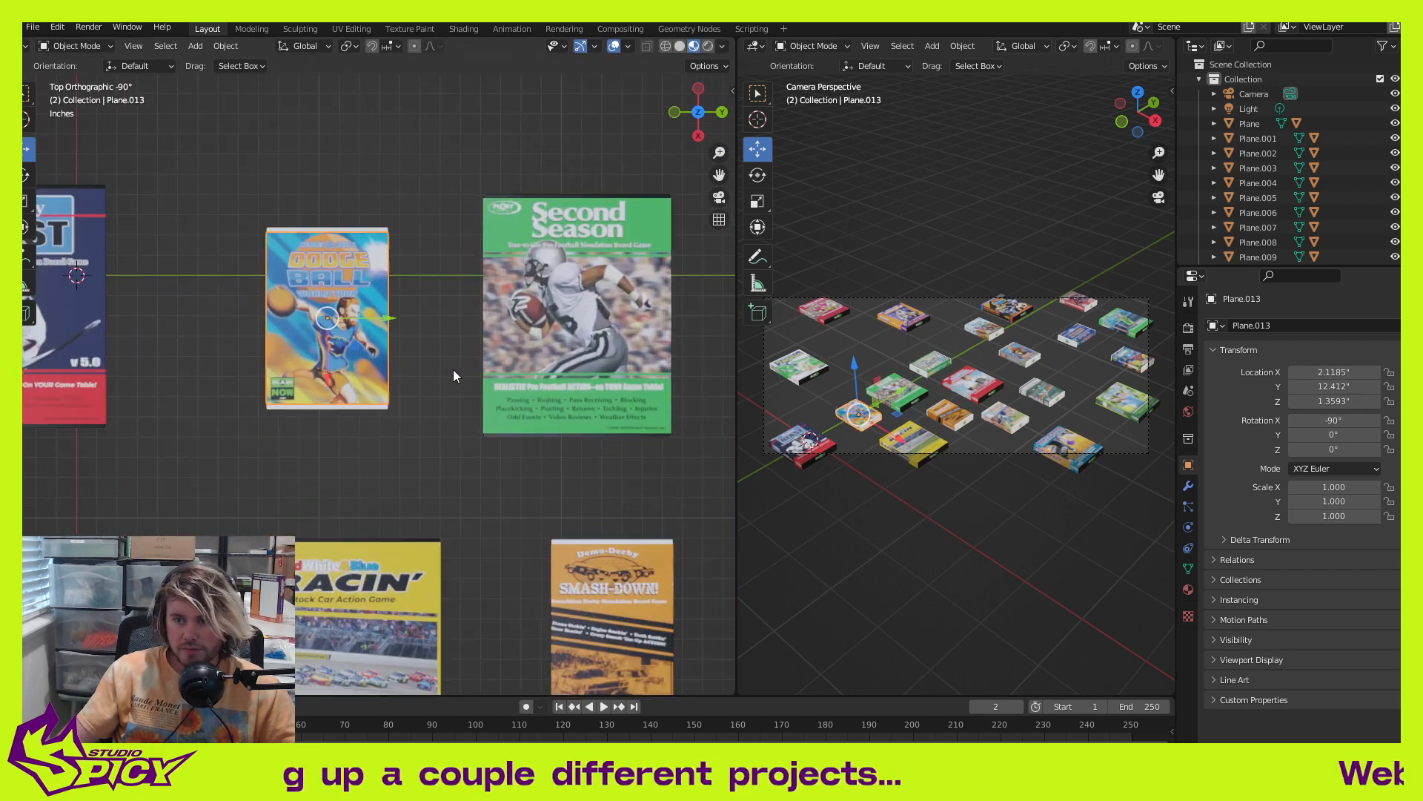
Step: Fine-tune Dodge Ball's spacing from Second Season by shifting it along the Y axis to about Y 11.8"
scroll(461, 418, down, 2)
scroll(463, 418, up, 2)
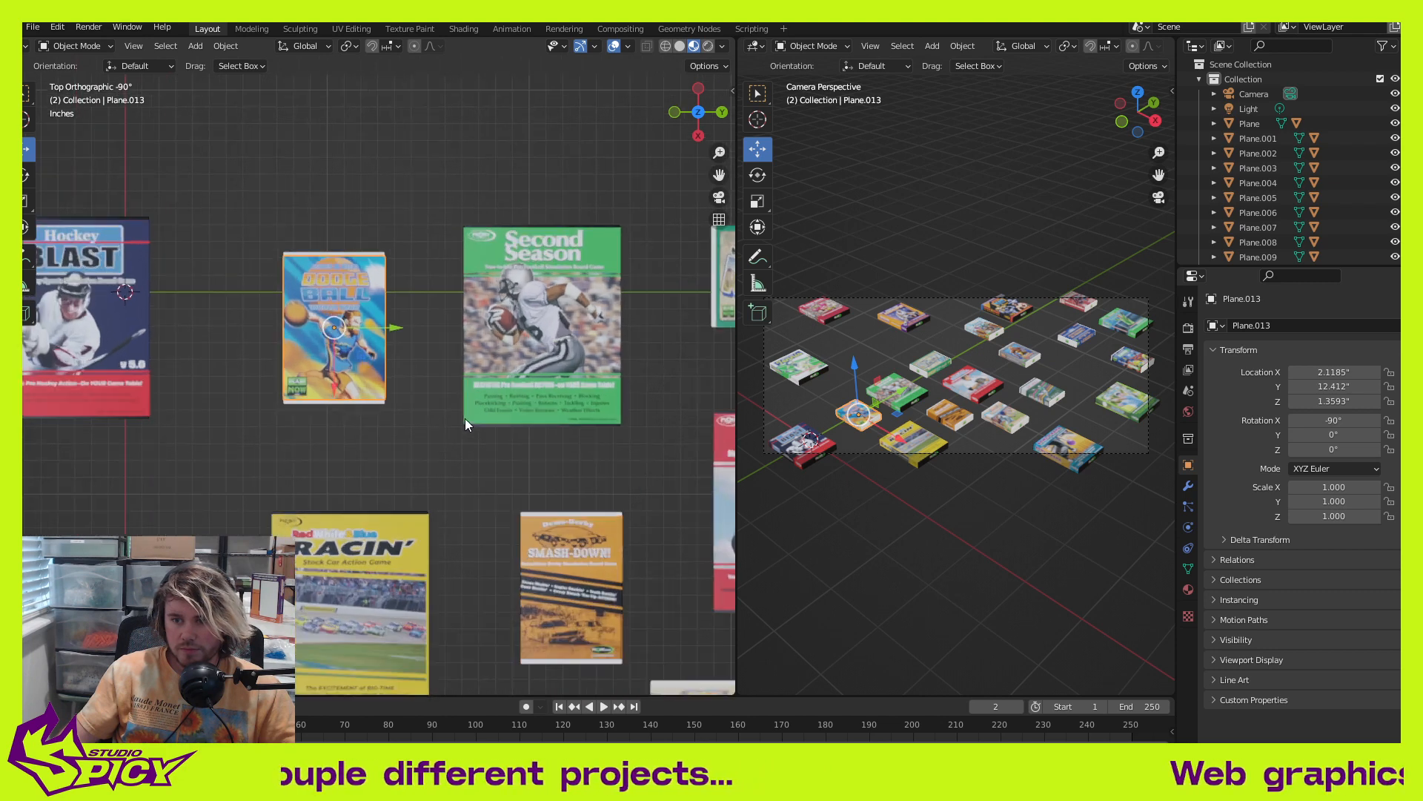
drag(386, 320, 374, 327)
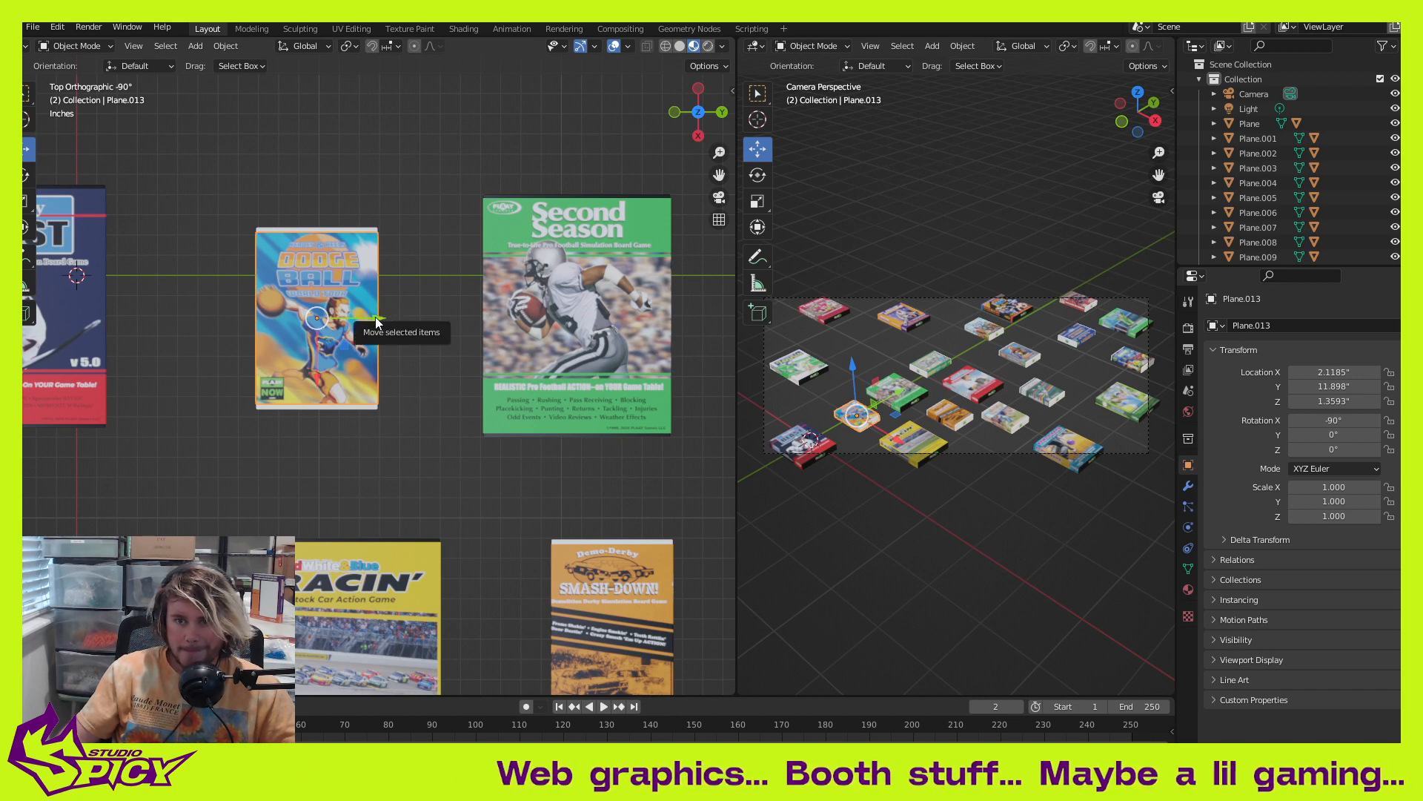
drag(376, 323, 371, 317)
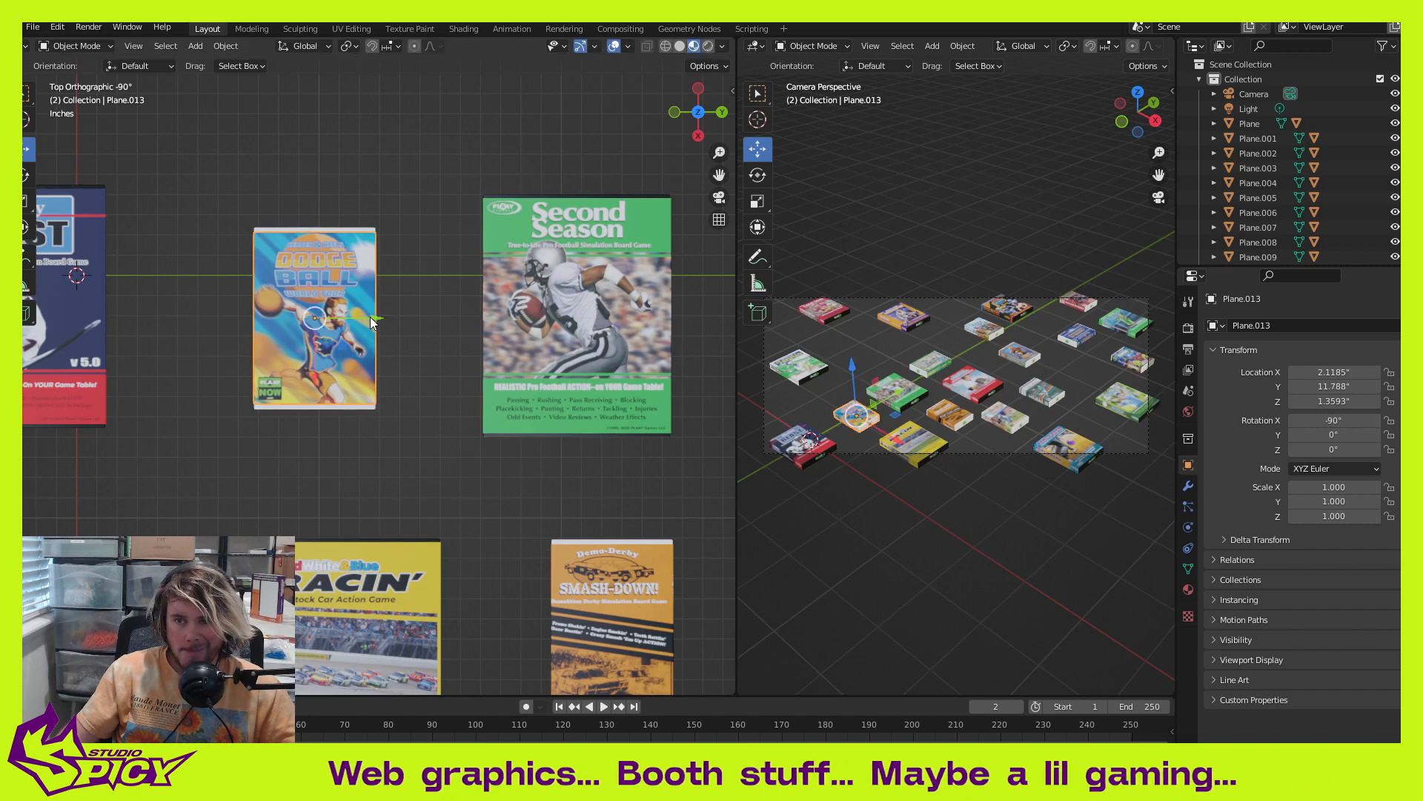
Step: Bring Hockey Blast closer to Dodge Ball and level with Second Season, at about X 2.0", Y -1.2"
scroll(439, 353, down, 1)
shift+middle_drag(327, 436, 444, 437)
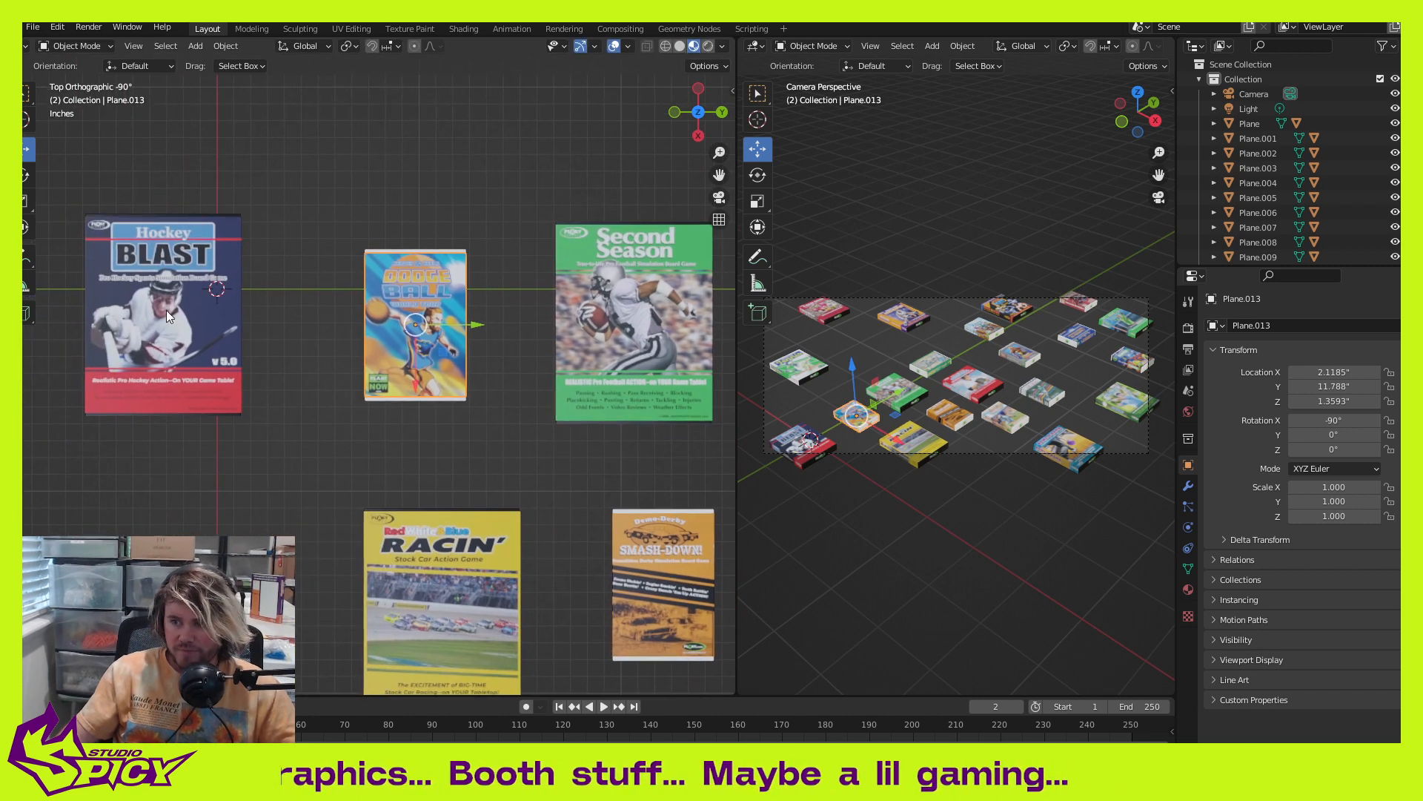
click(180, 331)
scroll(215, 345, up, 2)
shift+middle_drag(338, 404, 404, 410)
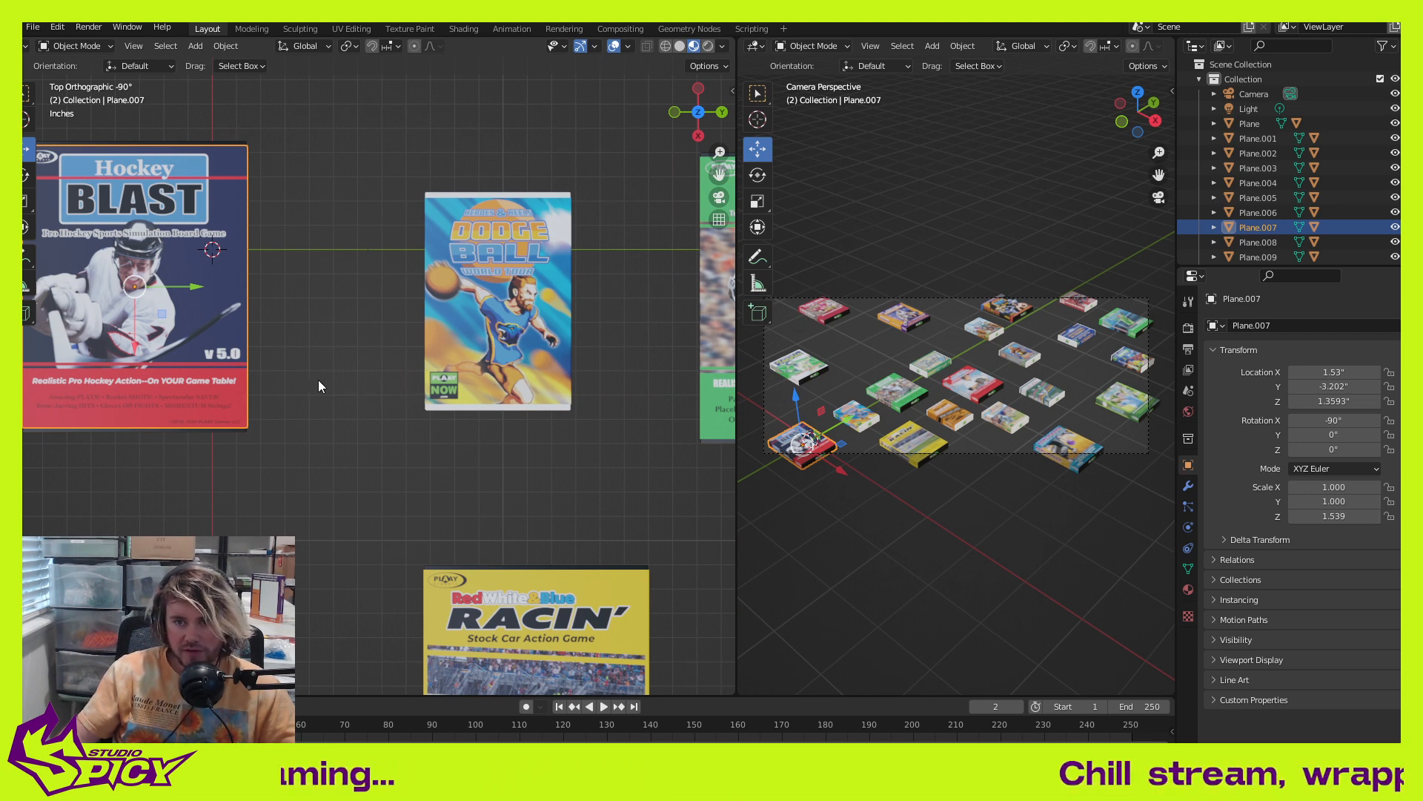
drag(190, 279, 238, 278)
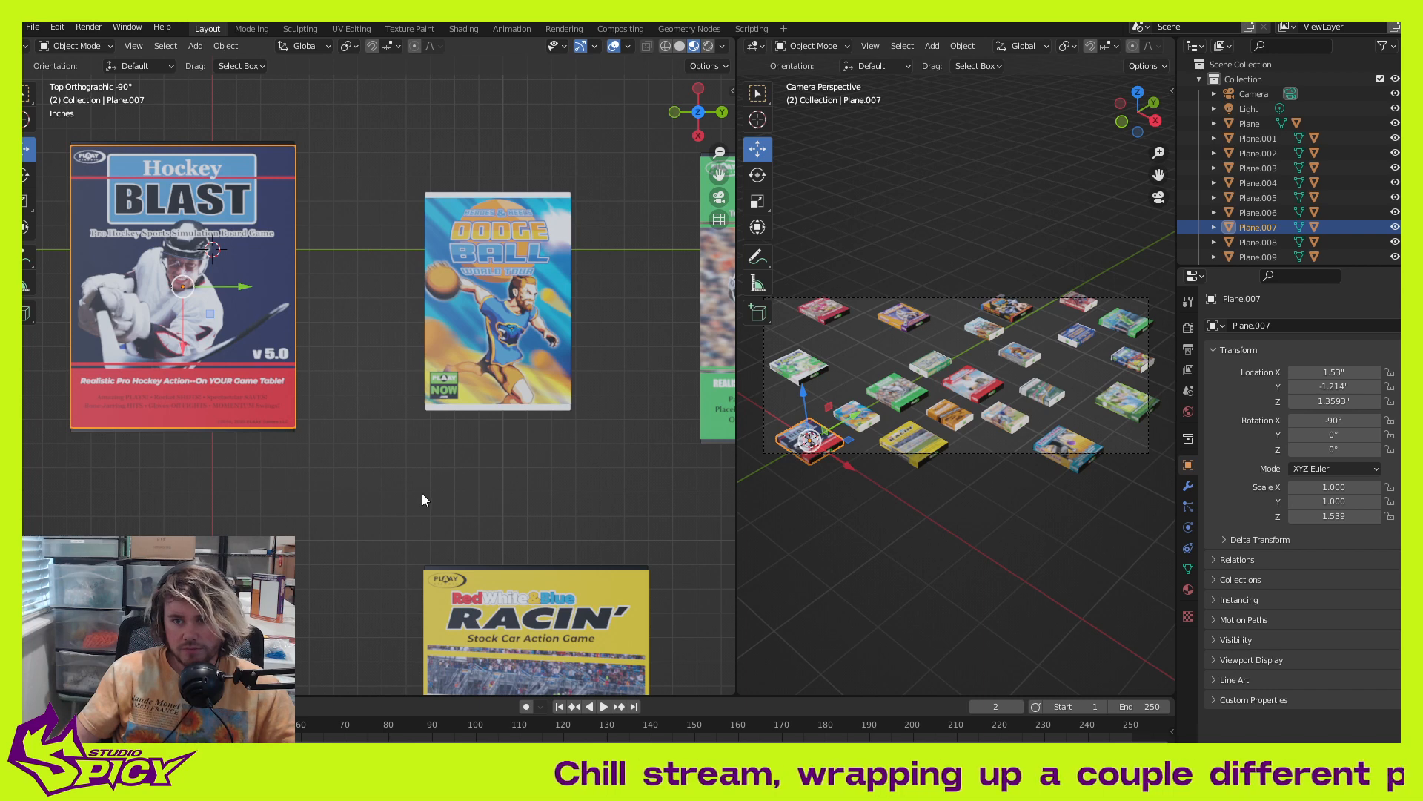
scroll(445, 390, down, 4)
scroll(318, 344, up, 3)
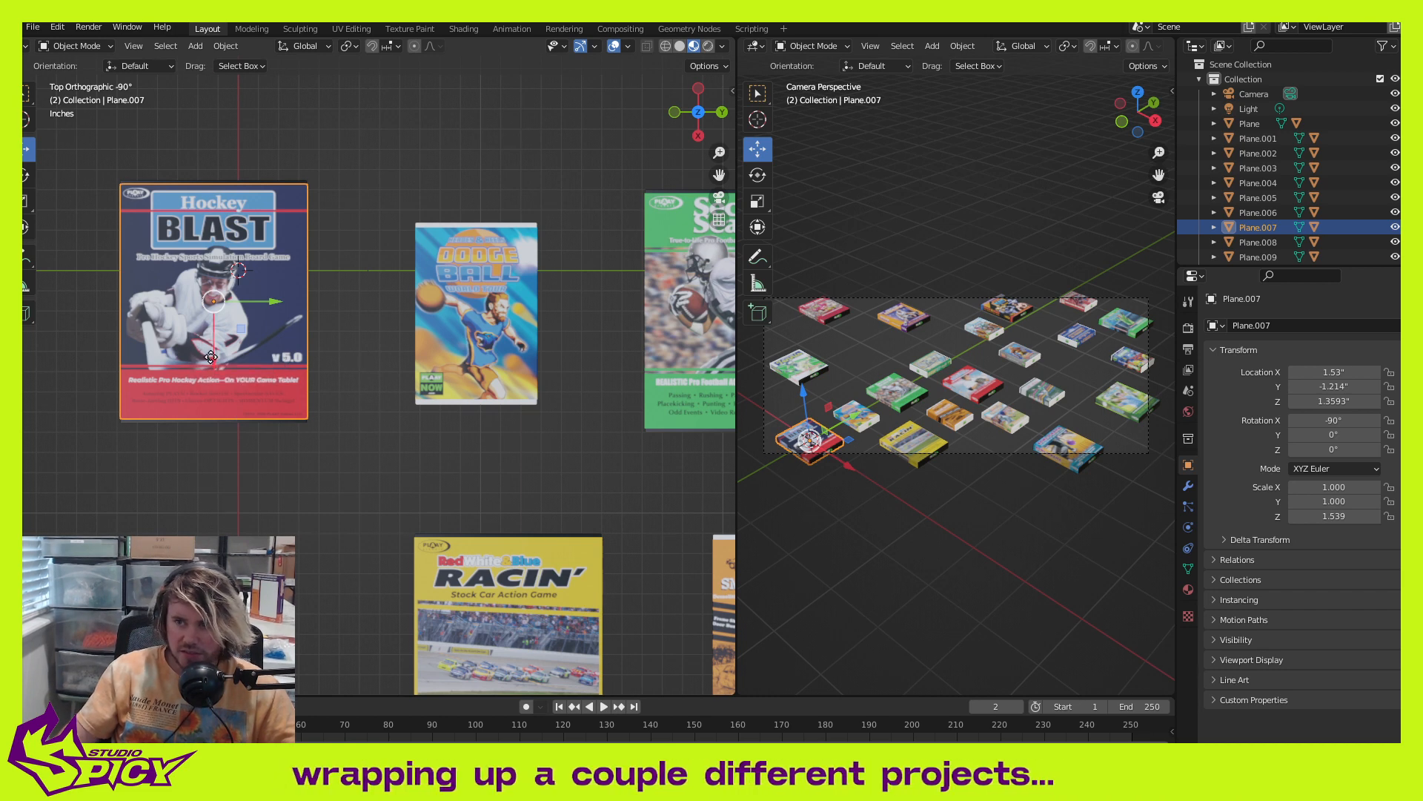
drag(211, 356, 220, 371)
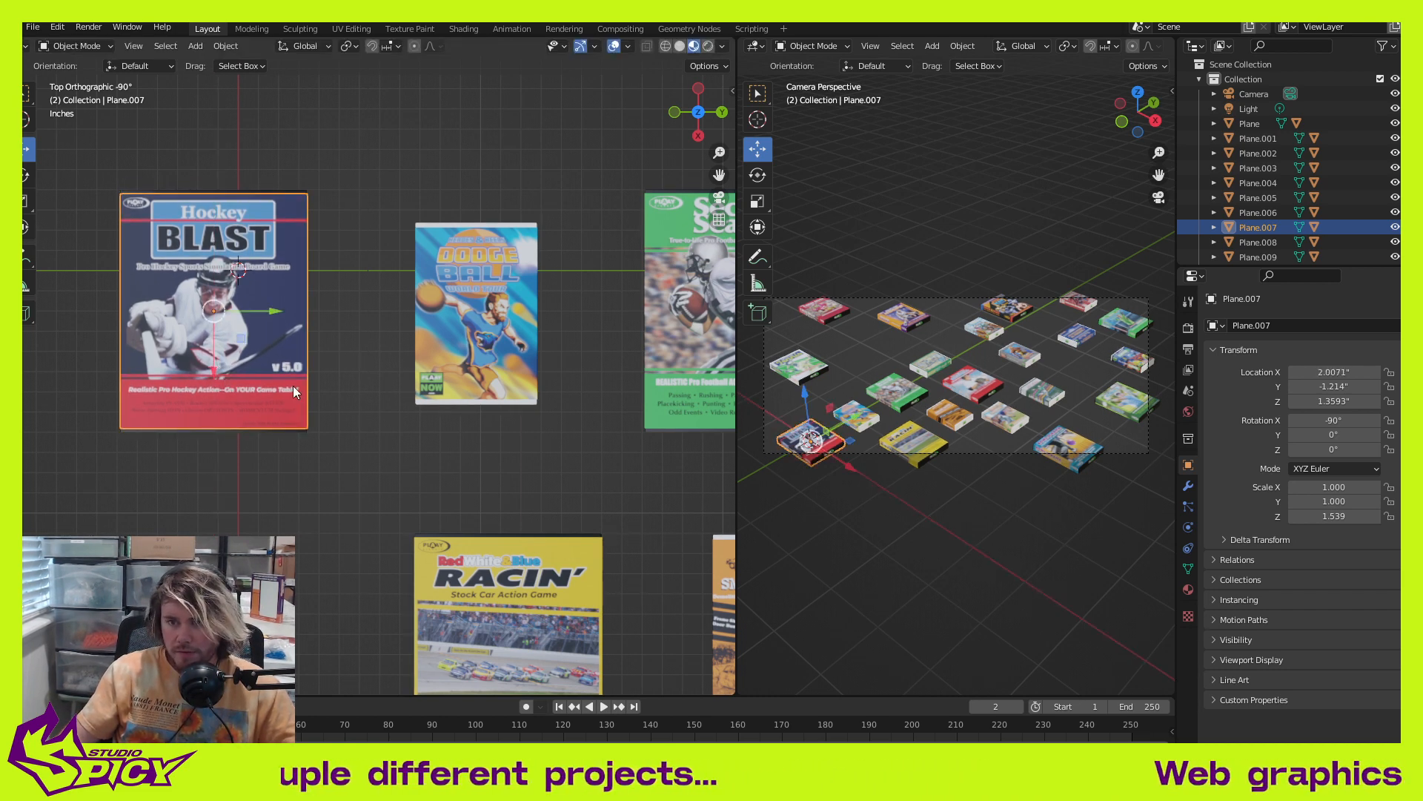
scroll(587, 405, down, 4)
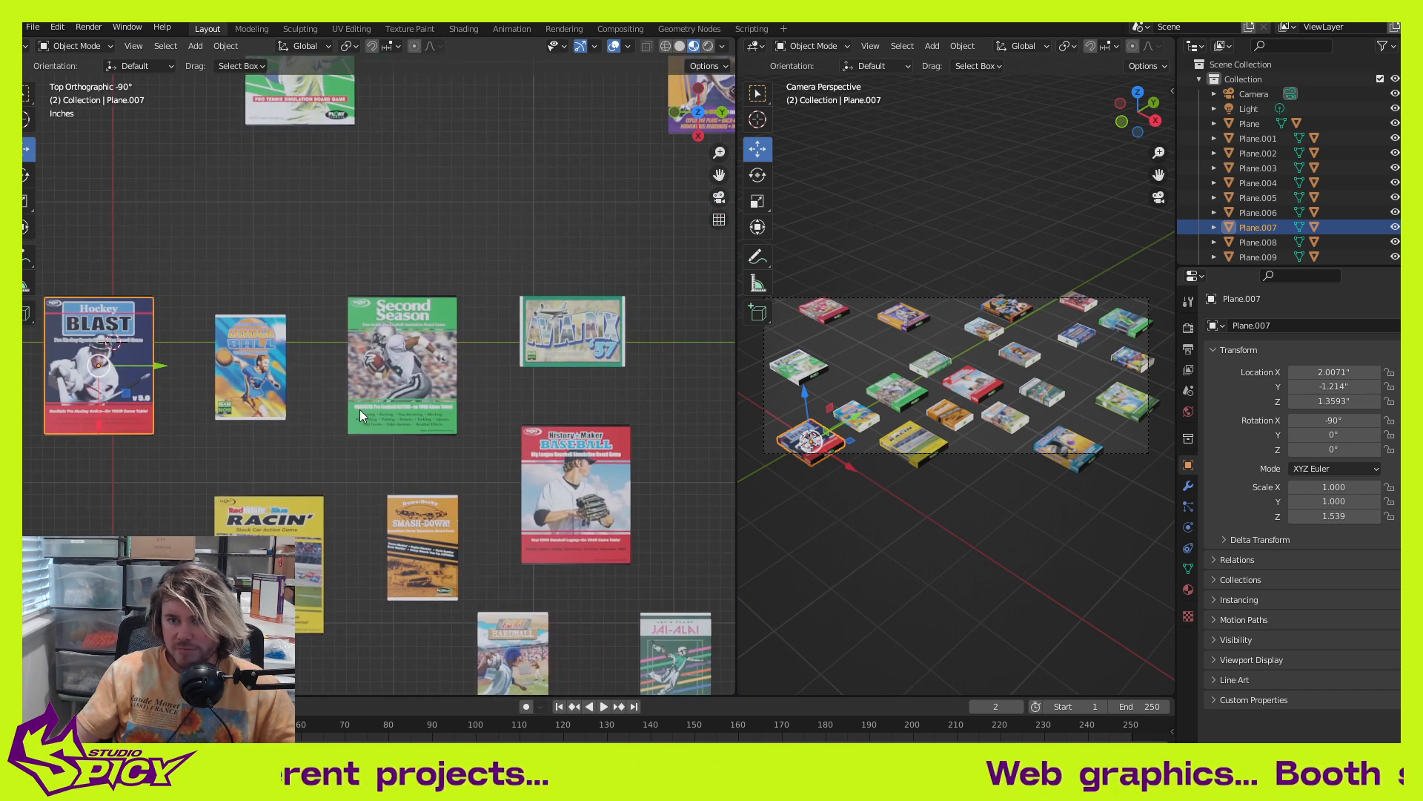
click(407, 252)
Step: Move the Let's Plaay Tennis box down to sit above Dodge Ball, at about X -12.9", Y 12.0"
scroll(470, 341, down, 4)
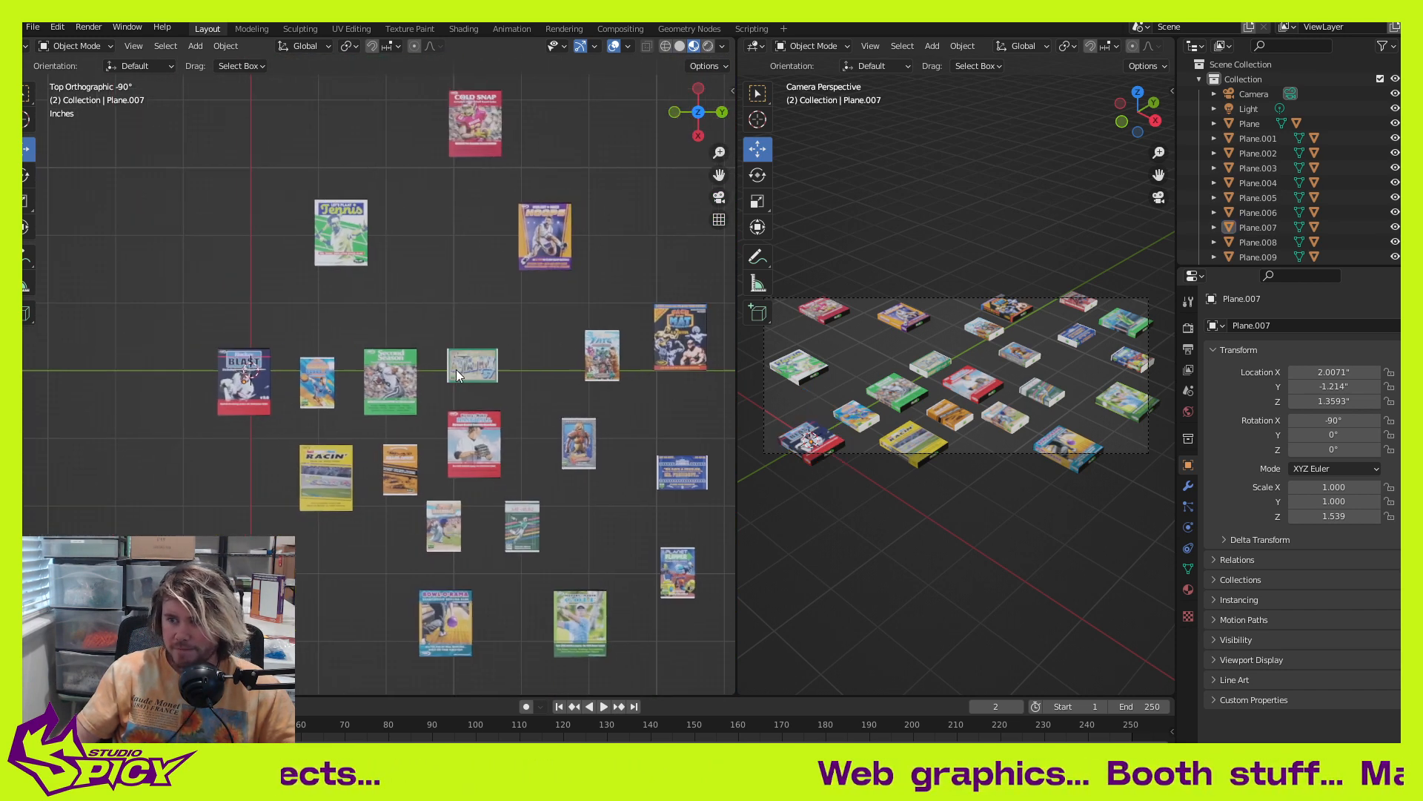
shift+middle_drag(456, 369, 517, 377)
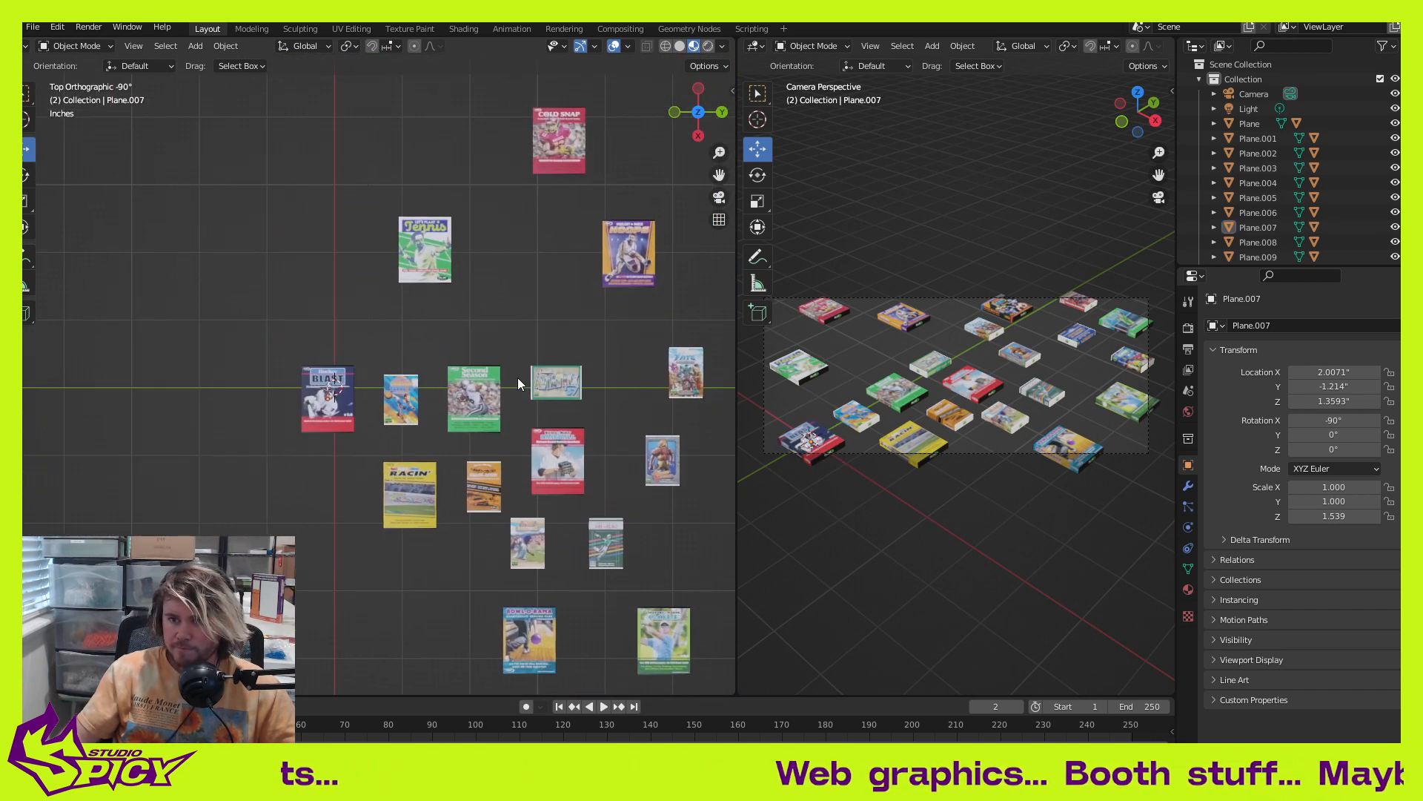
click(420, 246)
scroll(430, 258, up, 3)
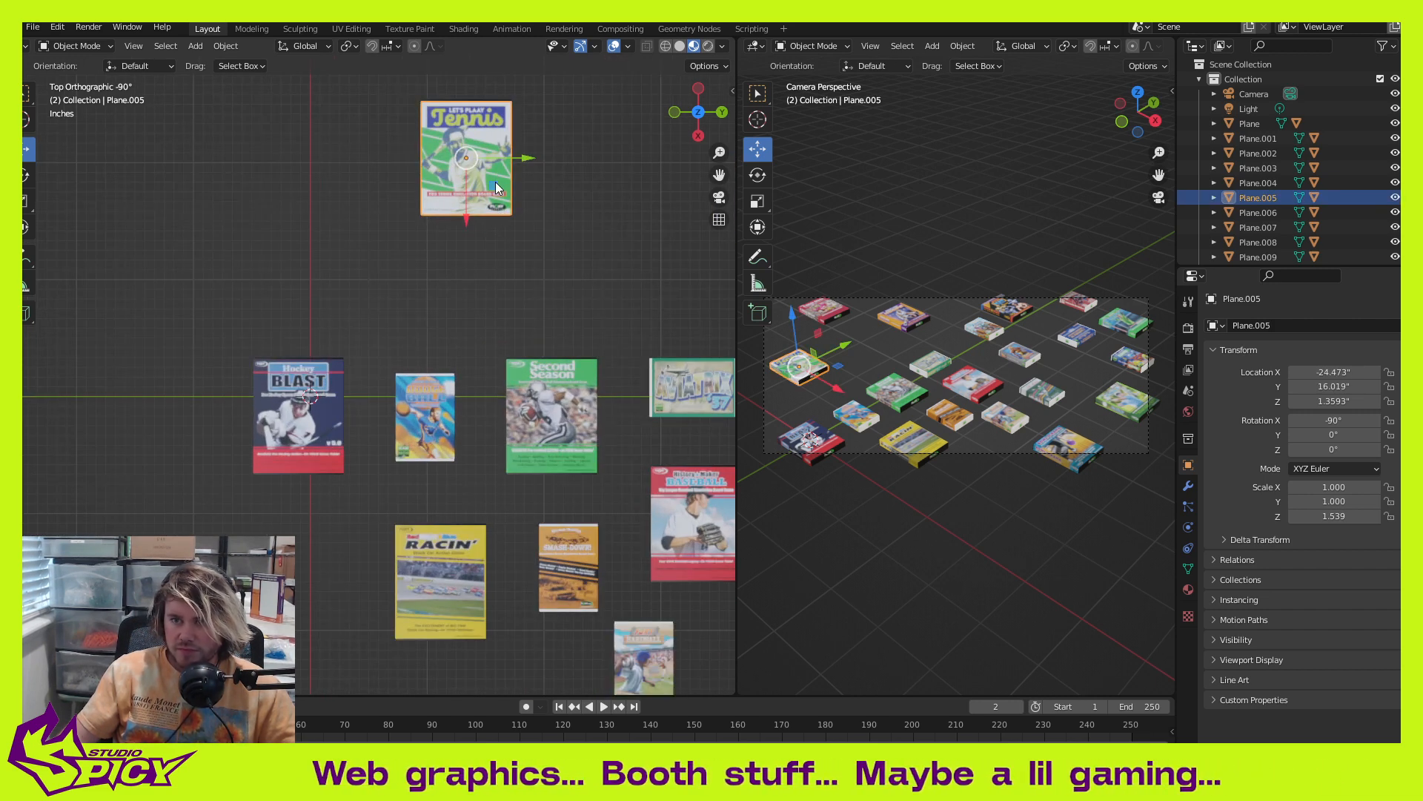
key(g)
click(450, 299)
Step: Fine-tune the gap between Tennis and Dodge Ball by shifting Tennis along the X axis to about X -13.7"
scroll(456, 300, up, 3)
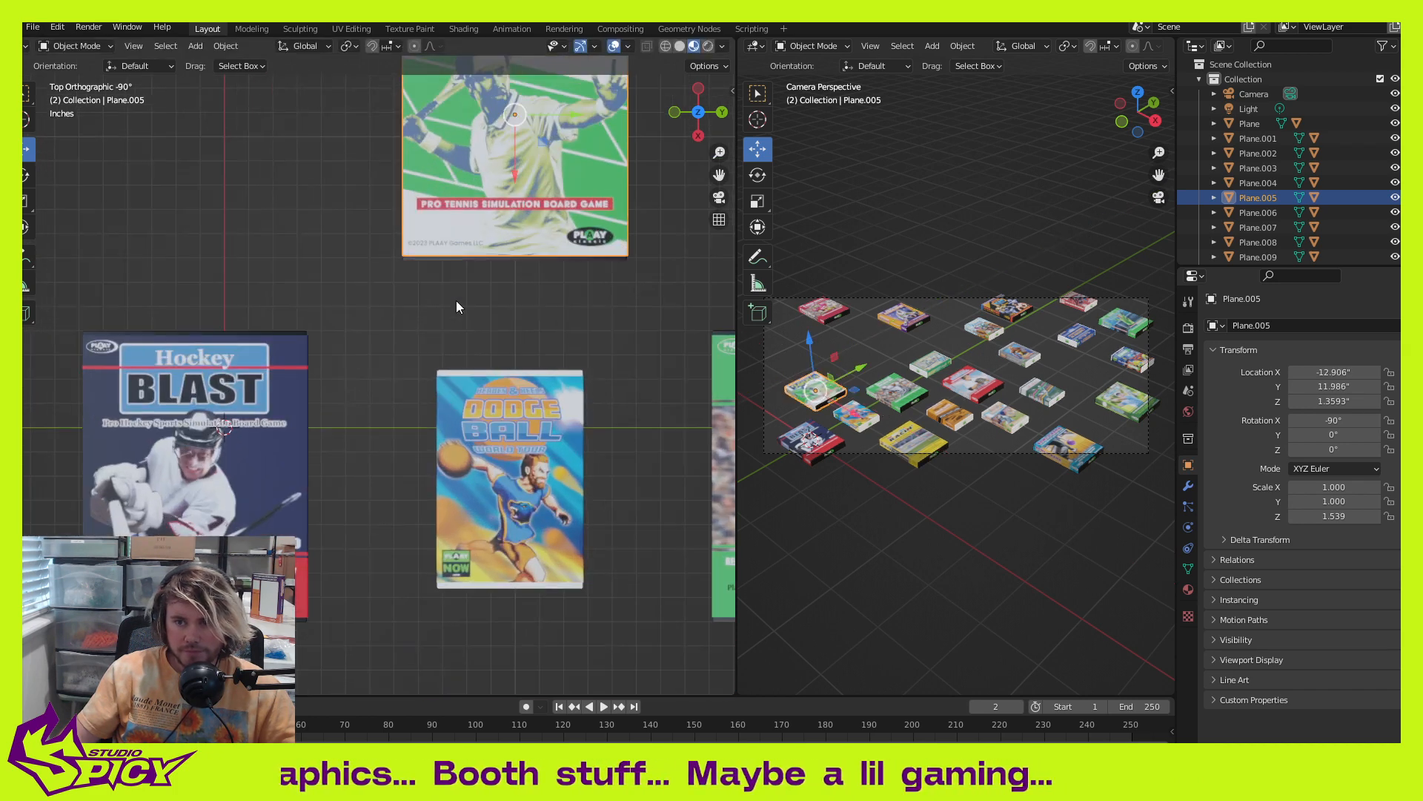
scroll(394, 398, up, 2)
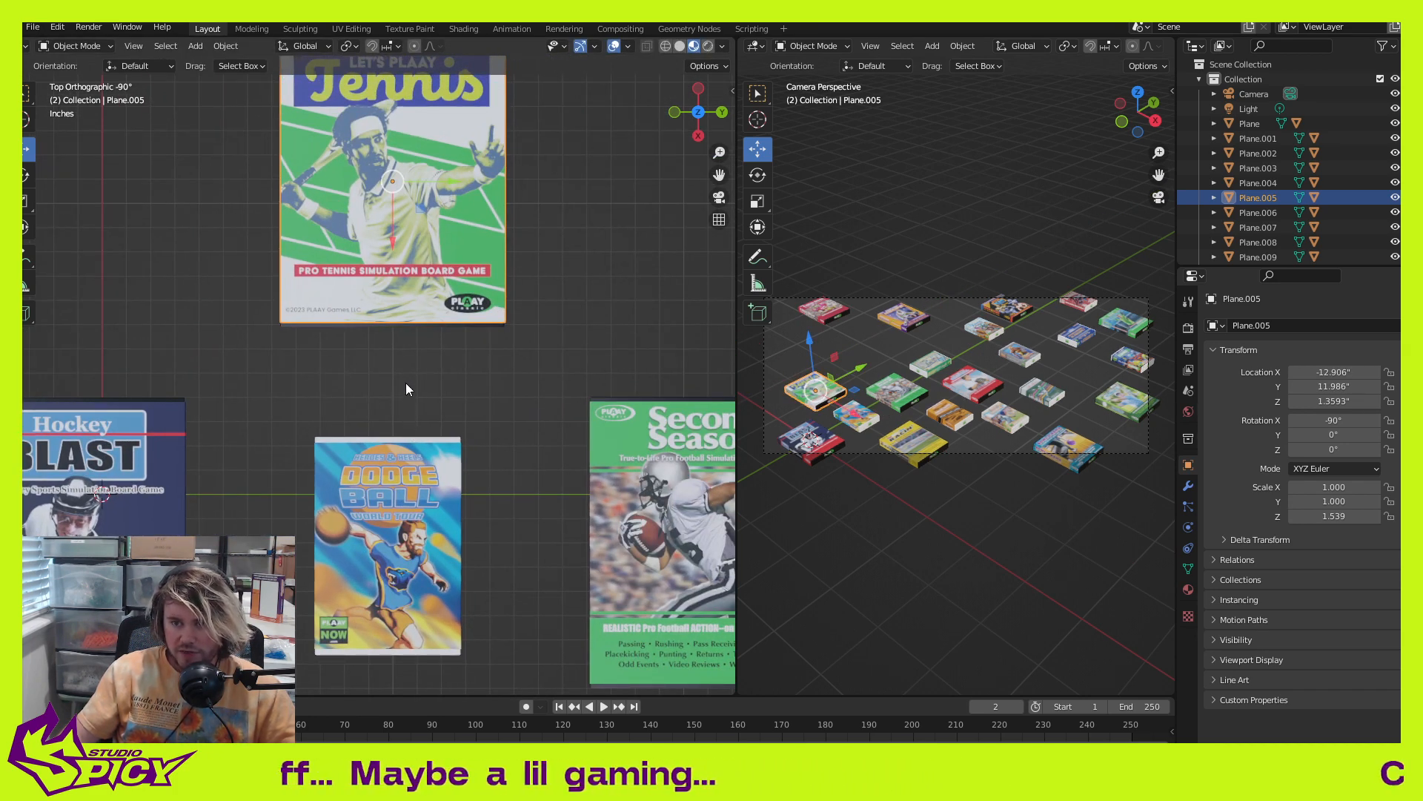
shift+middle_drag(407, 336, 422, 396)
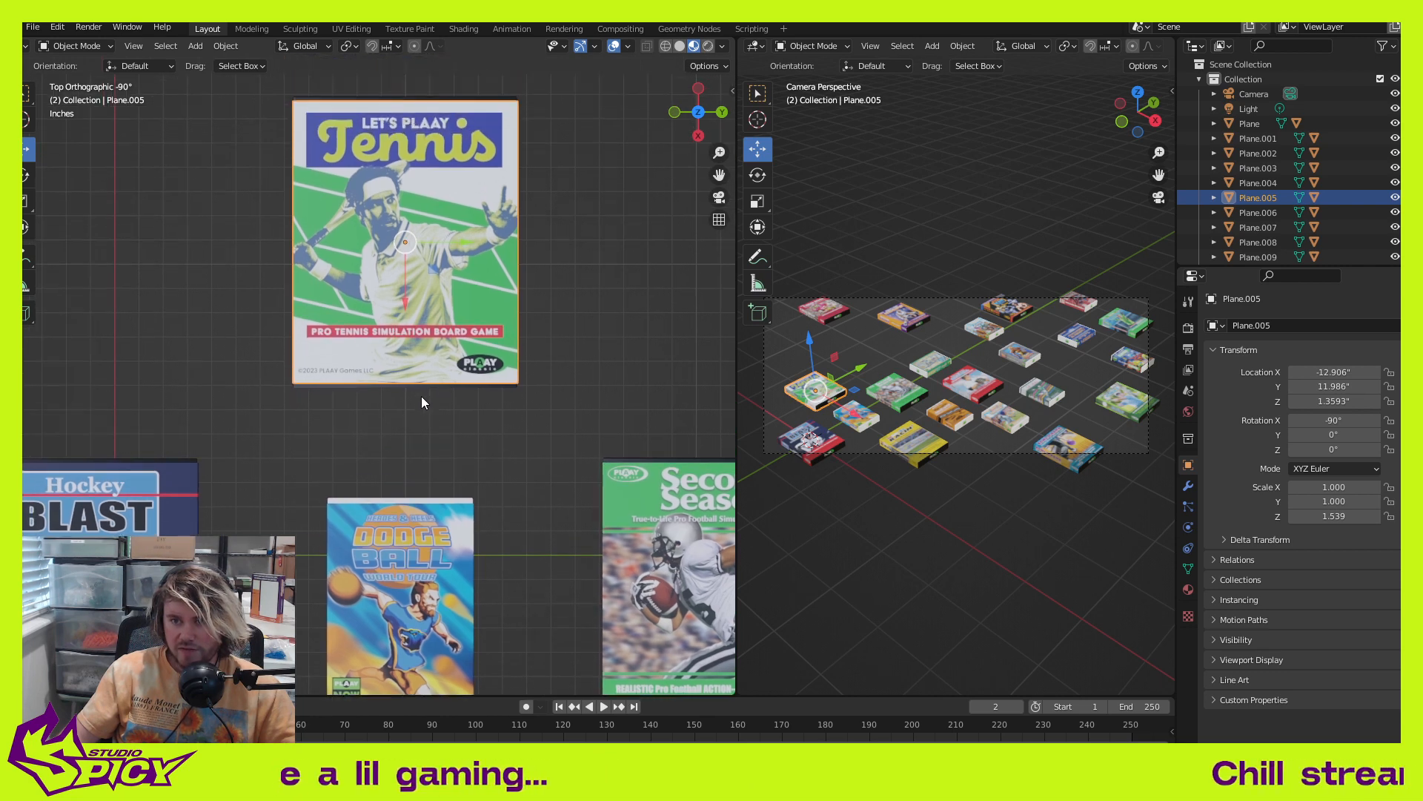
drag(402, 296, 401, 275)
scroll(533, 357, down, 3)
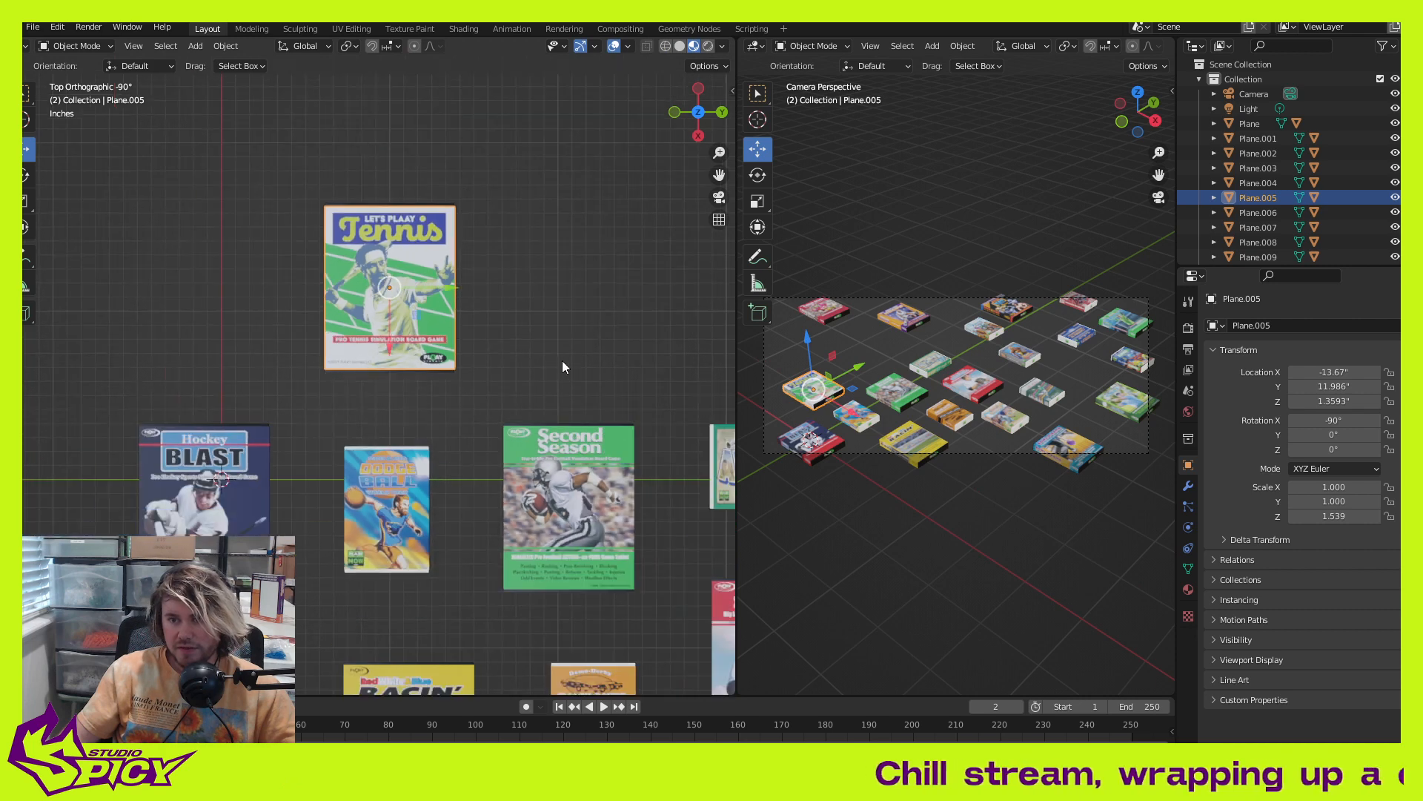
Step: Fine-tune the Tennis box above Dodge Ball by shifting it along the Y axis to about Y 11.8"
click(562, 360)
shift+middle_drag(566, 369, 556, 370)
click(416, 313)
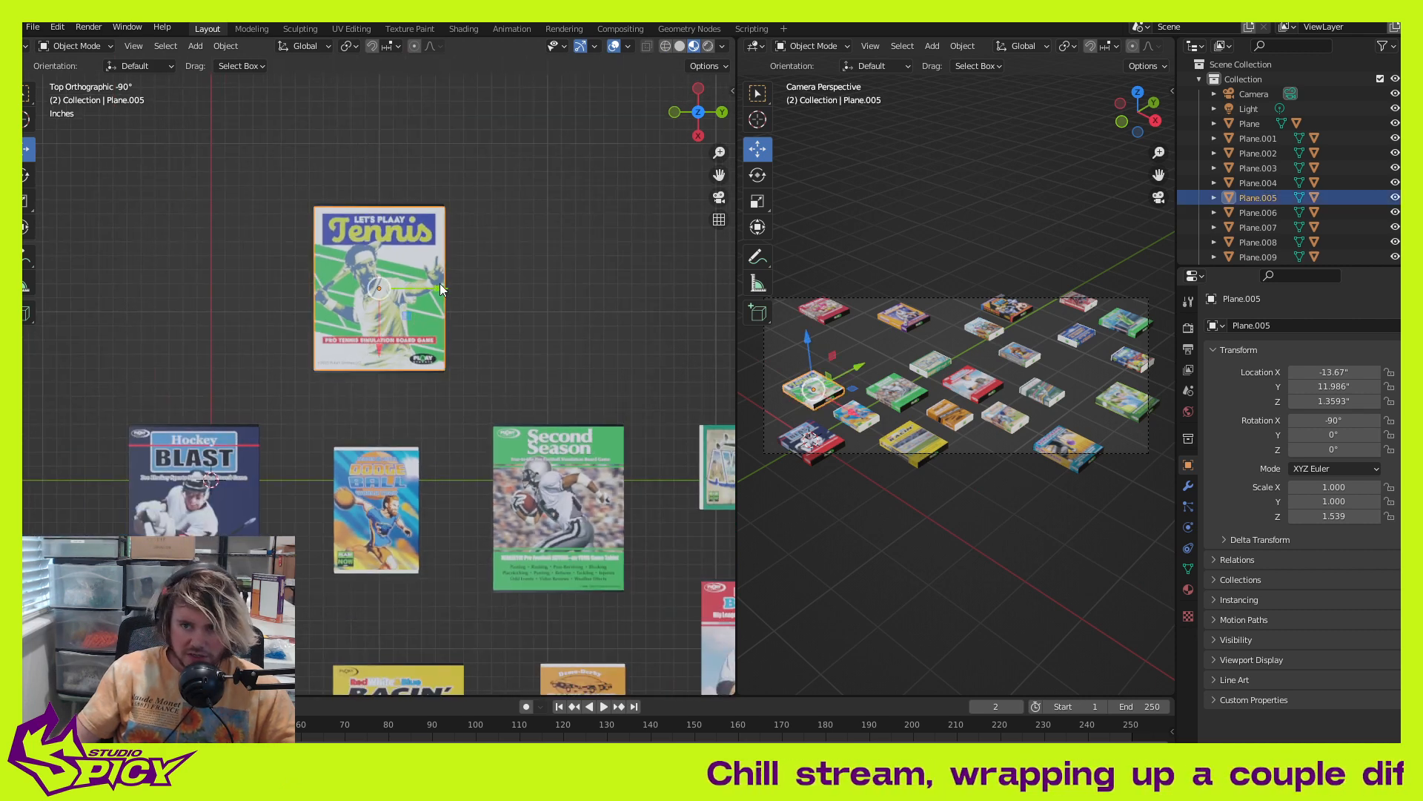
drag(440, 284, 437, 284)
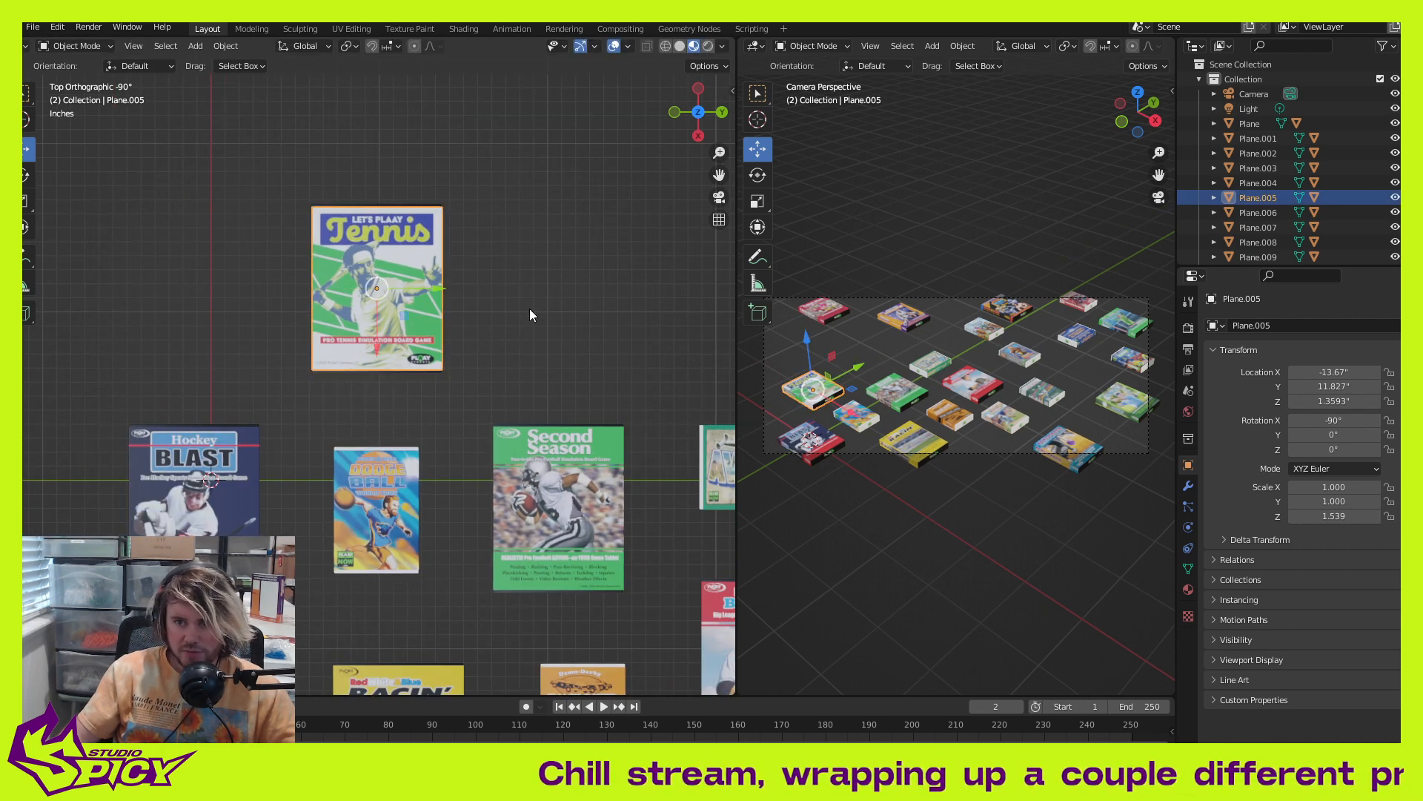
click(531, 311)
Step: Move the small Hardball and Jai-Alai boxes together out below the Racin' box, placing Jai-Alai at about X 35.5", Y 22.0"
scroll(557, 334, down, 4)
shift+middle_drag(558, 340, 309, 349)
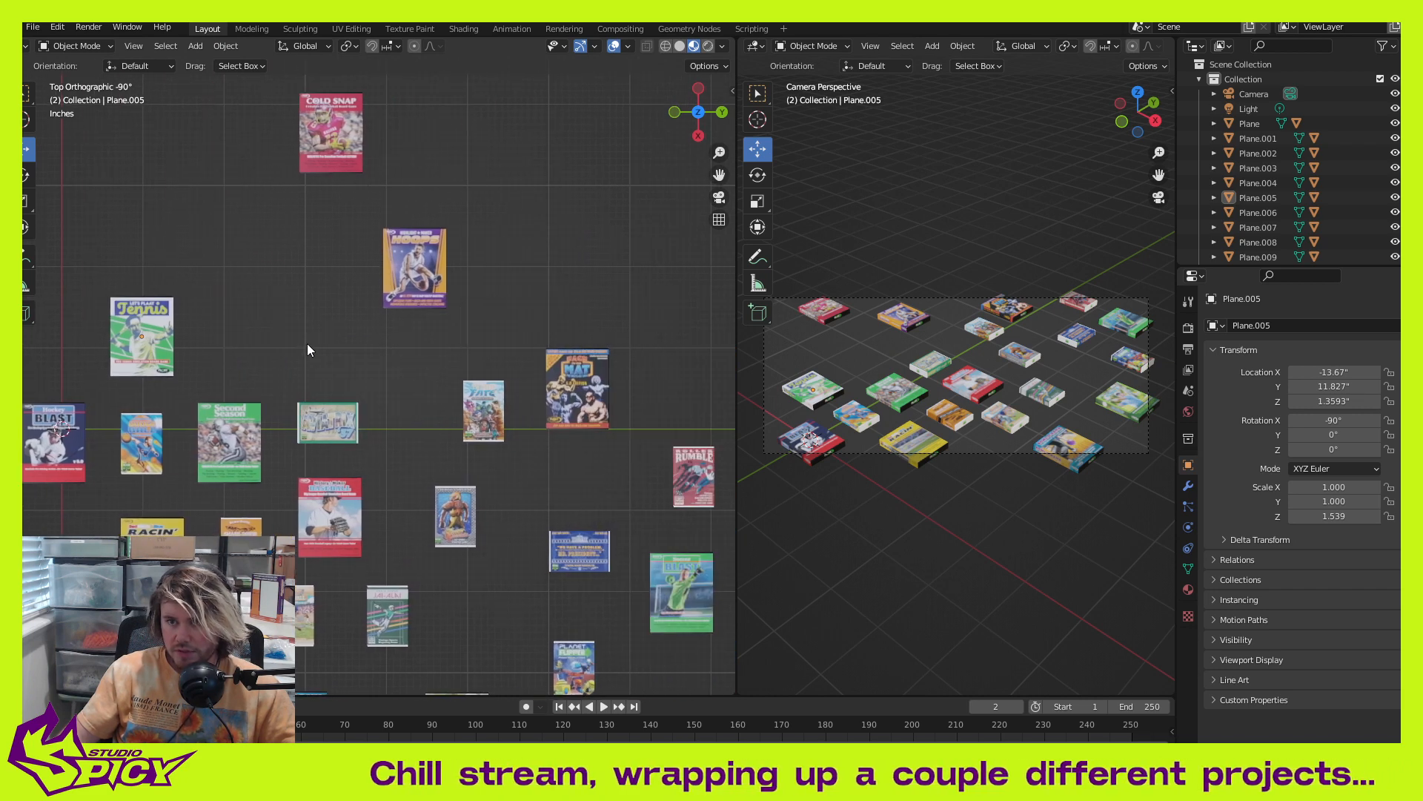
shift+middle_drag(384, 382, 384, 357)
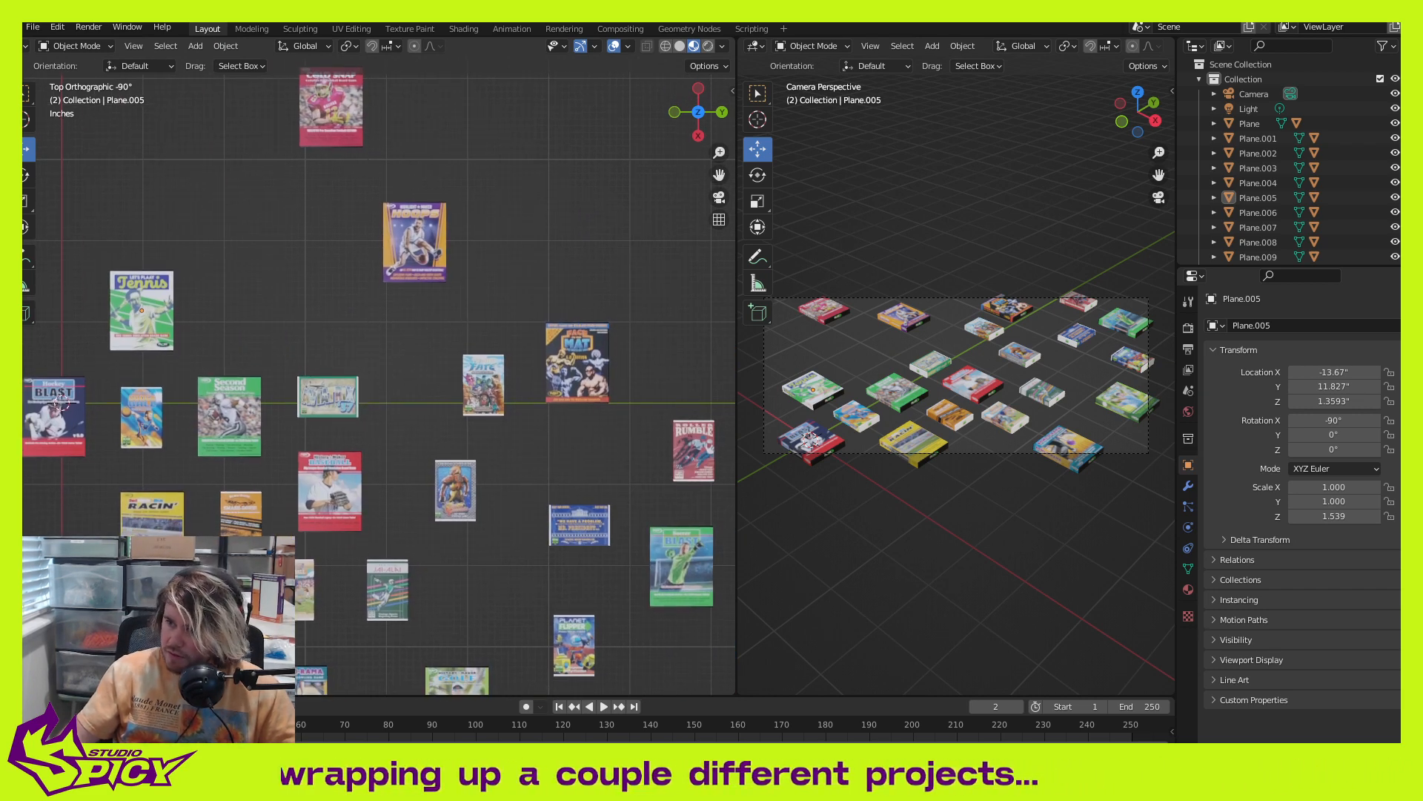
shift+middle_drag(272, 531, 261, 410)
scroll(436, 479, up, 2)
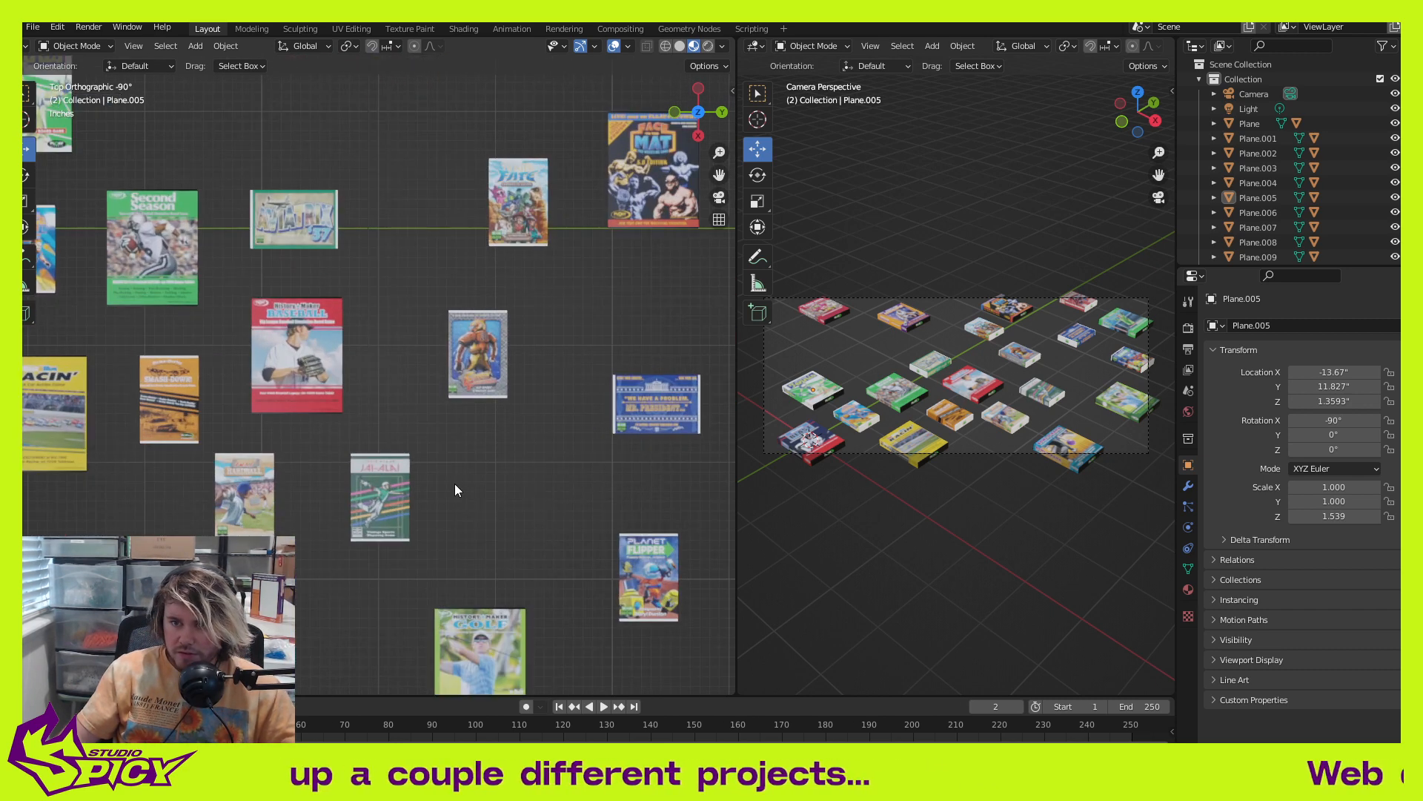
shift+middle_drag(607, 492, 445, 456)
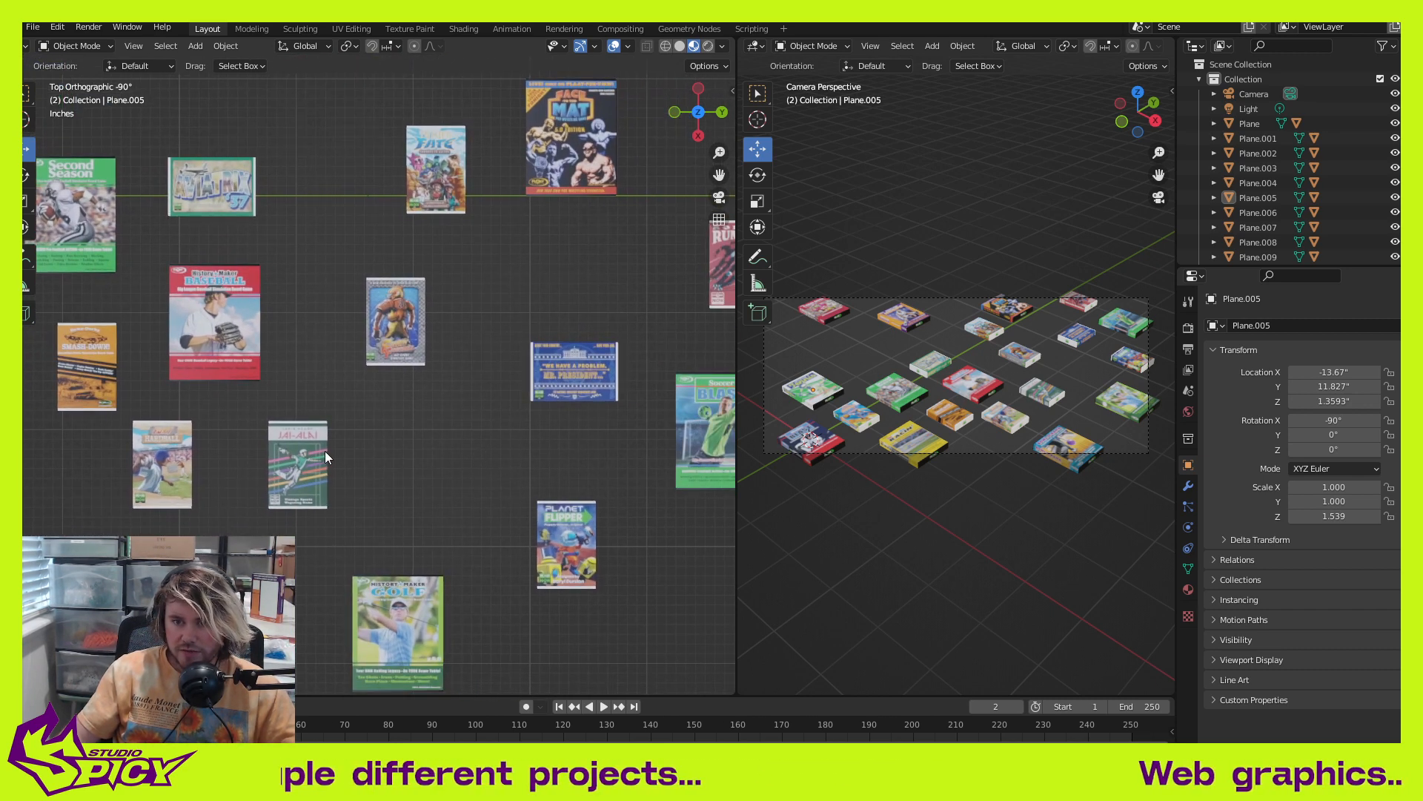
shift+middle_drag(322, 486, 431, 441)
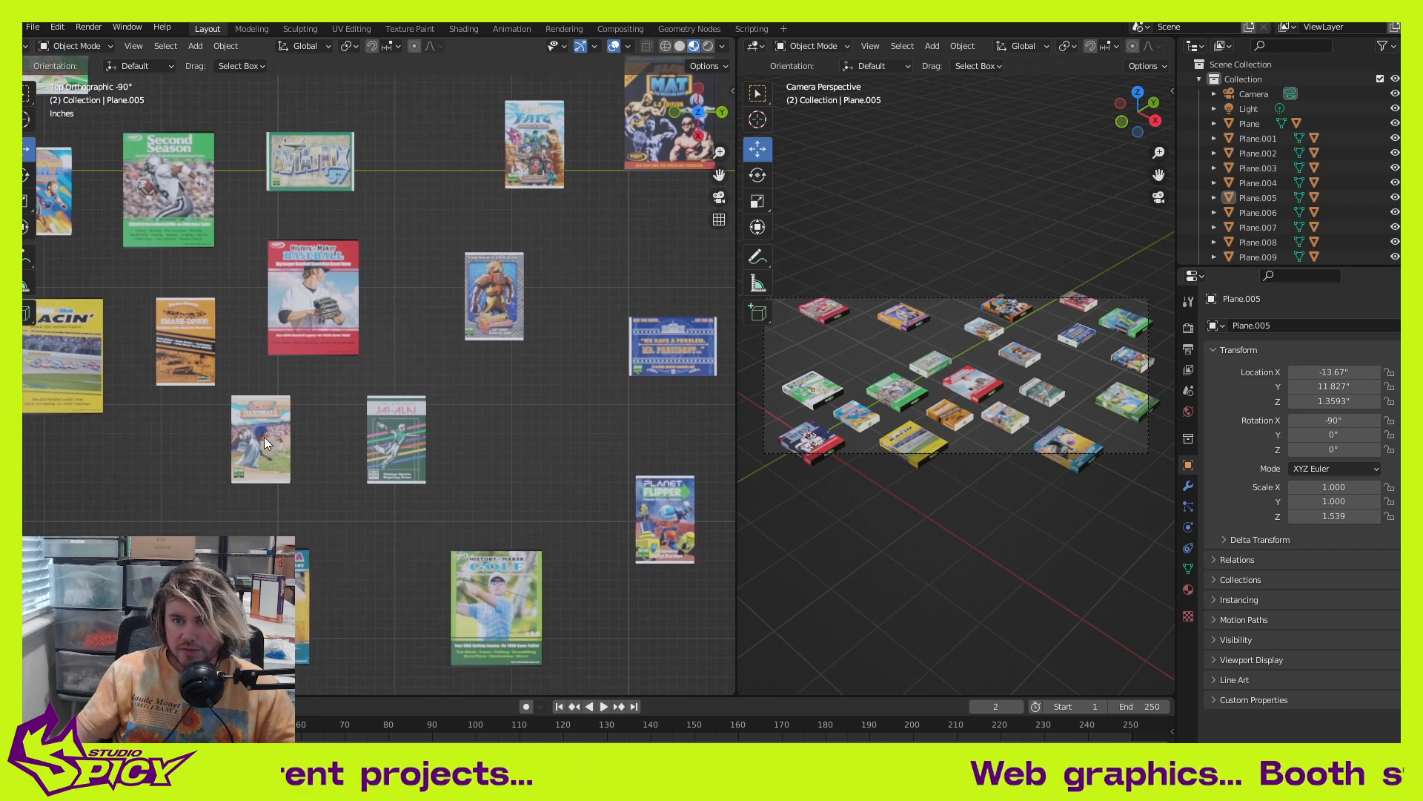
click(263, 437)
shift+click(401, 457)
key(g)
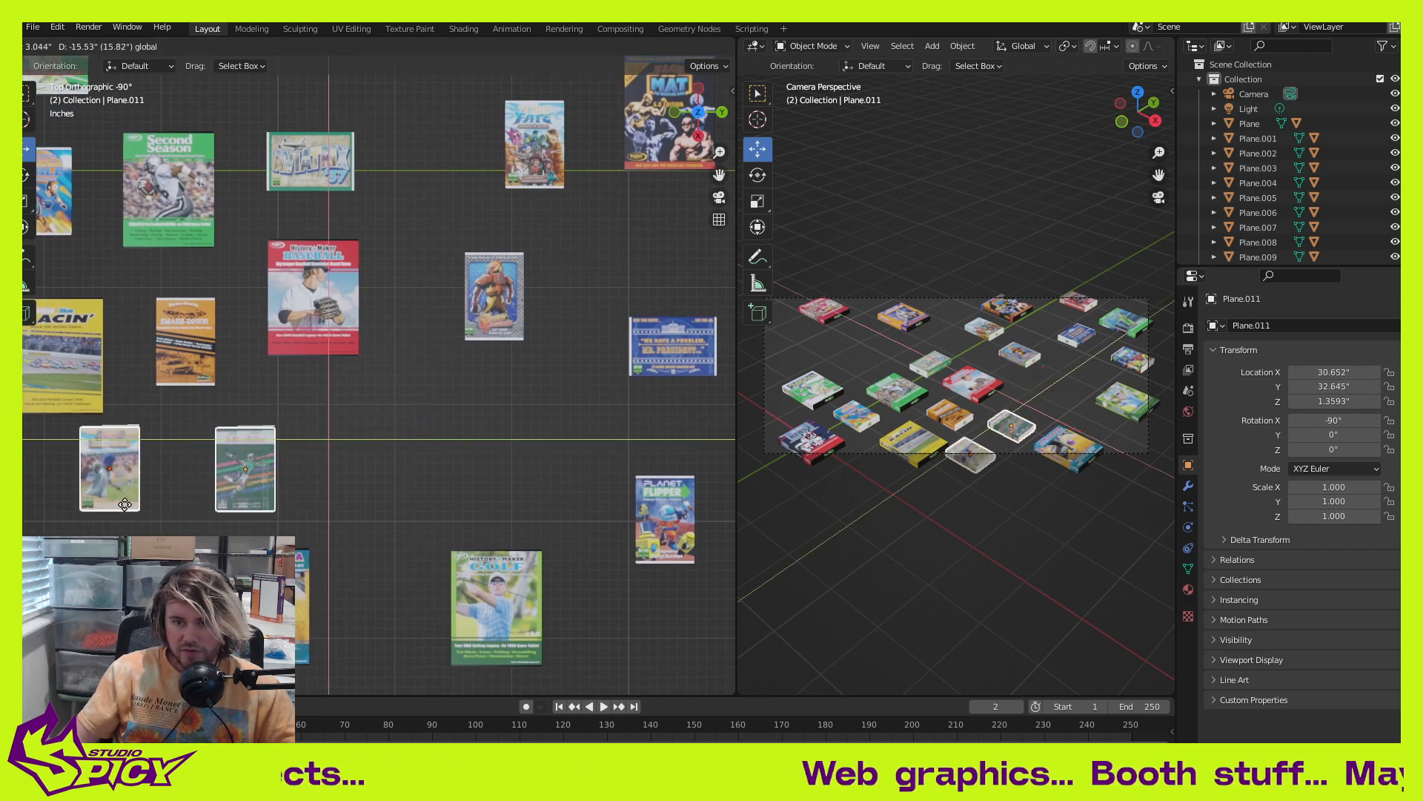
click(268, 502)
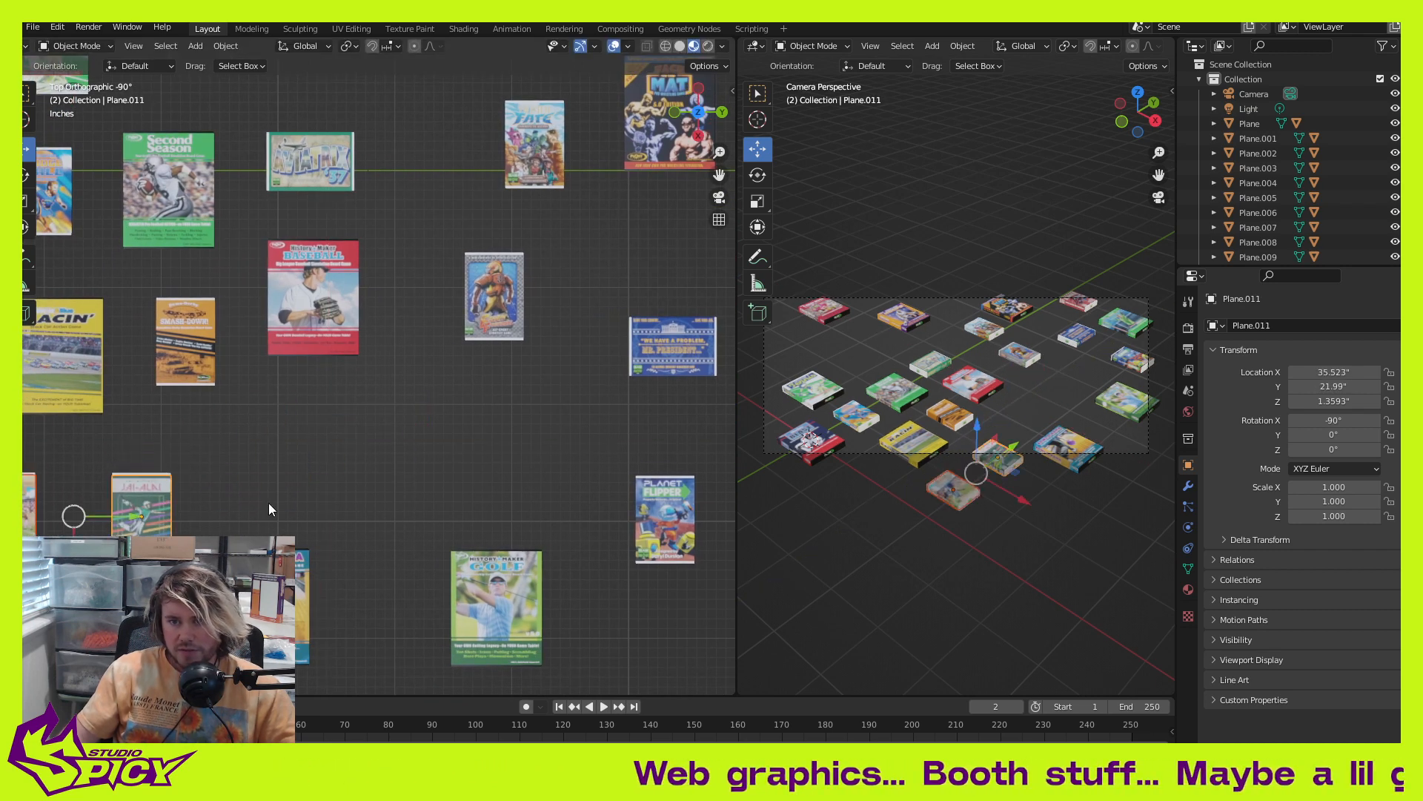
Step: Move the Jai-Alai box on its own to below History Maker Baseball, at about X 26.9", Y 37.8"
click(141, 500)
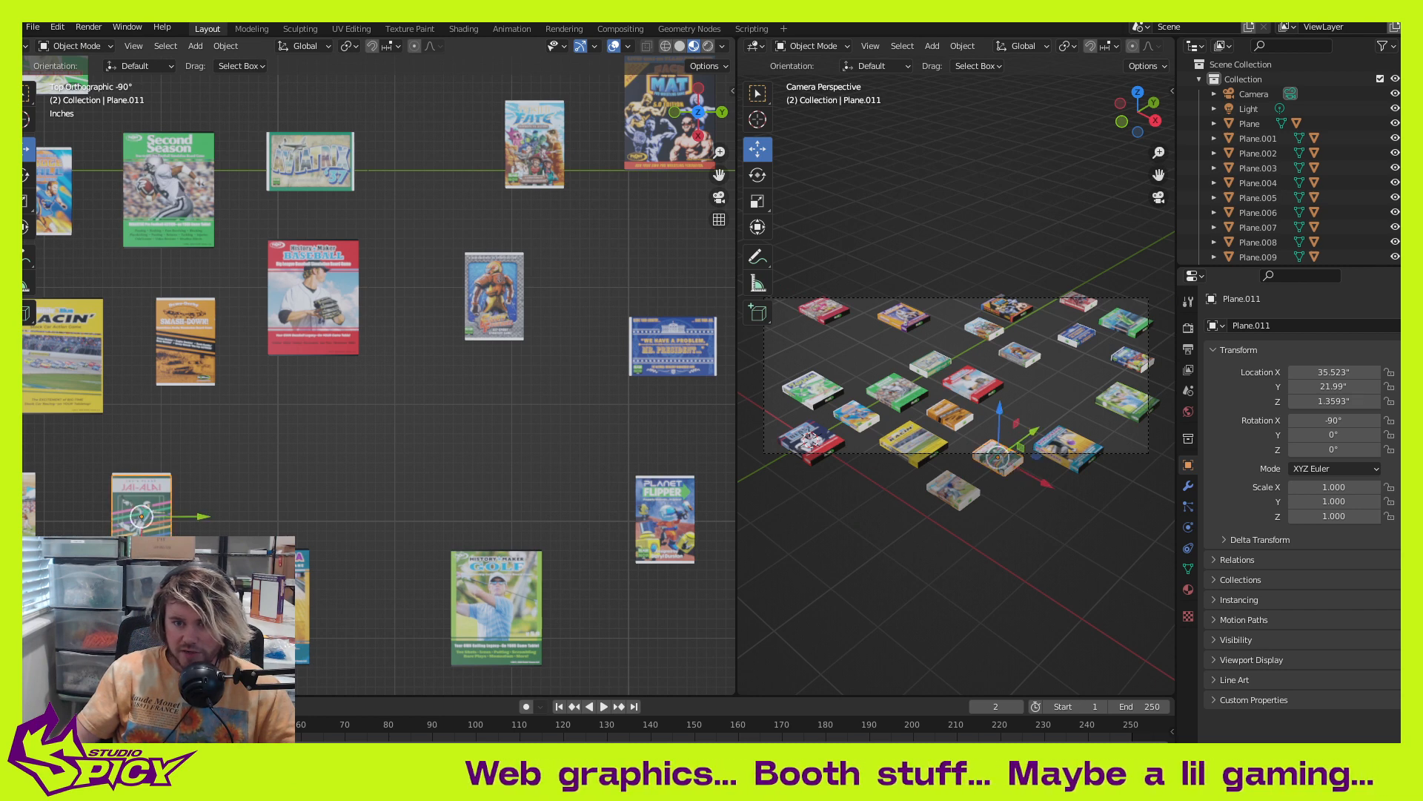
key(g)
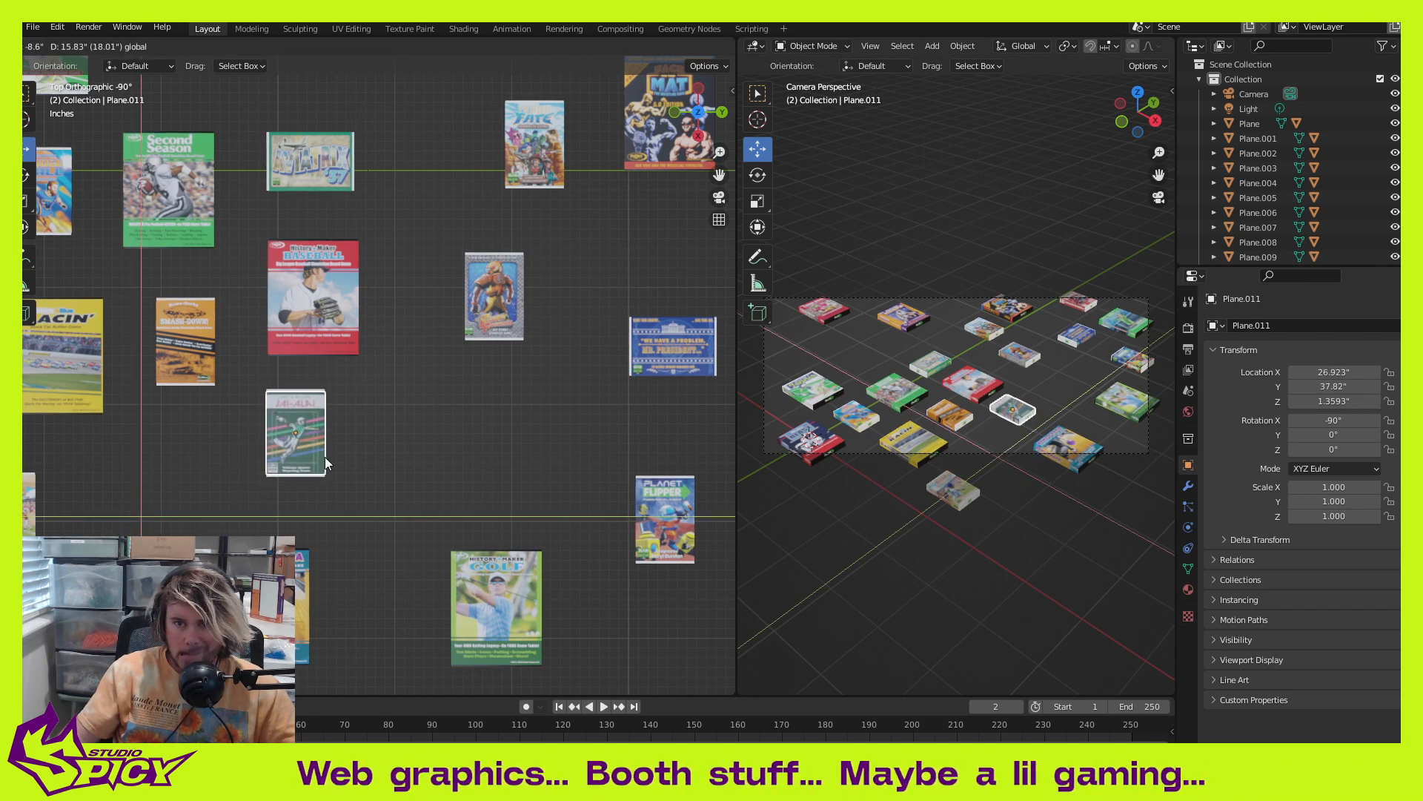
click(326, 458)
scroll(326, 459, up, 4)
shift+middle_drag(327, 461, 504, 408)
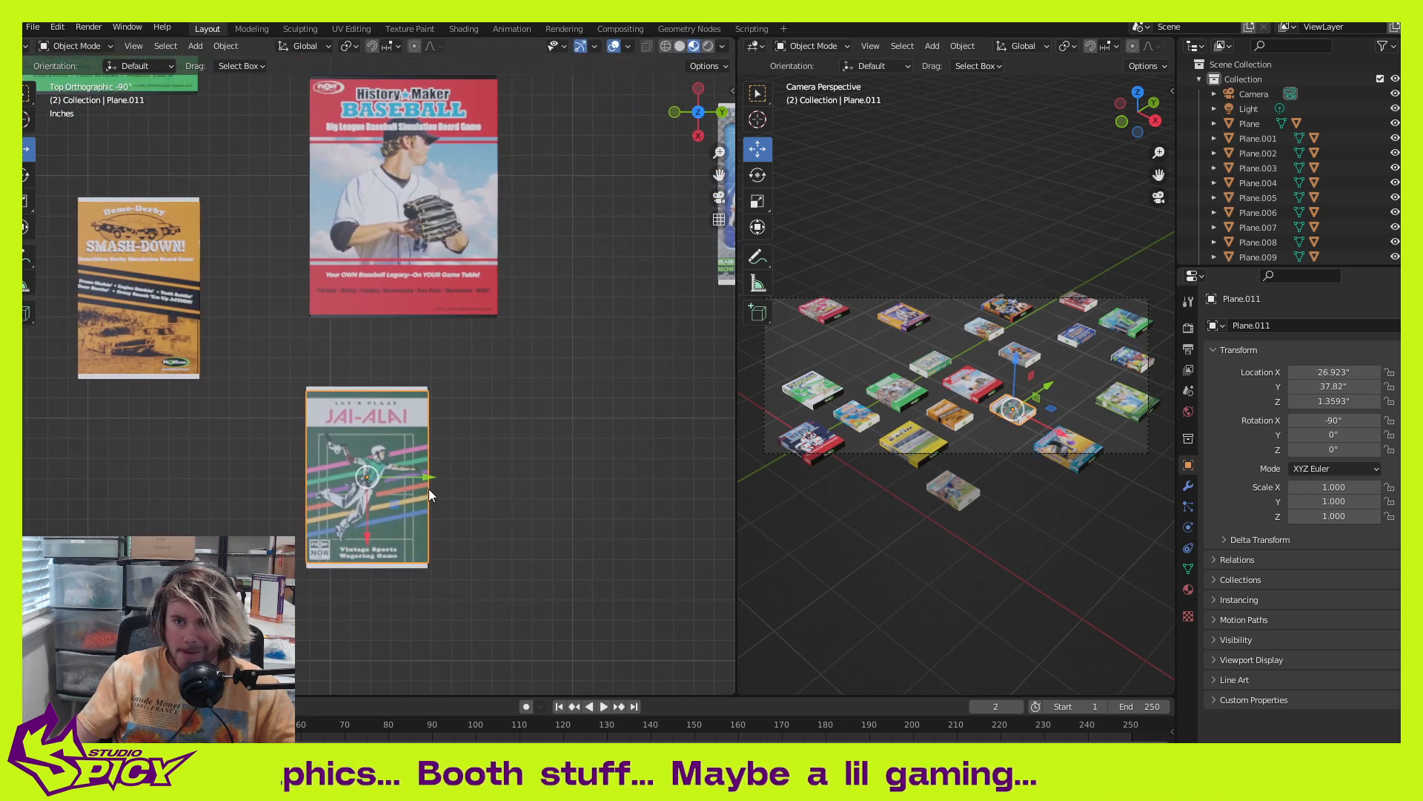
Step: Align Jai-Alai's side edge with Baseball's and widen the gap between them, at about X 28.6", Y 38.0"
drag(427, 476, 430, 476)
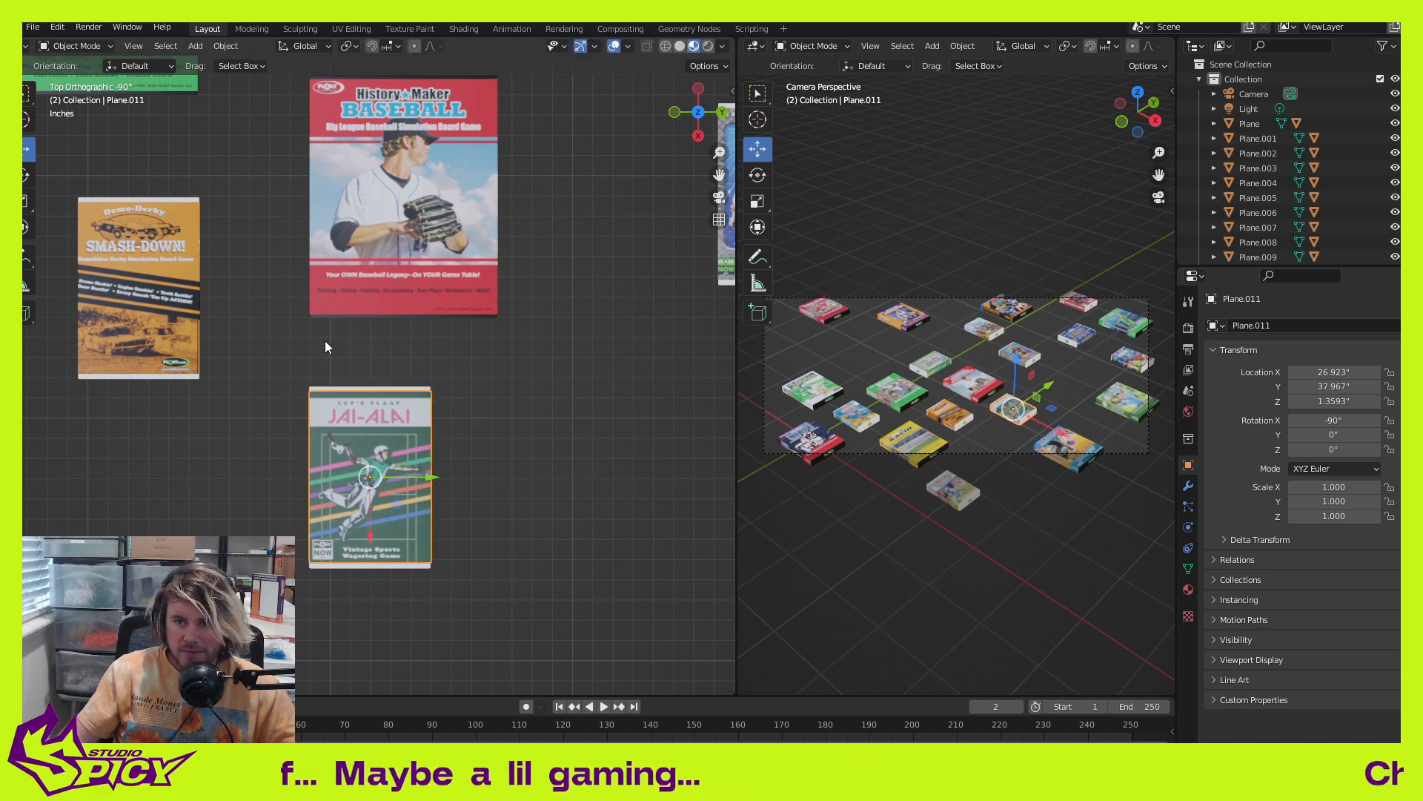
drag(373, 531, 382, 563)
click(519, 490)
Step: Bring the Soccer Blast box in beside Jai-Alai, at about X 29.0", Y 50.5"
scroll(512, 450, down, 4)
shift+middle_drag(461, 451, 394, 519)
scroll(419, 467, down, 2)
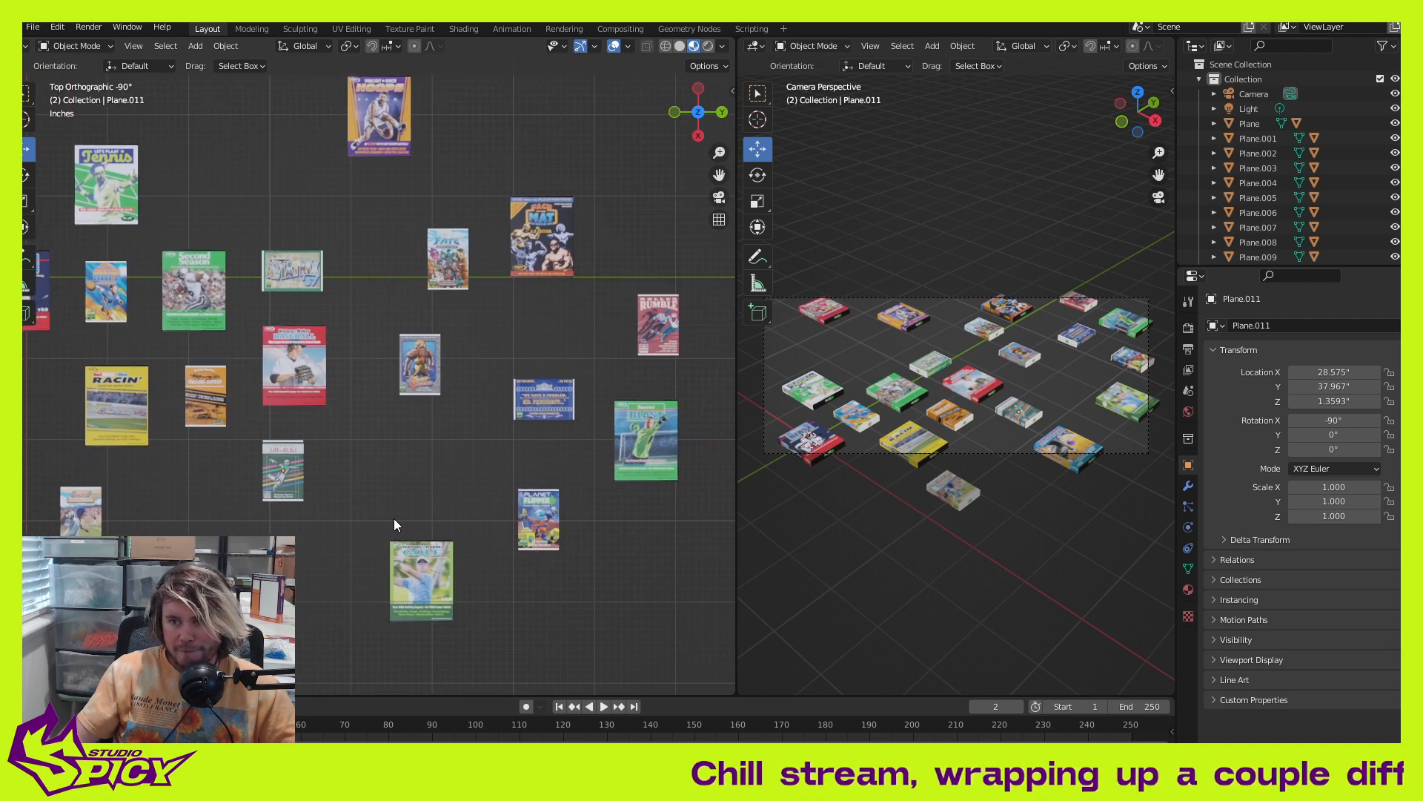
scroll(345, 508, down, 2)
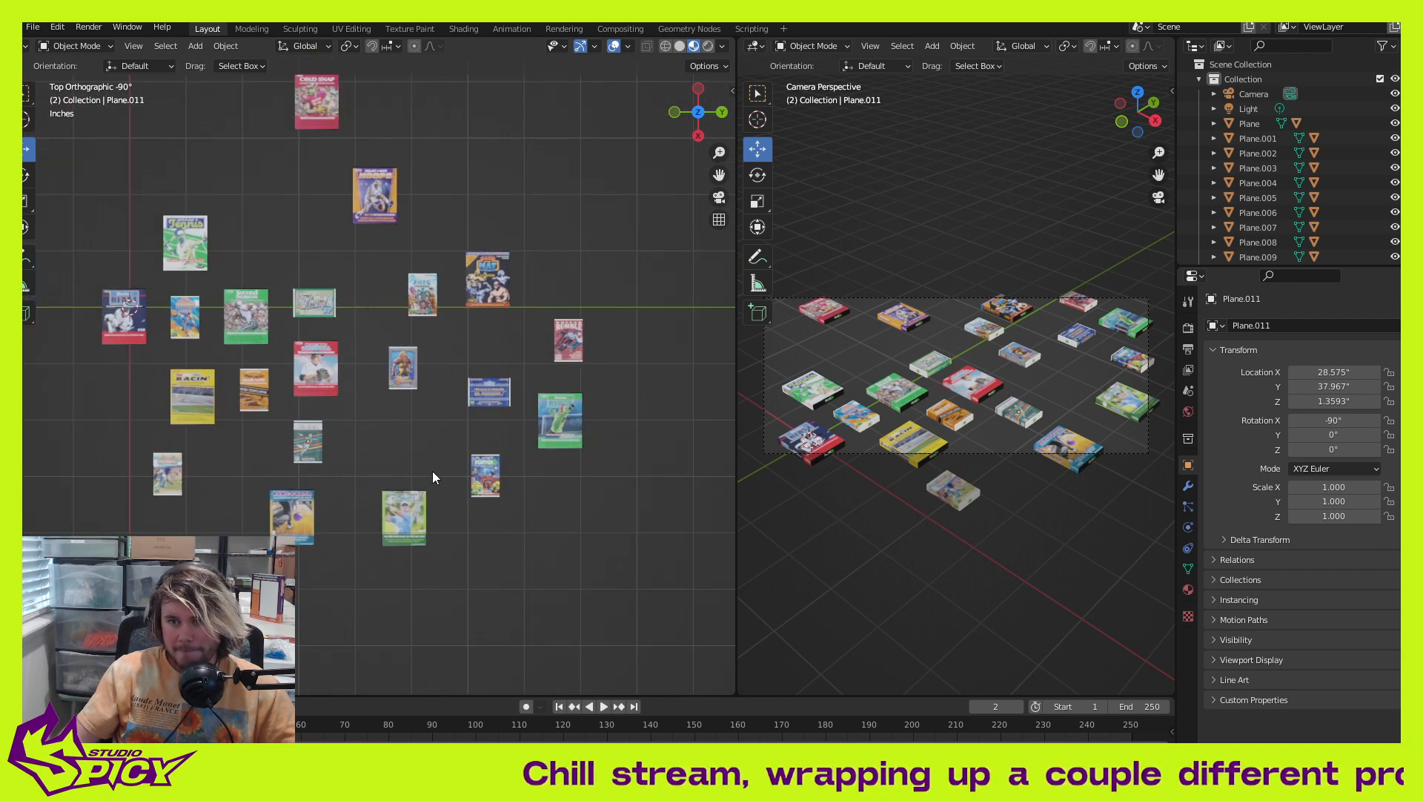
scroll(391, 489, up, 2)
shift+middle_drag(402, 467, 392, 476)
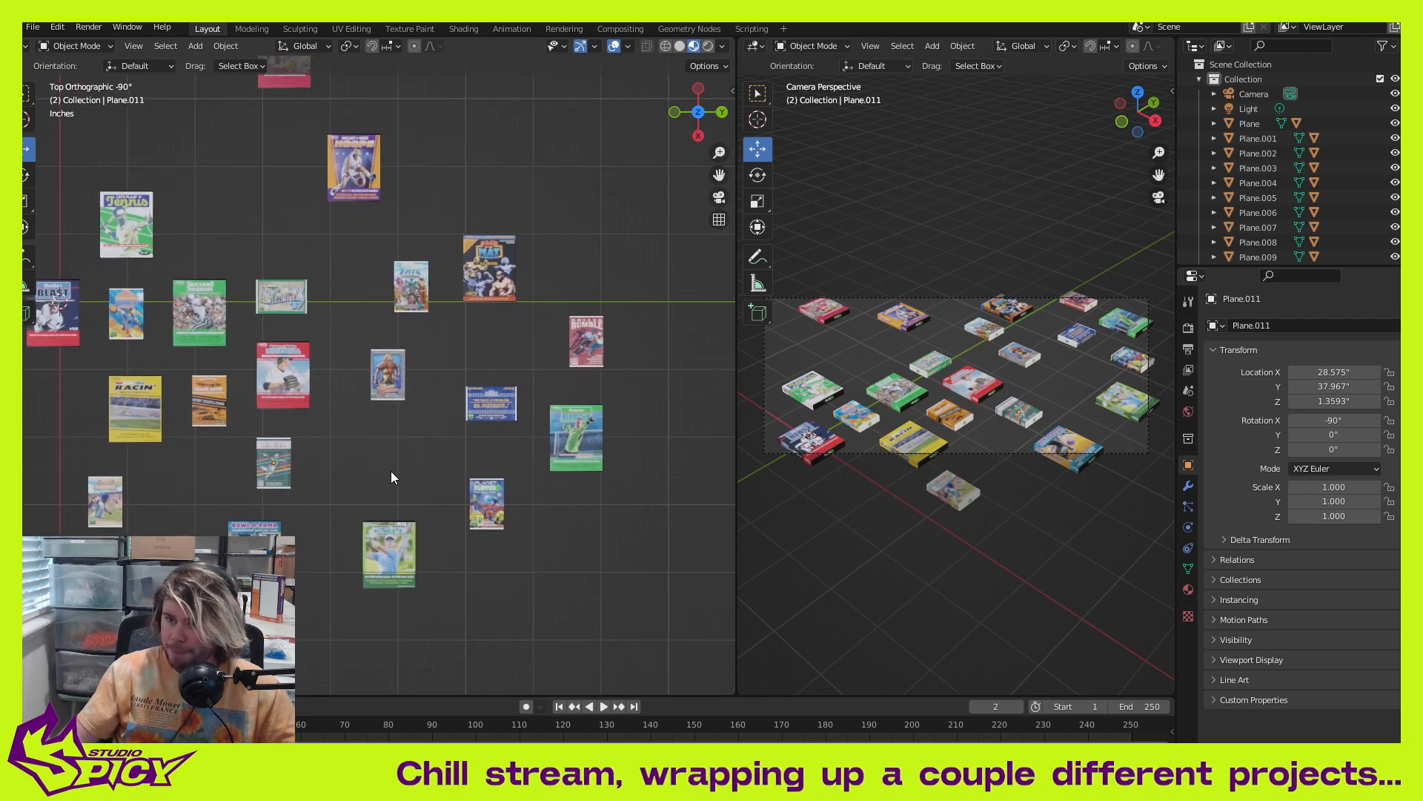
click(587, 443)
drag(605, 465, 370, 485)
scroll(401, 452, up, 5)
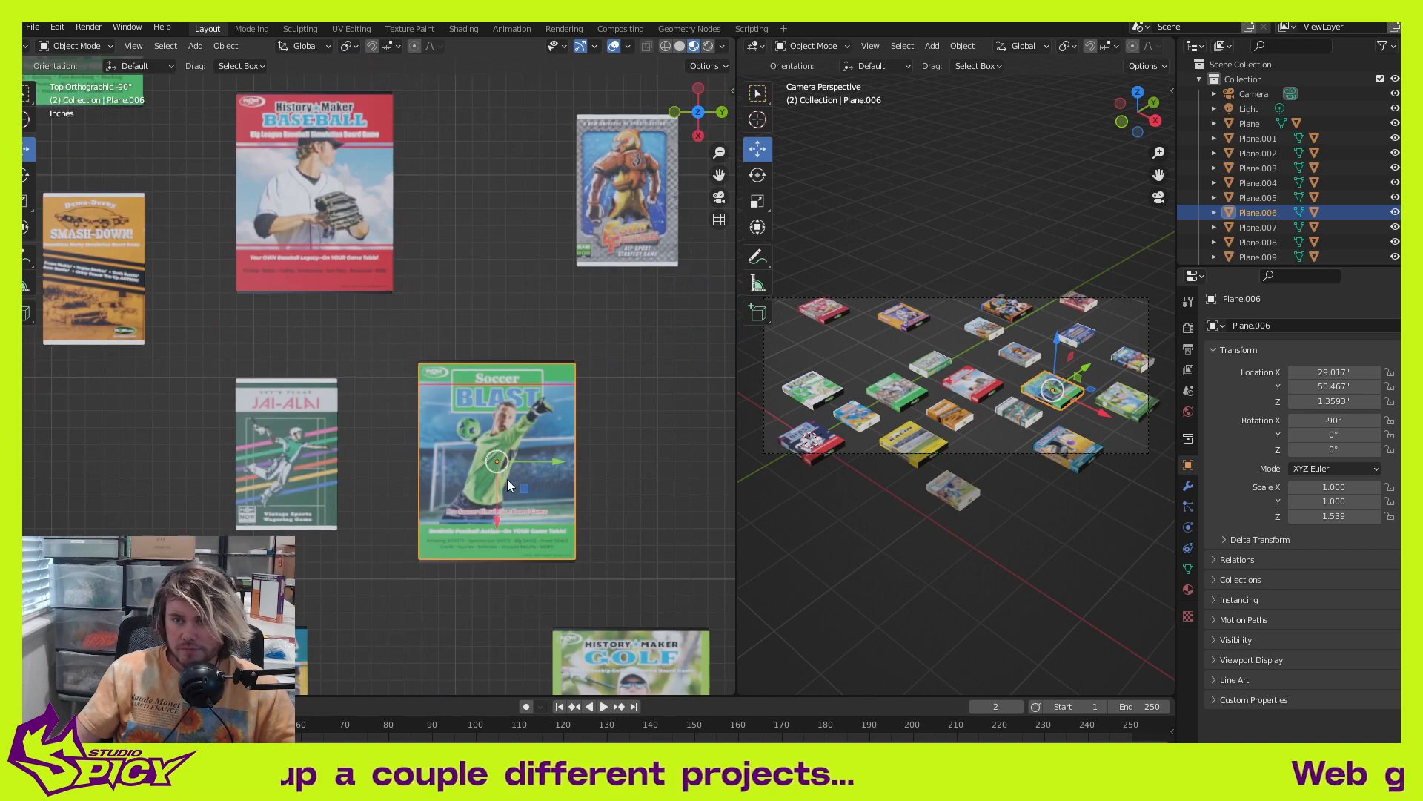
Step: Fine-tune Soccer Blast's alignment and gap to Jai-Alai, at about X 29.9", Y 50.8"
drag(487, 514, 421, 525)
scroll(348, 386, up, 2)
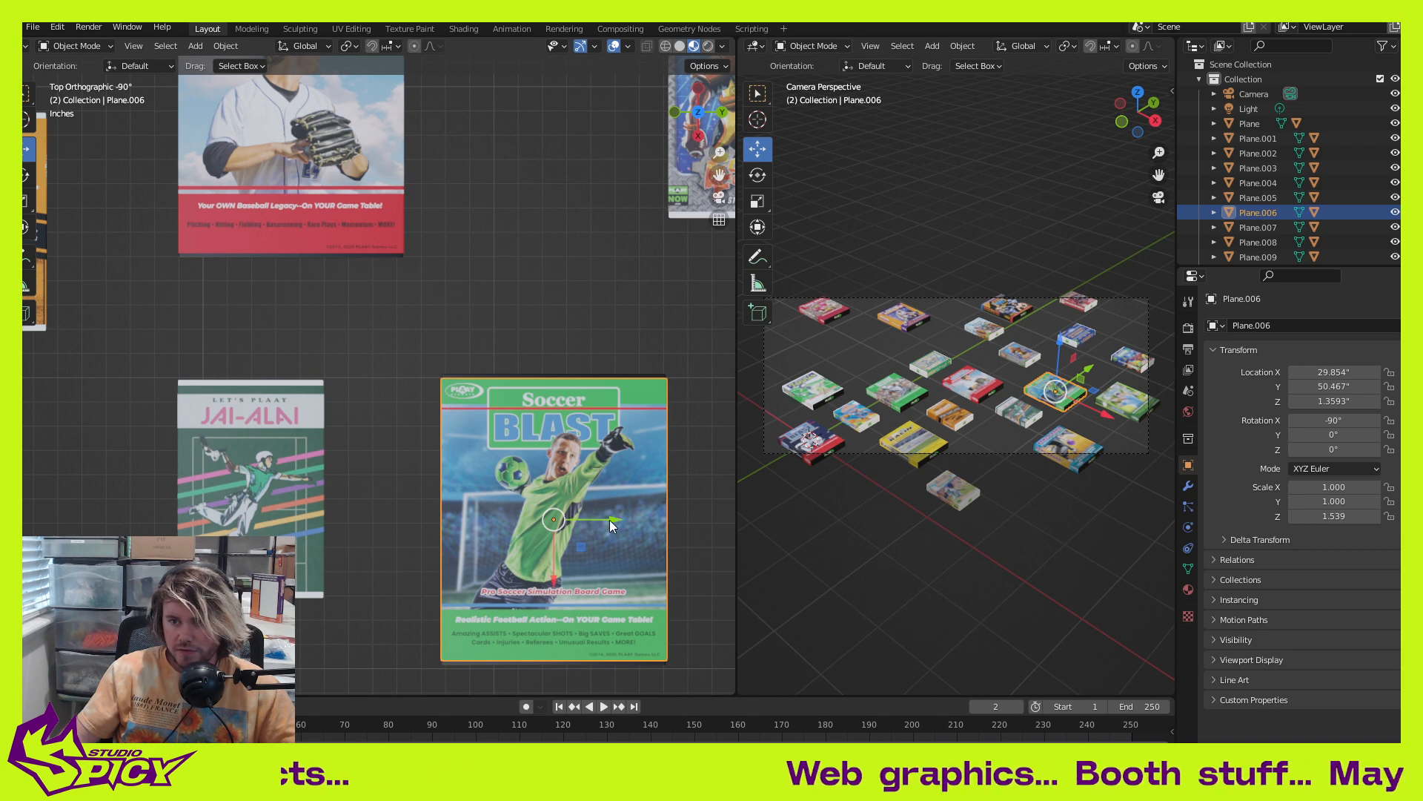
drag(610, 519, 620, 520)
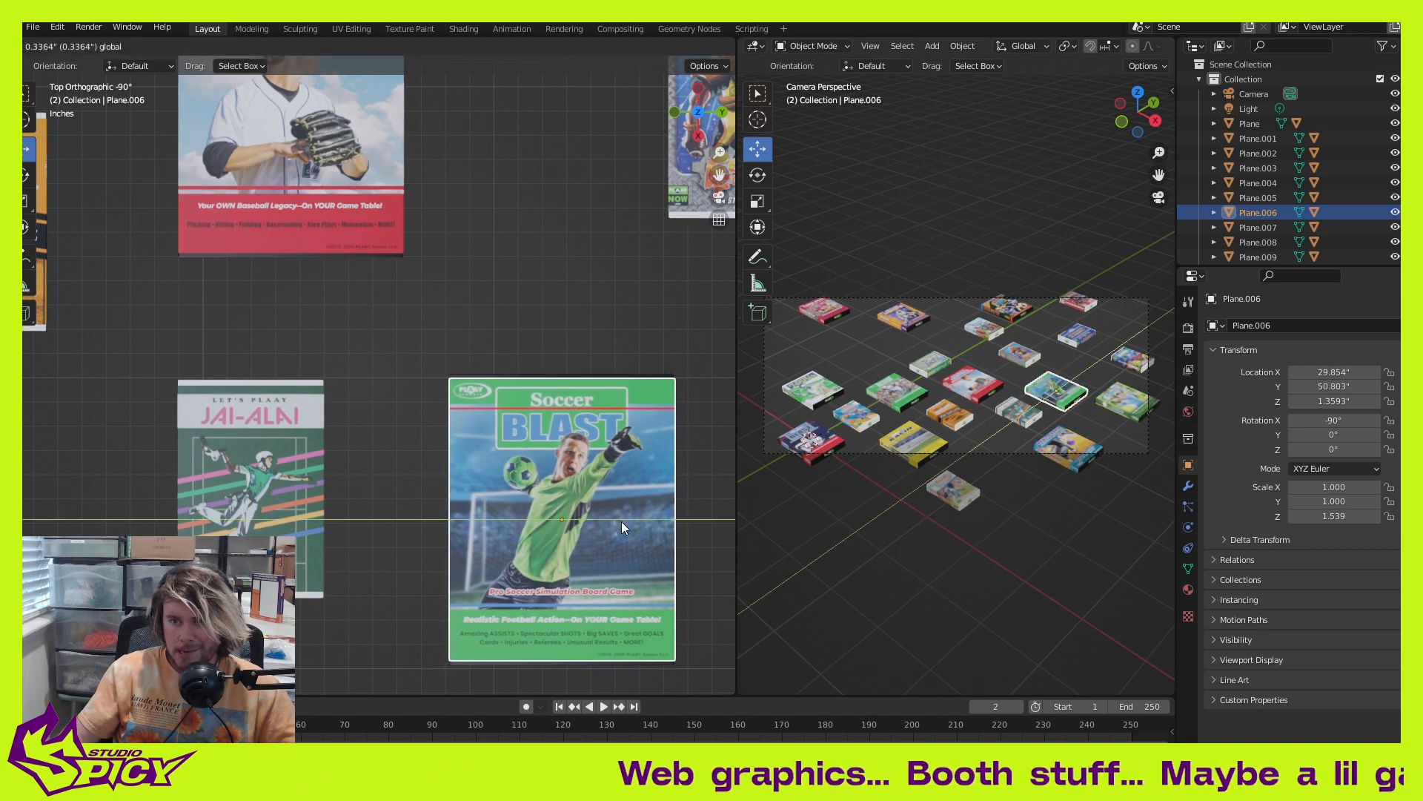
click(605, 296)
scroll(616, 357, down, 2)
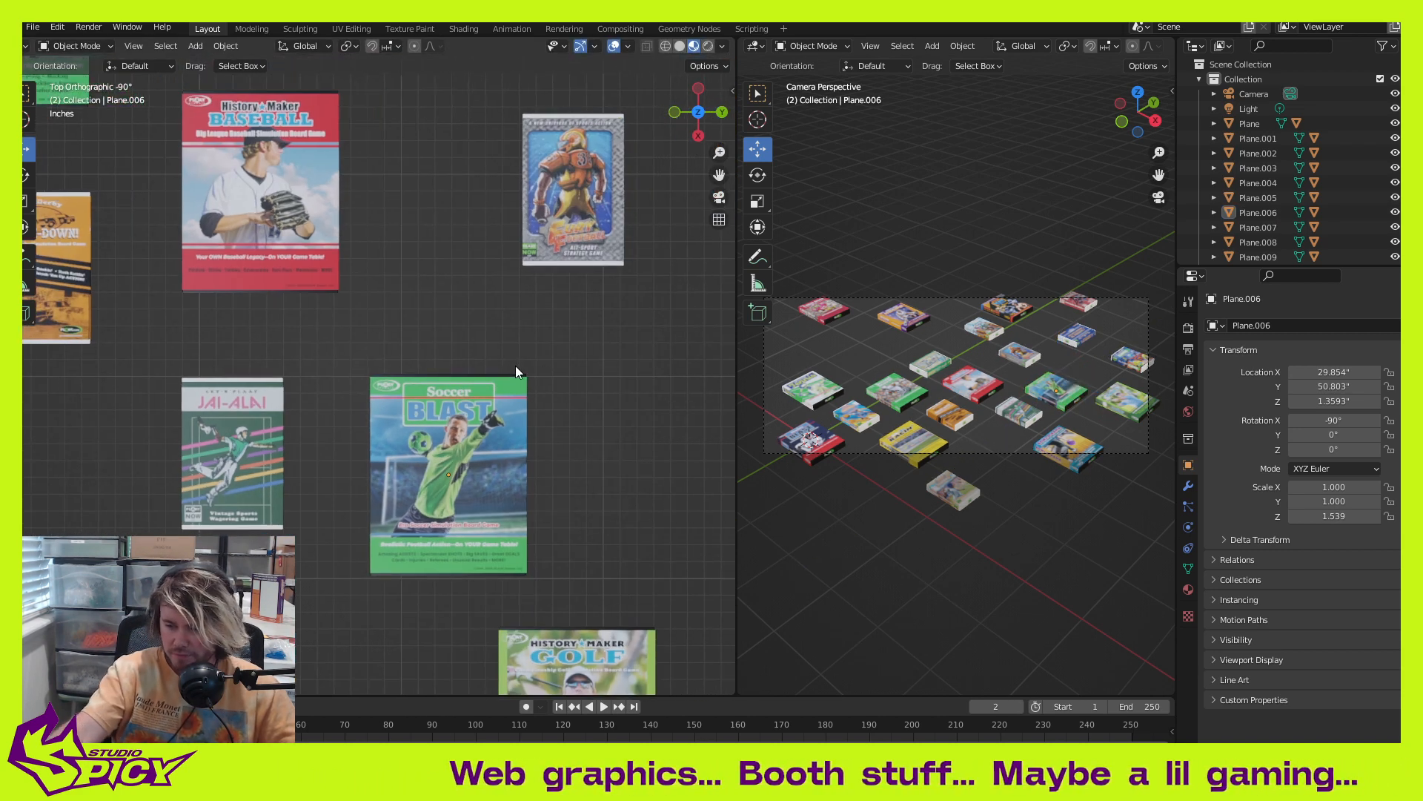
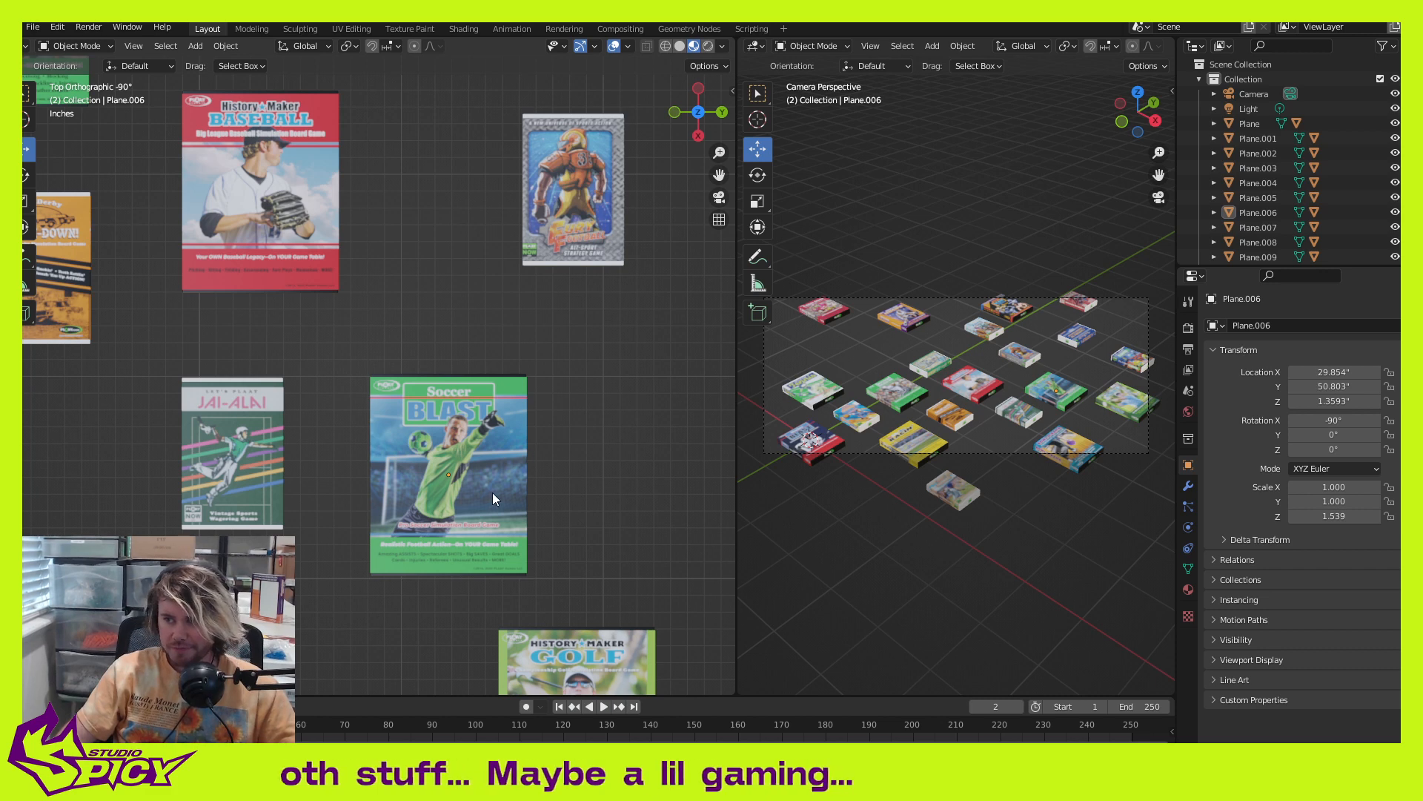
Step: Move the Bowl-O-Rama box closer to Racin' and Smash-Down, at about X 37.2", Y 24.7"
scroll(514, 509, down, 2)
shift+middle_drag(403, 504, 517, 540)
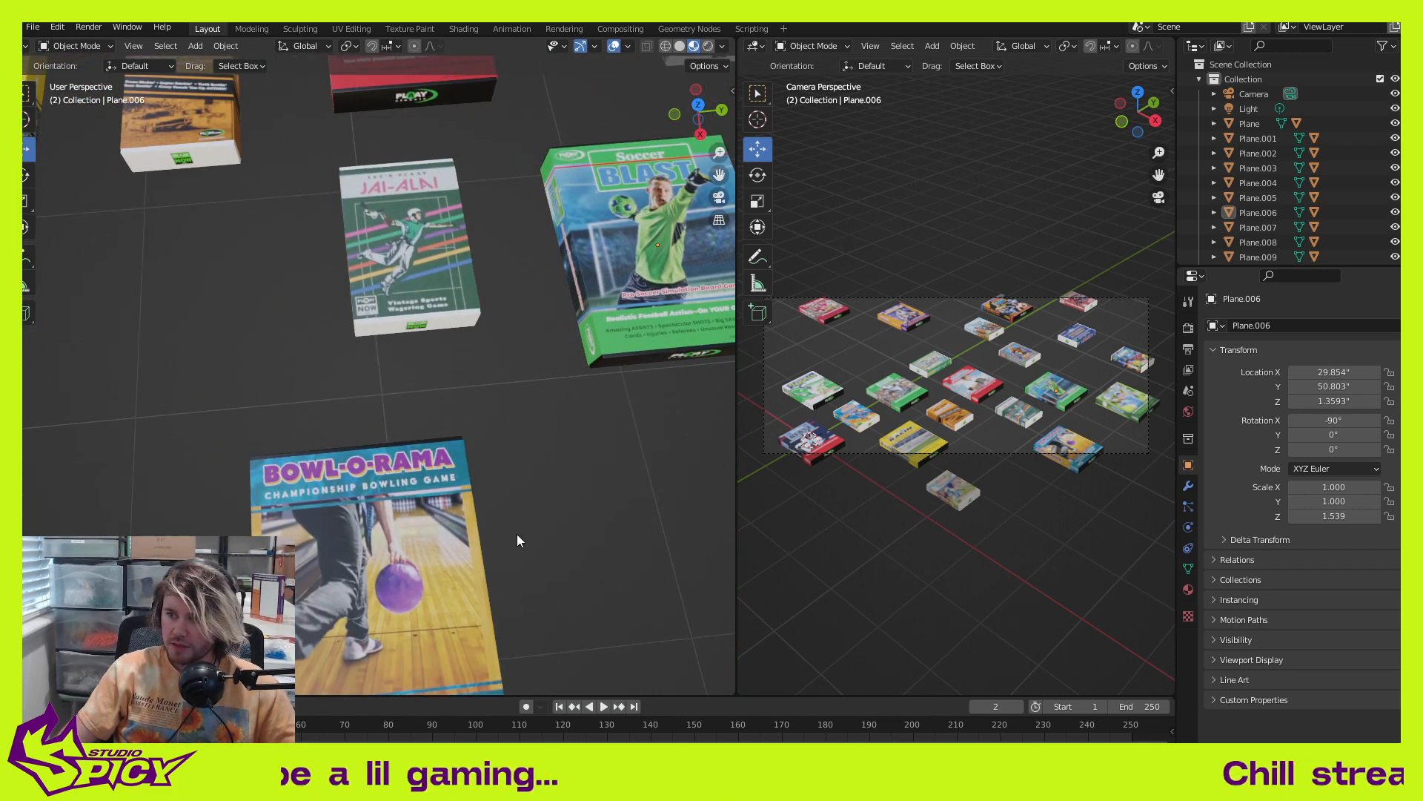
click(403, 541)
middle_drag(402, 540, 540, 487)
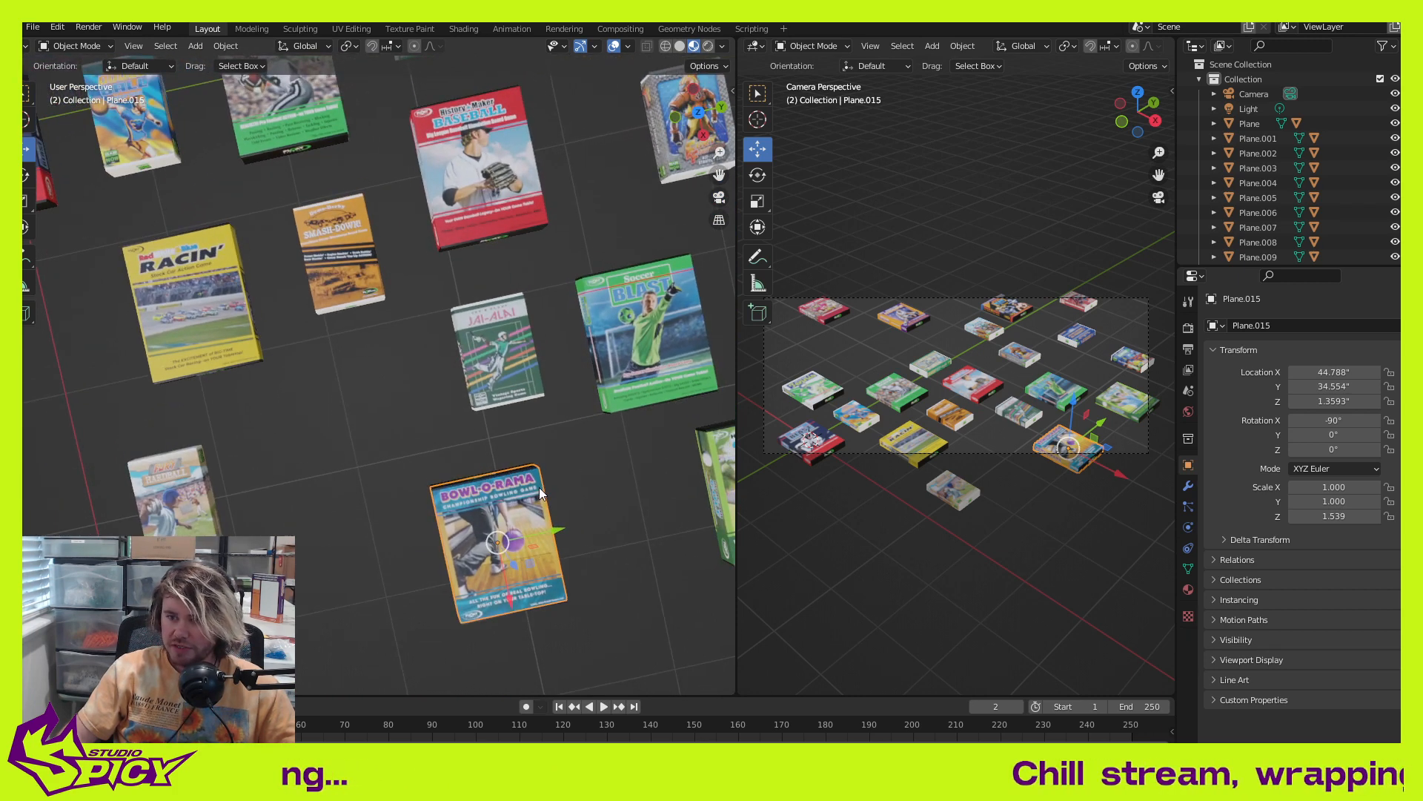
drag(534, 566, 447, 487)
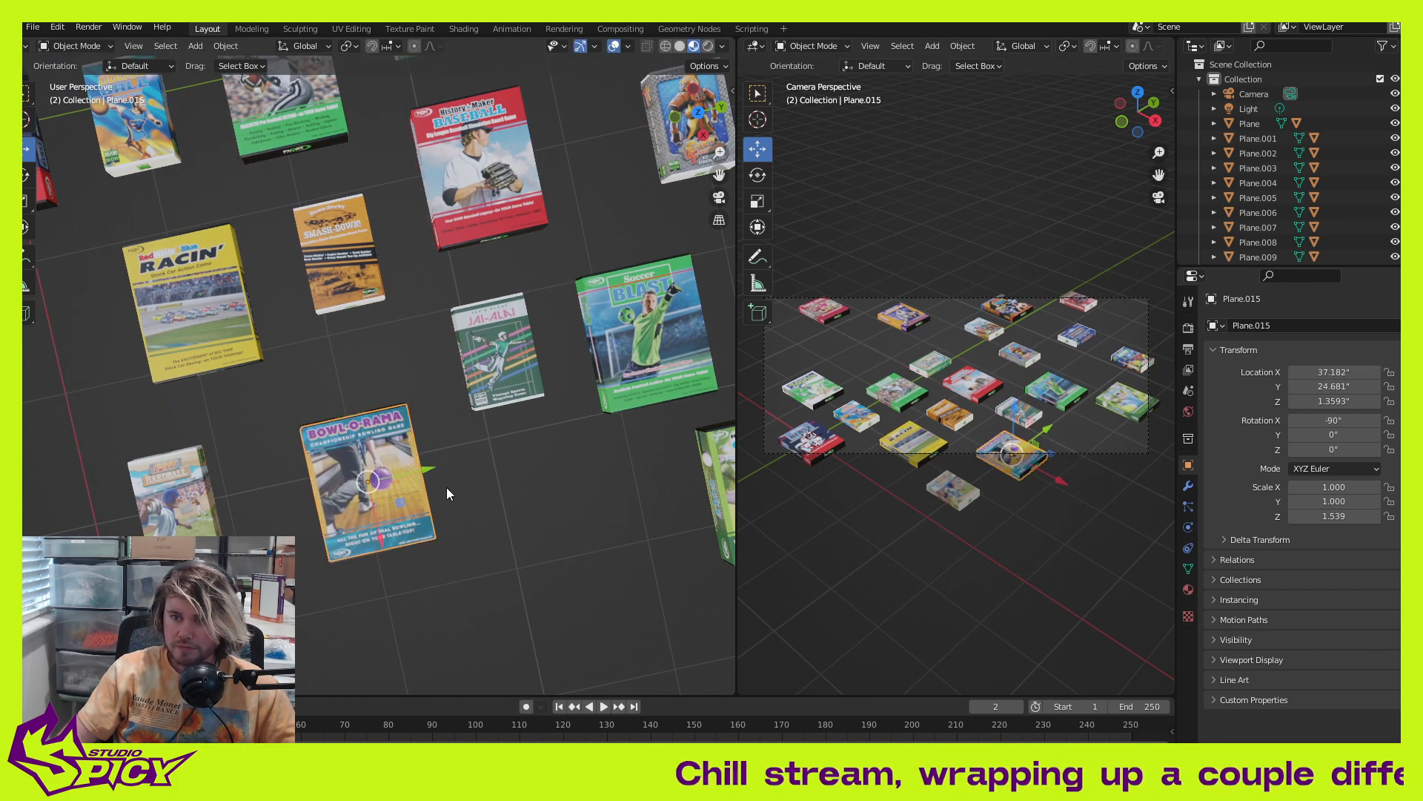
Step: Fine-tune Bowl-O-Rama's spacing from Smash-Down and Jai-Alai in the top view, at about X 36.1", Y 25.2"
mouse_move(447, 487)
middle_down()
mouse_move(412, 497)
mouse_move(464, 477)
middle_up()
scroll(464, 477, up, 4)
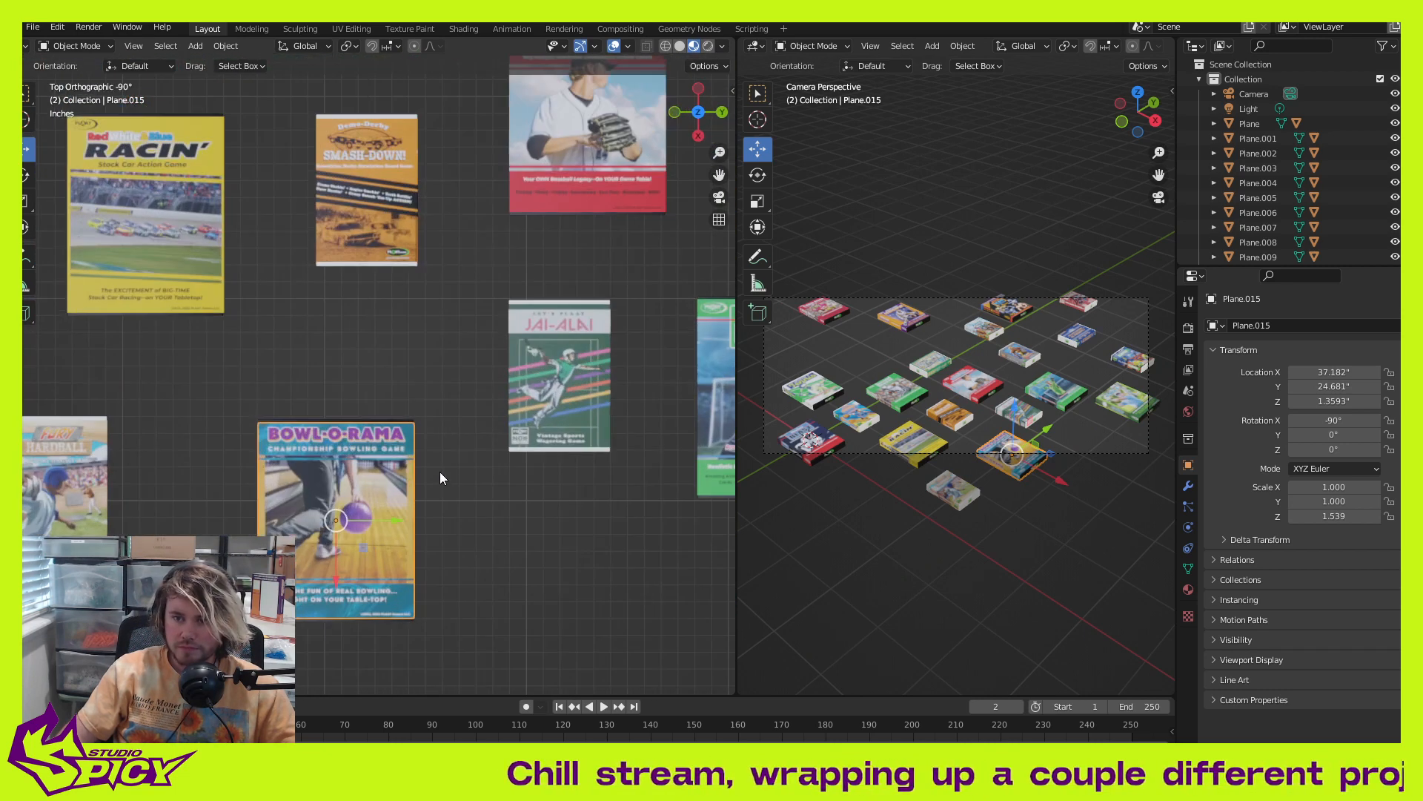
scroll(470, 461, up, 3)
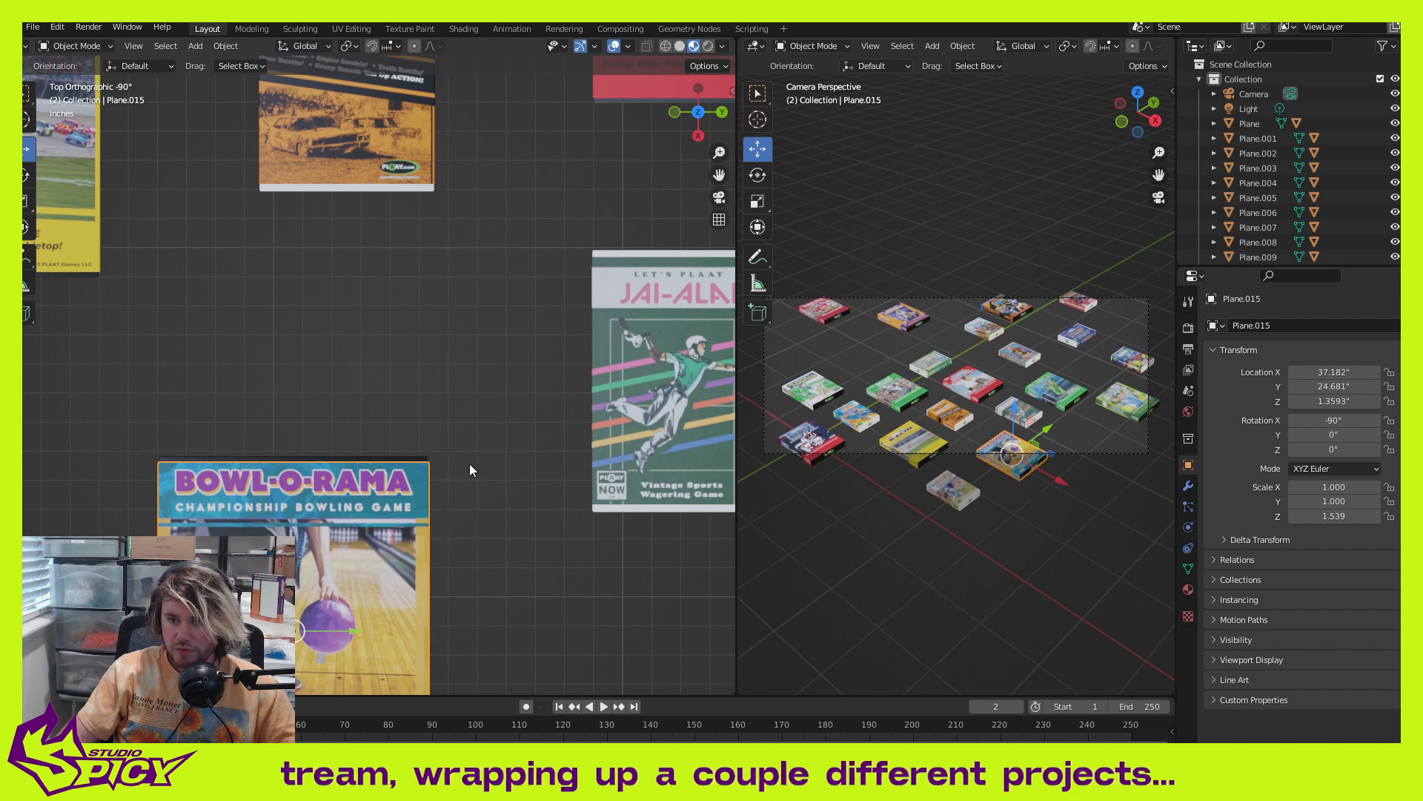
scroll(467, 473, down, 2)
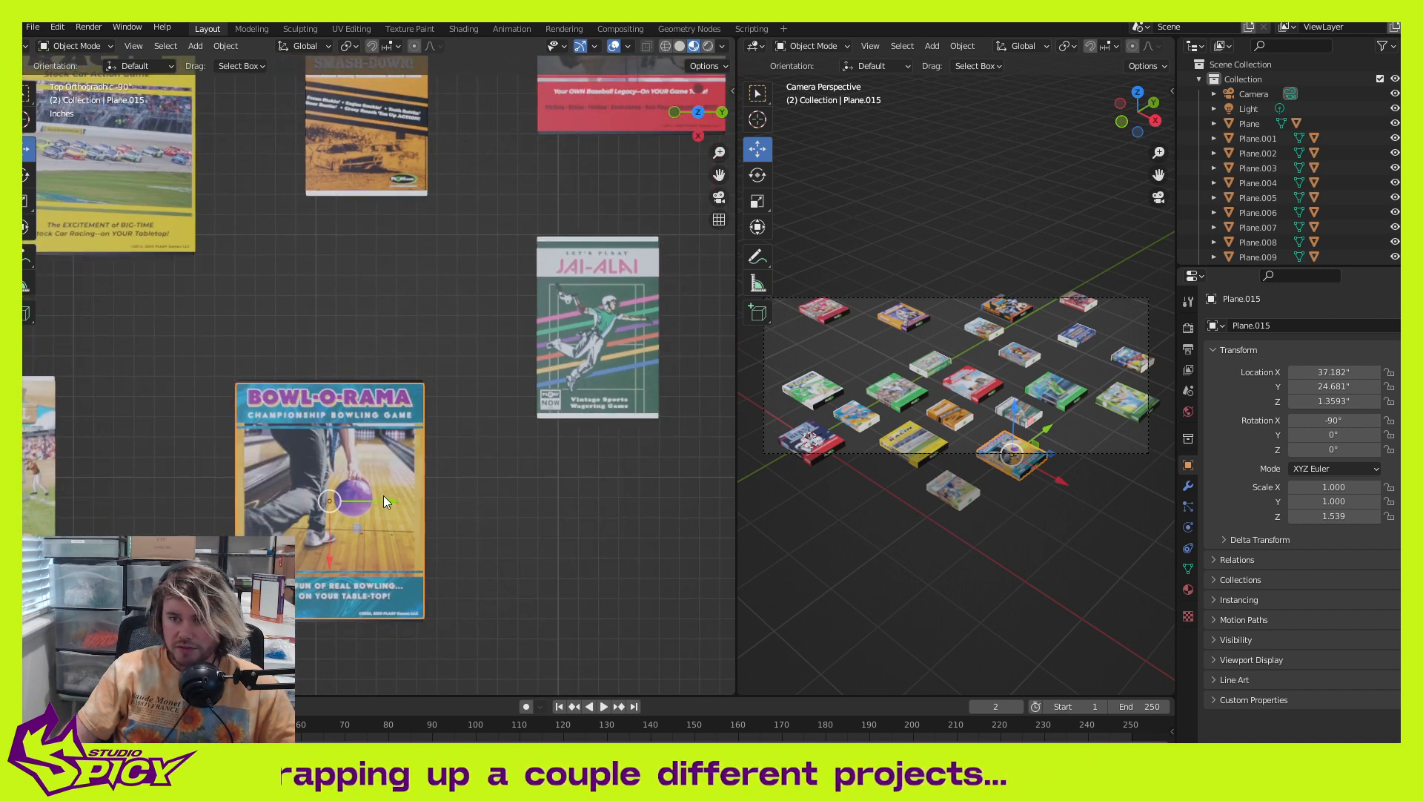
drag(385, 501, 396, 490)
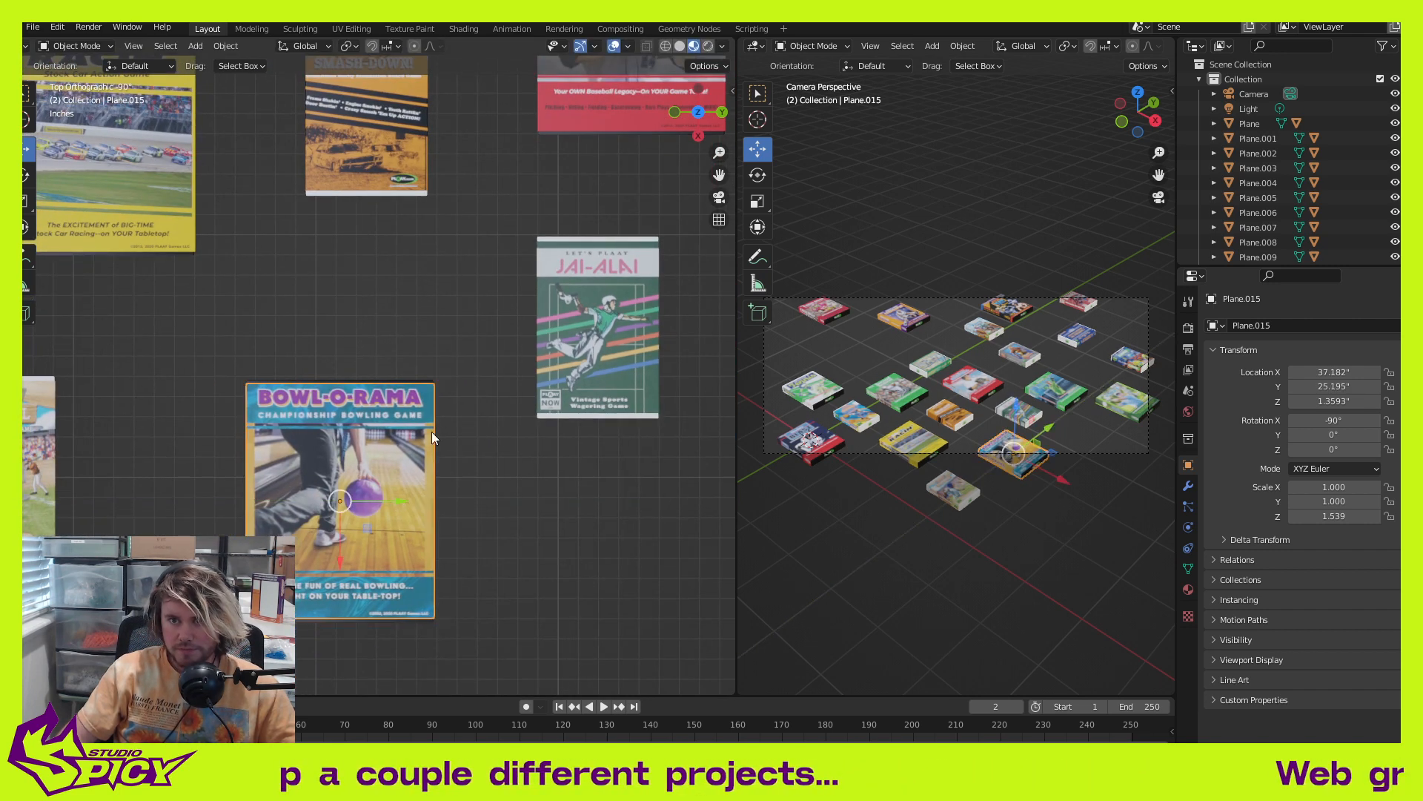
scroll(390, 438, up, 2)
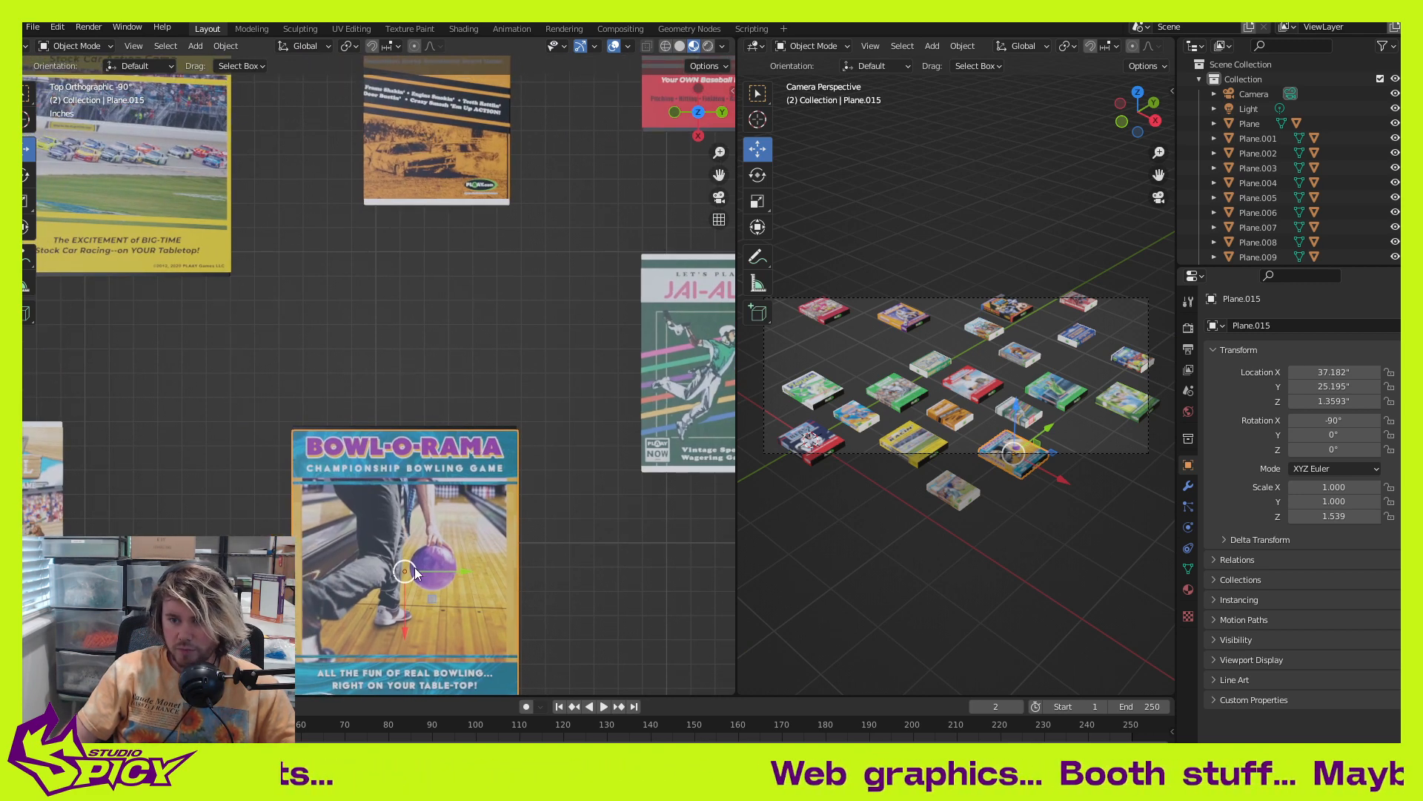
drag(403, 636, 402, 604)
click(549, 376)
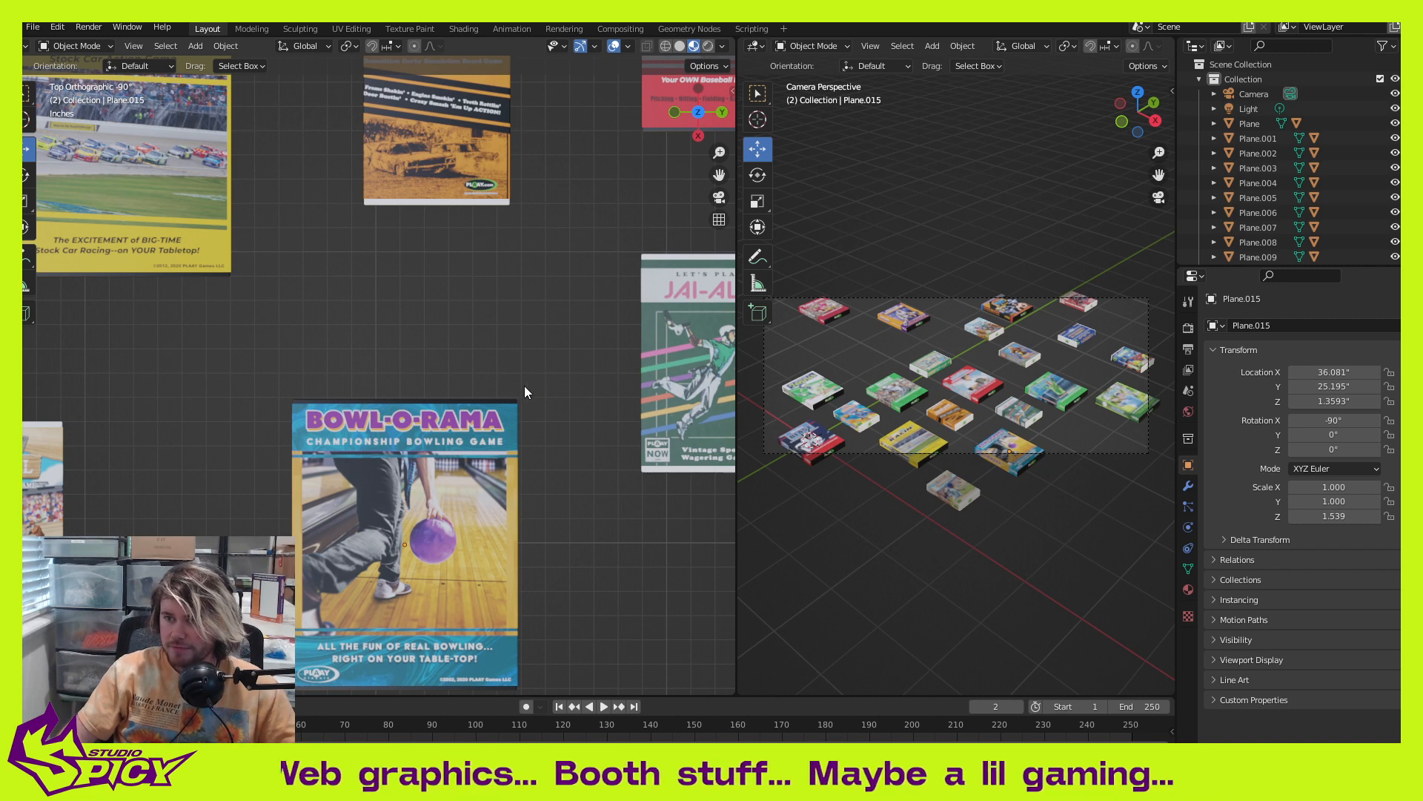
Step: Move the Roller Rumble box into the gap beside Tennis and above Second Season, at about X -12.4", Y 27.0"
scroll(524, 385, down, 4)
shift+middle_drag(512, 293, 506, 341)
scroll(521, 403, down, 3)
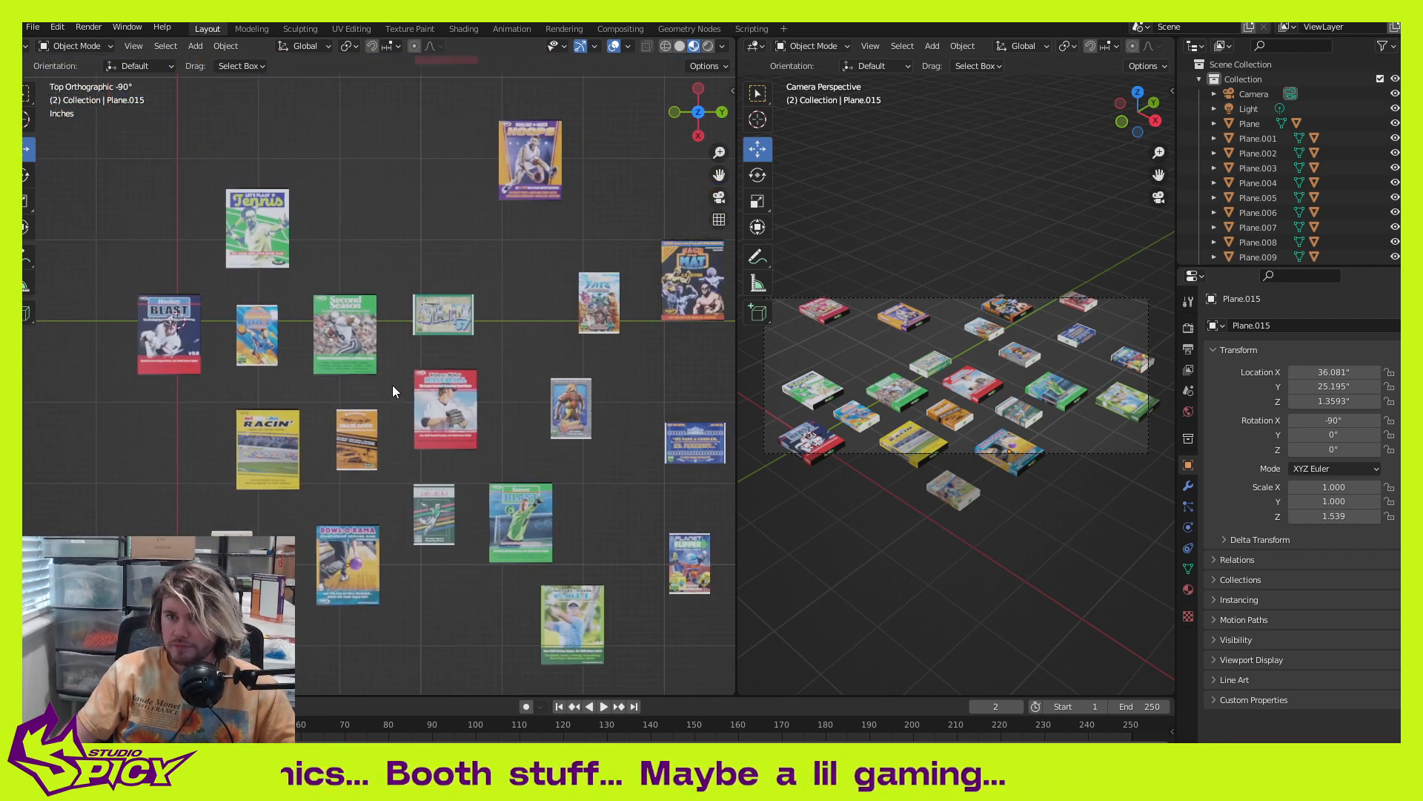
shift+middle_drag(394, 385, 361, 475)
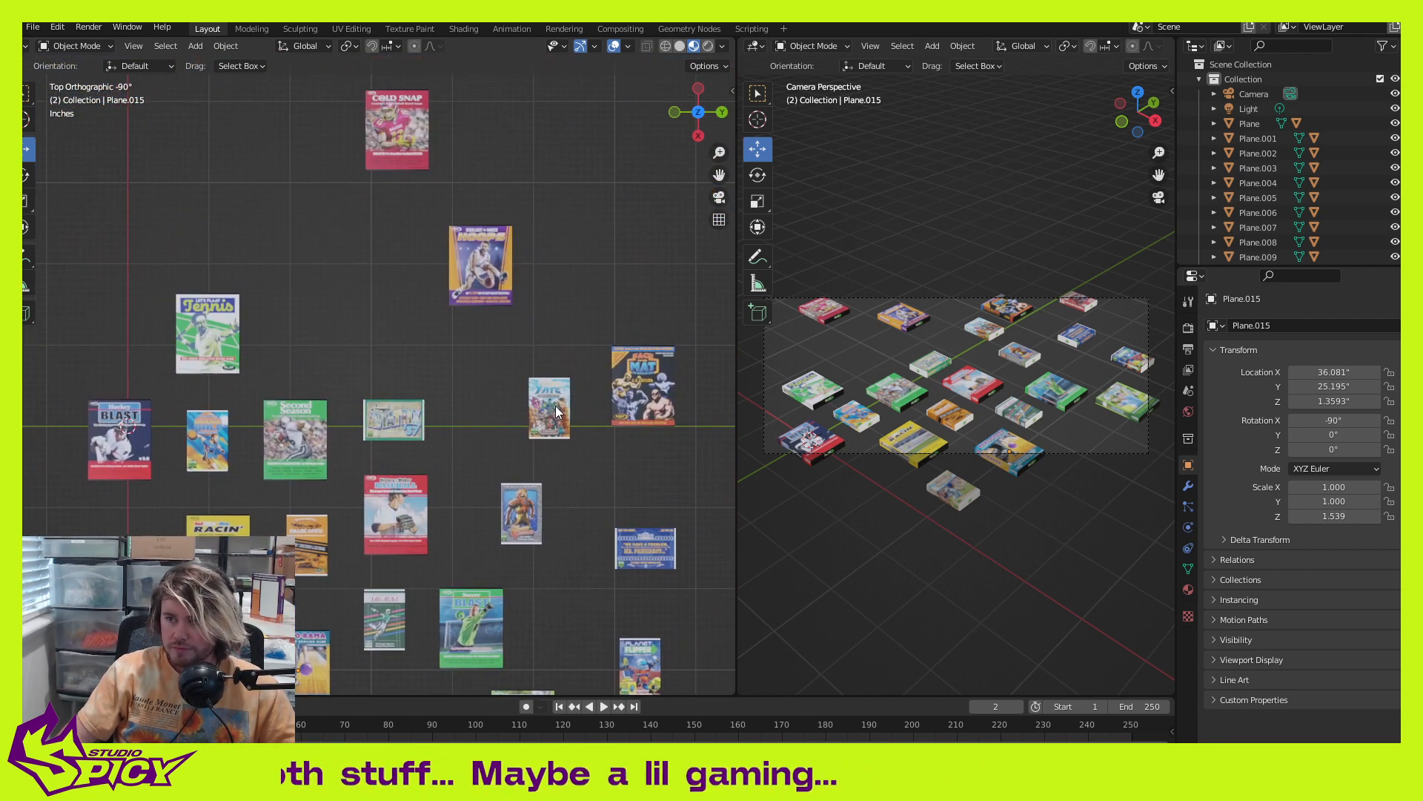
shift+middle_drag(590, 480, 483, 336)
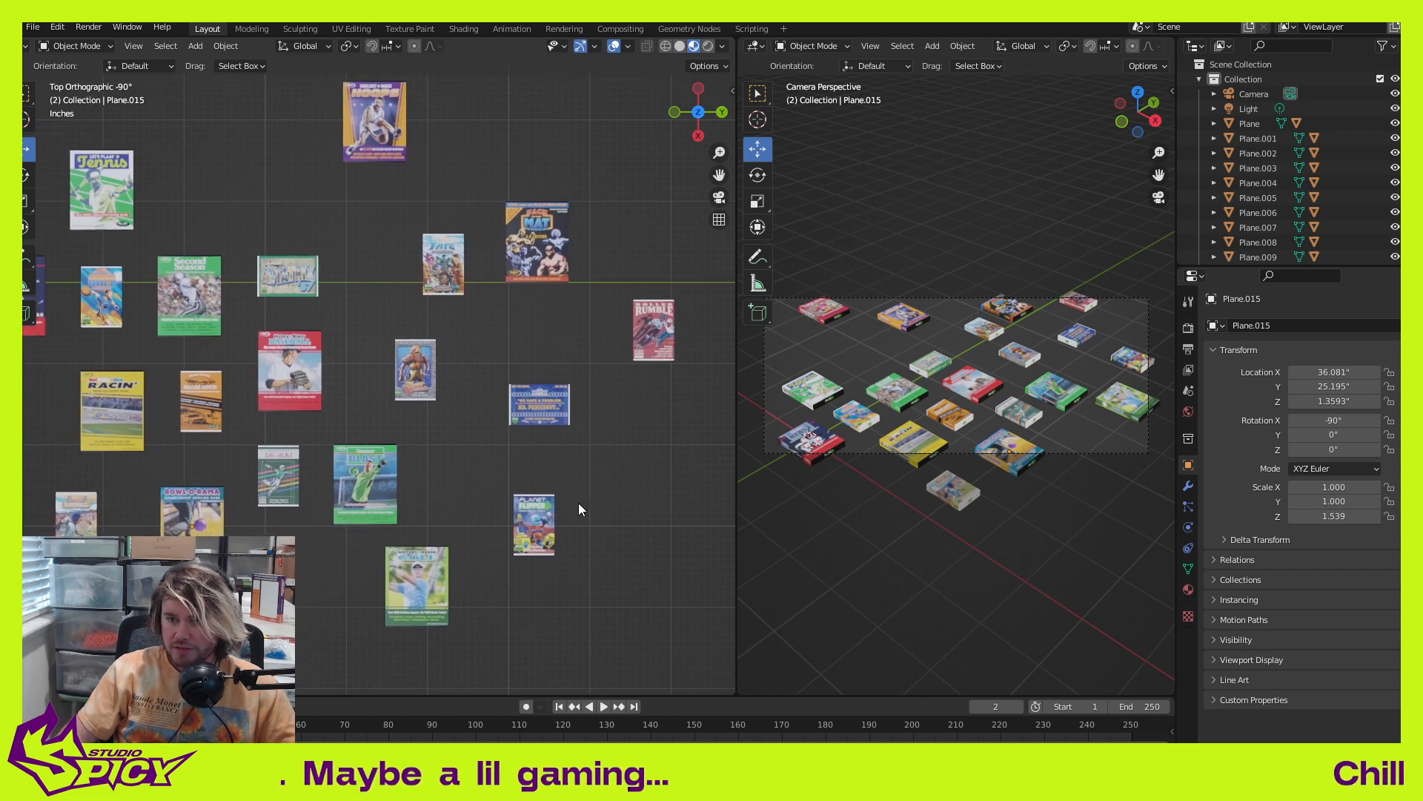
shift+middle_drag(600, 439, 710, 430)
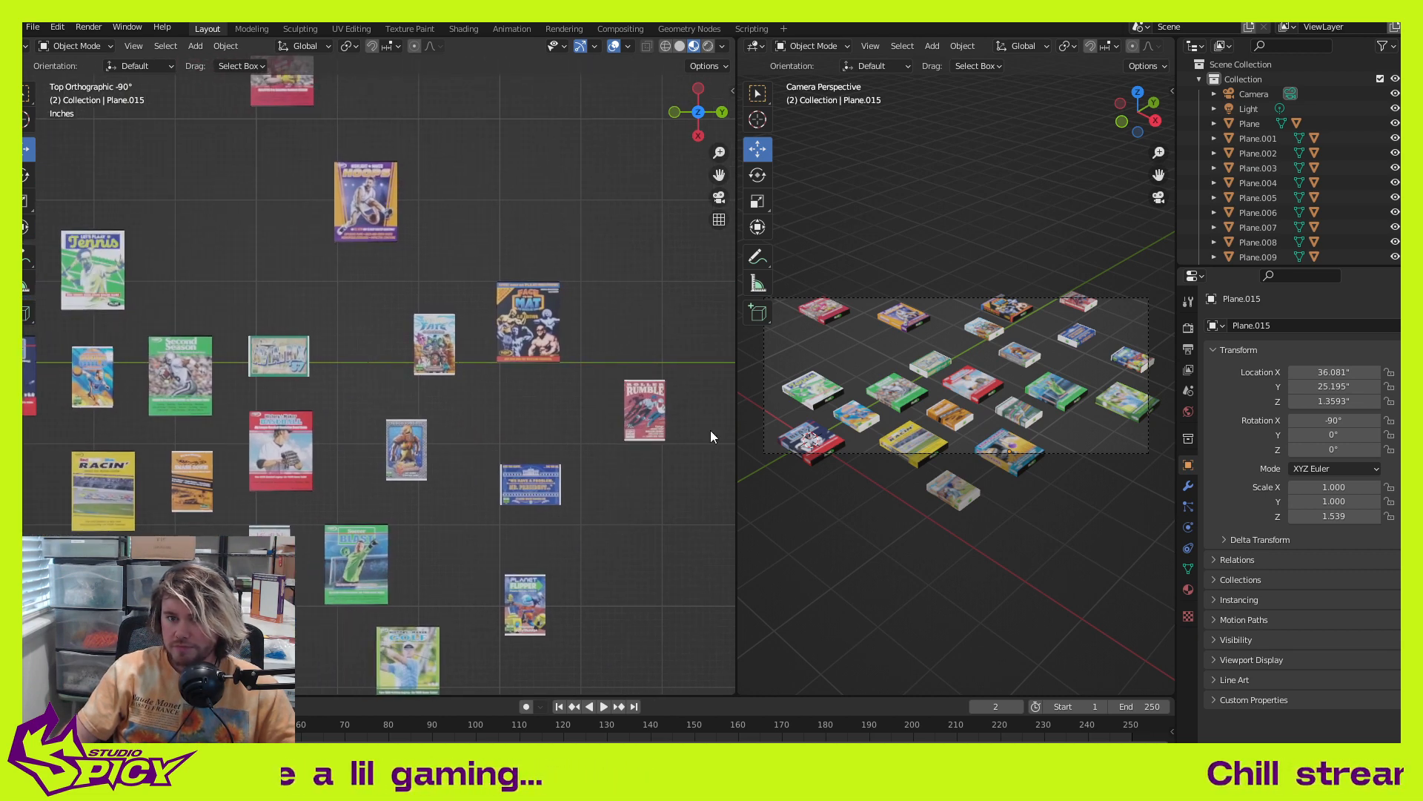
click(650, 410)
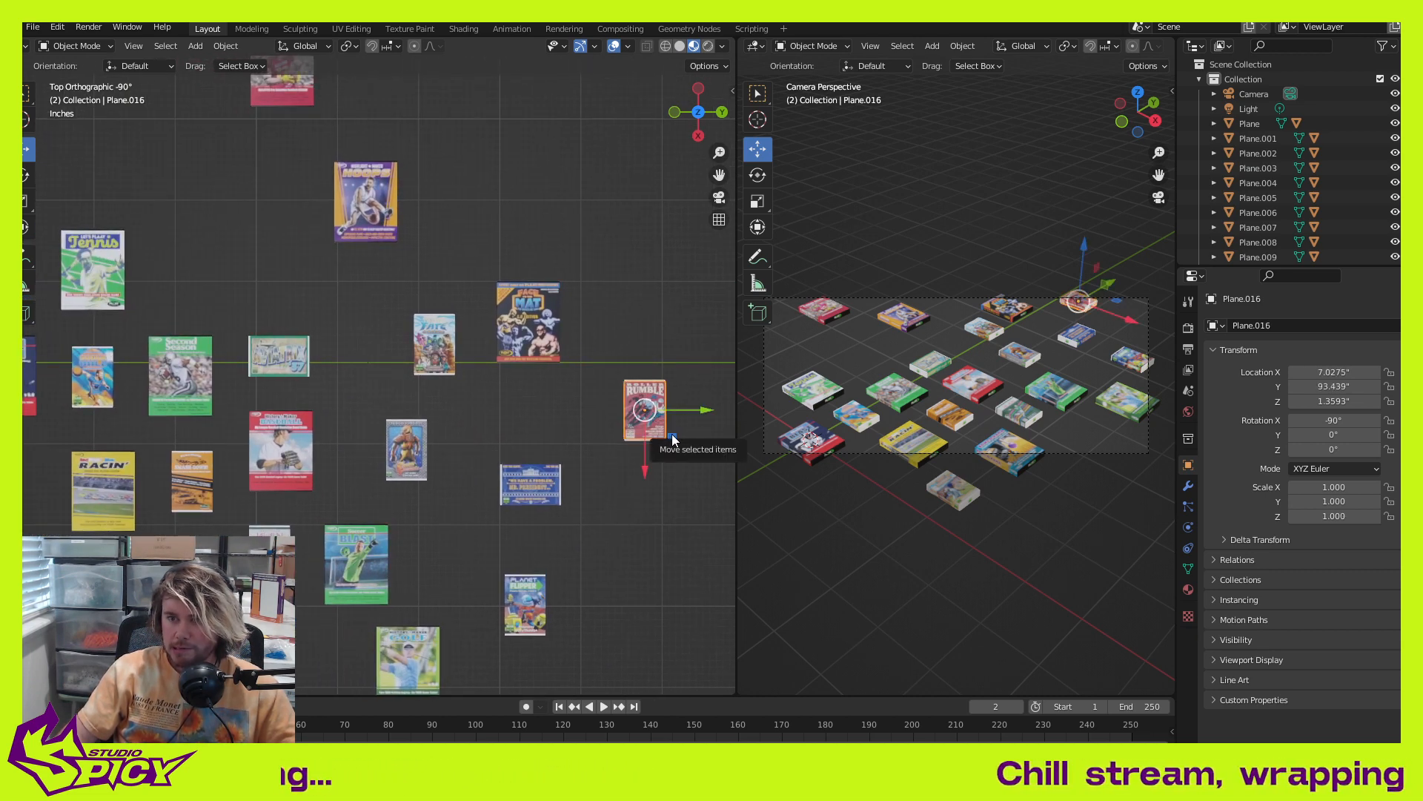
drag(662, 438, 215, 301)
scroll(208, 312, up, 3)
shift+middle_drag(196, 326, 523, 455)
scroll(383, 450, up, 3)
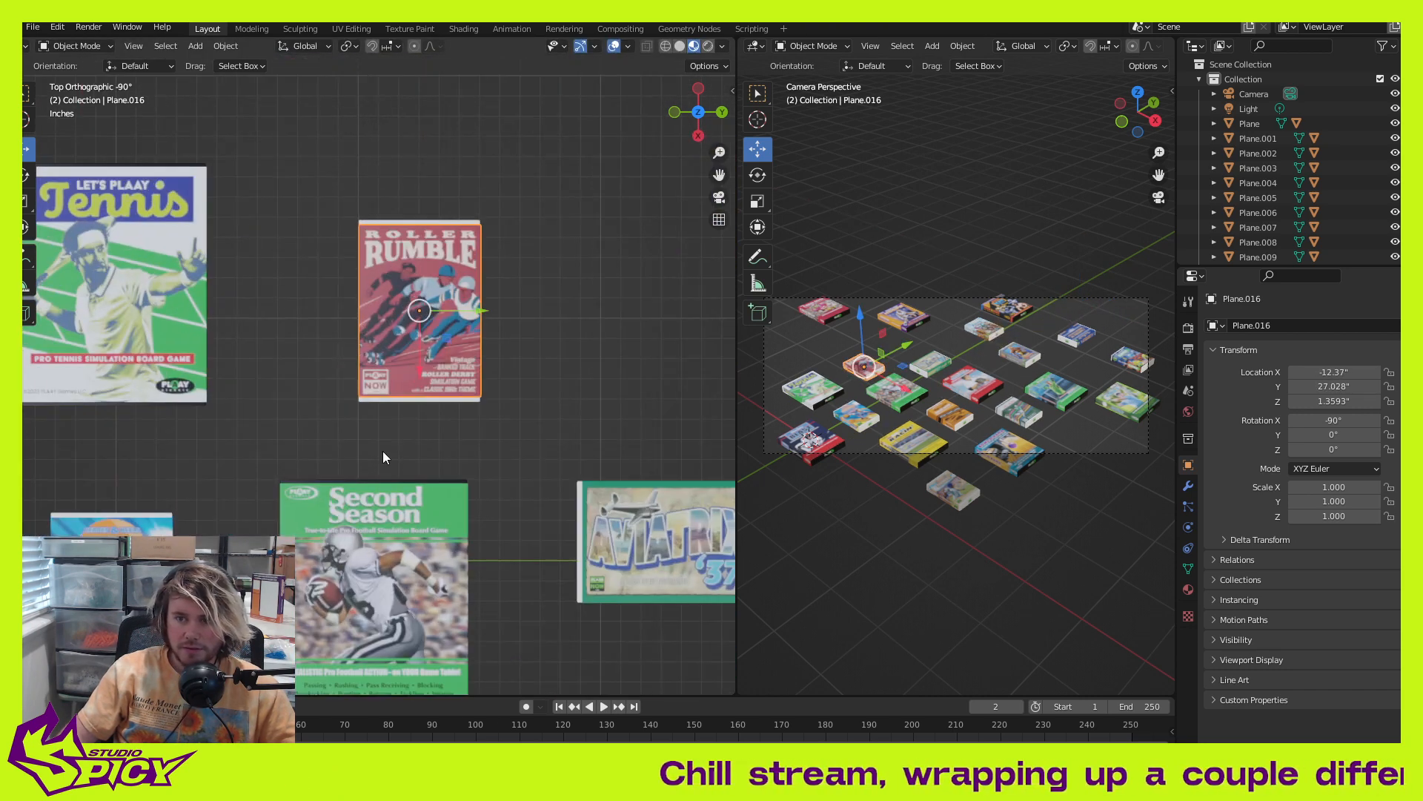
Step: Tighten the gap between Roller Rumble and Tennis by shifting Roller Rumble along Y to about 24.8"
shift+middle_drag(435, 450, 475, 464)
scroll(391, 433, up, 1)
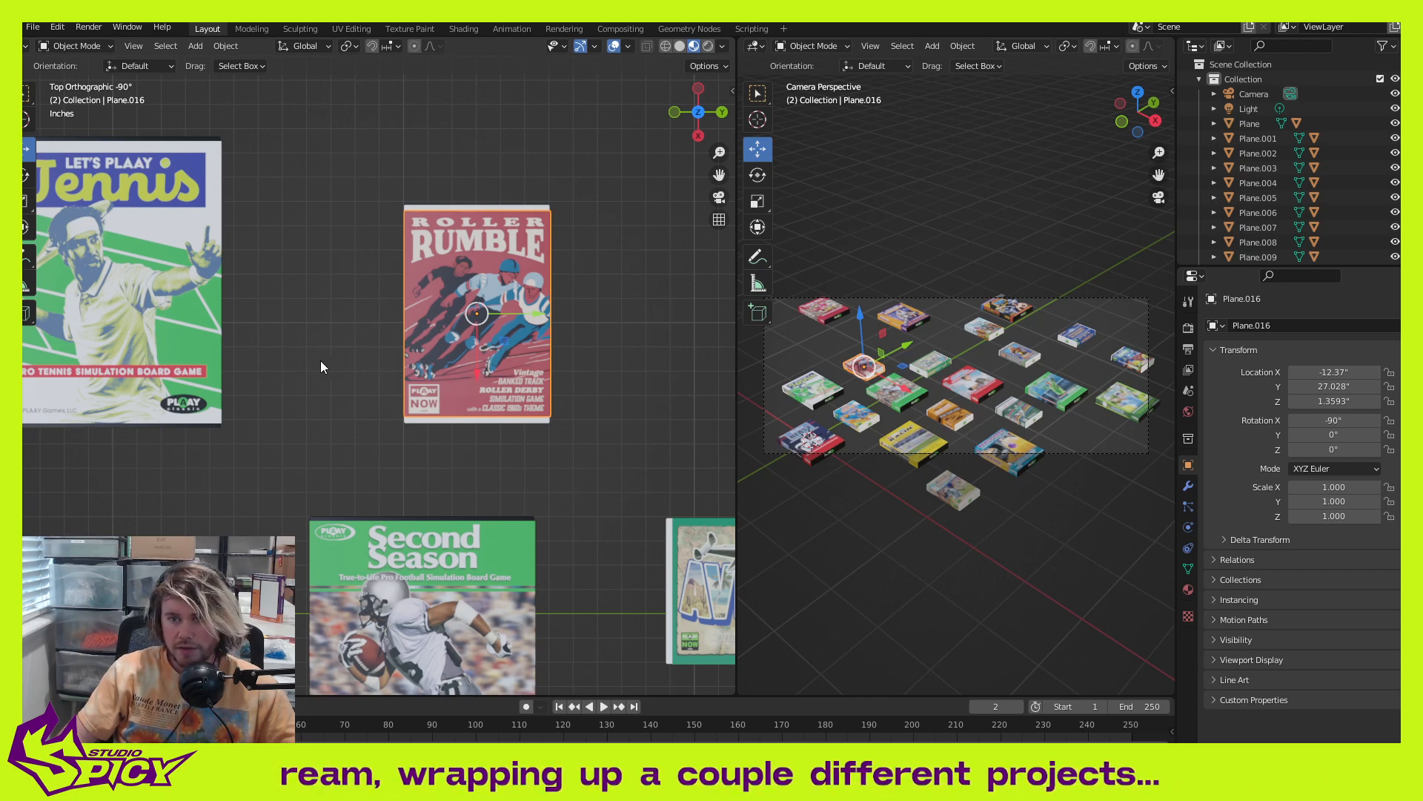
drag(531, 311, 466, 312)
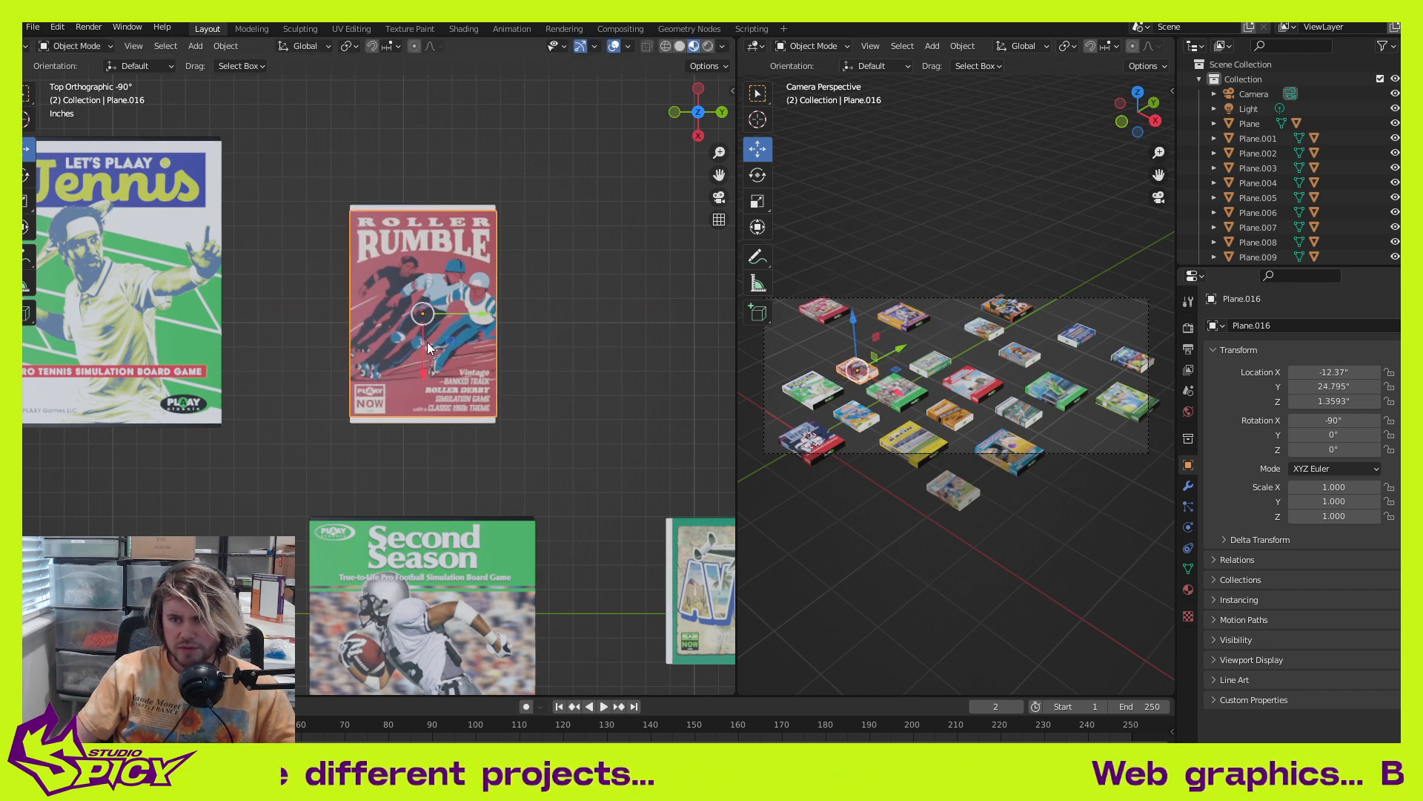
scroll(550, 461, down, 2)
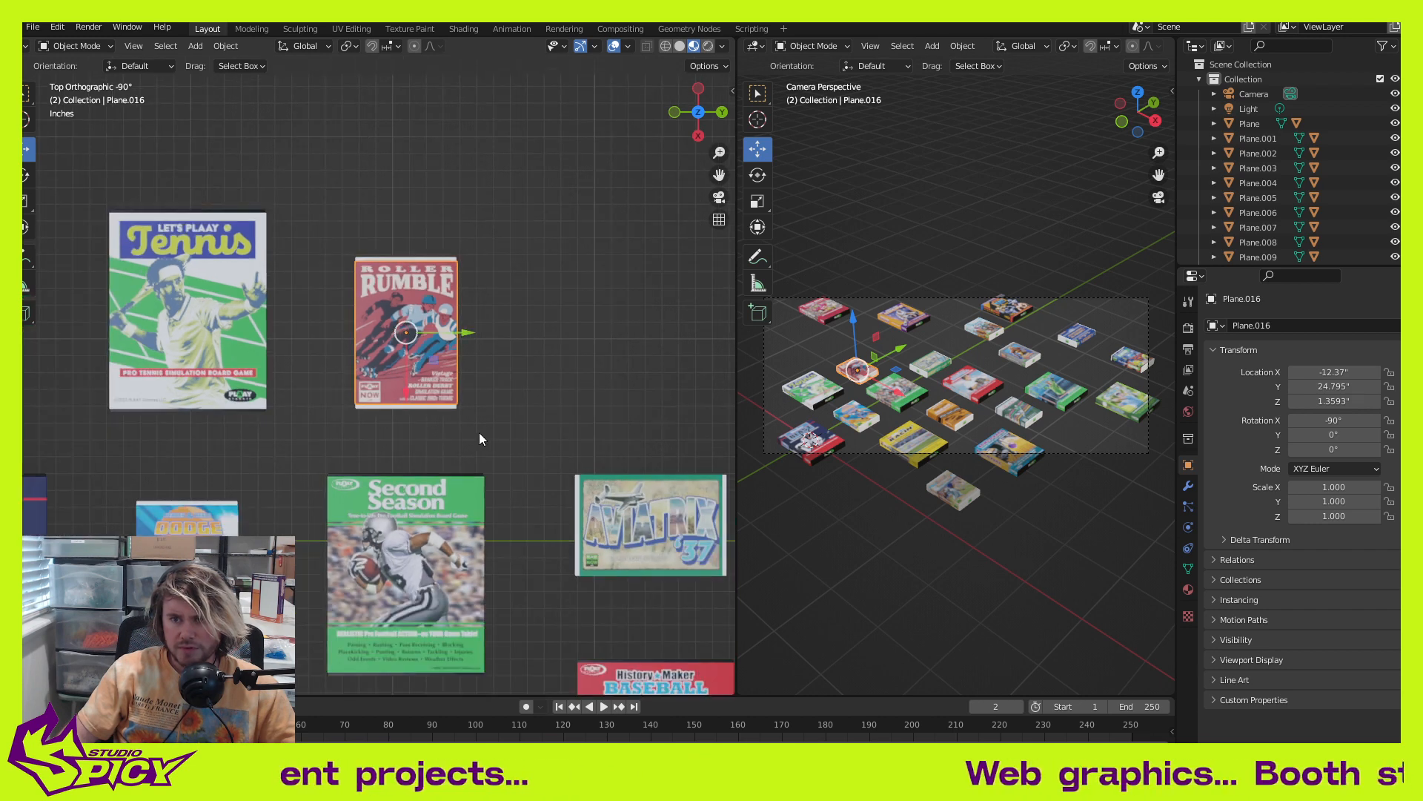
click(525, 438)
scroll(420, 475, up, 4)
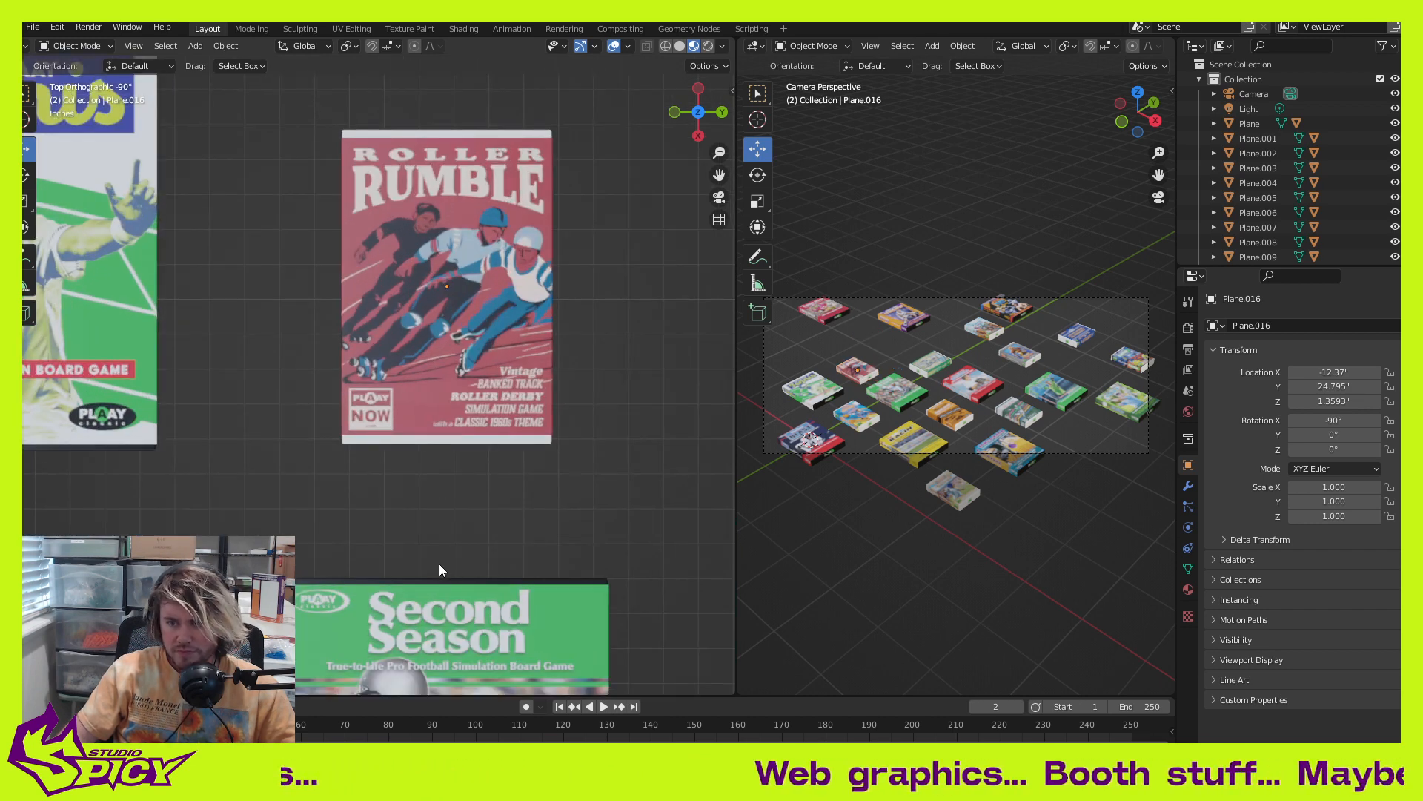
scroll(433, 467, down, 3)
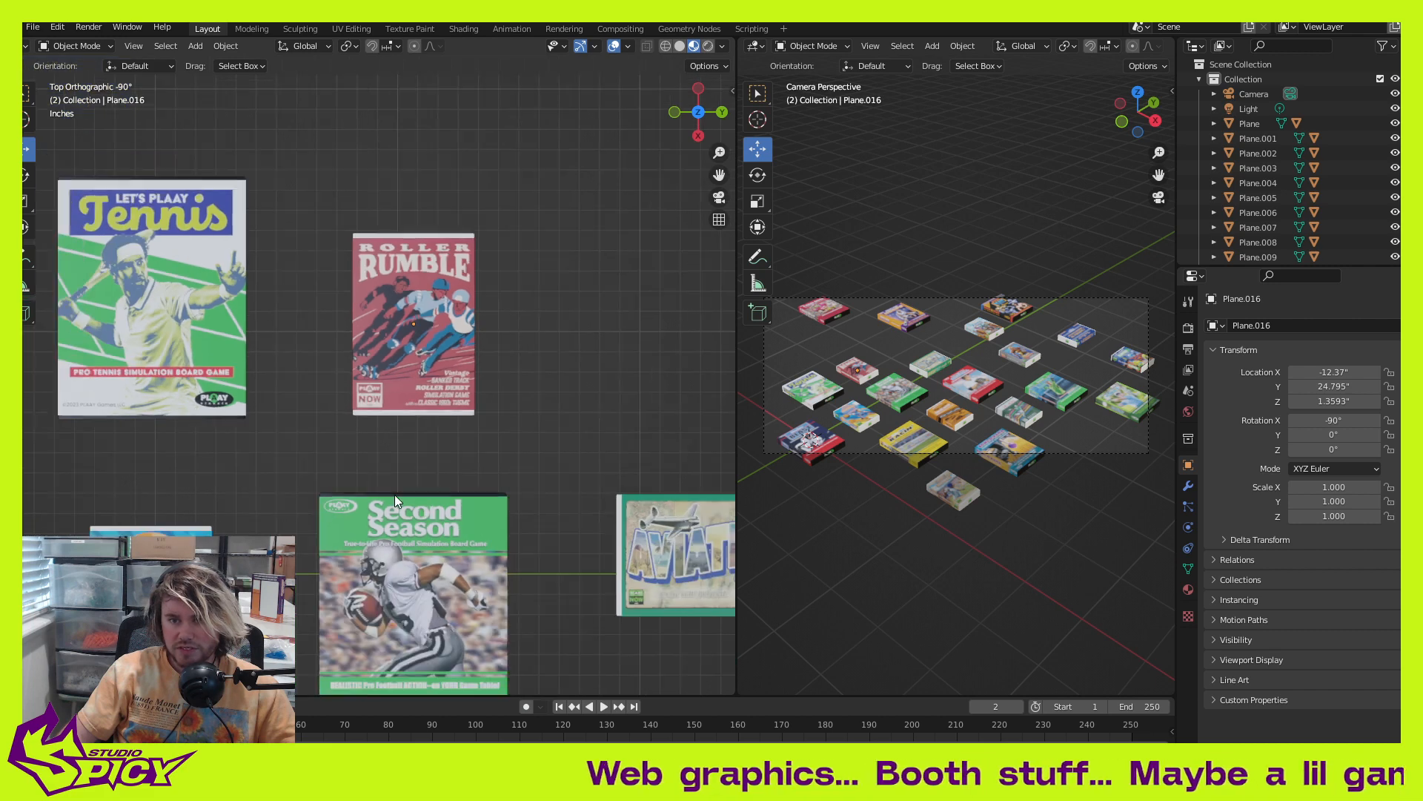
Step: Compare the gaps between the Hockey Blast, Dodge Ball, Second Season and Racin' boxes with the spacing around Roller Rumble
mouse_move(364, 516)
shift+middle_down()
mouse_move(448, 328)
mouse_move(520, 310)
shift+middle_up()
scroll(492, 447, down, 1)
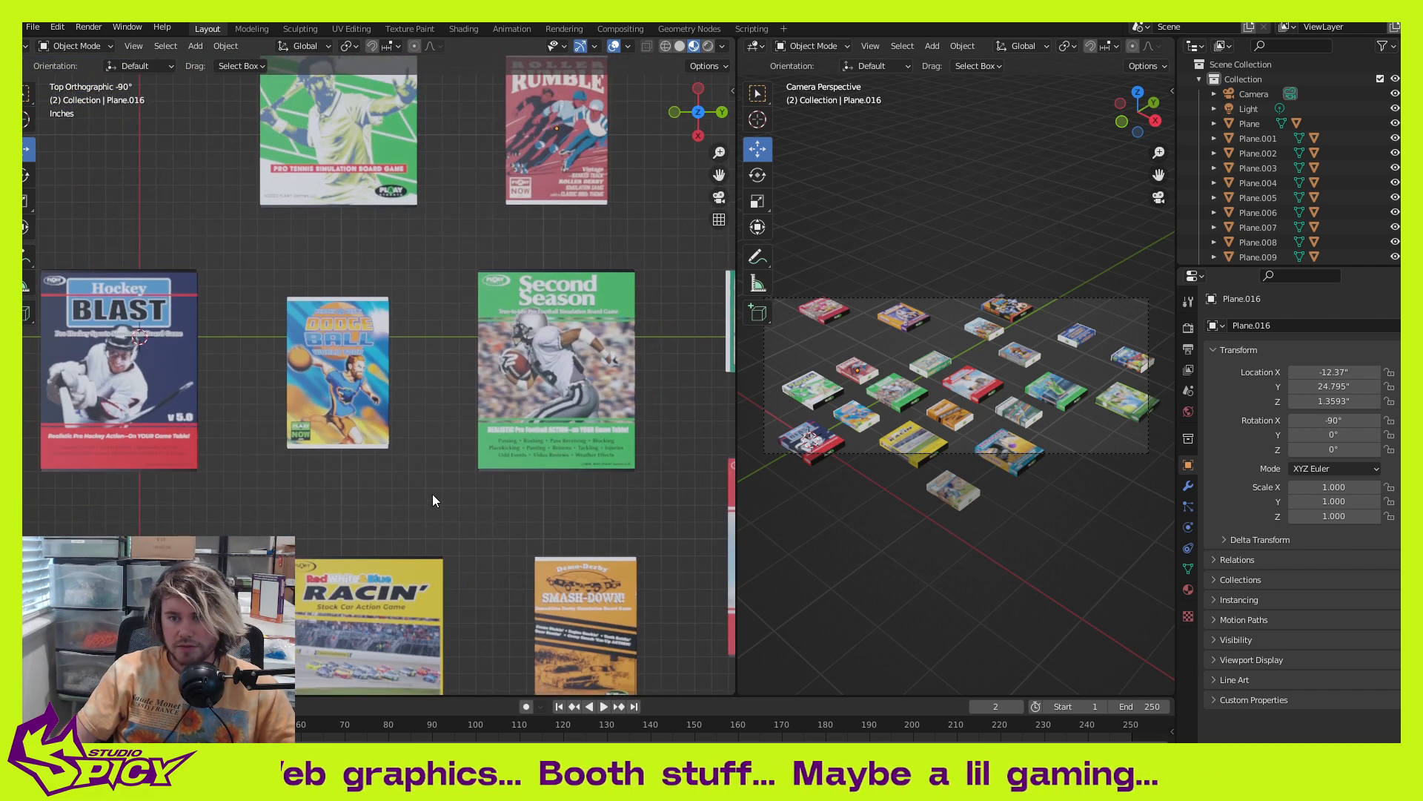
shift+middle_drag(433, 493, 468, 324)
scroll(468, 324, down, 2)
mouse_move(519, 375)
shift+middle_down()
mouse_move(427, 399)
mouse_move(412, 457)
mouse_move(455, 479)
shift+middle_up()
scroll(455, 481, up, 2)
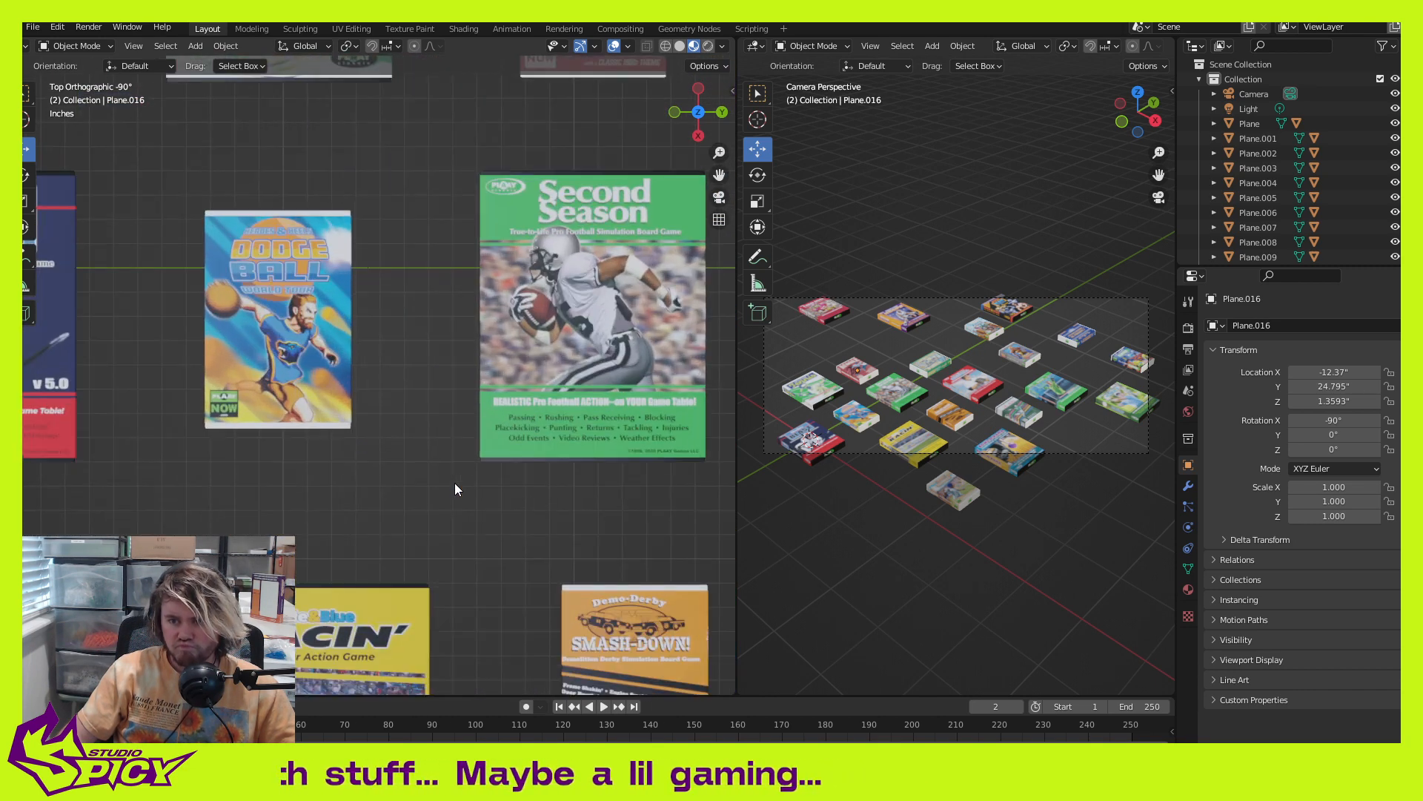
scroll(413, 463, up, 2)
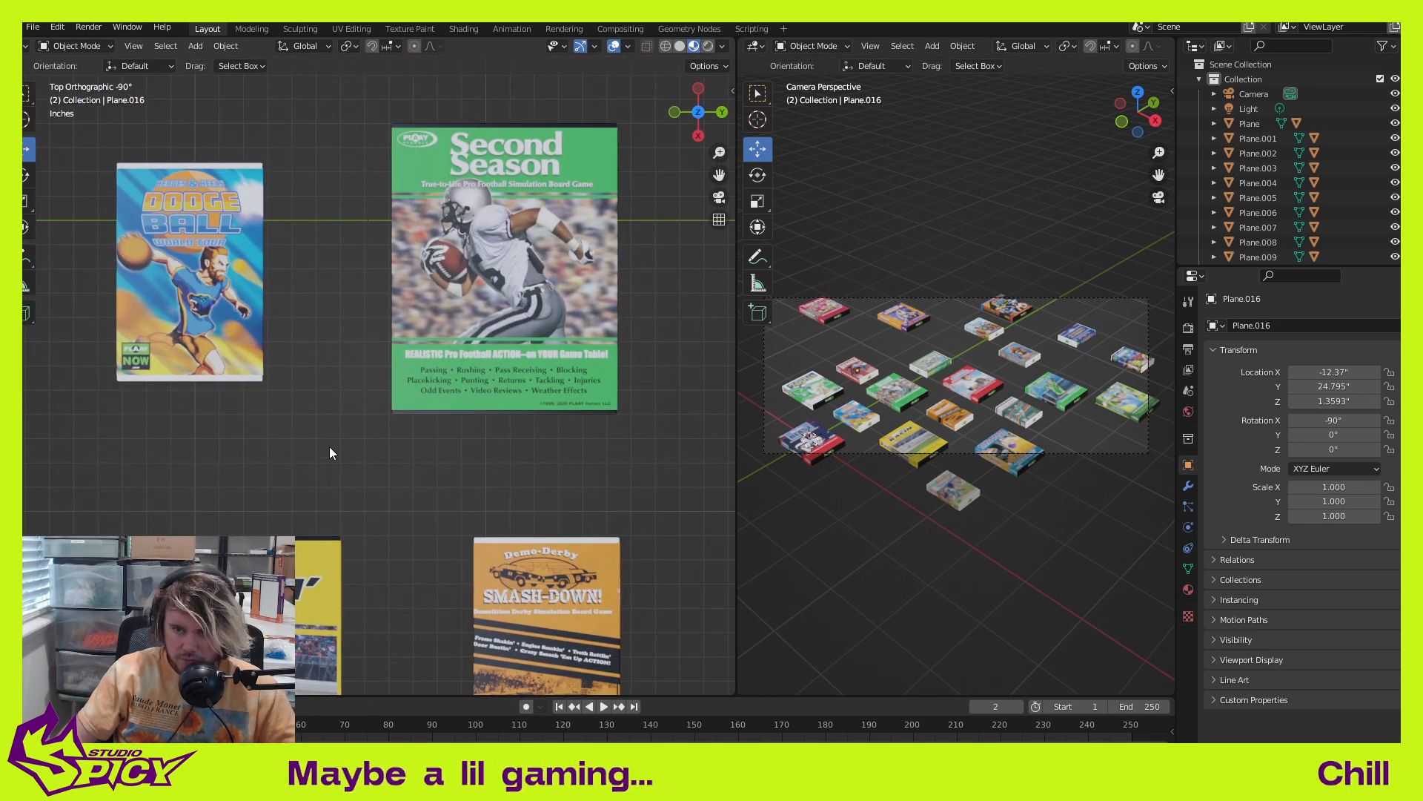
shift+middle_drag(285, 408, 318, 451)
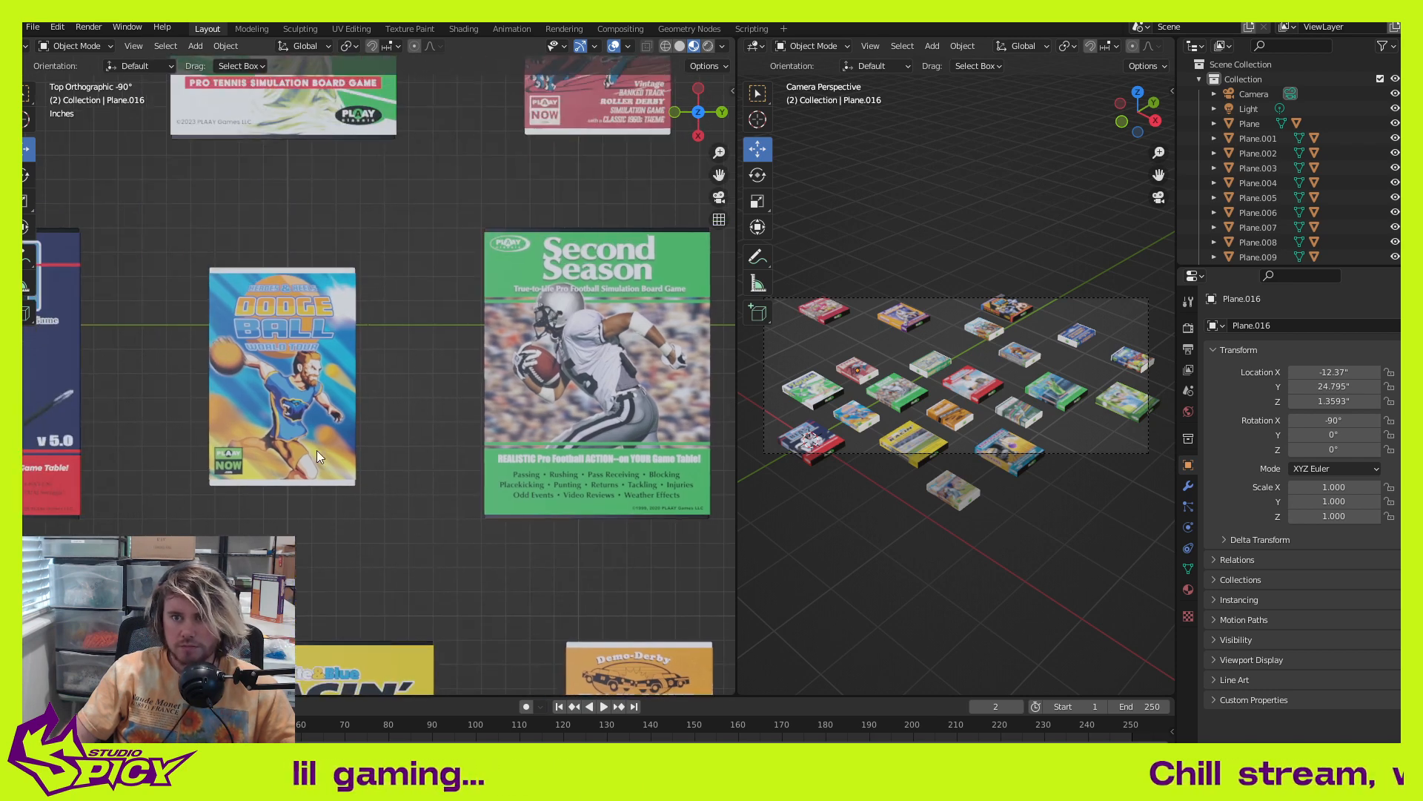
scroll(356, 382, down, 2)
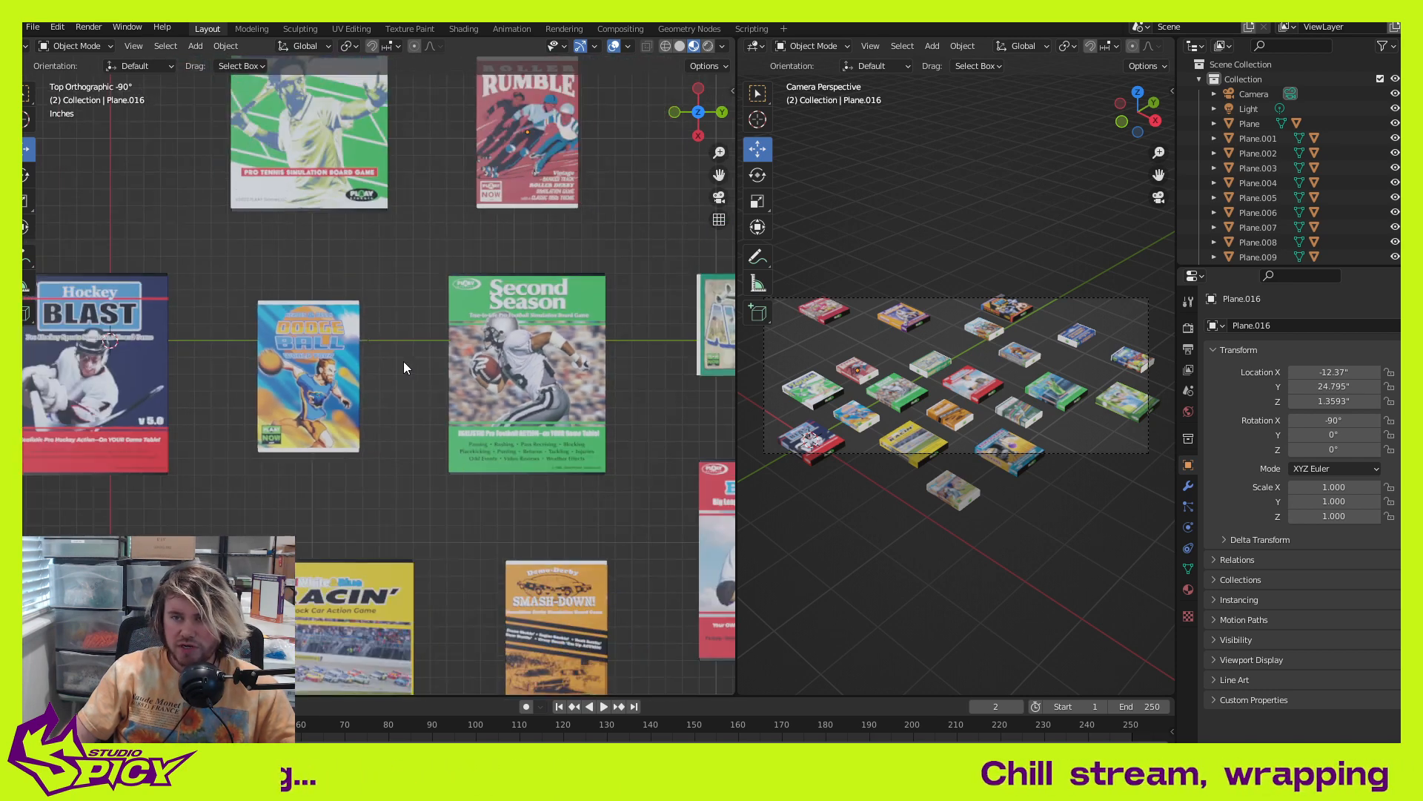
shift+middle_drag(403, 362, 370, 469)
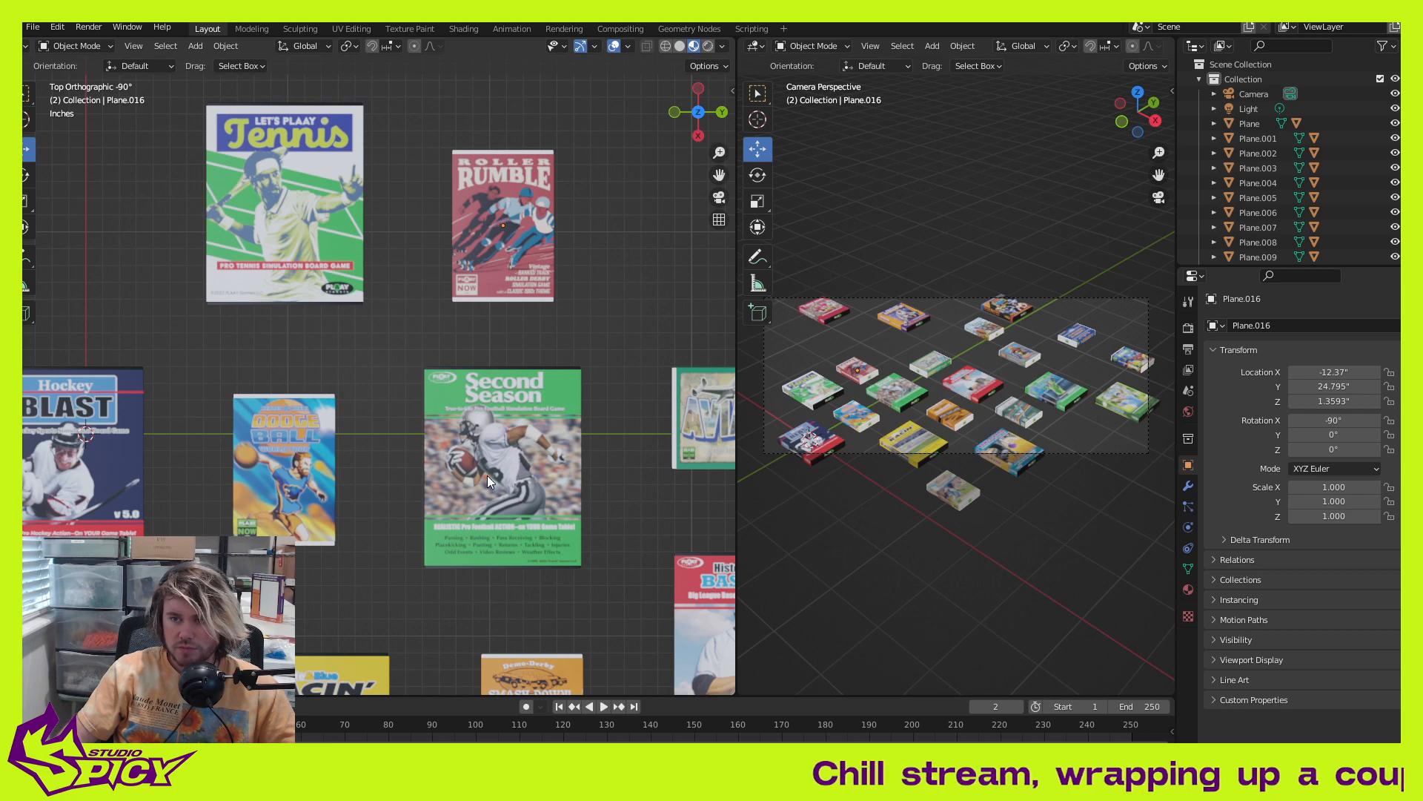
Step: Shift Roller Rumble along X to about -13.6", widening its gap to Second Season
click(526, 243)
scroll(469, 366, up, 2)
shift+middle_drag(469, 366, 345, 501)
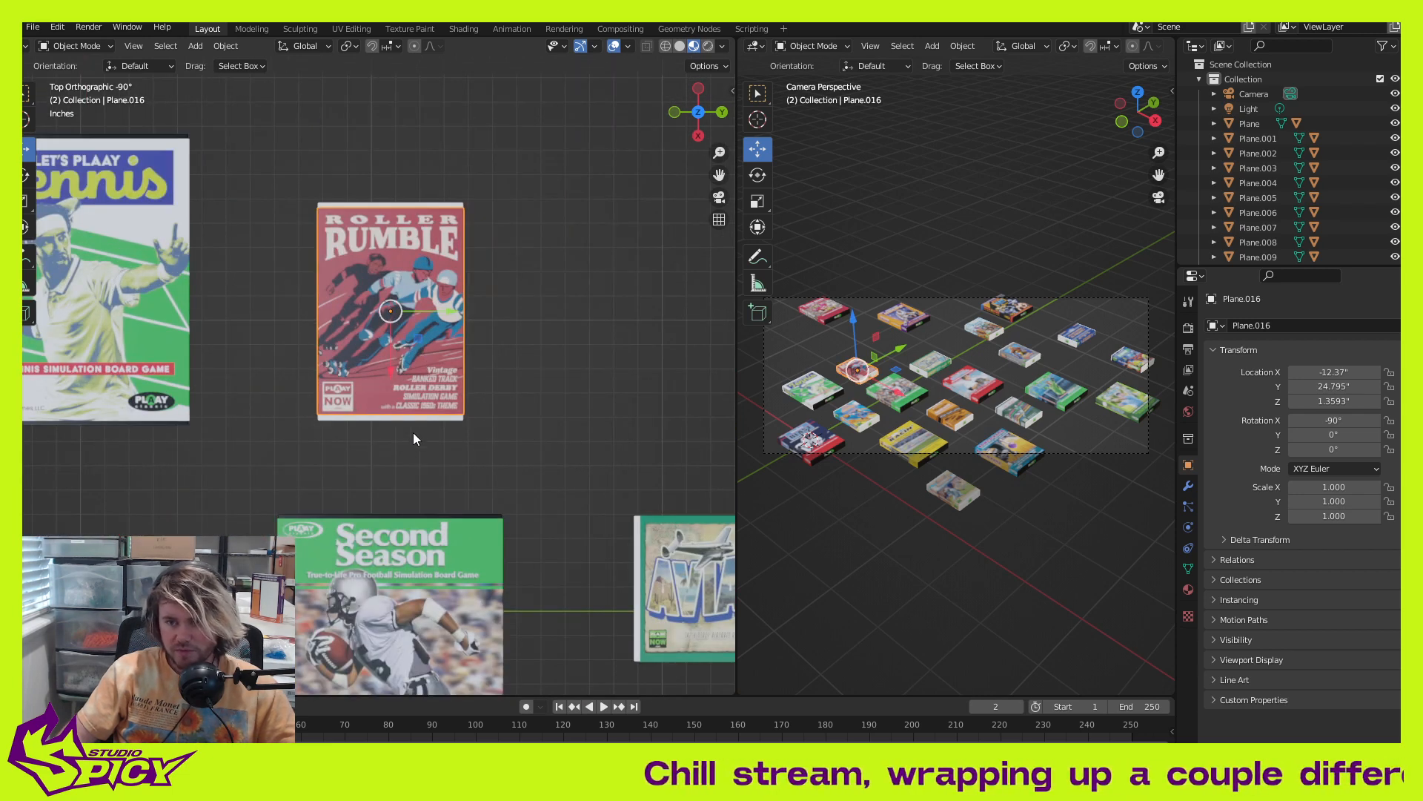
drag(390, 375, 390, 338)
click(524, 471)
scroll(527, 479, down, 4)
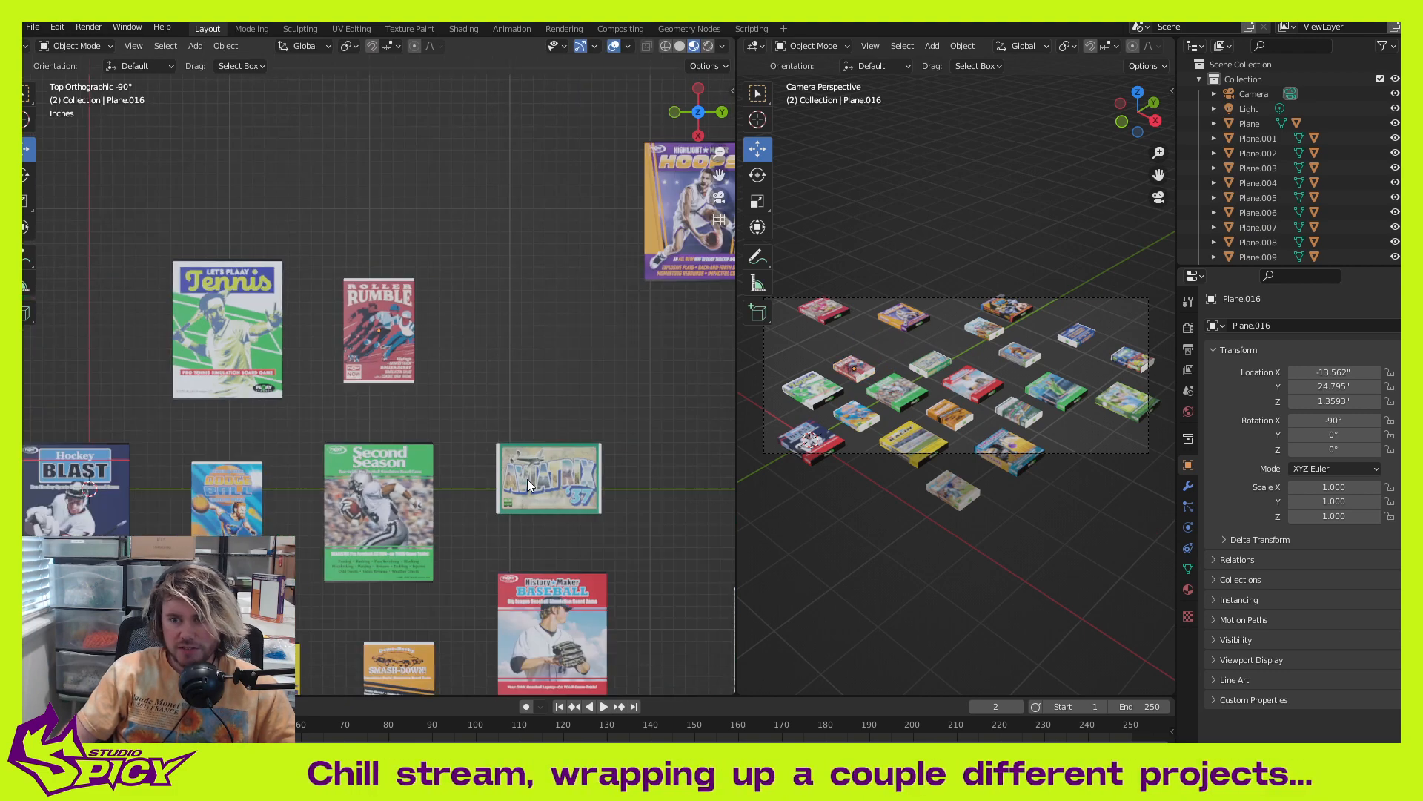
Step: Bring the Highlight Maker Hoops box in beside Roller Rumble and above Aviatrix, at about X -13.9", Y 37.7"
scroll(527, 479, up, 1)
shift+middle_drag(527, 479, 454, 396)
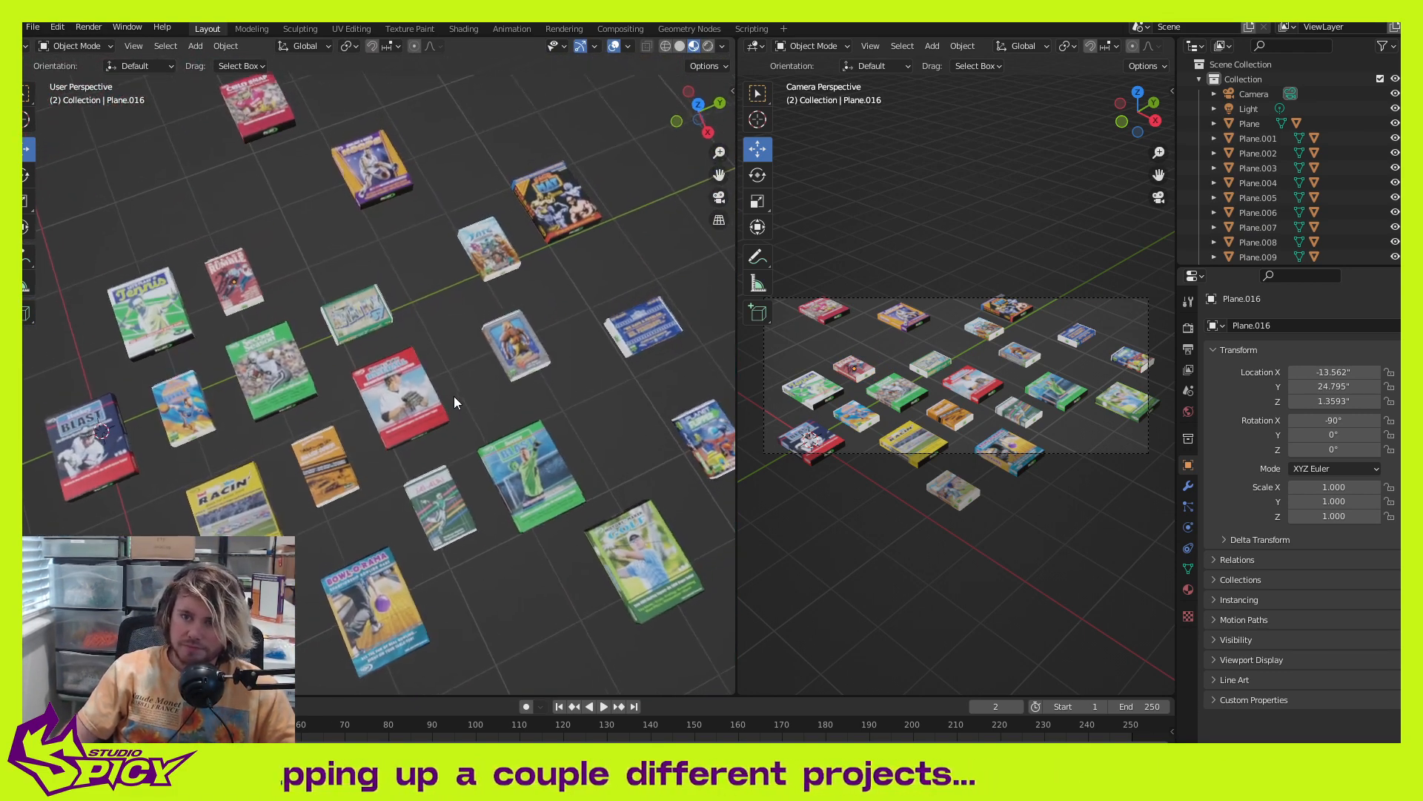
scroll(438, 296, up, 4)
middle_drag(438, 296, 557, 443)
click(404, 265)
scroll(392, 433, up, 3)
drag(662, 265, 397, 448)
scroll(322, 464, up, 3)
shift+middle_drag(321, 457, 537, 394)
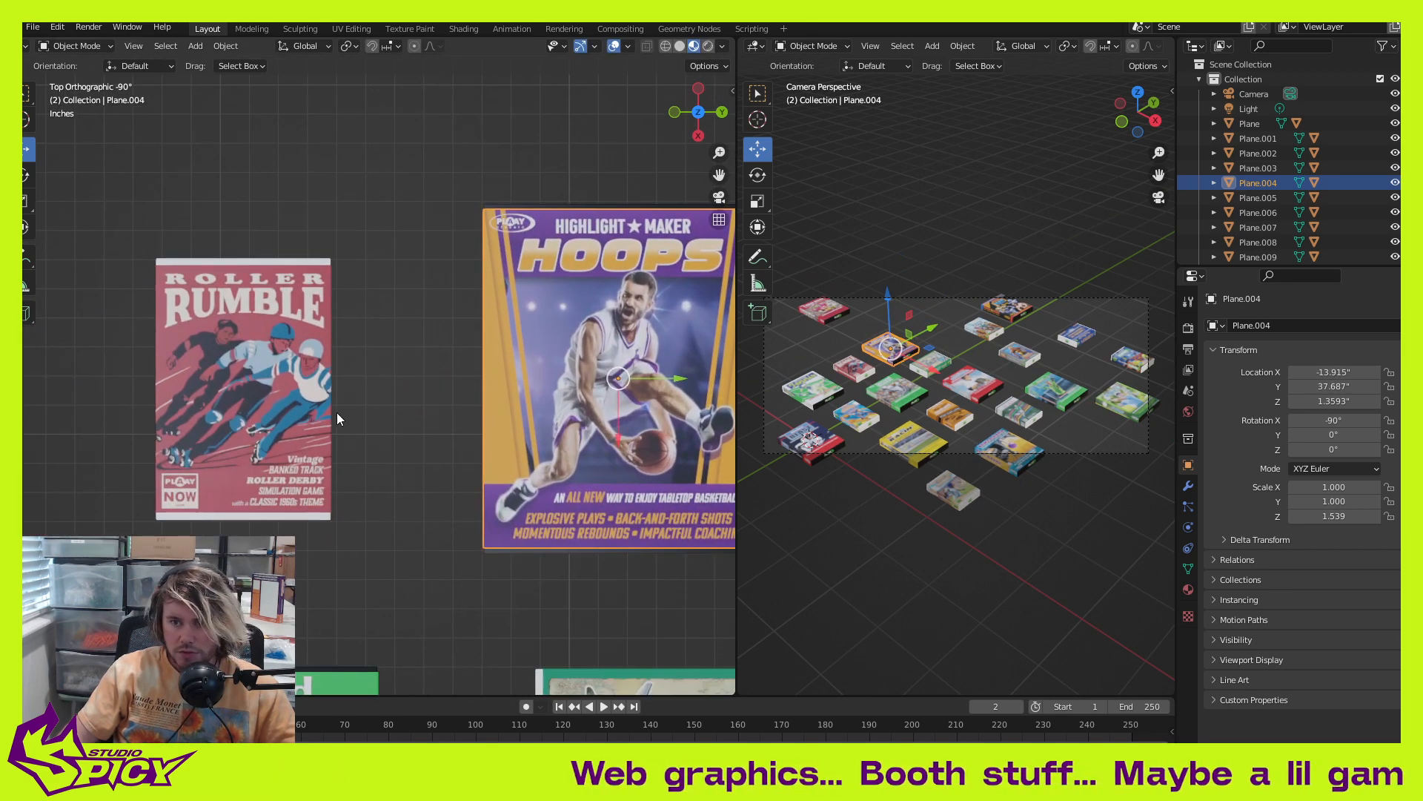
Step: Fine-tune the gap between Hoops and Aviatrix by shifting Hoops along X to about -15.0"
shift+middle_drag(442, 422, 263, 283)
shift+middle_drag(443, 274, 441, 331)
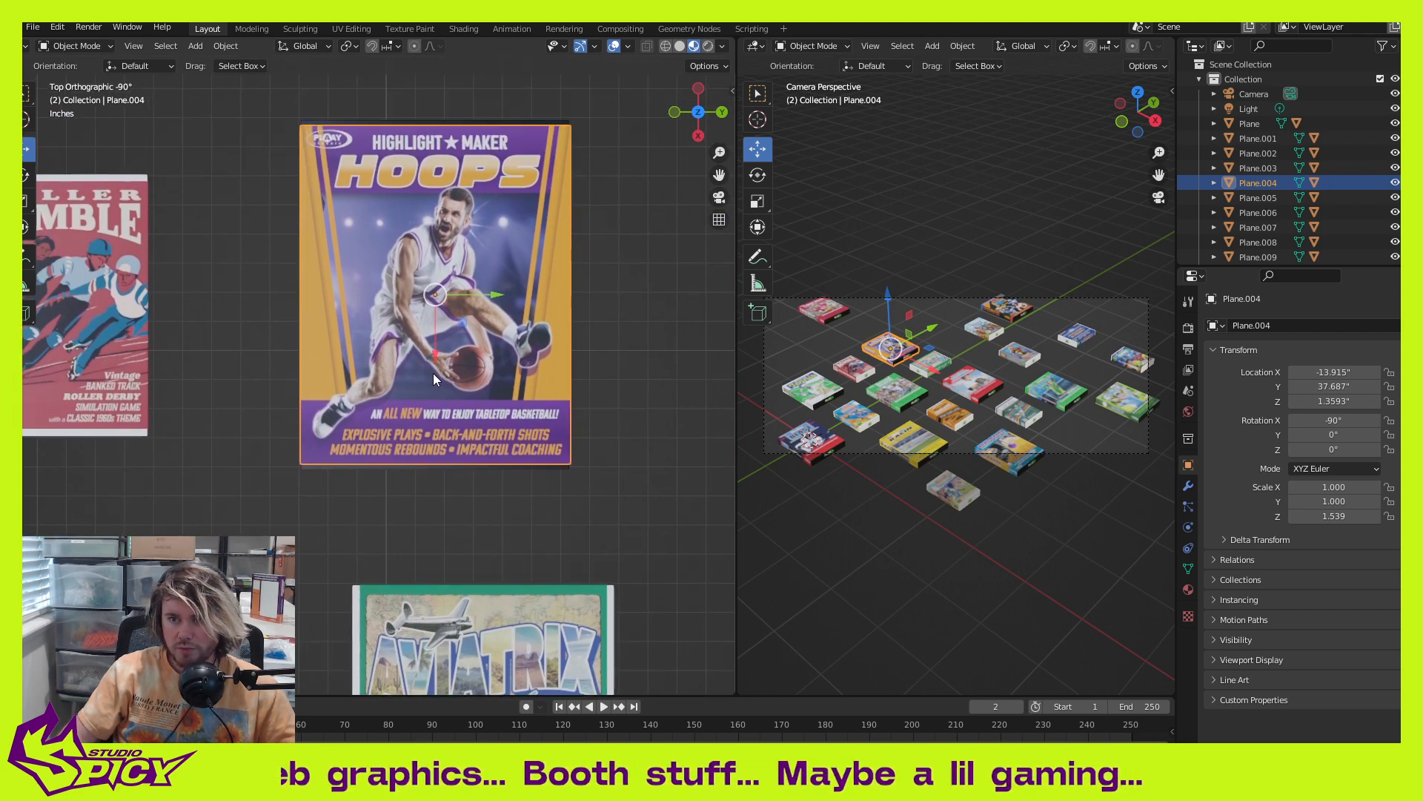
drag(438, 351, 441, 316)
click(624, 433)
scroll(625, 432, down, 3)
scroll(625, 431, down, 4)
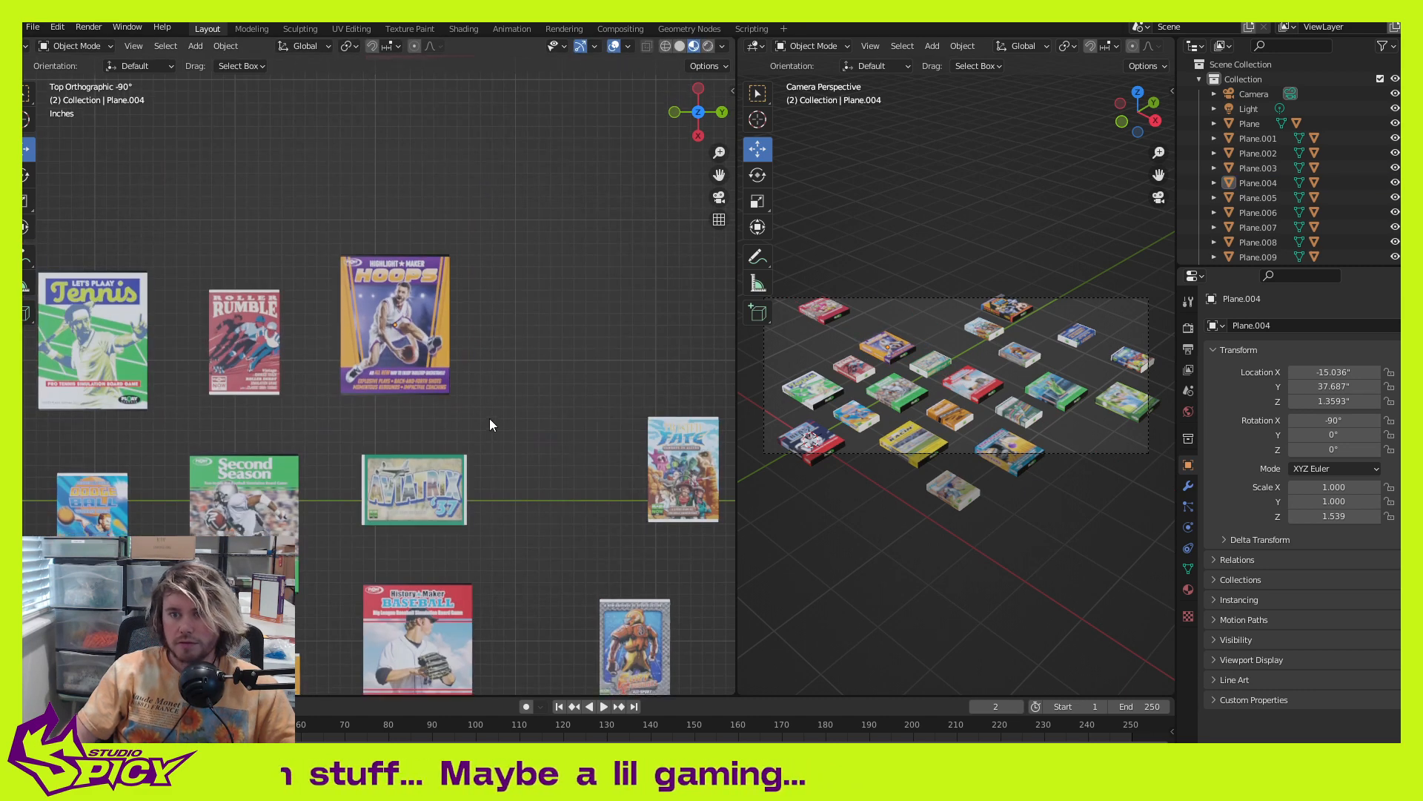
Step: Move the small all-sport strategy game box with the armoured player next to Hoops, at about X -13.9", Y 50.1"
middle_drag(546, 340, 582, 277)
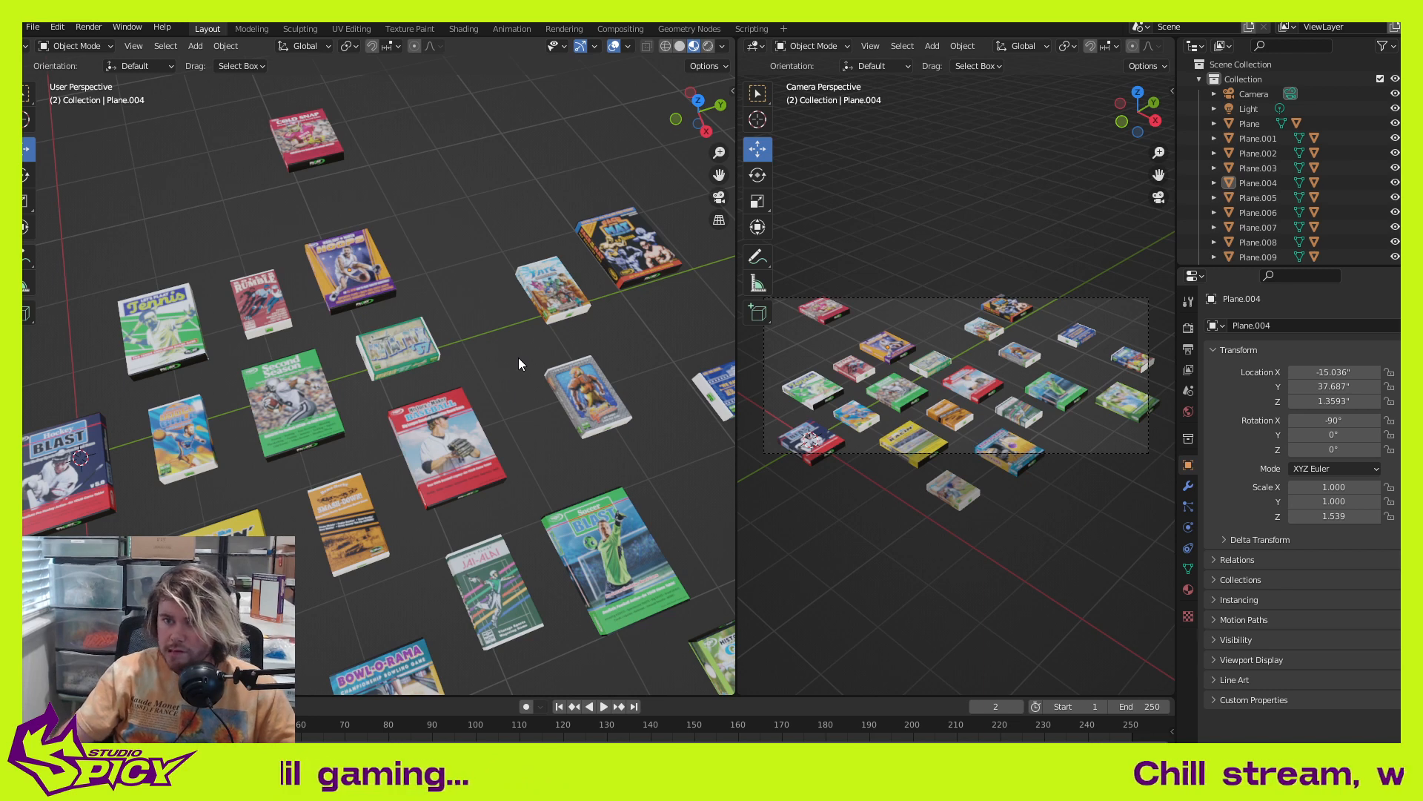
shift+middle_drag(532, 336, 407, 370)
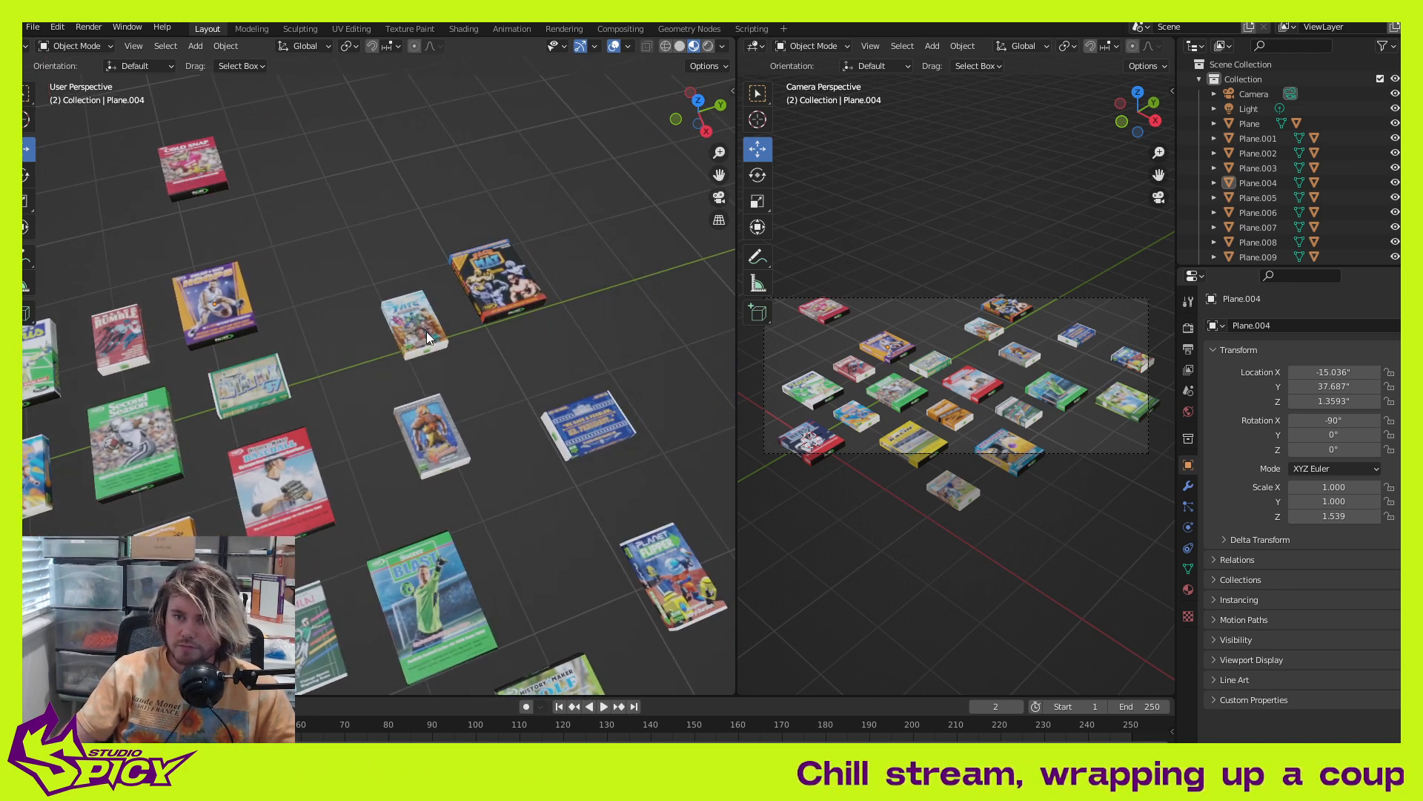
click(425, 461)
shift+middle_drag(425, 462, 505, 359)
shift+middle_drag(424, 324, 480, 486)
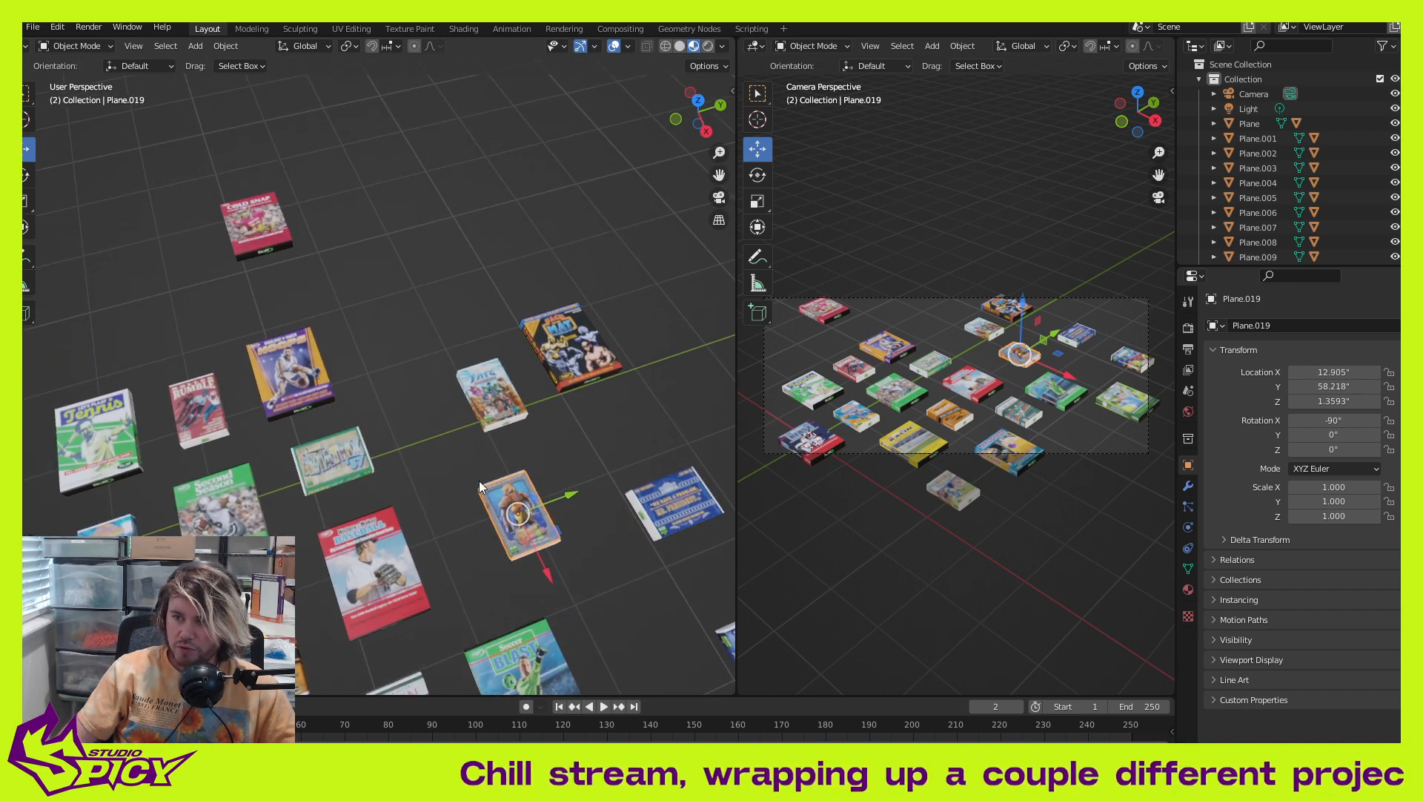
scroll(513, 483, up, 2)
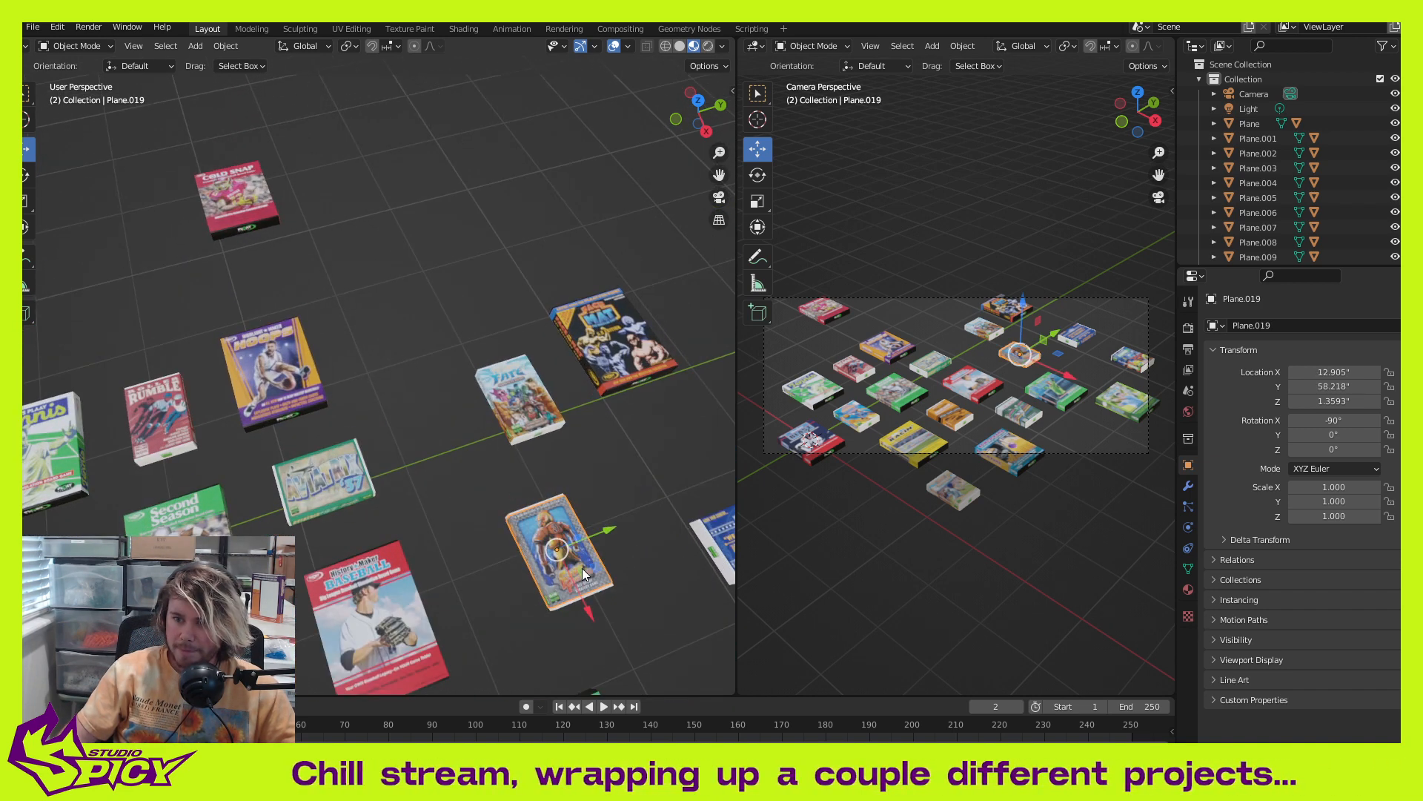
middle_drag(608, 557, 572, 591)
key(g)
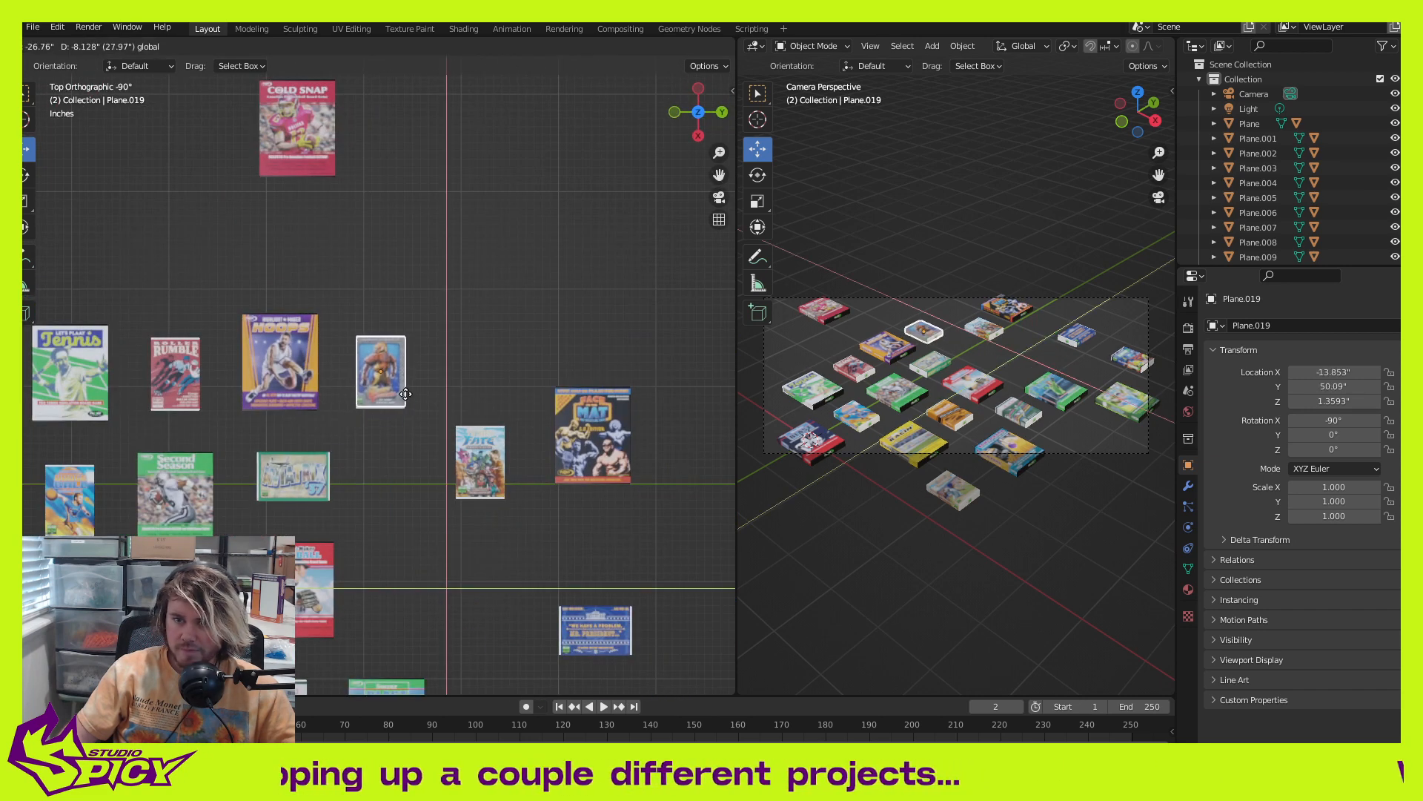
click(406, 394)
Step: Fine-tune the armoured-player box beside Hoops, setting its gap at about Y 50.7" and adjusting its alignment along X
scroll(395, 396, up, 7)
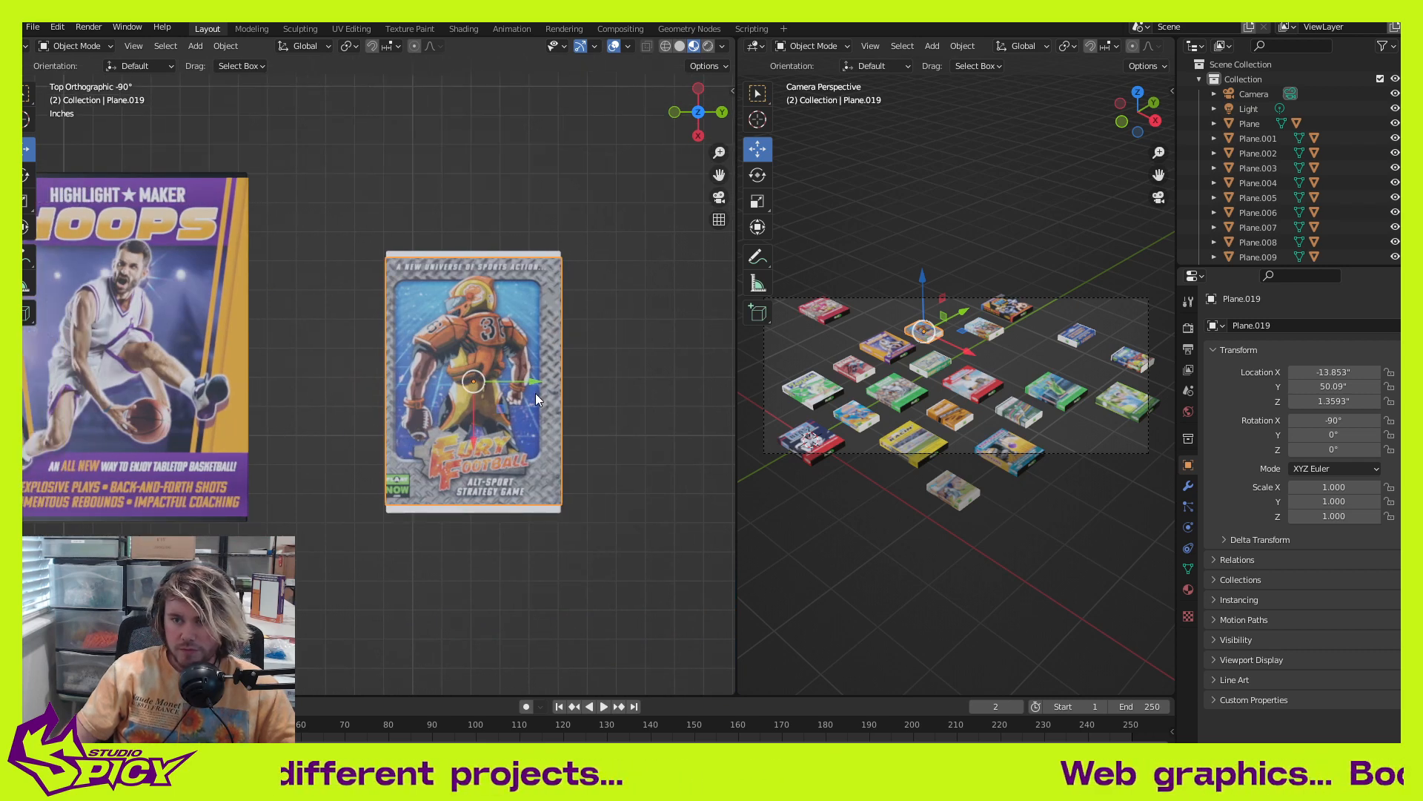
drag(532, 385, 552, 387)
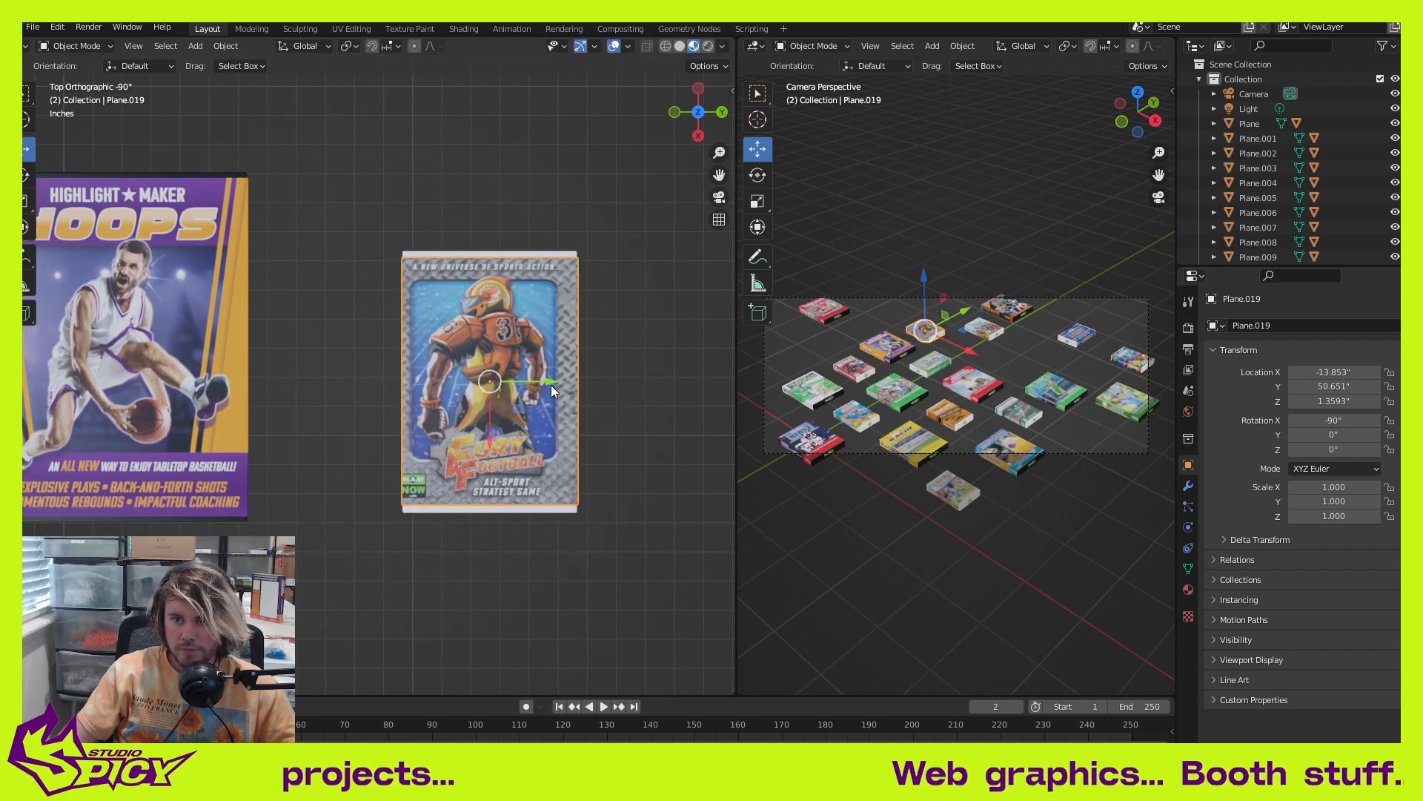
scroll(527, 399, down, 4)
drag(432, 443, 439, 436)
scroll(452, 439, down, 3)
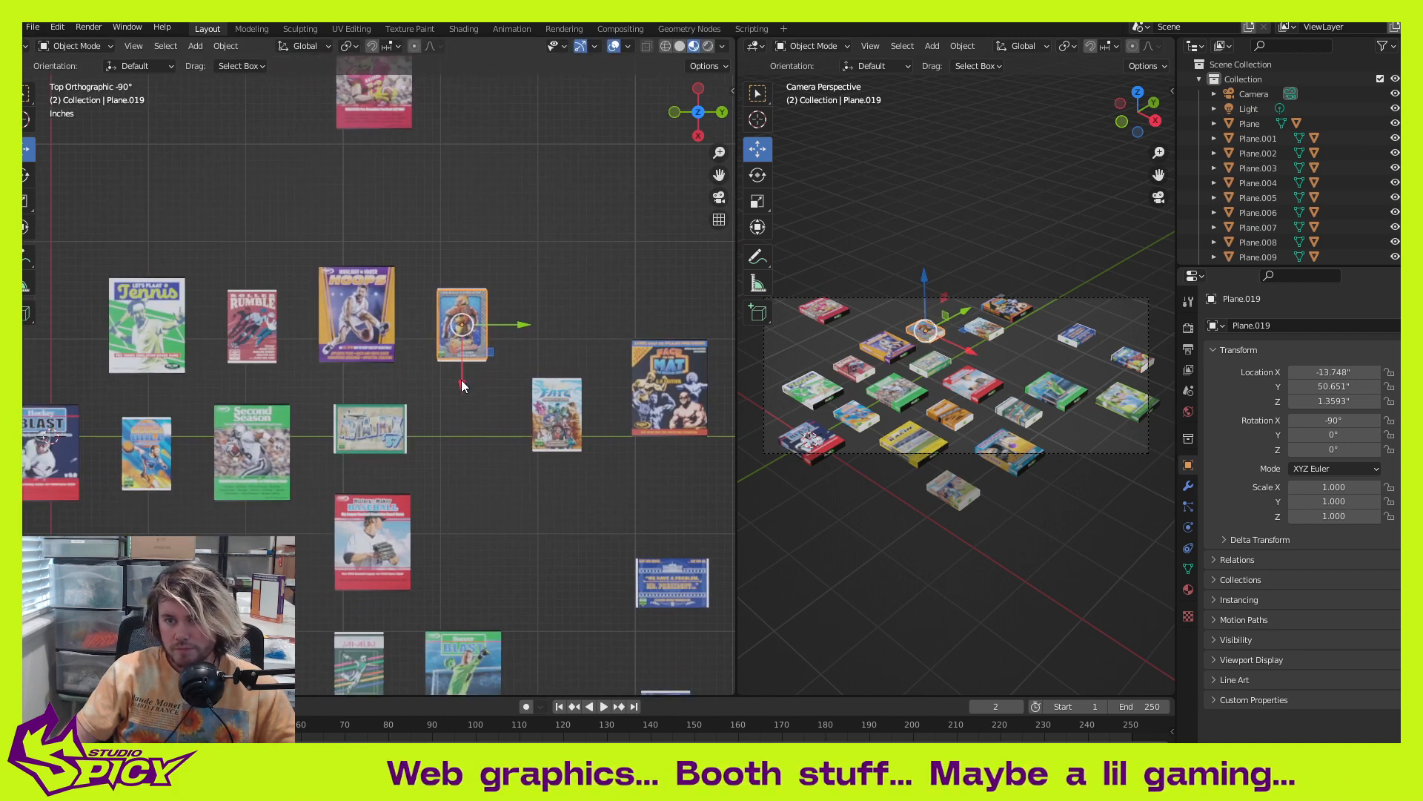
drag(462, 382, 472, 368)
shift+middle_drag(562, 467, 535, 417)
Step: Move the History Maker Golf box between Aviatrix and Fate, at about X 1.1", Y 52.3"
click(605, 349)
scroll(526, 431, down, 3)
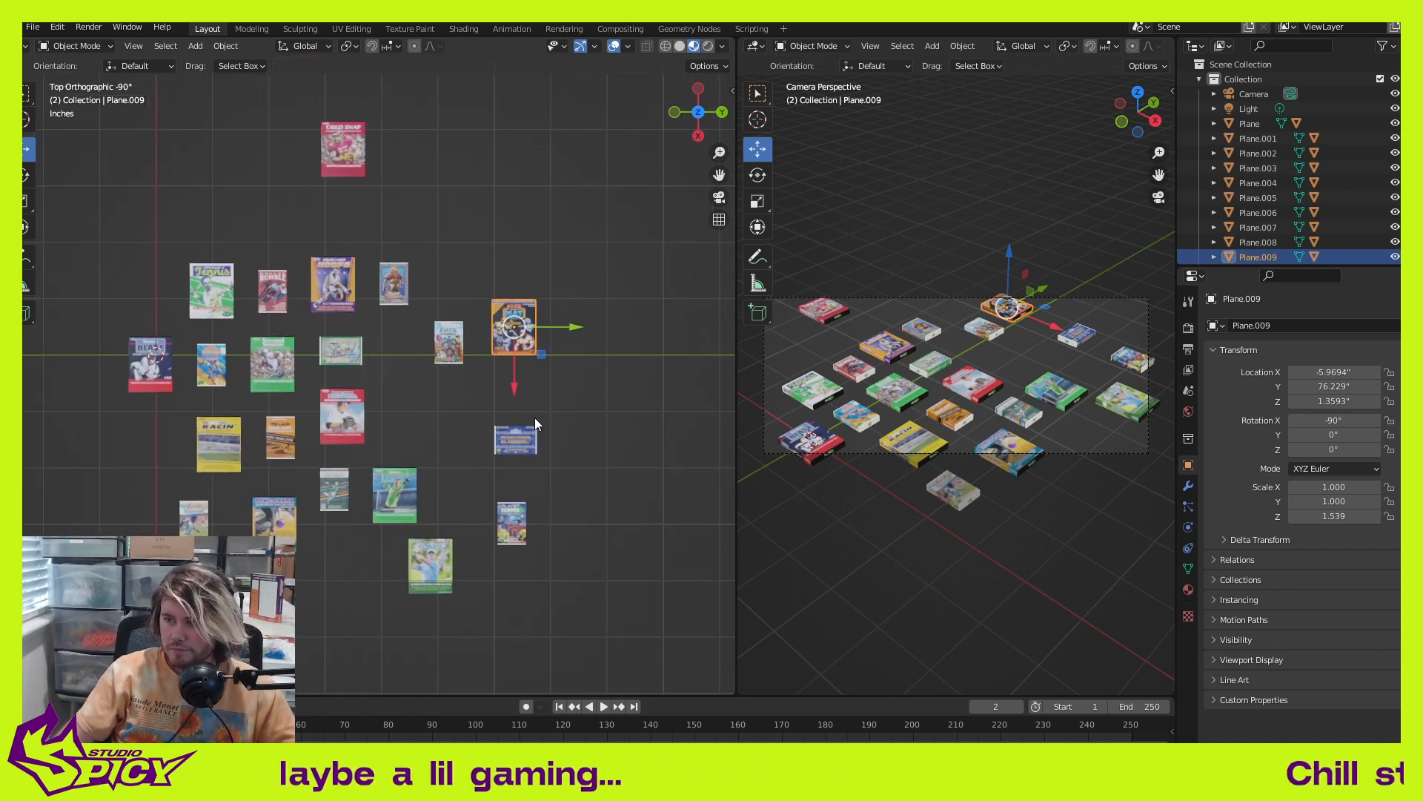
click(446, 563)
scroll(466, 558, up, 3)
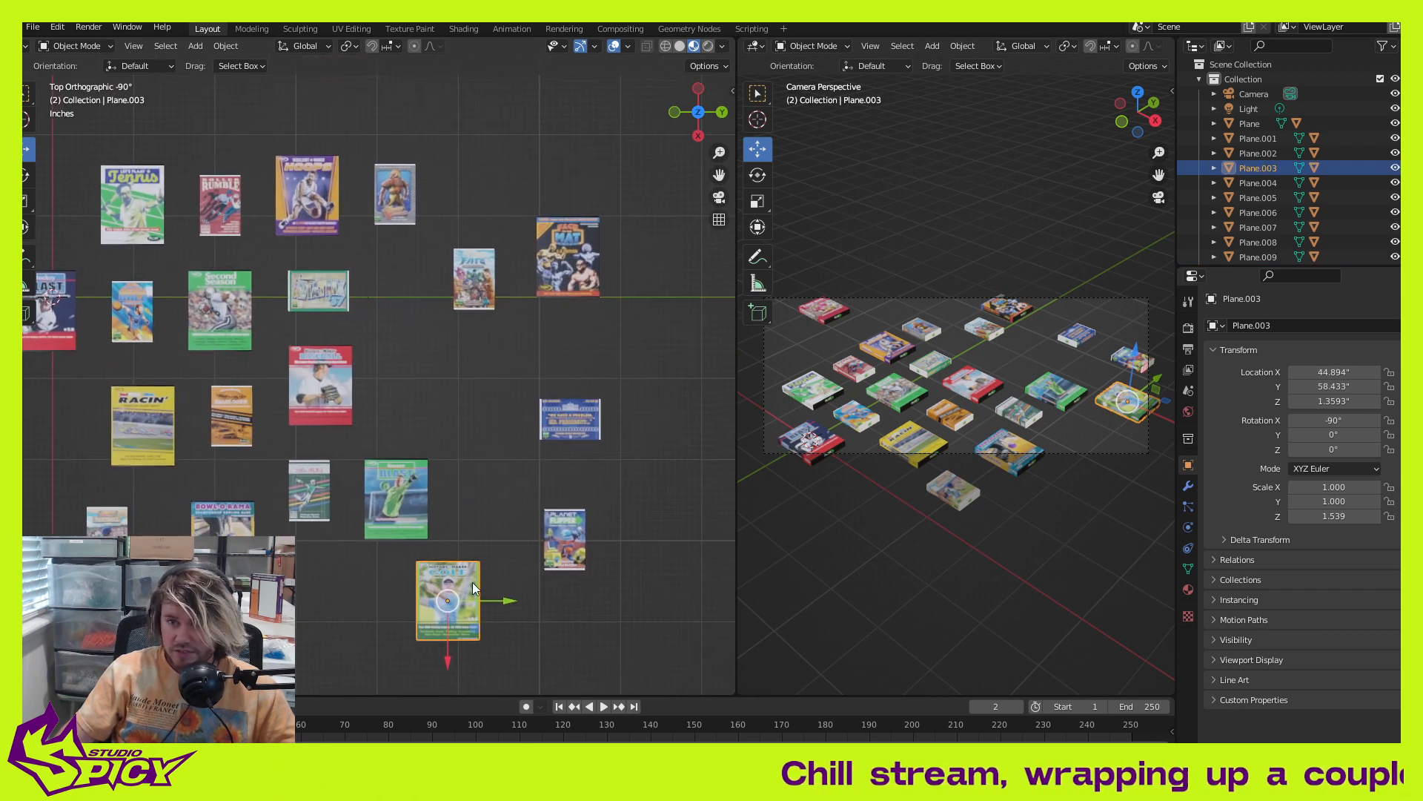
key(g)
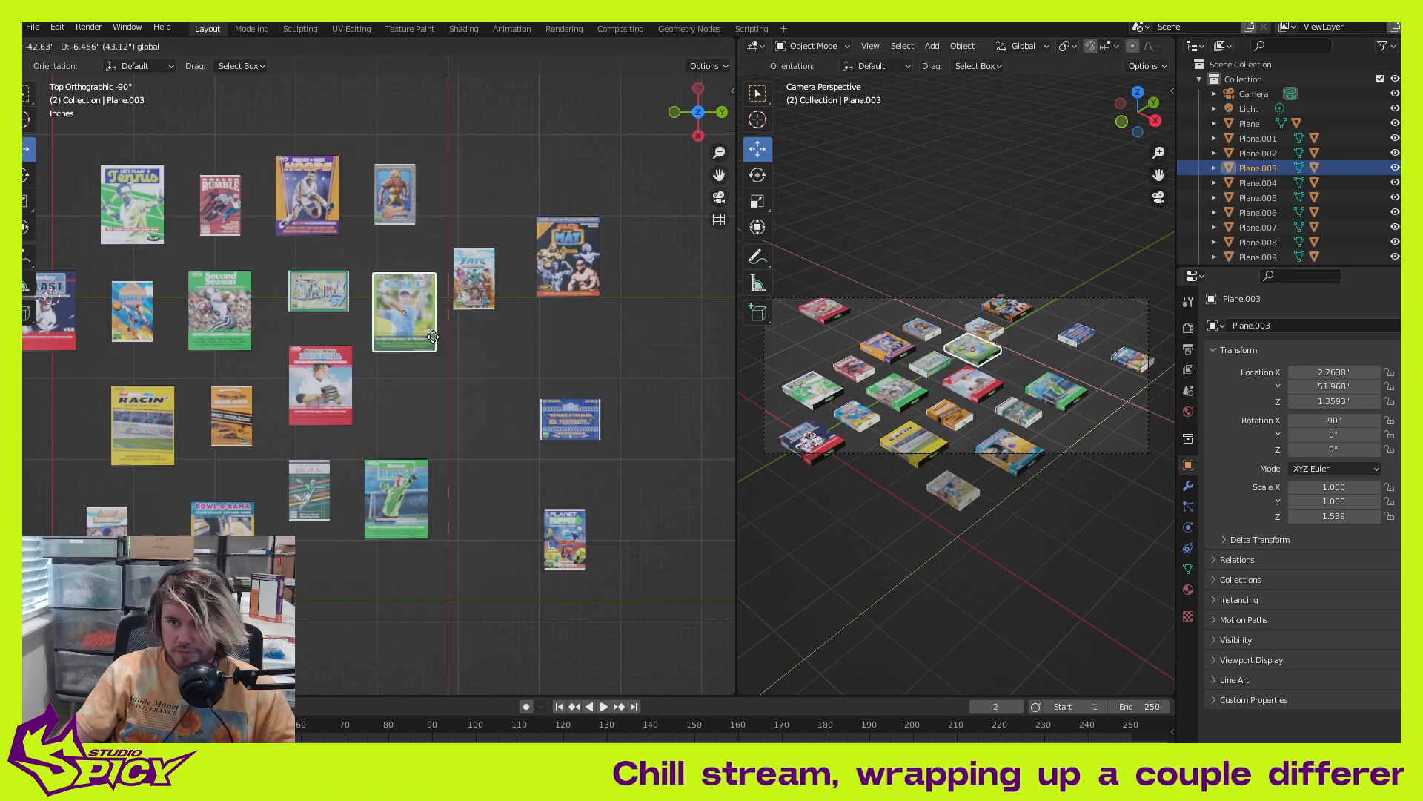
click(441, 327)
scroll(442, 326, up, 5)
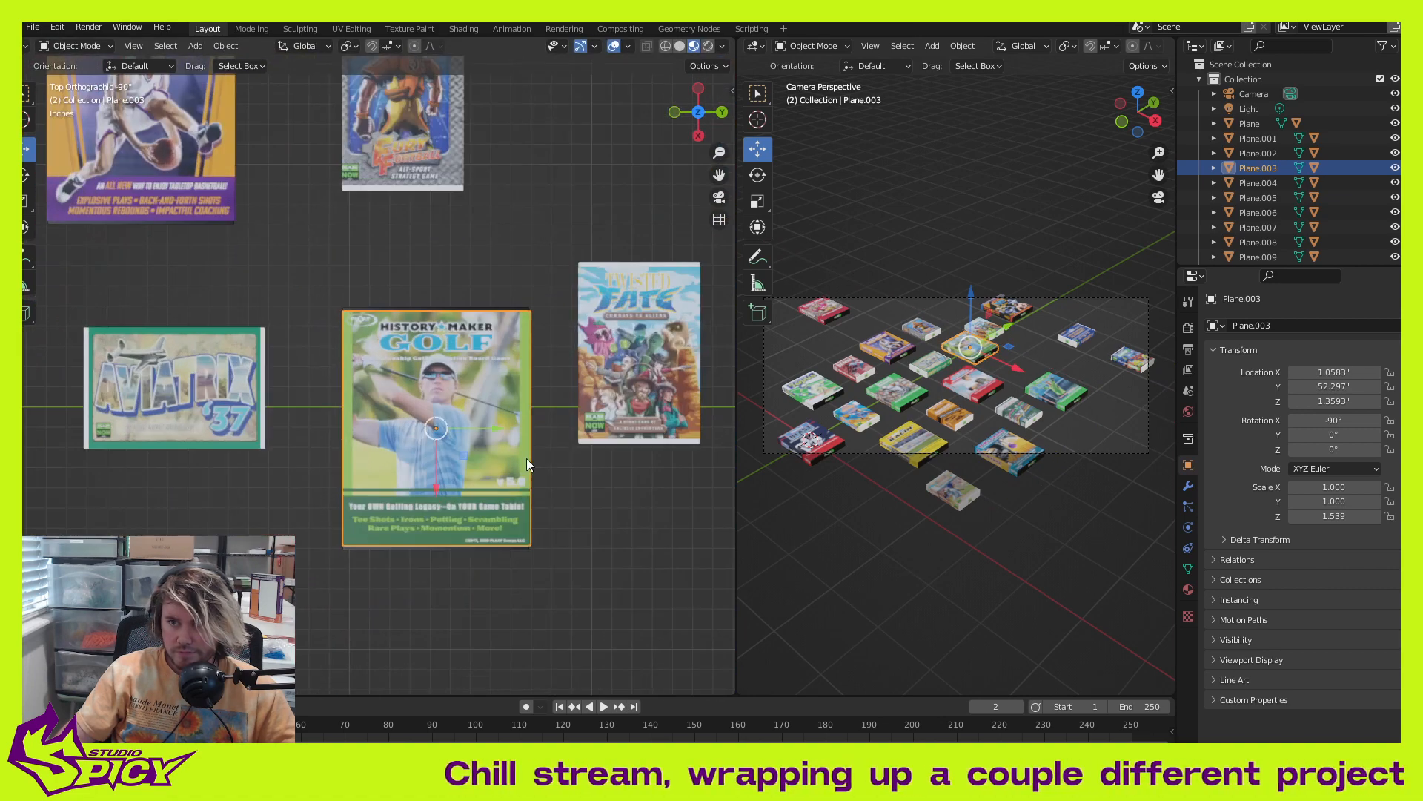
Step: Move the Fate box into the row with Hoops and the armoured-player box, at about X -13.8", Y 64.9"
click(627, 371)
scroll(627, 371, down, 2)
shift+middle_drag(535, 397, 476, 412)
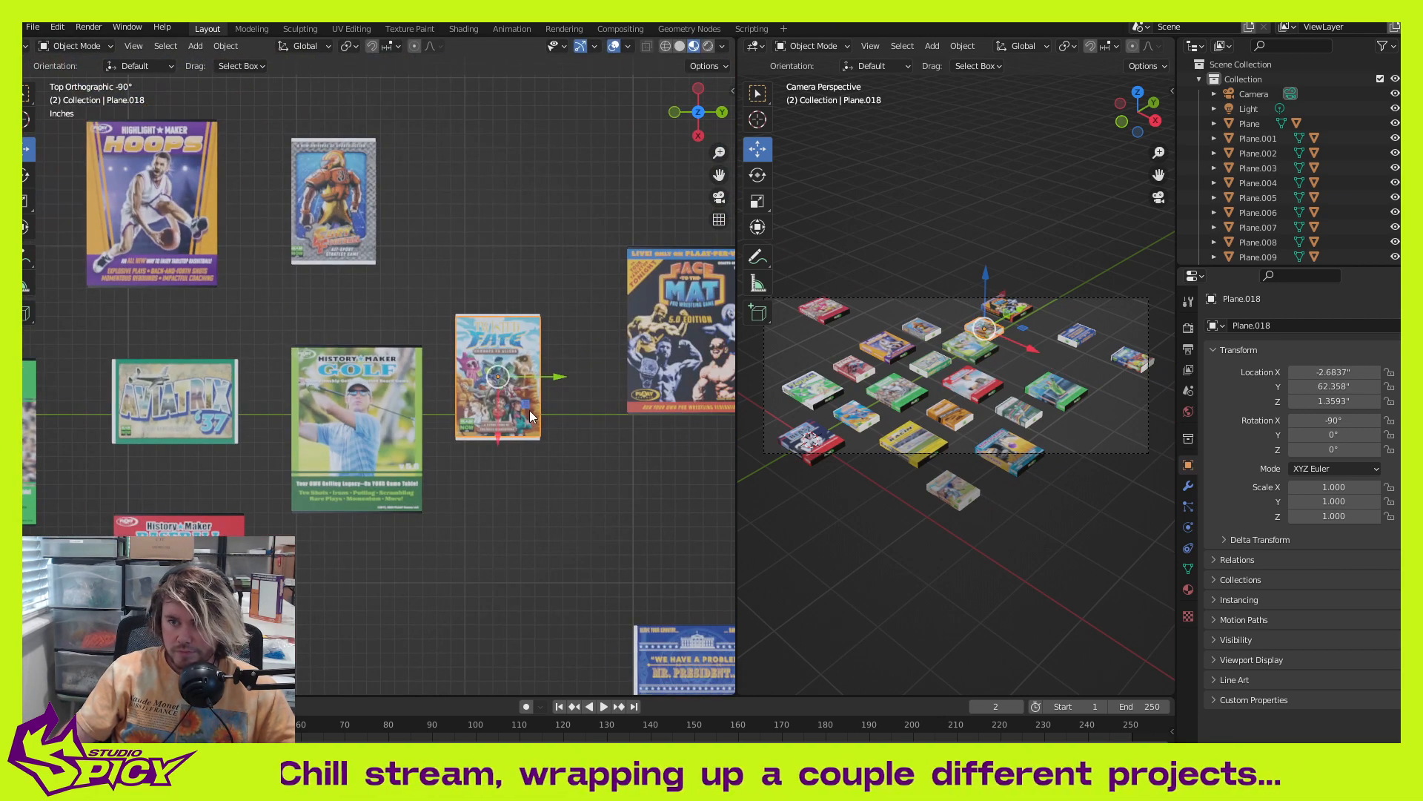
drag(528, 408, 564, 252)
scroll(328, 408, up, 2)
shift+middle_drag(328, 407, 468, 384)
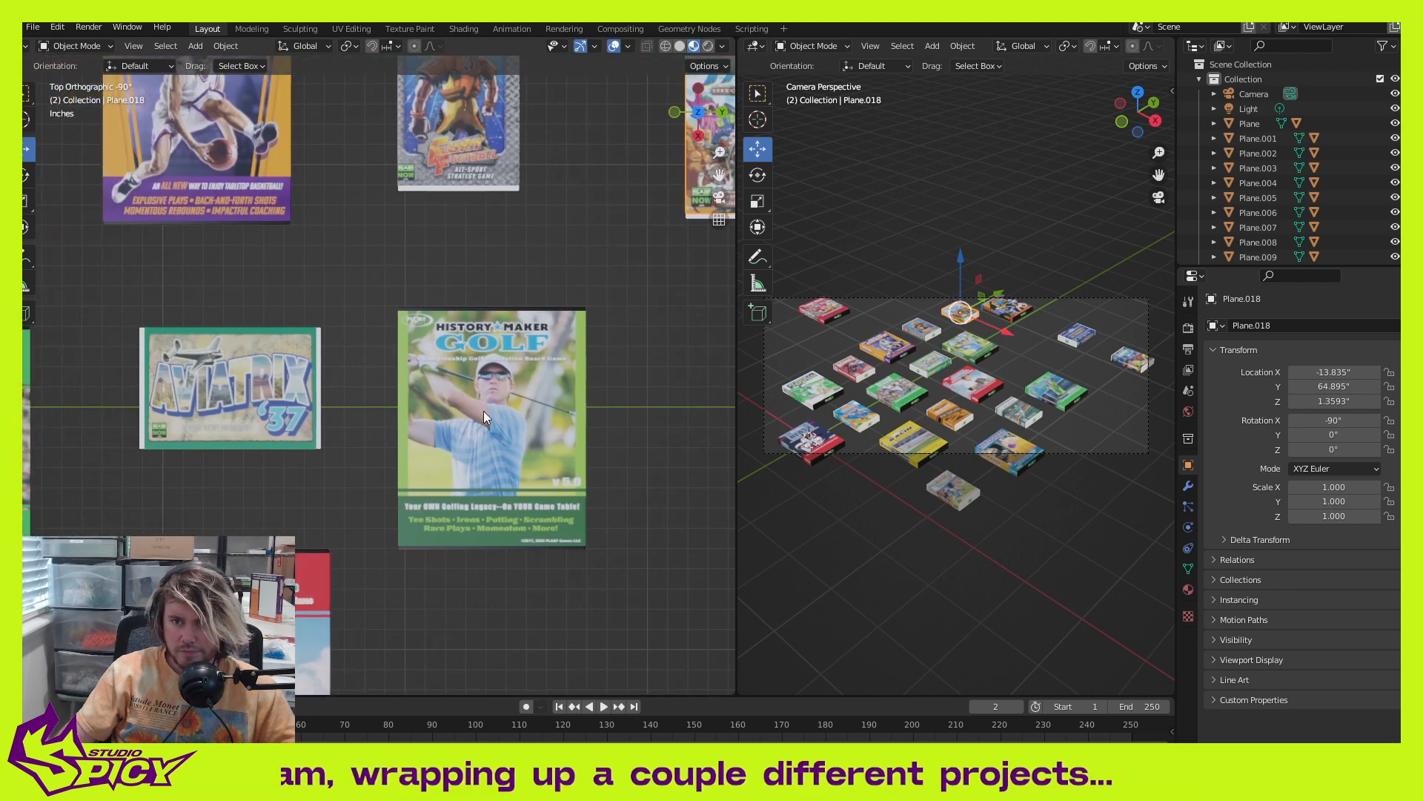
Step: Adjust the History Maker Golf box's spacing from Aviatrix and the row above, placing it at about X 0.5", Y 53.8"
scroll(484, 412, up, 1)
click(550, 422)
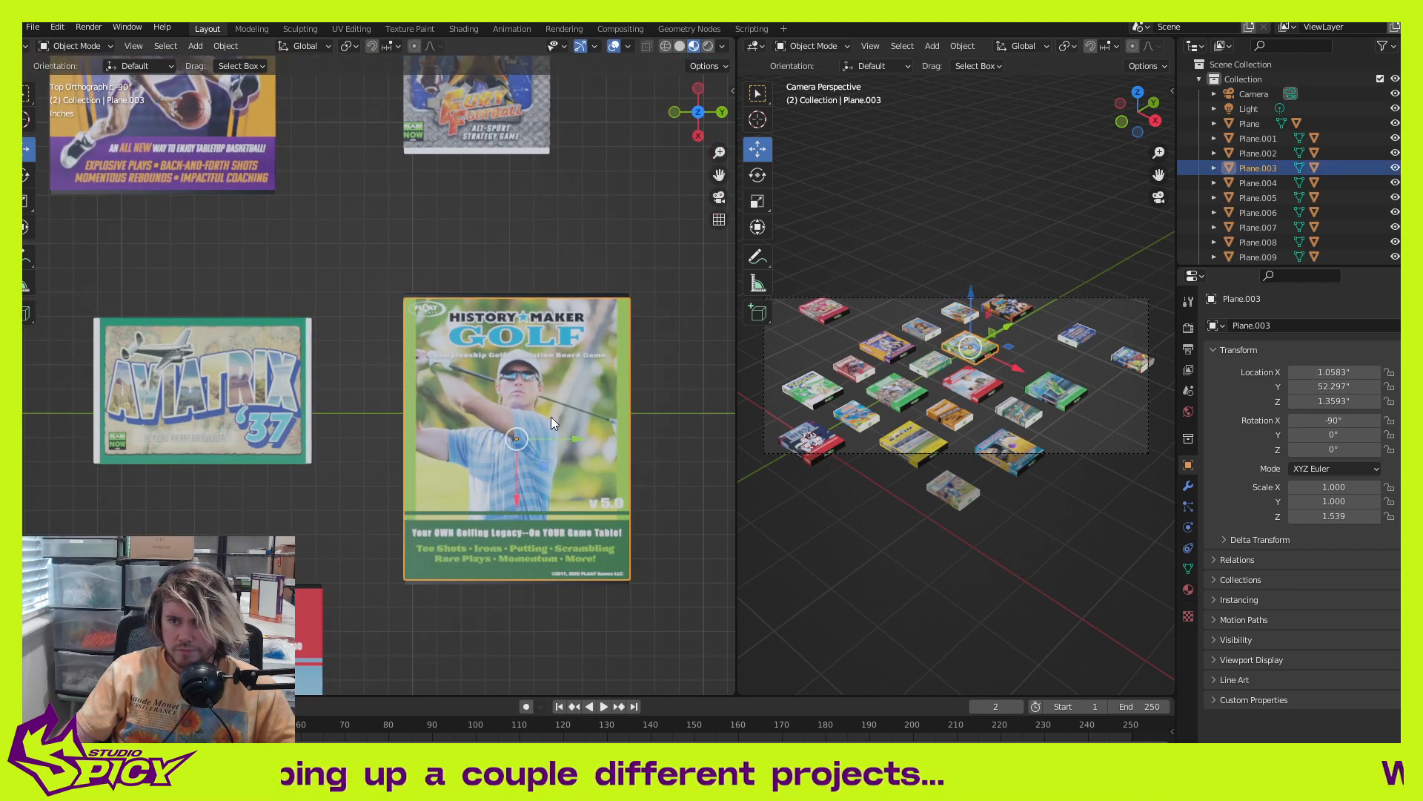
drag(556, 439, 593, 446)
click(593, 447)
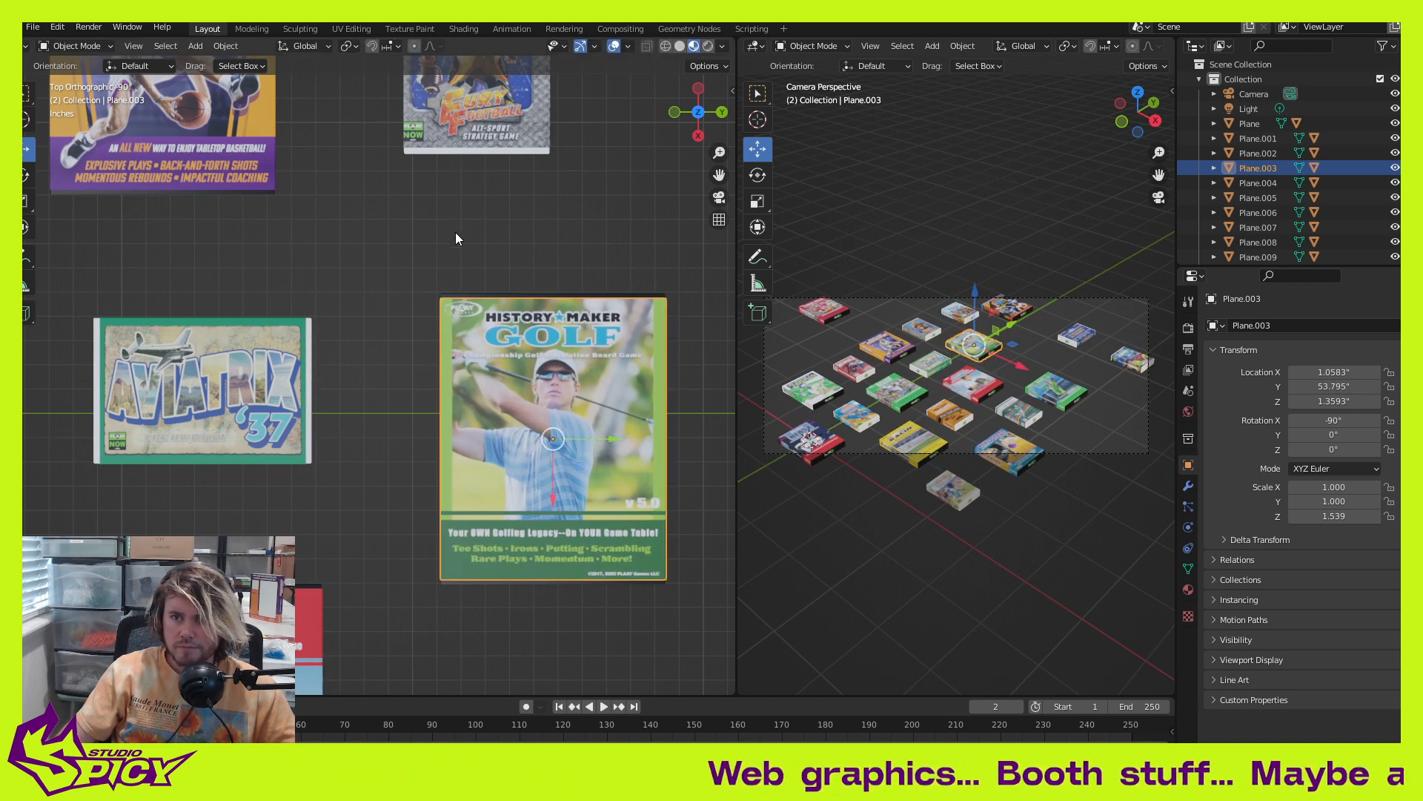
click(453, 274)
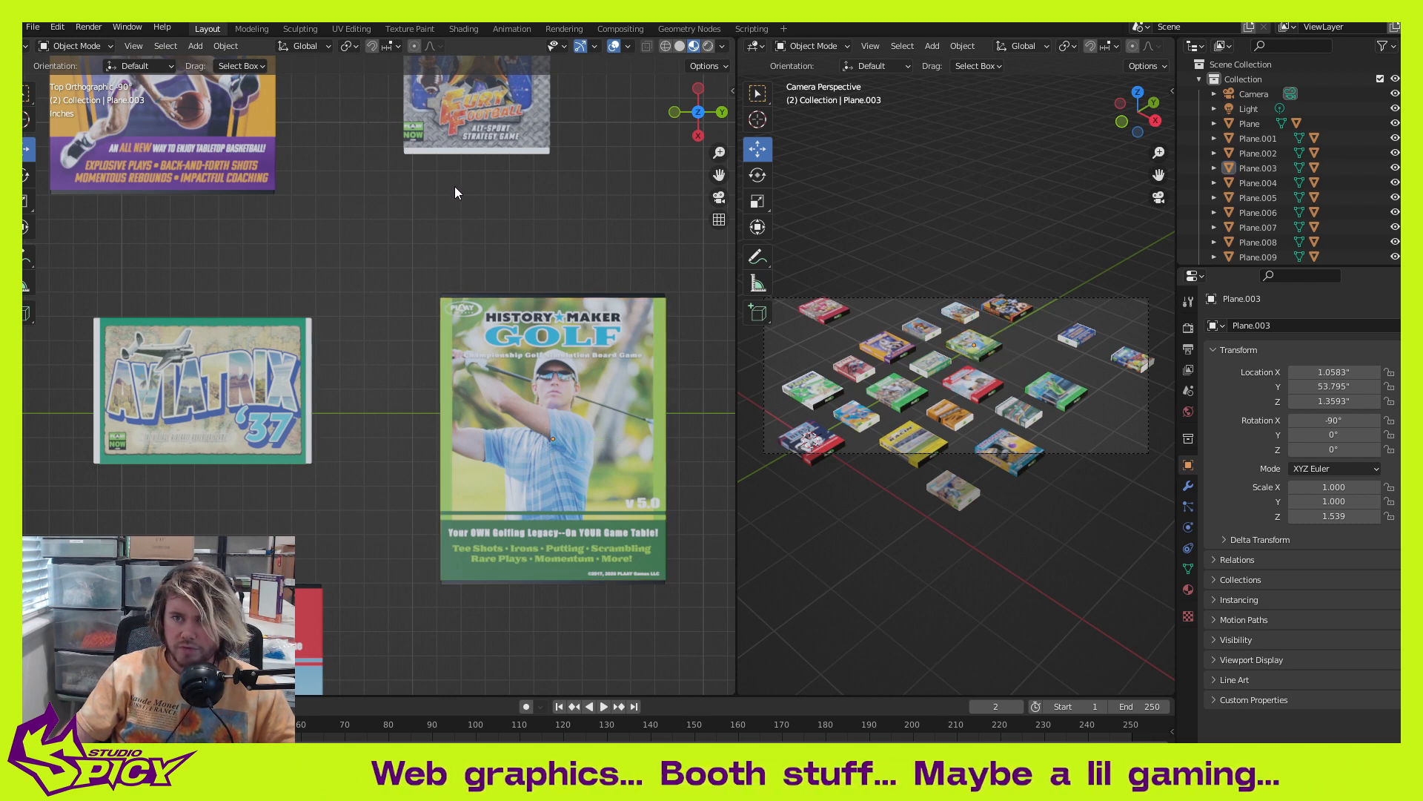
click(552, 438)
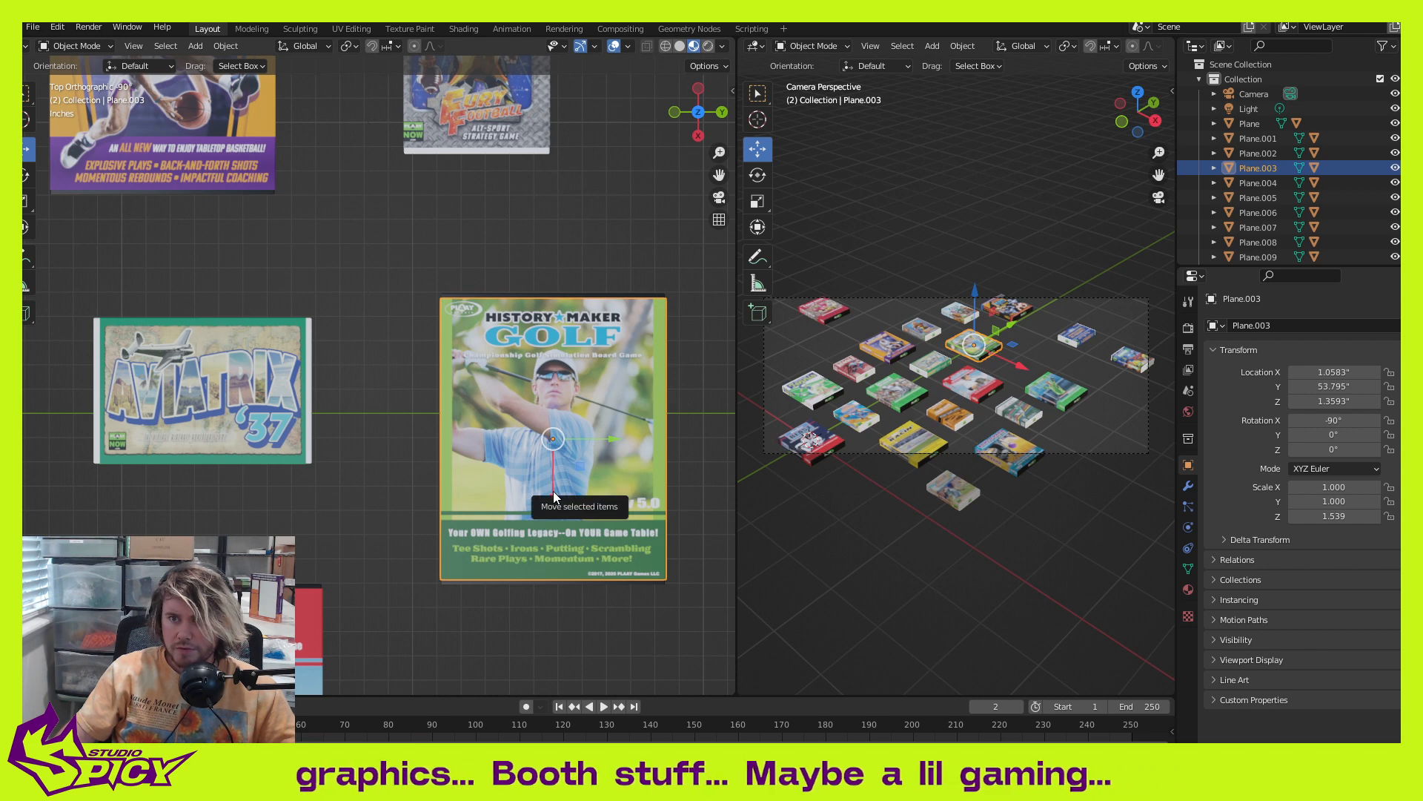
drag(553, 490, 552, 472)
click(536, 204)
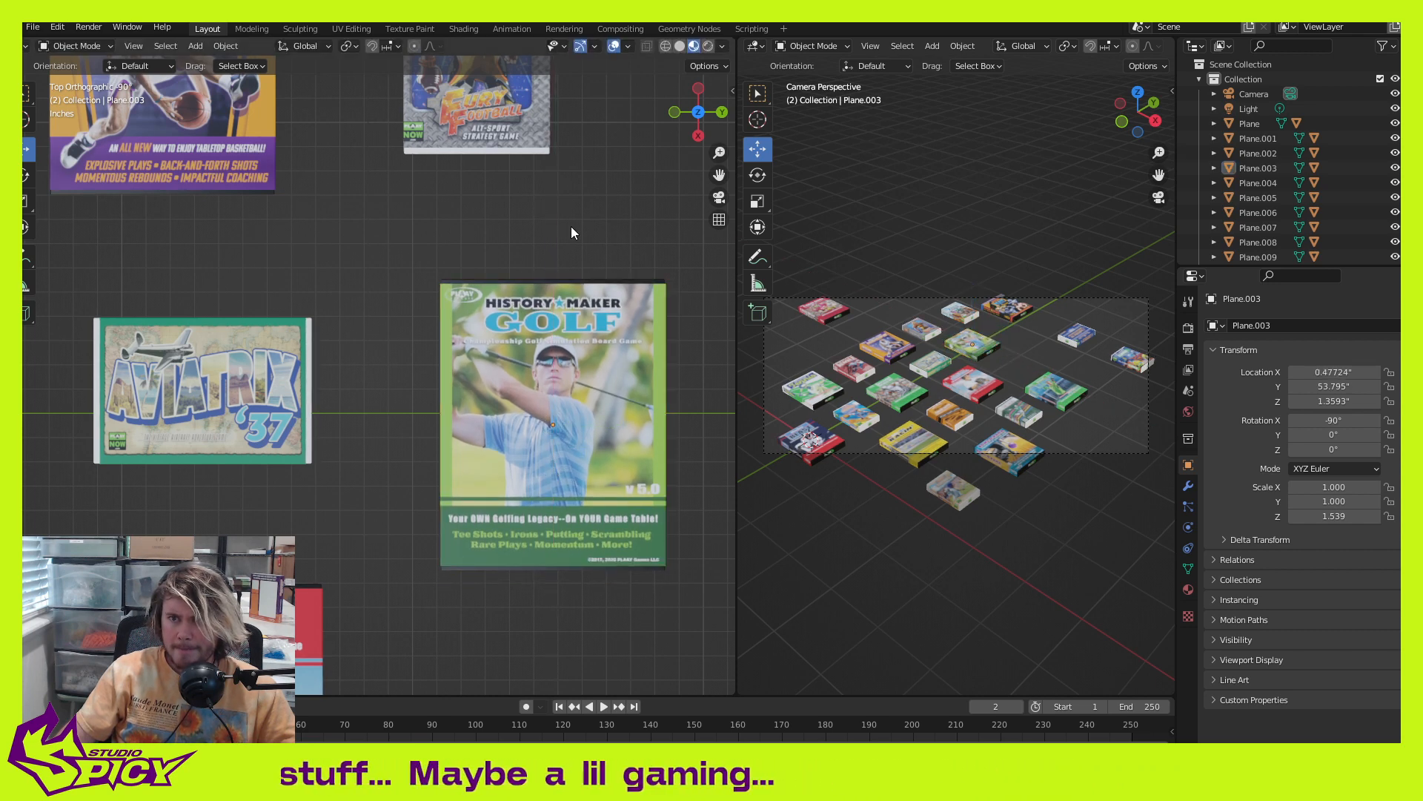
Step: Move the Planet Flipper box below Golf and beside History Maker Baseball, at about X 15.3", Y 52.3"
scroll(571, 225, down, 4)
shift+middle_drag(574, 378, 473, 335)
shift+middle_drag(455, 447, 530, 402)
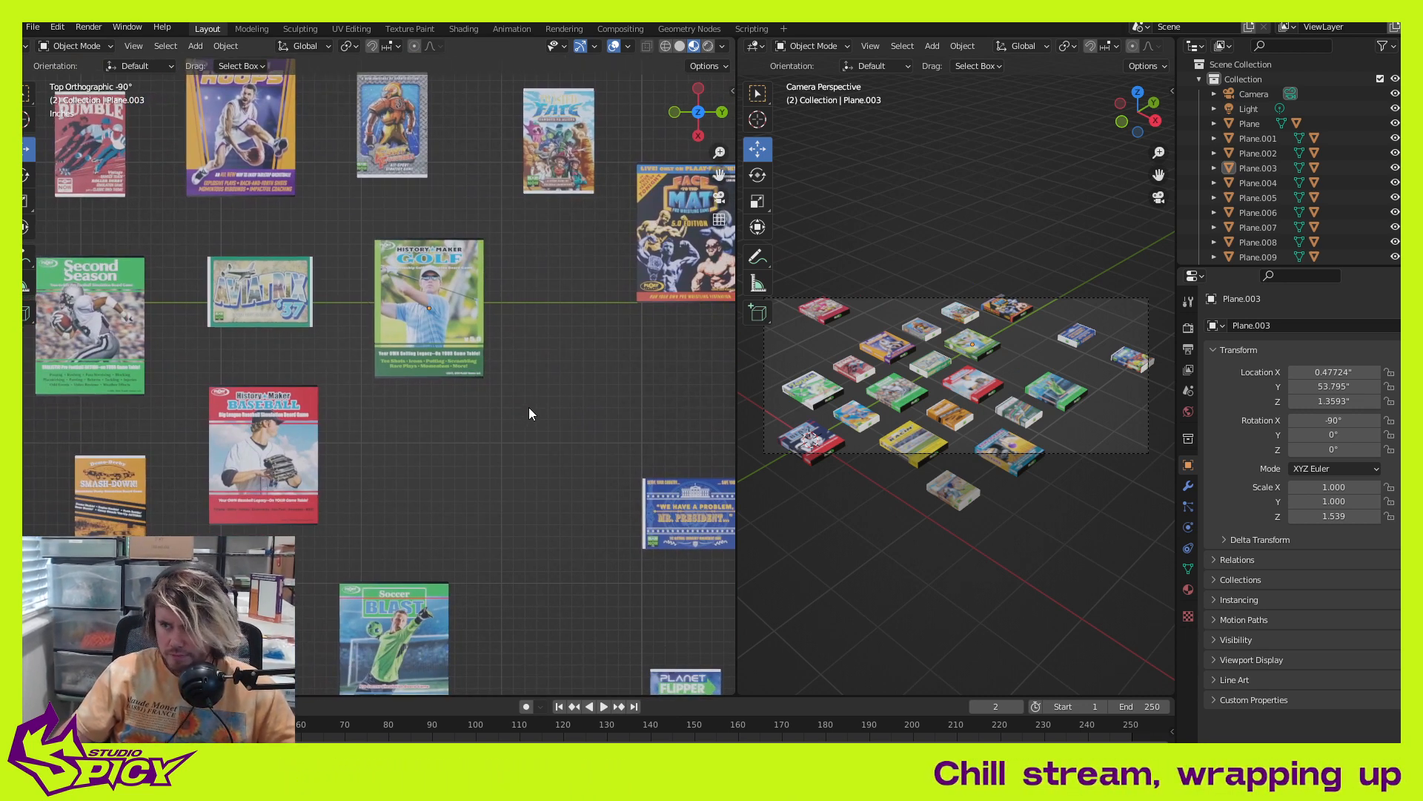
shift+middle_drag(527, 413, 455, 376)
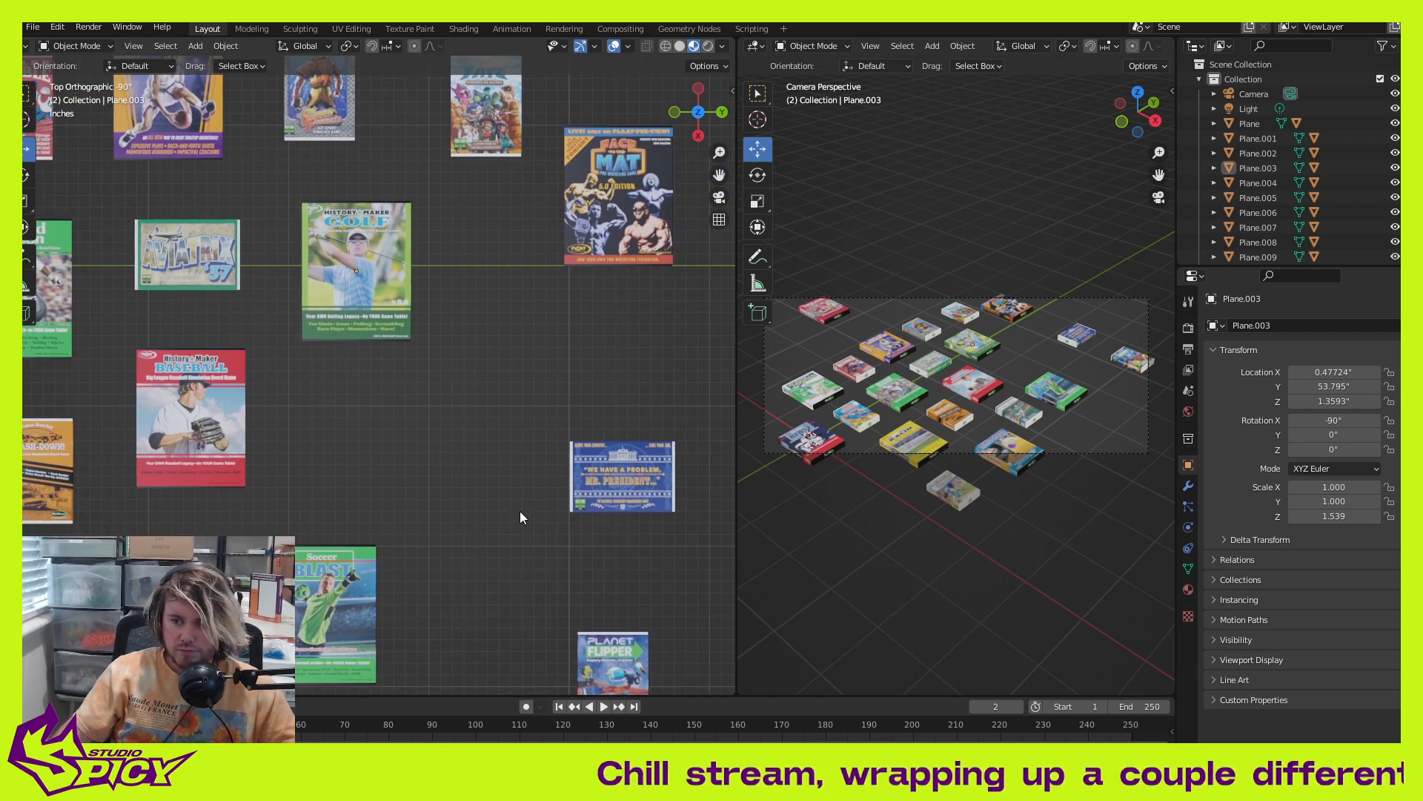
shift+middle_drag(519, 510, 511, 391)
click(623, 571)
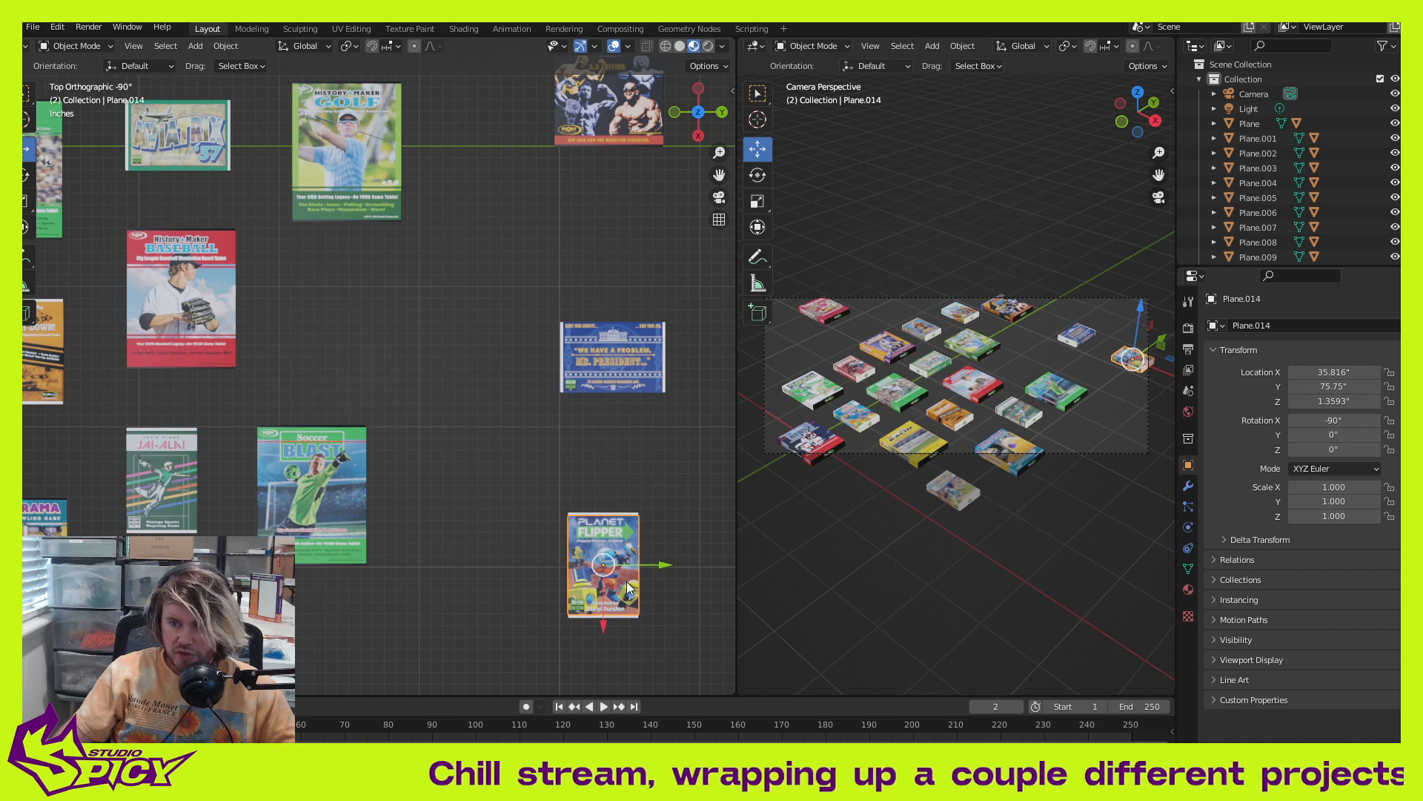
key(g)
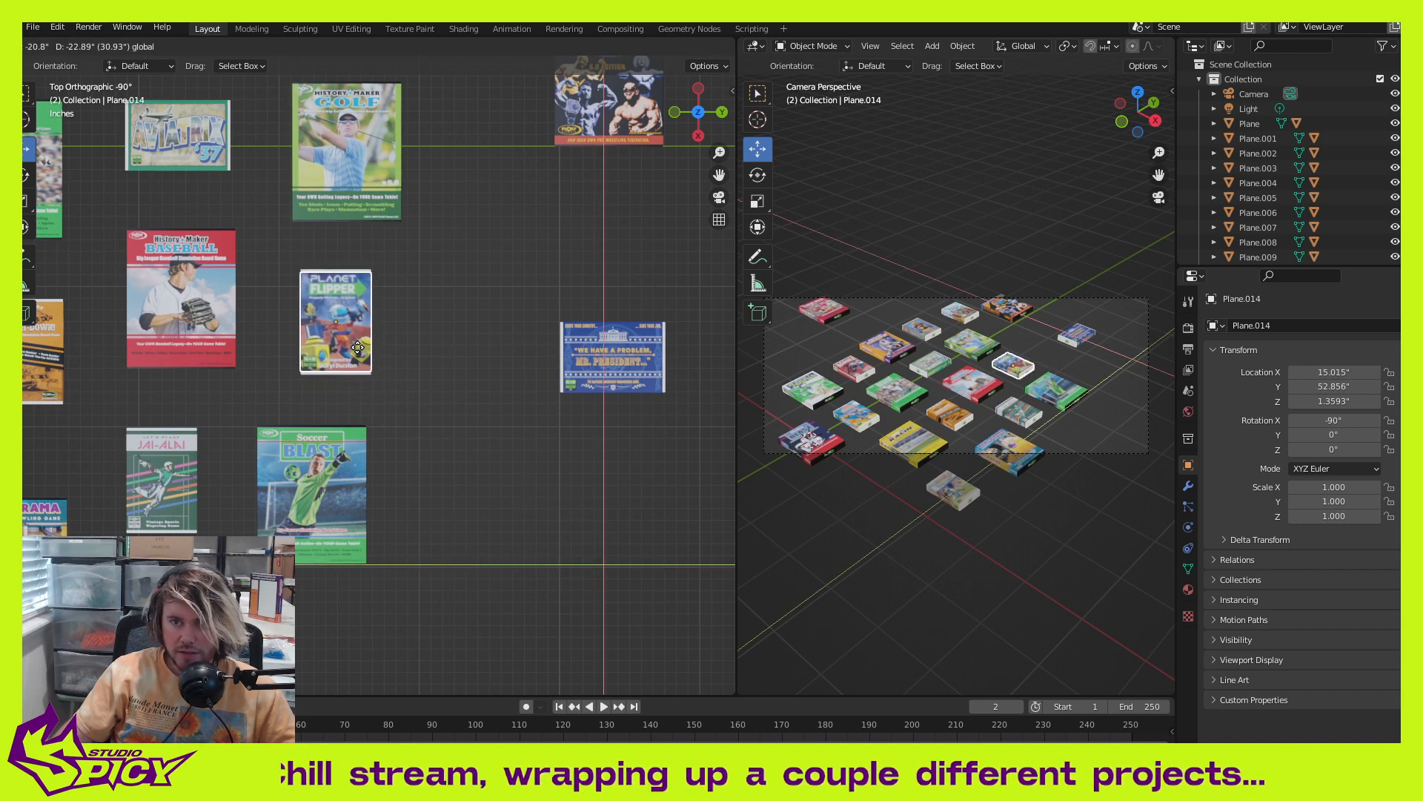
click(351, 350)
scroll(358, 300, up, 3)
shift+middle_drag(381, 312, 519, 452)
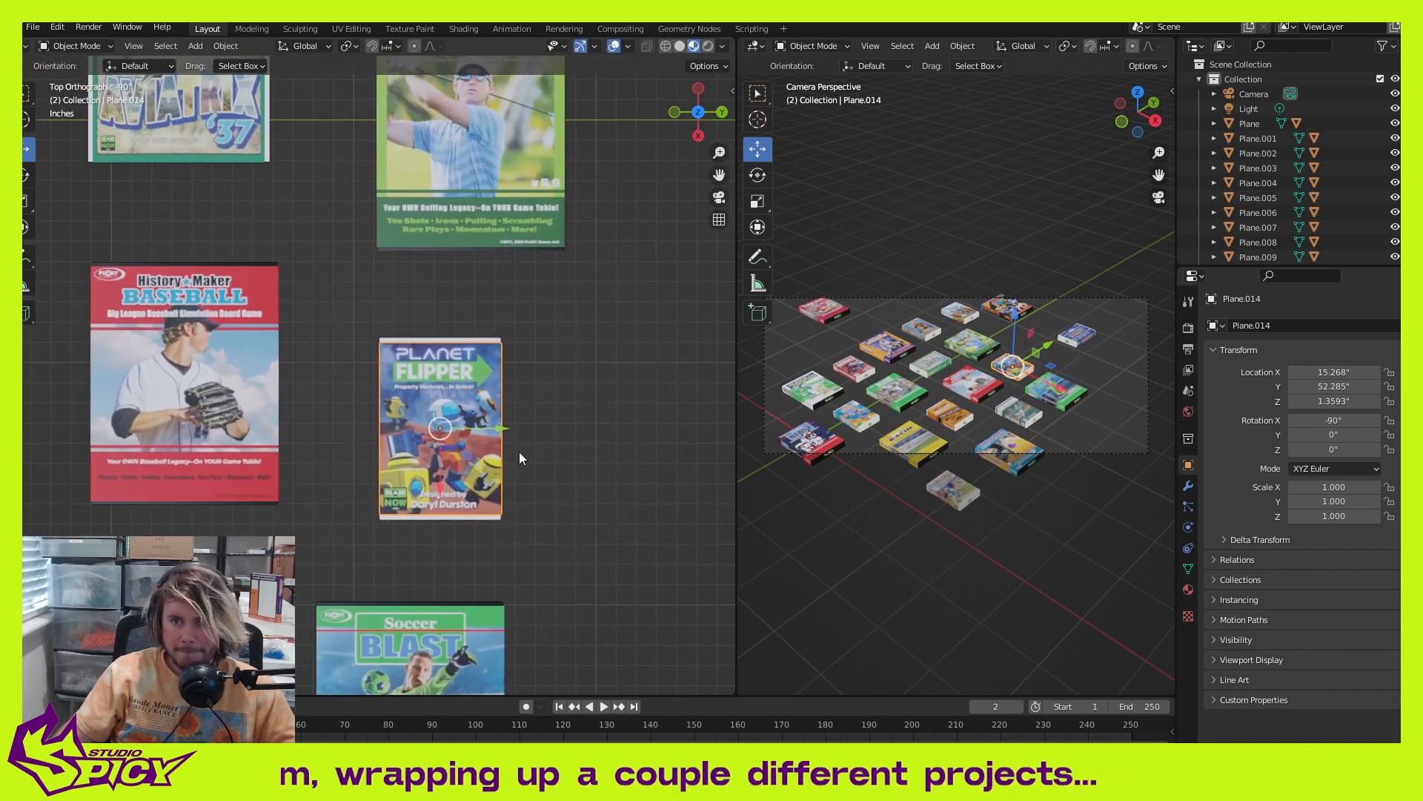
Step: Fine-tune the gap between Planet Flipper and Golf by shifting Planet Flipper along X to about 16.0"
scroll(521, 452, up, 2)
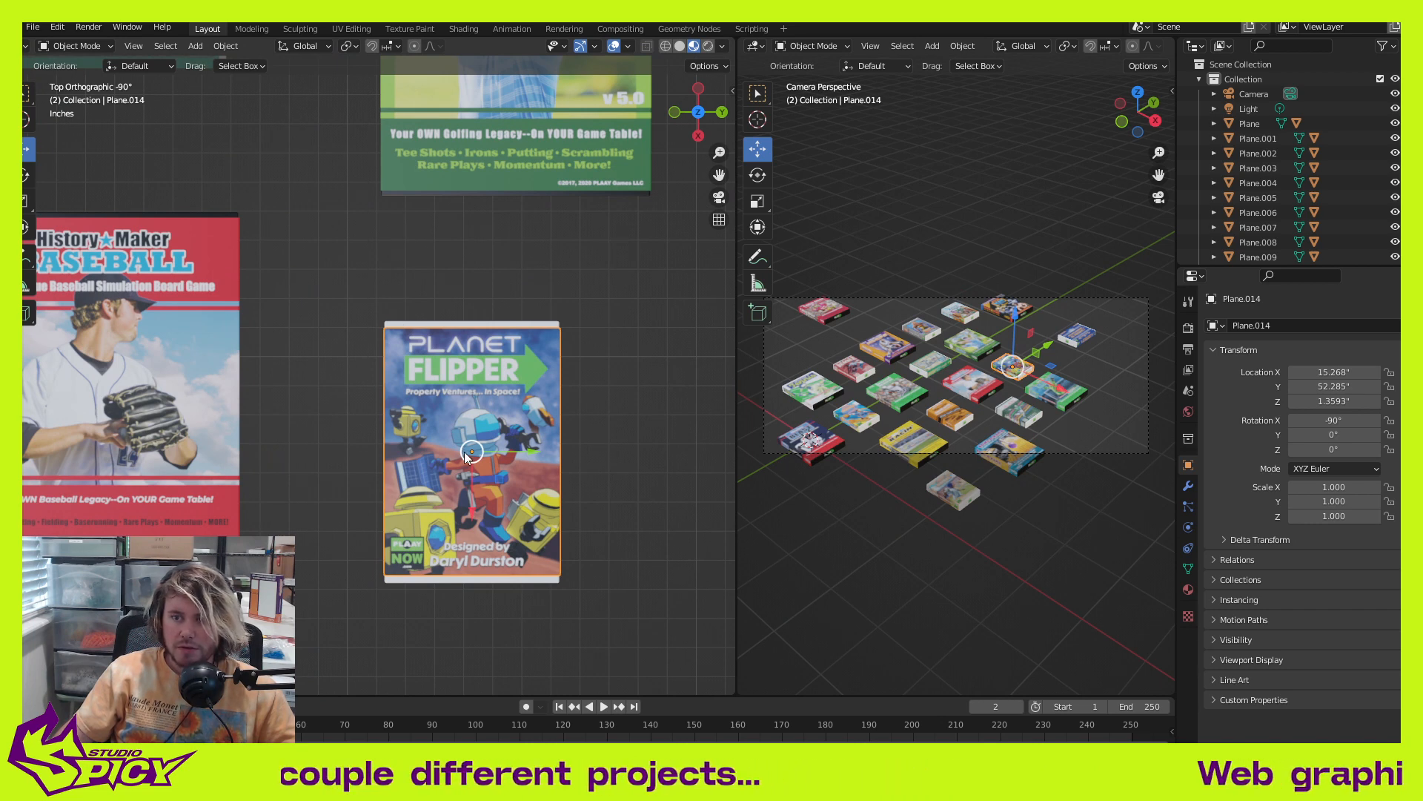
drag(473, 498, 474, 518)
scroll(476, 513, down, 1)
shift+middle_drag(496, 470, 509, 301)
shift+middle_drag(485, 421, 535, 399)
scroll(507, 313, down, 7)
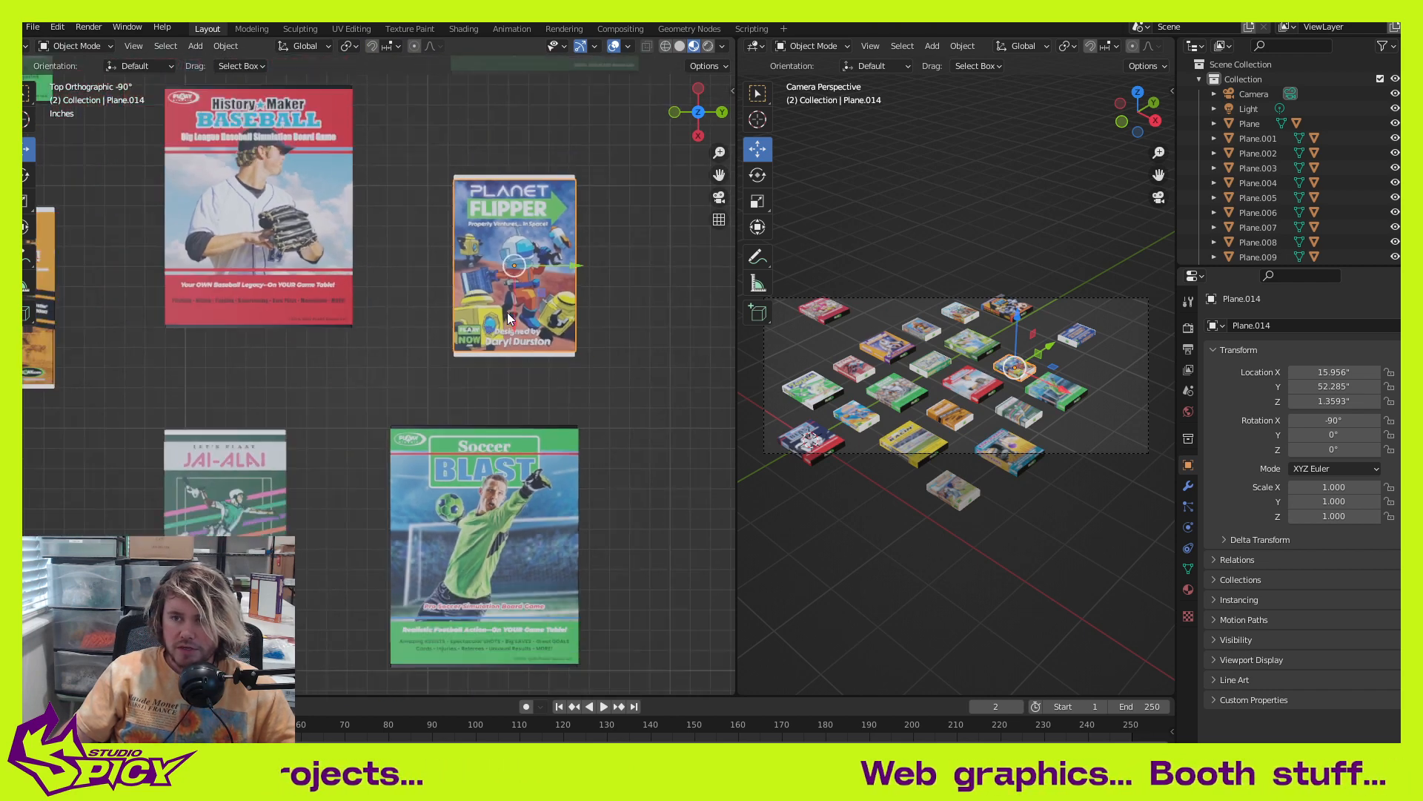
Step: Shift the Soccer Blast box along X away from Planet Flipper, to about X 31.2"
scroll(507, 313, up, 5)
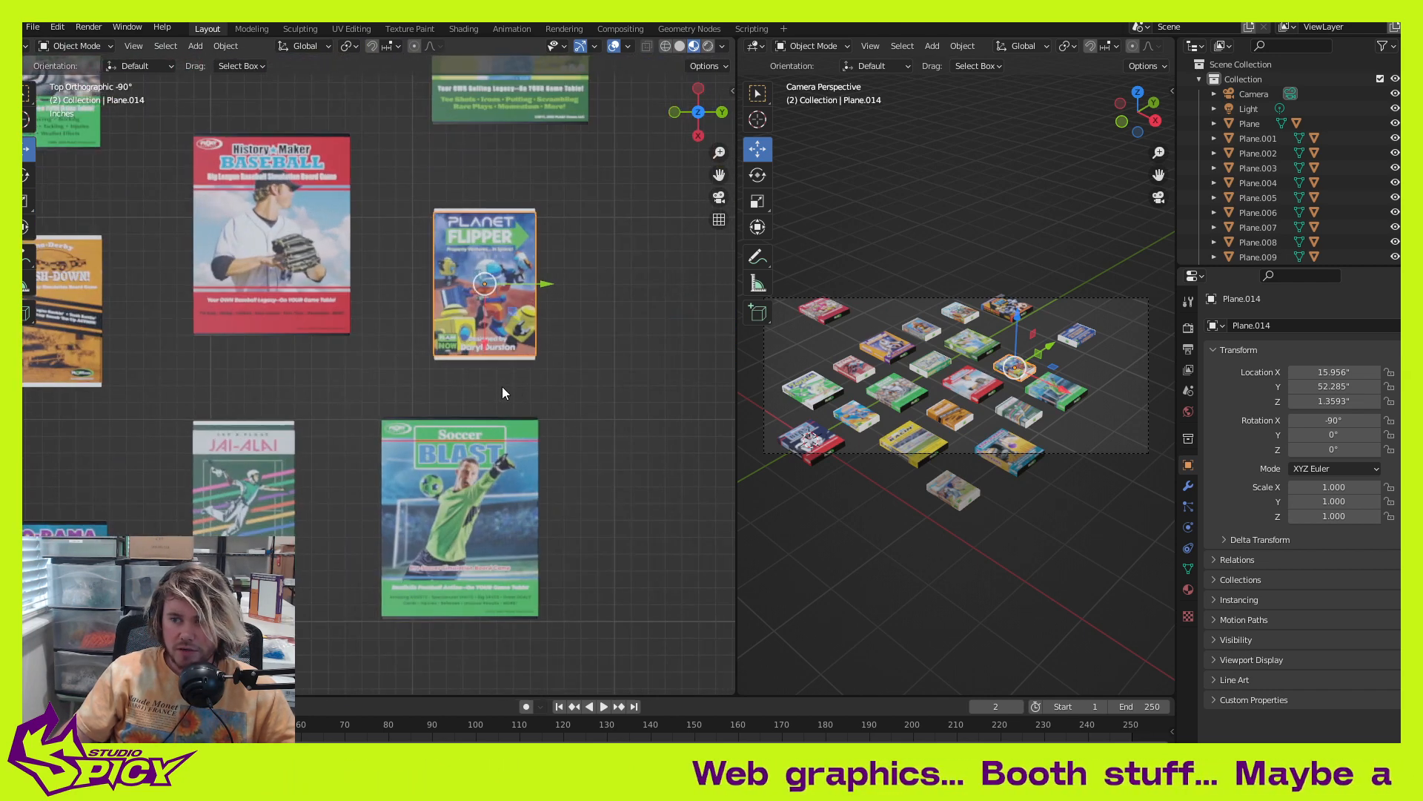
scroll(490, 384, up, 3)
shift+middle_drag(494, 392, 439, 353)
scroll(483, 408, down, 2)
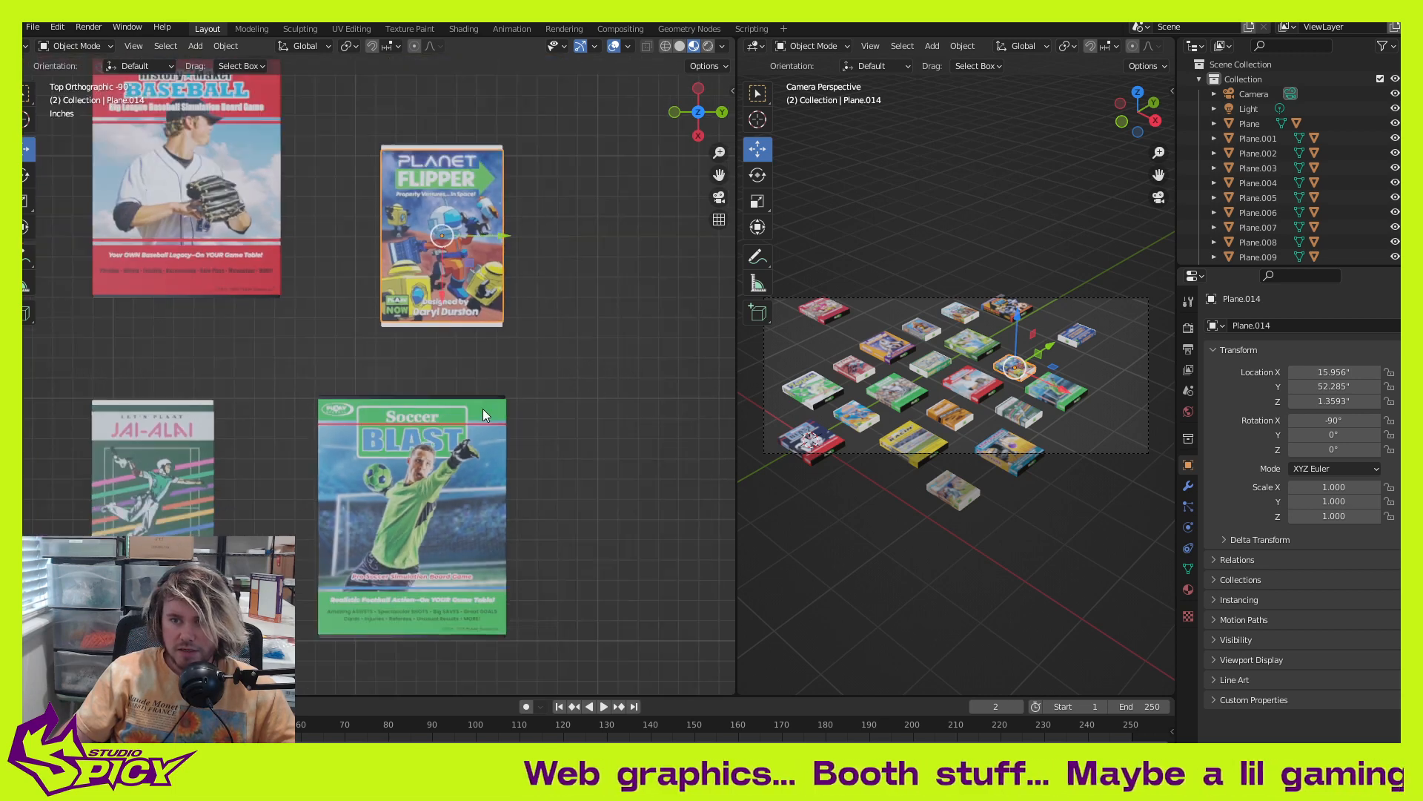
shift+middle_drag(412, 487, 399, 408)
click(400, 414)
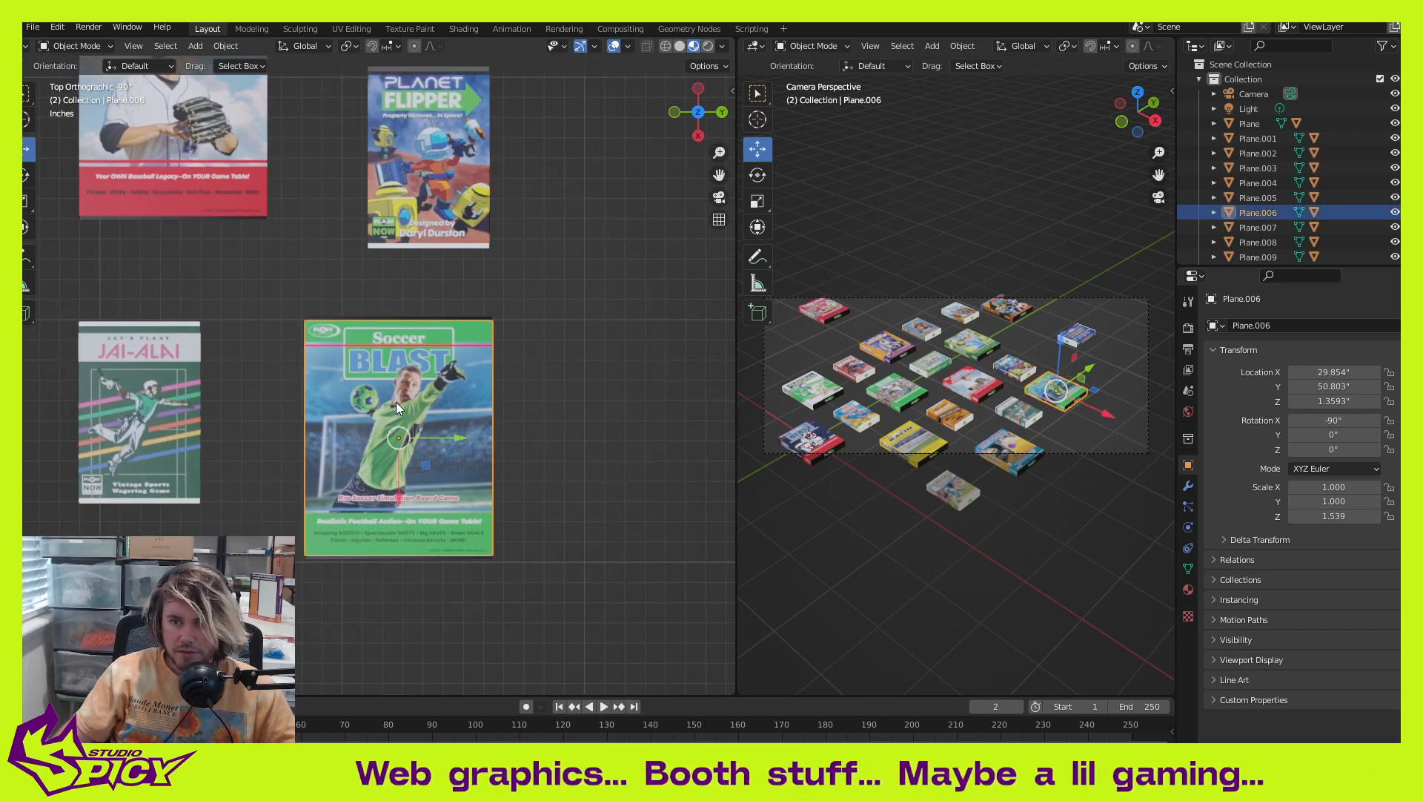
key(g)
key(x)
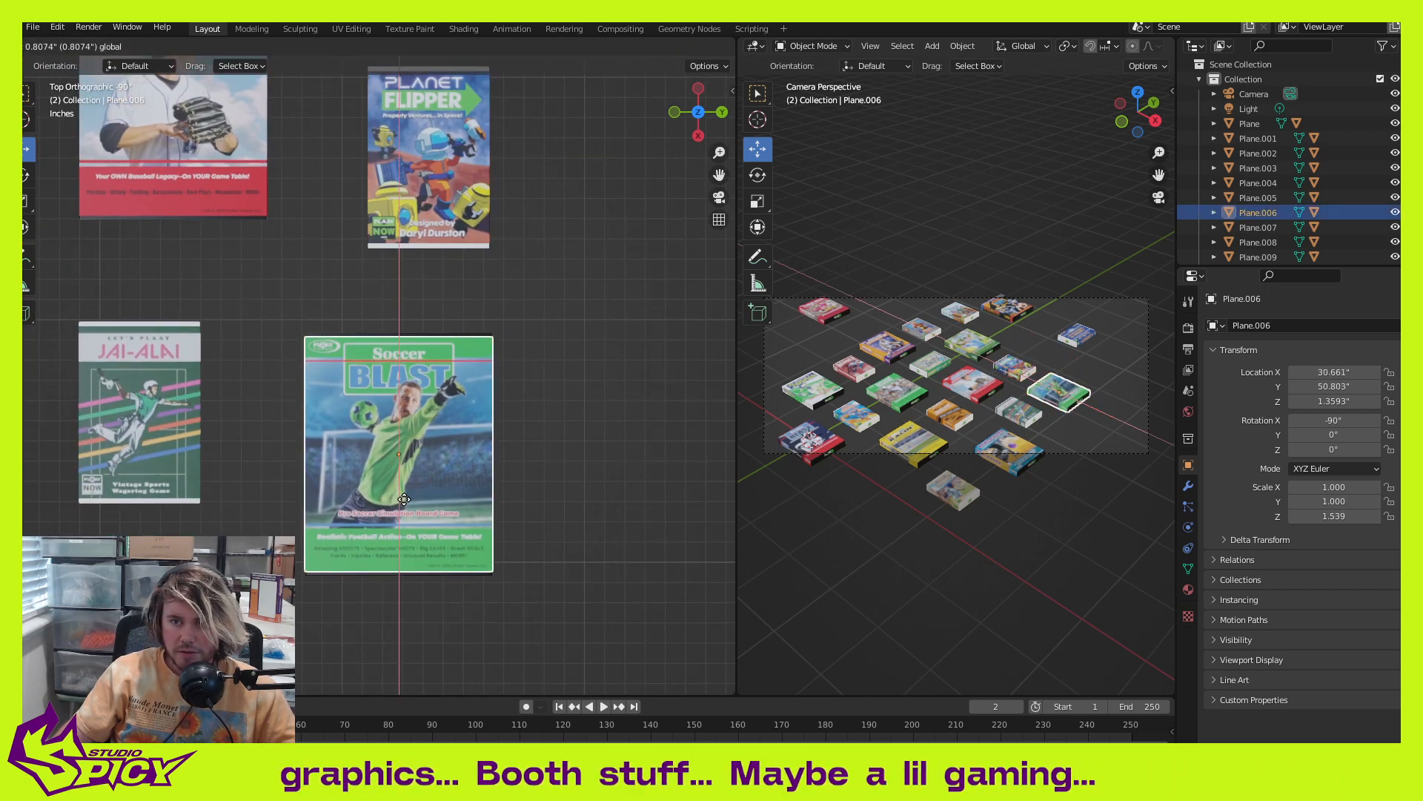
click(404, 510)
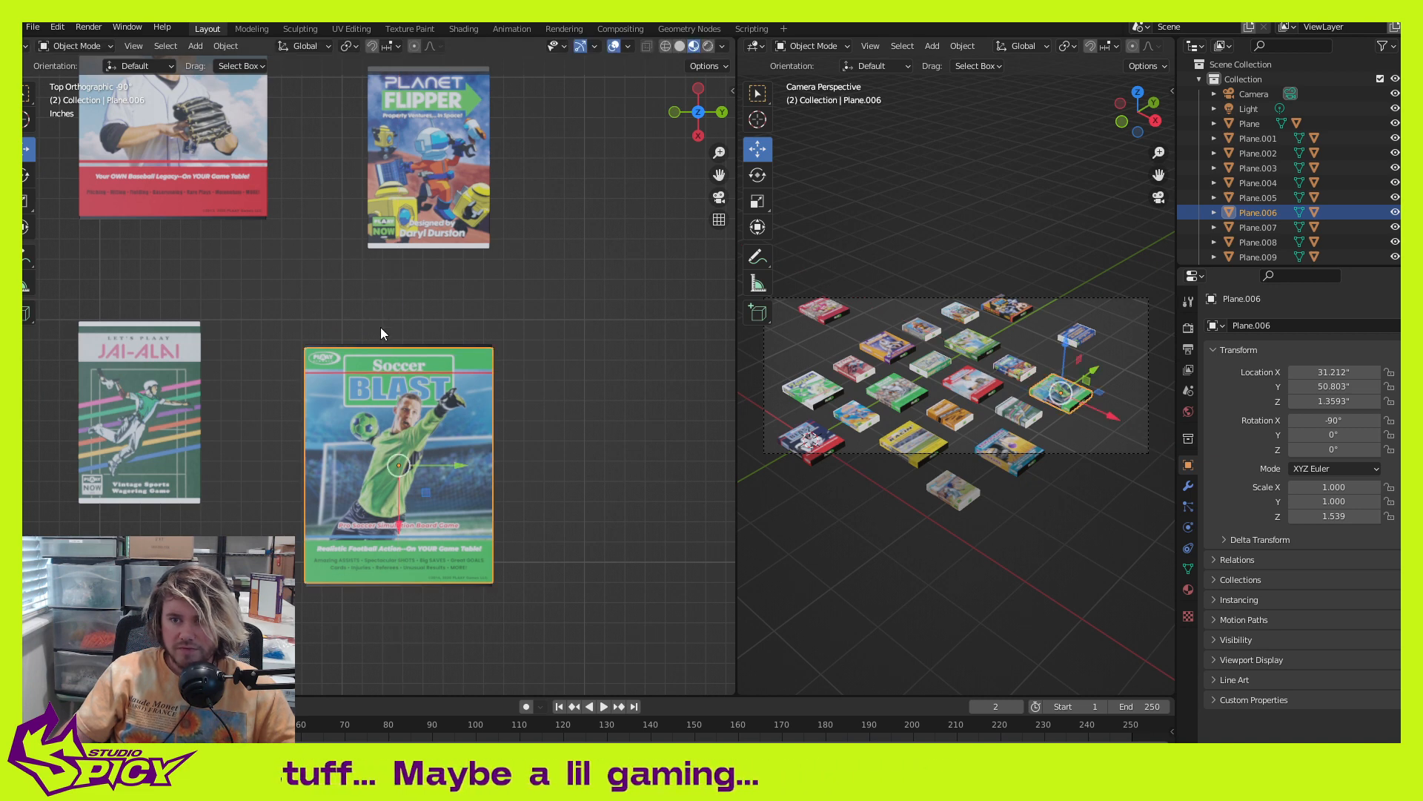
Step: Widen the gap between Soccer Blast and Planet Flipper slightly by moving Soccer Blast along X to about 31.6"
key(g)
key(x)
click(401, 514)
click(541, 458)
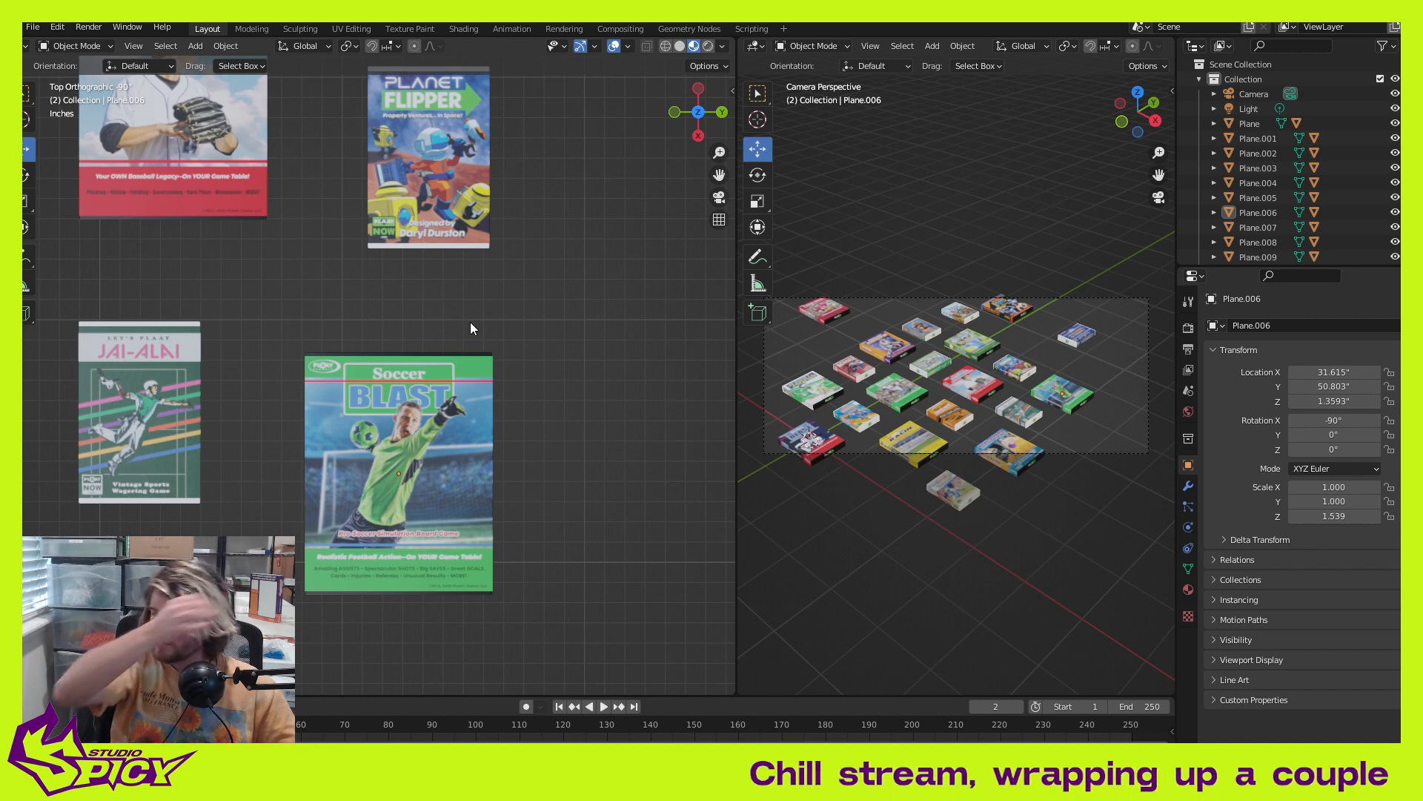
Step: Move the We Have a Problem, Mr. President box next to Golf, at about X 3.9", Y 67.3"
scroll(470, 322, down, 6)
shift+middle_drag(443, 308, 359, 357)
scroll(581, 423, up, 1)
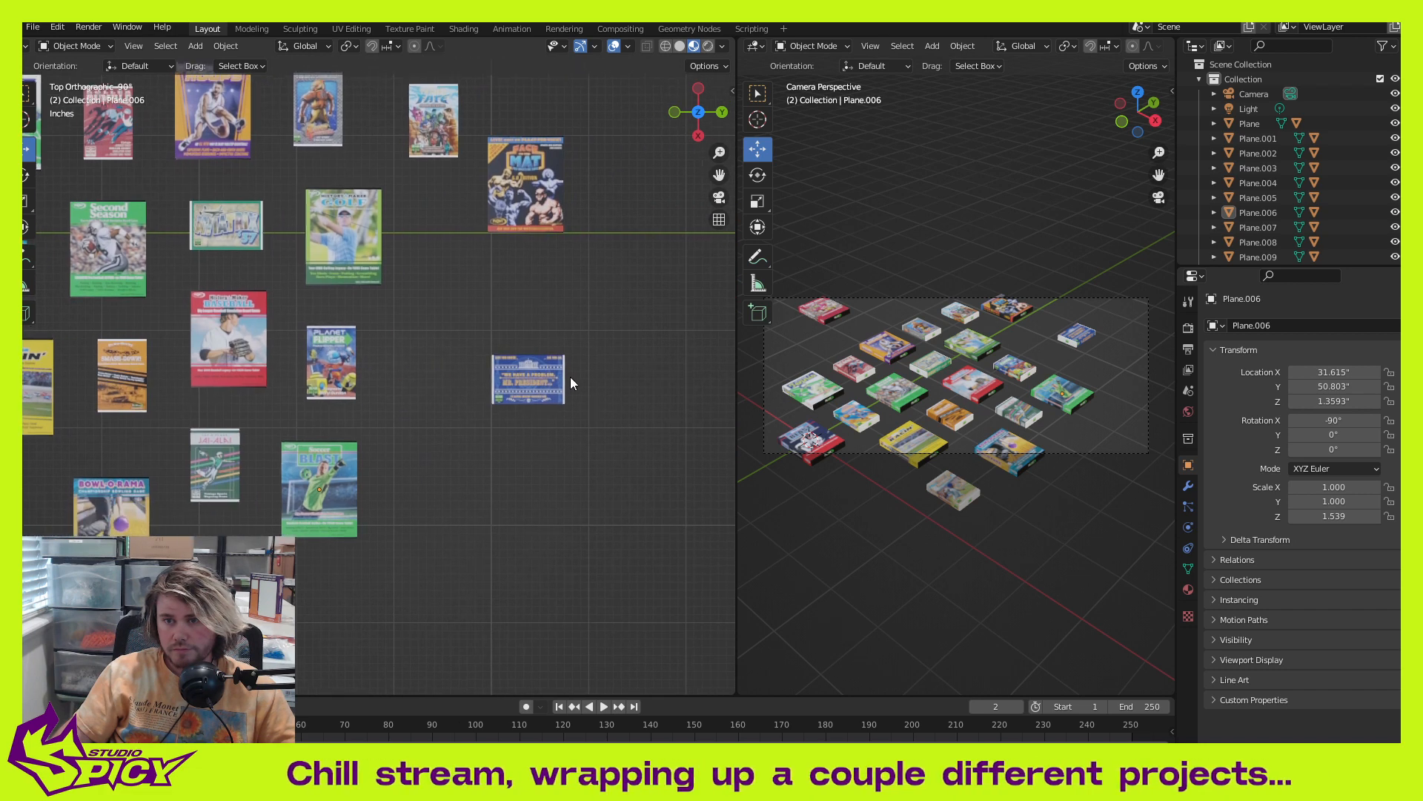
click(528, 376)
scroll(528, 378, up, 3)
shift+middle_drag(483, 390, 441, 523)
scroll(445, 385, down, 2)
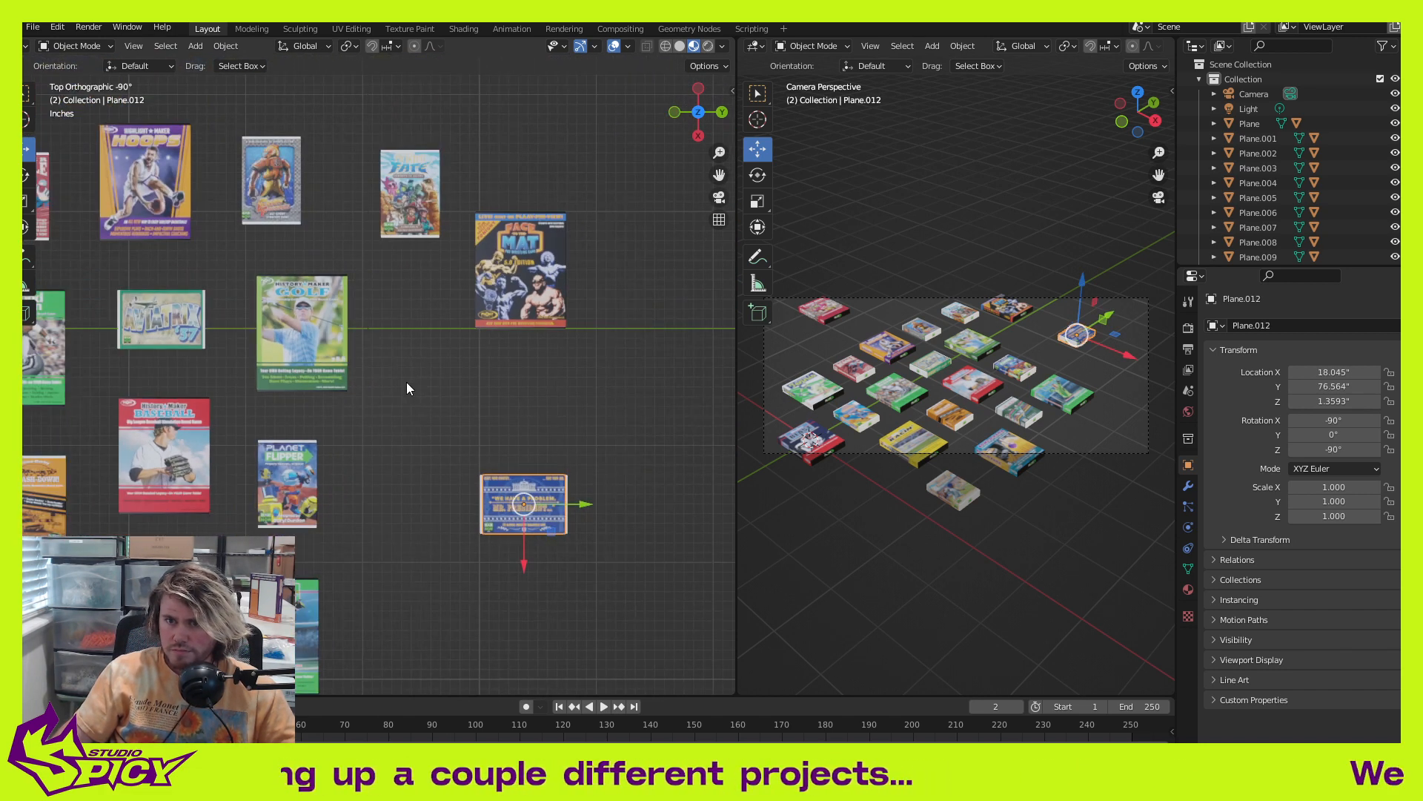
shift+middle_drag(542, 503, 565, 455)
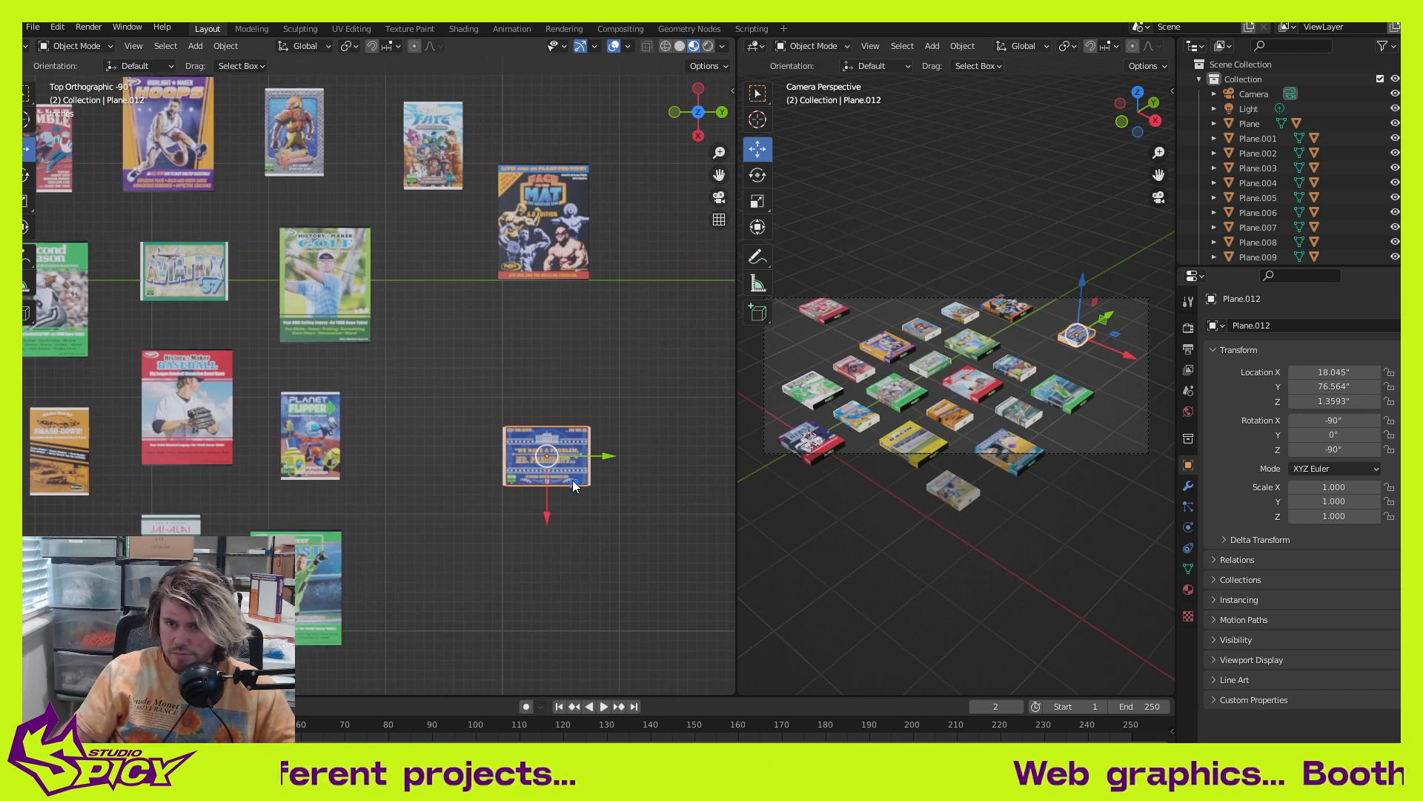
key(g)
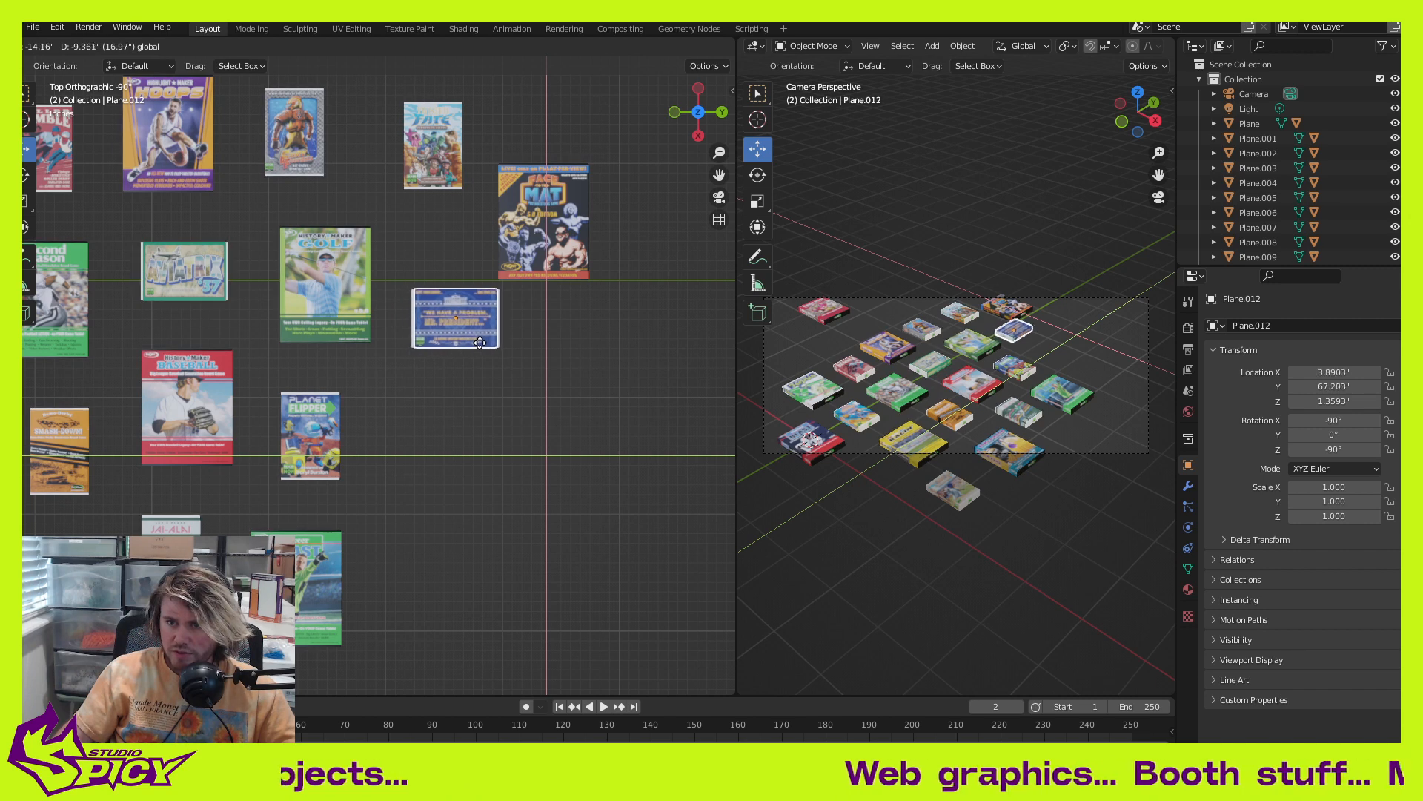
click(479, 341)
scroll(421, 390, up, 2)
scroll(421, 390, up, 4)
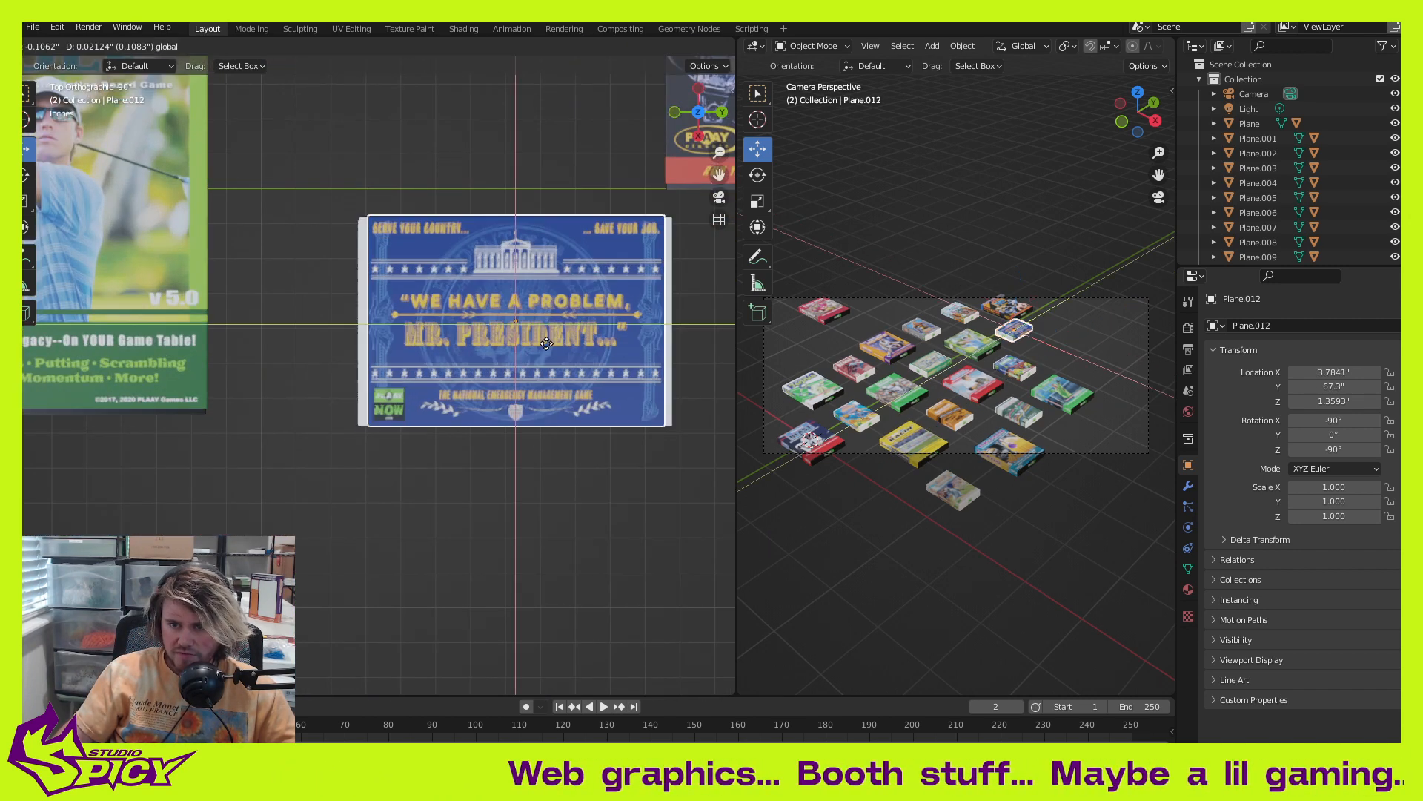
Step: Fine-tune the Mr. President box's spacing from Golf, placing it at about X 3.5", Y 68.3"
key(g)
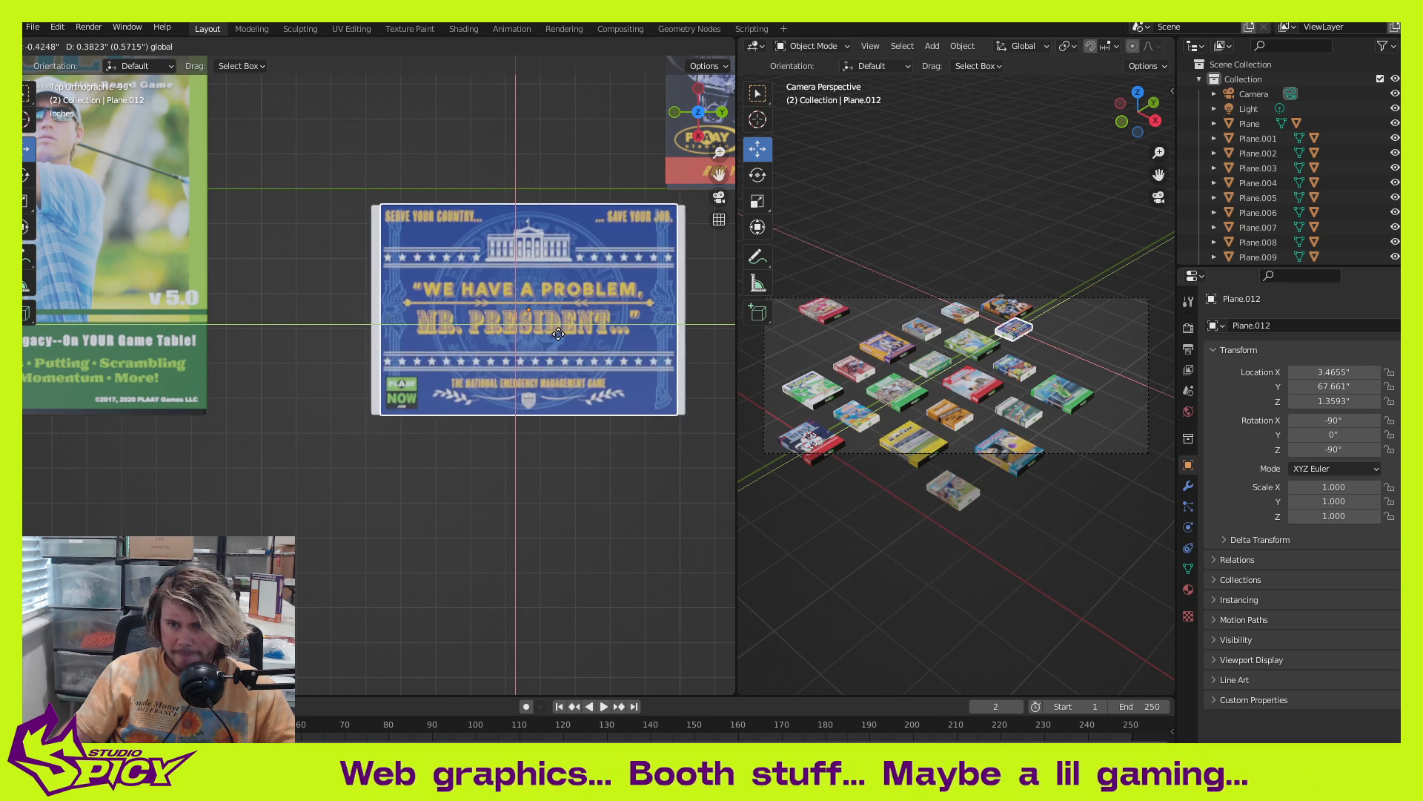
click(559, 334)
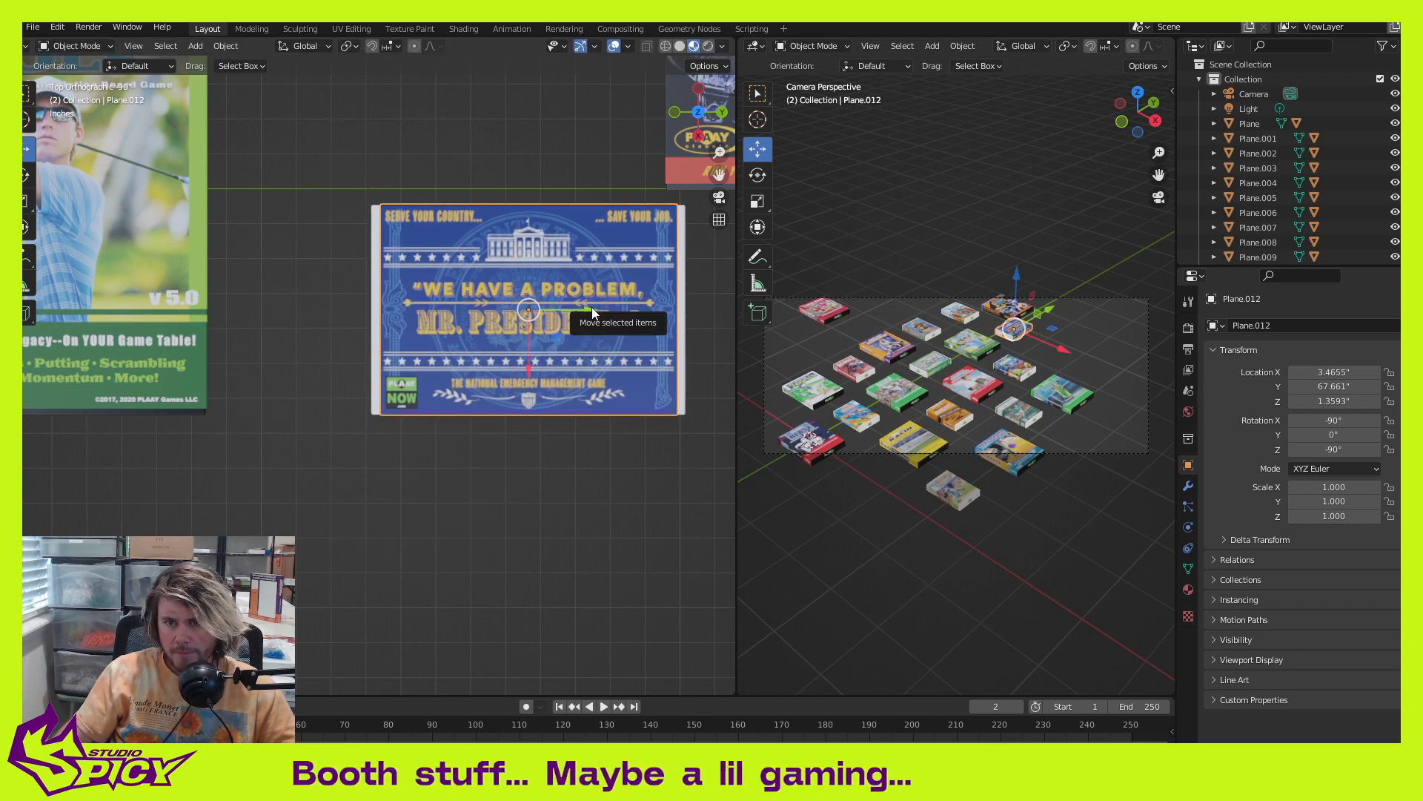
drag(591, 307, 613, 308)
scroll(532, 325, down, 8)
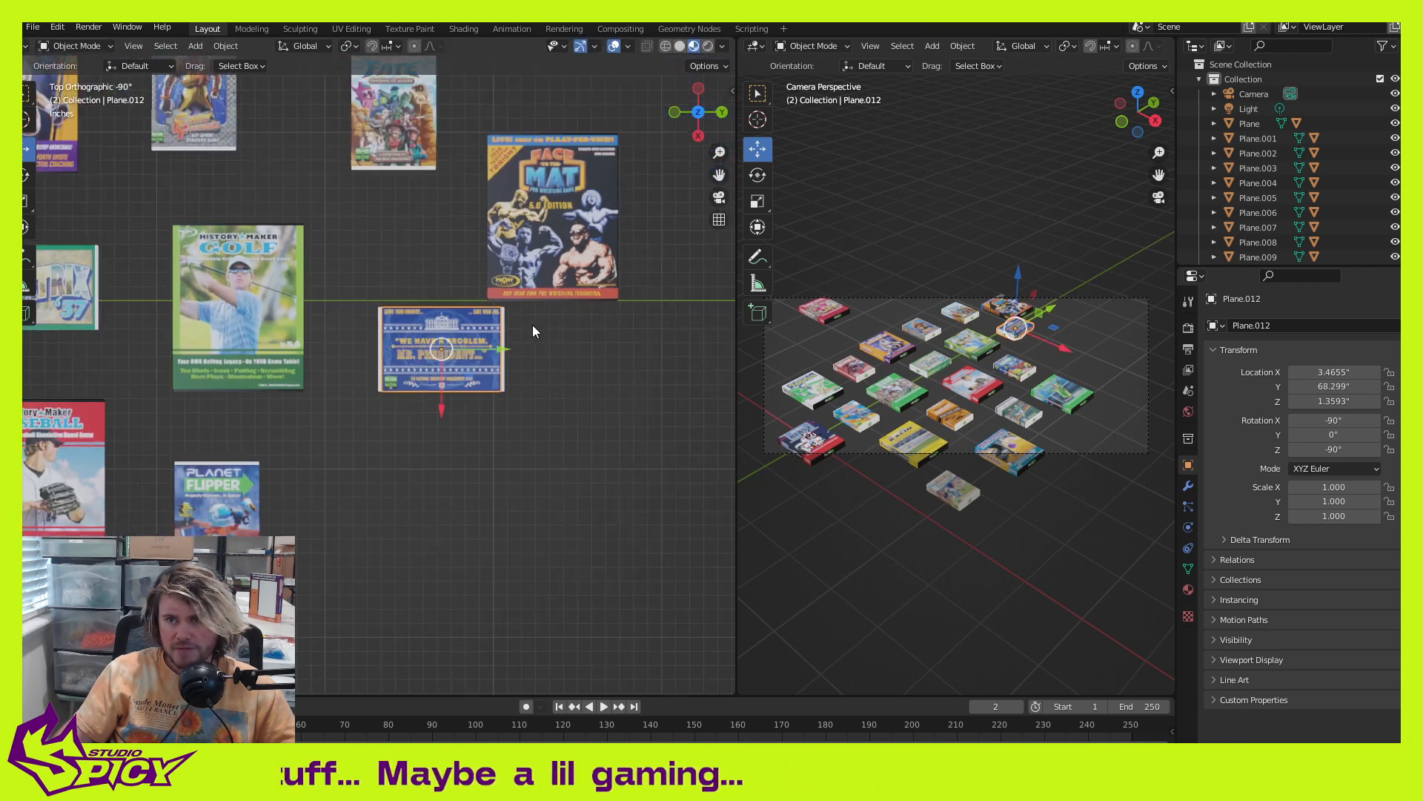
Step: Move the Face to the Mat box below Mr. President and beside Planet Flipper, at about X 17.6", Y 66.4"
shift+middle_drag(344, 335, 532, 329)
click(639, 318)
shift+middle_drag(636, 369, 581, 328)
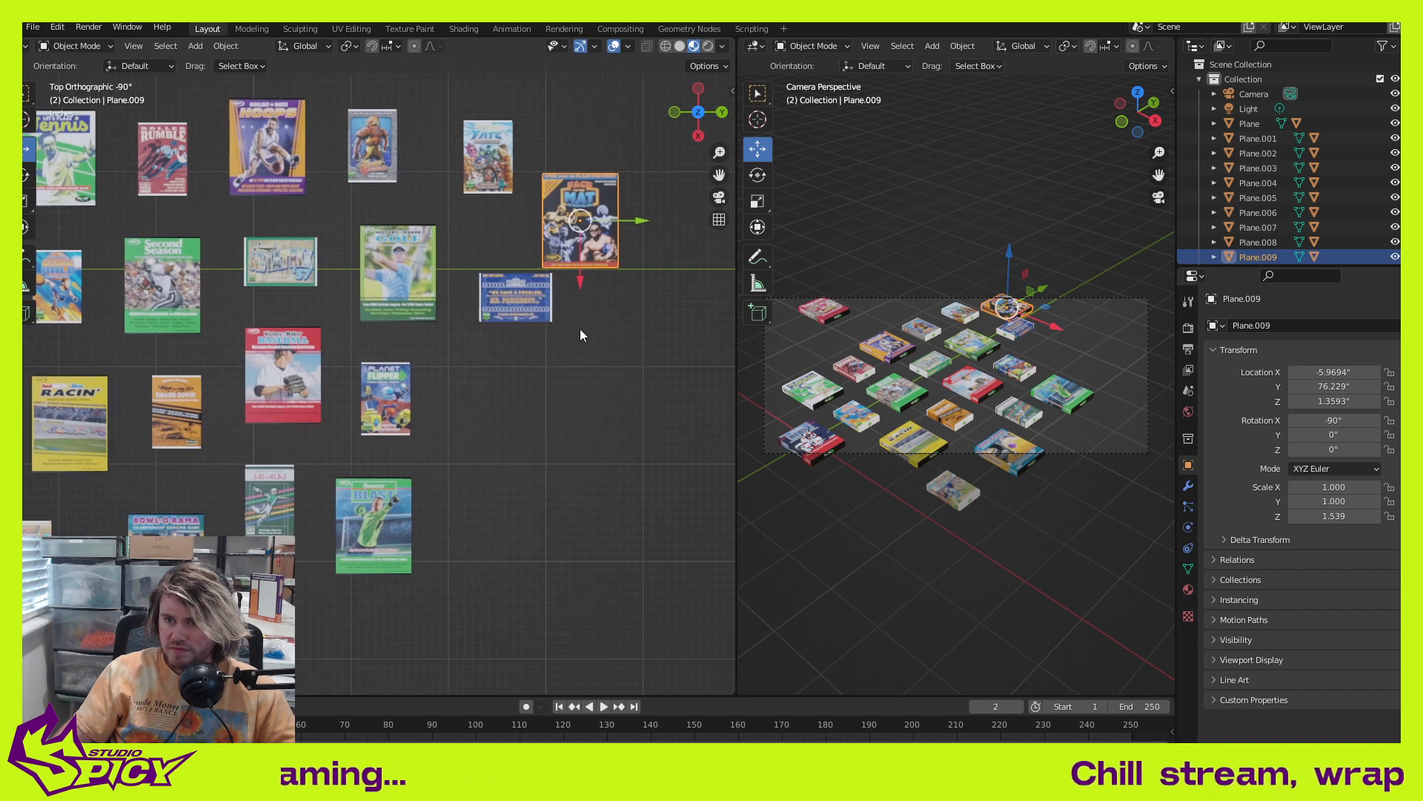
drag(609, 255, 532, 444)
scroll(531, 438, up, 6)
shift+middle_drag(535, 440, 412, 438)
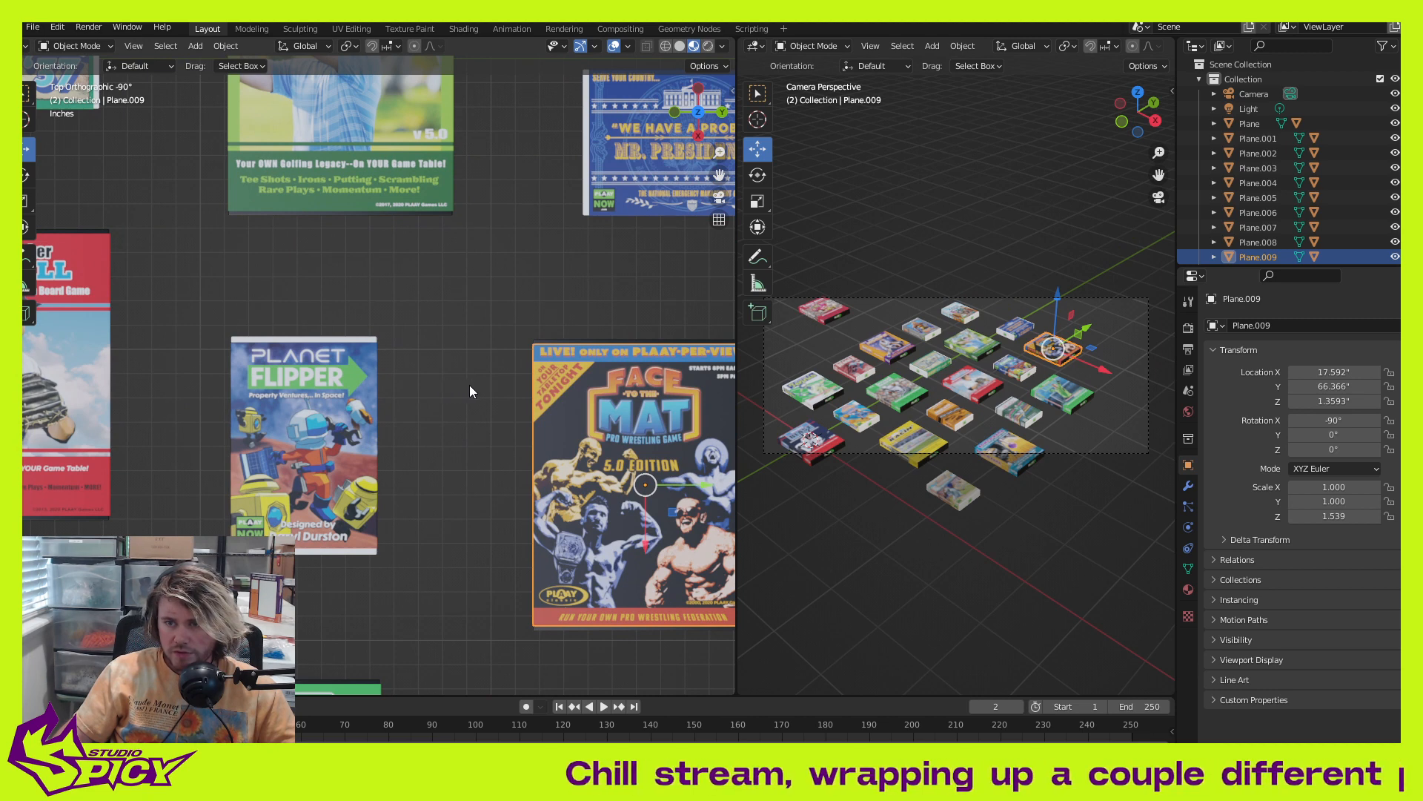
Step: Tighten the gap between Face to the Mat and Planet Flipper by shifting Face to the Mat along Y to about 65.4"
shift+middle_drag(478, 387, 368, 387)
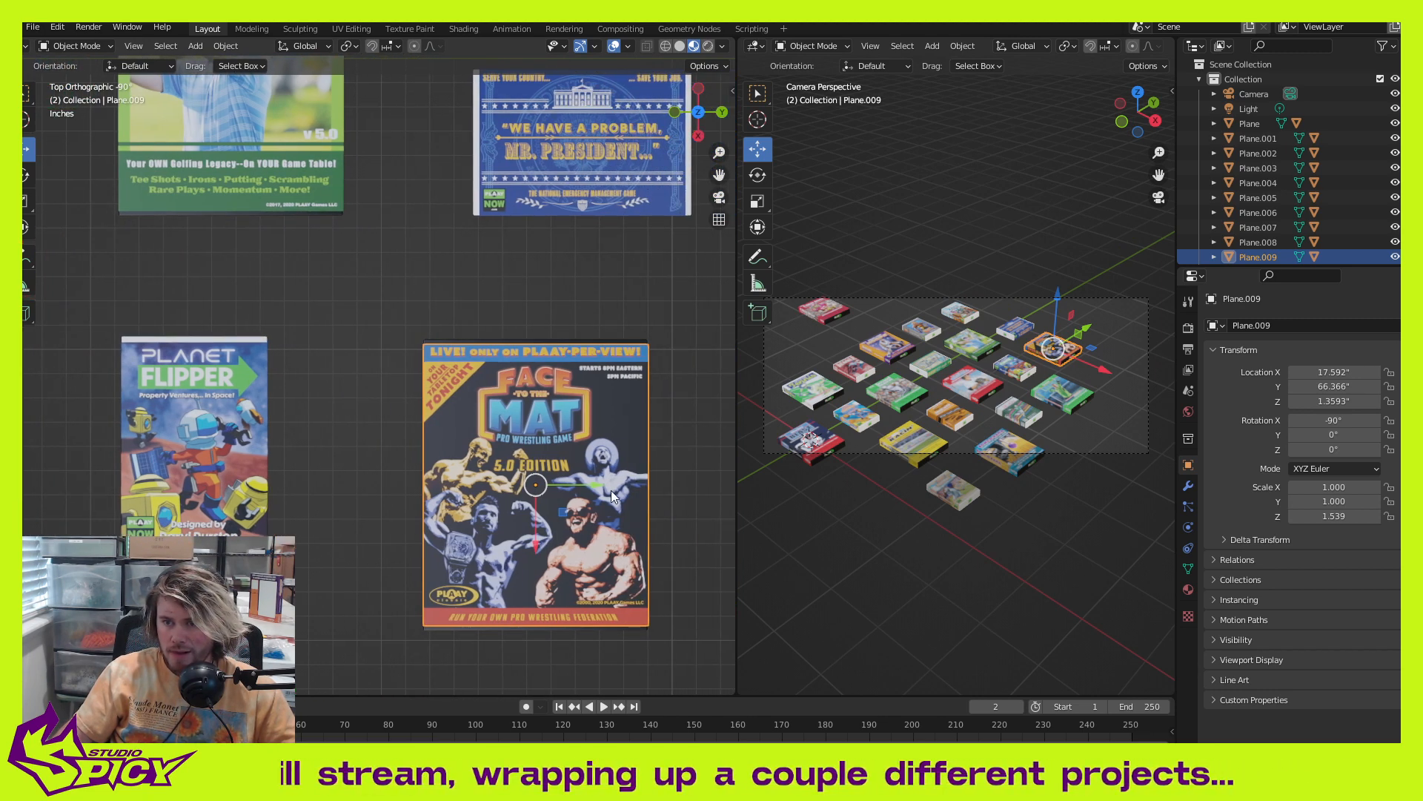
key(g)
key(y)
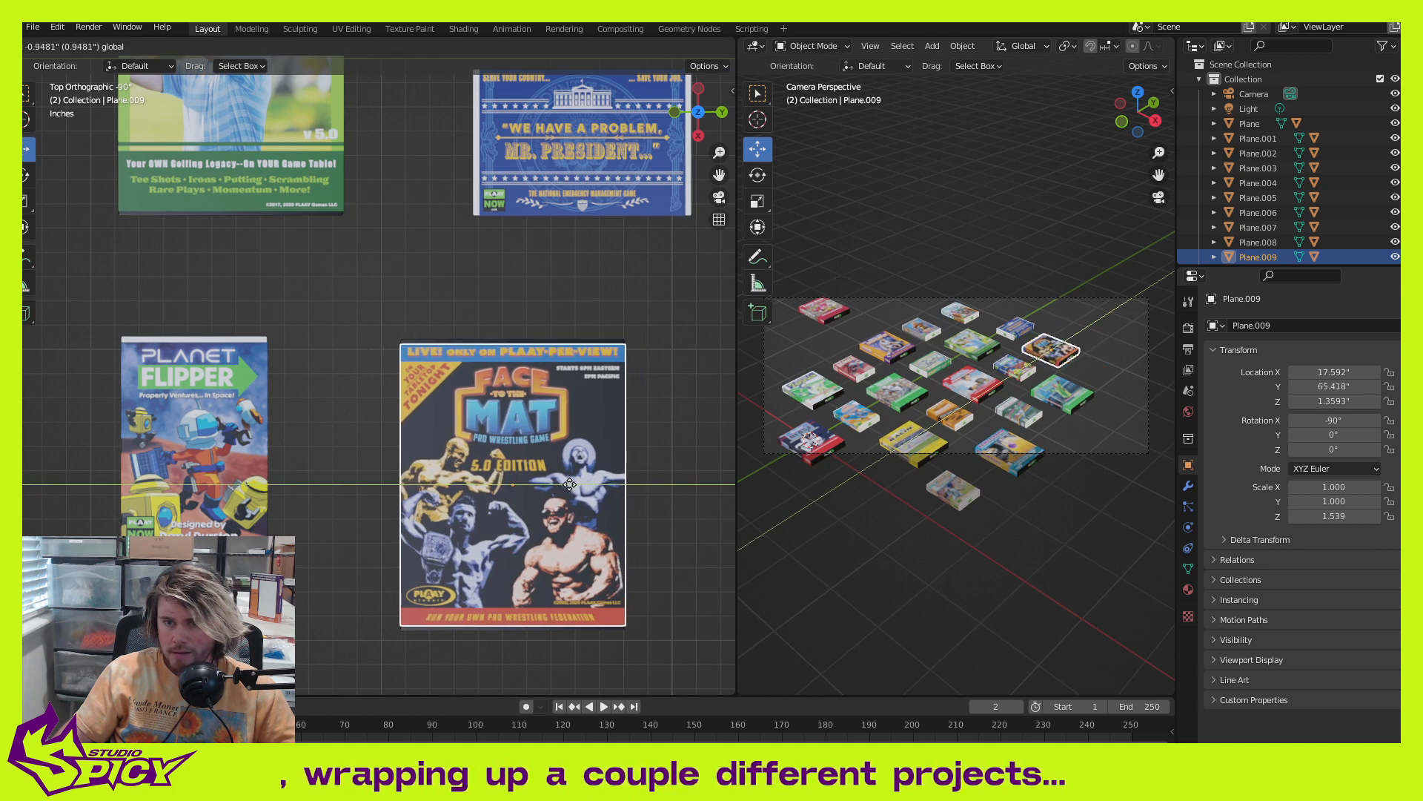
click(570, 484)
scroll(585, 473, down, 3)
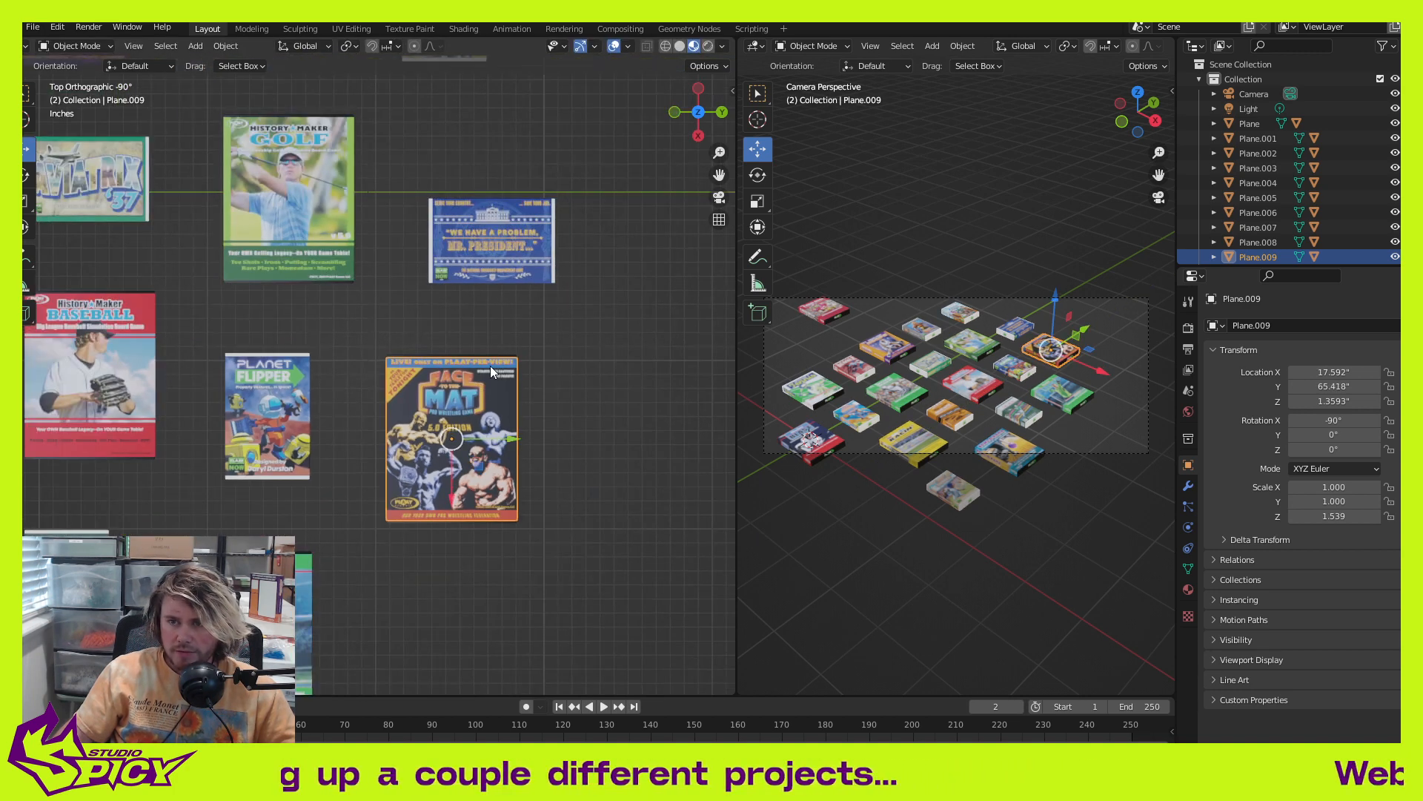
scroll(491, 366, up, 3)
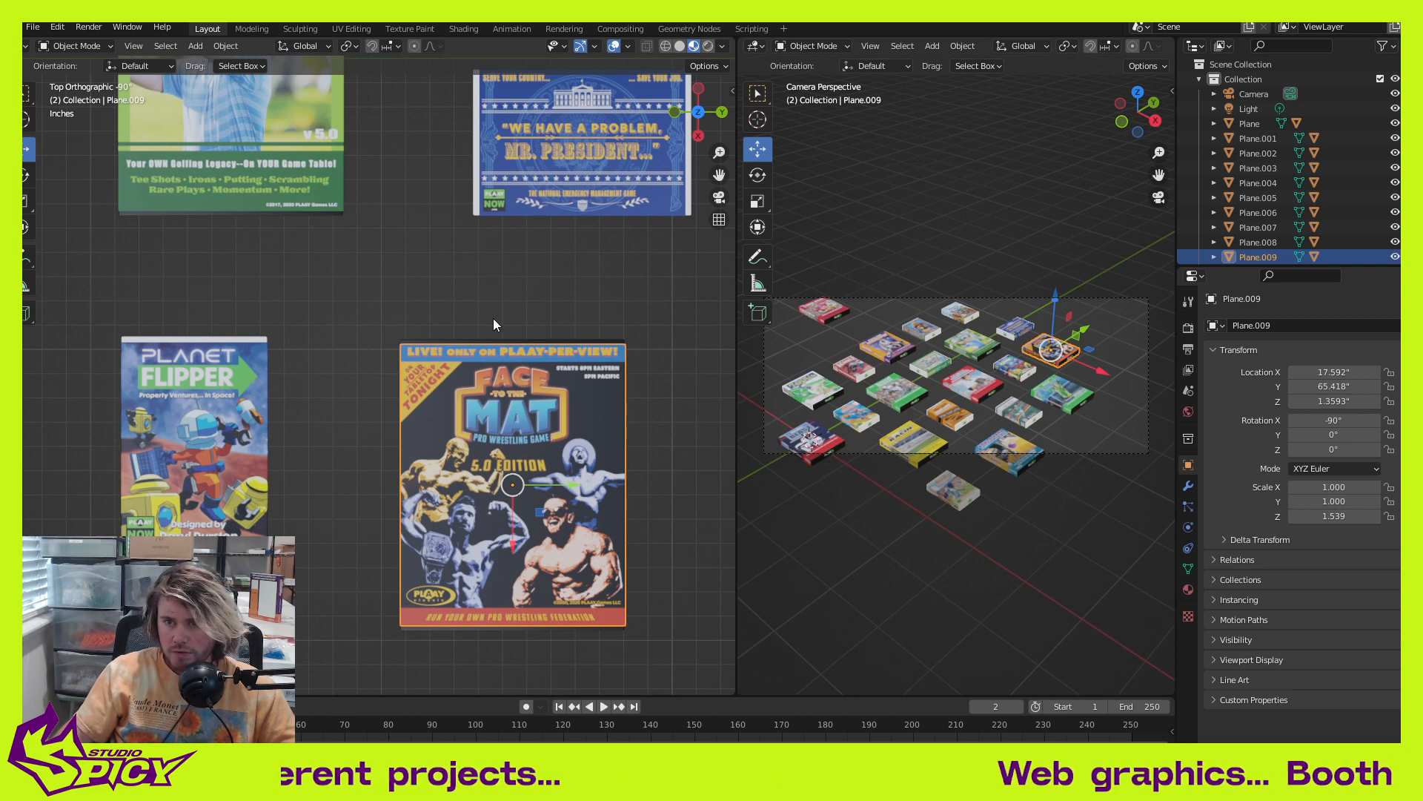
scroll(492, 318, down, 7)
shift+middle_drag(568, 391, 589, 413)
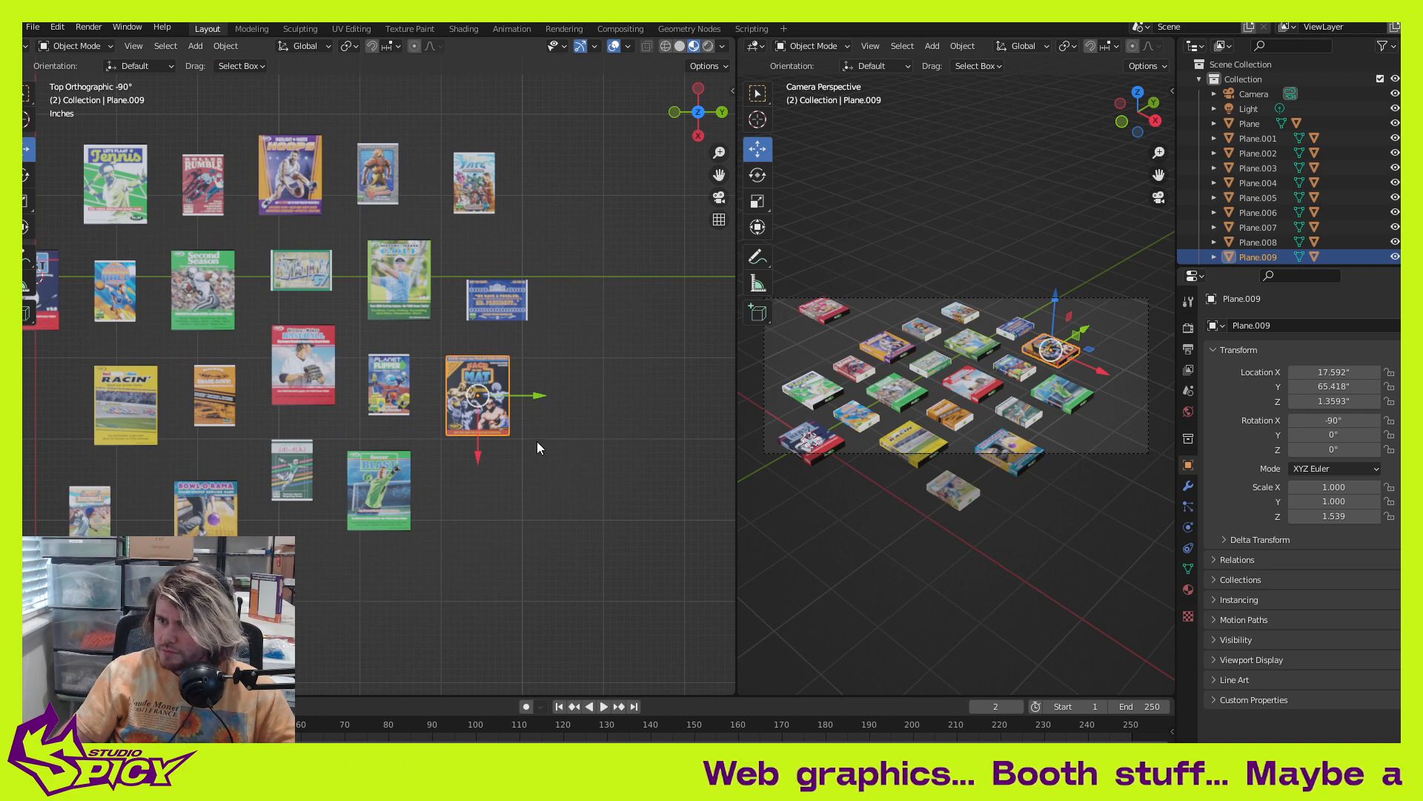
Step: Move the Twisted Fate box beside Face to the Mat, at about X 18.7", Y 78.3"
click(590, 451)
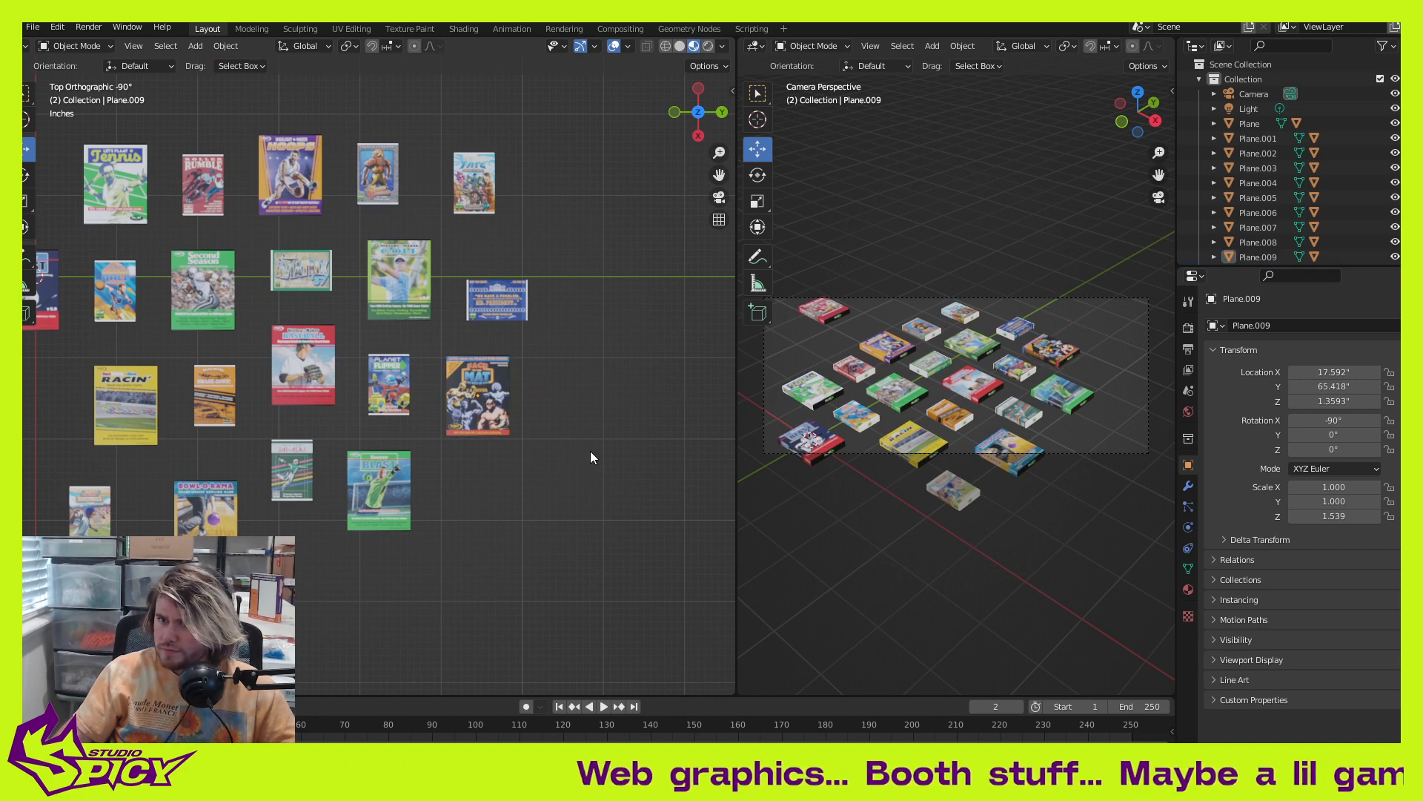
click(476, 171)
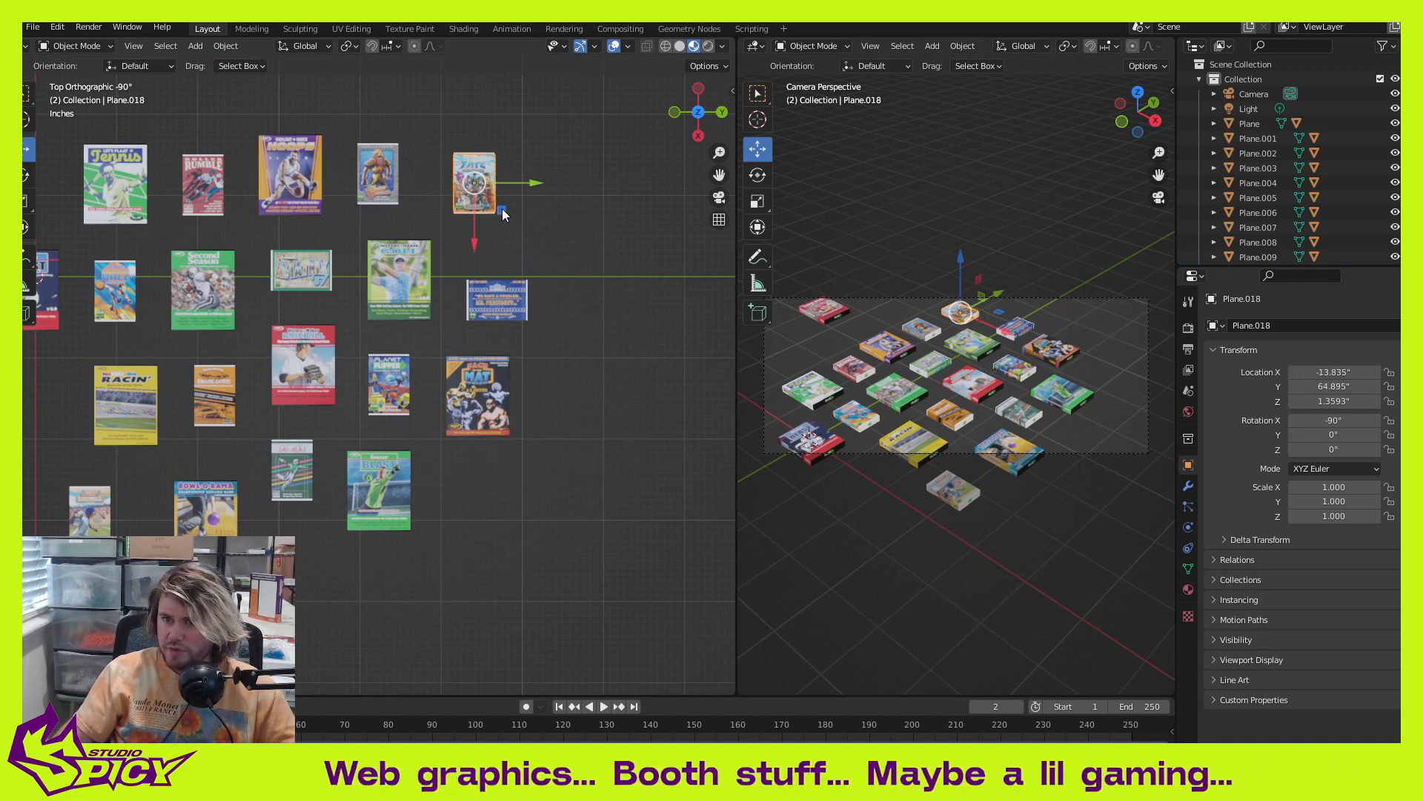
key(g)
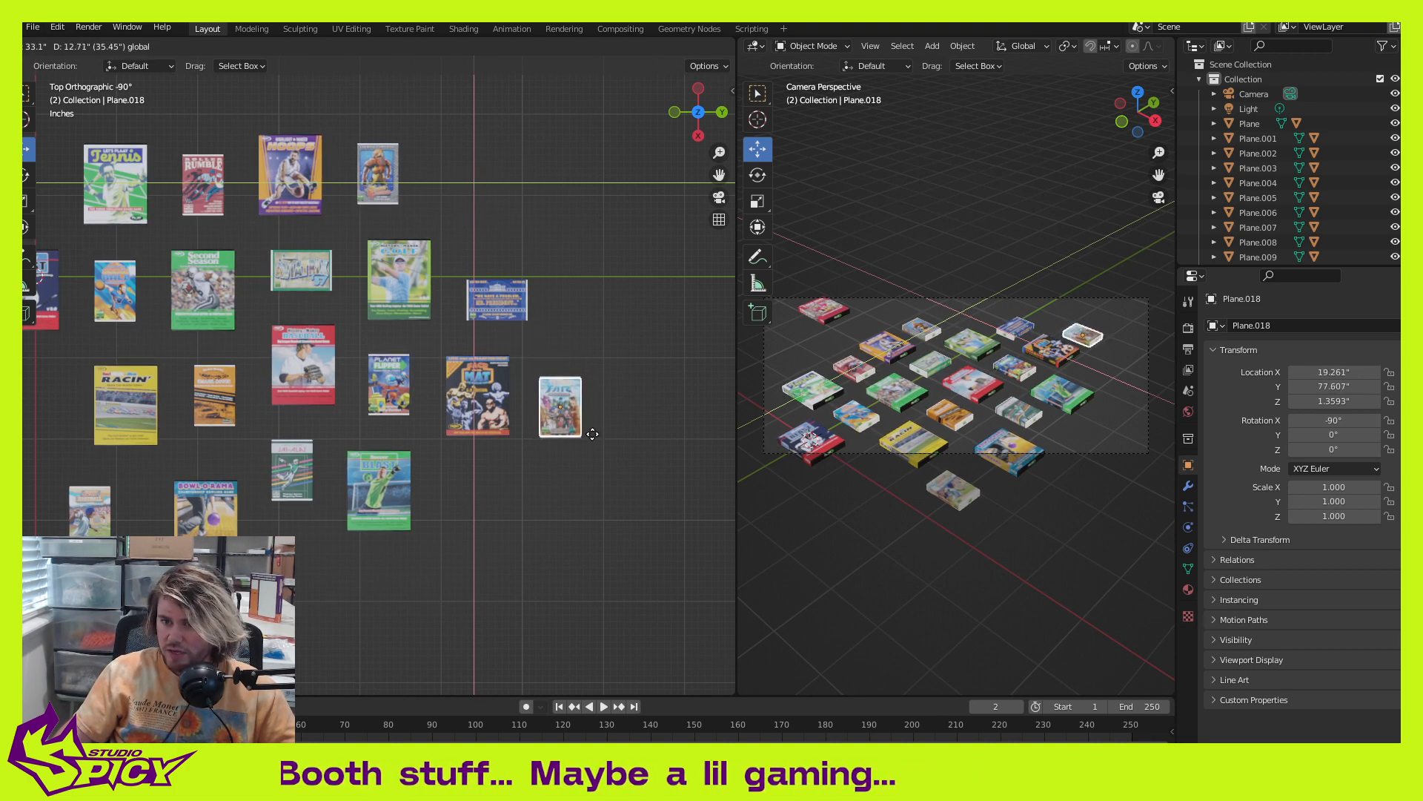
click(598, 430)
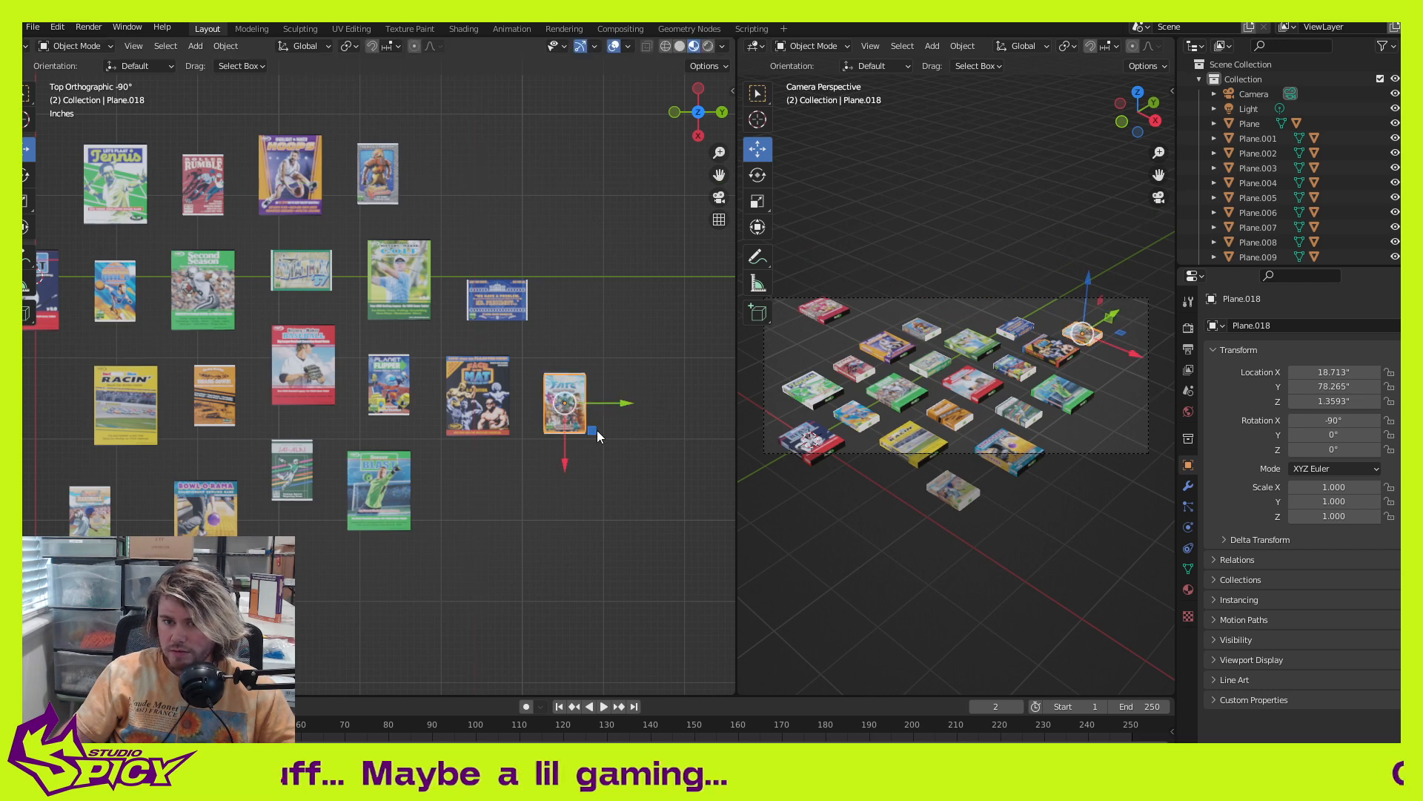
Step: Move the Cold Snap box below Face to the Mat, at about X 34.9", Y 65.2"
shift+middle_drag(373, 409, 491, 540)
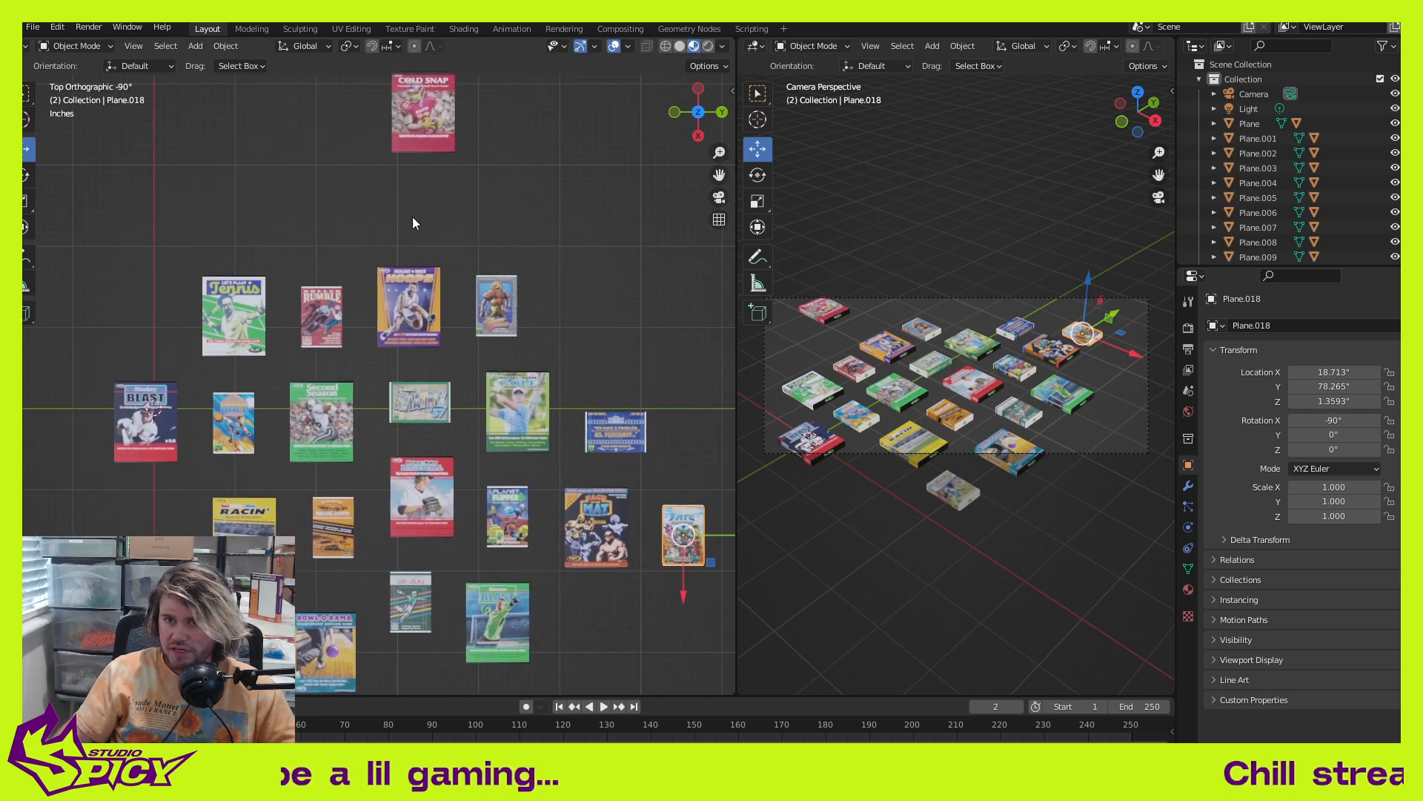
click(412, 217)
click(446, 108)
shift+middle_drag(466, 215, 444, 190)
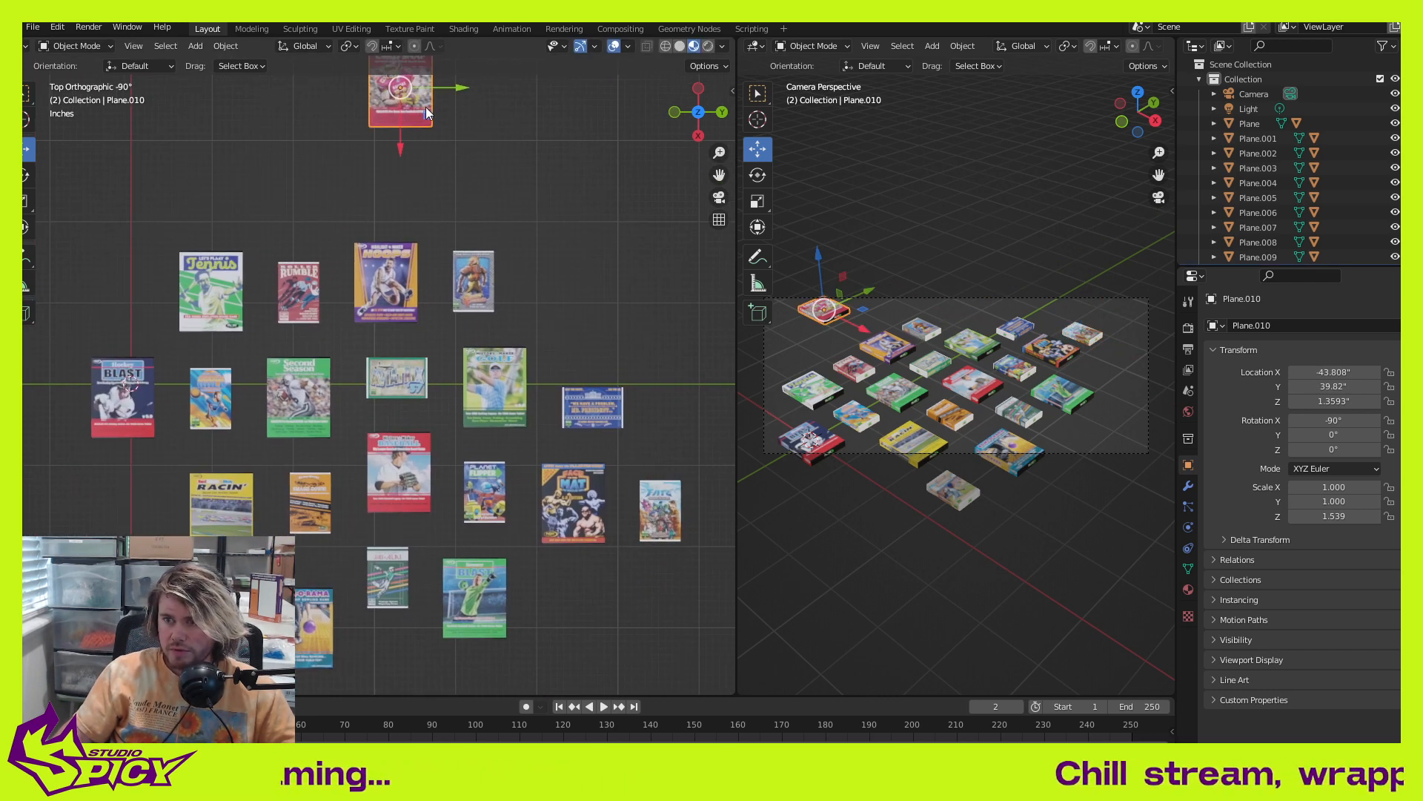
key(g)
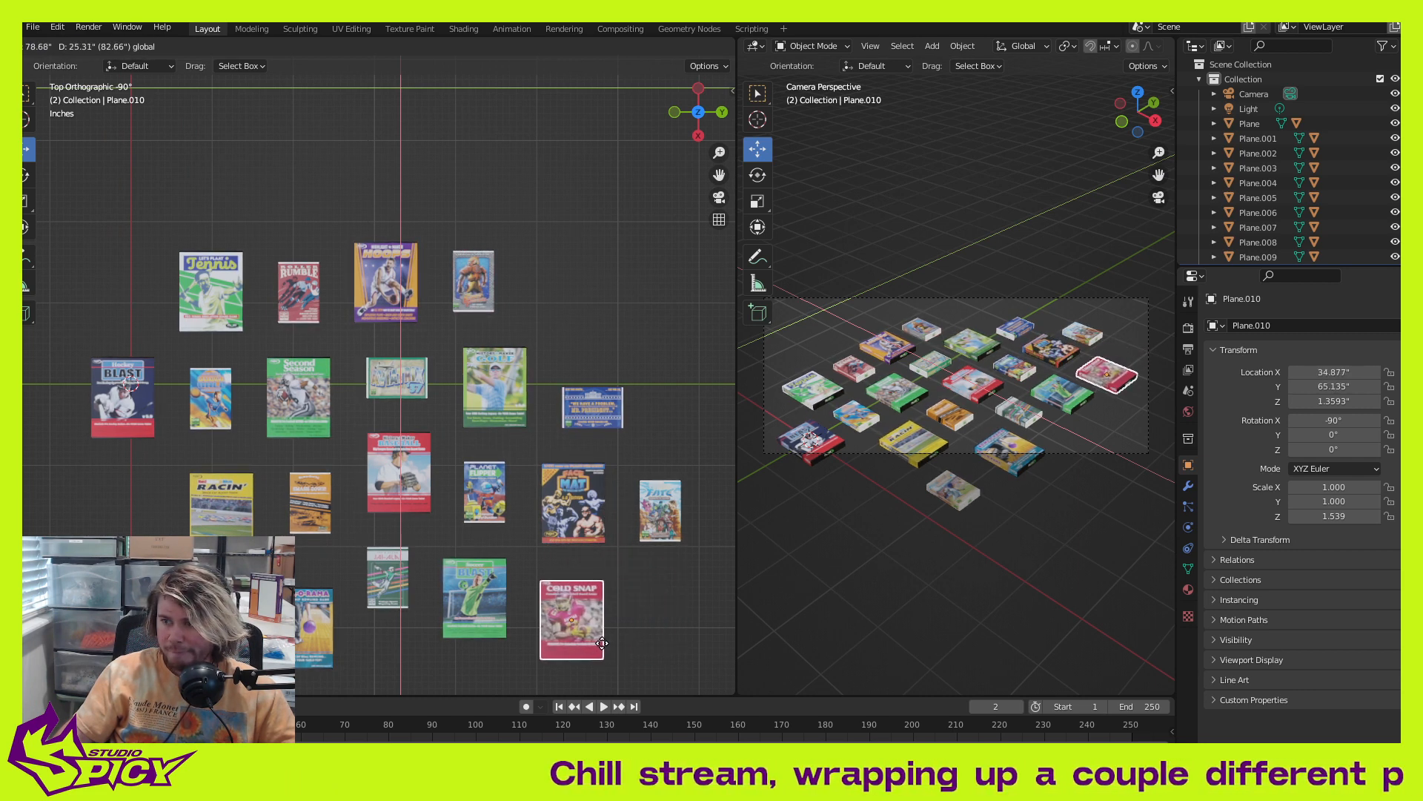
click(602, 643)
Step: Shift the Cold Snap box along Y to about 76.2", leaving room for a small box beside Soccer Blast
shift+middle_drag(621, 623, 559, 452)
scroll(558, 452, up, 4)
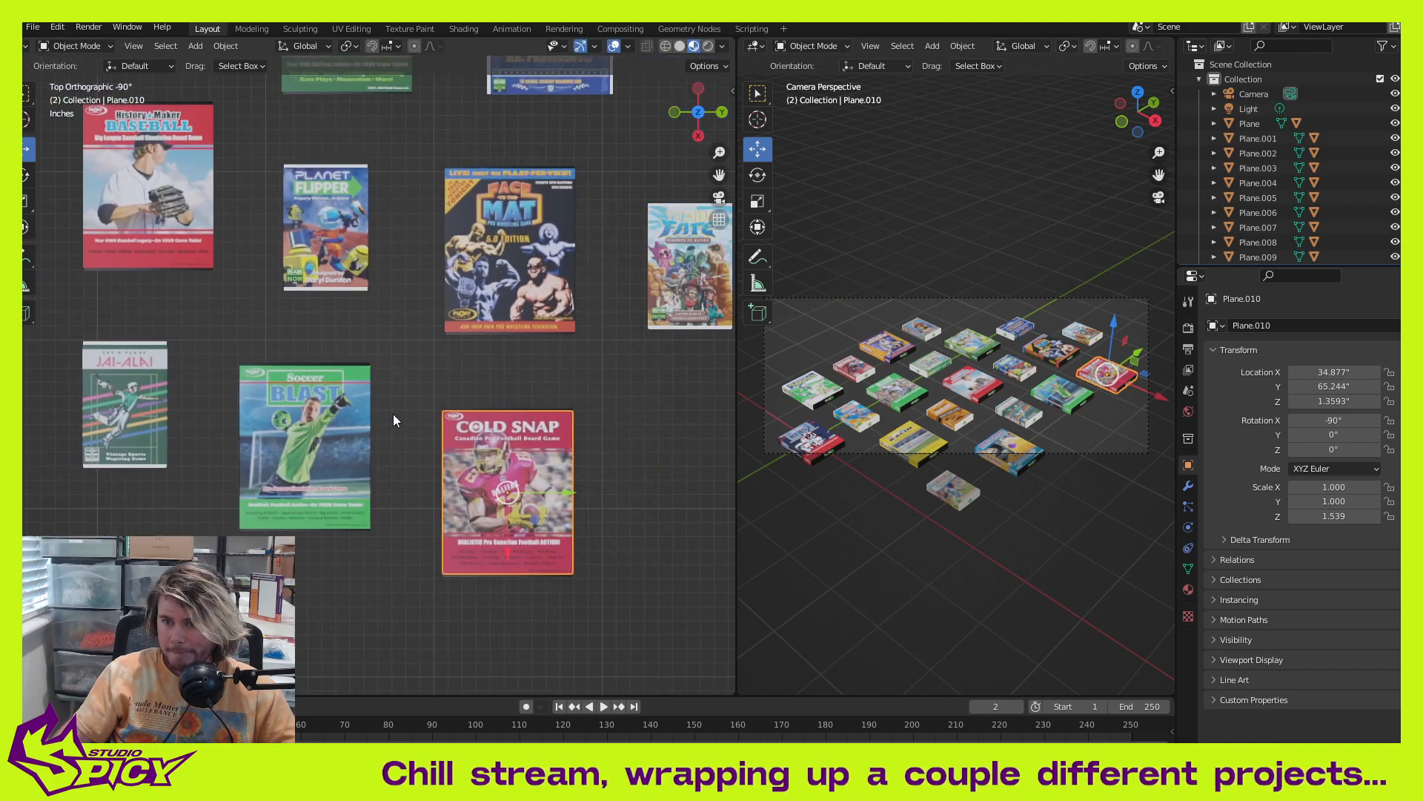
scroll(382, 434, up, 2)
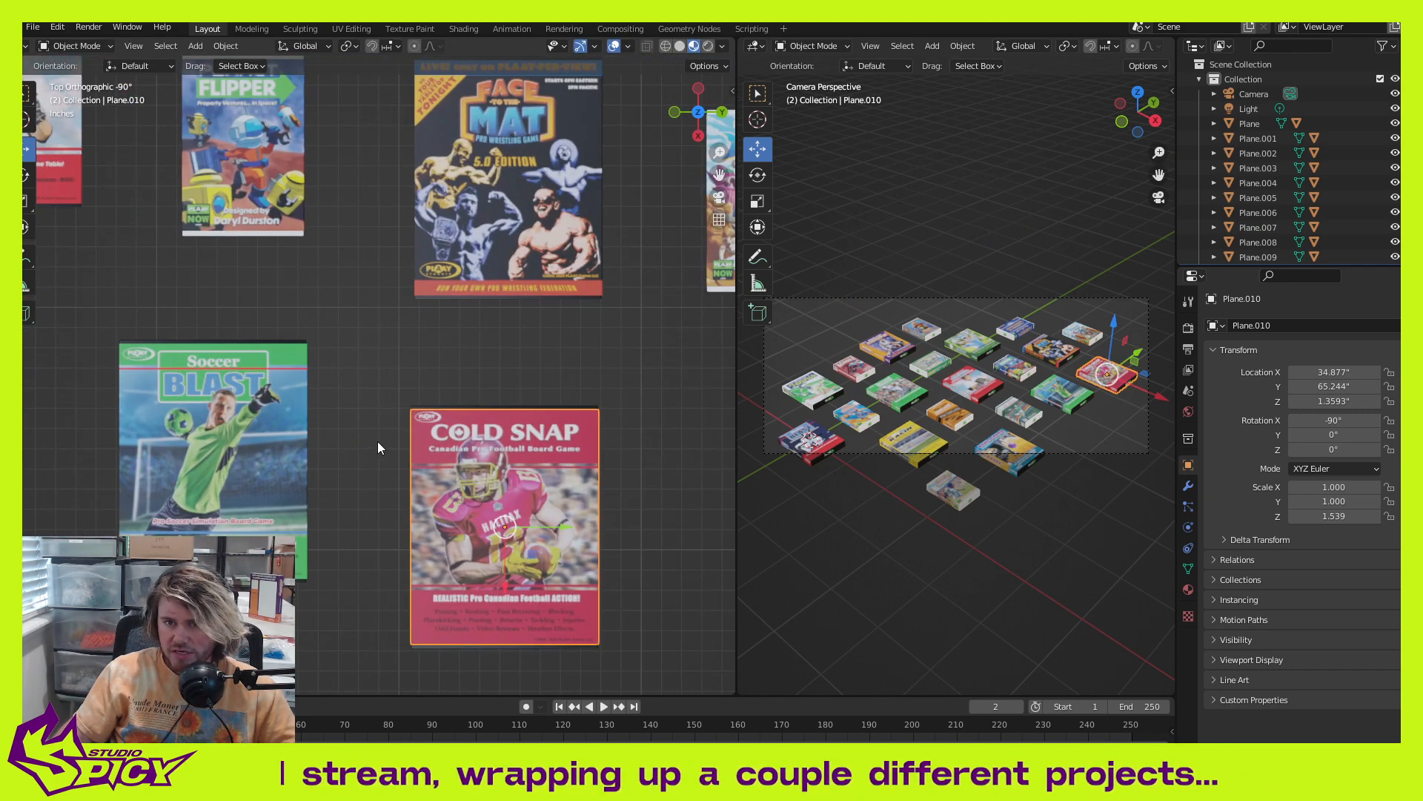
scroll(371, 443, down, 4)
scroll(456, 492, up, 2)
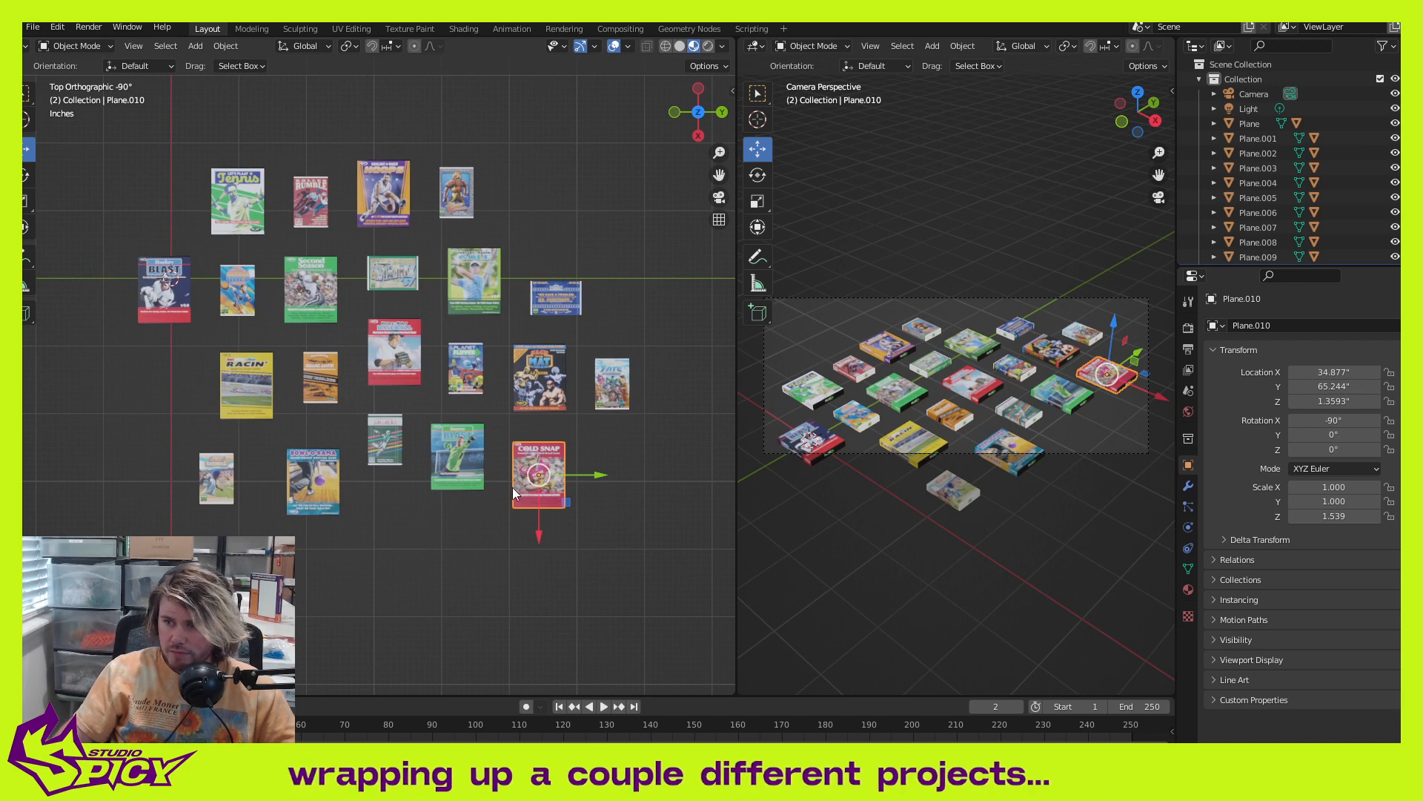
drag(590, 473, 661, 472)
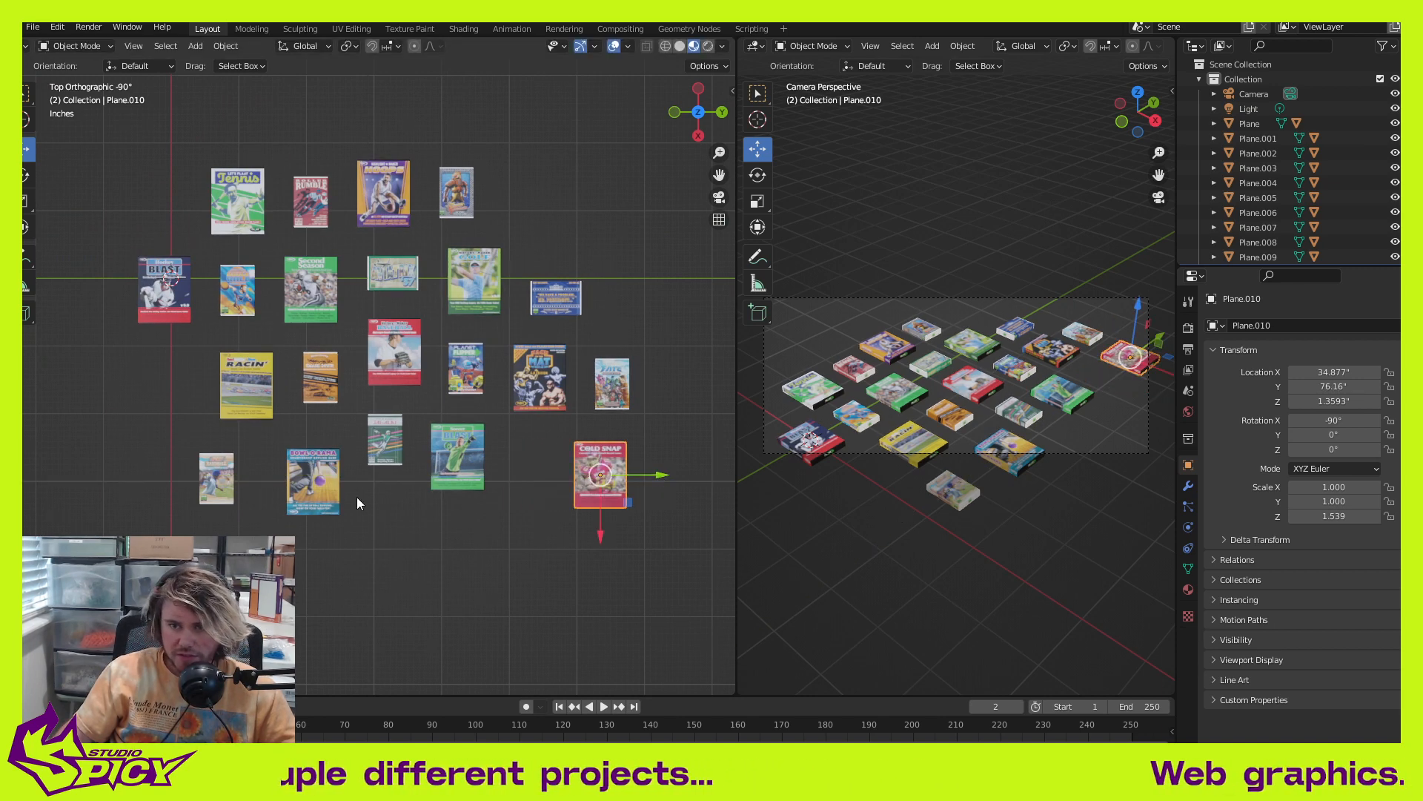
Step: Move the Fury Hardball box between Soccer Blast and Cold Snap, at about X 32.9", Y 63.2"
click(228, 474)
key(g)
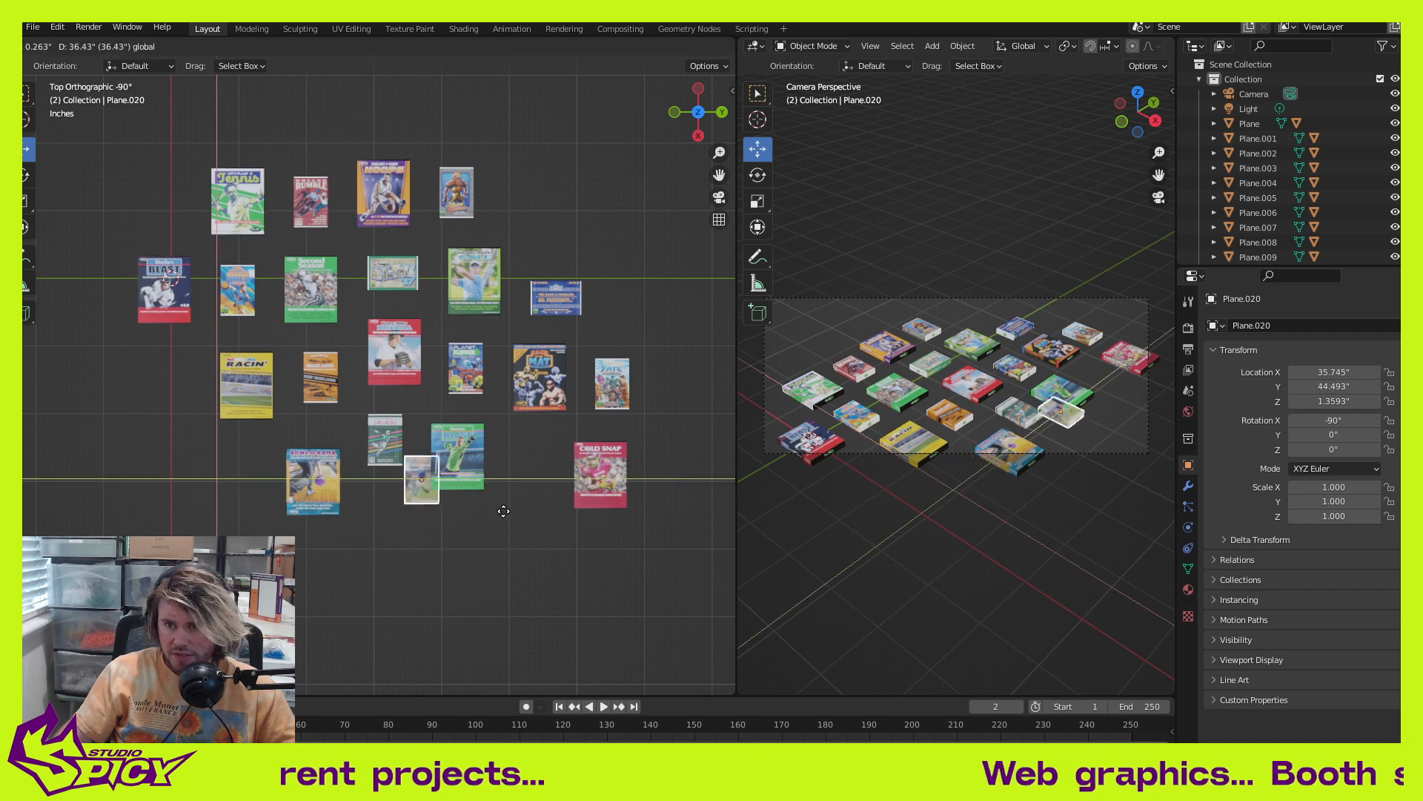
click(609, 495)
Step: Fine-tune the Fury Hardball box's spacing from Soccer Blast and Face to the Mat, placing it at about X 33.3", Y 63.9"
scroll(578, 451, up, 4)
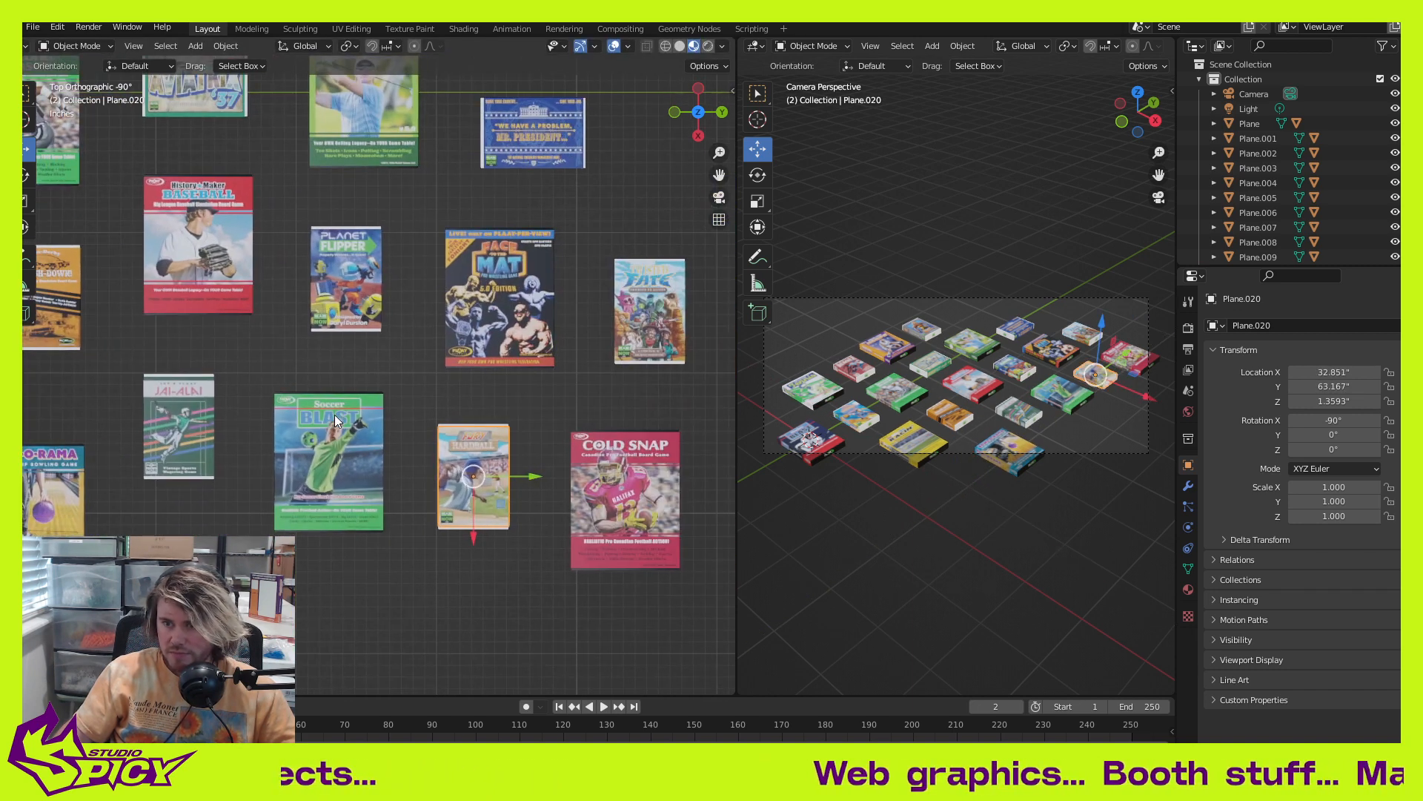
scroll(337, 415, up, 4)
shift+middle_drag(571, 475, 394, 417)
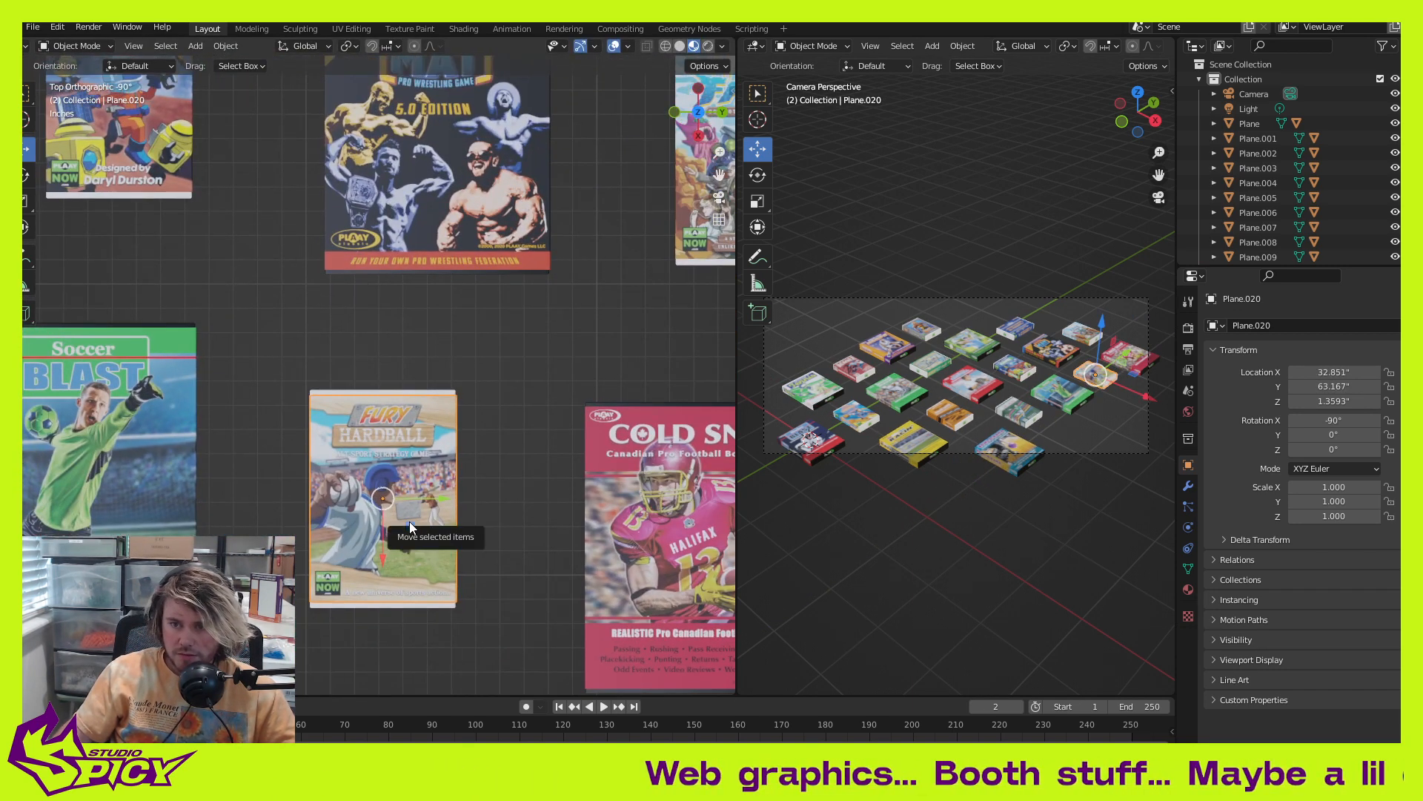
key(g)
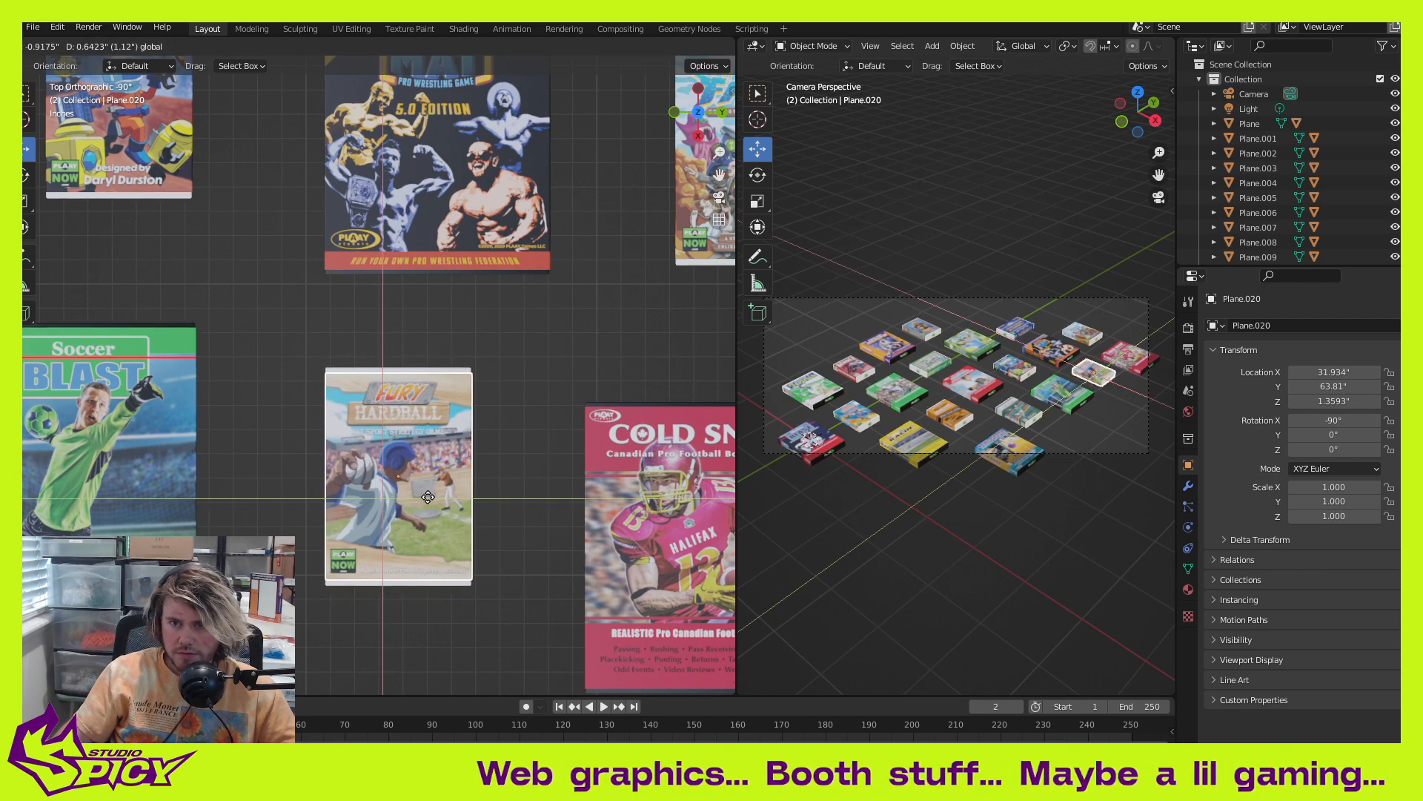
click(429, 496)
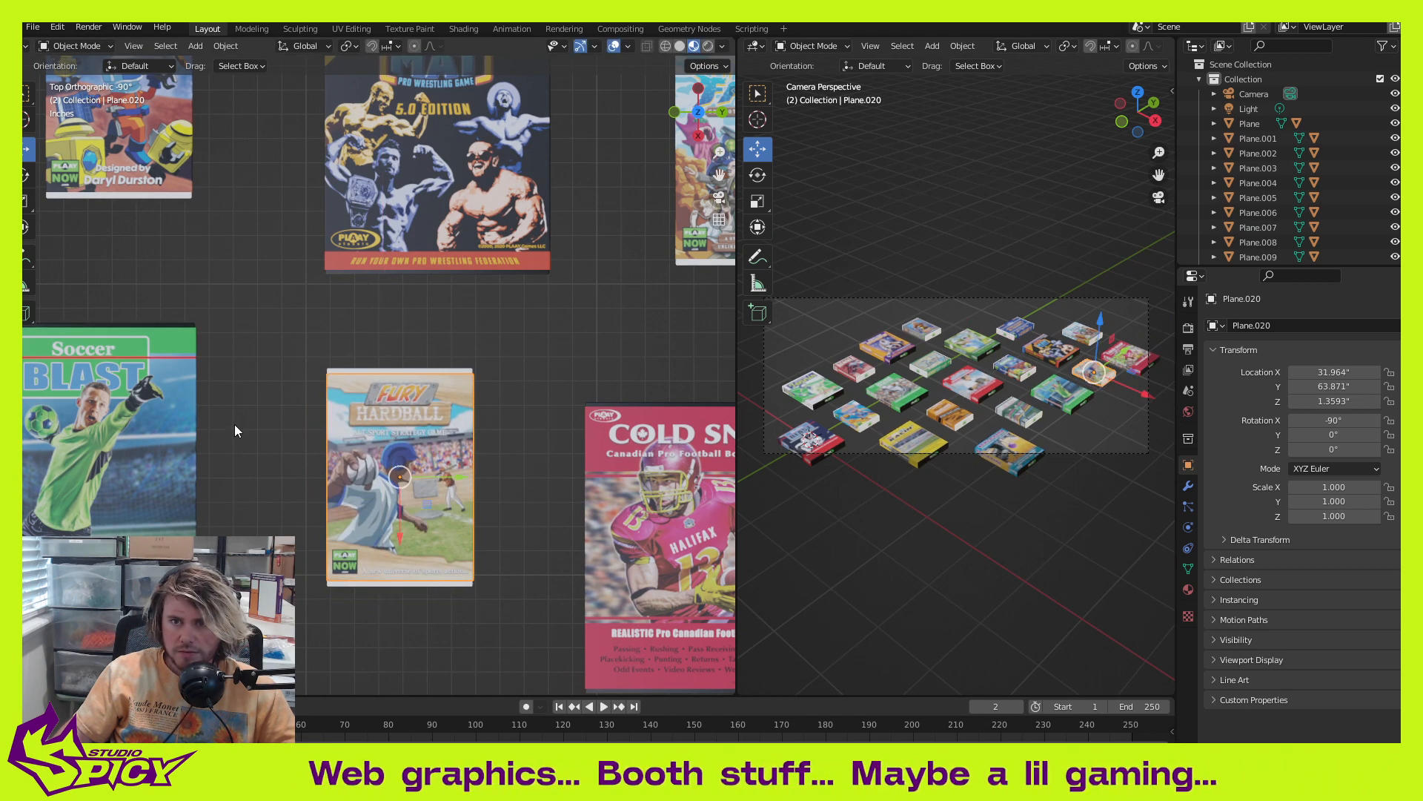
shift+middle_drag(536, 448, 483, 446)
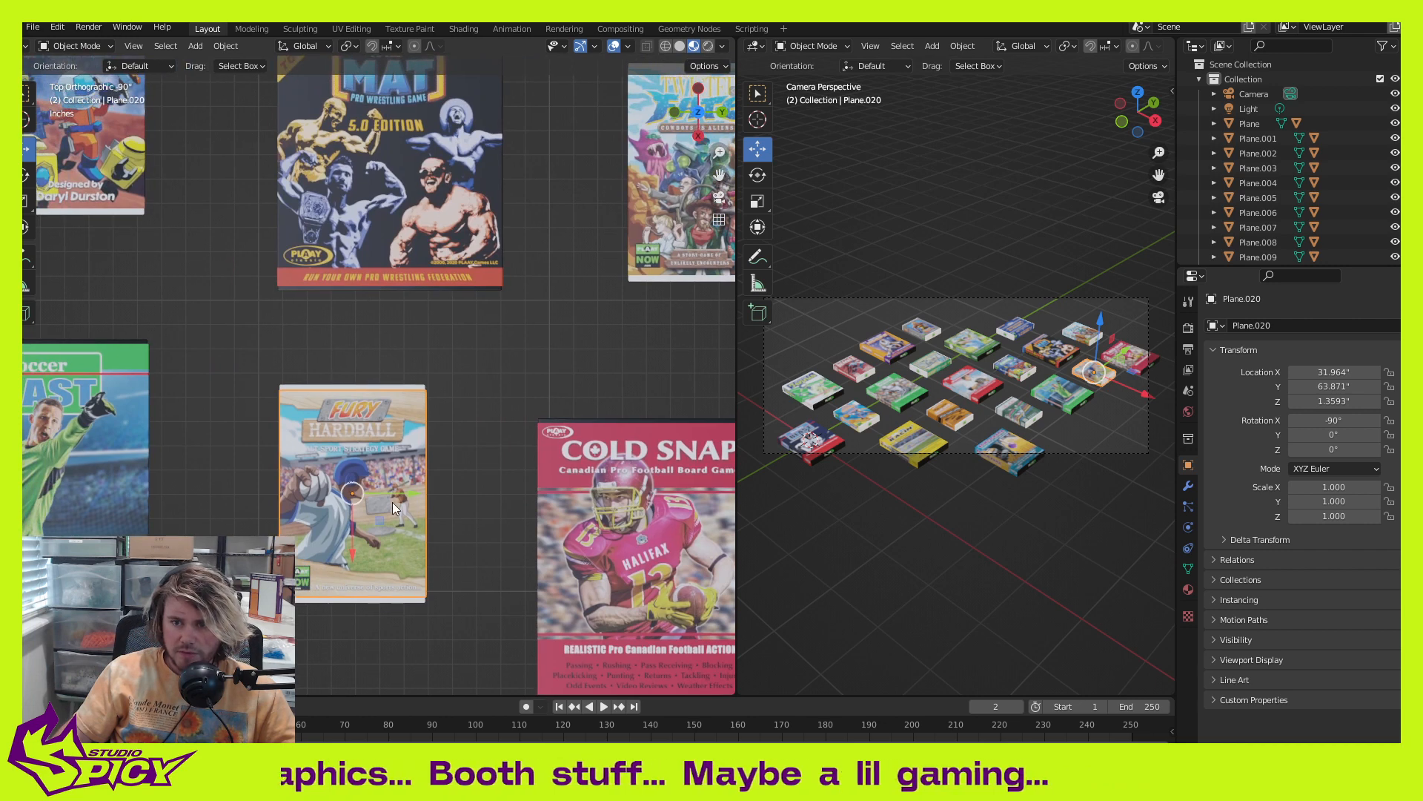
drag(350, 540, 351, 561)
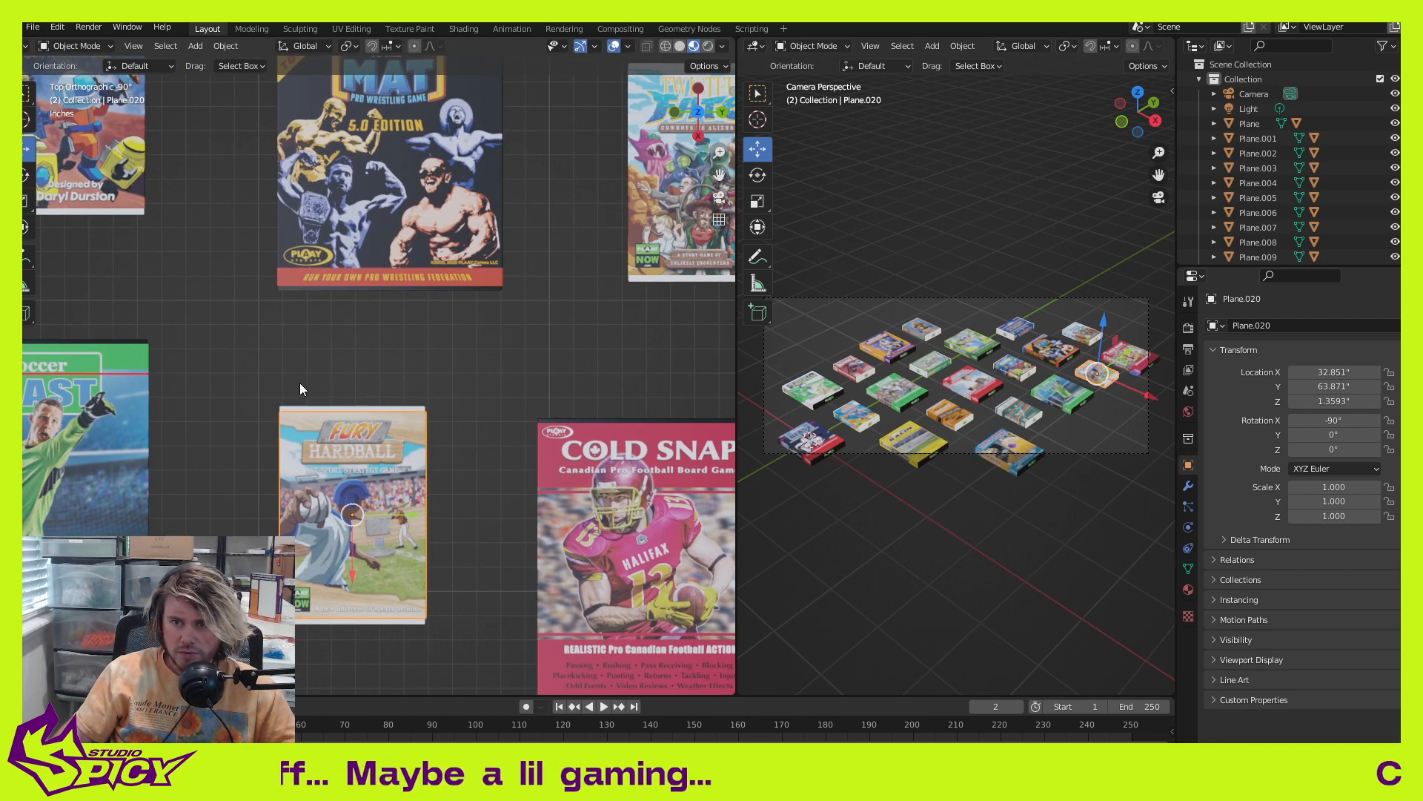
drag(351, 561, 352, 571)
shift+middle_drag(404, 551, 509, 474)
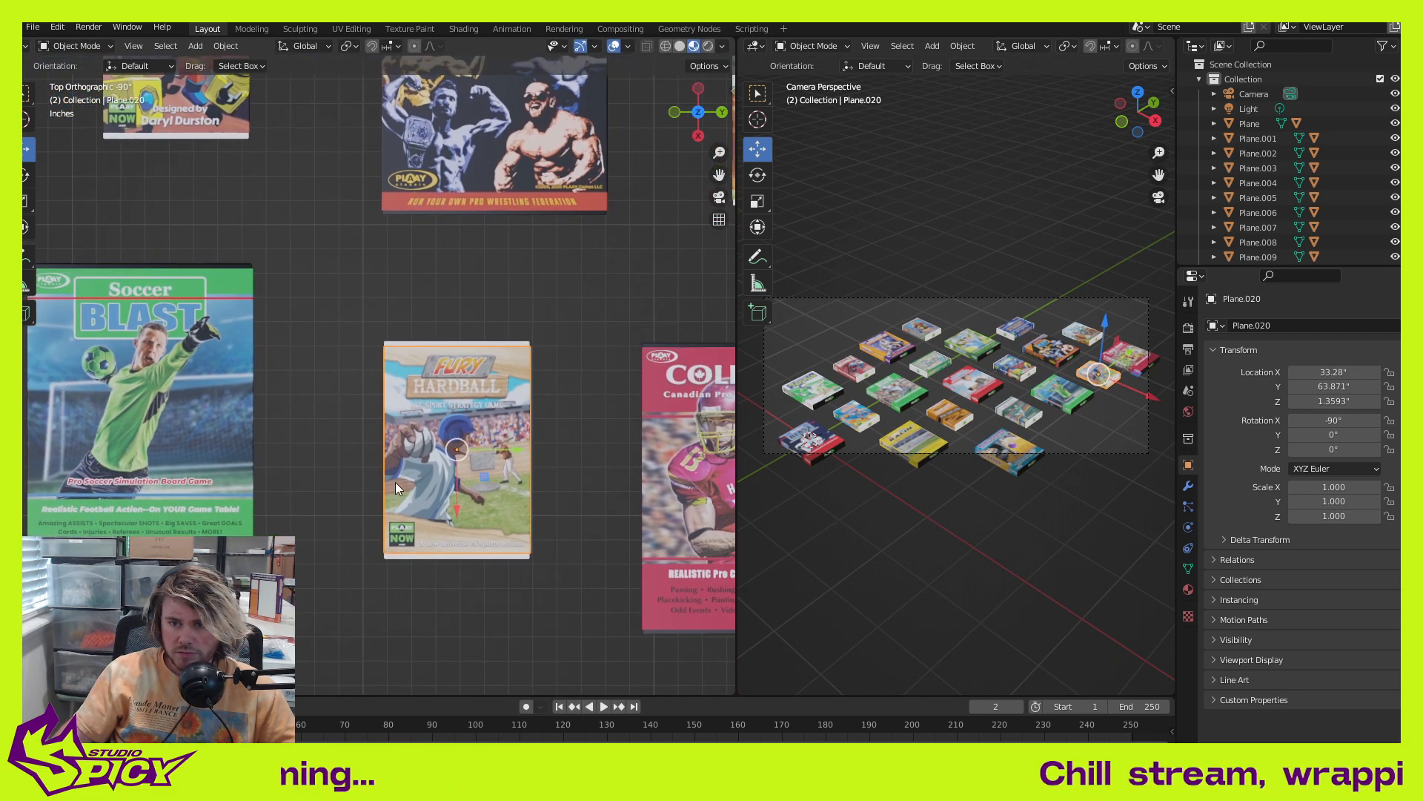
Step: Adjust the gap between Cold Snap and Fury Hardball by shifting Cold Snap along Y to about 76.7"
shift+middle_drag(396, 488, 224, 509)
click(522, 481)
shift+middle_drag(547, 446, 386, 470)
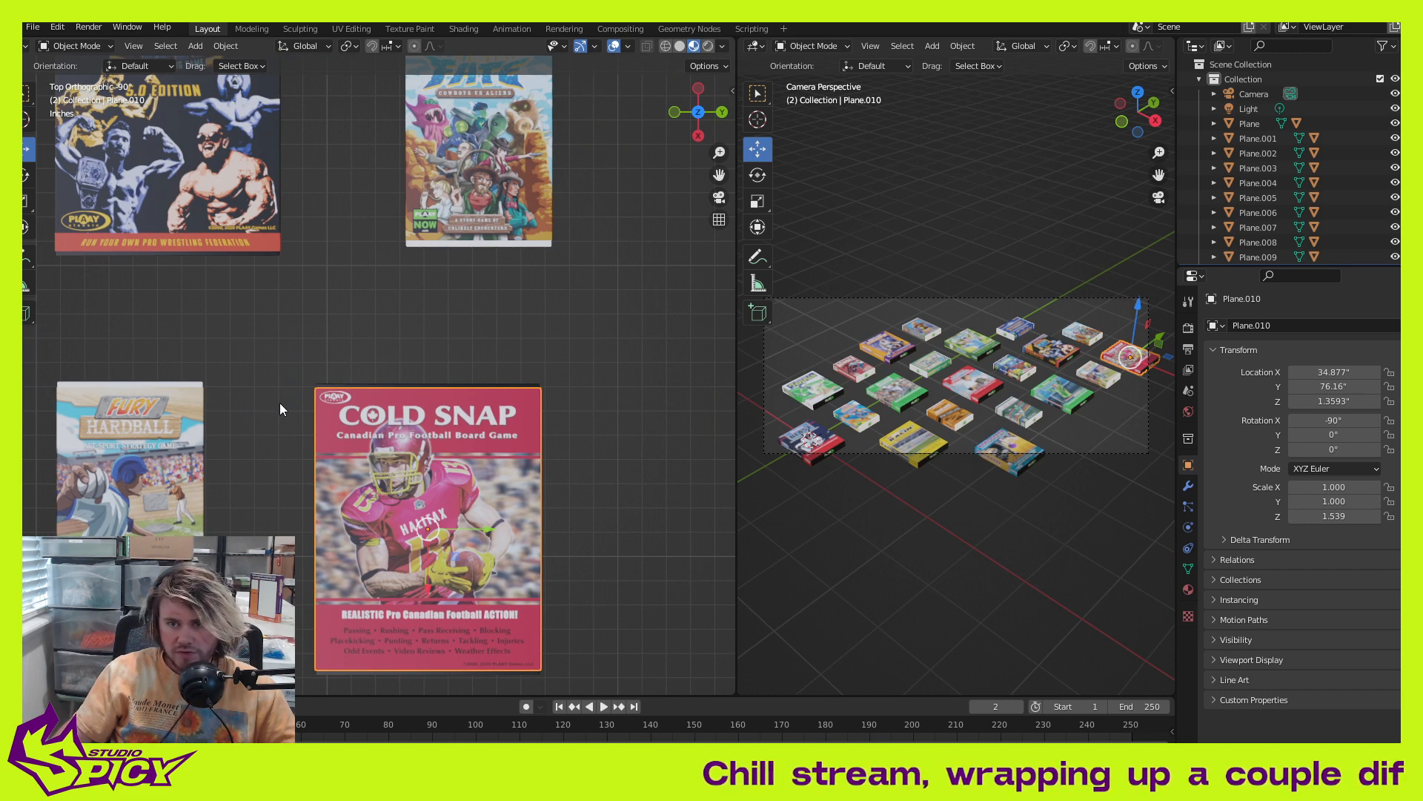
drag(494, 531, 507, 534)
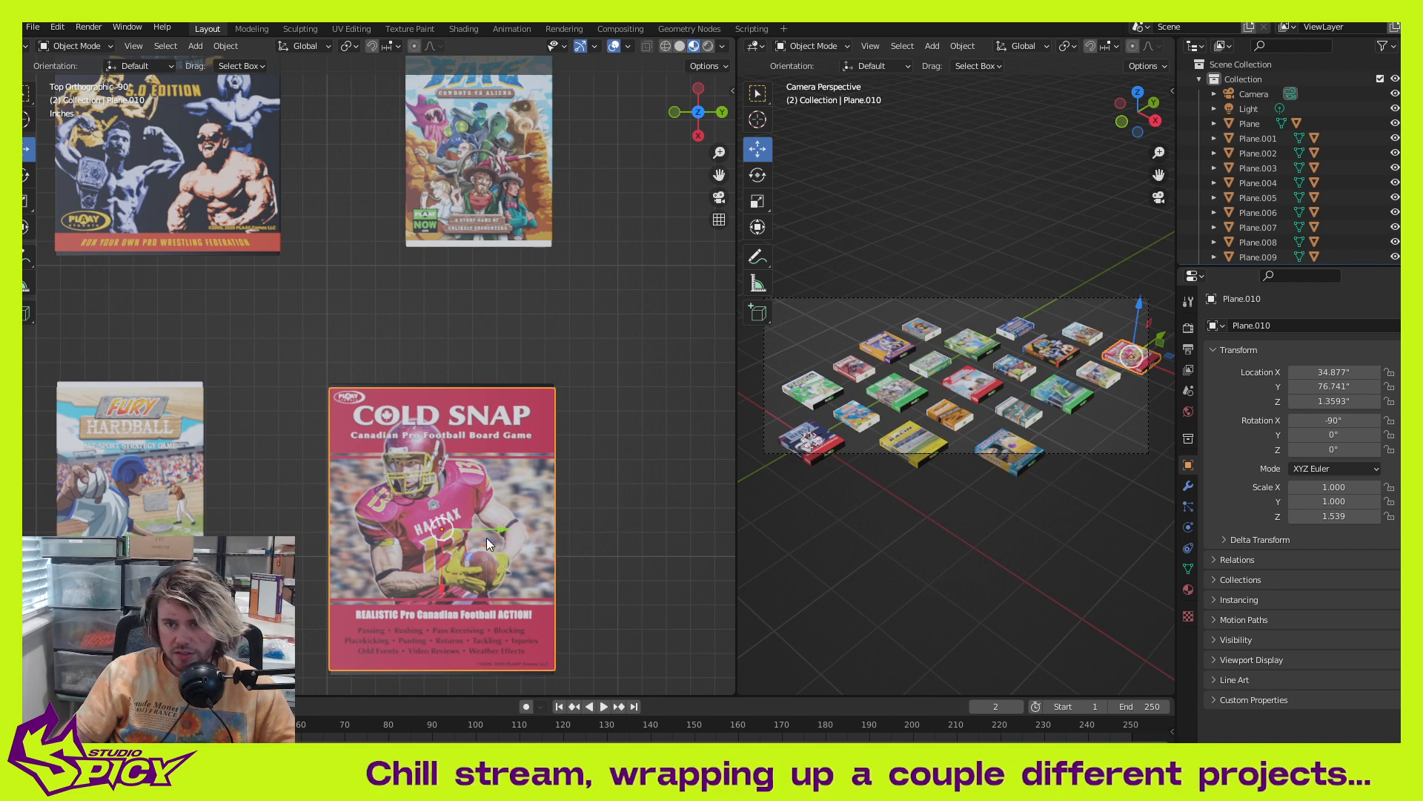
Step: Tighten the gap between Cold Snap and Twisted Fate by shifting Cold Snap along X to about 34.6"
shift+middle_drag(372, 536, 447, 619)
scroll(497, 375, down, 2)
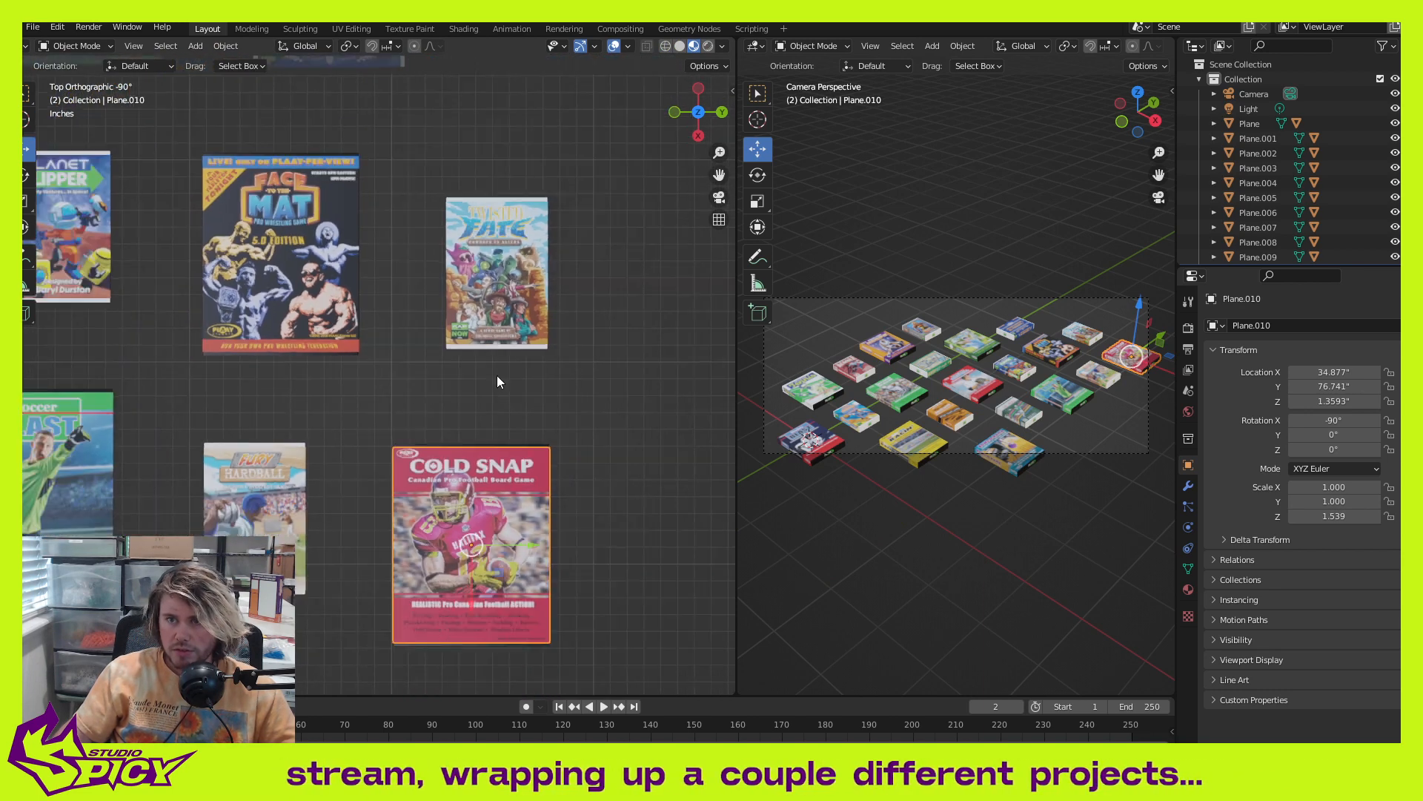
shift+middle_drag(491, 347, 466, 390)
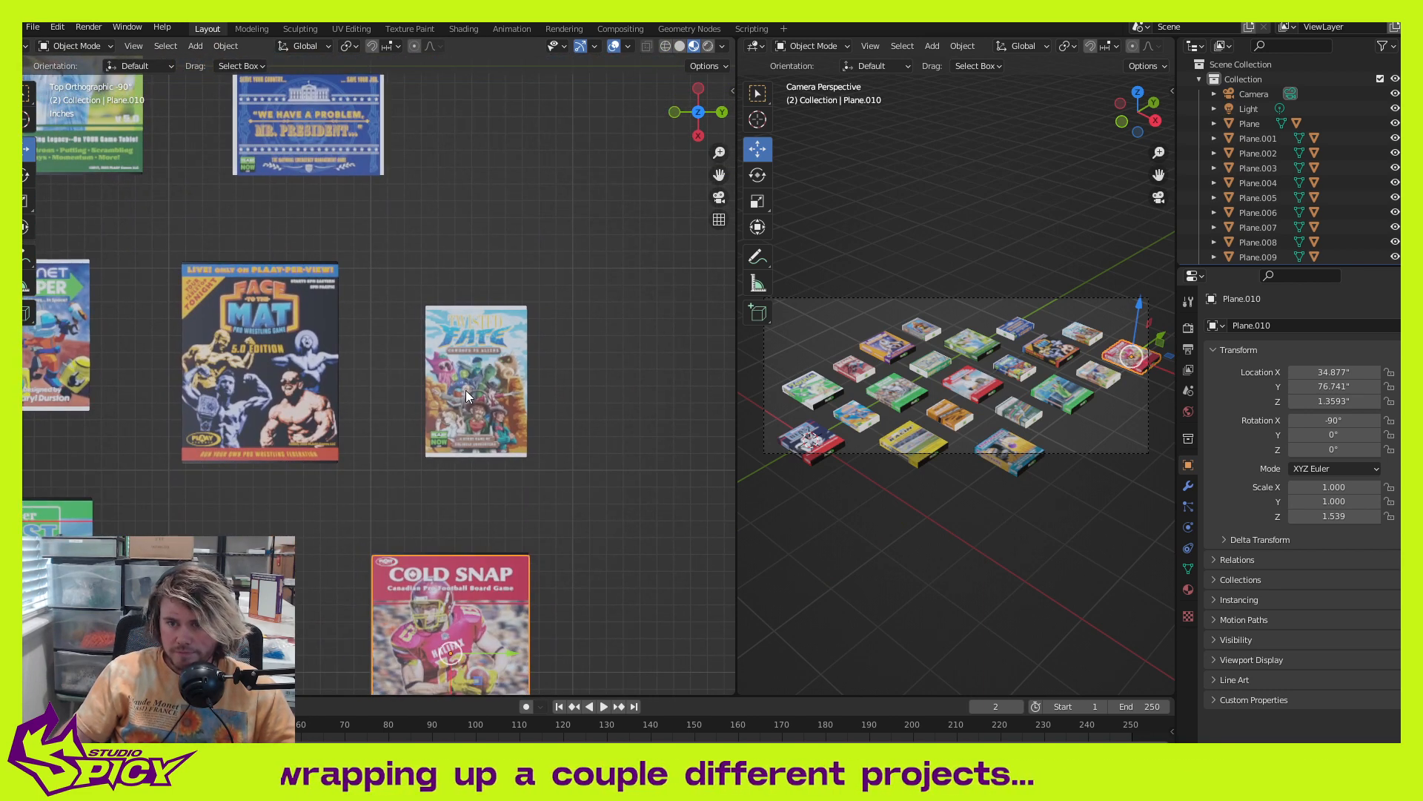
scroll(471, 396, up, 3)
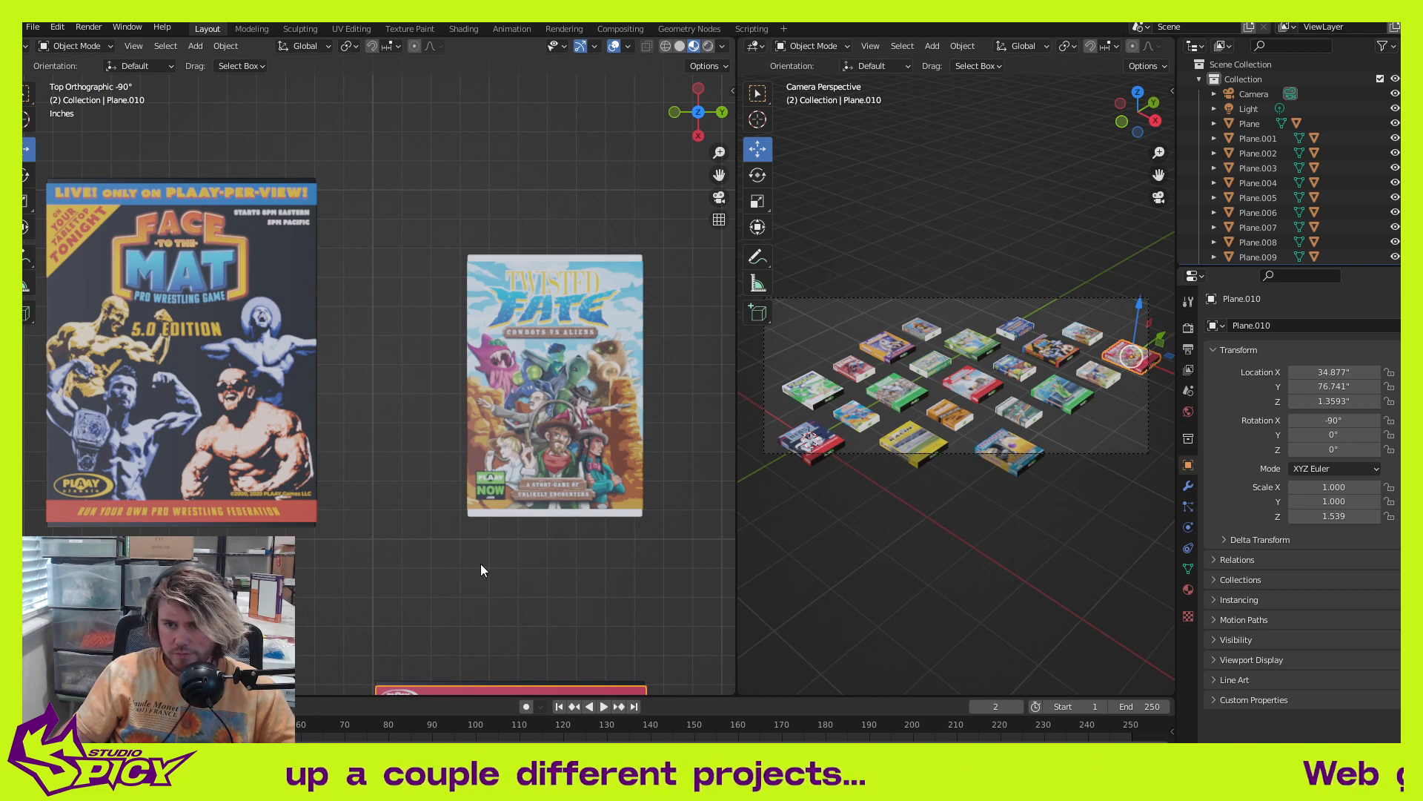
shift+middle_drag(480, 565, 483, 310)
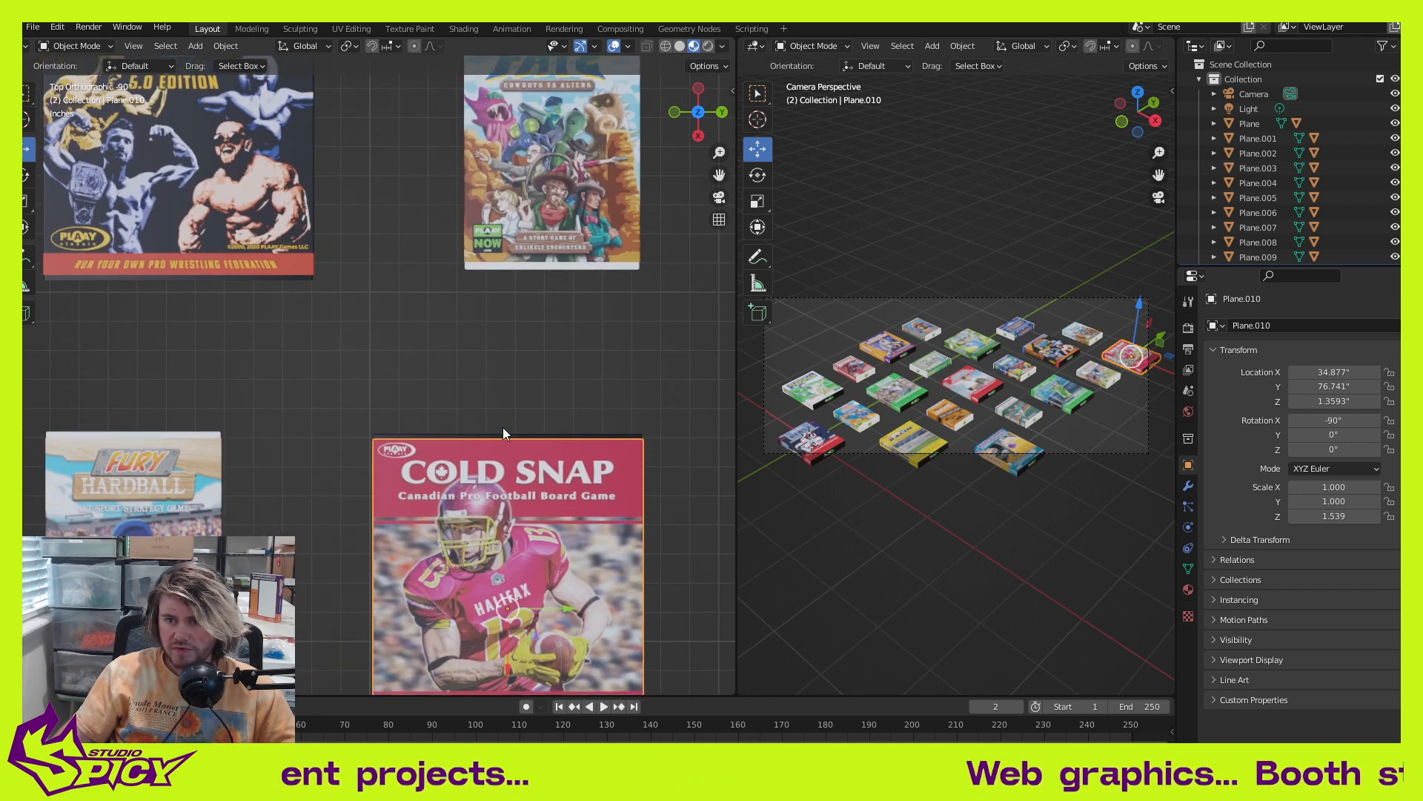
shift+middle_drag(503, 427, 513, 305)
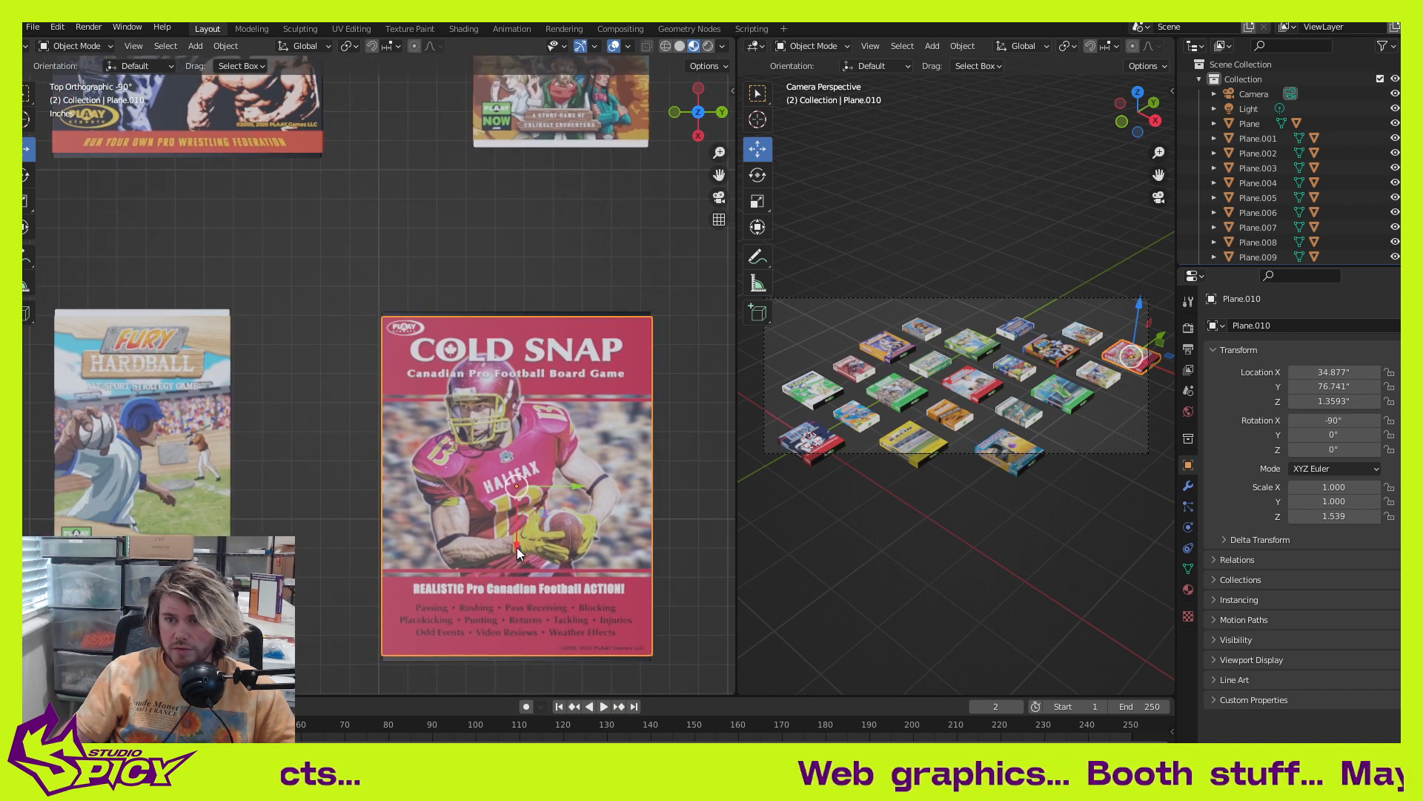
drag(517, 541, 516, 533)
click(519, 292)
Step: Enlarge the camera view to check how the boxes fill the frame, and restore a wide top view
scroll(544, 286, down, 2)
scroll(546, 293, down, 3)
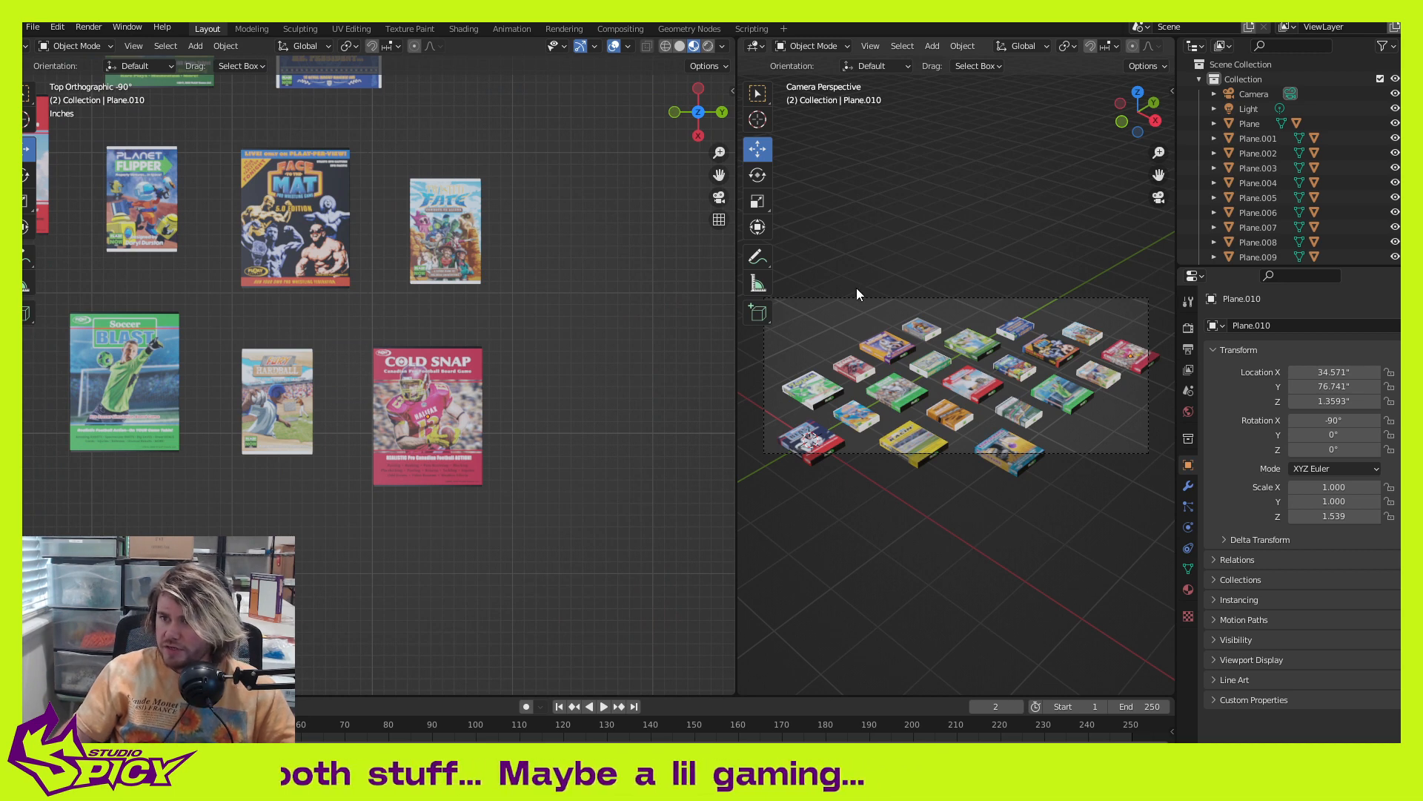
drag(646, 444, 381, 445)
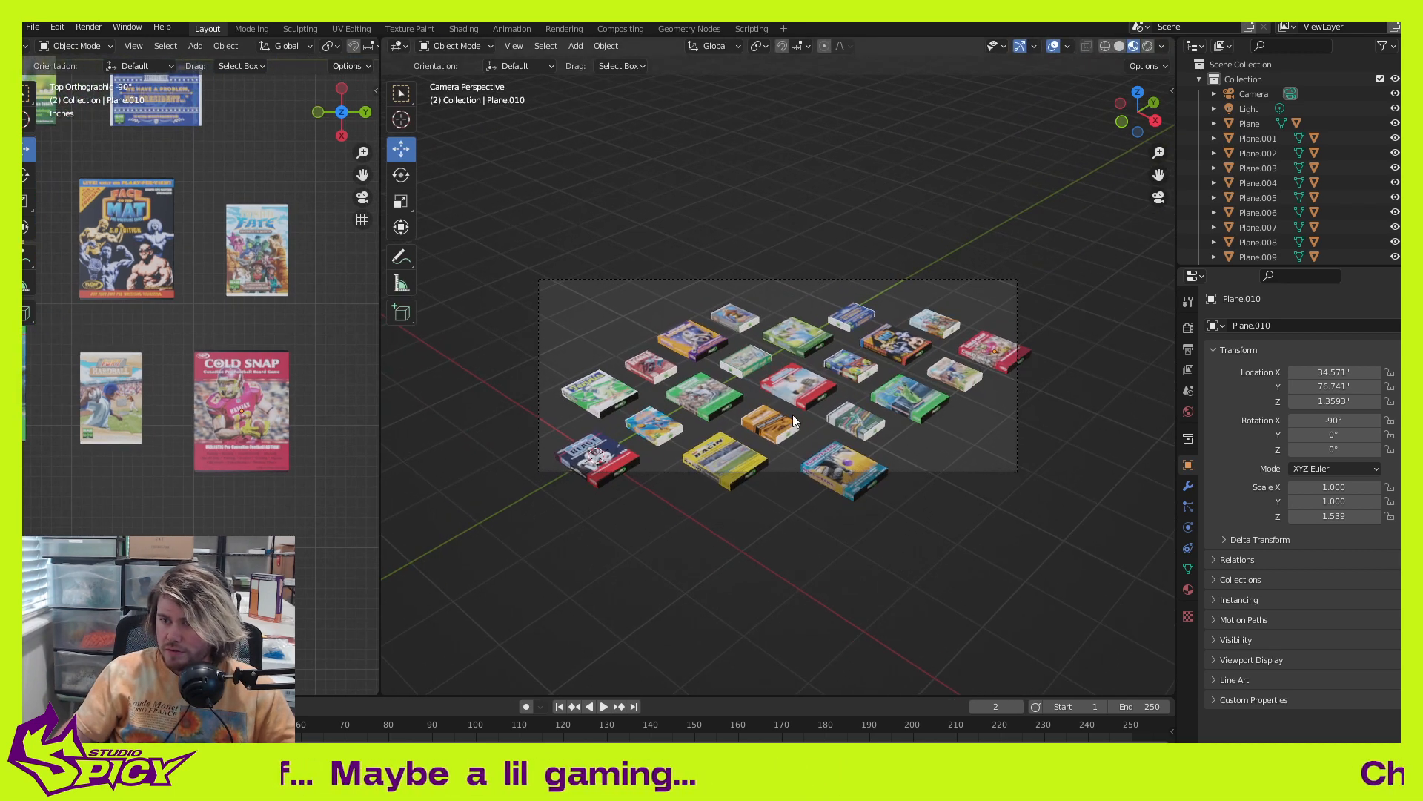
scroll(990, 412, up, 2)
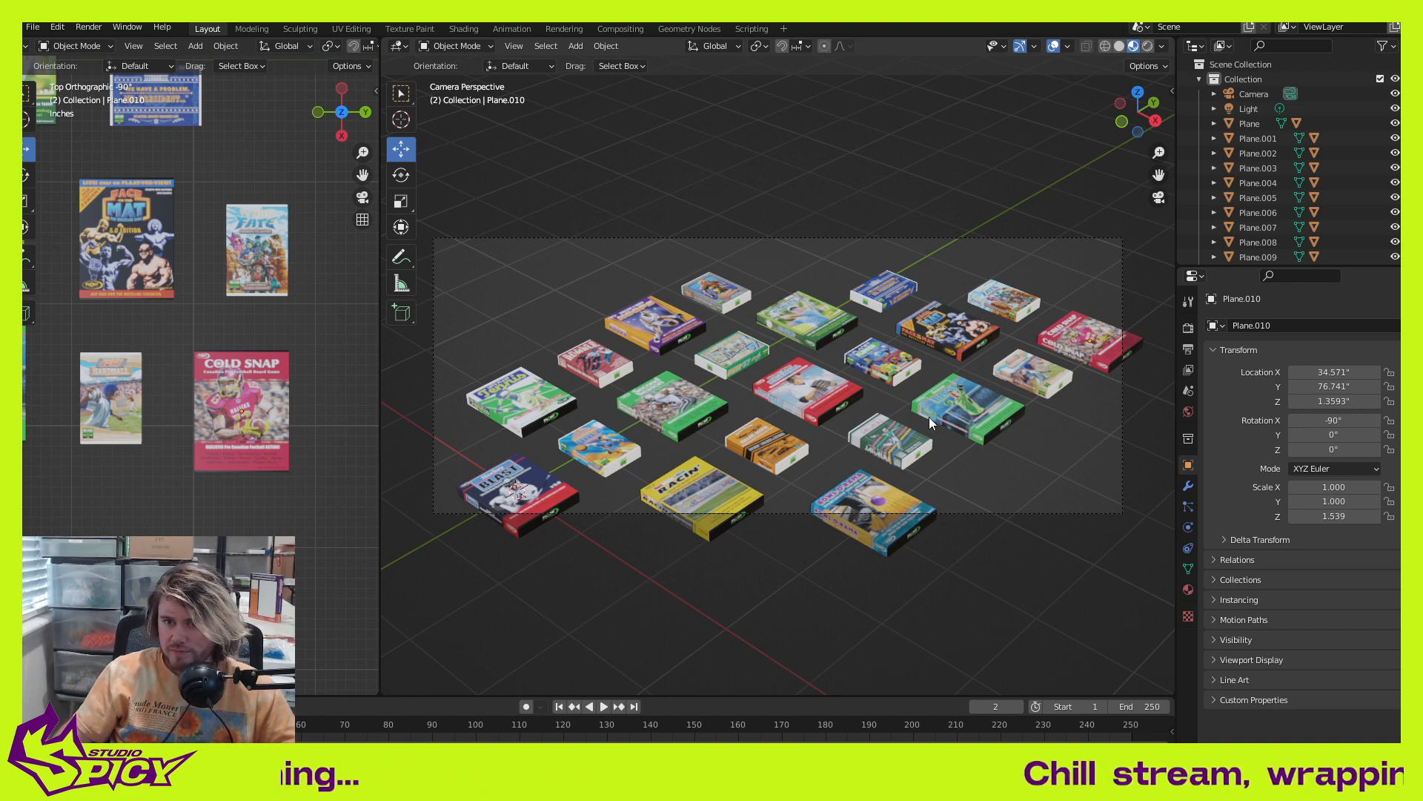
drag(380, 488, 629, 497)
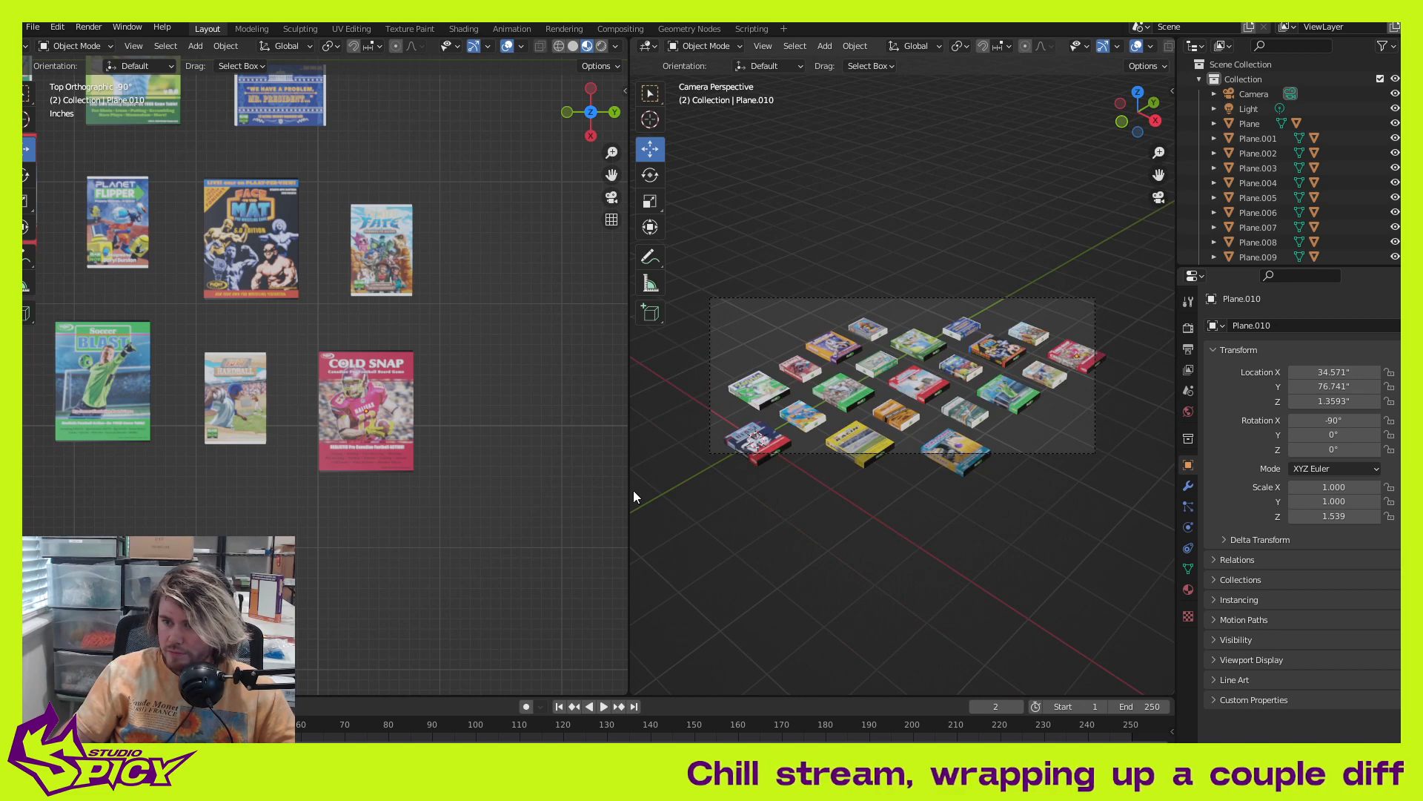
drag(629, 491, 711, 498)
Step: Move the camera closer to the boxes along its local Z axis, to about X 101.1", Y -63.2", Z 91.1", and view through it
scroll(527, 483, down, 5)
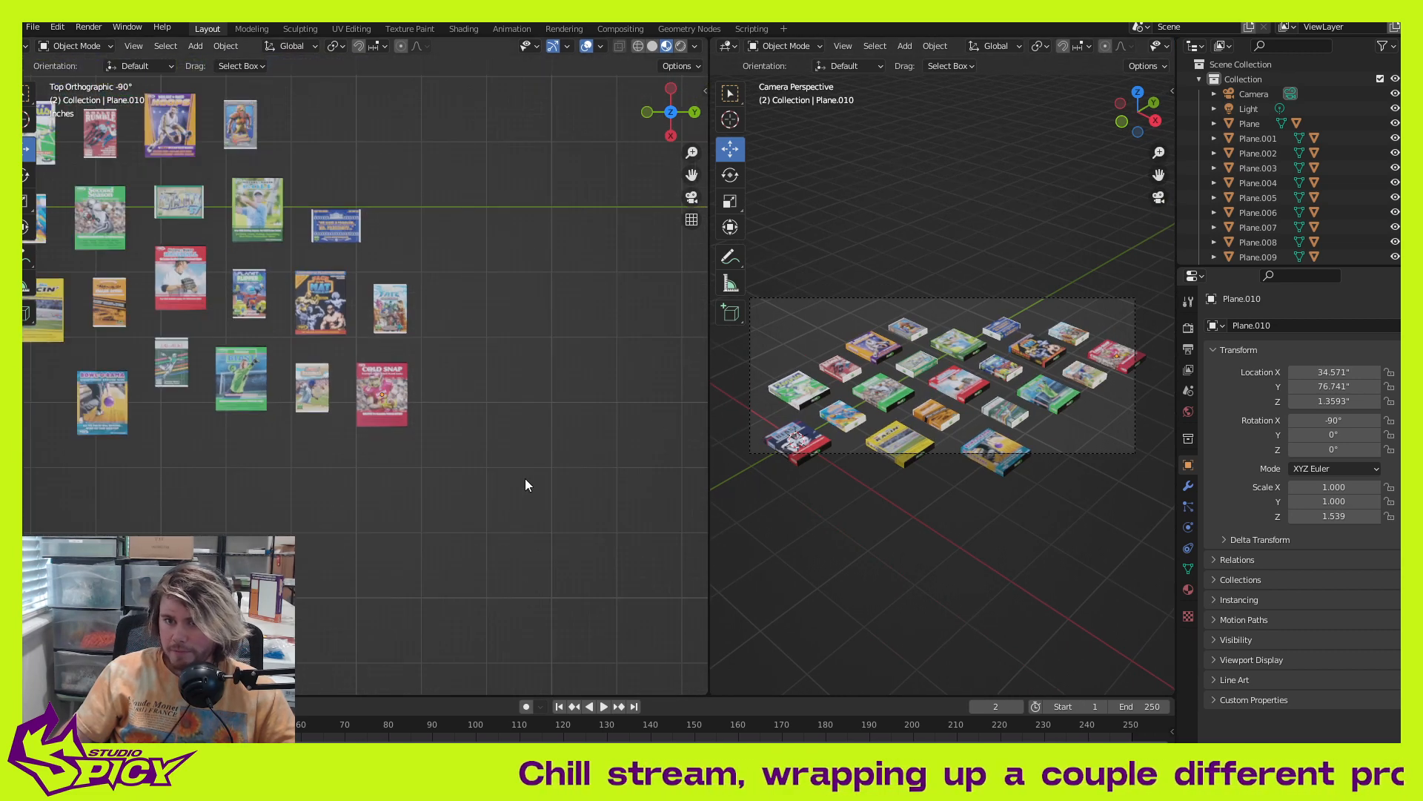
middle_drag(527, 483, 412, 407)
scroll(494, 441, down, 4)
click(411, 375)
middle_drag(541, 449, 456, 421)
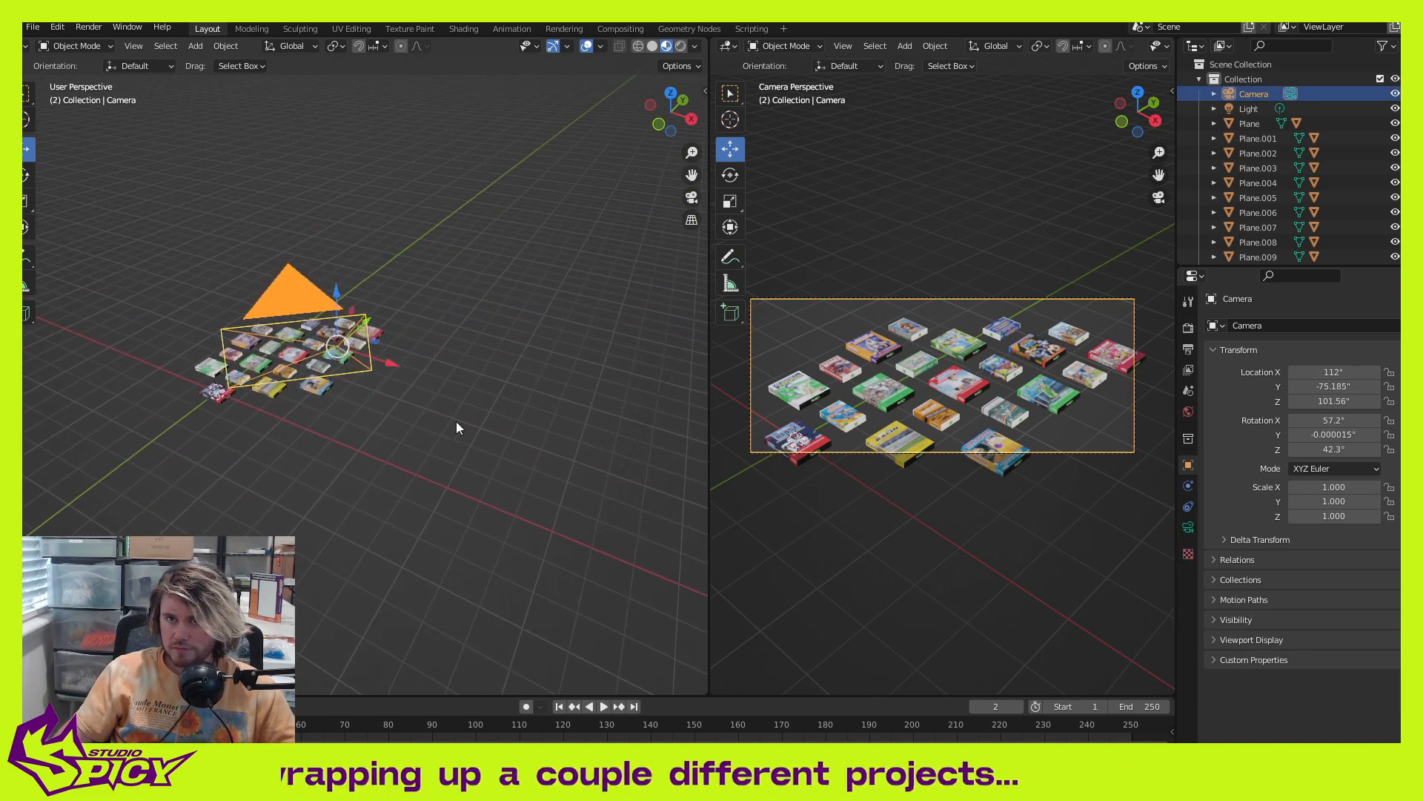
click(287, 45)
click(289, 108)
middle_drag(289, 104, 538, 205)
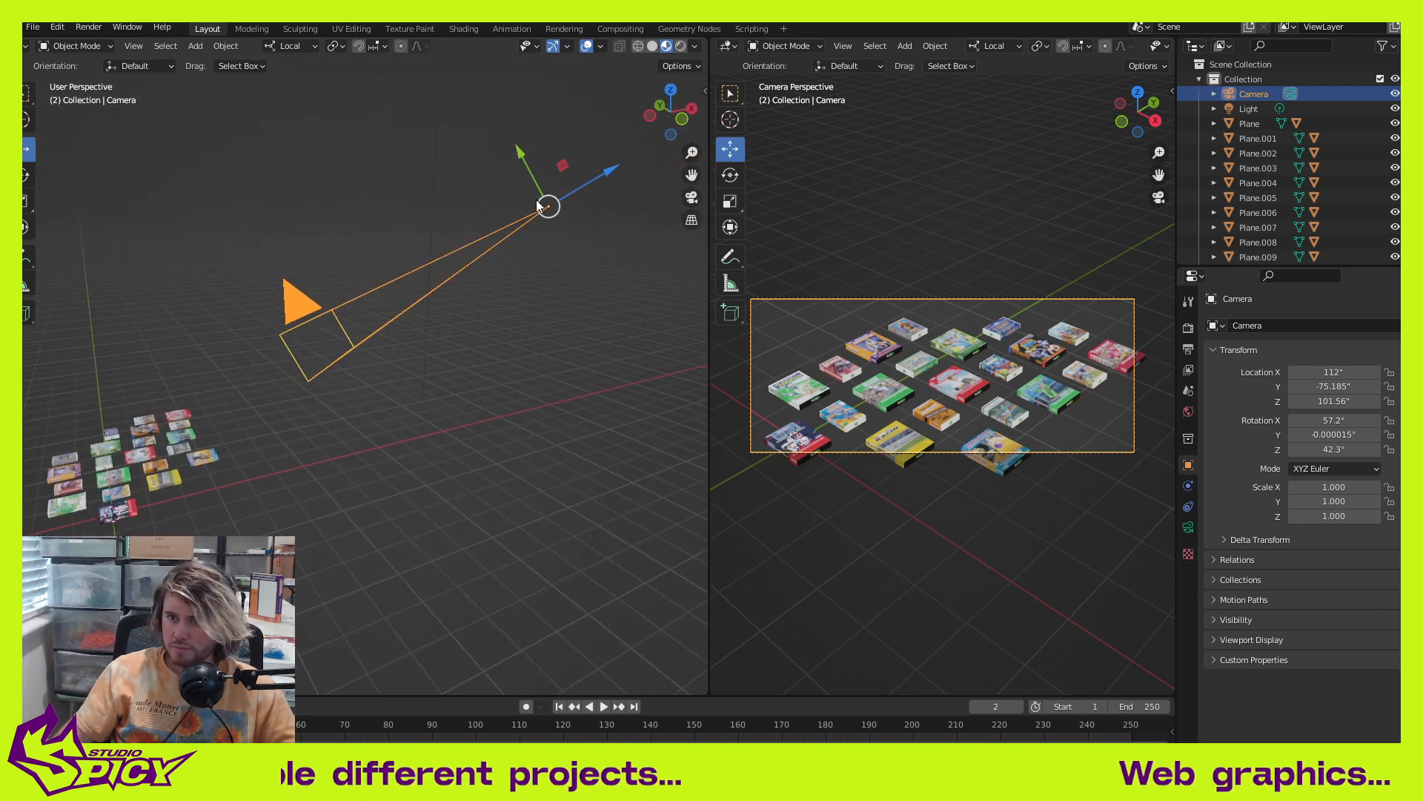
drag(608, 176, 529, 280)
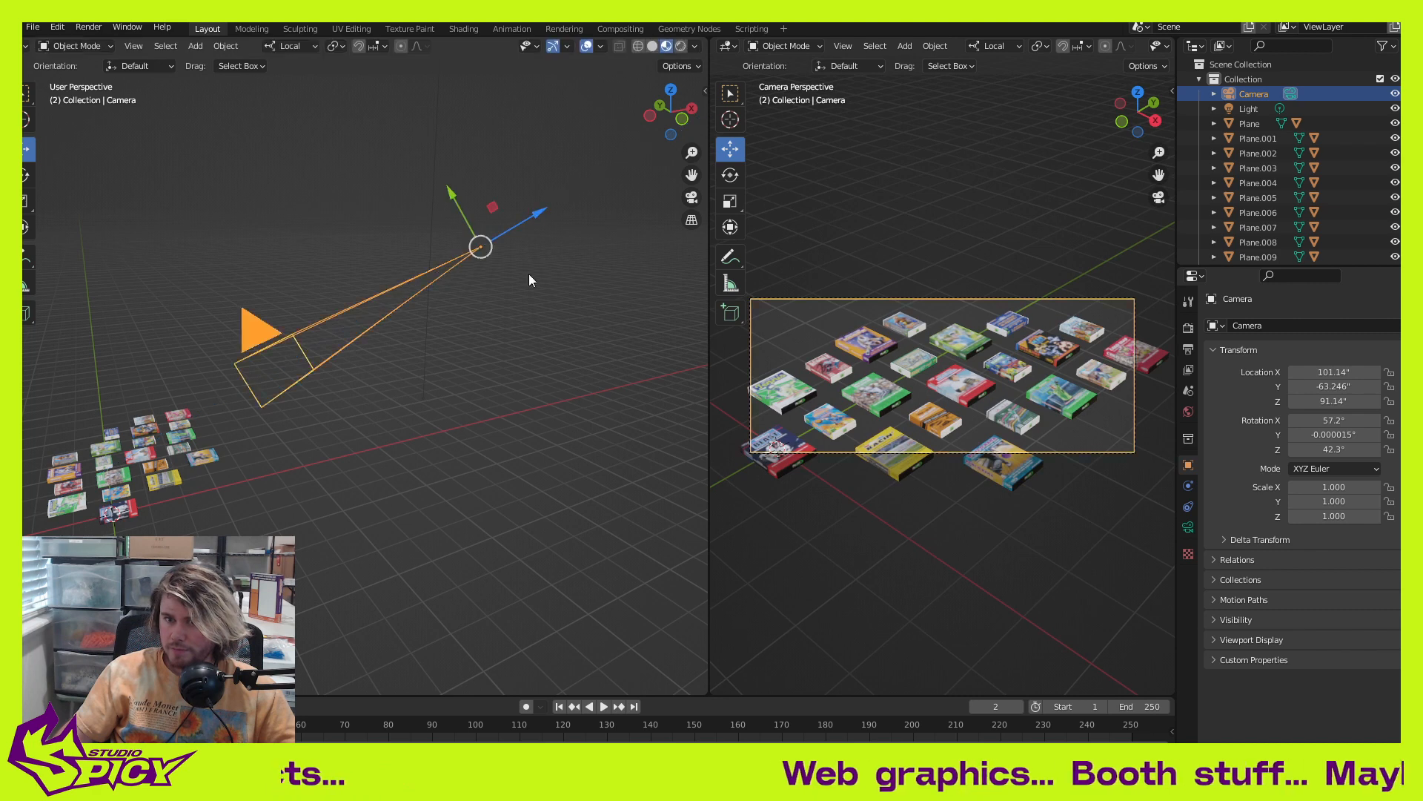
key(KP_0)
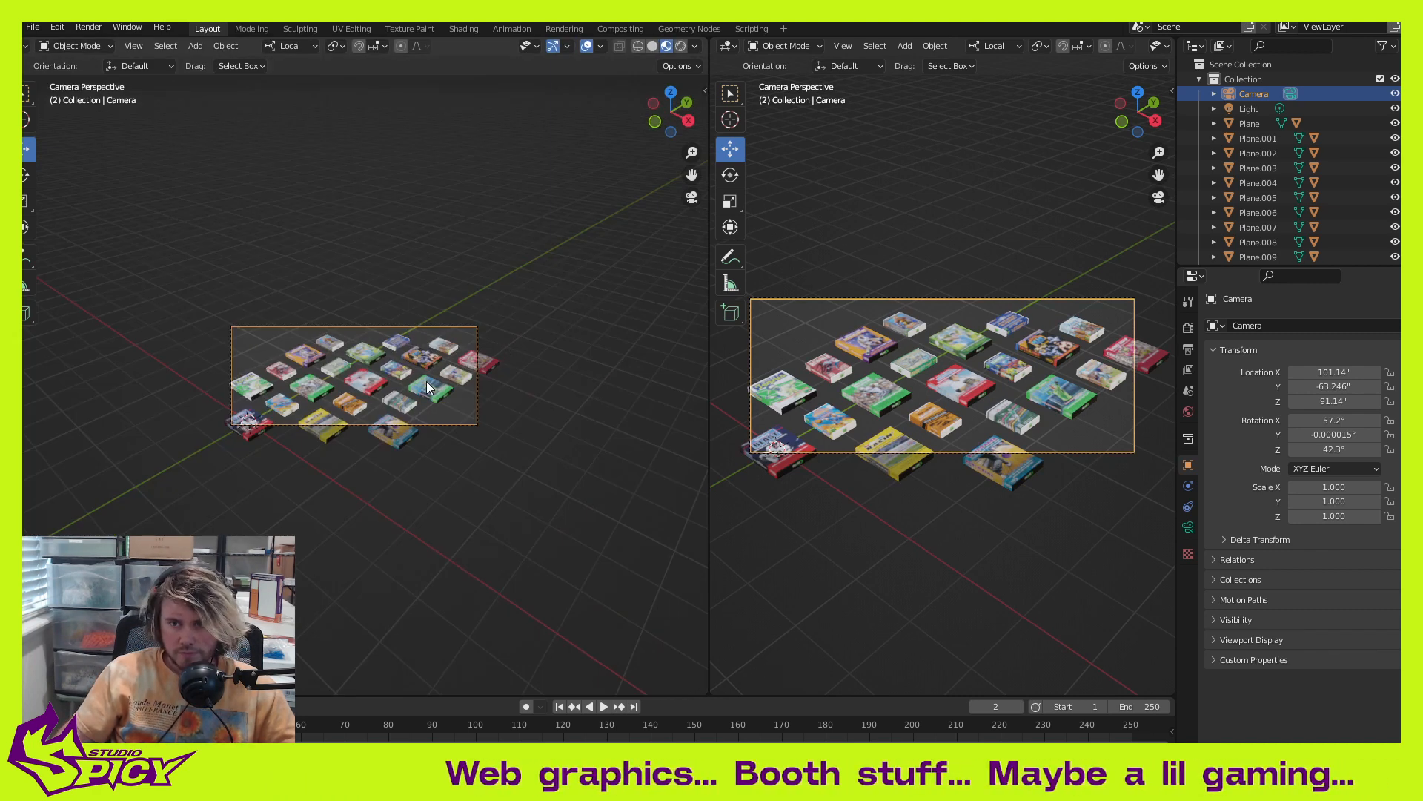
Step: Align the camera to a slightly lower, closer angled view of the boxes, at about X 98.2", Y -52.0", Z 81.2"
key(KP_0)
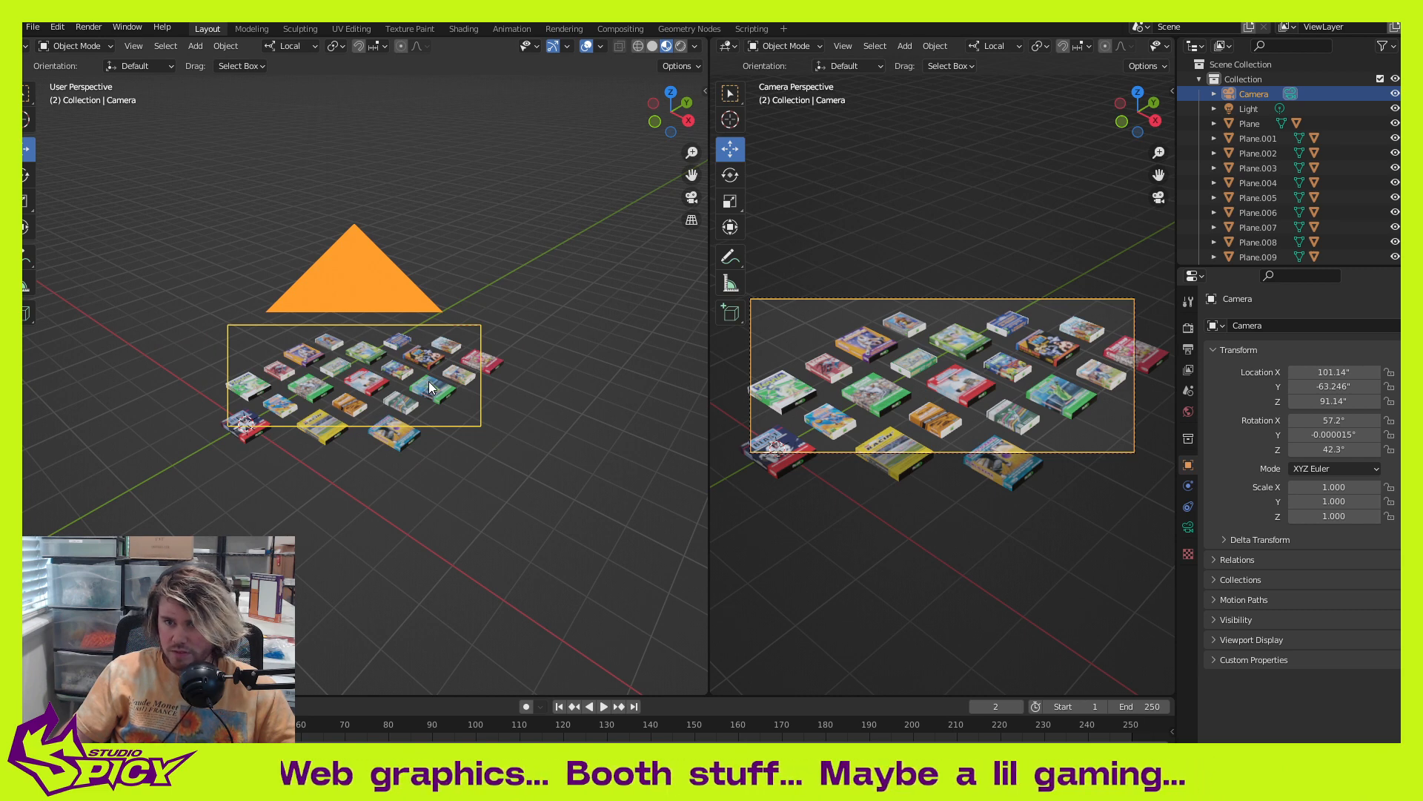
middle_drag(373, 452, 363, 448)
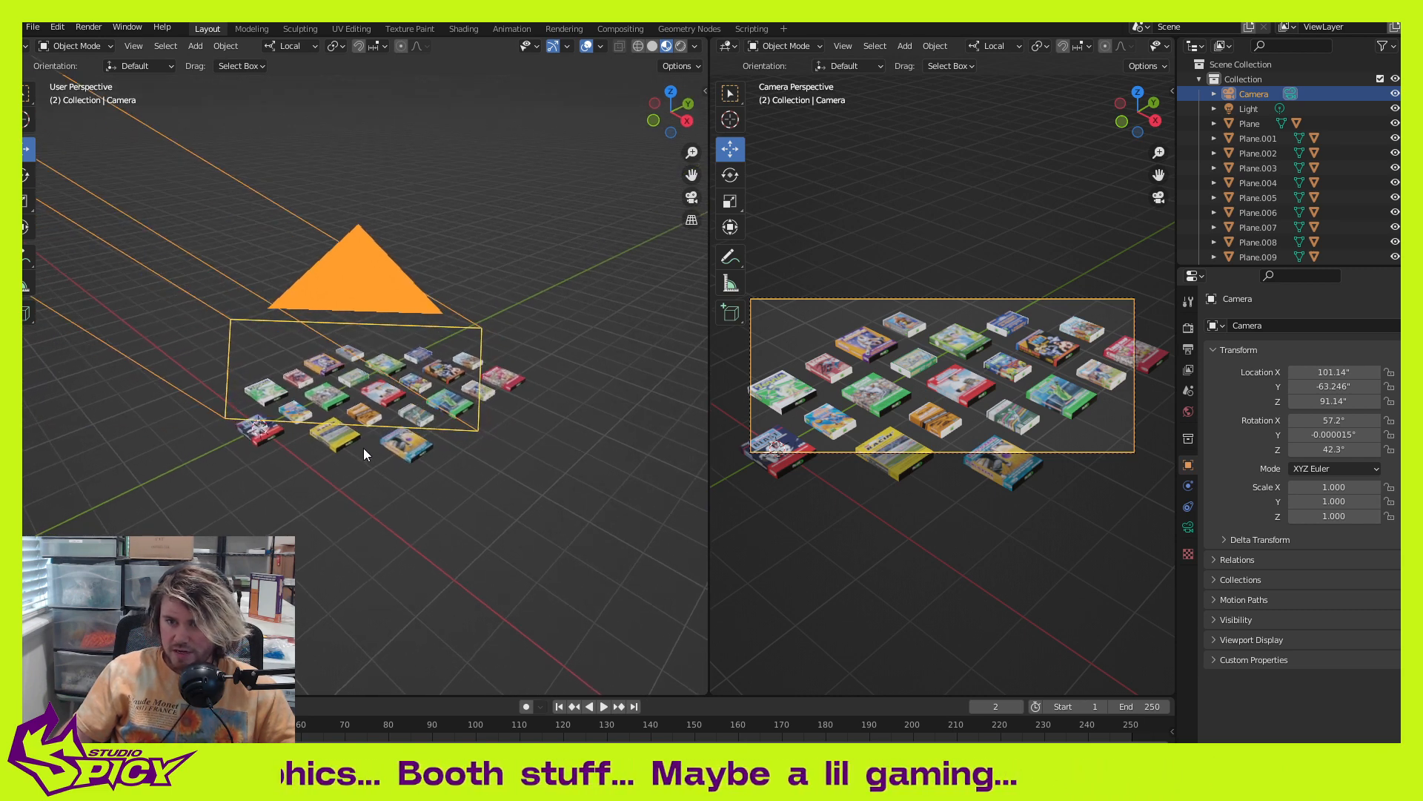
scroll(367, 448, up, 1)
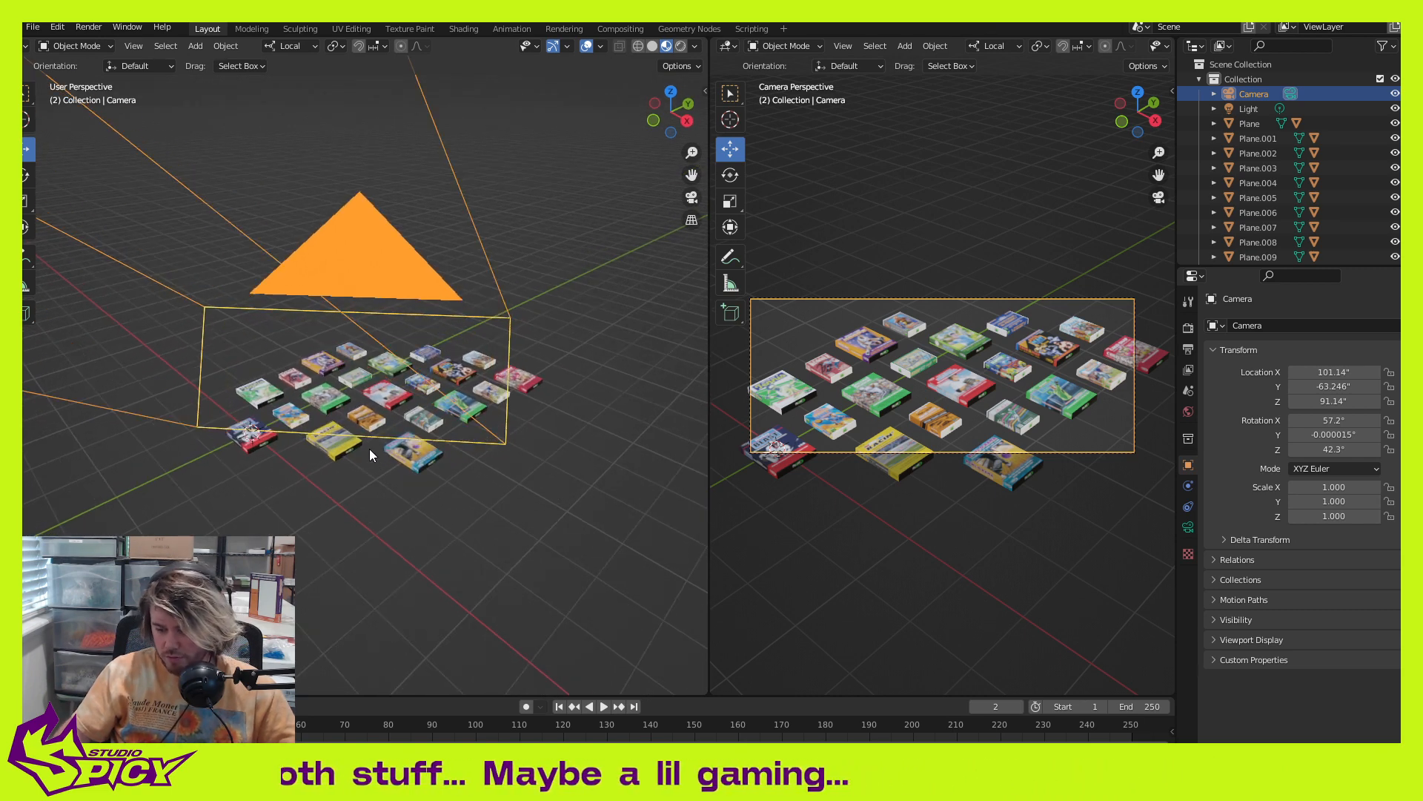
key(ctrl+alt+KP_0)
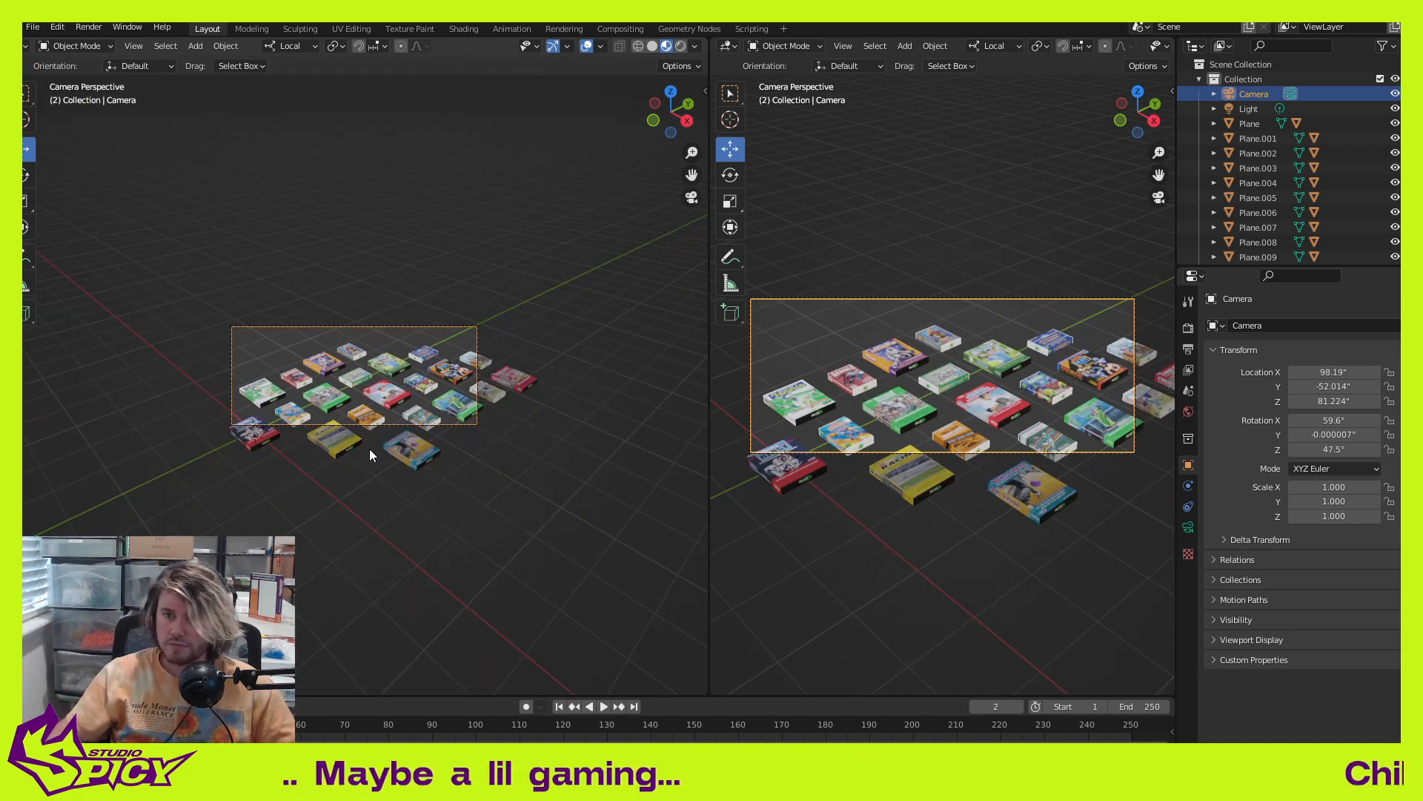
Step: Shift the camera along its local axes to about X 104.8", Y -50.0", Z 75.2" to recentre the boxes in its frame
middle_drag(381, 402, 479, 447)
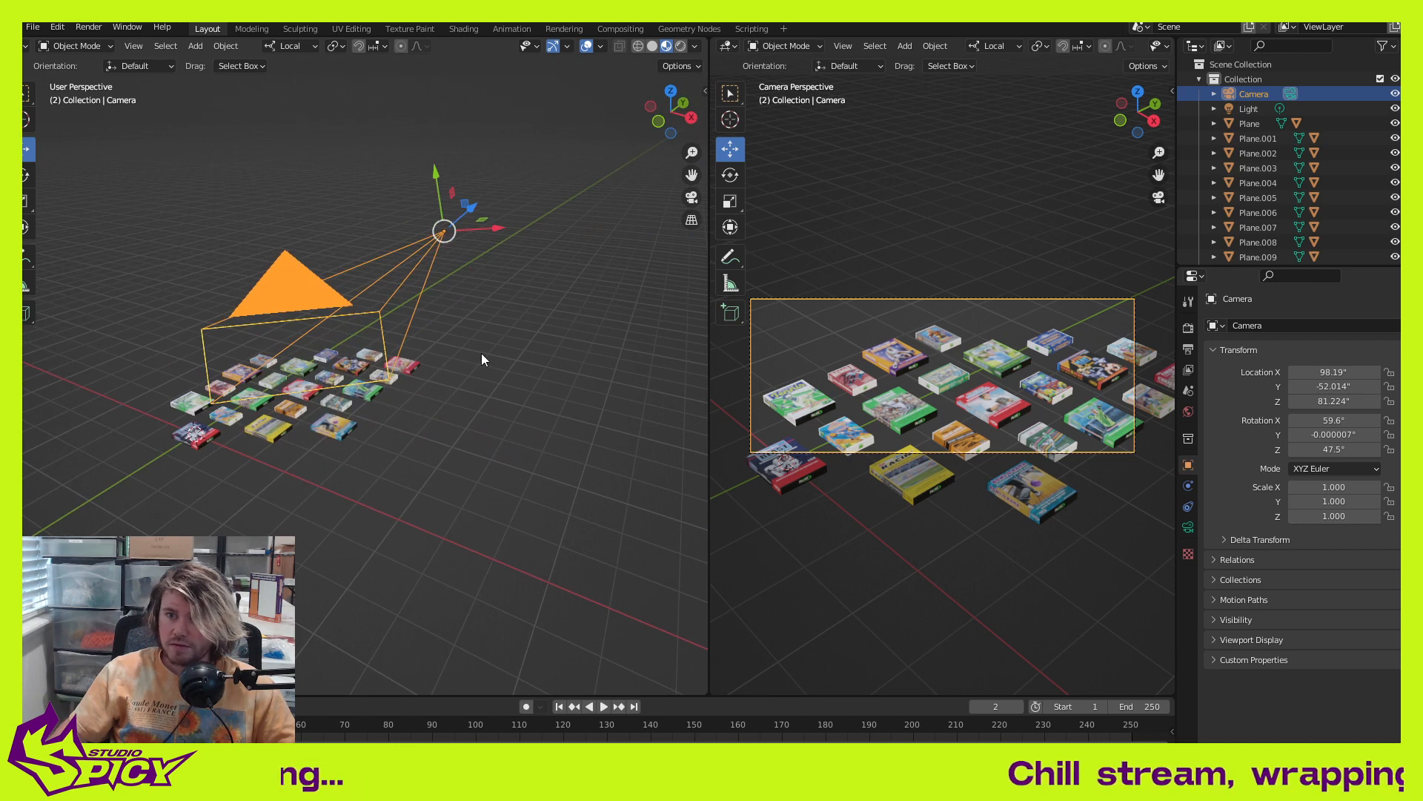
drag(438, 182, 459, 265)
middle_drag(449, 372, 408, 375)
drag(388, 323, 473, 327)
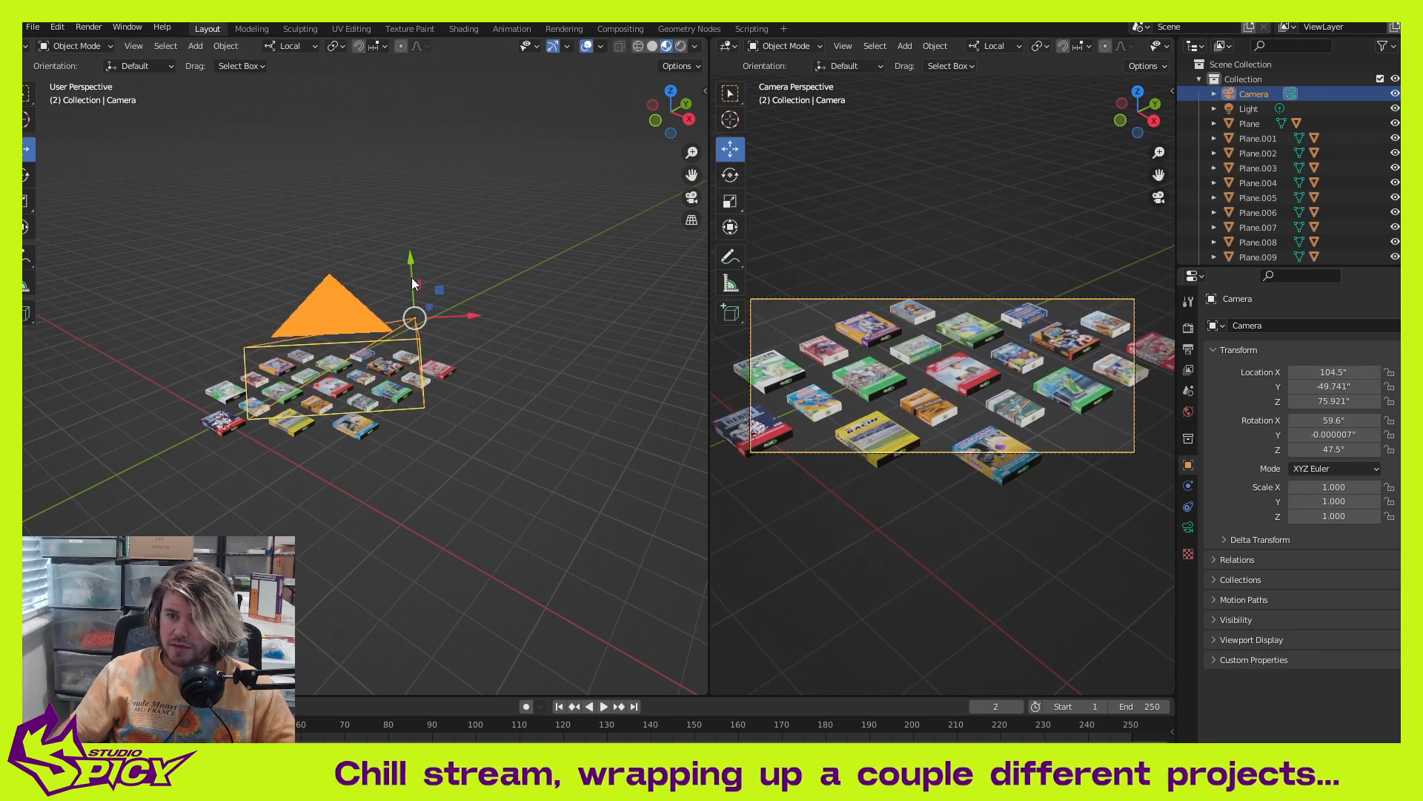
drag(412, 256, 416, 271)
Step: Roll the camera about its local axis to a rotation of about X 58.8°, Y -12.3°, Z 54.8°
key(shift+space)
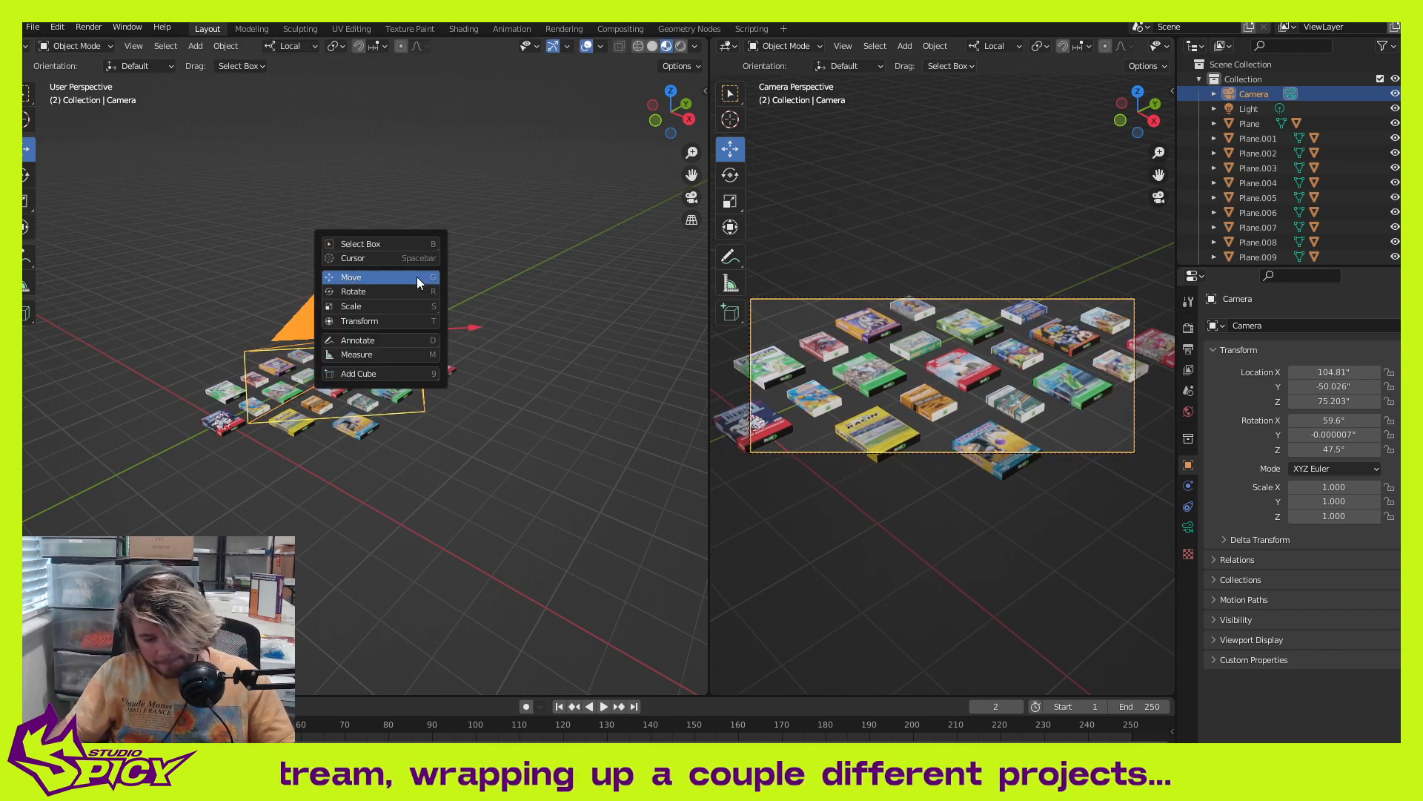
click(413, 292)
drag(377, 365, 386, 369)
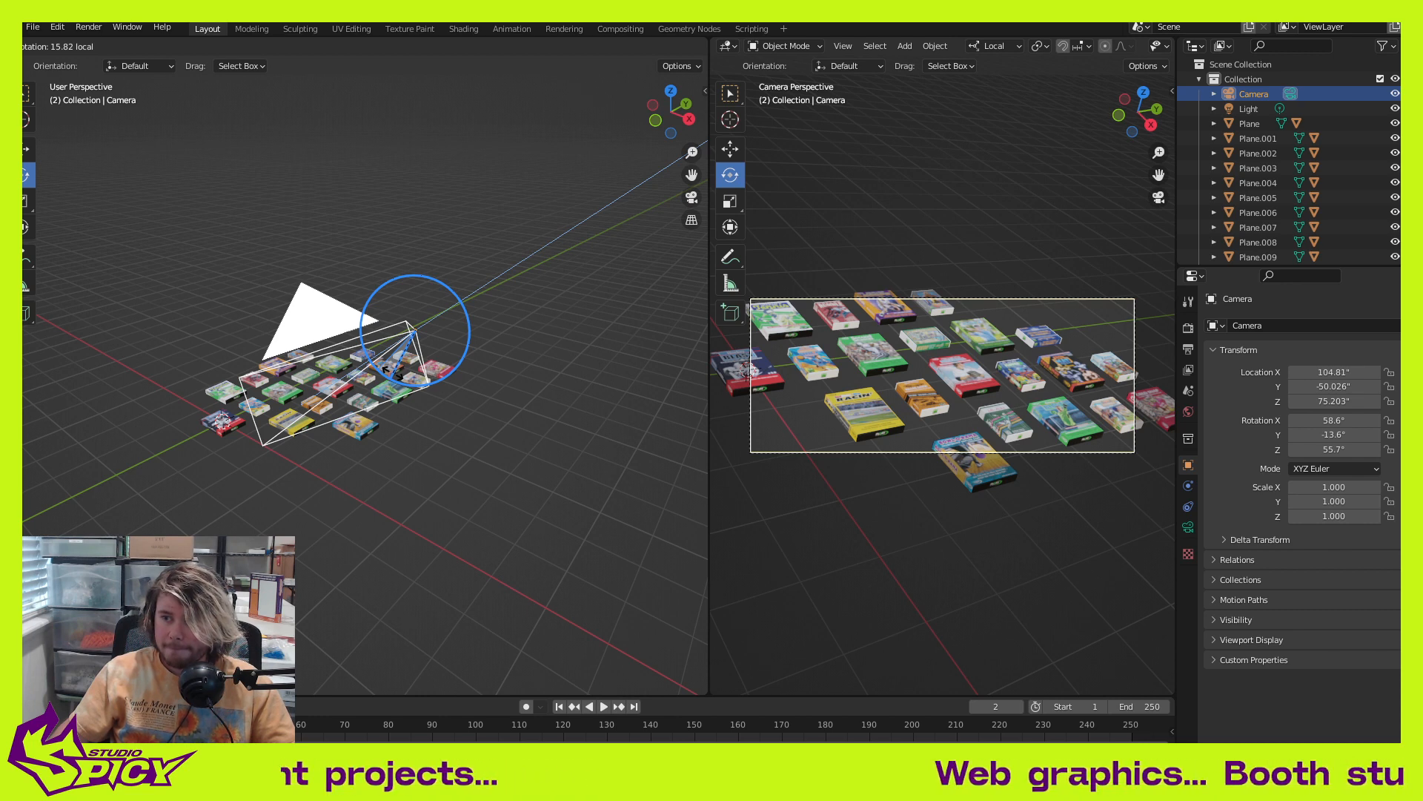
drag(385, 369, 387, 369)
Step: Move the tilted camera along its local axes and back from the boxes, to about X 114.4", Y -71.7", Z 85.9"
key(shift+space)
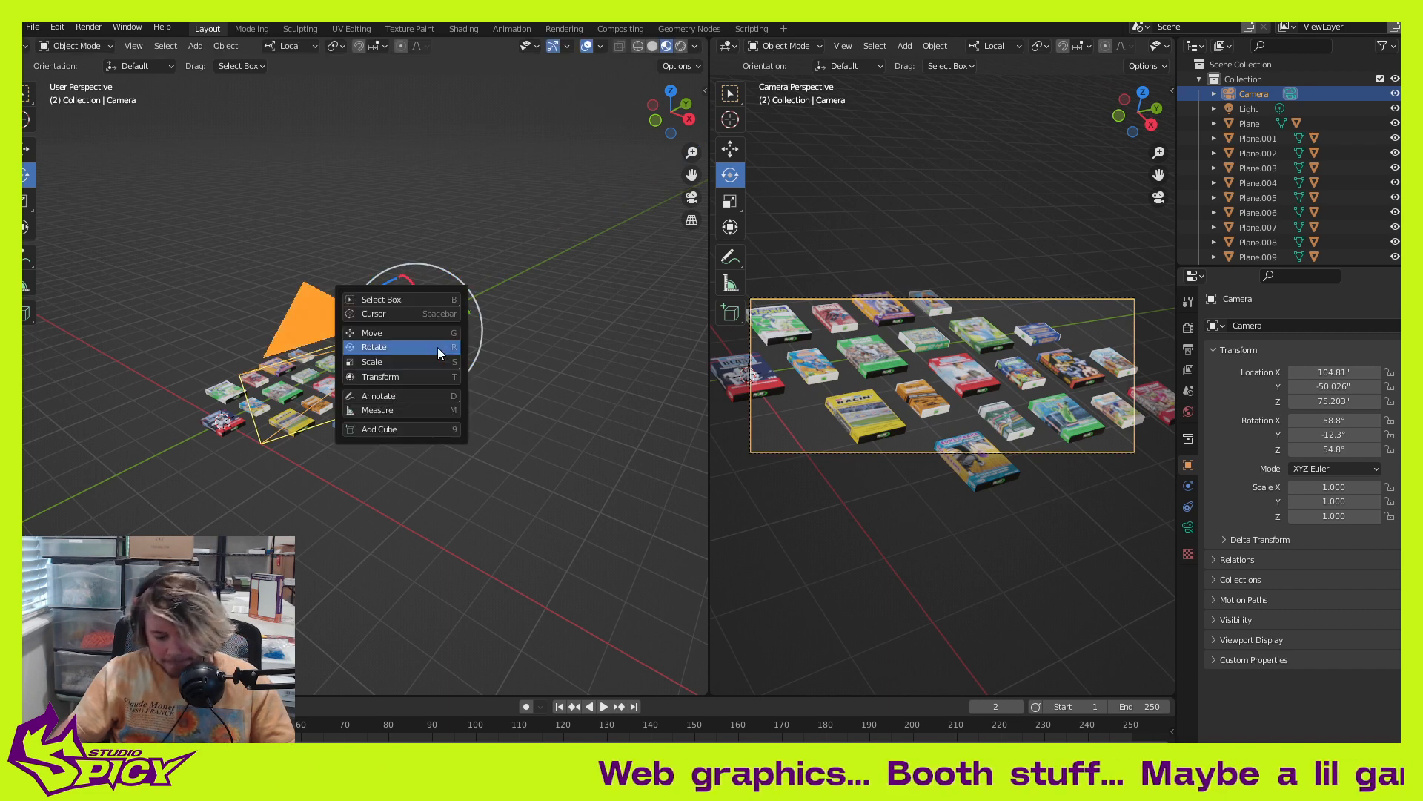
click(437, 347)
mouse_move(464, 312)
mouse_down()
mouse_move(321, 349)
mouse_move(261, 311)
mouse_up()
middle_drag(362, 397, 601, 204)
drag(642, 175, 347, 264)
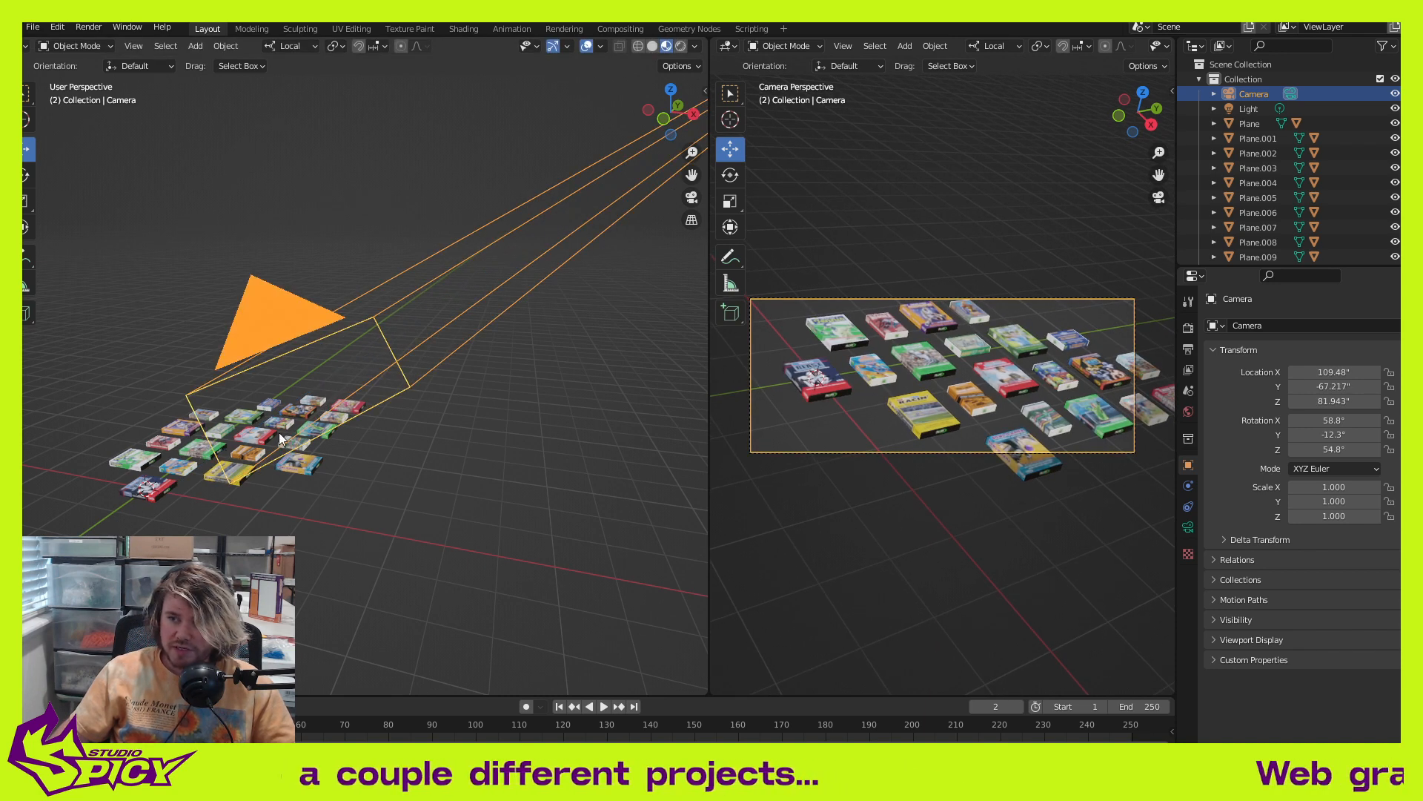
scroll(279, 433, down, 3)
middle_drag(357, 369, 479, 323)
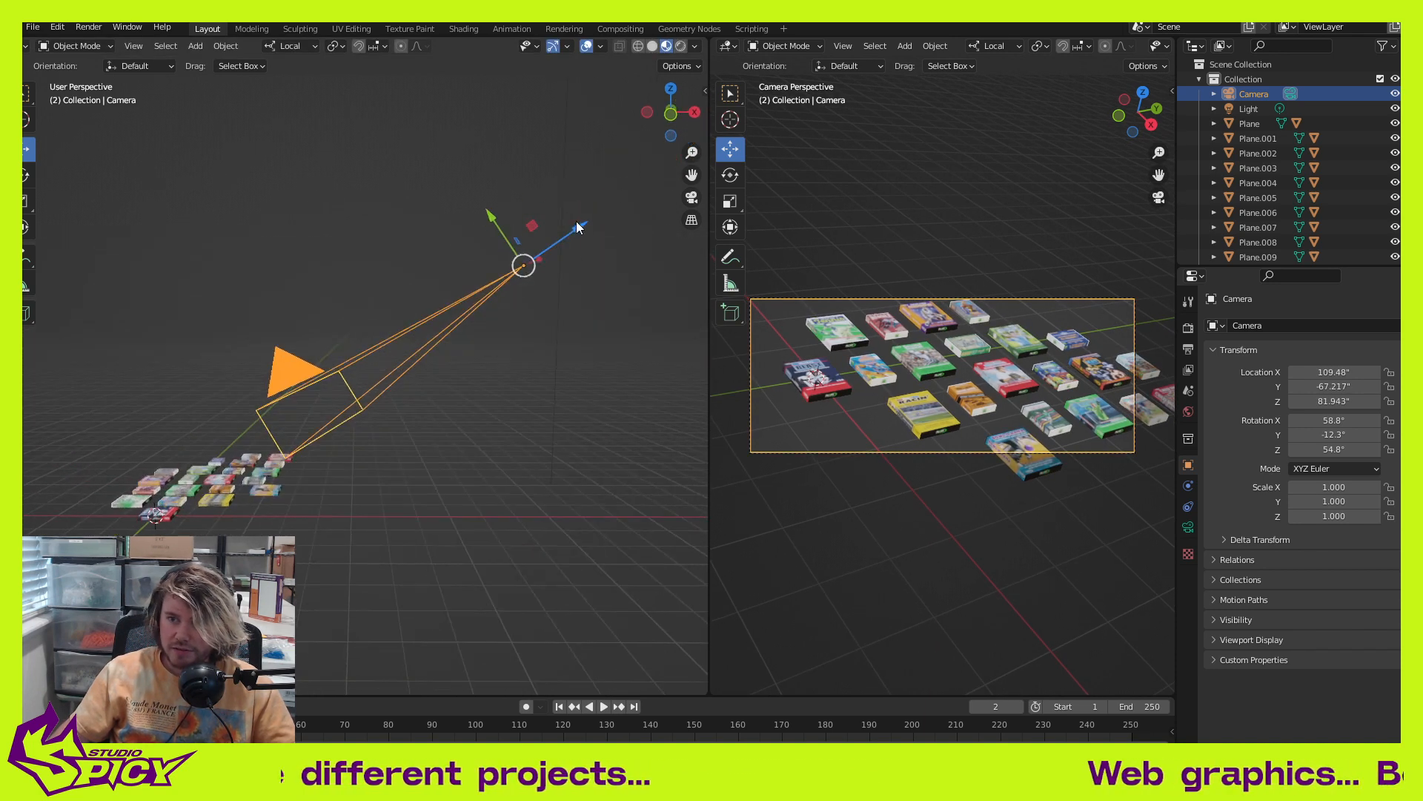
drag(577, 225, 631, 231)
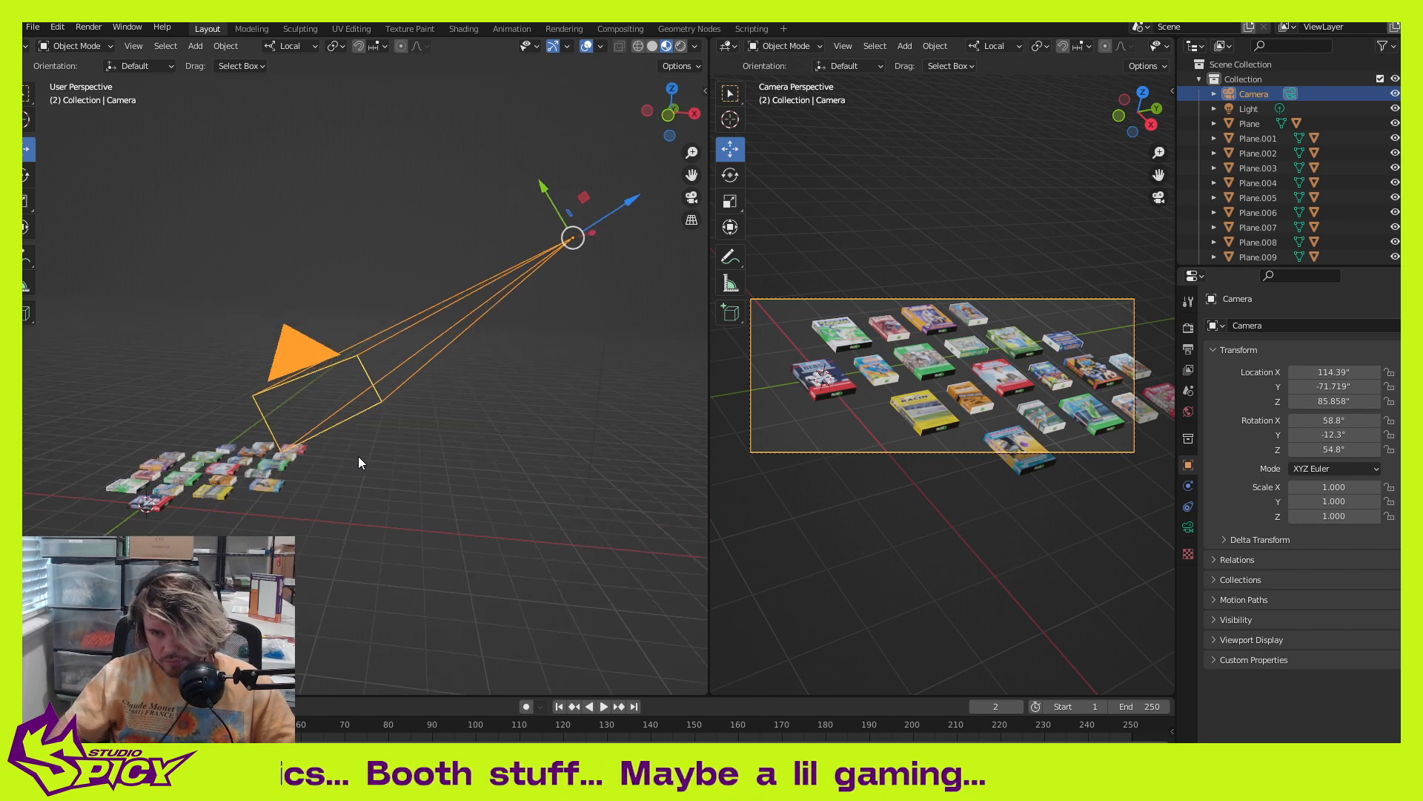
Step: Align the camera to a lower orbited view of the boxes, with a rotation of about X 69°, Y -13.3°, Z 47.6°
key(KP_0)
scroll(382, 386, up, 2)
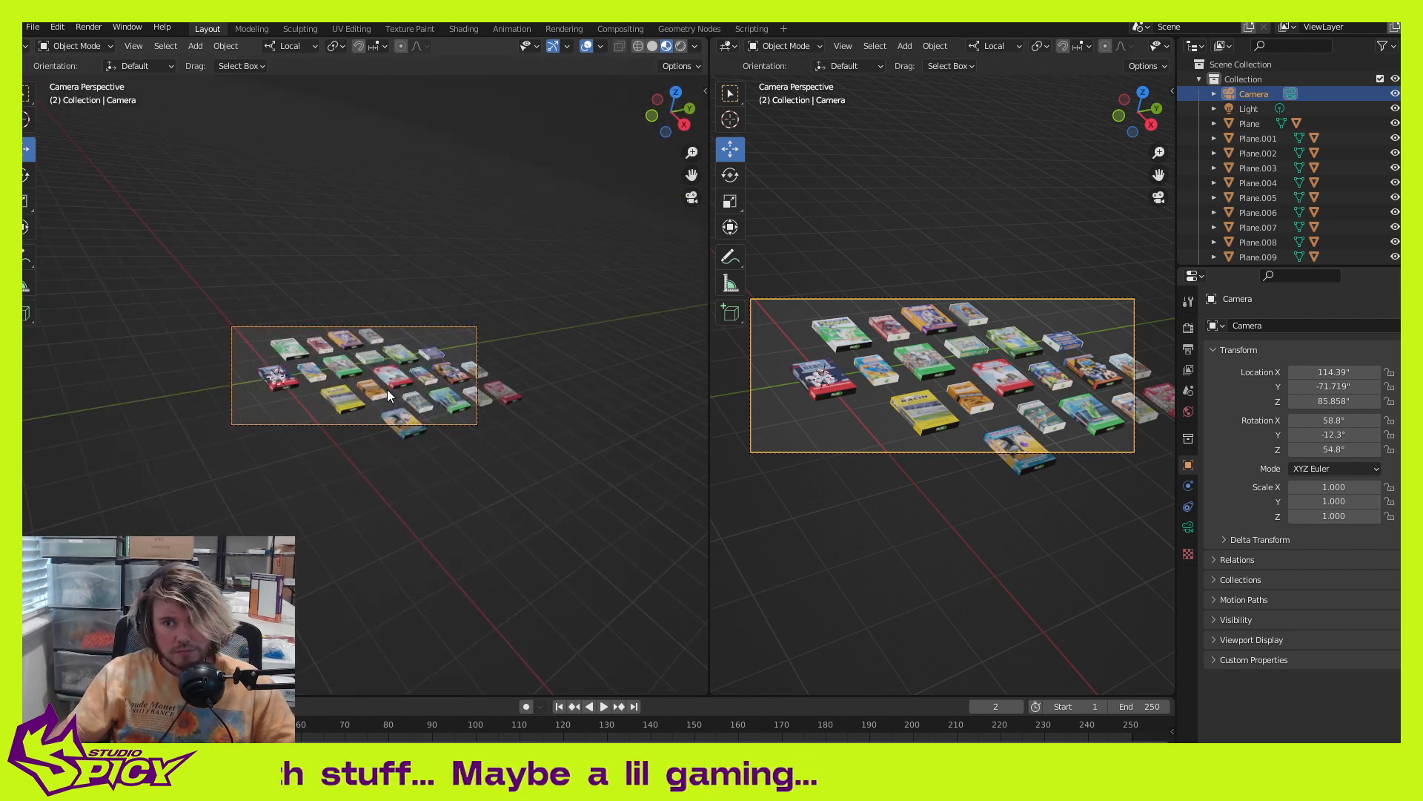
middle_drag(387, 390, 428, 415)
scroll(431, 398, up, 2)
key(ctrl+alt+KP_0)
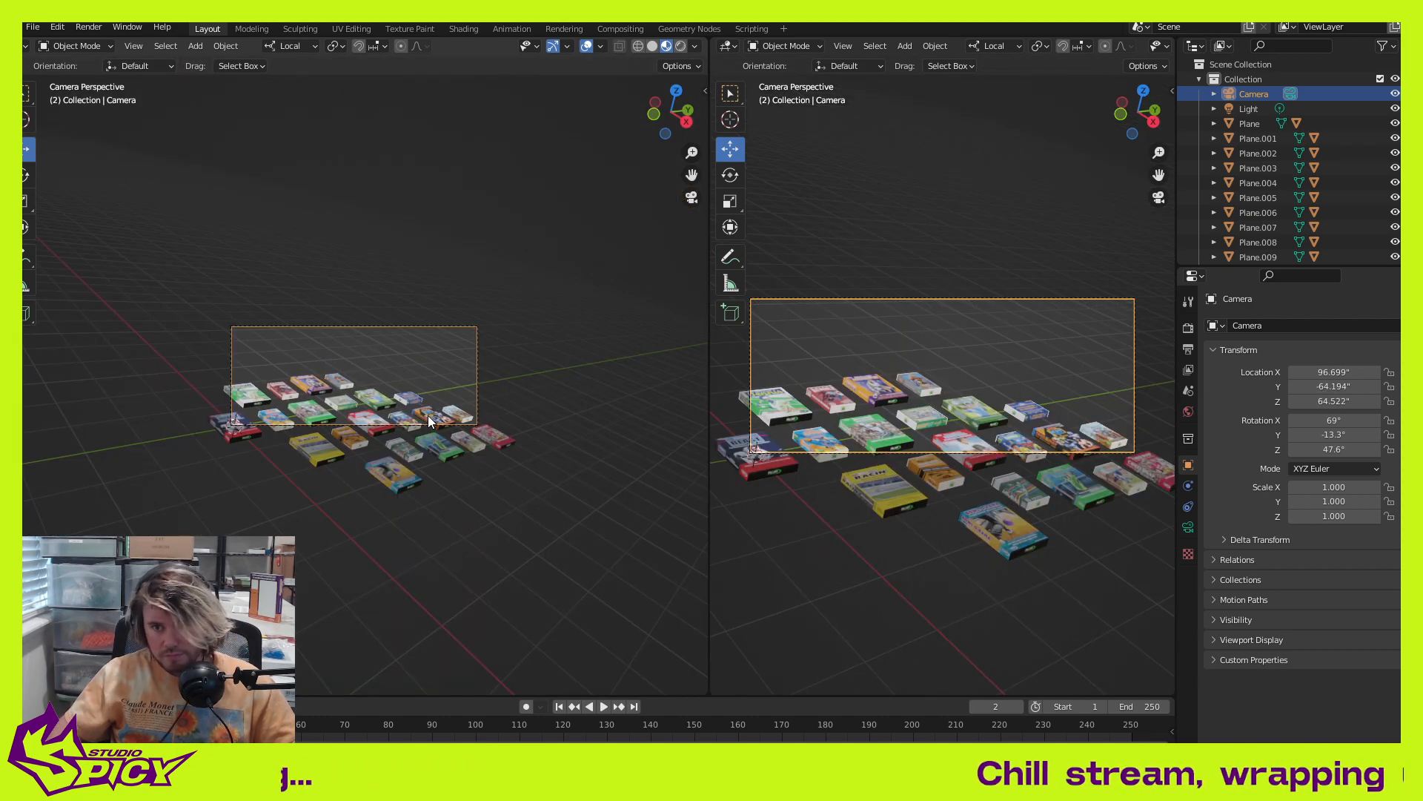
Step: Lower the camera along its local Y axis and shift it along local X, to about X 100.8", Y -67.3", Z 49.8"
scroll(406, 410, down, 3)
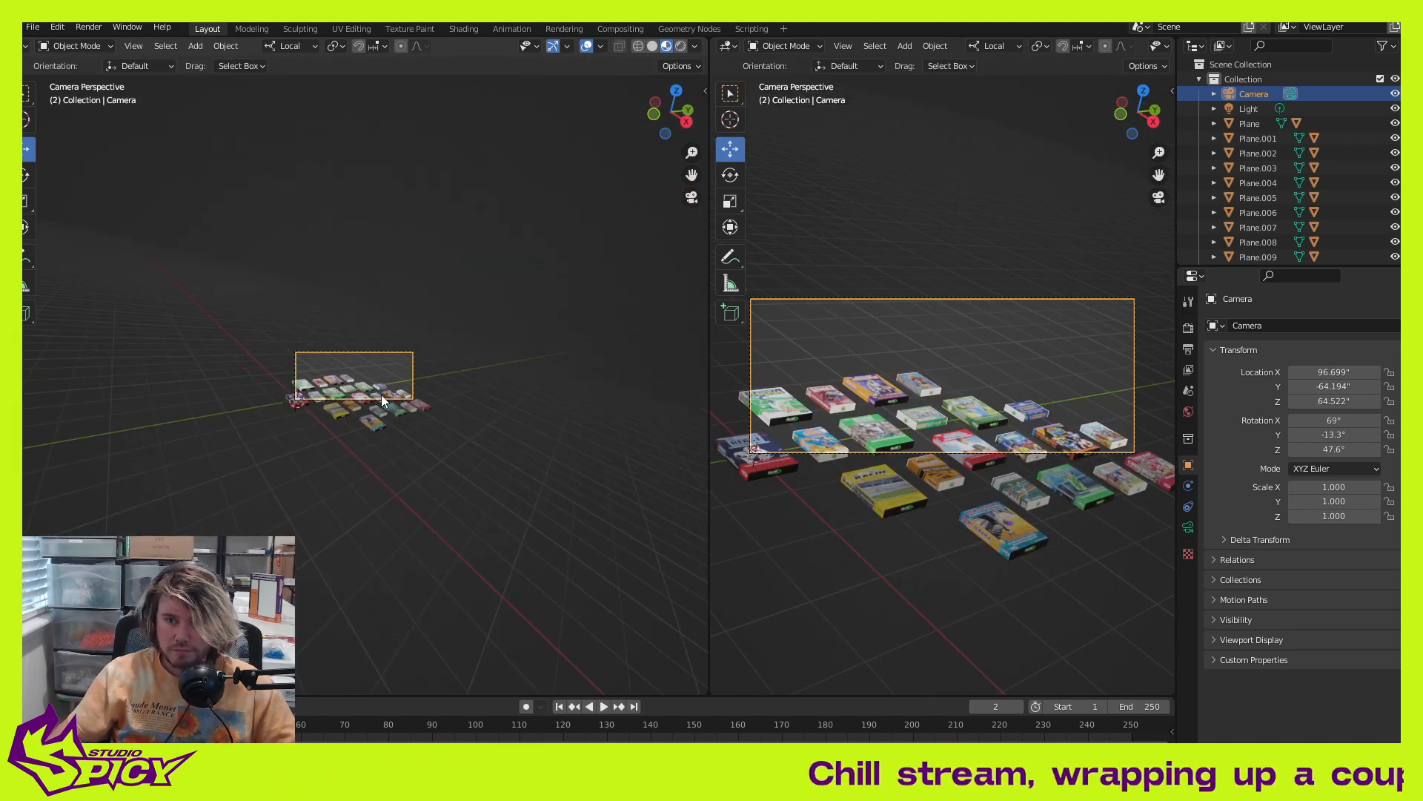
click(379, 396)
middle_drag(465, 404, 473, 452)
click(419, 402)
middle_drag(419, 402, 664, 407)
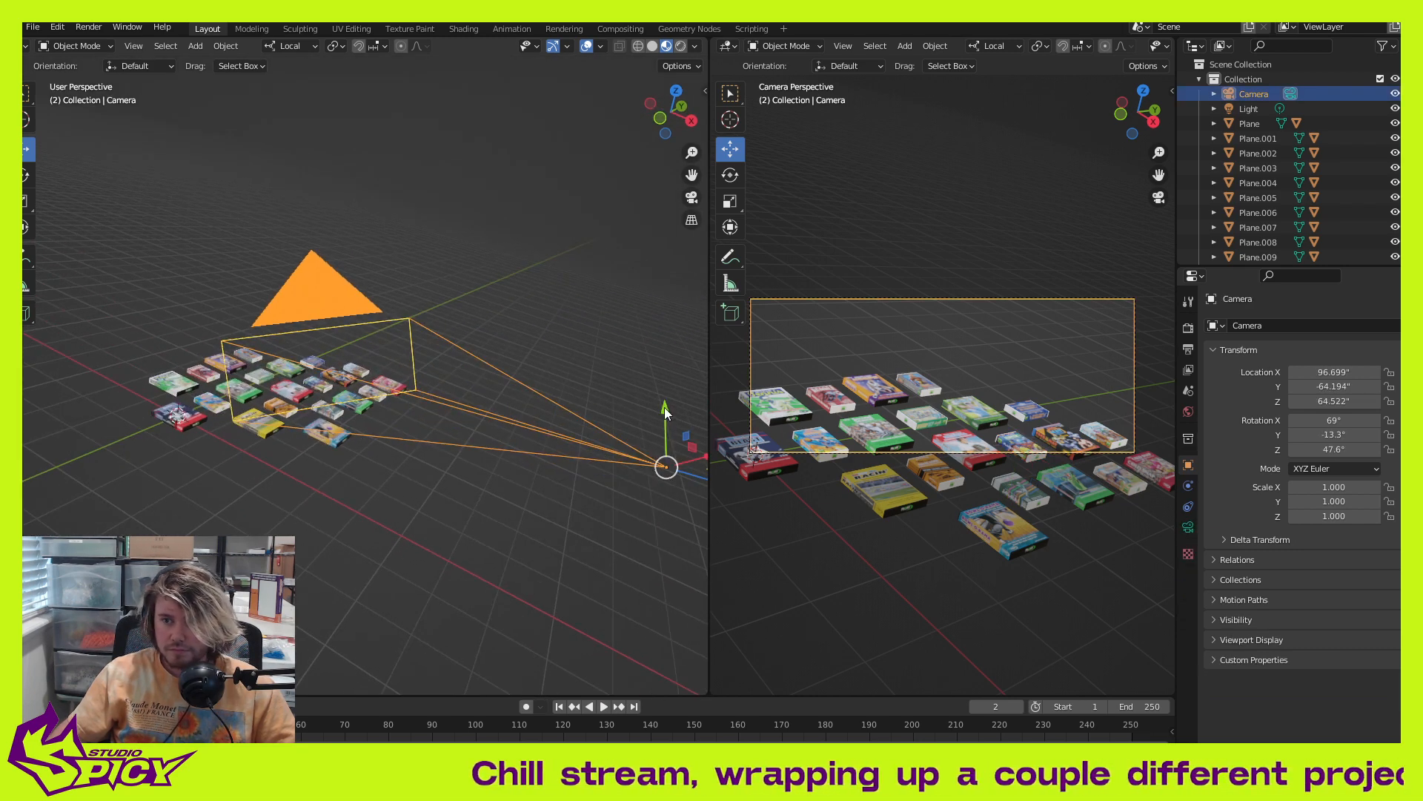
key(g)
key(y)
key(y)
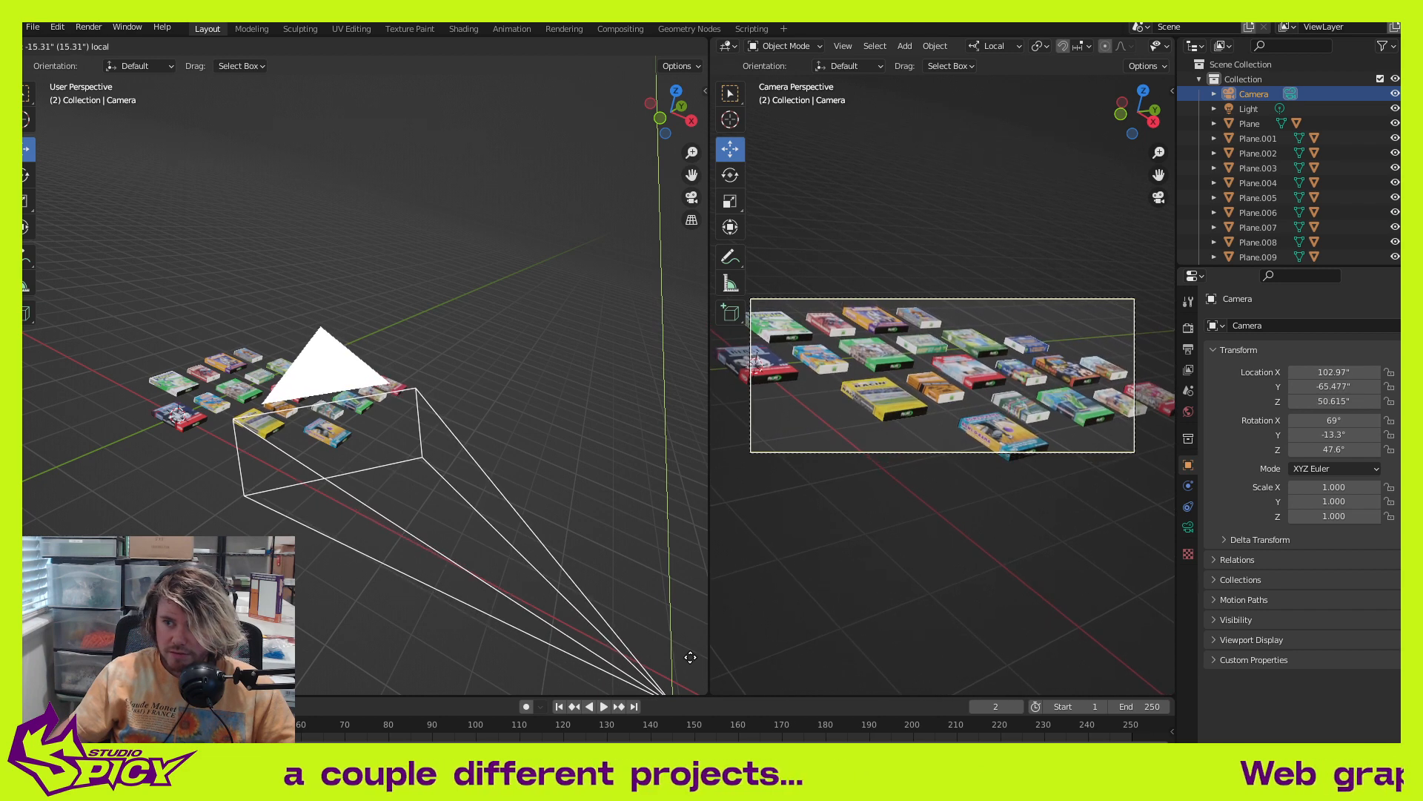
click(690, 657)
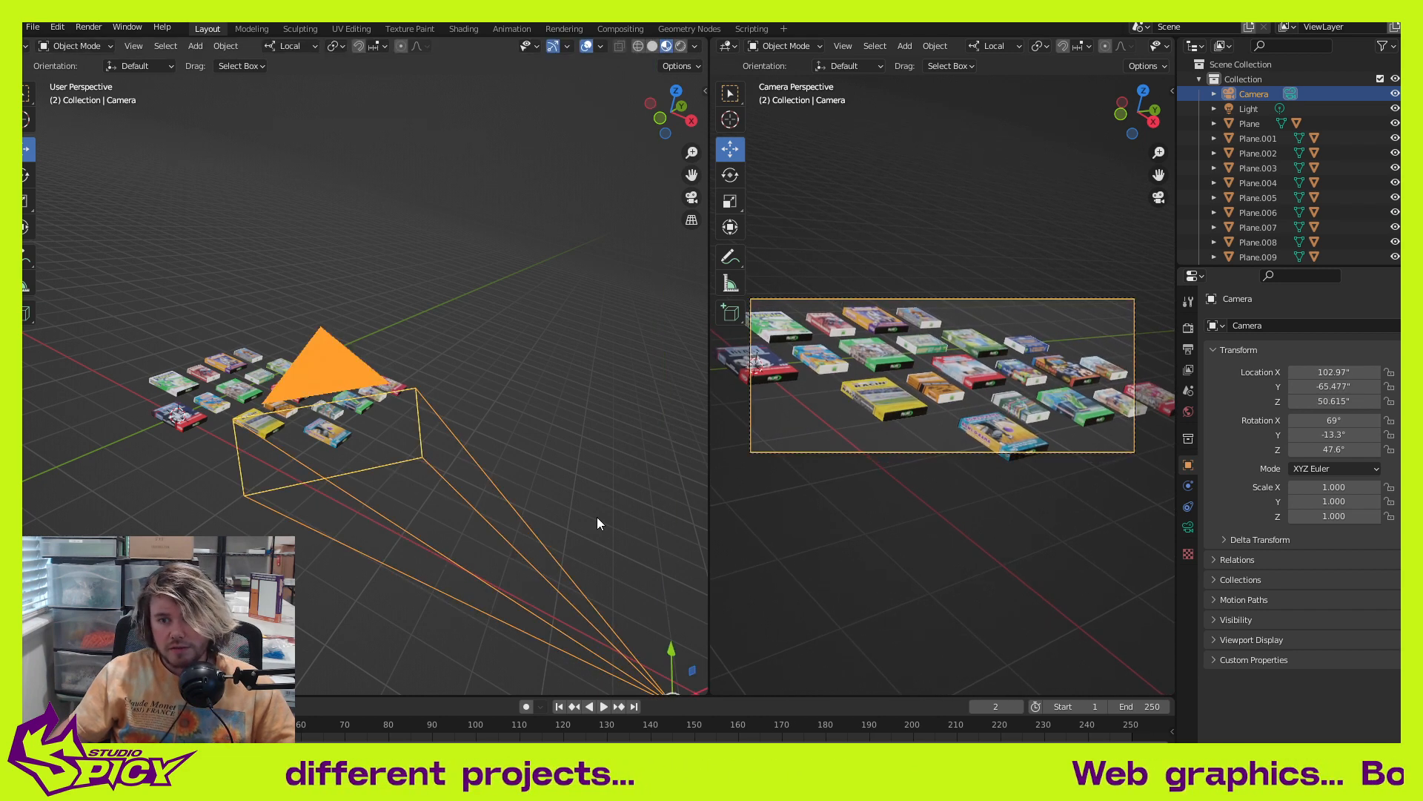
scroll(473, 458, down, 3)
mouse_move(450, 454)
mouse_down()
mouse_move(557, 517)
mouse_move(561, 505)
mouse_move(446, 427)
mouse_move(432, 455)
mouse_up()
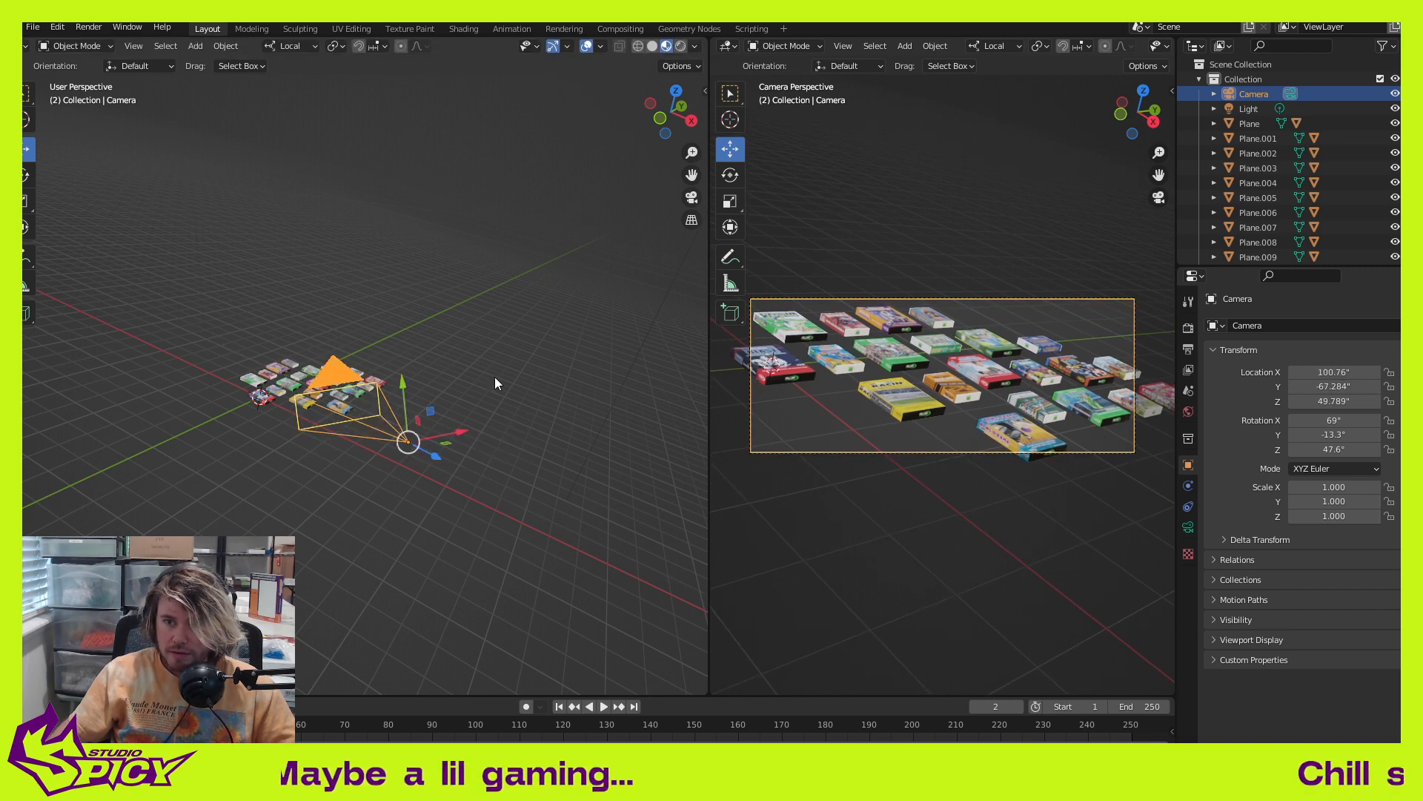
Step: Deselect the camera and examine the box layout from several angles, focusing on the area around Cold Snap
click(495, 377)
middle_drag(495, 377, 296, 548)
scroll(396, 490, up, 2)
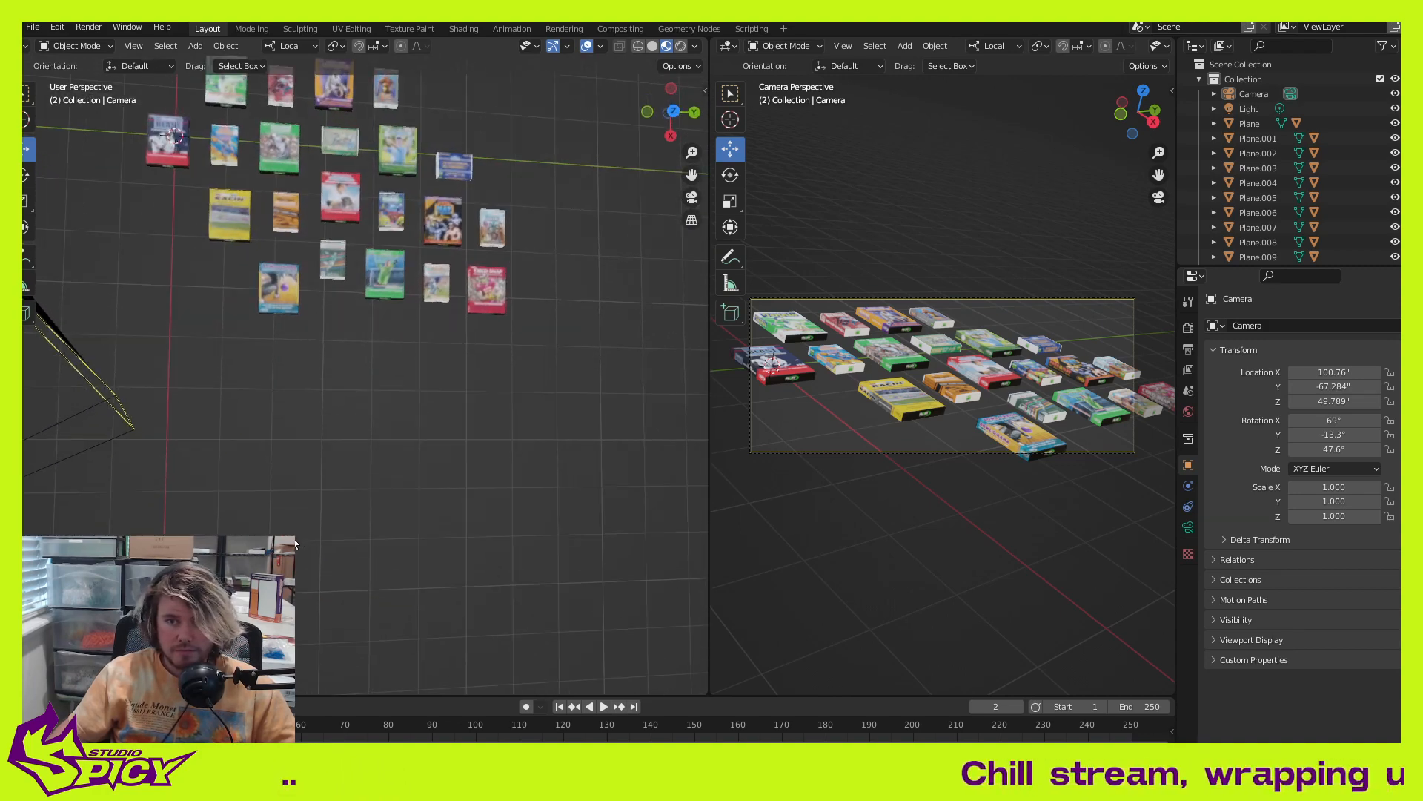
scroll(349, 290, up, 2)
shift+middle_drag(435, 323, 461, 400)
scroll(463, 405, up, 5)
scroll(465, 410, down, 10)
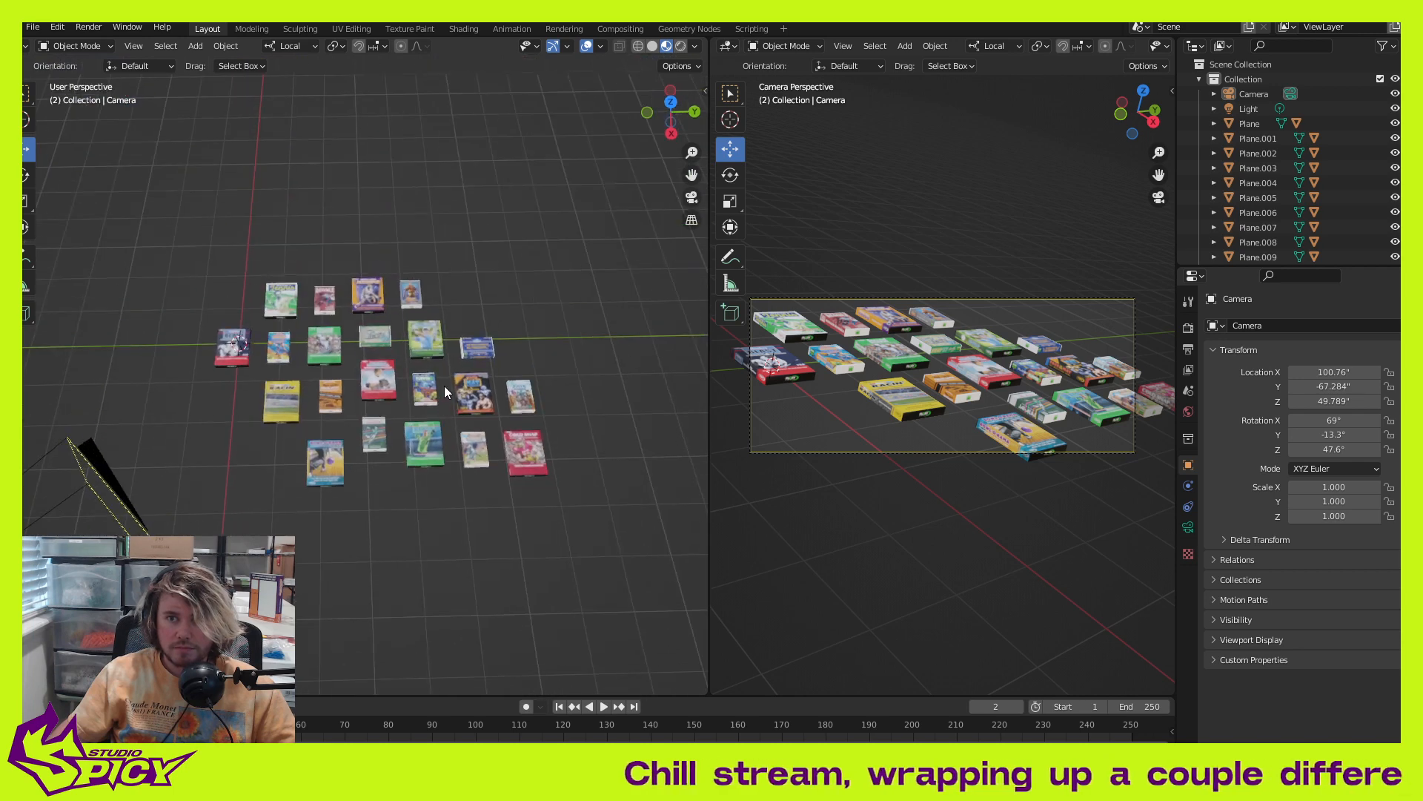
scroll(438, 464, up, 4)
middle_drag(425, 483, 518, 306)
scroll(501, 517, up, 4)
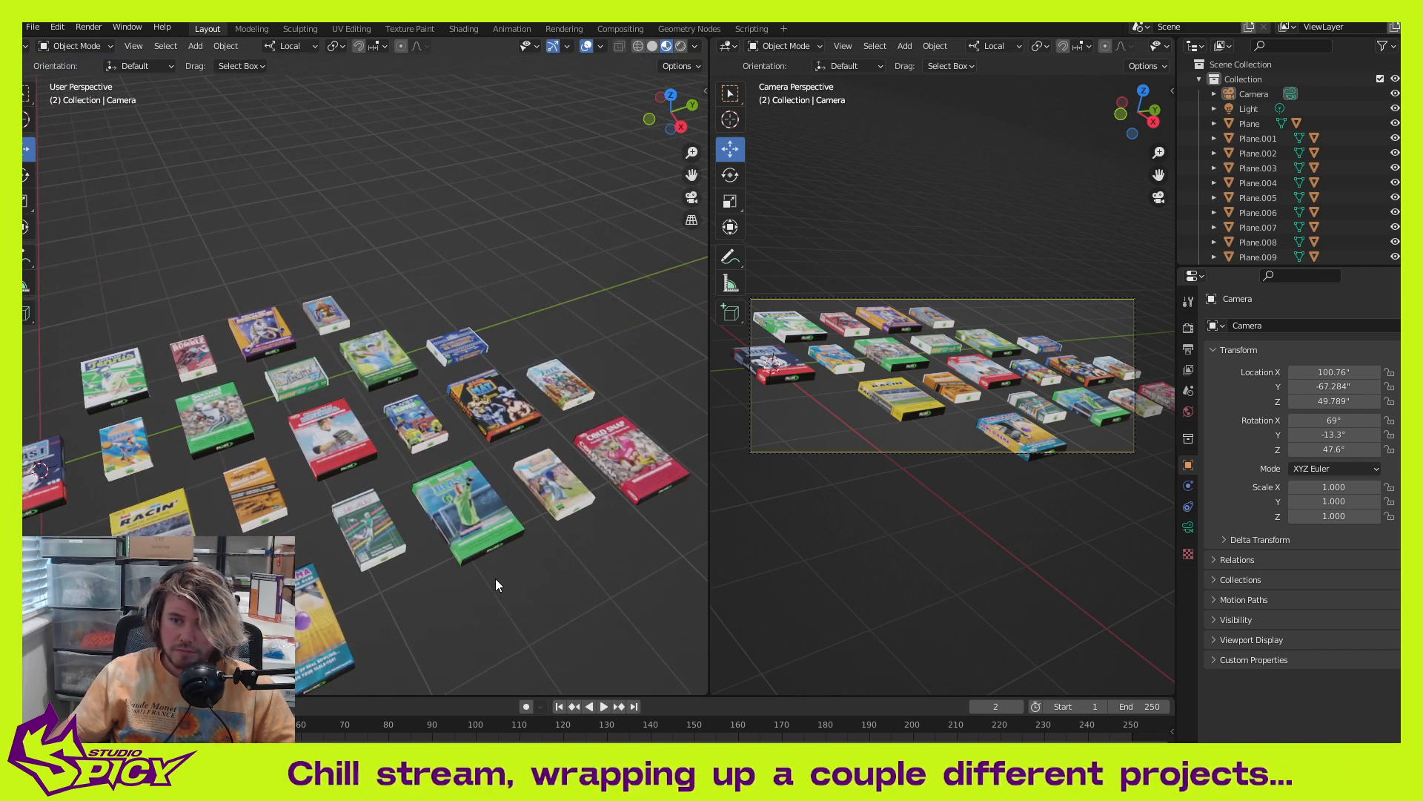
shift+middle_drag(495, 581, 477, 364)
scroll(474, 367, down, 2)
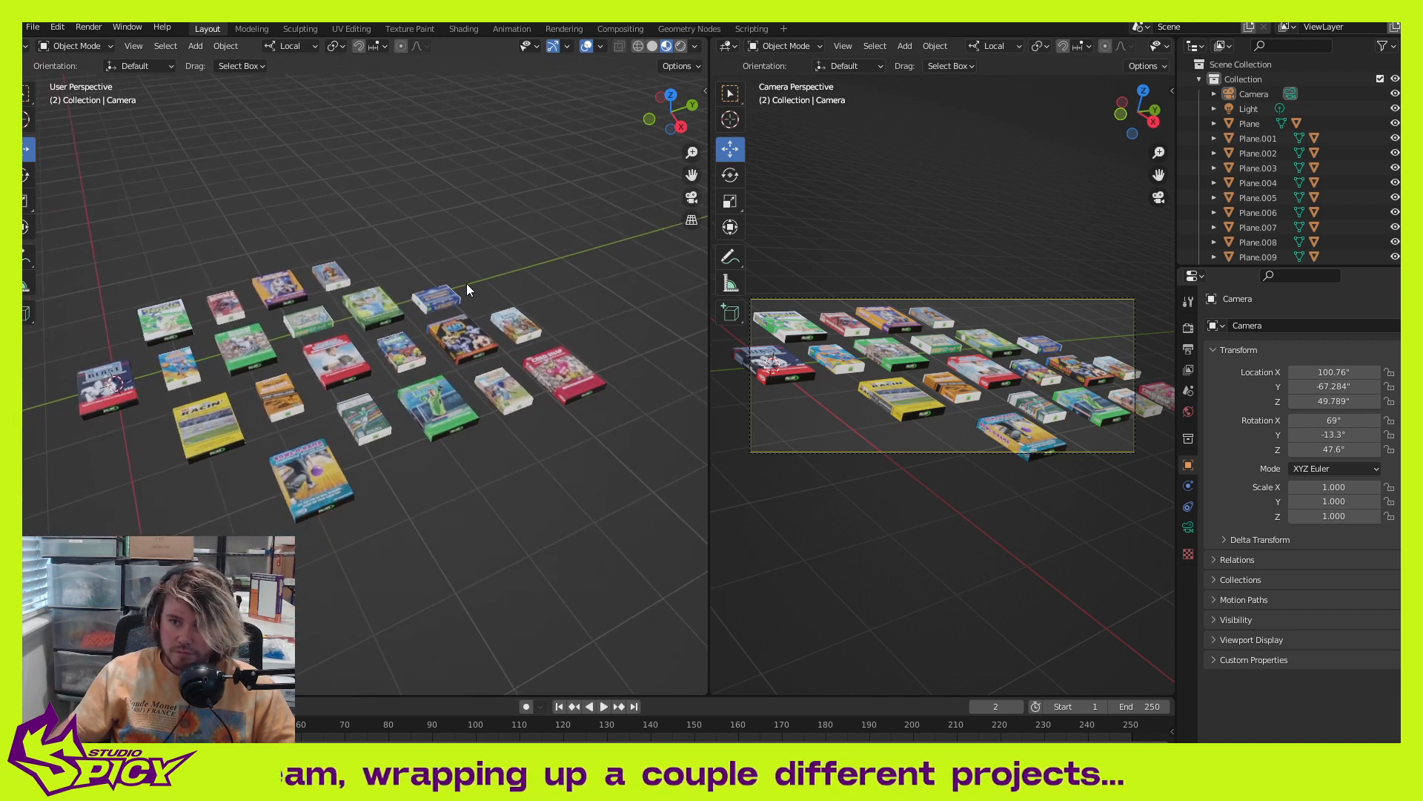
scroll(465, 289, up, 1)
shift+middle_drag(437, 475, 465, 324)
shift+middle_drag(469, 467, 443, 593)
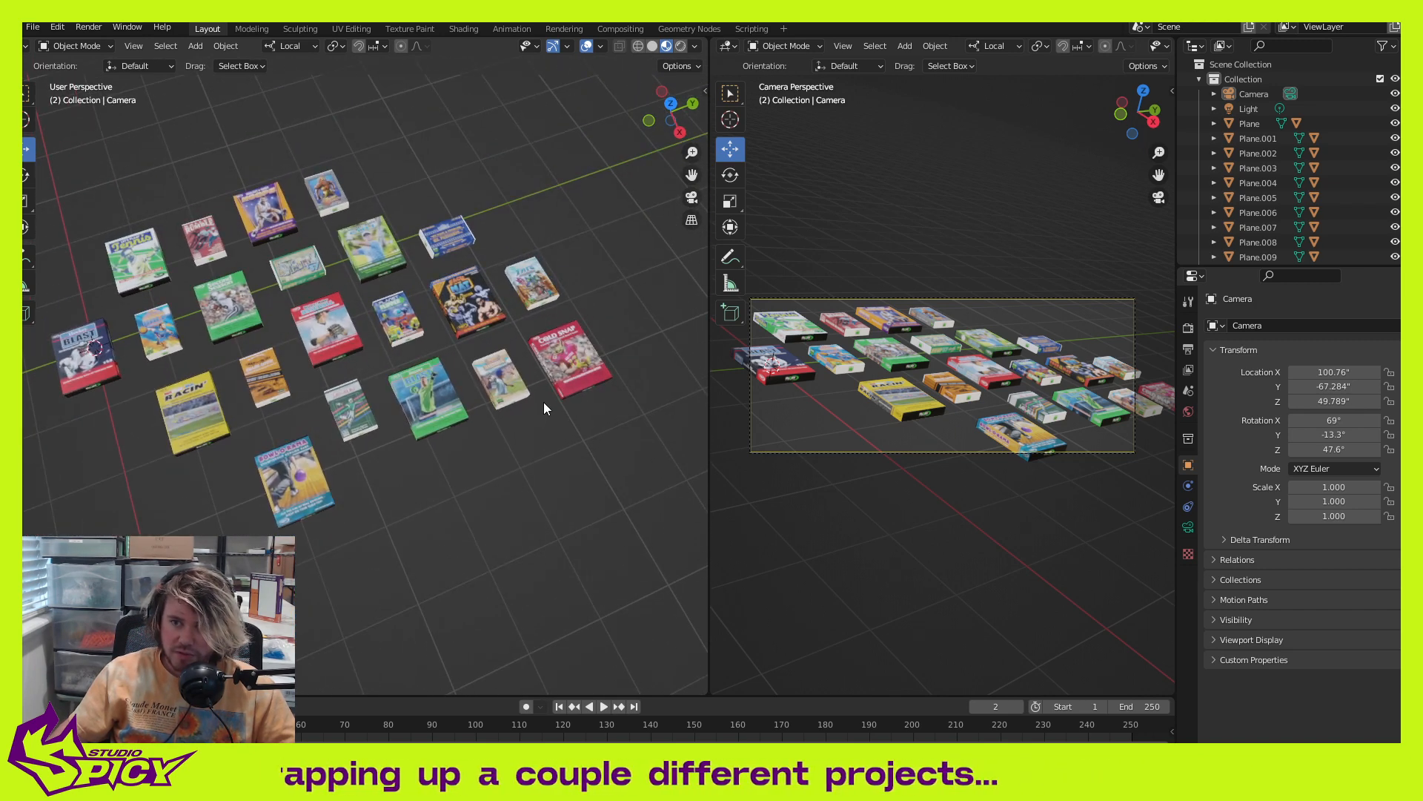
click(568, 363)
shift+middle_drag(568, 363, 612, 419)
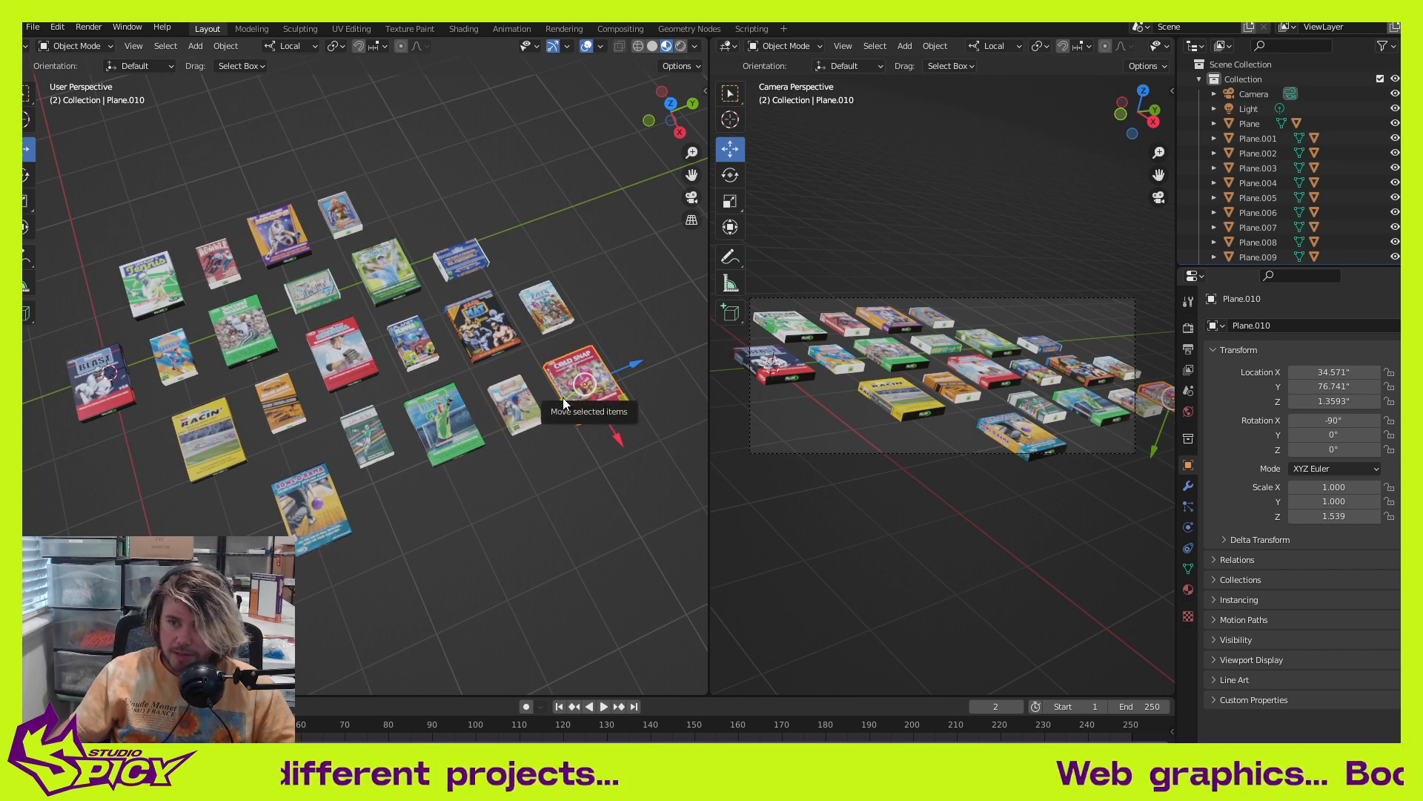
middle_drag(486, 495, 304, 341)
shift+middle_drag(354, 402, 362, 451)
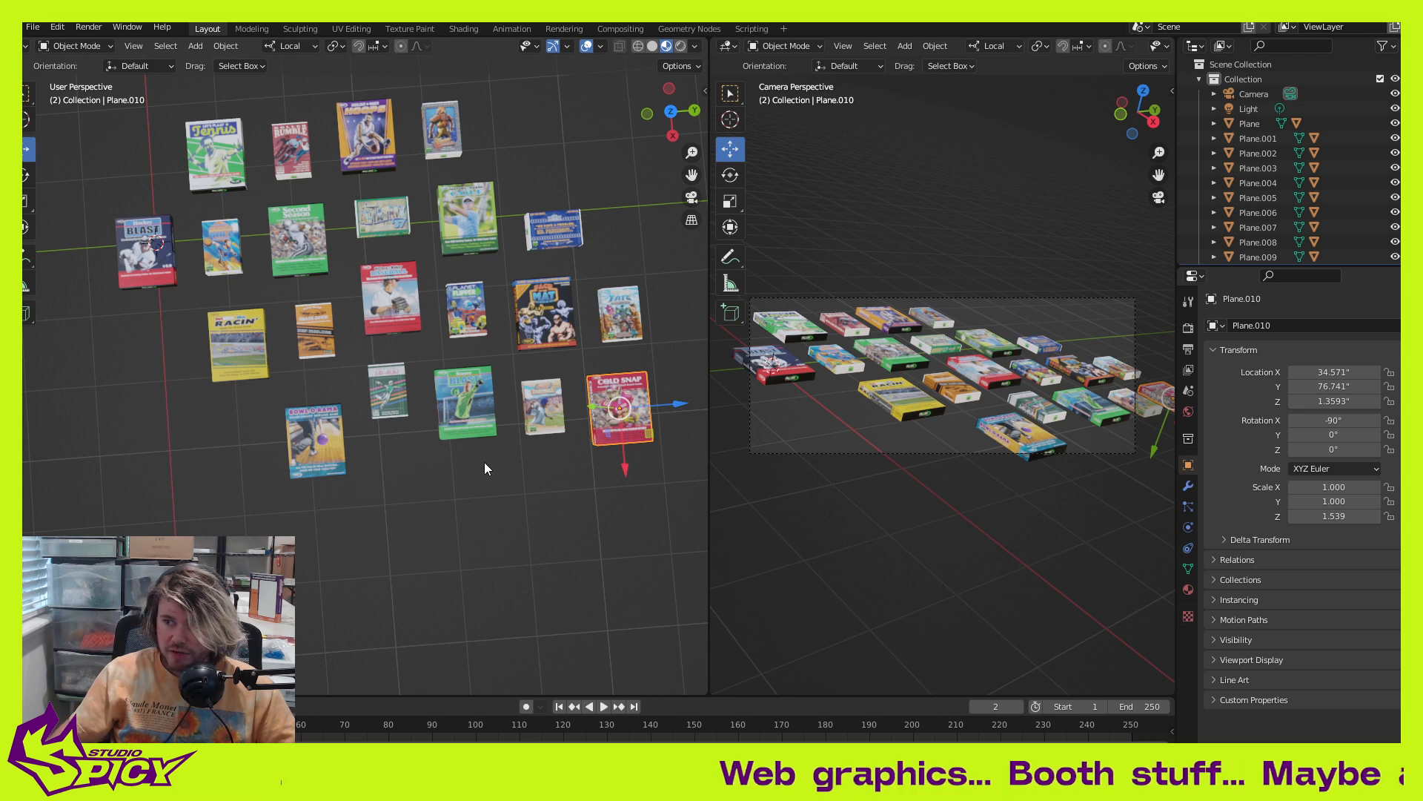
Step: Switch the transform orientation to Global and move Twisted Fate along Y to the other end of its row, beside Racin', at about -0.09"
click(623, 313)
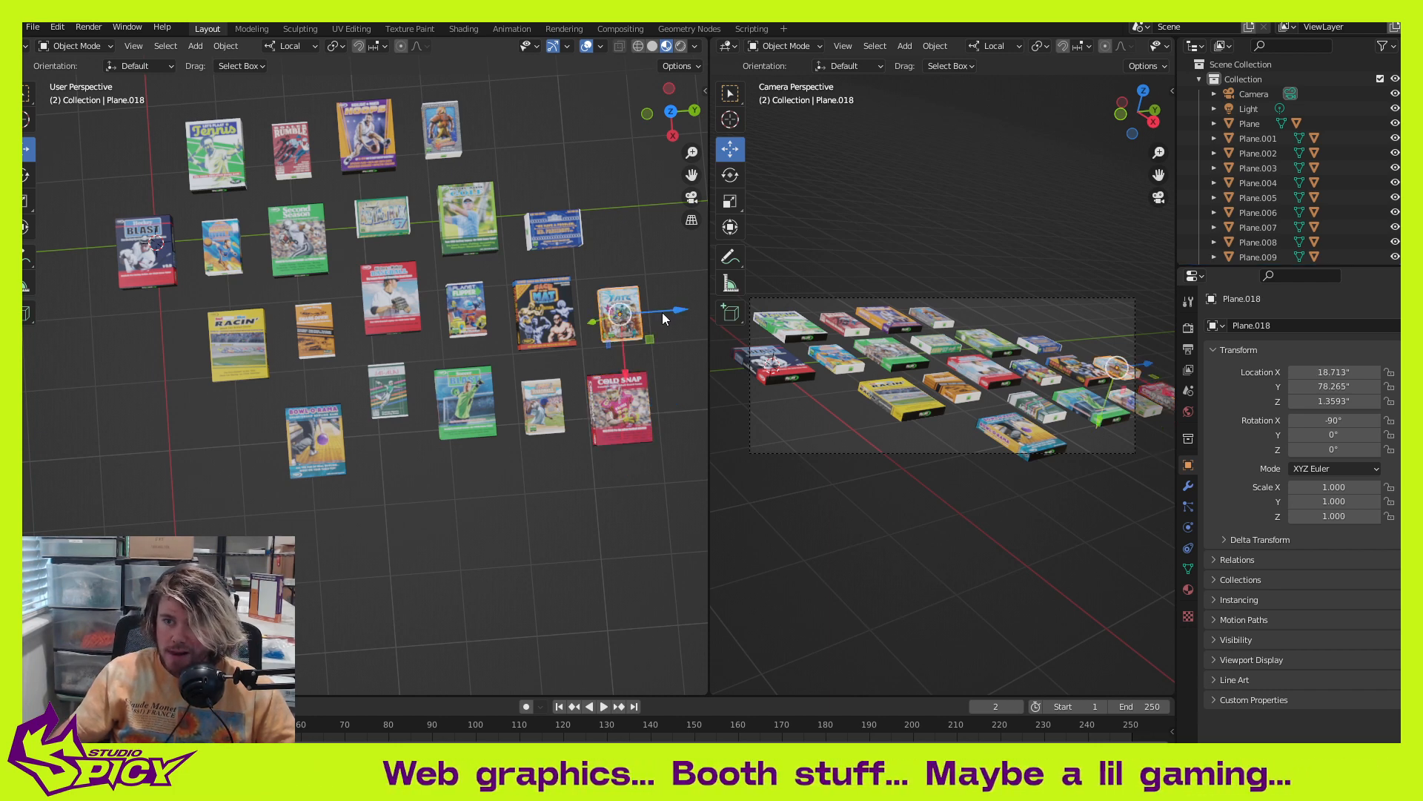
middle_drag(606, 356, 609, 405)
middle_drag(482, 326, 381, 287)
click(292, 48)
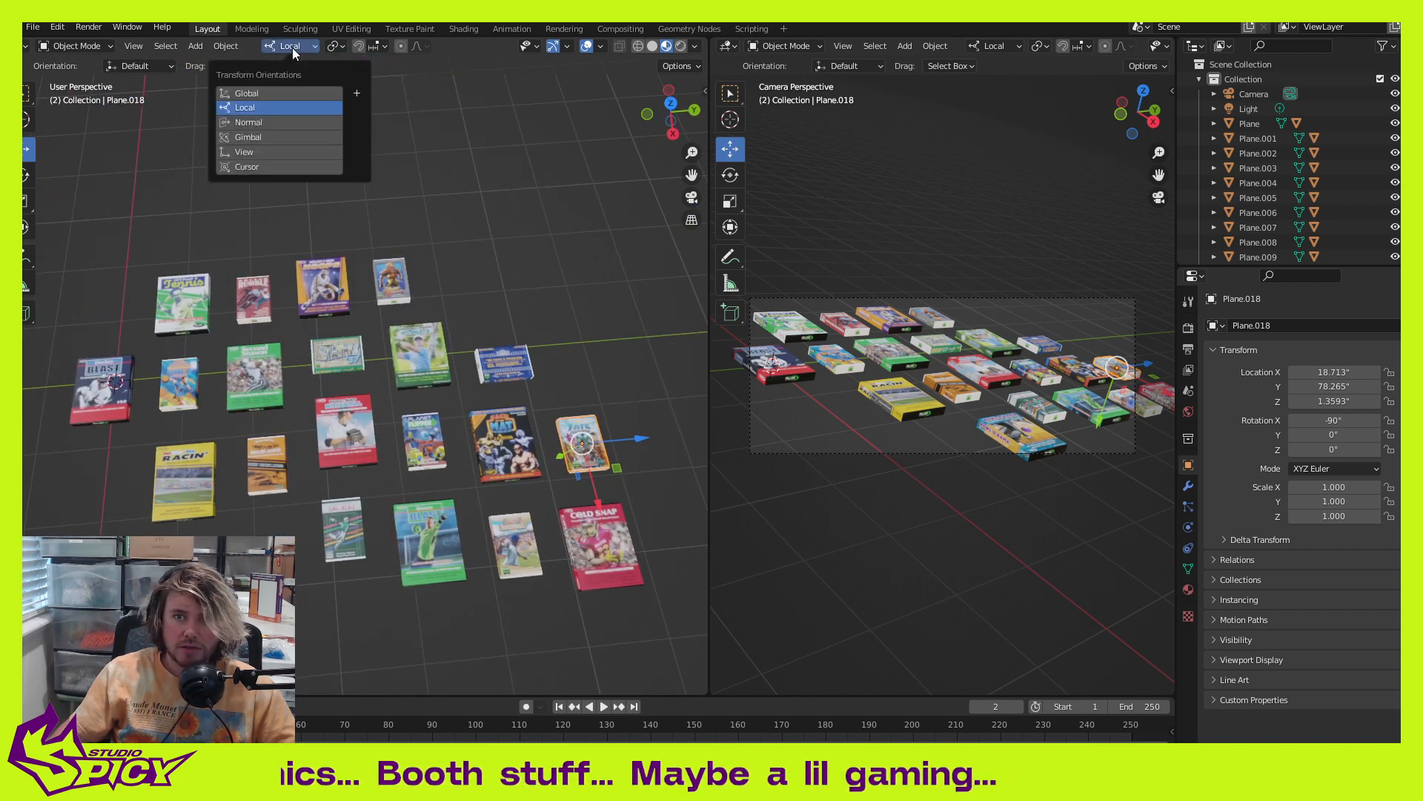
click(294, 94)
drag(647, 435, 161, 485)
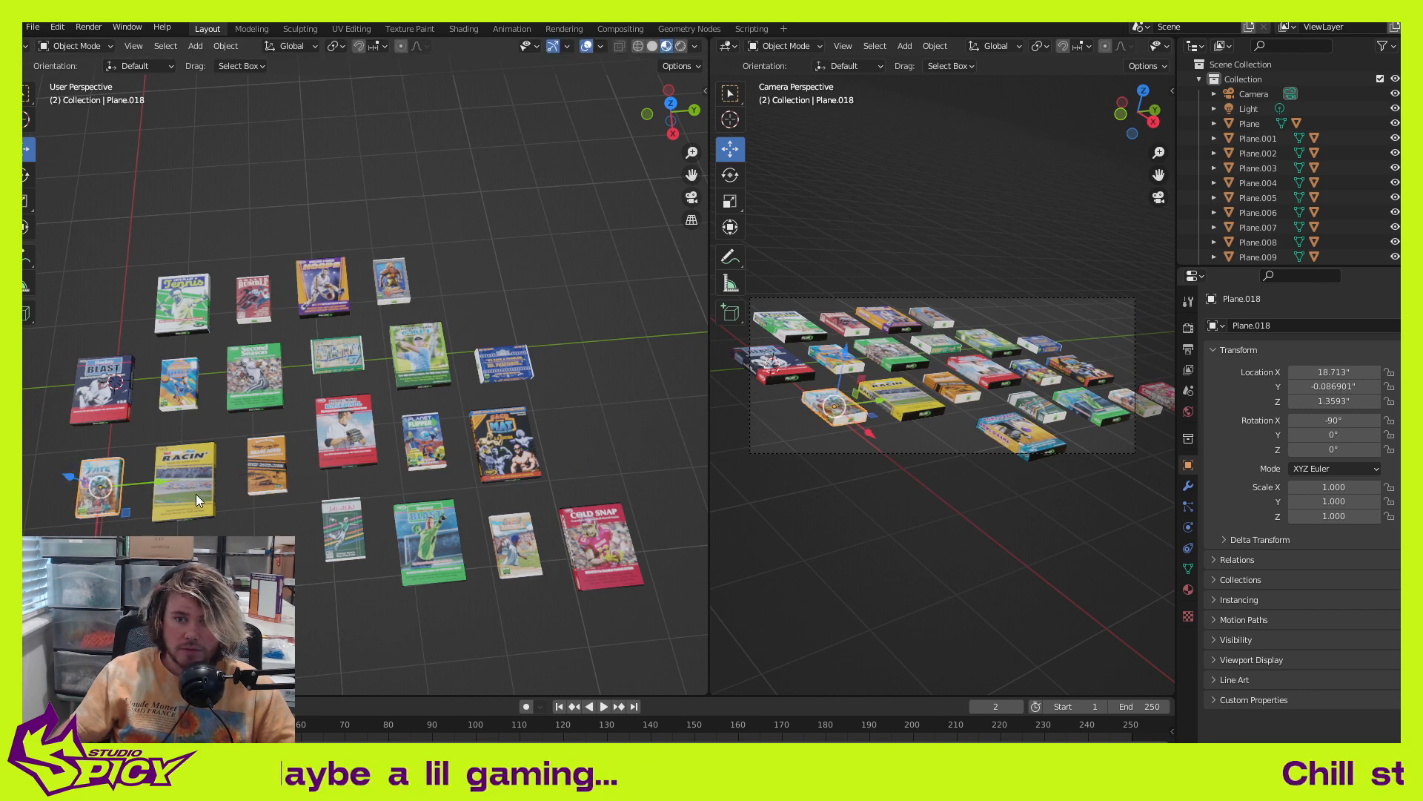
Step: Nudge Twisted Fate to about X 17.6", Y 0.33" so it lines up with Racin's upper edge and the hockey box's side edge
shift+middle_drag(196, 493, 297, 506)
shift+middle_drag(288, 406, 531, 568)
scroll(419, 473, up, 2)
shift+middle_drag(358, 373, 383, 423)
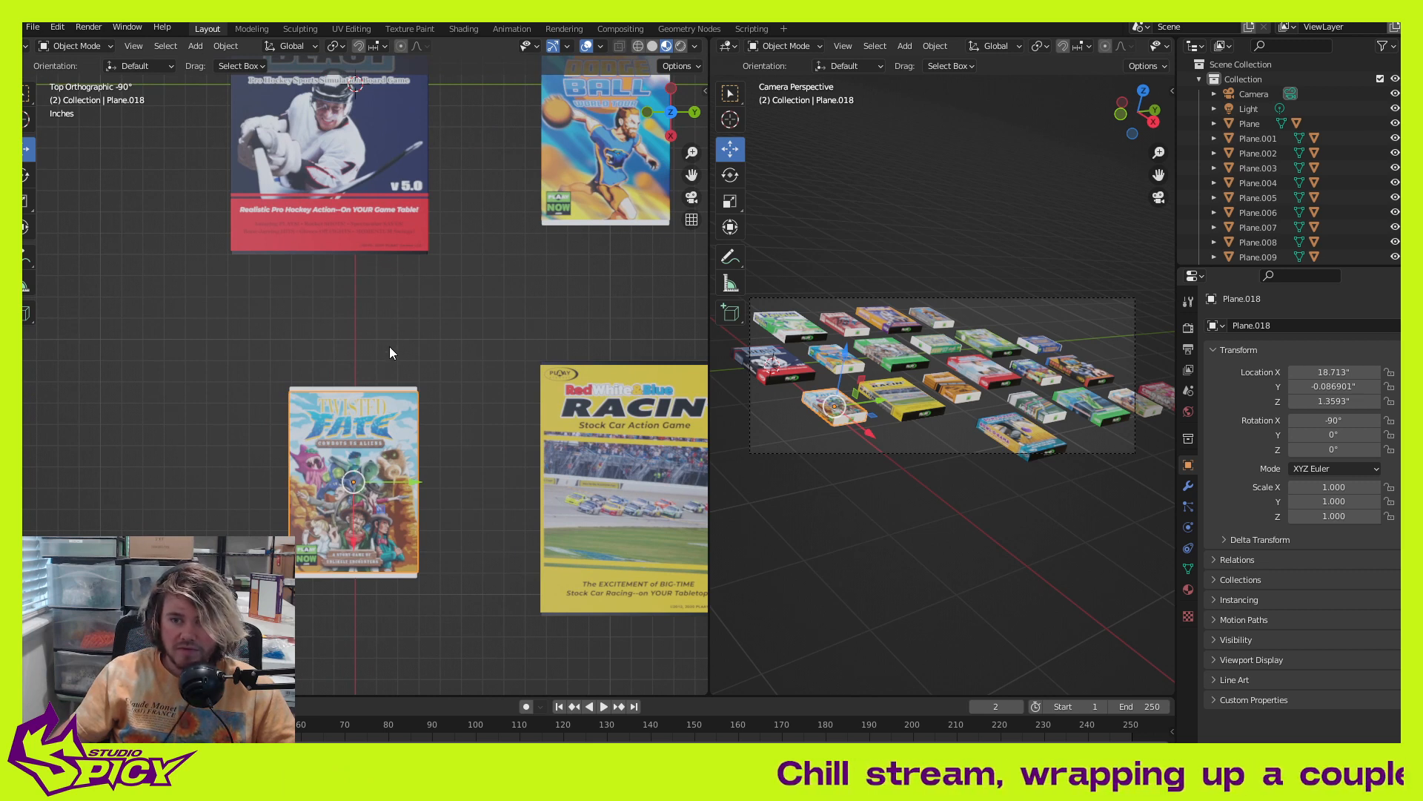
drag(353, 537, 353, 515)
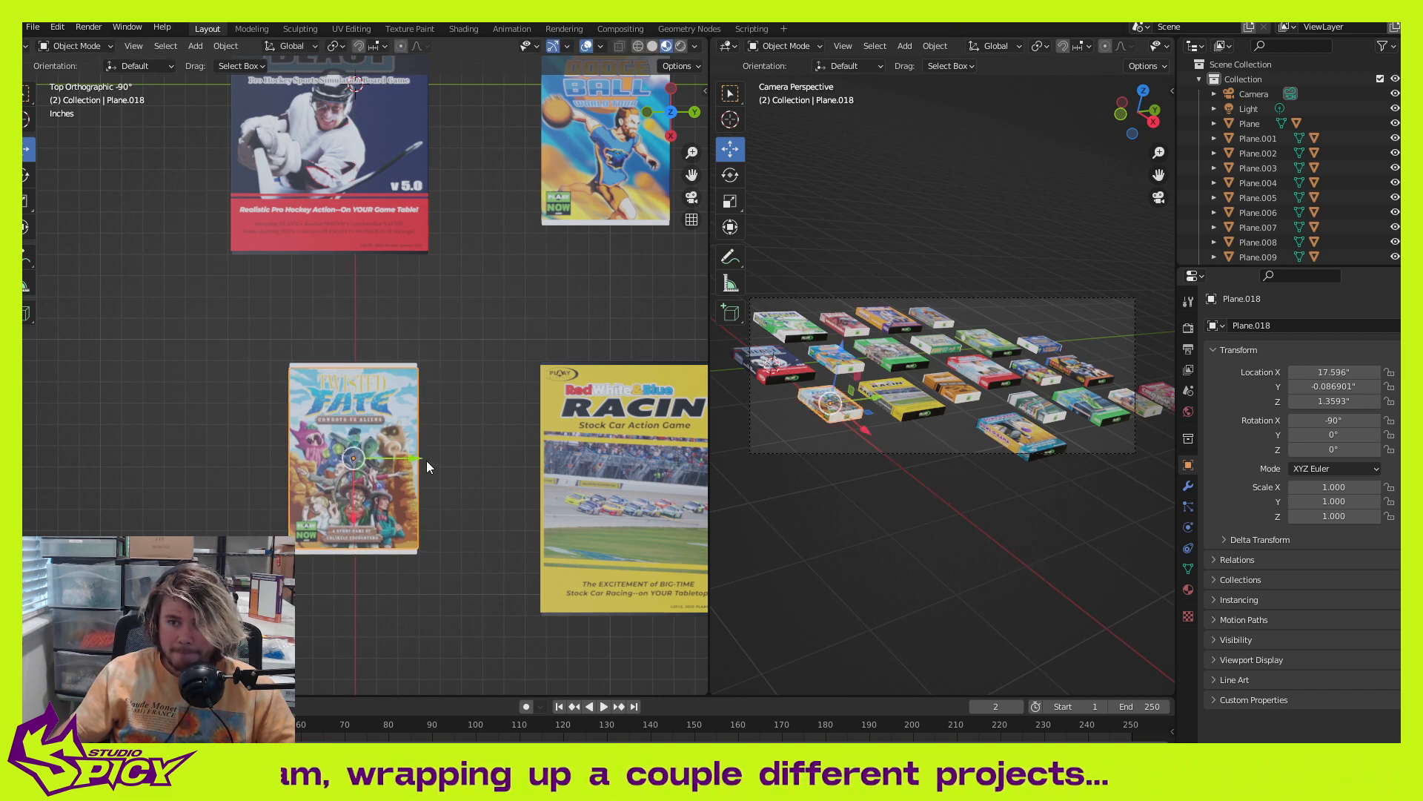
drag(415, 457, 427, 460)
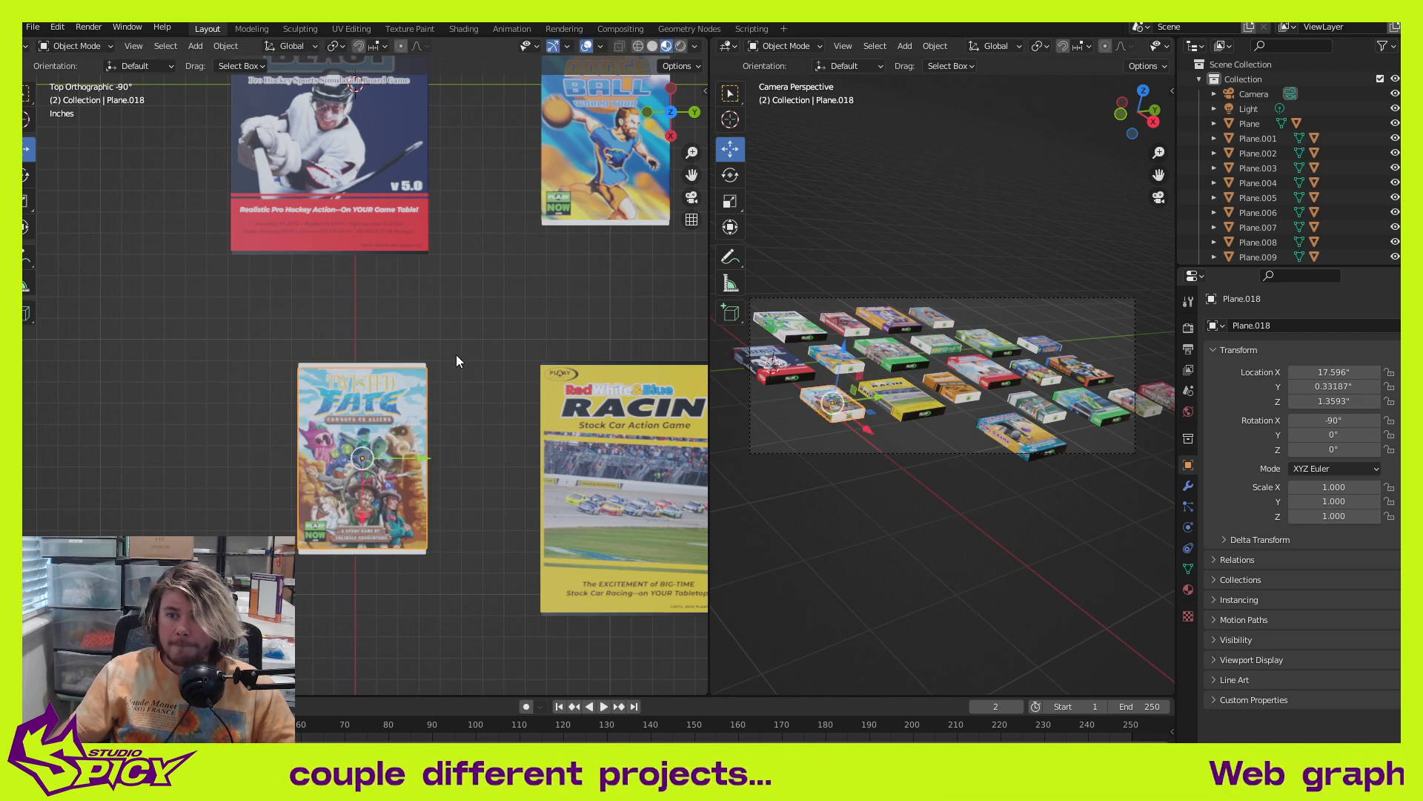
scroll(502, 381, down, 6)
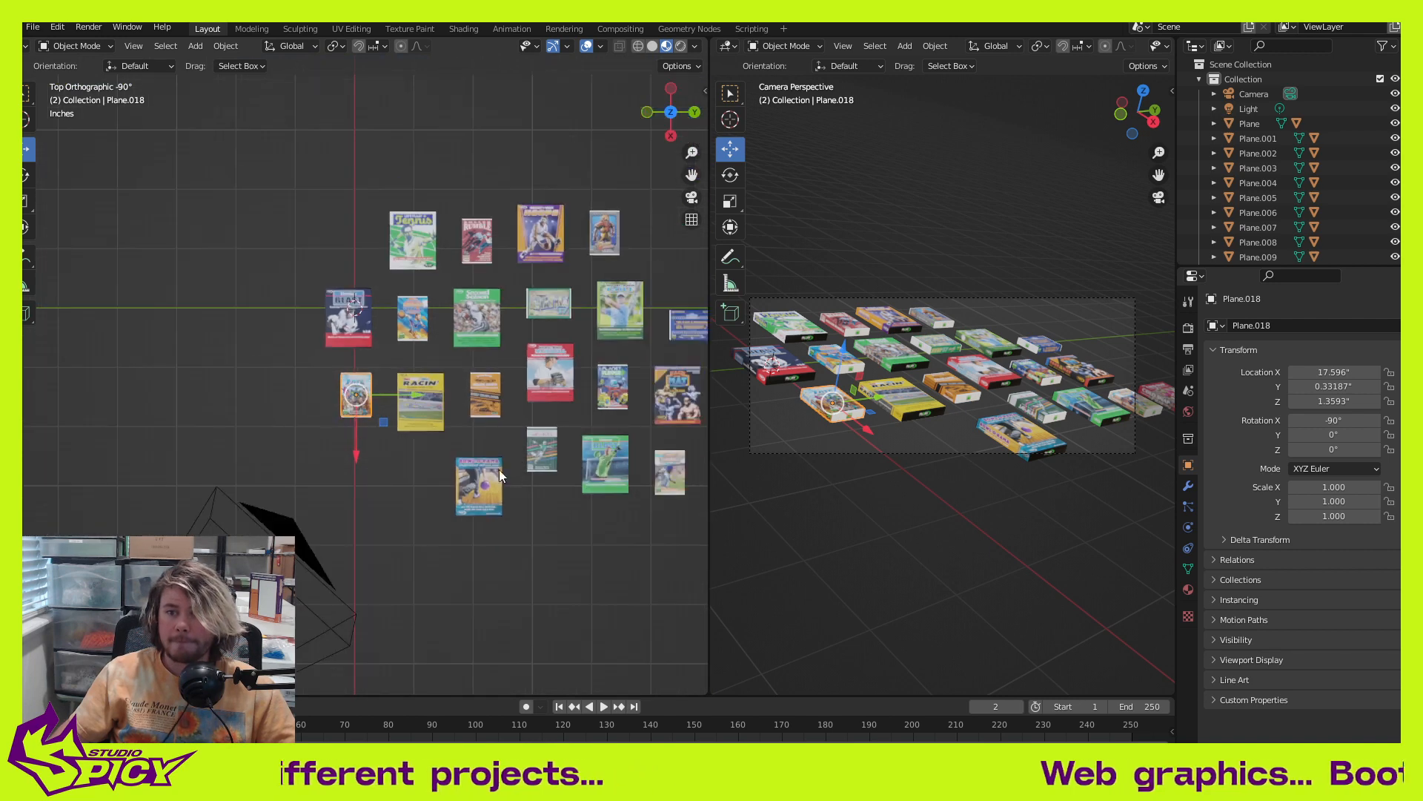
middle_drag(500, 469, 474, 429)
scroll(439, 415, down, 2)
scroll(414, 368, up, 2)
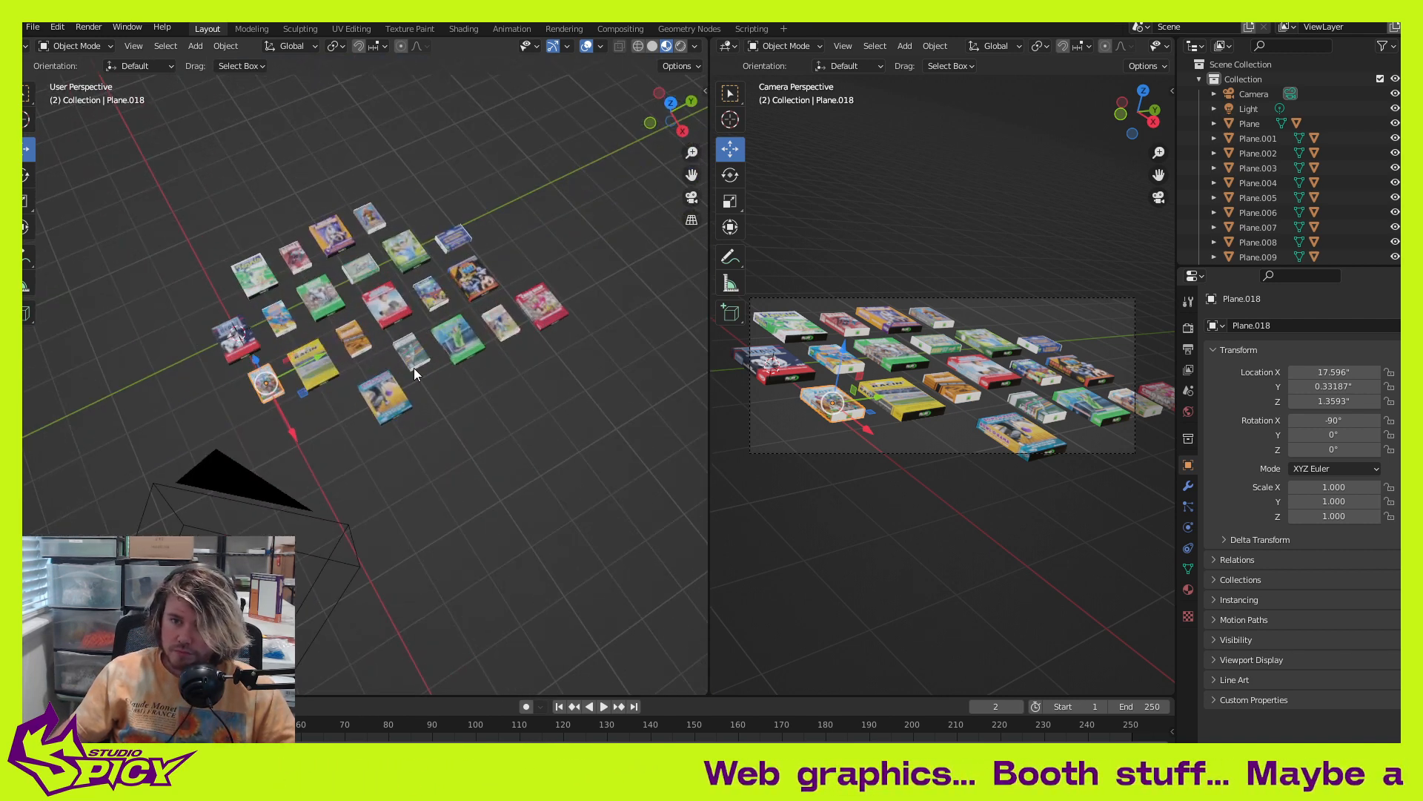
shift+middle_drag(414, 368, 483, 407)
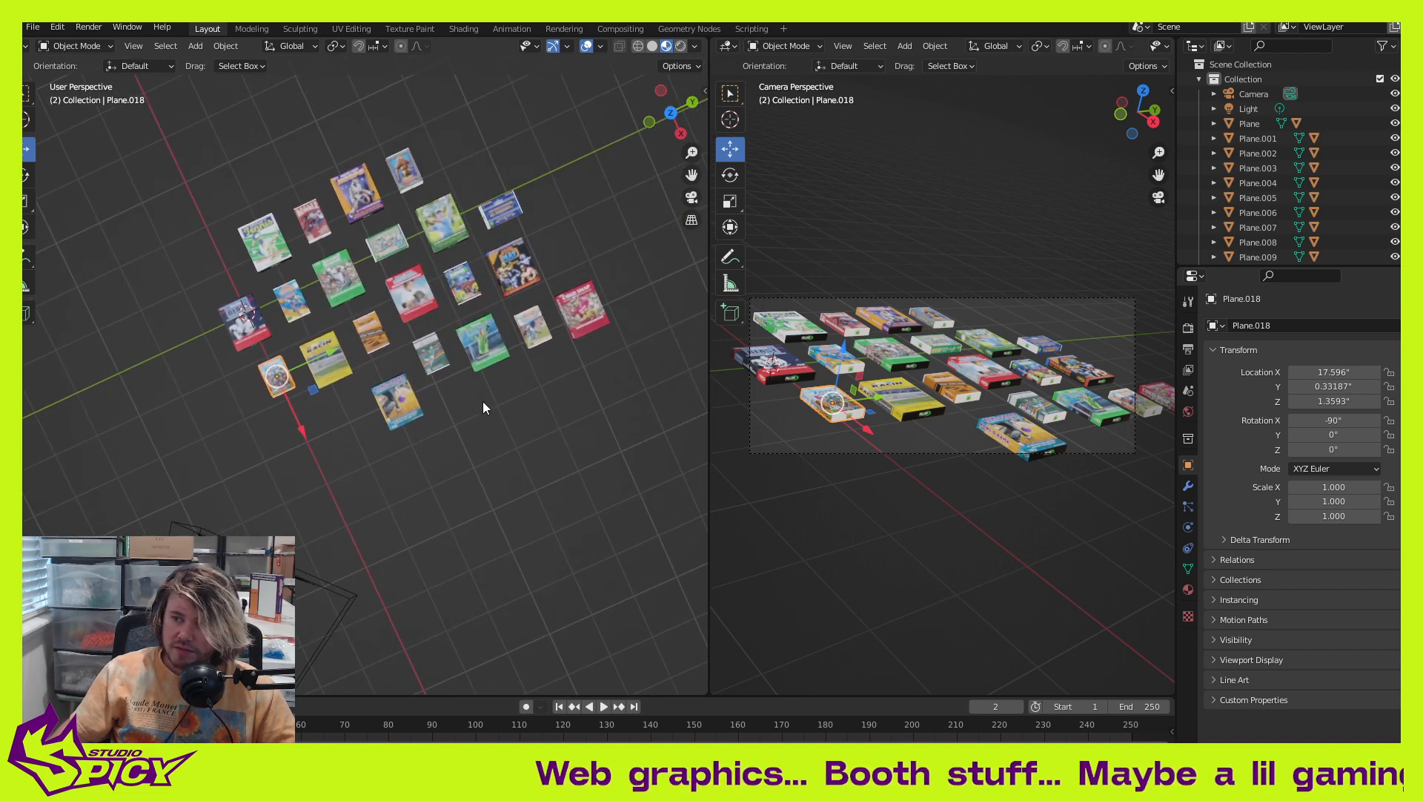
Step: Move Cold Snap along Y to the other end of its row, below Twisted Fate, and nudge it to about X 33.6", Y -1.75"
middle_drag(420, 484, 637, 437)
drag(652, 446, 324, 474)
scroll(318, 465, up, 2)
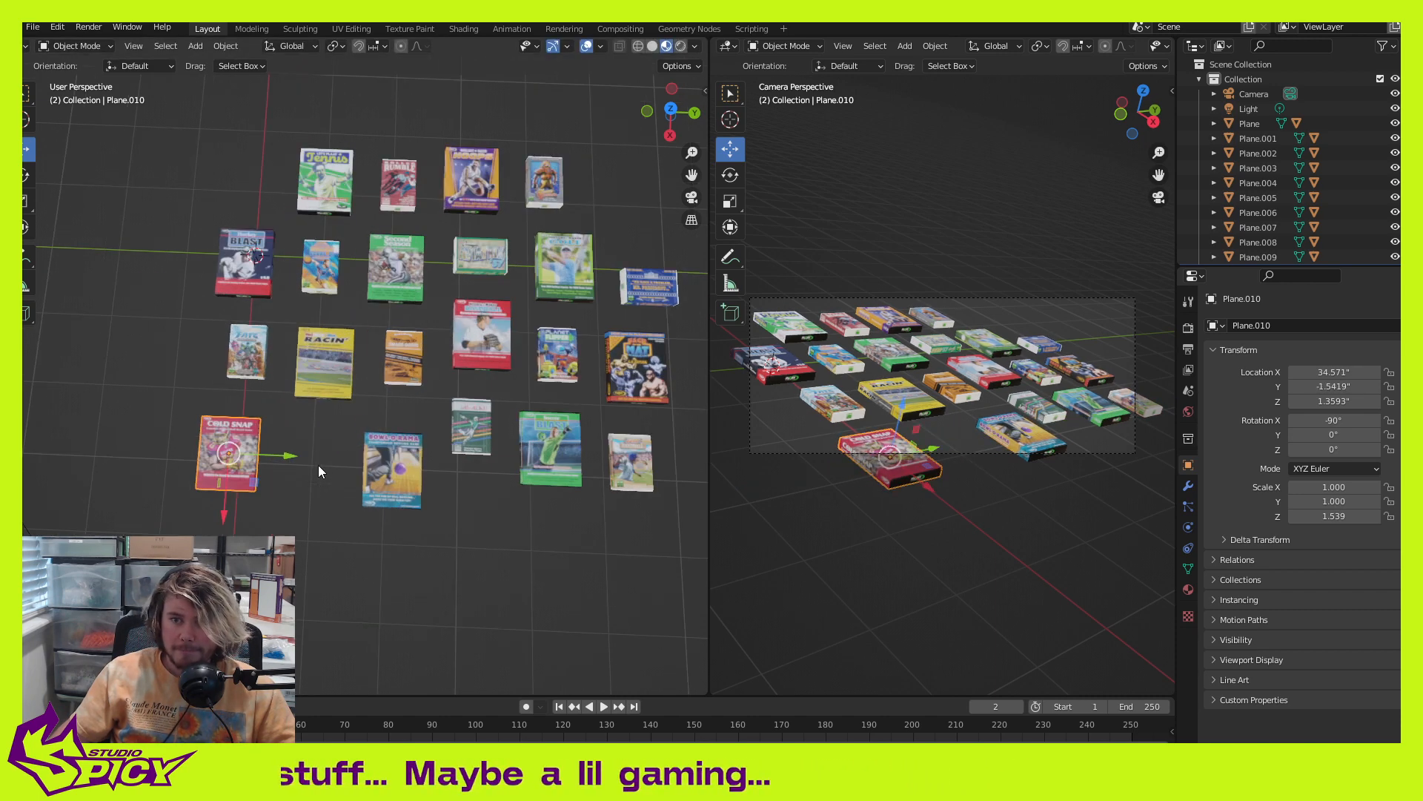
alt+middle_drag(318, 465, 708, 339)
scroll(296, 465, up, 4)
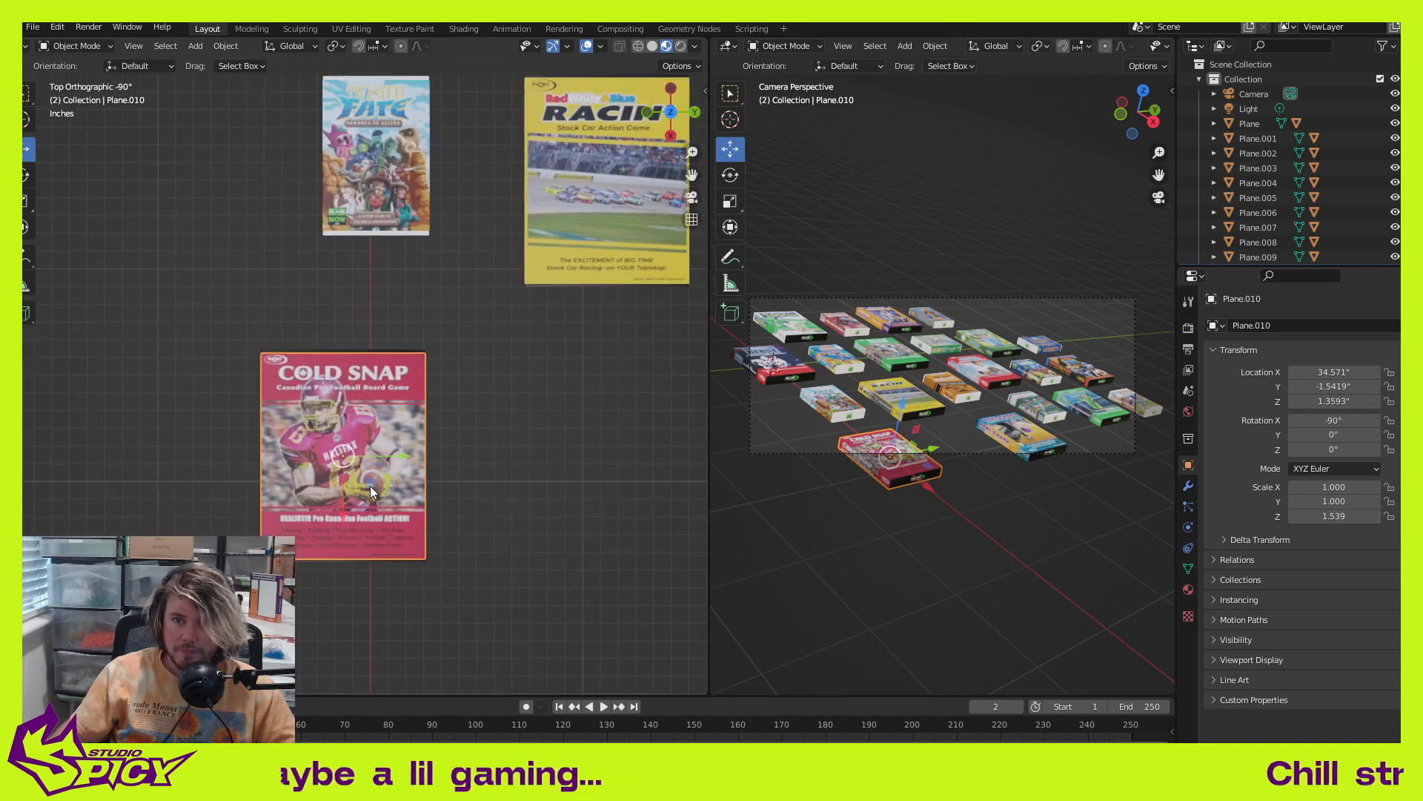
drag(371, 487, 339, 477)
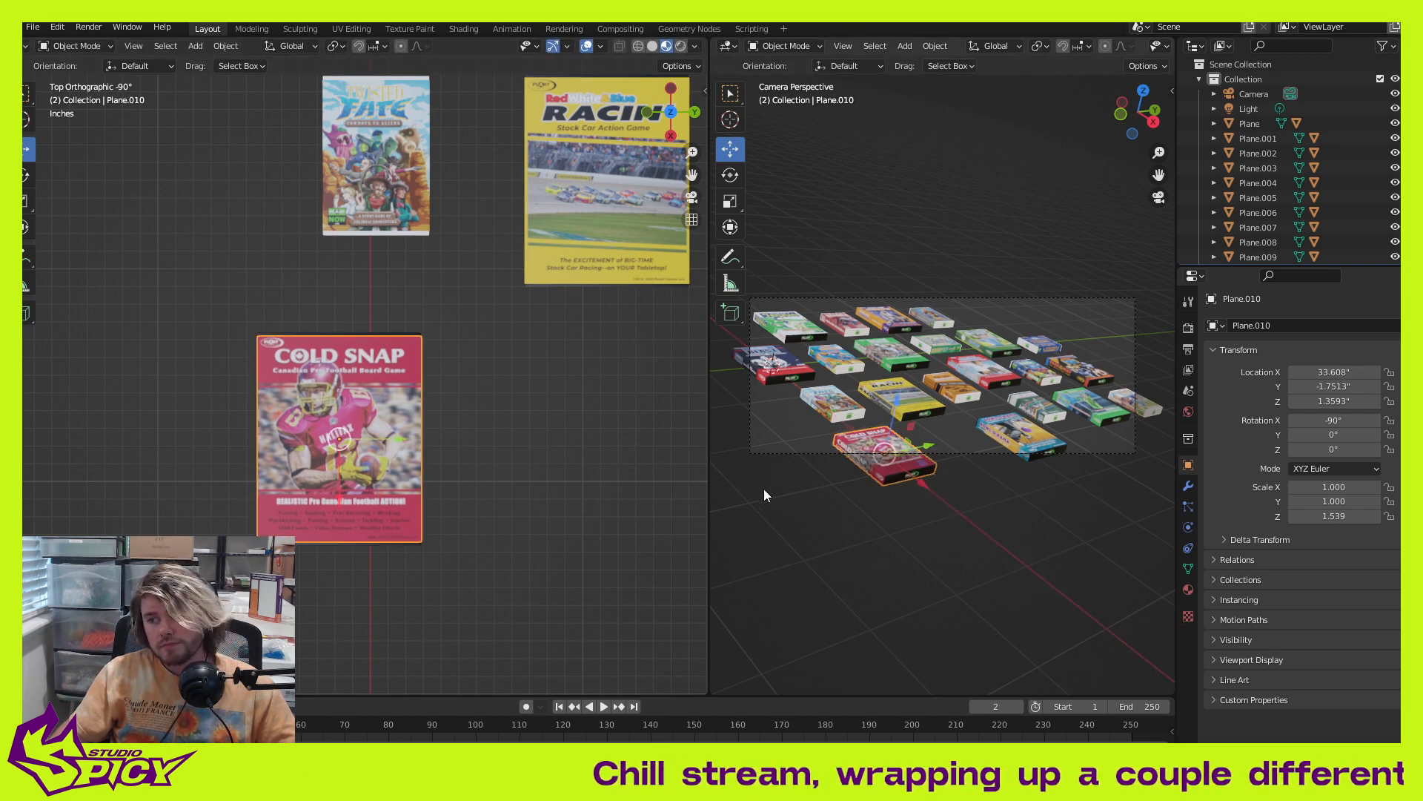
scroll(538, 389, down, 2)
shift+middle_drag(528, 379, 418, 429)
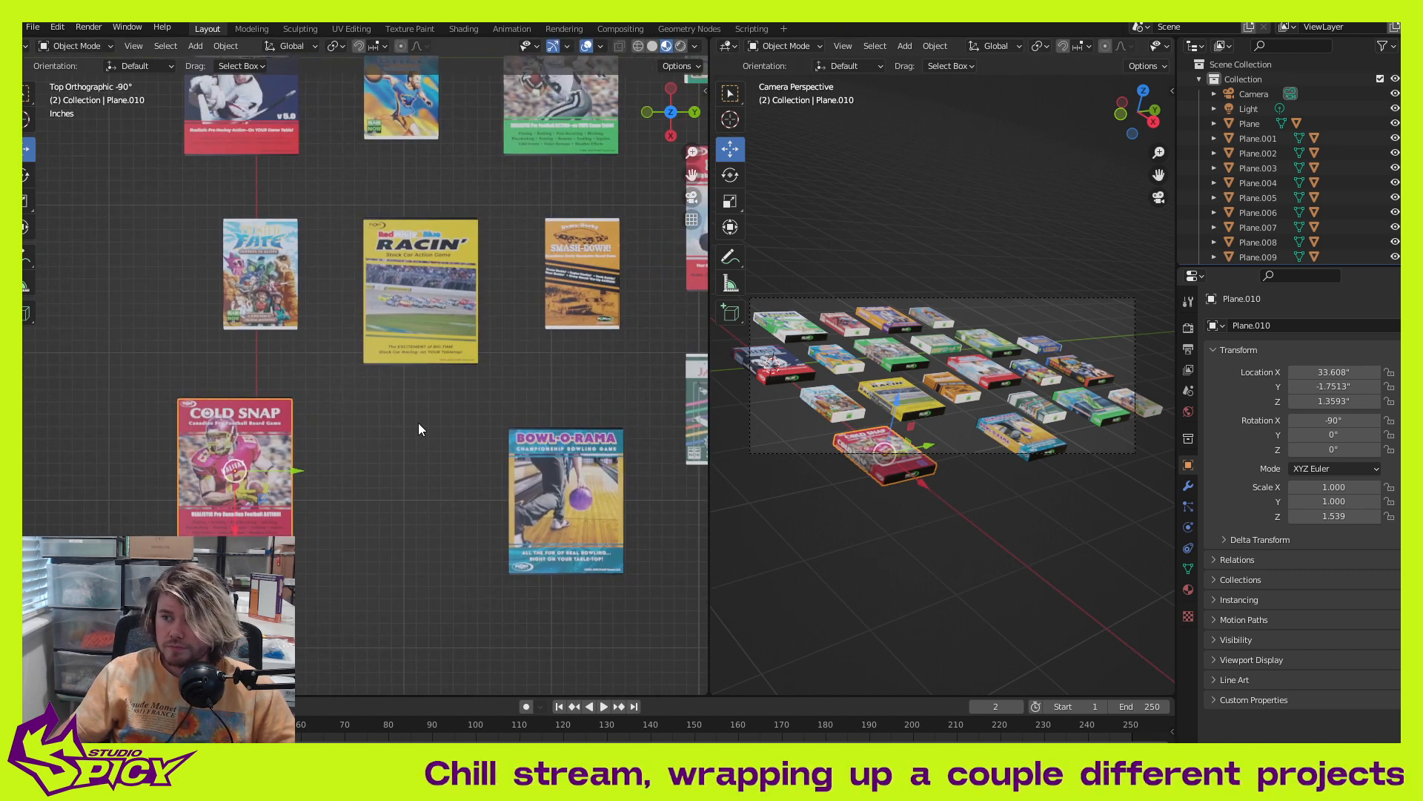
Step: Select the Fury Hardball box at the far end of the front row
scroll(443, 417, down, 3)
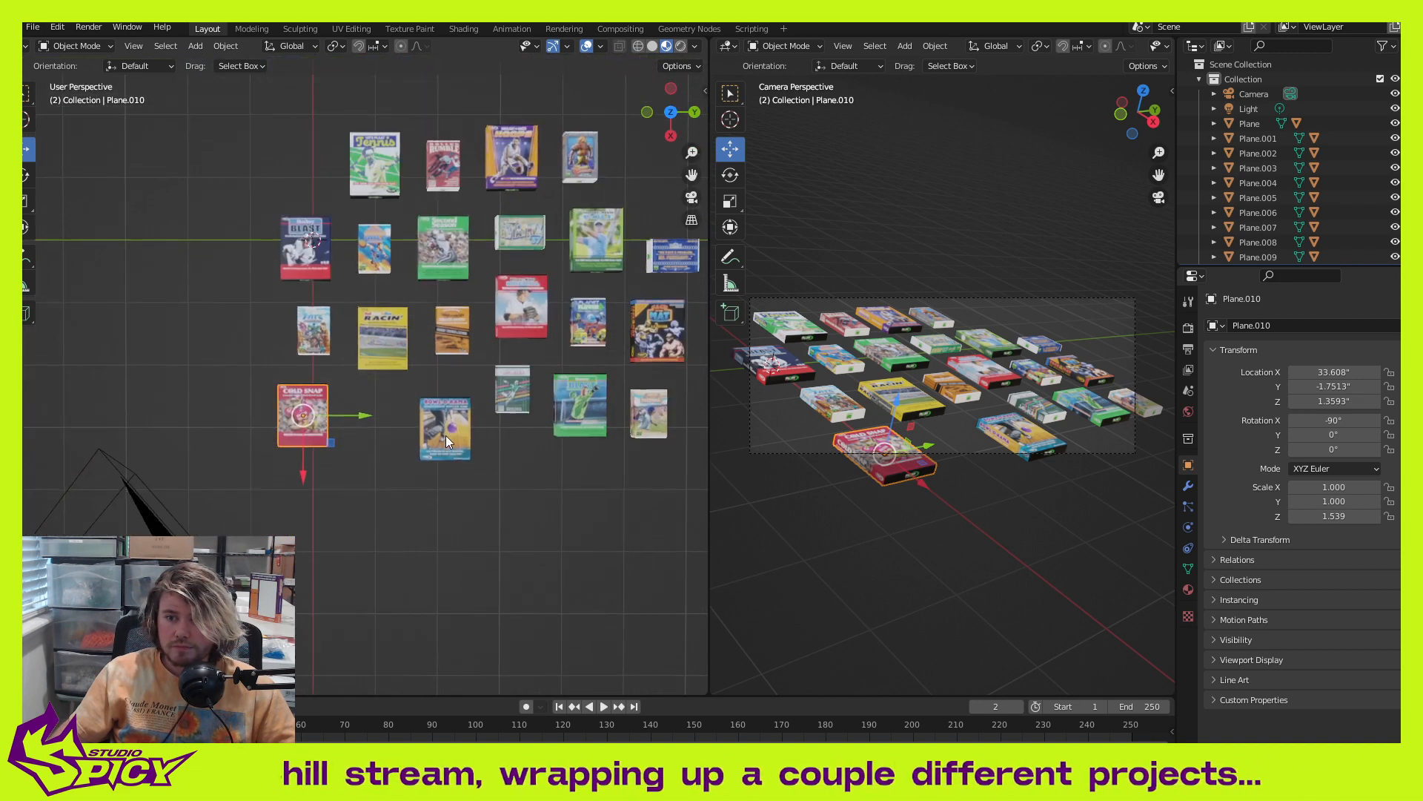
middle_drag(445, 435, 325, 376)
click(489, 480)
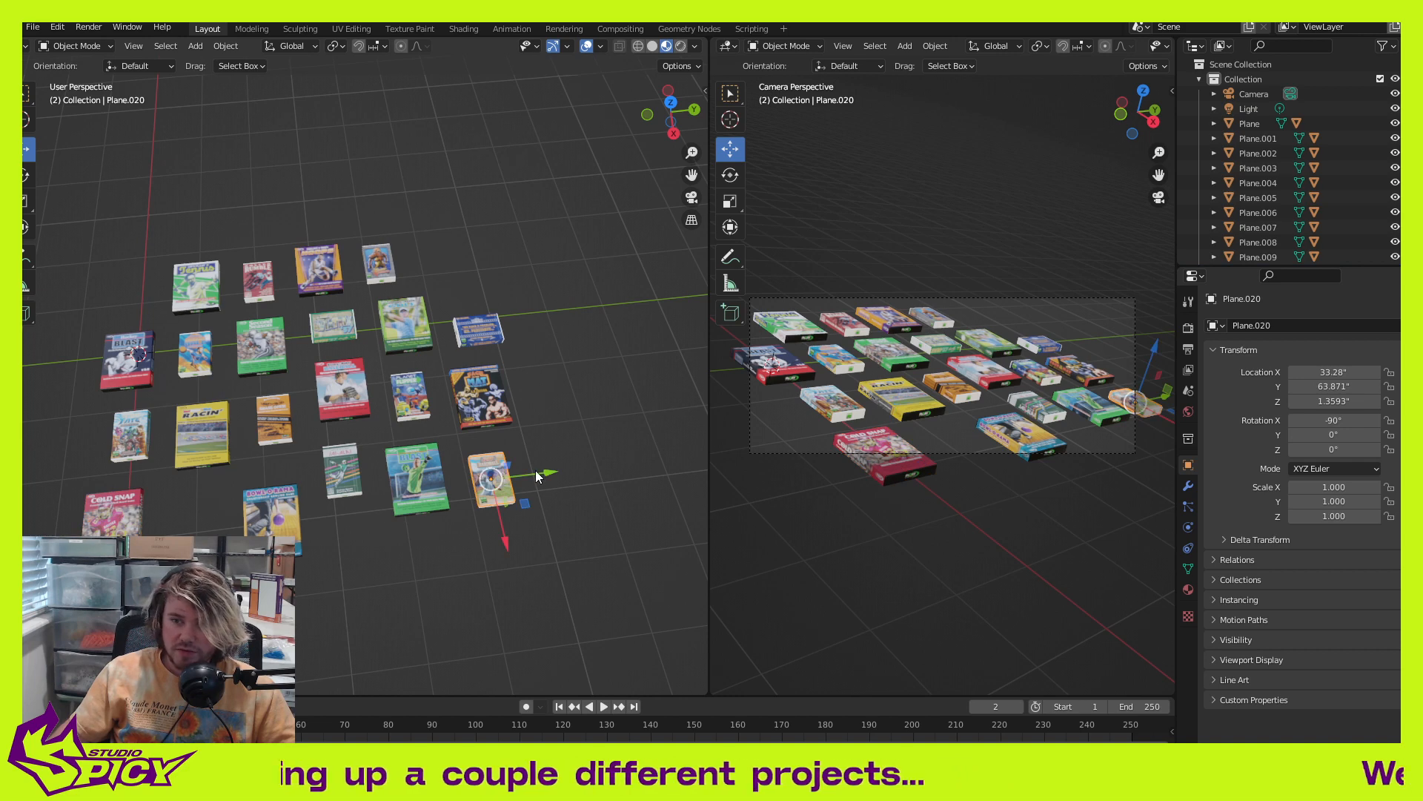
key(g)
drag(255, 530, 199, 538)
key(ctrl+z)
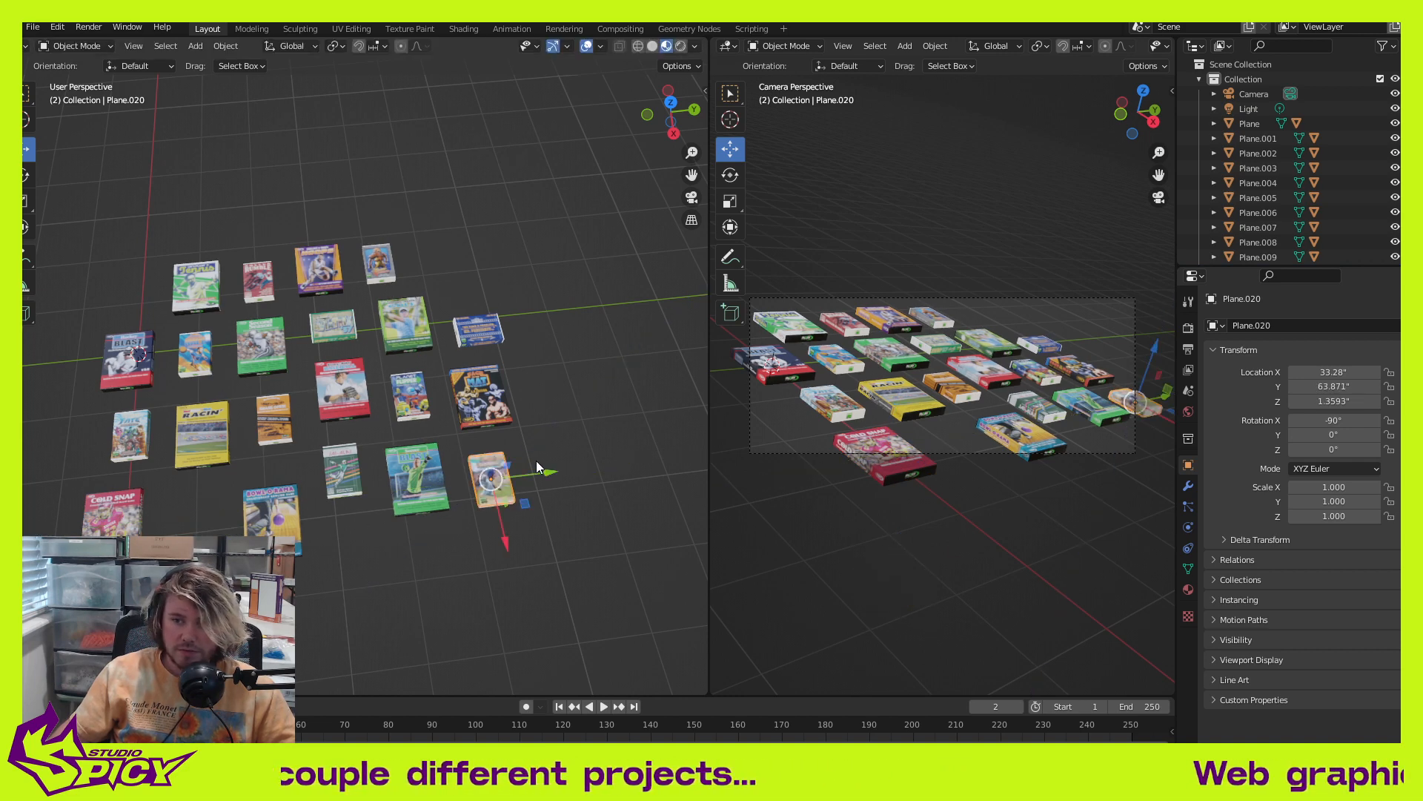
Step: Move Fury Hardball along Y into the gap between Cold Snap and Bowl-O-Rama, aligned with Racin's side edge, at about 11.66"
drag(551, 474, 247, 502)
key(KP_7)
scroll(496, 451, up, 6)
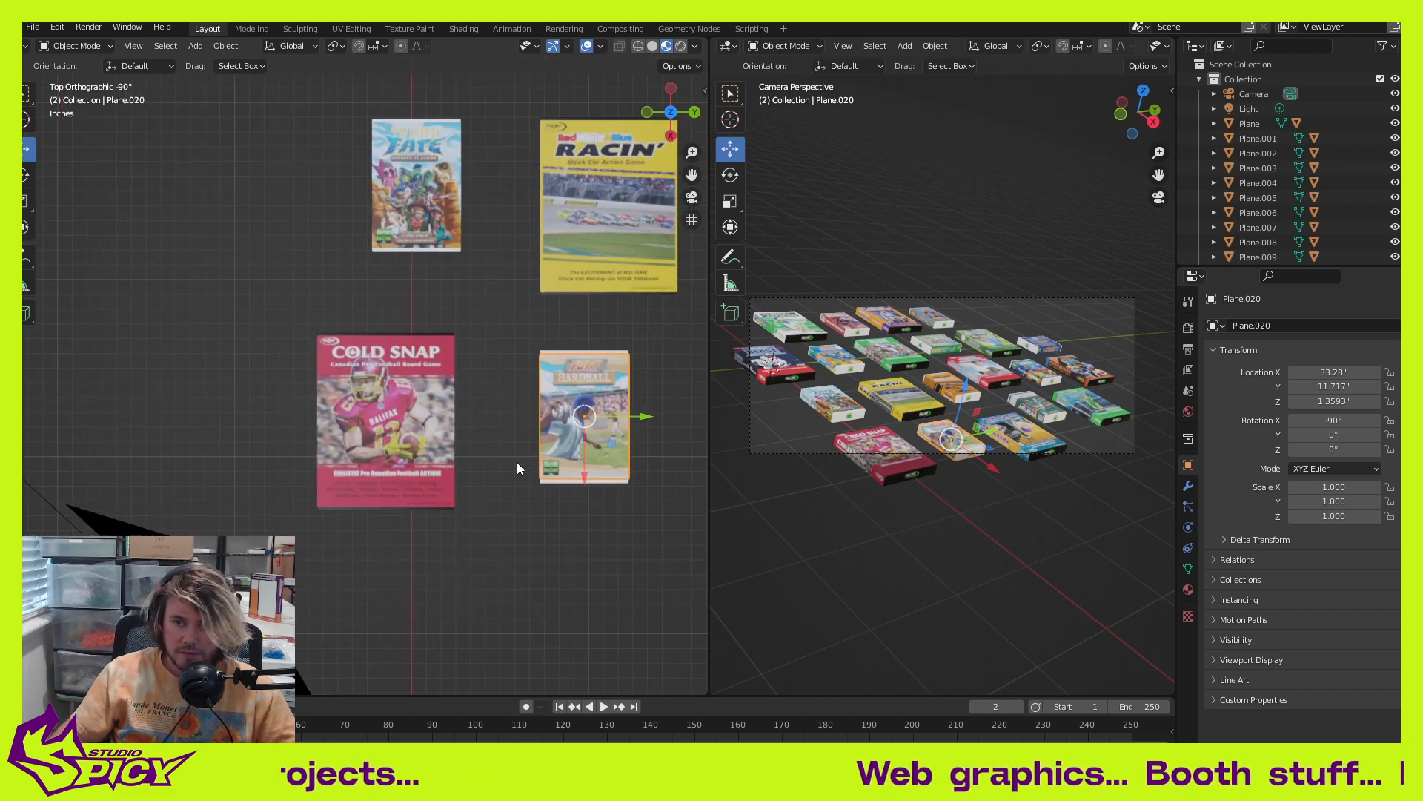
scroll(518, 463, up, 3)
shift+middle_drag(460, 468, 161, 463)
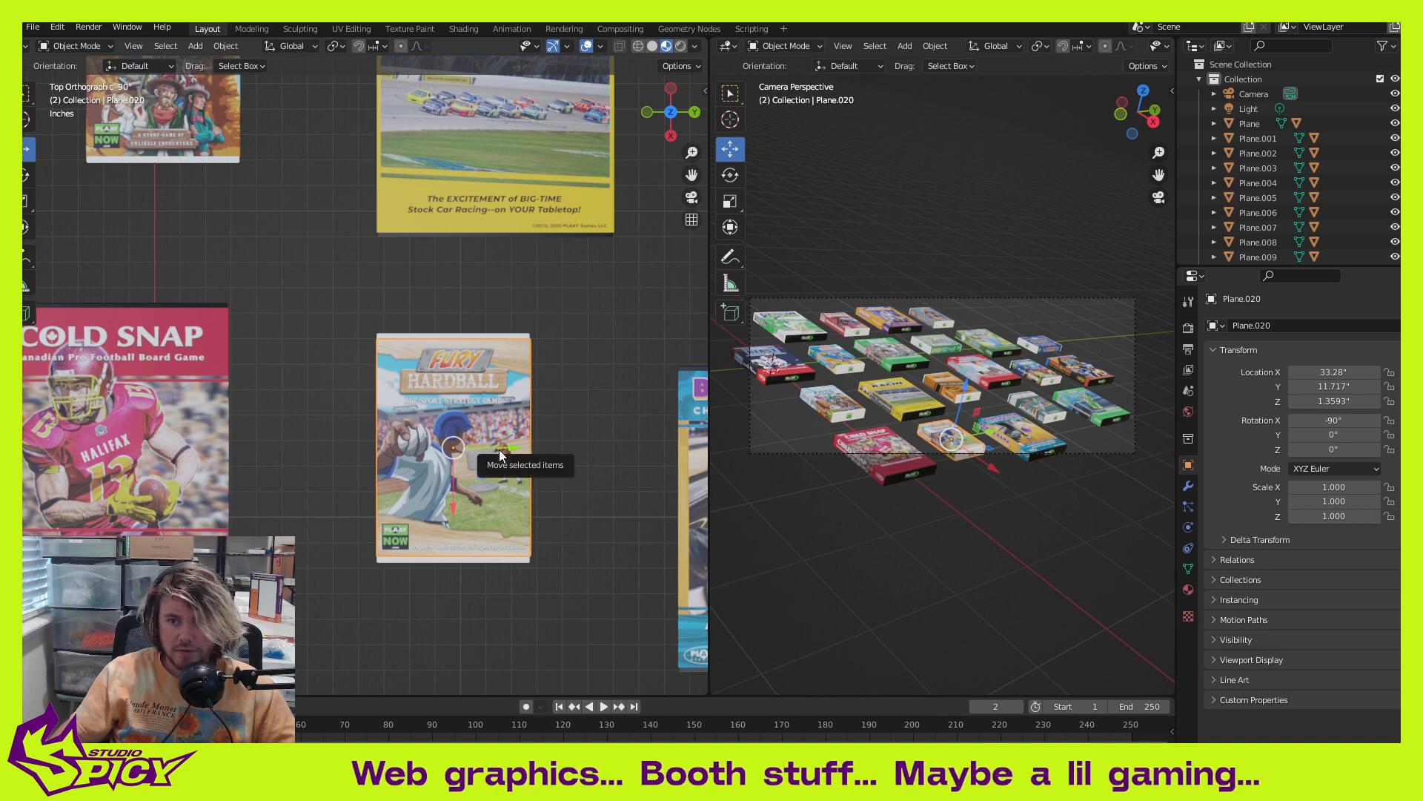
drag(499, 450, 495, 451)
shift+middle_drag(550, 449, 427, 432)
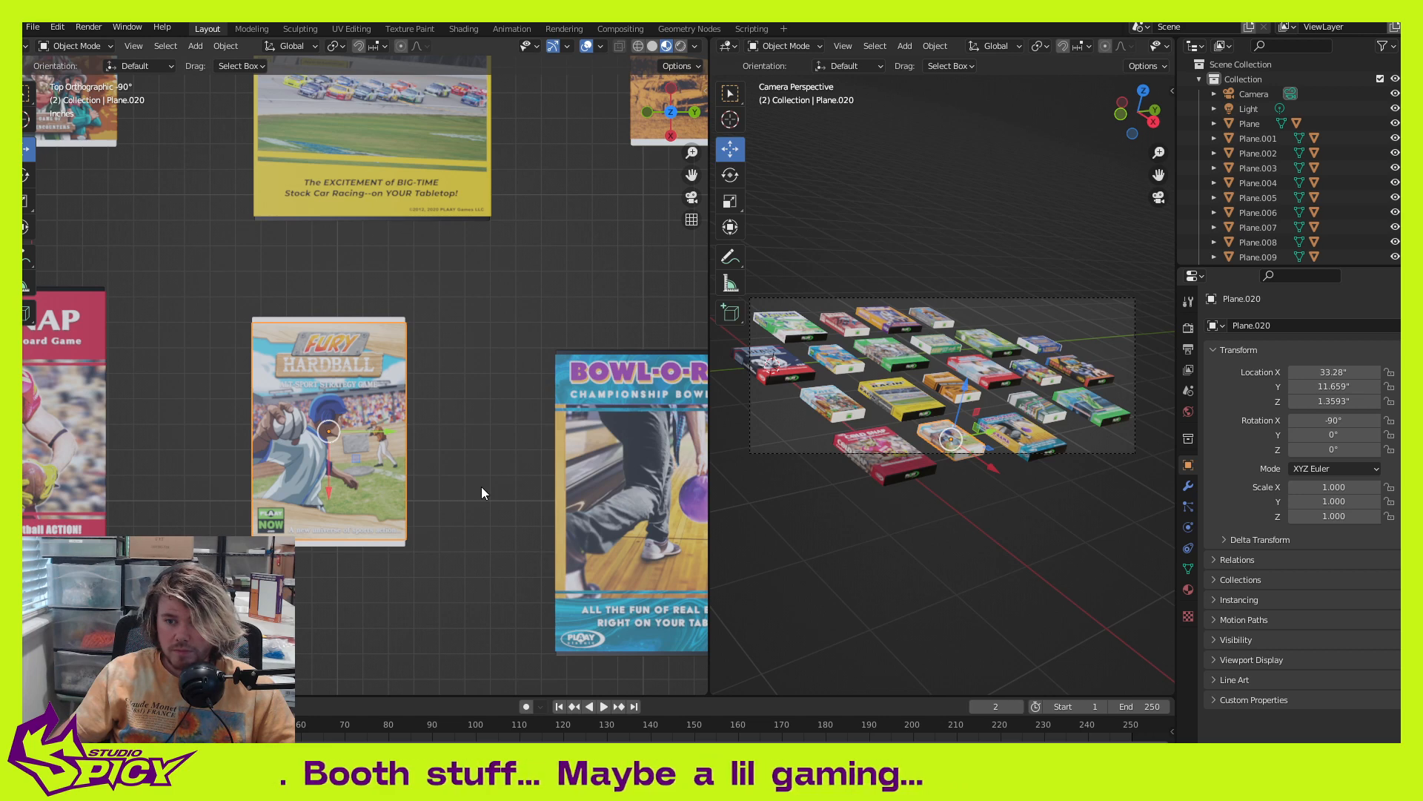
scroll(524, 490, down, 5)
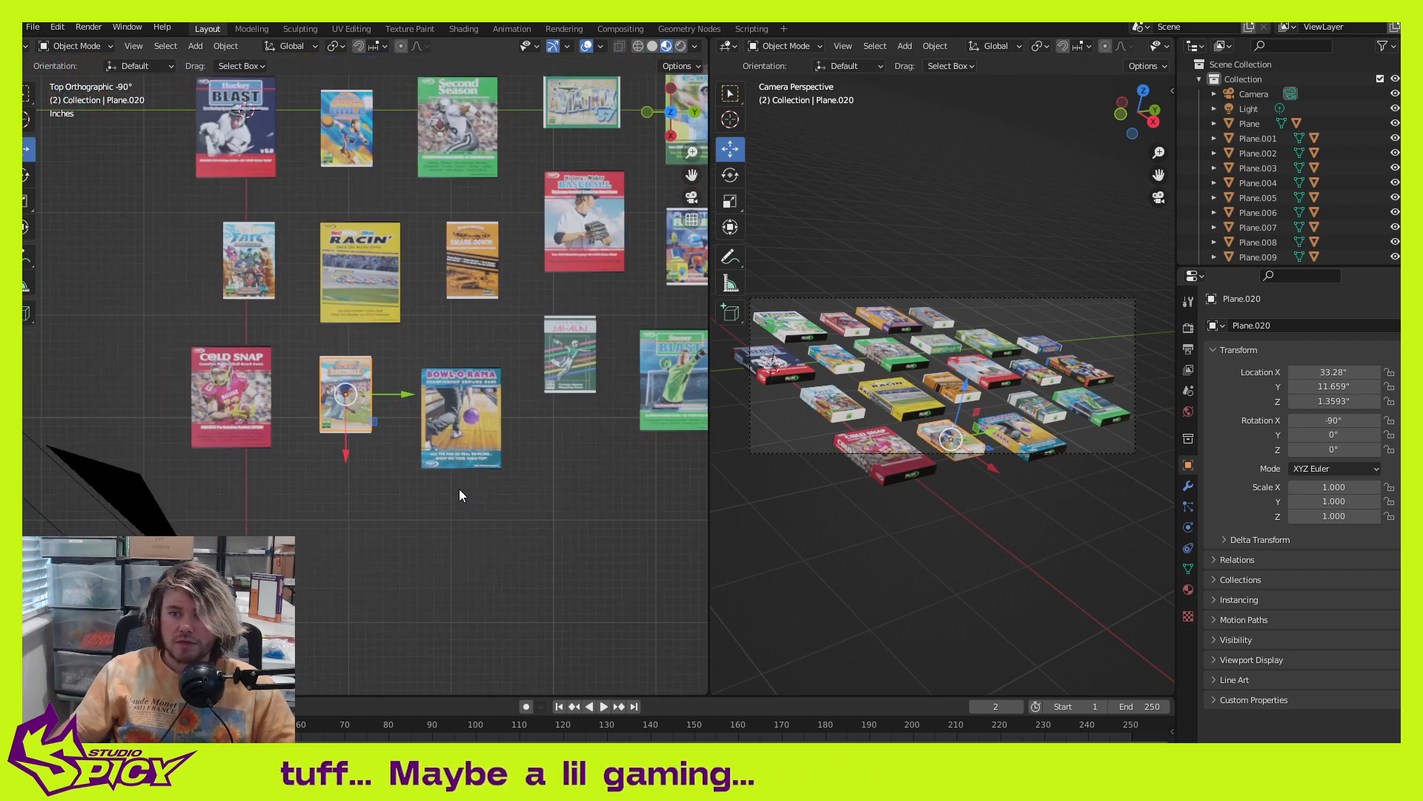
Step: Deselect the box, render the current frame and examine how the boxes sit within the image
middle_drag(459, 488, 473, 448)
click(618, 558)
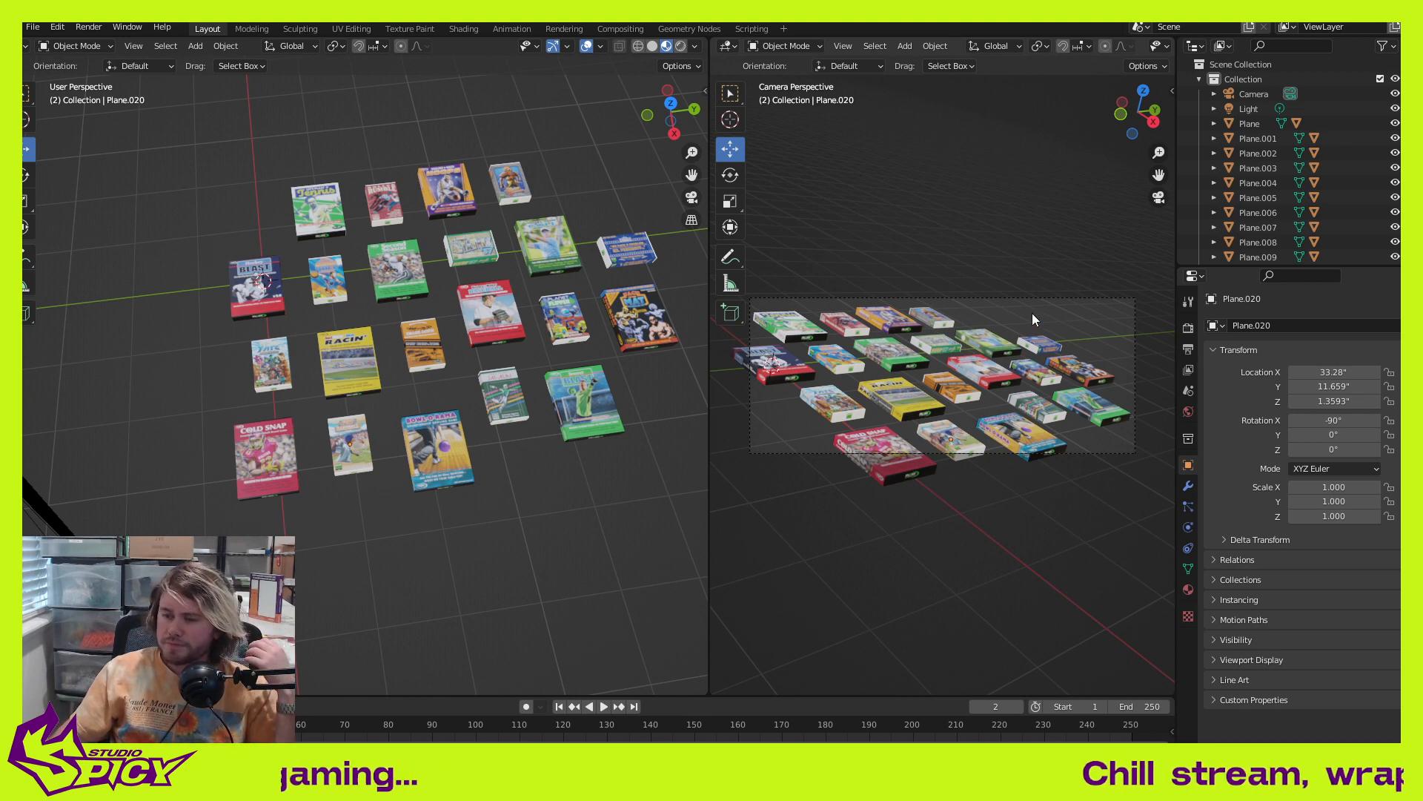
key(F12)
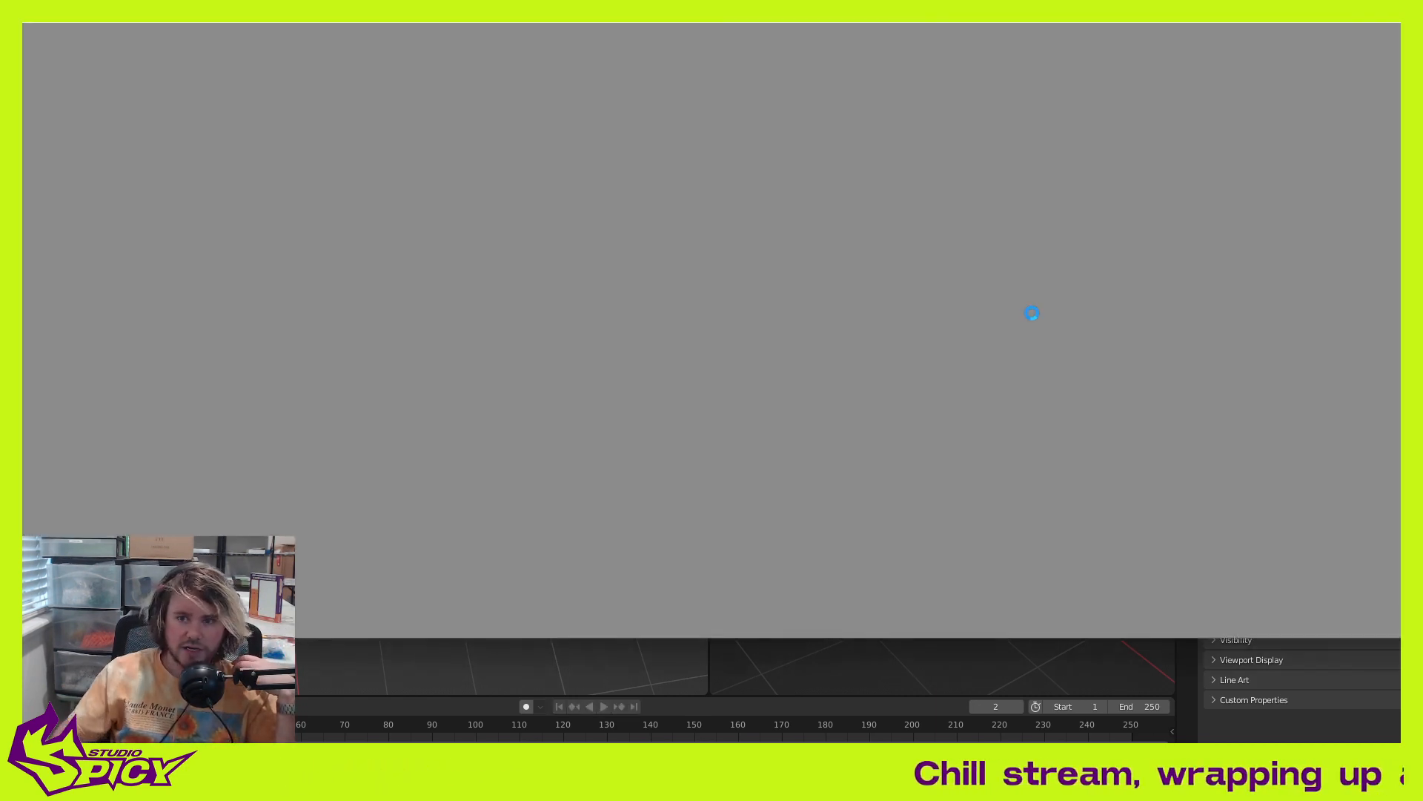
scroll(1024, 314, down, 4)
scroll(968, 328, up, 3)
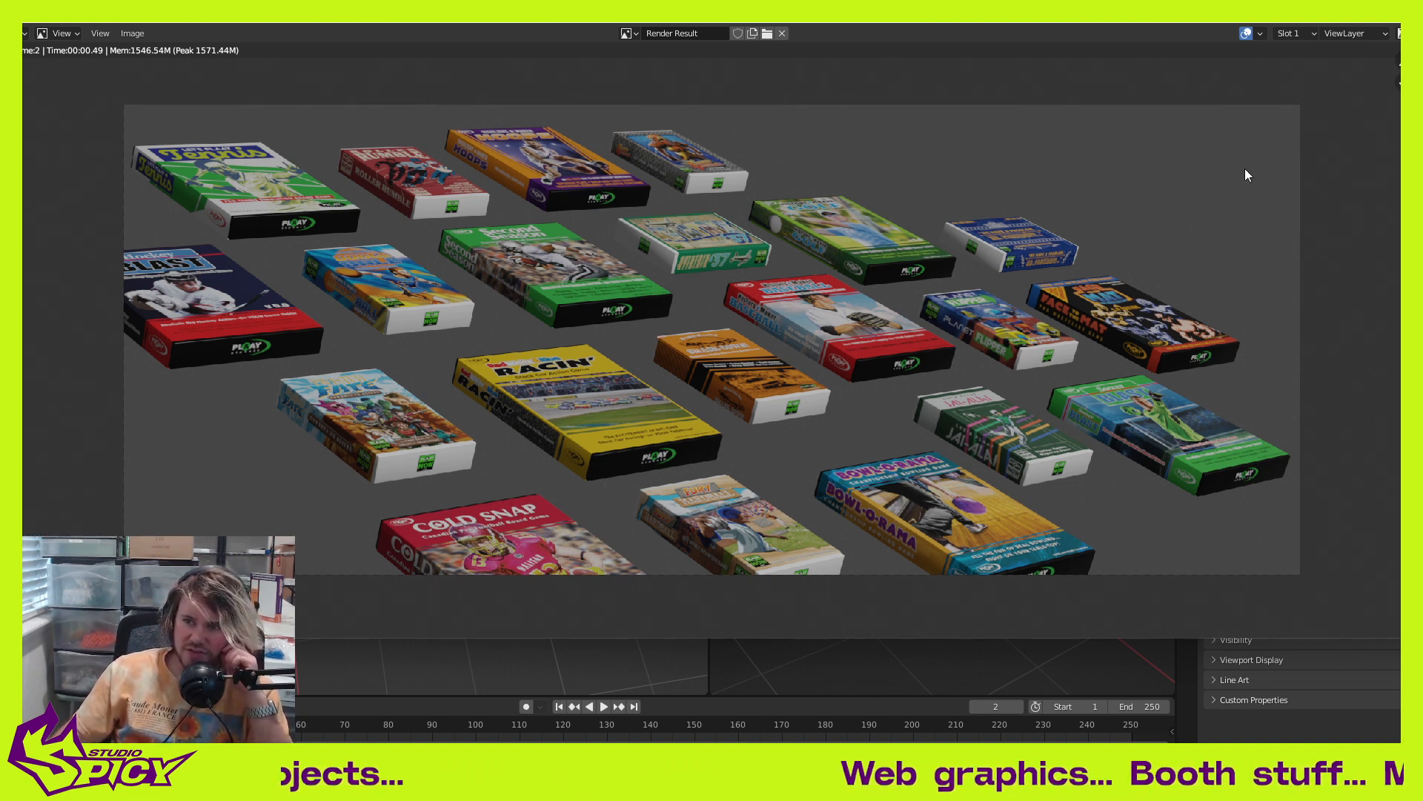
key(Escape)
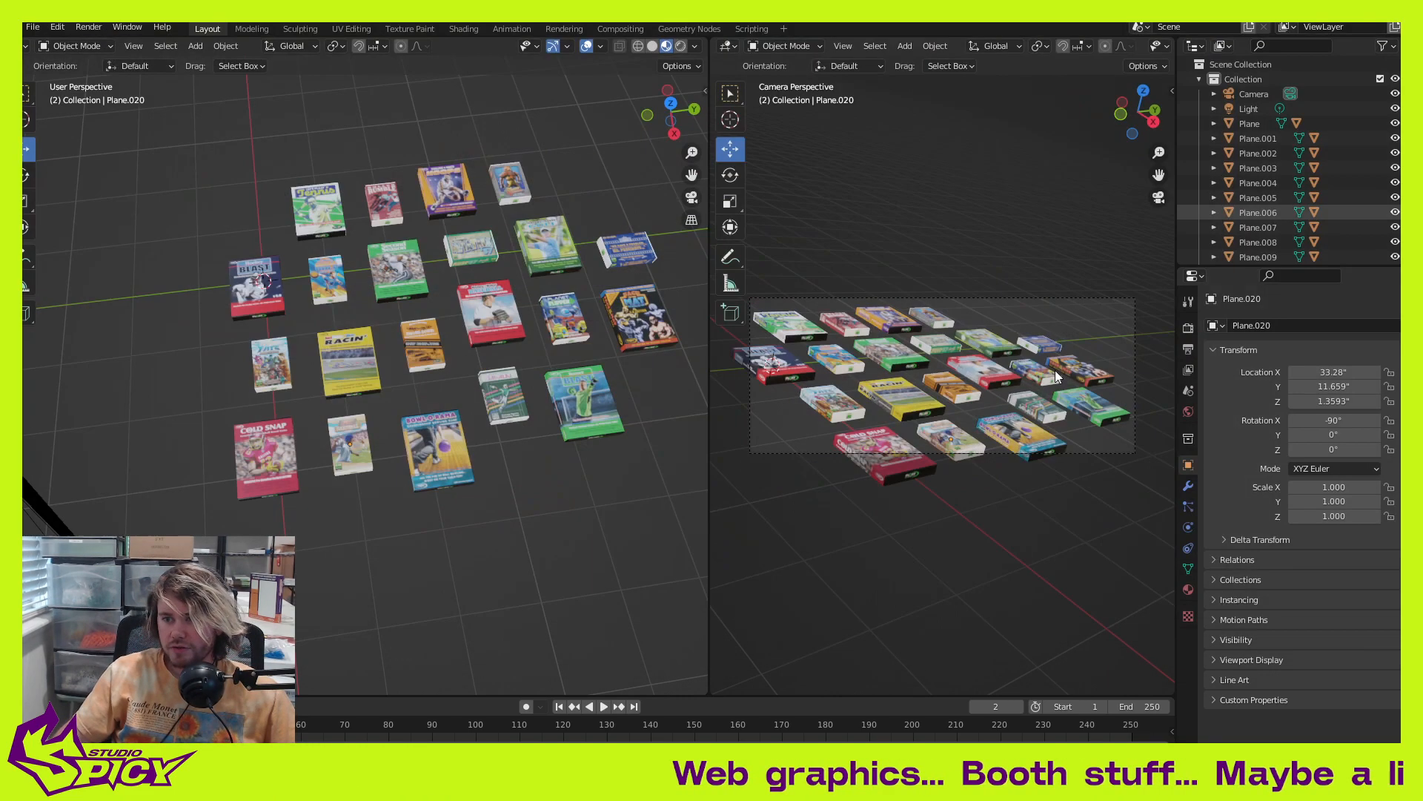
Step: Align the camera to the working view, trying progressively wider and higher angles over the whole box layout
scroll(1056, 371, down, 1)
scroll(910, 370, up, 3)
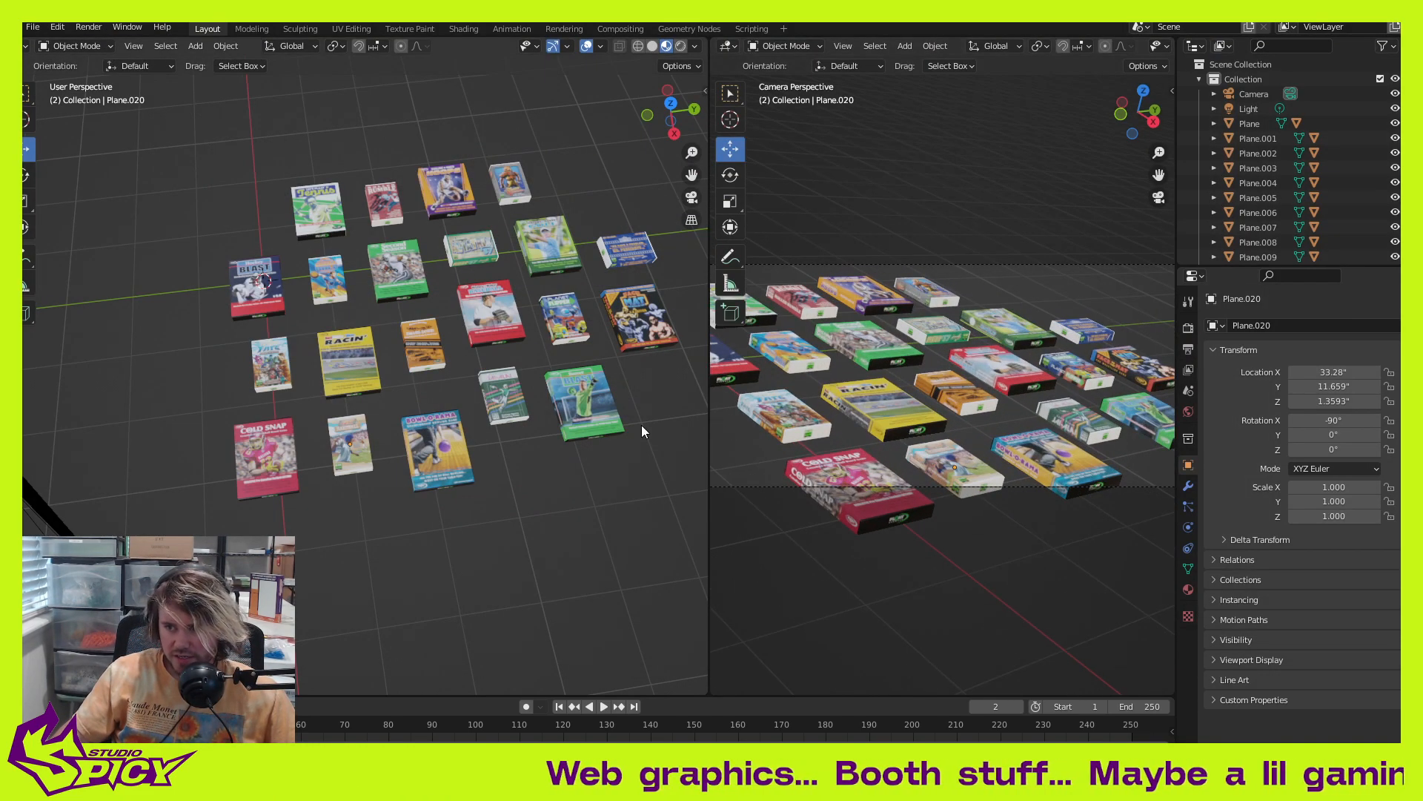
middle_drag(642, 425, 490, 394)
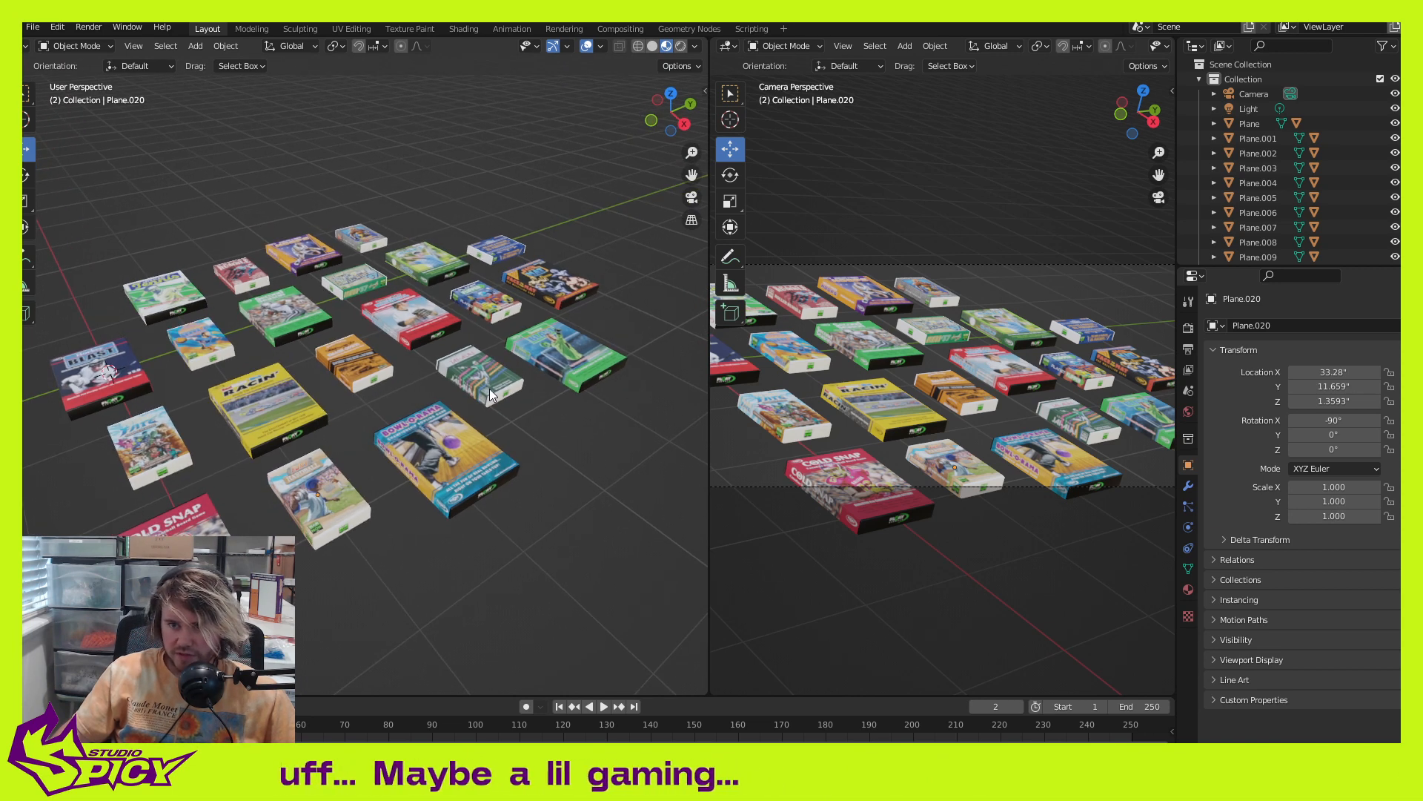
key(ctrl+alt+KP_0)
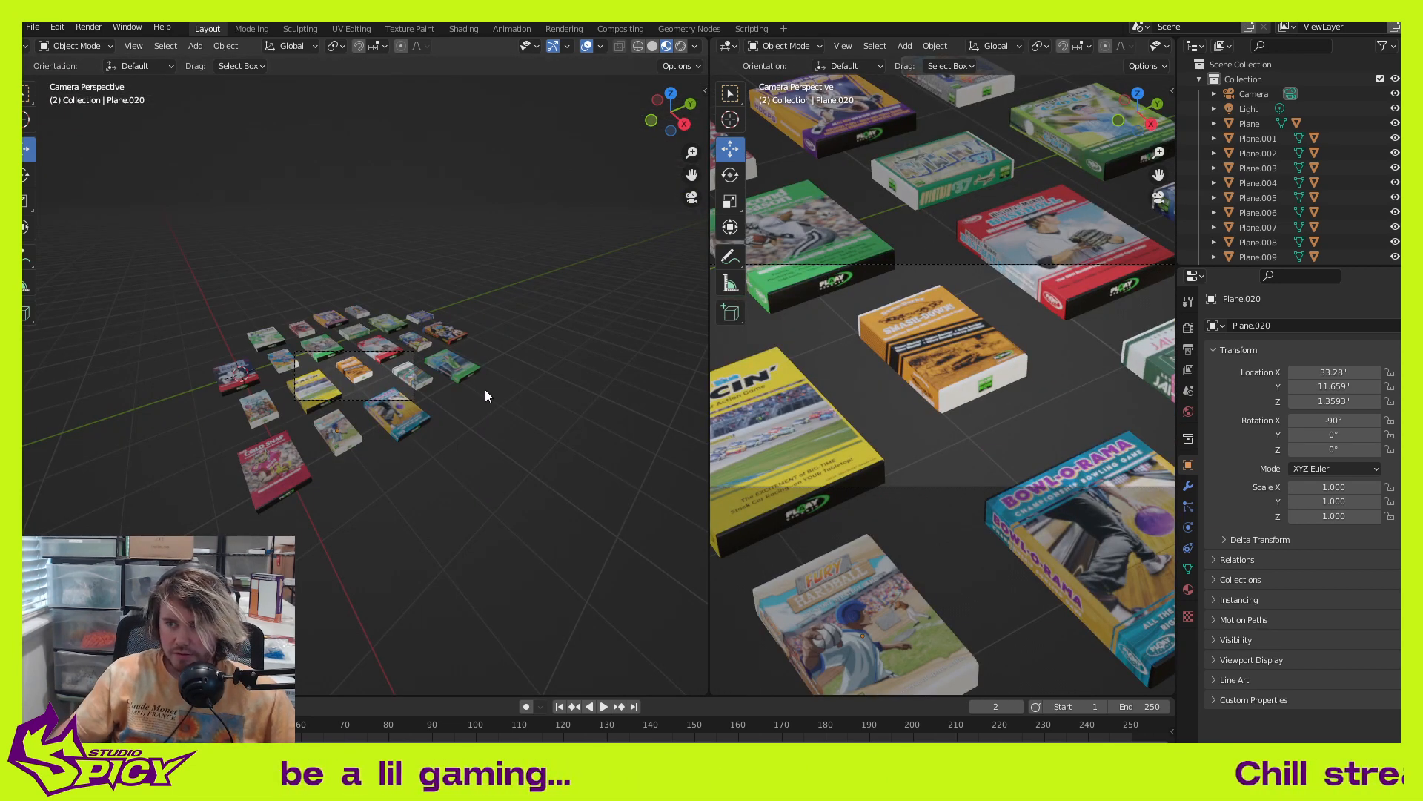
key(KP_0)
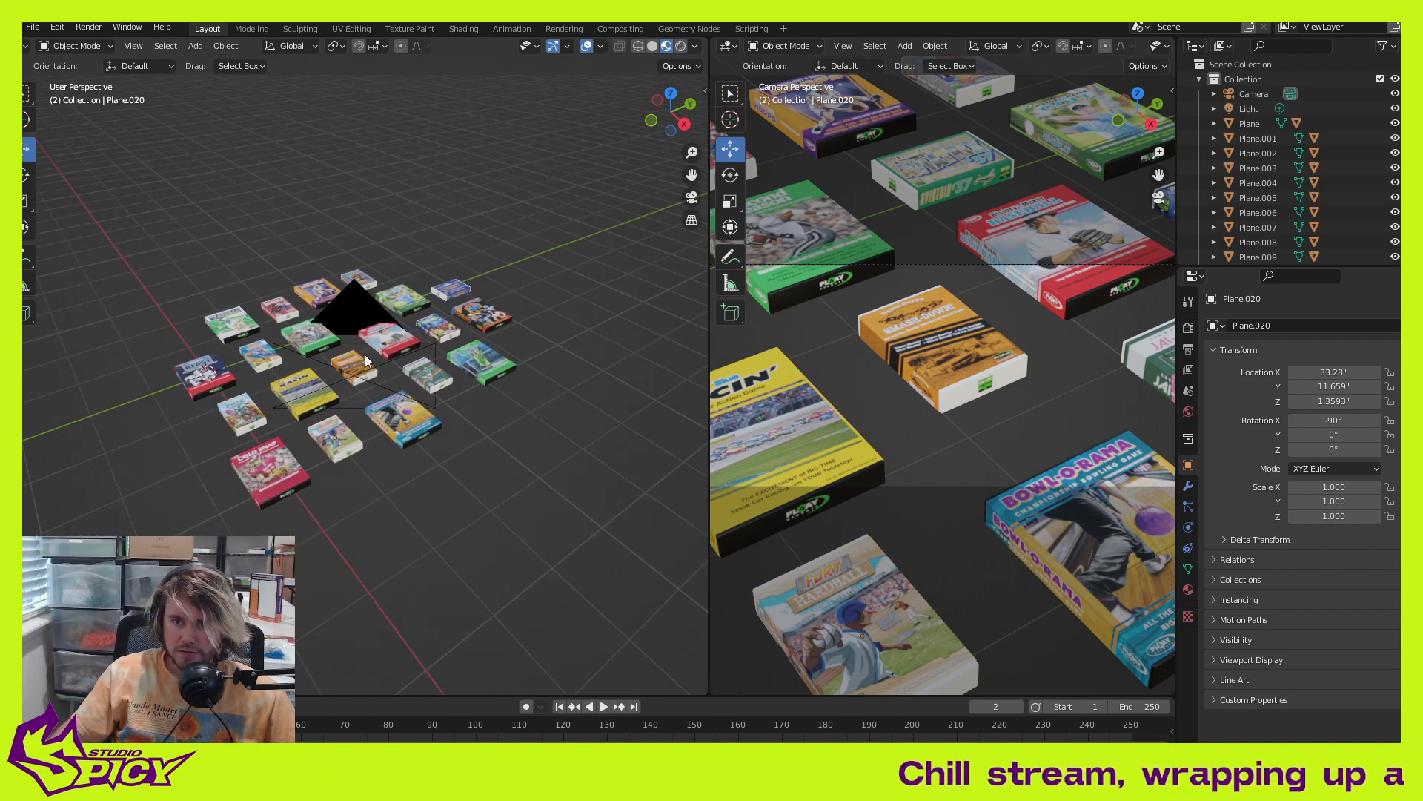
scroll(365, 354, down, 2)
key(ctrl+alt+KP_0)
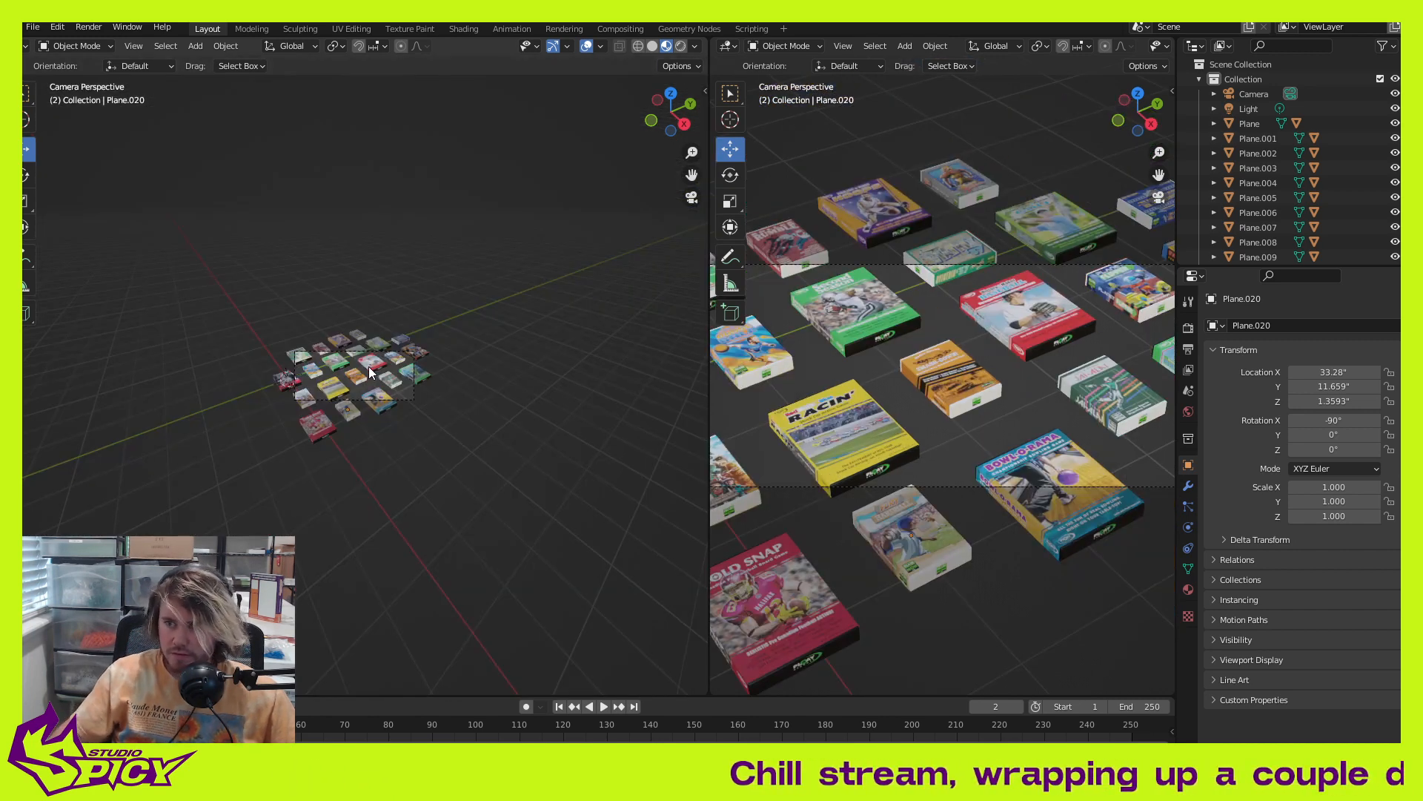
middle_drag(370, 417, 244, 474)
key(ctrl+alt+KP_0)
key(ctrl+alt+KP_0)
Step: Select the camera and shift it to about X 123.8", Y -21.6" to recentre the boxes in its frame
click(138, 411)
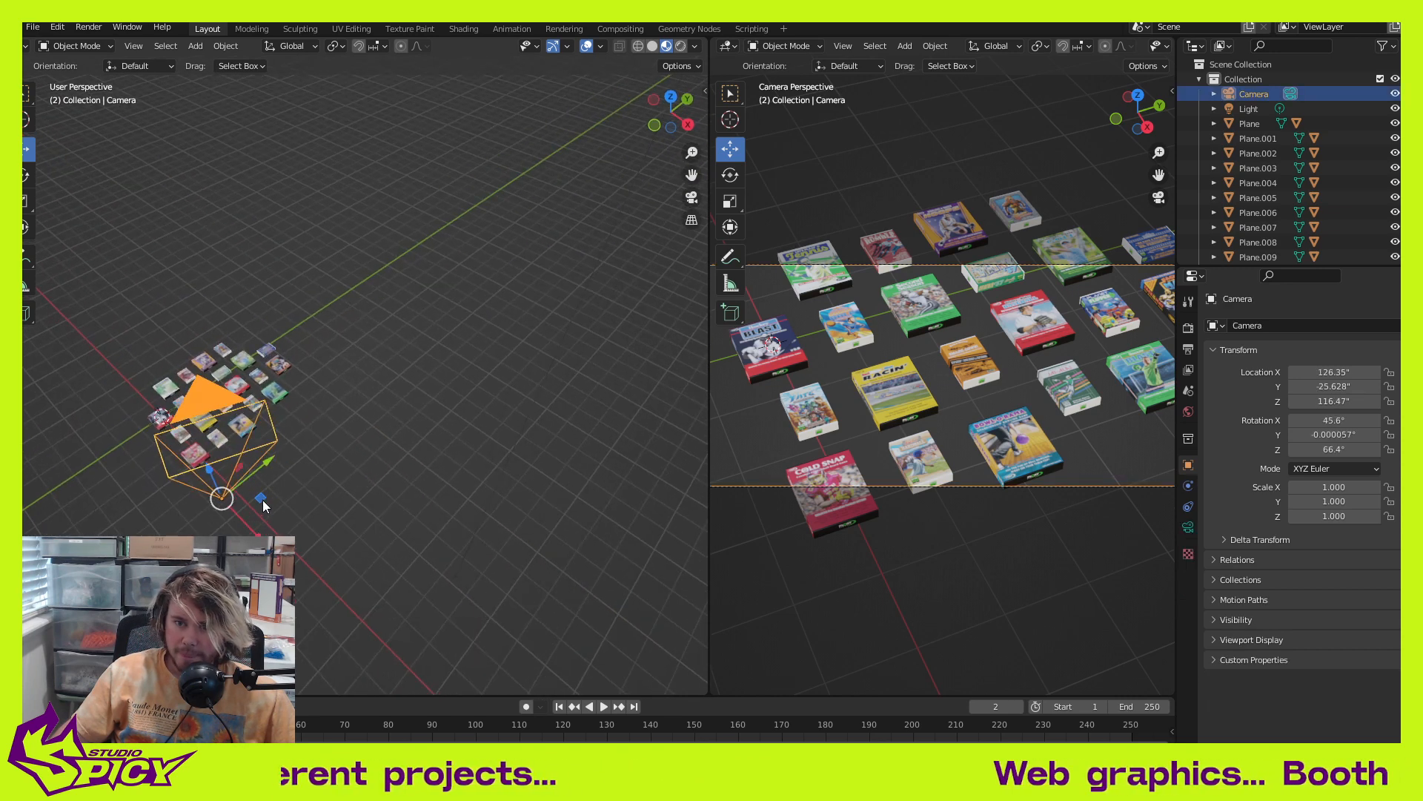
key(g)
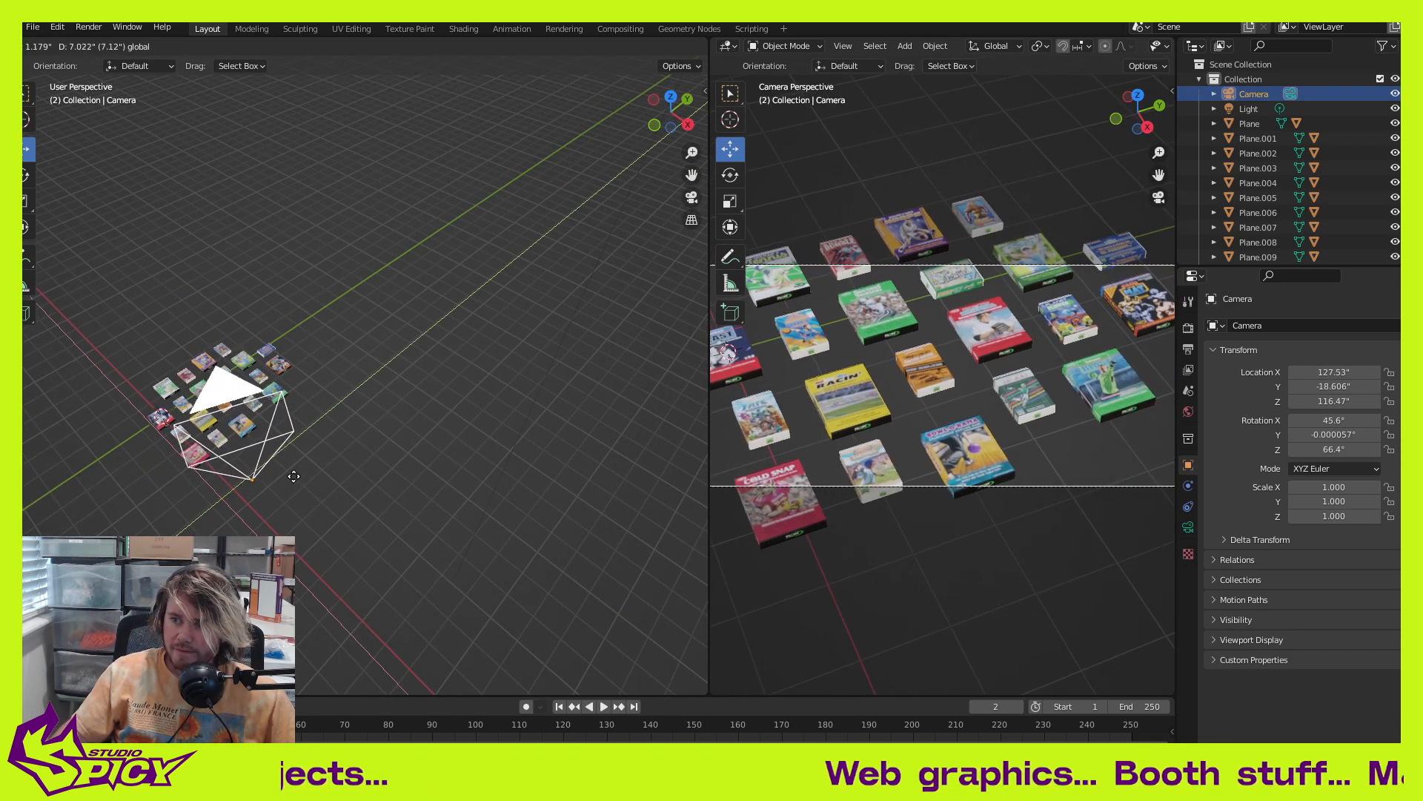
click(273, 481)
scroll(827, 436, down, 2)
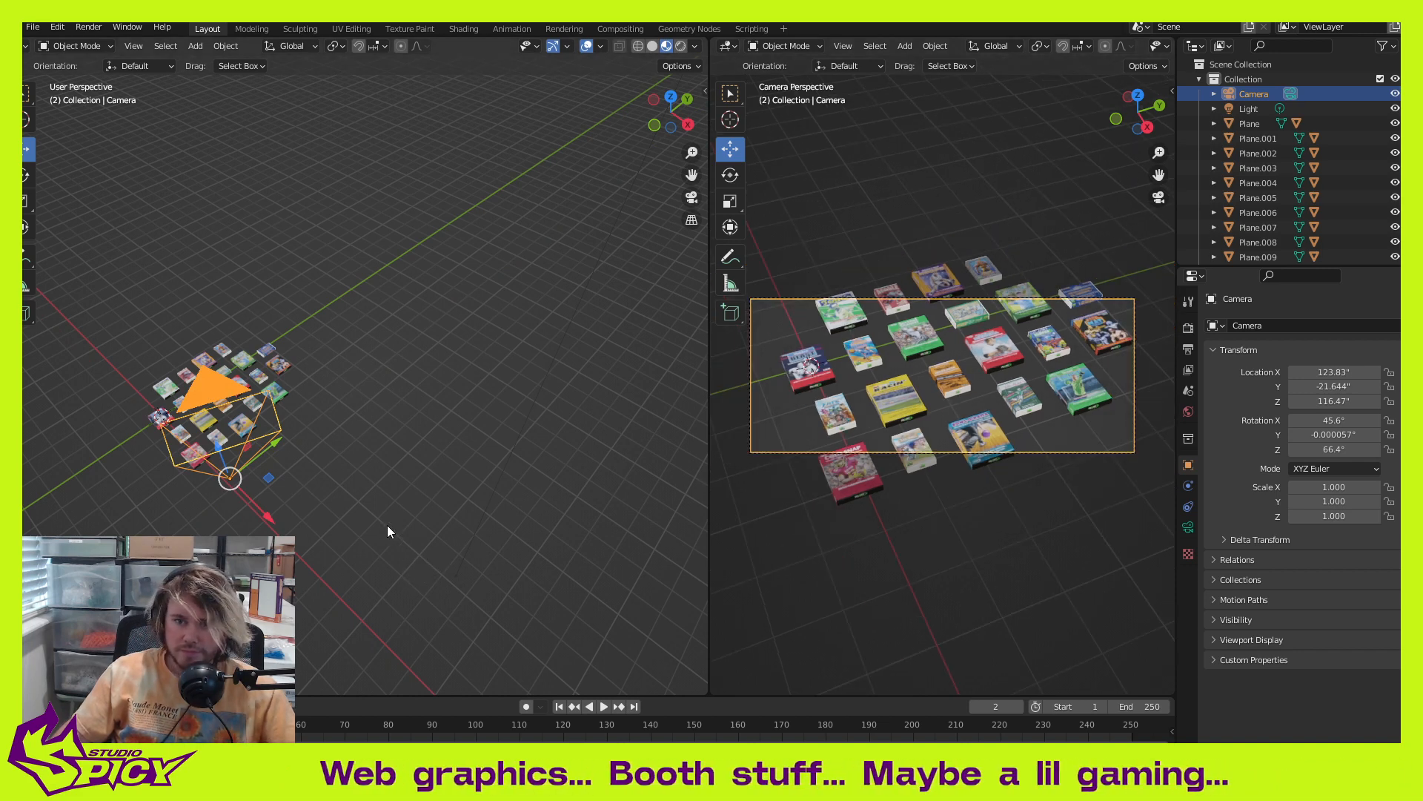
Step: Rotate the camera around Z to 78.6° and move it to about X 137.5", Y 9.0"
key(shift+space)
key(r)
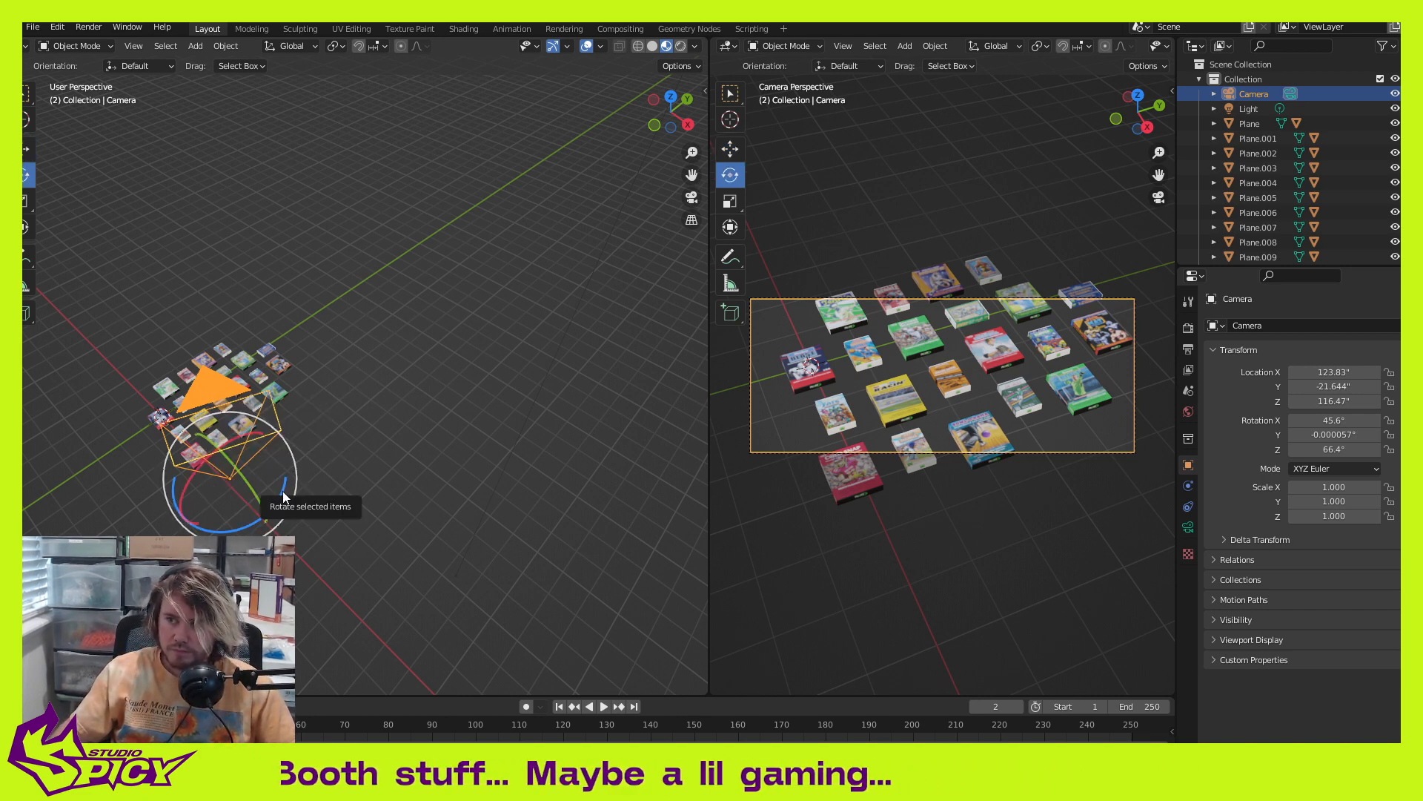
drag(284, 497, 411, 427)
key(shift+space)
key(g)
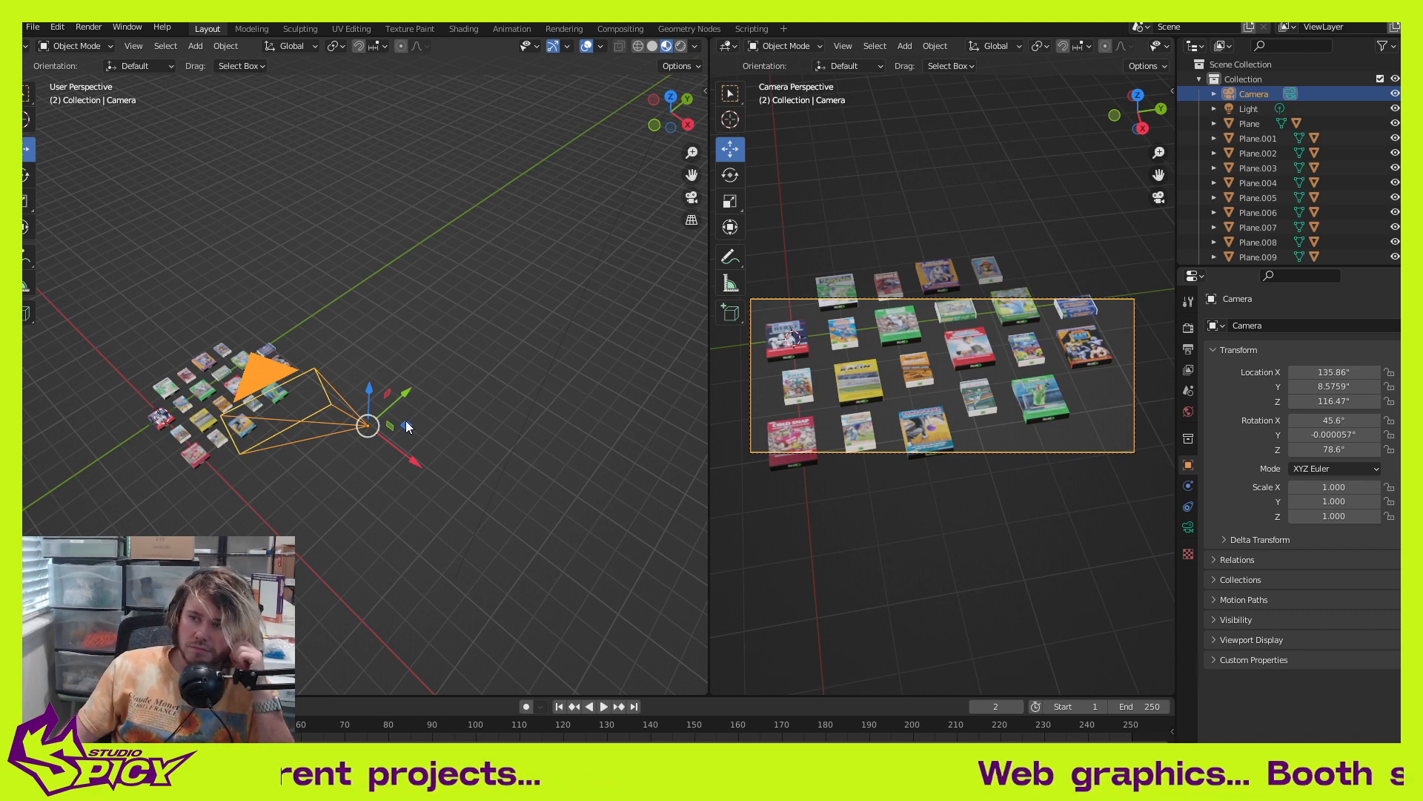
drag(404, 422, 417, 434)
Step: Rotate the camera freely to about 47.6°, -8.2° and 75.4° on X, Y and Z
key(shift+space)
key(r)
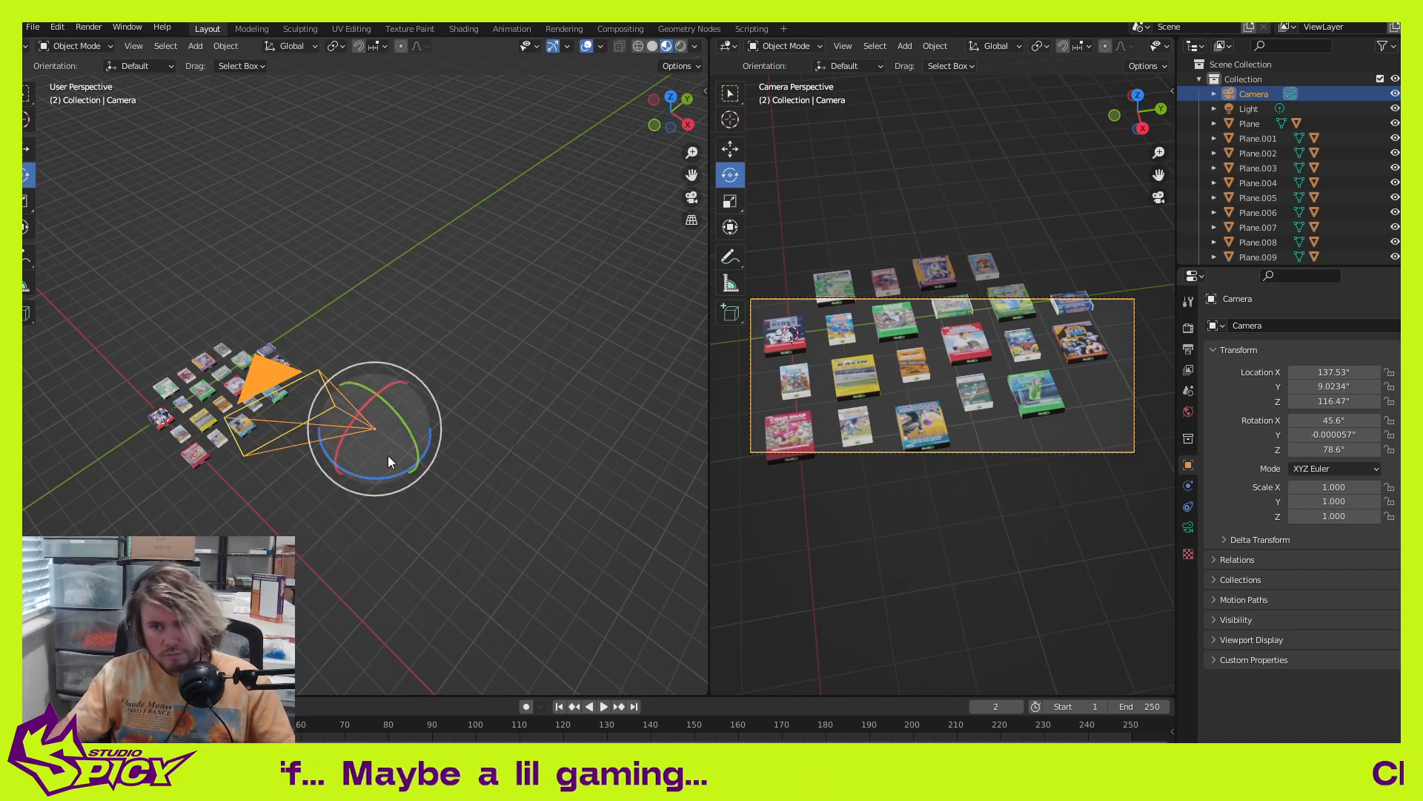
drag(399, 472, 374, 461)
Step: Align the camera to a lower diagonal view of the boxes, at about X 134", Y -68", Z 103.5"
middle_drag(166, 461, 309, 433)
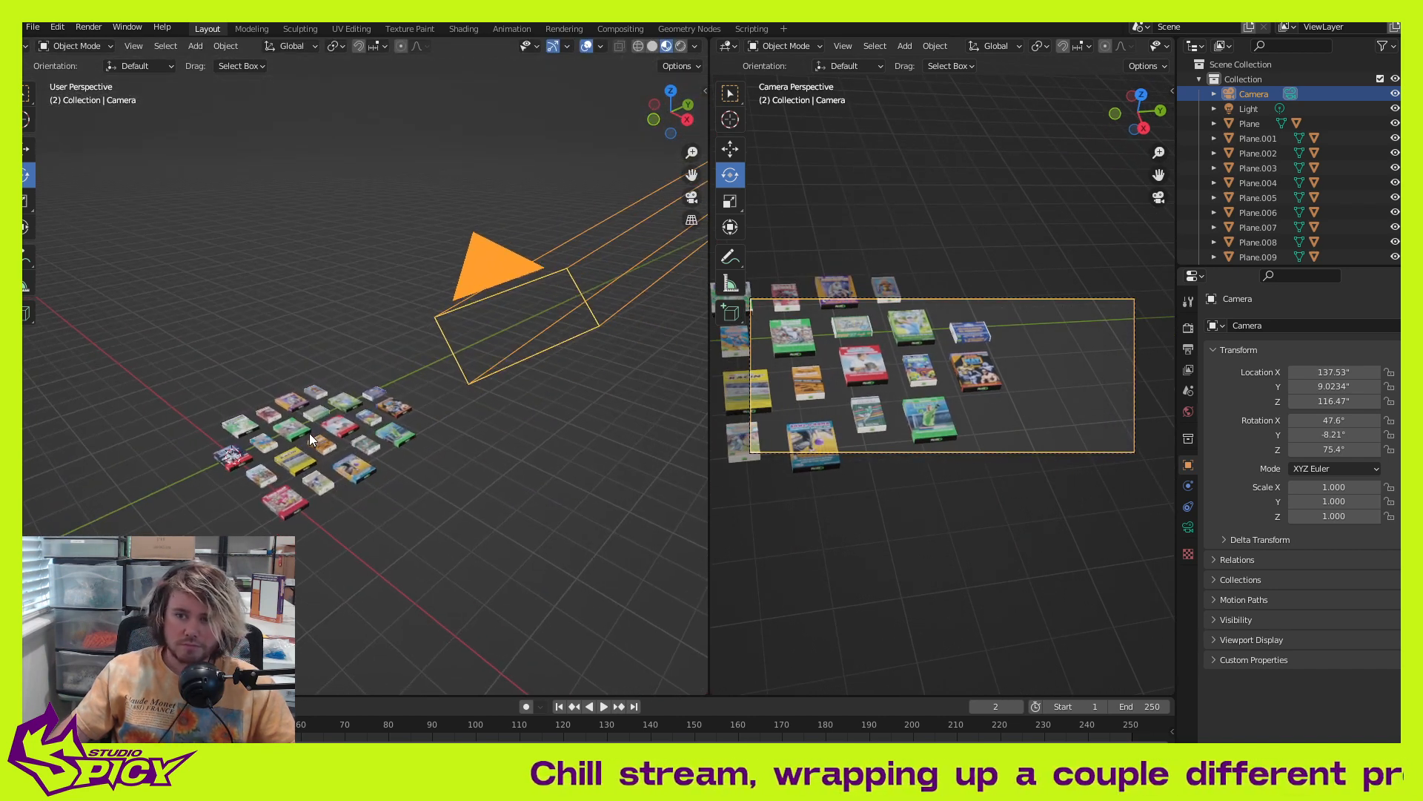
key(ctrl+alt+KP_0)
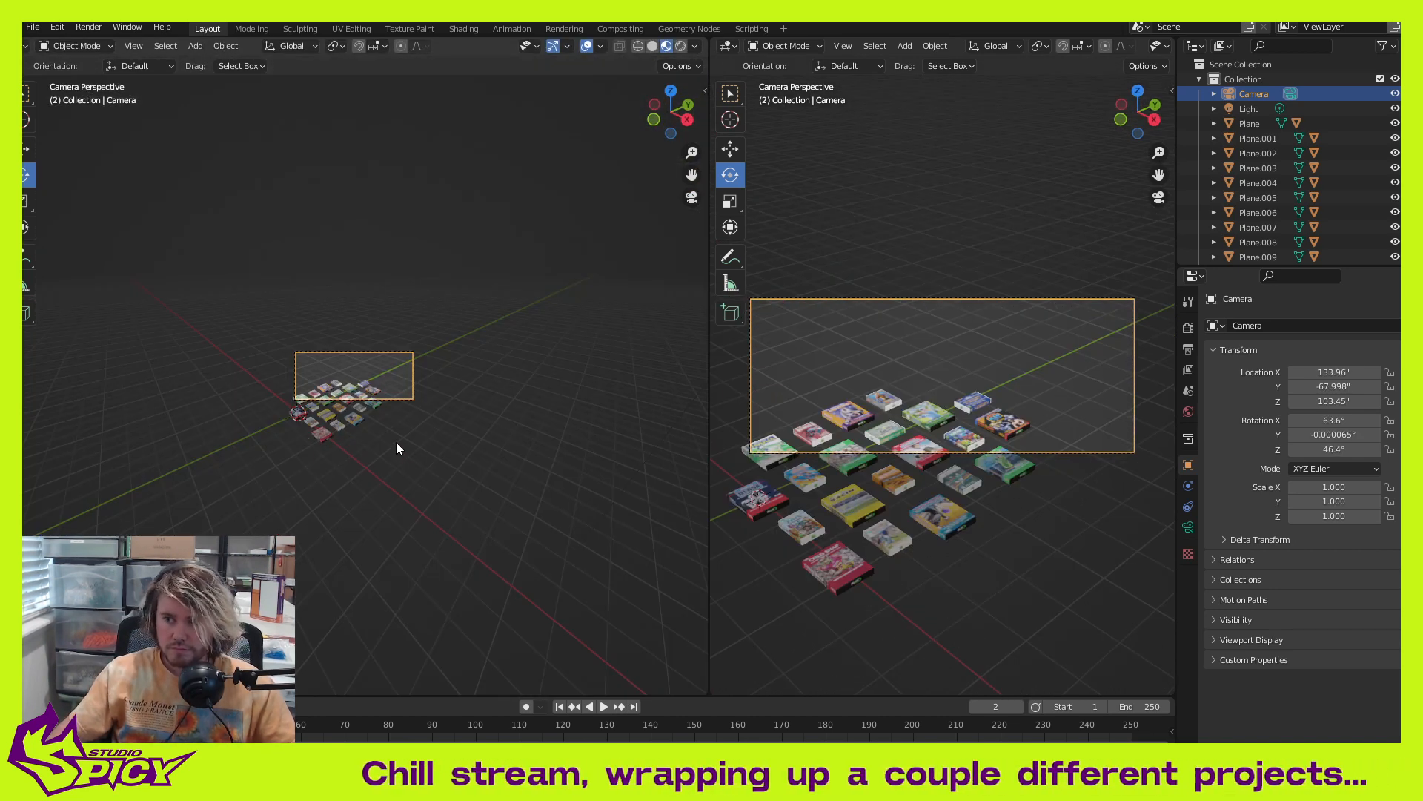
key(KP_0)
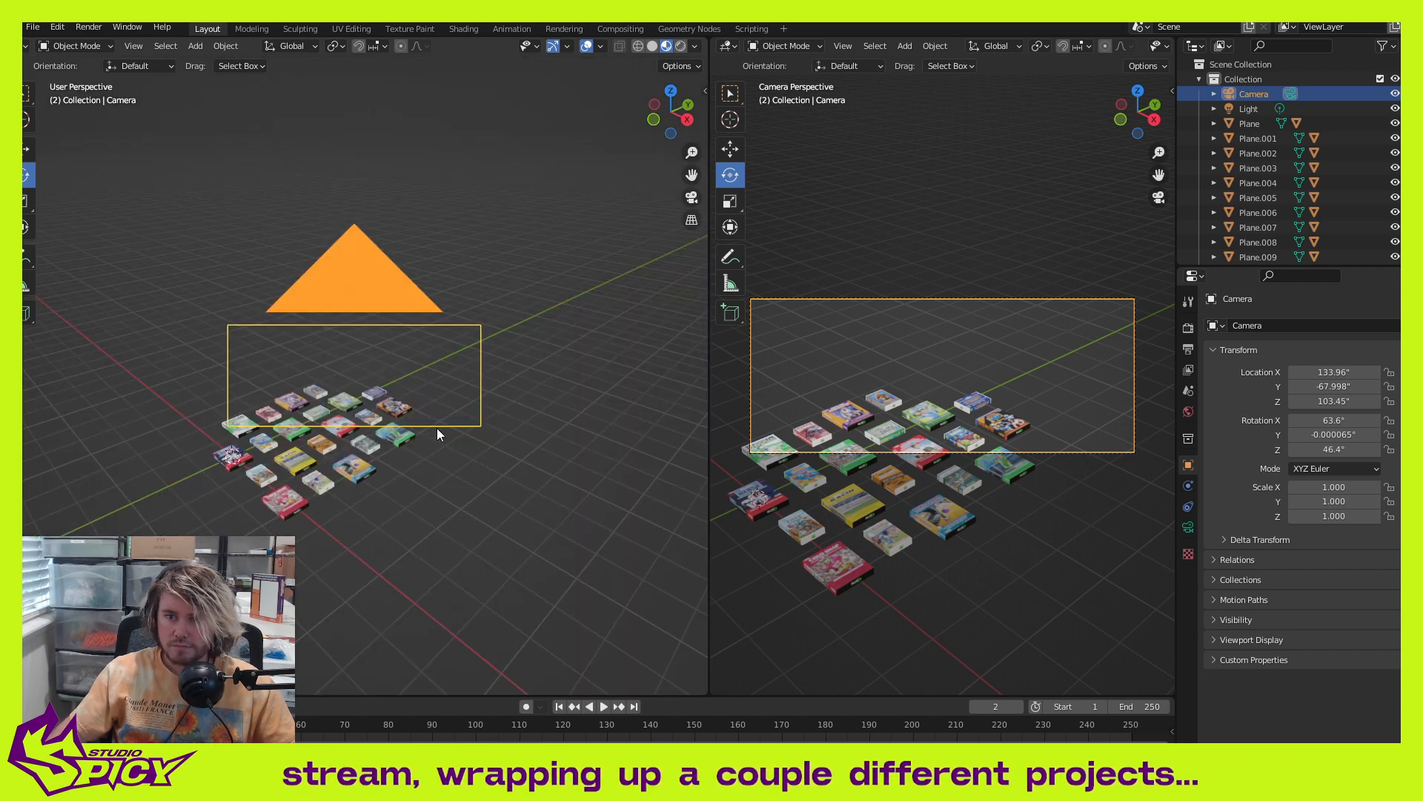
Step: Lower the camera to about Z 77.4" and shift it horizontally to about X 129.4", Y -76"
mouse_move(438, 428)
middle_down()
mouse_move(523, 425)
mouse_move(439, 439)
middle_up()
key(shift+space)
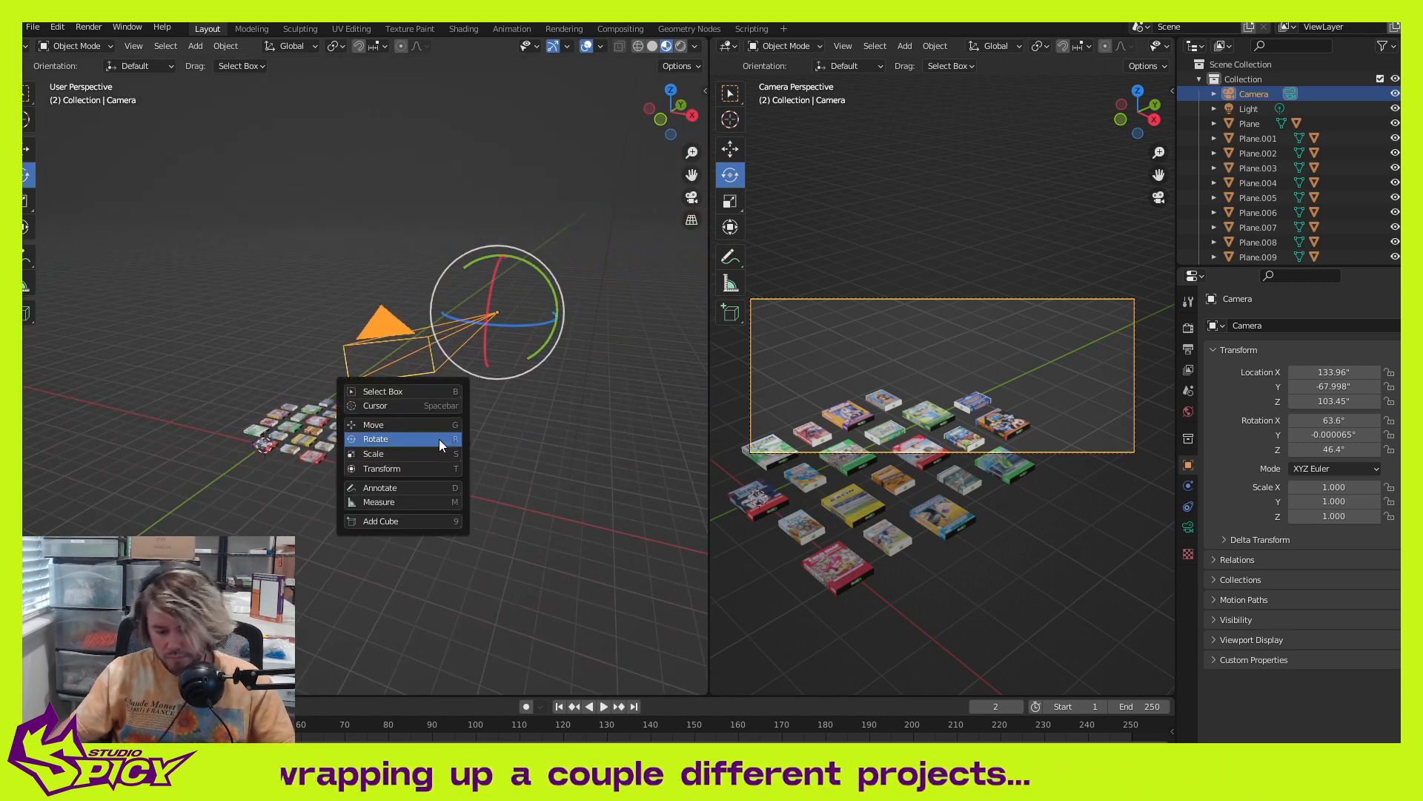
click(445, 423)
drag(499, 252, 522, 354)
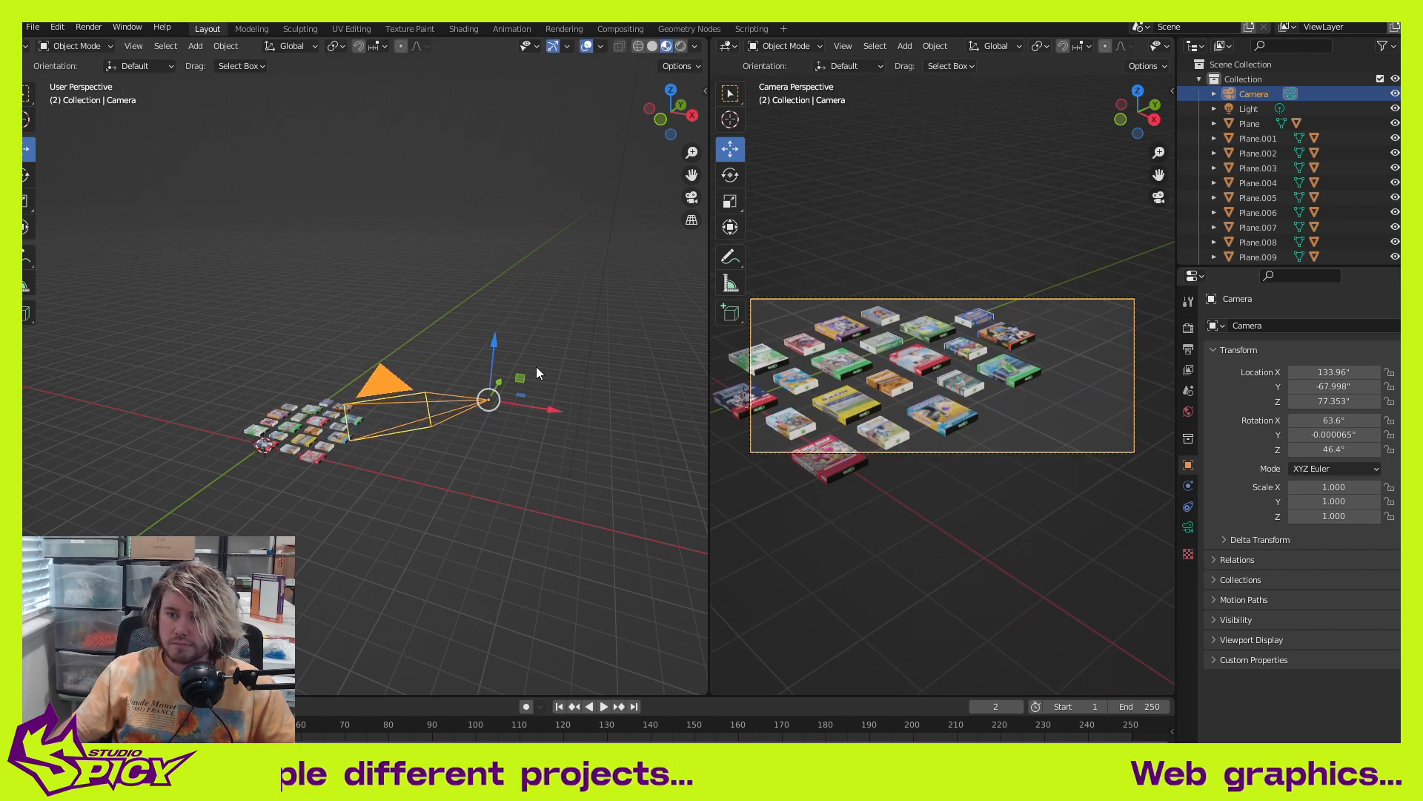
middle_drag(536, 366, 488, 593)
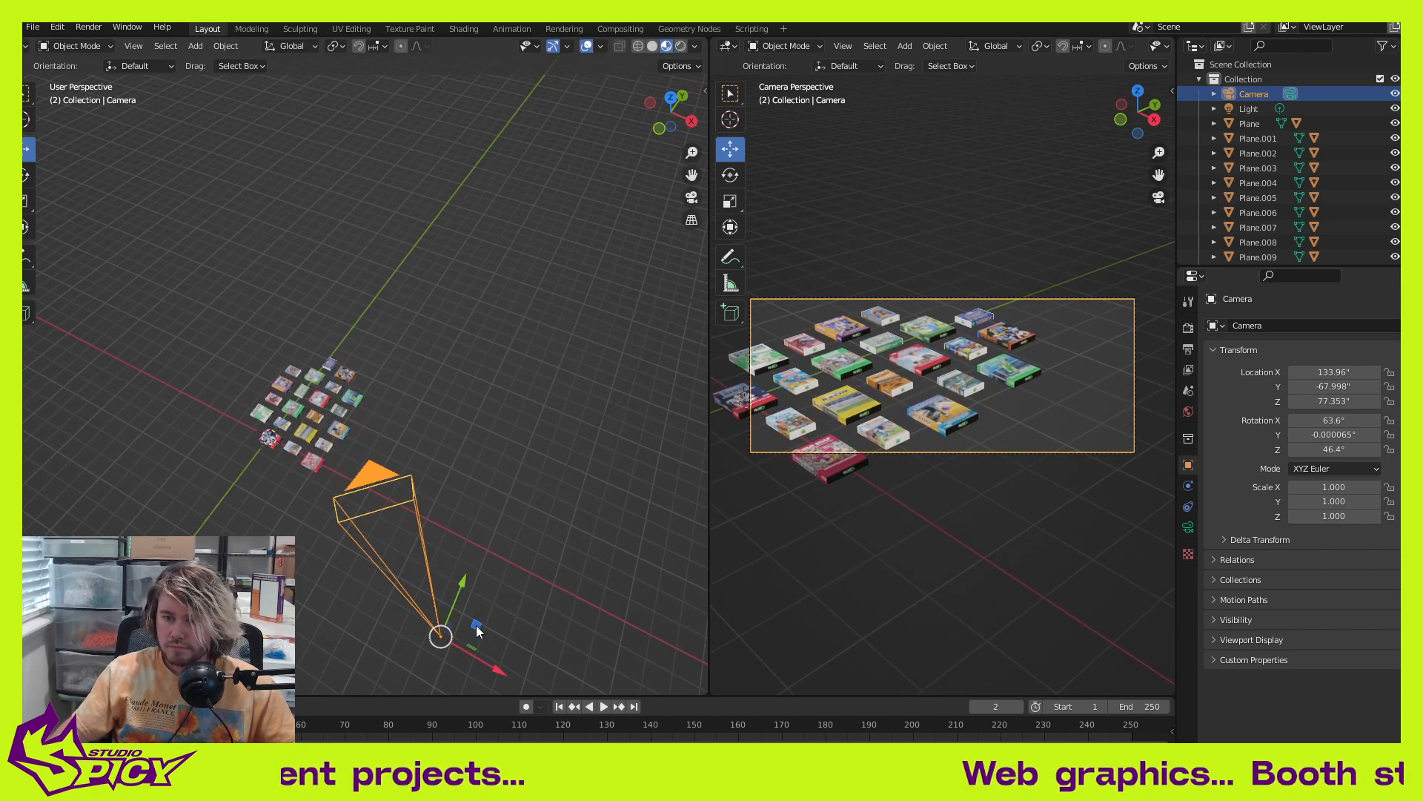
drag(476, 625, 452, 640)
middle_drag(455, 618, 463, 581)
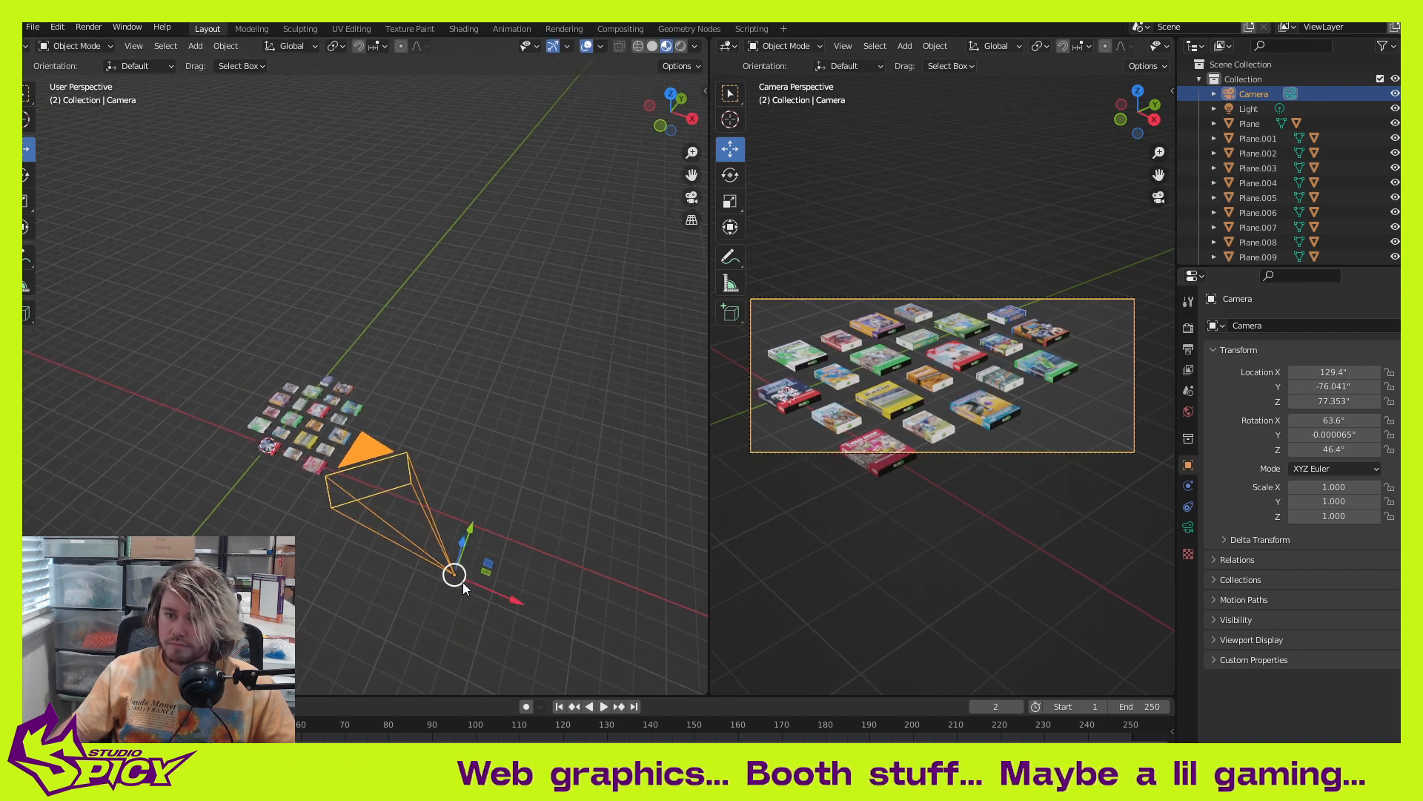
Step: Lower the camera along Z to about 74.2 inches
drag(459, 553, 464, 561)
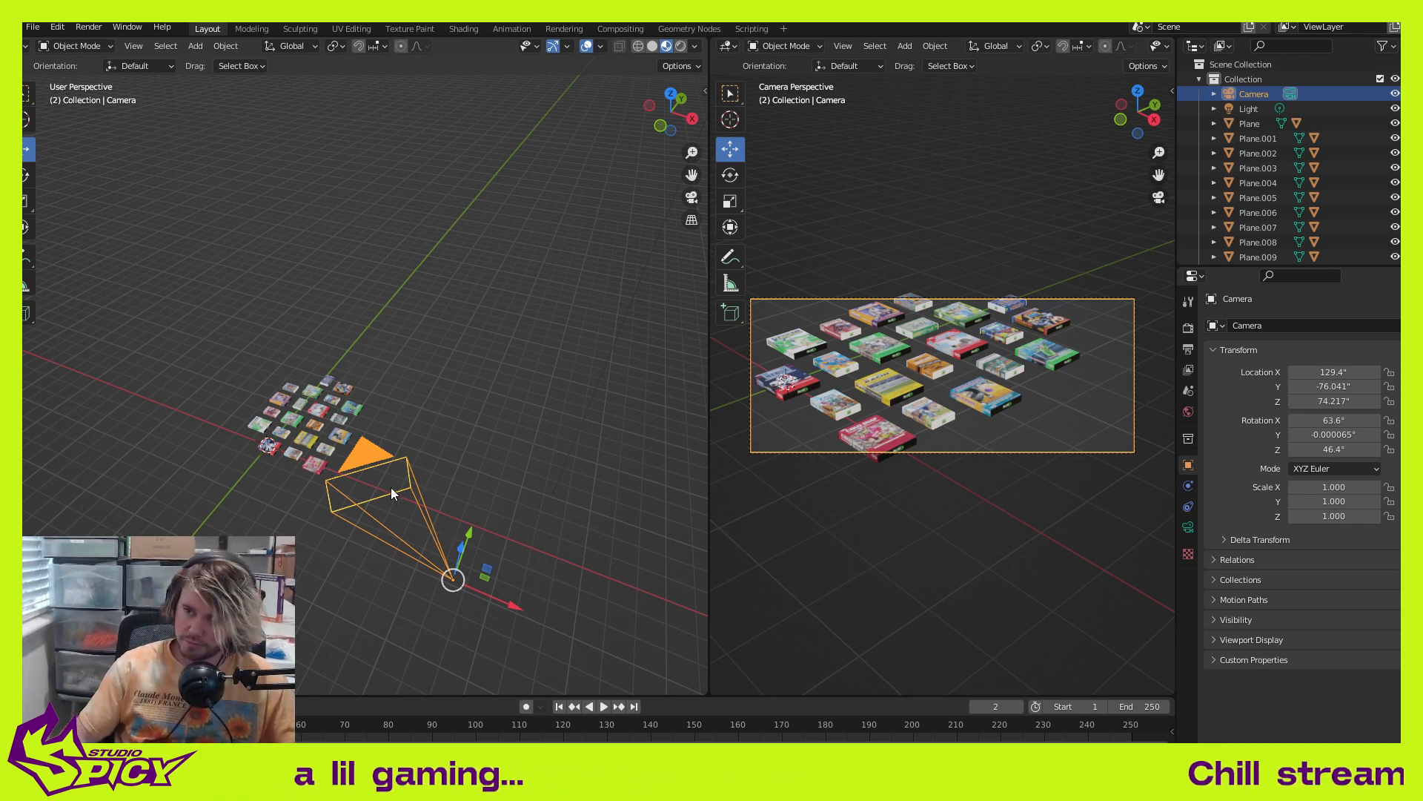
Step: Shift the small white box Plane.018 and the red Cold Snap box outward along negative Y, Cold Snap to about Y -4.1 inches
scroll(344, 455, up, 2)
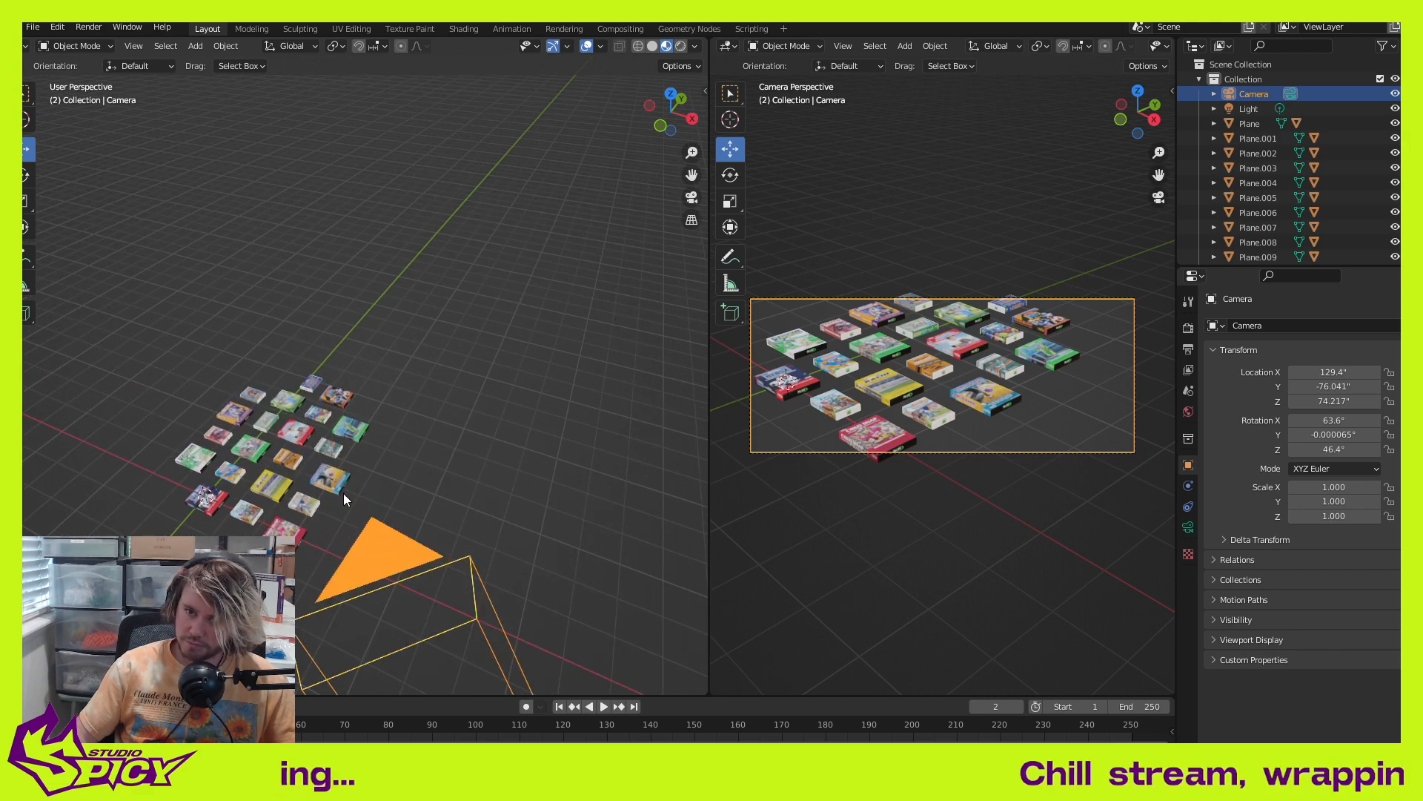
mouse_move(387, 436)
middle_down()
mouse_move(317, 482)
mouse_move(447, 396)
mouse_move(362, 439)
mouse_move(370, 550)
mouse_move(388, 448)
middle_up()
scroll(316, 467, up, 3)
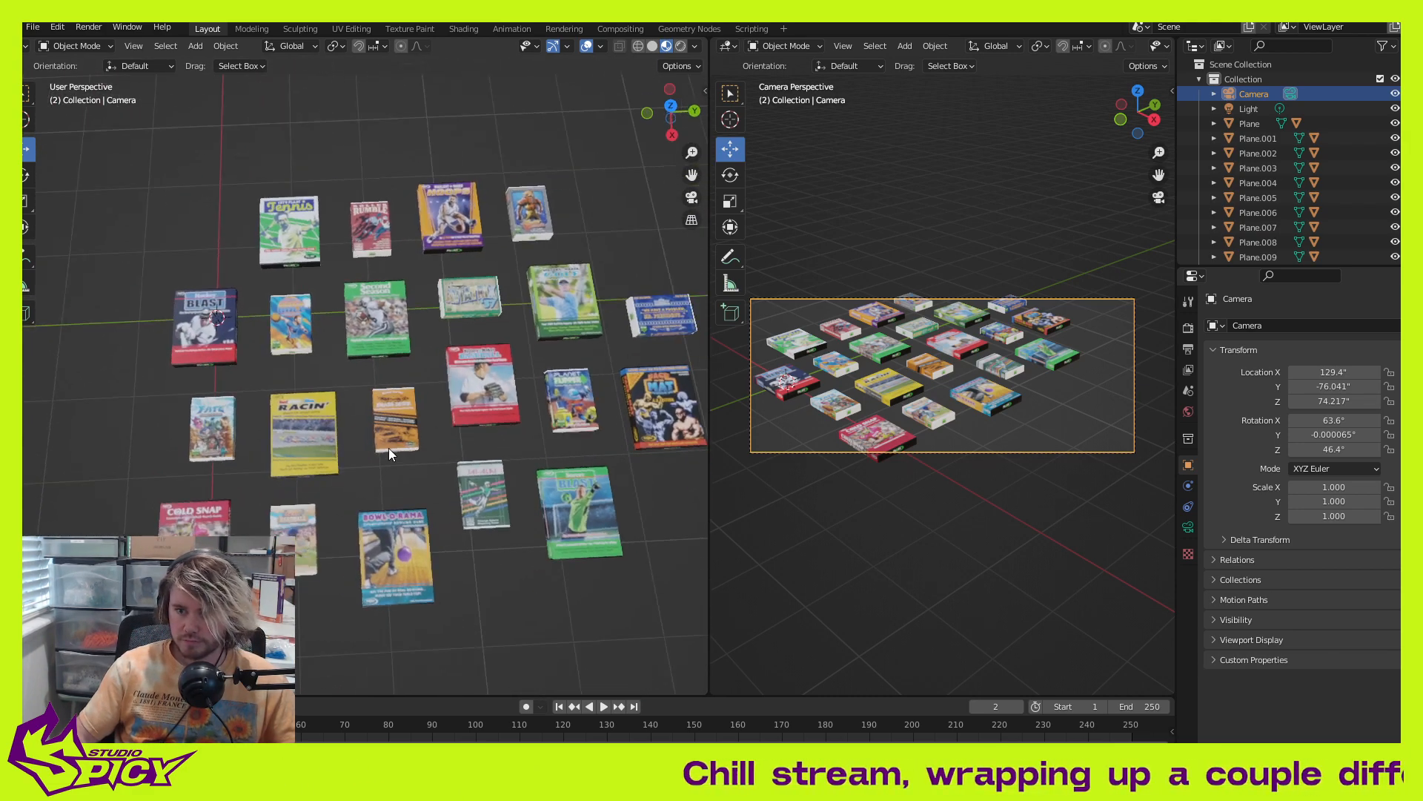
scroll(474, 509, up, 2)
scroll(474, 509, down, 3)
scroll(428, 380, up, 3)
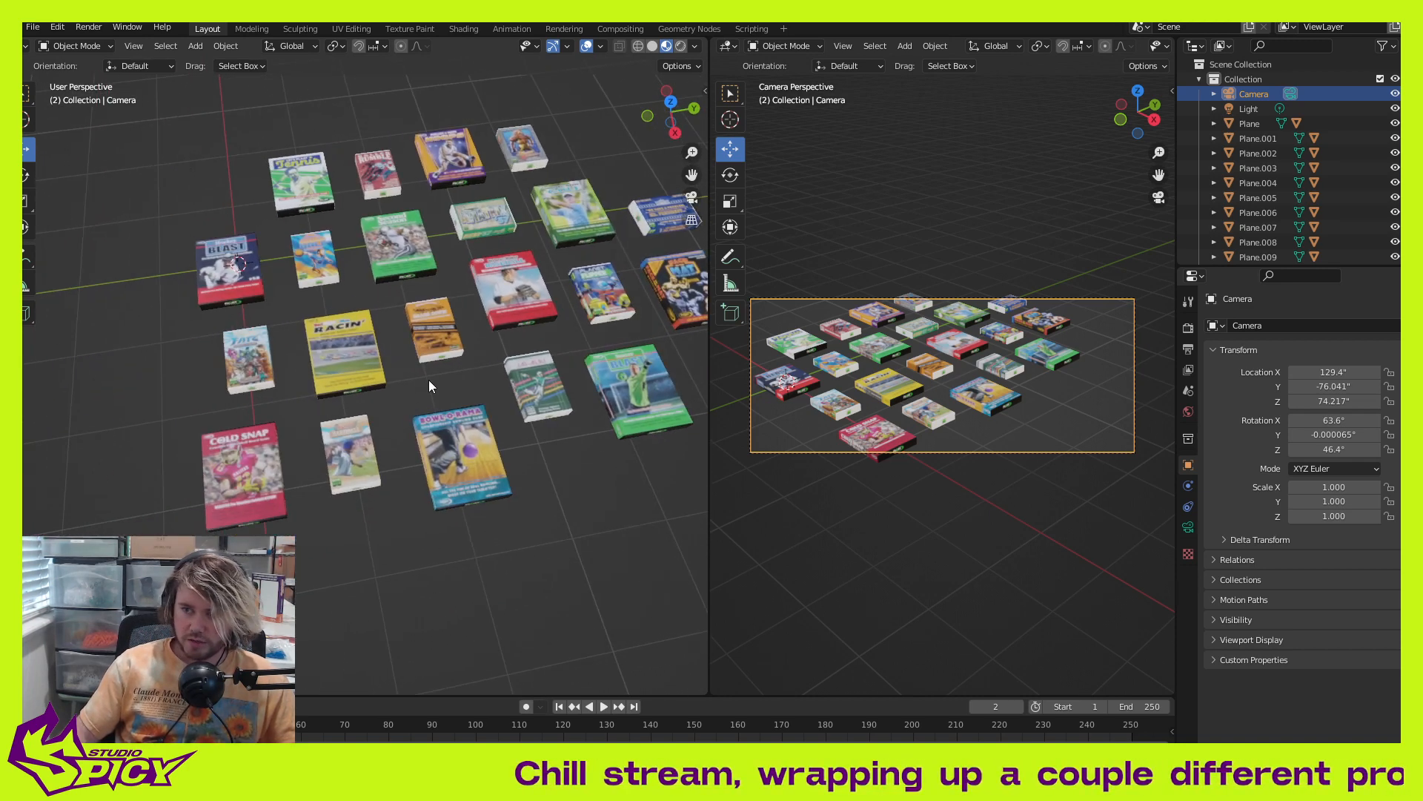
click(257, 373)
key(g)
key(y)
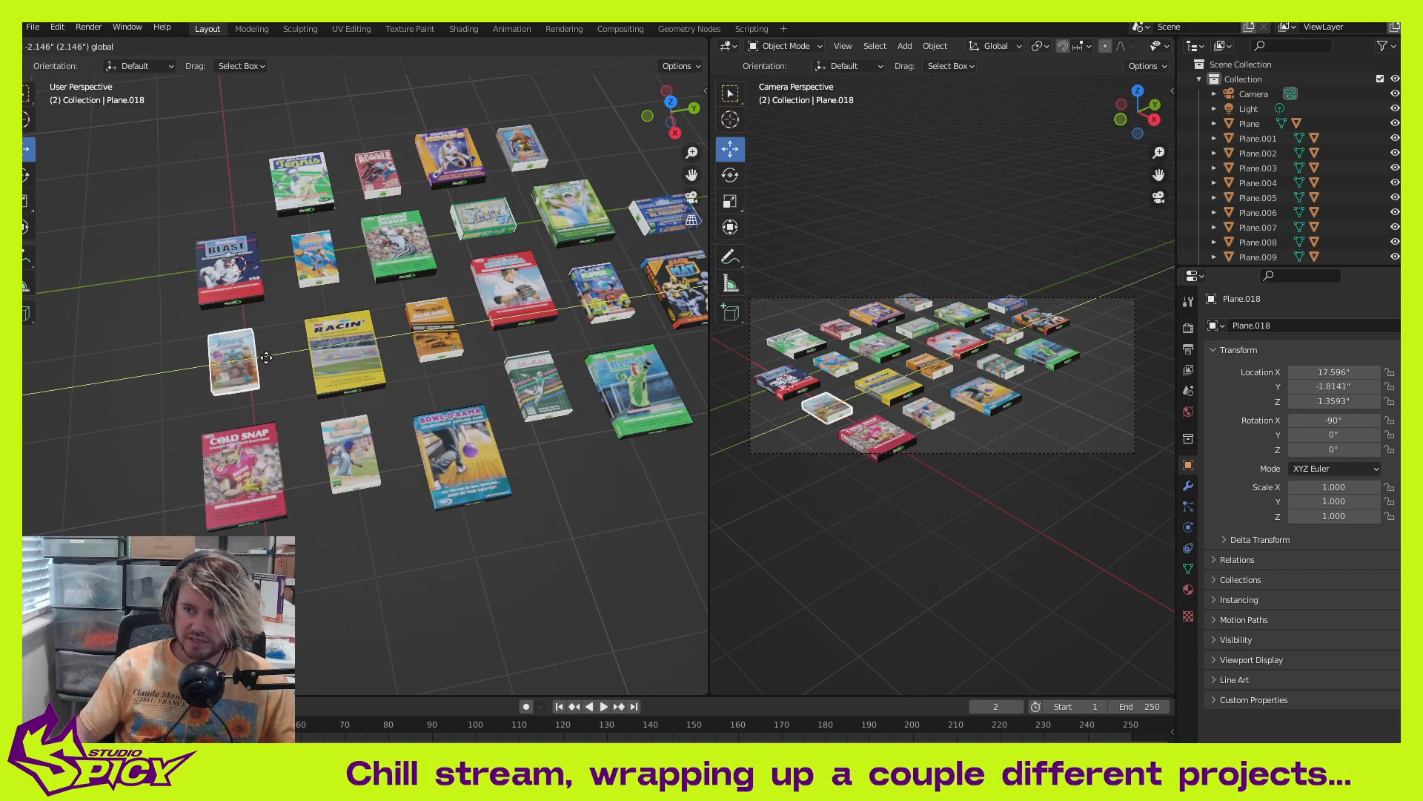
click(258, 359)
drag(286, 474, 263, 472)
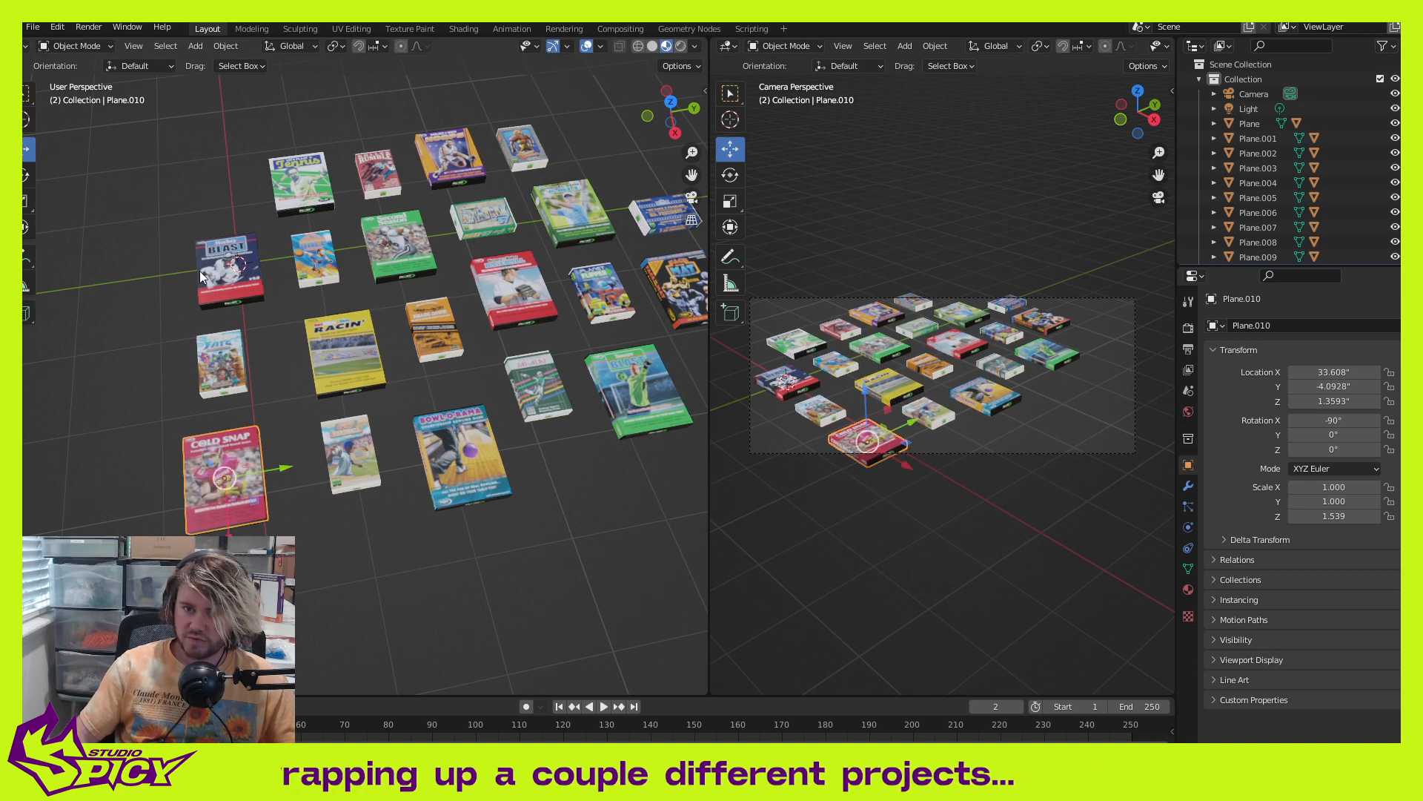
Step: Nudge the navy-and-red box slightly toward negative Y and the green Tennis box outward toward negative X and Y
click(221, 267)
drag(278, 274, 266, 234)
click(283, 187)
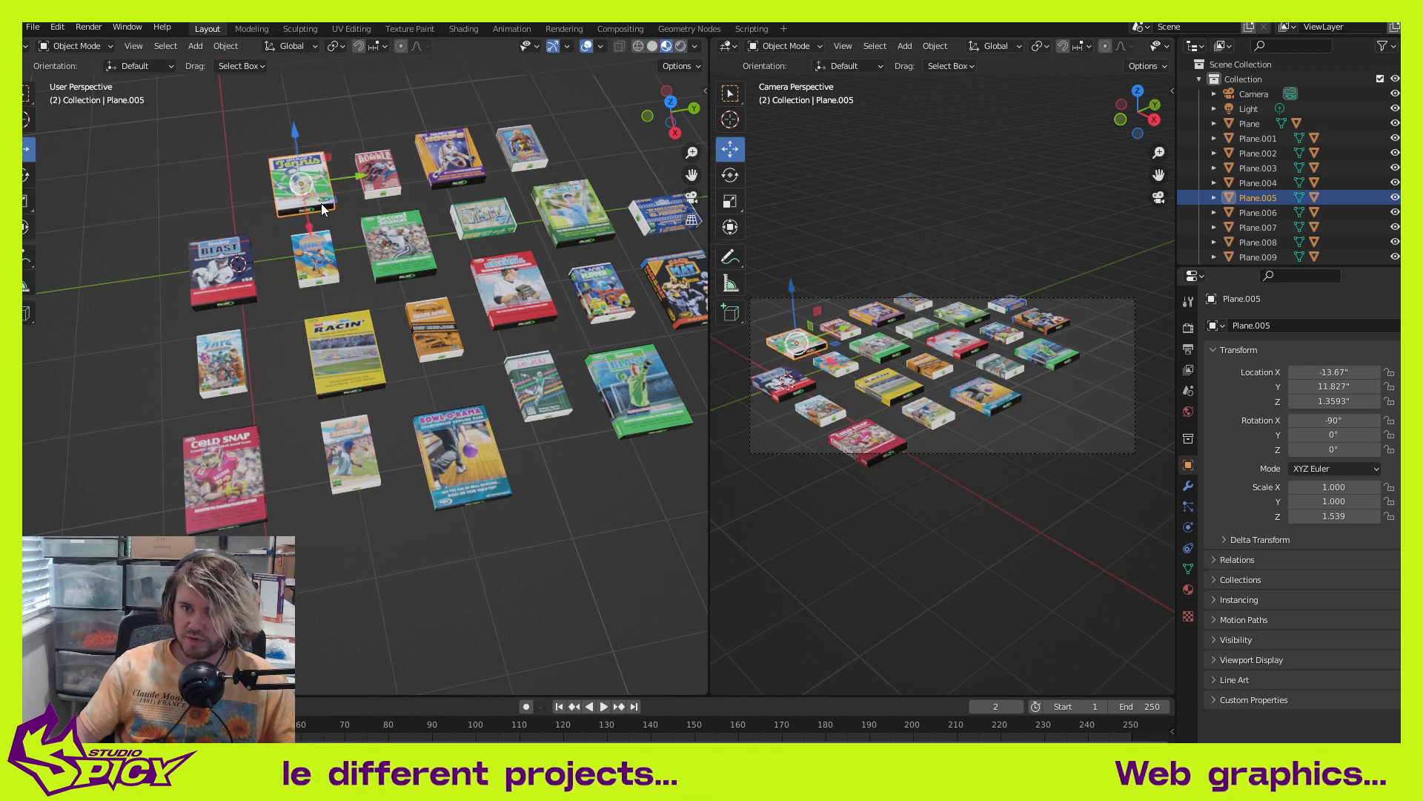
drag(332, 202, 309, 187)
Step: Nudge the small orange box Plane.013 slightly and move the small baseball box Plane.020 to about X 38.2, Y 11.7 inches
click(331, 270)
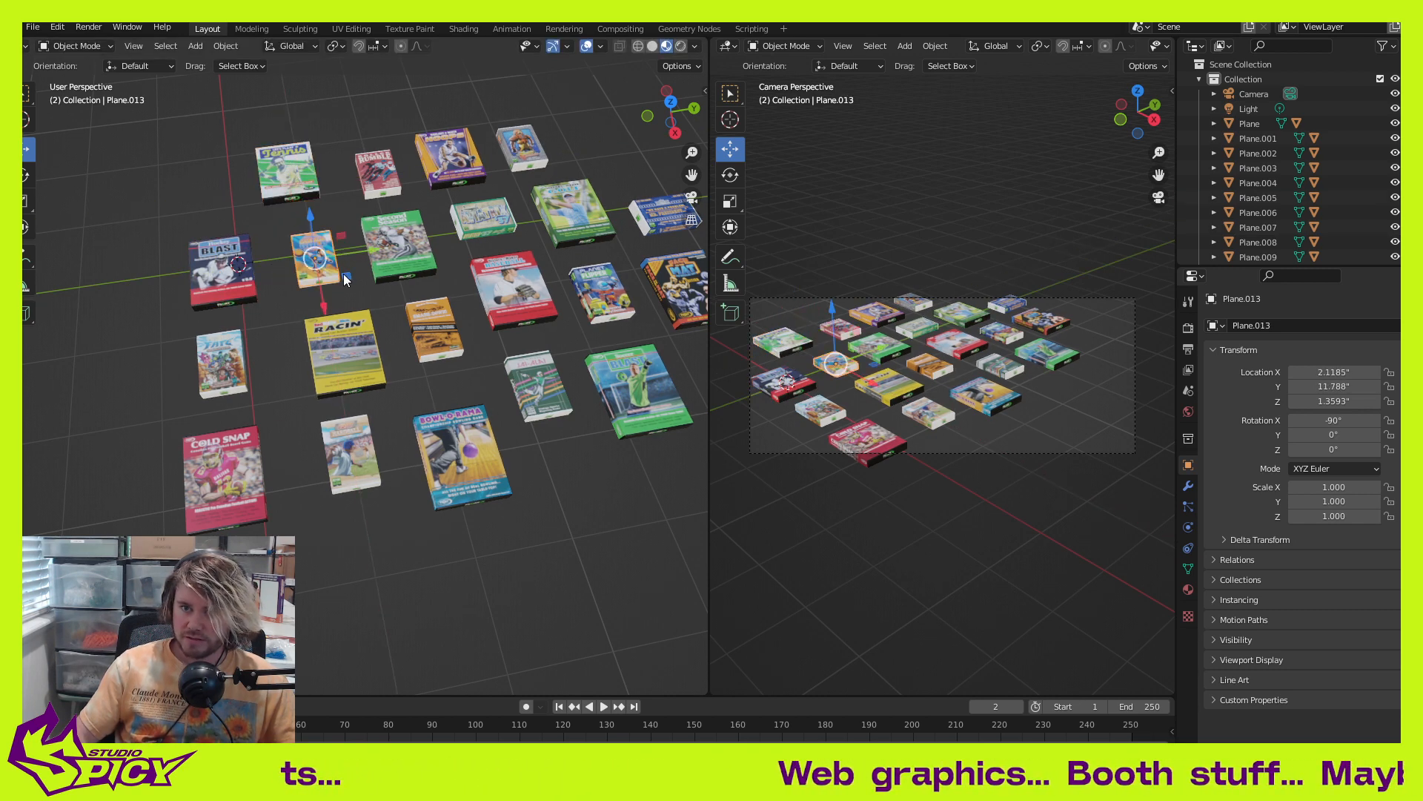
drag(314, 259, 312, 254)
click(374, 473)
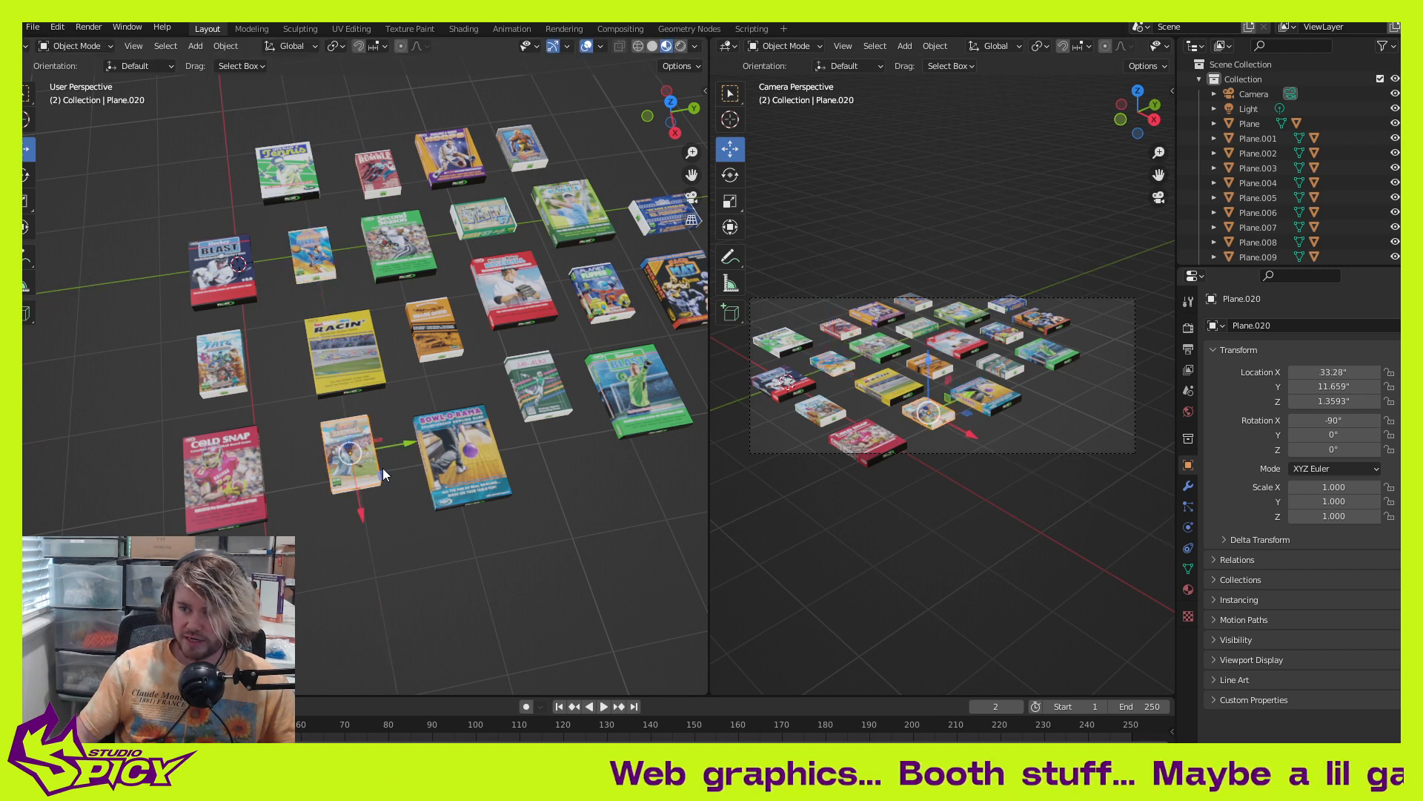
drag(383, 468, 391, 504)
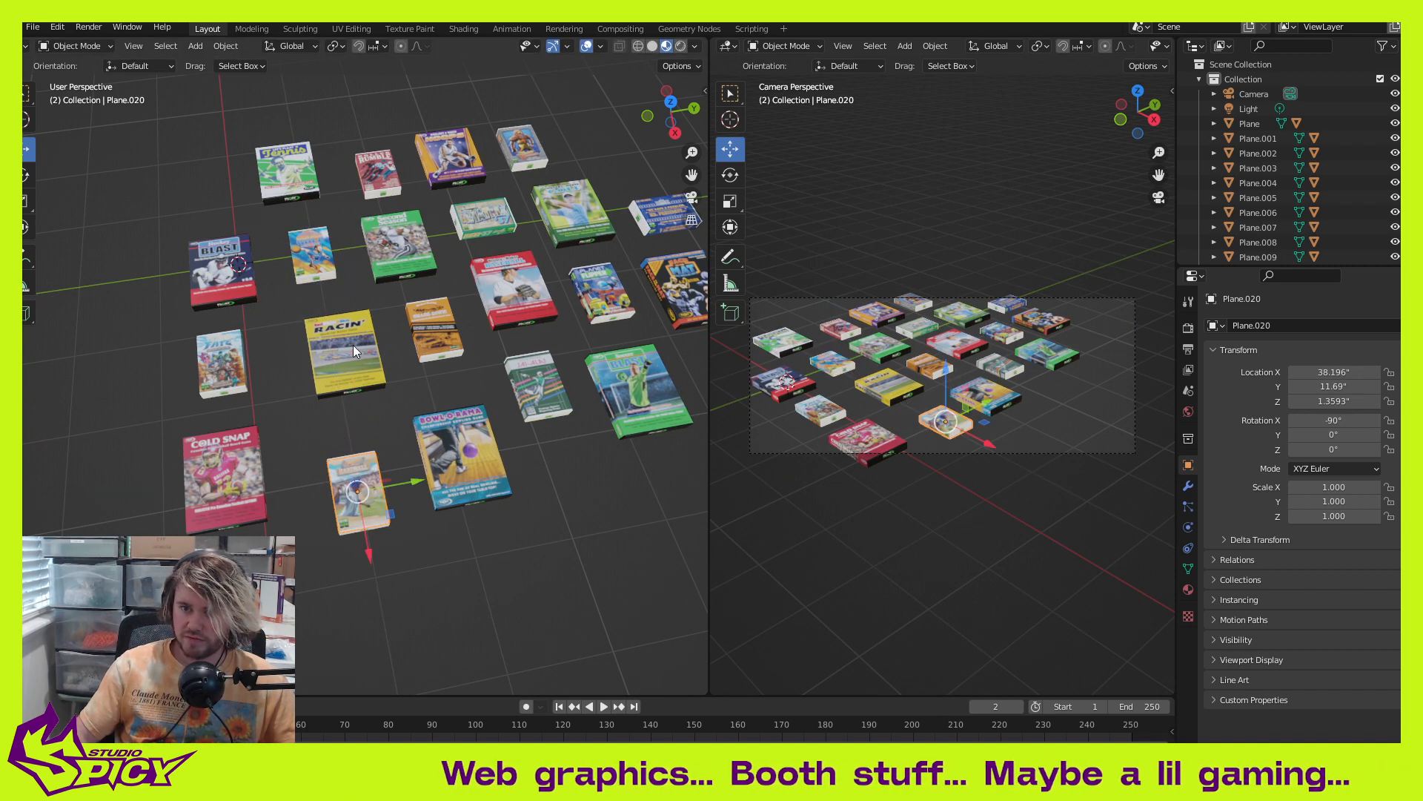
Step: Move the yellow Racin' box to about X 20.2, Y 12.2 inches and the Bowl-O-Rama box outward toward positive X
click(353, 345)
drag(376, 372, 368, 381)
click(461, 487)
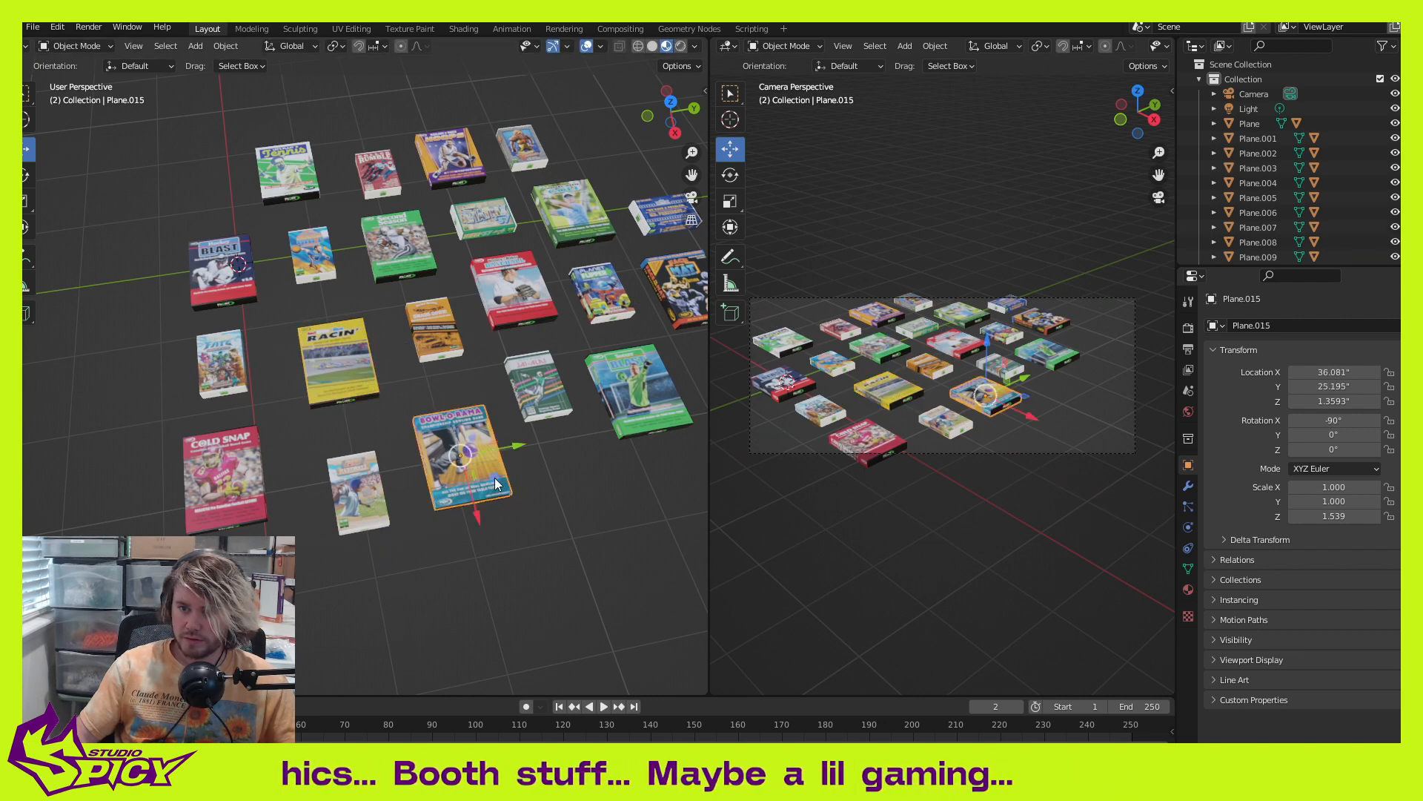
drag(497, 480, 504, 501)
Step: Nudge the small baseball box beside Bowl-O-Rama toward negative Y and move the orange box Plane.017 to about X 19.7, Y 26.4 inches
click(370, 501)
drag(391, 516, 387, 525)
click(457, 341)
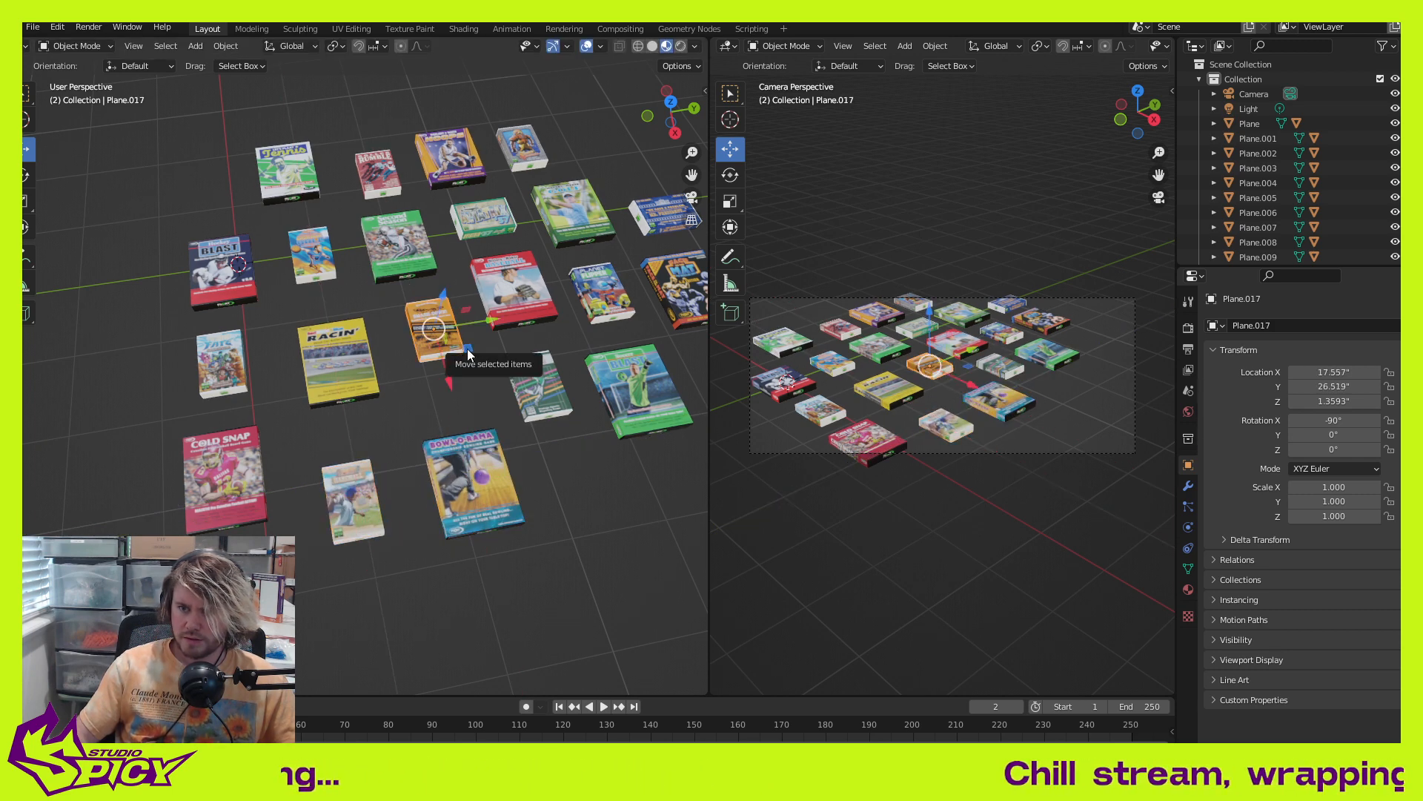
drag(467, 349, 476, 365)
Step: Move the Mat box Plane.009 to about X 17.8, Y 70.3 inches and shift the small blue box Plane.012 toward positive Y
shift+middle_drag(533, 382, 365, 391)
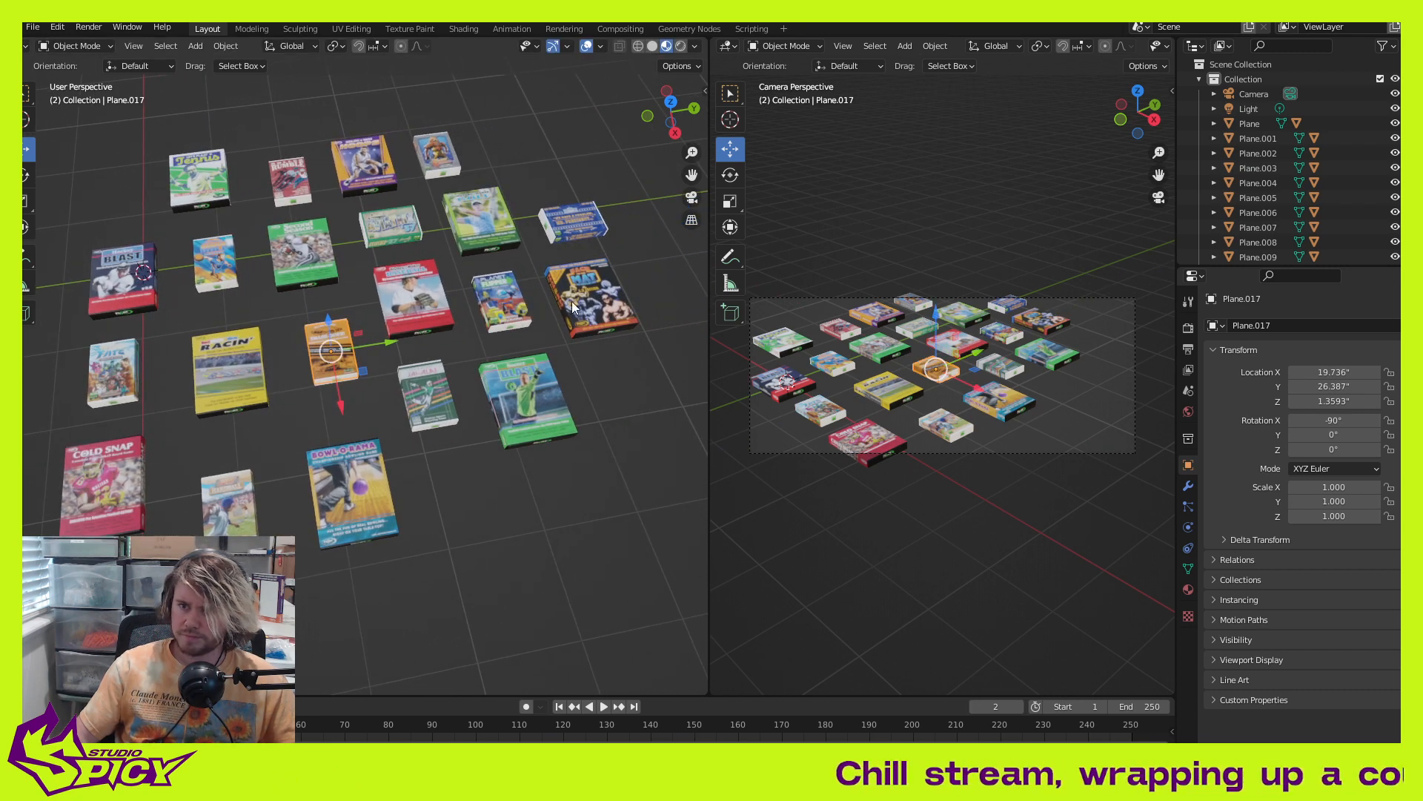
click(576, 304)
shift+middle_drag(577, 304, 572, 342)
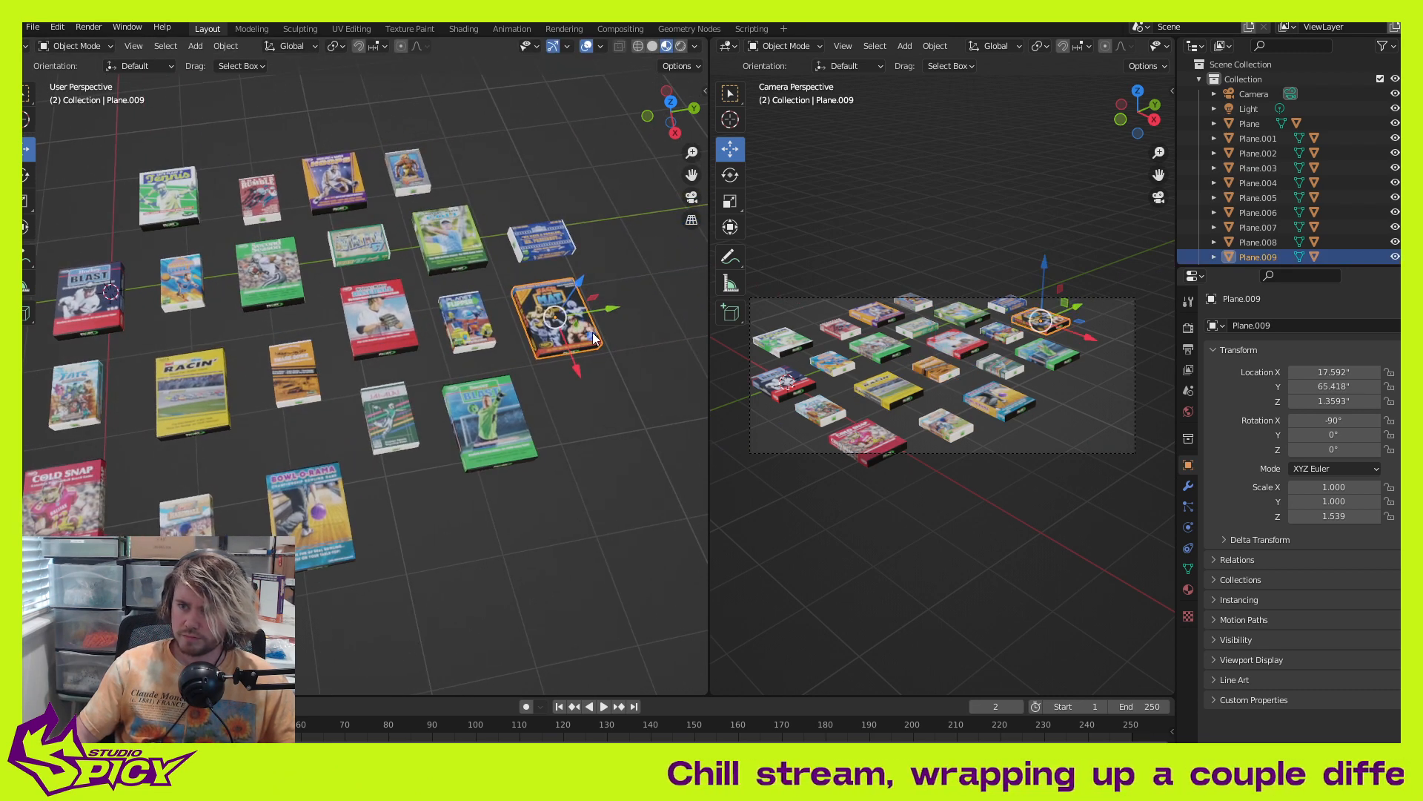
drag(593, 338, 627, 335)
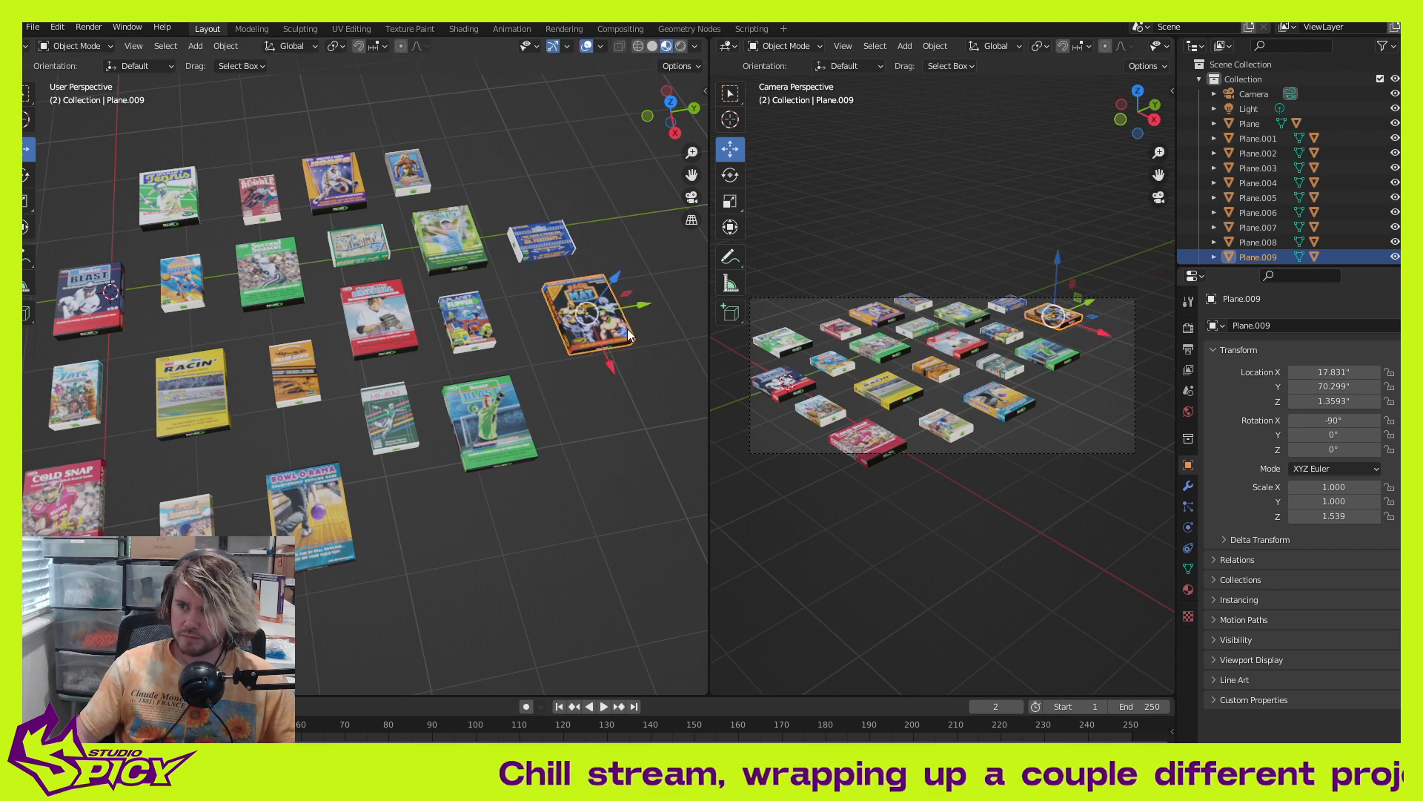
click(554, 237)
drag(573, 244, 590, 250)
Step: Move the green golf box Plane.003 to about X -1.6, Y 56.9 inches and the small back-row box to the empty spot beyond the cricket box
click(469, 242)
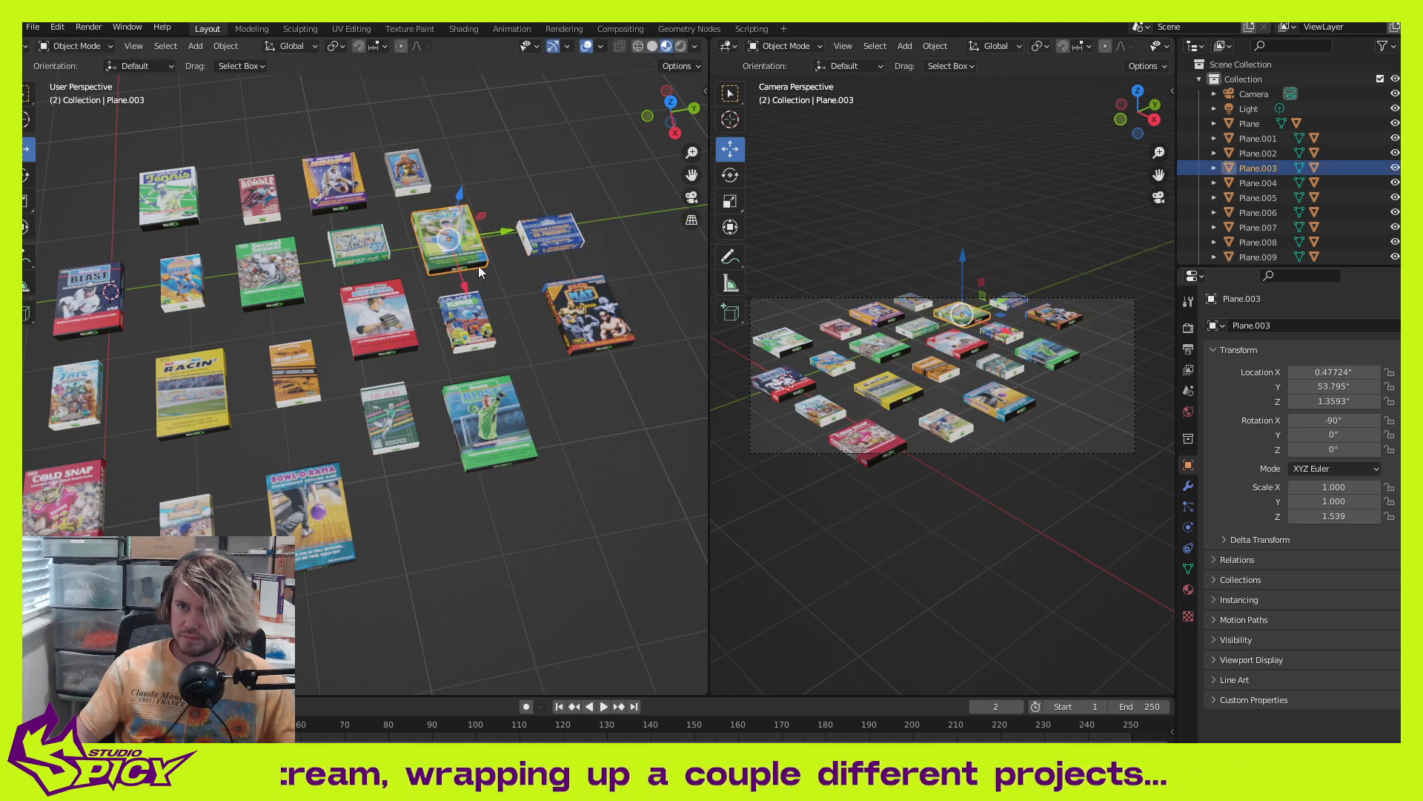
drag(477, 259, 495, 243)
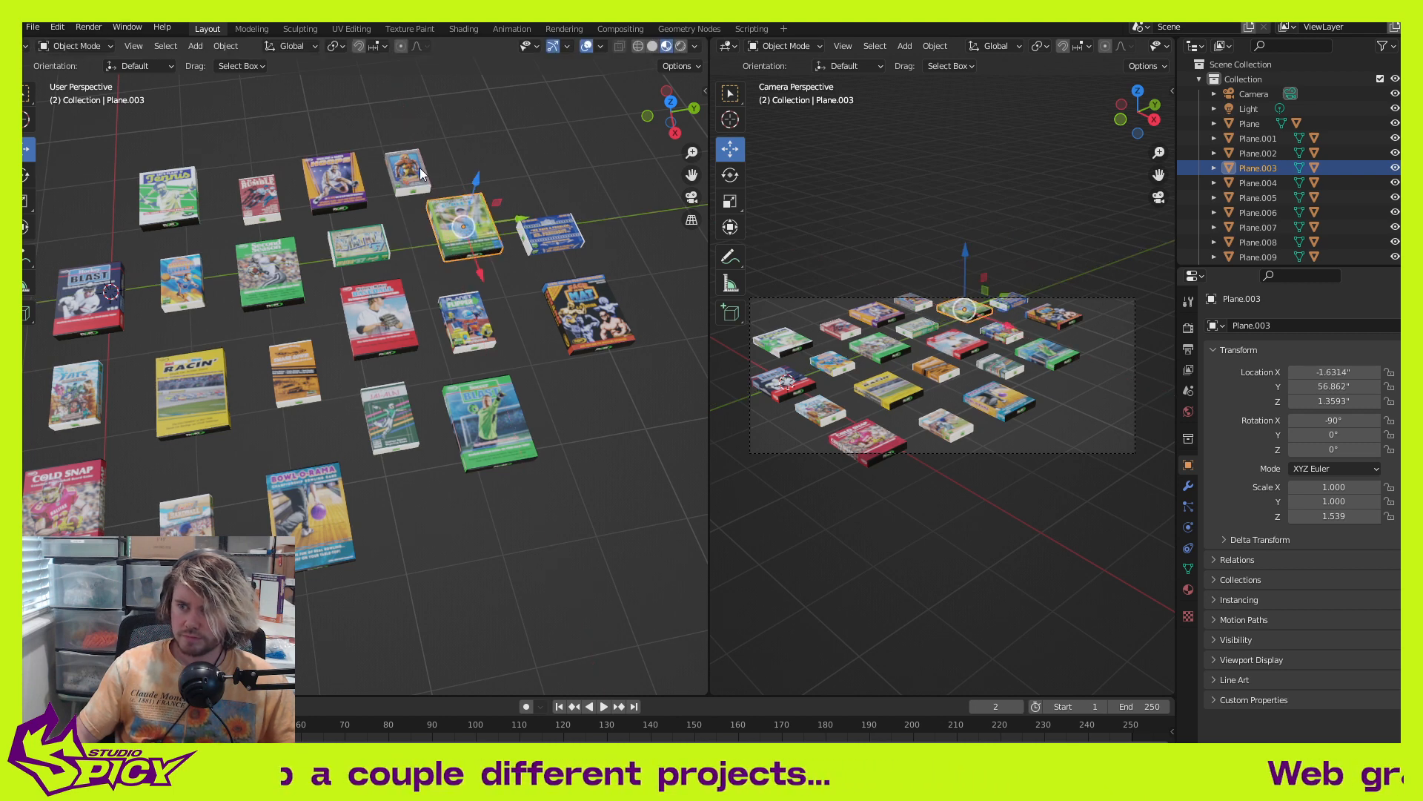
click(421, 172)
drag(440, 190, 682, 441)
Step: Move the purple back-row box toward positive Y into the vacated gap and nudge the small landscape box Plane the same way
click(343, 176)
drag(363, 200, 400, 181)
click(355, 243)
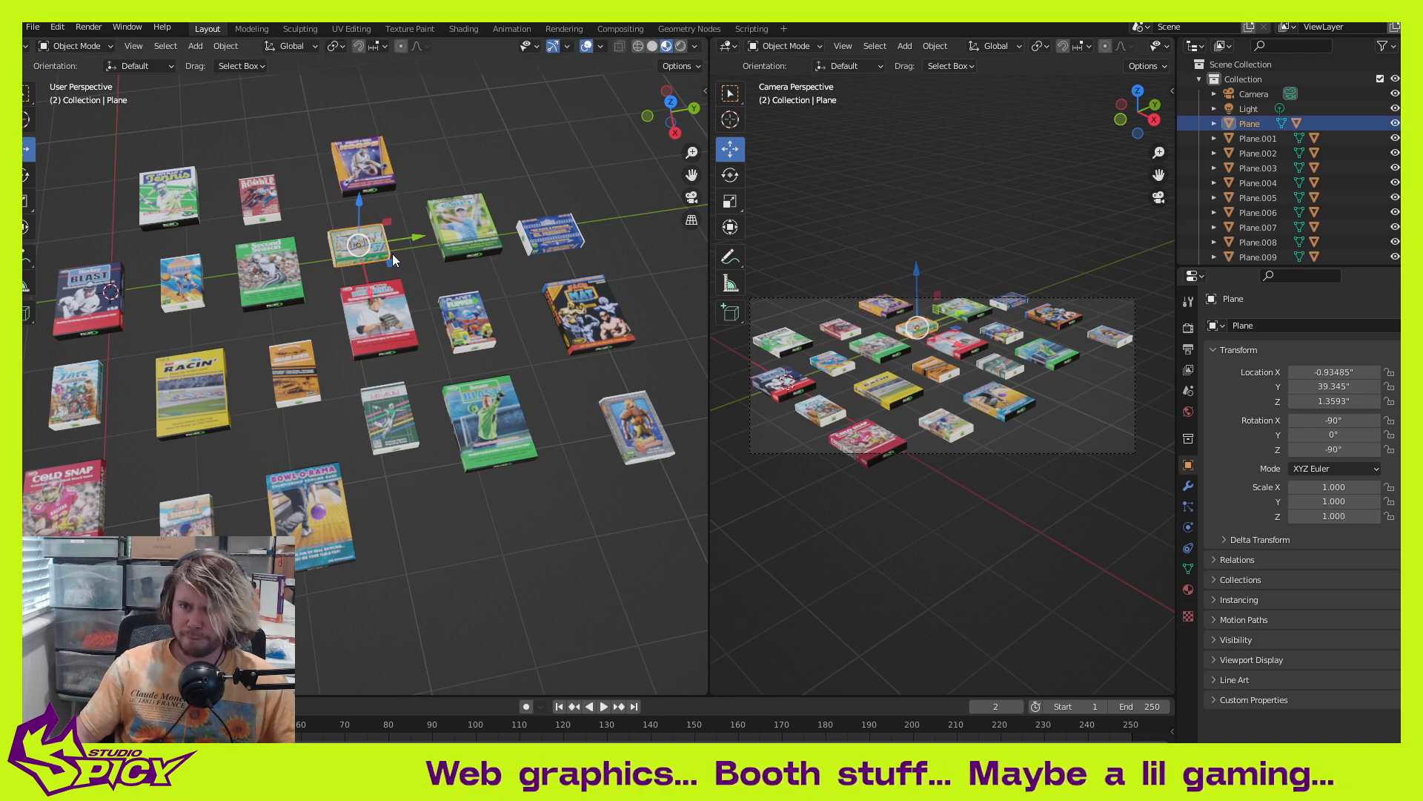
Step: Shift the small teal box Plane.011 toward positive X and move the green cricket box Plane.006 to about X 33.9, Y 54.1 inches
click(407, 404)
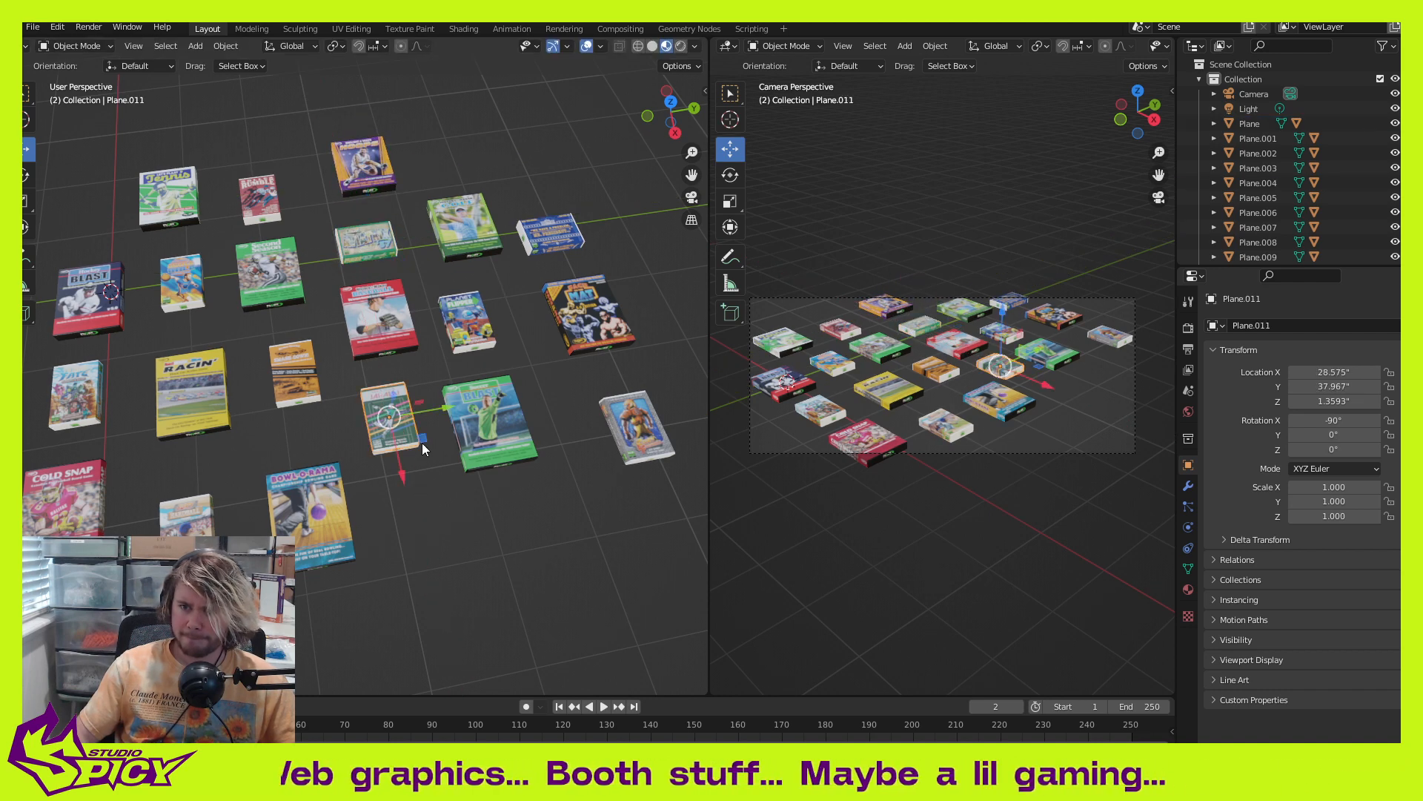
drag(401, 479, 406, 496)
click(484, 446)
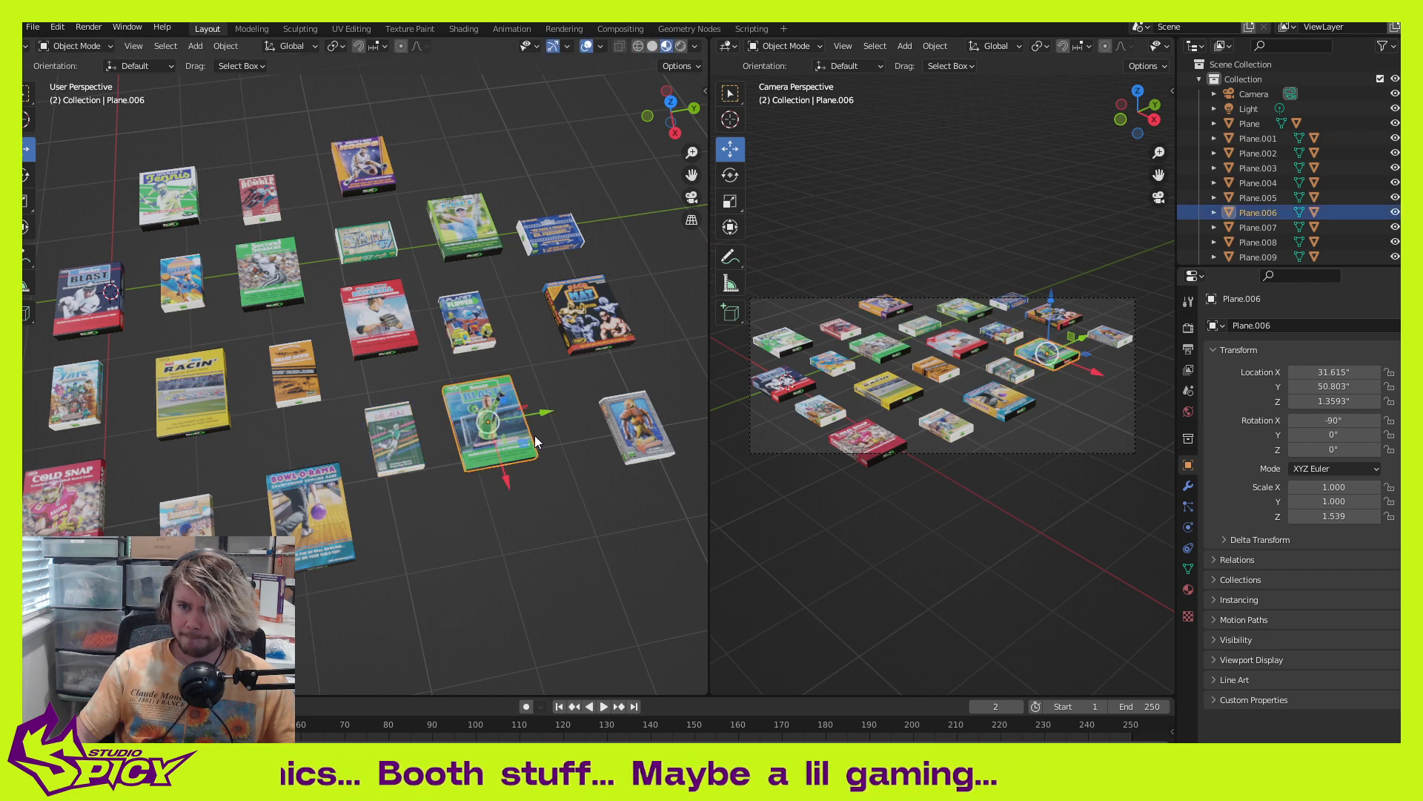
drag(528, 445, 557, 457)
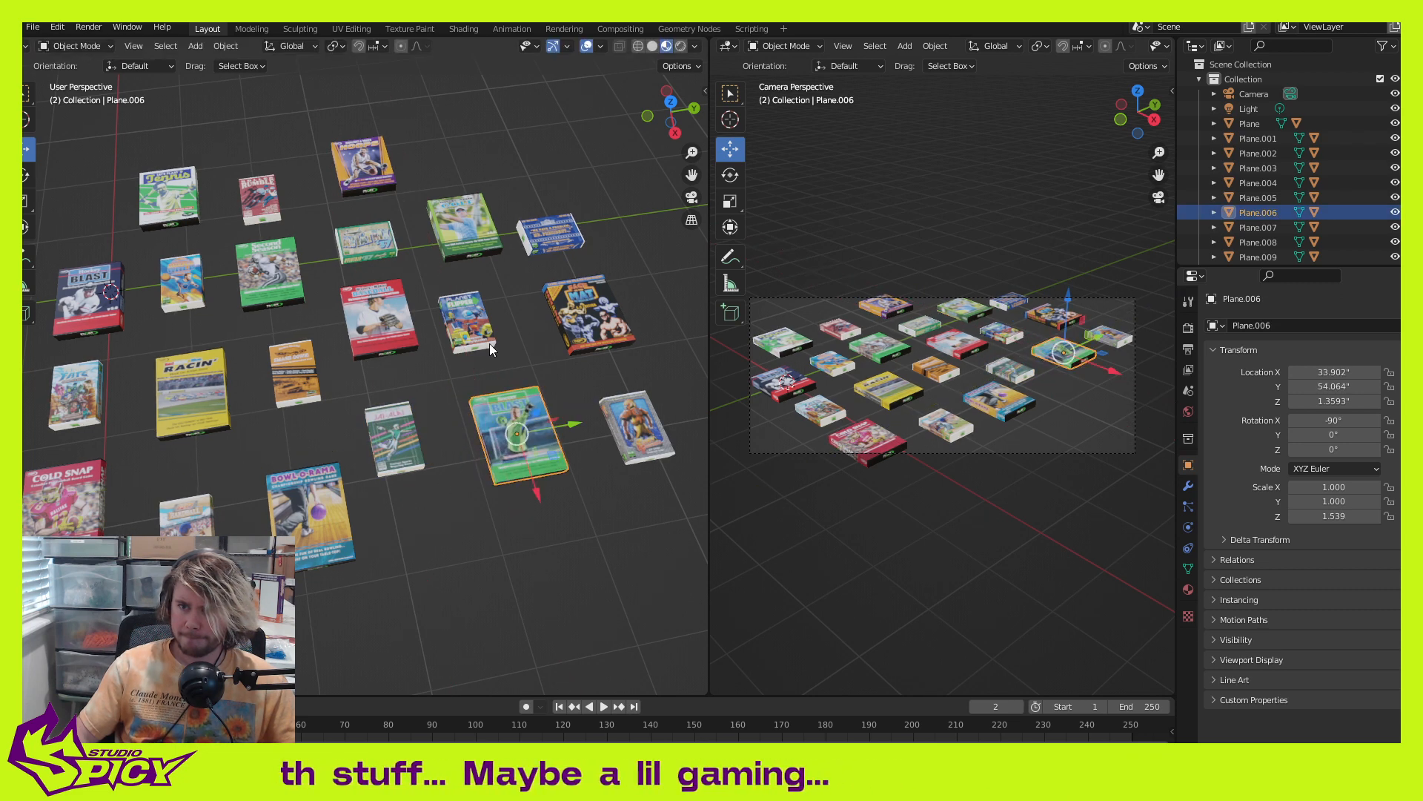
Step: Shift the small box Plane.014 toward positive Y and move the red baseball box Plane.002 to about X 15.4, Y 41.5 inches
click(501, 342)
drag(500, 343, 523, 346)
click(402, 330)
drag(415, 338, 433, 349)
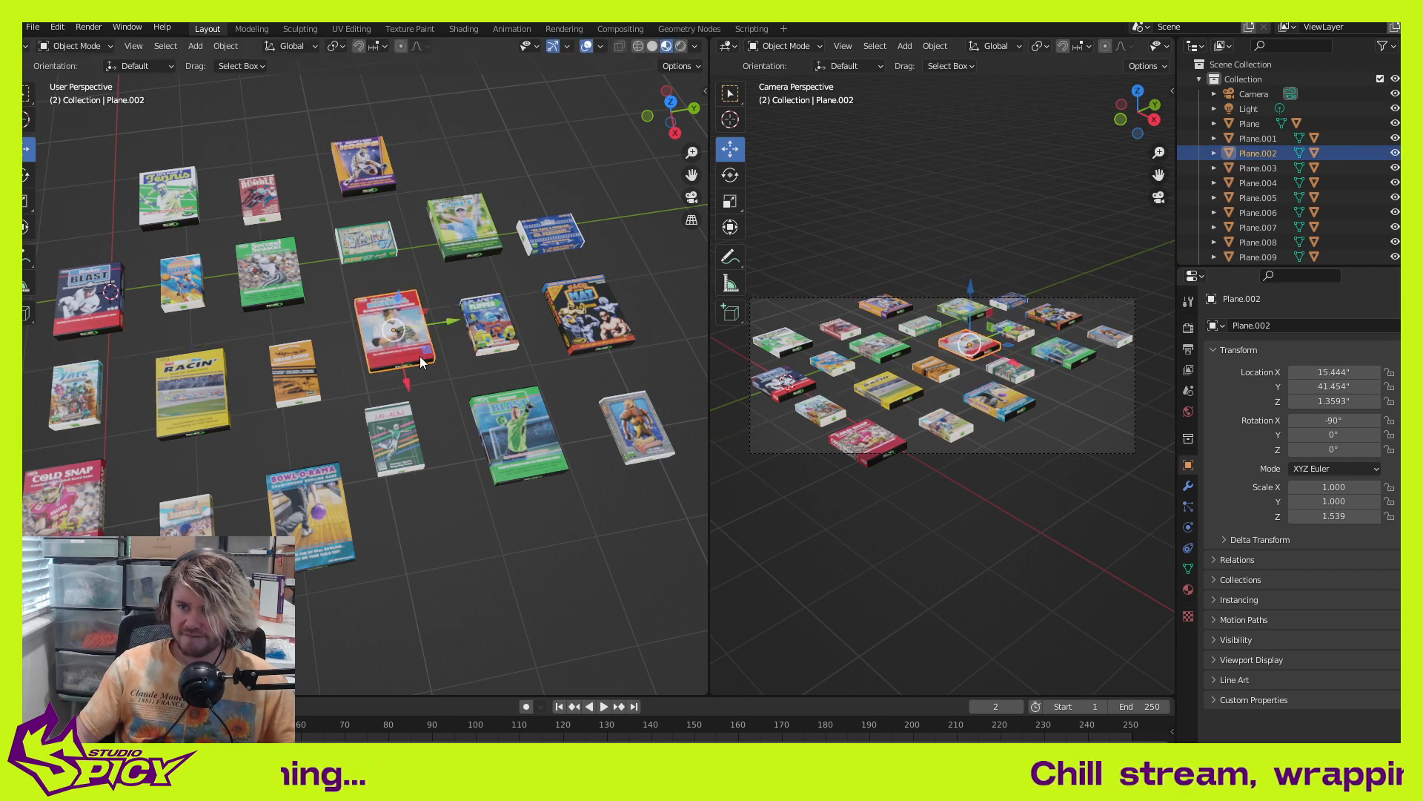
Step: Nudge the orange box Plane.017 to about X 19.9, Y 26.8 inches and select the yellow Racin' box
click(301, 381)
drag(329, 390, 327, 394)
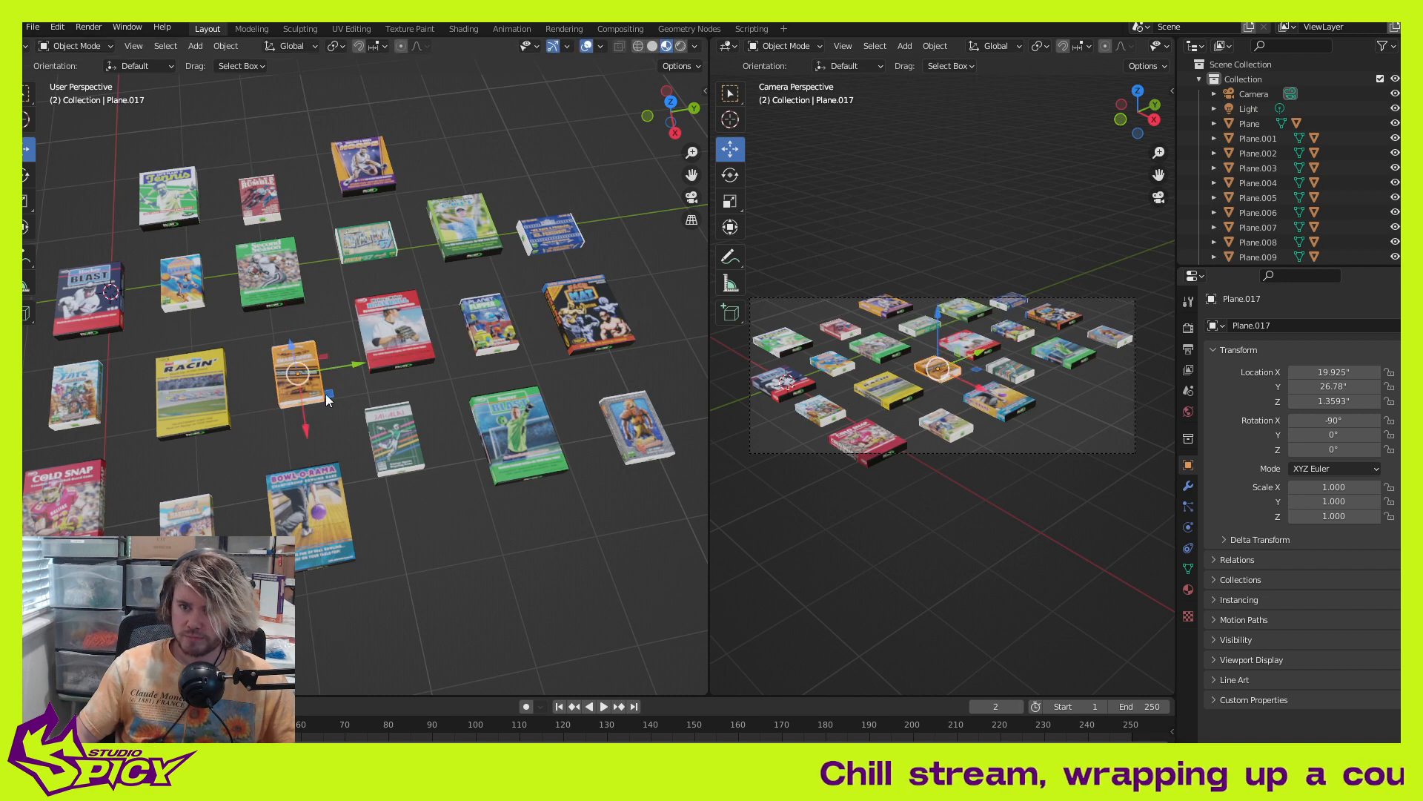
click(217, 381)
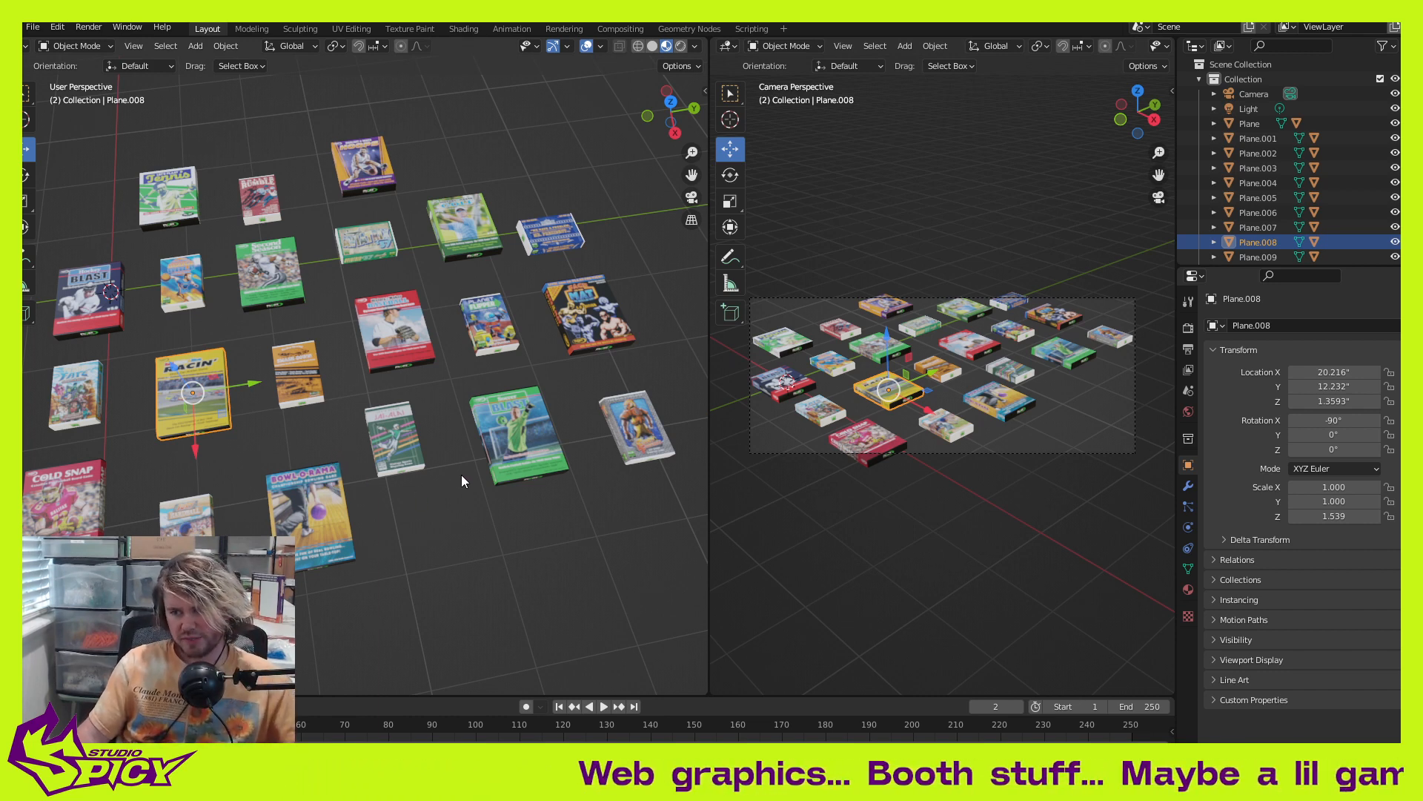
Step: Move the green cricket box Plane.006 within the horizontal plane to about X 41.4, Y 56.3 inches
shift+middle_drag(461, 474, 361, 448)
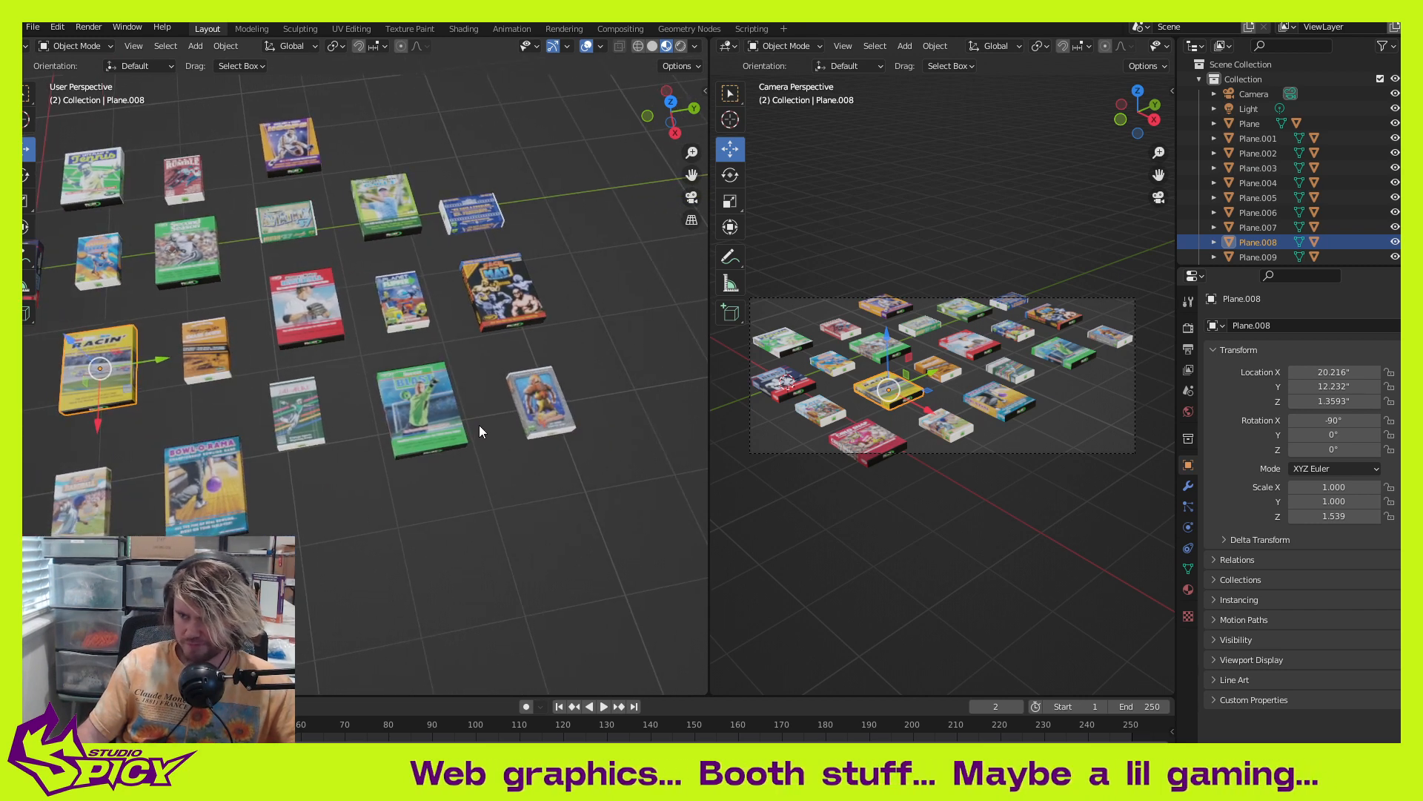
click(440, 406)
key(g)
key(shift+z)
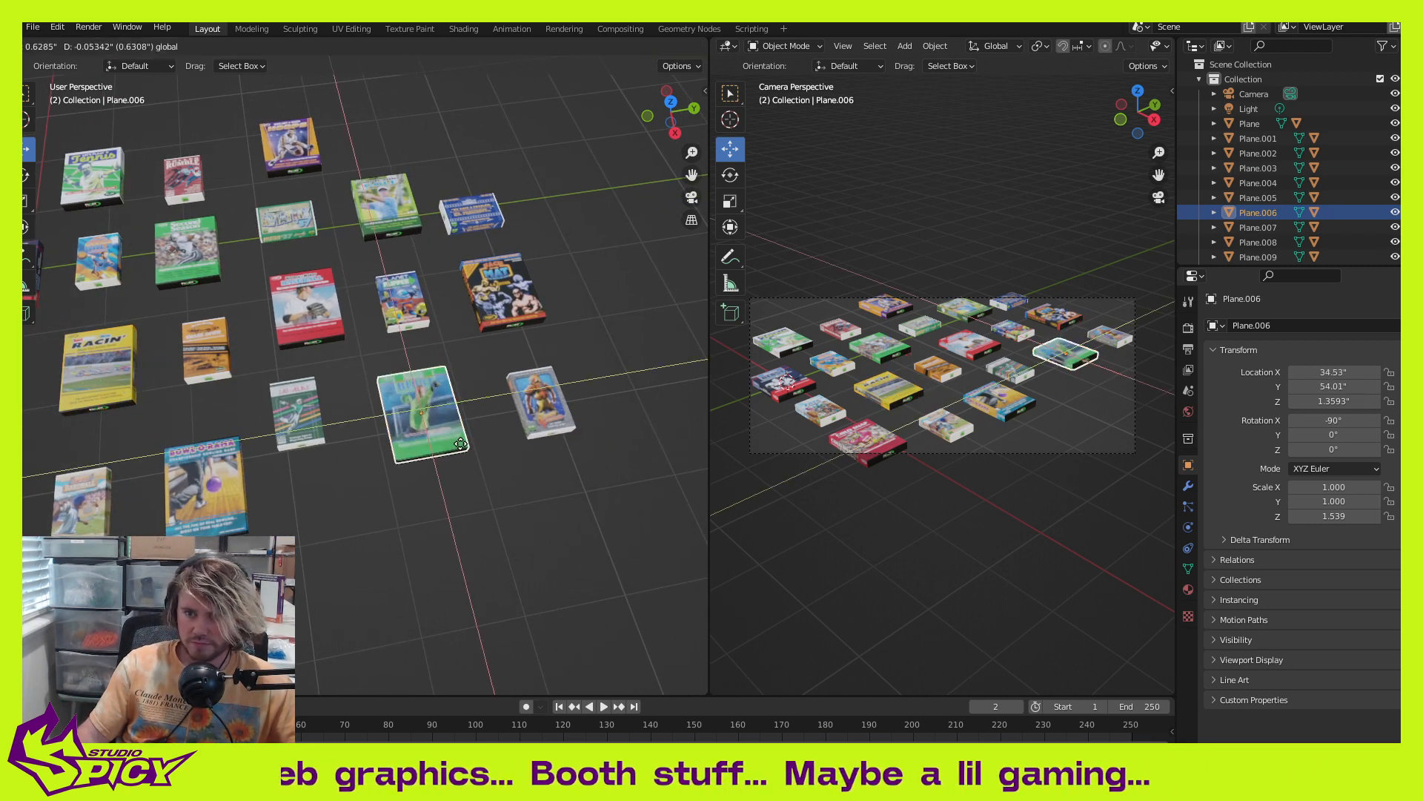
click(465, 464)
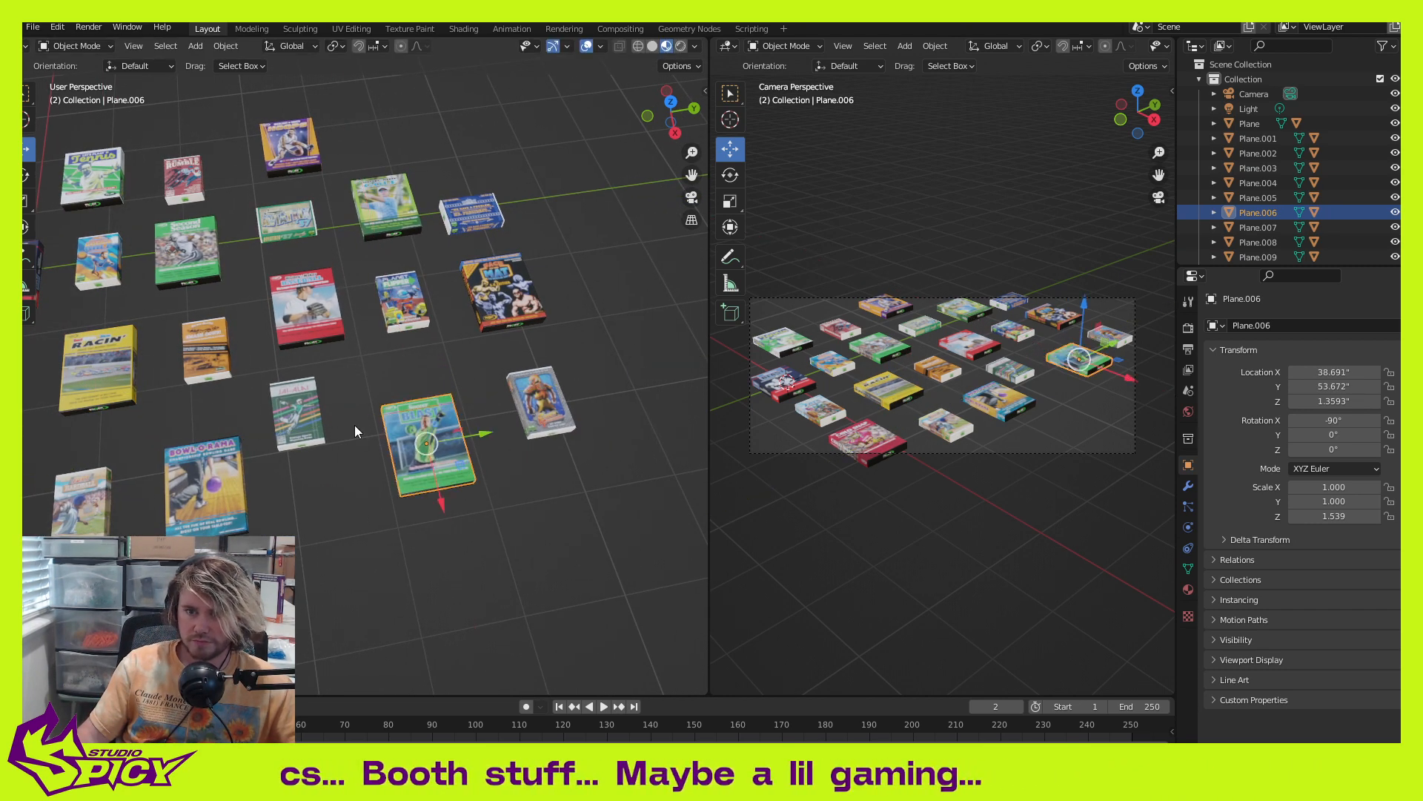
key(g)
key(shift+z)
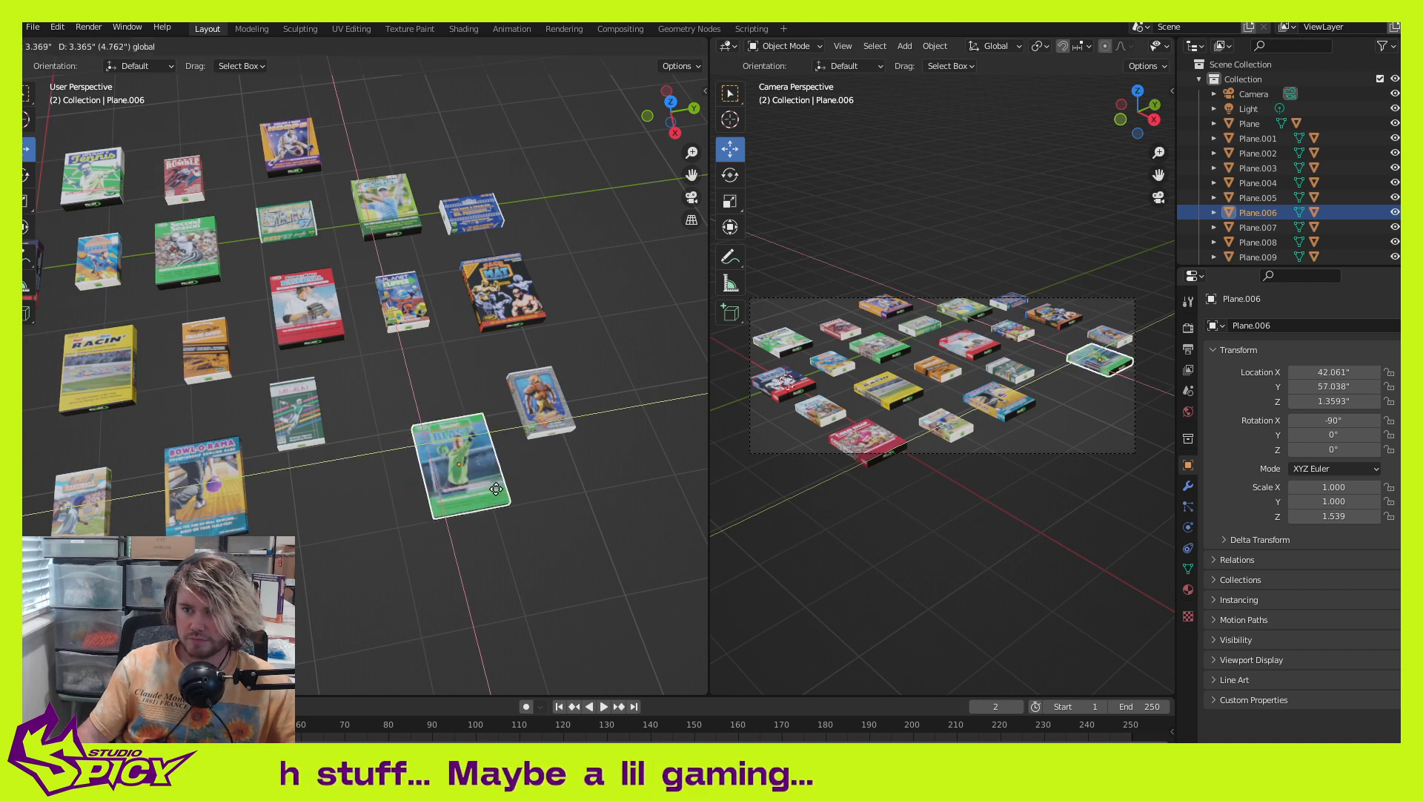
click(490, 485)
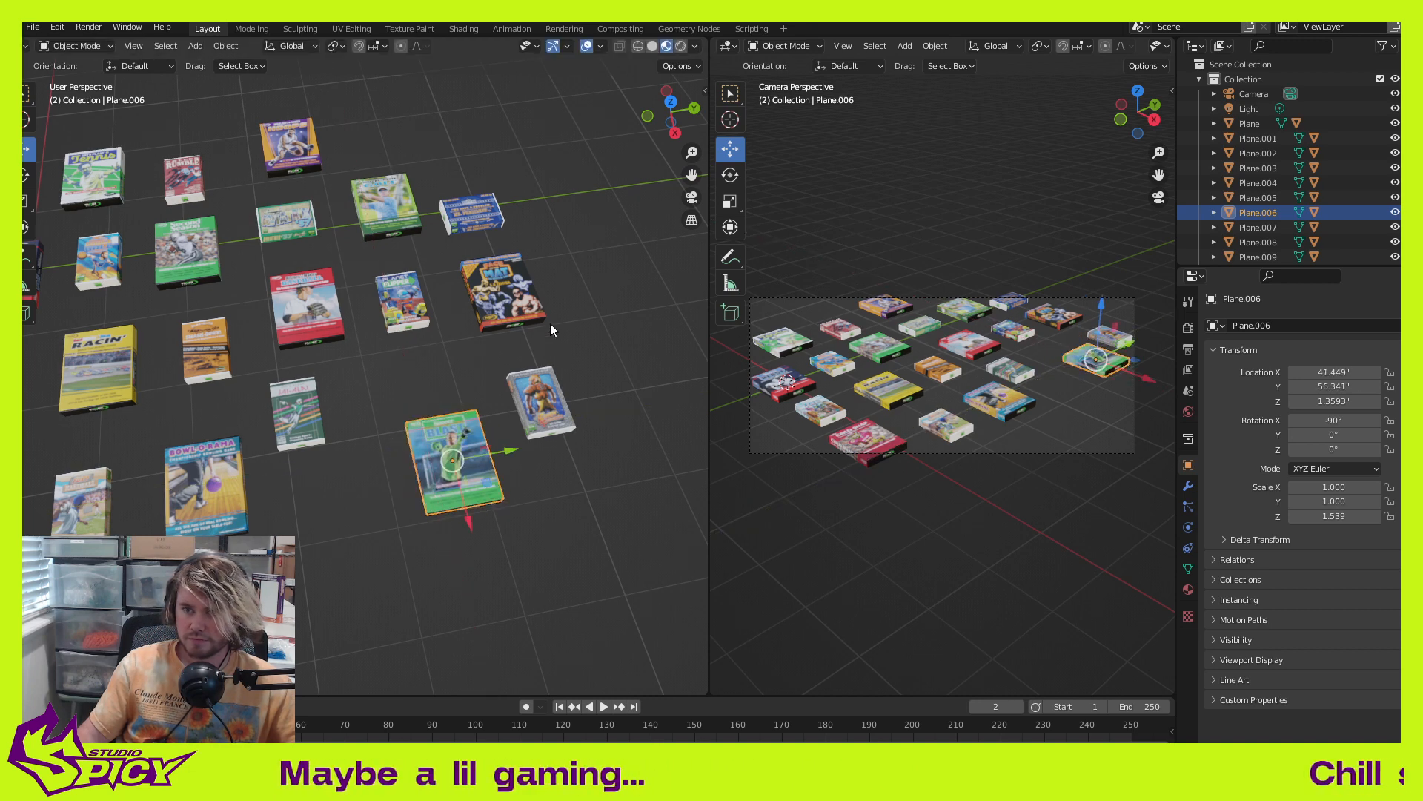
Step: Move the Mat box Plane.009 horizontally toward positive X and the small blue box Plane.012 to about X 7.3, Y 72.1 inches
click(541, 315)
key(g)
key(shift+z)
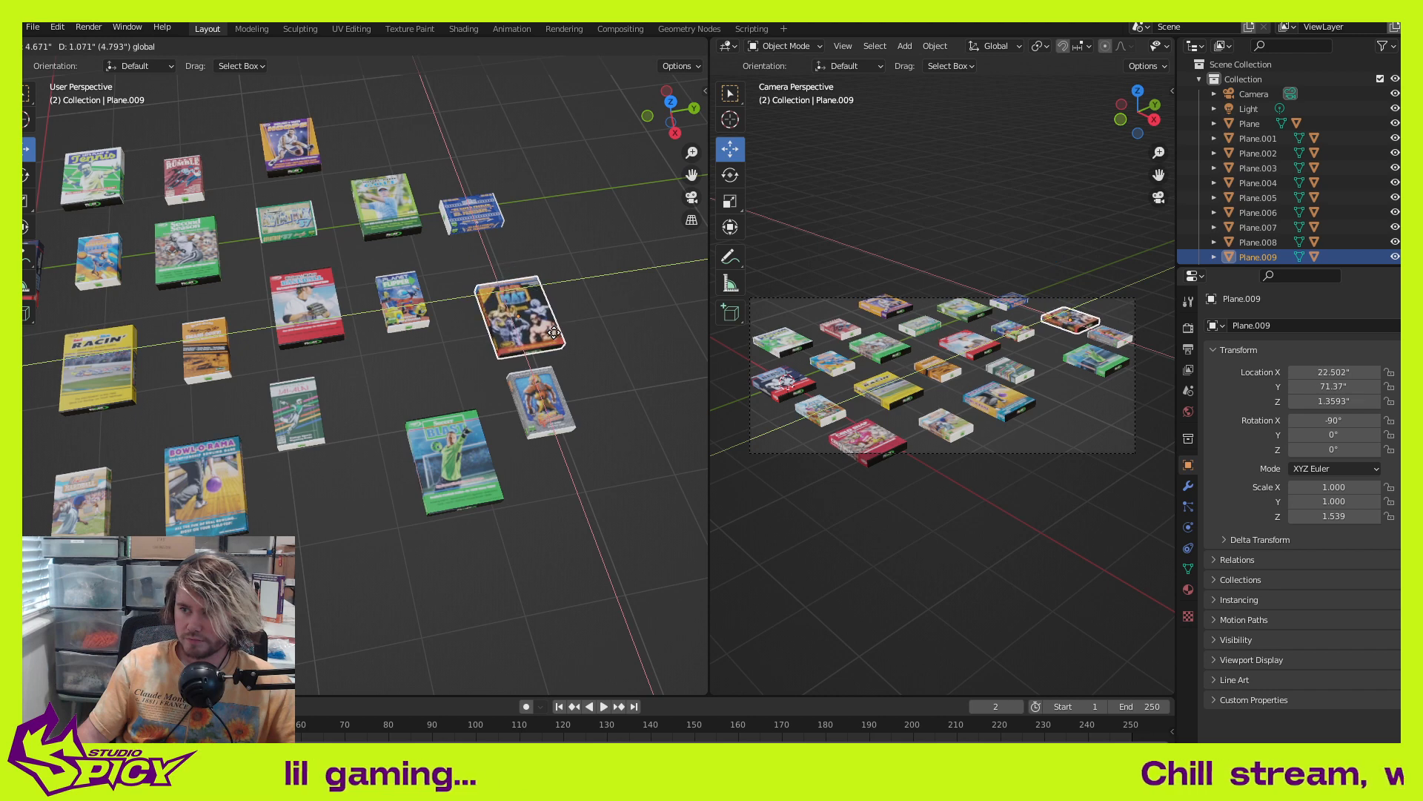
click(559, 321)
click(489, 221)
key(g)
key(shift+z)
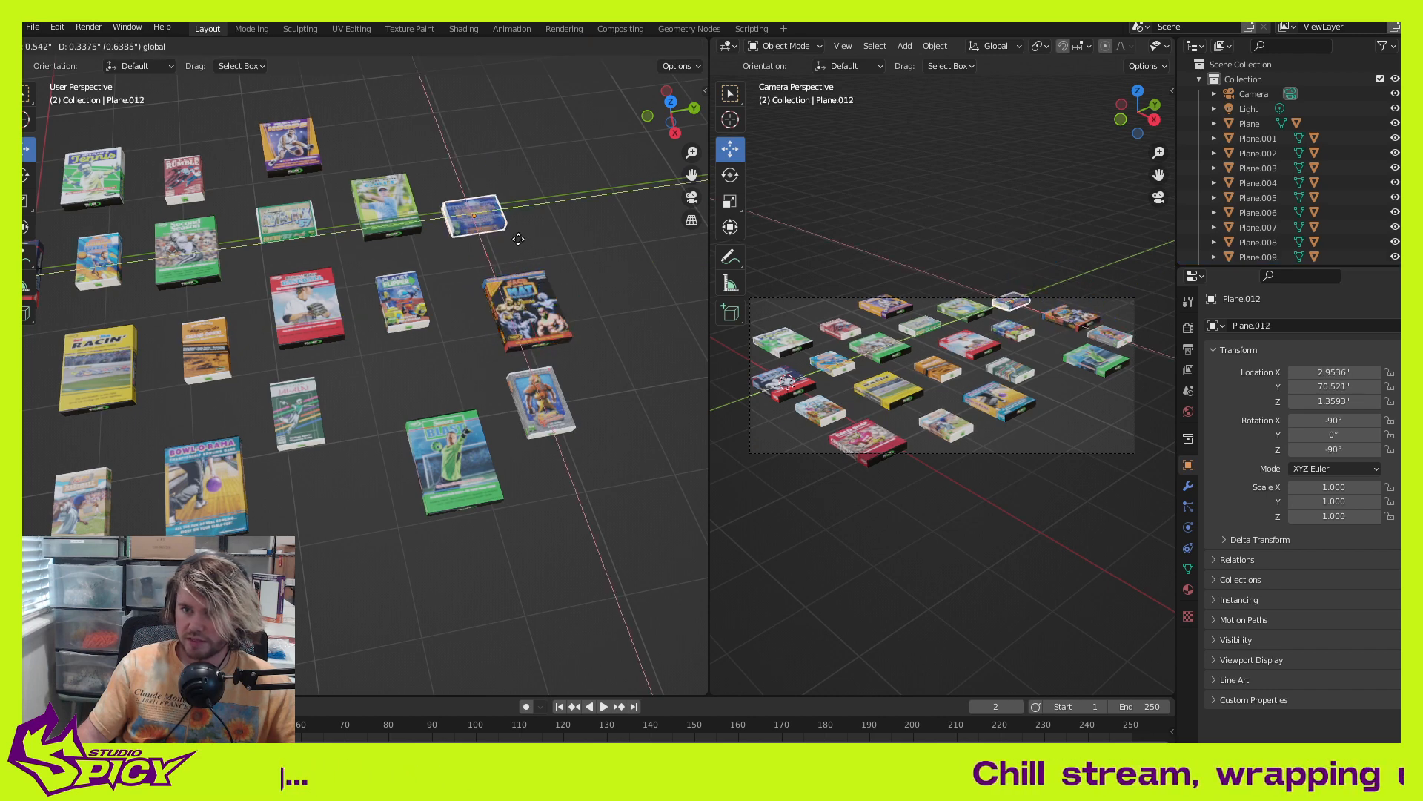
click(529, 252)
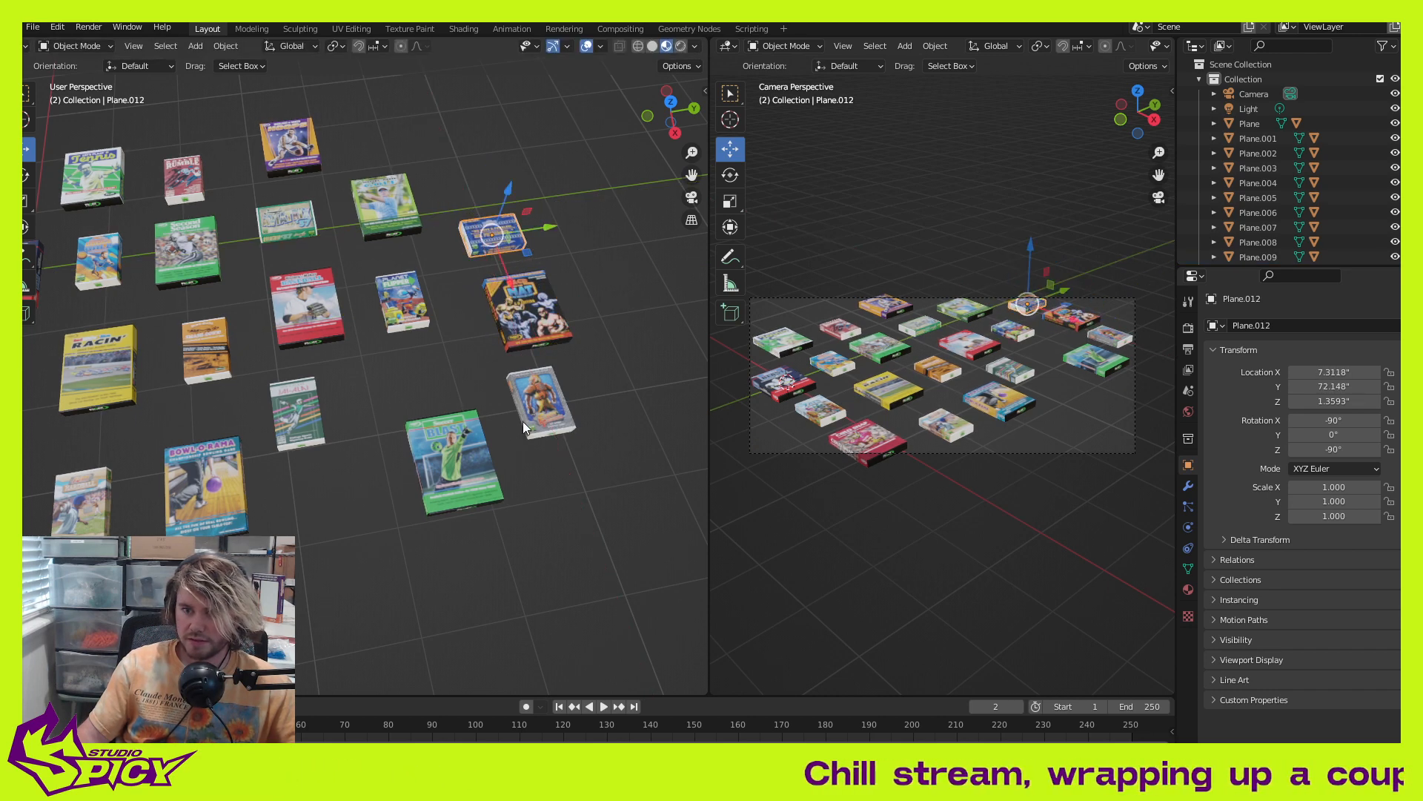
Step: Move the small box Plane.014 within the horizontal plane to about X 21.1, Y 57.0 inches
click(407, 305)
key(g)
key(shift+z)
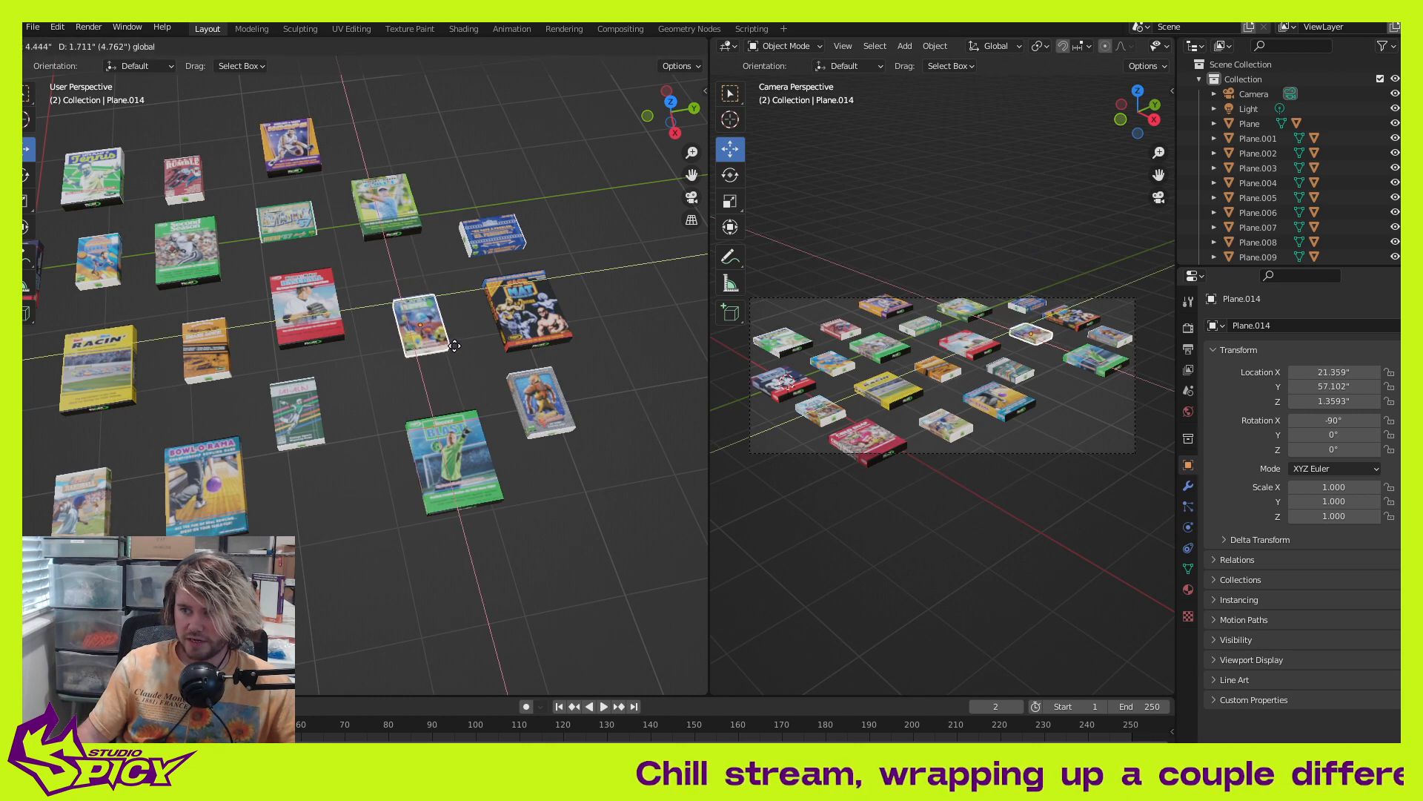
click(453, 344)
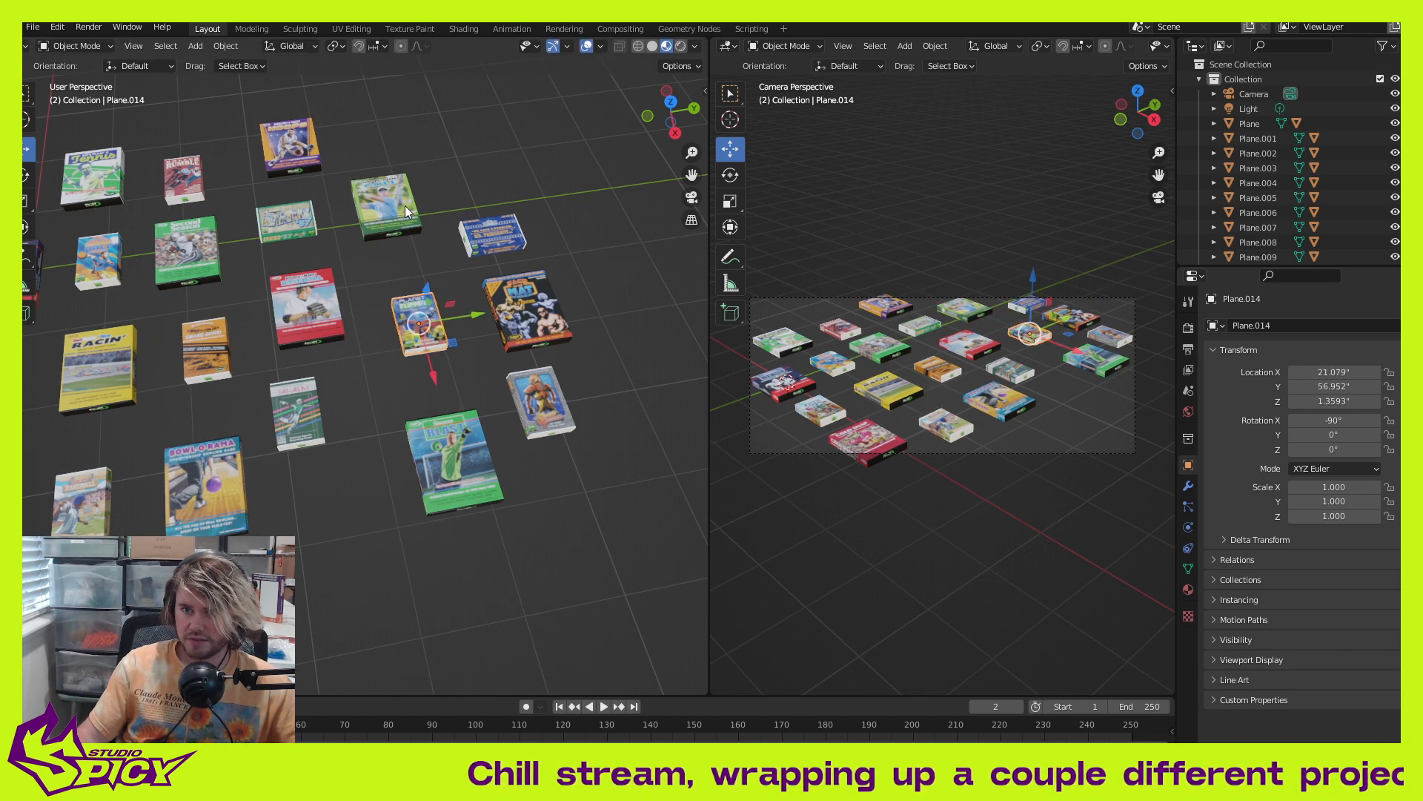
Step: Move the light green box Plane.003 within the horizontal plane to about X 0.8, Y 57.9 inches
click(408, 210)
key(g)
key(shift+z)
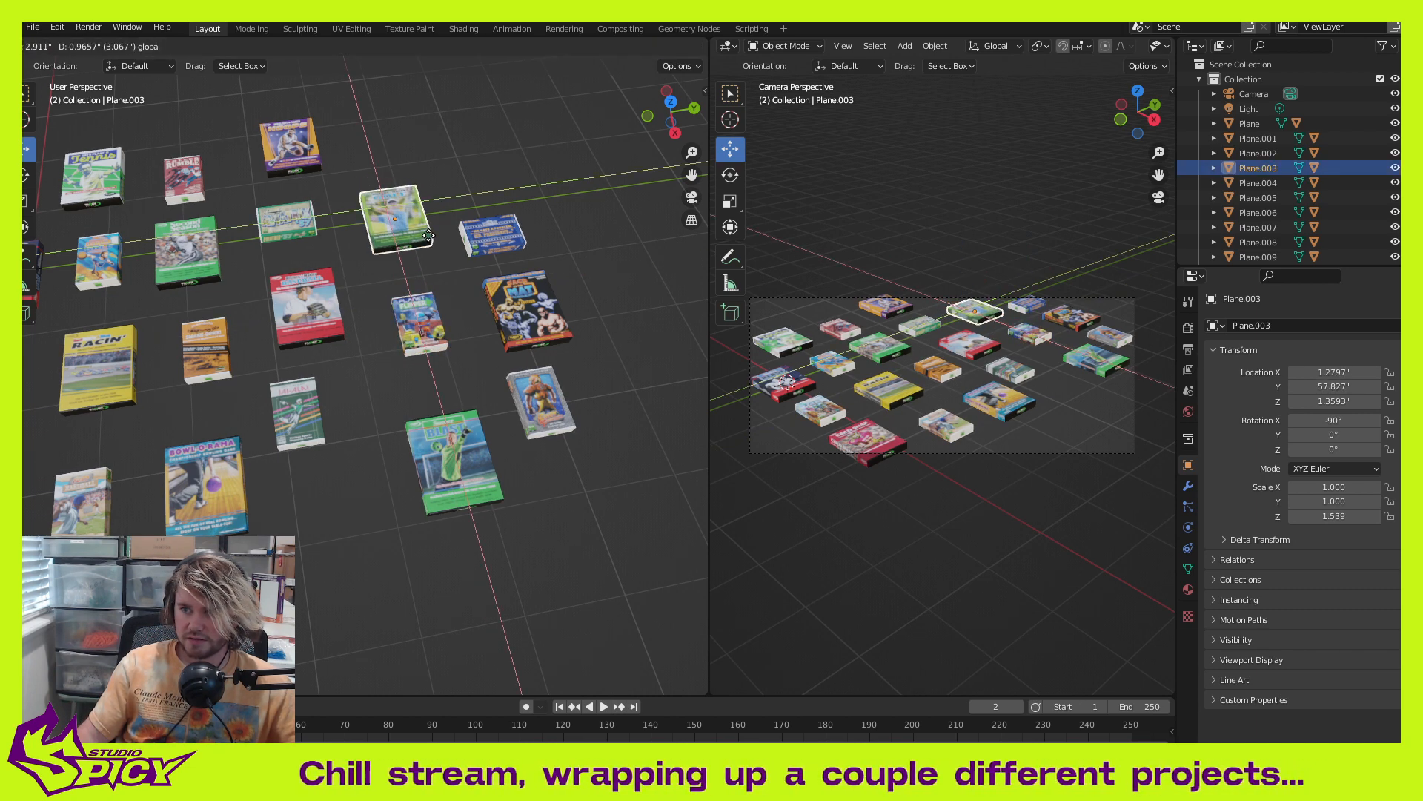
click(428, 233)
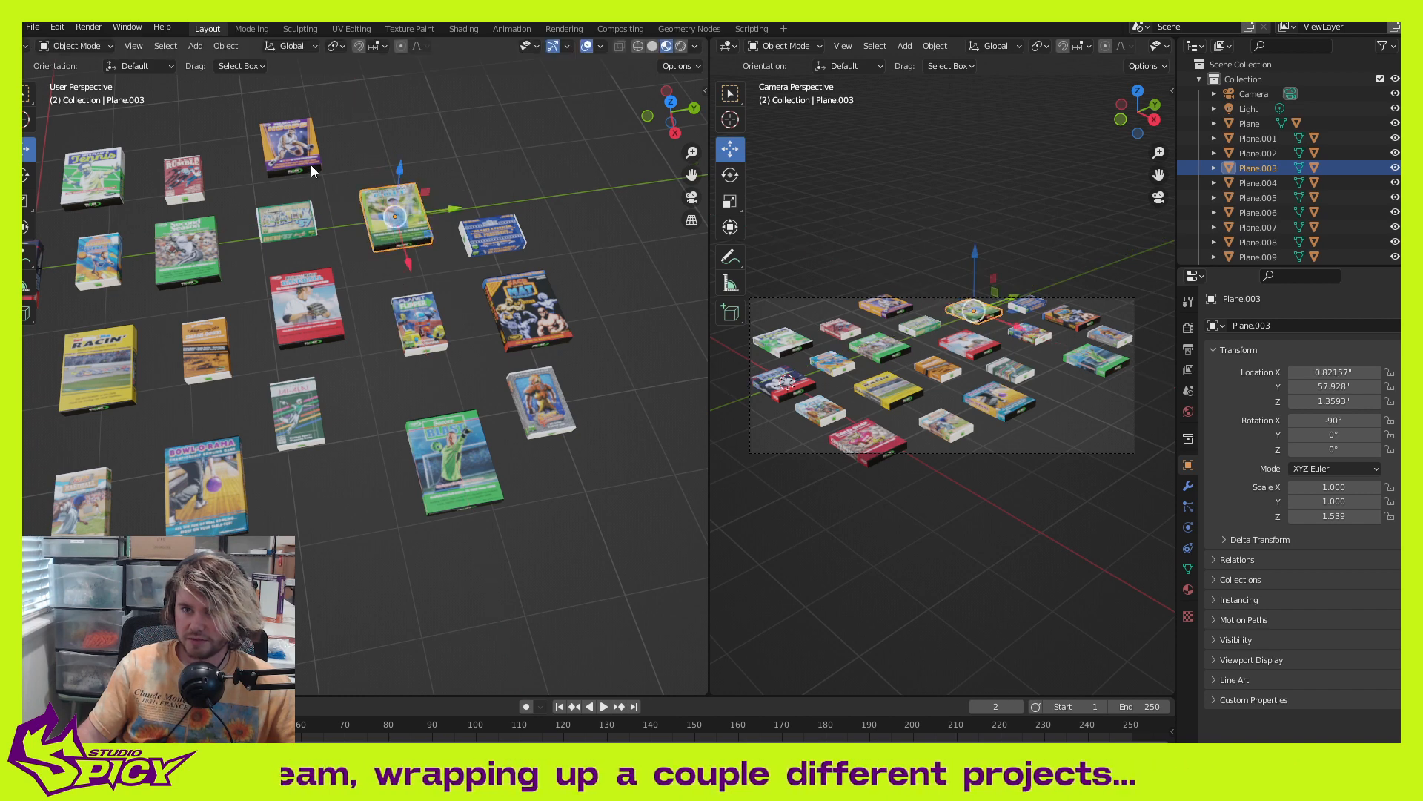
Step: Move the purple box Plane.004 within the horizontal plane to about X -16.8, Y 44.5 inches
click(312, 165)
key(g)
key(shift+z)
click(324, 165)
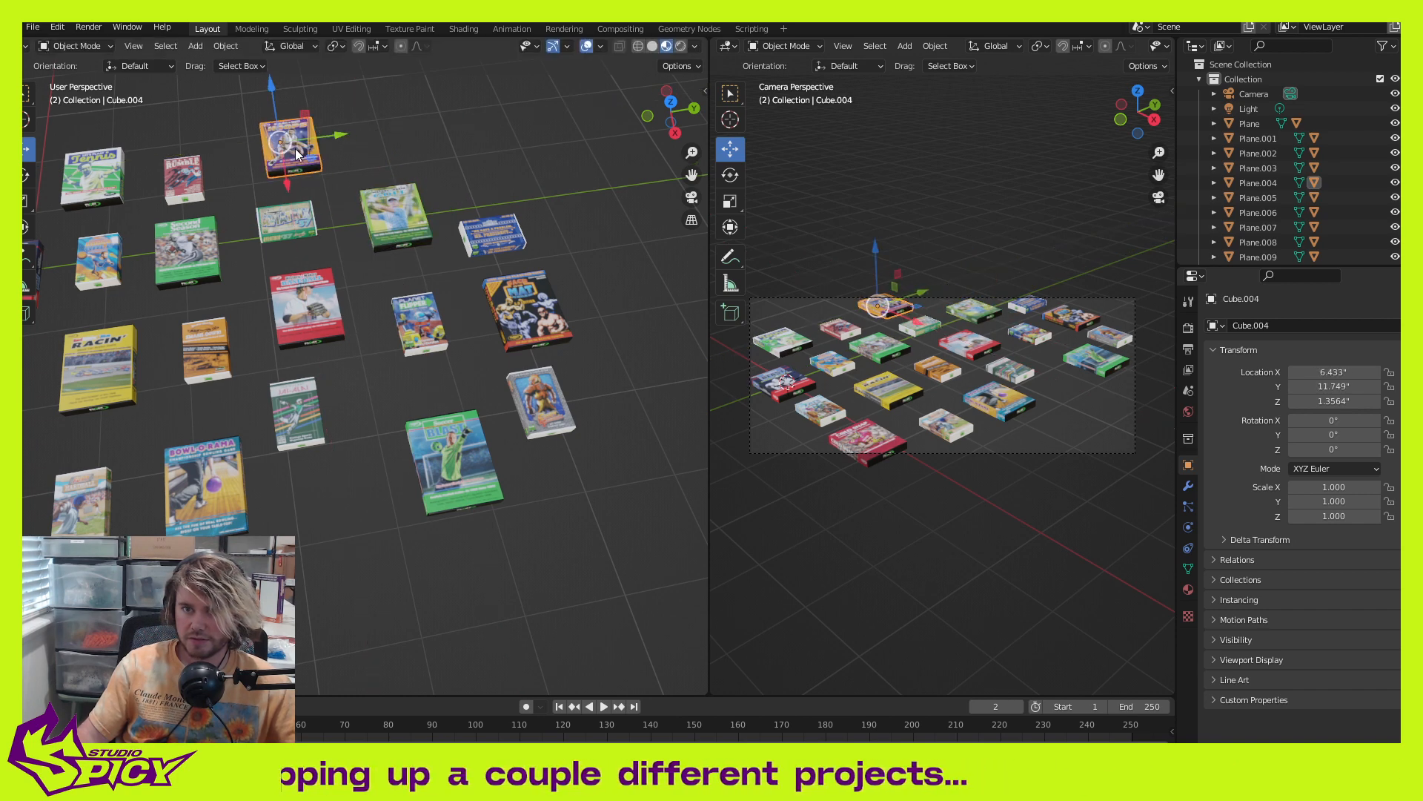
click(301, 155)
key(g)
key(shift+z)
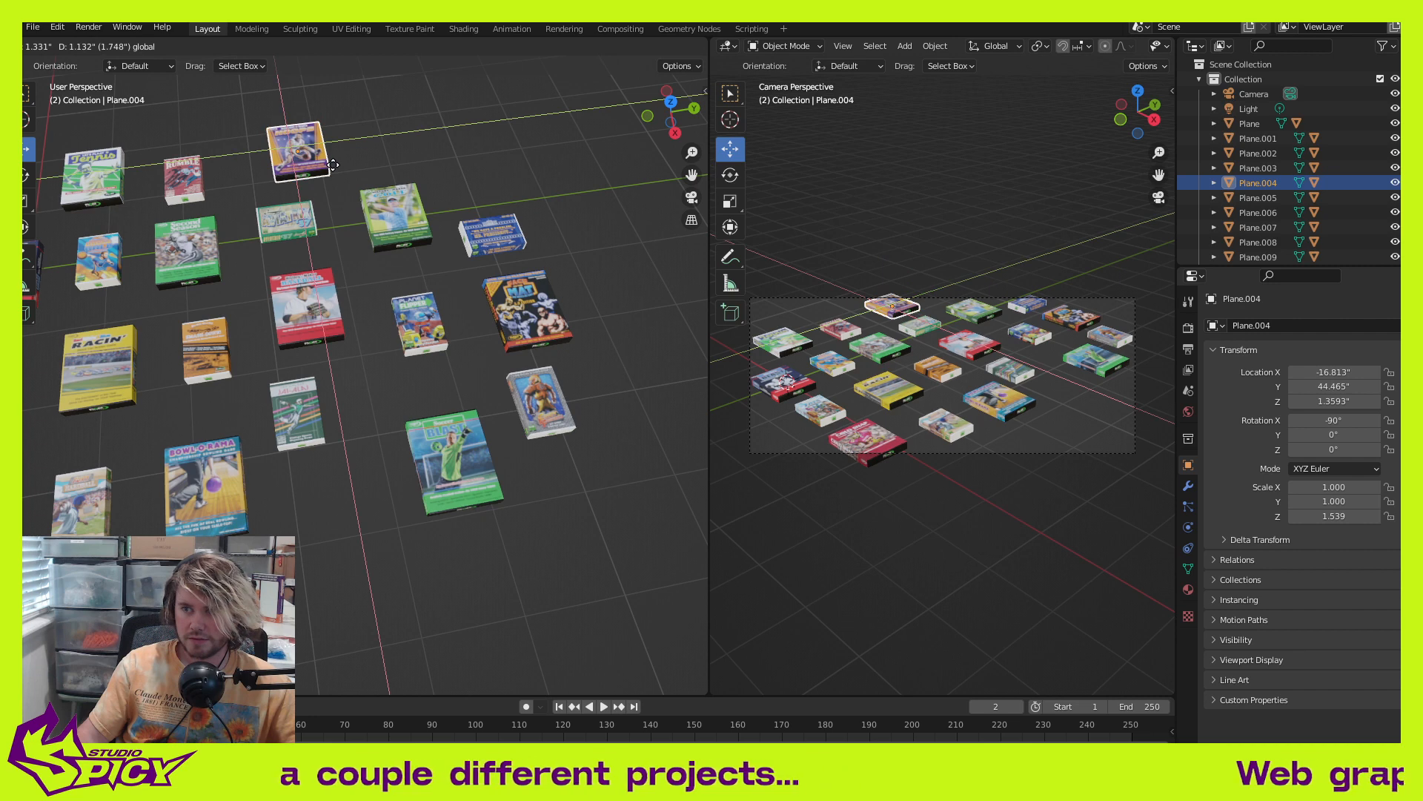
click(333, 164)
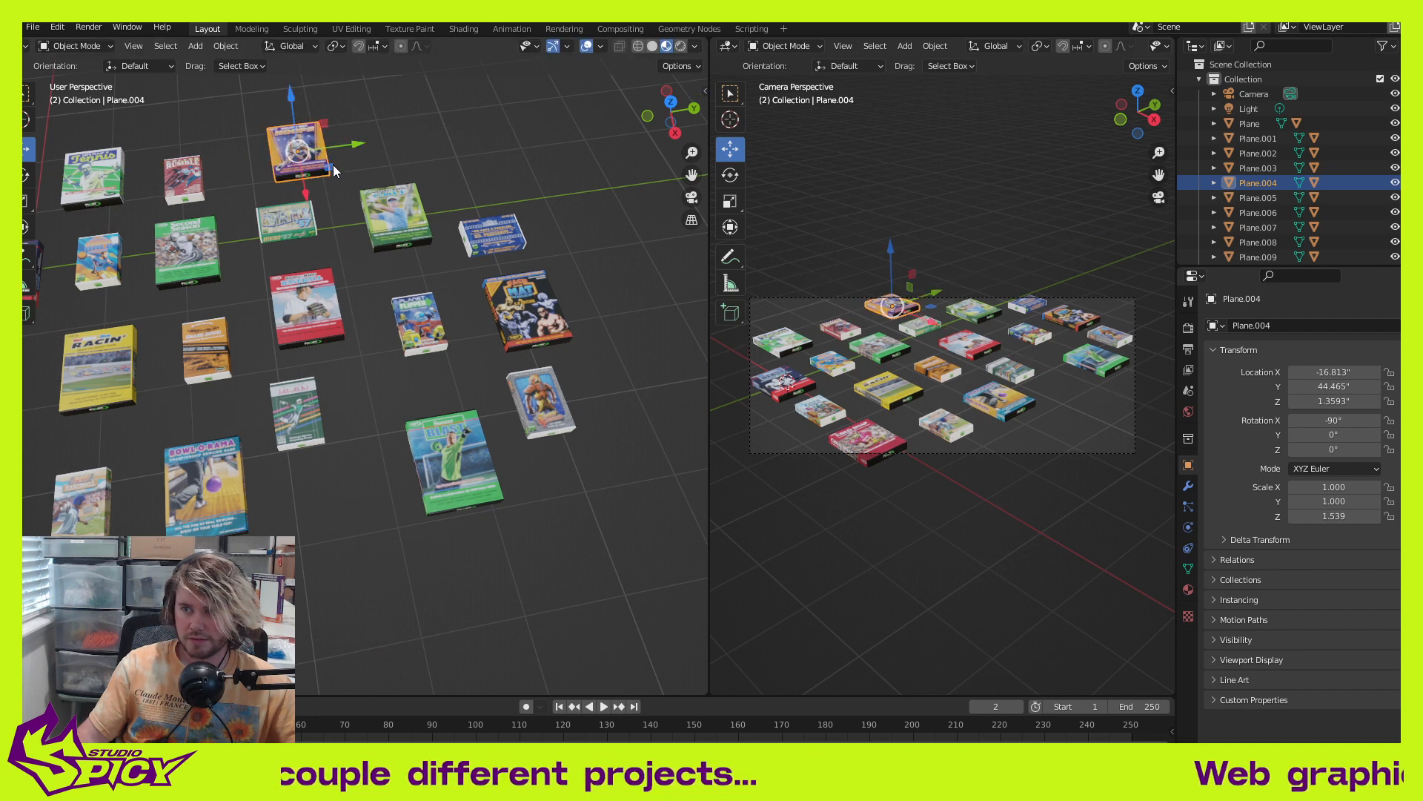
Step: Nudge the green cricket box Plane.006 to about X 41.4, Y 56.8 inches and move the small box Plane.019 to about X 39.1, Y 72.9 inches
click(448, 470)
drag(484, 482, 487, 480)
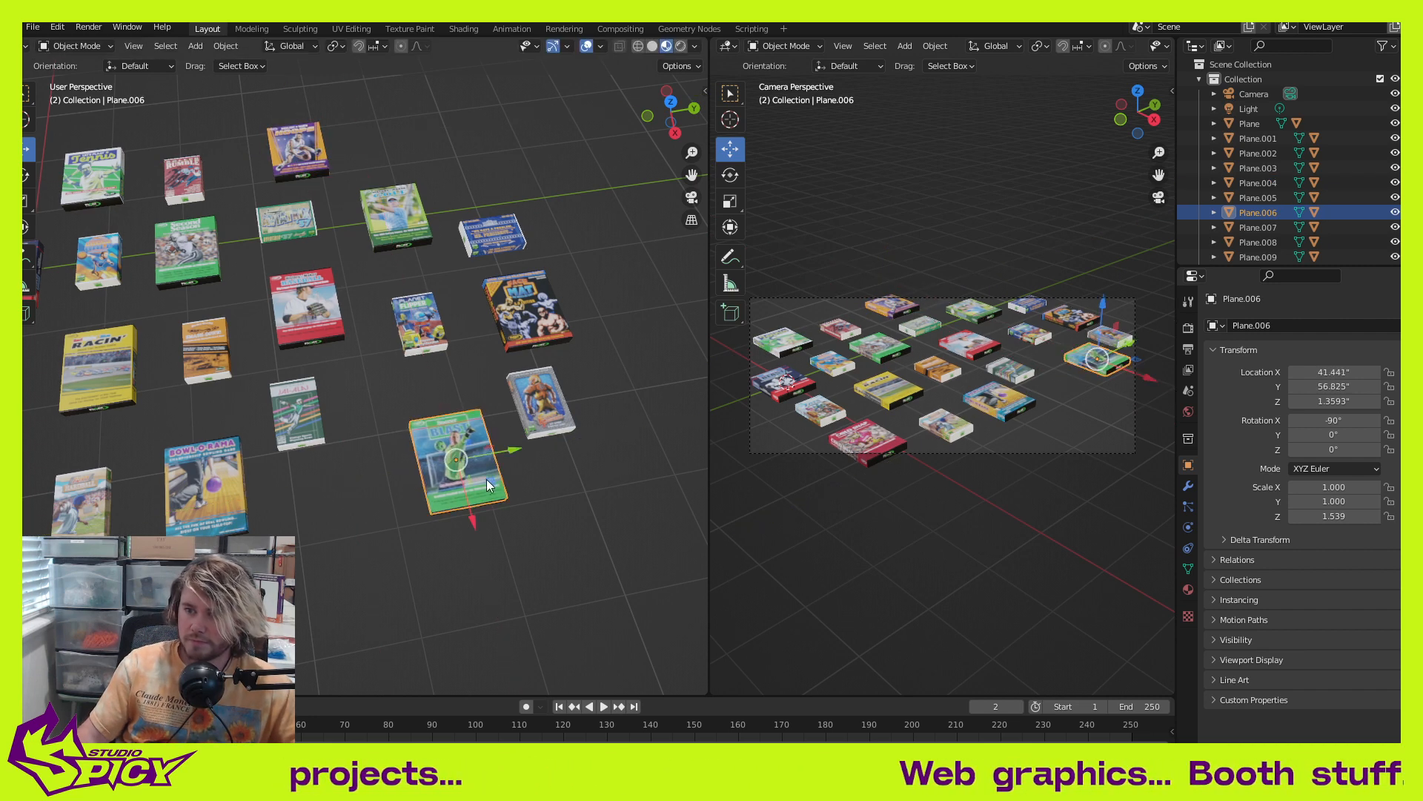
click(575, 422)
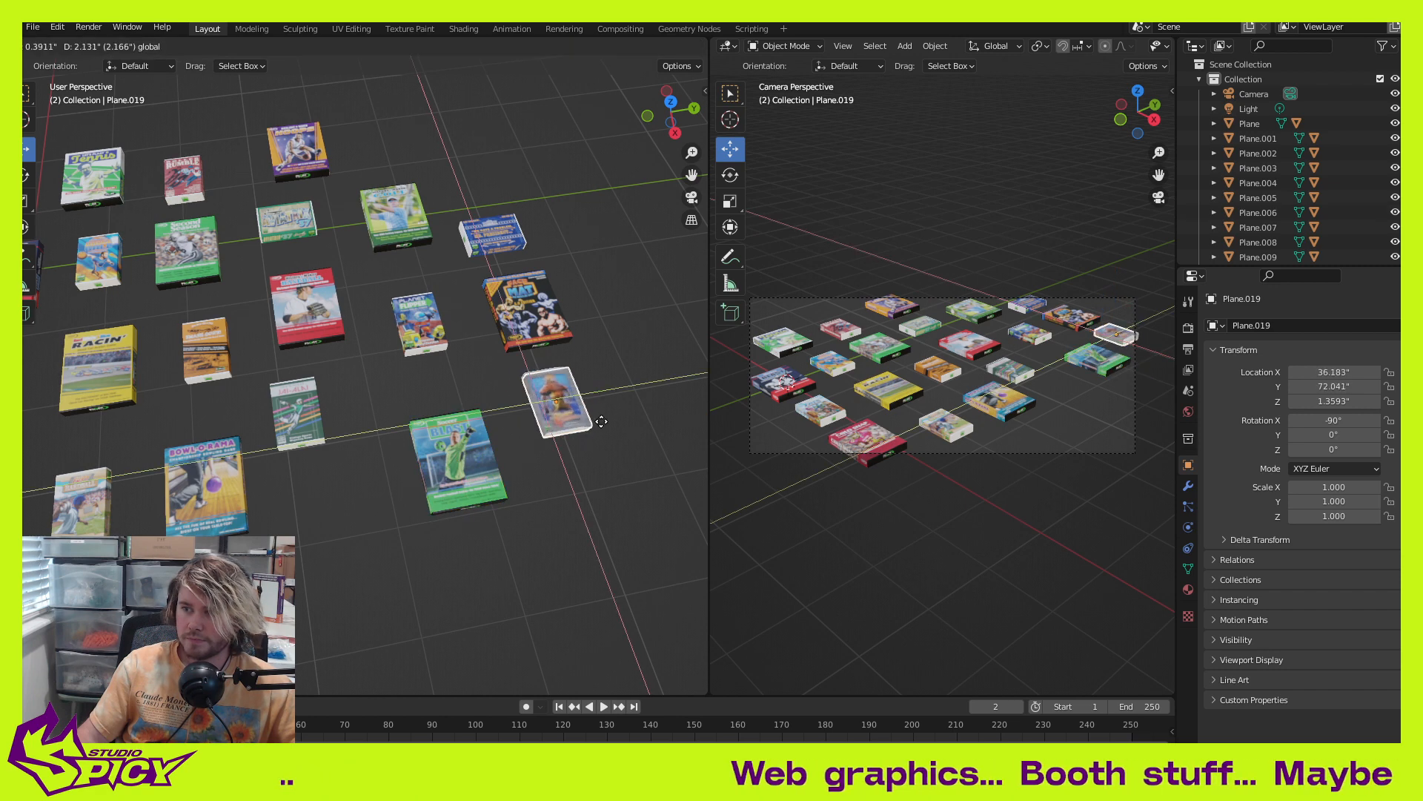
key(g)
click(610, 441)
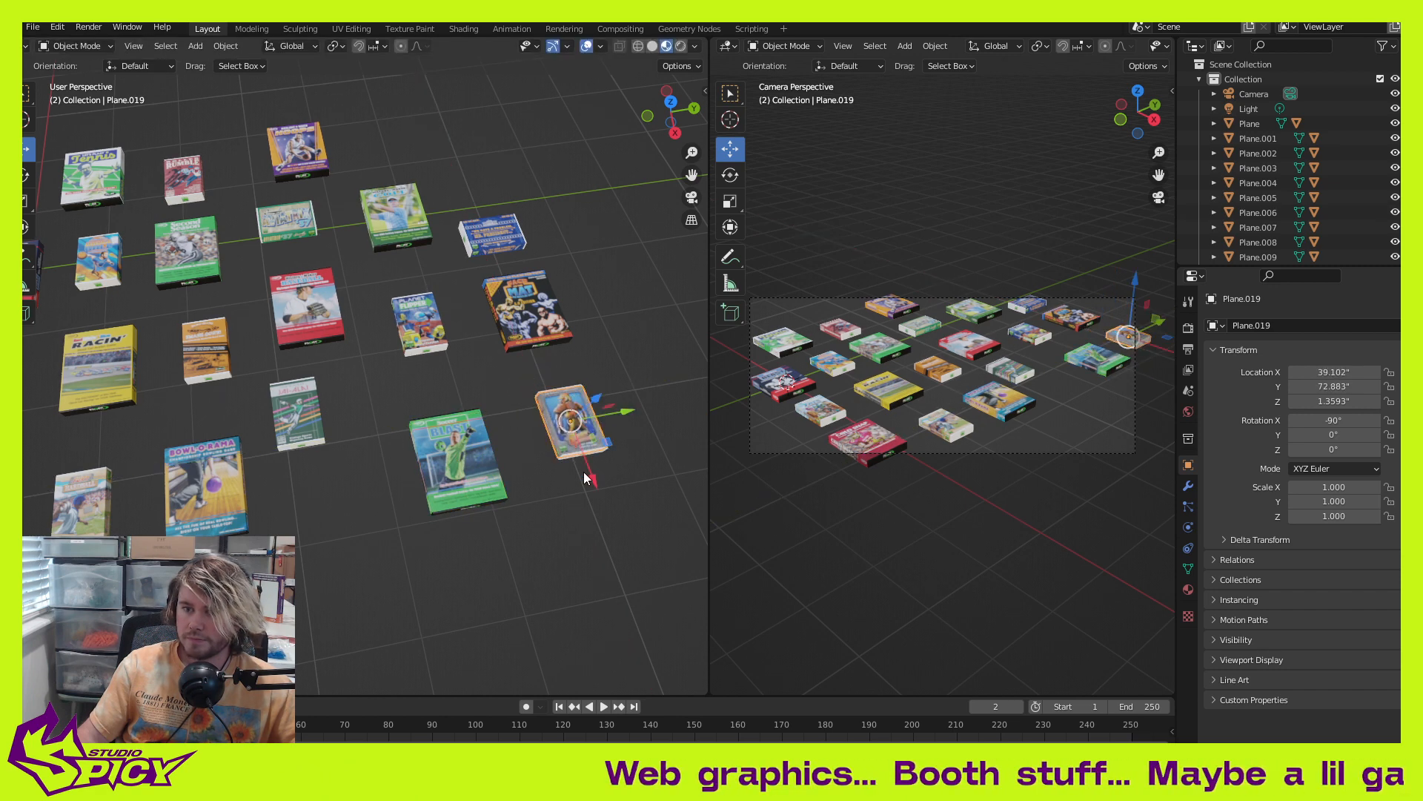
Step: Move boxes Plane.019 and Plane.006 together toward negative Y, bringing Plane.006 to about X 41.9, Y 52.6 inches
shift+click(473, 459)
key(g)
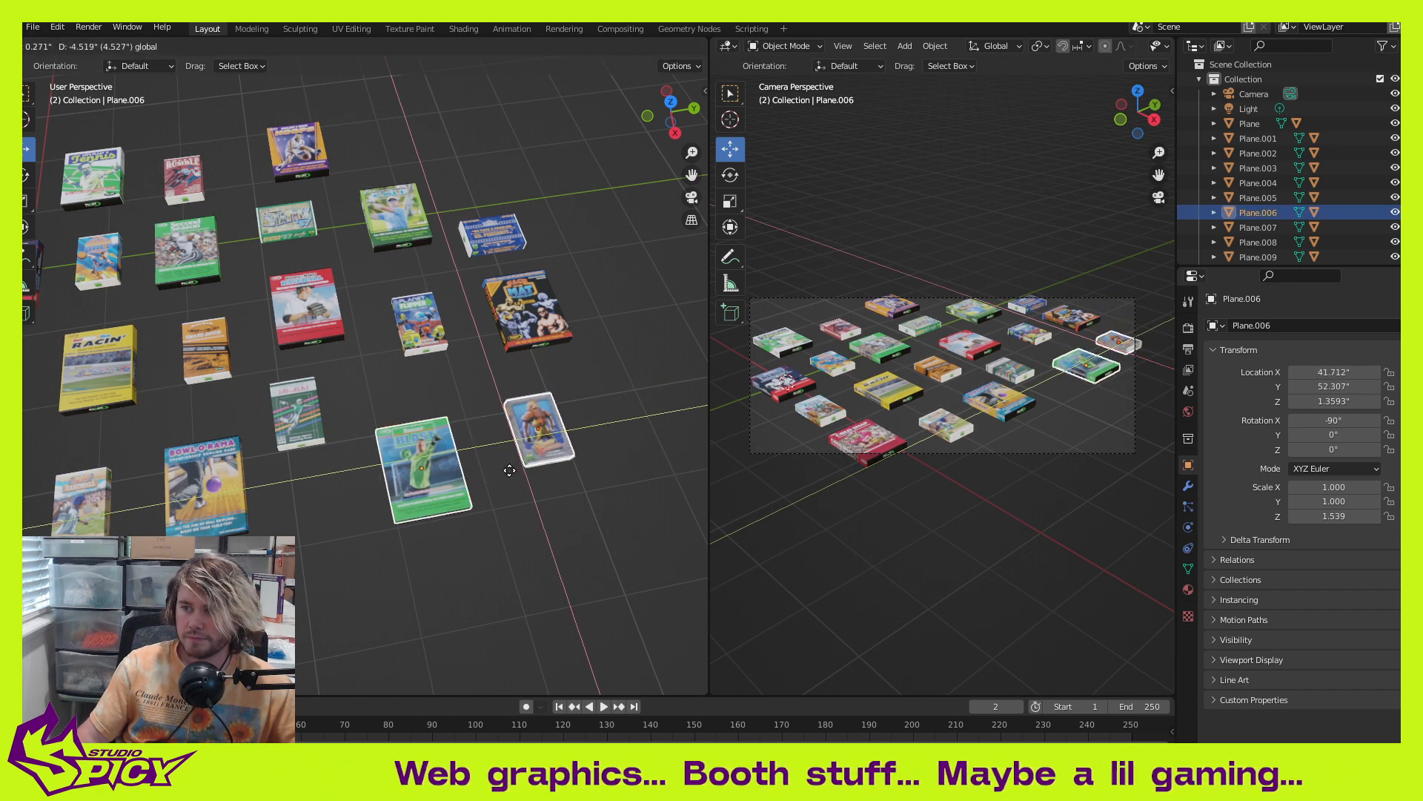
click(512, 471)
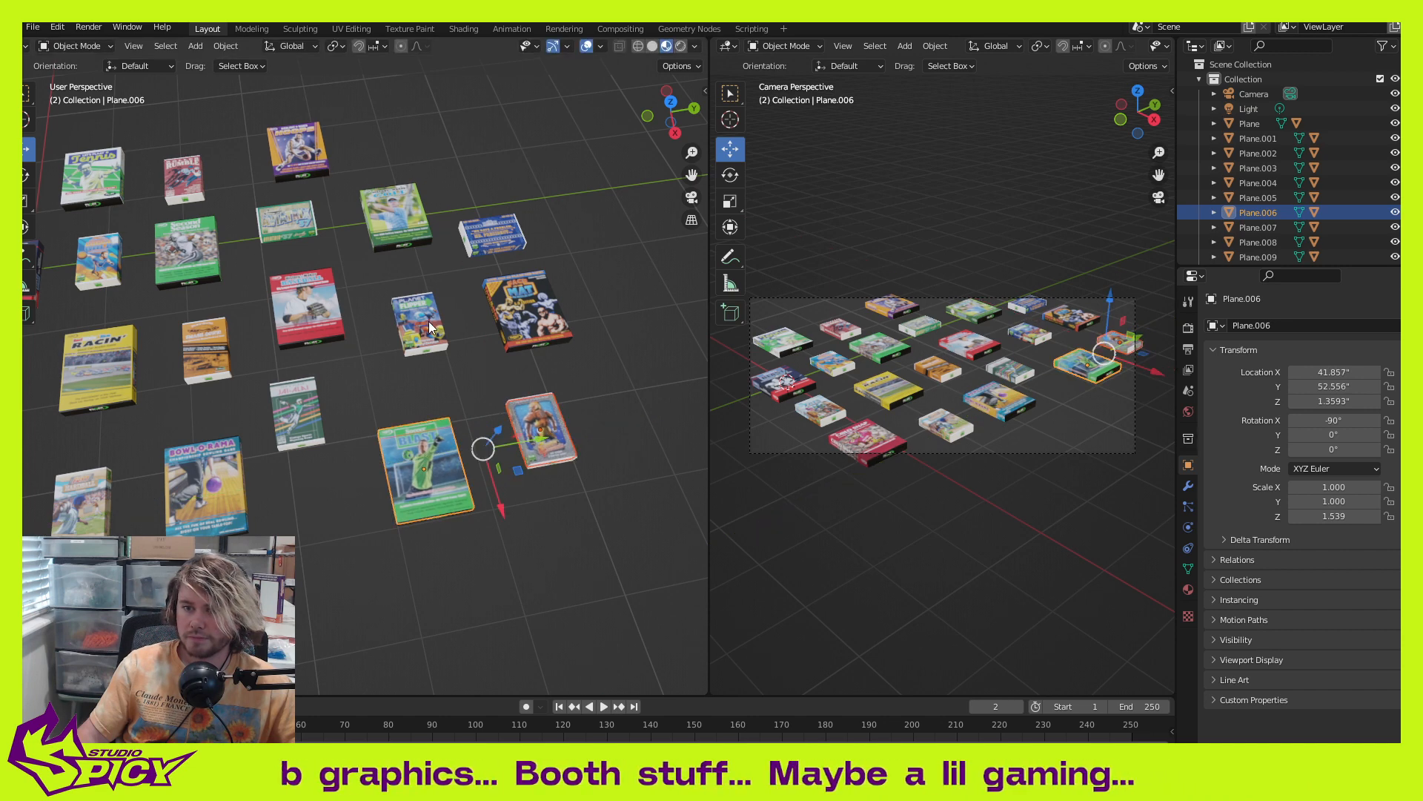
Step: Move the small box Plane.014 to about X 21.7, Y 57.0 inches and the small green box Plane.011 to about X 35.1, Y 40.0 inches
click(428, 326)
key(g)
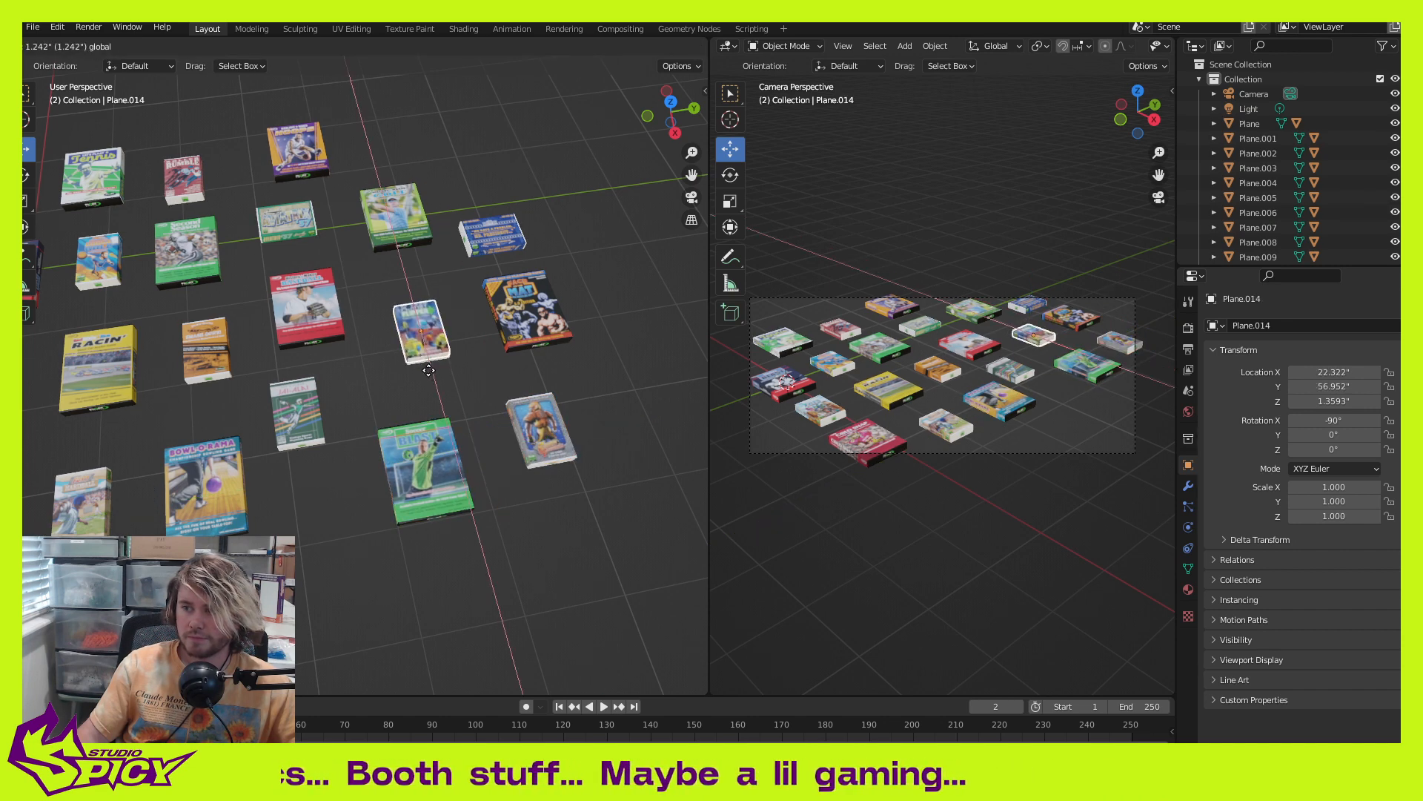
click(430, 366)
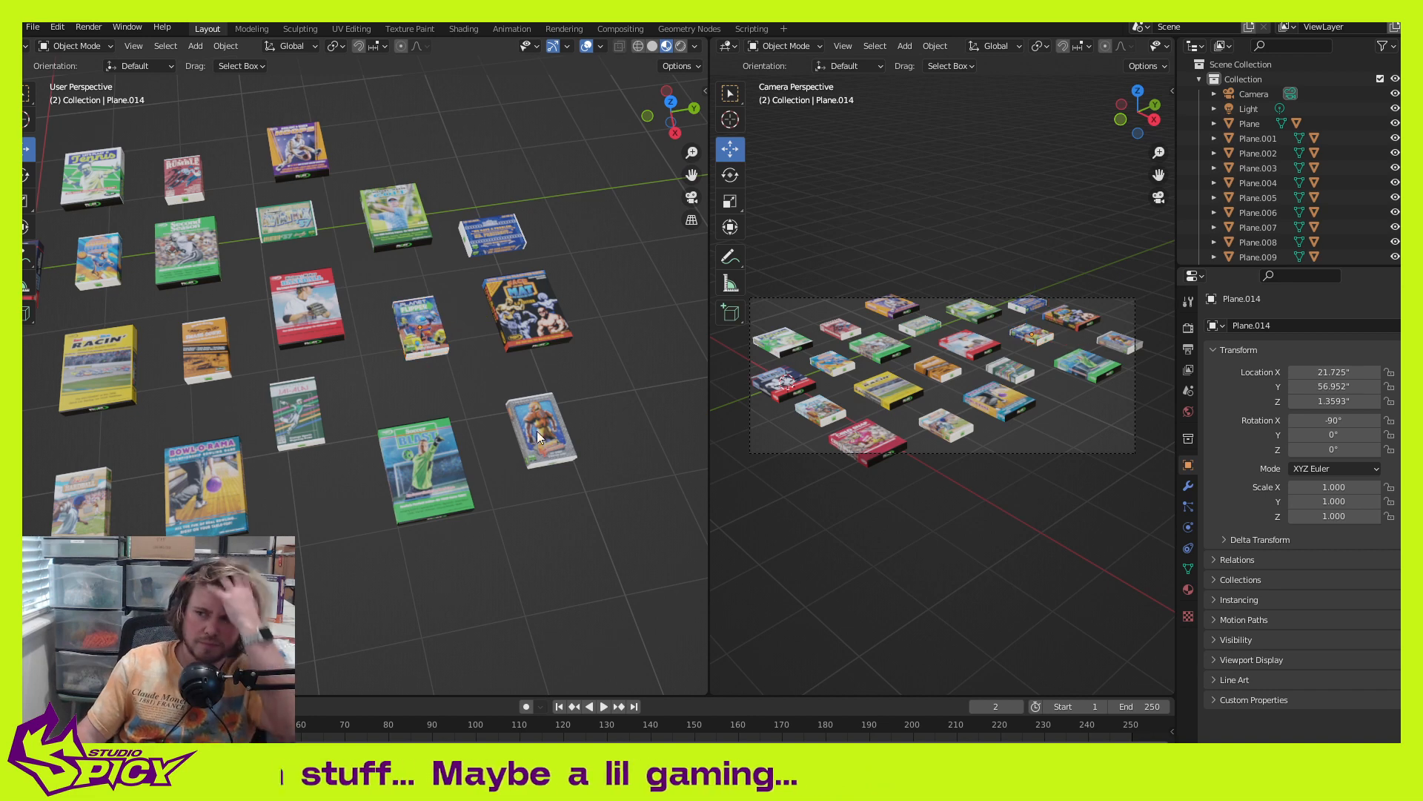
click(301, 404)
key(g)
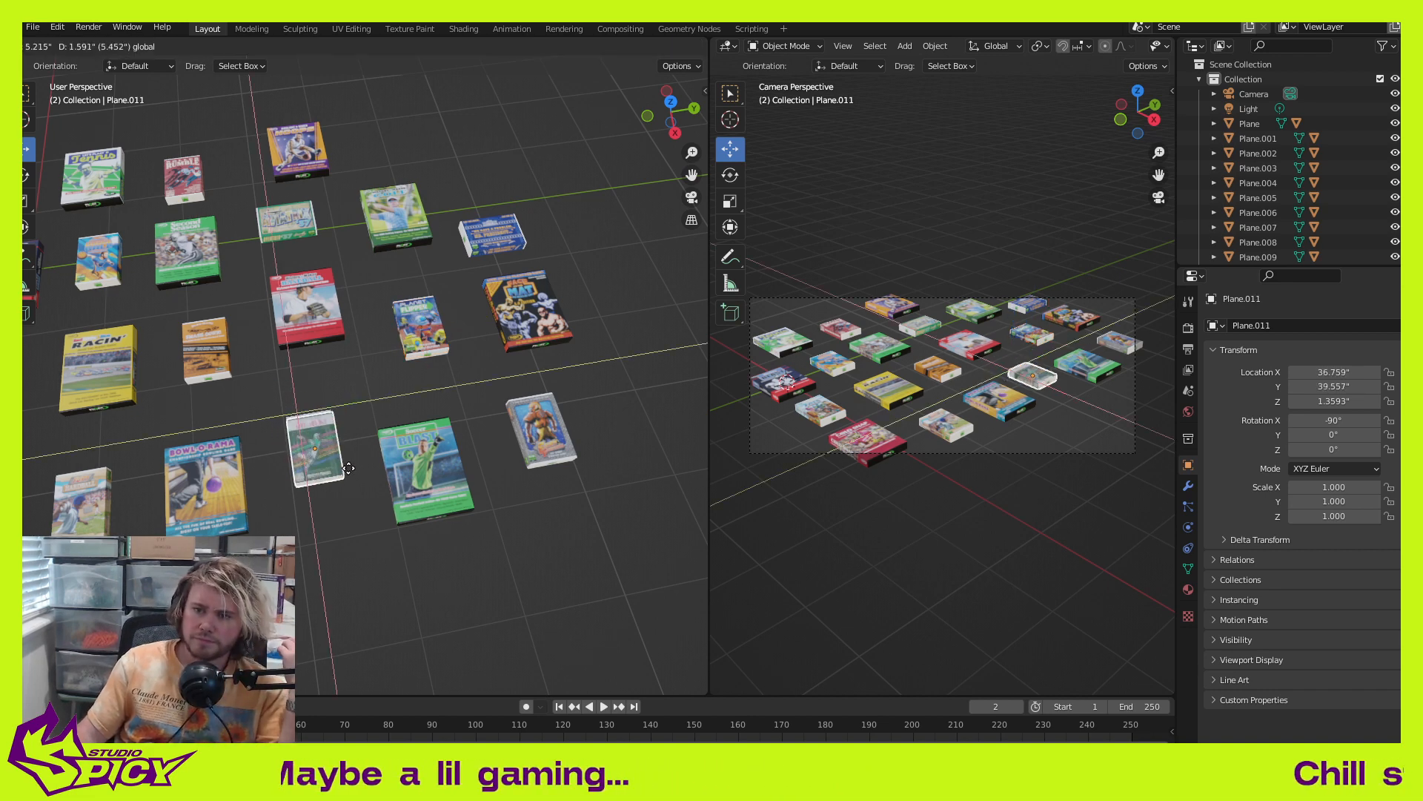
click(349, 455)
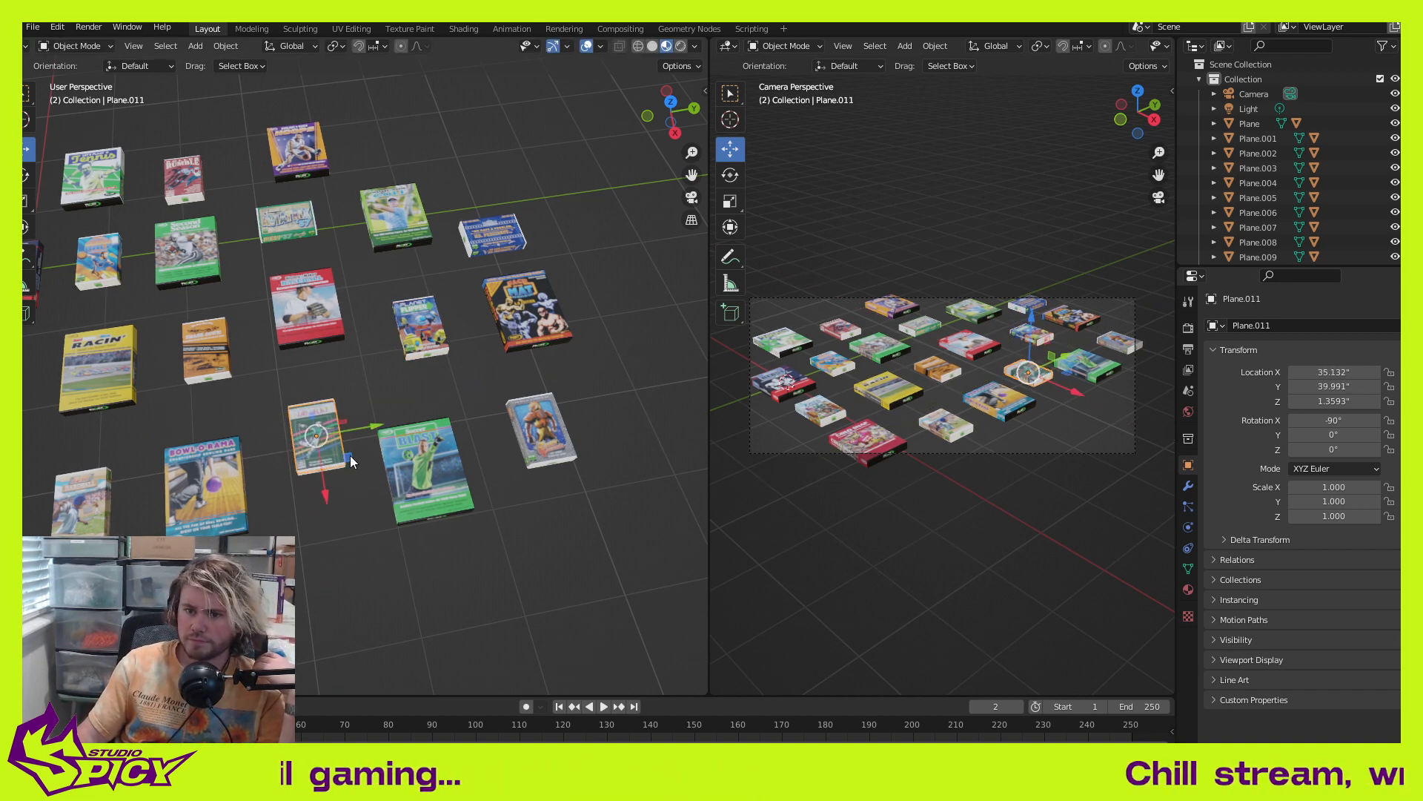
Step: Move the Bowl-O-Rama box Plane.015 within the horizontal plane to about X 43.3, Y 25.5 inches
middle_drag(359, 505, 417, 452)
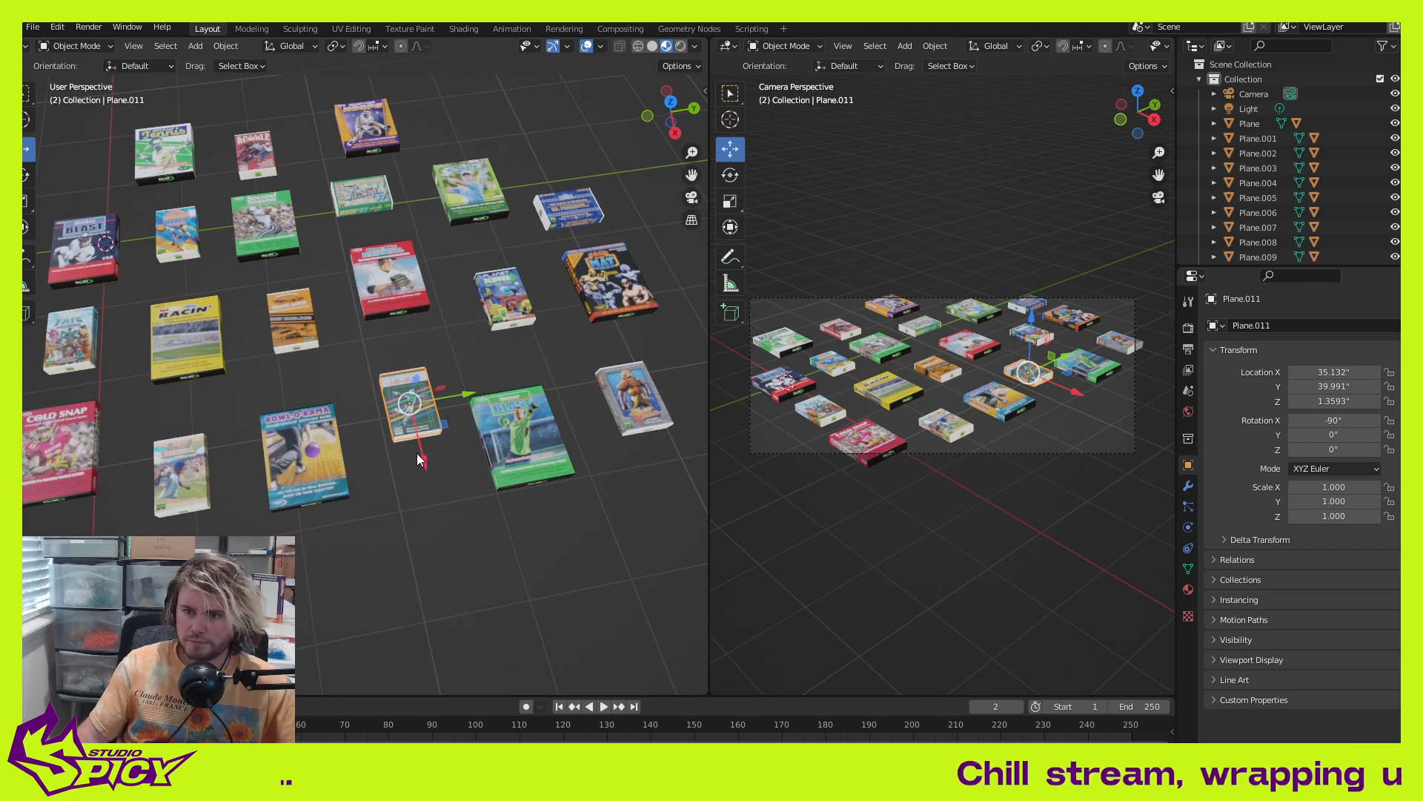
click(331, 460)
key(g)
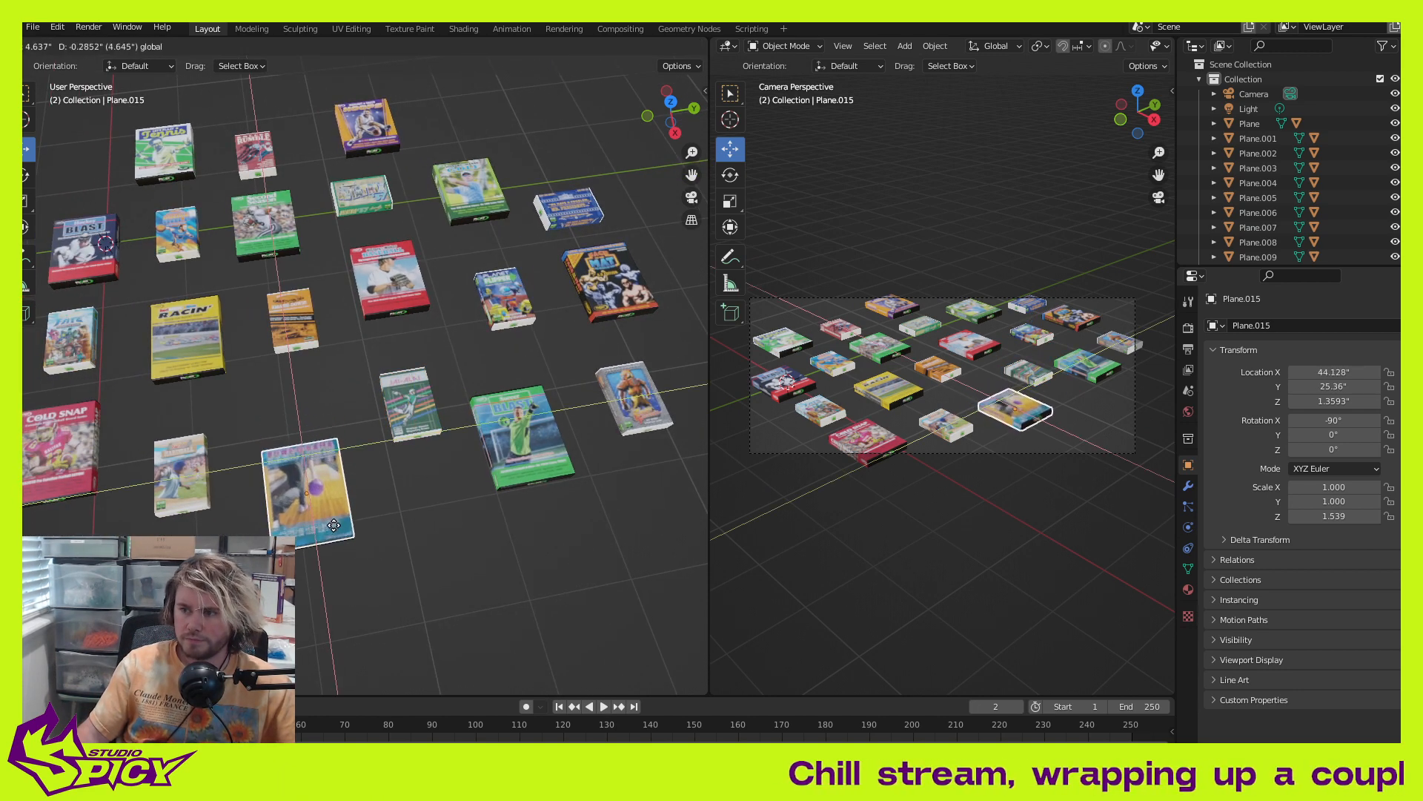
click(331, 511)
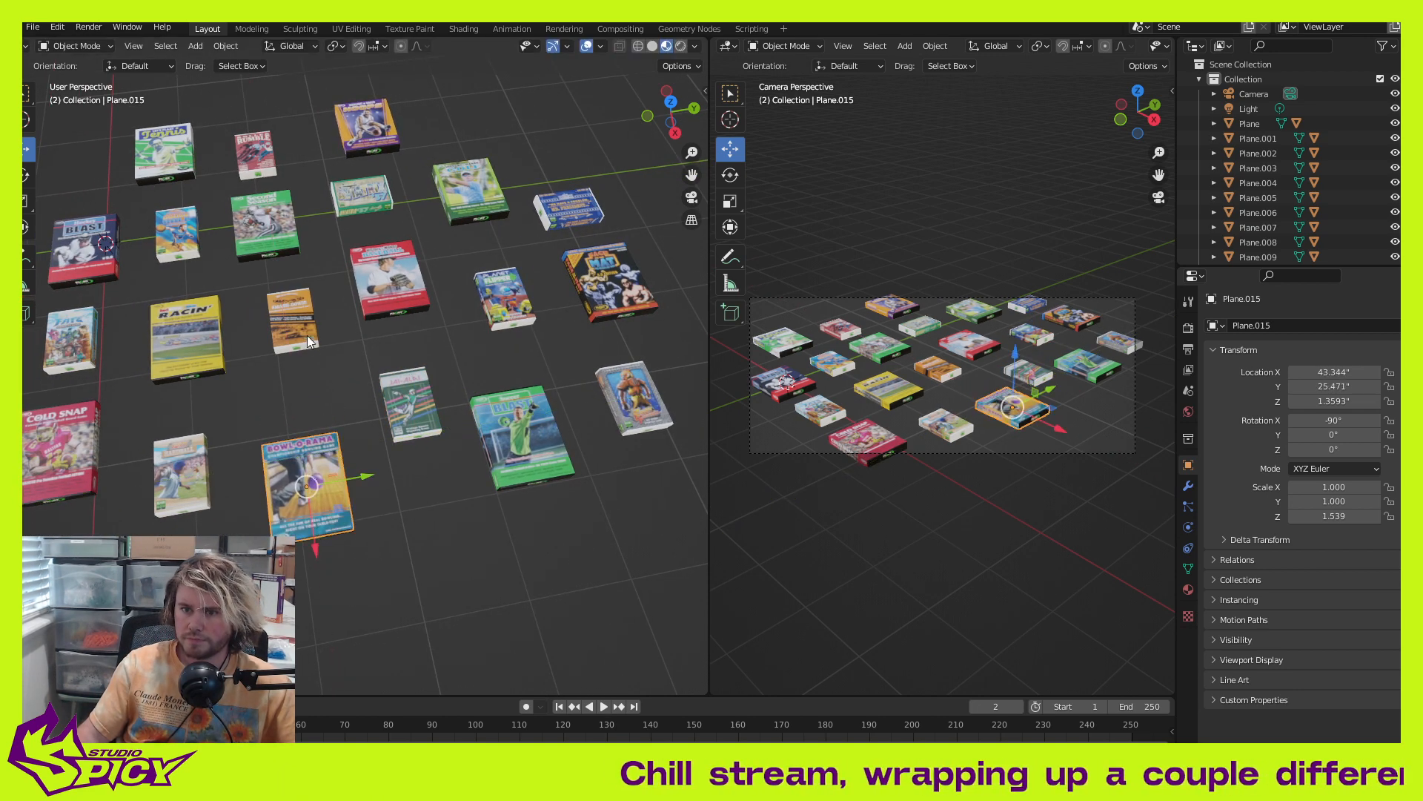
Step: Move the orange box Plane.017 within the horizontal plane to about X 22.6, Y 26.0 inches
click(307, 335)
key(g)
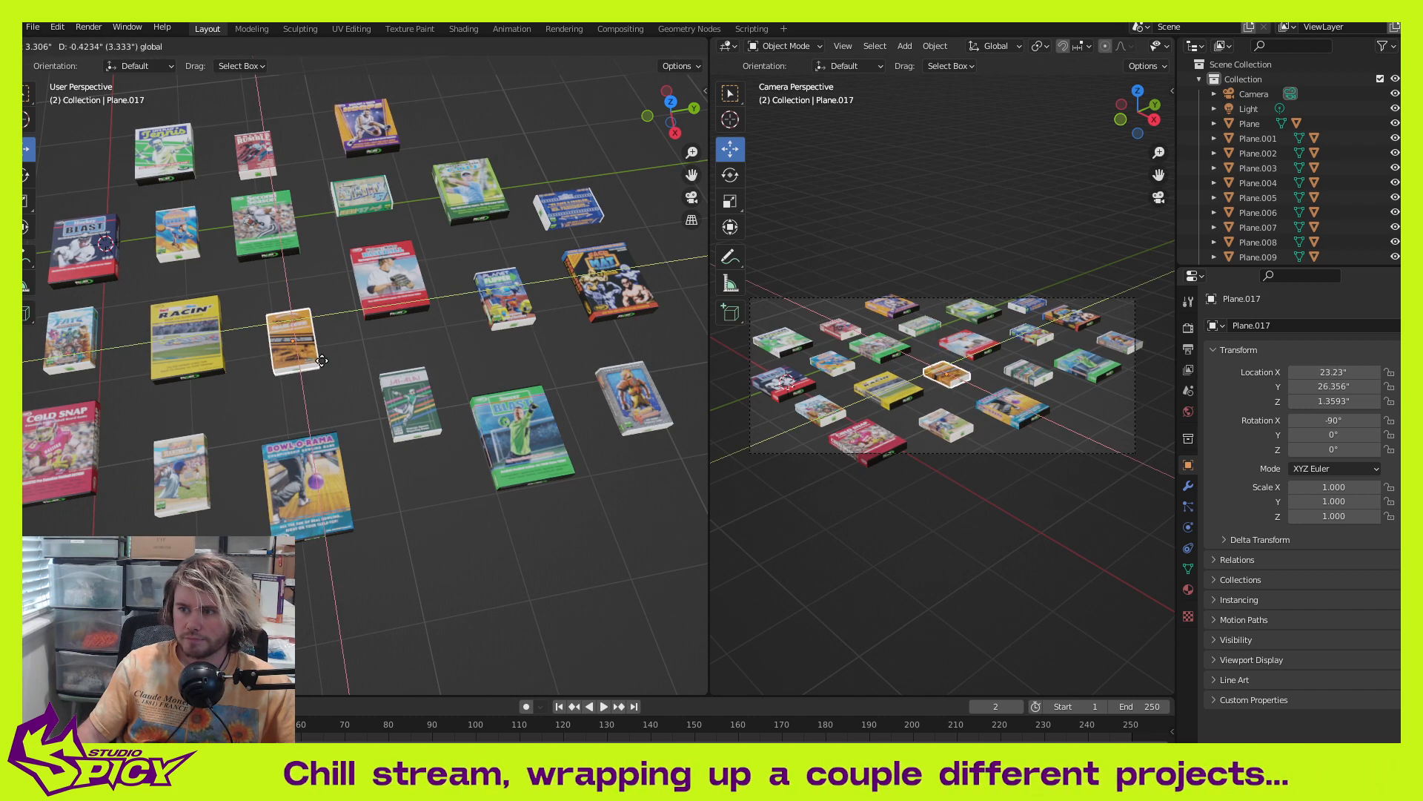
click(323, 361)
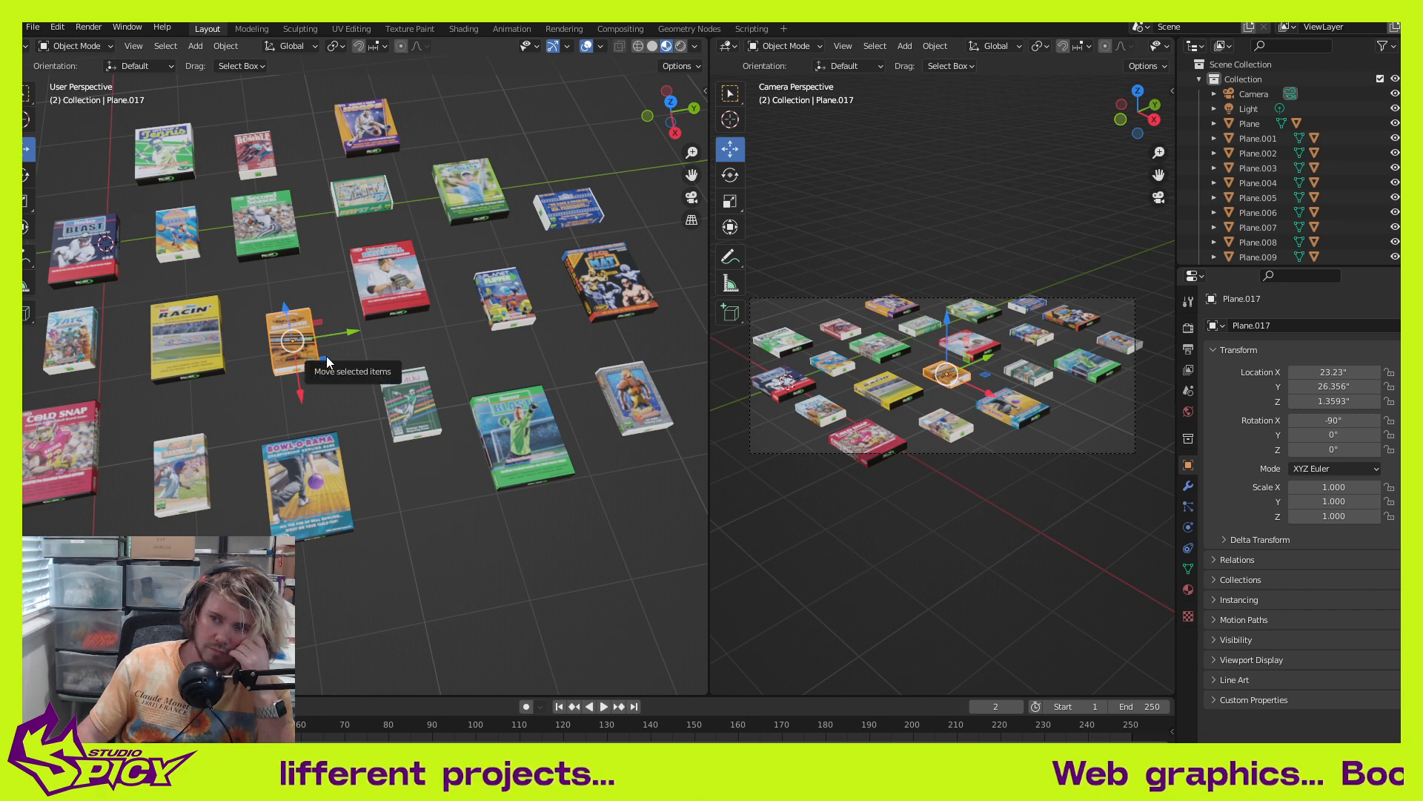
drag(325, 359, 320, 350)
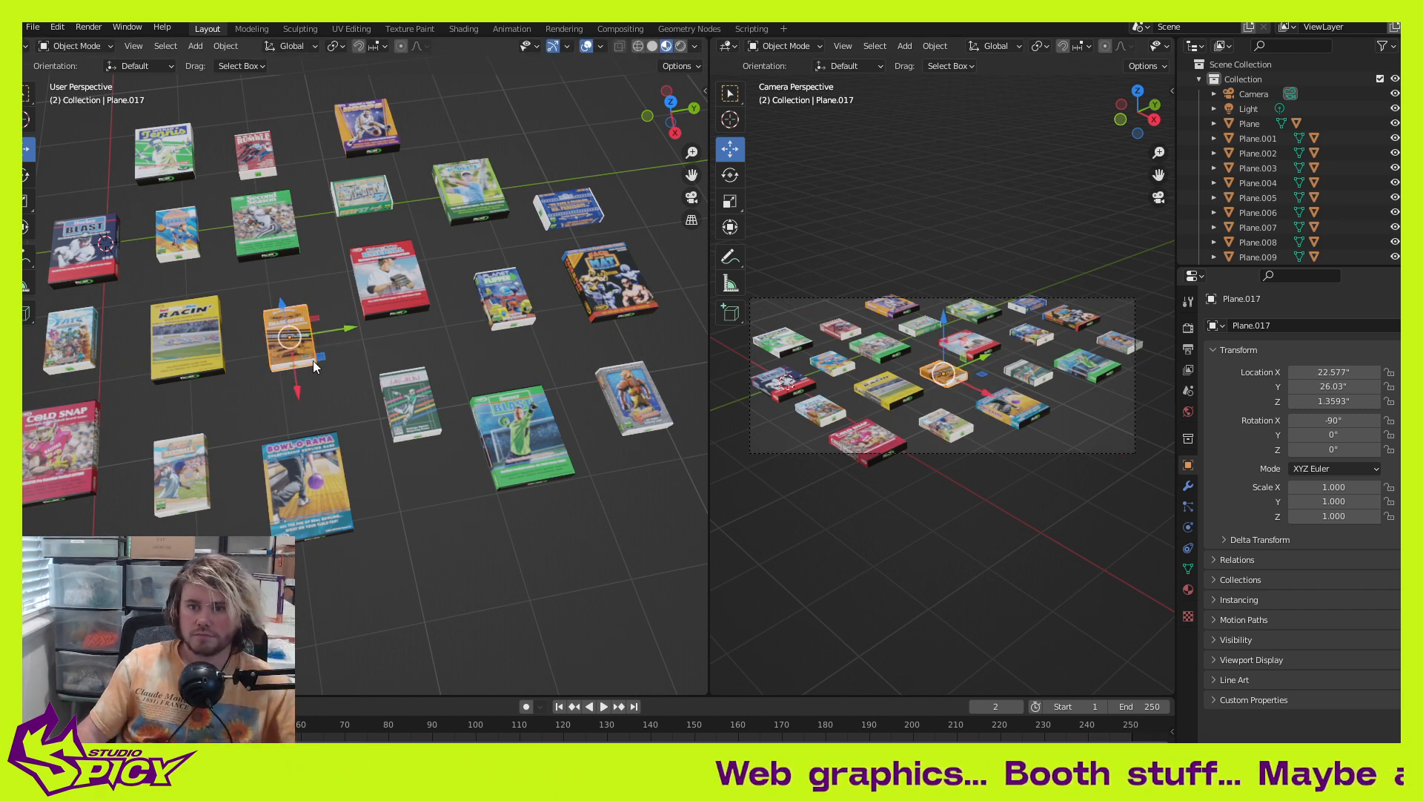
Step: Move the blue and red box Plane.007 to about X 1.7, Y -5.6 inches and the small box Plane.013 to about X 1.1, Y 10.0 inches
shift+middle_drag(312, 360, 424, 367)
click(164, 269)
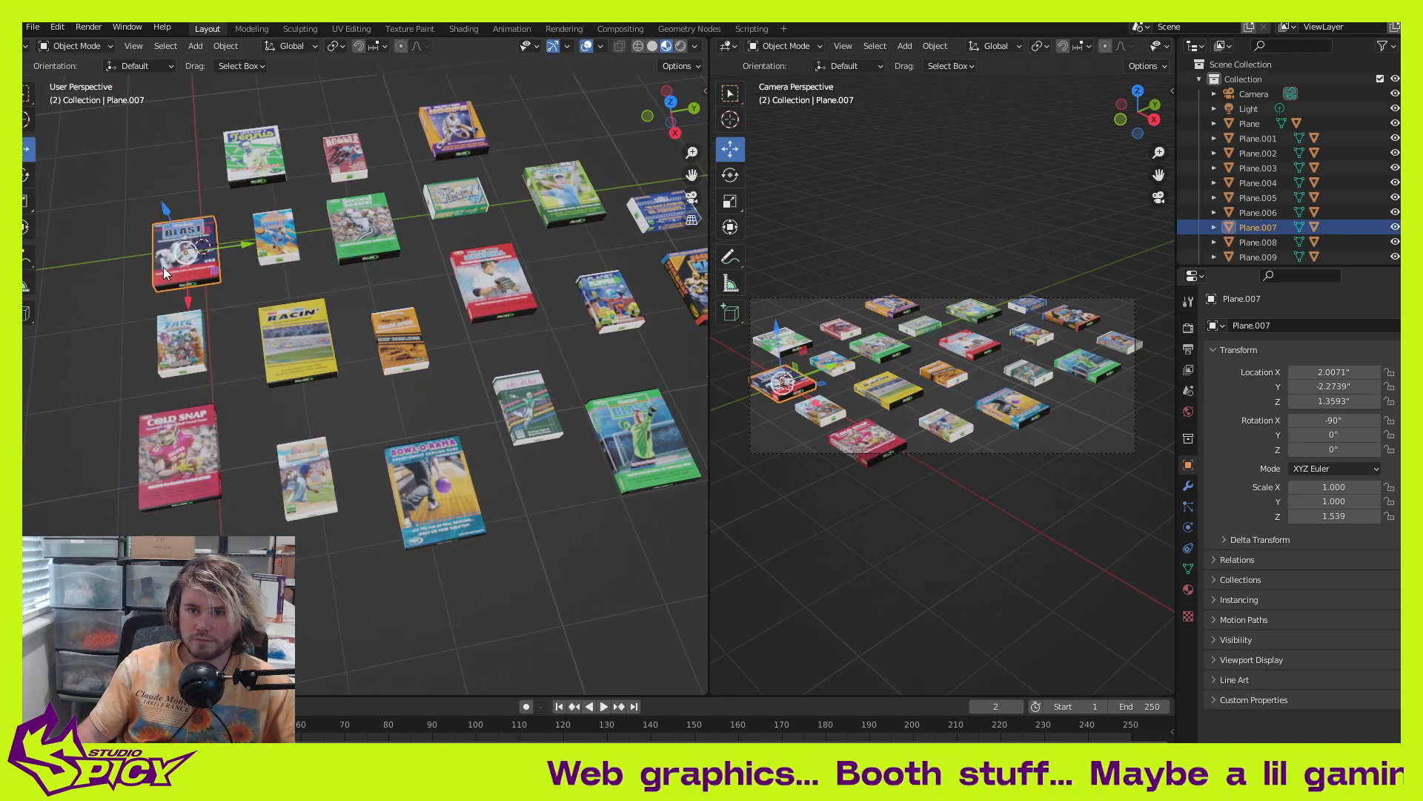
drag(212, 271, 189, 272)
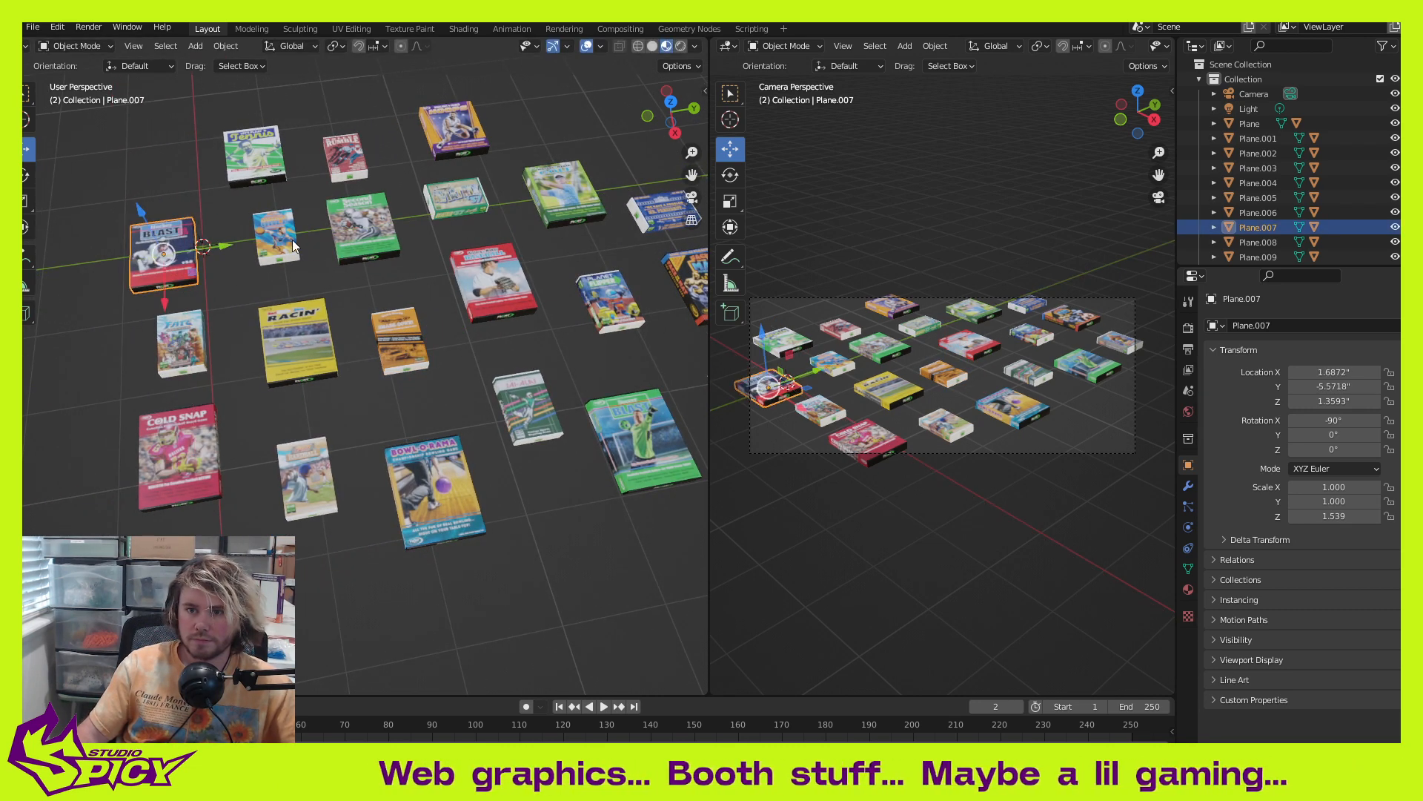
click(285, 241)
drag(306, 254, 296, 255)
Step: Shift the small box Plane.018 and the yellow Racin' box beside it toward negative Y within the horizontal plane
click(180, 341)
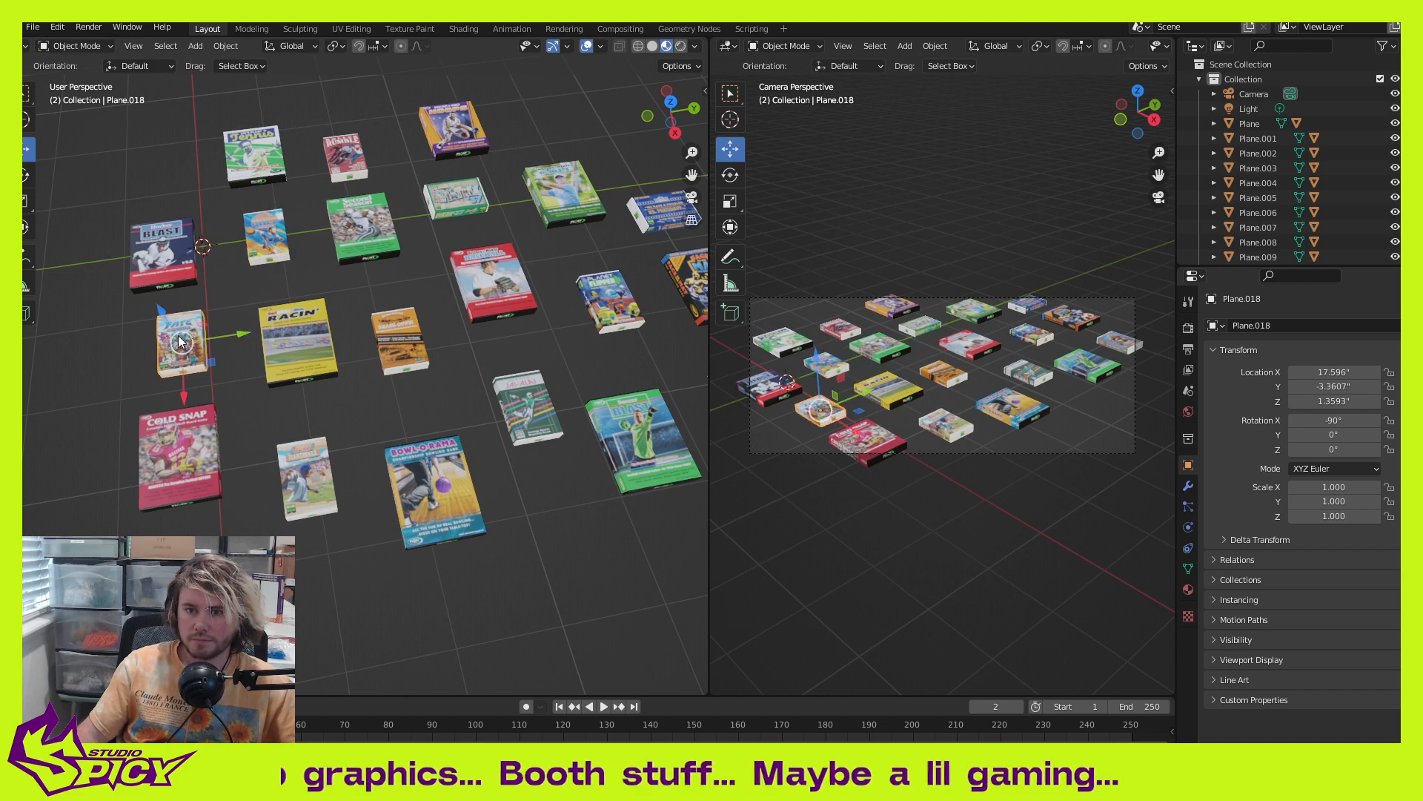
drag(212, 362, 183, 367)
click(313, 344)
drag(323, 362, 309, 364)
Step: Move the Cold Snap box Plane.010 to about X 35.4, Y -8.3 inches and the small box Plane.020 to about X 39.5, Y 8.5 inches
click(207, 448)
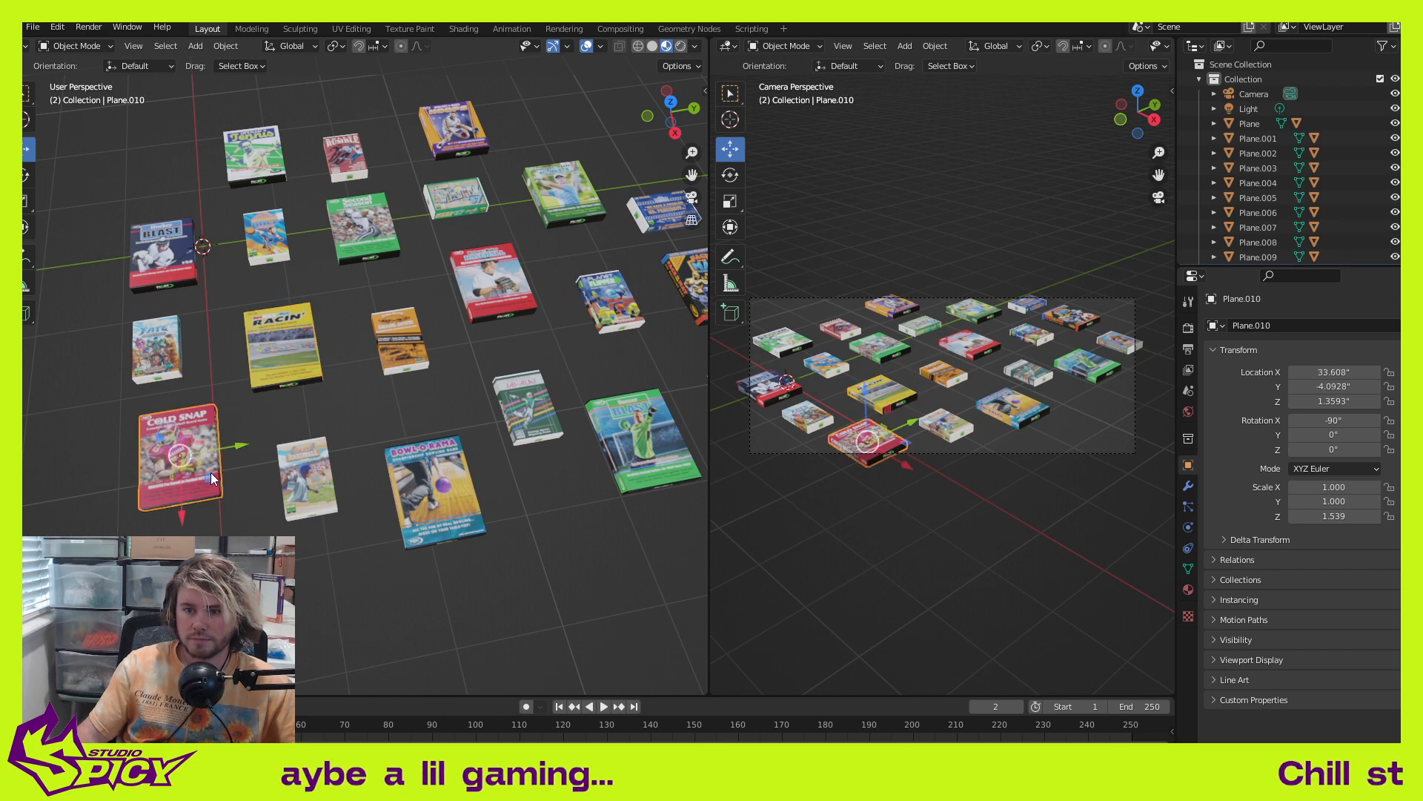
drag(211, 473, 174, 497)
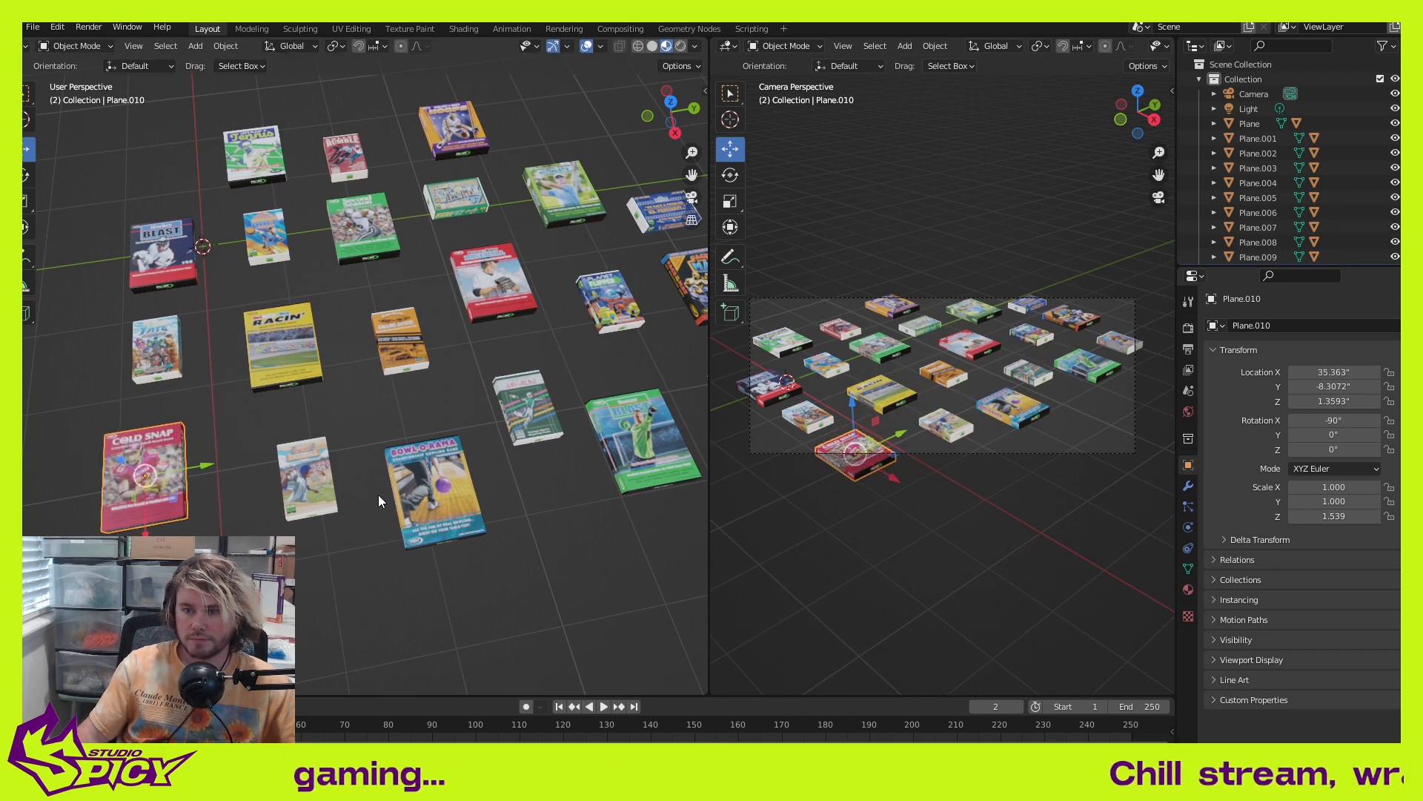
click(312, 483)
drag(338, 492, 319, 500)
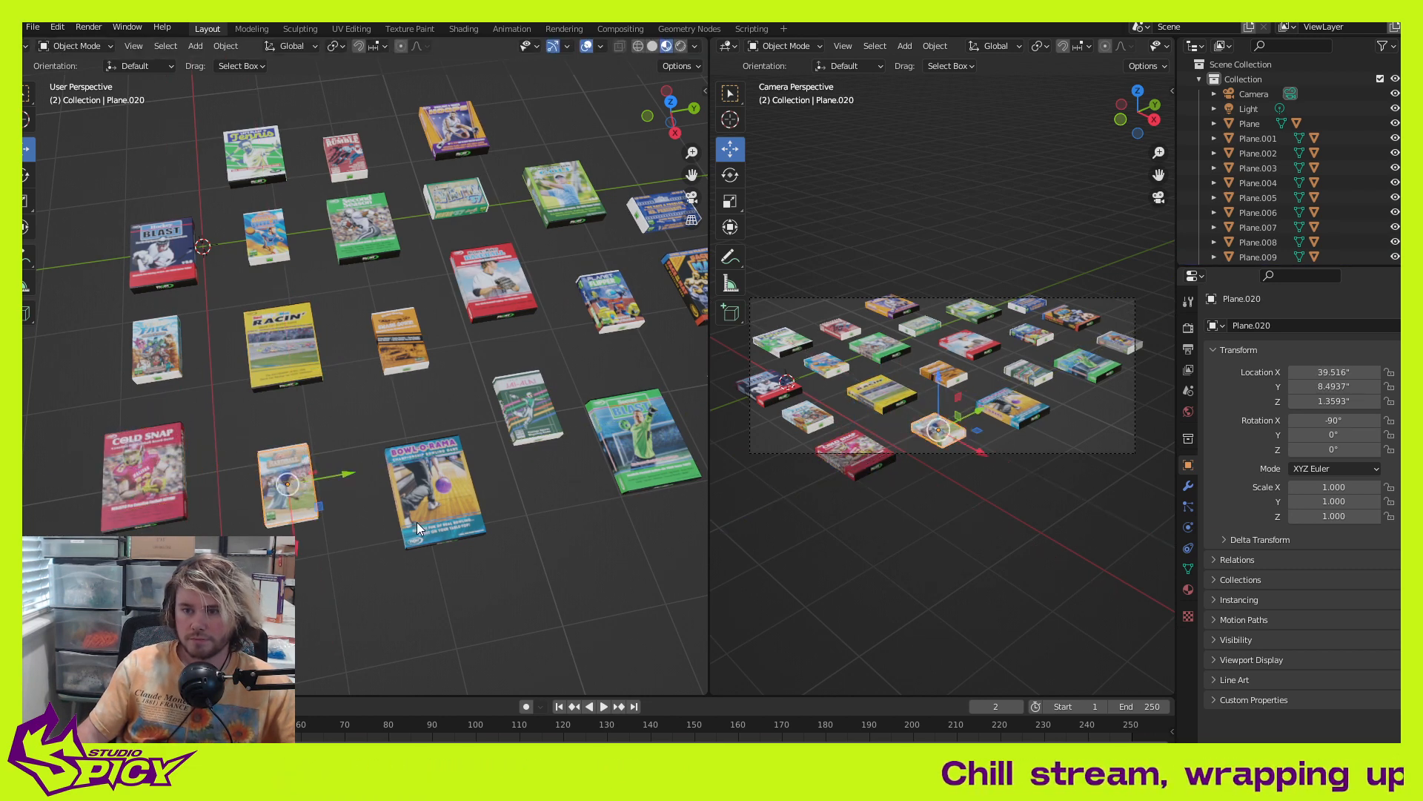
Step: Shift the Bowl-O-Rama box slightly toward positive X, move the orange box Plane.017 to about X 23.8, Y 26.3 inches, and clear the selection
click(417, 522)
drag(464, 512, 468, 523)
click(395, 340)
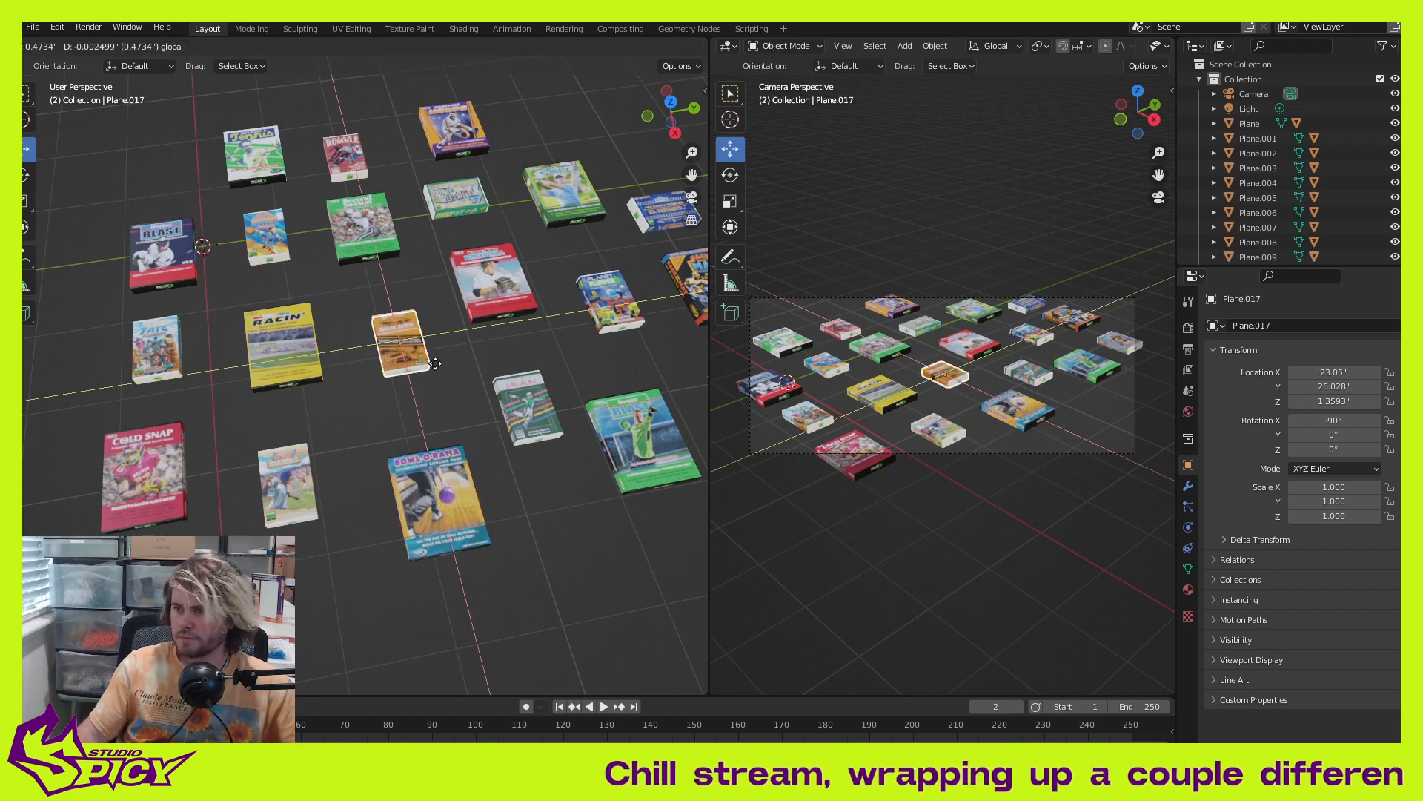
drag(398, 343, 401, 348)
click(558, 267)
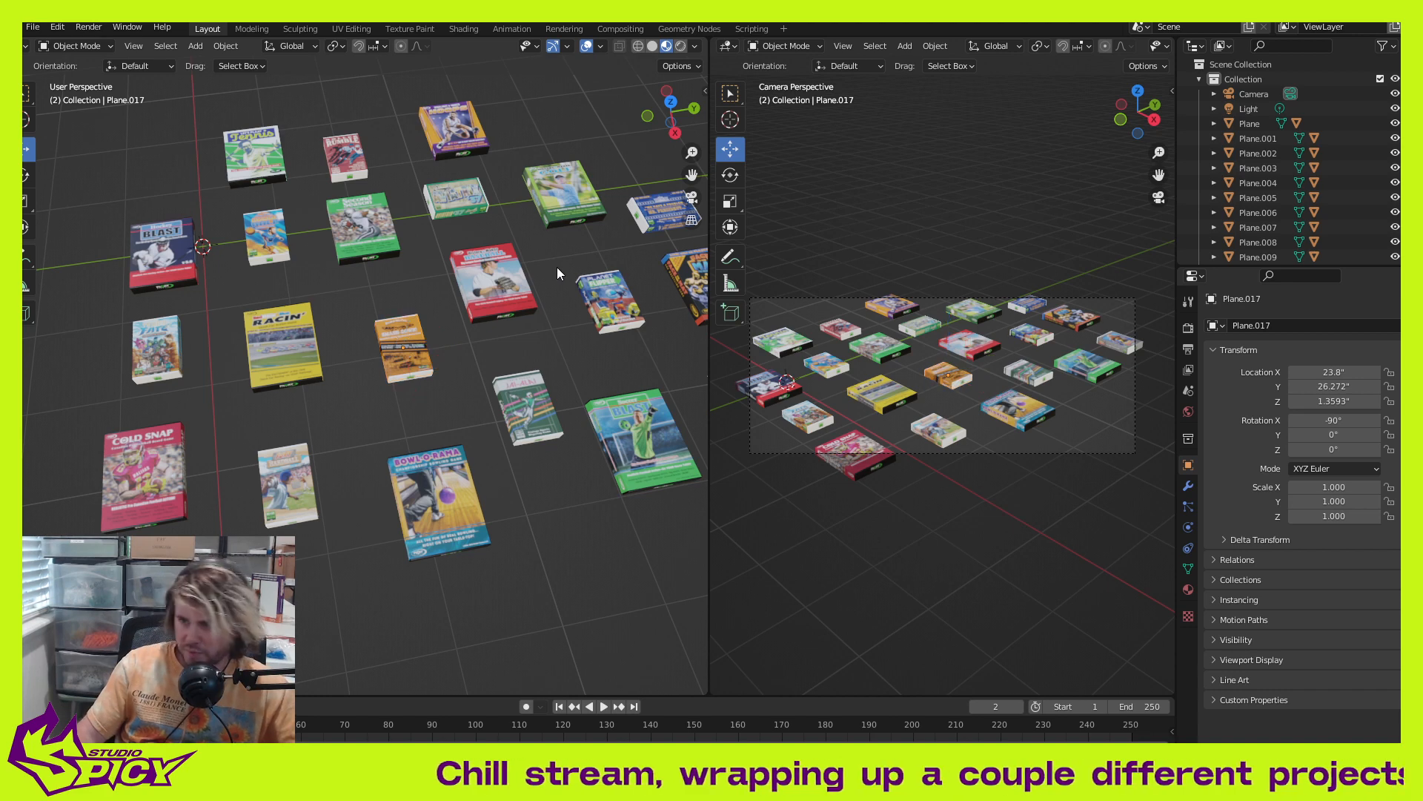
Step: Move the small red box Plane.016 to about X -18.2, Y 25.9 inches and the Tennis box Plane.005 to about X -19.9, Y 7.7 inches
click(340, 162)
shift+middle_drag(372, 240, 379, 321)
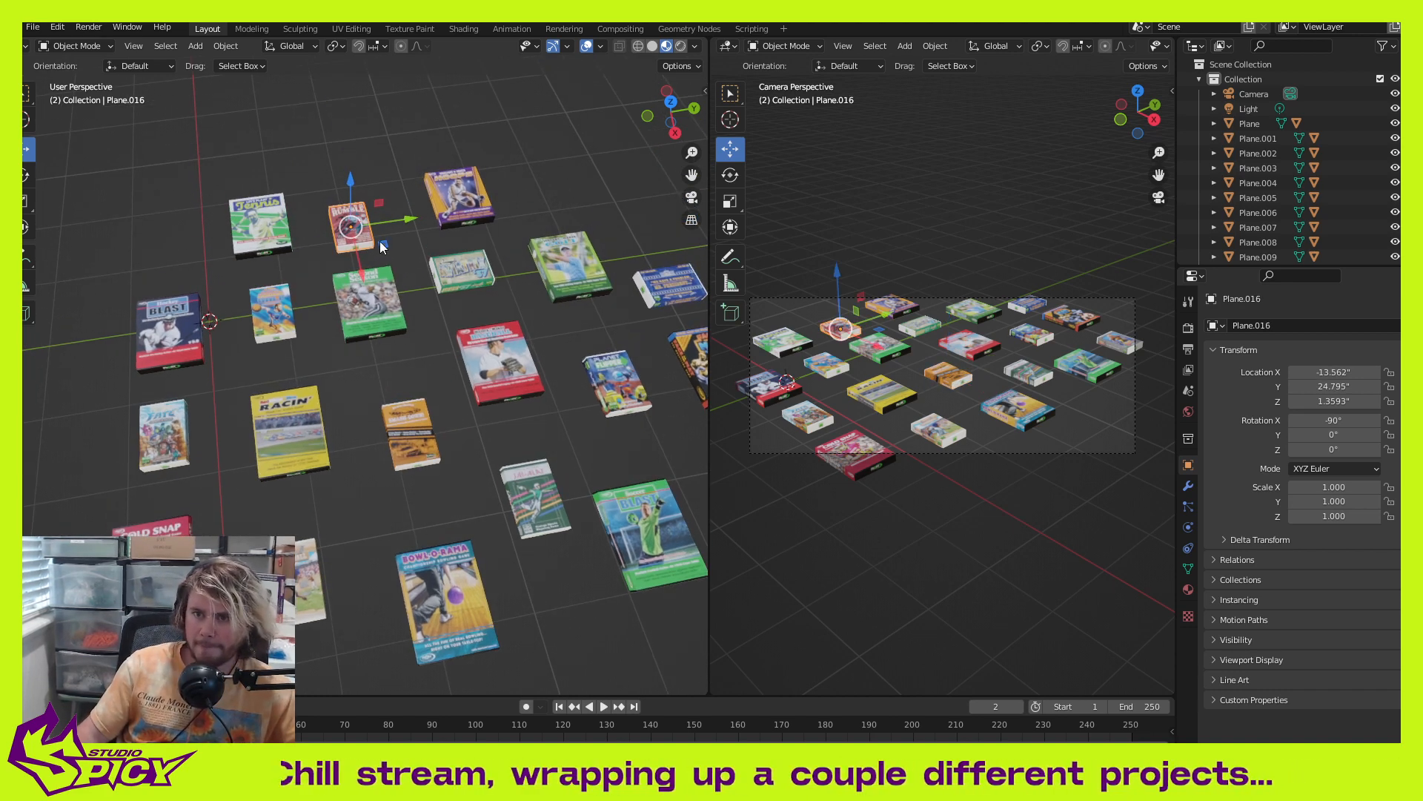
drag(380, 231, 375, 206)
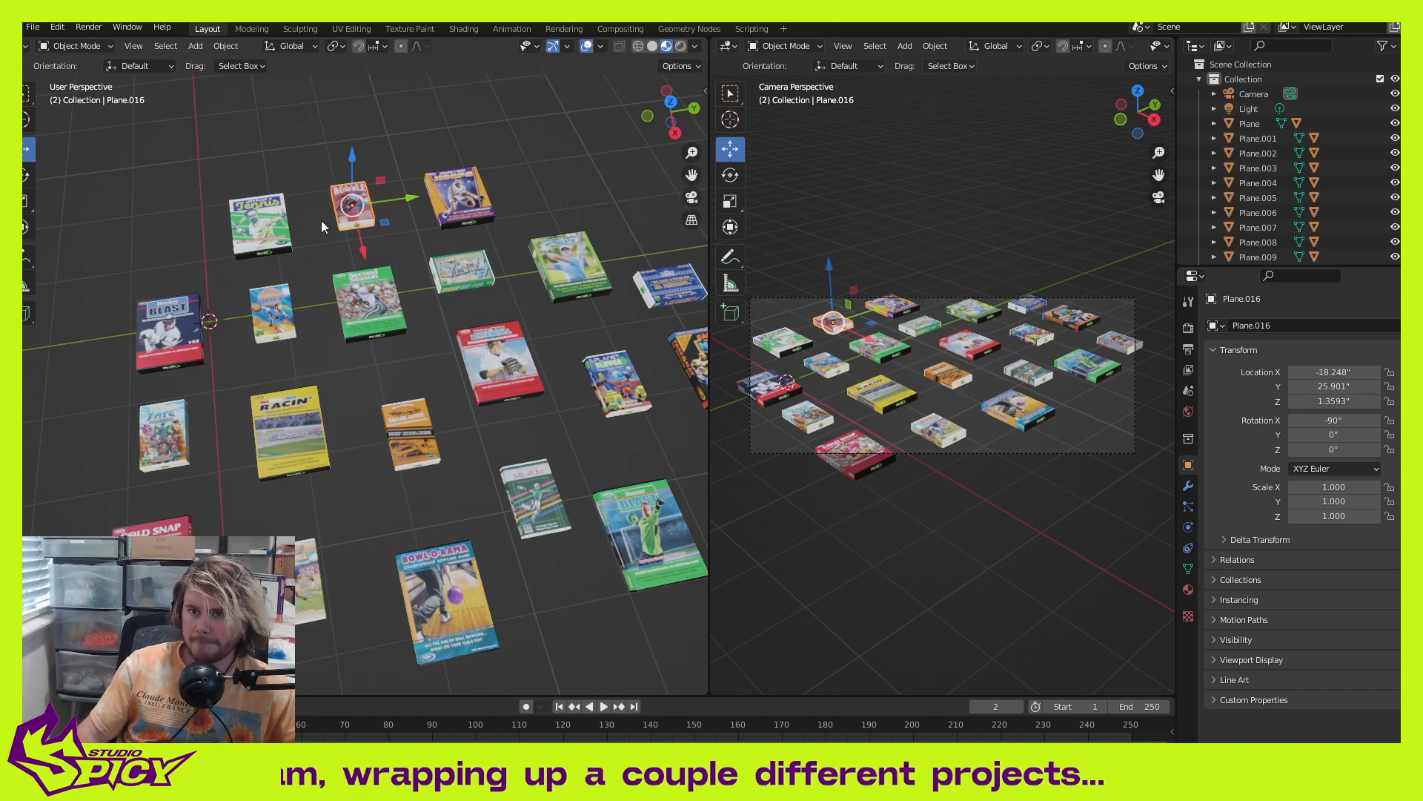
click(286, 231)
drag(294, 243, 274, 226)
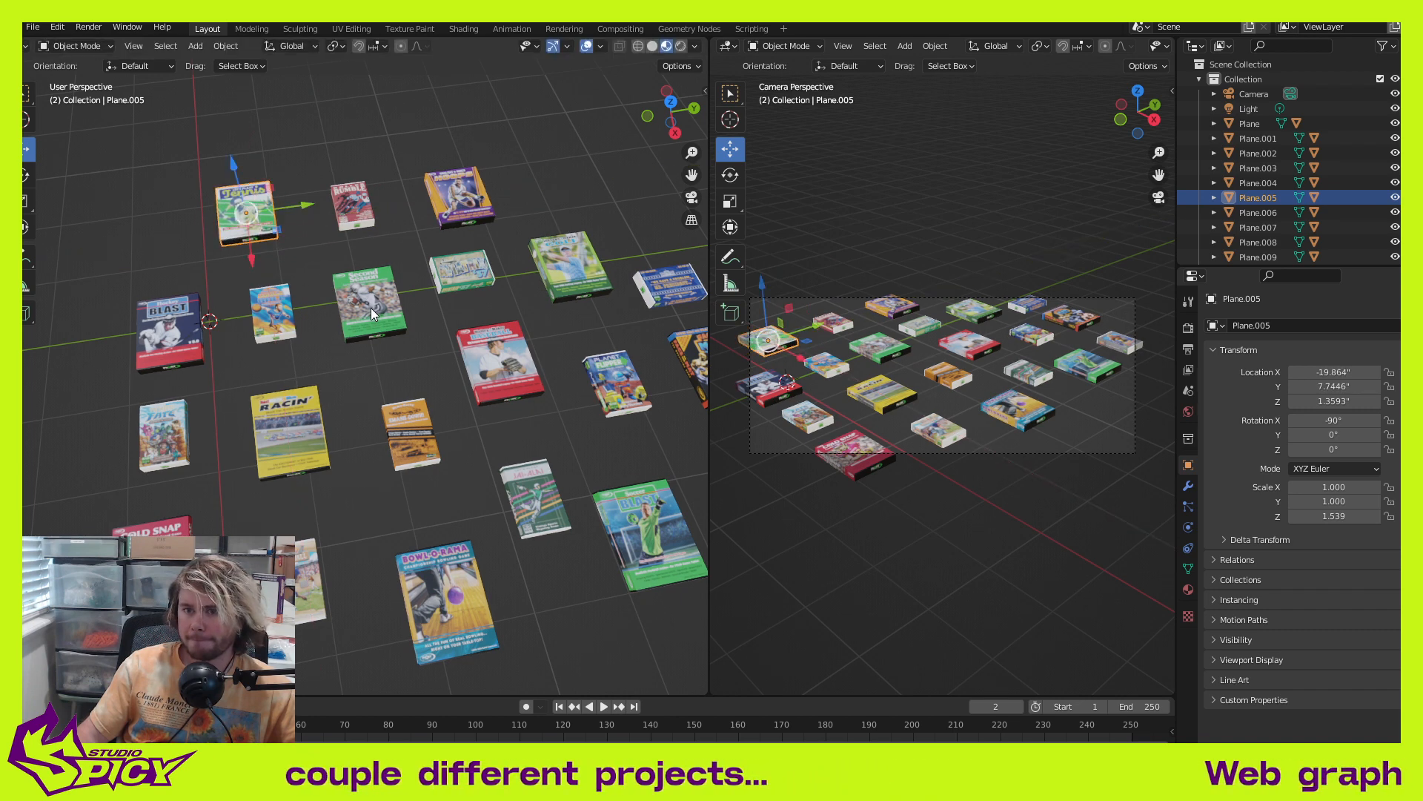
Step: Move boxes Plane.013 and Plane.007 together toward negative Y, bringing Plane.007 to about X 1.5, Y -8.2 inches
click(371, 319)
click(269, 320)
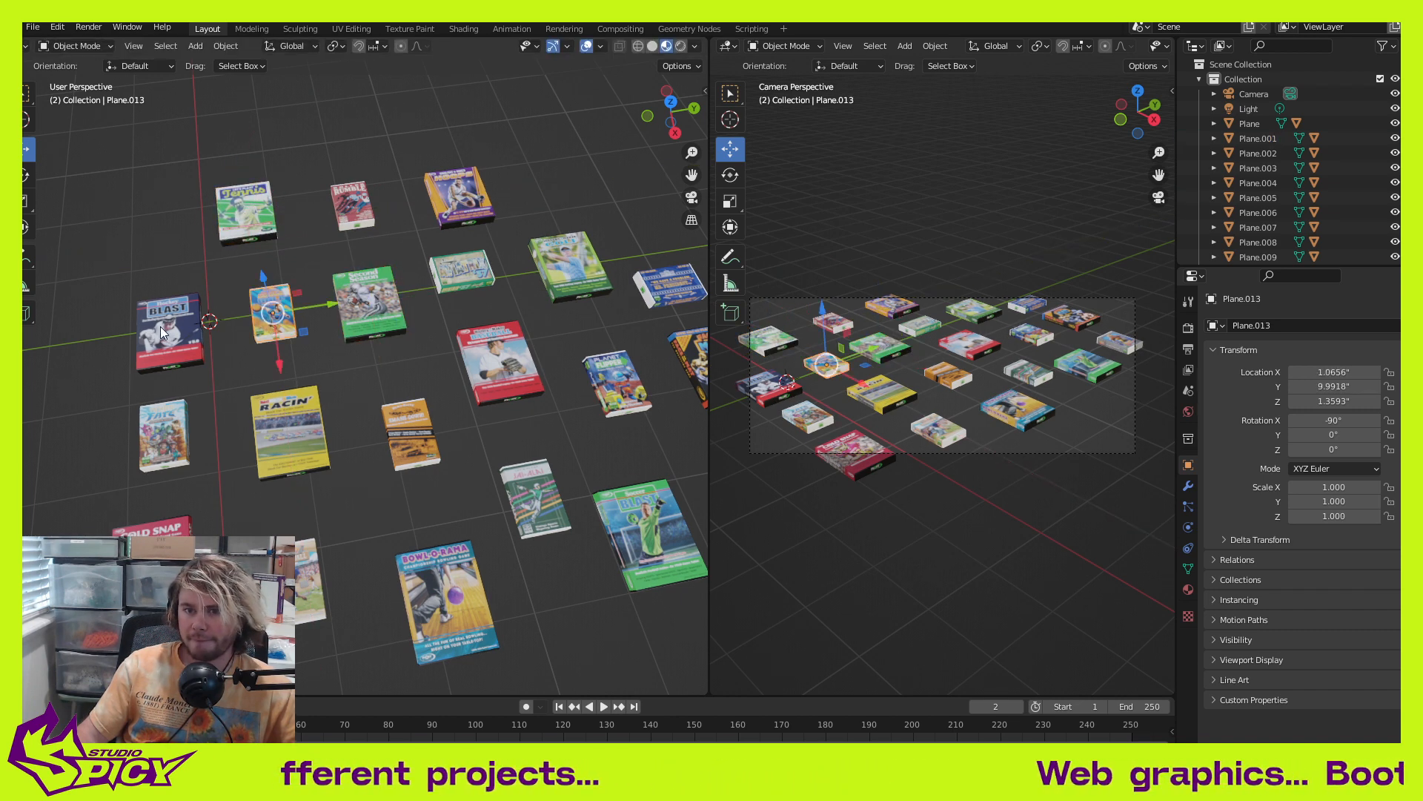
shift+click(161, 326)
drag(250, 343, 233, 342)
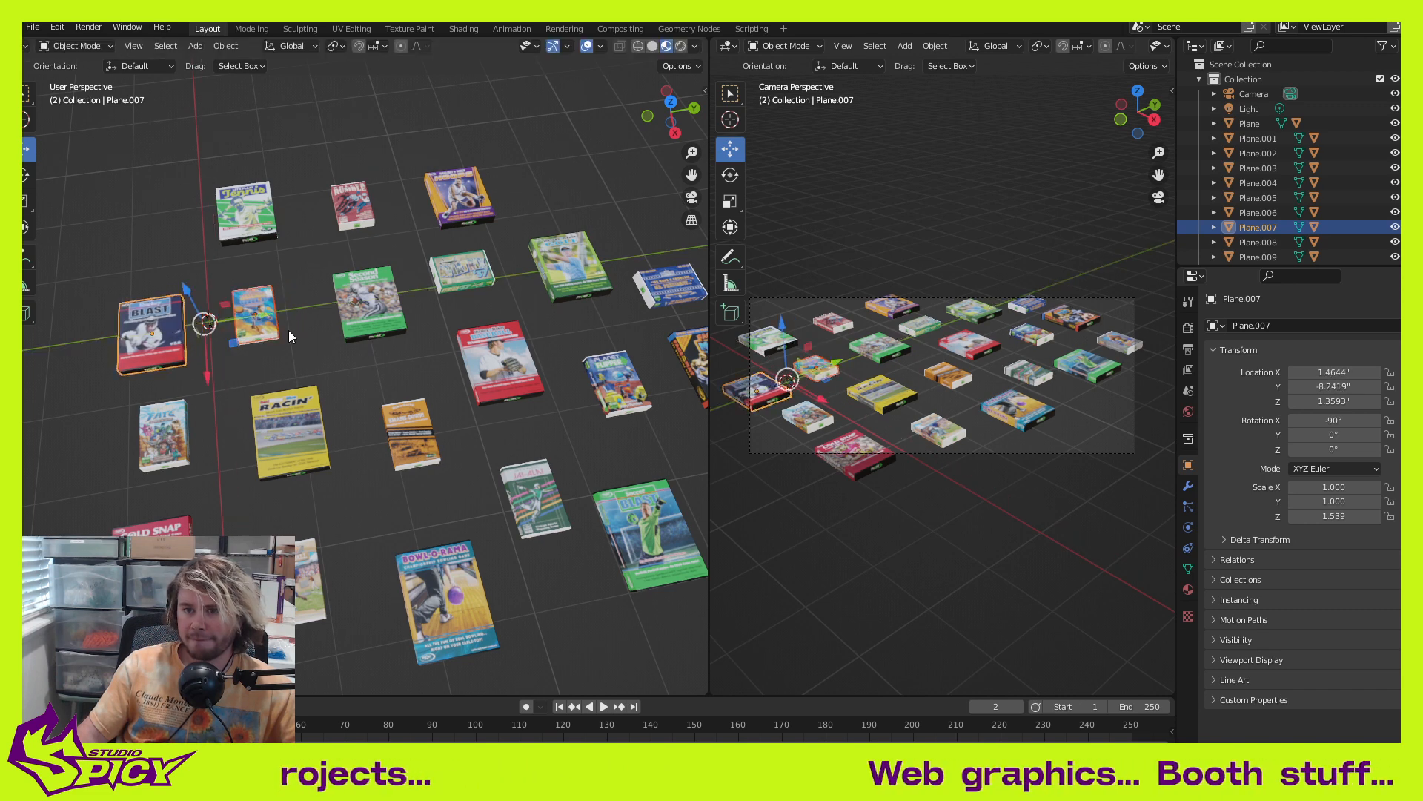
Step: Move the green football box Plane.001 within the horizontal plane to about X 2.2, Y 23.8 inches and clear the selection
click(372, 317)
drag(403, 330, 406, 338)
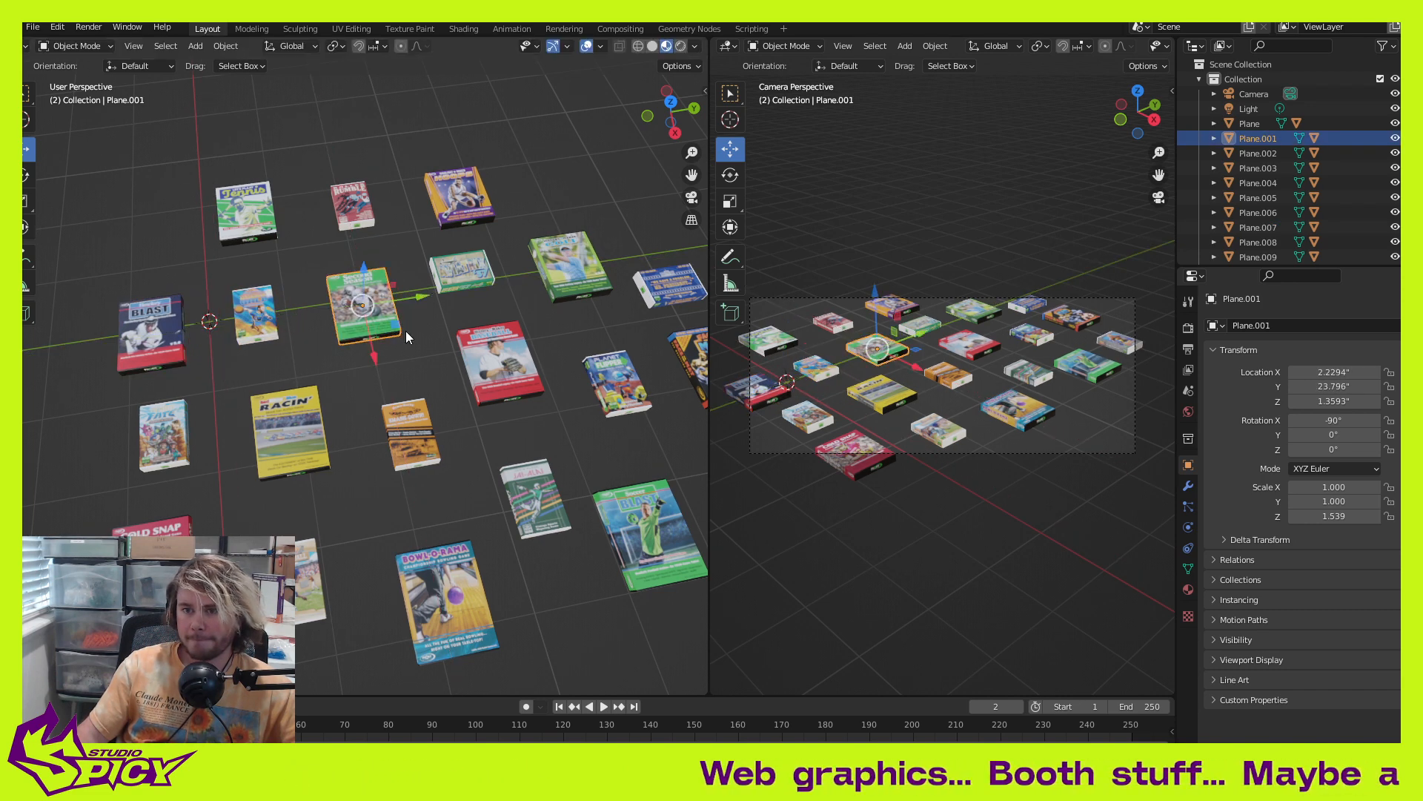
click(451, 369)
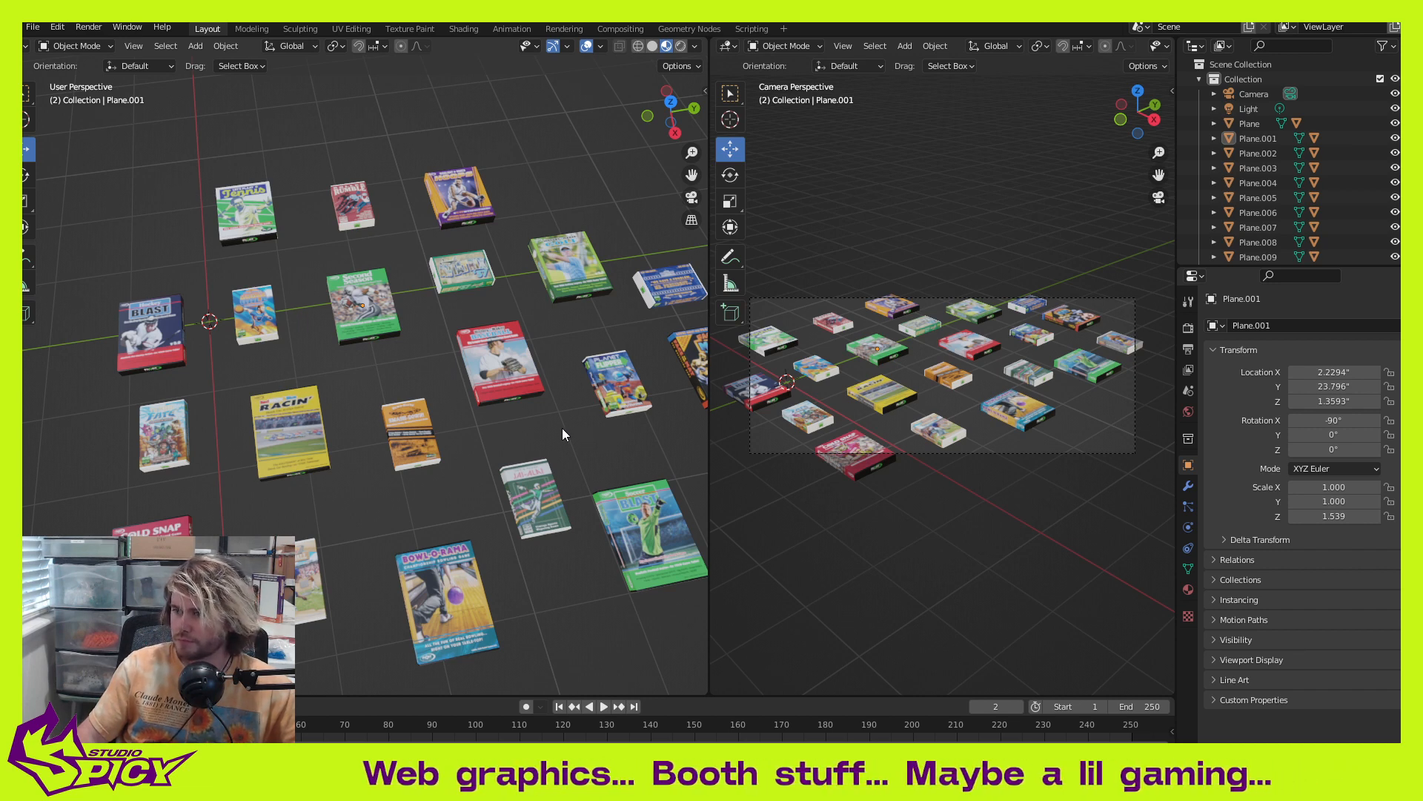
Step: Select all the game boxes, shift them together toward positive X and slightly toward positive Y, and clear the selection
scroll(562, 434, down, 6)
drag(136, 237, 658, 547)
drag(427, 390, 438, 390)
drag(439, 396, 435, 398)
click(518, 569)
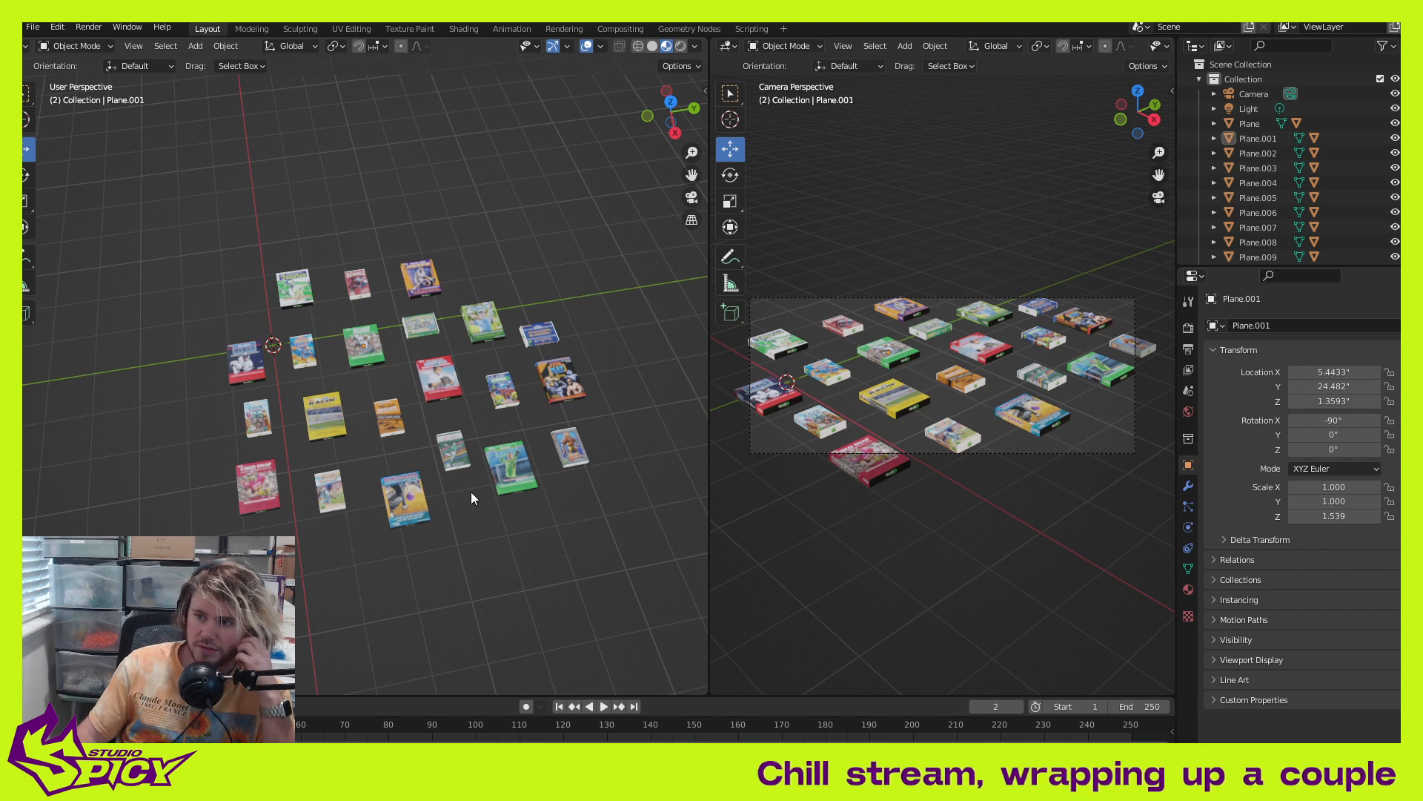
Step: Select all the game boxes and shift them together slightly toward negative X and Y, bringing Plane.001 to about X 4.4, Y 23.4 inches, and deselect
drag(140, 256, 606, 541)
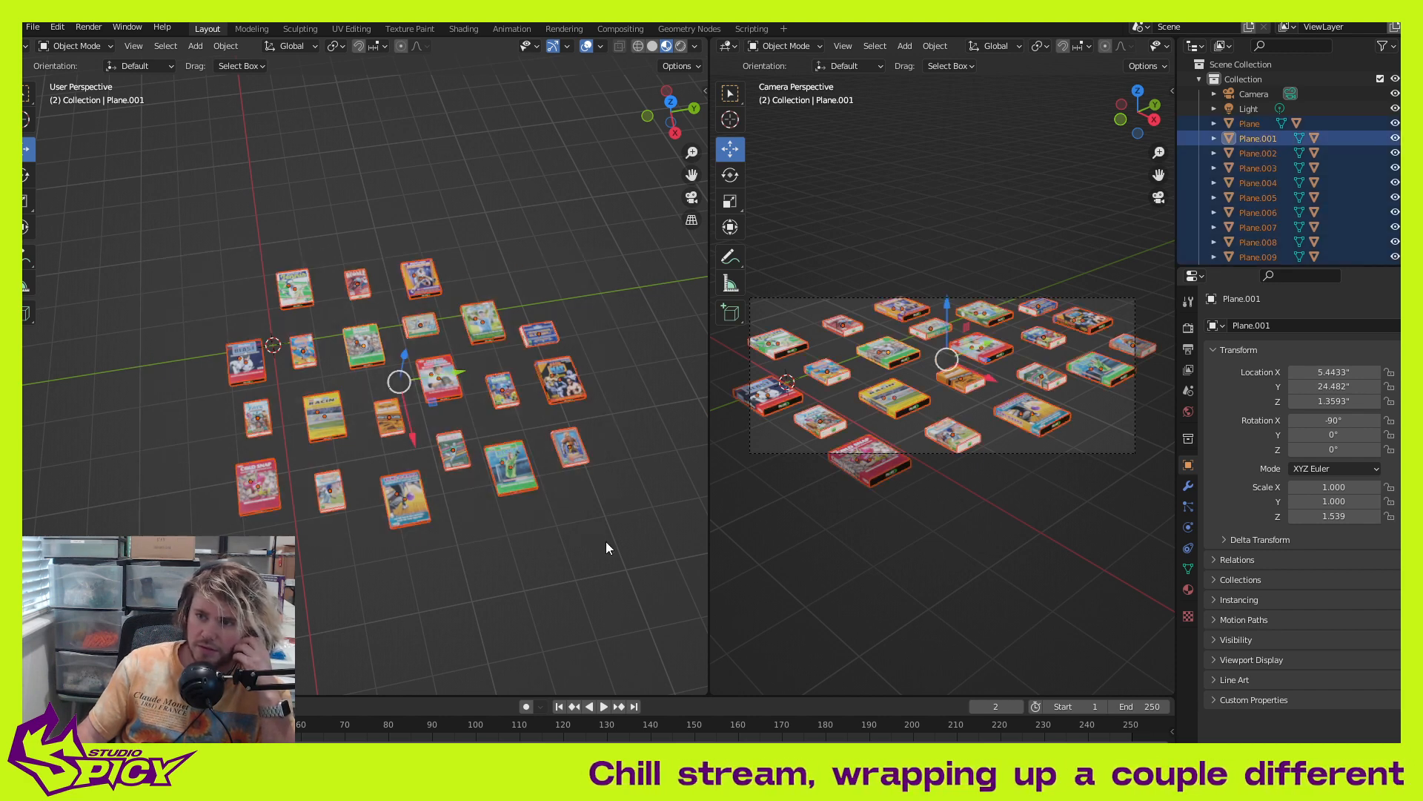
drag(409, 432, 403, 427)
drag(439, 373, 435, 370)
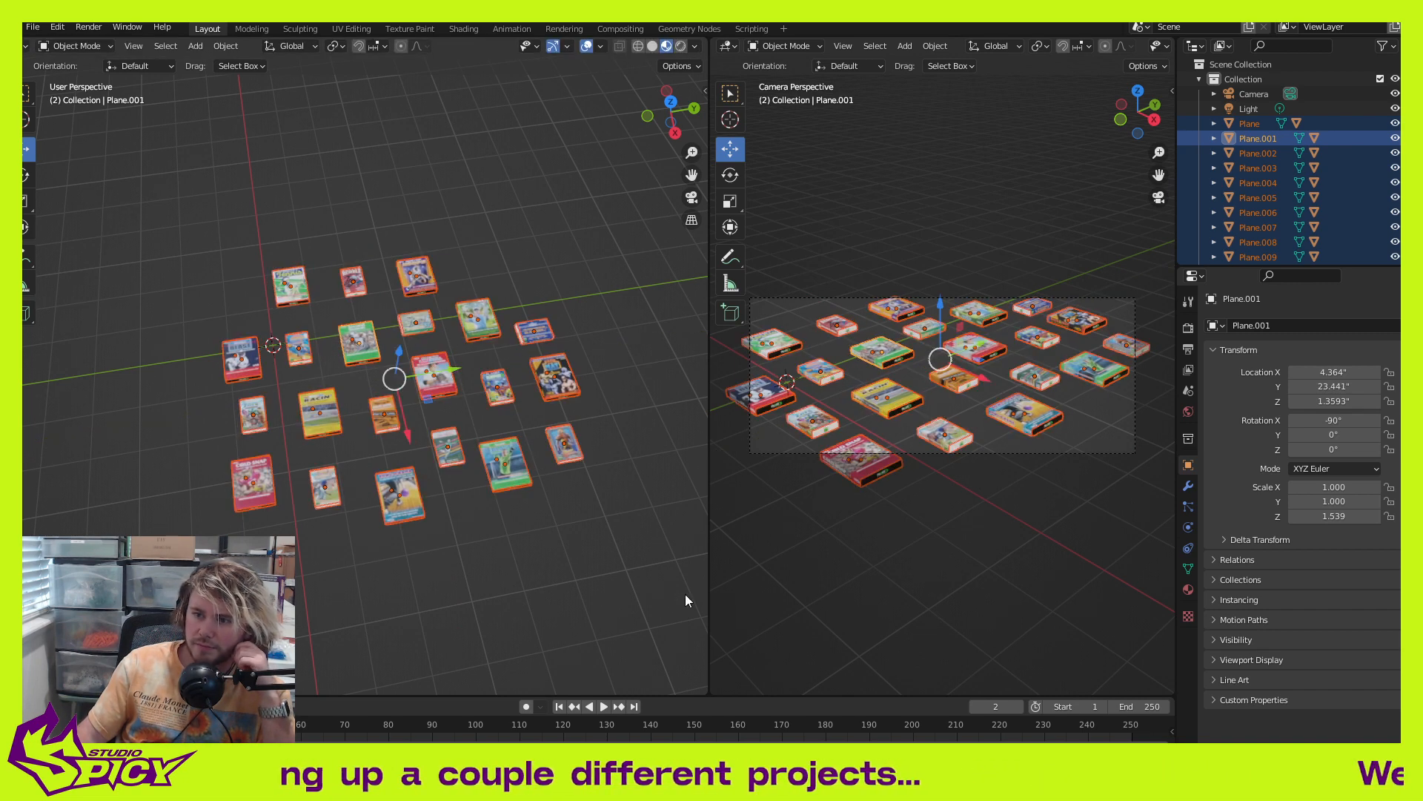
click(559, 569)
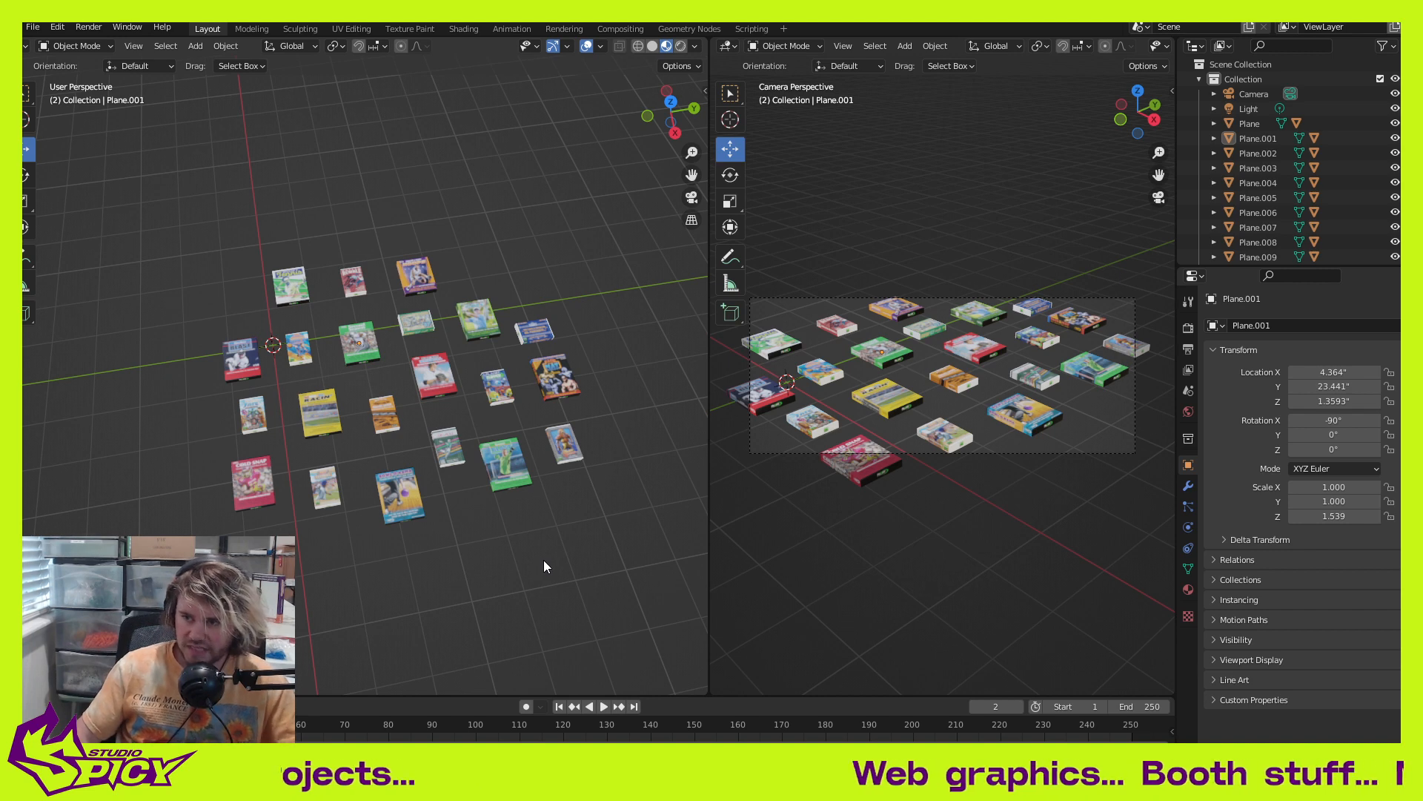
Step: Add a mesh plane at the world origin as a ground surface for the game boxes
scroll(415, 419, down, 4)
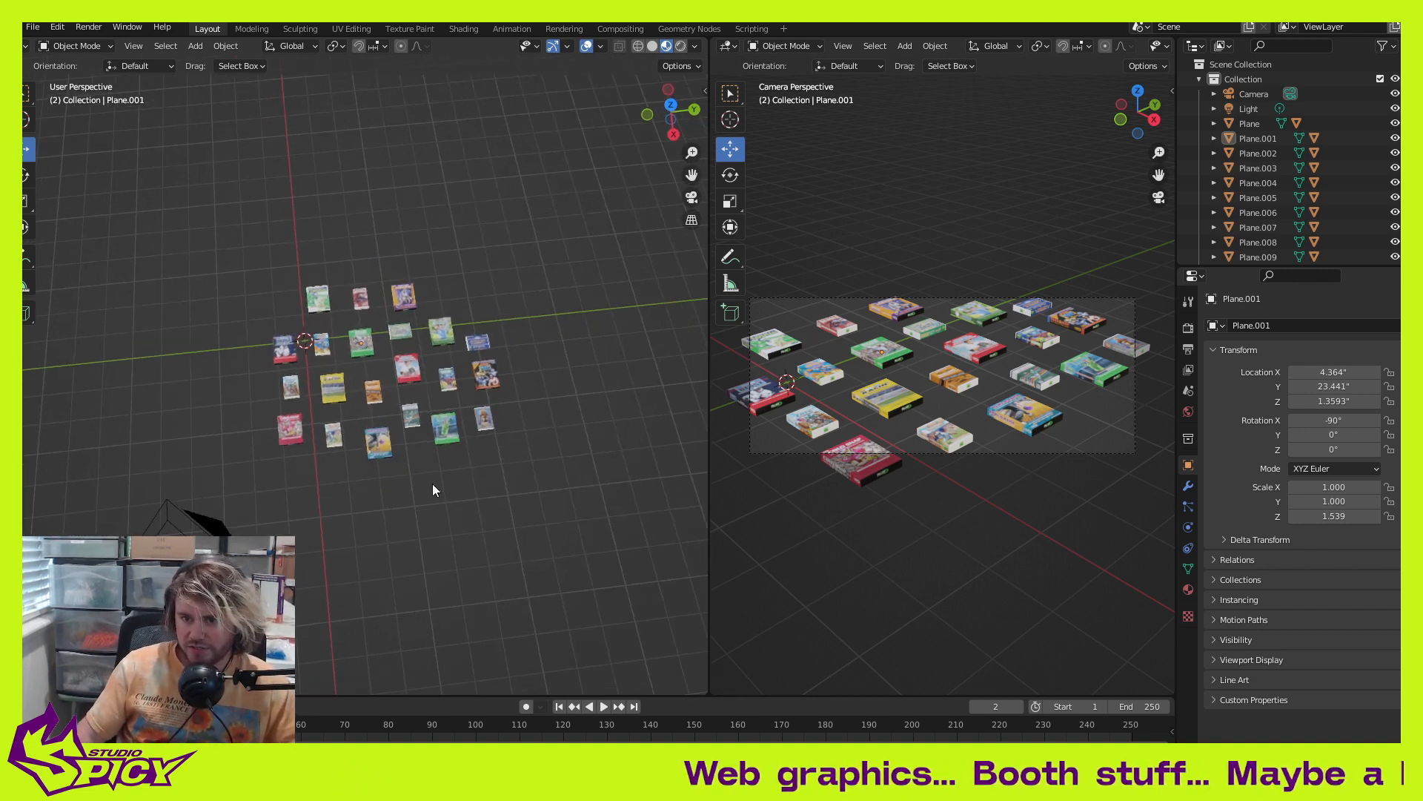
key(shift+a)
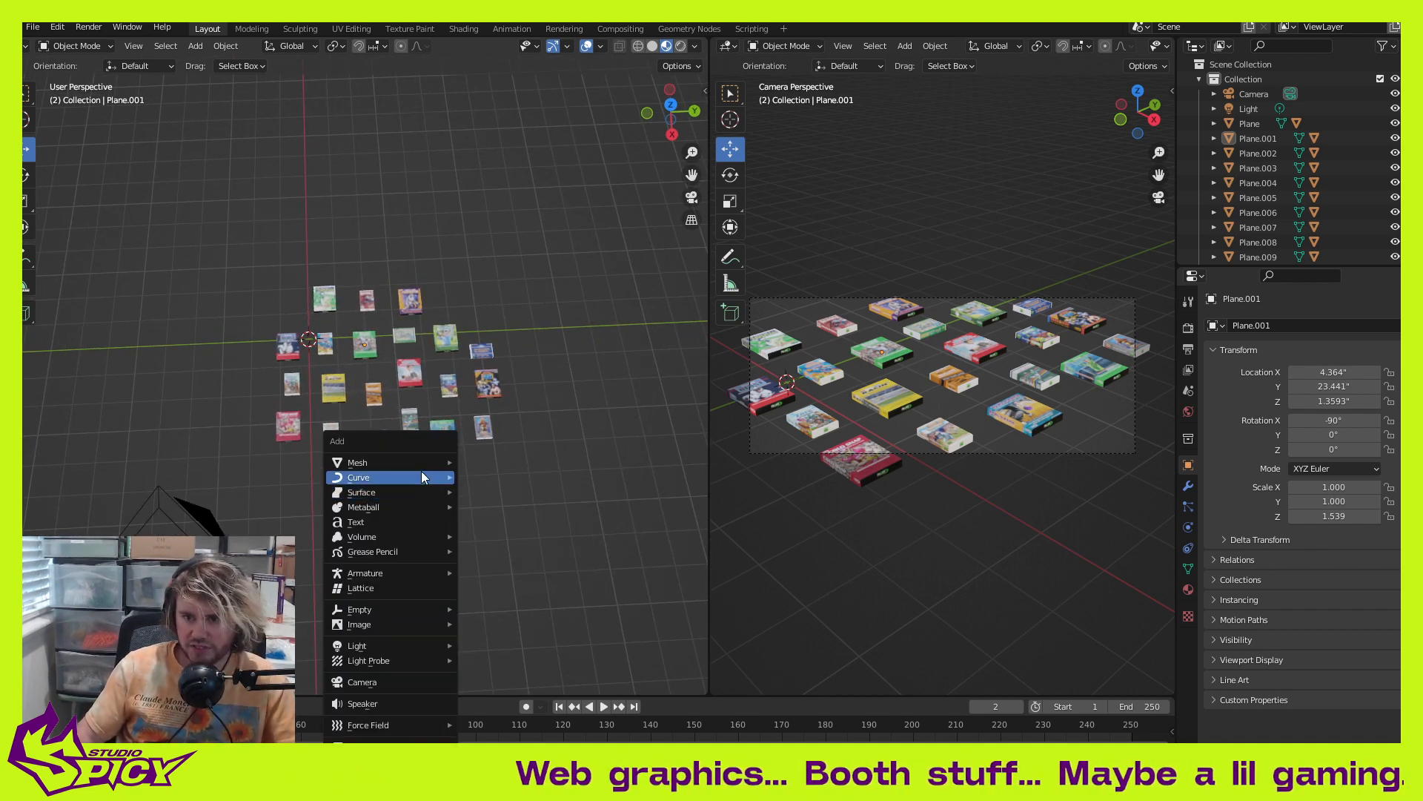
mouse_move(412, 461)
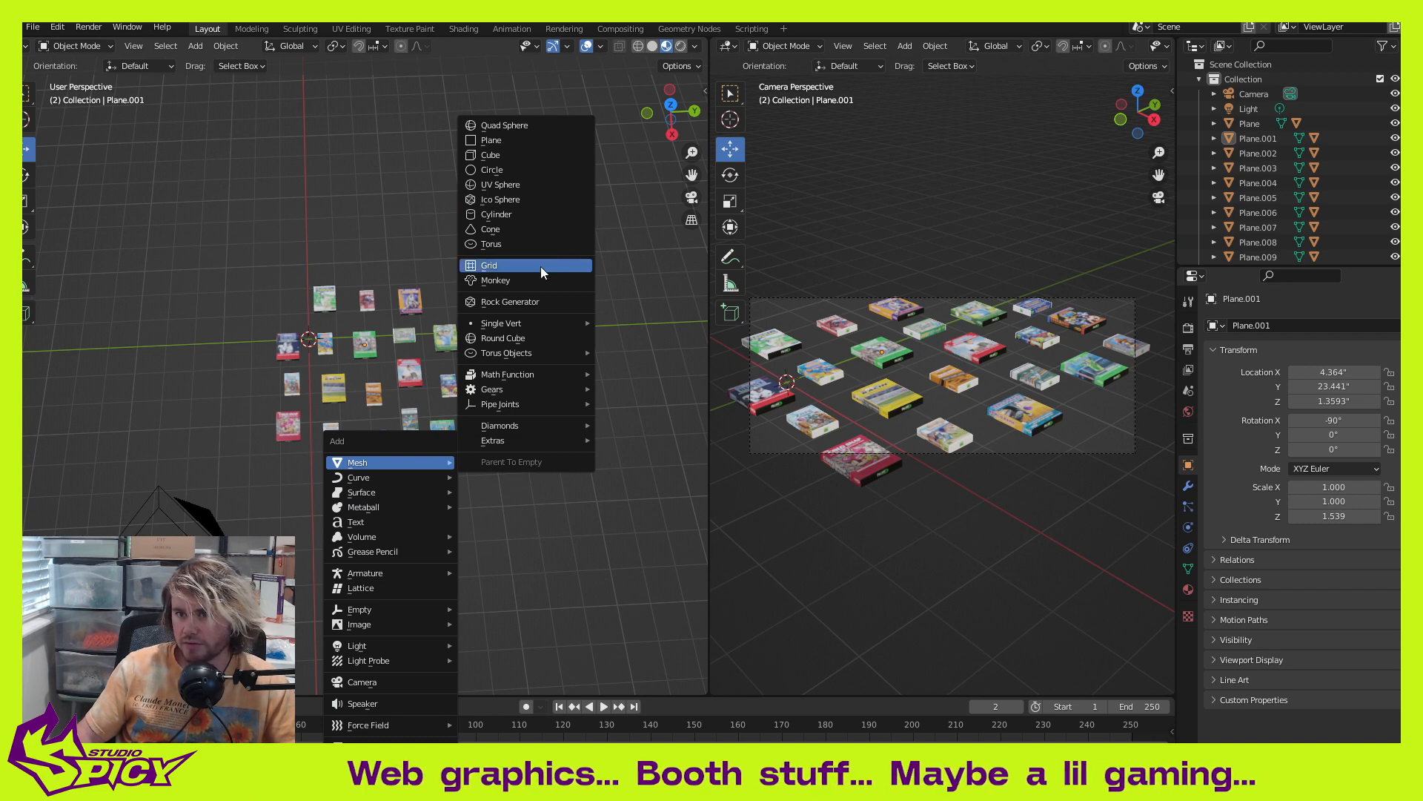
click(520, 146)
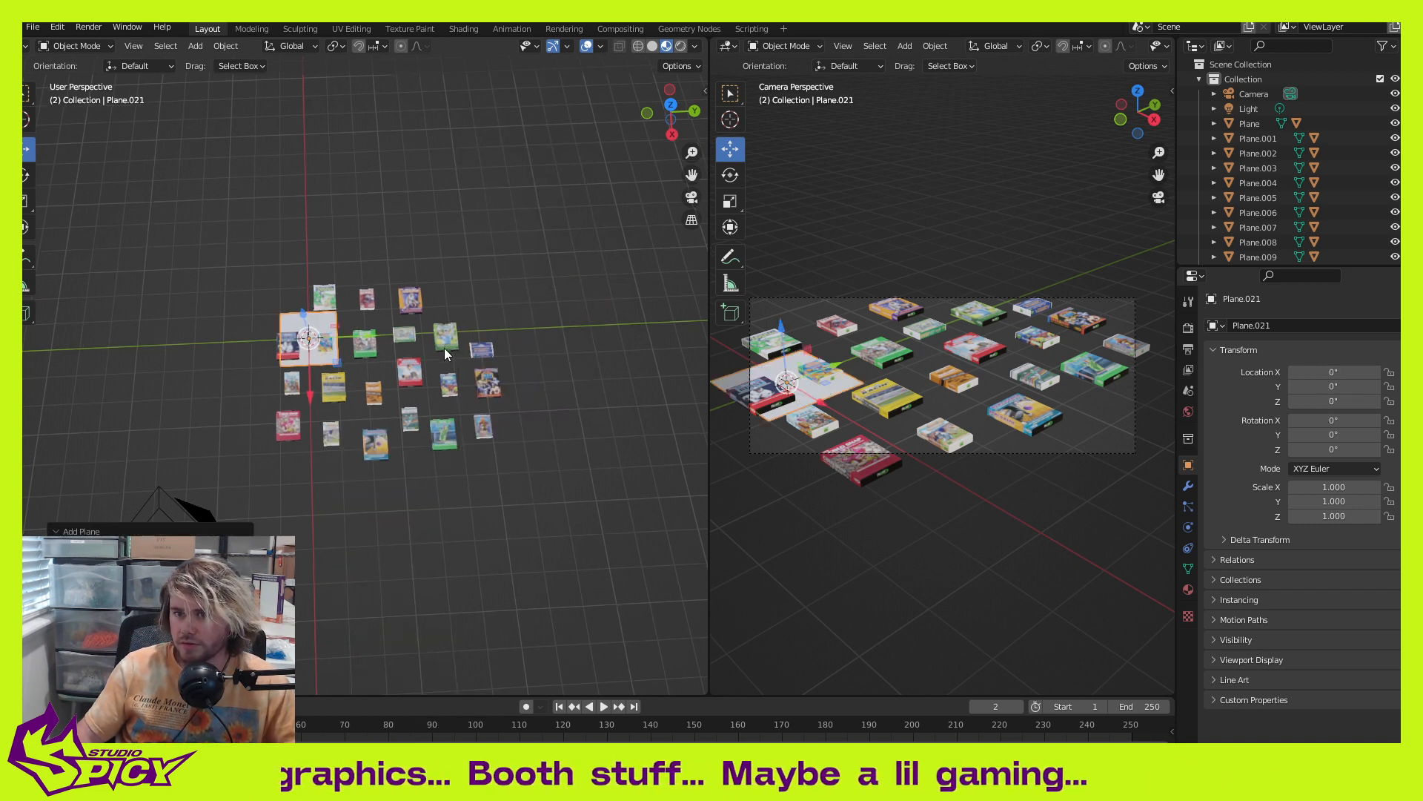
Step: In the right orthographic view, raise the new plane to about Z 0.52 inches so it meets the undersides of the boxes
middle_drag(444, 349, 442, 302)
middle_drag(425, 379, 426, 314)
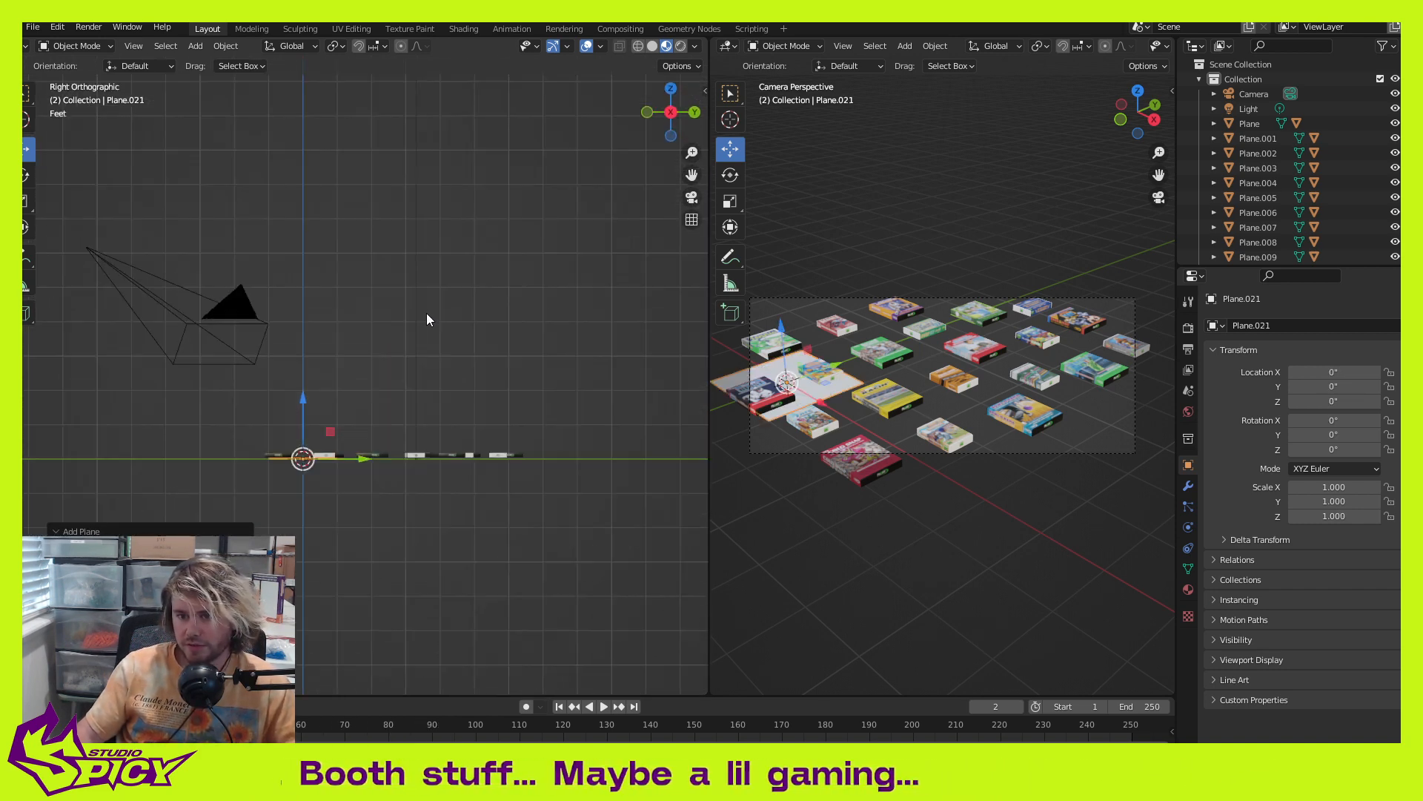
scroll(408, 459, up, 6)
shift+middle_drag(453, 426, 670, 165)
scroll(439, 470, up, 8)
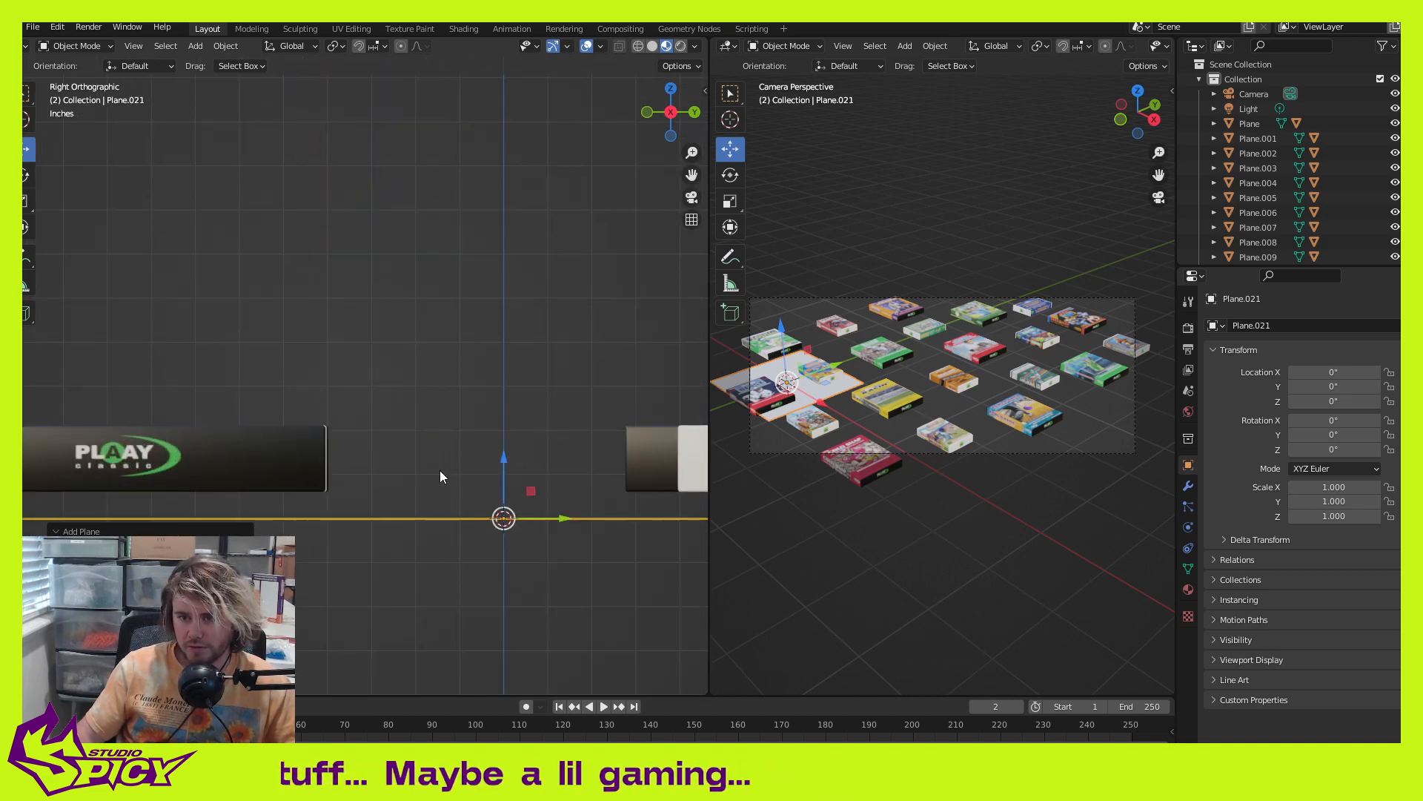
shift+middle_drag(439, 470, 430, 371)
drag(492, 363, 488, 335)
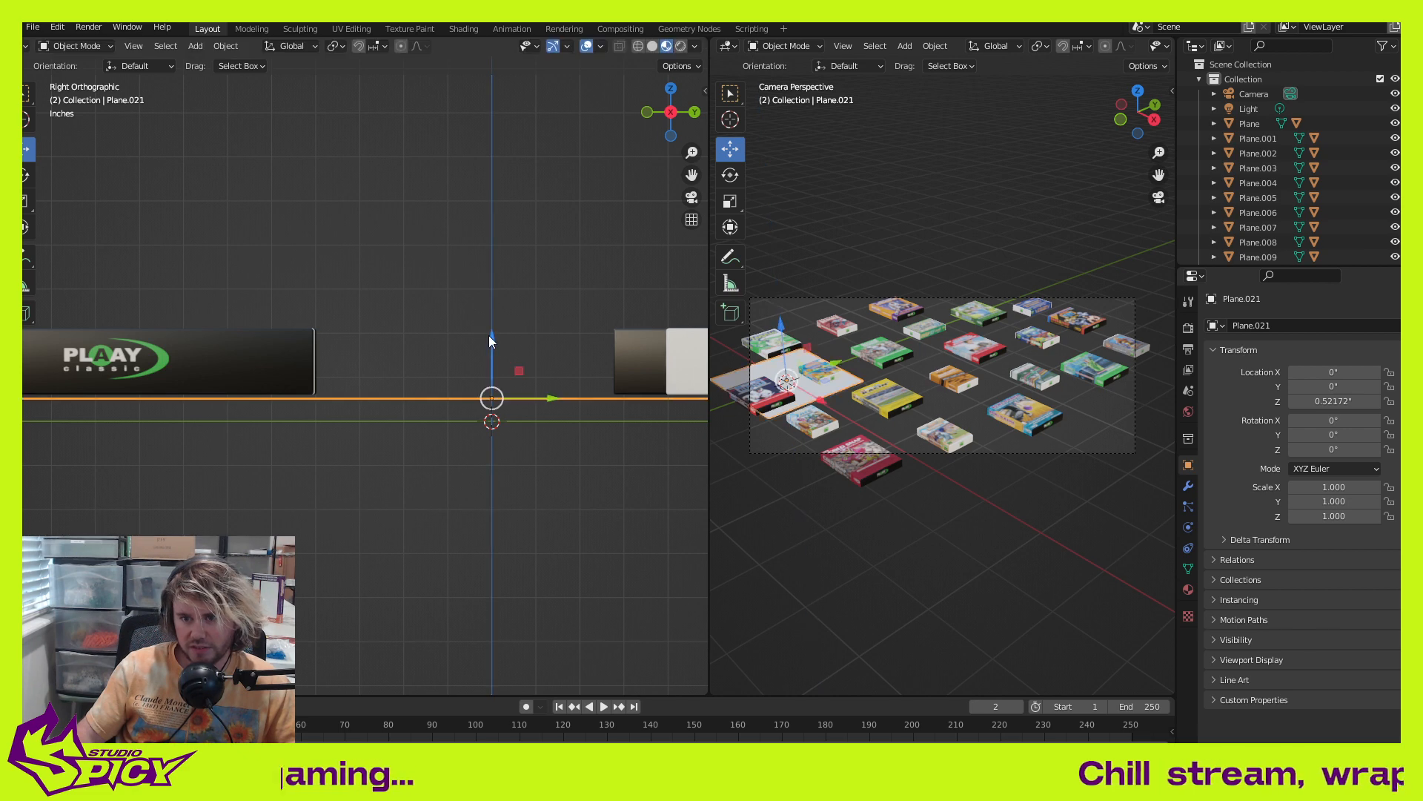
Step: Scale the ground plane uniformly to about 5.055 so it extends under most of the boxes
scroll(488, 335, down, 3)
middle_drag(493, 345, 423, 427)
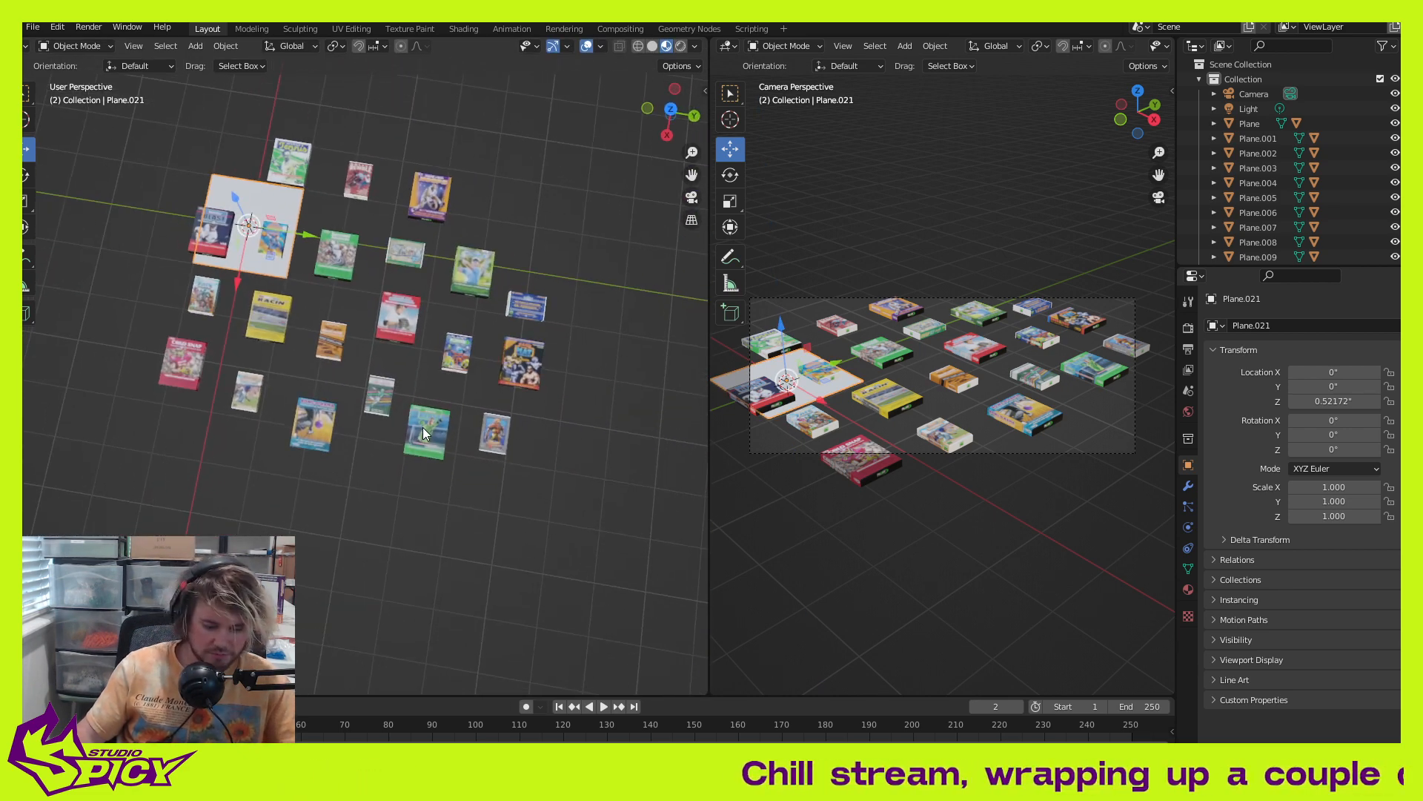
key(shift+space)
key(s)
drag(274, 273, 459, 432)
Step: Move the ground plane horizontally to about X 7.7, Y 38.3 inches under the boxes and enlarge it uniformly to about 5.527
key(shift+space)
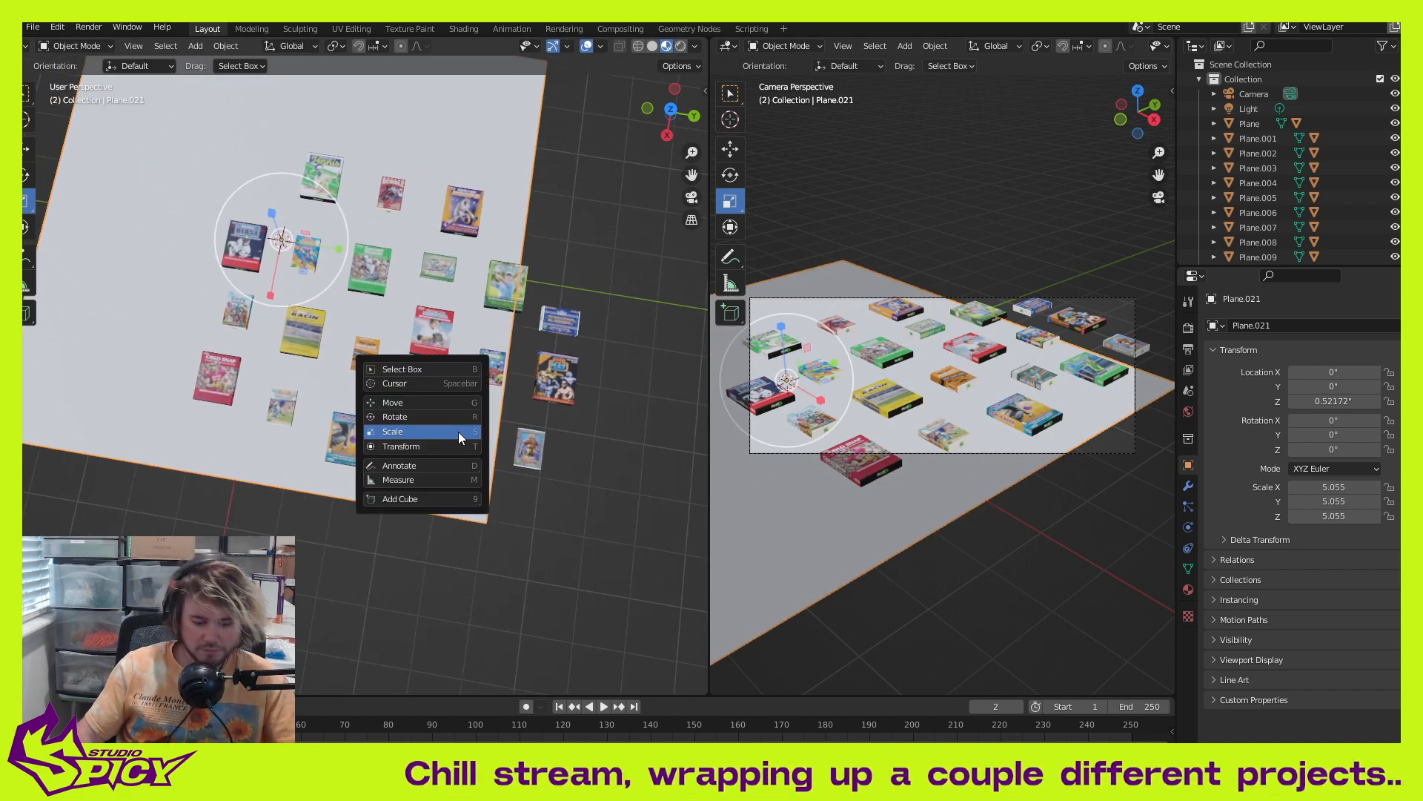
key(g)
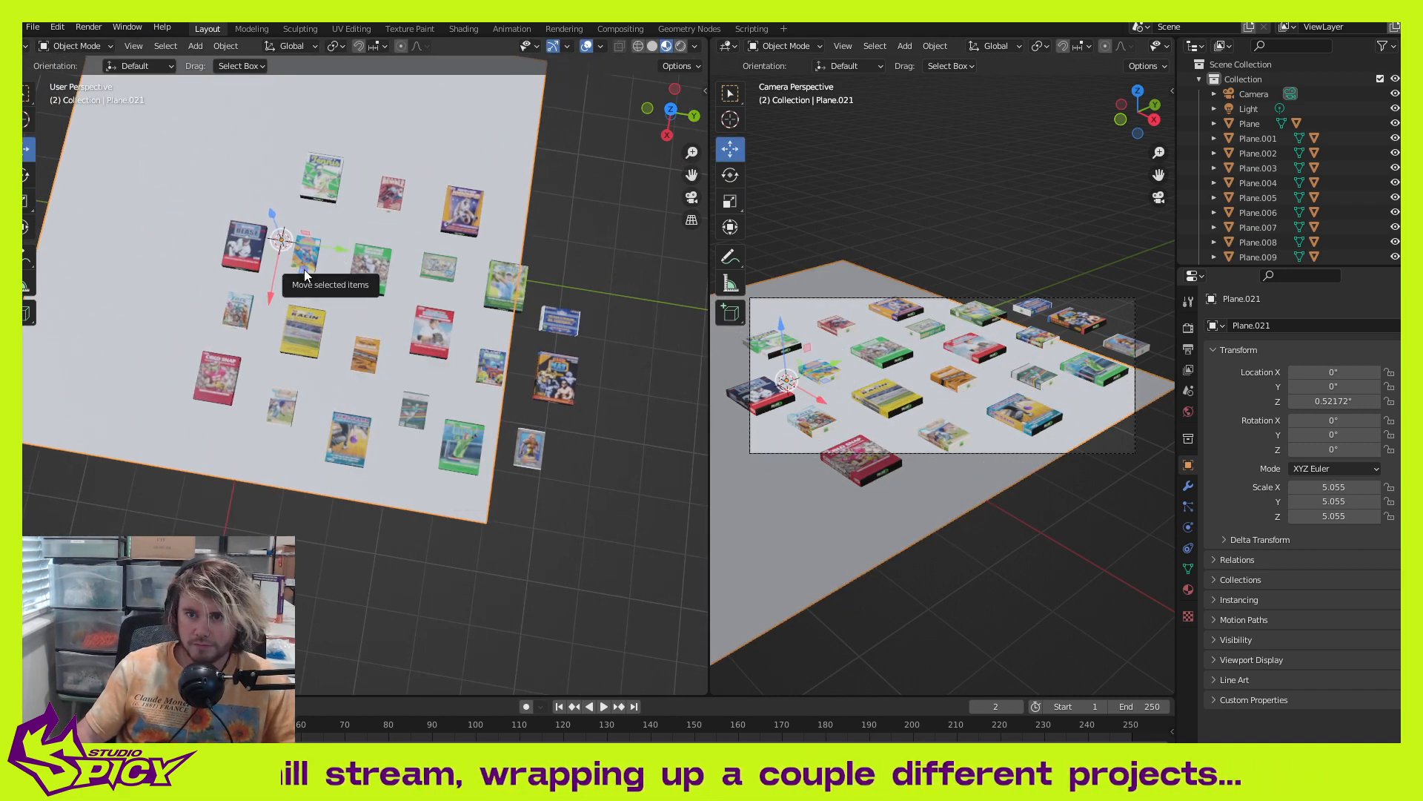
drag(303, 269, 459, 353)
key(shift+space)
key(s)
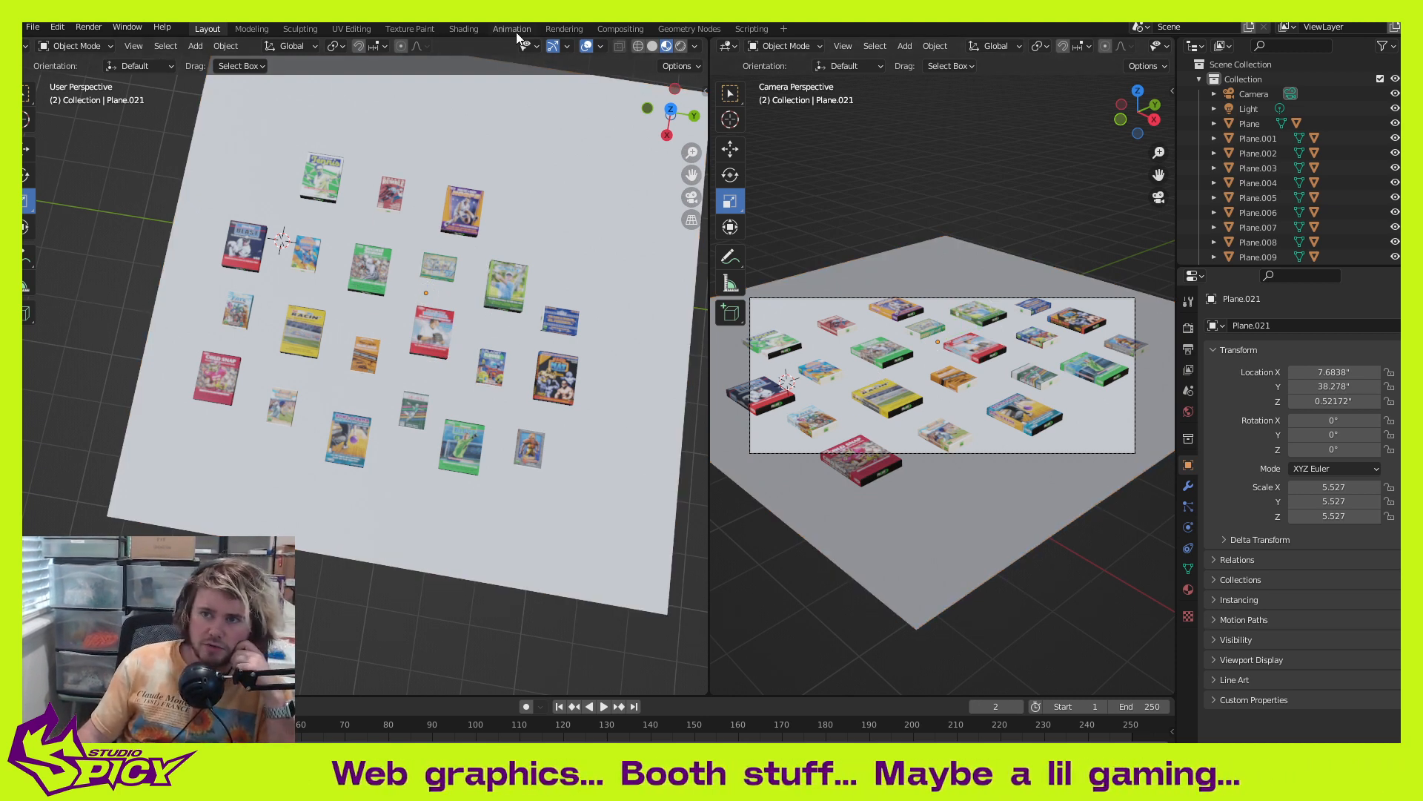
Step: In the Shading workspace, create a new material for the ground plane with a bright green base color, about hue 0.340, saturation 0.955, value 0.990
click(464, 29)
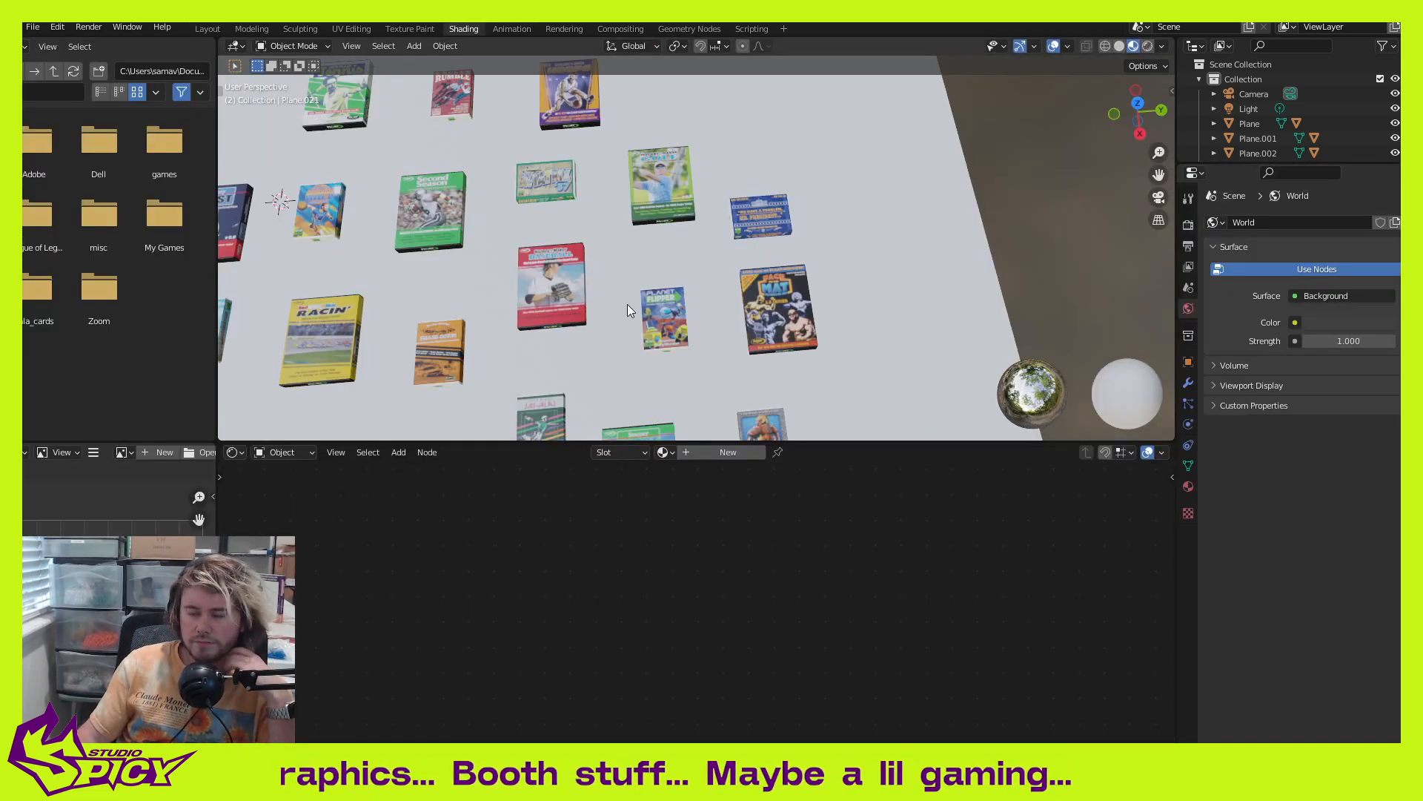
click(905, 274)
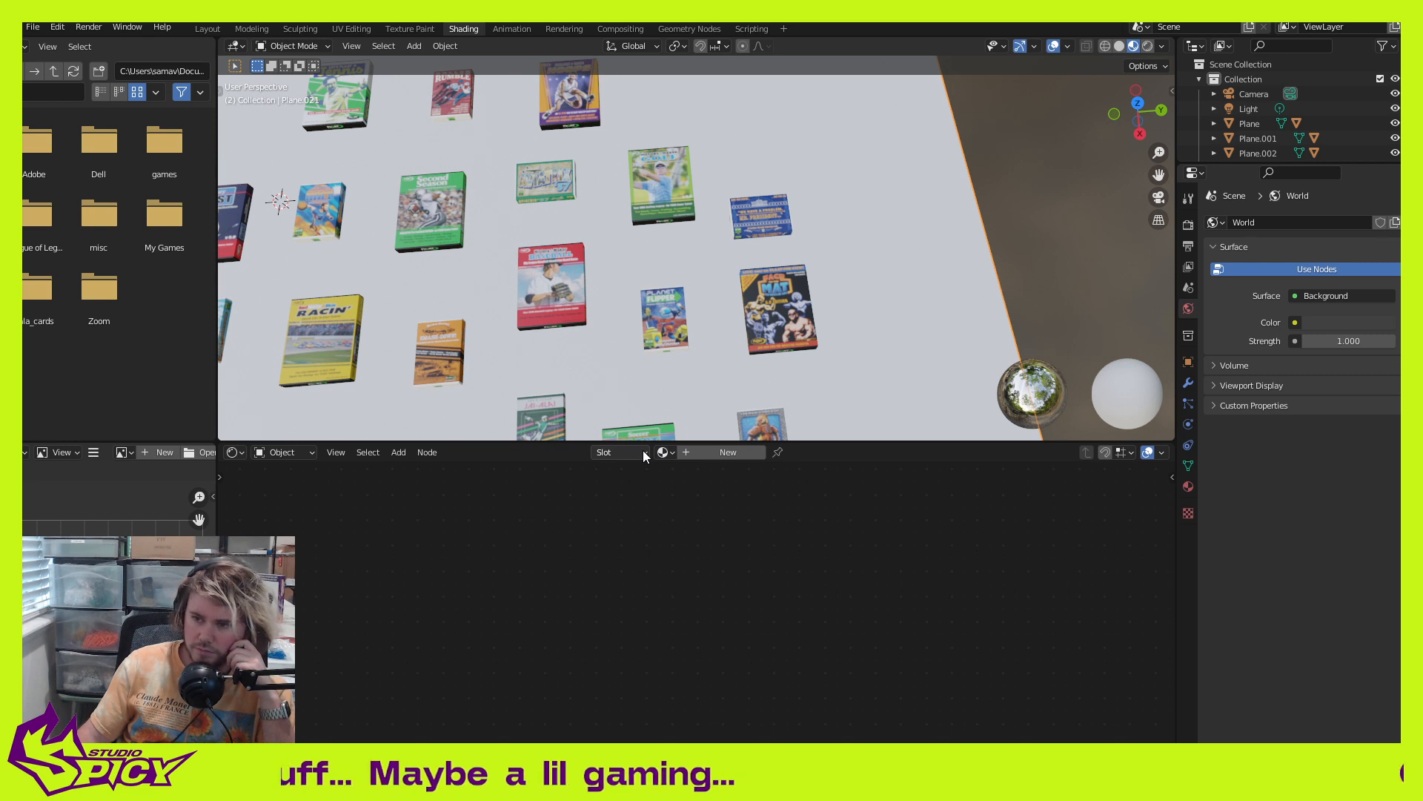
click(708, 451)
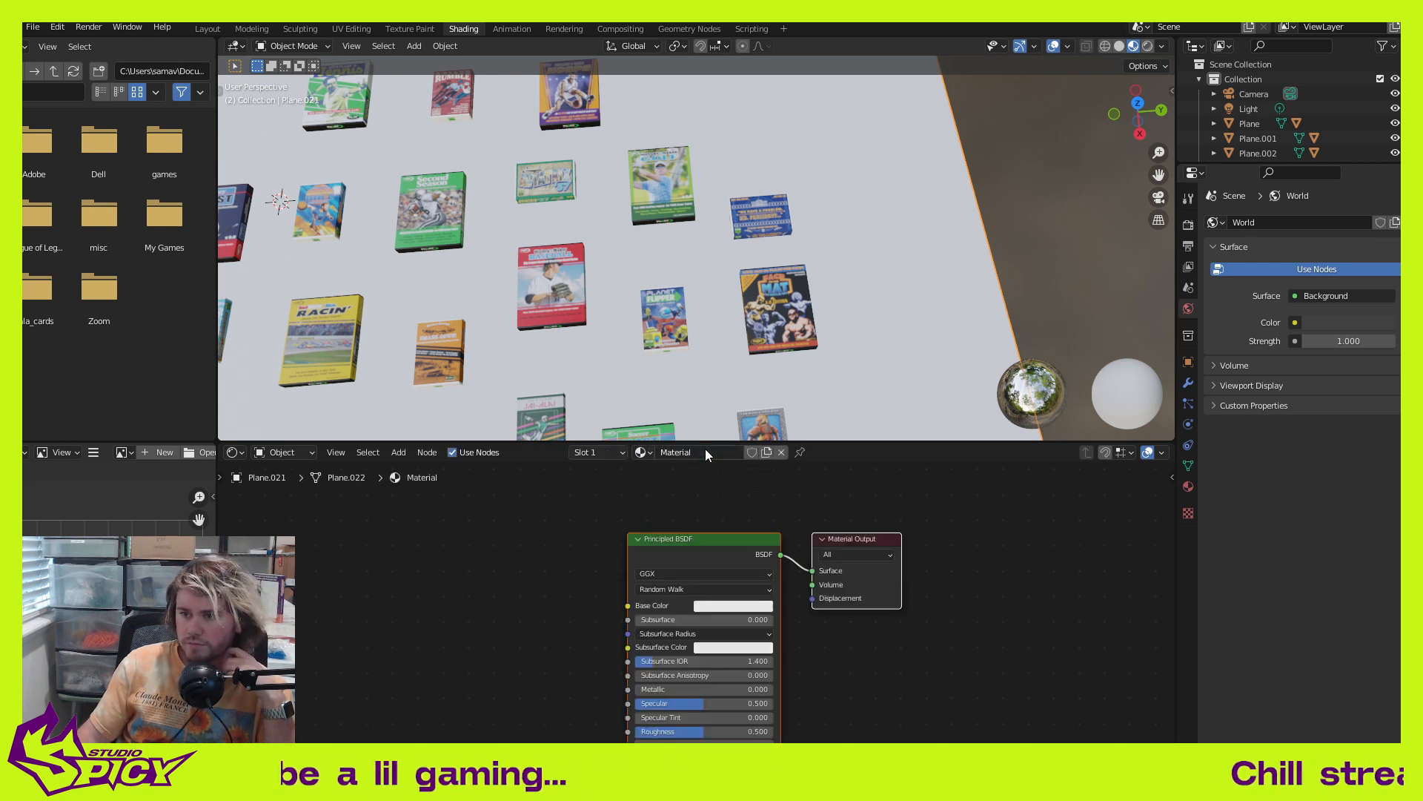
click(740, 608)
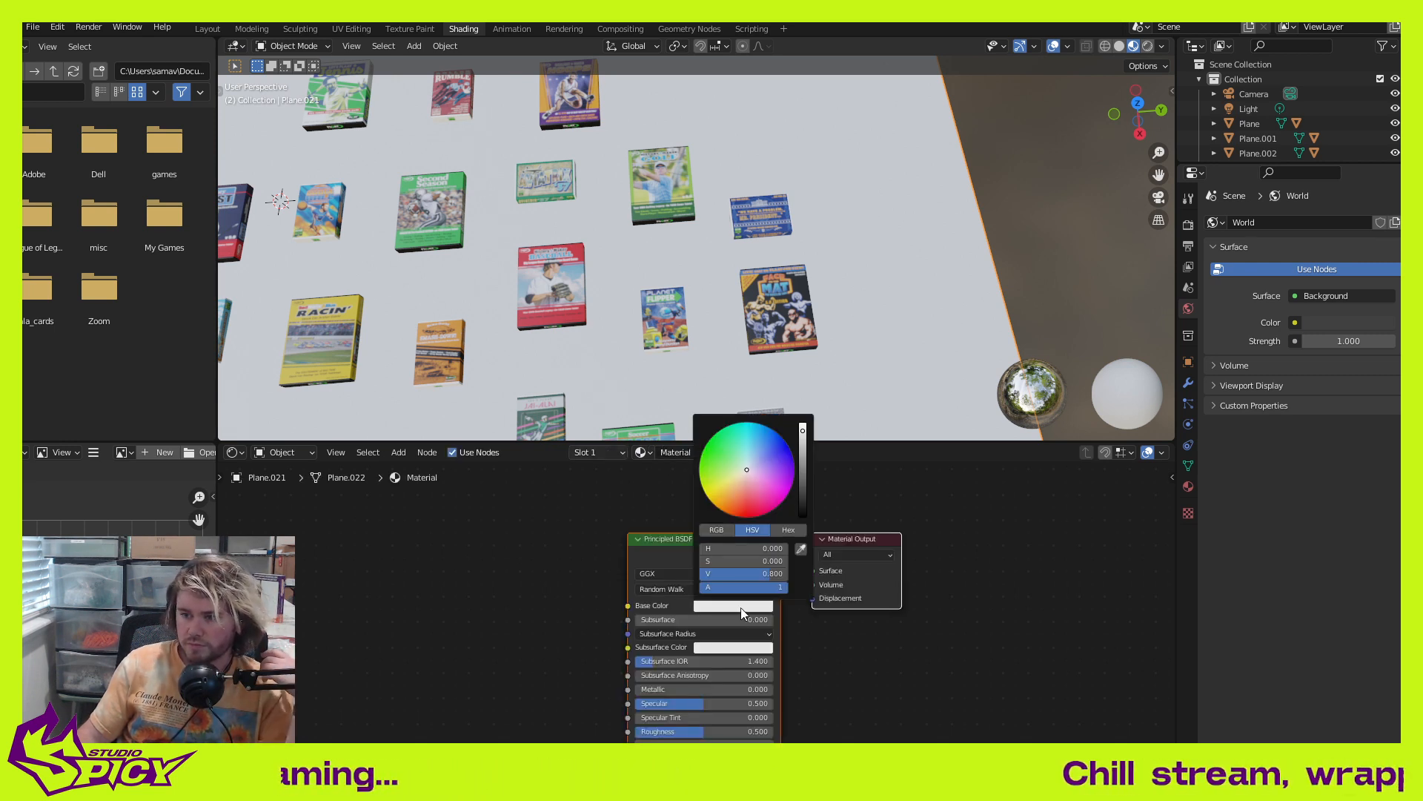
click(730, 447)
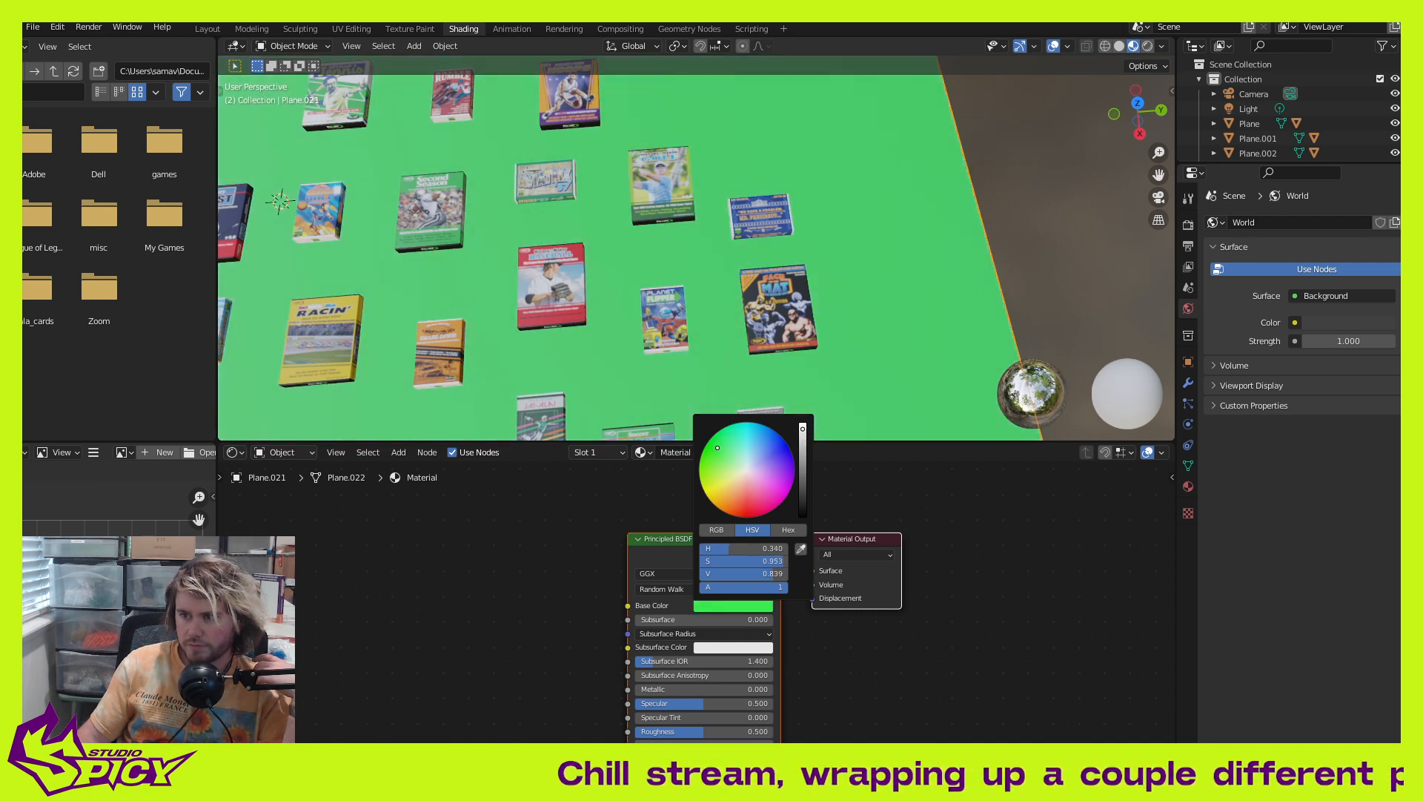
drag(803, 428, 802, 425)
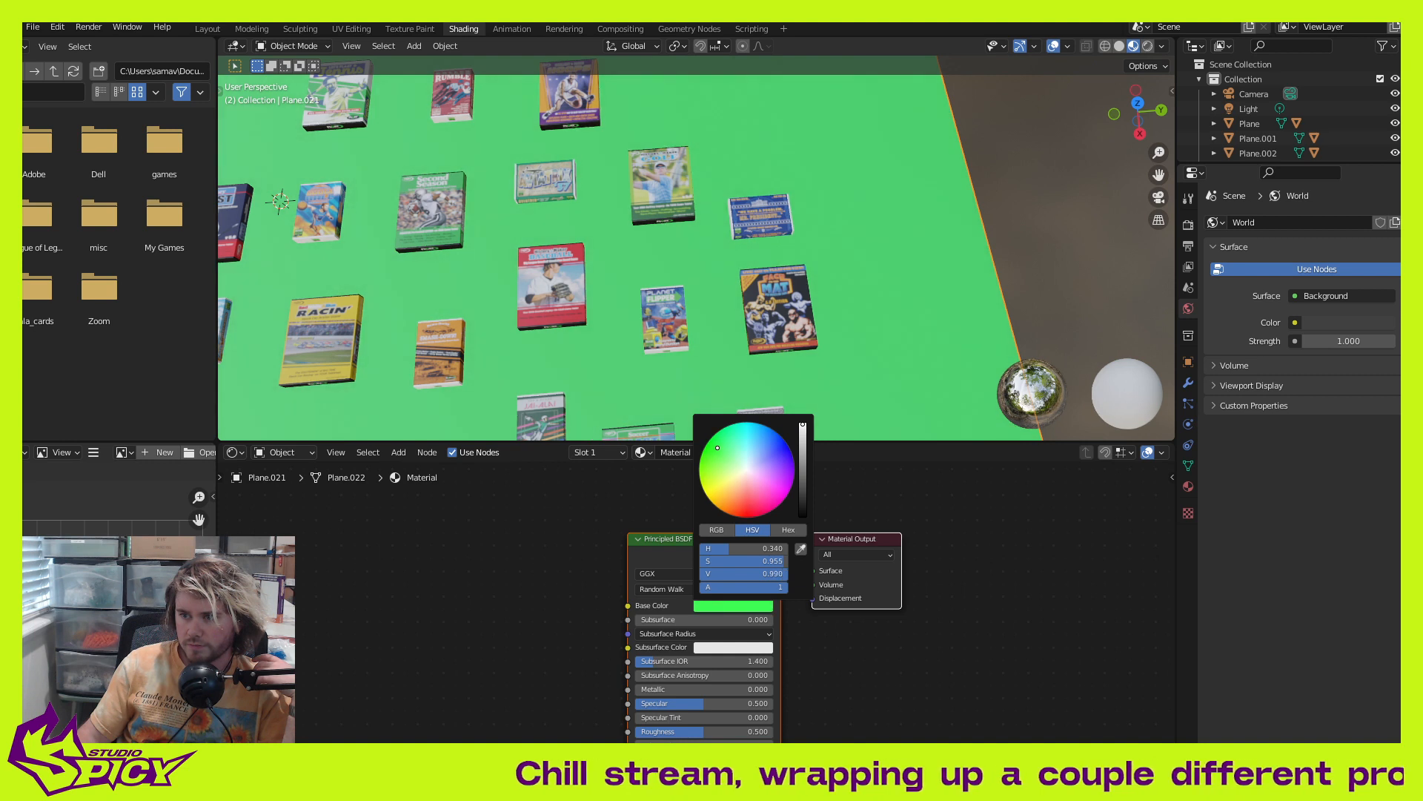
Step: Set the ground material's subsurface color to a dark green
click(743, 645)
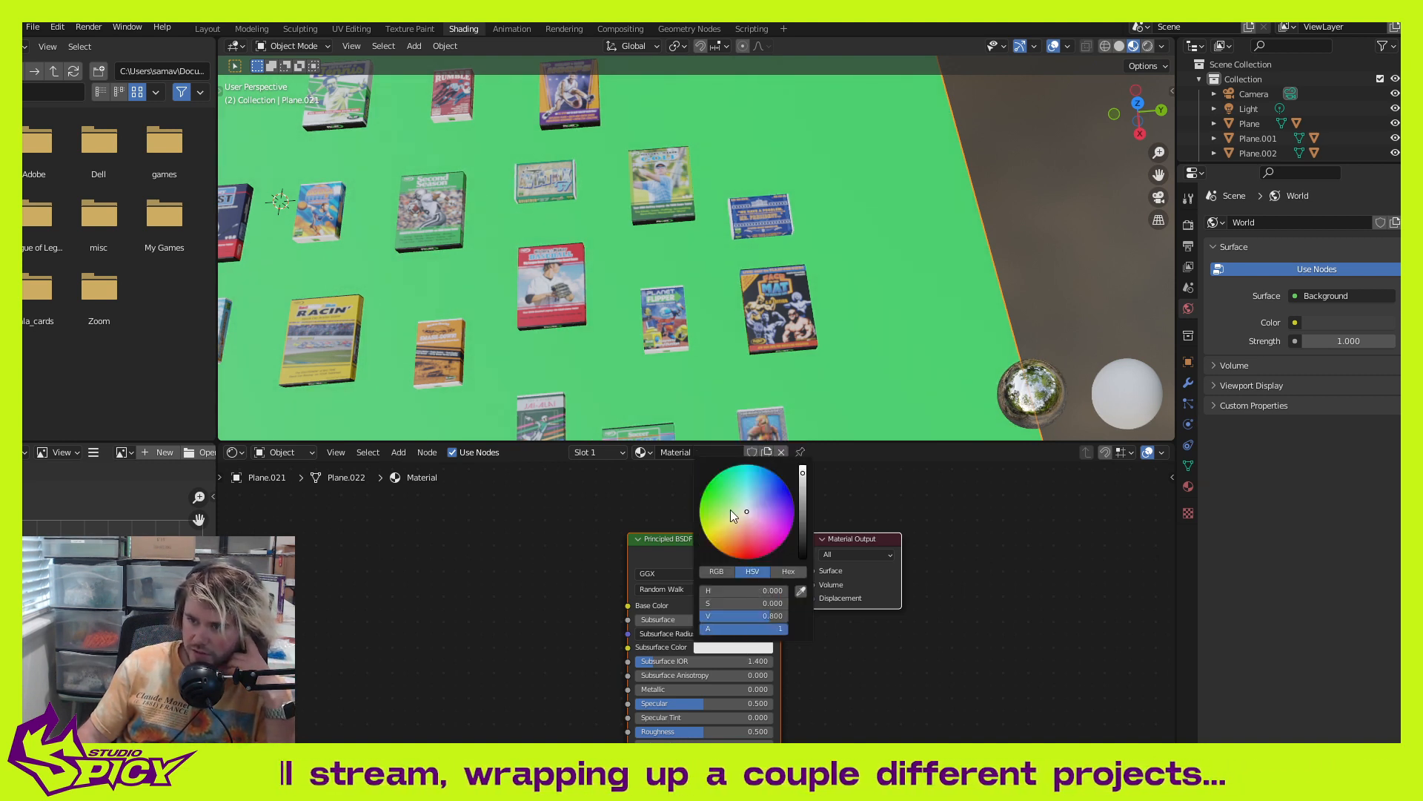
click(737, 487)
drag(737, 487, 802, 525)
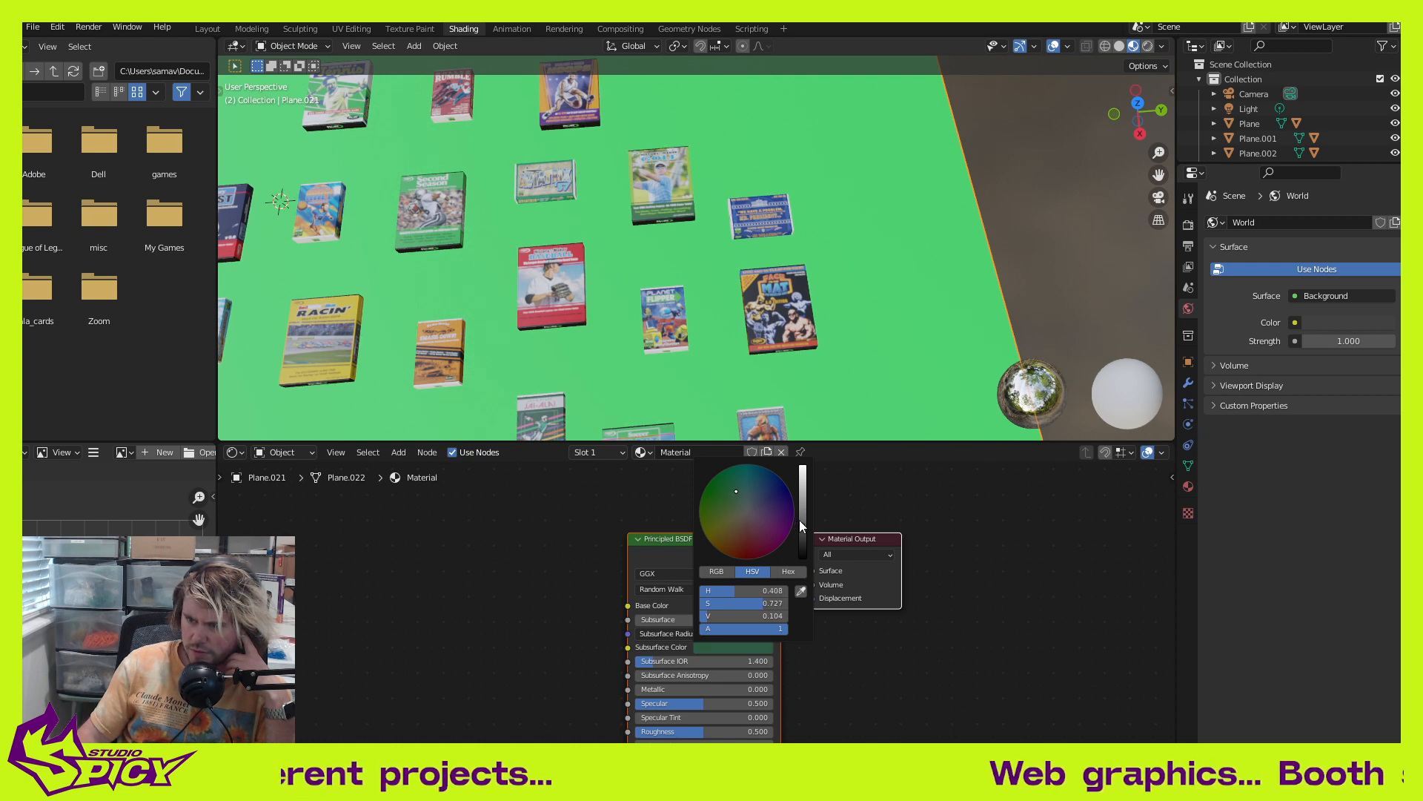
drag(801, 525, 718, 470)
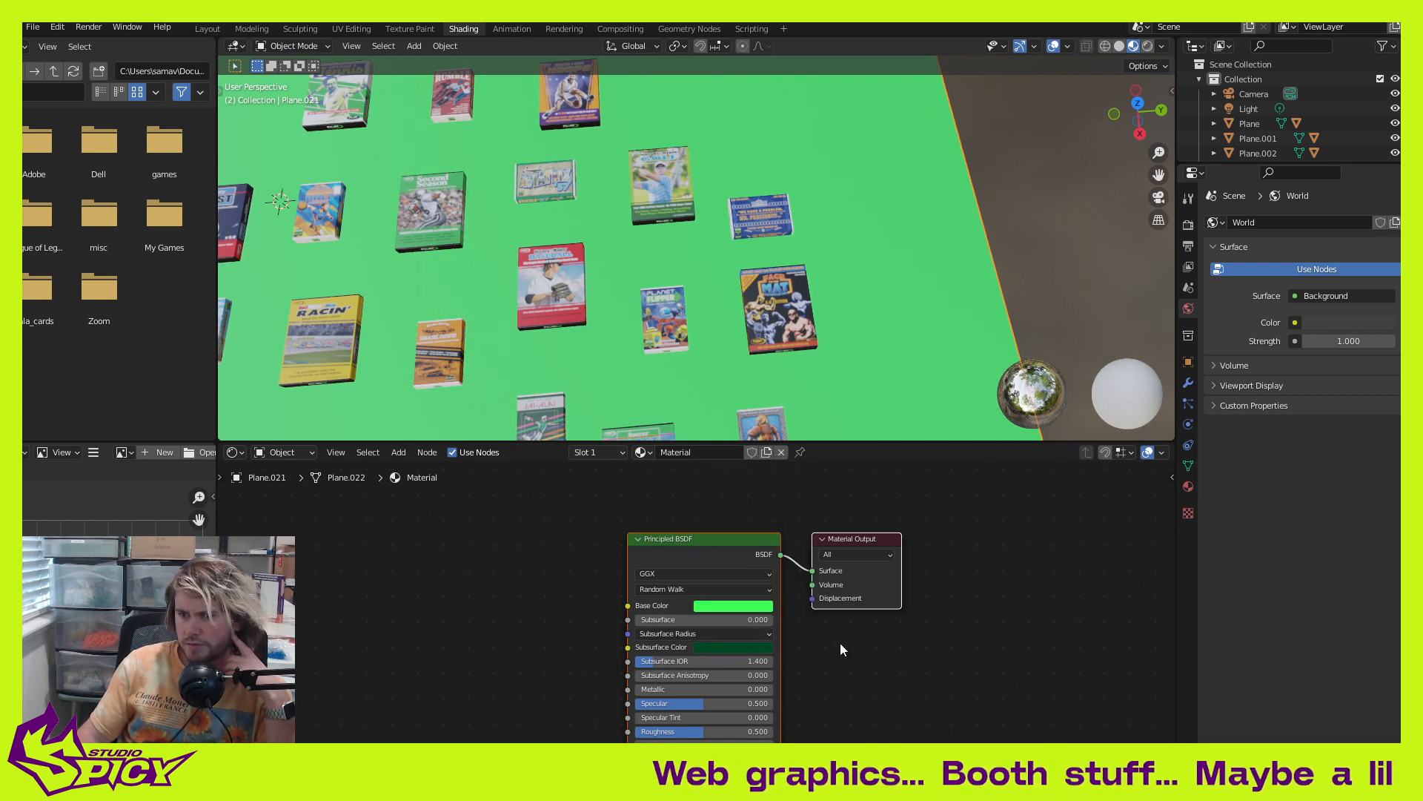
Step: Set the ground material's Subsurface amount to about 0.223
click(657, 620)
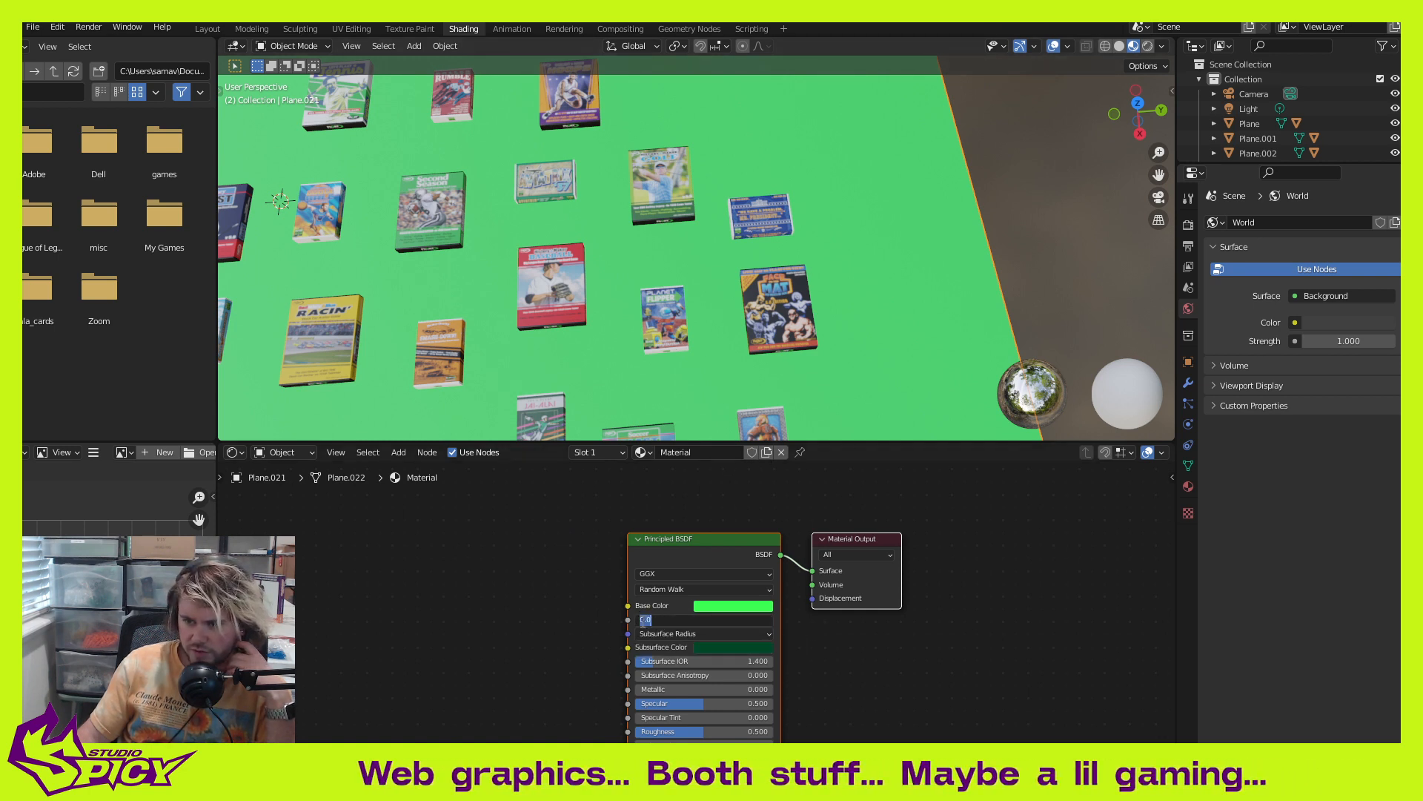
click(874, 665)
click(651, 622)
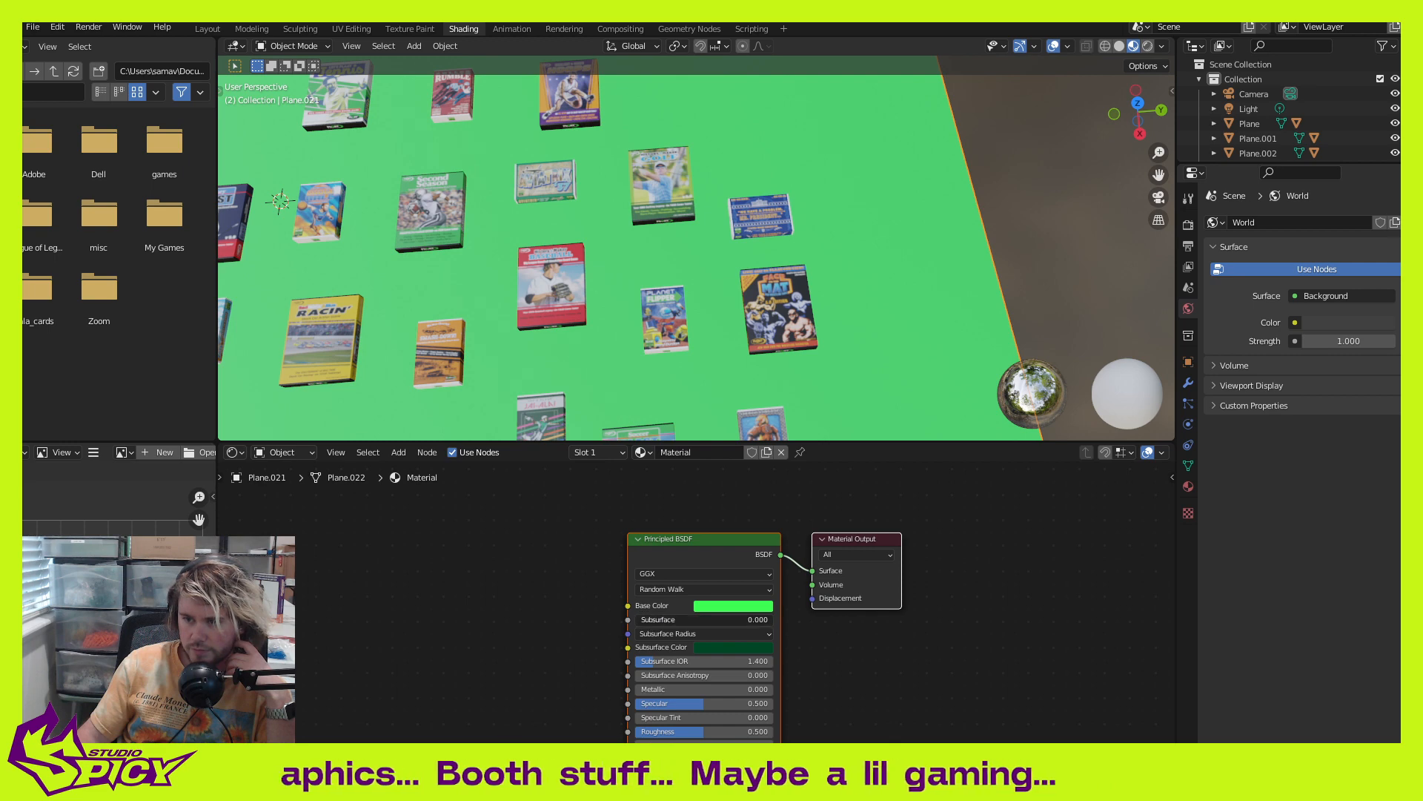
drag(651, 622, 691, 622)
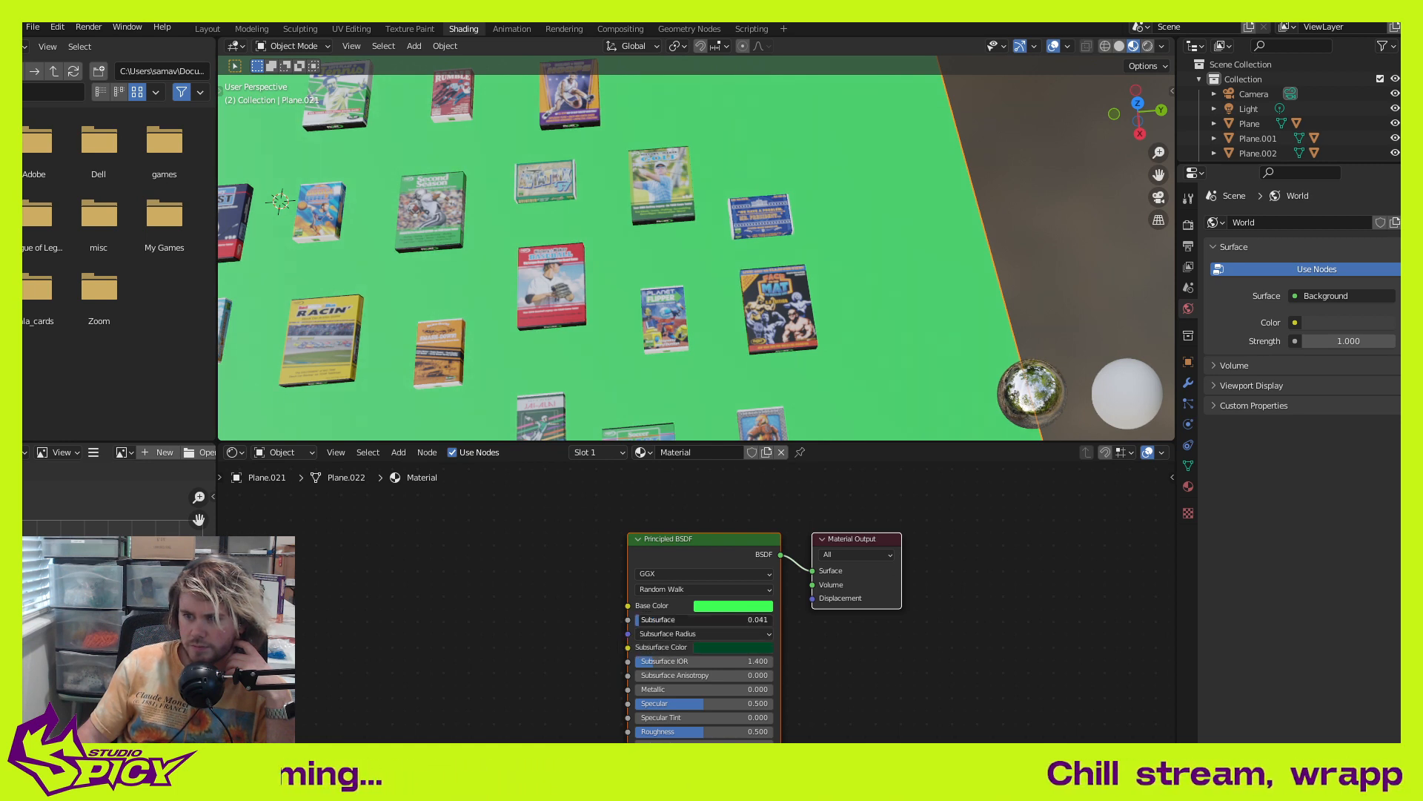
mouse_move(670, 619)
mouse_down()
mouse_move(718, 620)
mouse_move(665, 620)
mouse_up()
scroll(731, 624, down, 2)
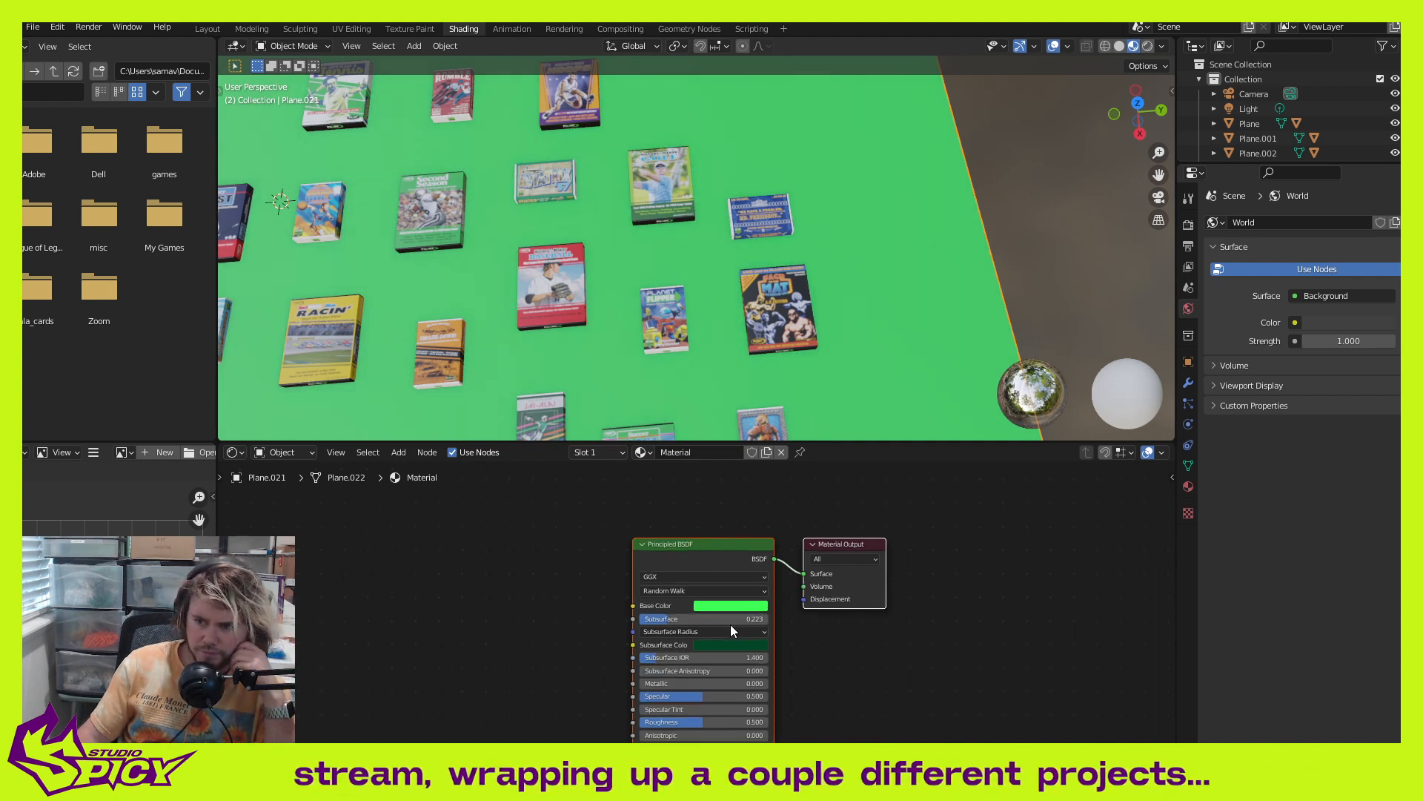
scroll(732, 625, up, 2)
middle_drag(902, 642, 889, 495)
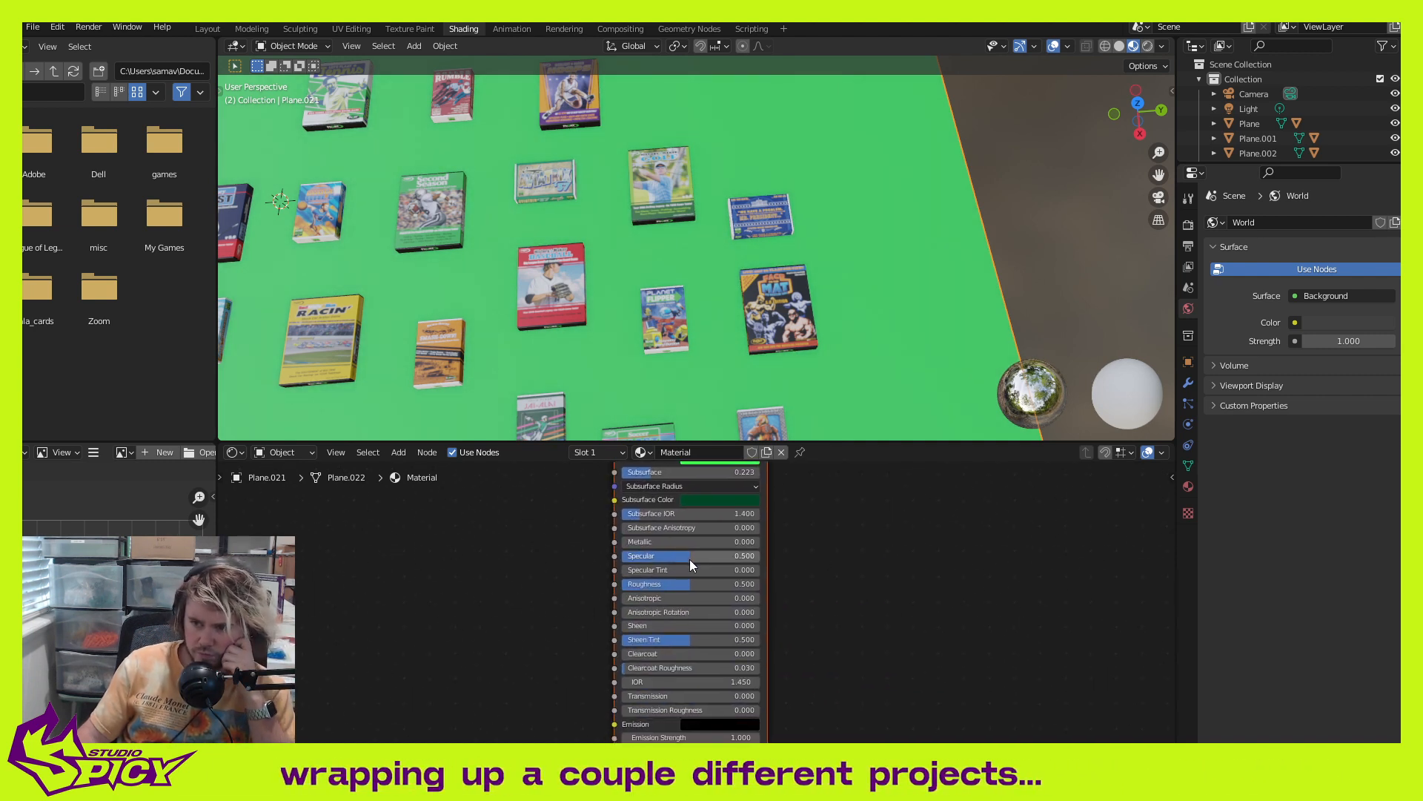
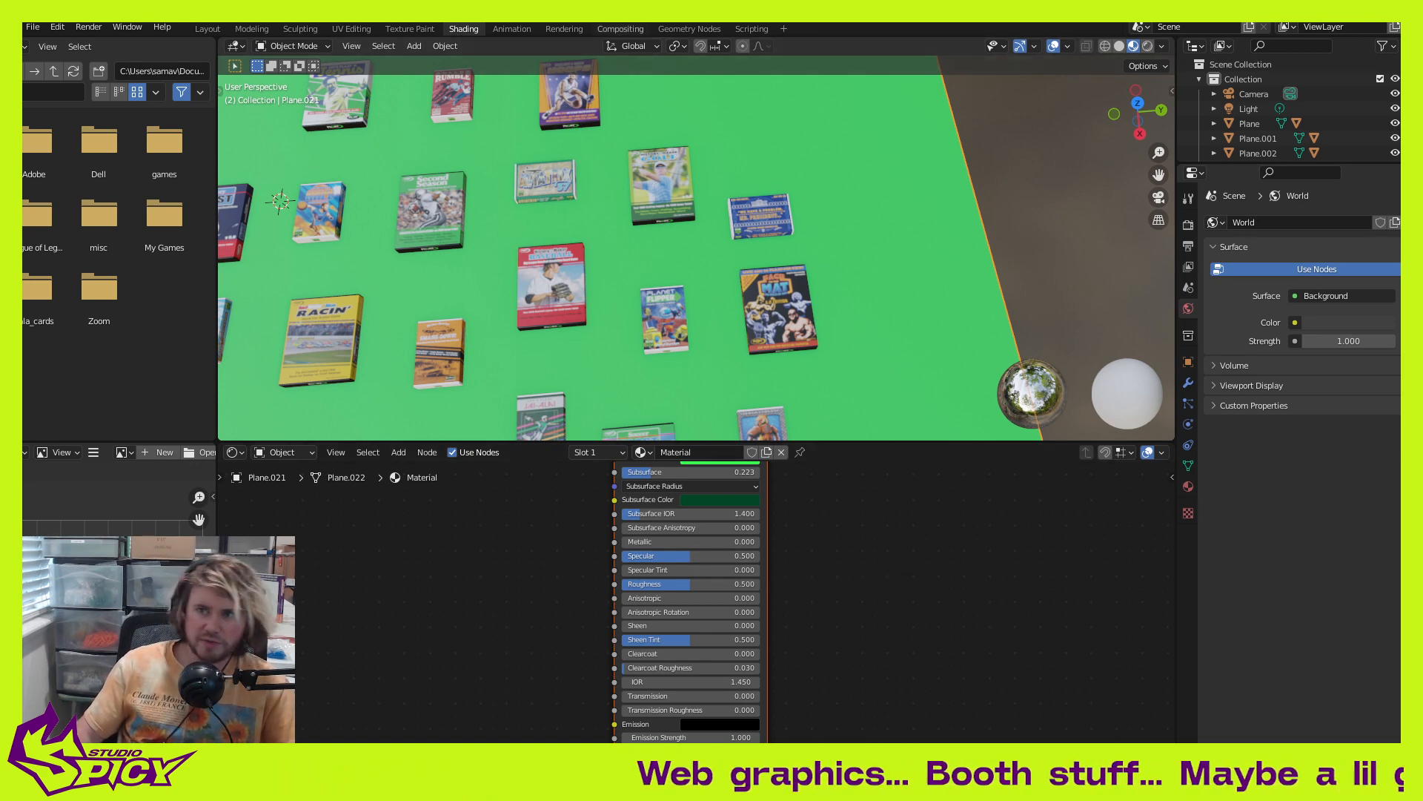
Step: Return to the Layout workspace and add an area light at the scene origin
click(207, 29)
middle_drag(488, 197, 441, 287)
scroll(500, 424, up, 4)
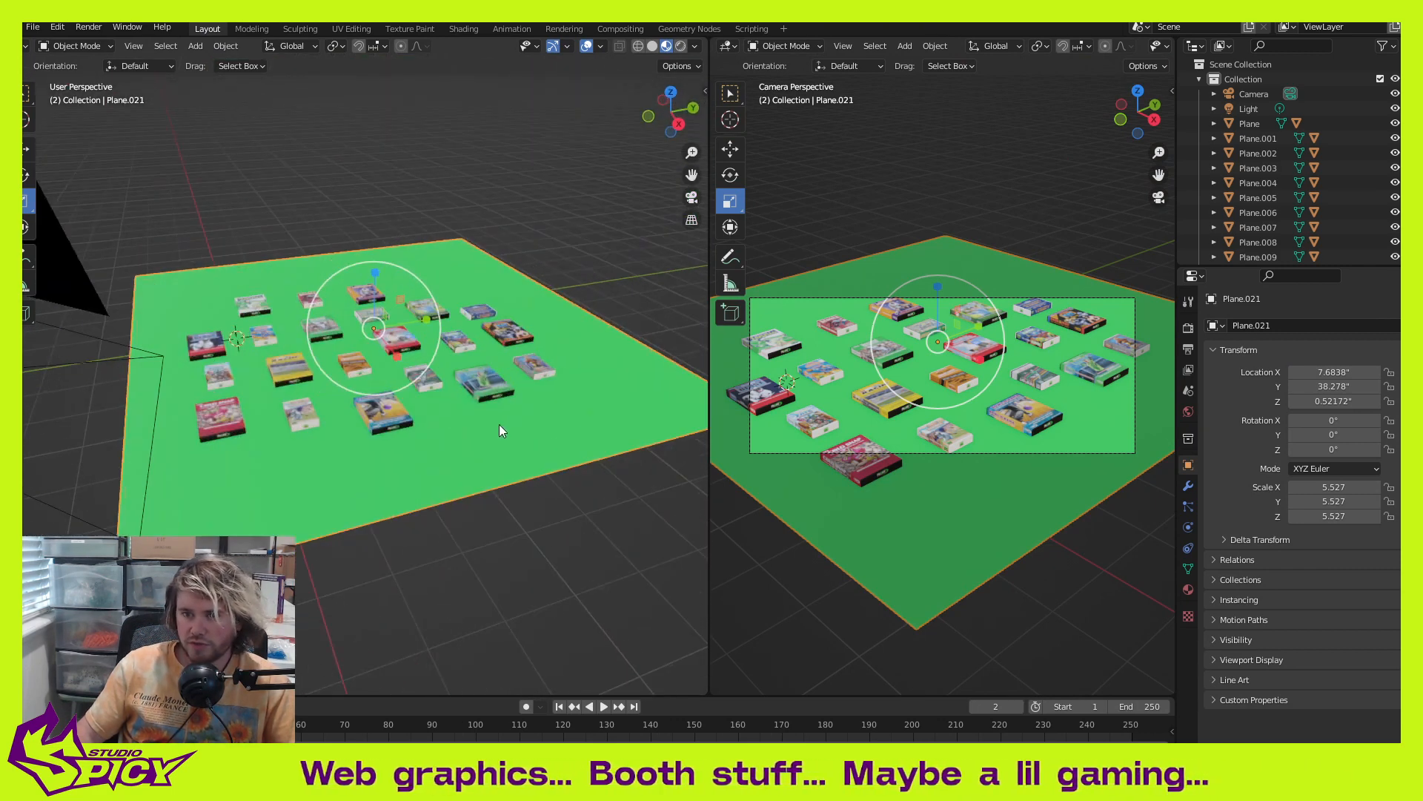
shift+middle_drag(500, 424, 397, 483)
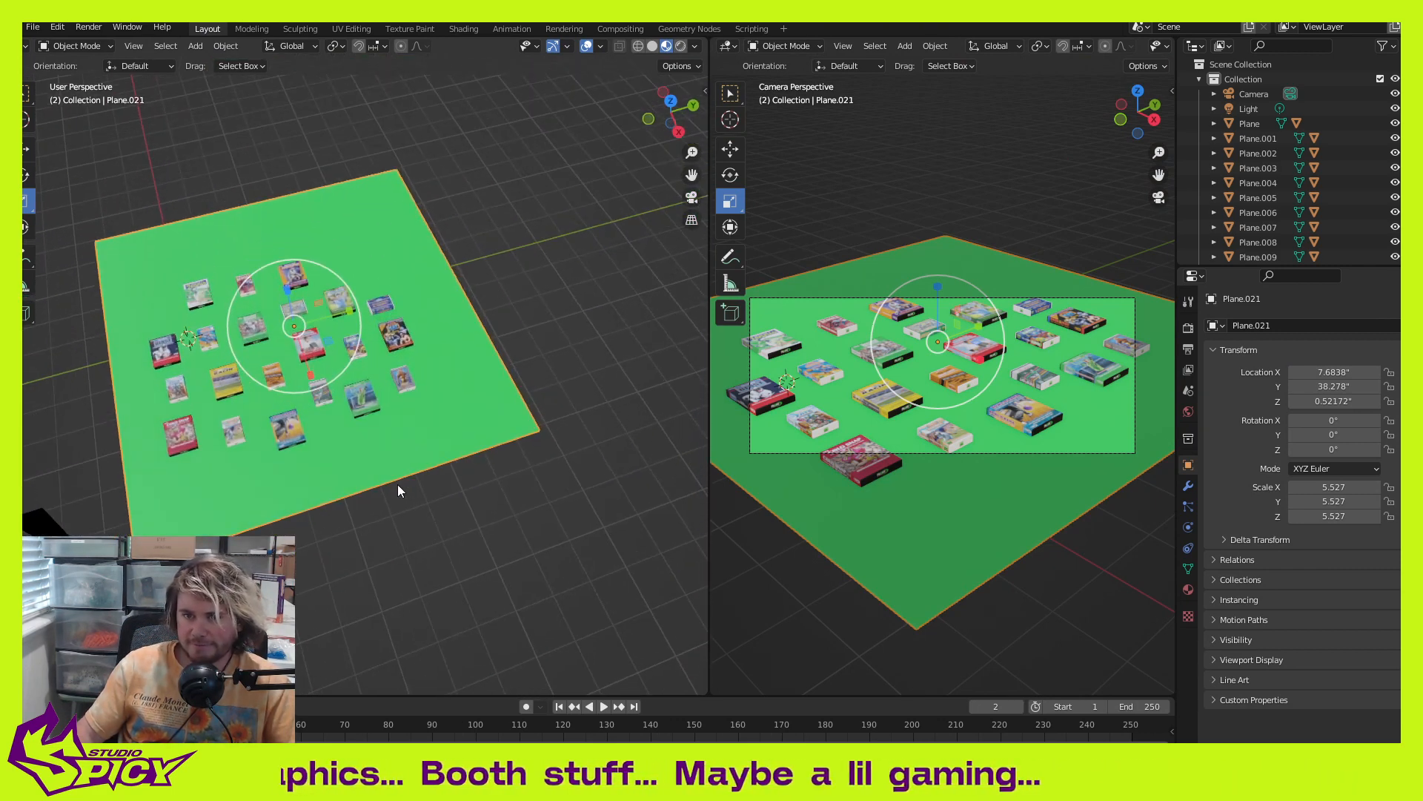
key(shift+a)
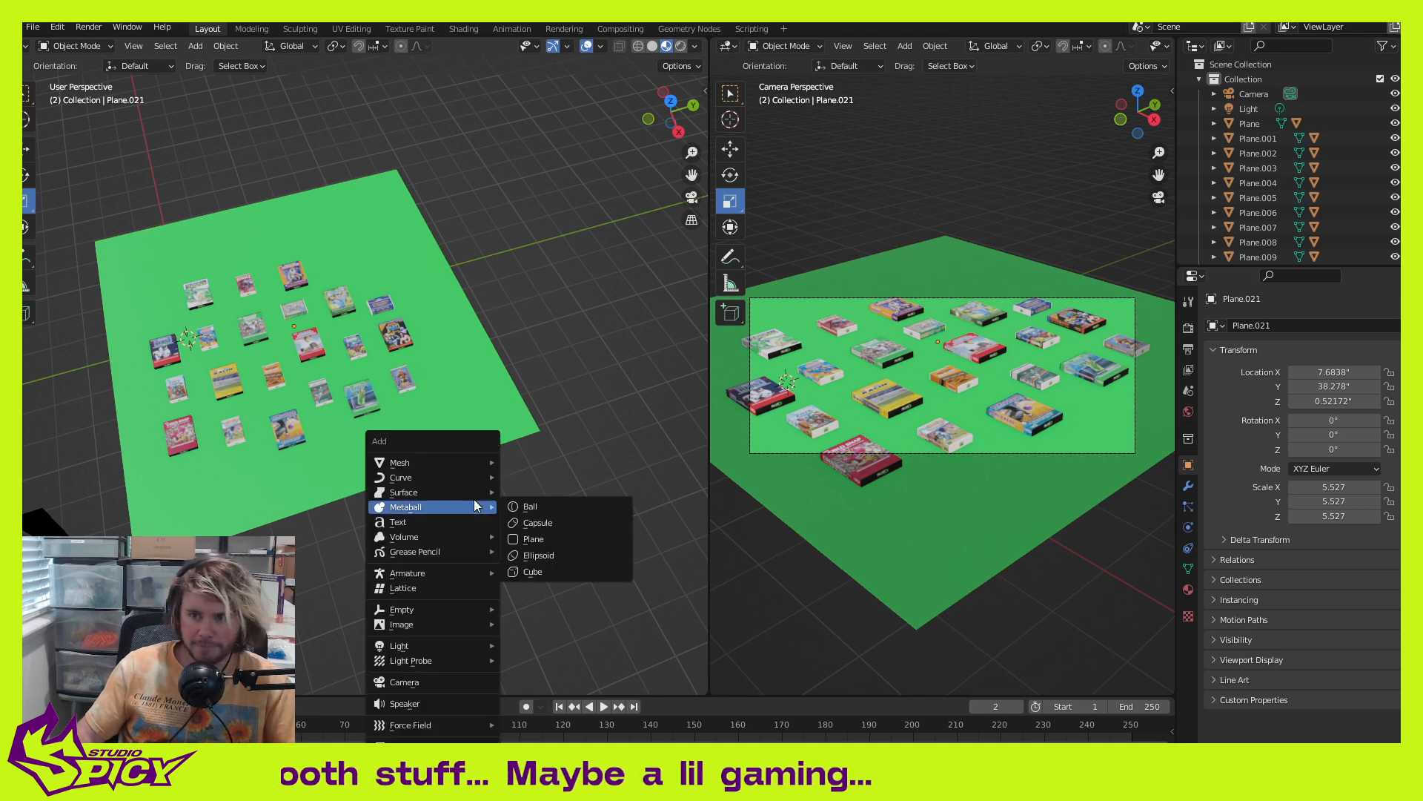
mouse_move(465, 492)
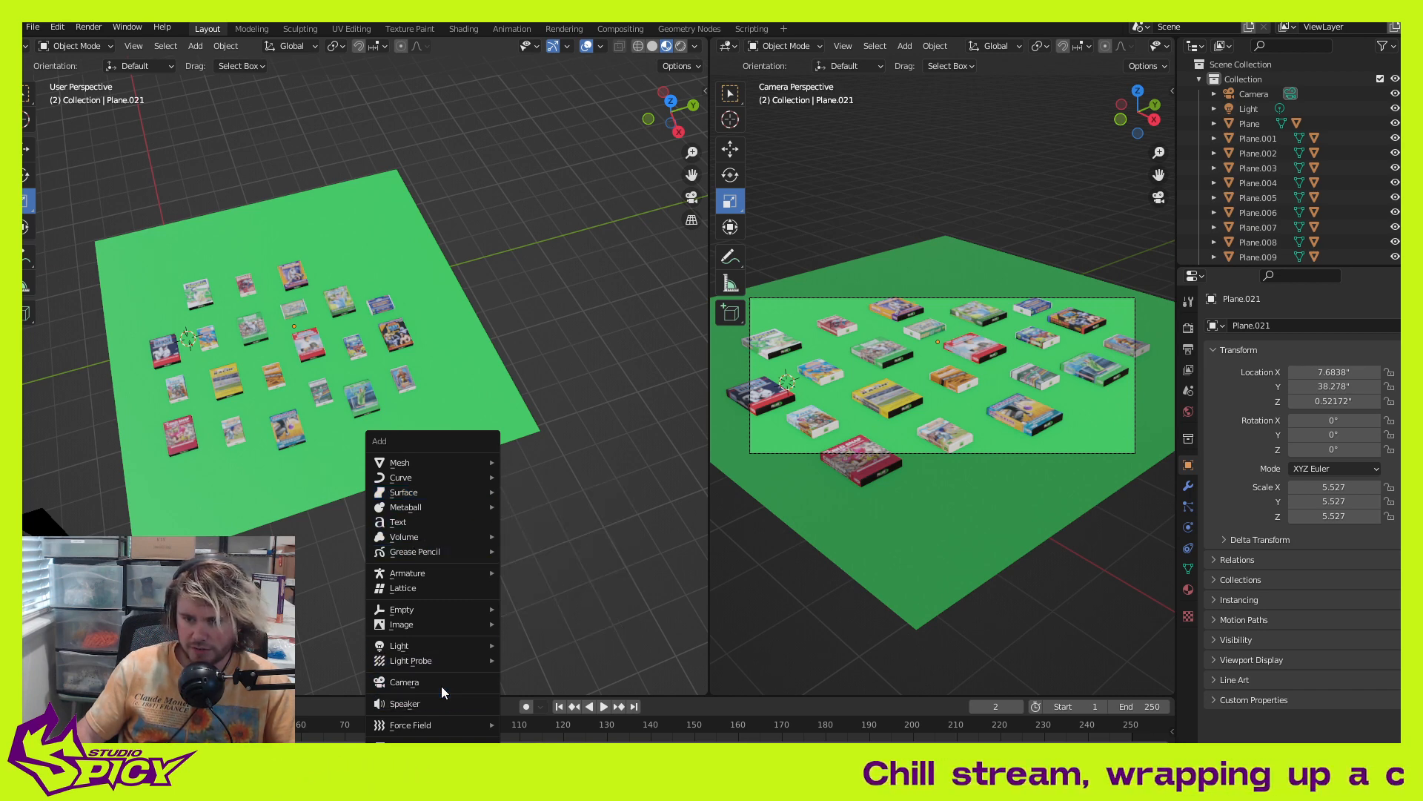
mouse_move(443, 644)
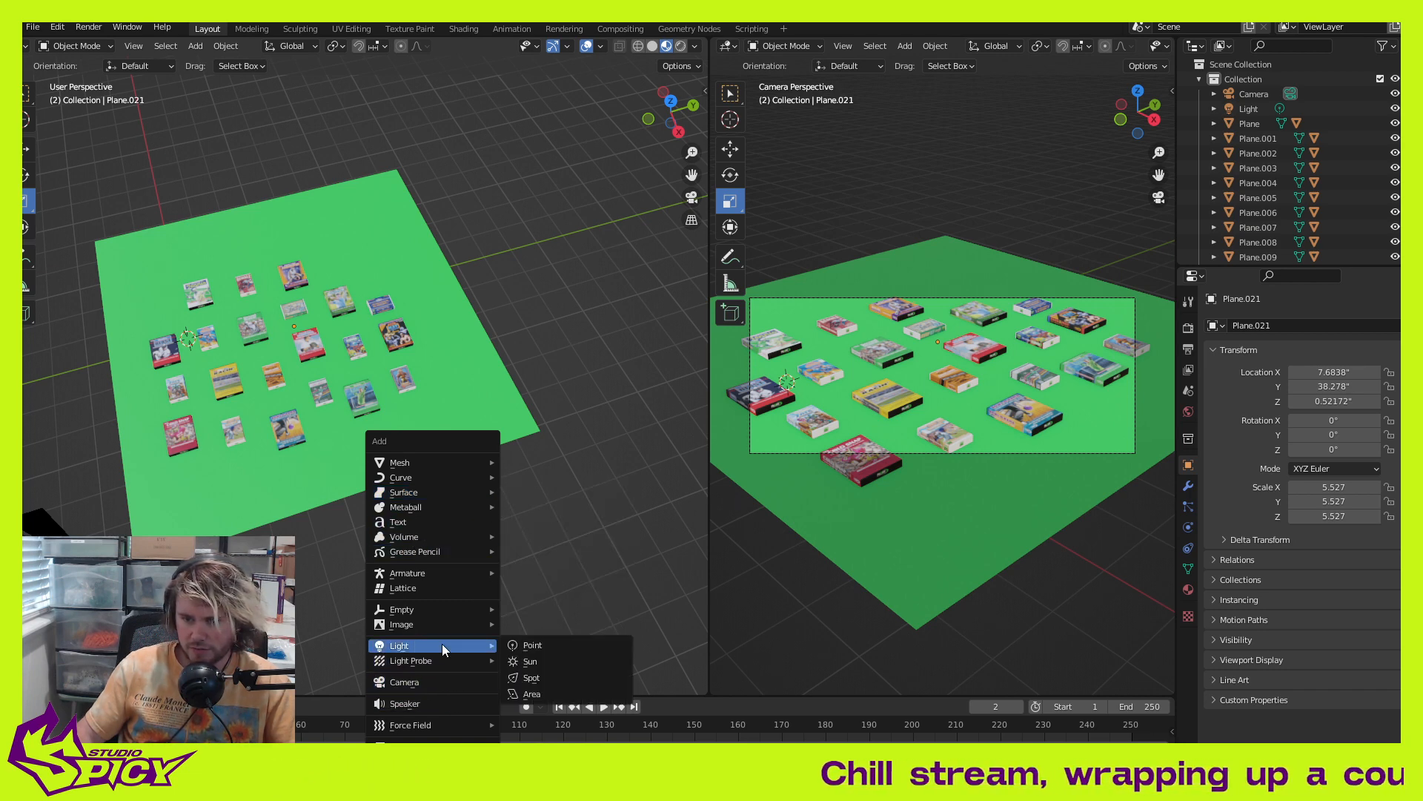
click(574, 691)
Step: Move the area light to about Y -3.6 inches and raise it to about Z 68 inches above the ground plane
middle_drag(505, 625, 243, 384)
key(shift+space)
key(g)
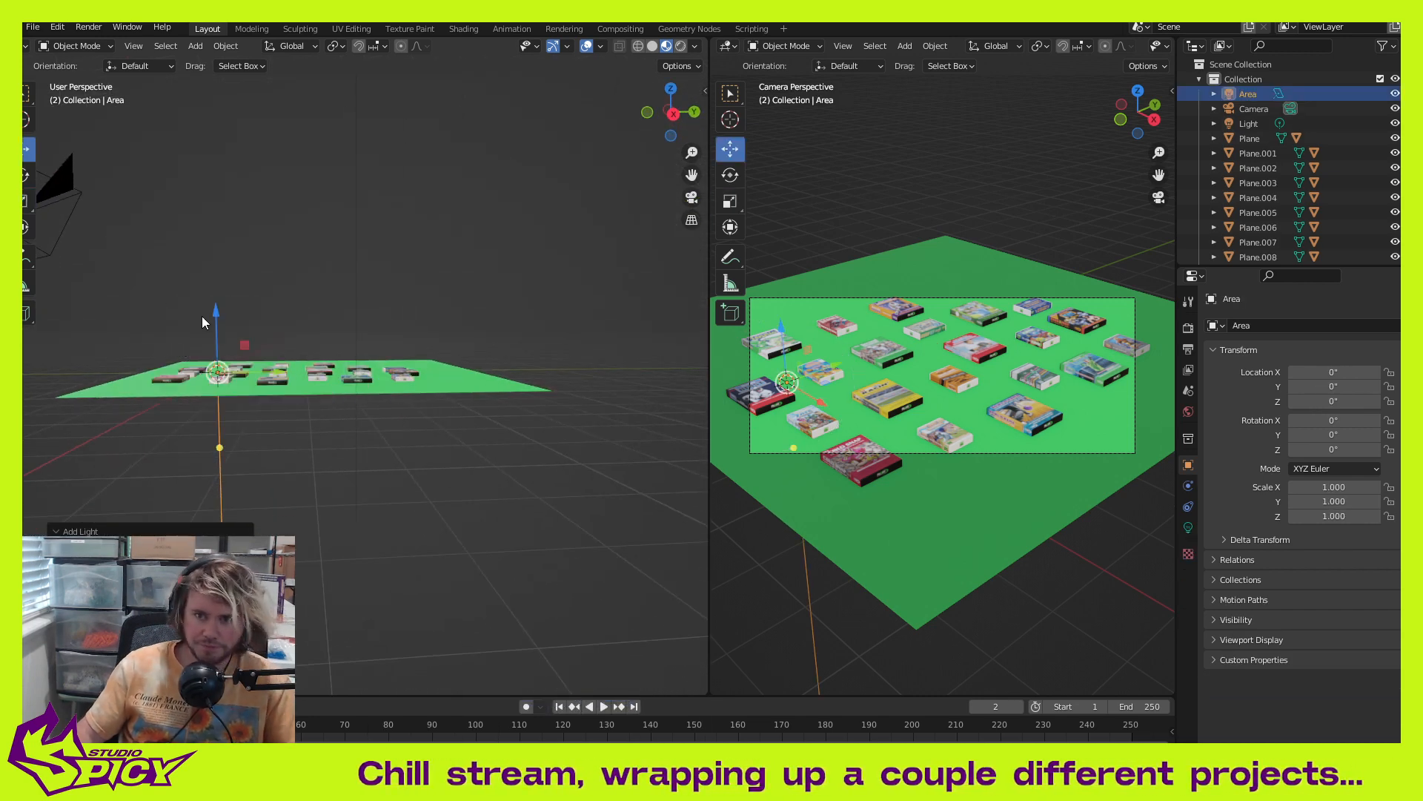
drag(217, 318, 218, 163)
shift+middle_drag(259, 293, 269, 419)
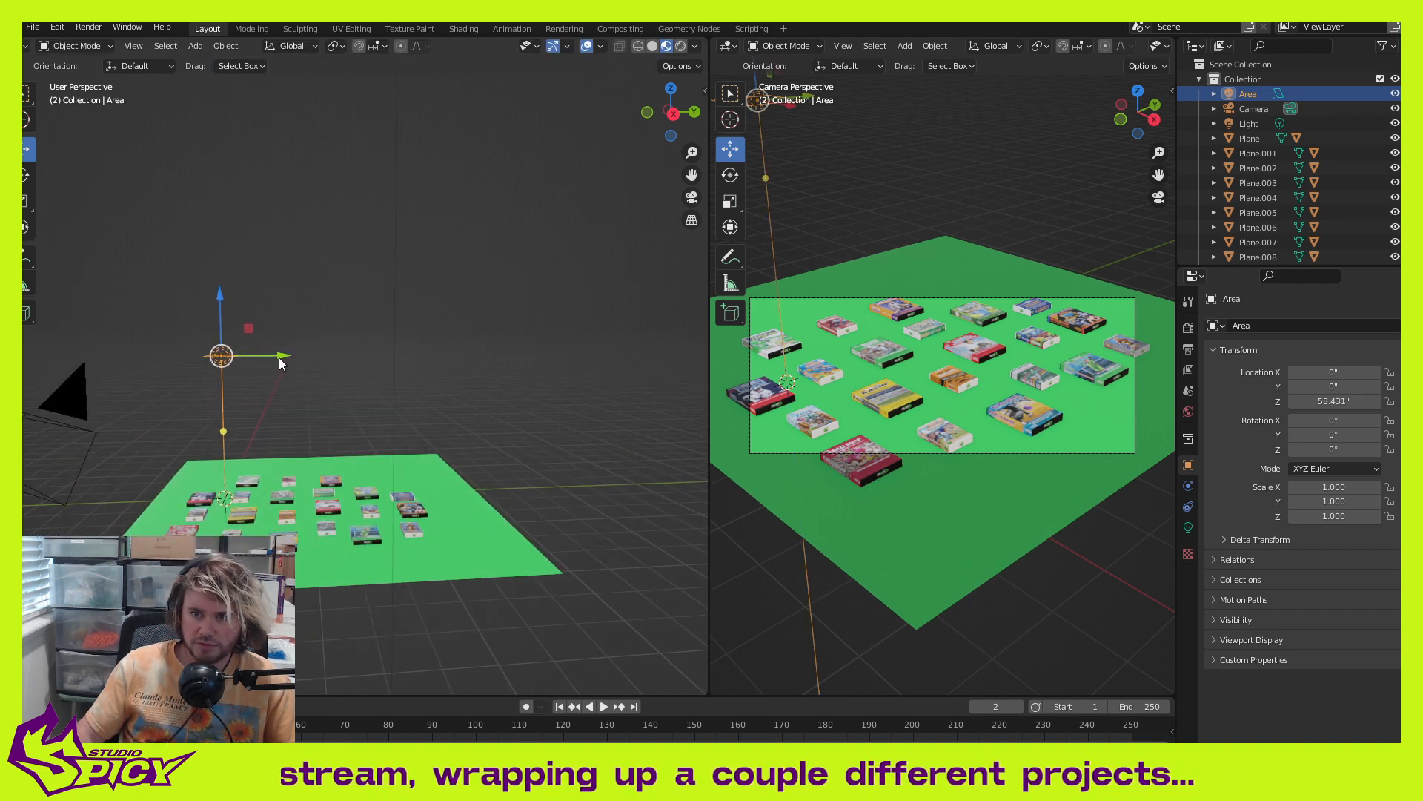
drag(280, 362, 375, 360)
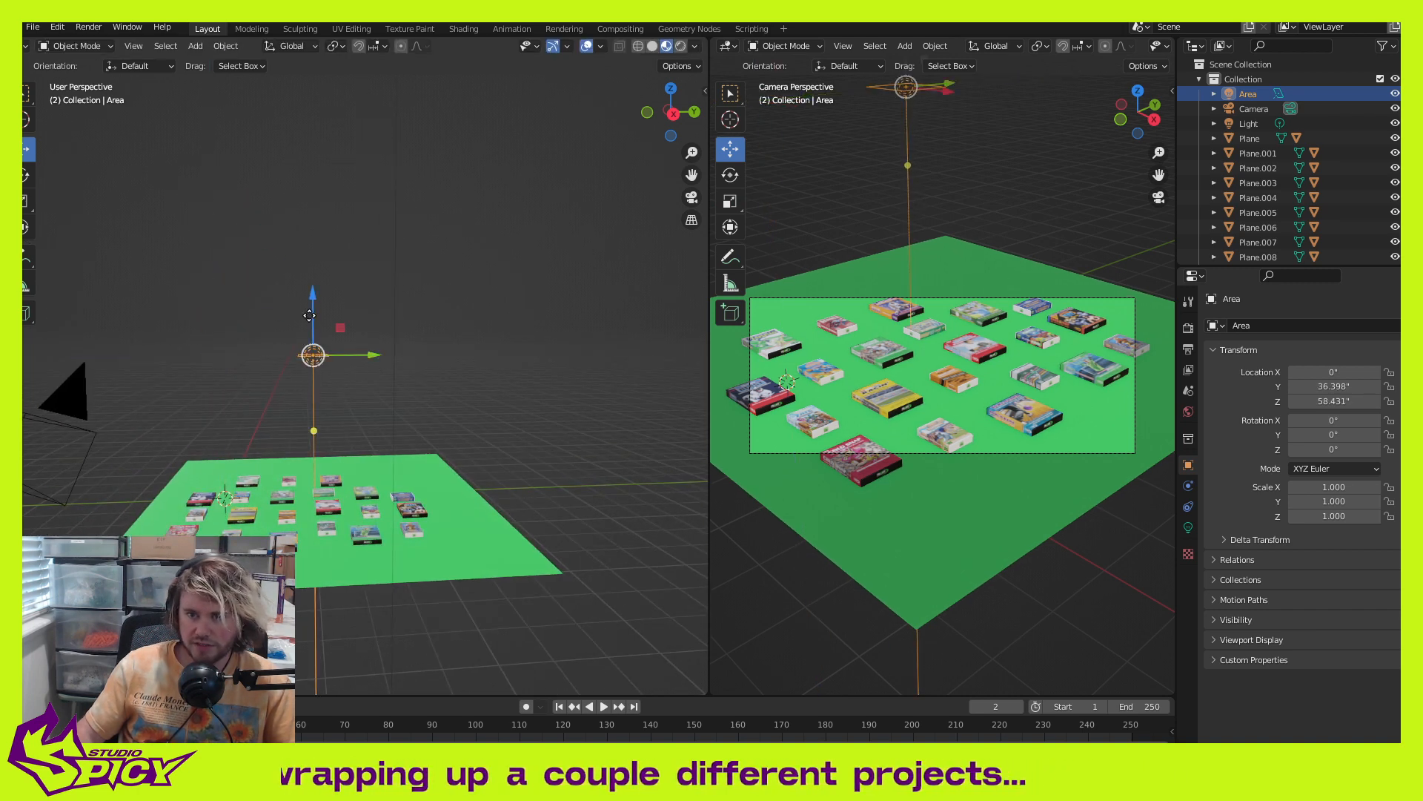
drag(309, 316, 430, 408)
key(shift+space)
click(258, 359)
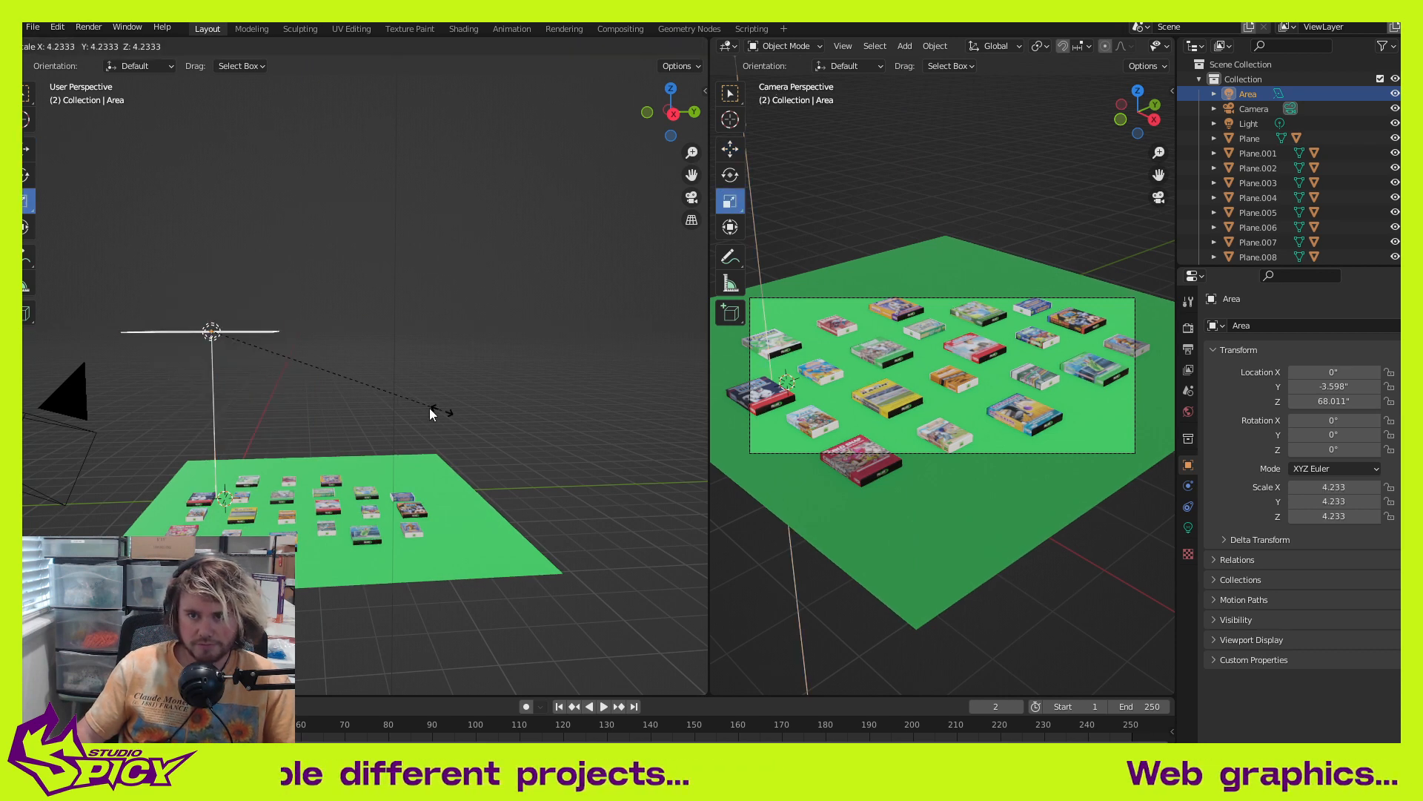
middle_drag(291, 410, 254, 417)
drag(209, 355, 170, 369)
middle_drag(318, 373, 223, 381)
mouse_move(242, 337)
mouse_down()
mouse_move(228, 340)
mouse_move(238, 330)
mouse_up()
key(ctrl+z)
key(ctrl+z)
Step: Stretch the area light to a scale of about 4.264 in X and 2.400 in Y
middle_drag(472, 354, 361, 302)
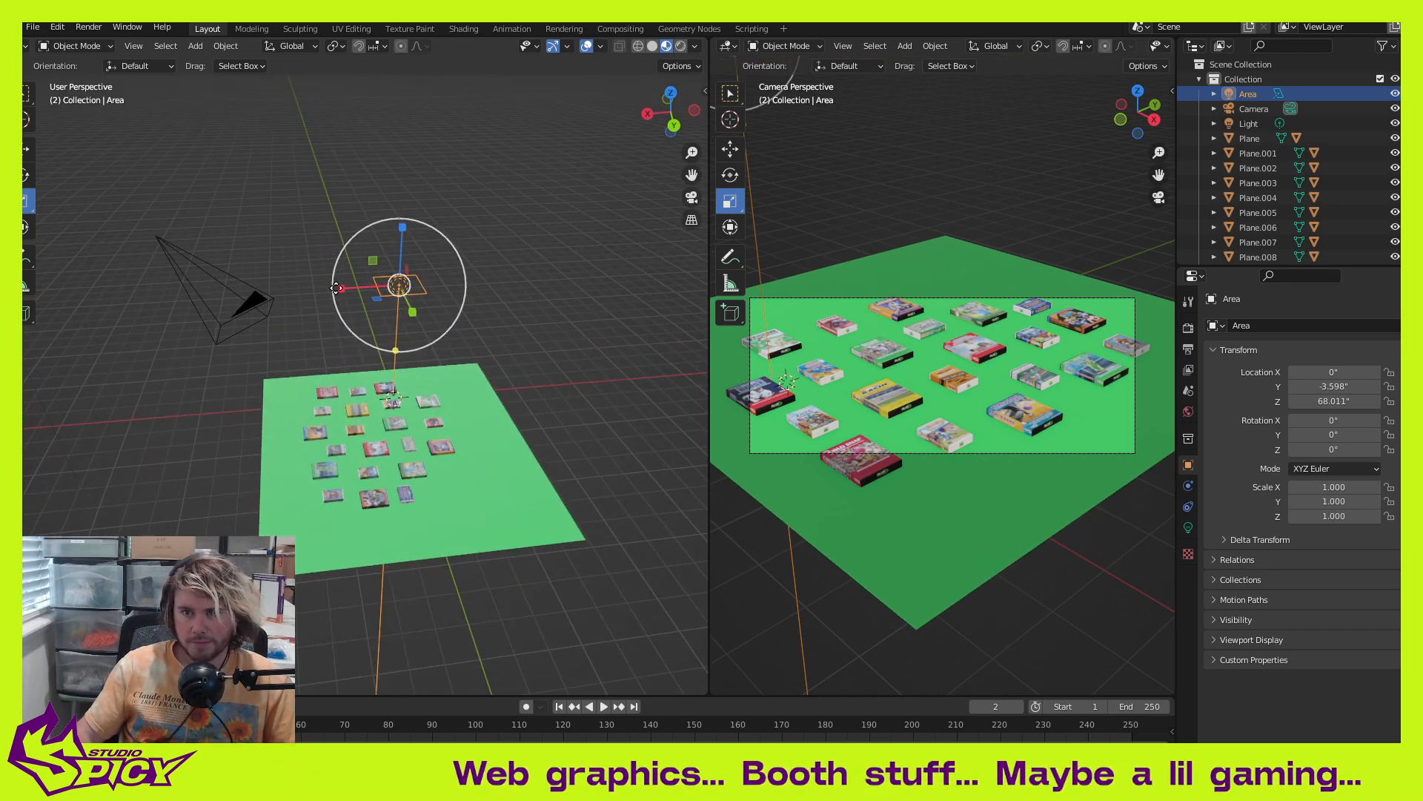
drag(335, 288, 284, 305)
drag(113, 291, 116, 291)
drag(414, 318, 445, 369)
Step: Move the area light along the X axis to about 18.4 inches
middle_drag(498, 334, 309, 412)
key(shift+space)
click(297, 378)
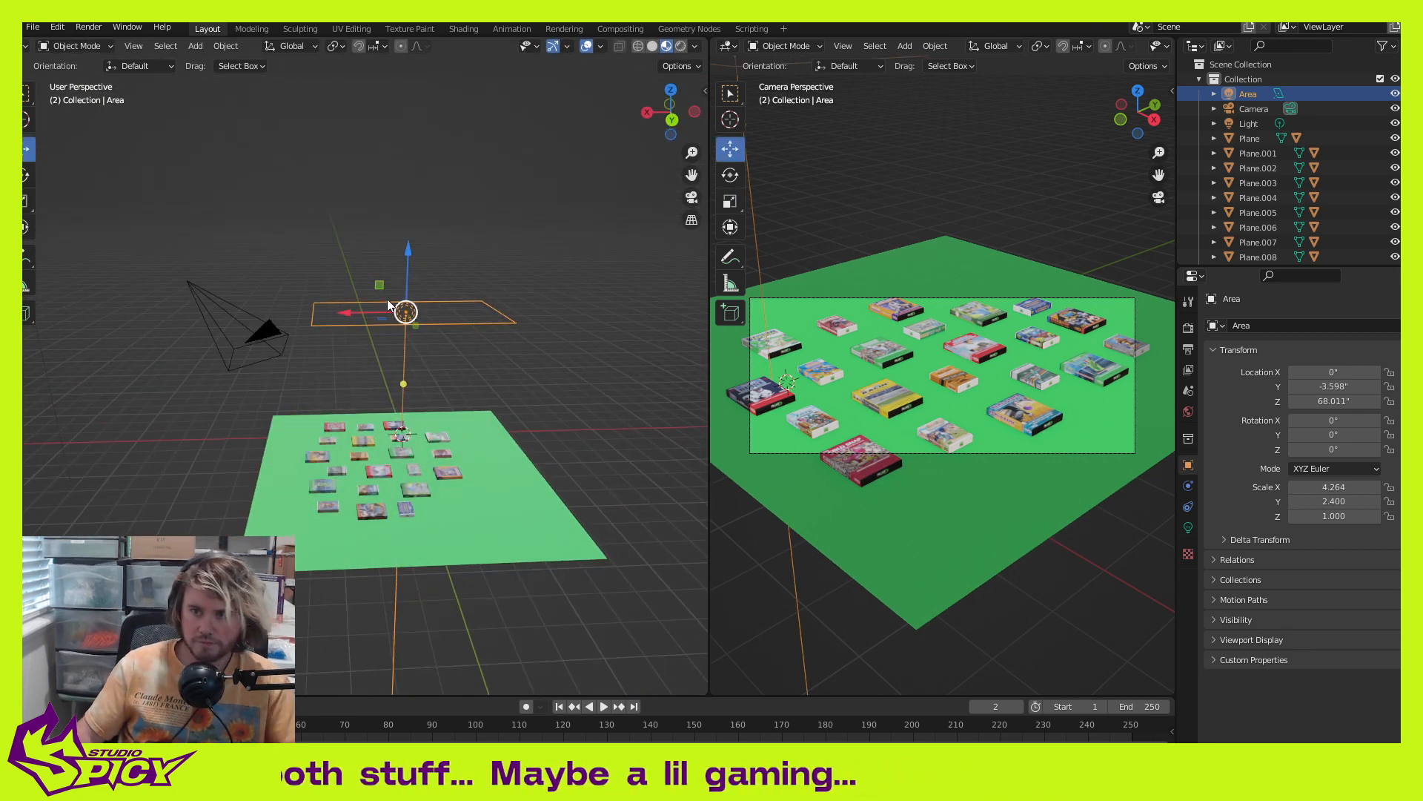
drag(344, 307, 315, 312)
Step: Tilt the area light toward the boxes, to a rotation of about X 7.83°, Y 0.82°, Z 0.24°
middle_drag(367, 344, 326, 411)
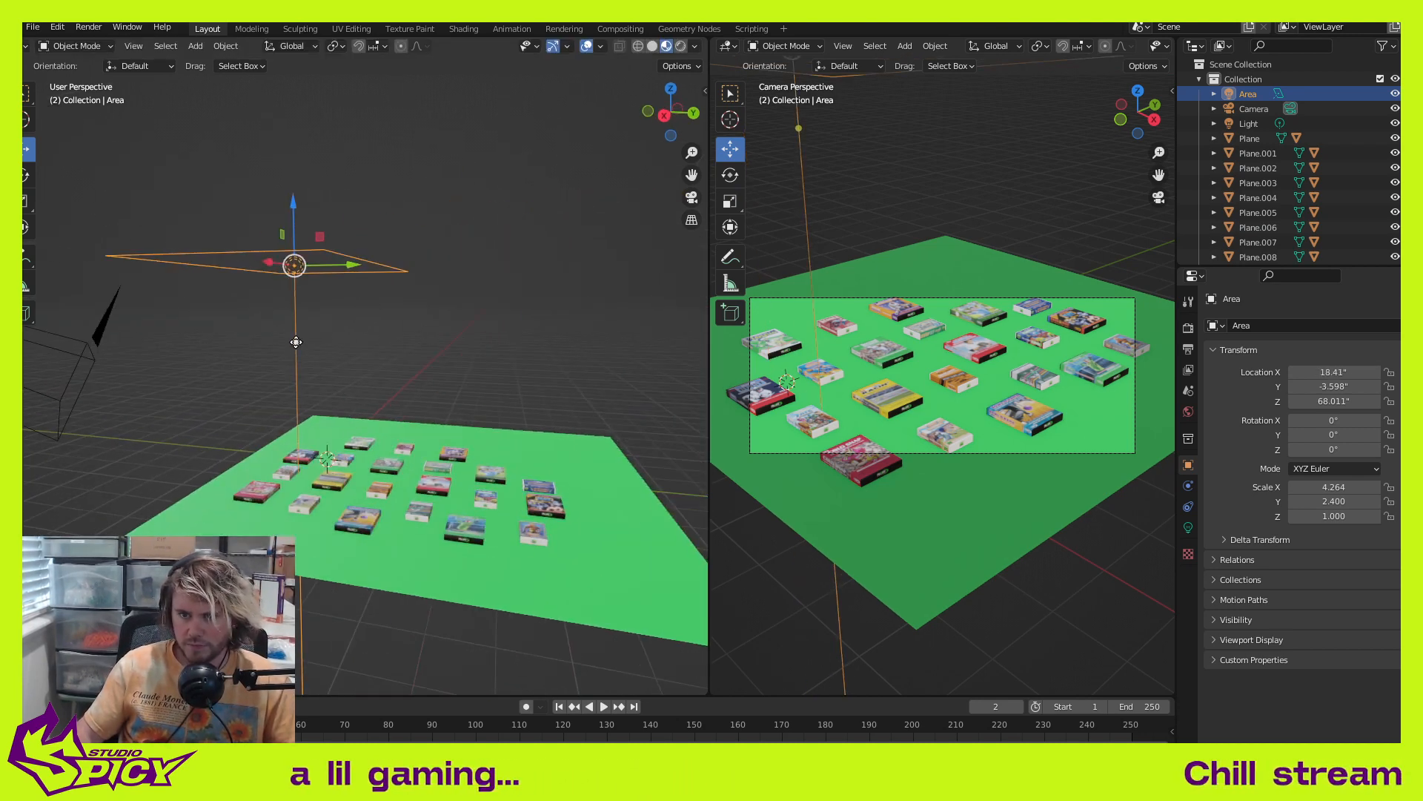
key(r)
click(339, 359)
middle_drag(340, 358, 410, 343)
key(r)
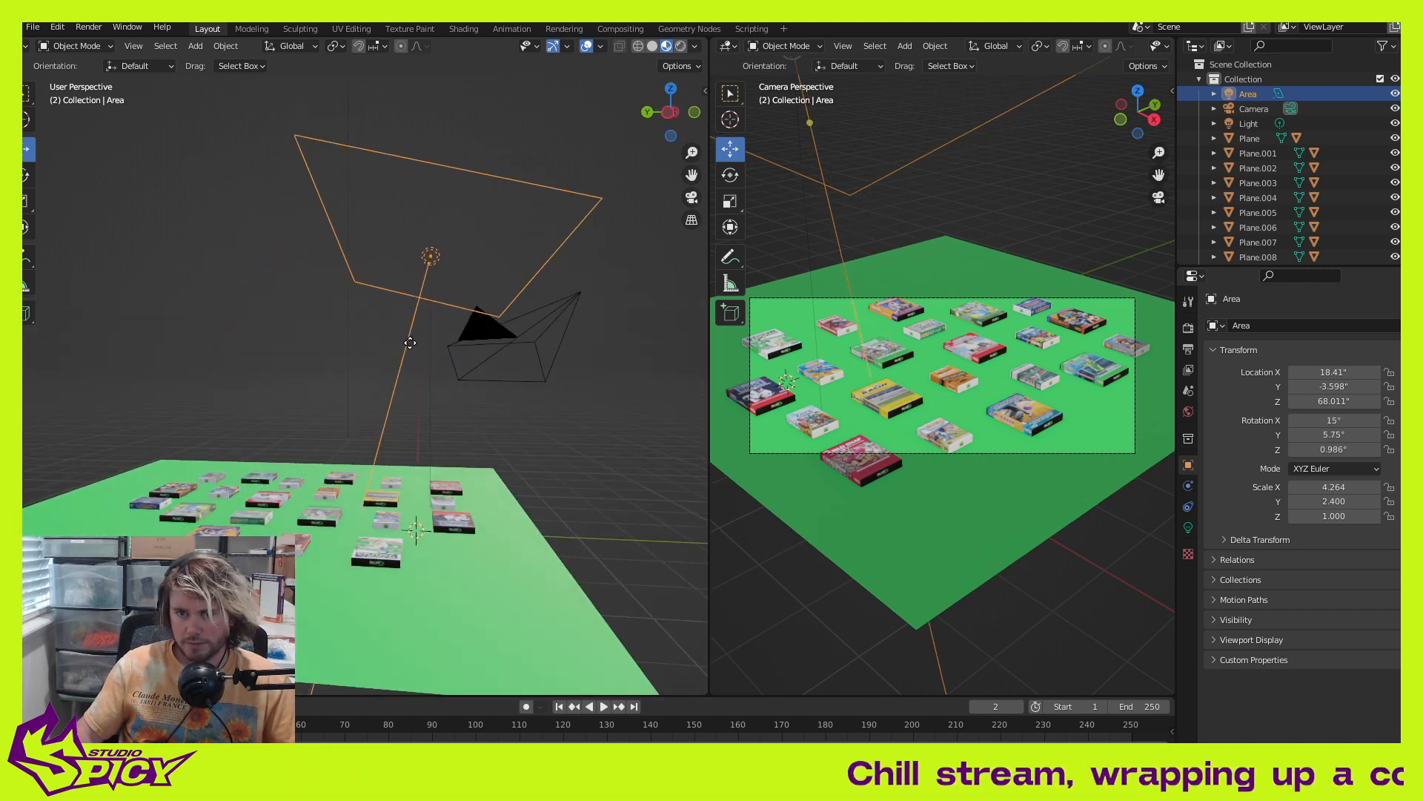
drag(410, 342, 416, 348)
middle_drag(416, 348, 423, 403)
drag(420, 348, 429, 375)
middle_drag(429, 375, 602, 344)
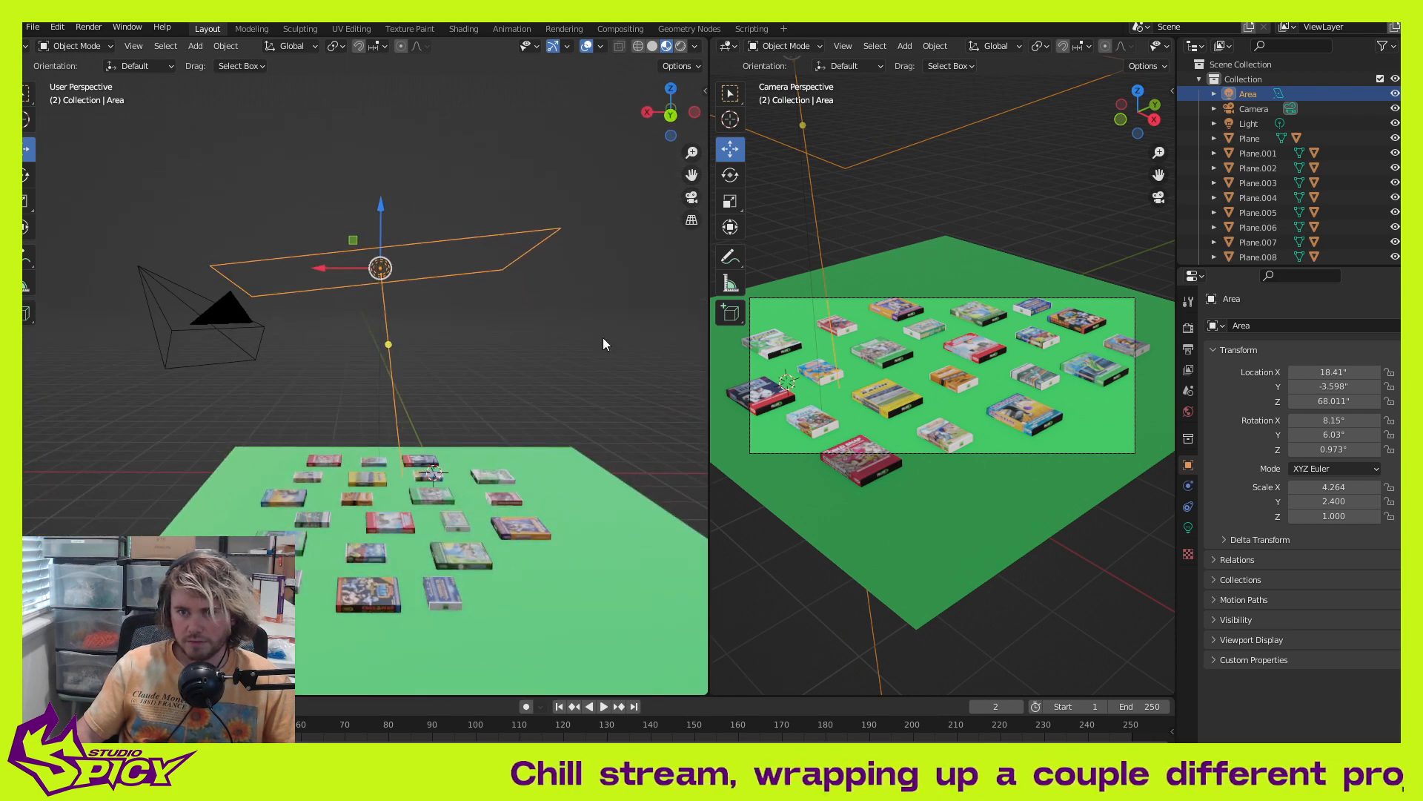
drag(385, 343, 413, 347)
click(413, 347)
middle_drag(413, 347, 539, 340)
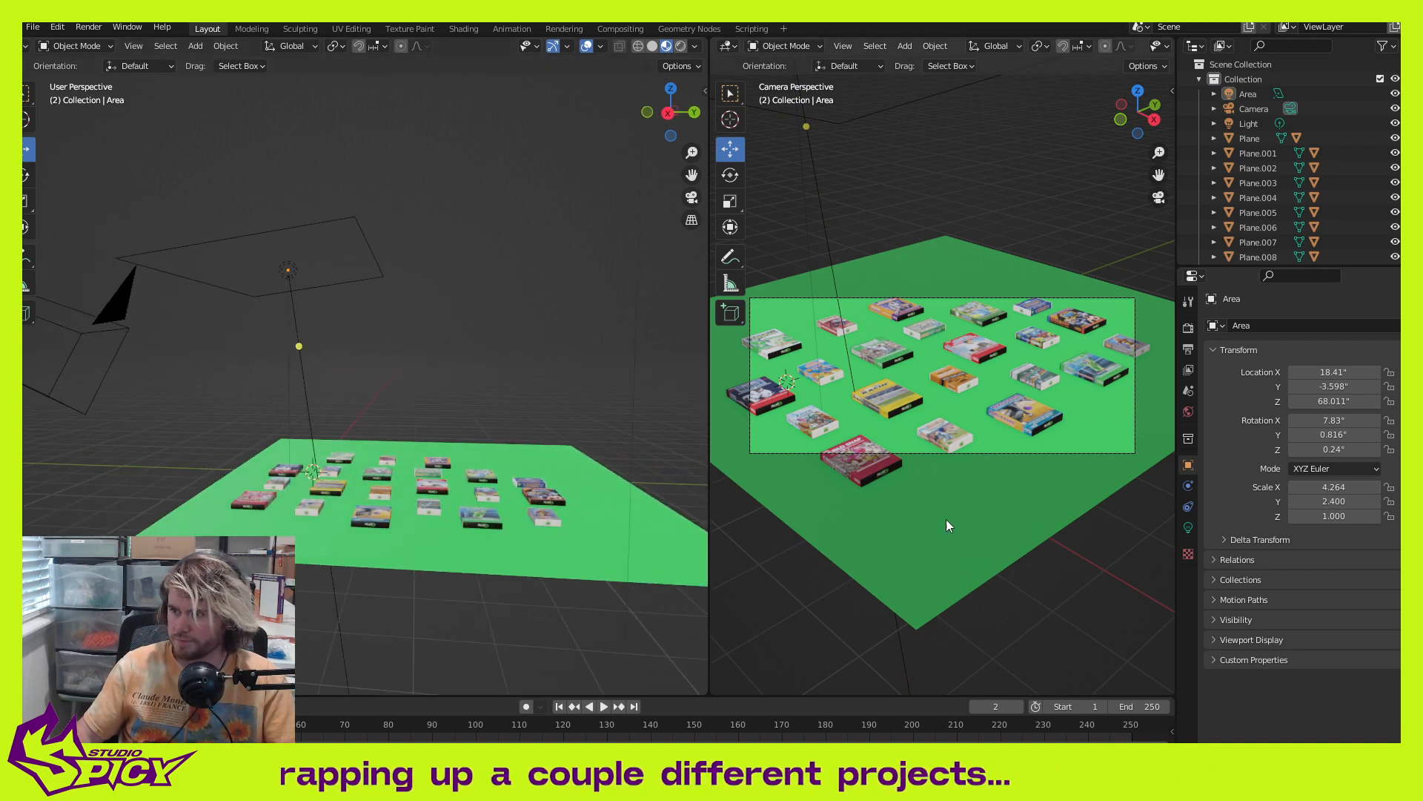
Step: Set the area light's power to 120 W and render the image to check the lighting
click(1189, 527)
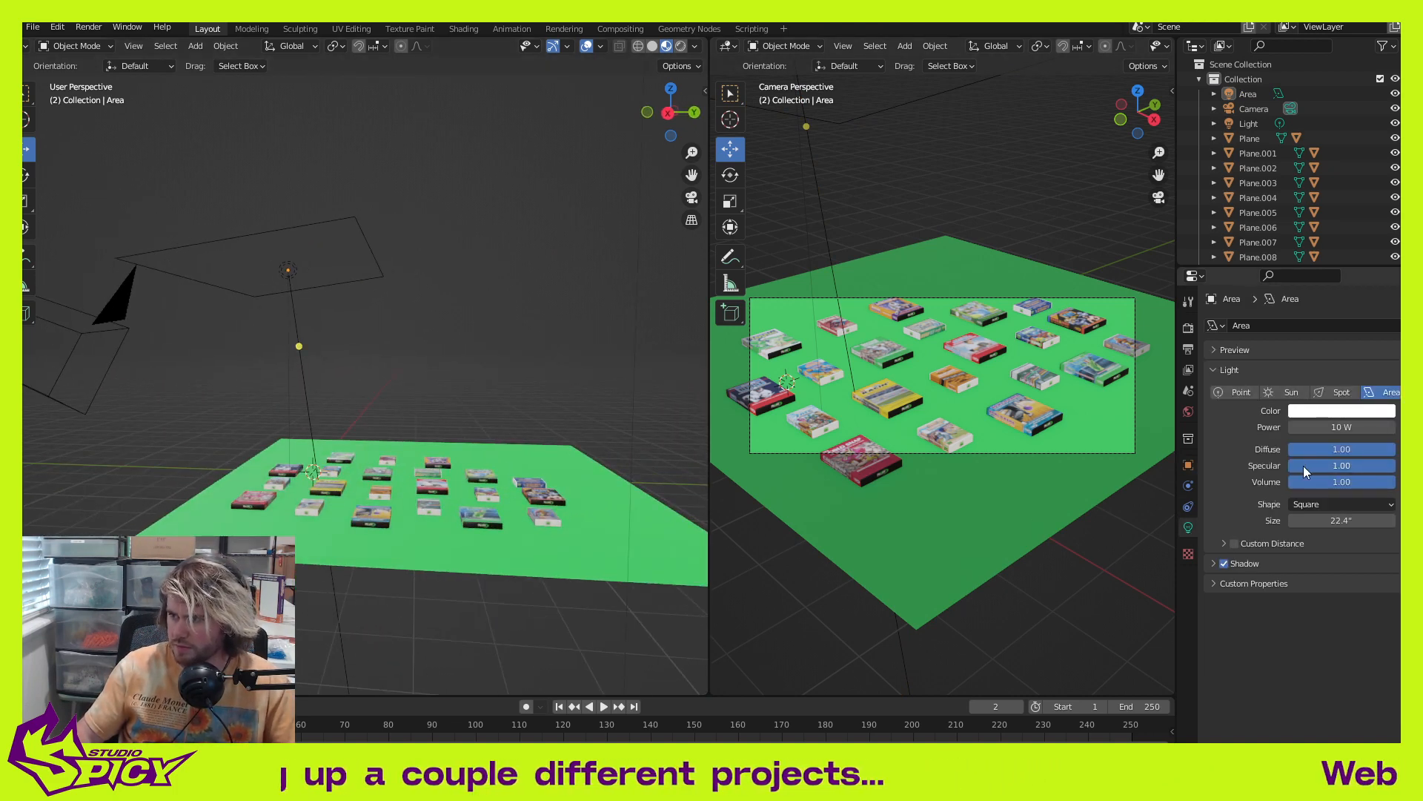
click(1362, 427)
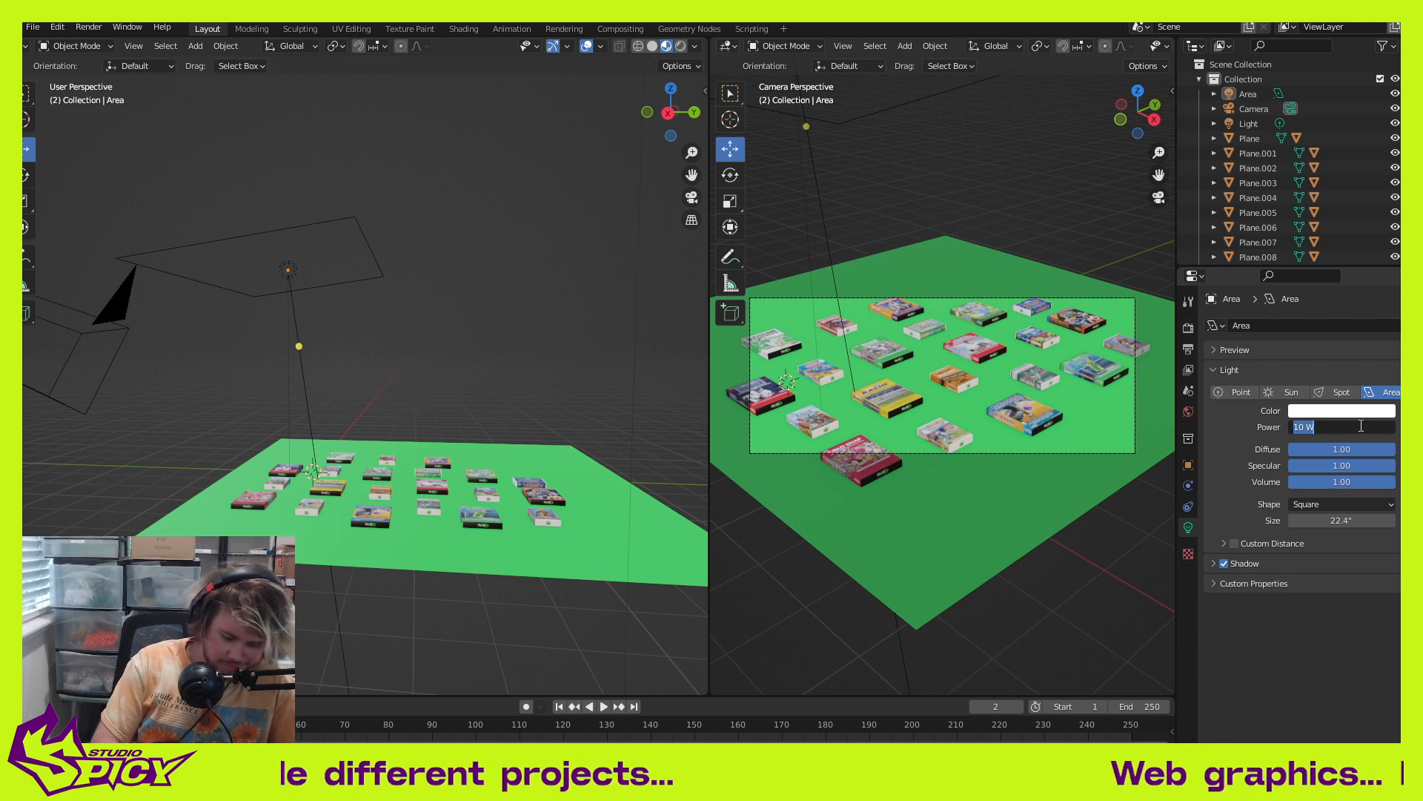
text(120)
key(Return)
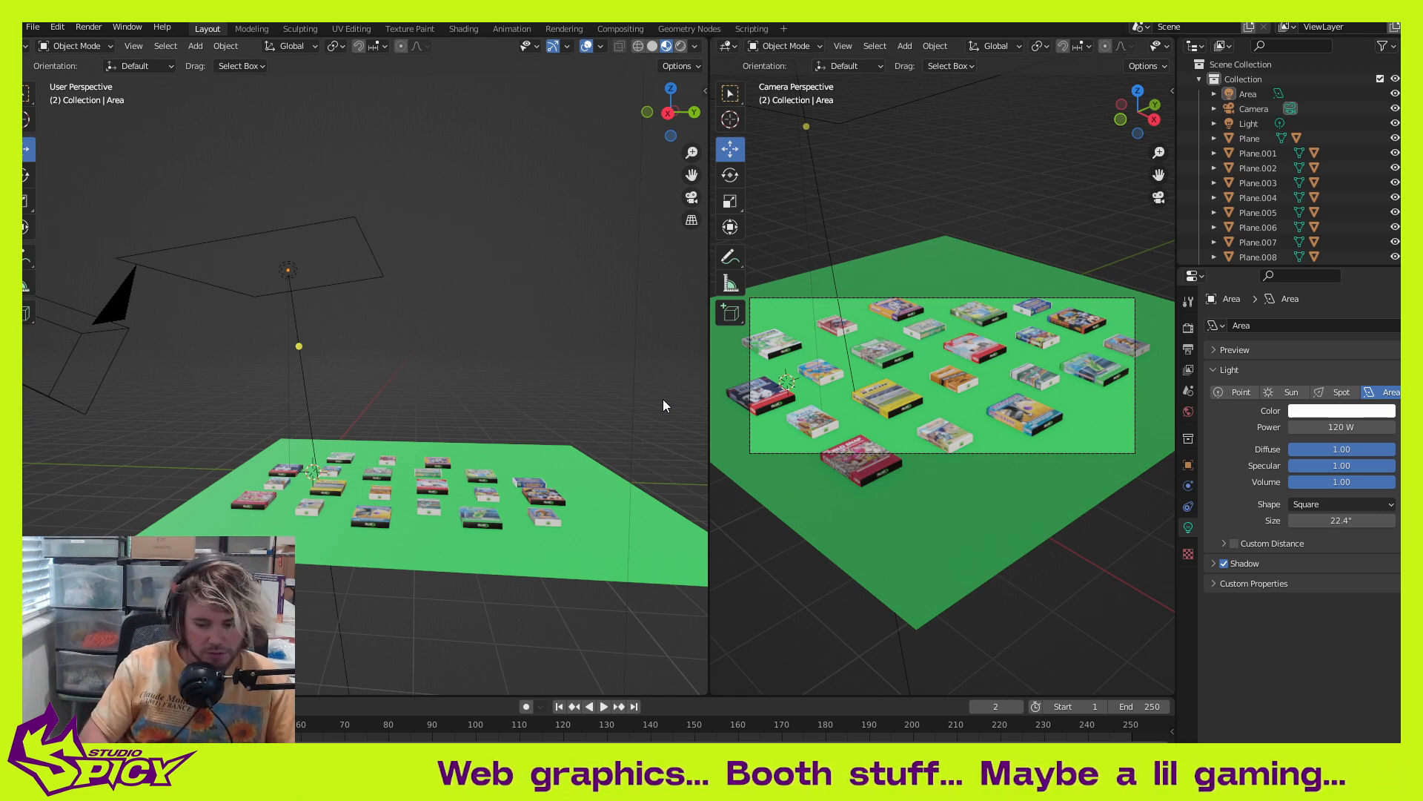
key(F12)
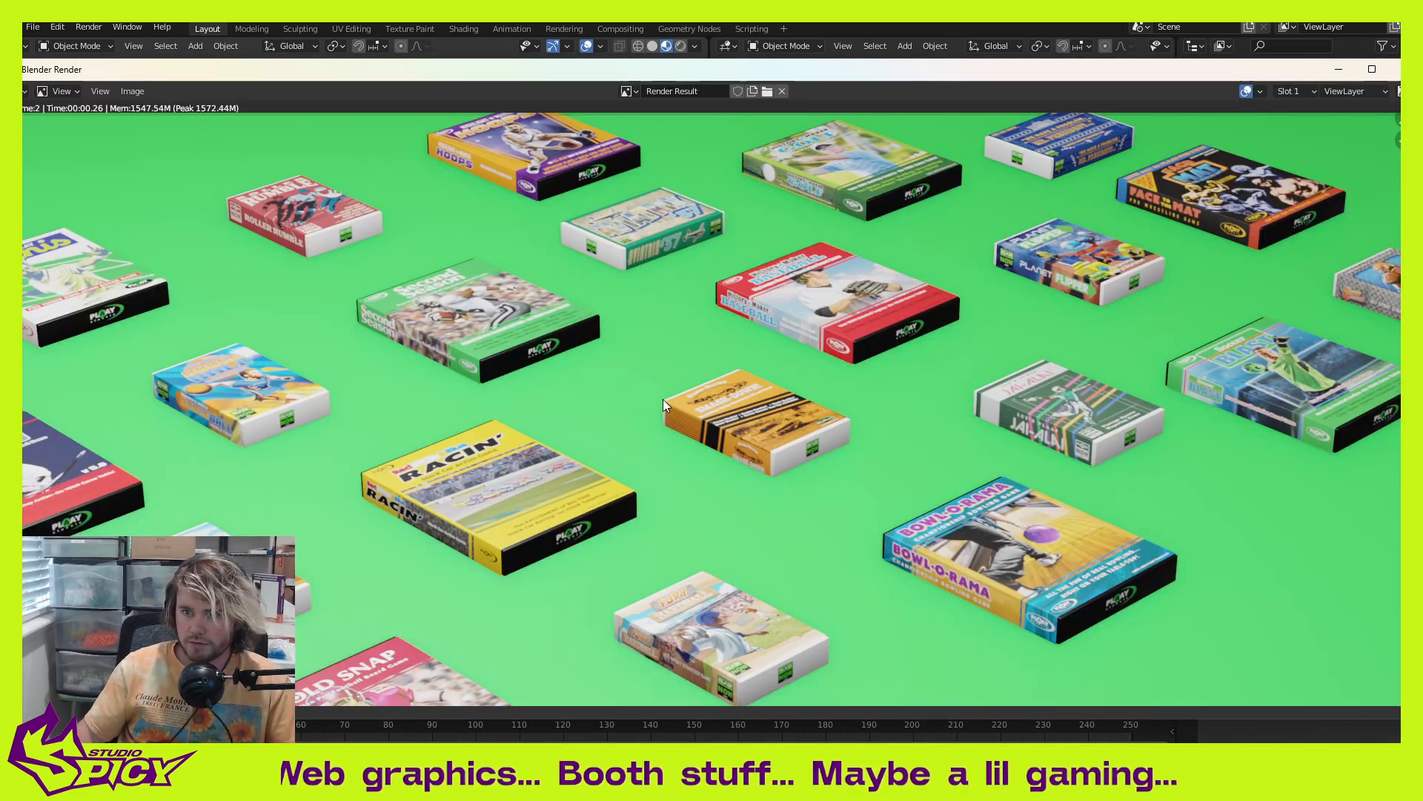
scroll(663, 399, down, 2)
scroll(663, 396, up, 3)
scroll(663, 397, down, 1)
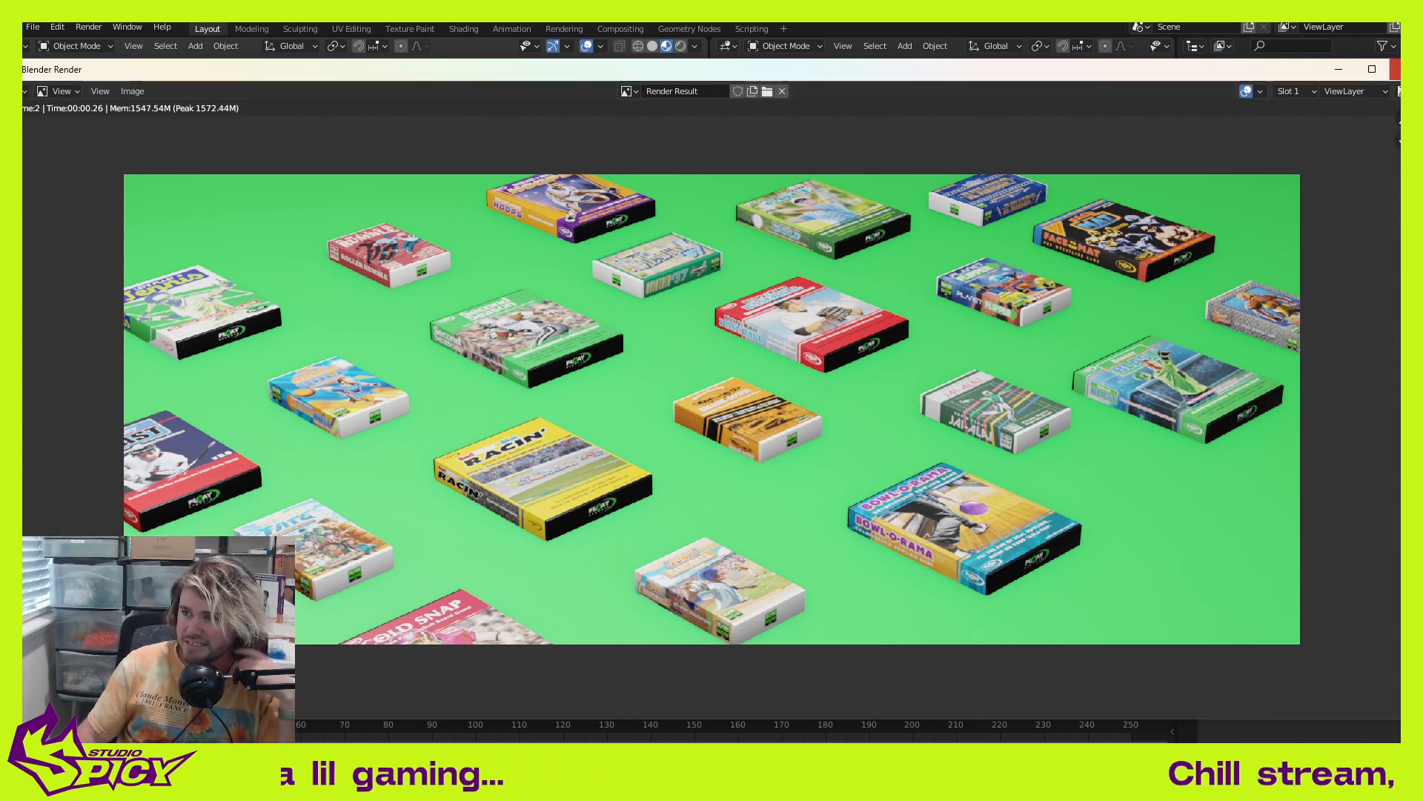
click(1397, 69)
Step: Set the area light's power to 90 W and render the image again to check the lighting
click(1345, 431)
text(90)
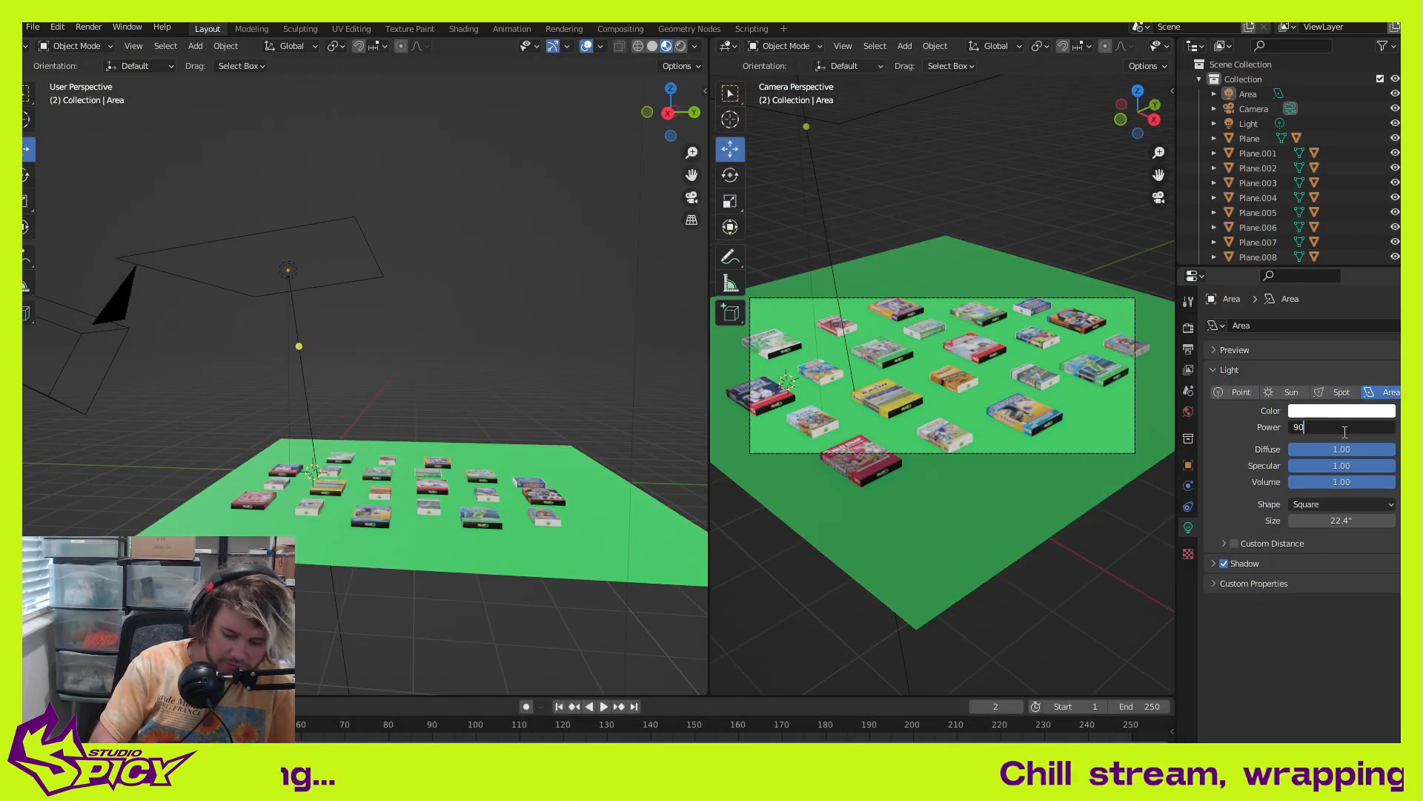
key(Return)
key(F12)
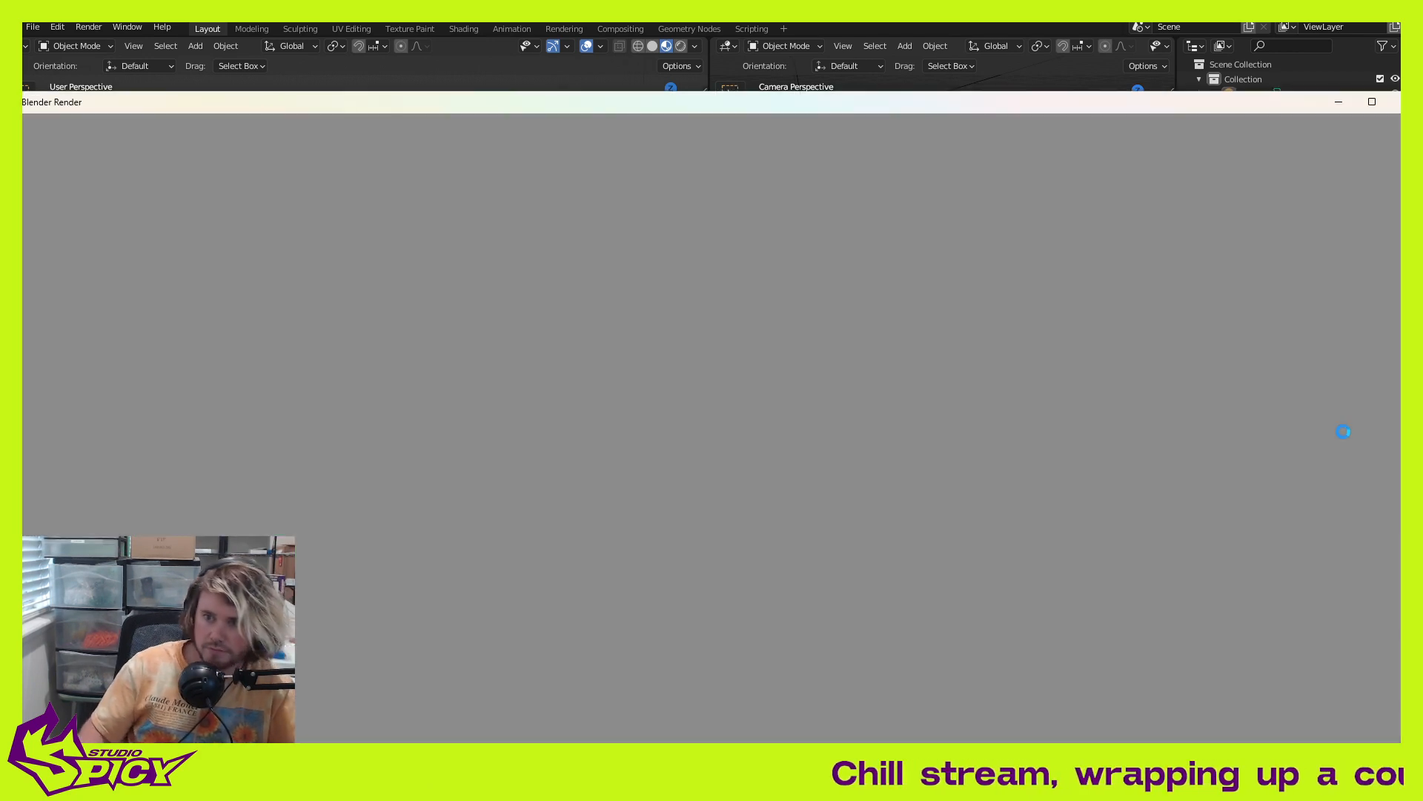
scroll(1049, 554, up, 1)
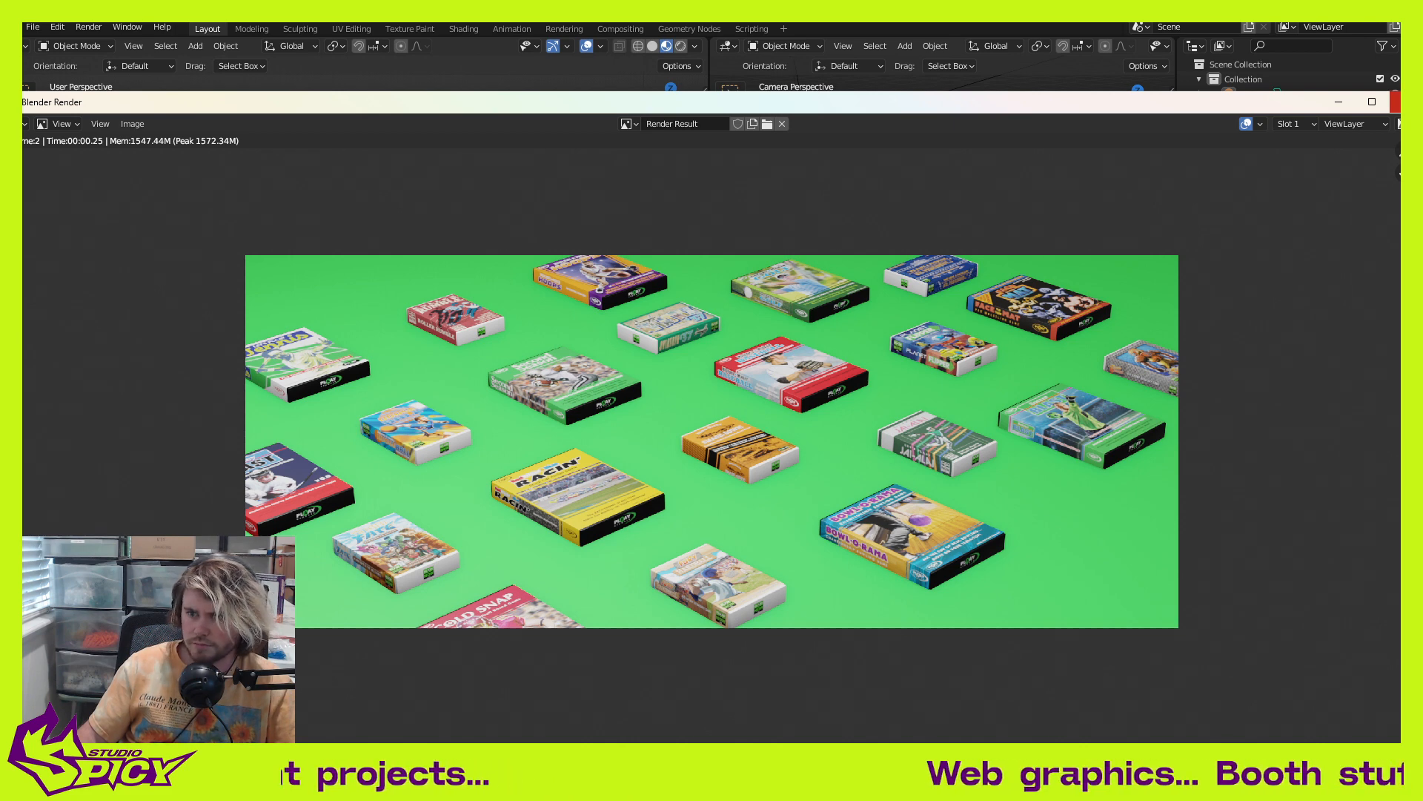
key(Escape)
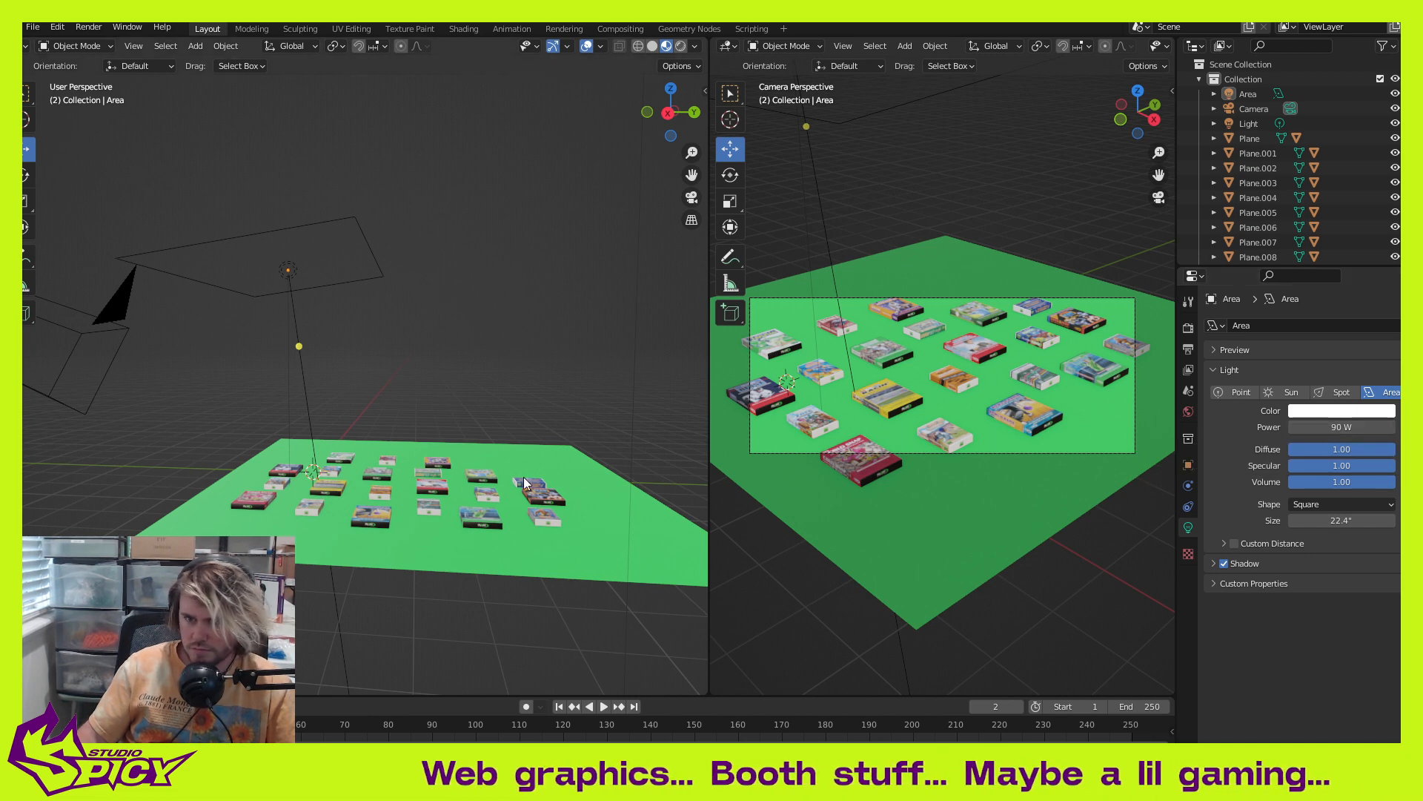
Step: Duplicate the area light and move the copy along Y to beyond the opposite edge of the ground plane
click(353, 259)
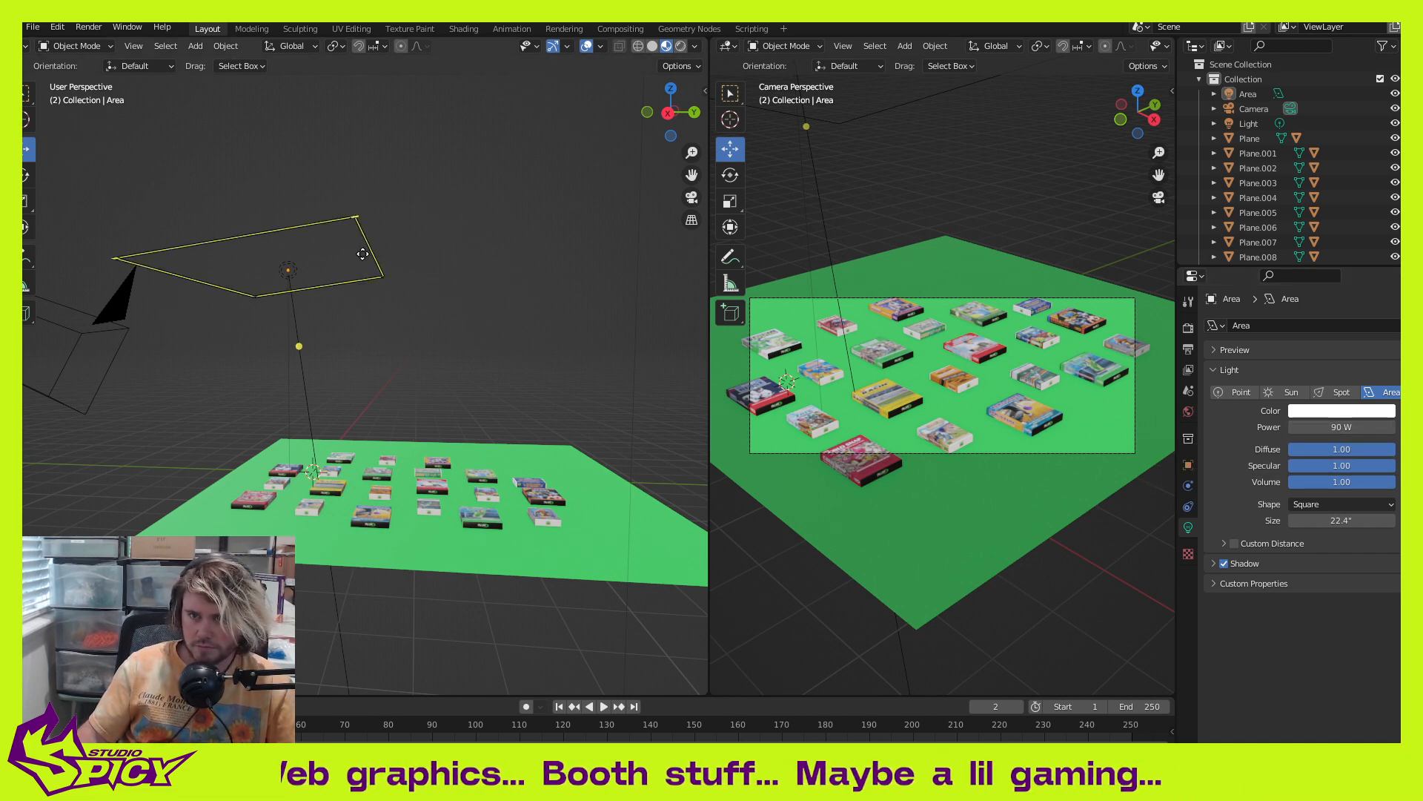
middle_drag(442, 347, 448, 358)
key(shift+d)
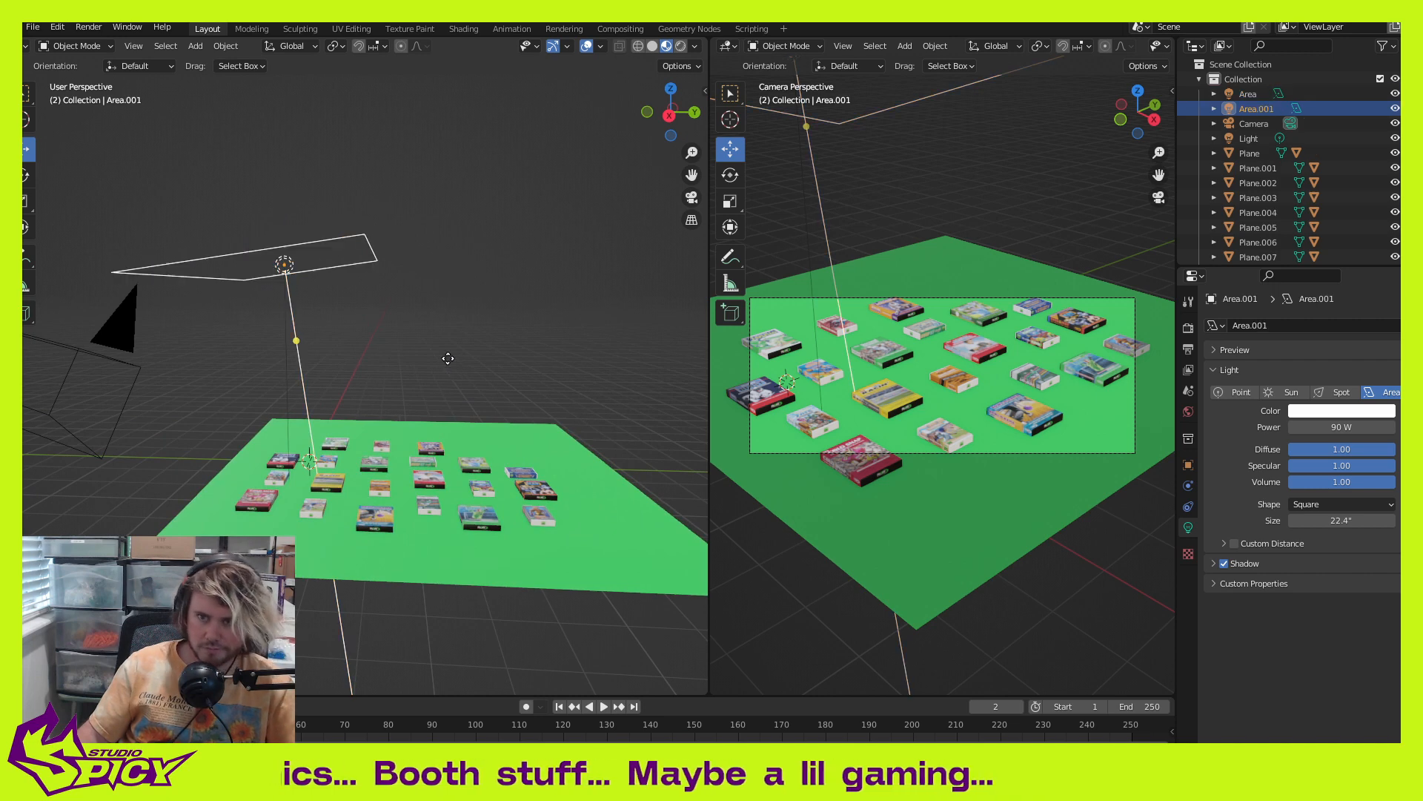
right_click(430, 345)
drag(336, 262, 620, 286)
shift+middle_drag(460, 348, 263, 300)
drag(385, 184, 497, 288)
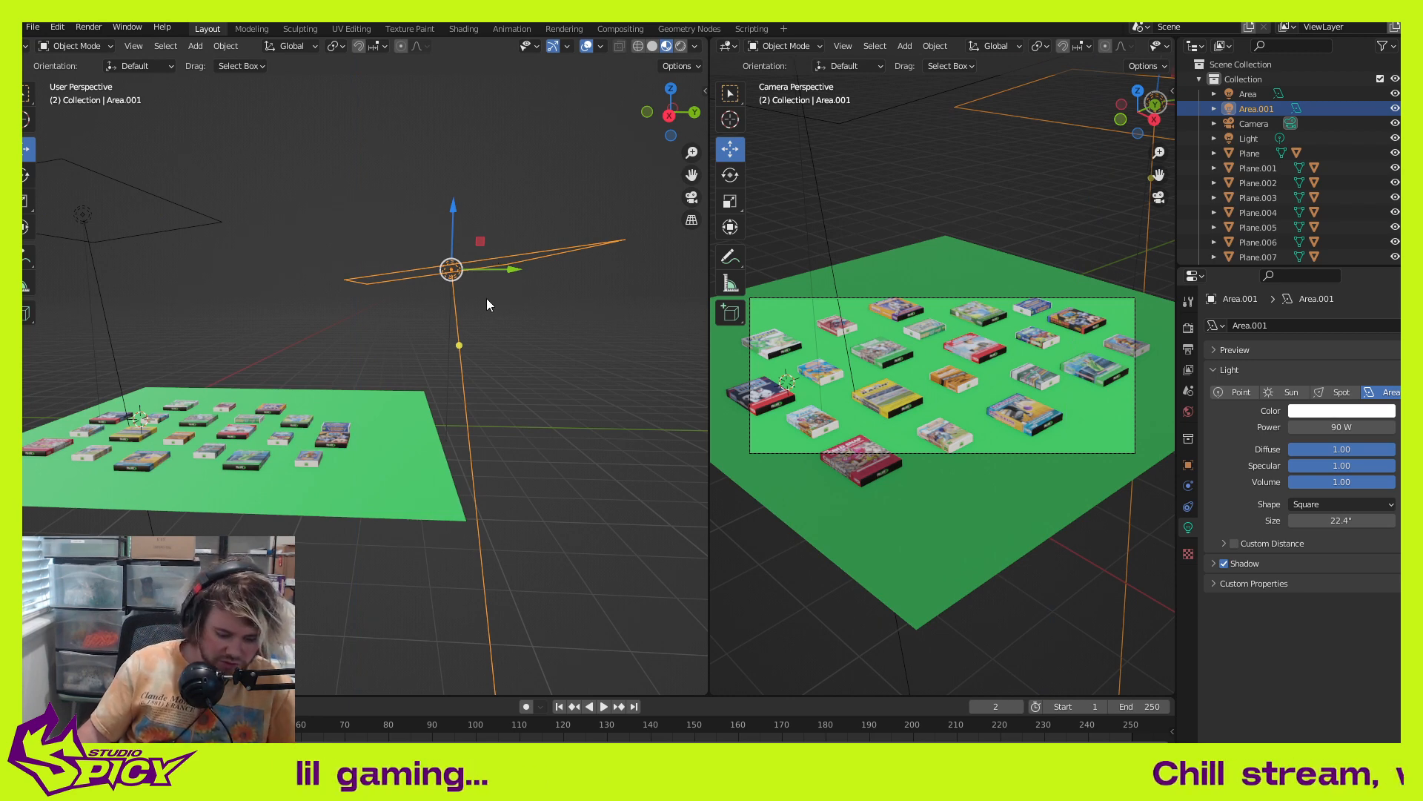
Step: Rotate the duplicated area light so it angles back toward the boxes
key(shift+space)
key(r)
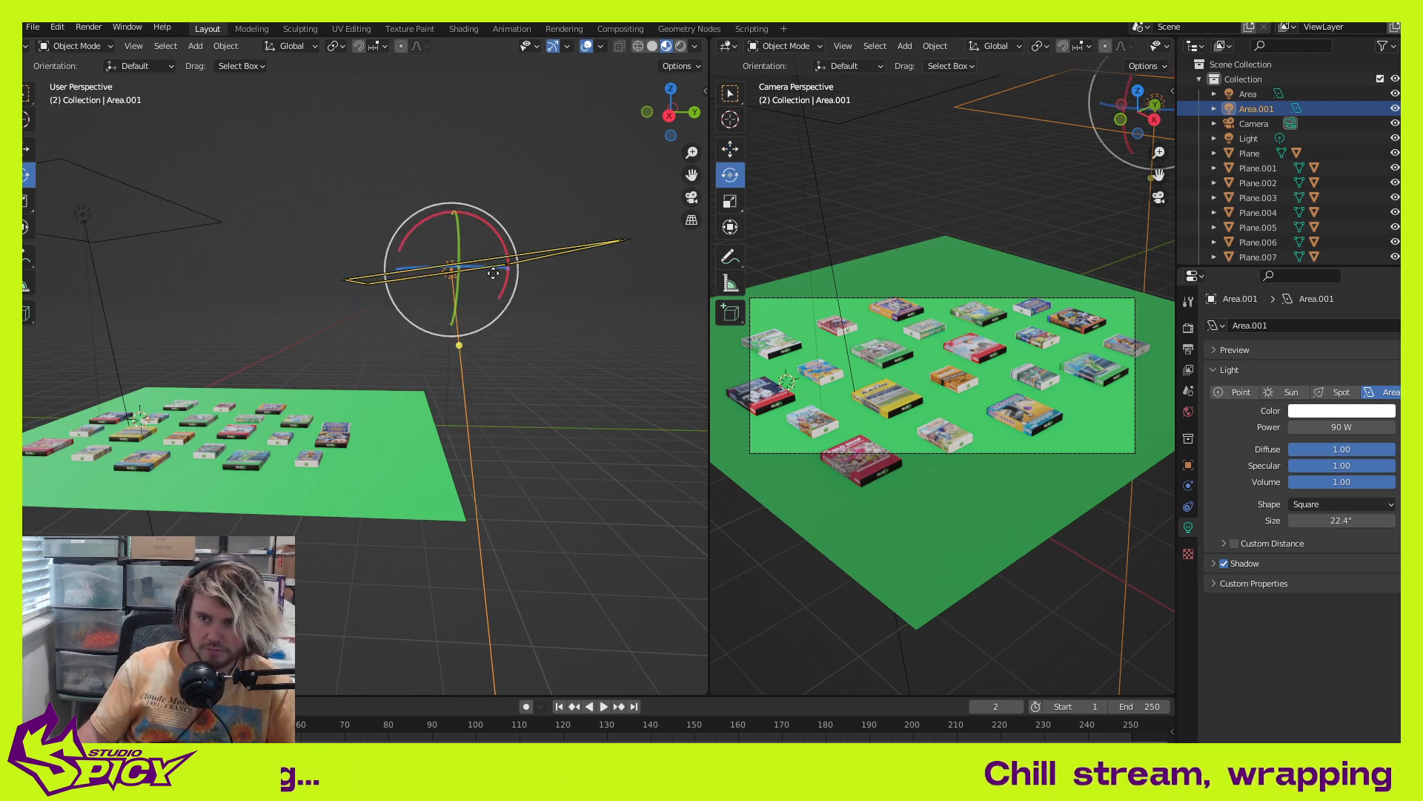
drag(506, 245, 468, 309)
middle_drag(469, 309, 345, 350)
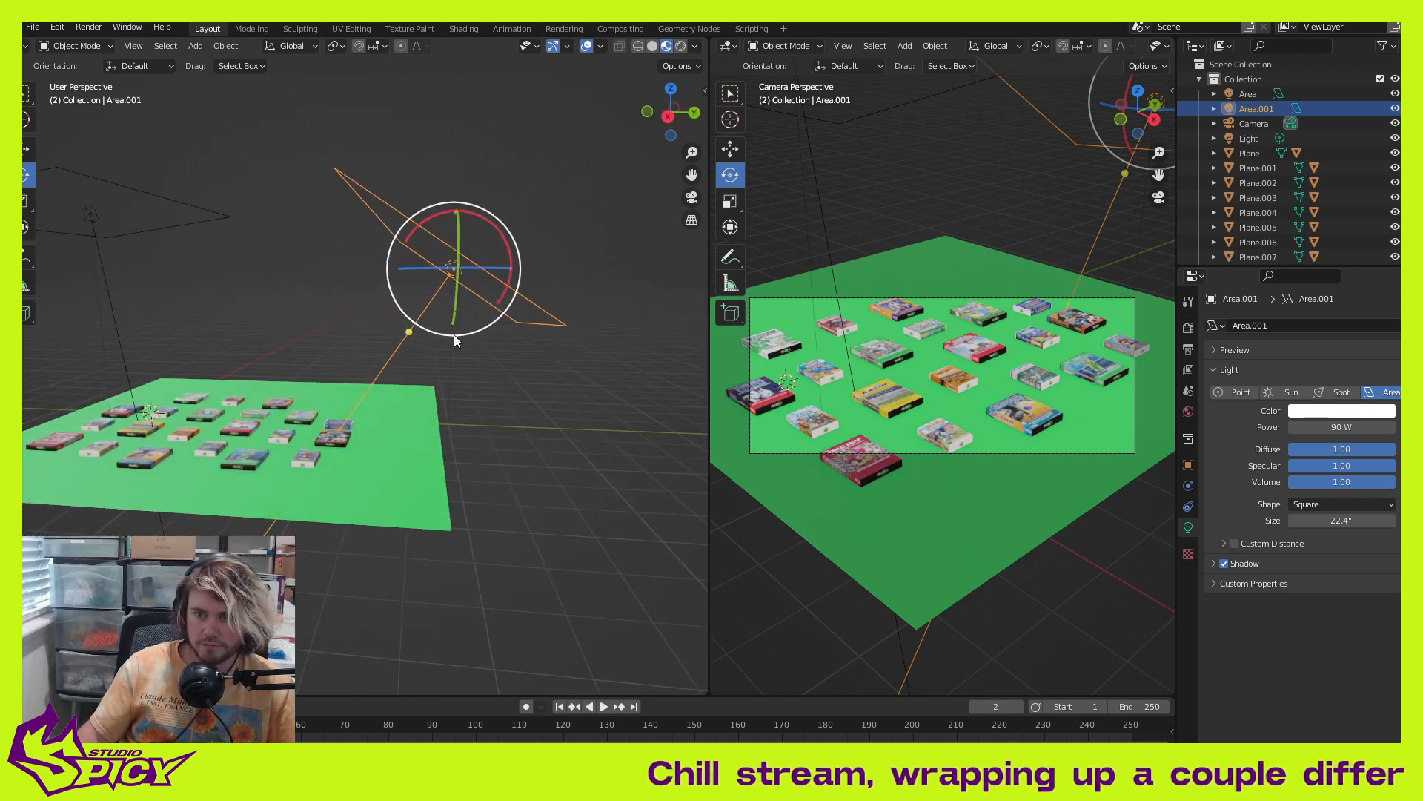
drag(454, 335, 442, 345)
Step: Lower the duplicated area light and reposition it beside the boxes at the far edge of the ground plane
middle_drag(441, 345, 376, 467)
key(g)
click(484, 364)
key(shift+space)
key(g)
drag(323, 451, 366, 464)
middle_drag(366, 464, 444, 445)
Step: Tint the duplicated area light a pale warm pink and set its power to 65 W
click(1321, 412)
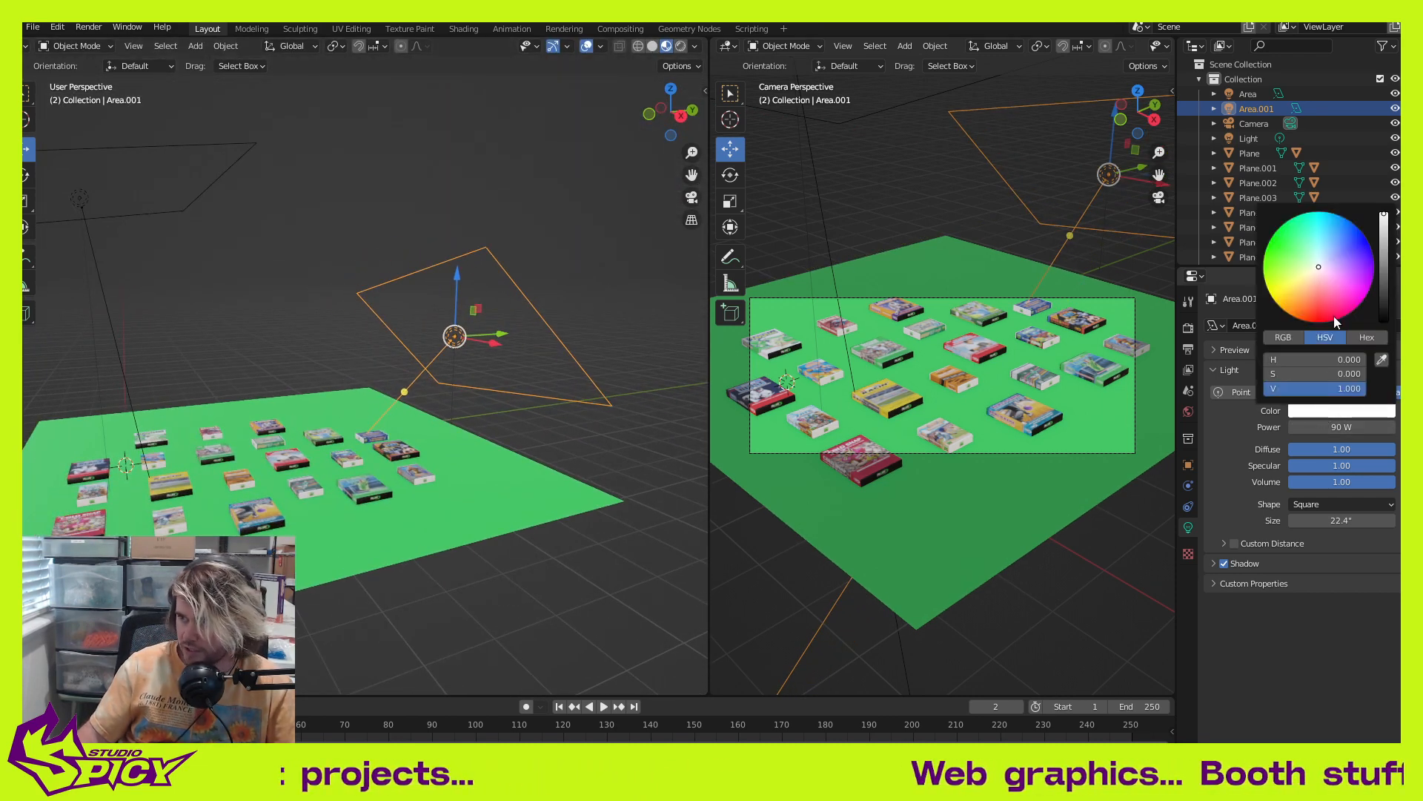
click(1313, 278)
click(1315, 280)
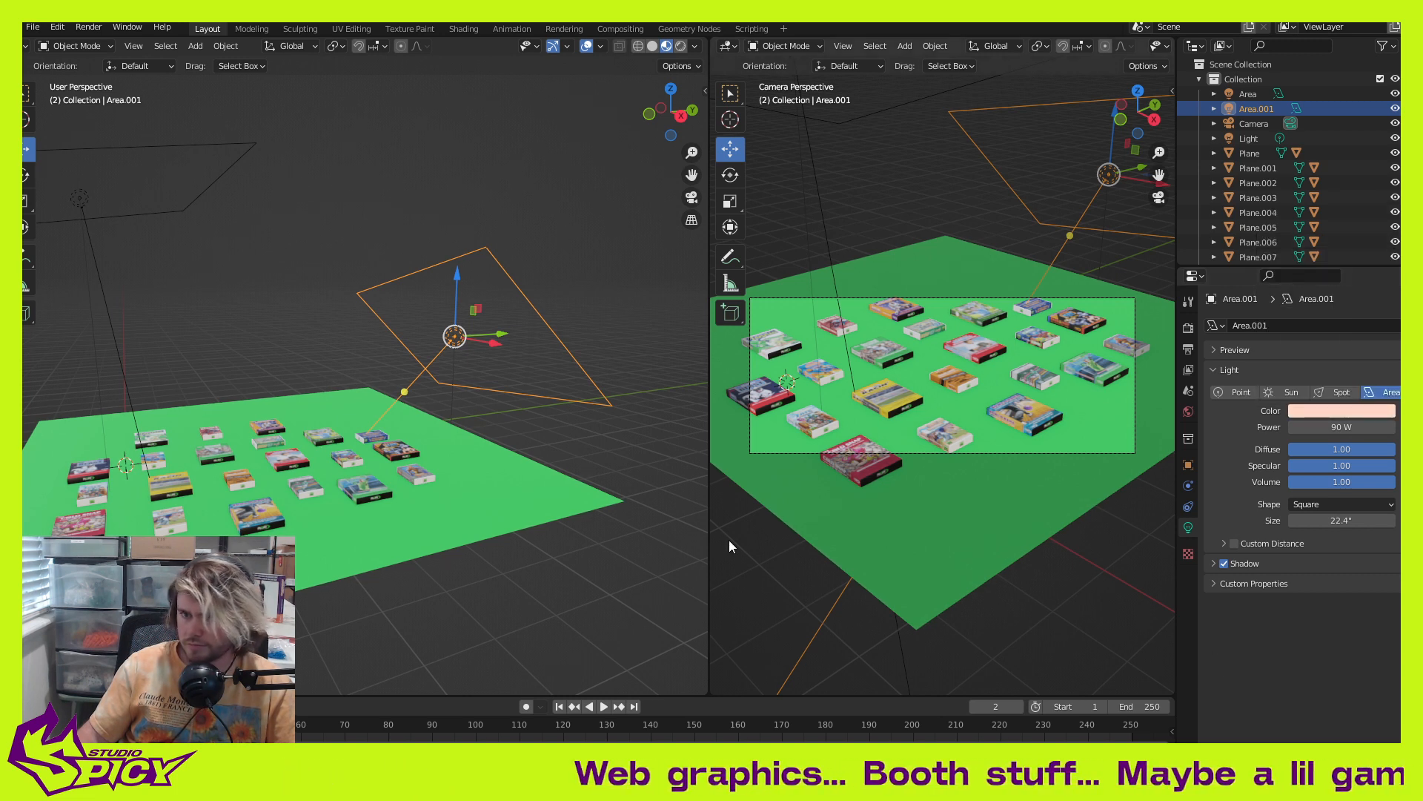
click(1343, 428)
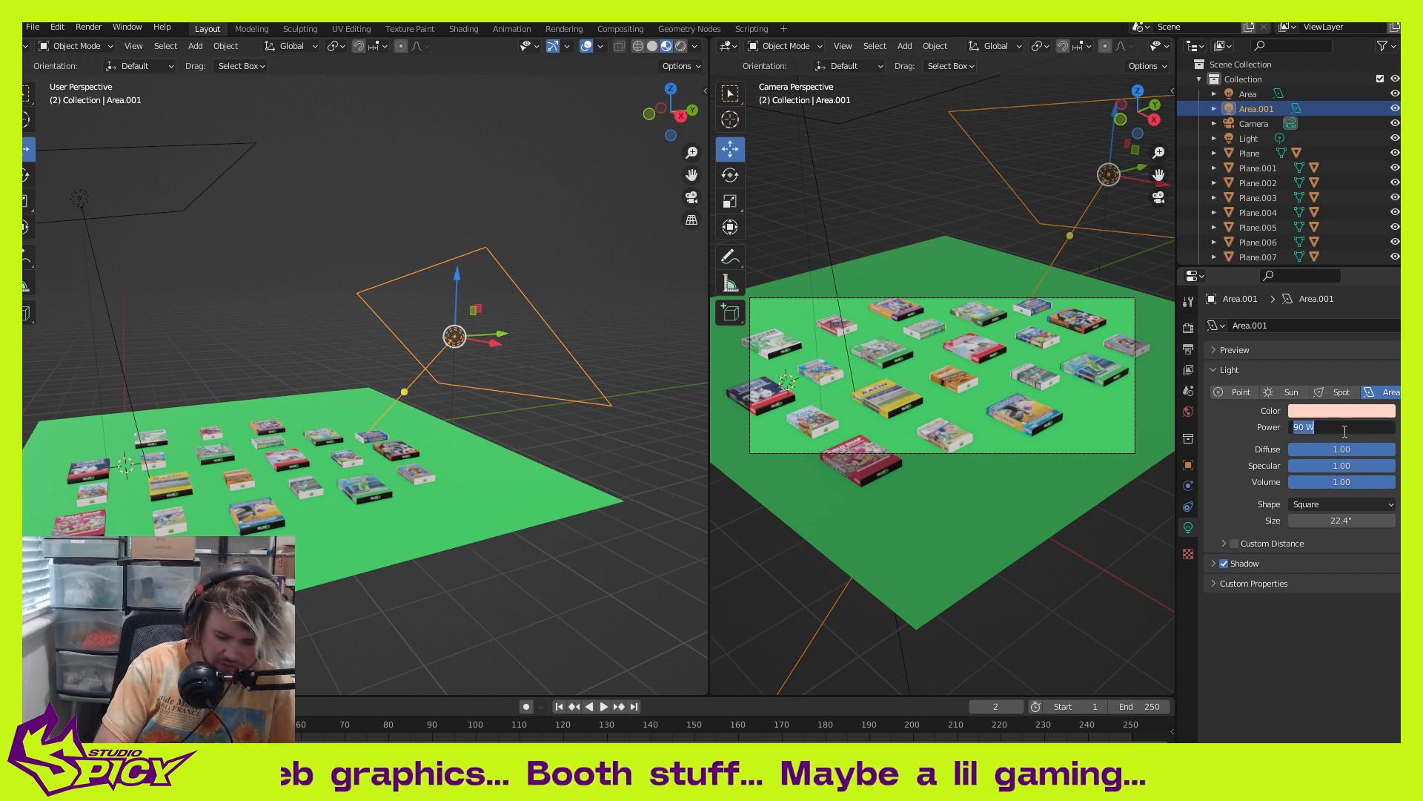
text(65)
key(Return)
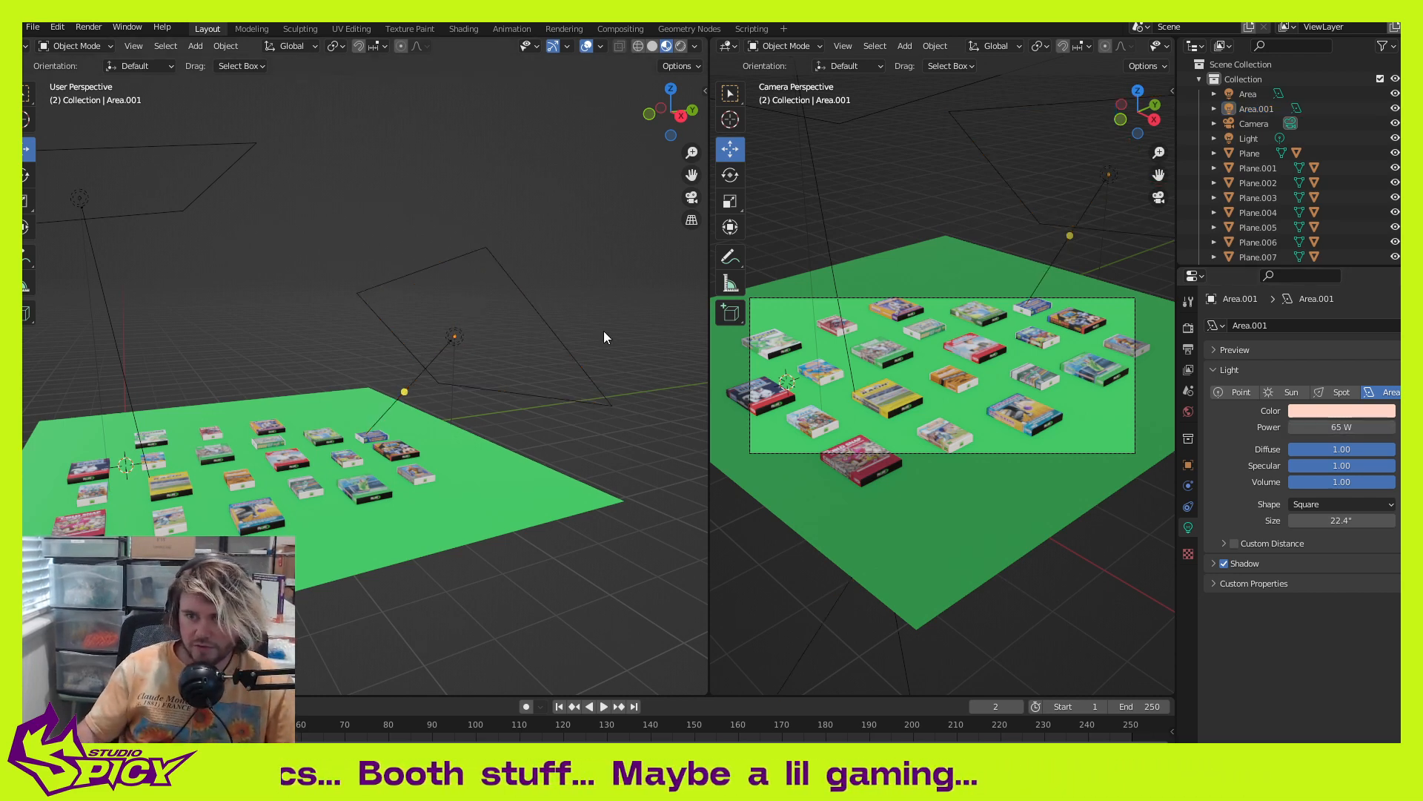
Step: Duplicate the pink area light and move the copy in the XY plane to the ground plane's positive-X side
scroll(557, 430, down, 4)
middle_drag(558, 424, 531, 476)
key(shift+d)
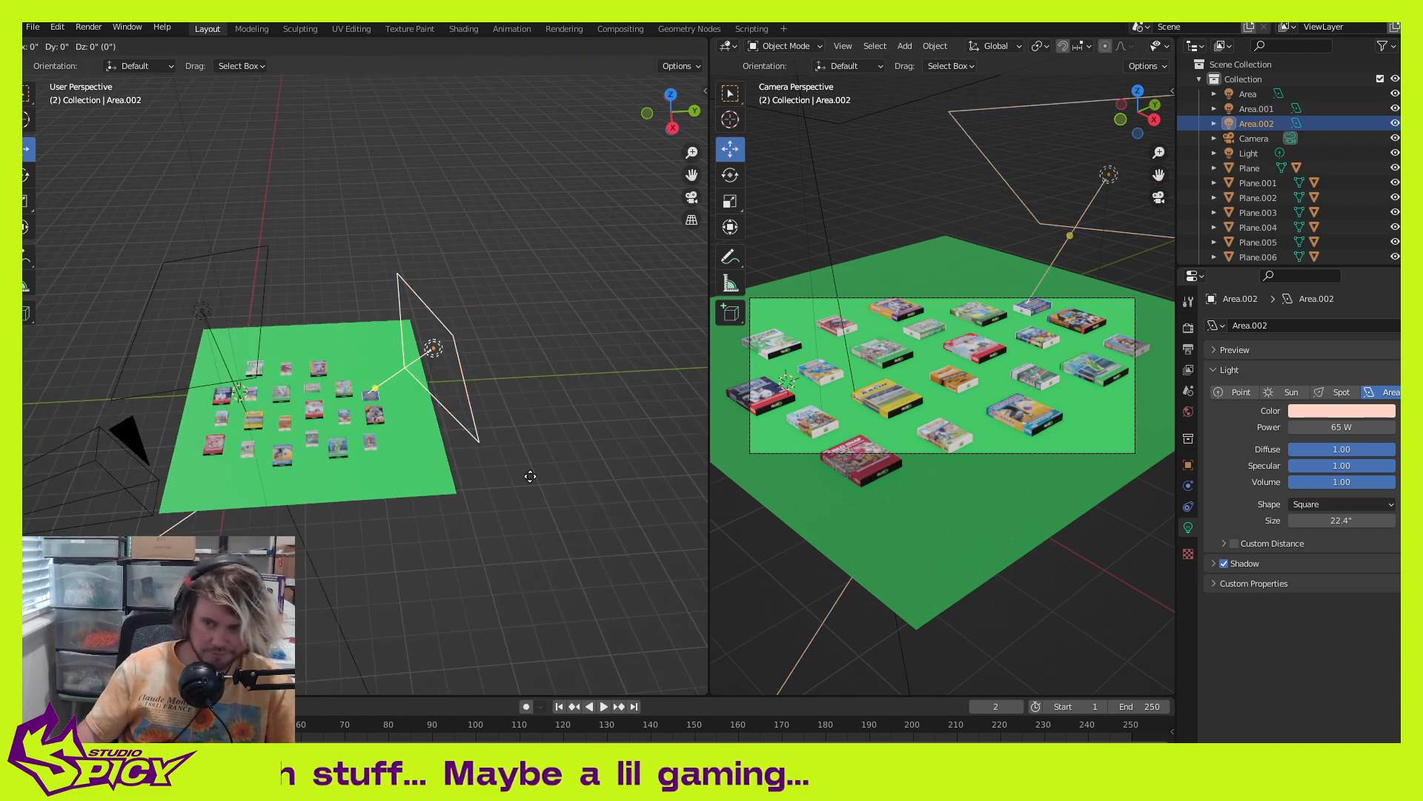
right_click(531, 476)
key(shift+space)
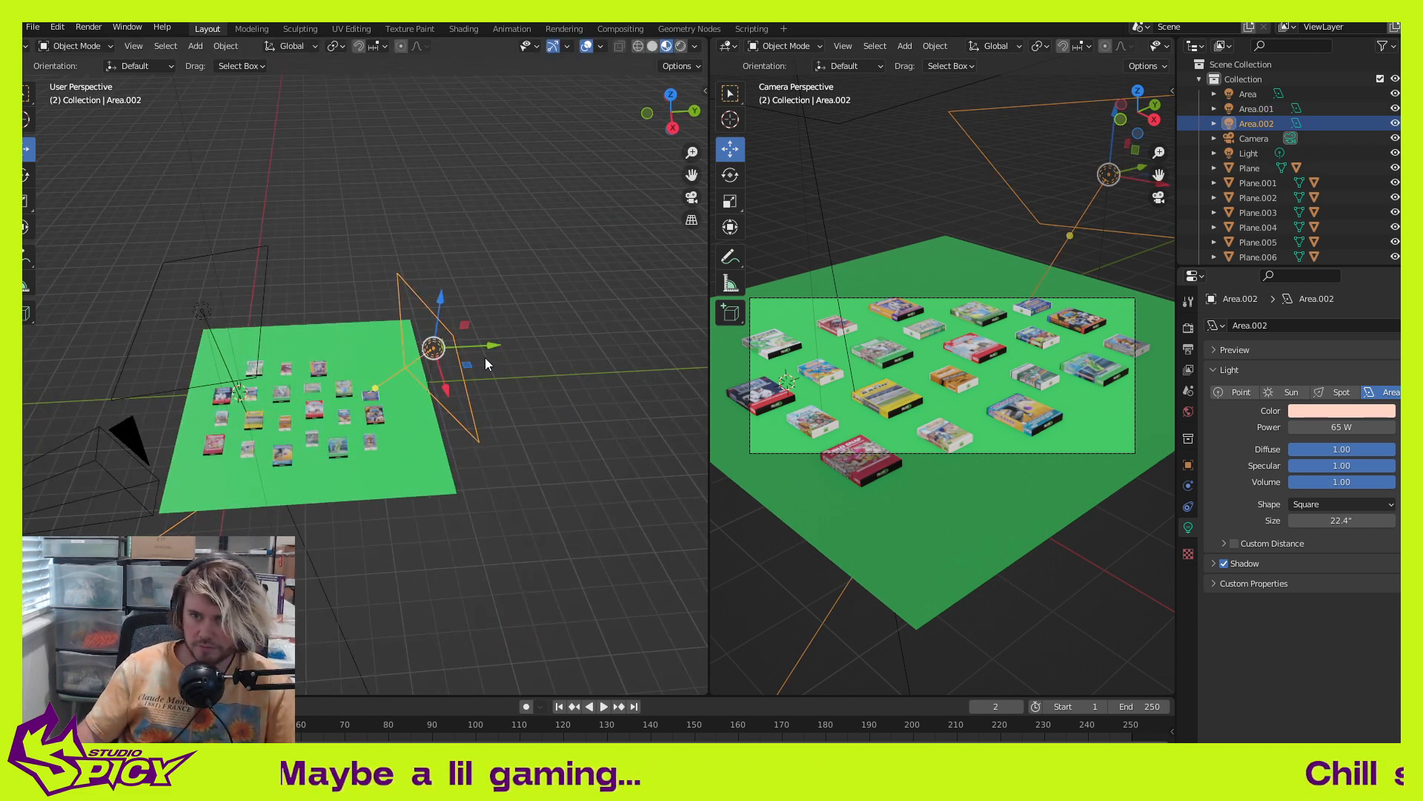
drag(468, 364, 412, 491)
middle_drag(448, 503, 479, 491)
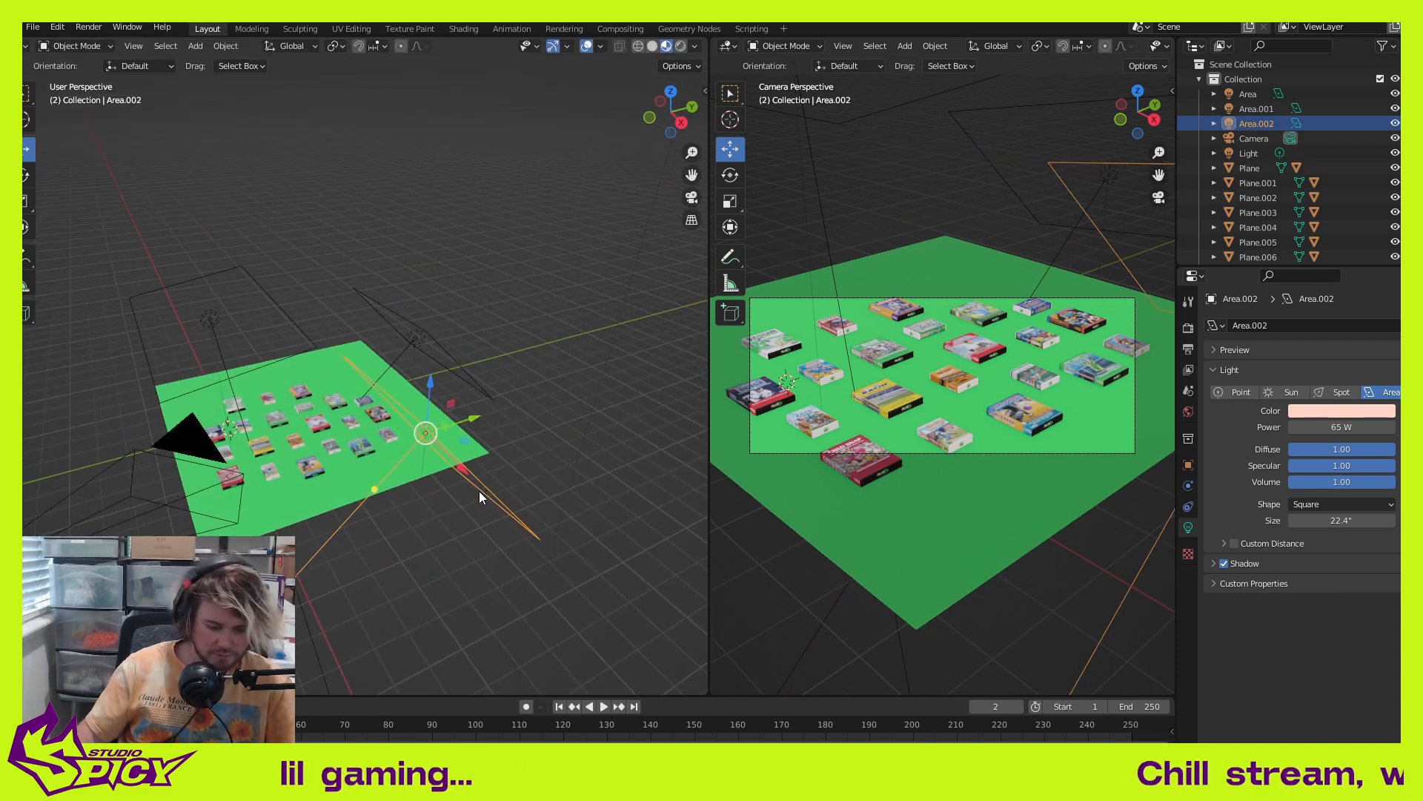
Step: Rotate the new area light so it angles down toward the boxes from the positive-X edge of the ground plane
key(shift+space)
click(464, 504)
drag(486, 457, 391, 490)
middle_drag(397, 457, 347, 394)
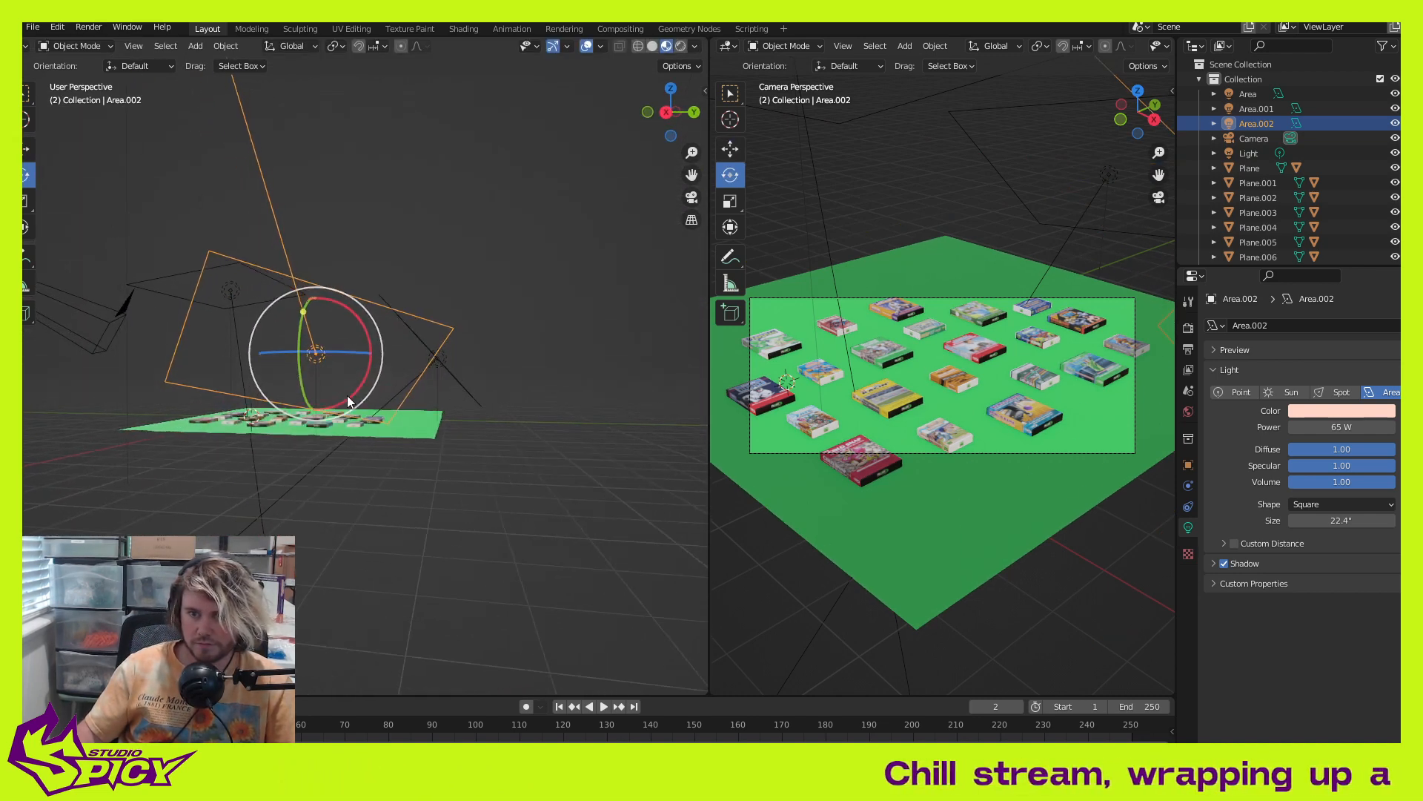
click(413, 502)
click(317, 358)
middle_drag(350, 456, 489, 484)
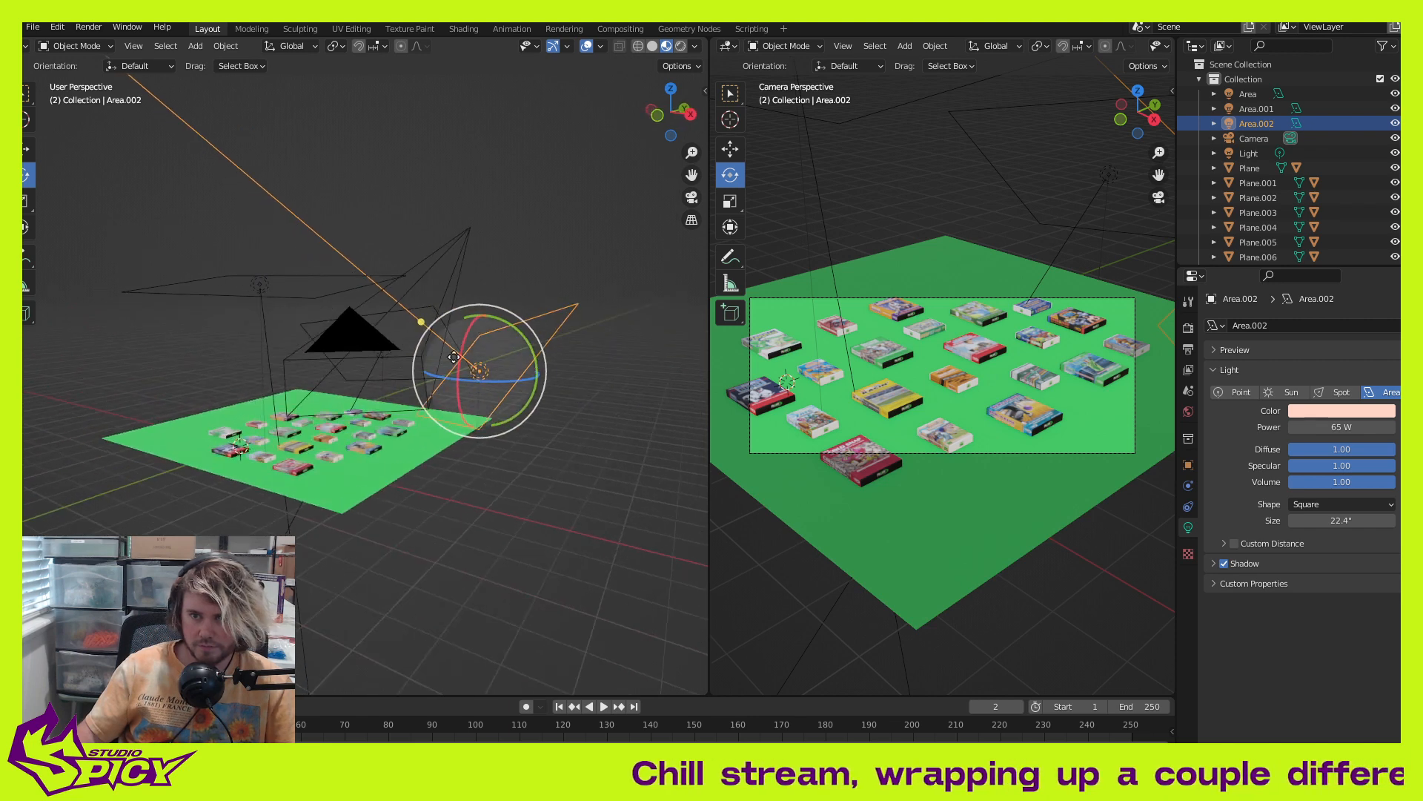
drag(454, 357, 326, 444)
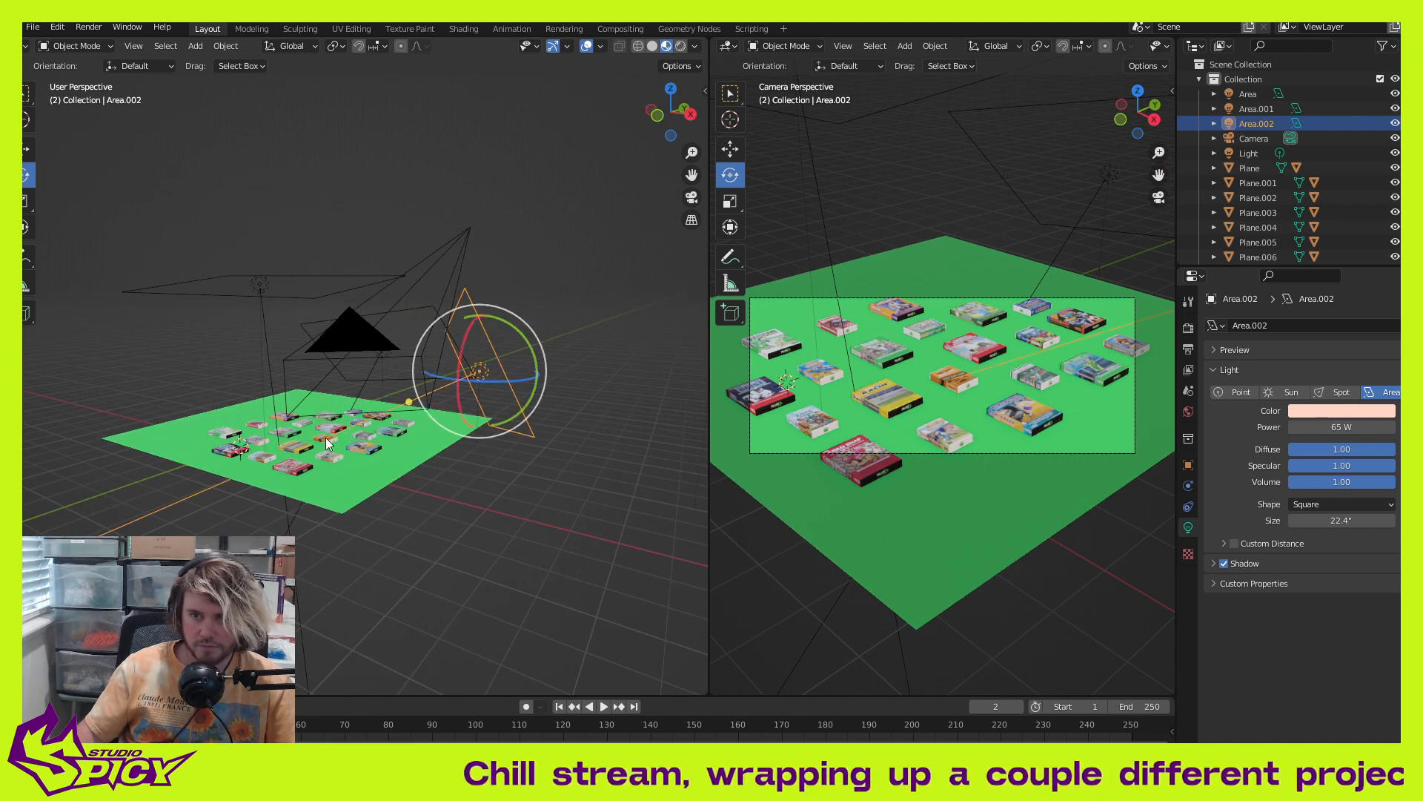
mouse_move(326, 443)
middle_down()
mouse_move(451, 499)
mouse_move(425, 546)
mouse_move(326, 469)
middle_up()
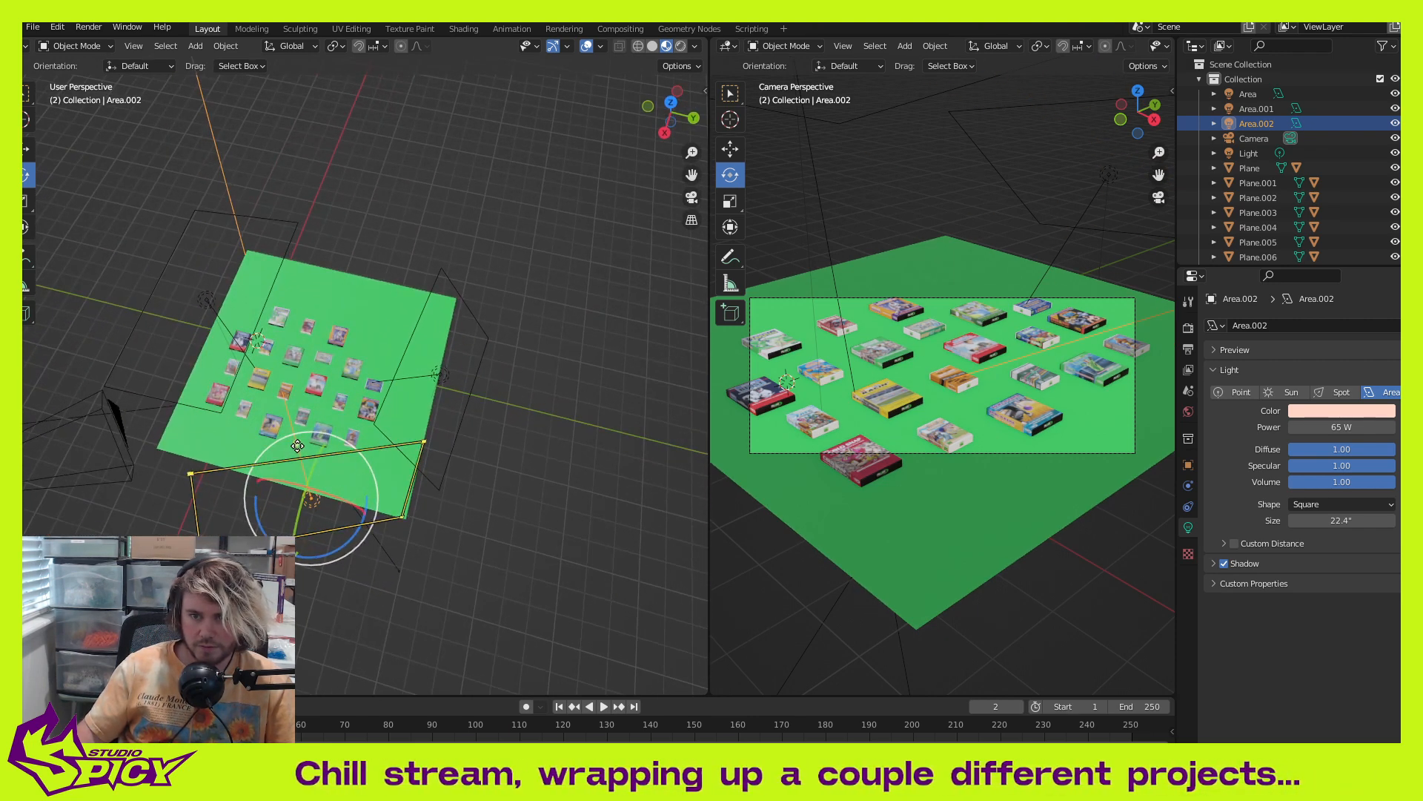
drag(297, 447, 362, 452)
middle_drag(362, 452, 504, 425)
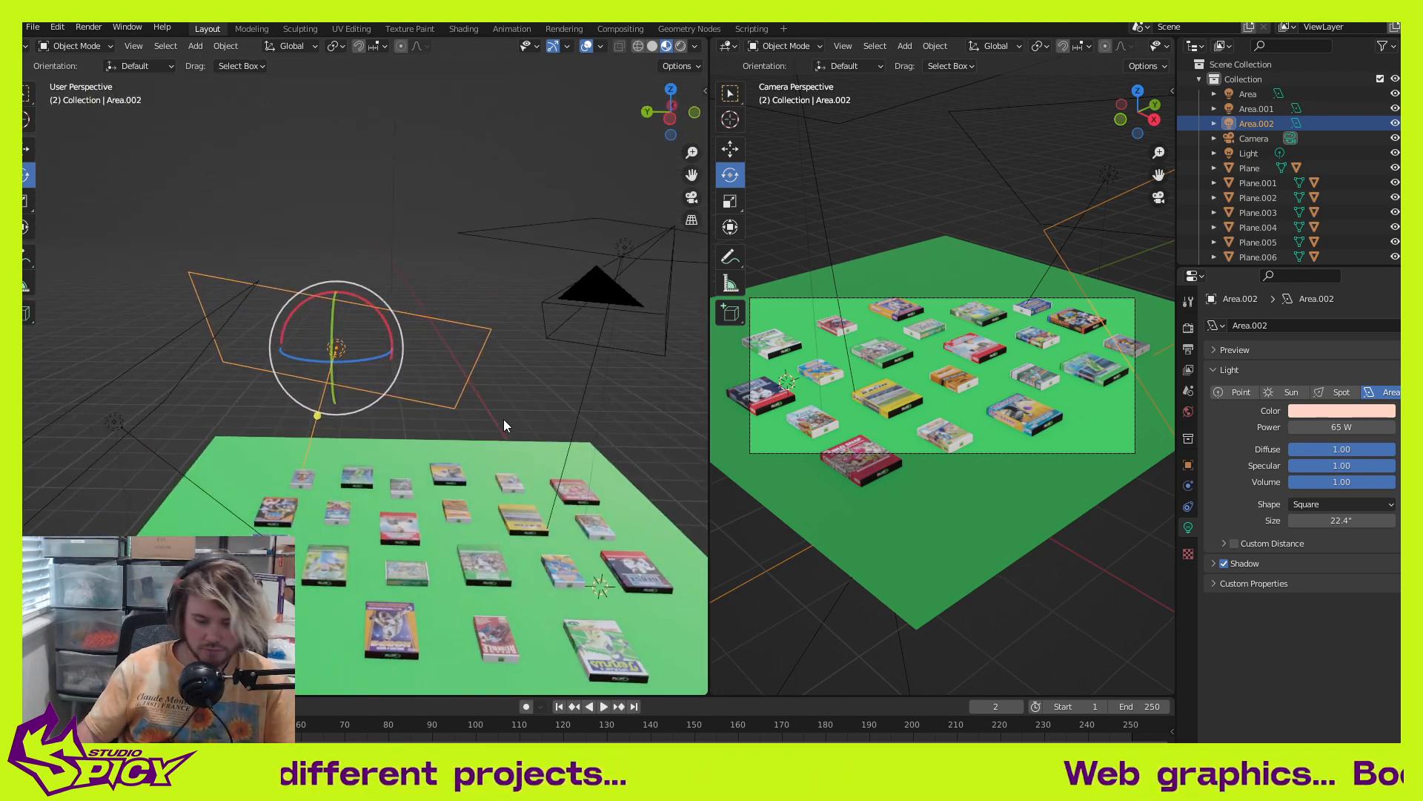
Step: Reposition the rotated area light beside the boxes along the positive-X edge of the ground plane
key(shift+space)
click(462, 397)
drag(302, 348, 436, 359)
middle_drag(436, 360, 268, 421)
drag(258, 406, 305, 391)
middle_drag(305, 392, 778, 444)
Step: Tint the new area light a pale cyan and test-render the scene
click(1384, 412)
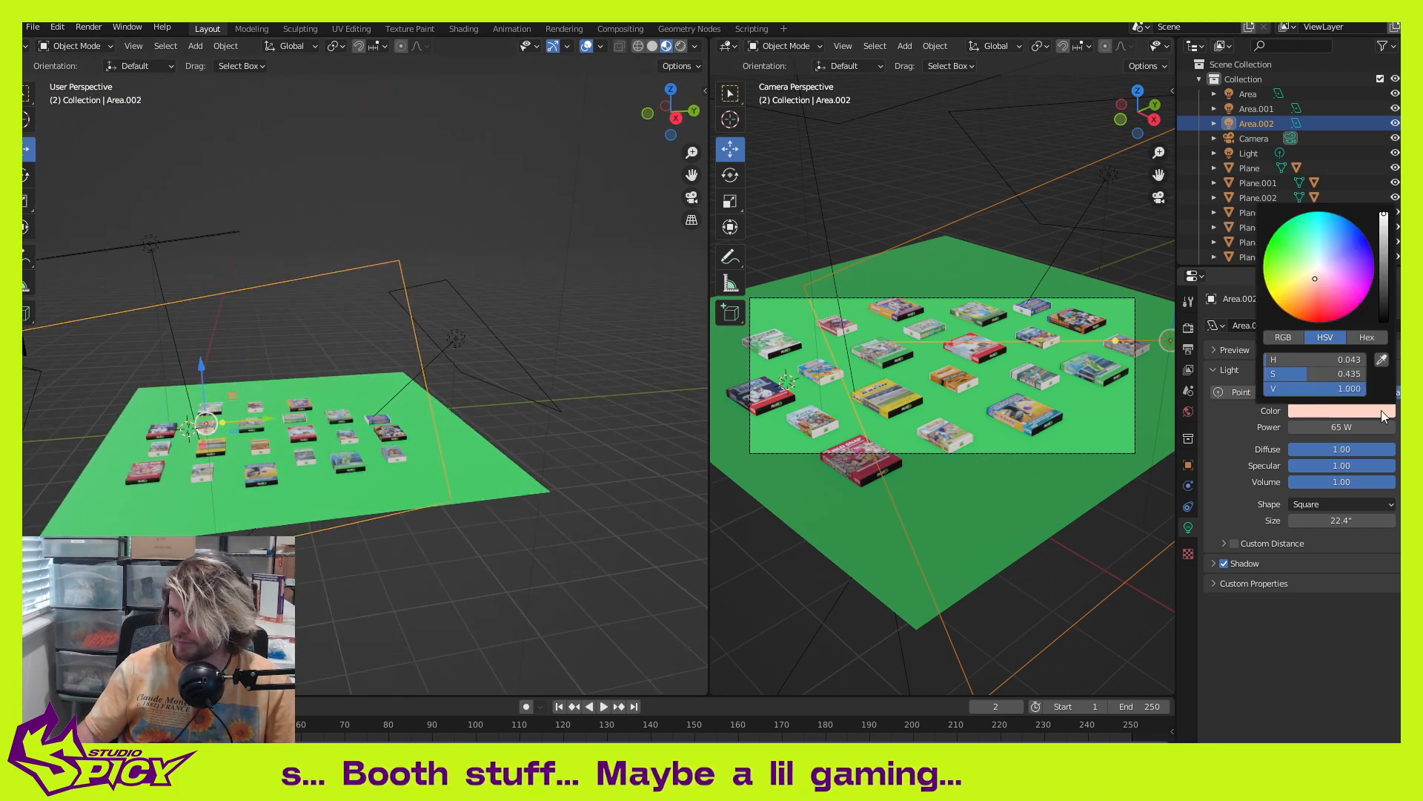
click(1319, 261)
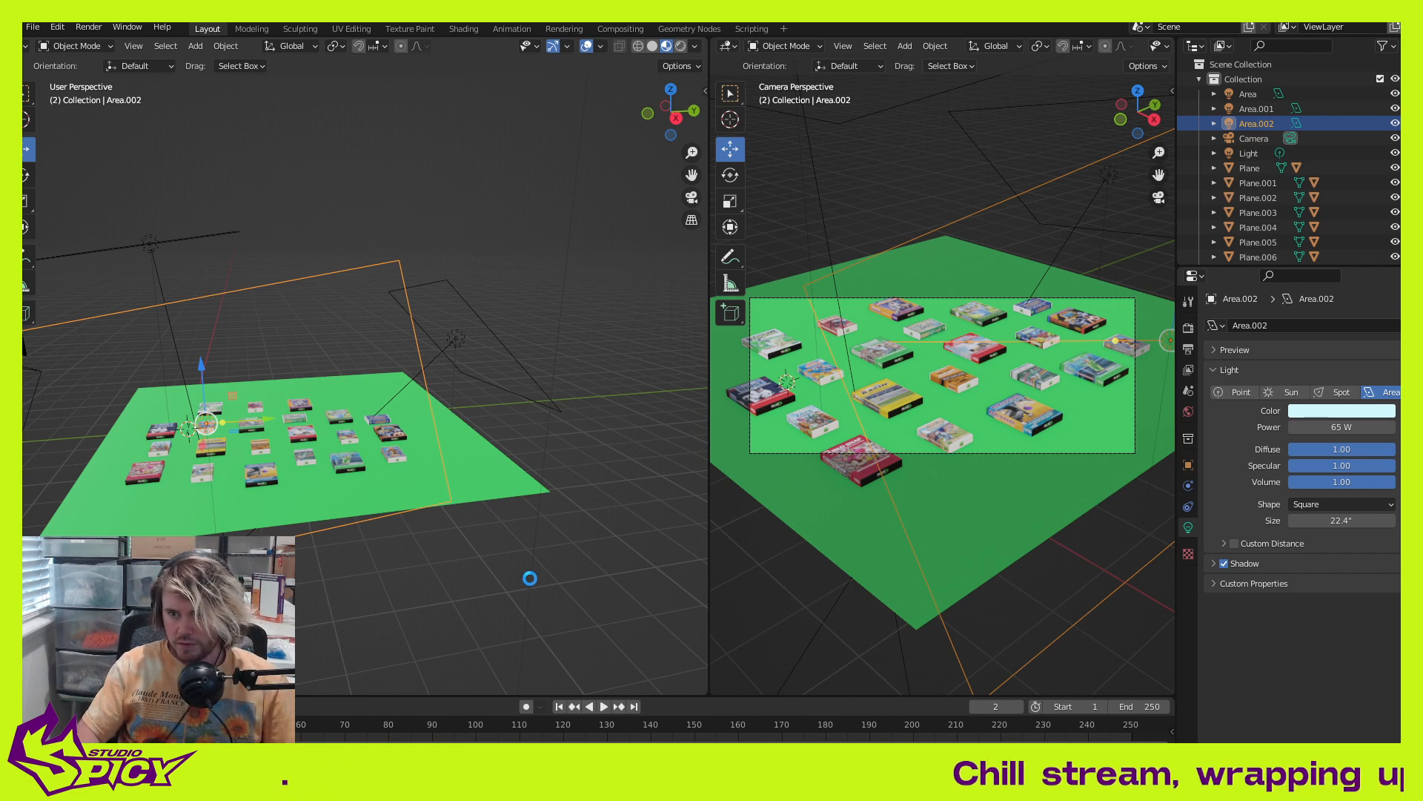
key(F12)
scroll(853, 455, down, 3)
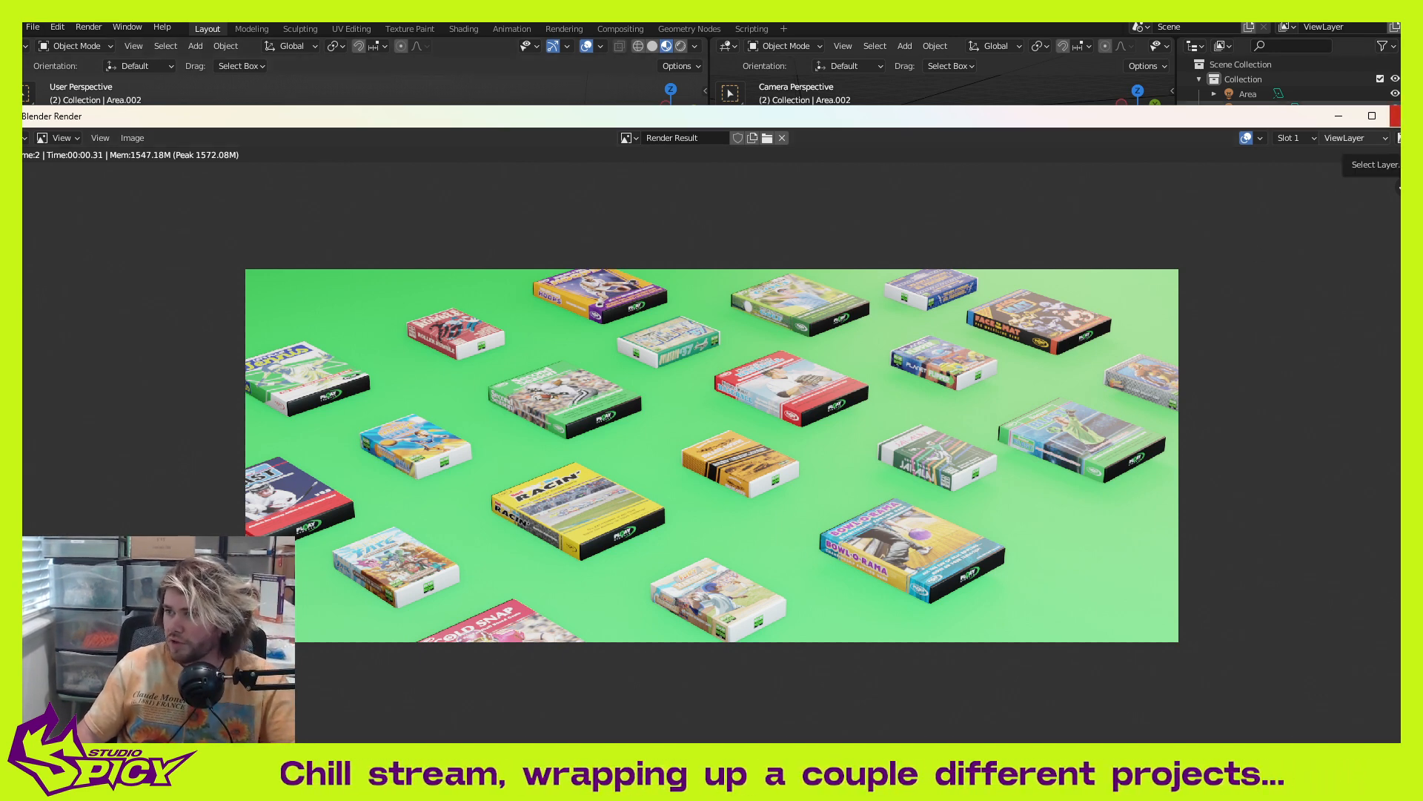
click(1396, 116)
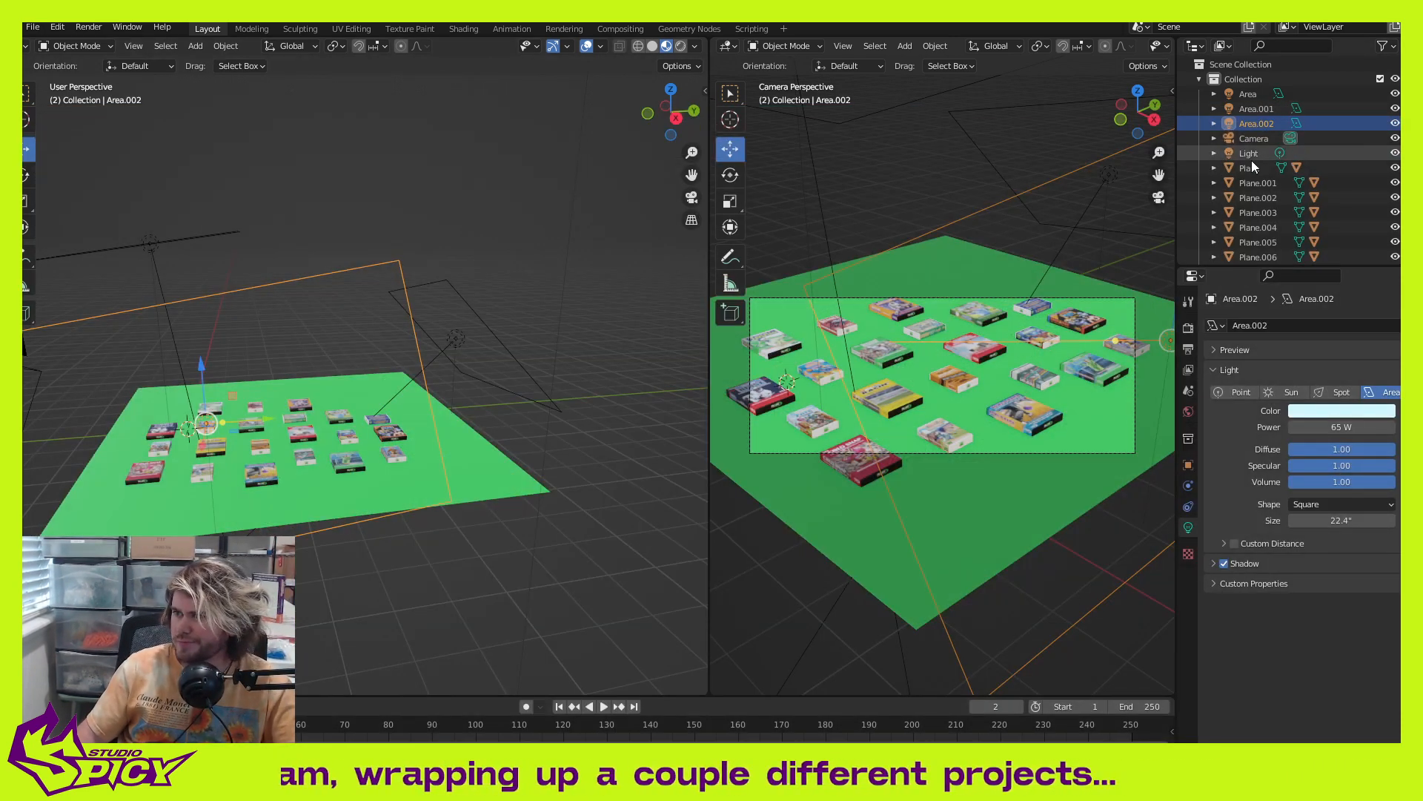
Step: Delete the original 1000 W point light high above the ground plane
scroll(338, 313, down, 7)
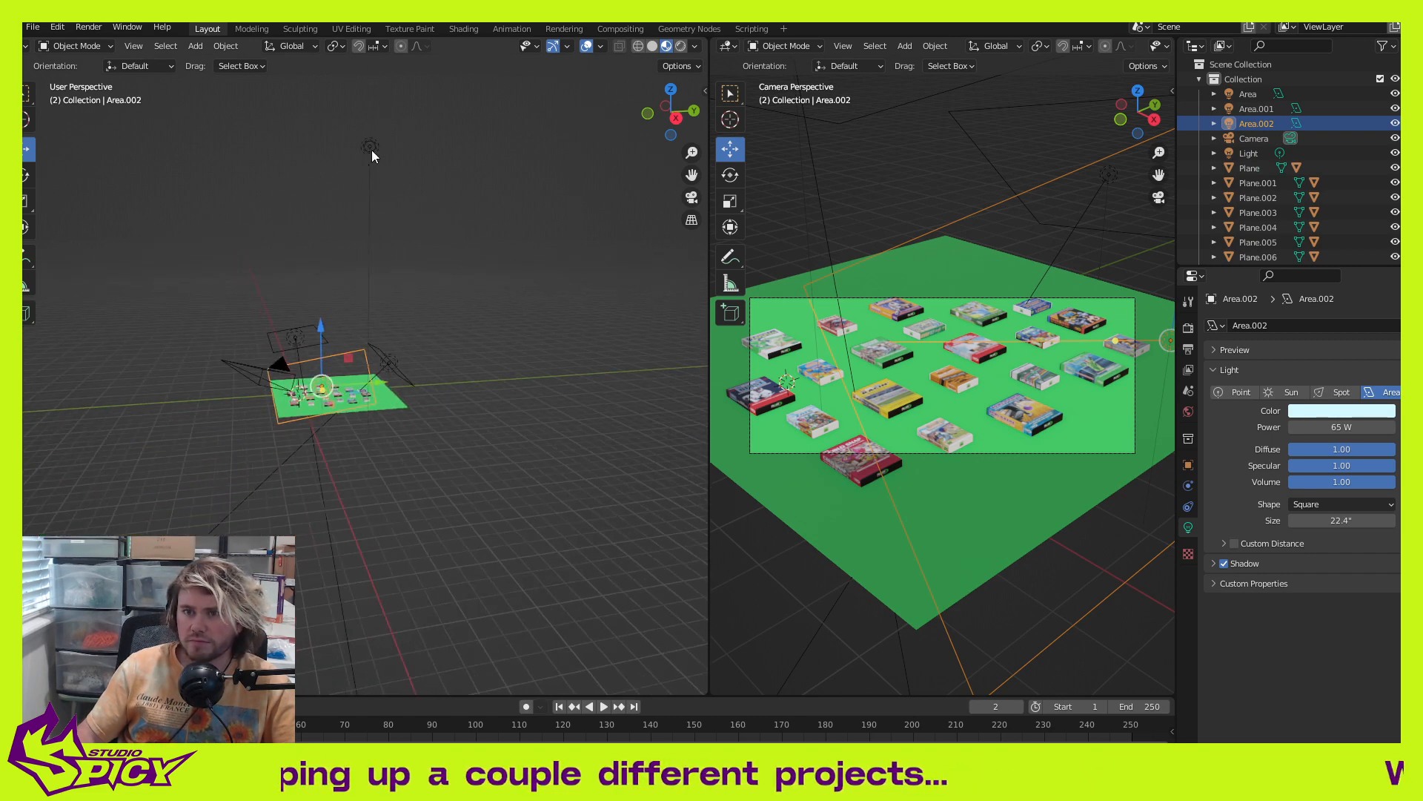
click(372, 151)
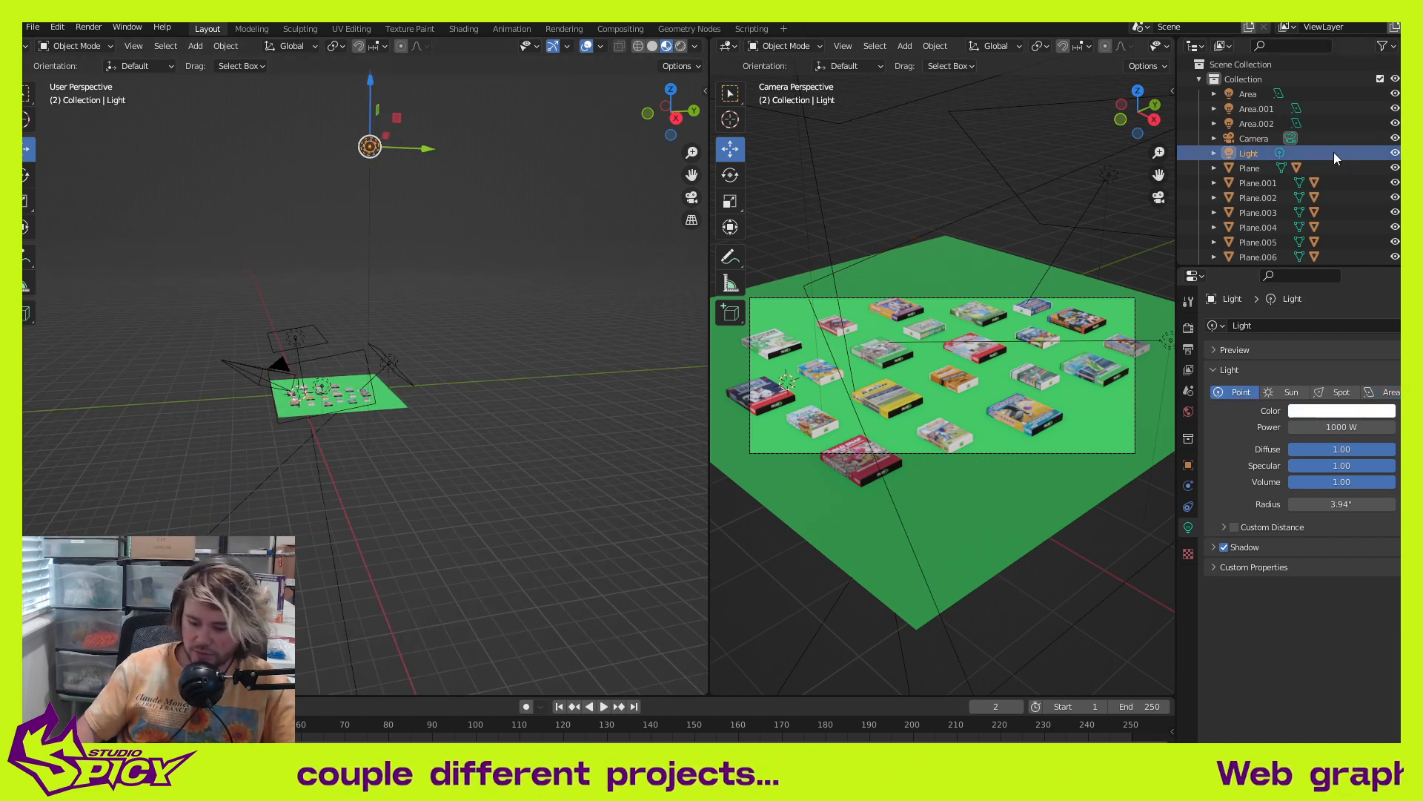
key(x)
scroll(291, 405, up, 6)
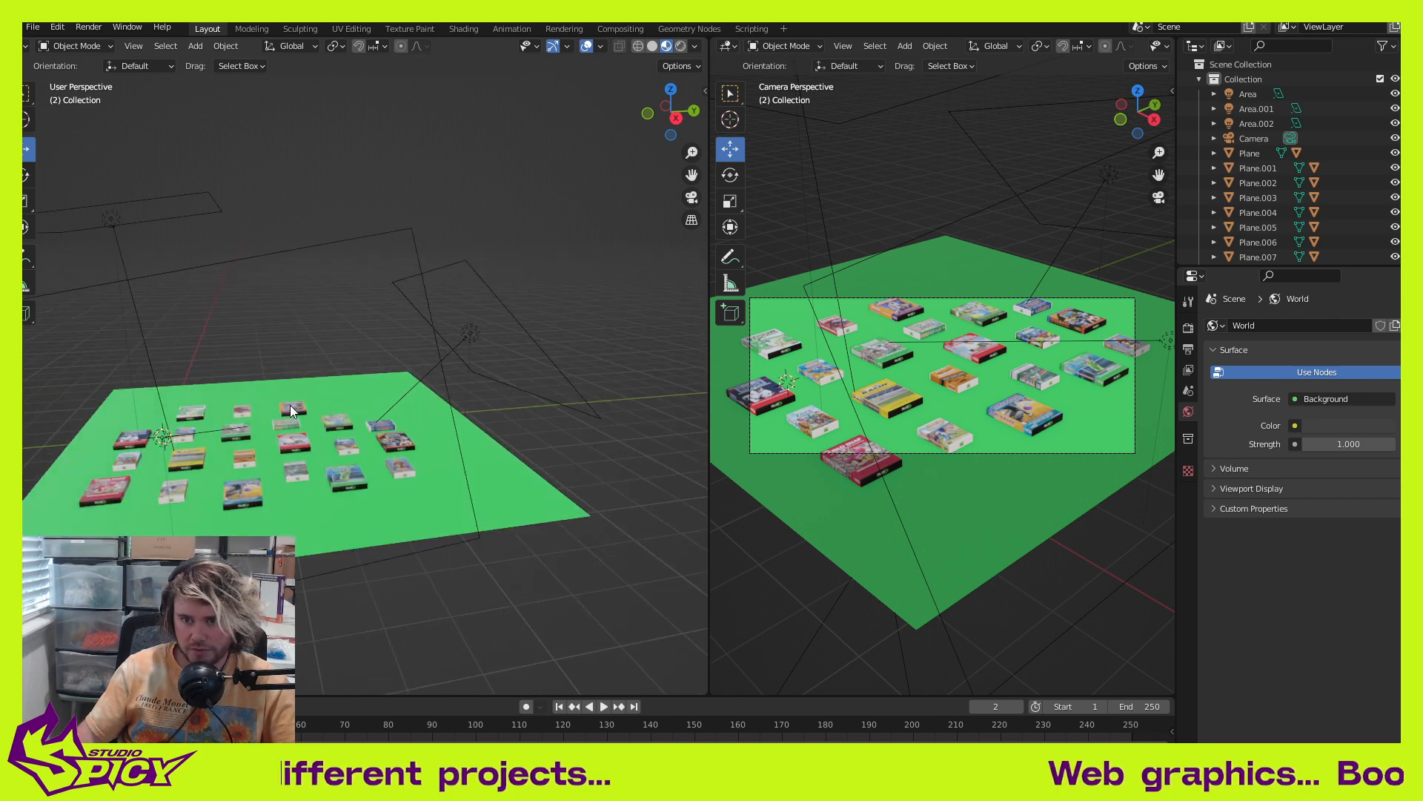
middle_drag(291, 405, 393, 384)
Step: Render the scene with only the area lights and examine the box lighting and shadows up close
key(F12)
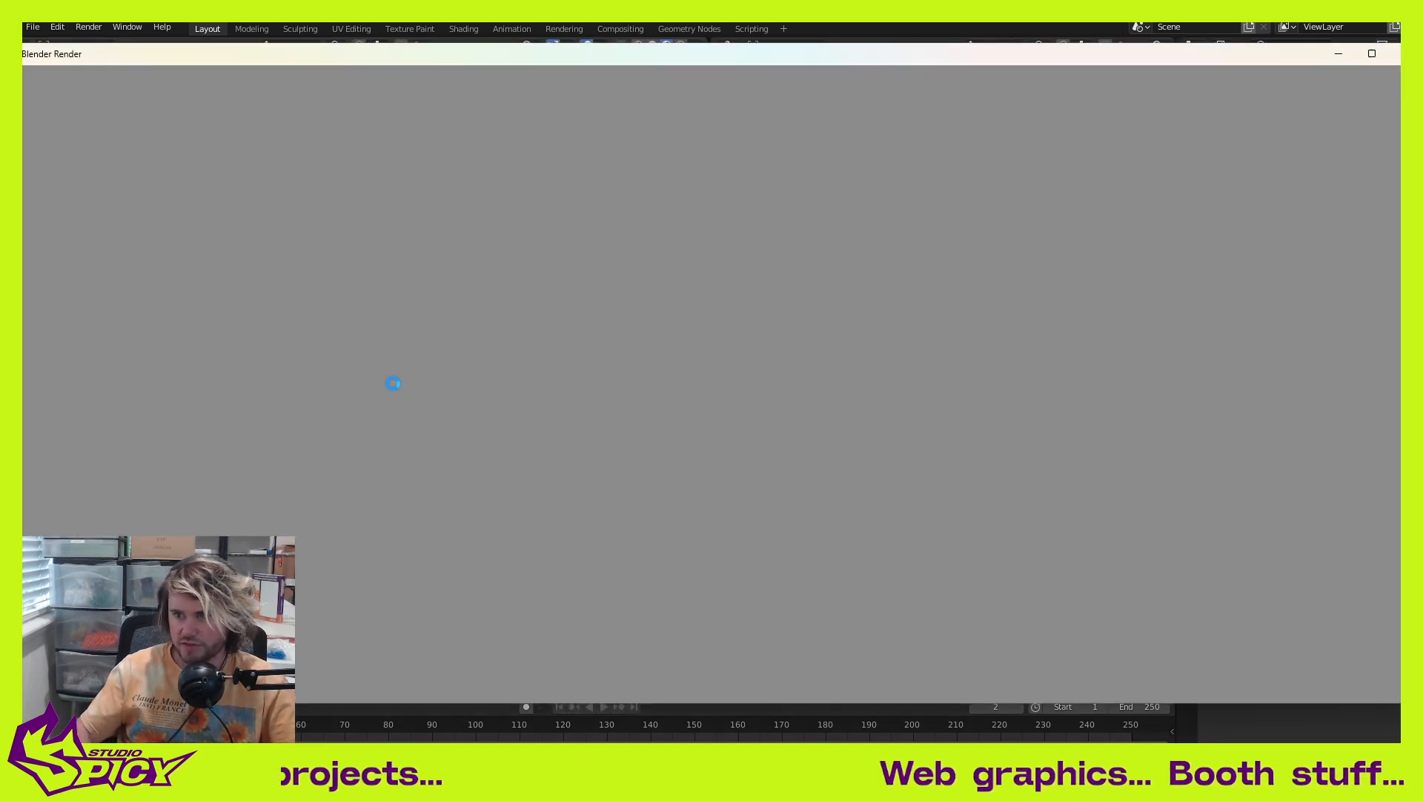
scroll(764, 386, down, 3)
scroll(764, 386, up, 1)
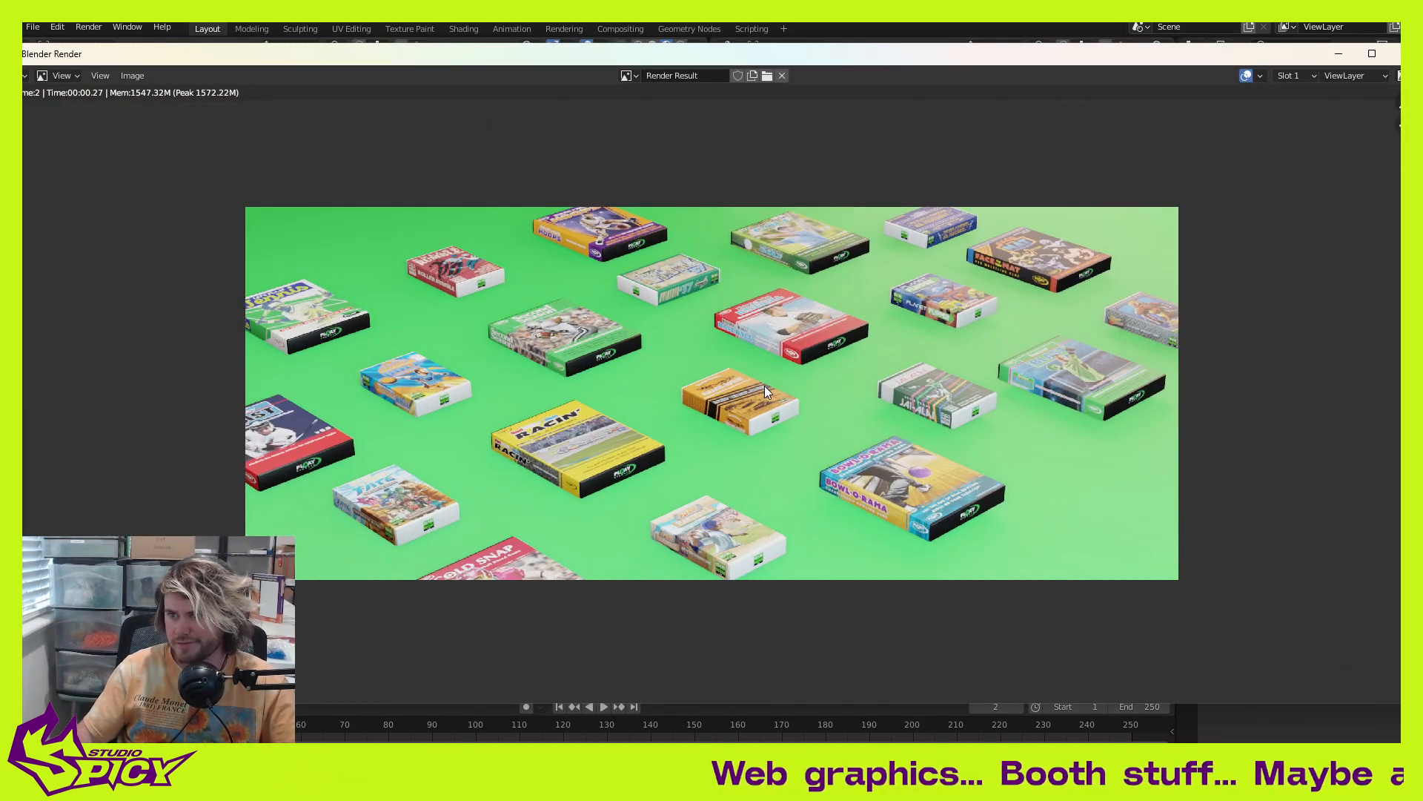
middle_drag(881, 342, 843, 360)
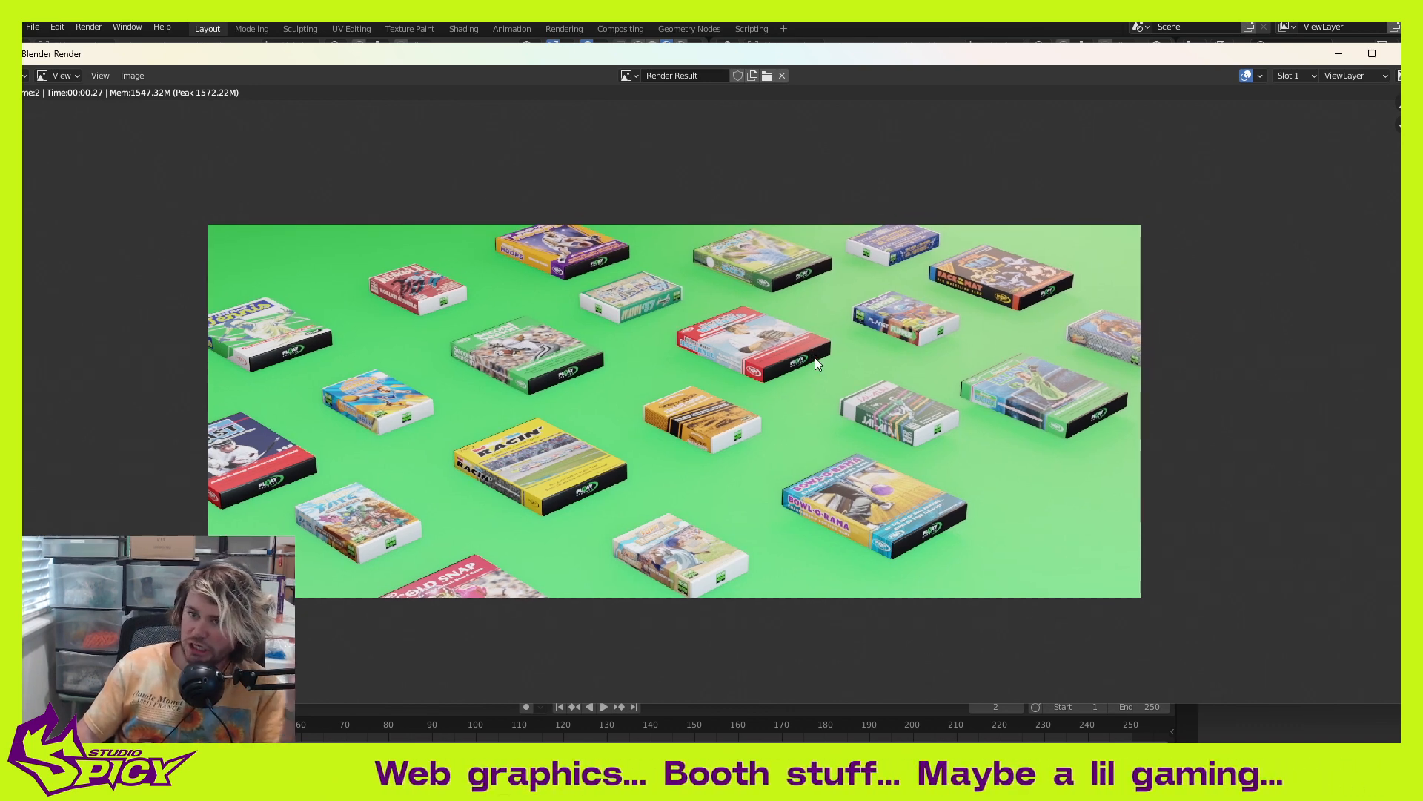
scroll(816, 357, up, 1)
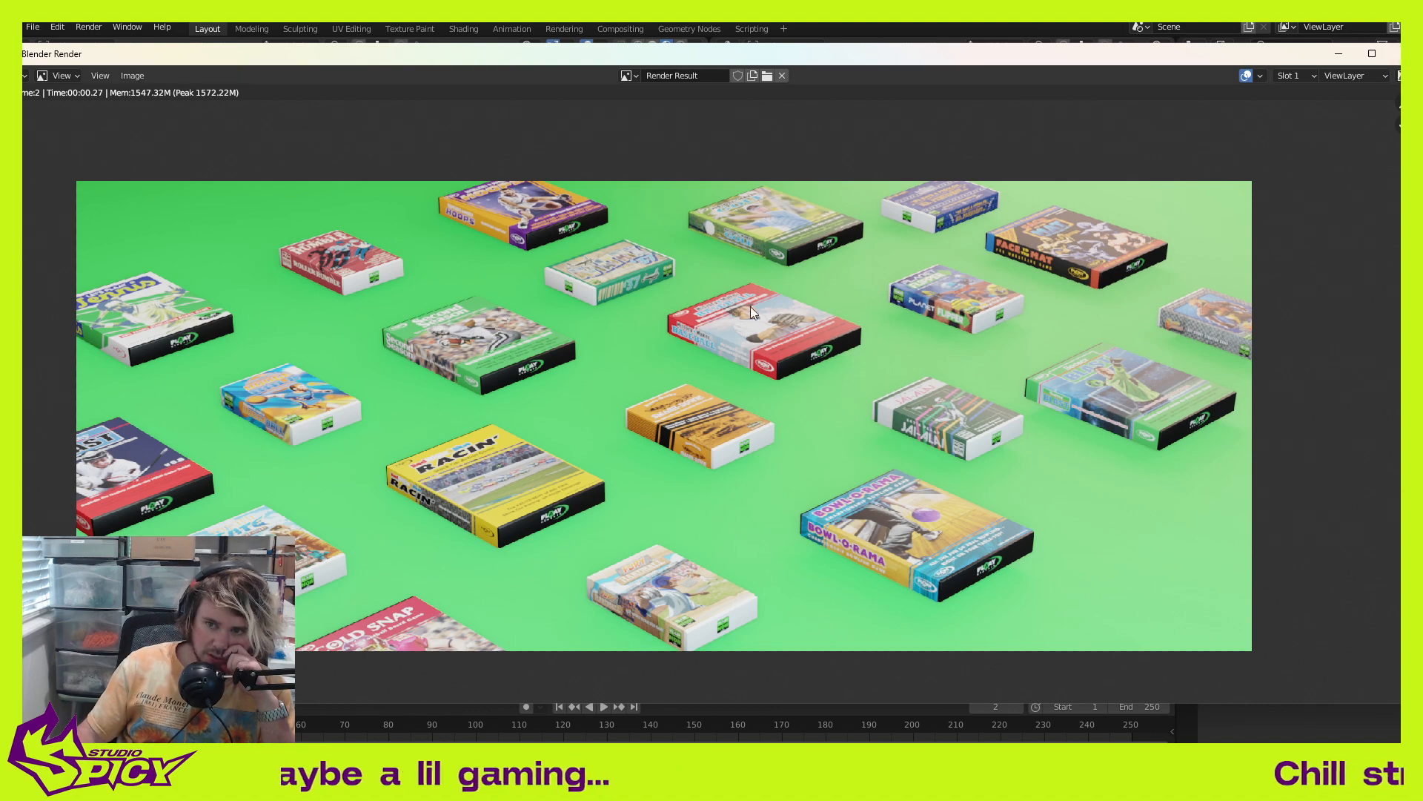
scroll(666, 345, up, 3)
scroll(445, 346, down, 2)
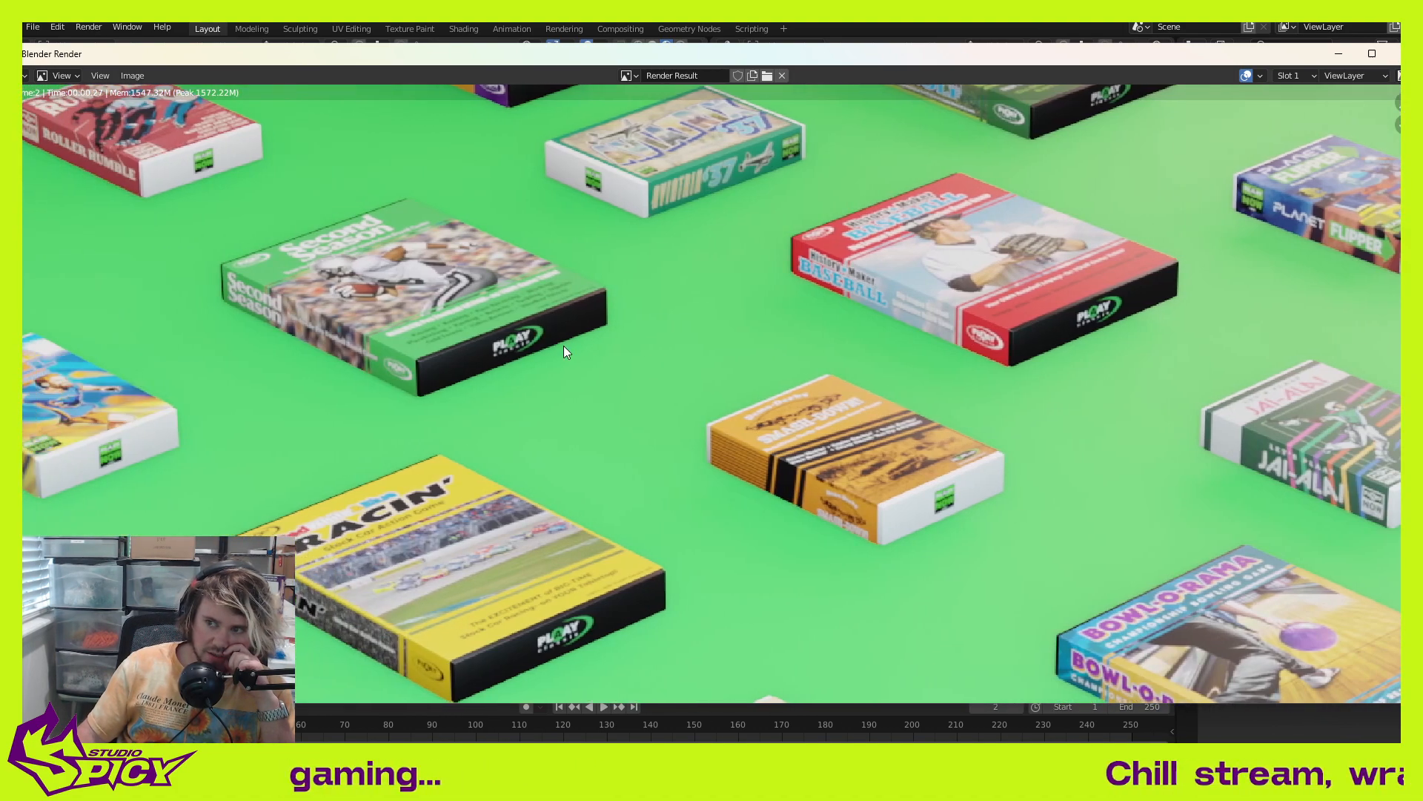
scroll(563, 345, down, 2)
scroll(563, 345, up, 1)
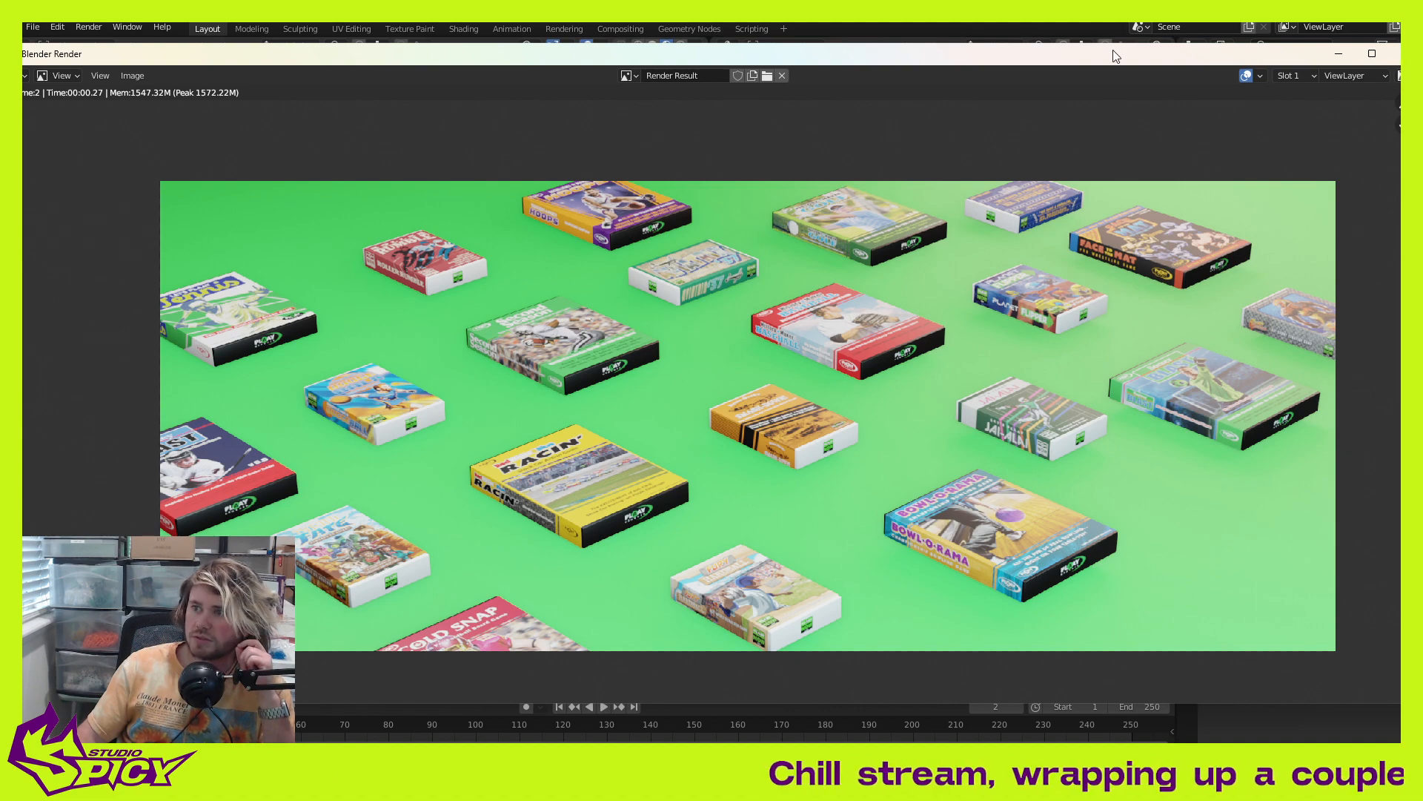
key(Escape)
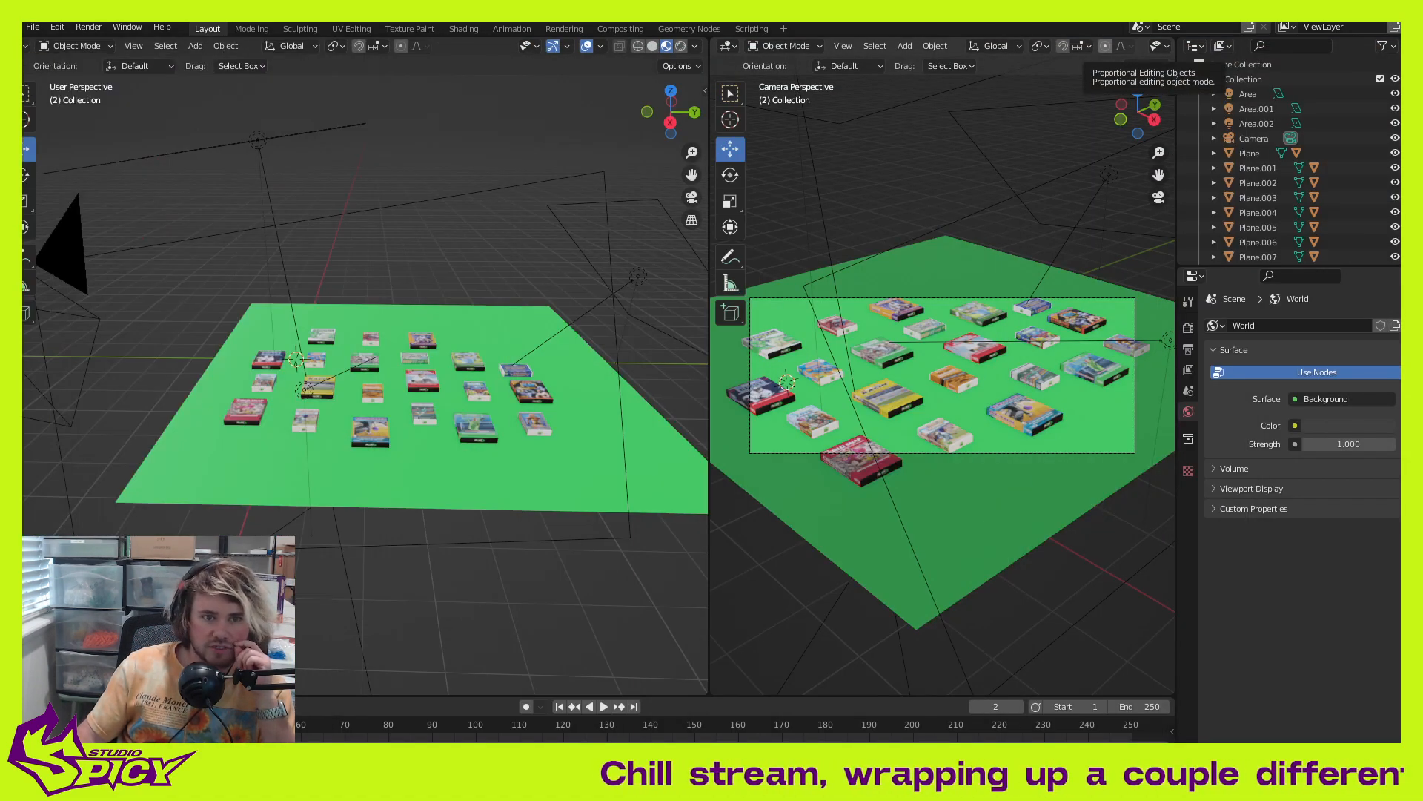
Step: Open the green ground plane's material in the Shading workspace and set its Subsurface to 0.527
click(461, 29)
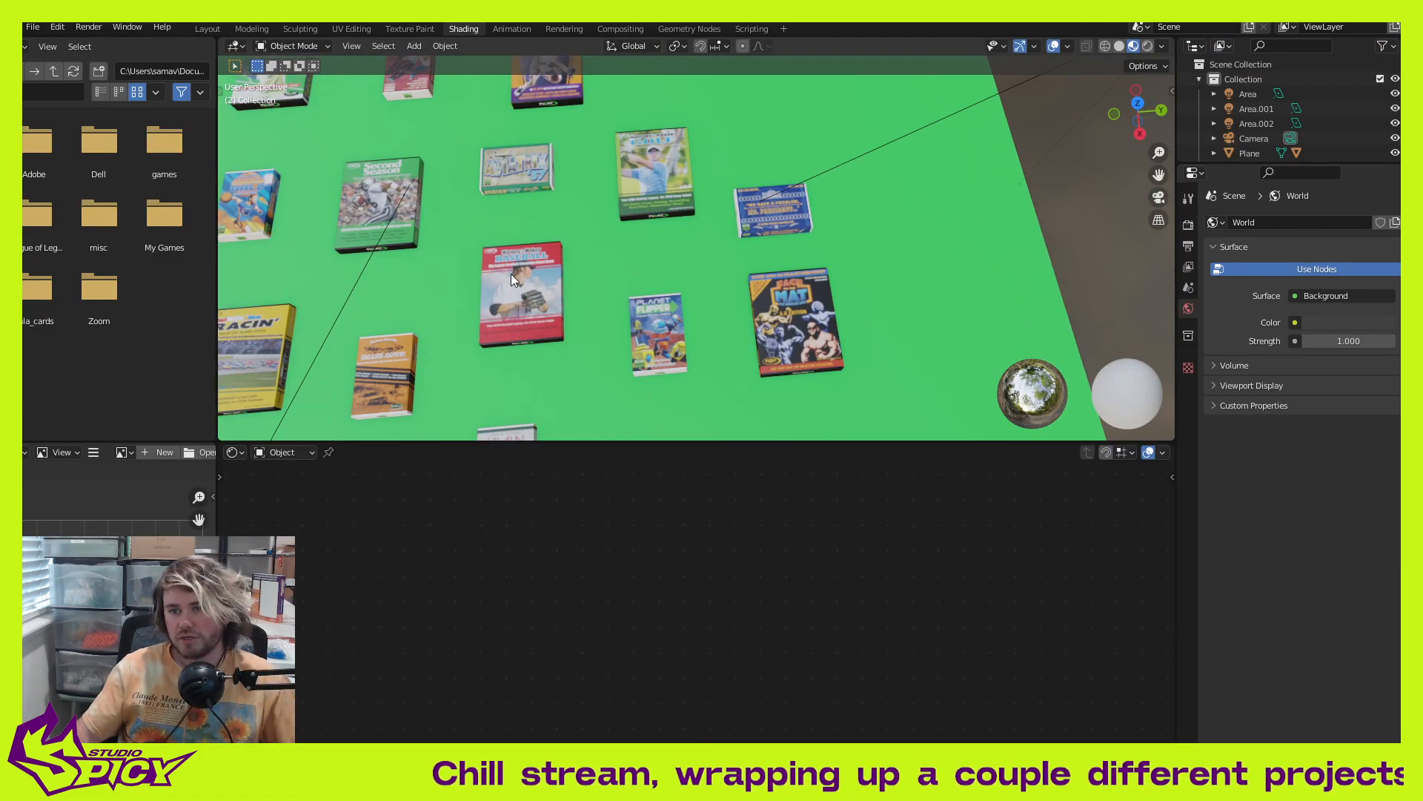
middle_drag(634, 236, 607, 278)
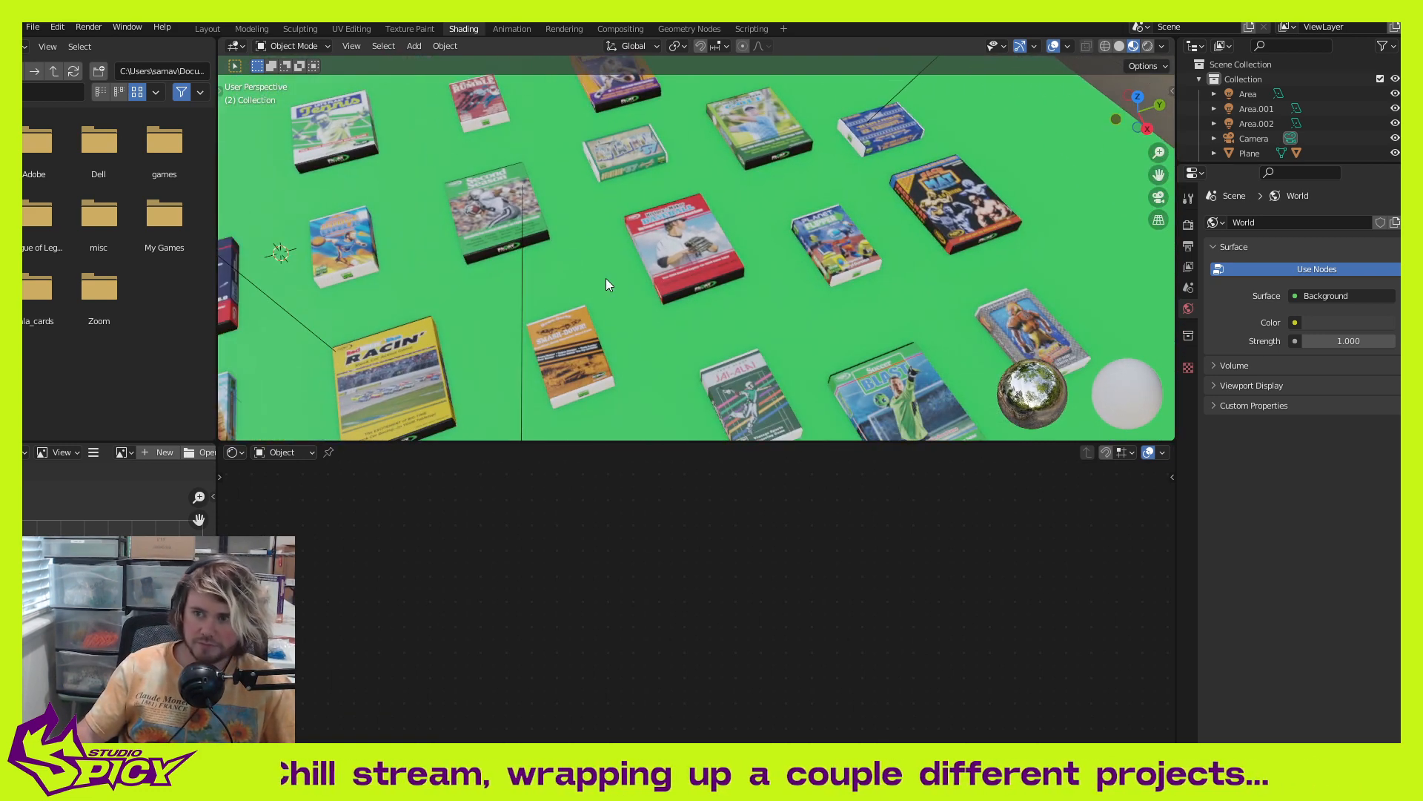
click(592, 273)
scroll(702, 513, up, 1)
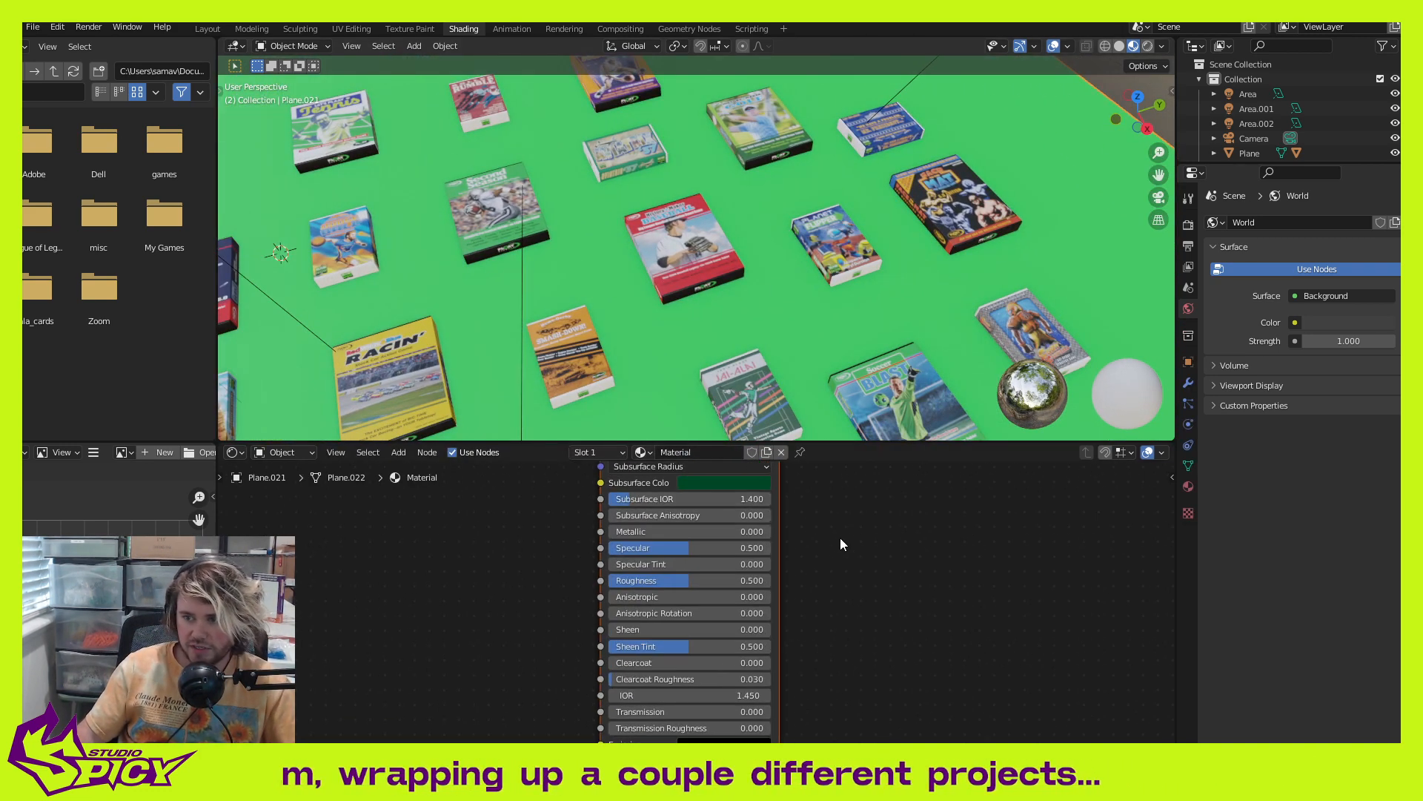
middle_drag(839, 539, 852, 644)
drag(651, 551, 623, 550)
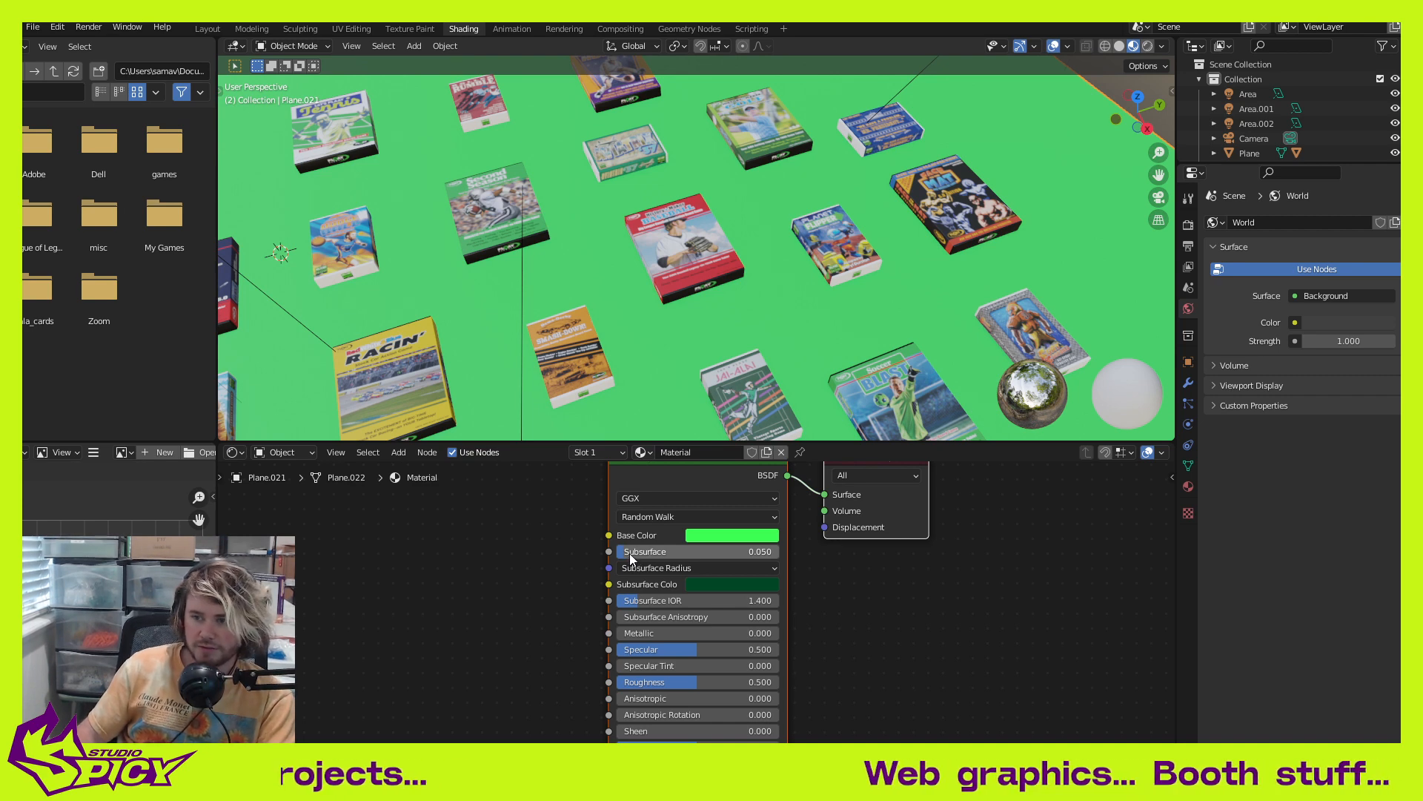
drag(631, 551, 702, 550)
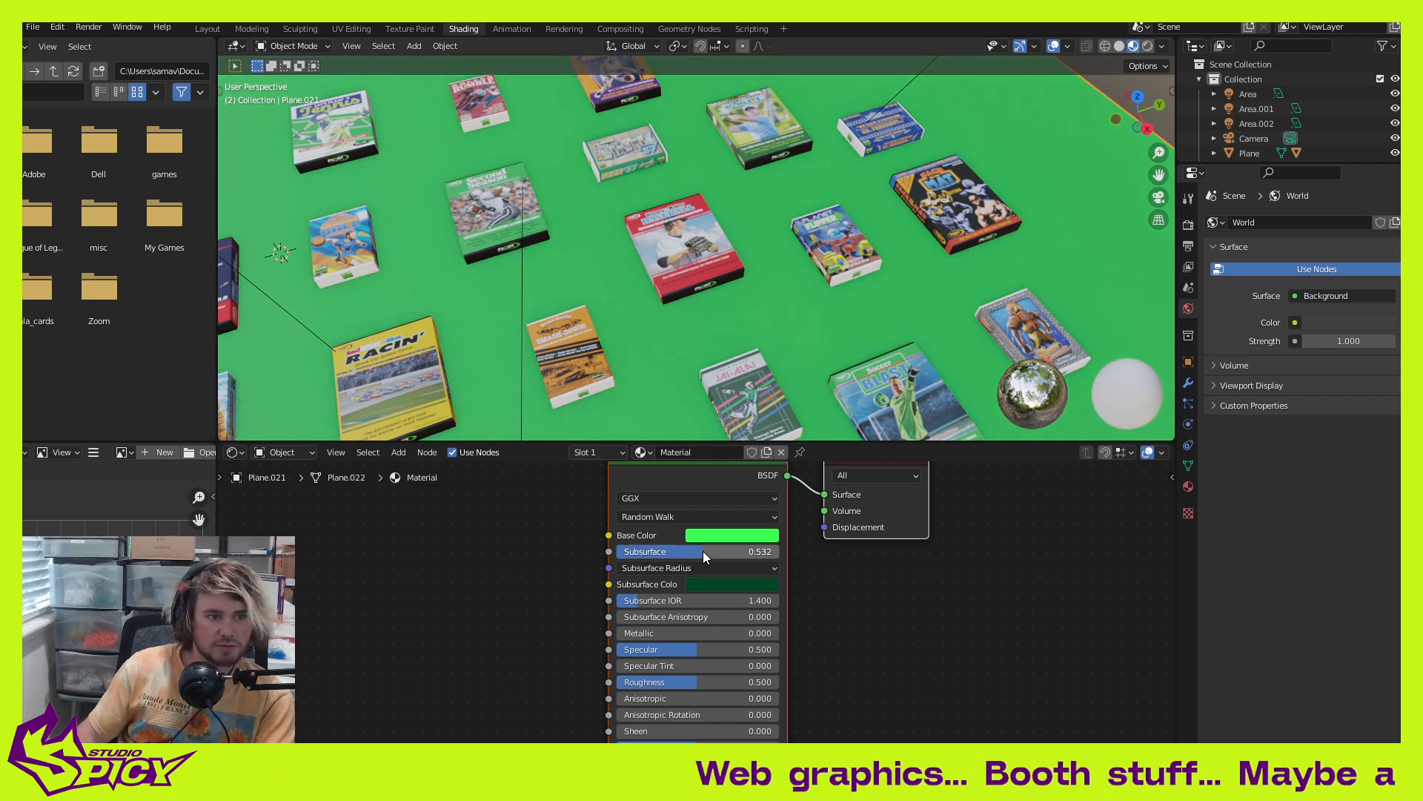
mouse_move(699, 550)
mouse_down()
mouse_move(729, 552)
mouse_move(702, 551)
mouse_up()
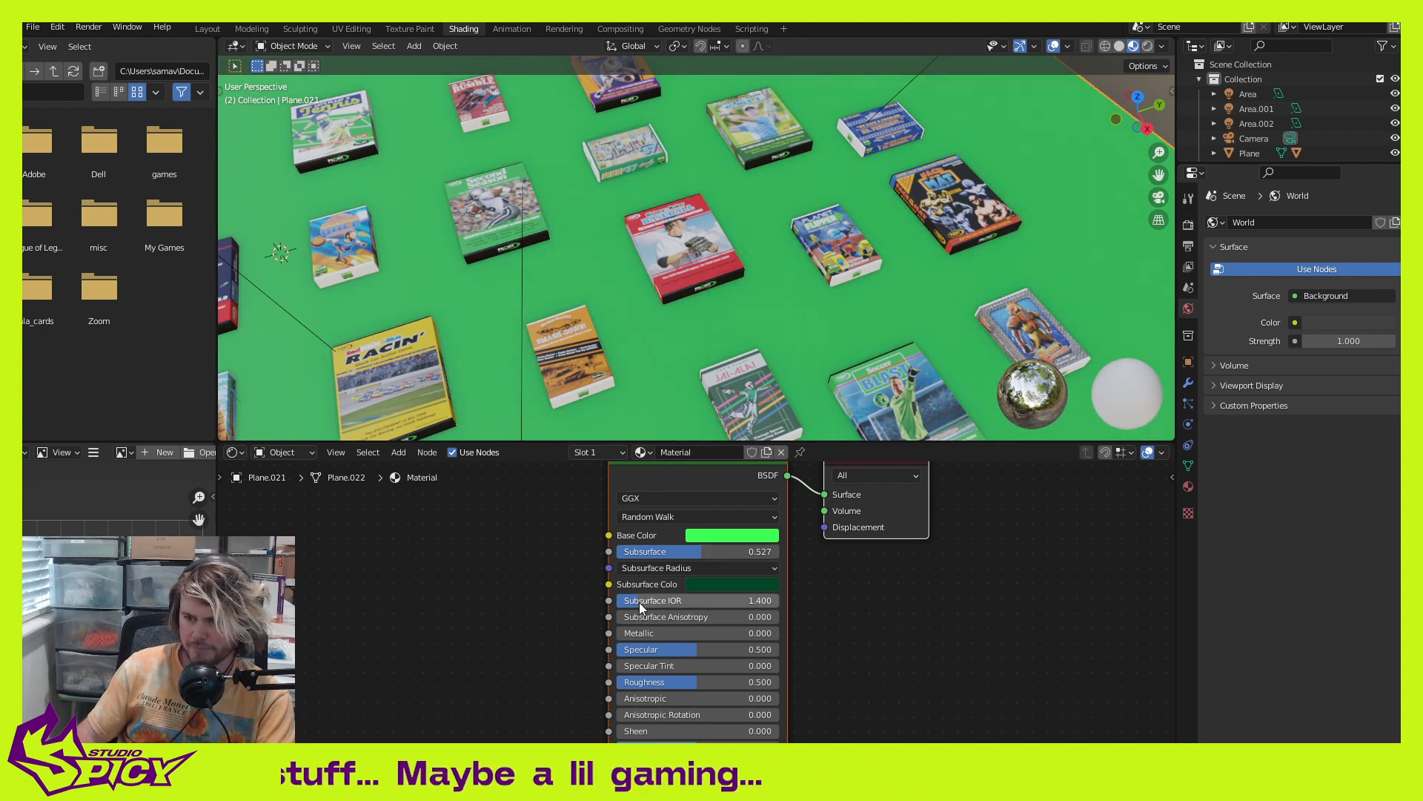
Step: Try other Subsurface IOR values on the ground material and set it back to 1.4
mouse_move(634, 604)
mouse_down()
mouse_move(671, 606)
mouse_move(620, 607)
mouse_up()
drag(638, 606, 652, 606)
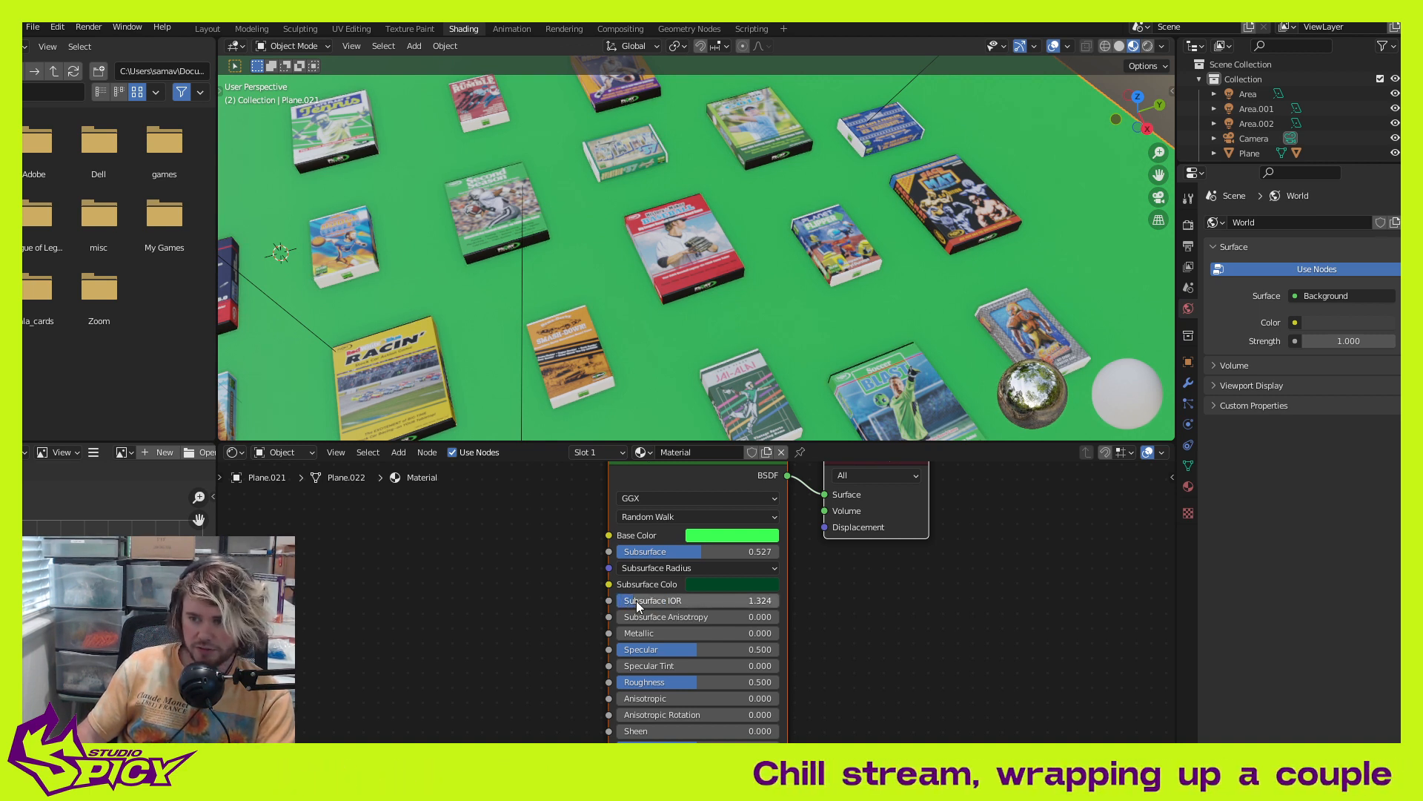
click(638, 602)
text(1.4)
key(Return)
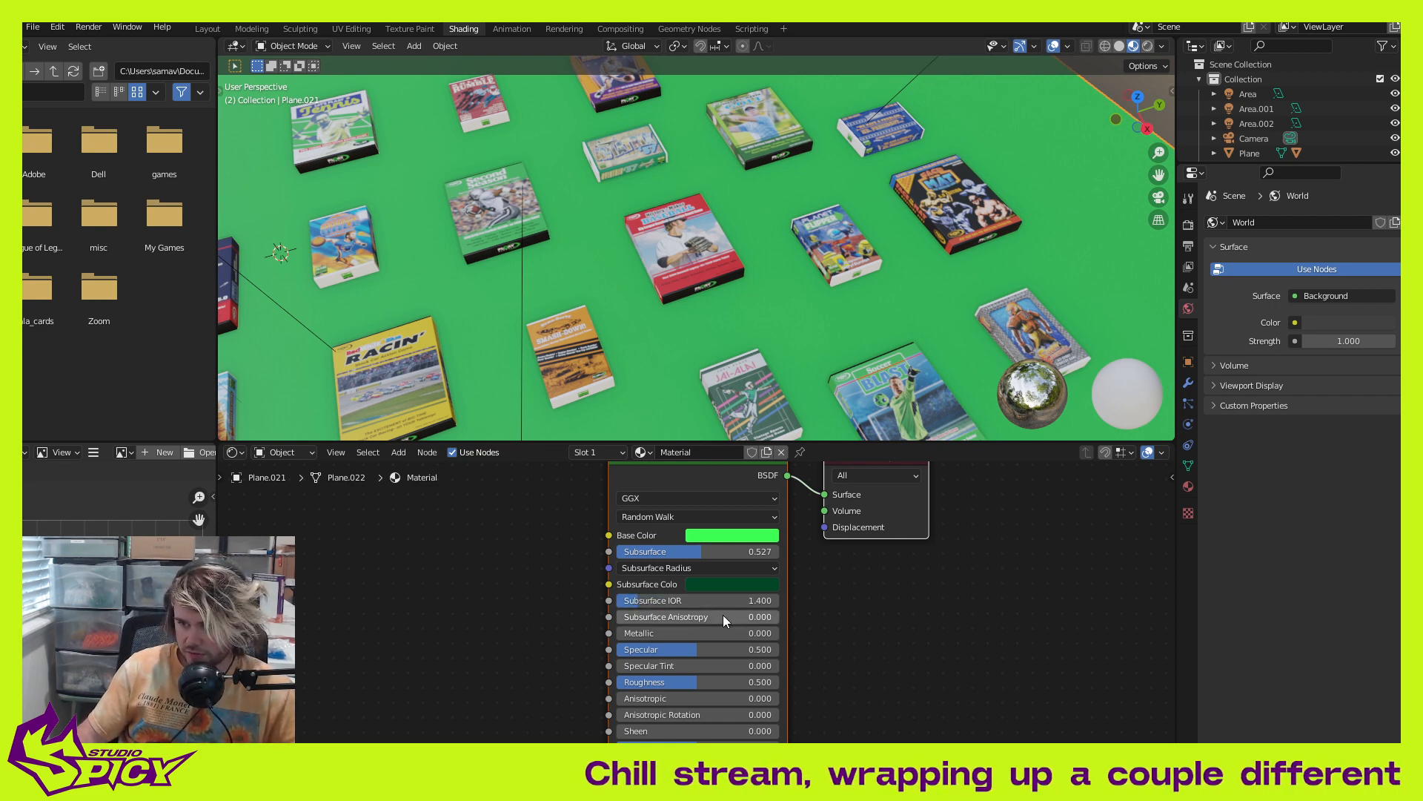
Step: Set the ground material's Specular to 0.209 and its Roughness to 0.623
scroll(859, 626, down, 1)
middle_drag(847, 629, 829, 537)
scroll(763, 578, up, 1)
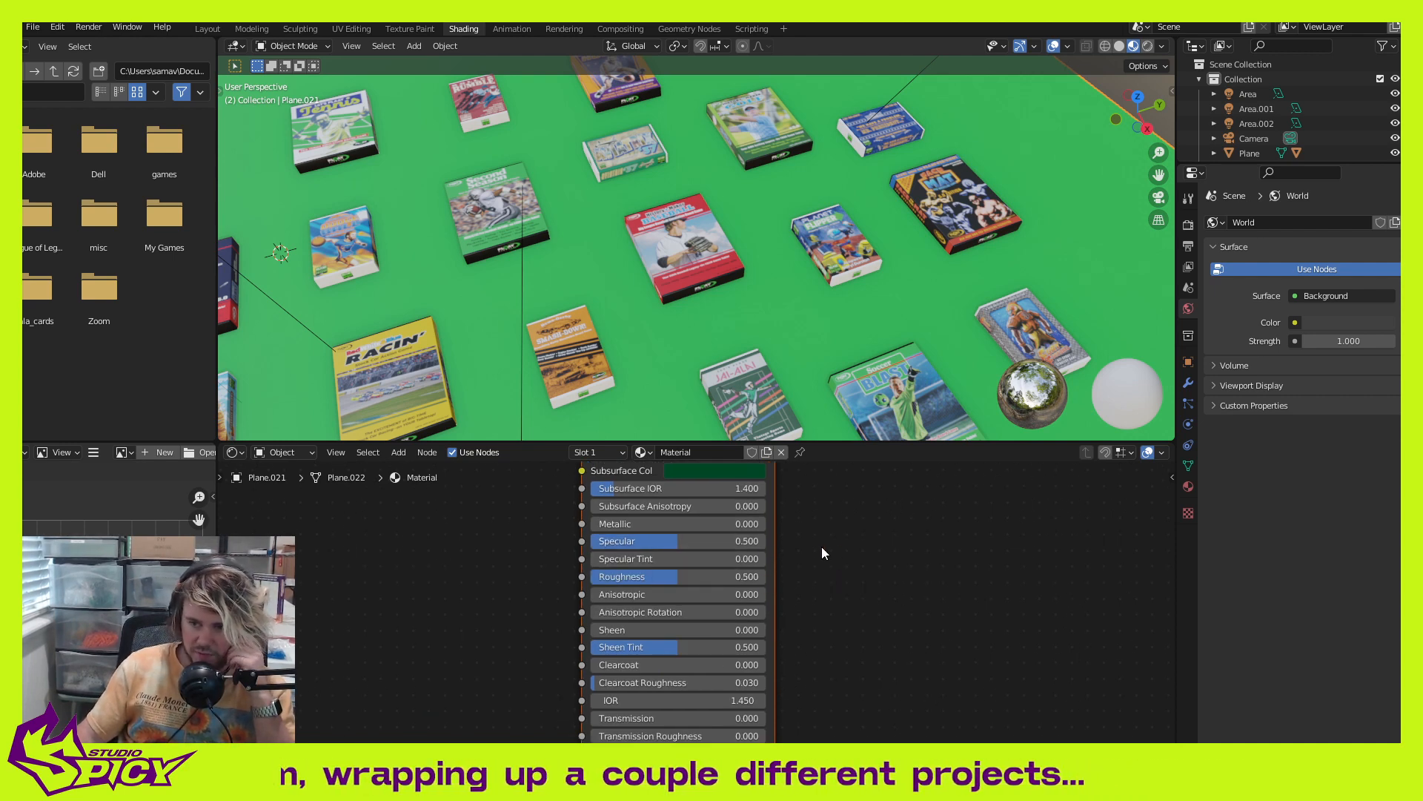
middle_drag(823, 553, 811, 579)
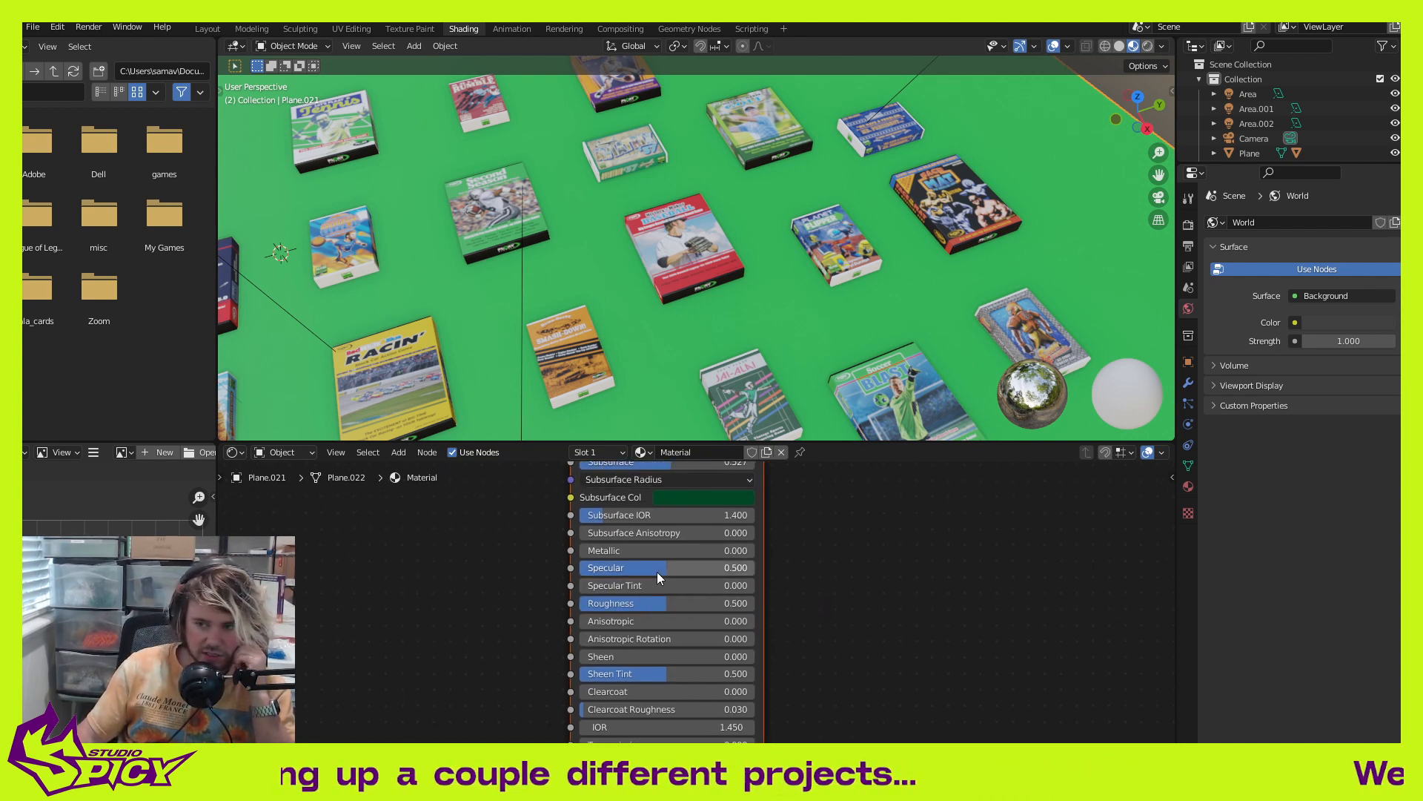
drag(657, 572, 675, 603)
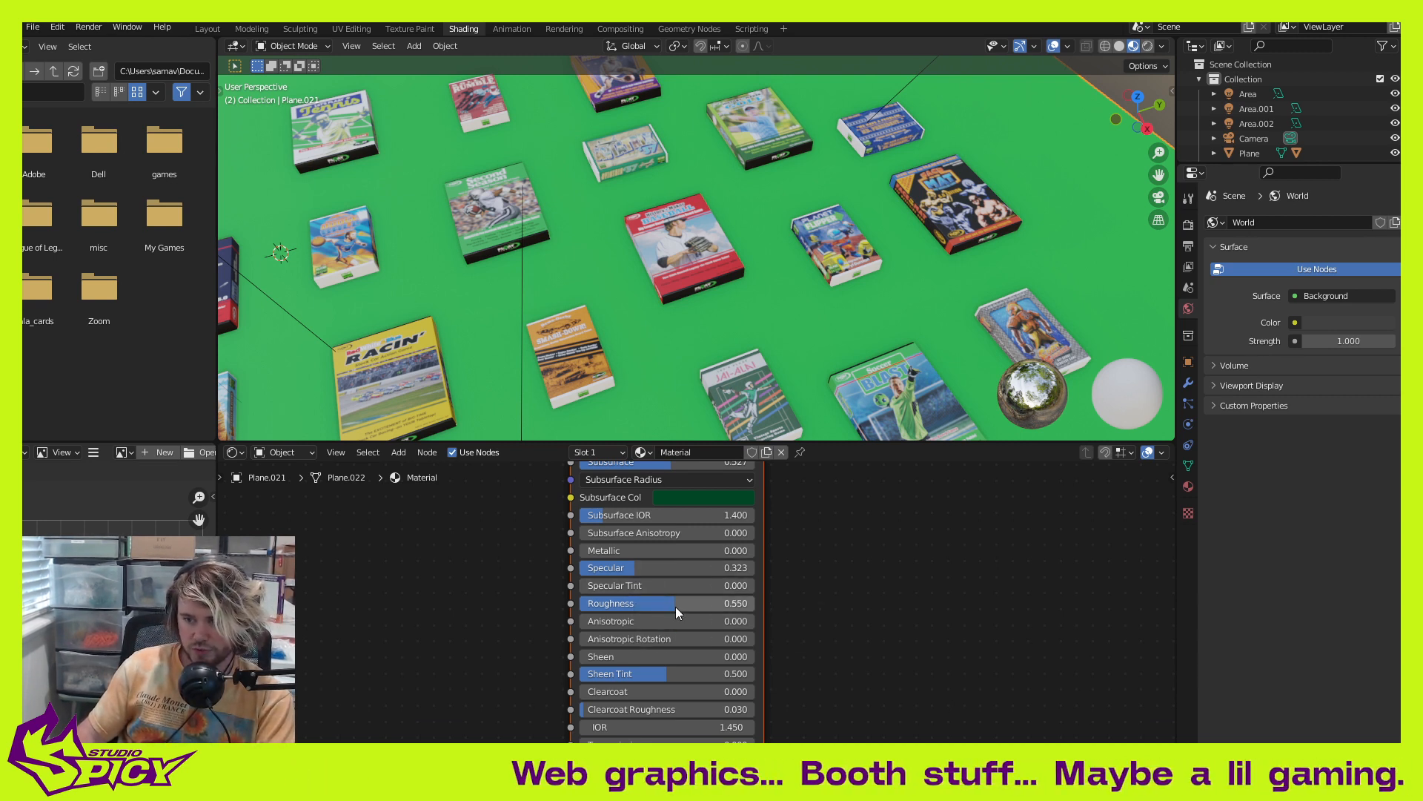
drag(675, 603, 706, 602)
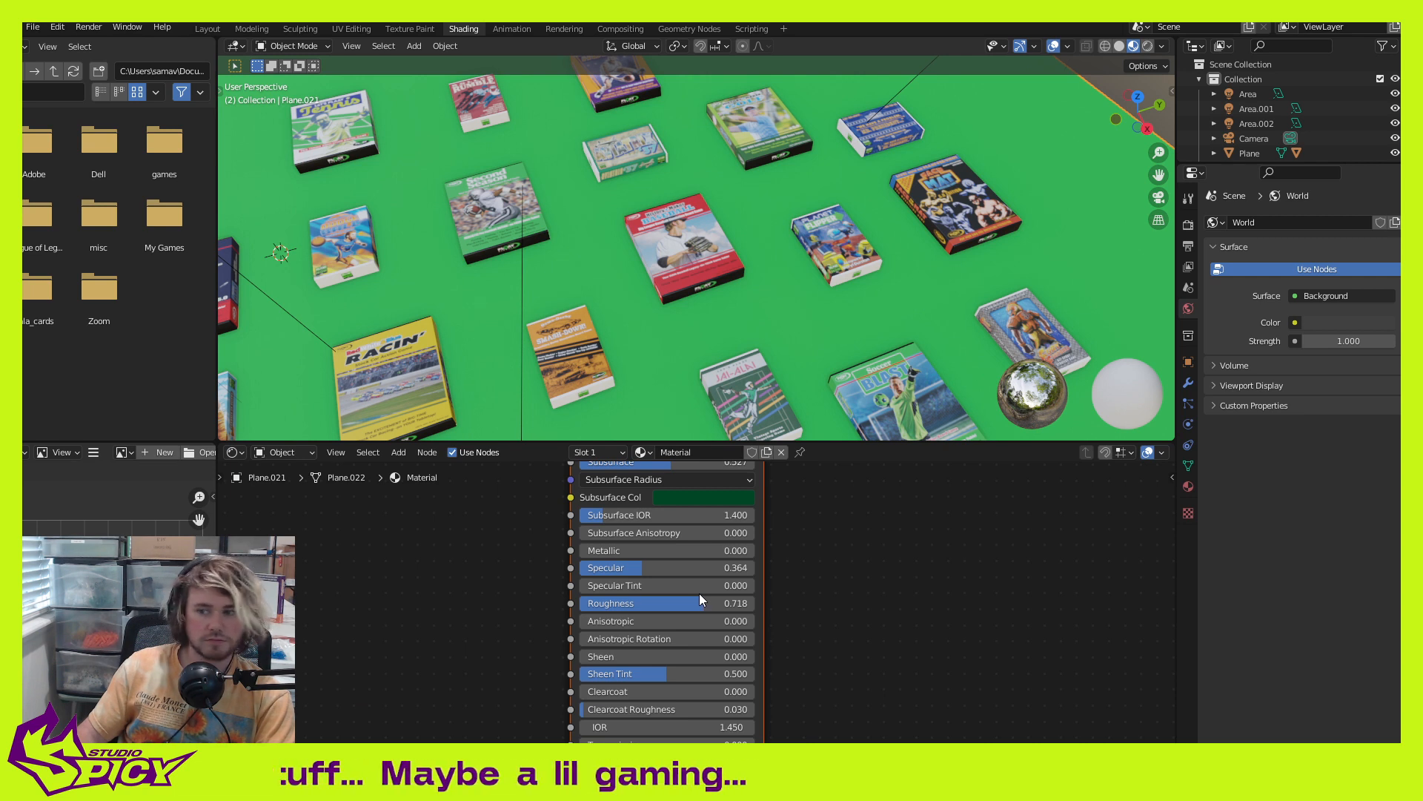
drag(701, 604, 619, 568)
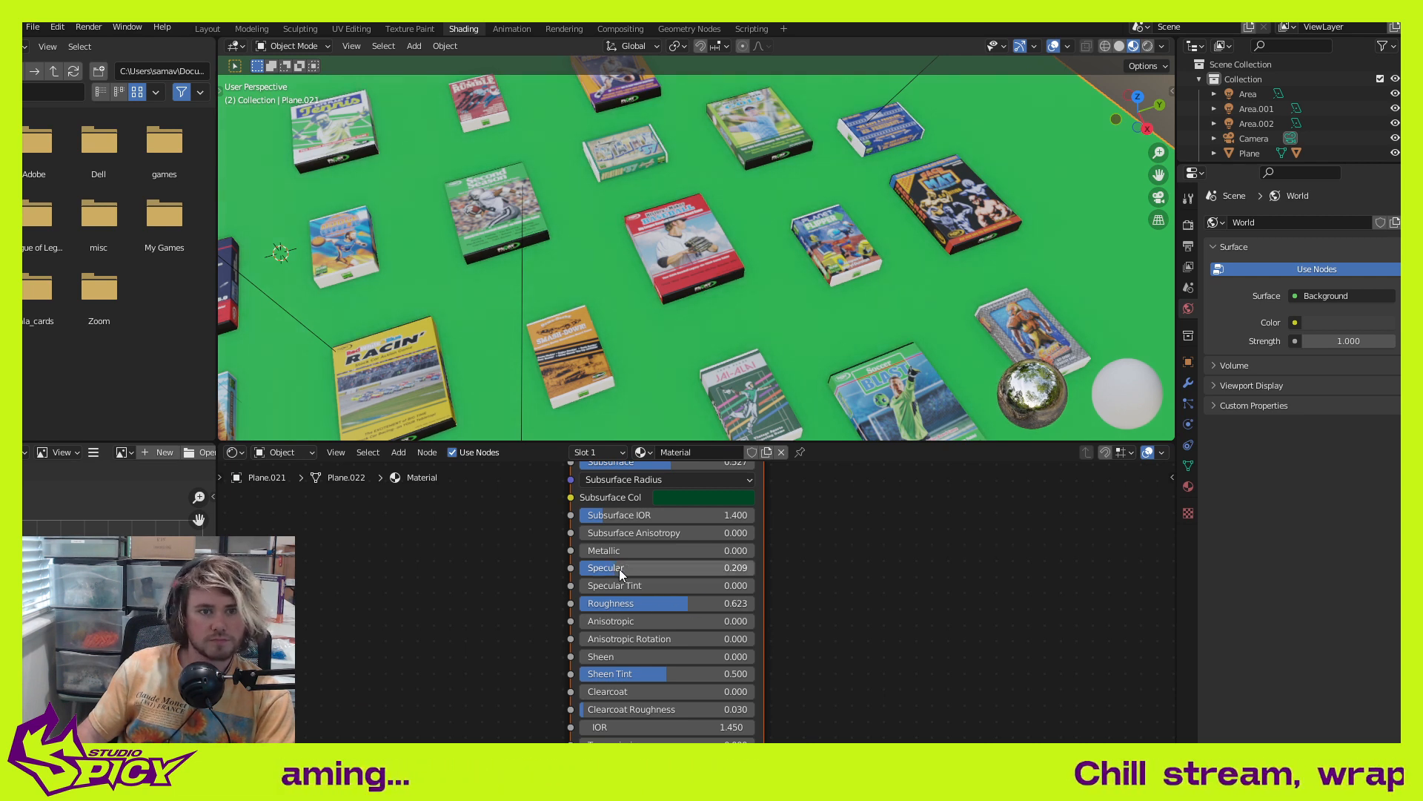
Step: Set the ground material's Specular to 0.641 and its Roughness to 0.527
click(621, 569)
click(628, 569)
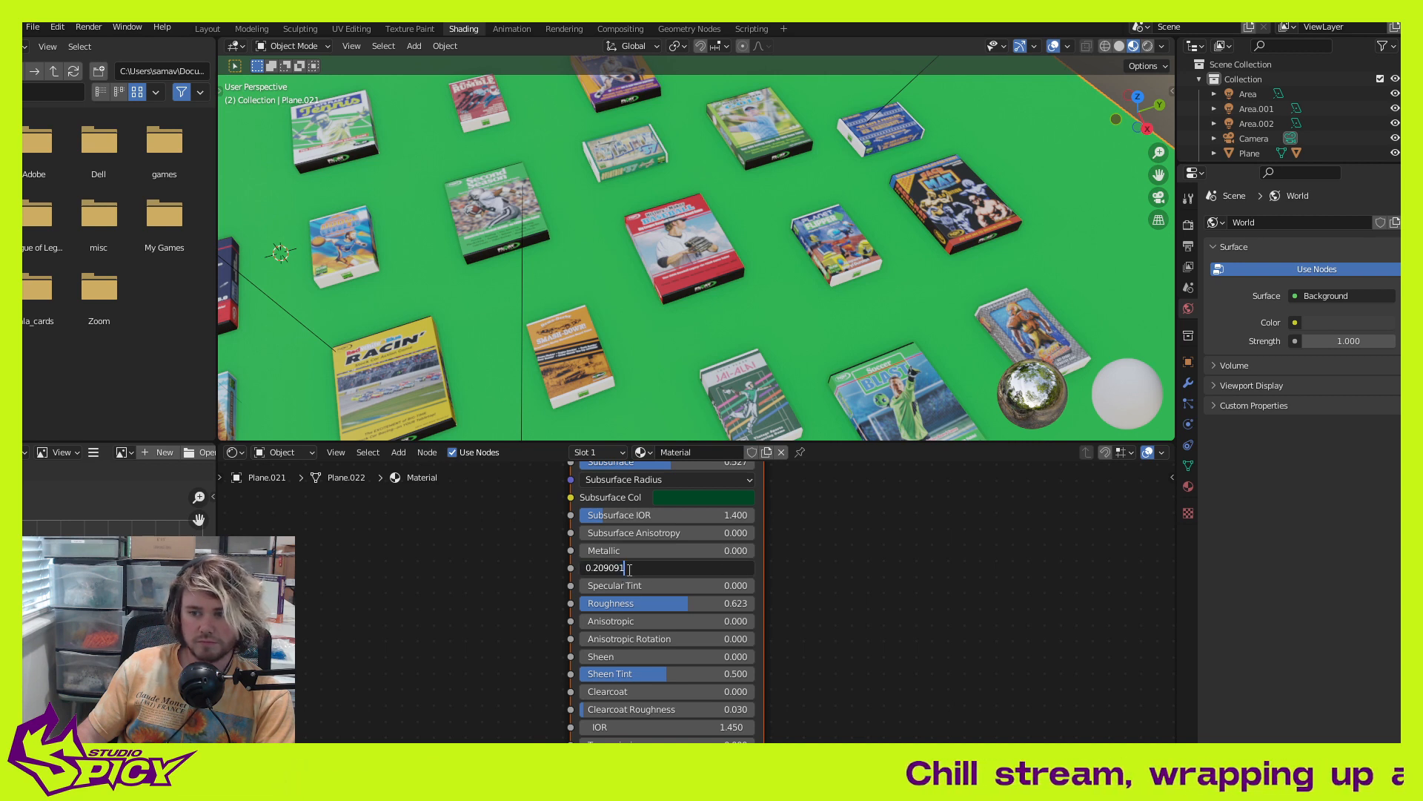
click(794, 593)
drag(662, 570, 671, 603)
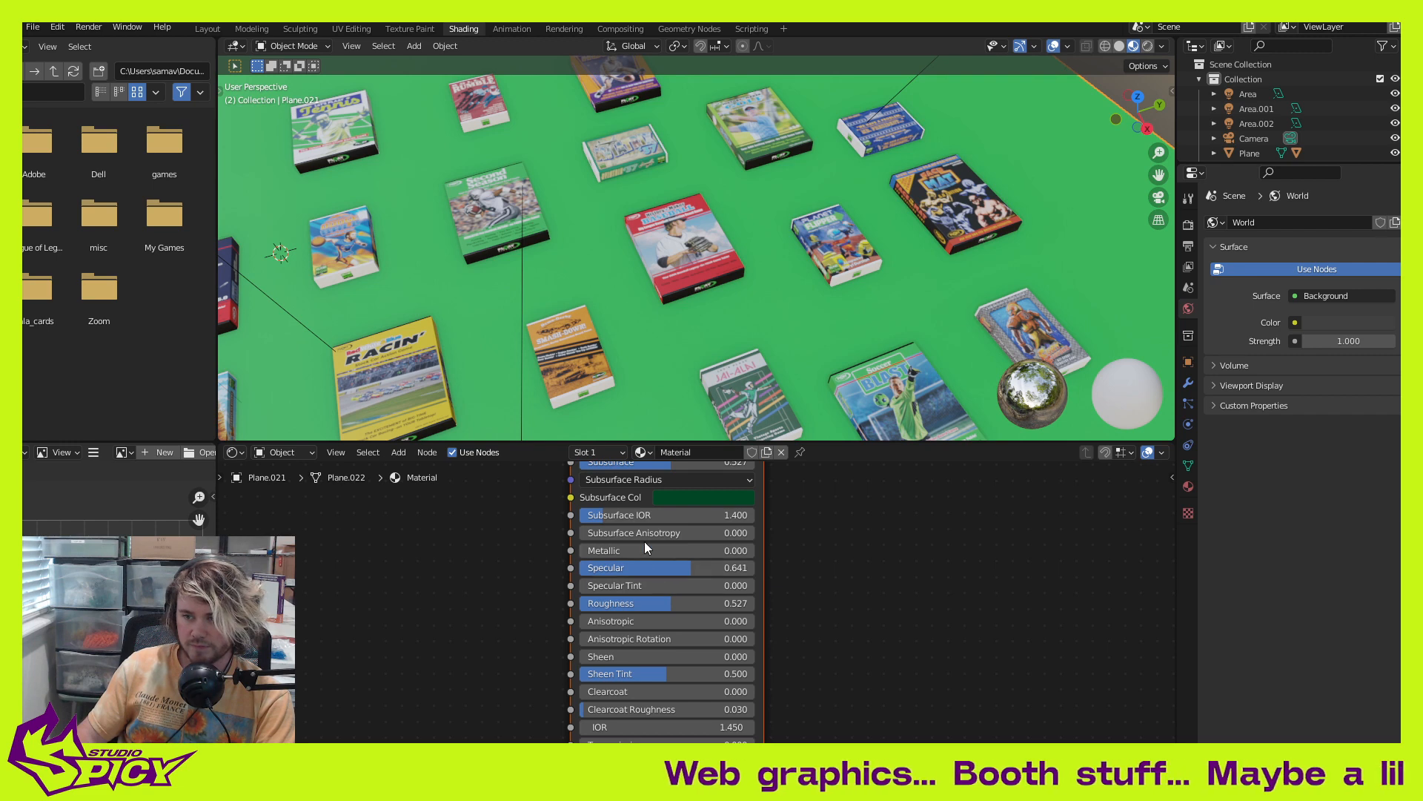
Step: Raise the ground material's Subsurface to 0.868 and test-render the scene
scroll(807, 563, down, 3)
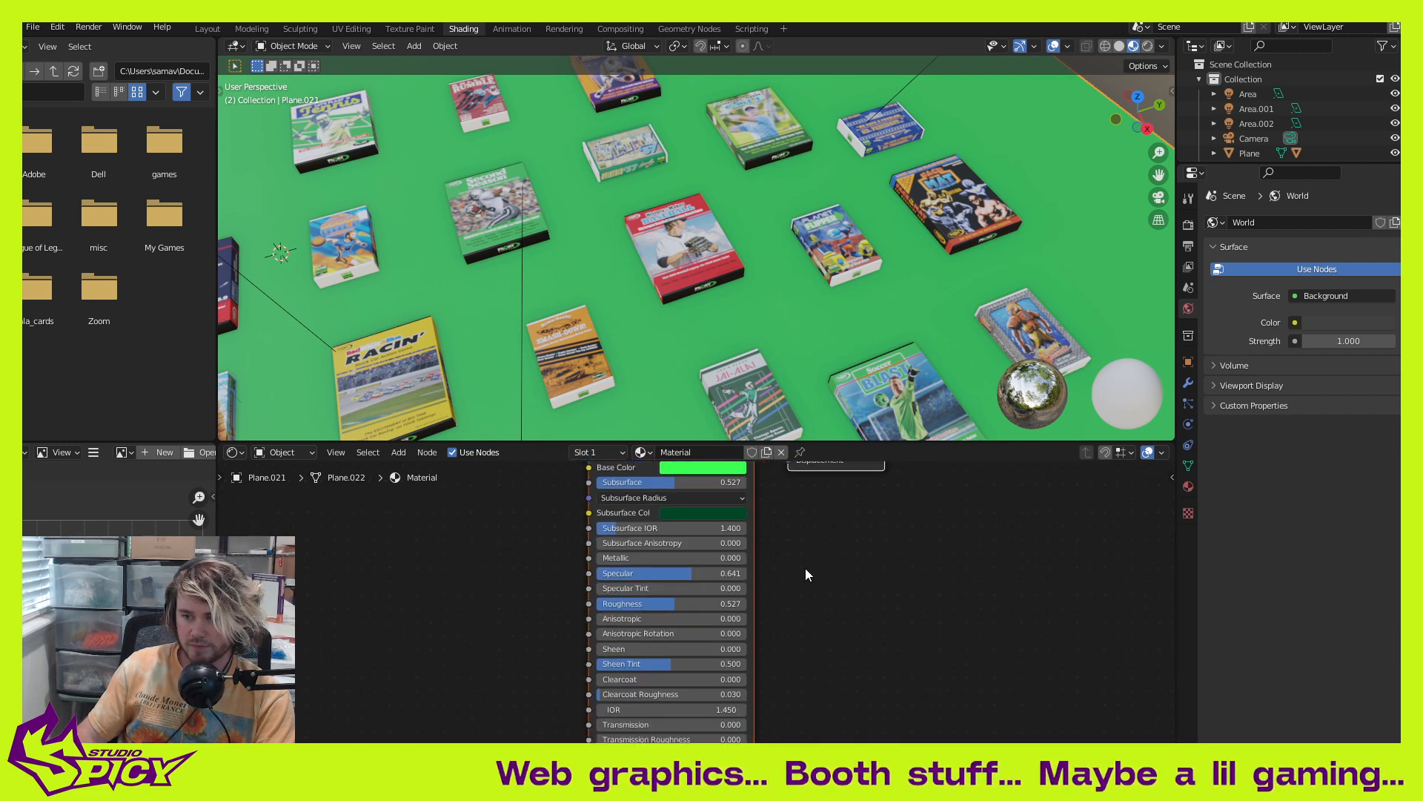
middle_drag(806, 567, 795, 608)
mouse_move(664, 526)
mouse_down()
mouse_move(606, 523)
mouse_move(690, 524)
mouse_up()
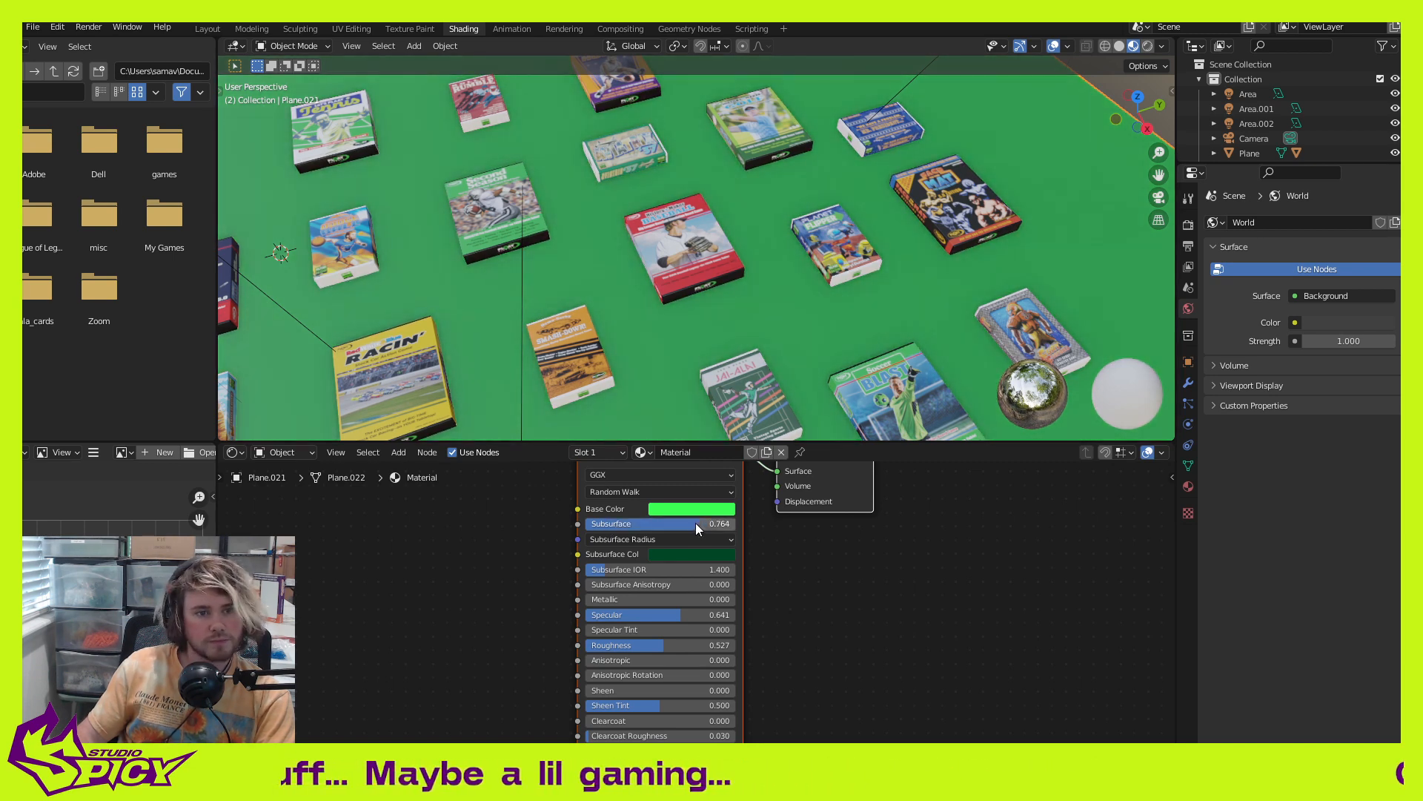
drag(692, 522, 708, 524)
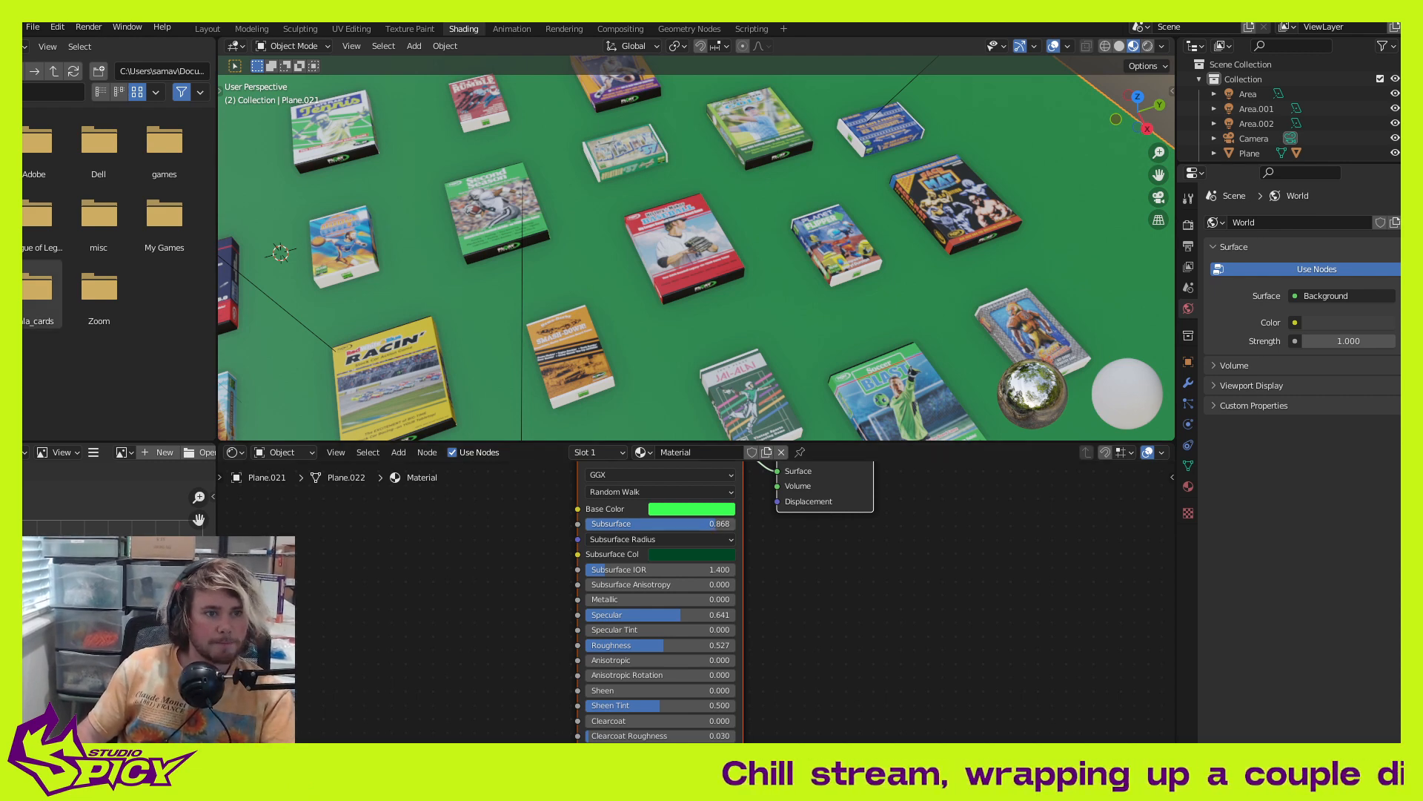
key(F12)
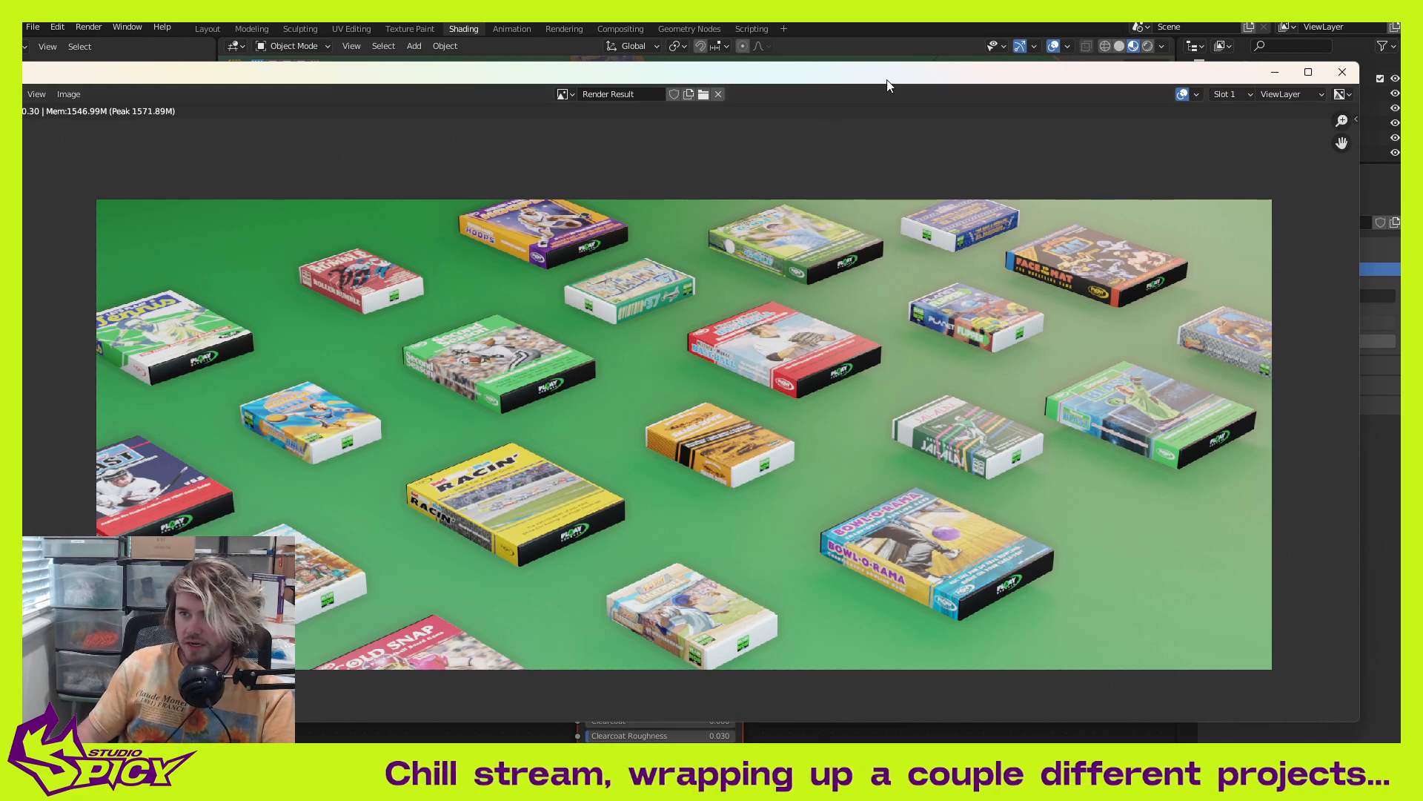
key(Escape)
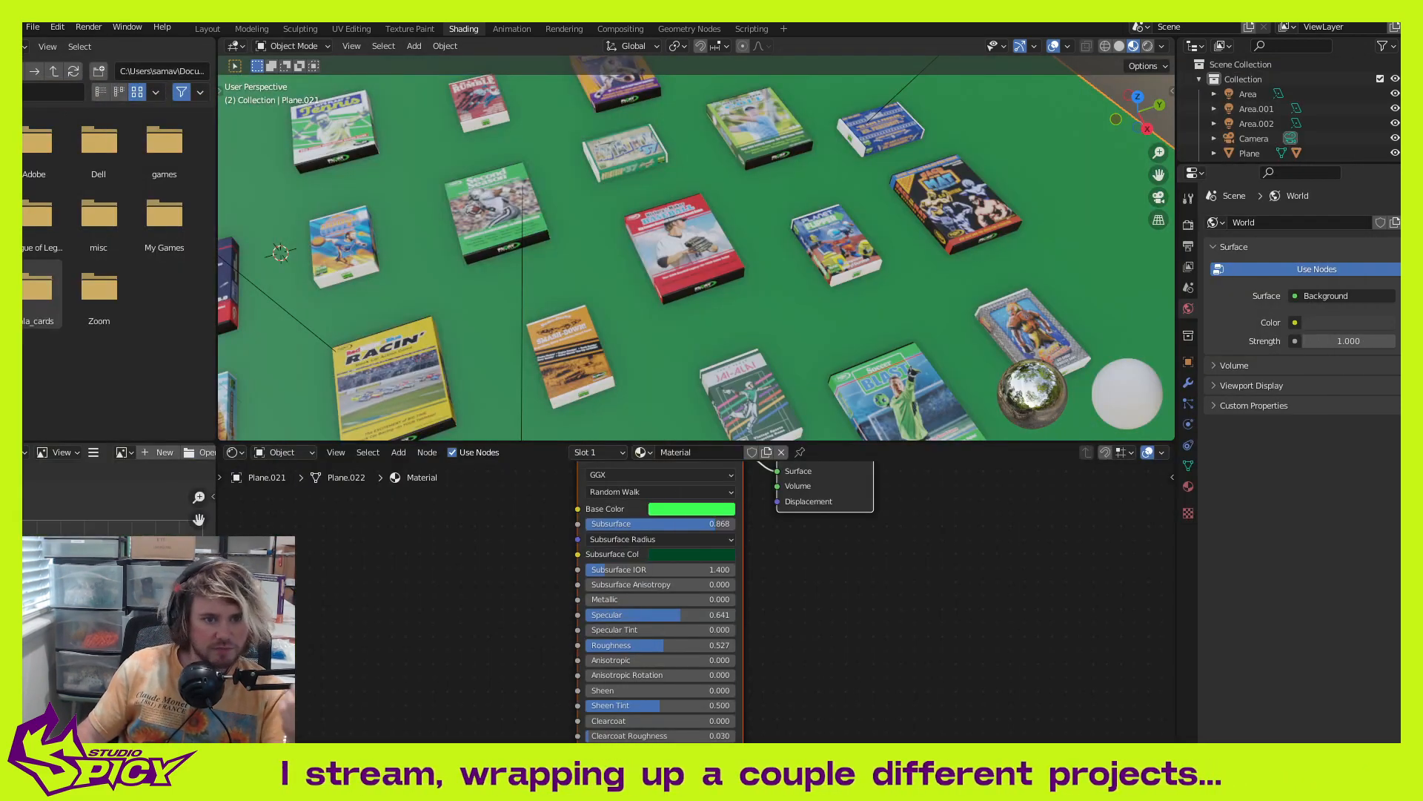
Step: In the Layout workspace, set the render shadows to 2048 px Cube Size, 4096 px Cascade Size and High Bit Depth
click(206, 29)
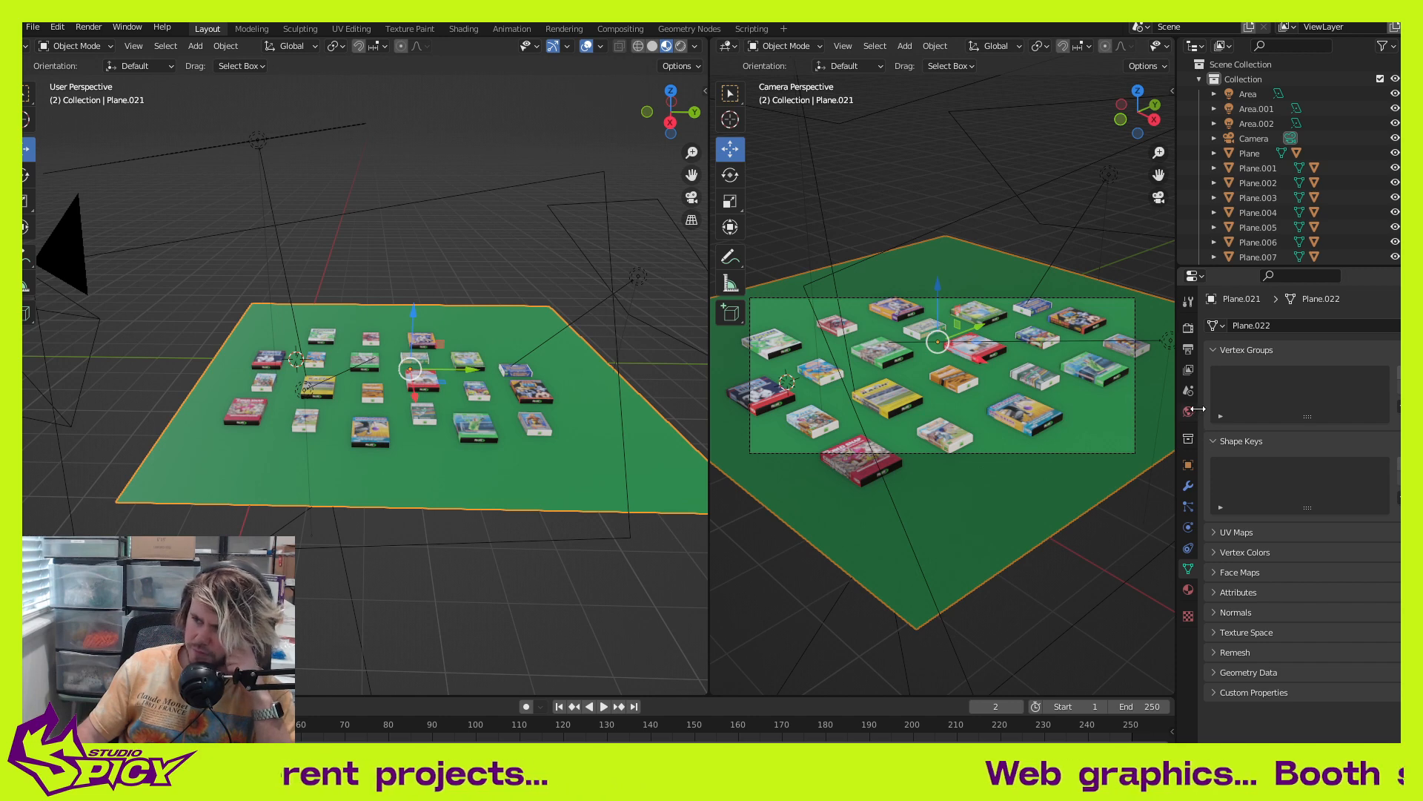
click(1189, 328)
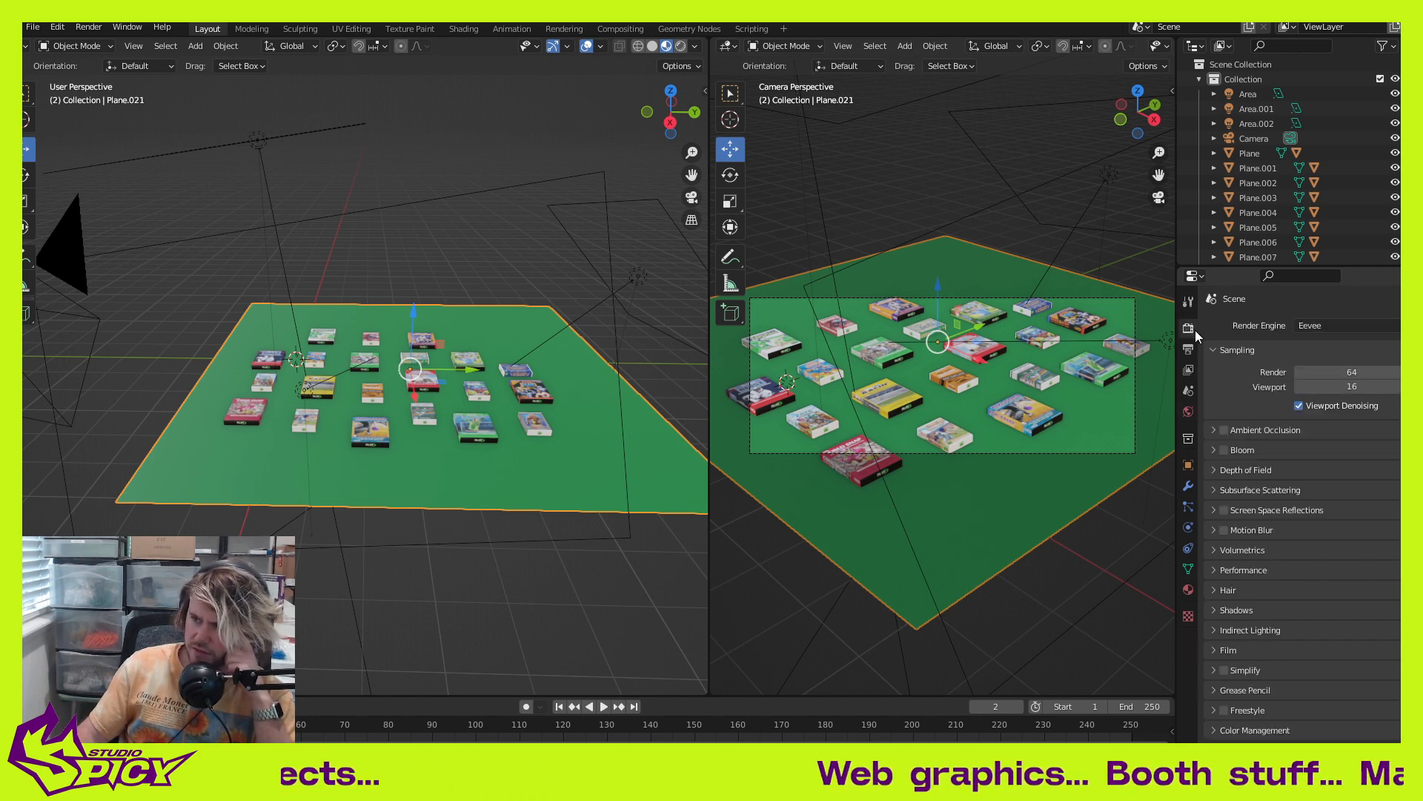
click(1224, 610)
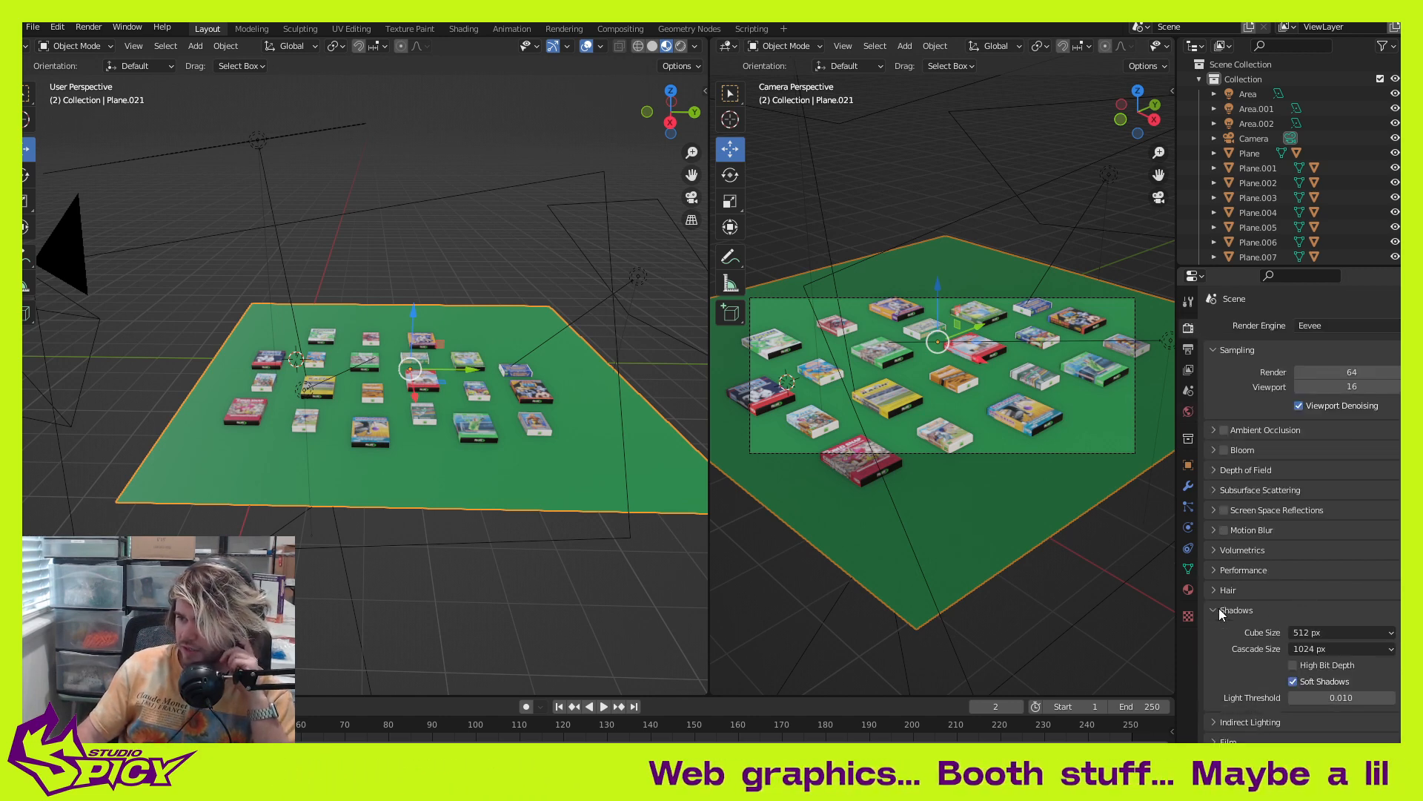
scroll(1275, 602, down, 2)
click(1348, 572)
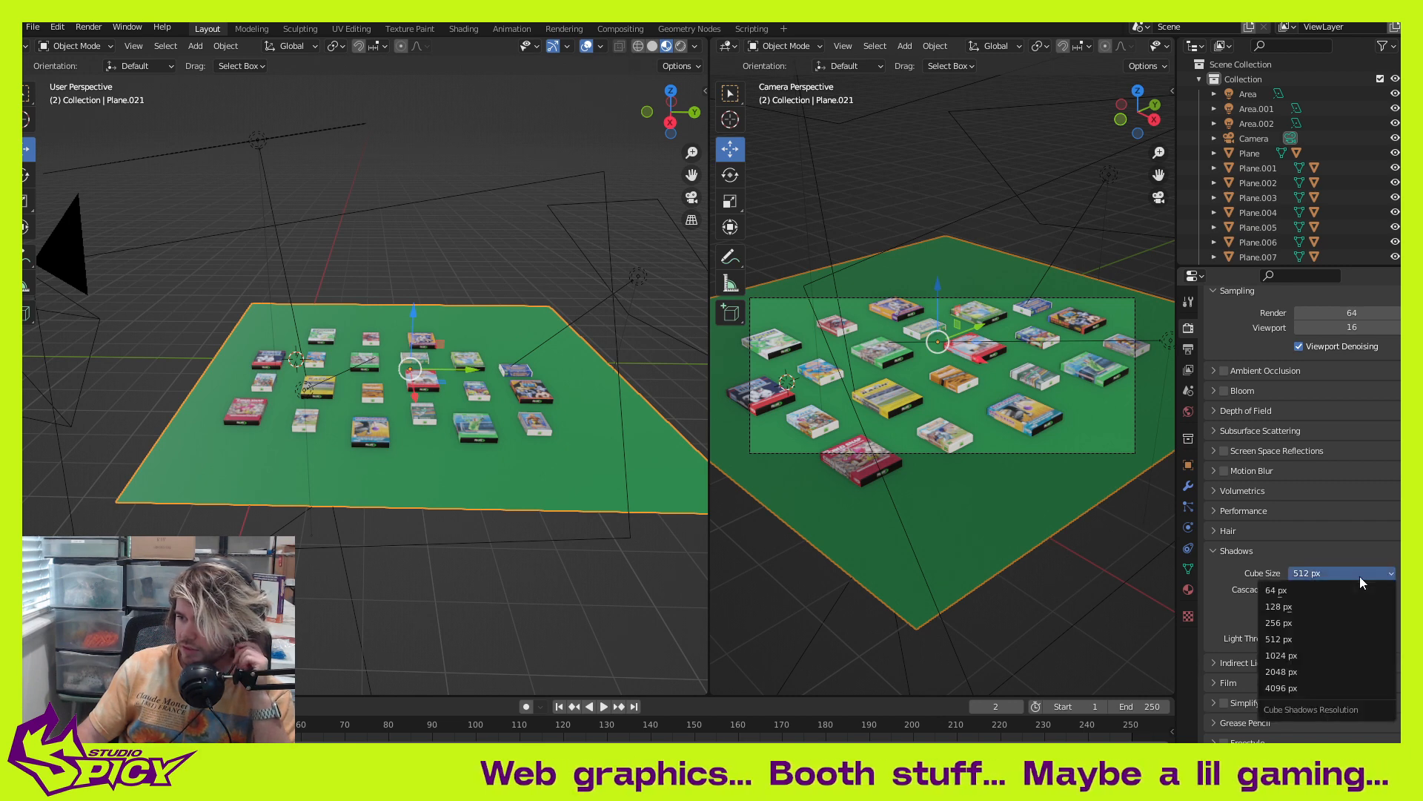
click(1344, 671)
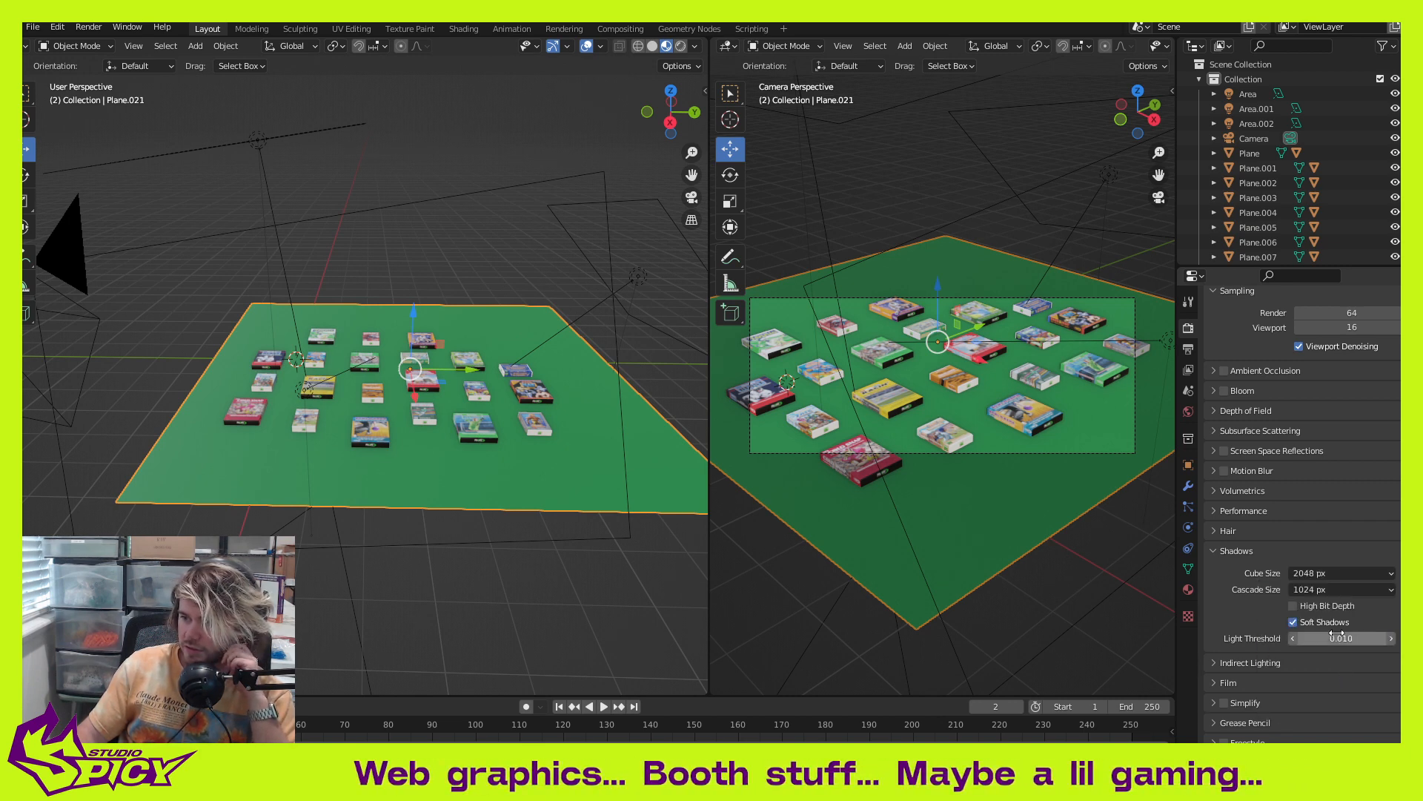
click(1336, 589)
click(1318, 705)
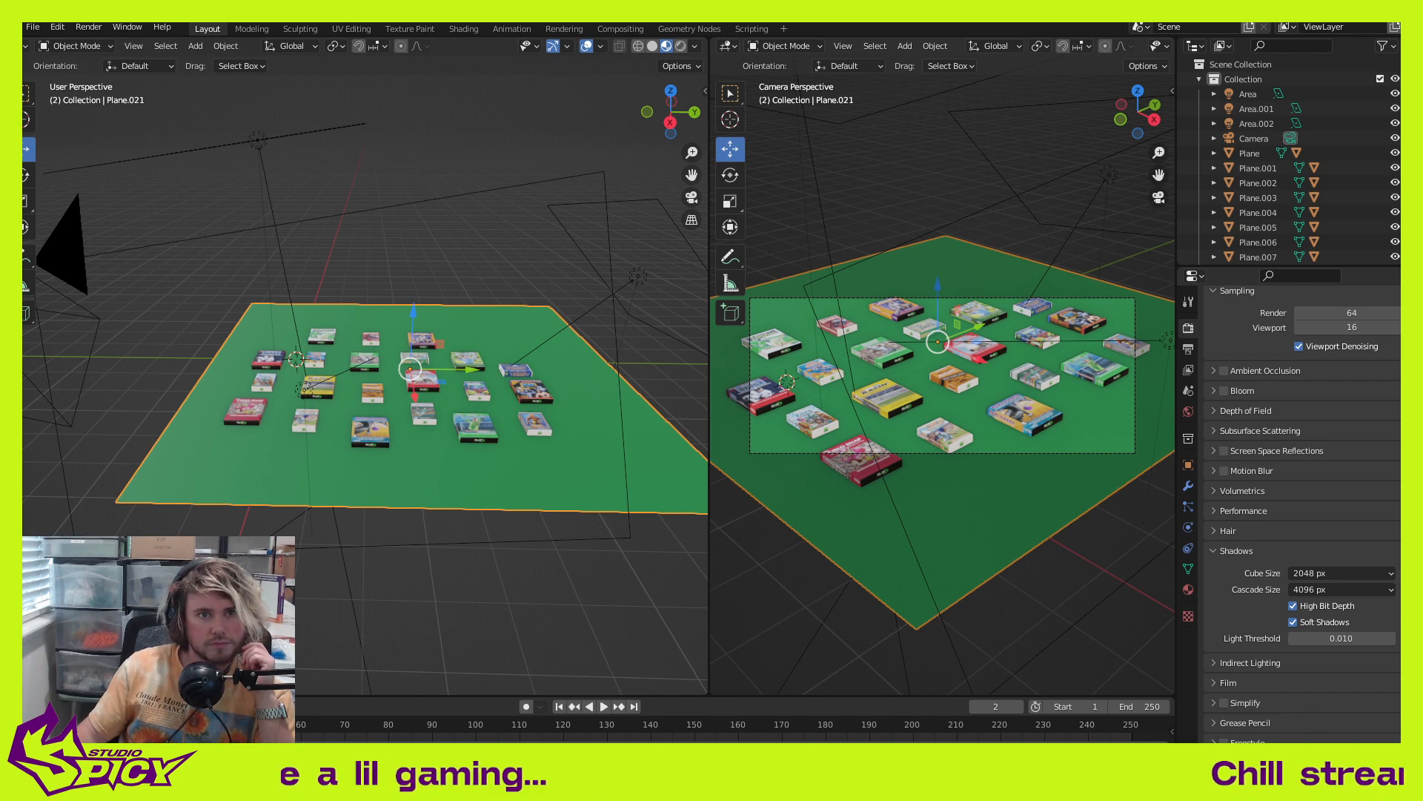
Step: Render the scene and examine the box shadows both at a reduced size and closer up
key(F12)
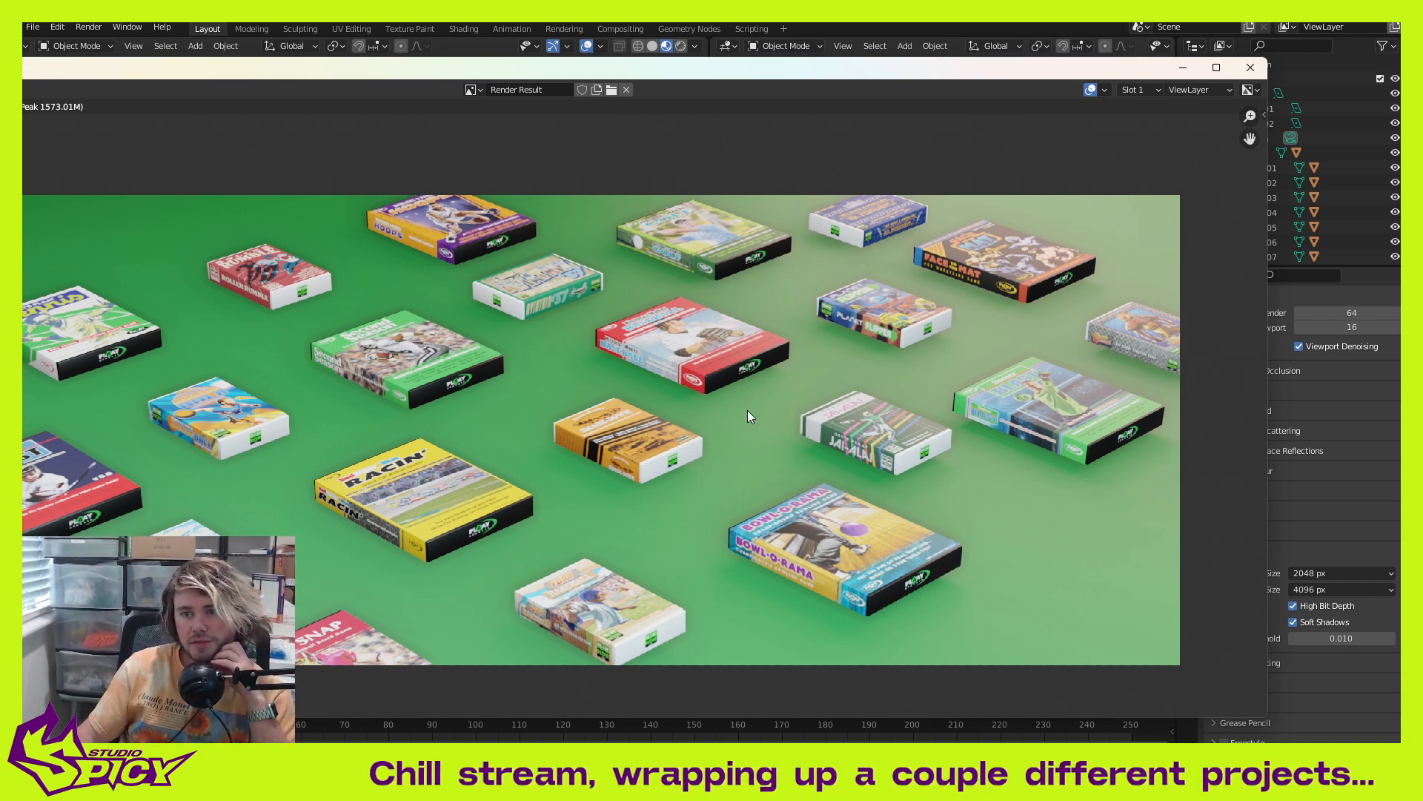
scroll(726, 413, down, 3)
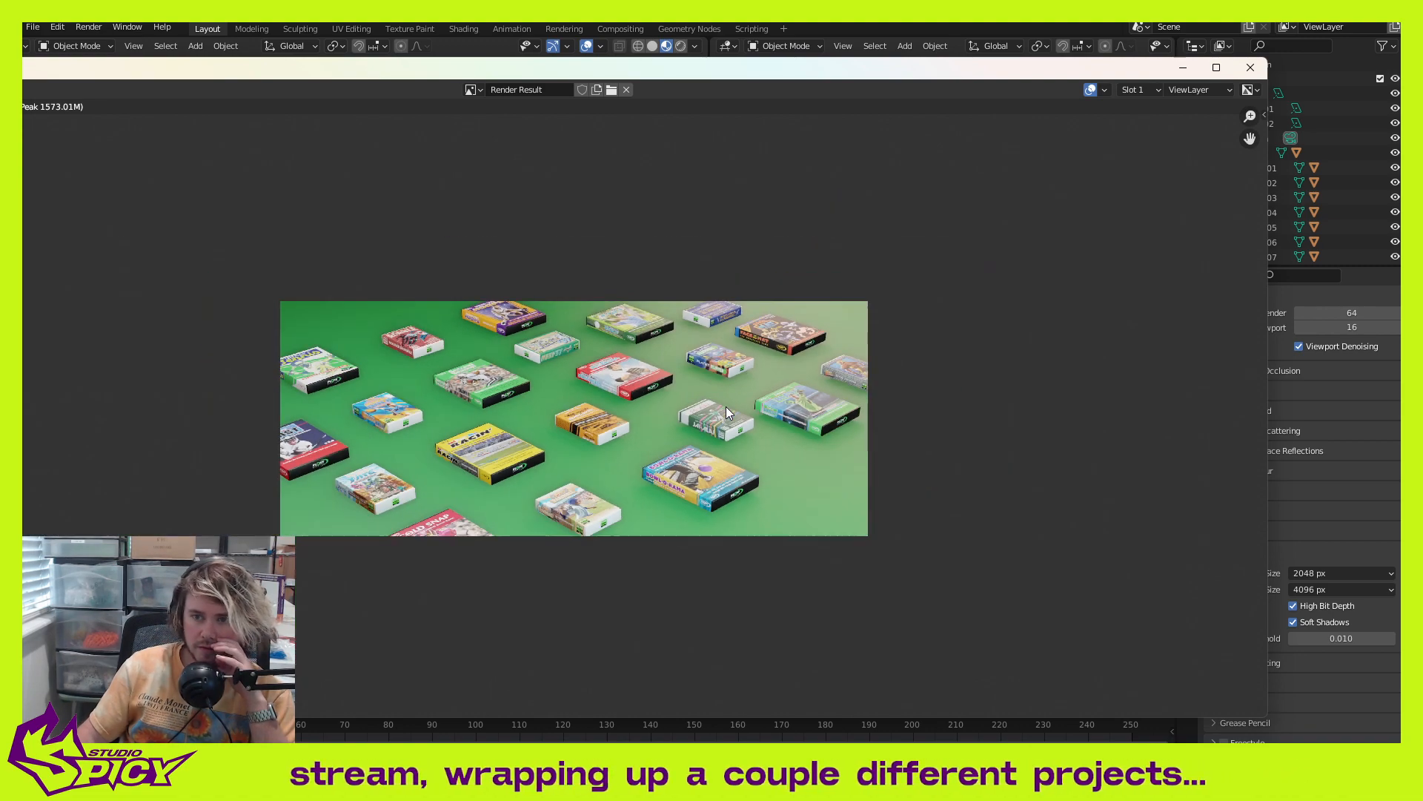
scroll(727, 413, up, 2)
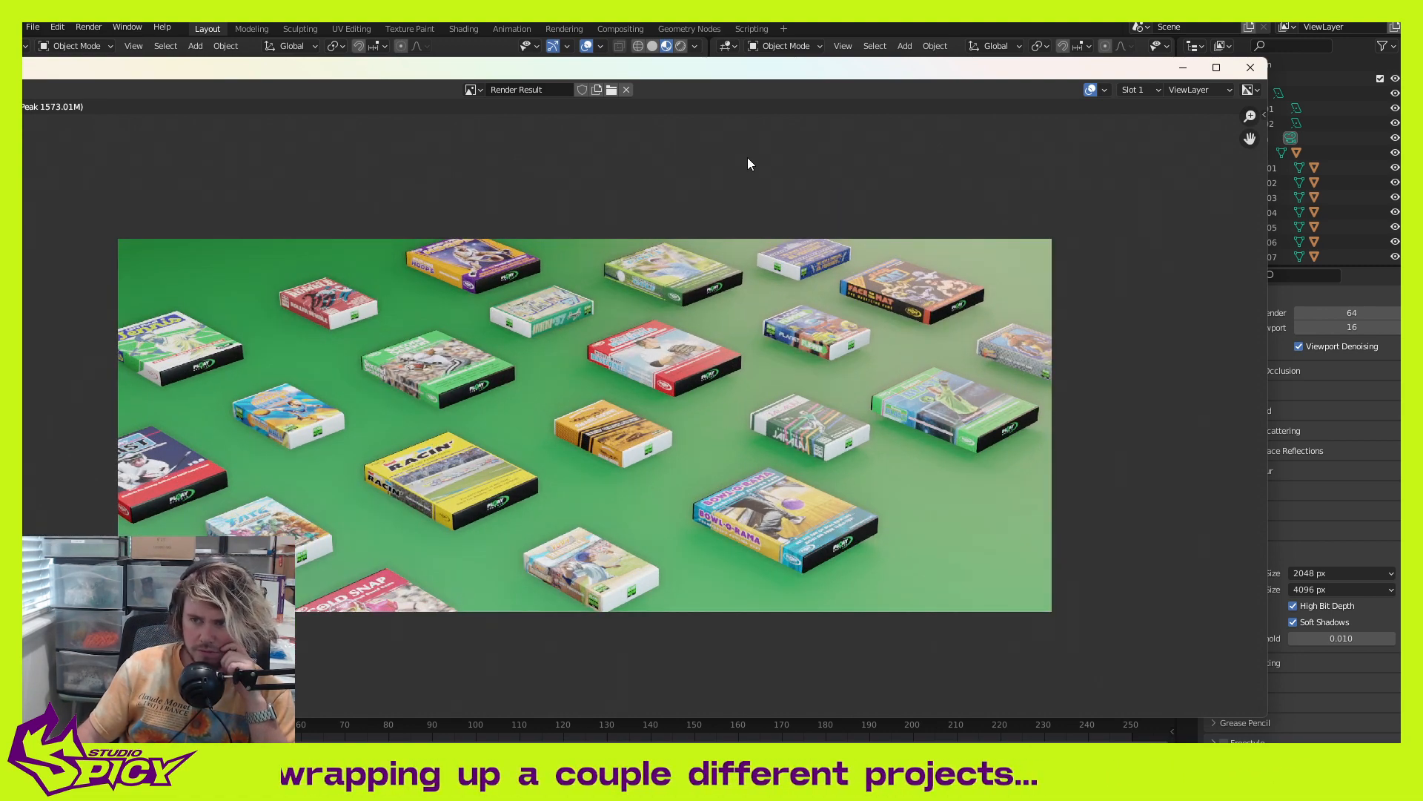
key(Escape)
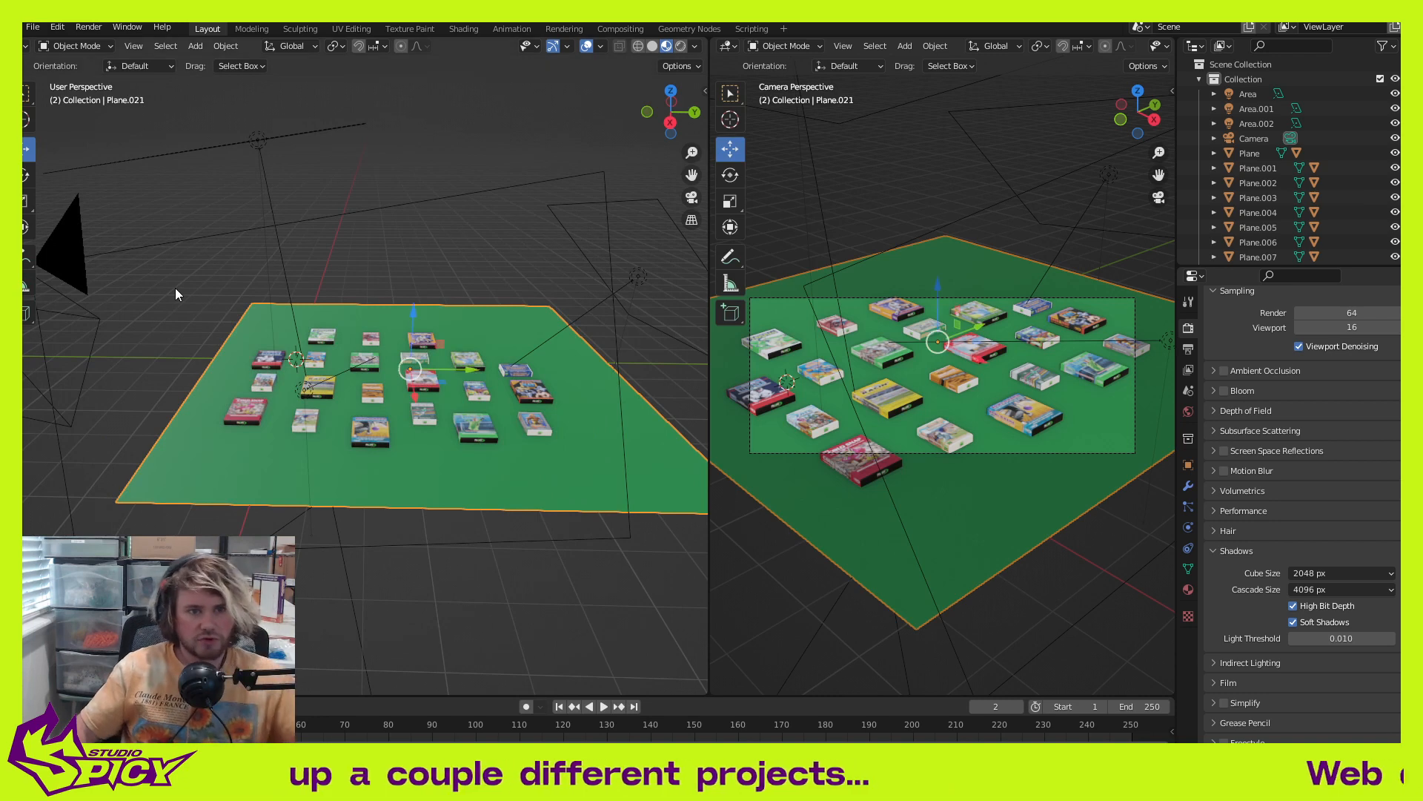
Step: Move the overhead light named Area higher above the boxes, by about 10 inches
middle_drag(466, 305, 458, 327)
scroll(459, 328, down, 1)
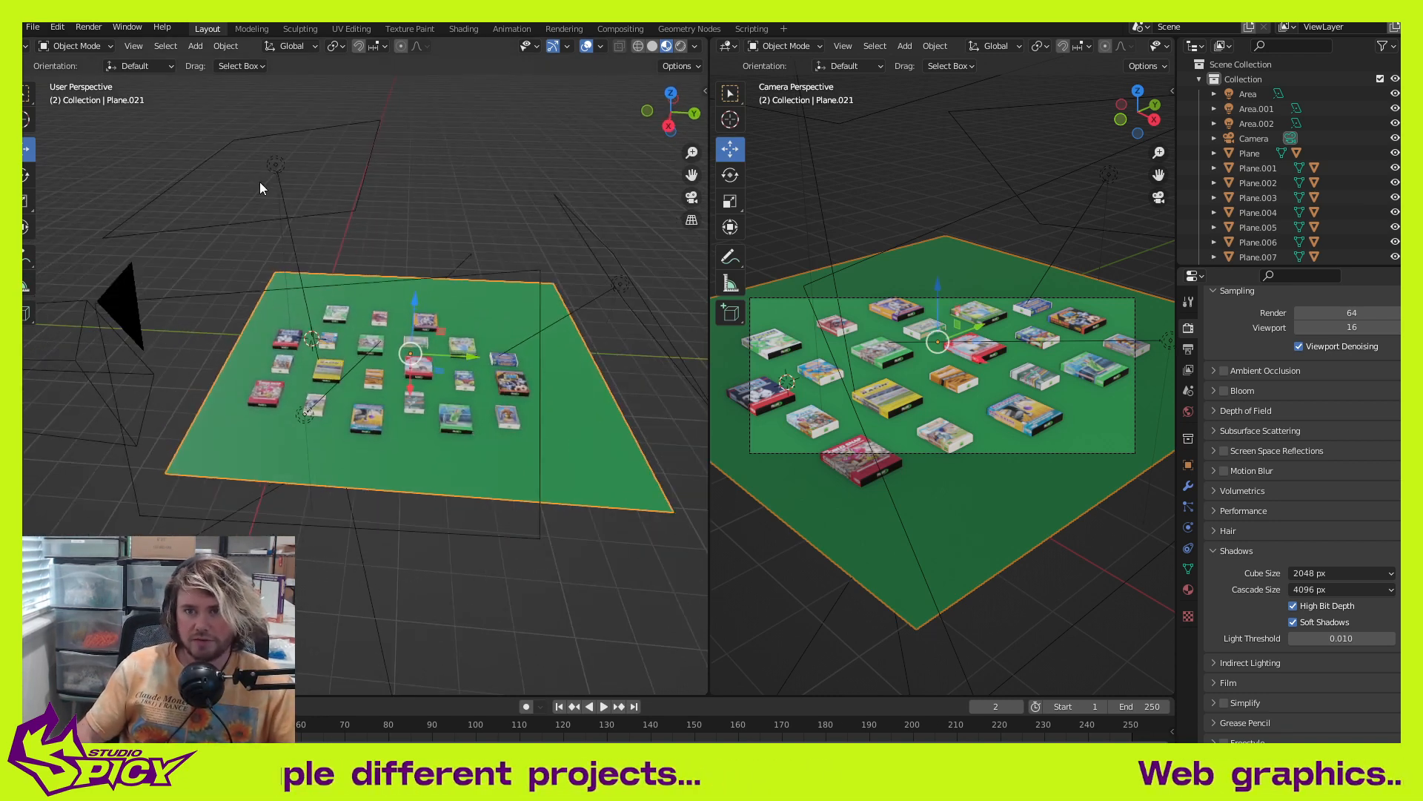
click(275, 166)
middle_drag(363, 297, 338, 256)
key(g)
key(z)
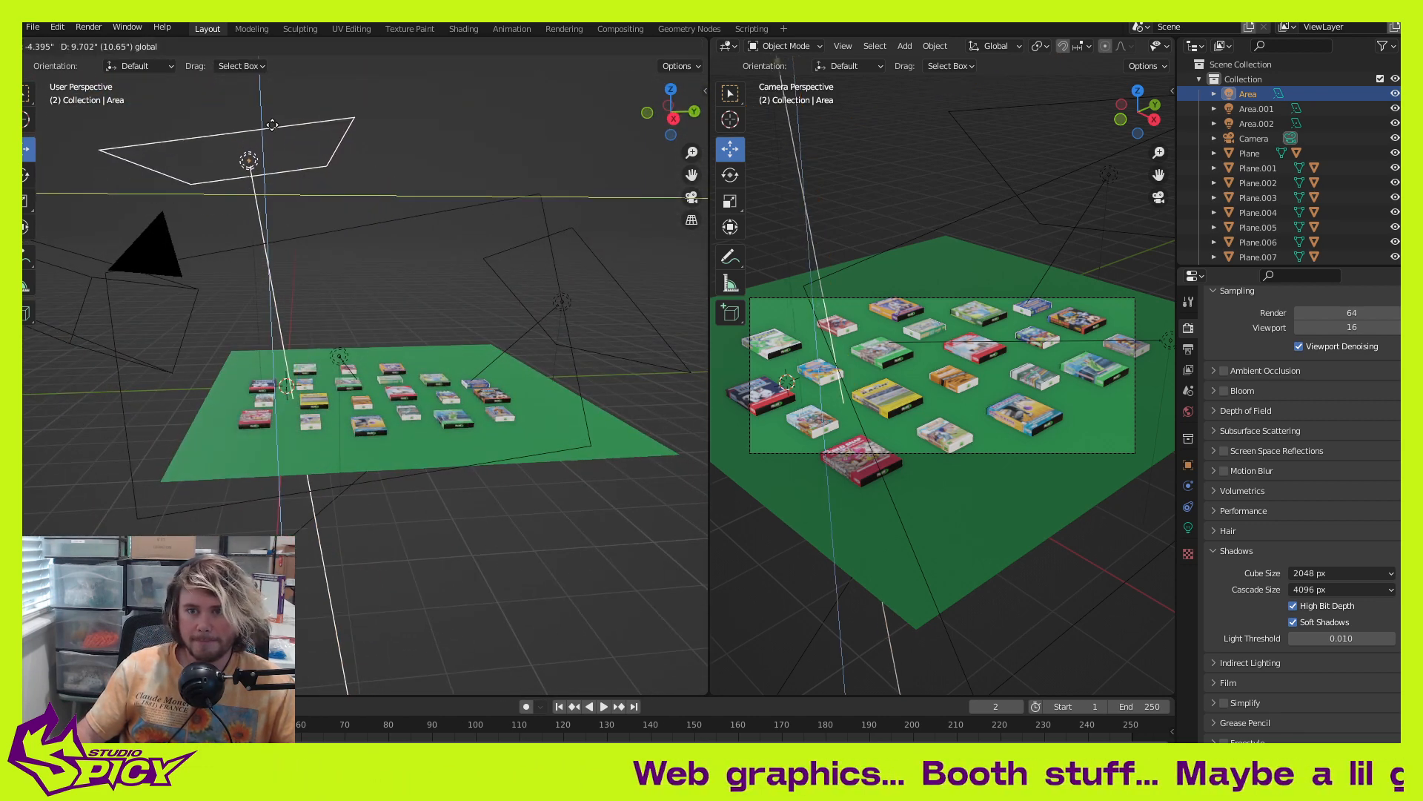
click(272, 117)
middle_drag(449, 221, 417, 242)
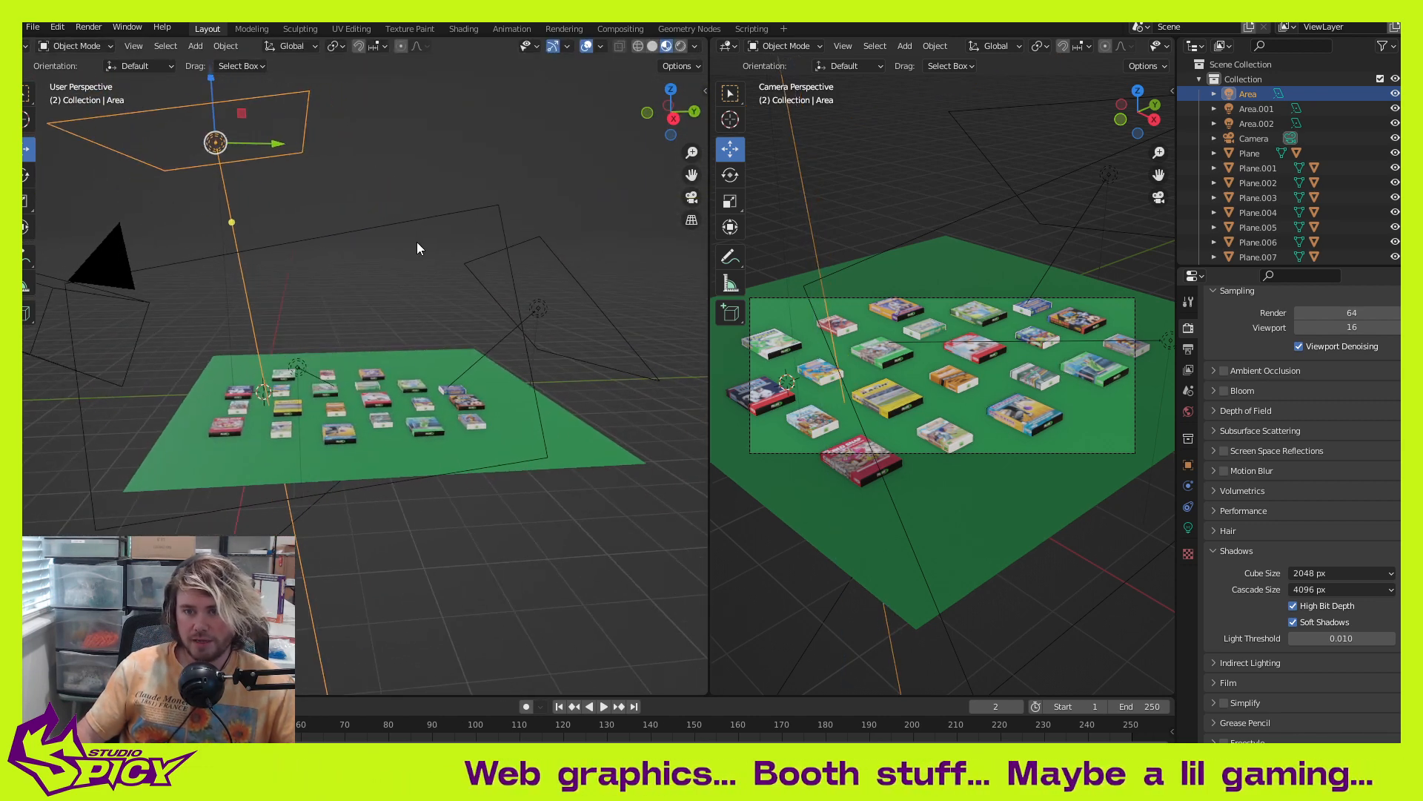
Step: Move the Area.001 light higher above the ground plane
click(537, 304)
middle_drag(644, 341, 470, 323)
drag(470, 323, 505, 284)
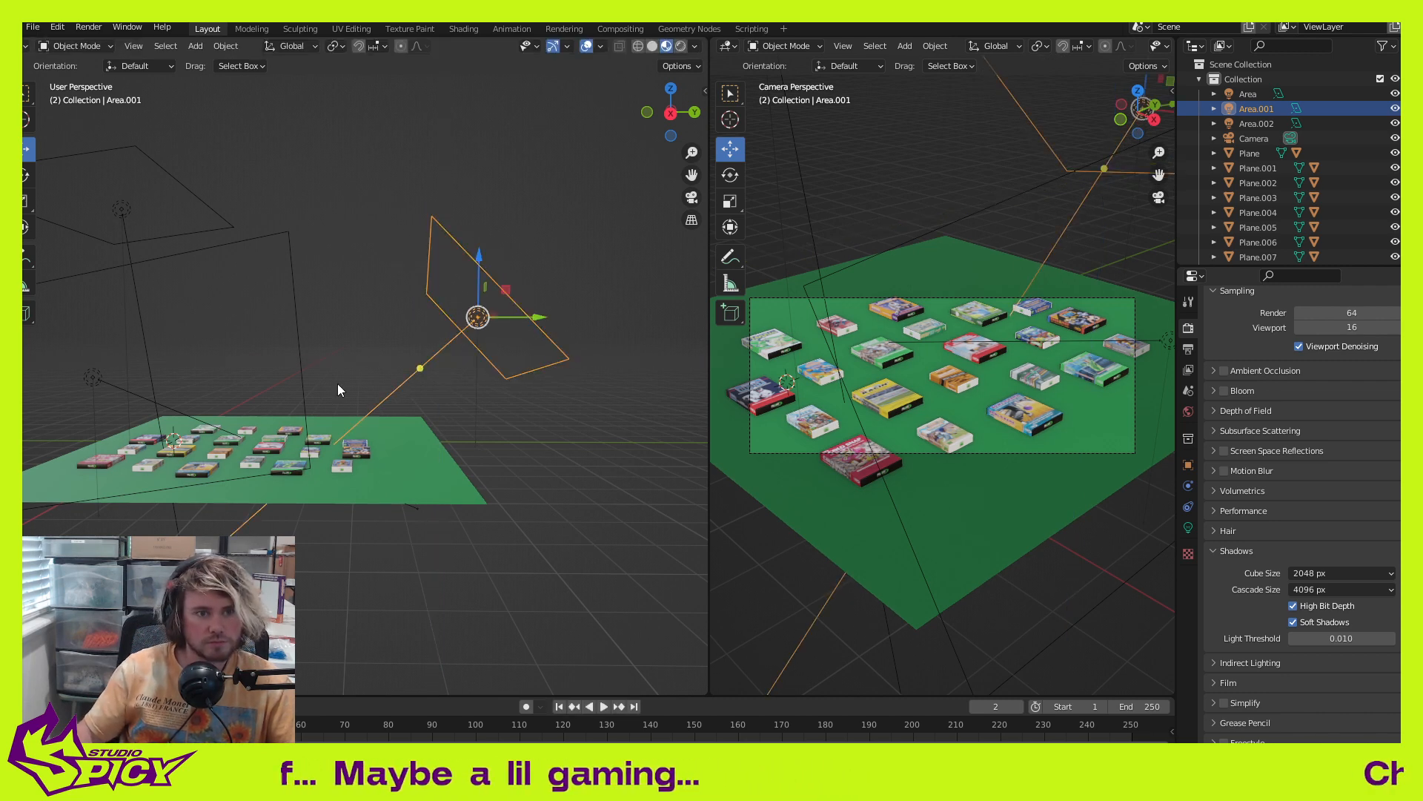
Step: Move the Area.002 light slightly higher and farther away from the boxes
middle_drag(303, 420, 358, 331)
click(509, 440)
key(g)
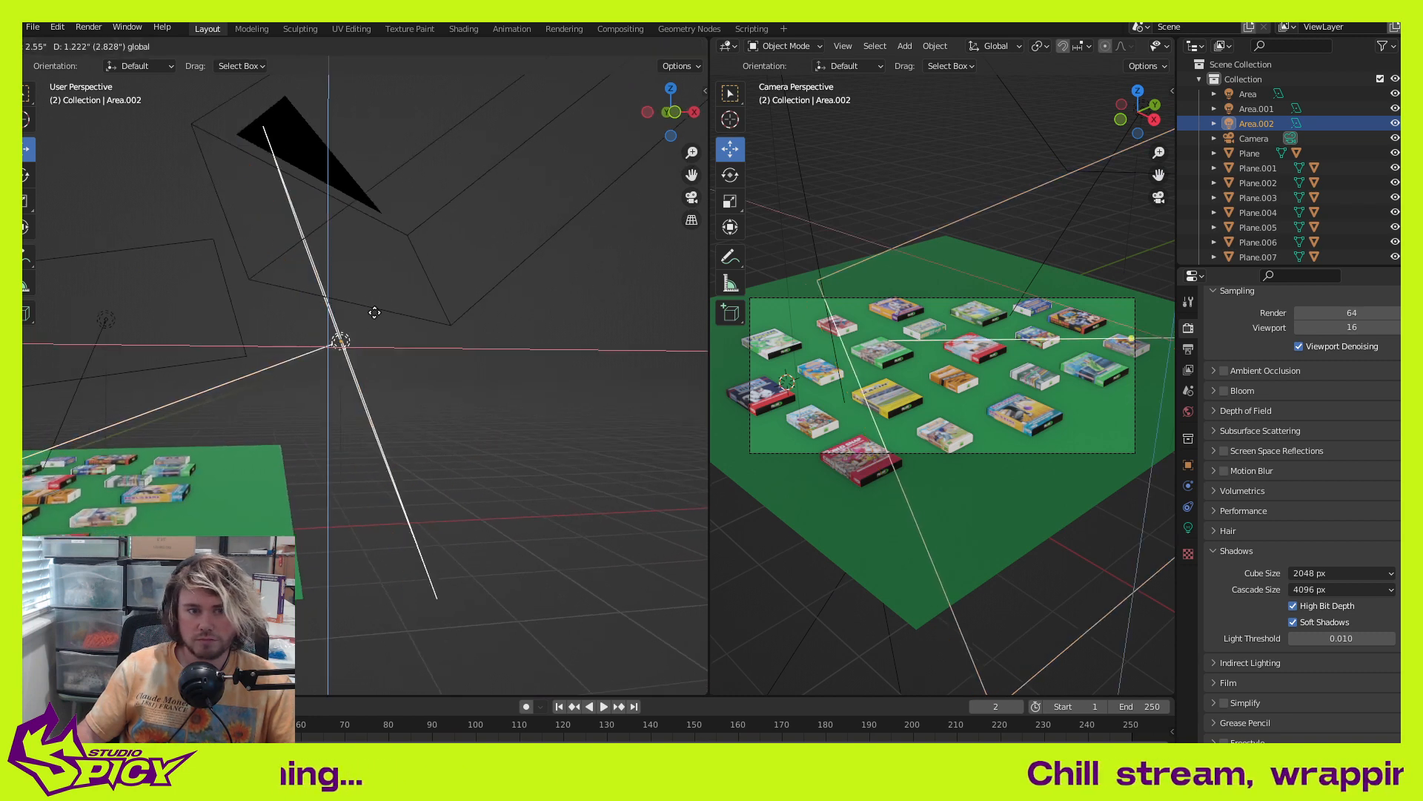
click(458, 288)
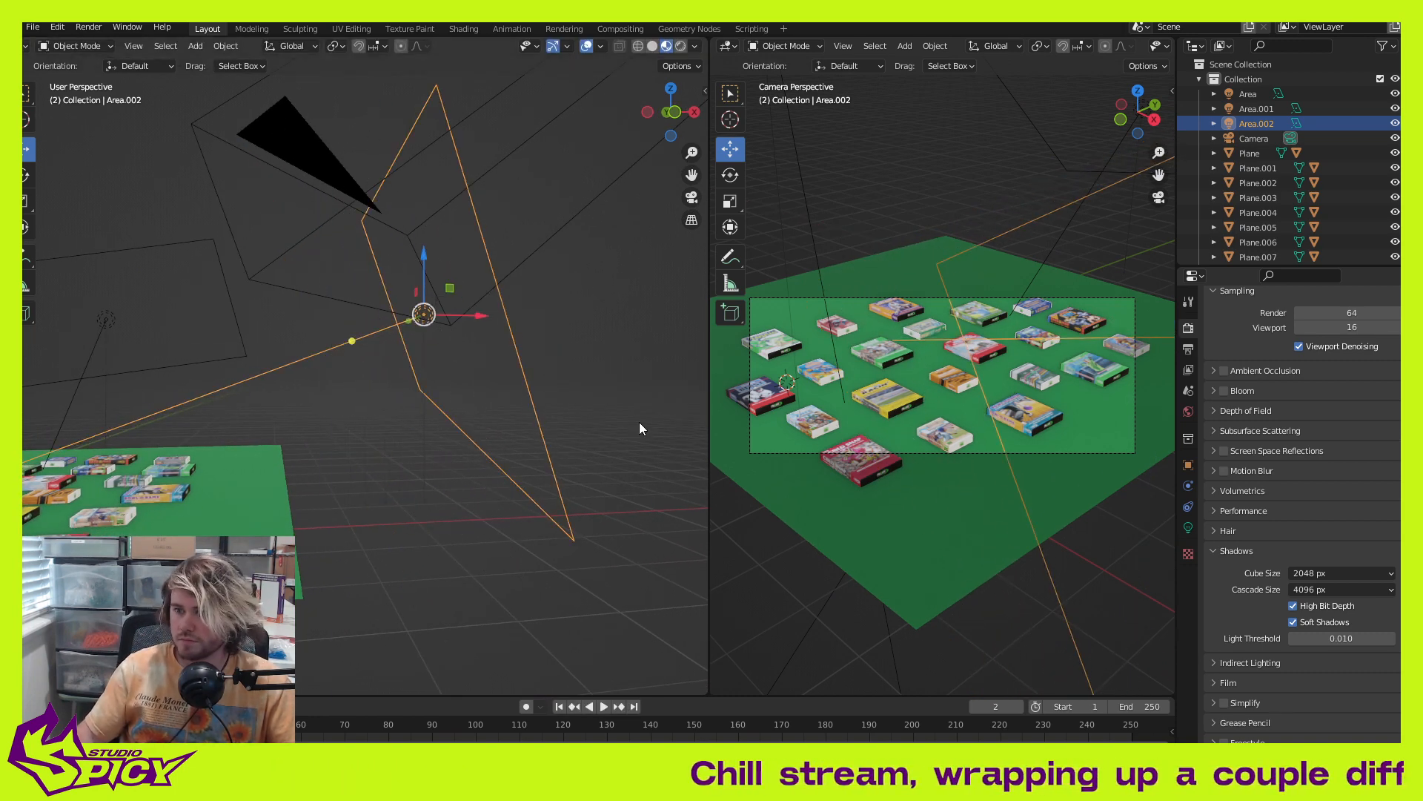
Step: Set the Area.002 light's power to 90 W
click(1189, 528)
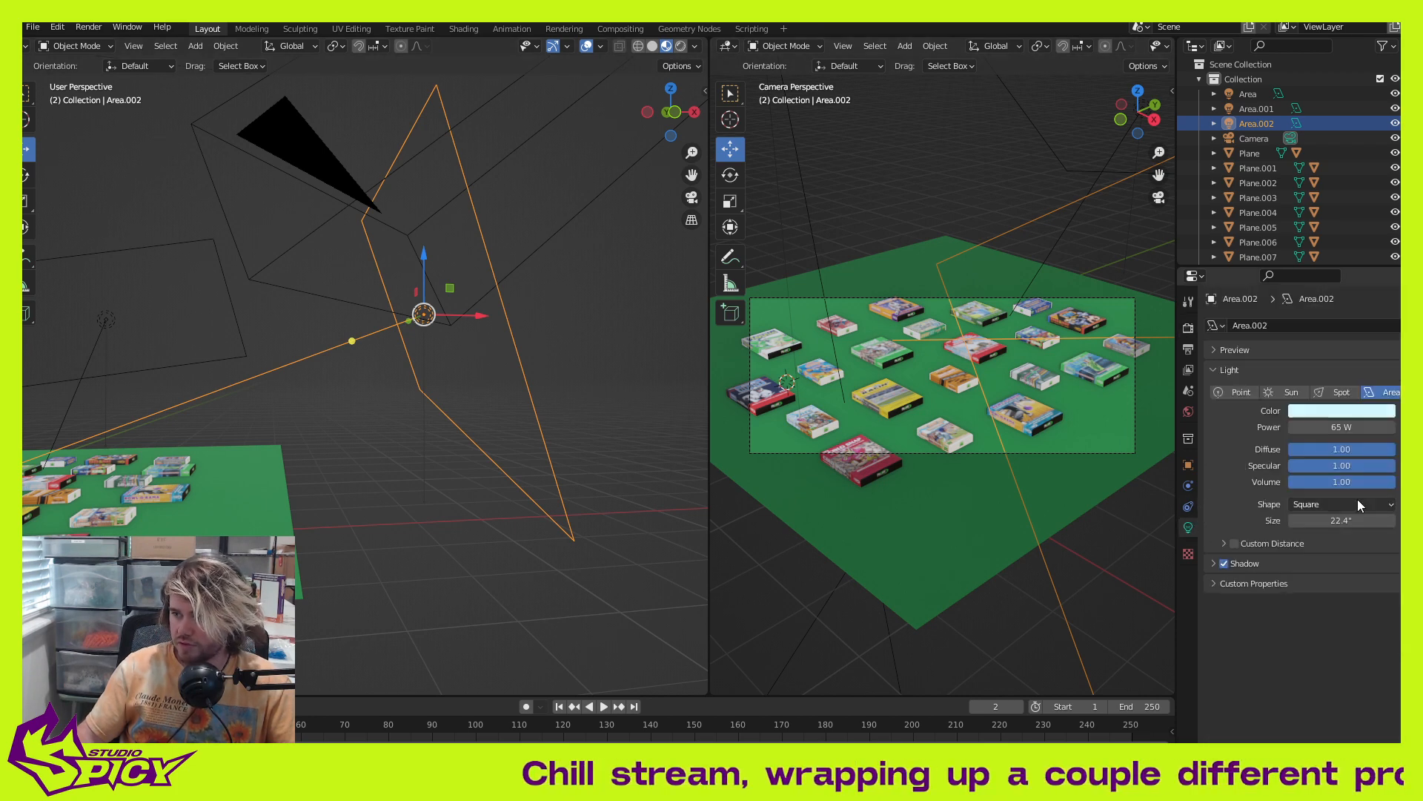
click(1342, 427)
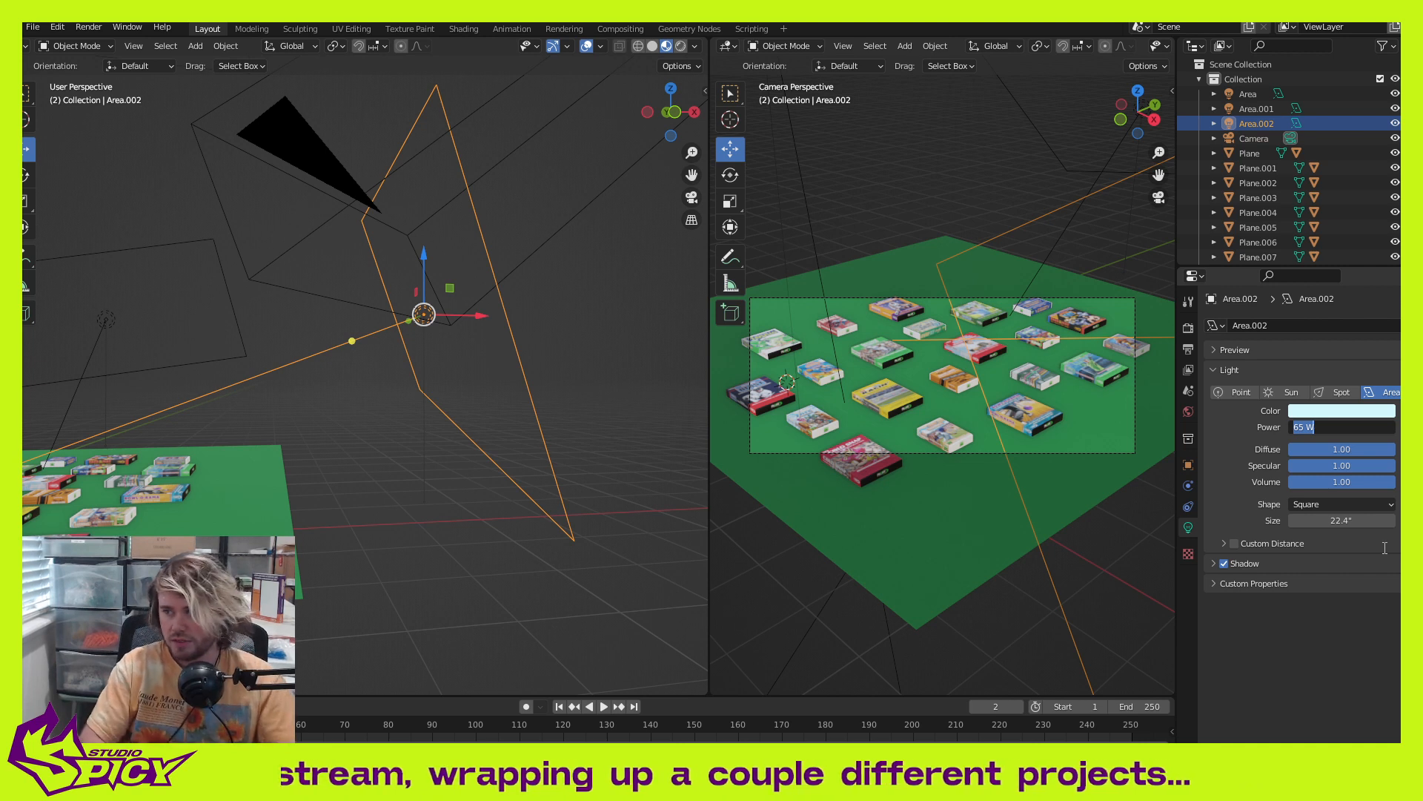
text(90)
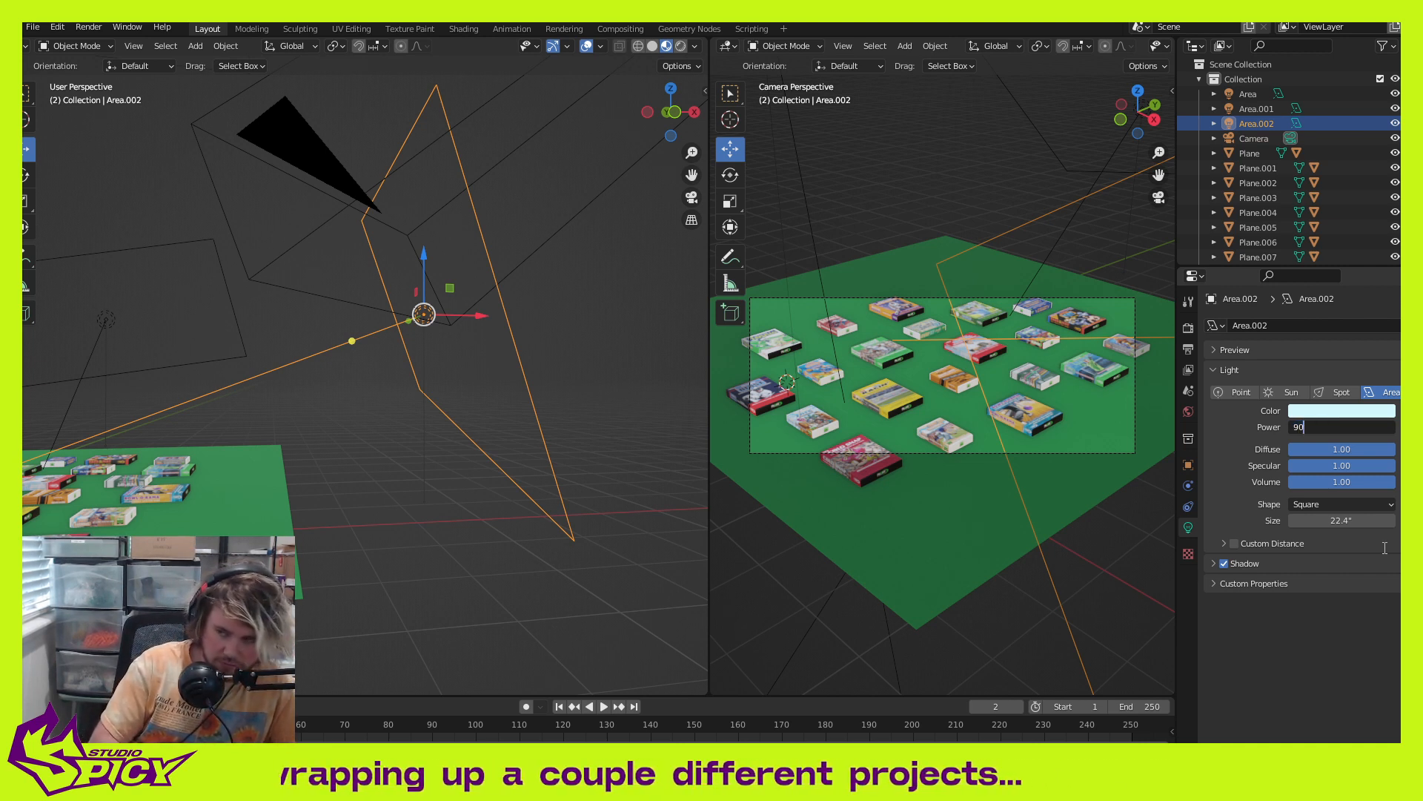
key(Return)
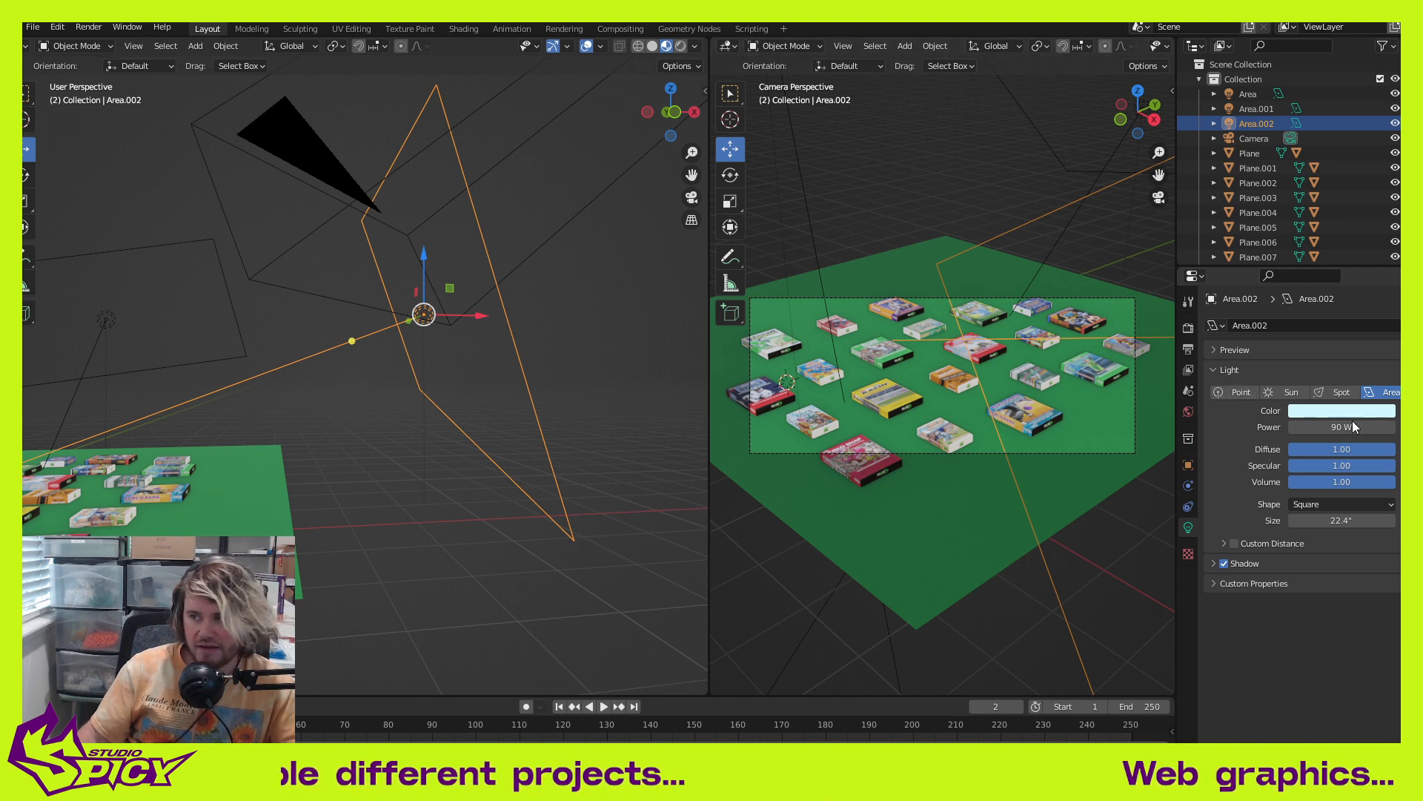
click(1372, 428)
text(120)
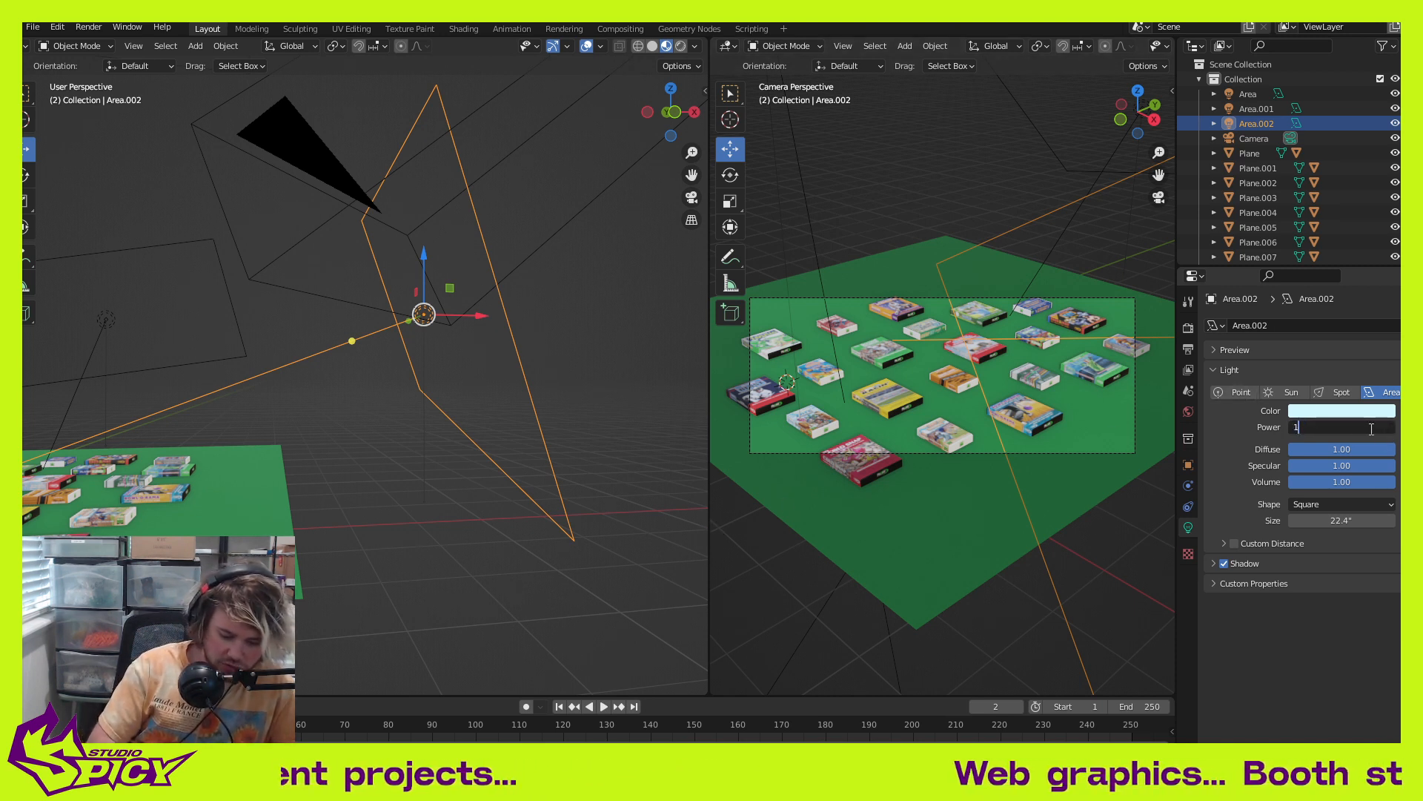
key(Return)
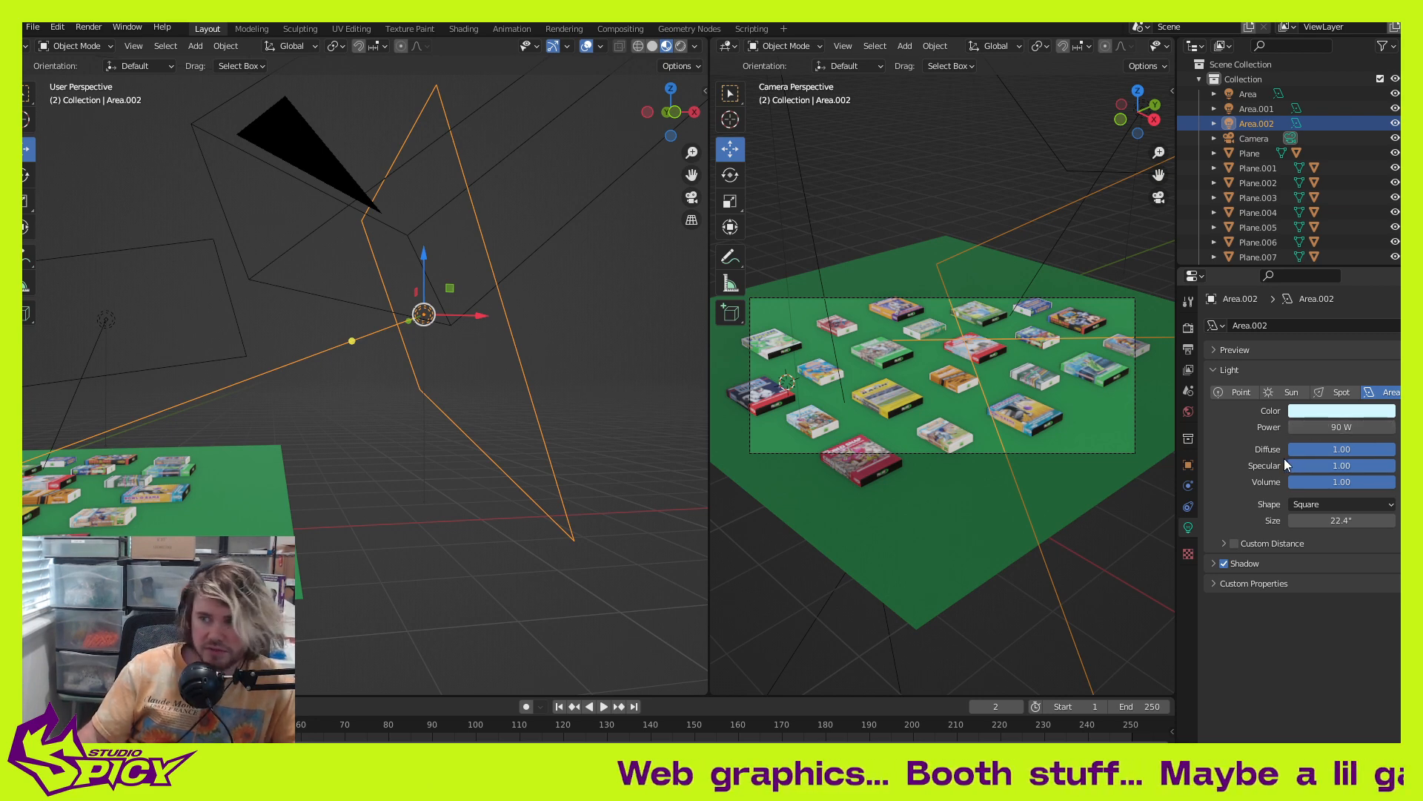
Step: Tint the Area.001 light a soft peach with hue 0.059, saturation 0.450 and value 1.000
middle_drag(376, 371, 370, 430)
click(460, 331)
click(1358, 412)
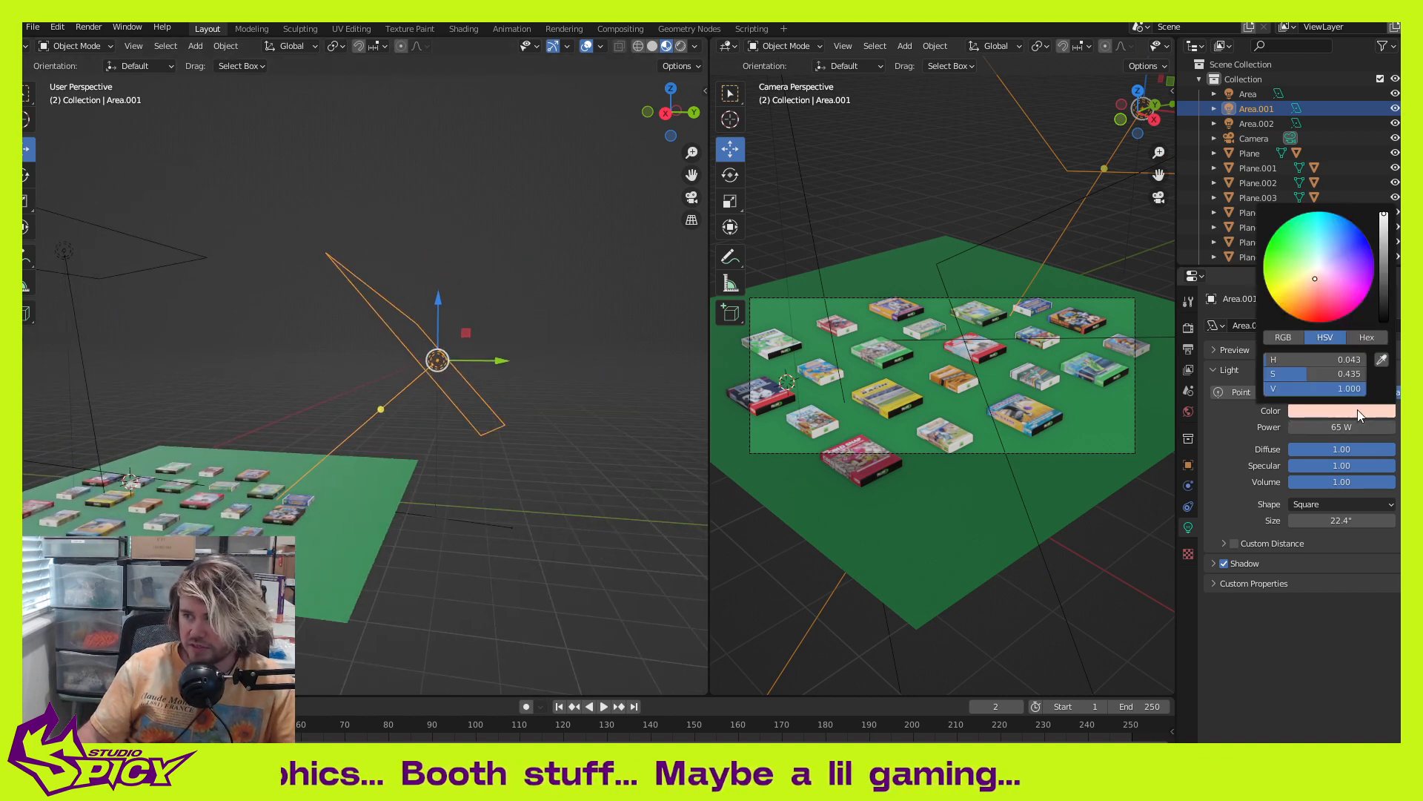
drag(1319, 304, 1309, 286)
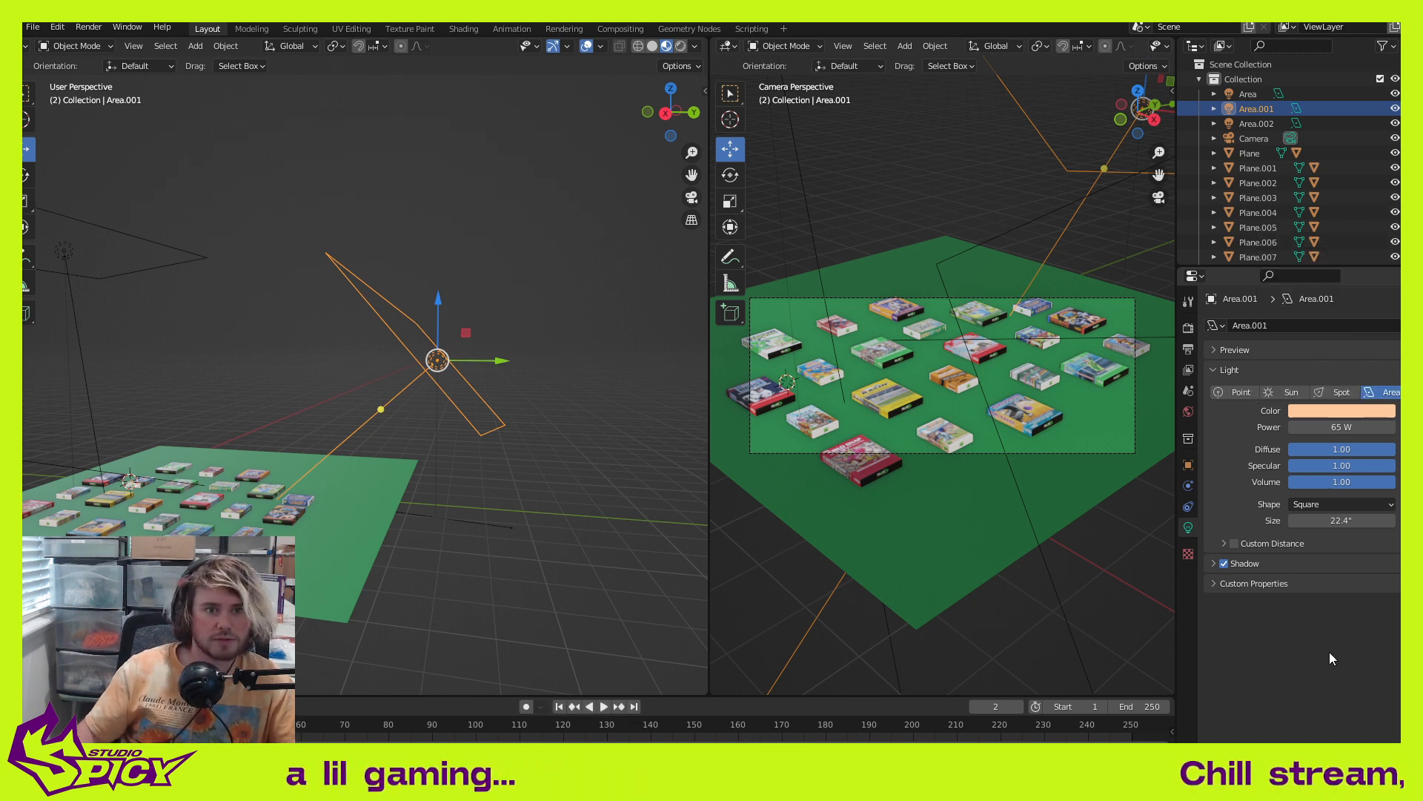
click(1333, 412)
click(1306, 282)
drag(1306, 283, 1313, 282)
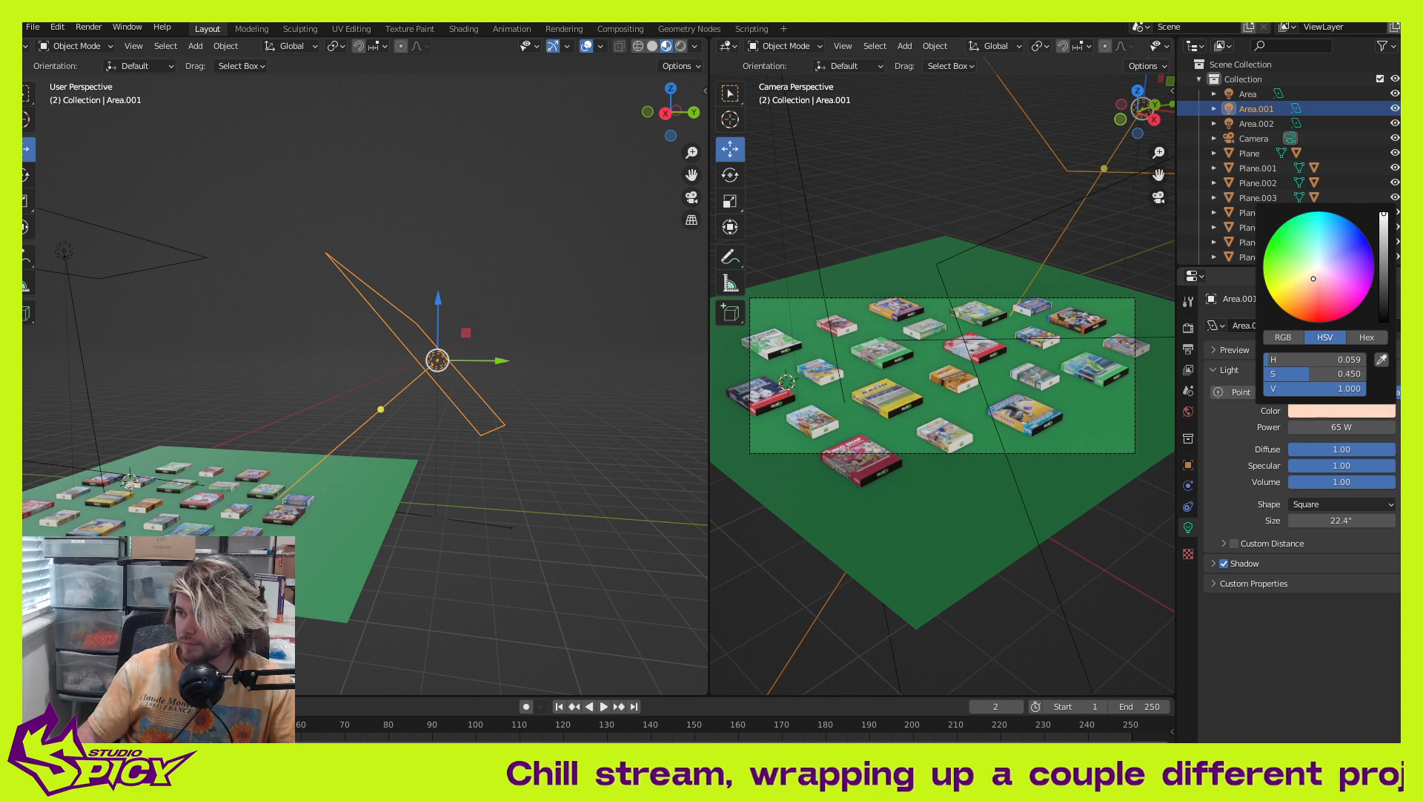
Step: Set the Area.001 light's power to 90 W
click(1361, 429)
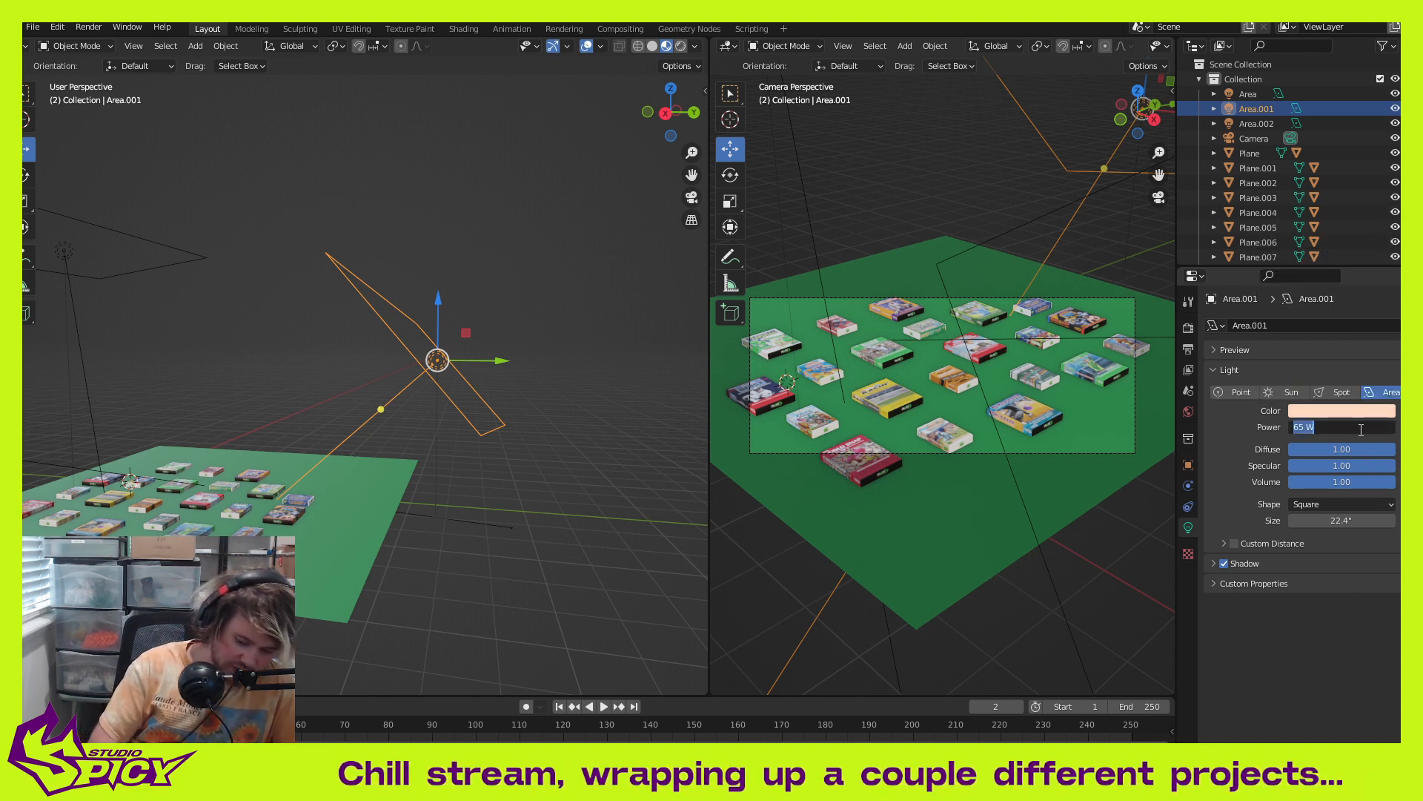
text(90)
key(Return)
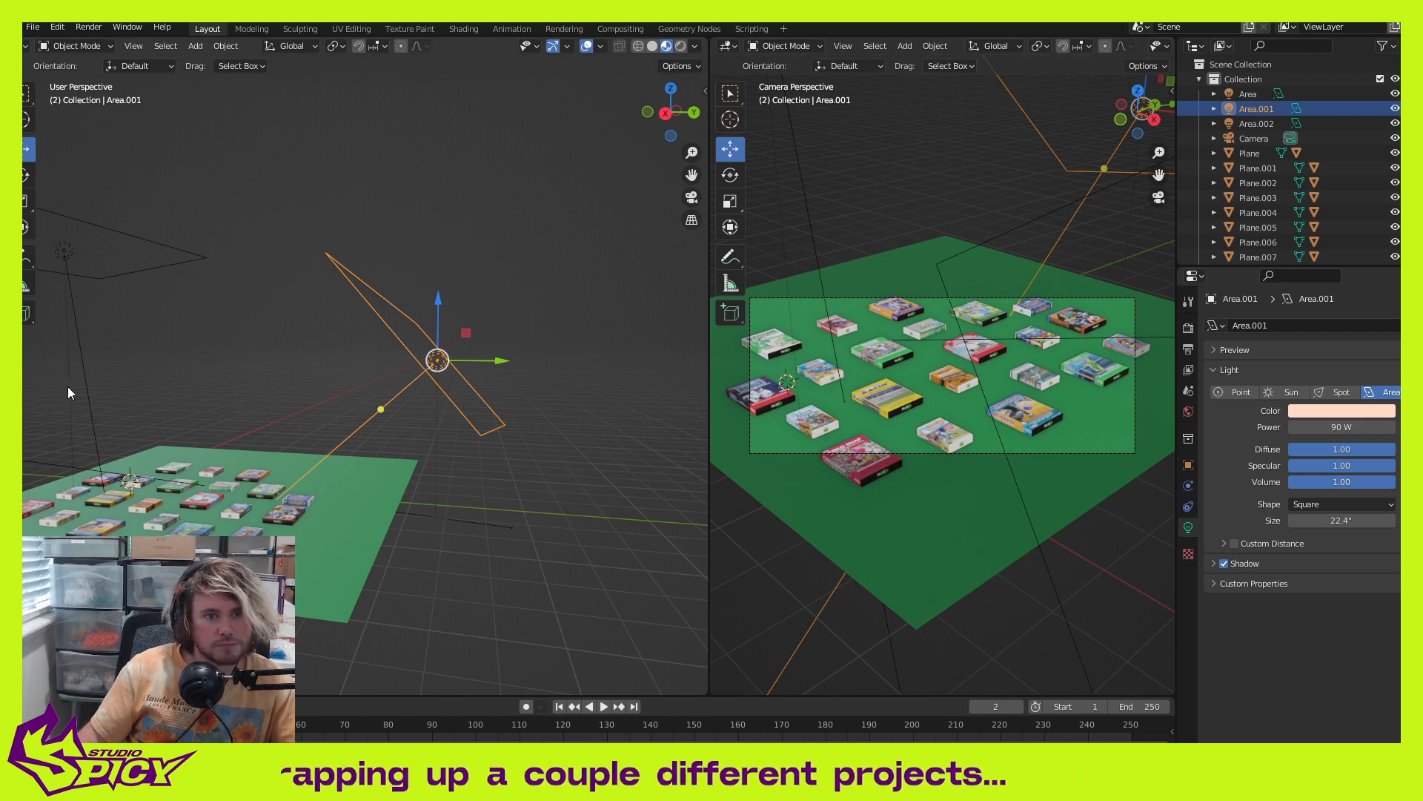
middle_drag(274, 389, 380, 362)
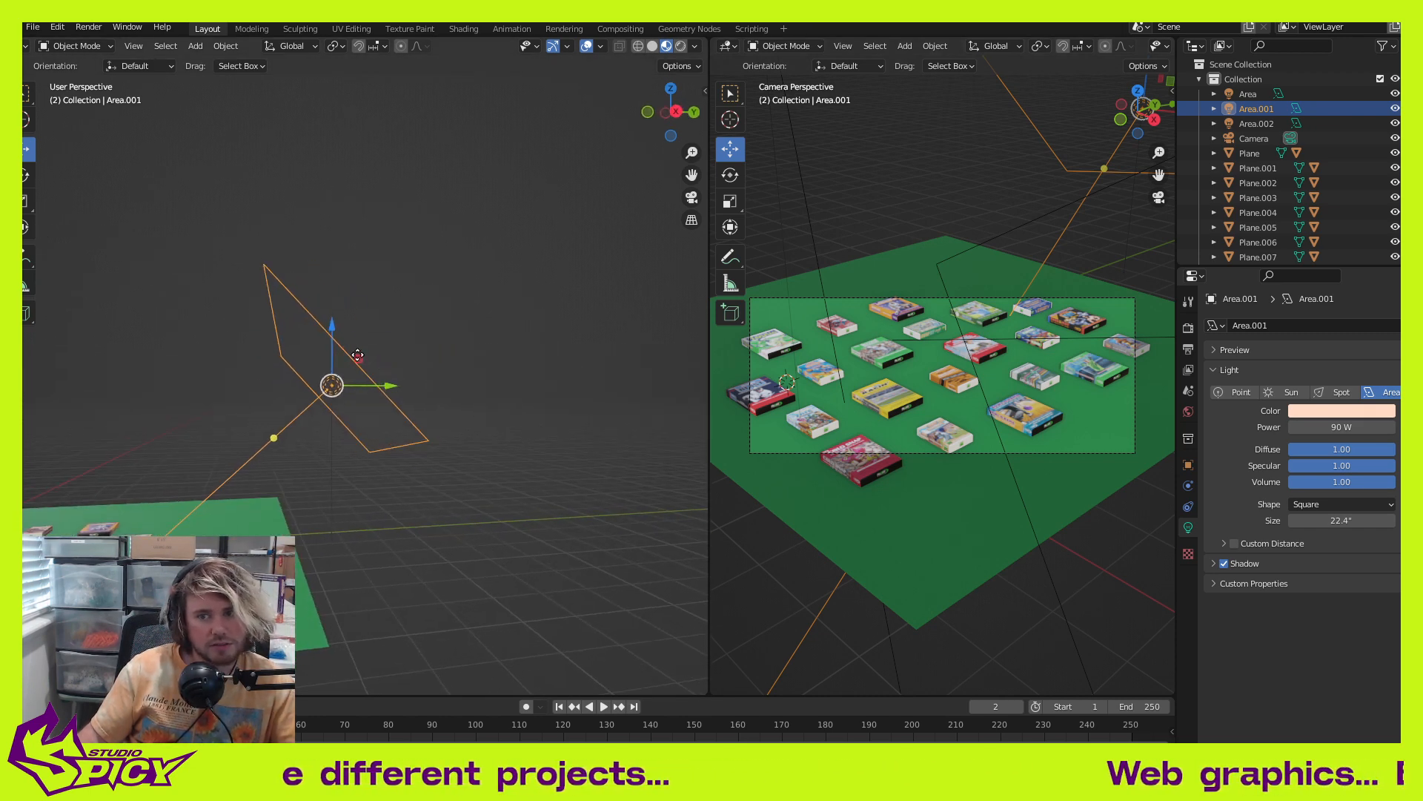
Step: Move the Area.001 light slightly farther from the boxes along the Y axis and render the scene
drag(357, 355, 388, 353)
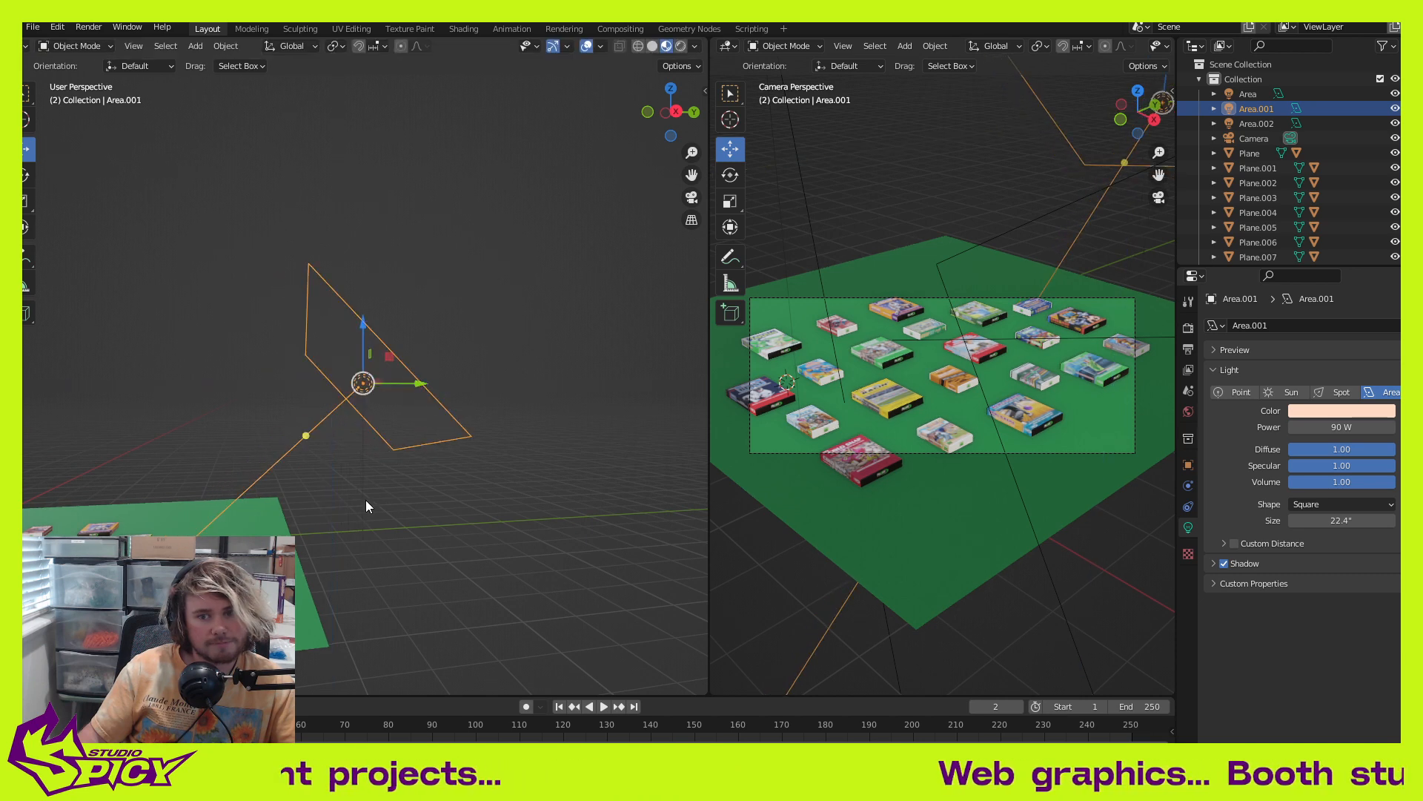
shift+middle_drag(366, 500, 448, 473)
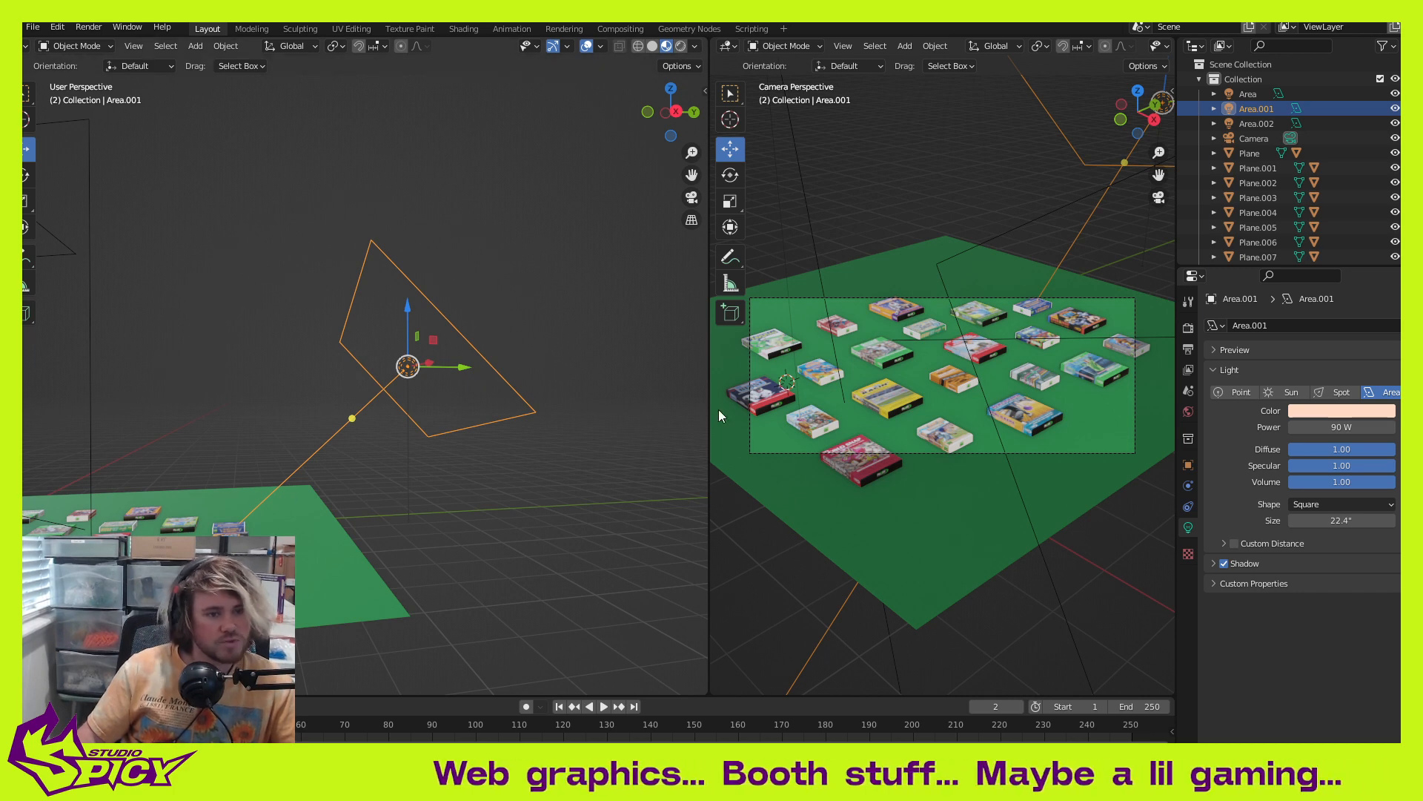
middle_drag(475, 533, 452, 515)
key(F12)
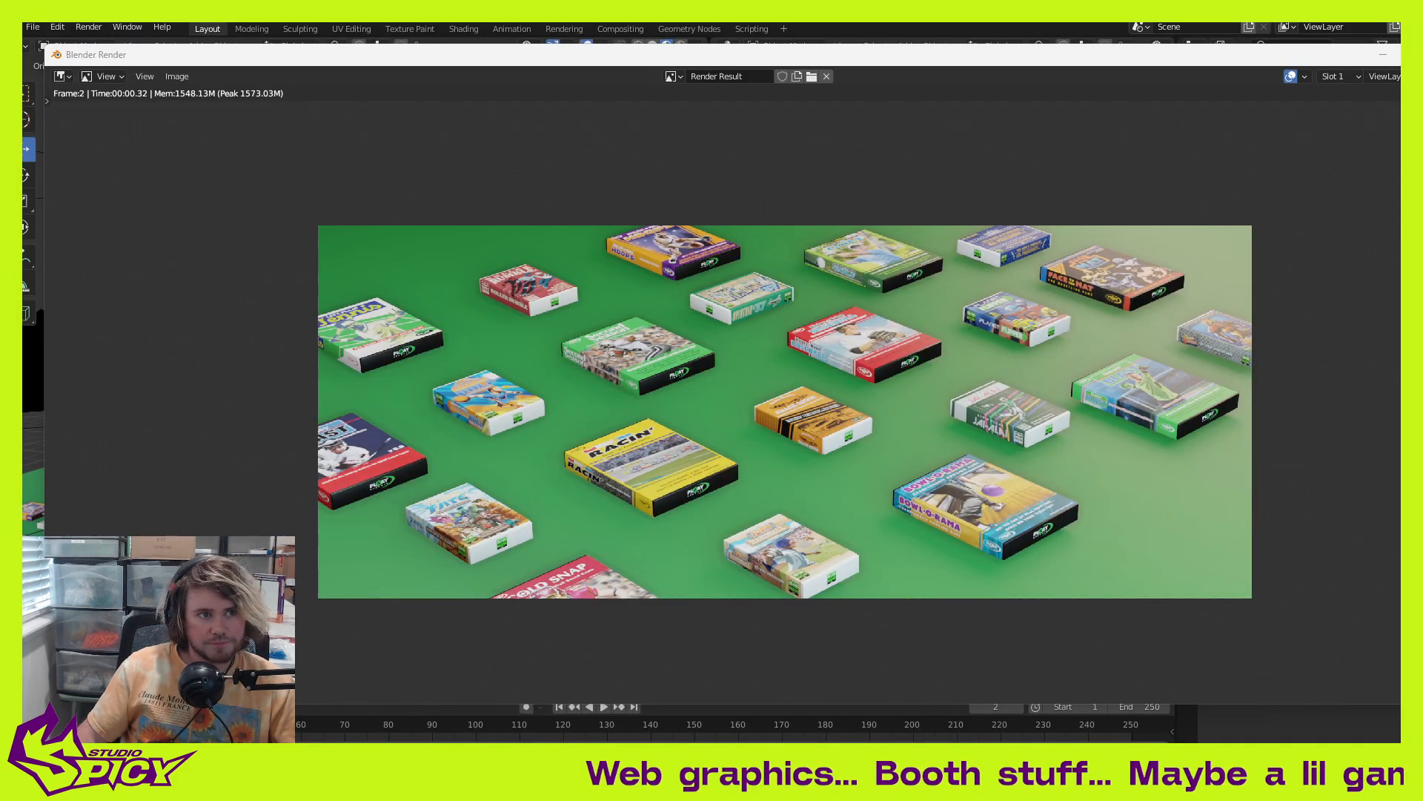
Step: Compare the test render's lighting and shadows with the box hero image on the plaay.com home page in the browser
drag(22, 68, 676, 69)
scroll(652, 320, down, 2)
scroll(653, 321, up, 1)
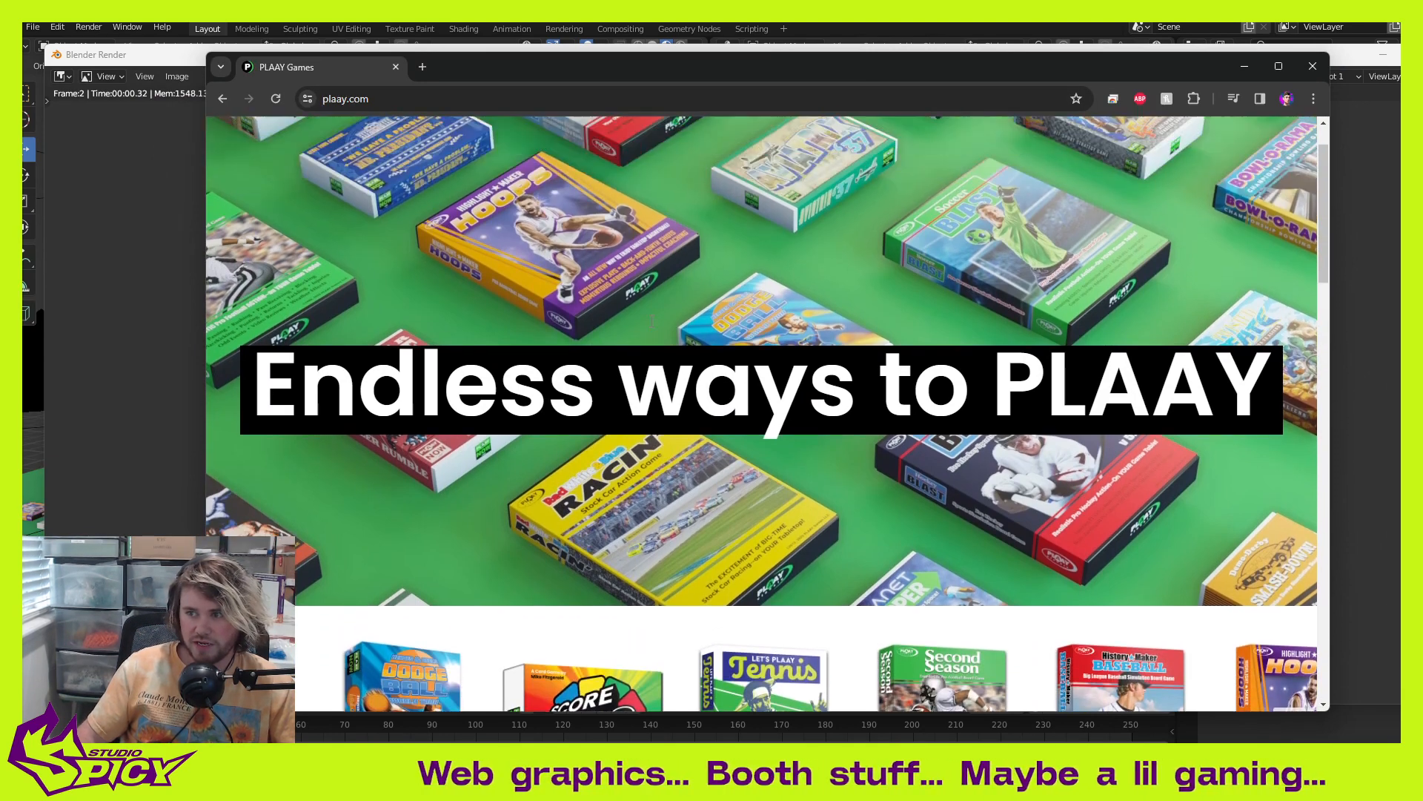
scroll(652, 321, up, 1)
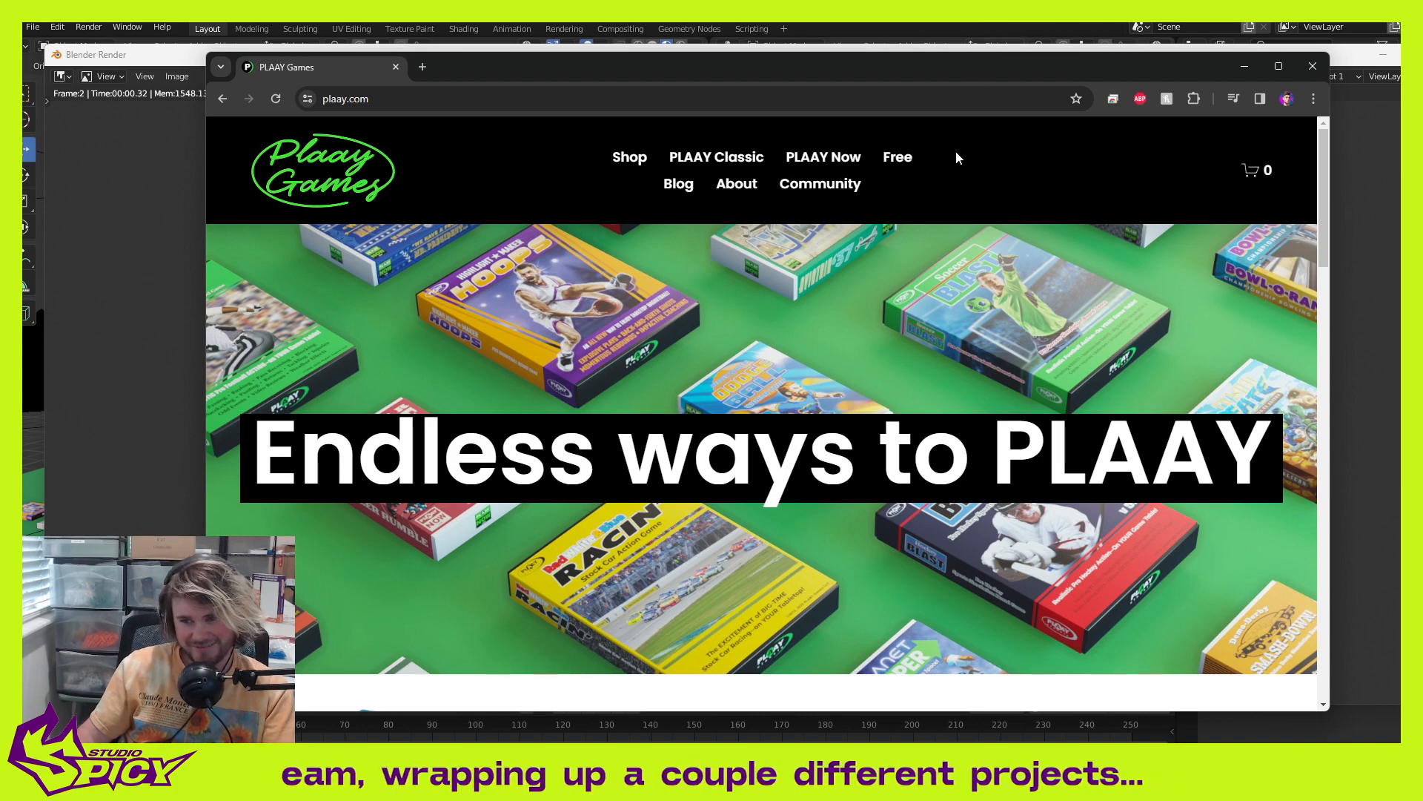
drag(766, 63, 22, 57)
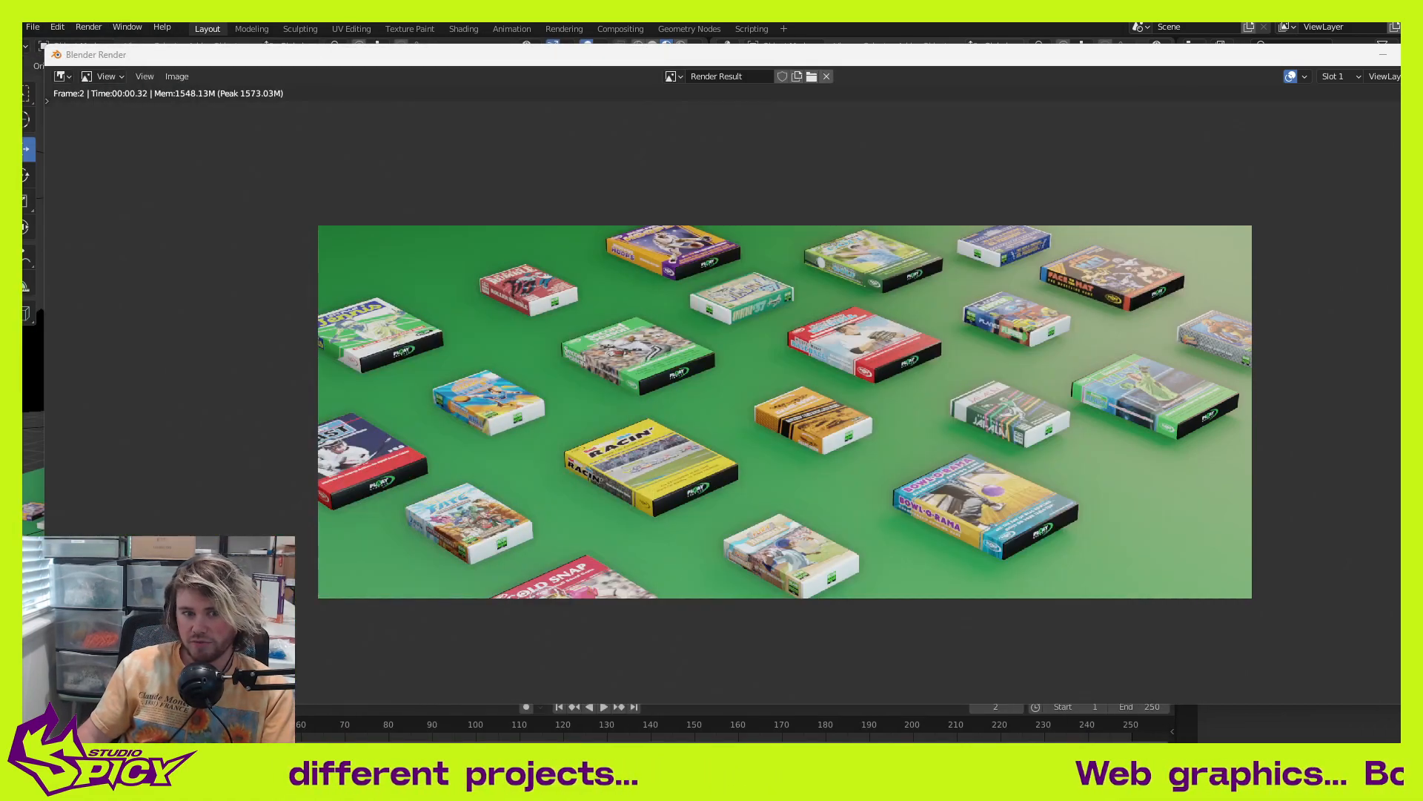
drag(22, 111, 570, 85)
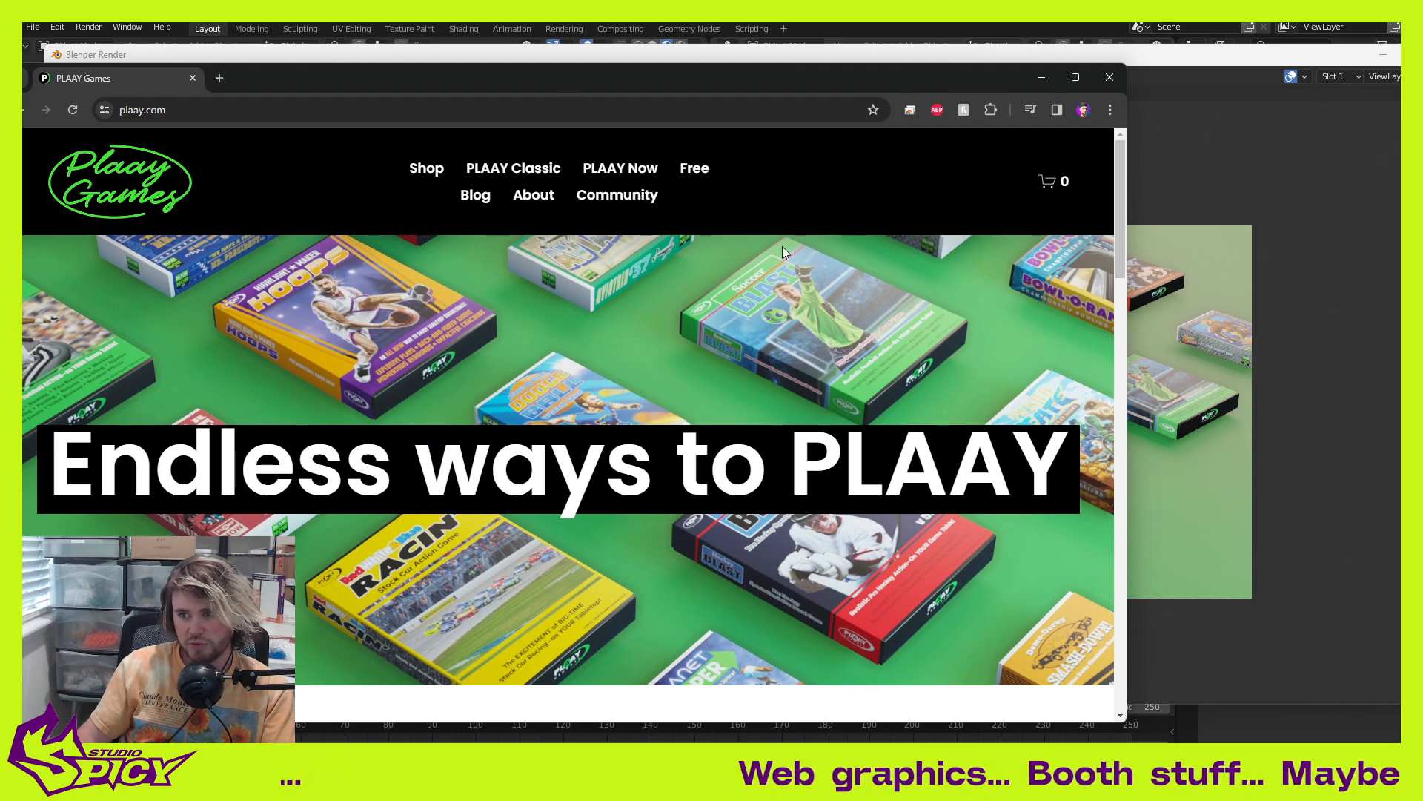
drag(783, 85, 22, 64)
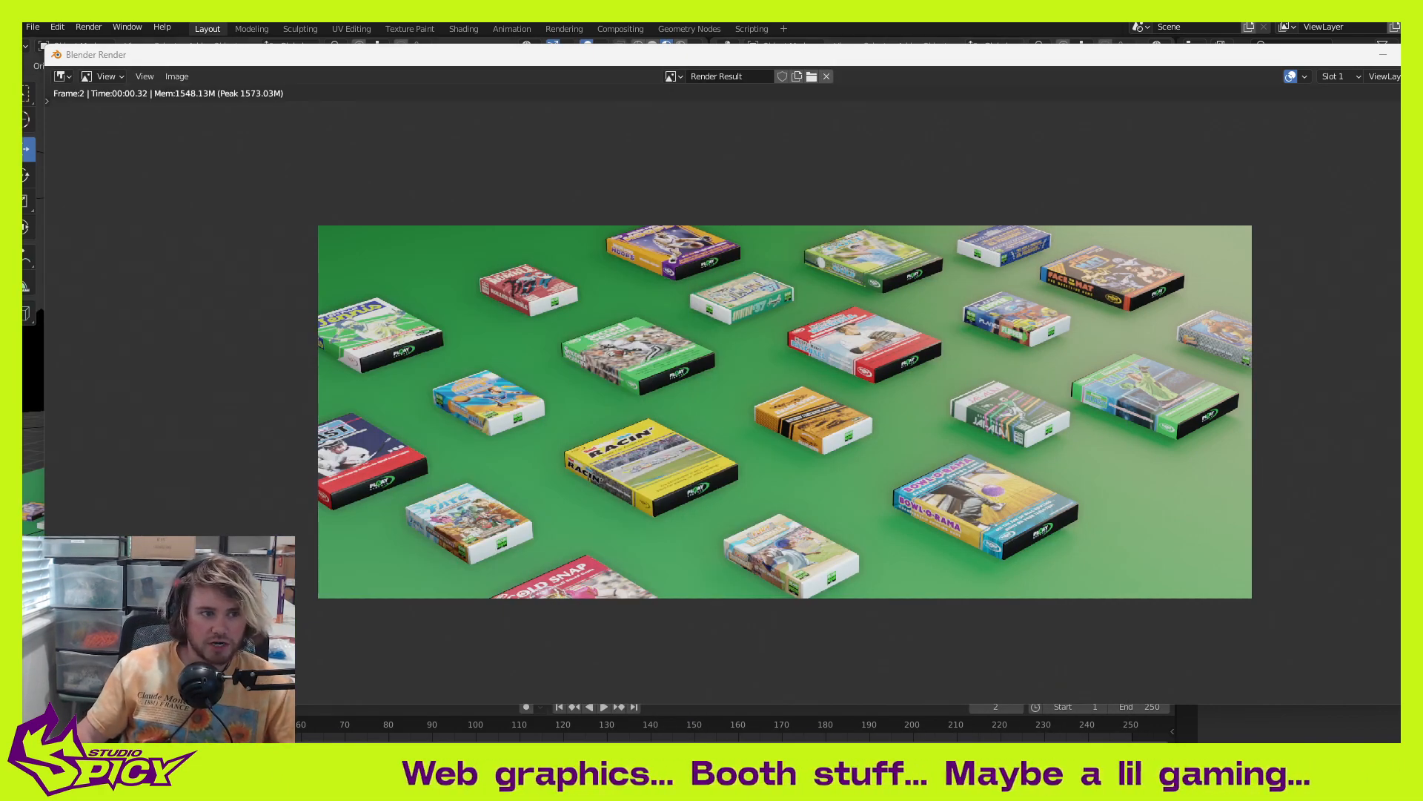
drag(22, 223, 989, 64)
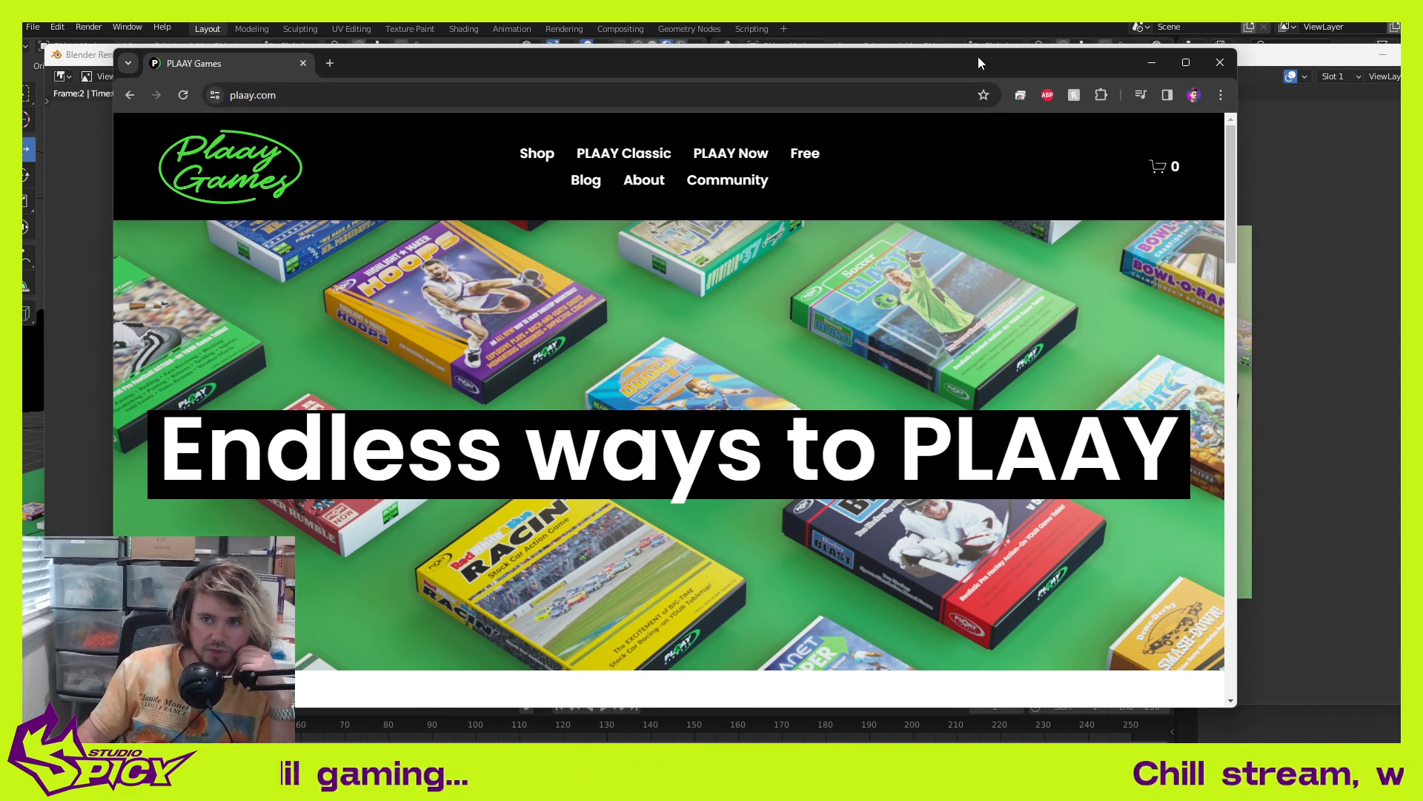
click(1153, 62)
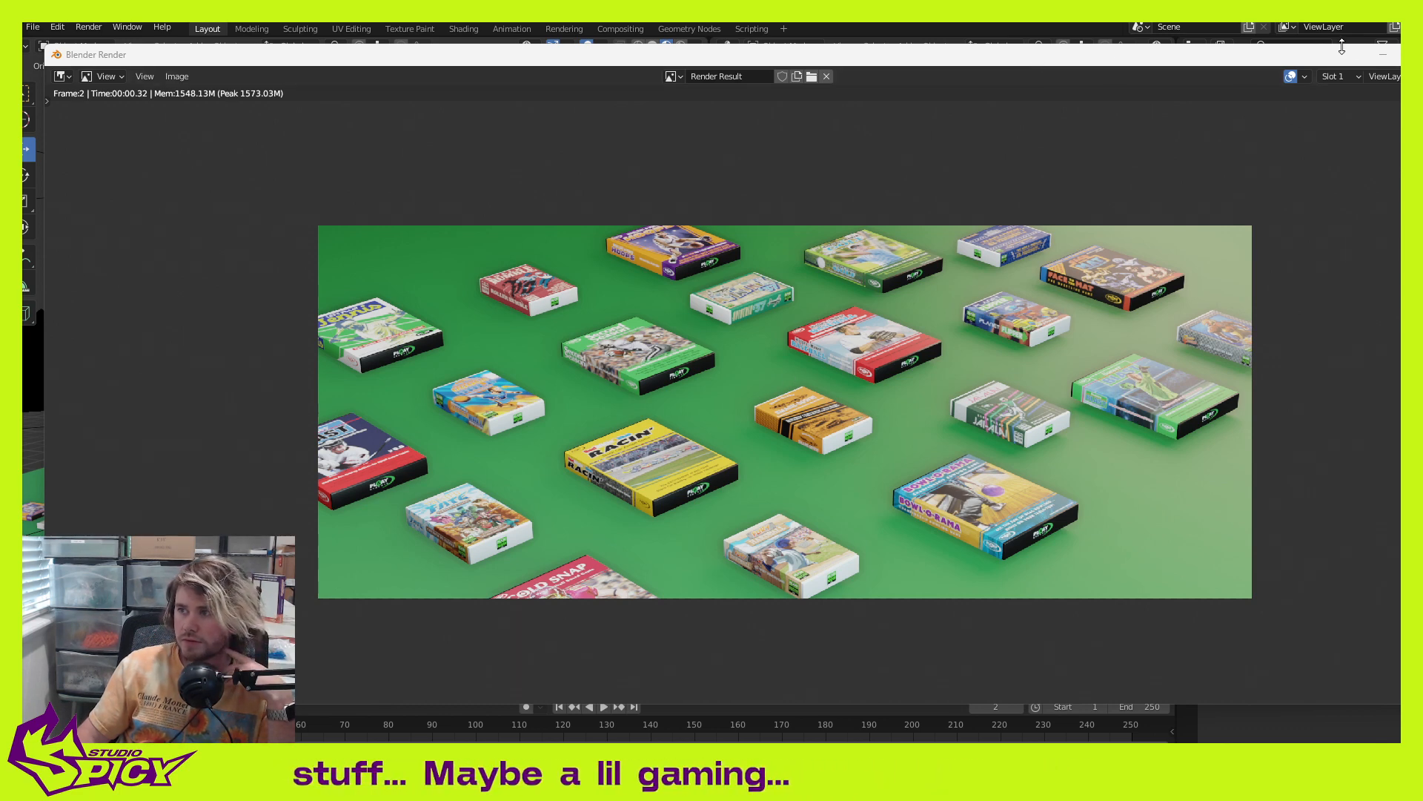
drag(1342, 47, 1210, 87)
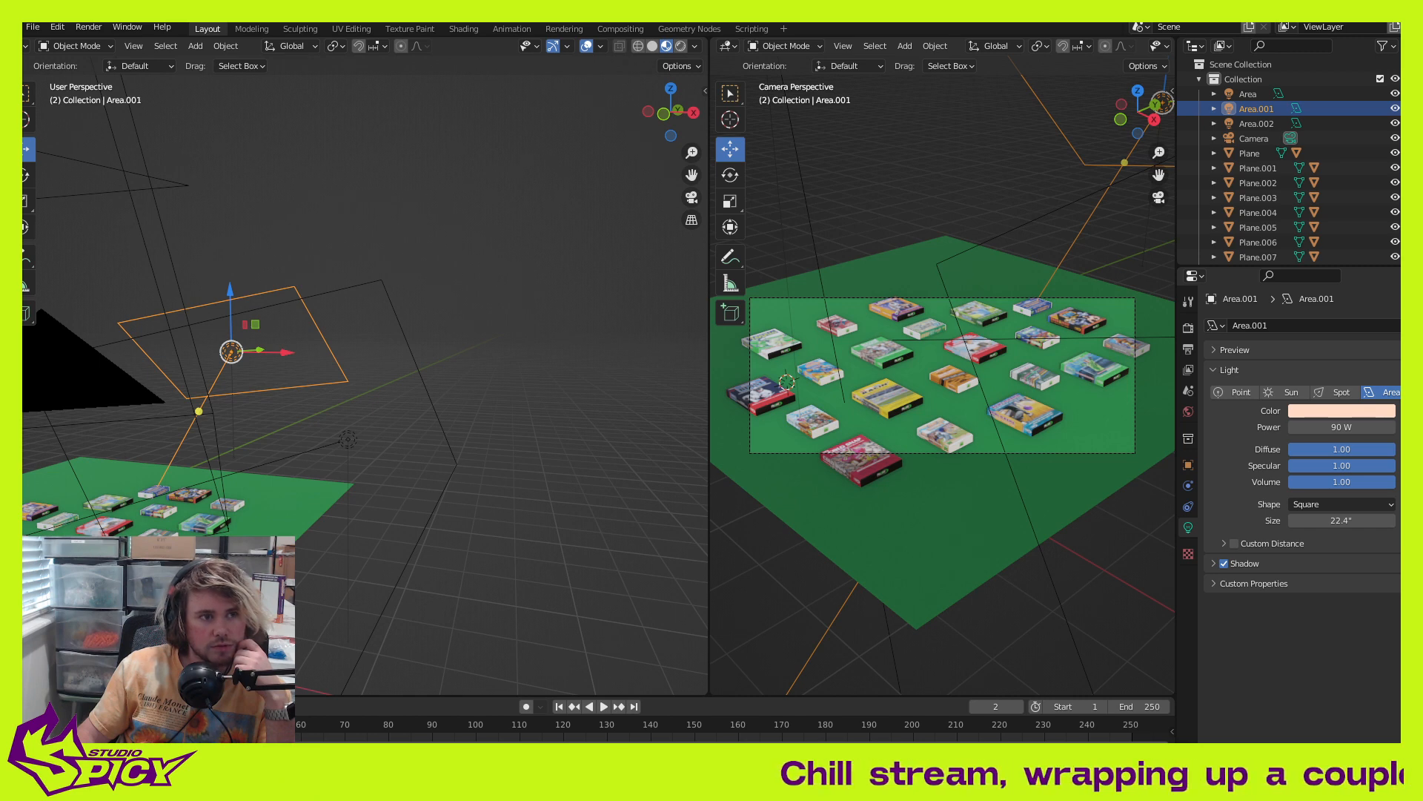
Step: Skip through the Eevee shadows tutorial on YouTube to the world node setup, and return to Blender
drag(22, 296, 357, 51)
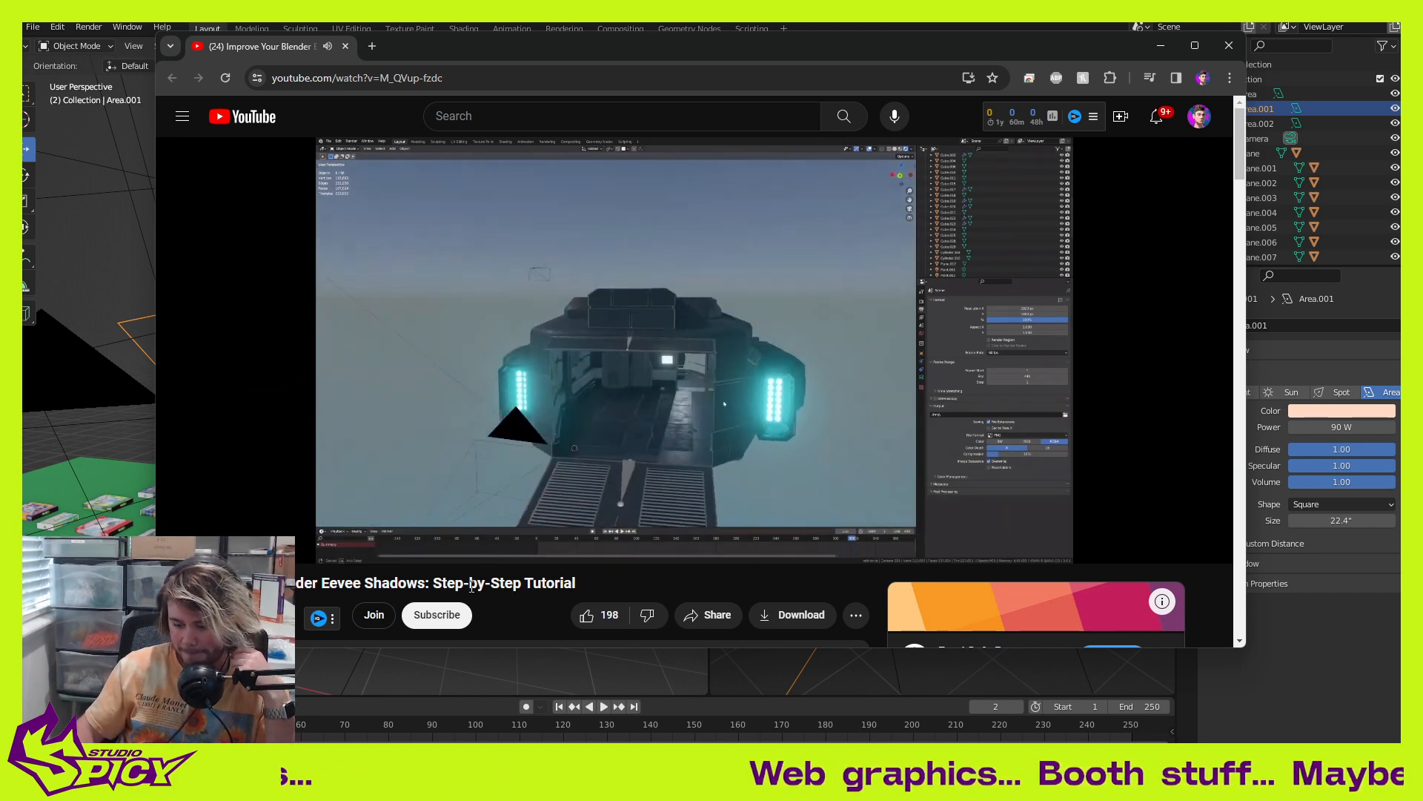
key(Right)
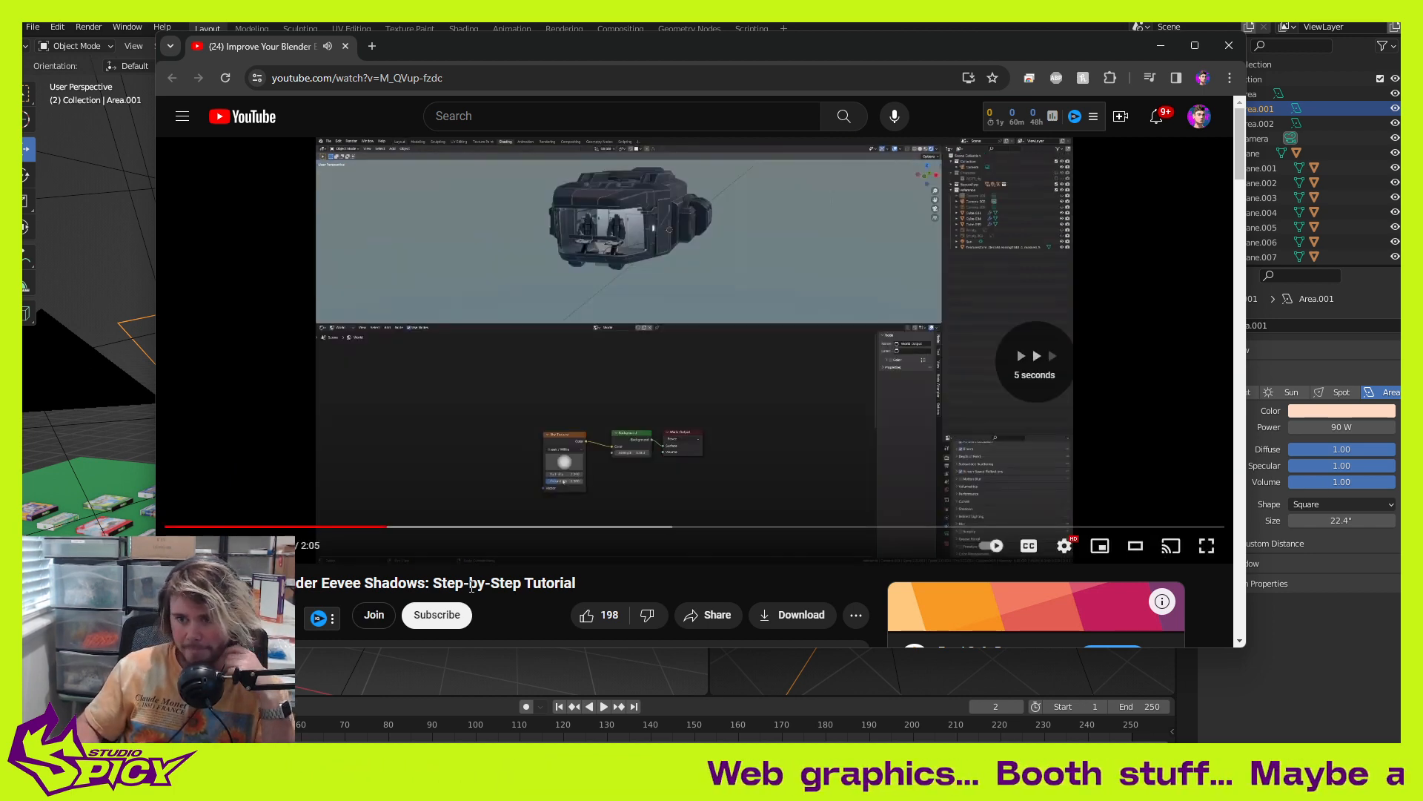
click(666, 385)
drag(992, 52, 23, 178)
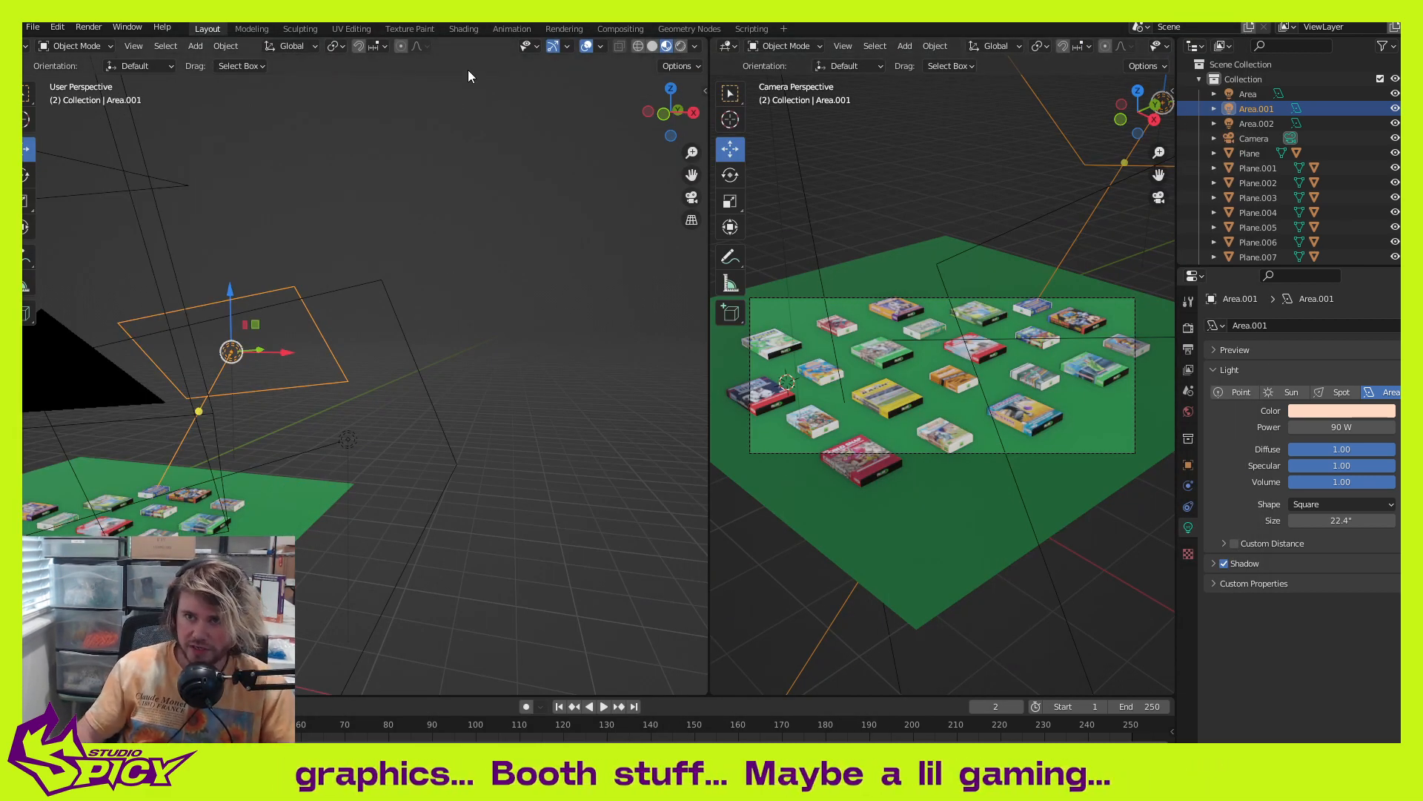
Step: Switch to the Shading workspace and display the World node tree in the shader editor
click(457, 29)
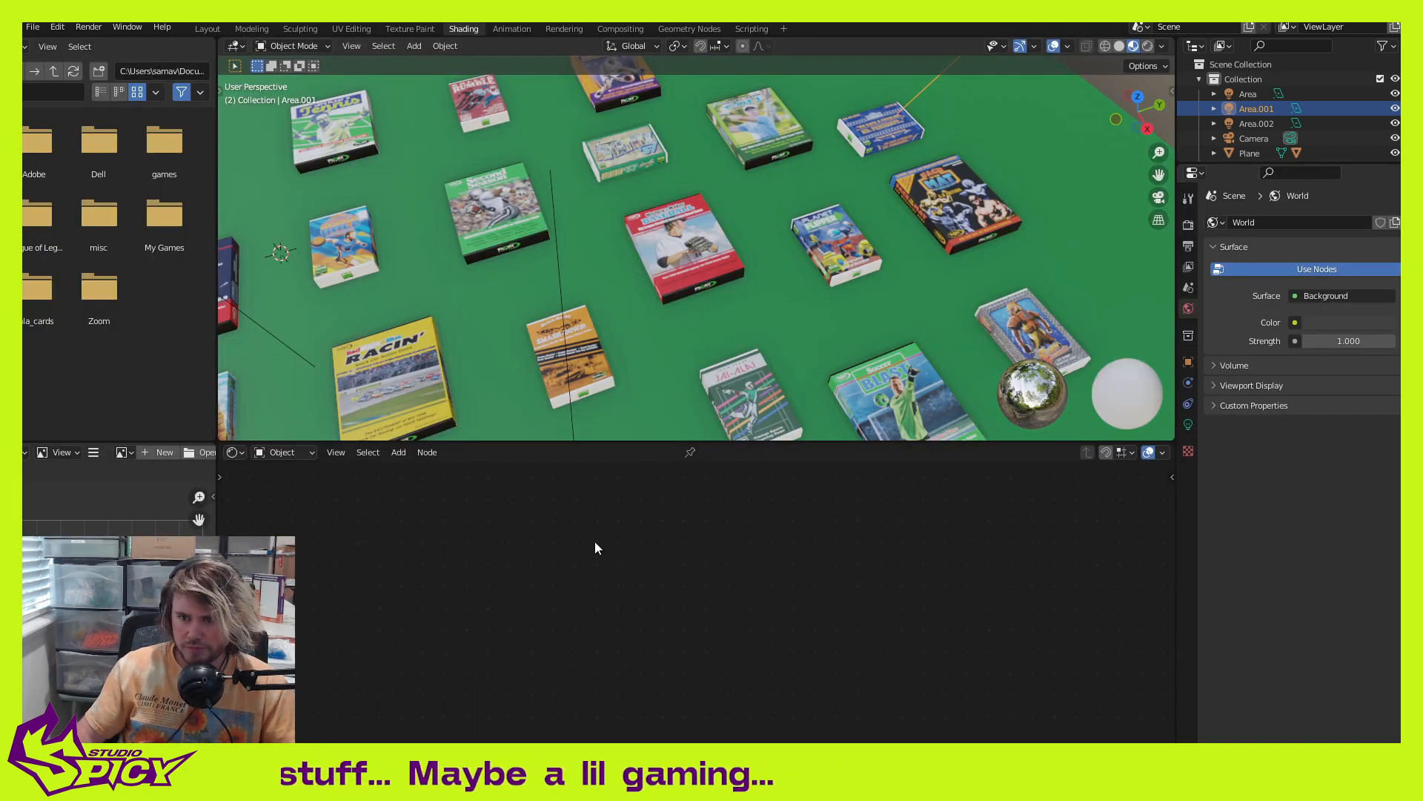
click(282, 452)
click(291, 483)
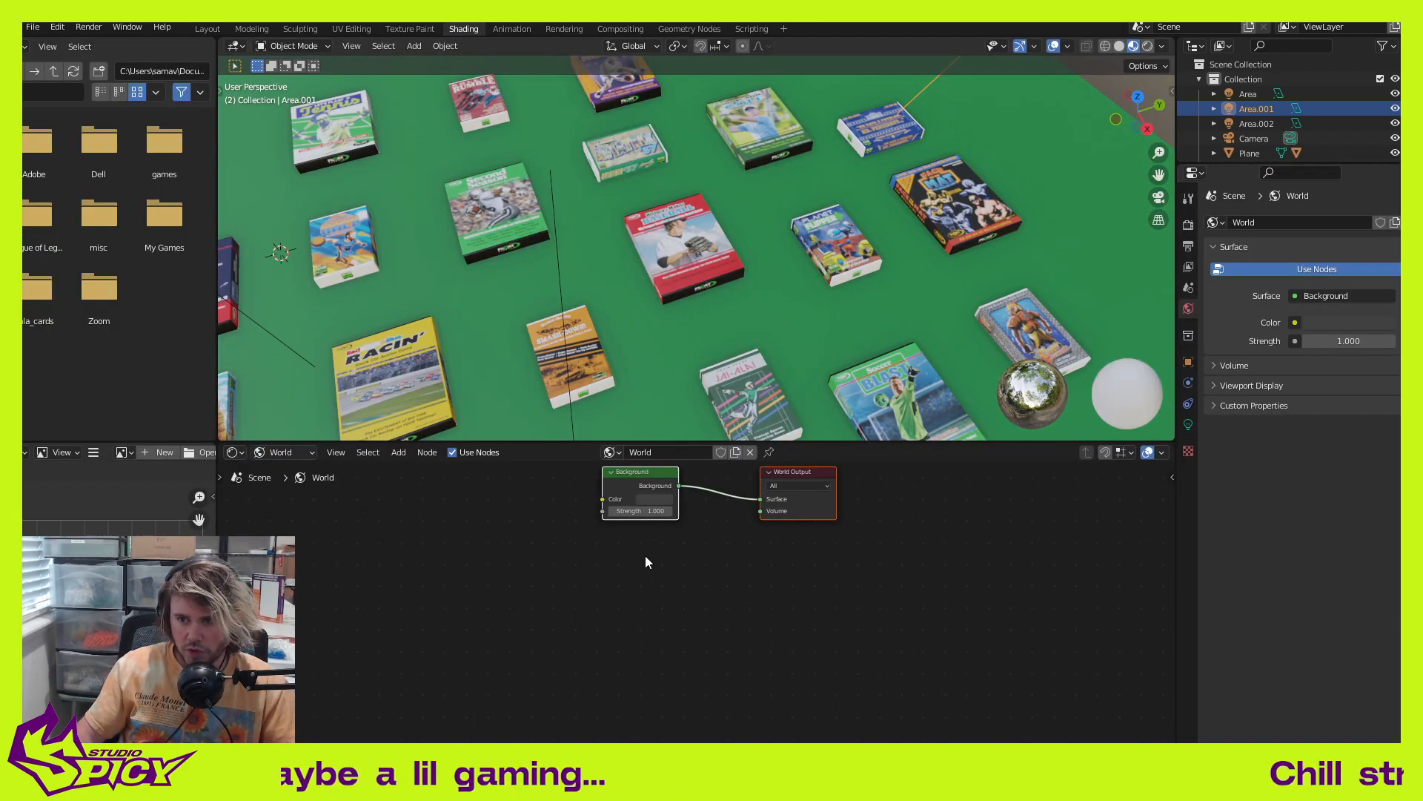
middle_drag(731, 576, 638, 644)
scroll(639, 630, up, 2)
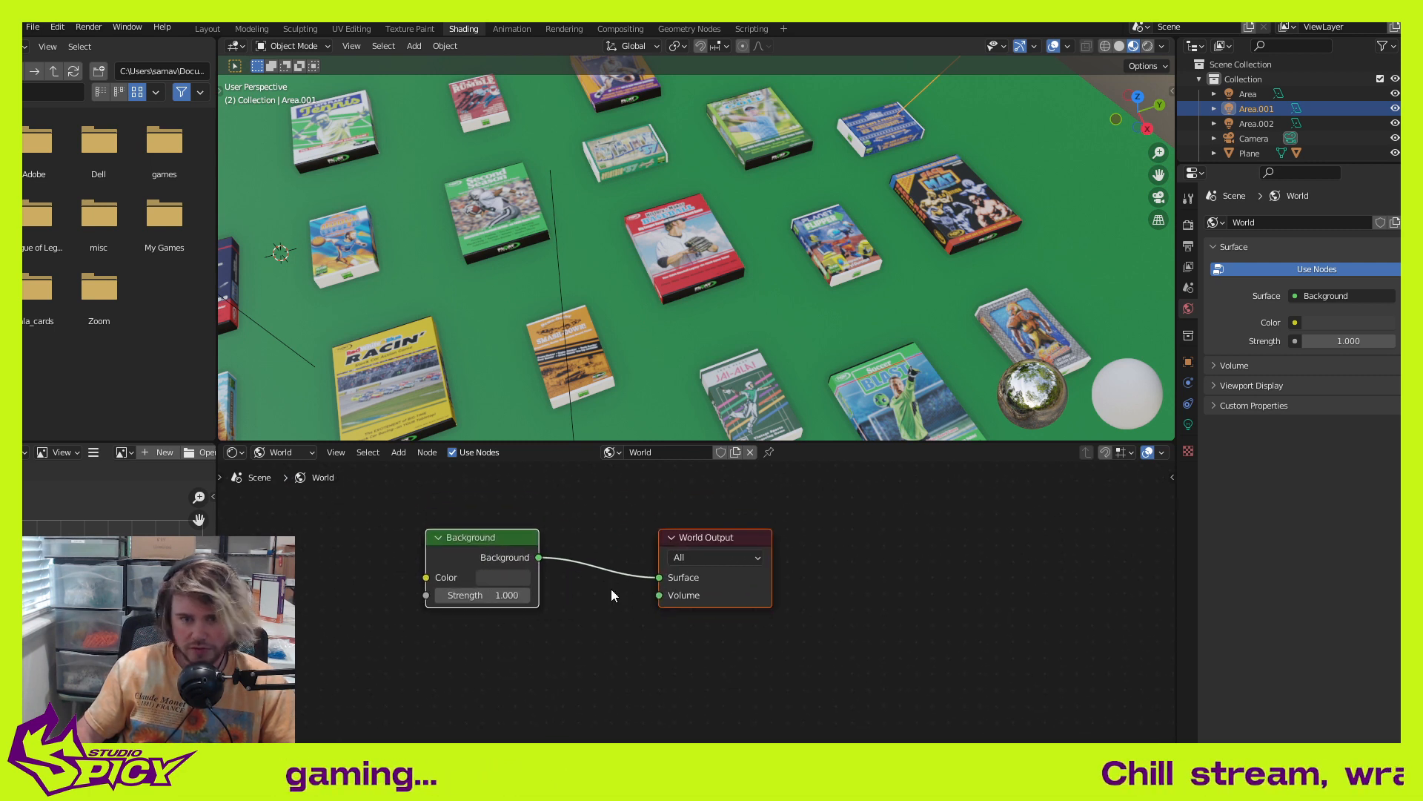
middle_drag(611, 589, 613, 600)
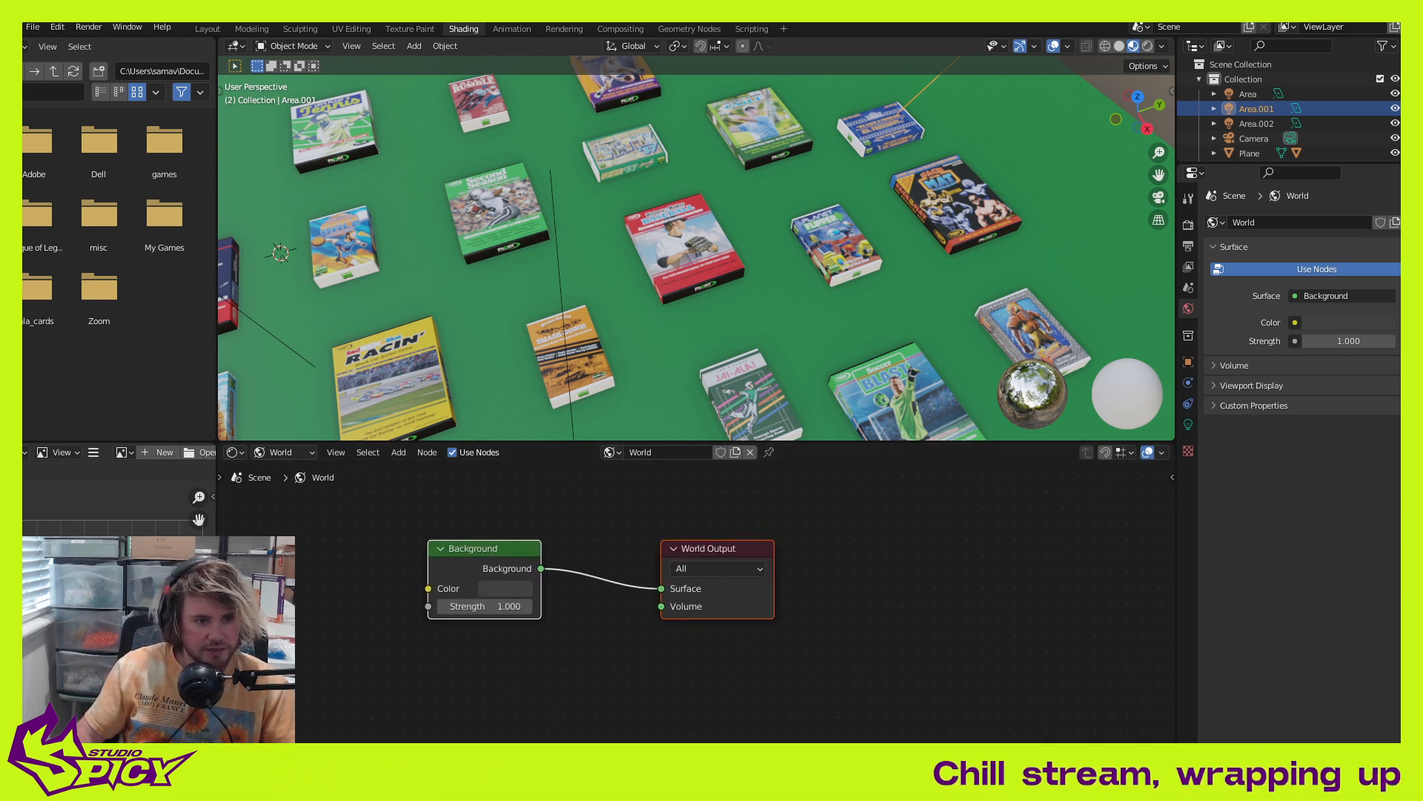
Step: Add a Sky Texture node beside the Background node and set its sky type to Hosek / Wilkie
click(594, 672)
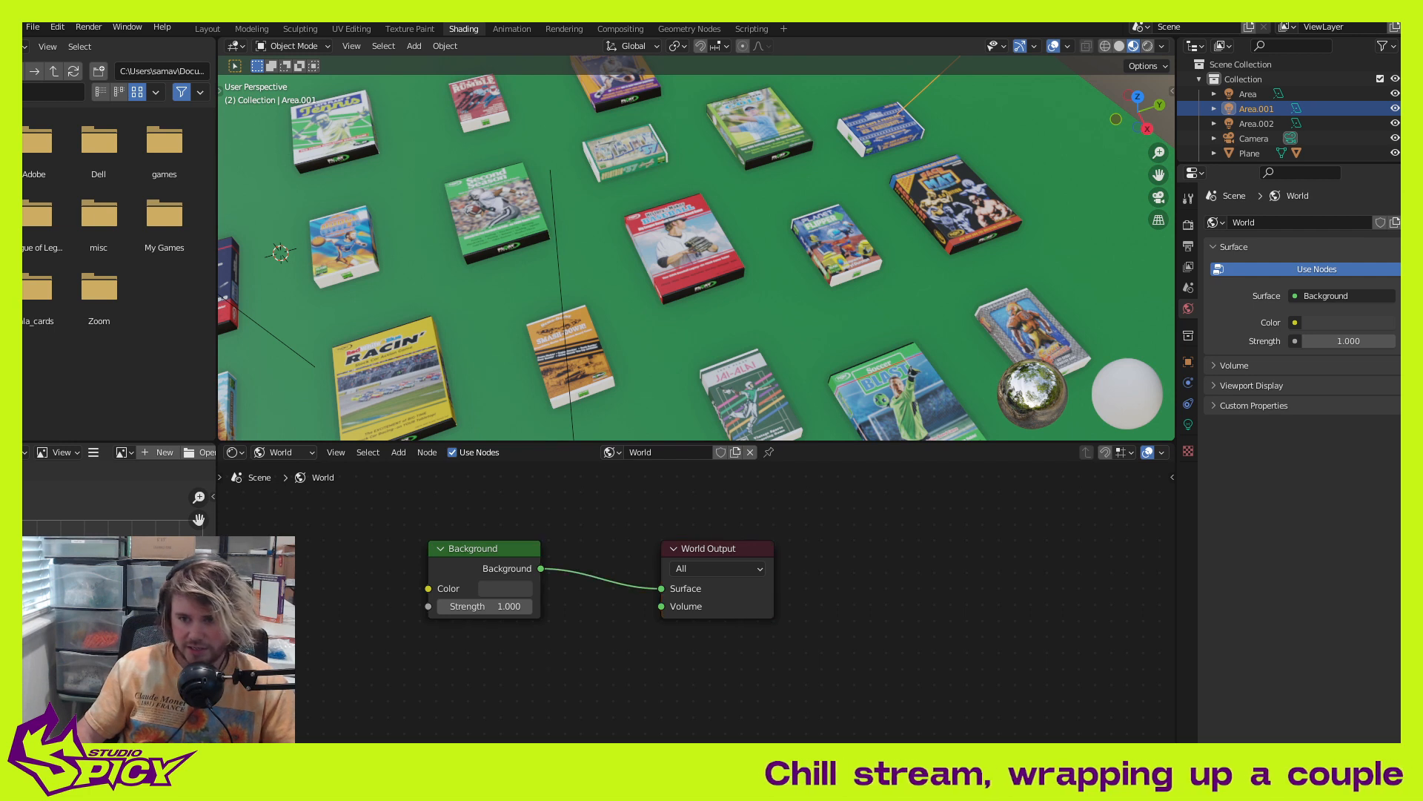
key(shift+a)
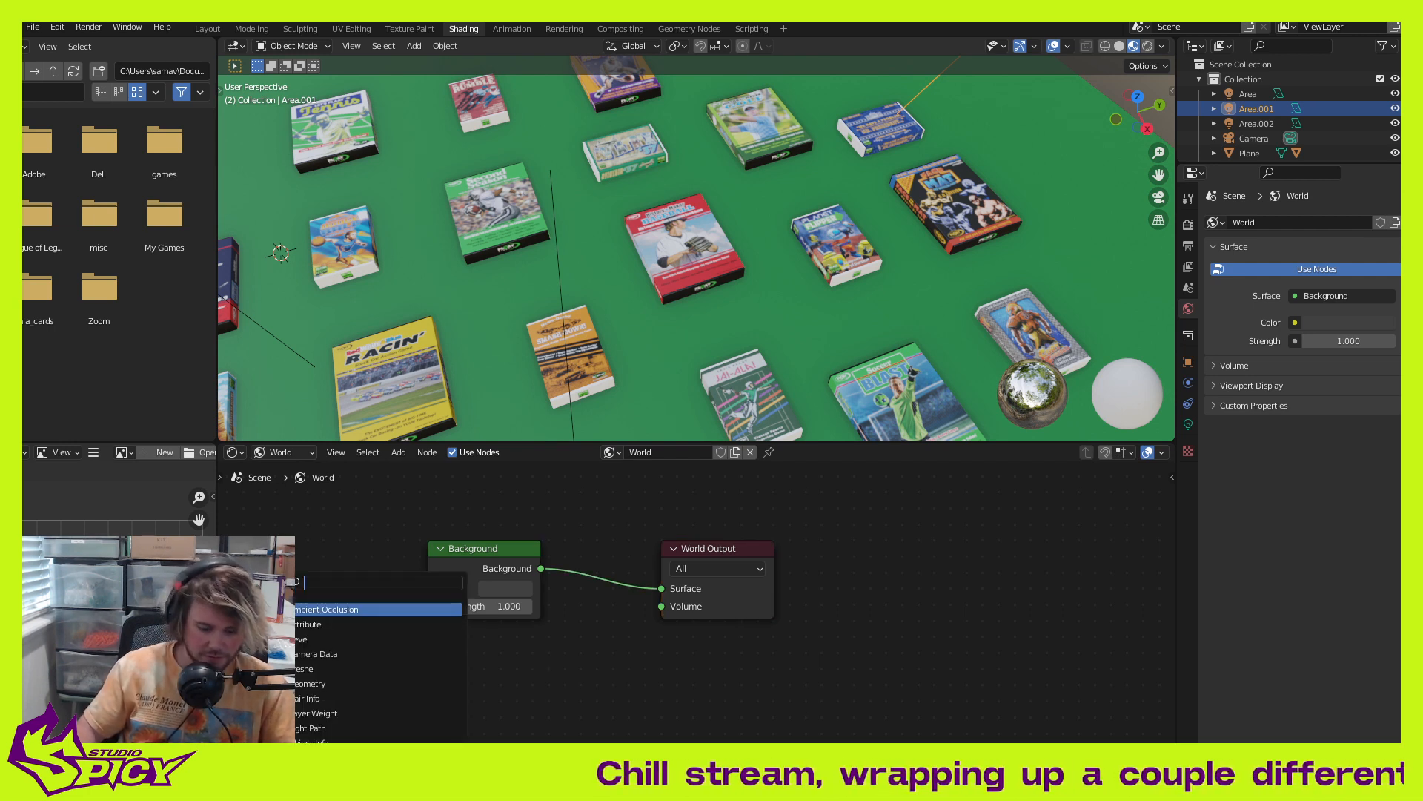
text(sky)
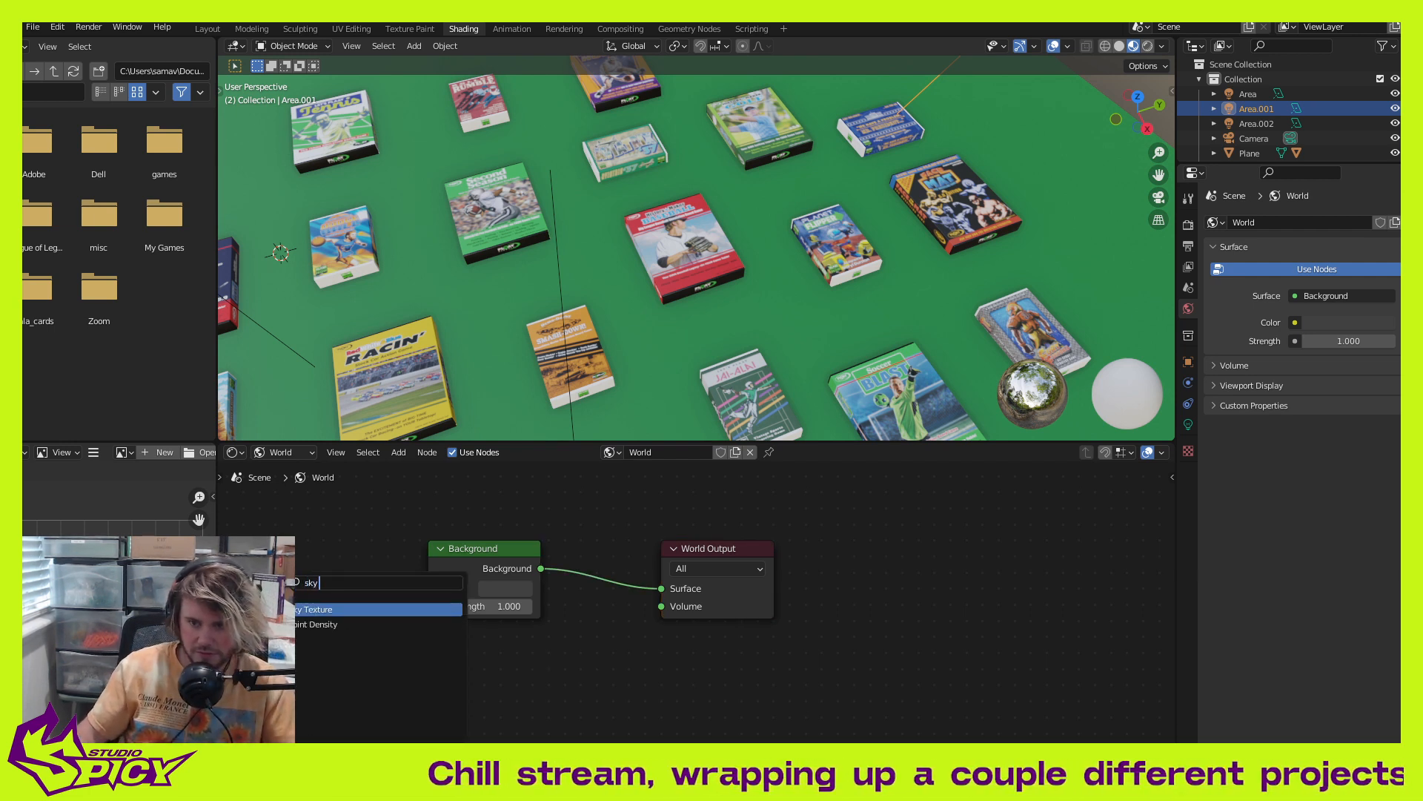
key(Return)
click(291, 535)
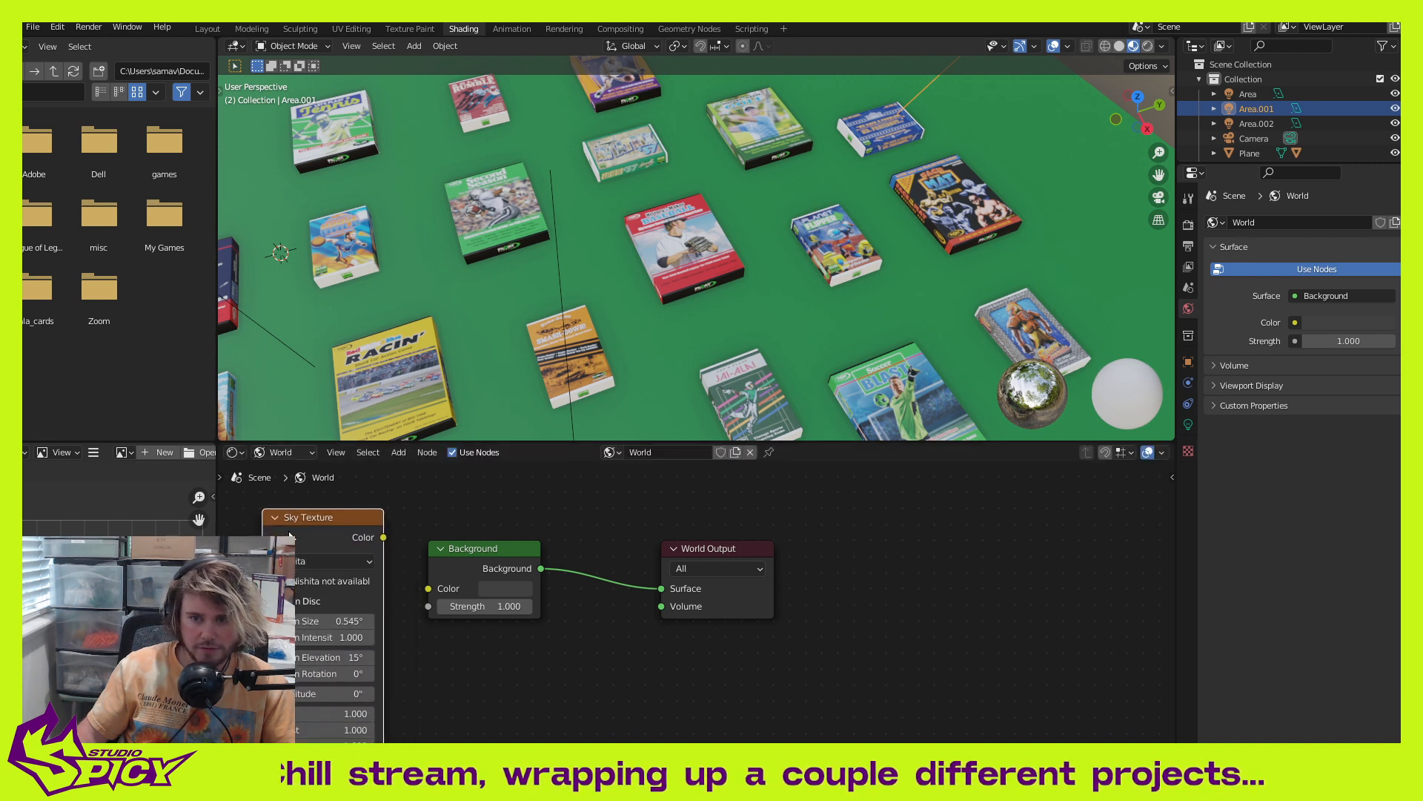
click(337, 562)
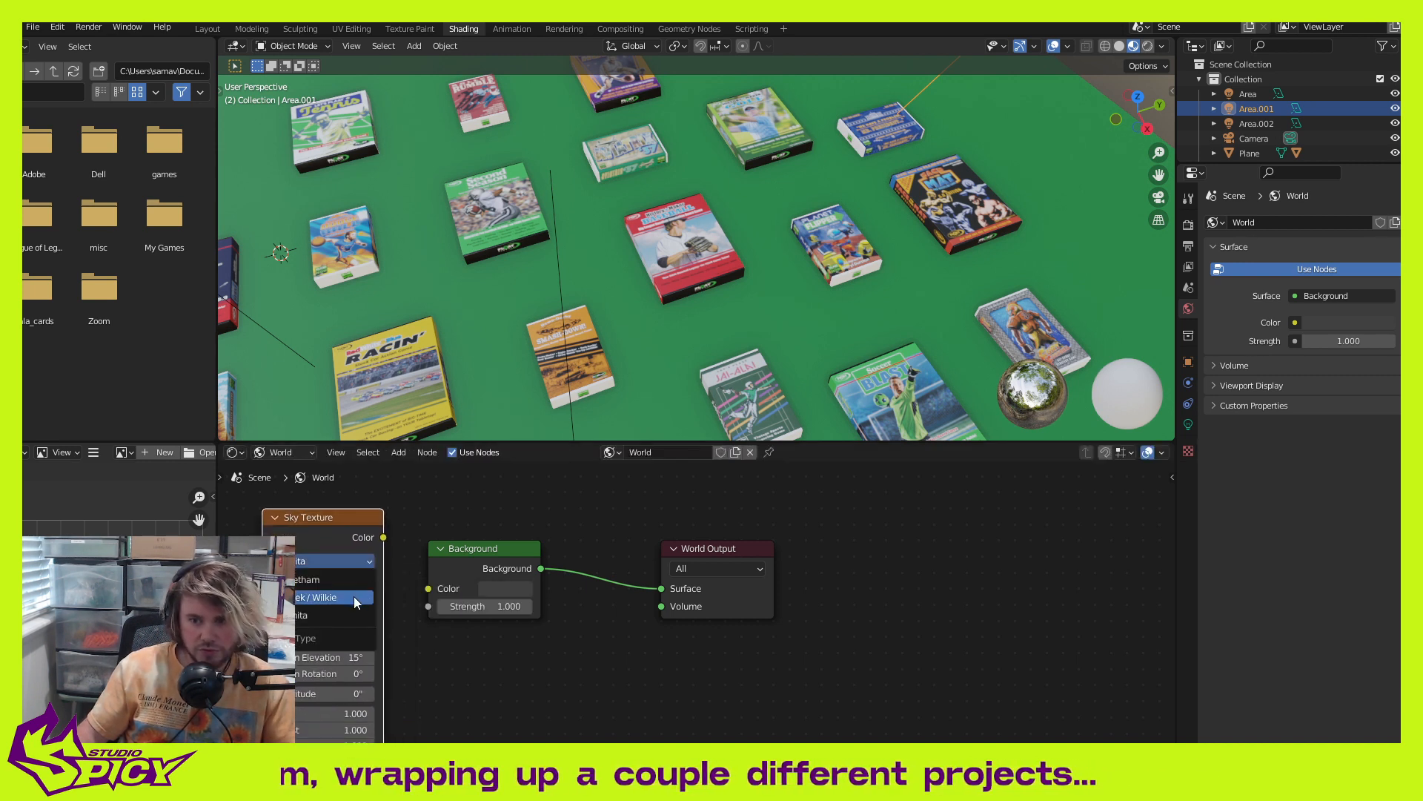
click(353, 596)
Step: Connect the Sky Texture's color to the Background node's color and set the World Output target to Eevee
drag(459, 548, 513, 539)
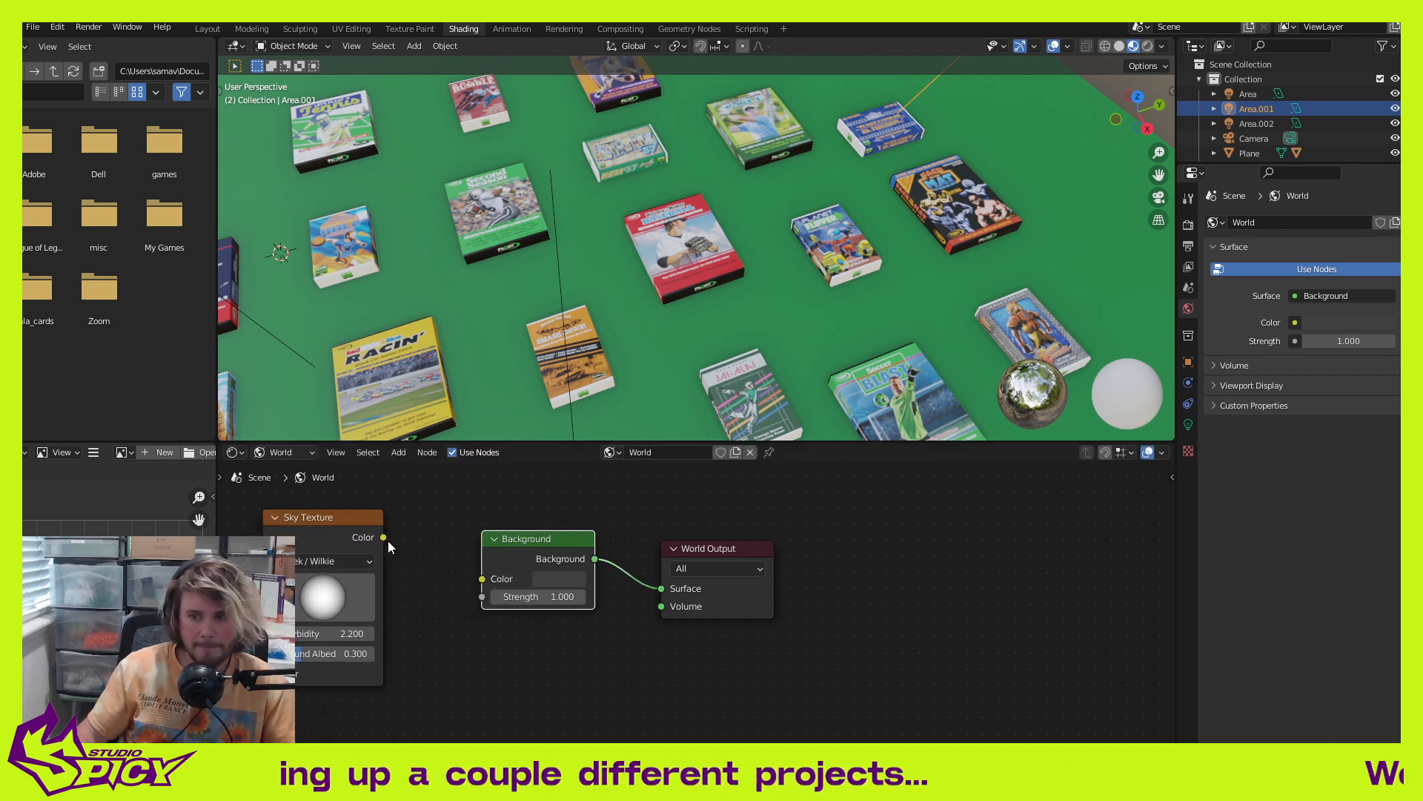
drag(384, 535, 482, 579)
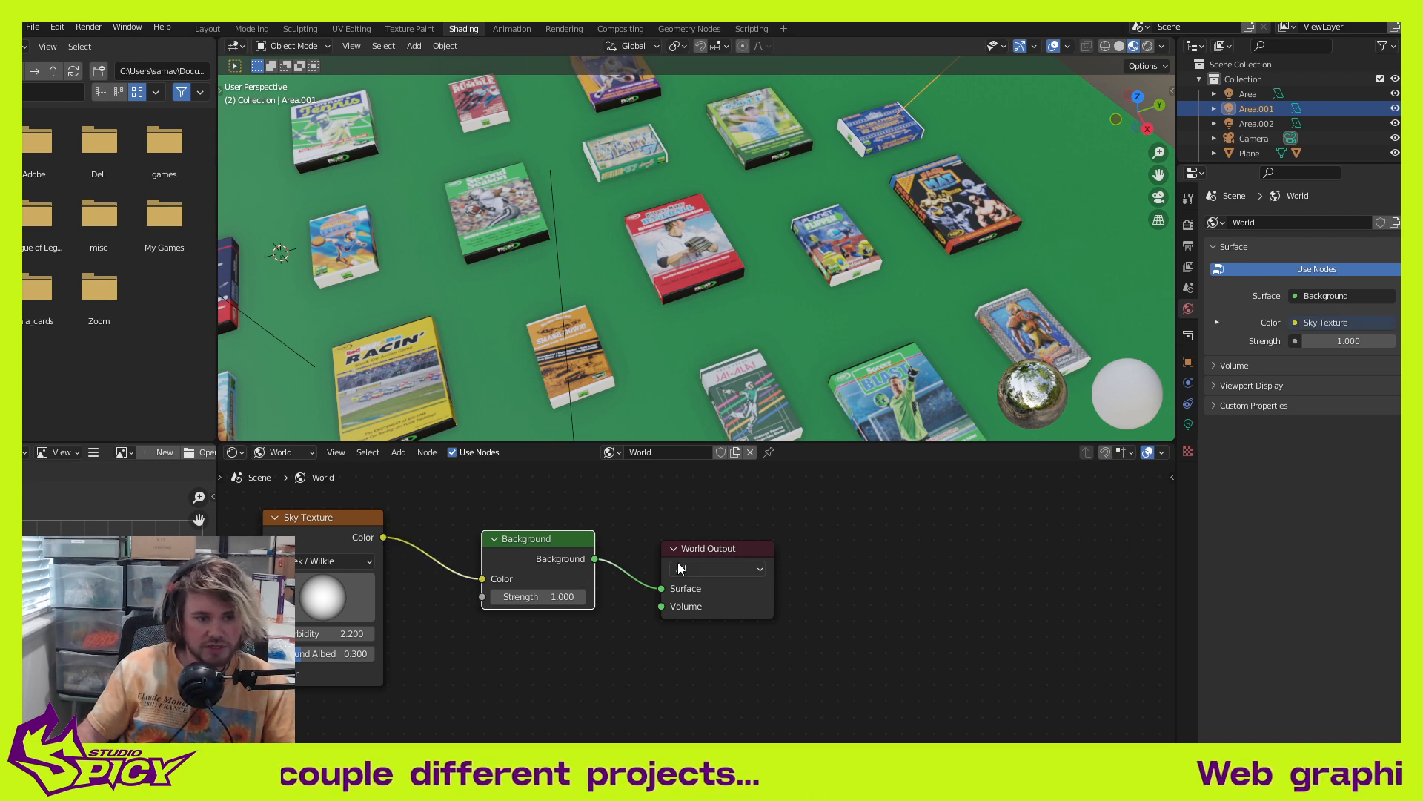
drag(714, 549, 829, 545)
click(831, 562)
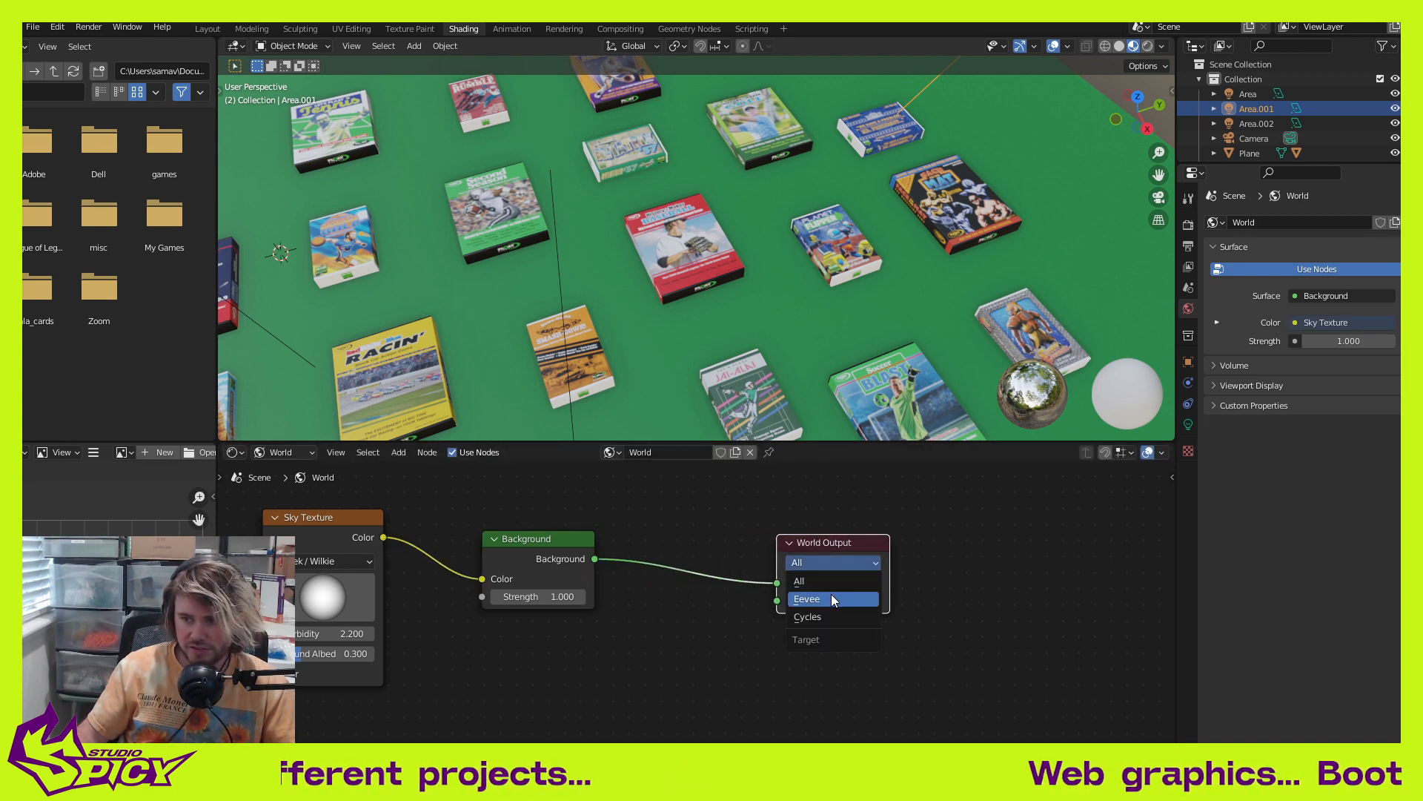
click(830, 597)
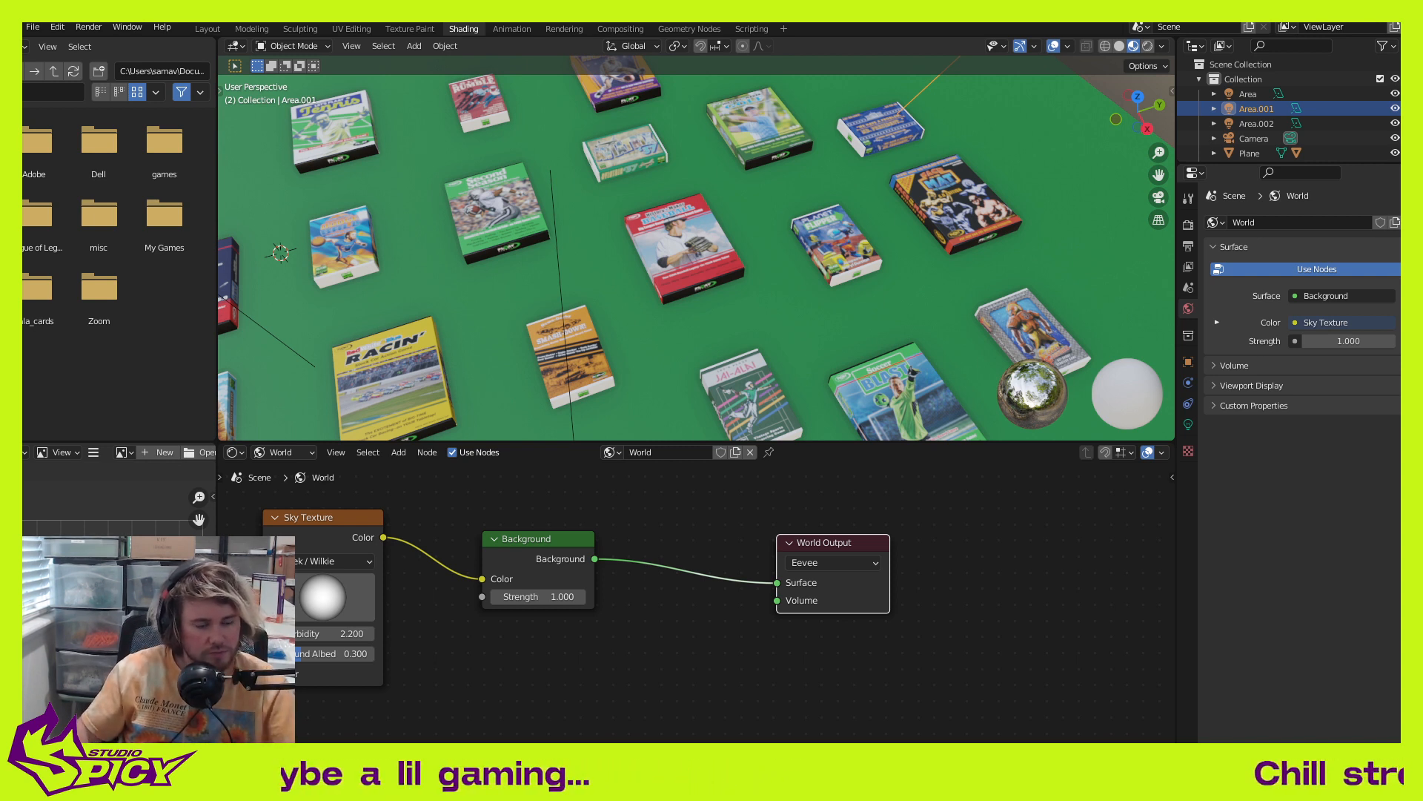
Step: Add a Mix Shader node and space the nodes so it sits between the Background and World Output nodes
click(694, 679)
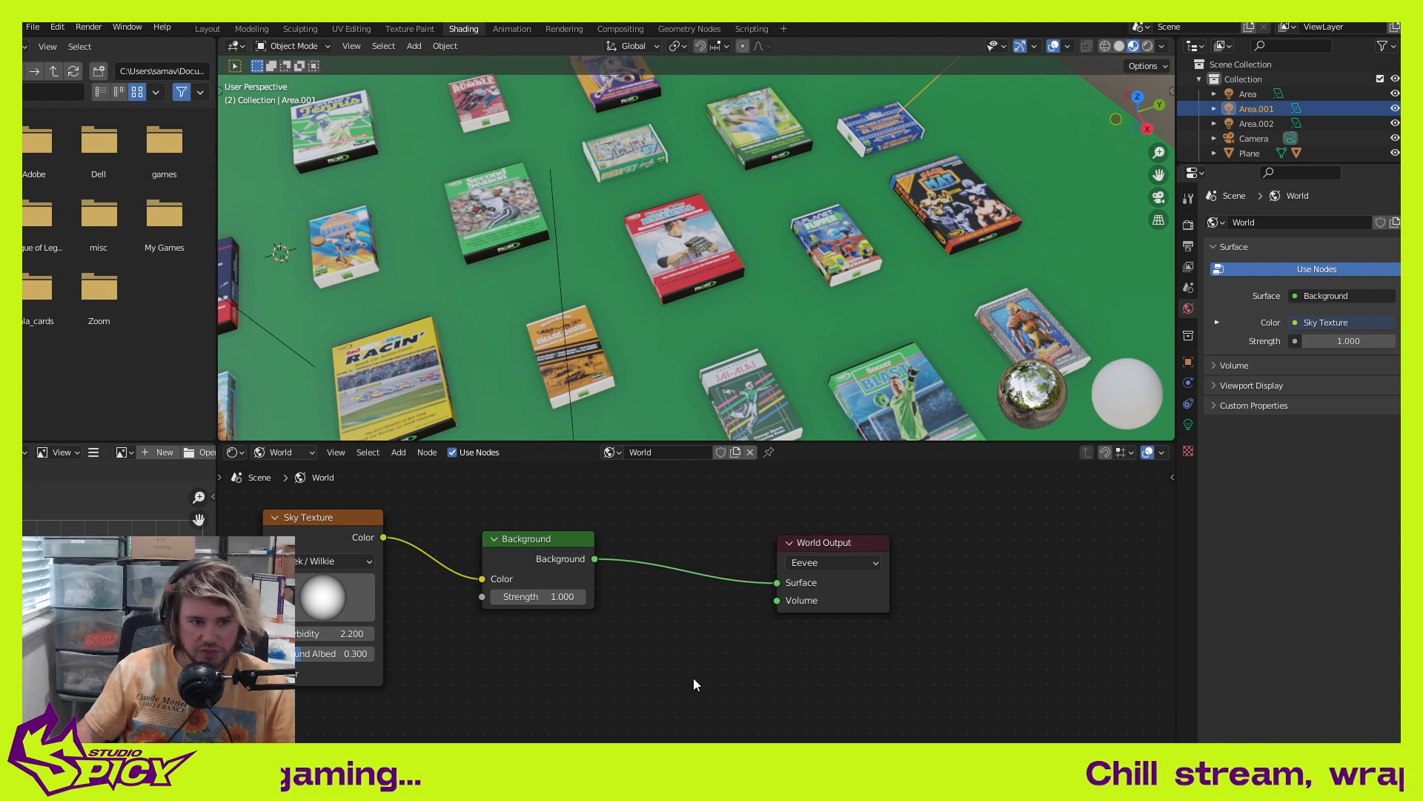
key(shift+a)
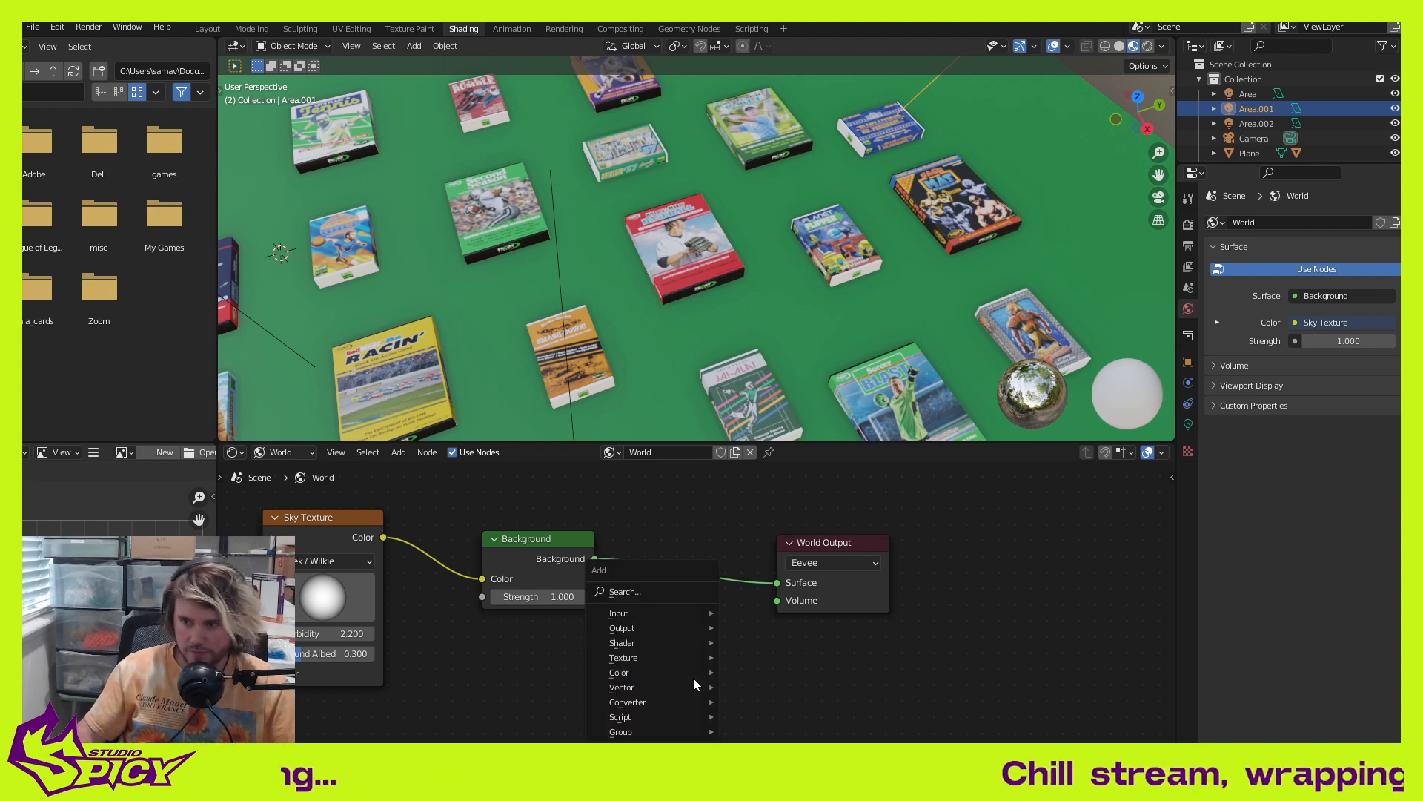
click(638, 597)
text(mix)
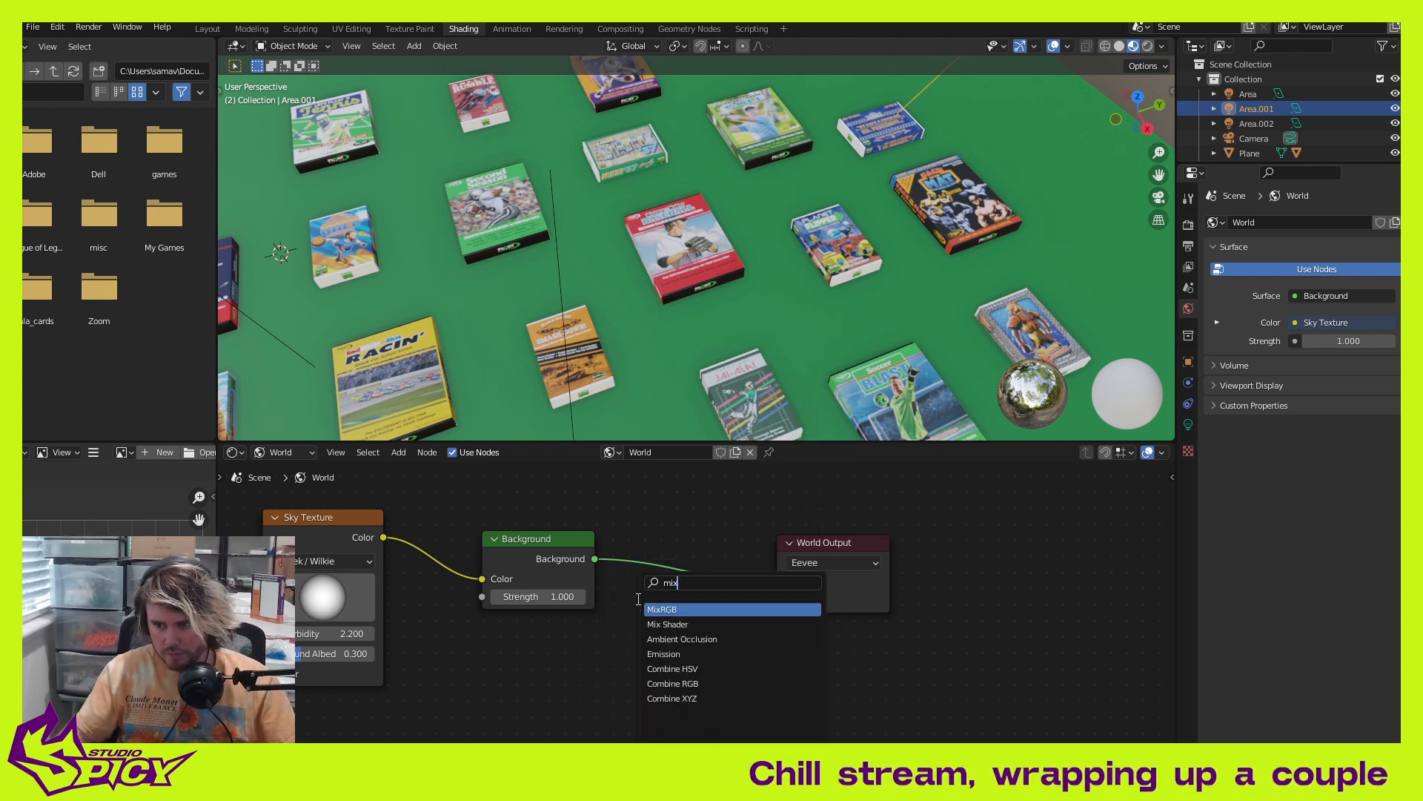
click(658, 626)
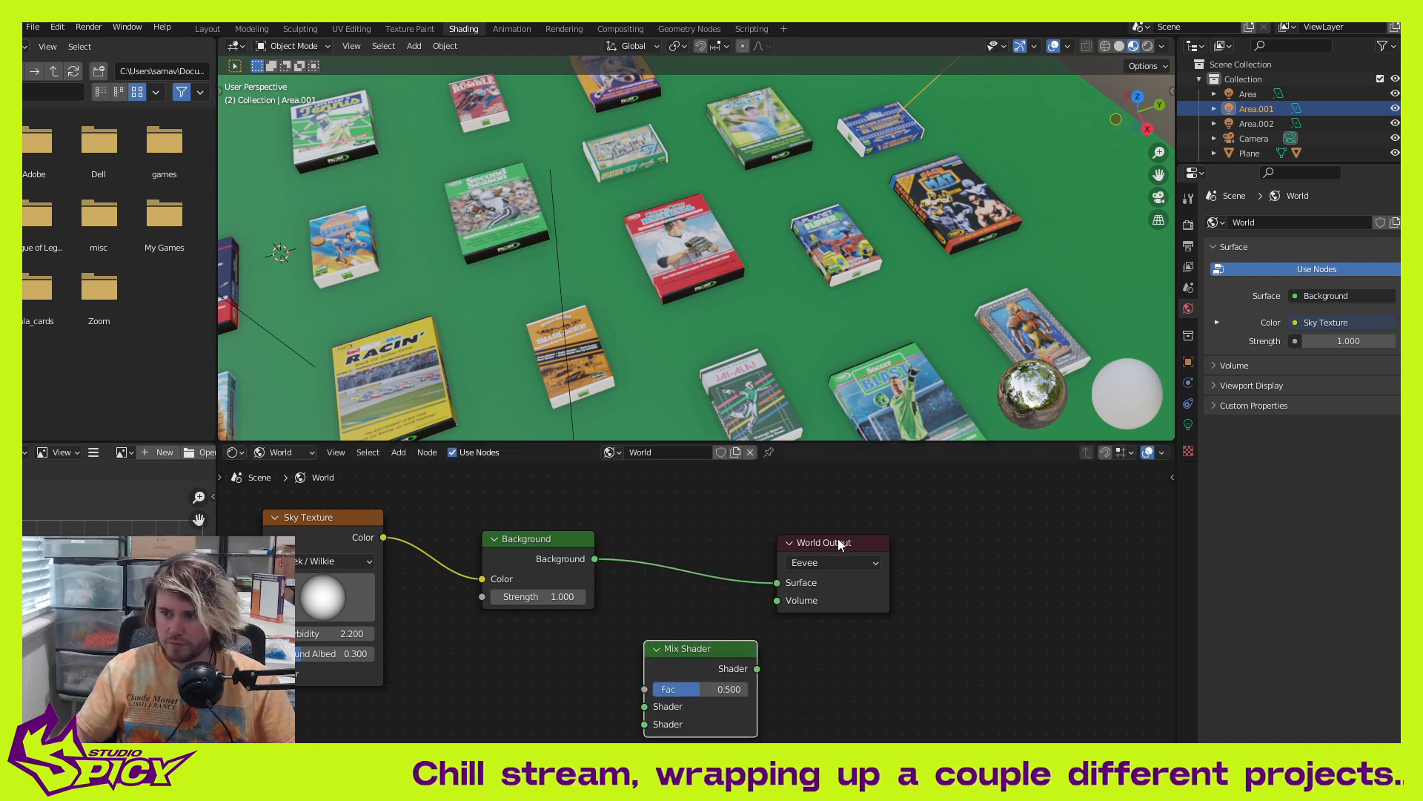
drag(838, 541, 940, 508)
drag(709, 648, 751, 606)
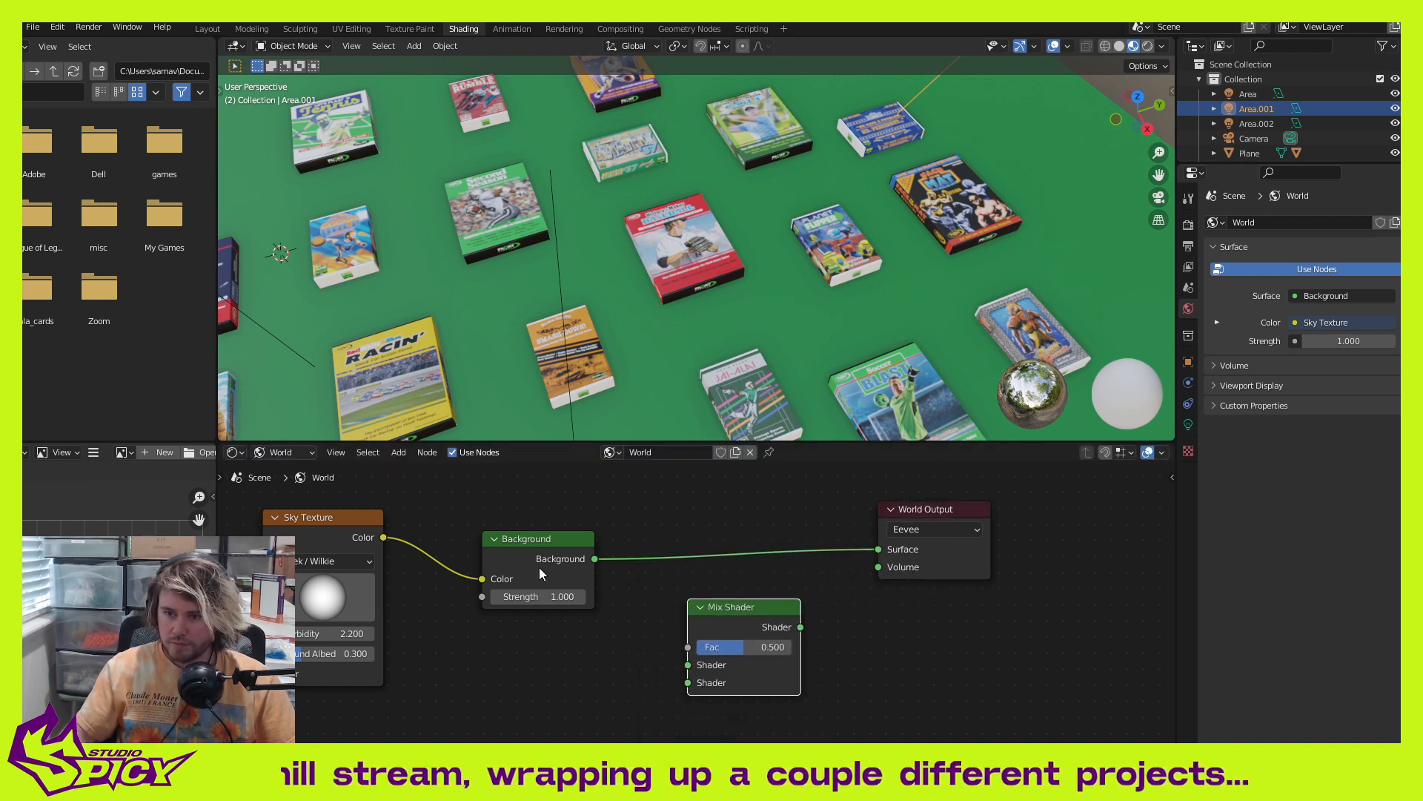
Step: Duplicate the Background node in the World node tree
middle_drag(510, 646, 495, 613)
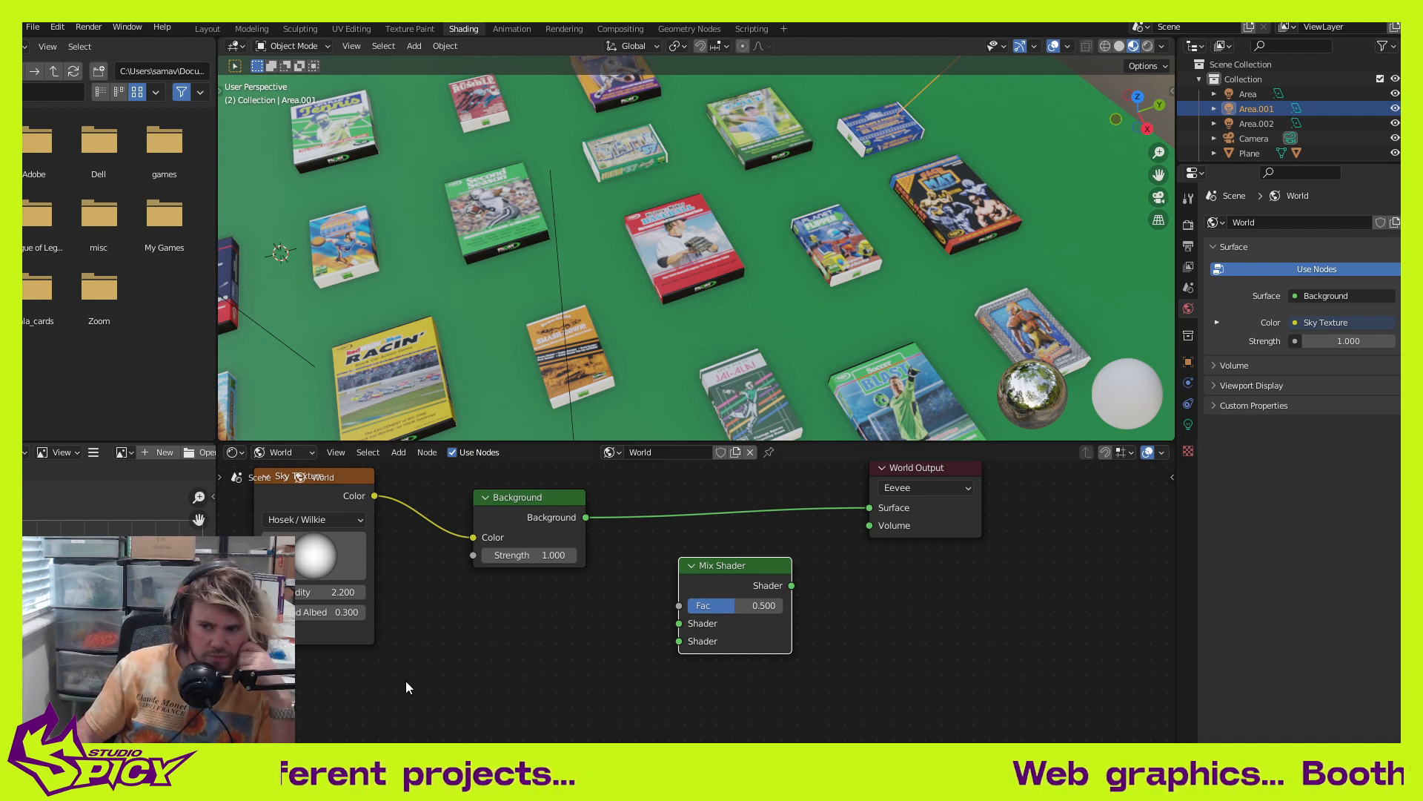
click(518, 514)
key(shift+d)
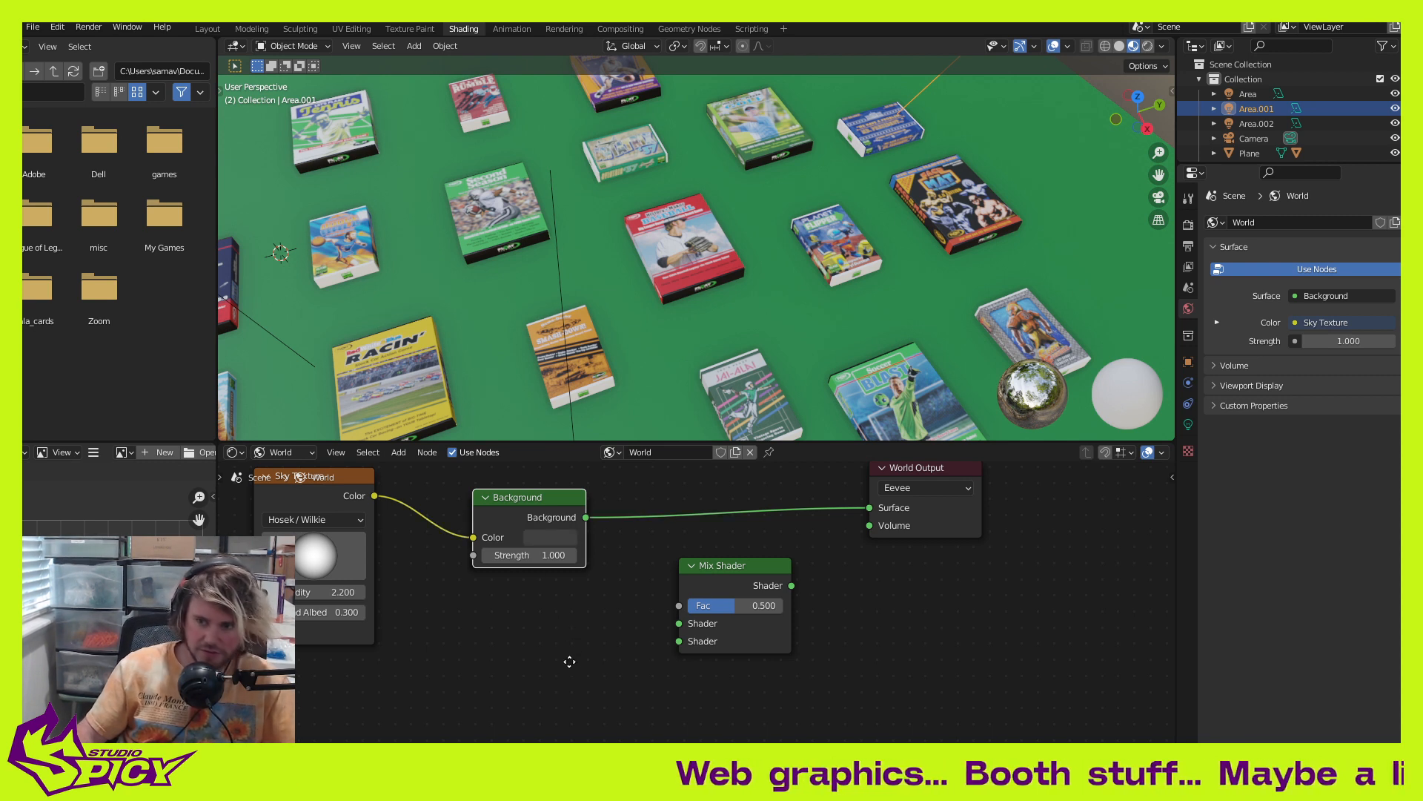
click(569, 661)
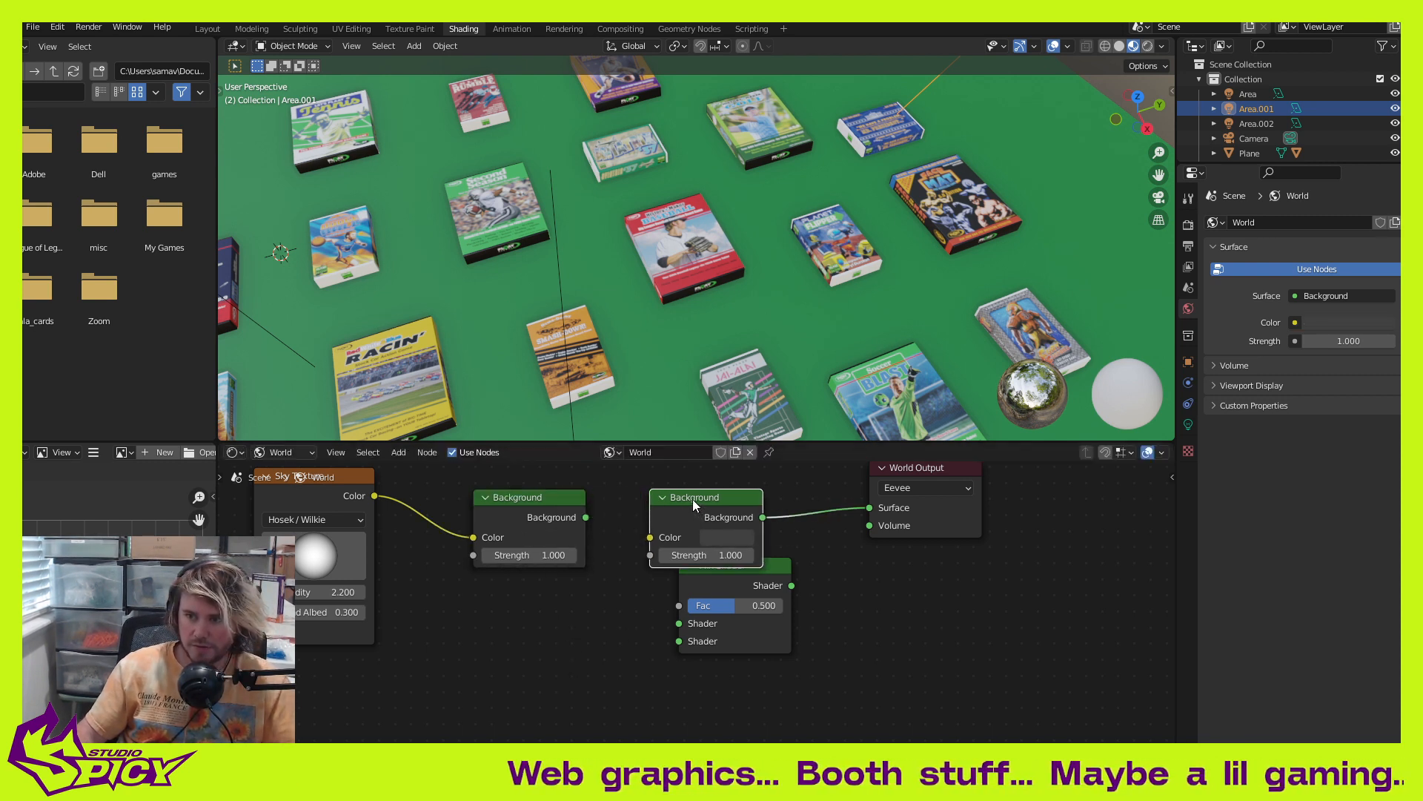
Step: Place the duplicated Background node below the original and connect the original to the Mix Shader's first shader input, the duplicate to the second
drag(693, 500, 553, 613)
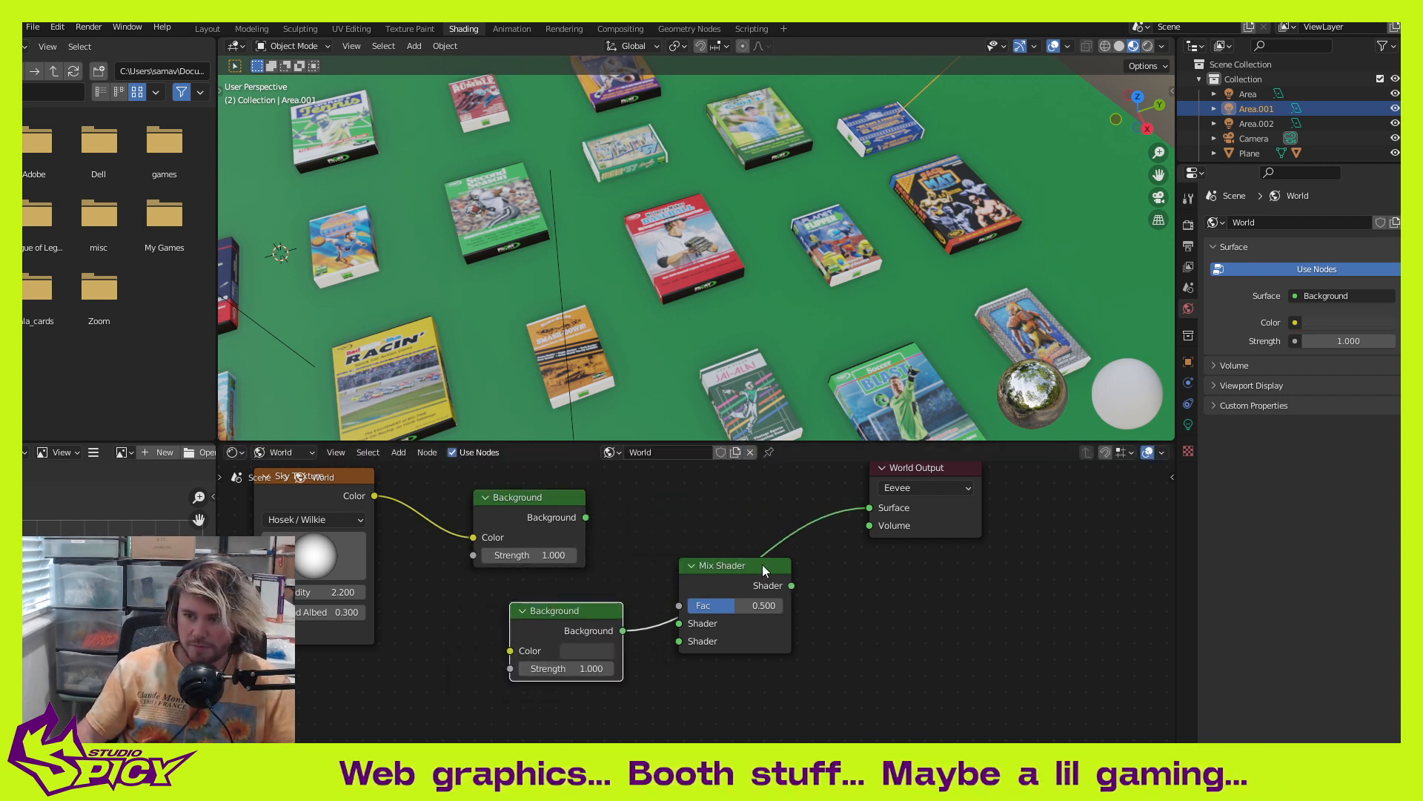
drag(762, 563, 758, 499)
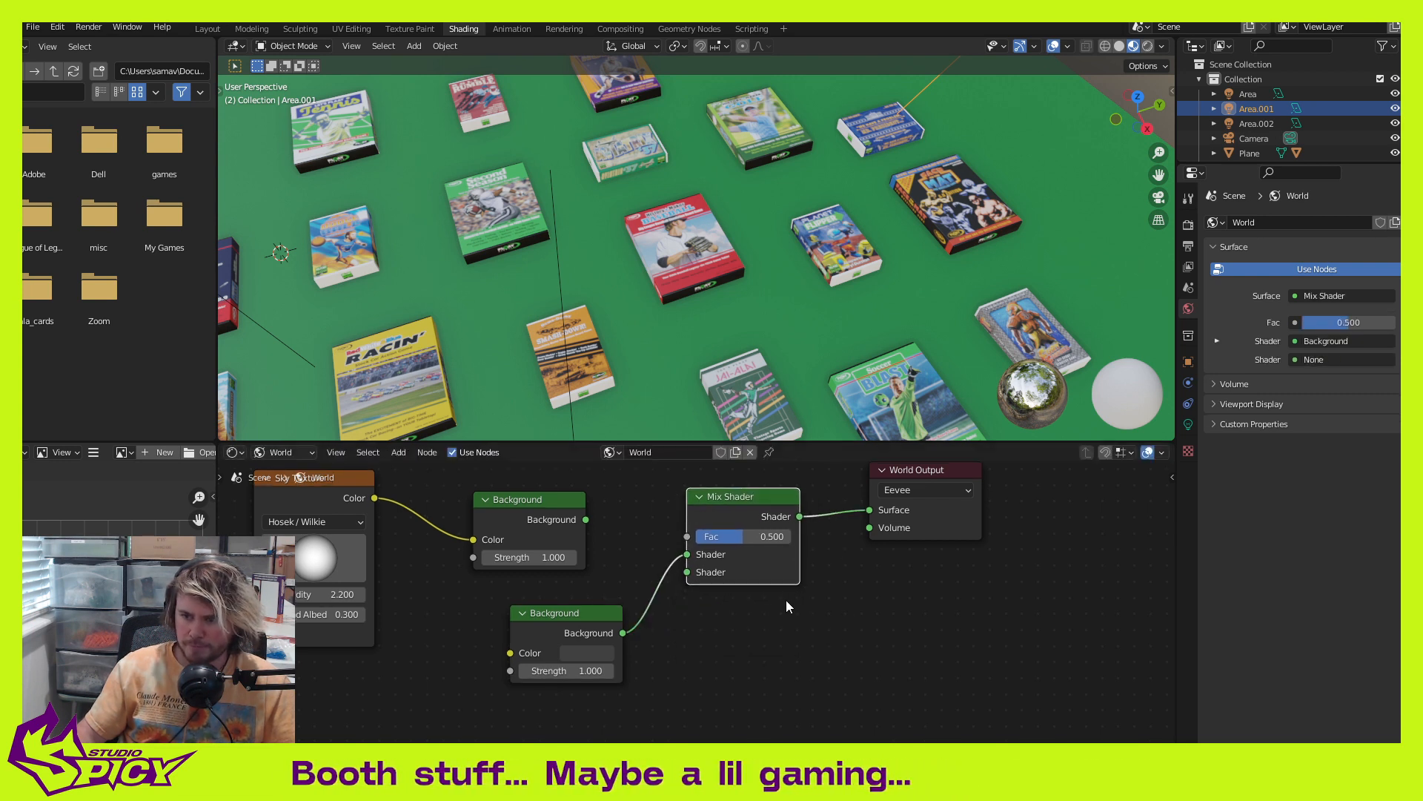
drag(687, 555, 687, 573)
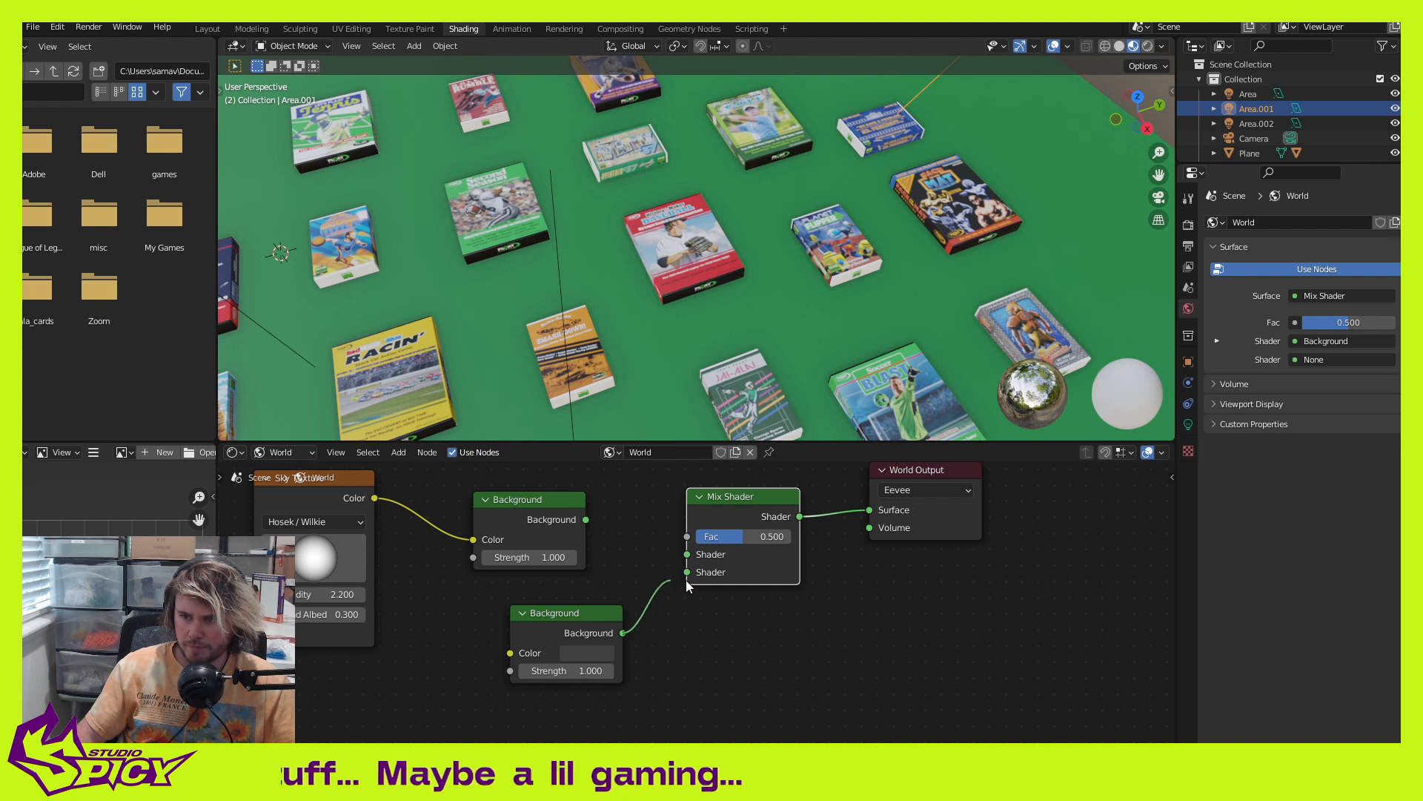
drag(585, 521, 669, 543)
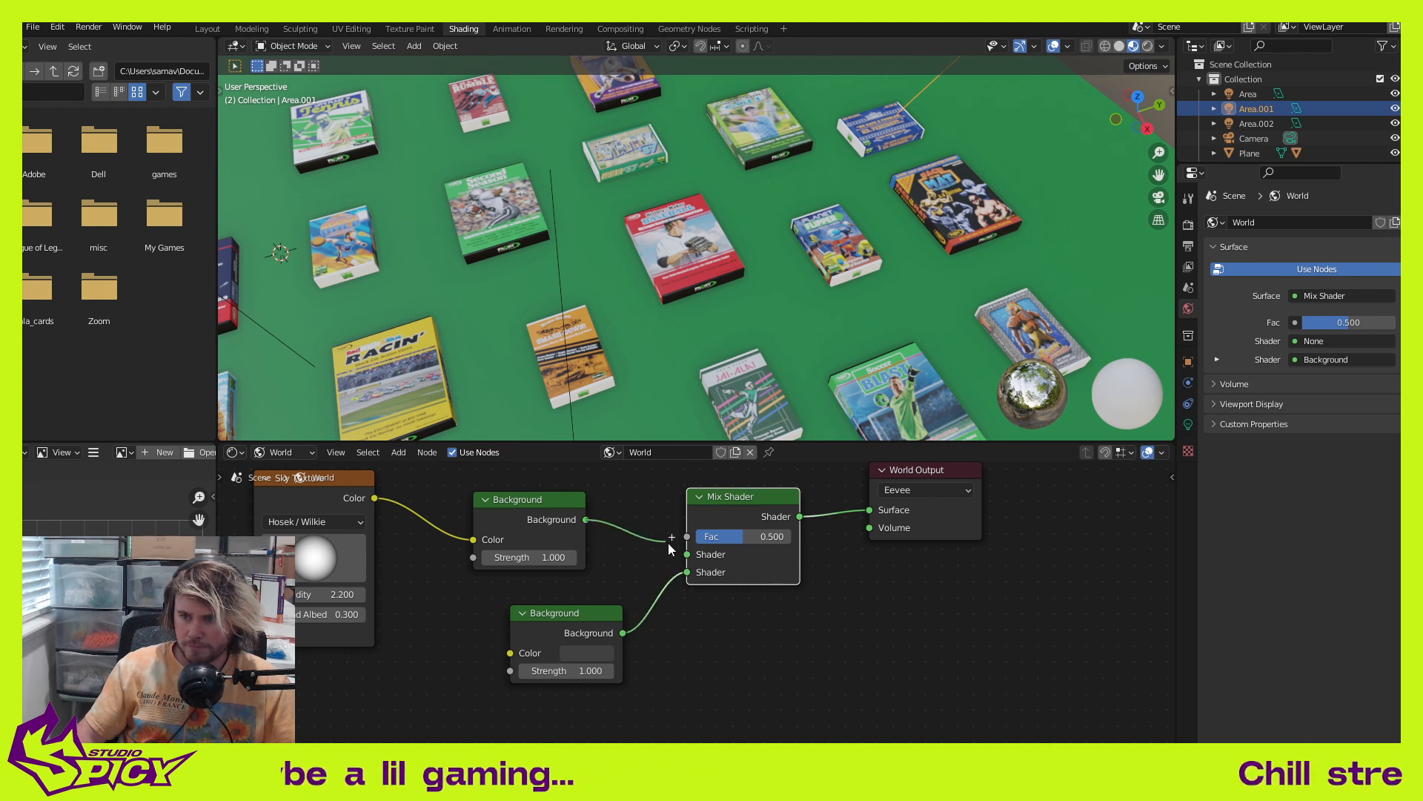
drag(556, 622, 523, 620)
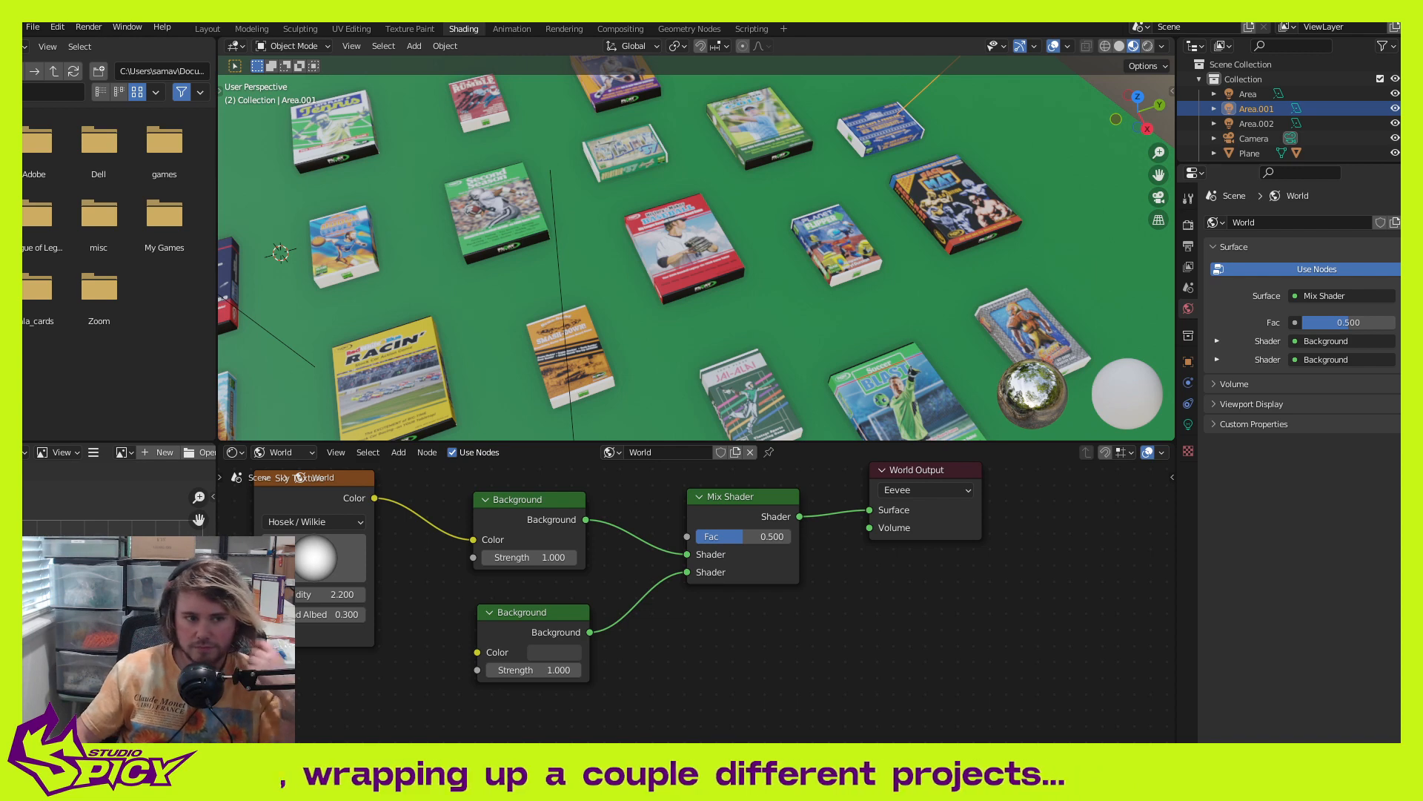
Step: Add a Light Path node above the Background nodes and connect its Is Camera Ray output to the Mix Shader's Fac
scroll(760, 597, down, 2)
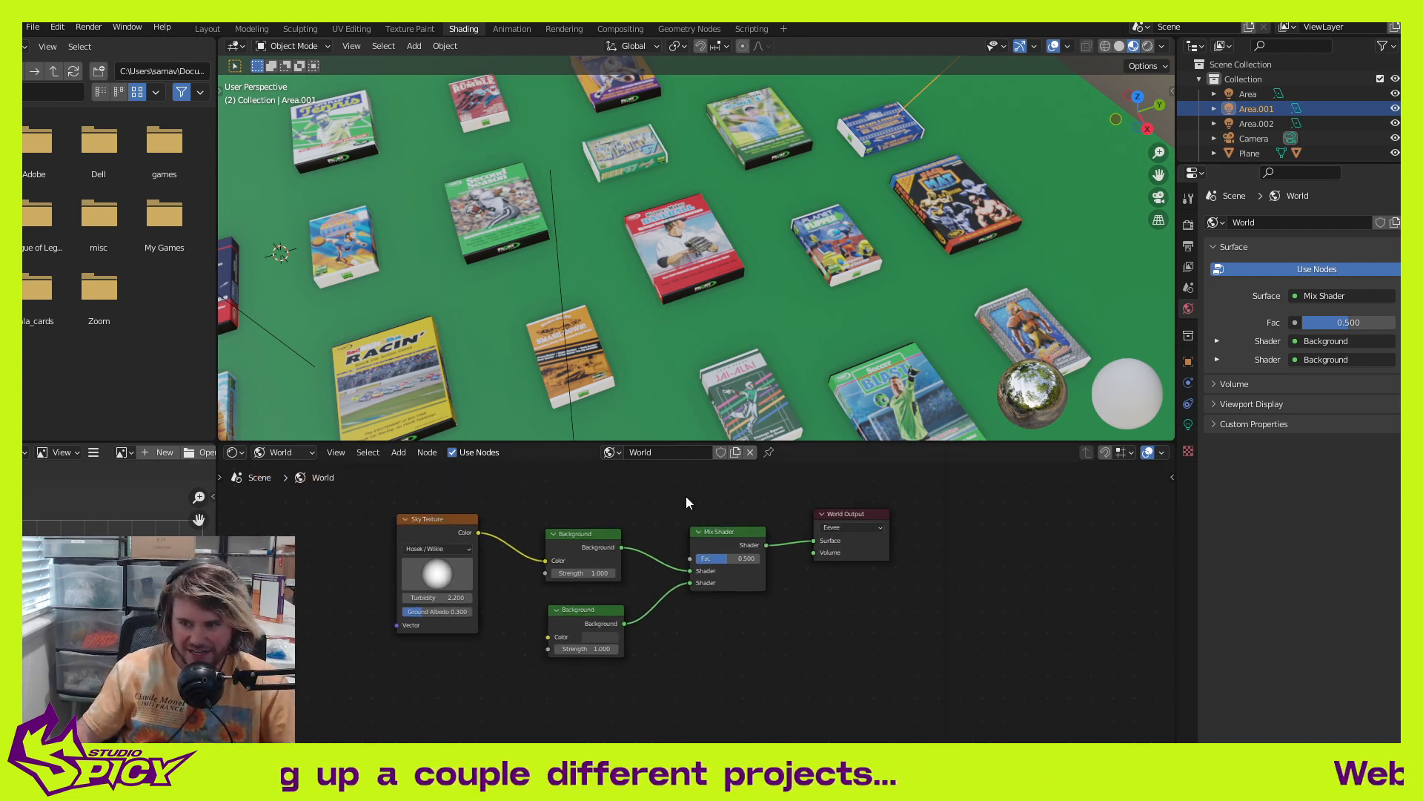
middle_drag(687, 502, 688, 596)
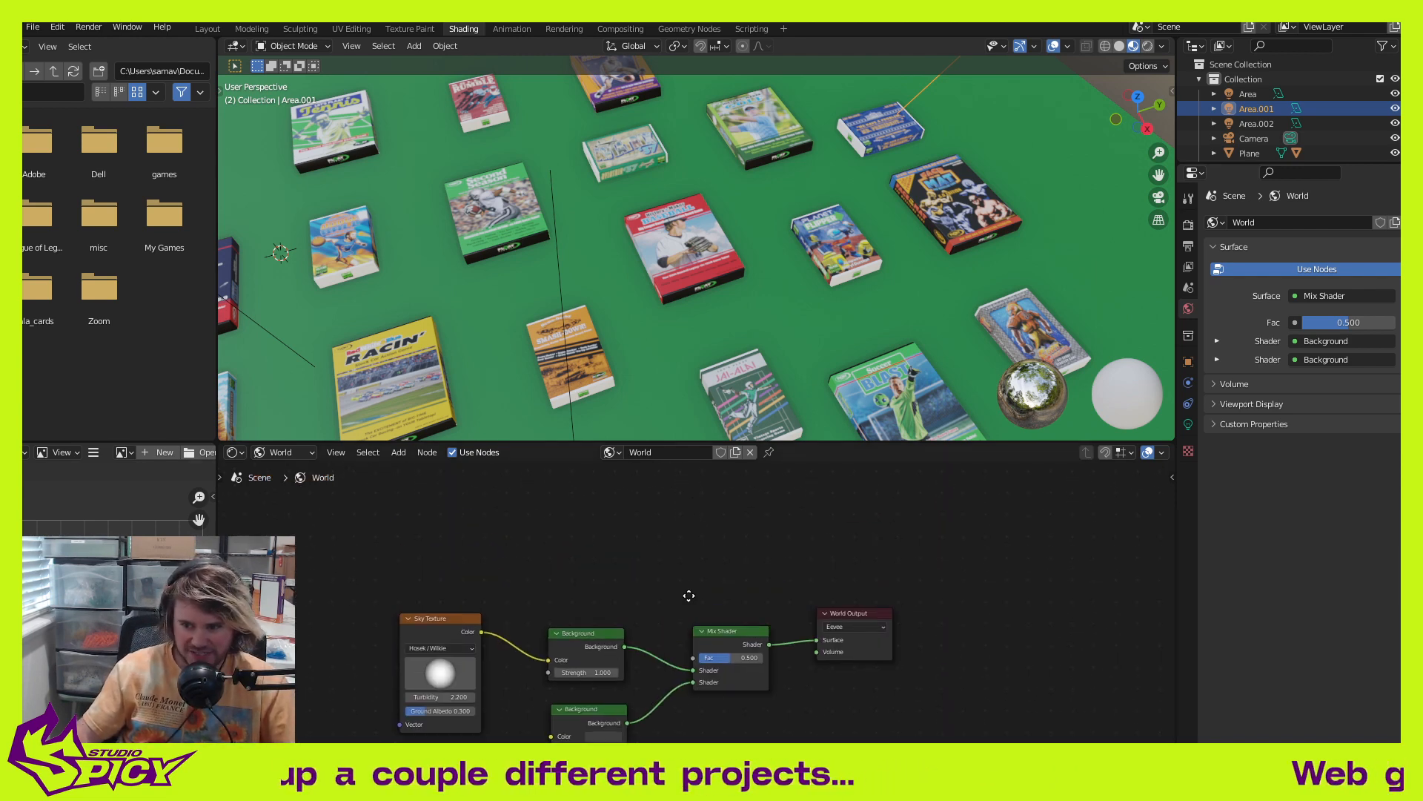
key(shift+a)
click(636, 566)
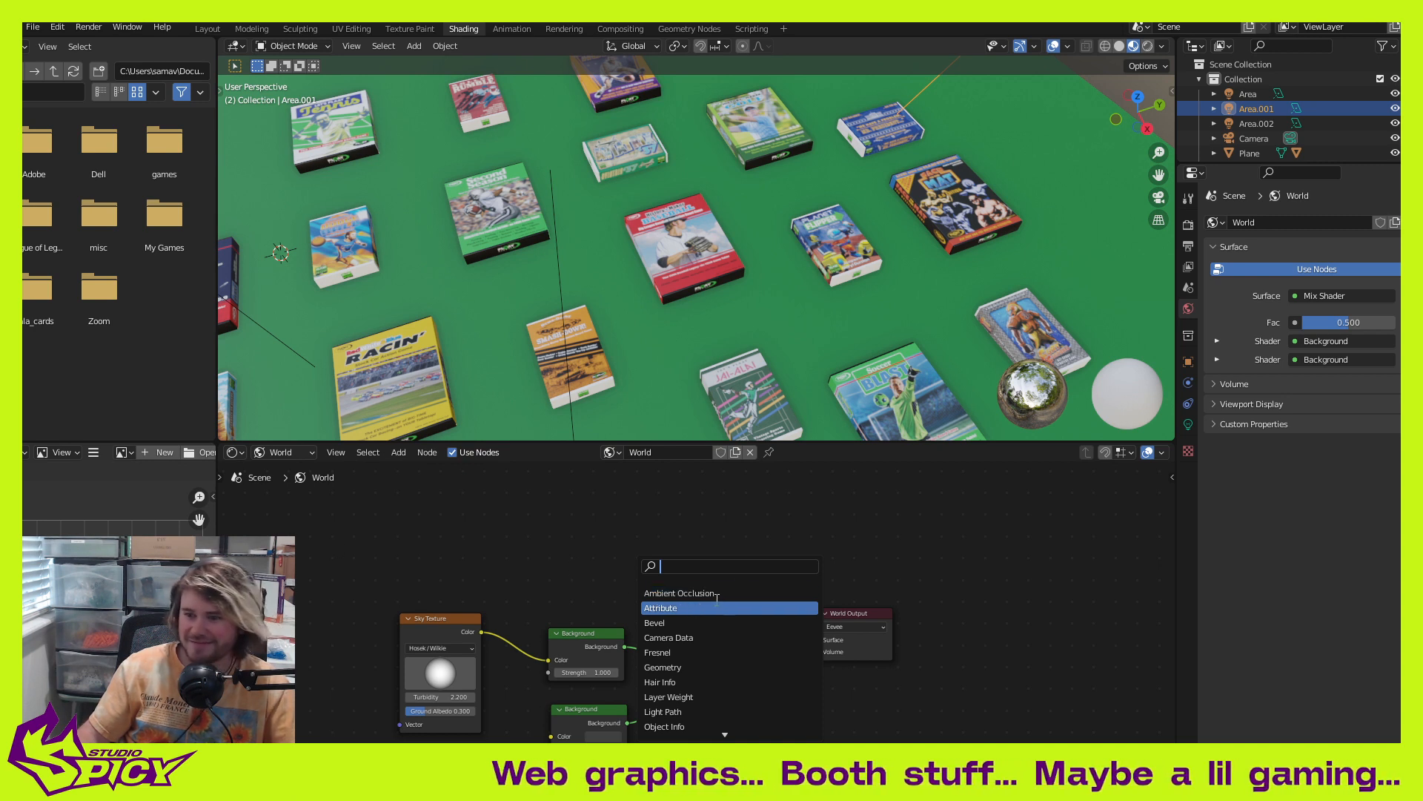
text(light)
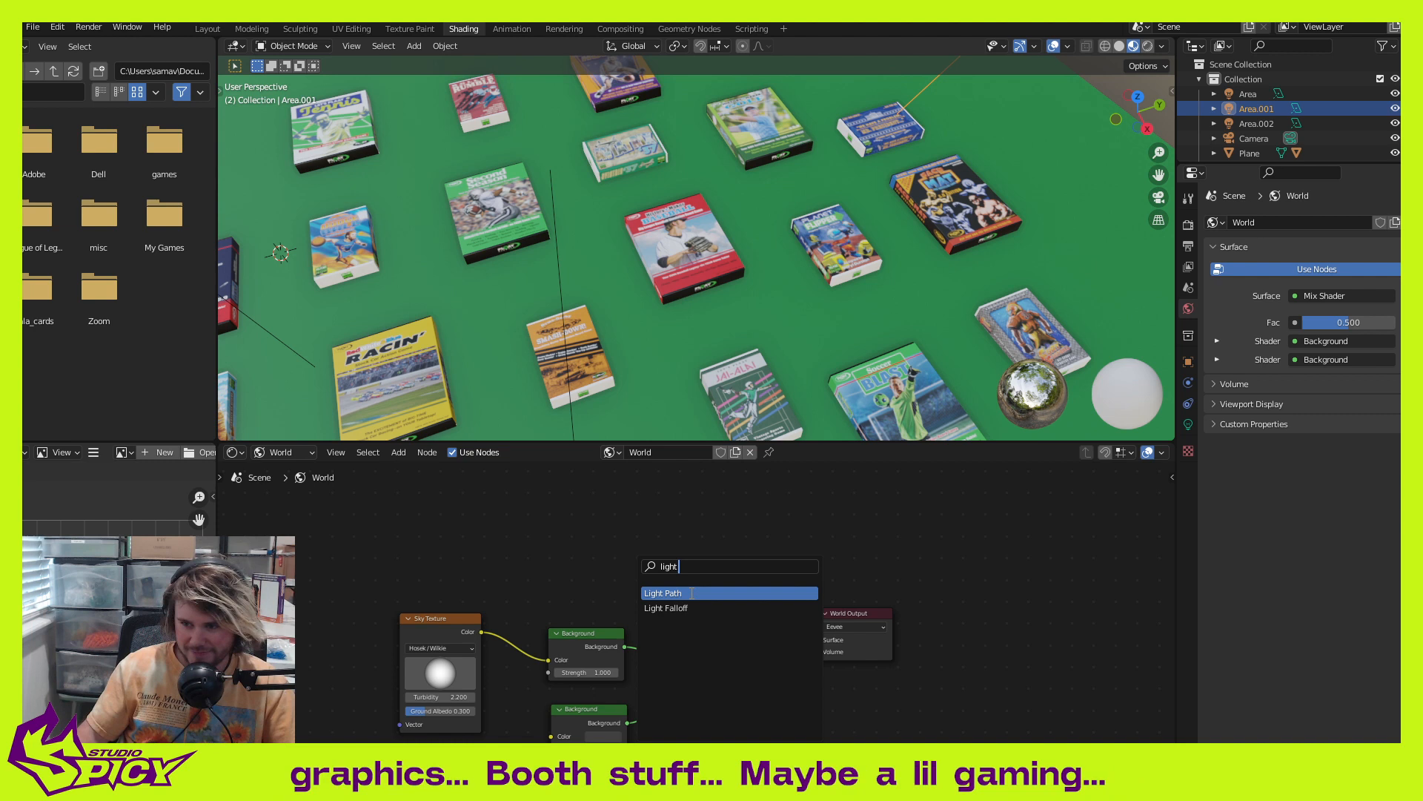
key(Return)
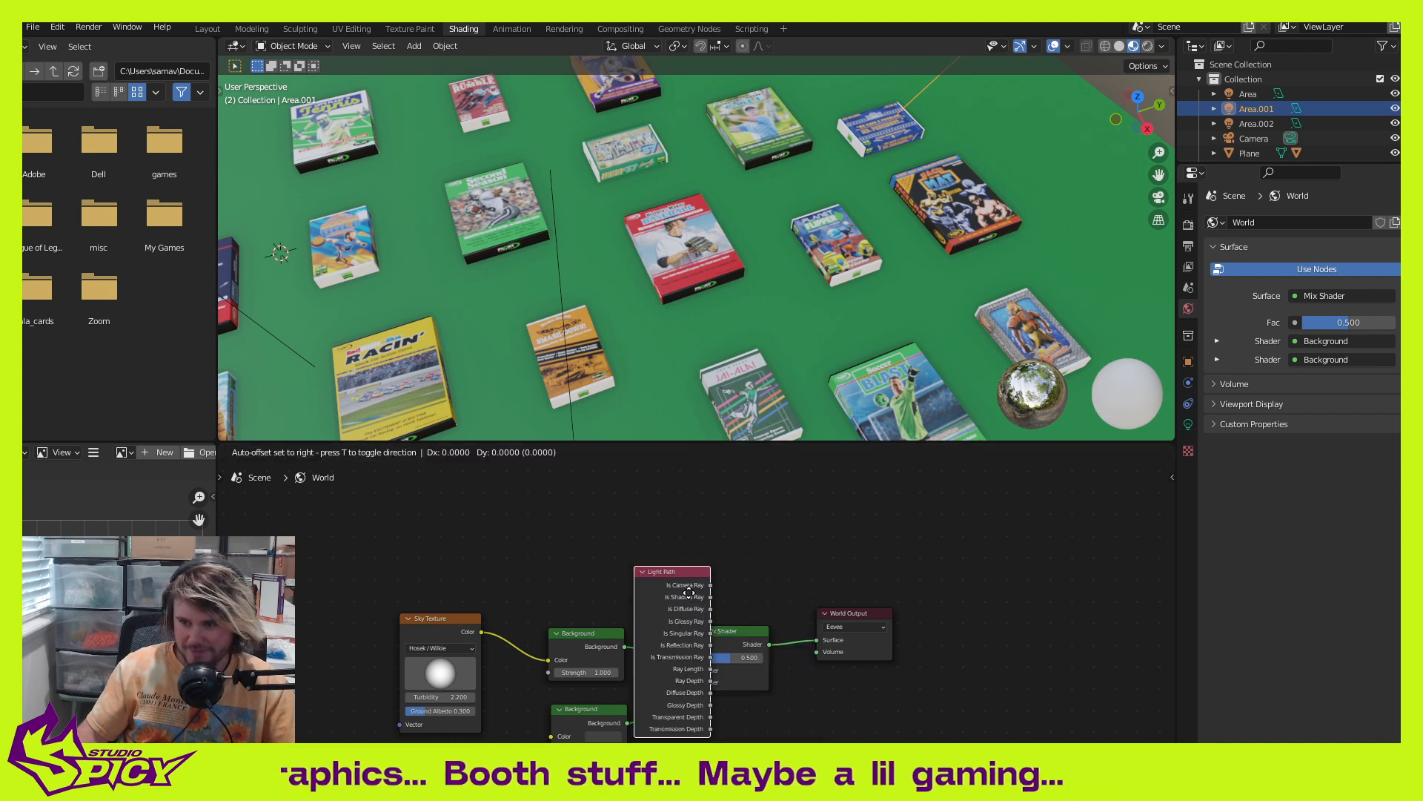
click(603, 510)
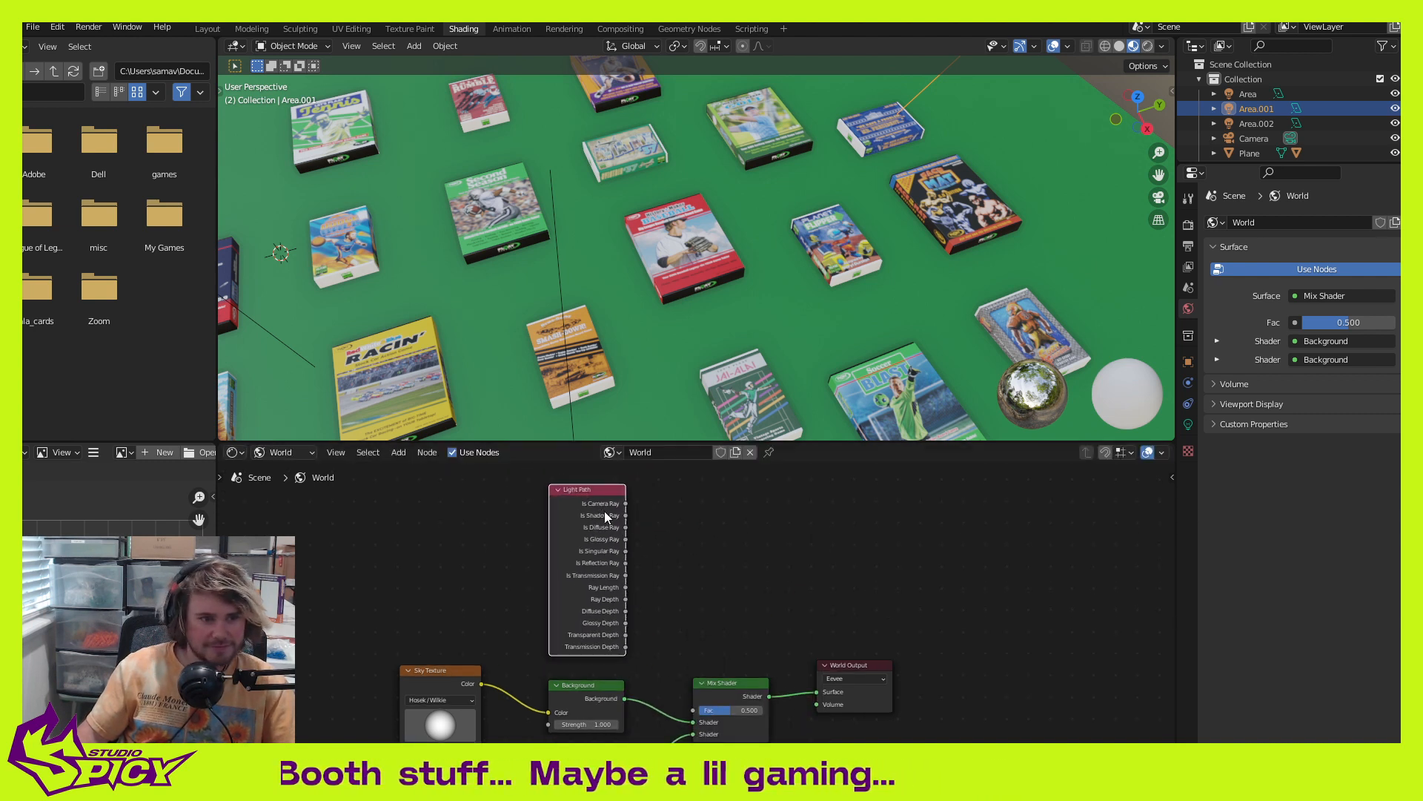
middle_drag(743, 593, 609, 567)
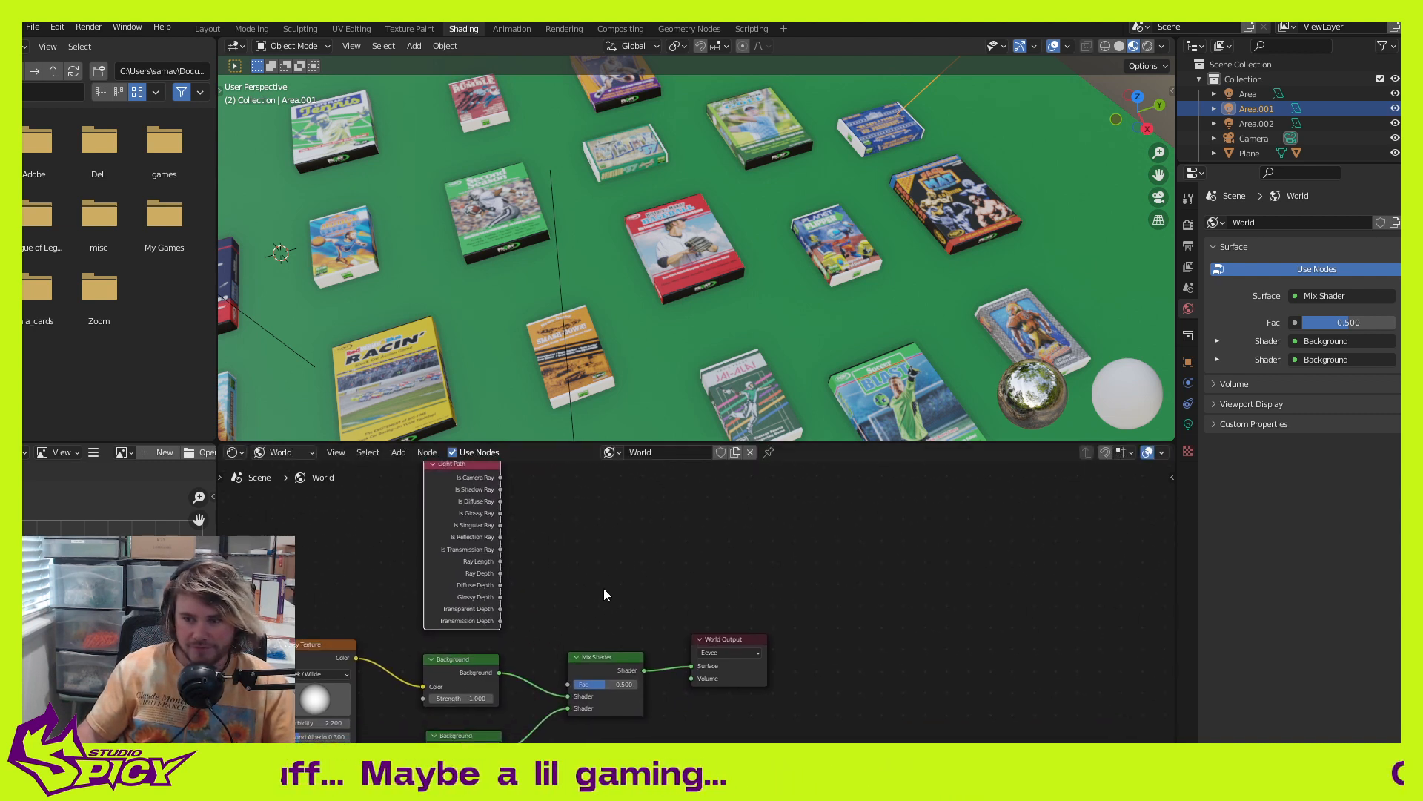
drag(500, 477, 568, 685)
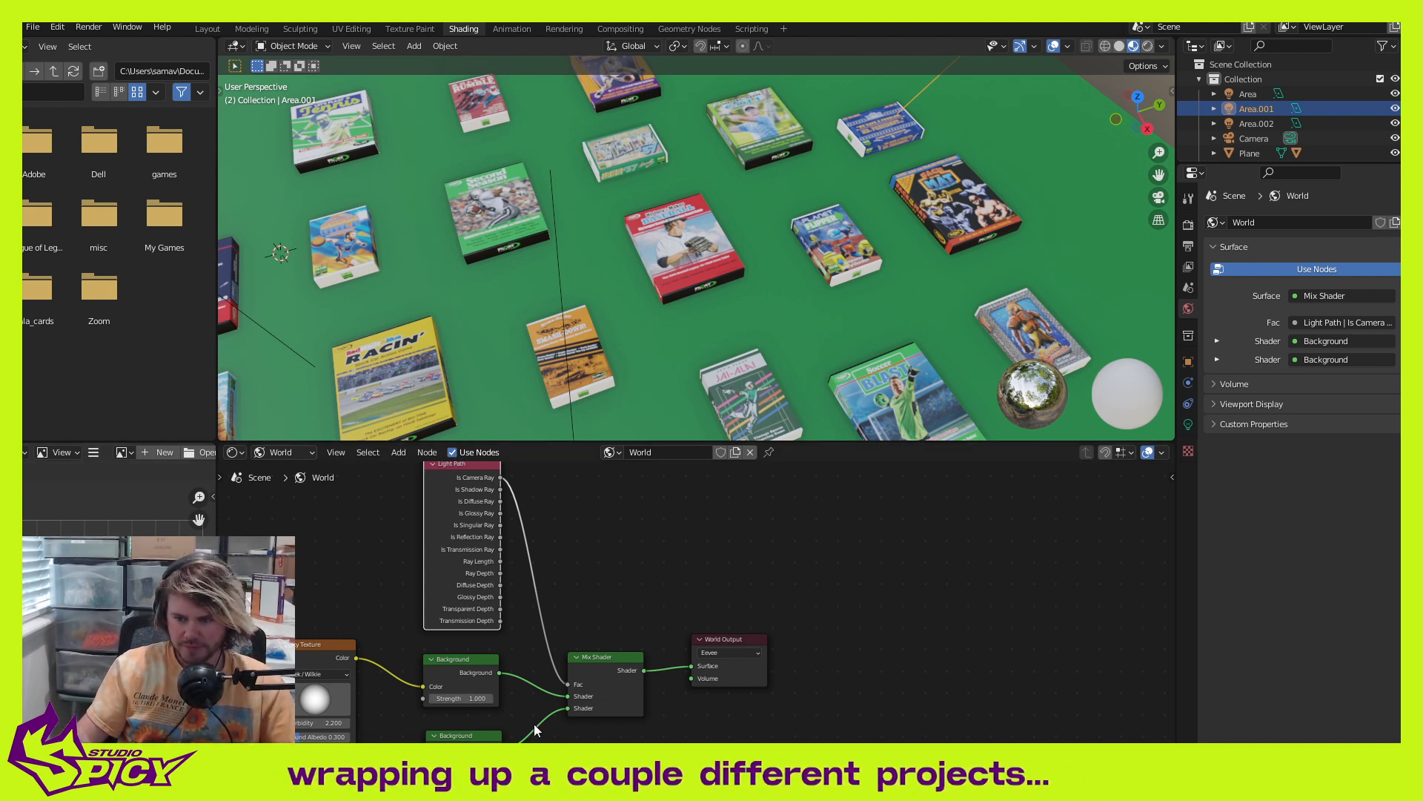
Step: Set the strength of the Background node fed by the Sky Texture to 0.1 and preview the scene in rendered viewport shading
middle_drag(525, 711, 584, 614)
scroll(585, 614, up, 3)
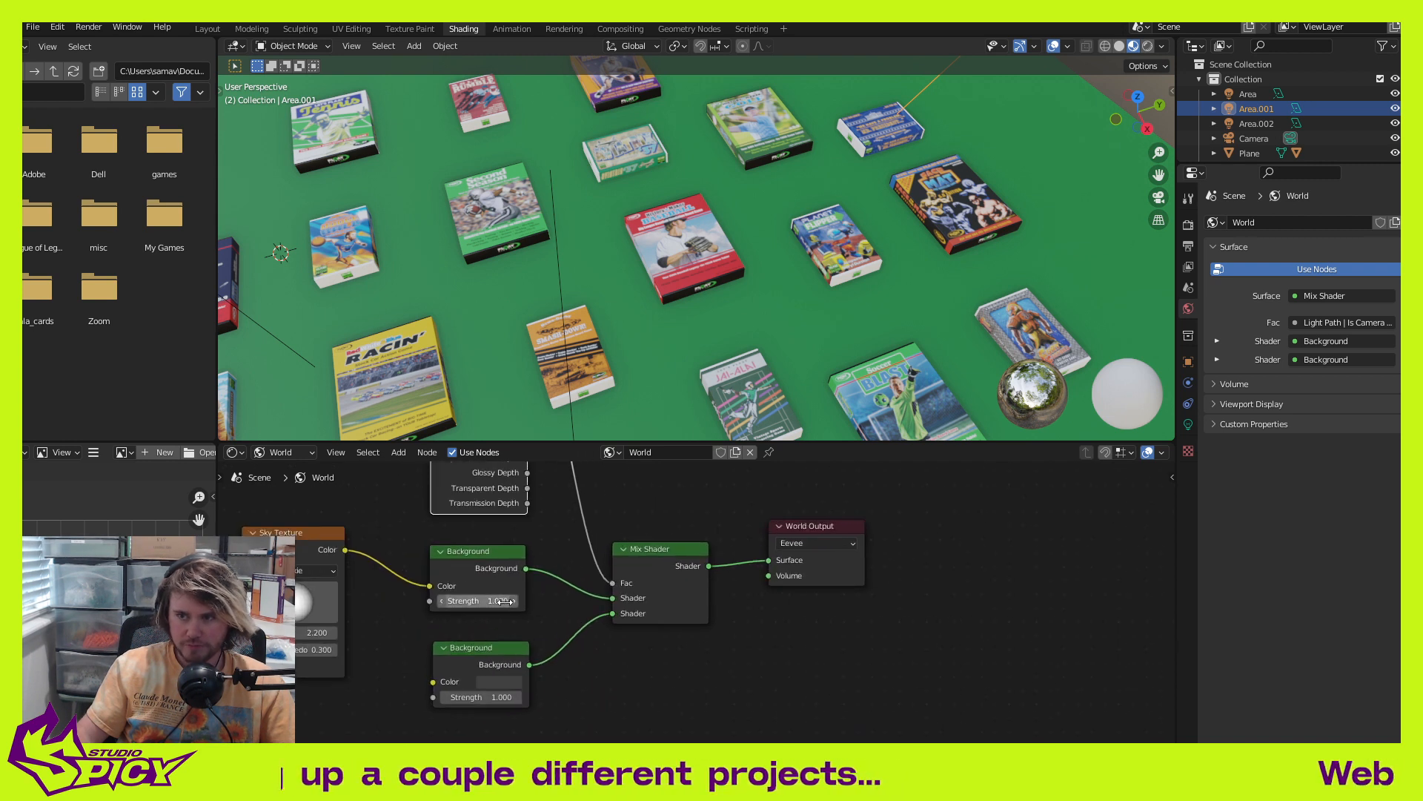
click(511, 603)
text(0.1)
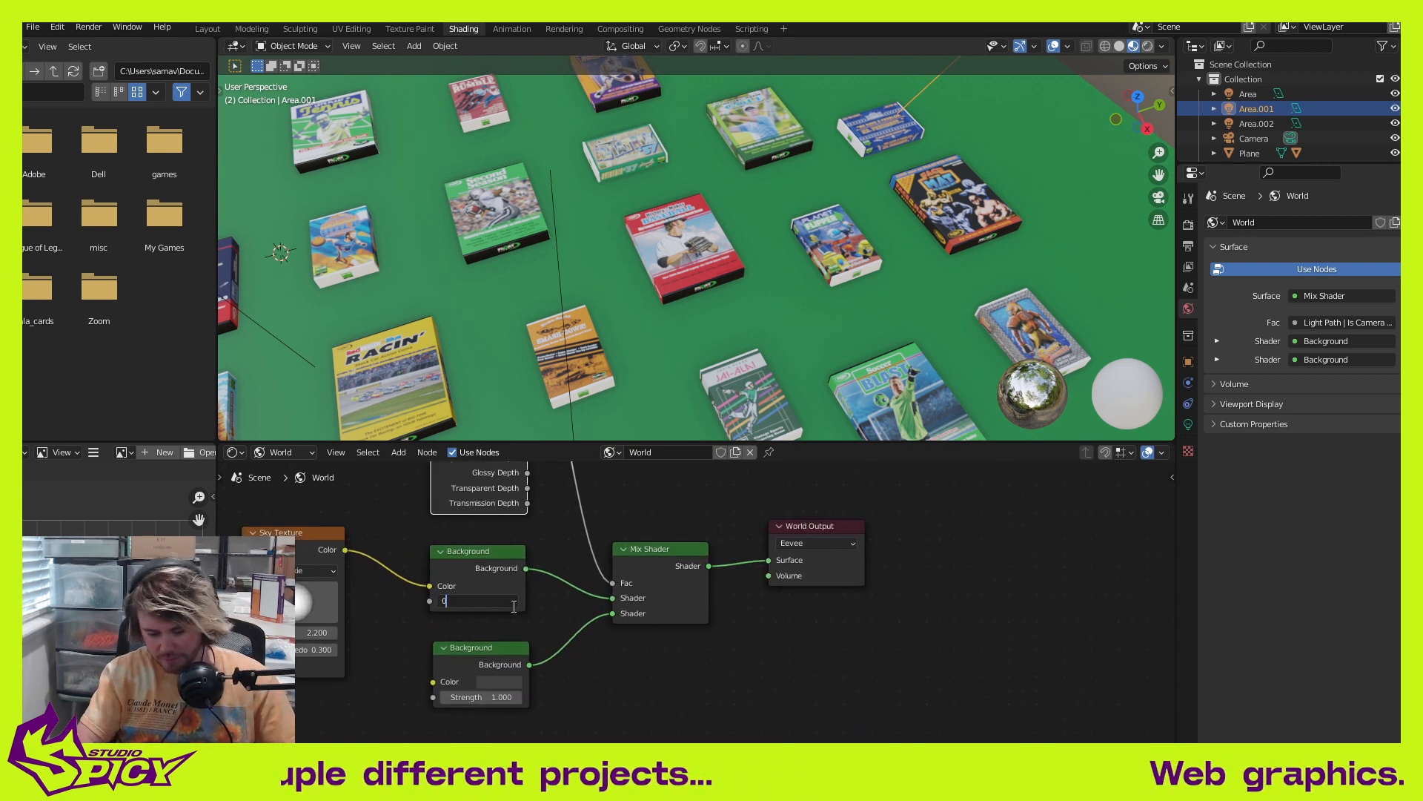
key(Return)
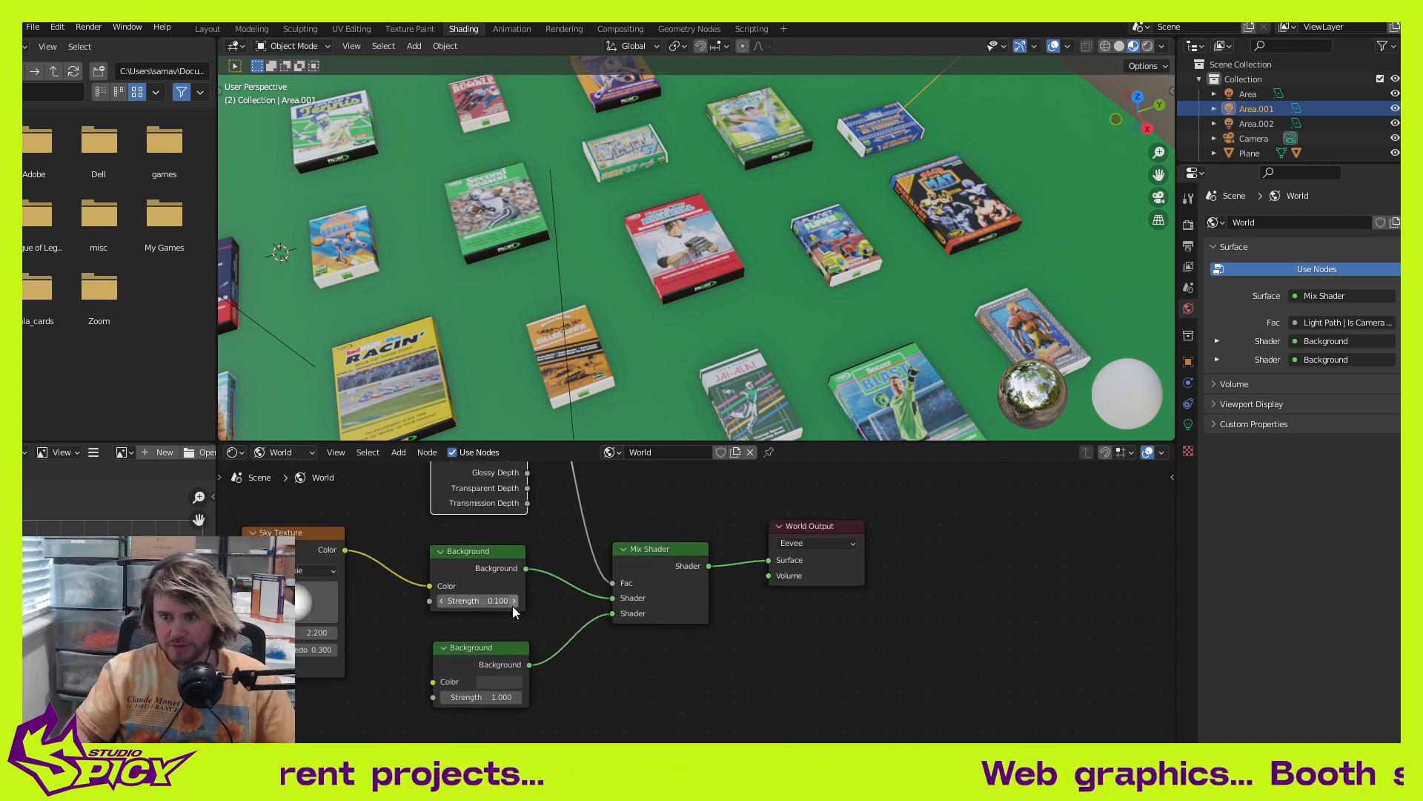
click(1149, 47)
middle_drag(752, 332, 785, 290)
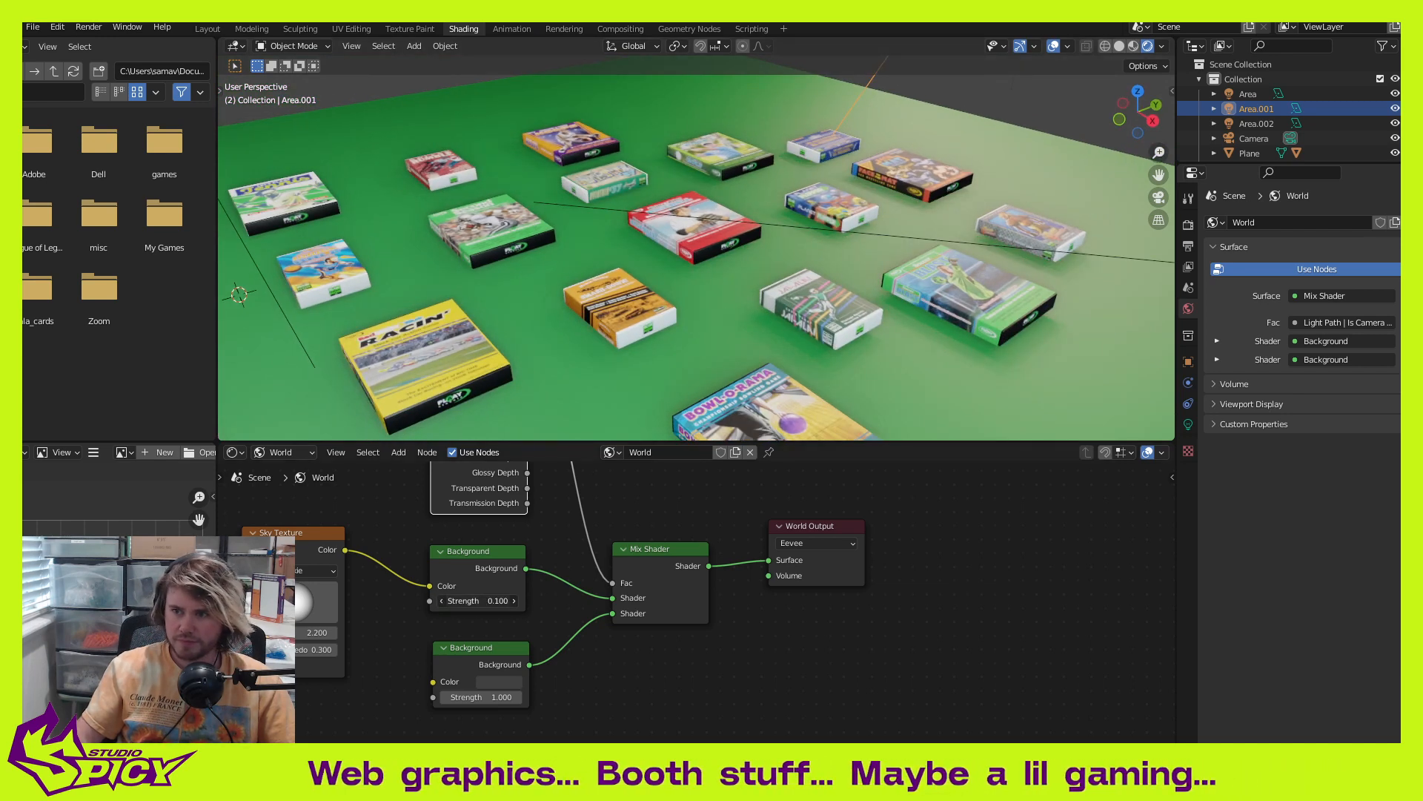
Step: Raise the strength of the Background node fed by the Sky Texture to 2.6 and check the lighting on the boxes
drag(478, 601, 519, 601)
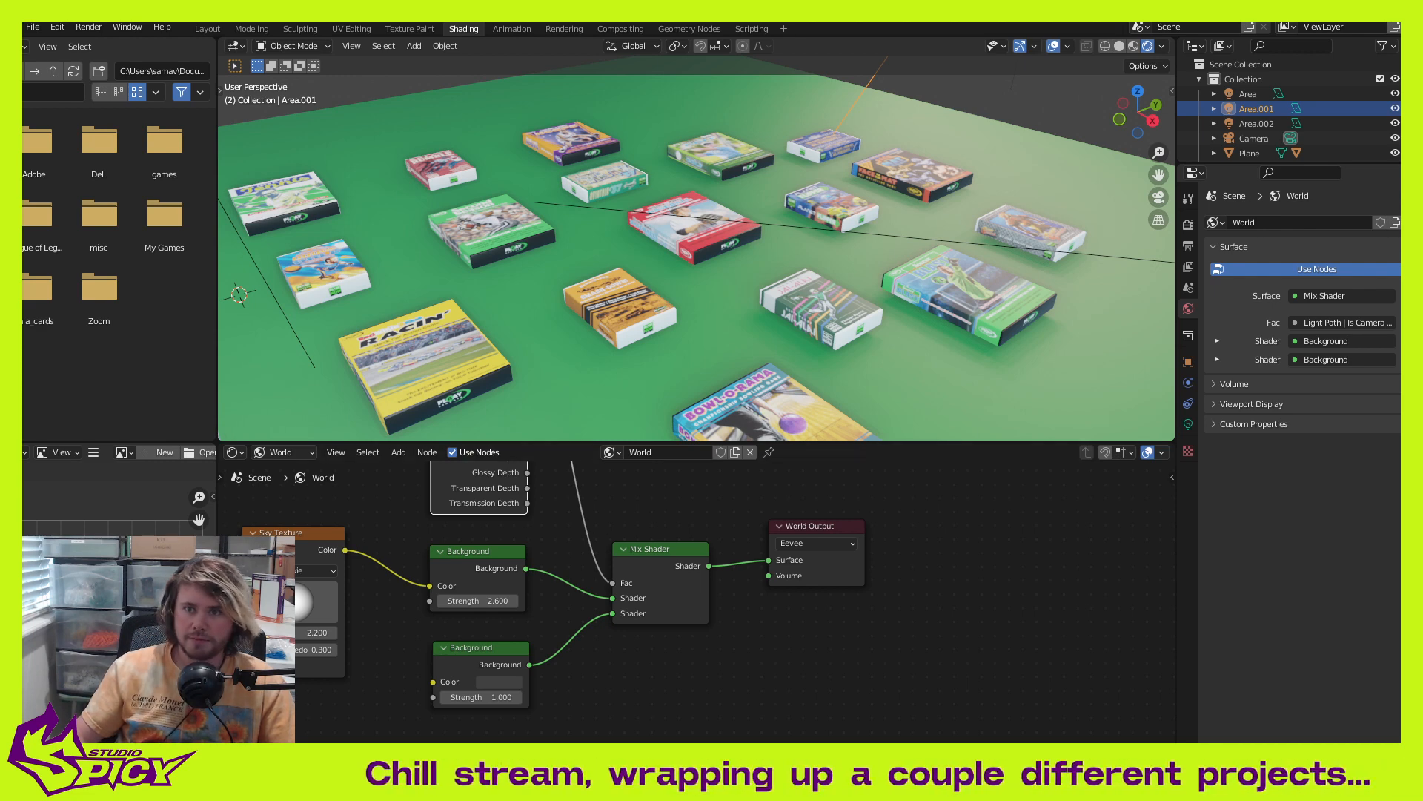
scroll(786, 144, down, 6)
middle_drag(766, 208, 741, 255)
scroll(741, 255, up, 2)
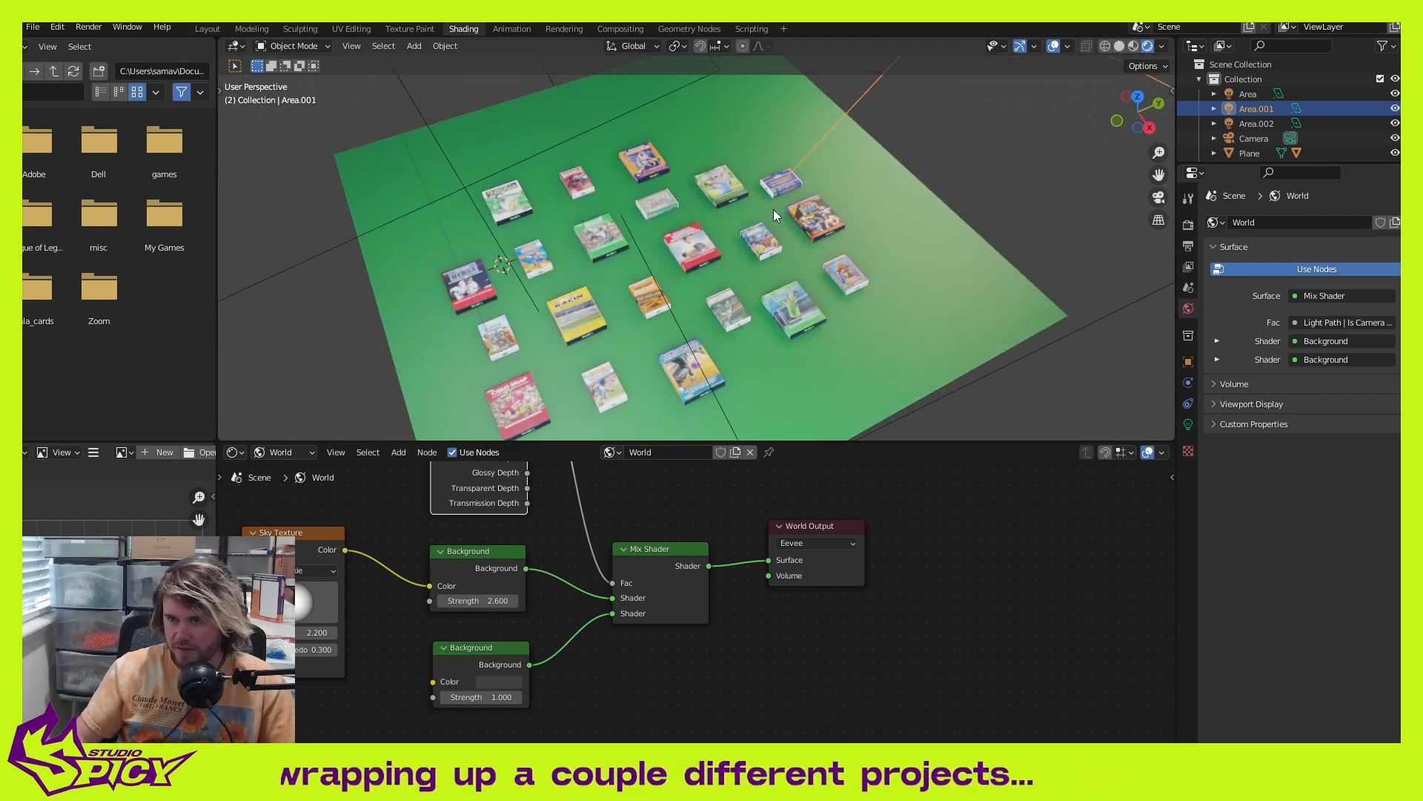
scroll(842, 286, up, 2)
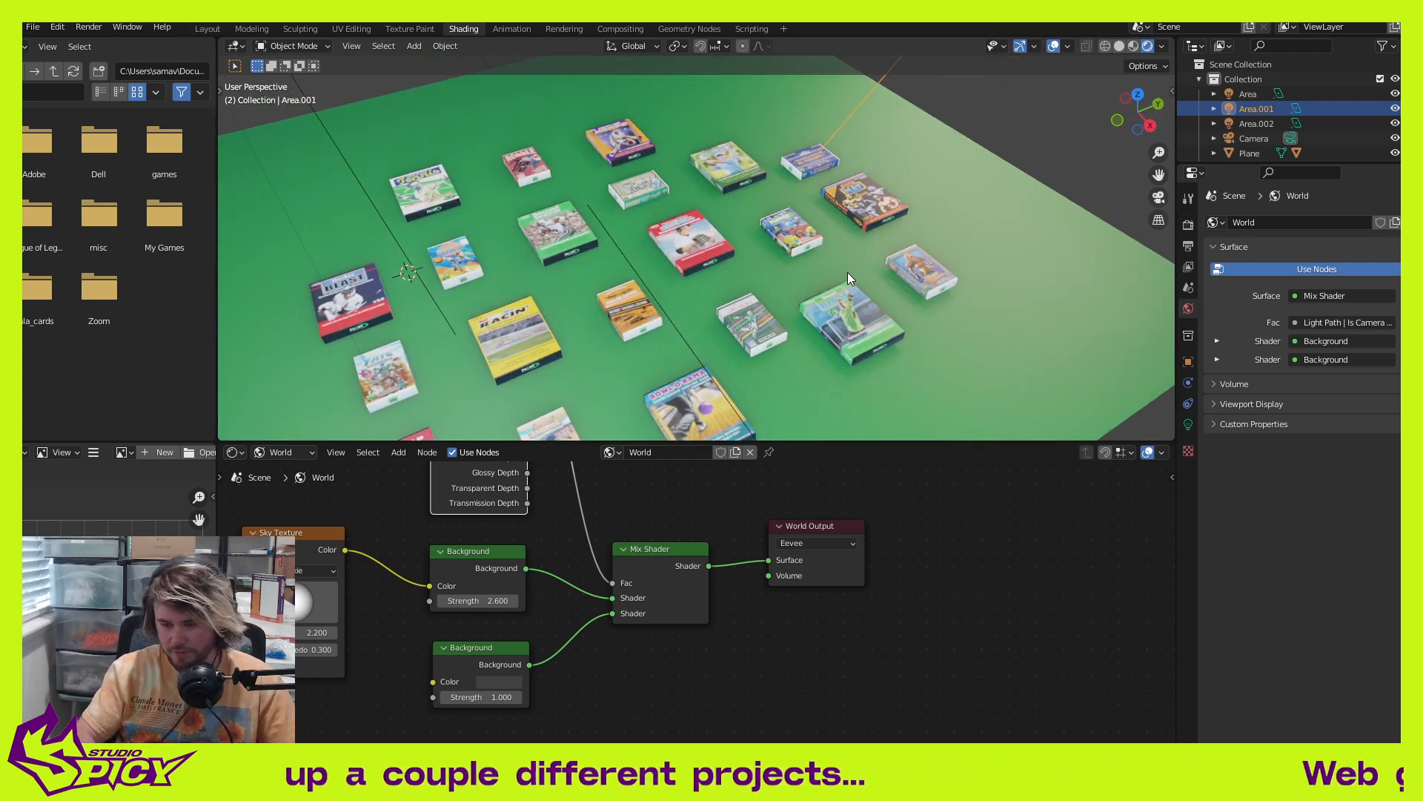
Step: Render the camera view and examine the lighting and shadows on the game boxes in the result
key(F12)
scroll(853, 296, down, 2)
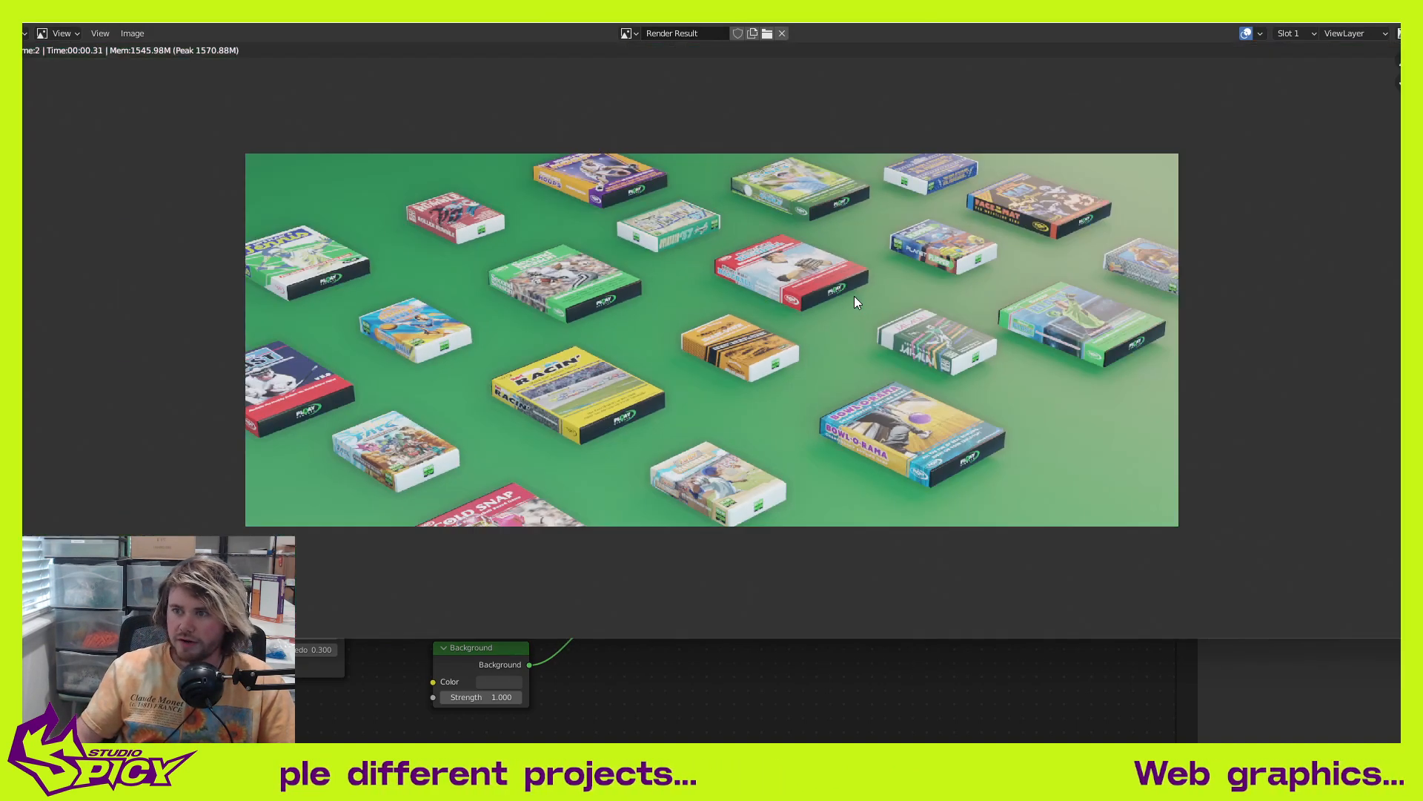
drag(893, 7, 884, 98)
key(Escape)
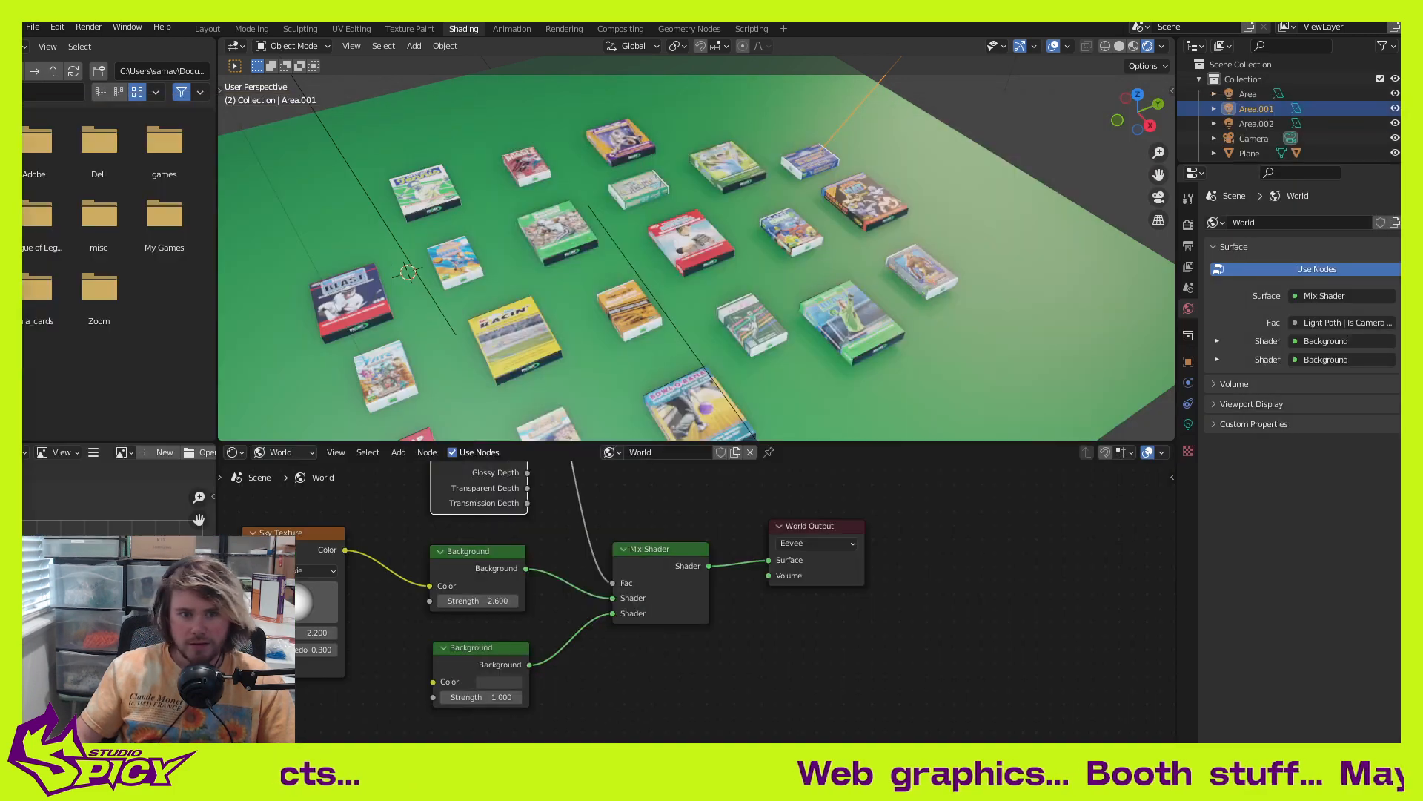
drag(0, 118, 515, 124)
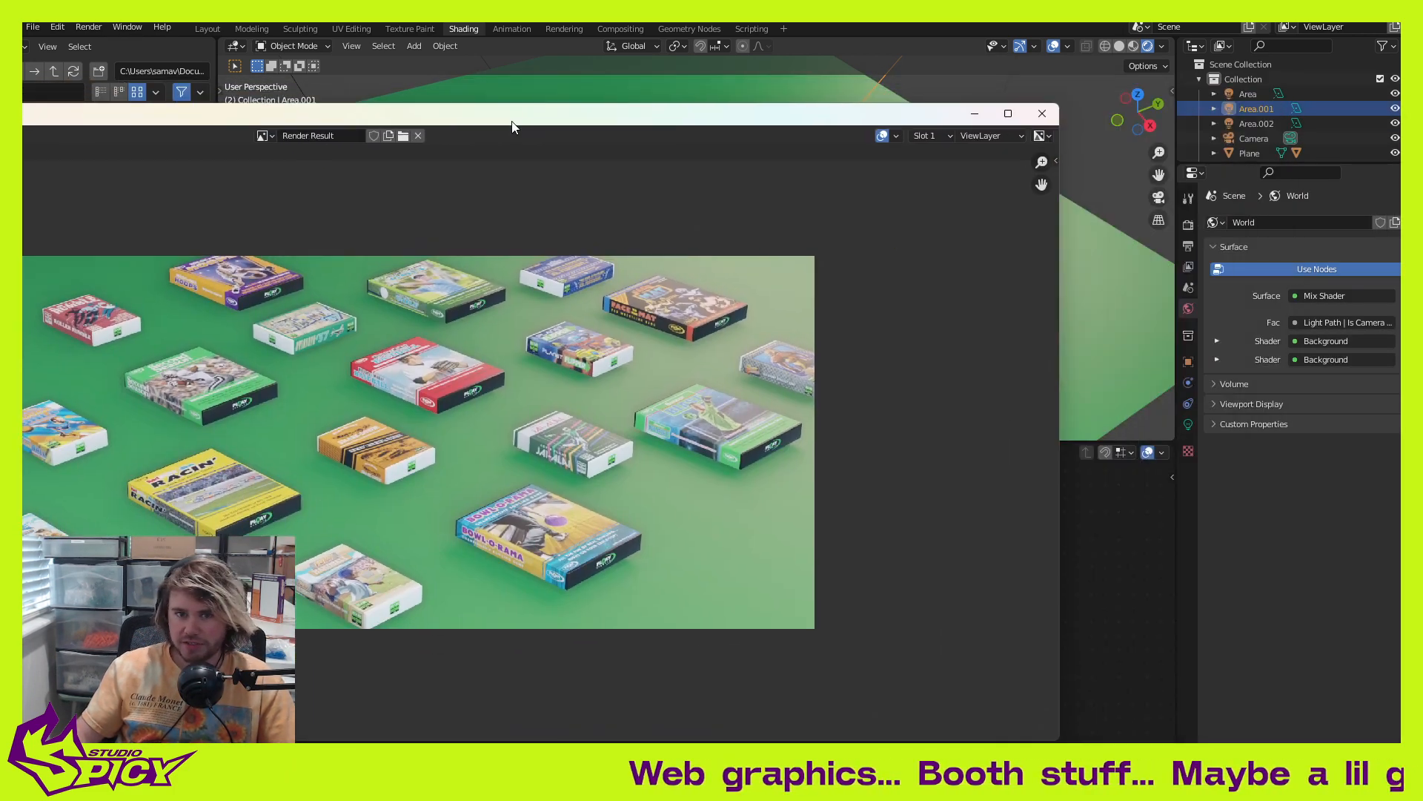
drag(22, 430, 85, 430)
key(Escape)
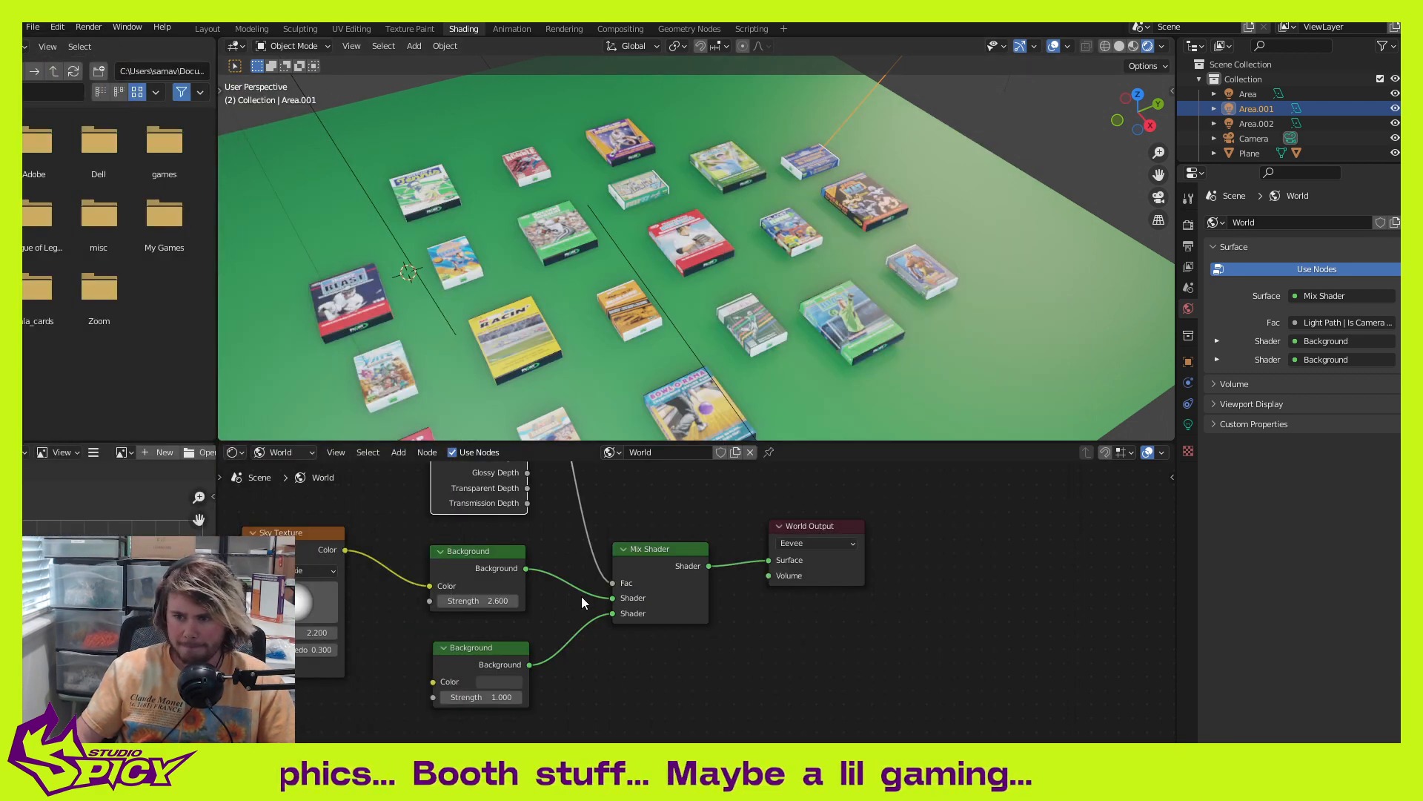
Step: Set the strength of the Background node fed by the Sky Texture to 0.1
middle_drag(582, 597, 643, 619)
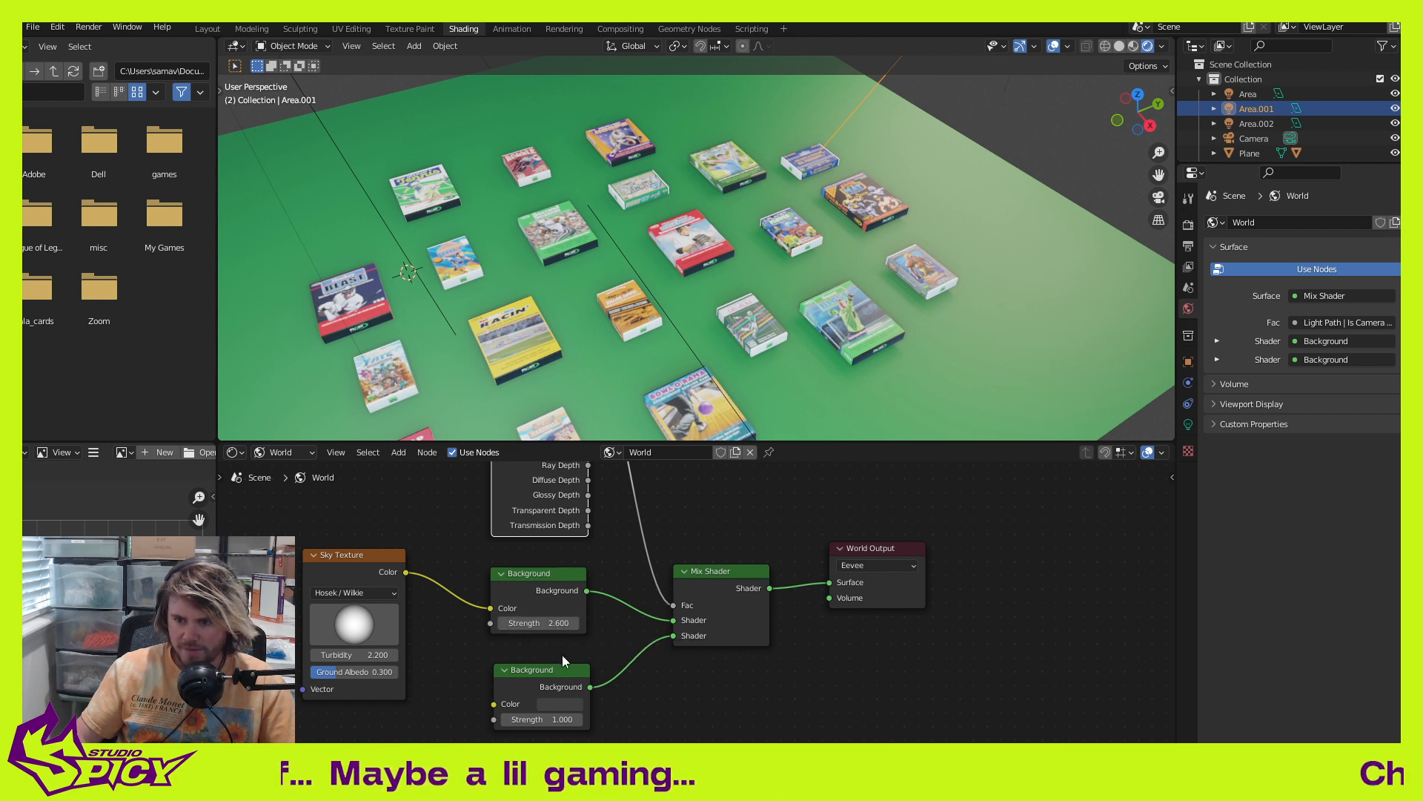
drag(538, 623, 478, 623)
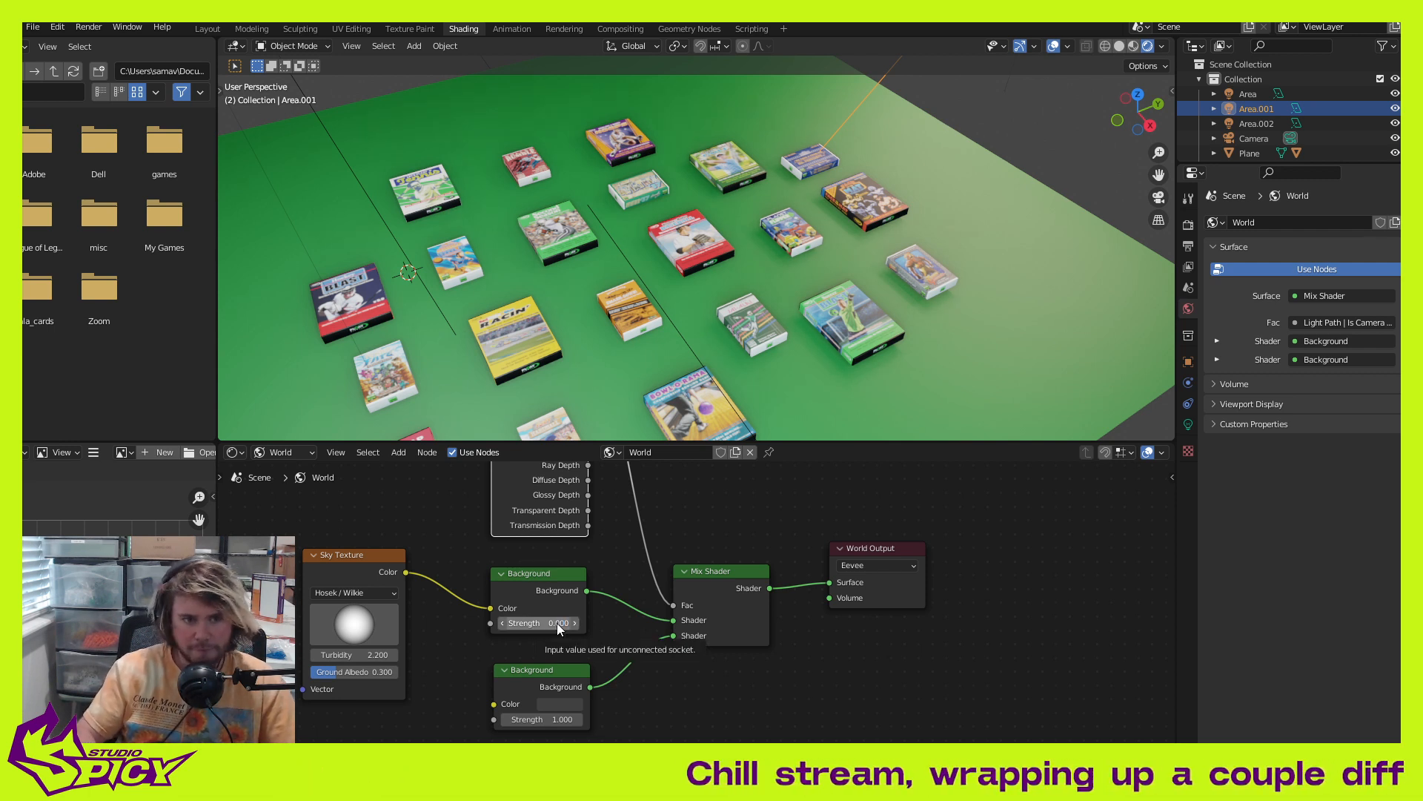
drag(558, 622, 571, 623)
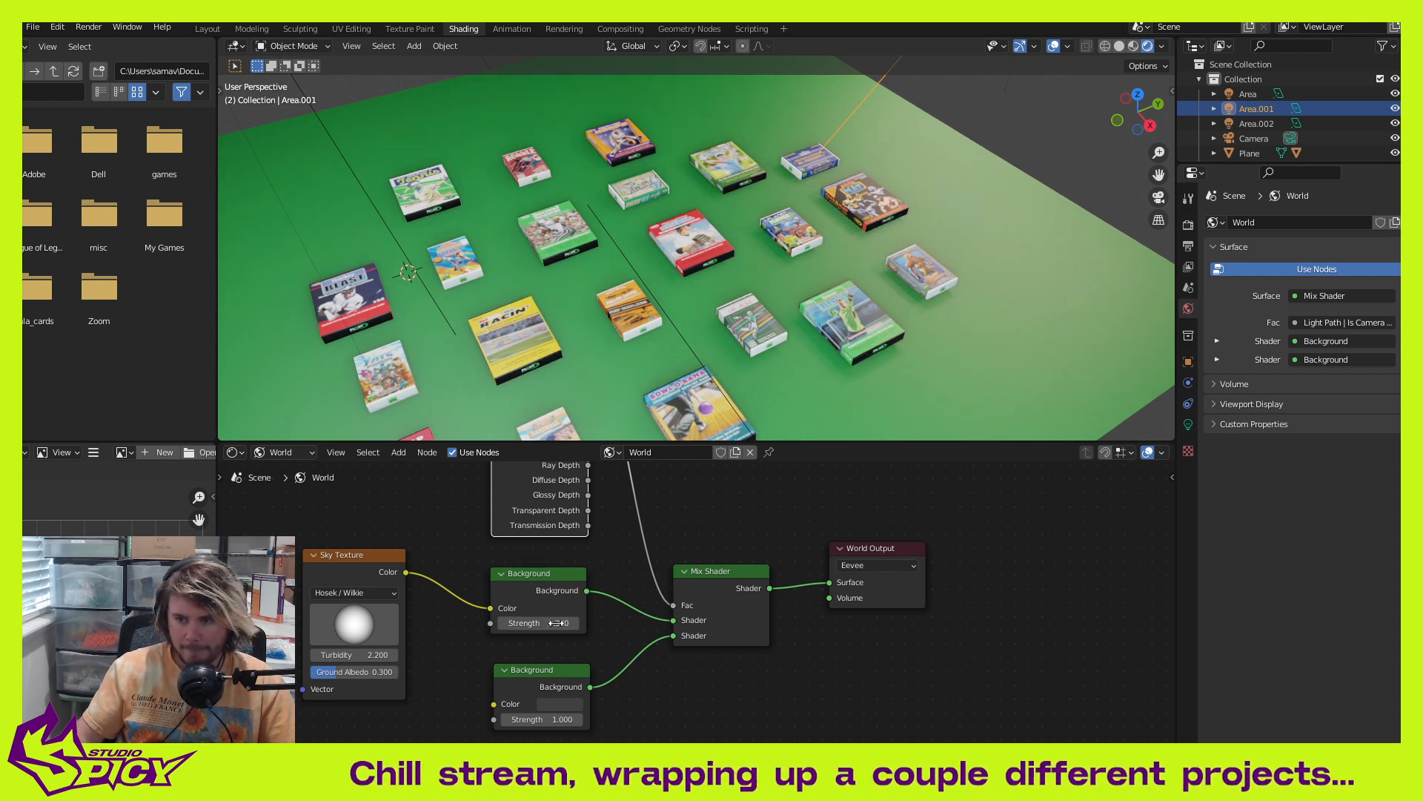
click(563, 623)
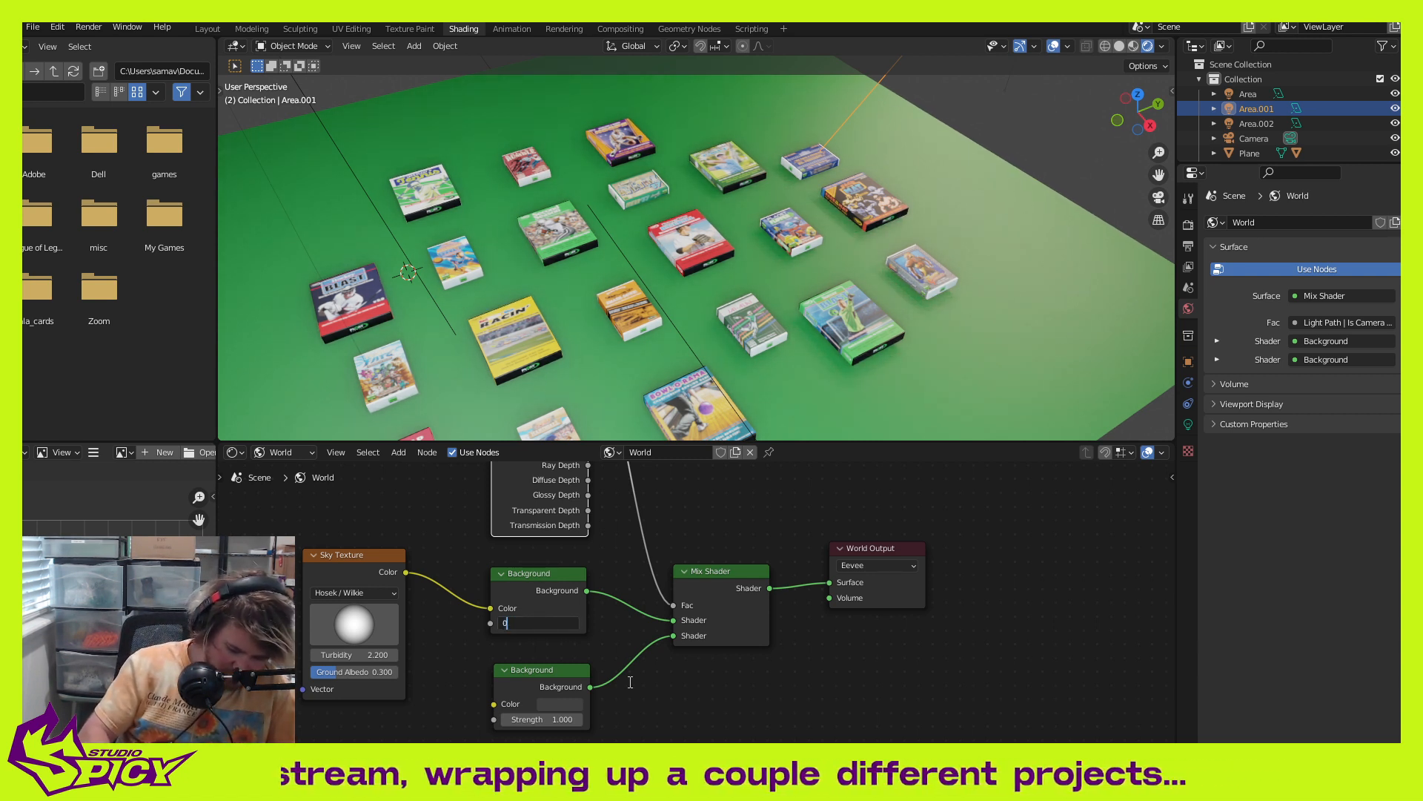
text(0.1)
key(Return)
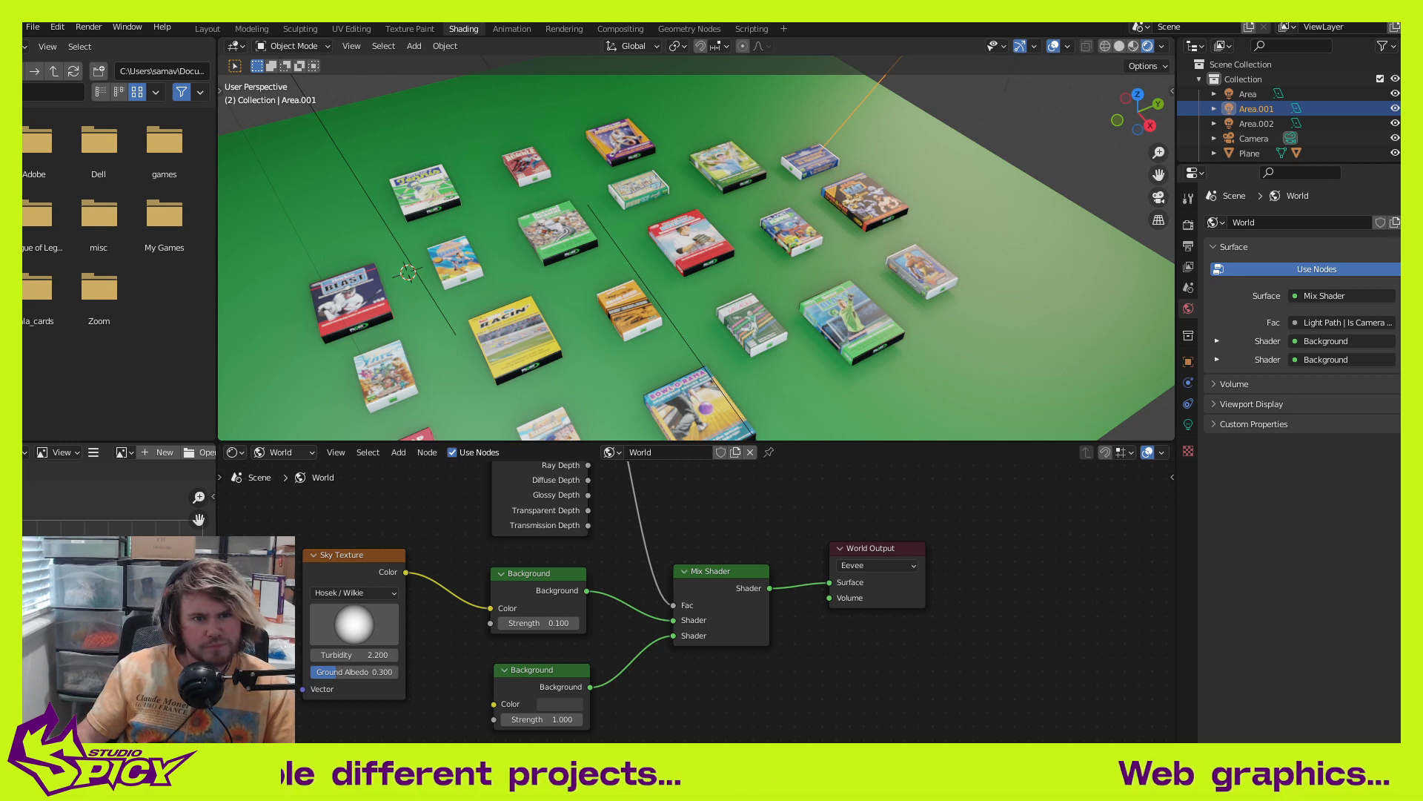
Step: Render the camera view again and inspect the result with the reduced sky strength
key(F12)
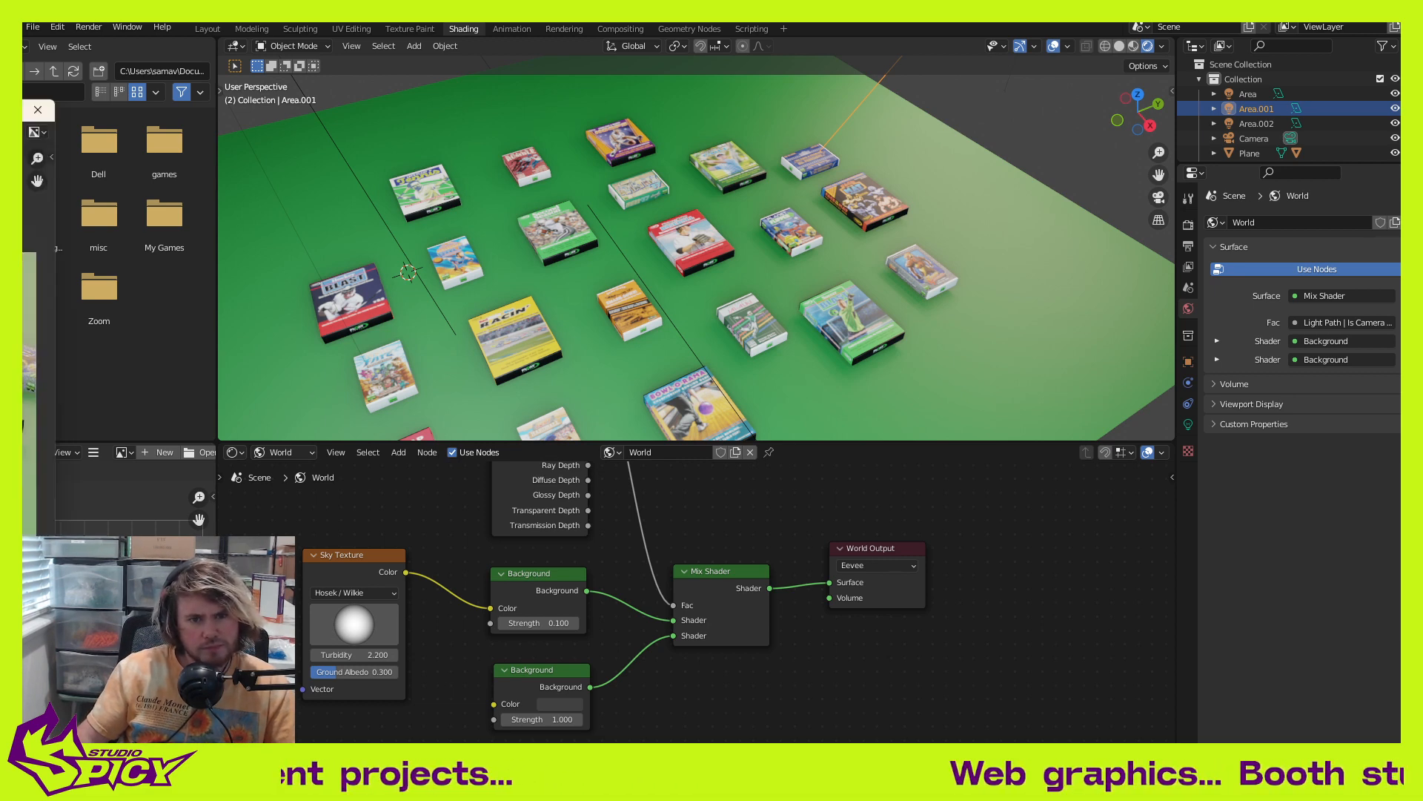
drag(704, 118, 841, 120)
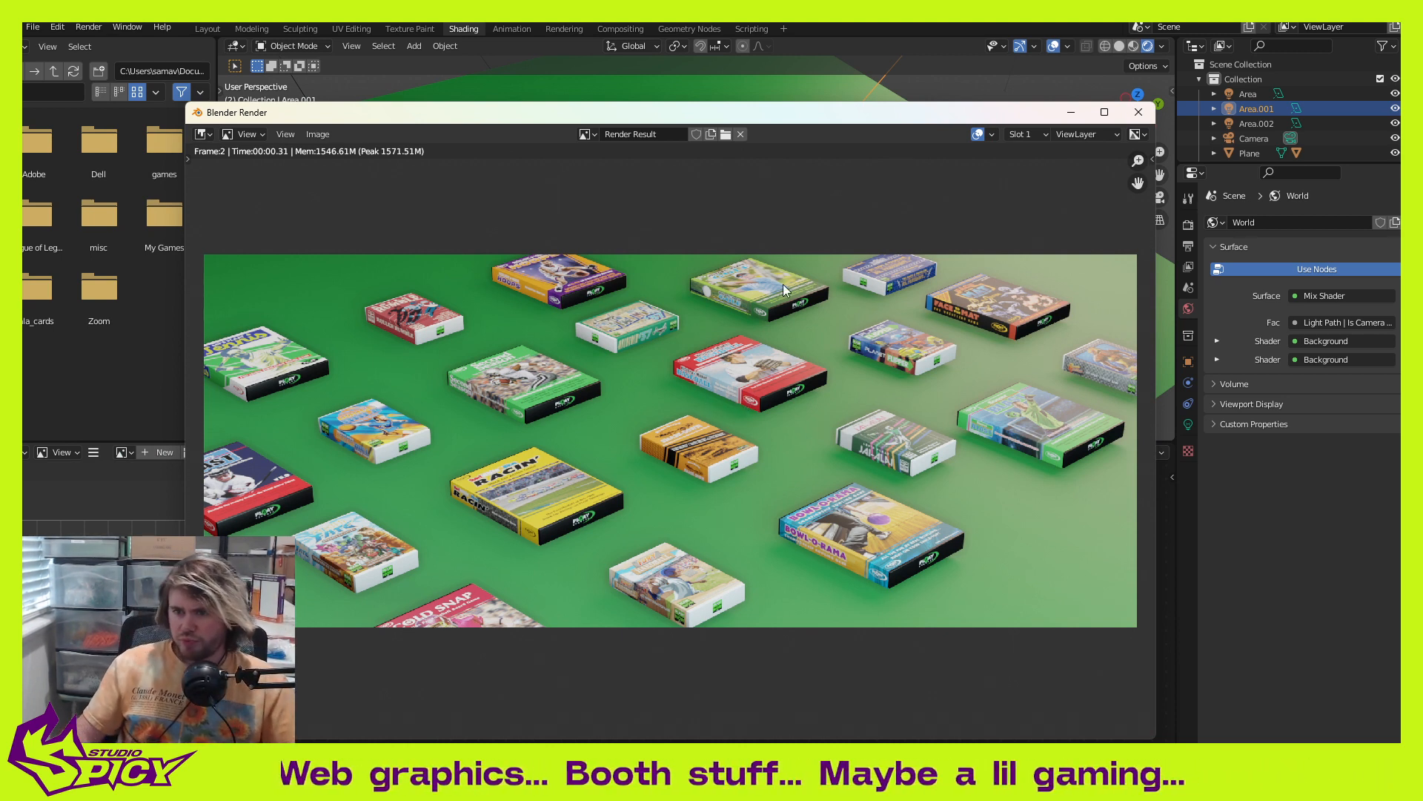
drag(798, 113, 0, 133)
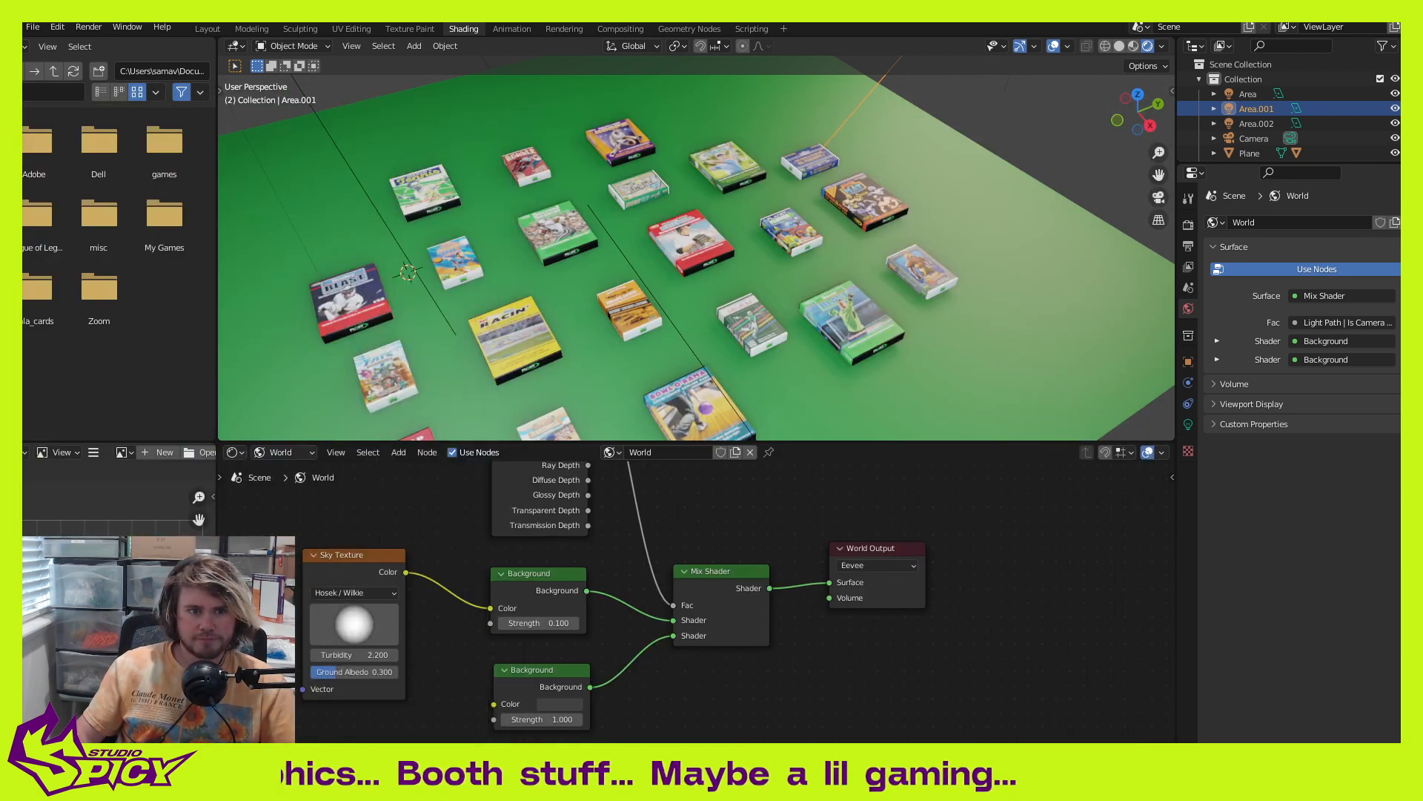
Step: Switch to the Layout workspace, select the camera and set the transform orientation to Local
click(207, 29)
scroll(340, 456, down, 3)
middle_drag(339, 457, 391, 451)
click(524, 371)
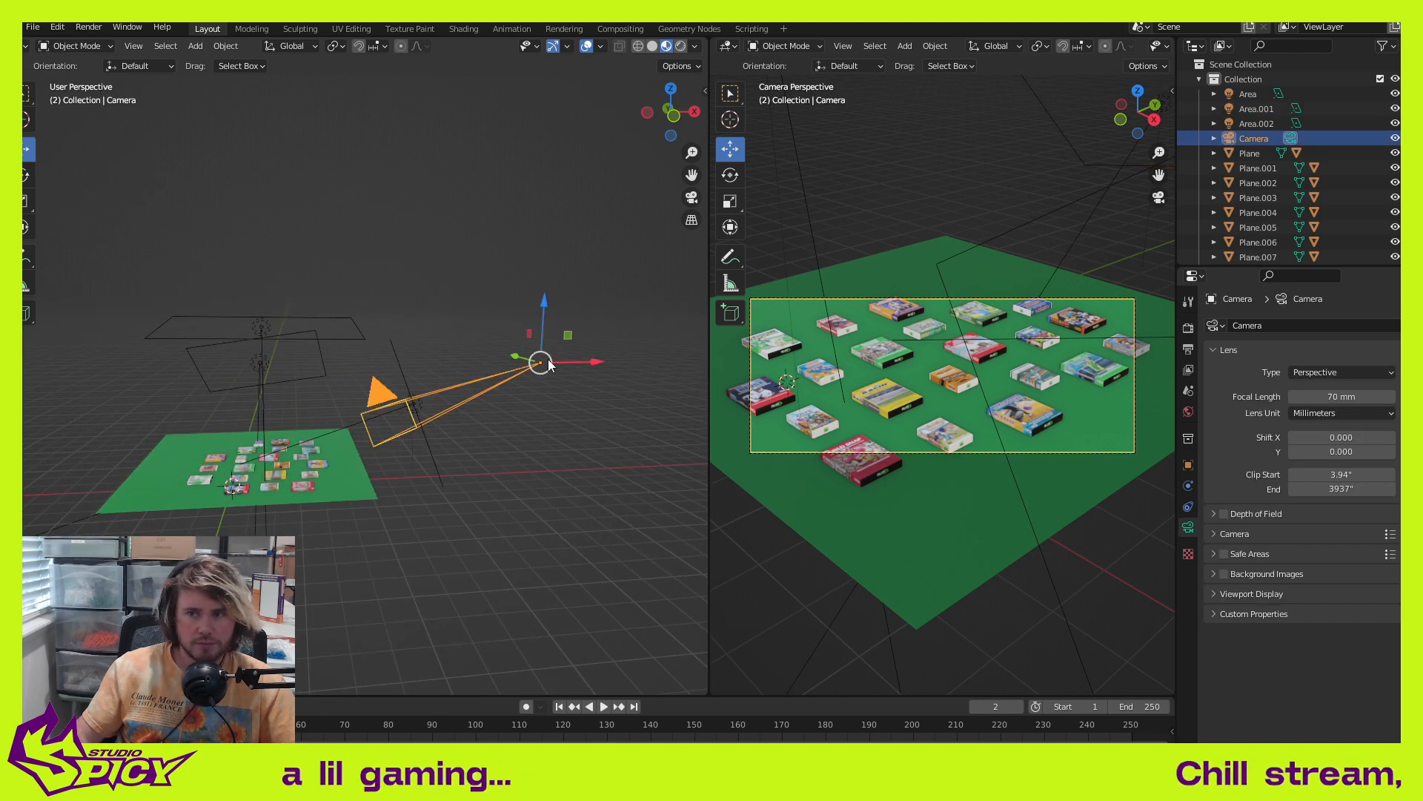
click(300, 43)
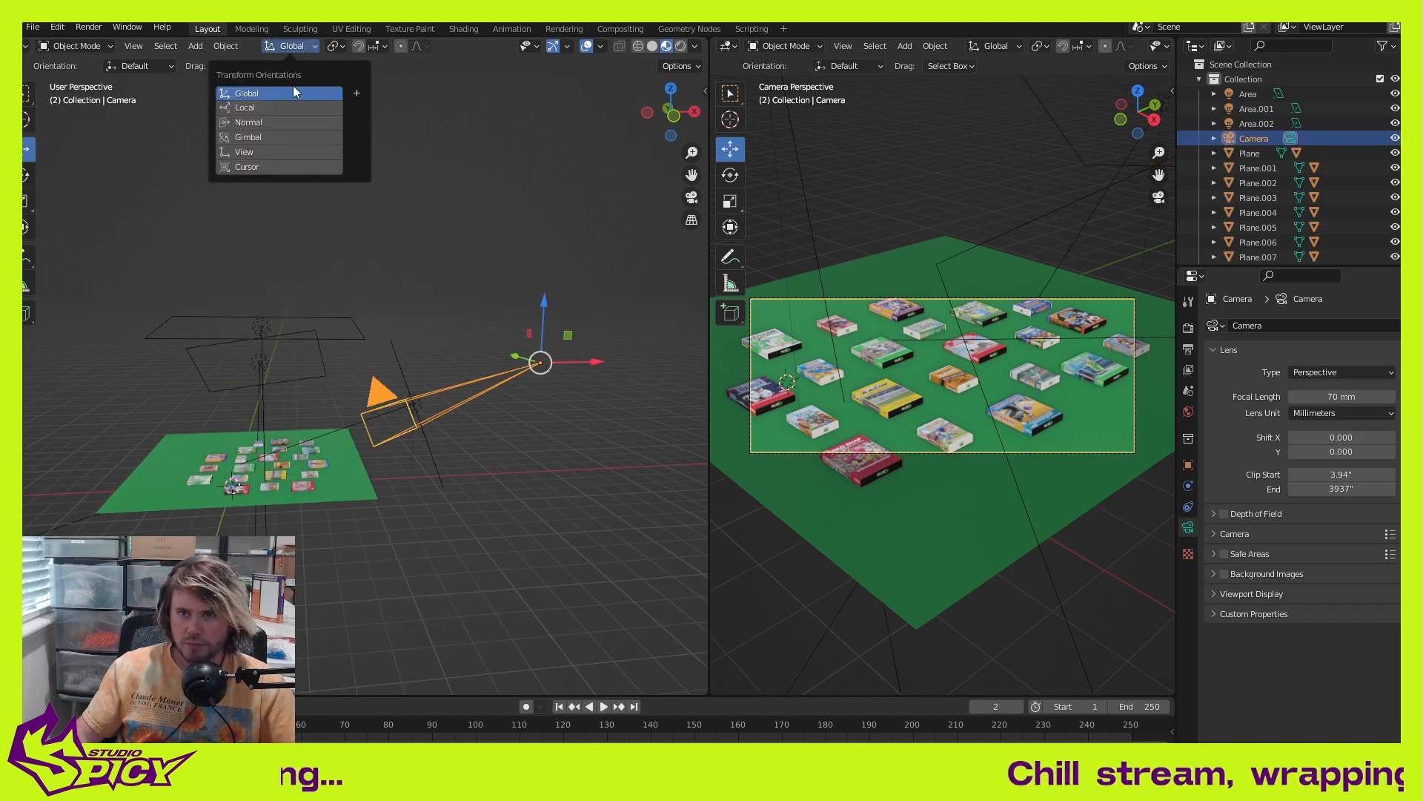
click(279, 113)
Step: Nudge the camera along its local X, Y and Z axes to reframe the game boxes
drag(596, 343, 550, 350)
middle_drag(530, 408, 367, 389)
drag(362, 385, 348, 378)
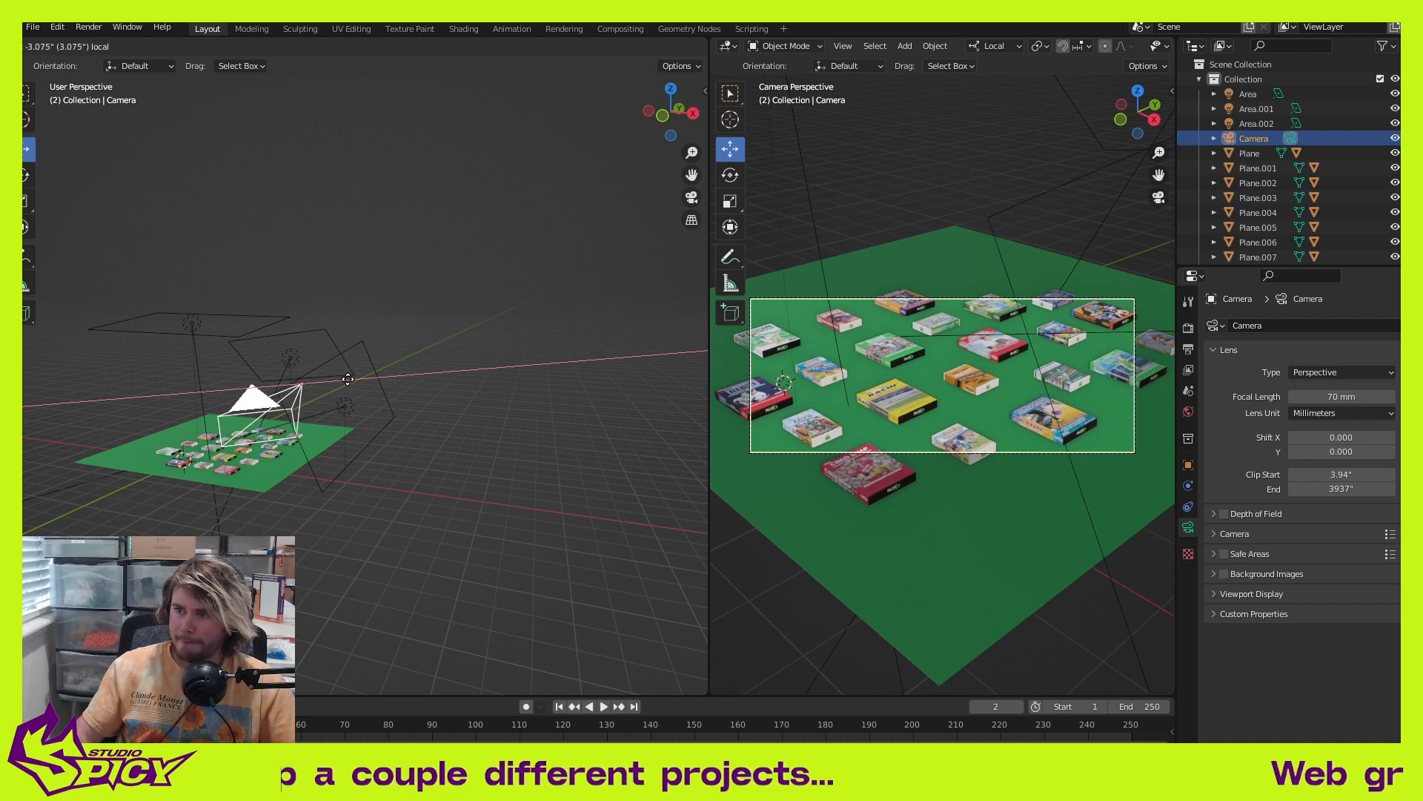
mouse_move(348, 379)
mouse_down()
mouse_move(297, 369)
mouse_move(336, 350)
mouse_move(353, 359)
mouse_up()
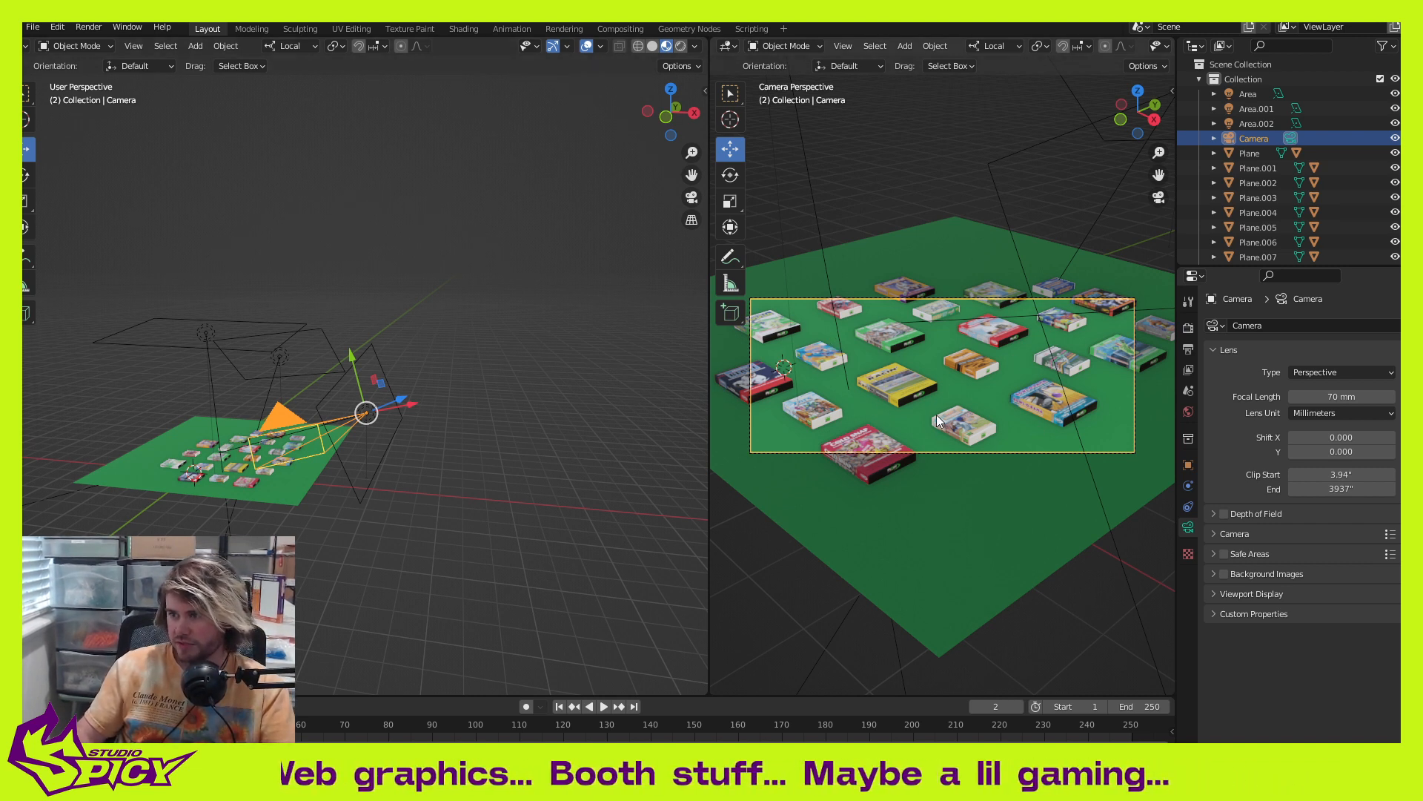
drag(398, 401, 410, 396)
middle_drag(484, 432, 311, 421)
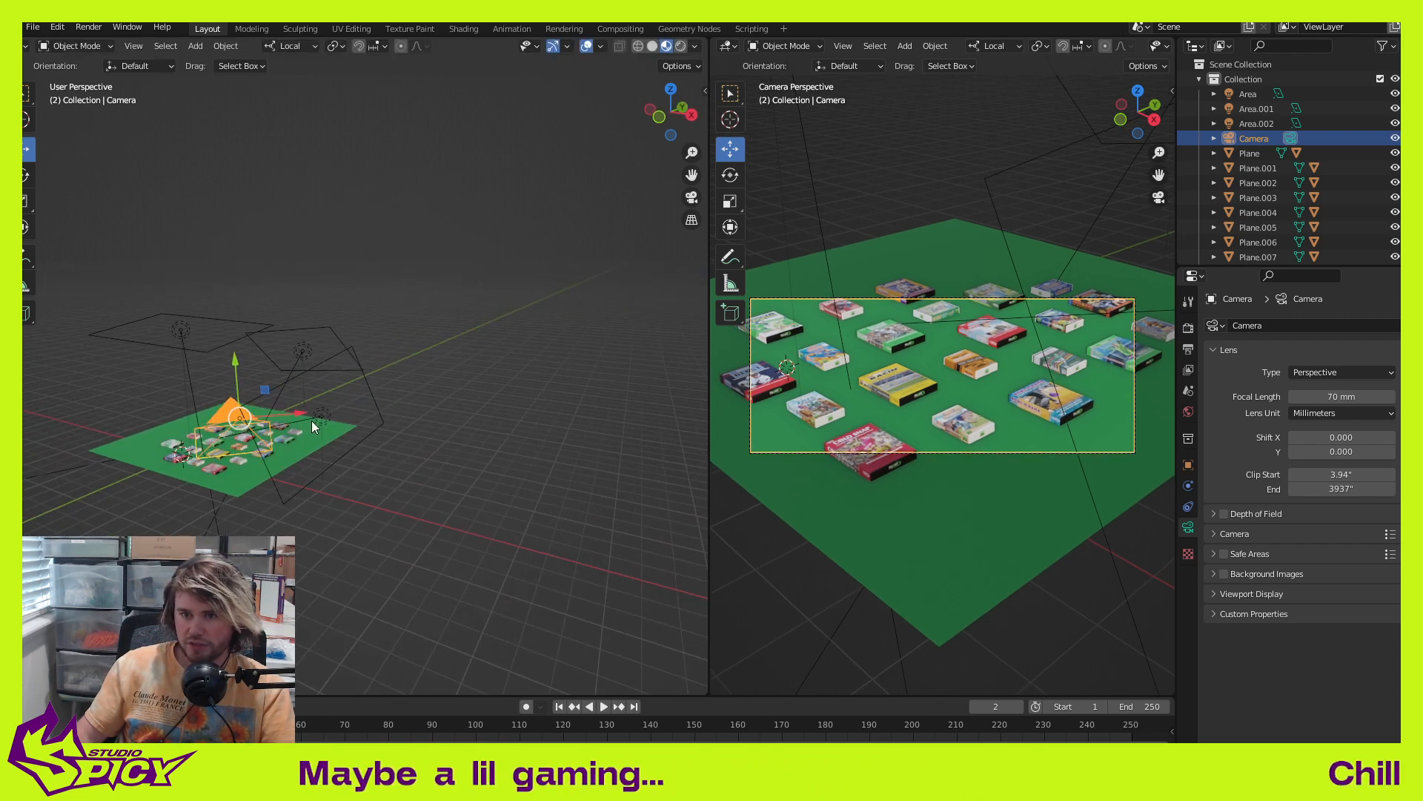
drag(303, 418, 292, 412)
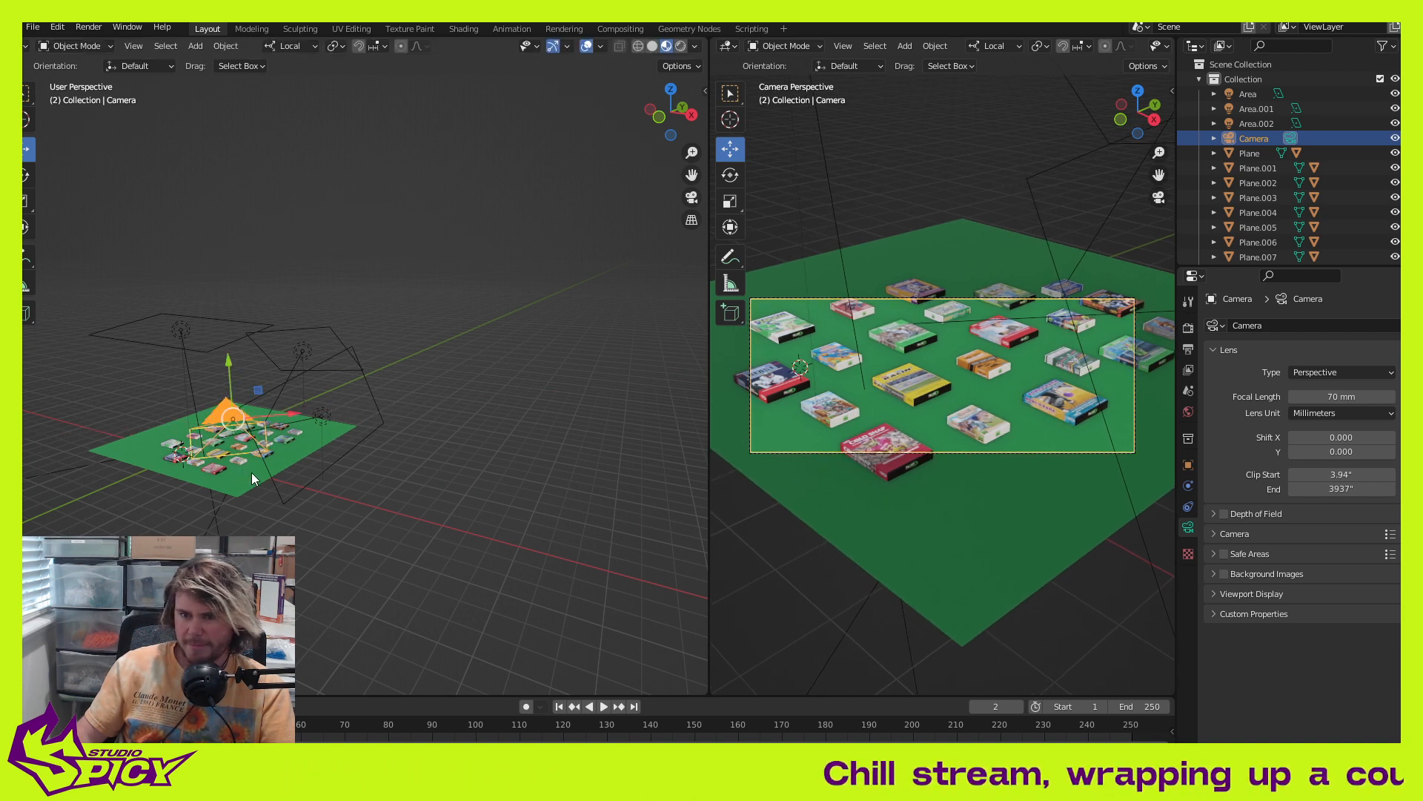
Step: Pull the camera back about 7.8" along its local Z axis
middle_drag(251, 473, 340, 420)
drag(392, 382, 413, 381)
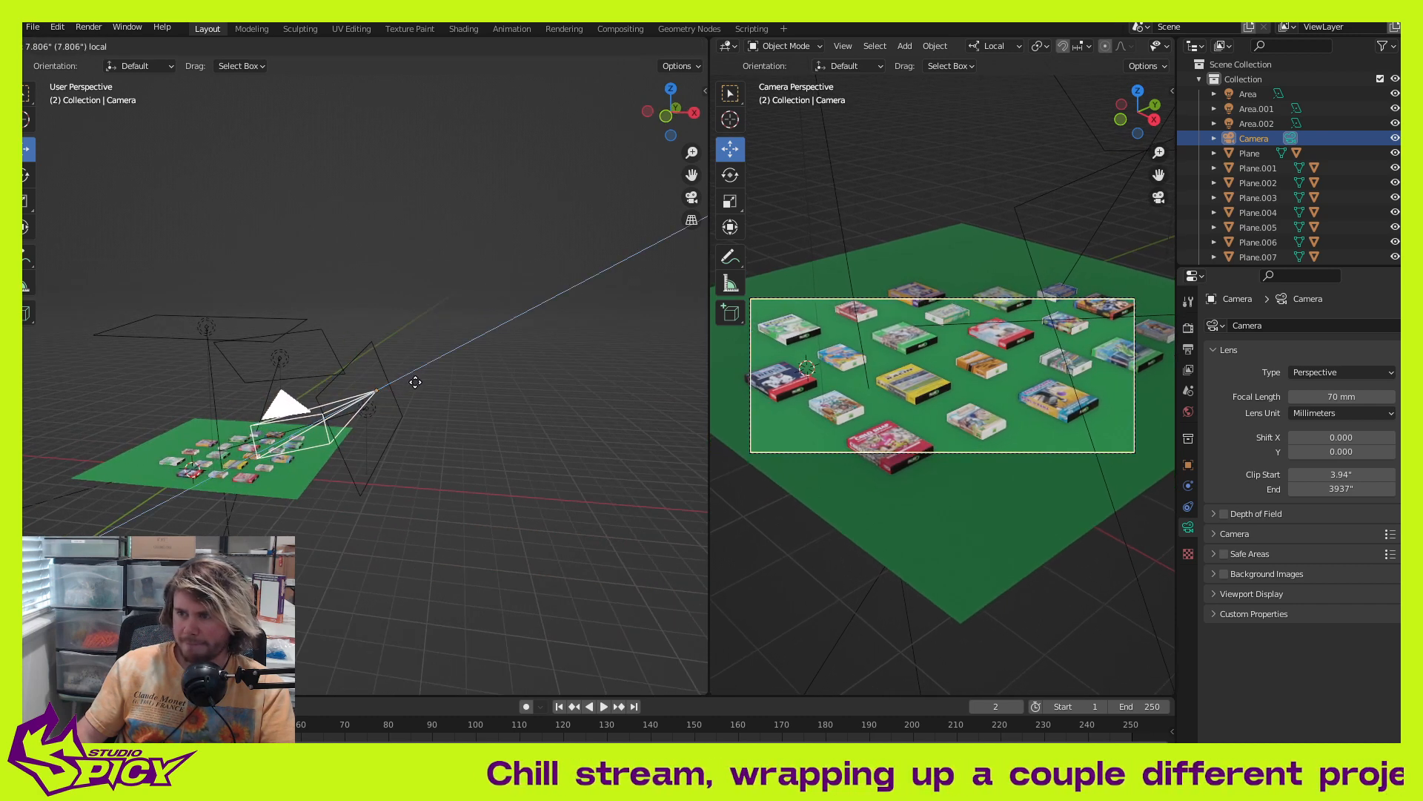
drag(416, 381, 411, 381)
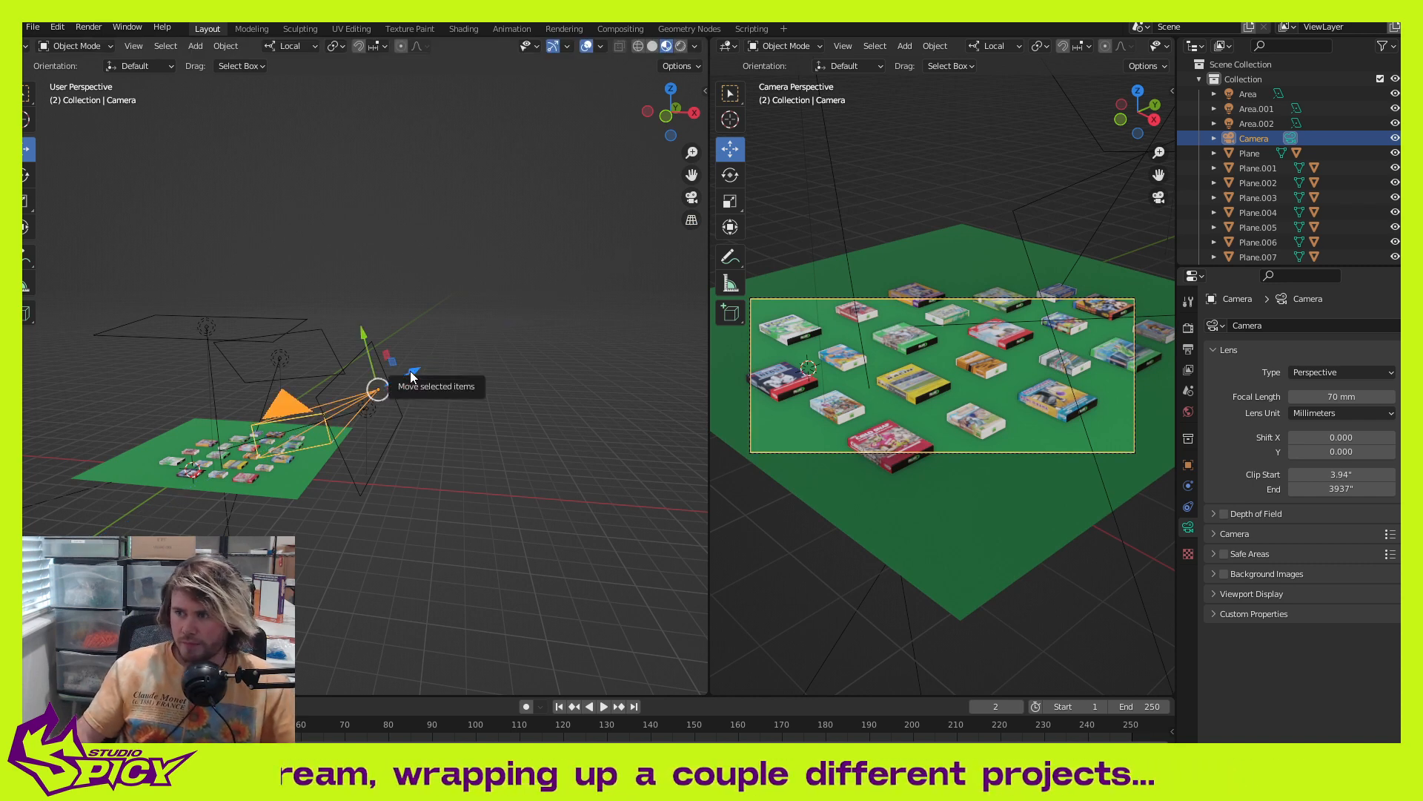
drag(410, 373, 405, 374)
Step: Move the small box at the right end of the front row (Plane.019) to the empty back-left corner beside the Tennis box
middle_drag(505, 404, 496, 439)
scroll(495, 439, up, 5)
shift+middle_drag(244, 463, 438, 412)
click(402, 402)
scroll(358, 390, up, 3)
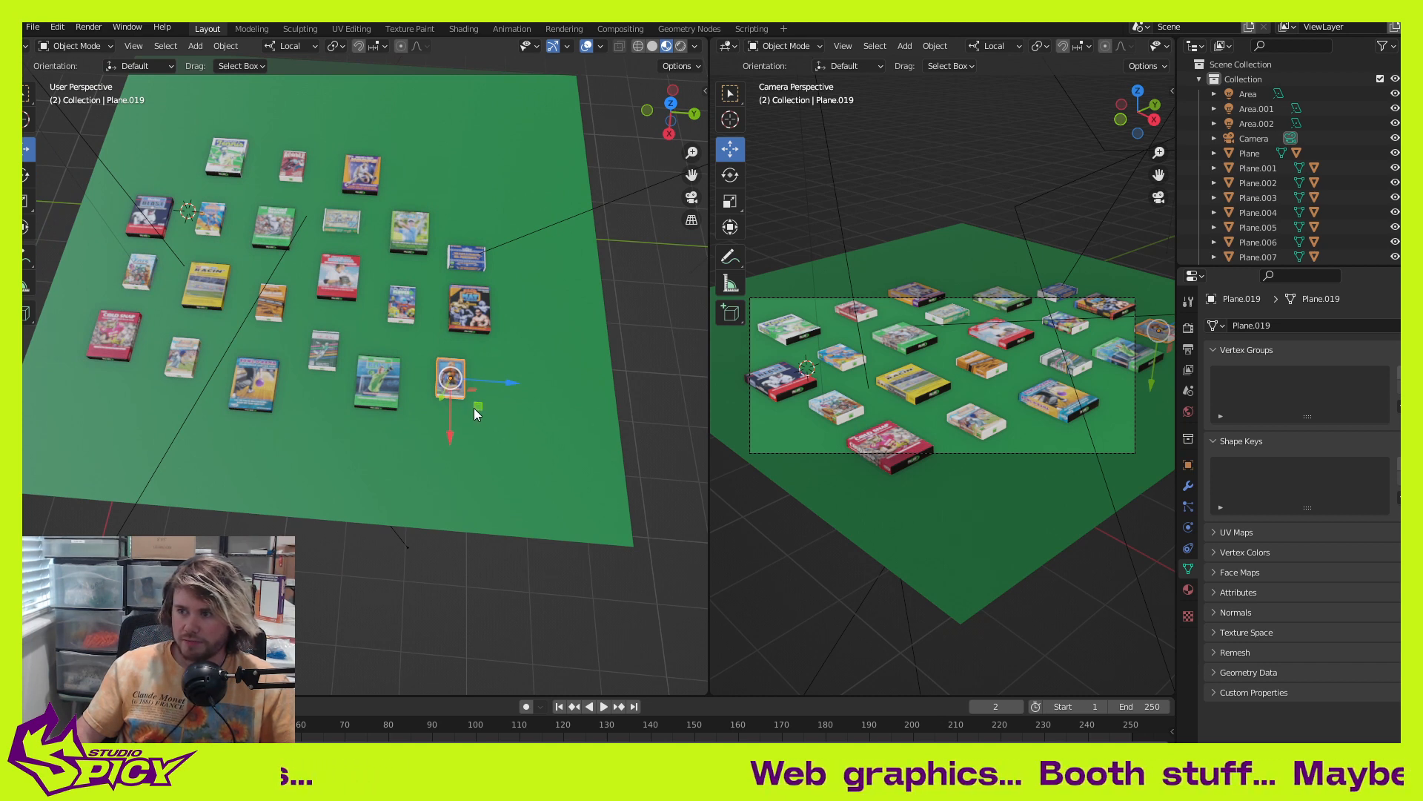
drag(474, 408, 194, 191)
scroll(385, 323, up, 6)
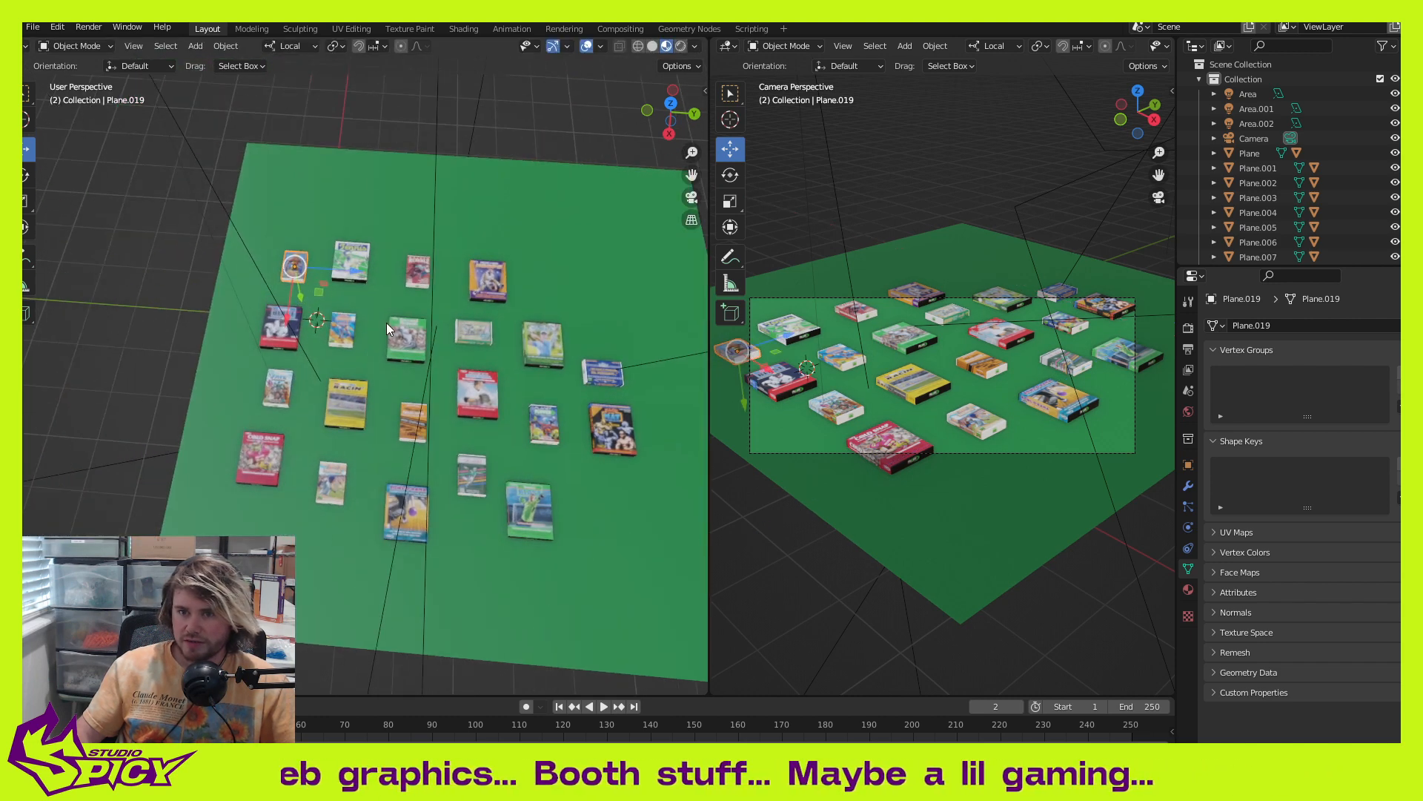
Step: Set the transform orientation to Global and shift the Tennis box about 4.2" towards the red box beside it
click(358, 203)
middle_drag(380, 235, 398, 281)
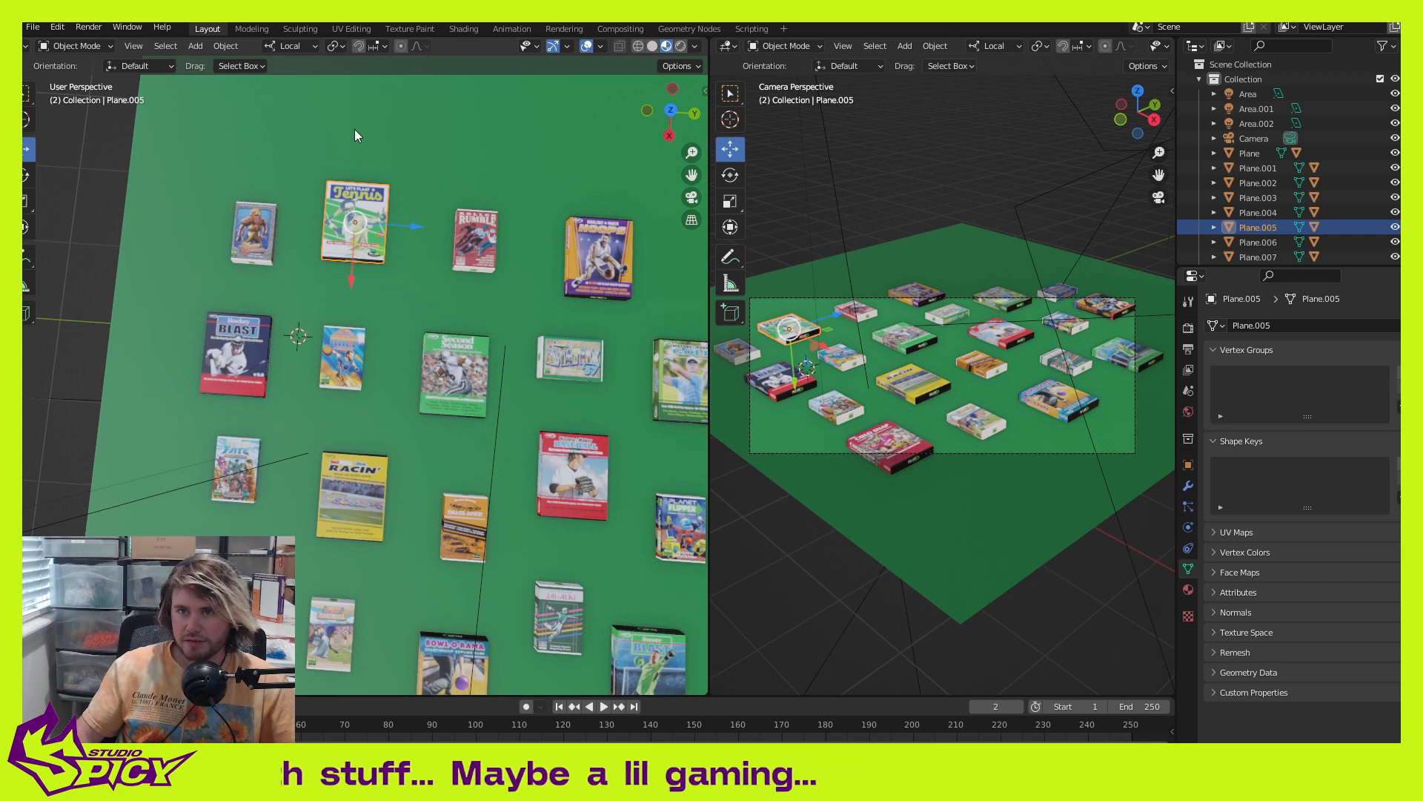
click(304, 46)
click(282, 91)
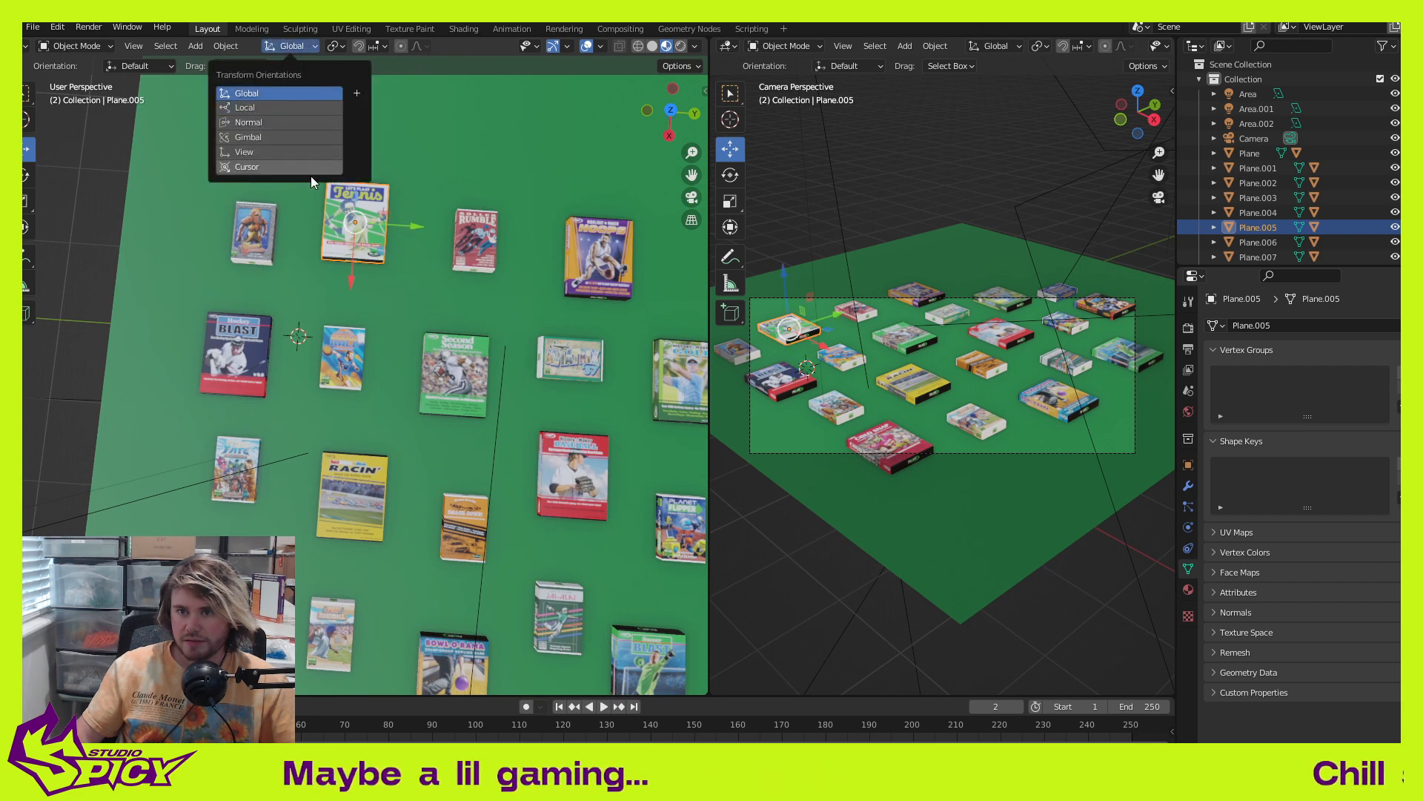
key(g)
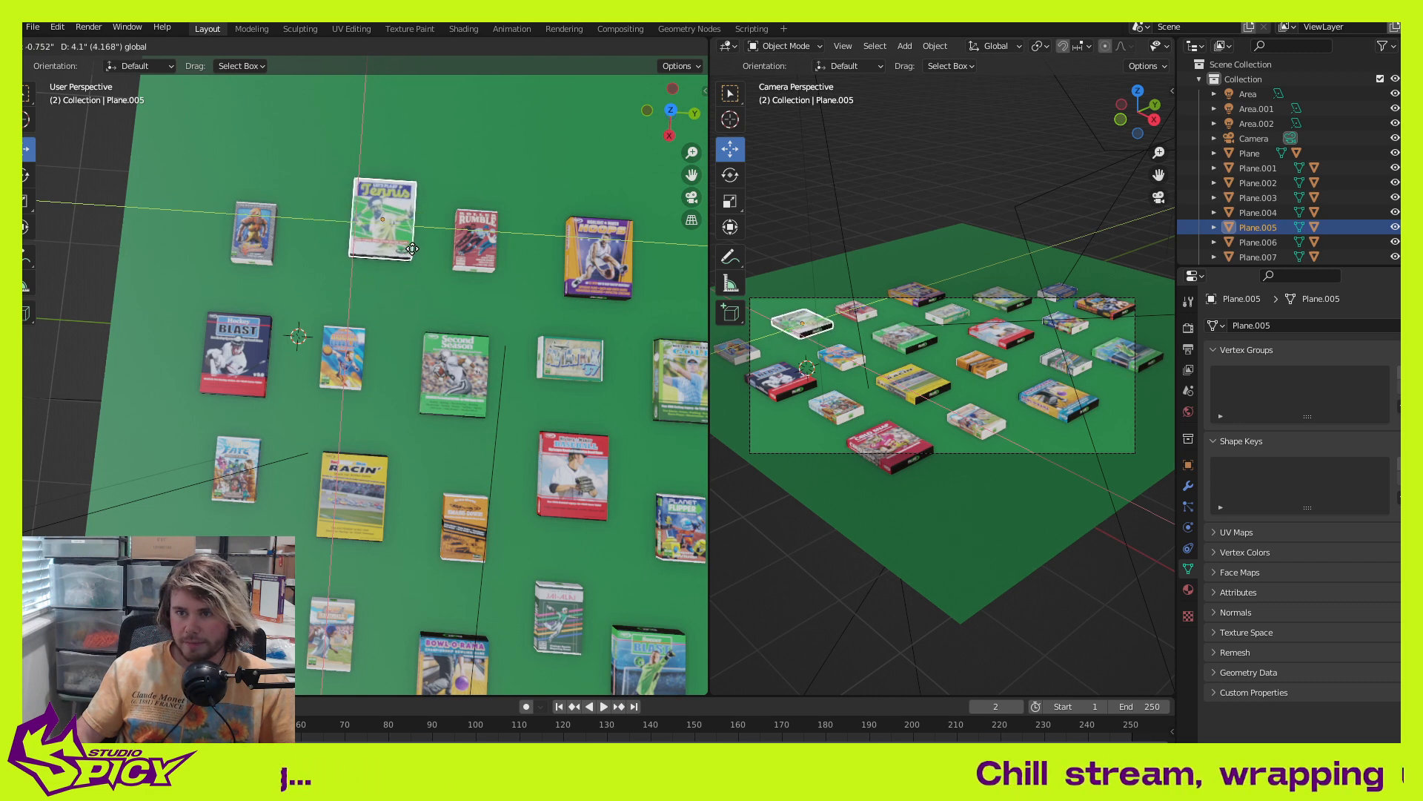
click(412, 248)
Step: Shift the small corner box (Plane.019) about 4.7" towards the Tennis box
click(277, 252)
key(g)
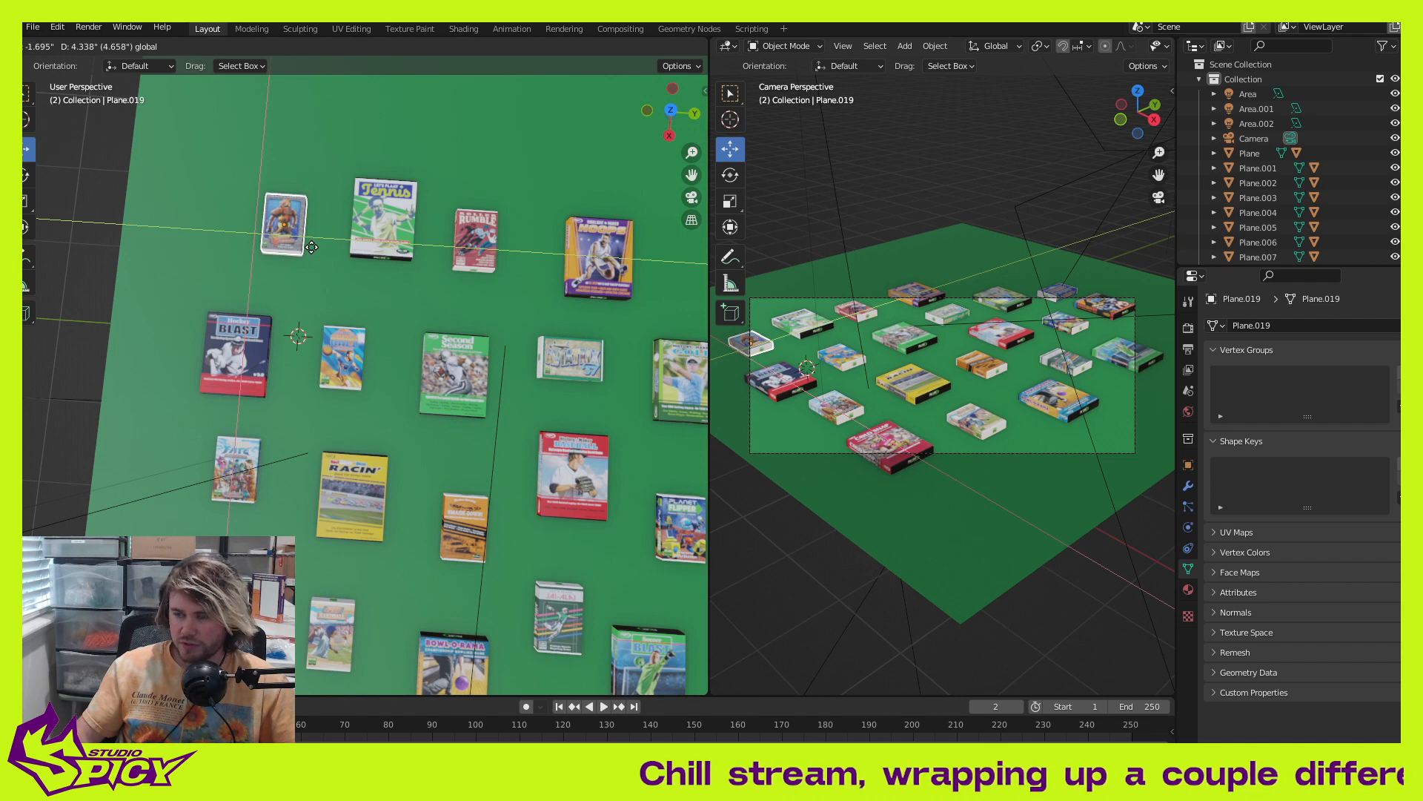
click(311, 248)
Step: Move the Bowl-O-Rama box about 3.9" in the negative global X direction
shift+middle_drag(497, 383, 324, 253)
scroll(457, 350, down, 1)
shift+middle_drag(463, 362, 357, 287)
shift+middle_drag(242, 442, 387, 463)
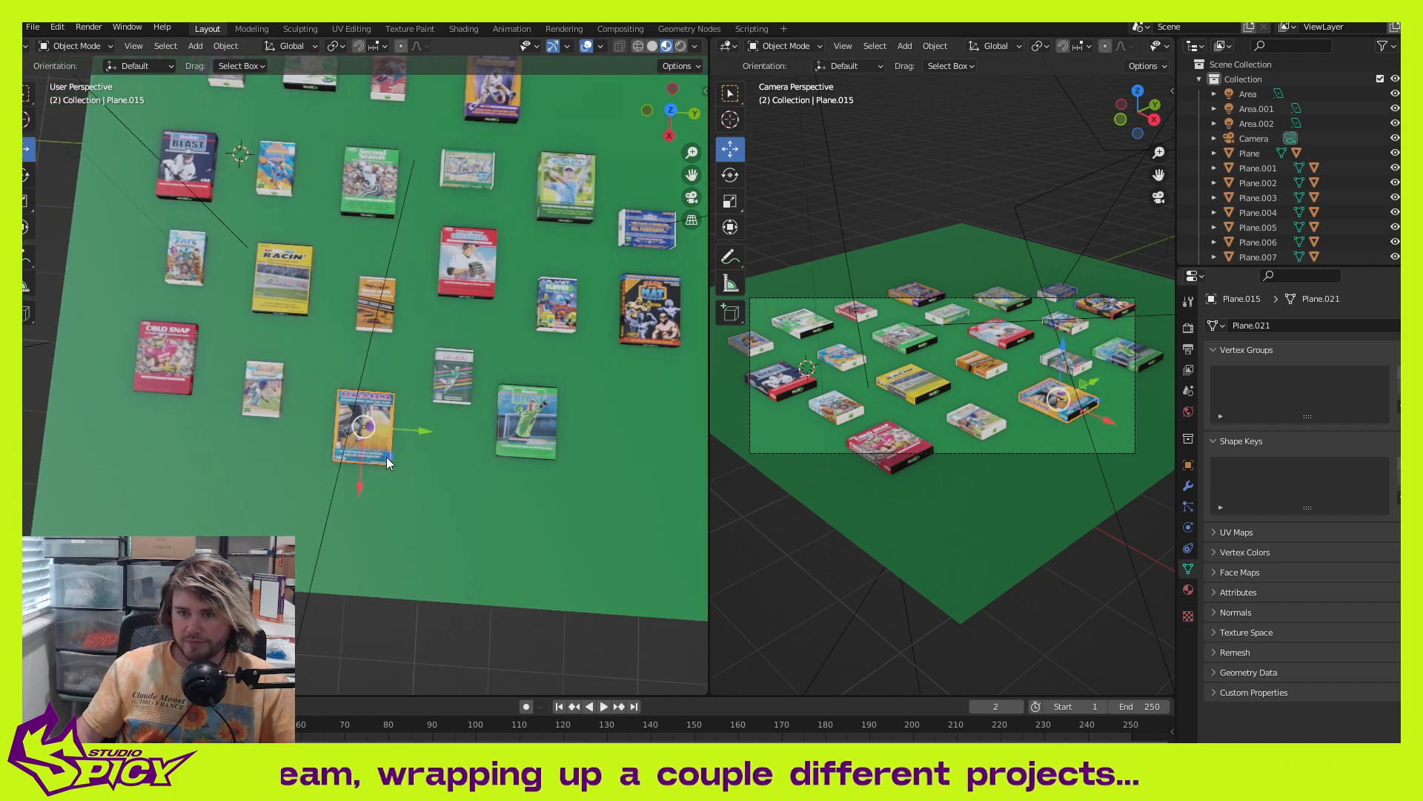
drag(359, 479, 367, 446)
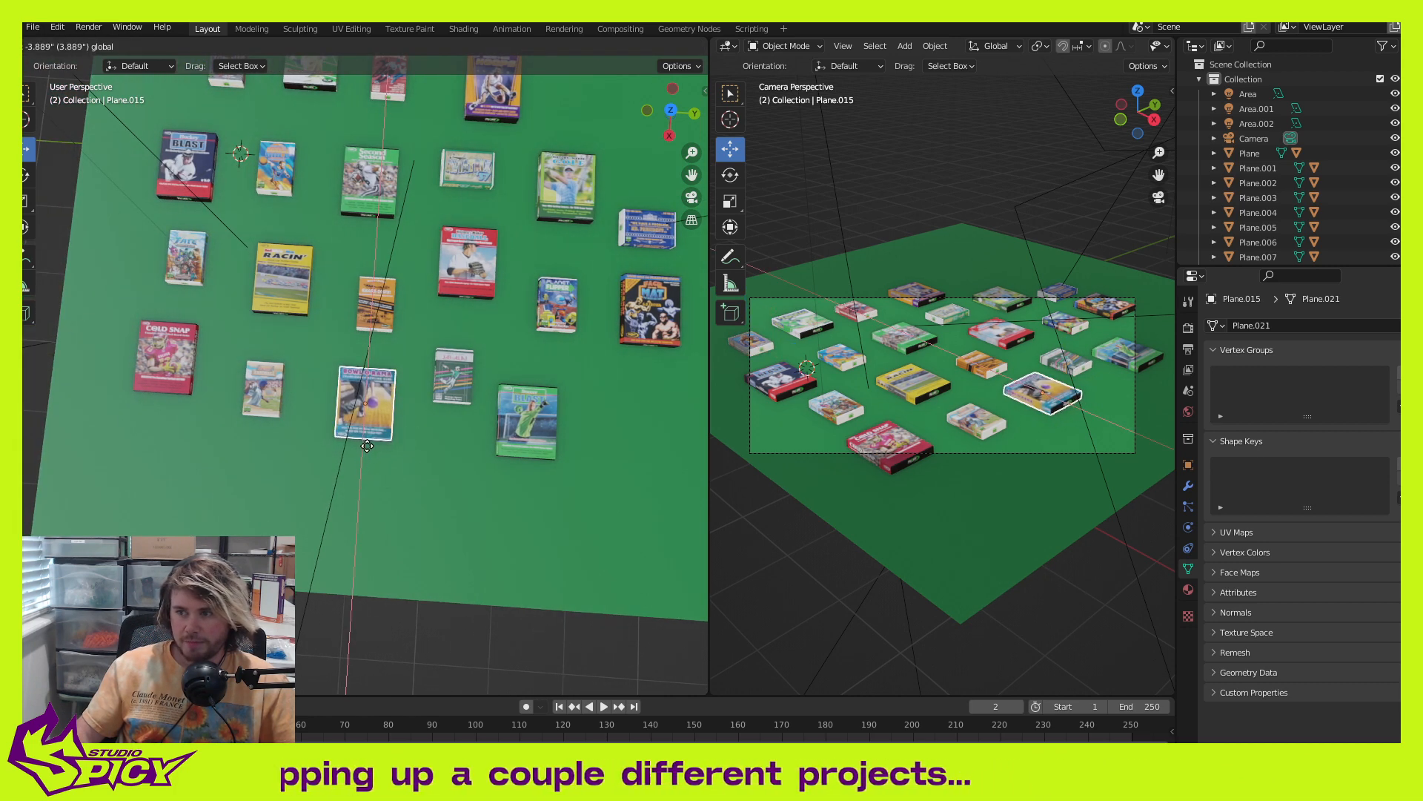
click(367, 446)
Step: Move the small orange box beside the yellow Racin' box about 3" in the negative global X direction
click(393, 365)
click(367, 310)
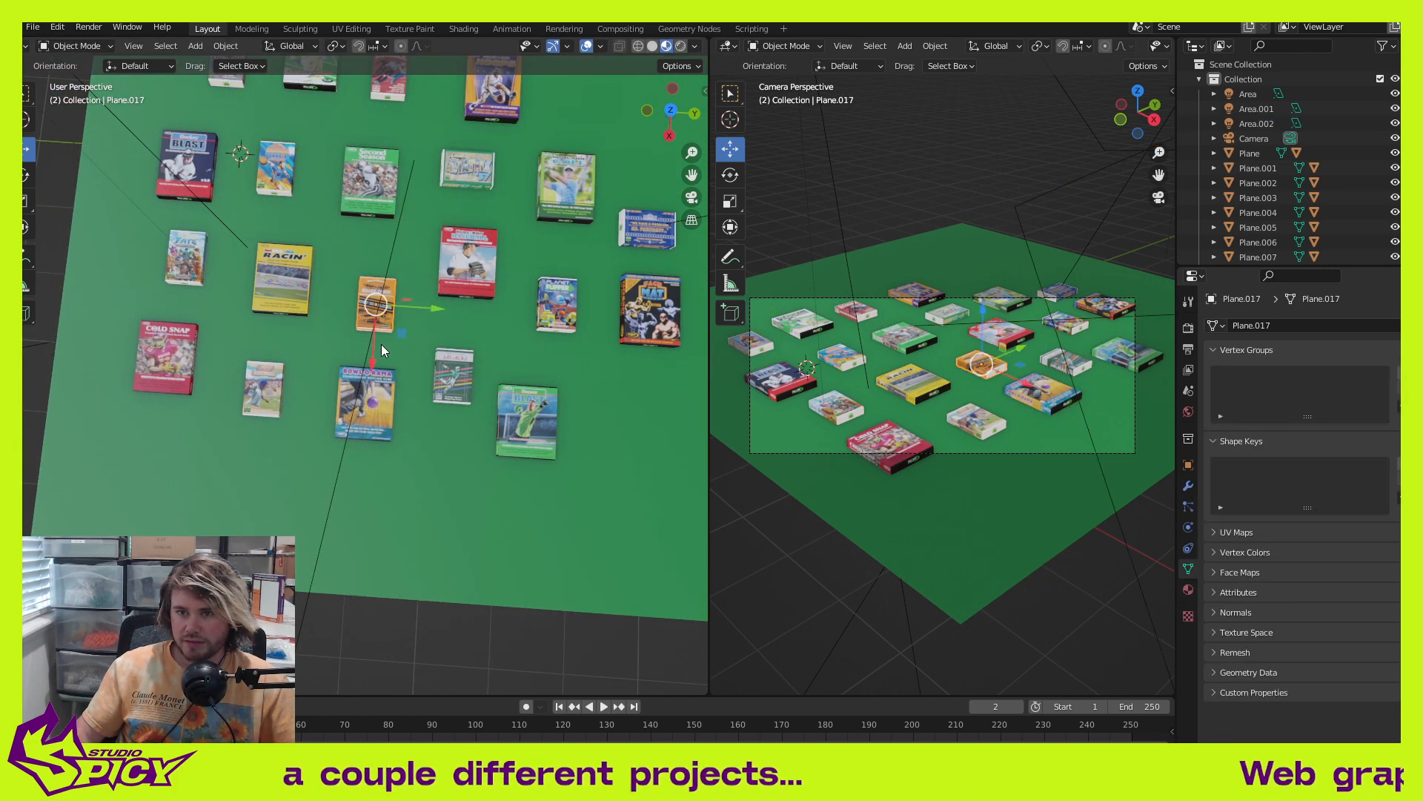
drag(371, 358, 374, 339)
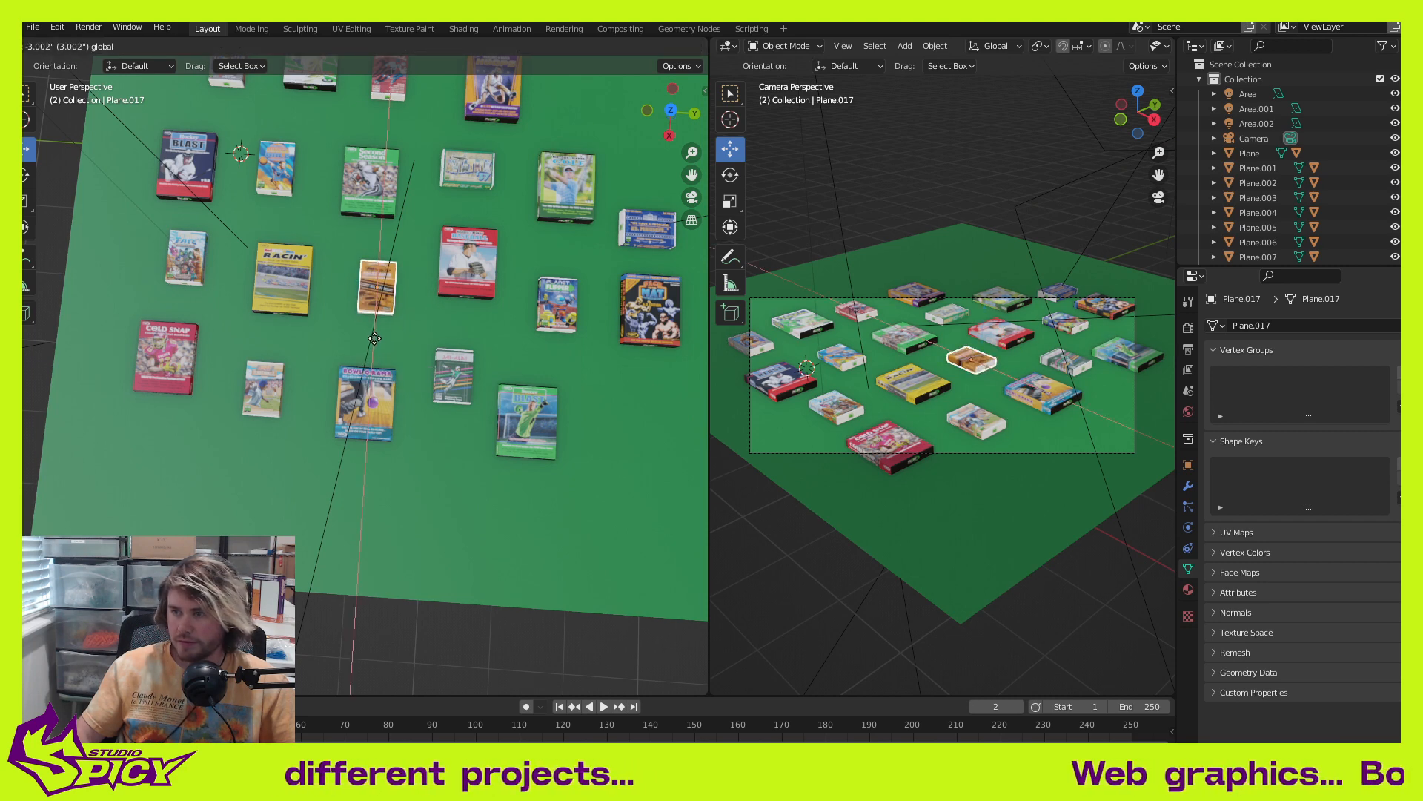
click(375, 339)
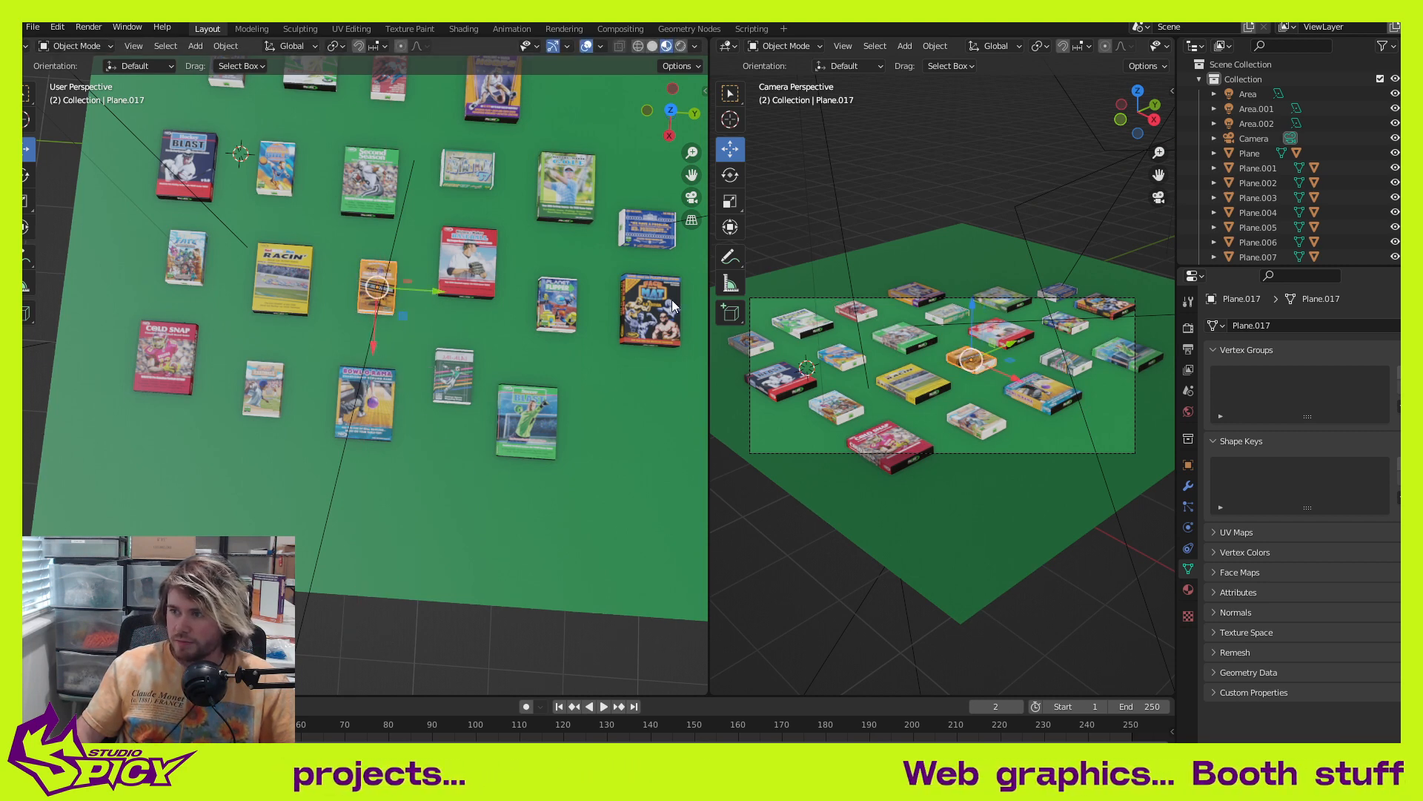
Step: Move the blue box above the Face to the Mat box (Plane.012) to the empty spot in front of the Bowl-O-Rama box
click(645, 231)
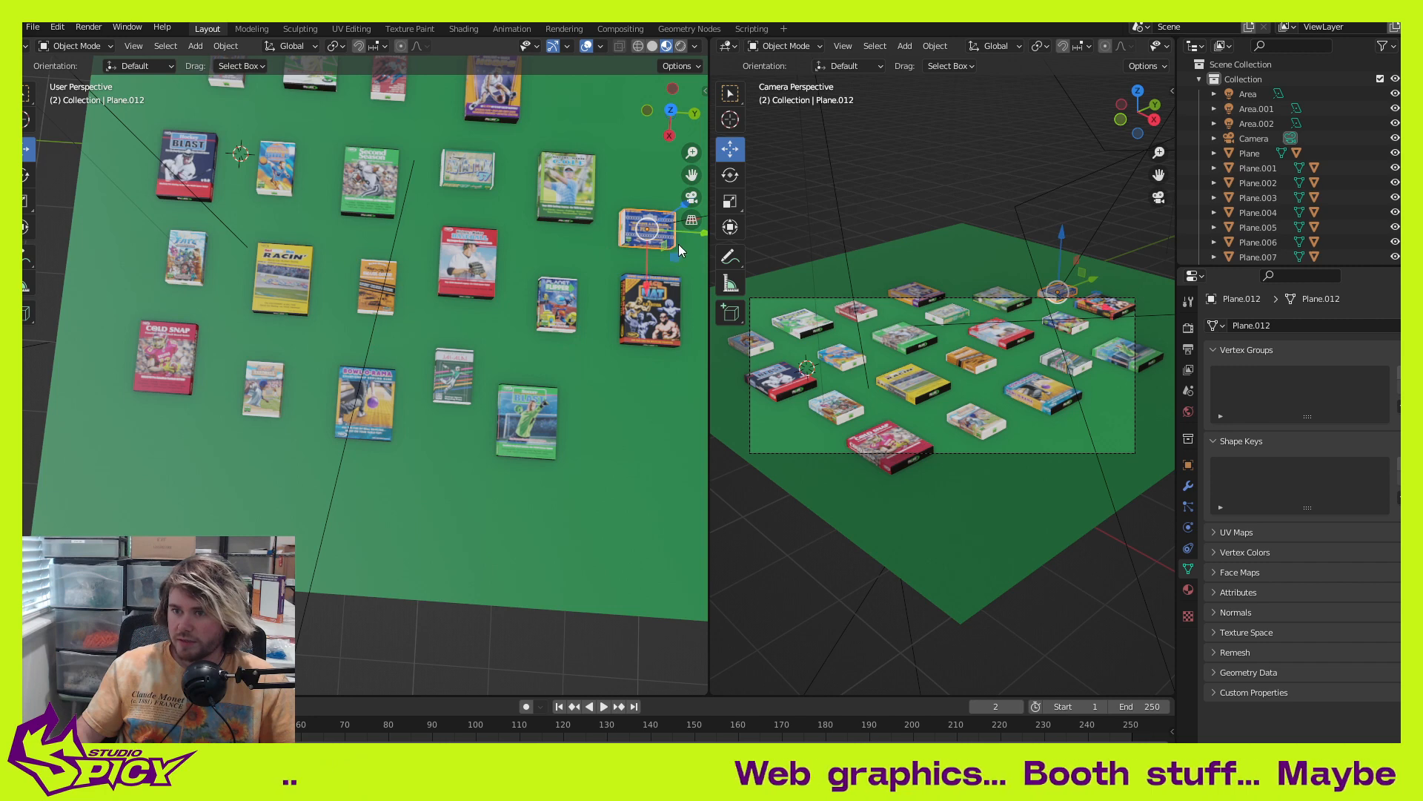
drag(679, 264, 390, 535)
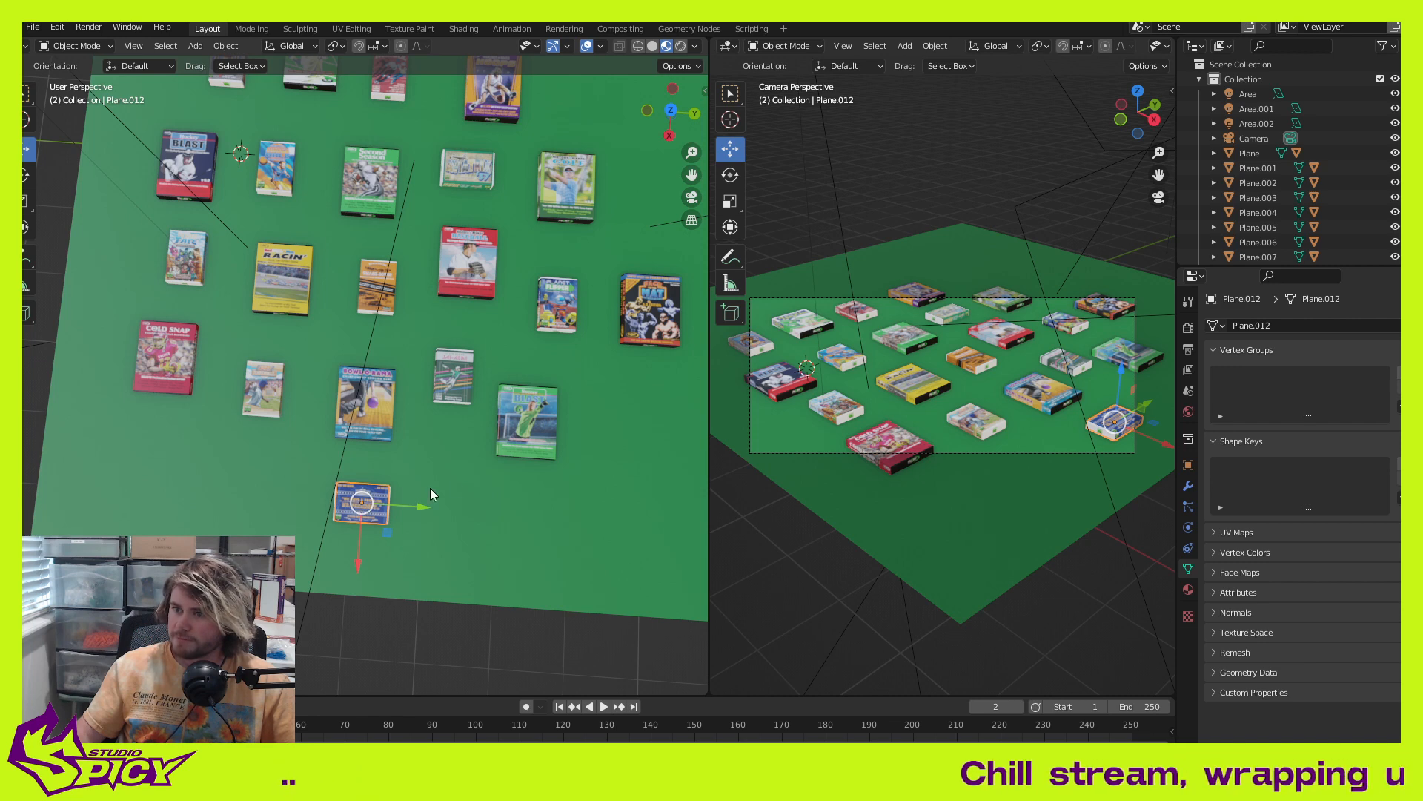
scroll(461, 455, down, 5)
middle_drag(456, 454, 427, 330)
Step: Select the camera, raise it slightly along global Z and shift it slightly in the negative global X direction
click(434, 287)
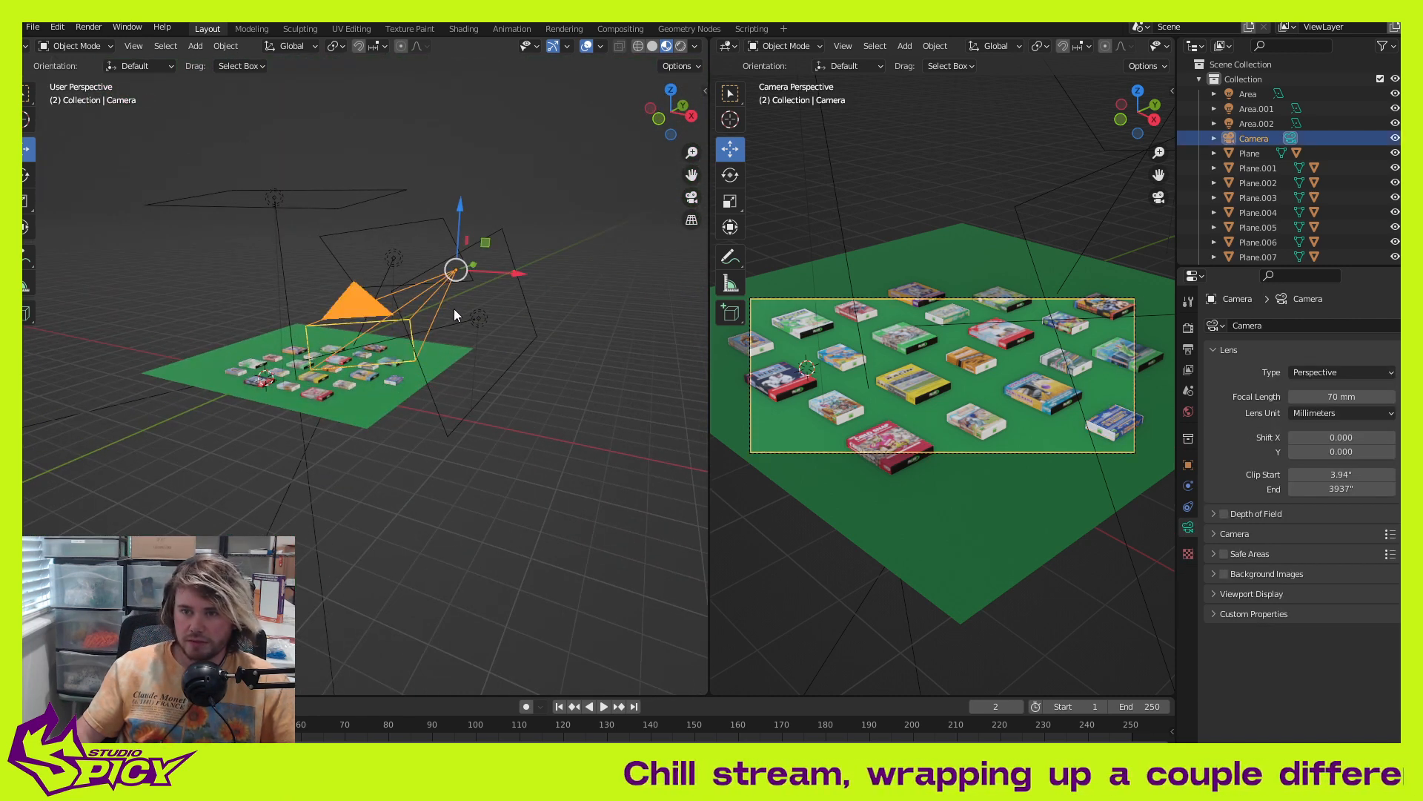
scroll(454, 309, up, 3)
middle_drag(421, 419, 431, 351)
middle_drag(571, 252, 630, 256)
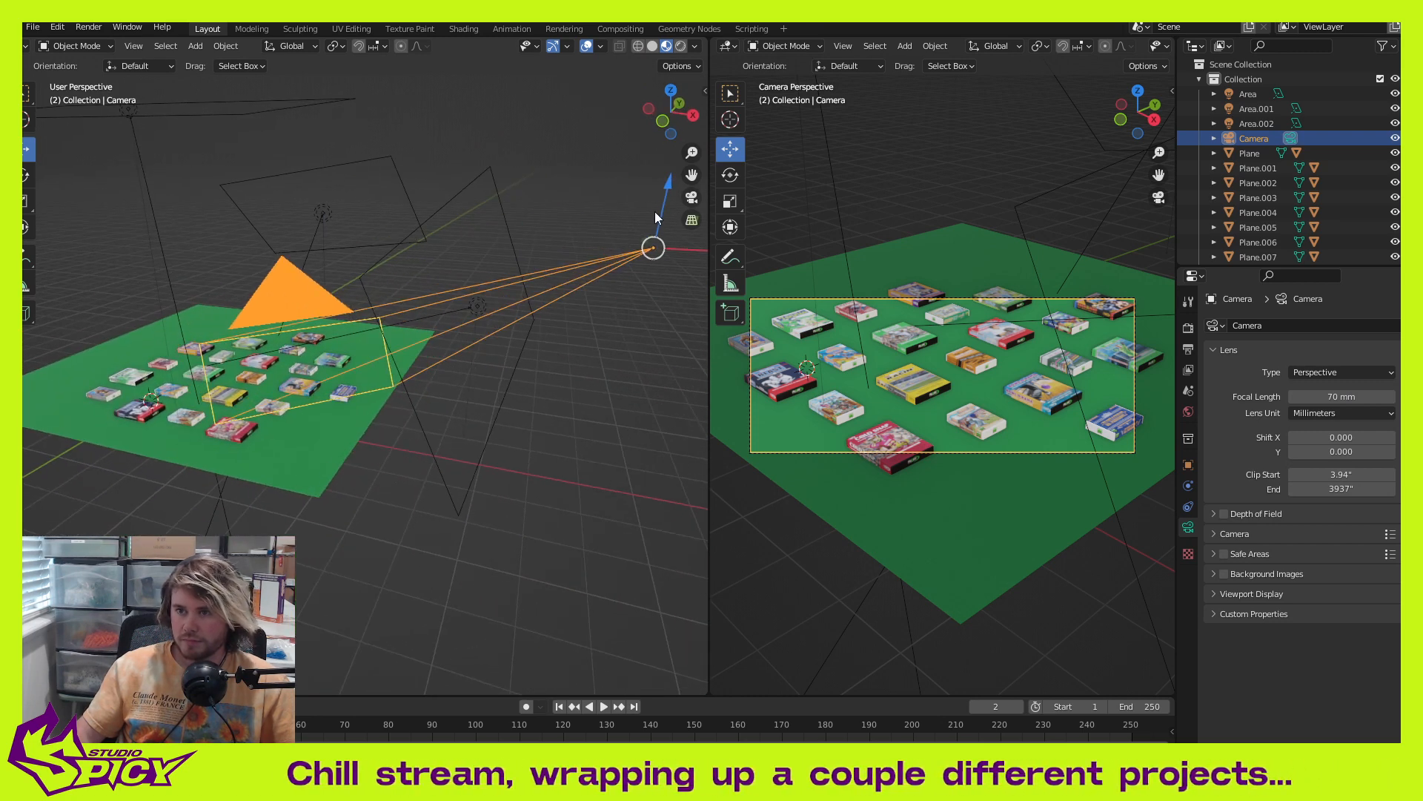
drag(663, 188, 672, 168)
shift+middle_drag(615, 327, 341, 353)
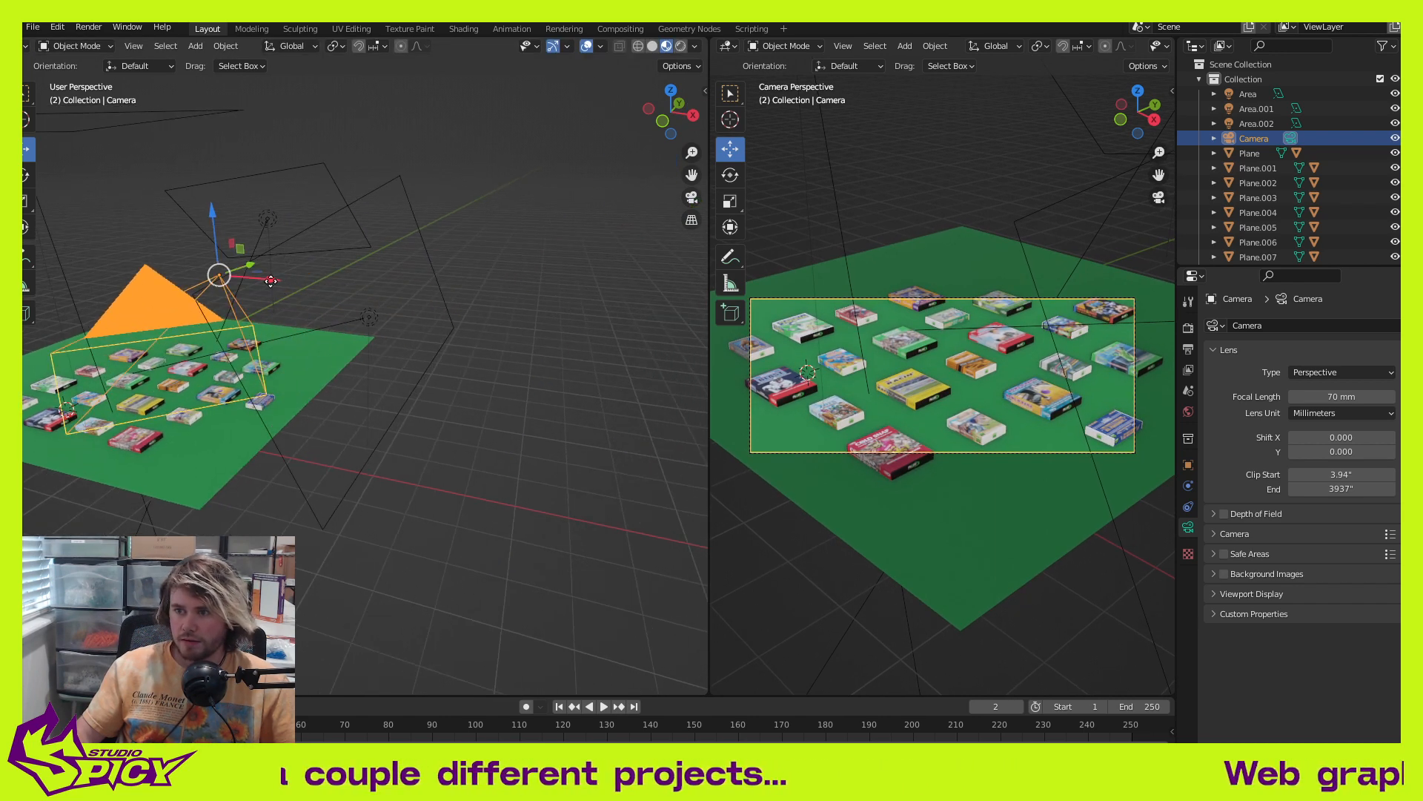
drag(275, 282, 263, 282)
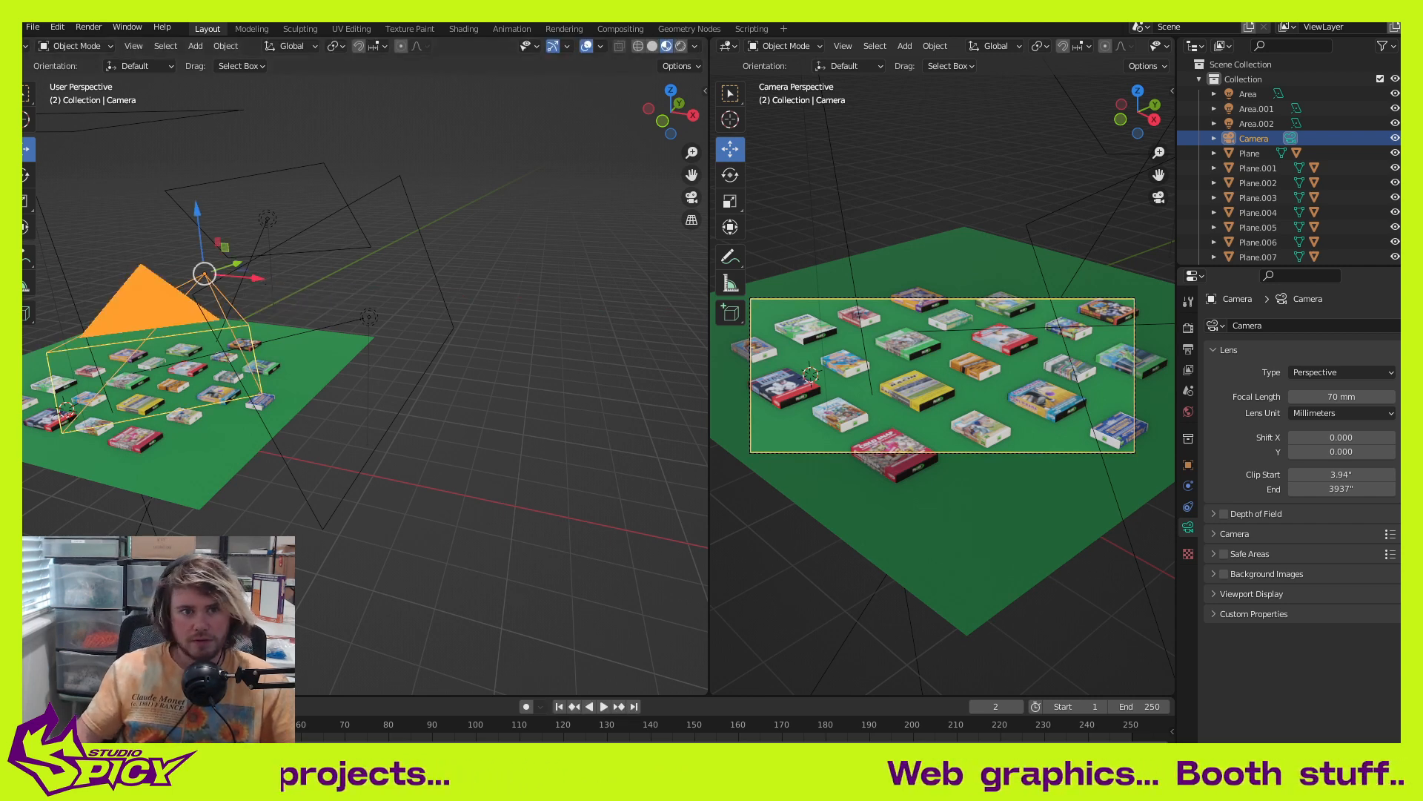
Step: Render the camera view and examine the rearranged boxes and the framing
key(F12)
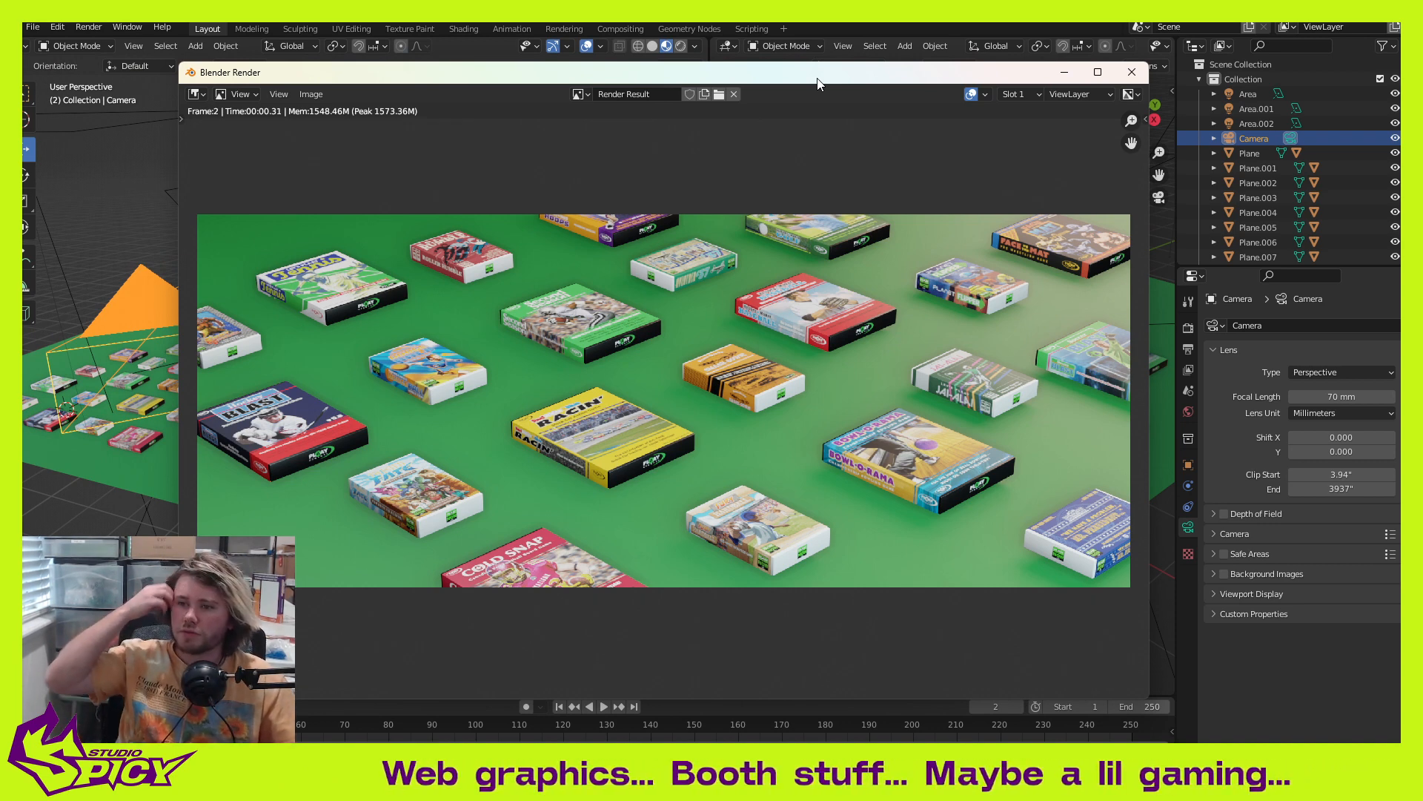
click(1133, 73)
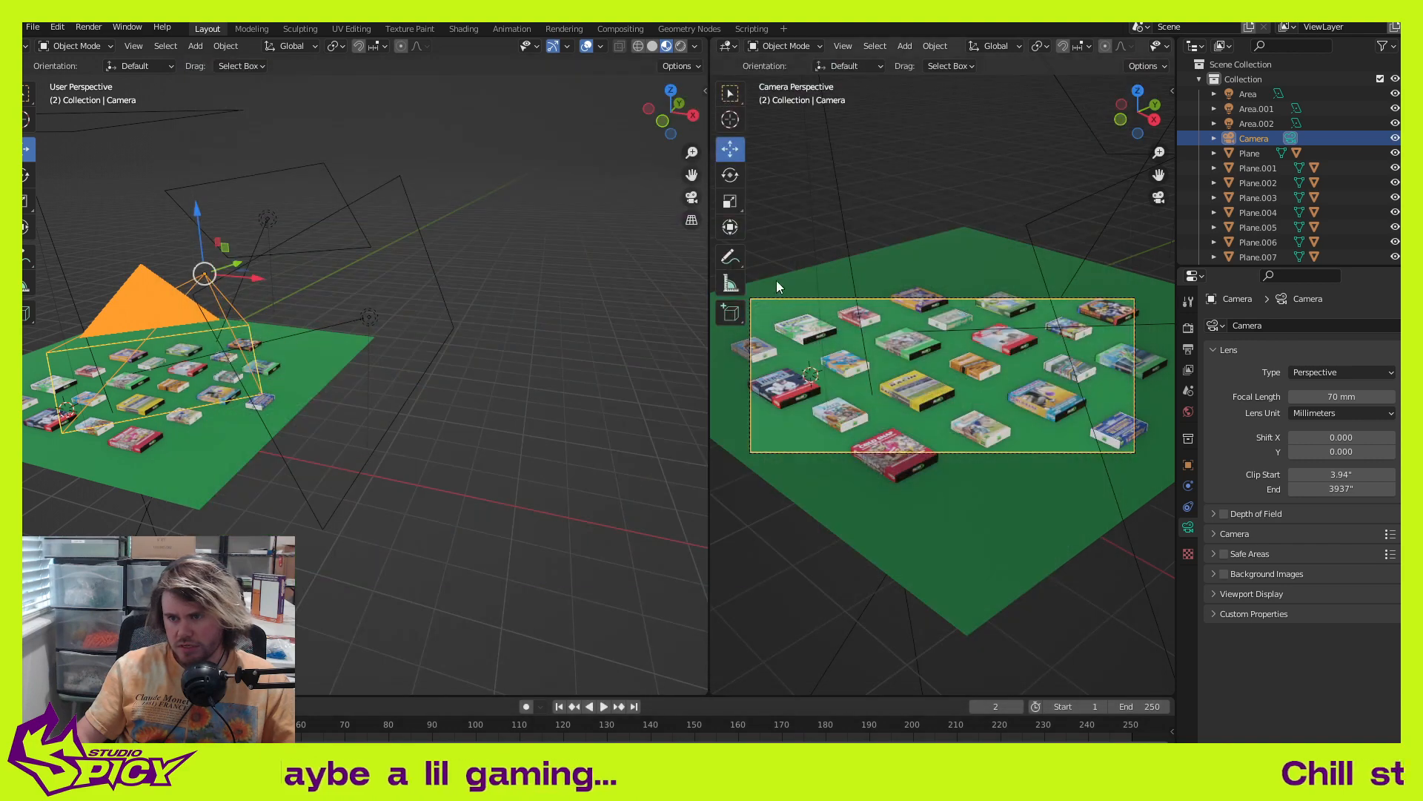
Step: Frame the yellow Racin' box up close in the perspective viewport and align the camera to that view
middle_drag(456, 466, 329, 474)
scroll(370, 428, up, 4)
scroll(358, 326, up, 4)
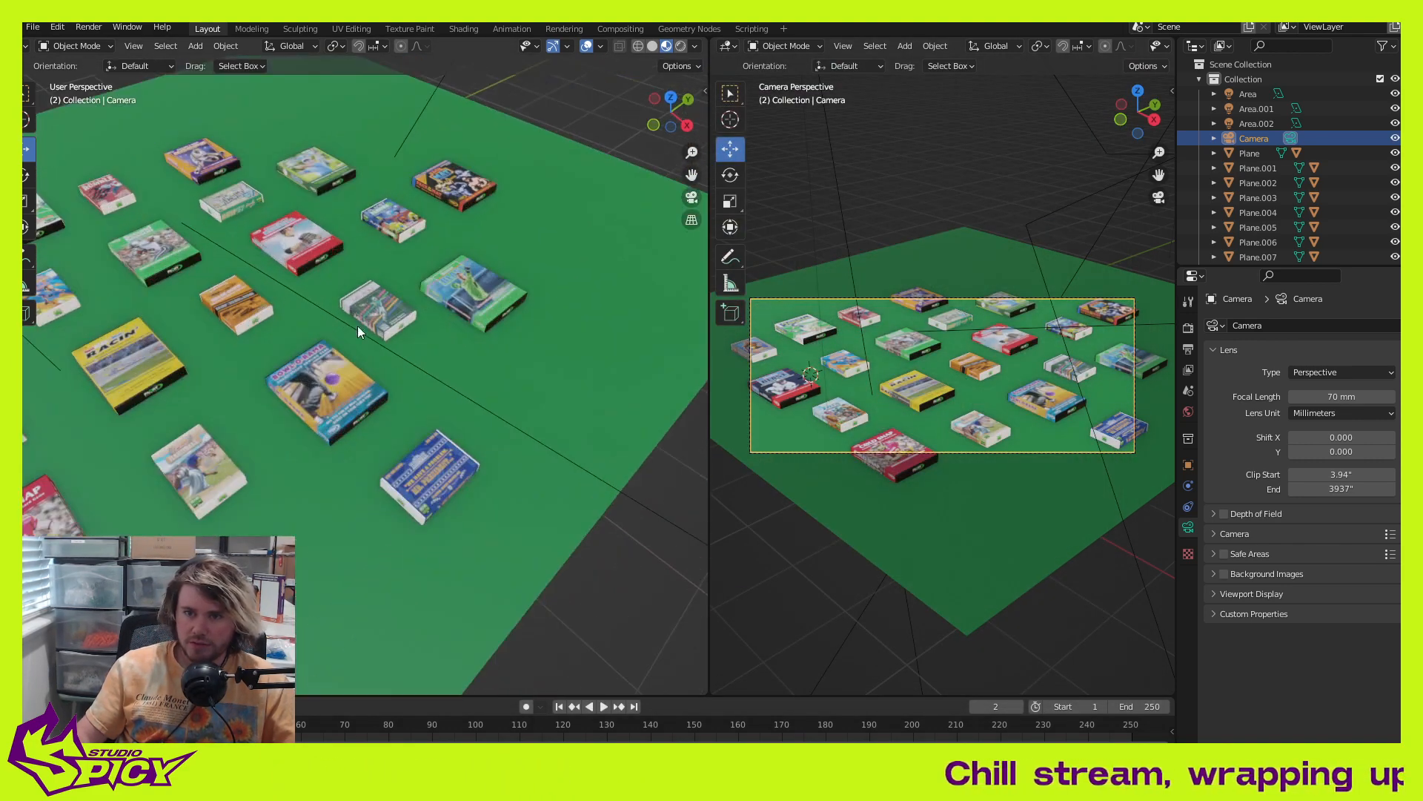
shift+middle_drag(357, 326, 491, 347)
scroll(452, 340, up, 3)
scroll(470, 363, up, 2)
scroll(558, 323, up, 2)
scroll(517, 270, down, 1)
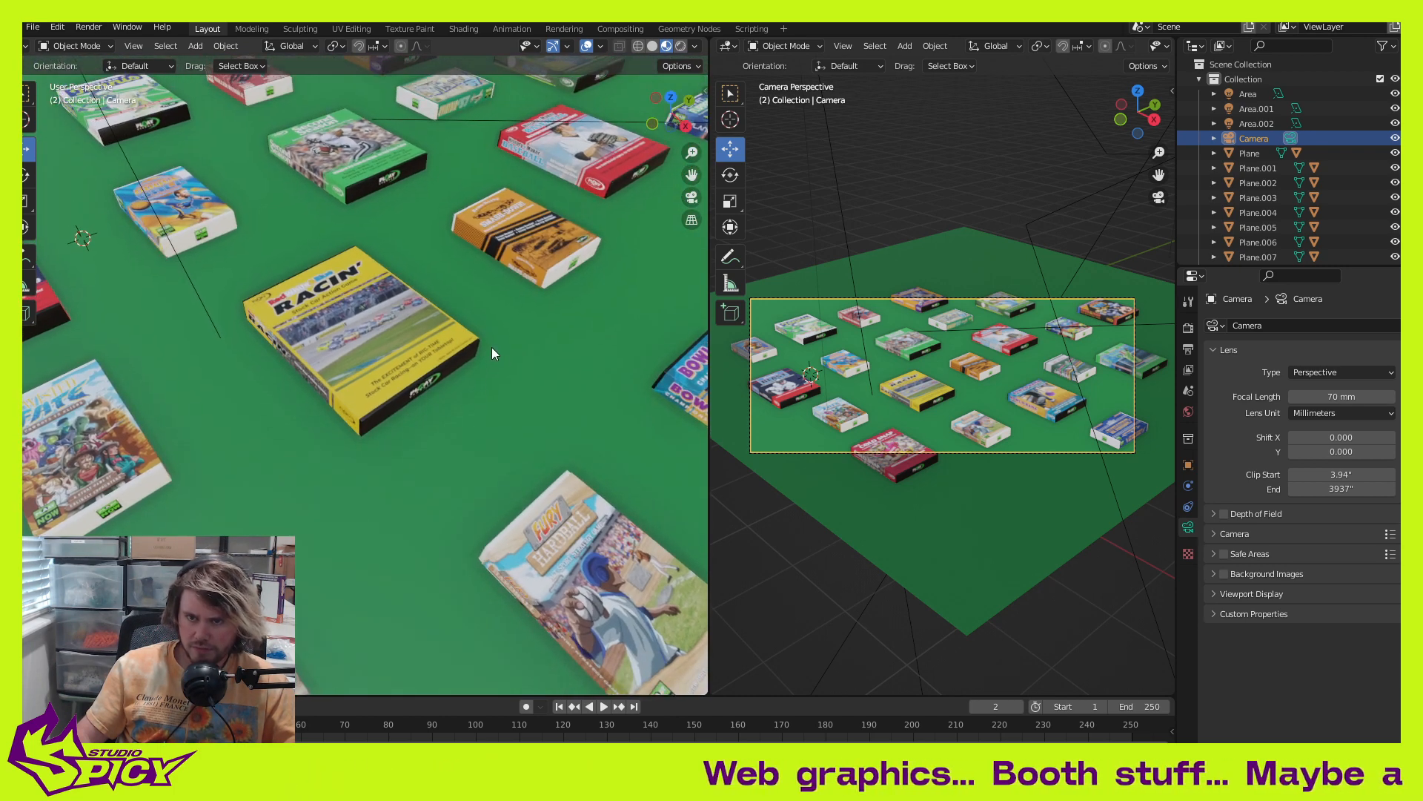
key(ctrl+alt+KP_0)
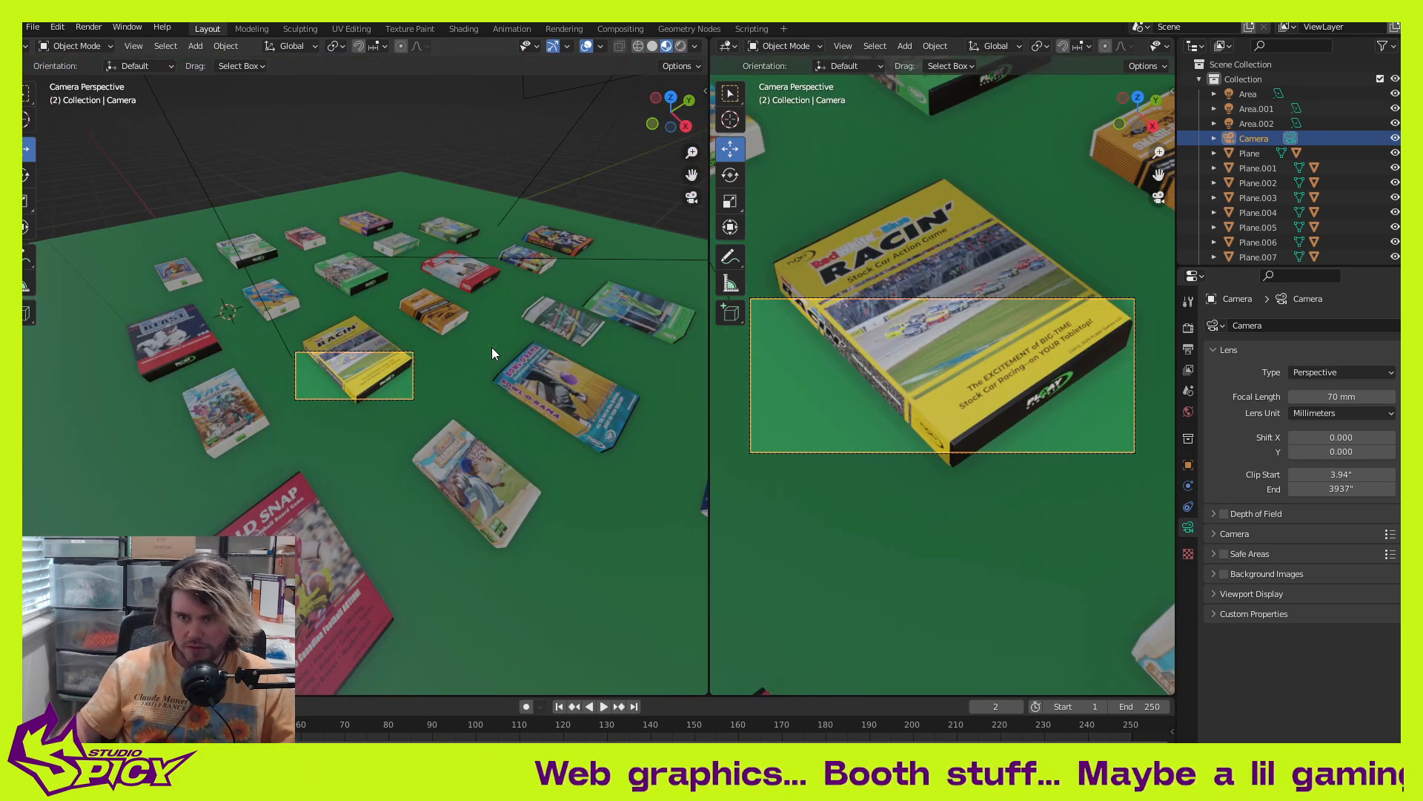
Step: Set the transform orientation to Local and pull the camera far back along its local Z axis until the frame spans the box arrangement
middle_drag(381, 398, 565, 73)
scroll(406, 415, down, 3)
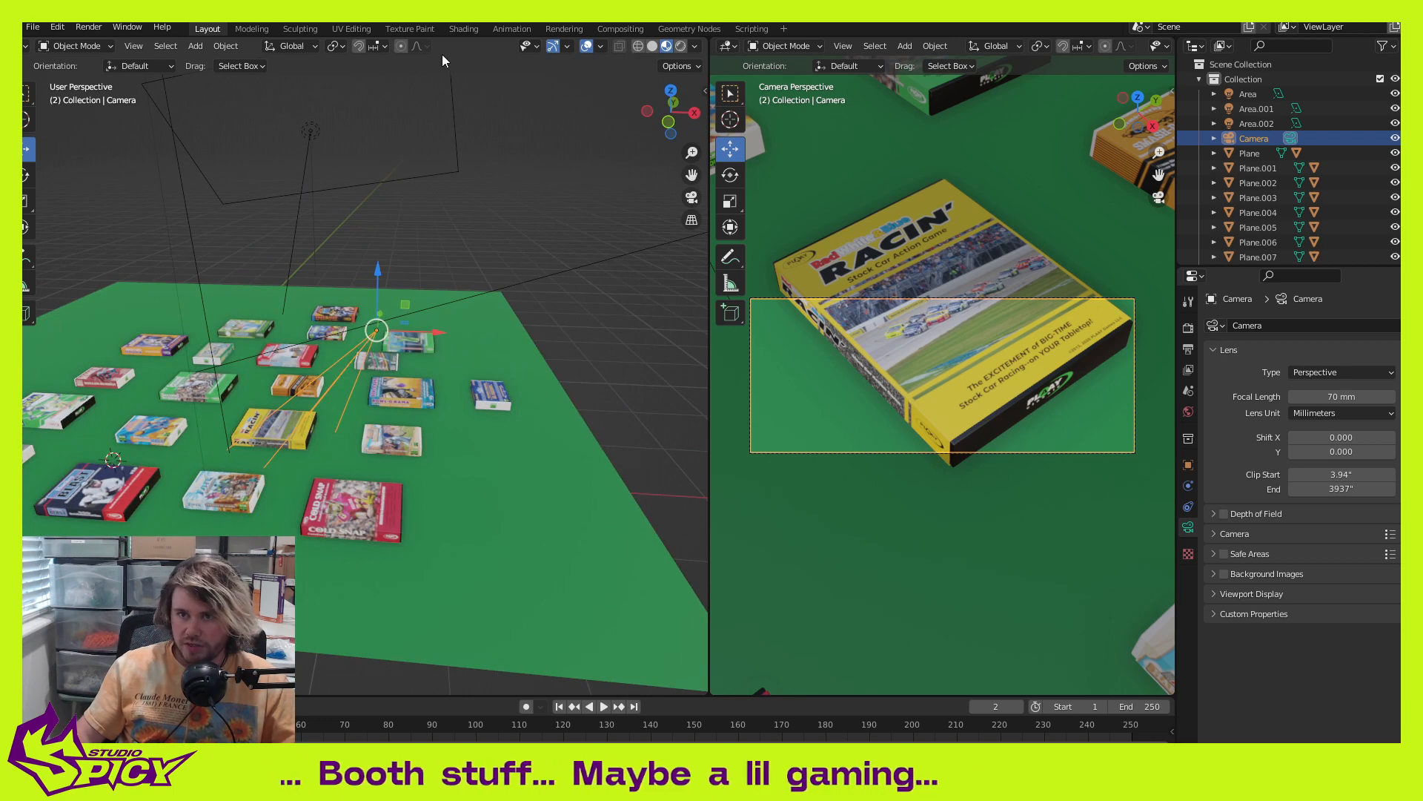
click(315, 47)
click(289, 103)
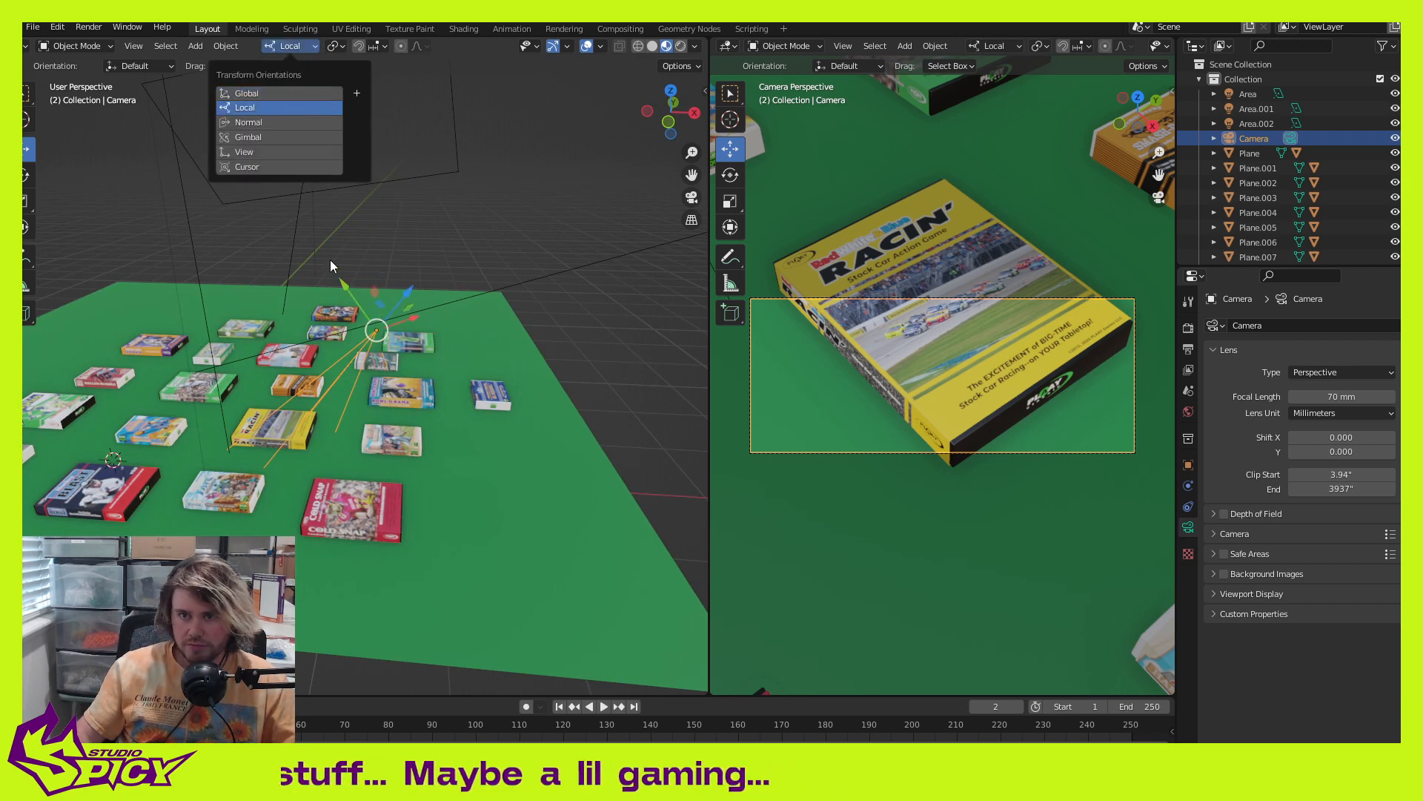
middle_drag(386, 334, 428, 317)
drag(450, 276, 230, 483)
scroll(363, 399, down, 4)
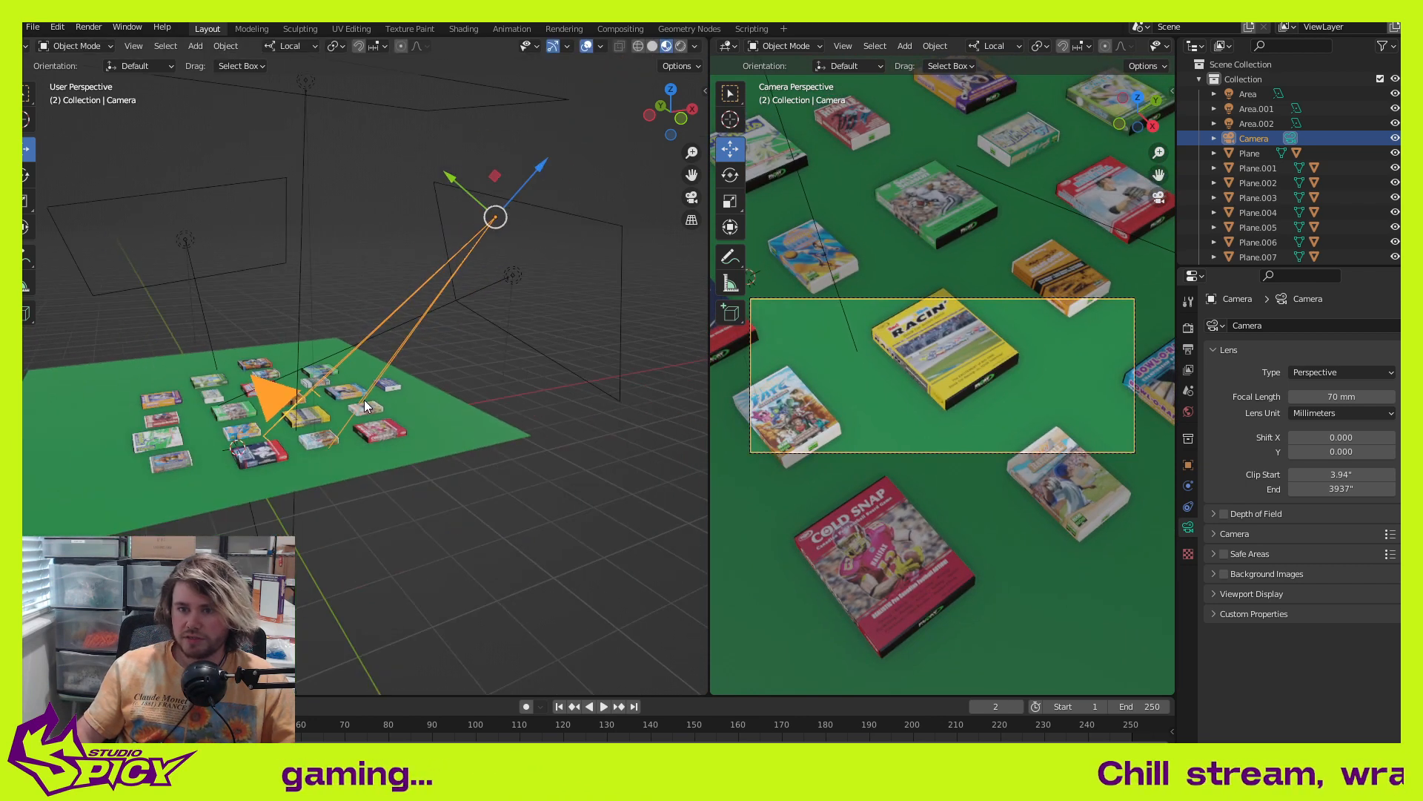
shift+middle_drag(363, 399, 262, 451)
drag(385, 269, 40, 143)
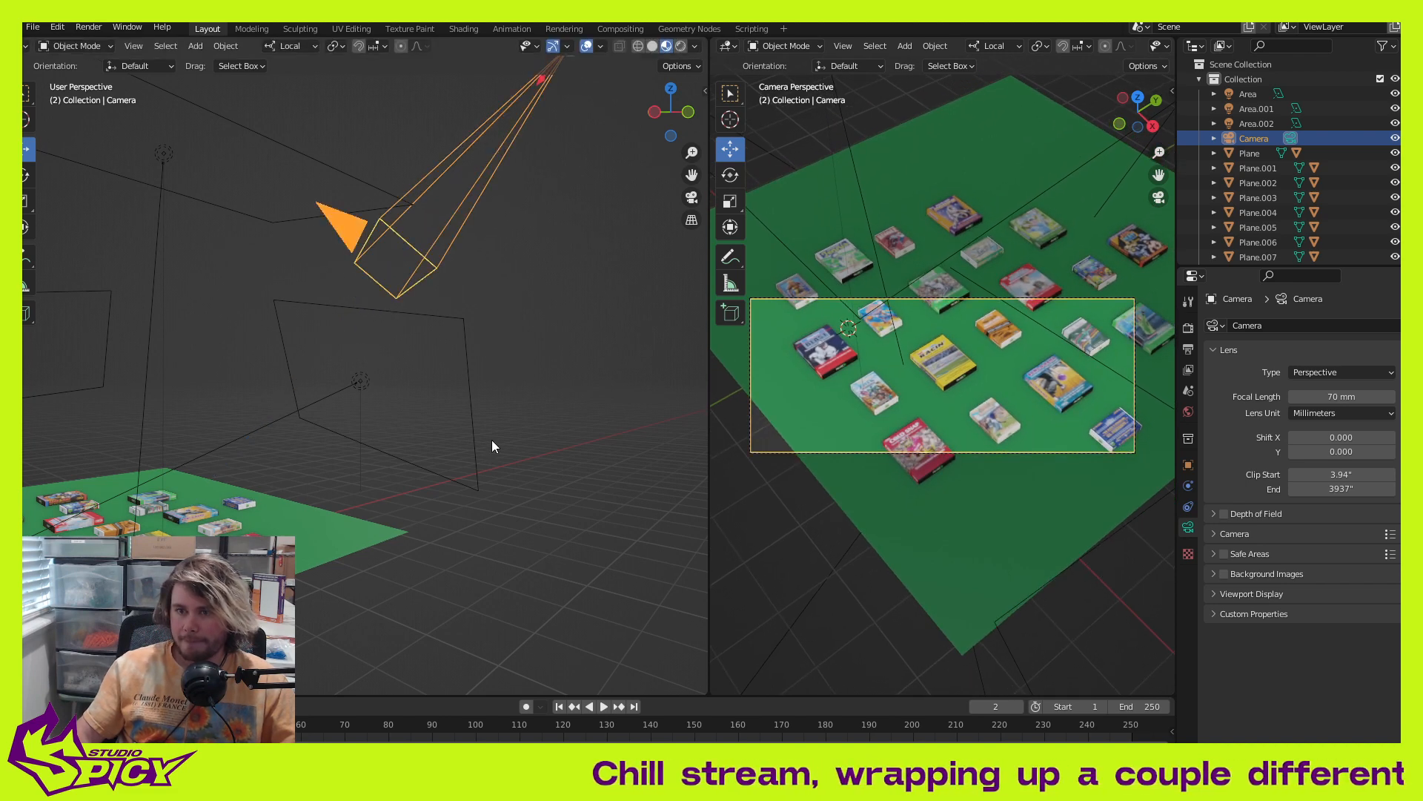
Step: Slide the camera up and sideways in its local XY plane to reposition its frame over the boxes
middle_drag(492, 440, 374, 378)
scroll(332, 510, down, 2)
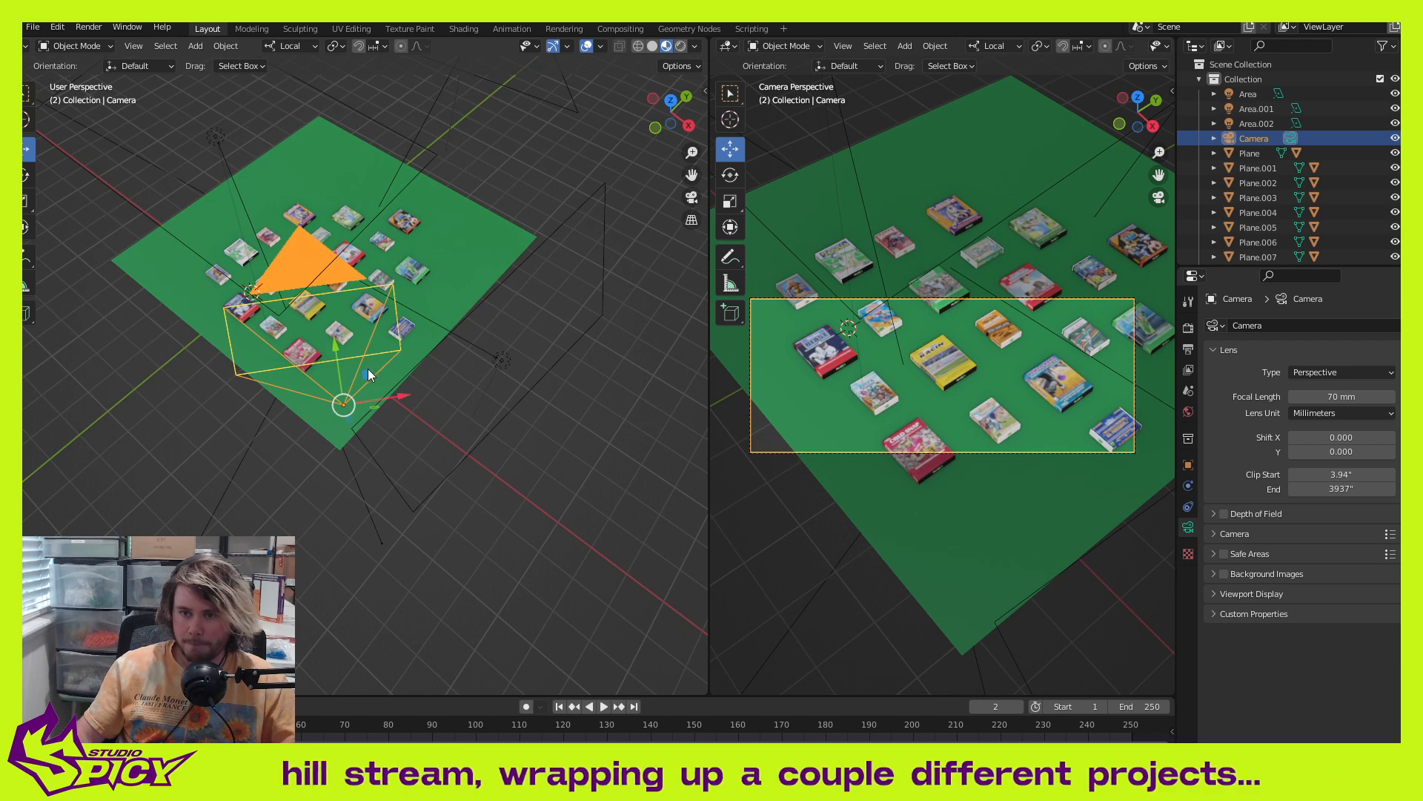
drag(368, 369, 434, 250)
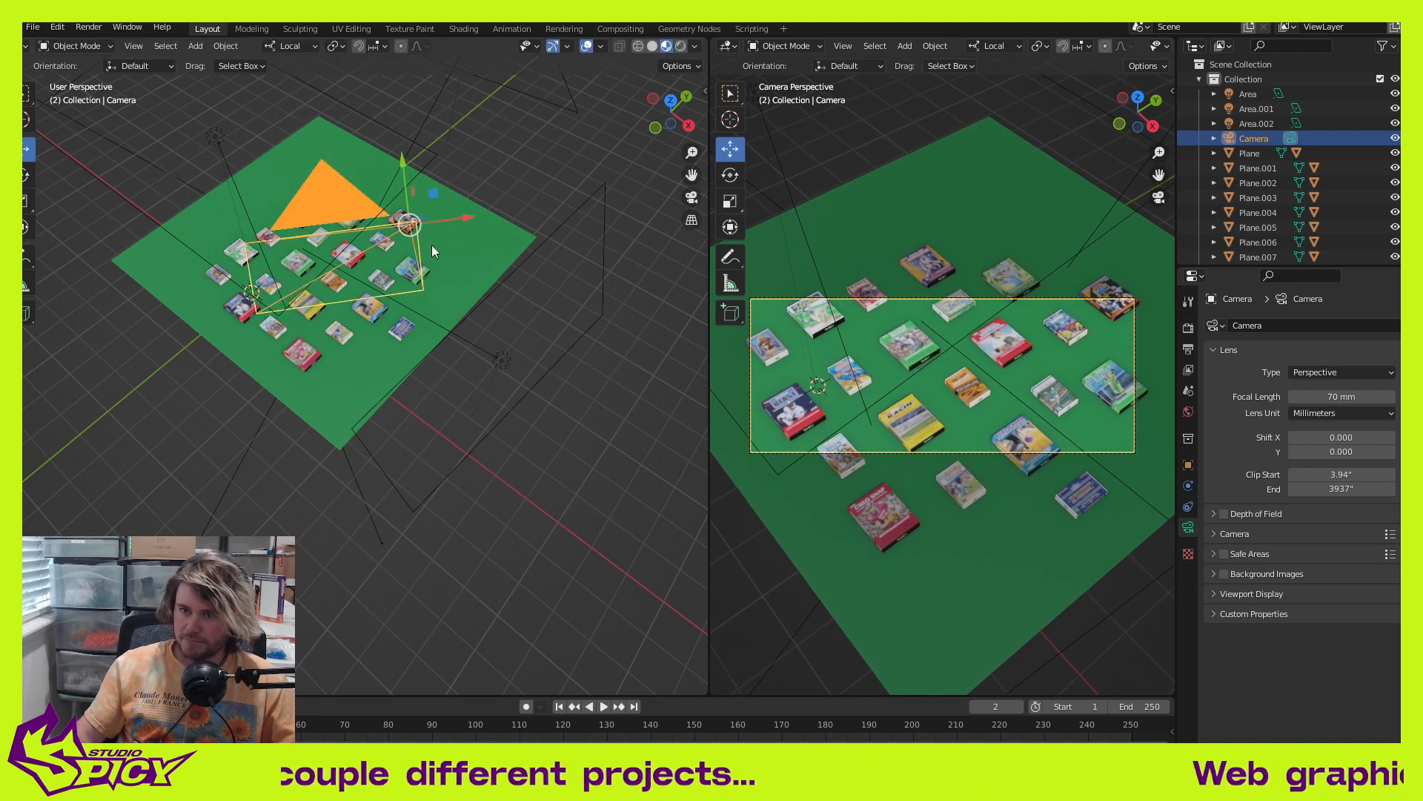
middle_drag(431, 245, 398, 449)
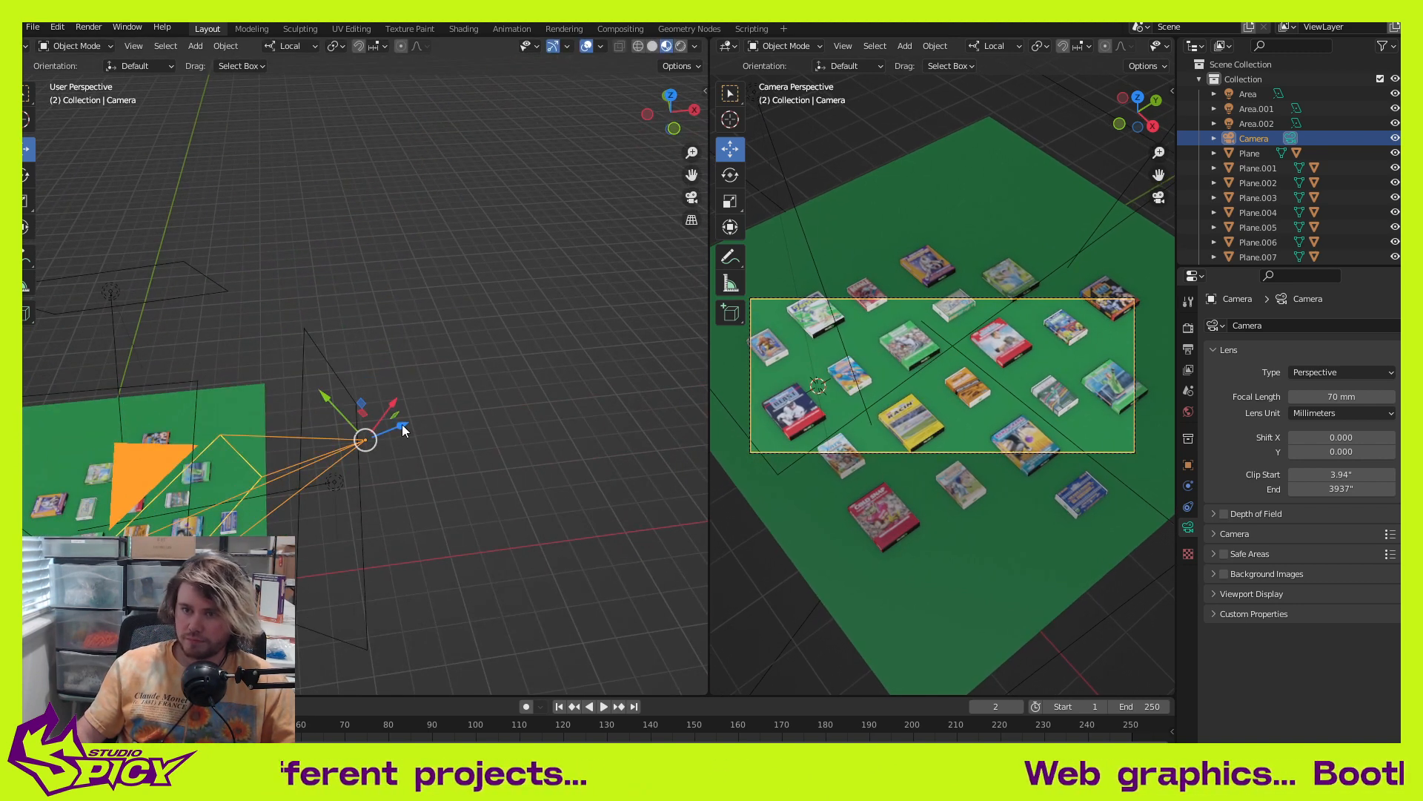
Step: Pull the camera back along its local Z axis and slide it in its local XY plane to fit more boxes in the frame
drag(402, 428, 502, 459)
middle_drag(500, 461, 337, 474)
drag(352, 381, 439, 333)
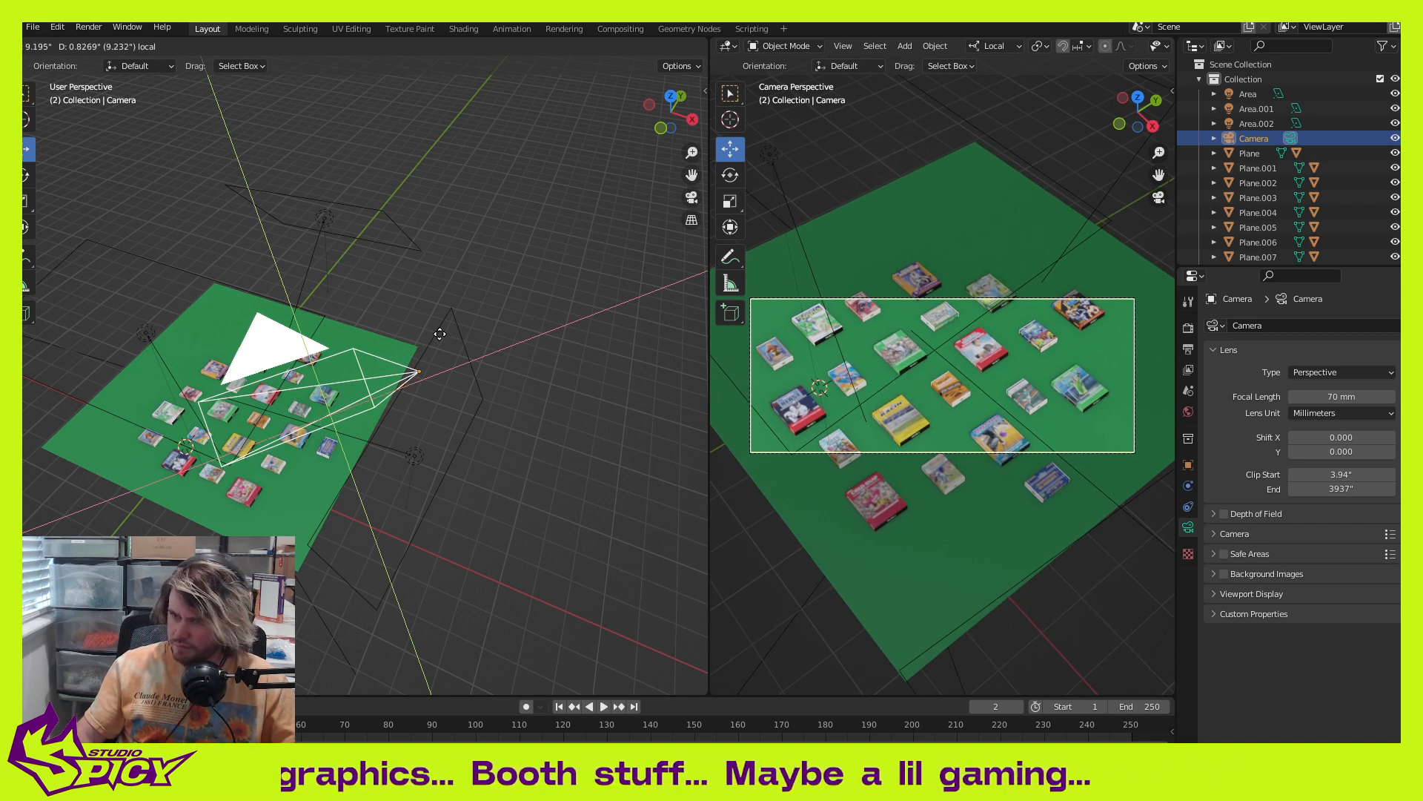
drag(440, 333, 451, 331)
middle_drag(435, 412, 548, 304)
mouse_move(579, 162)
mouse_down()
mouse_move(686, 80)
mouse_move(26, 124)
mouse_up()
middle_drag(519, 438, 439, 456)
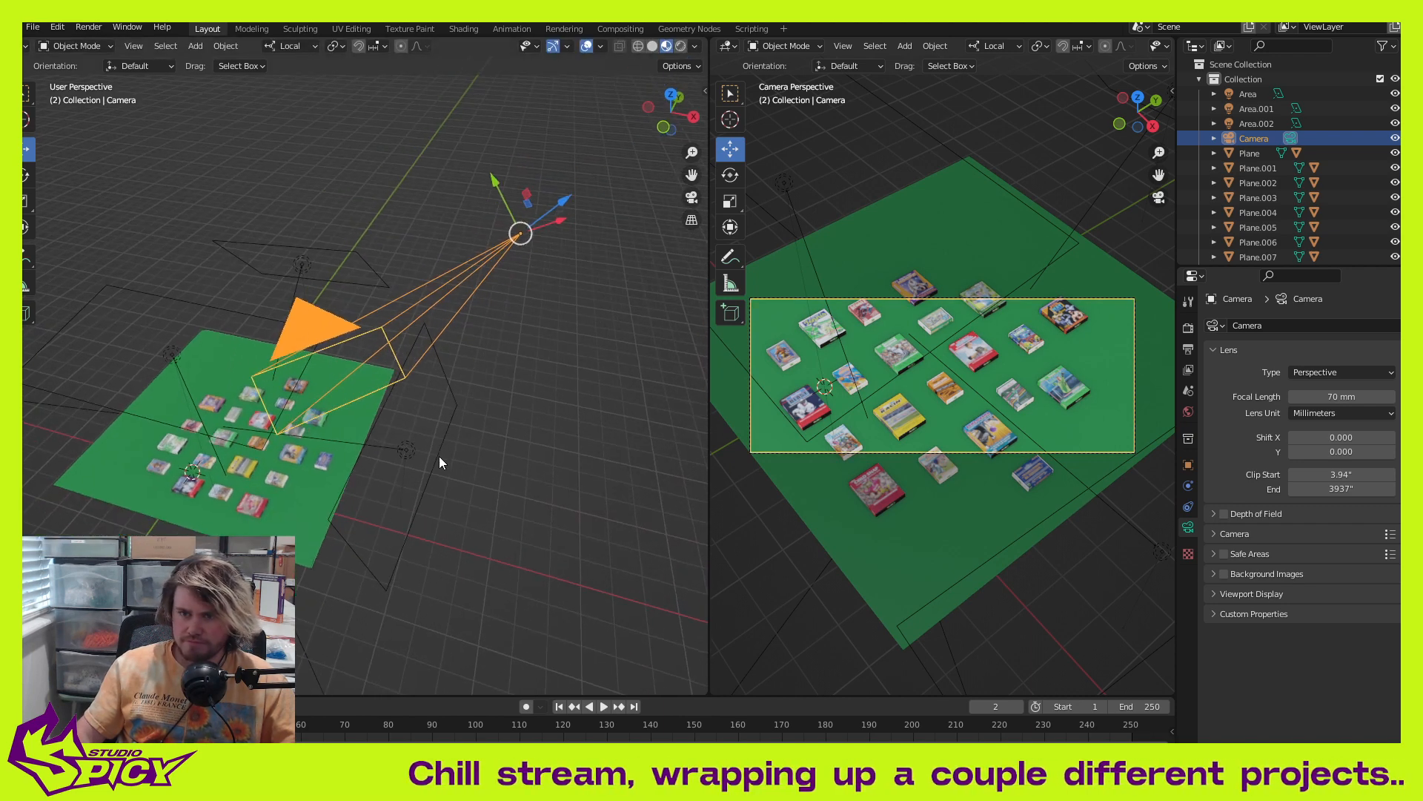
Step: Examine the box layout from several angles against the camera frame, focusing on the boxes outside its lower edge
scroll(357, 493, up, 2)
shift+middle_drag(357, 492, 476, 384)
scroll(452, 394, up, 2)
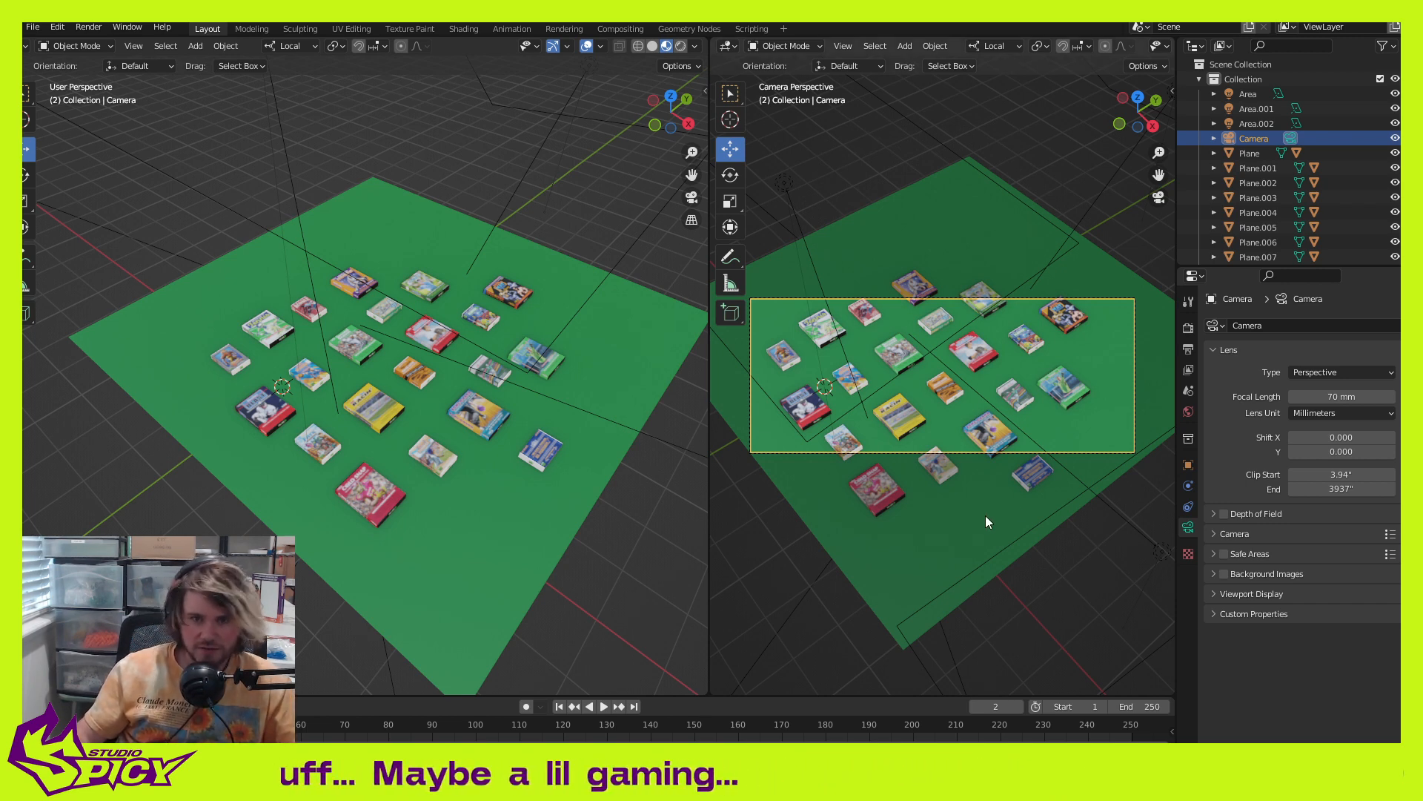
mouse_move(910, 426)
middle_down()
mouse_move(887, 431)
mouse_move(998, 399)
mouse_move(1011, 375)
mouse_move(922, 430)
middle_up()
scroll(1011, 375, up, 3)
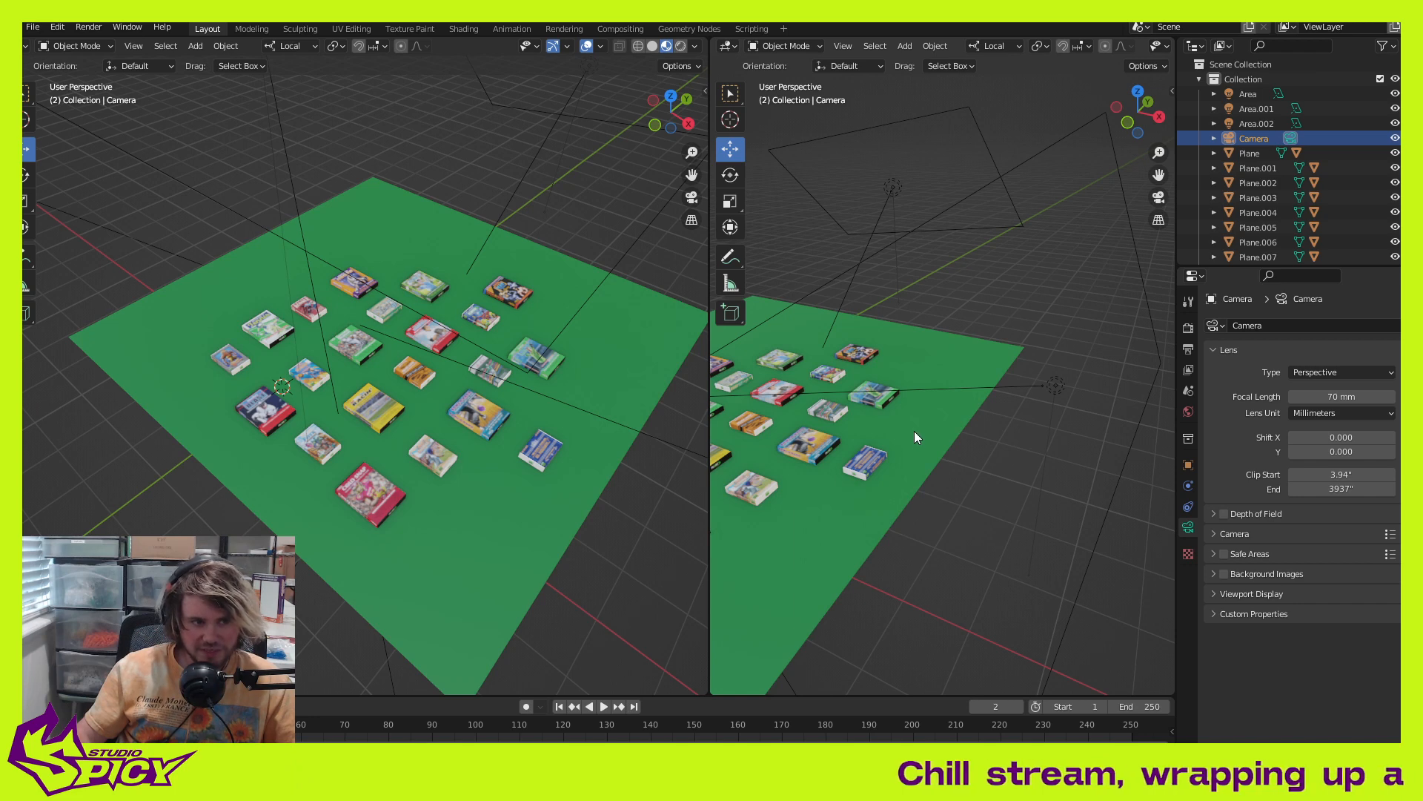
shift+middle_drag(839, 459, 924, 434)
scroll(921, 442, down, 6)
key(KP_0)
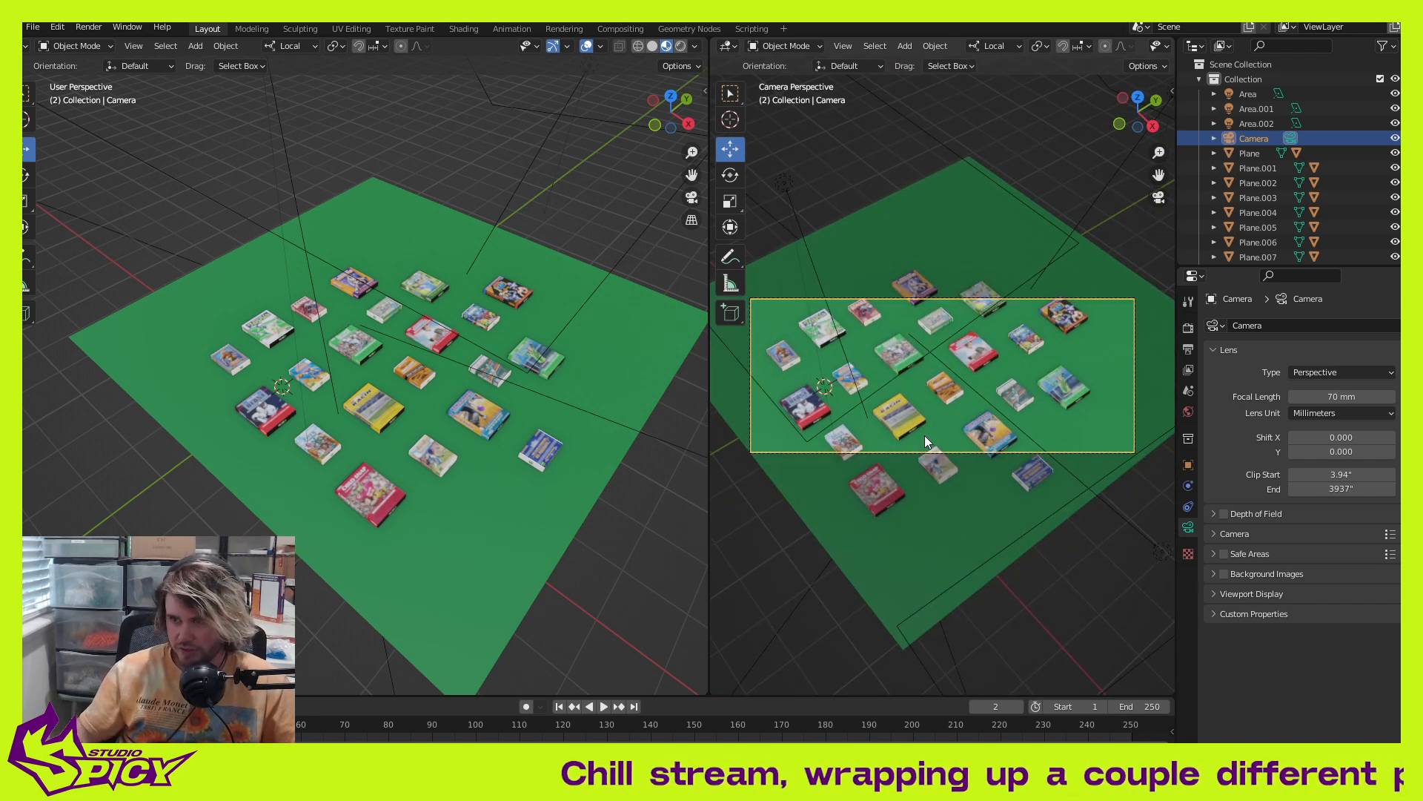
scroll(531, 453, up, 2)
middle_drag(531, 453, 260, 359)
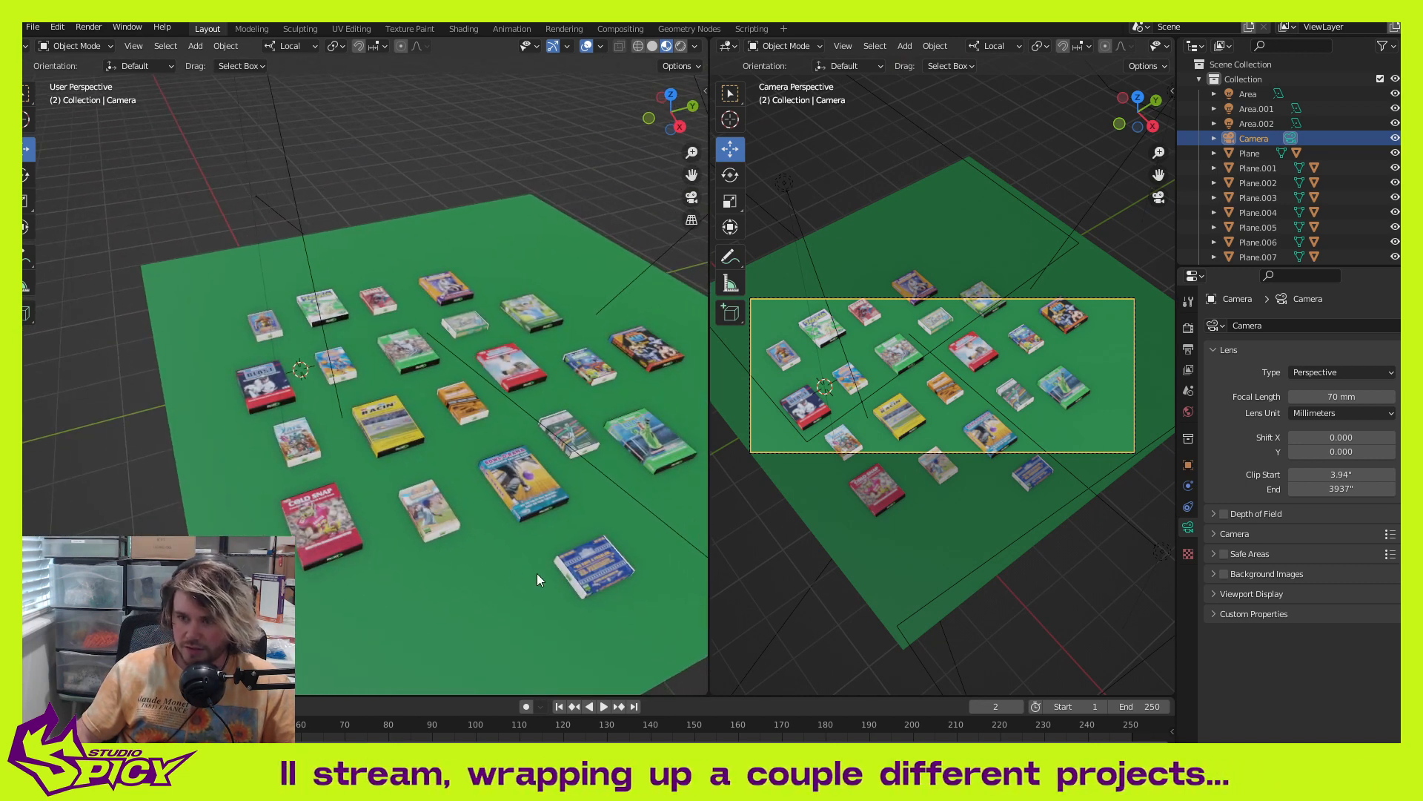
shift+middle_drag(629, 555, 416, 472)
click(267, 513)
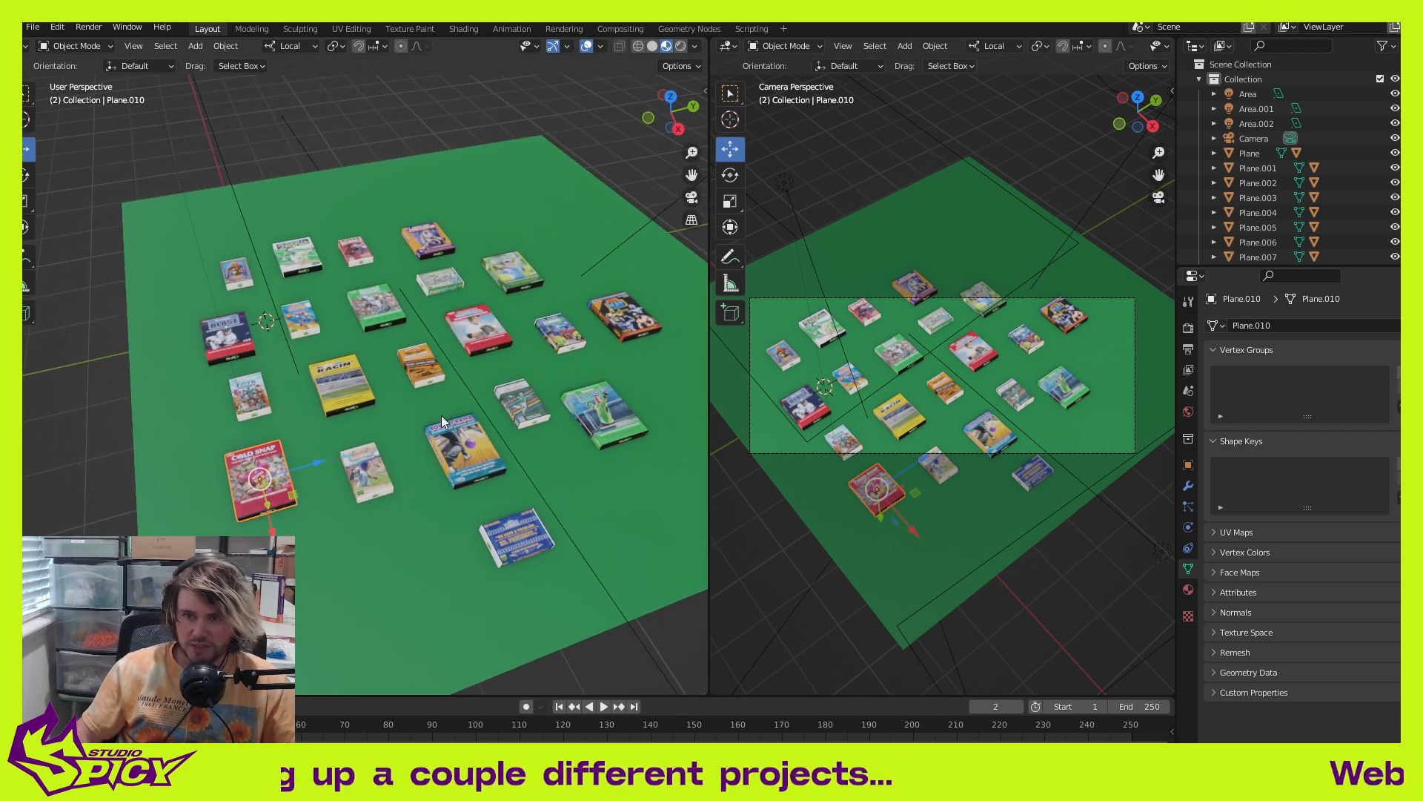
shift+middle_drag(442, 416, 308, 477)
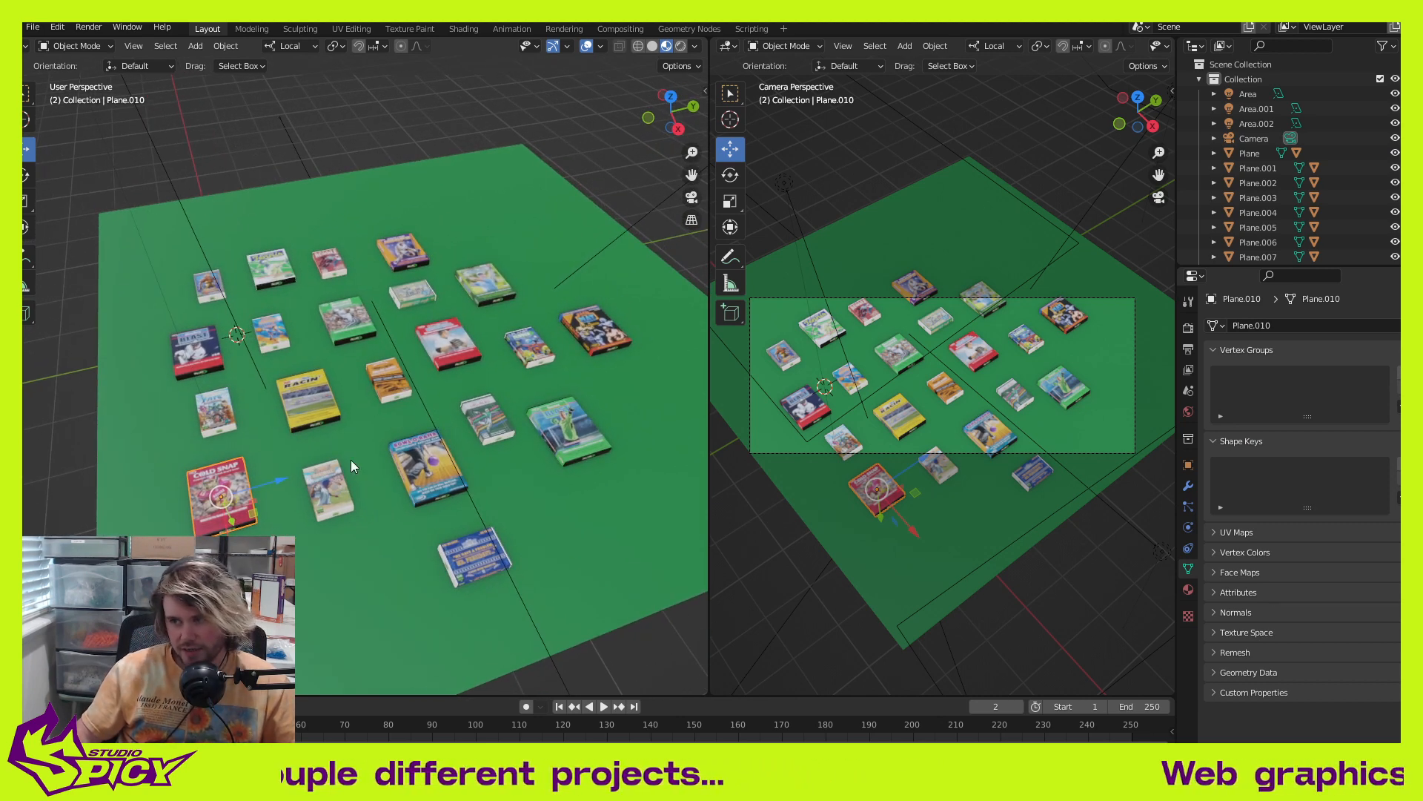
shift+middle_drag(506, 399, 332, 490)
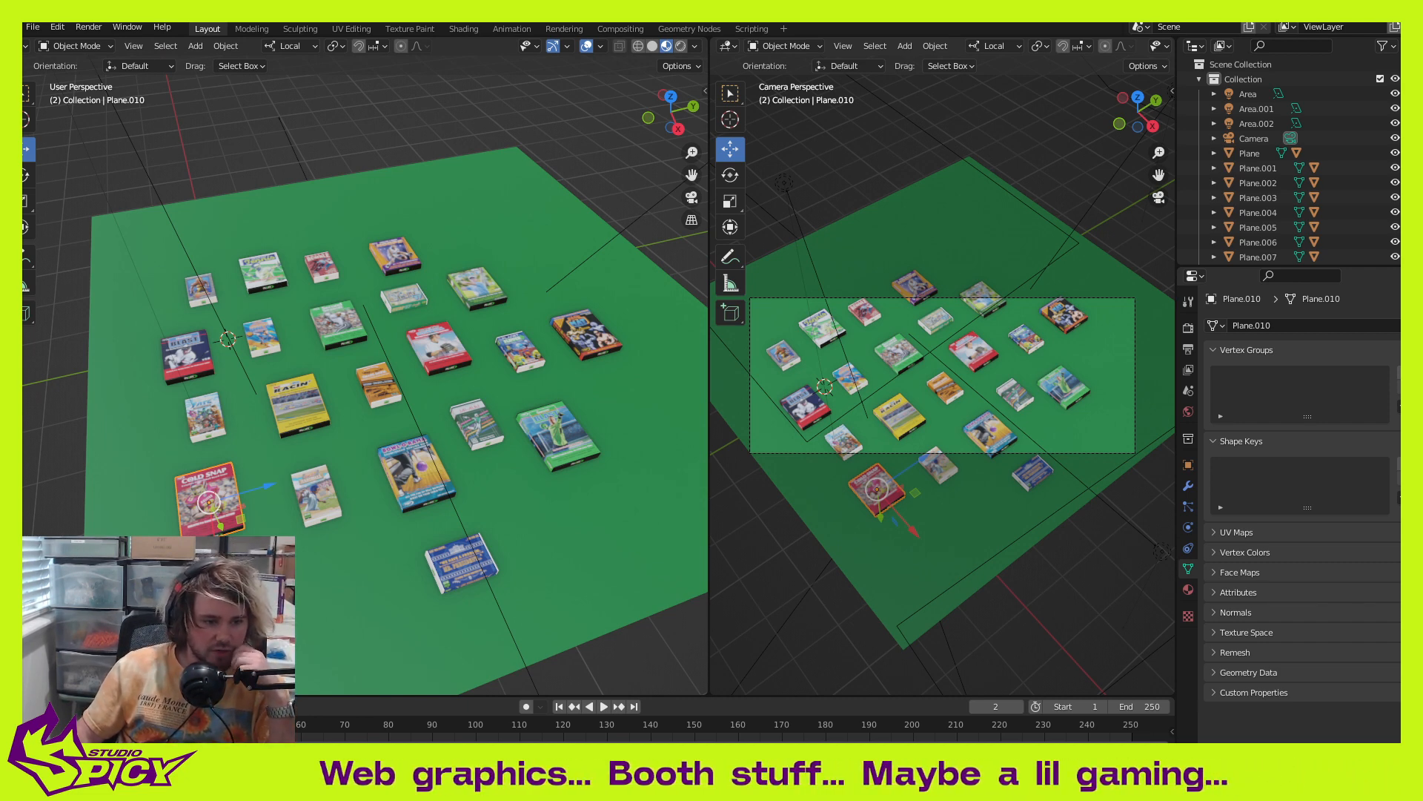
Step: Switch to the browser and examine the hero image on the plaay.com home page as a reference for the box composition
key(alt+Tab)
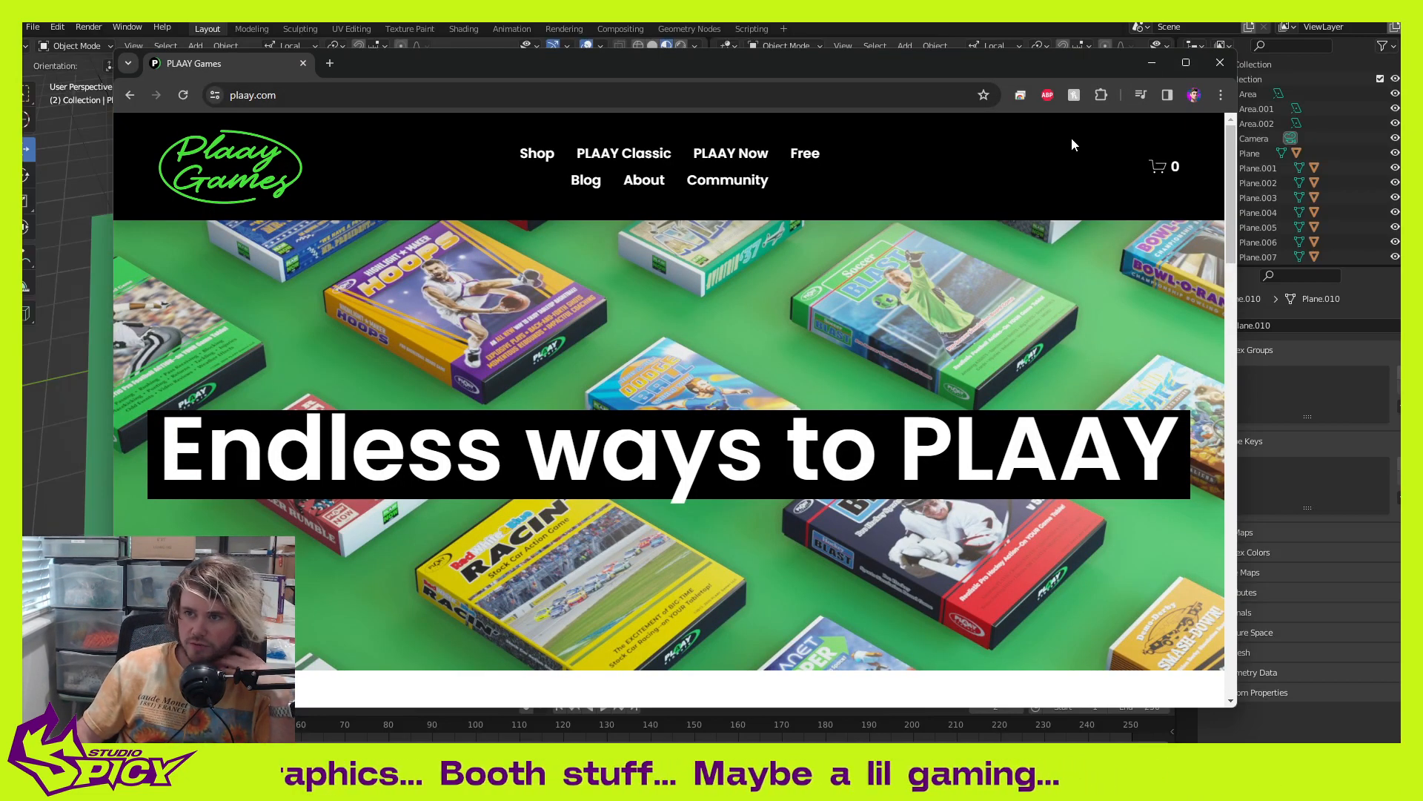
drag(903, 63, 932, 56)
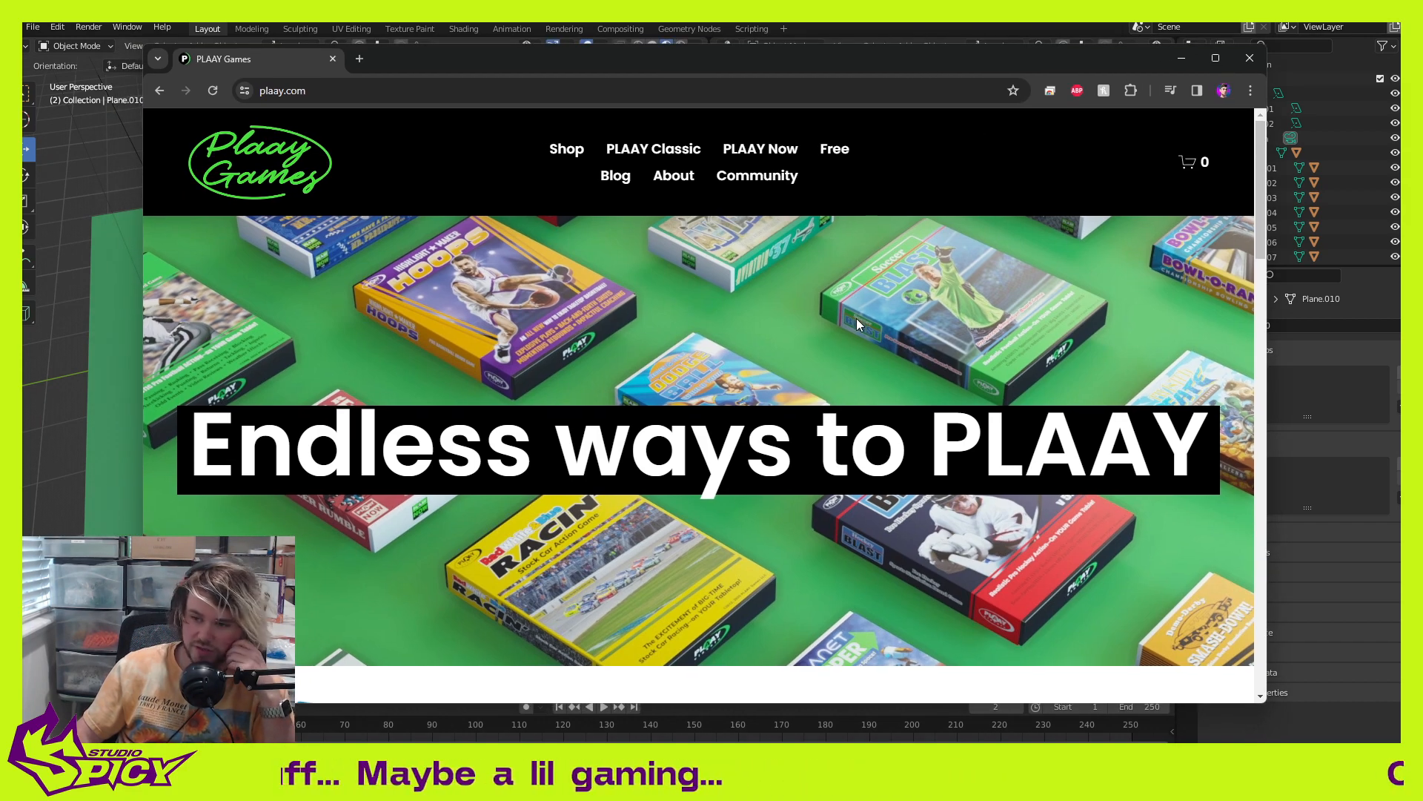
scroll(877, 328, down, 5)
scroll(876, 328, up, 5)
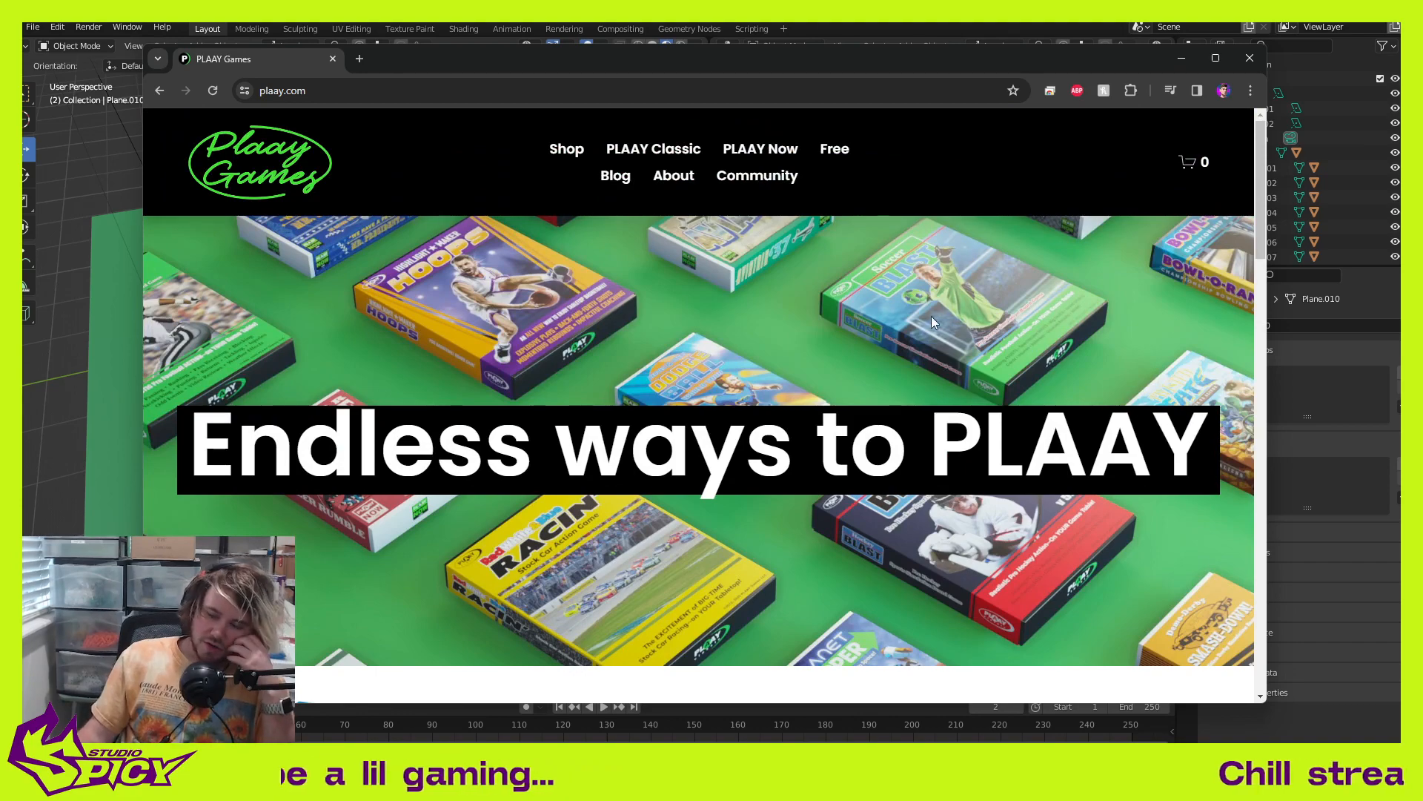
scroll(936, 319, down, 4)
scroll(934, 323, up, 4)
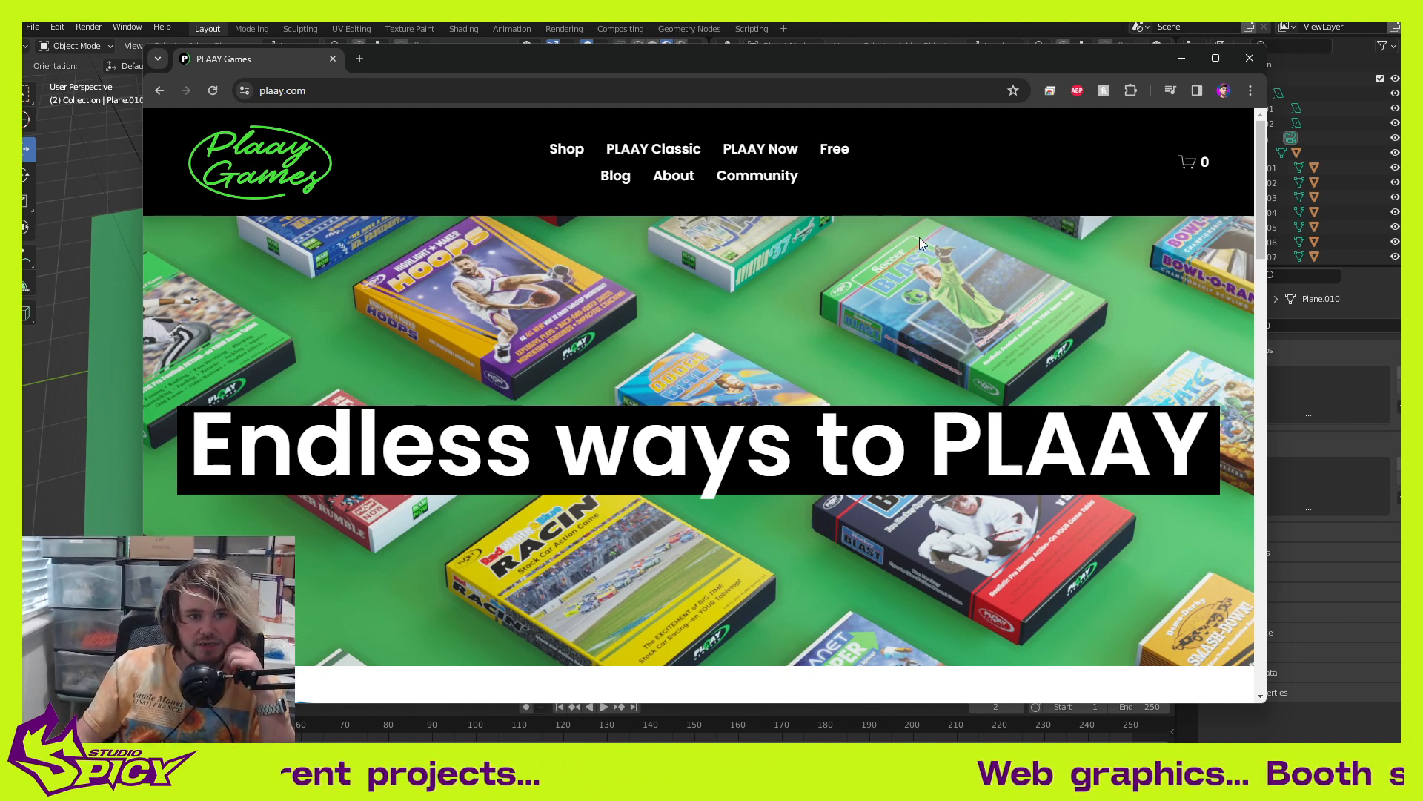
scroll(933, 269, down, 1)
scroll(932, 268, down, 5)
scroll(933, 268, up, 5)
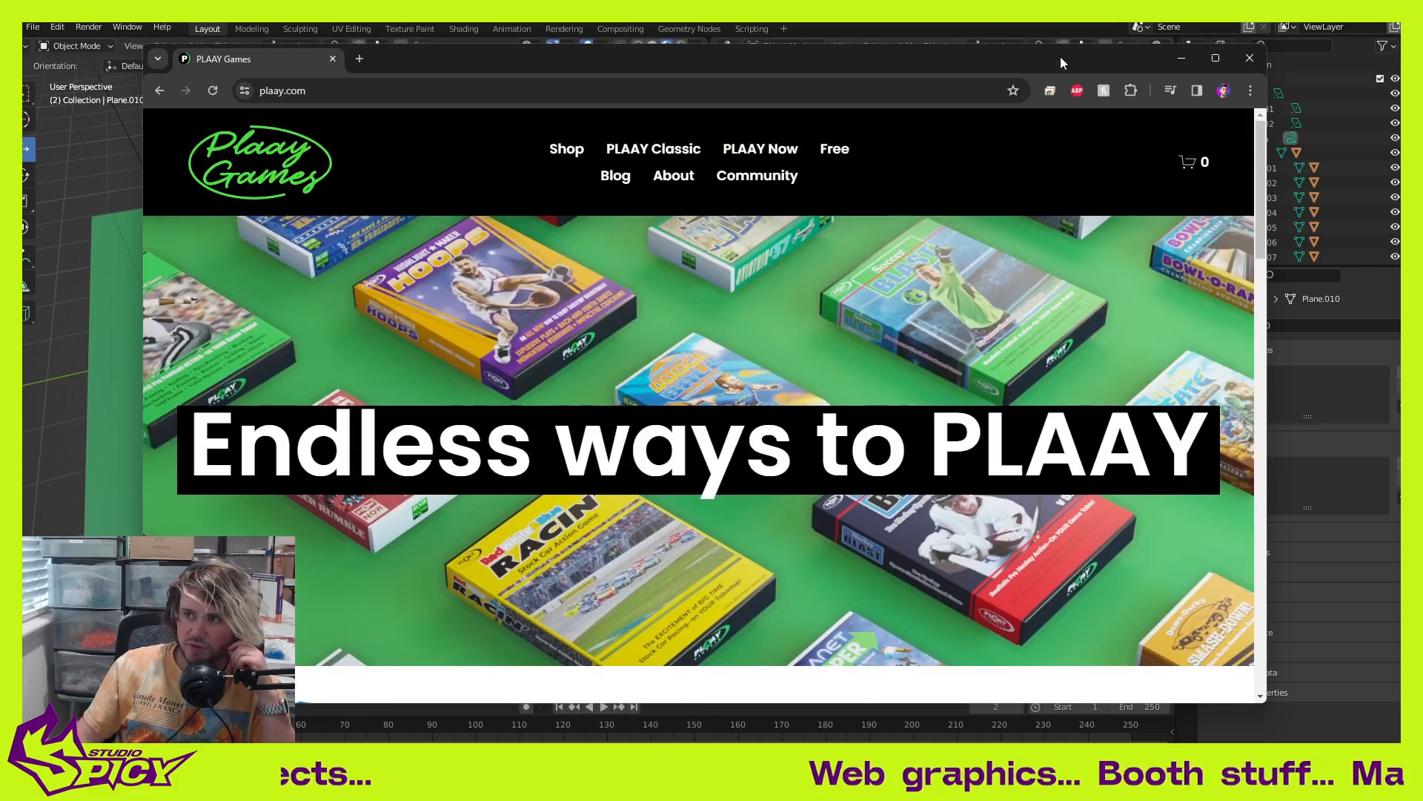
drag(1061, 63, 23, 148)
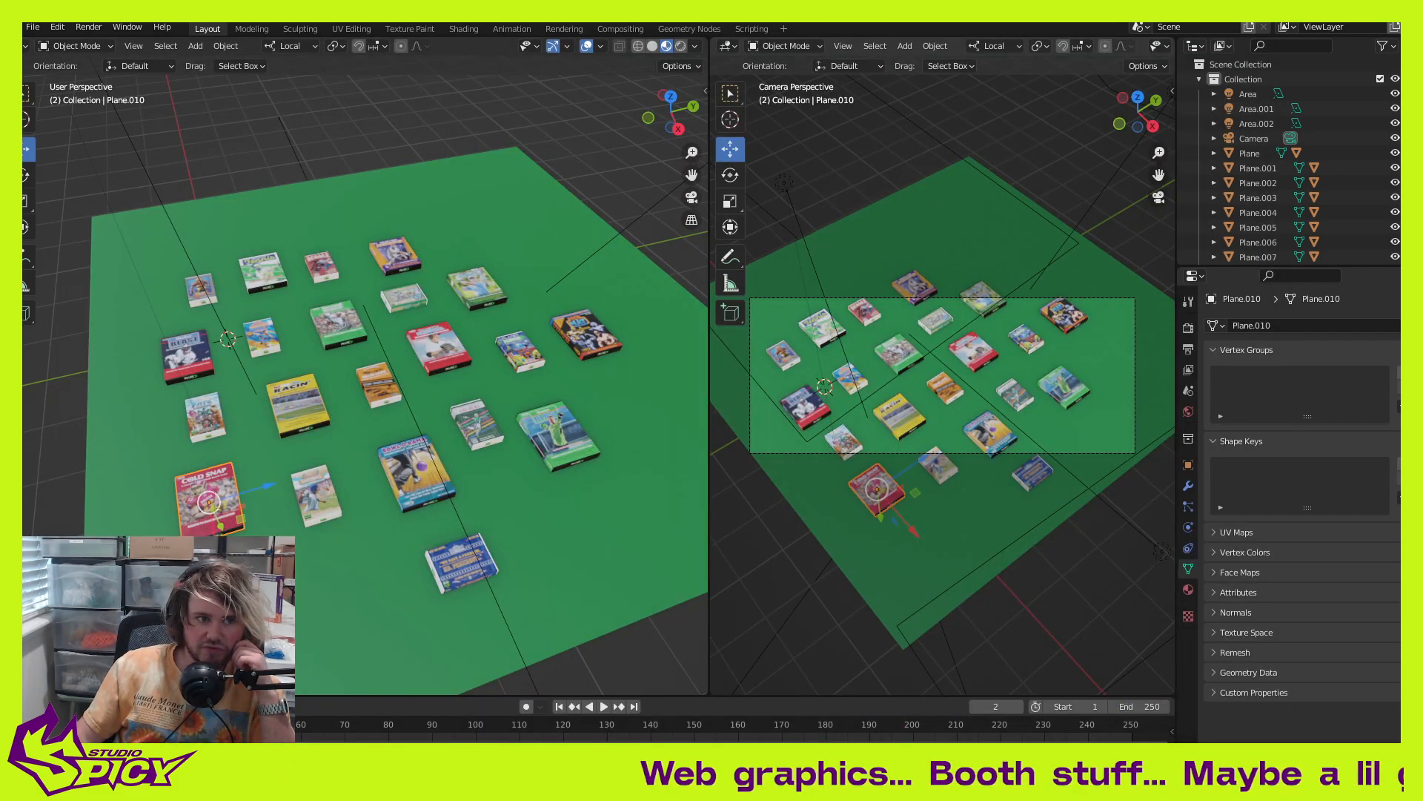
click(855, 175)
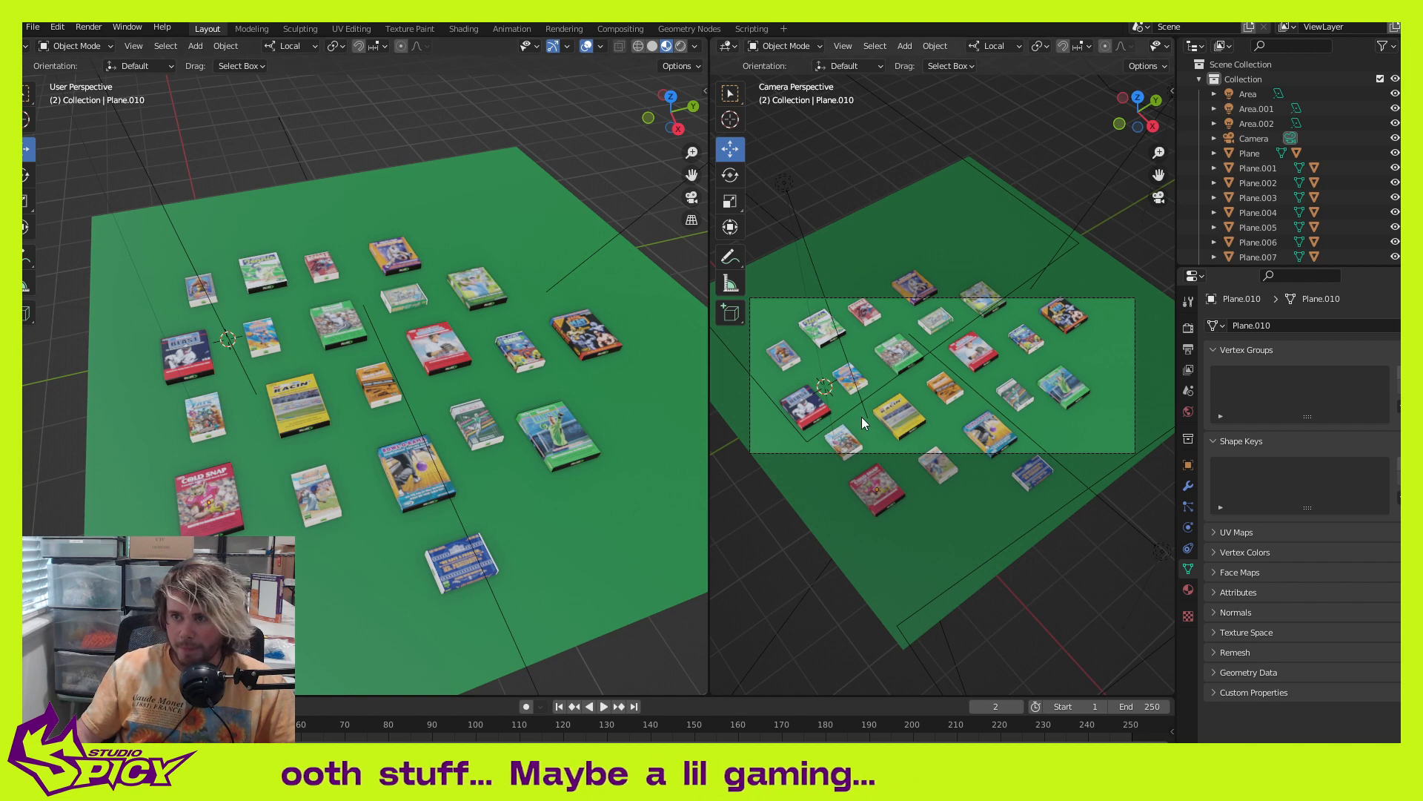
Step: Move the red Cold Snap box across the green plane to the lower-right corner of the camera frame, near the green soccer box
click(219, 496)
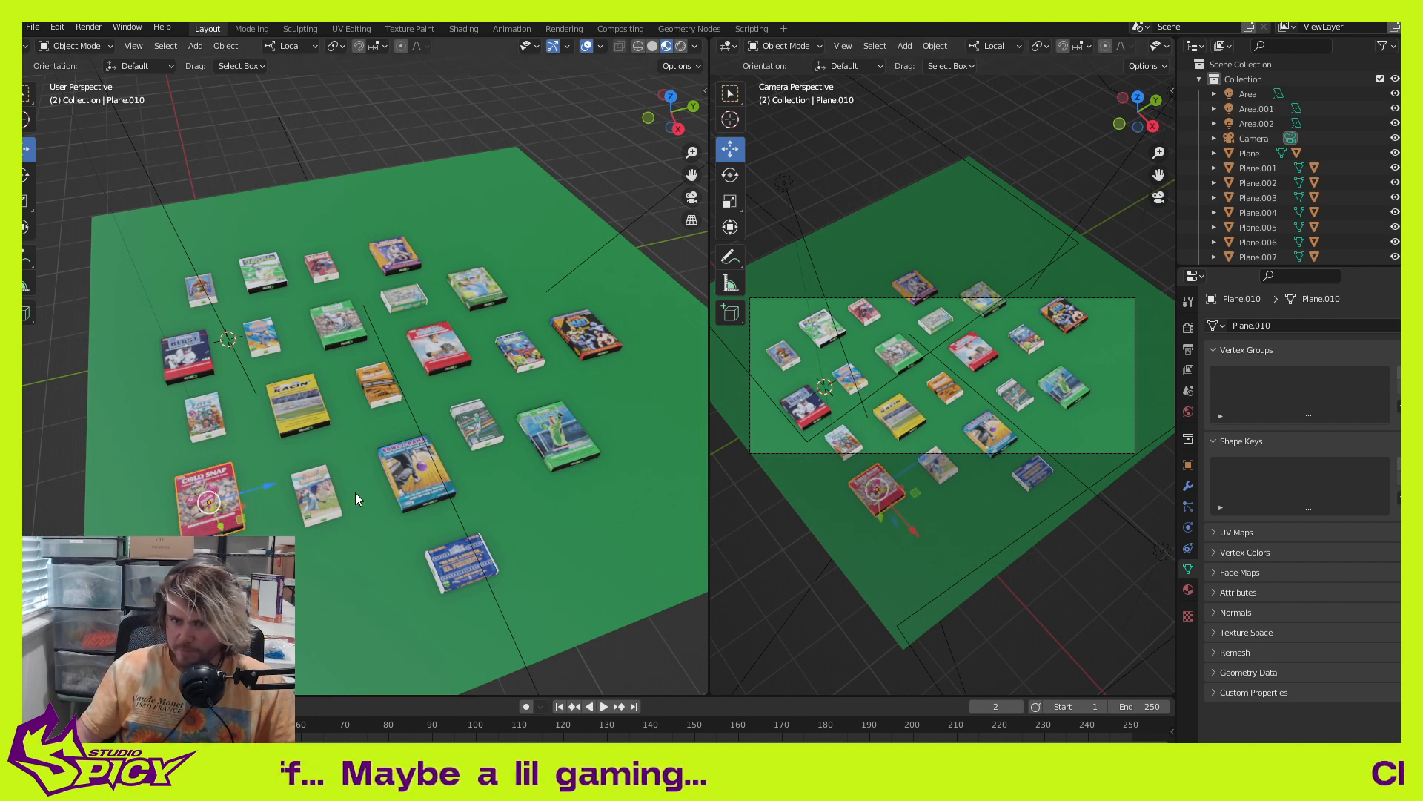
shift+middle_drag(404, 476, 381, 478)
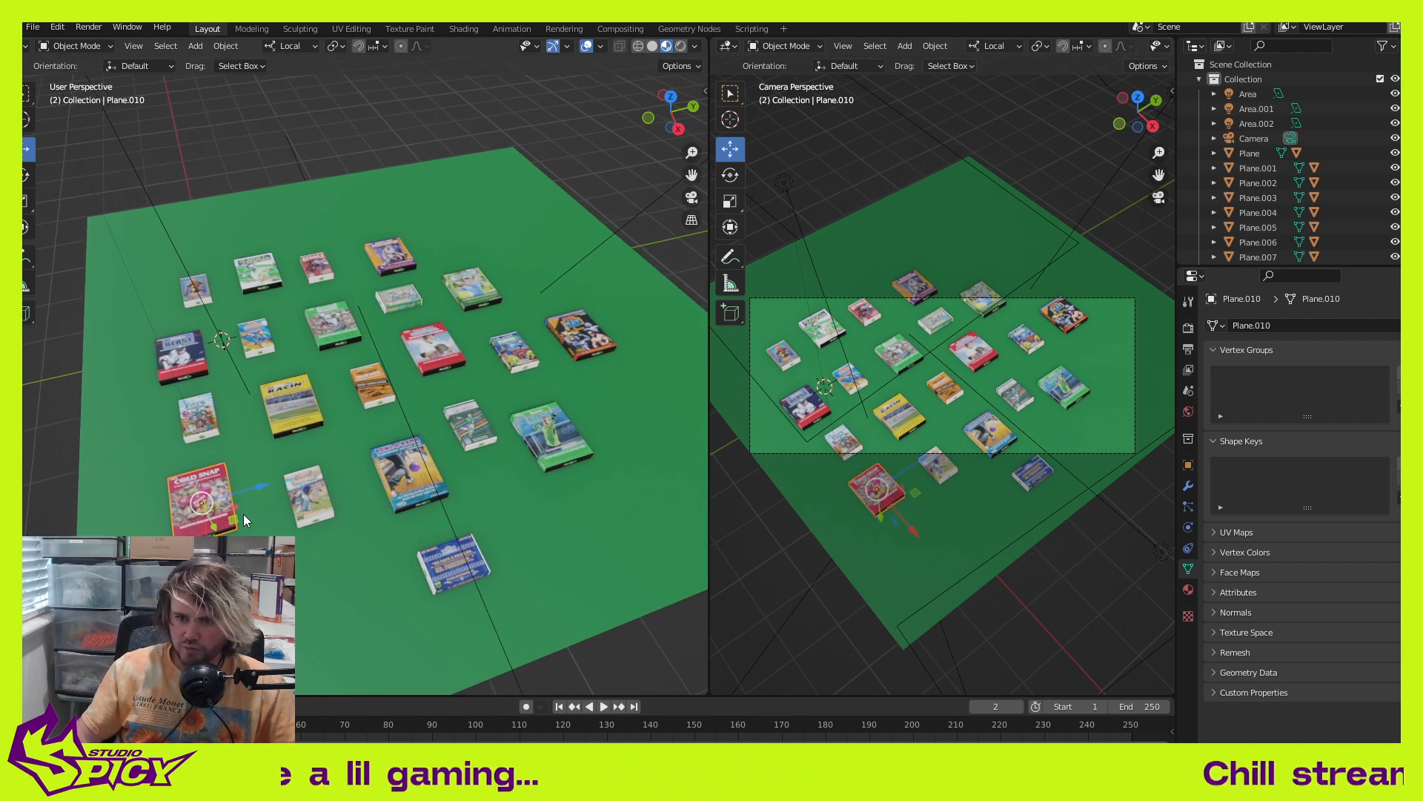
key(g)
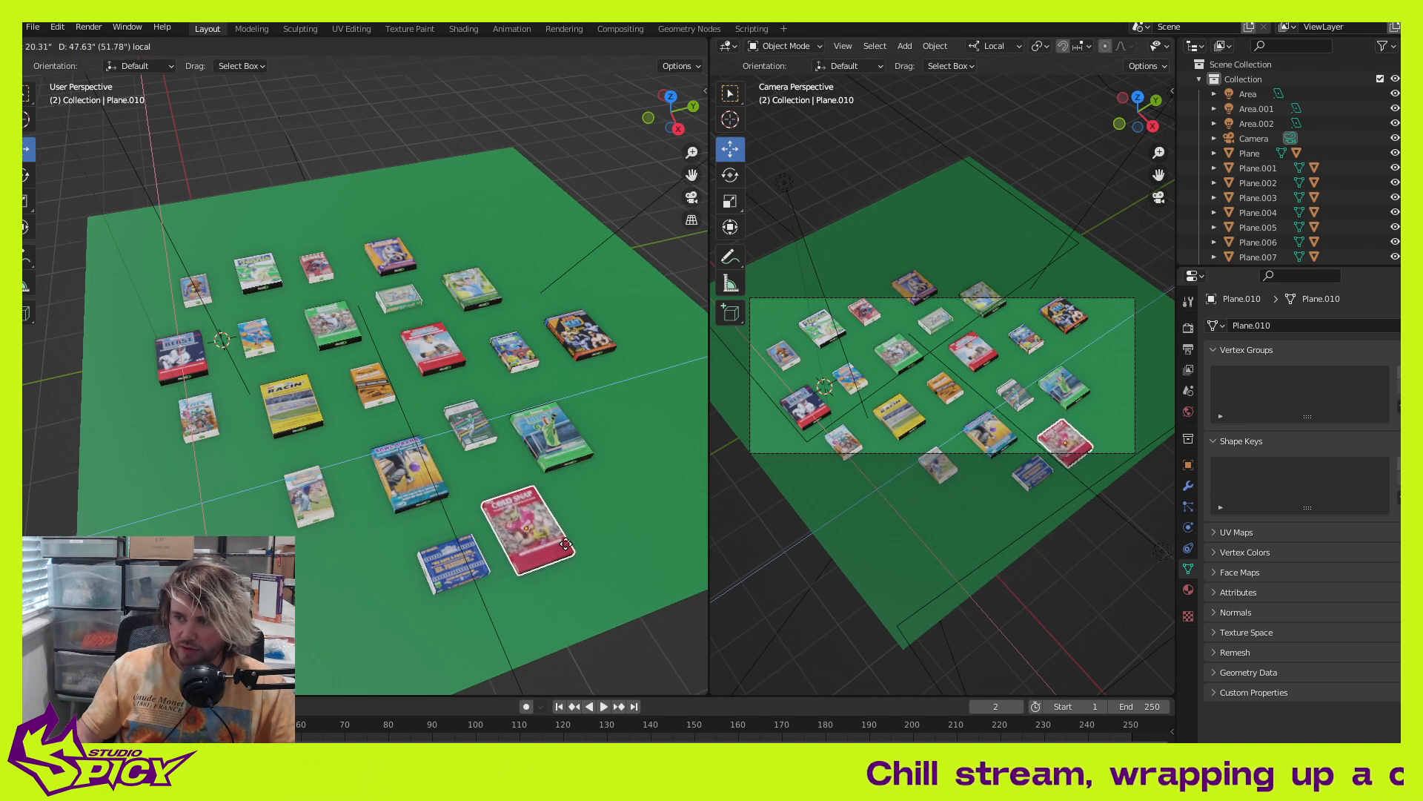
click(564, 552)
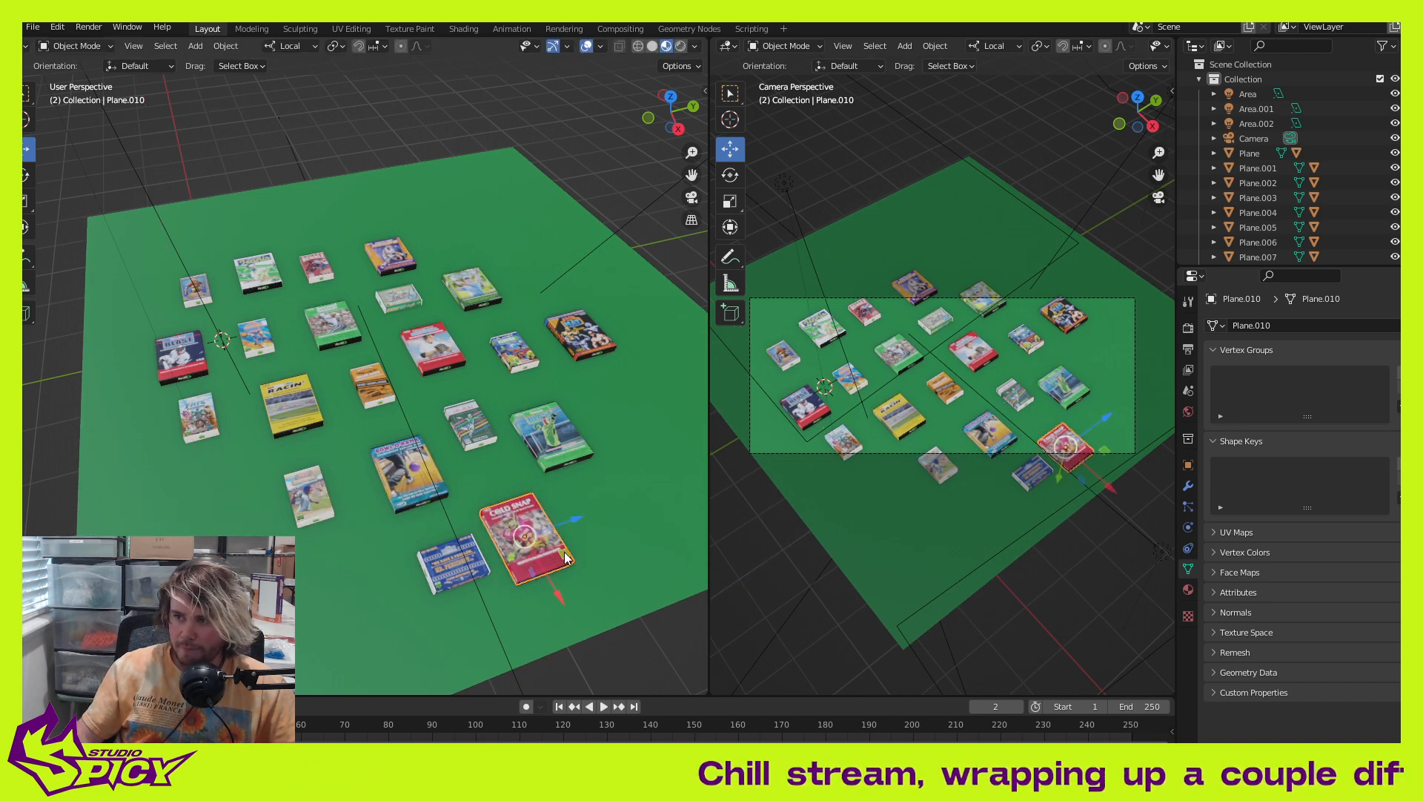
Step: Move the blue box to the camera frame's lower-left corner and the small white box to its right edge above the soccer box
click(466, 569)
drag(445, 602, 84, 417)
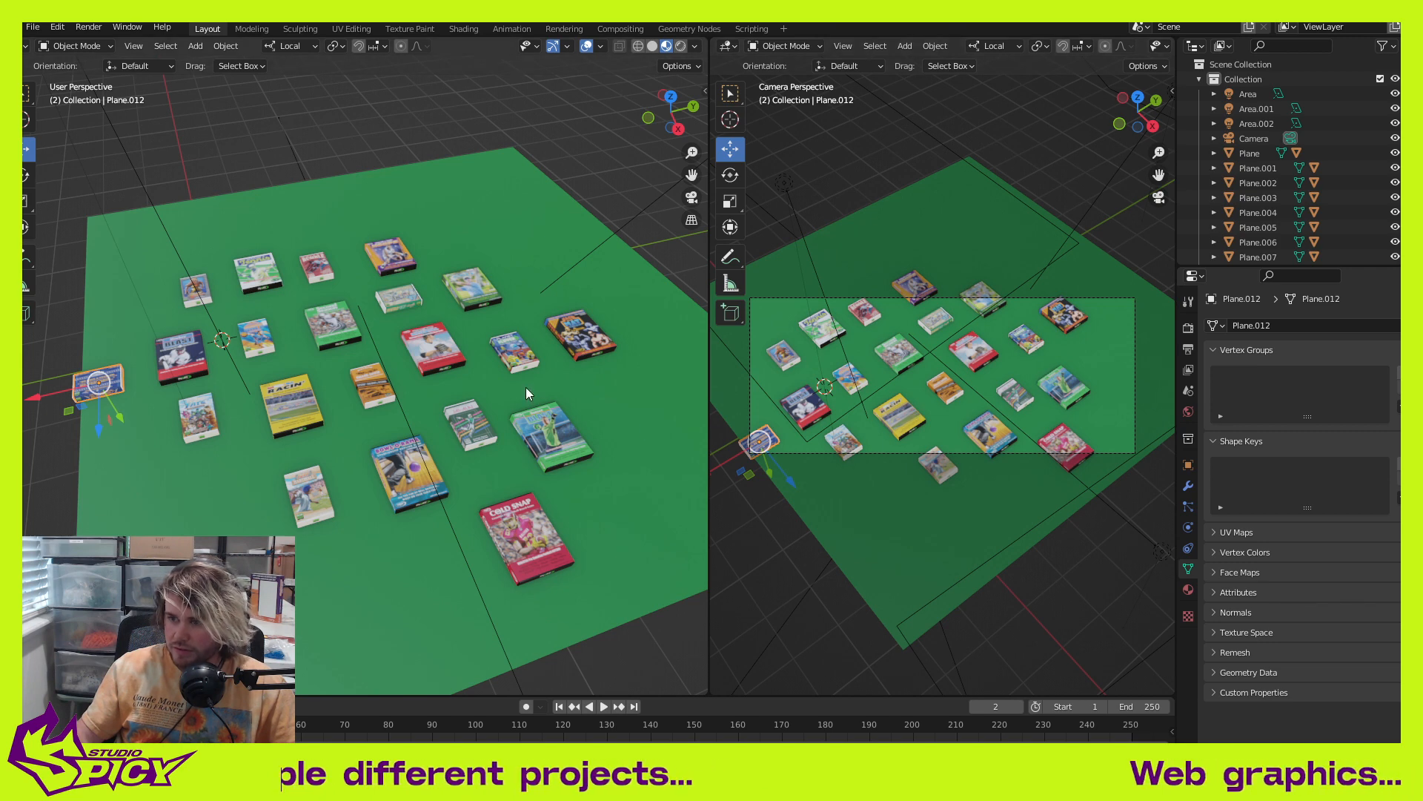
shift+middle_drag(526, 387, 510, 387)
click(310, 492)
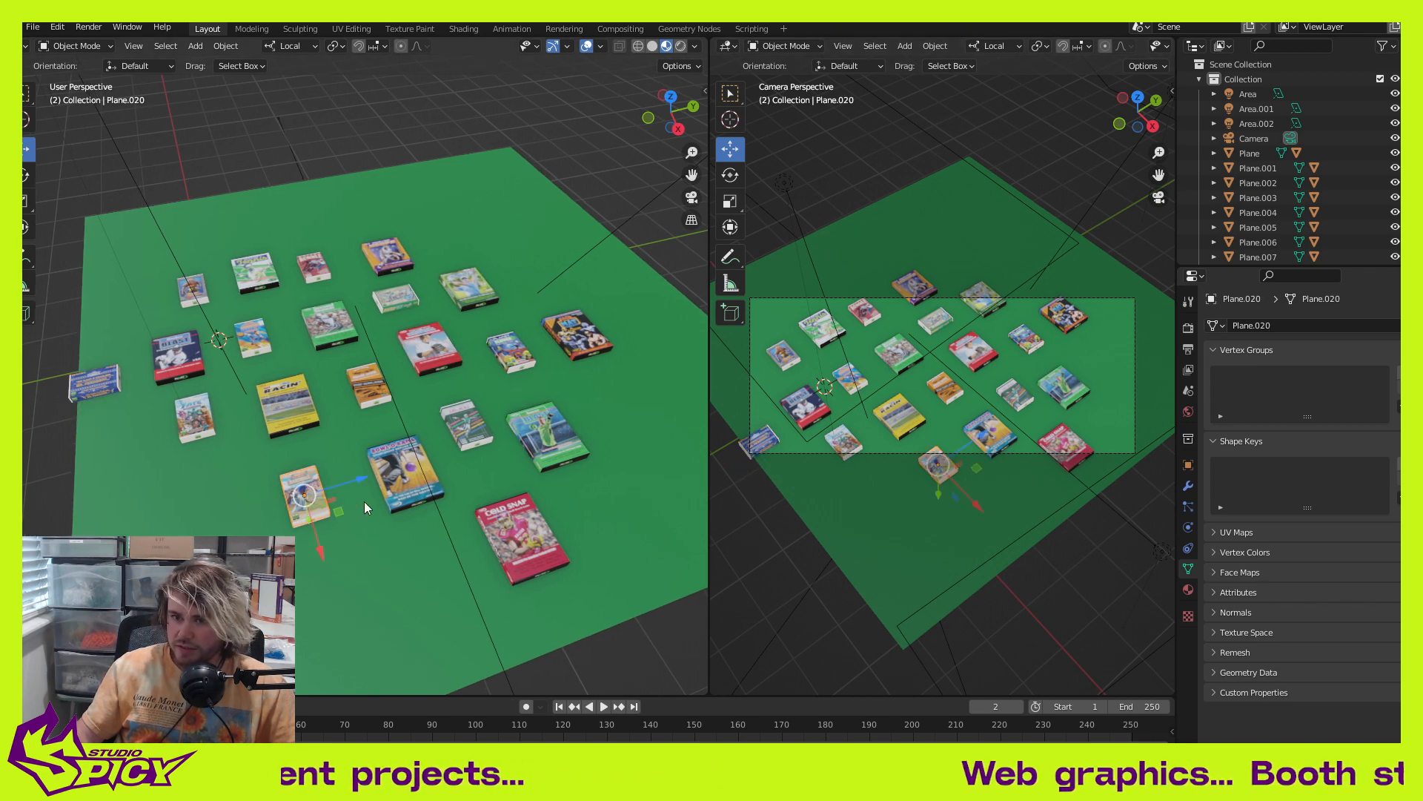
drag(335, 517, 649, 415)
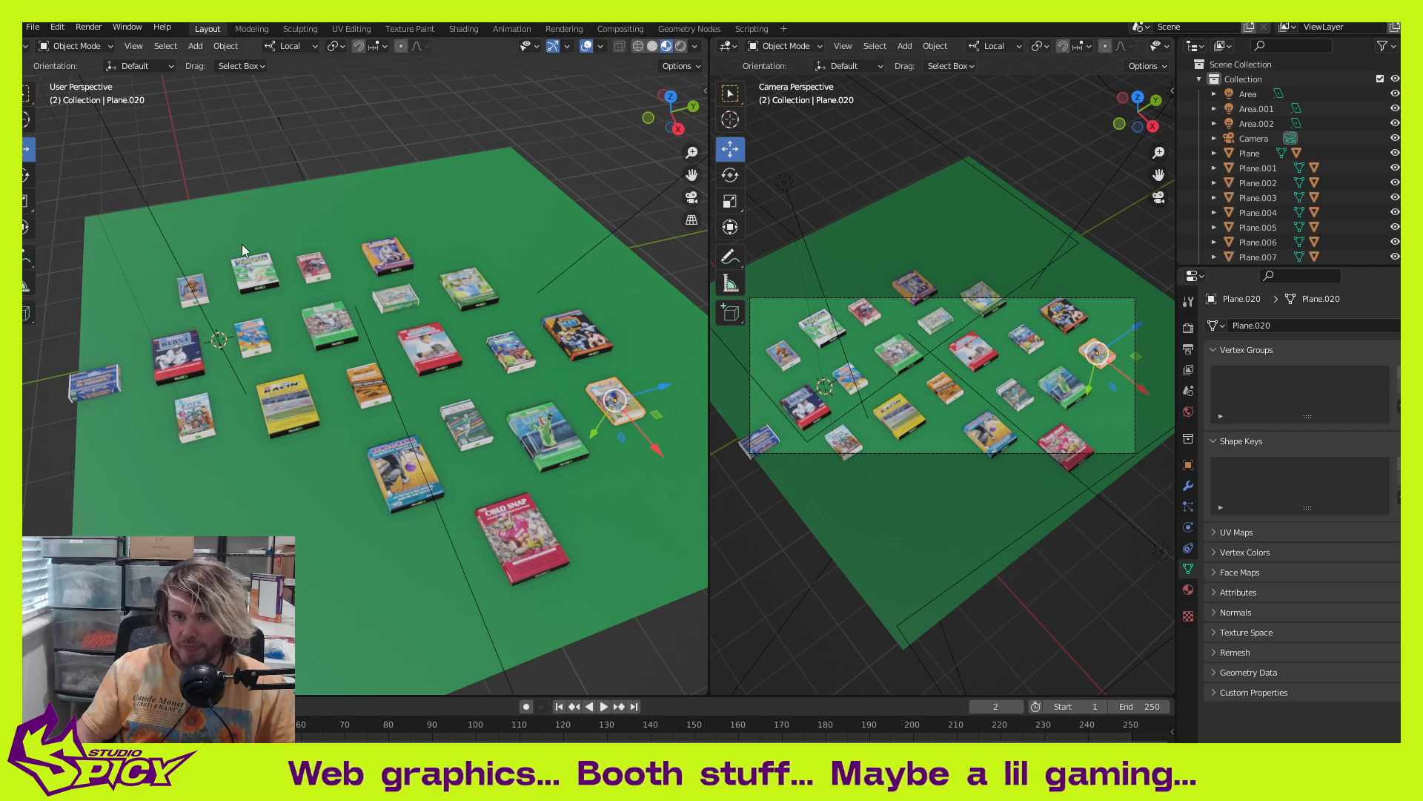
Step: Render the camera view and examine how the relocated boxes fill the wide frame
click(267, 154)
key(F12)
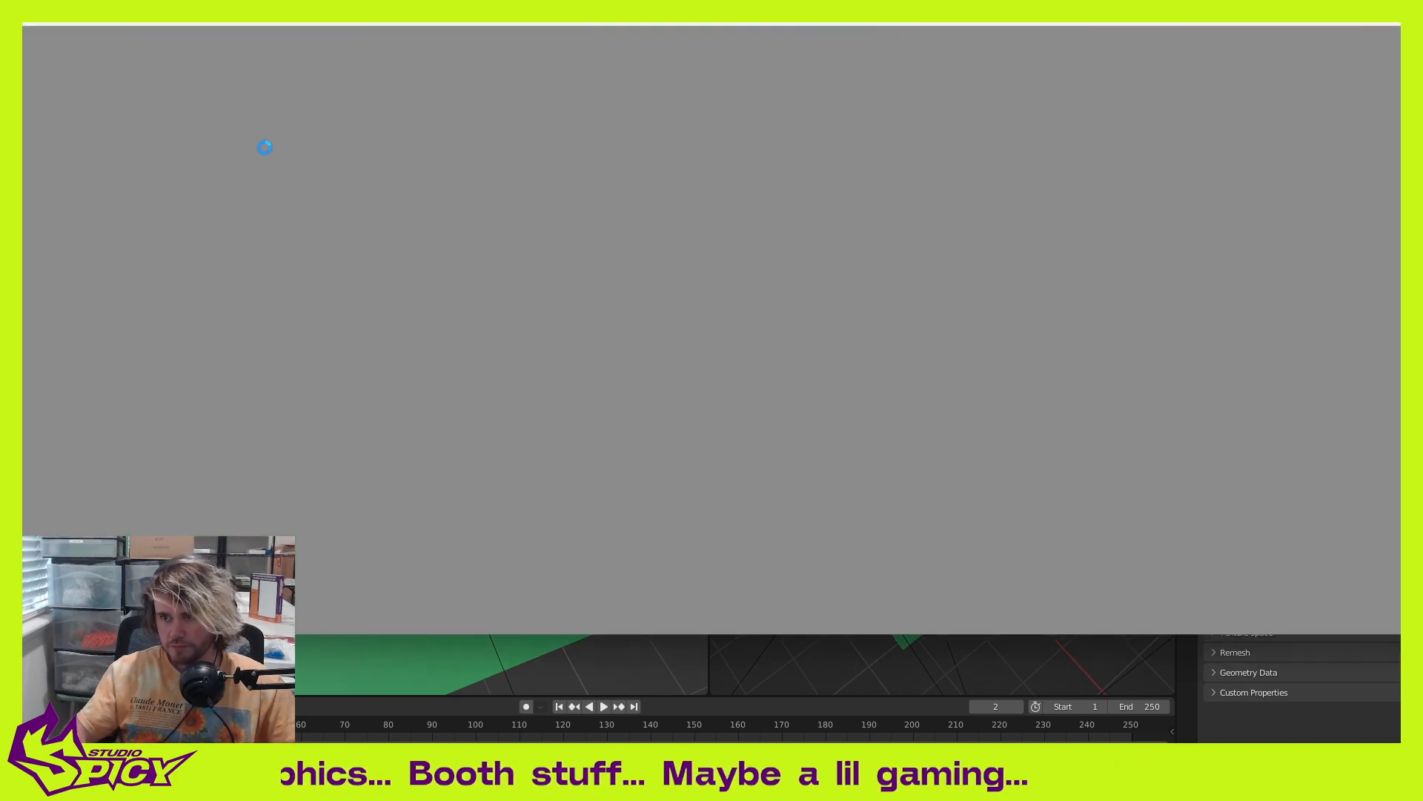
scroll(580, 411, up, 1)
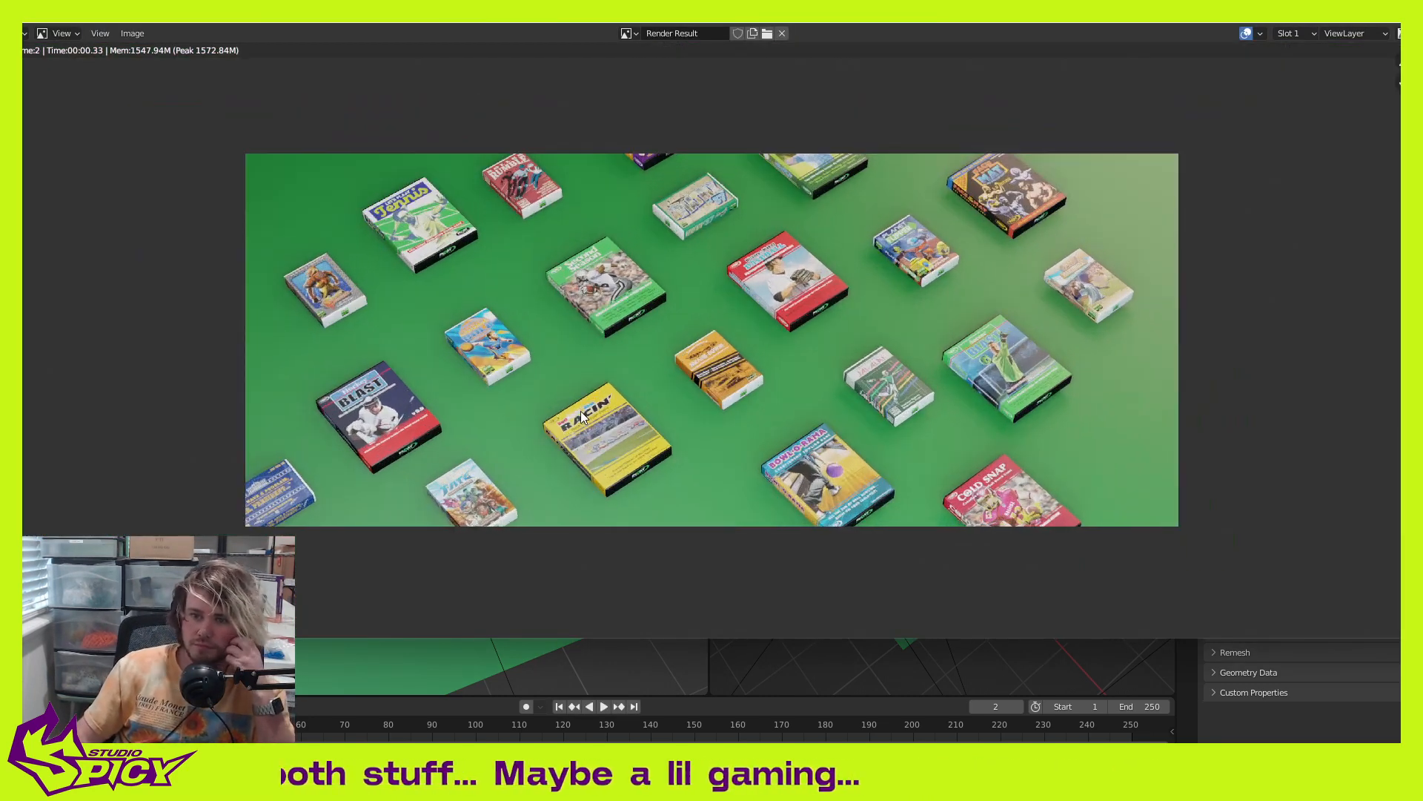
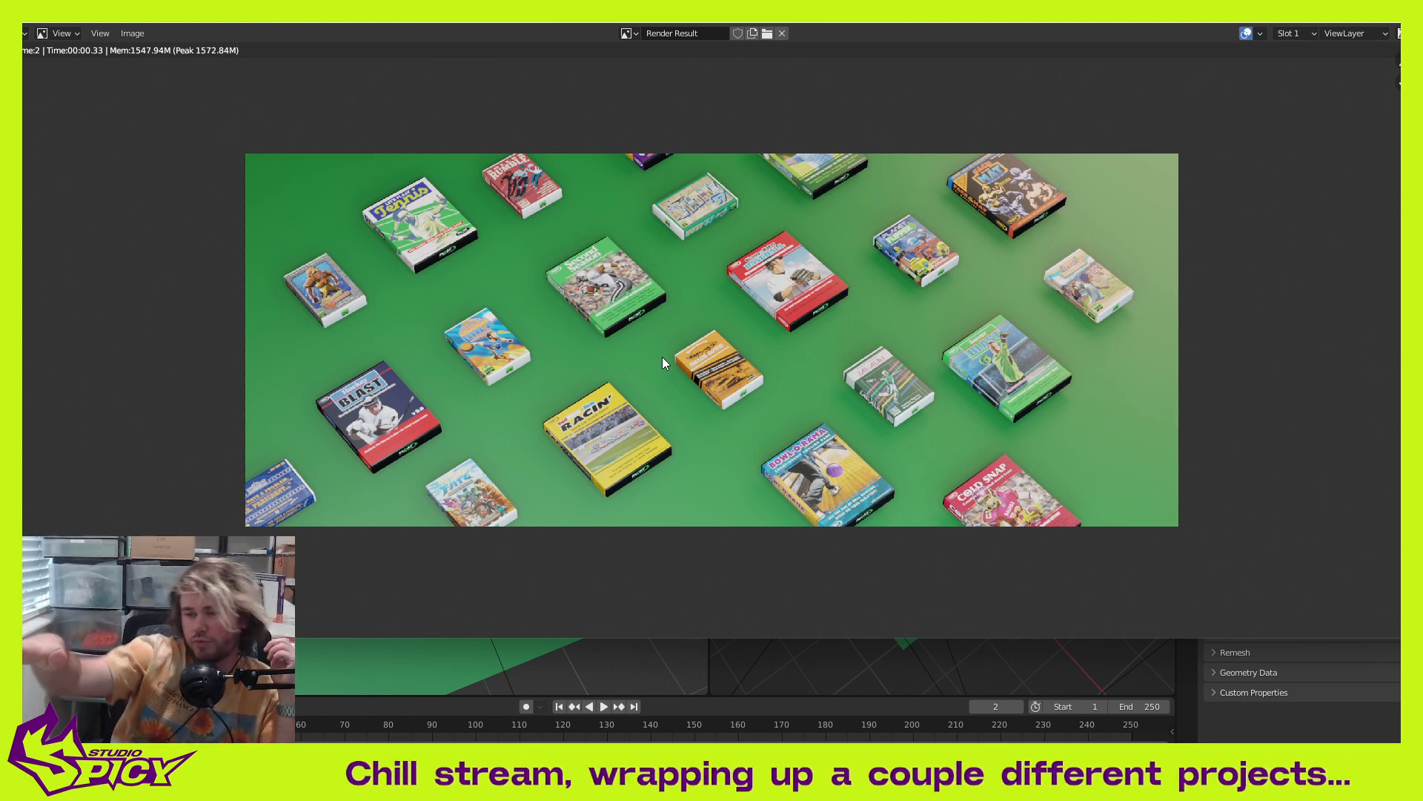
key(Escape)
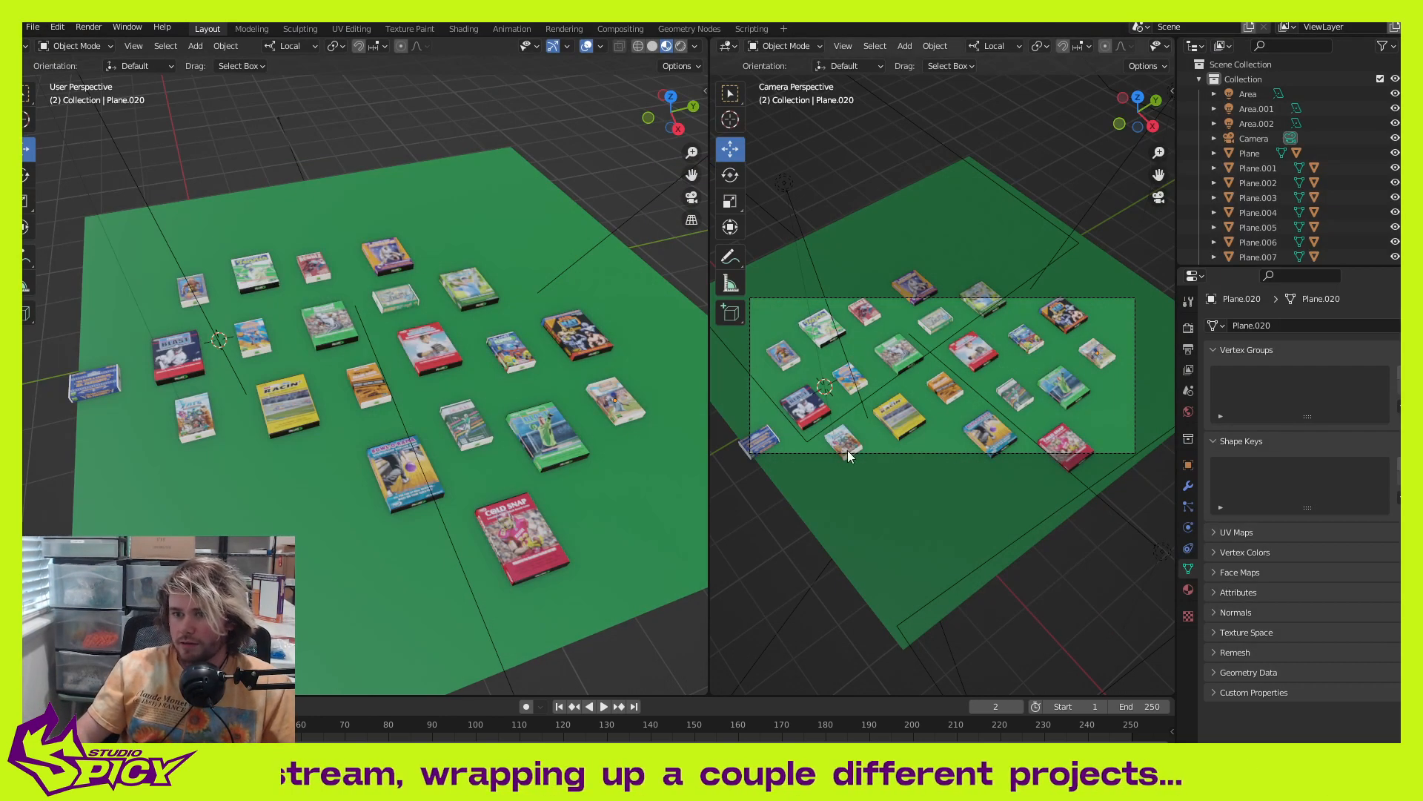
Step: Set the transform orientation to Global and lower the camera along the global Z axis
scroll(558, 431, down, 8)
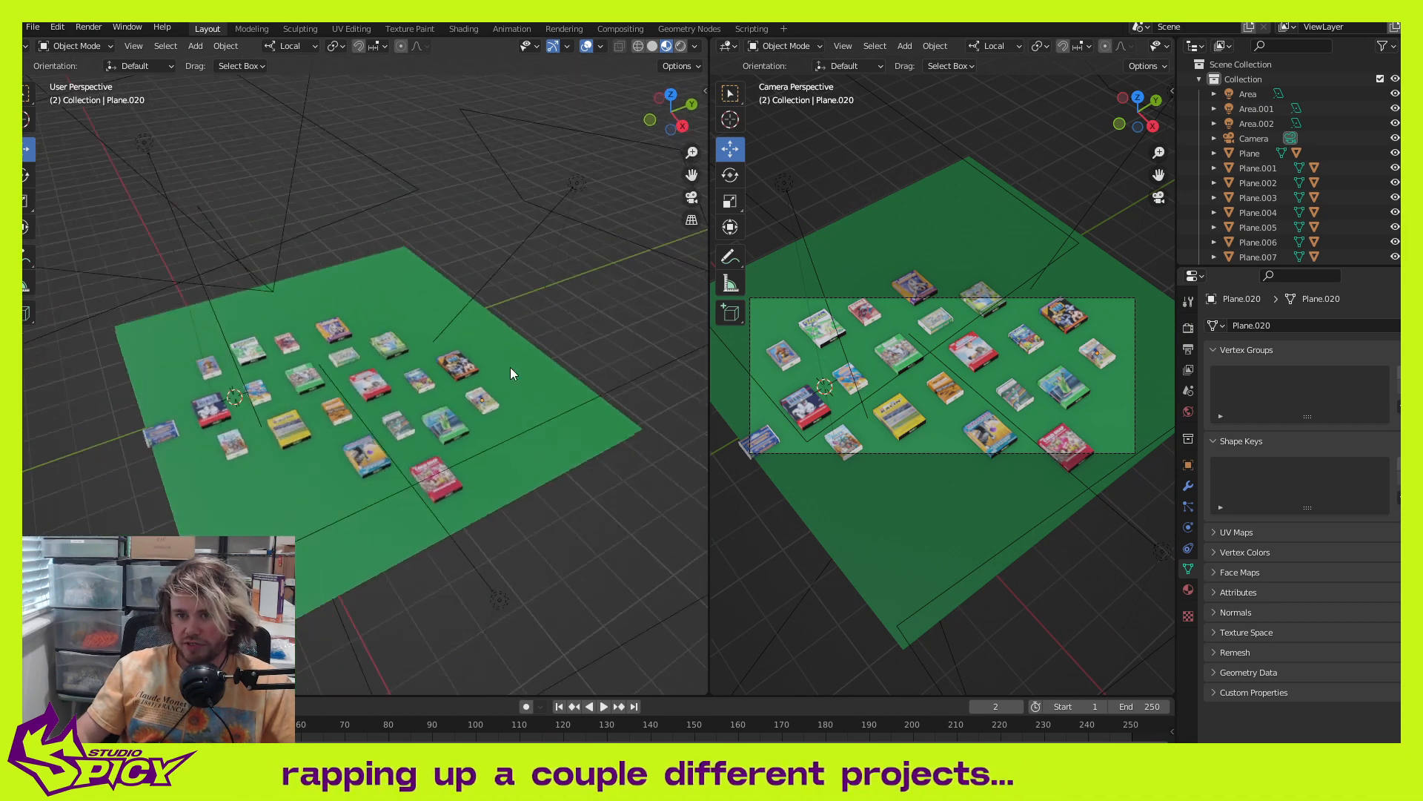
click(247, 301)
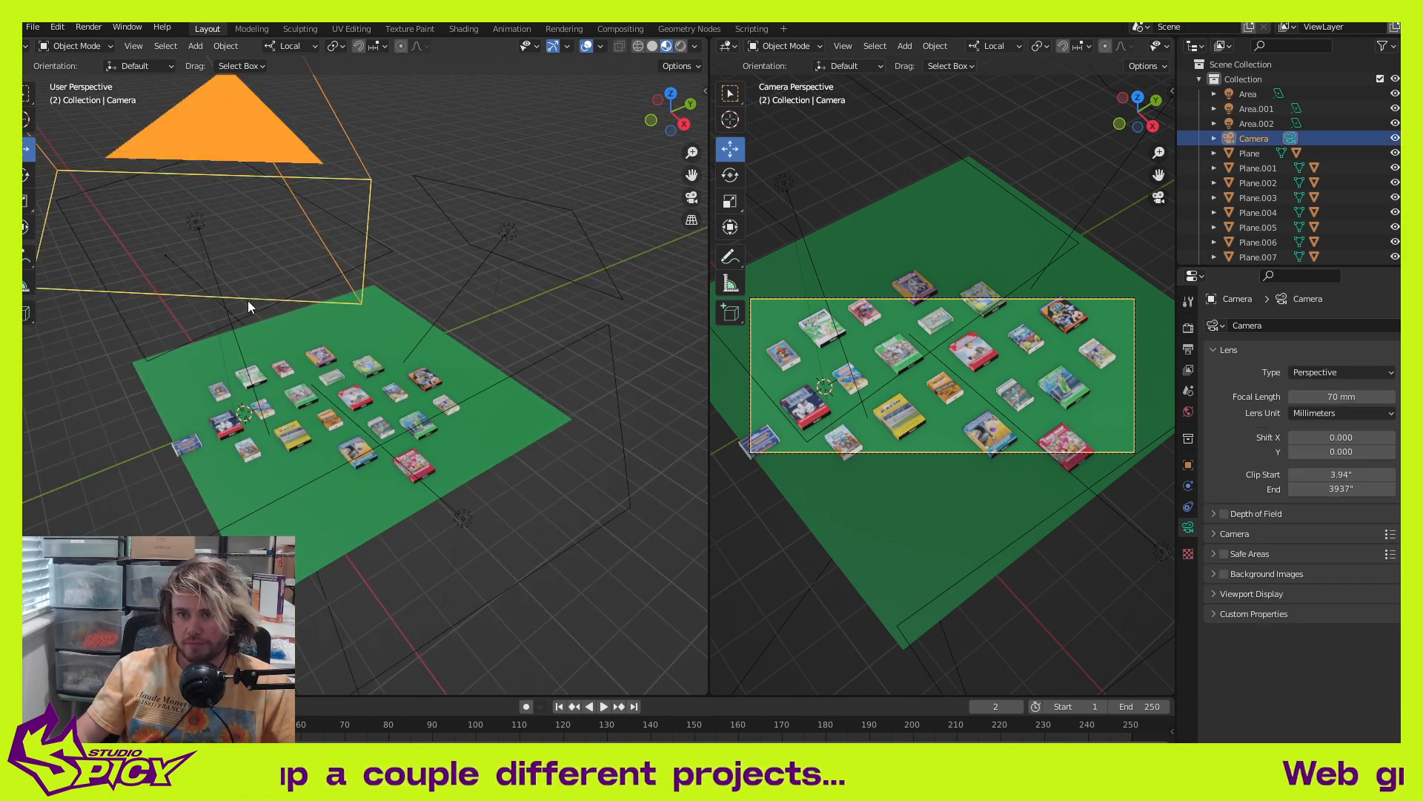
scroll(250, 300, down, 3)
middle_drag(265, 302, 433, 288)
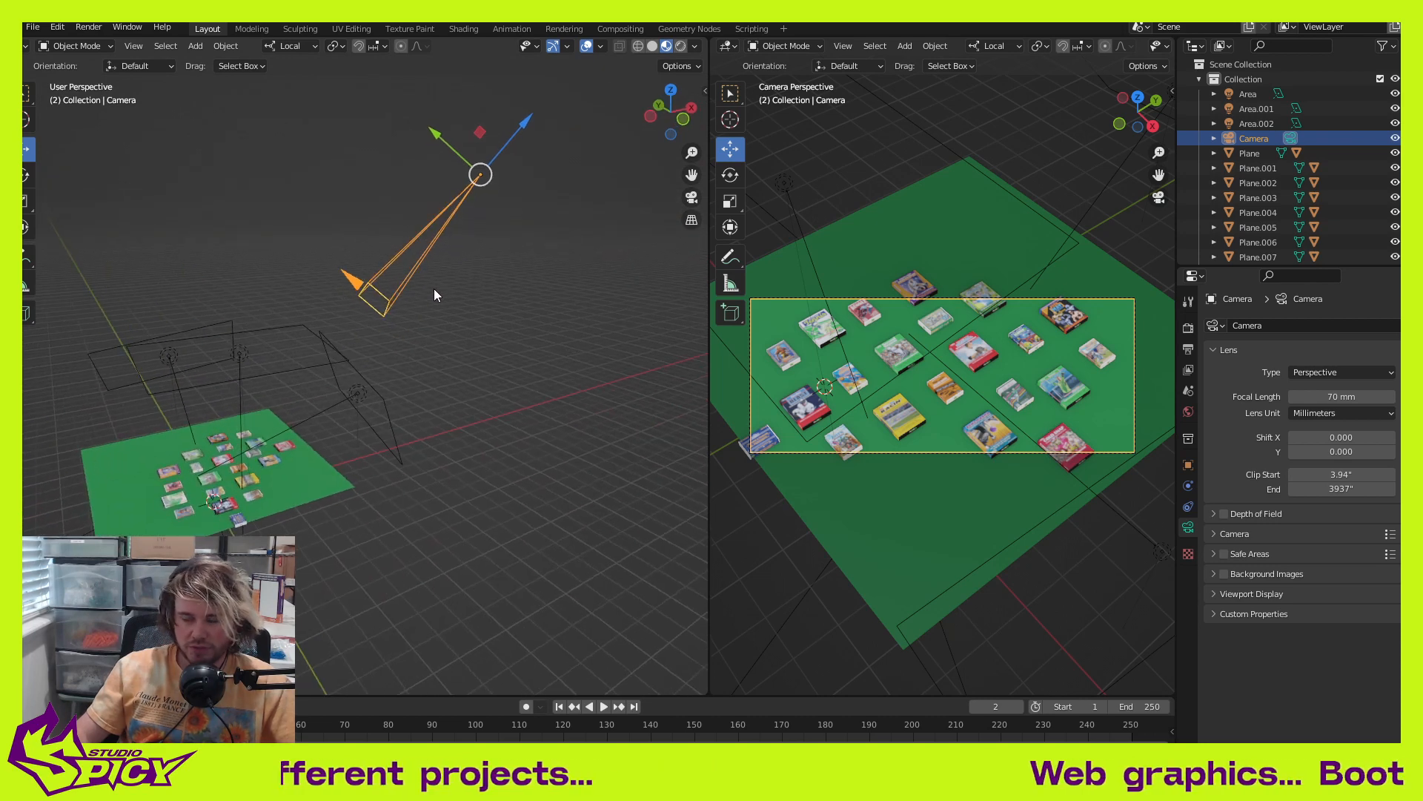
click(301, 51)
click(307, 94)
drag(487, 124, 494, 203)
Step: Activate the Rotate tool for the camera and open the transform orientation choices
key(shift+space)
key(r)
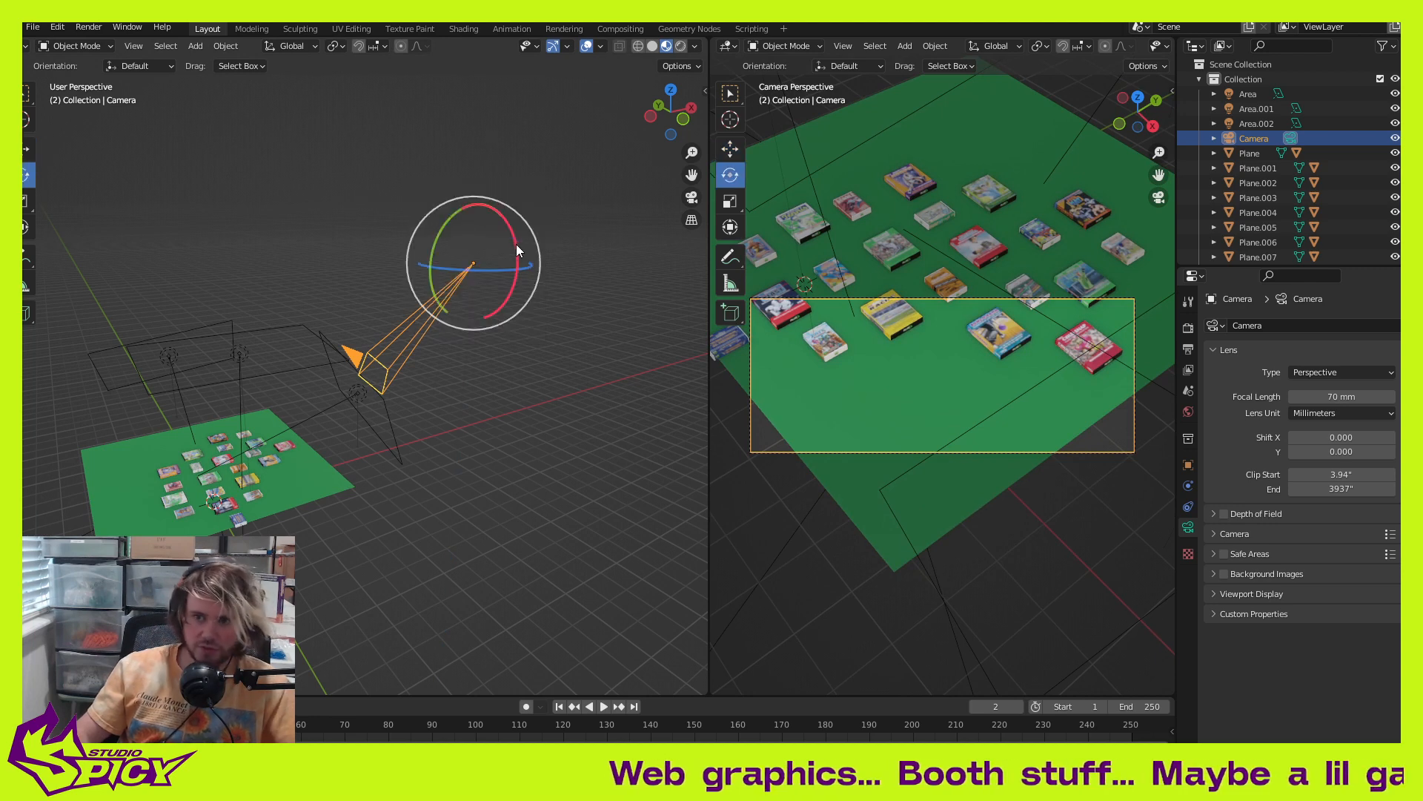
click(301, 47)
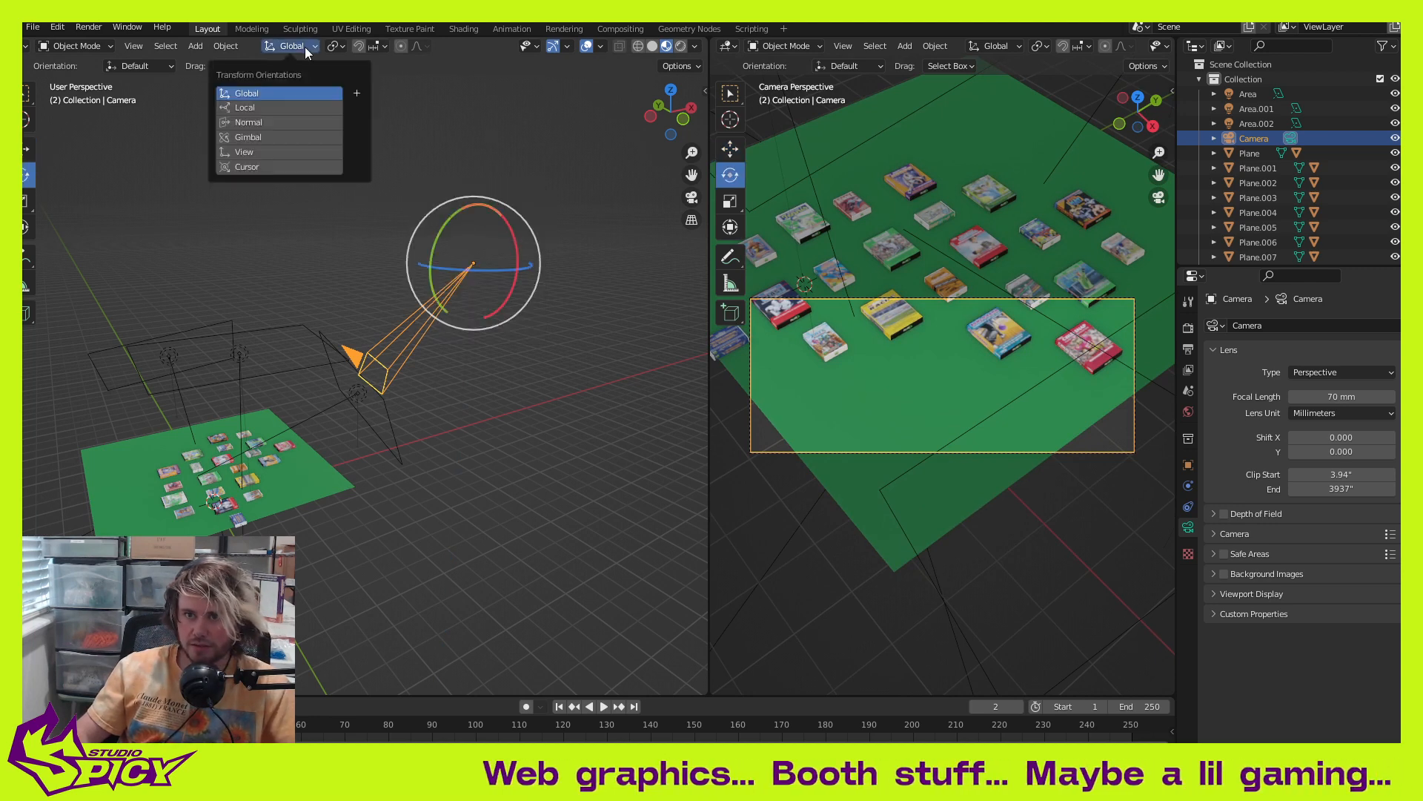
Step: Switch the transform orientation to Local and tilt the camera upward by rotating it about its local X axis
click(288, 108)
middle_drag(475, 301, 384, 258)
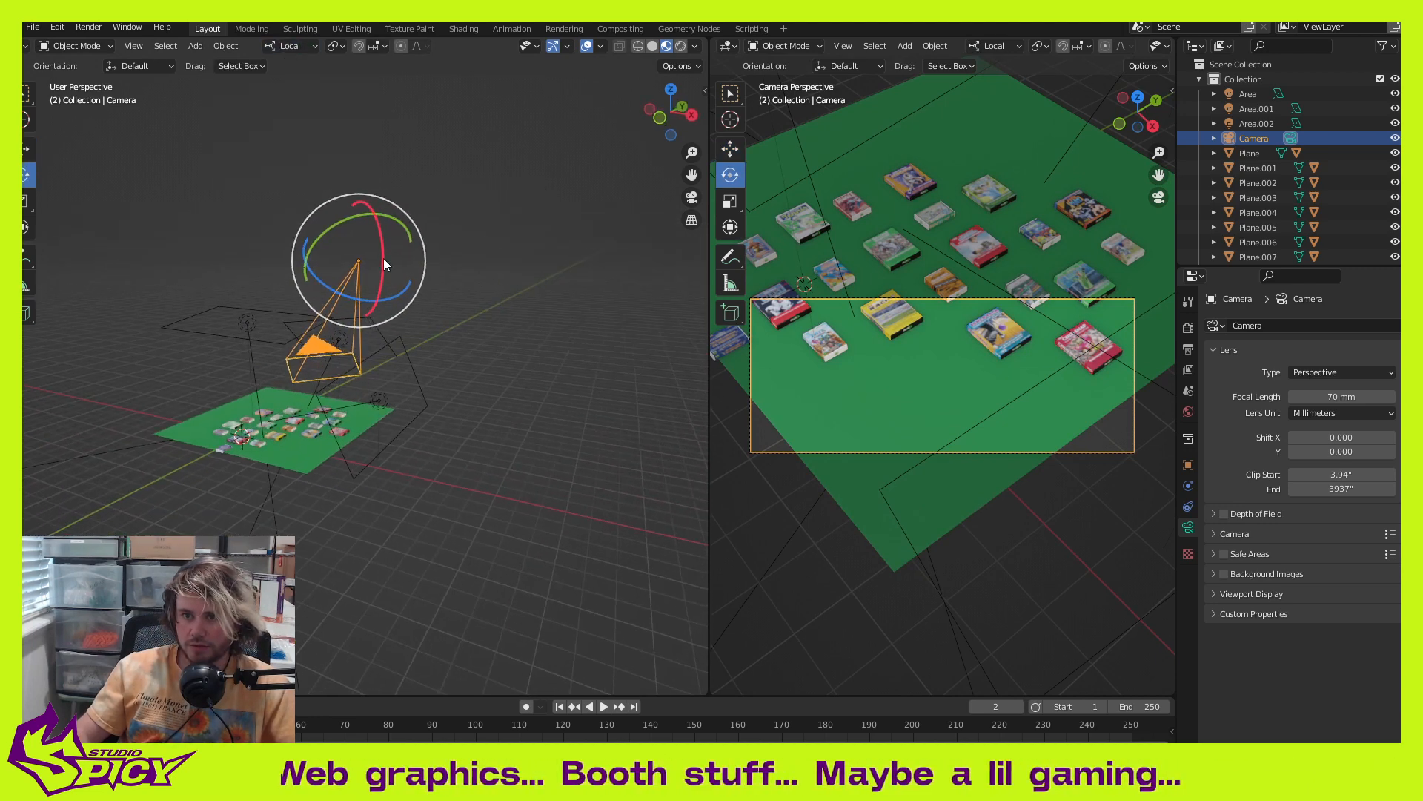
drag(380, 256, 382, 264)
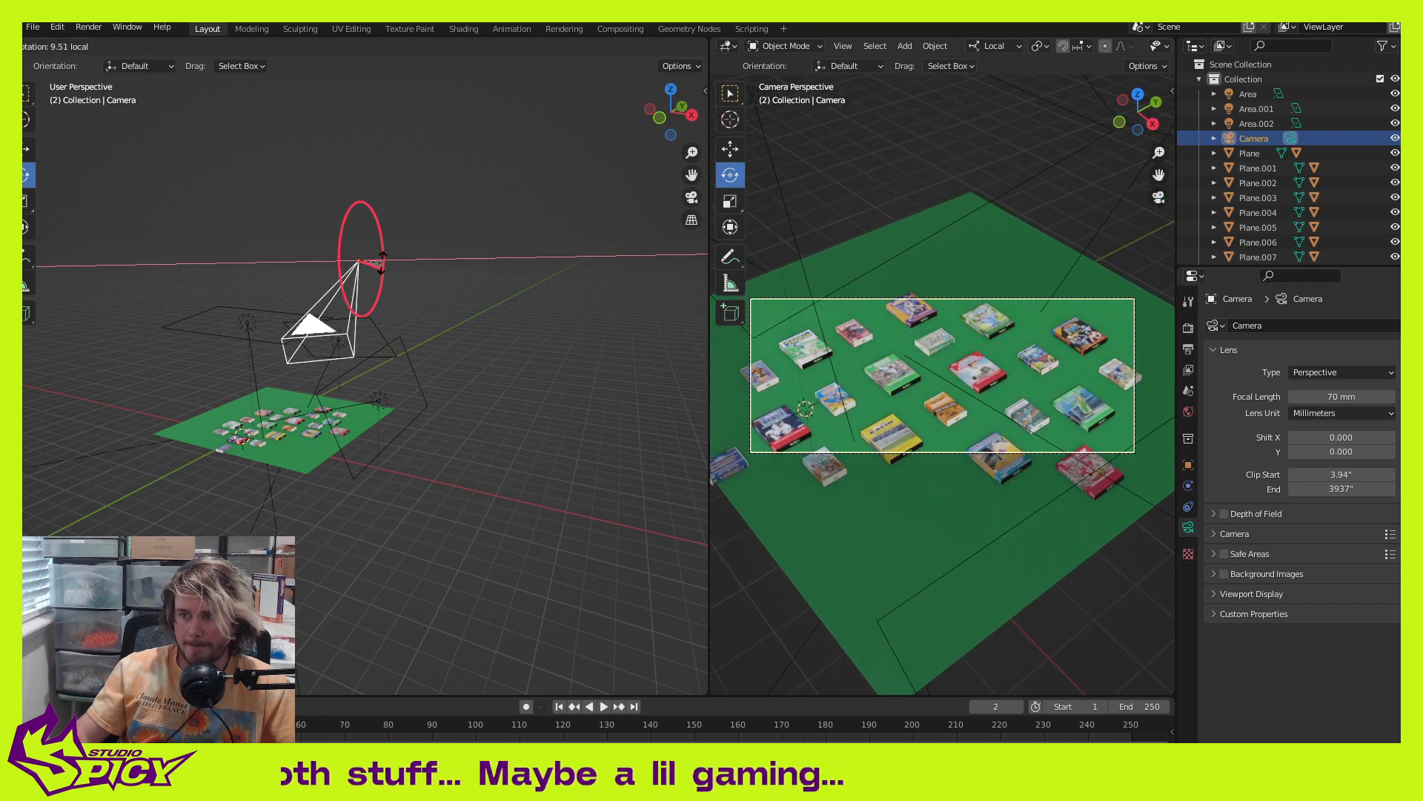
drag(382, 264, 384, 267)
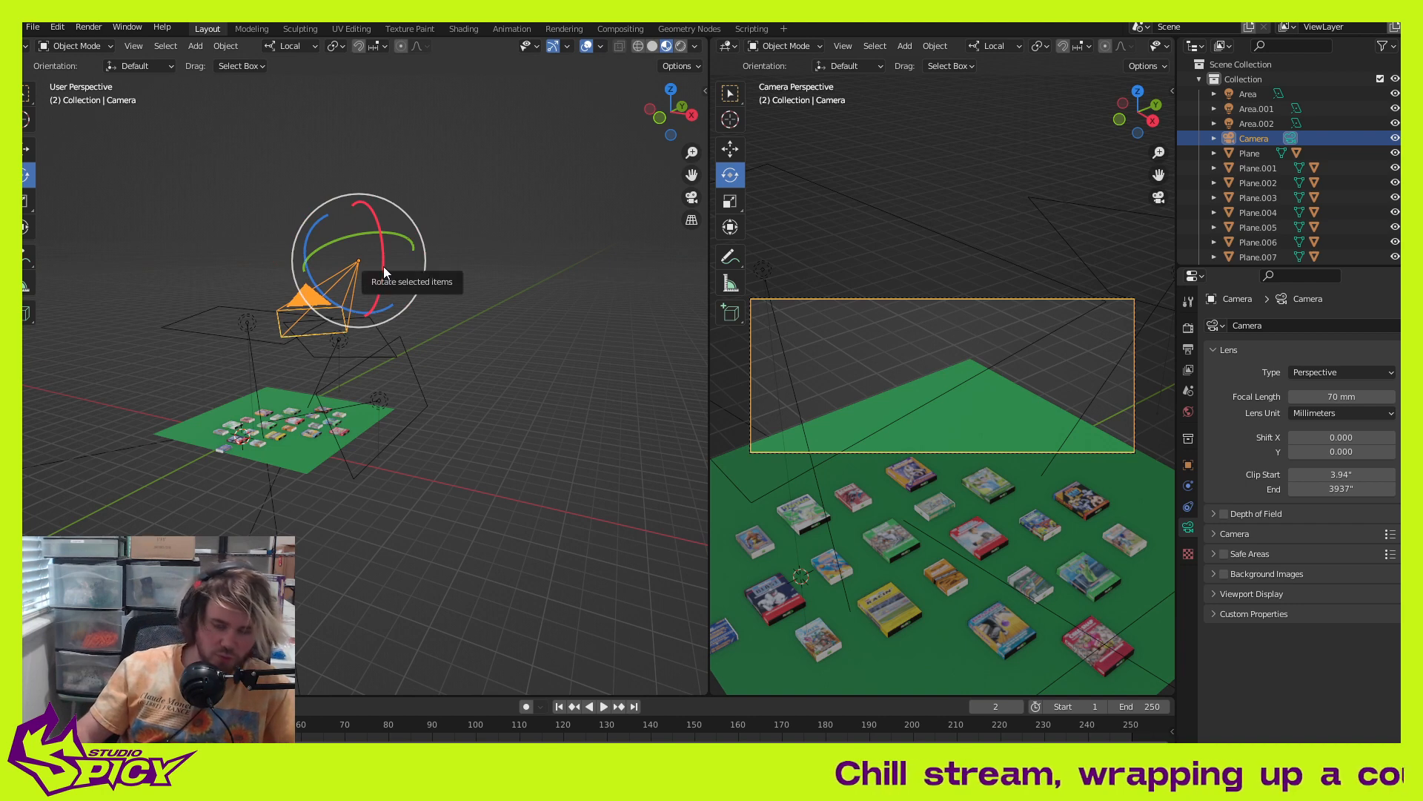
Step: Lower the camera along the global Z axis with the Move tool until the game boxes fill the camera frame
key(shift+space)
click(384, 252)
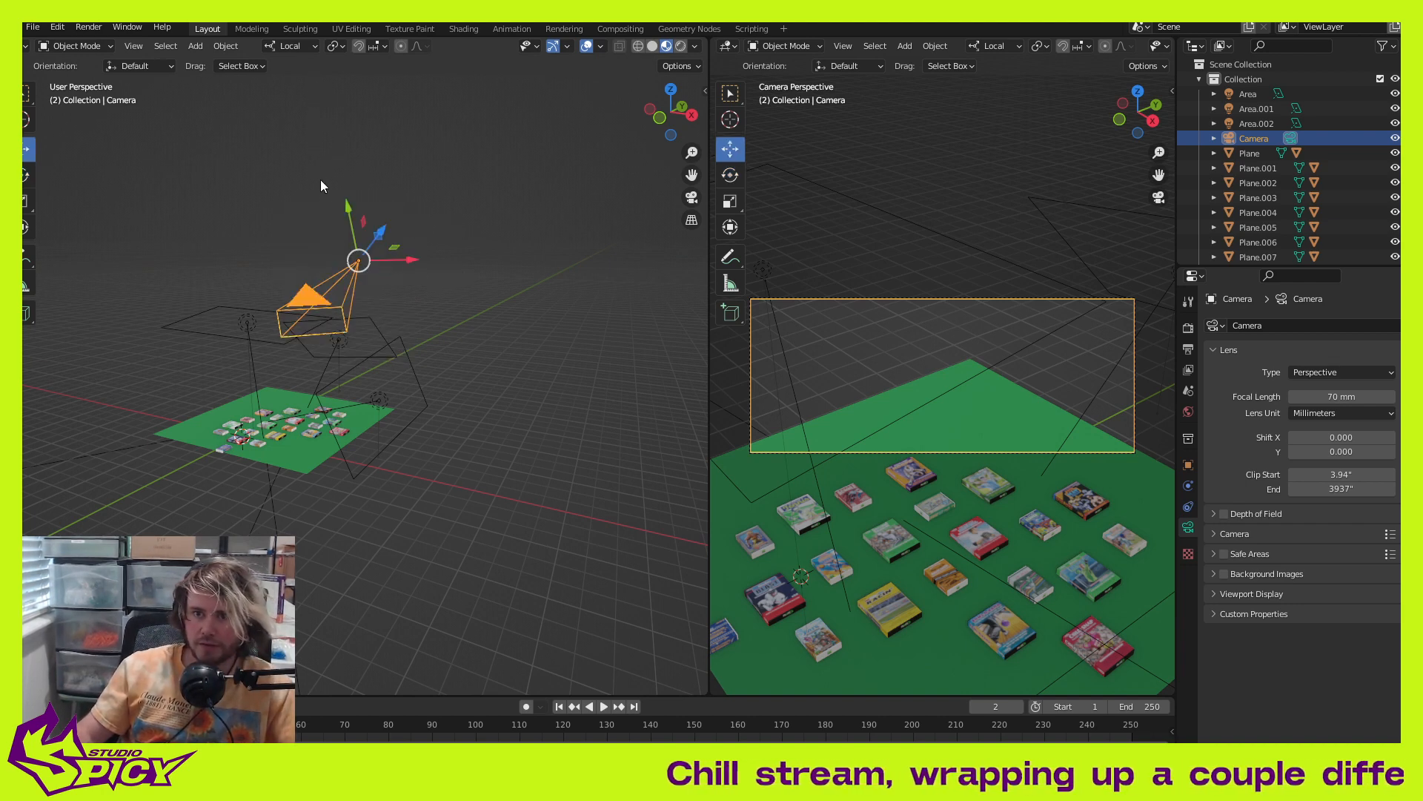
click(291, 46)
click(287, 94)
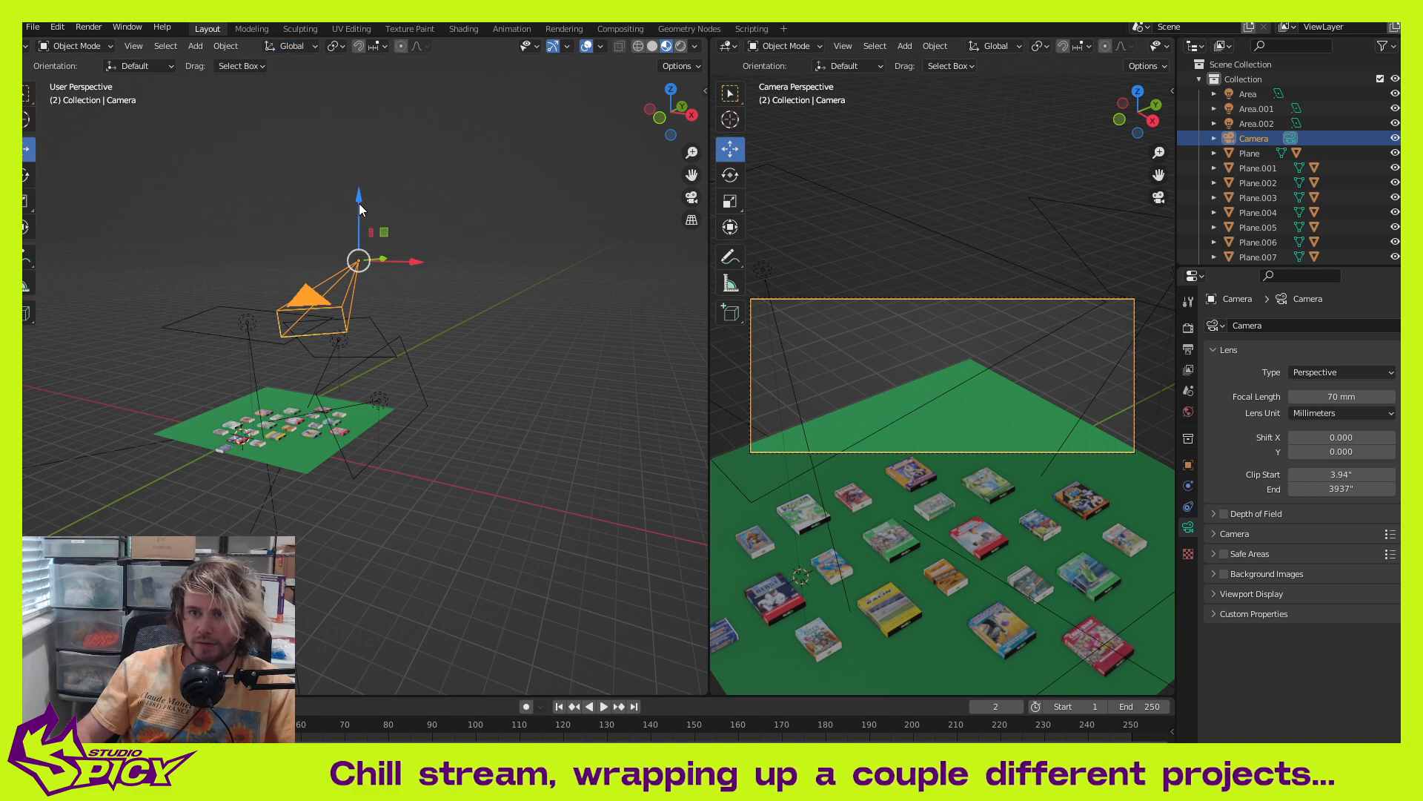
drag(359, 203, 349, 314)
middle_drag(430, 415, 335, 151)
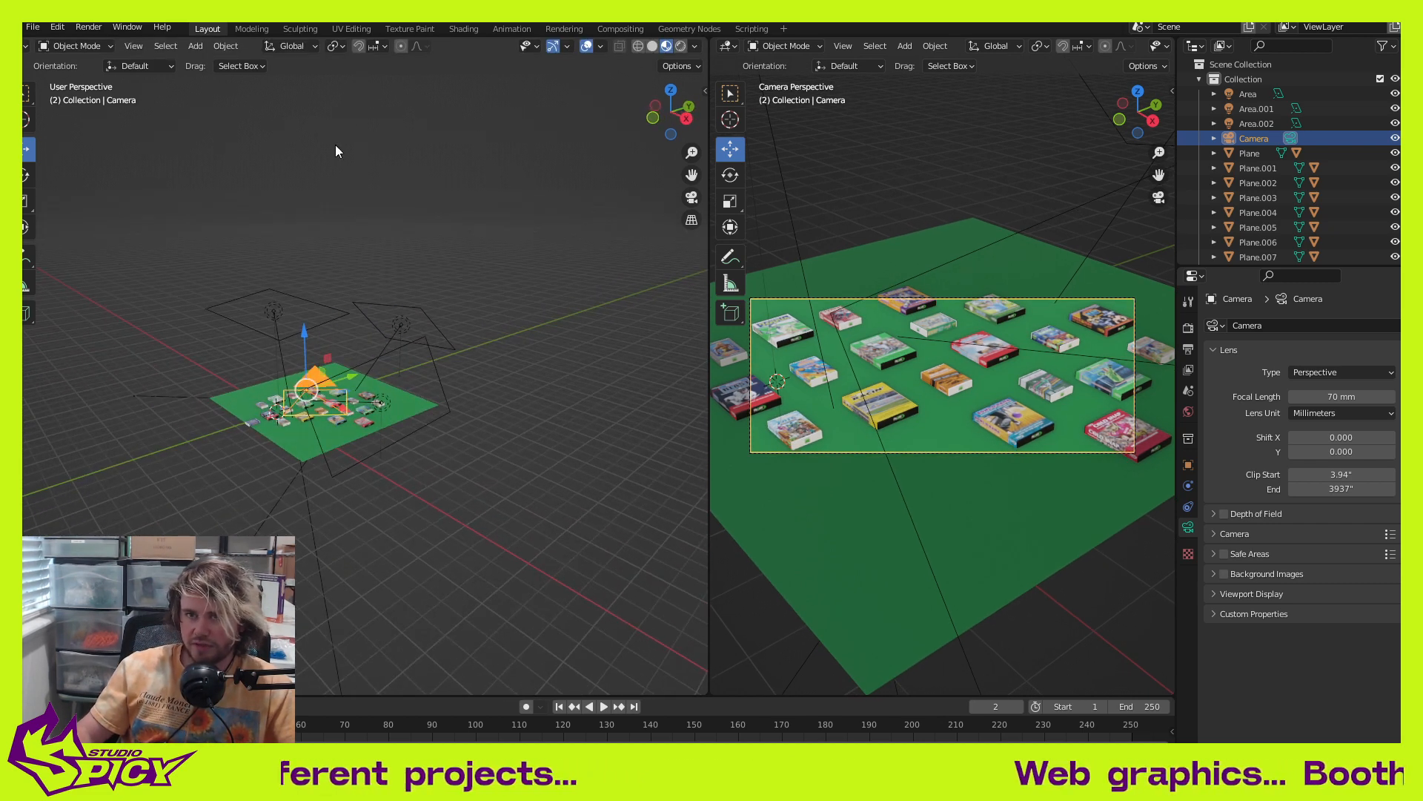
Step: Set the orientation back to Local and nudge the camera along its local axes to fine-tune the framing
click(305, 46)
click(265, 112)
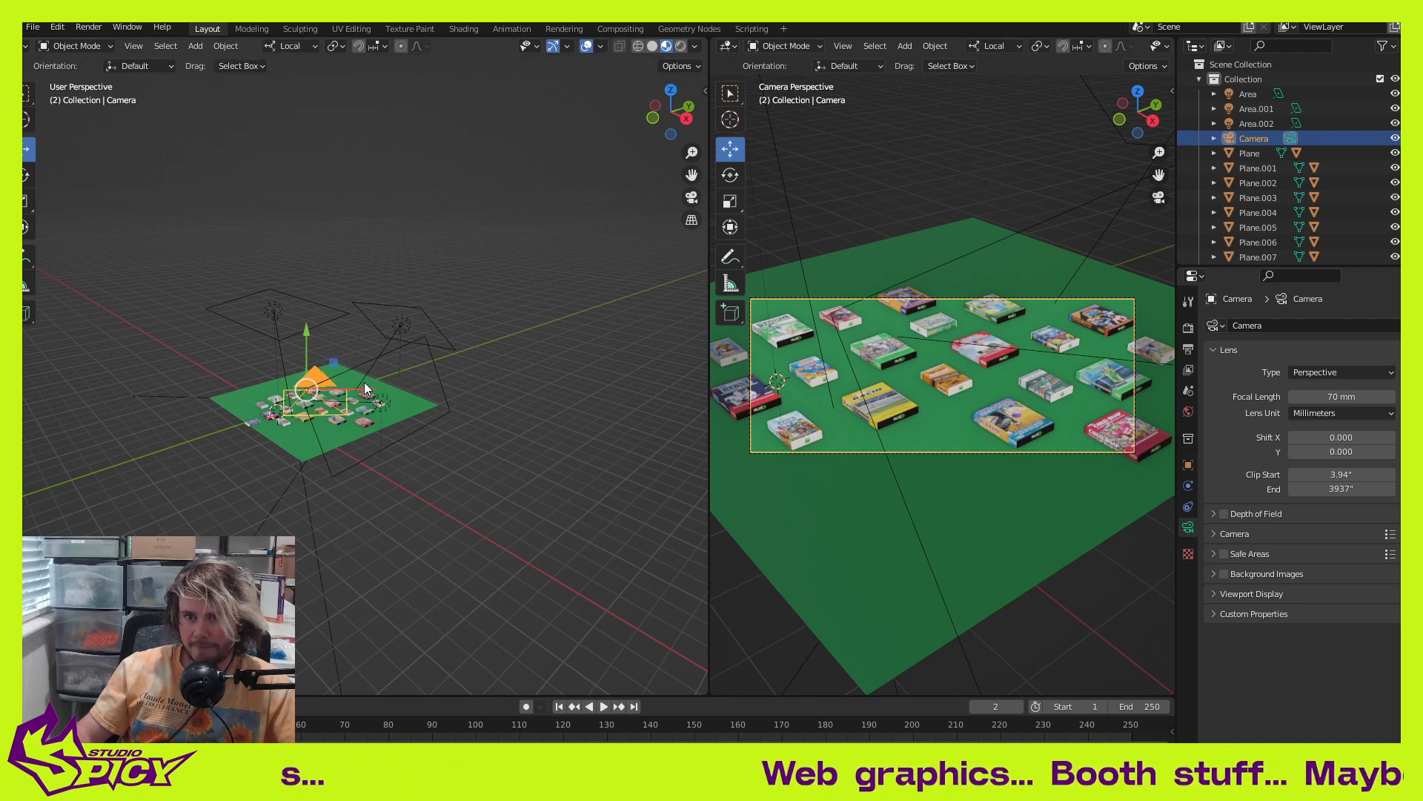
drag(363, 396, 356, 398)
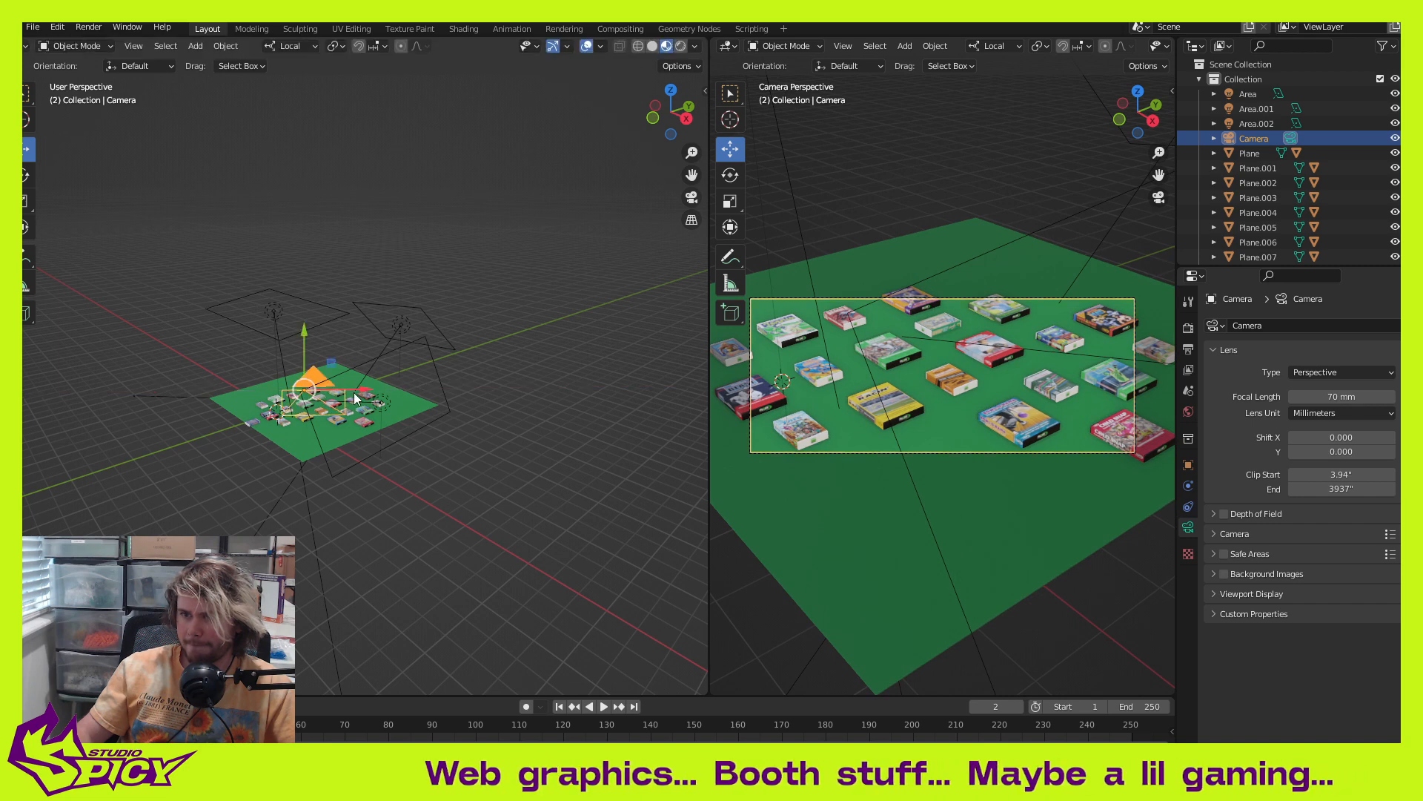
drag(304, 335, 312, 338)
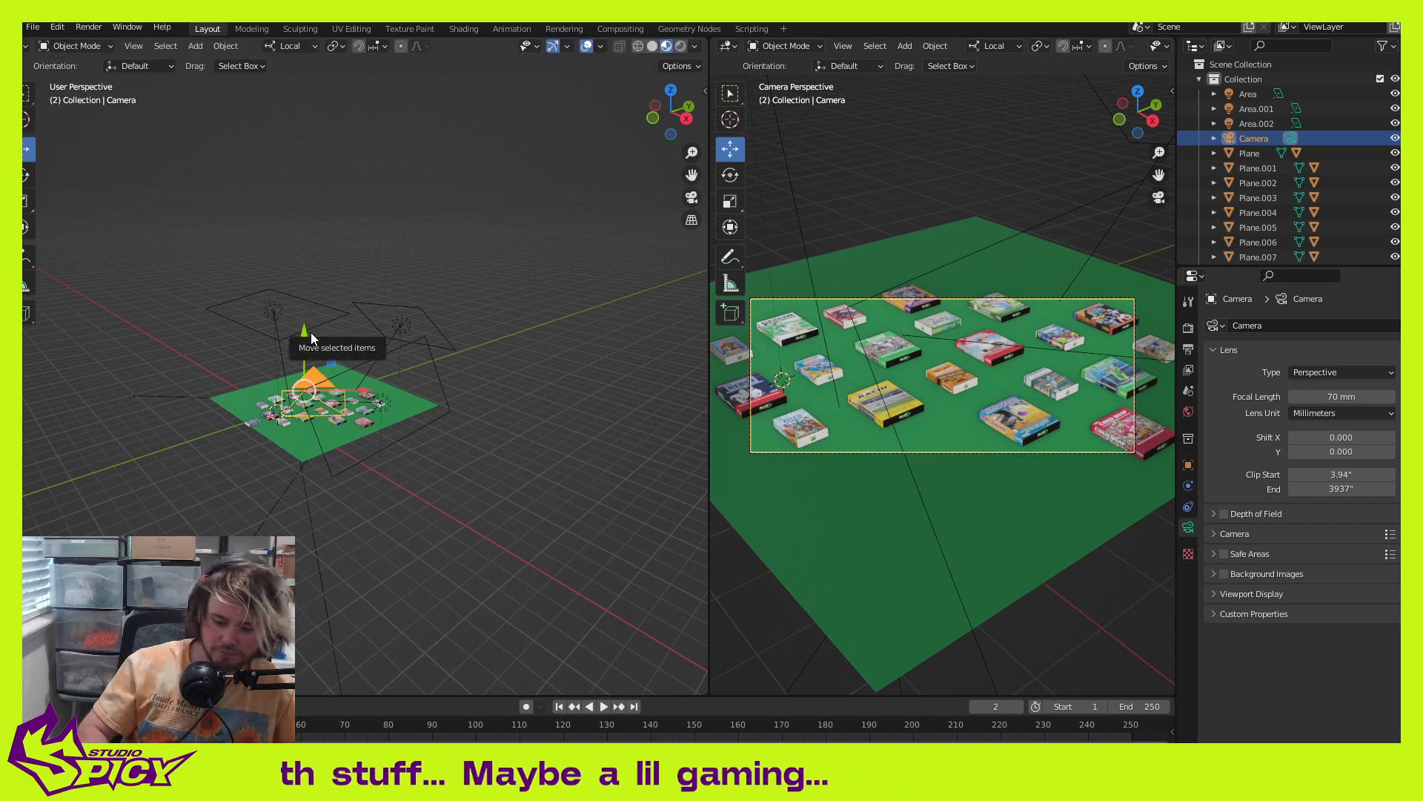
Step: Render the current frame, inspect how the boxes fill the wide image, and close the render
key(F12)
scroll(803, 351, down, 5)
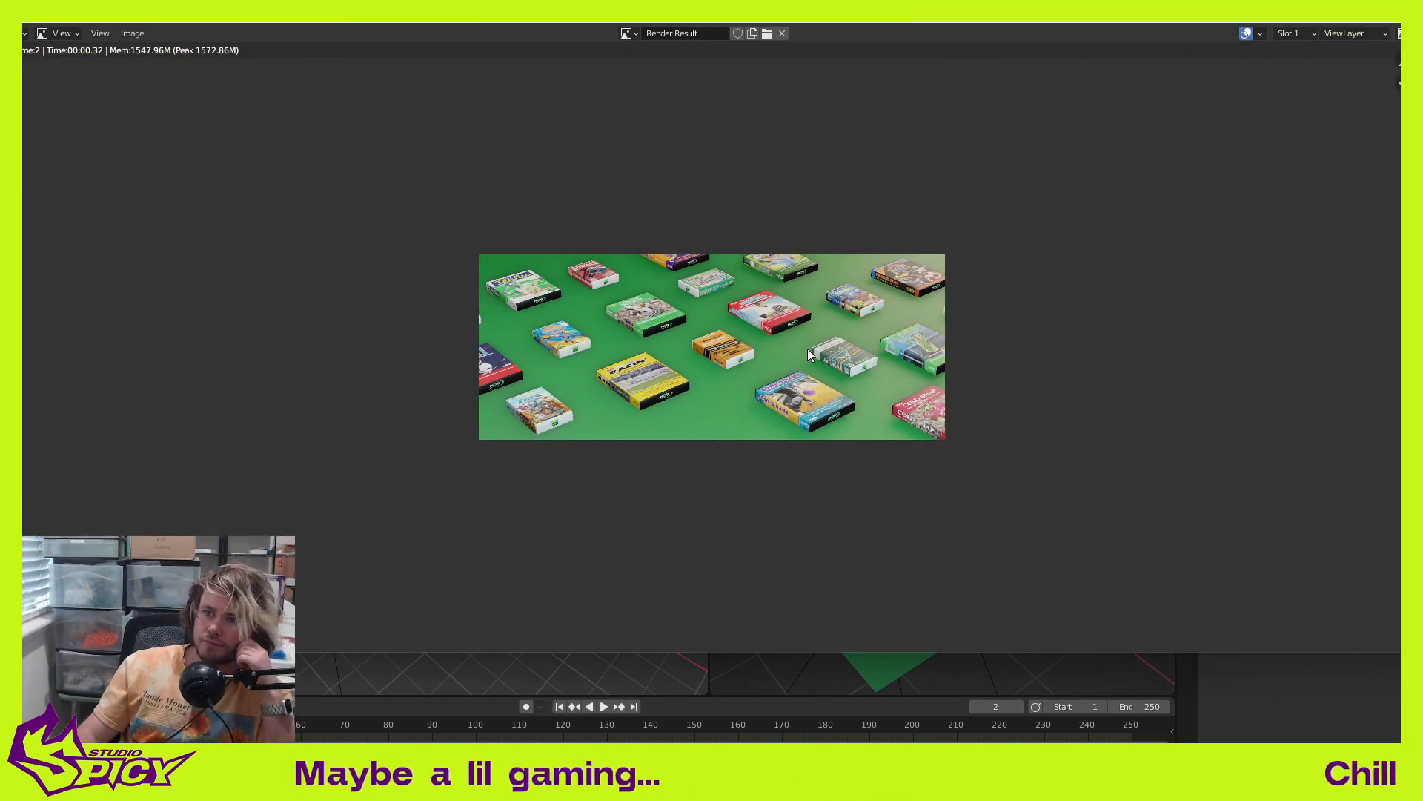
scroll(808, 348, up, 4)
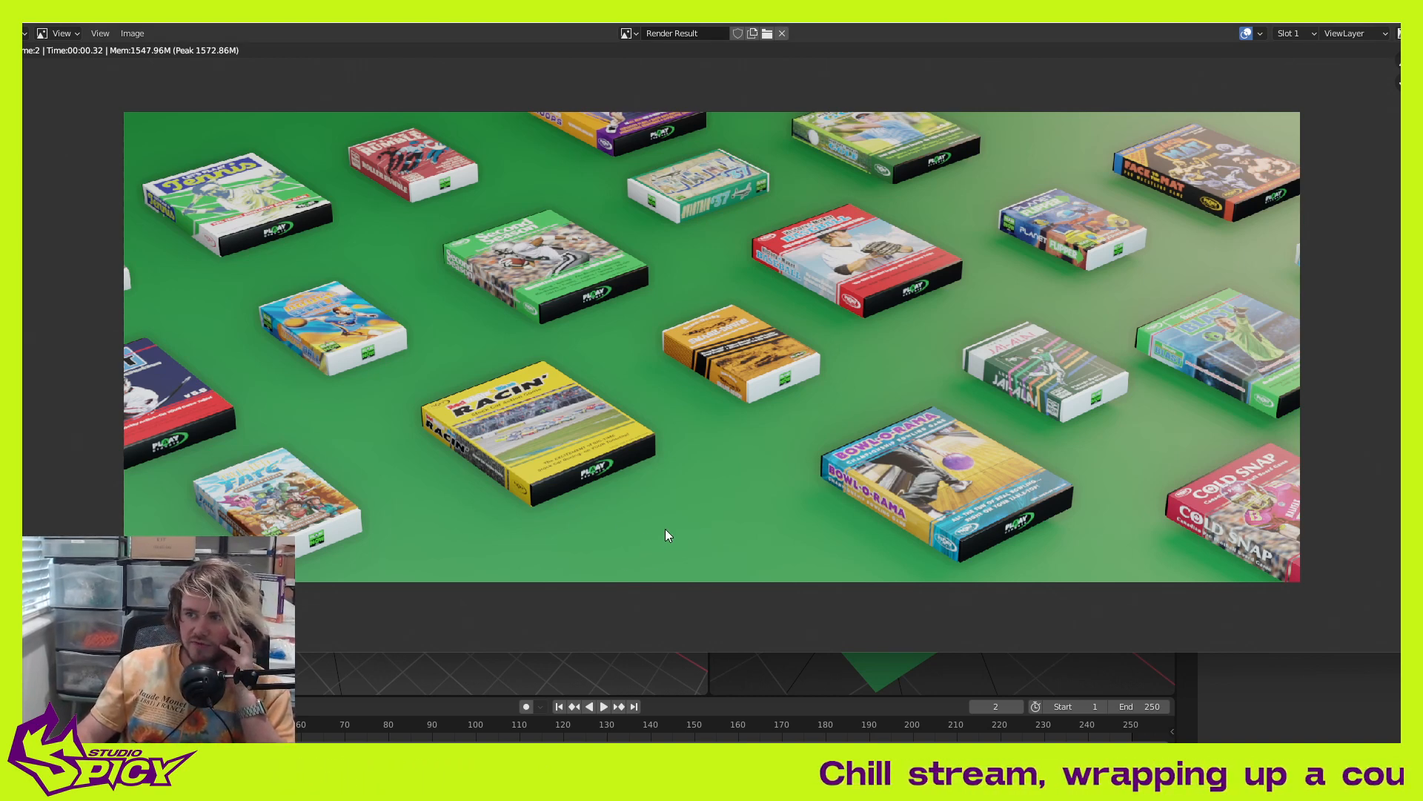
click(1407, 11)
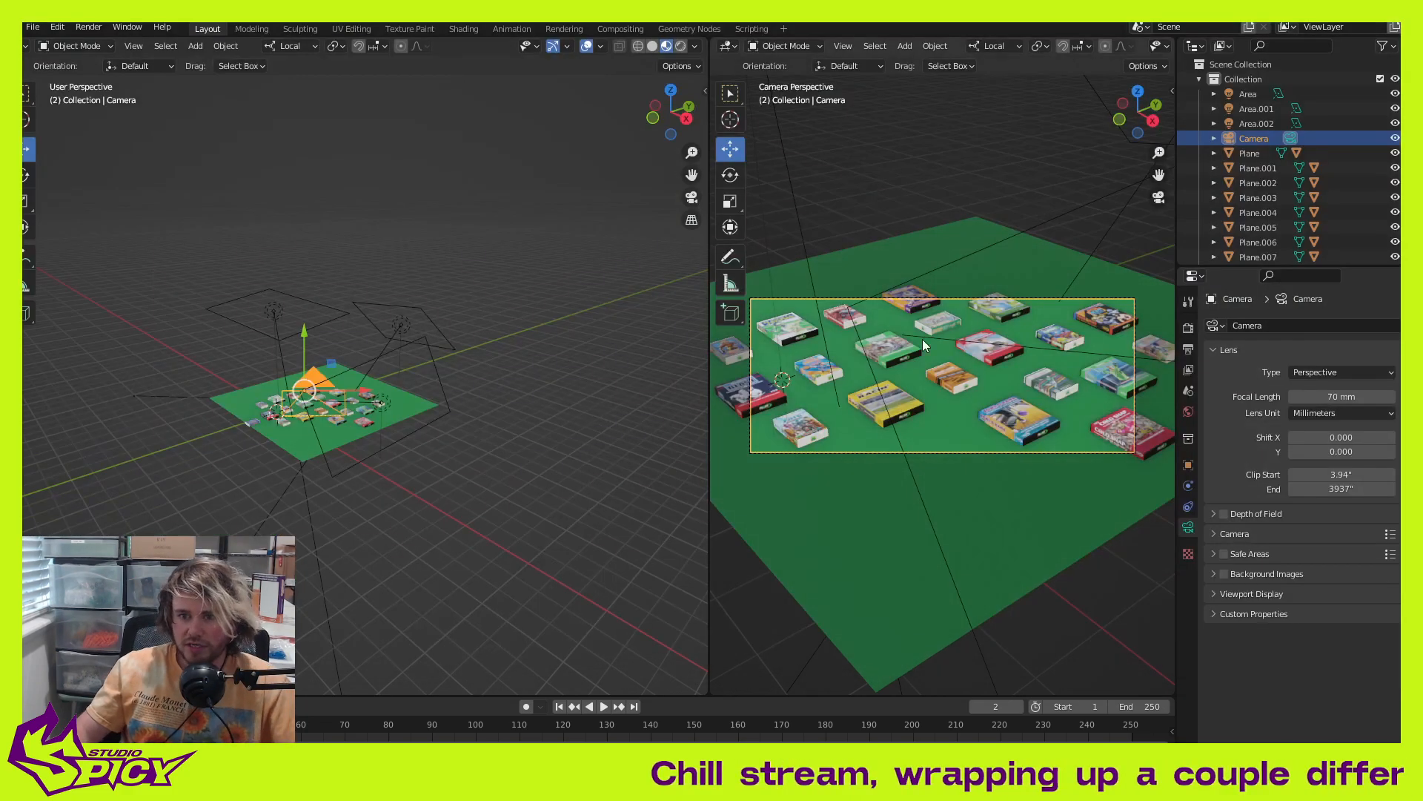
Step: Move the small Plane.019 box from the back row to the empty front spot beside the blue bowling box
scroll(338, 421, up, 3)
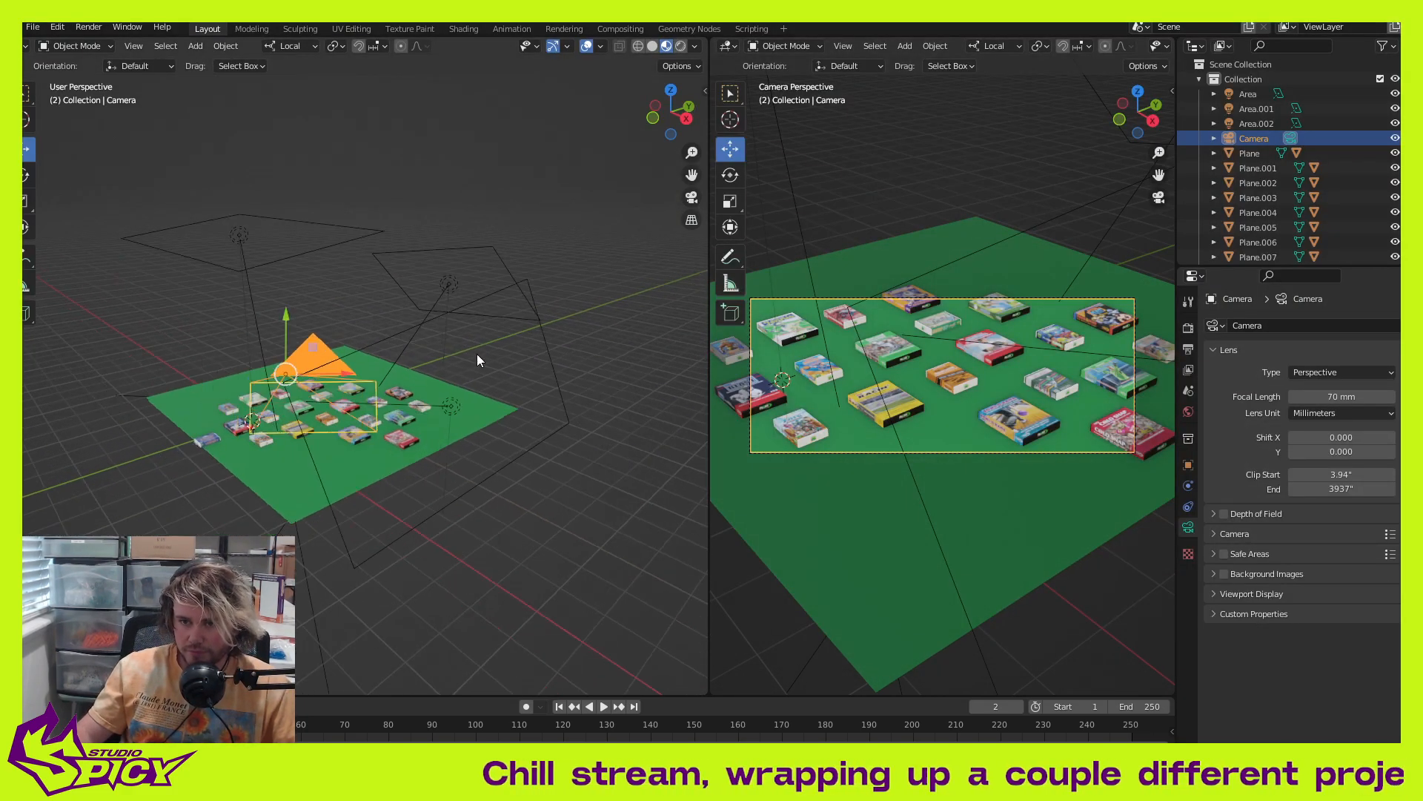
middle_drag(478, 354, 437, 425)
scroll(437, 425, up, 2)
shift+middle_drag(540, 279, 373, 132)
scroll(355, 147, up, 2)
click(361, 148)
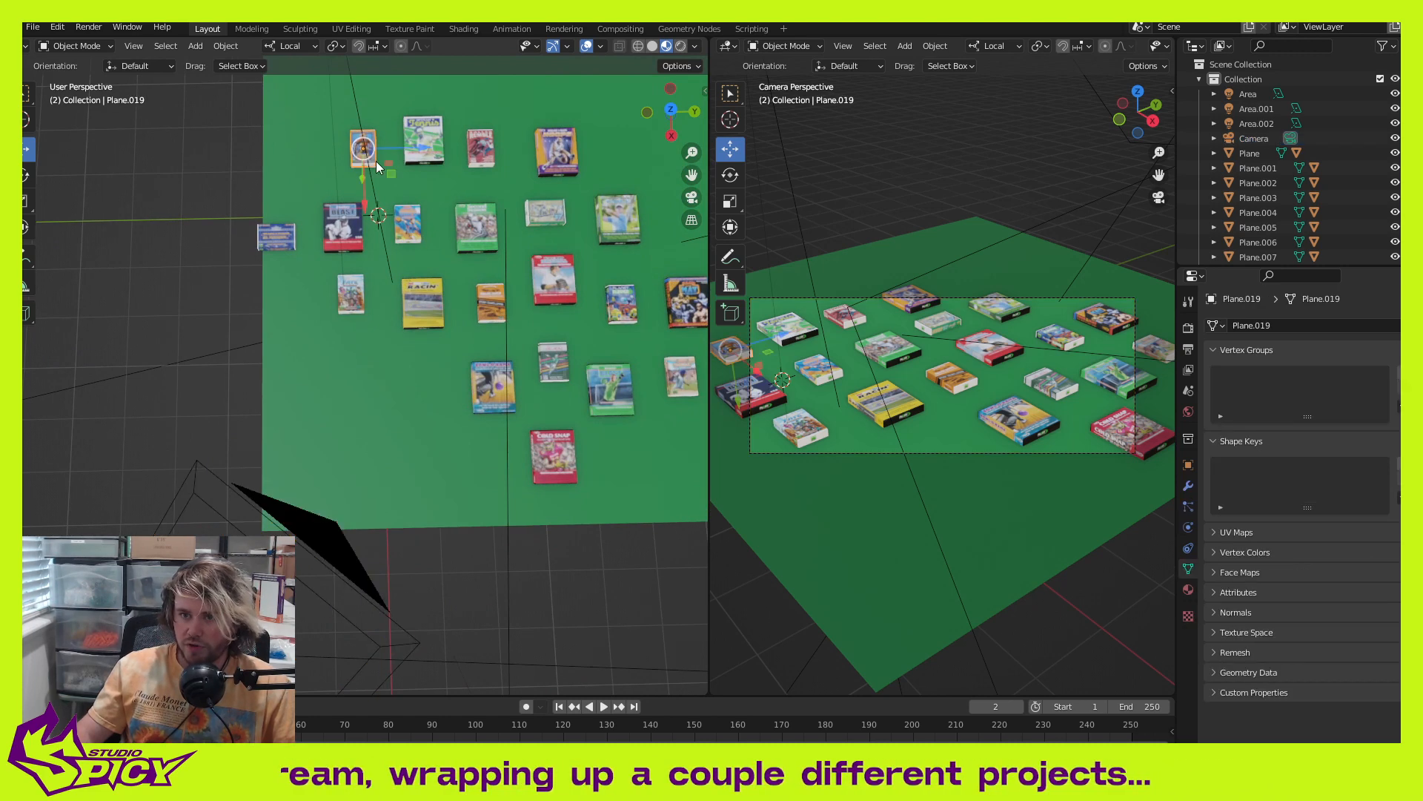
drag(387, 177, 454, 420)
Step: Move the small Plane.020 box from the front row to the spot behind the wrestling box
shift+middle_drag(543, 370, 304, 385)
click(529, 384)
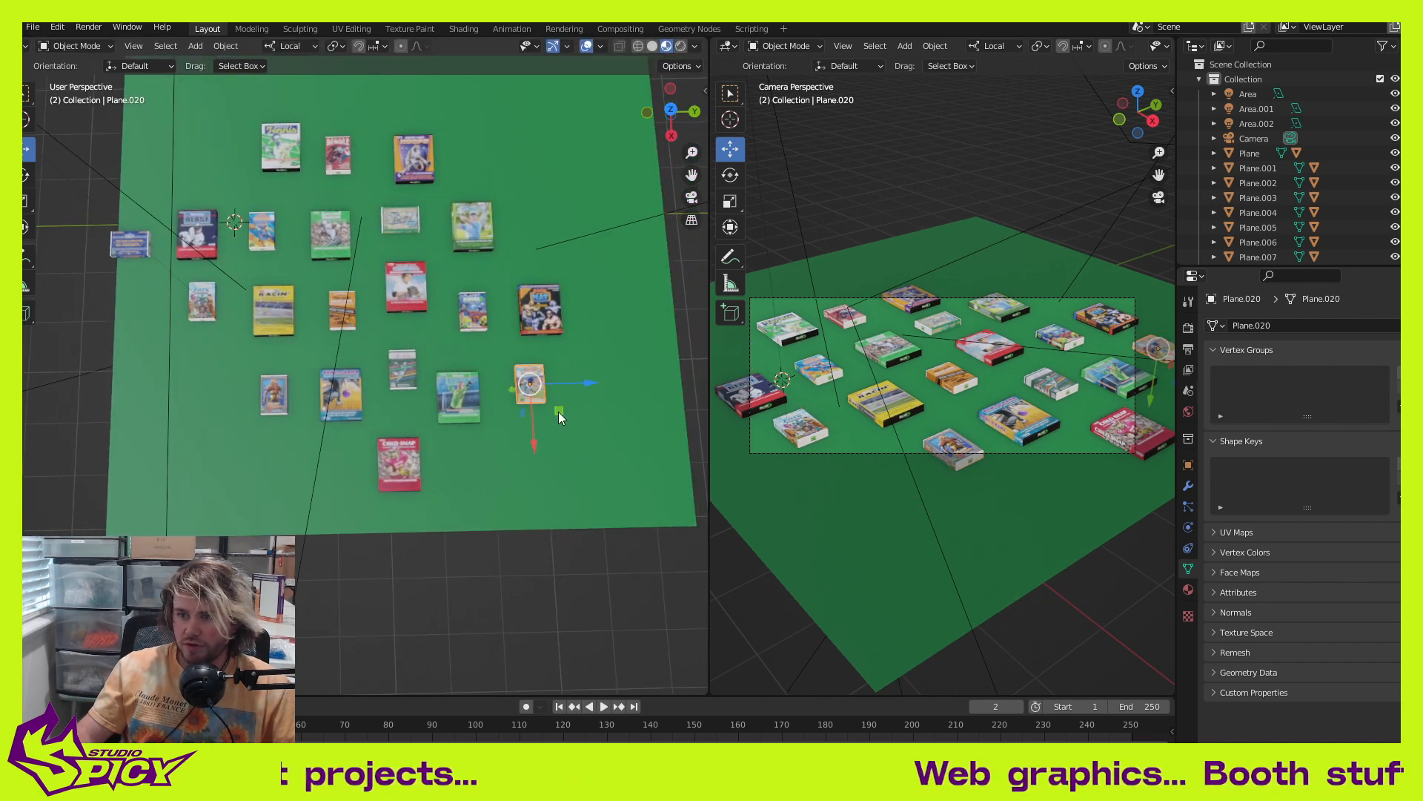
drag(558, 411, 572, 265)
shift+middle_drag(343, 226, 399, 301)
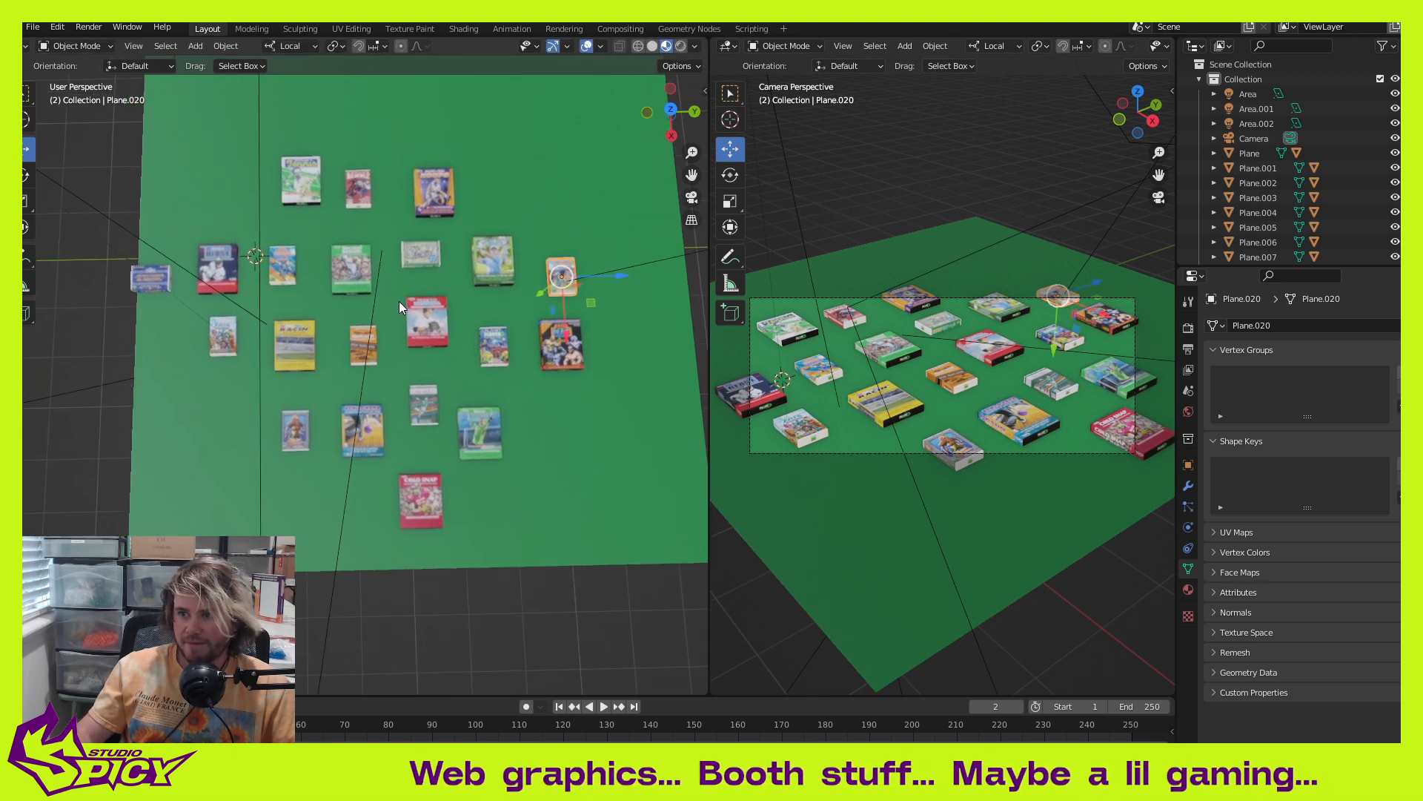
Step: Shift the tennis box and the neighbouring red and purple boxes forward, and nudge the small silver Plane box beside the green football box
click(309, 185)
shift+middle_drag(365, 243, 389, 276)
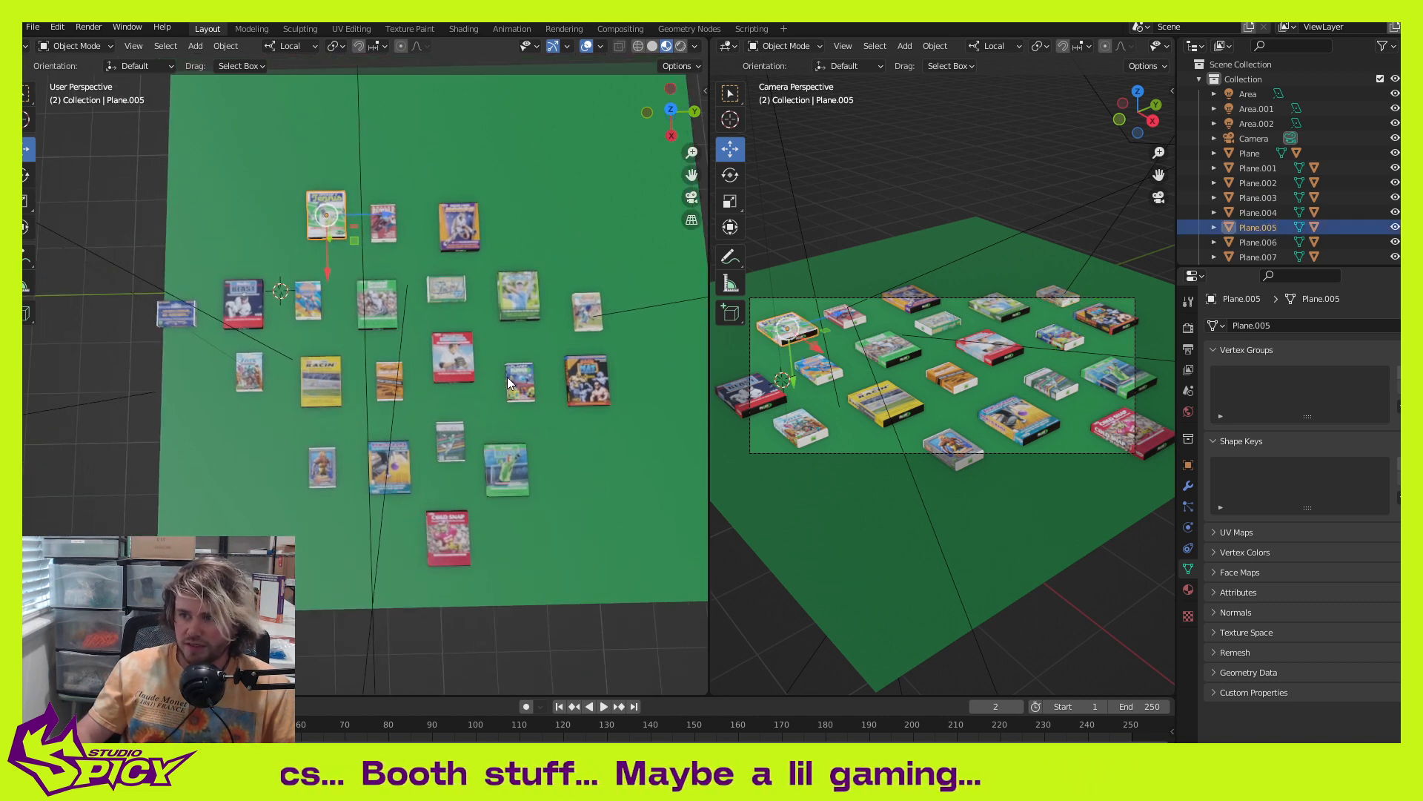
drag(353, 242, 483, 270)
click(384, 233)
click(460, 233)
click(447, 294)
drag(420, 316, 416, 327)
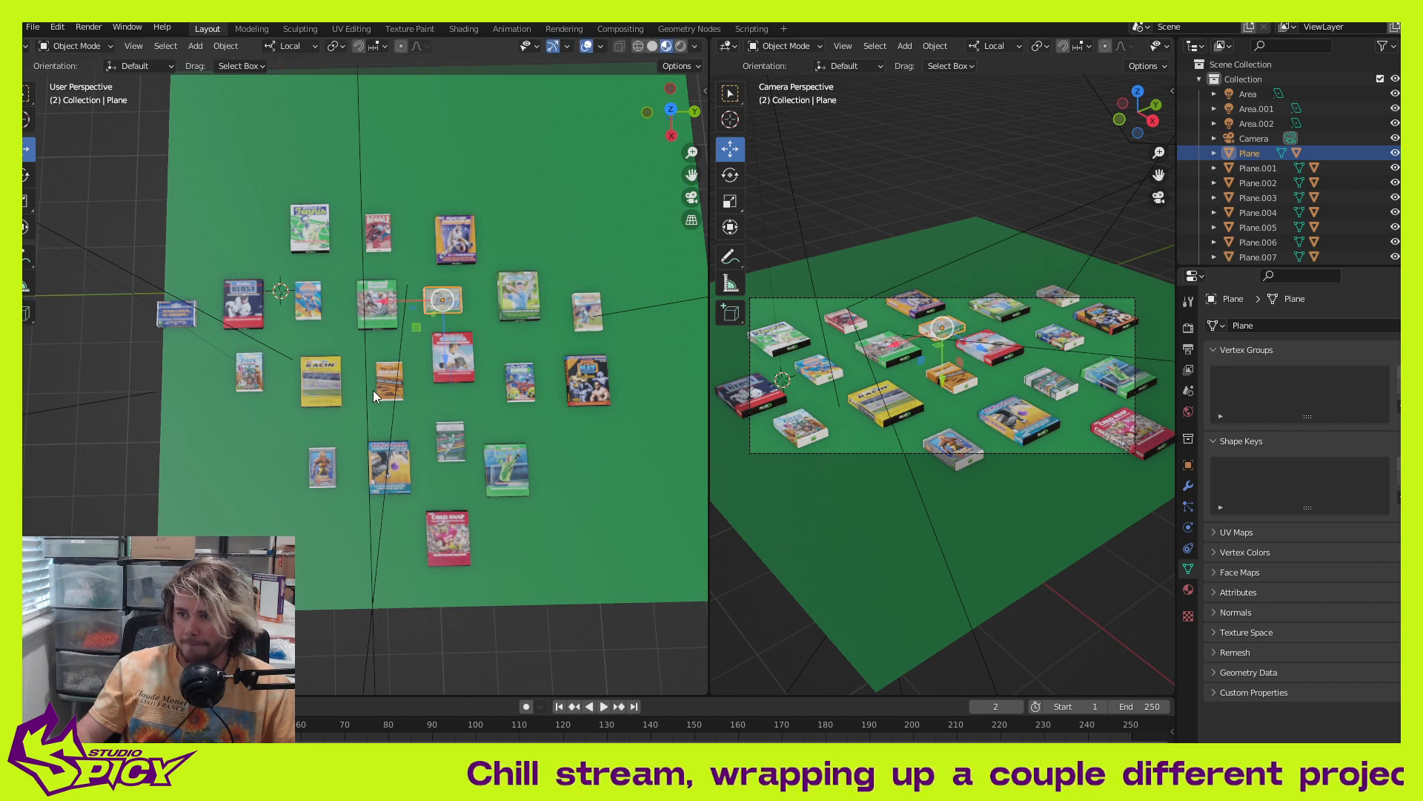
Step: Pull the Plane.019 and yellow Racin' boxes back slightly, and nudge the Plane.018 and dark hockey boxes inward
click(323, 472)
drag(319, 510, 303, 375)
click(309, 390)
click(252, 374)
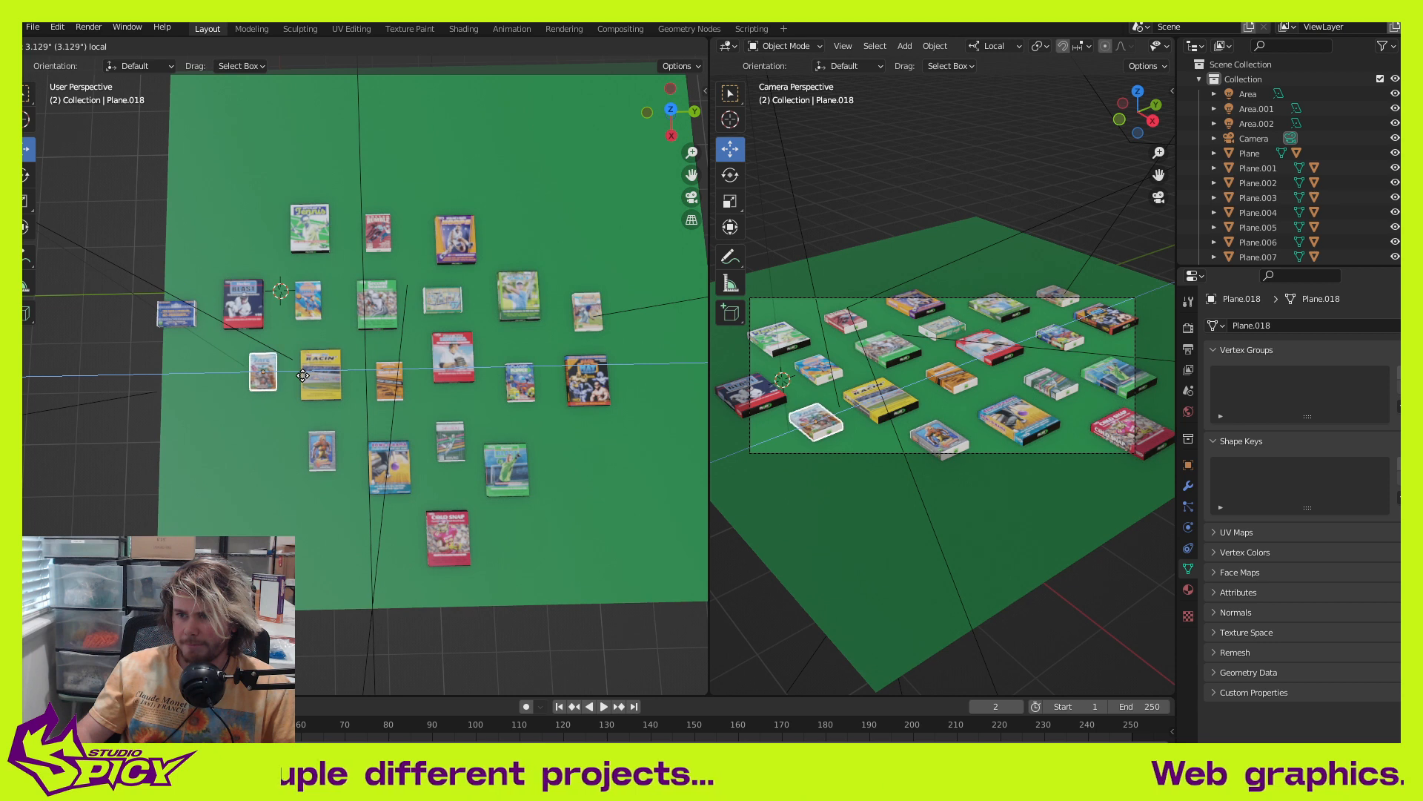
click(227, 317)
drag(286, 301, 301, 336)
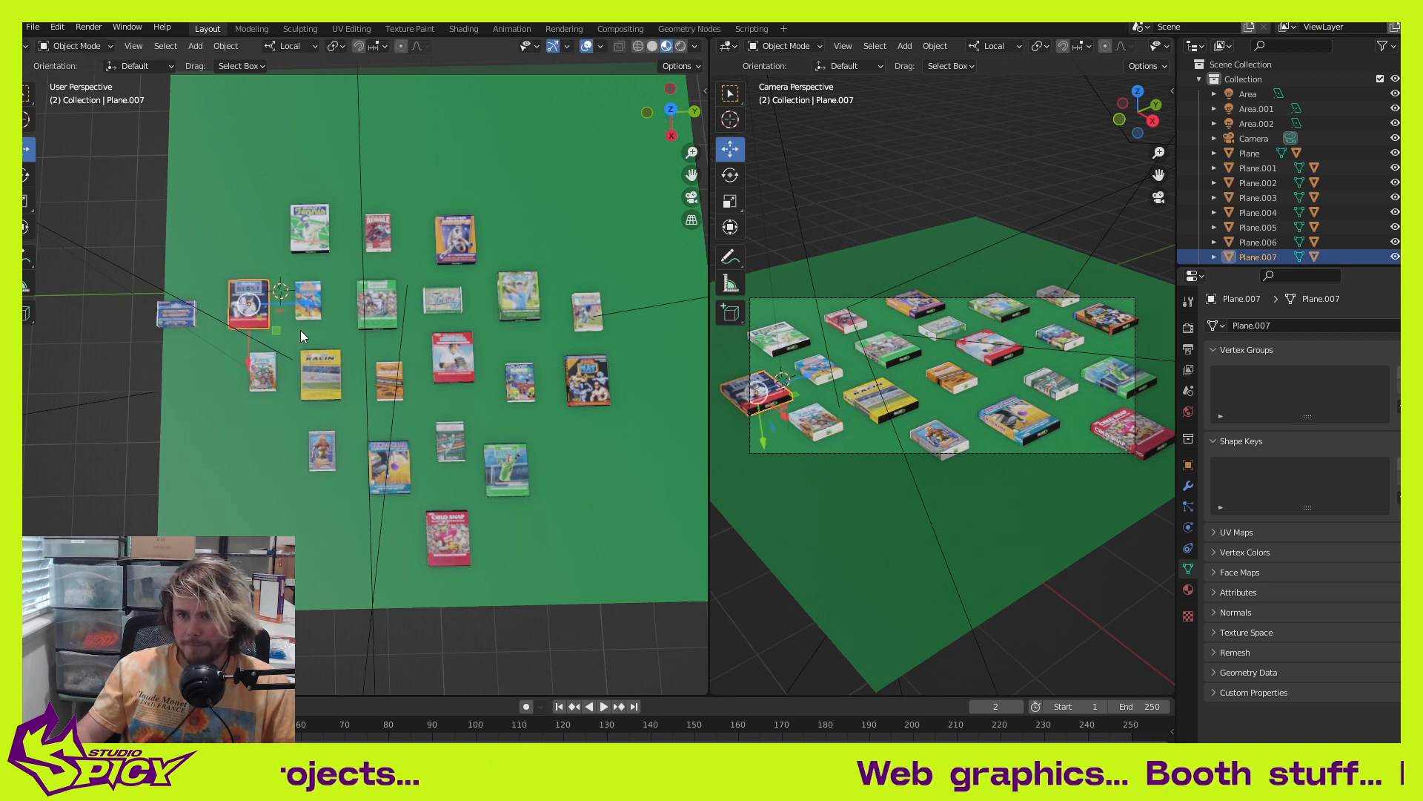
Step: Slide the Plane.014, Plane.011, green Plane.006 and red Cold Snap boxes backward to fit the camera frame better
click(519, 375)
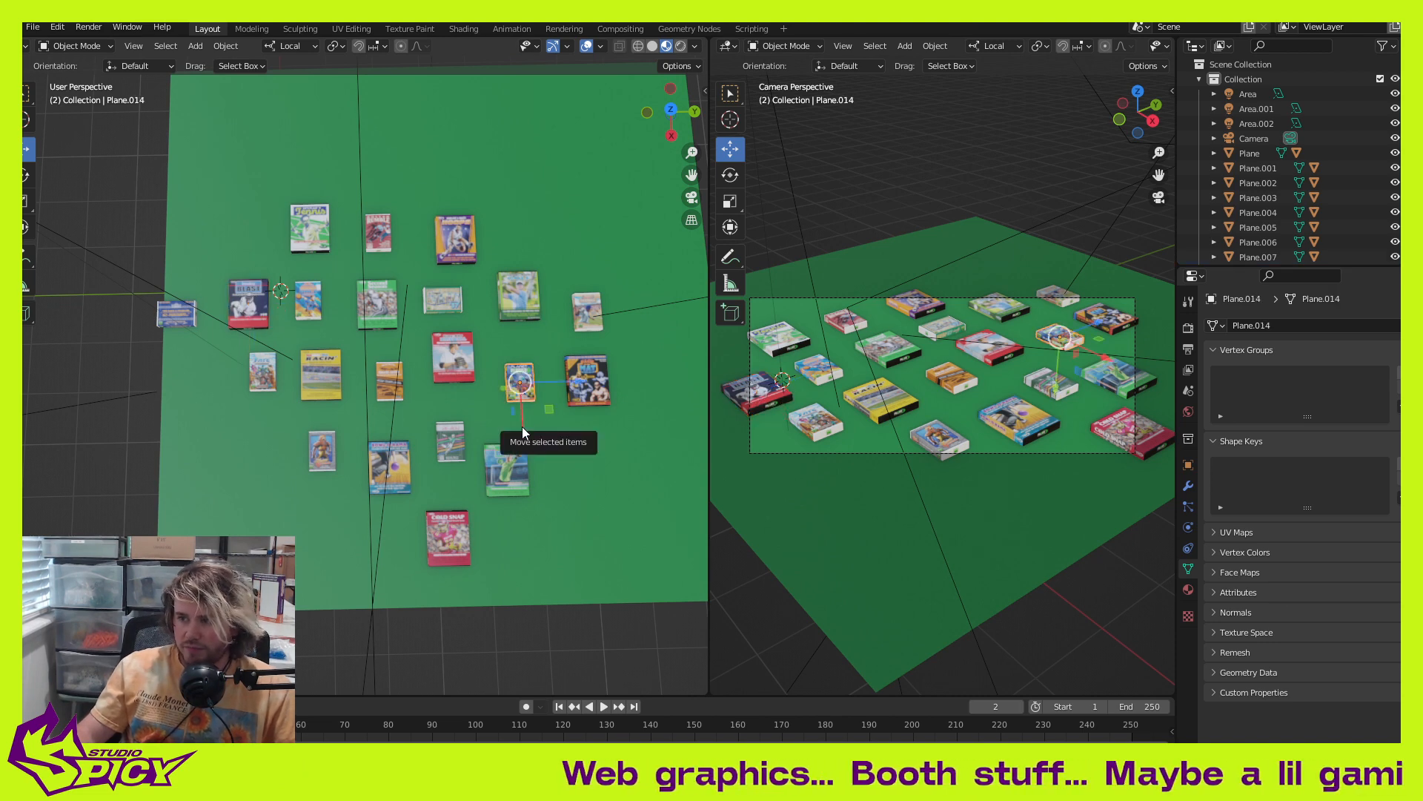
drag(550, 406, 552, 379)
click(459, 440)
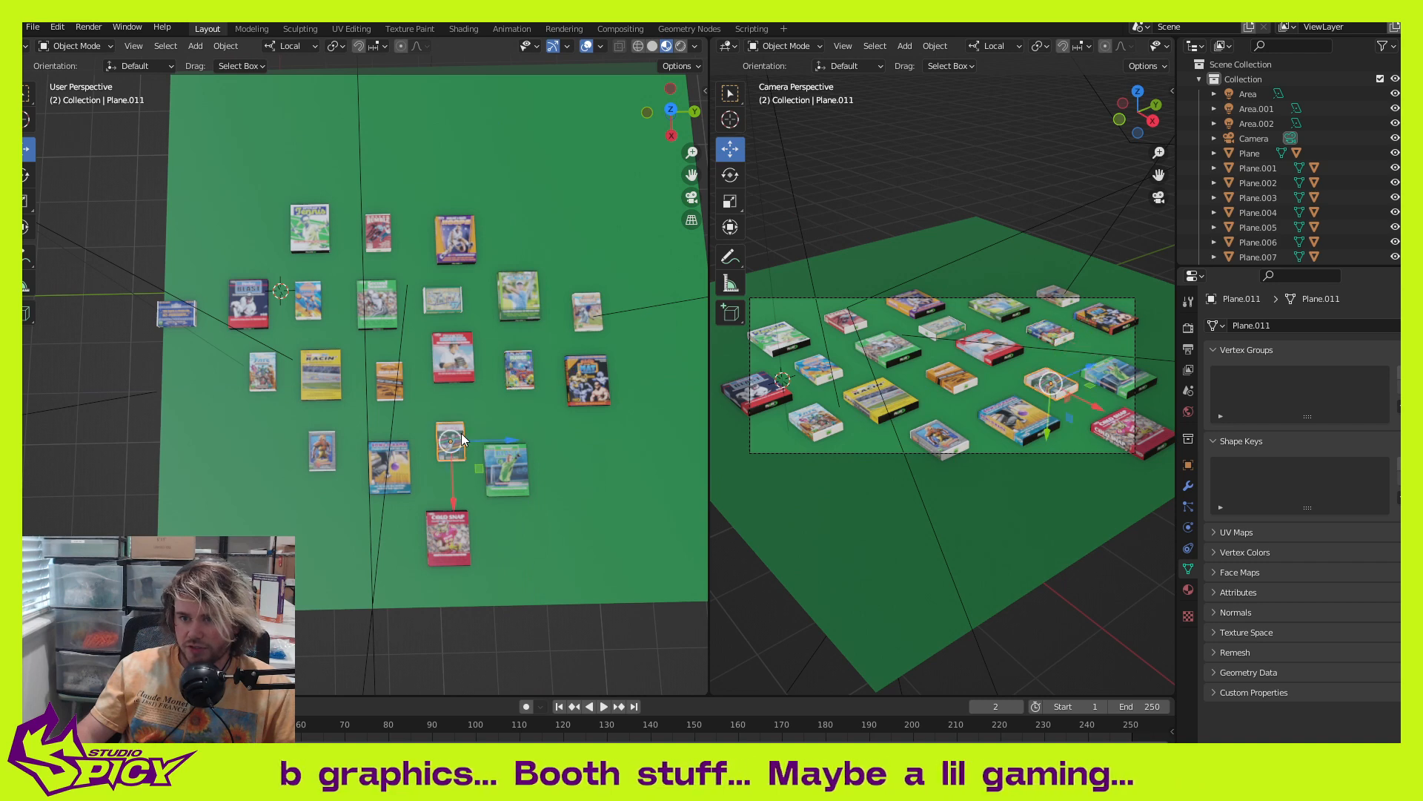
drag(450, 487, 450, 475)
click(509, 488)
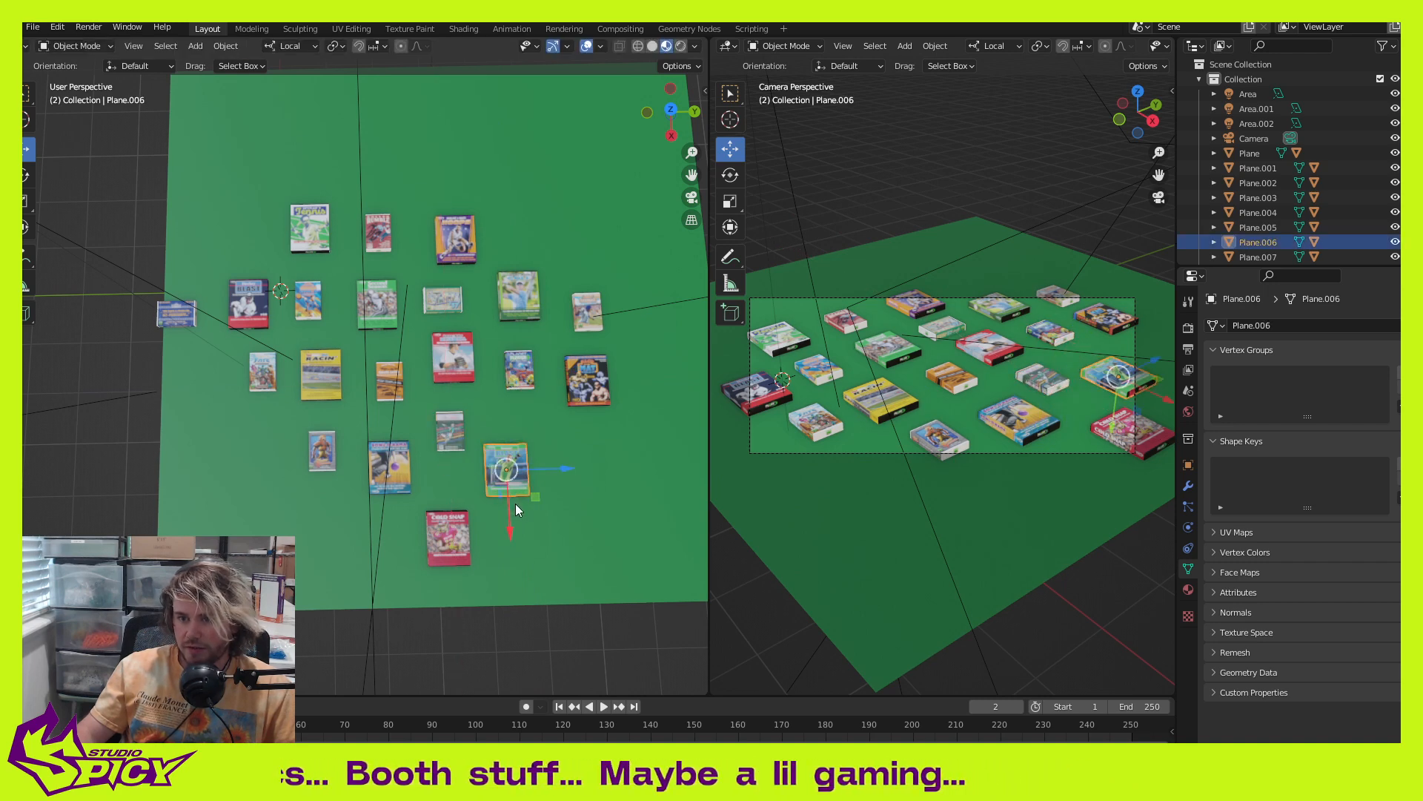
drag(536, 495, 552, 476)
click(452, 553)
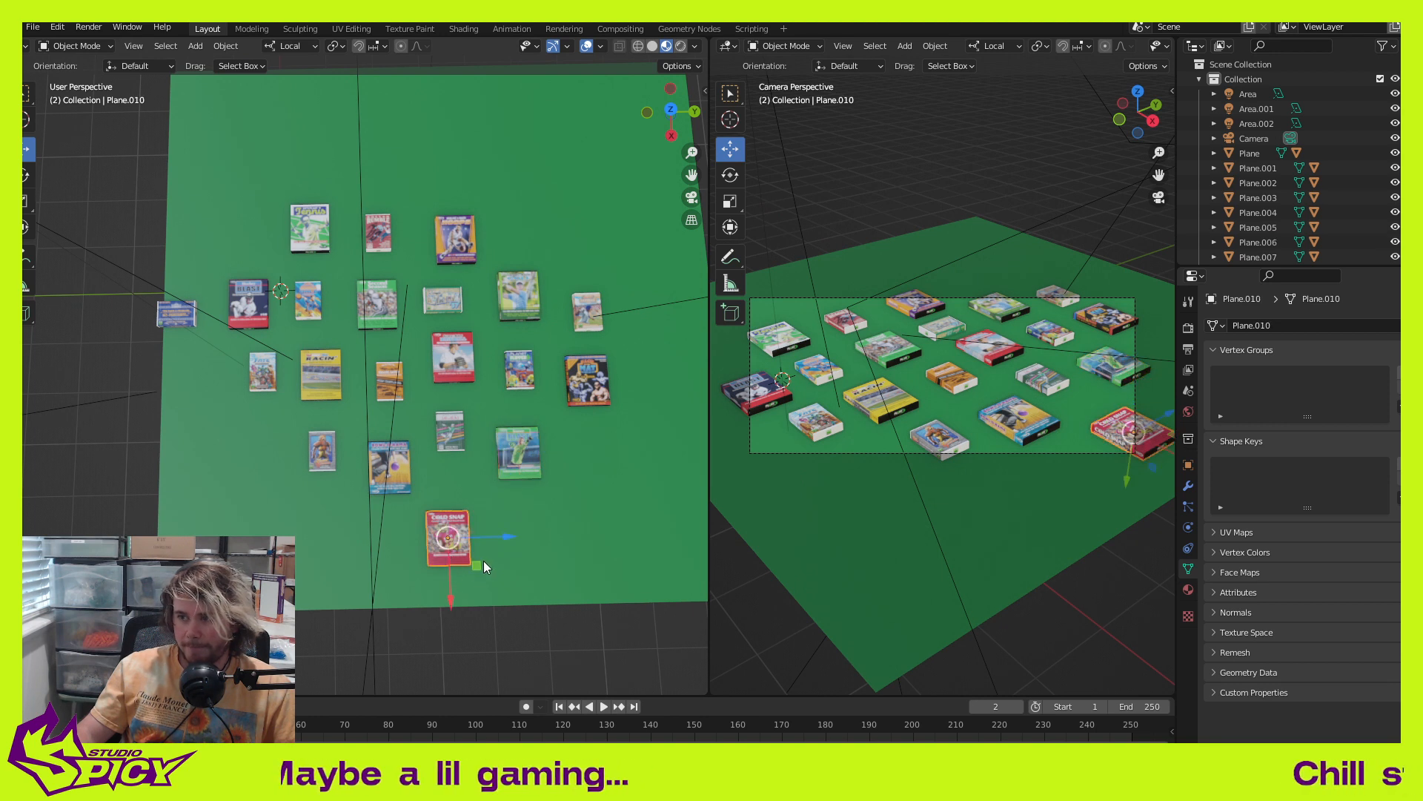
drag(483, 562, 493, 539)
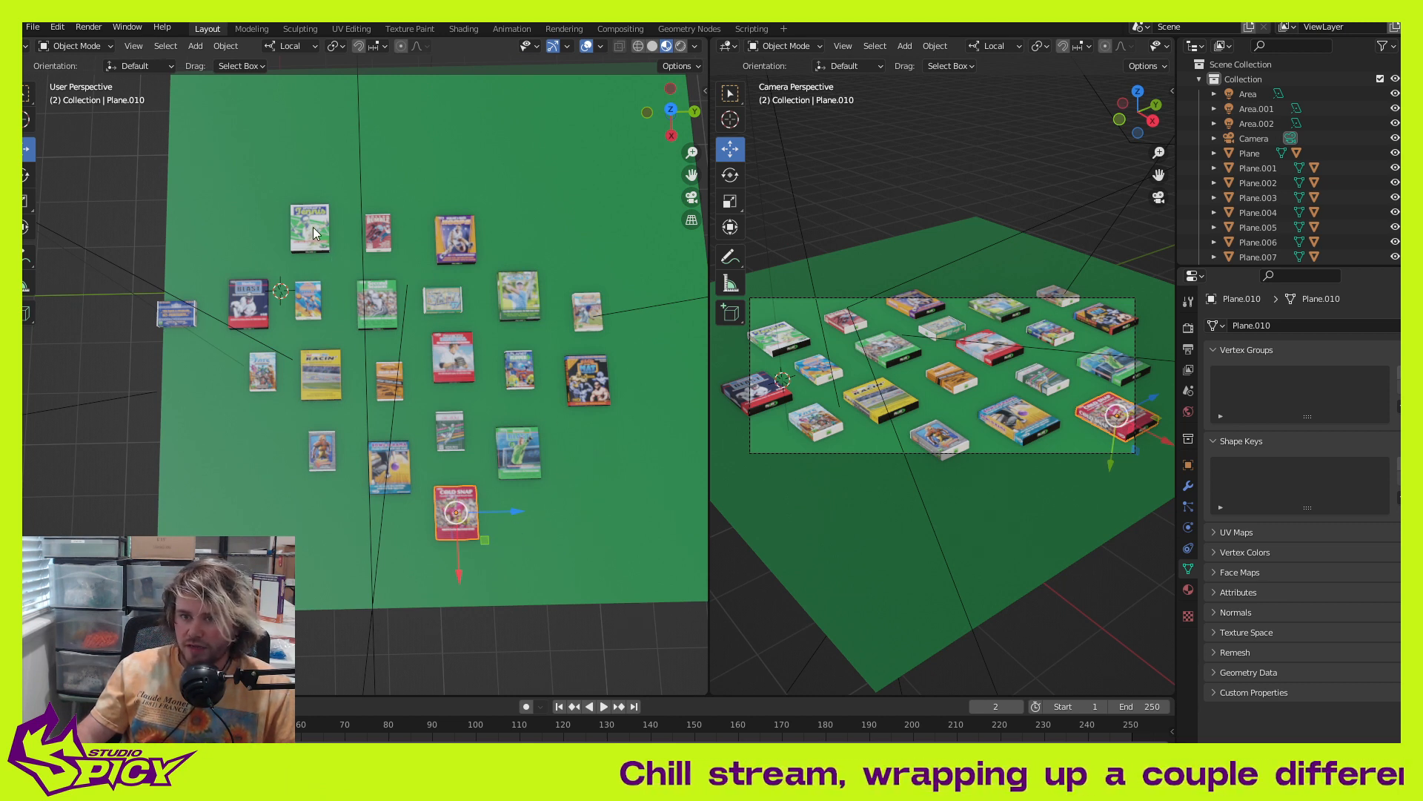
Step: Nudge the tennis box inward and move the blue Plane.012 box onto the green plane beside it in the back row
click(368, 231)
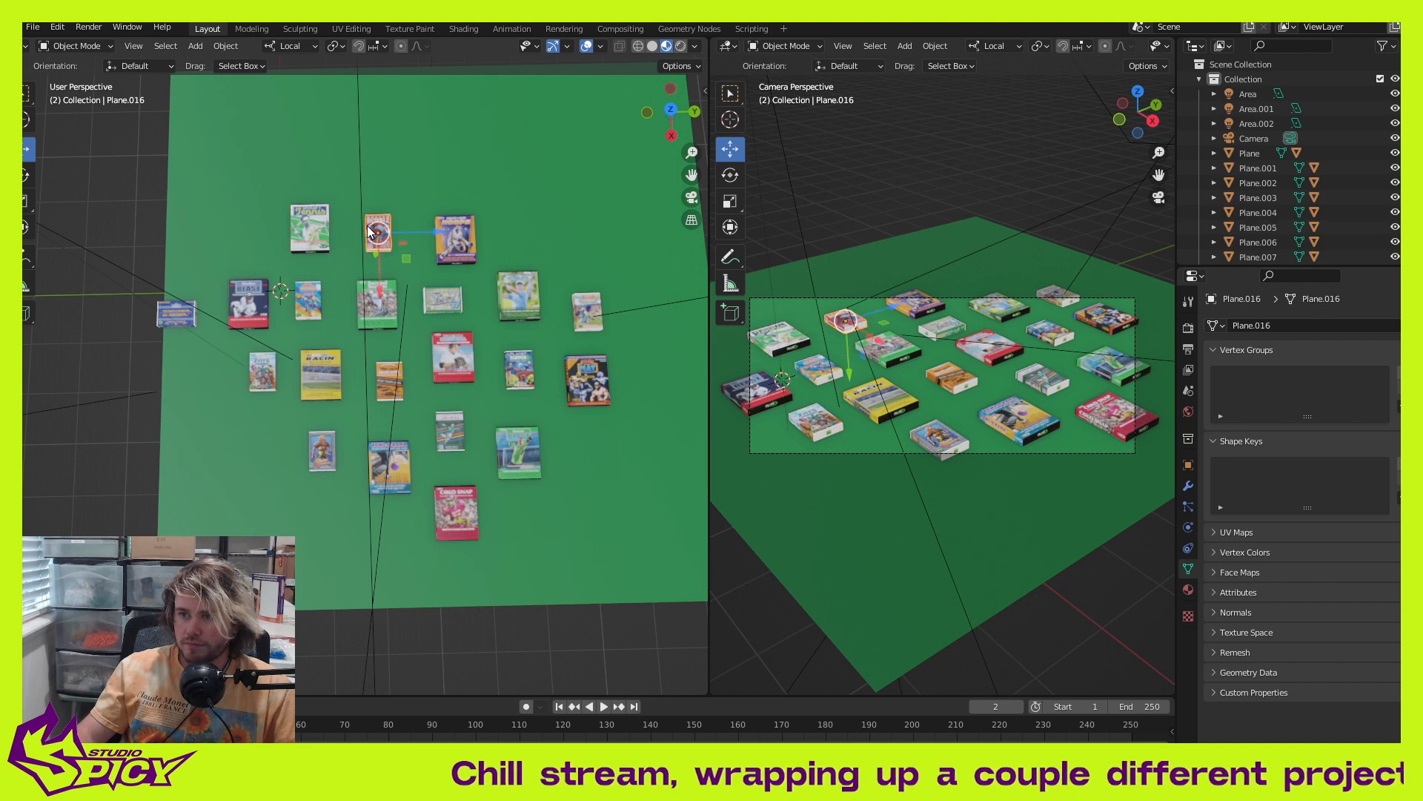
click(306, 232)
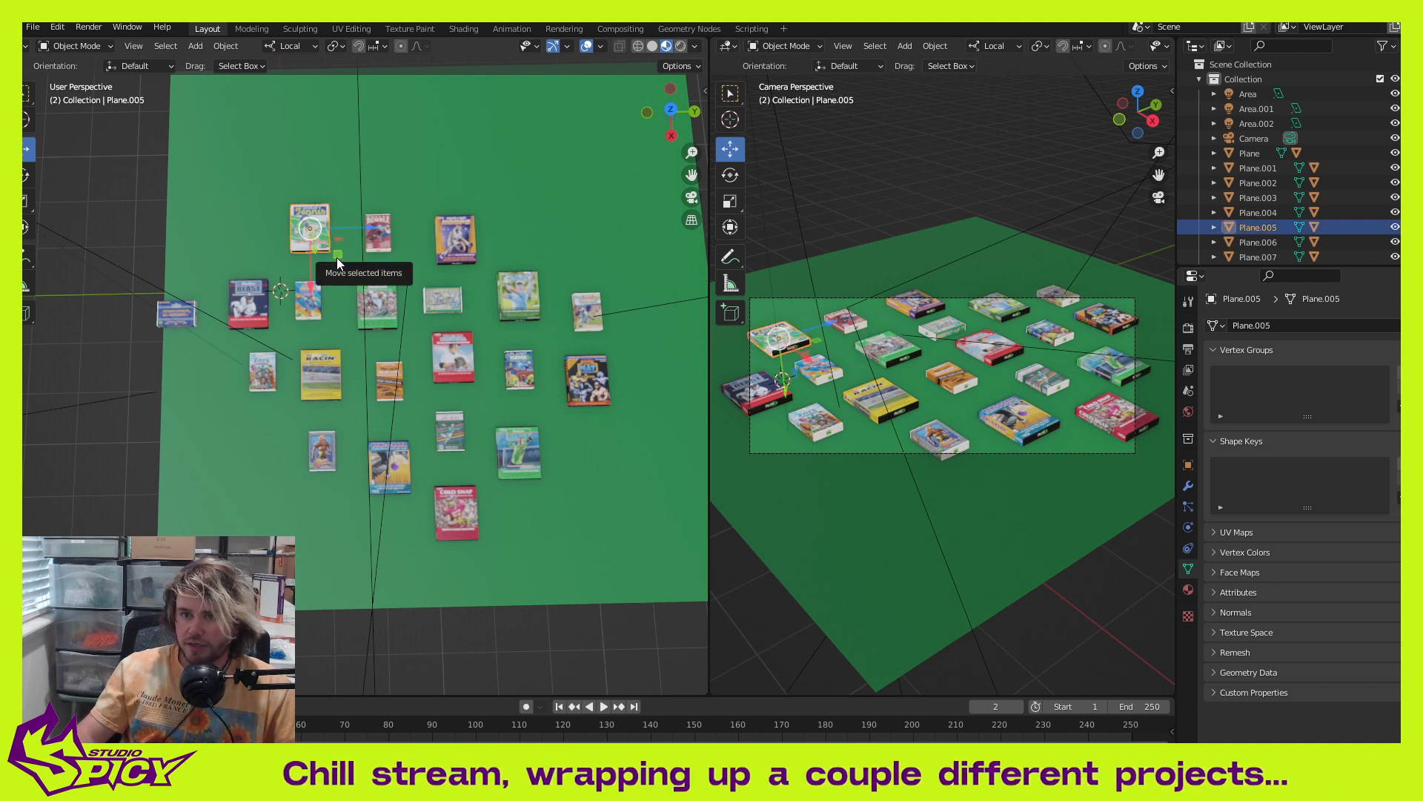
drag(338, 256, 355, 263)
click(187, 322)
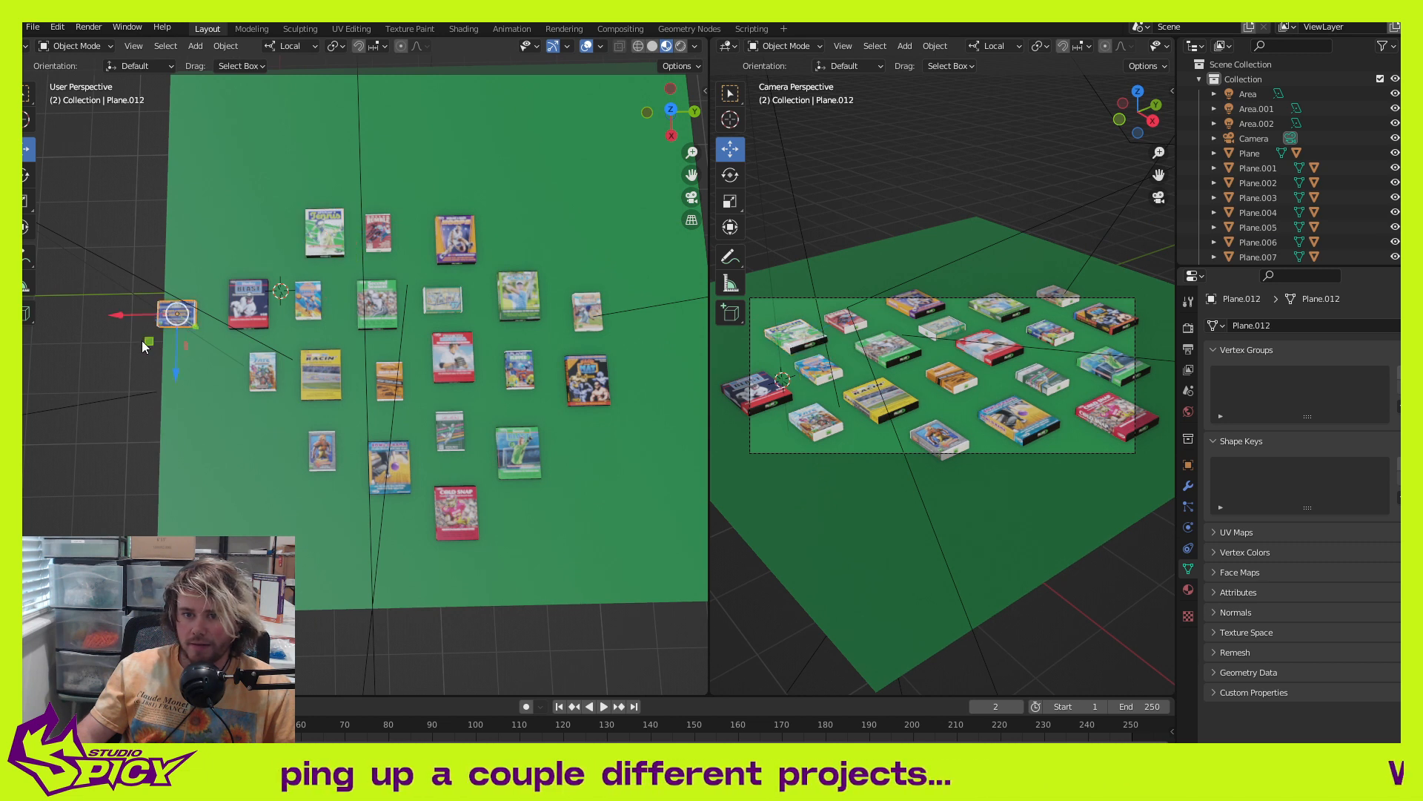
drag(149, 342, 245, 266)
Step: Spread the tennis, small red and purple boxes along the back row to even out their spacing
click(324, 236)
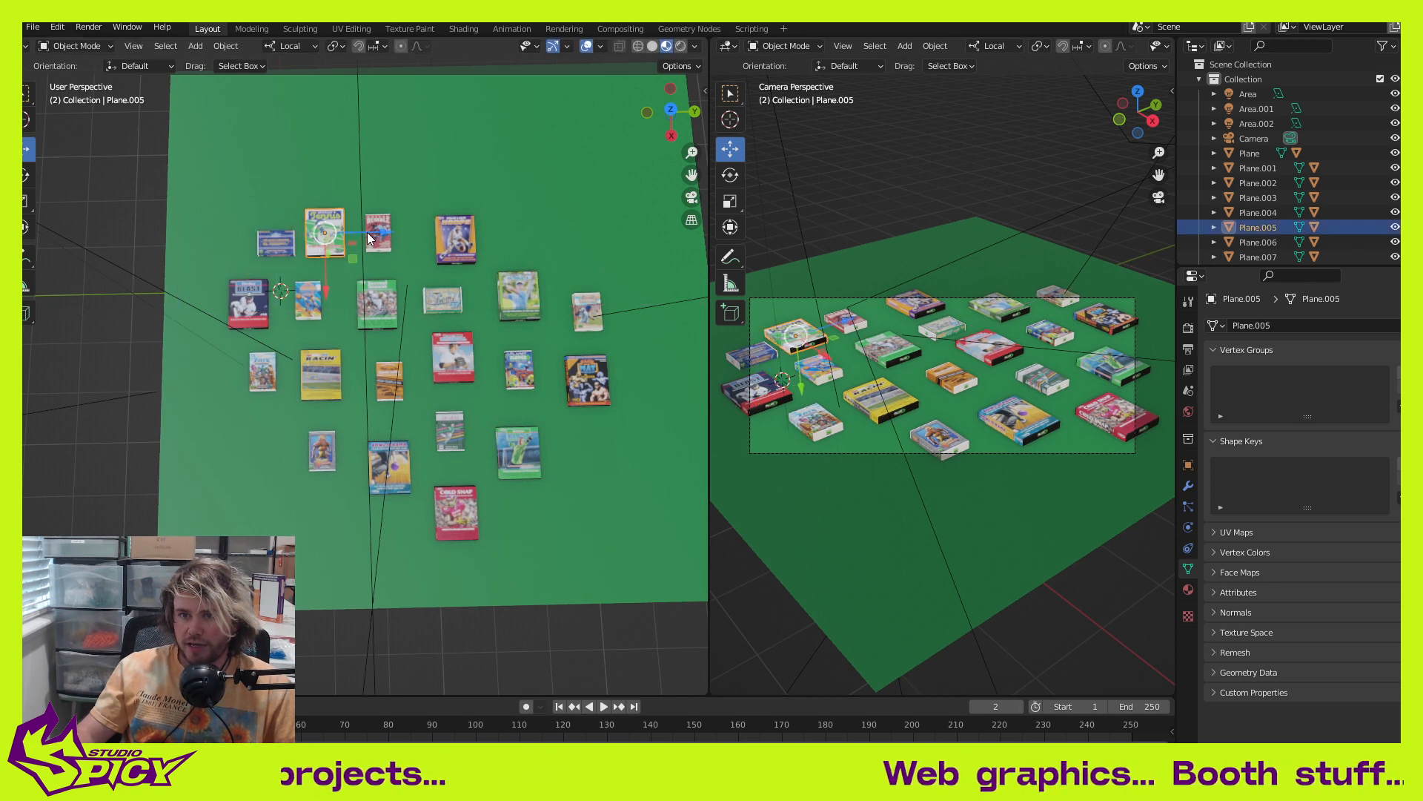
drag(367, 233, 512, 238)
click(387, 242)
click(445, 242)
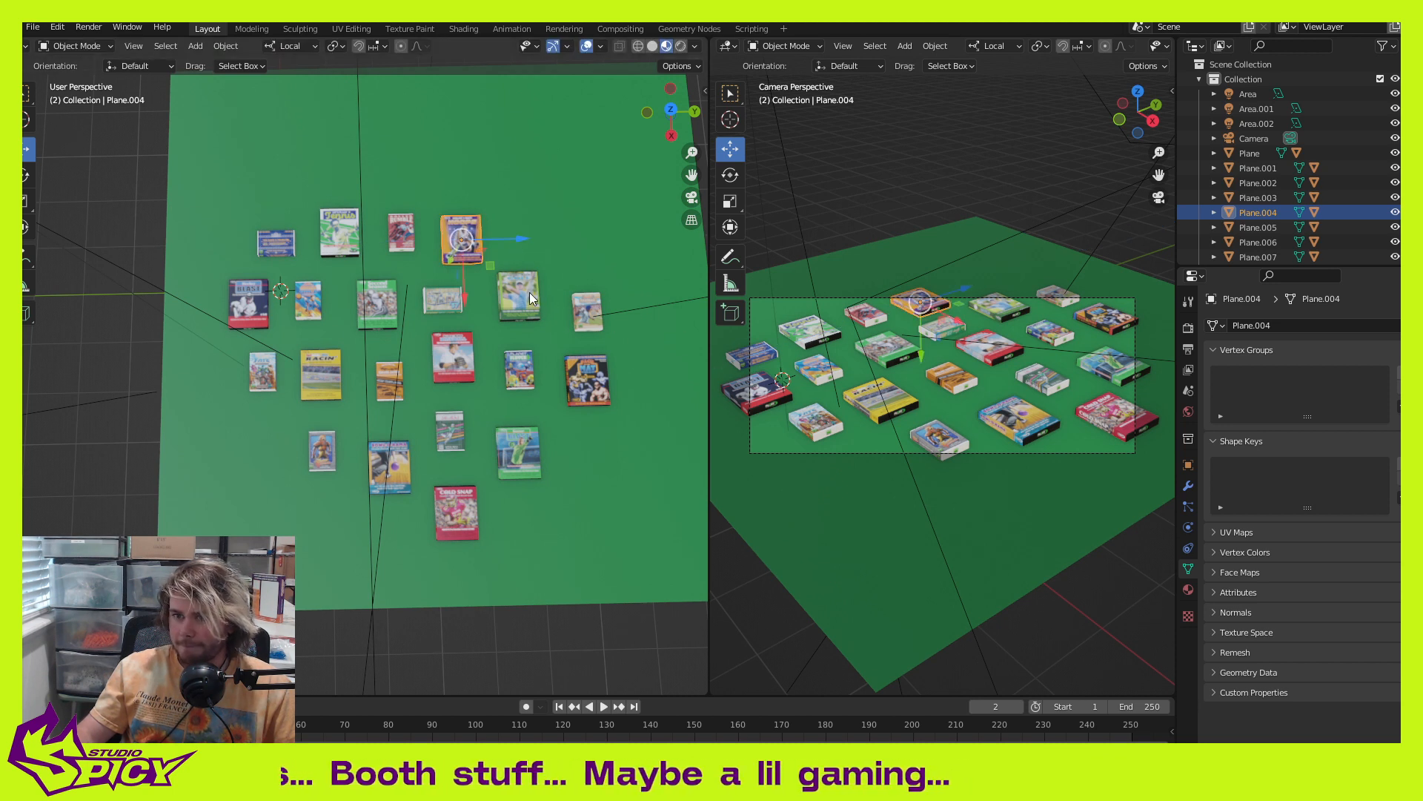
Step: Nudge the small silver box, the green Plane.003 box and the Plane.020 box to even the second row's spacing
click(461, 305)
drag(412, 297, 423, 297)
click(519, 302)
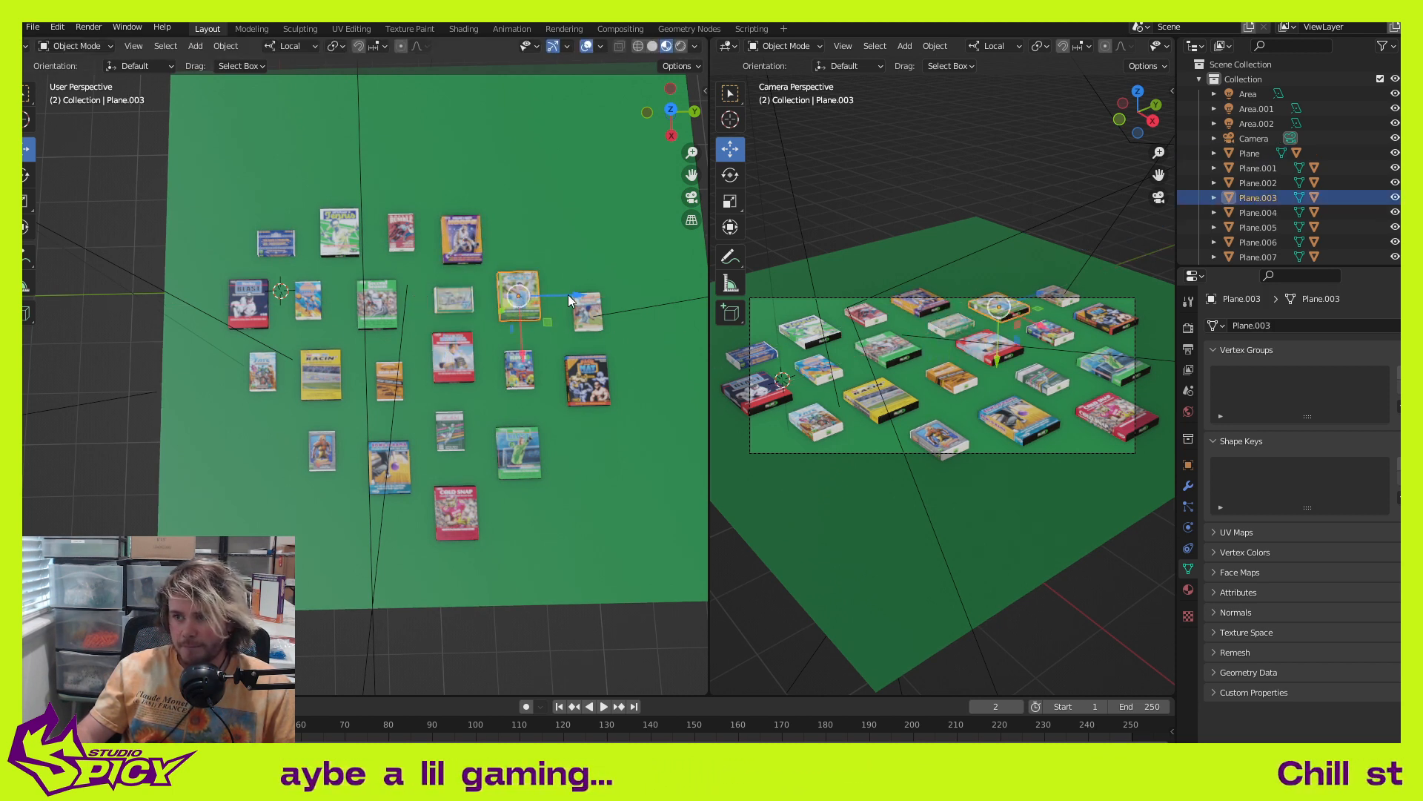
drag(567, 295, 611, 342)
click(589, 318)
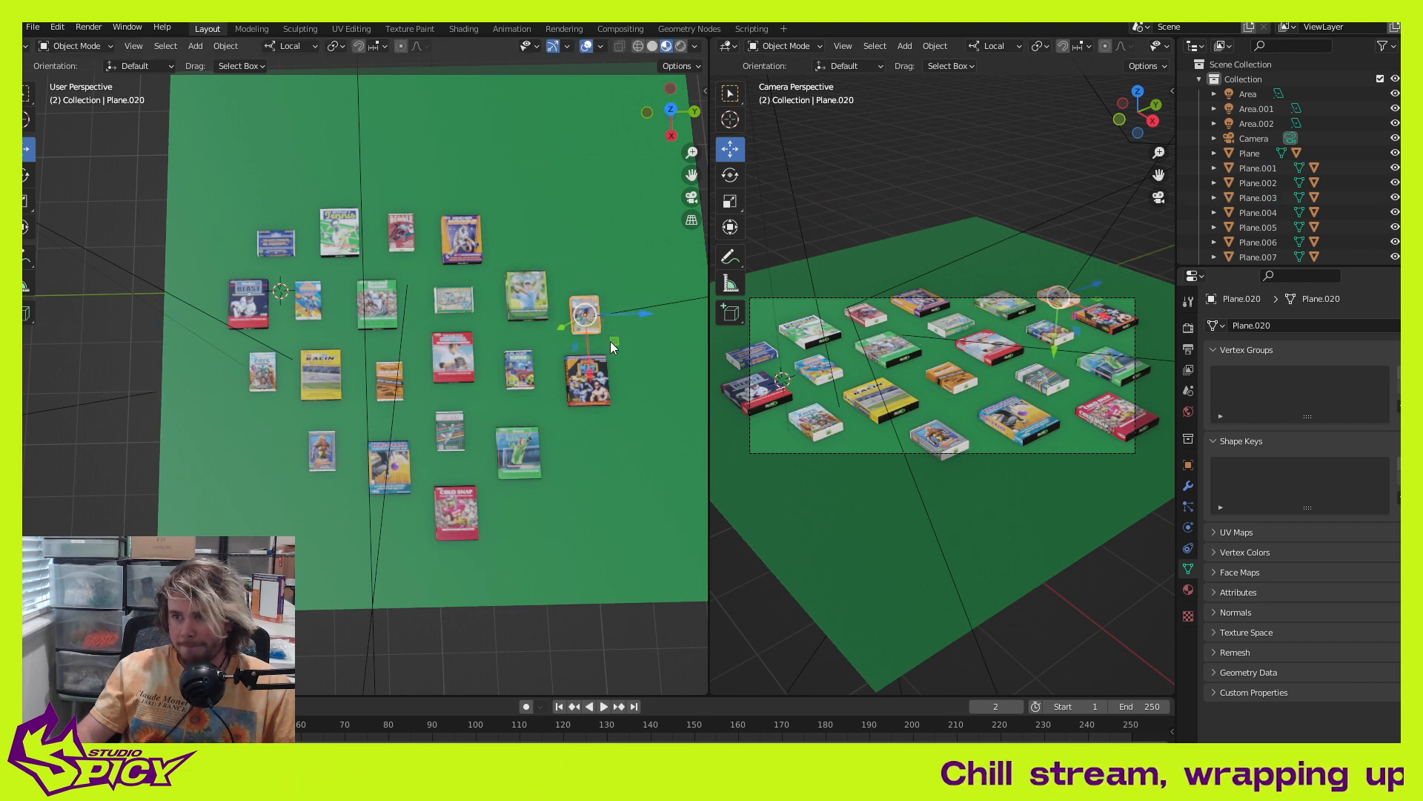
Step: Render the rearranged layout, examine the spacing and cropping of the boxes, and dismiss the render window
key(F12)
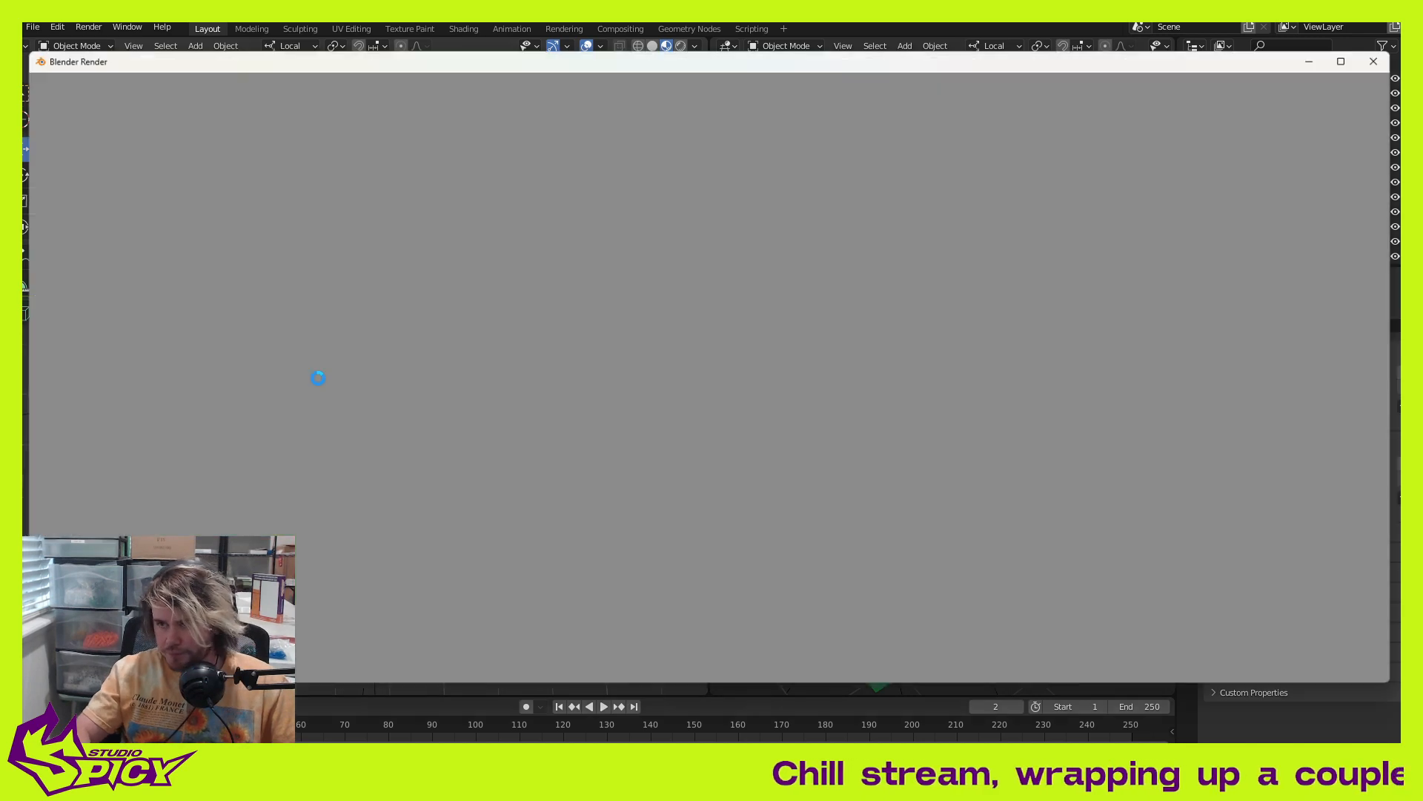
scroll(784, 399, down, 3)
scroll(785, 398, up, 1)
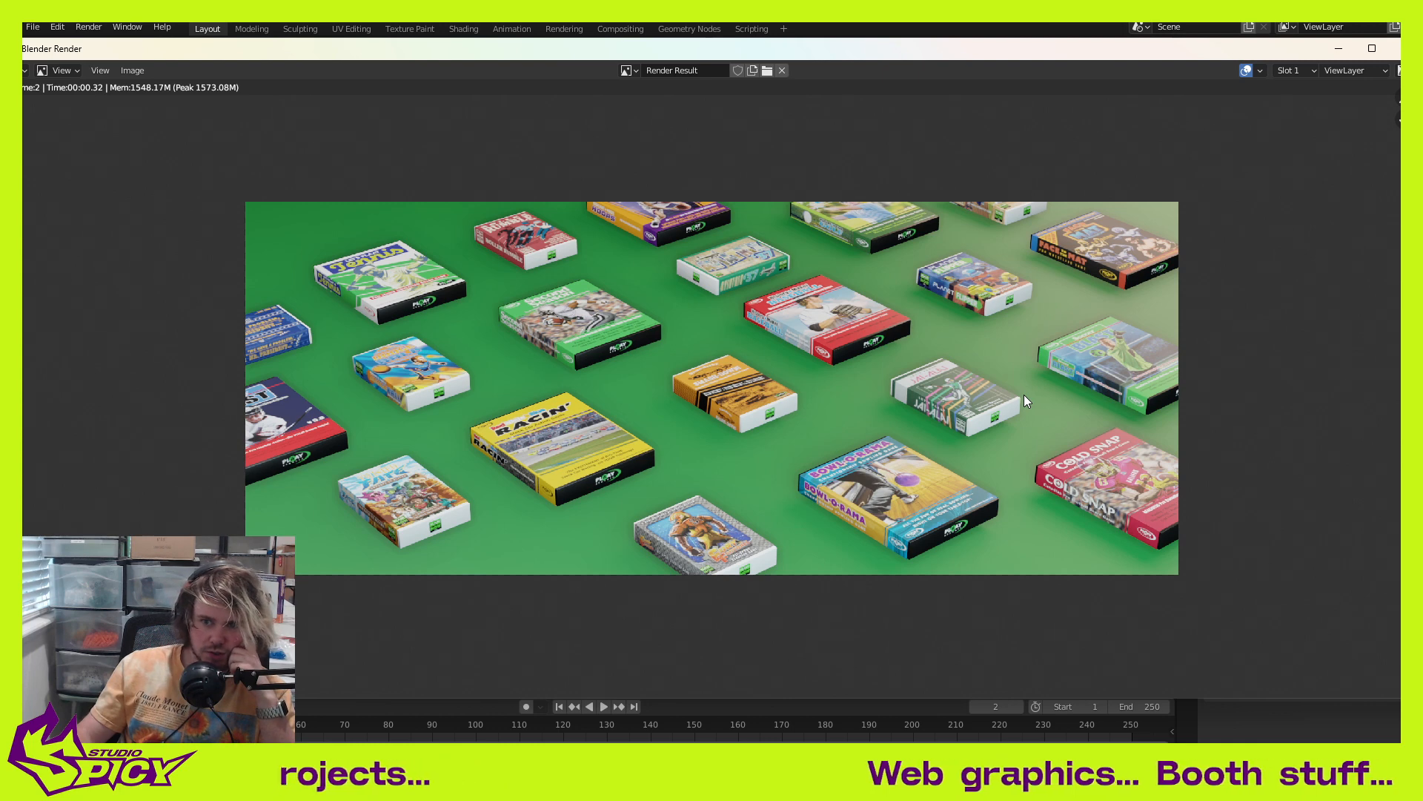
click(1339, 49)
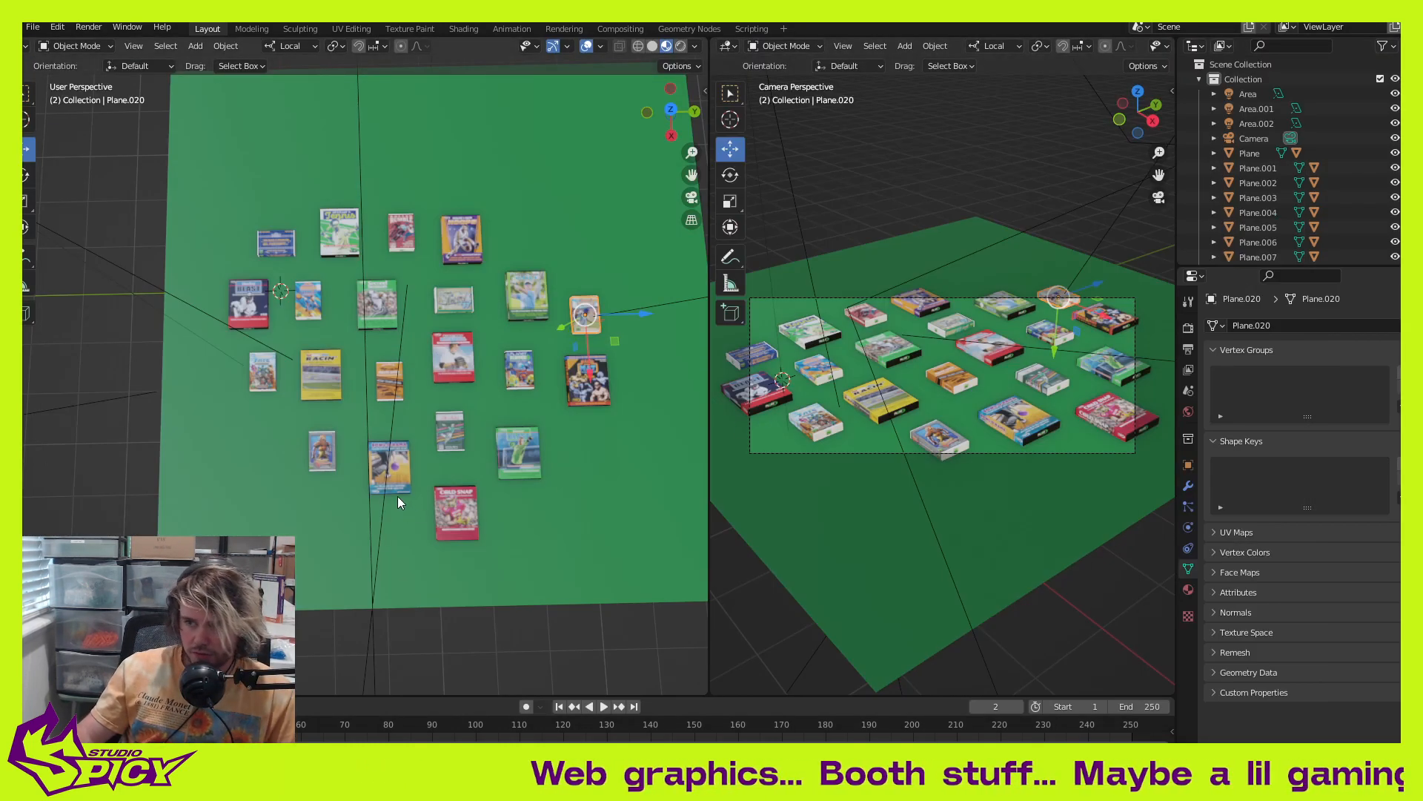
Step: Shift the Plane.019 box, the yellow Racin' box, the small corner box and the Hockey Blast box slightly toward the front
click(331, 449)
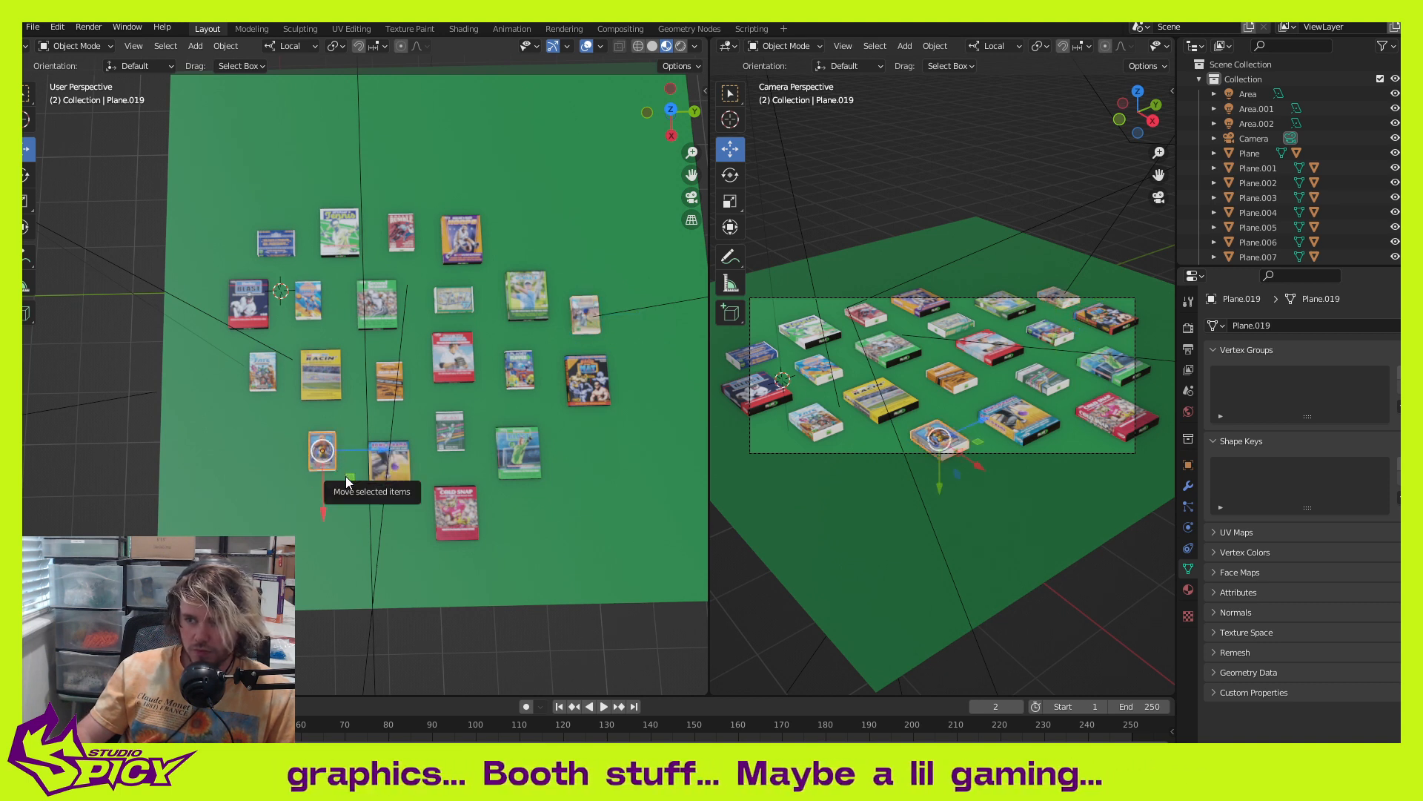
drag(345, 481, 338, 483)
click(321, 396)
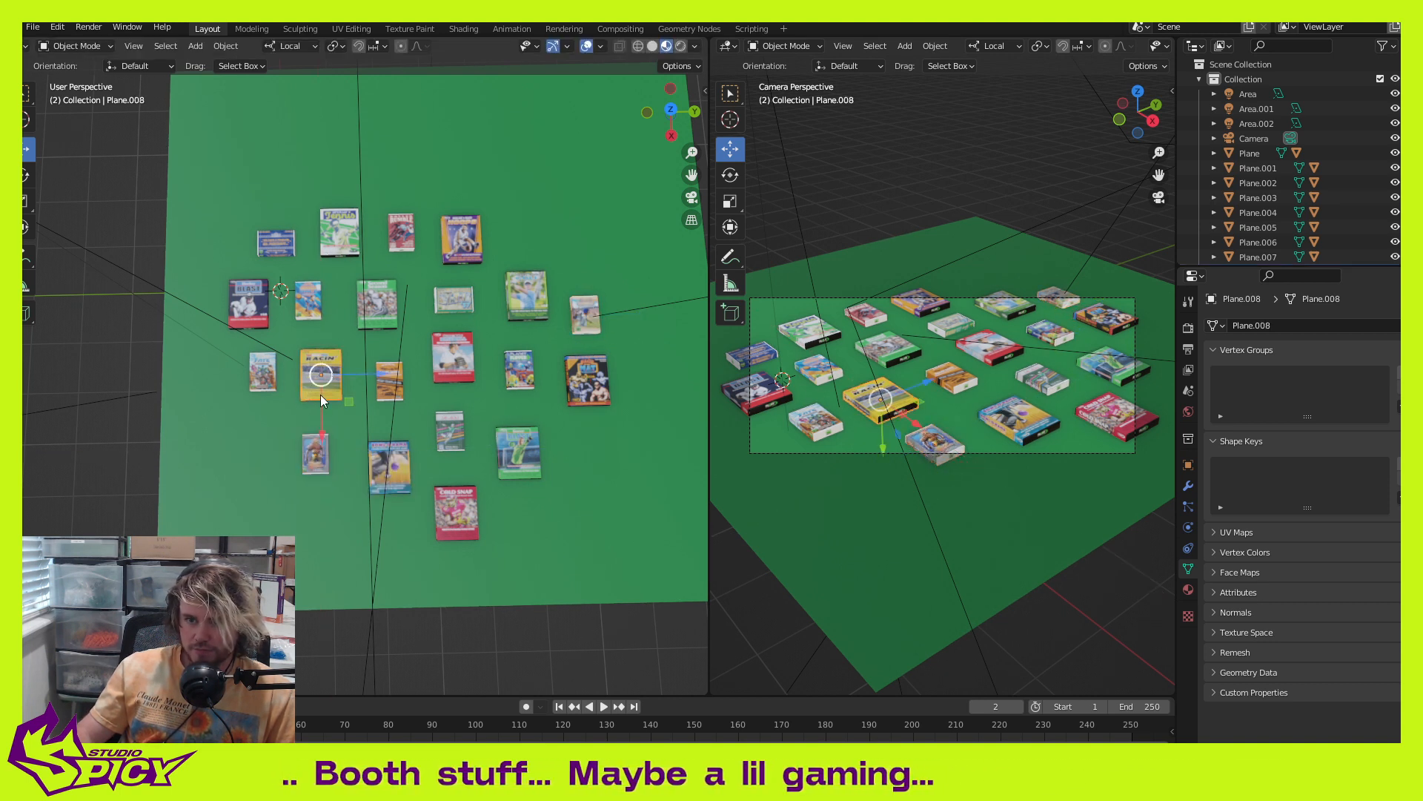
drag(350, 402, 275, 430)
click(265, 377)
click(241, 322)
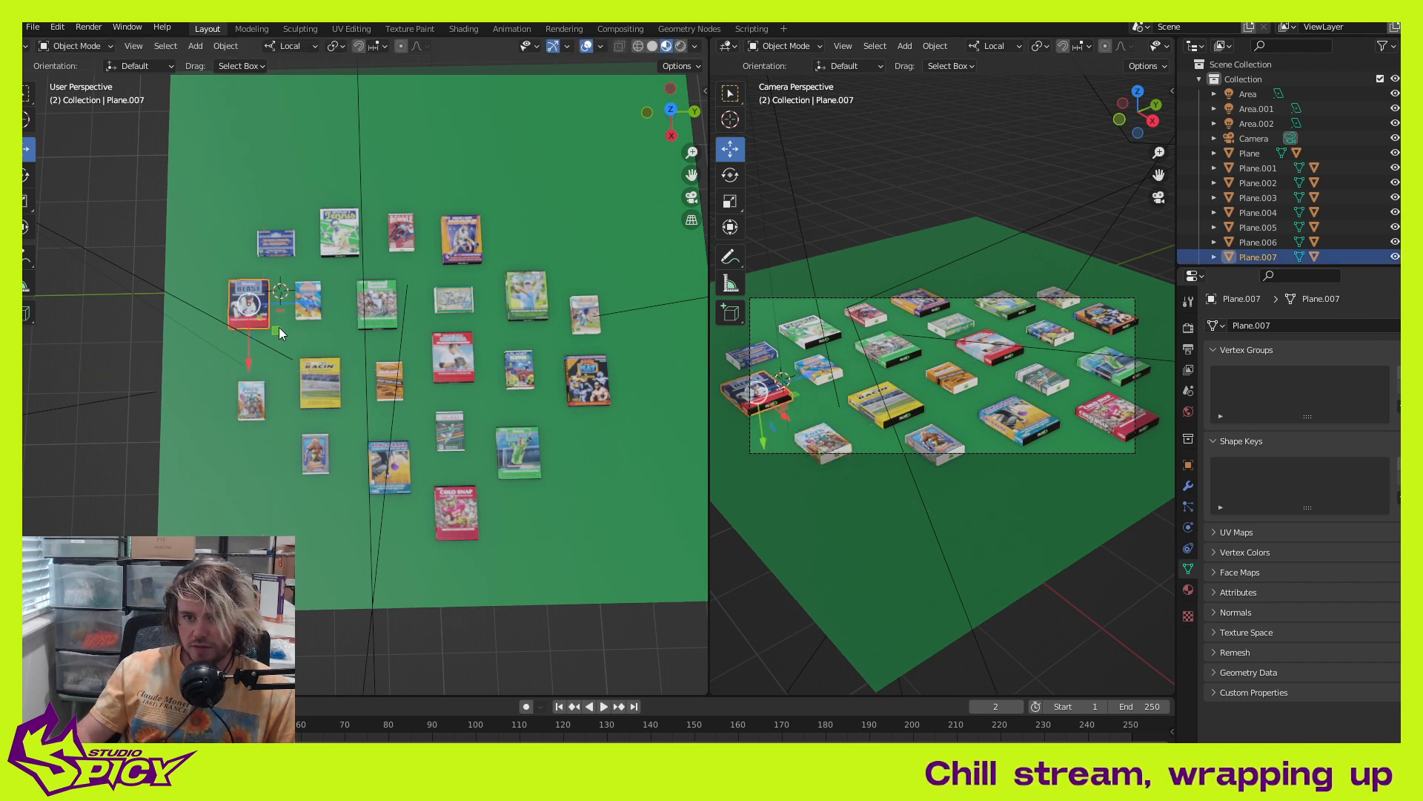
drag(277, 340, 279, 355)
Step: Nudge the yellow Racin' box, the orange Plane.017 box and the Bowl-O-Rama box to even out their spacing
click(328, 389)
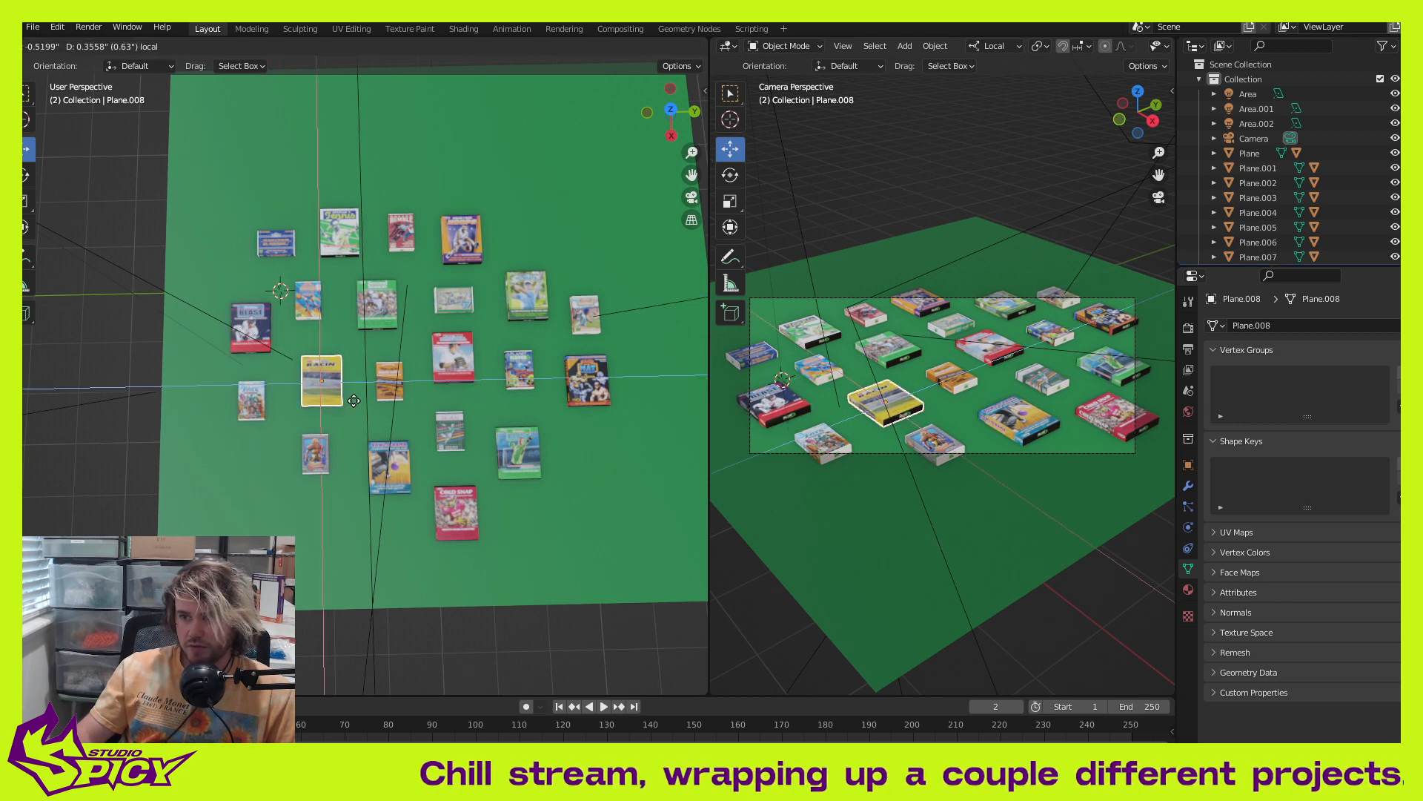
click(395, 396)
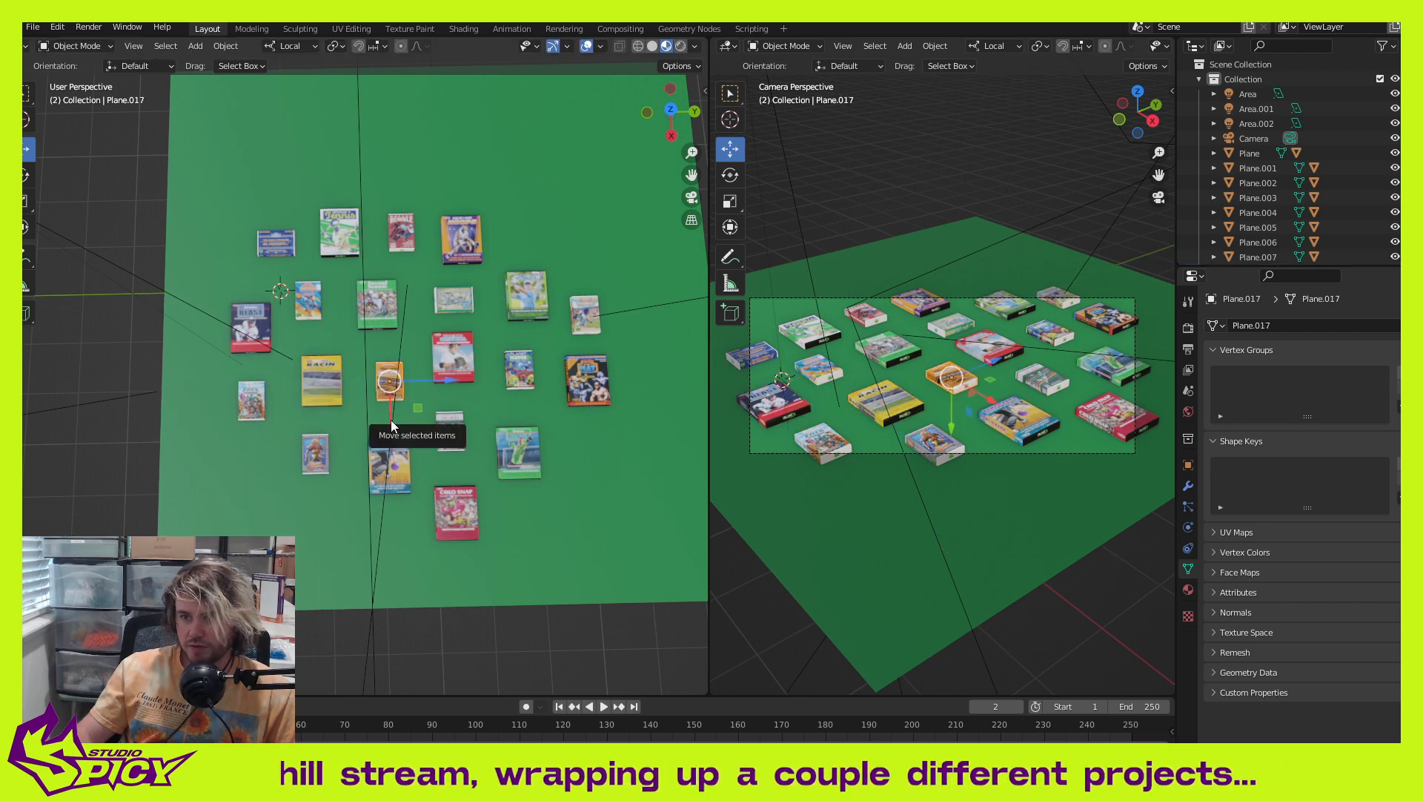
drag(390, 420, 389, 411)
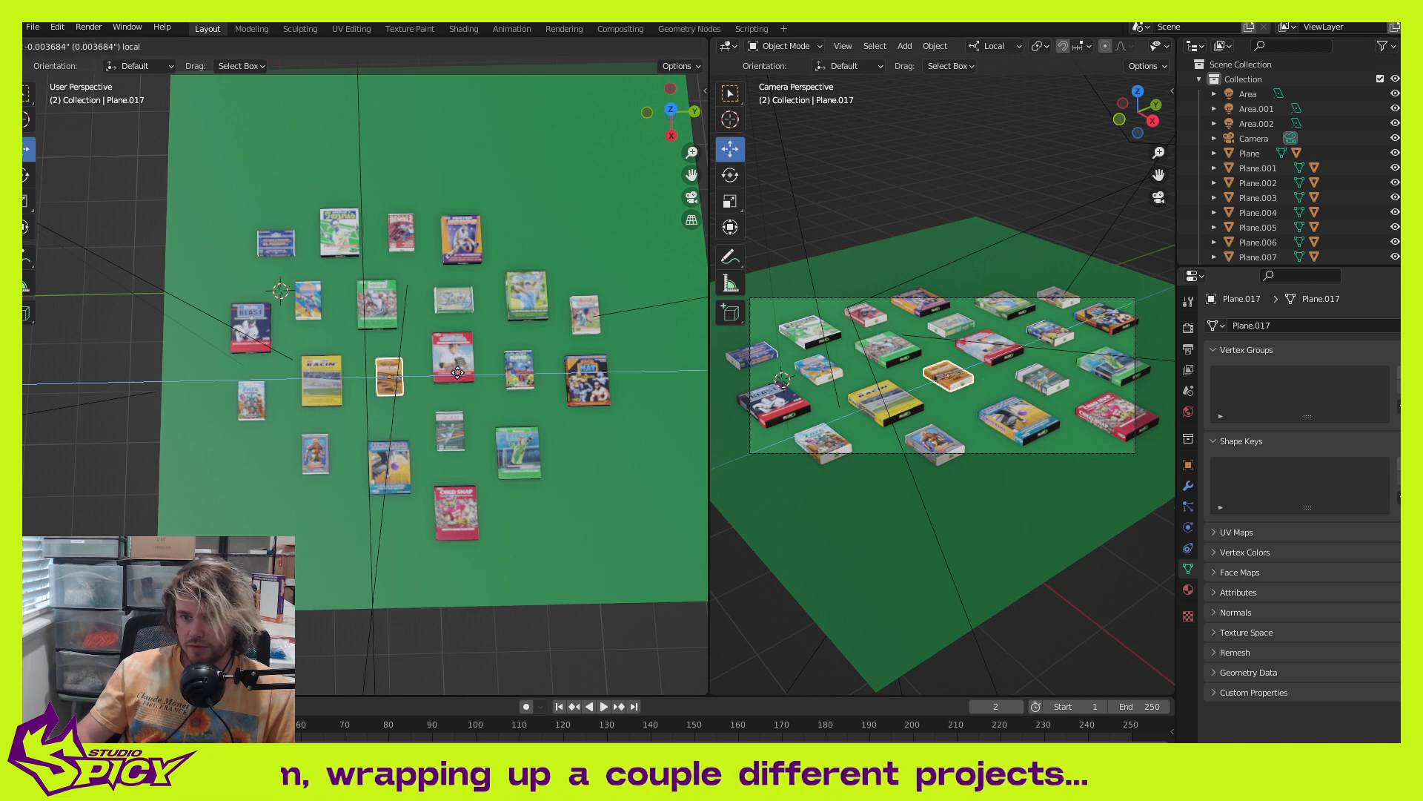
click(402, 462)
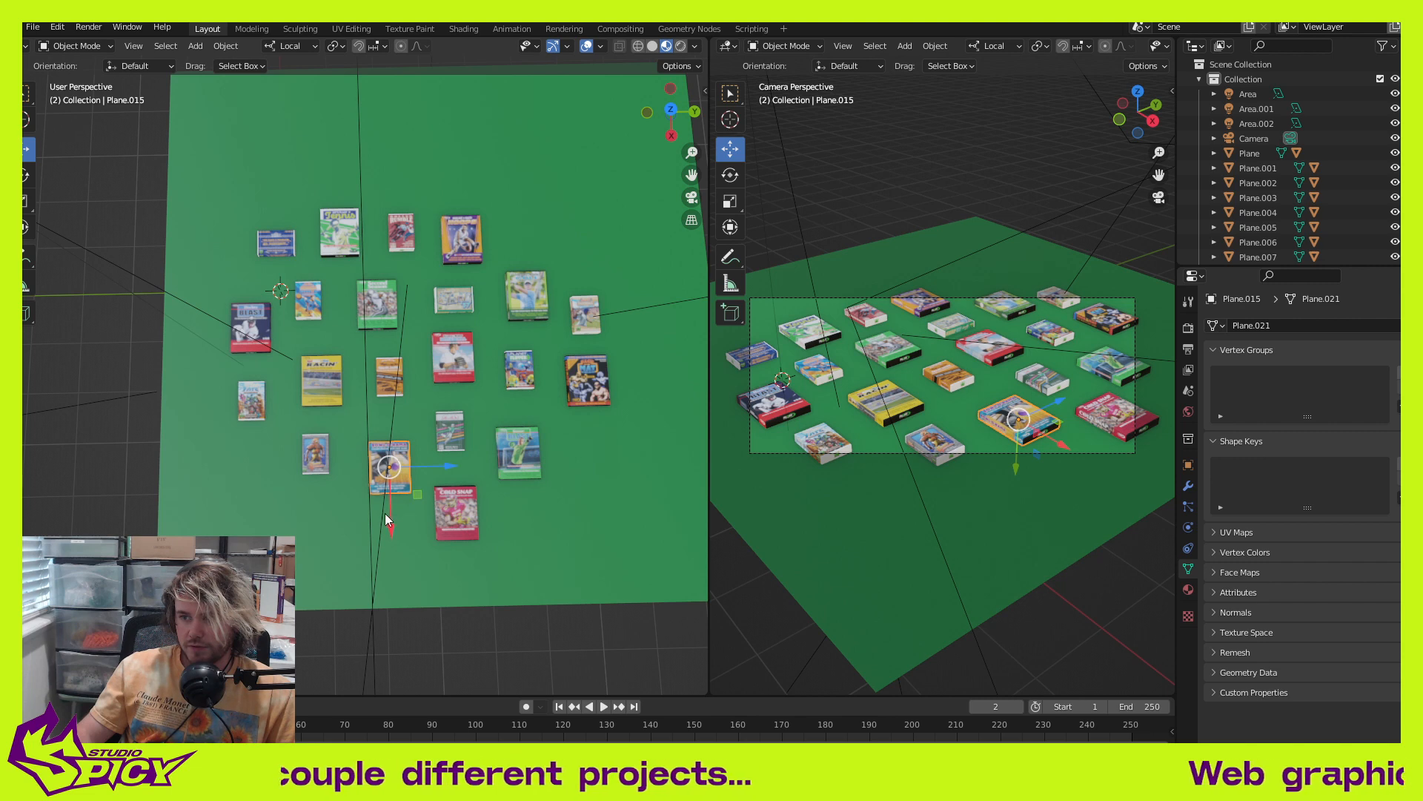
drag(385, 513, 432, 508)
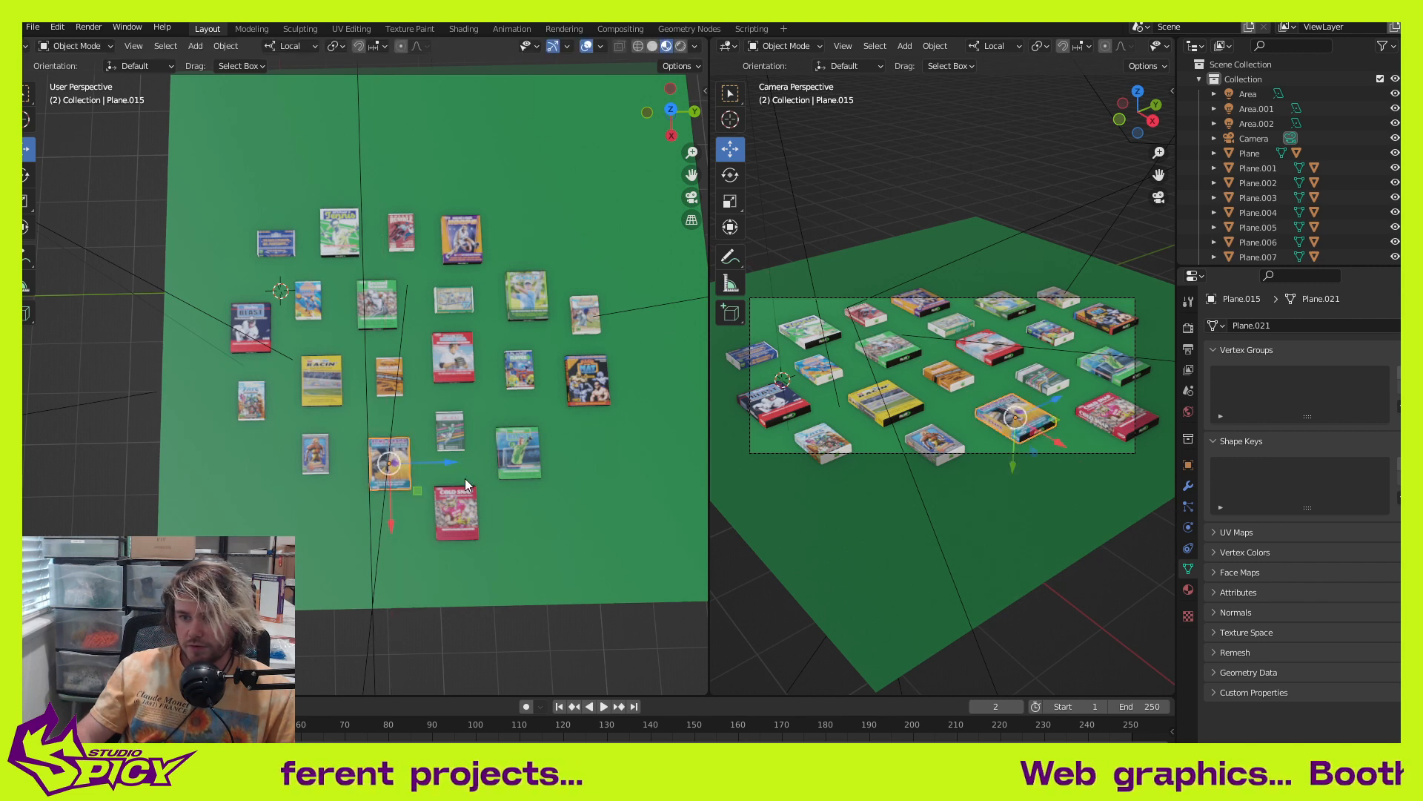
Step: Move the green Plane box beside Jai Alai, the Jai Alai box and the Cold Snap box slightly outward, and check the layout in a render
click(518, 454)
drag(546, 451, 566, 460)
click(452, 428)
drag(482, 428, 490, 430)
click(463, 500)
drag(487, 513, 468, 535)
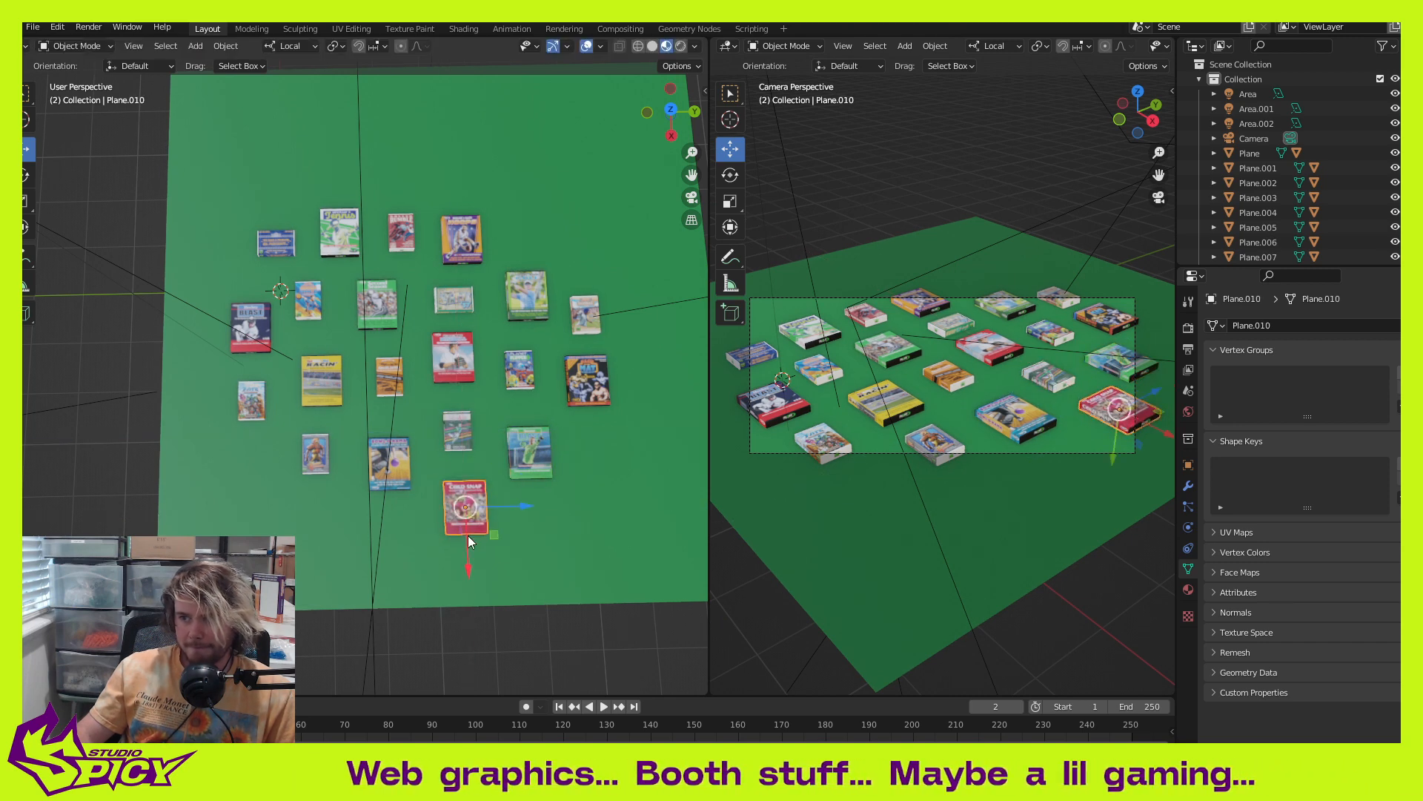
key(F12)
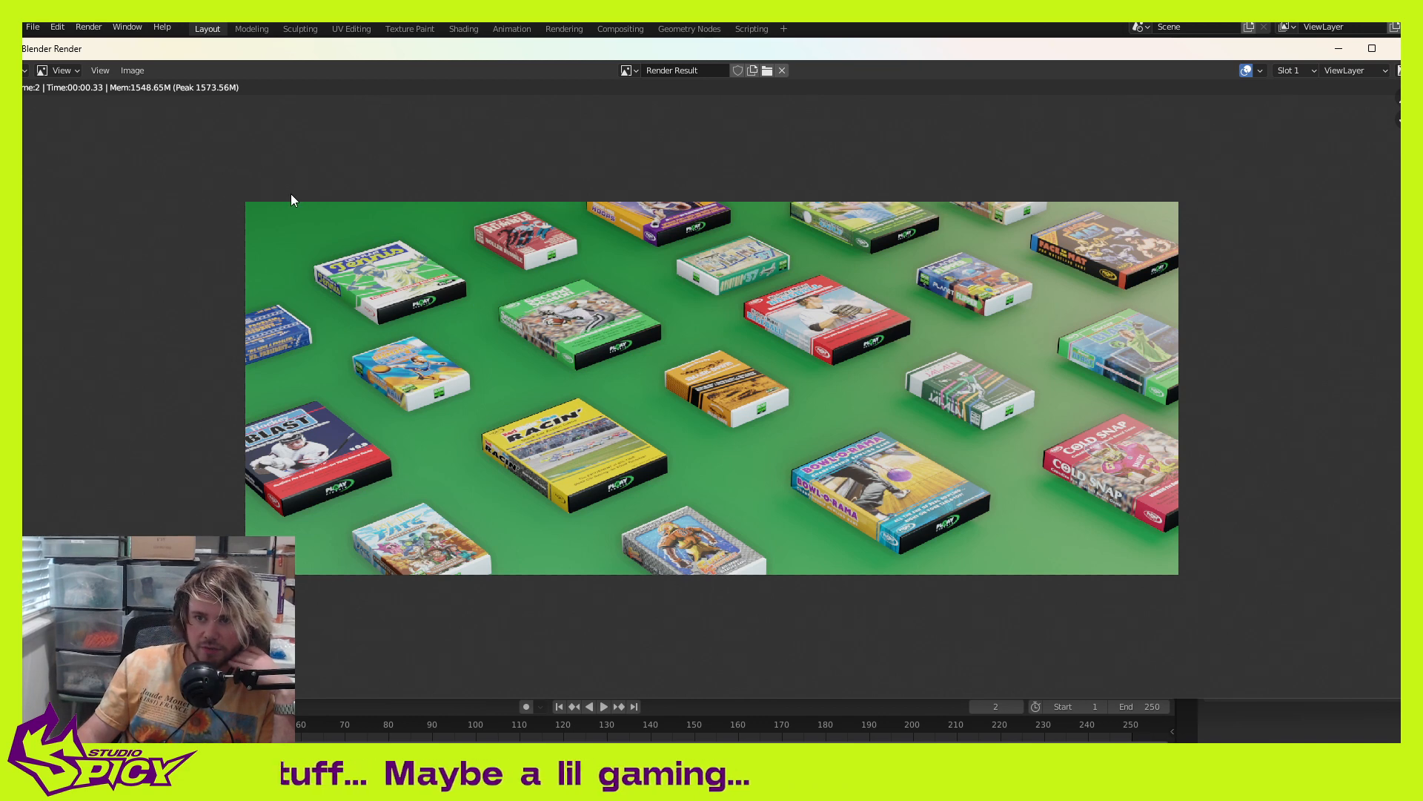
key(Escape)
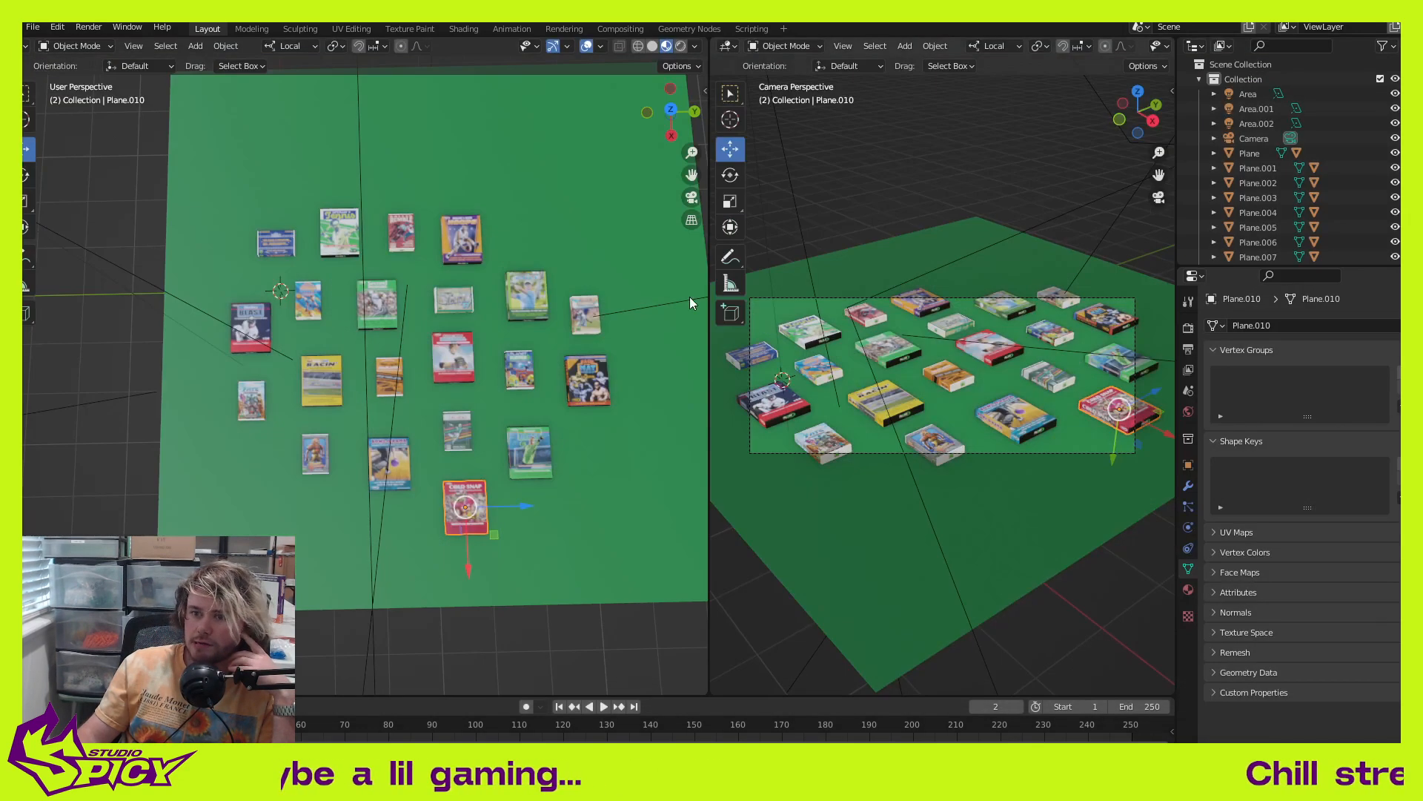
Step: Move the tennis box and the red Plane.016 box farther back, and shift the blue Plane.013 box toward the green box beside it
click(346, 245)
drag(341, 287, 329, 262)
click(319, 294)
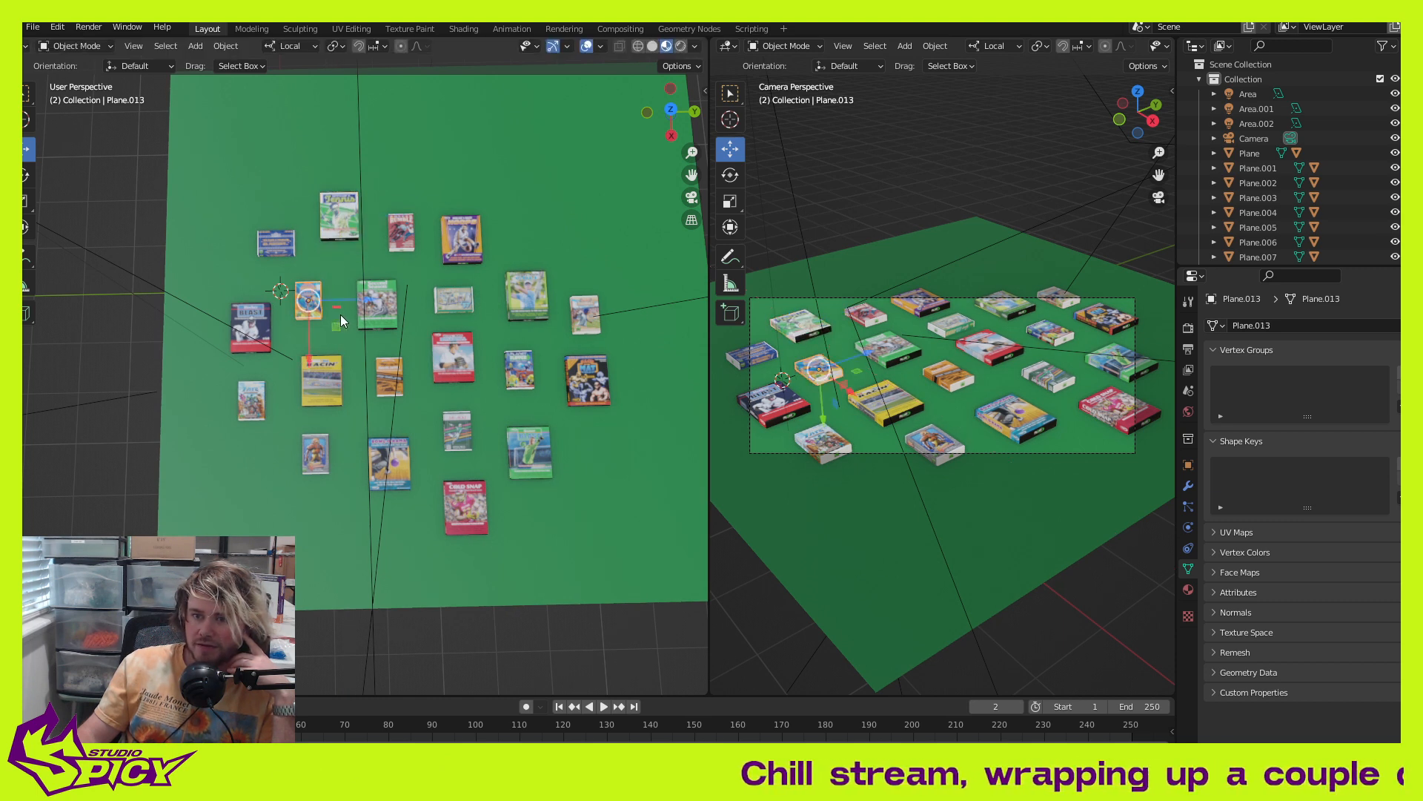
mouse_move(336, 323)
mouse_down()
mouse_move(353, 320)
mouse_move(340, 310)
mouse_up()
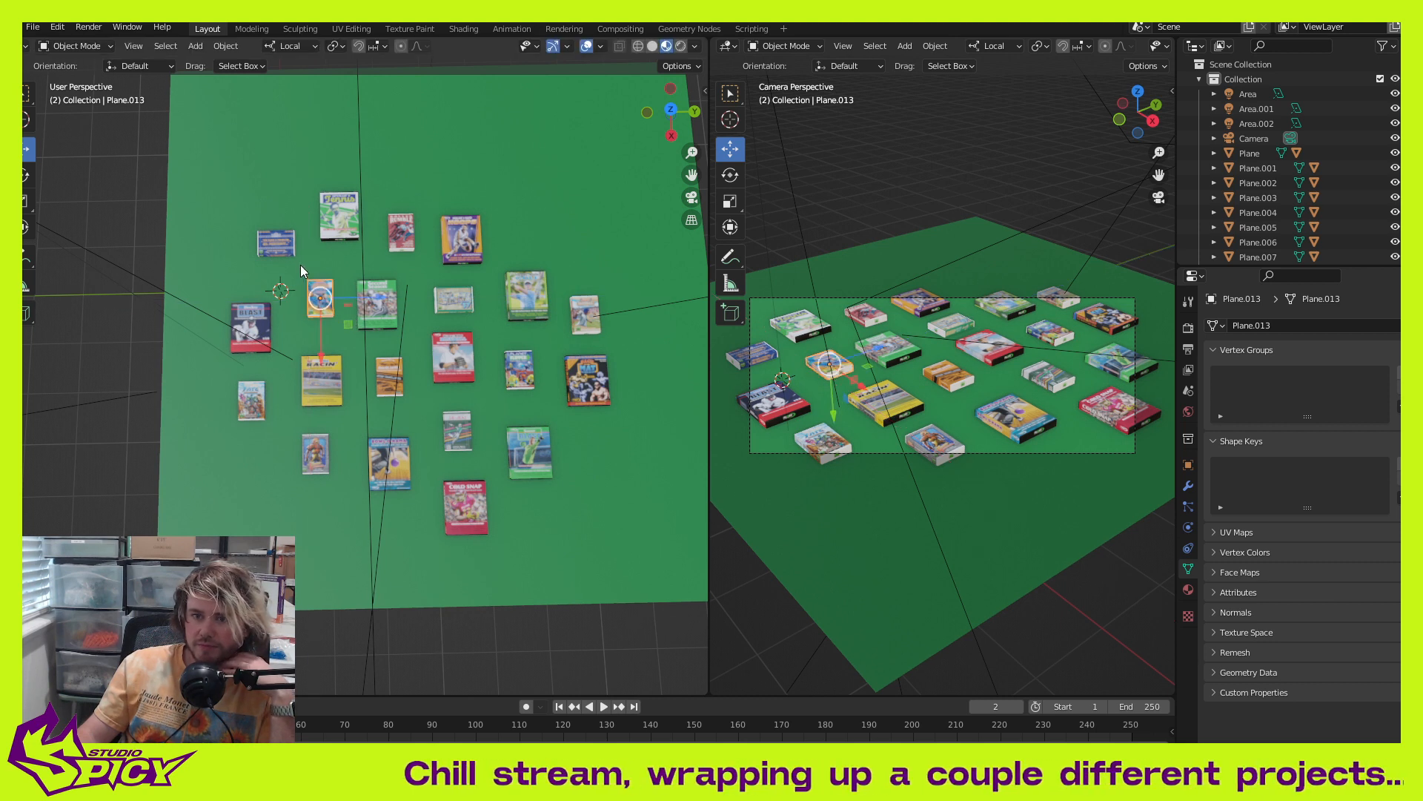
click(408, 233)
drag(403, 277, 402, 267)
Step: Render the adjusted back rows, examine the whole frame for gaps between boxes, and dismiss the render window
key(F12)
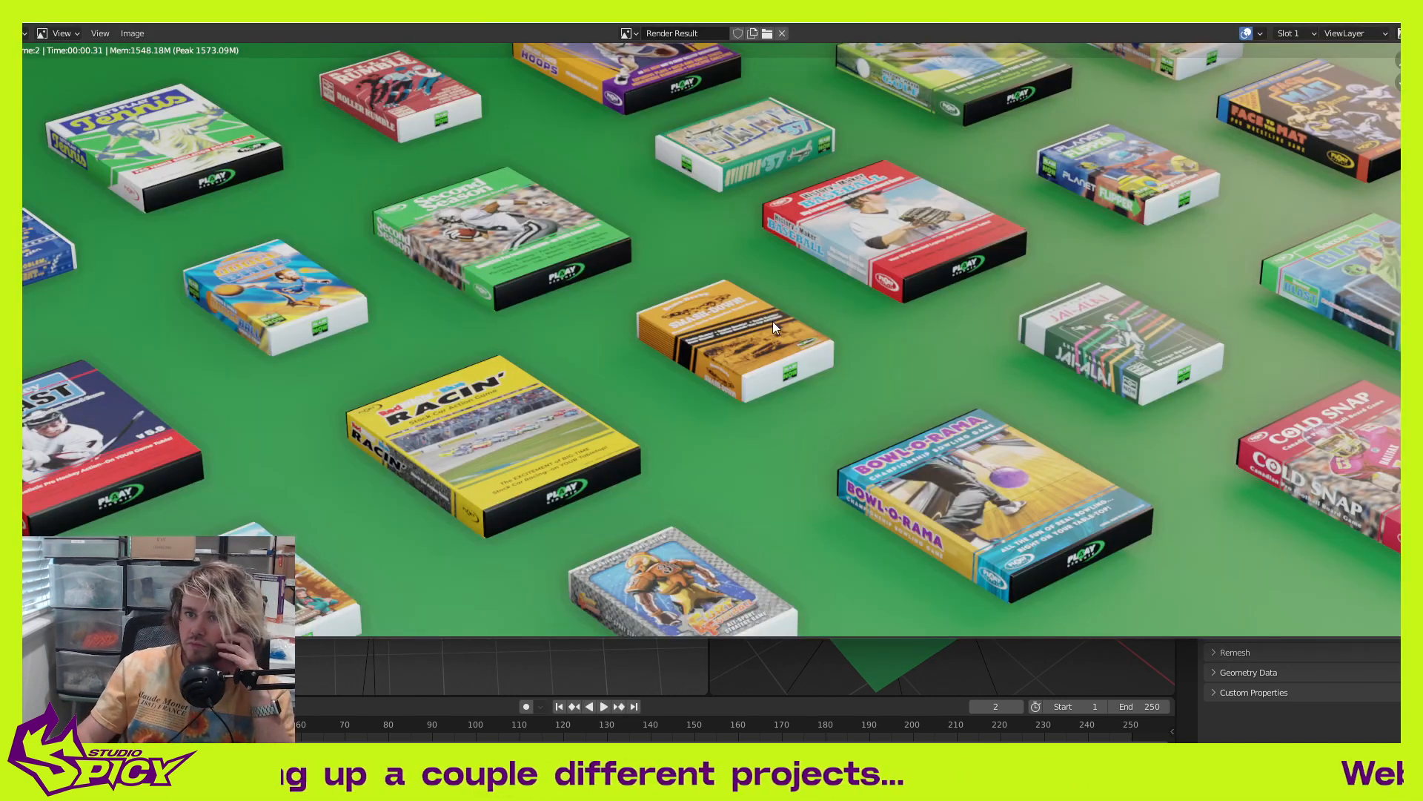
scroll(834, 349, down, 1)
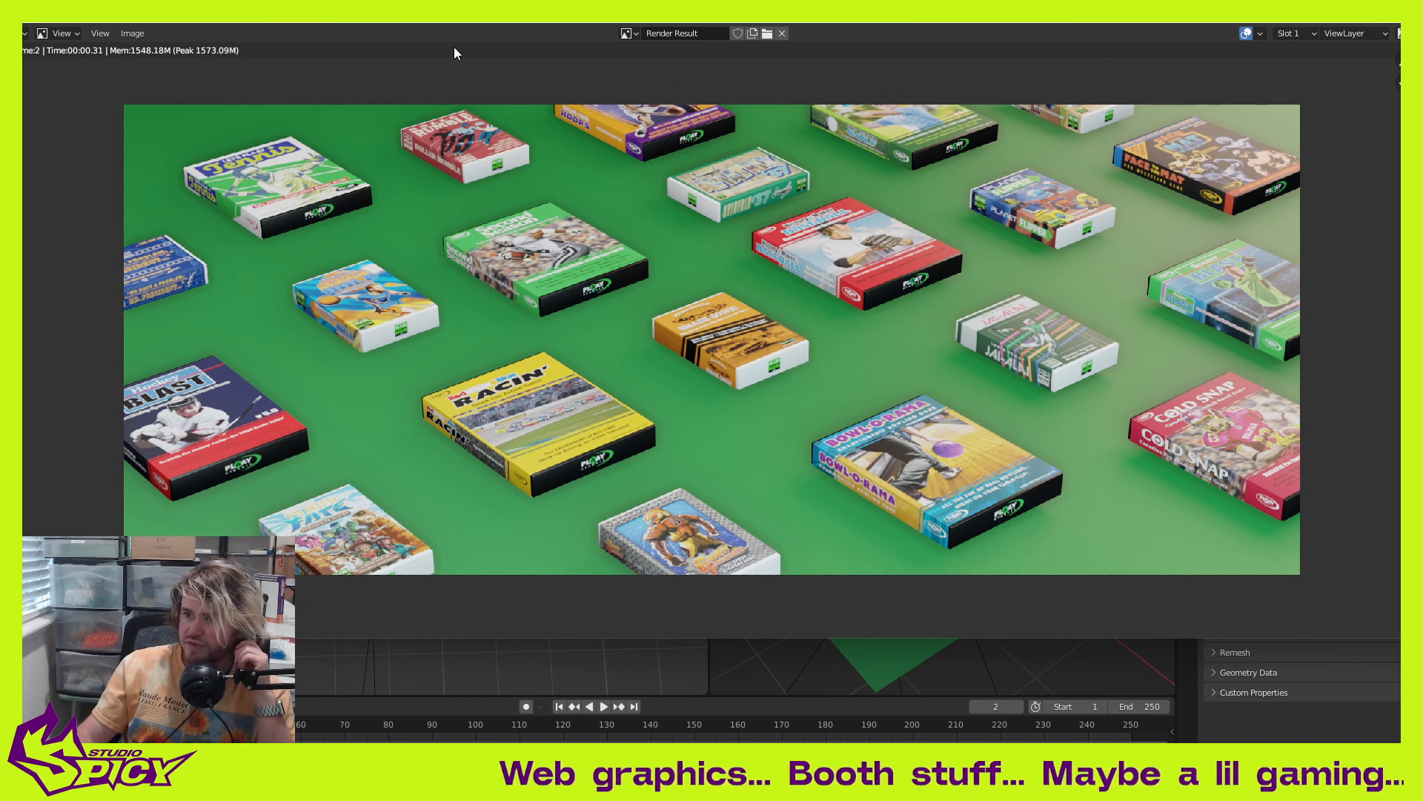
key(Escape)
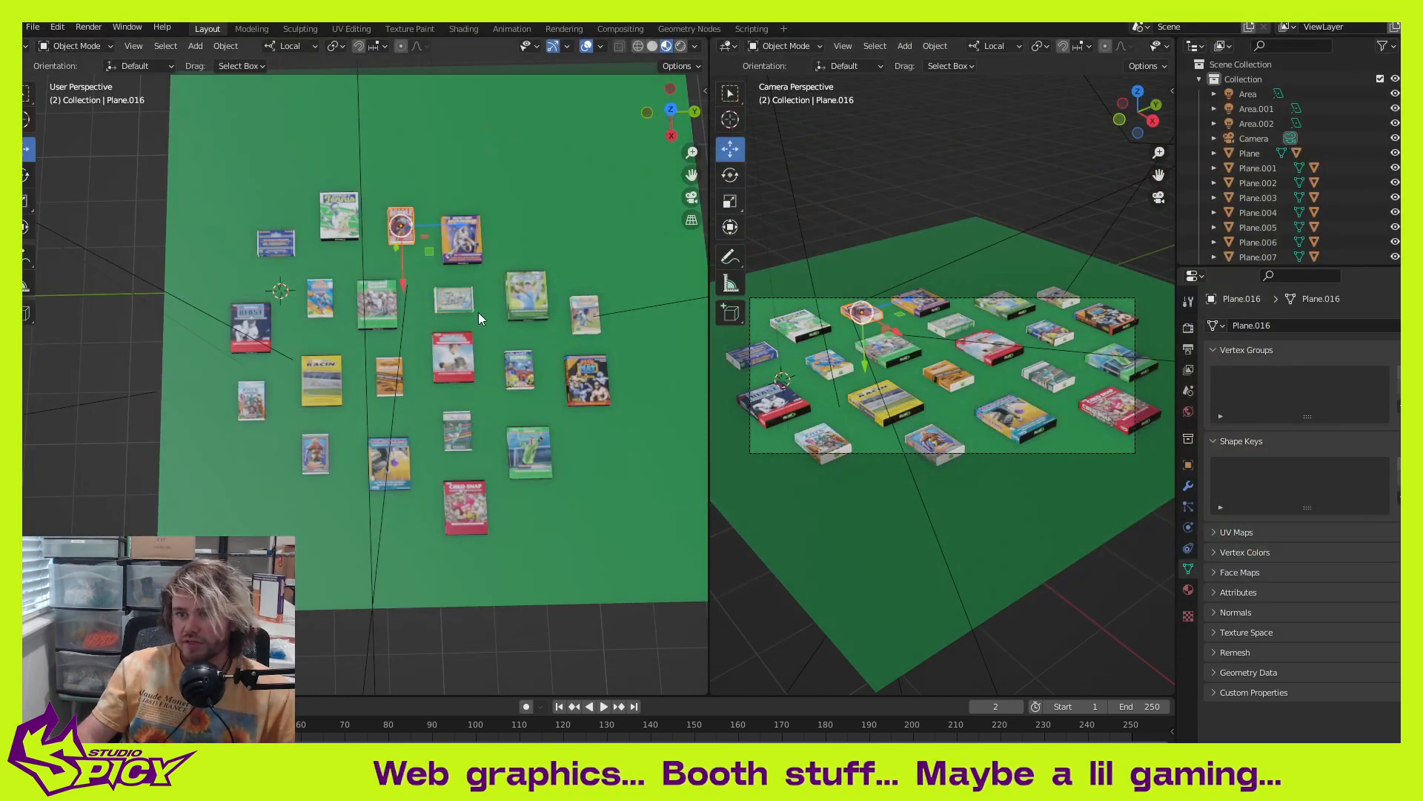
Step: Switch the transform orientation to Global and move the five-box column from the purple box to Cold Snap forward together along X
click(458, 242)
shift+click(454, 300)
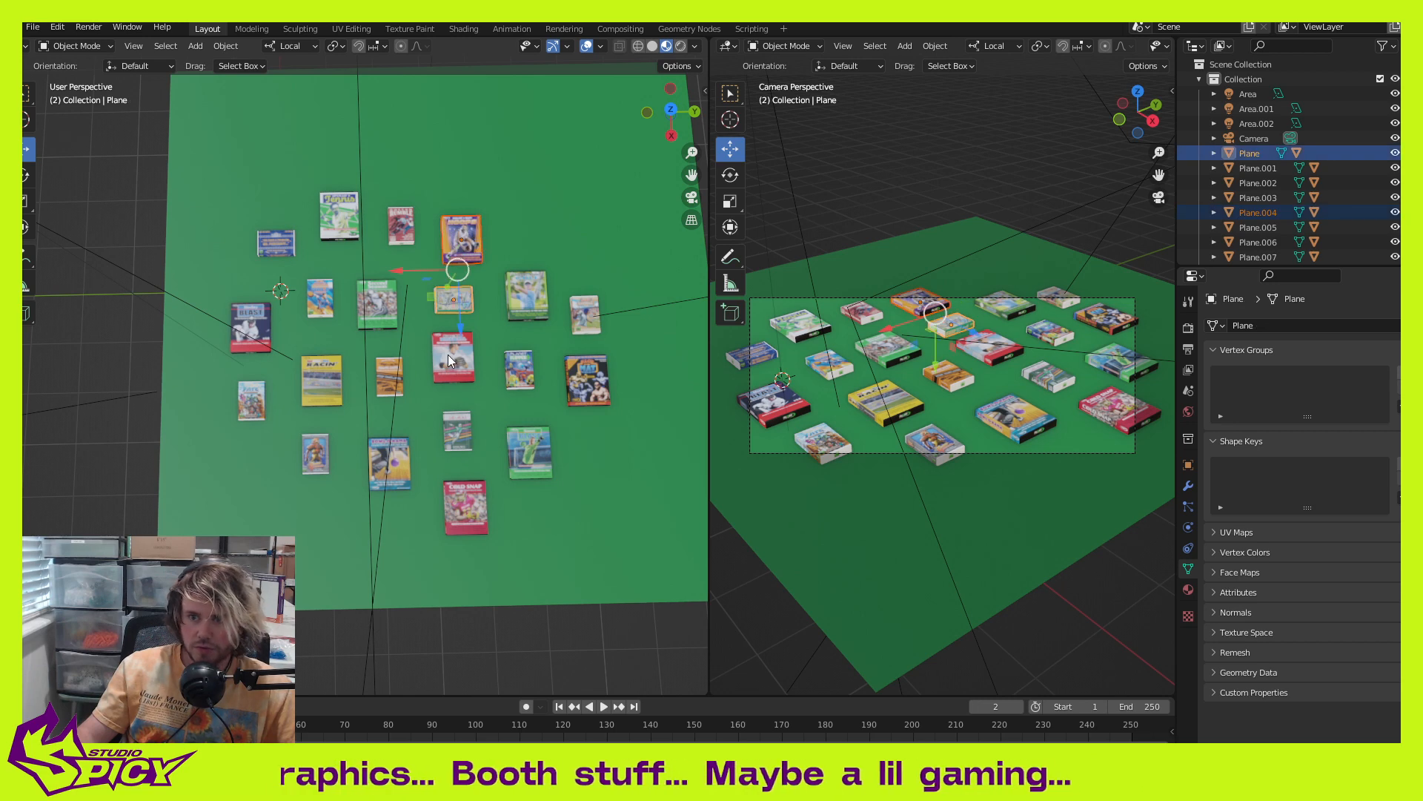
shift+click(454, 358)
shift+click(457, 430)
shift+click(465, 503)
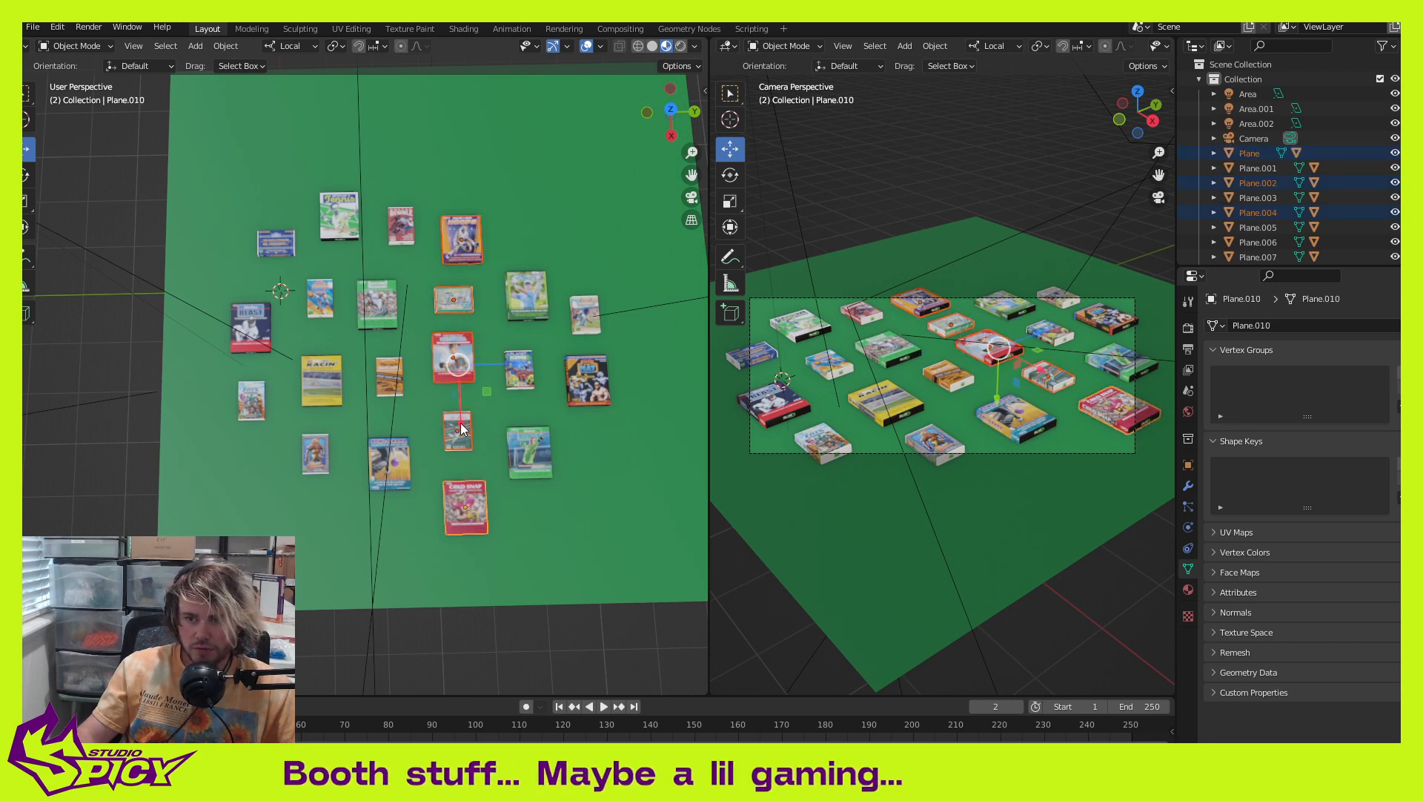
drag(460, 429, 476, 399)
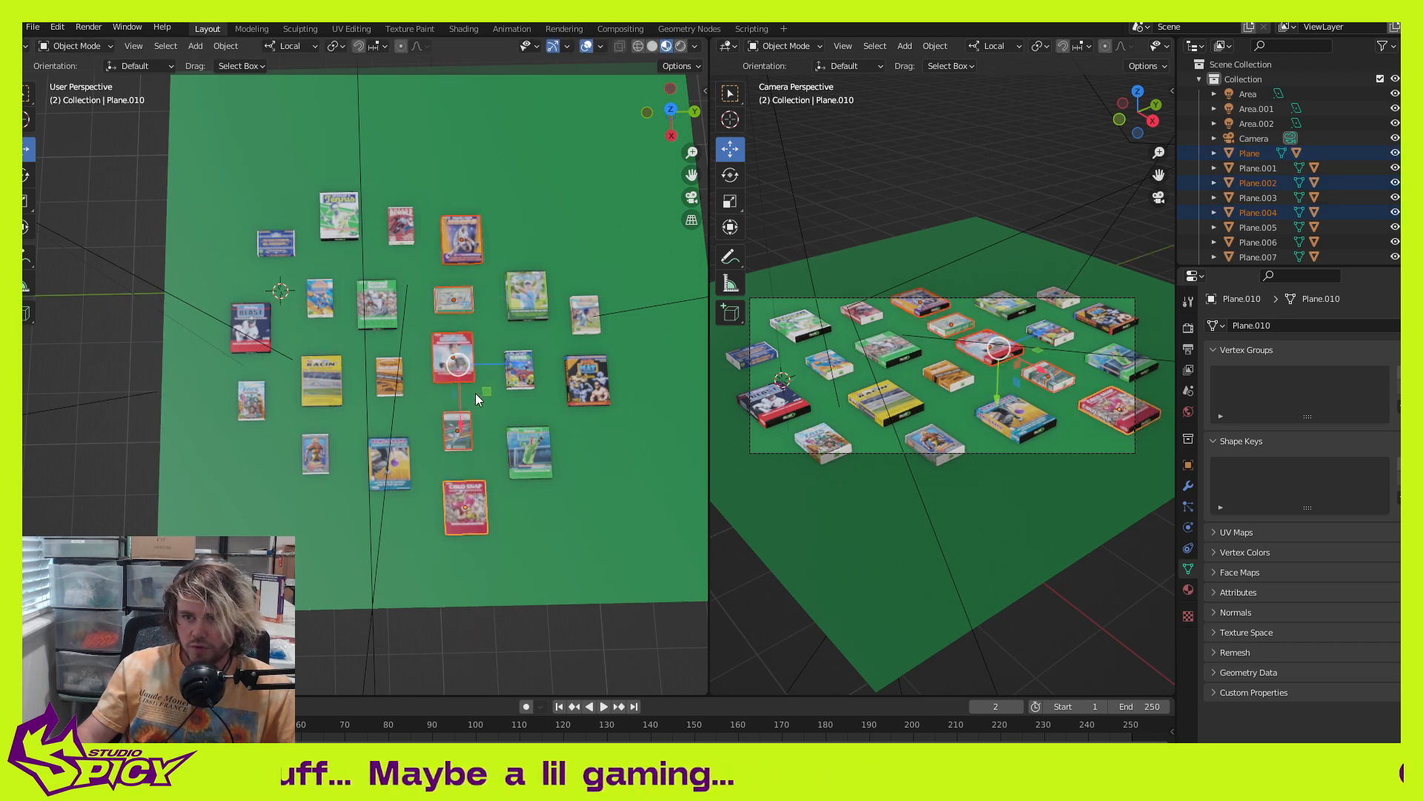
click(288, 46)
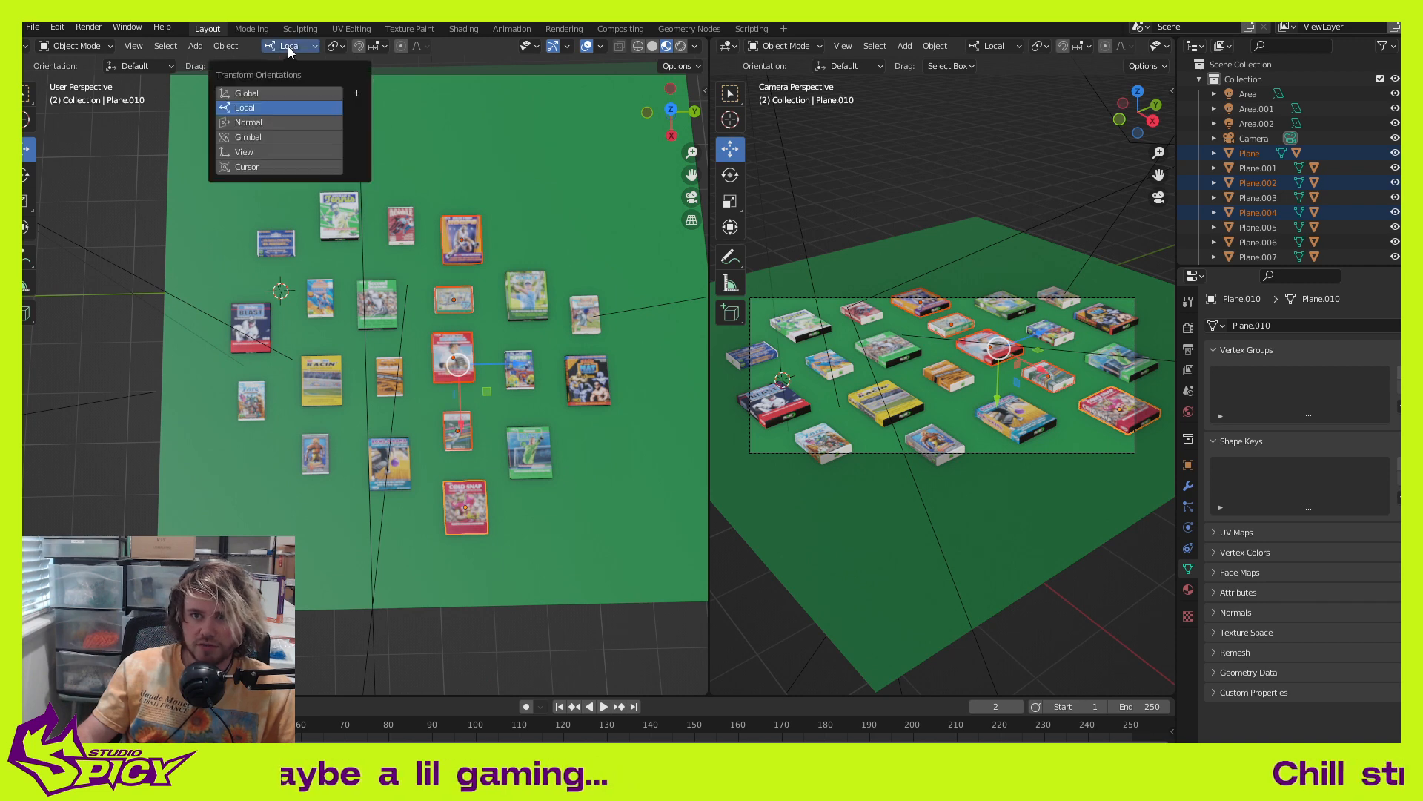
click(268, 87)
drag(465, 400, 467, 420)
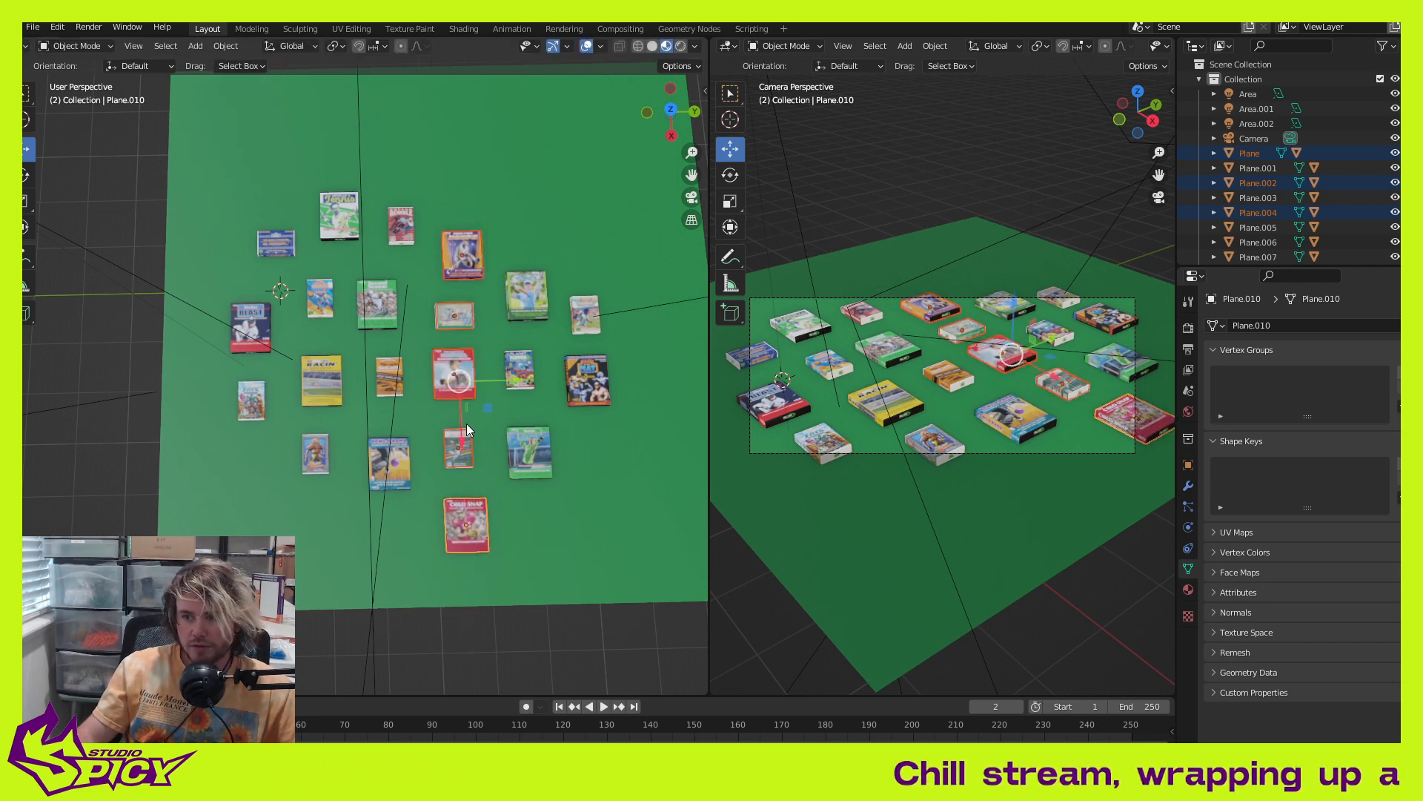
Step: Render the layout with the shifted column, examine the box spacing across the full banner, and dismiss the render window
key(F12)
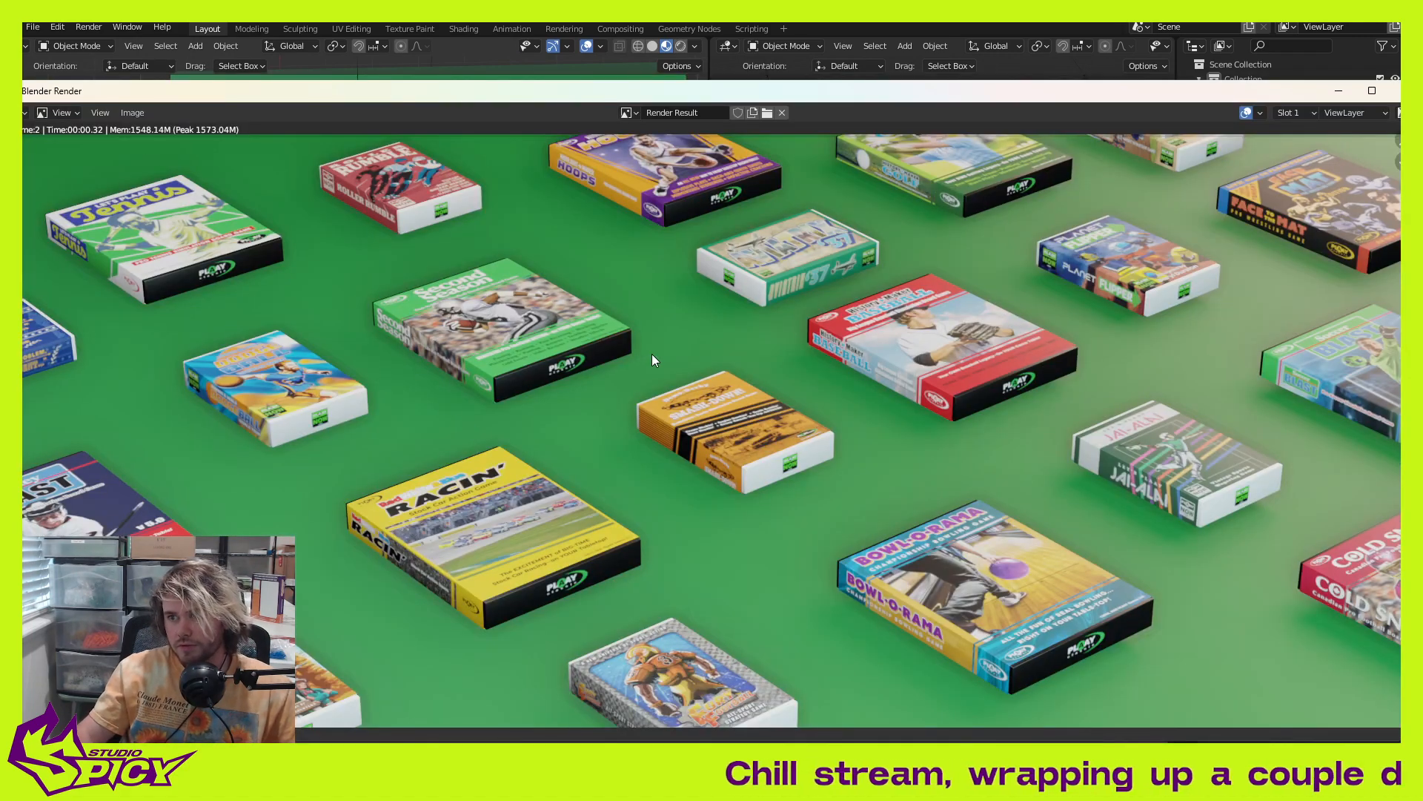
scroll(651, 360, down, 5)
scroll(683, 352, up, 3)
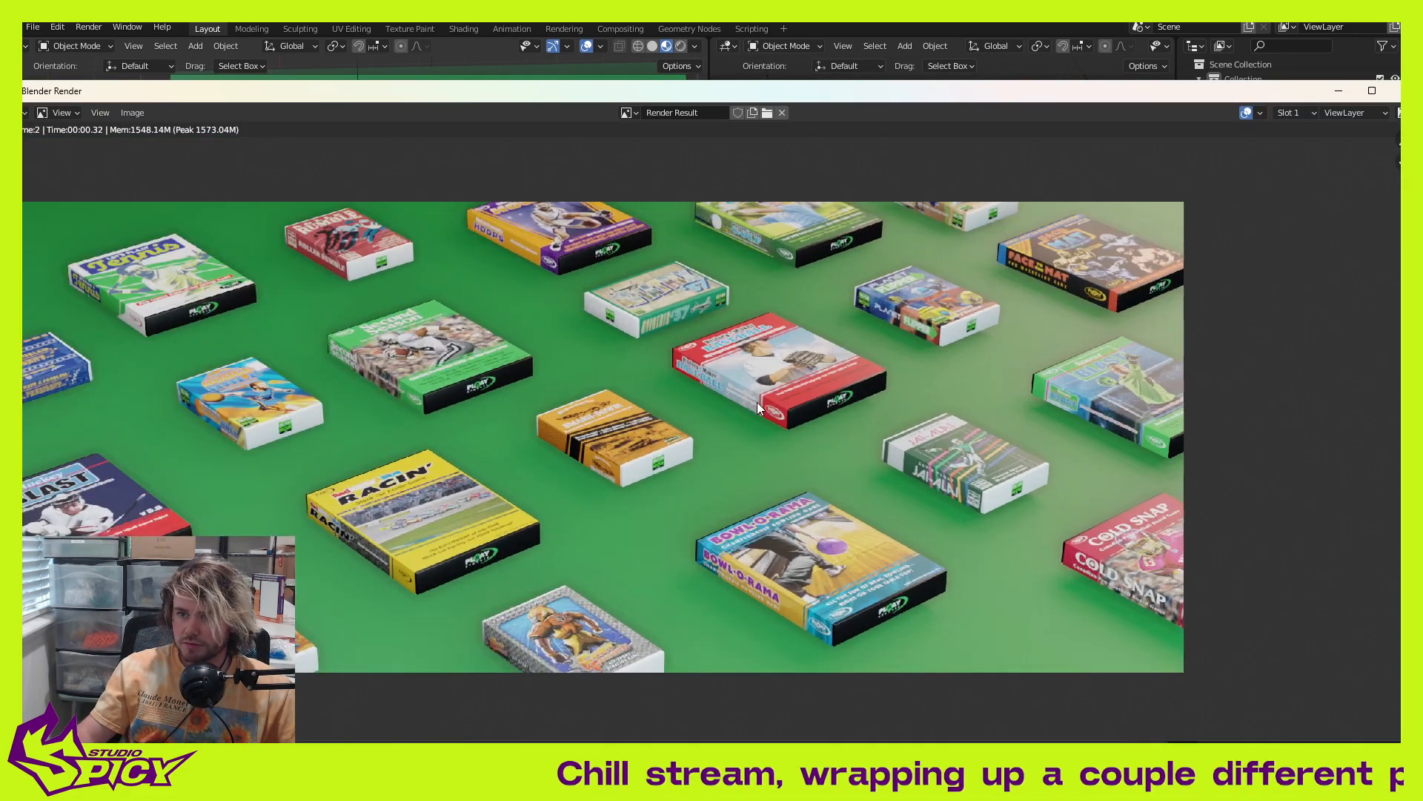
scroll(757, 401, up, 1)
scroll(746, 402, down, 1)
middle_drag(719, 402, 795, 412)
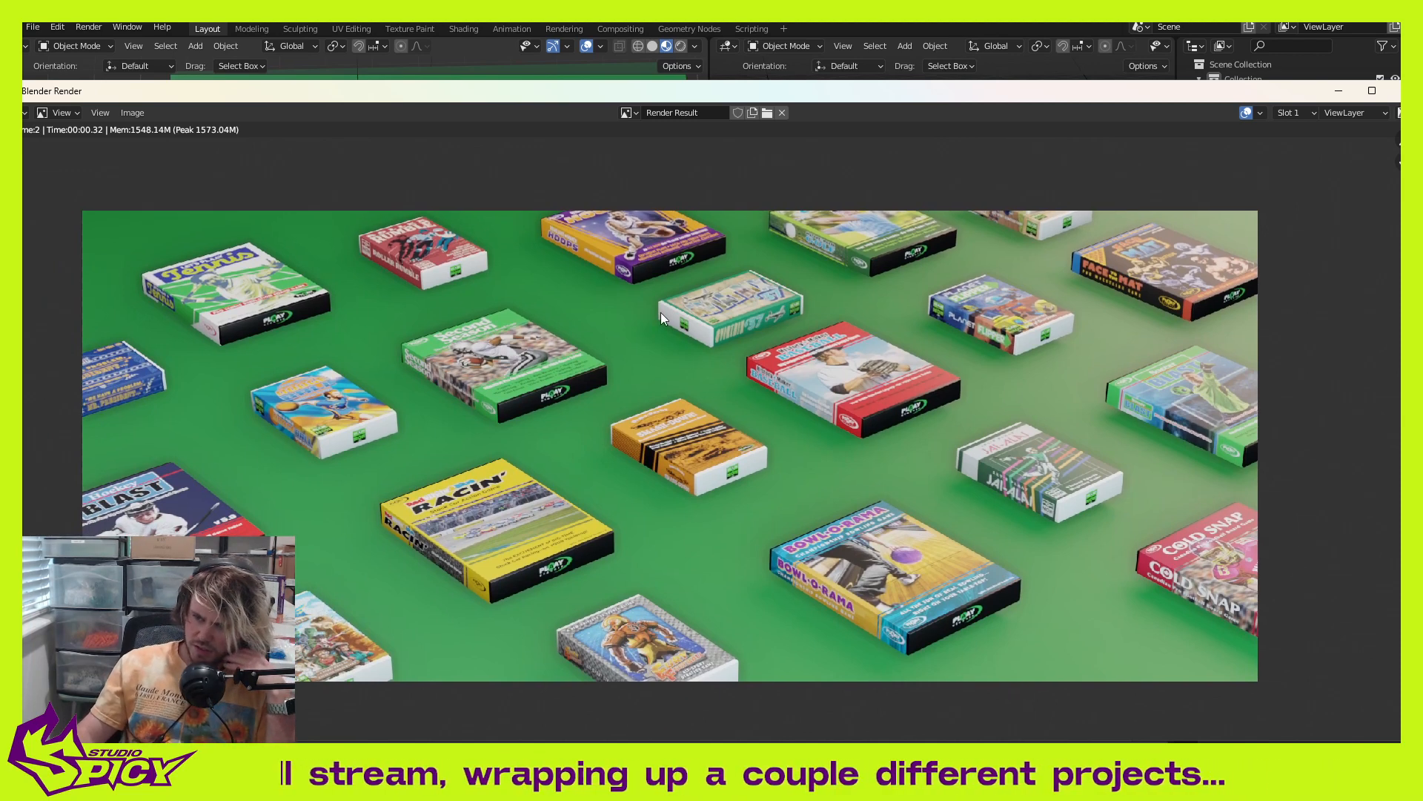
key(Escape)
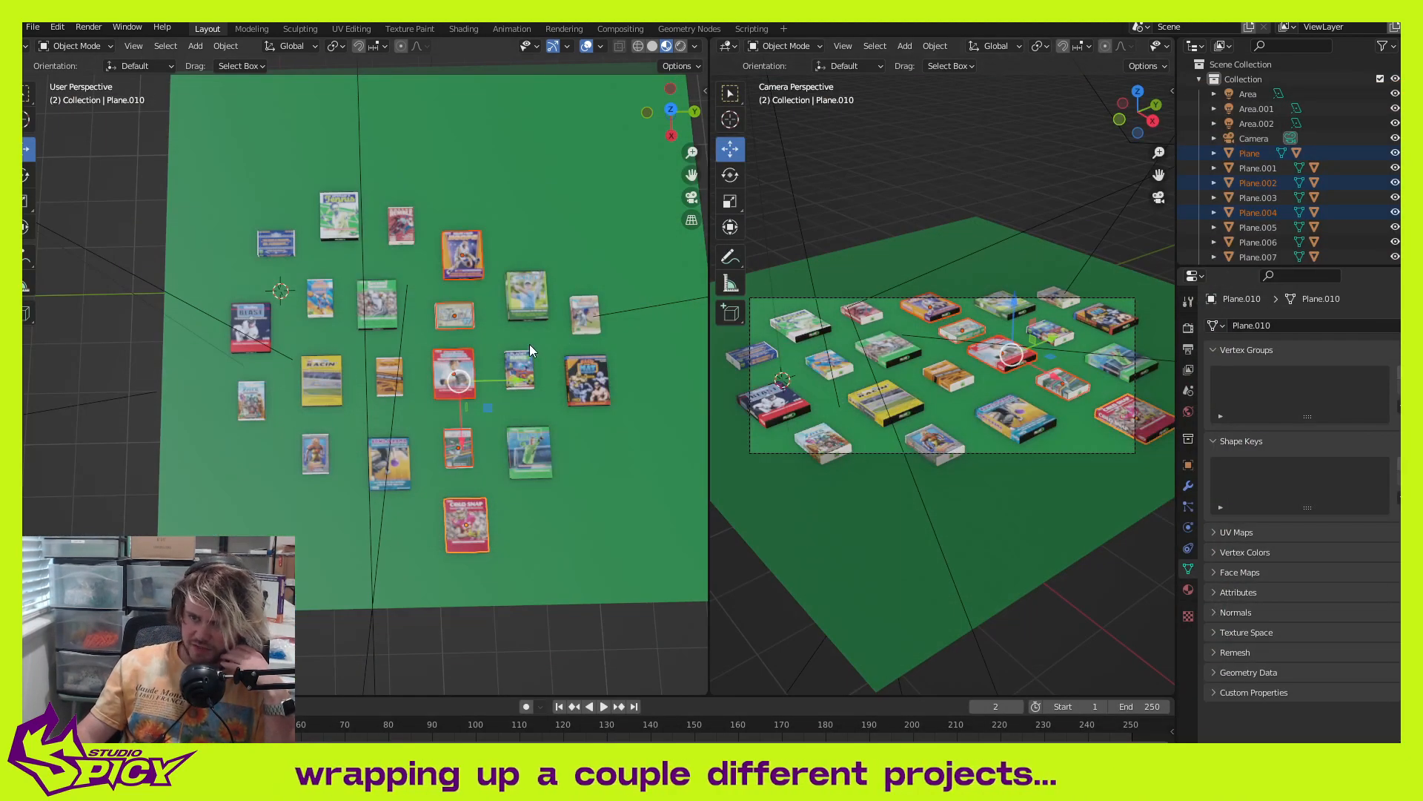
Step: Nudge the small silver box sideways toward the green box along Y, and check its spacing in a new render
click(455, 320)
drag(502, 318, 495, 324)
key(F12)
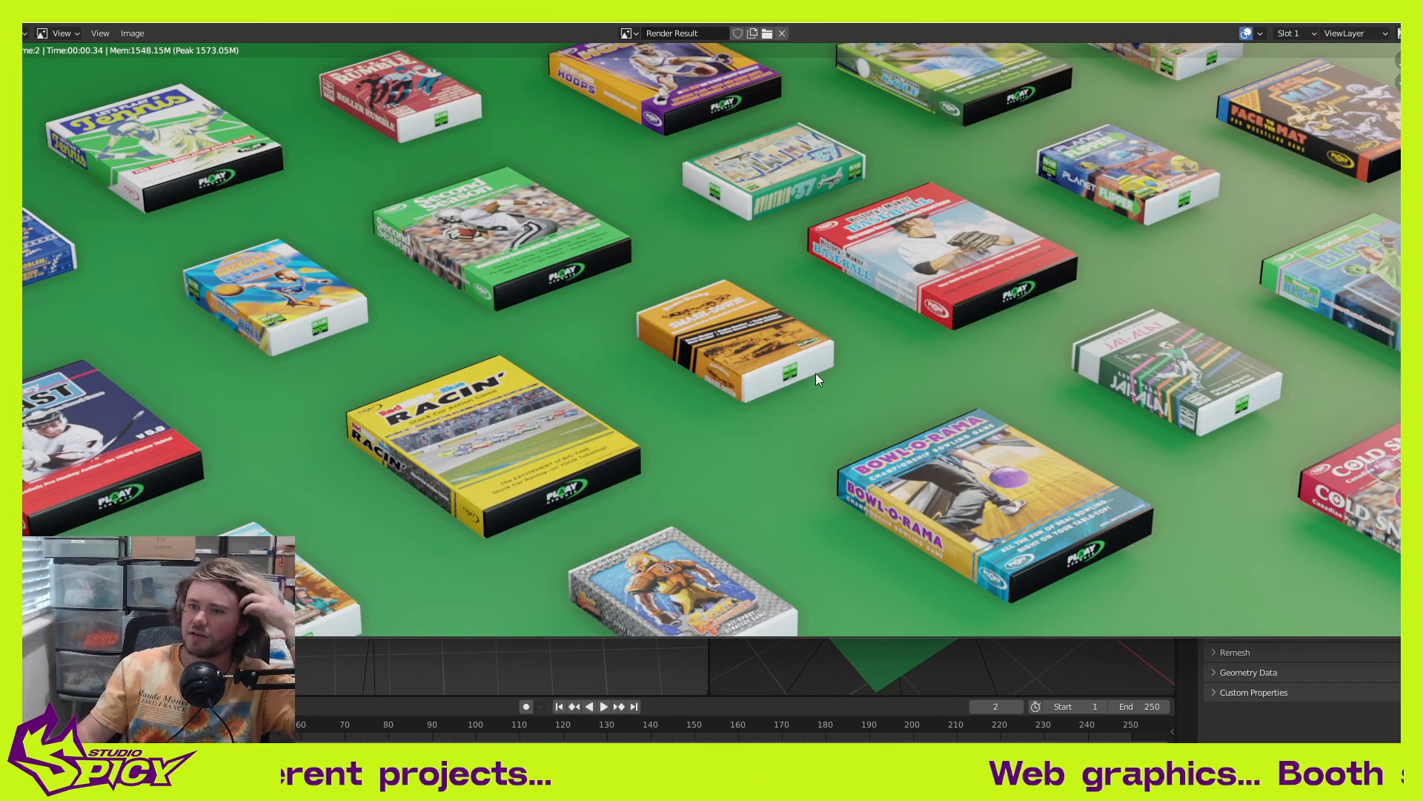
scroll(821, 367, down, 2)
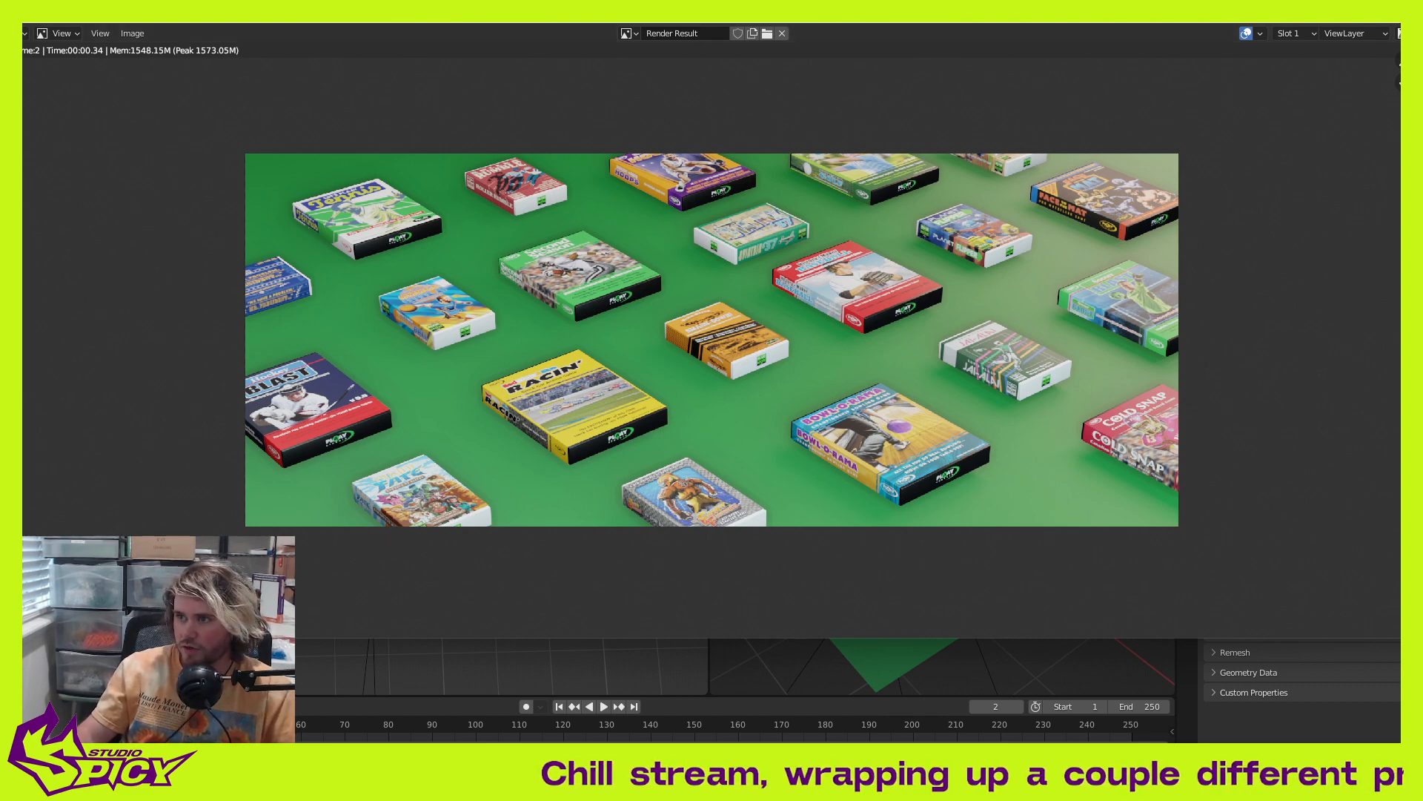
key(Escape)
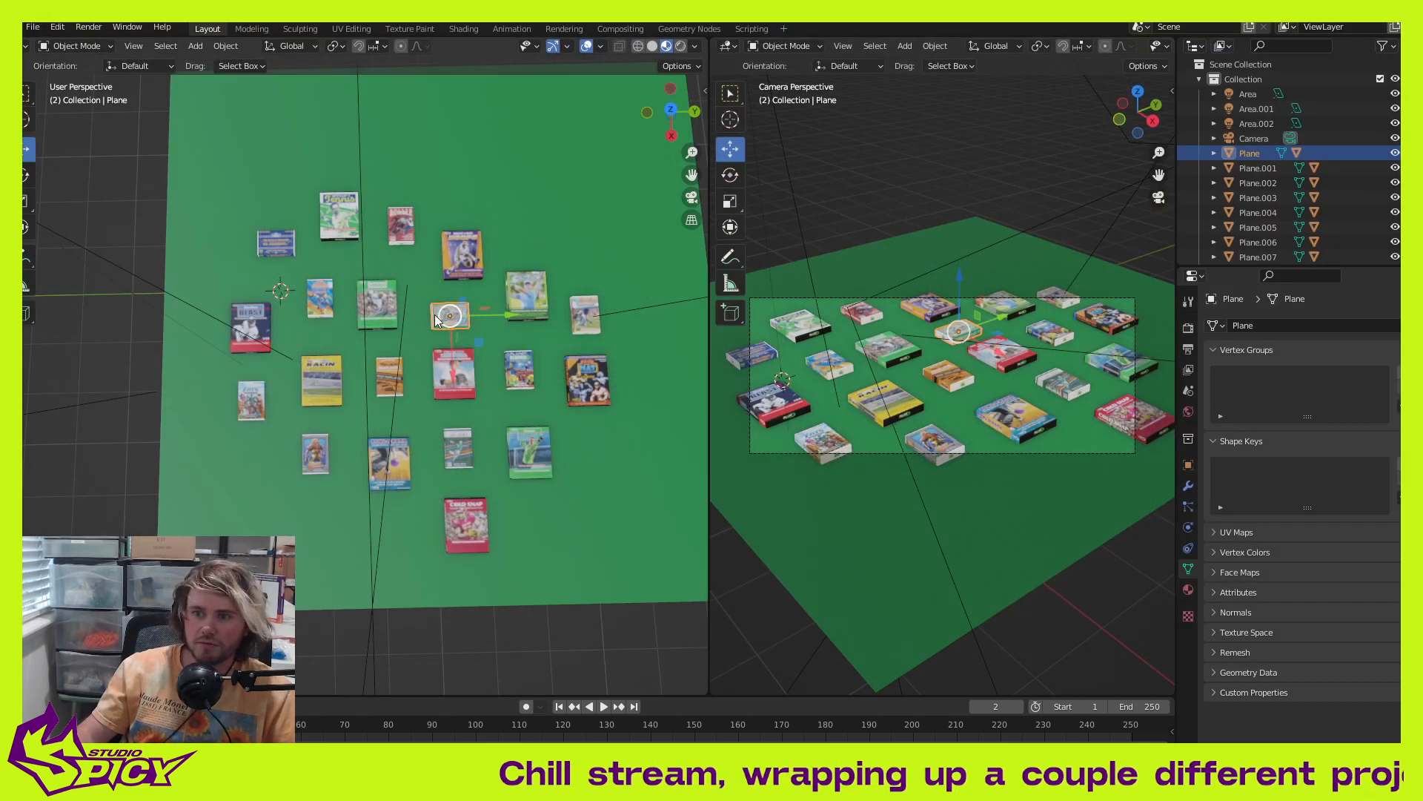
Step: Go to the Shading workspace, set the shader editor to Object, and show the material nodes of the Plane.009 wrestling box
click(883, 164)
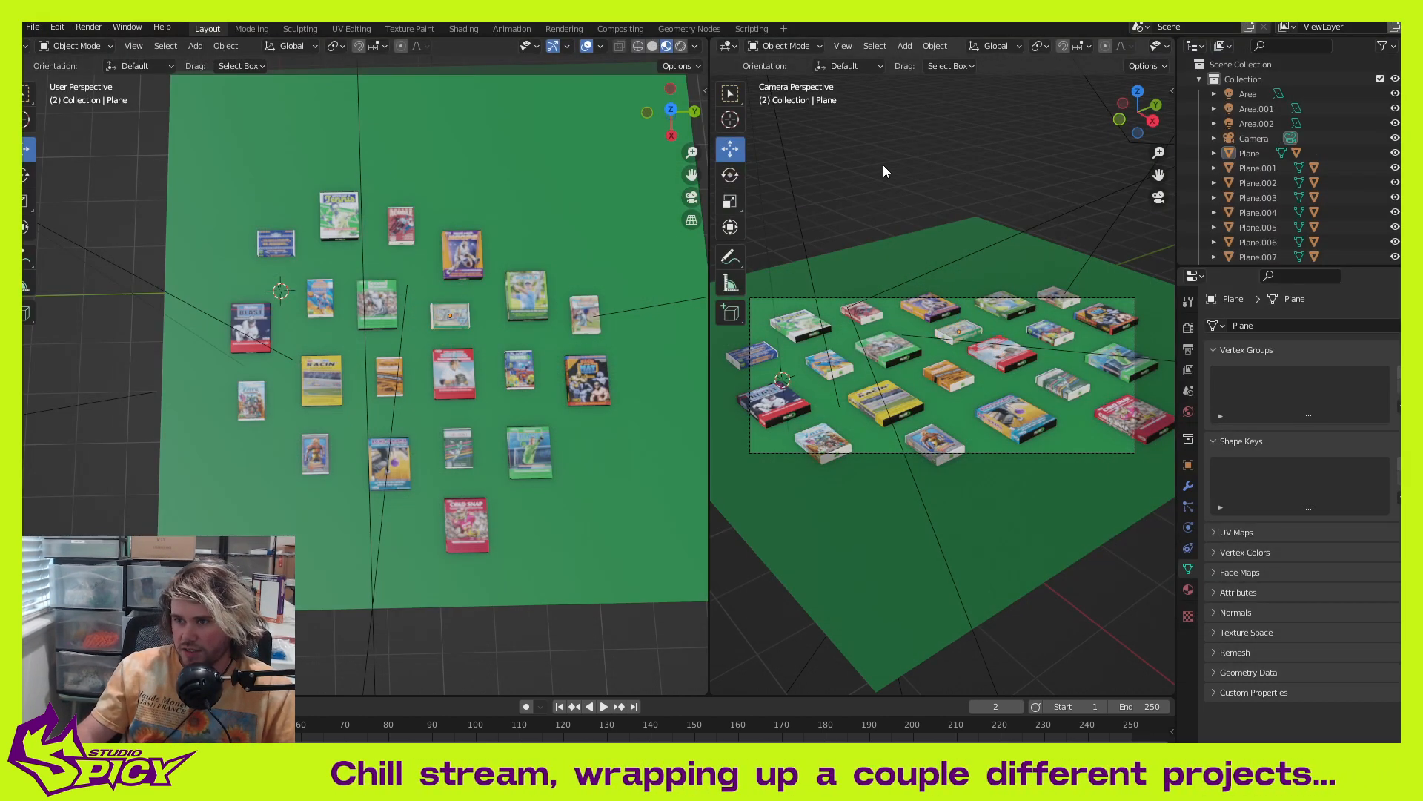
click(463, 29)
mouse_move(808, 274)
middle_down()
mouse_move(926, 243)
mouse_move(821, 286)
middle_up()
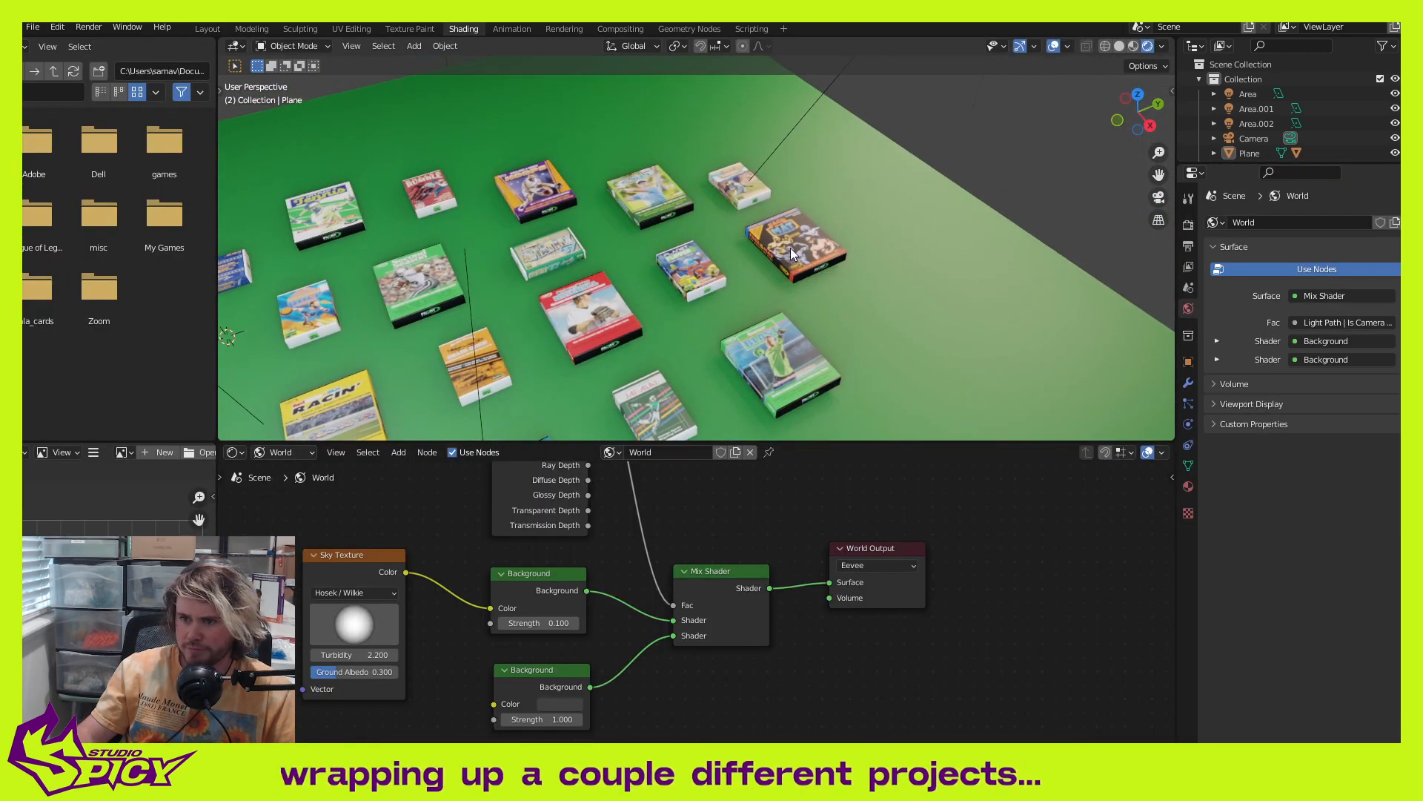
click(615, 452)
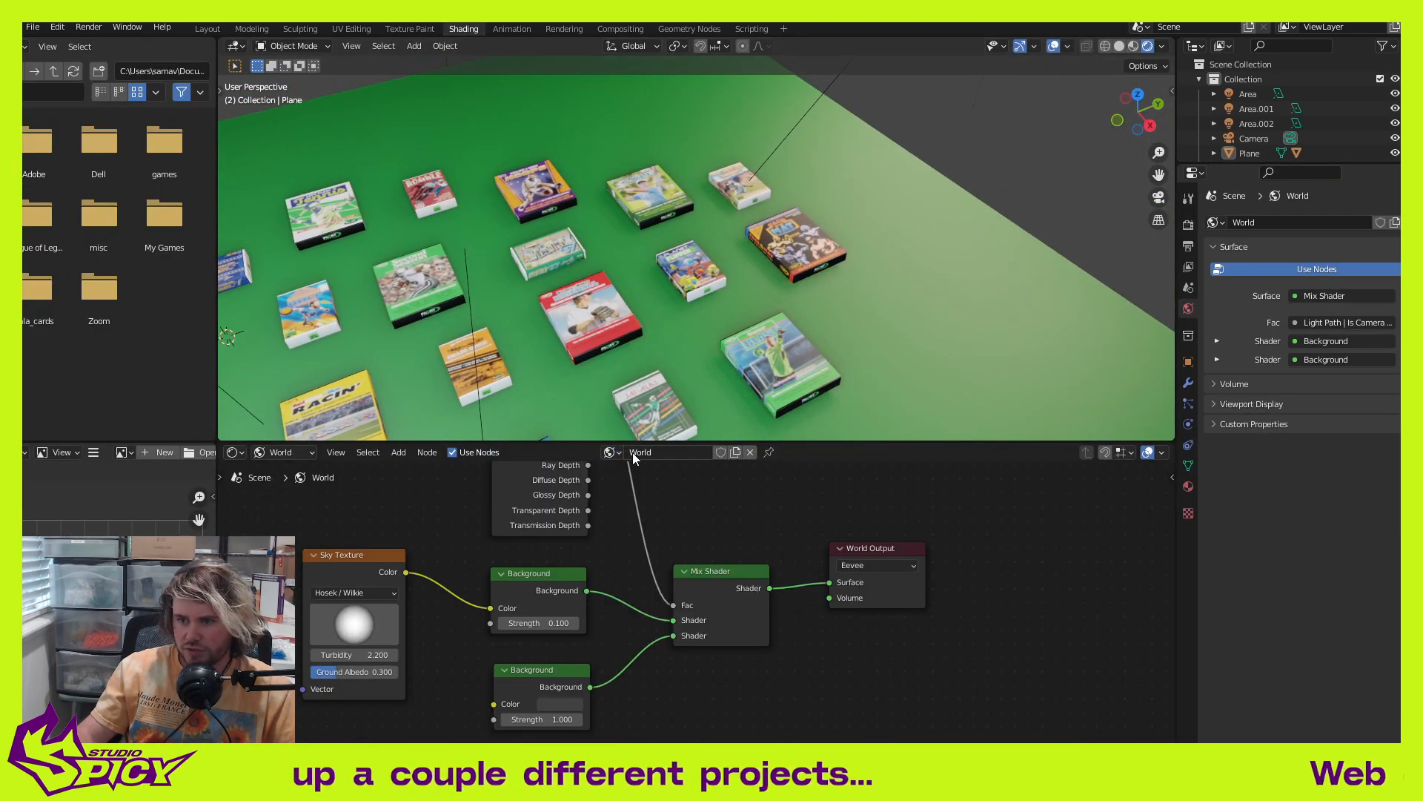
click(288, 451)
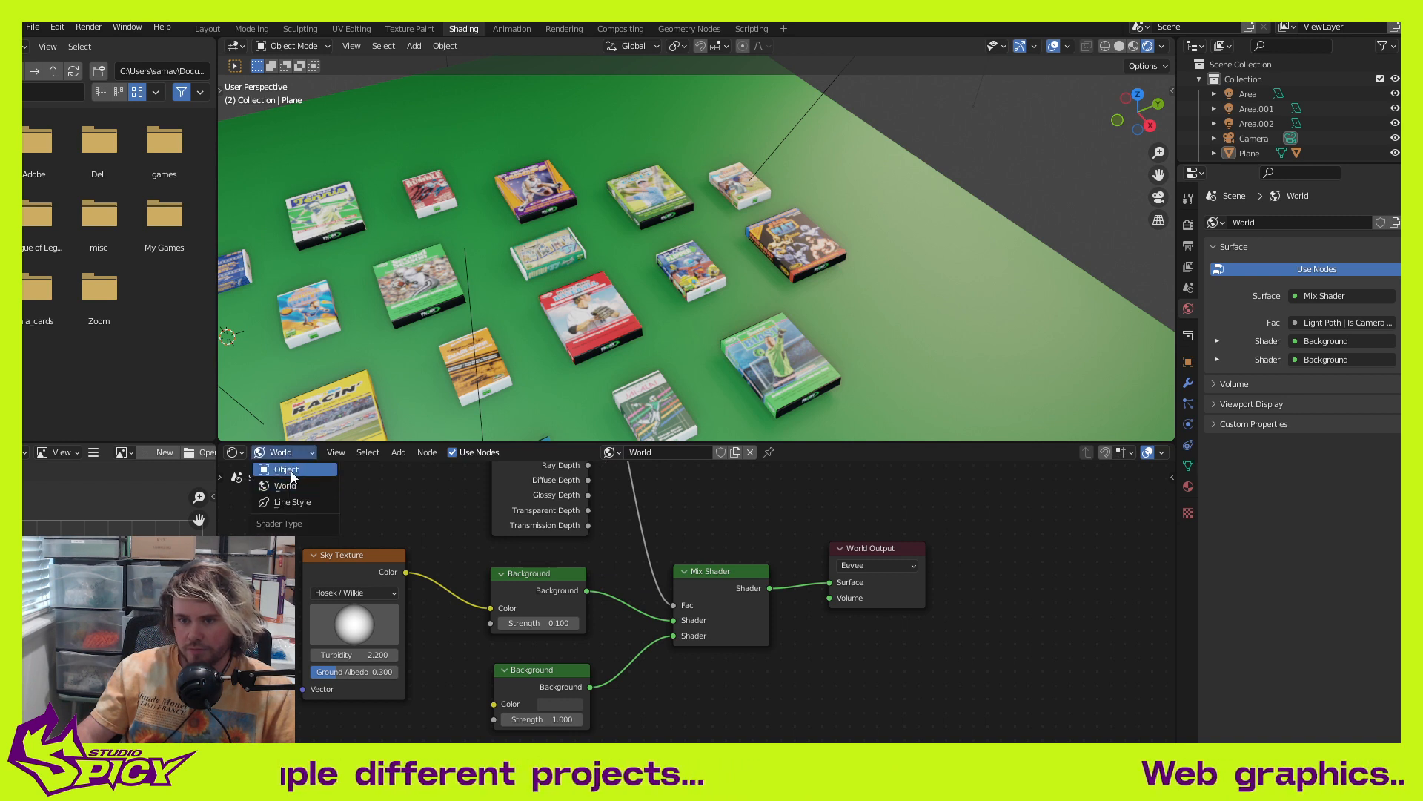
click(289, 469)
click(791, 242)
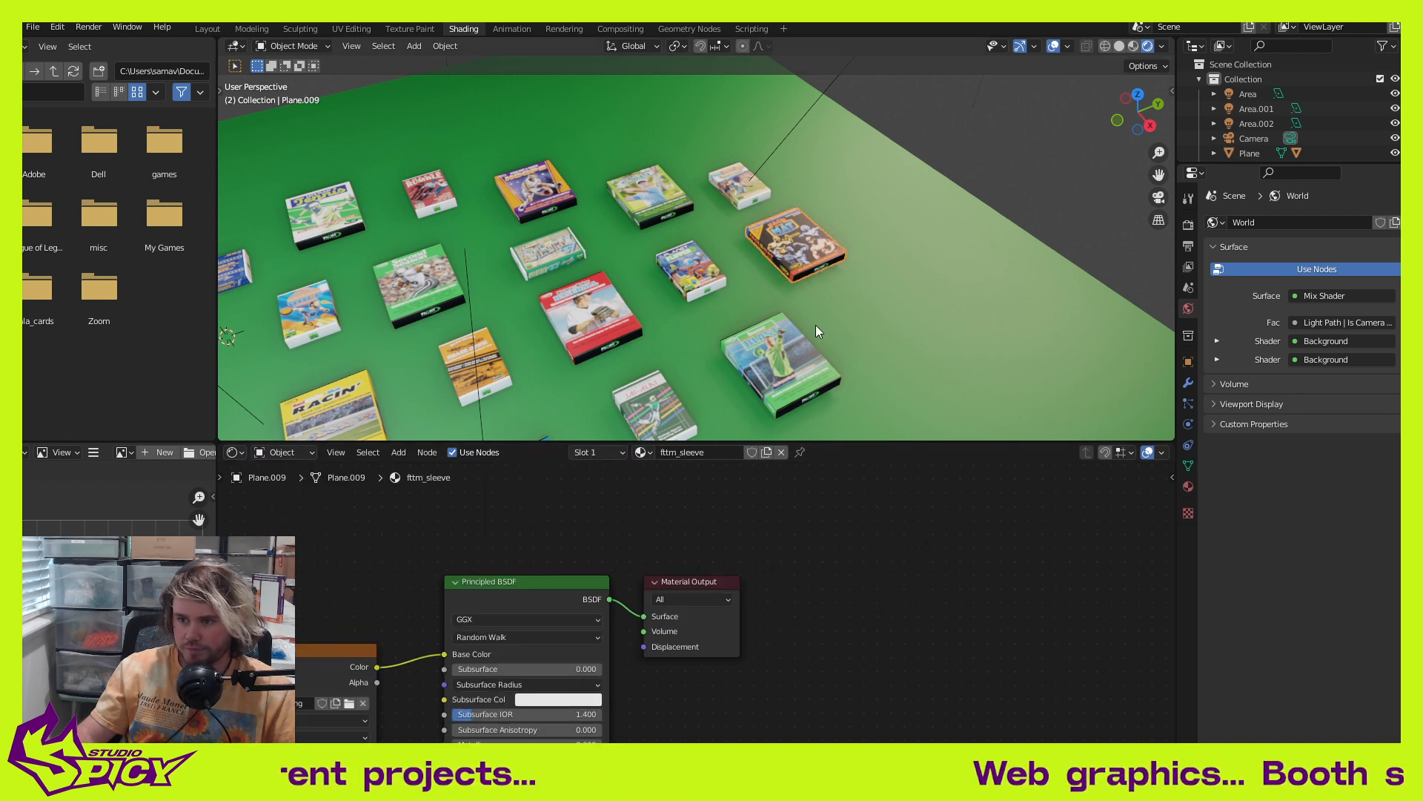
Step: Set the Specular value of the wrestling box's fttm_sleeve material to 0.2
middle_drag(762, 683, 768, 601)
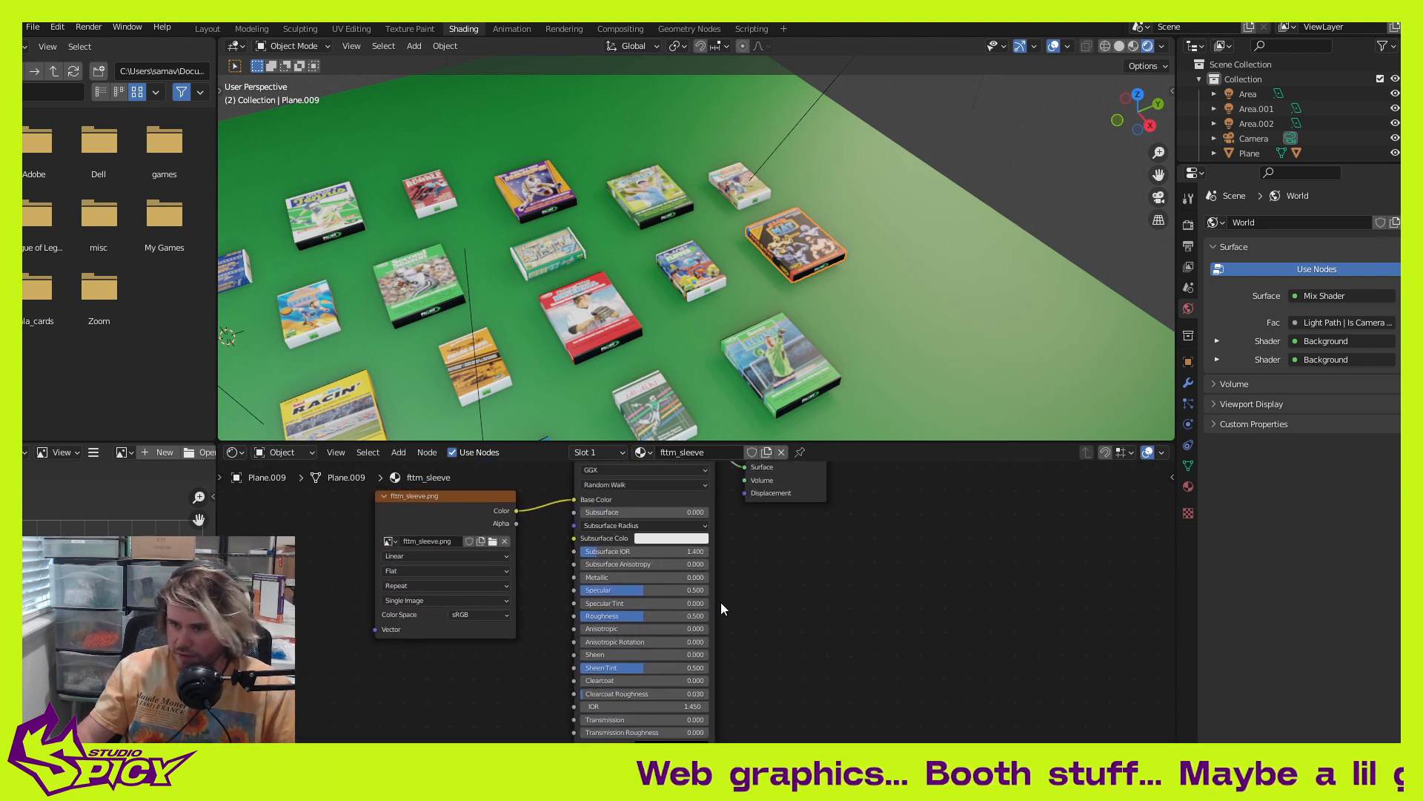
click(687, 591)
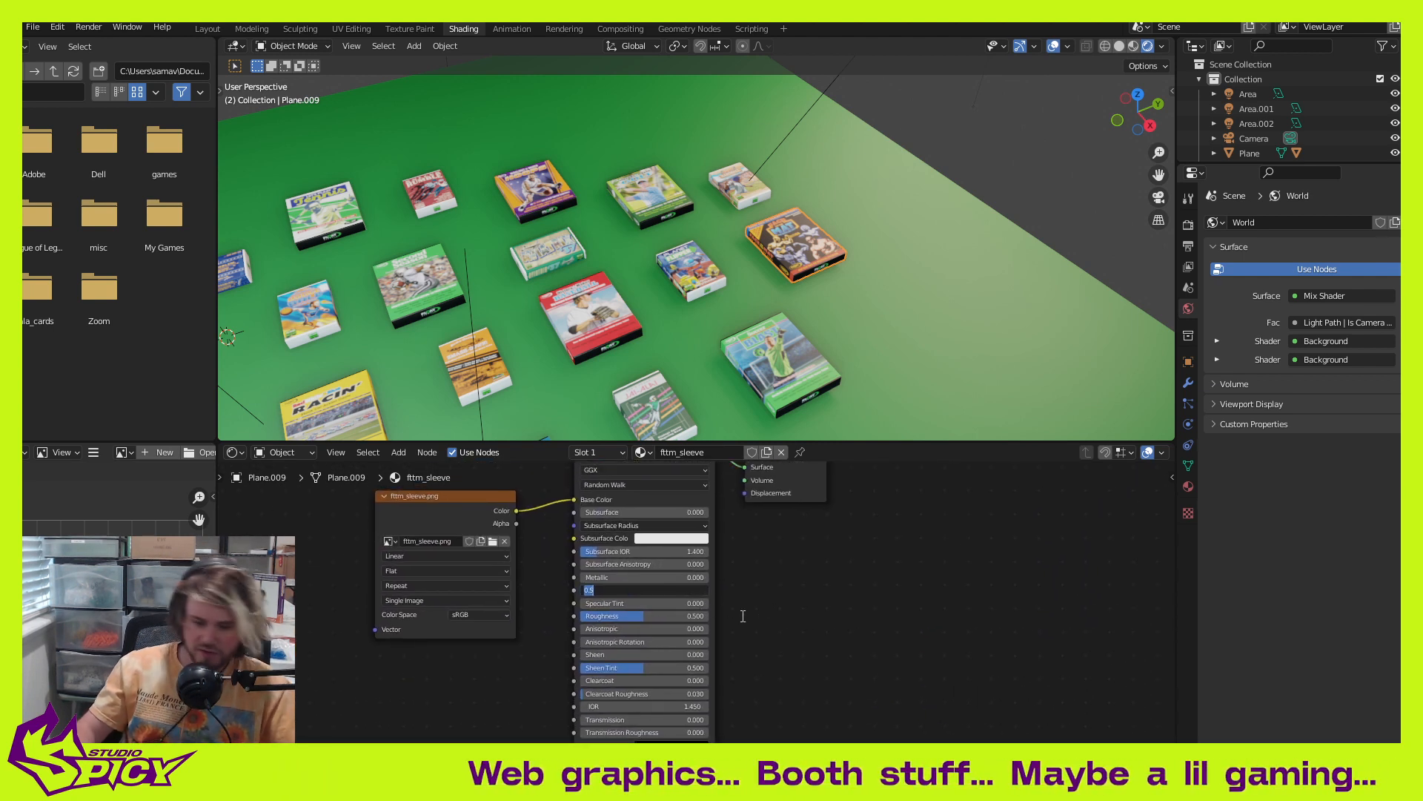
text(0)
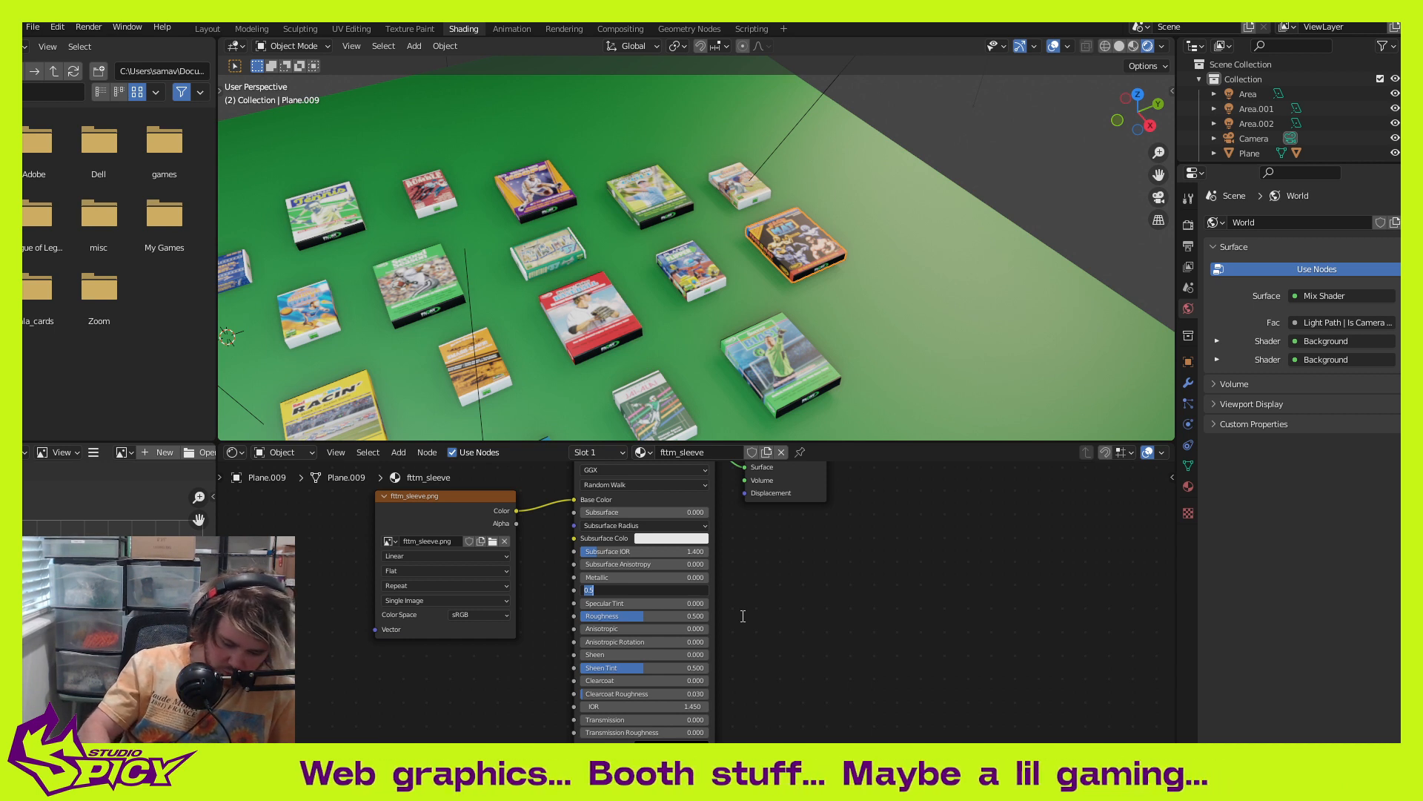
text(.2)
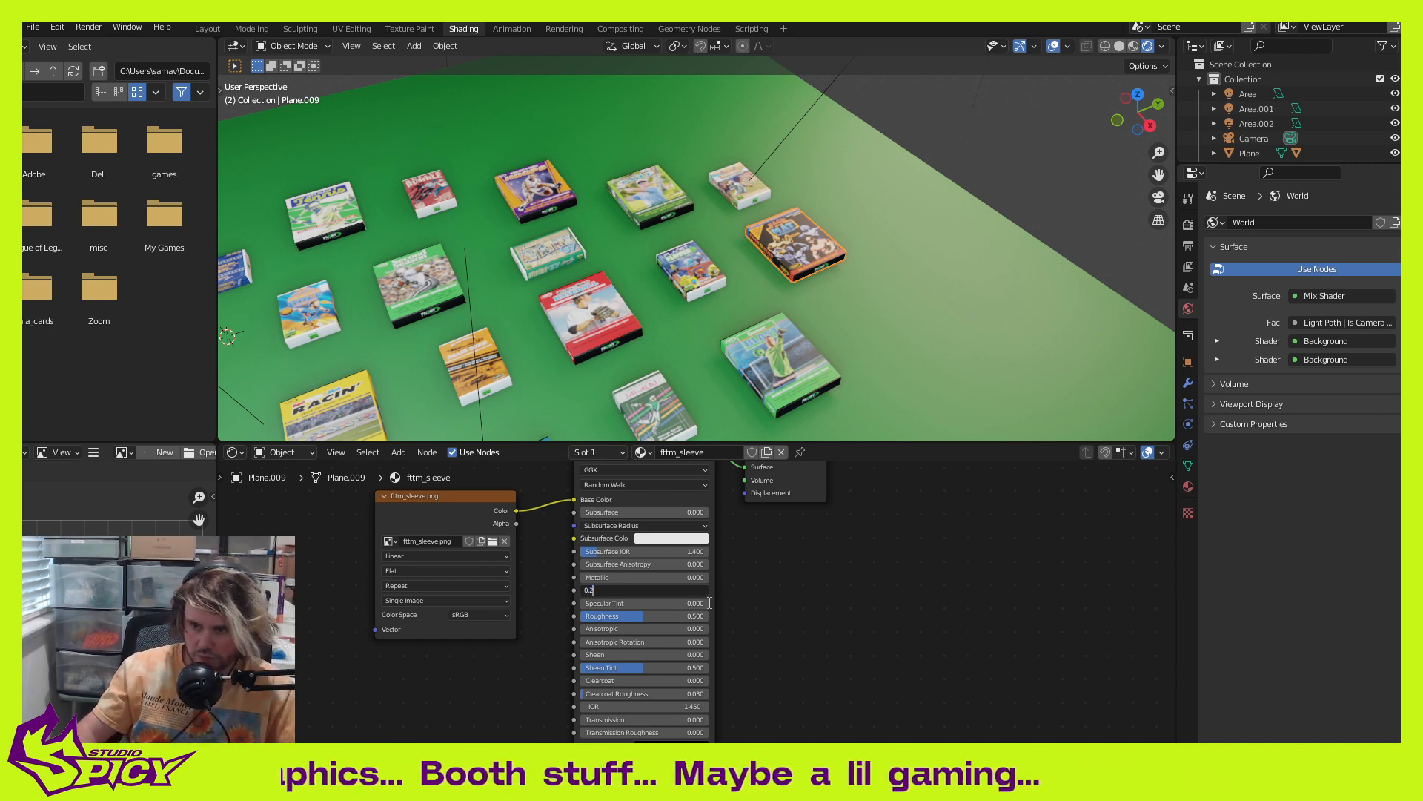
drag(590, 591, 492, 592)
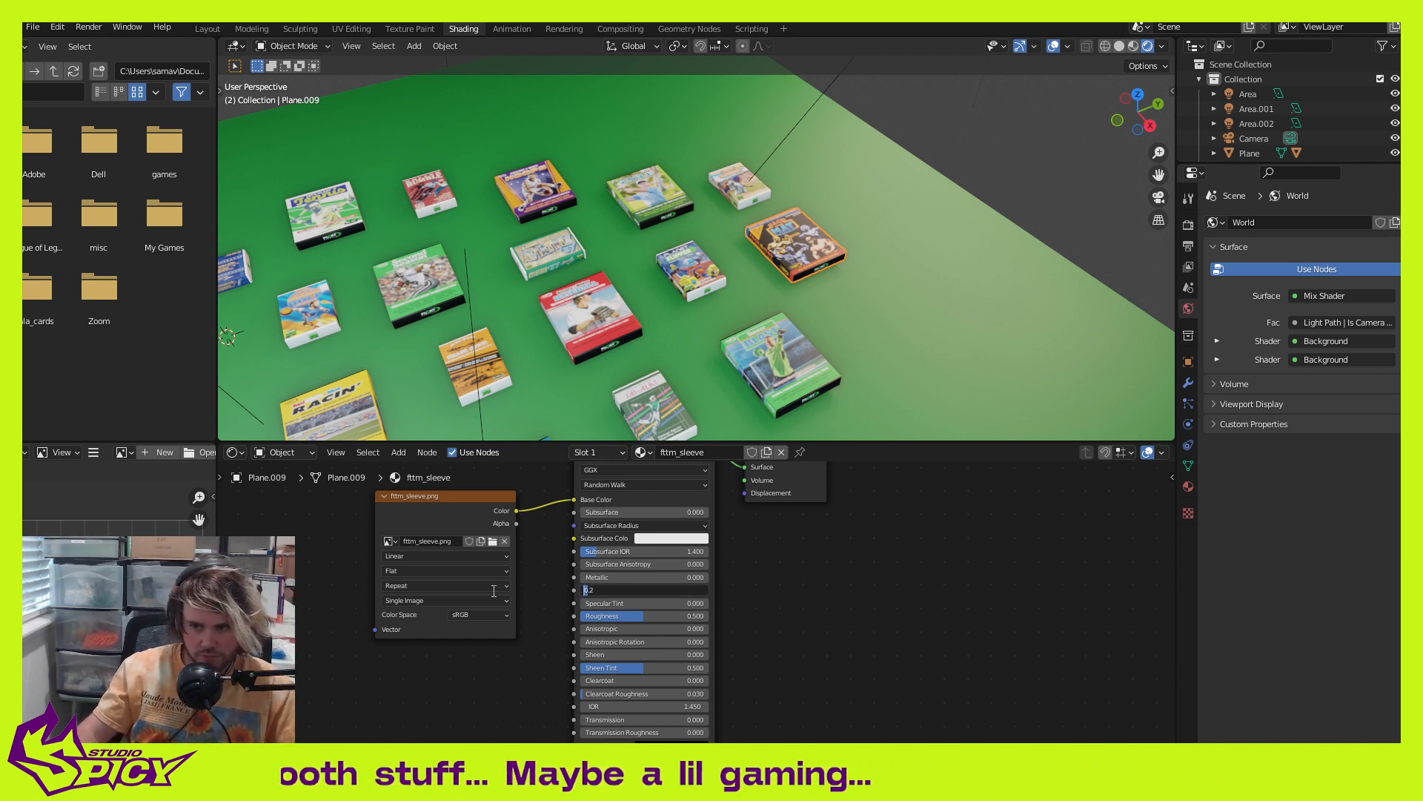
drag(602, 593, 567, 591)
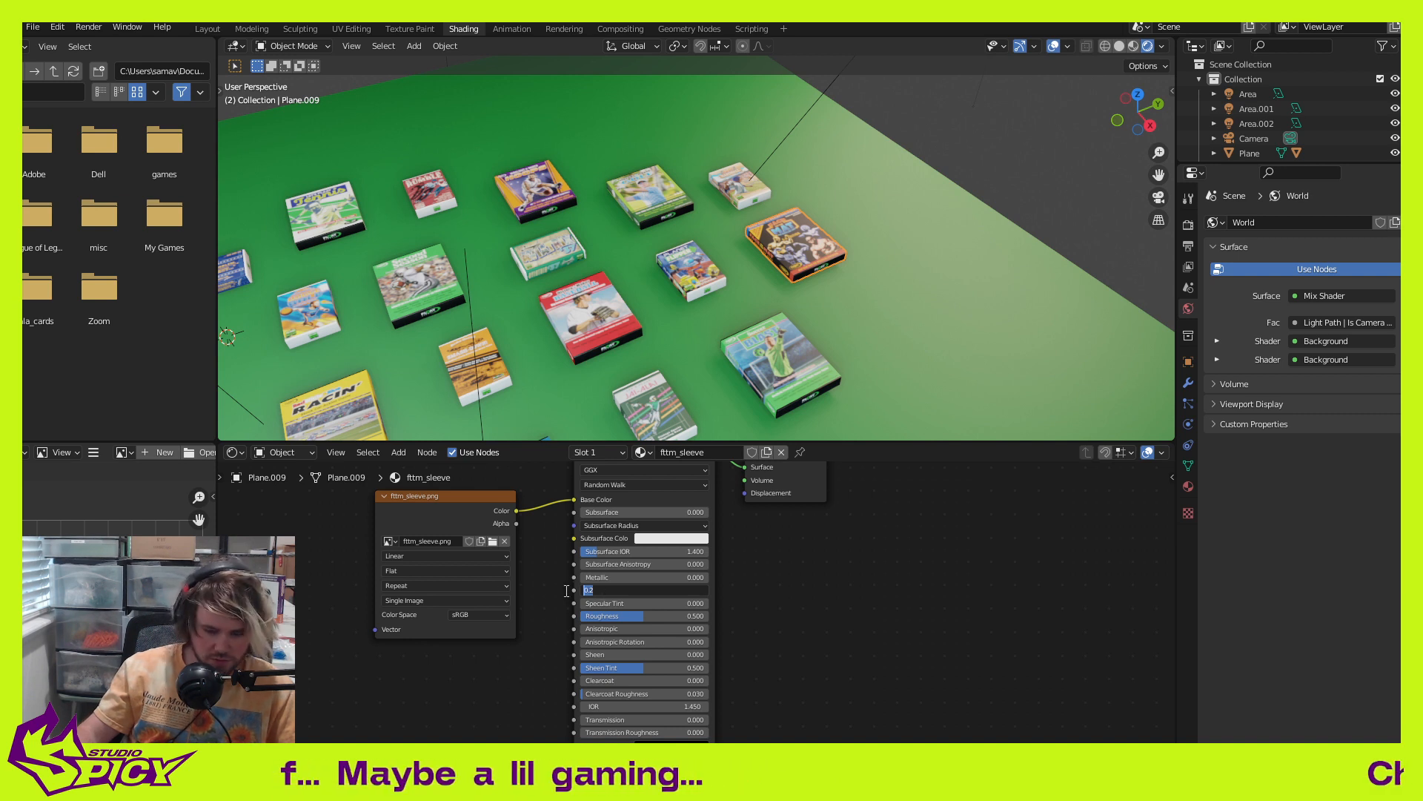
key(Return)
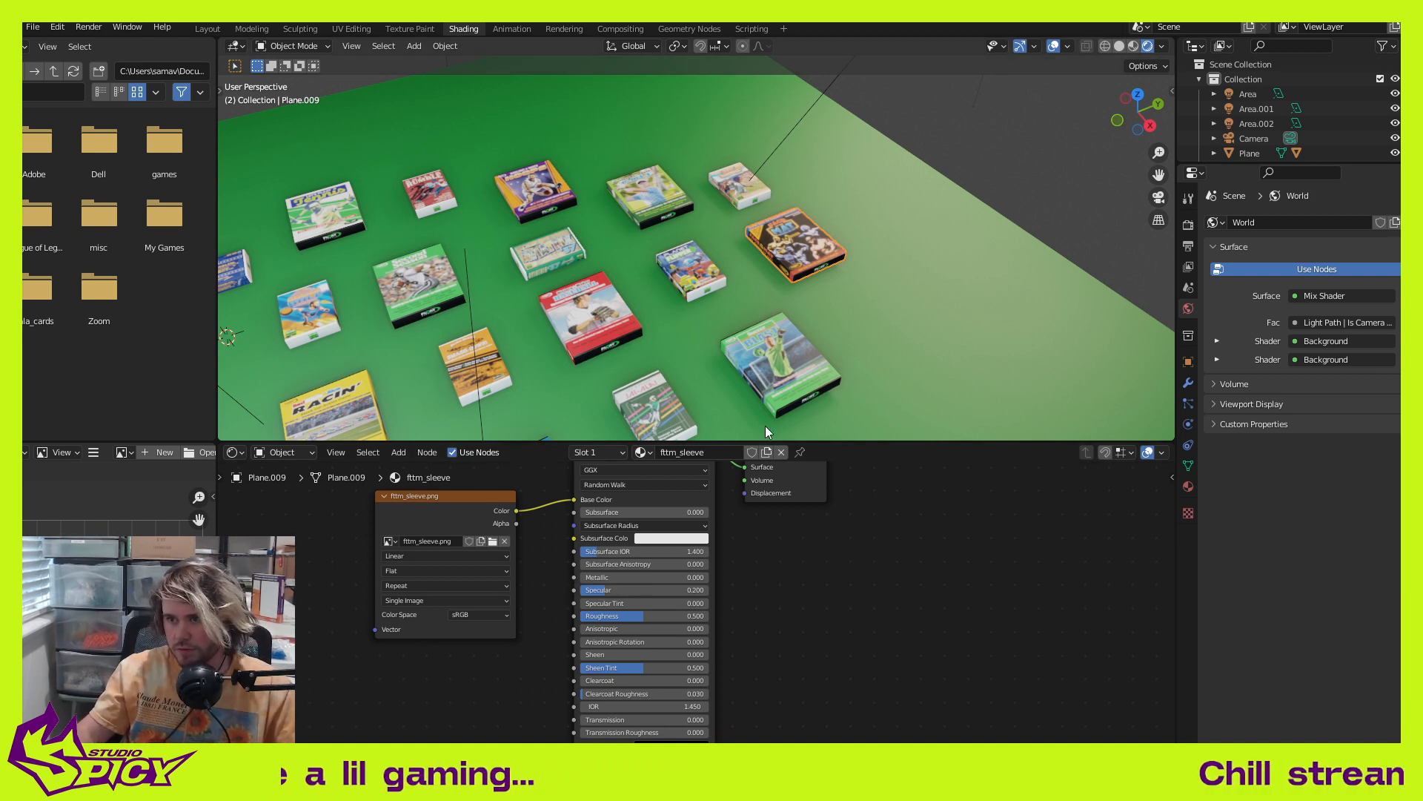
Step: Set Specular to 0.2 on the sxb_sleeve material of Plane.006 and the pf_sleeve material of Plane.014
click(773, 356)
click(700, 590)
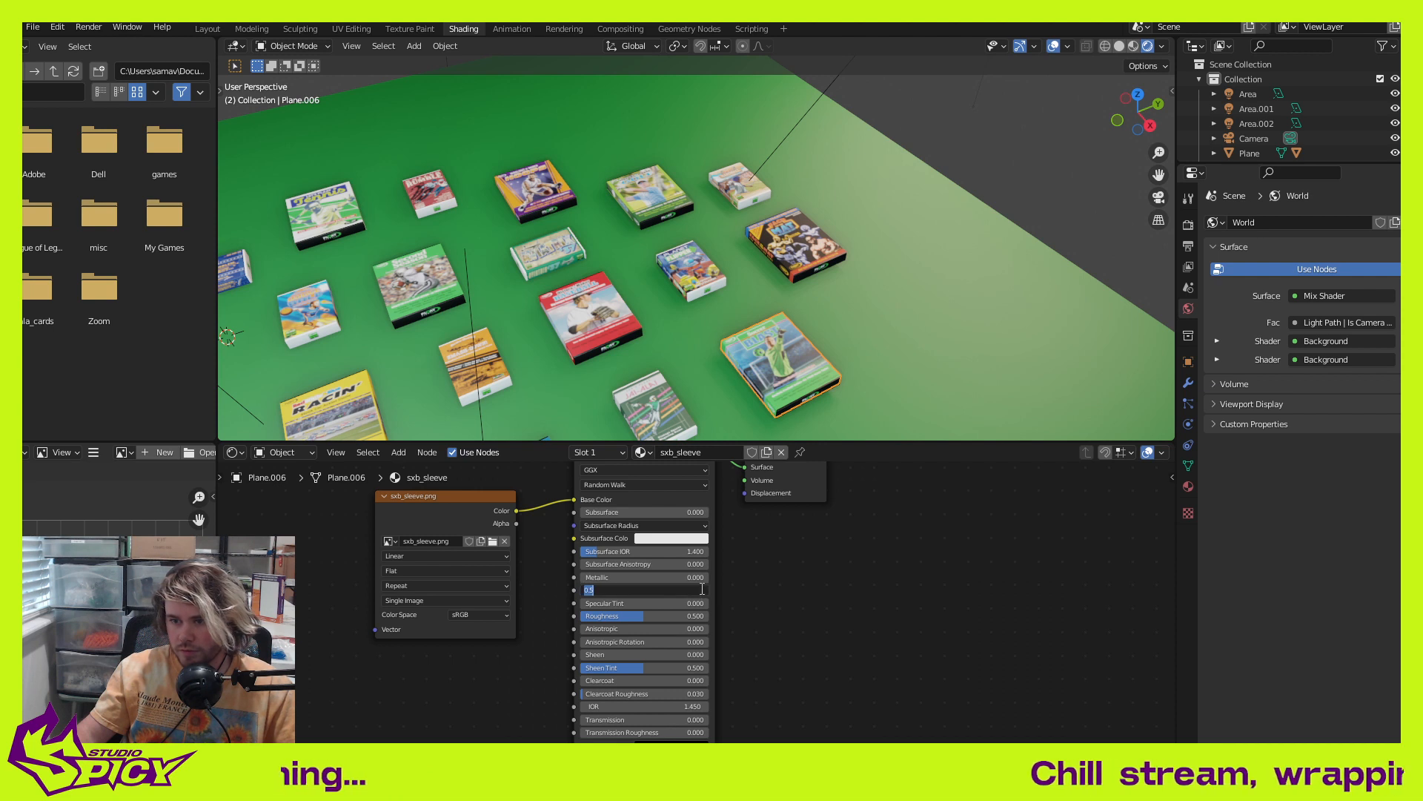
text(0.2)
key(Return)
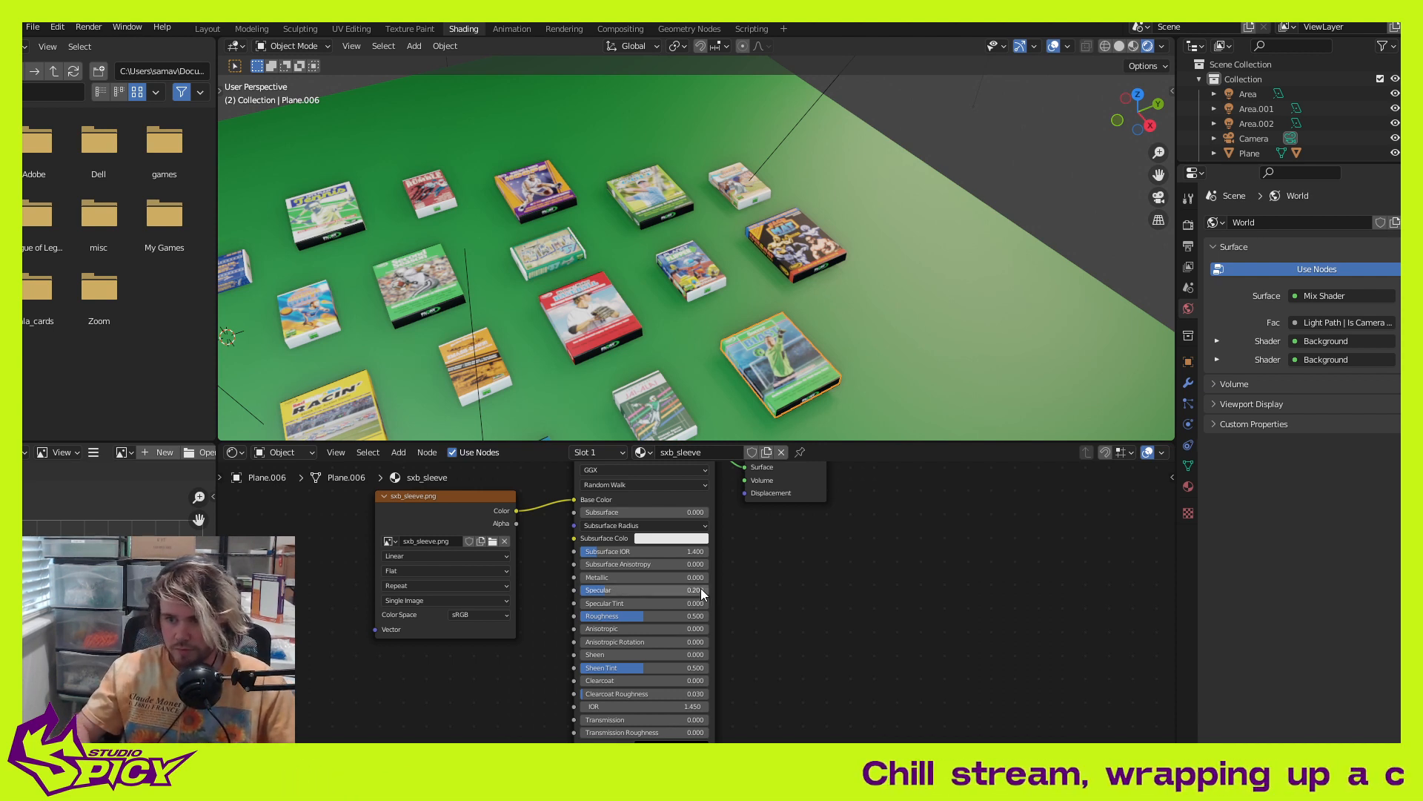
click(735, 384)
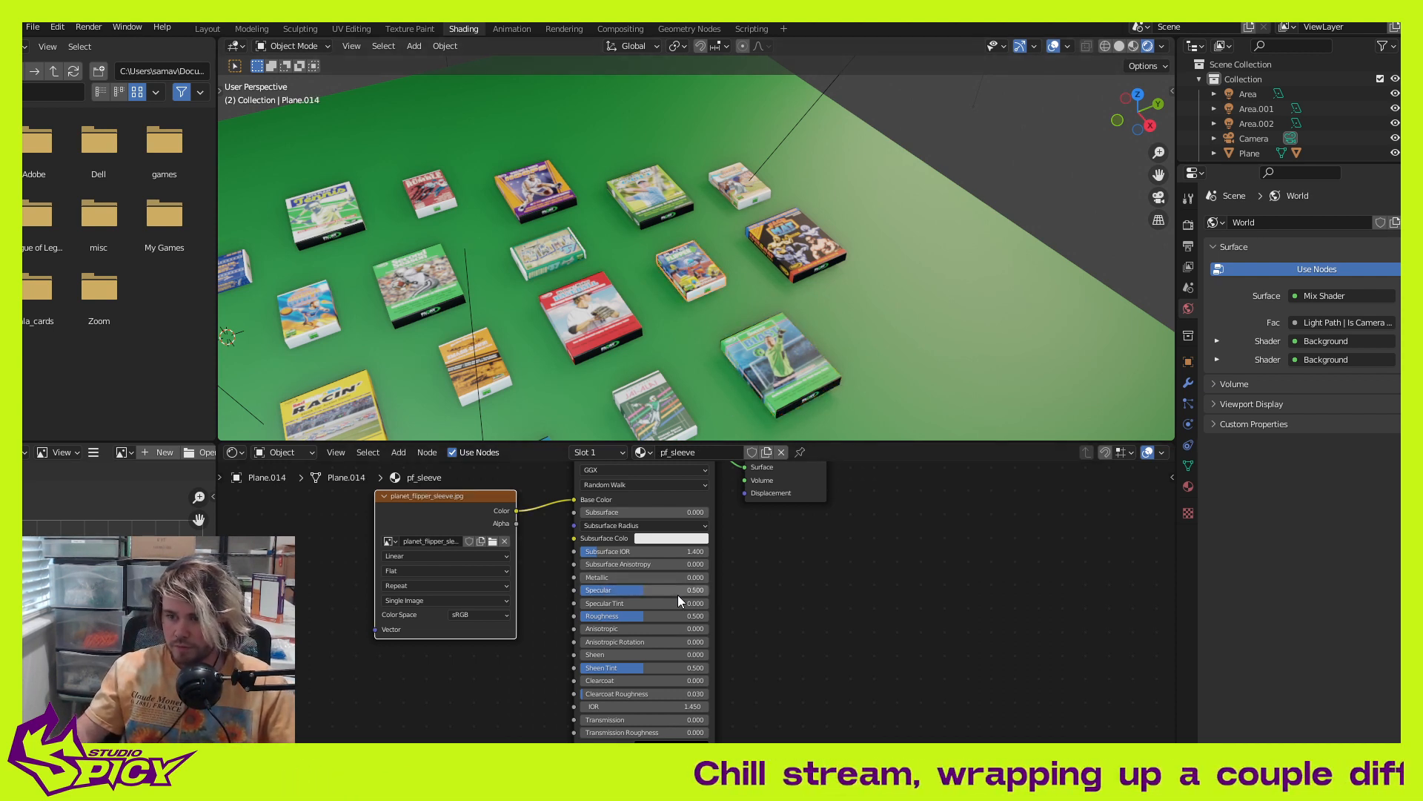
click(681, 591)
text(0.2)
key(Return)
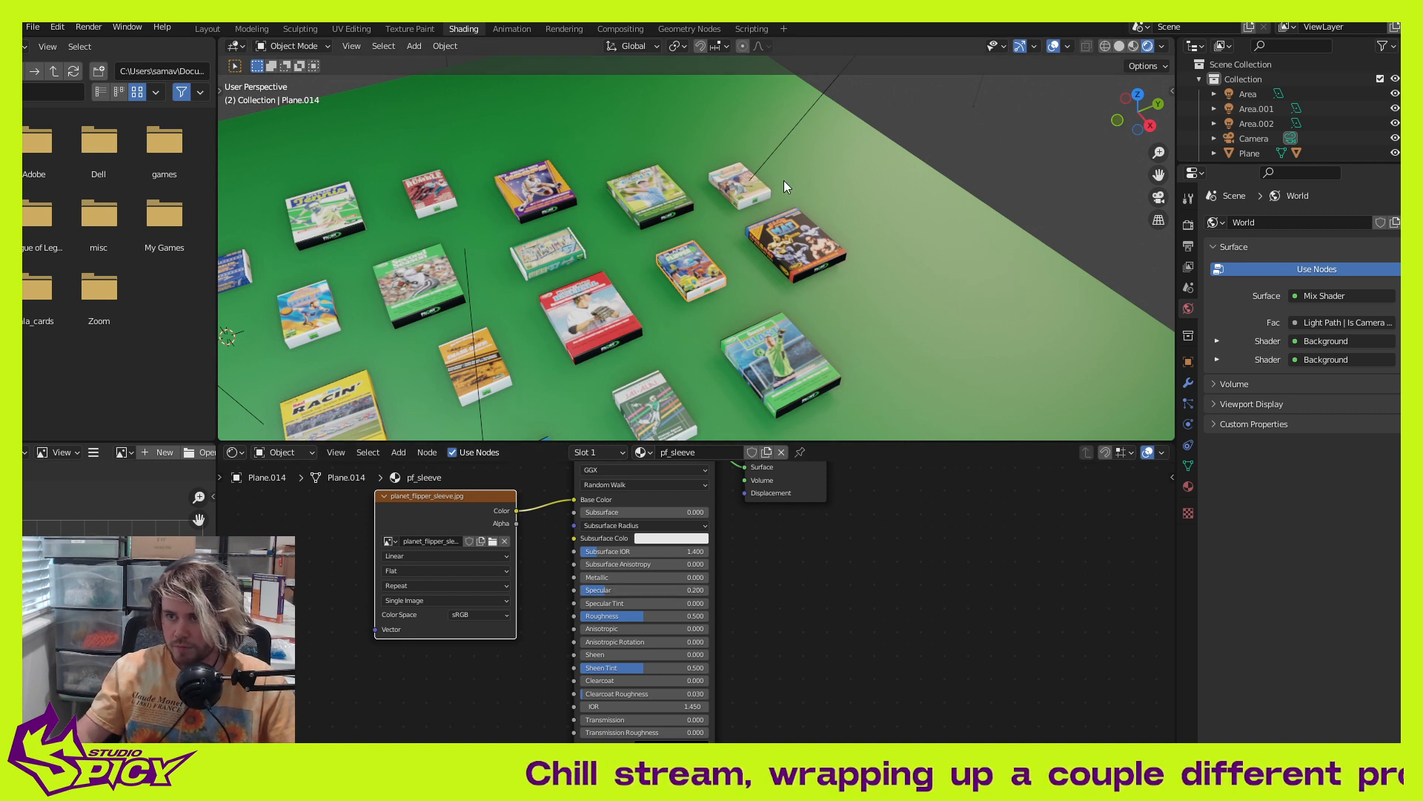
Step: Set Specular to 0.2 on the fh_sleeve material of Plane.020 and the hmg_sleeve material of Plane.003
click(745, 181)
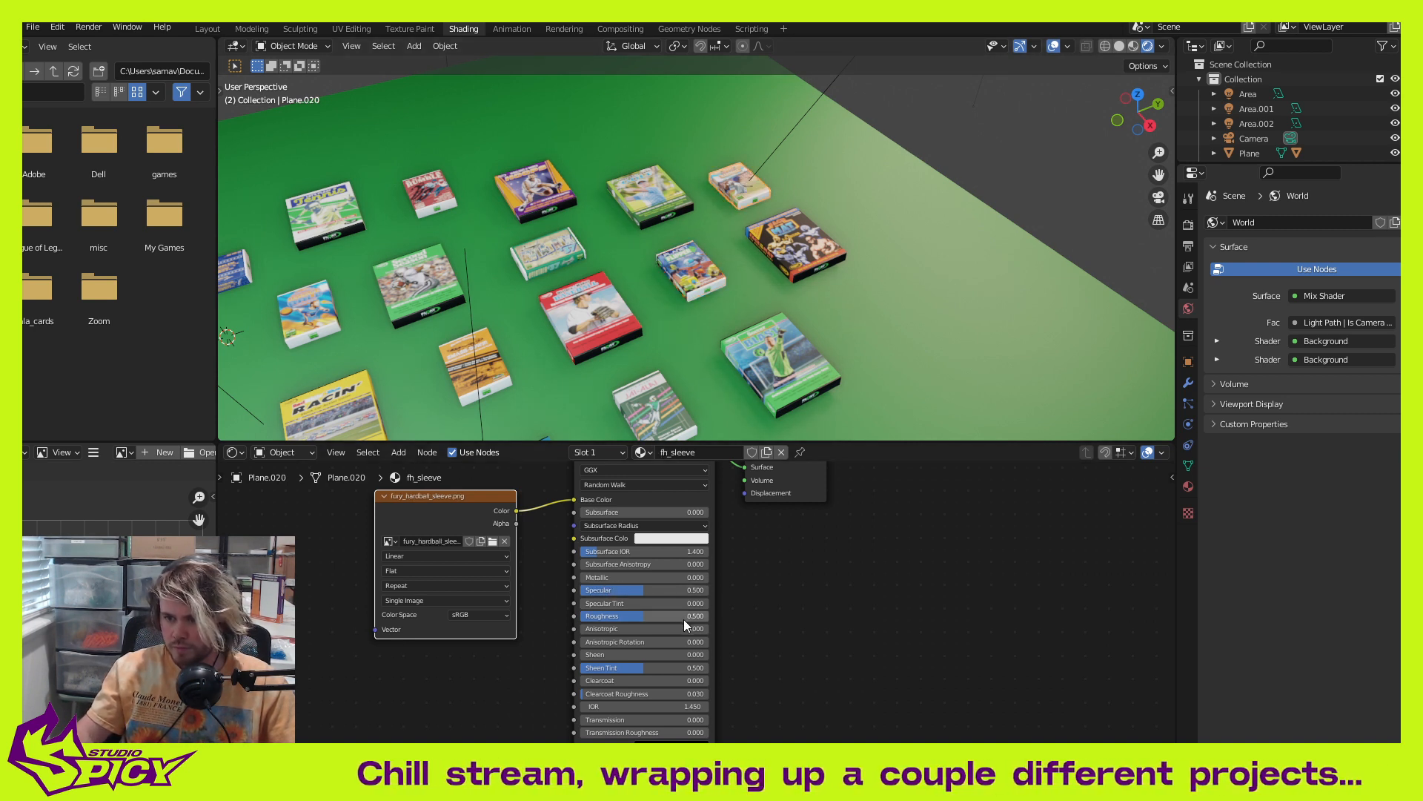
click(692, 589)
text(0.2)
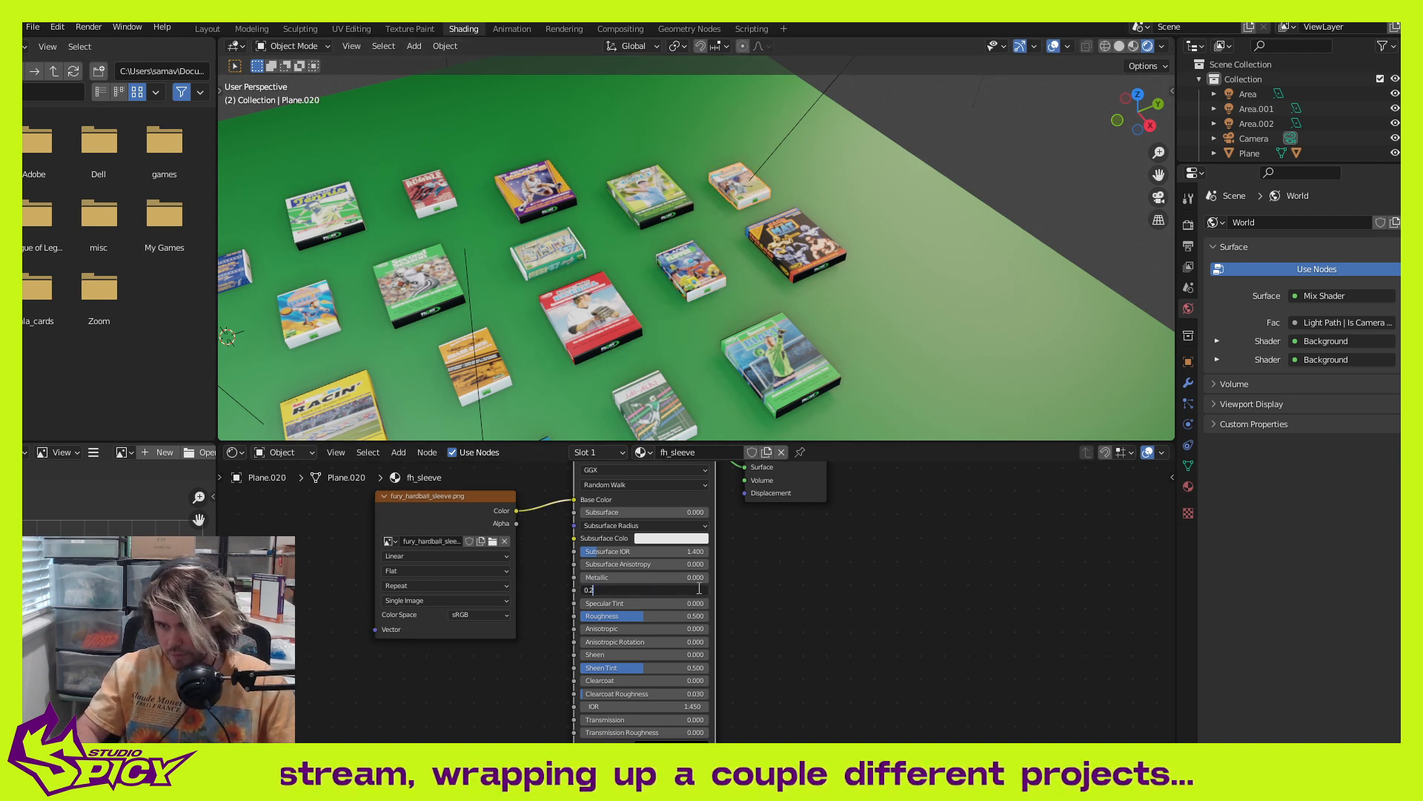
key(Return)
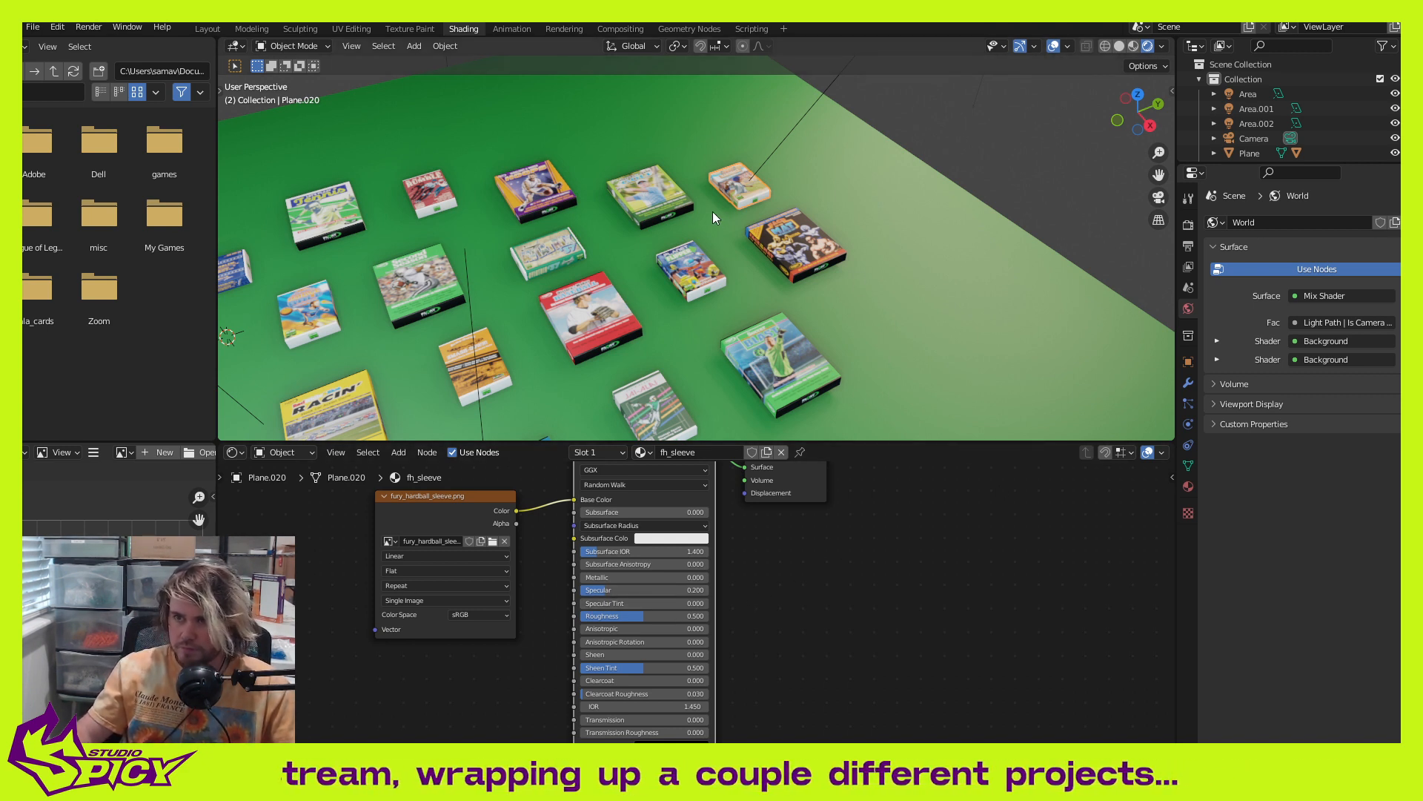
click(665, 193)
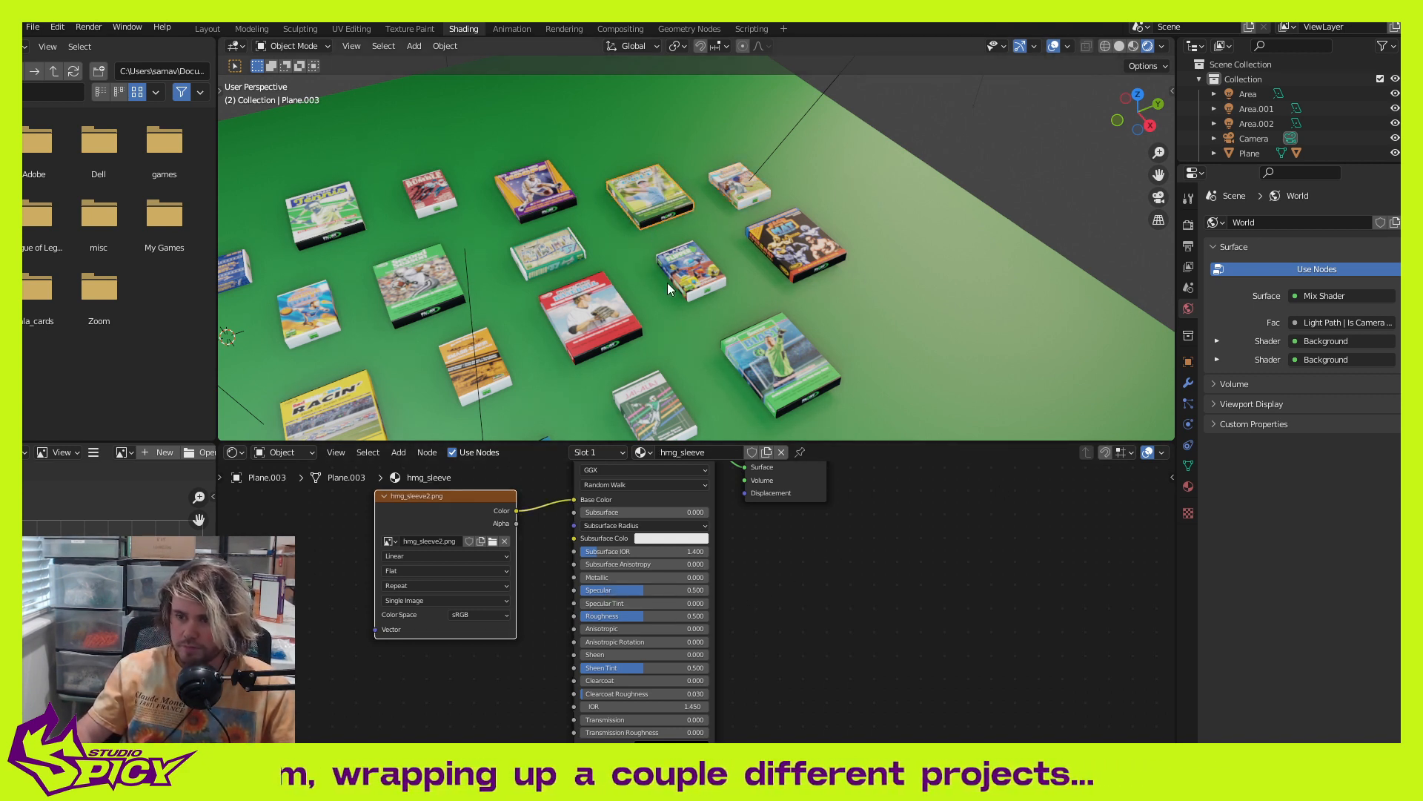
click(698, 592)
text(.2)
key(Return)
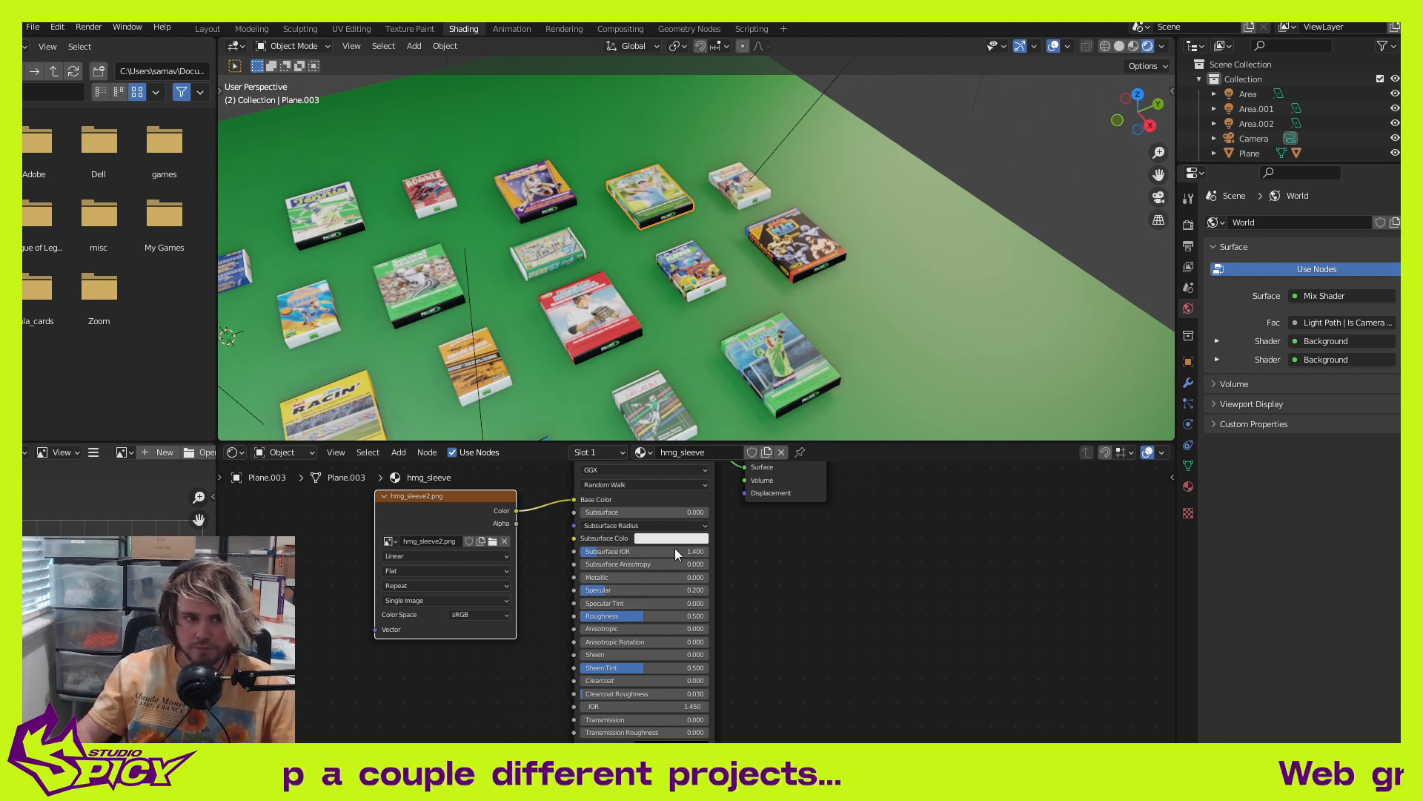
Step: Set Specular to 0.2 on the purple box's hmh_sleeve material and the aviatrix_sleeve material of the Plane box
click(550, 188)
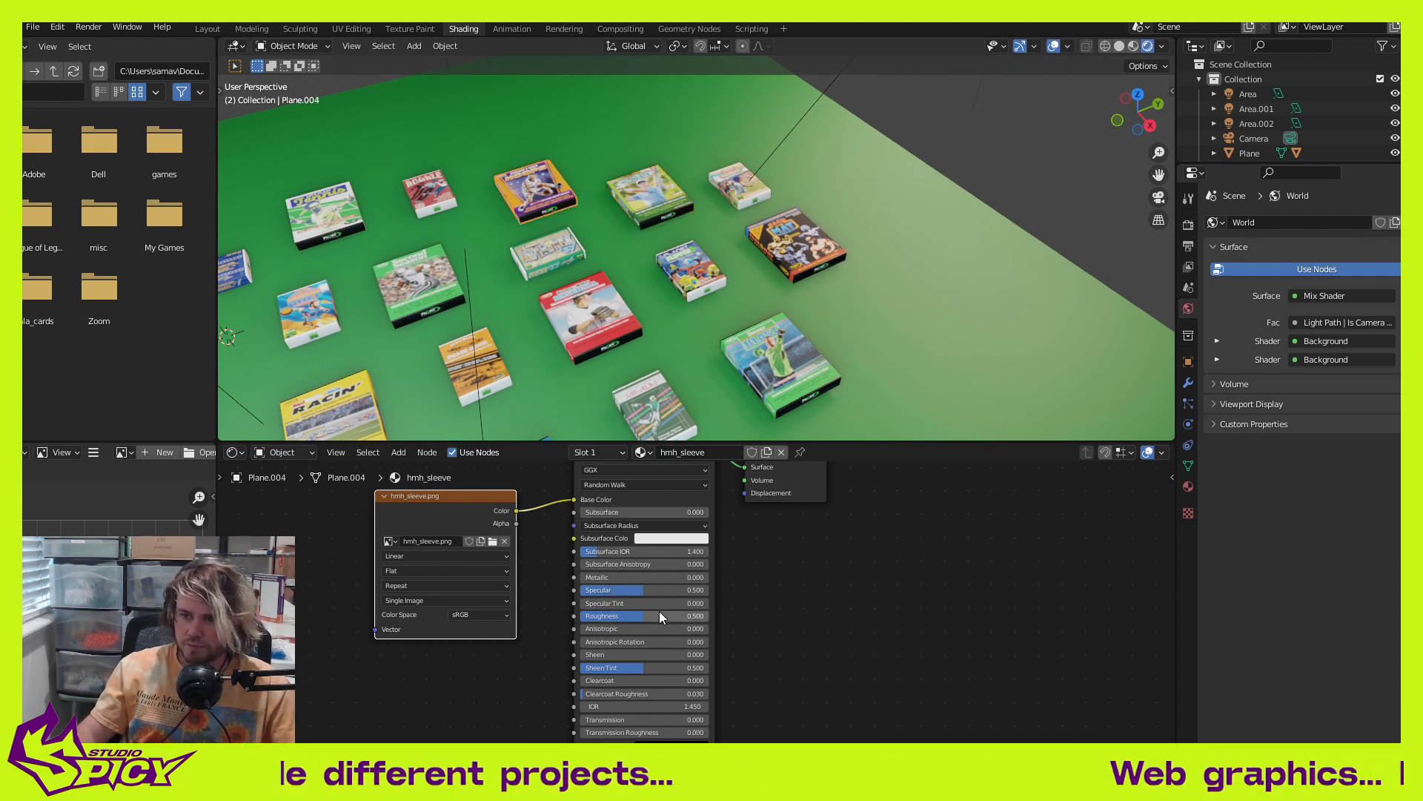
click(697, 591)
key(Escape)
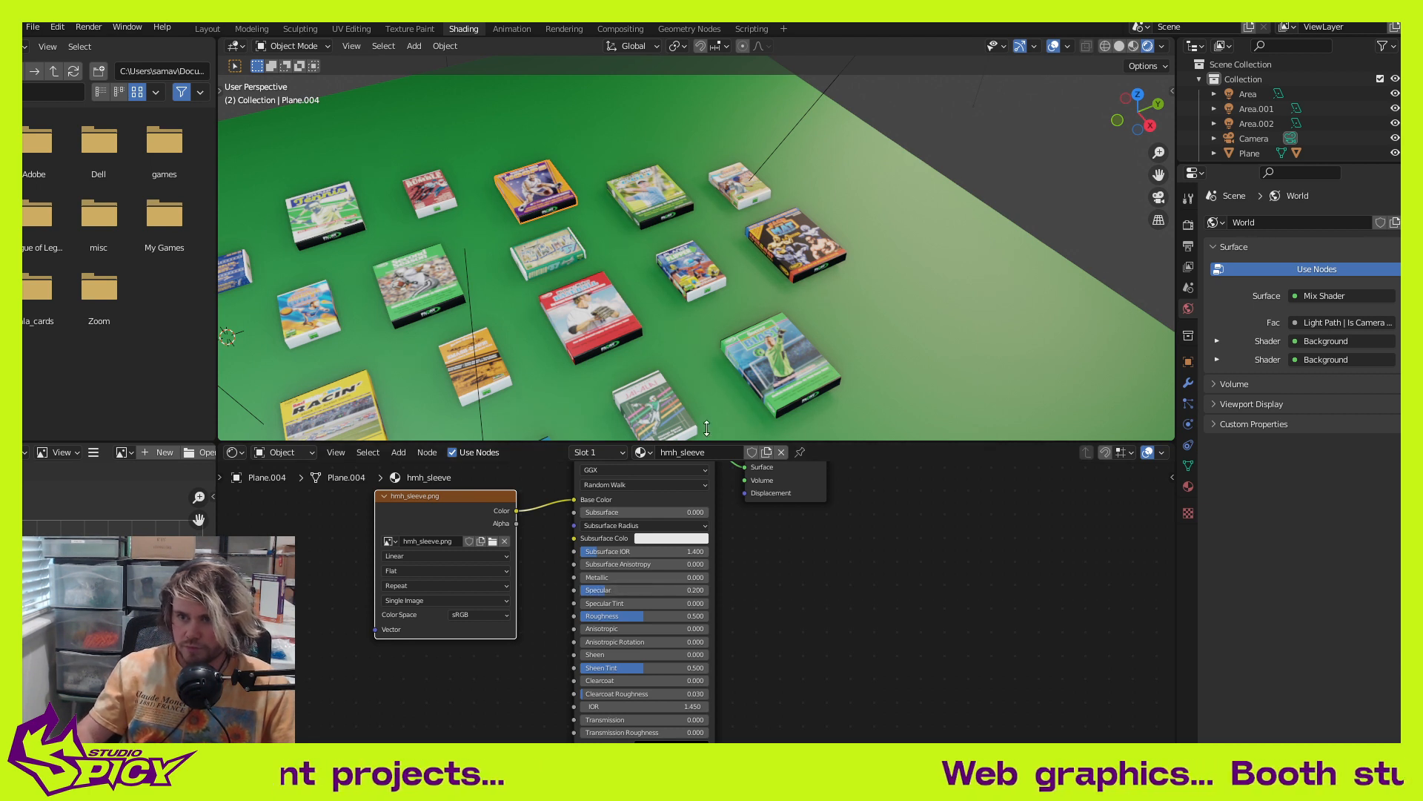
click(547, 246)
click(696, 590)
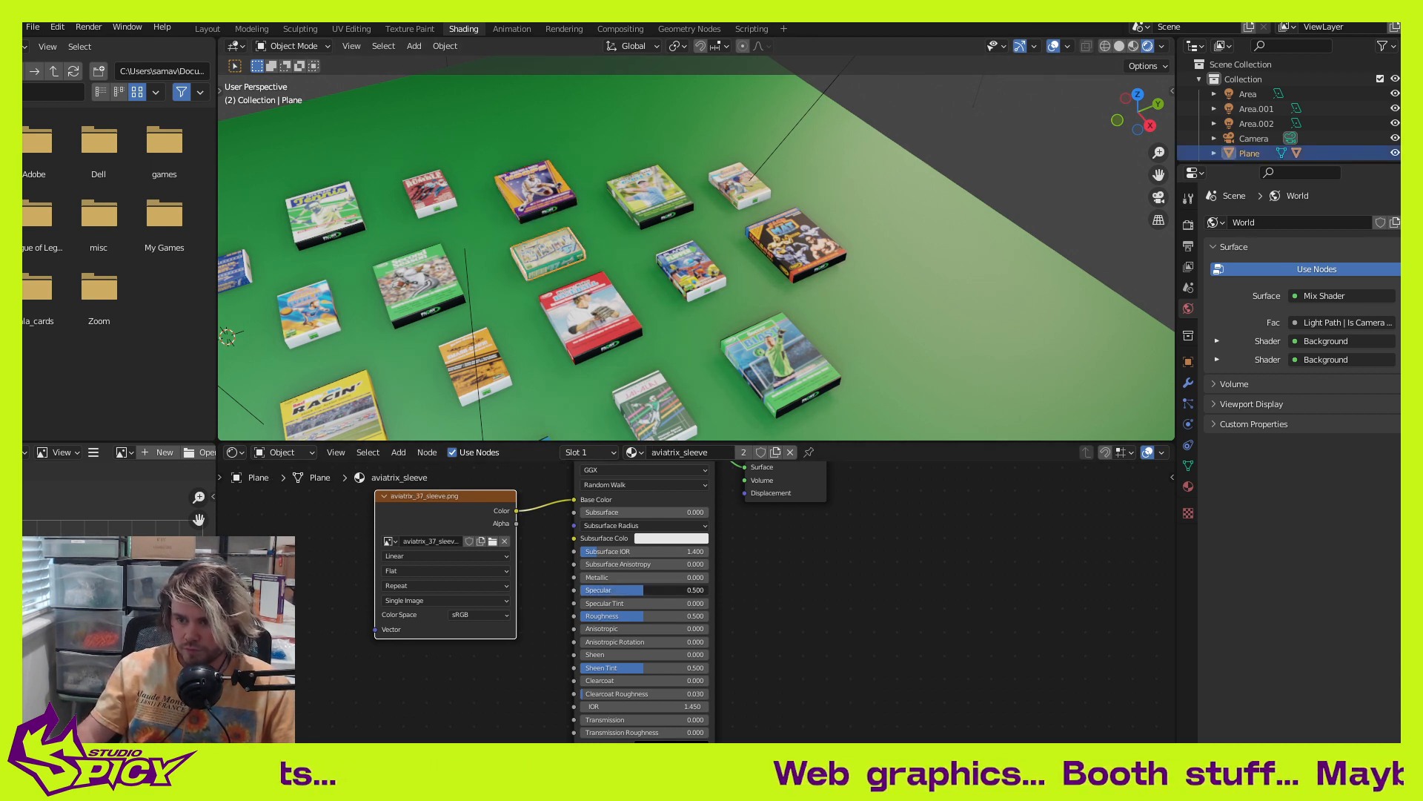
text(0.2)
key(Return)
Step: Set the Specular value of the red baseball box's hmb_sleeve material to 0.2
click(590, 304)
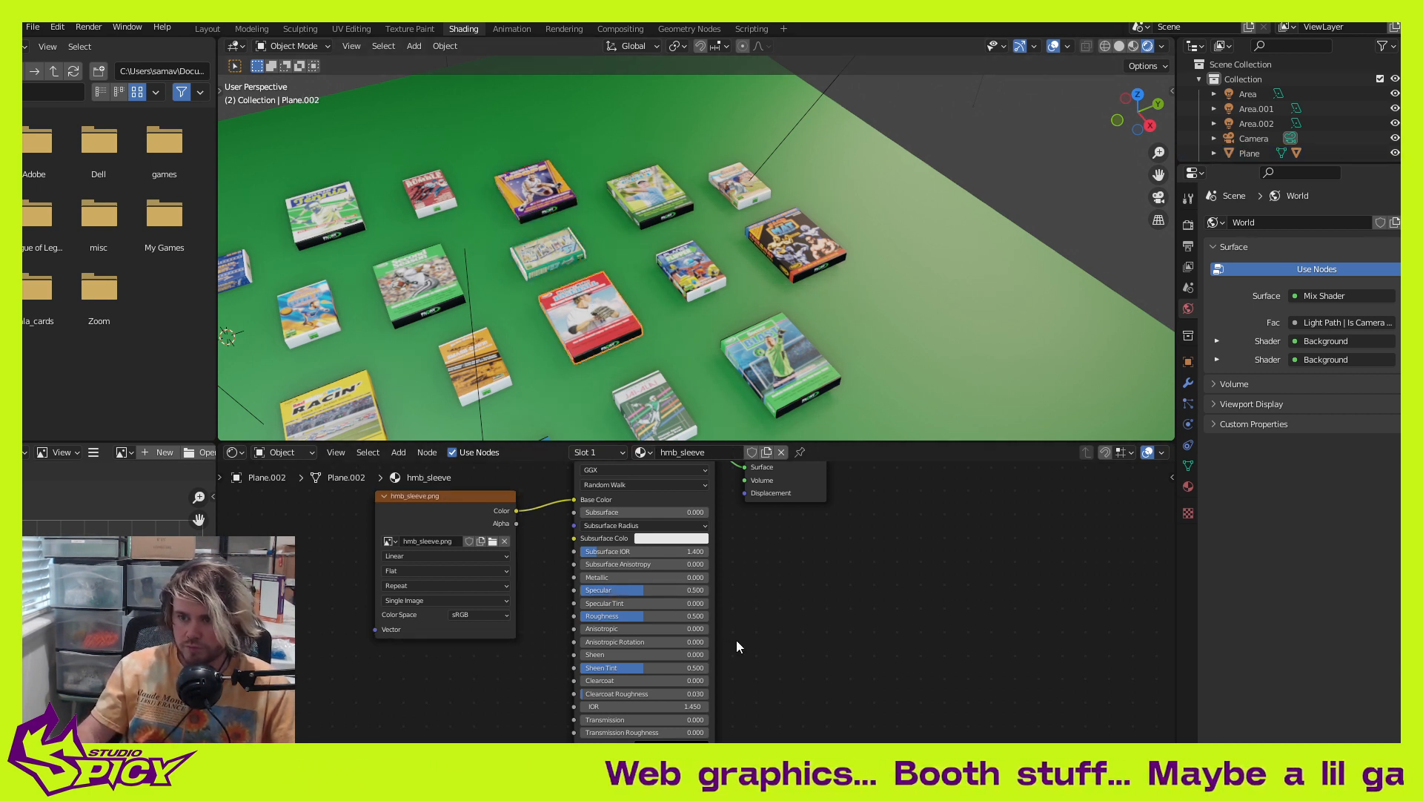
click(701, 590)
text(0.2)
key(Return)
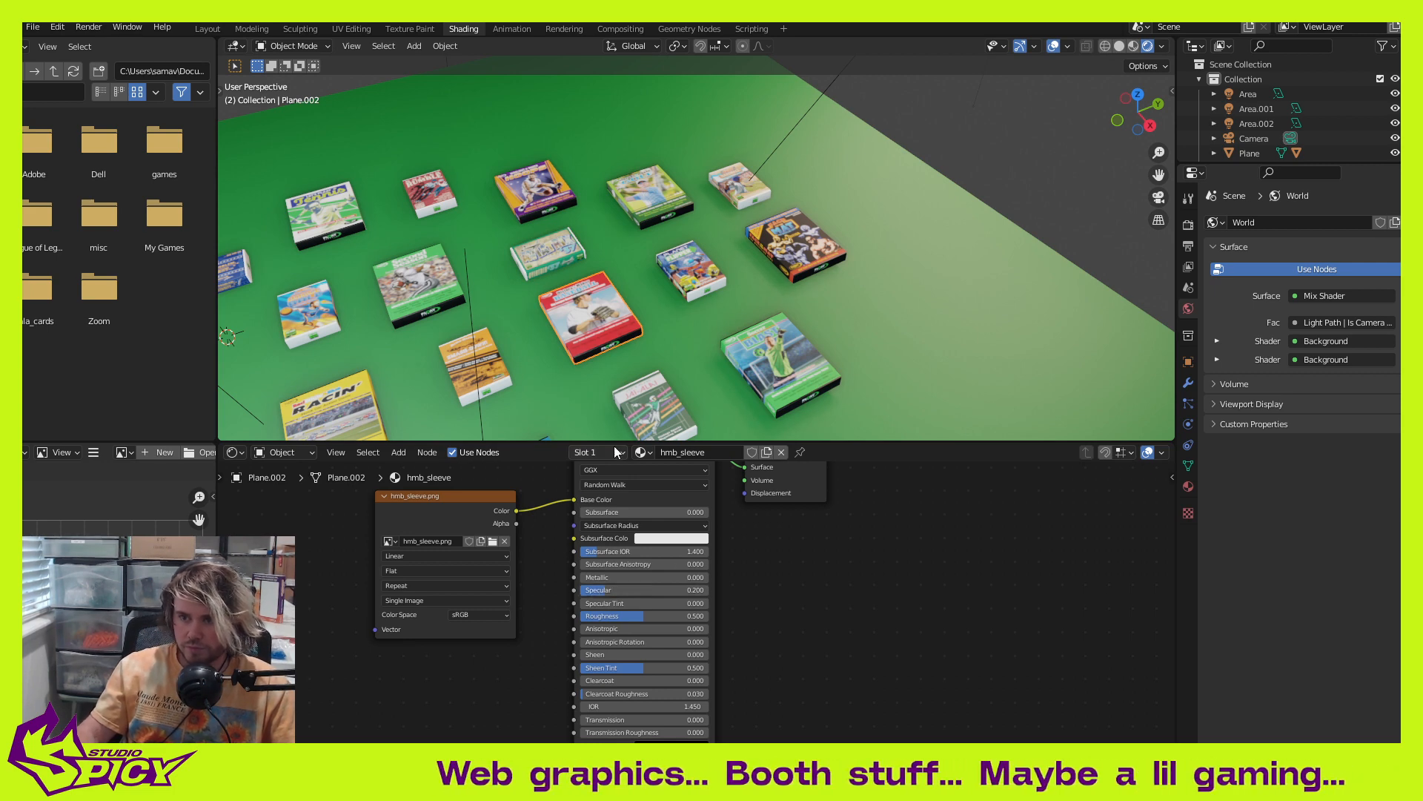
Step: Set Specular to 0.2 on the jai-alai box's lpj_sleeve material and the Cold Snap box's csnp_sleeve material
middle_drag(606, 335, 697, 332)
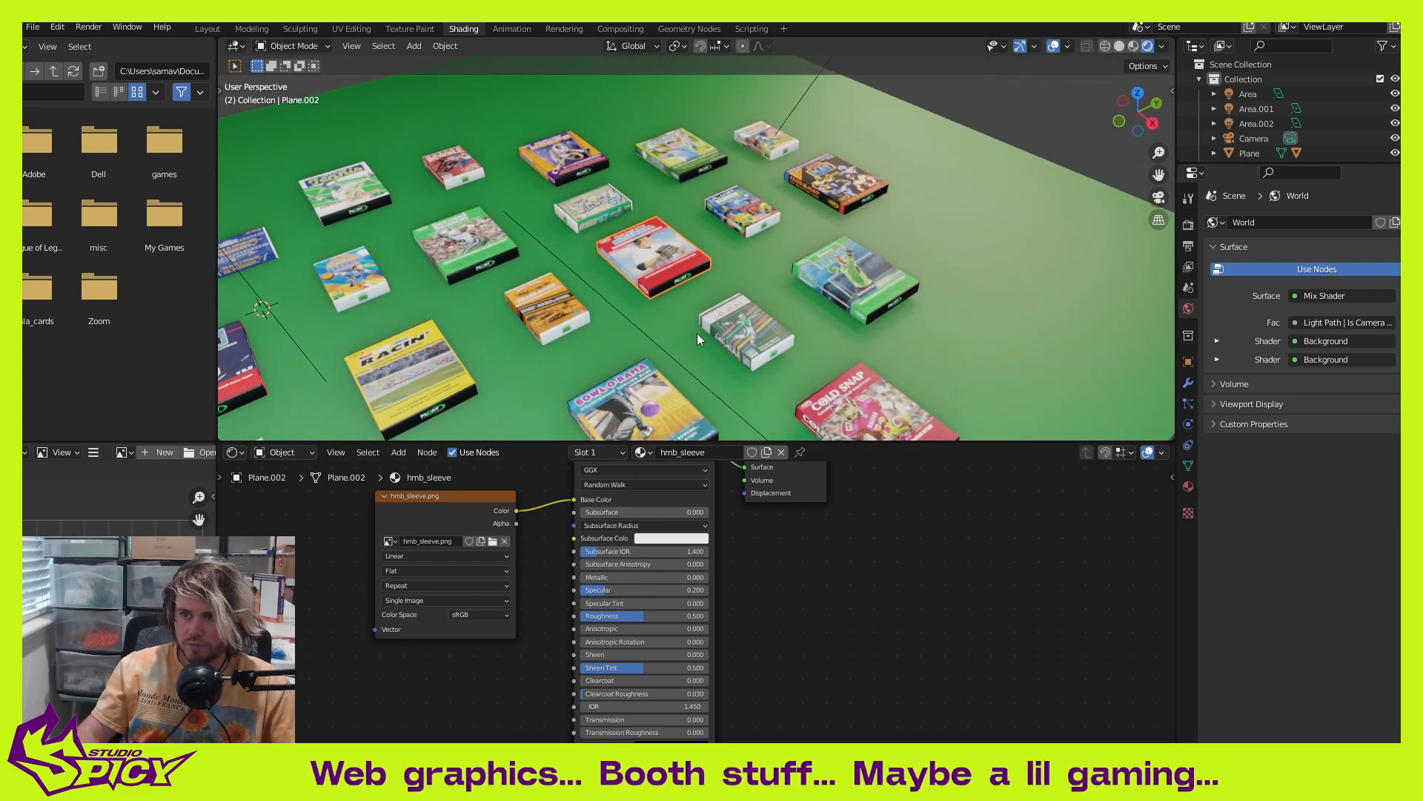
click(746, 330)
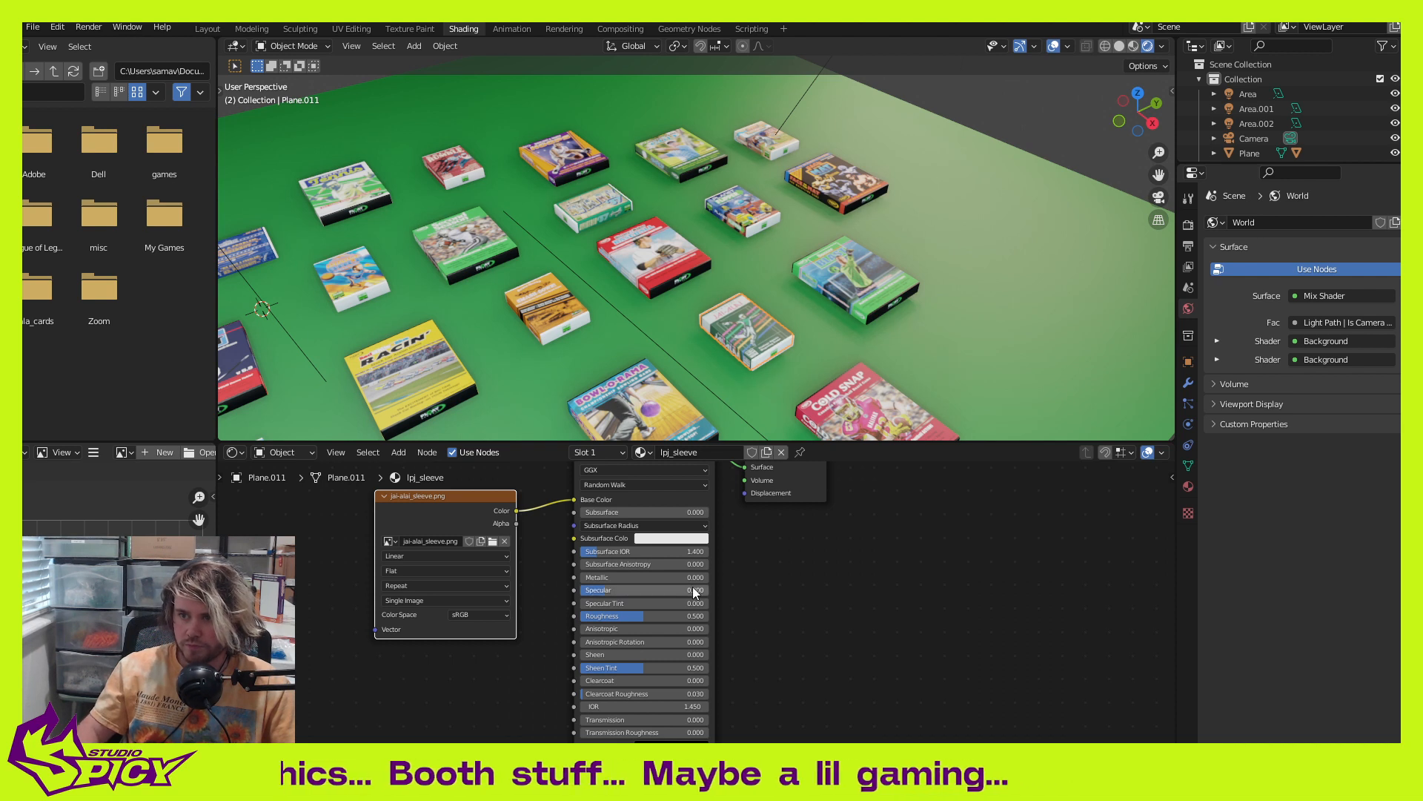
click(870, 419)
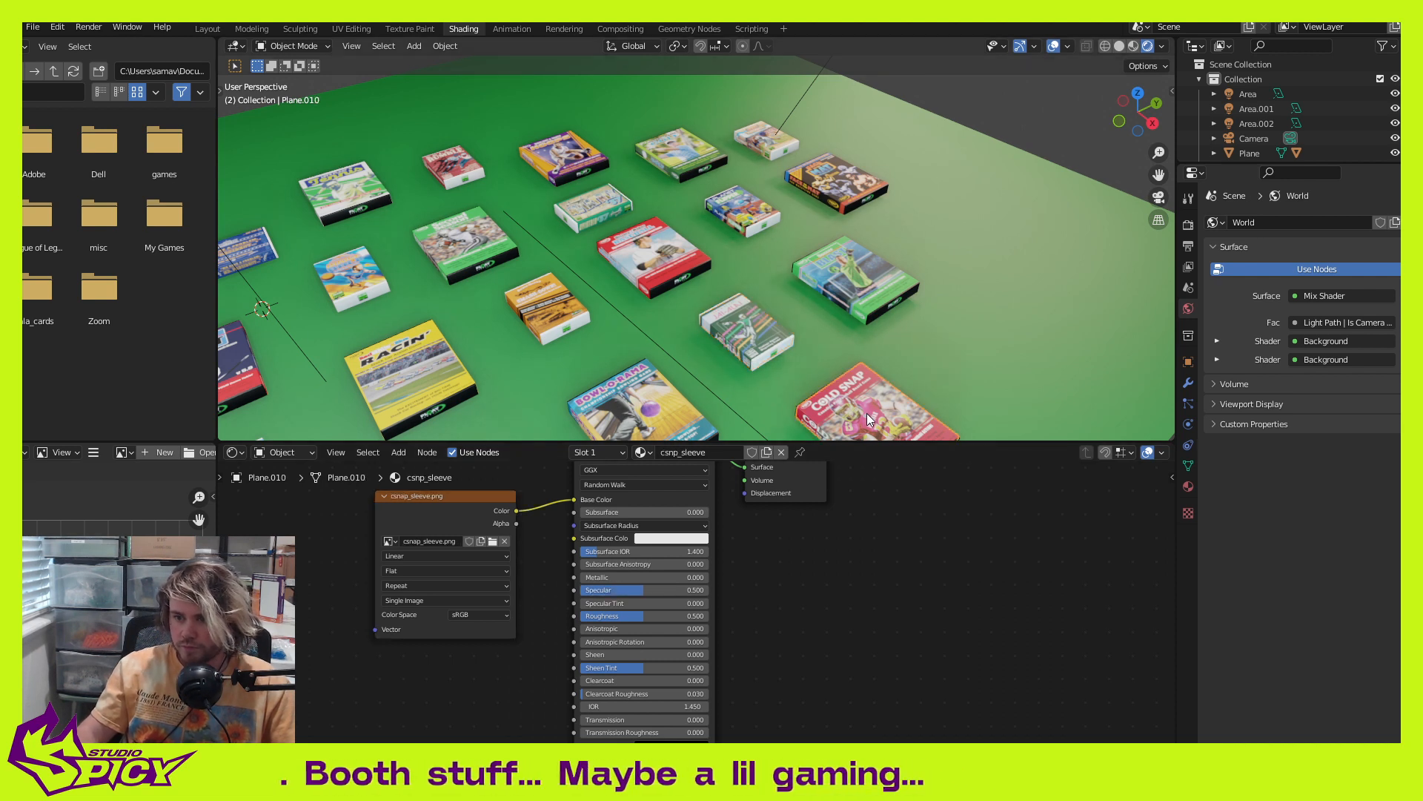
click(697, 590)
text(0.2)
key(Return)
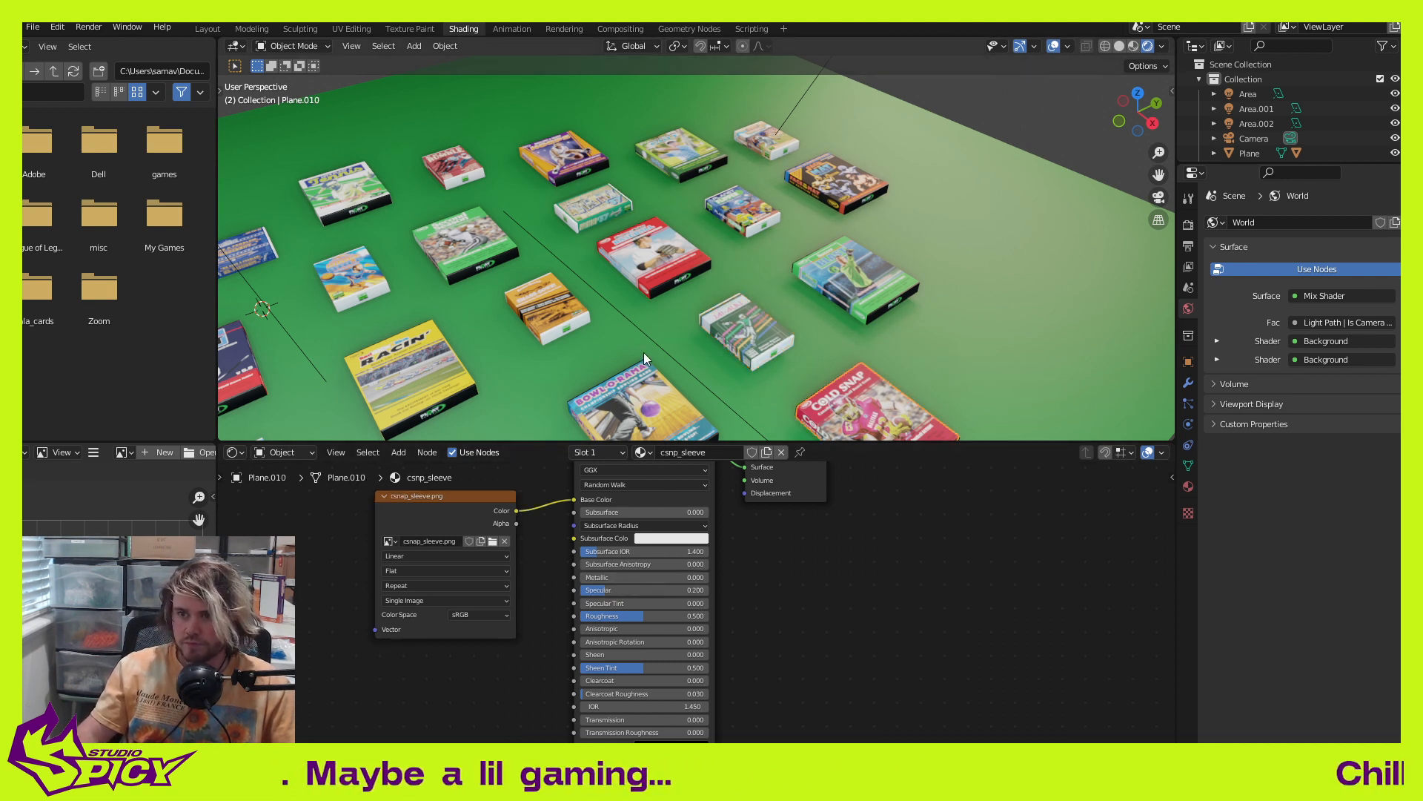
Step: Render the banner, examine the reflections and lighting on the adjusted box sleeves, and dismiss the render window
key(F12)
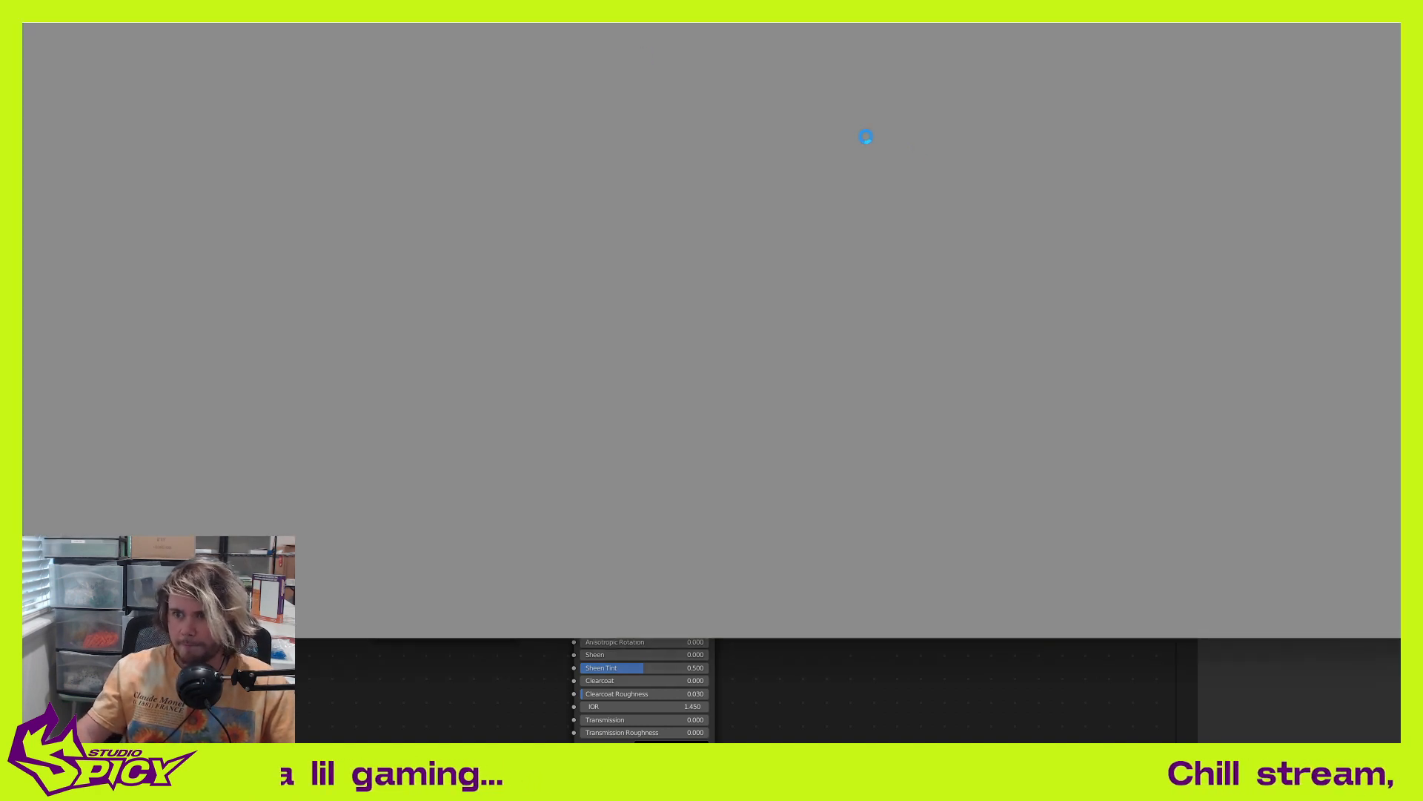
scroll(889, 264, down, 4)
scroll(896, 266, up, 2)
middle_drag(886, 289, 986, 322)
scroll(823, 346, up, 2)
scroll(1096, 264, down, 2)
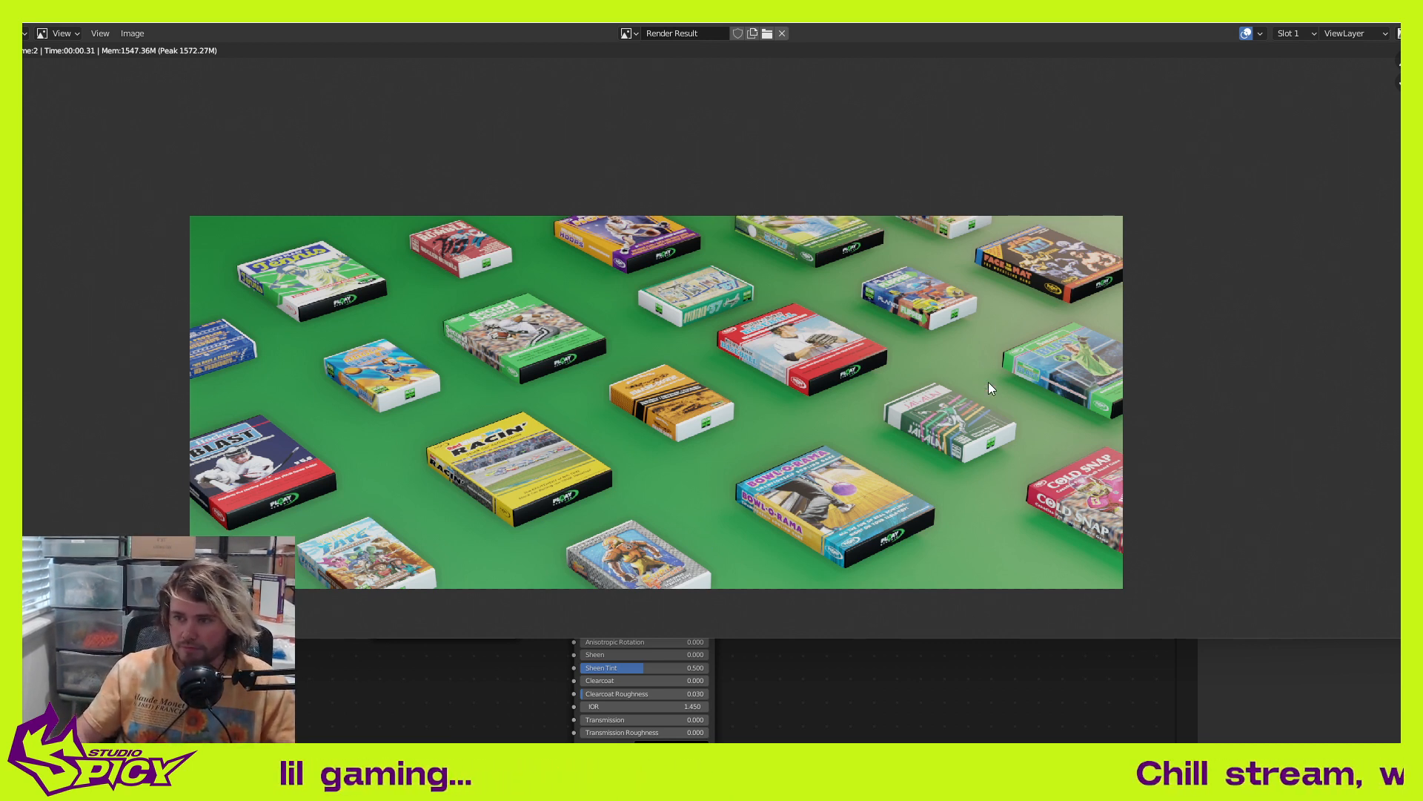
middle_drag(945, 348, 978, 306)
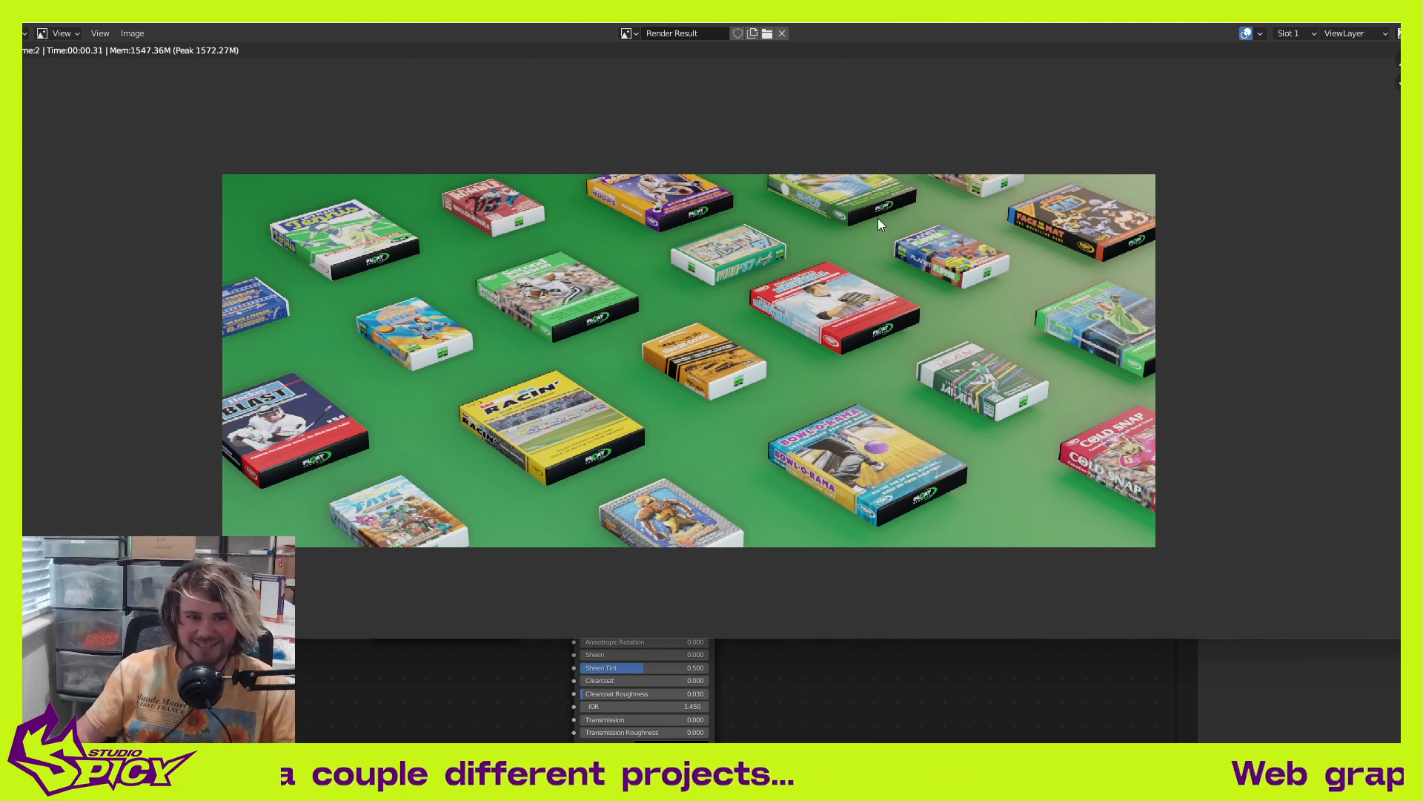
scroll(877, 264, up, 2)
scroll(880, 273, down, 2)
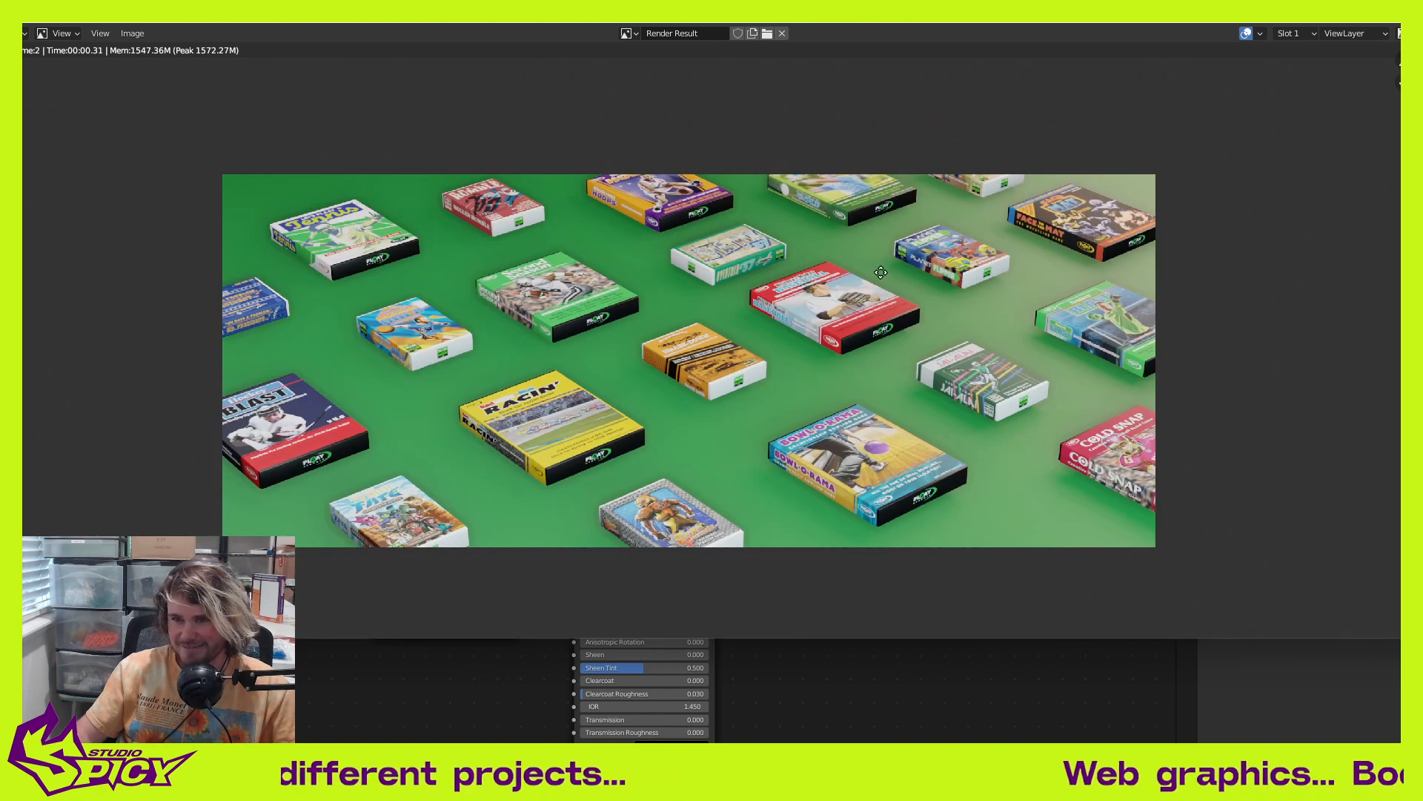
middle_drag(881, 273, 881, 294)
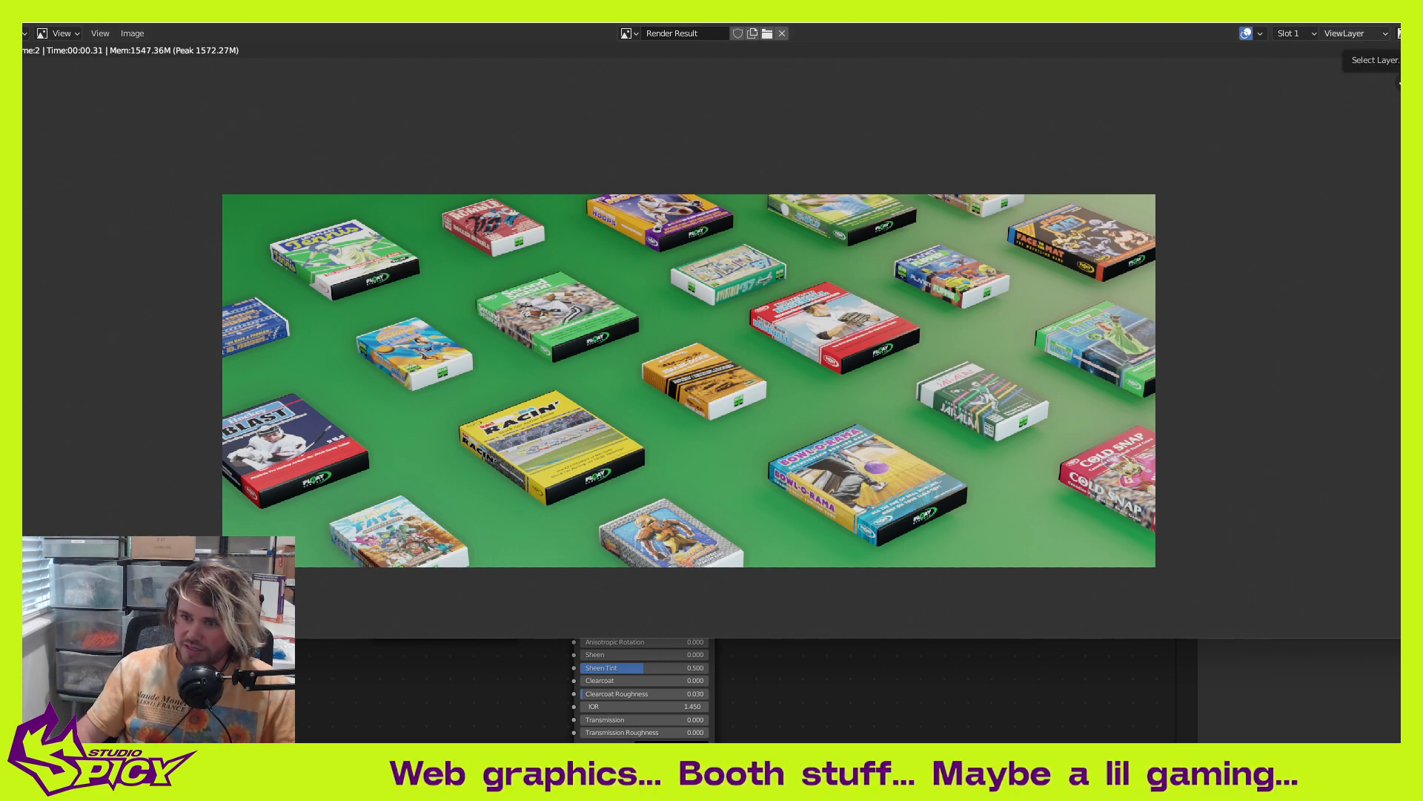
click(1398, 24)
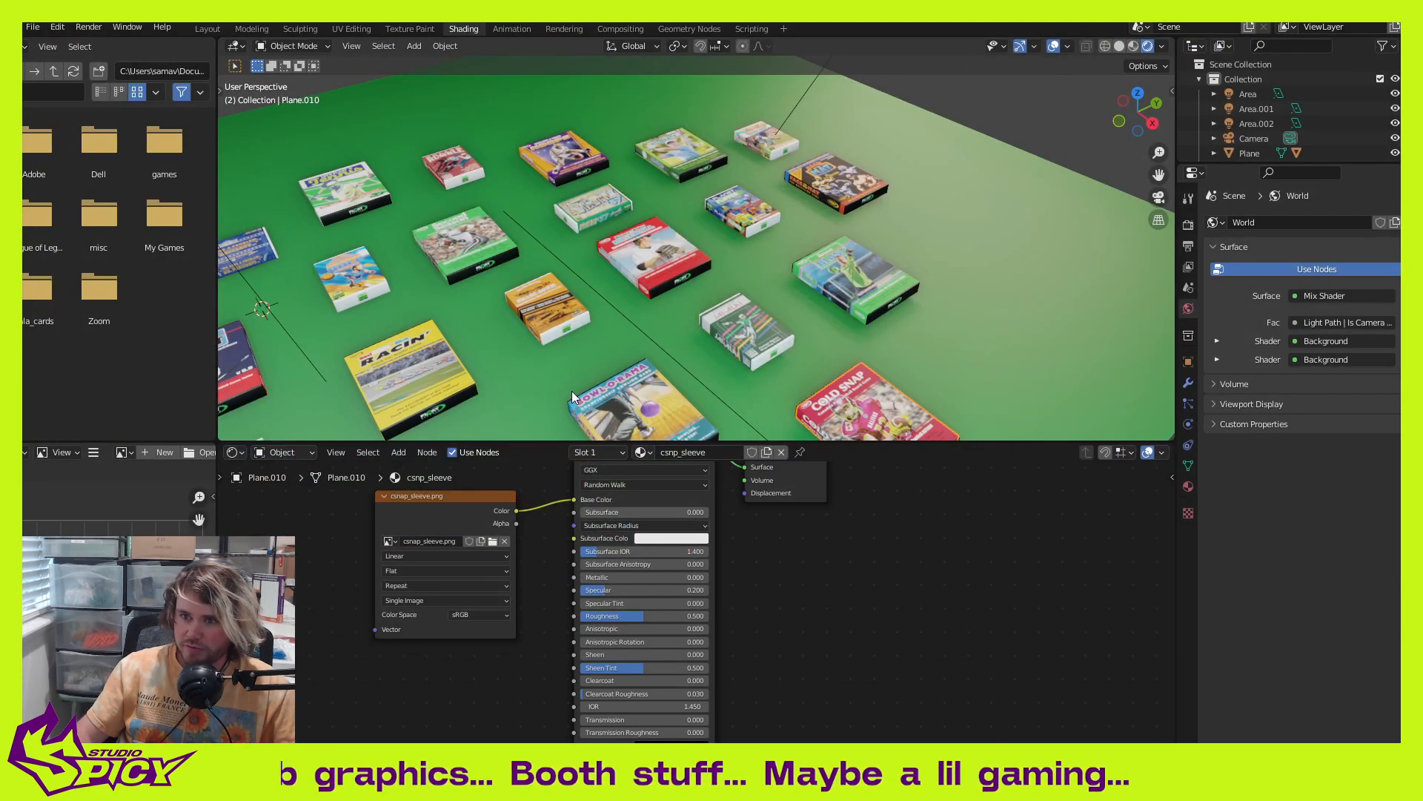
Step: In the Layout workspace, set the overhead white area light's power to 60 W and lower it slightly toward the boxes
click(208, 28)
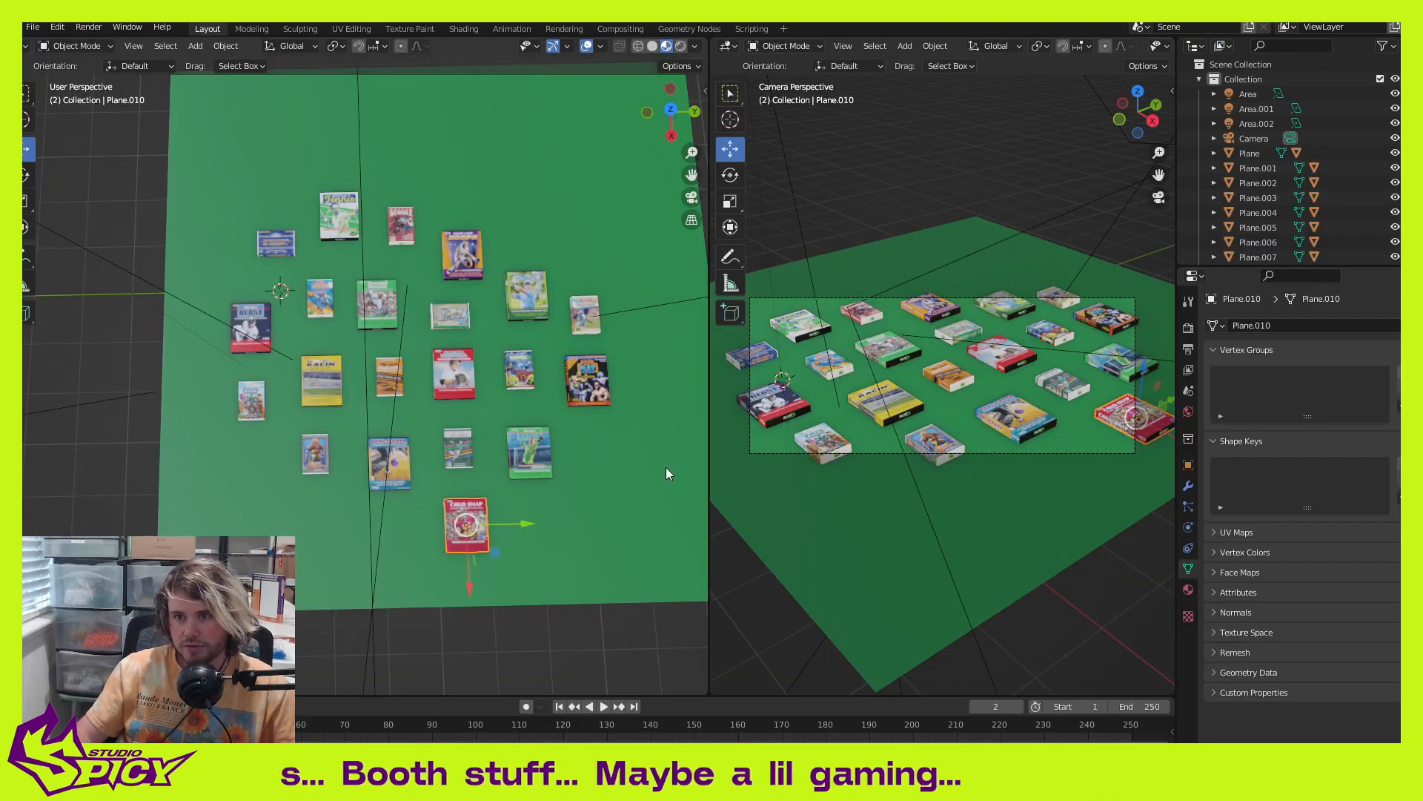
scroll(665, 467, down, 3)
middle_drag(665, 467, 365, 280)
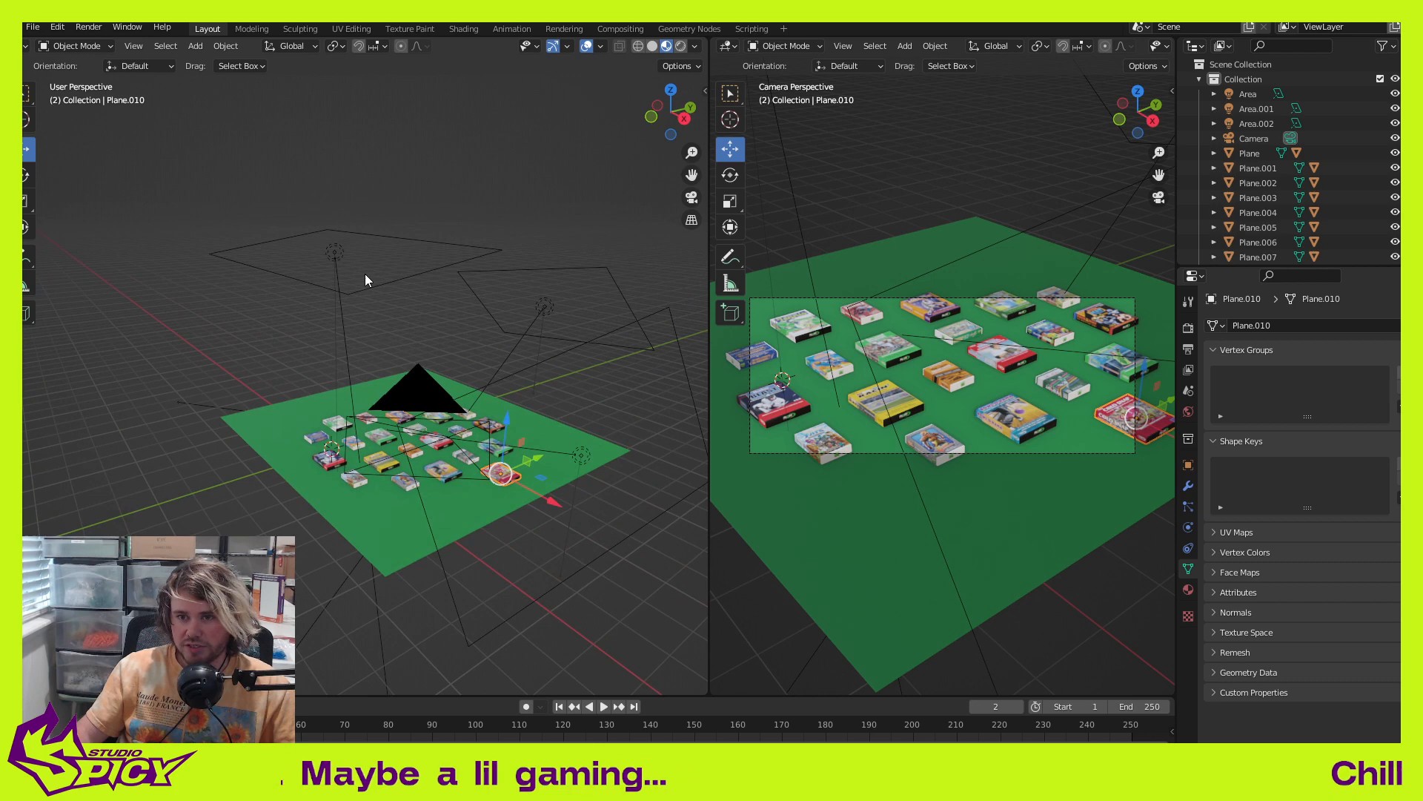
click(413, 277)
middle_drag(590, 316, 538, 323)
scroll(492, 339, up, 3)
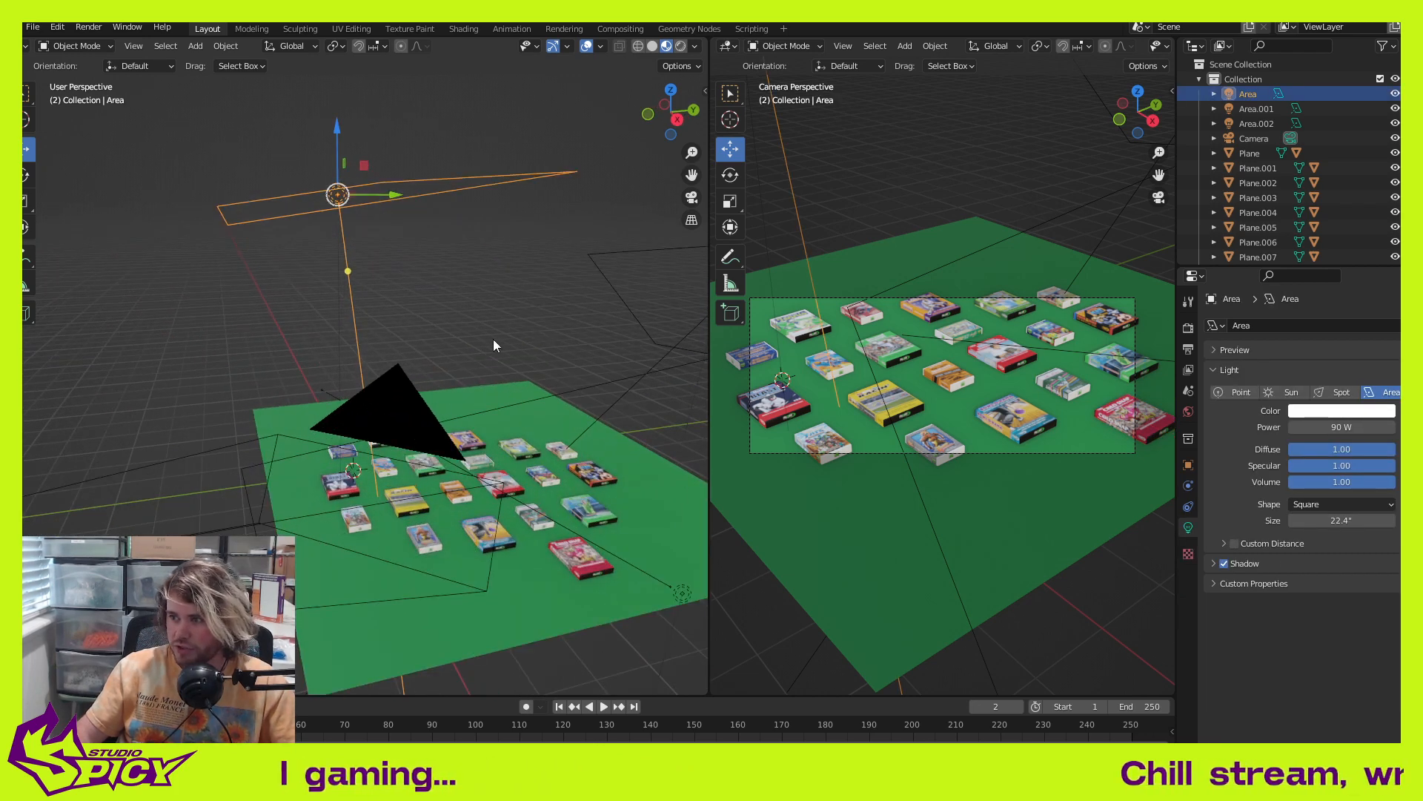
click(1357, 428)
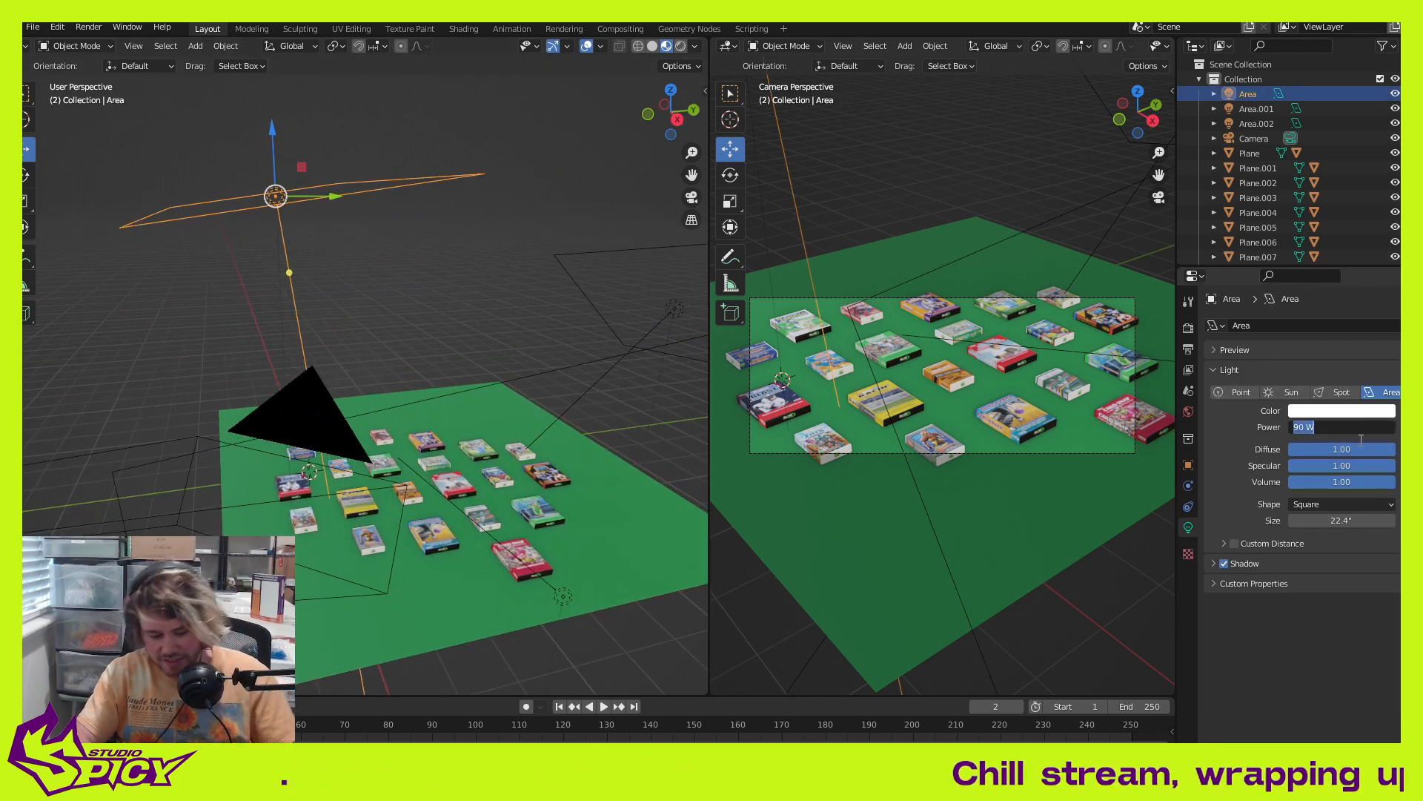
text(60)
key(Return)
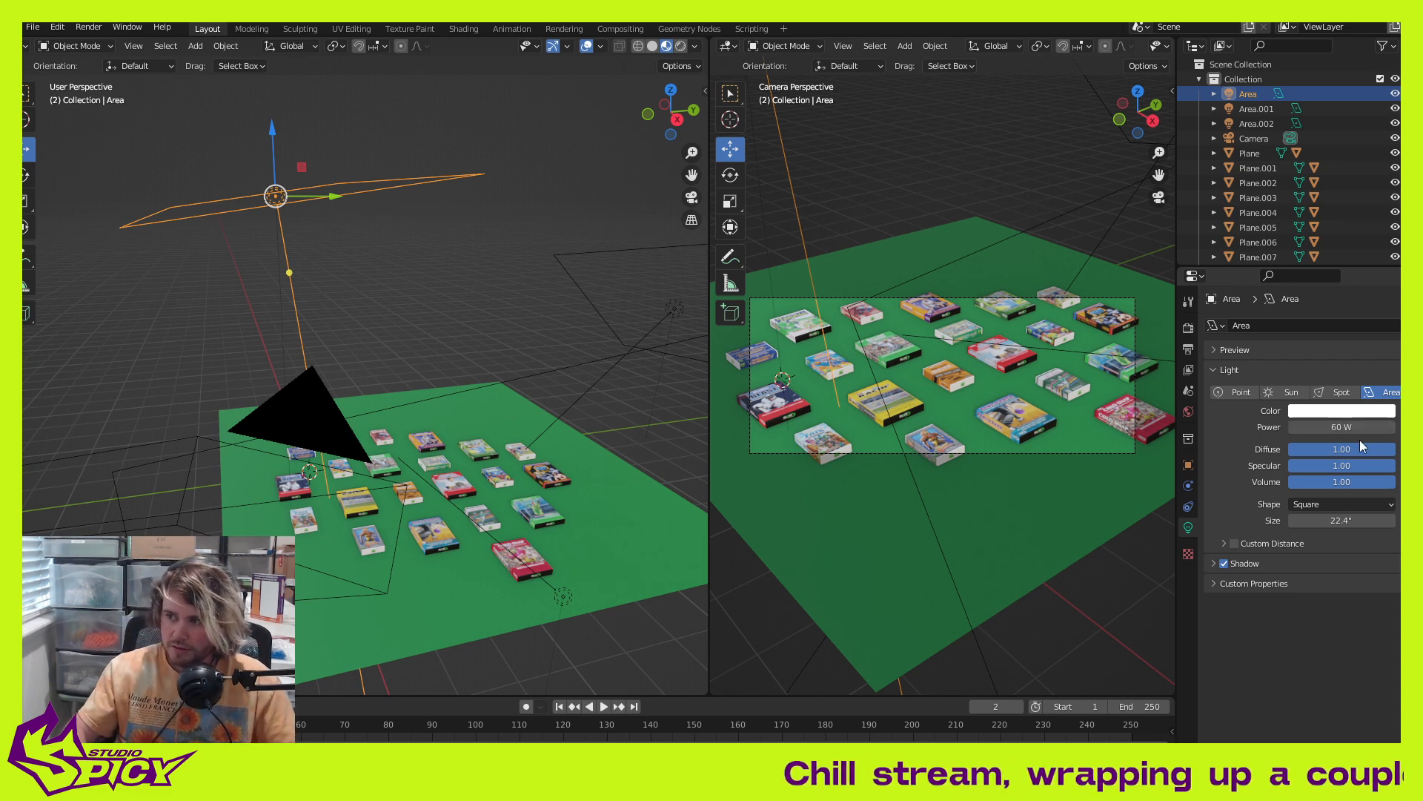
drag(274, 135, 275, 174)
Step: Set the power of the peach-tinted area light Area.001 to 60 W and move it along Y closer to the boxes
click(614, 287)
shift+middle_drag(614, 287, 577, 256)
click(579, 255)
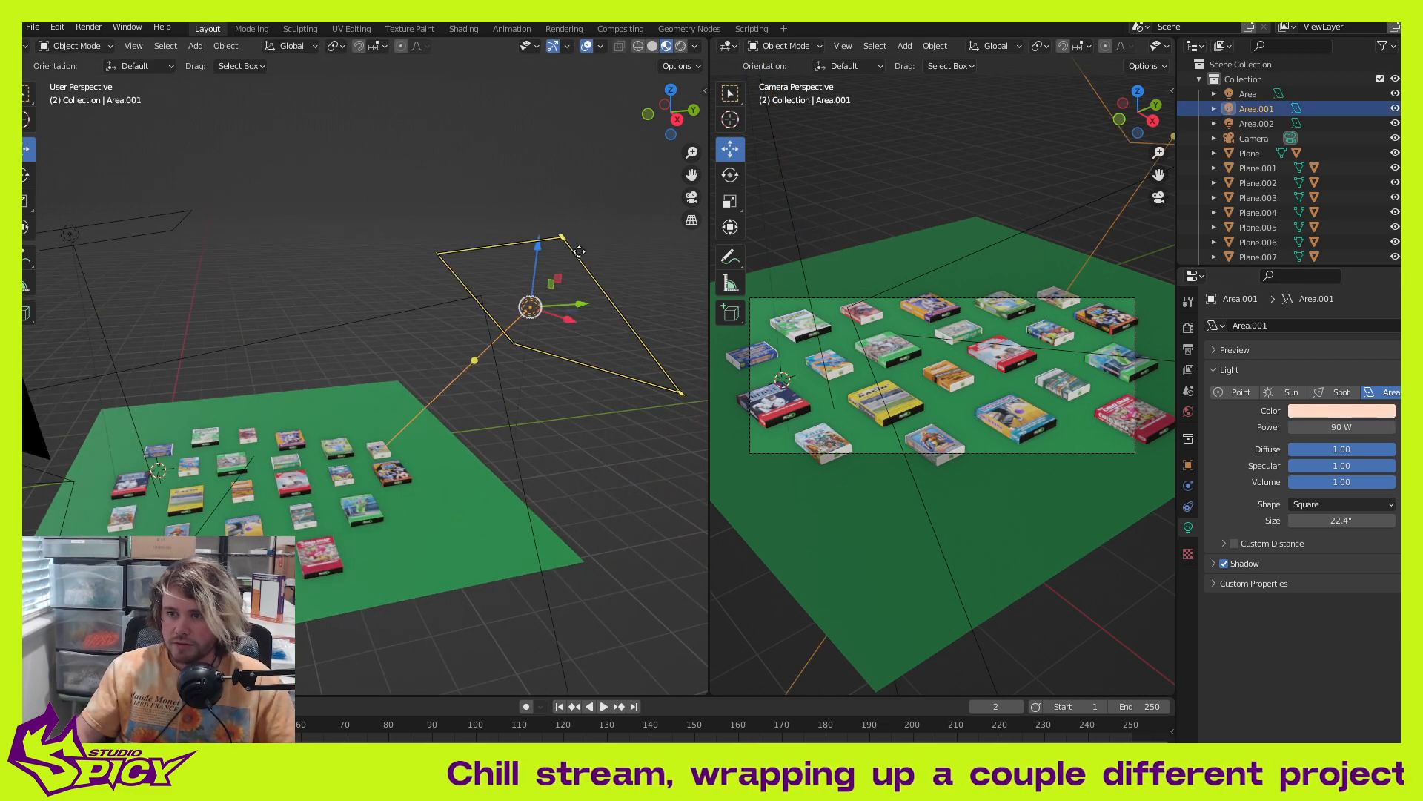
click(1354, 428)
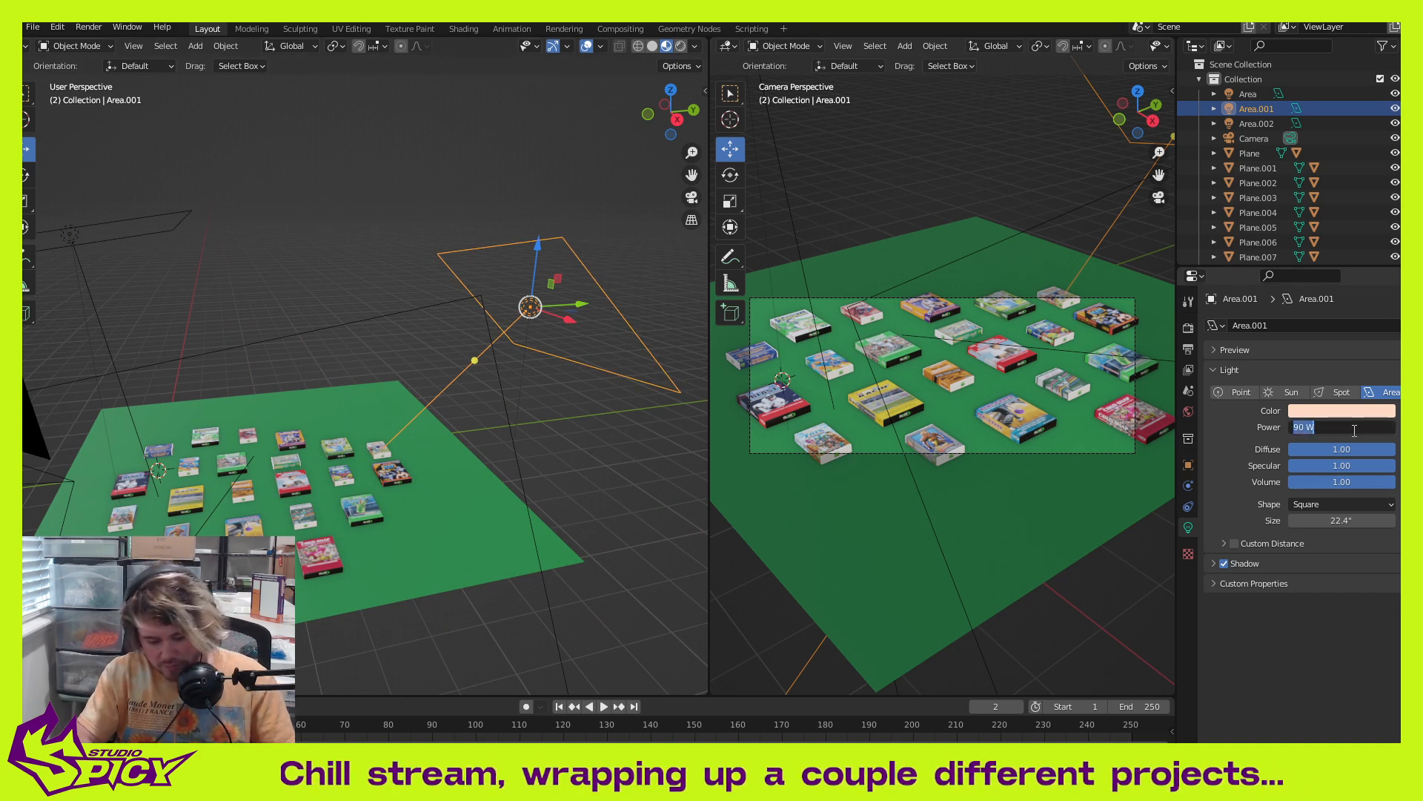
text(60)
key(Return)
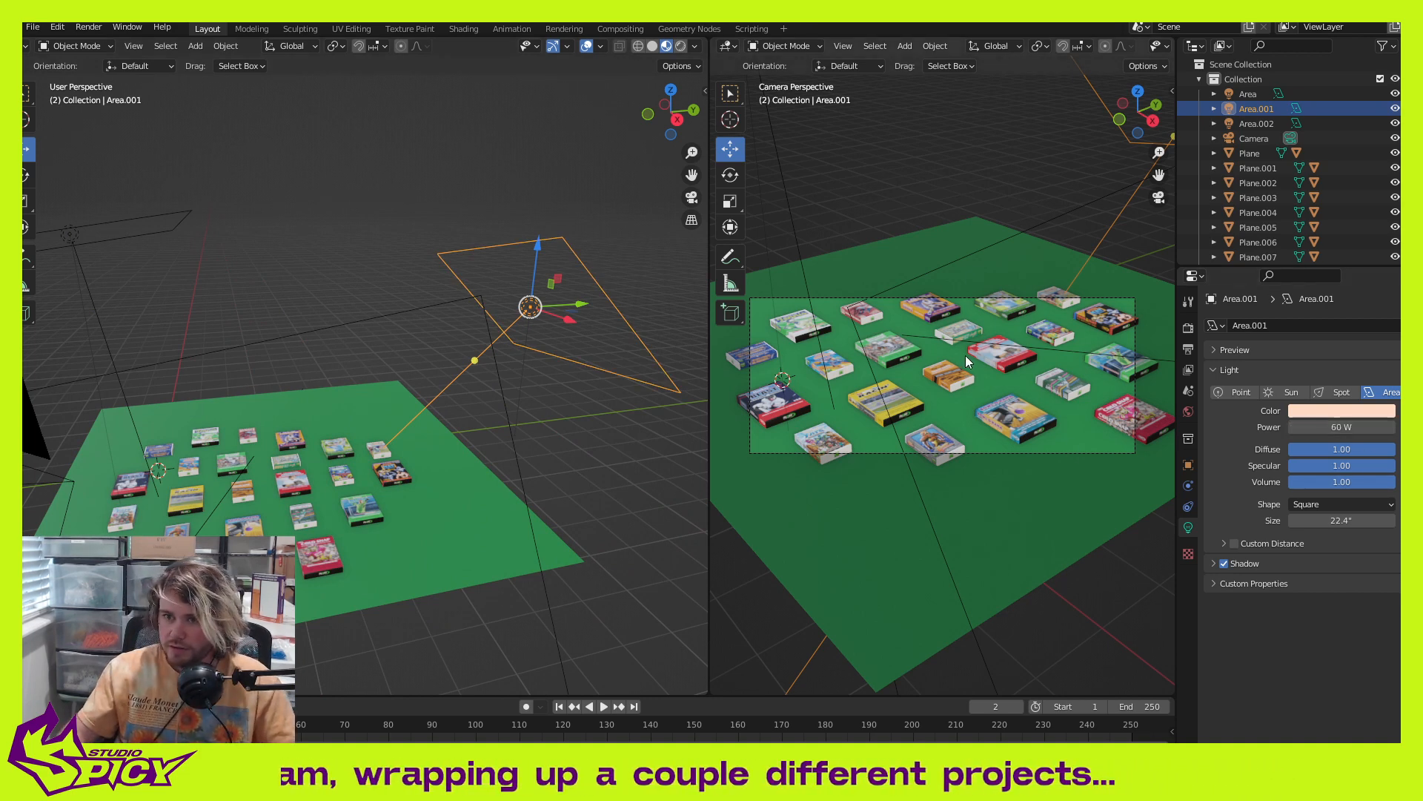
shift+middle_drag(568, 323, 514, 361)
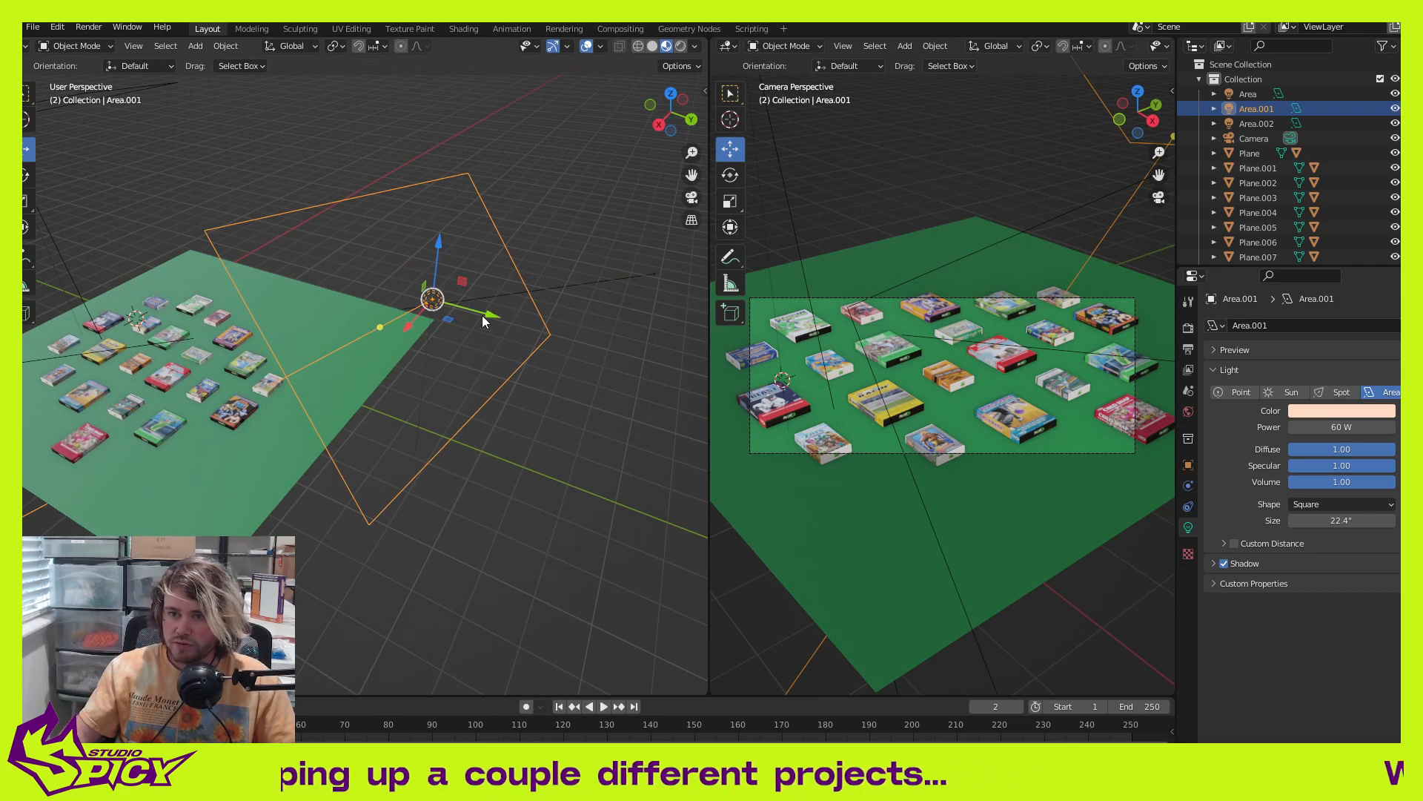
drag(482, 314, 426, 309)
middle_drag(420, 326, 464, 282)
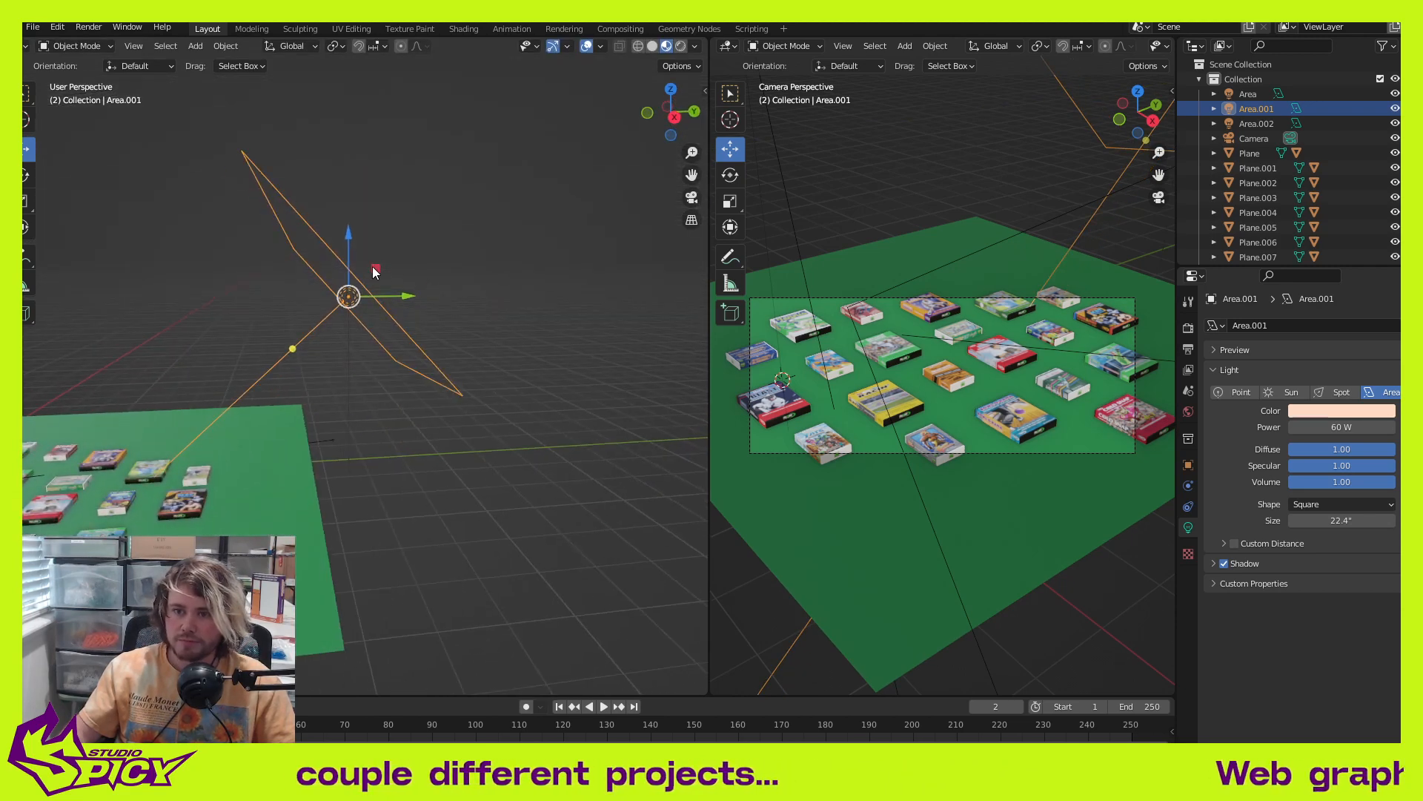
Step: Set the power of the pale blue area light Area.002 to 60 W and move it closer to the boxes
middle_drag(374, 272, 594, 426)
click(408, 430)
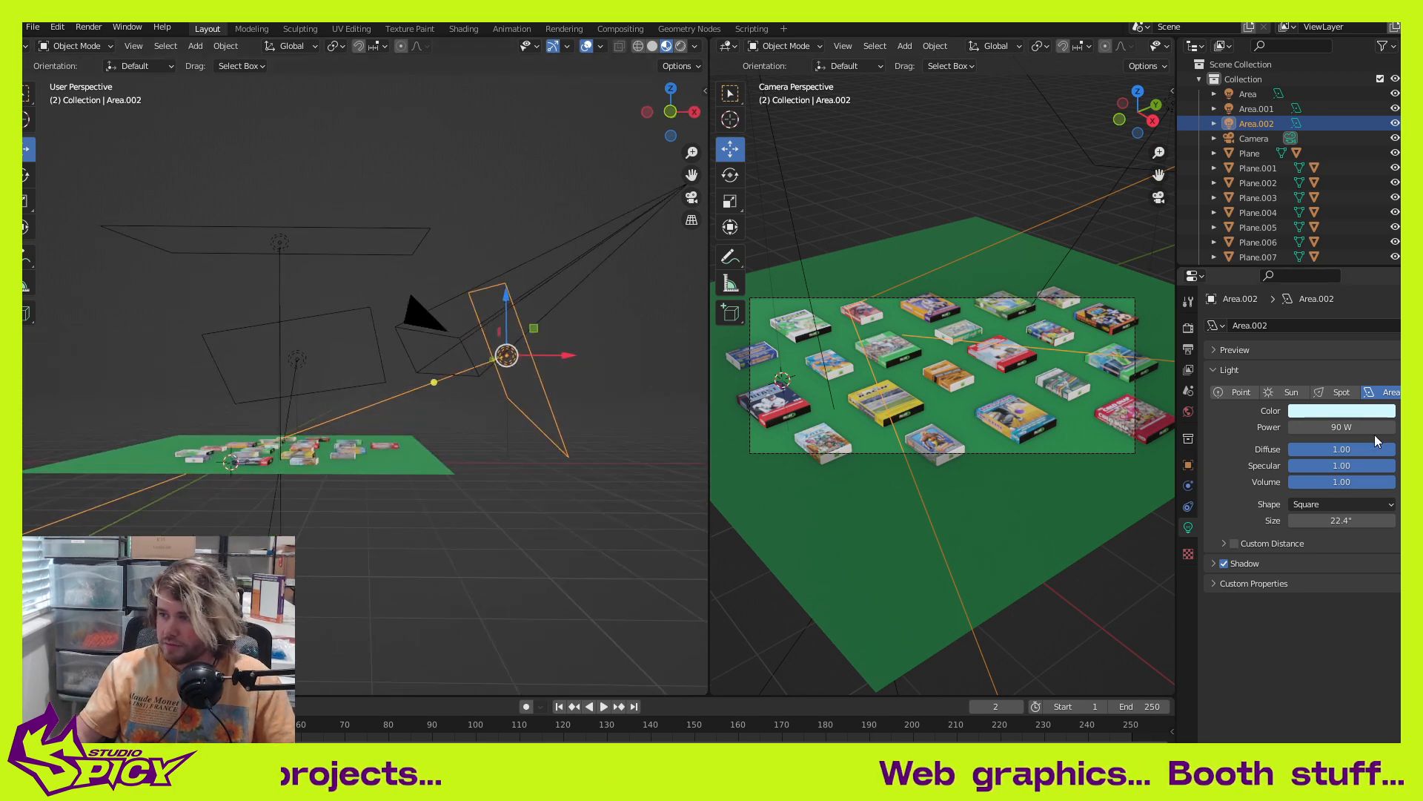
click(1356, 426)
text(60)
key(Return)
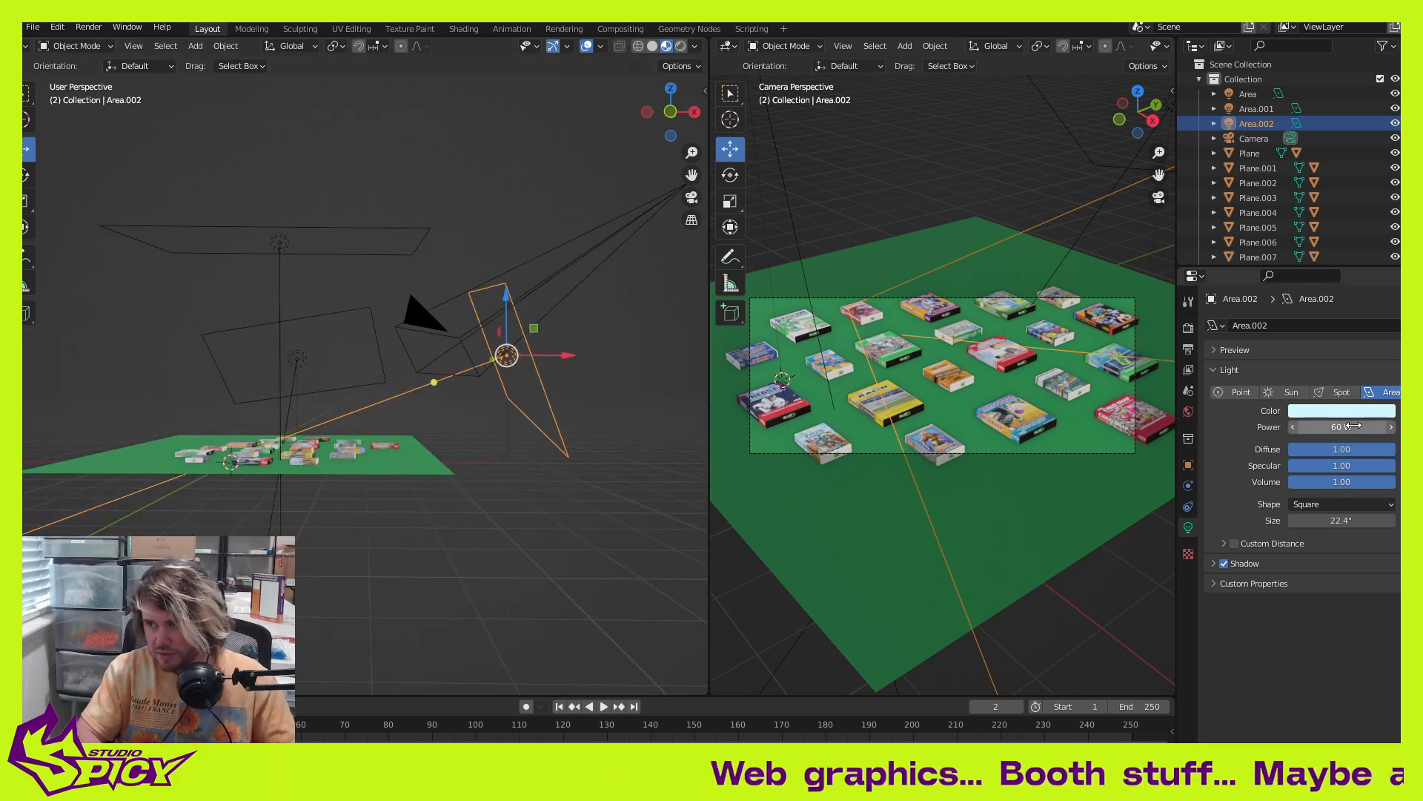
middle_drag(564, 415, 556, 371)
key(g)
key(z)
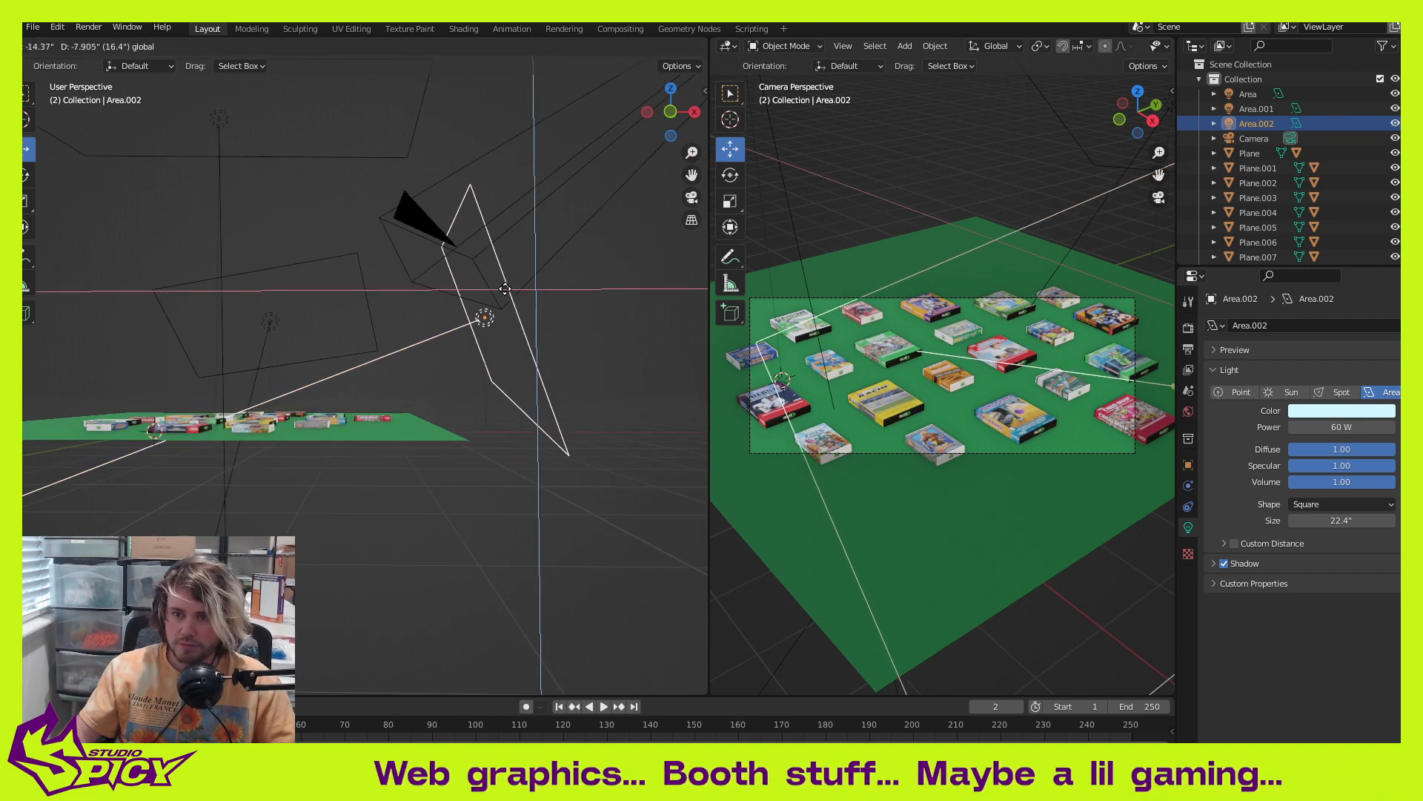
click(496, 298)
Step: Render the banner, examine the light falloff and box reflections up close, and dismiss the render window
key(F12)
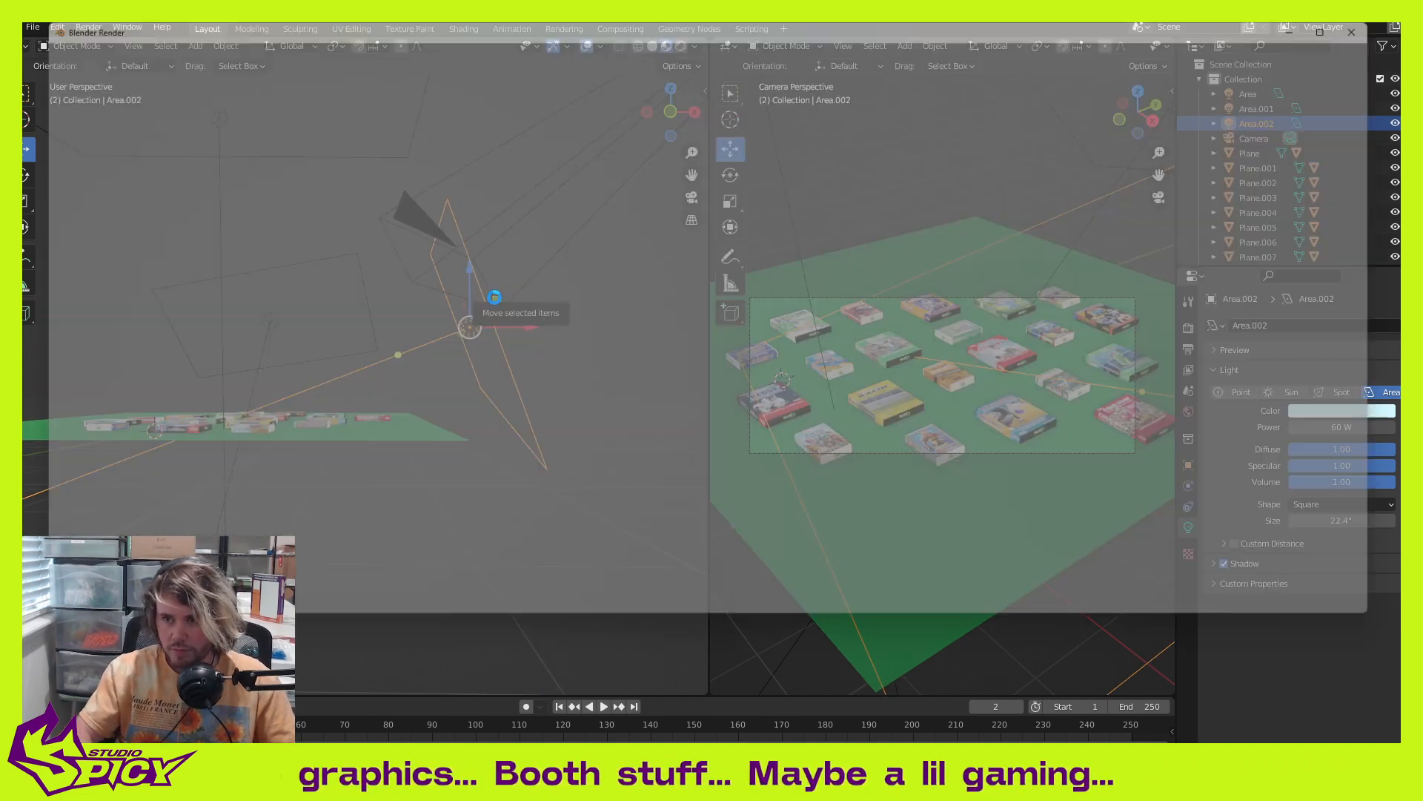
scroll(734, 375, down, 4)
scroll(762, 367, up, 4)
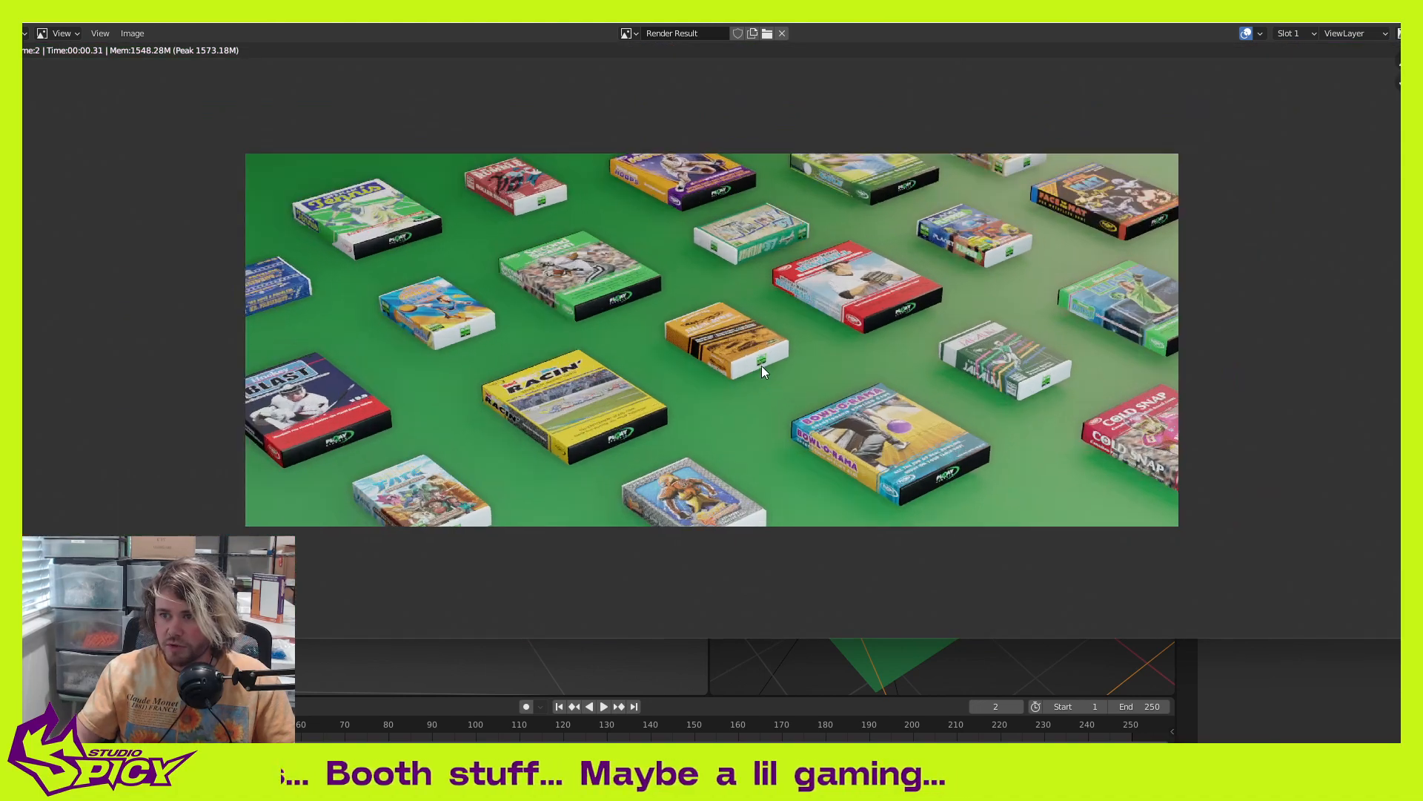
scroll(765, 359, down, 2)
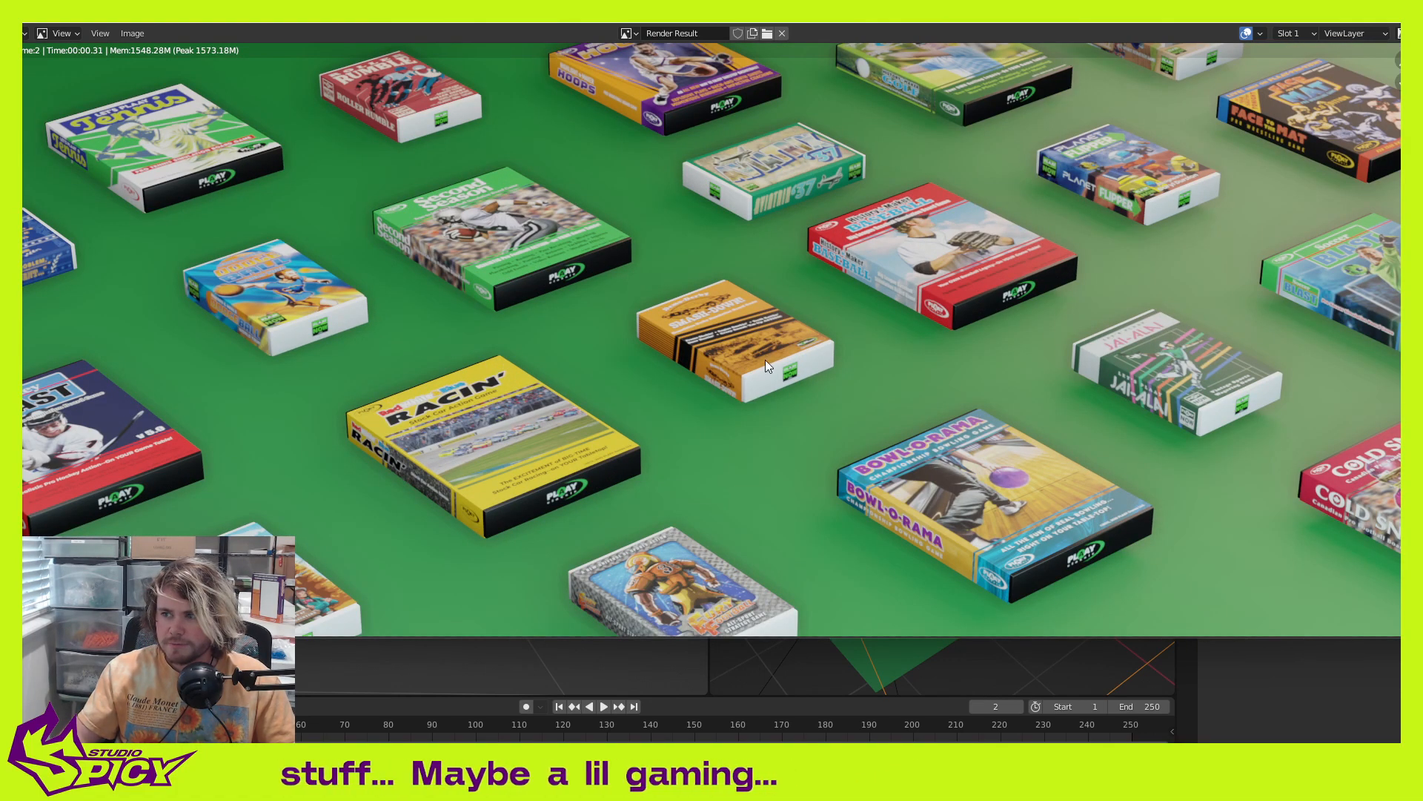
scroll(838, 420, up, 2)
scroll(838, 419, down, 2)
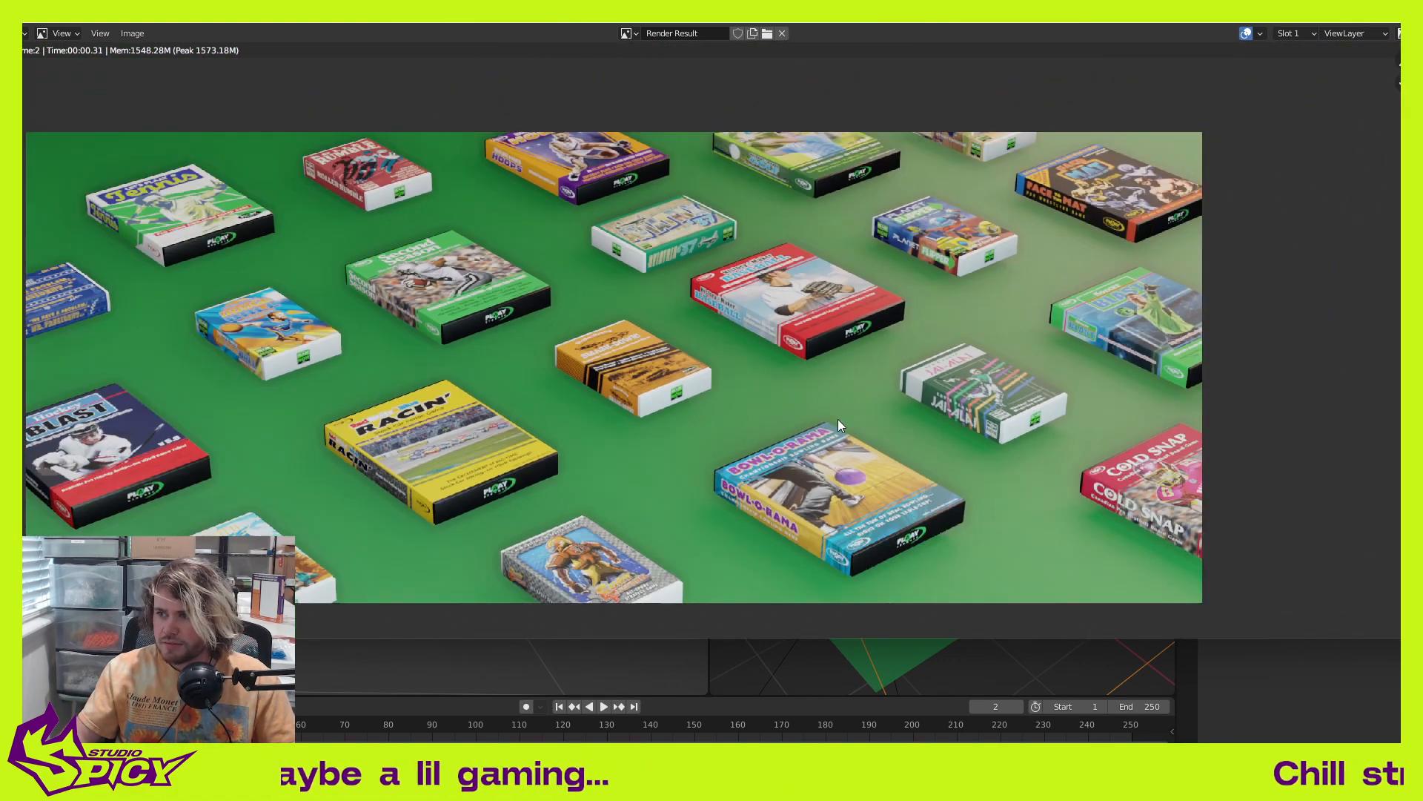
scroll(835, 416, down, 1)
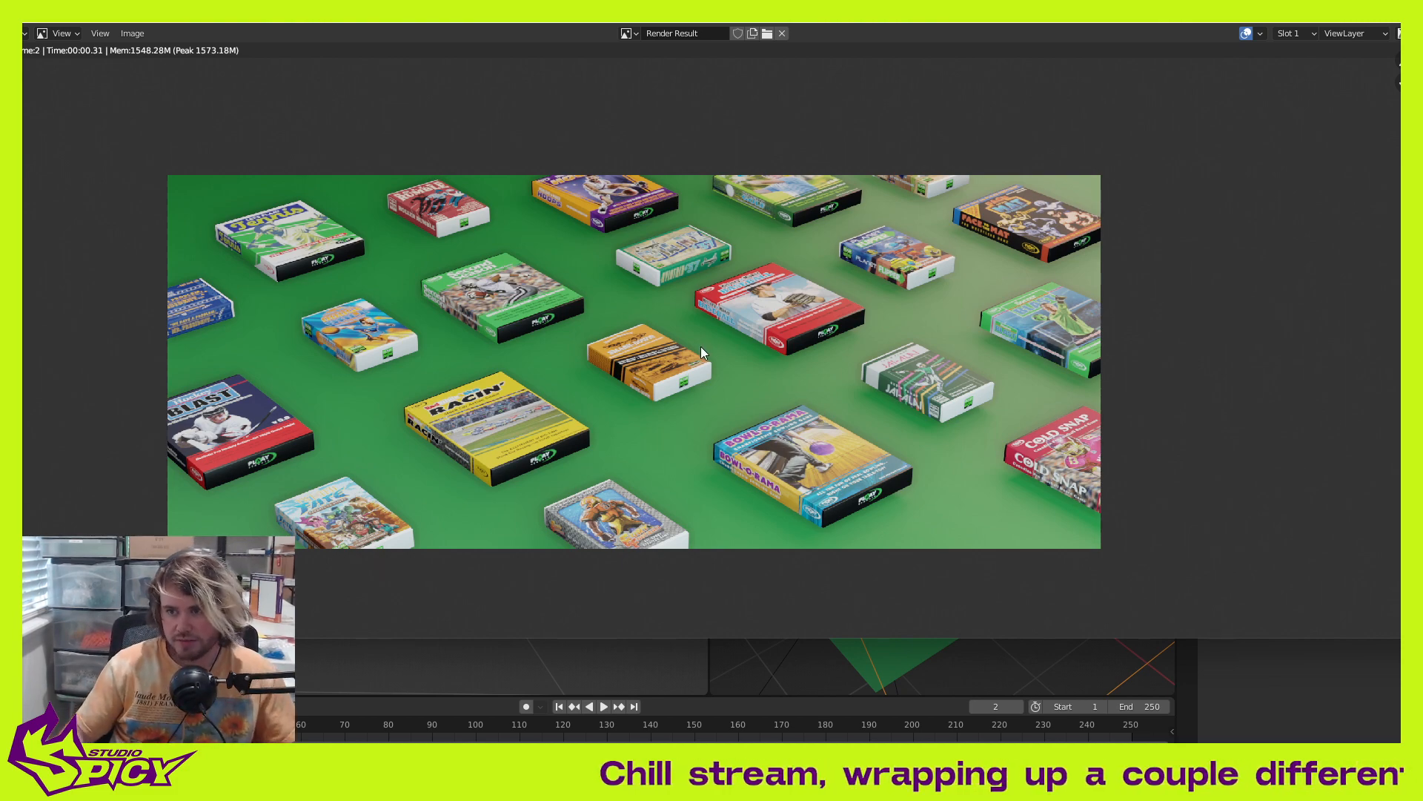
scroll(702, 356, up, 3)
scroll(705, 354, down, 3)
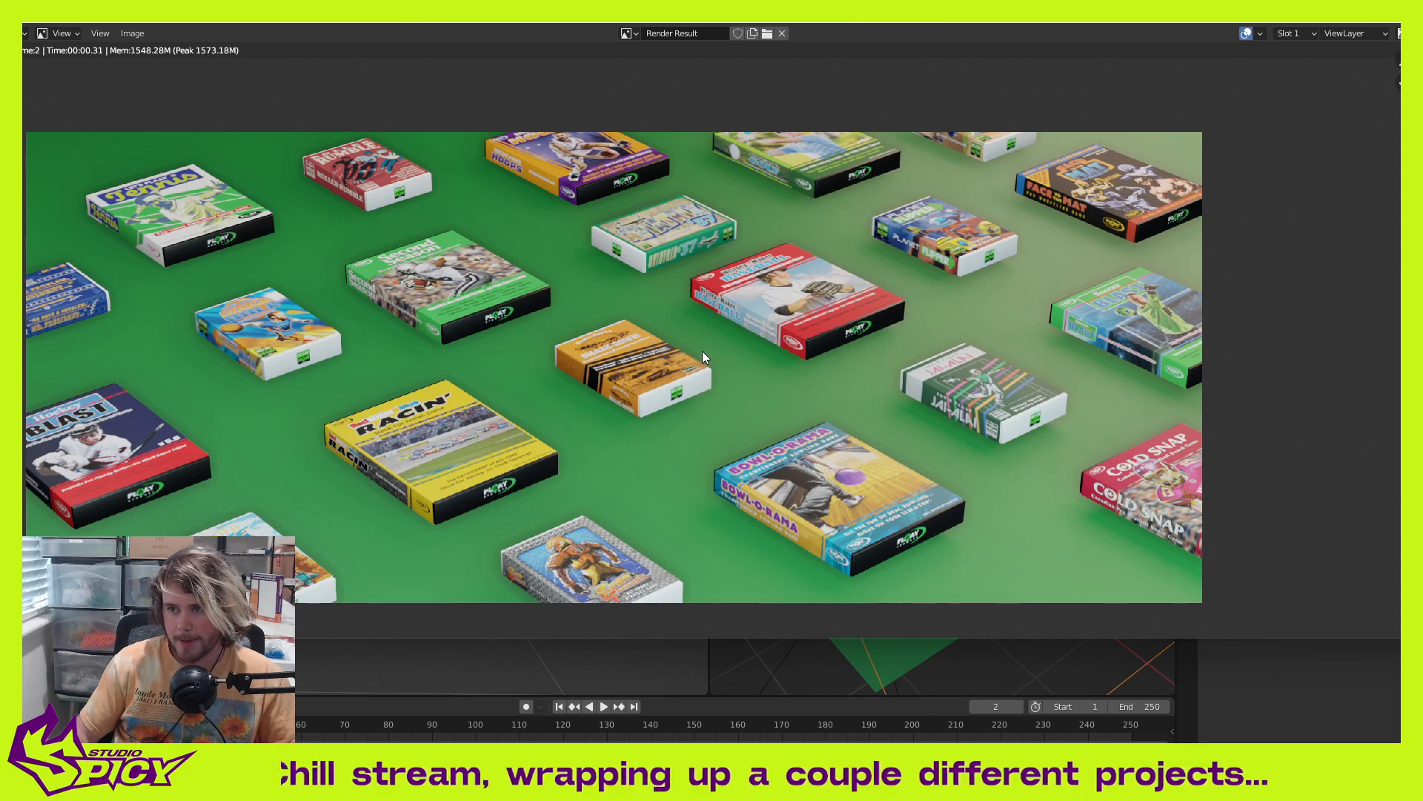
scroll(688, 366, up, 2)
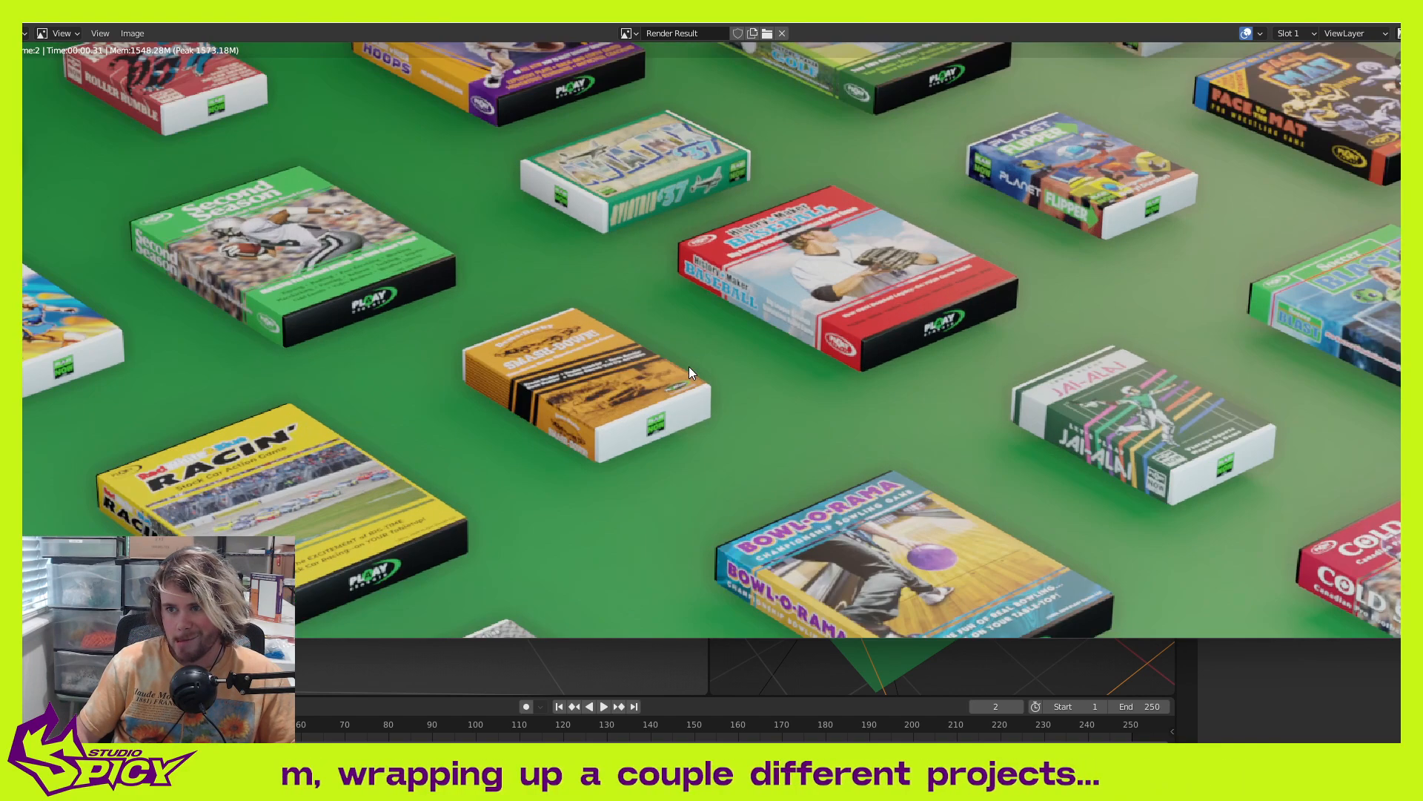
scroll(688, 366, down, 5)
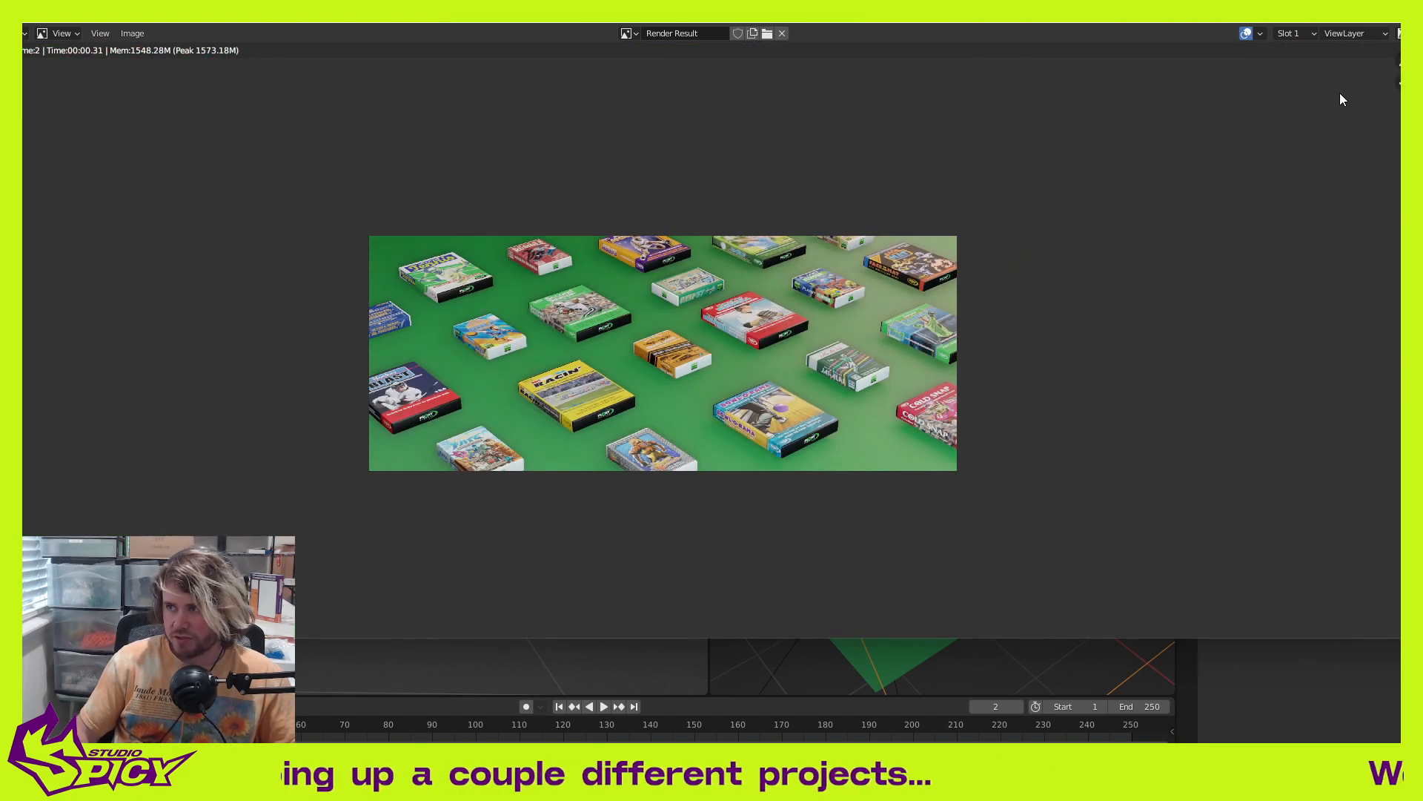
key(Escape)
Step: Add a sun light, raise it high above the plane, and aim it at the middle of the game boxes
click(520, 474)
scroll(521, 474, down, 4)
middle_drag(504, 411, 491, 493)
key(shift+a)
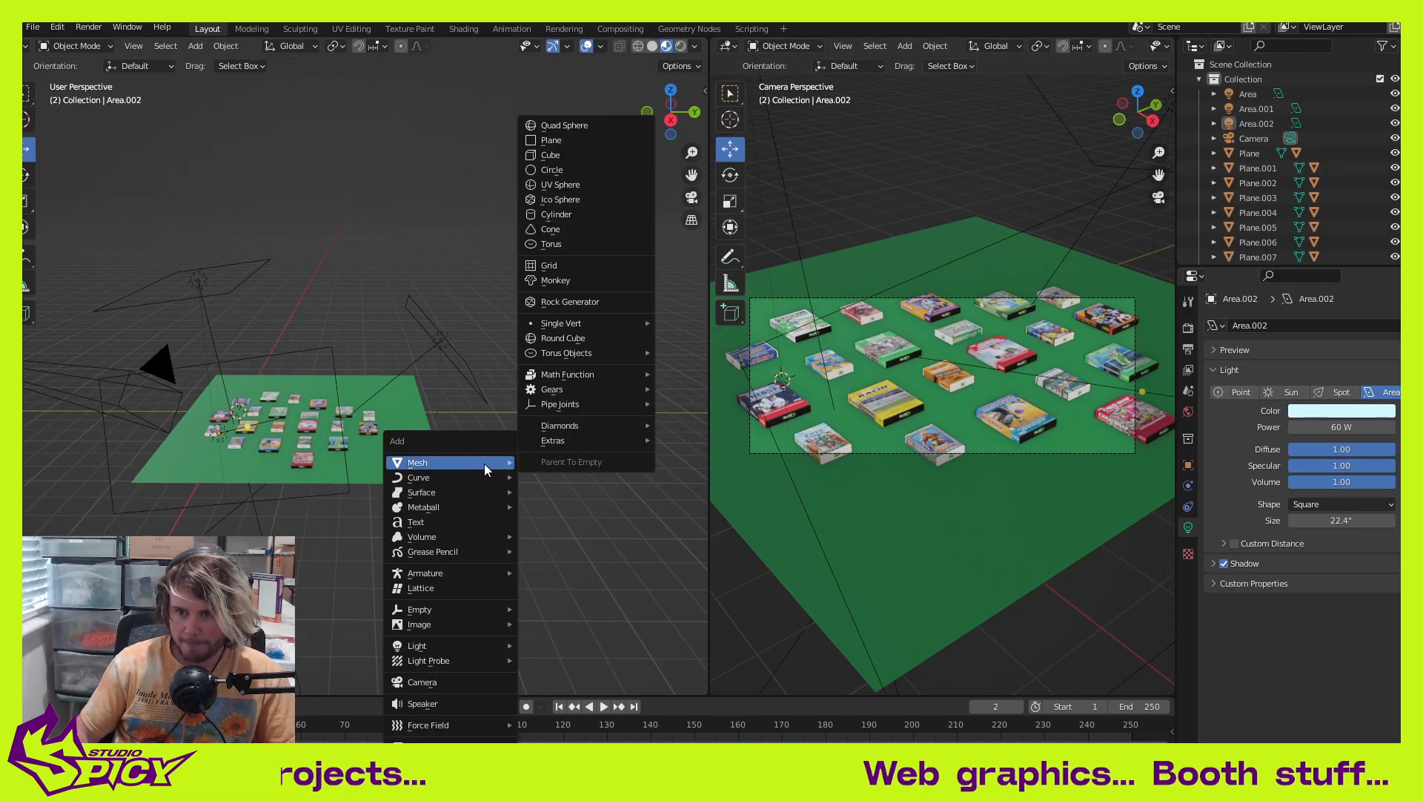
mouse_move(469, 644)
click(542, 662)
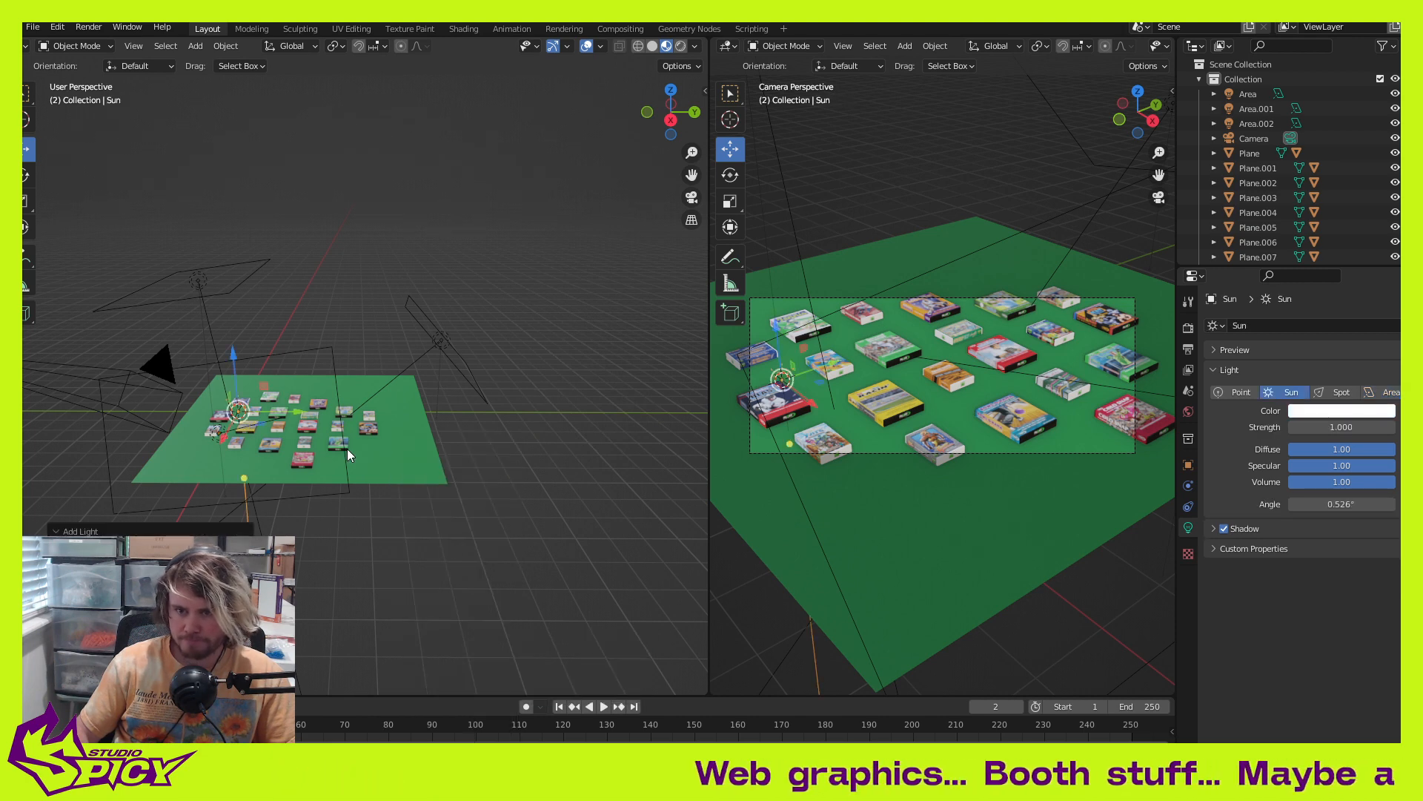
drag(235, 359, 308, 151)
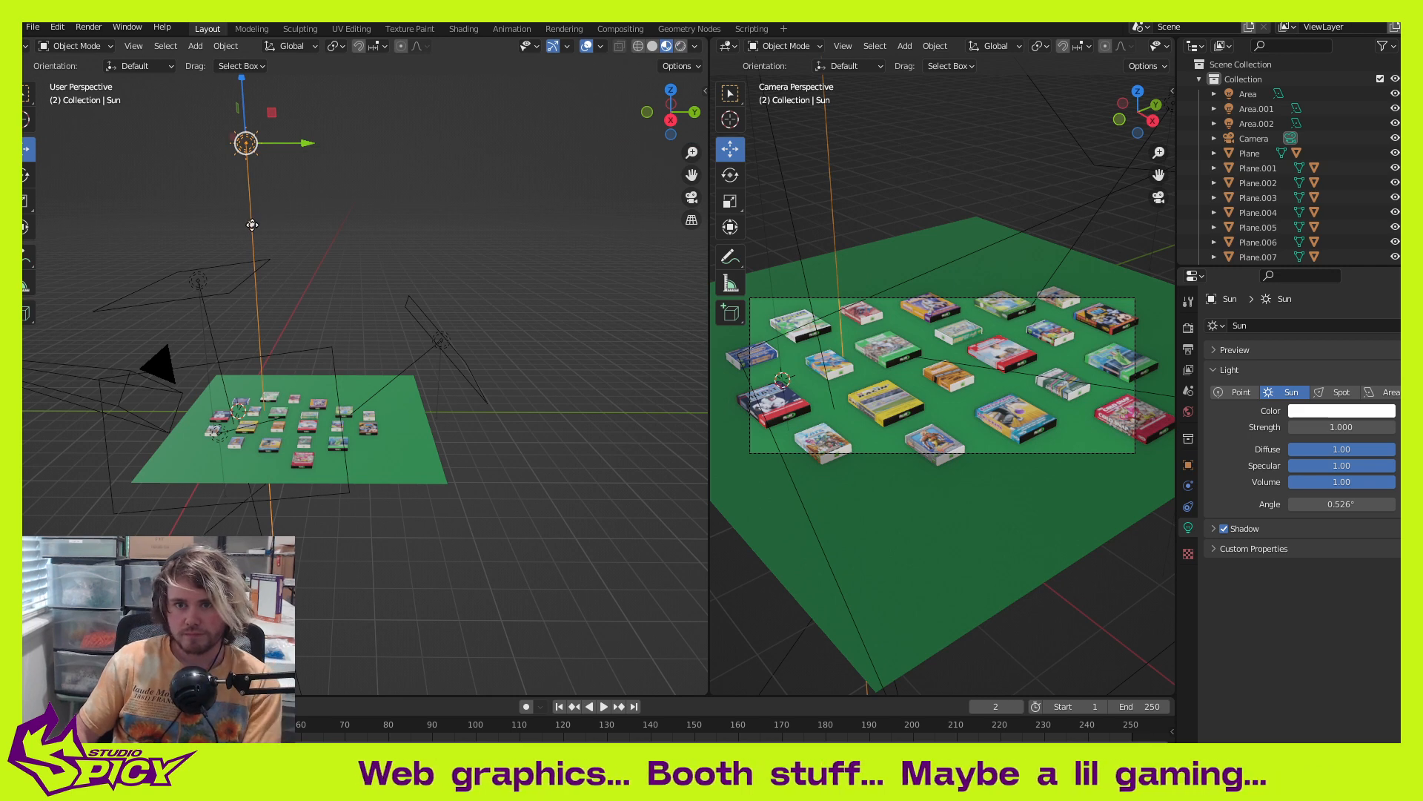
drag(251, 224, 265, 221)
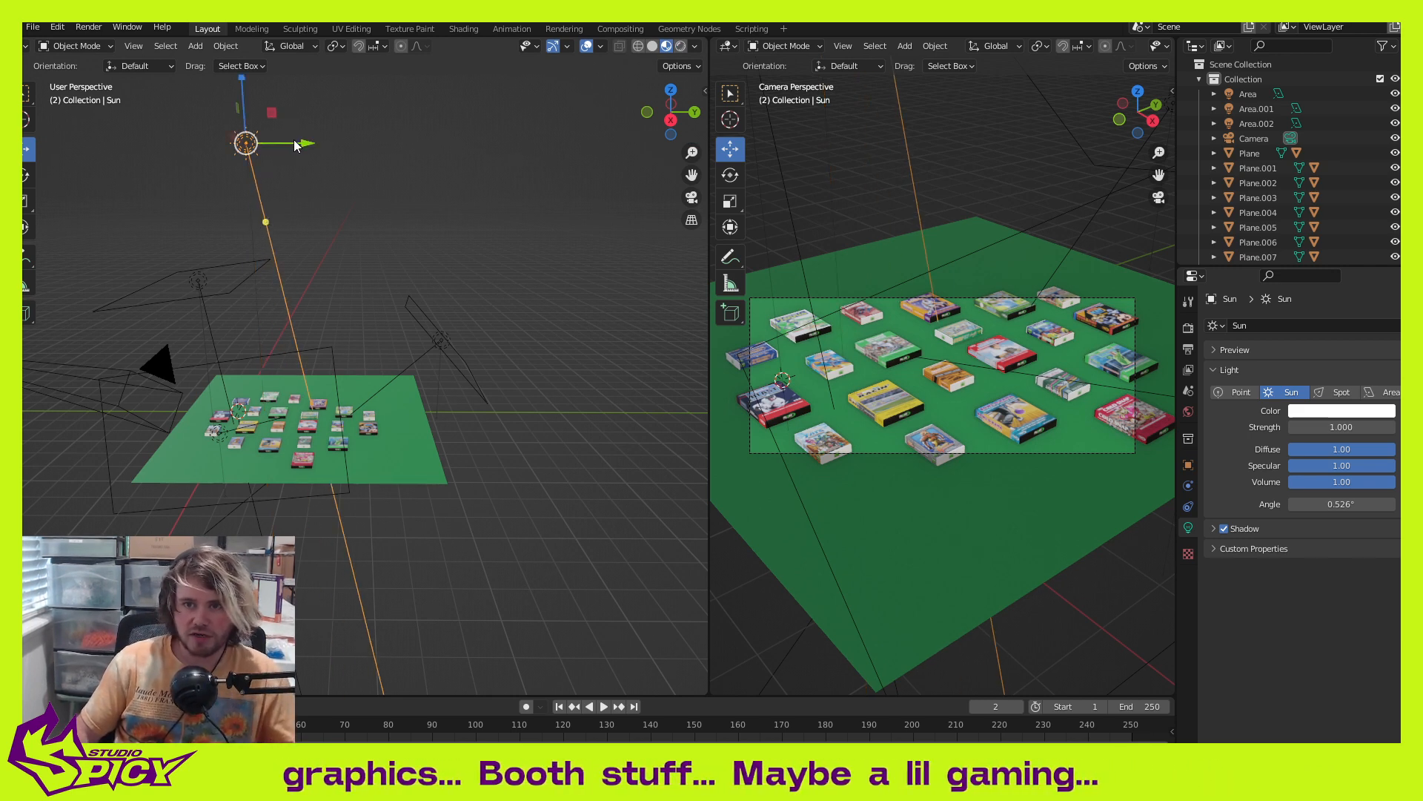
middle_drag(275, 122, 252, 318)
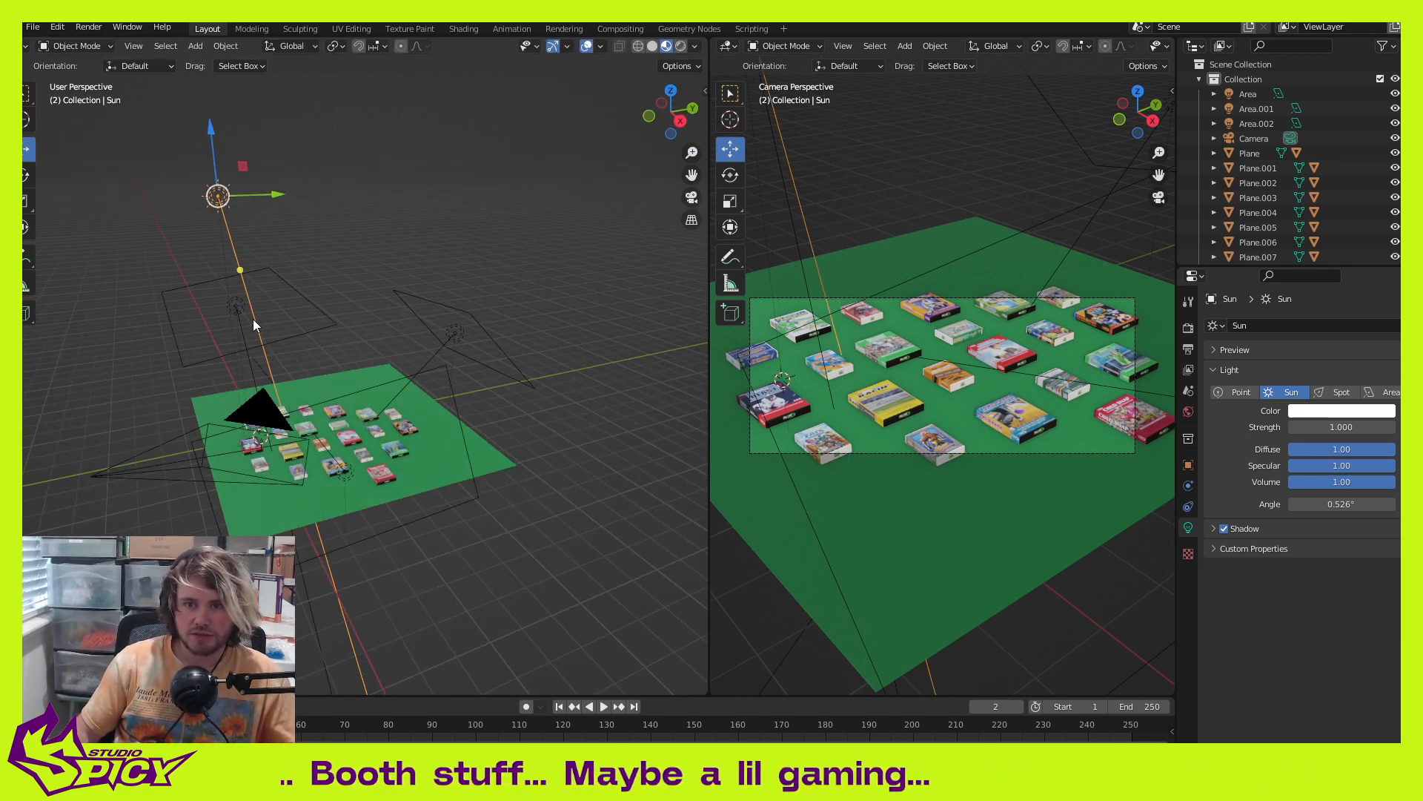
Step: Delete the overhead white area light below the sun and select the sun light
click(248, 321)
key(Delete)
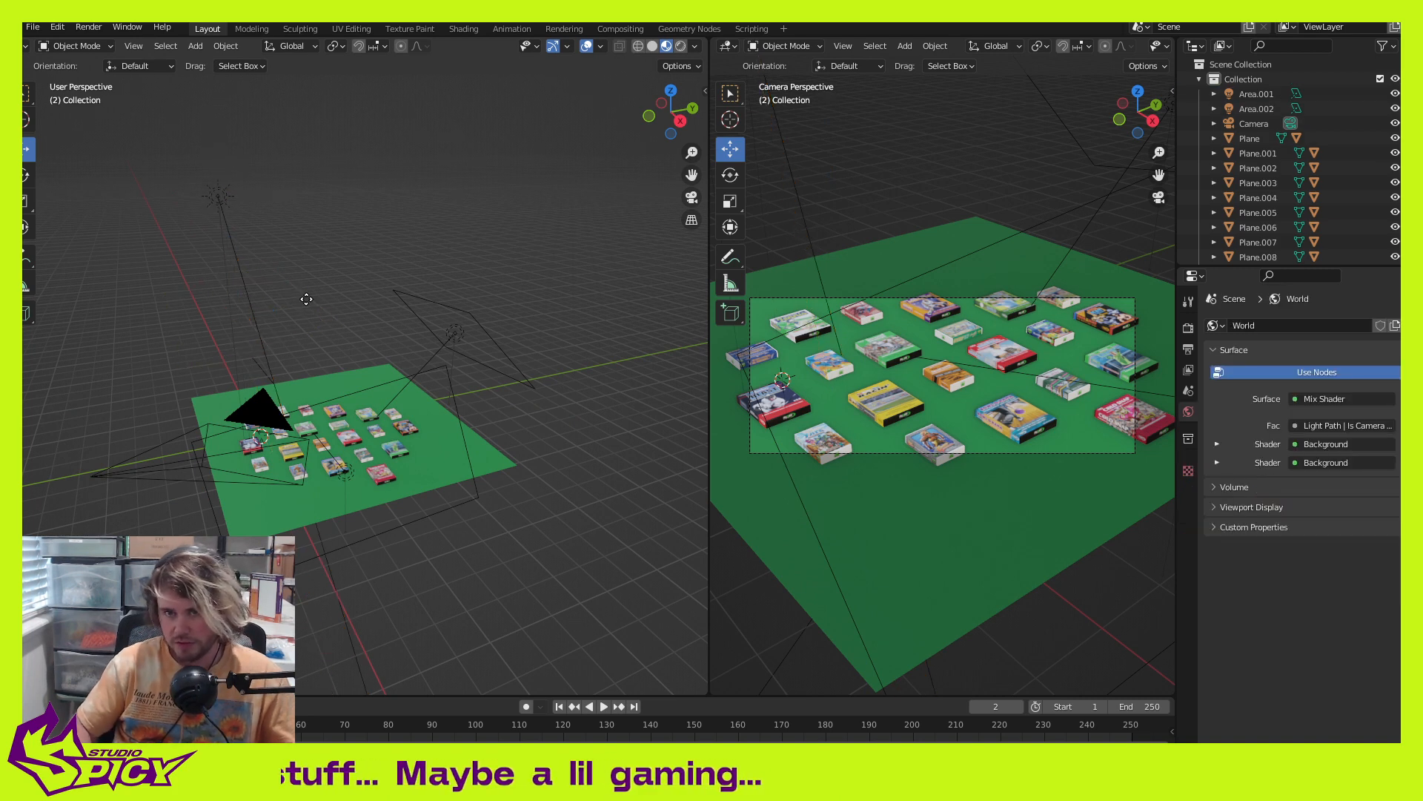
click(229, 193)
middle_drag(229, 193, 467, 243)
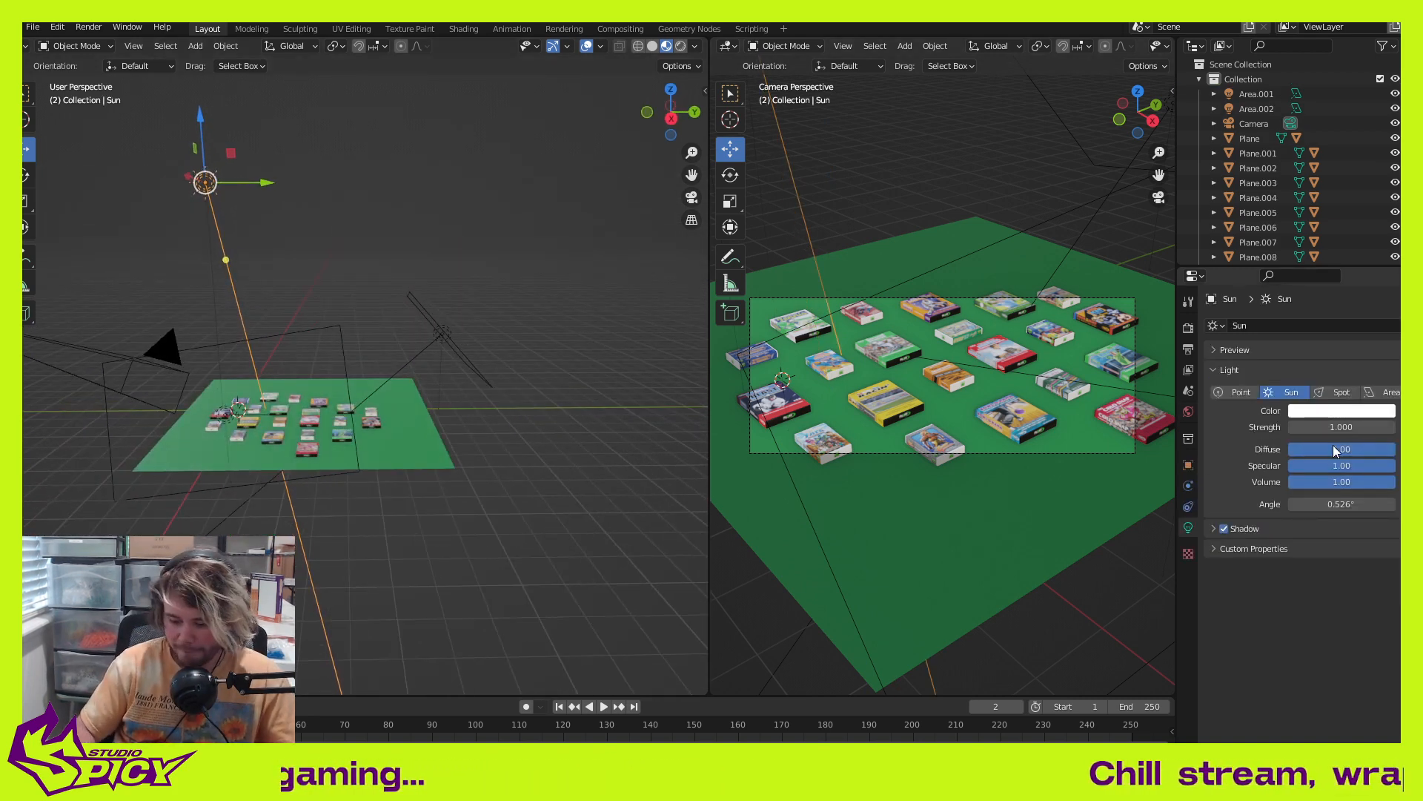
Step: Render the banner with the sun light, check the overall lighting, and close the render window
key(F12)
scroll(937, 430, down, 2)
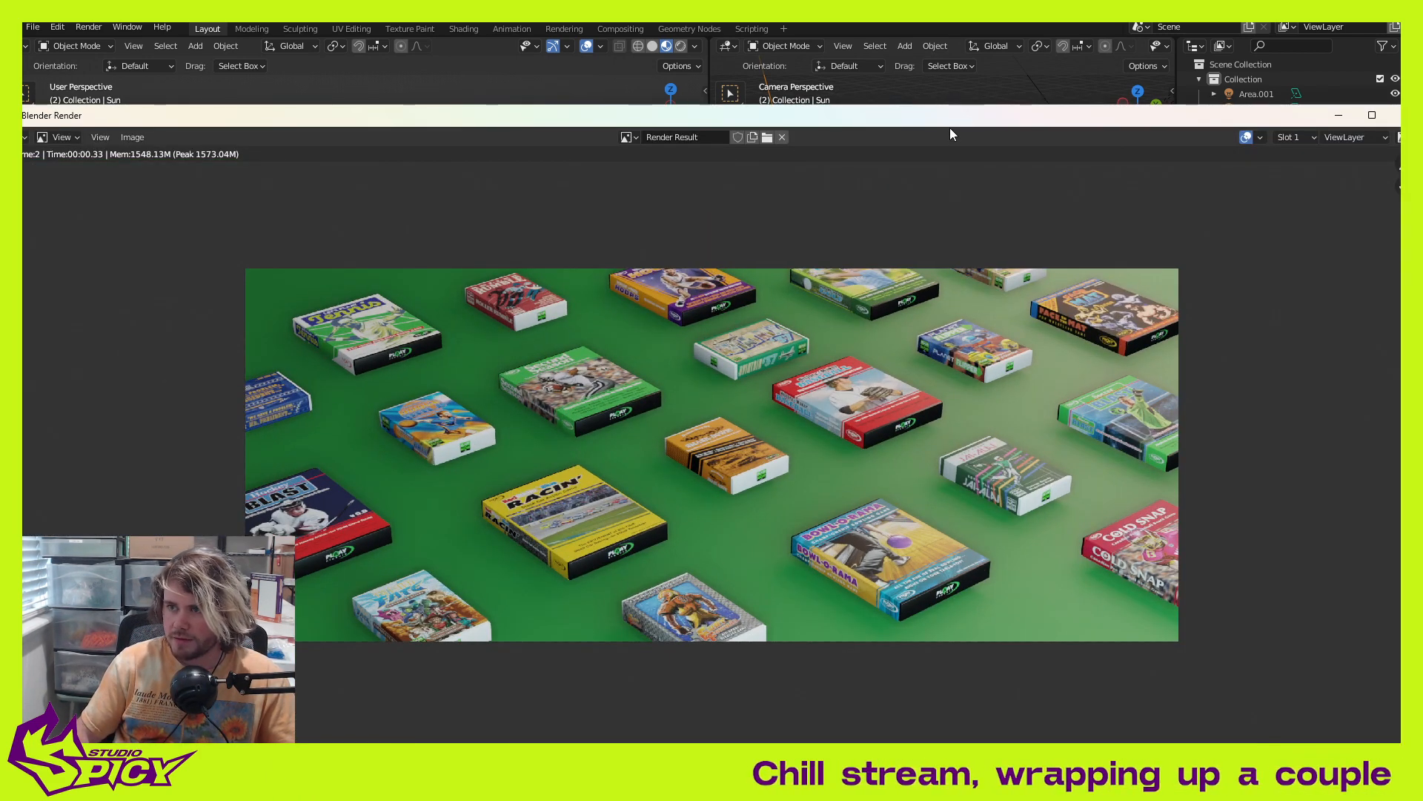
drag(952, 123, 855, 110)
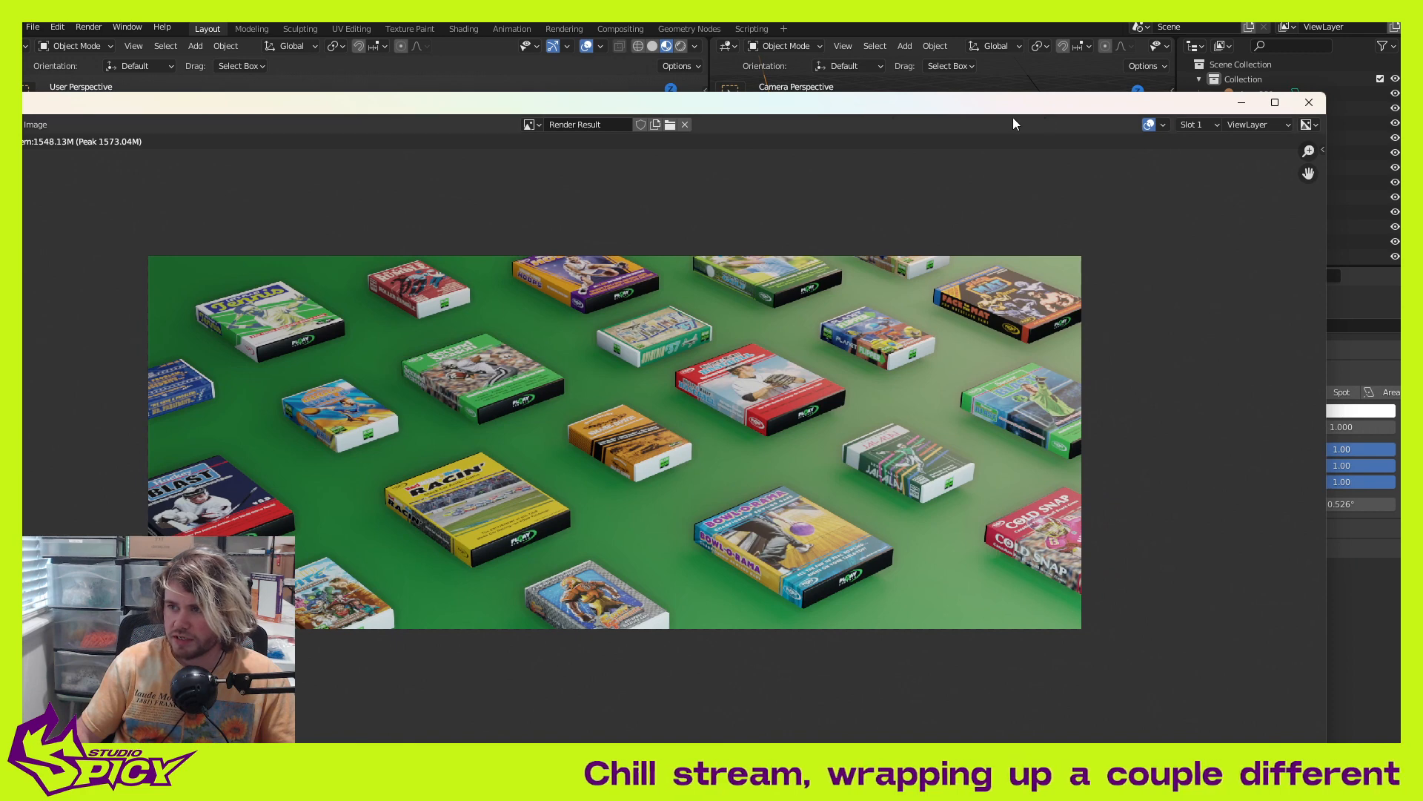
click(1309, 104)
Step: Rotate the pale blue area light Area.002 in front of the boxes to change the angle at which it shines
middle_drag(594, 402, 562, 442)
click(448, 410)
key(shift+space)
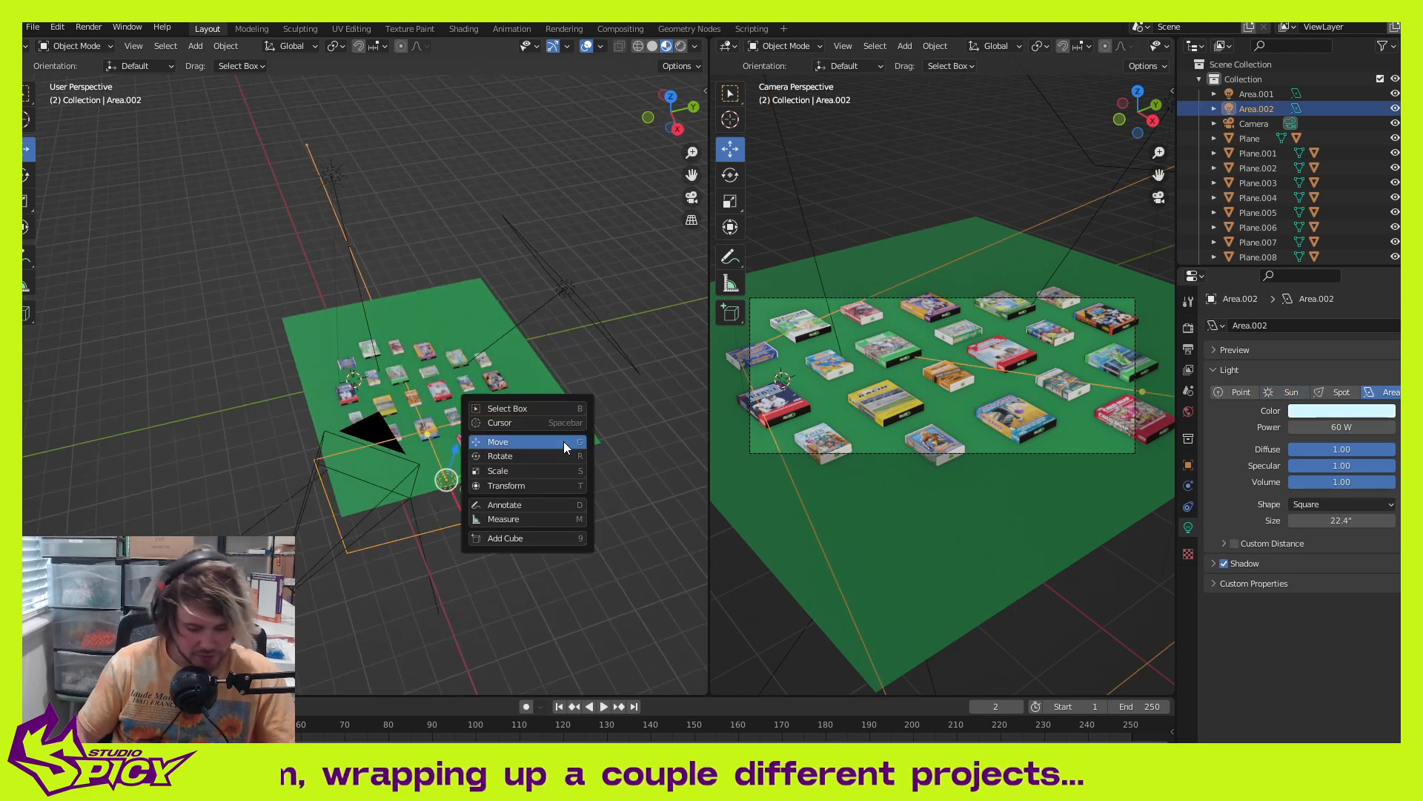
key(r)
drag(509, 501, 498, 518)
middle_drag(543, 530, 406, 271)
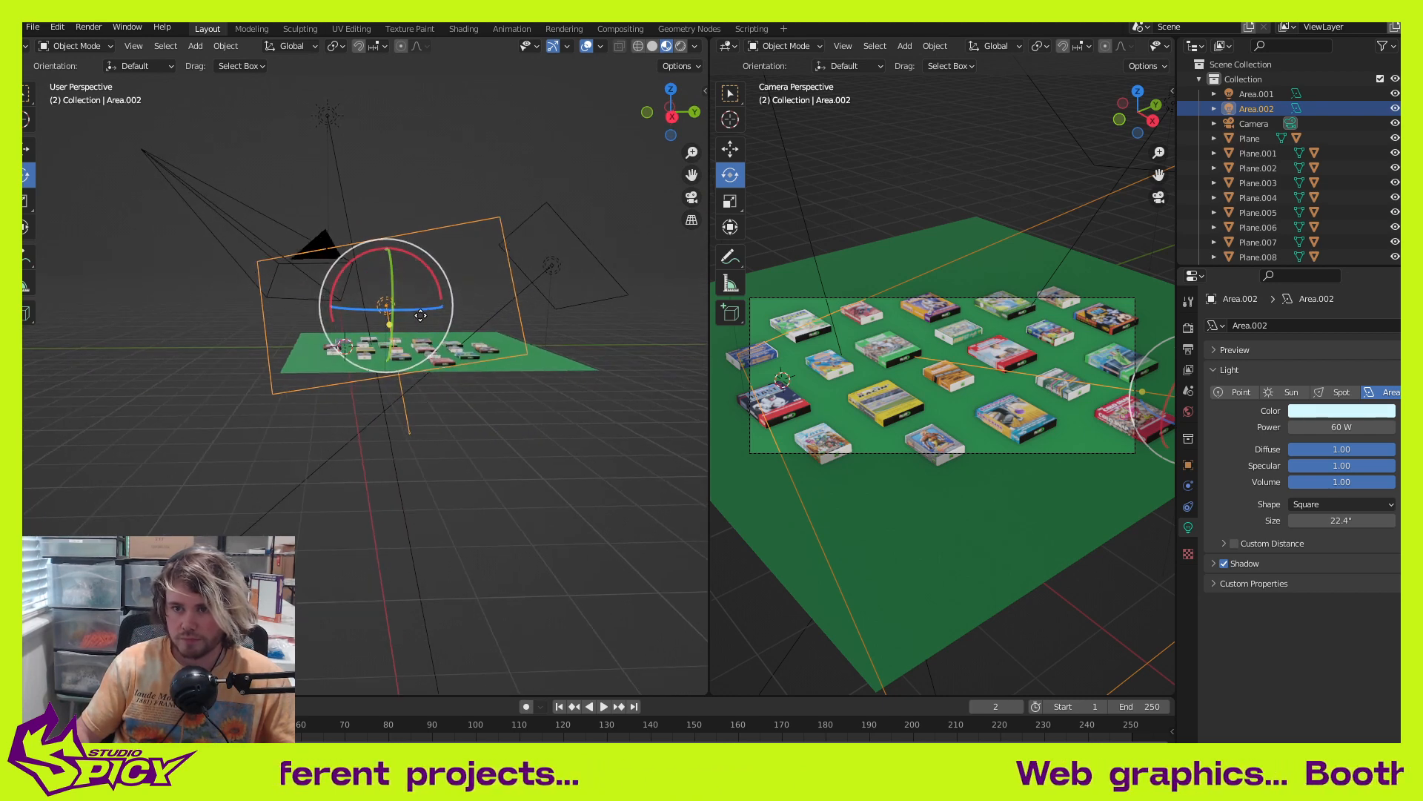
drag(420, 316, 410, 348)
Step: Move the pale blue area light Area.002 sideways along the front edge of the plane toward the camera
middle_drag(410, 353, 435, 452)
key(shift+space)
key(g)
drag(446, 558, 427, 568)
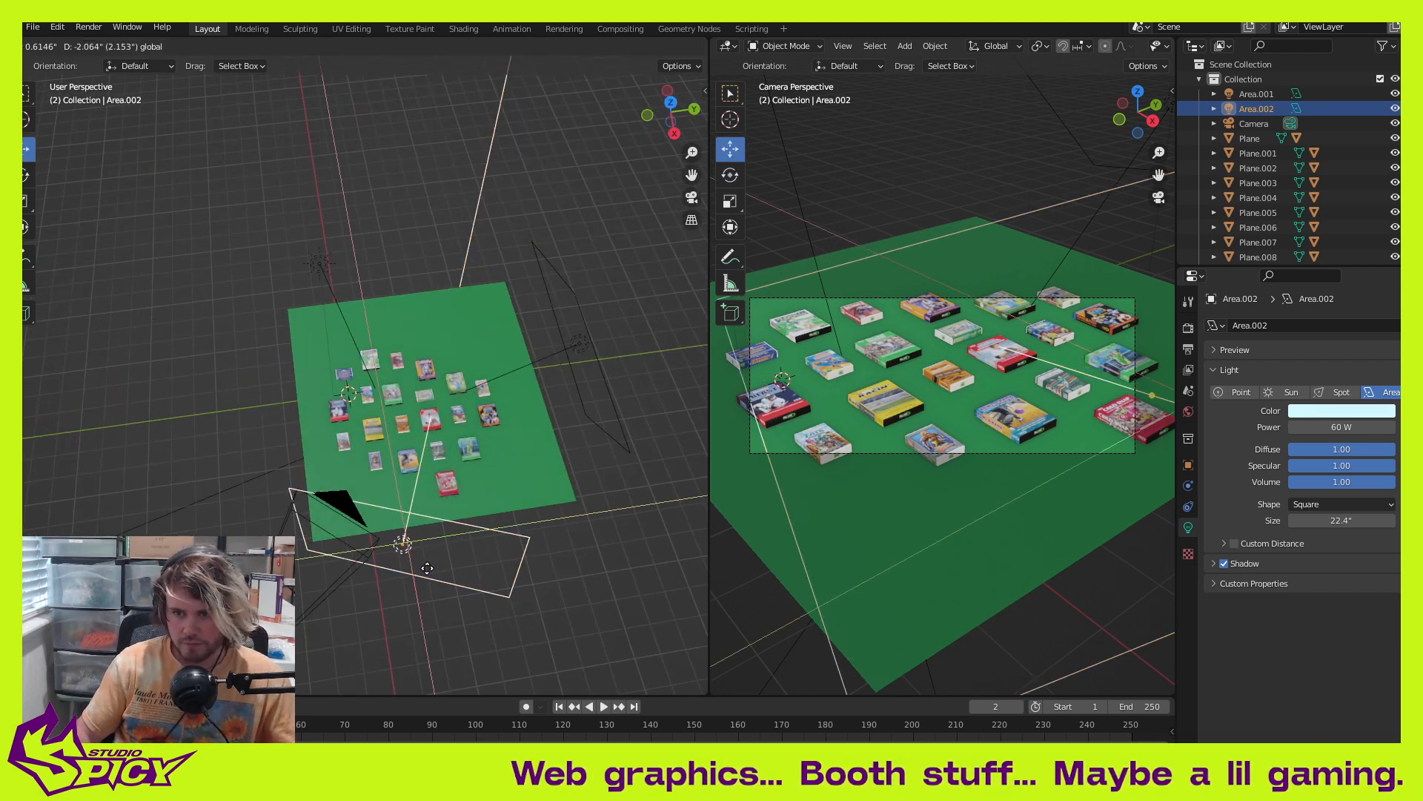
click(387, 564)
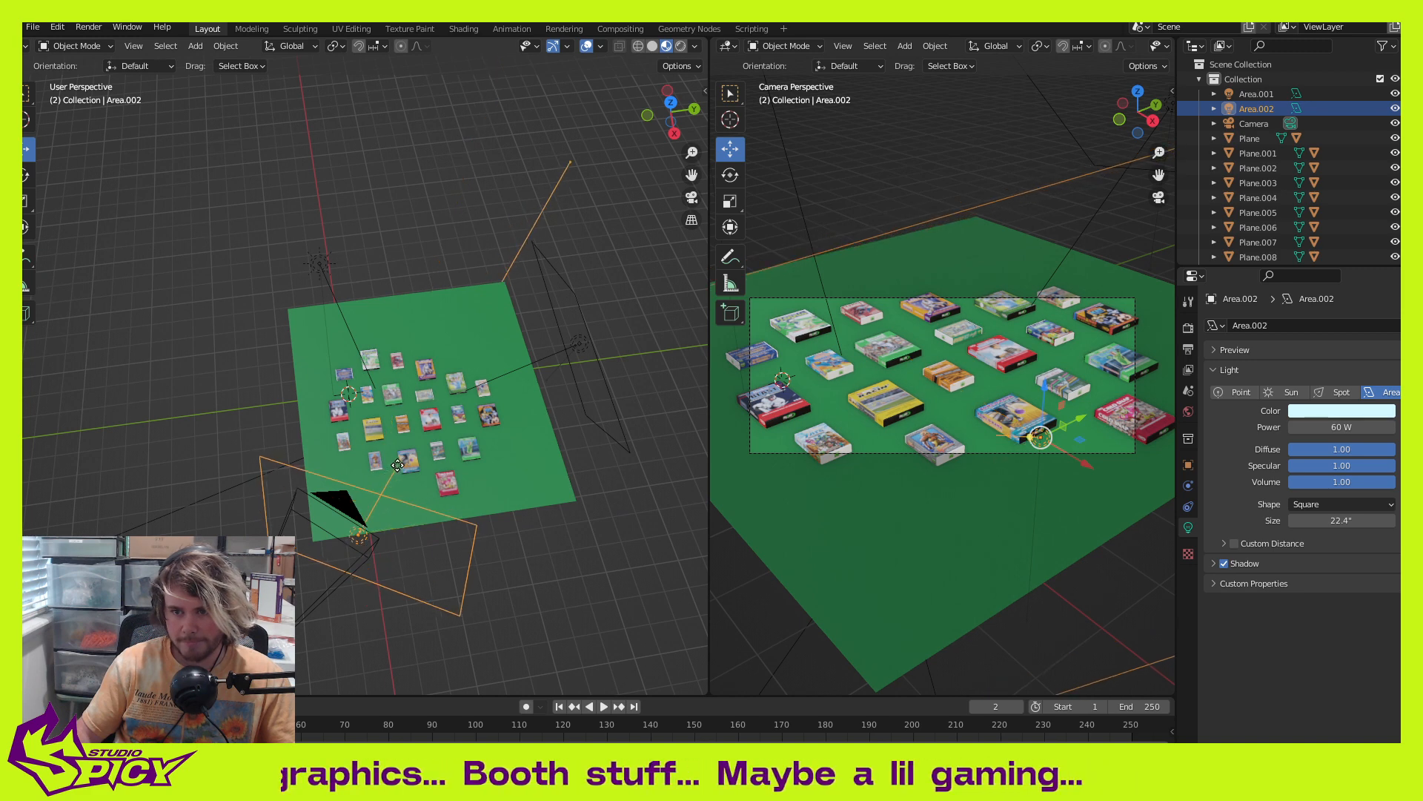
middle_drag(378, 473, 304, 362)
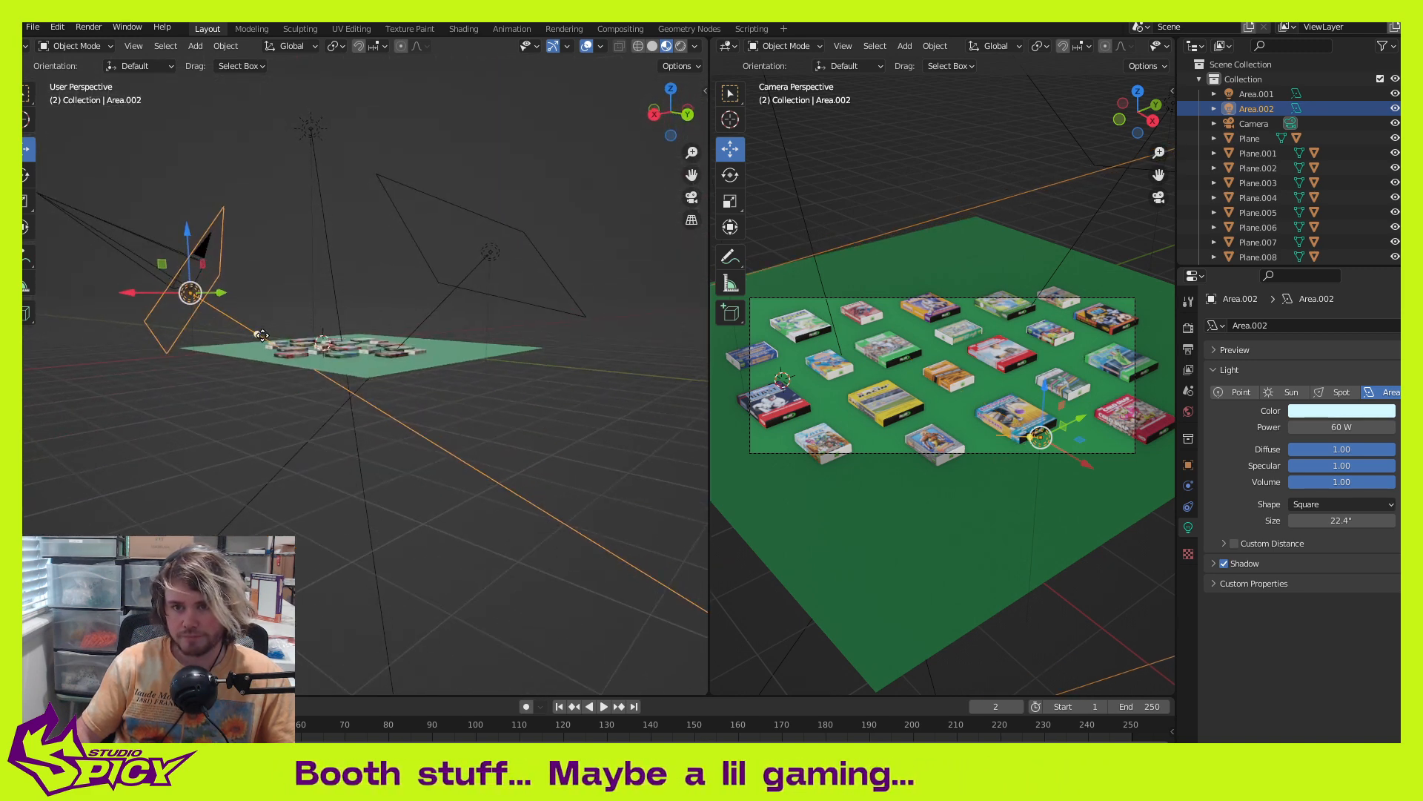
Step: Set the sun light's strength to 2 and render the banner to check the lighting
drag(257, 332, 274, 318)
middle_drag(275, 318, 397, 326)
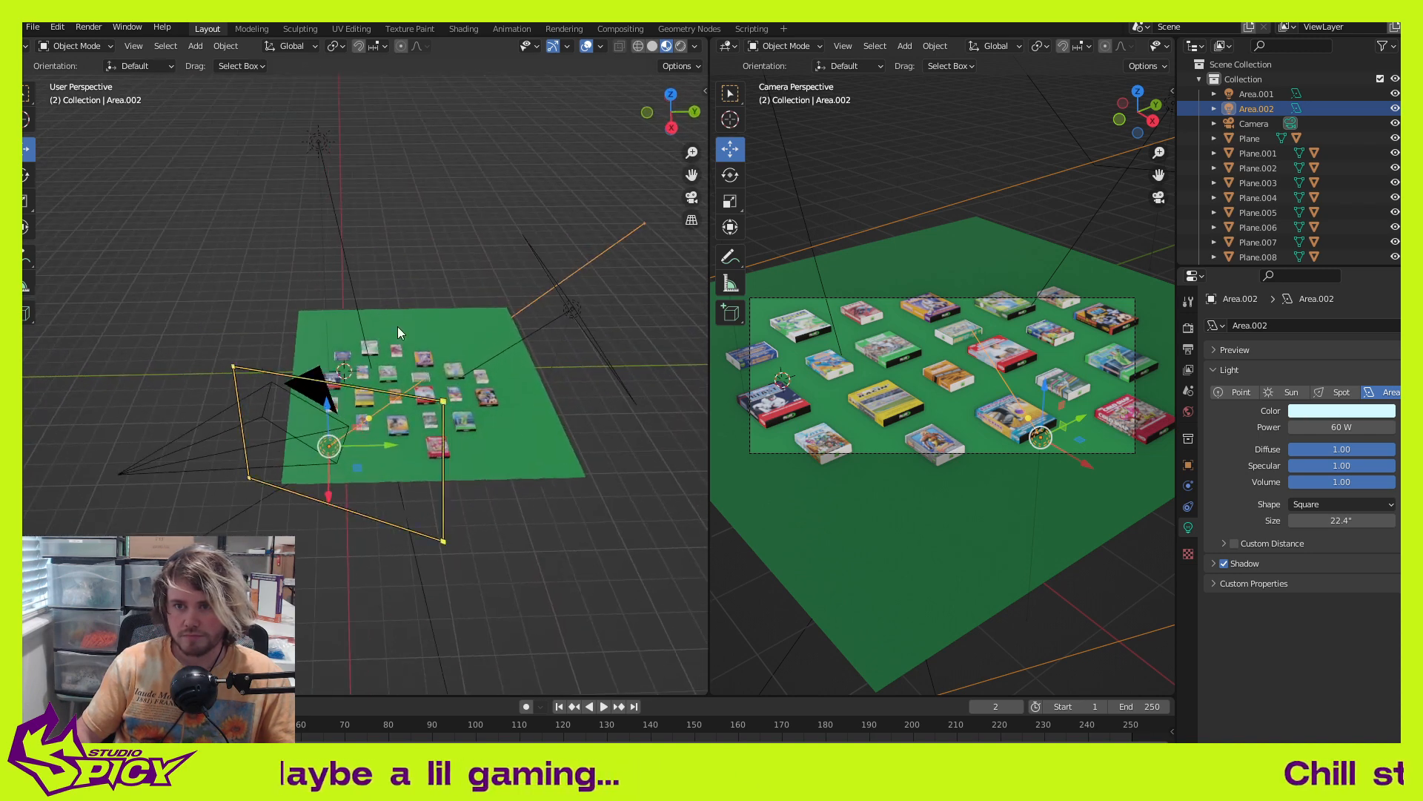
click(321, 143)
double_click(1389, 428)
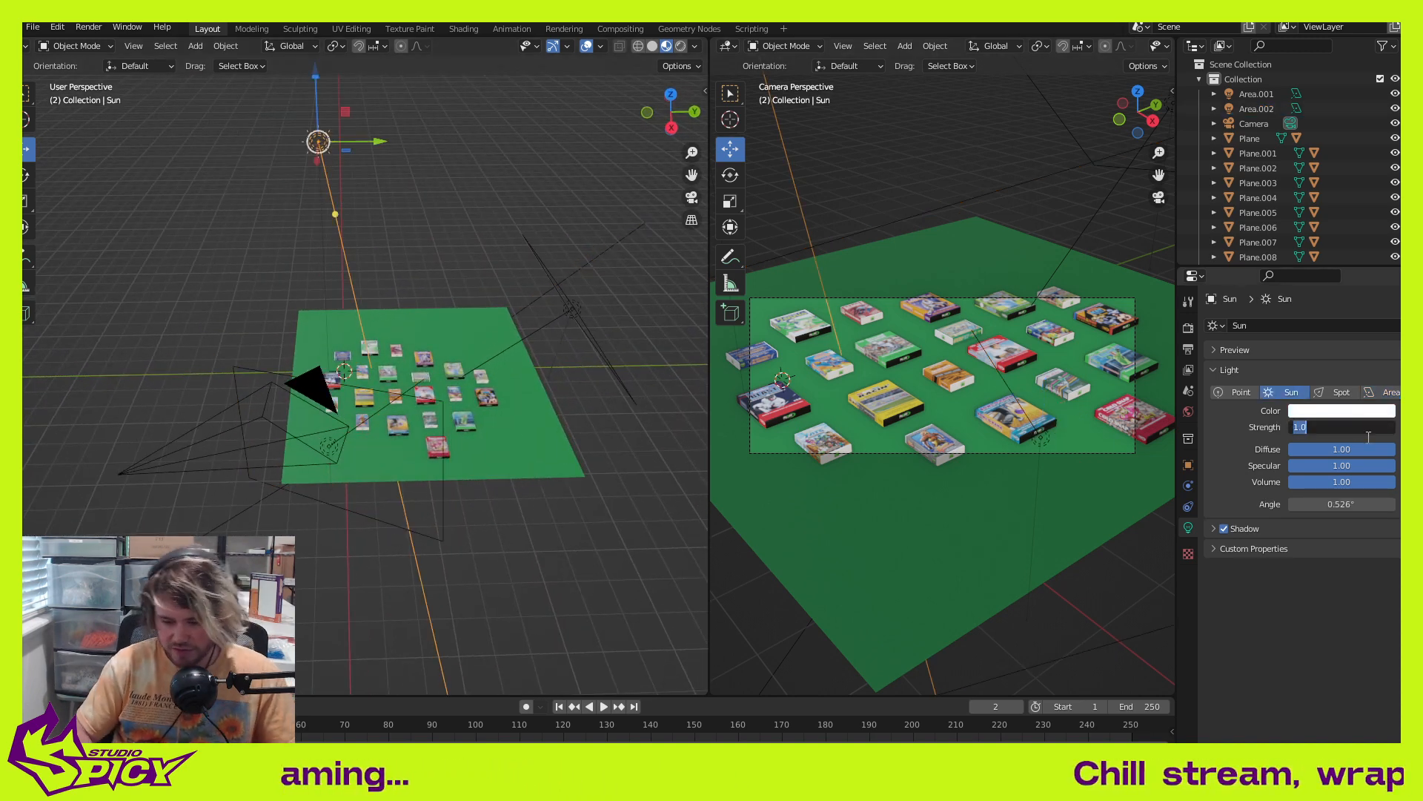
text(2)
key(Return)
key(F12)
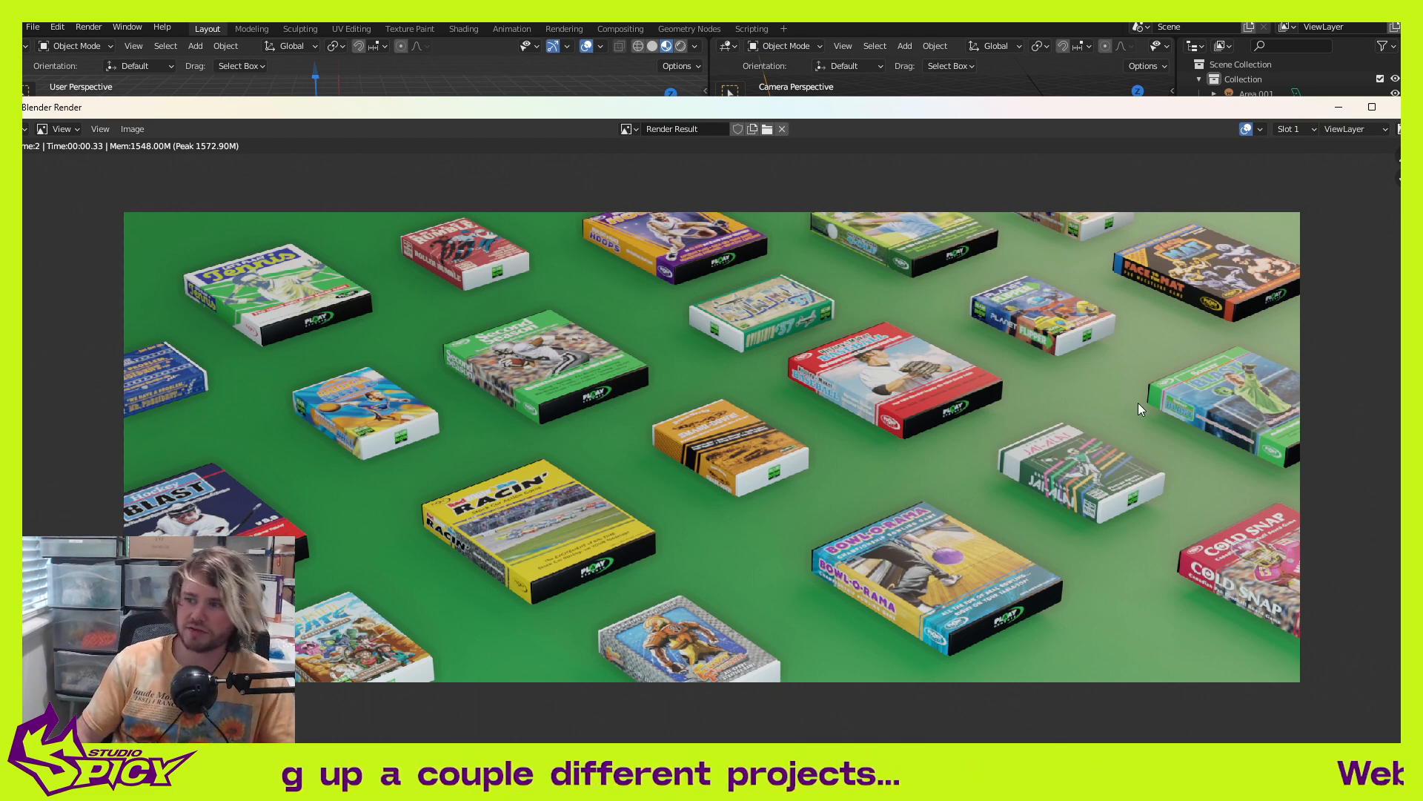
click(1394, 107)
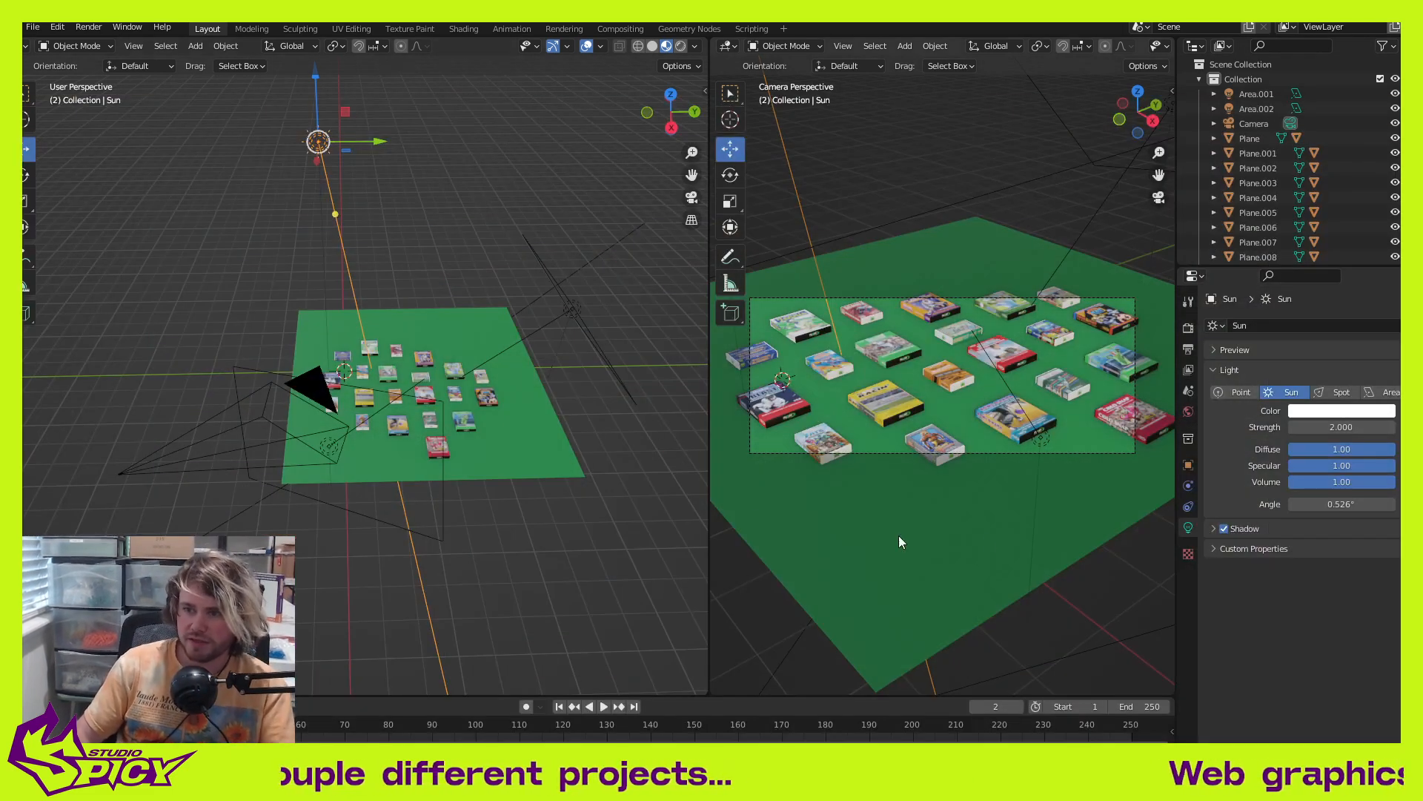
Step: Select the green plane and raise its material's roughness to 0.718 in the Shading workspace
click(967, 535)
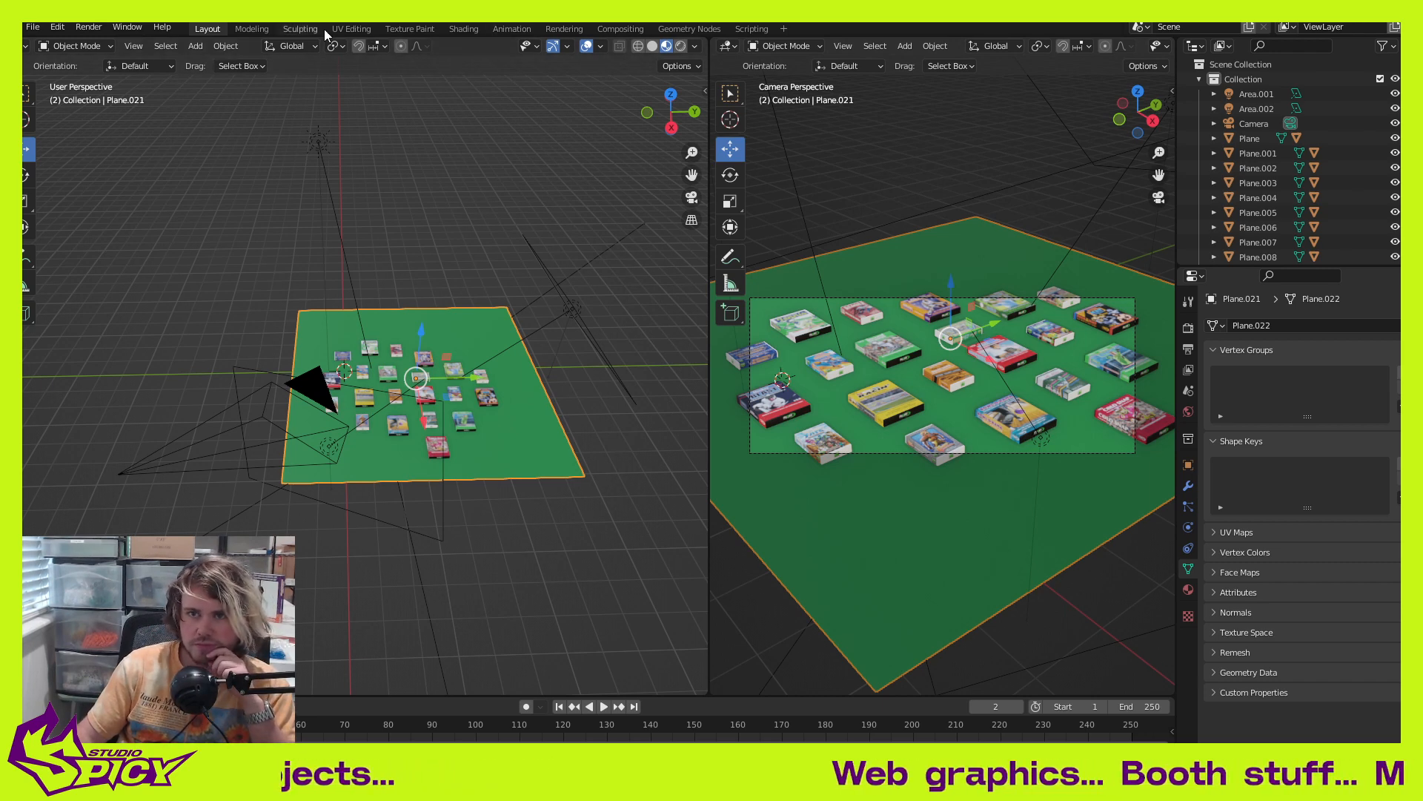
click(463, 29)
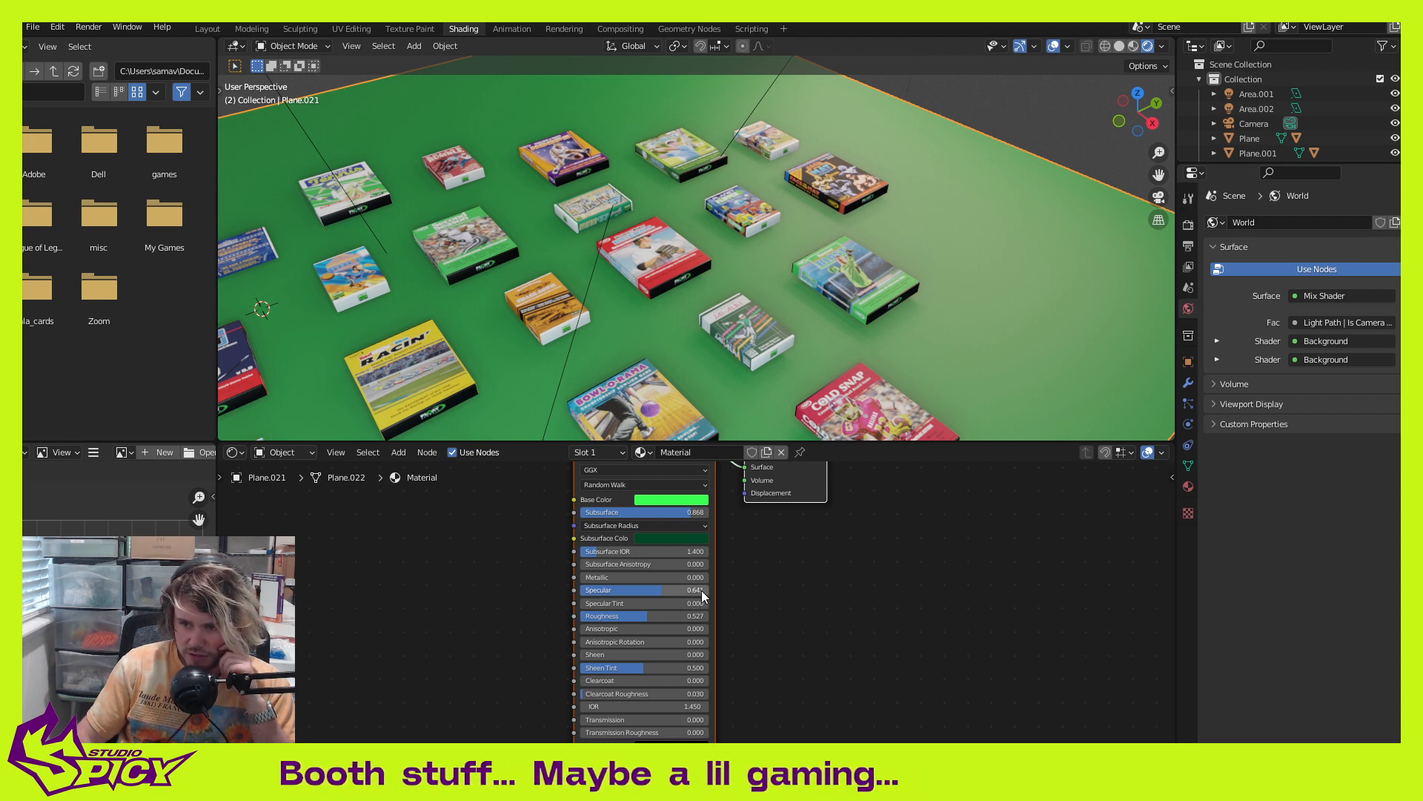
click(666, 590)
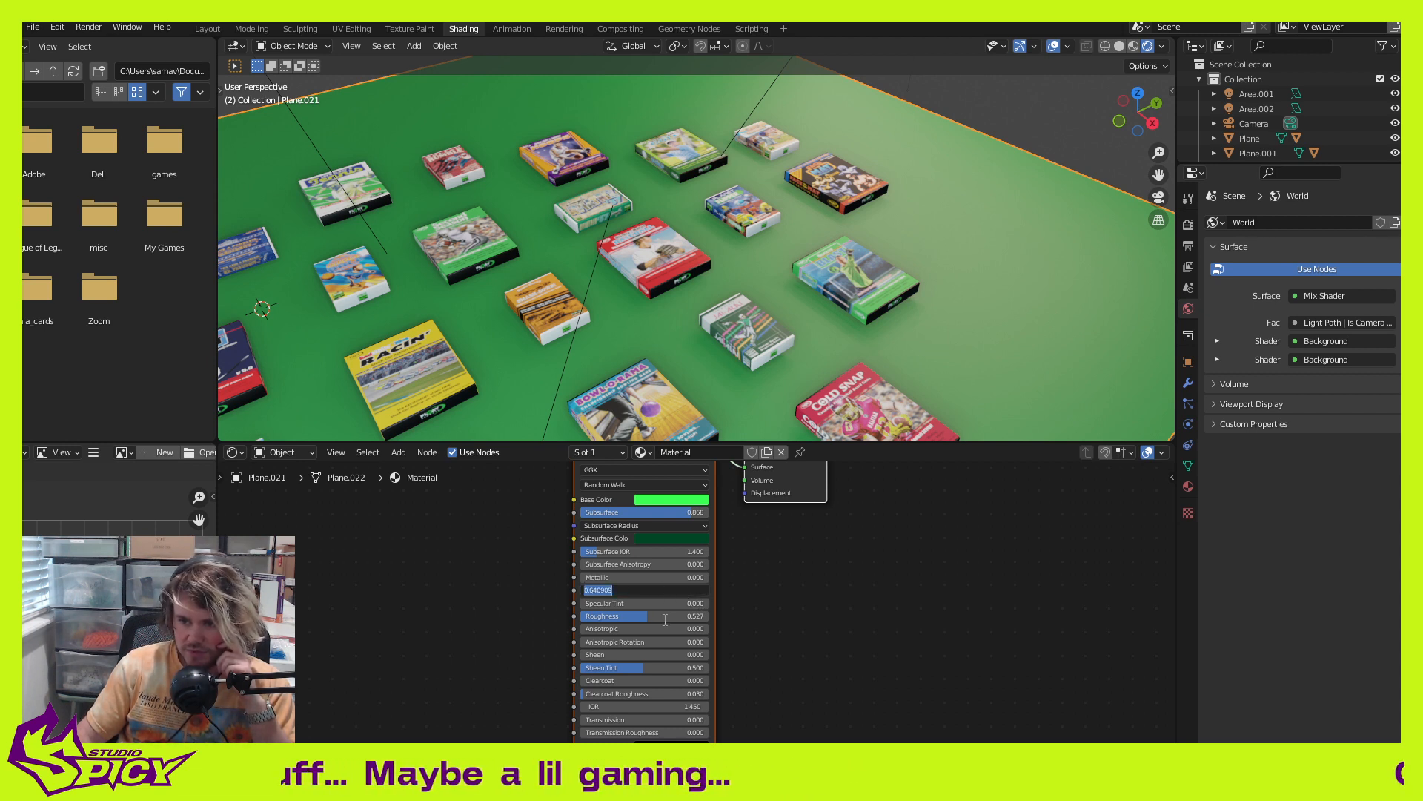
click(639, 619)
drag(651, 618, 673, 616)
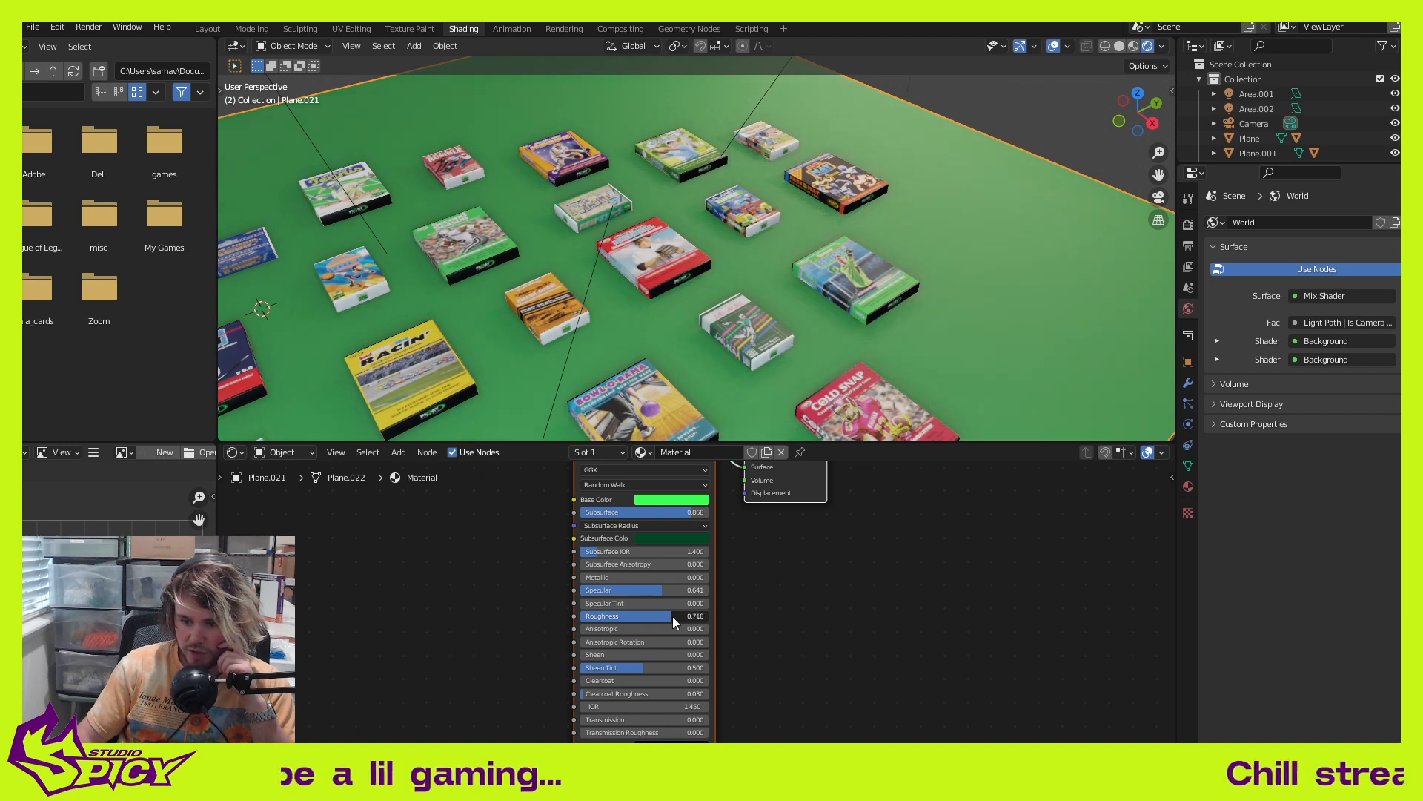
Step: Render the banner, view the whole image to check the less glossy plane, and move the render window aside
key(F12)
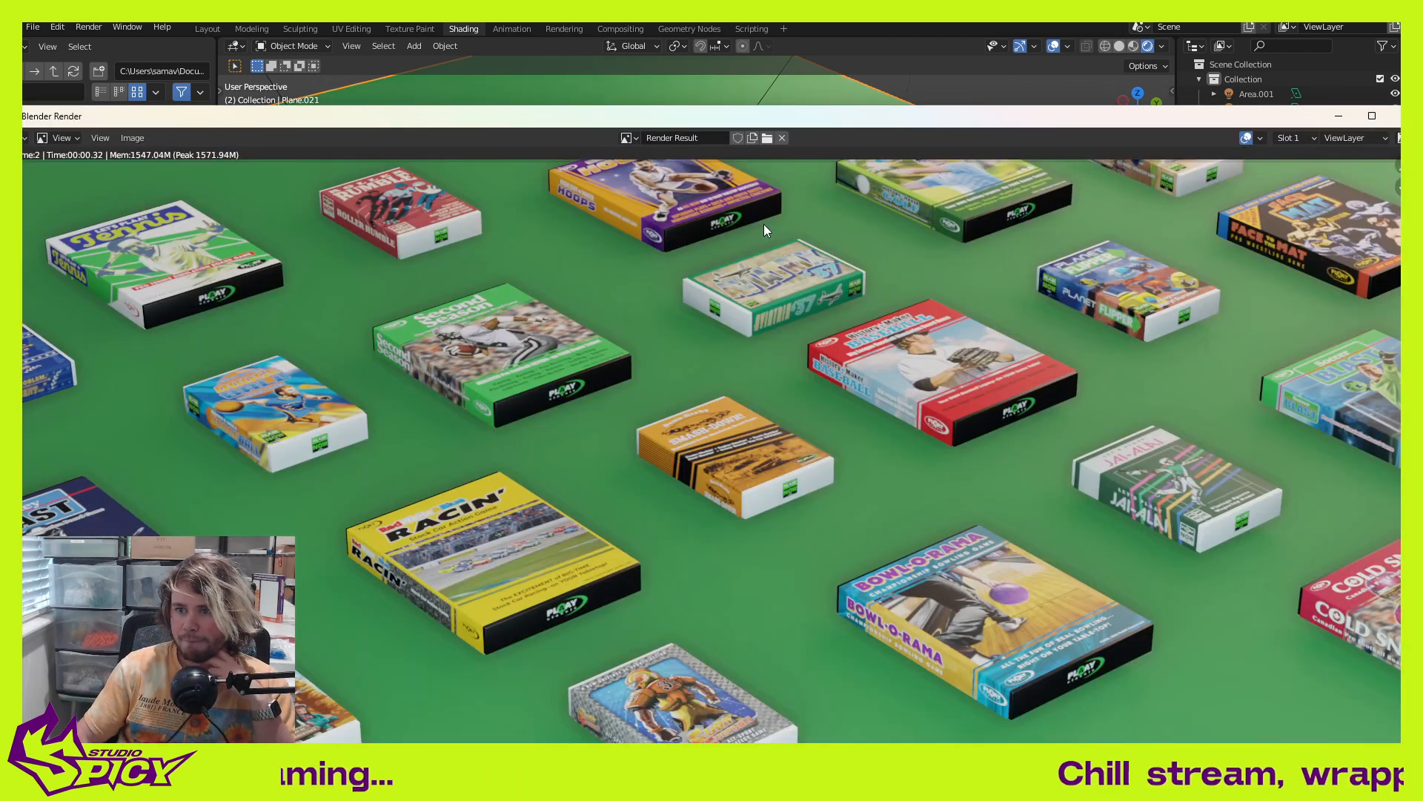
scroll(764, 224, down, 2)
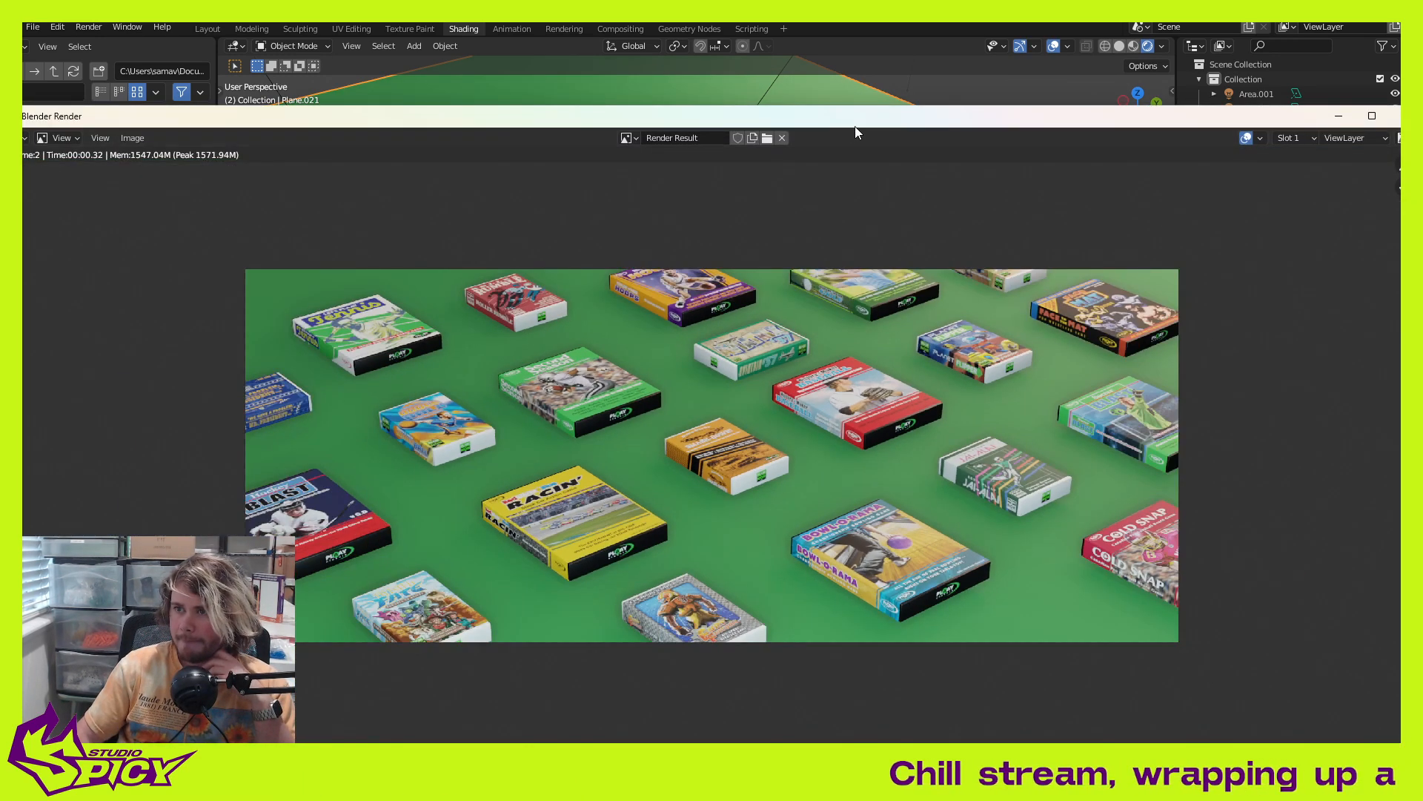
drag(856, 132, 0, 99)
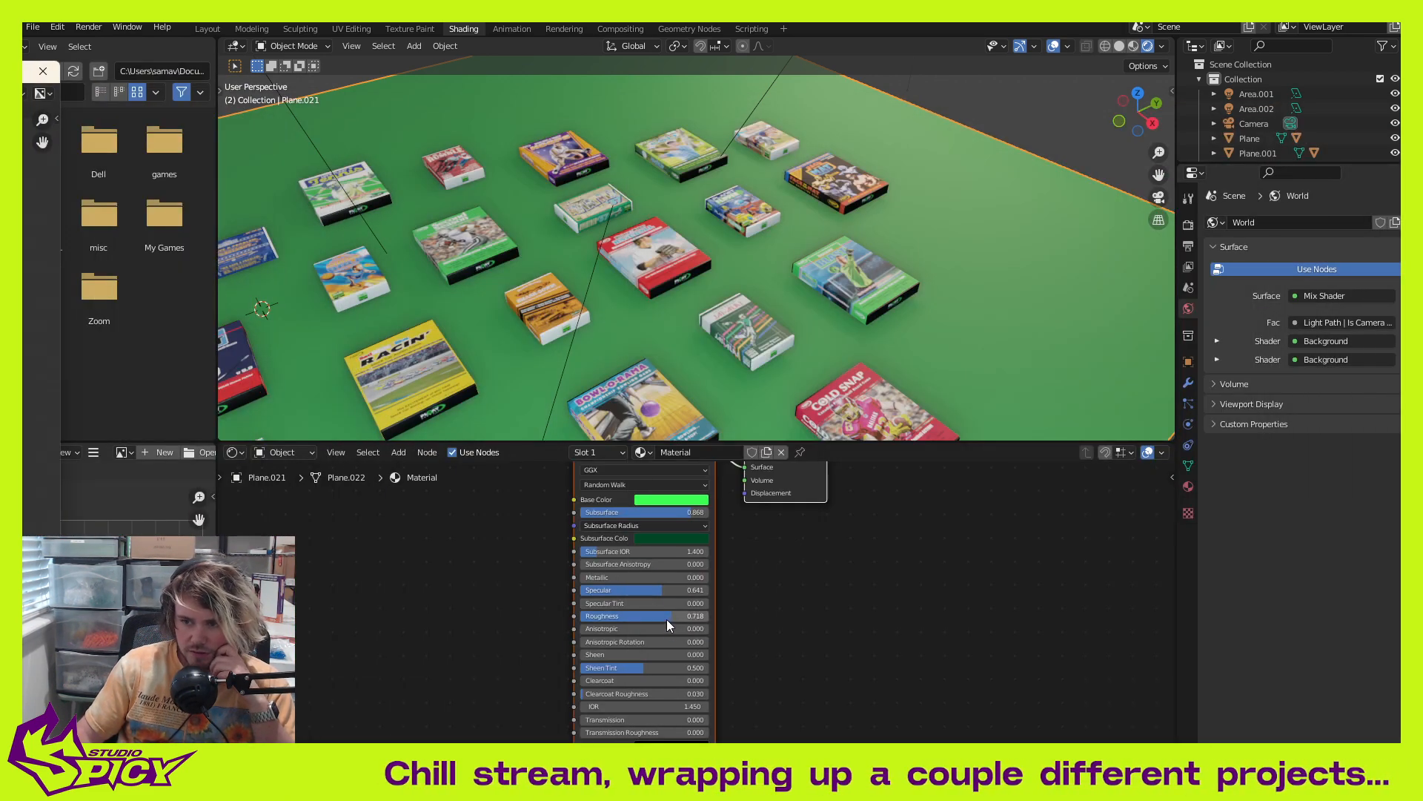
Step: Set the green plane material's specular to 0.791 and roughness to 0.655, and render the banner again
drag(673, 617, 682, 592)
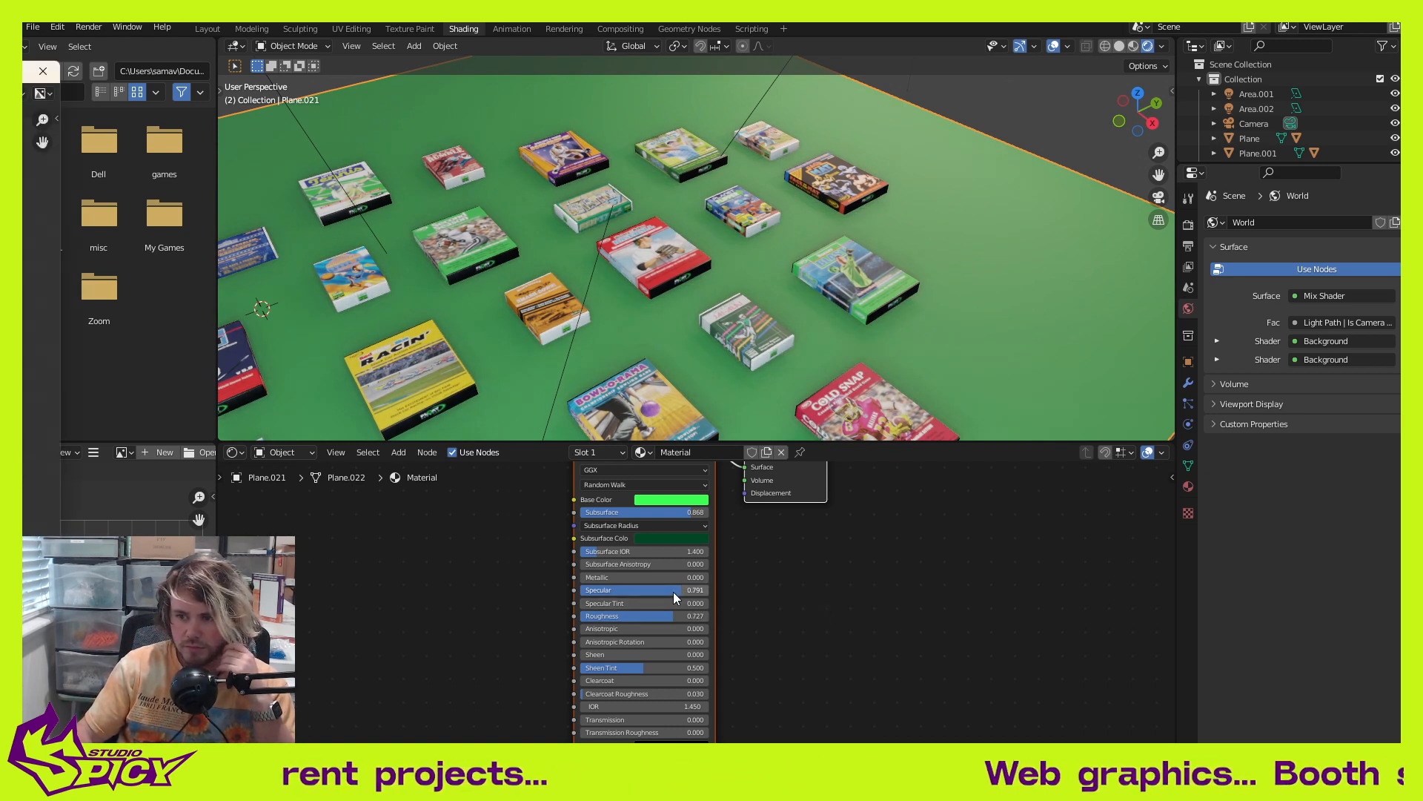
drag(672, 620, 695, 621)
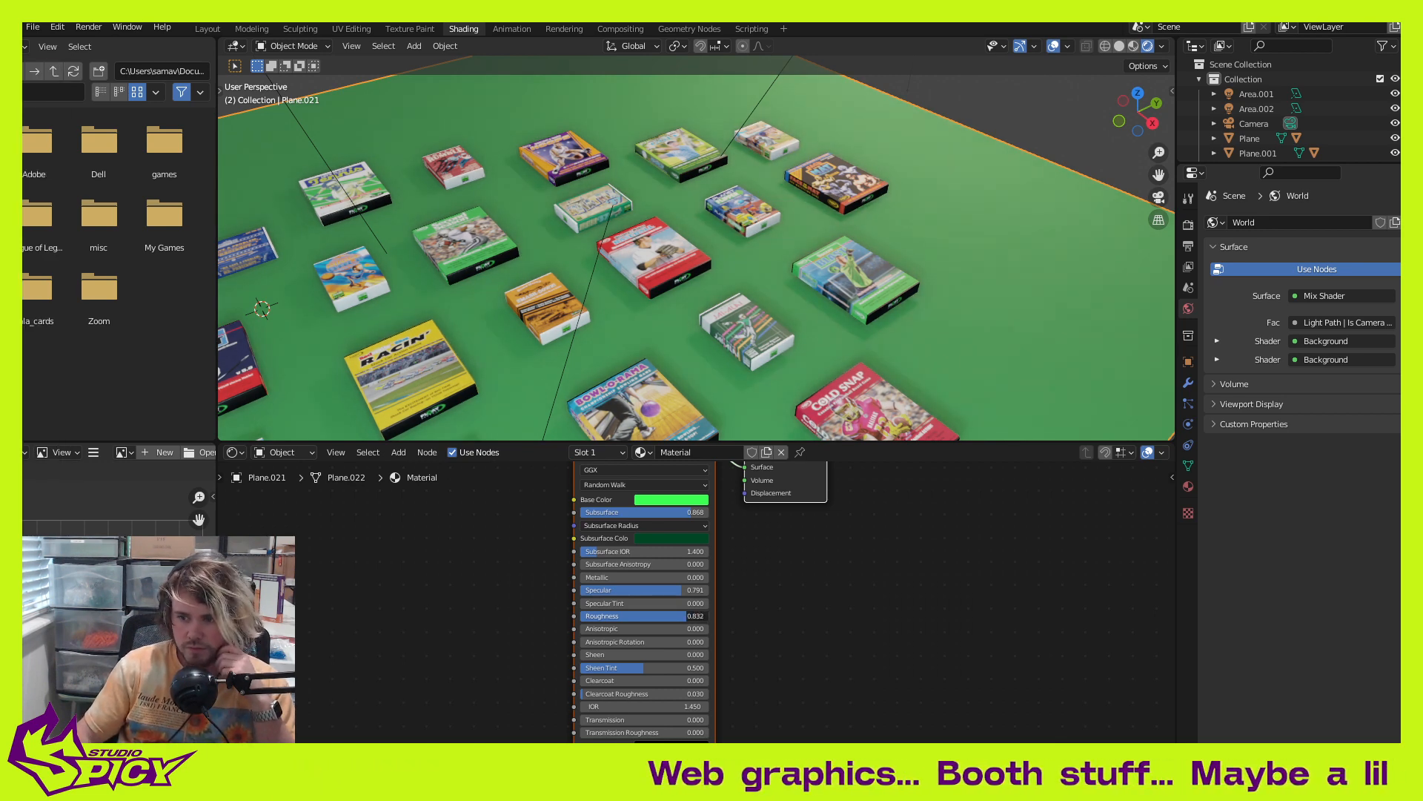
drag(694, 618, 649, 617)
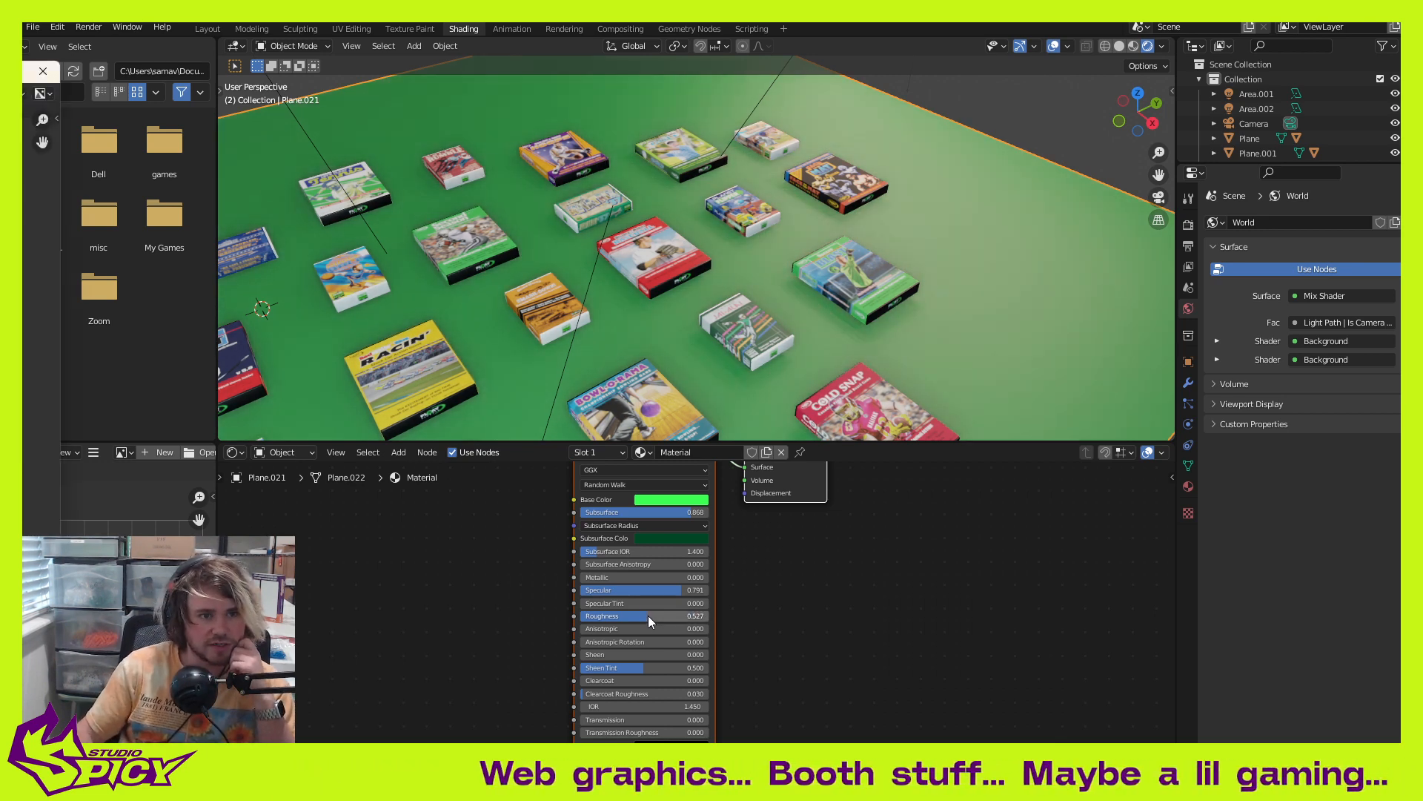
drag(648, 615, 666, 621)
key(F12)
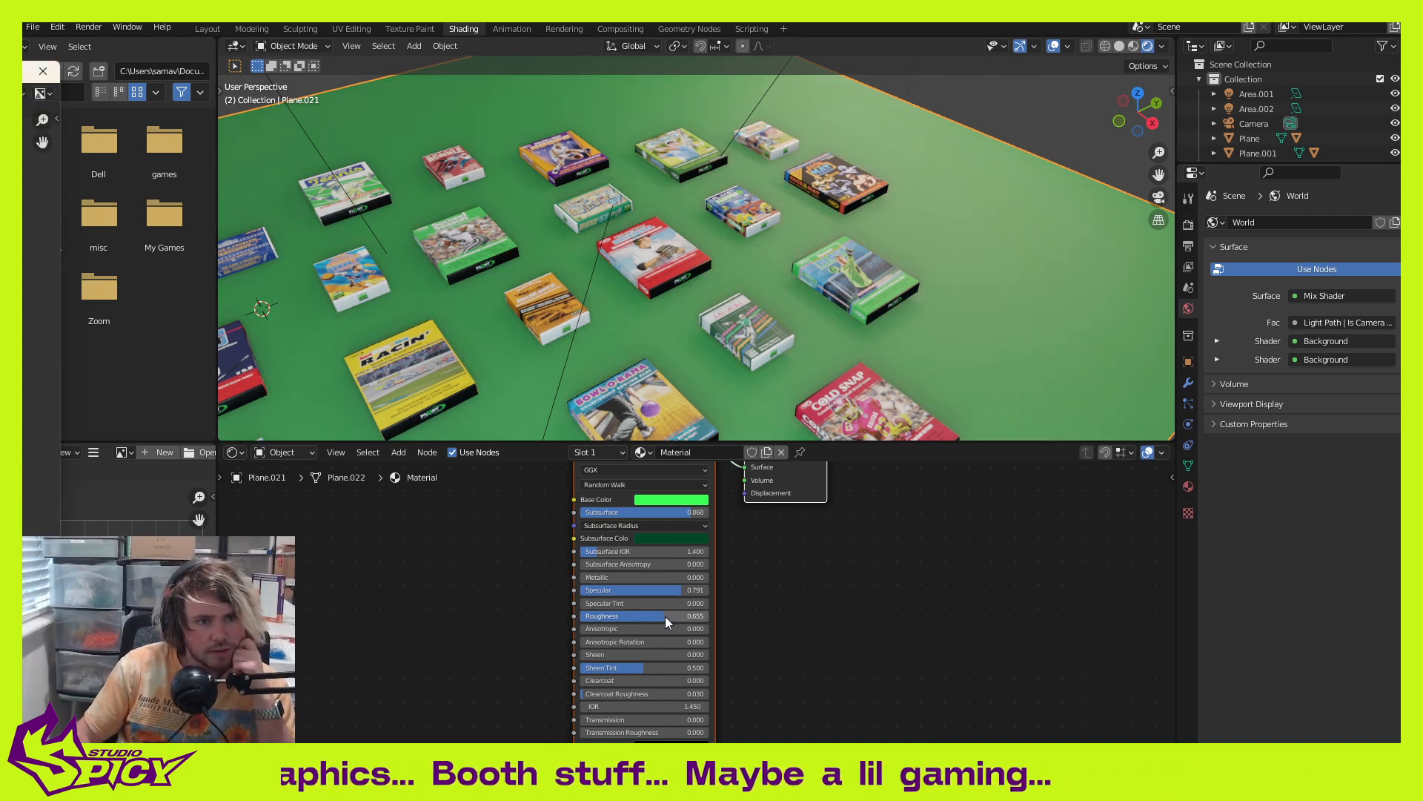
Step: Set the green plane material's specular to 0.759 and its subsurface to 0.827
drag(671, 591, 666, 591)
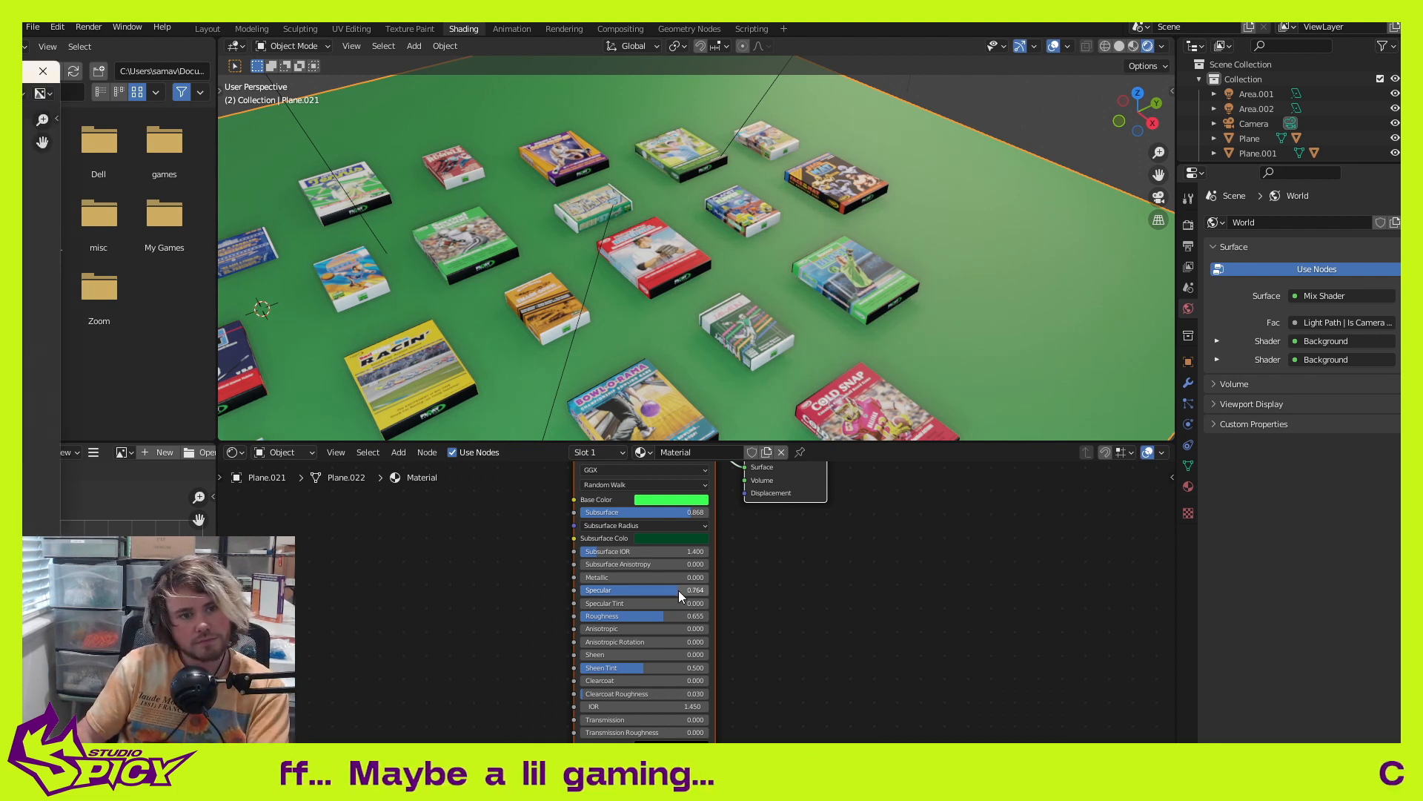
mouse_move(674, 593)
mouse_down()
mouse_move(643, 590)
mouse_move(678, 590)
mouse_up()
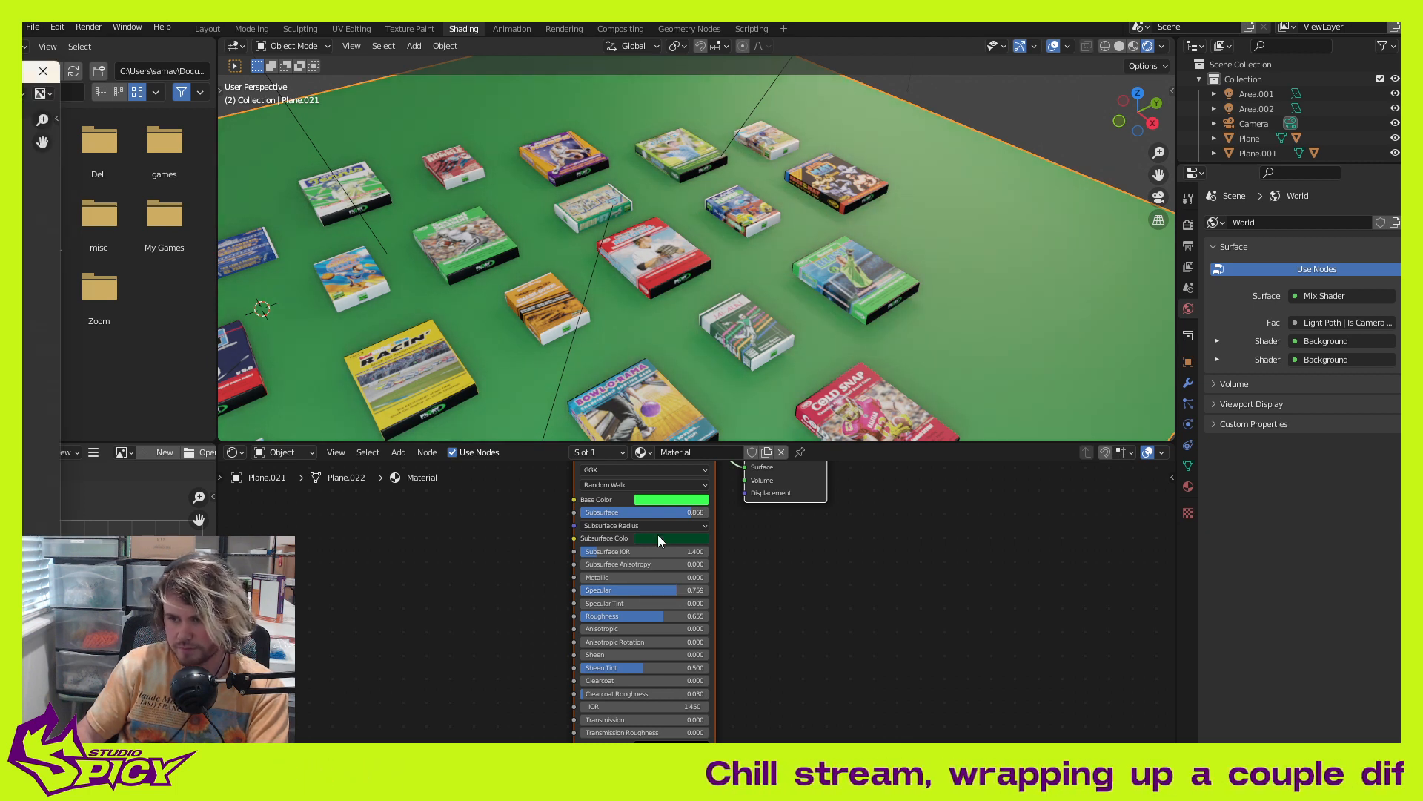
drag(687, 513, 686, 513)
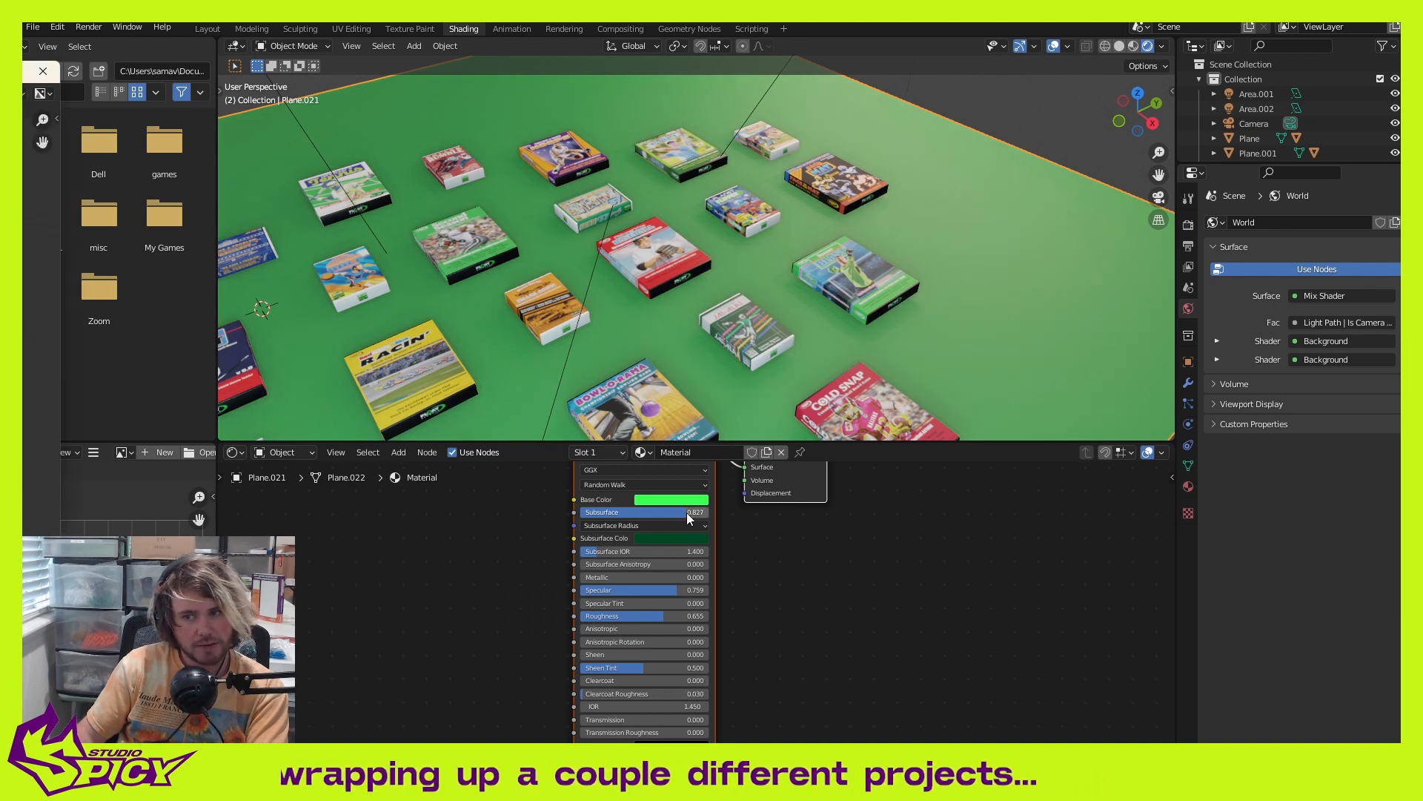
Step: Brighten the green plane's dark green subsurface color slightly and render the banner
click(688, 535)
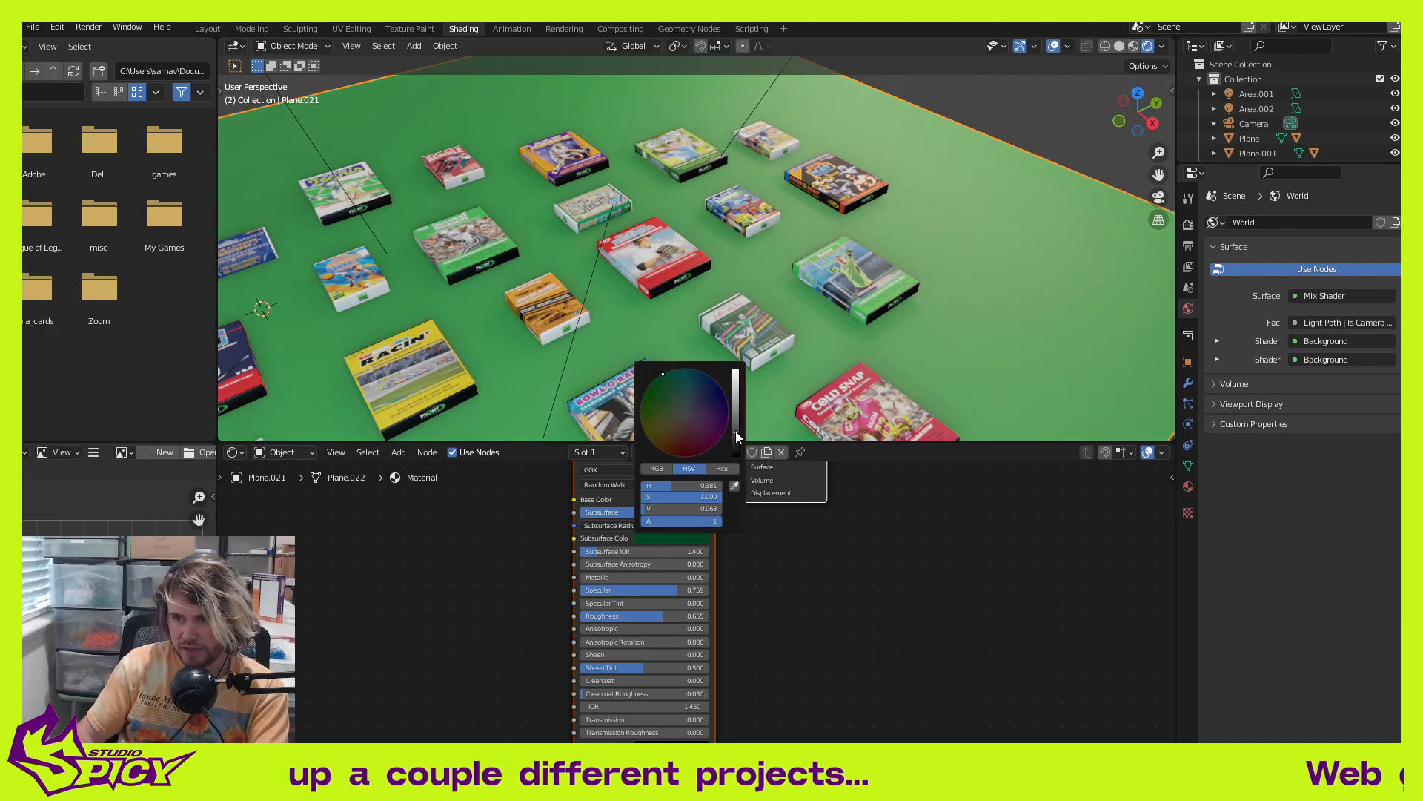
drag(735, 431, 736, 426)
click(810, 583)
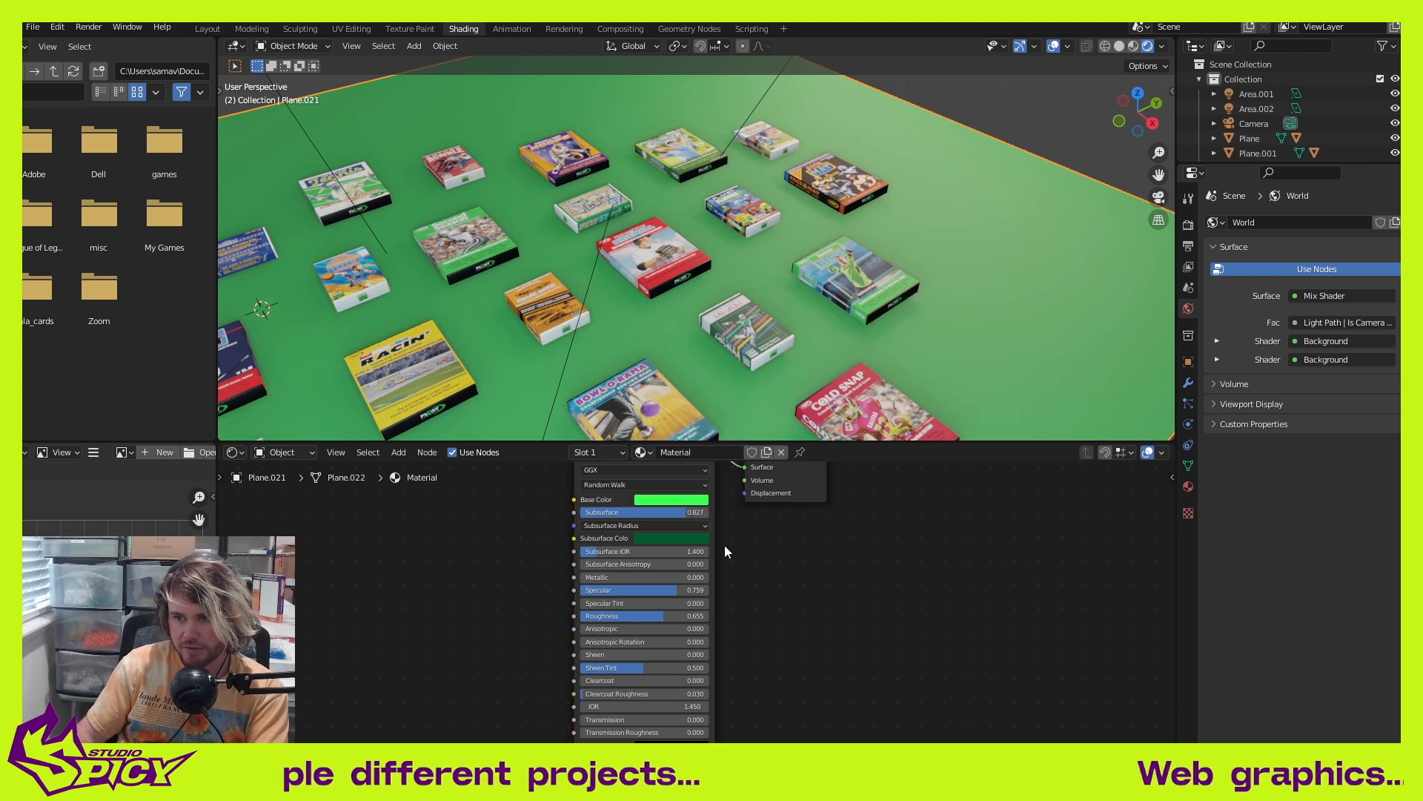
key(F12)
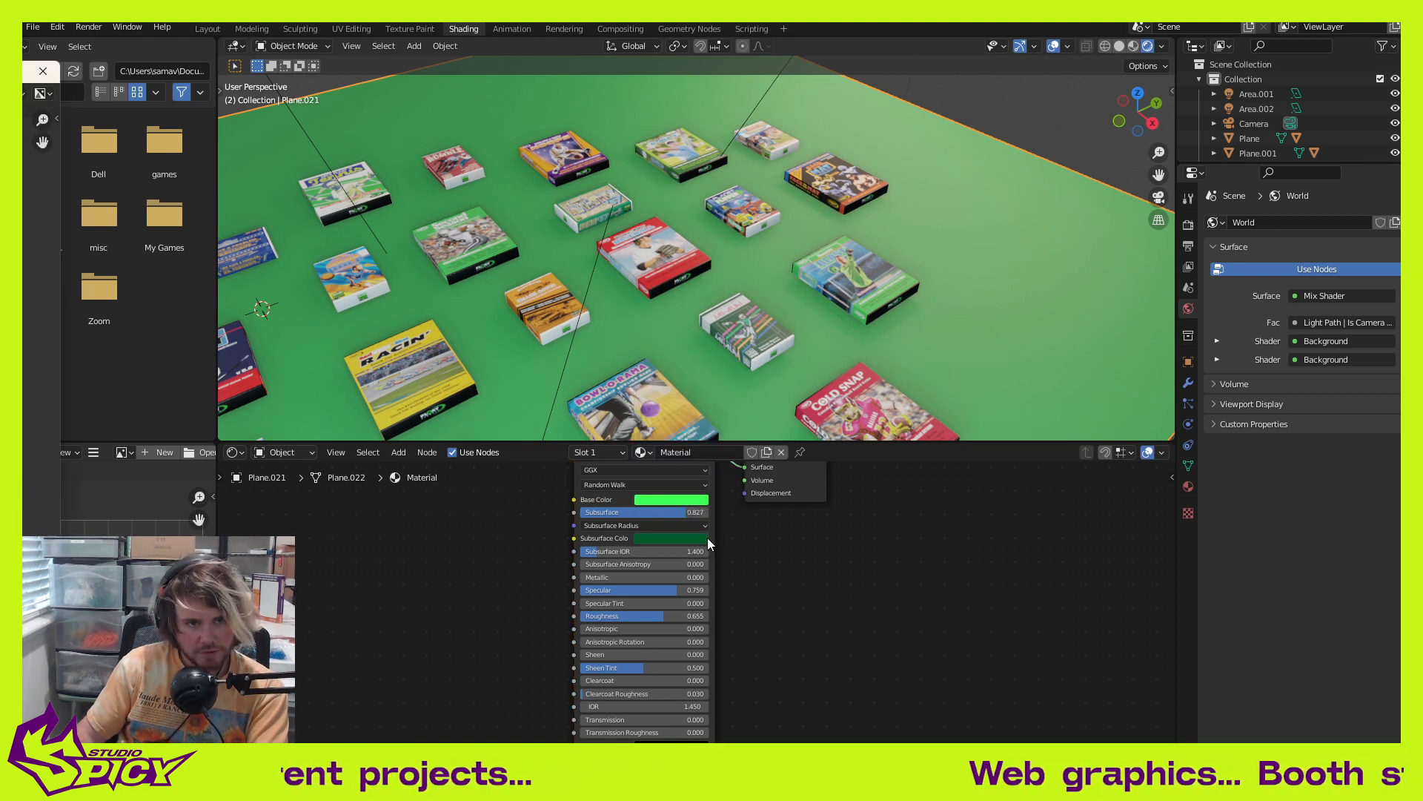
Step: Darken the green plane's base color to a value of 0.748 and render the banner to check the green
click(672, 499)
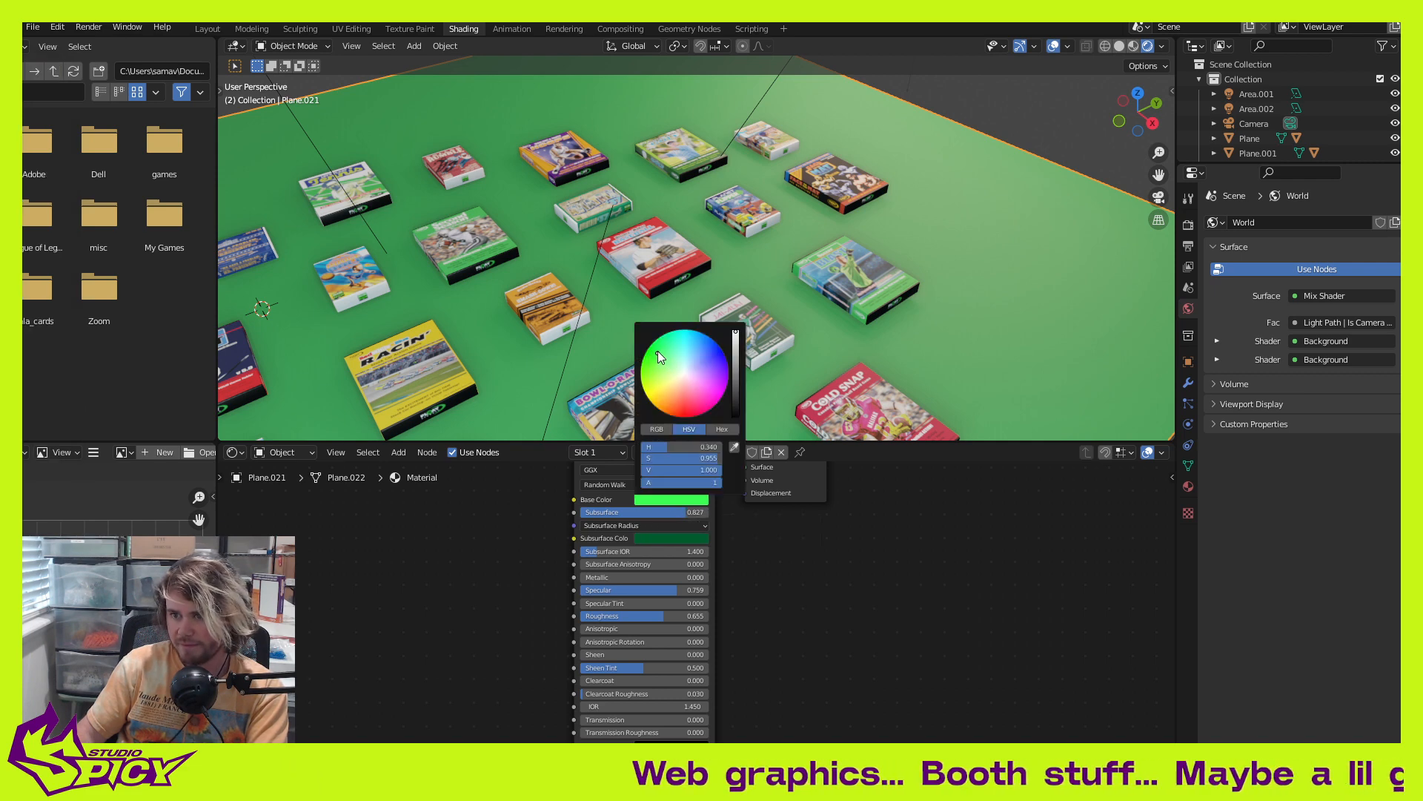
drag(738, 334, 737, 338)
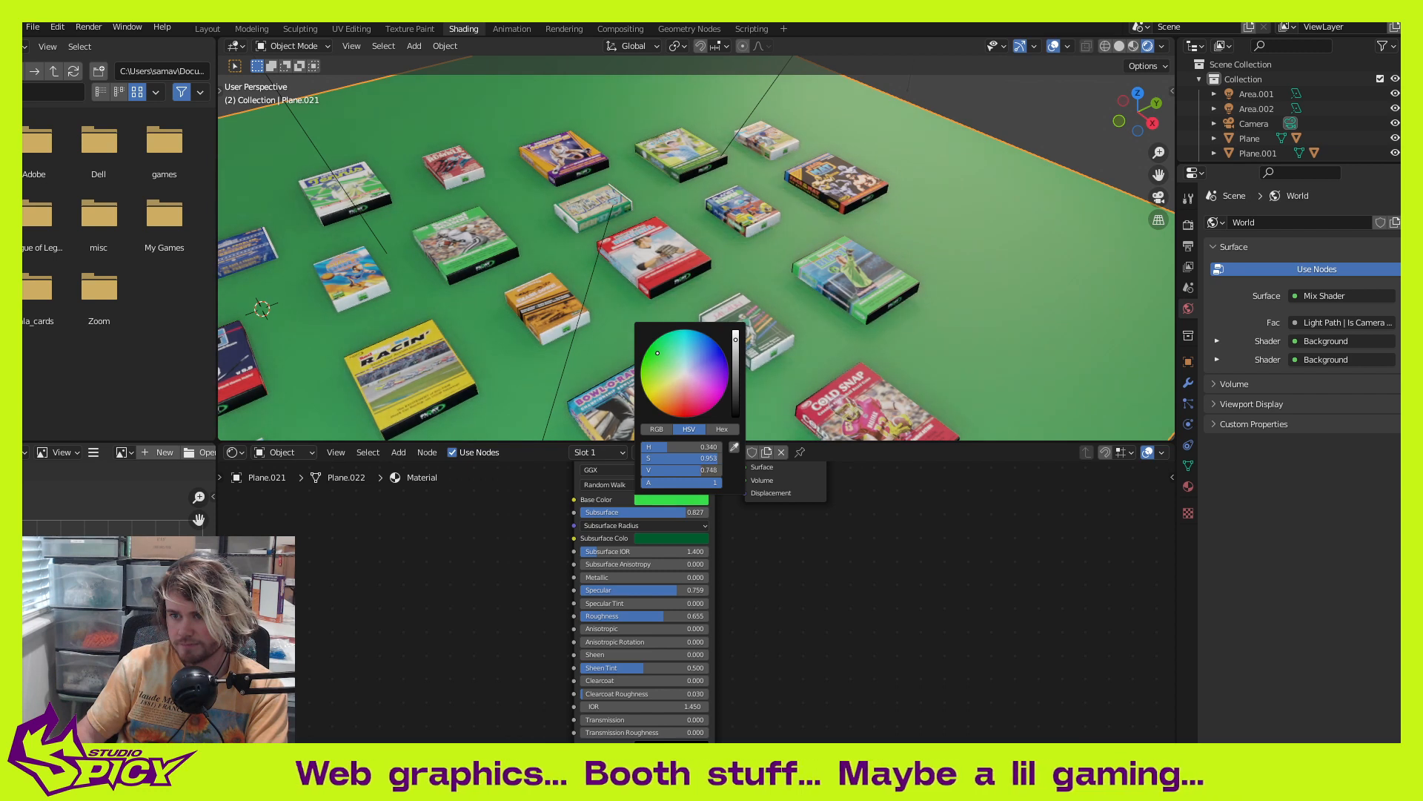
key(F12)
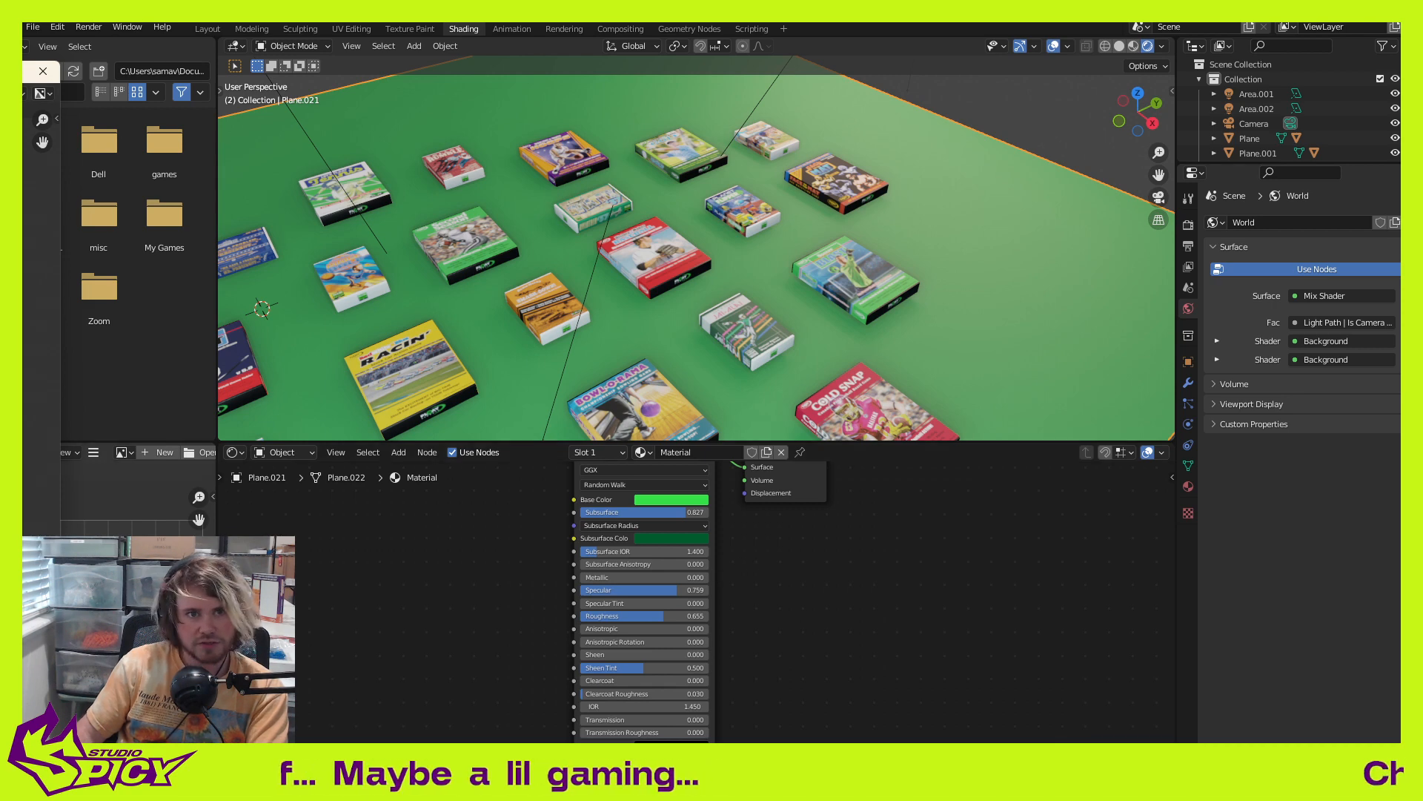
drag(22, 79, 968, 68)
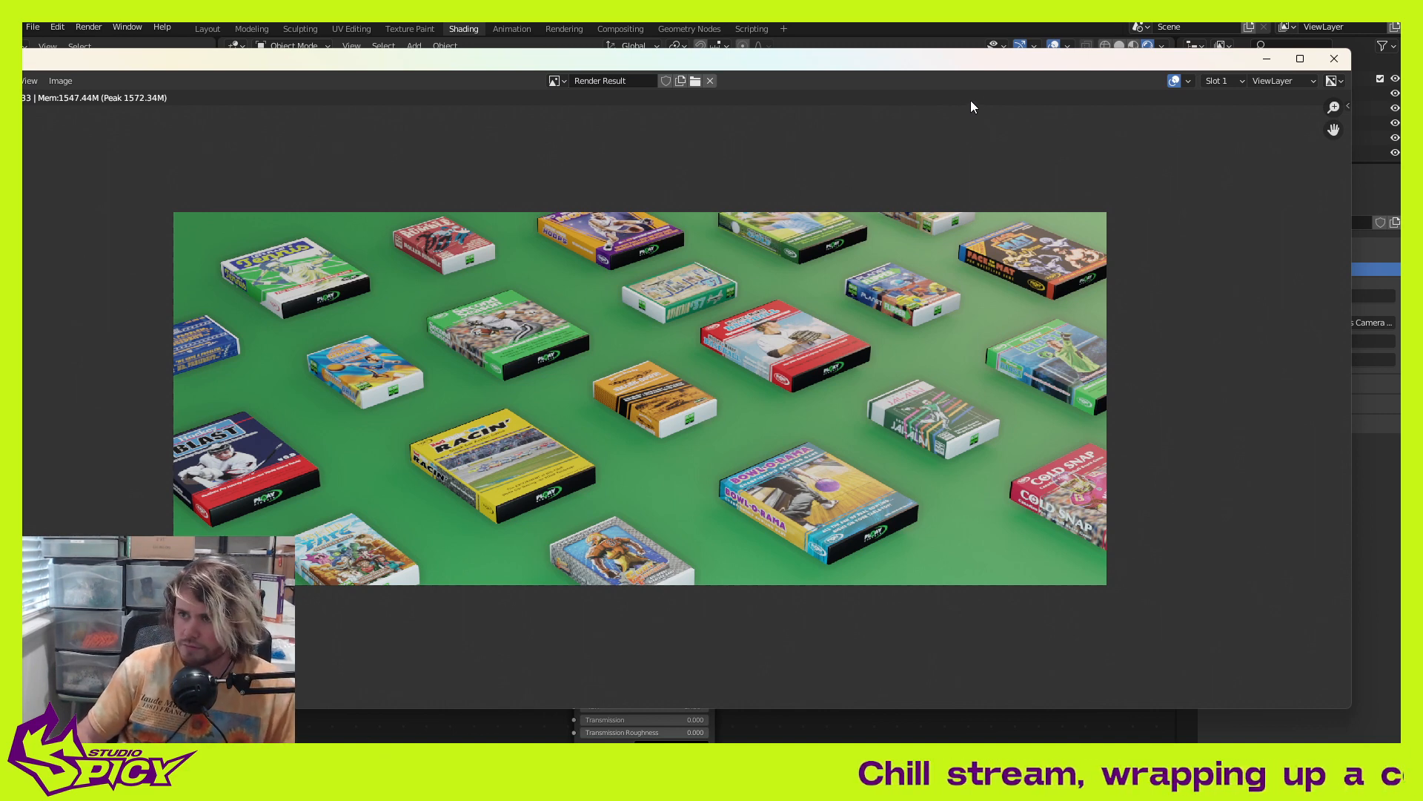
mouse_move(927, 65)
mouse_down()
mouse_move(655, 94)
mouse_move(22, 93)
mouse_up()
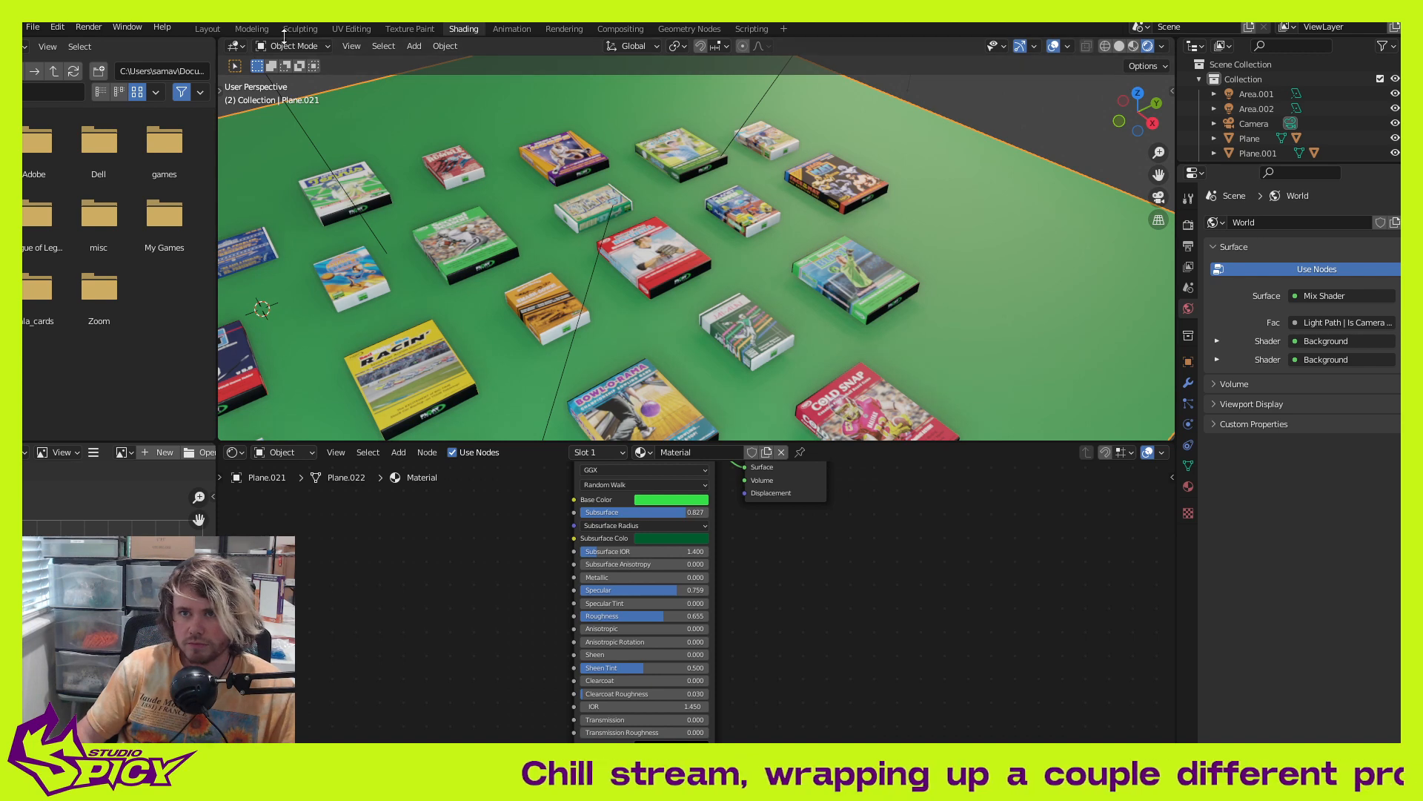
Step: Return to the Layout workspace and nudge the green plane slightly down along Z, working from beneath it
click(207, 29)
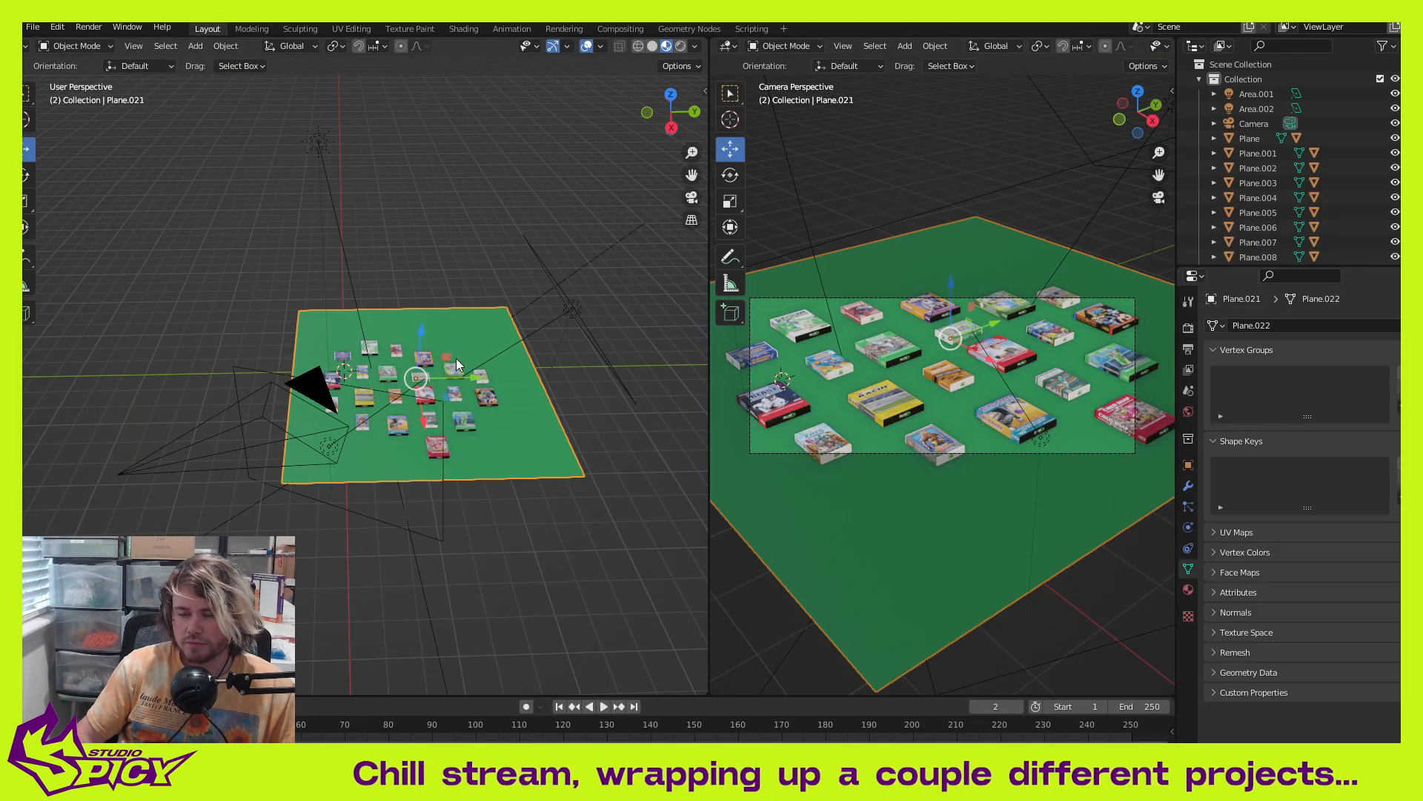
middle_drag(455, 358, 495, 473)
middle_drag(549, 519, 455, 413)
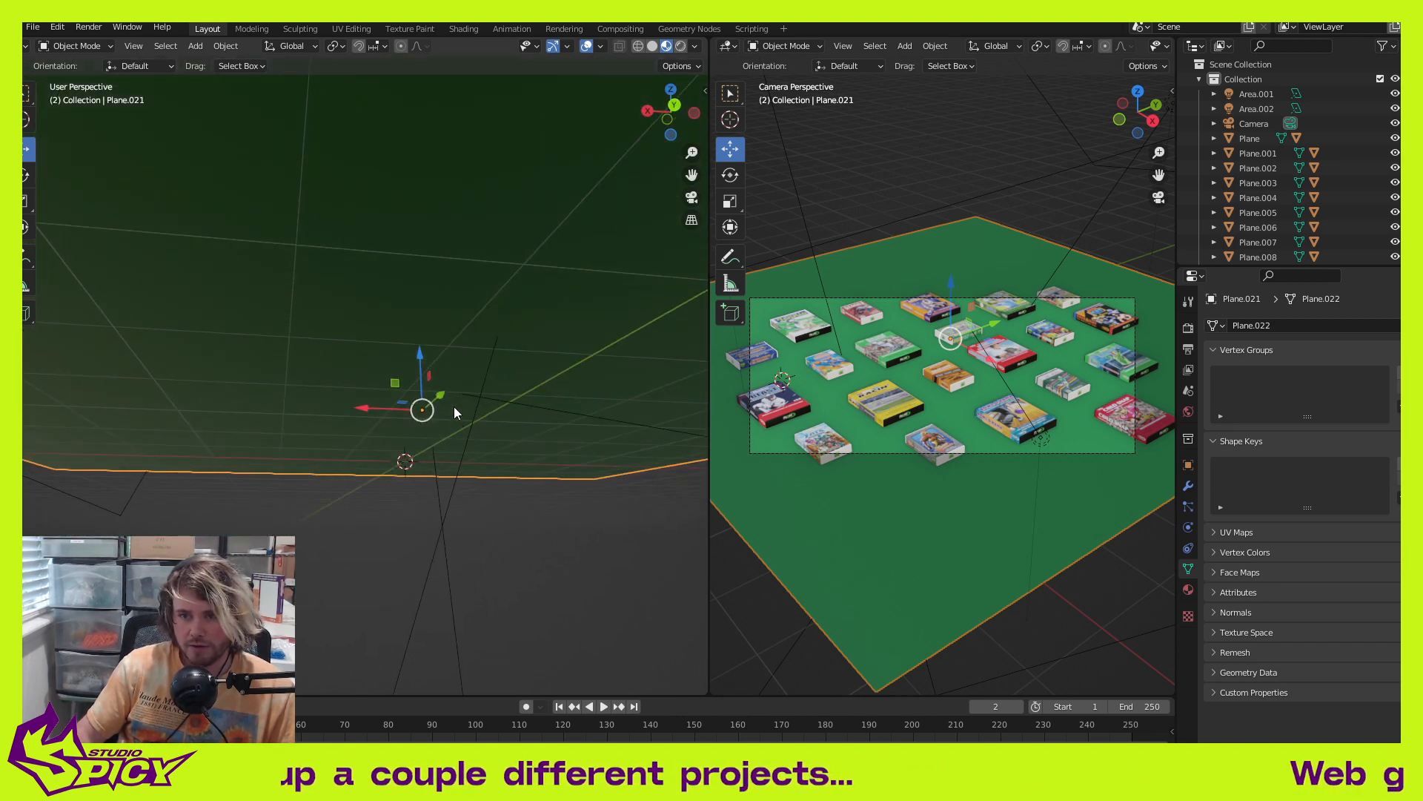
drag(420, 354, 426, 357)
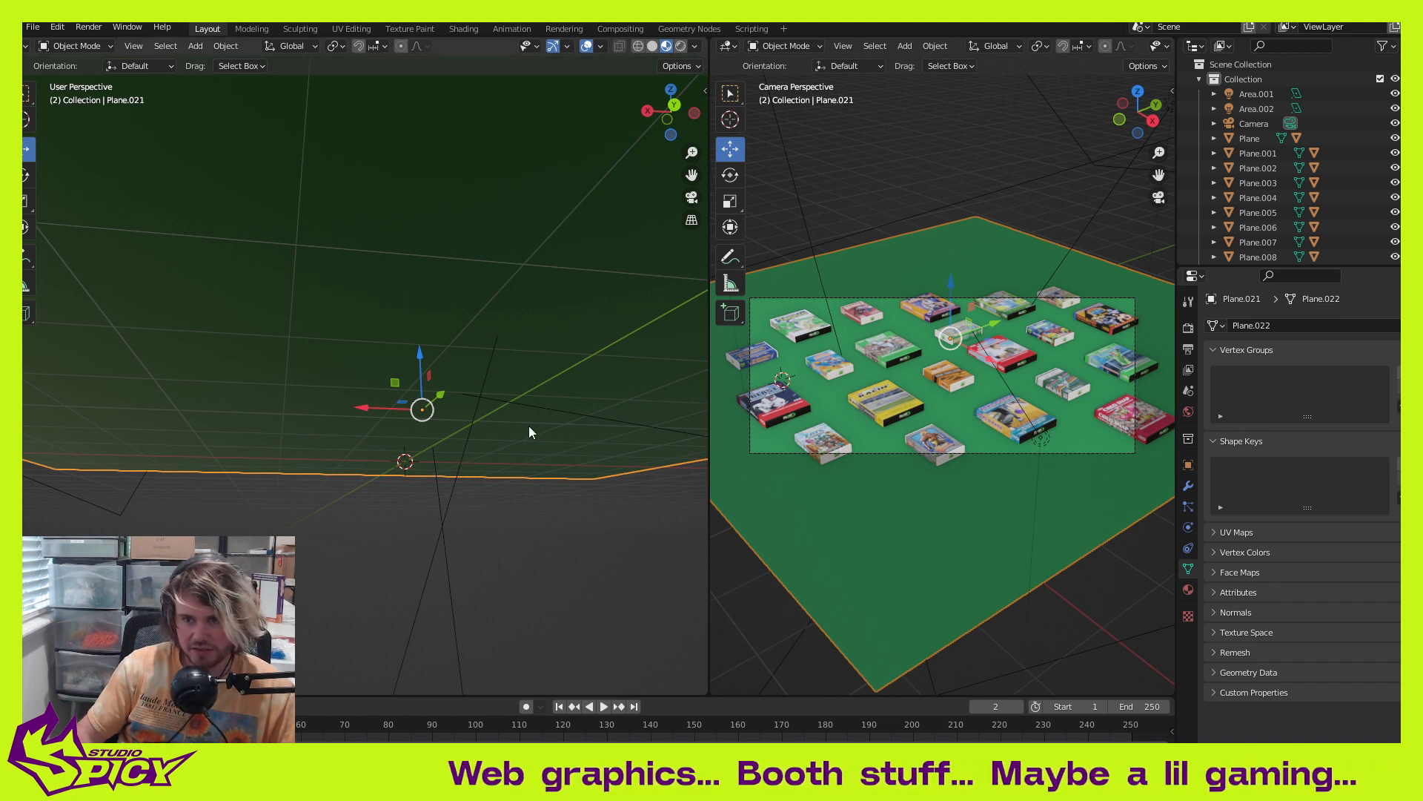
click(421, 353)
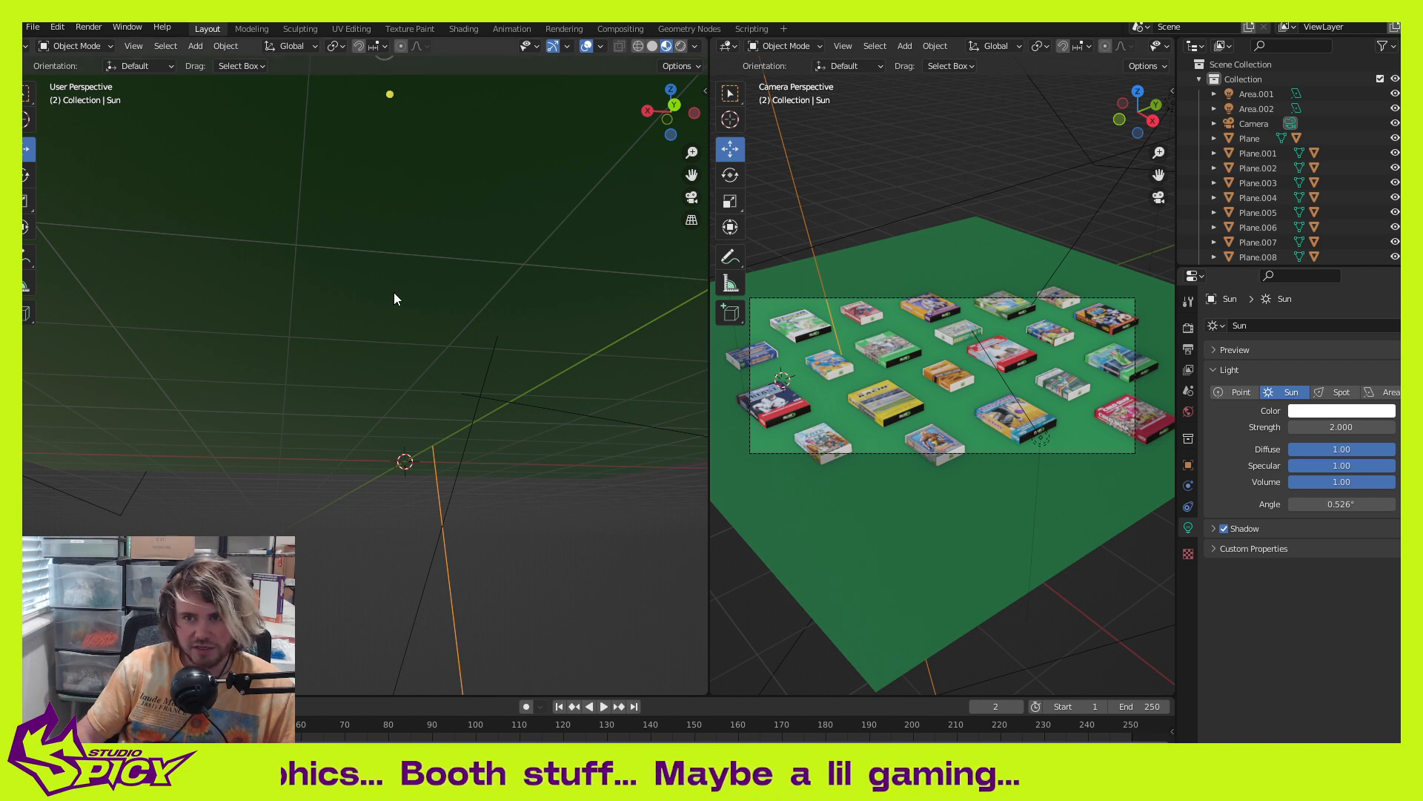
Step: Reselect the green plane from its underside and lower it a little more along the Z axis
scroll(389, 418, down, 4)
scroll(377, 343, down, 5)
middle_drag(377, 341, 437, 444)
click(342, 536)
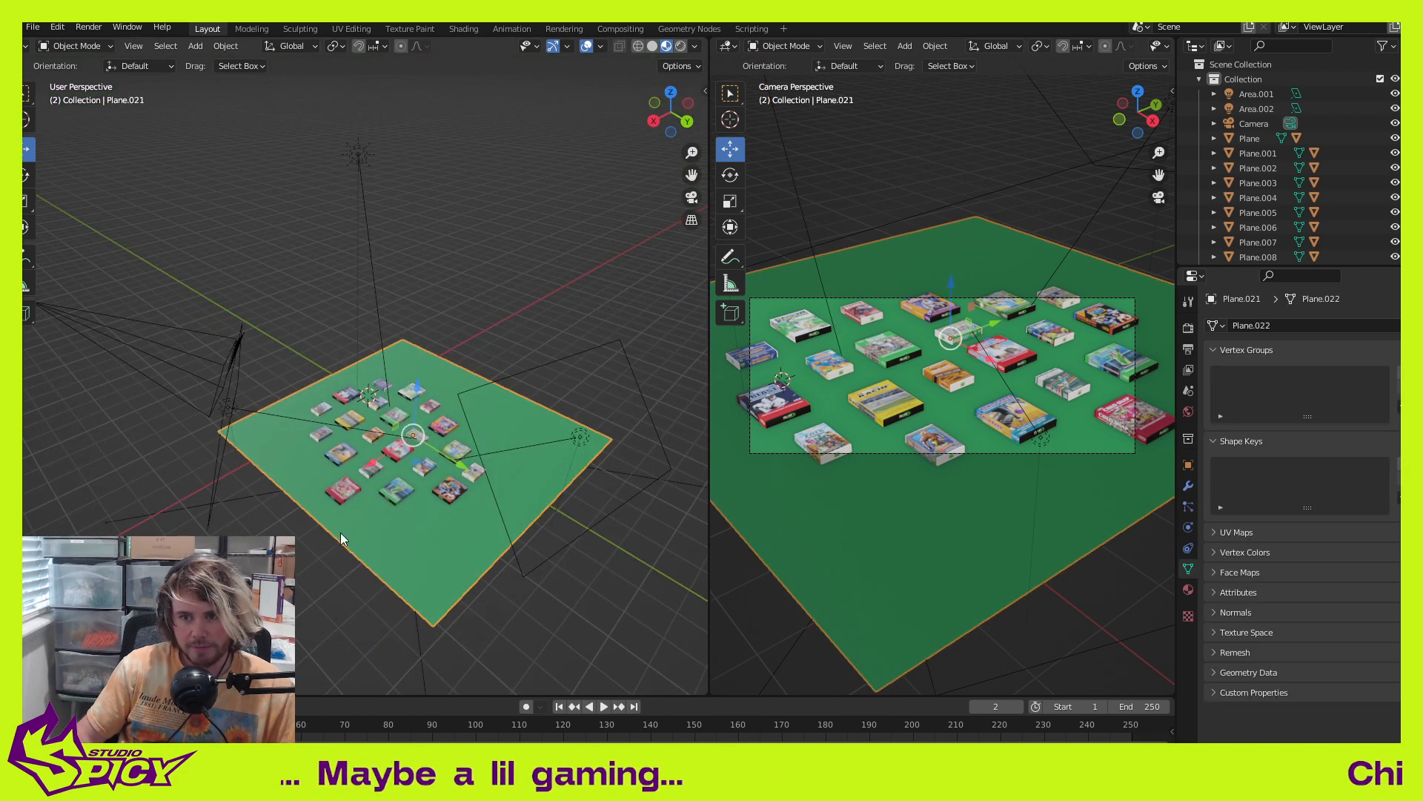
key(alt+a)
middle_drag(268, 566, 245, 461)
scroll(388, 346, up, 3)
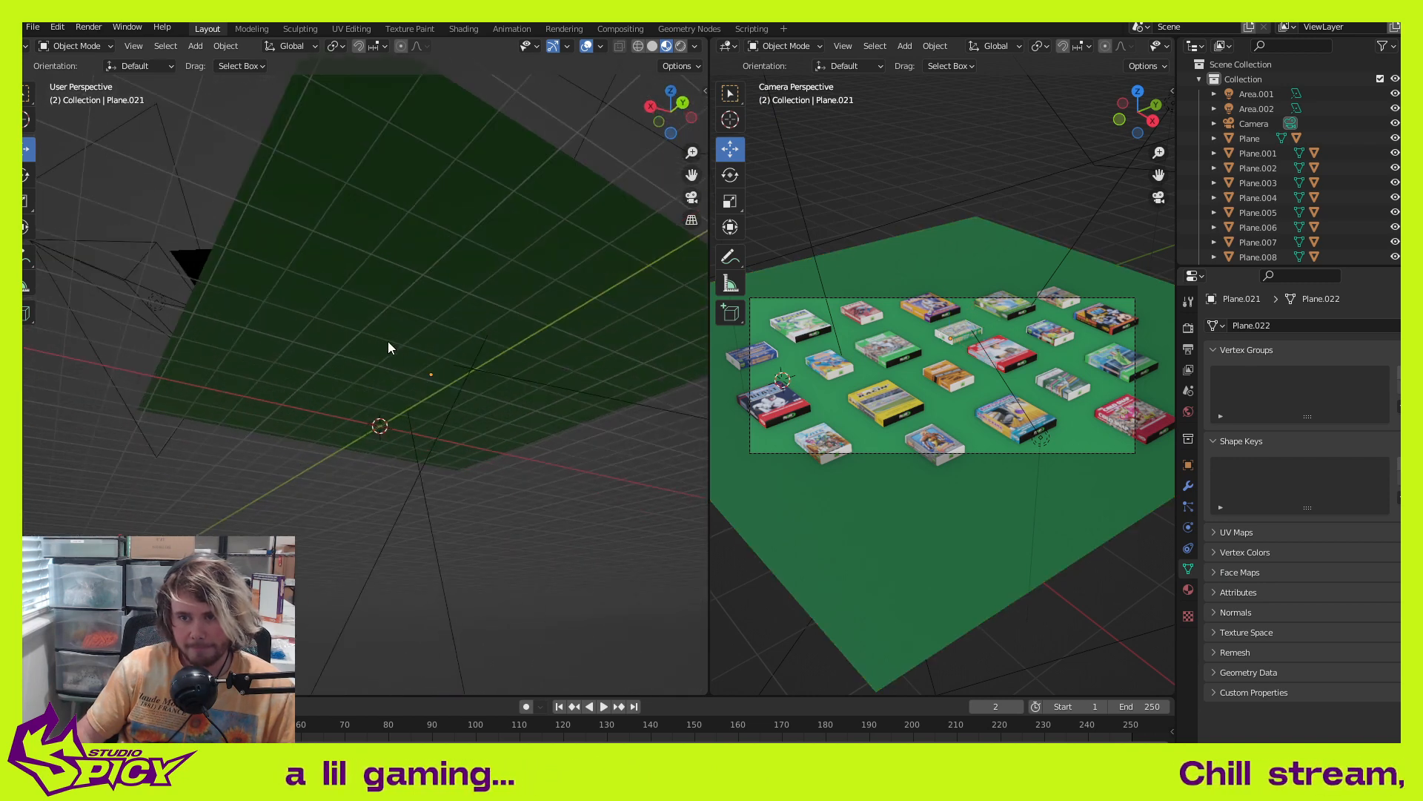
click(387, 346)
scroll(393, 364, up, 2)
scroll(394, 365, up, 2)
shift+middle_drag(394, 365, 359, 389)
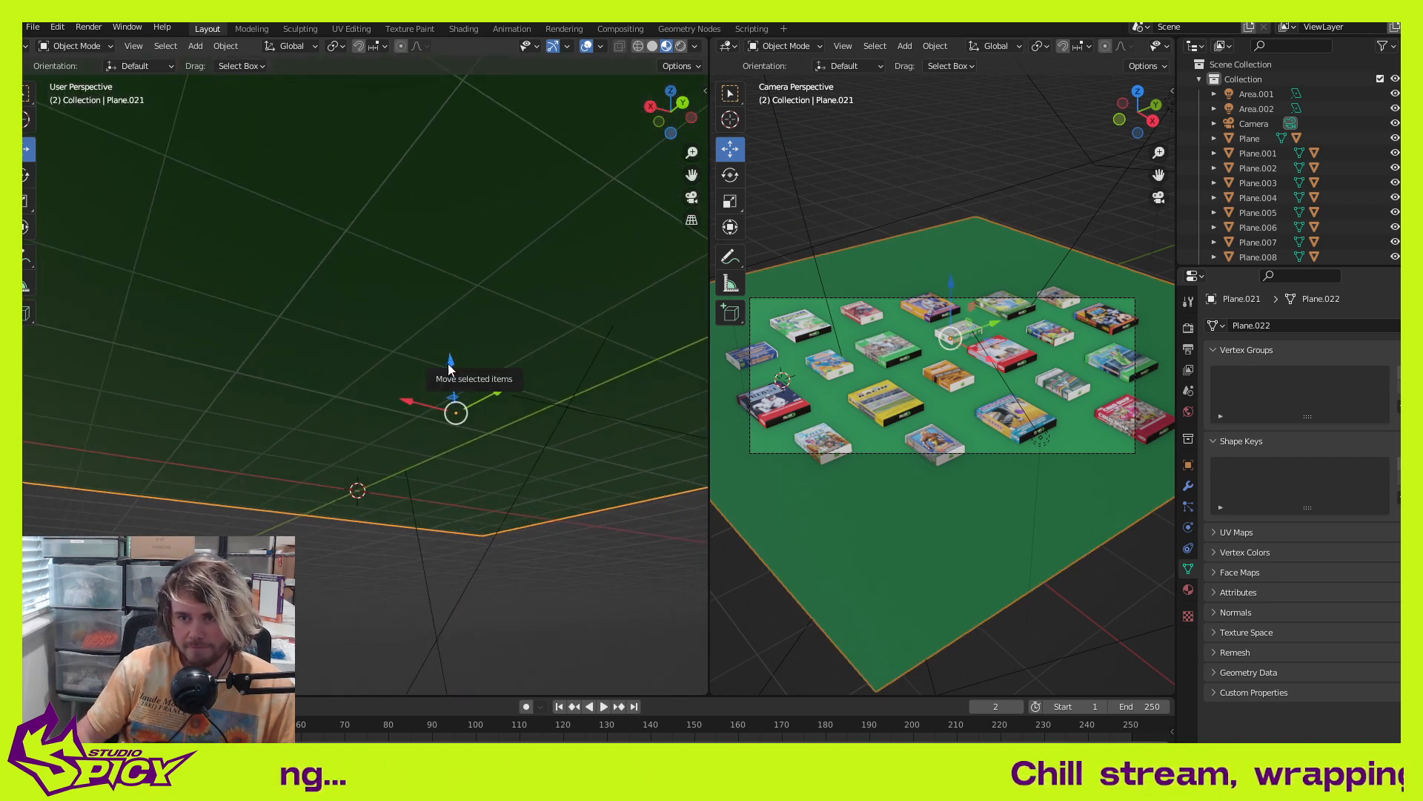
drag(450, 368, 463, 381)
Step: Render the banner with the lowered plane and view the whole image to check the box shadows
middle_drag(476, 344, 291, 433)
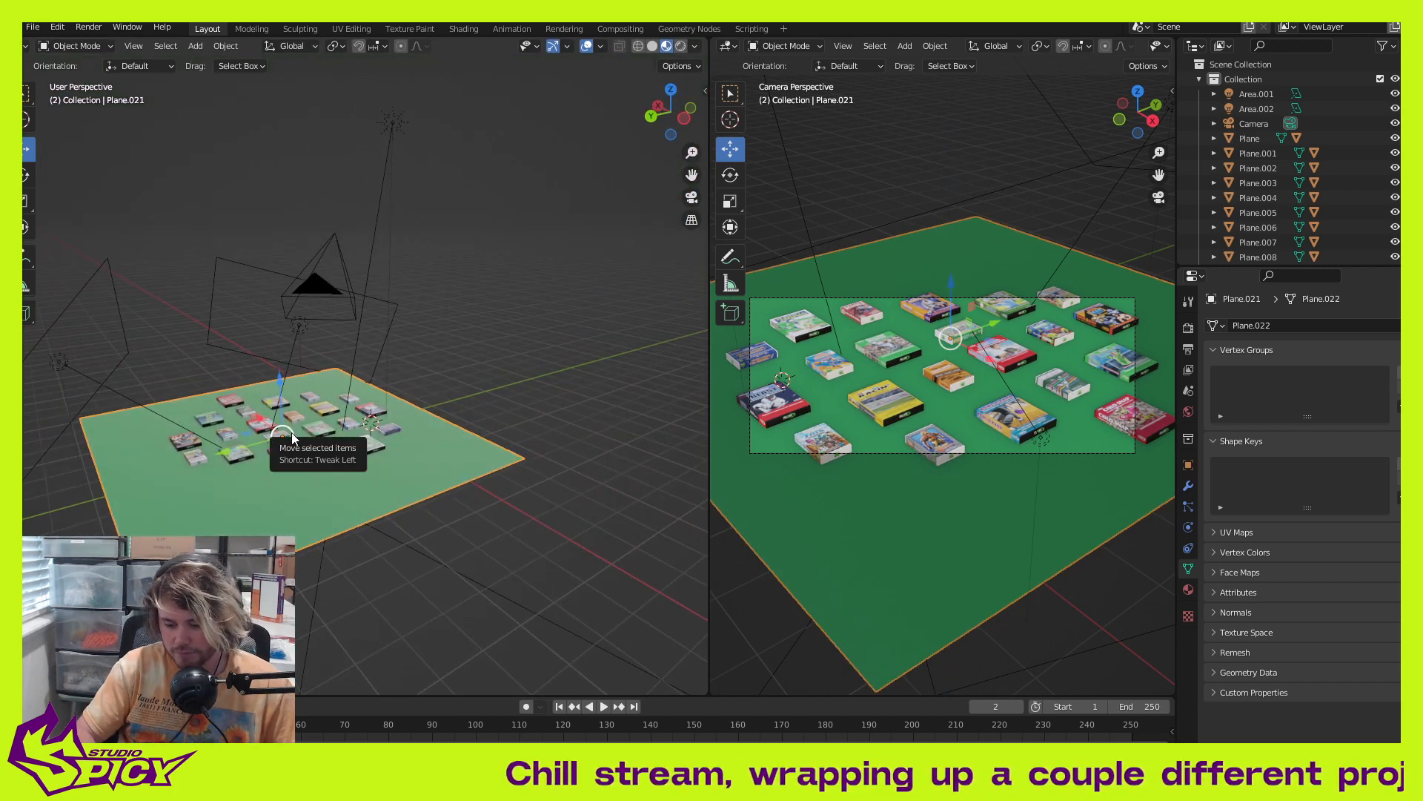
key(F12)
scroll(755, 406, down, 4)
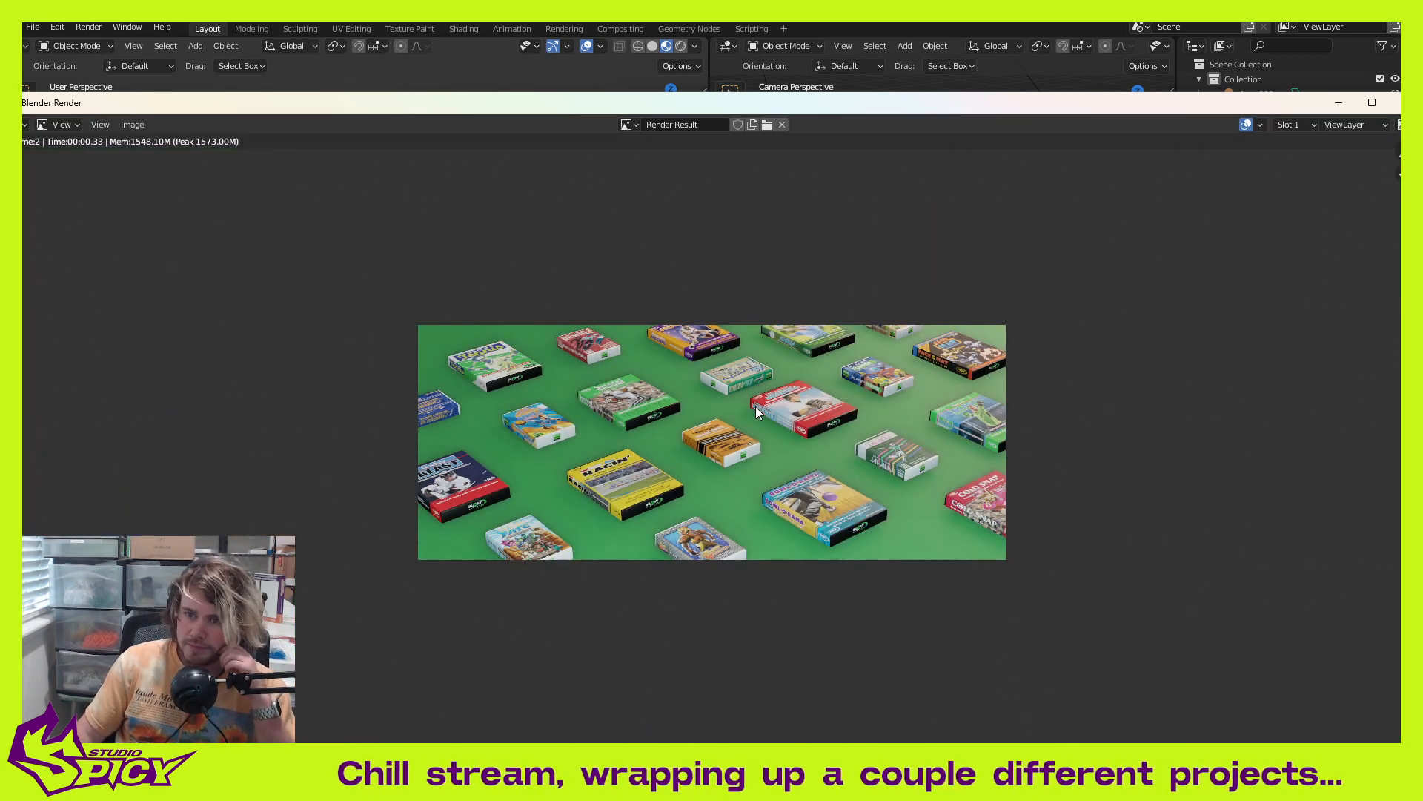
Step: Close the render, select the camera and switch the transform orientation to Local
scroll(754, 406, up, 1)
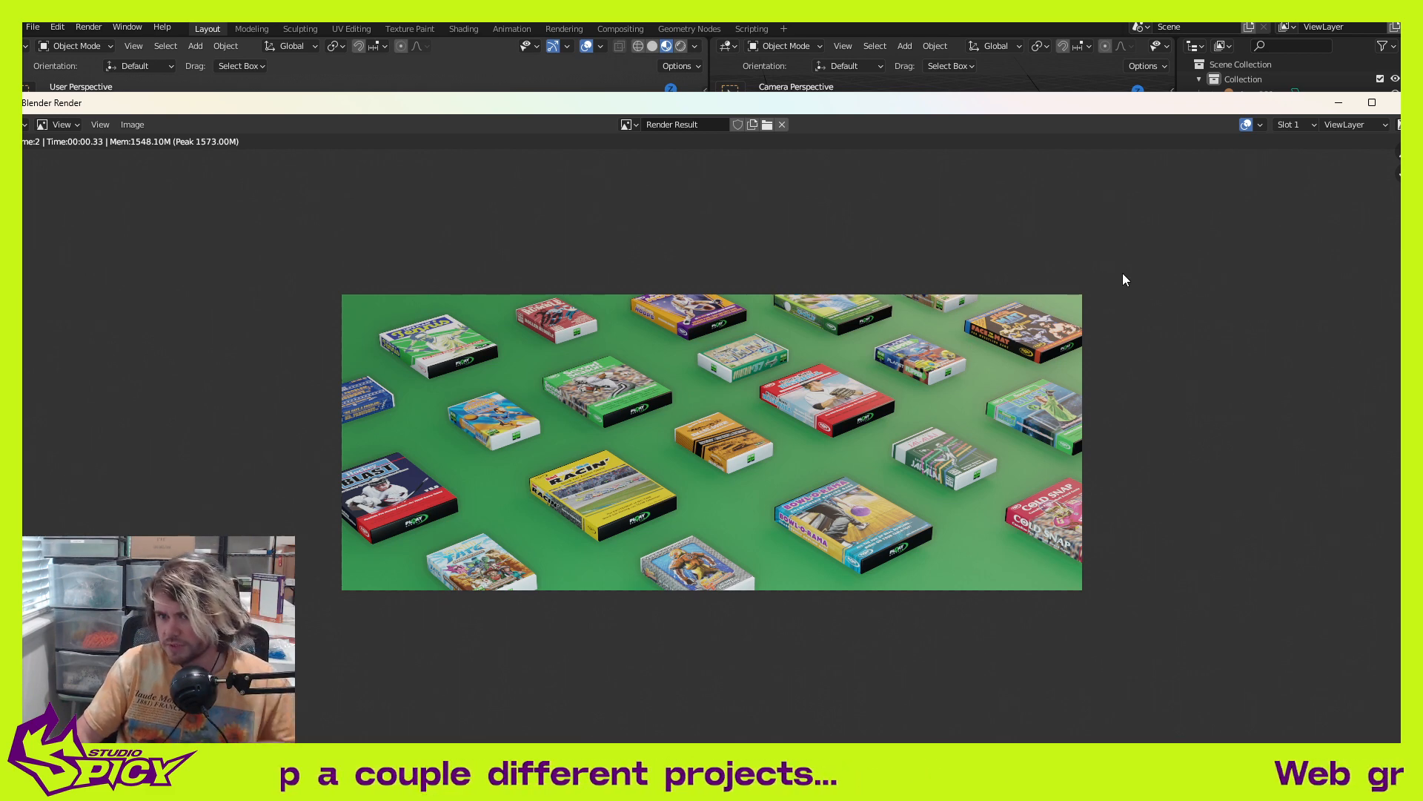
click(1395, 102)
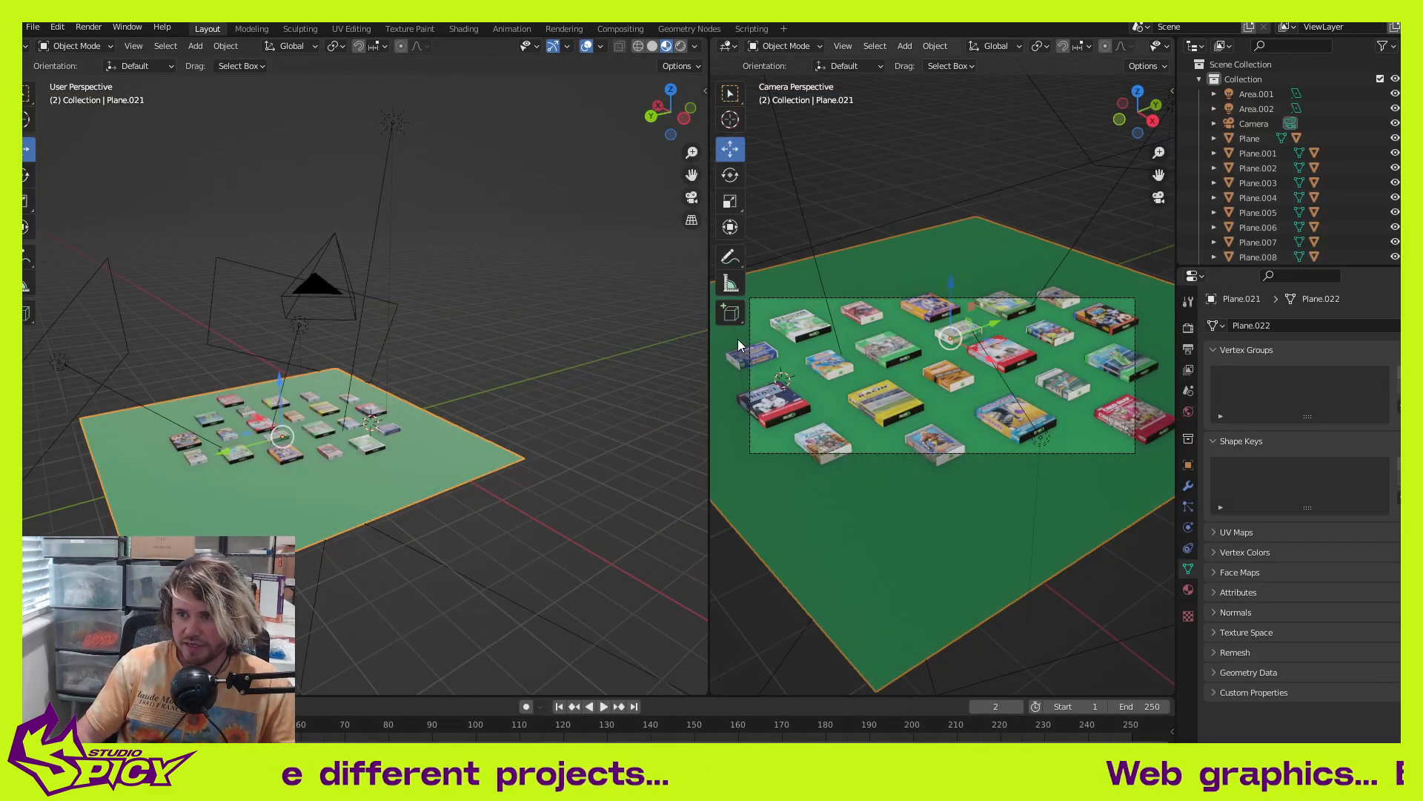
scroll(305, 426, down, 3)
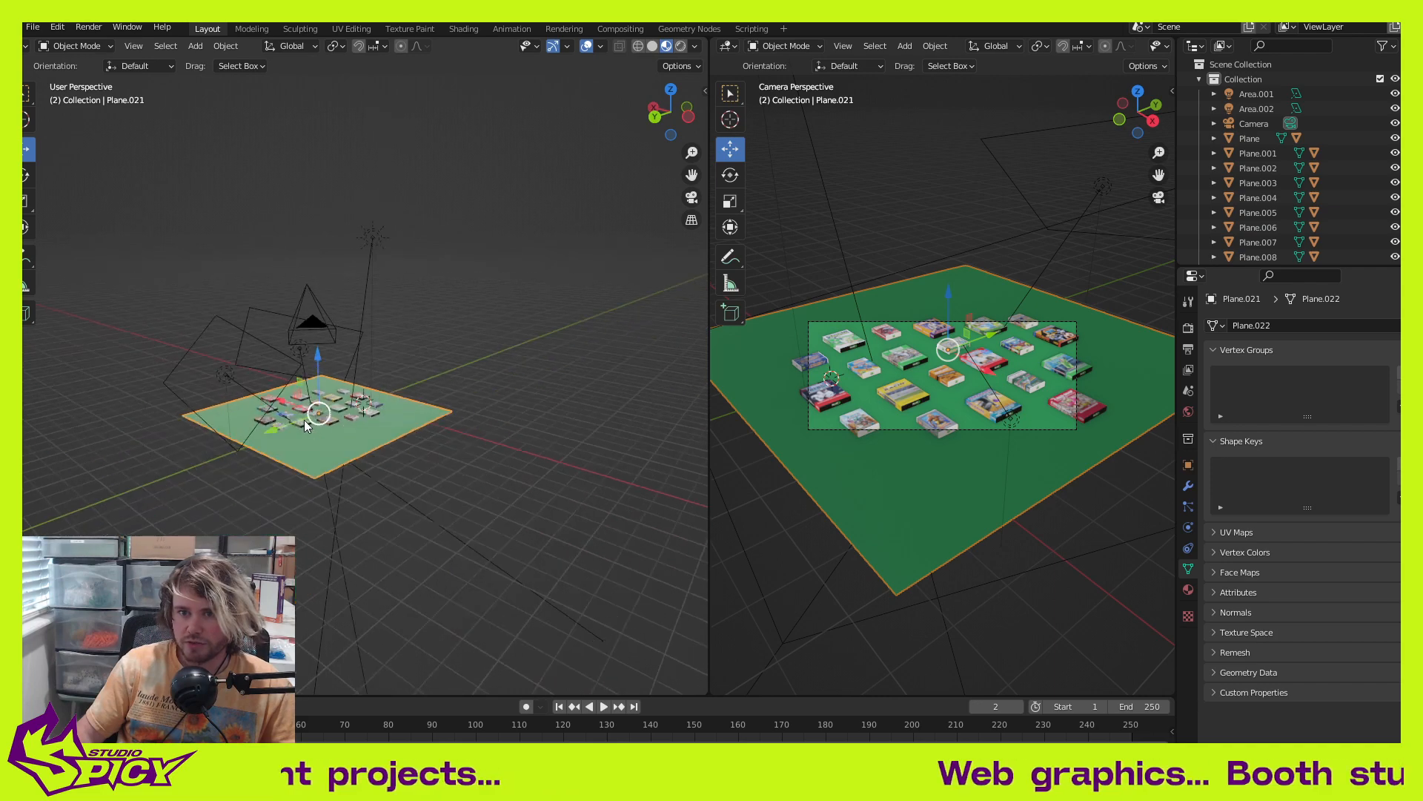
middle_drag(304, 420, 563, 438)
scroll(415, 451, up, 4)
click(589, 478)
shift+middle_drag(564, 437, 310, 423)
click(308, 43)
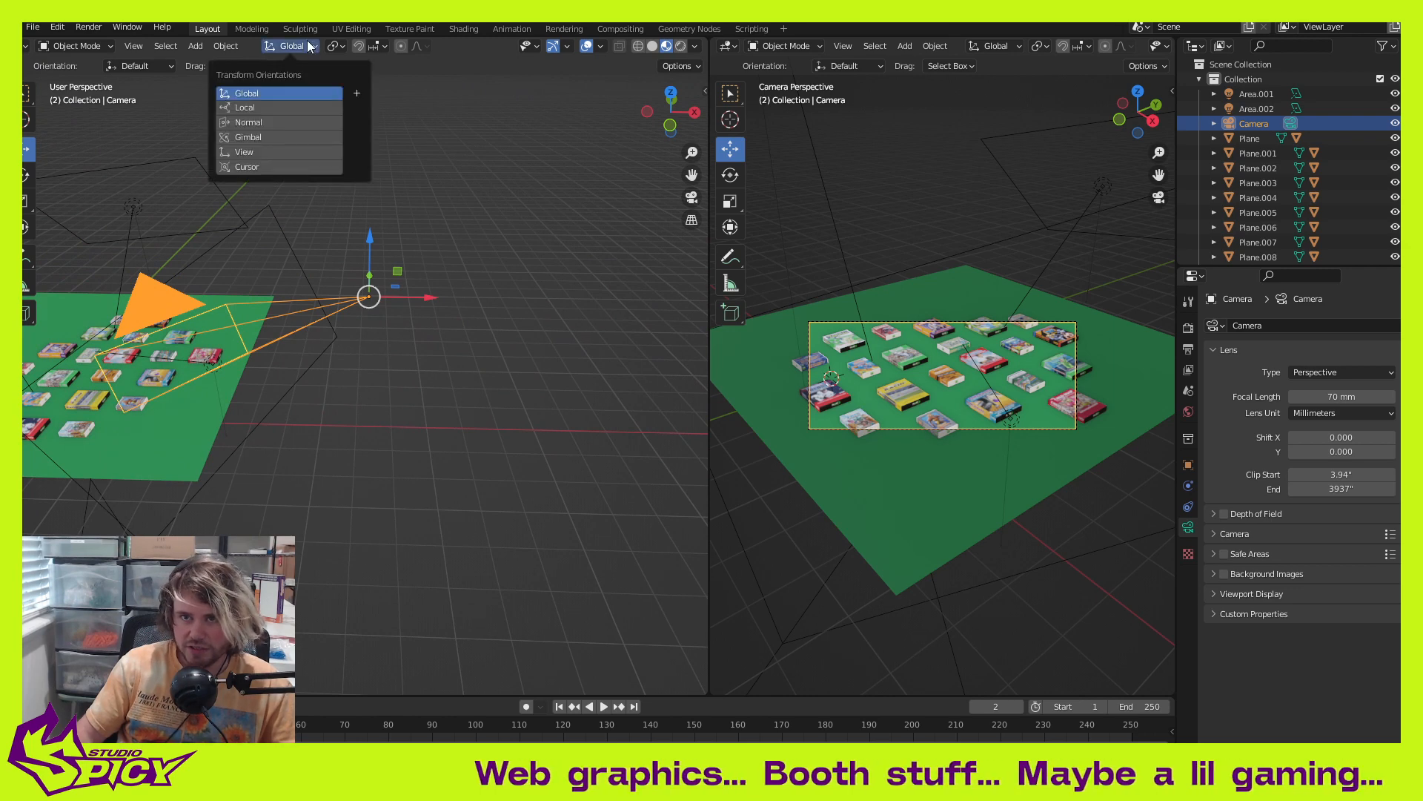
click(305, 107)
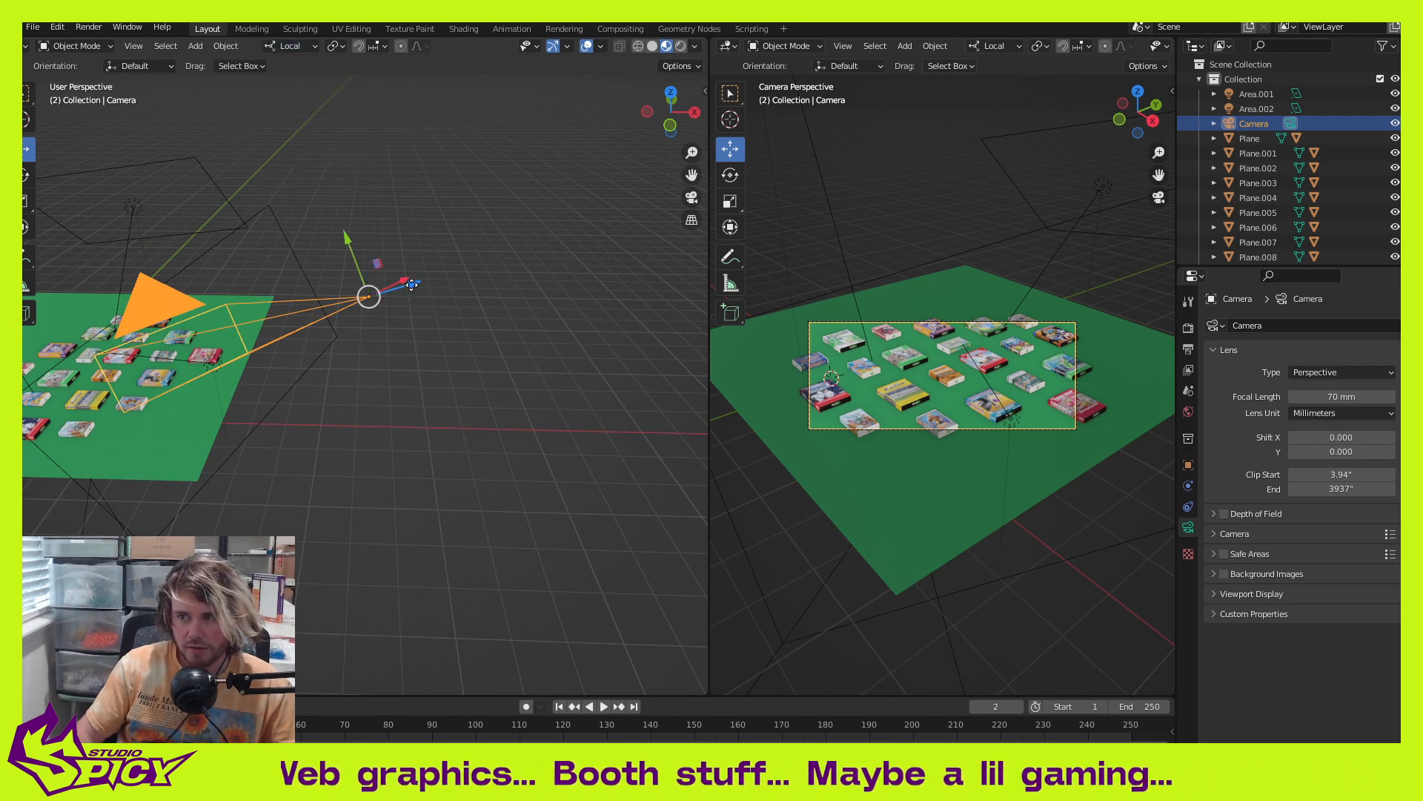
Step: Shift the camera slightly along its local Z and X axes and render the banner to check the framing
drag(411, 284, 393, 293)
middle_drag(411, 323, 261, 304)
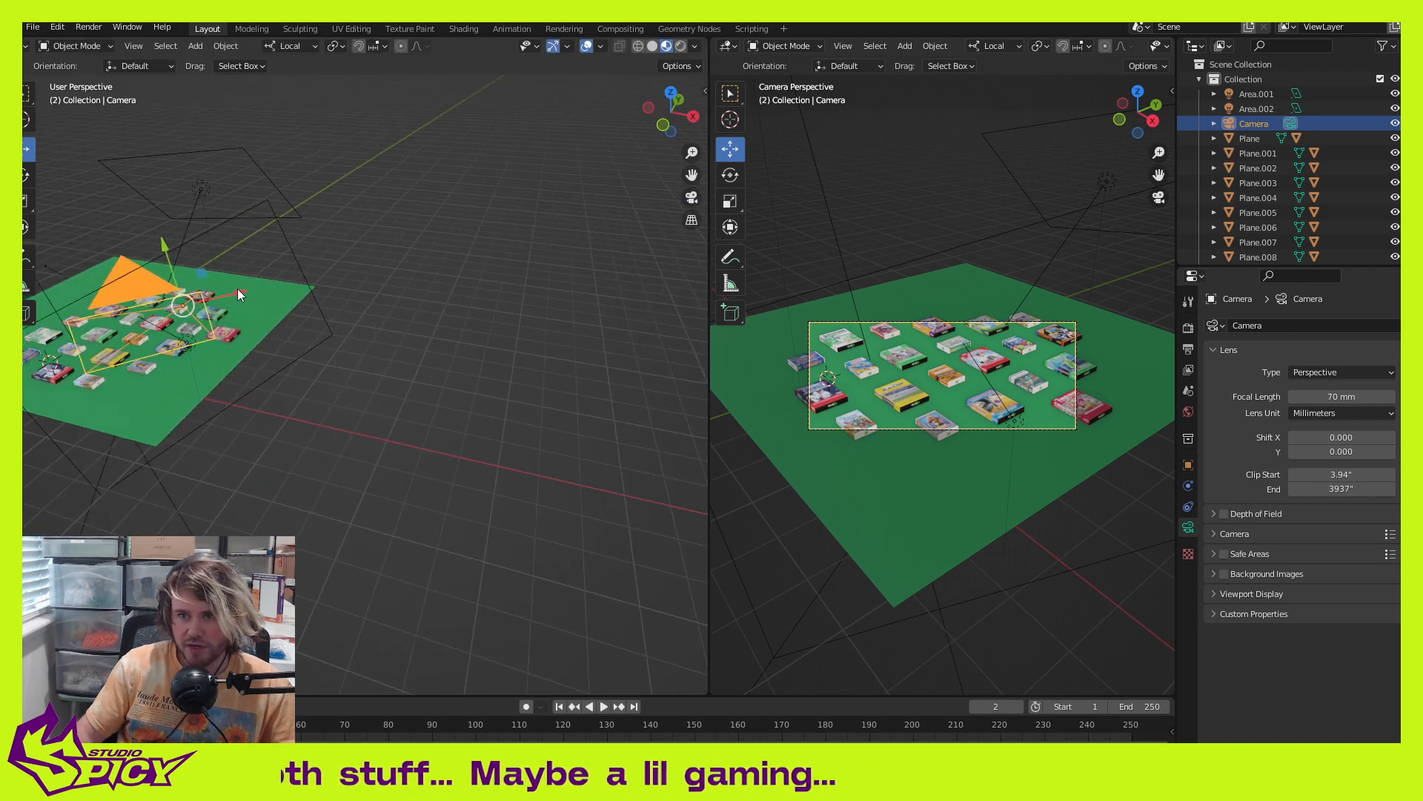
drag(238, 290, 247, 290)
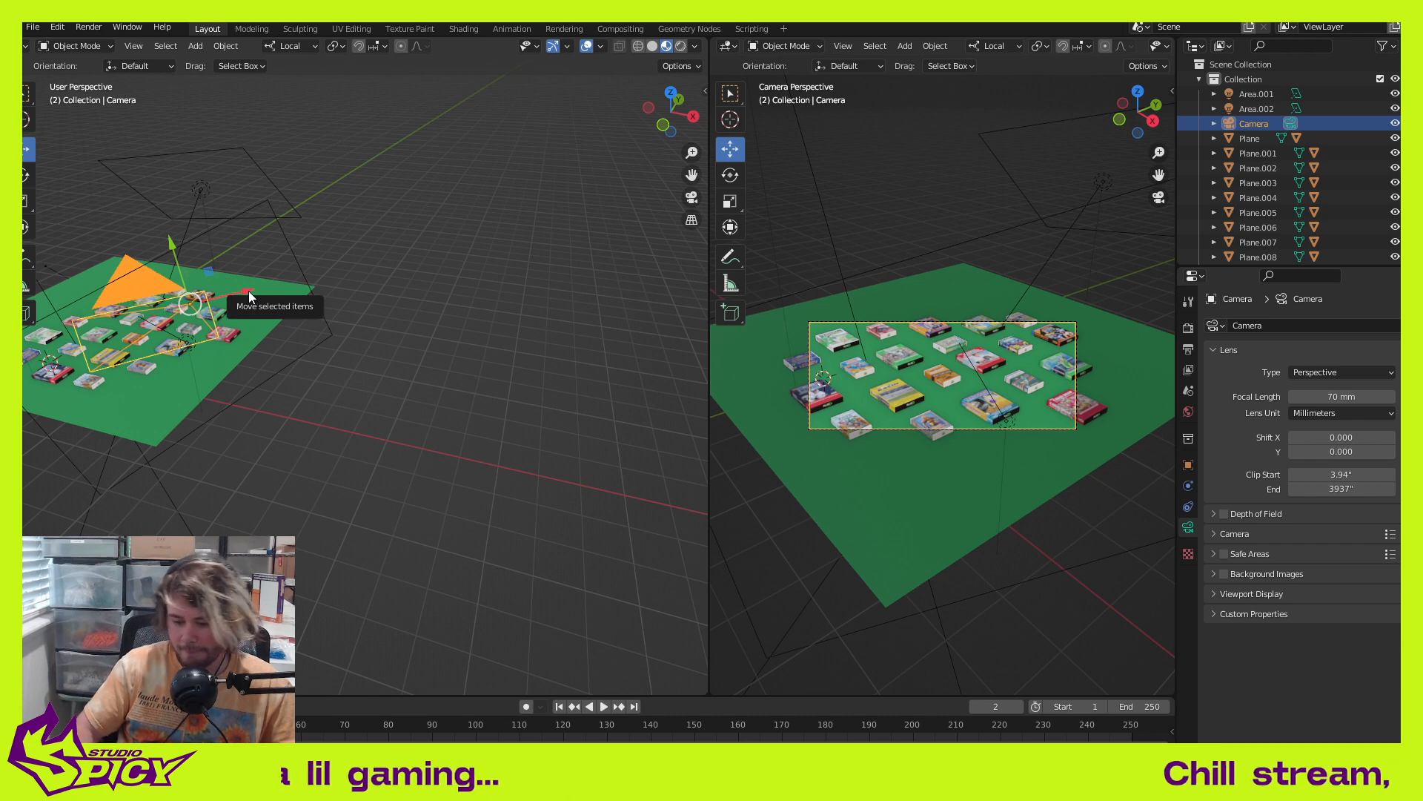
key(F12)
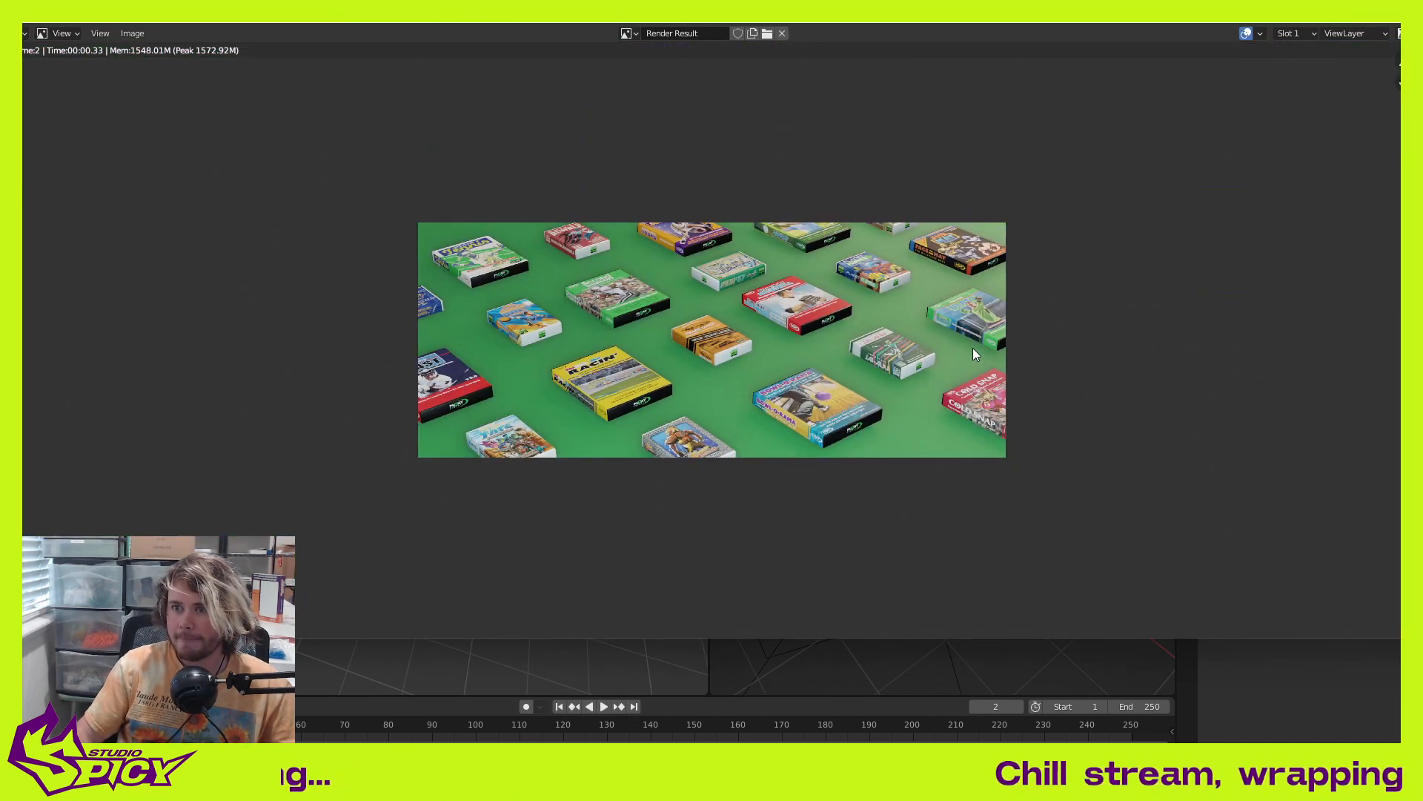
scroll(975, 355, up, 2)
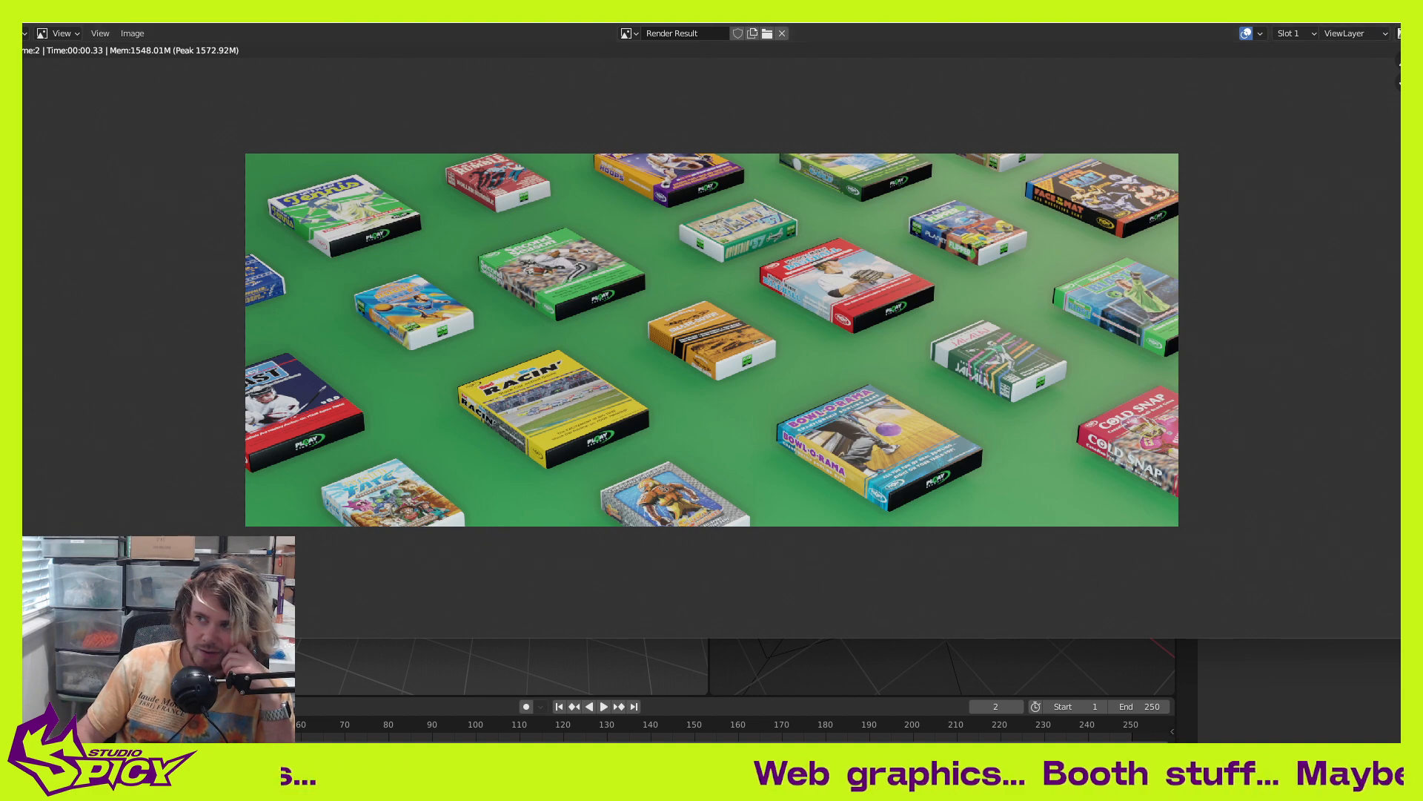
key(Escape)
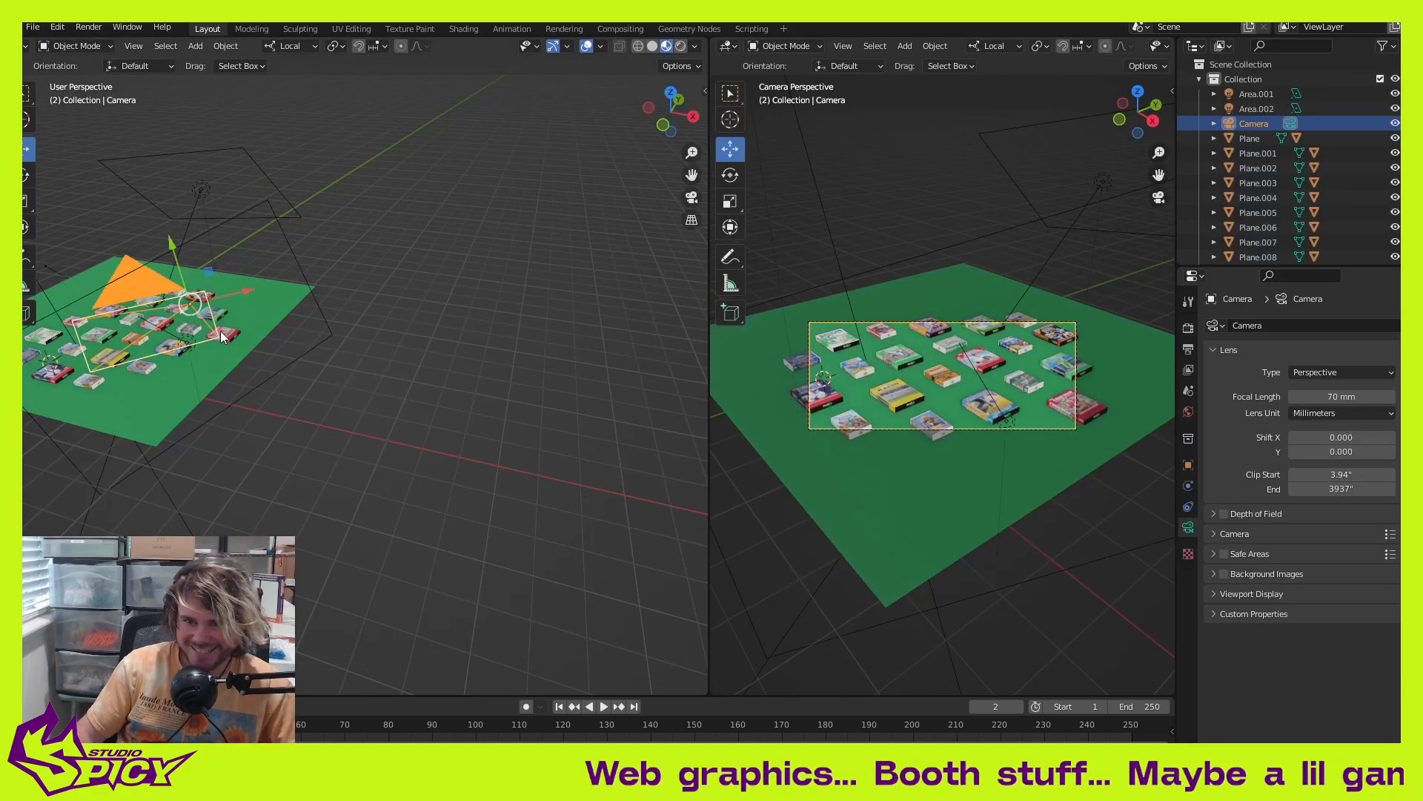
Step: Move the small baseball box from the plane's far edge to the empty spot beside the Cold Snap box
shift+middle_drag(220, 331, 283, 356)
scroll(282, 355, up, 2)
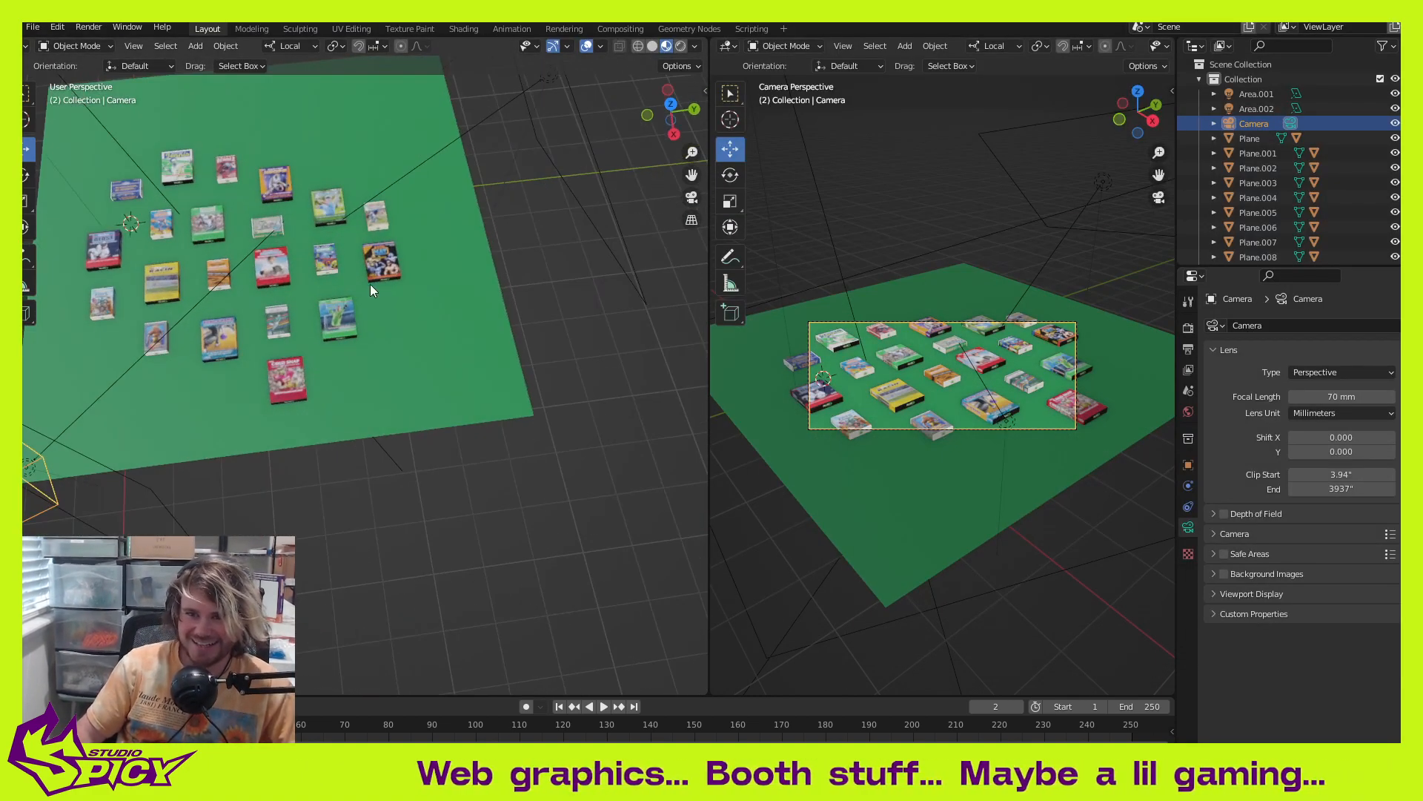
shift+middle_drag(371, 284, 436, 309)
click(420, 281)
key(g)
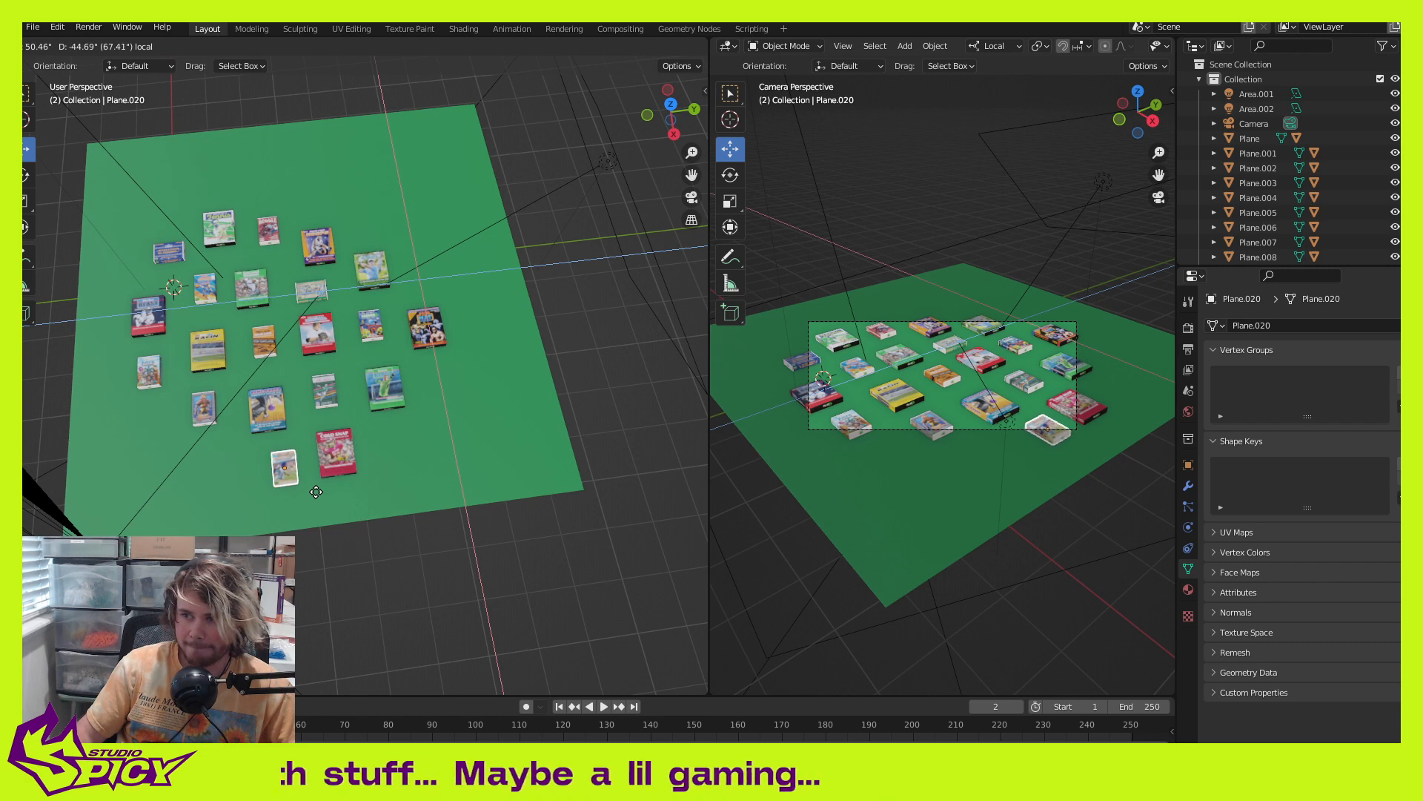
click(316, 491)
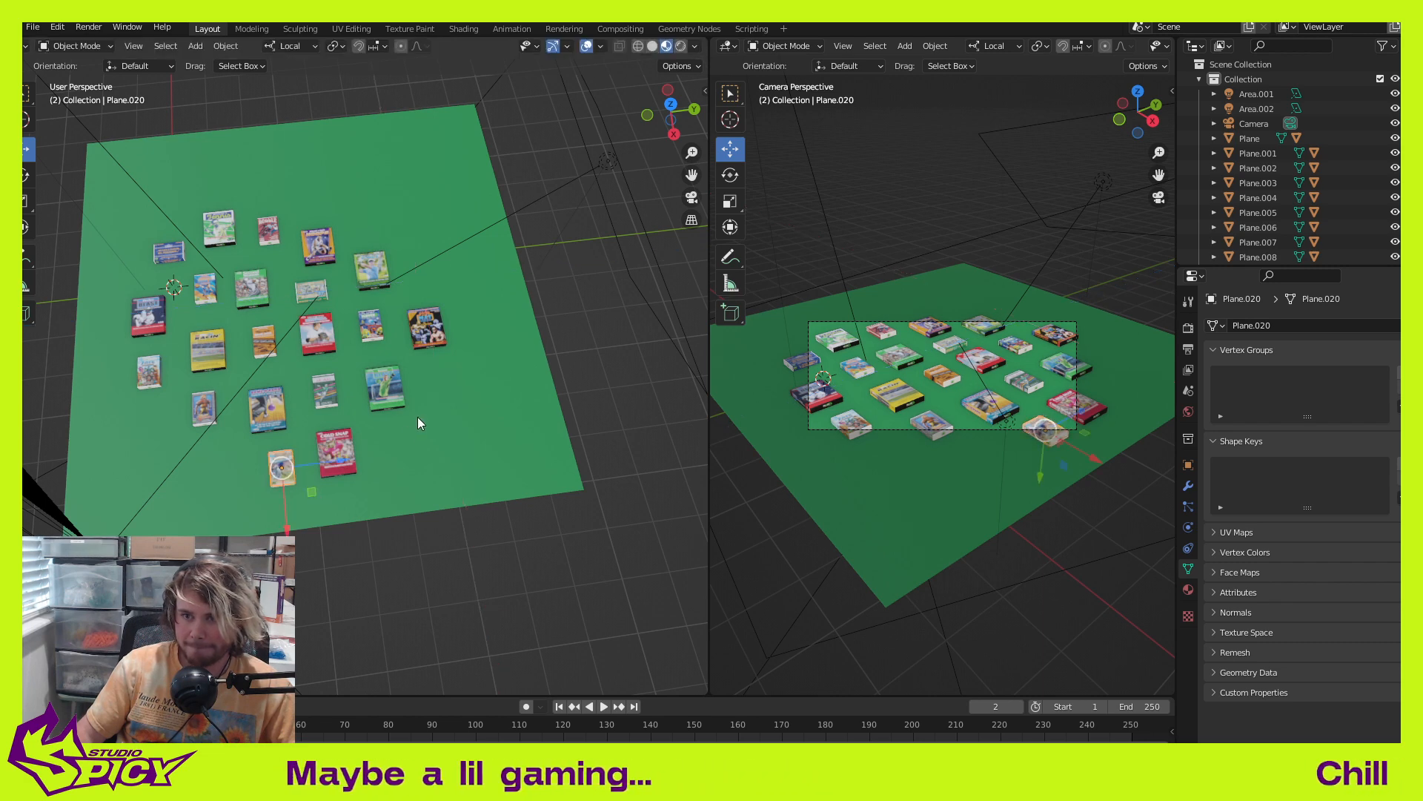
Step: Render the banner with the relocated baseball box and examine how the near corner is filled
middle_drag(416, 419, 430, 365)
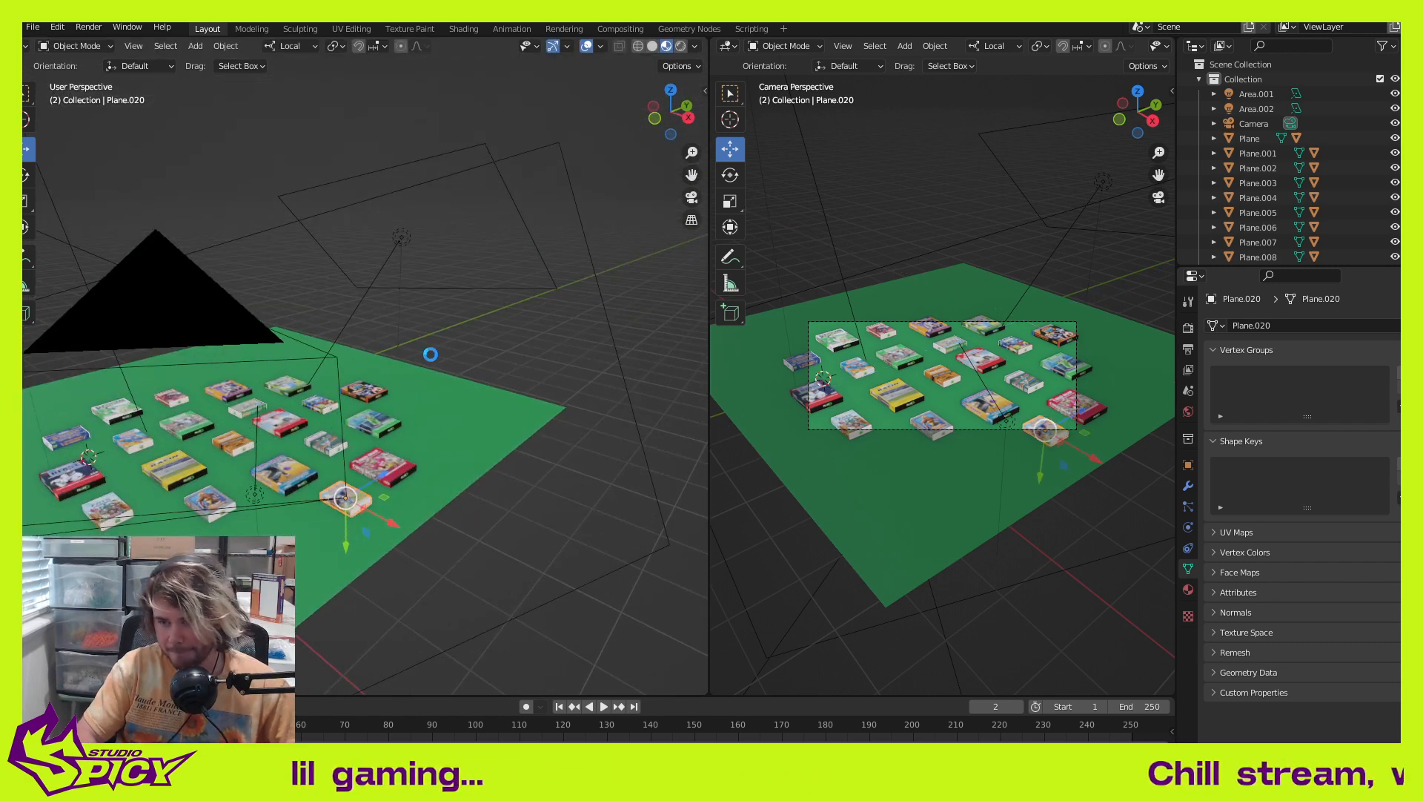
key(F12)
scroll(869, 344, down, 3)
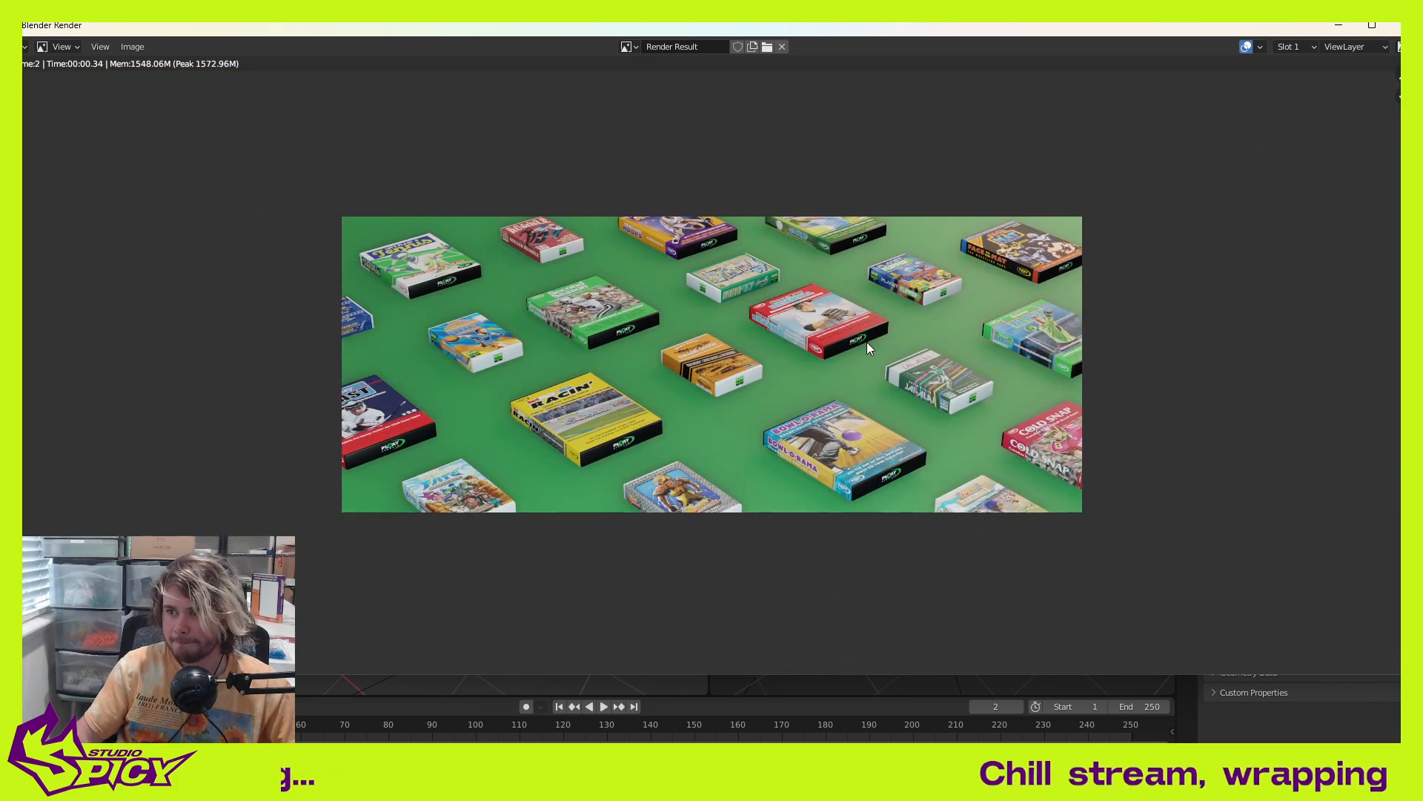
scroll(869, 346, up, 1)
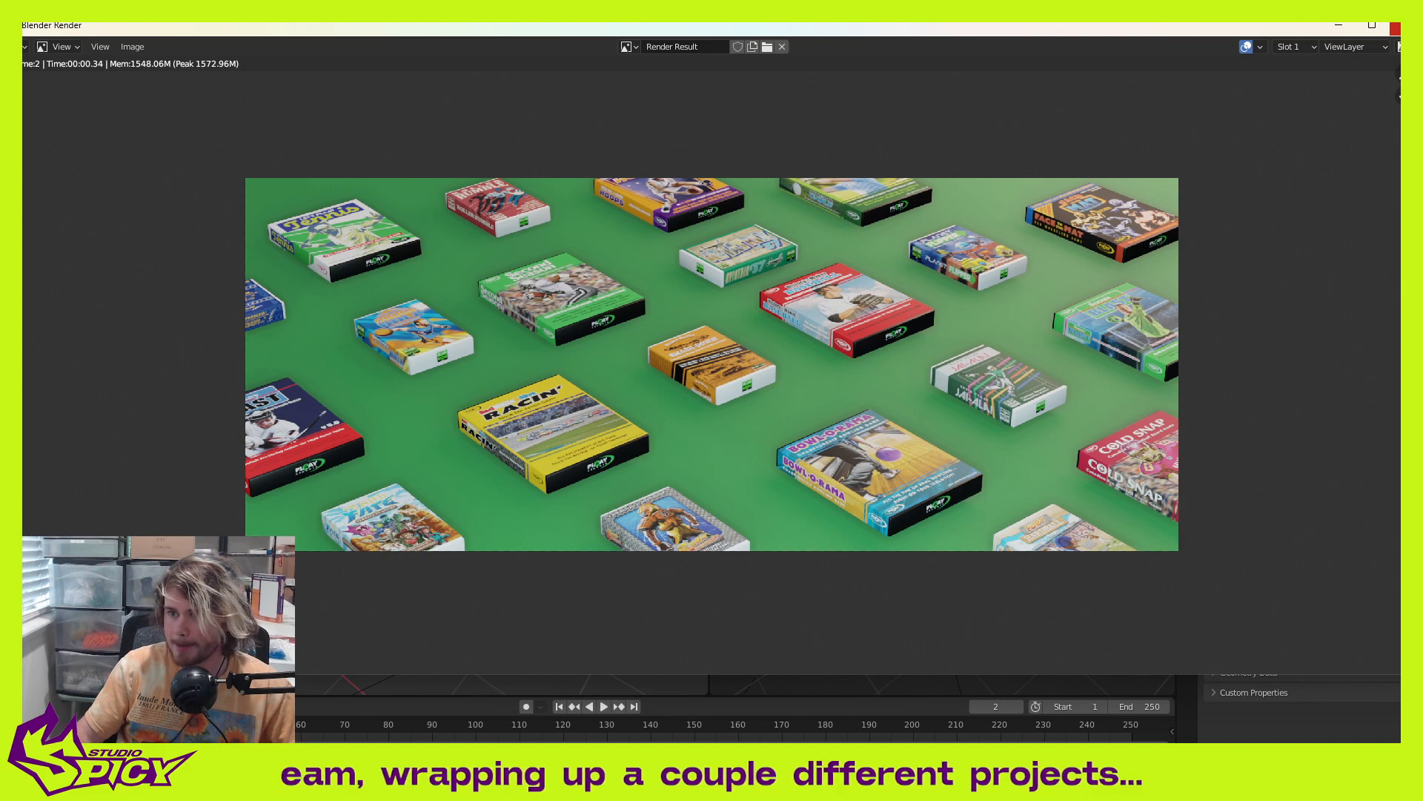
click(1400, 25)
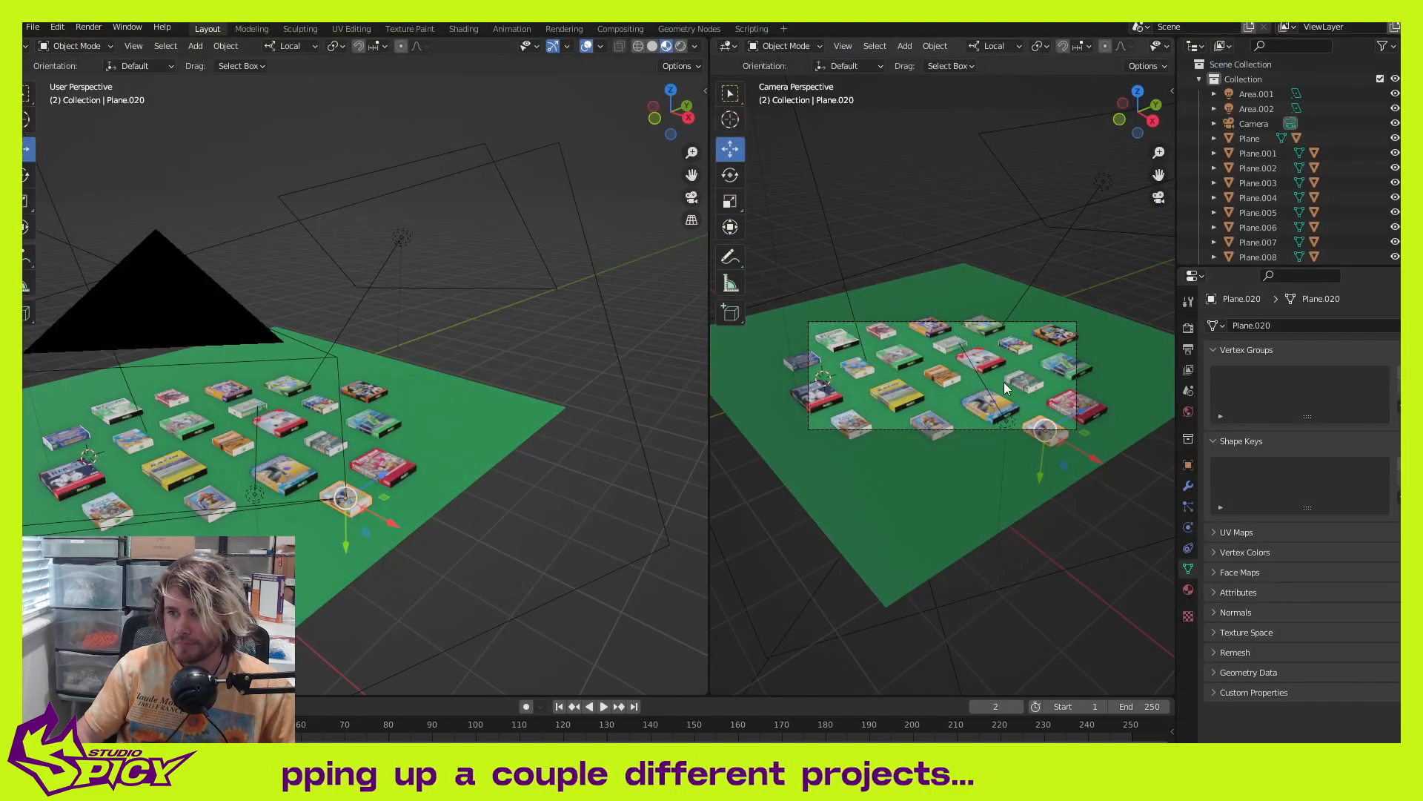
Step: Nudge the Bowl-O-Rama box and the small baseball box slightly along their local X axes, away from the plane's near edge
middle_drag(446, 426, 339, 415)
scroll(325, 472, up, 2)
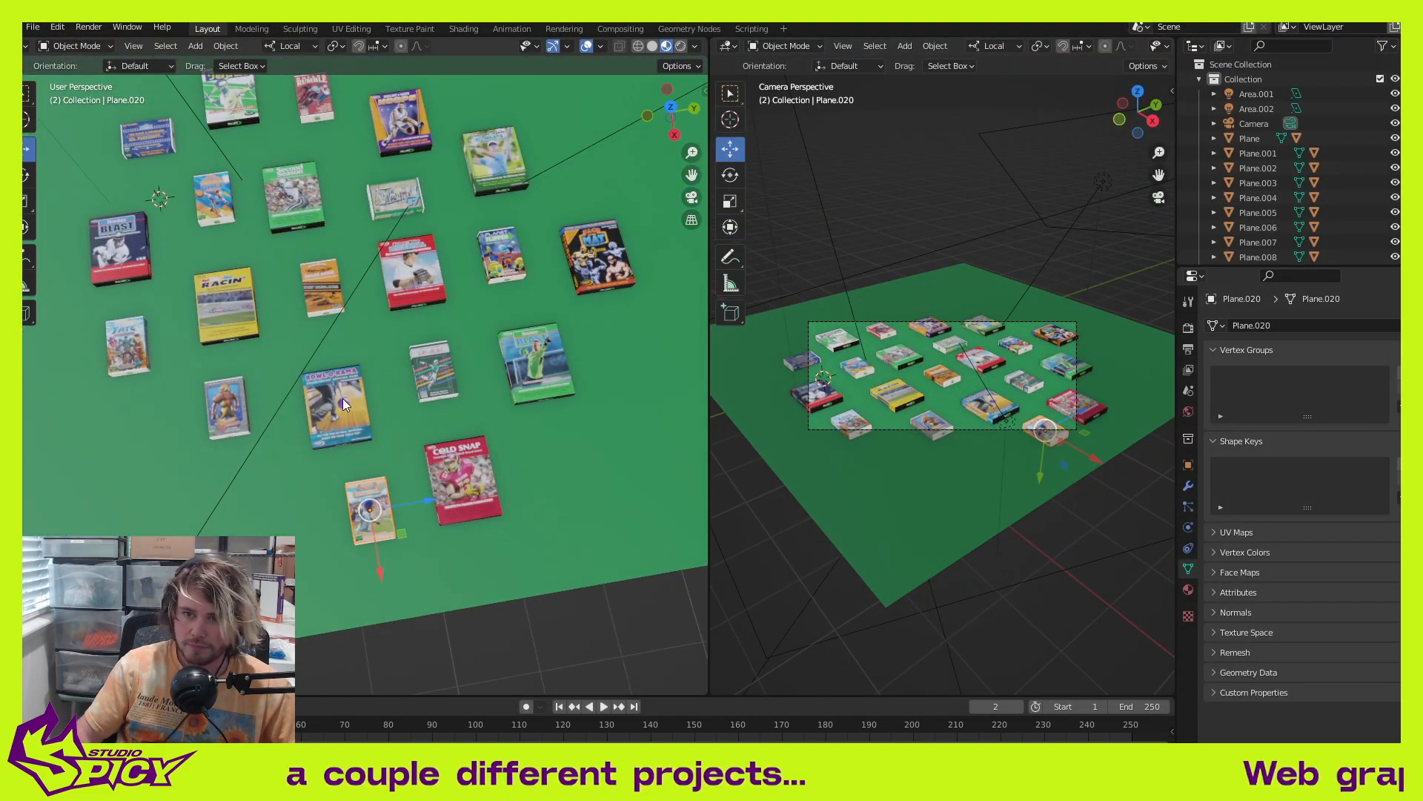
click(339, 415)
drag(345, 451, 344, 440)
click(368, 527)
drag(375, 558, 369, 545)
click(332, 429)
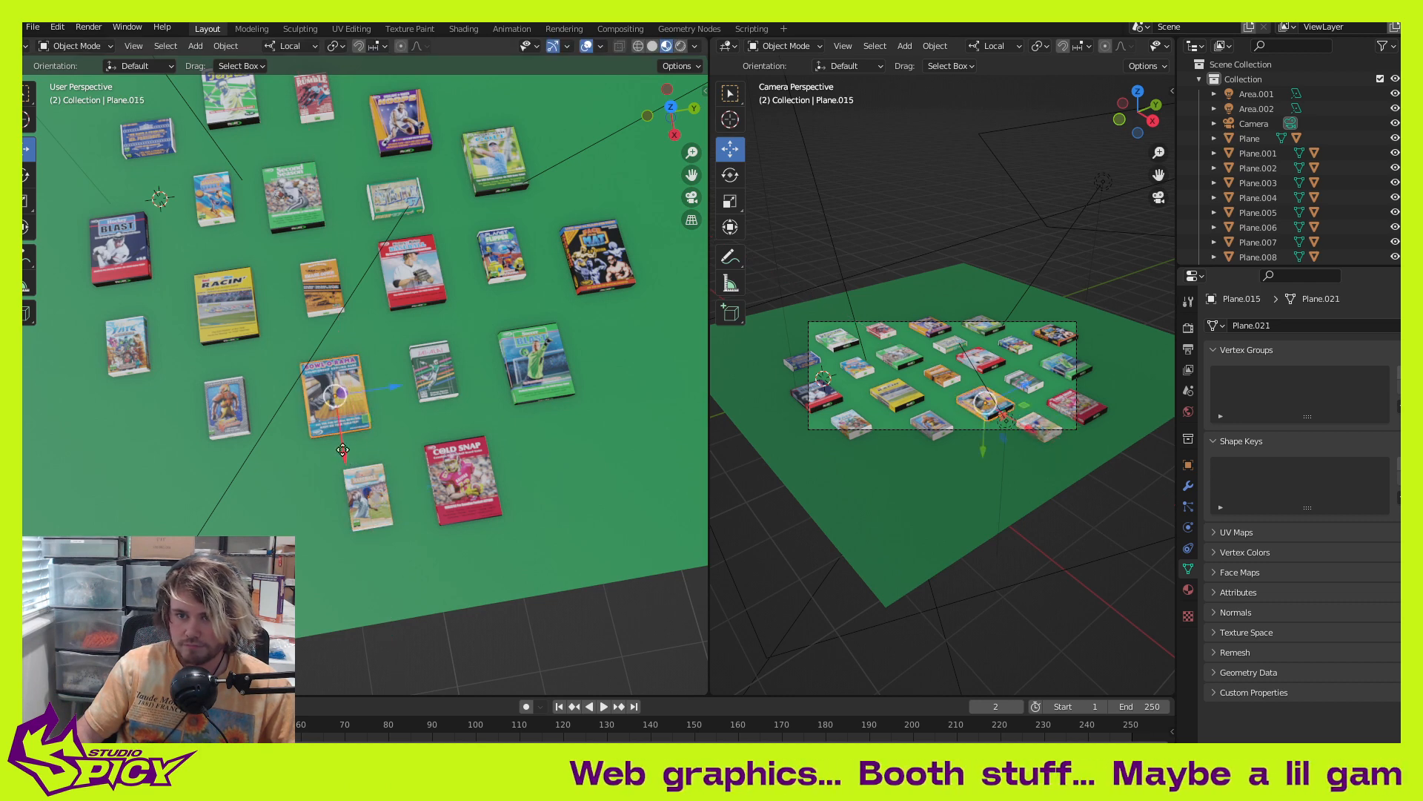
Step: Render the banner again and check the spacing around the Bowl-O-Rama and small baseball boxes
key(F12)
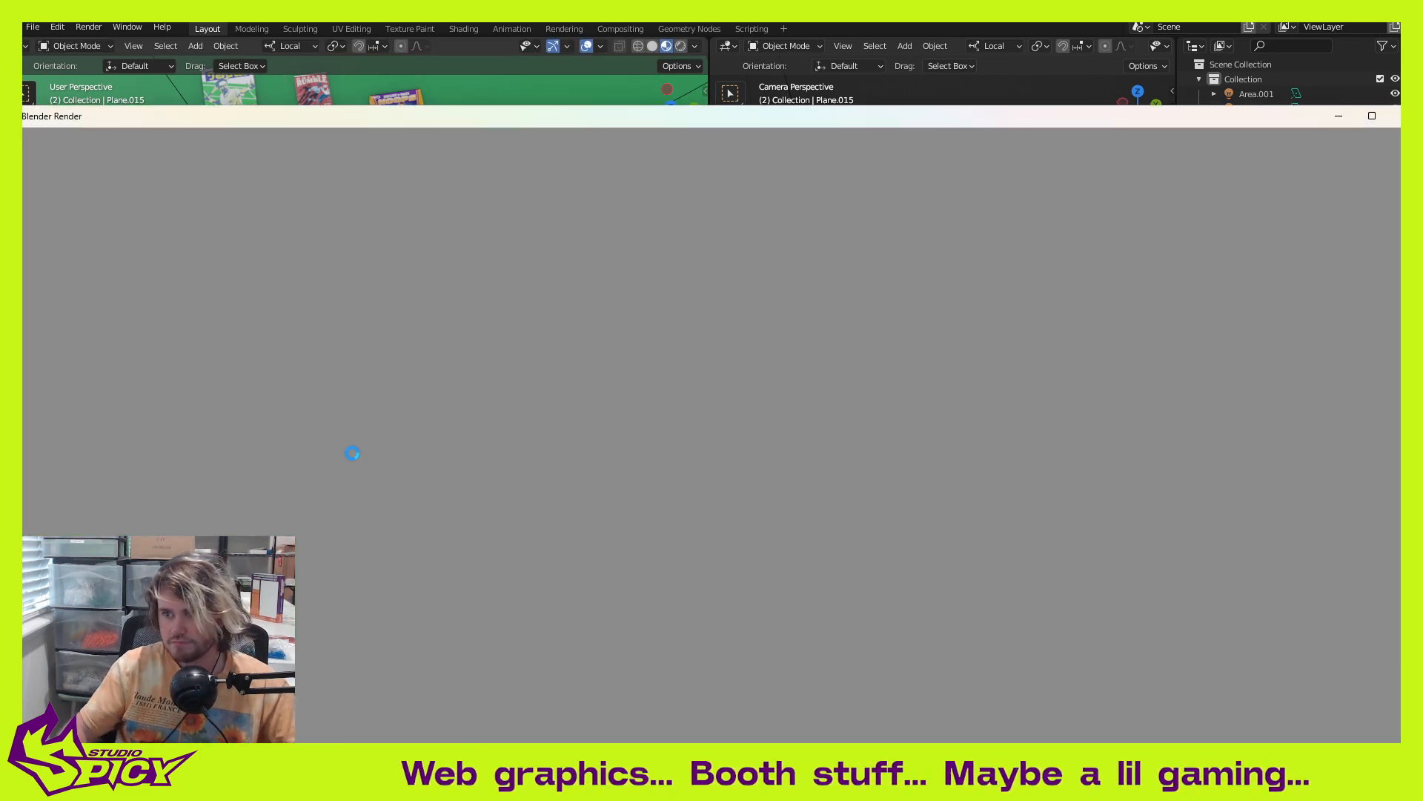
drag(982, 117, 981, 73)
scroll(891, 273, down, 3)
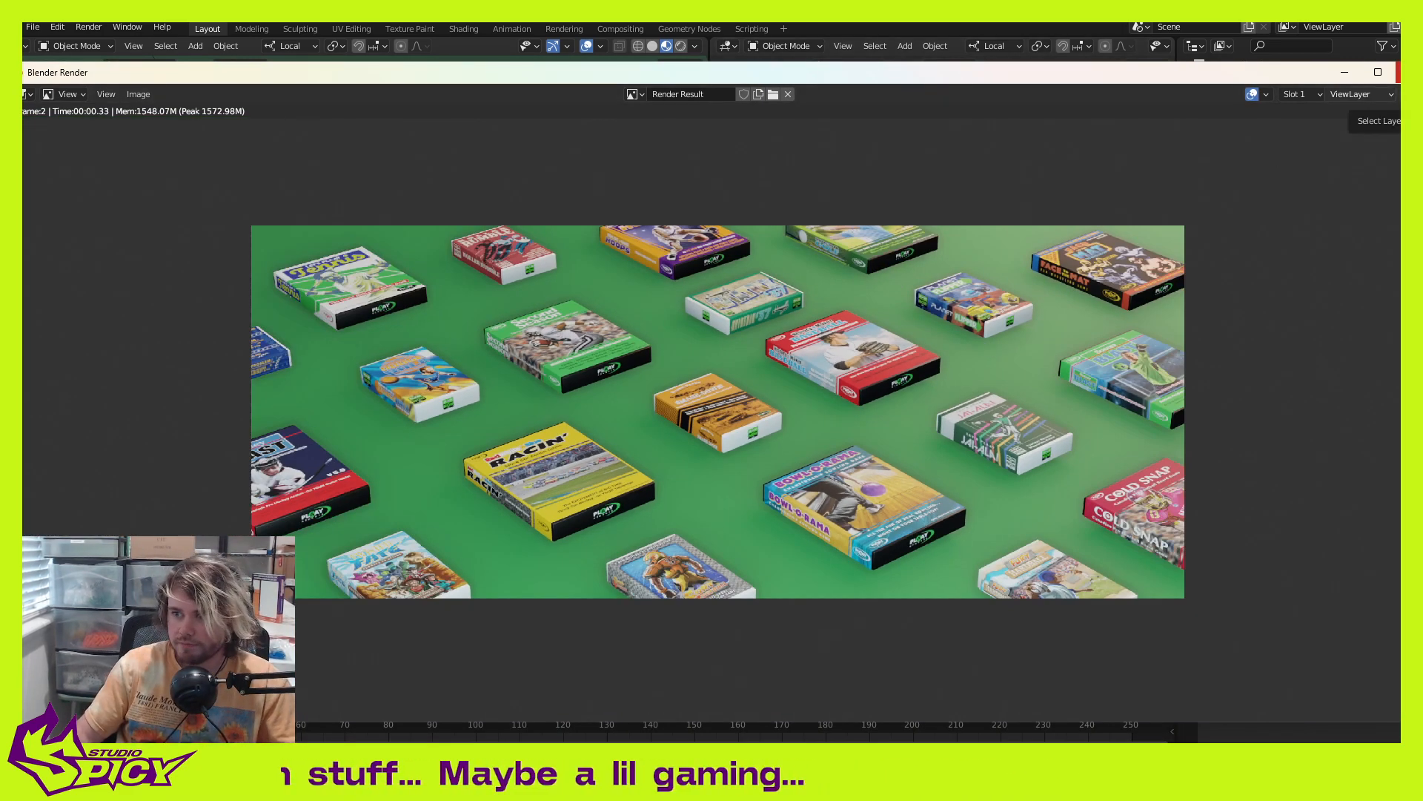
click(1405, 72)
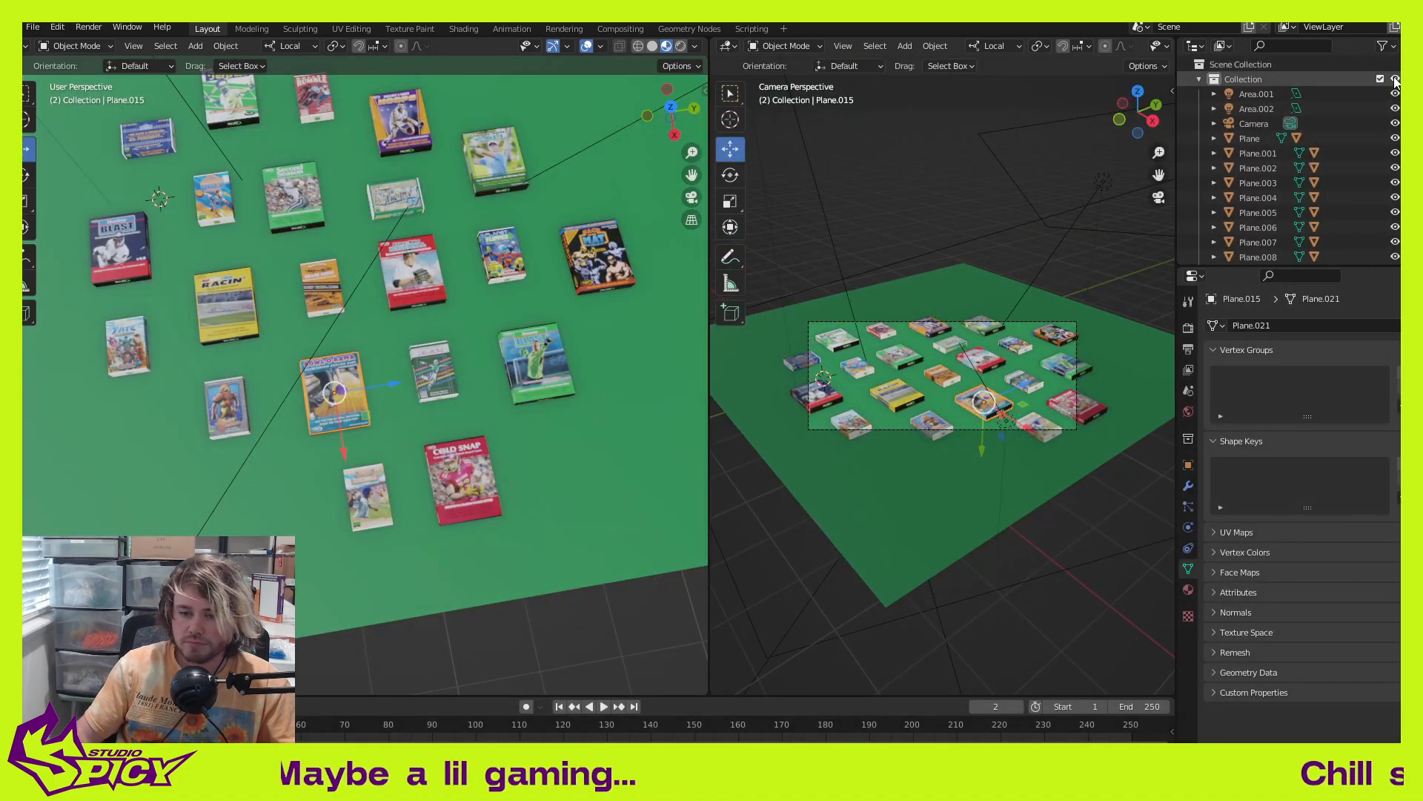
Step: Render the banner, save it as the PNG file untitled3.png in the blender folder and put the render window away
key(F12)
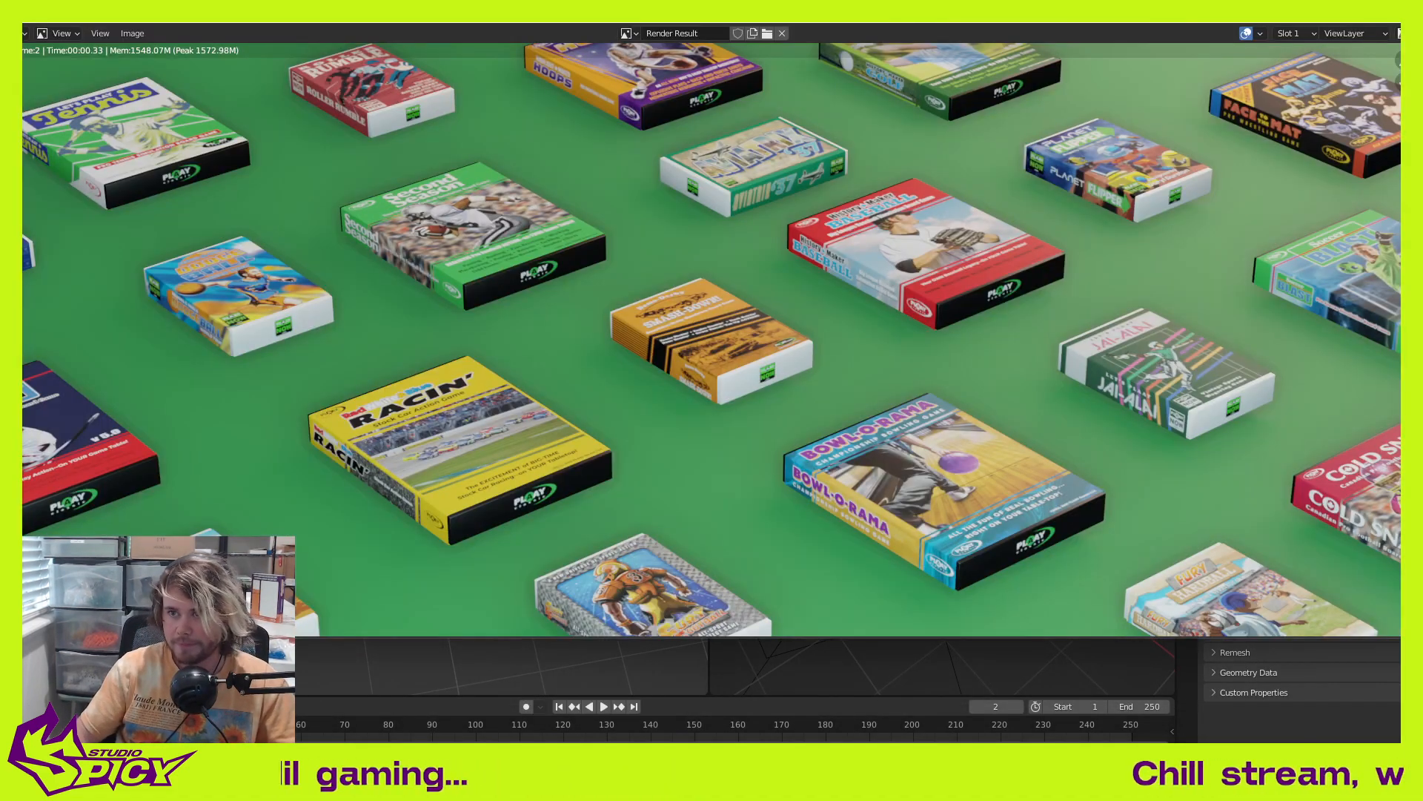
drag(993, 2, 890, 111)
click(227, 127)
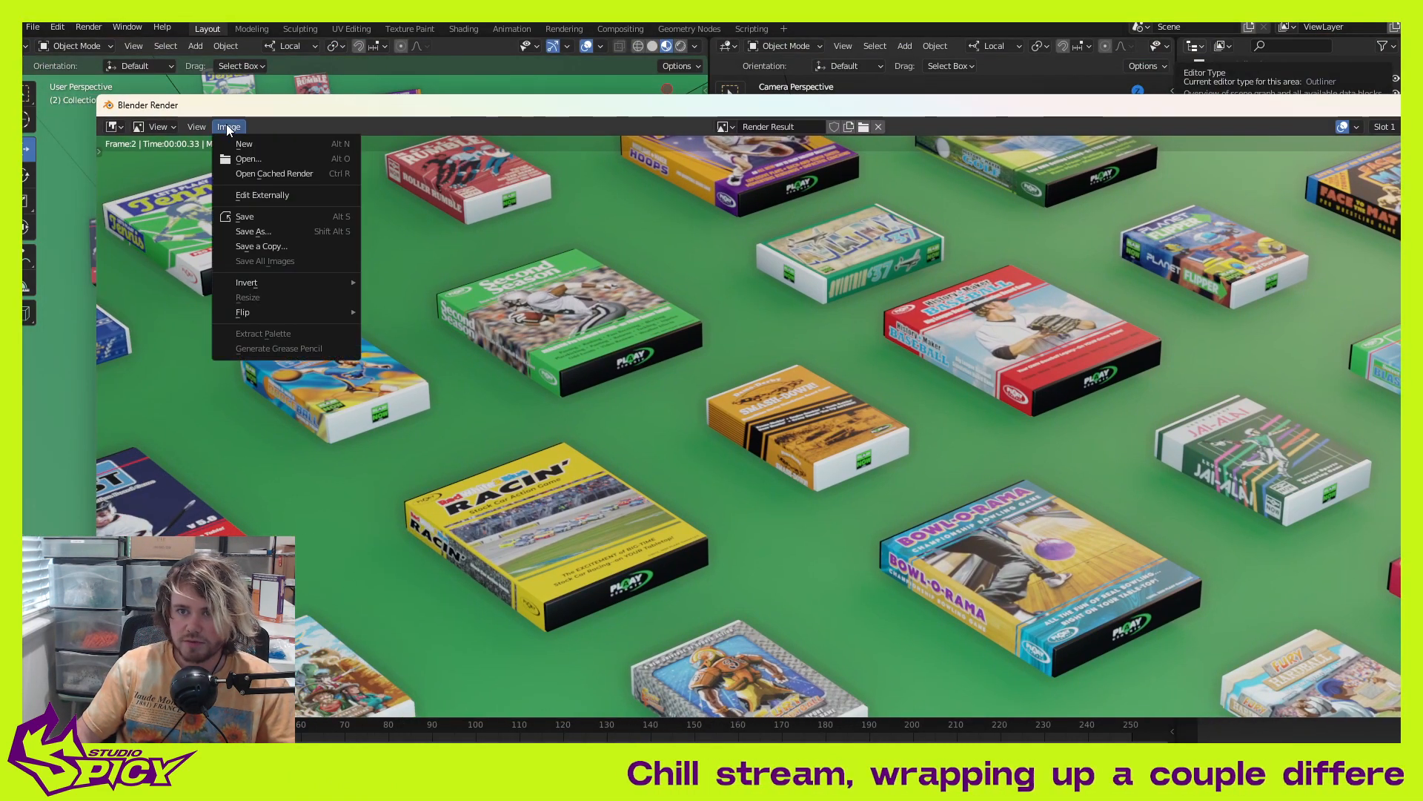
click(277, 228)
scroll(723, 467, down, 10)
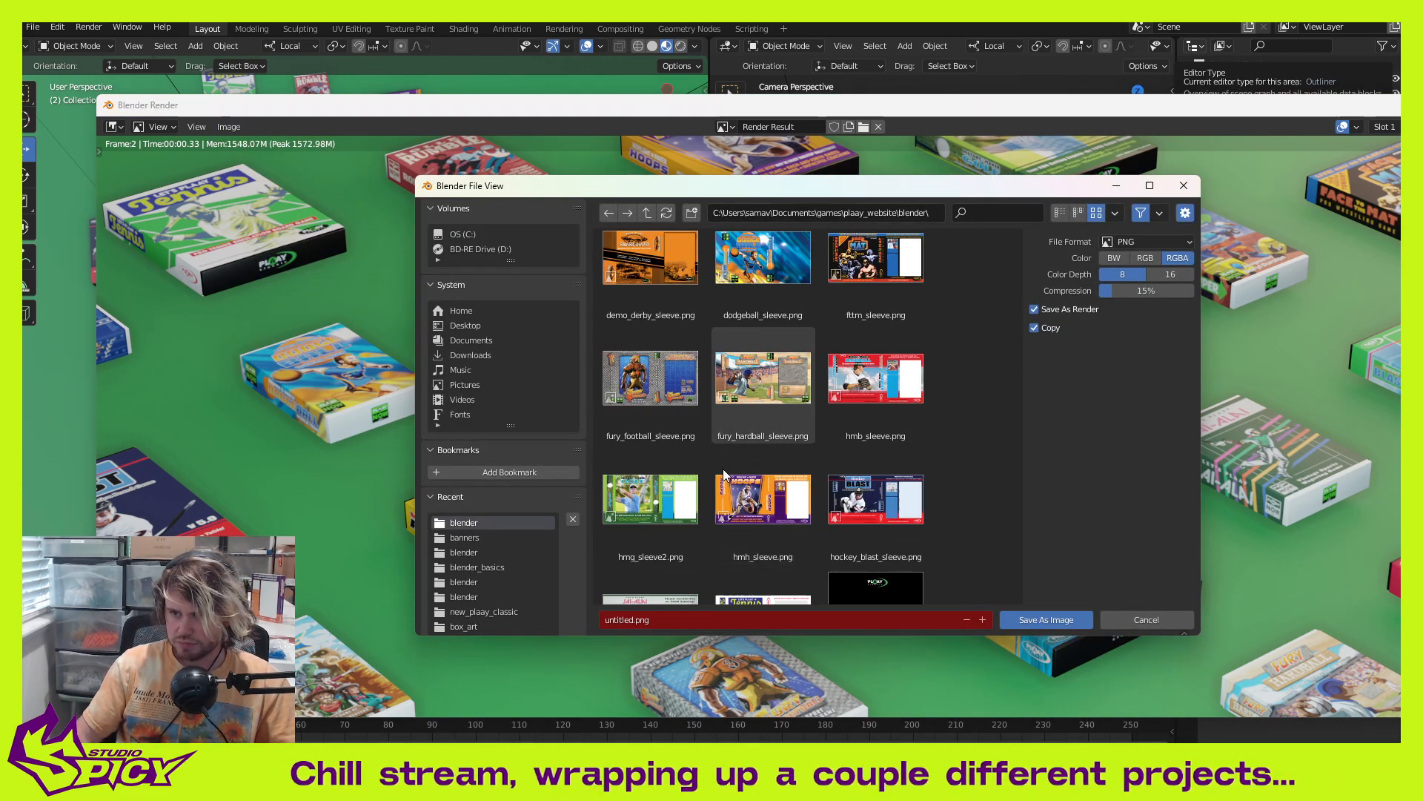
scroll(767, 482, down, 5)
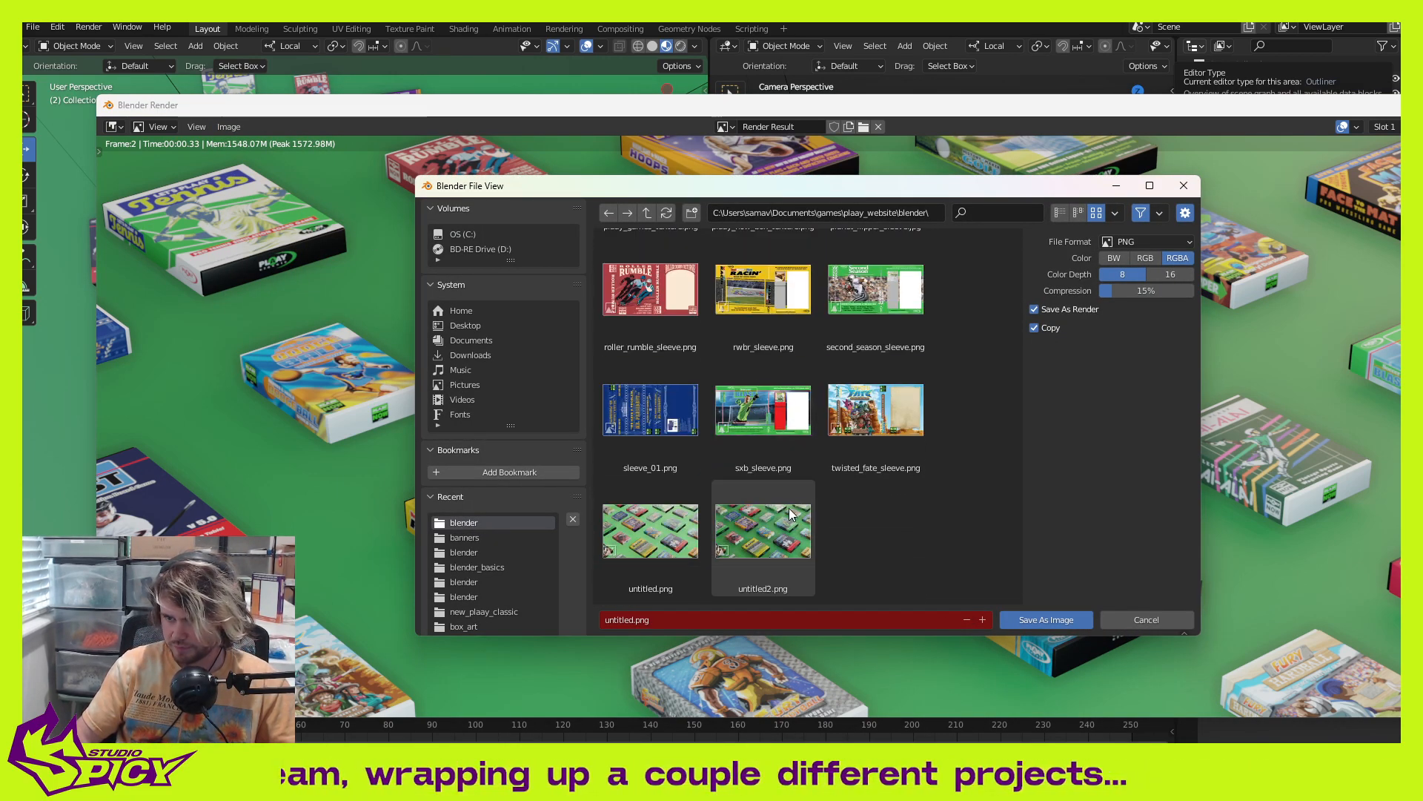
click(762, 533)
click(636, 620)
click(637, 619)
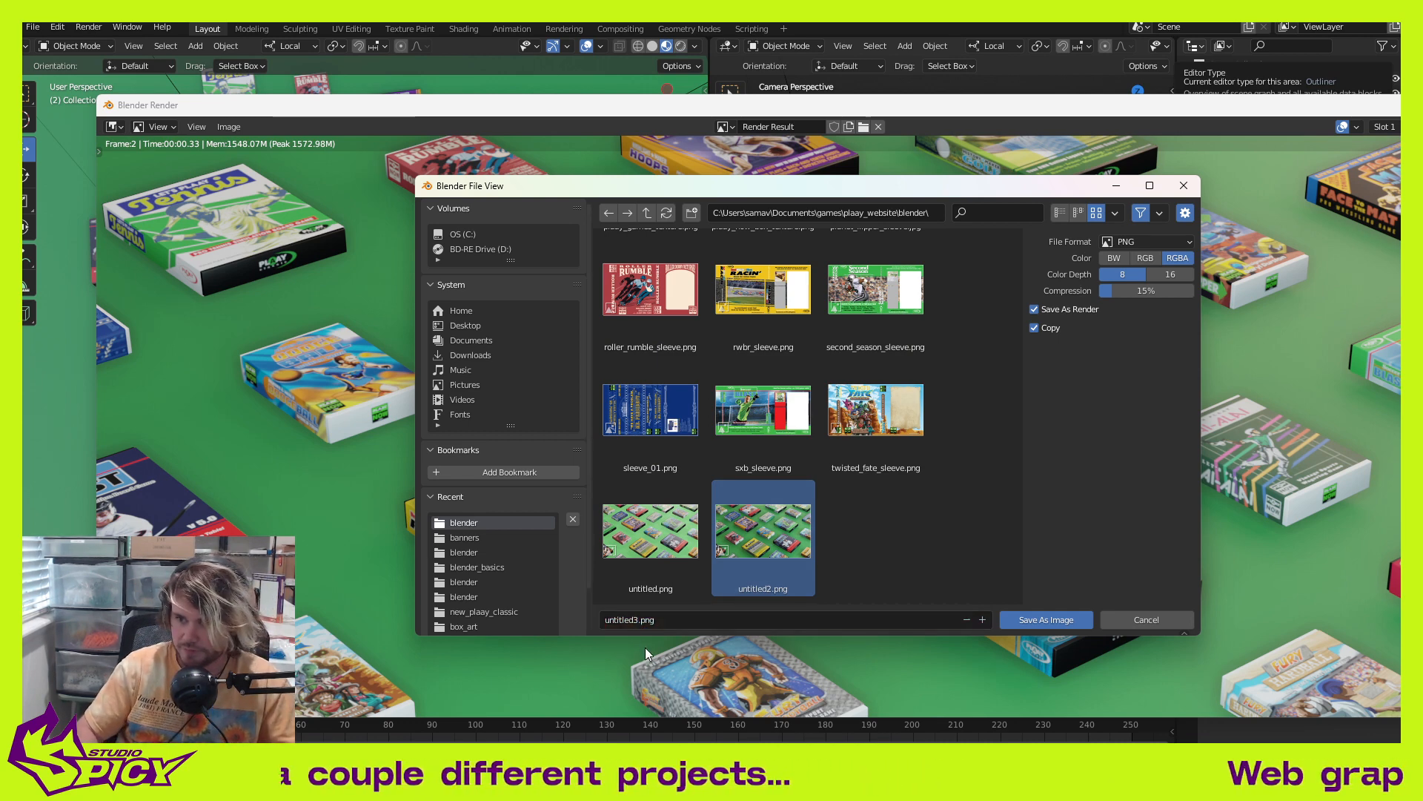
click(1075, 618)
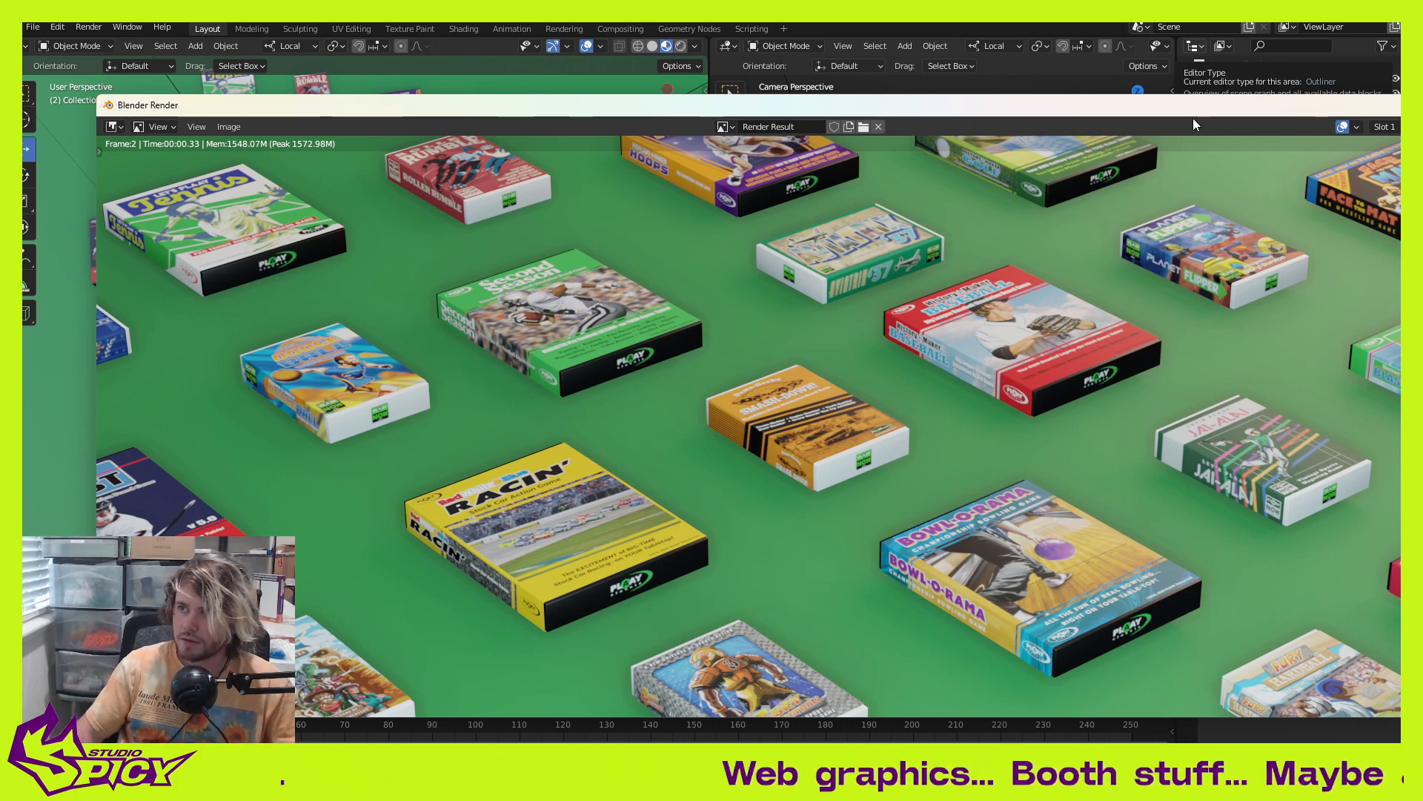
drag(1194, 115, 983, 116)
click(1288, 106)
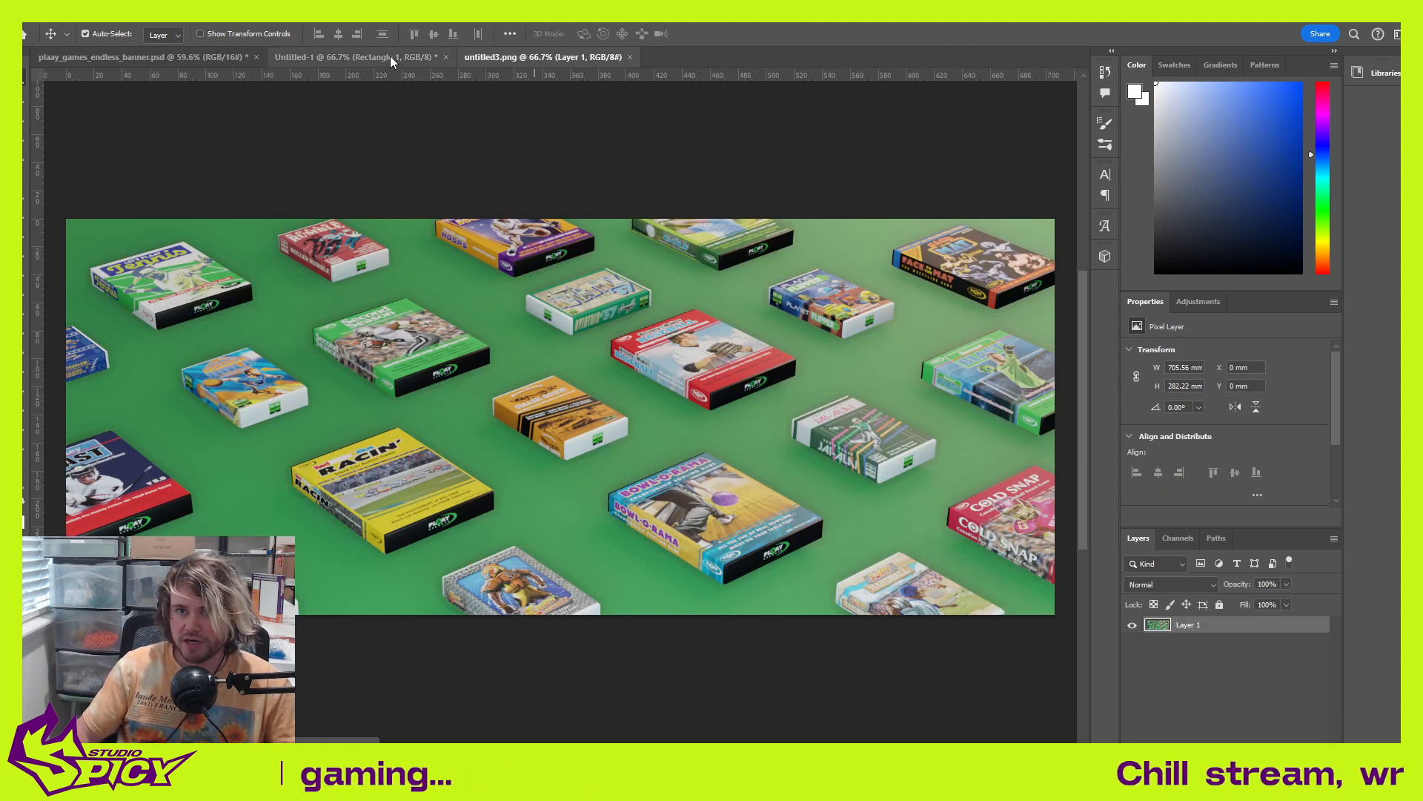
Step: In Photoshop, place untitled3.png next to plaay_games_endless_banner.psd in the document order and compare the two banners
click(381, 56)
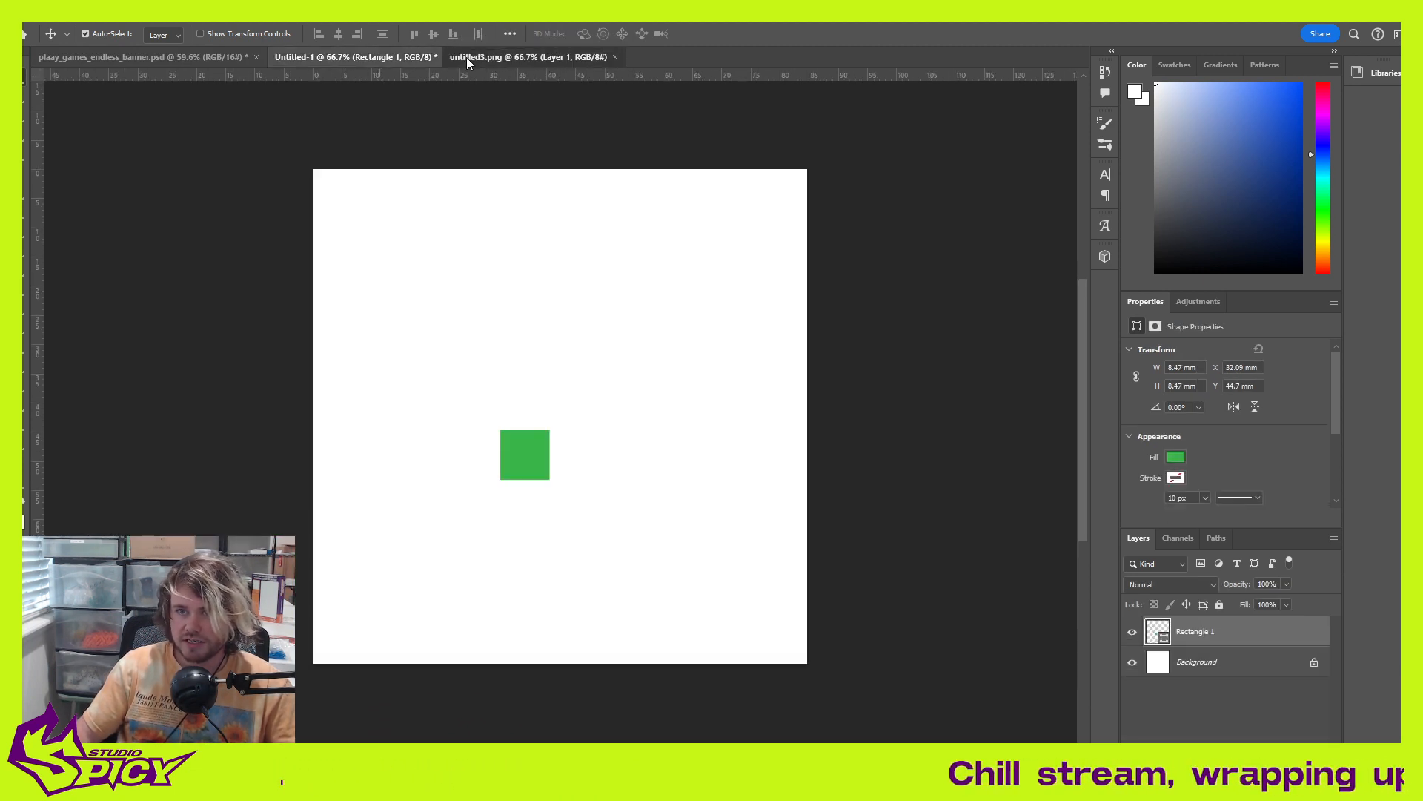
drag(467, 63, 300, 57)
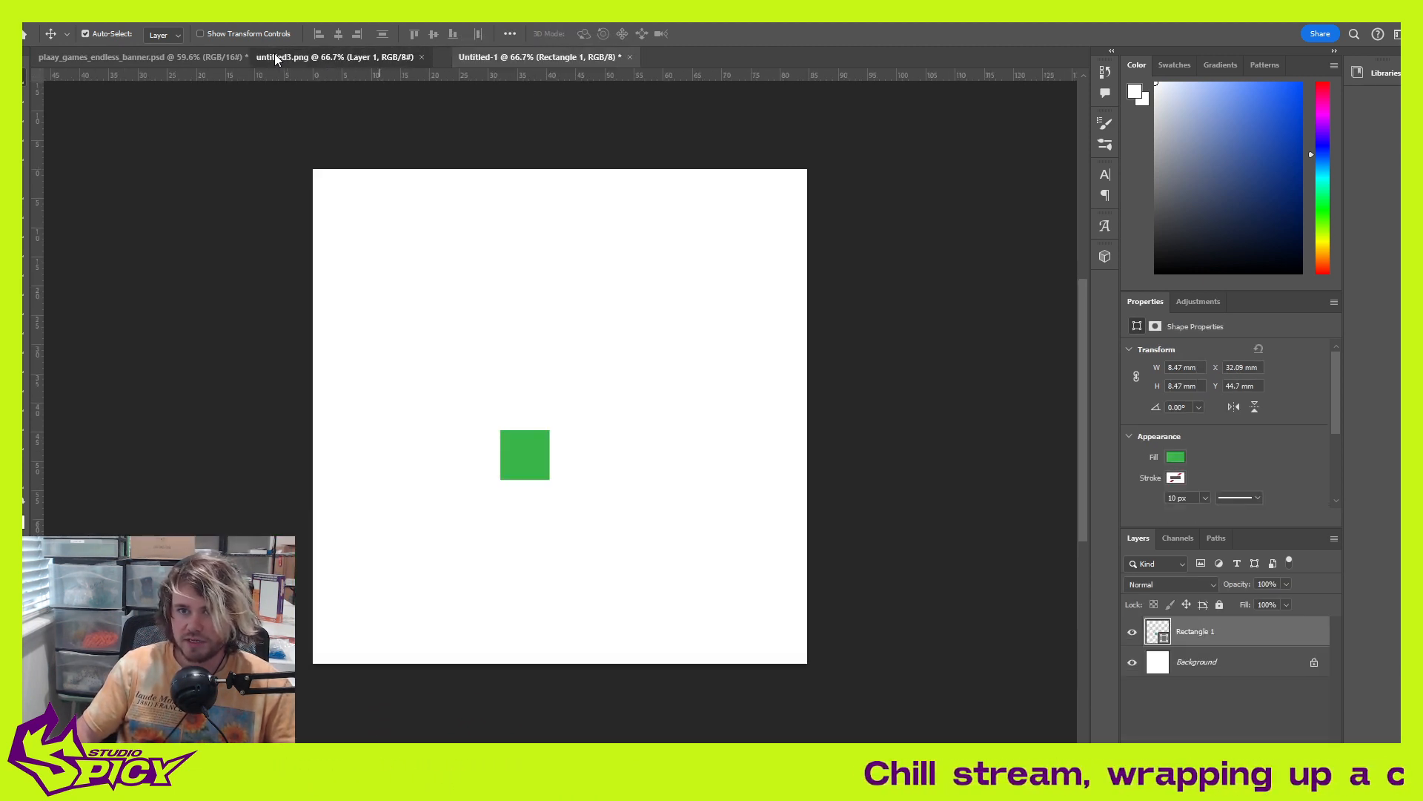
click(221, 61)
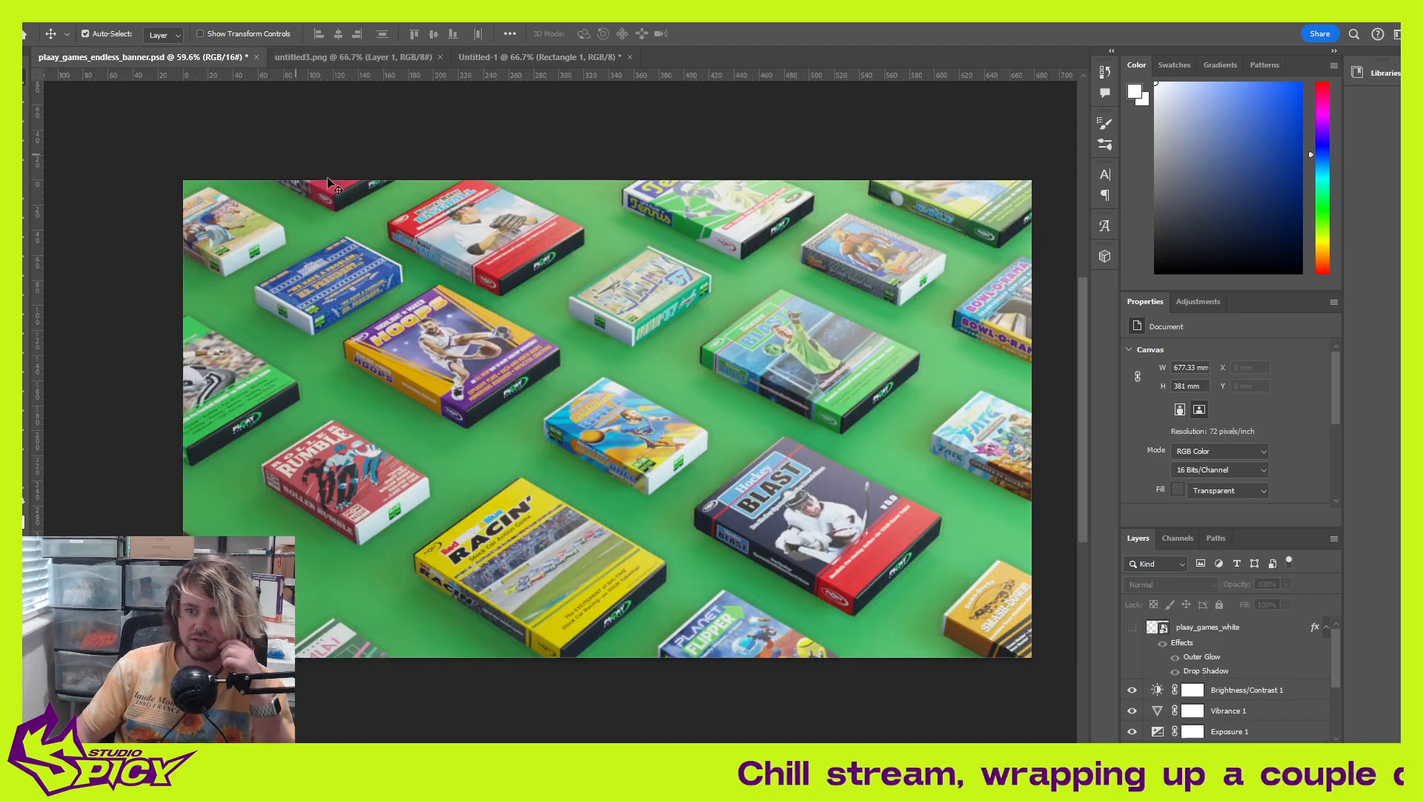
click(339, 59)
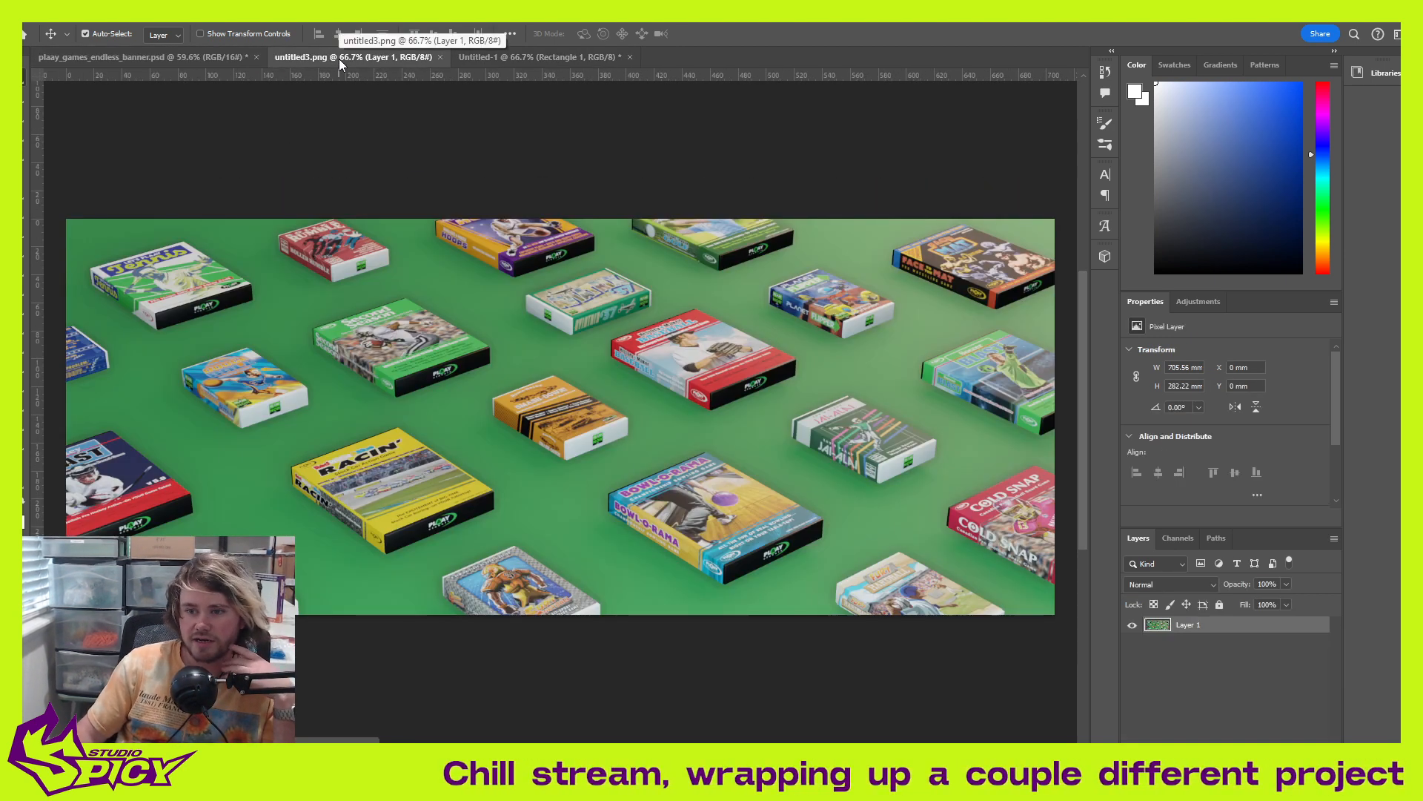
click(219, 57)
click(363, 59)
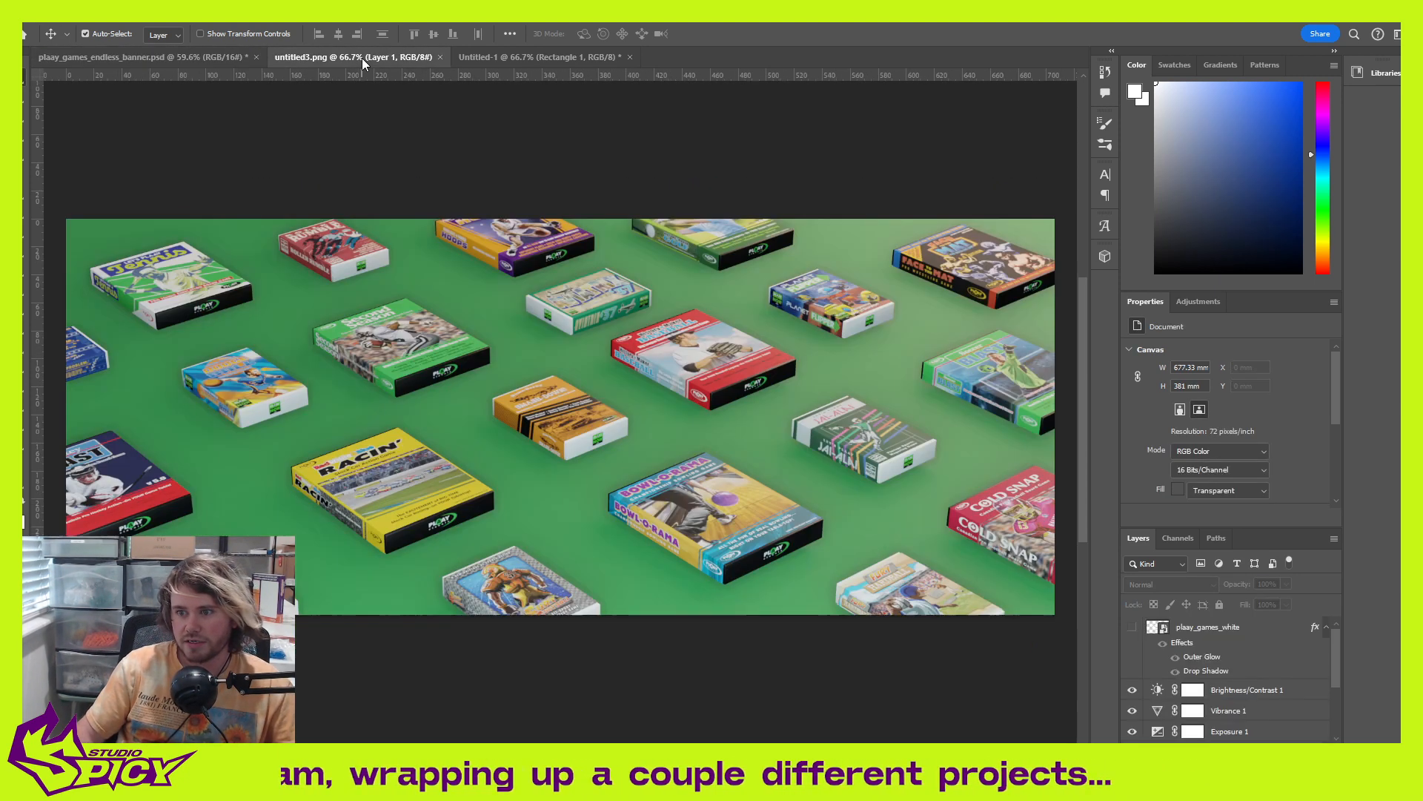
click(132, 58)
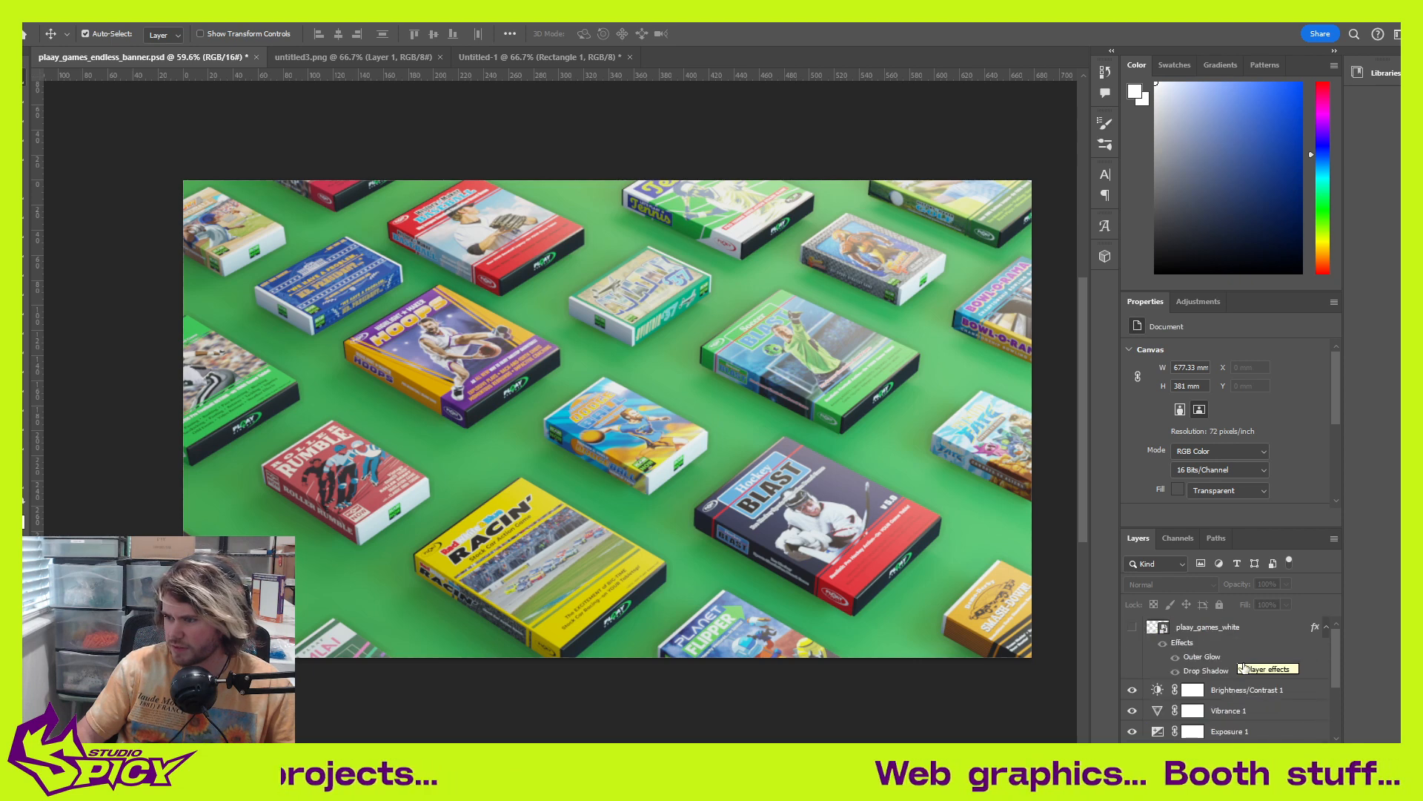
Step: Copy the Brightness/Contrast 1, Vibrance 1 and Exposure 1 adjustment layers from plaay_games_endless_banner.psd into untitled3.png above Layer 1
click(1245, 692)
scroll(1245, 697, down, 3)
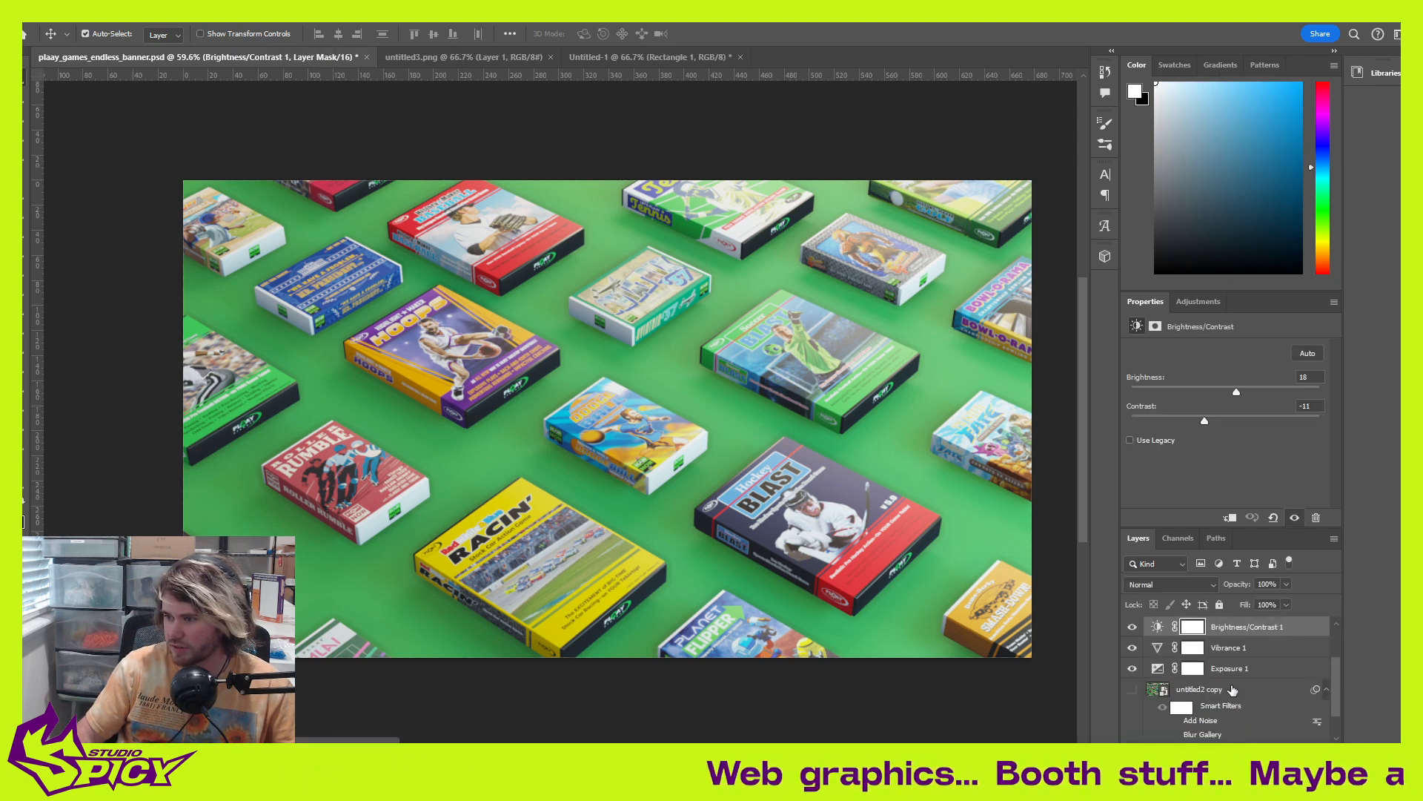
click(1230, 670)
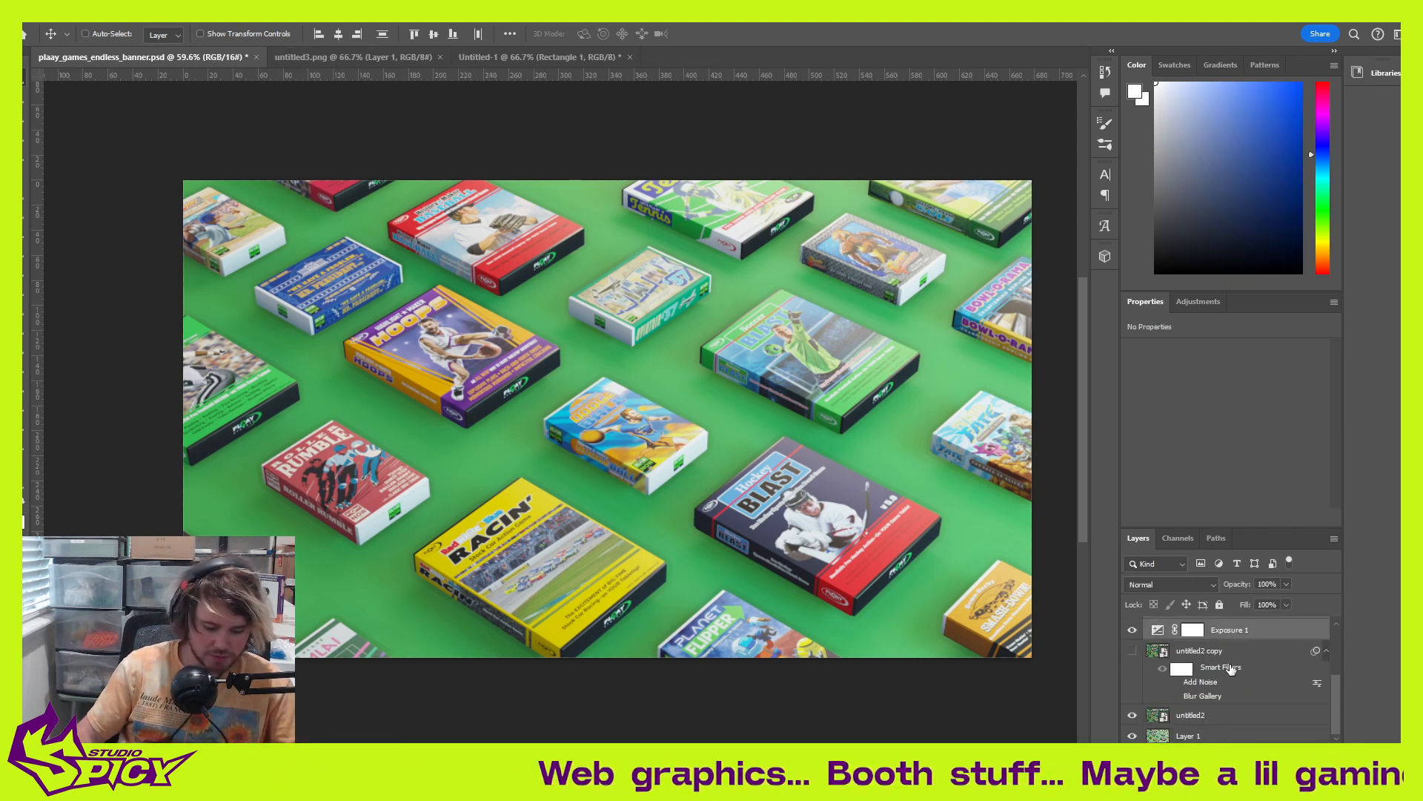
click(497, 57)
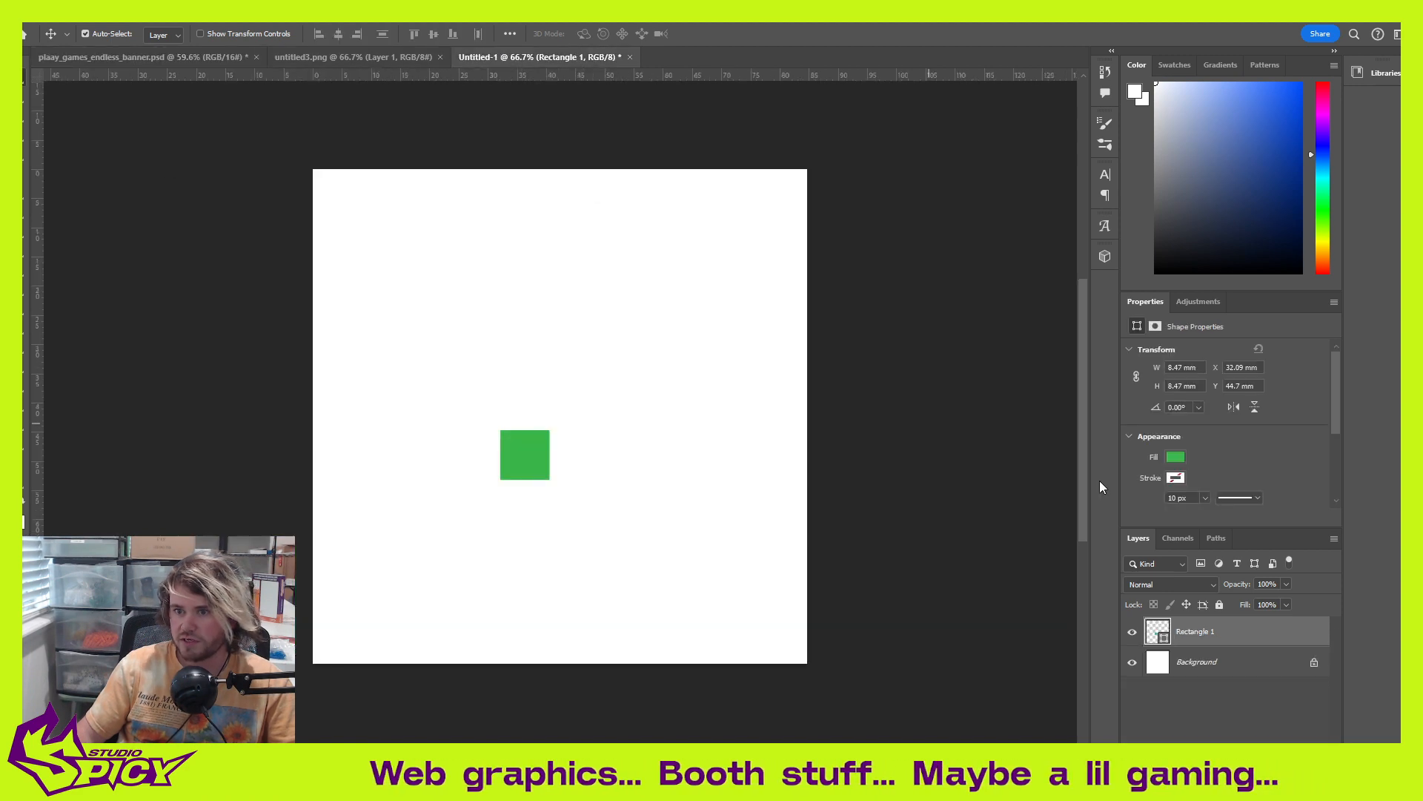
click(327, 56)
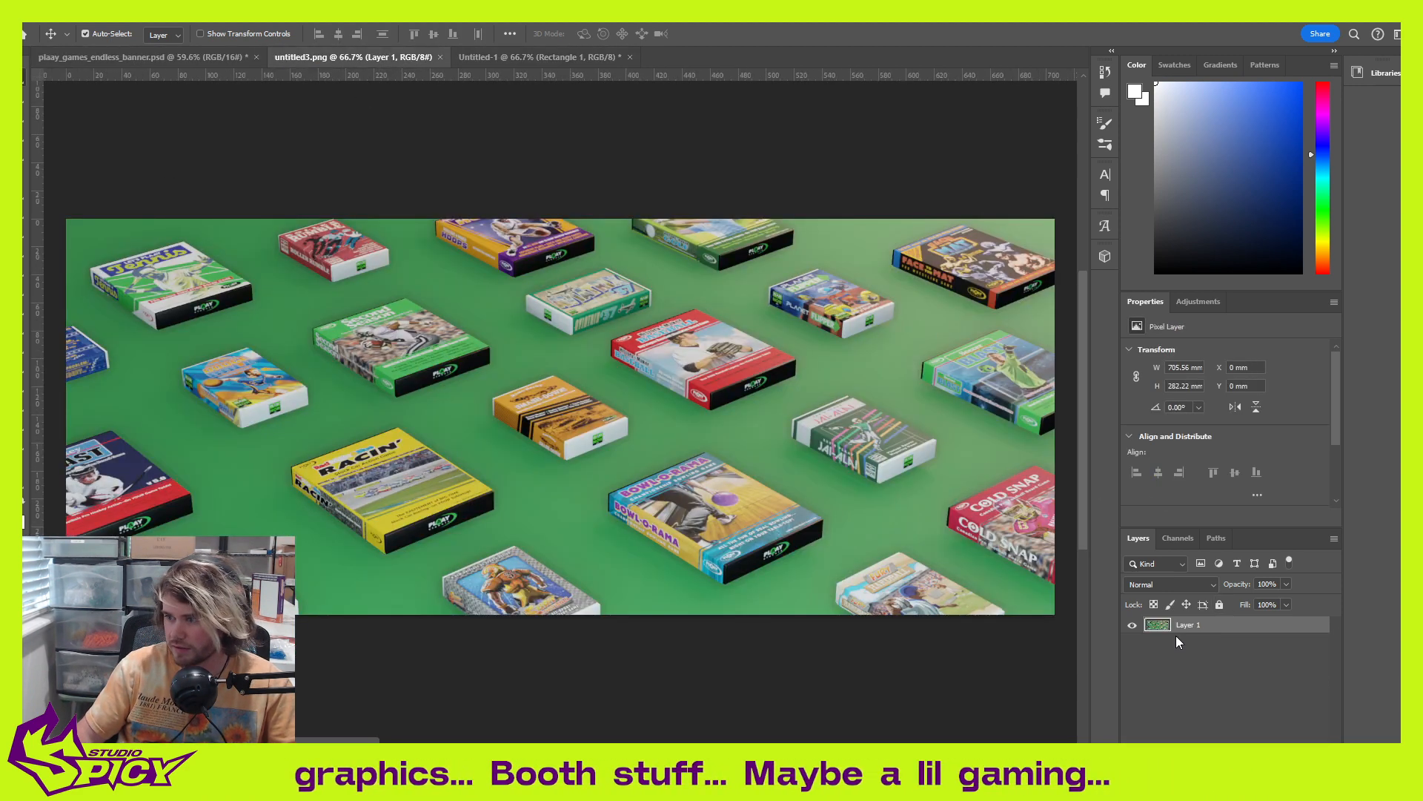
key(ctrl+v)
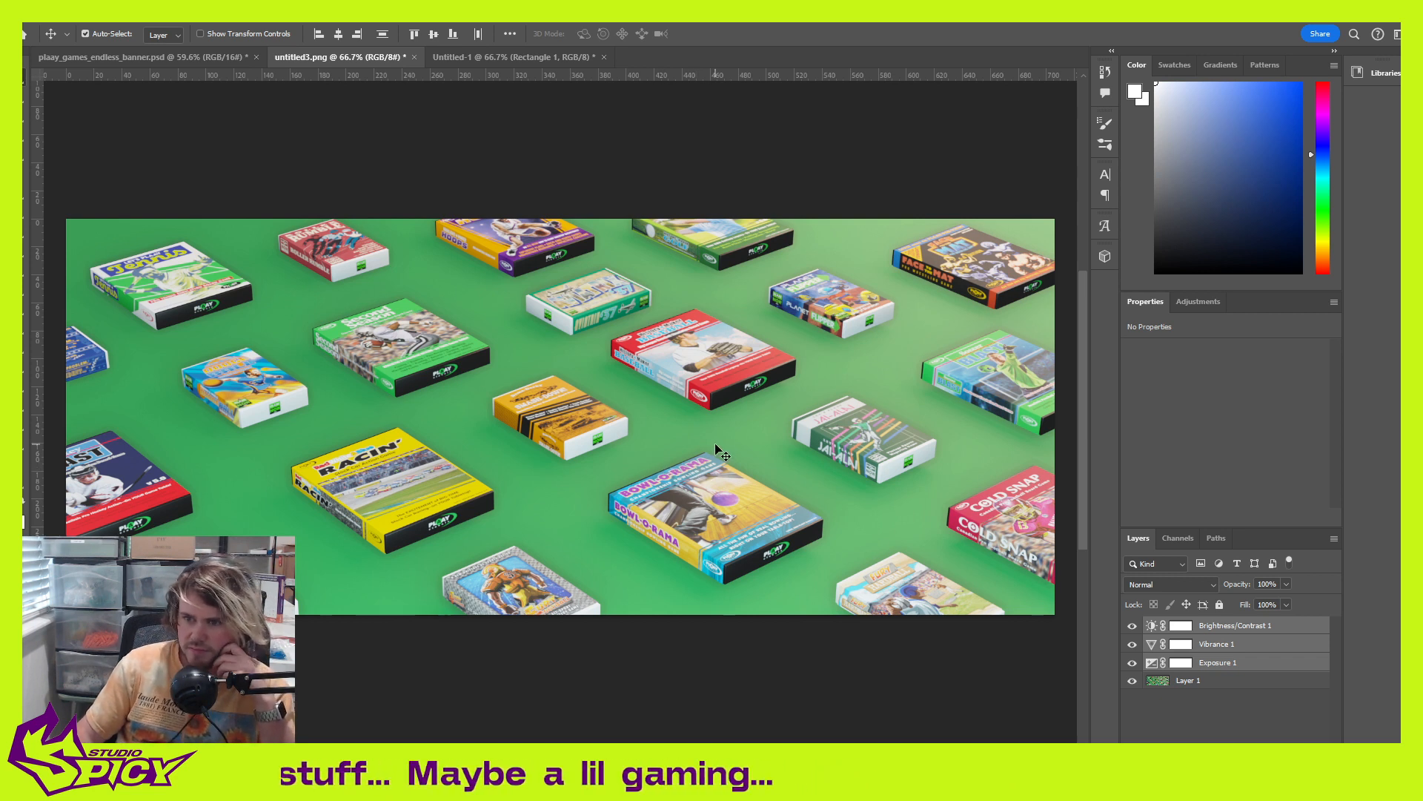
Step: Review the pasted adjustment layers and set Vibrance 1 to vibrance +31 and saturation +12
click(1253, 626)
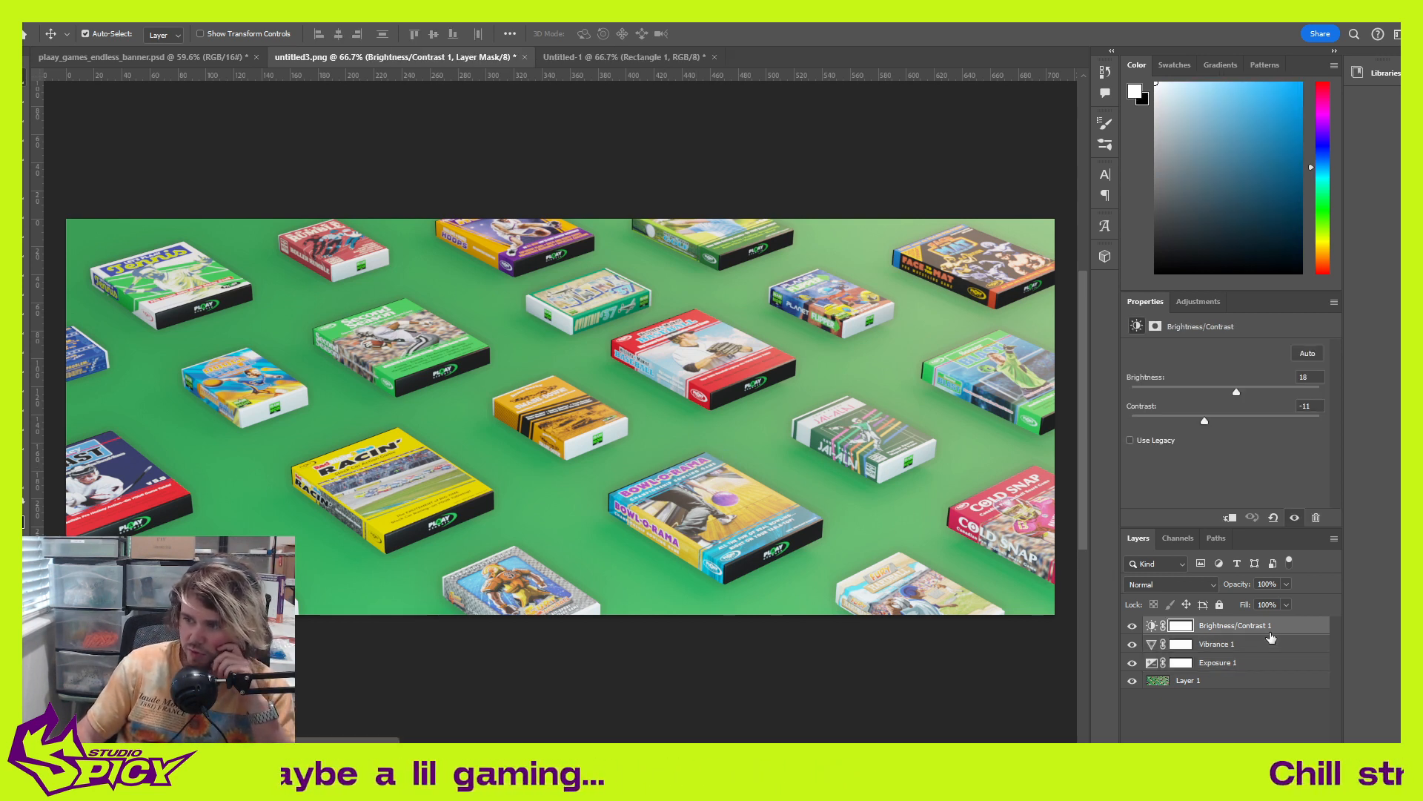
click(1269, 643)
click(1269, 662)
click(1269, 645)
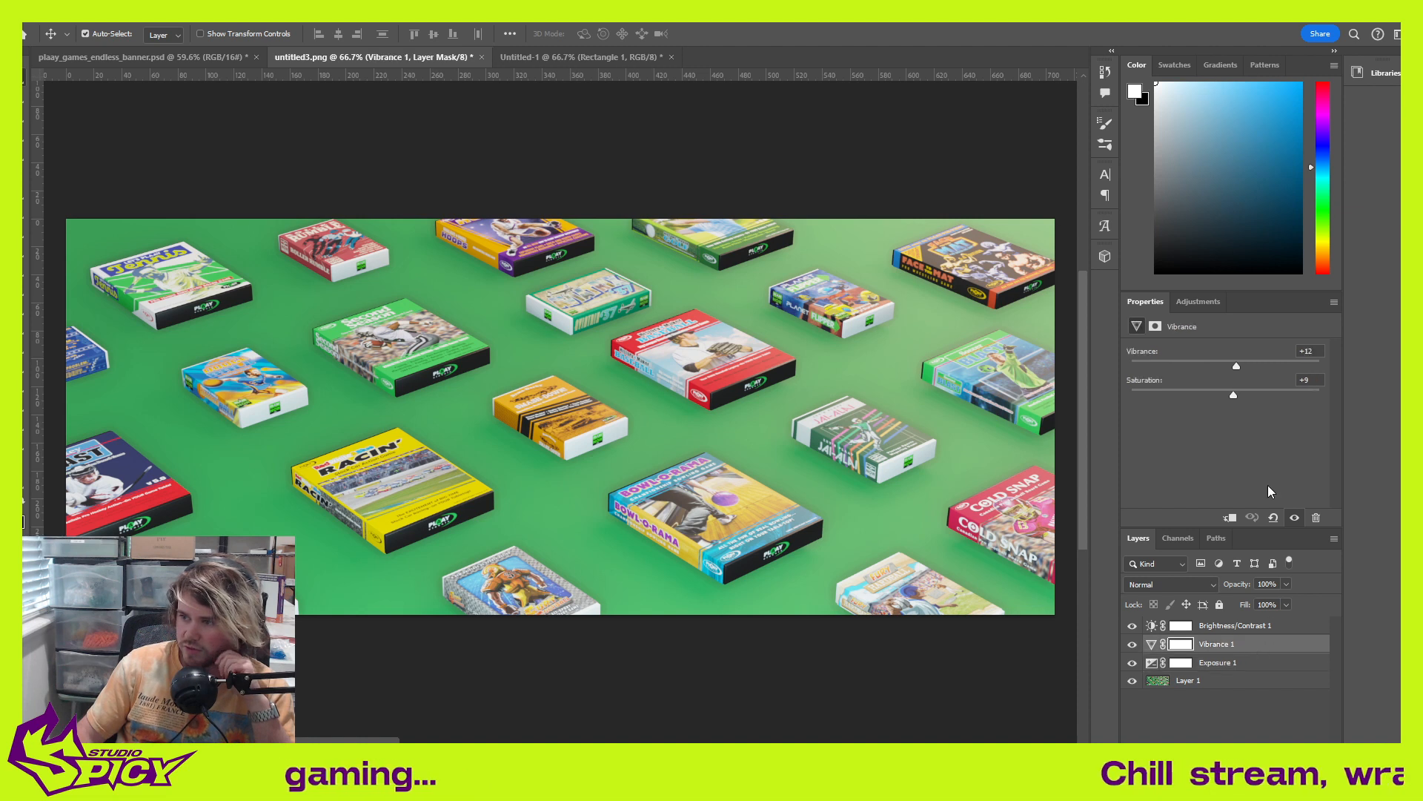
drag(1269, 366, 1236, 398)
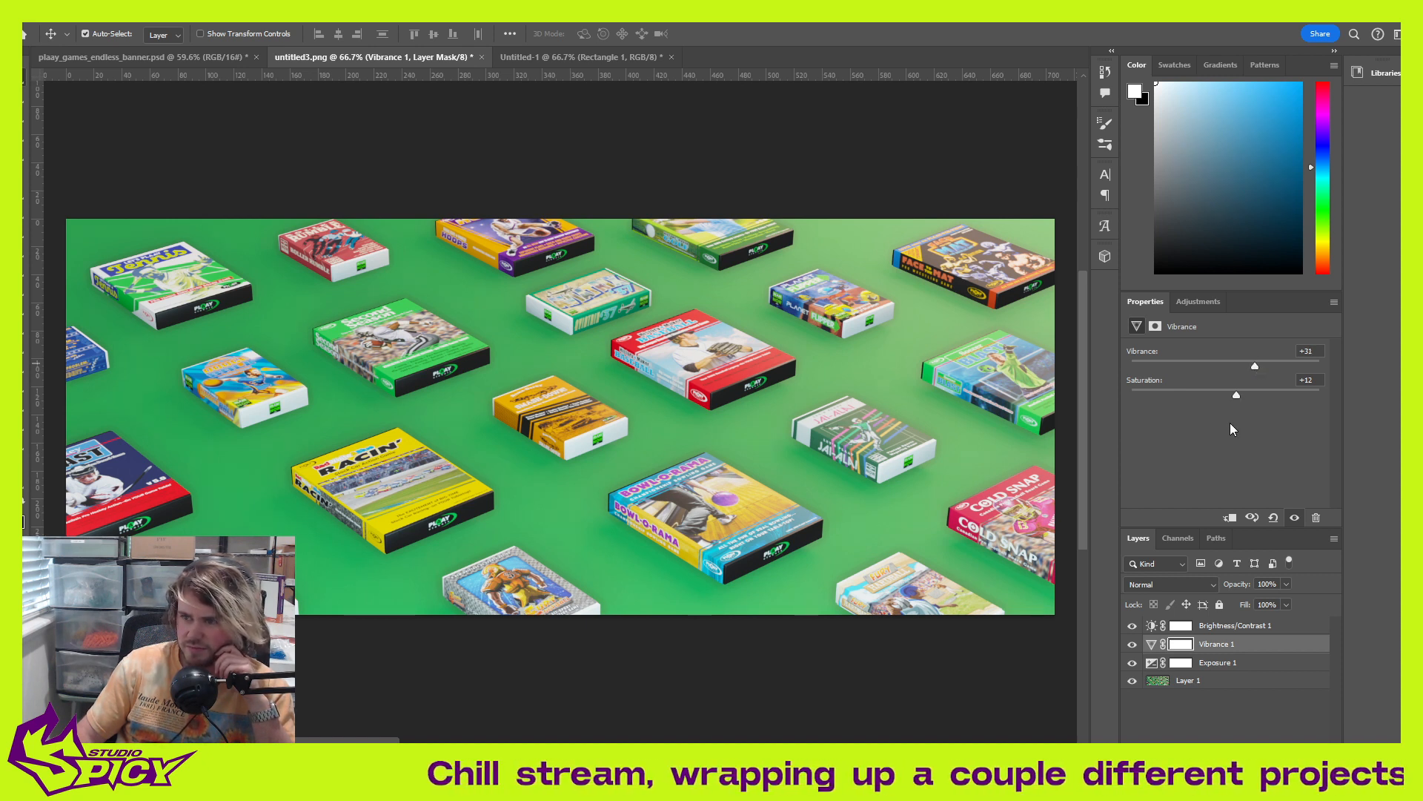
Step: Duplicate Layer 1 and start a Tilt-Shift blur on the copy
click(1285, 678)
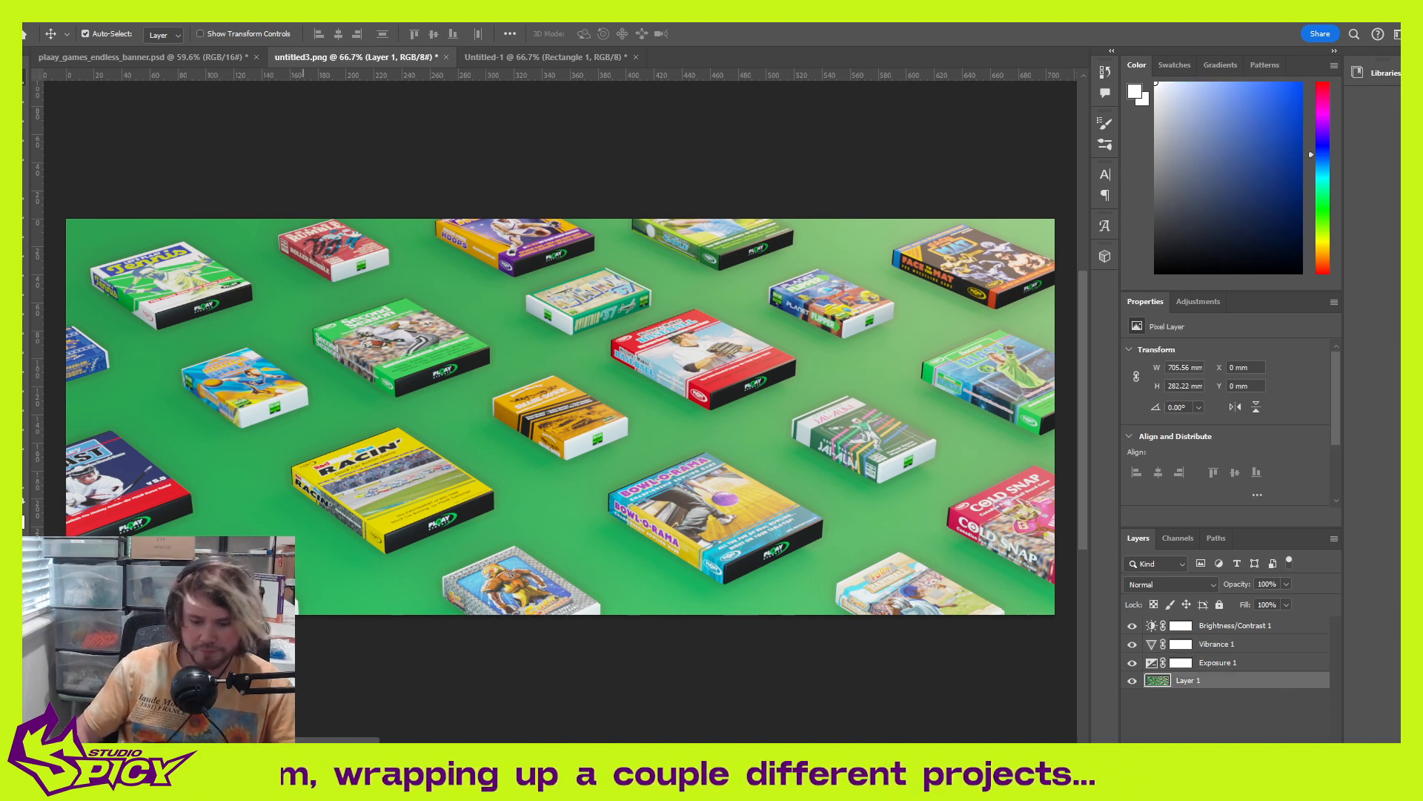
key(ctrl+j)
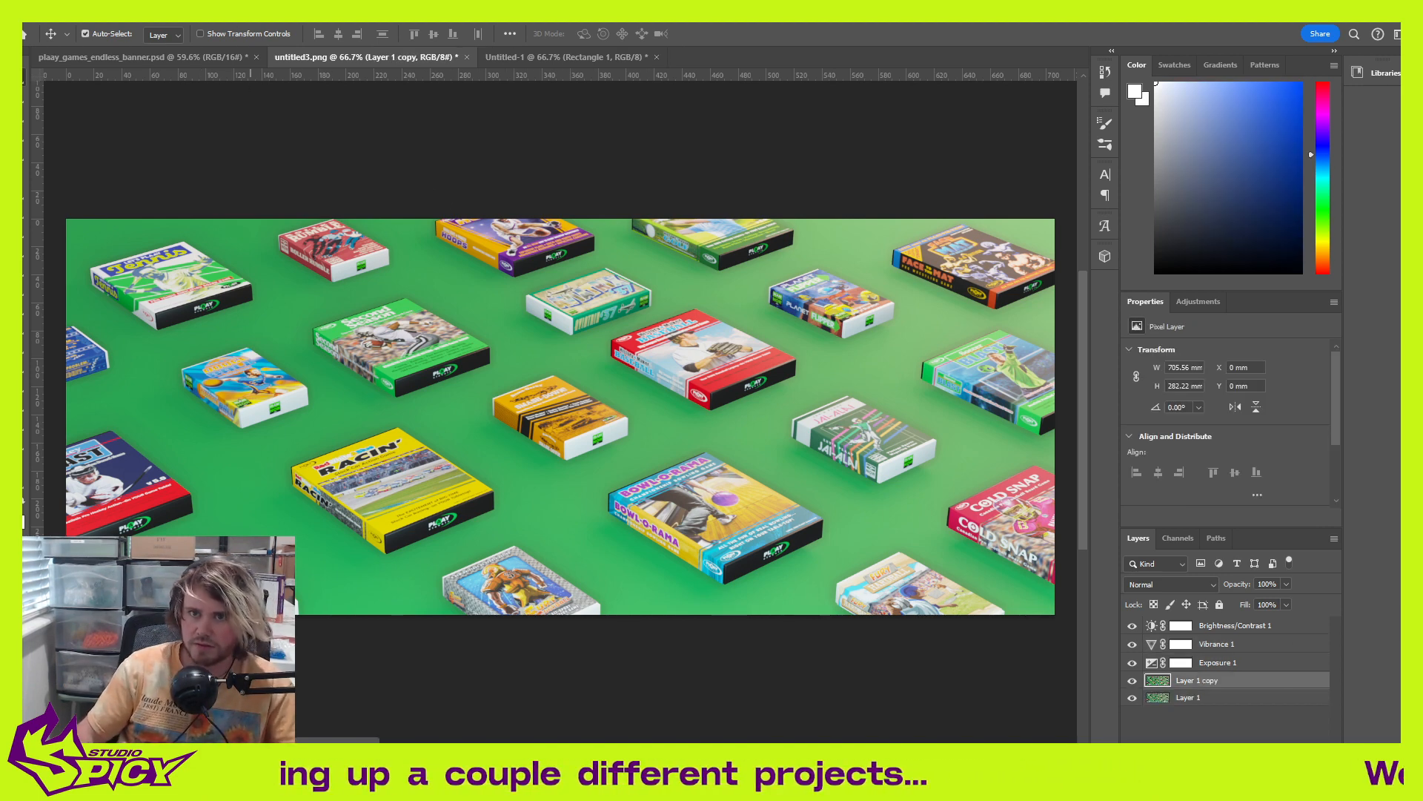
click(204, 11)
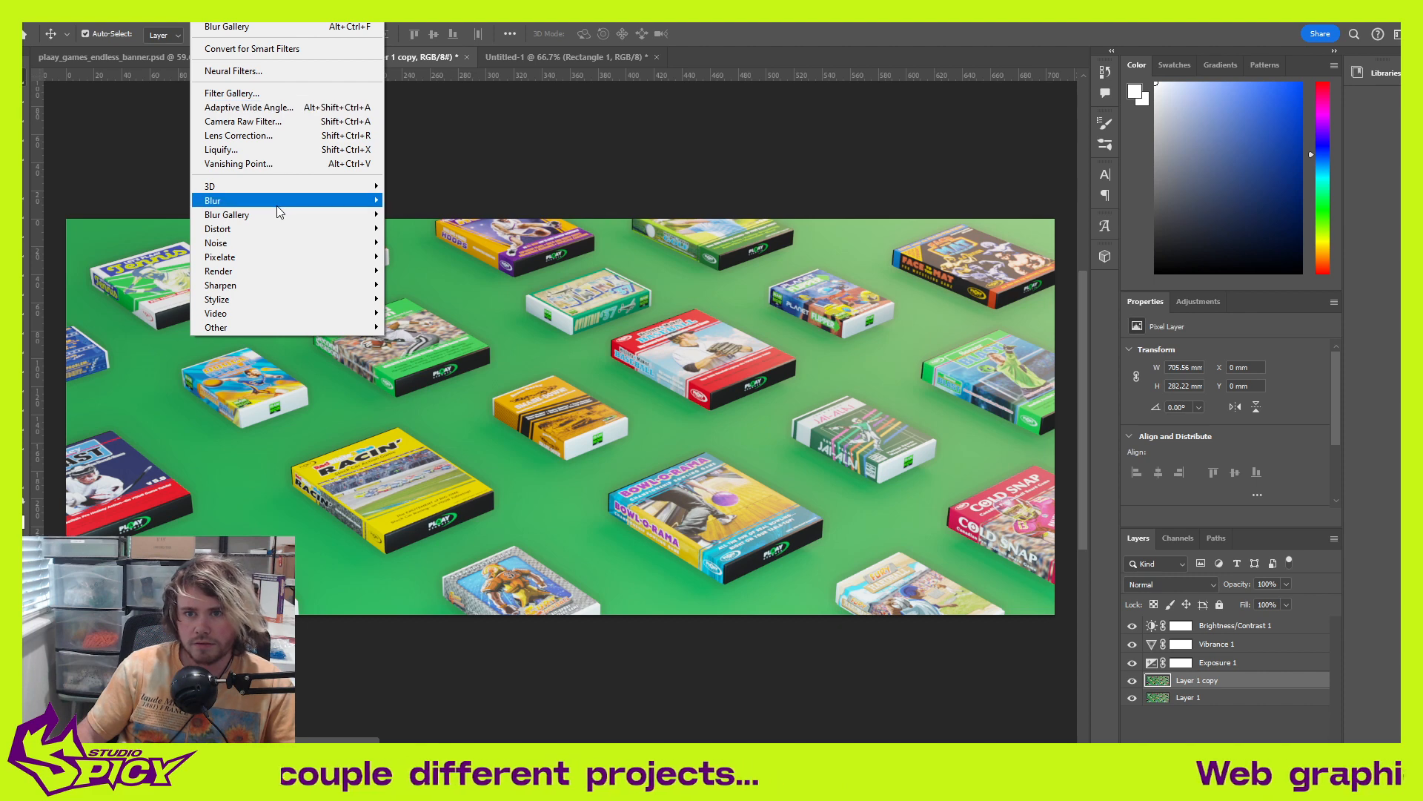
mouse_move(279, 209)
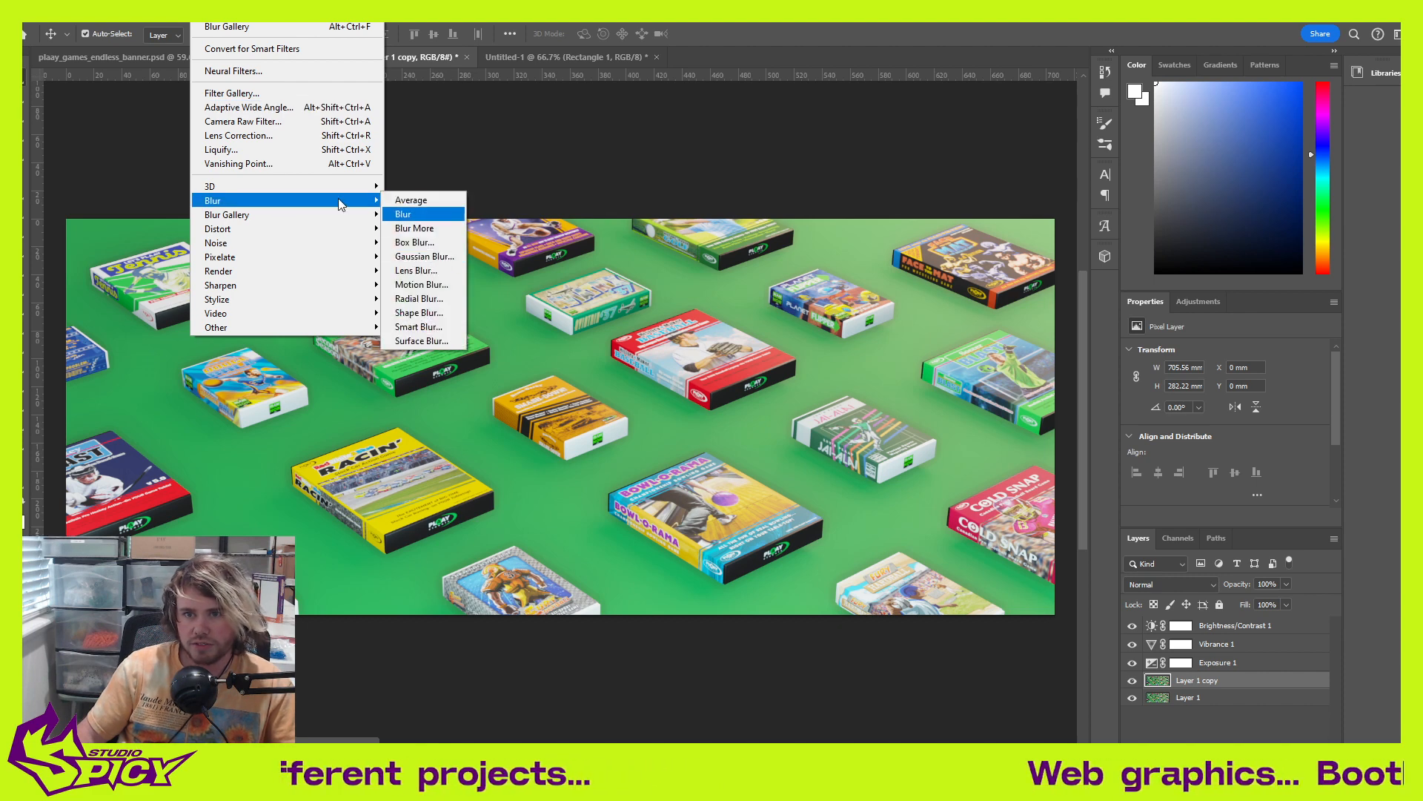
mouse_move(333, 217)
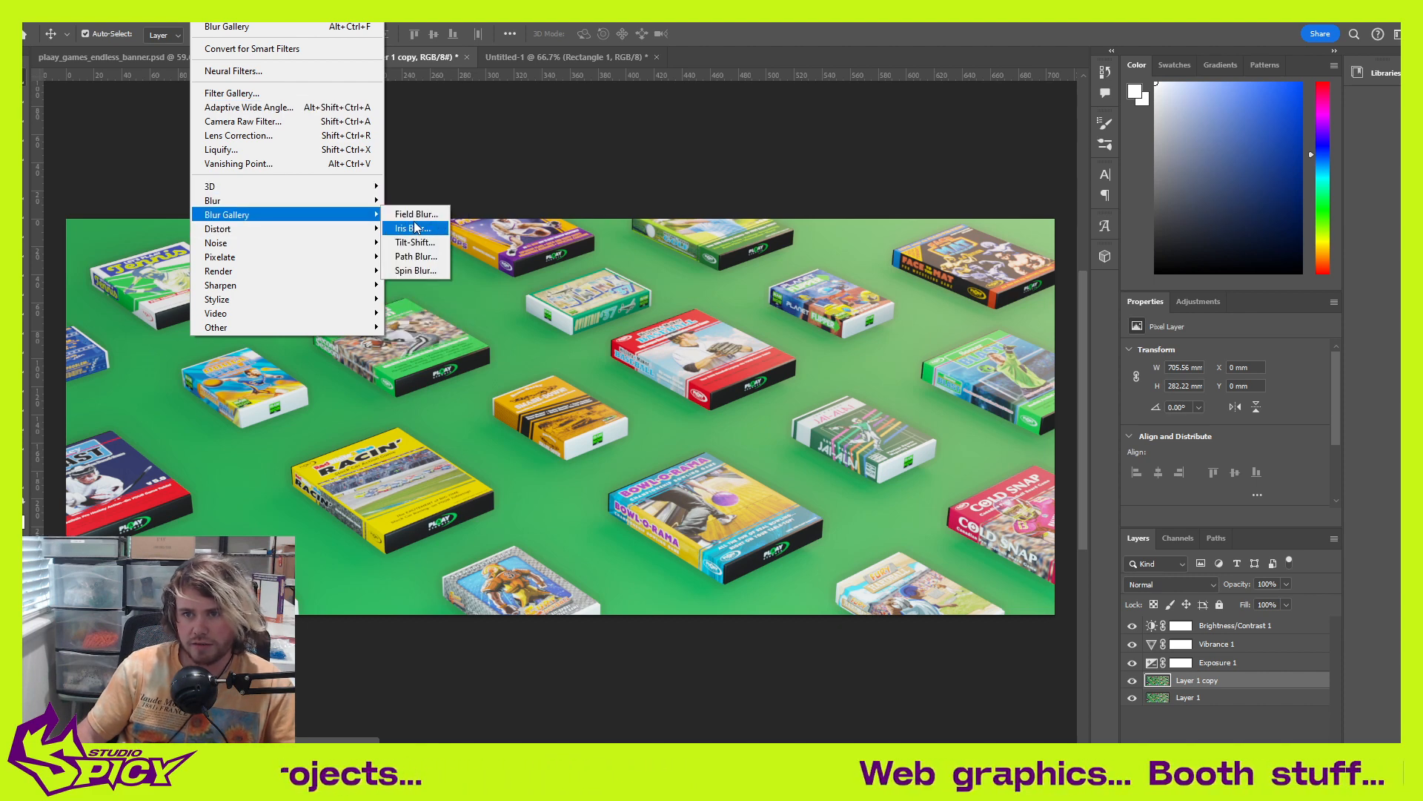
click(426, 243)
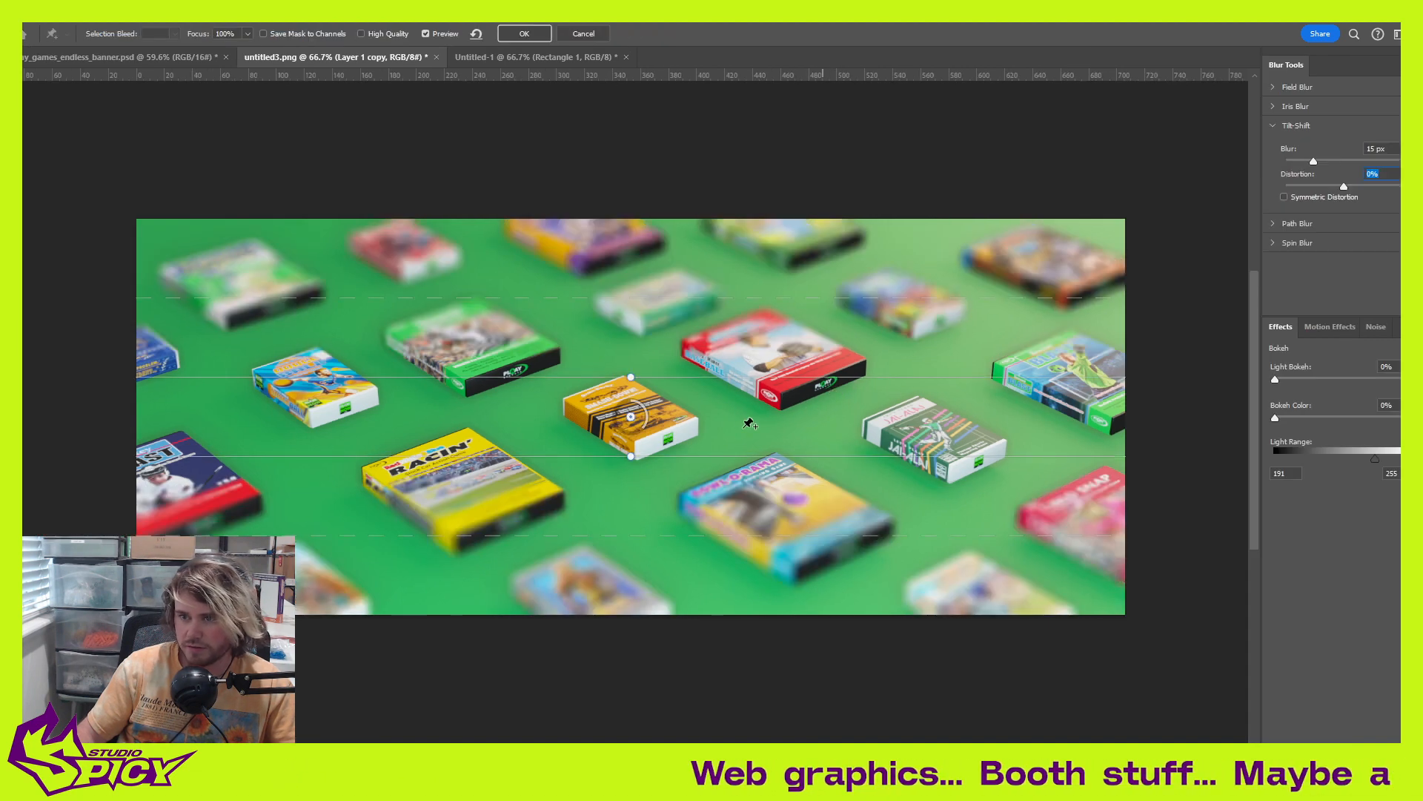
Step: Tilt the blur's focus band to slope down toward the Cold Snap box, and widen its sharp zone and transition zones
drag(631, 457, 623, 465)
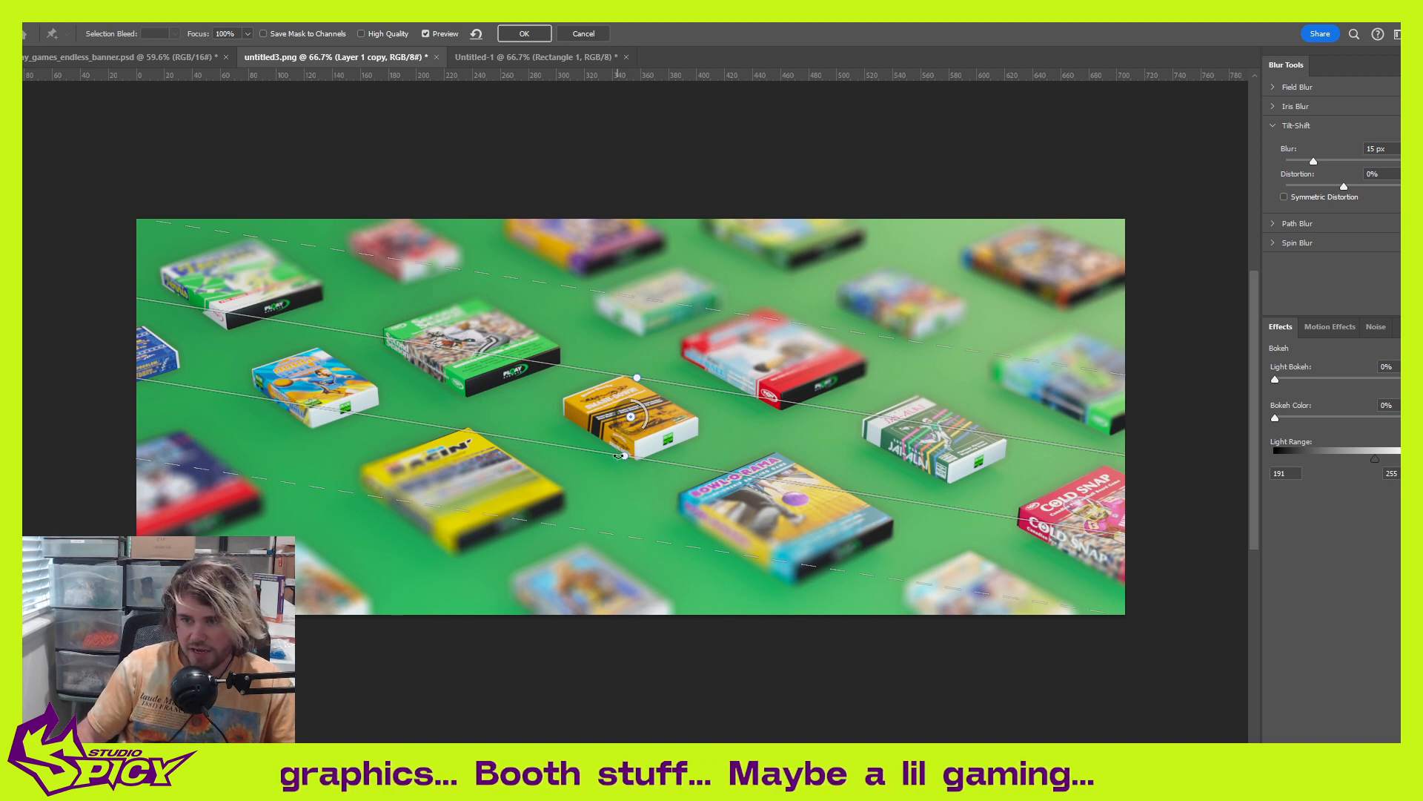
drag(604, 453, 594, 482)
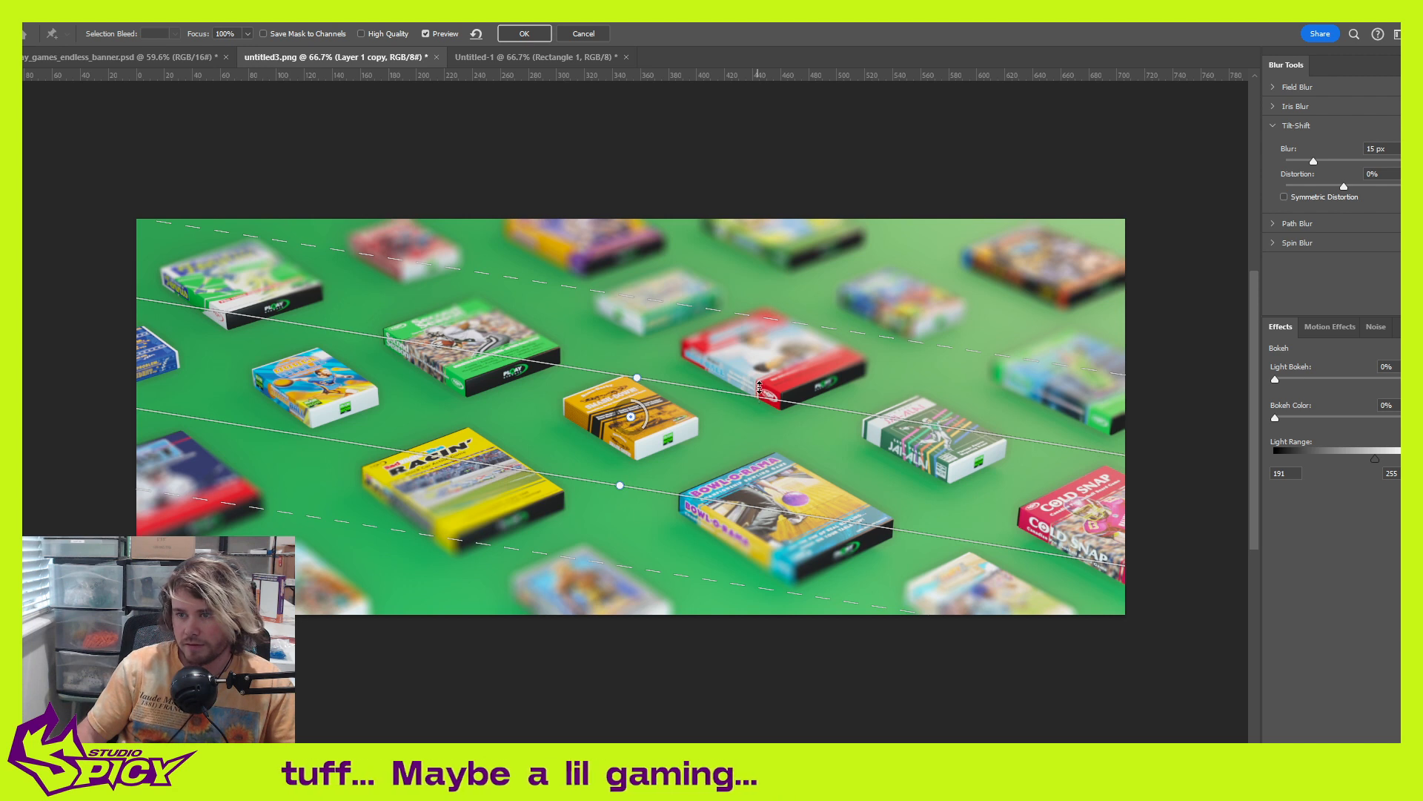
drag(772, 399, 772, 357)
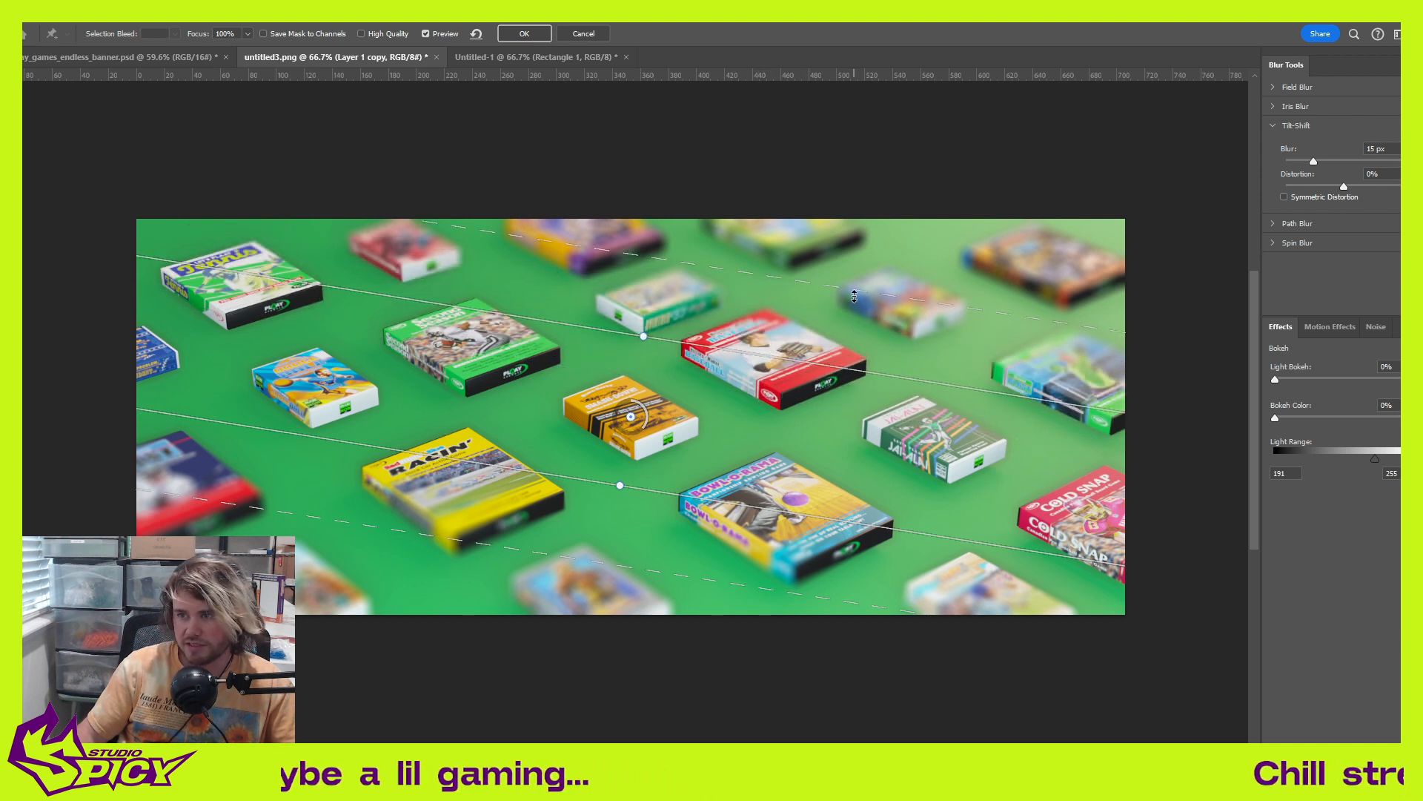
drag(886, 258, 911, 253)
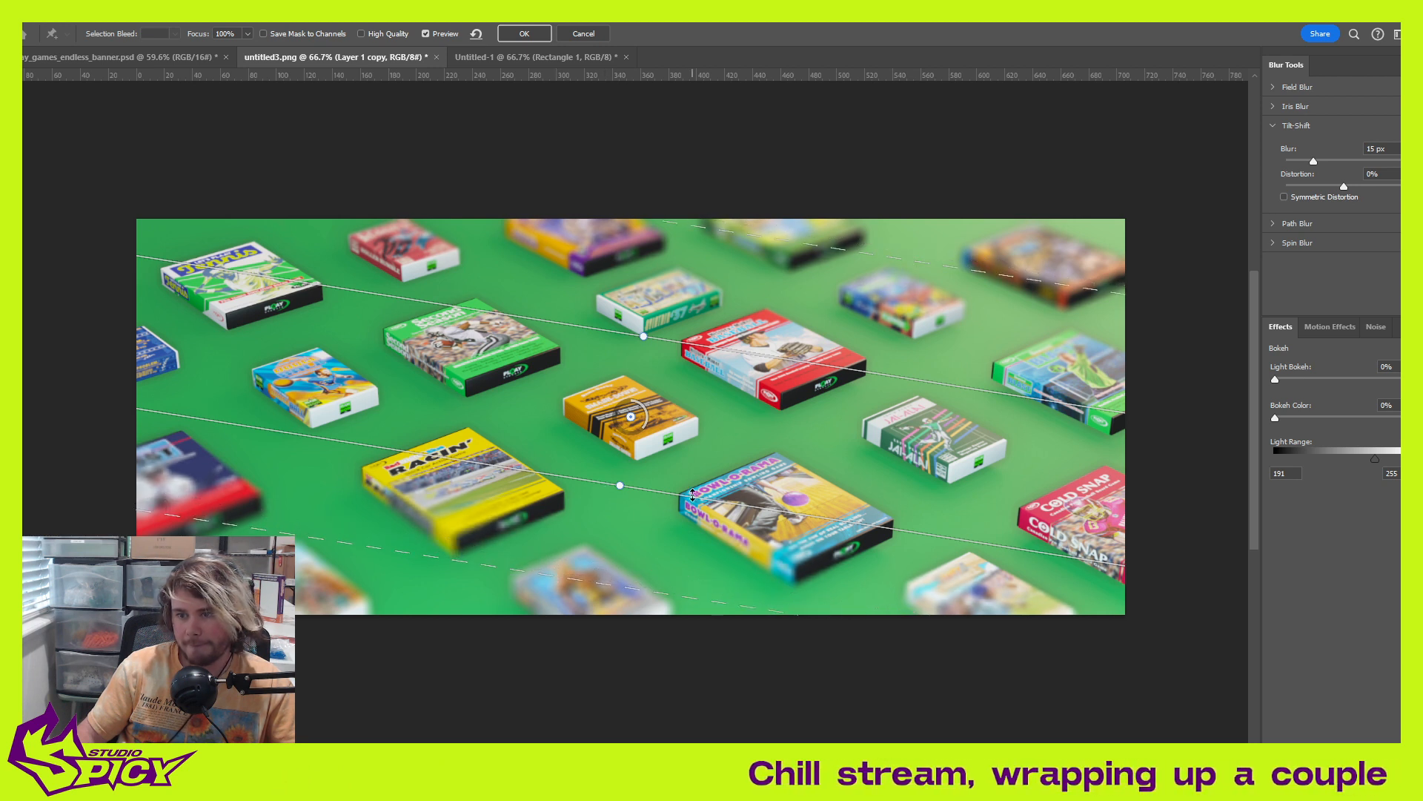
drag(692, 495, 696, 475)
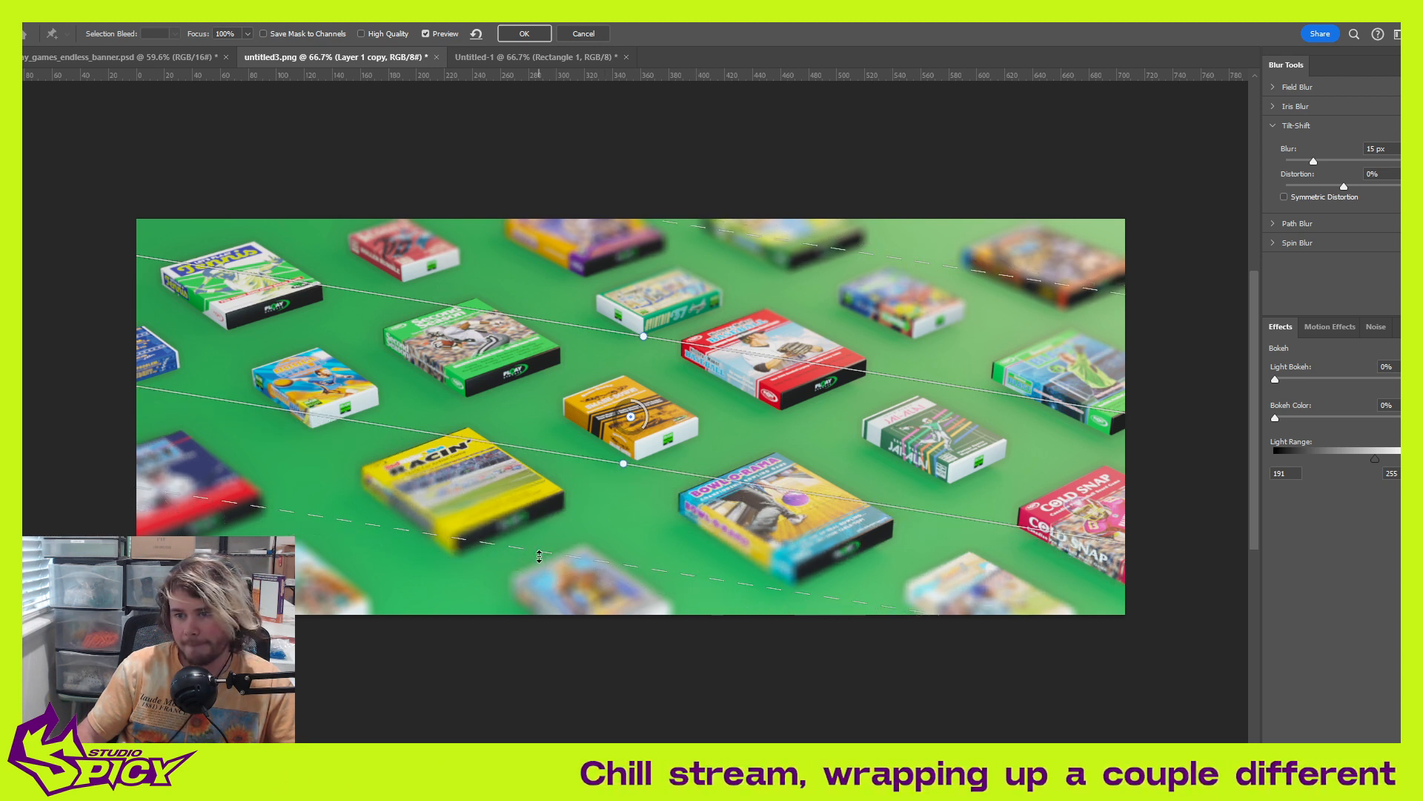
drag(539, 555, 535, 575)
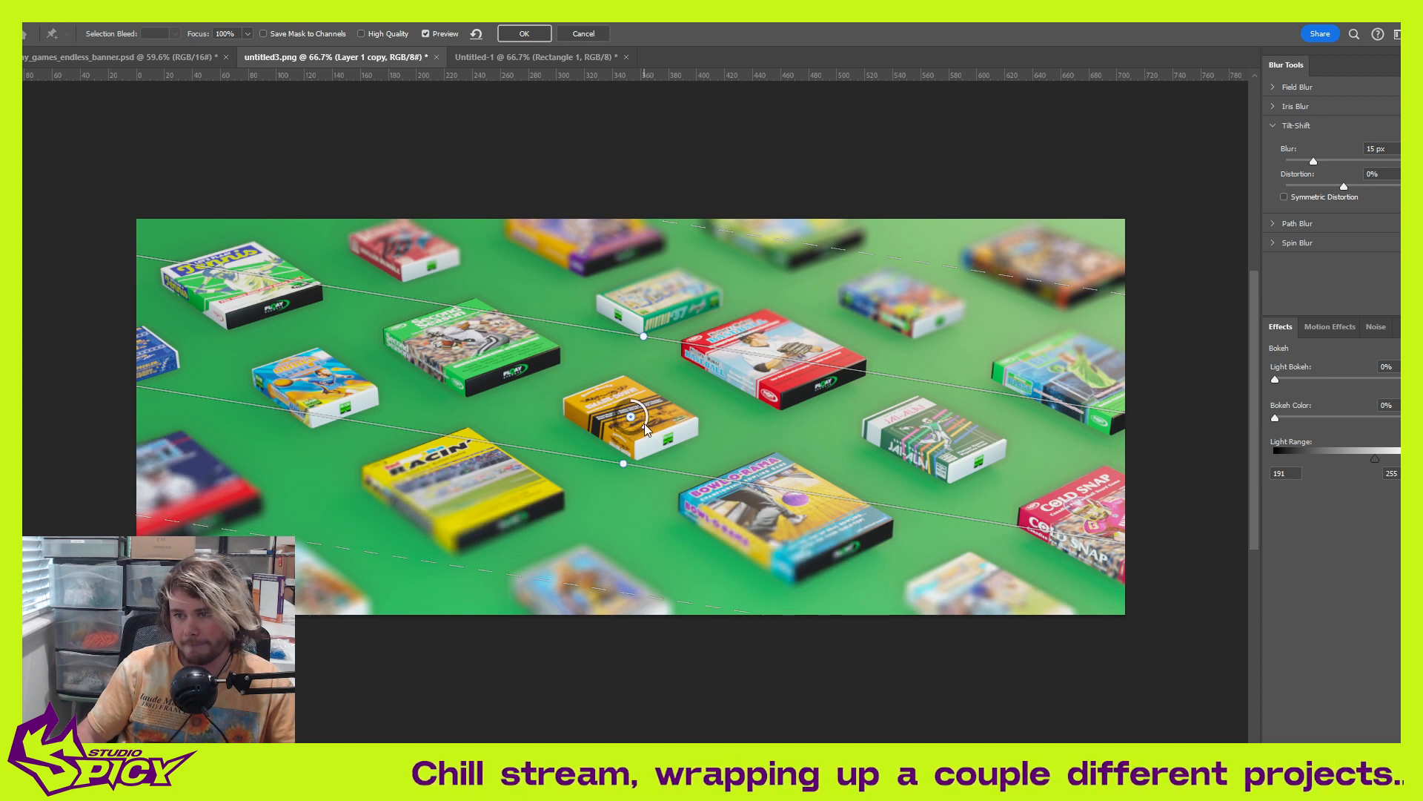
Step: Set the Tilt-Shift blur to 9 px, fine-tune the band's angle and apply the blur
drag(644, 423, 647, 420)
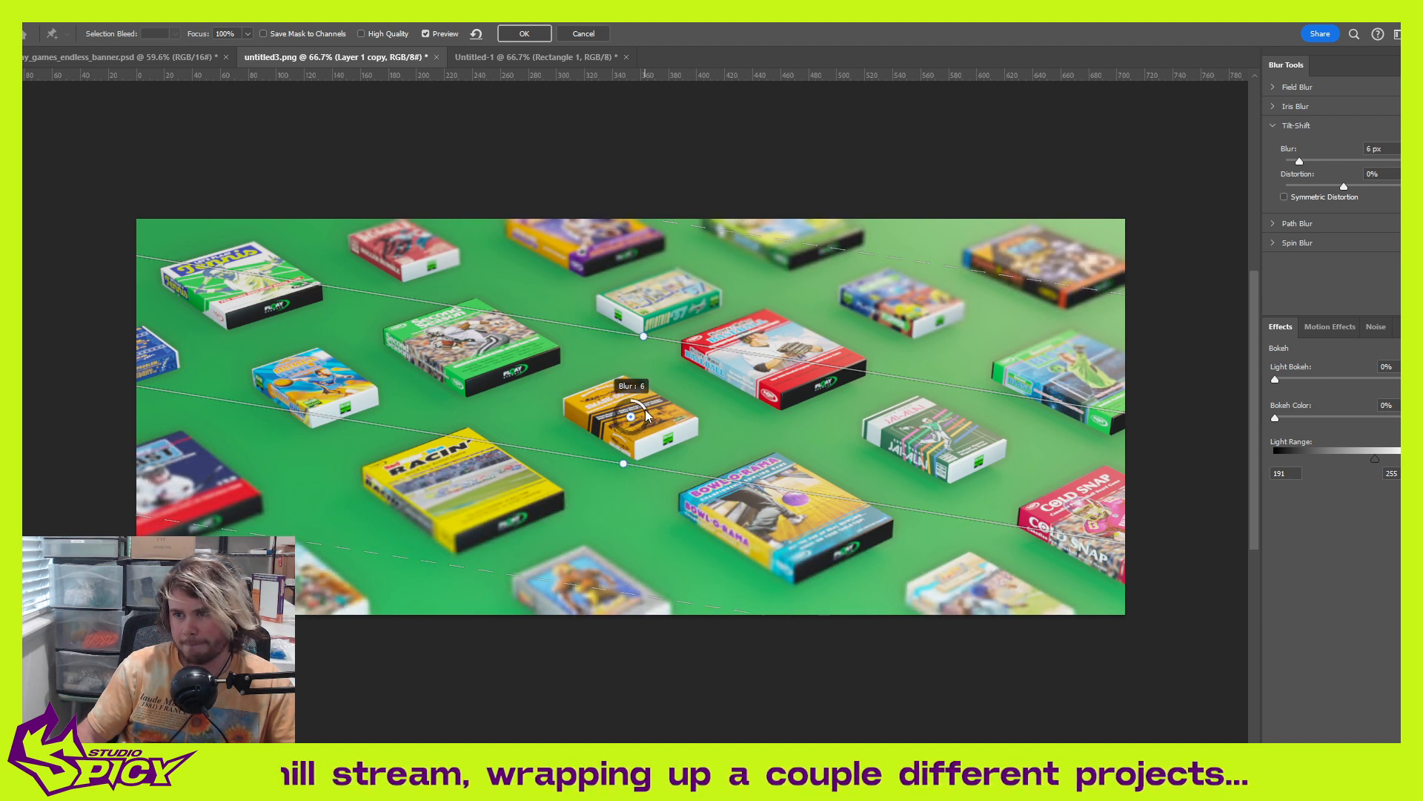
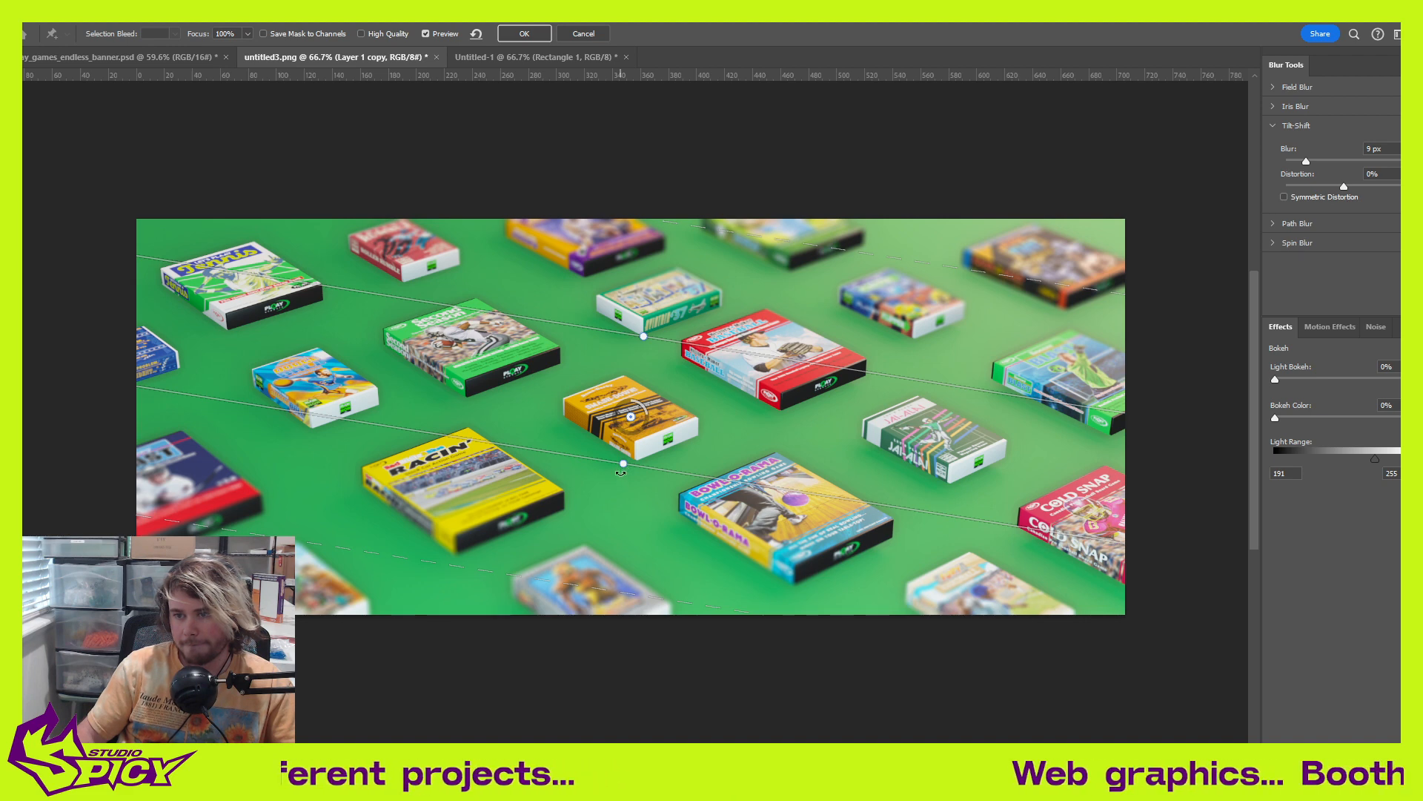
drag(620, 472, 616, 504)
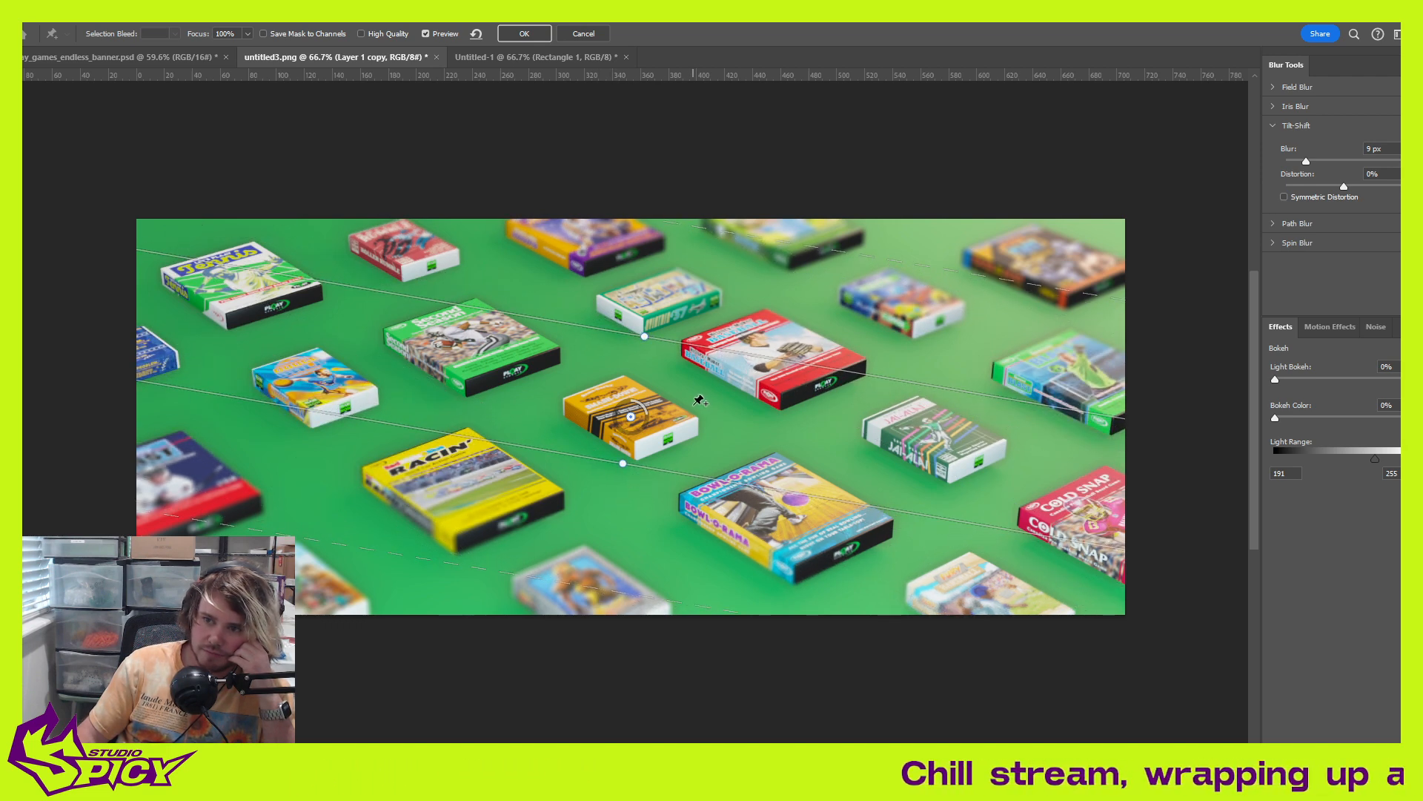
key(Return)
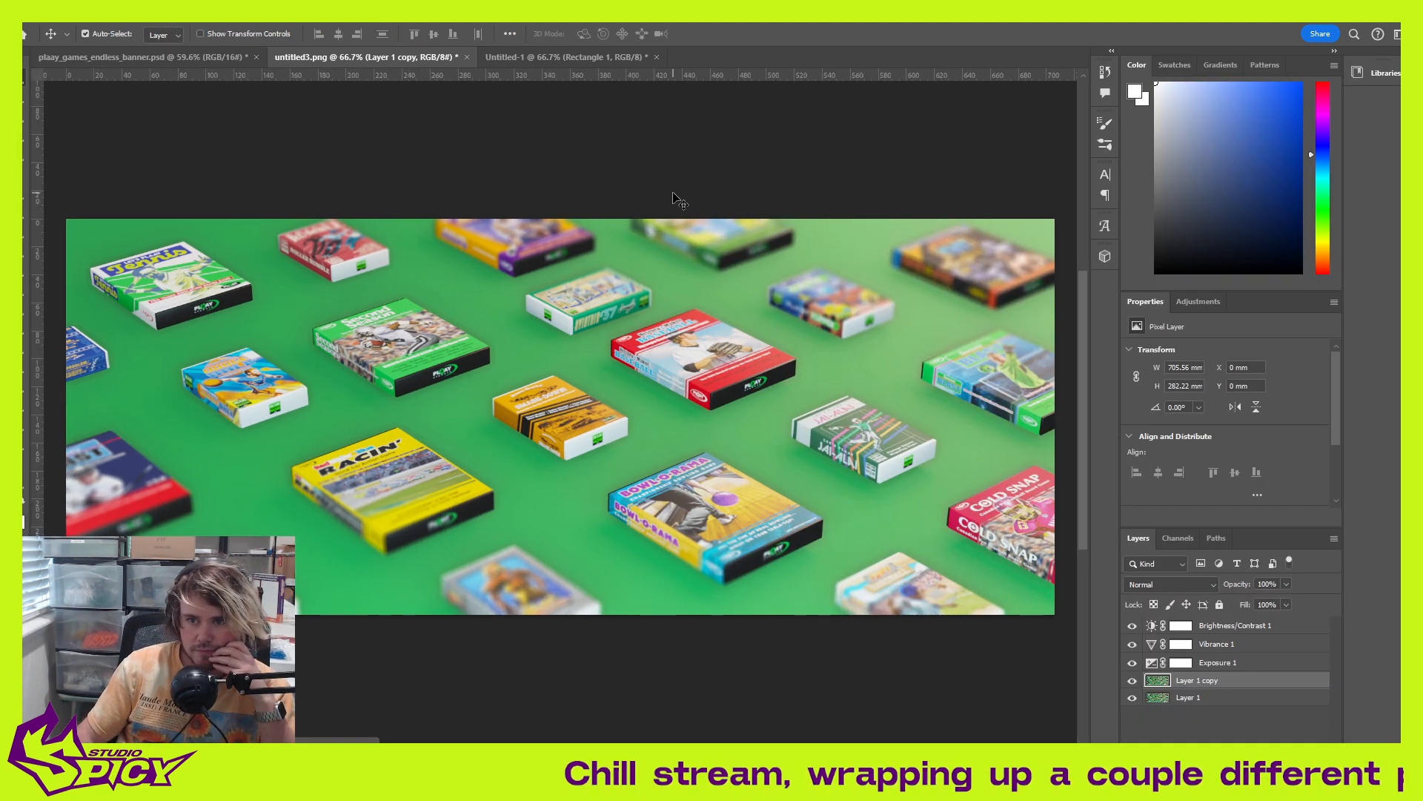
Step: Using plaay_games_endless_banner.psd as reference, set untitled3.png's Exposure 1 layer to exposure +0.21, offset -0.0039 and gamma correction 0.96
click(187, 60)
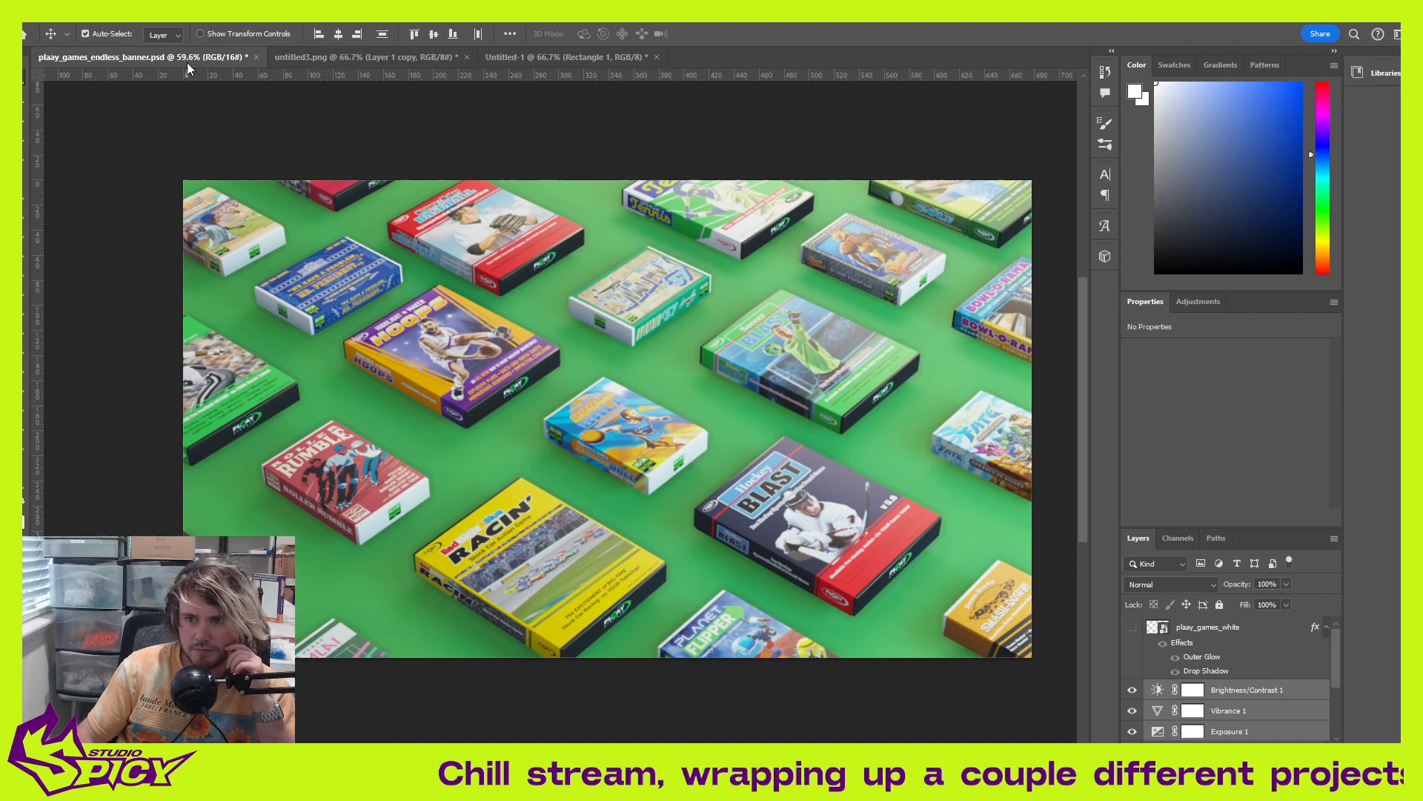
click(365, 59)
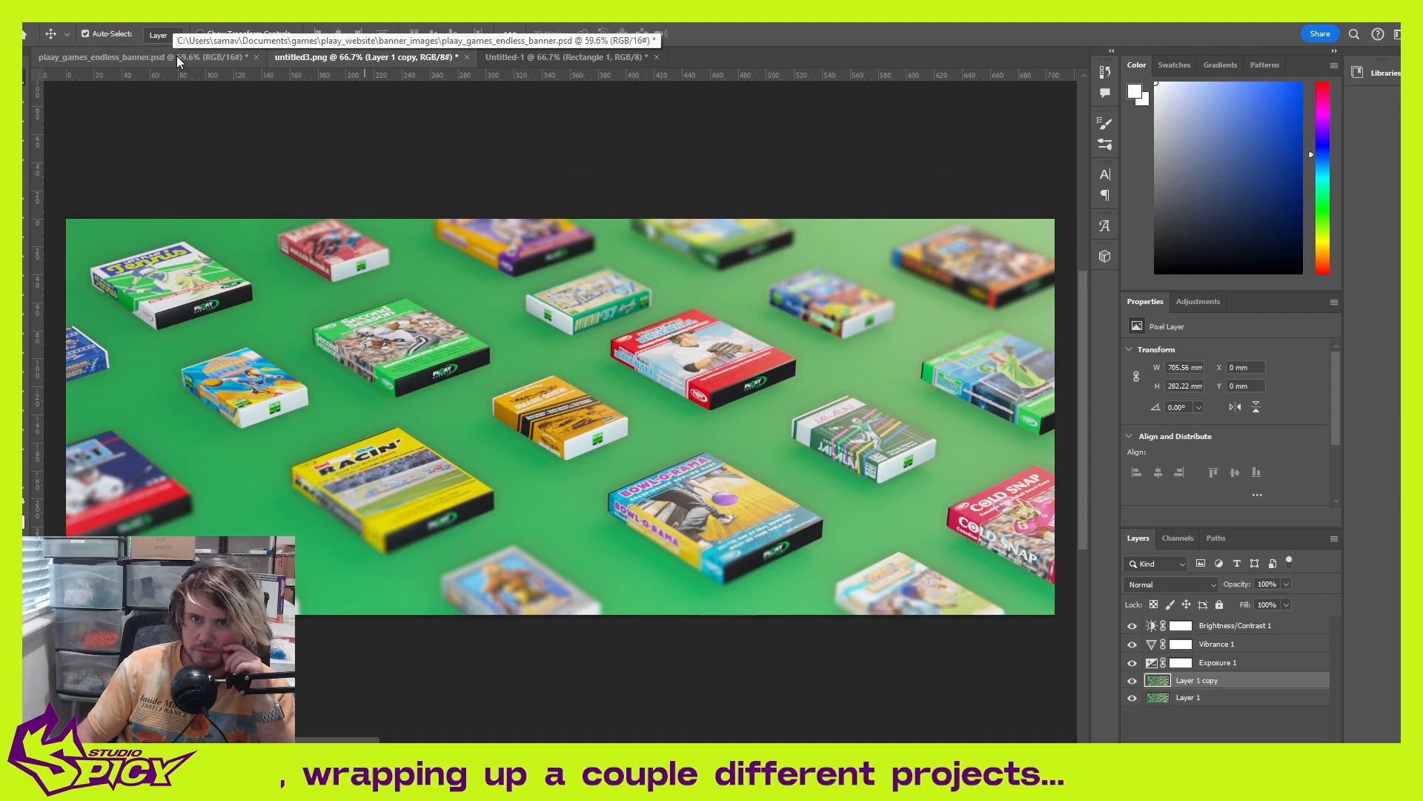
click(178, 60)
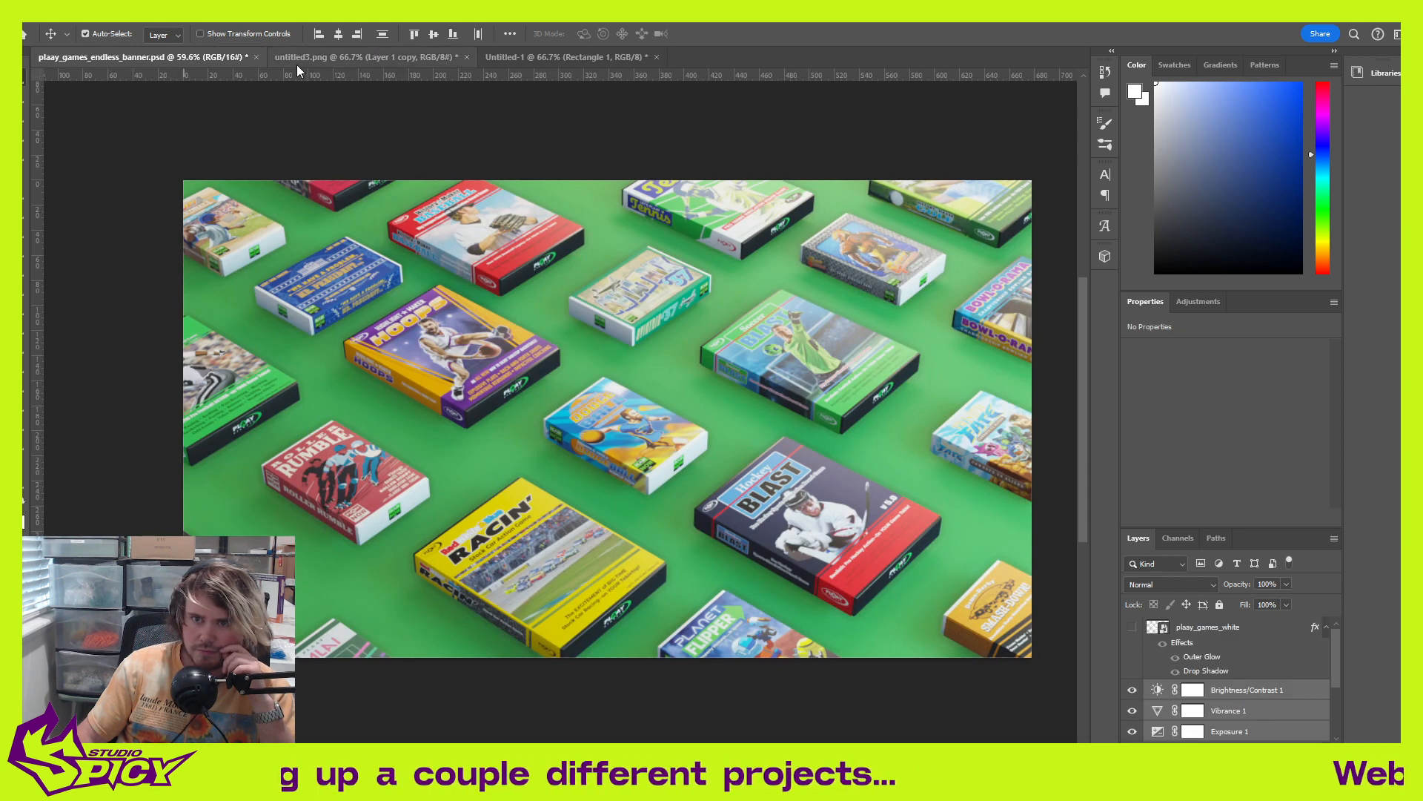
click(315, 58)
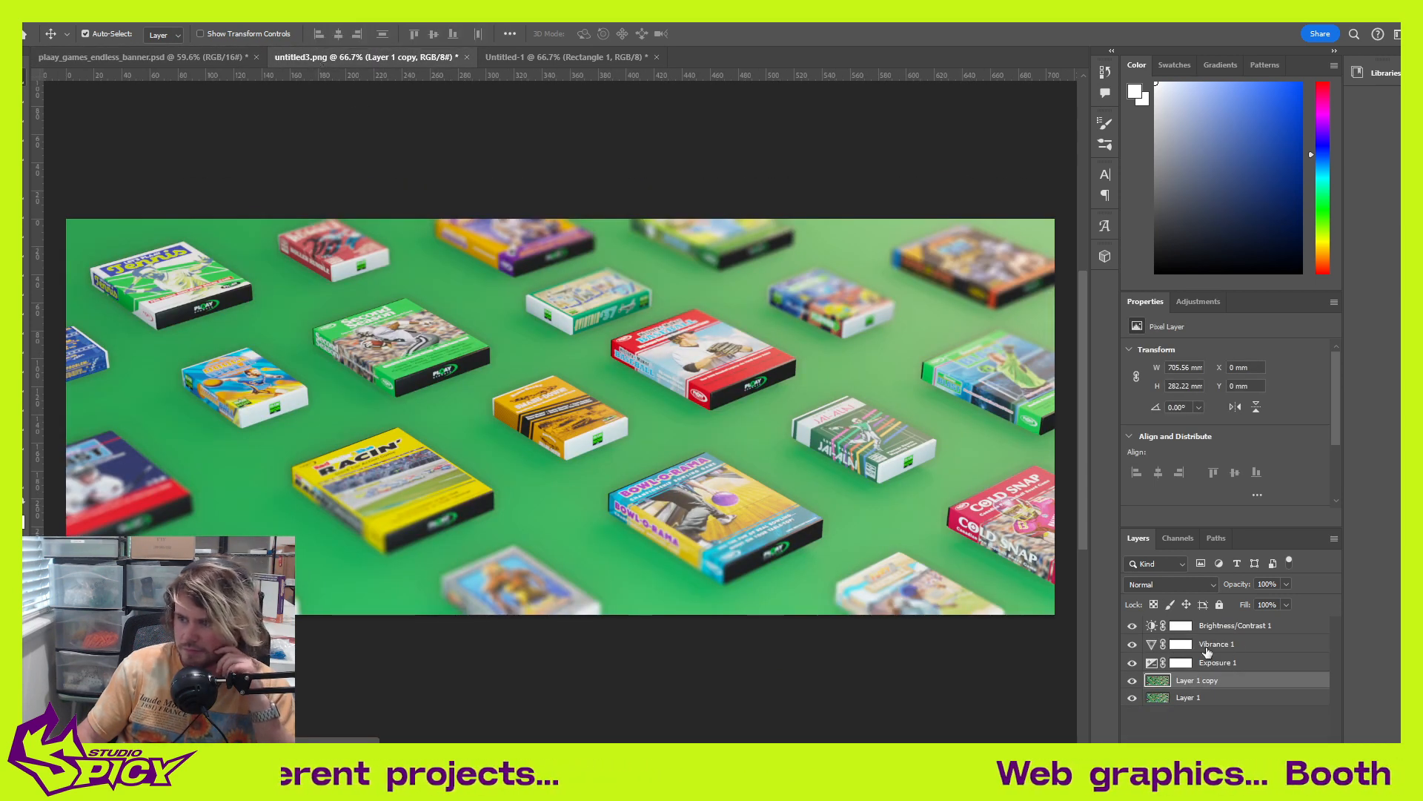
click(1253, 663)
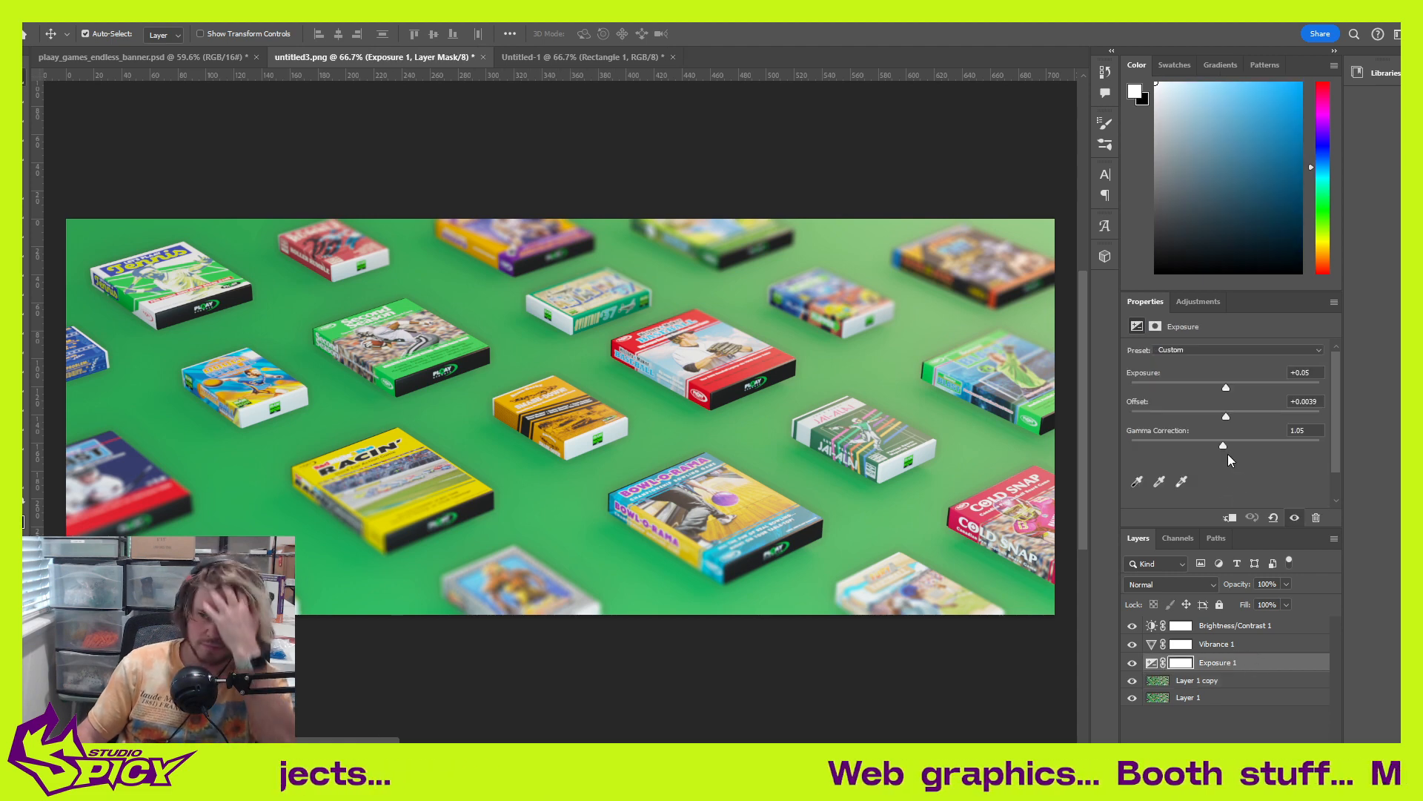
drag(1221, 450, 1231, 447)
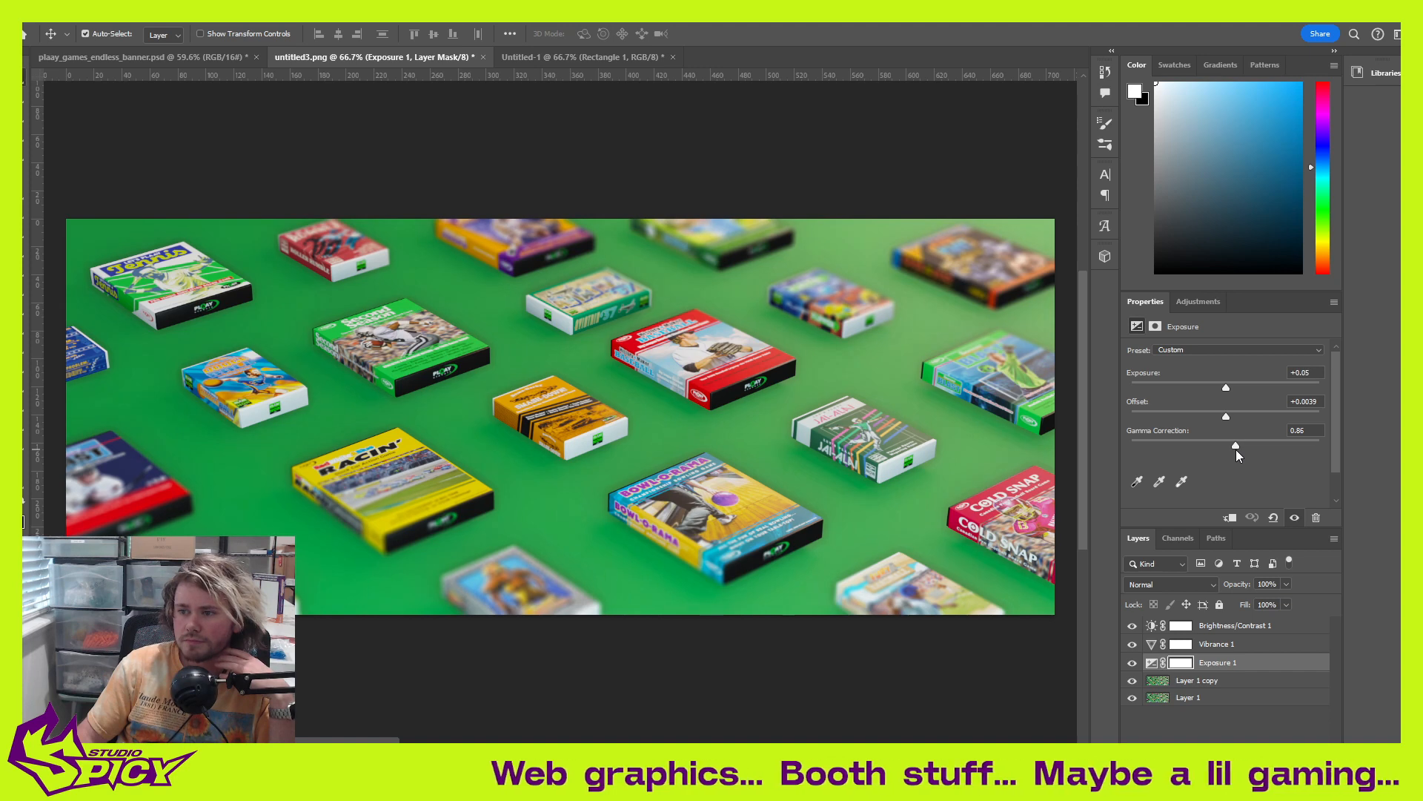
drag(1236, 455, 1222, 417)
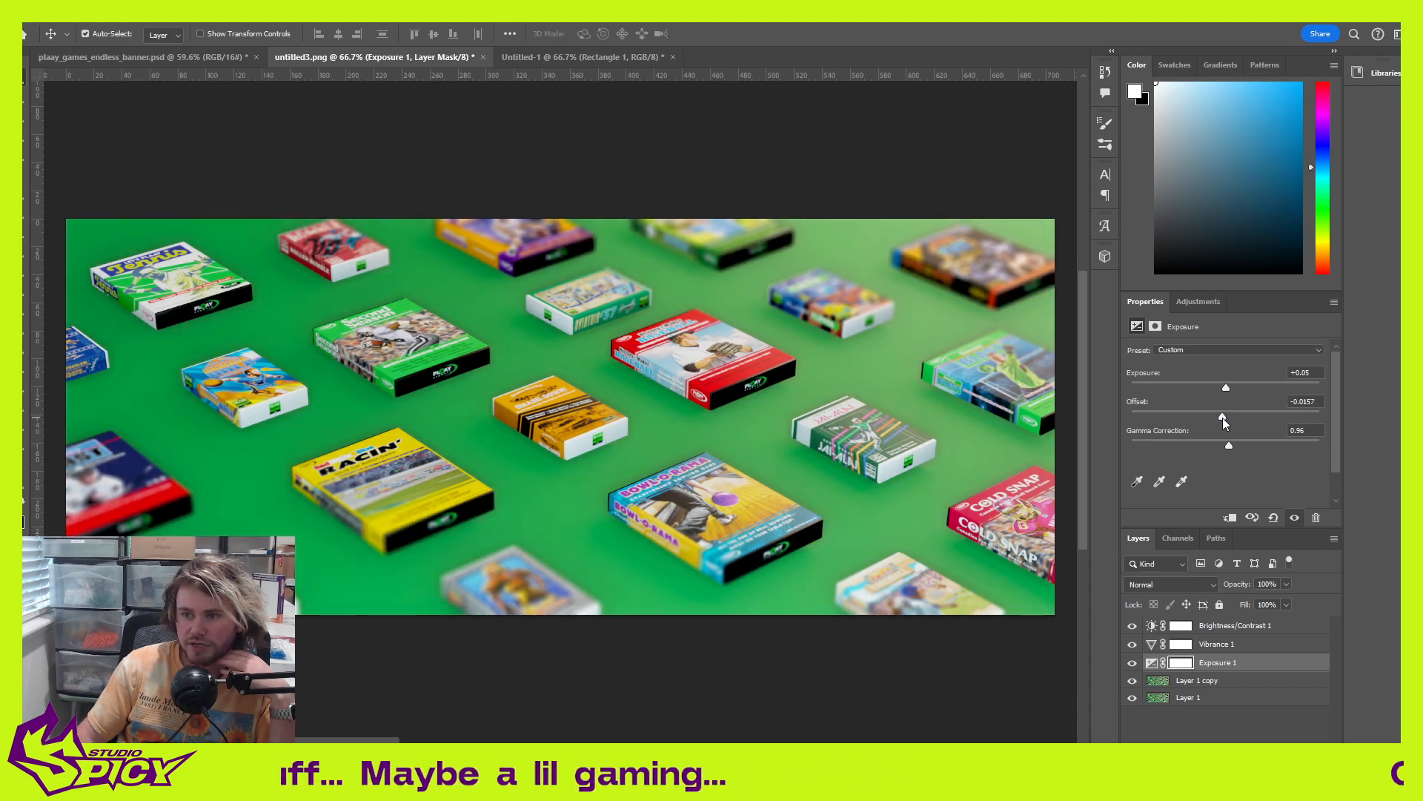
drag(1222, 420, 1230, 392)
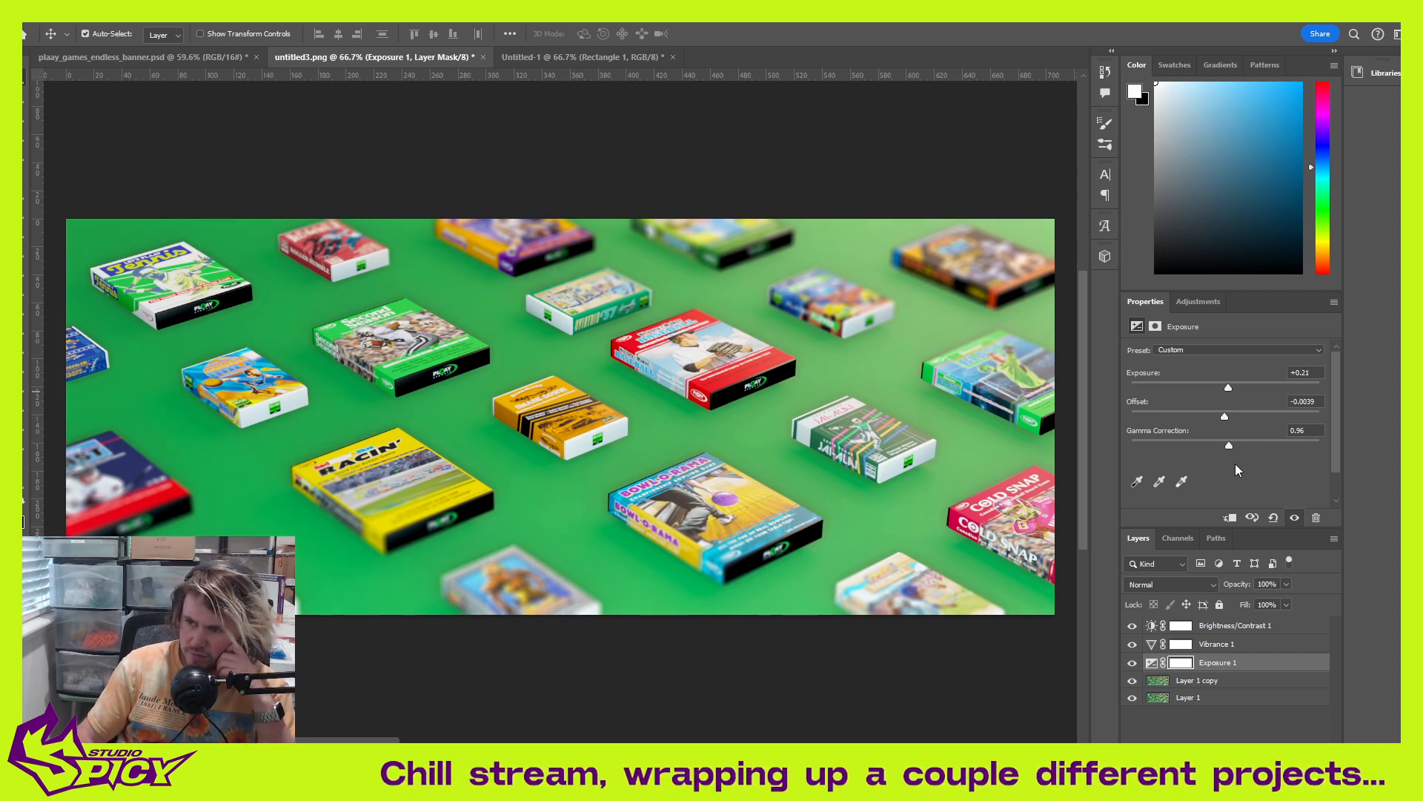
Step: Inspect plaay_games_endless_banner.psd with its untitled2 layer hidden and shown, leaving the layer visible
click(213, 58)
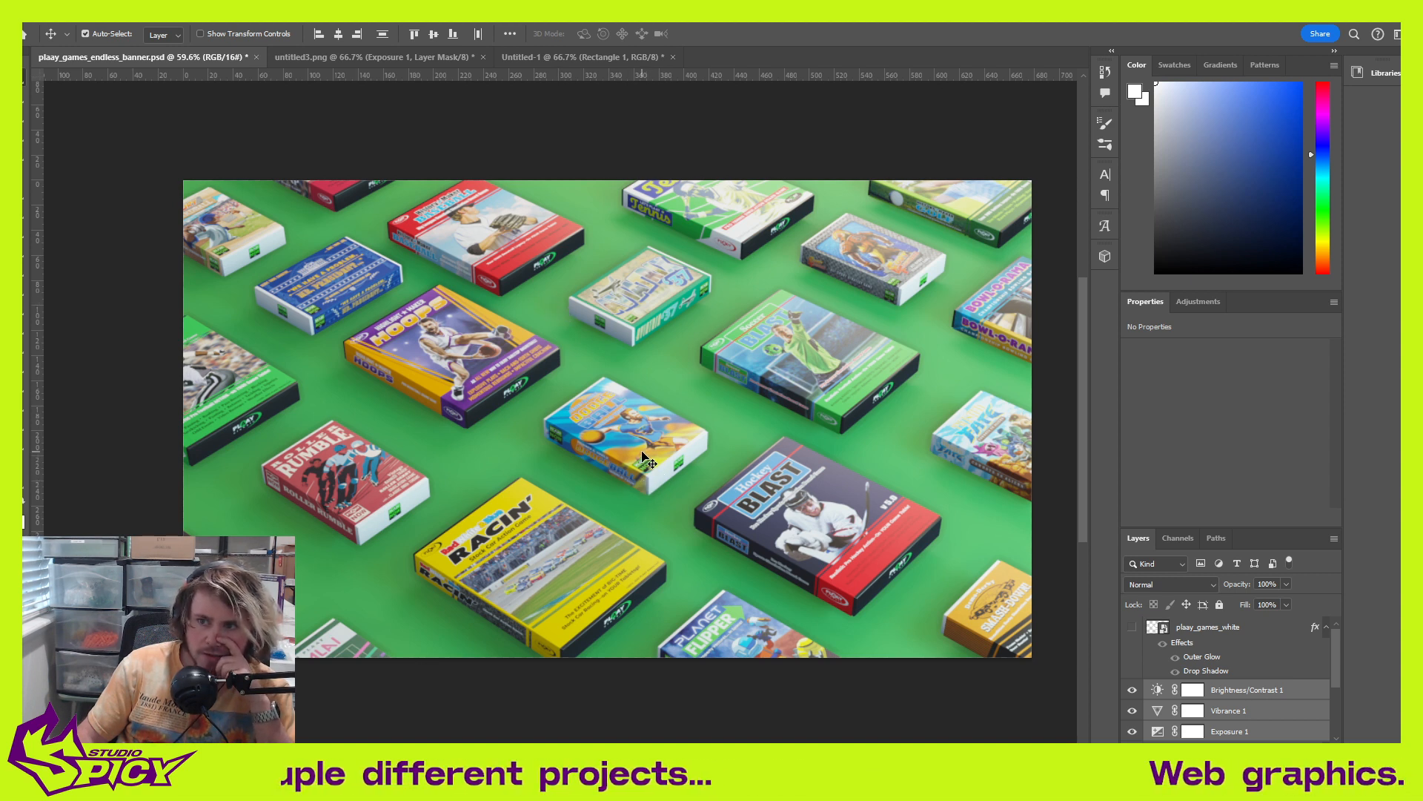
scroll(1243, 669, down, 3)
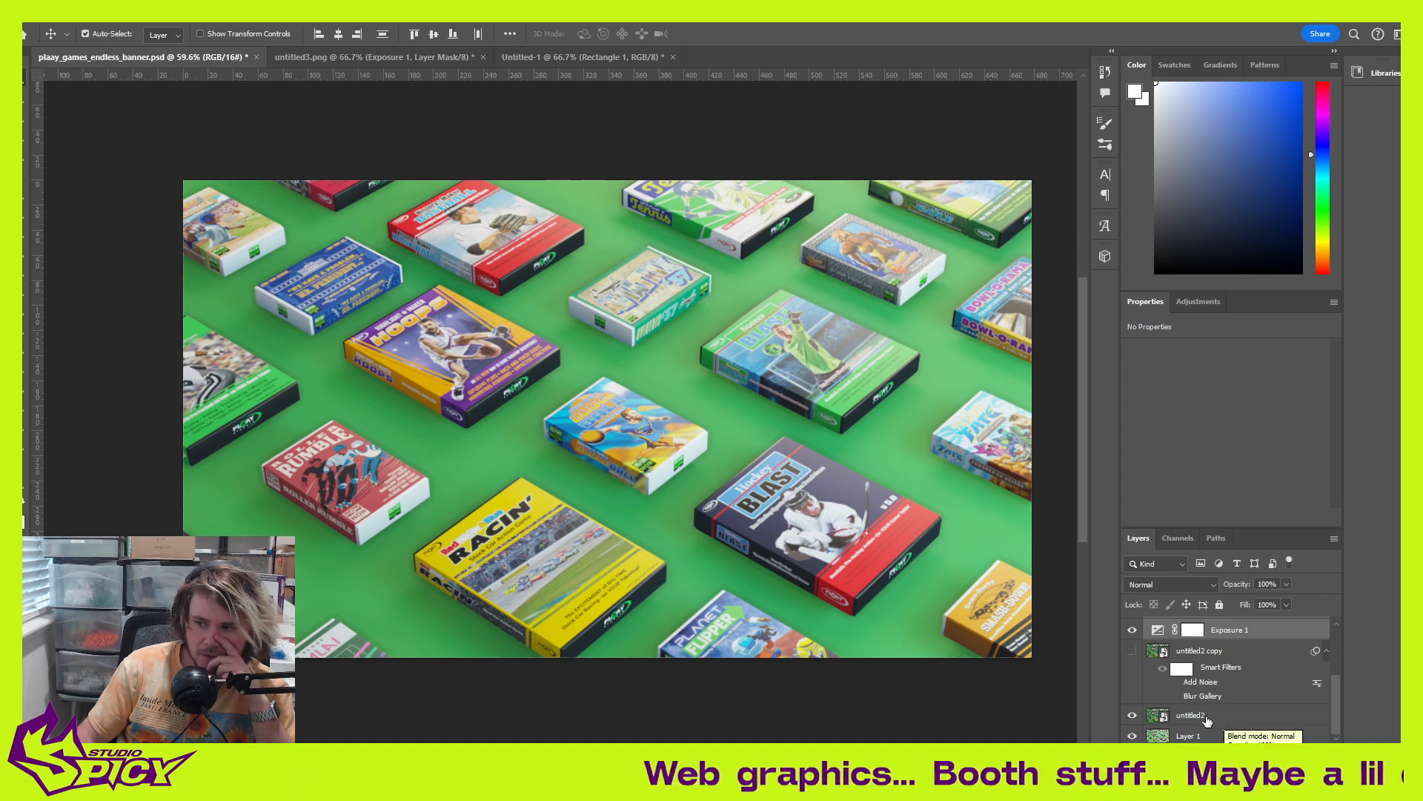
click(1135, 715)
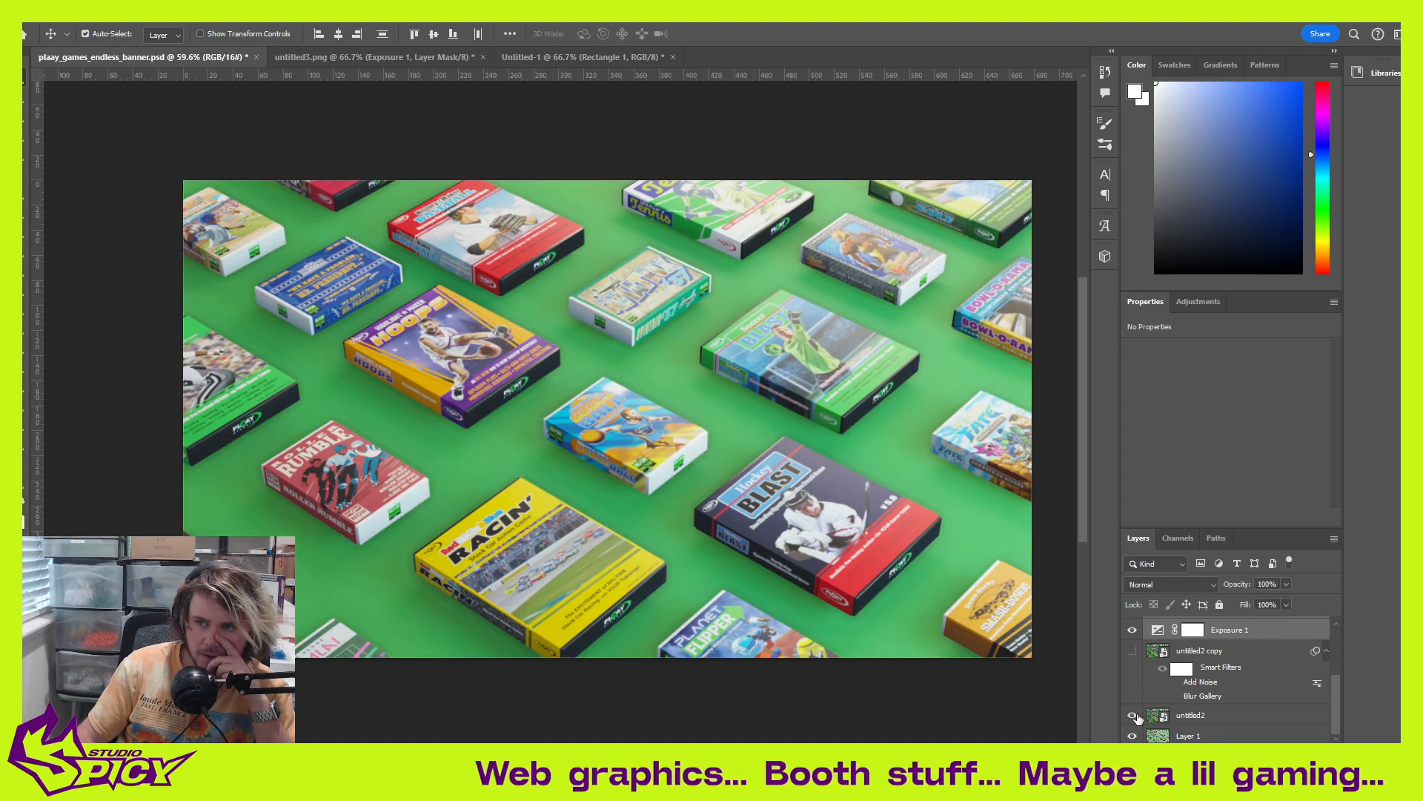
click(1134, 716)
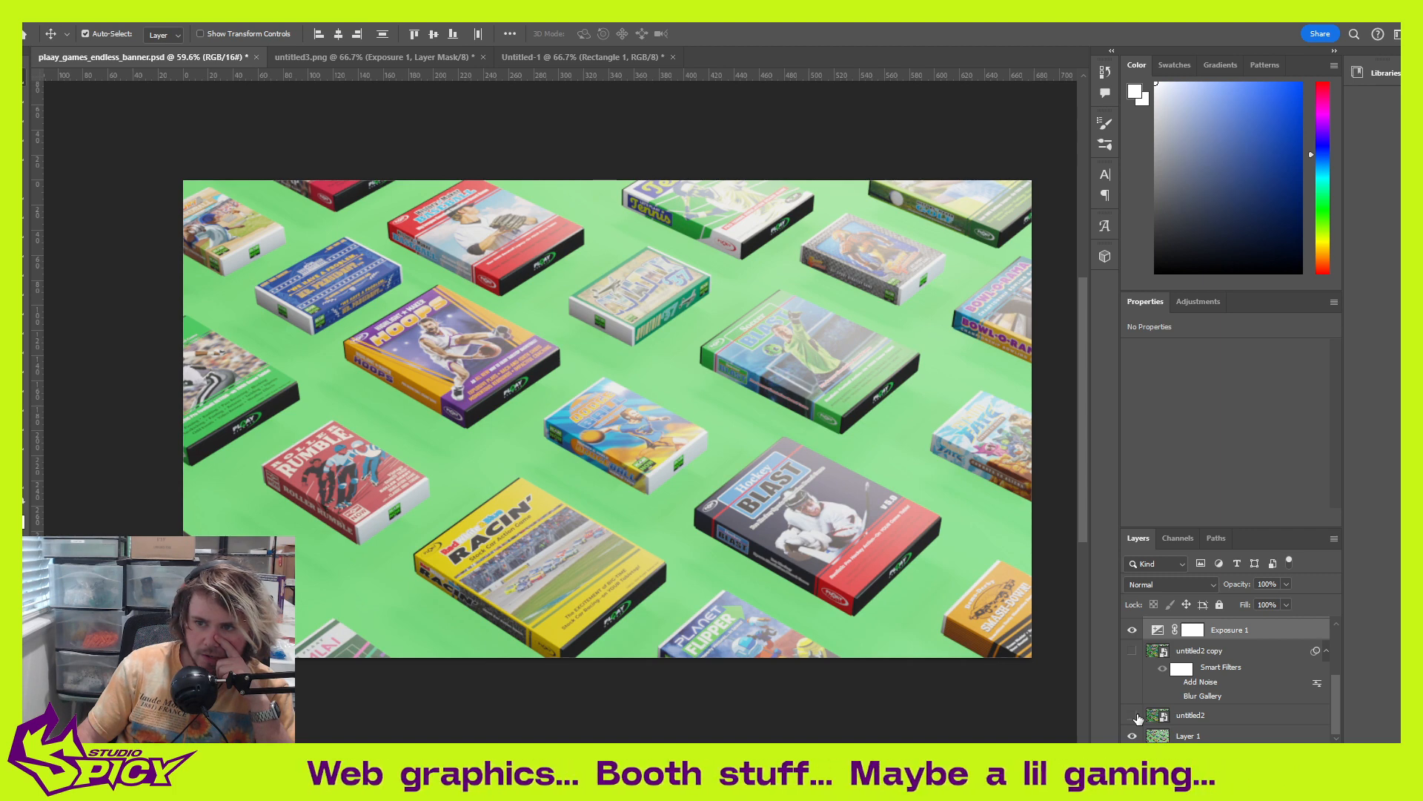
click(1134, 715)
click(1133, 715)
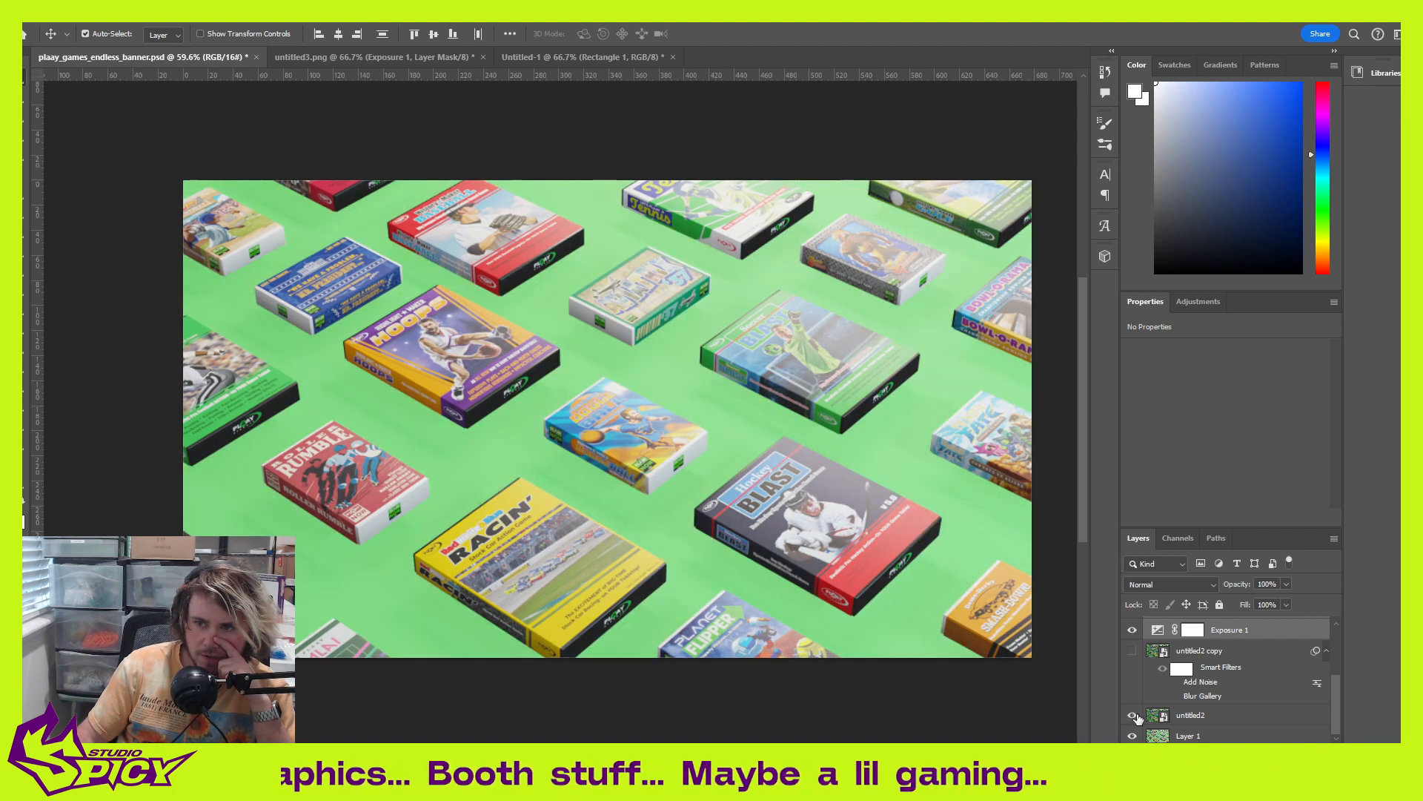
click(1134, 715)
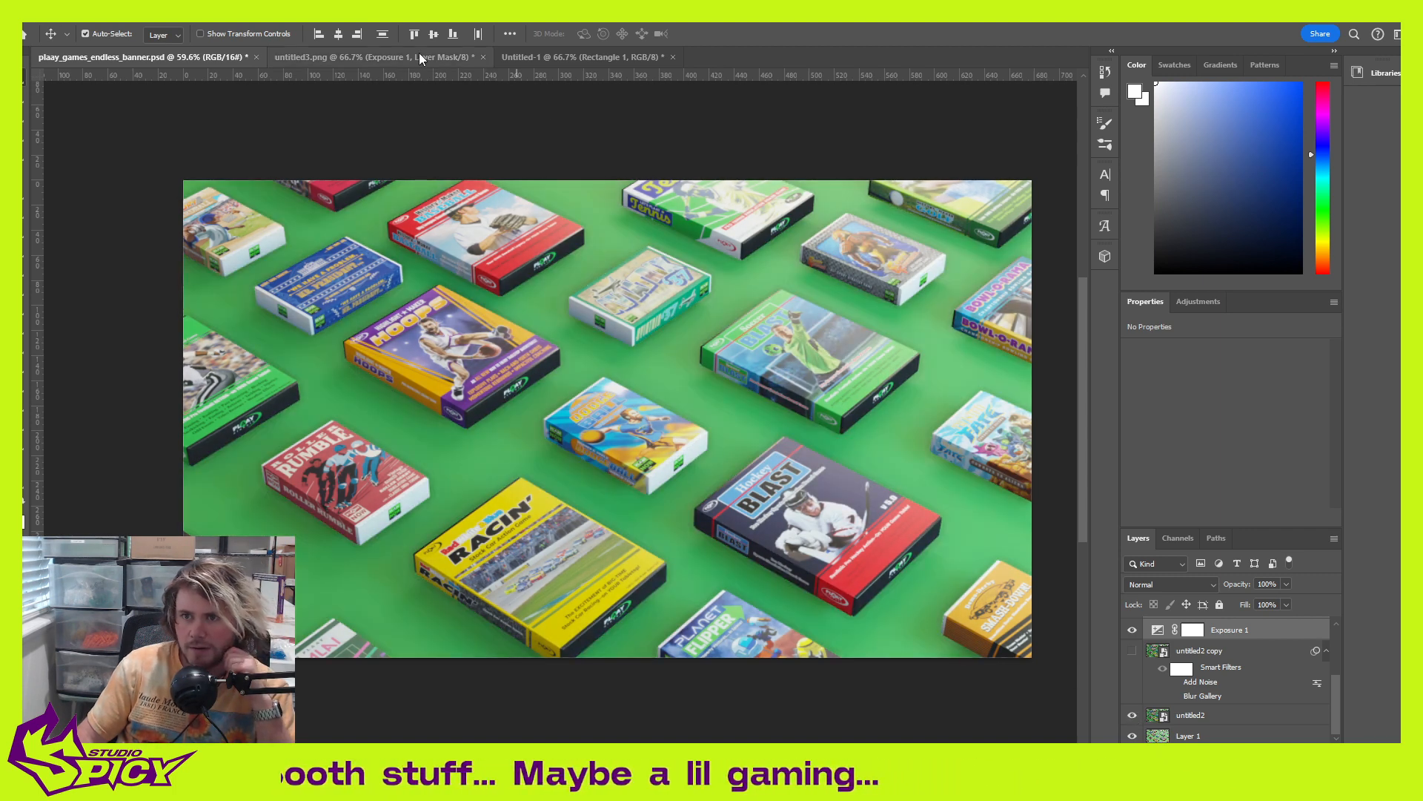
Step: Compare the box layout and colour of untitled3.png with plaay_games_endless_banner.psd
click(566, 59)
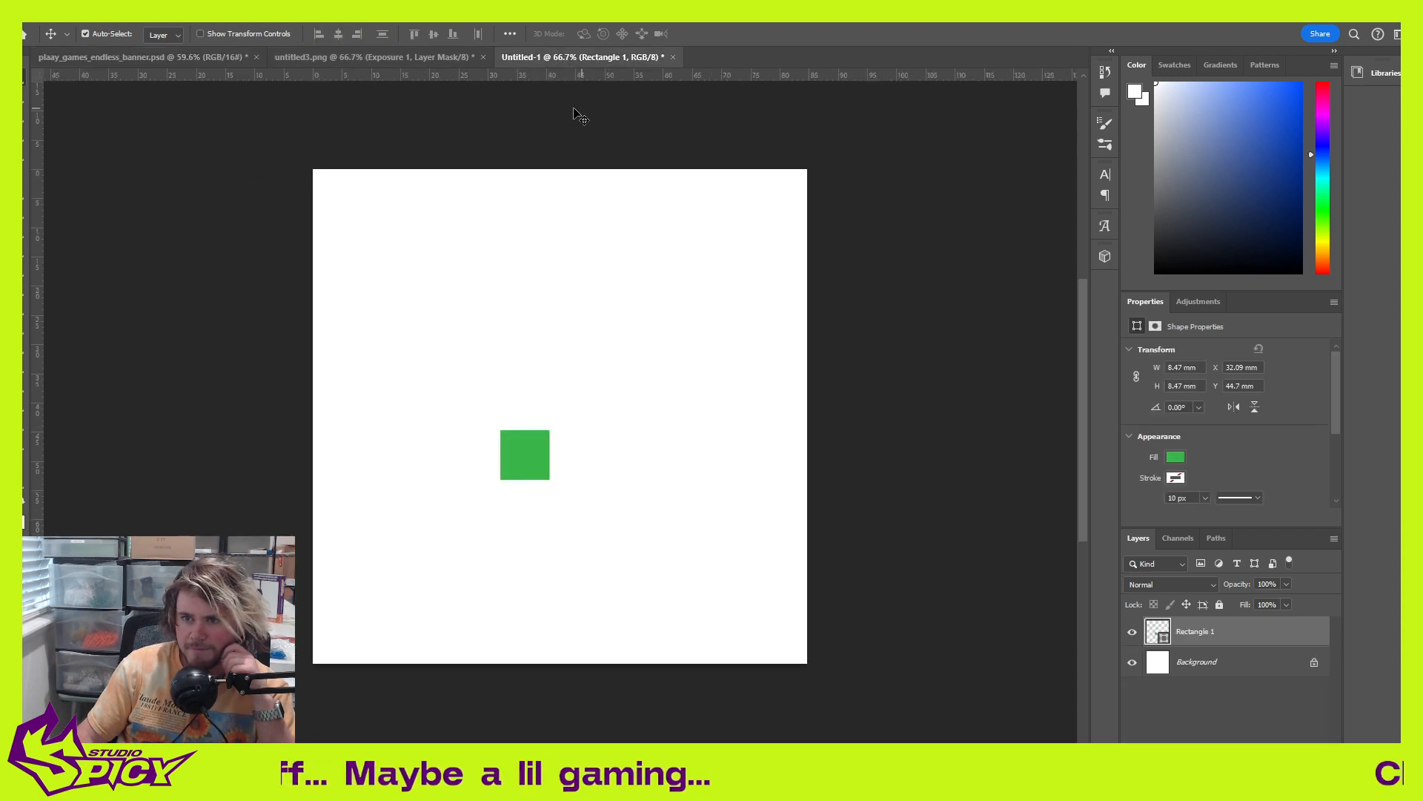
click(356, 58)
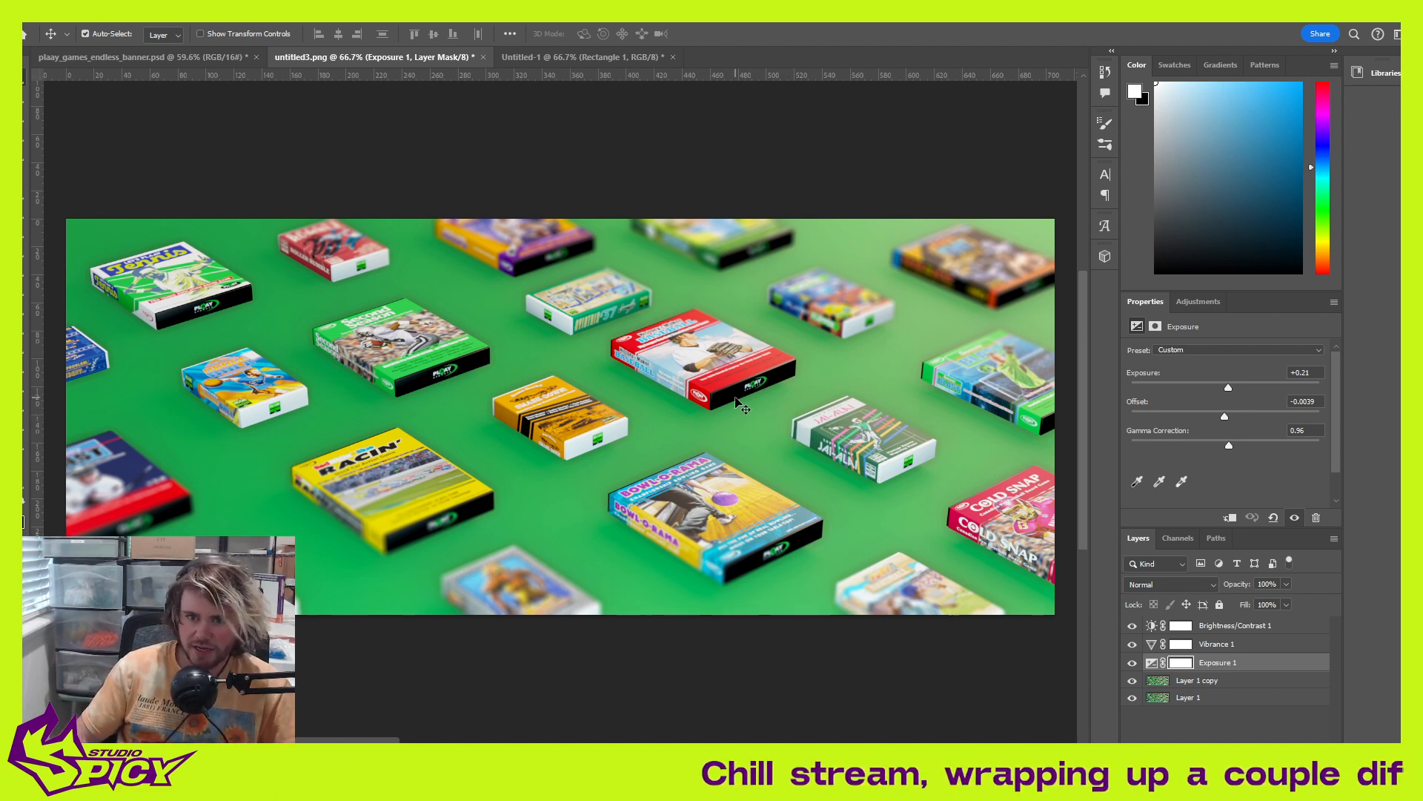
click(215, 61)
click(367, 65)
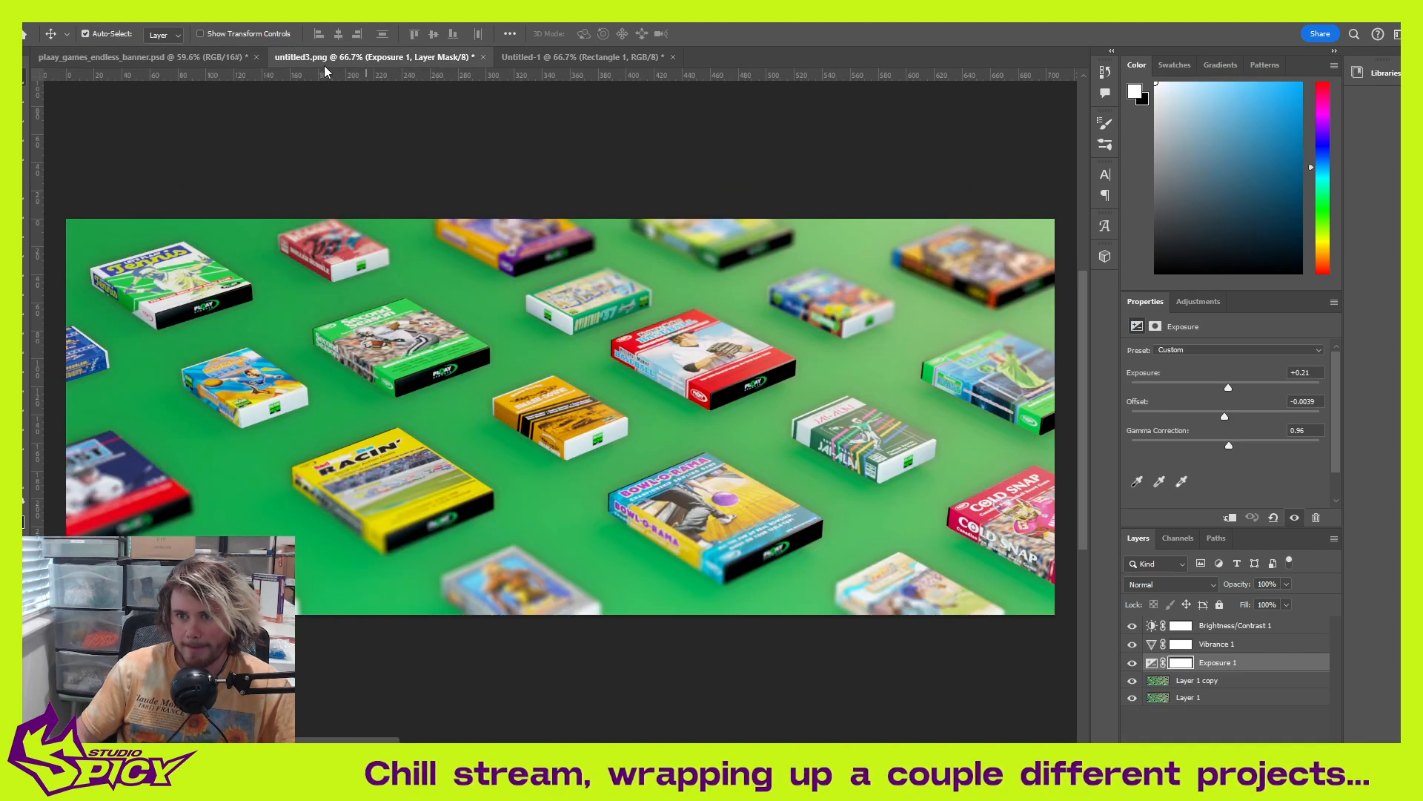
click(146, 61)
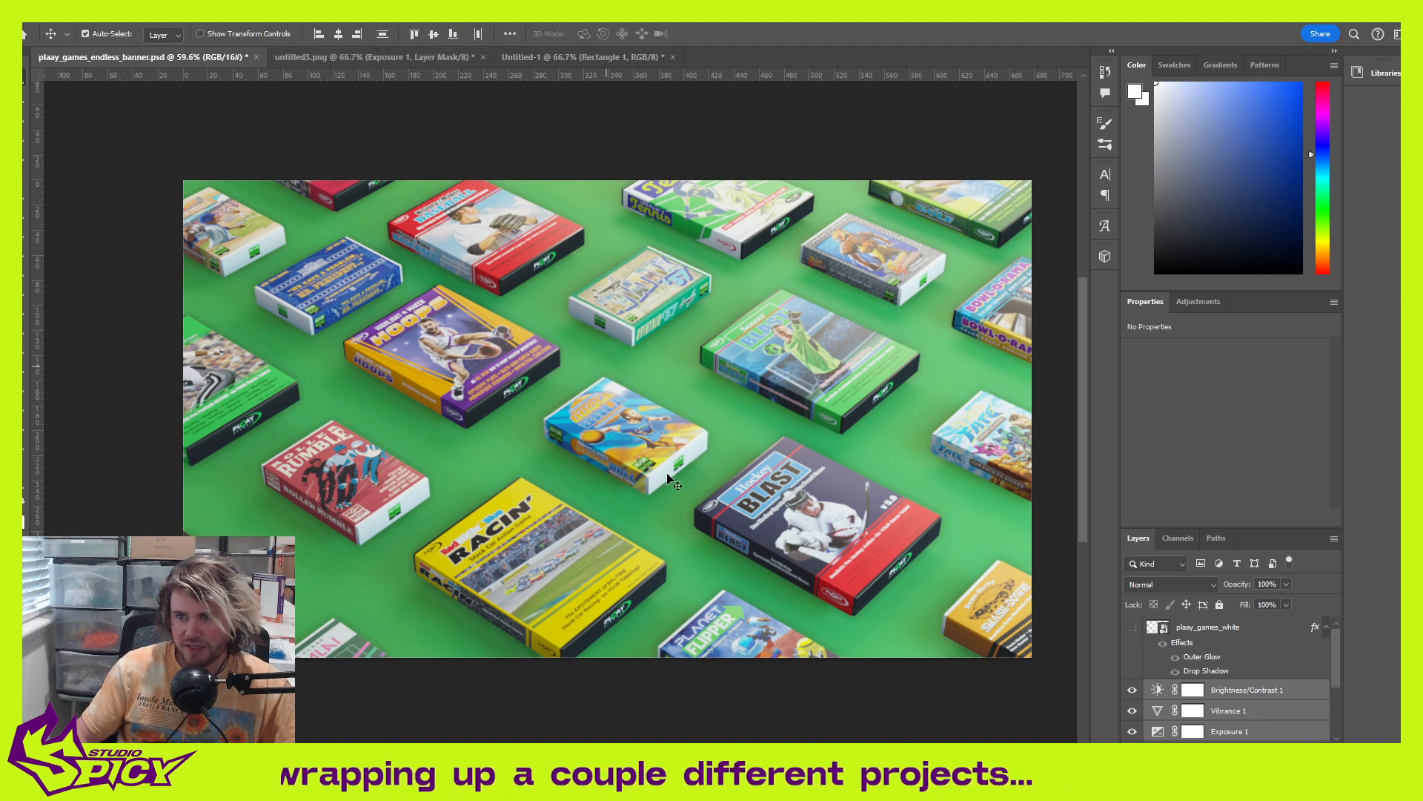
click(374, 57)
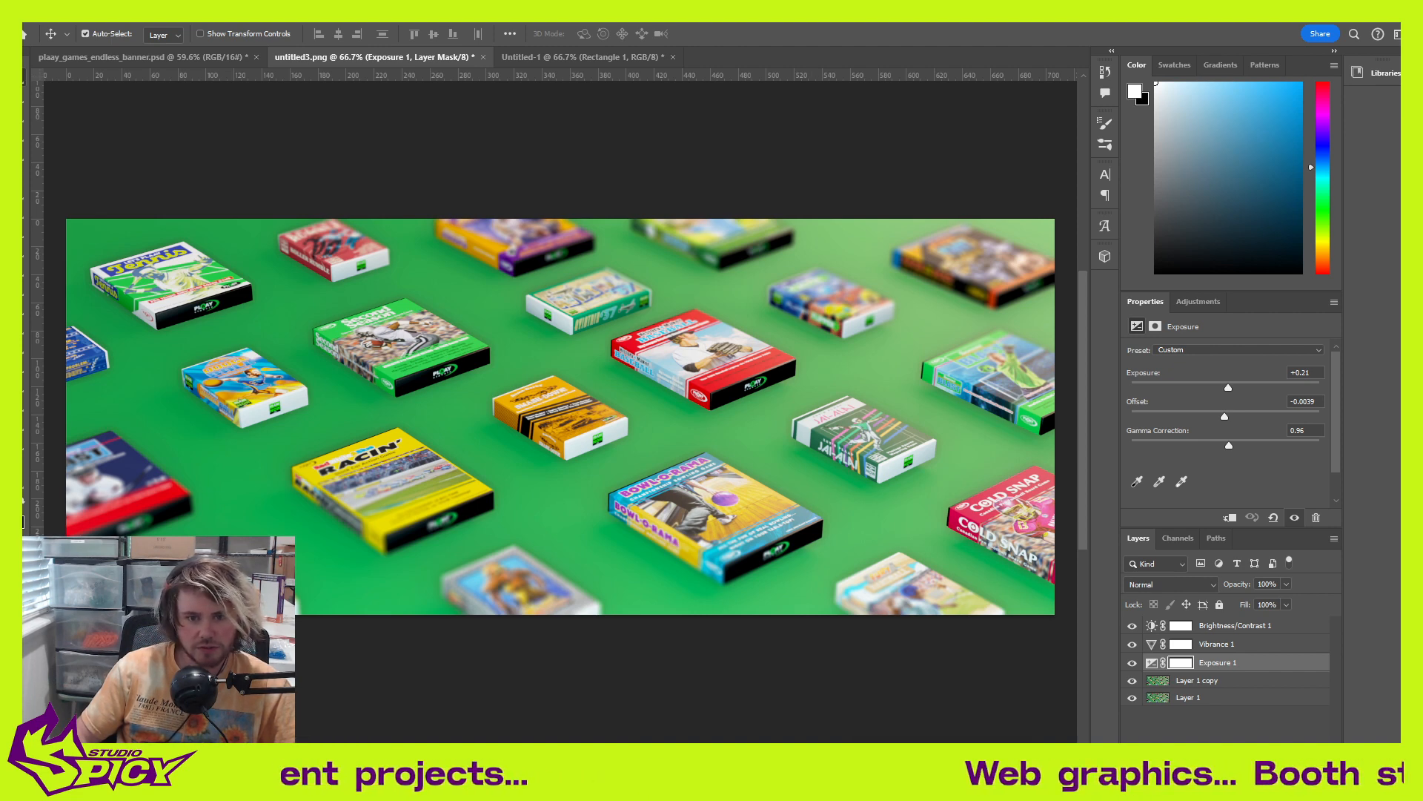
Step: Switch to the game-box scene in Blender, select the camera and activate the Rotate tool
click(940, 771)
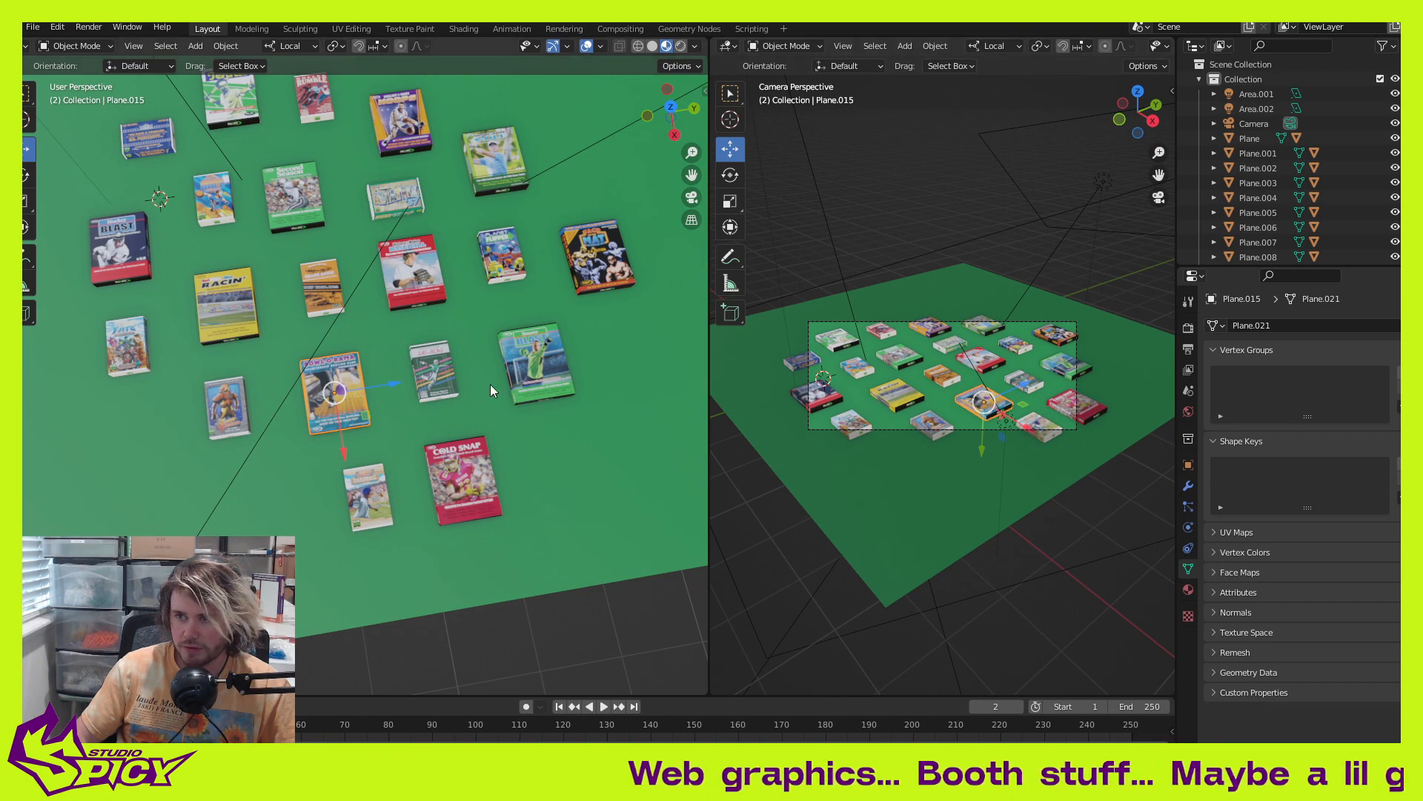
scroll(491, 384, down, 3)
middle_drag(469, 402, 461, 335)
scroll(474, 312, down, 2)
middle_drag(252, 420, 279, 404)
middle_drag(282, 299, 456, 413)
click(399, 175)
middle_drag(400, 169, 438, 279)
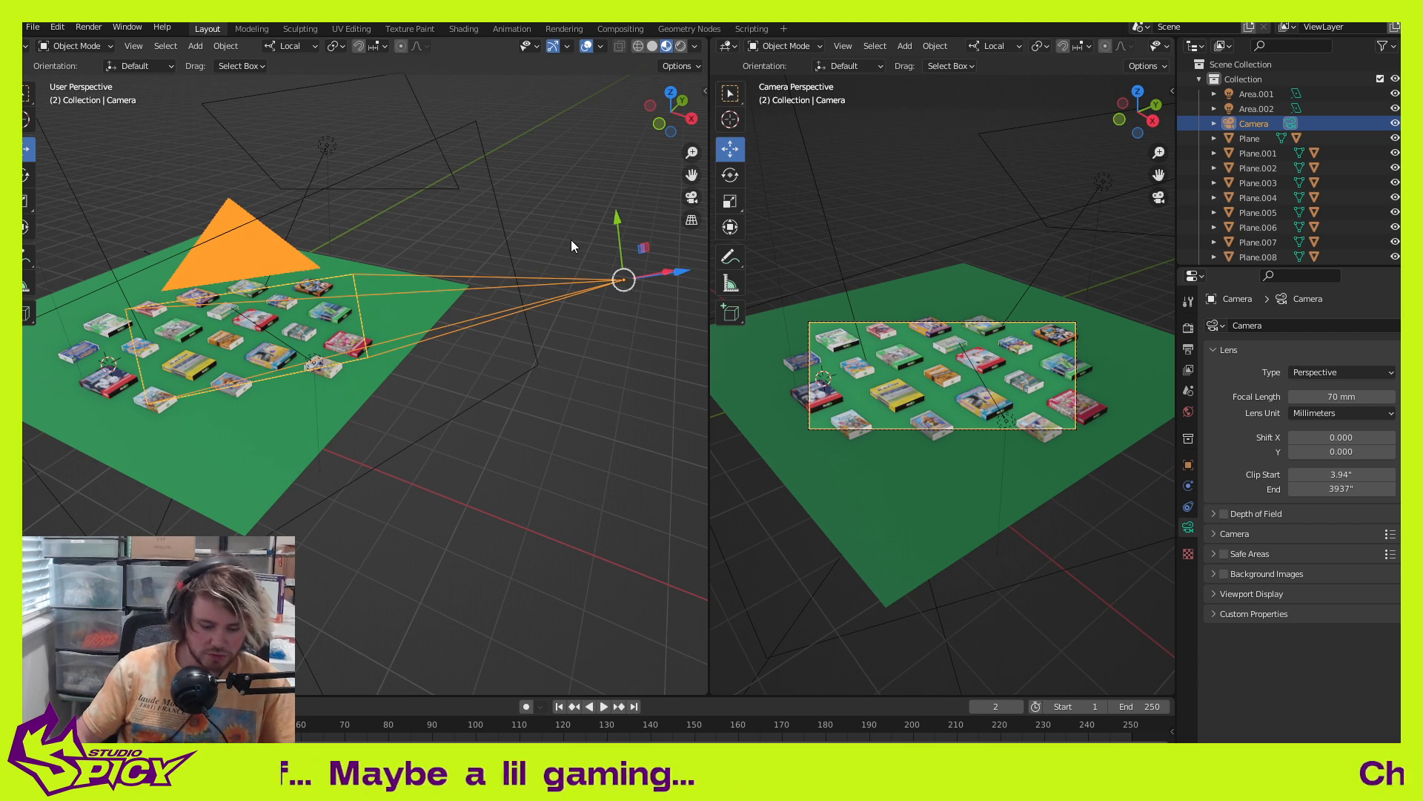
key(shift+space)
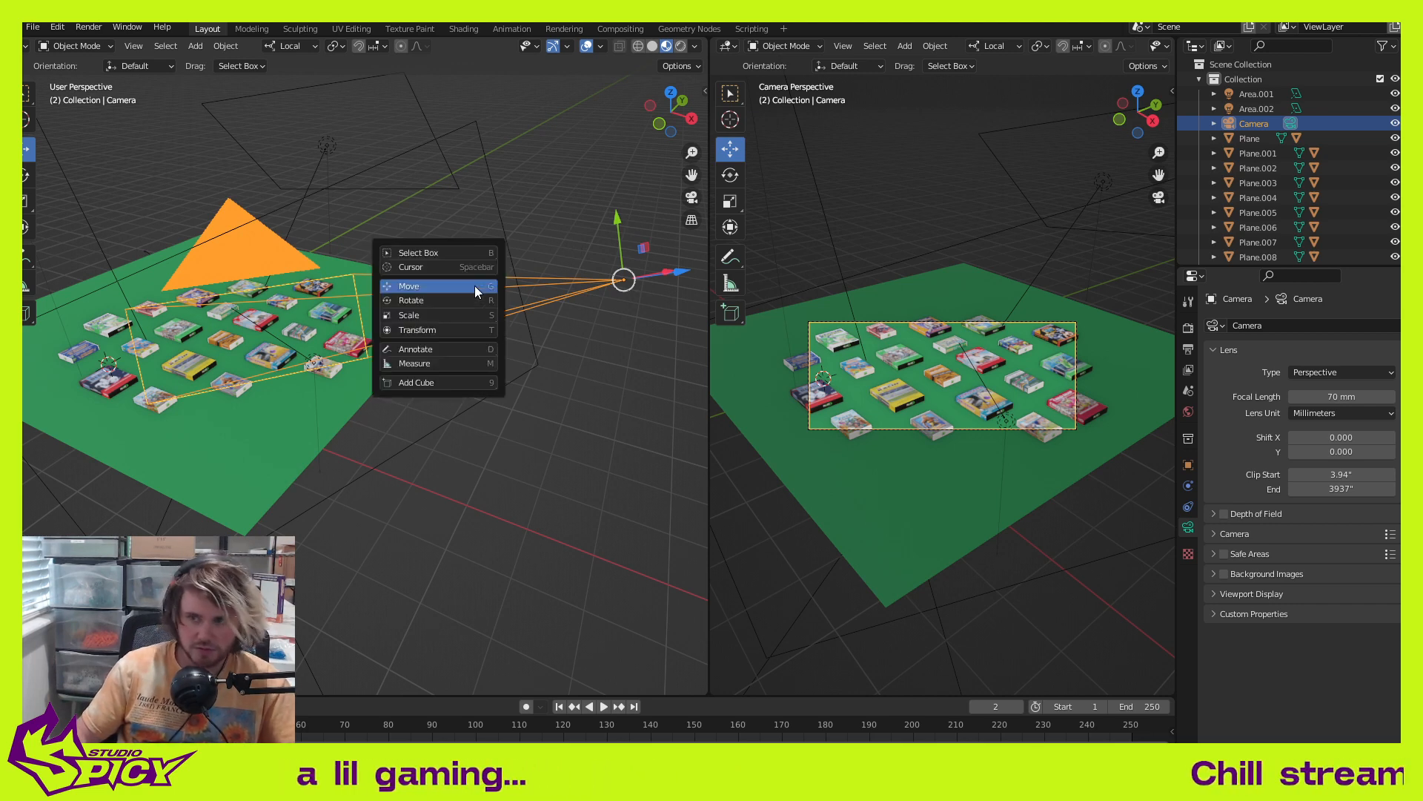
key(r)
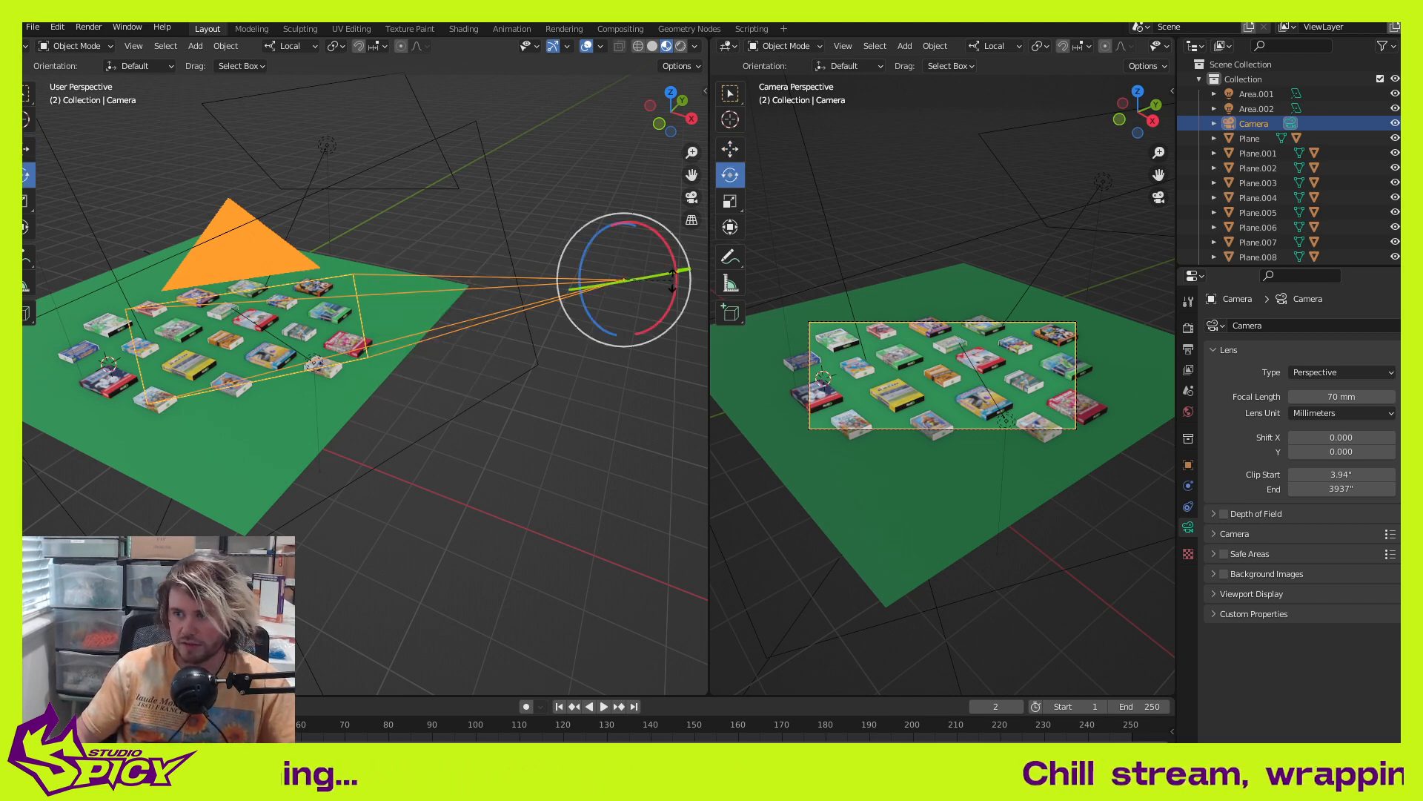
drag(679, 273, 671, 289)
key(ctrl+z)
middle_drag(602, 445, 315, 403)
drag(288, 403, 286, 375)
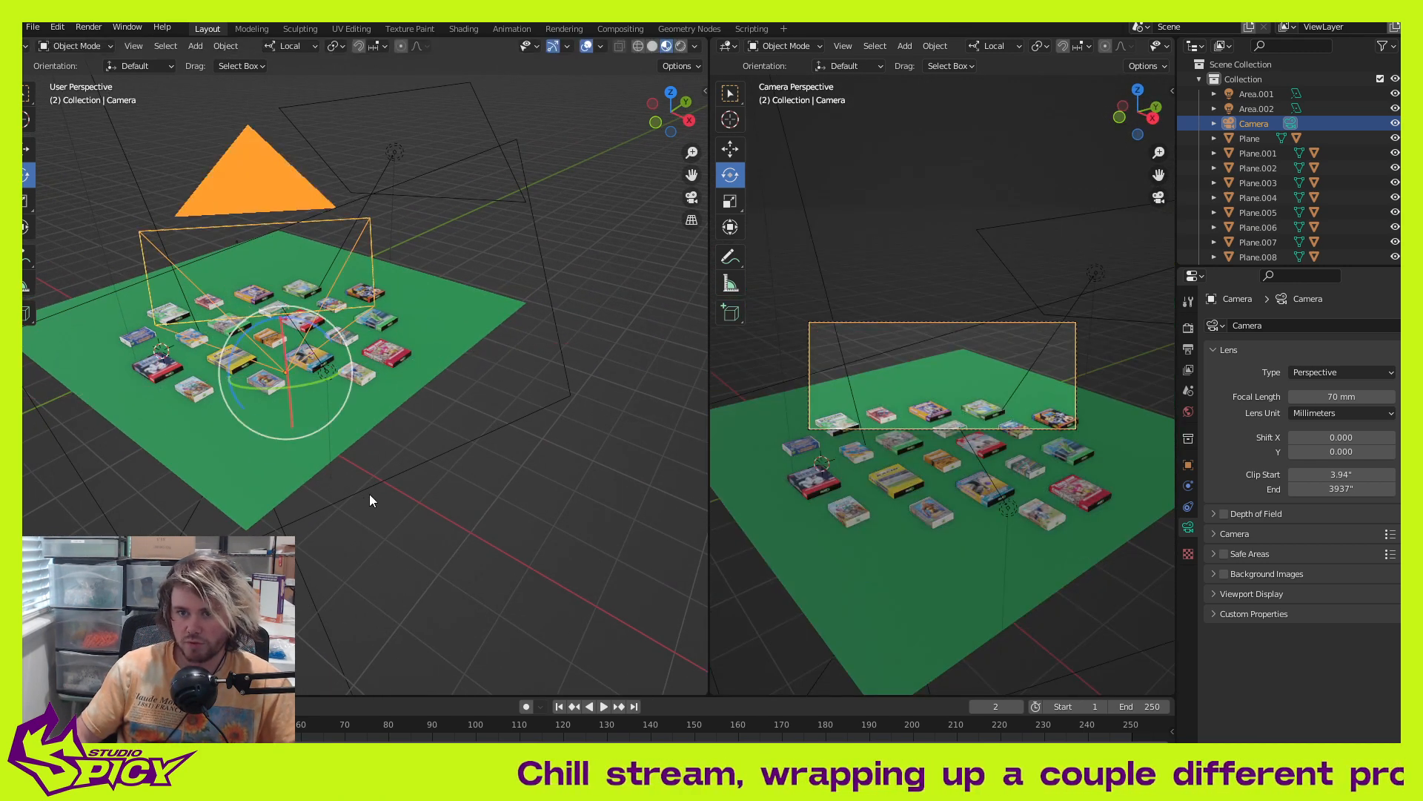
key(ctrl+z)
Step: Rotate the camera about its local horizontal axis so it looks more steeply down at the ground plane
scroll(375, 493, down, 1)
middle_drag(375, 492, 411, 490)
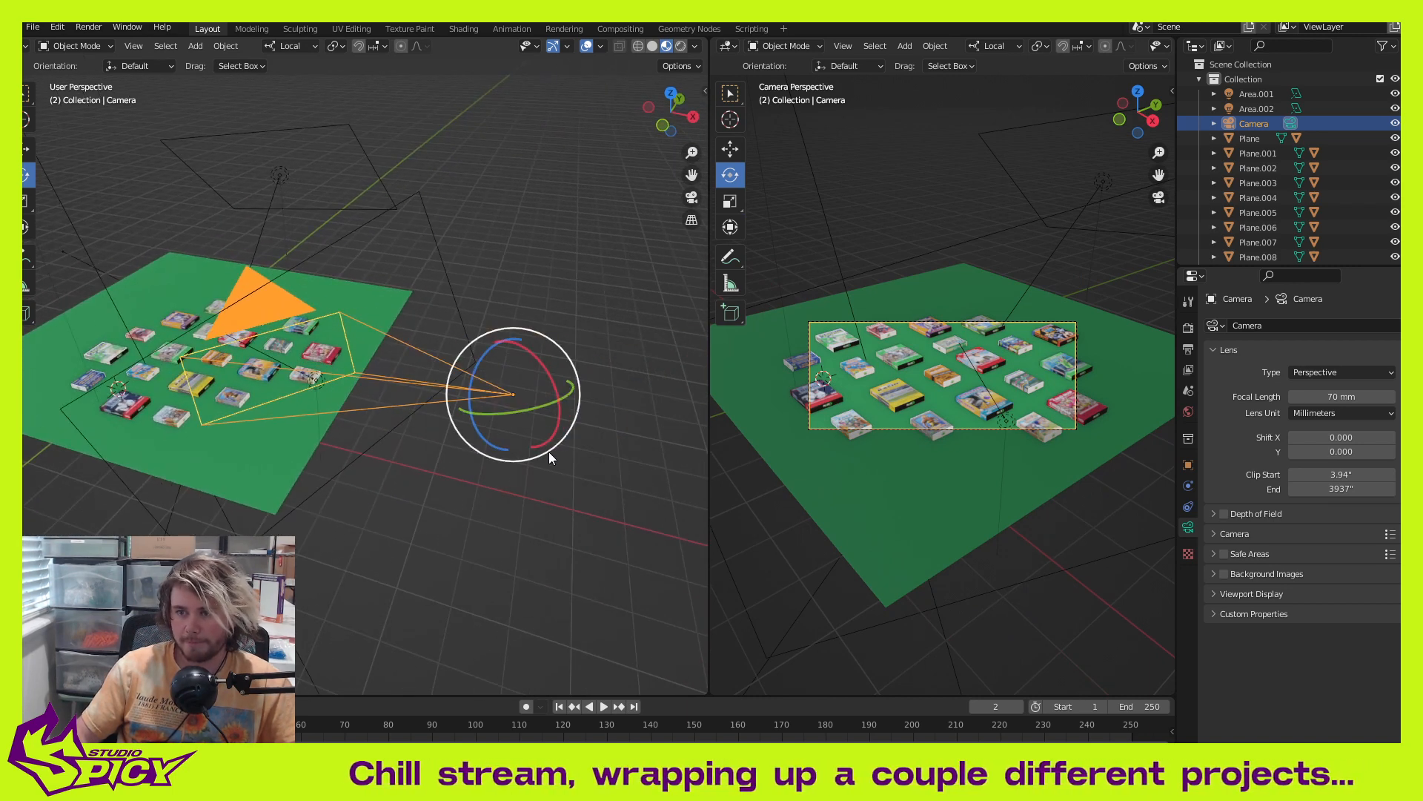
drag(555, 421, 540, 404)
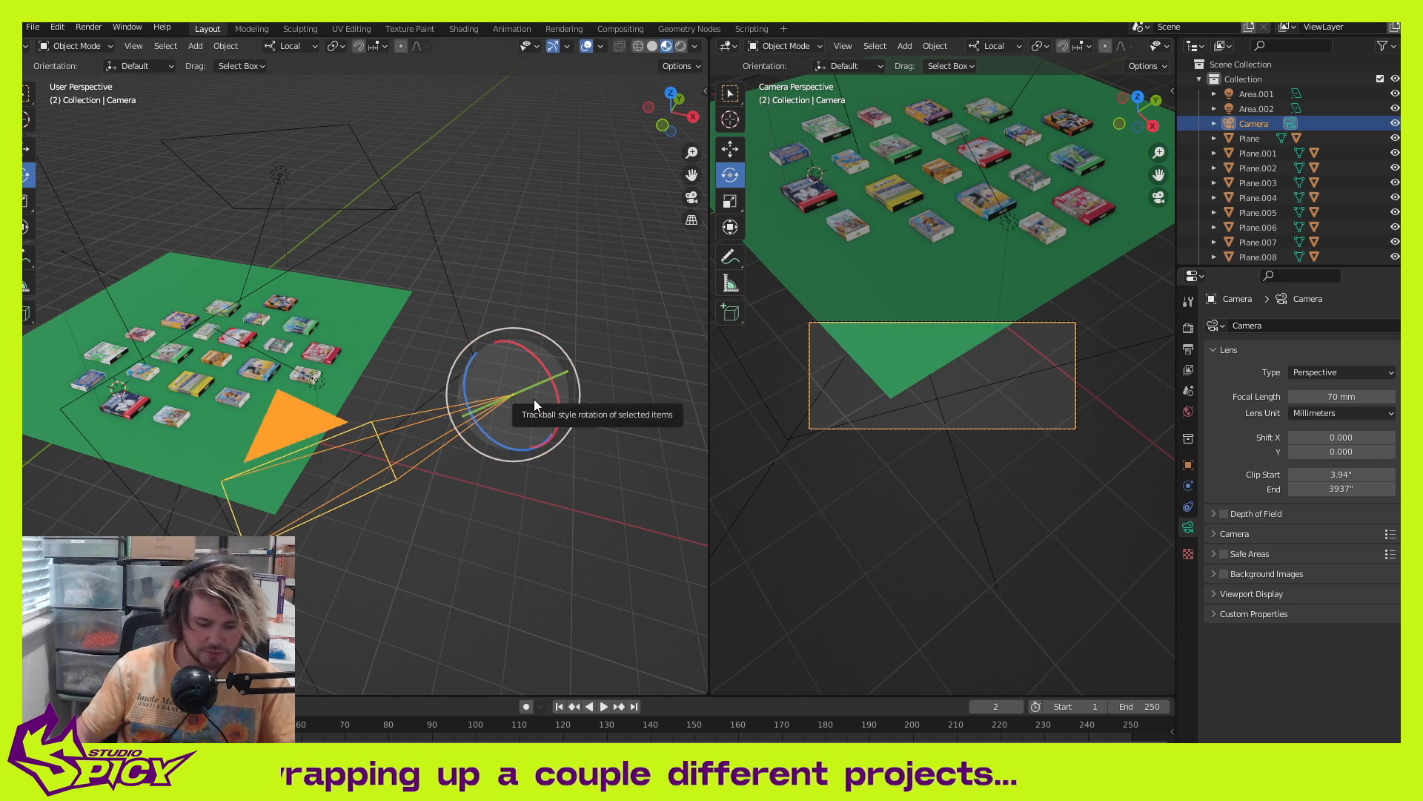
Step: Set the transform orientation to Global and raise the camera straight up along the Z axis with the Move tool
click(291, 47)
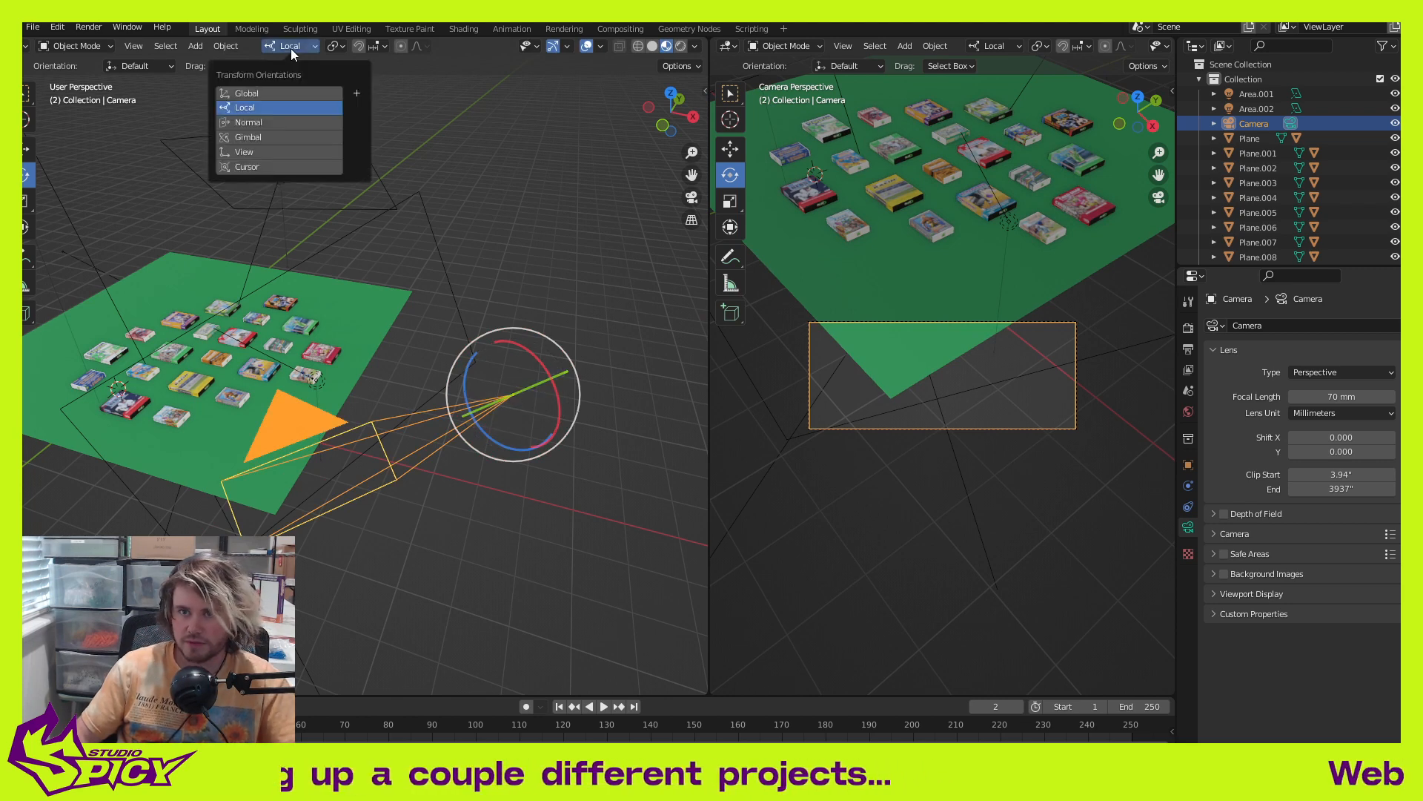
click(283, 91)
key(shift+space)
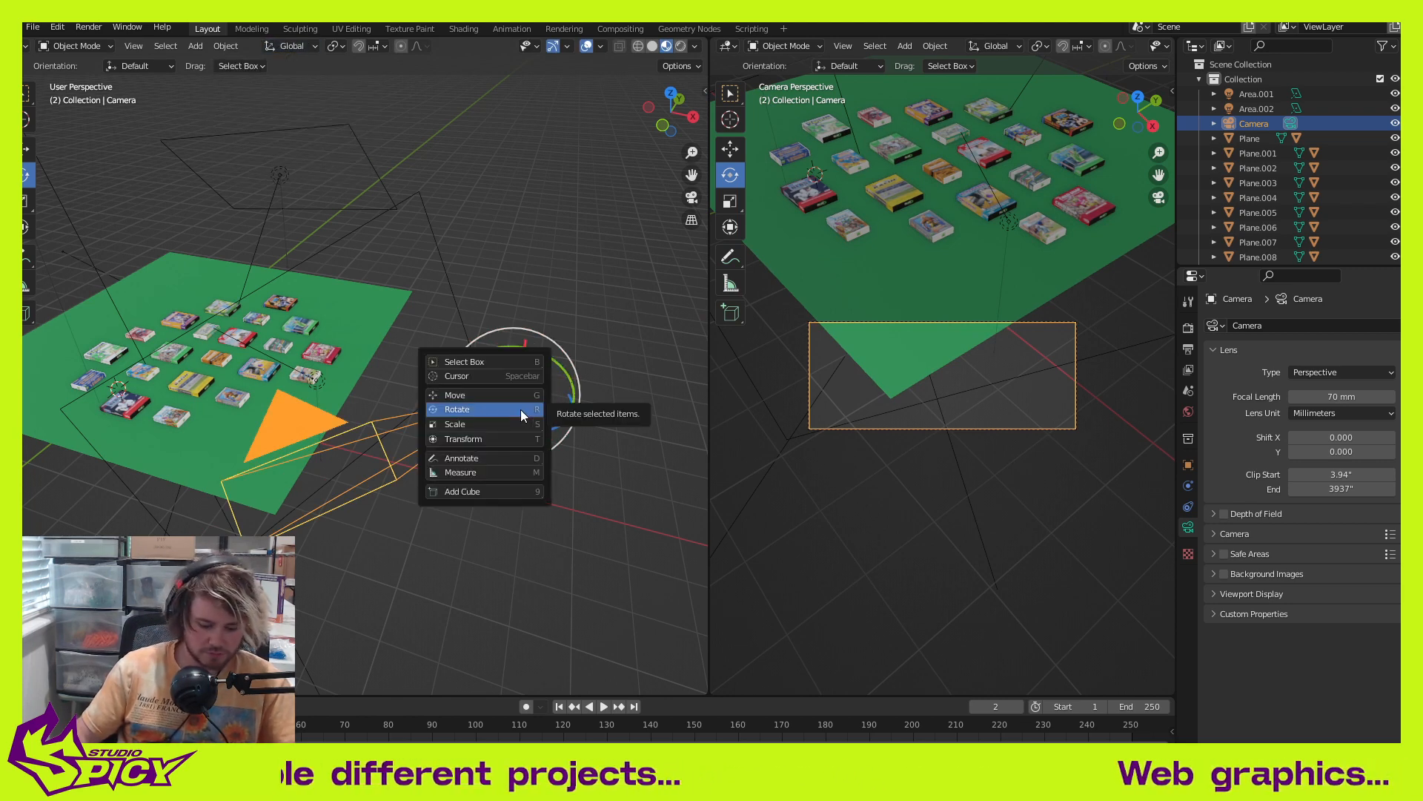
key(g)
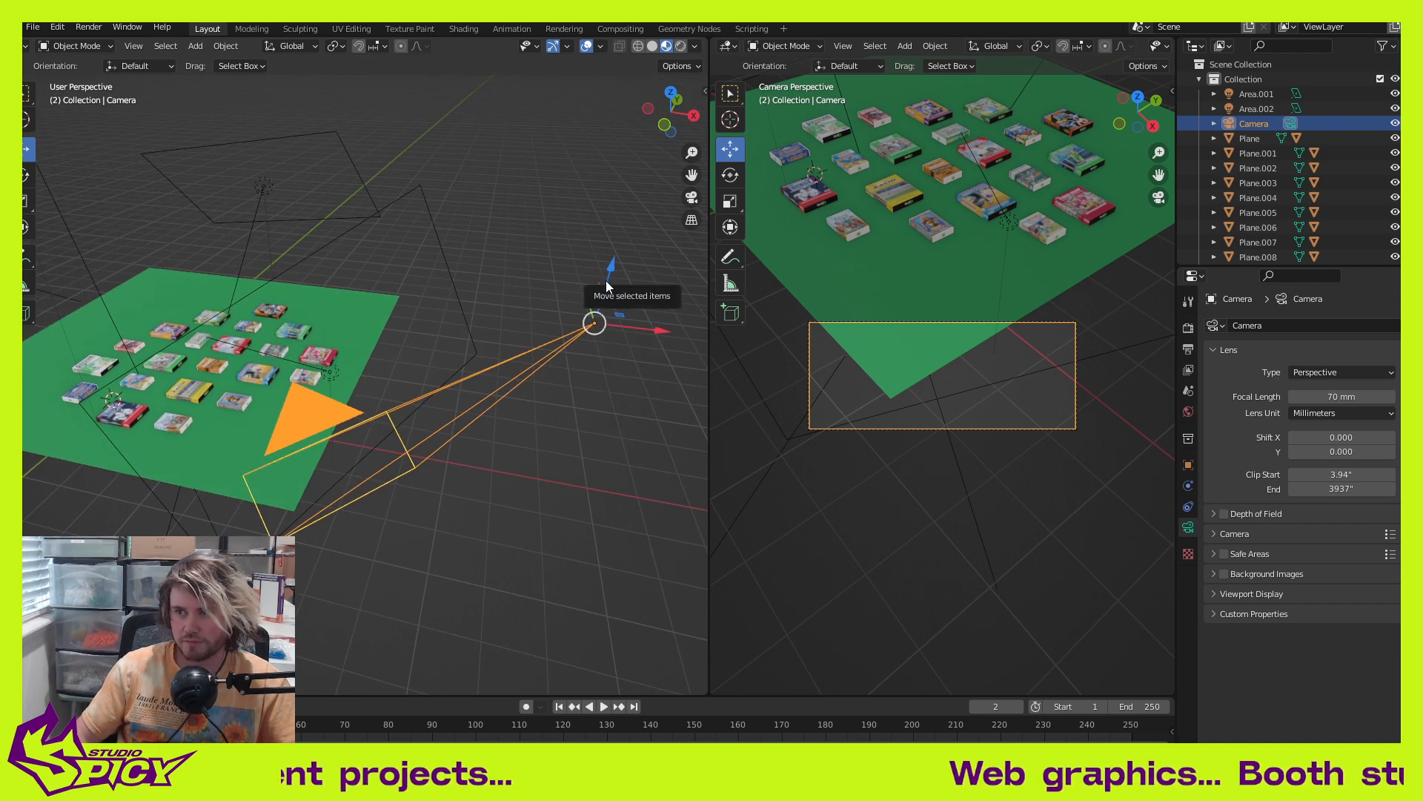
drag(588, 299, 579, 262)
key(ctrl+z)
middle_drag(495, 468, 368, 368)
drag(345, 337, 337, 117)
Step: Move the camera horizontally with Z locked until the game boxes are inside its frame
middle_drag(377, 273, 361, 470)
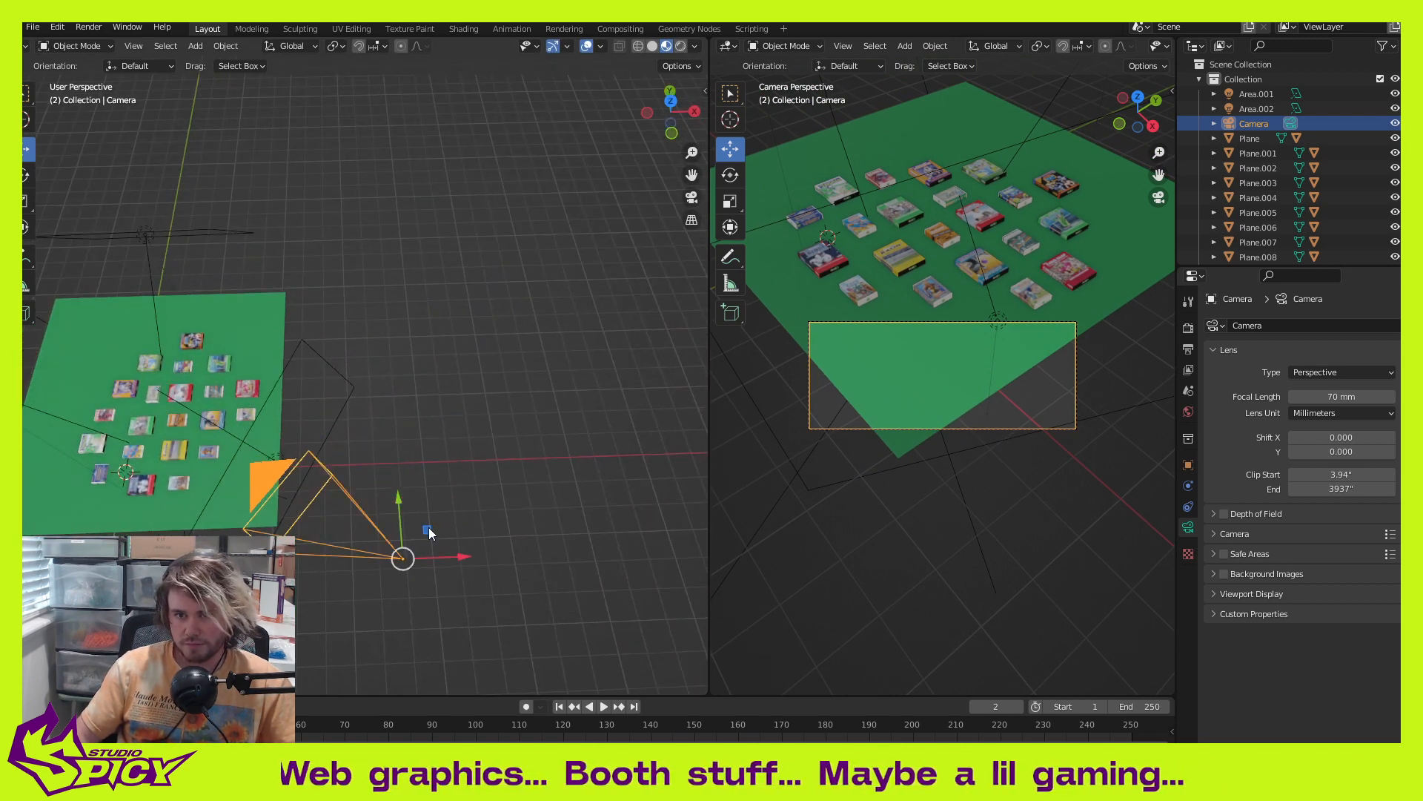
key(g)
key(shift+z)
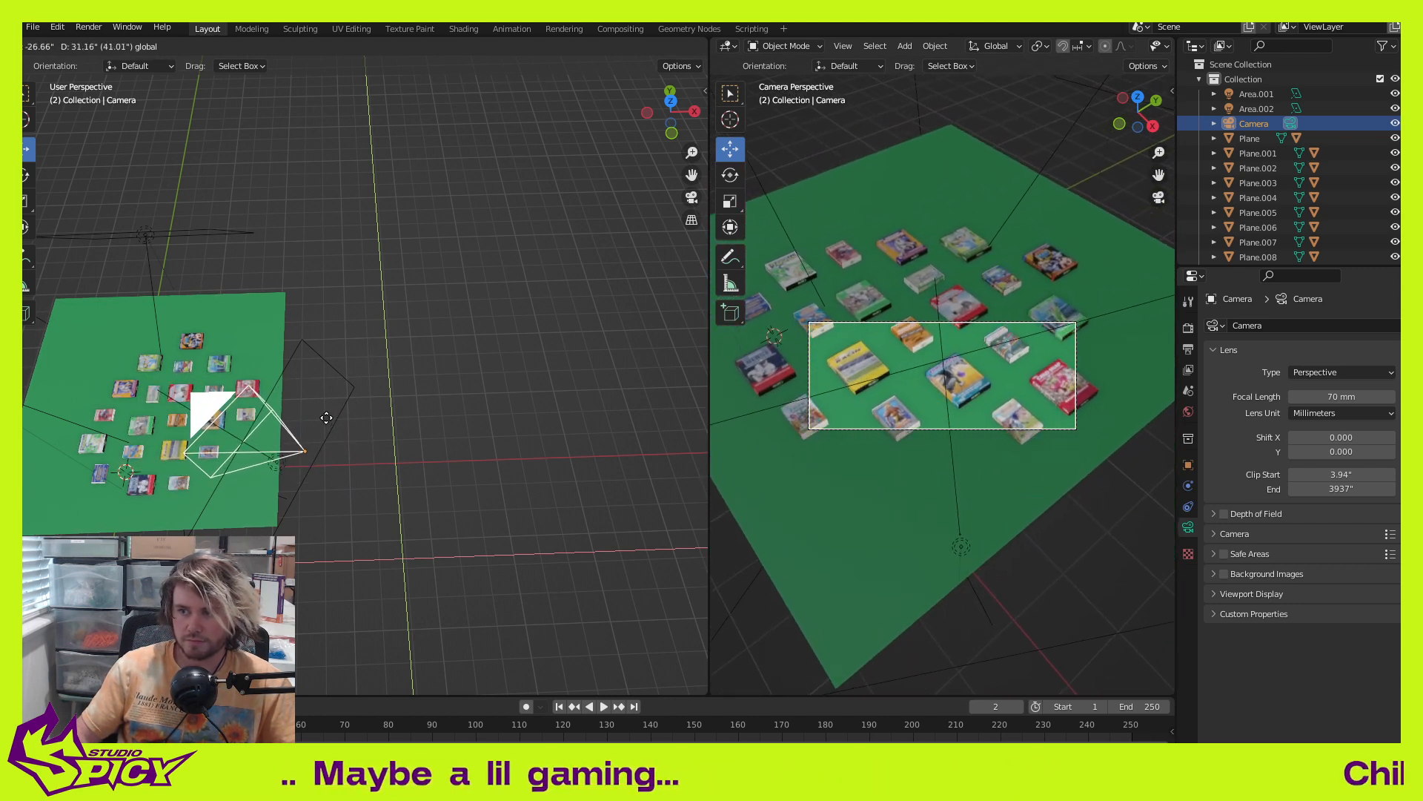
click(279, 408)
Step: Set the transform orientation to Local and pull the camera back along its viewing axis so more boxes fit the frame
middle_drag(298, 420, 336, 416)
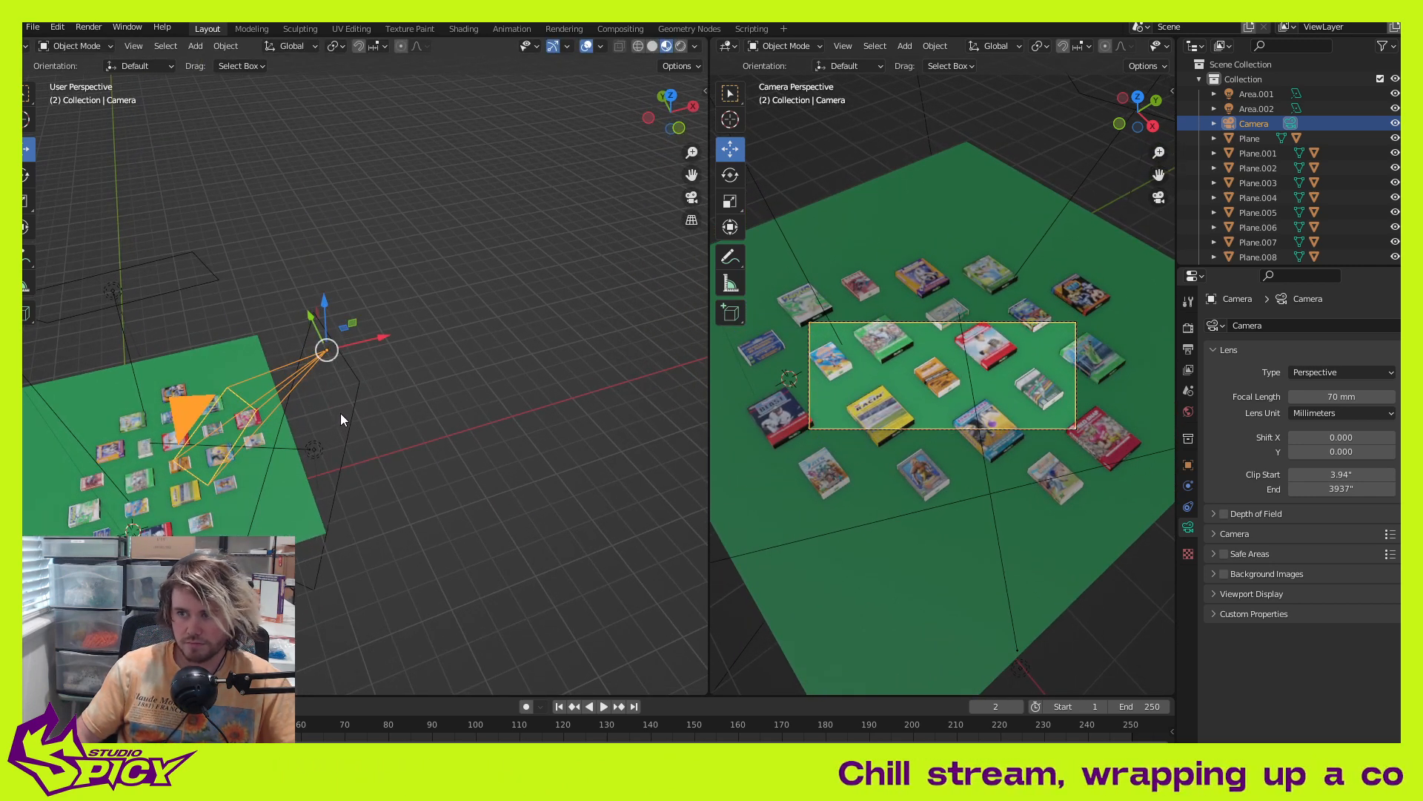
click(290, 47)
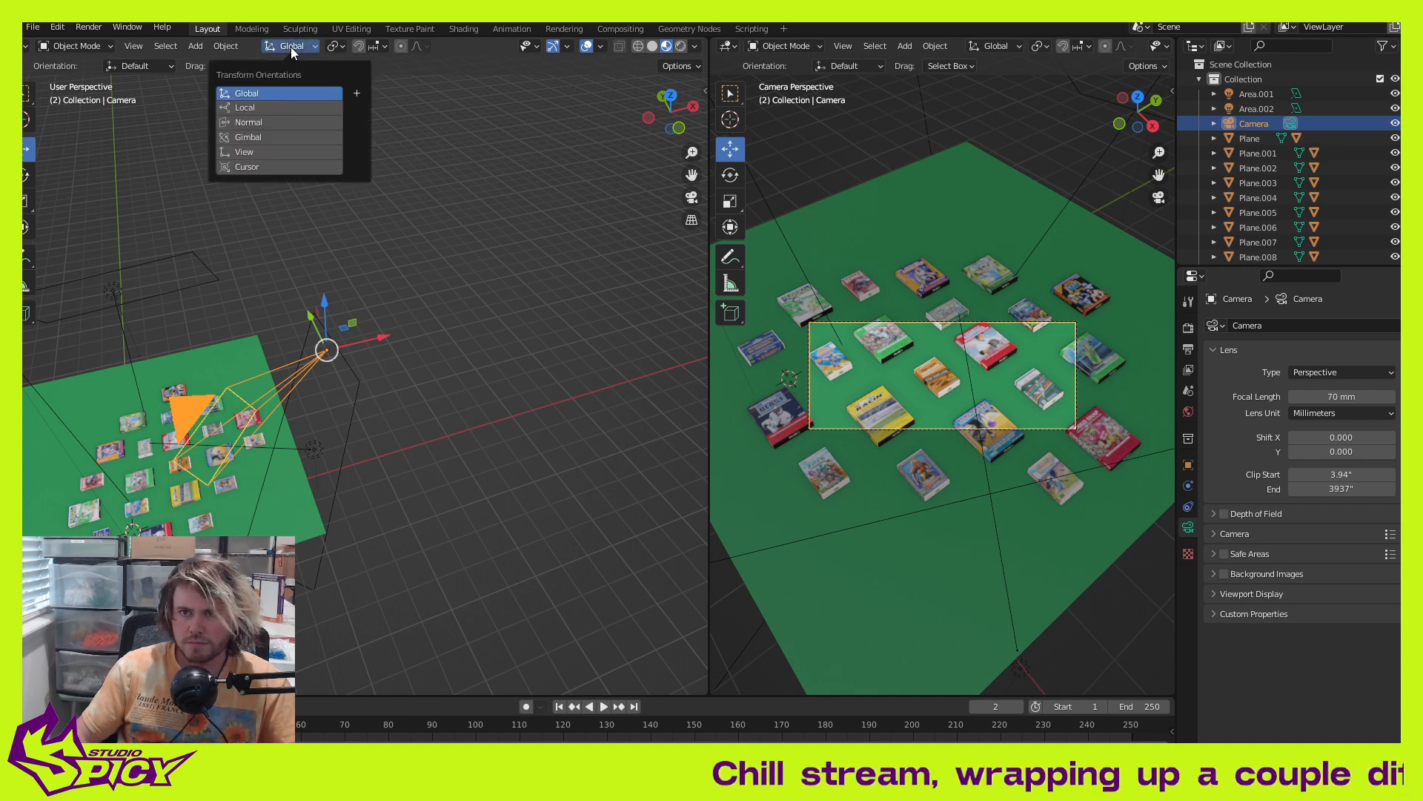
click(287, 108)
drag(353, 320, 645, 308)
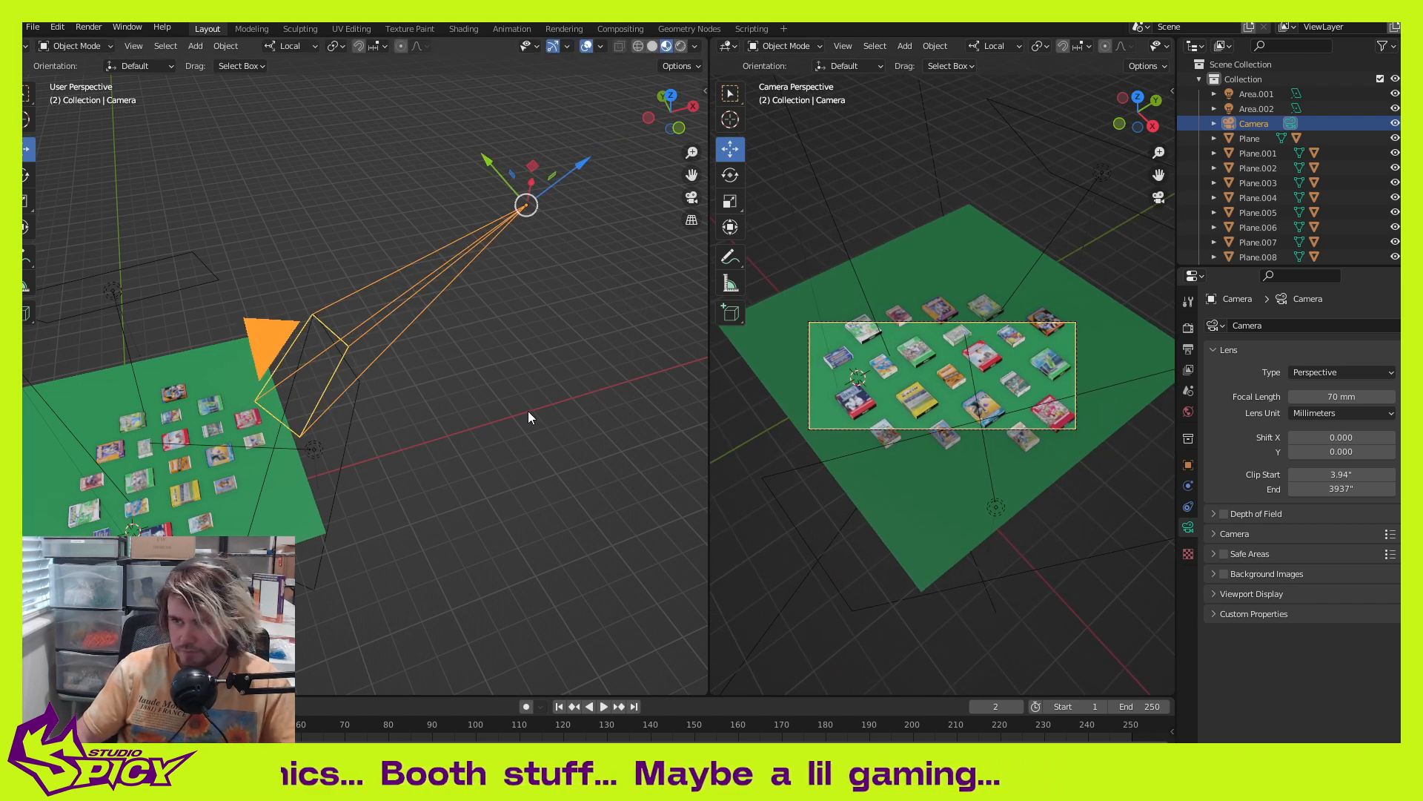
Step: Set the transform orientation to Global and rotate the camera slightly around the vertical axis with the Rotate tool
key(shift+space)
key(r)
middle_drag(528, 411, 501, 359)
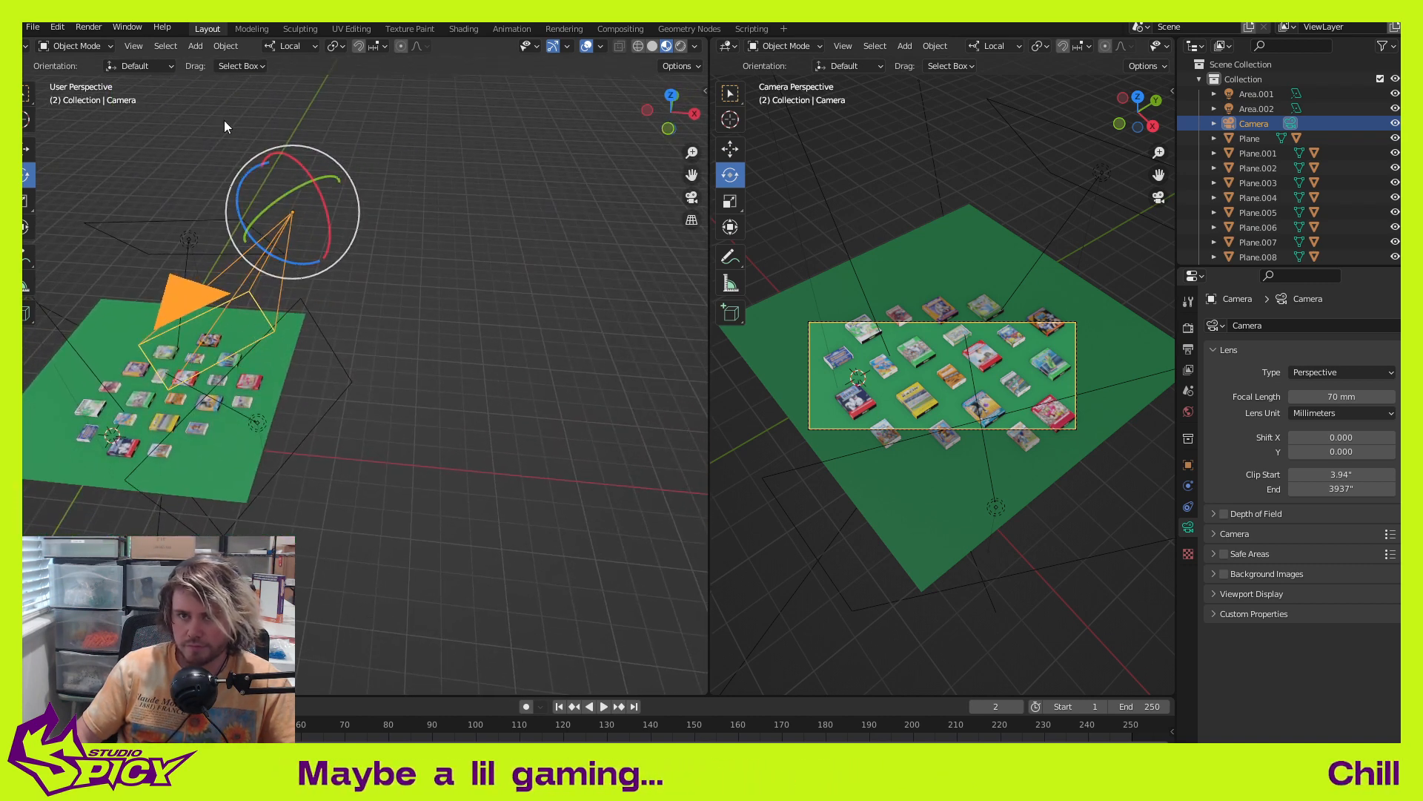
click(304, 46)
click(275, 95)
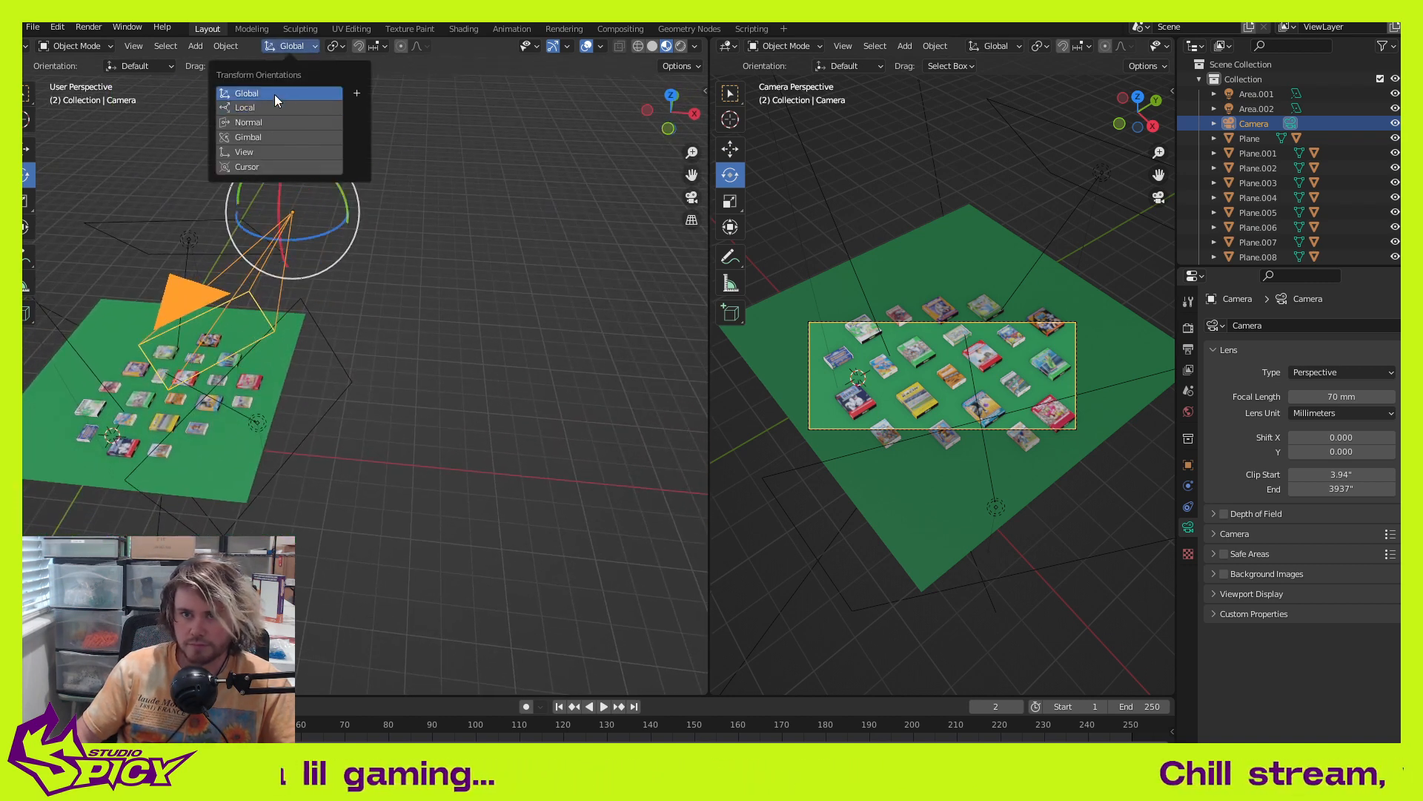
drag(306, 237, 310, 237)
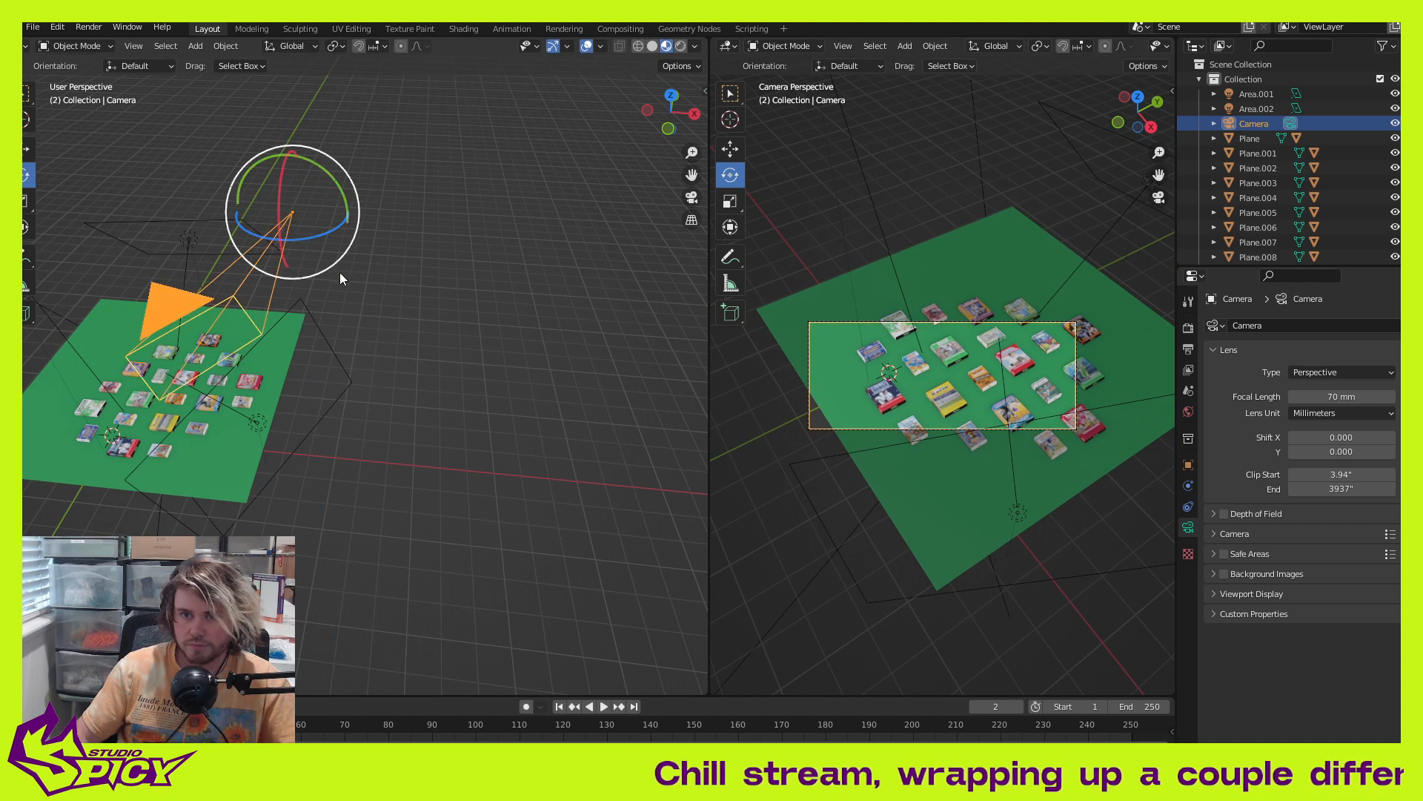
Step: Move the camera horizontally by about 9.2 inches to recentre the boxes in its frame
key(shift+space)
key(g)
middle_drag(341, 302, 302, 493)
drag(302, 493, 356, 482)
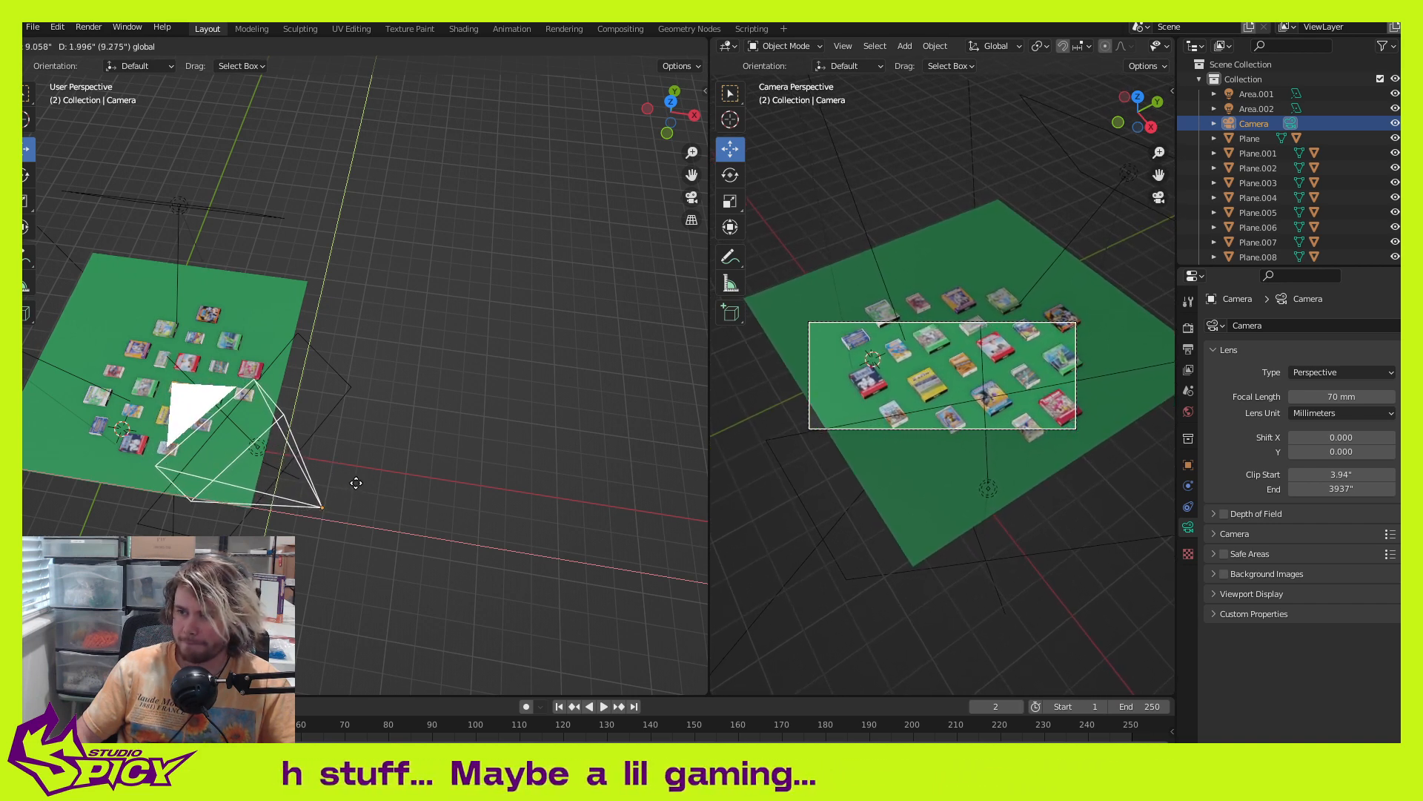
drag(356, 482, 354, 473)
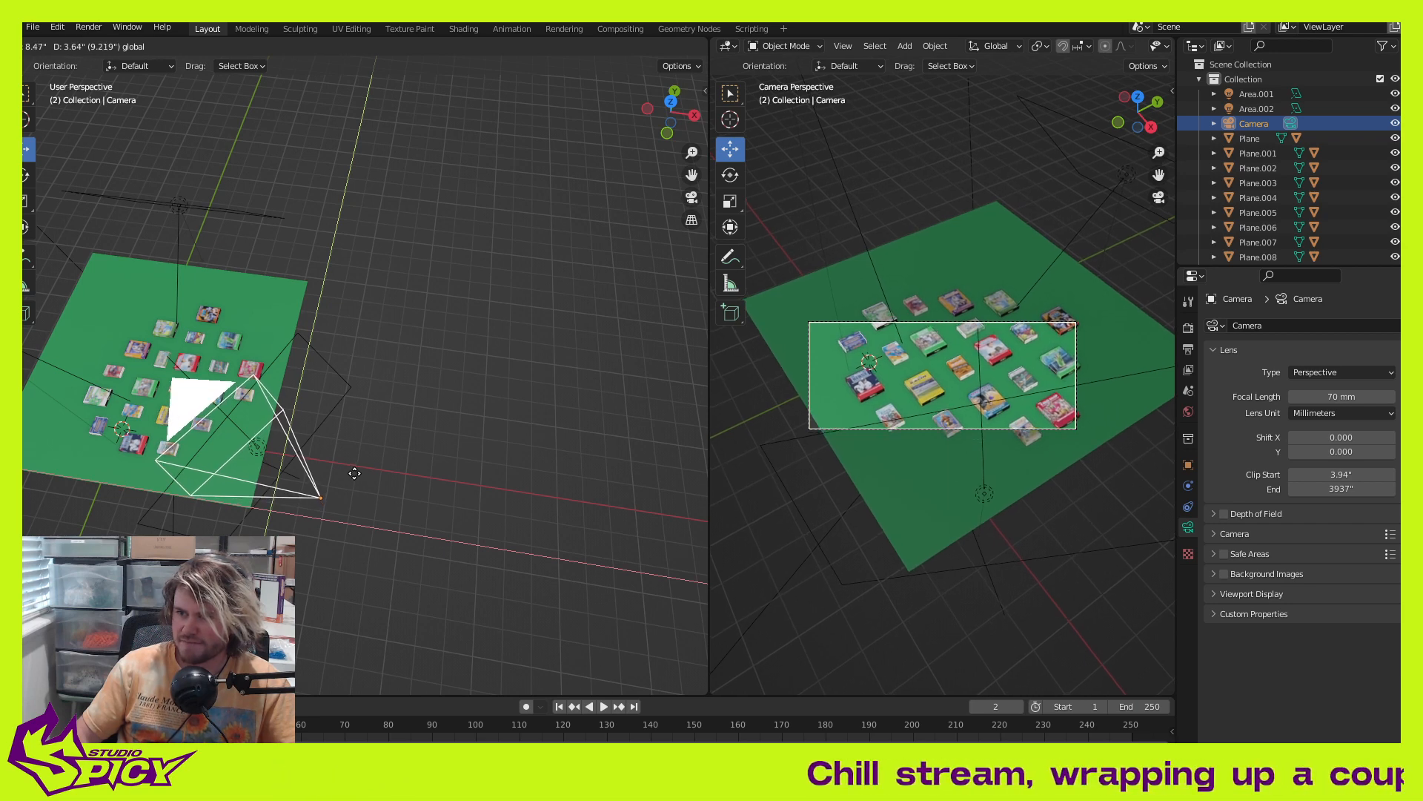
click(354, 473)
Step: Move the green ground plane horizontally by about 21 inches so it fills the camera frame behind the boxes
click(249, 291)
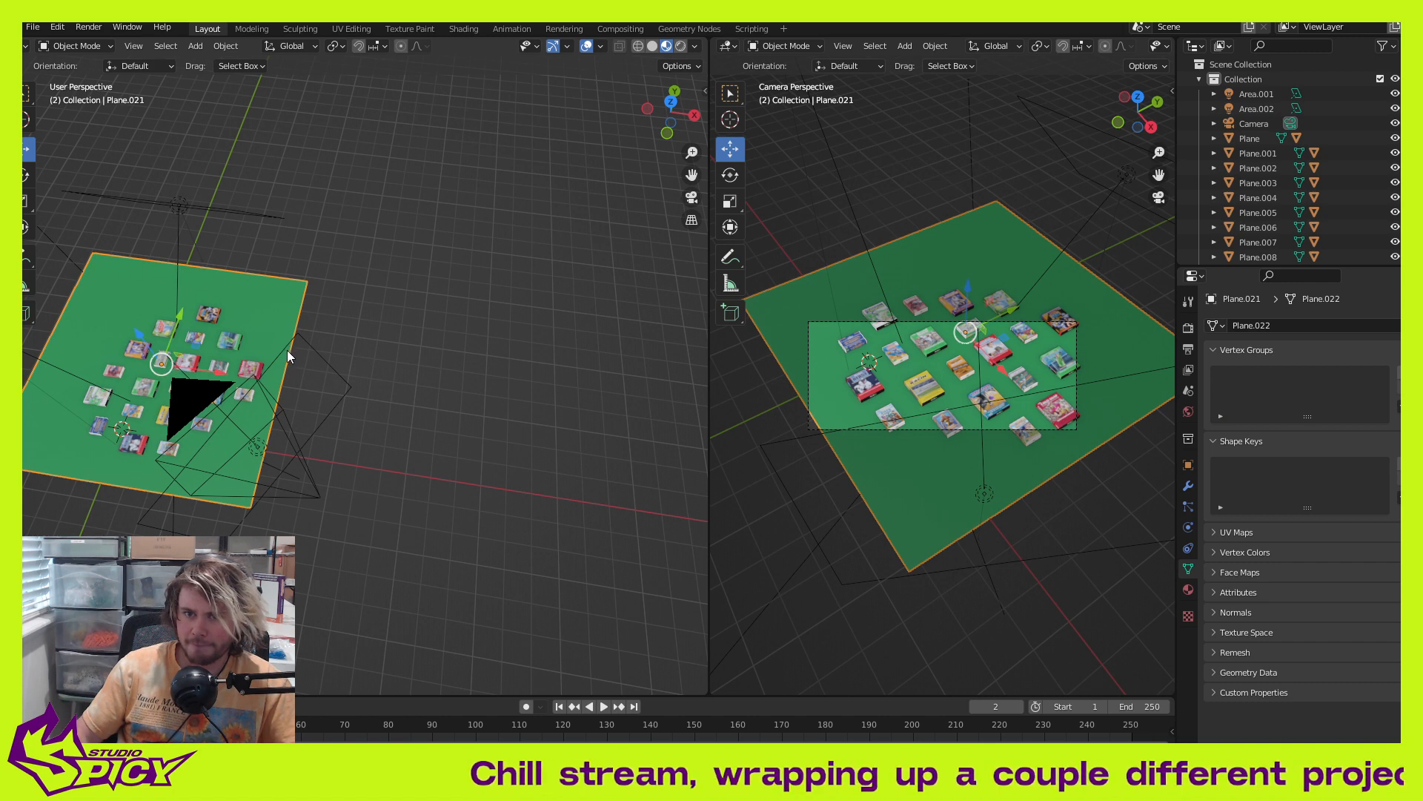
middle_drag(287, 357, 337, 362)
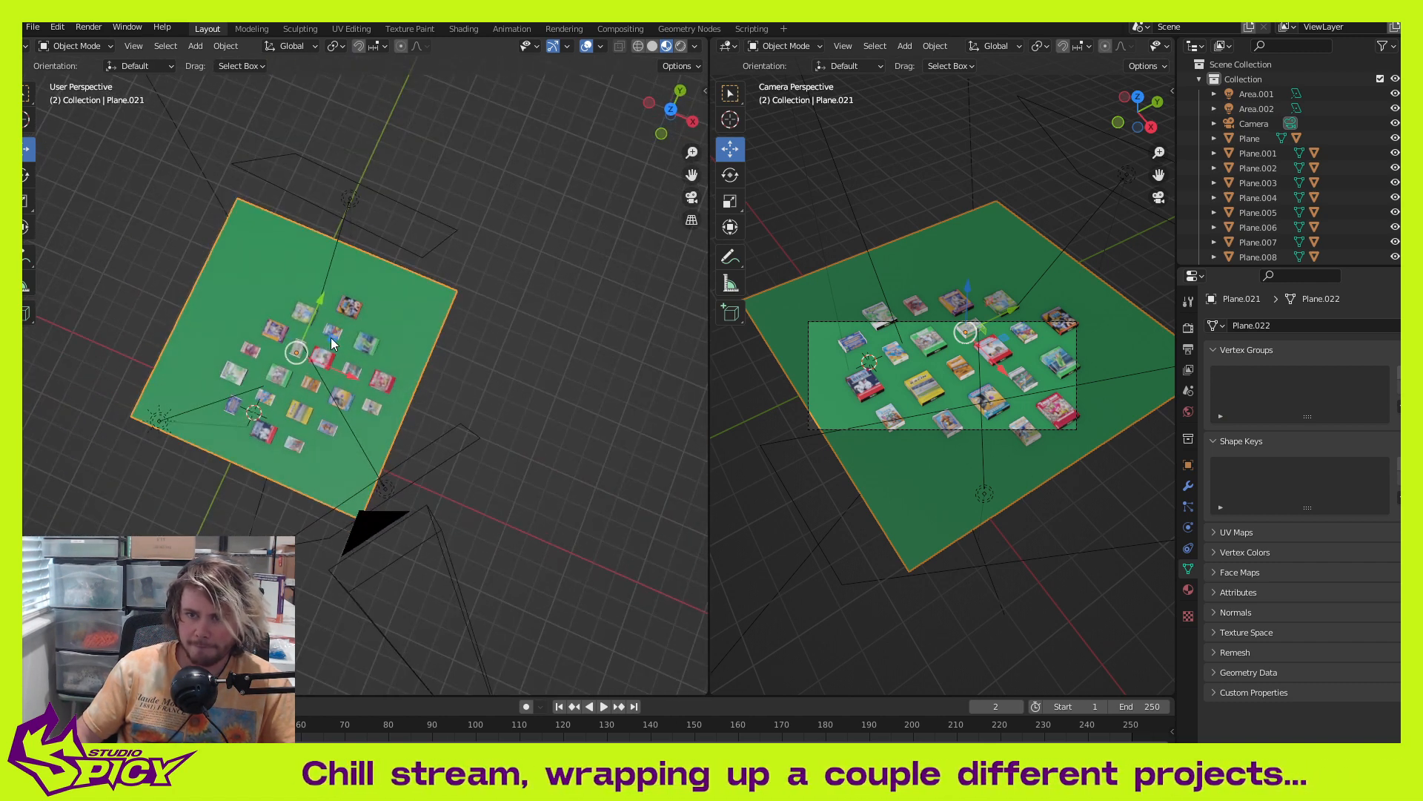
key(g)
key(x)
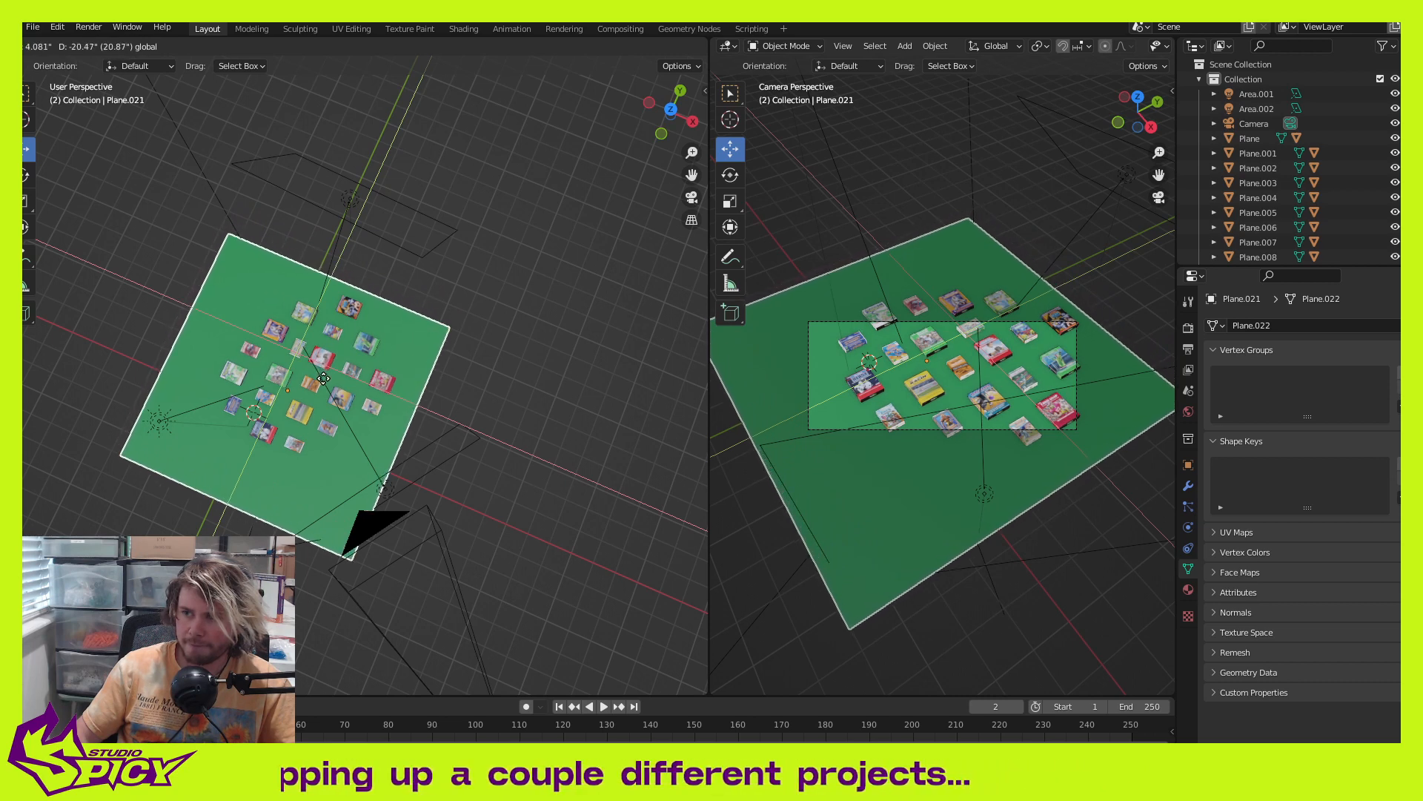
click(323, 379)
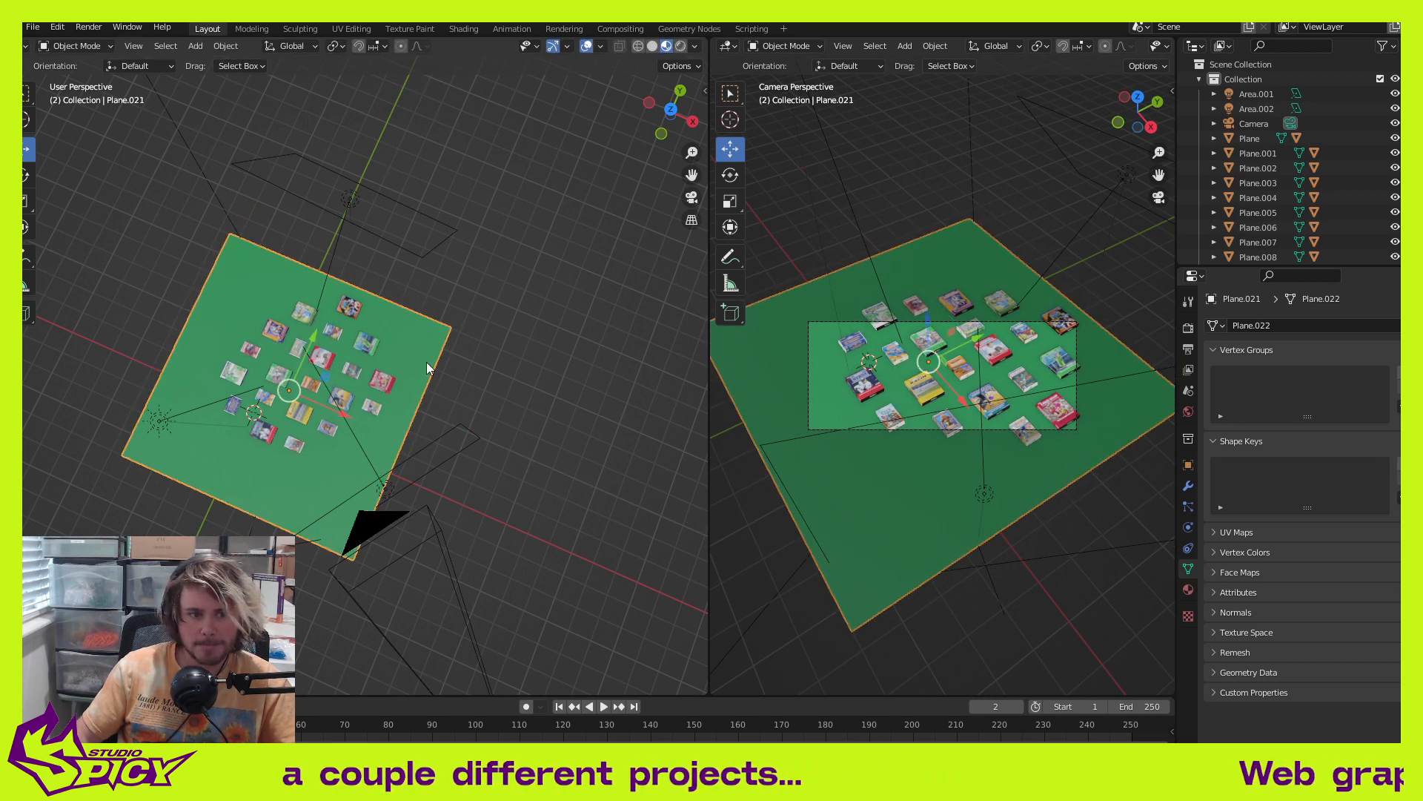
Step: Move the green golf box (Plane.003) from the far end of the layout to the open space beside the small Fate box
middle_drag(442, 444, 261, 394)
scroll(442, 321, up, 5)
shift+middle_drag(442, 320, 534, 415)
click(527, 293)
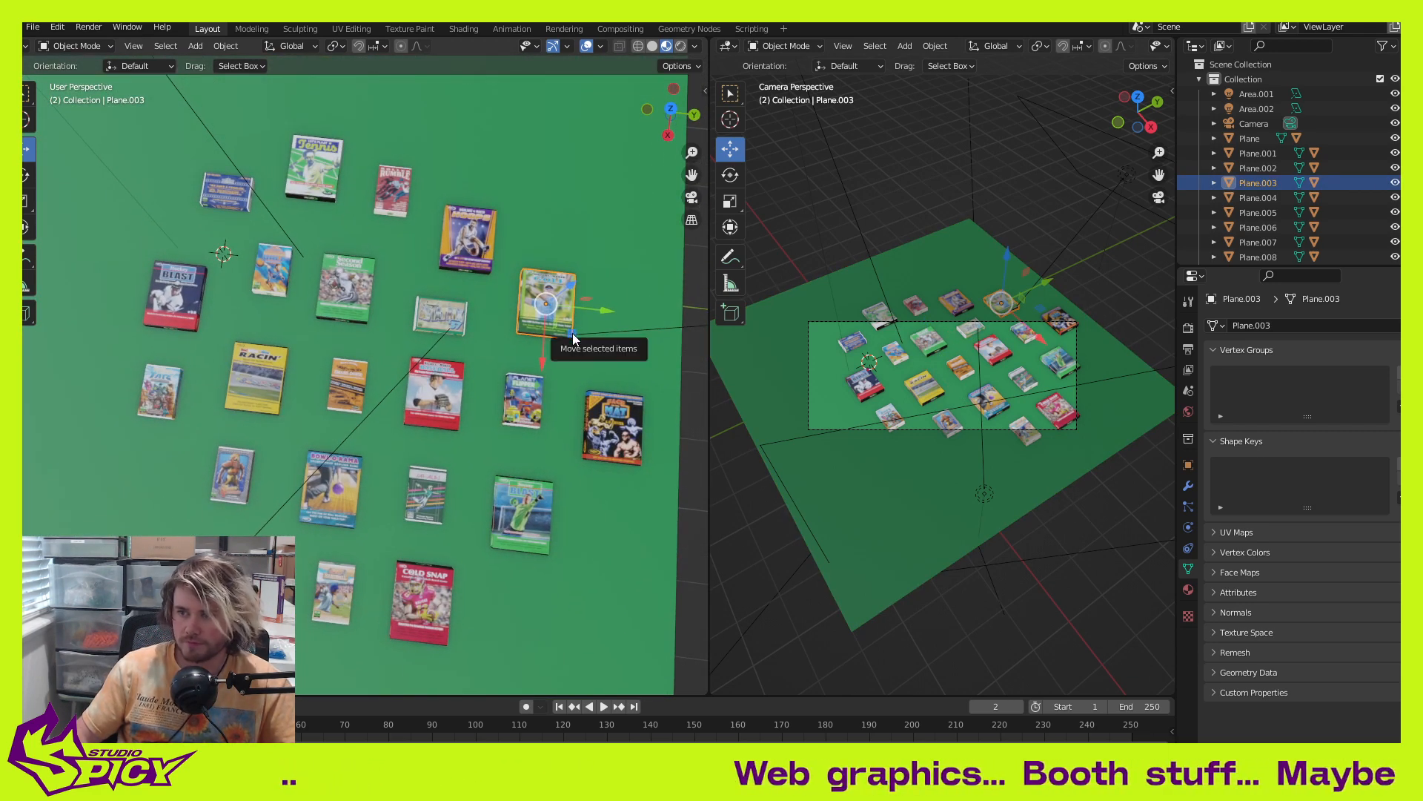
drag(575, 335, 105, 405)
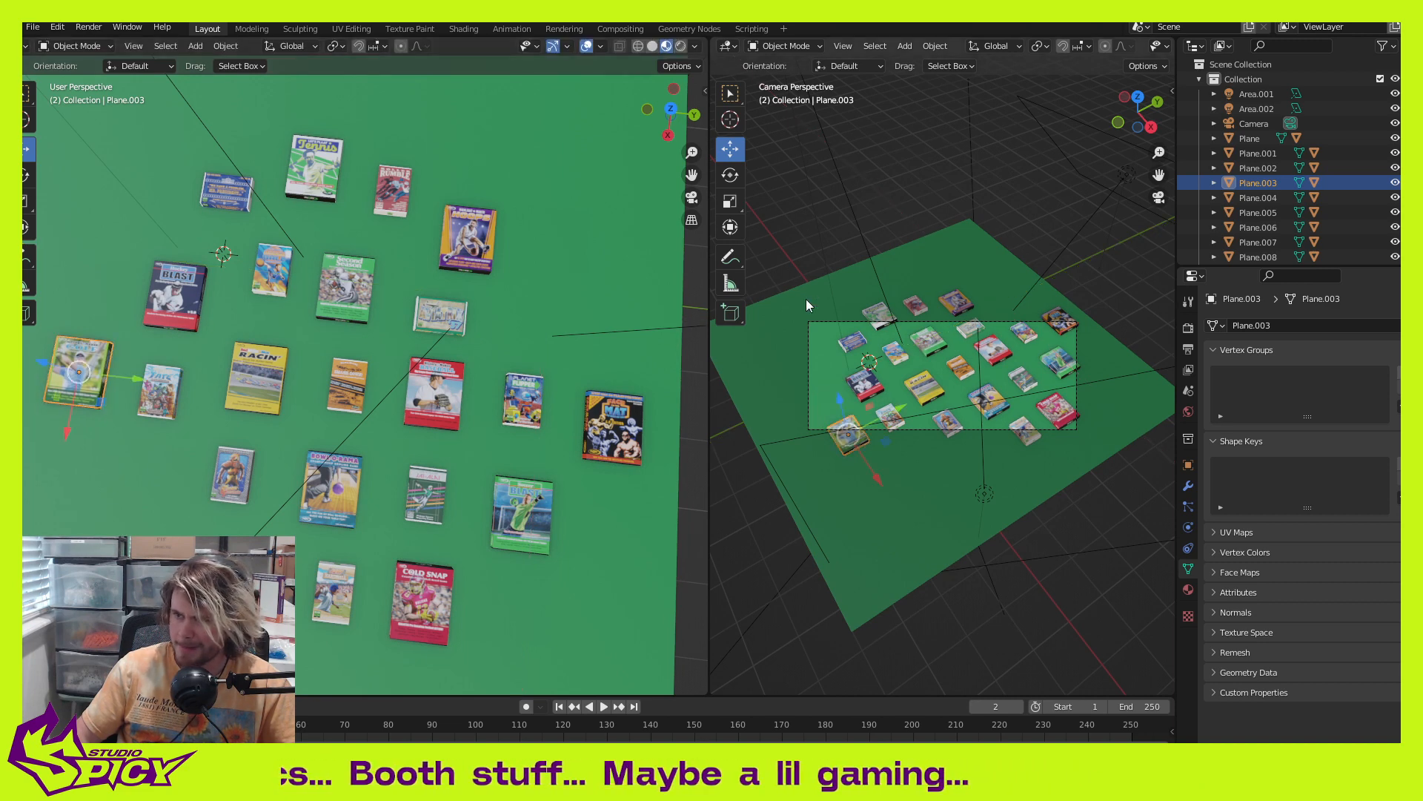
Step: Move the purple basketball box (Plane.004) beside the blue landscape box and the Rumble box (Plane.016) beside the Blast box
click(470, 238)
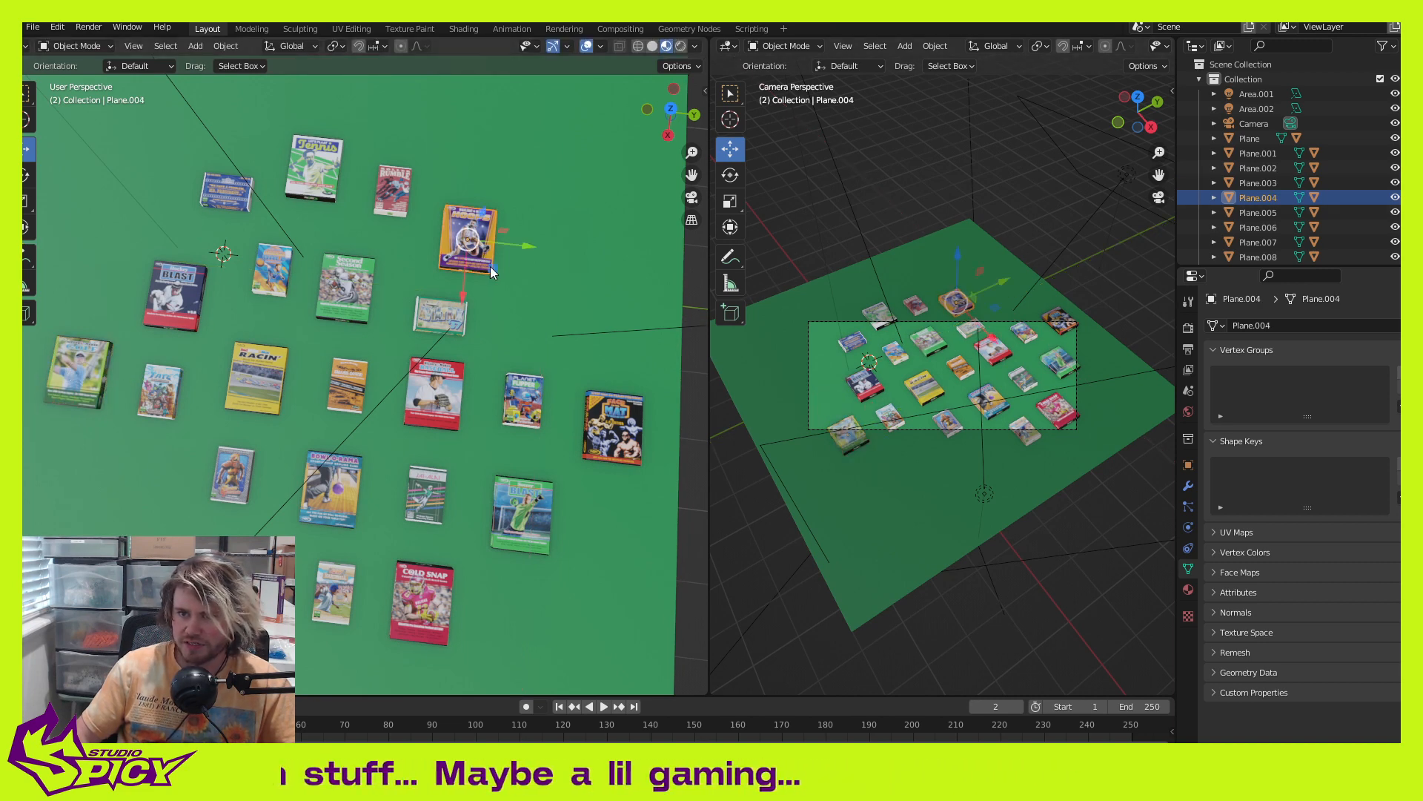
drag(491, 273, 163, 226)
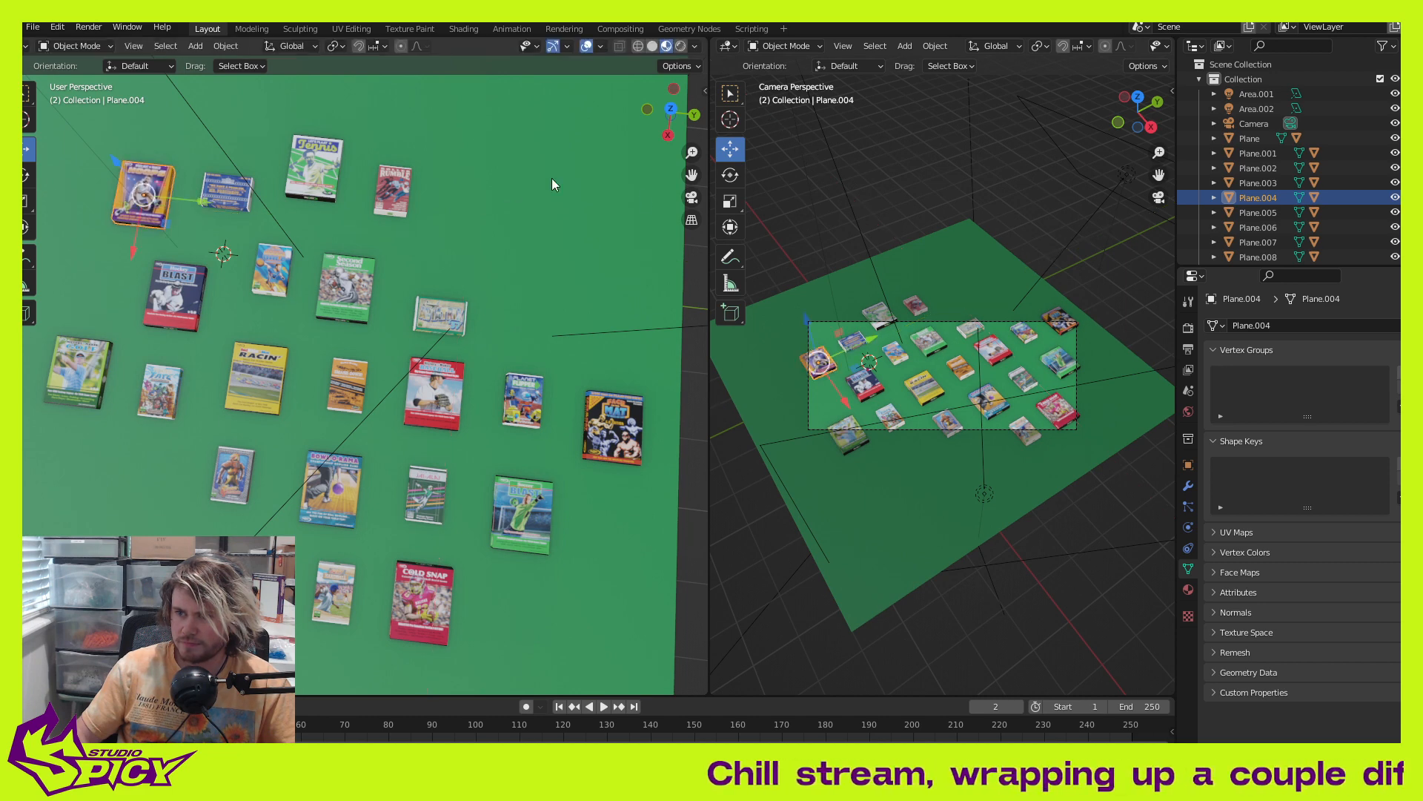
click(400, 191)
drag(415, 222, 124, 317)
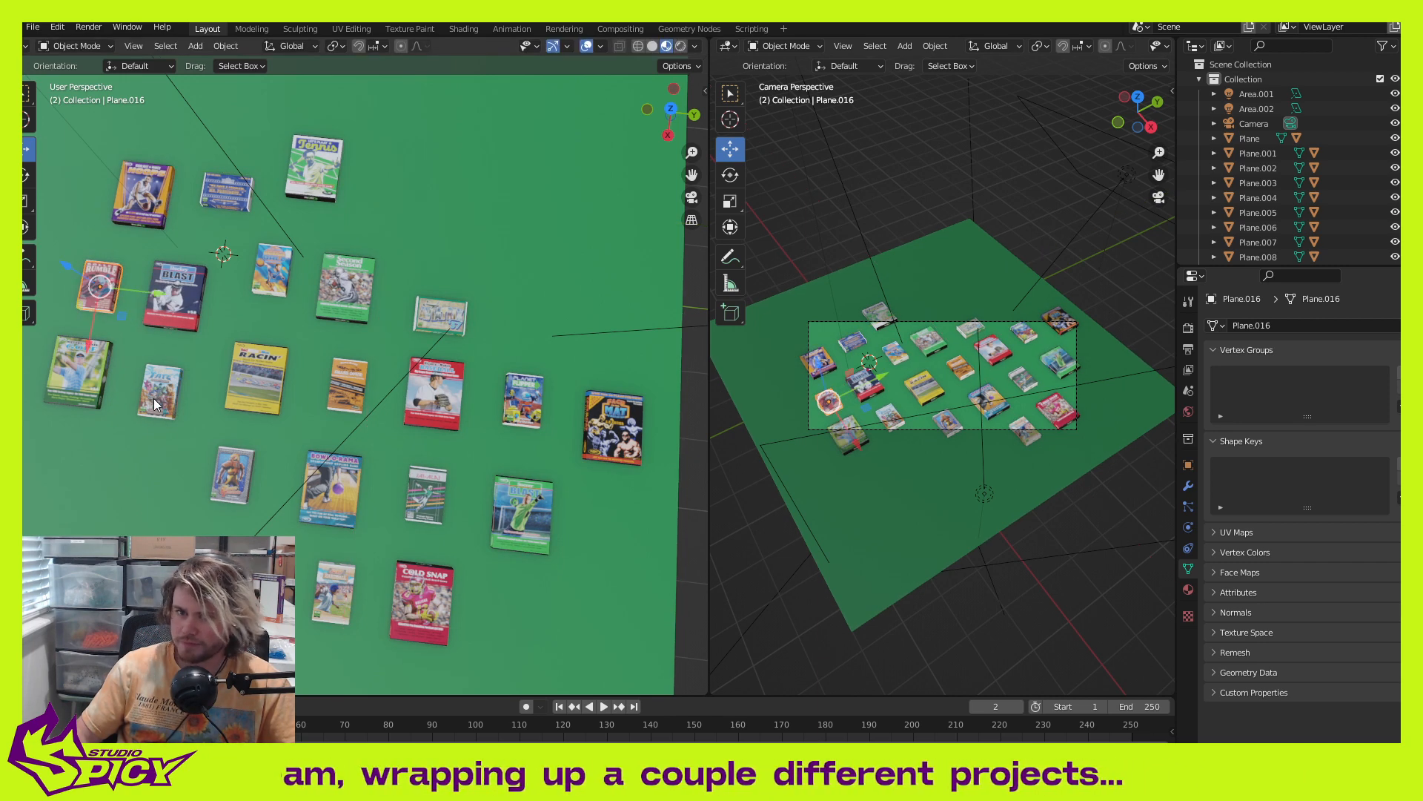
Step: Nudge the golf, Rumble and purple basketball boxes slightly outward to even out the spacing along their edge of the layout
click(79, 397)
key(g)
key(y)
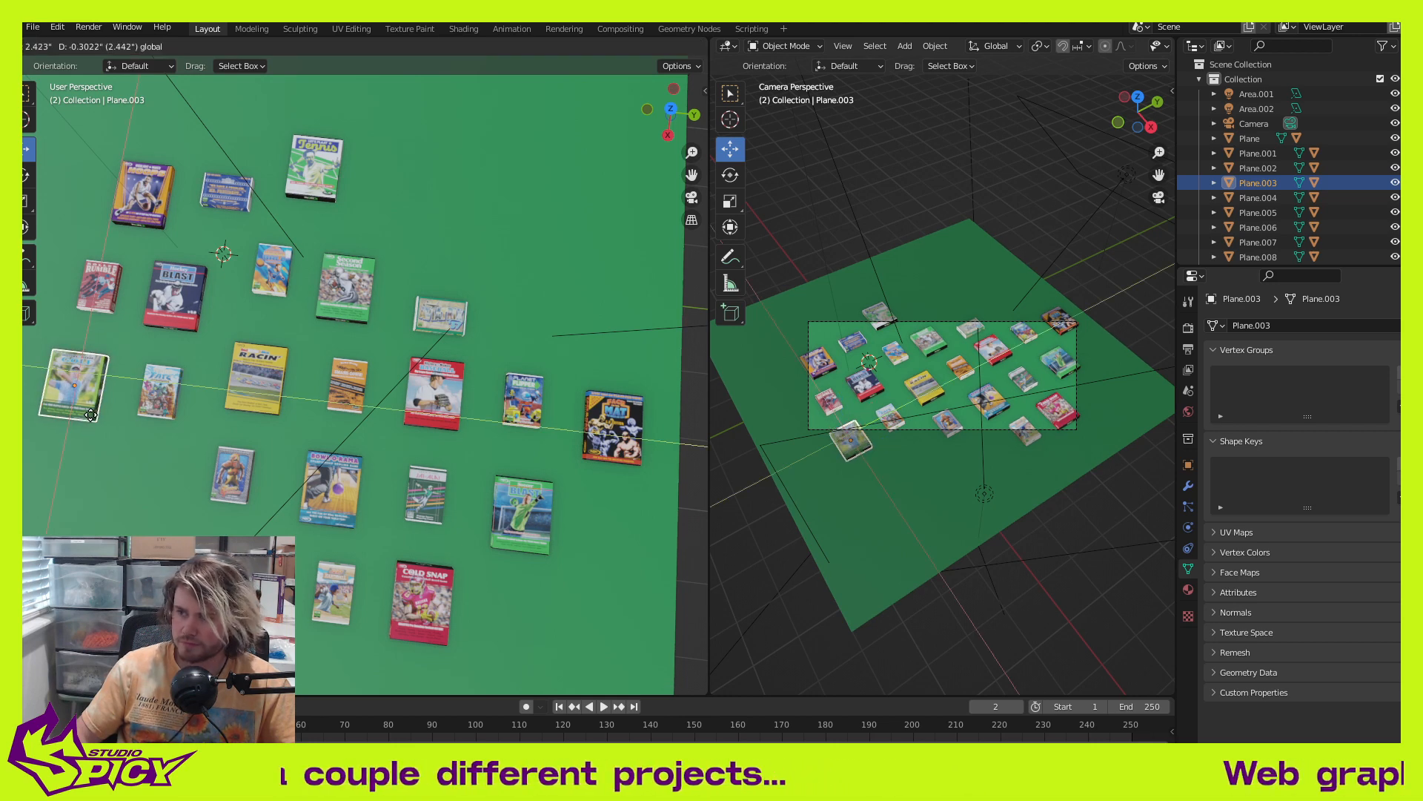
click(90, 415)
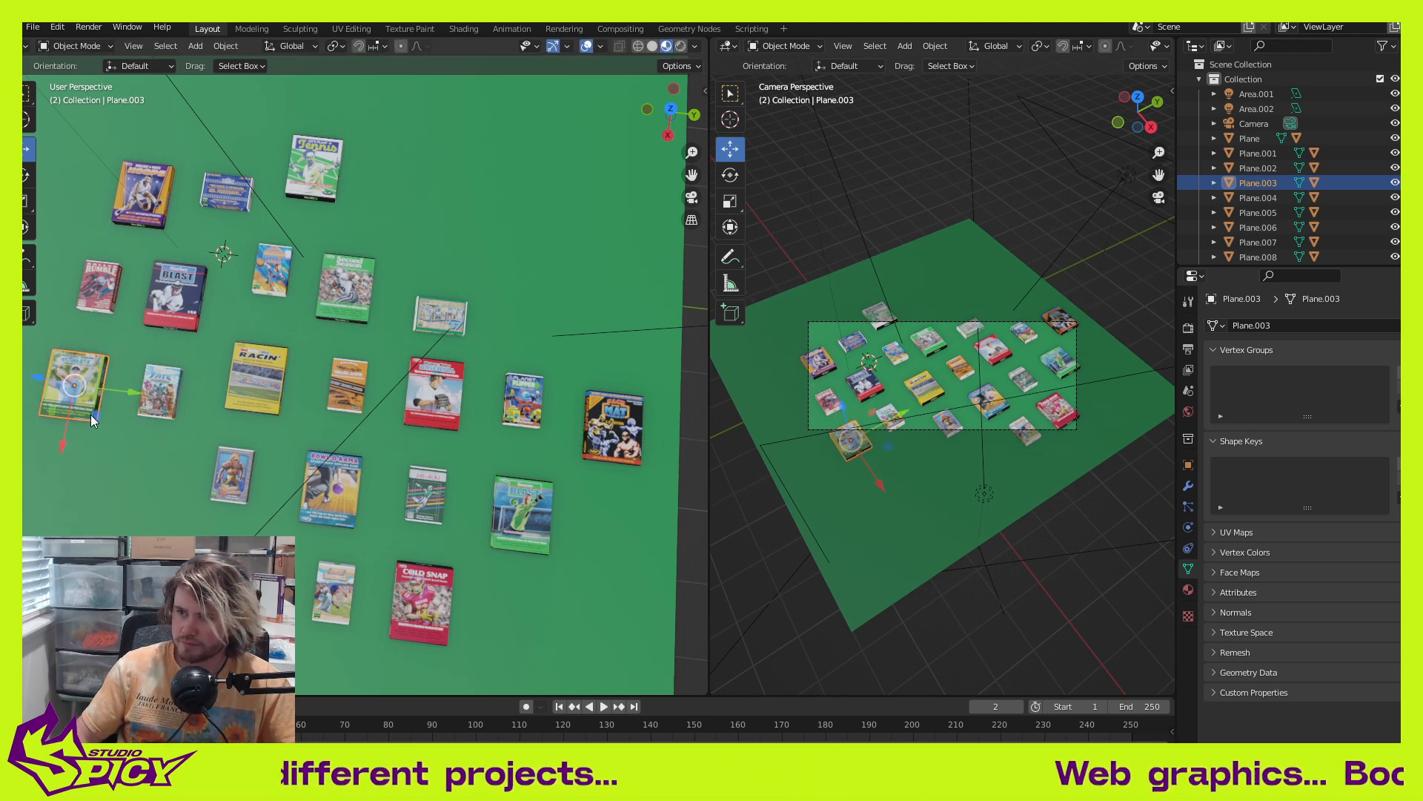
click(90, 280)
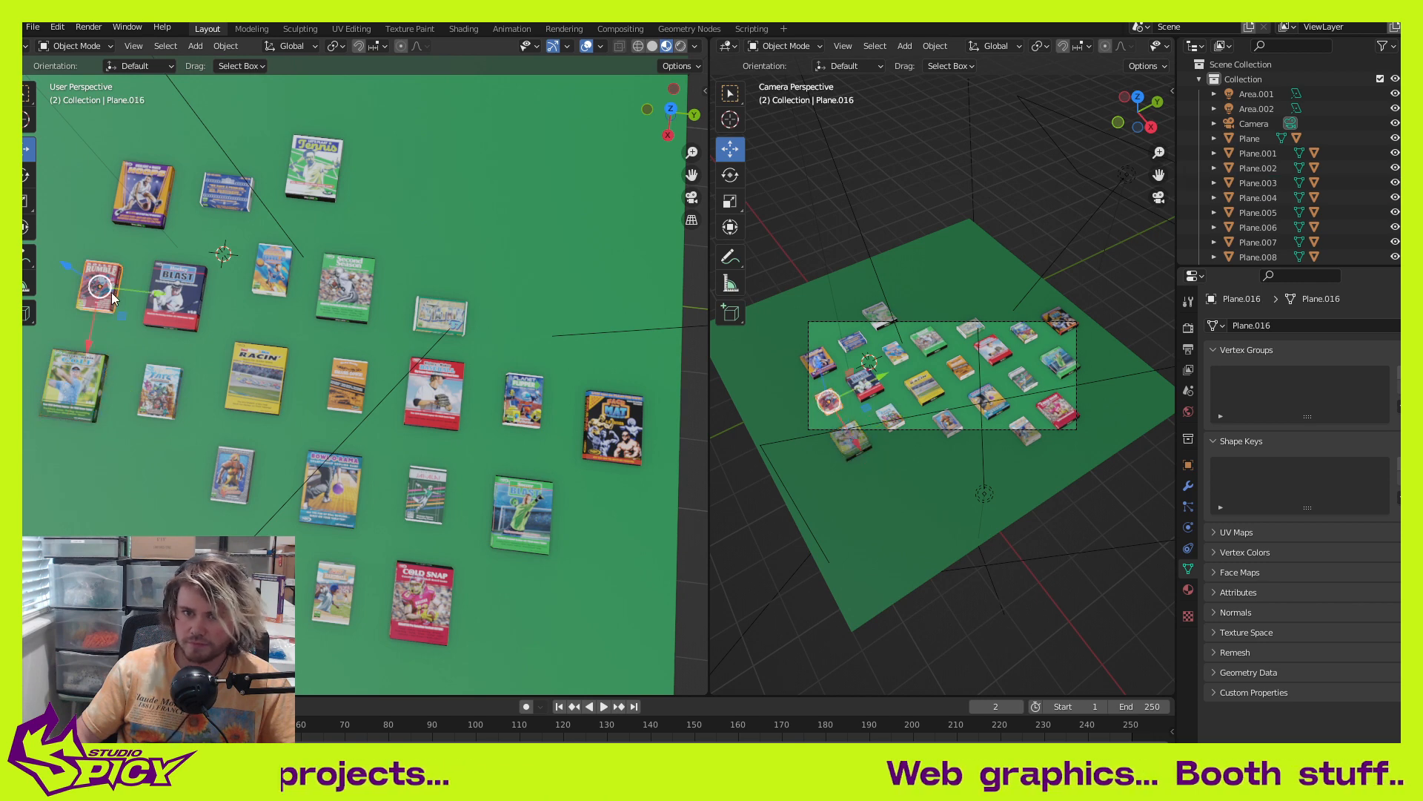
drag(139, 290, 129, 288)
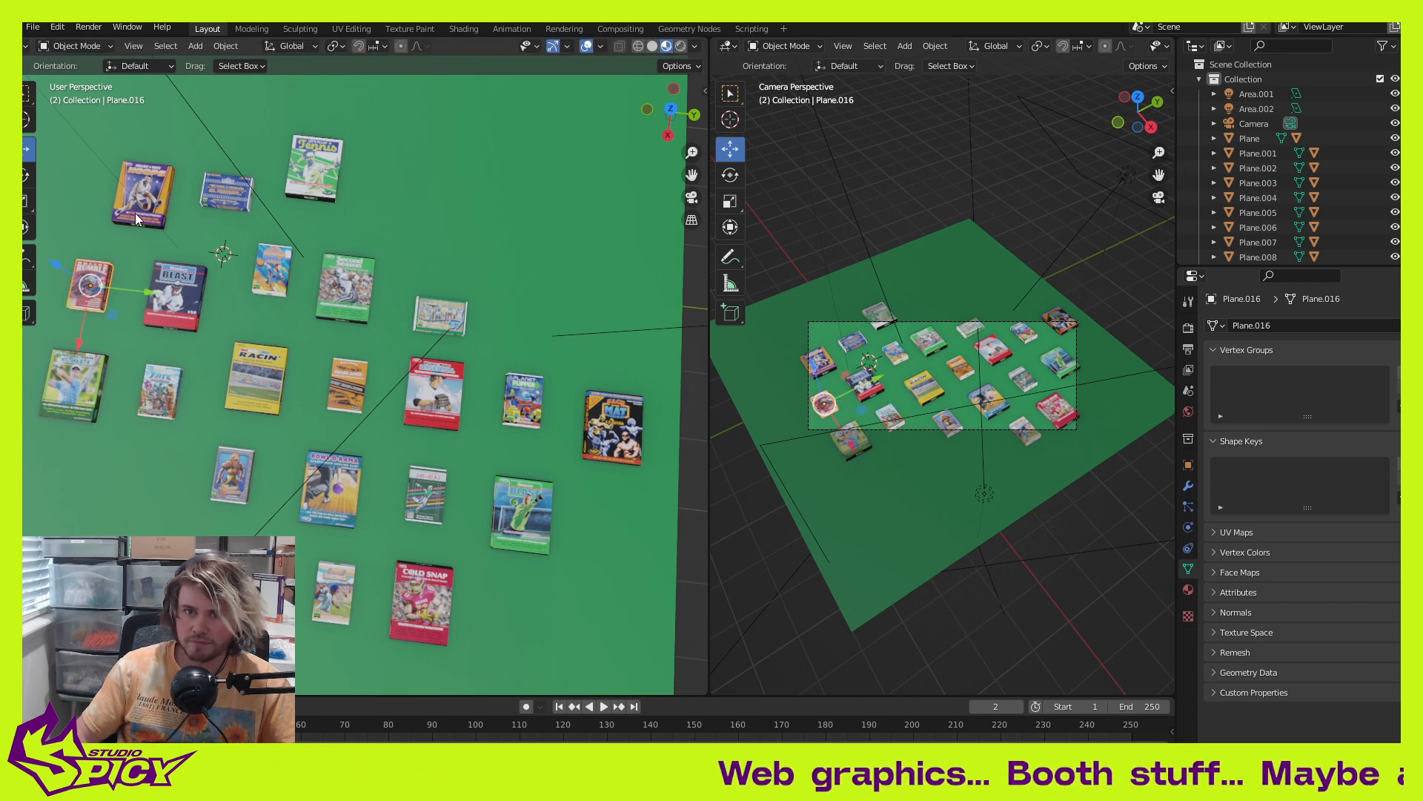
click(153, 223)
click(145, 194)
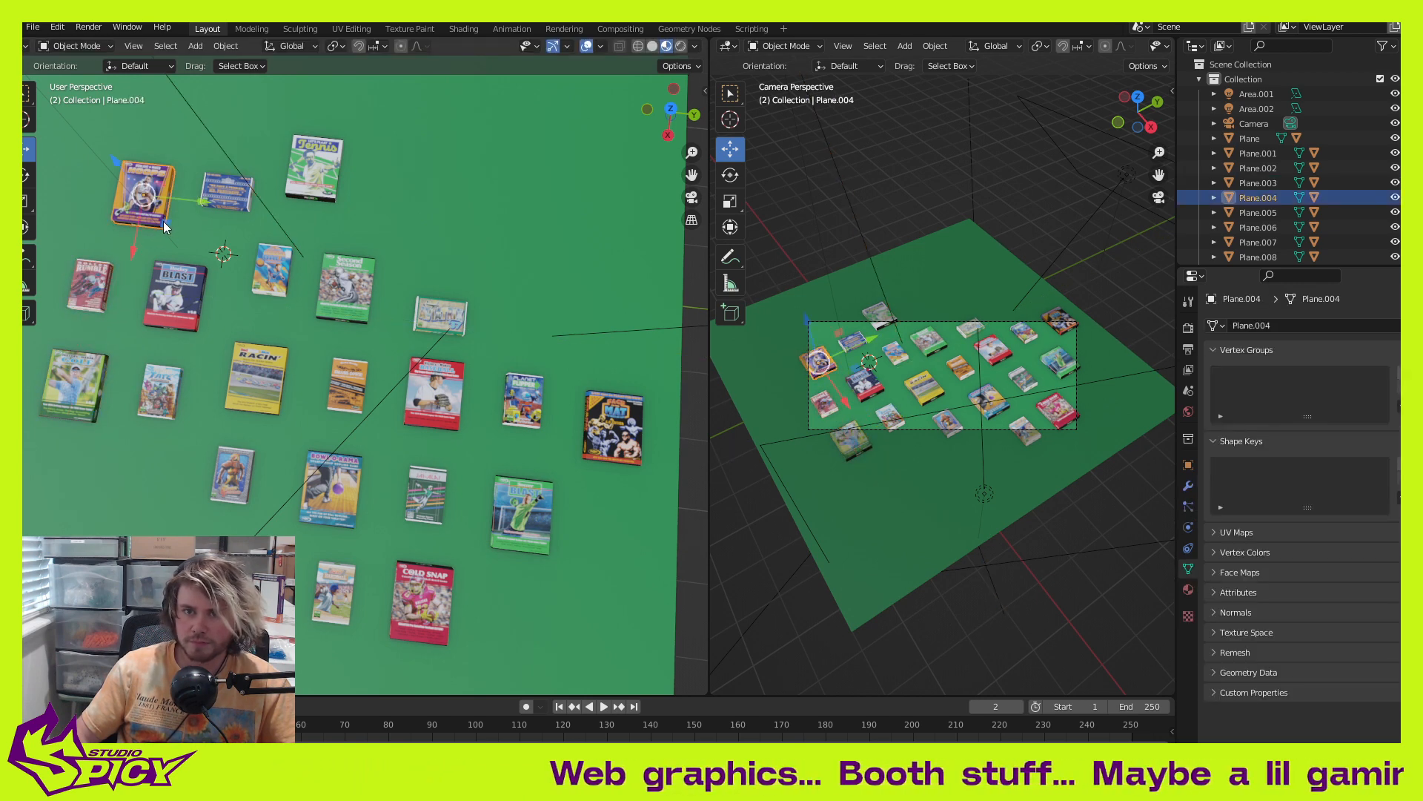
drag(163, 221, 163, 215)
Step: Rotate the camera slightly around the vertical axis with the Rotate tool
scroll(237, 304, down, 3)
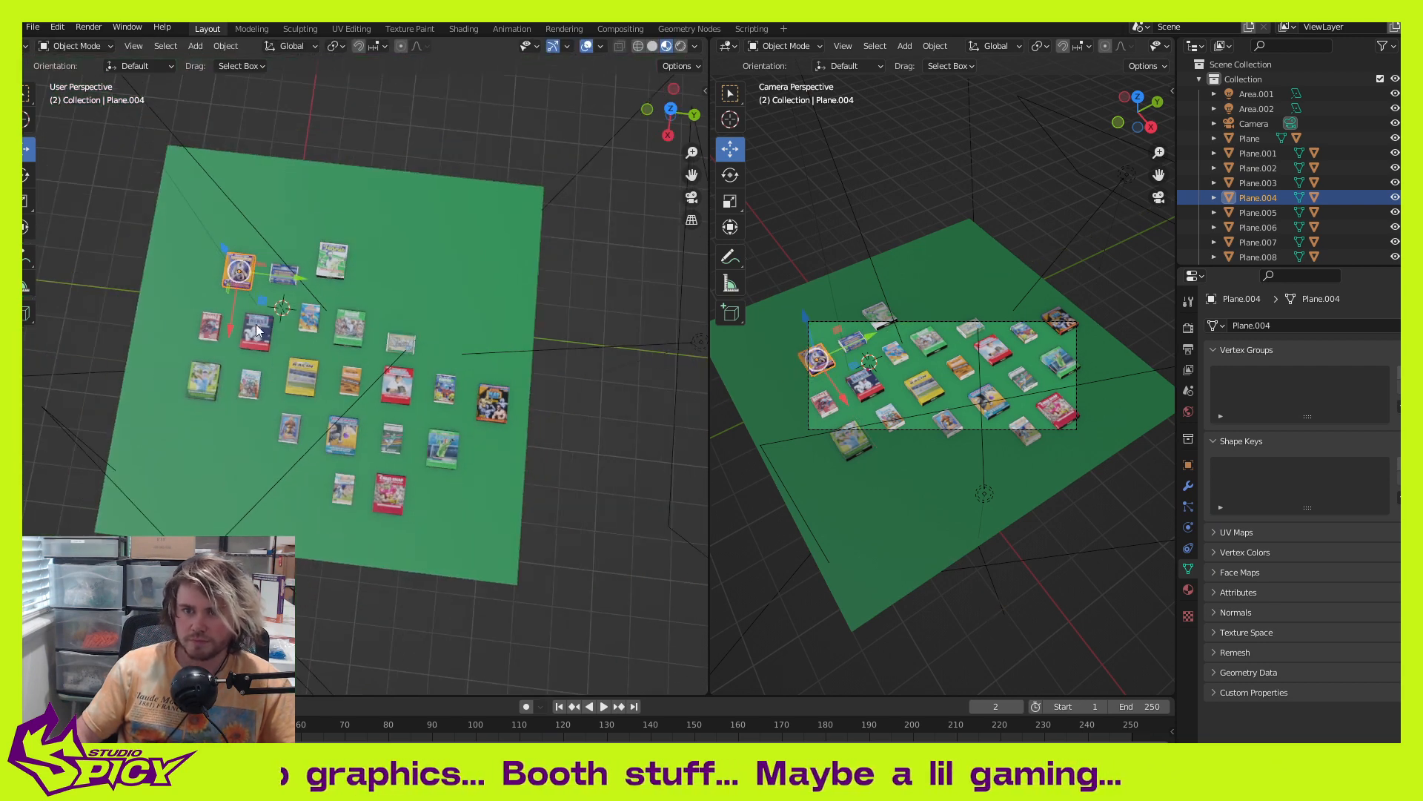
shift+middle_drag(294, 362, 233, 312)
scroll(389, 312, down, 3)
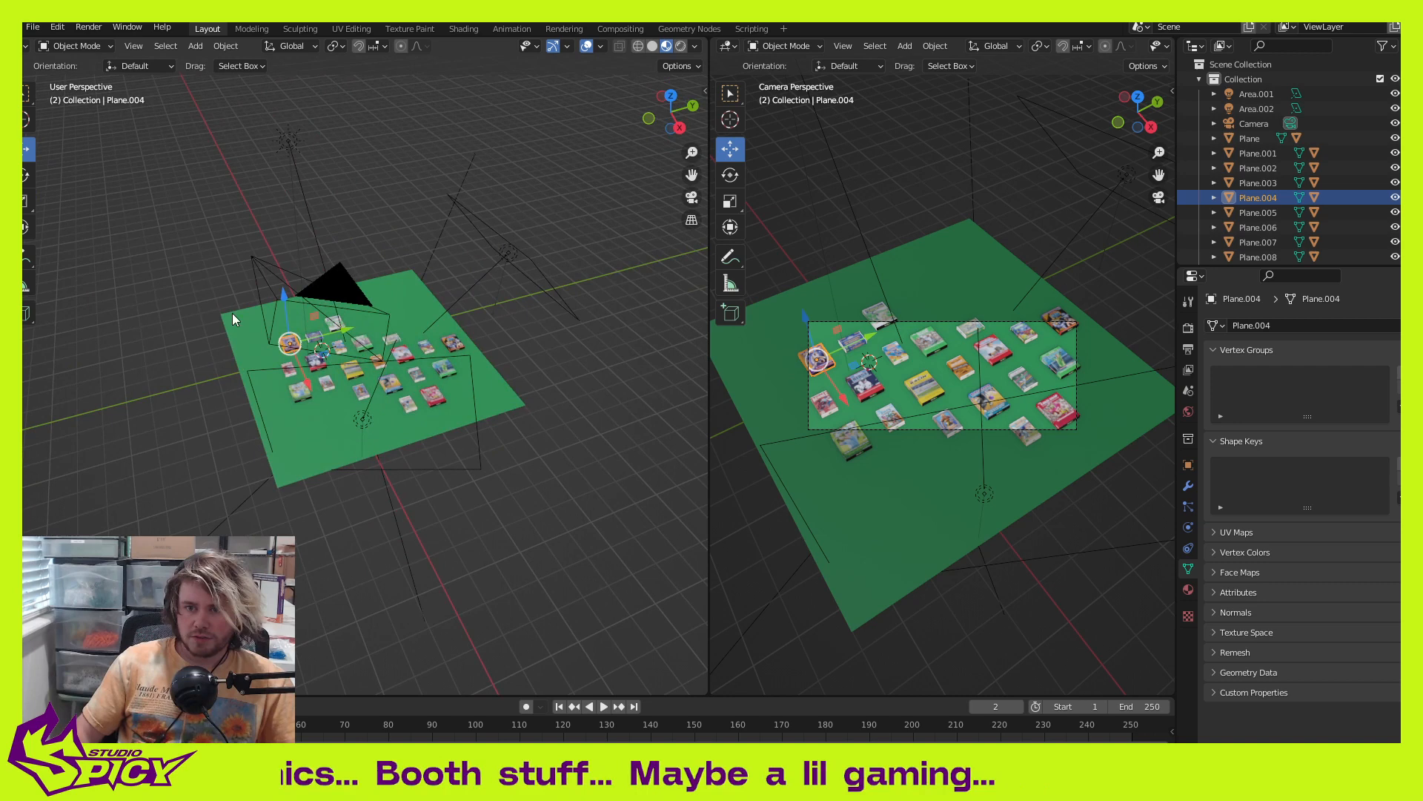
click(257, 260)
key(shift+space)
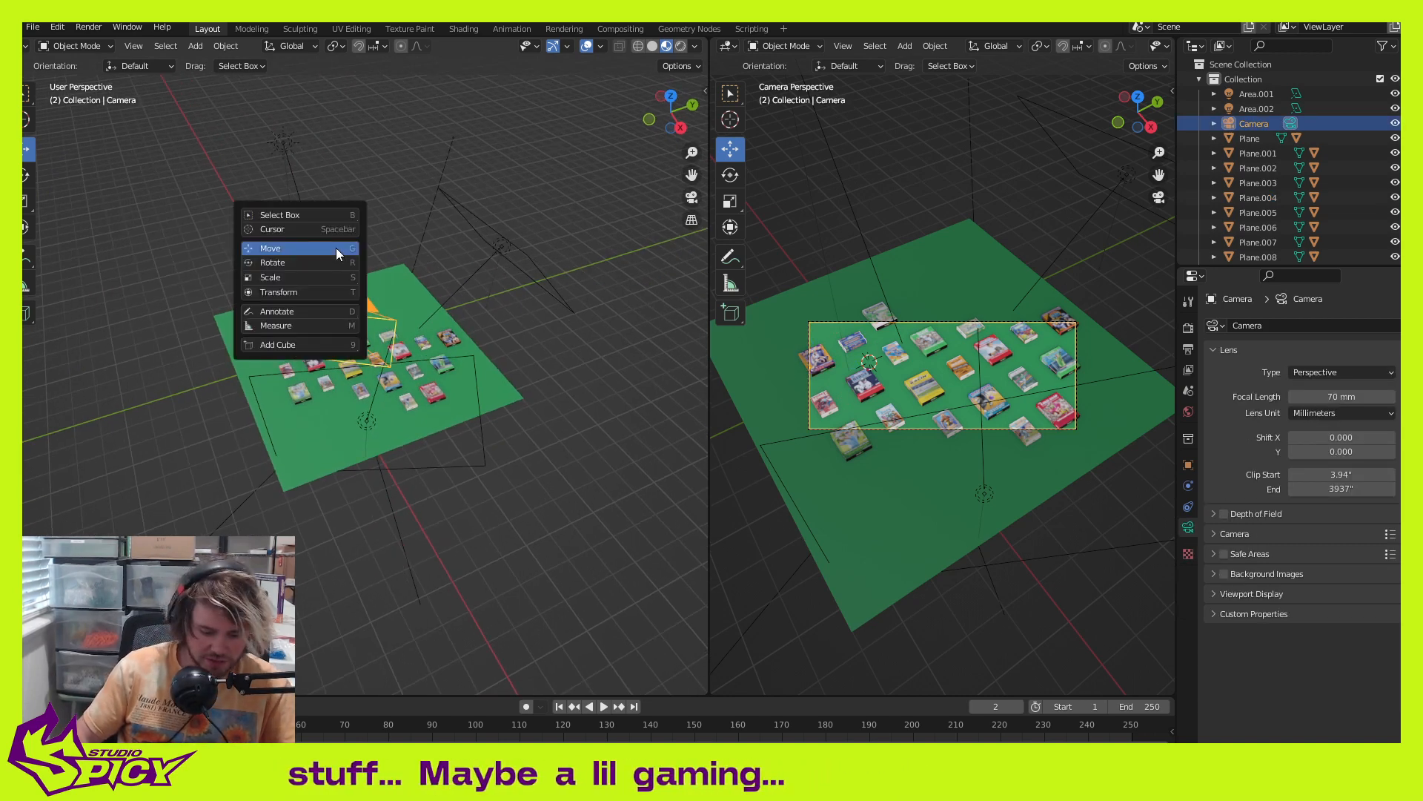
key(r)
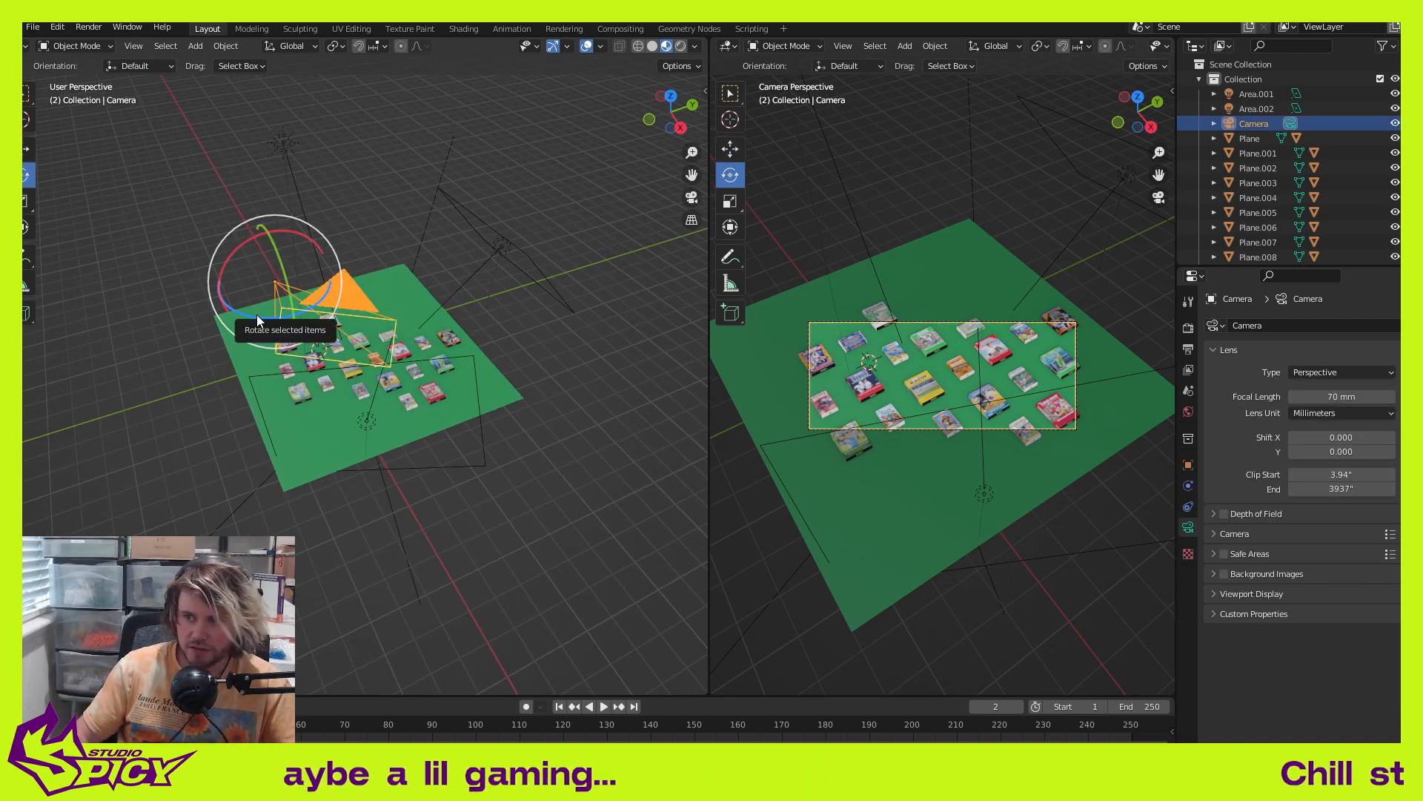
drag(260, 314, 265, 318)
Step: Move the camera horizontally across the ground so the game boxes are centred in its frame again
key(shift+space)
key(g)
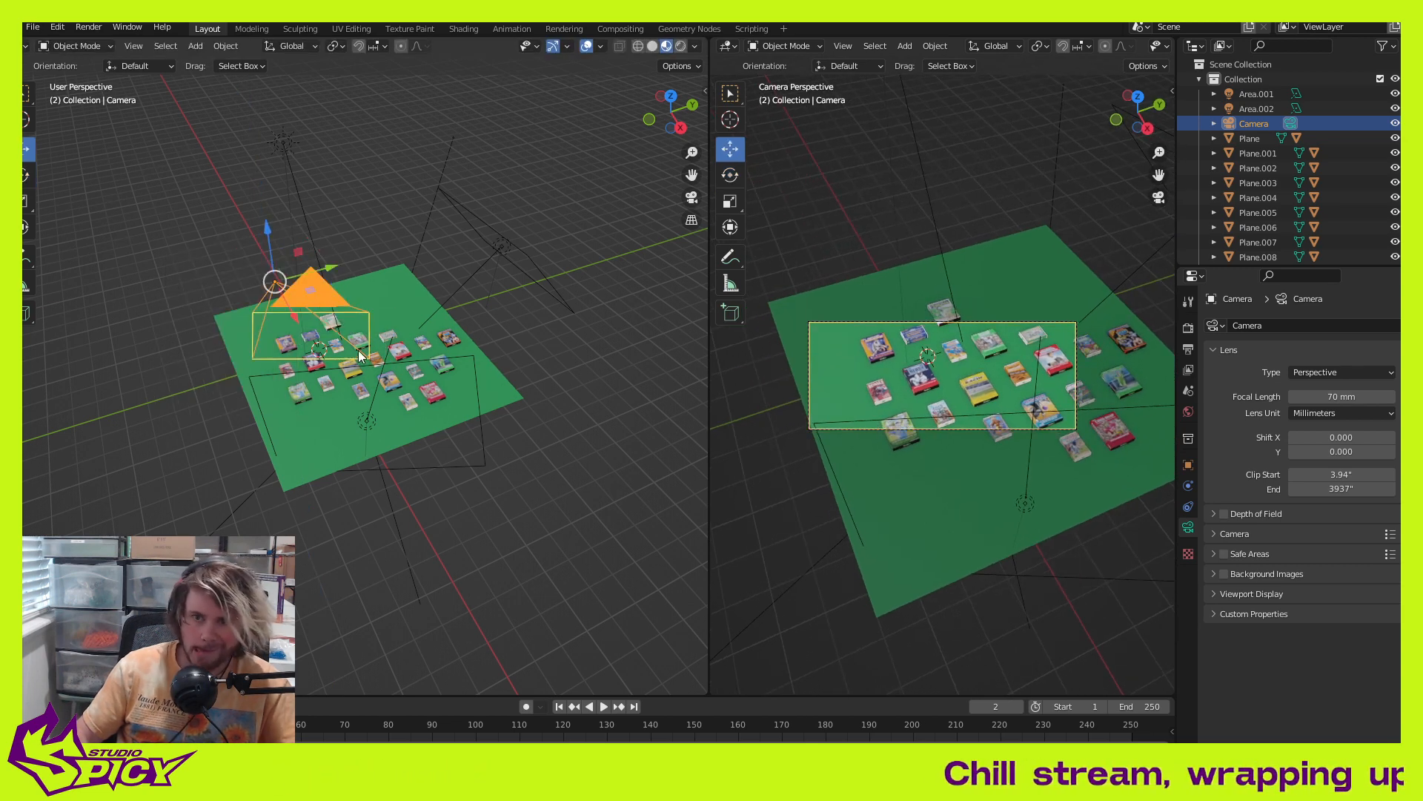
middle_drag(362, 356, 368, 423)
drag(326, 603, 448, 643)
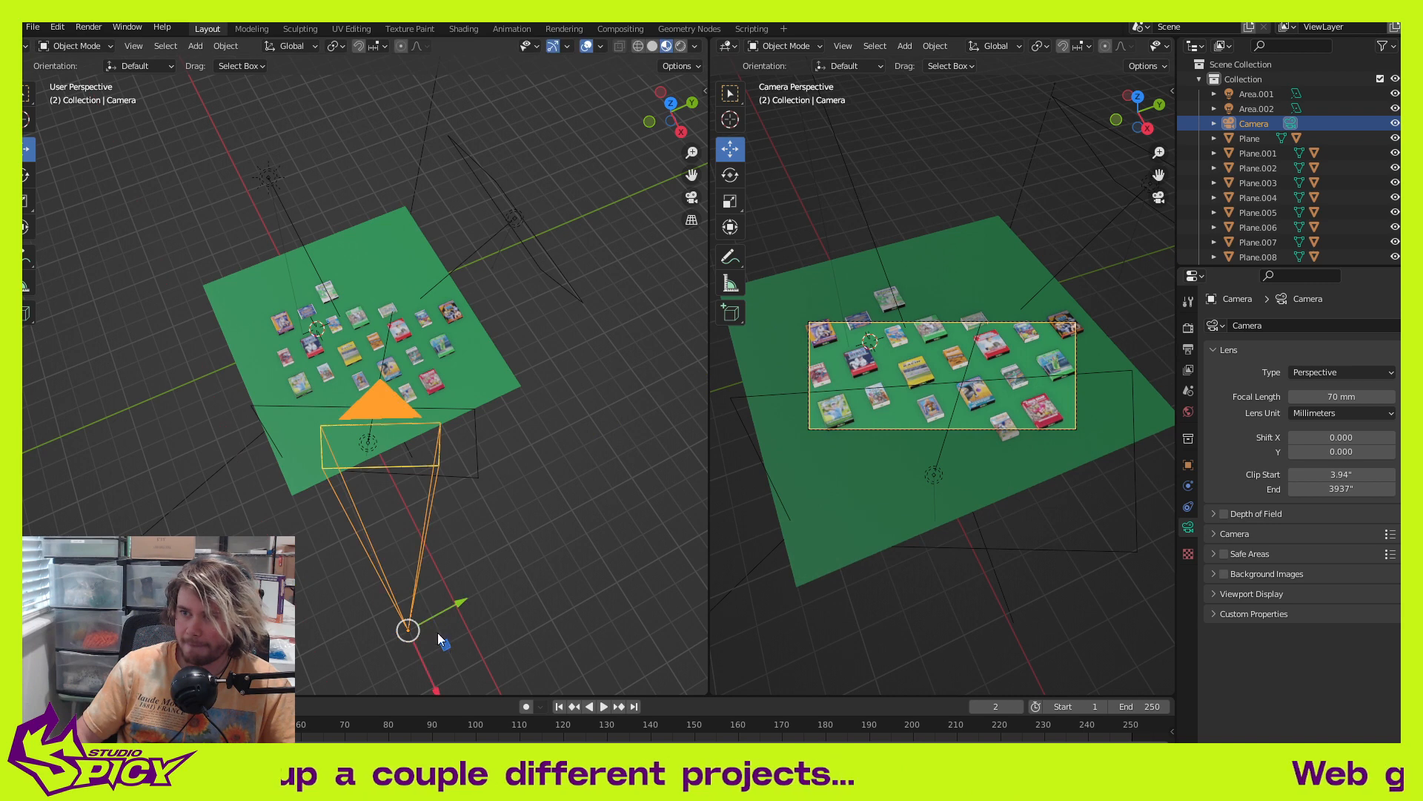
Step: Move the Tennis box (Plane.005) about 65.5 inches from the back of the layout to the open area in front of the Fate box
click(332, 301)
scroll(326, 306, up, 5)
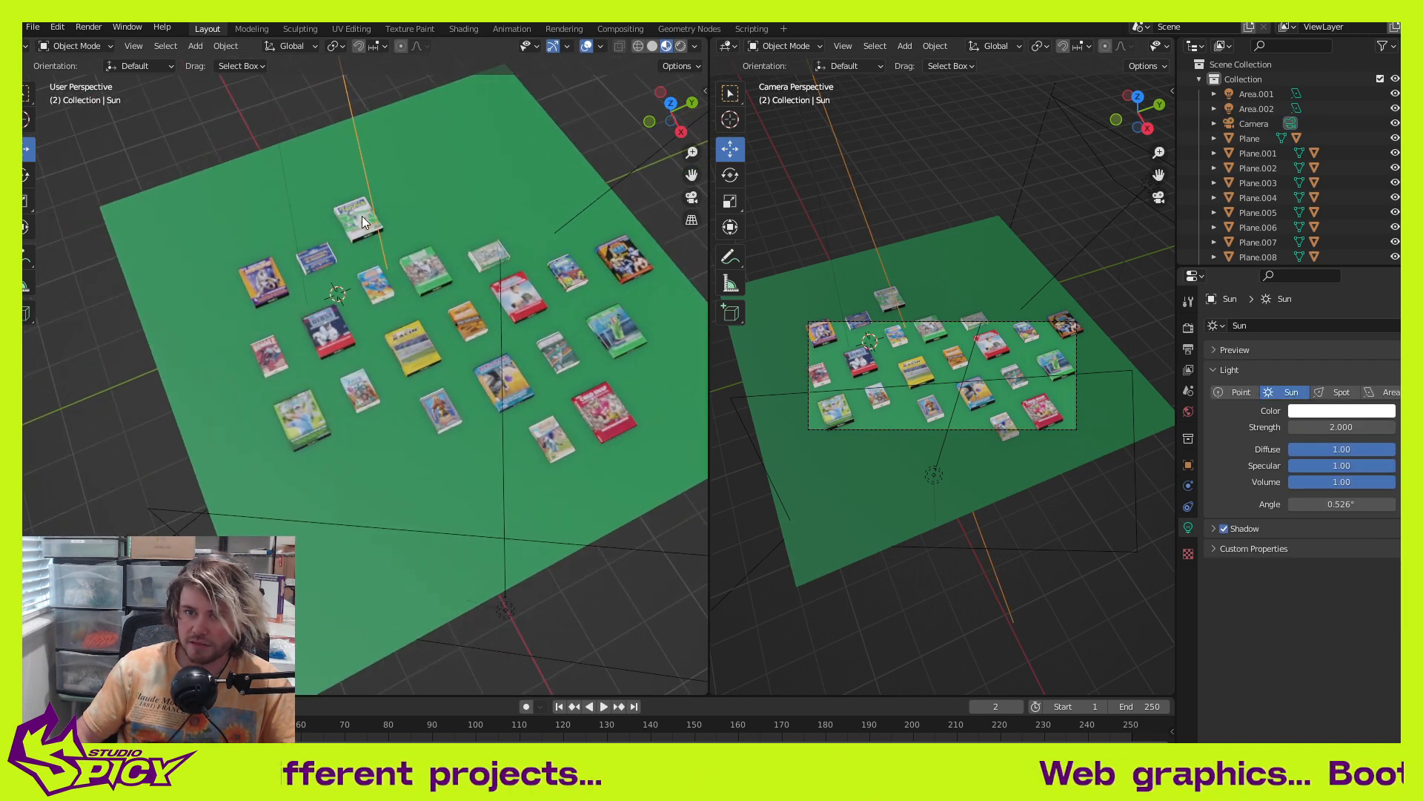
click(362, 216)
key(g)
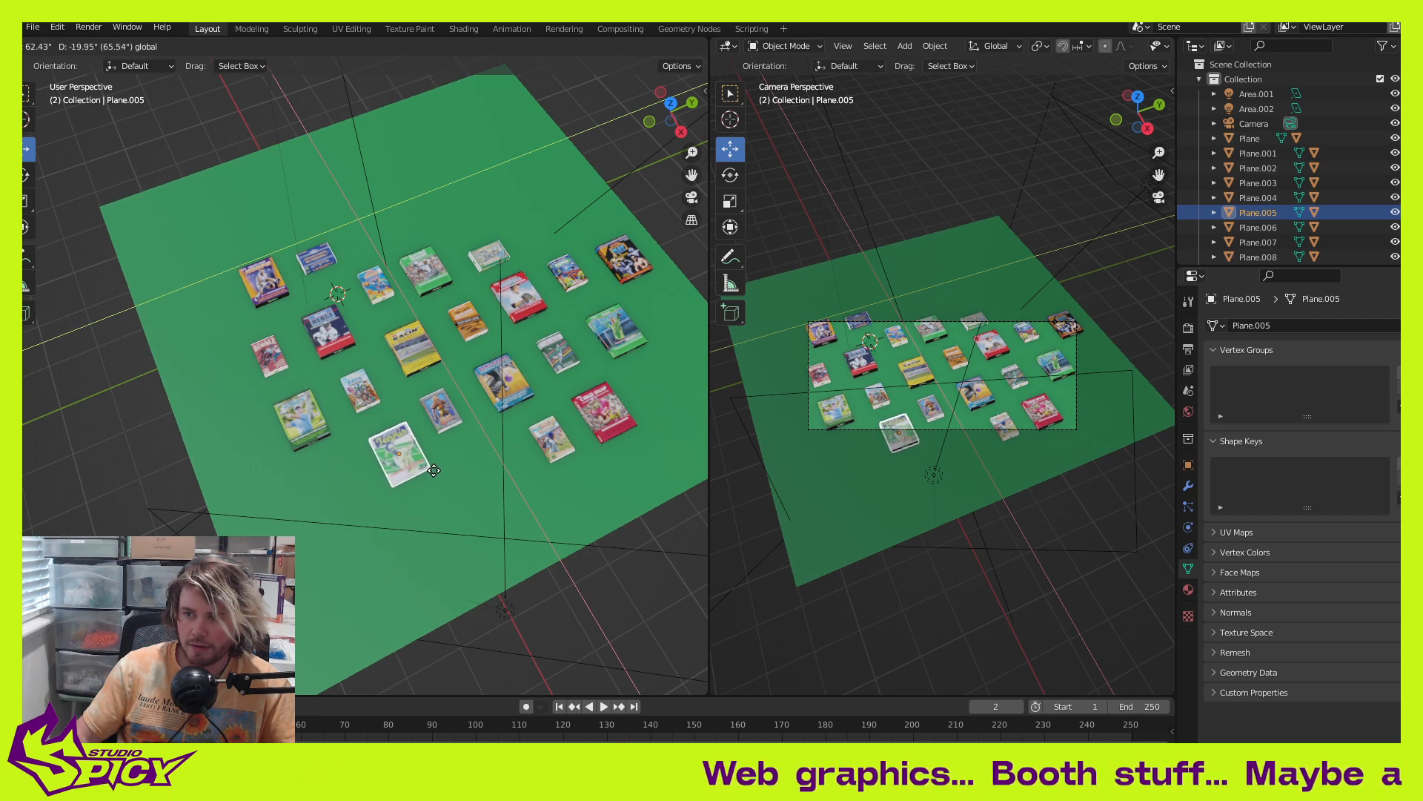
click(433, 470)
Step: Render the camera view to check the box arrangement, and close the render window
scroll(469, 448, up, 2)
shift+middle_drag(437, 424, 362, 381)
key(F12)
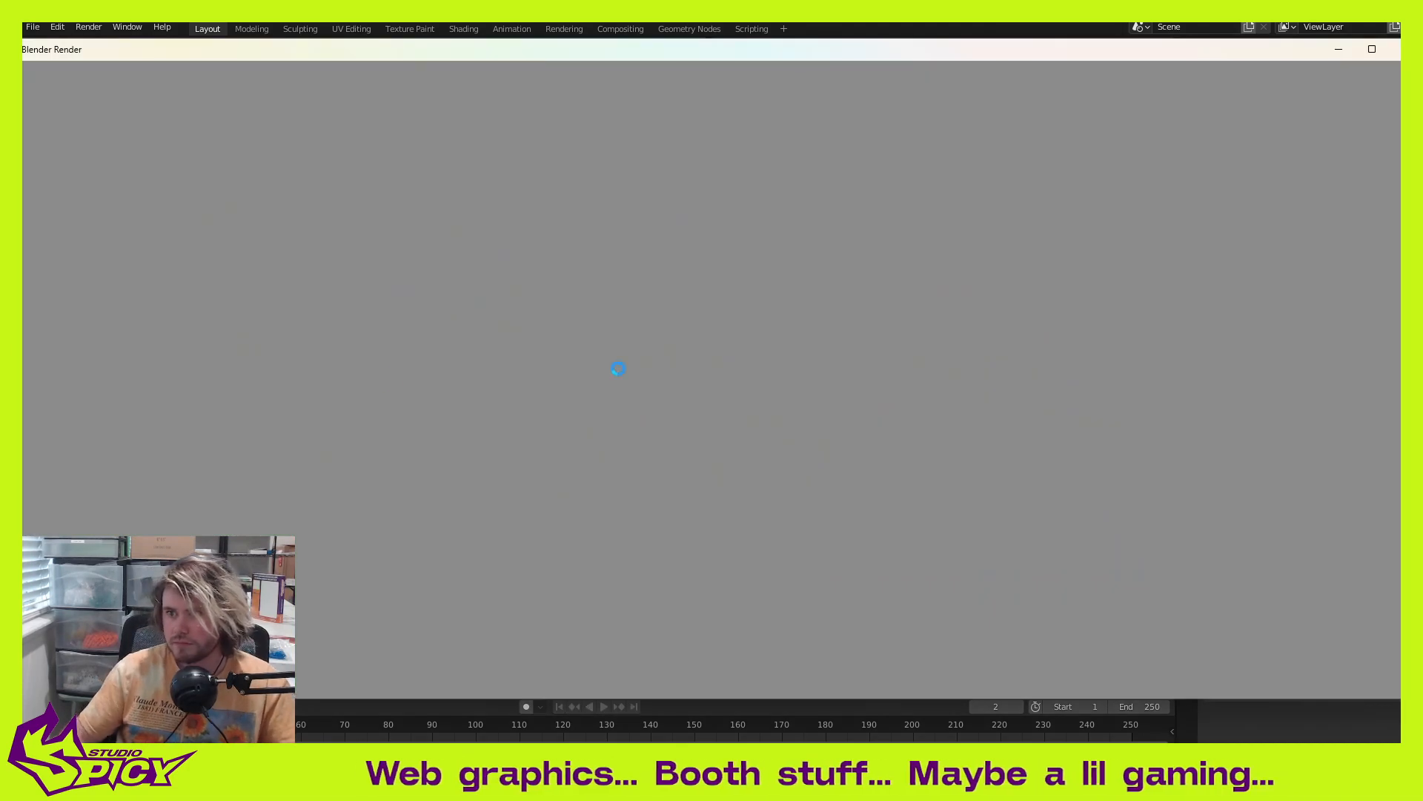
scroll(832, 403, down, 3)
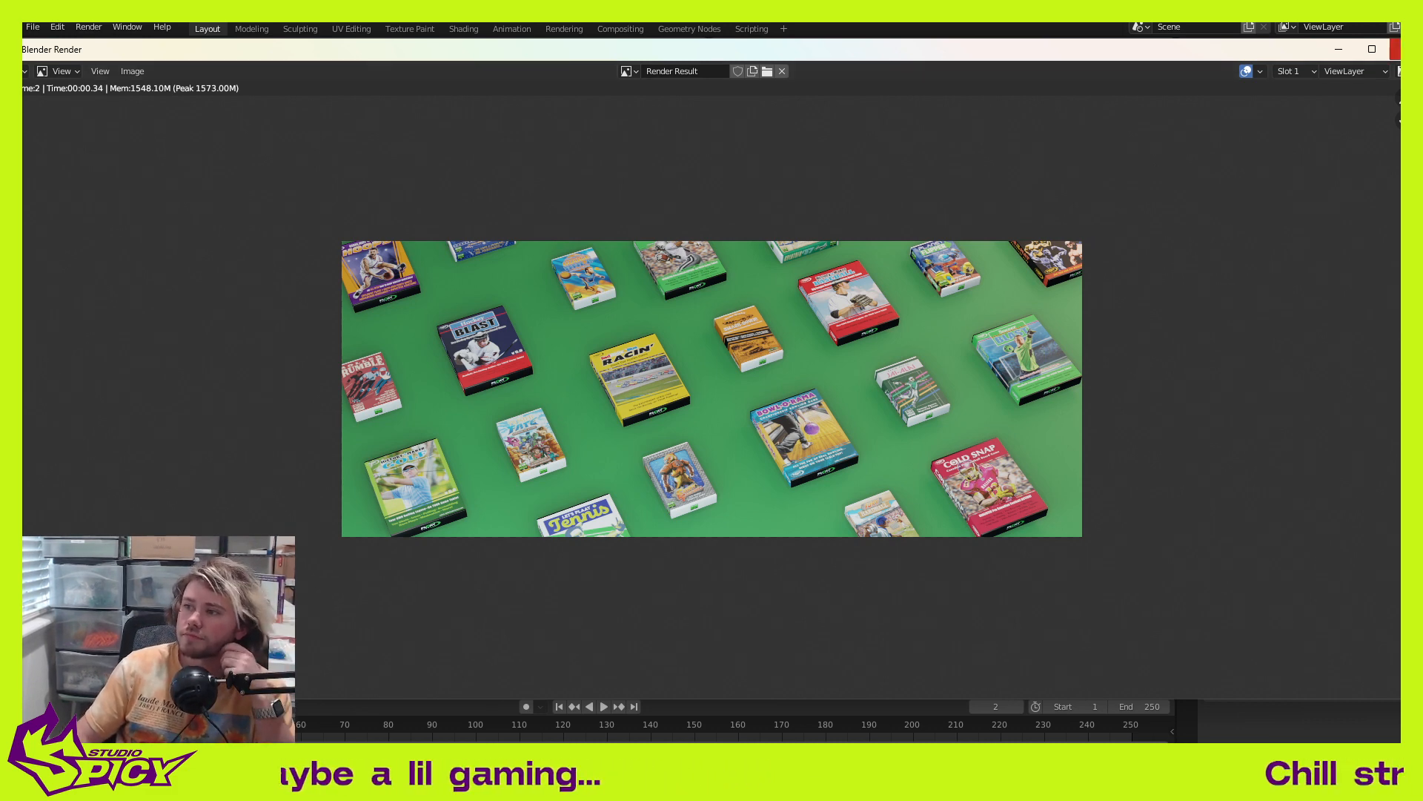
click(1404, 49)
Step: Shift the Tennis box back toward the Fate box and closer to the small figure box beside it
scroll(390, 411, up, 3)
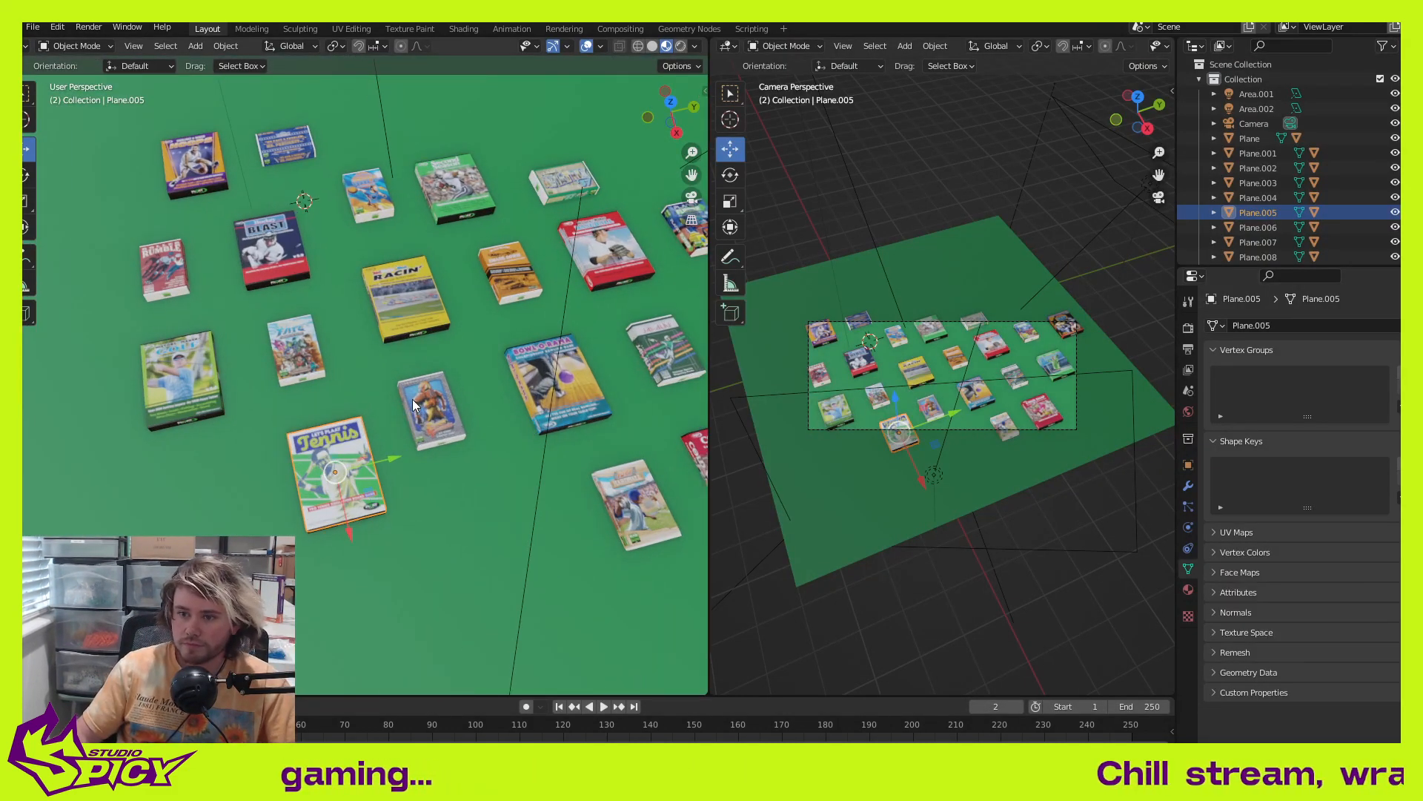
middle_drag(421, 406, 371, 447)
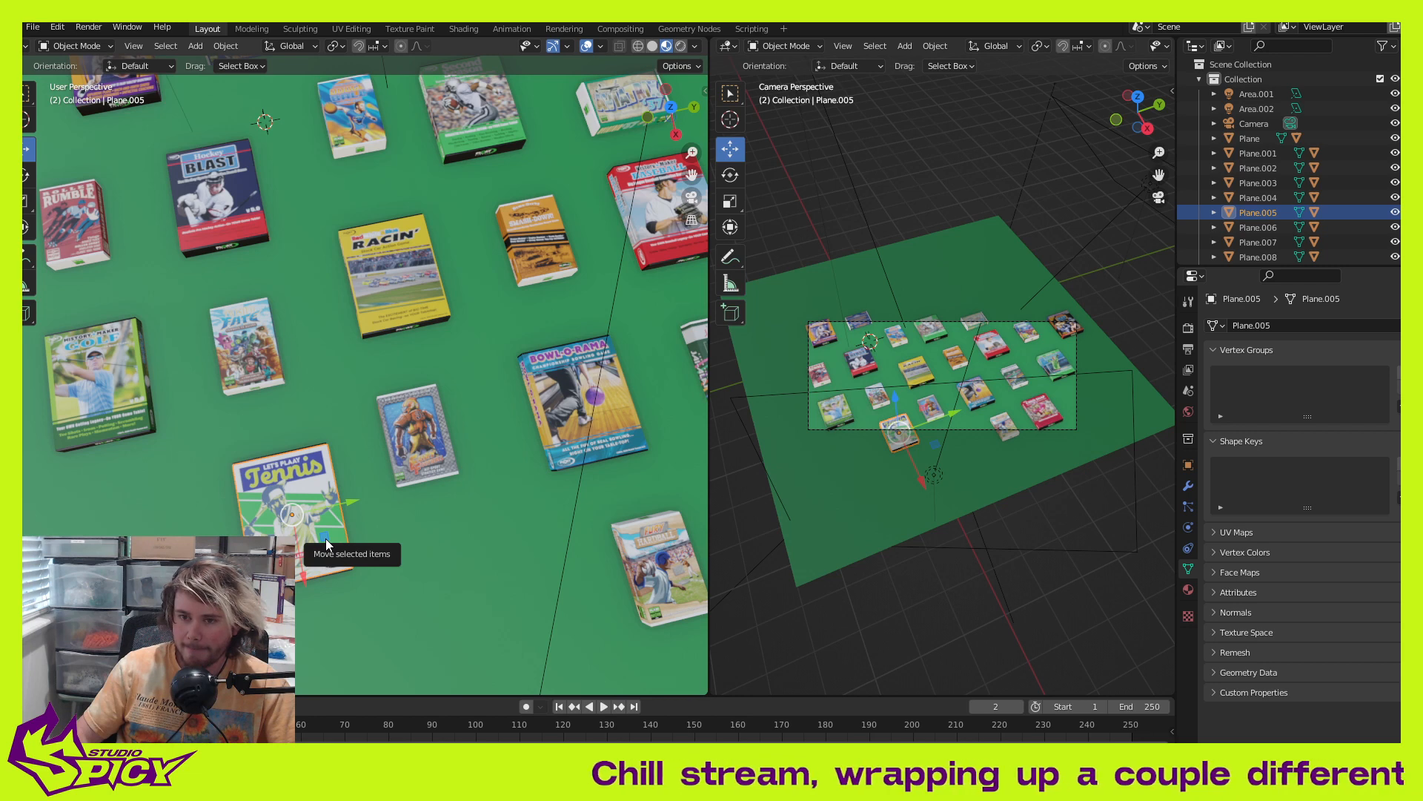
drag(326, 543, 367, 478)
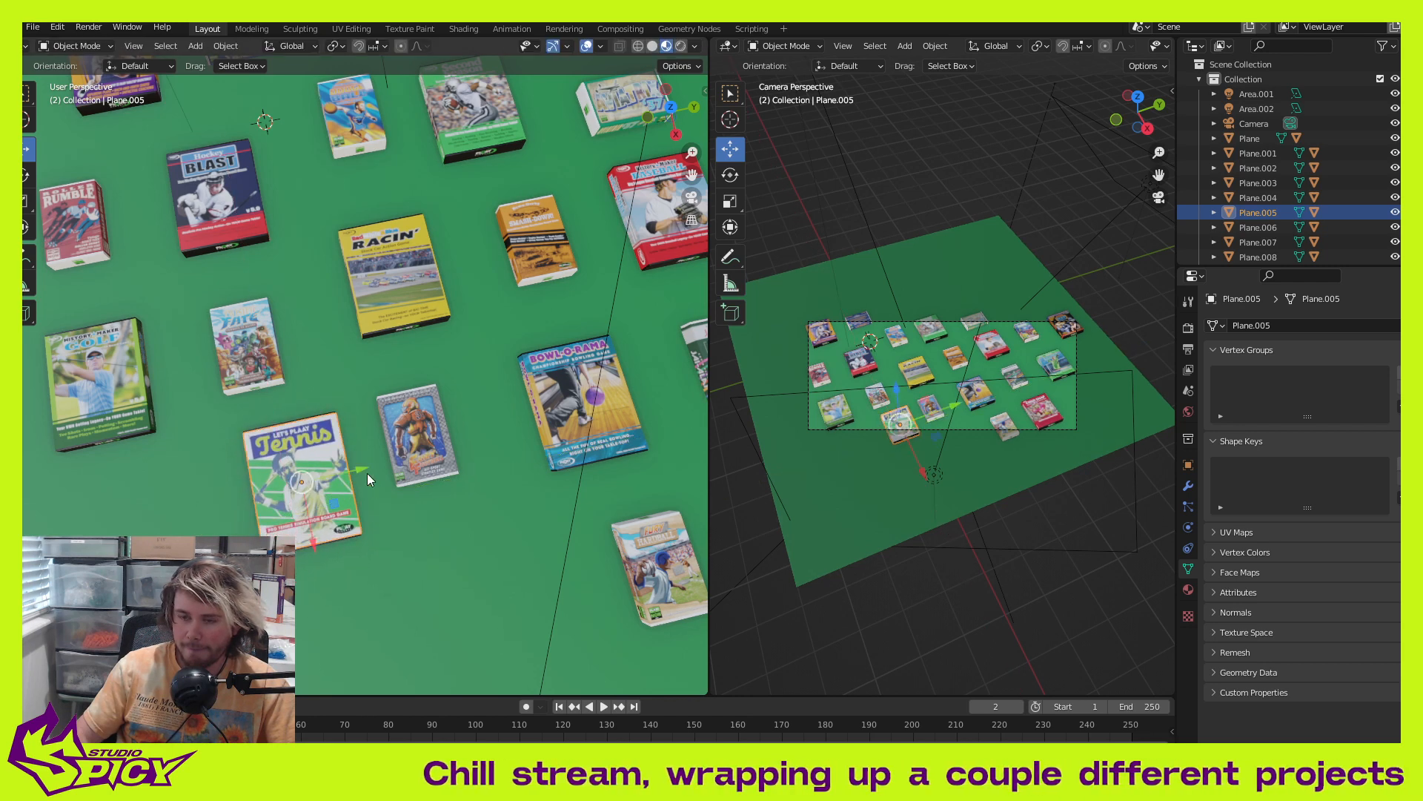
scroll(380, 473, down, 3)
middle_drag(367, 473, 288, 496)
scroll(387, 477, down, 2)
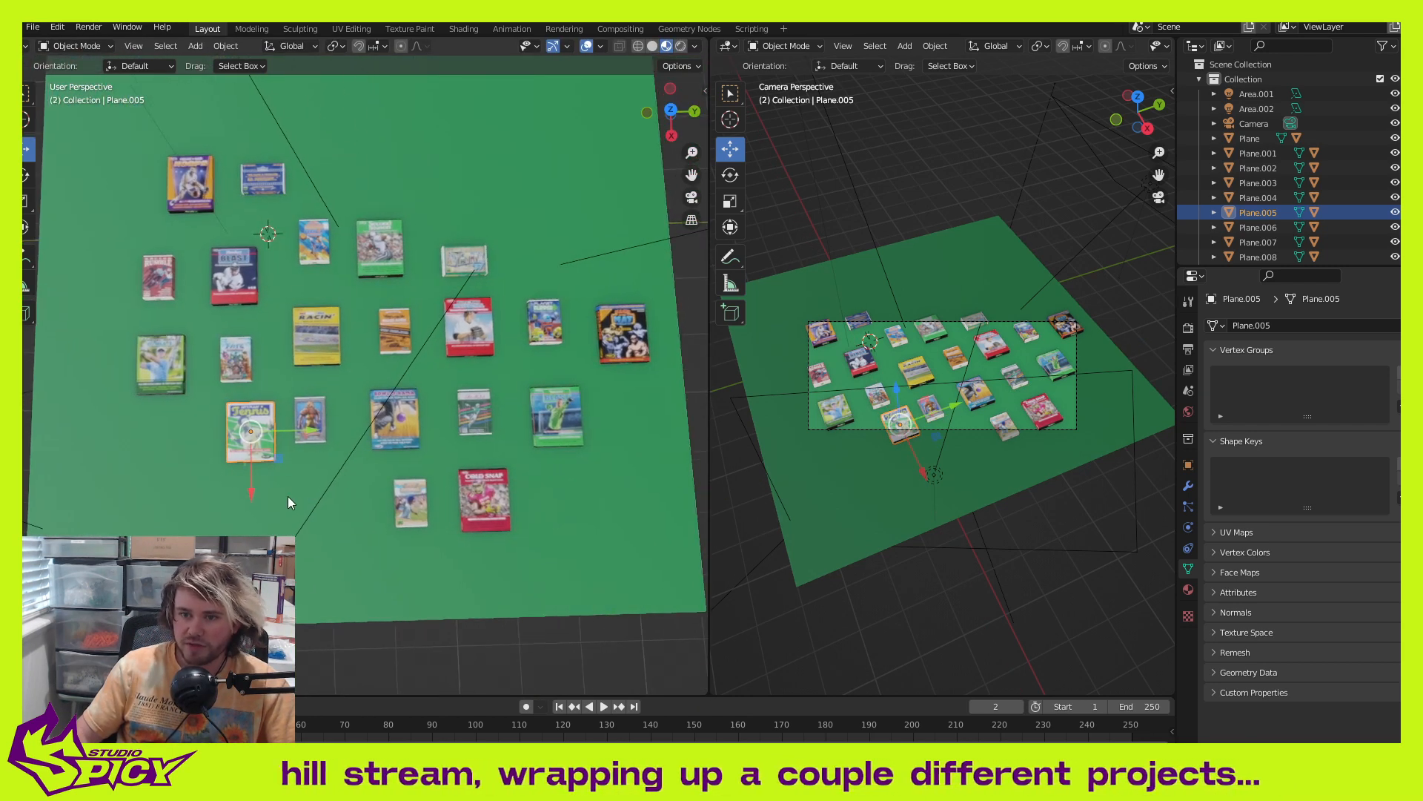
Step: Move the yellow Racin' and red baseball boxes closer to the small orange box, and the pale landscape box closer to the baseball box
click(313, 344)
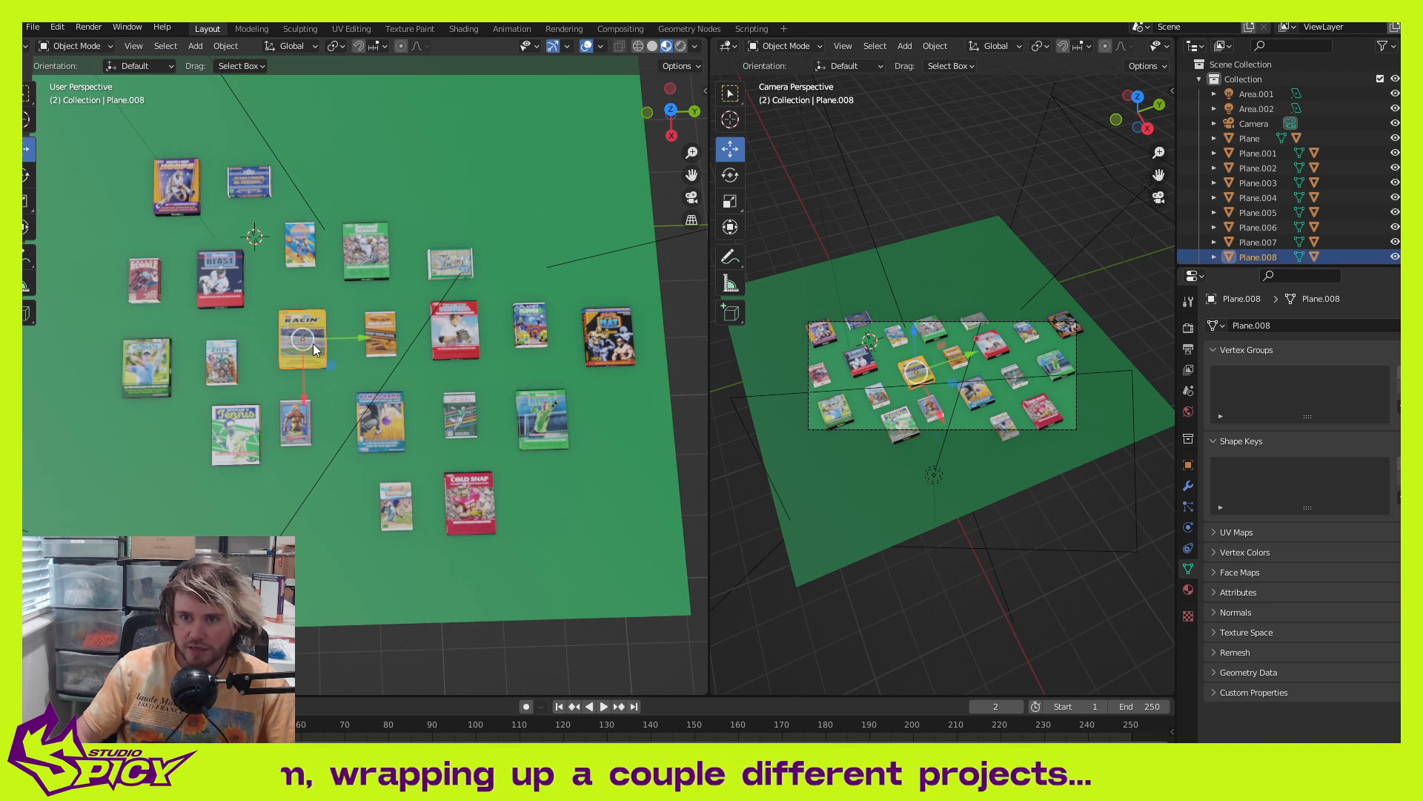
drag(343, 340, 366, 341)
click(446, 336)
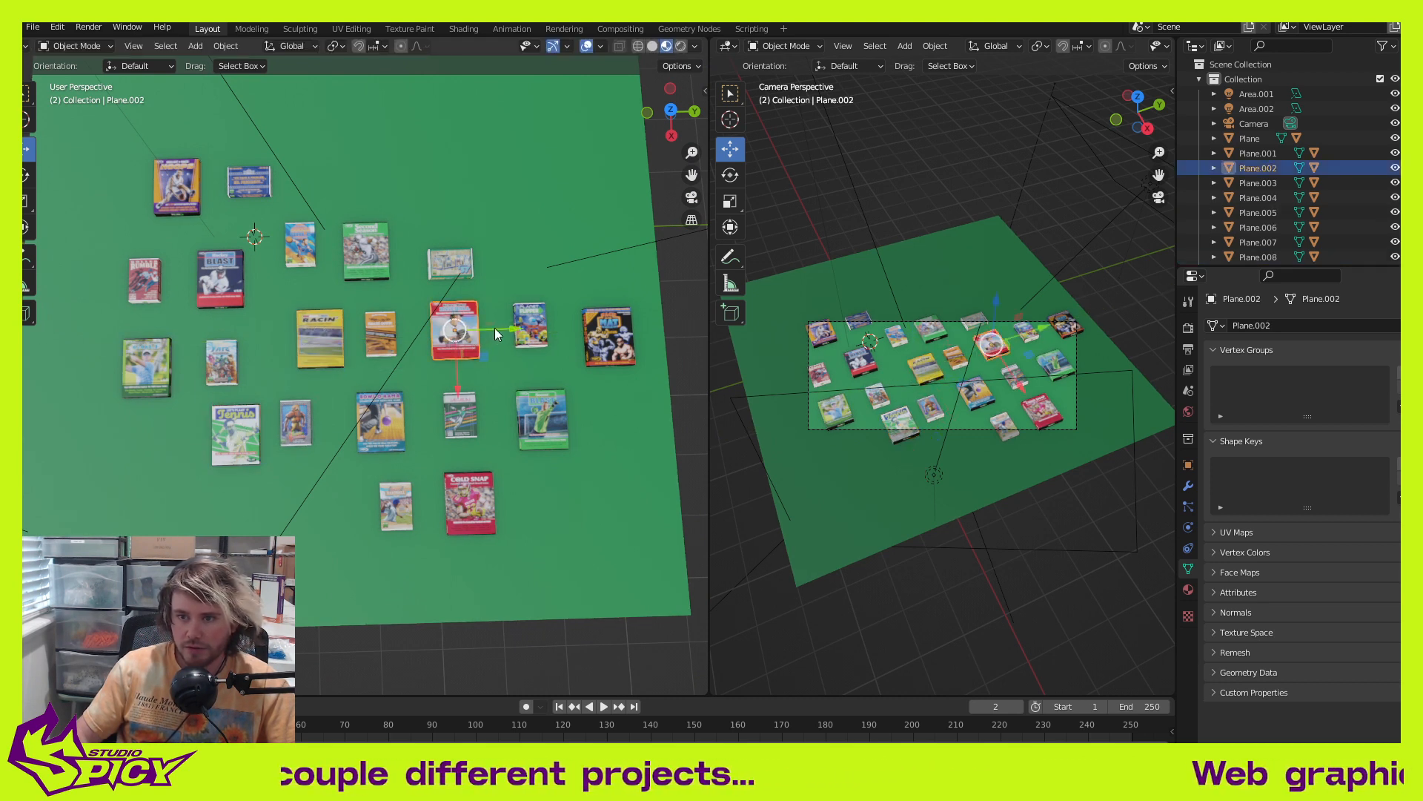
drag(496, 328, 480, 333)
click(466, 257)
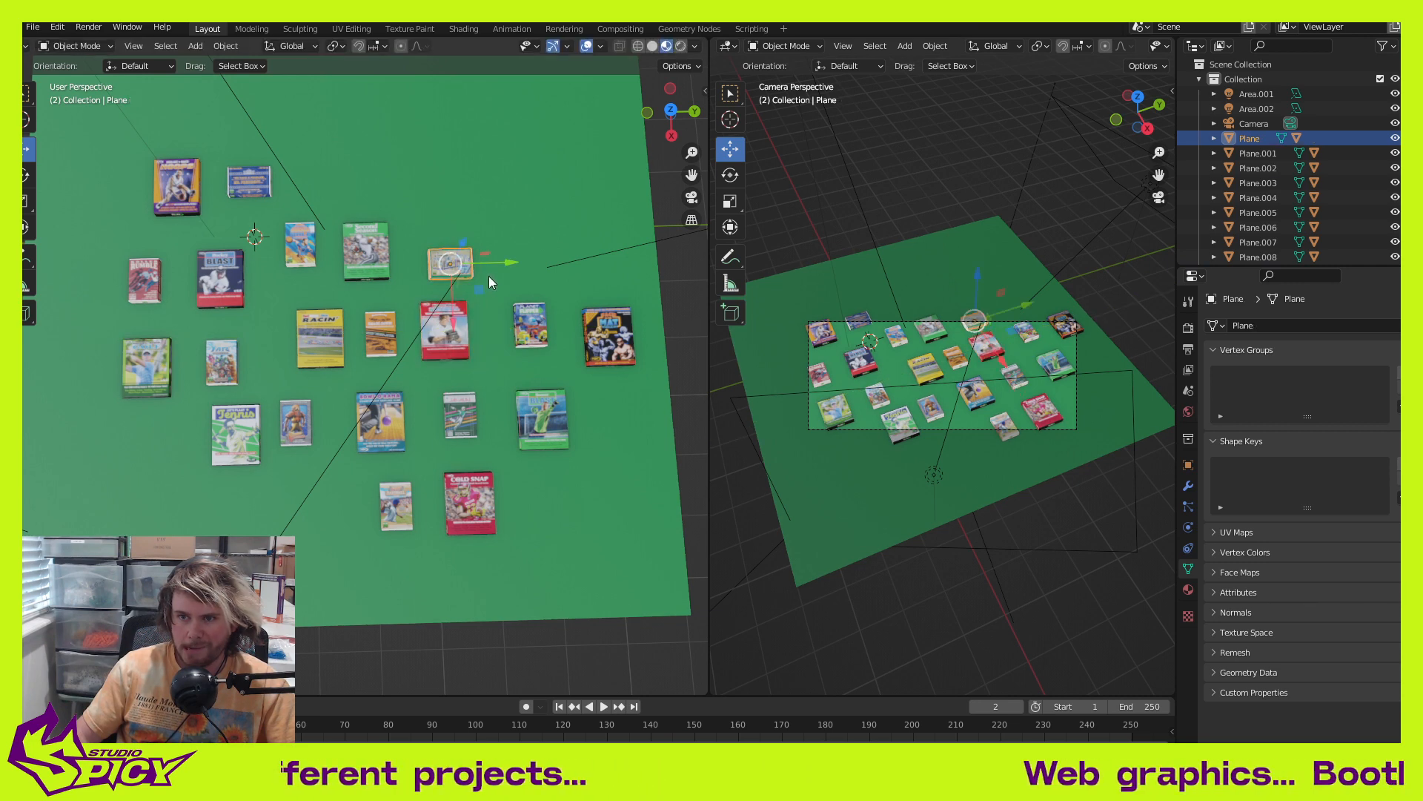
drag(488, 275, 476, 296)
Step: Move the small Plane.011 box and the Bowl-O-Rama box slightly back toward the row behind them
click(462, 431)
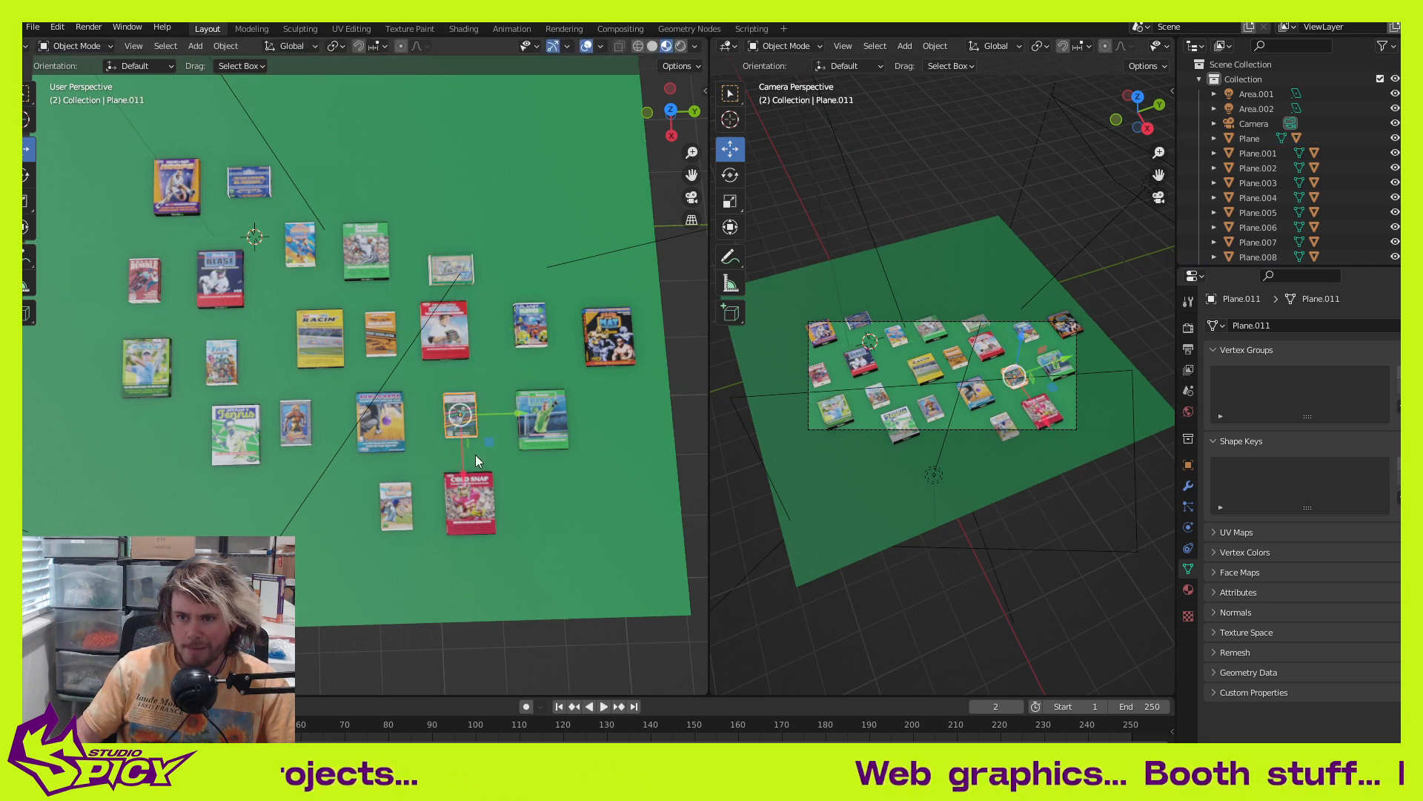
drag(483, 431, 476, 419)
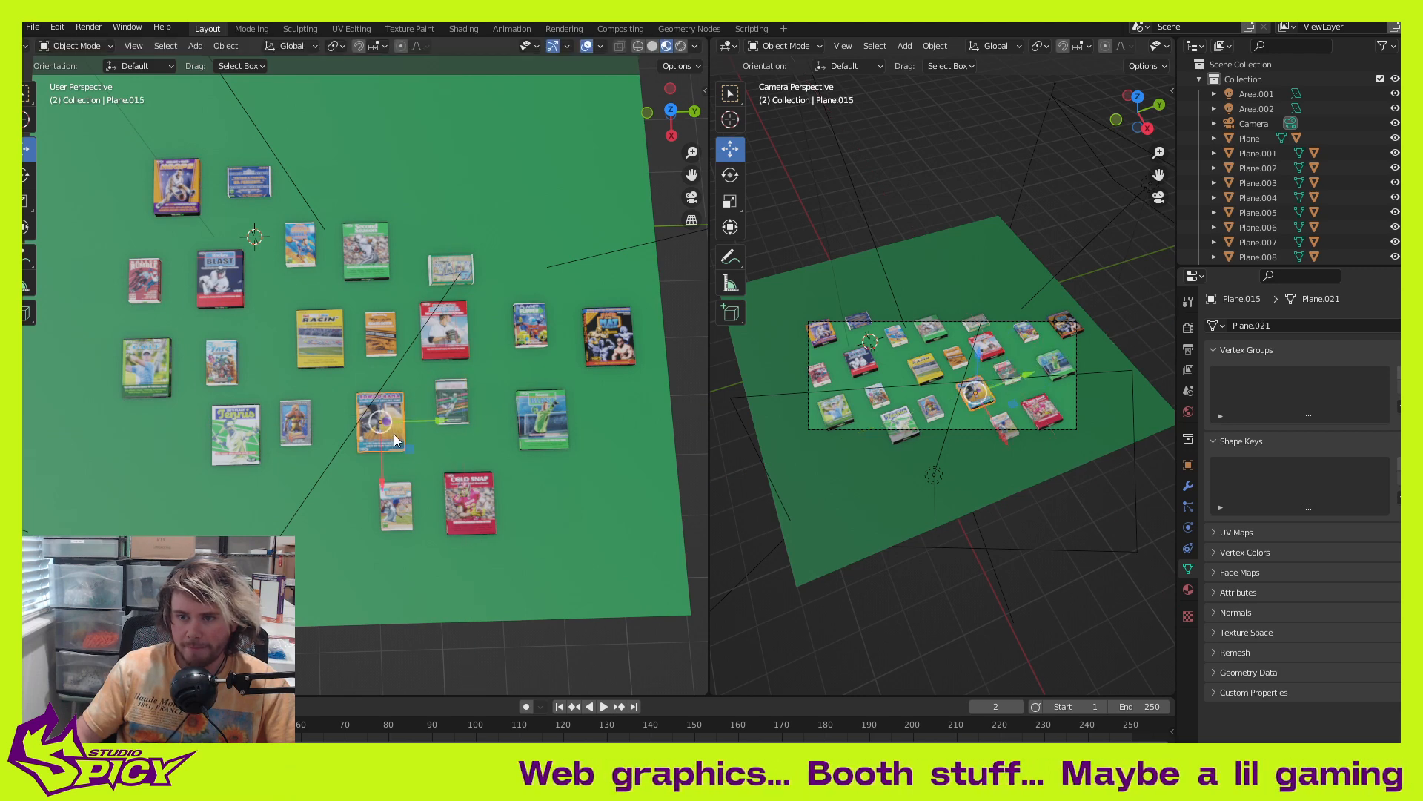
drag(407, 451, 409, 439)
Step: Move the small blue box (Plane.014) toward the red baseball box, and shift the green cricket box in beneath it
click(543, 341)
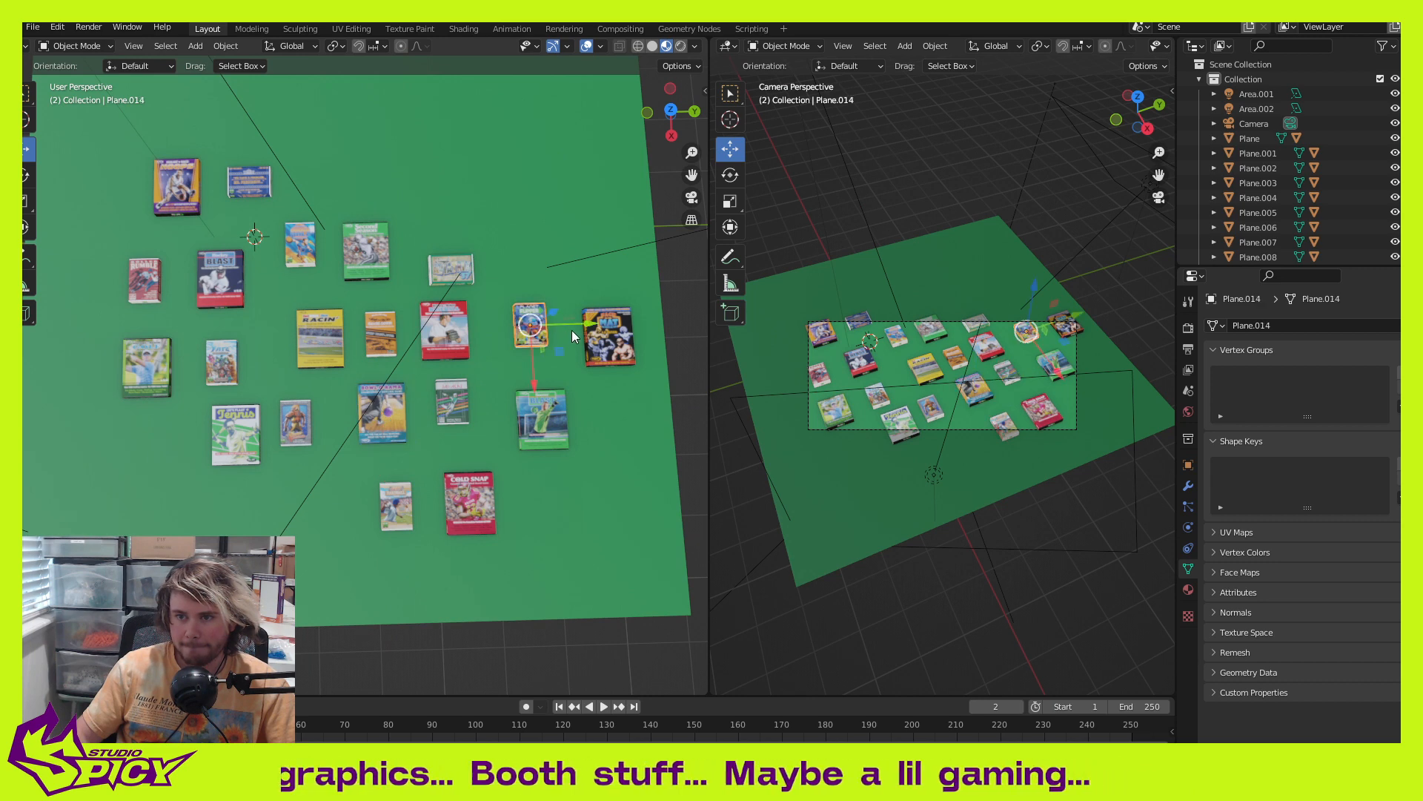
drag(575, 324, 557, 324)
click(567, 429)
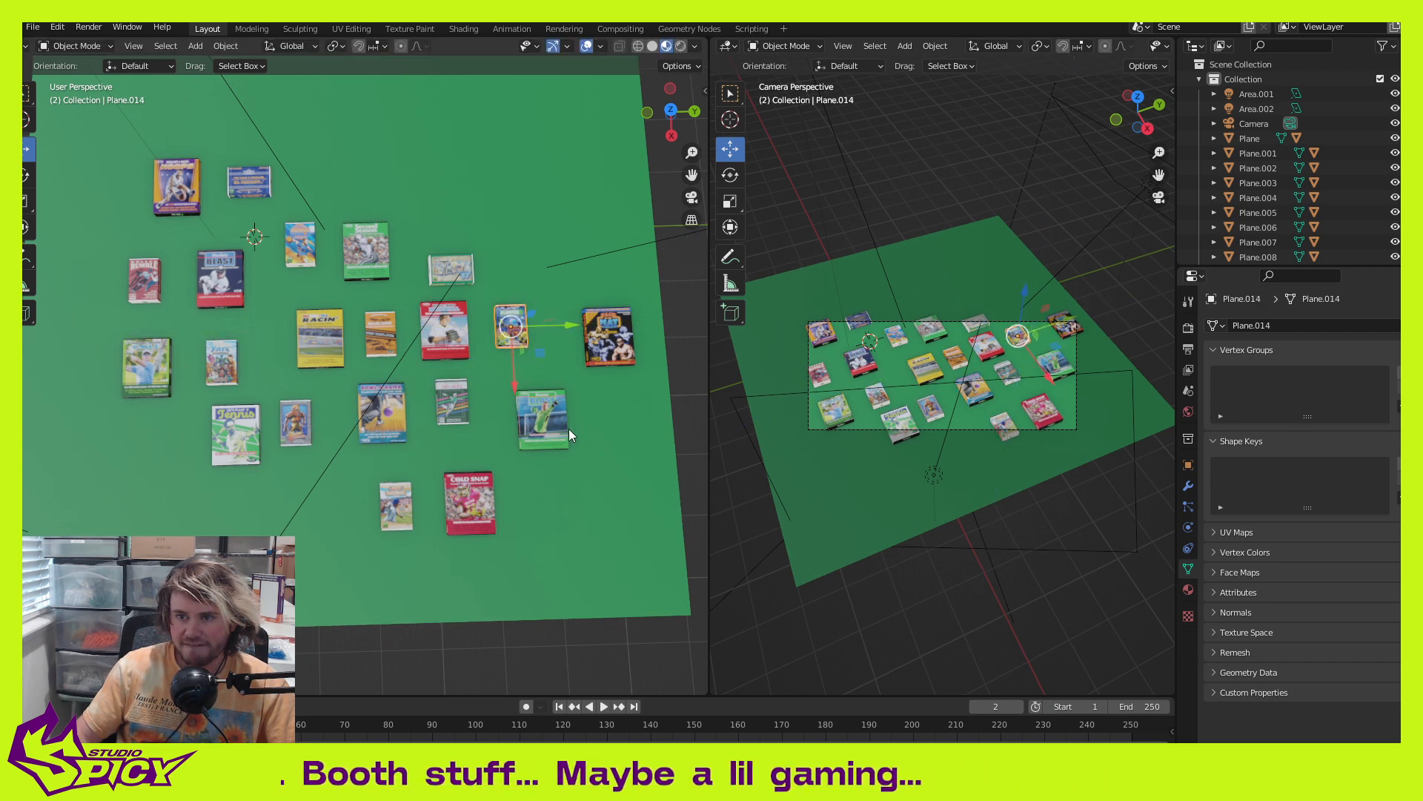
drag(572, 443, 546, 430)
Step: Move the black Mat box (Plane.009) about 8 inches inward to close the gap to the small blue box
click(524, 347)
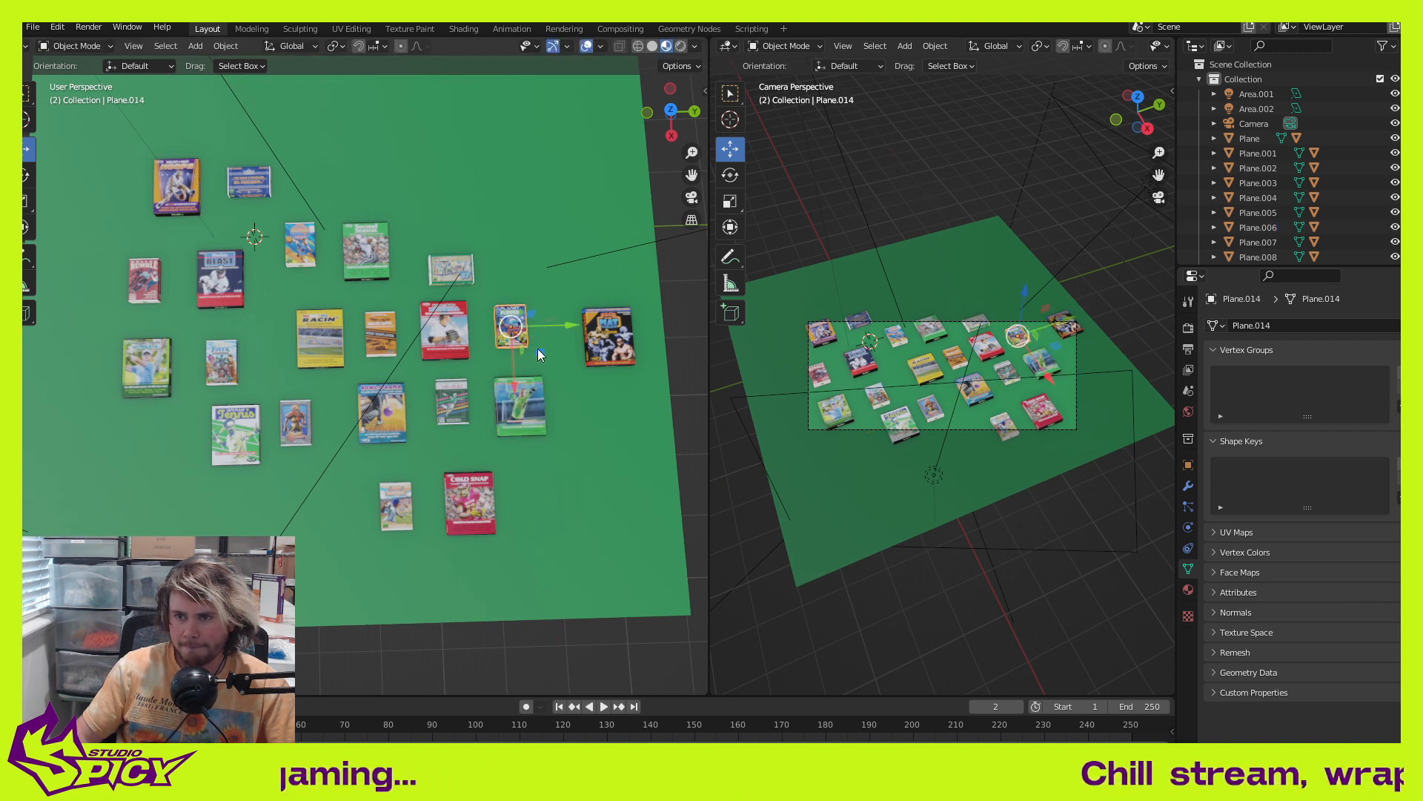
click(604, 347)
drag(639, 362, 597, 355)
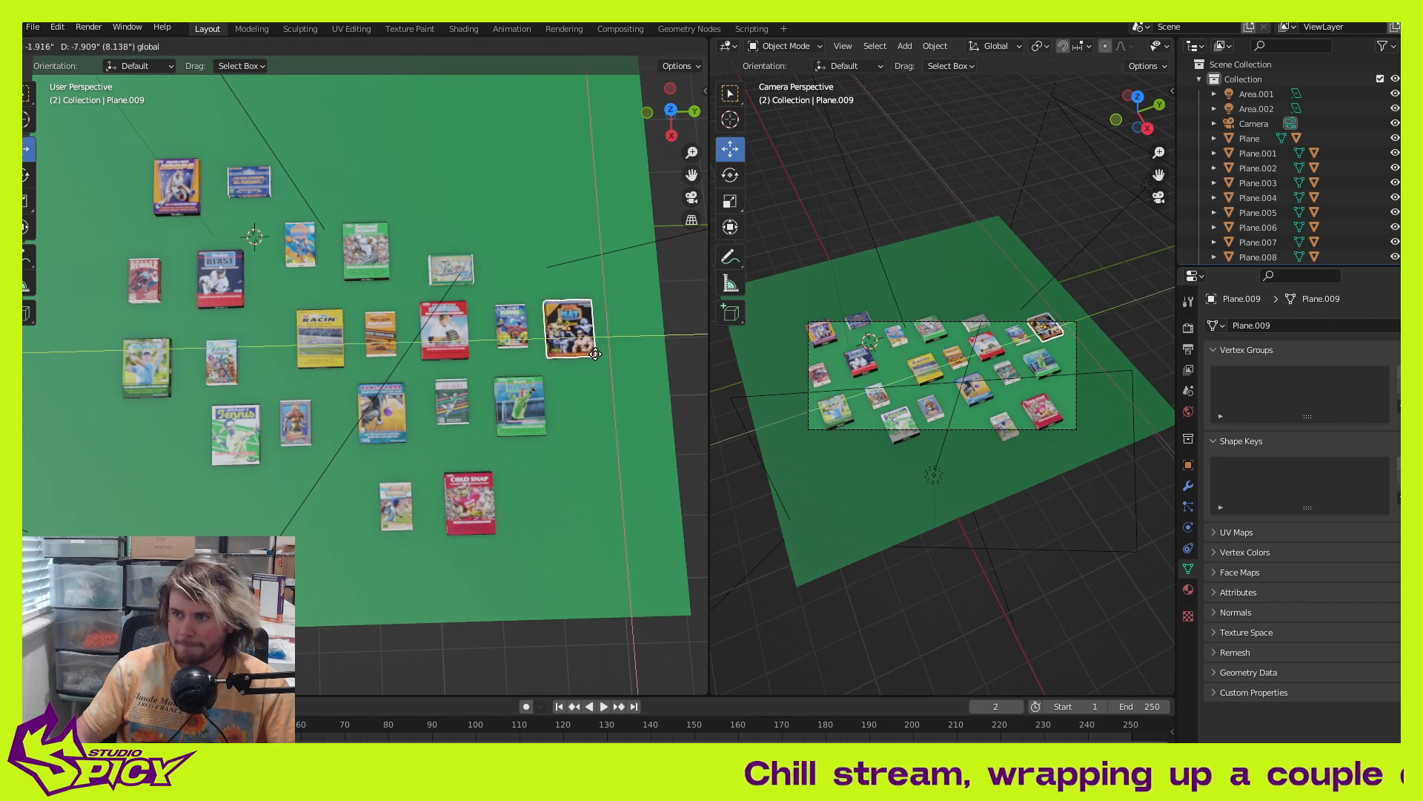
Step: Move the red football box (Plane.010) and the small baseball box (Plane.020) back toward the Bowl-O-Rama row
click(473, 483)
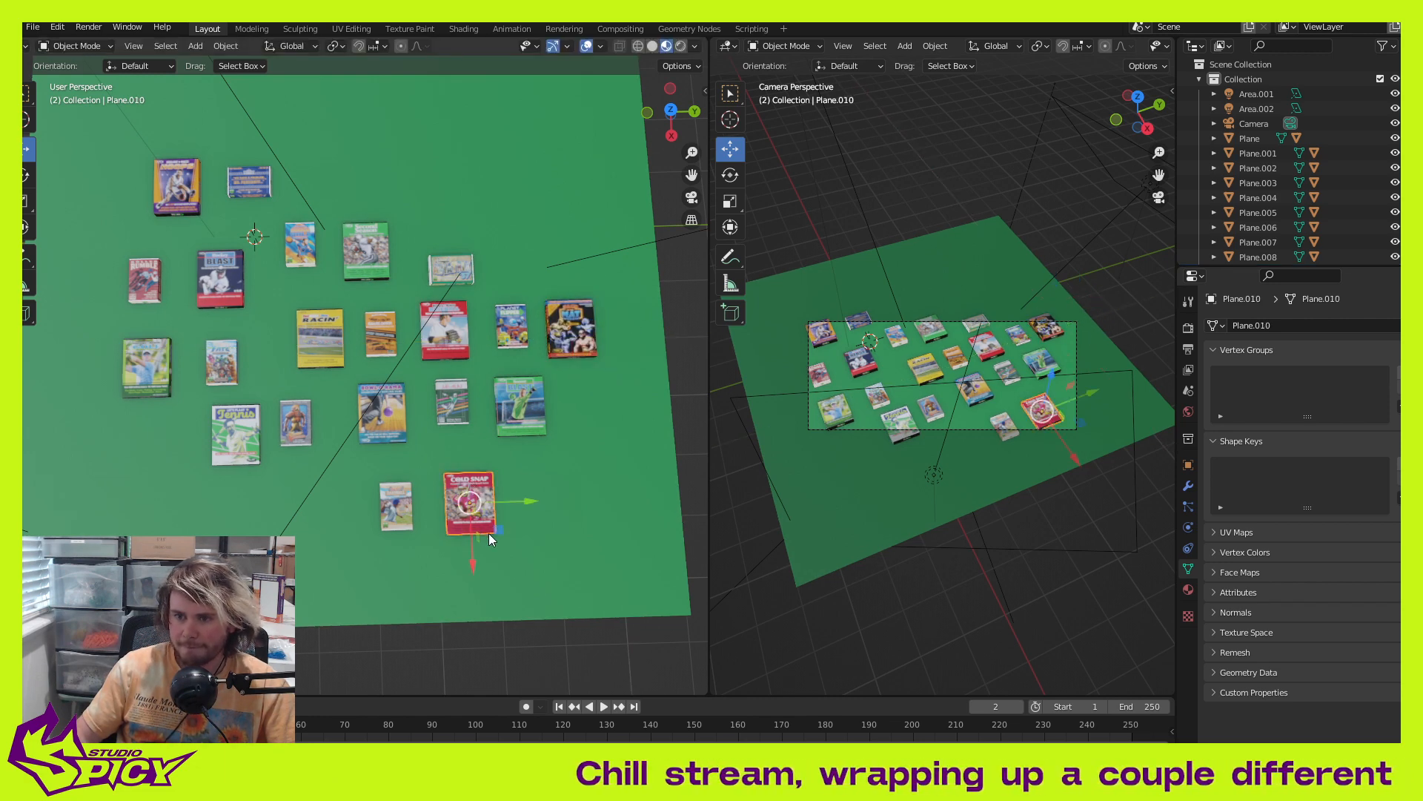
drag(489, 531, 411, 506)
click(404, 514)
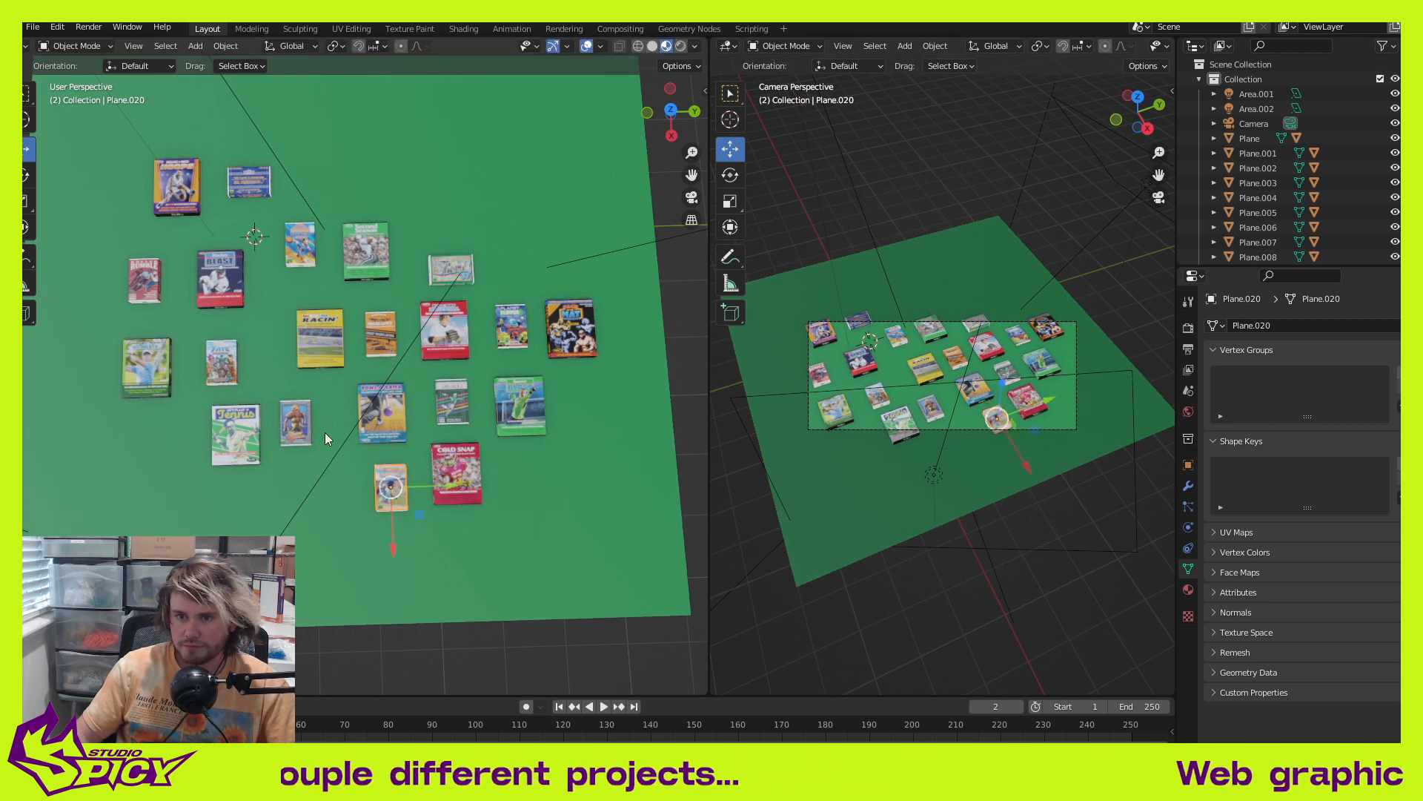
Step: Shift the small Plane.019 box, the Tennis box and the small Plane.018 box inward toward the Bowl-O-Rama and Racin' boxes
click(324, 427)
drag(321, 444, 349, 428)
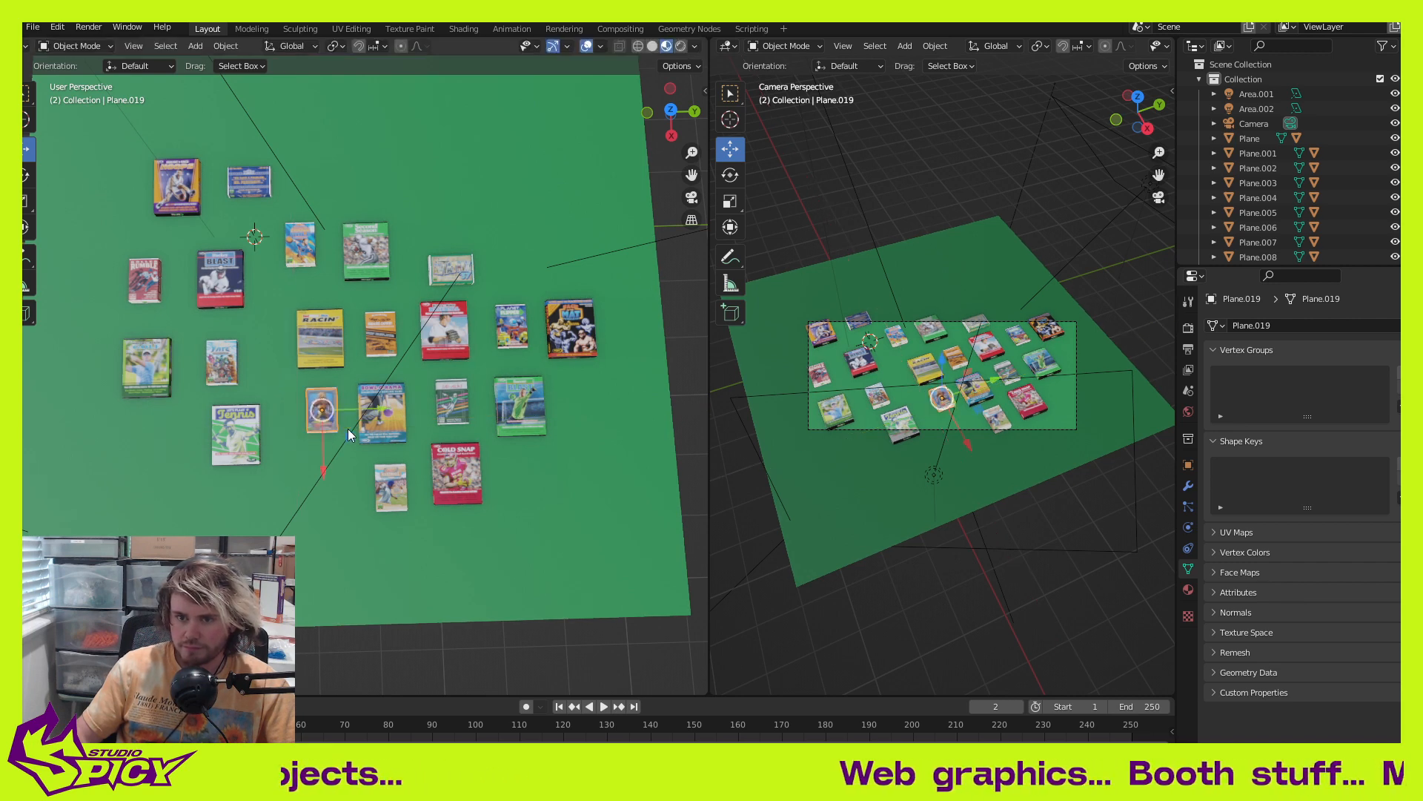
click(252, 435)
drag(268, 454, 294, 456)
click(223, 367)
drag(267, 362, 308, 362)
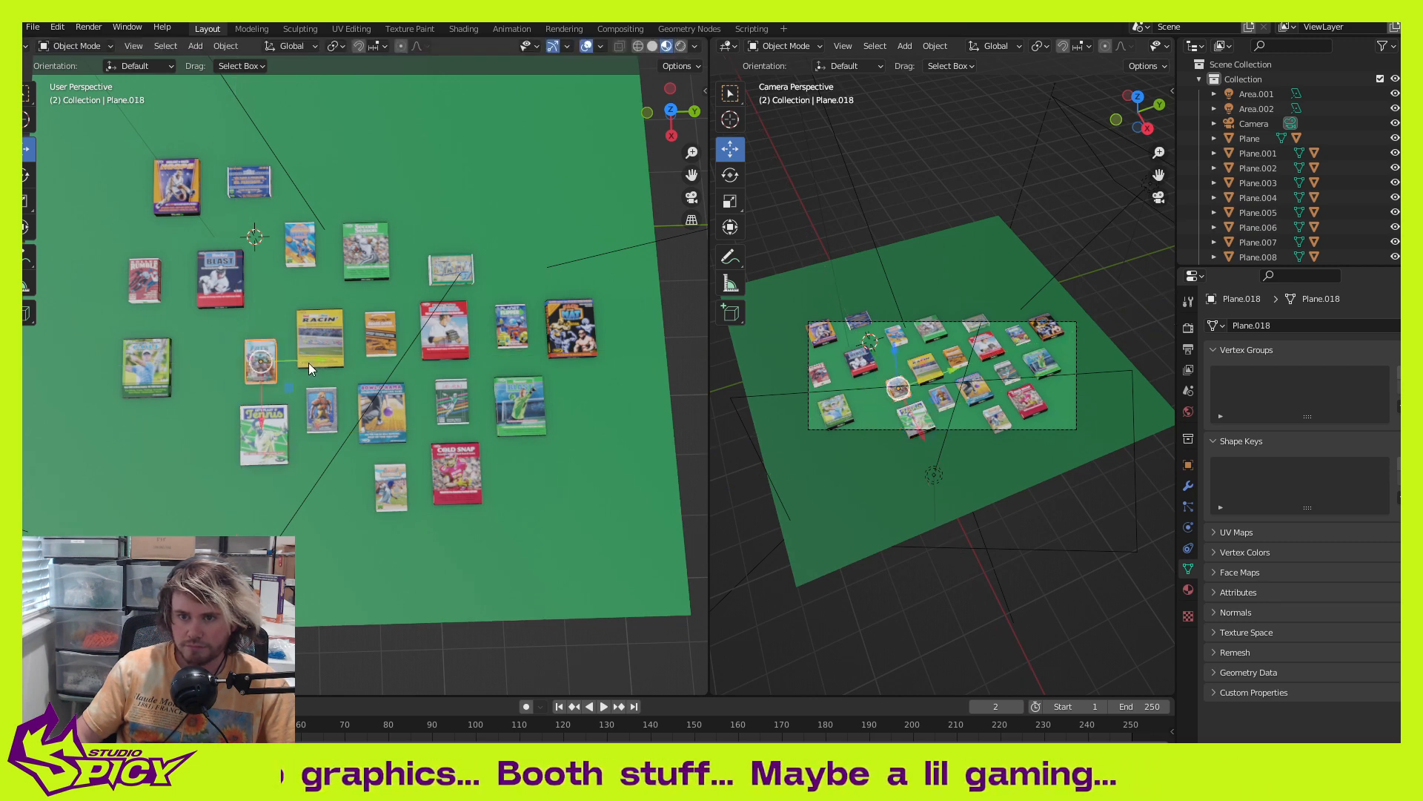
Step: Move the Hockey Blast box inward toward the Racin' box, and nudge the small basketball box and the green football box closer to the rows below
click(239, 277)
drag(248, 297, 426, 251)
click(311, 243)
click(384, 264)
drag(377, 295, 380, 300)
click(459, 273)
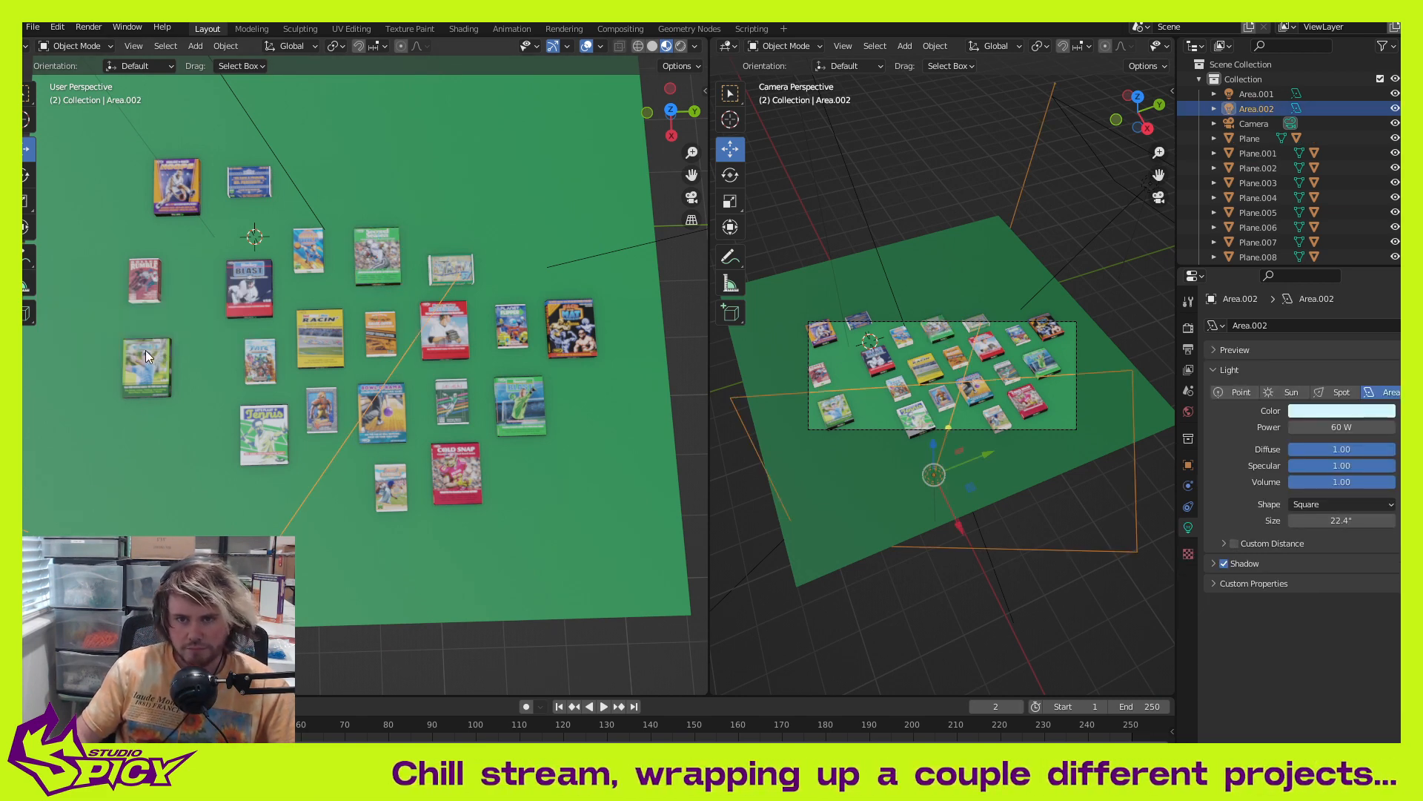
Step: Move the small red Rumble box beside the Hockey Blast box and the golf box (Plane.003) in beside the small Plane.018 box
click(146, 283)
drag(195, 281, 249, 278)
click(135, 368)
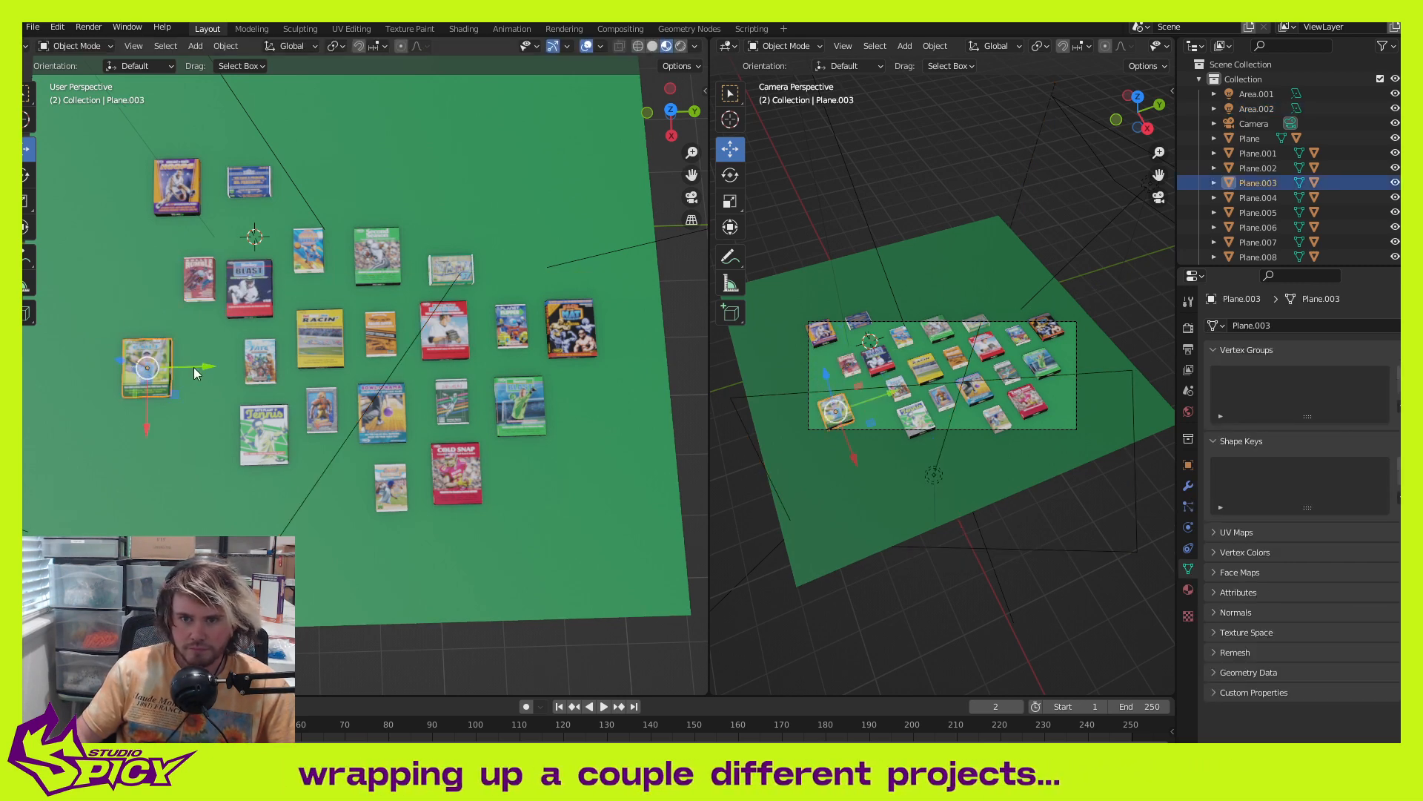
drag(172, 391, 222, 387)
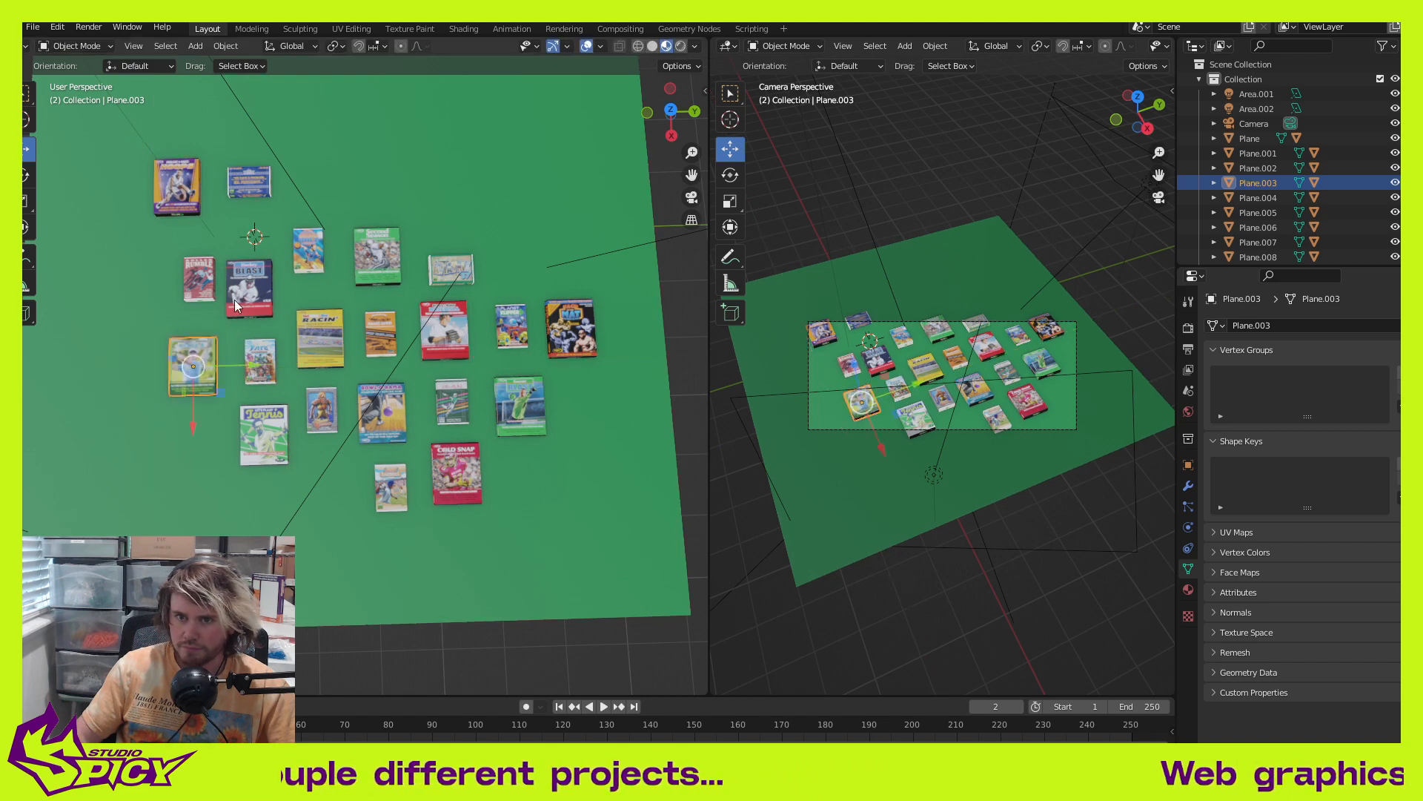
Step: Move the small blue box down above the Hockey Blast box, and bring the Hoops box (Plane.004) about 4.2 inches in toward it
click(260, 200)
drag(276, 223, 287, 243)
click(234, 227)
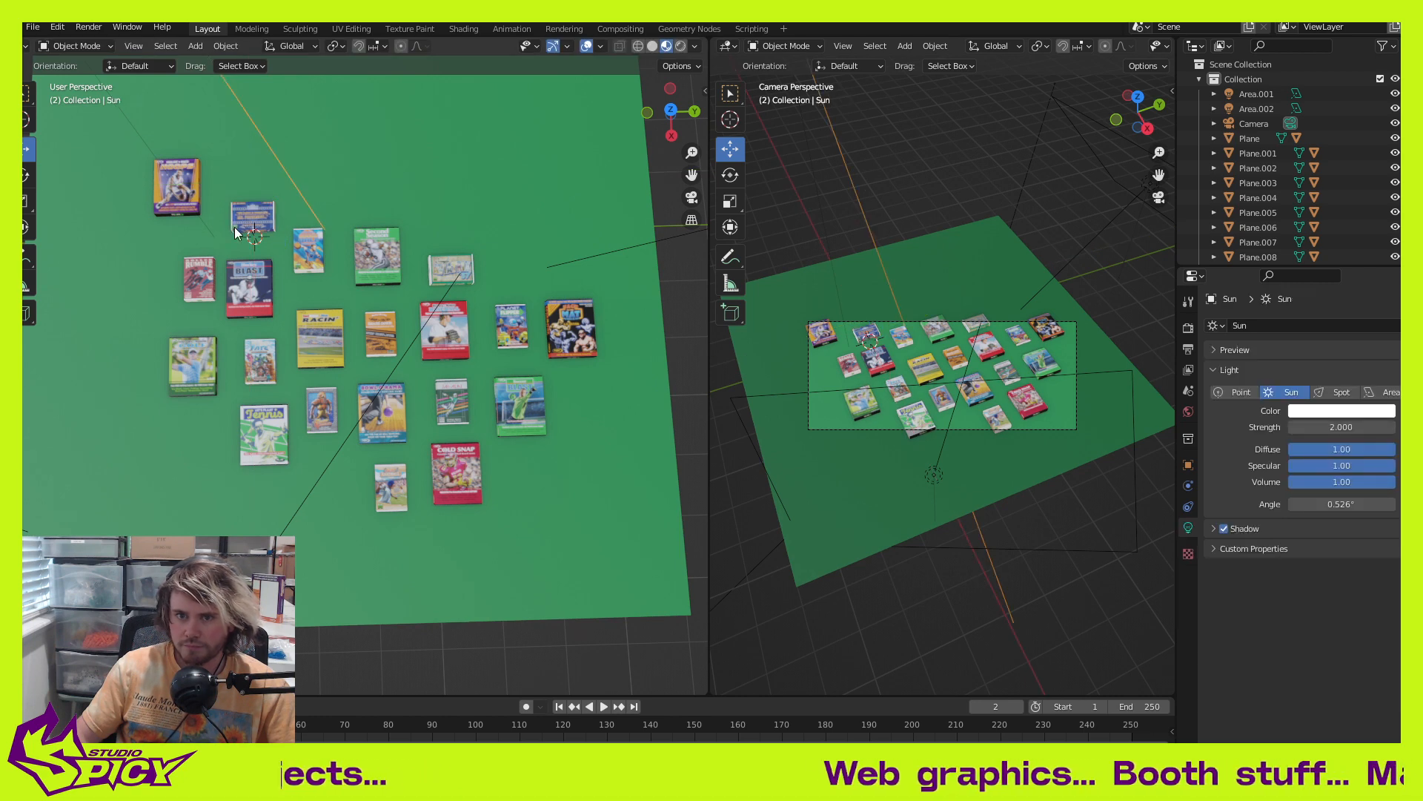
click(172, 189)
key(g)
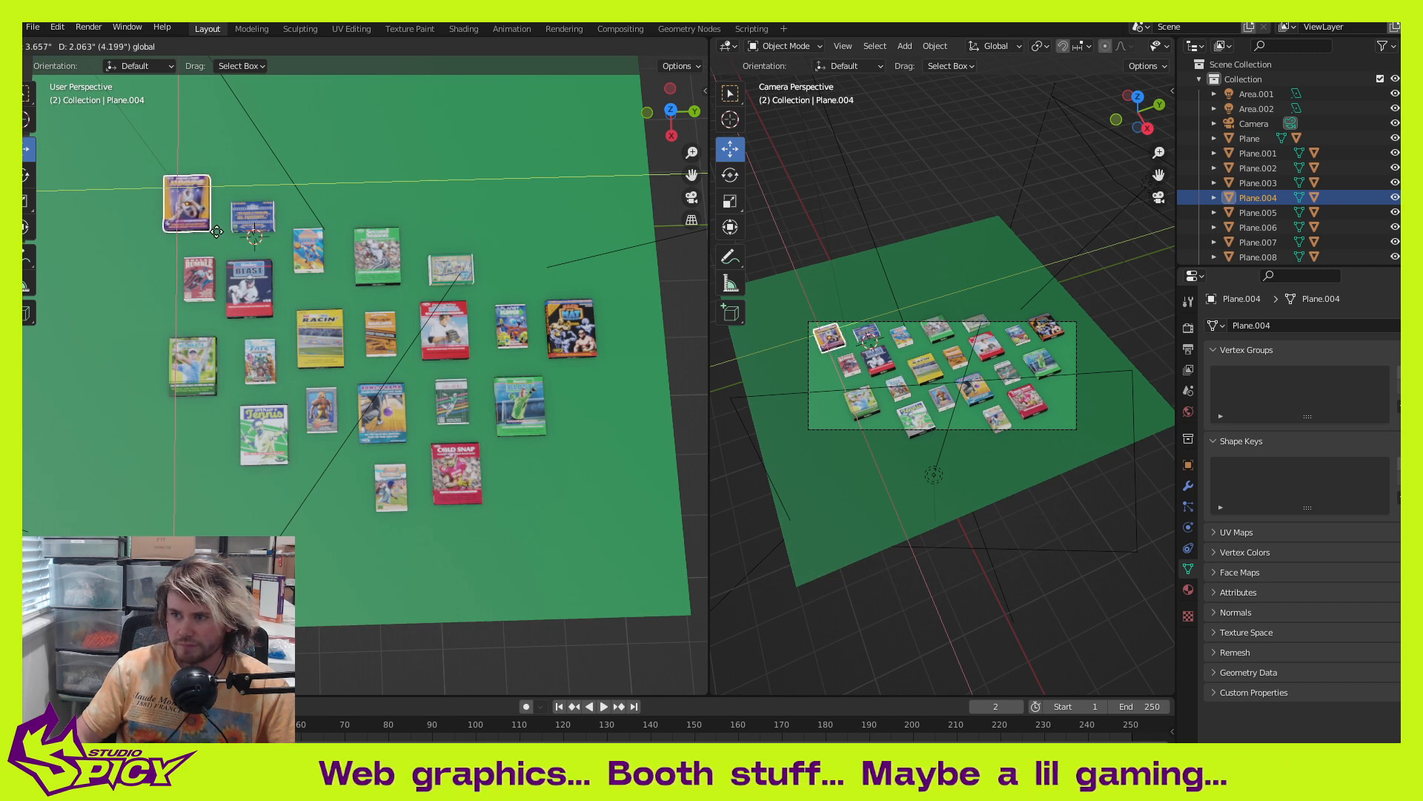
click(217, 232)
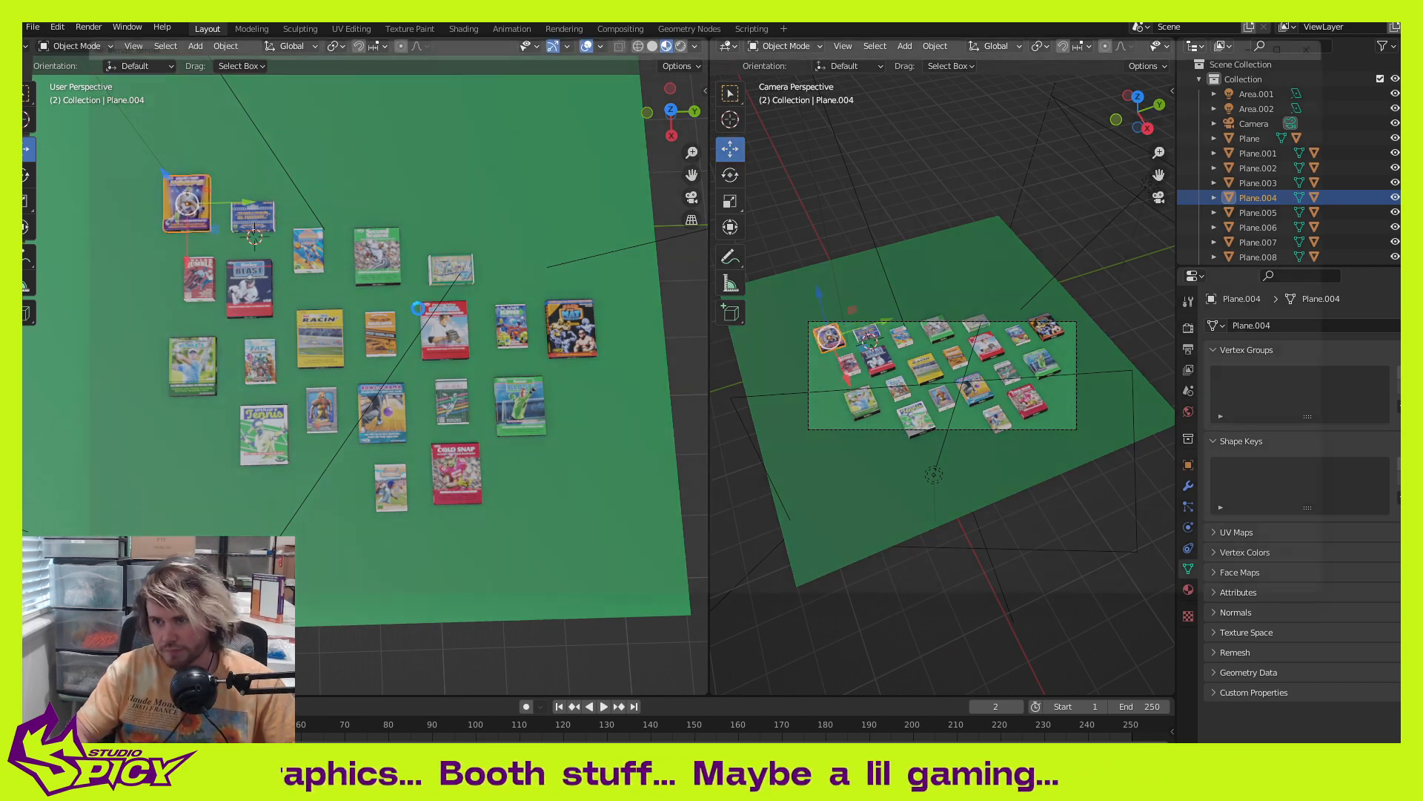
Step: Render the current camera view and examine the spacing and cropping of the boxes in the banner
key(F12)
scroll(1030, 332, down, 1)
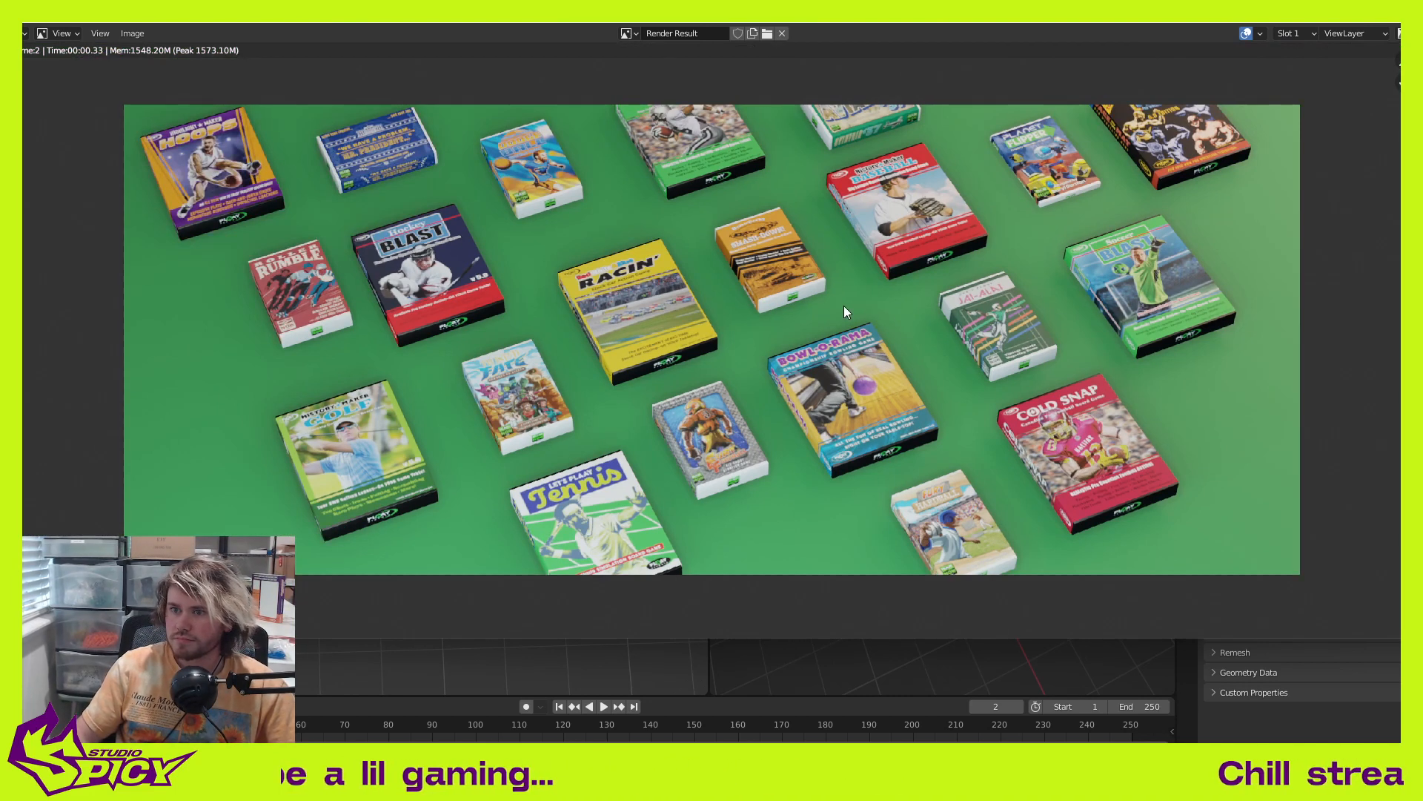
scroll(844, 292, down, 2)
scroll(844, 293, up, 2)
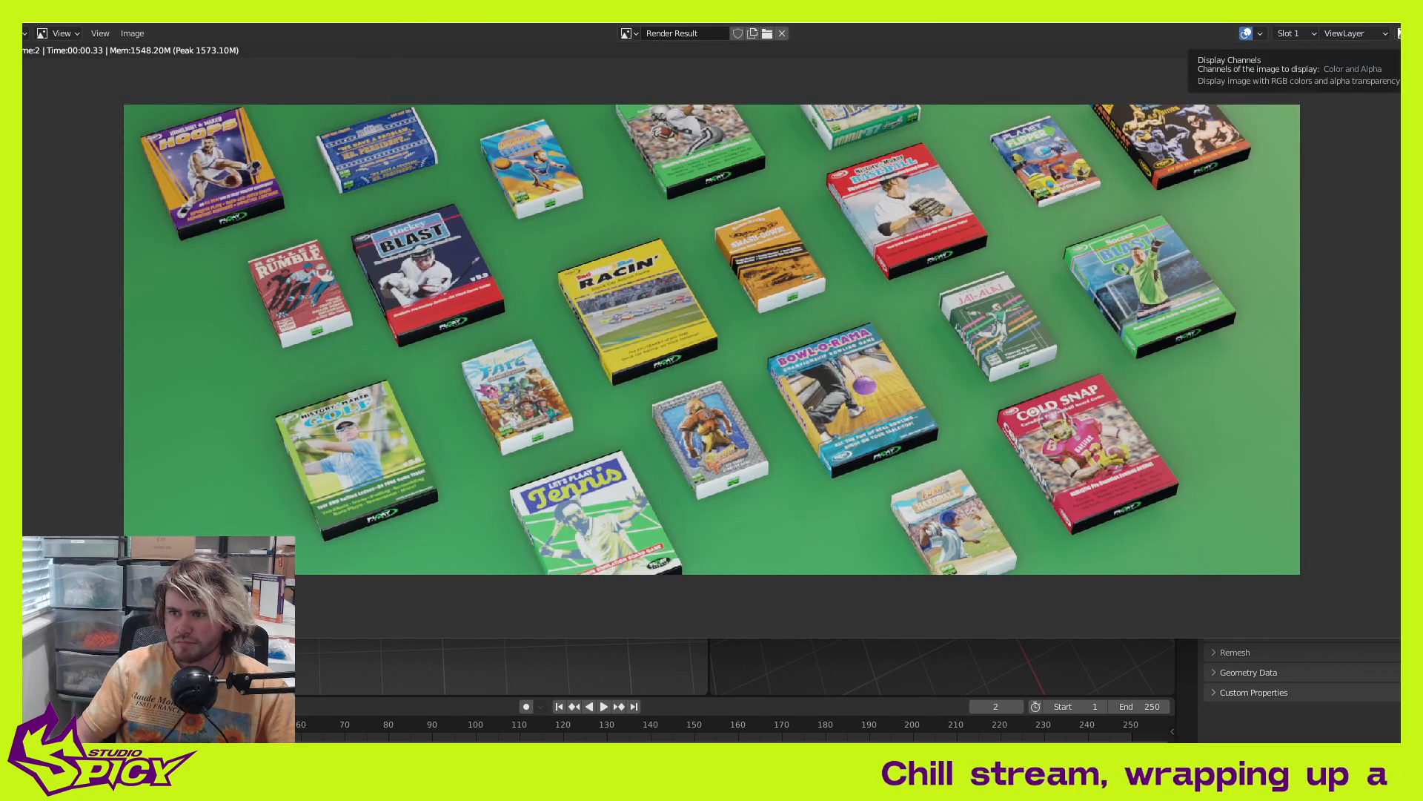
key(Escape)
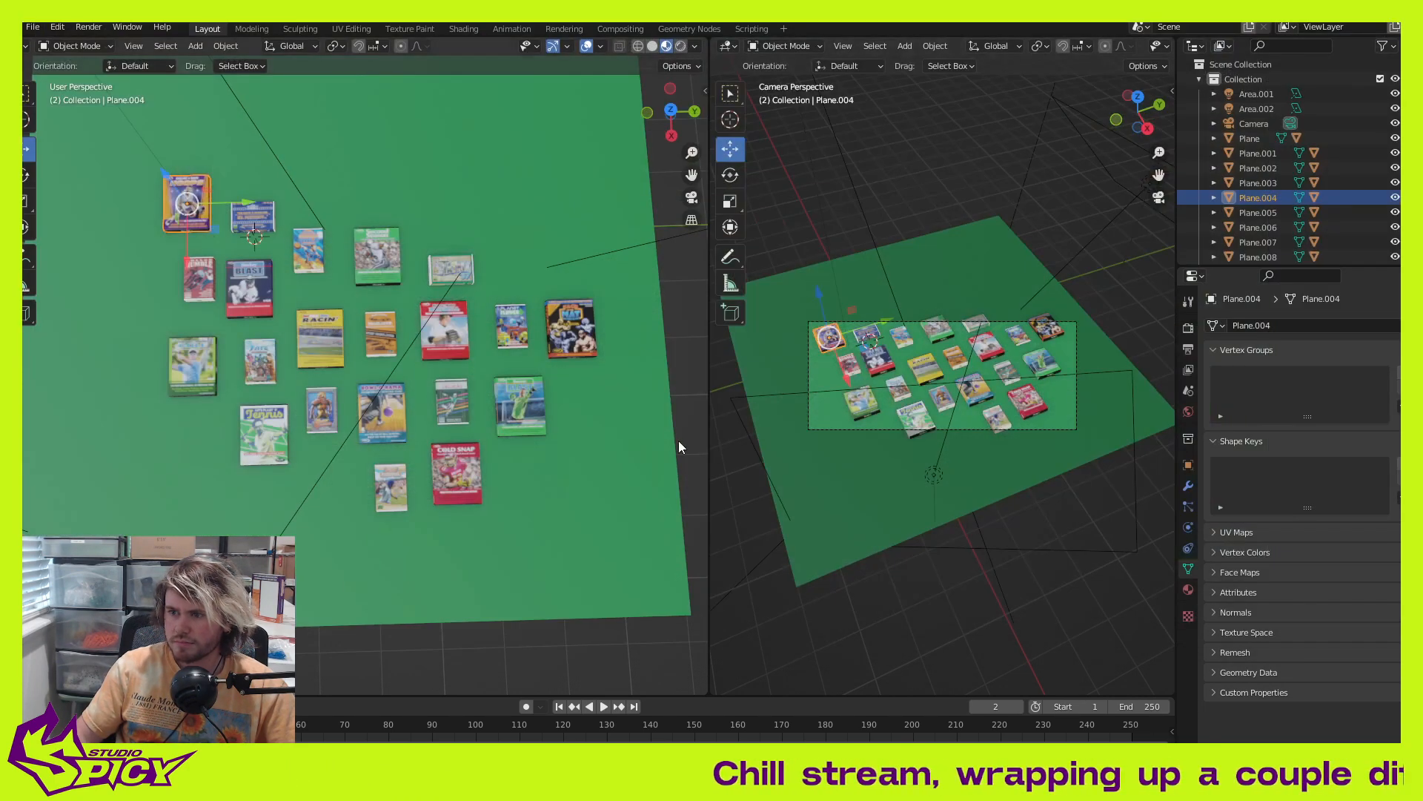
Step: Nudge the small baseball box (Plane.020) about 1.2 inches away from the Cold Snap box, keeping its height locked
click(397, 483)
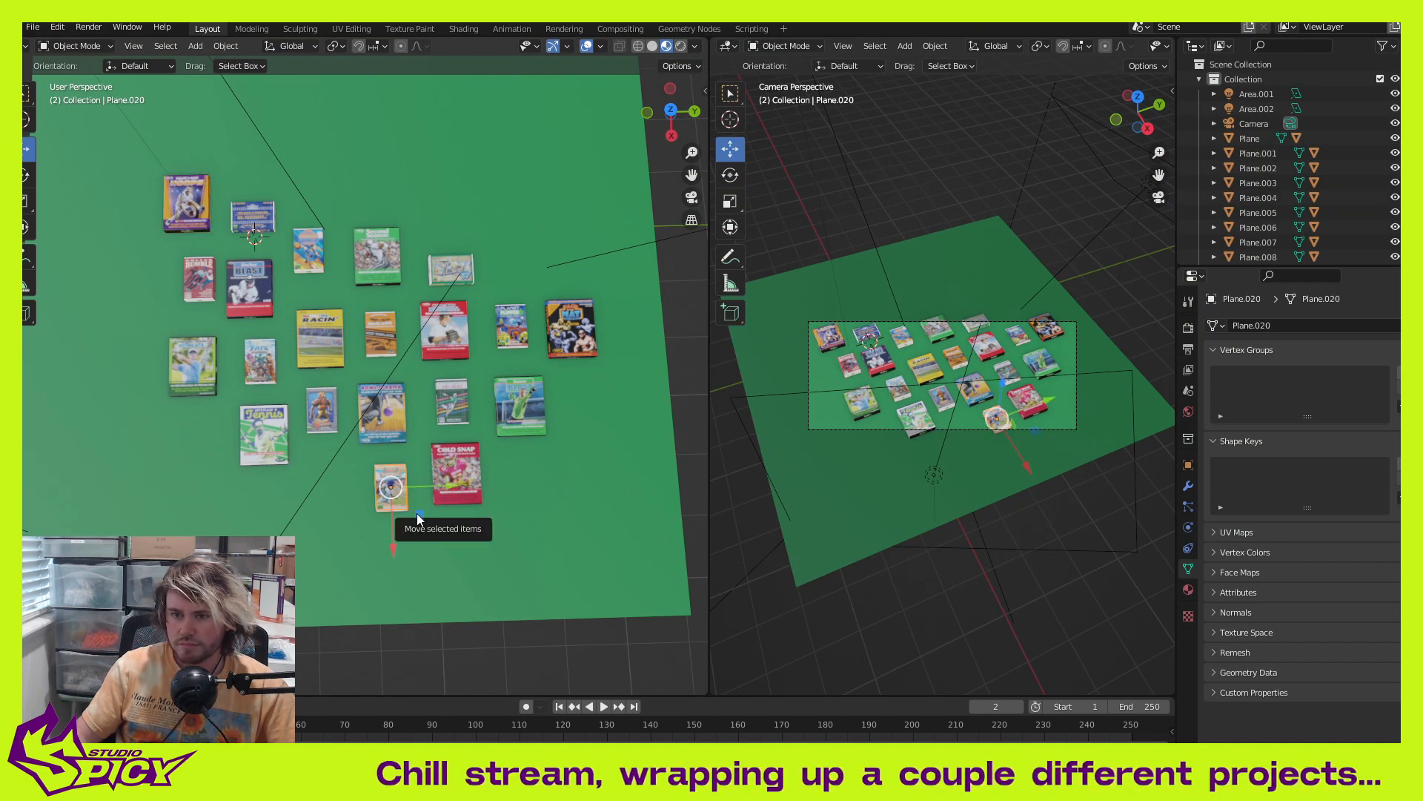
key(g)
key(shift+z)
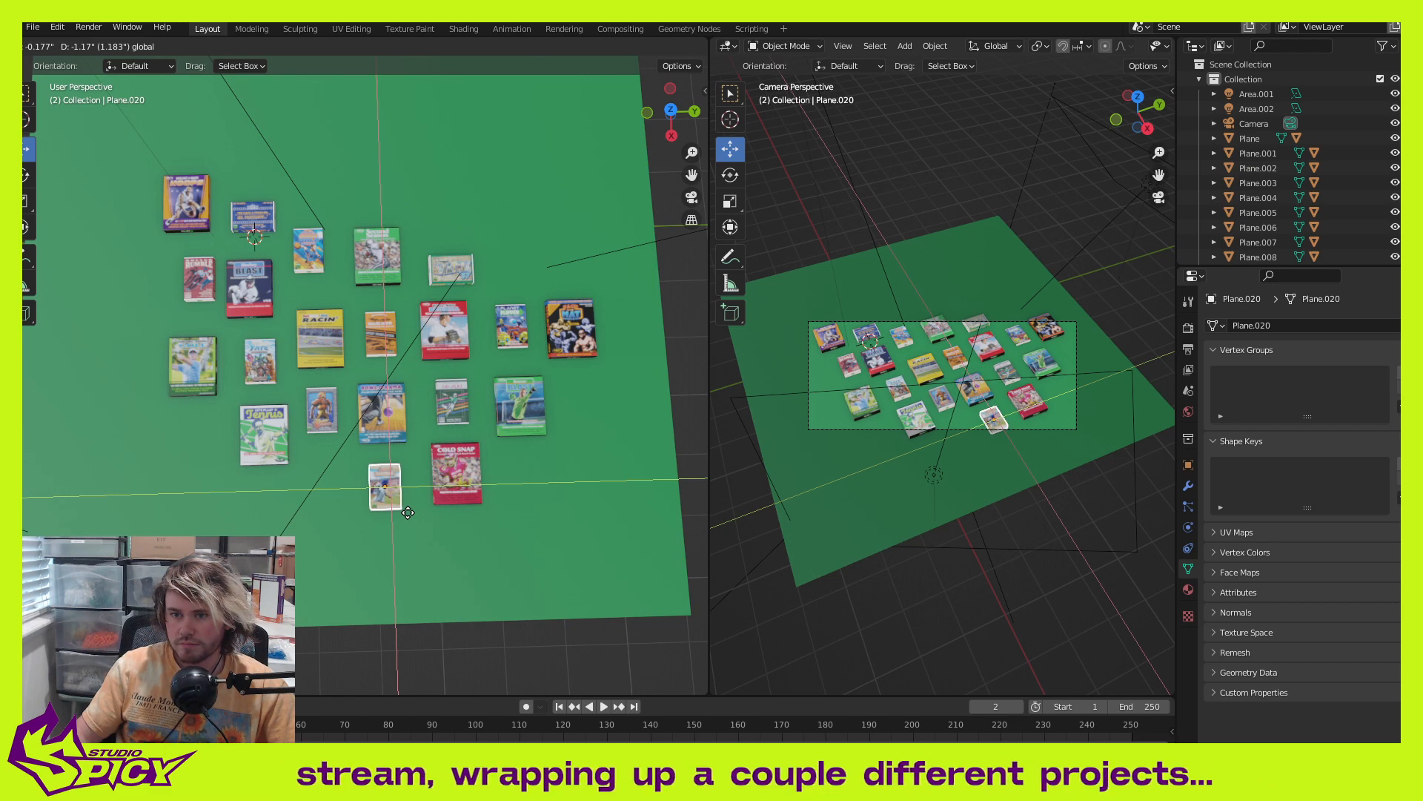
click(408, 514)
Step: Select the camera and lower it vertically toward the green ground plane
scroll(386, 415, down, 4)
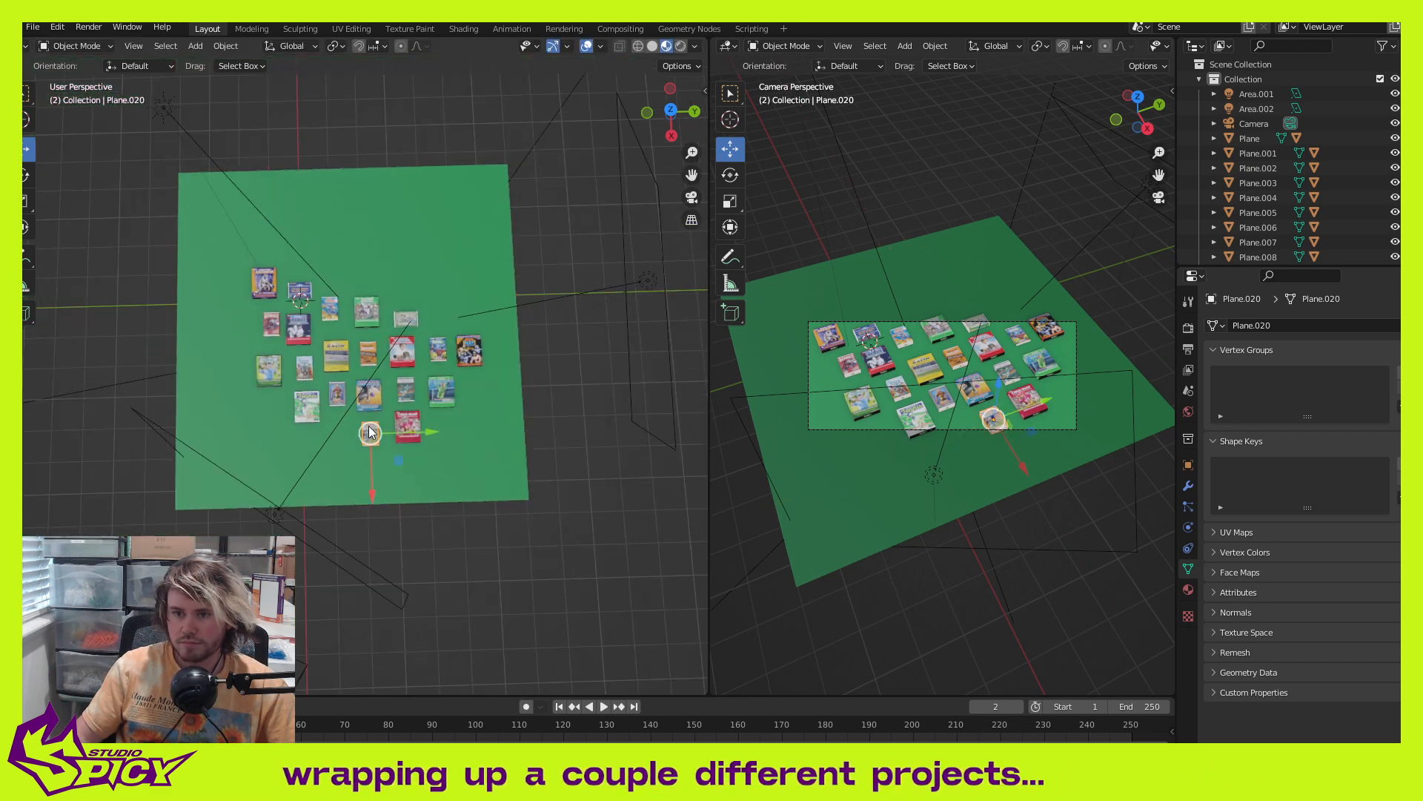
middle_drag(386, 415, 485, 325)
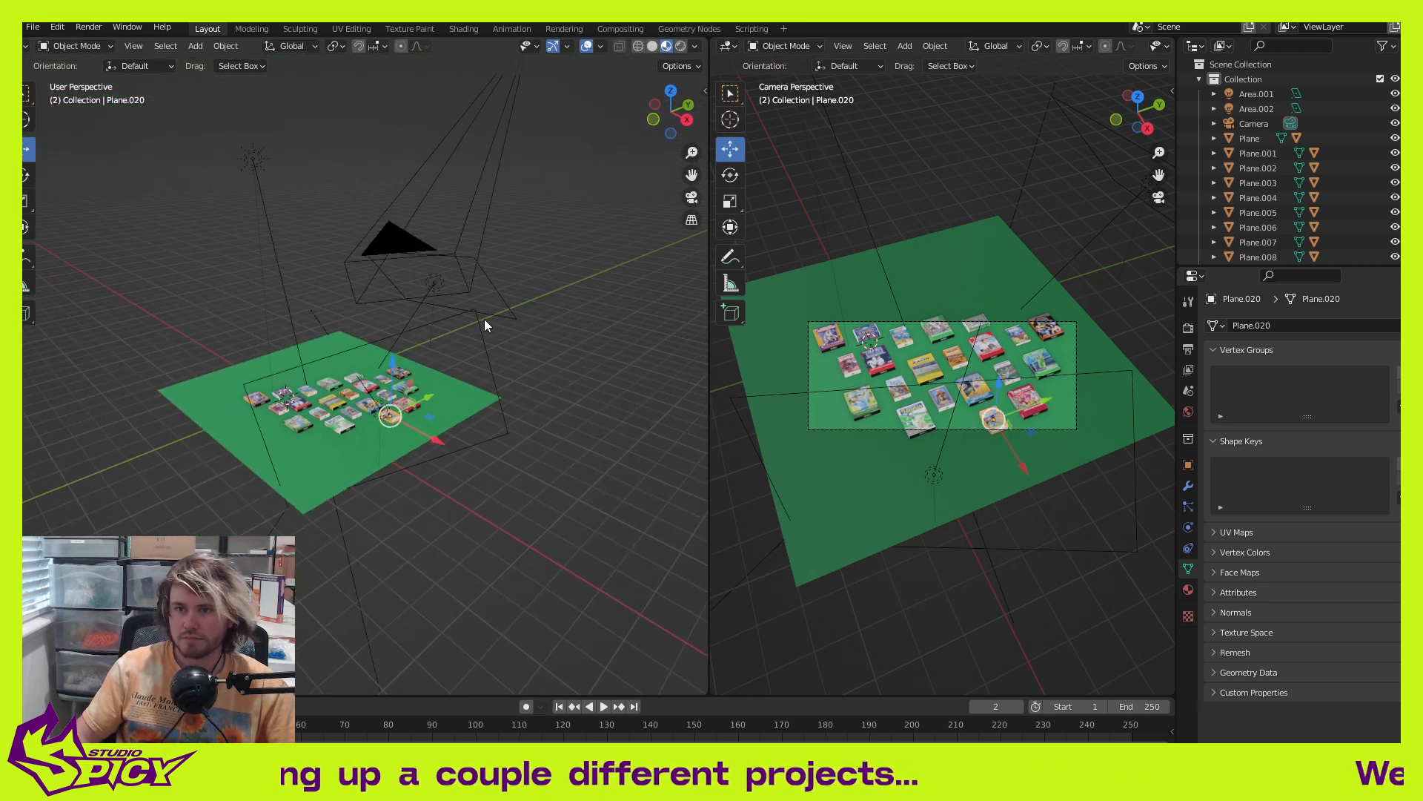
click(492, 118)
middle_drag(505, 128, 483, 199)
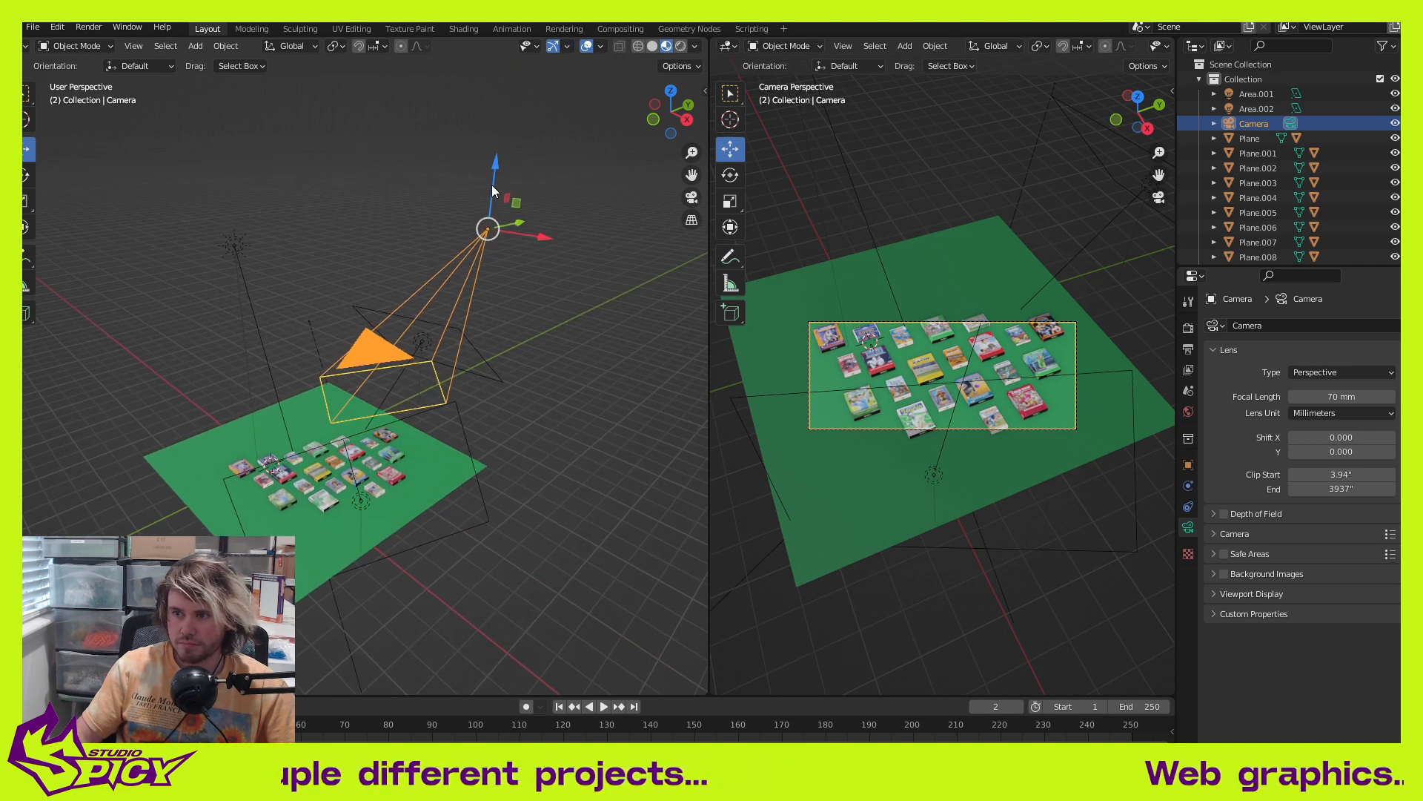
drag(492, 185, 492, 239)
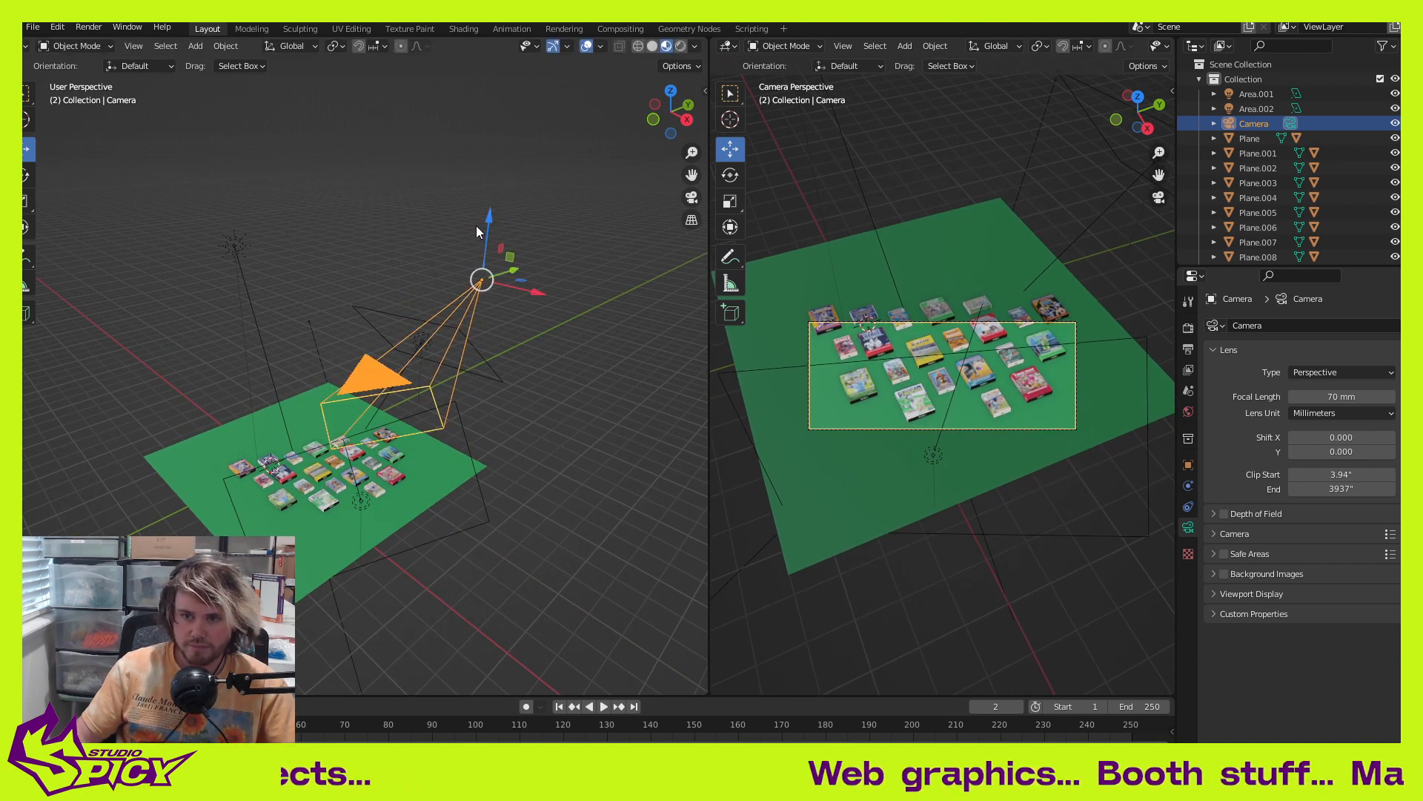
Step: Rotate the camera so it looks at the boxes from a new angle, and return to the Move tool
key(shift+space)
key(r)
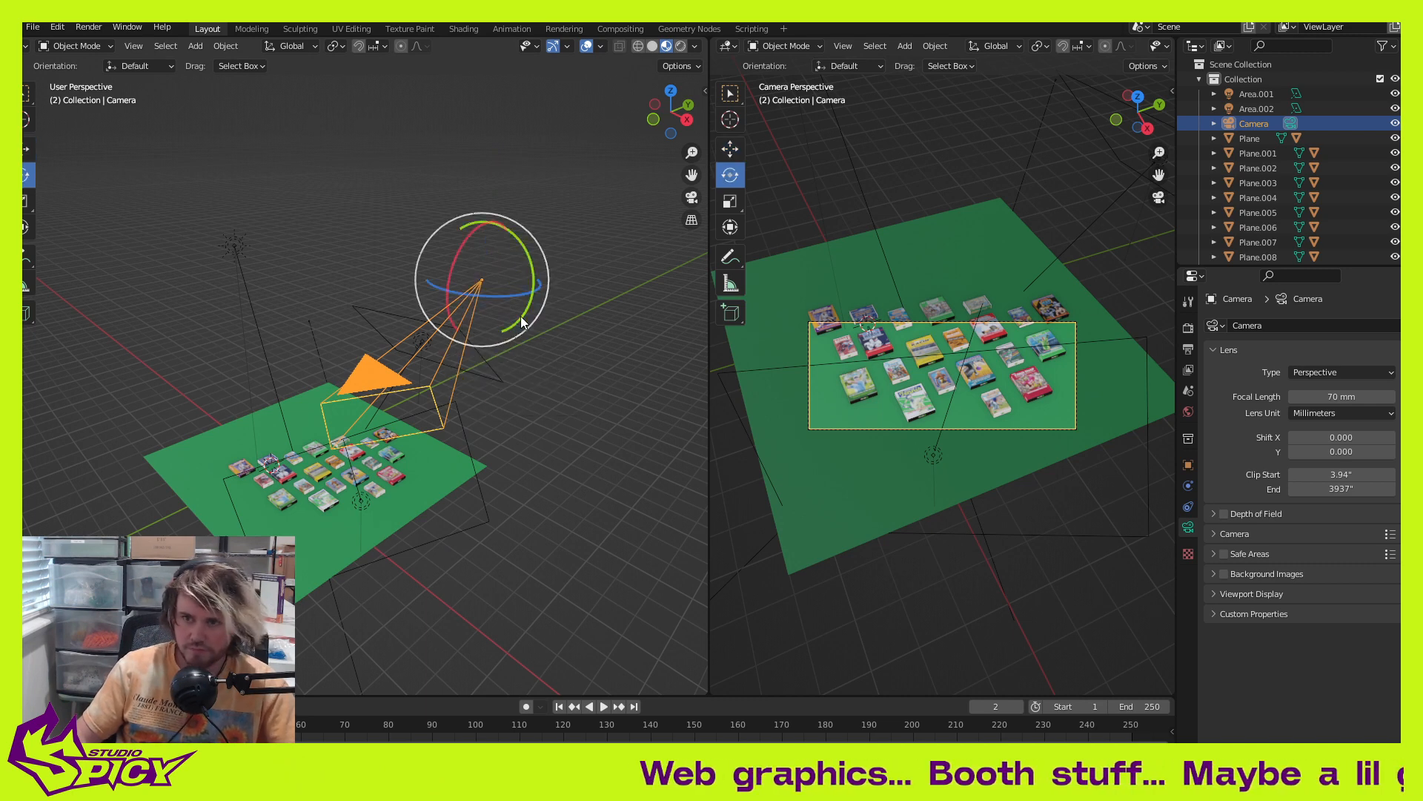
drag(496, 301, 513, 300)
key(shift+space)
key(g)
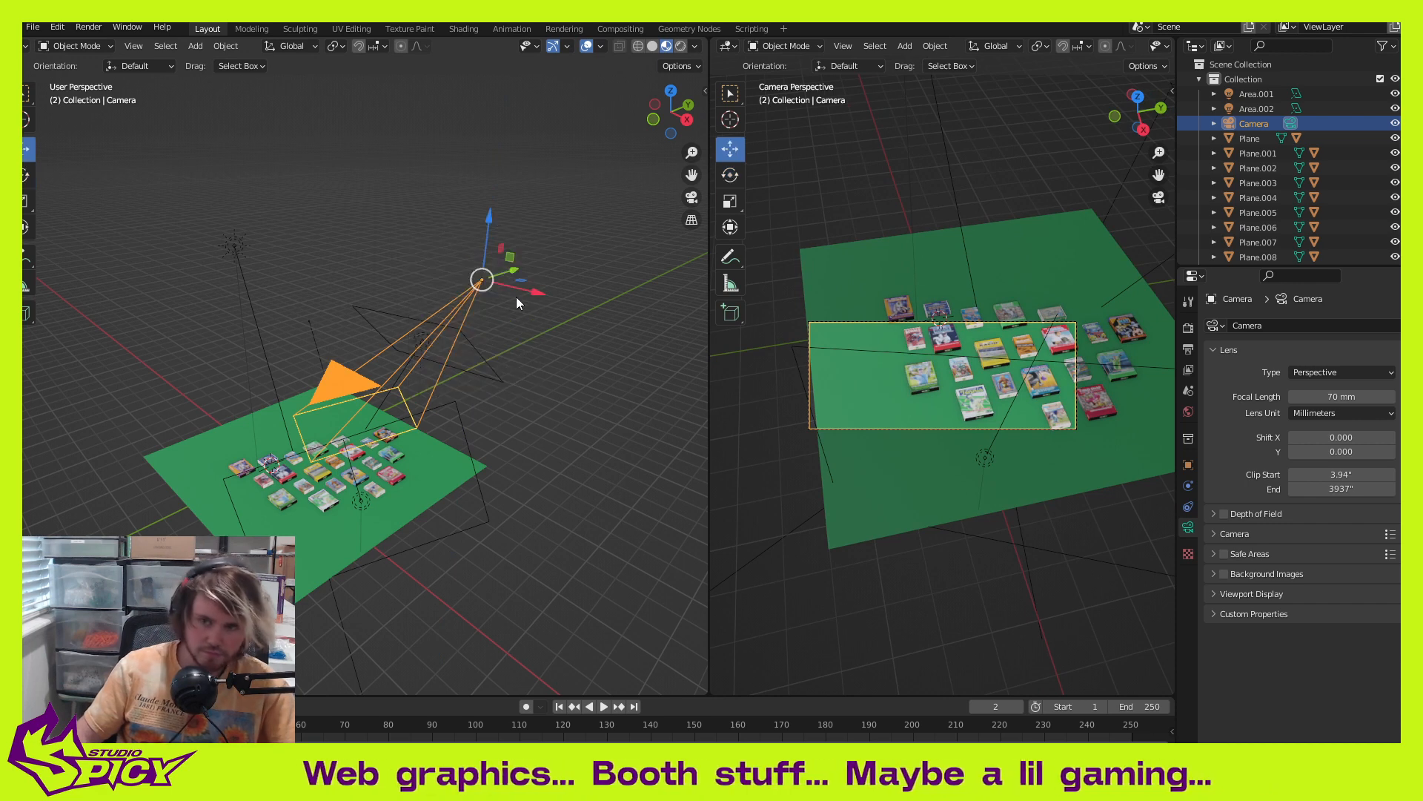
Step: Readjust the camera's rotation and slide it horizontally about 16.5 inches so its frame covers the box arrangement
middle_drag(516, 297, 497, 362)
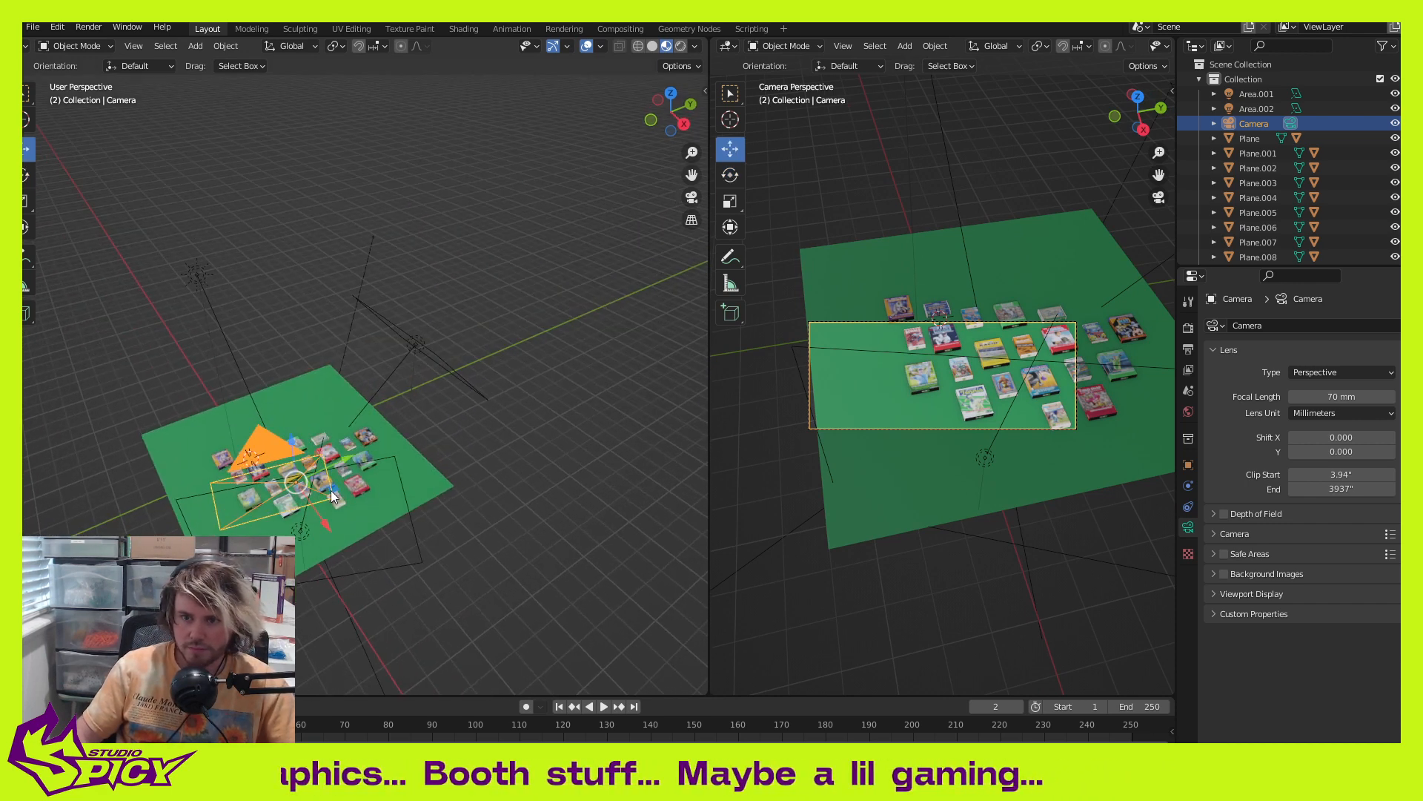
drag(331, 491, 362, 447)
key(shift+space)
click(452, 454)
key(shift+space)
key(g)
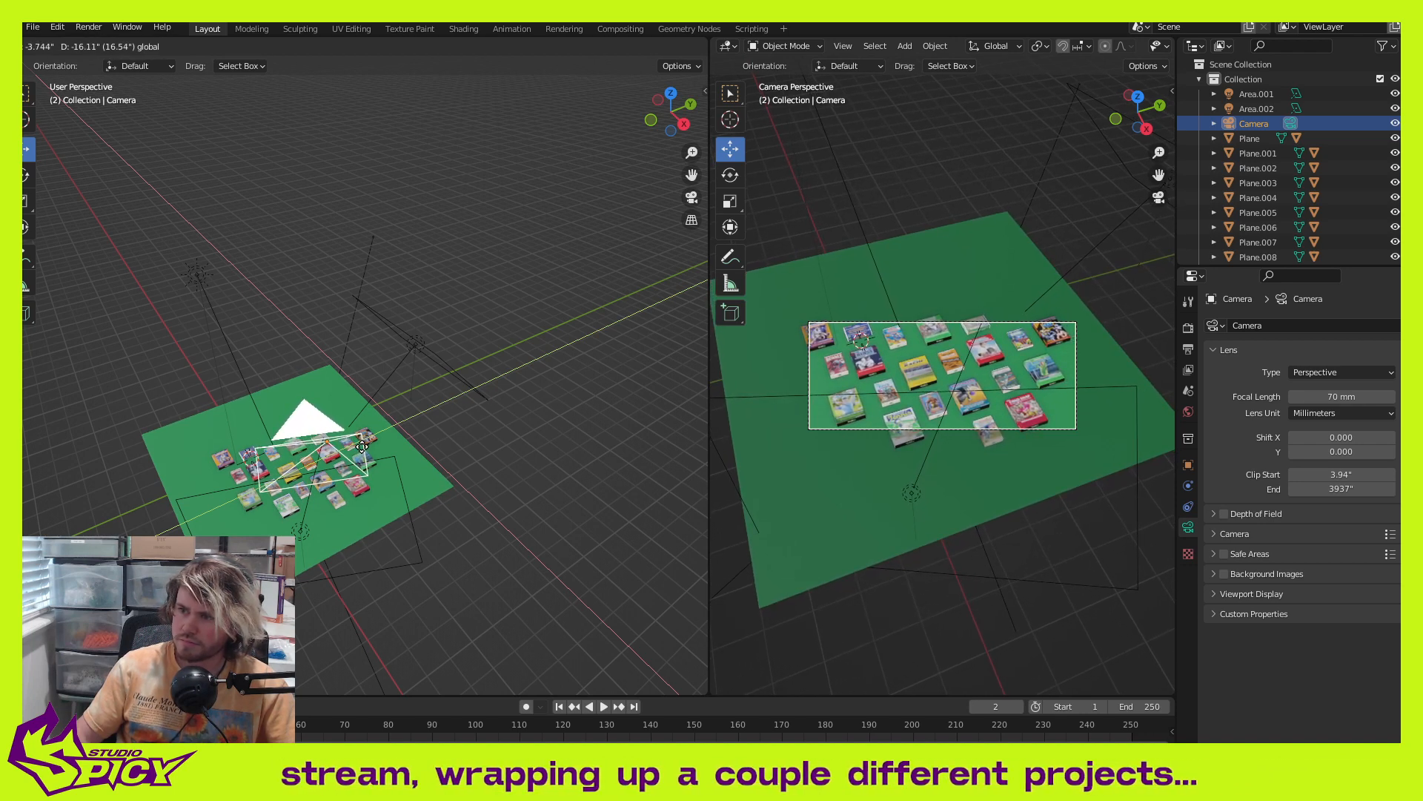
drag(362, 448, 362, 447)
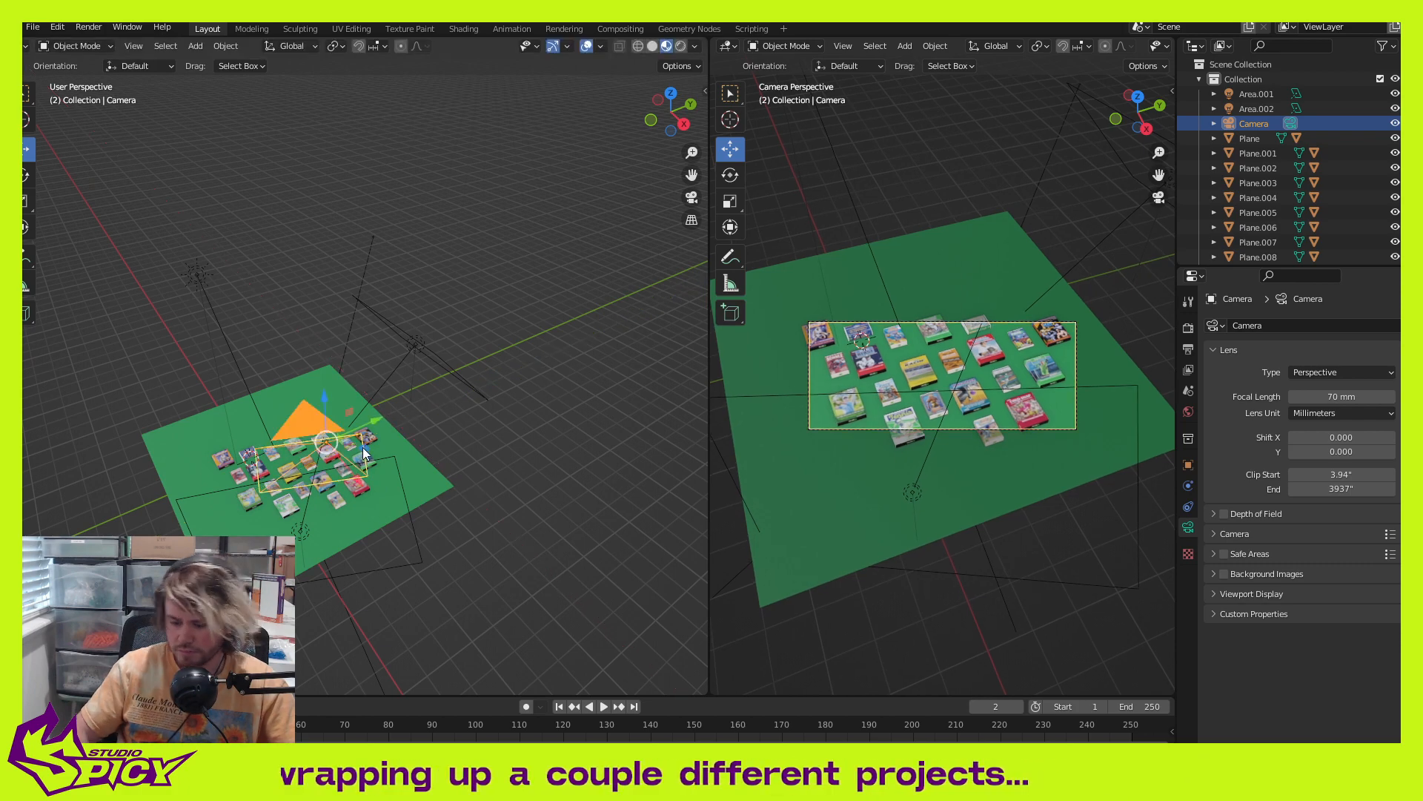
Step: Render the repositioned camera view and check how the outer boxes are cropped by the frame
key(F12)
scroll(731, 451, down, 3)
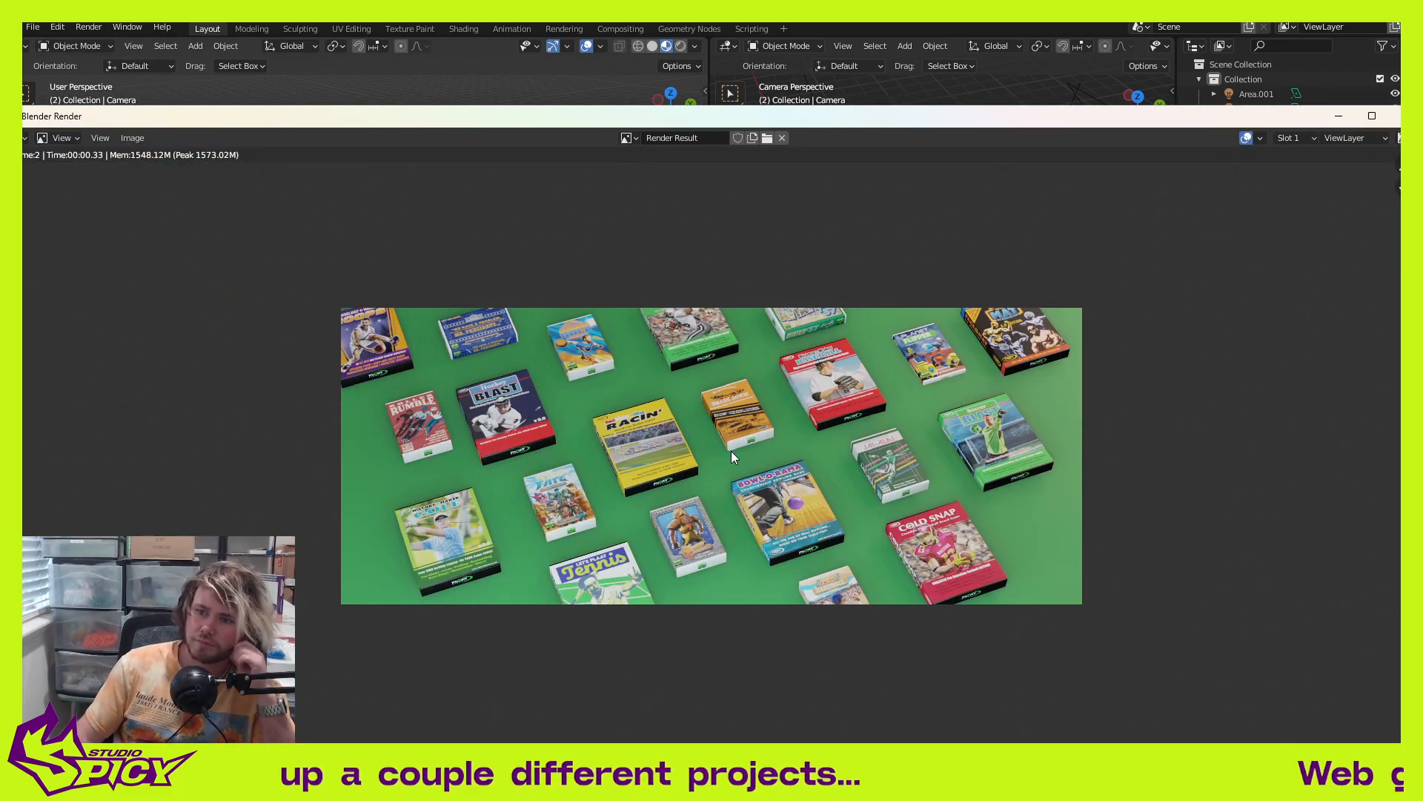
scroll(731, 451, up, 1)
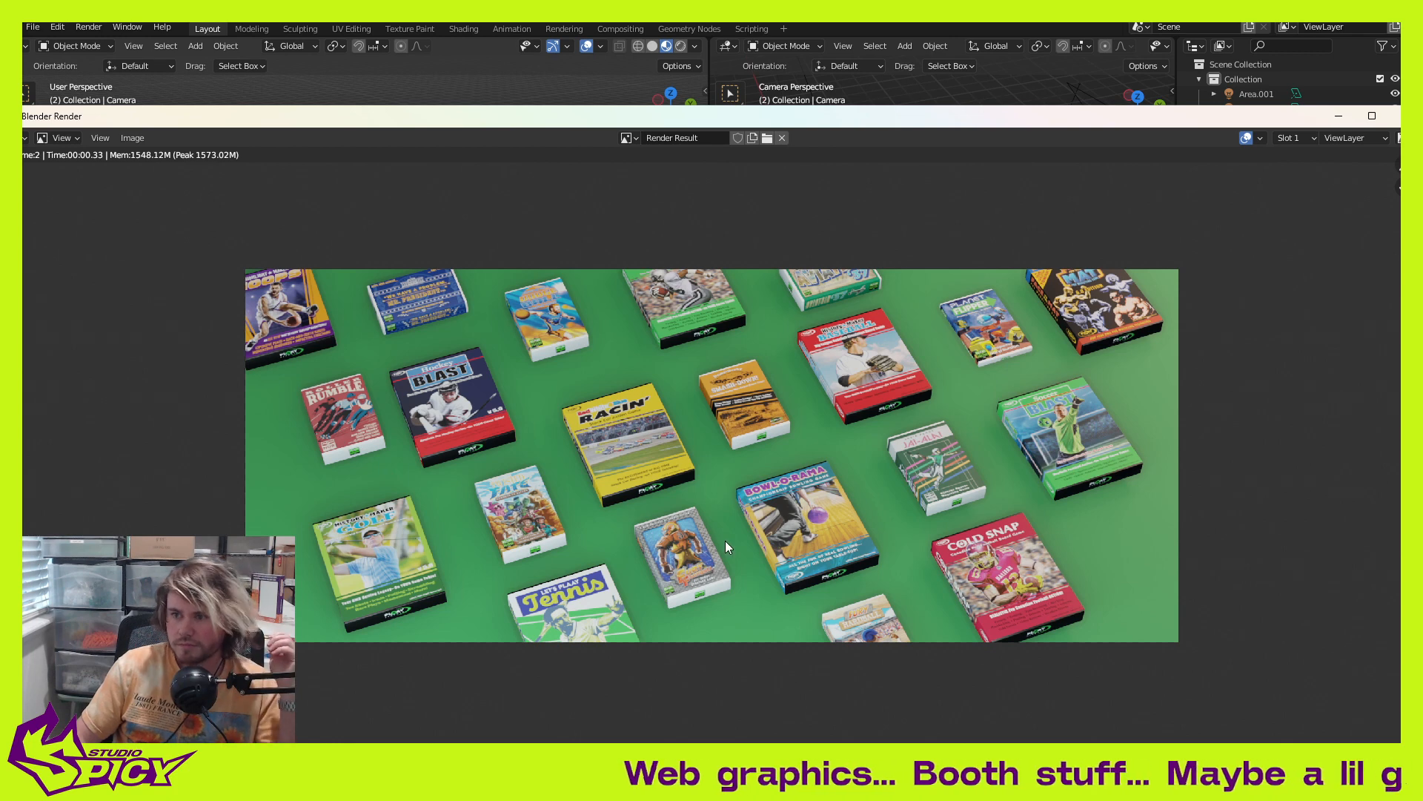
key(Escape)
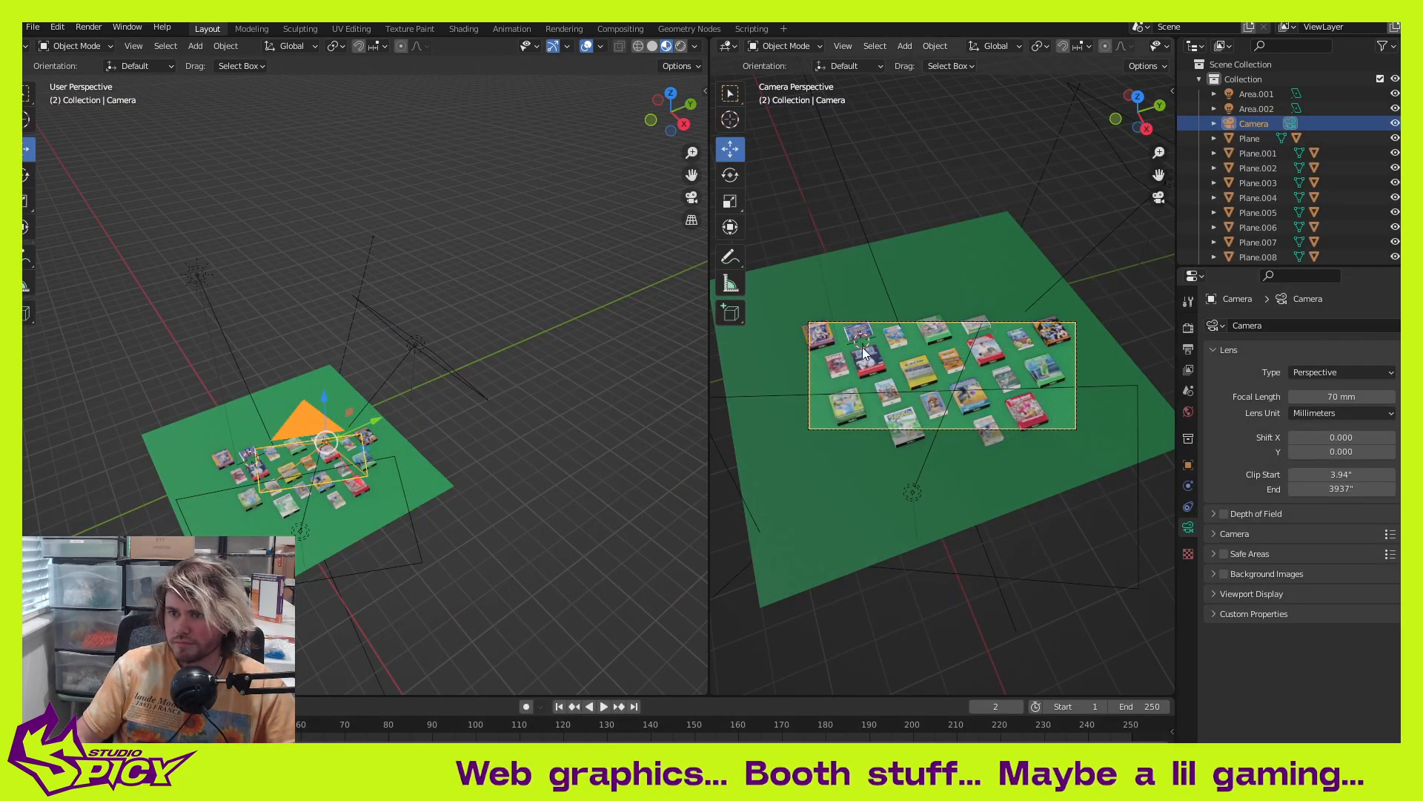
Step: Orbit to a lower, more angled view of the boxes and align the camera to that view
middle_drag(531, 461, 539, 426)
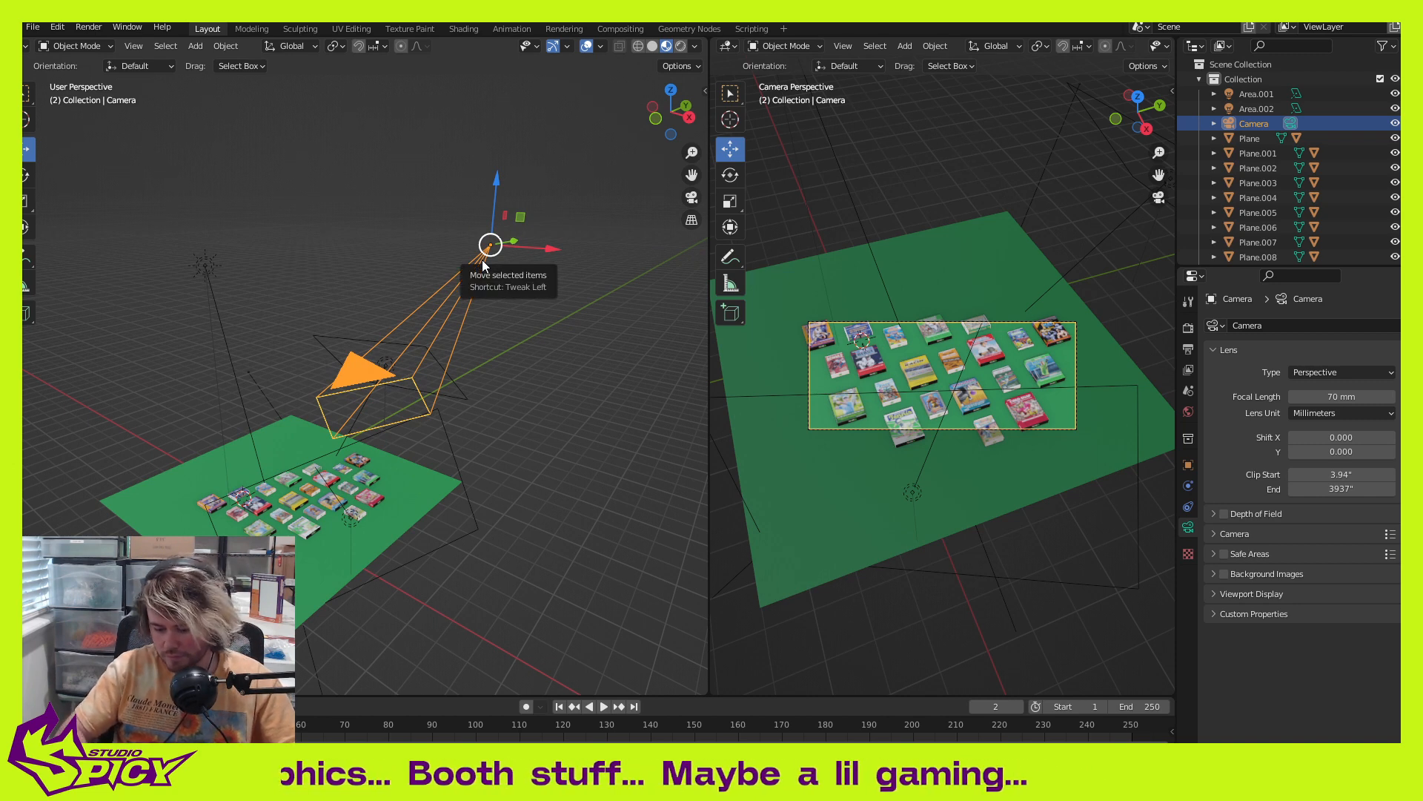
key(KP_0)
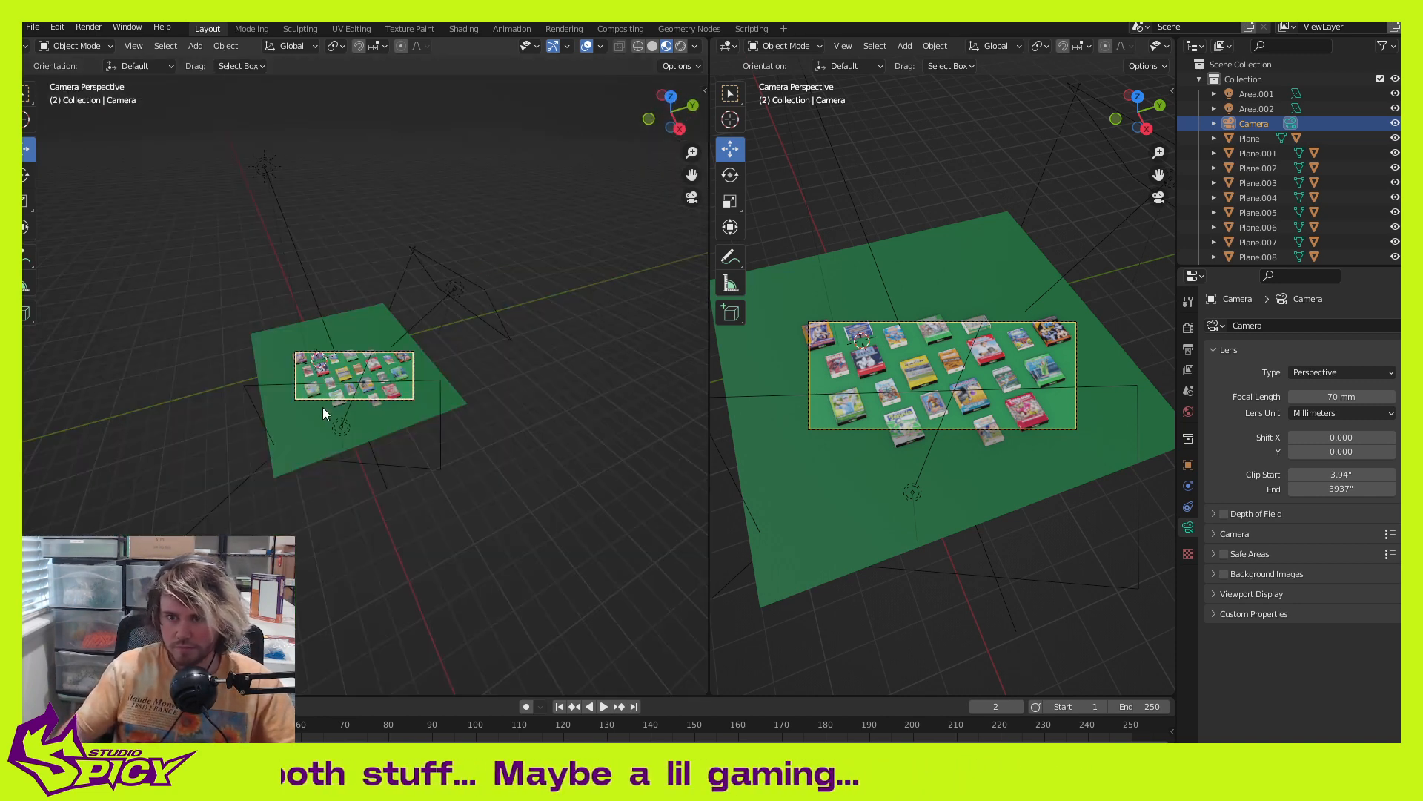
key(KP_Decimal)
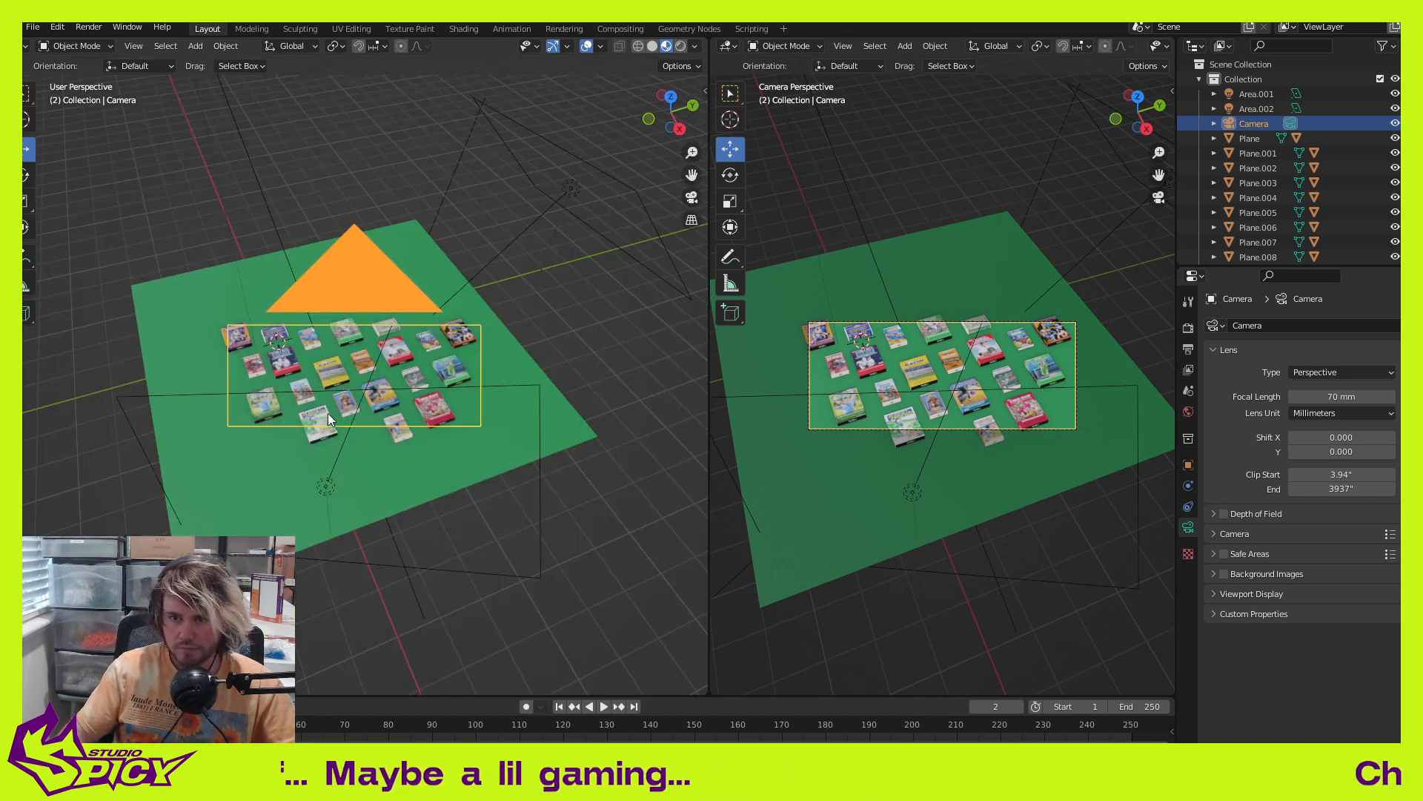
middle_drag(357, 402, 384, 385)
key(ctrl+alt+KP_0)
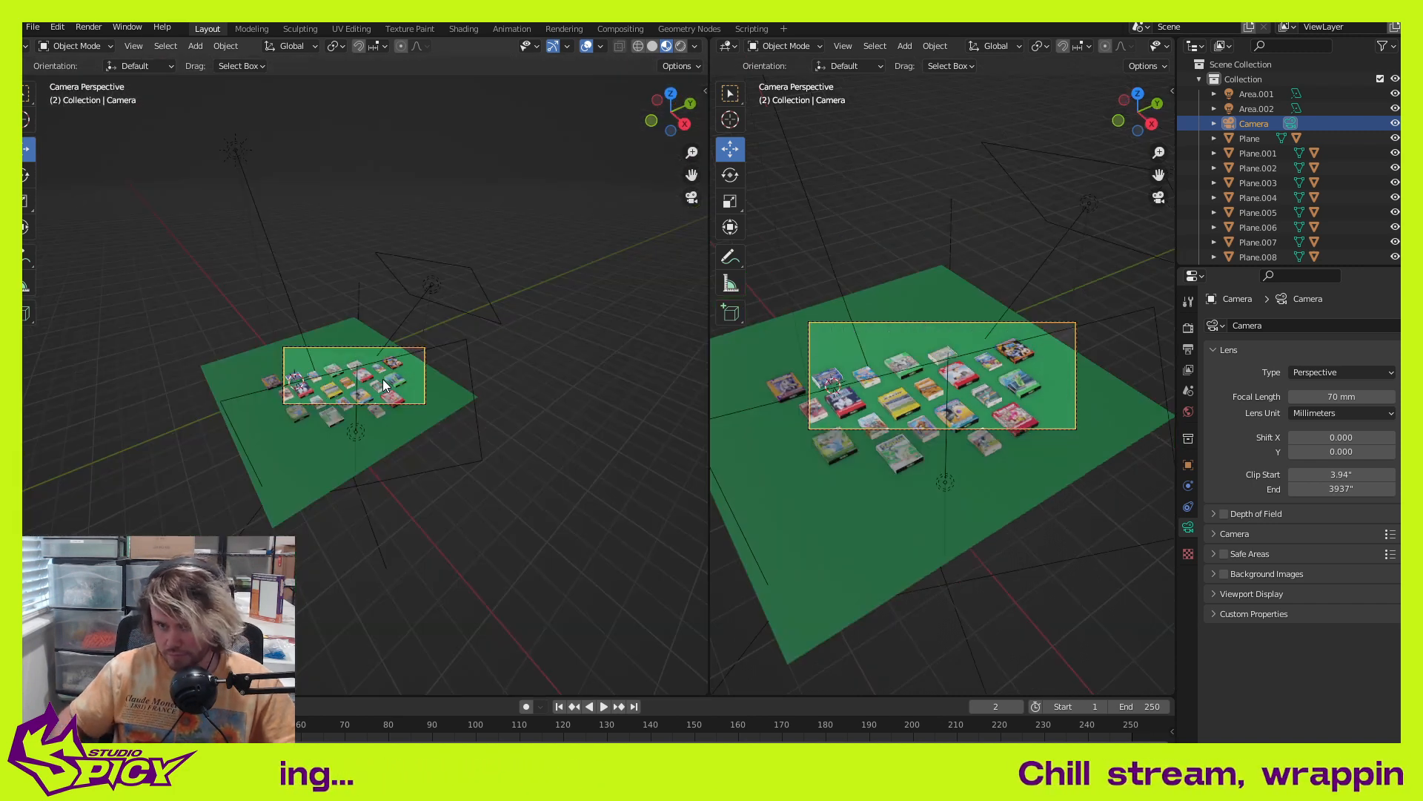
Step: Lower the camera along the Z axis to bring the front boxes back inside its frame
middle_drag(429, 389, 472, 396)
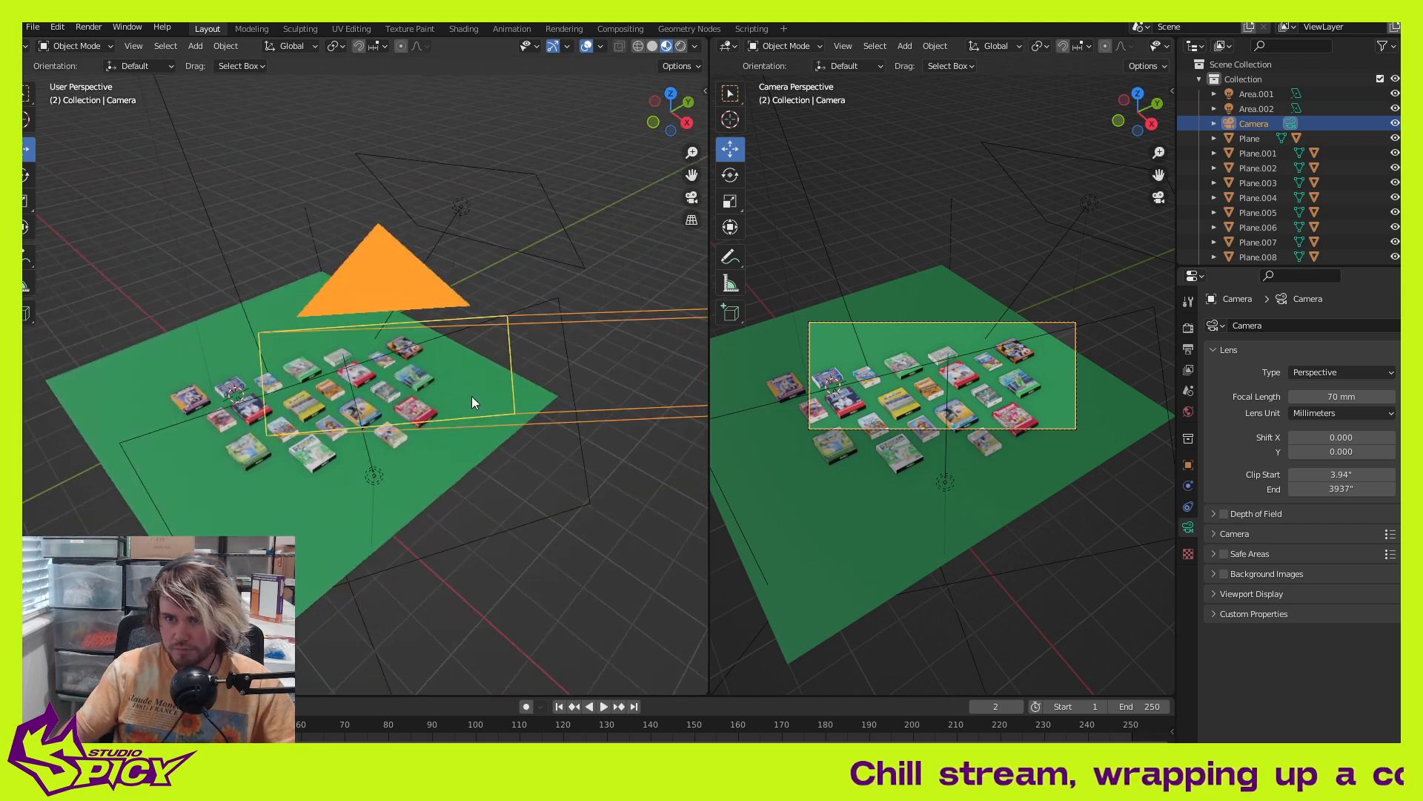
scroll(527, 394, down, 2)
key(g)
key(z)
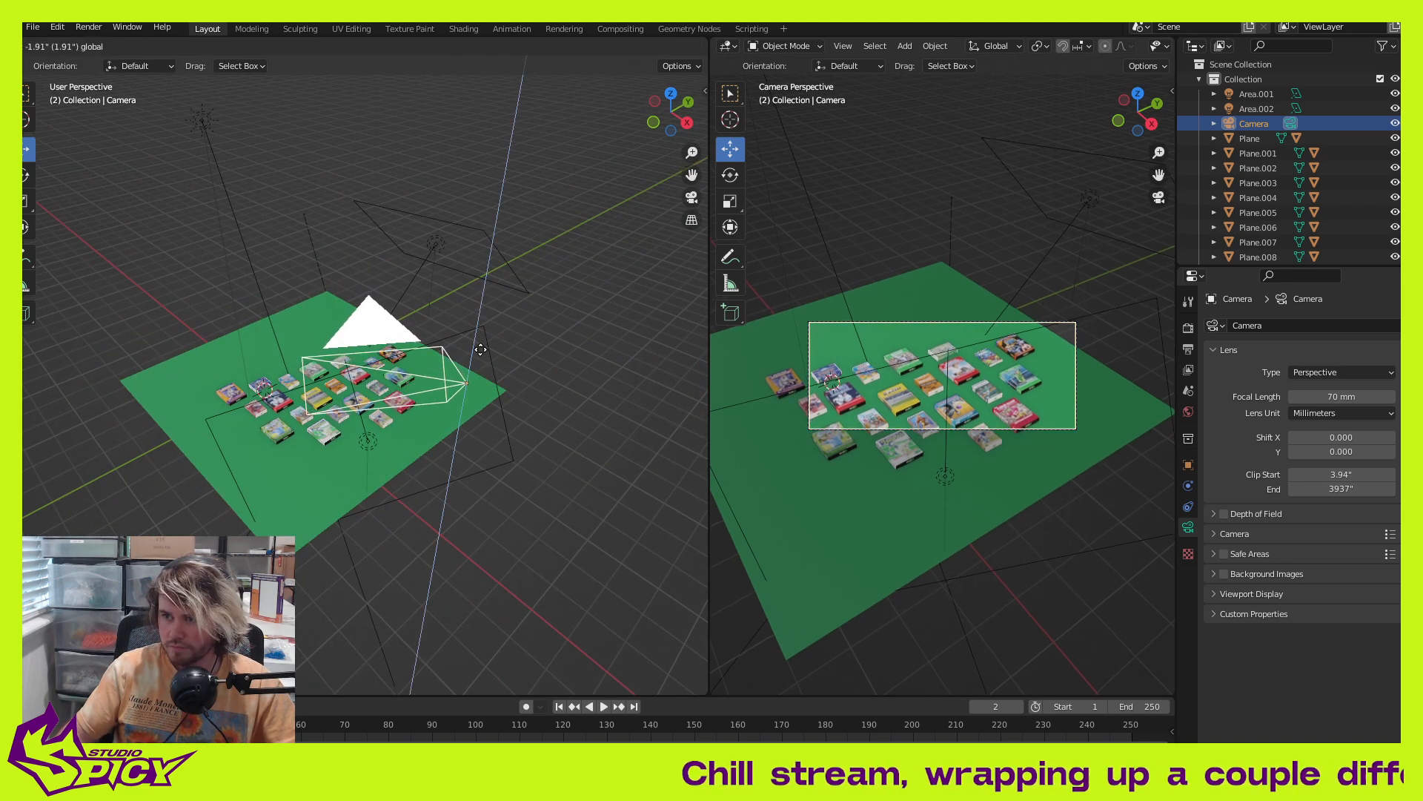
click(487, 432)
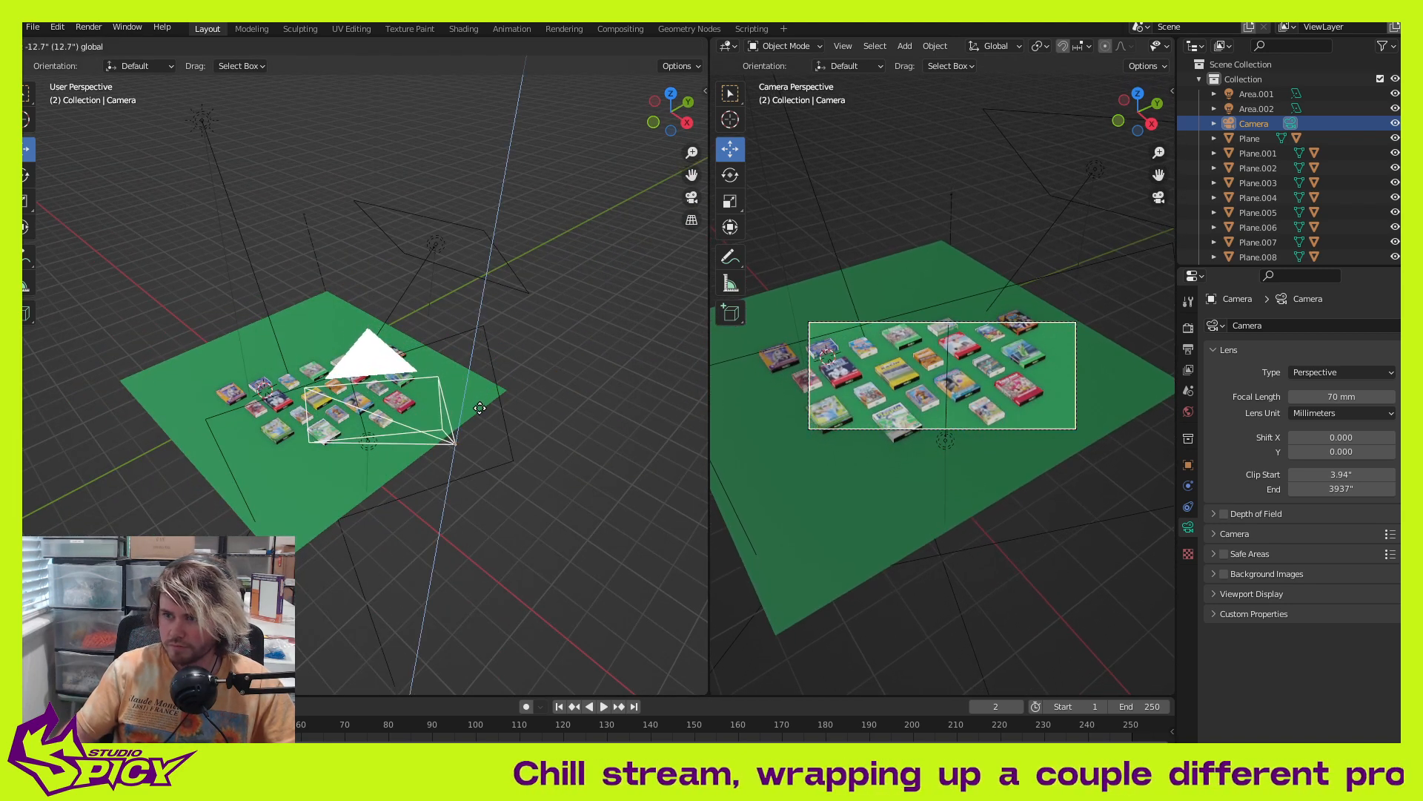
Step: Reposition the camera along the ground plane and lower it slightly to reframe the game boxes
drag(493, 442, 436, 452)
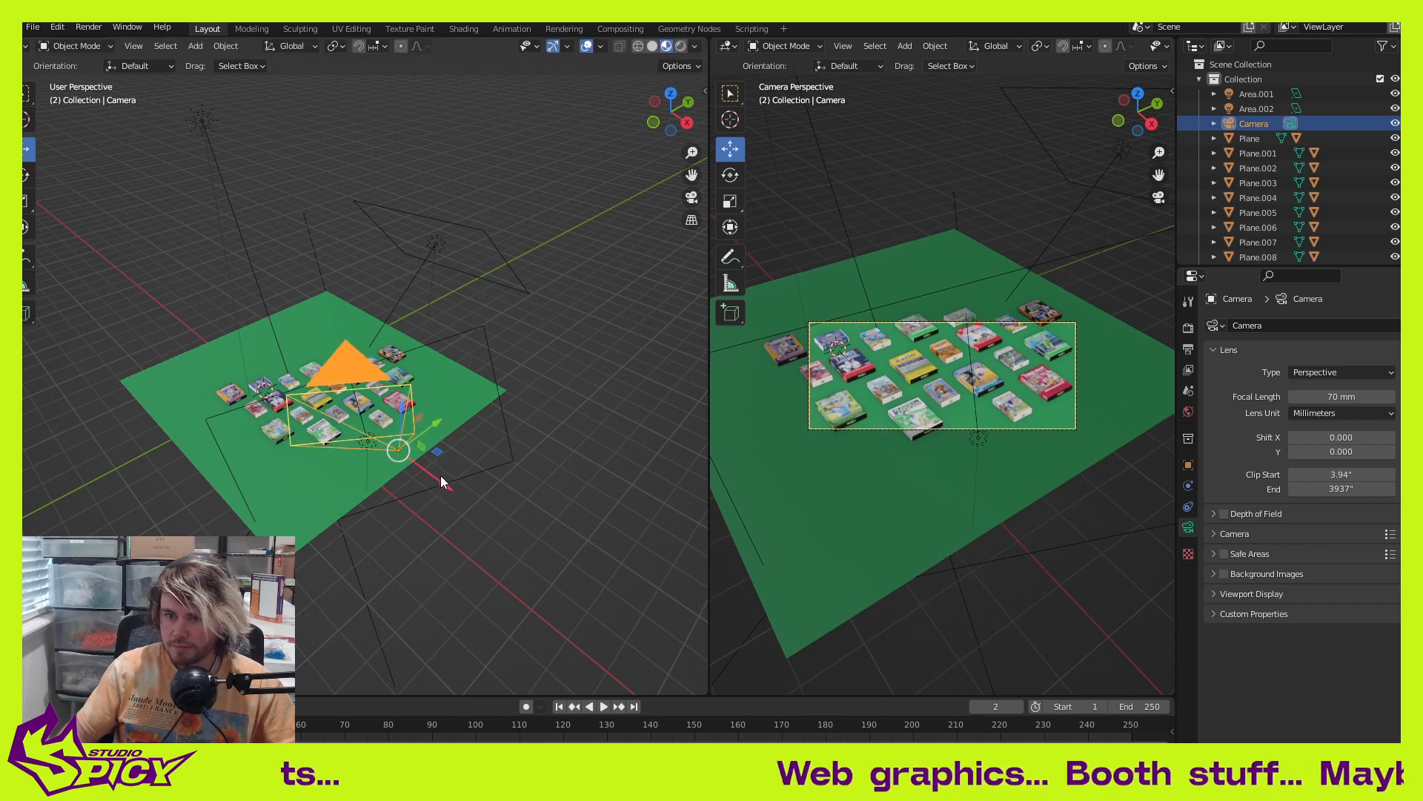
scroll(440, 475, down, 2)
drag(380, 406, 386, 411)
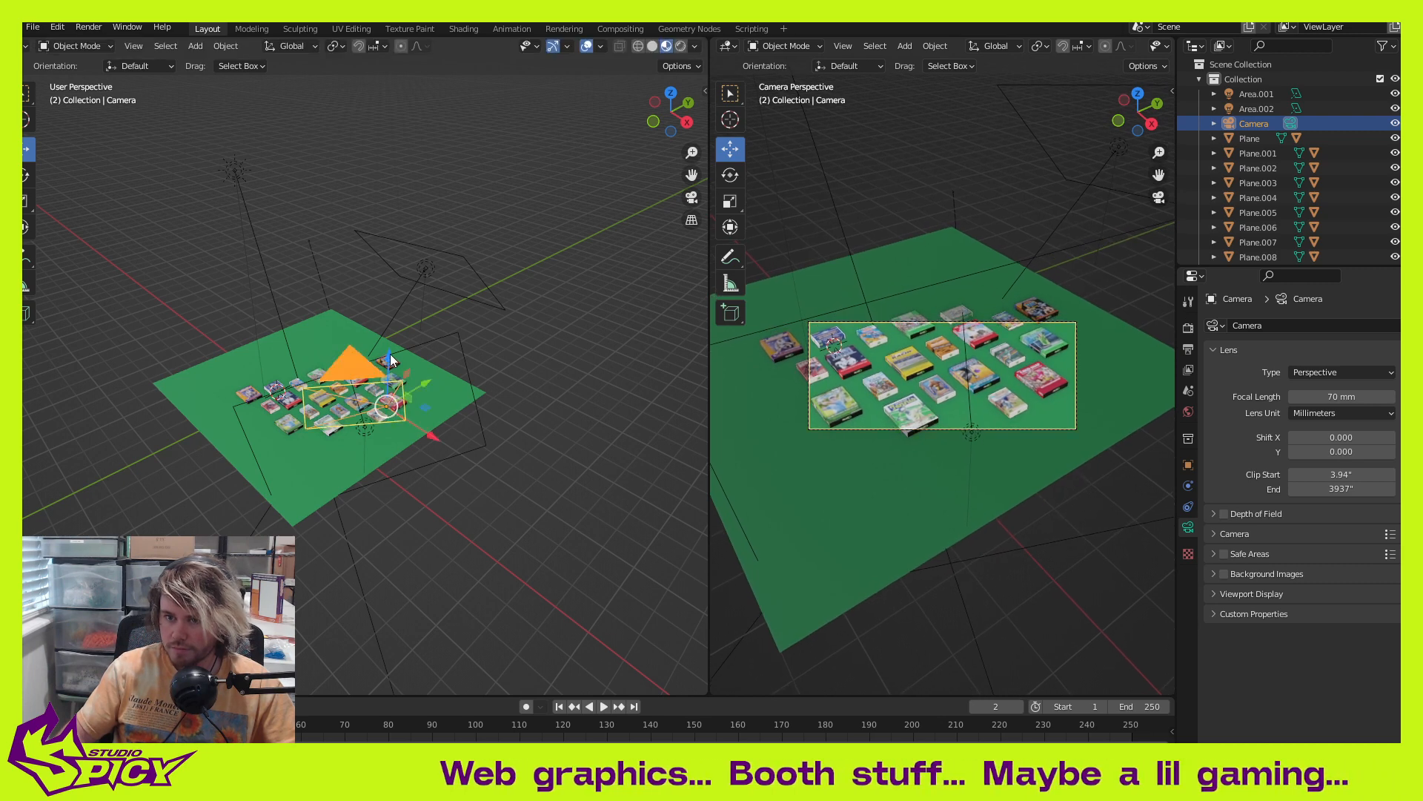
drag(390, 353, 391, 361)
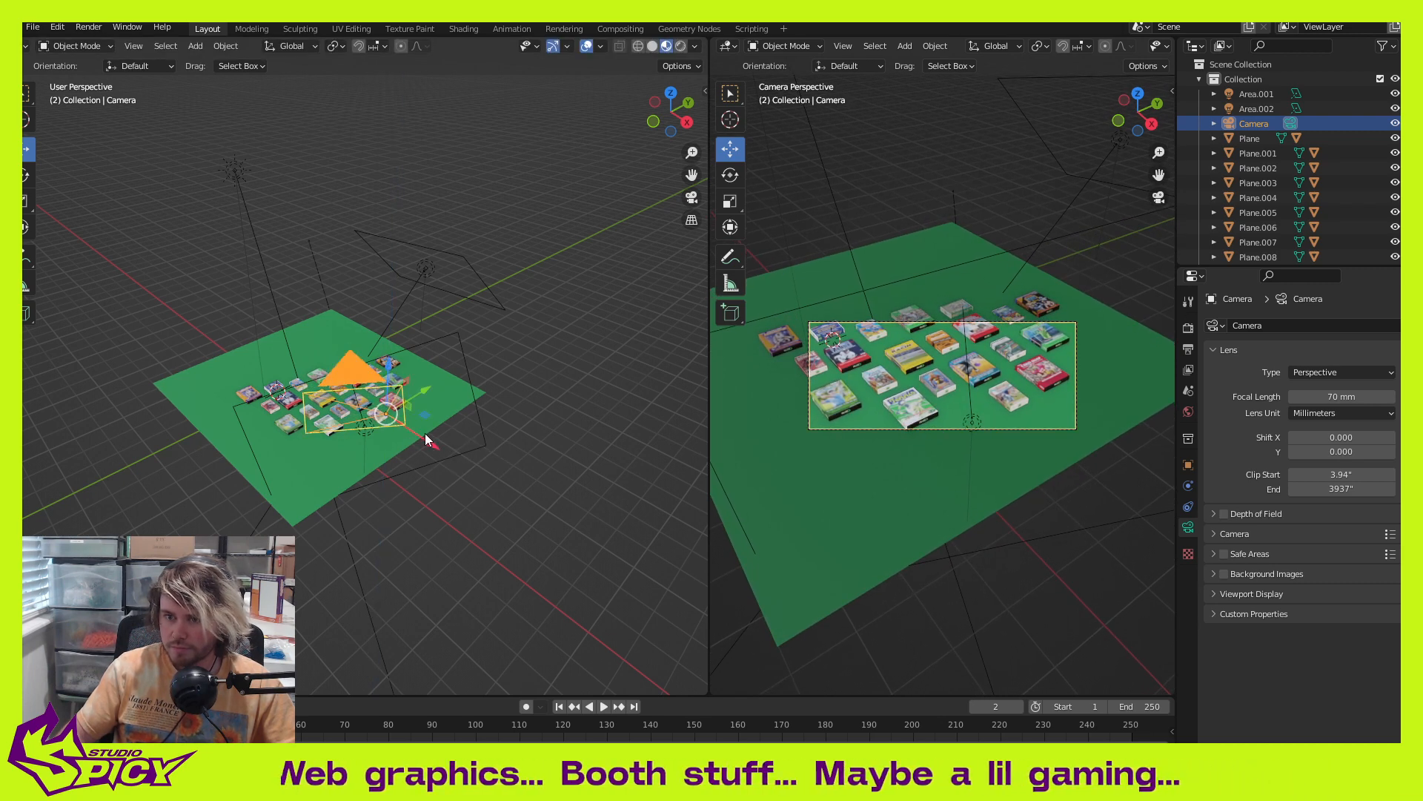
Step: Switch the transform orientation to Local and shift the camera slightly within its local plane
middle_drag(427, 439, 393, 367)
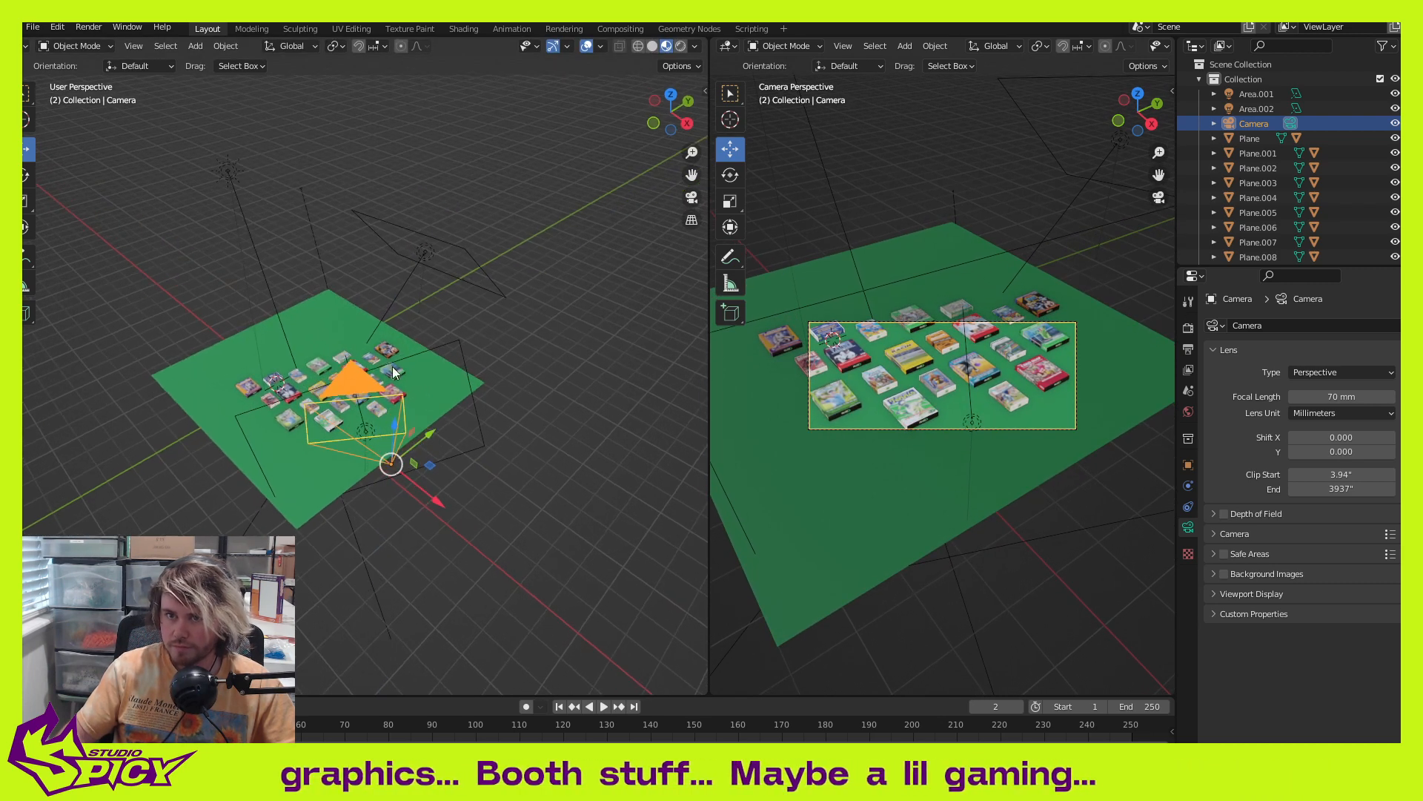
click(304, 46)
click(284, 114)
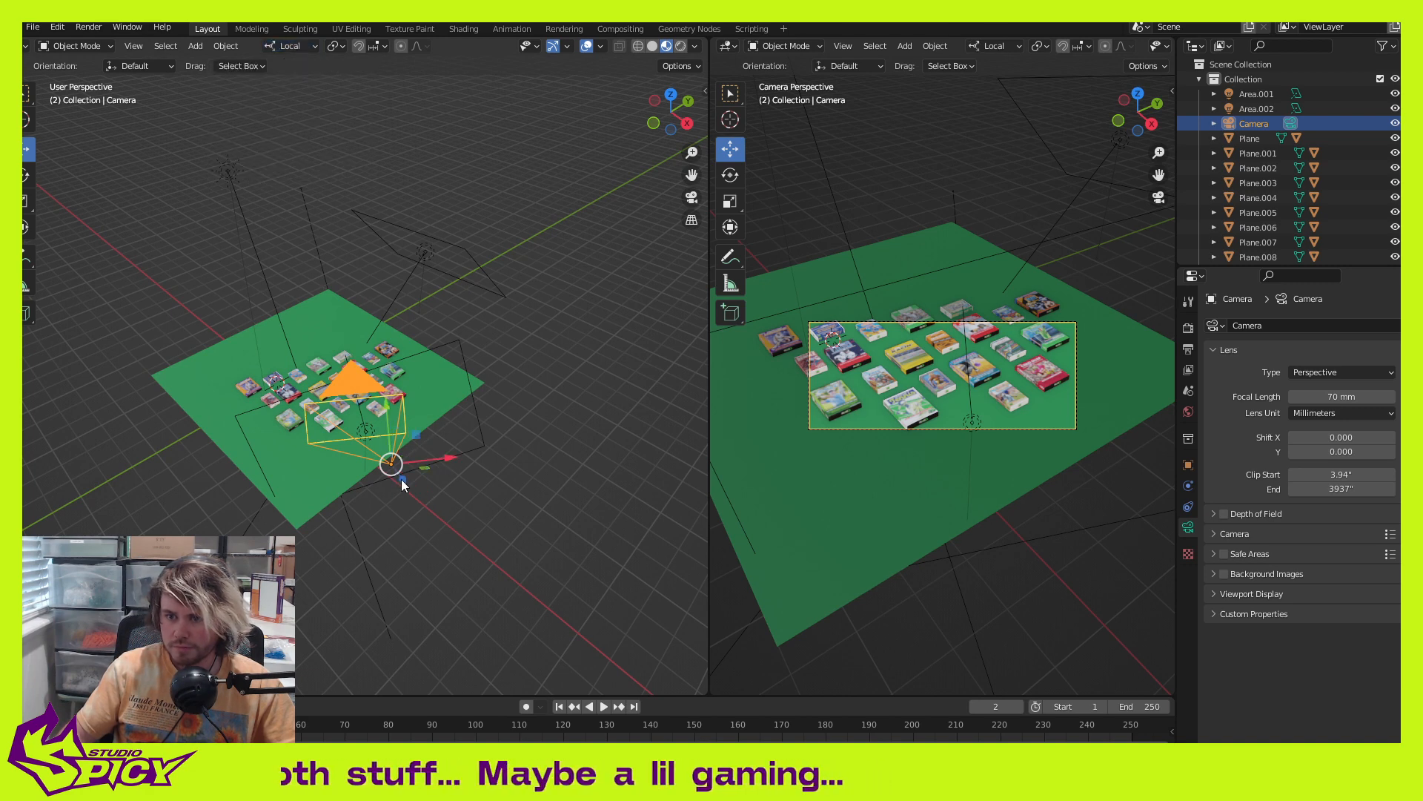
drag(402, 478, 428, 491)
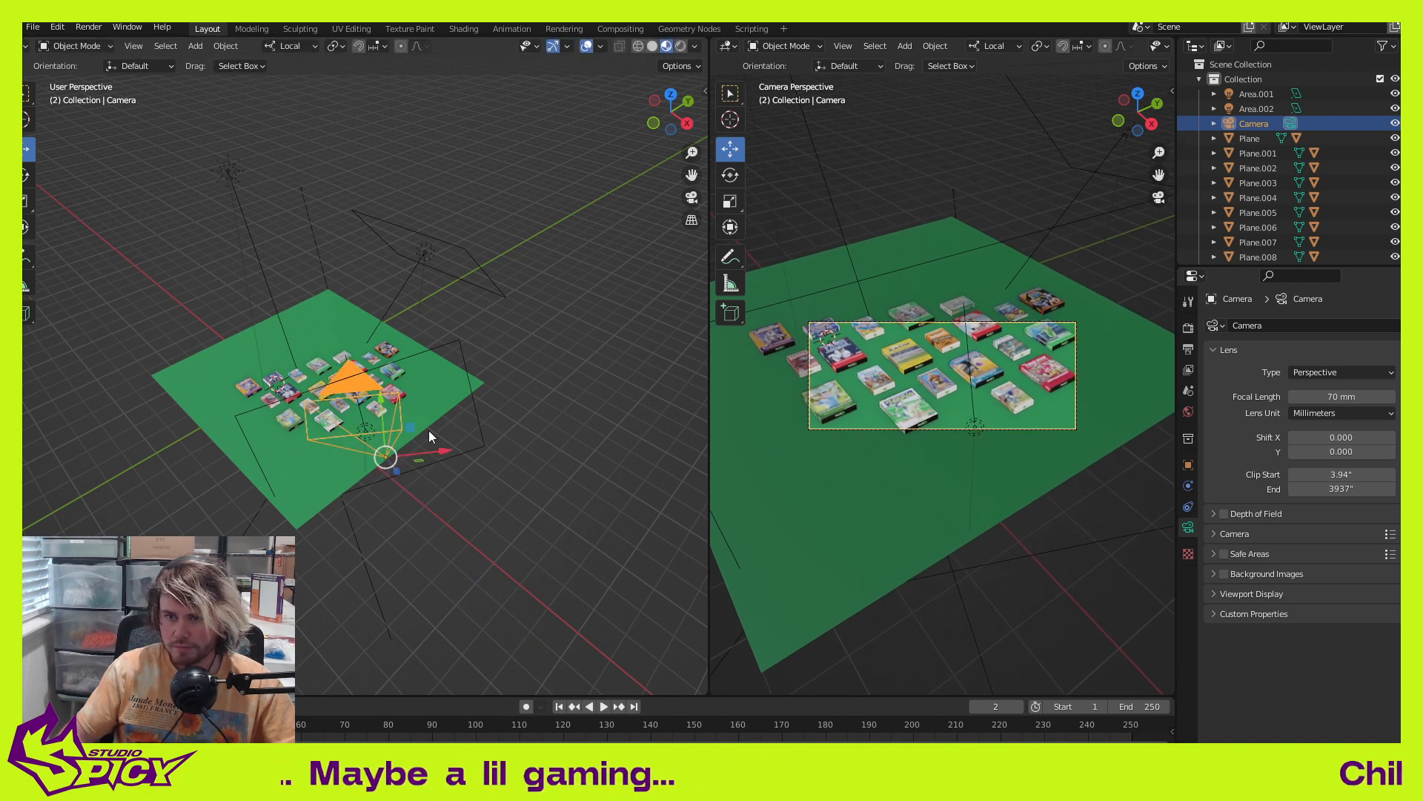
Step: Set the transform orientation back to Global and move the camera parallel to the ground to adjust the framing
click(296, 47)
click(270, 89)
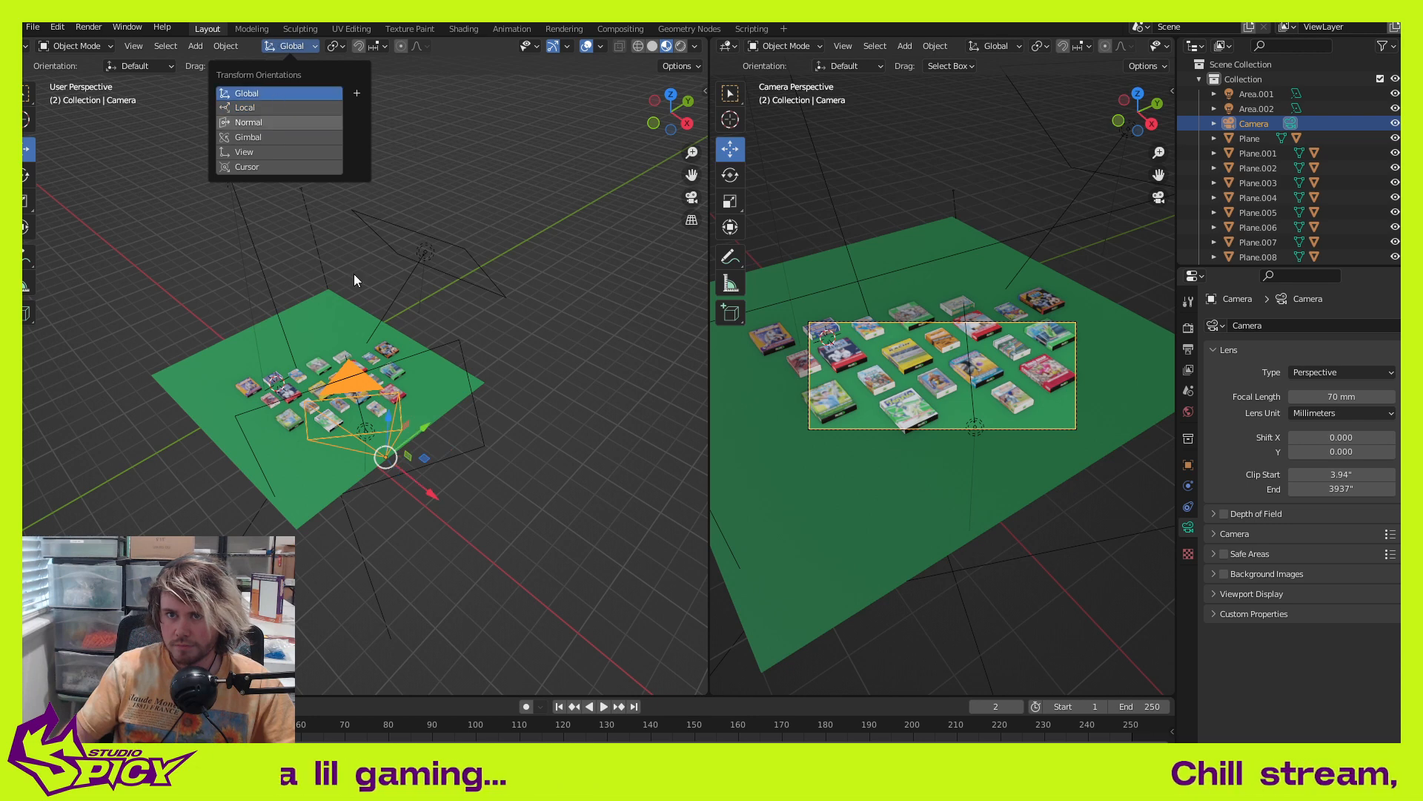
middle_drag(421, 403, 429, 425)
drag(425, 514, 406, 501)
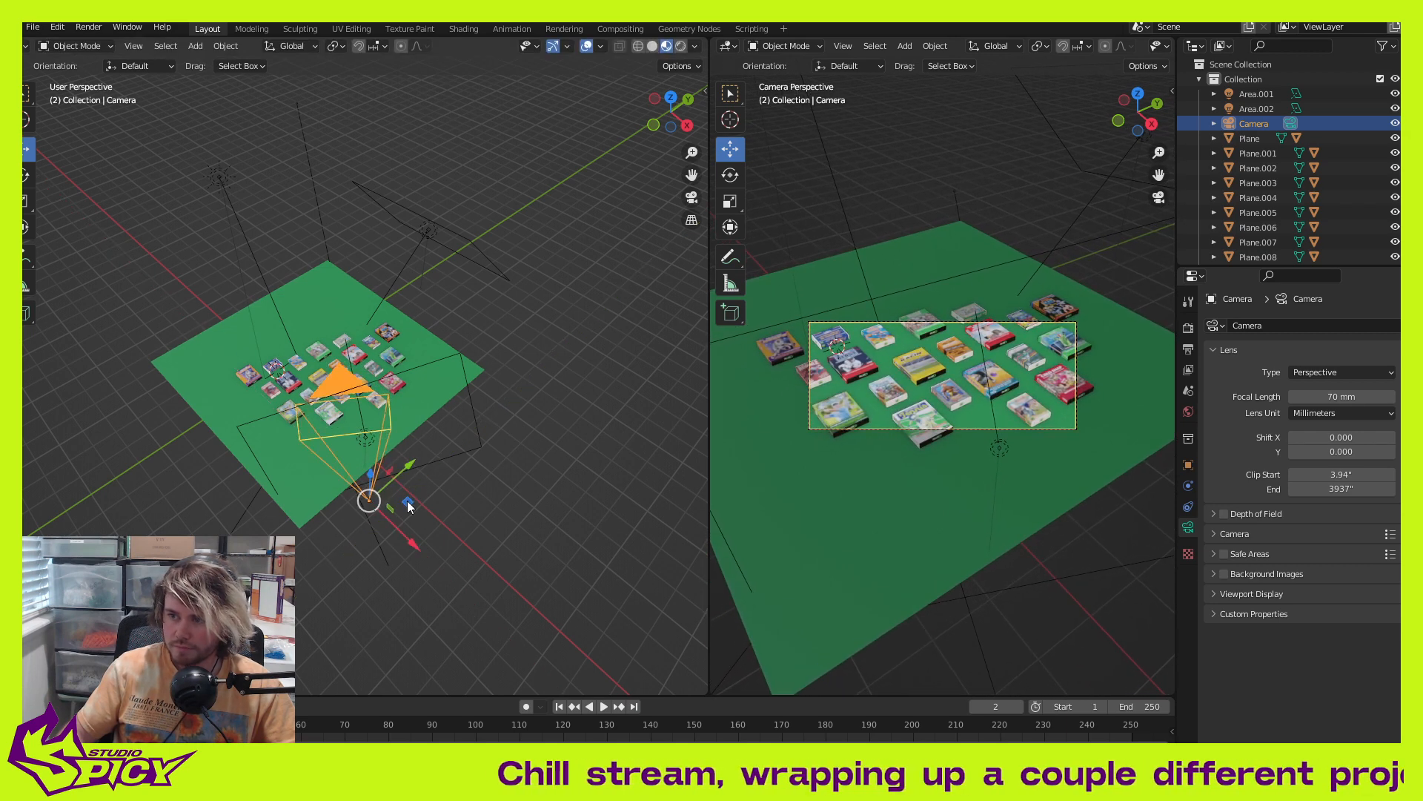
Step: Render the current frame to check the box composition, then close the render window
key(F12)
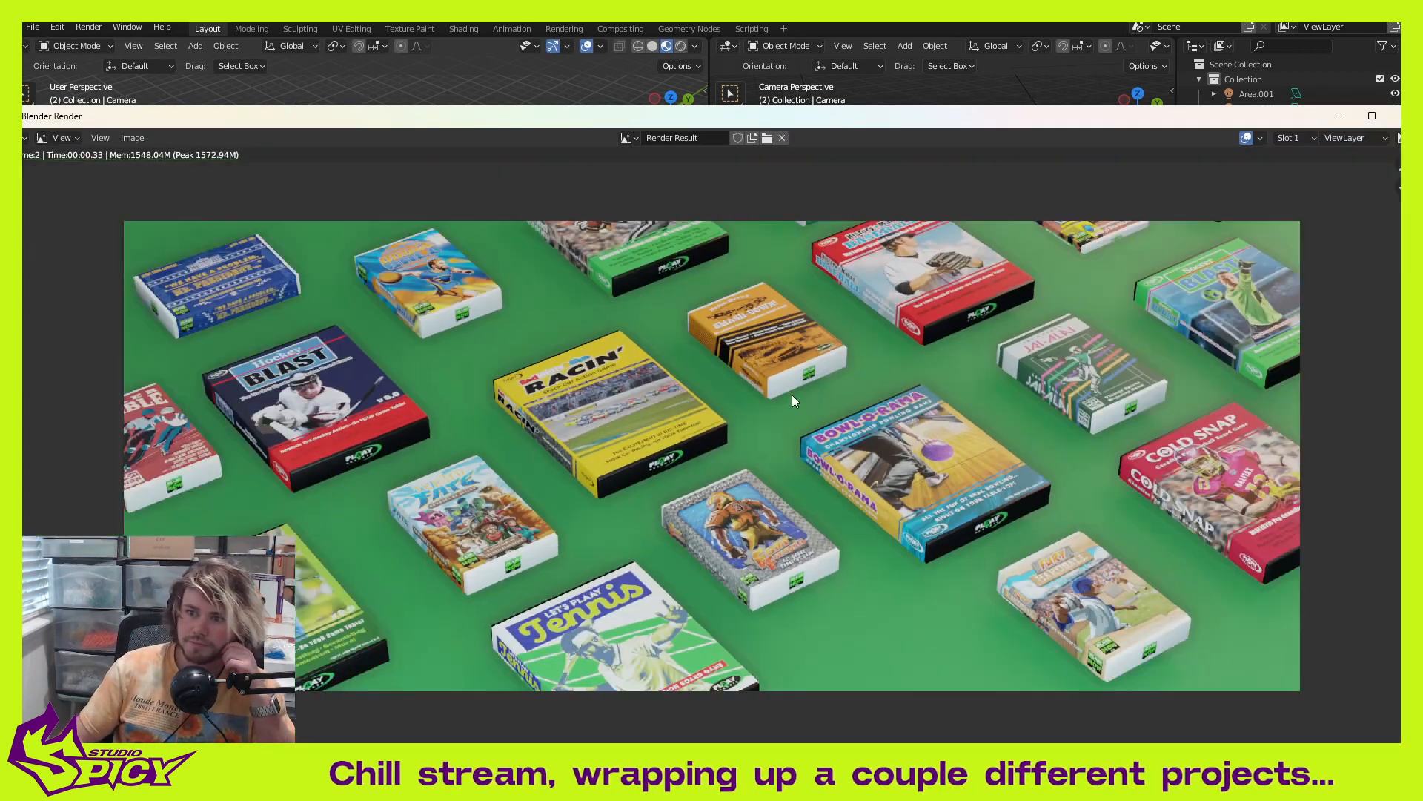
scroll(794, 404, up, 1)
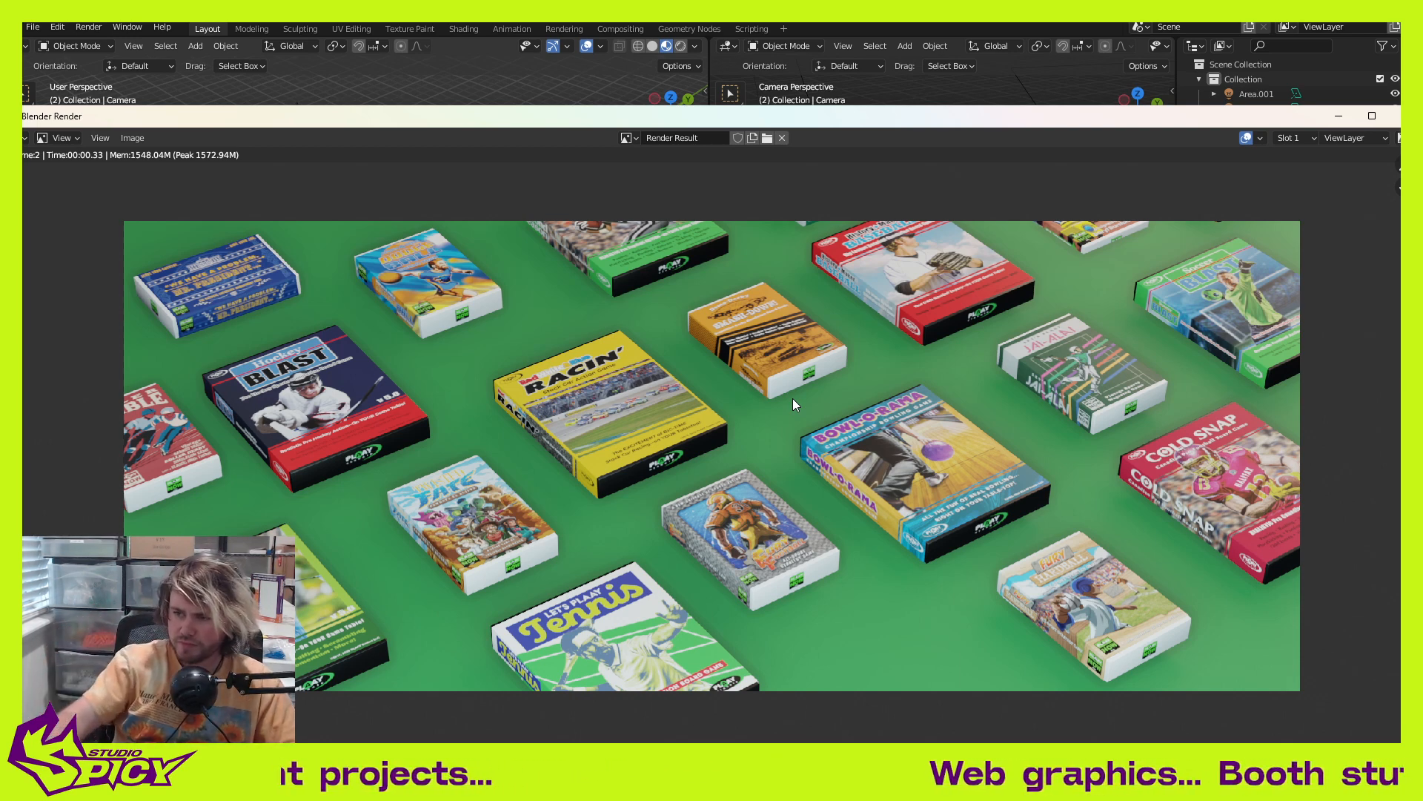
click(1396, 115)
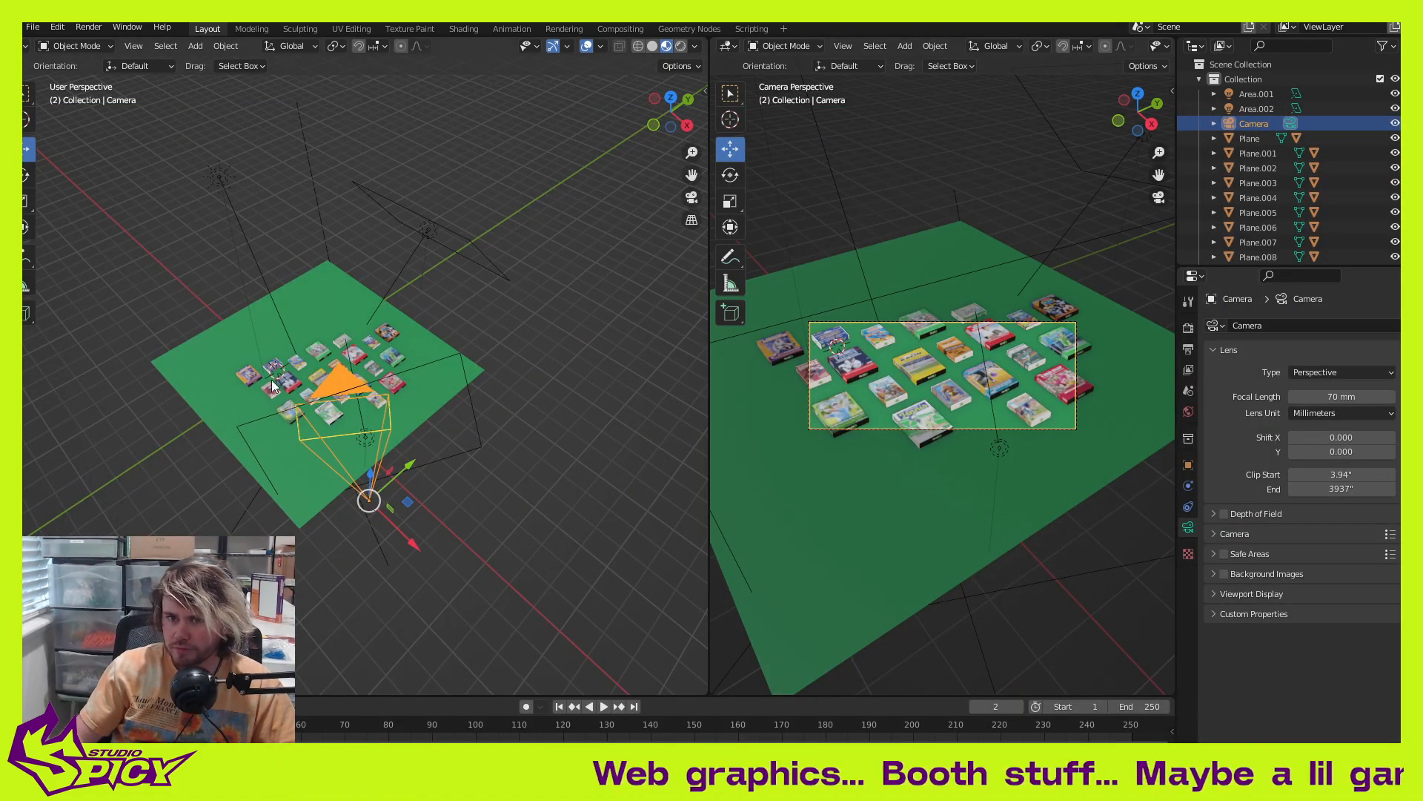
Step: Move the purple Hoops box from the far corner into the front row, between the Tennis box and the small baseball box
click(252, 380)
scroll(252, 380, up, 4)
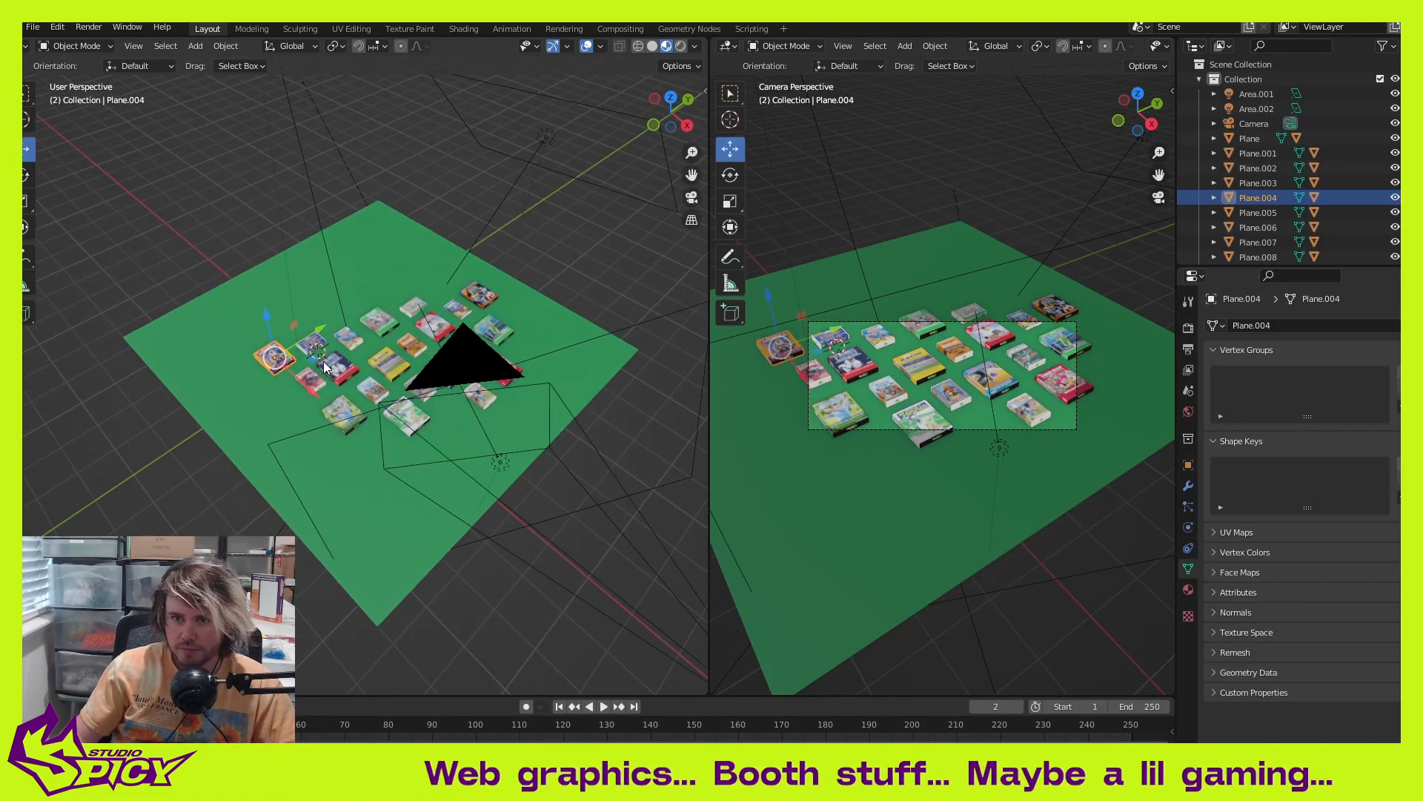
scroll(330, 370, up, 2)
middle_drag(371, 362, 318, 261)
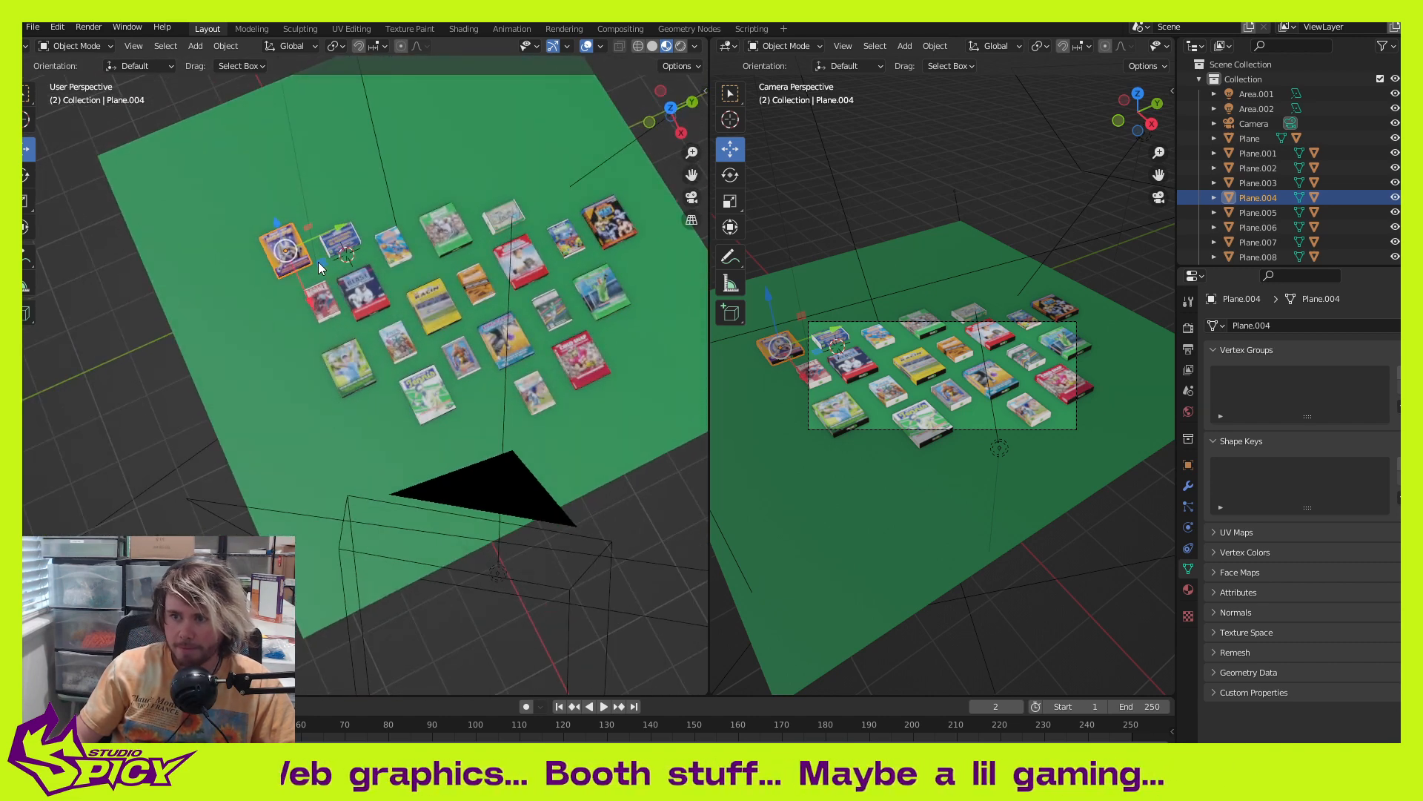
key(g)
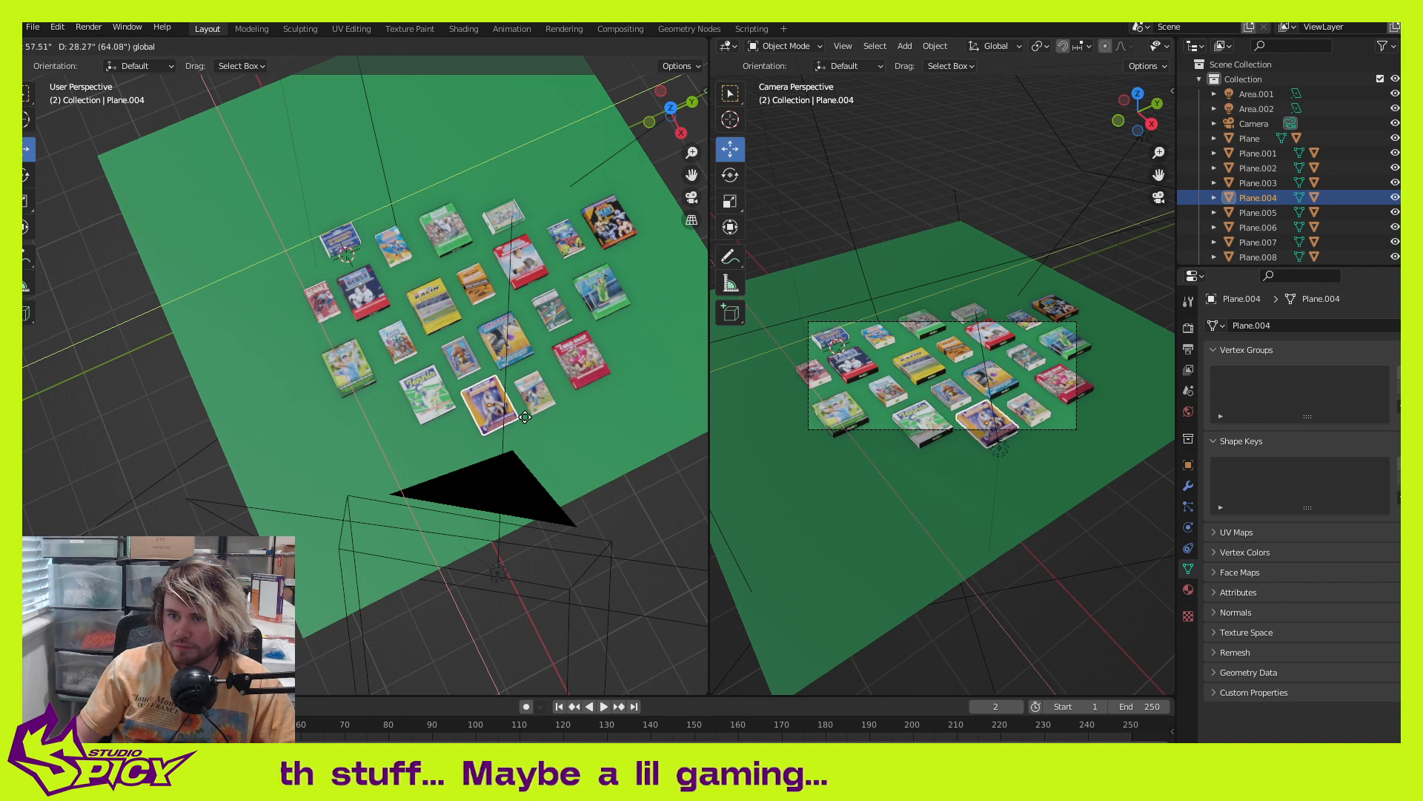
click(521, 422)
Step: Nudge the Tennis, Bowl-O-Rama and Hoops boxes across the ground to even out the spacing around the Hoops box
click(429, 402)
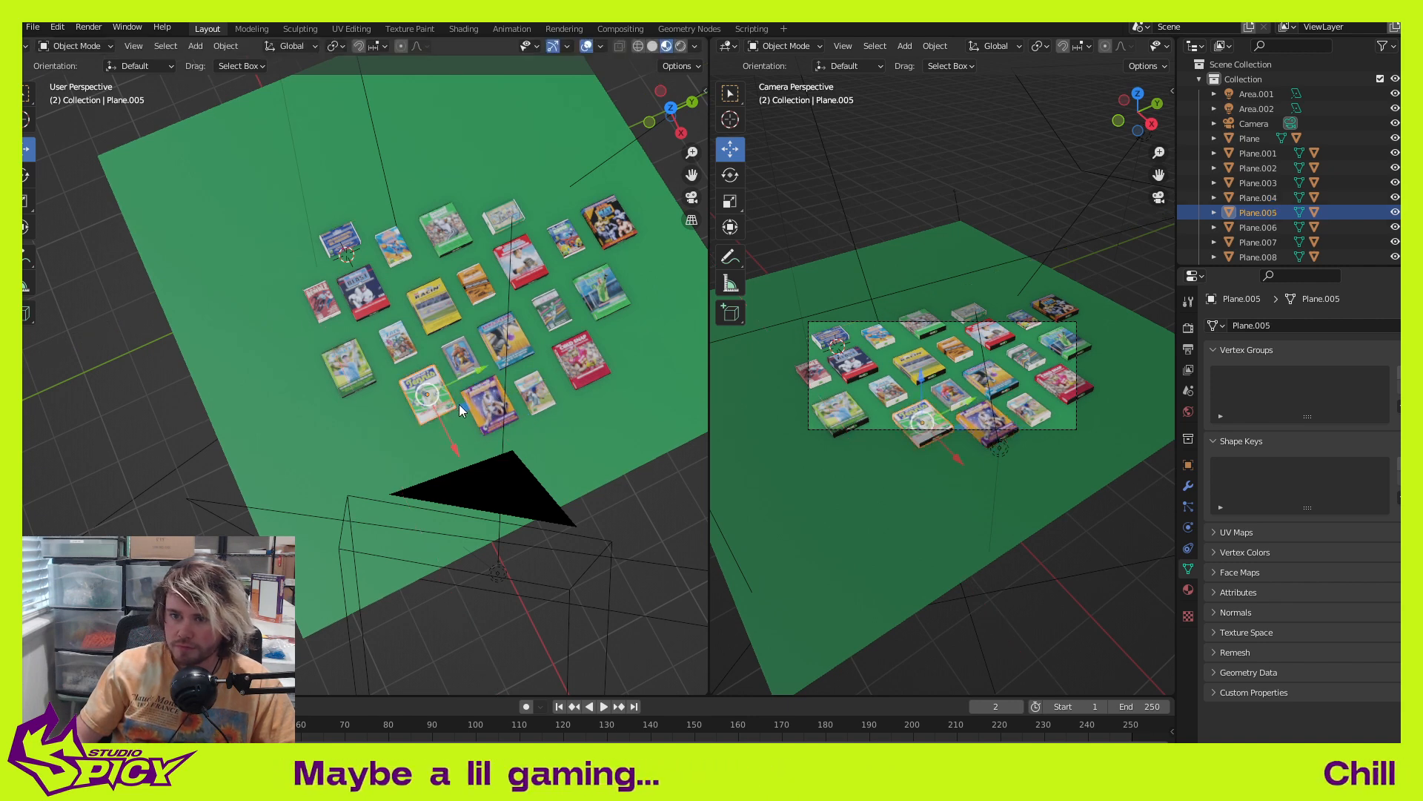
drag(460, 405, 449, 412)
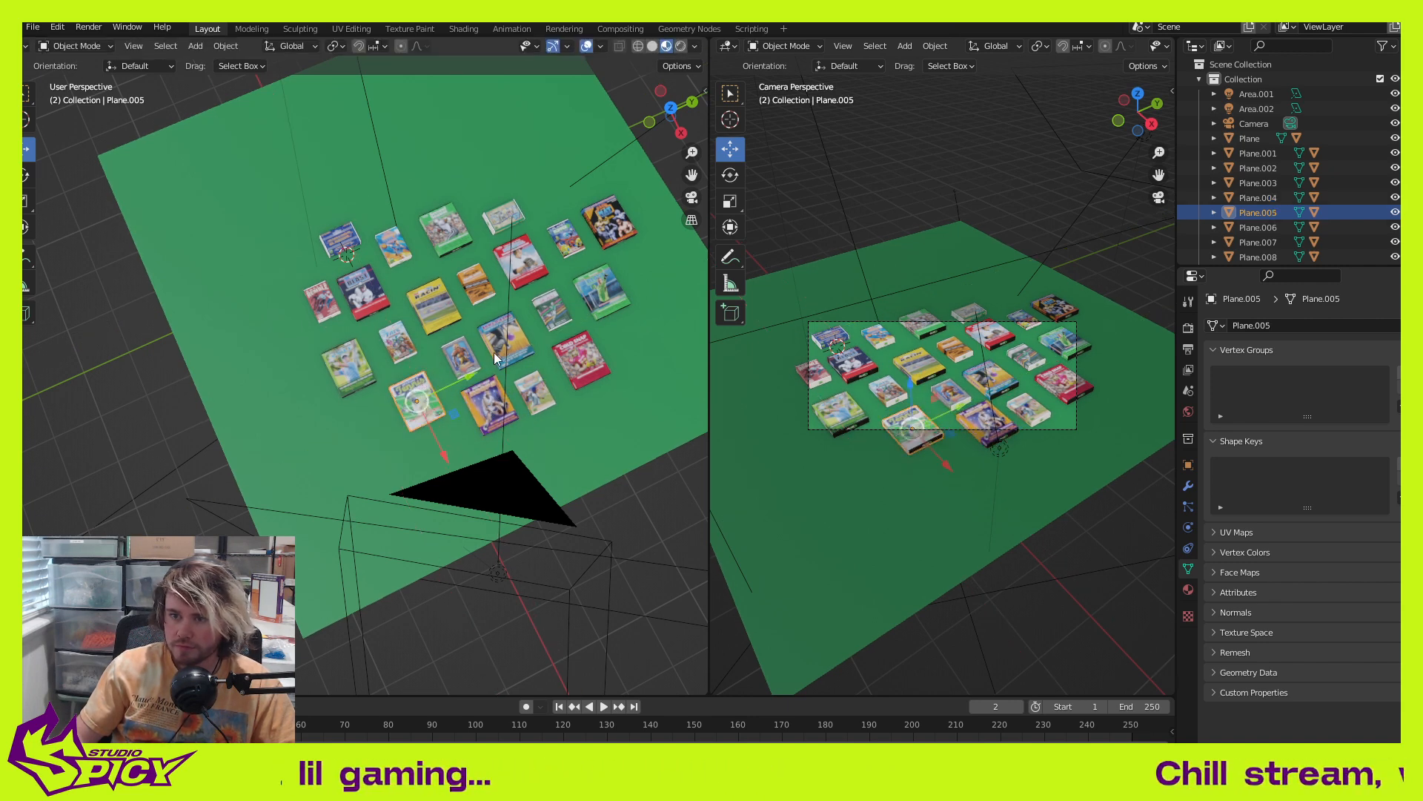
click(508, 348)
drag(549, 321, 555, 317)
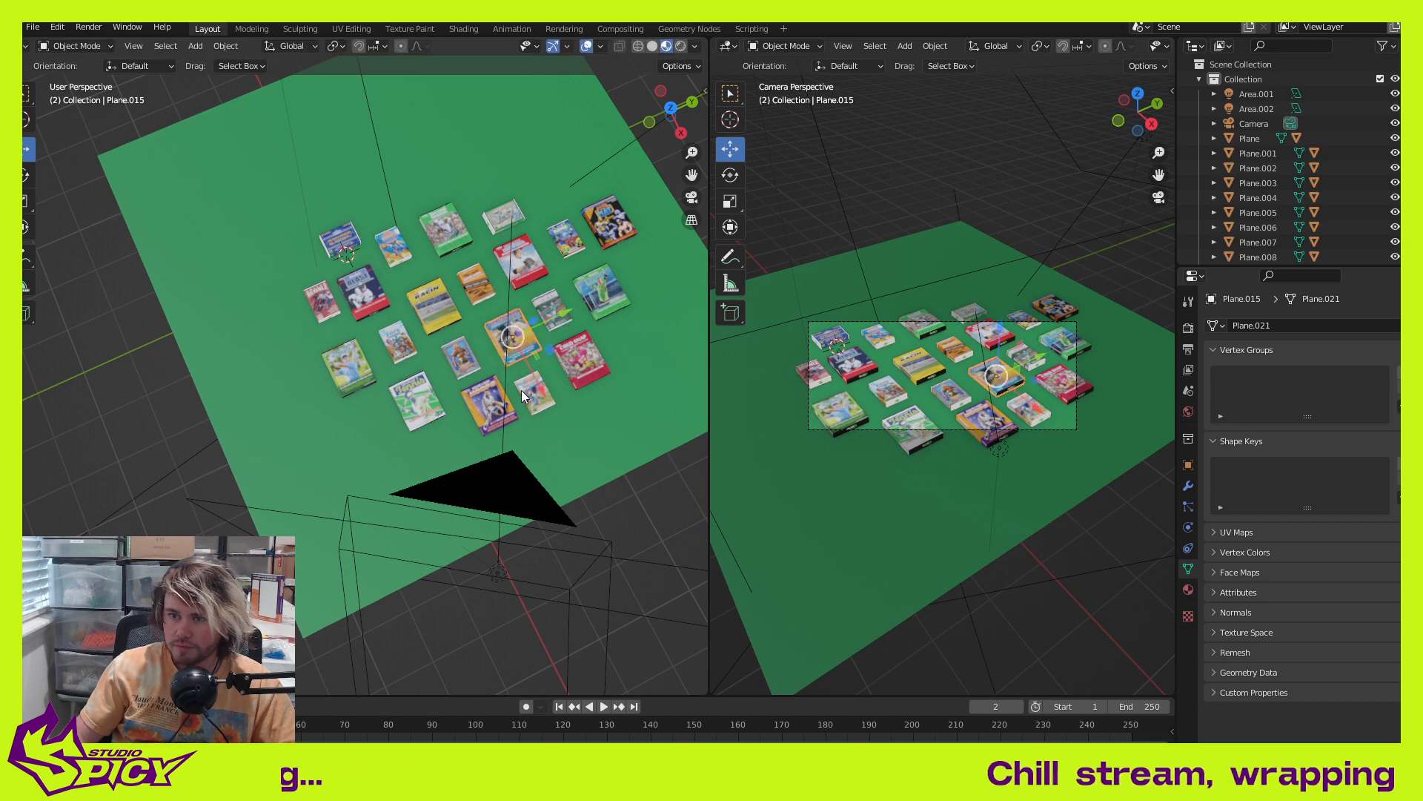
click(489, 402)
drag(524, 416, 518, 422)
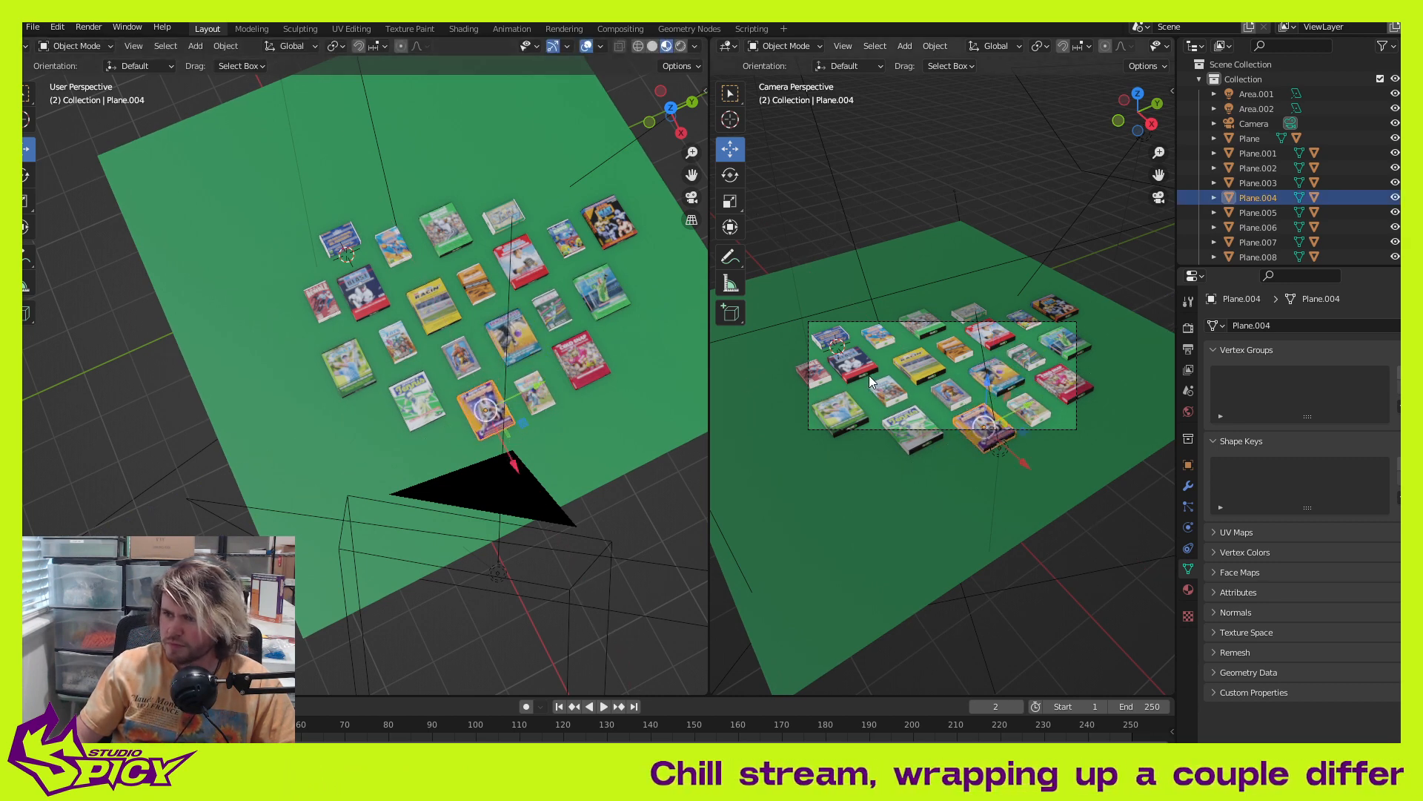
Step: Render the frame again to check the rearranged boxes, then close the render window
middle_drag(572, 353, 509, 399)
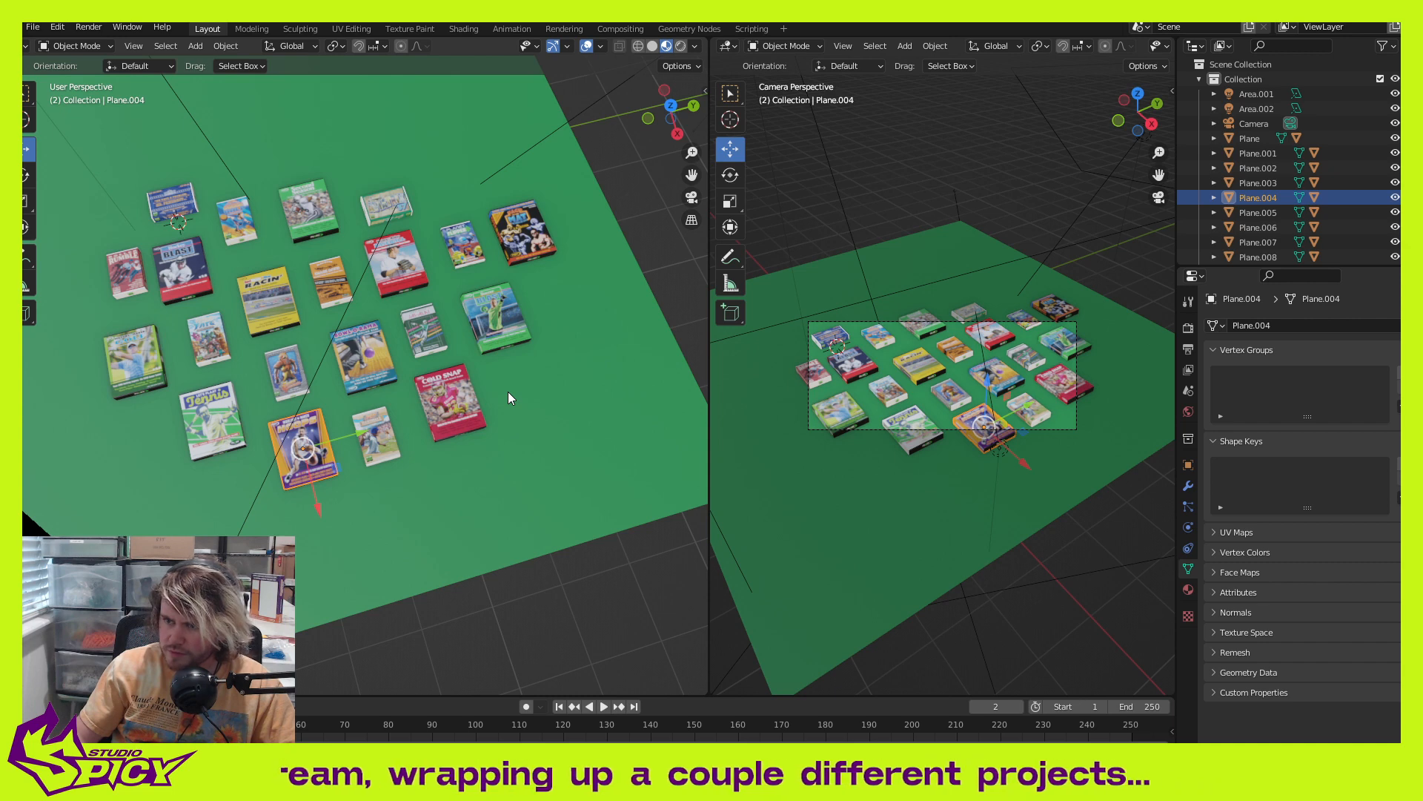
key(F12)
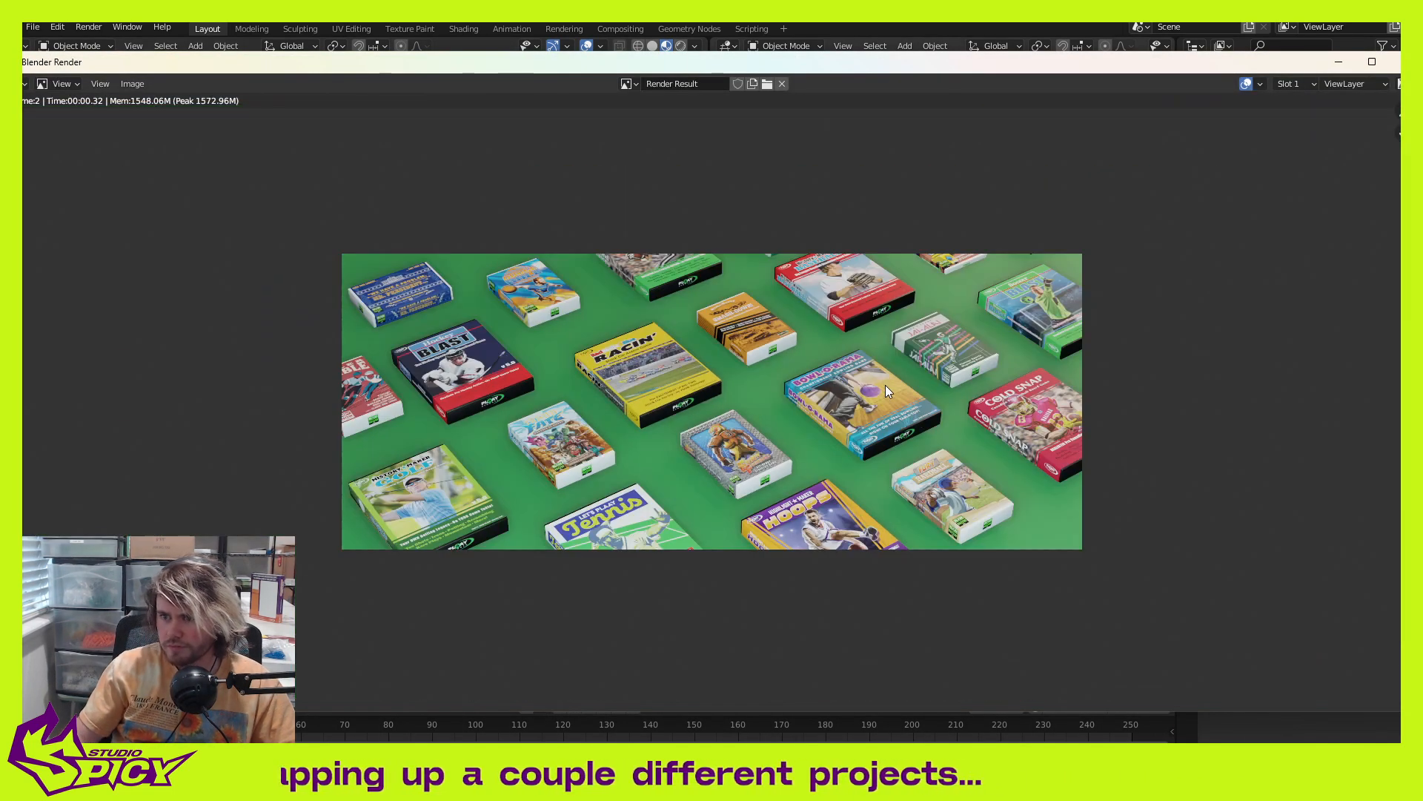
scroll(885, 385, up, 1)
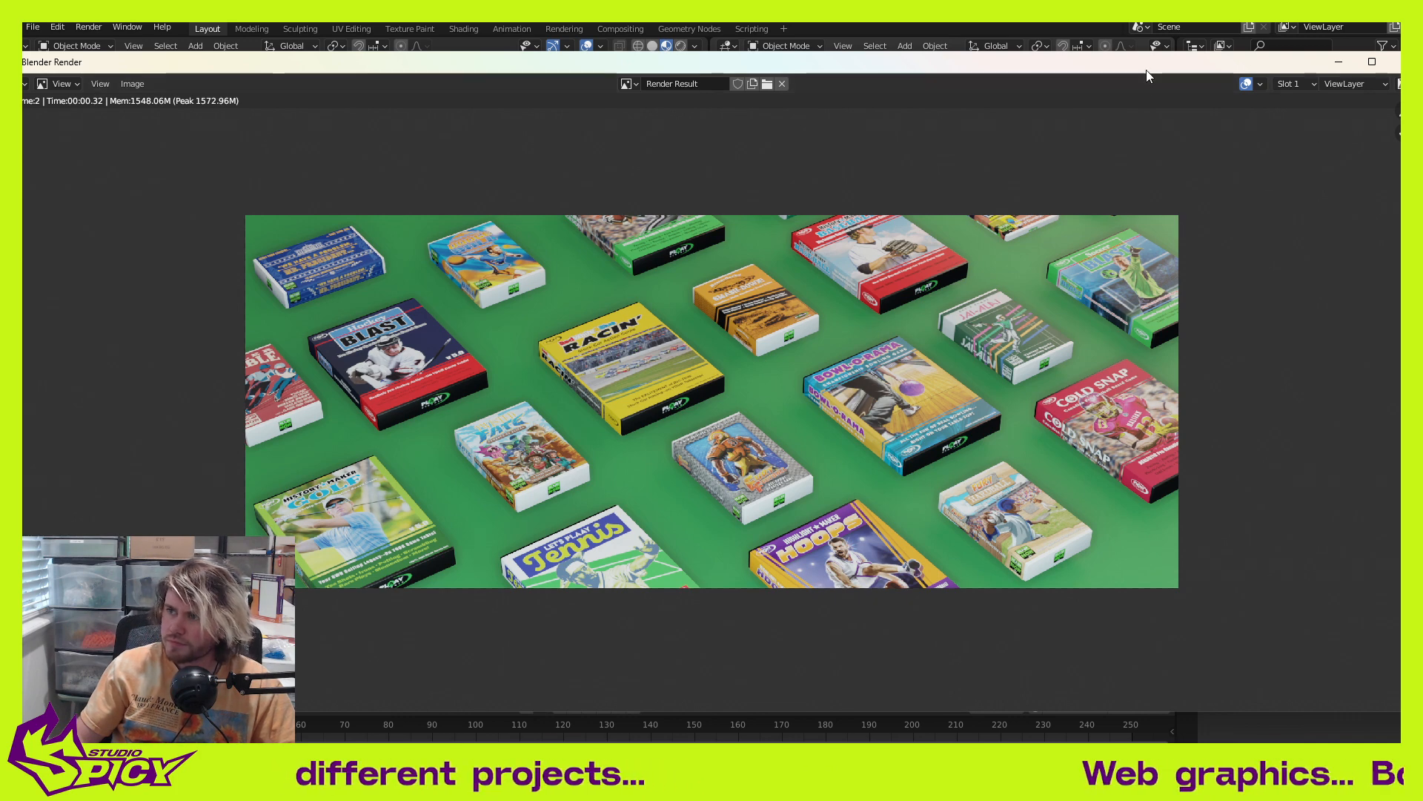
drag(1146, 66, 0, 82)
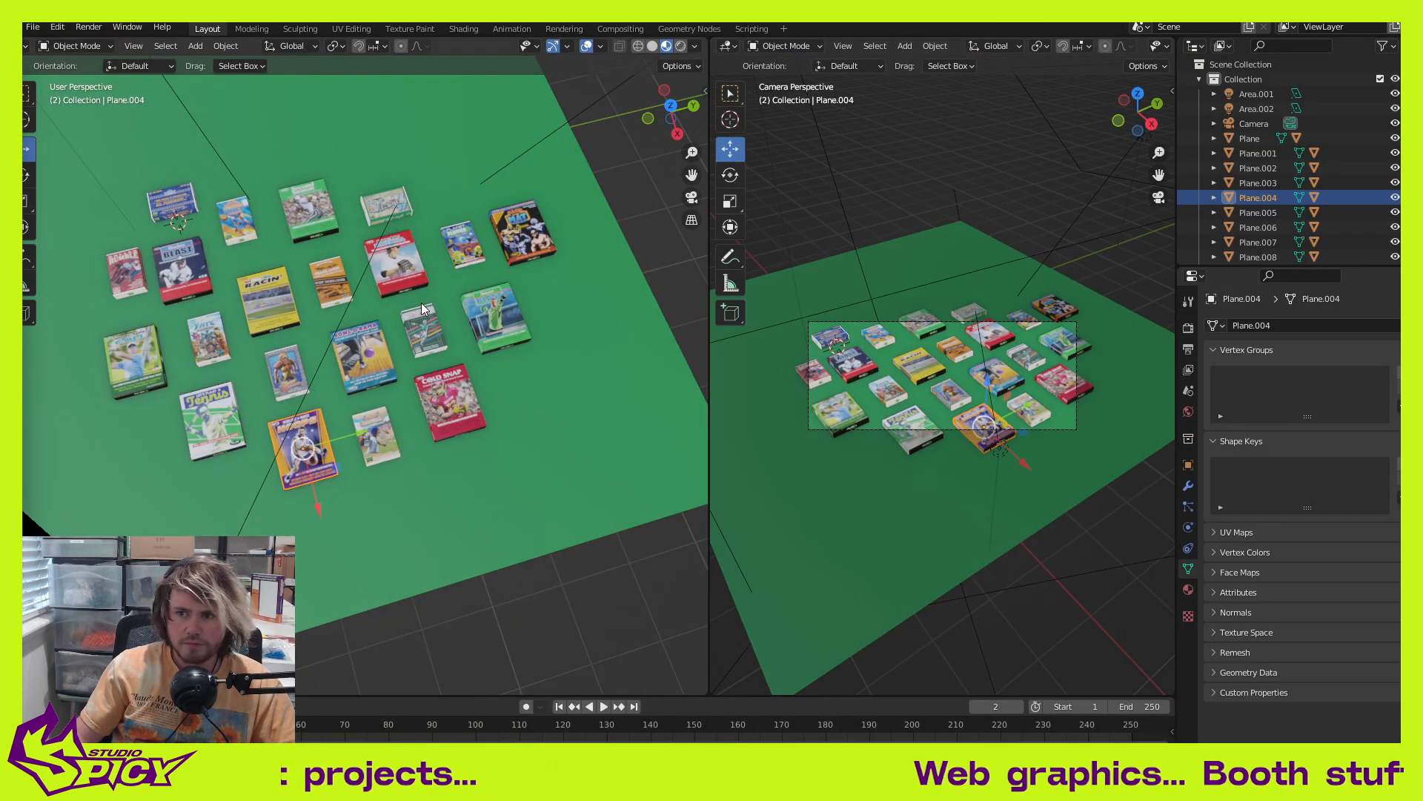
Step: Shift the small red box beside Hockey Blast about 2.1 in along X and -1.6 in along Y, then nudge Hockey Blast along Y
click(128, 269)
key(g)
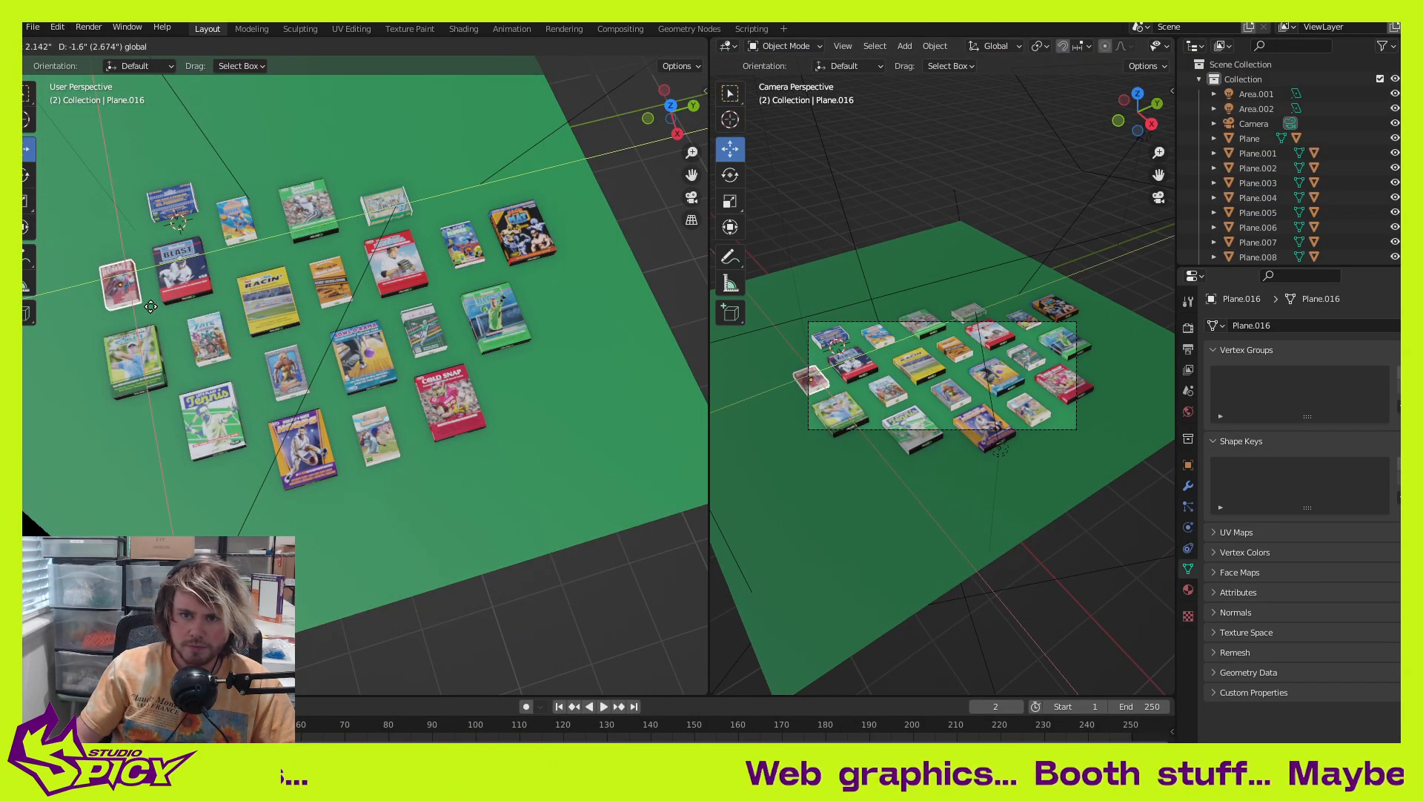
click(150, 306)
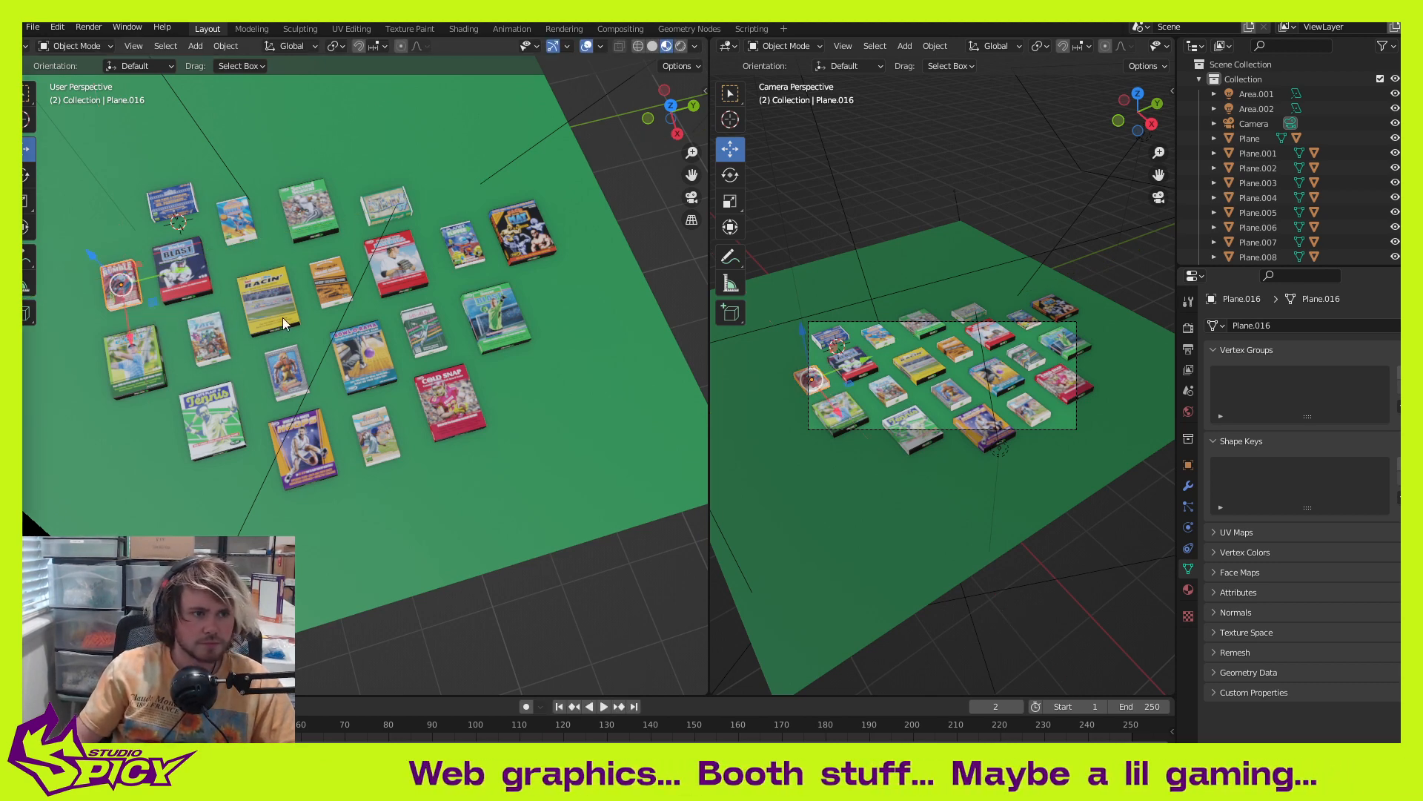
click(199, 290)
key(g)
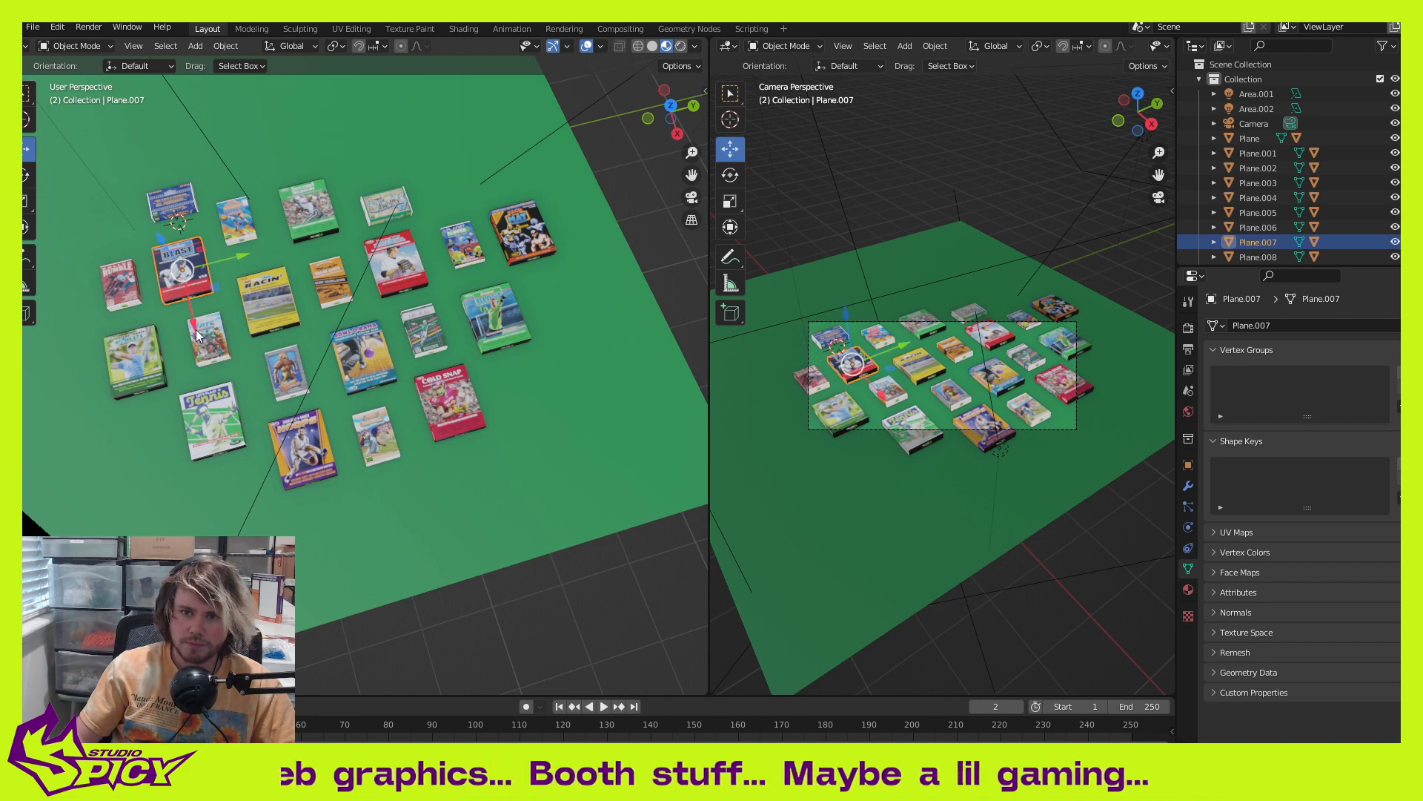
key(y)
click(188, 319)
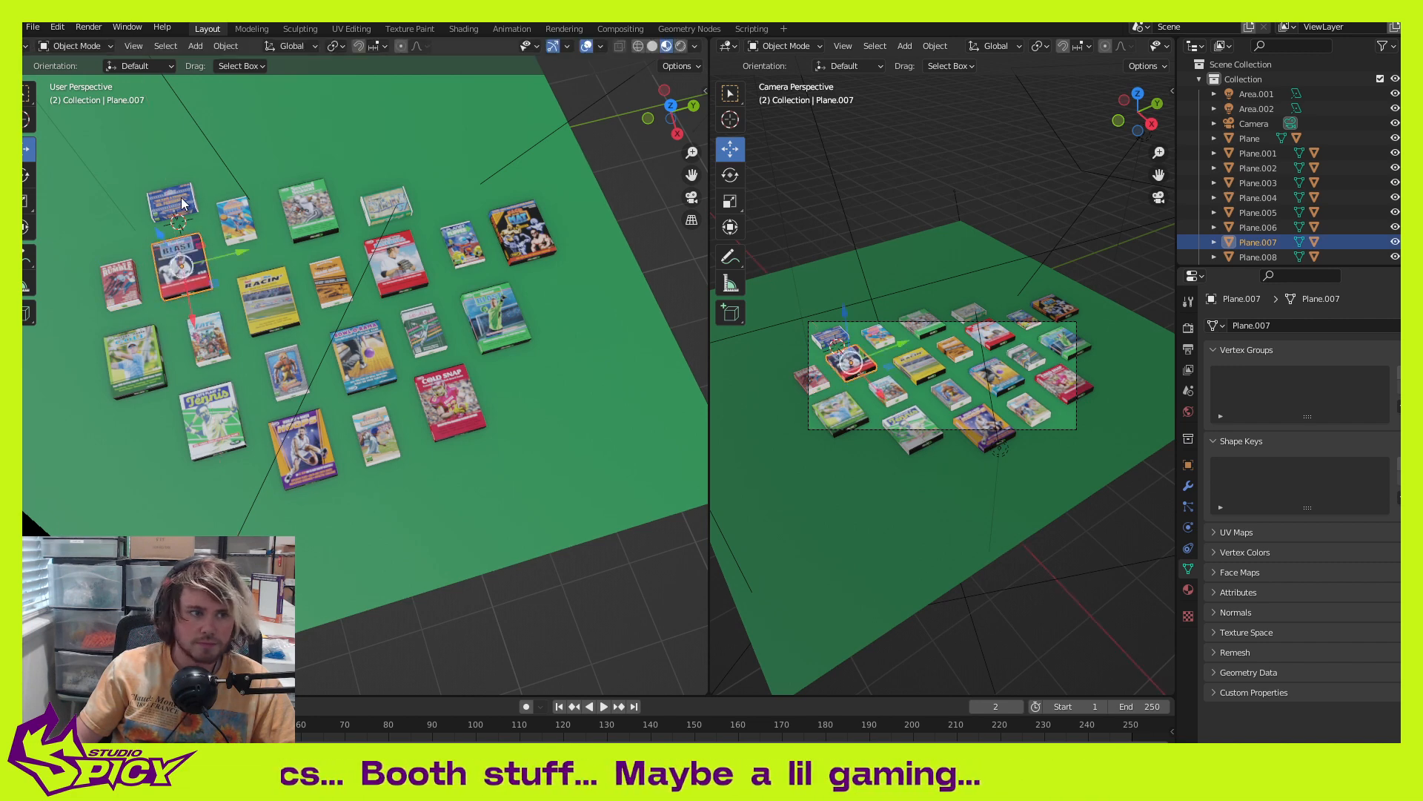
Step: Slide the blue President box and the Hockey Blast box backward along the X axis
click(184, 205)
key(g)
key(x)
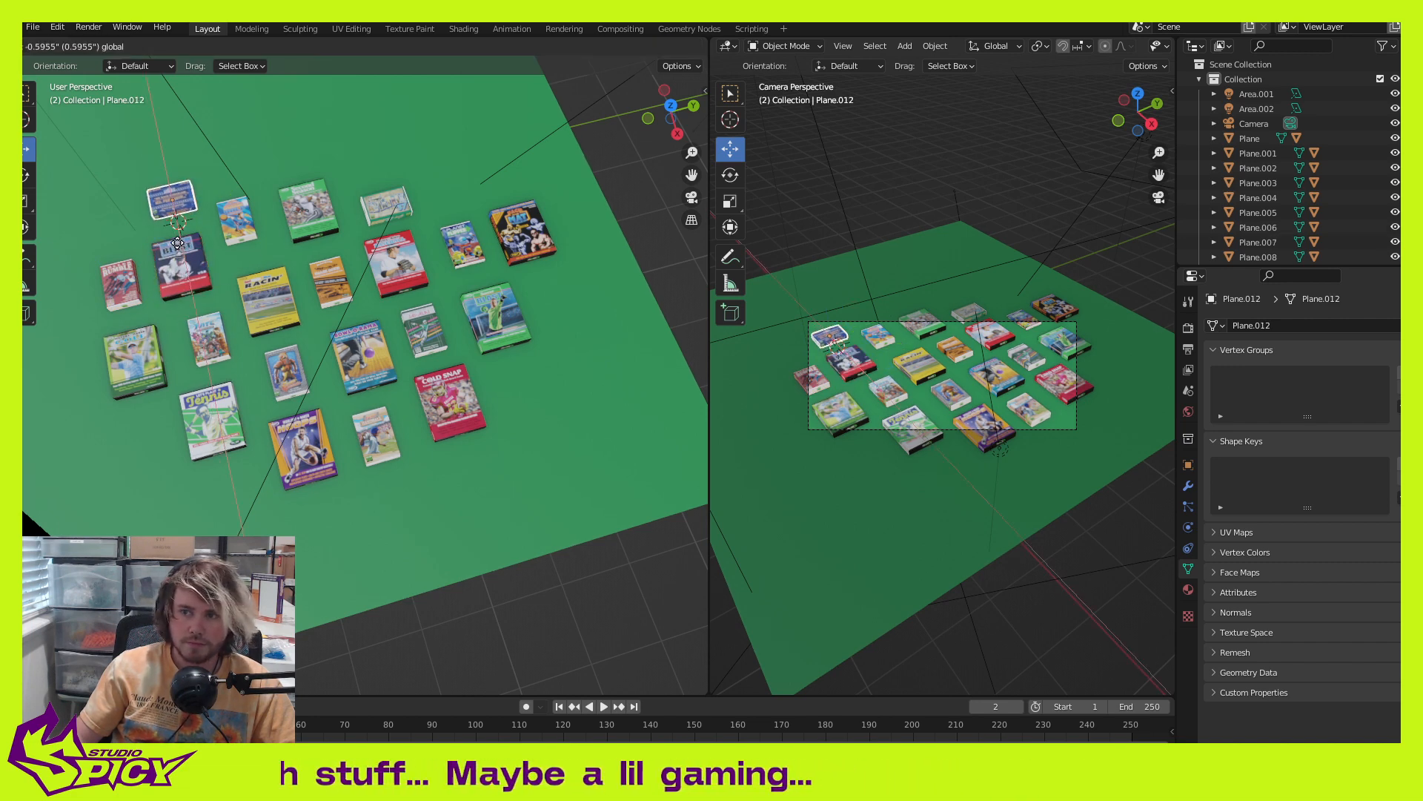
click(174, 244)
click(187, 273)
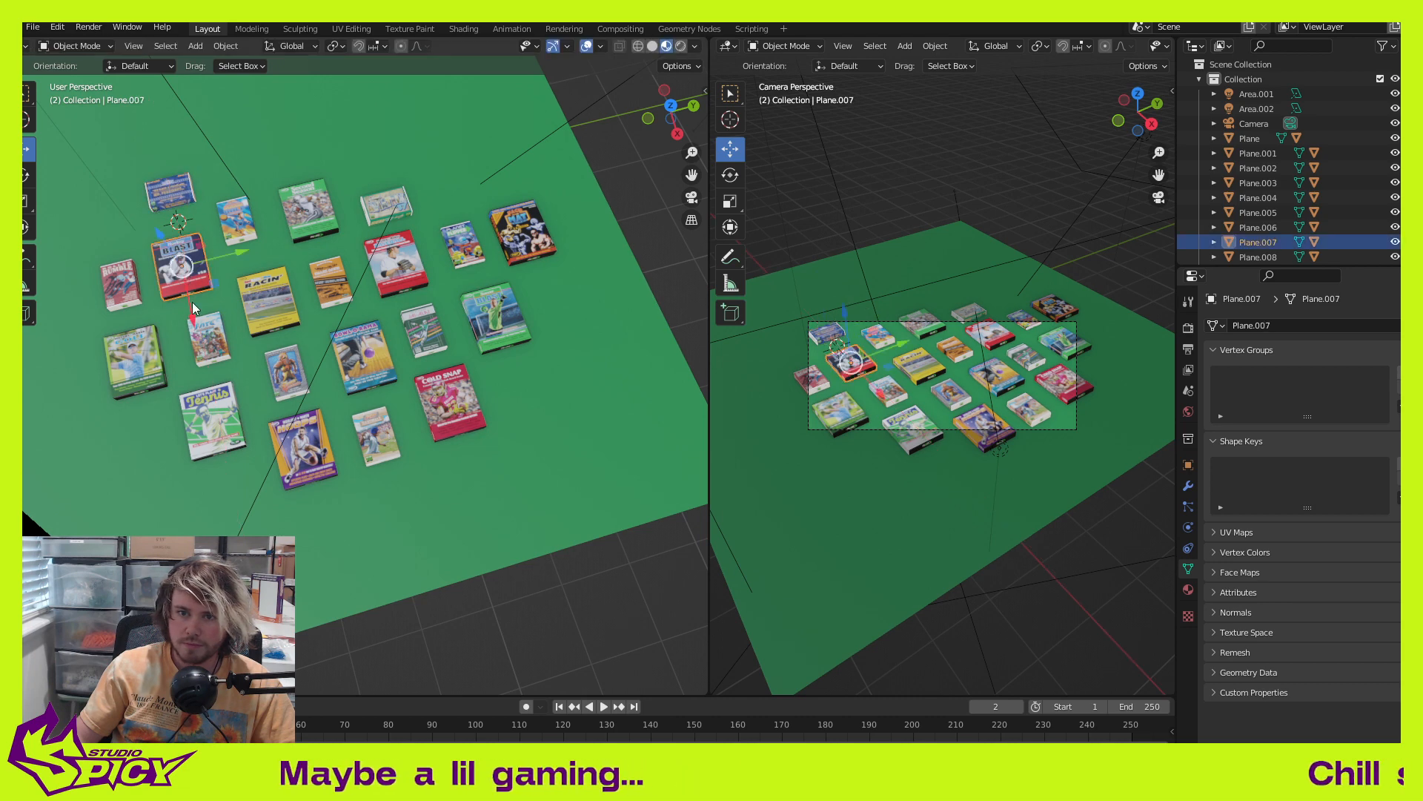
key(g)
key(x)
click(188, 291)
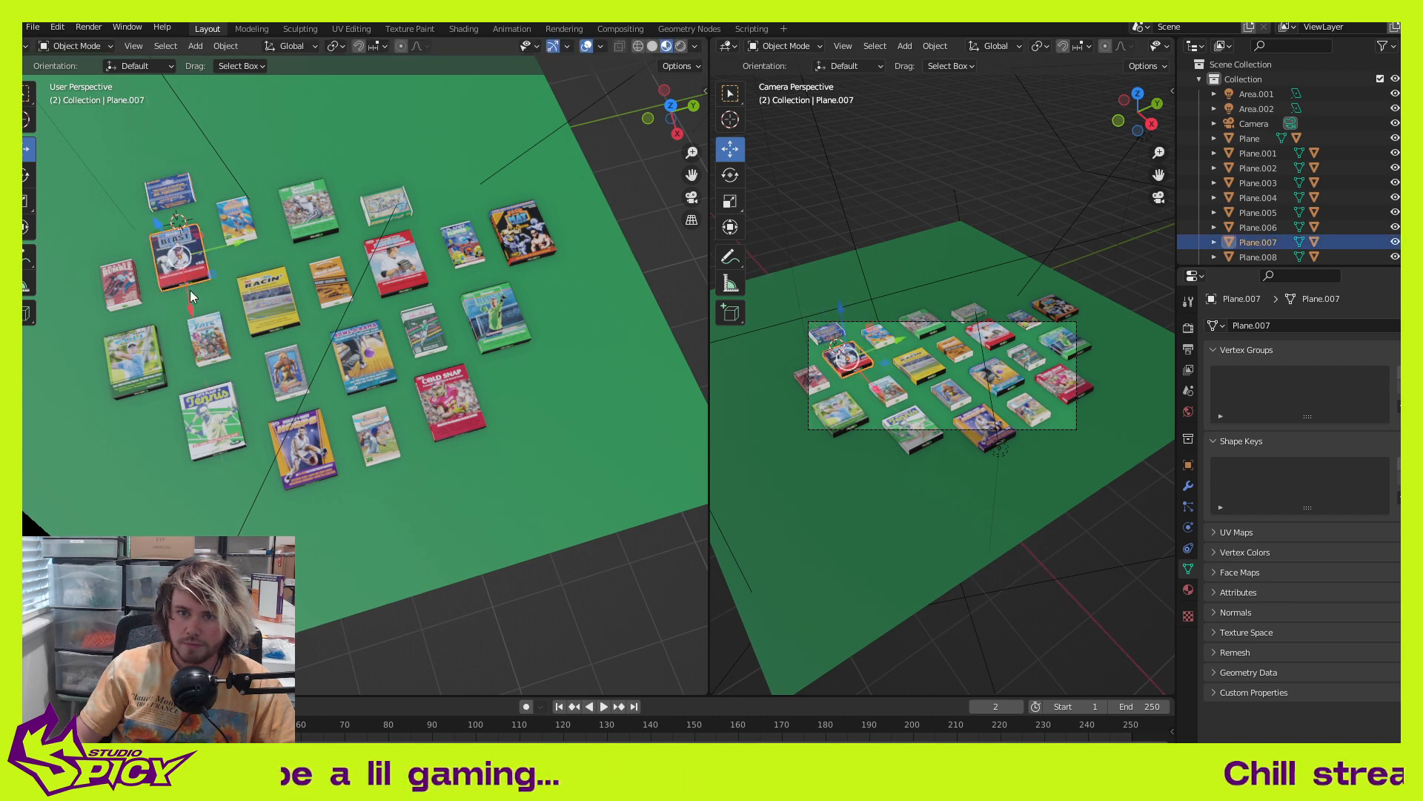
Step: Slide the small red box beside Hockey Blast backward along the X axis
click(124, 295)
key(g)
key(x)
click(148, 288)
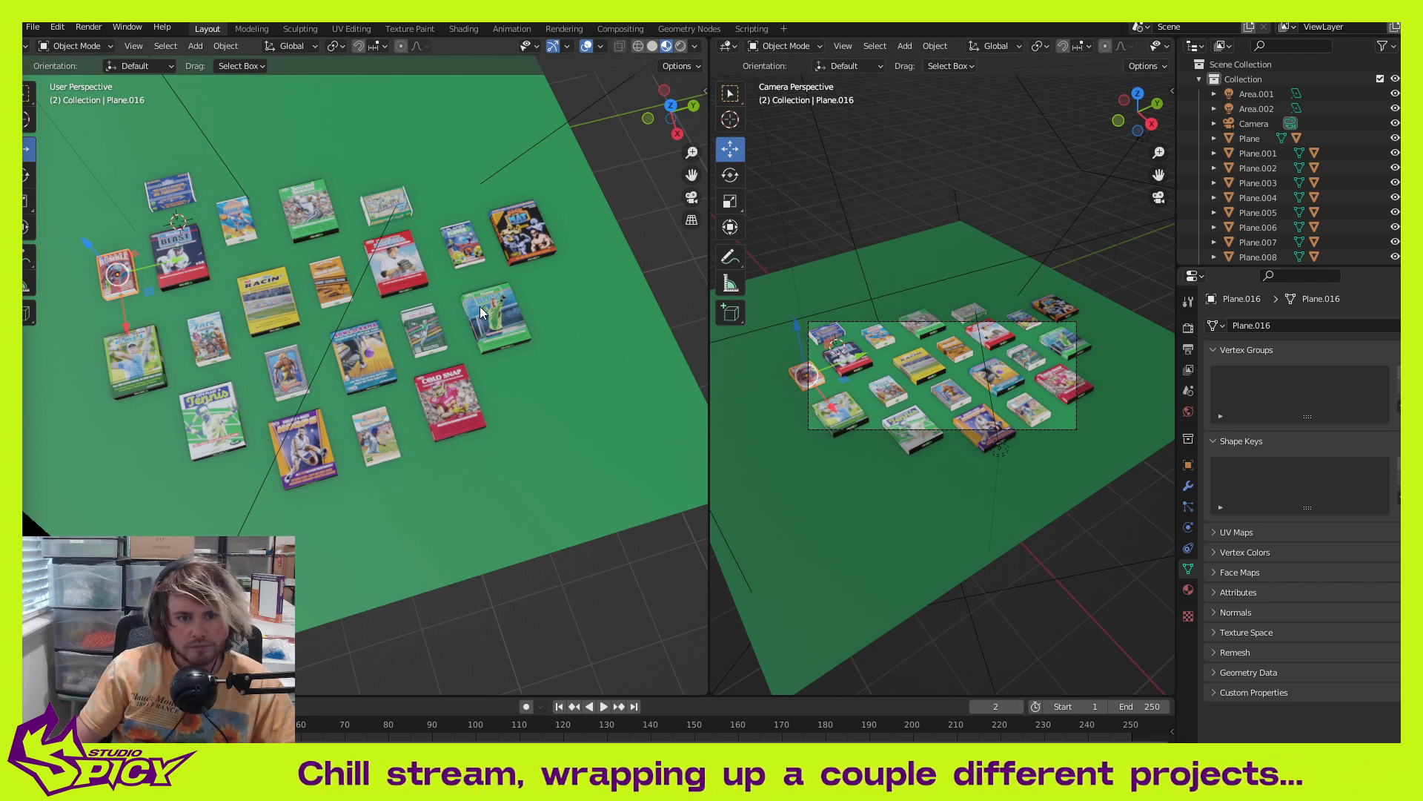
Step: Move the large red baseball box about 0.7 in along the Y axis
click(406, 261)
key(g)
key(y)
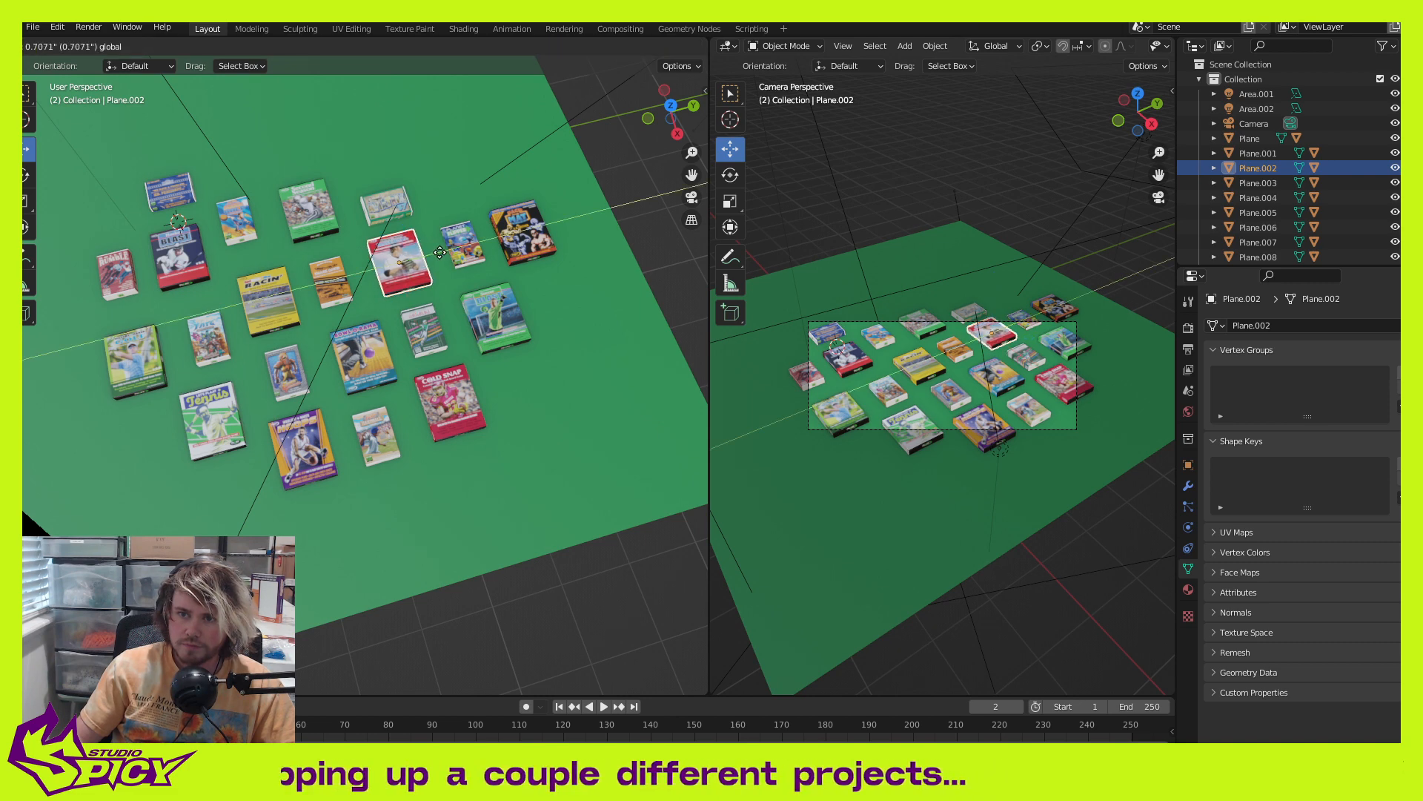
click(439, 252)
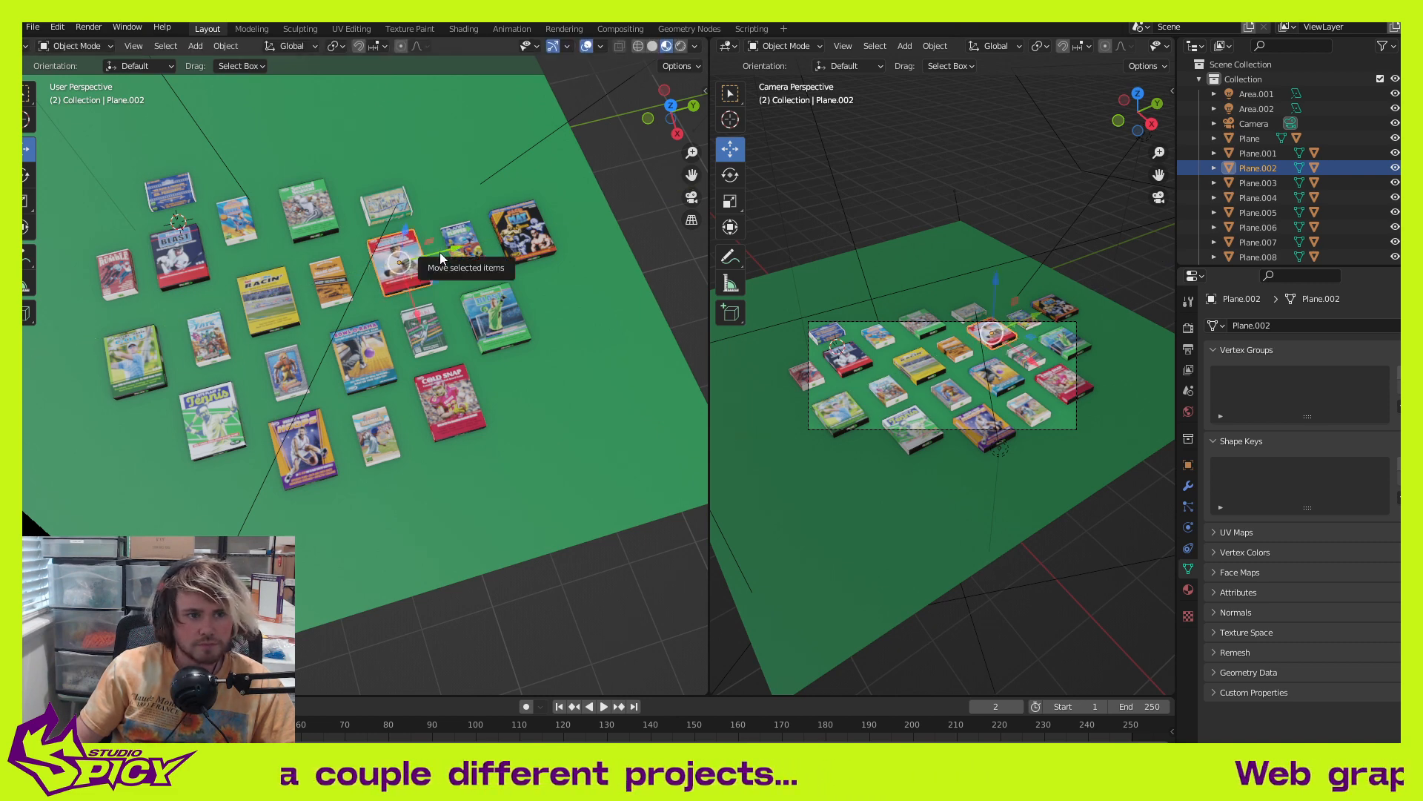
Step: Nudge the small Jai Alai box along the Y axis and shift the Cold Snap box slightly outward across the ground
click(437, 334)
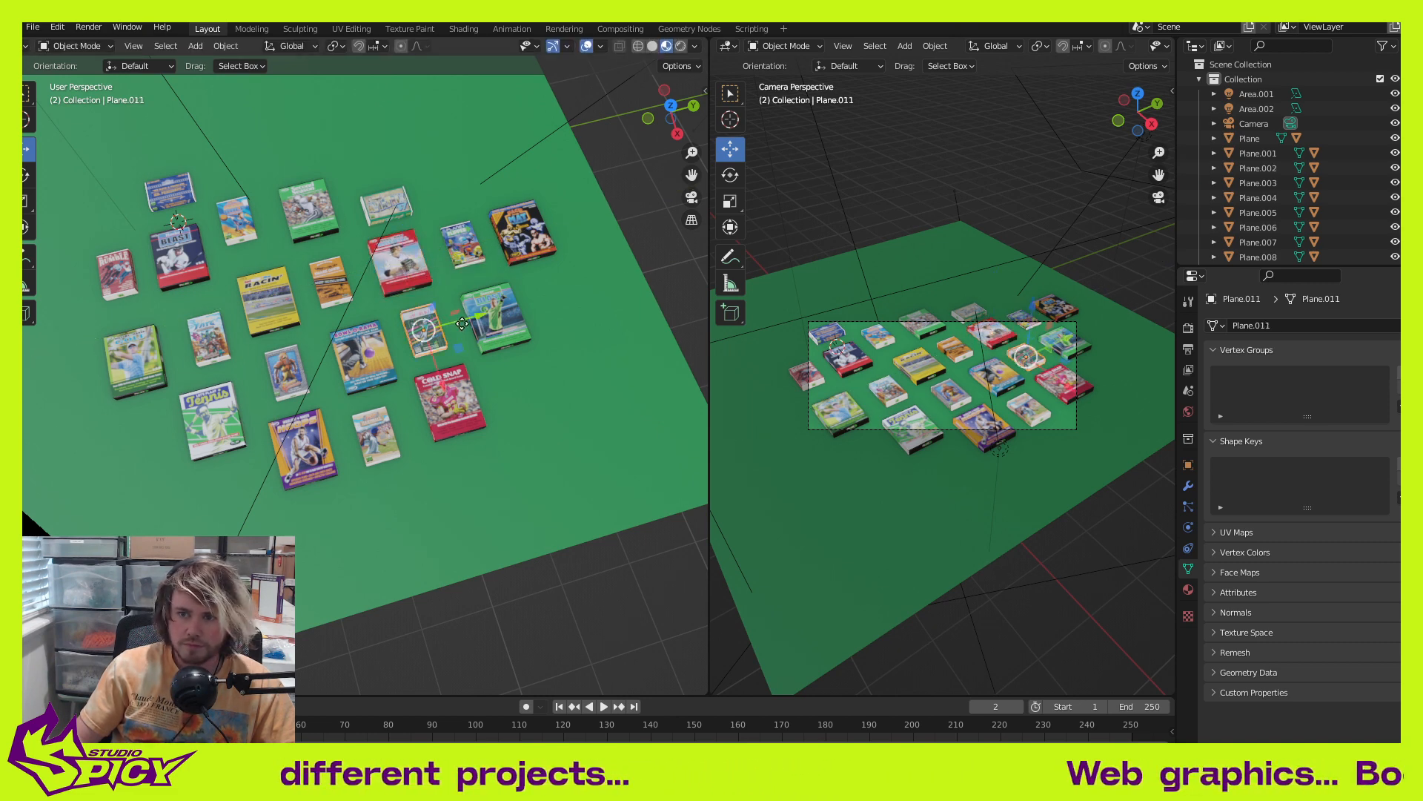
key(g)
key(y)
click(463, 324)
click(442, 412)
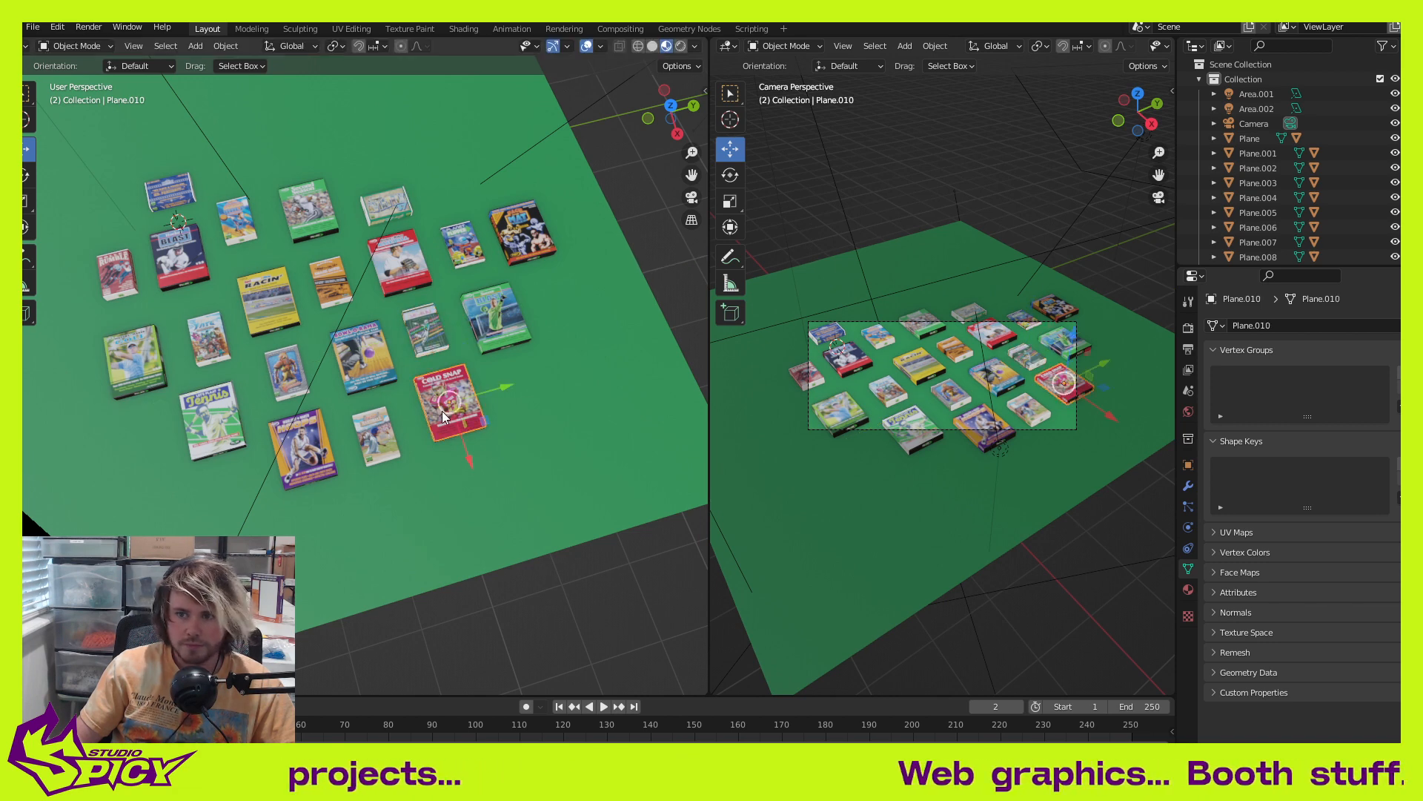
drag(487, 416, 496, 419)
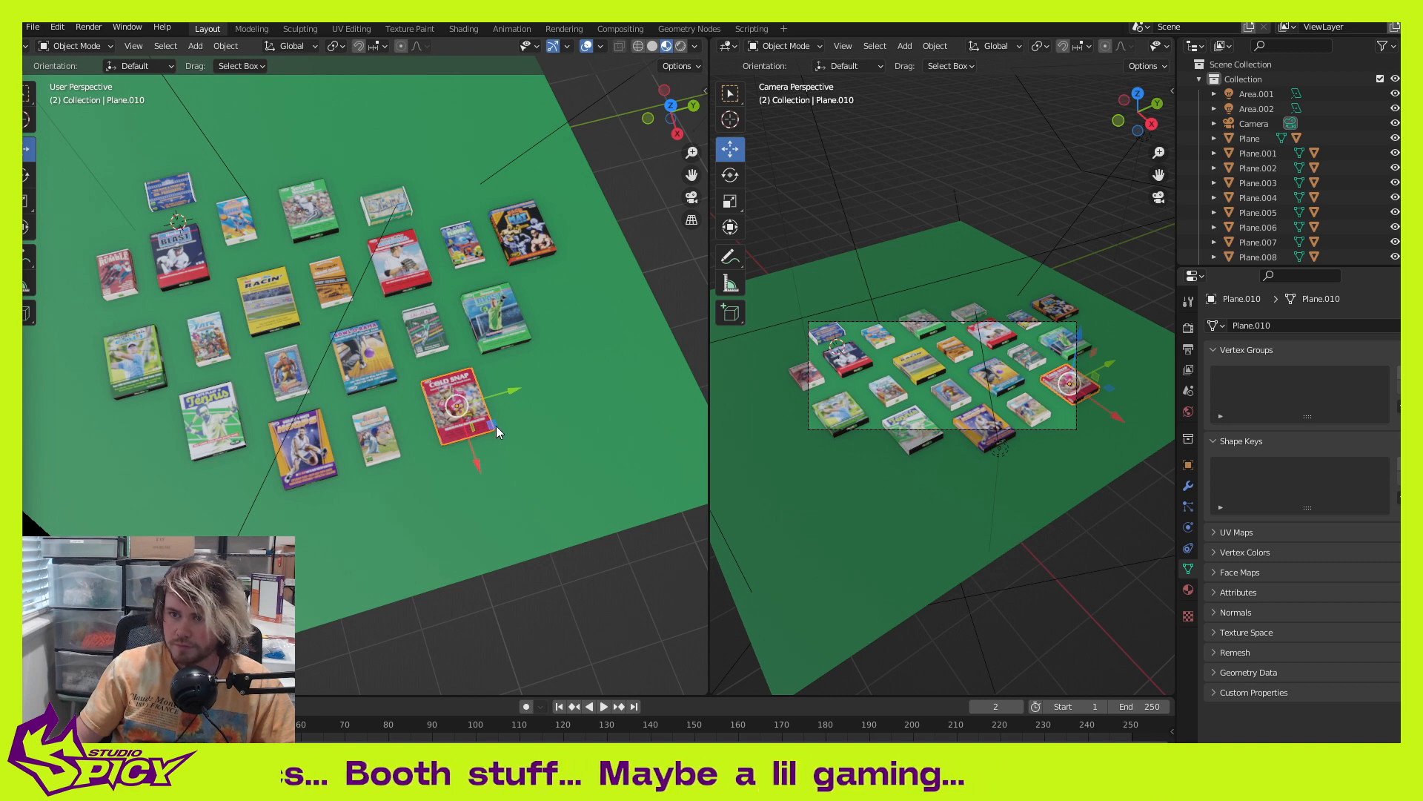
Step: Move the Cold Snap box away past the end of the arrangement and put the black Face the Mat box in its former spot
drag(496, 425, 644, 310)
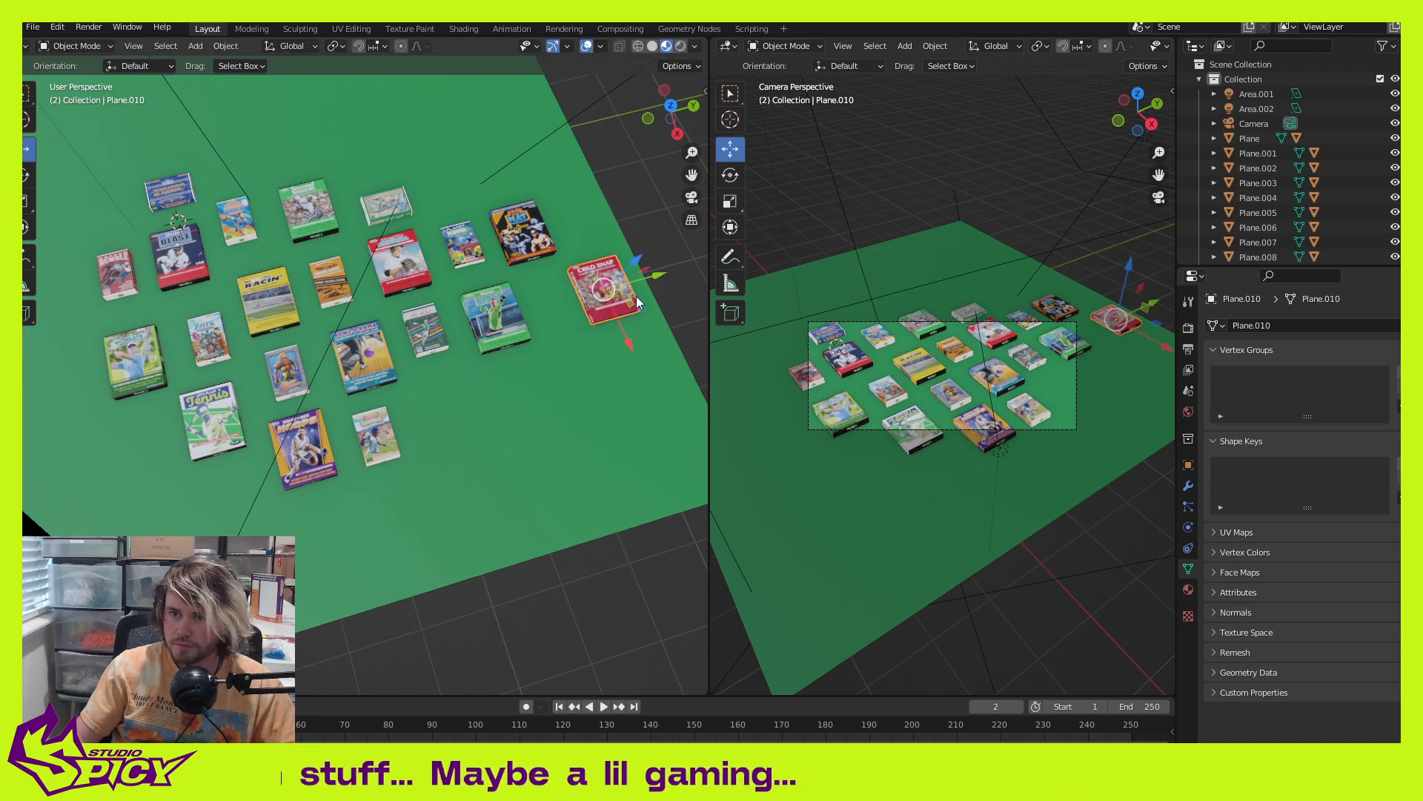
click(523, 227)
drag(524, 228, 492, 425)
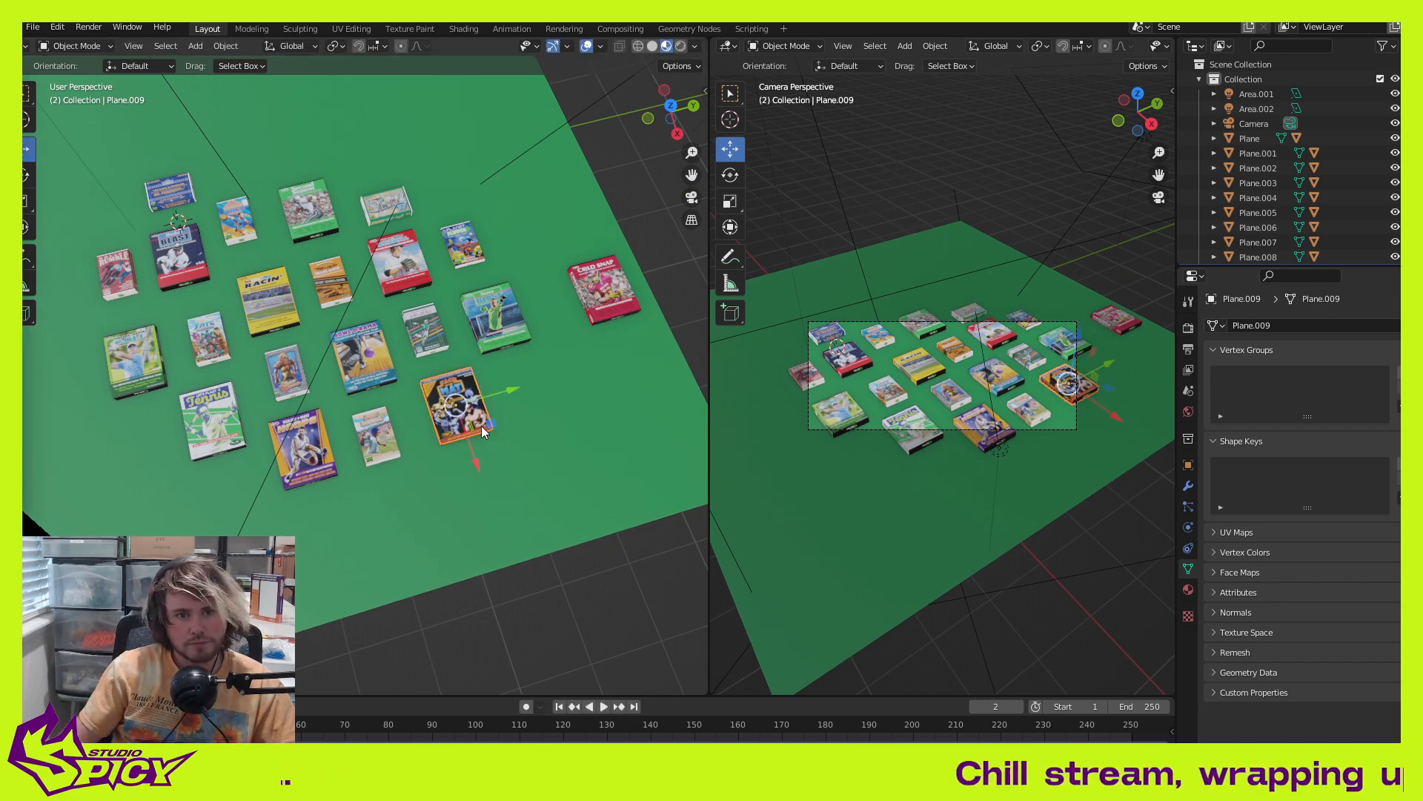
Step: Nudge the green box beside the Face the Mat box slightly, and shift the small Jai Alai box slightly along the Y axis
click(502, 332)
drag(527, 341, 531, 332)
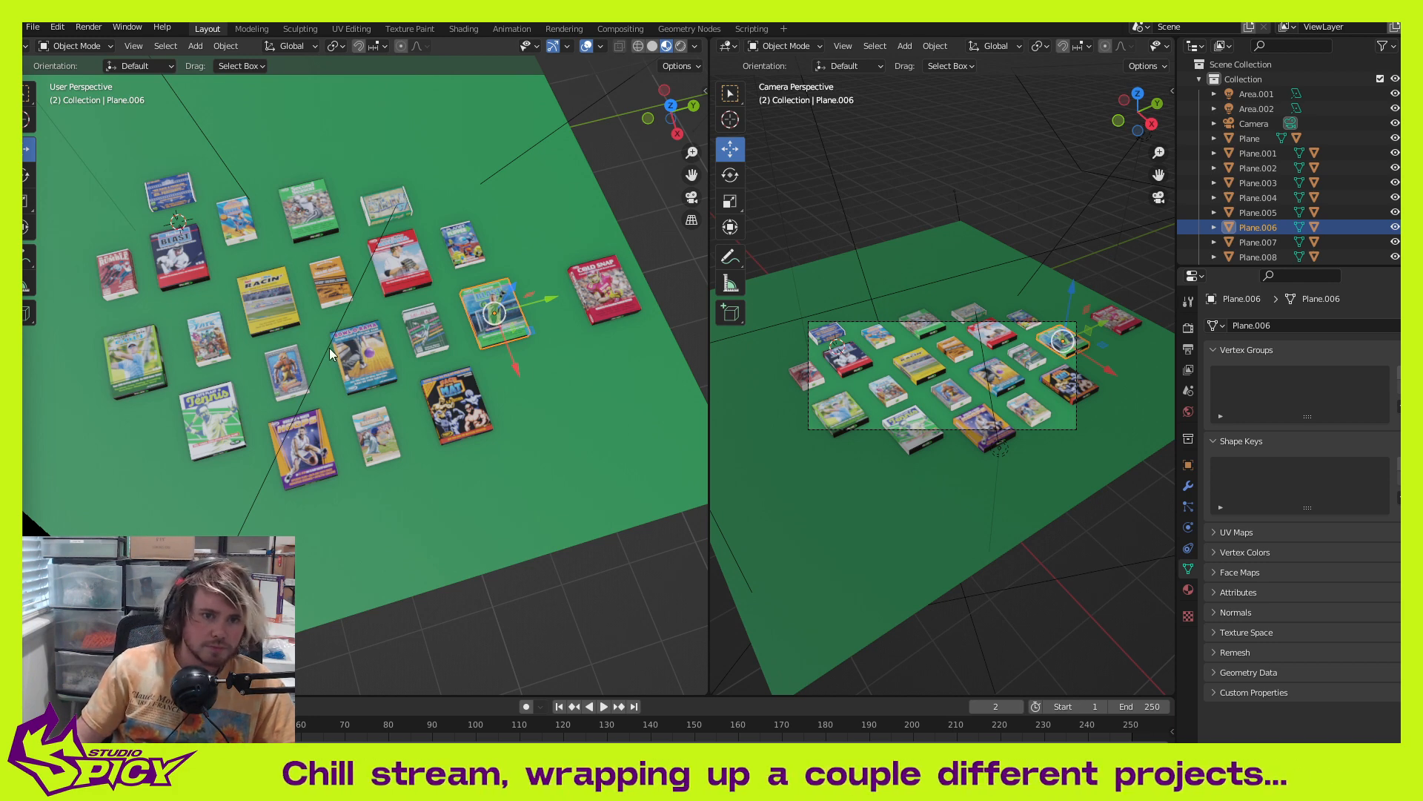
click(430, 335)
drag(461, 323, 466, 324)
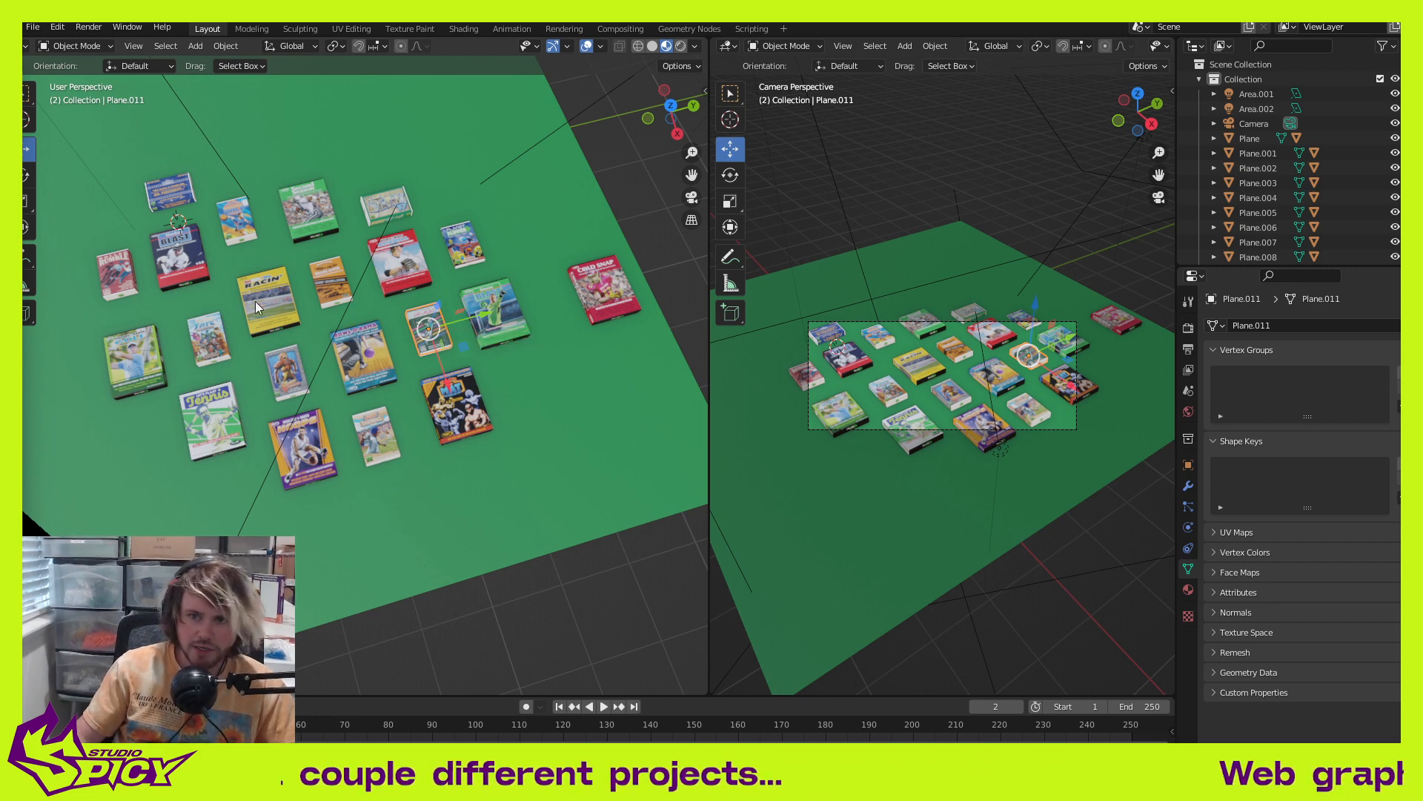
click(248, 237)
key(g)
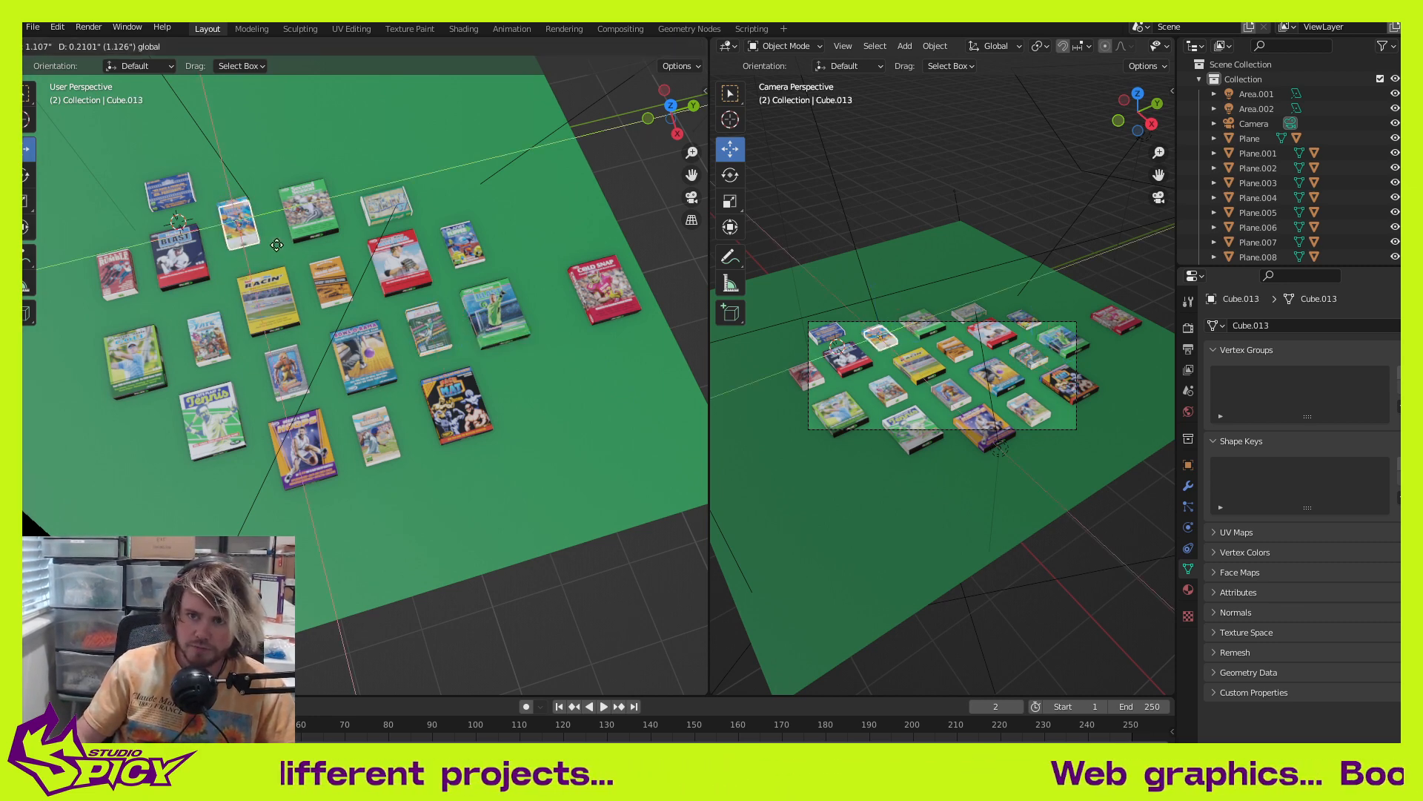
drag(282, 251, 282, 250)
key(ctrl+z)
Step: Select both parts of the small blue-and-orange box beside Hockey Blast and shift it across the ground plane, fine-tuning its position along Y
shift+click(241, 224)
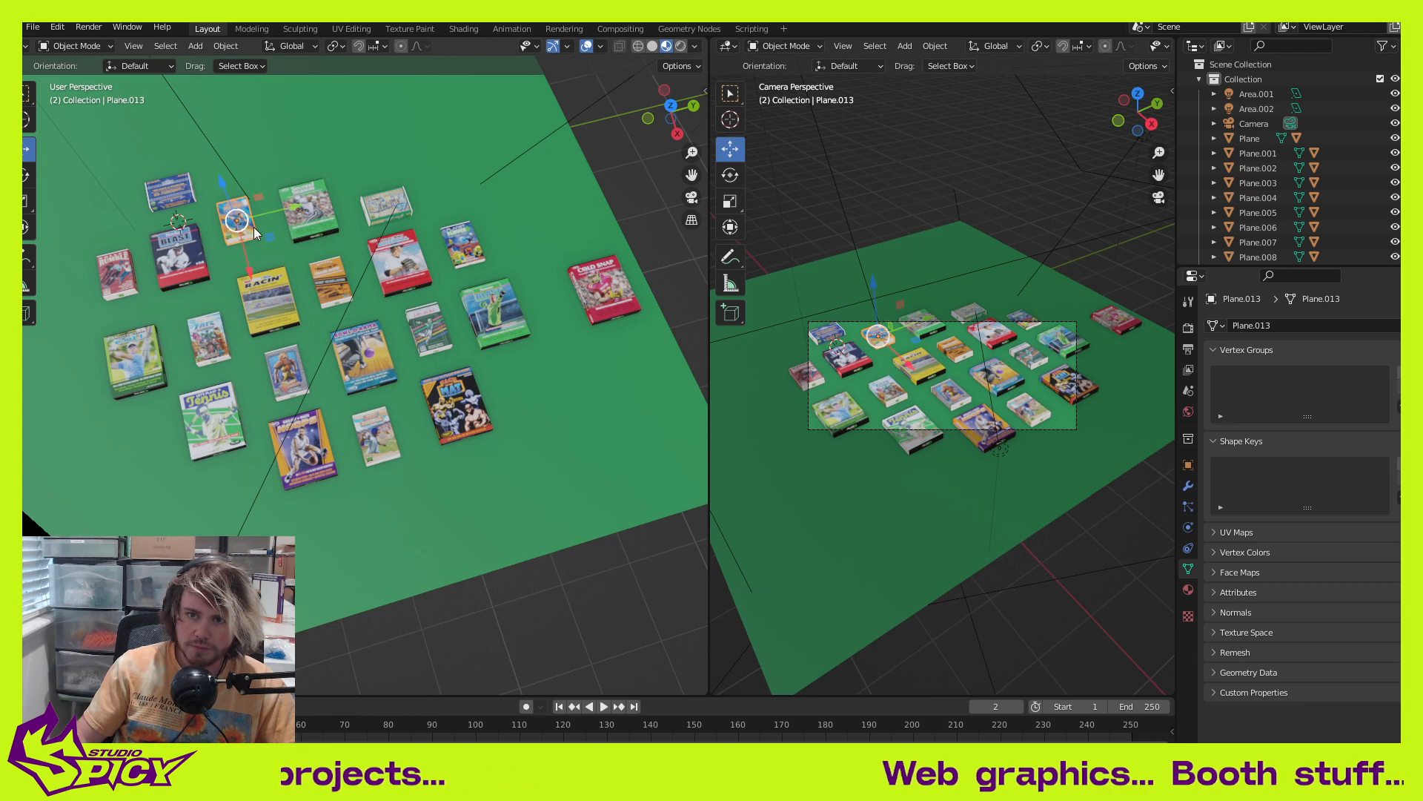
key(g)
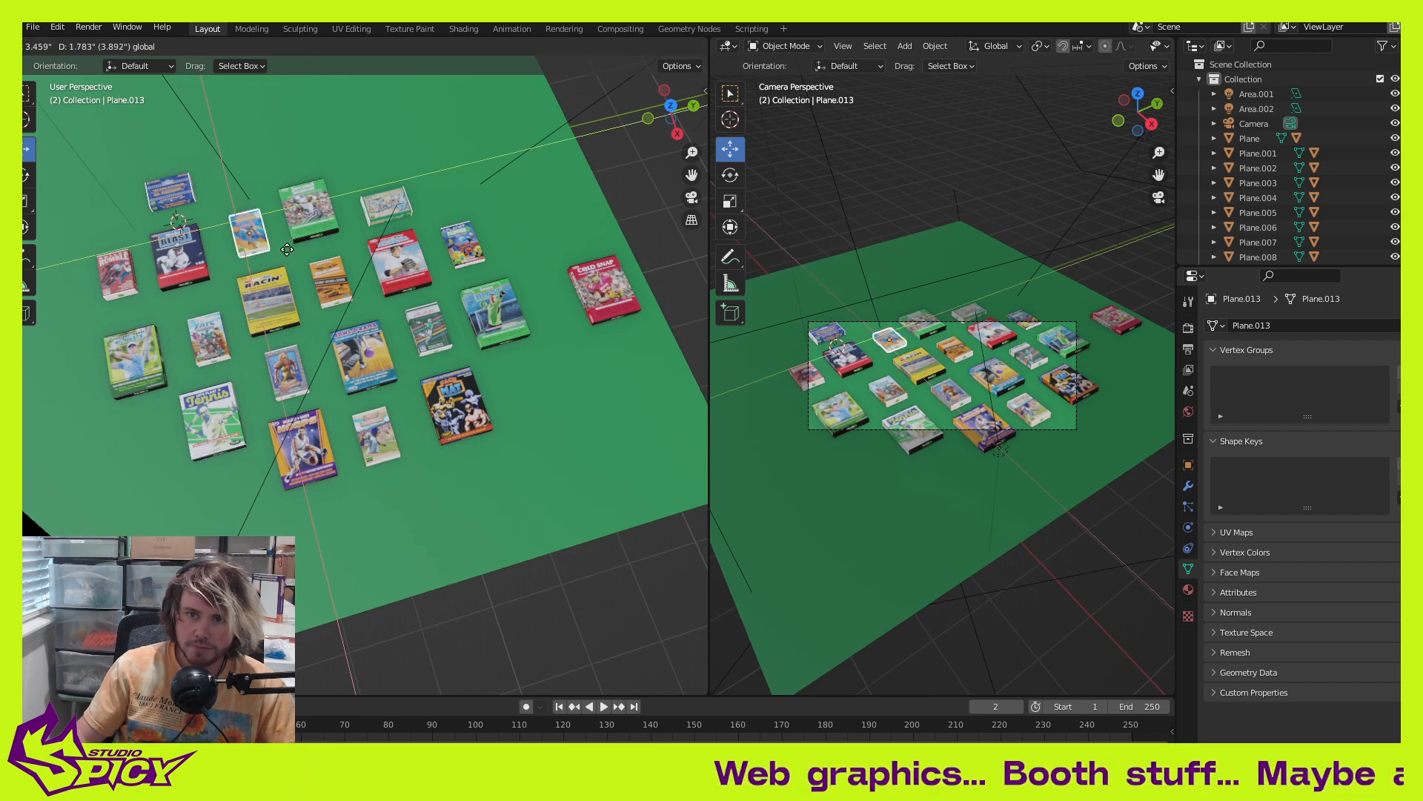
click(286, 247)
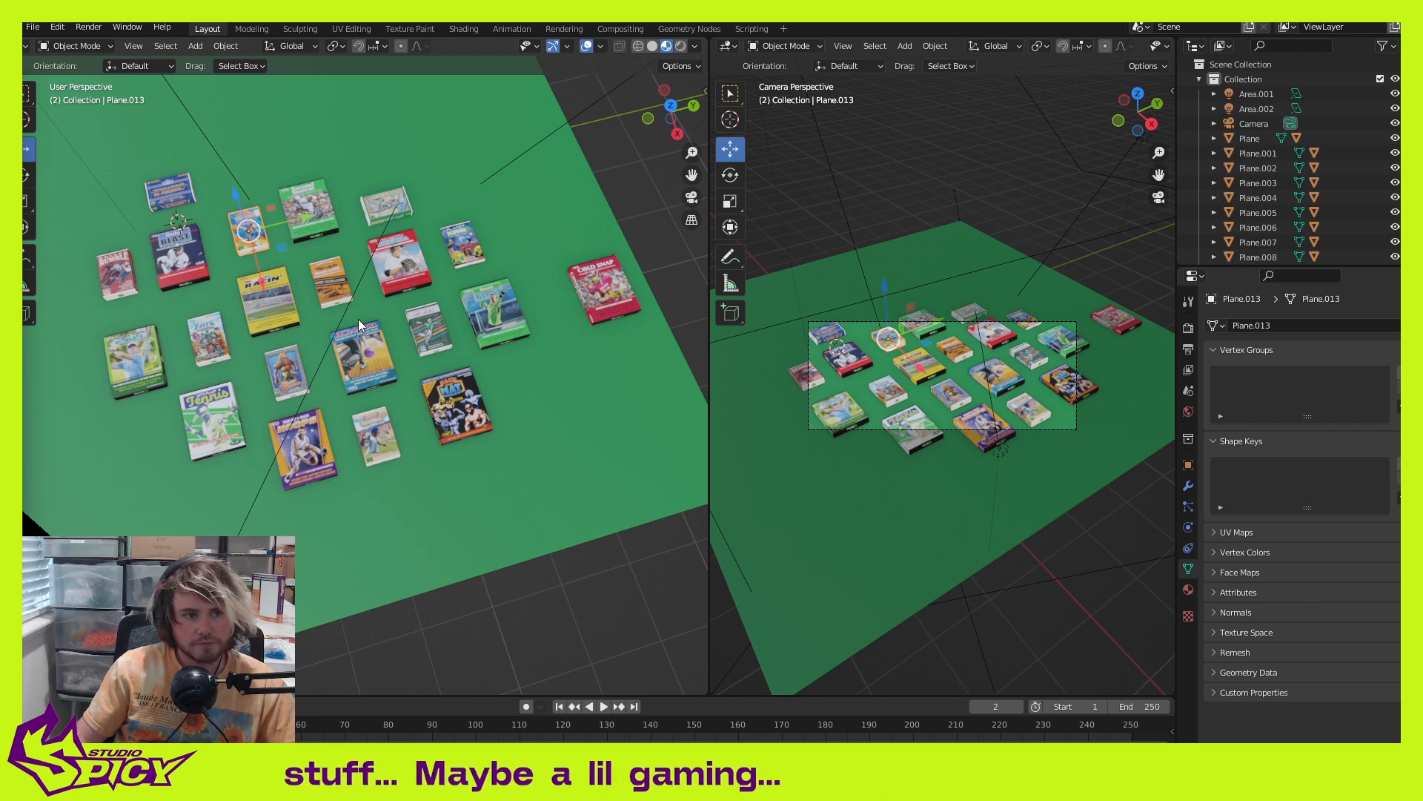
key(g)
key(shift+z)
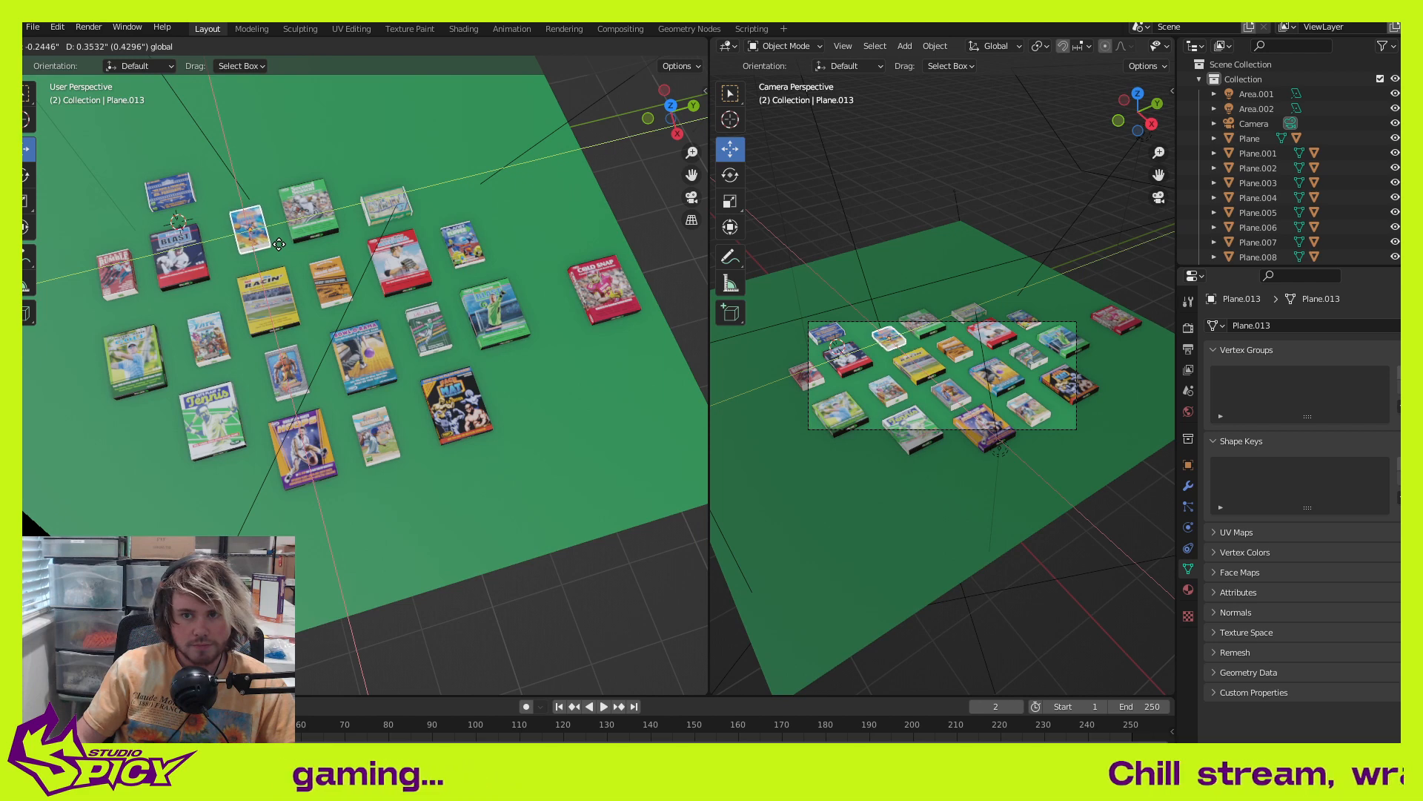
click(278, 250)
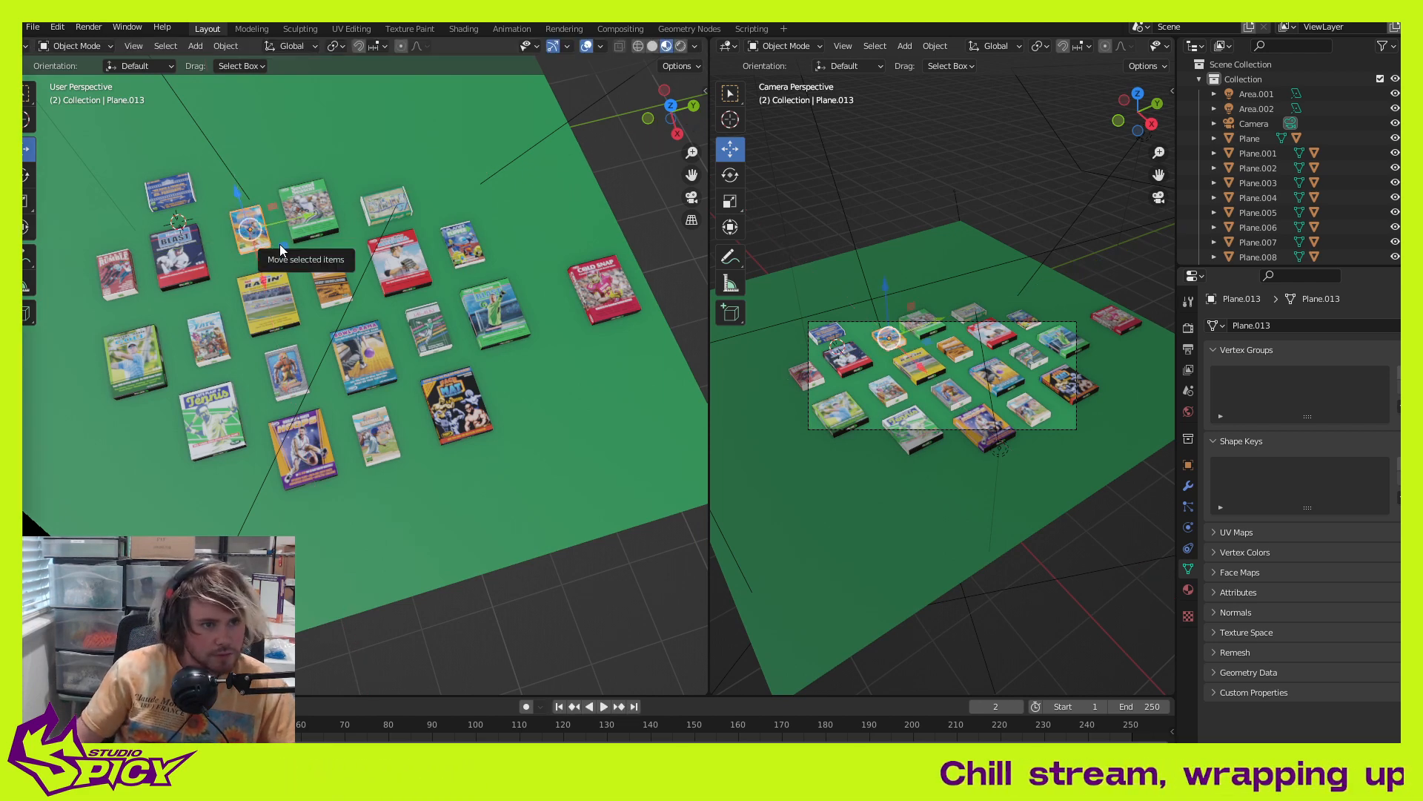
drag(299, 211, 295, 215)
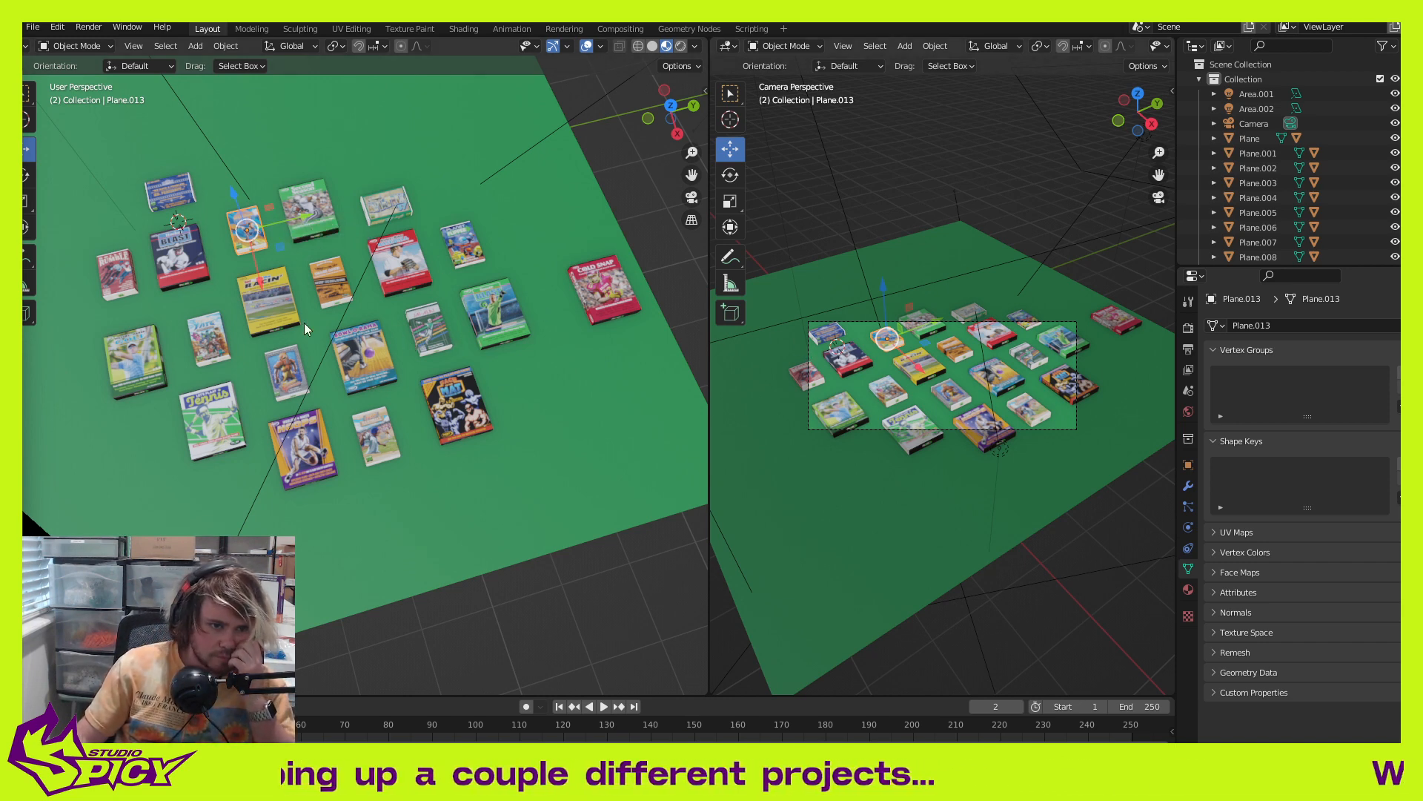
Step: Lower the Sun light's strength, trying 1 and settling on 0.5
scroll(367, 304, down, 6)
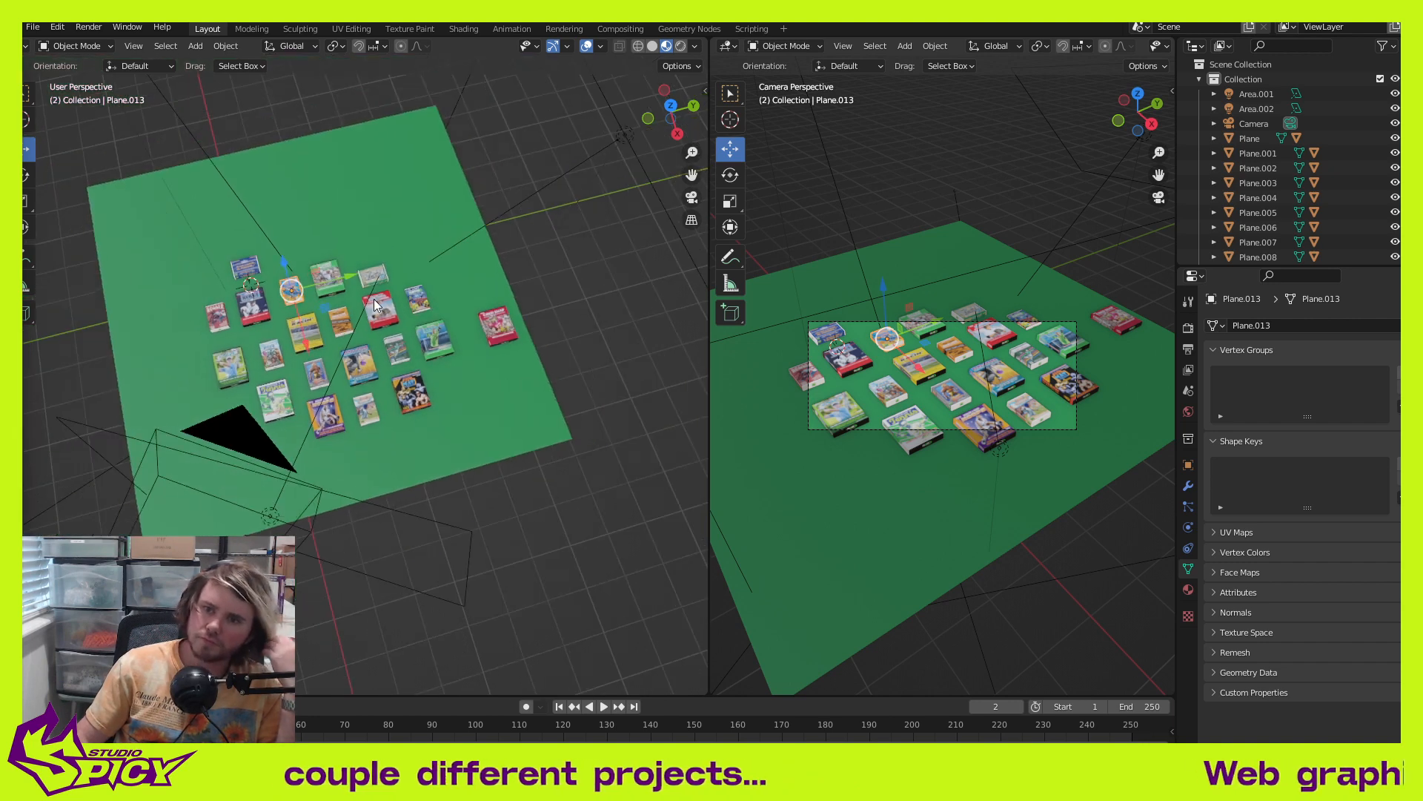
middle_drag(372, 297, 288, 165)
click(276, 132)
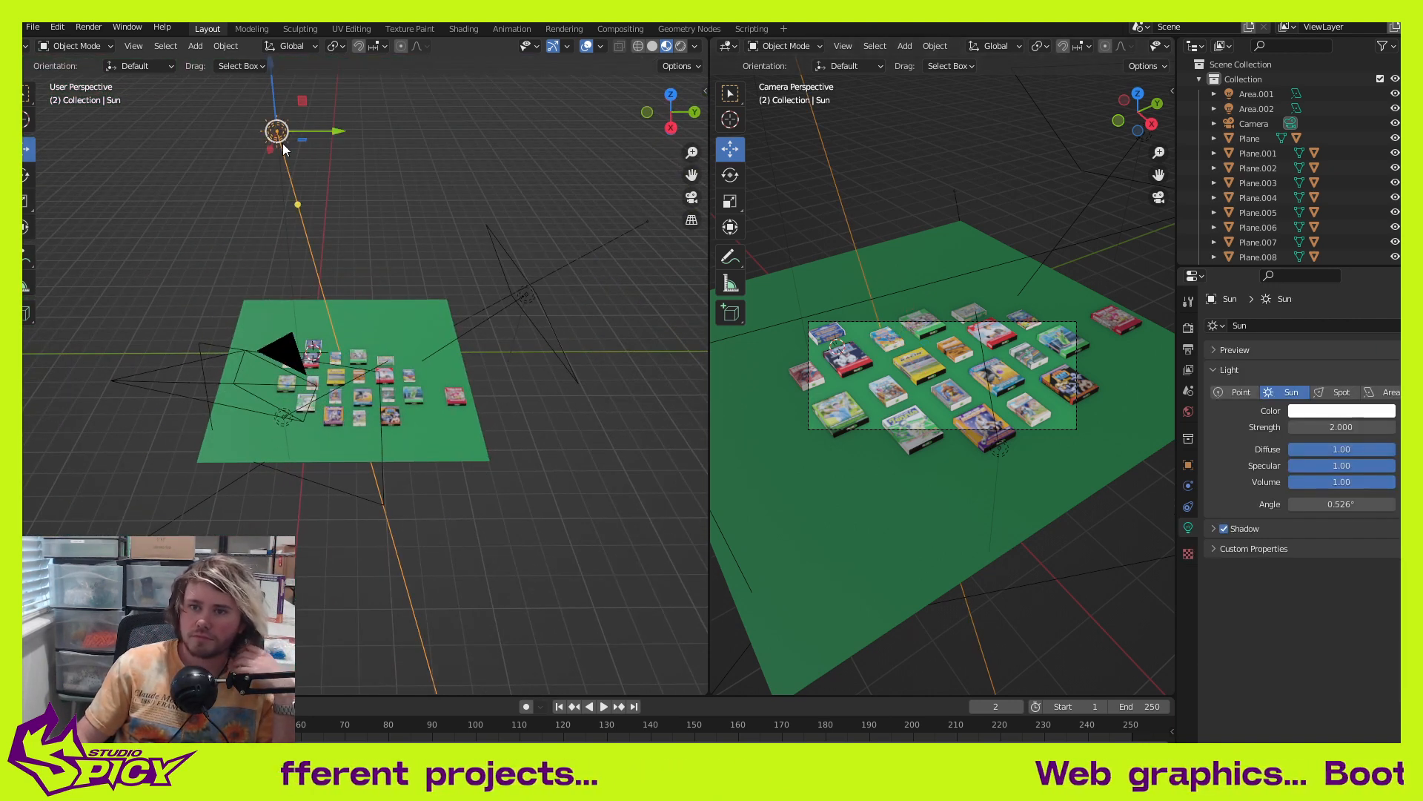
click(1361, 426)
text(1)
key(Return)
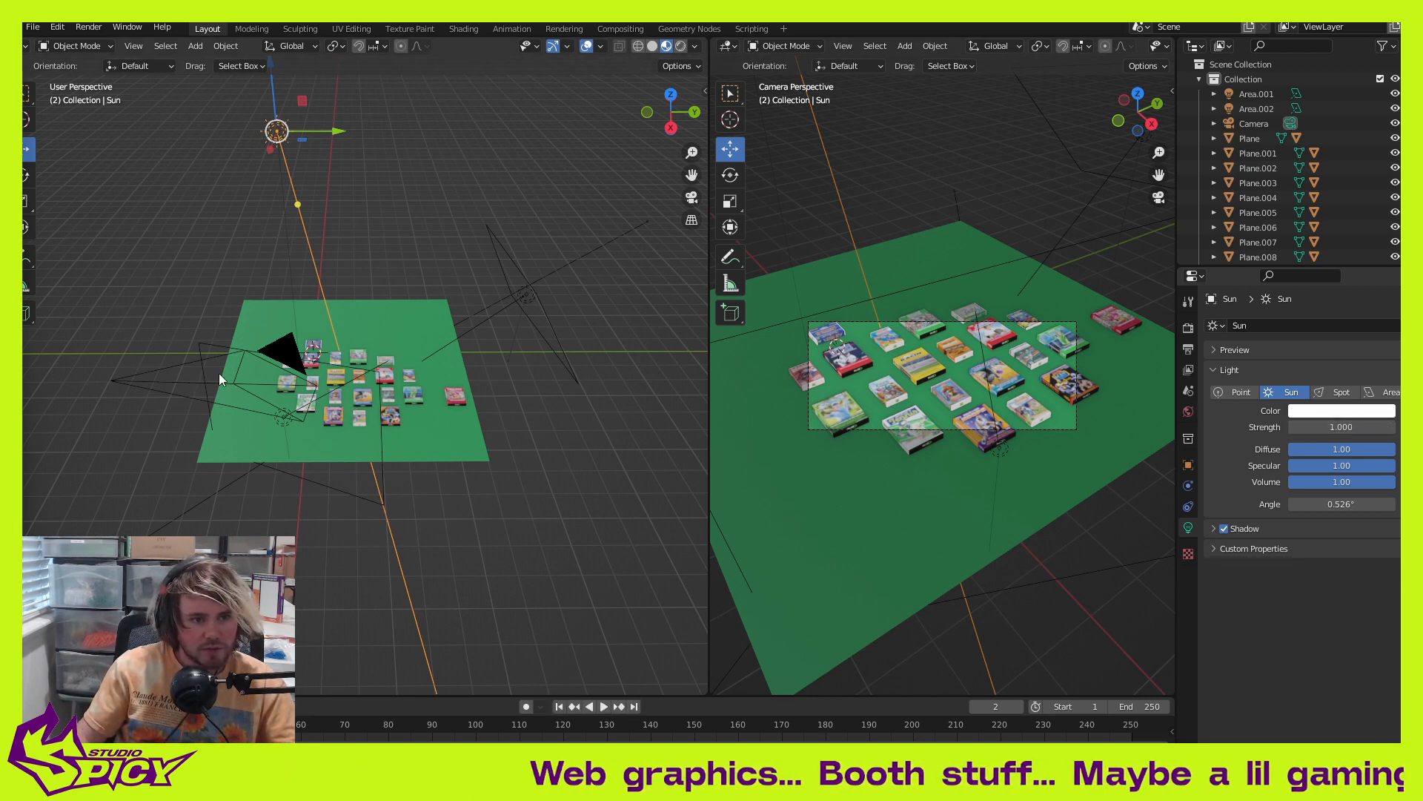
click(1361, 426)
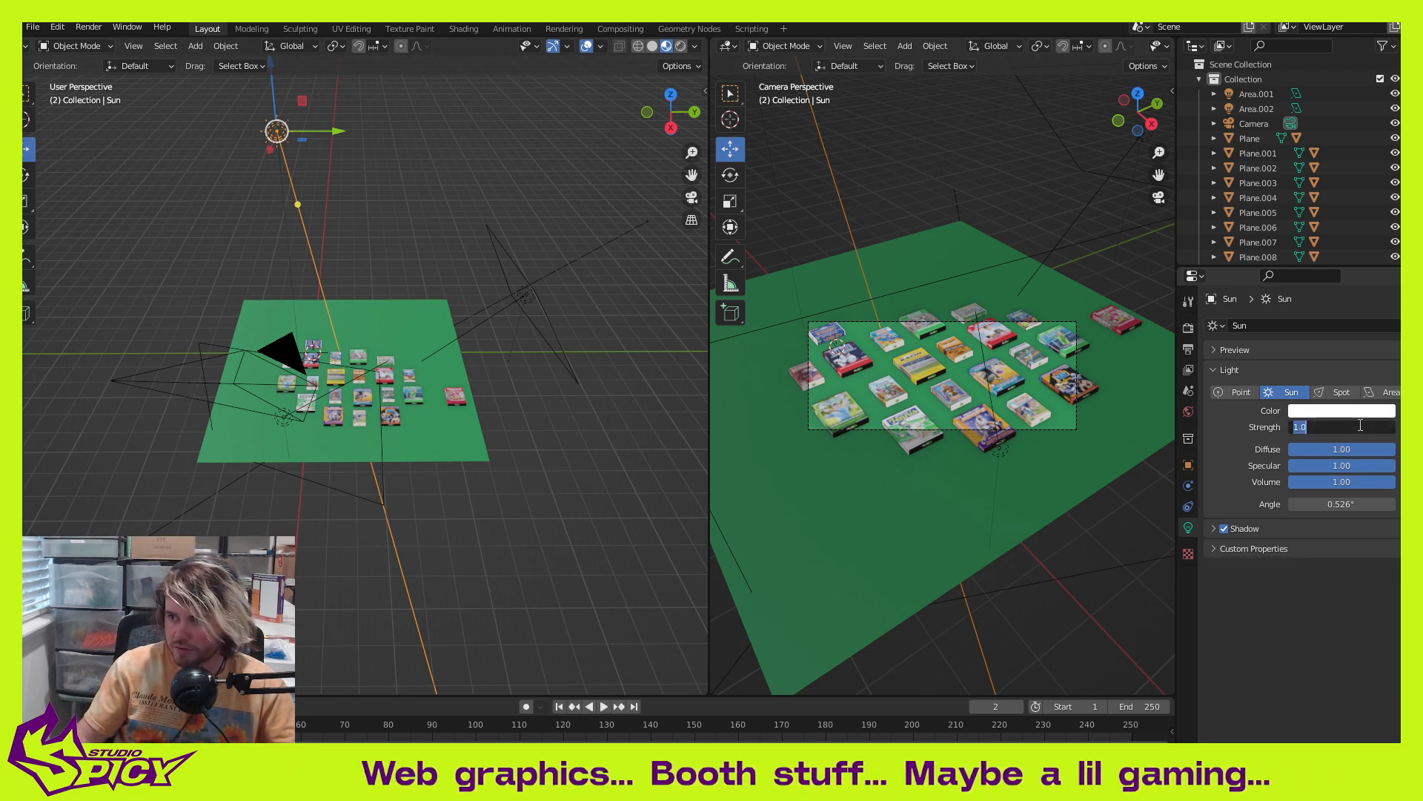
text(0.5)
key(Return)
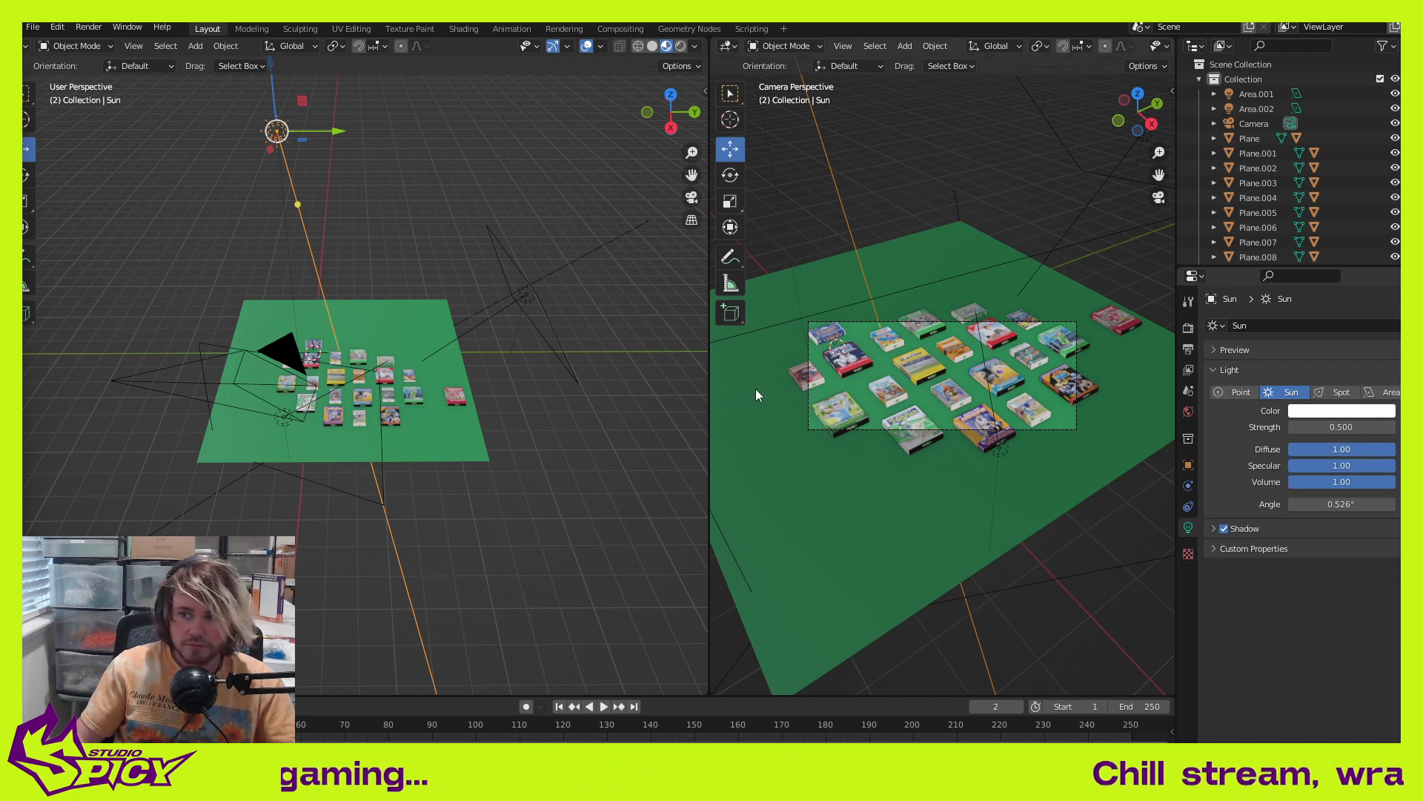
Step: Raise the power of the Area.001 light, trying 90 W and settling on 75 W
middle_drag(412, 408, 349, 436)
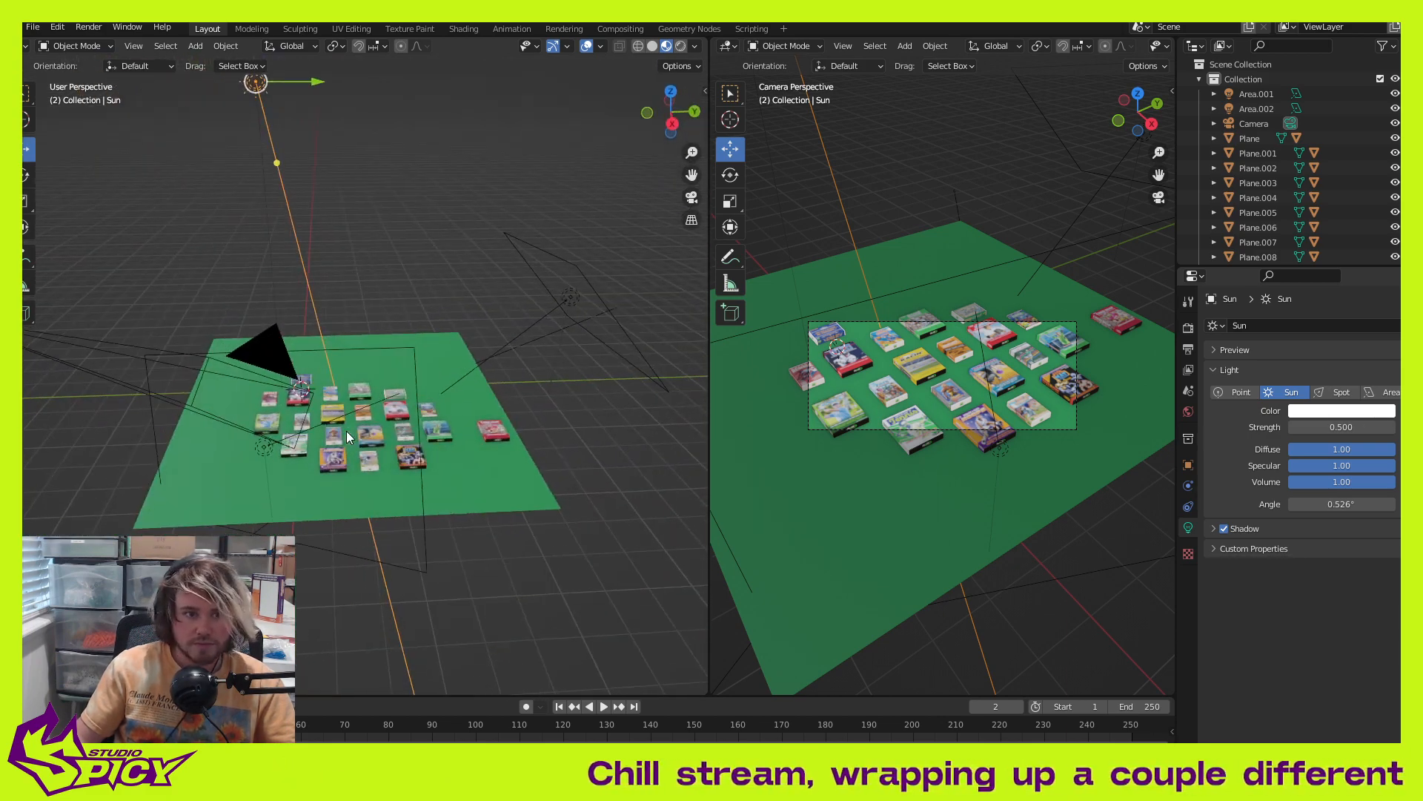
click(549, 273)
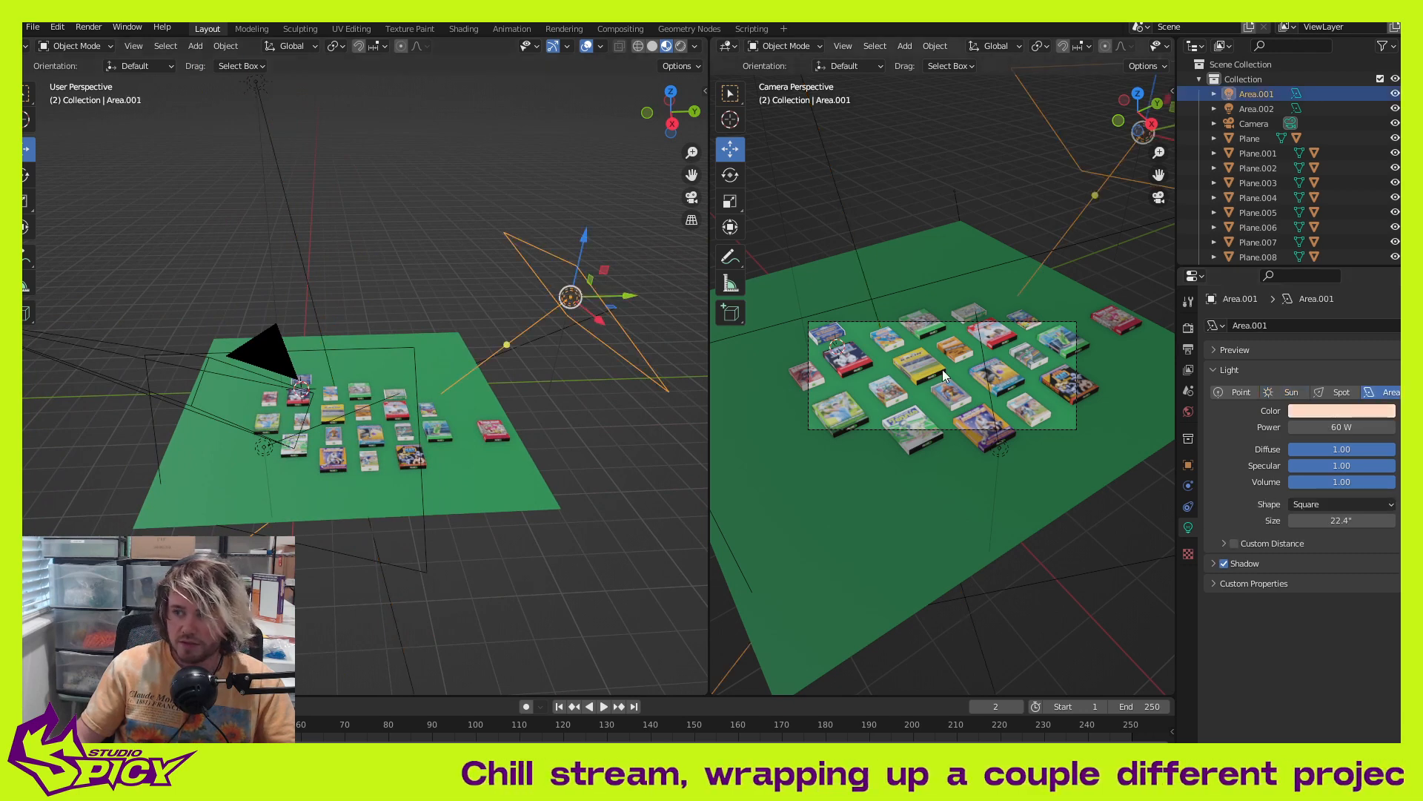
click(1364, 428)
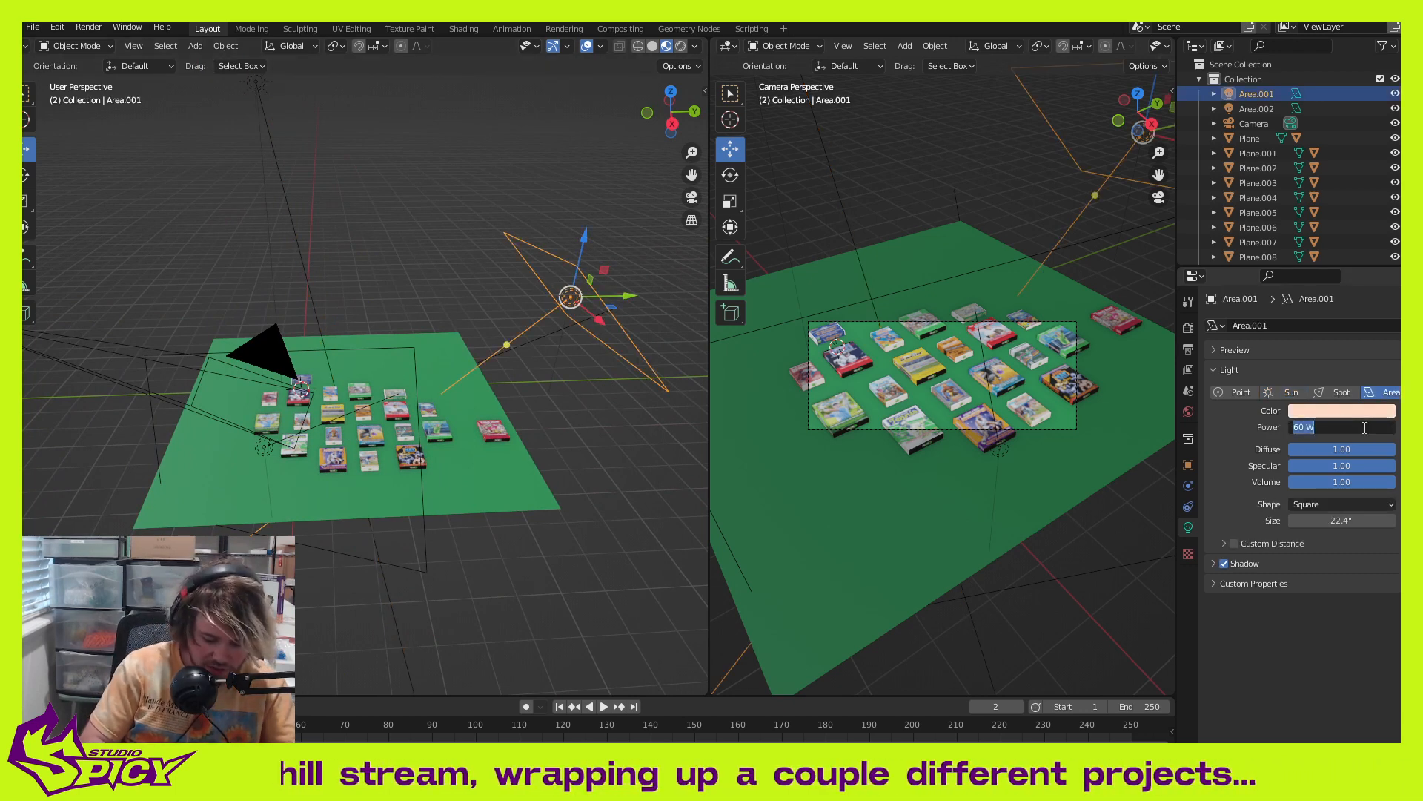
text(90)
key(Return)
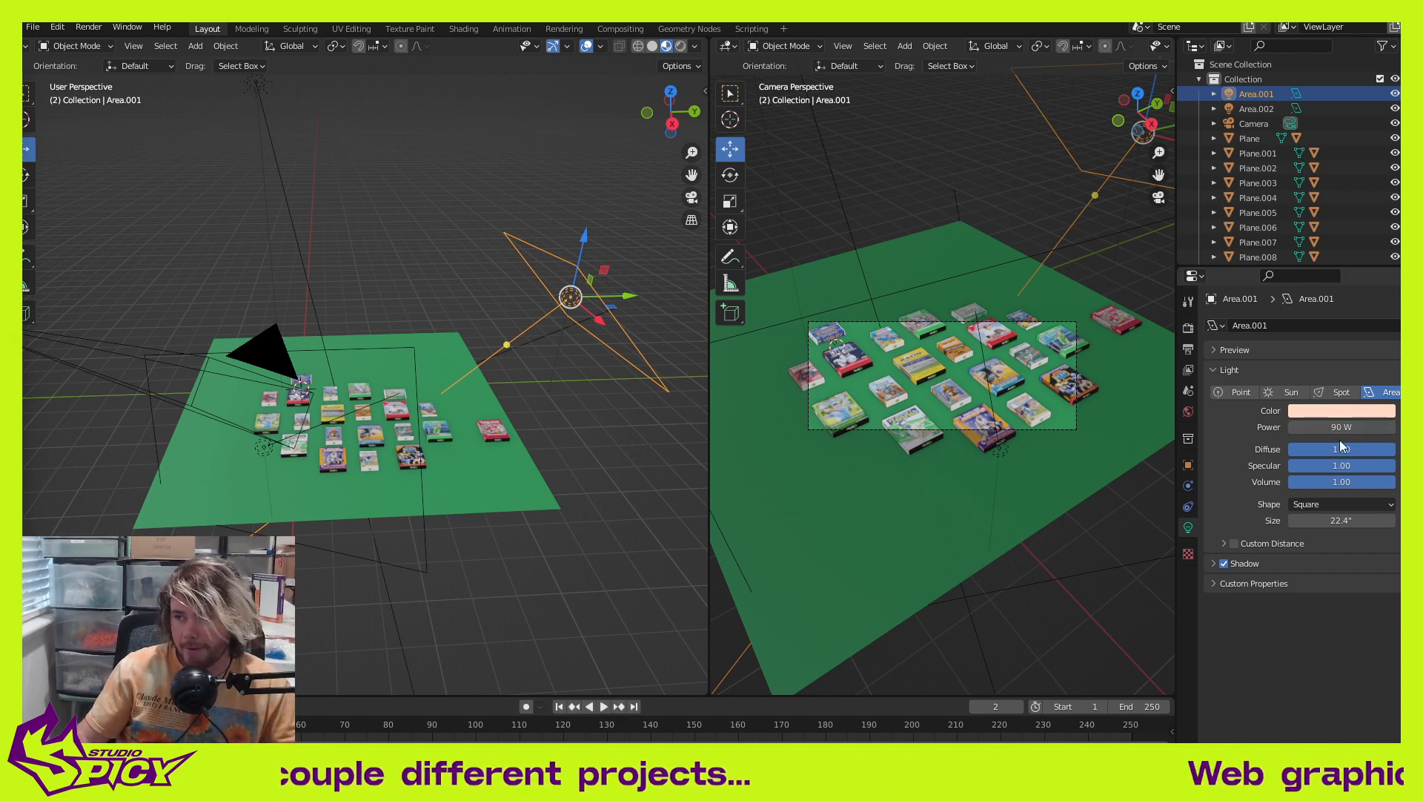
click(1340, 428)
text(45)
key(Return)
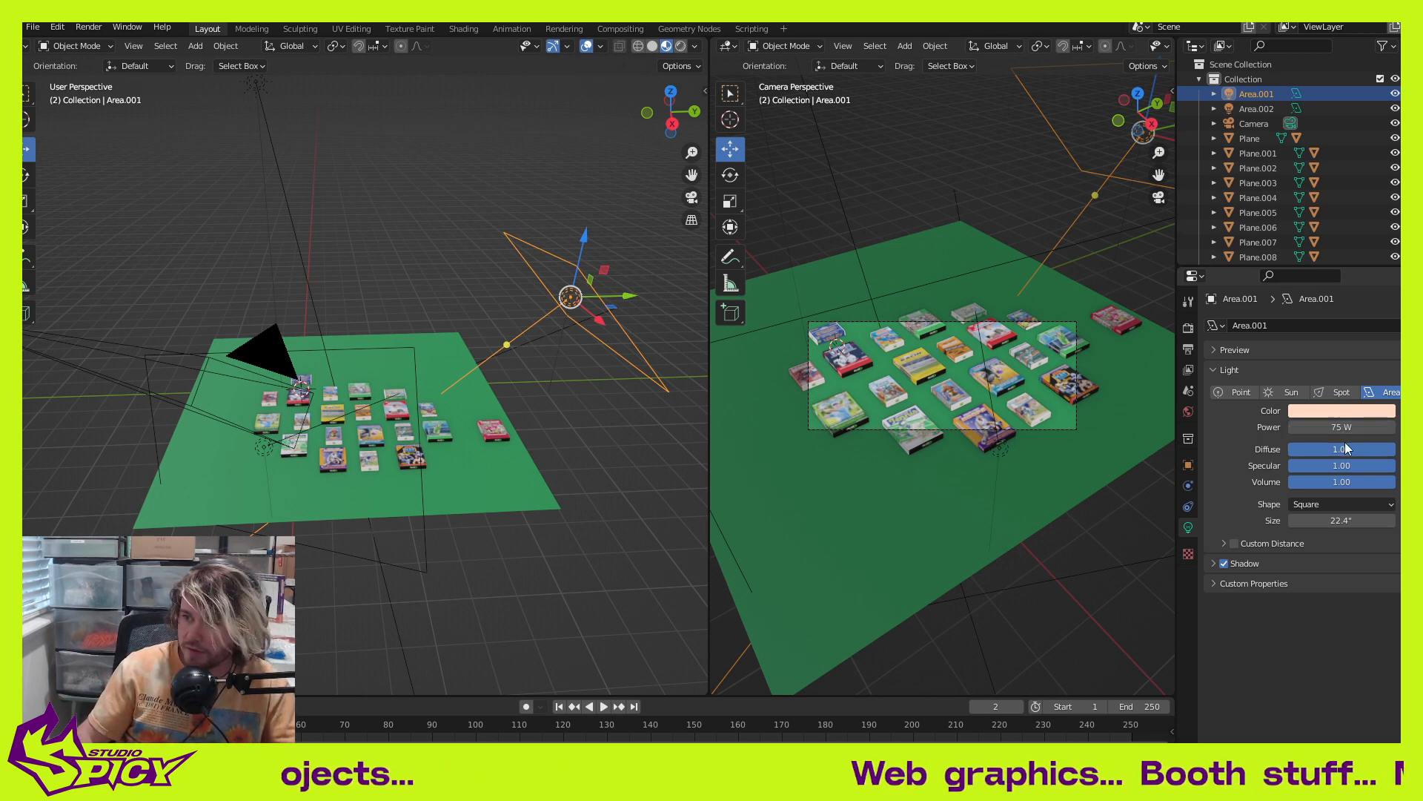
Step: Set the power of the Area.002 light to 75 W
click(264, 446)
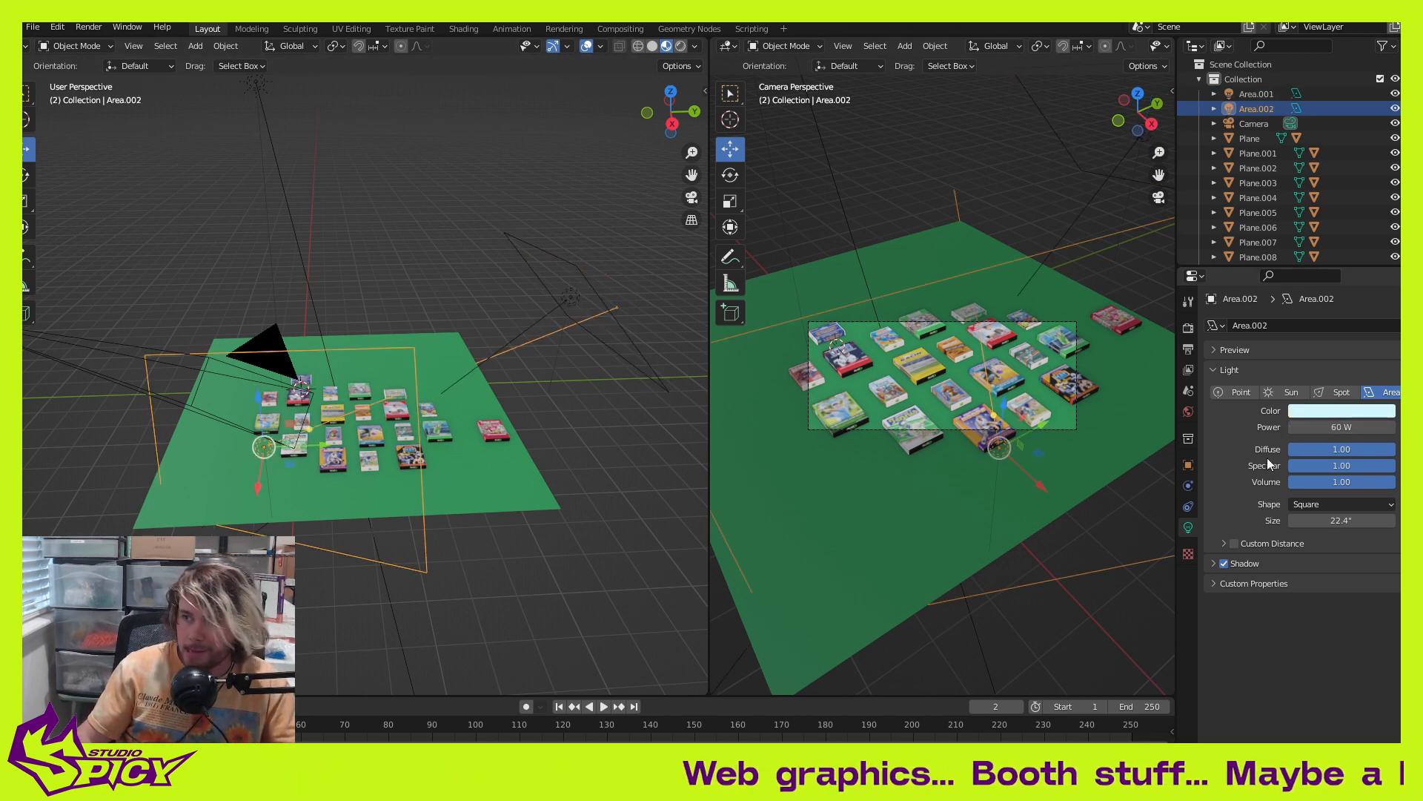
click(1360, 427)
text(75)
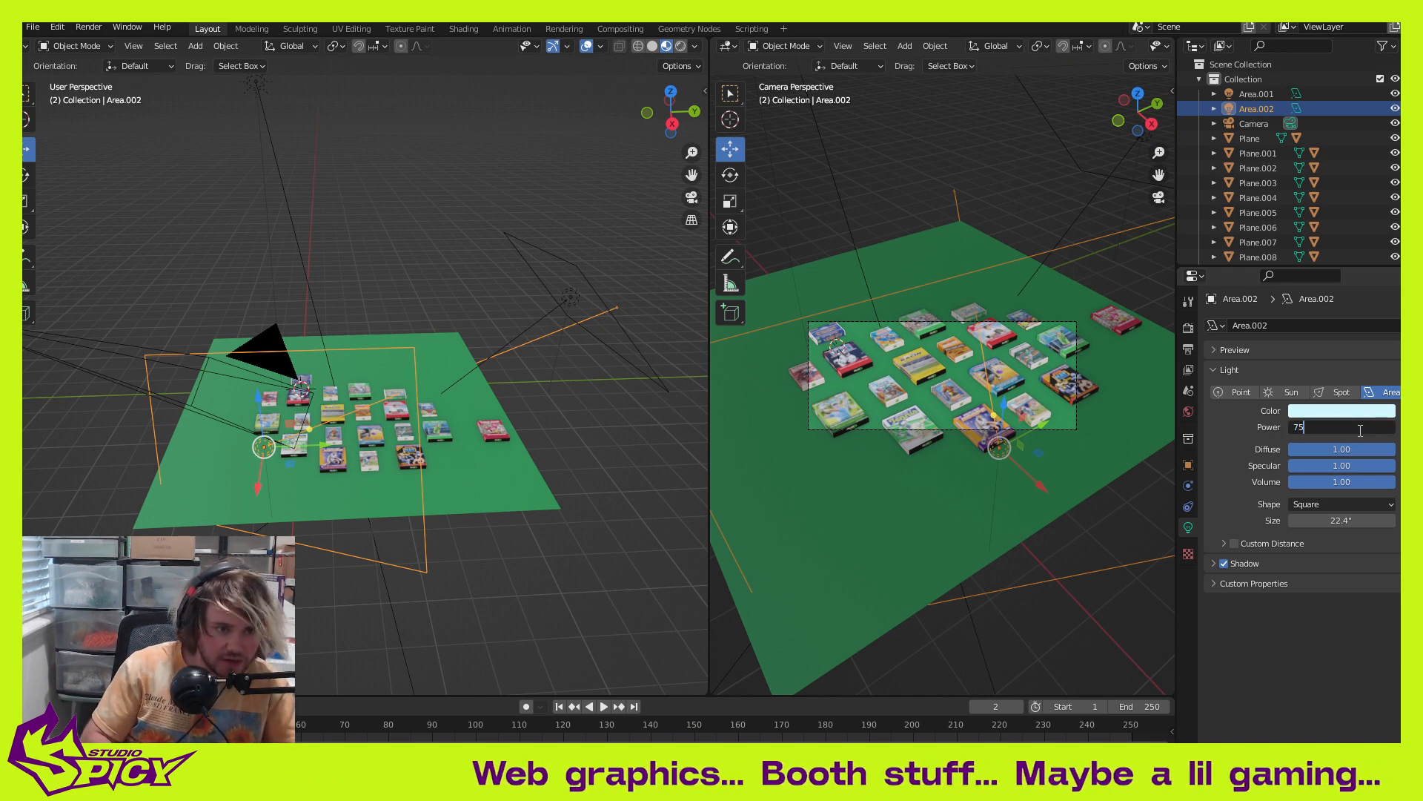
key(Return)
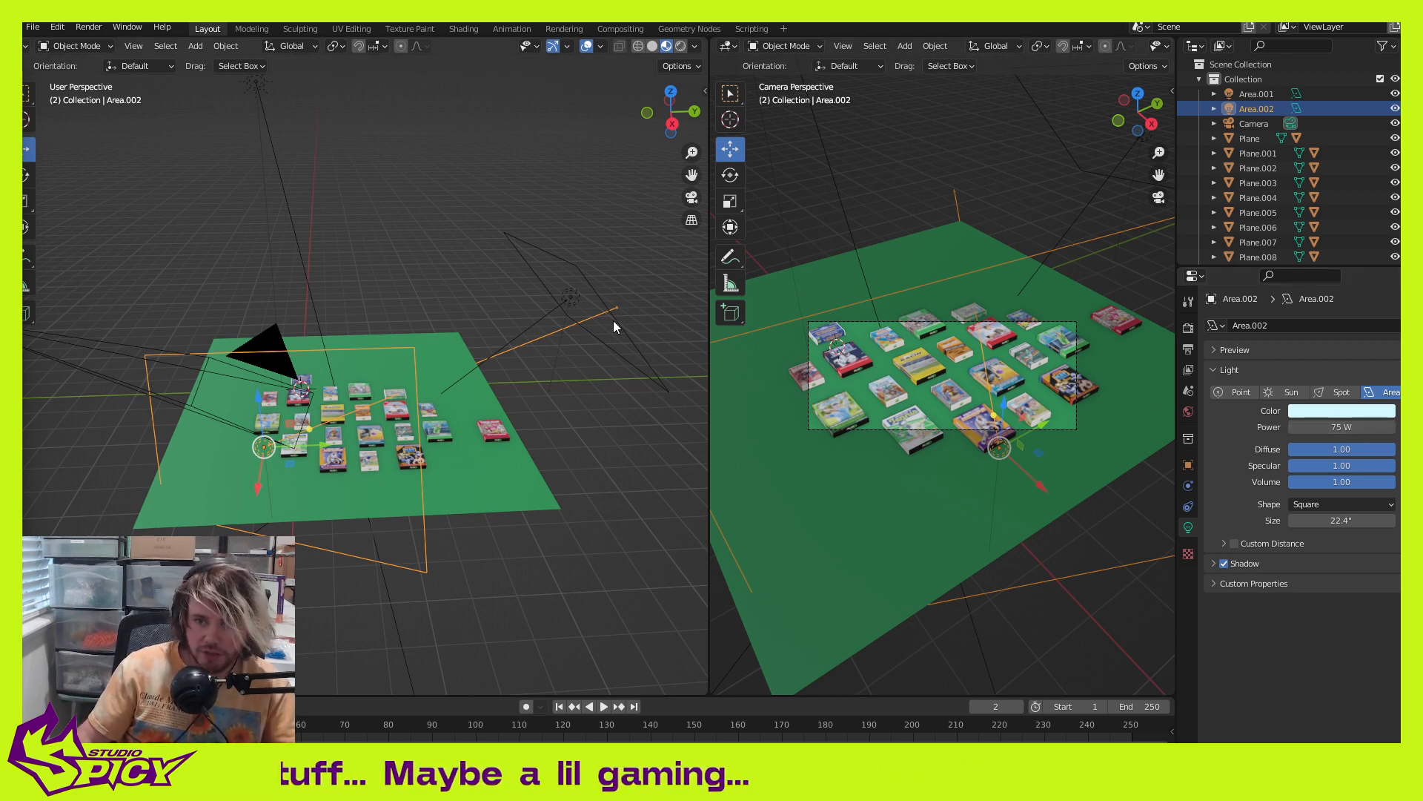
Step: Render the camera view, save the image as untitled4.png in the blender folder, and close the render window
middle_drag(510, 303, 294, 306)
key(F12)
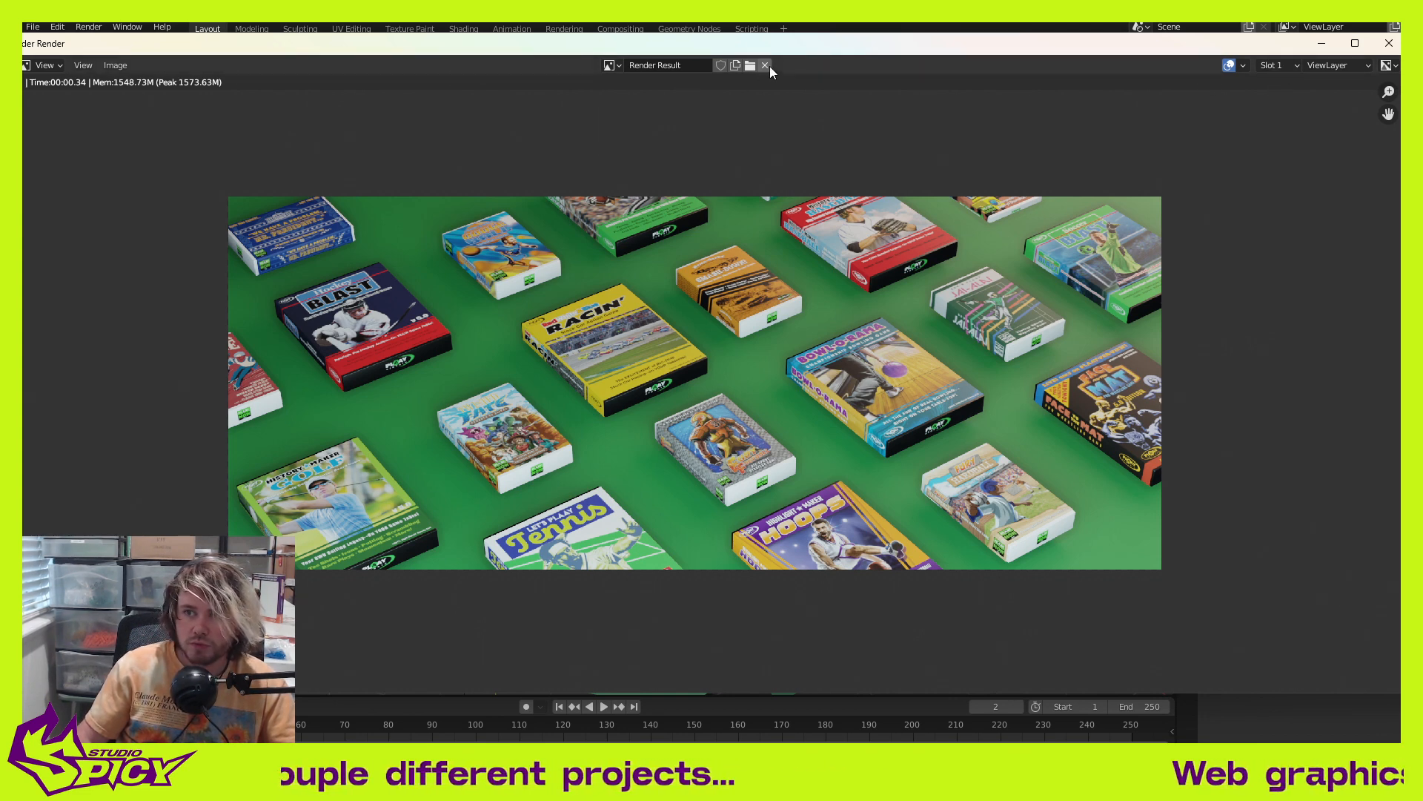
click(115, 65)
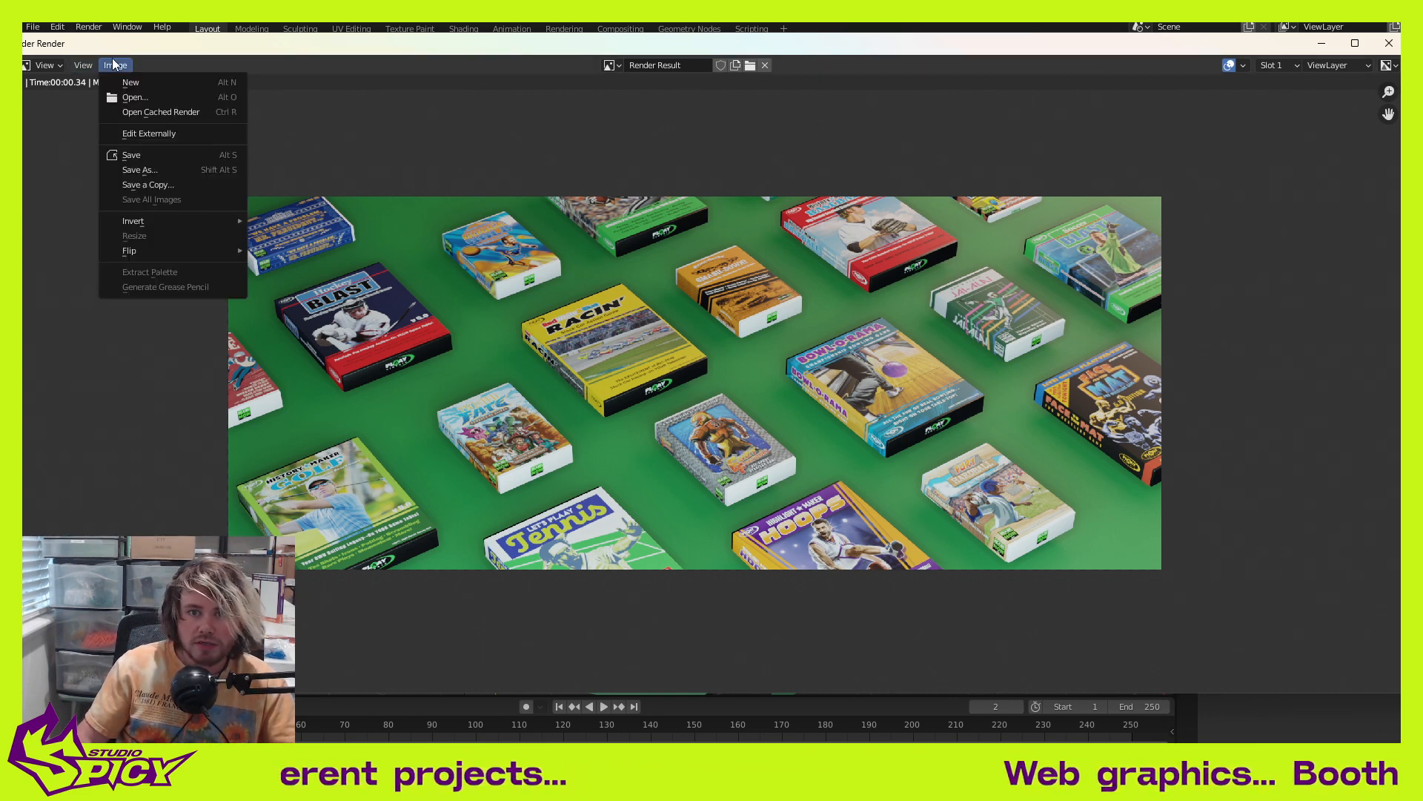
click(172, 170)
scroll(750, 438, down, 10)
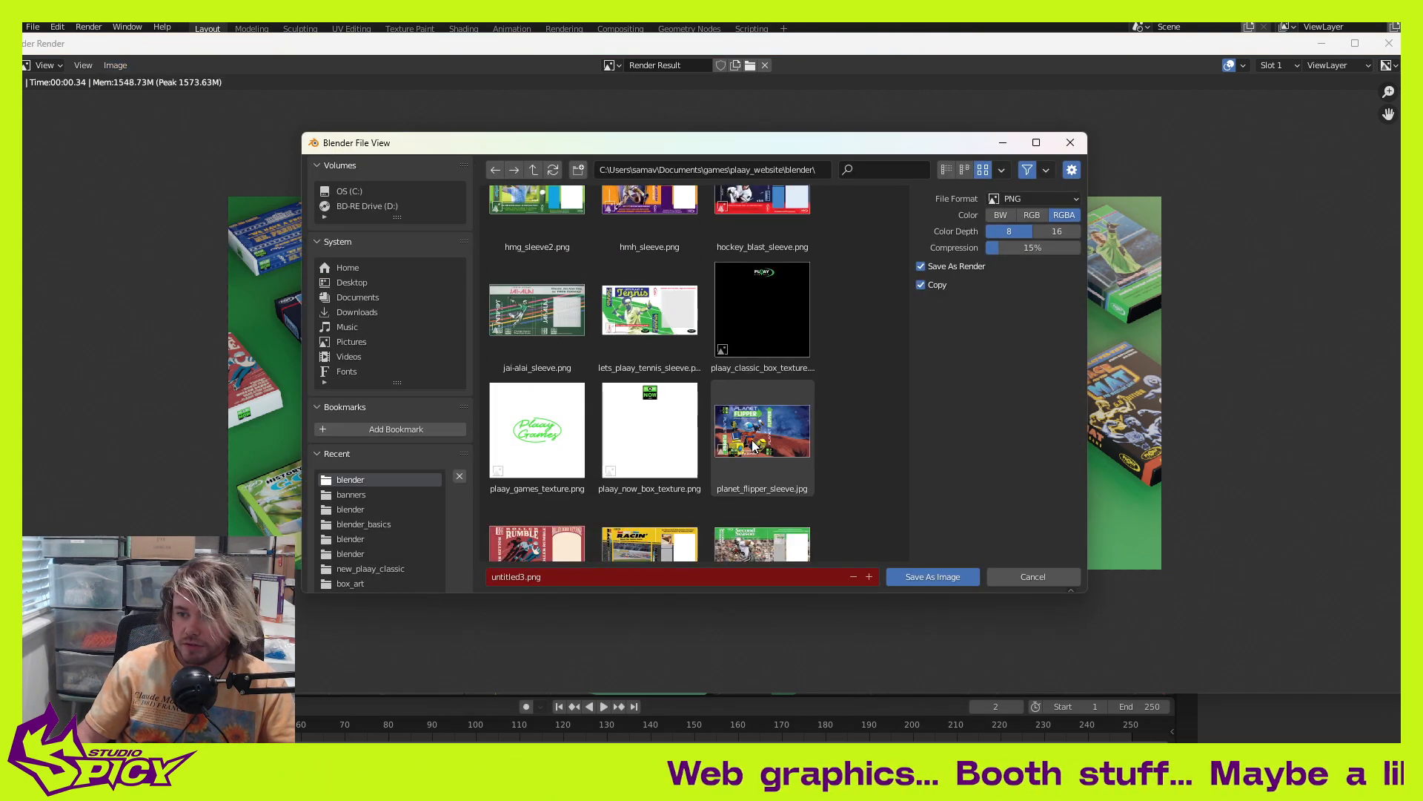
scroll(754, 443, down, 5)
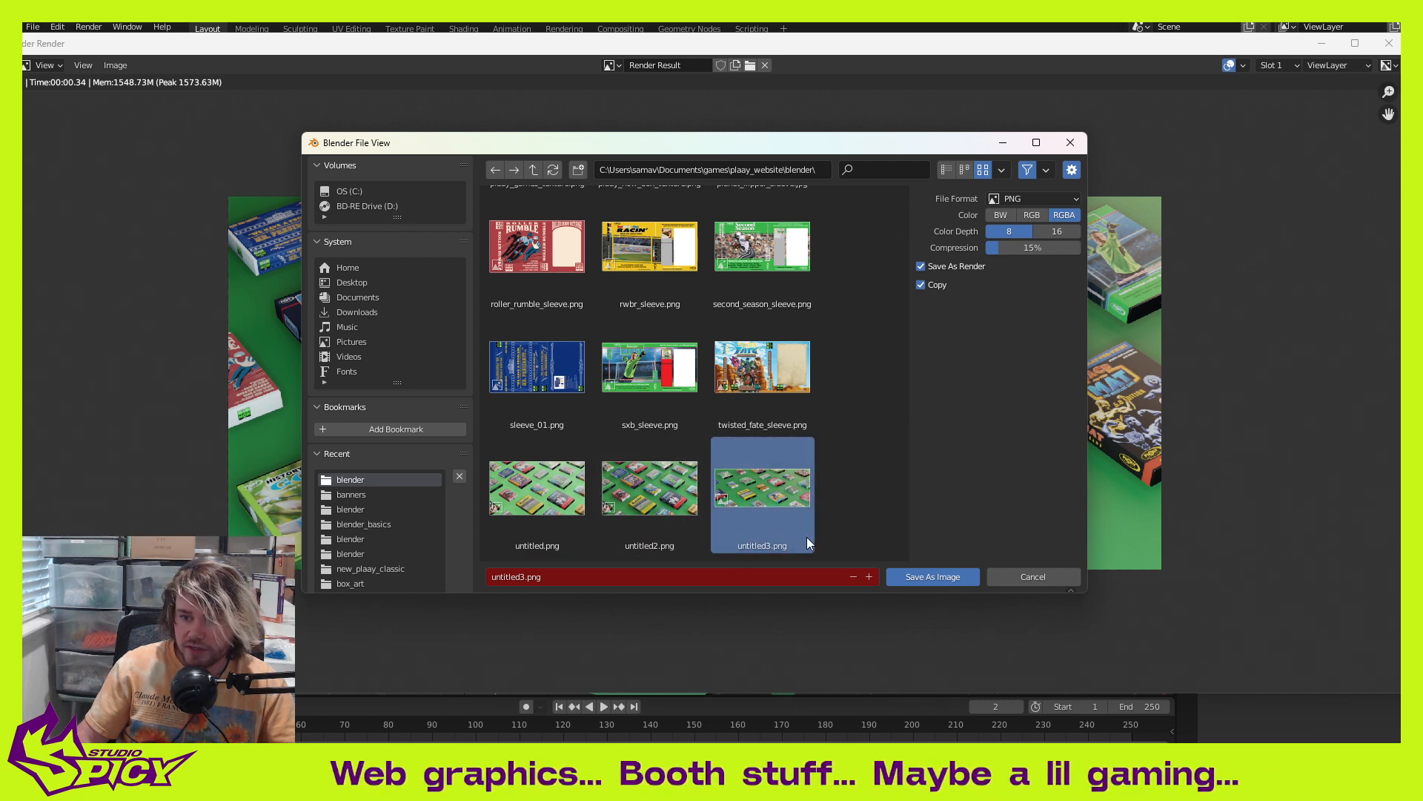
click(526, 577)
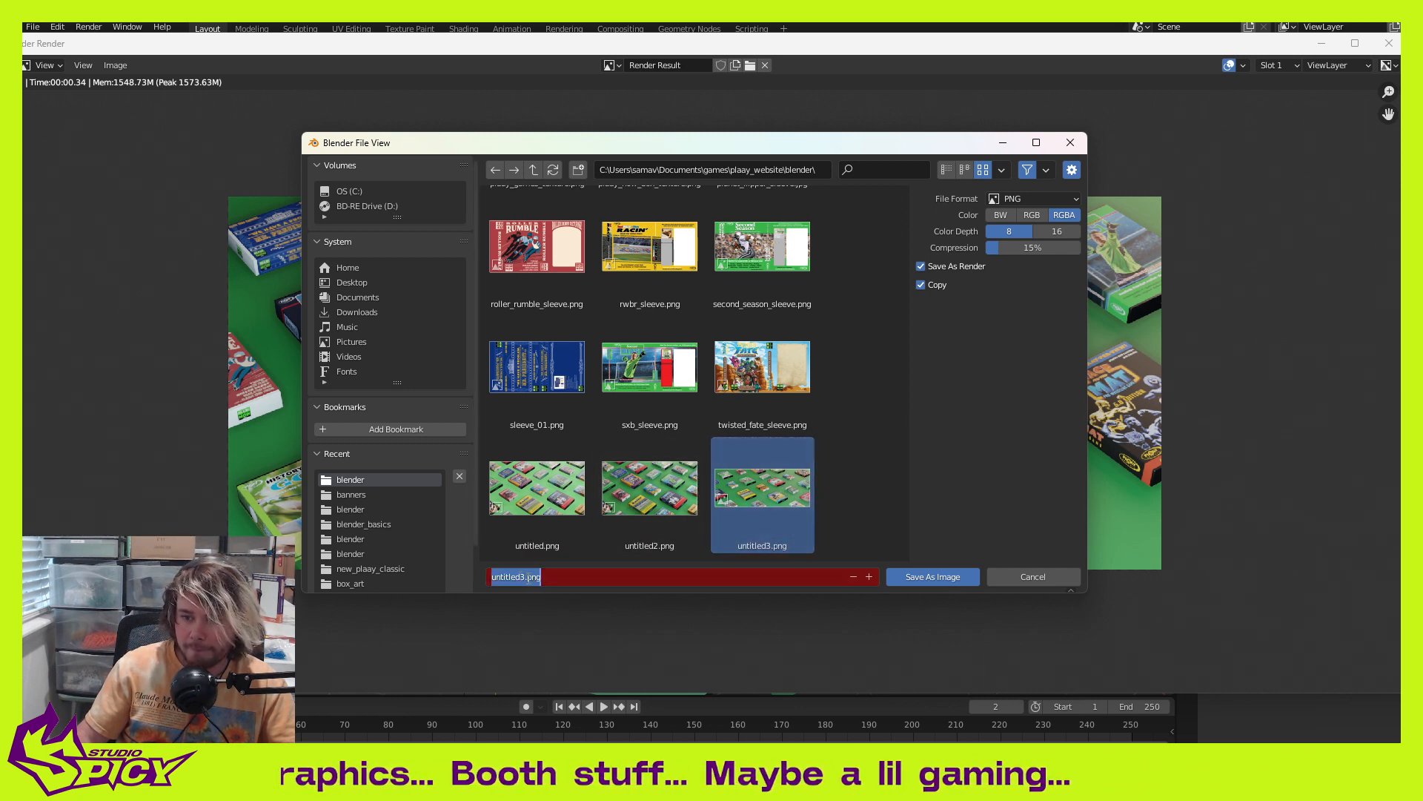
click(525, 577)
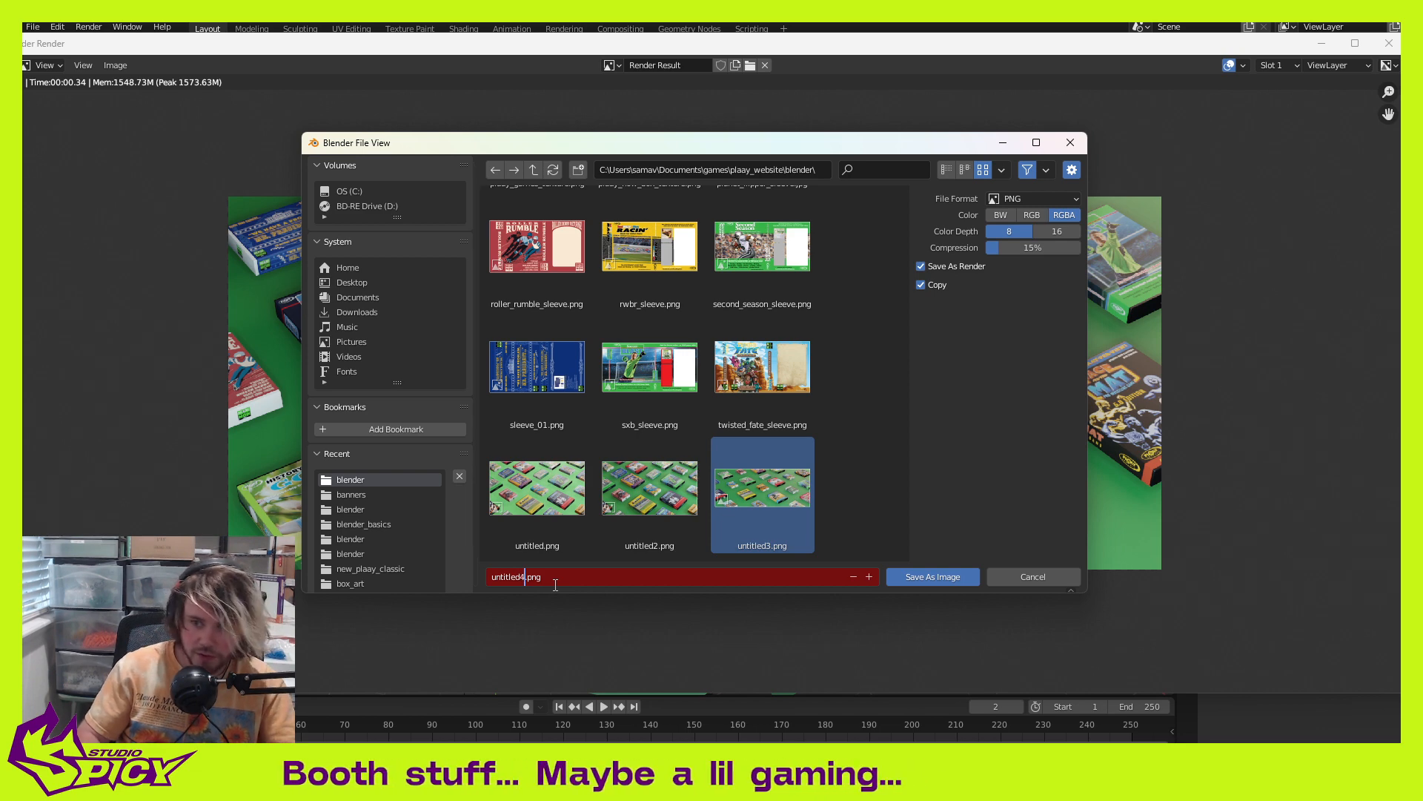
key(BackSpace)
text(4)
key(Return)
click(941, 577)
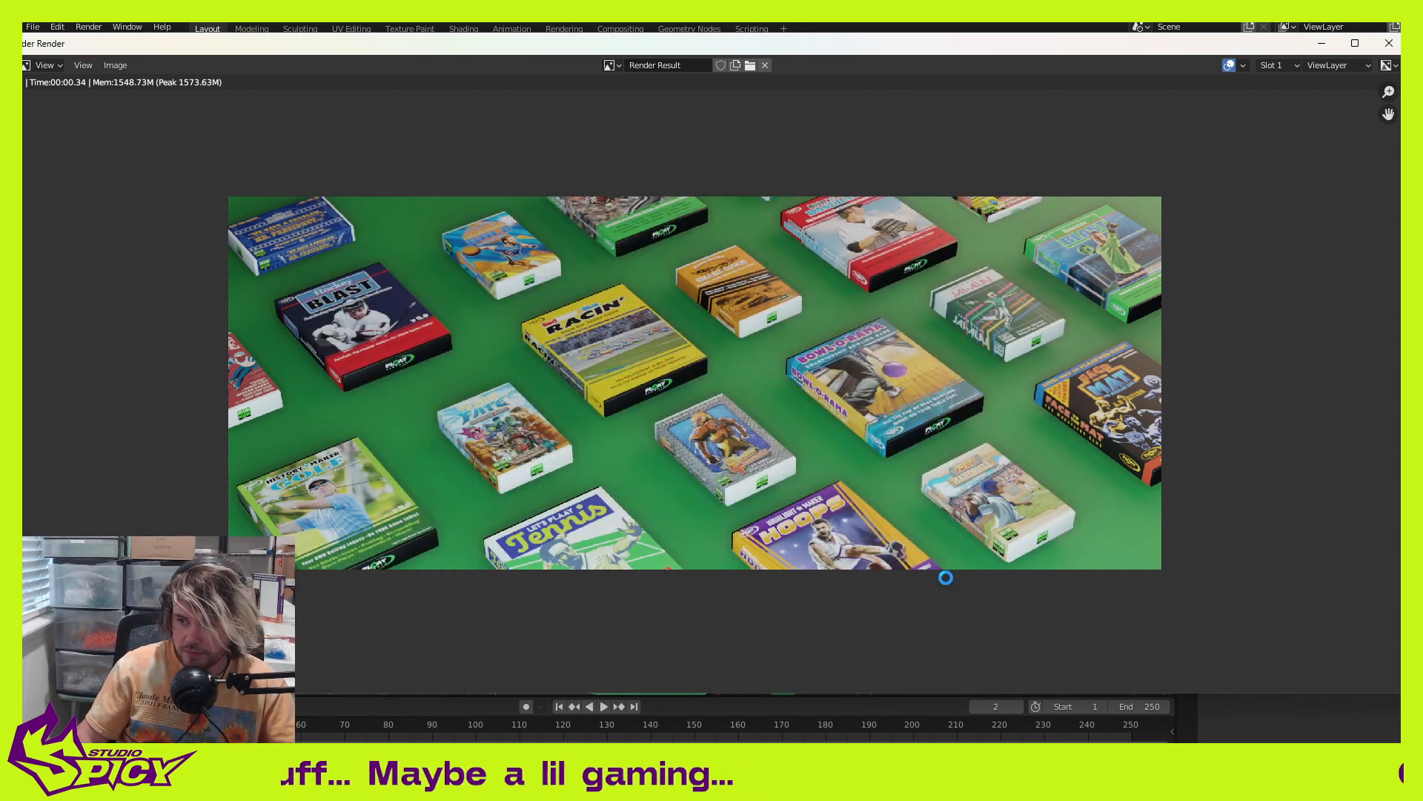
click(1389, 43)
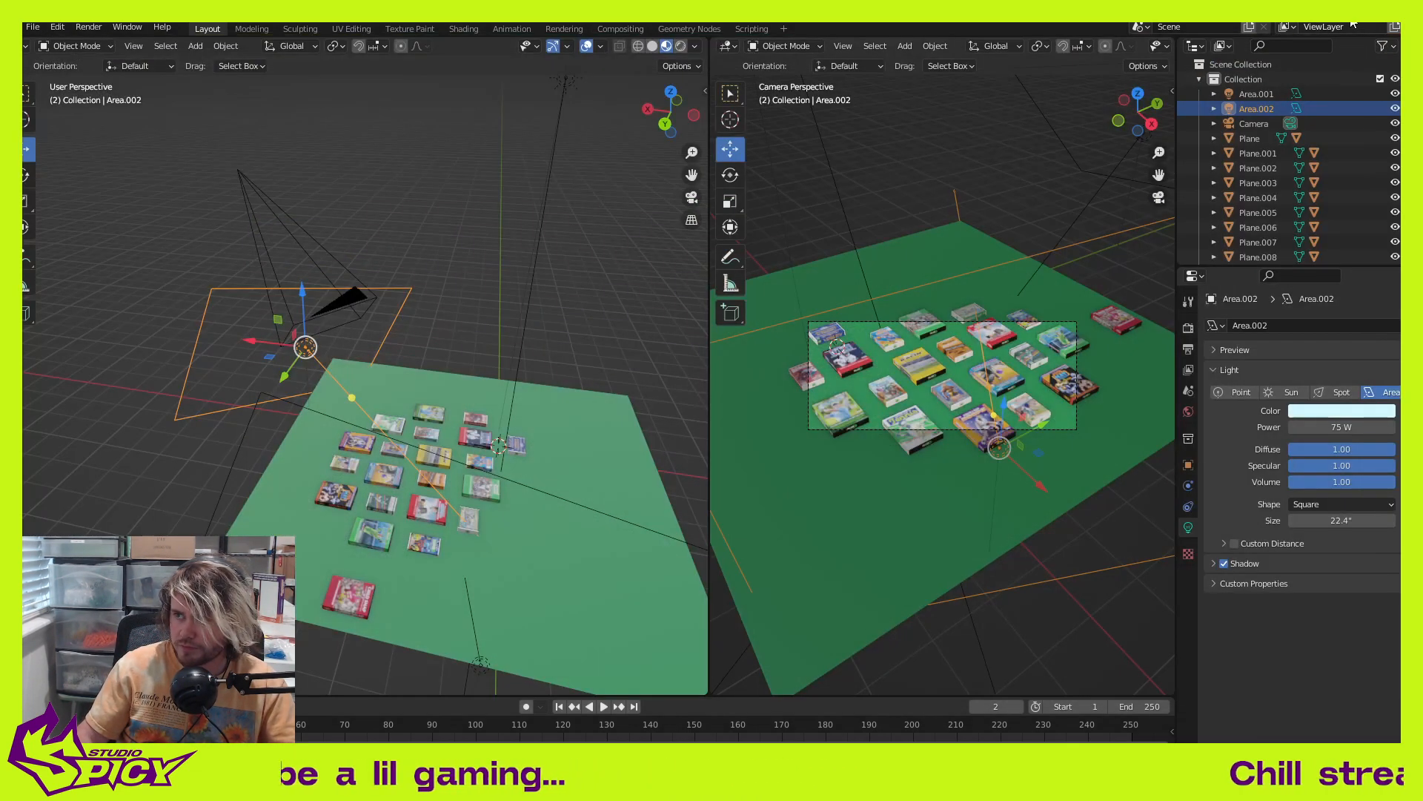
Step: Switch to Photoshop and place untitled4.png directly above Layer 1 copy in the untitled3.png document
click(1344, 24)
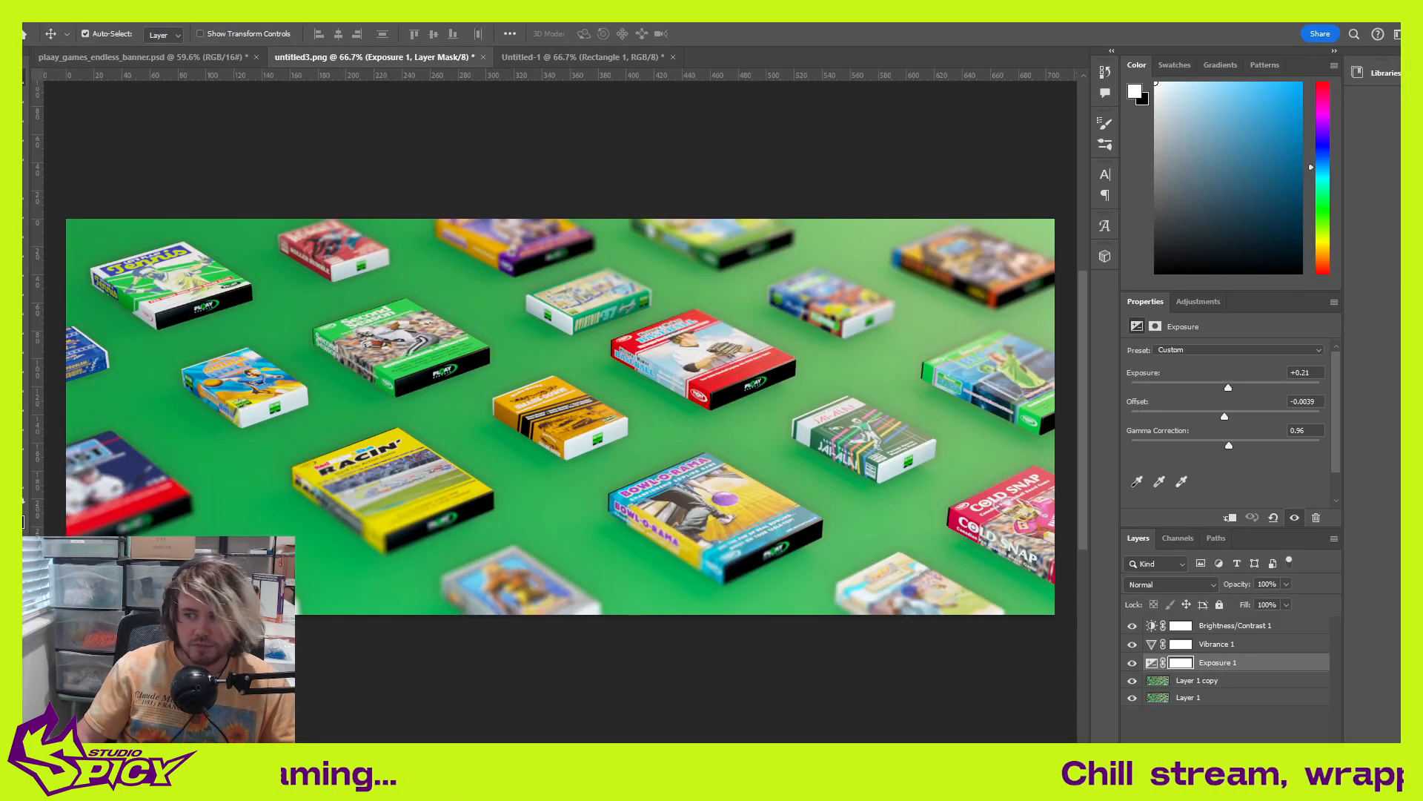
click(1276, 682)
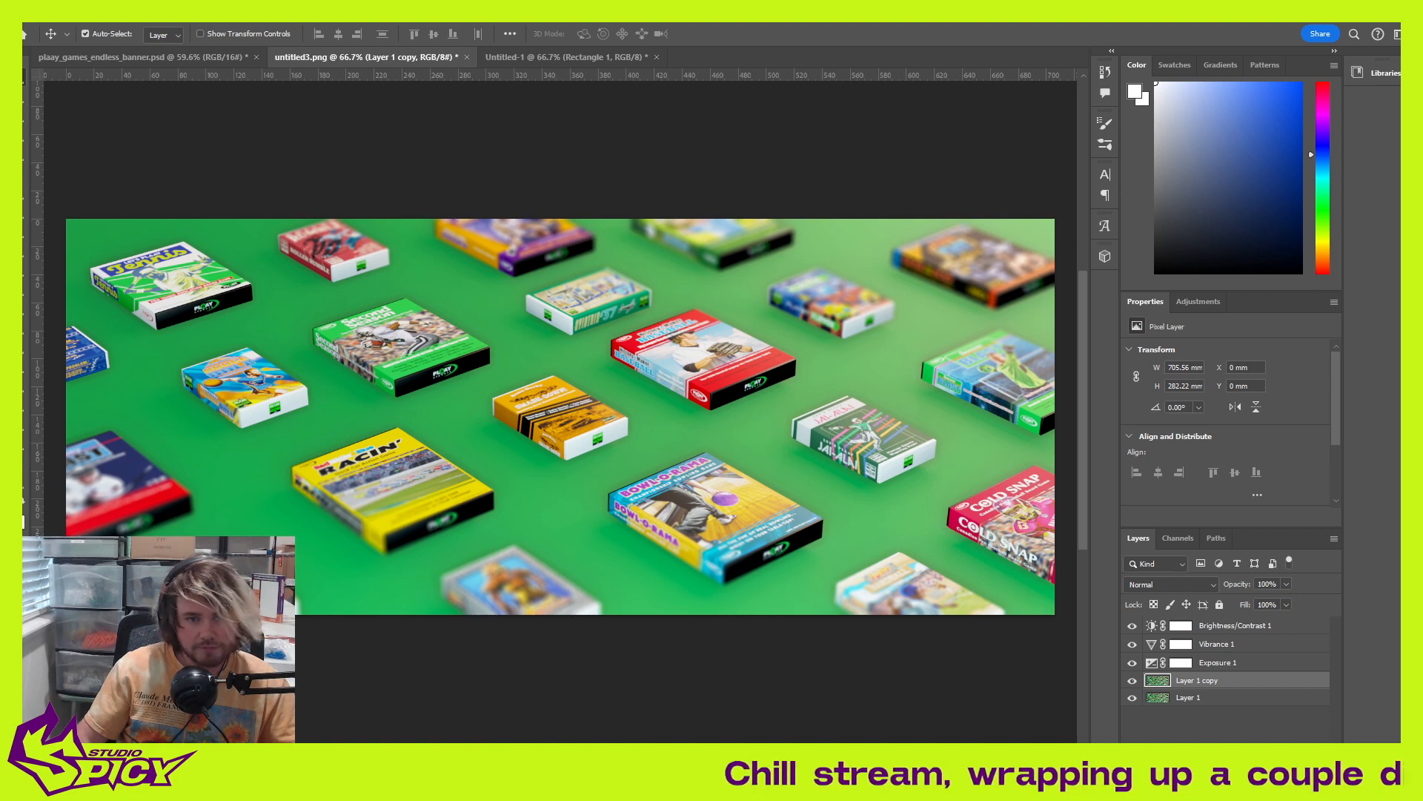
drag(311, 482, 403, 448)
key(Return)
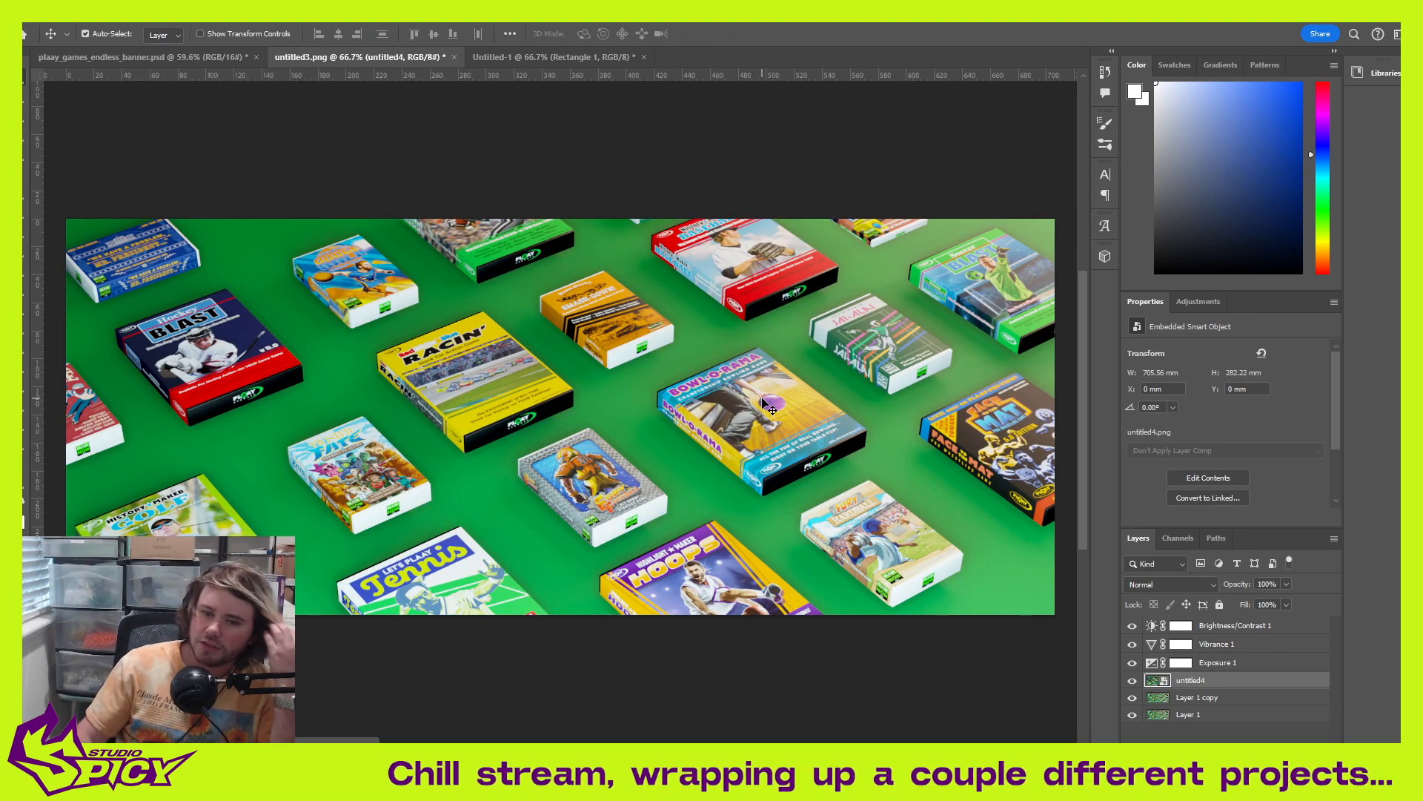
Step: Reduce the Vibrance 1 adjustment layer to vibrance +14 and saturation +1
click(1227, 659)
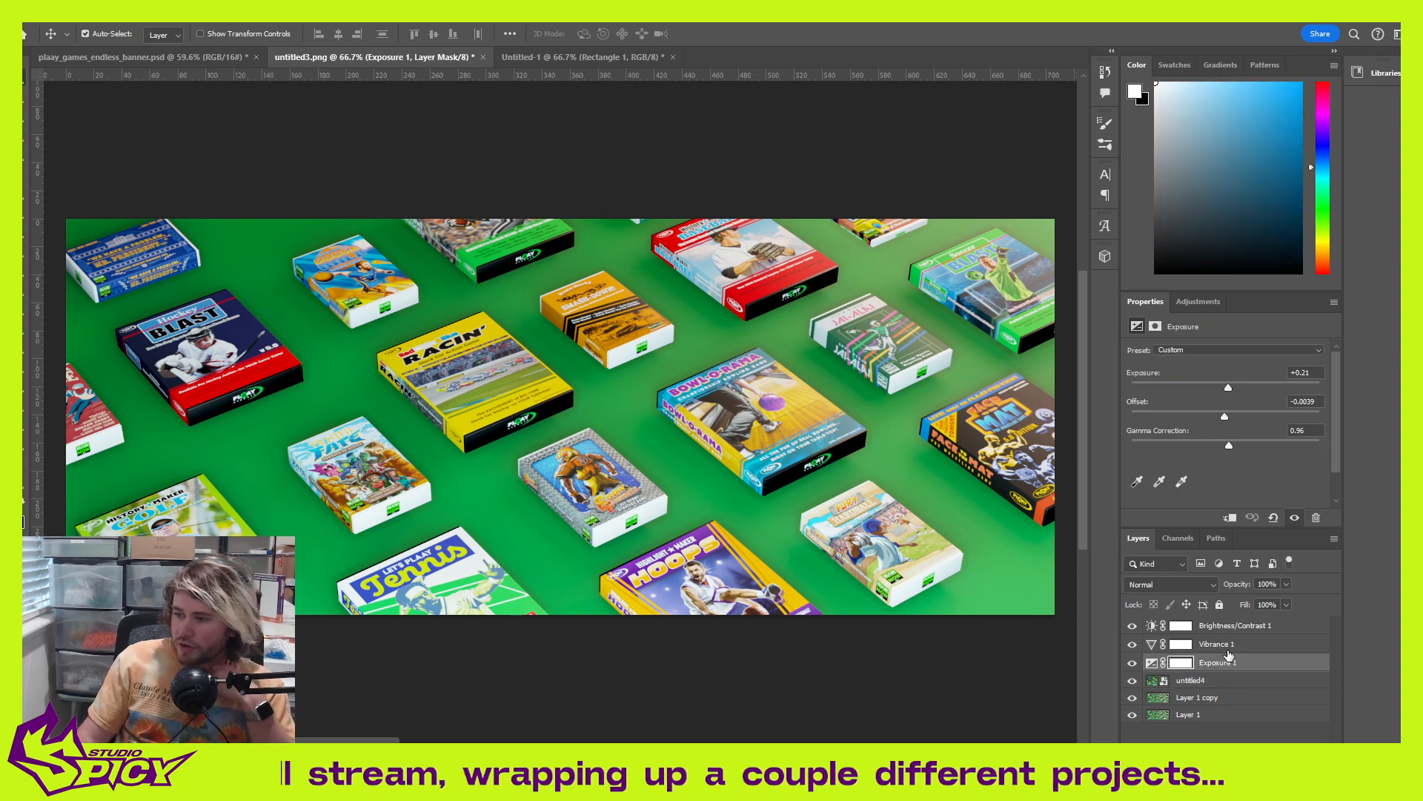
click(1229, 645)
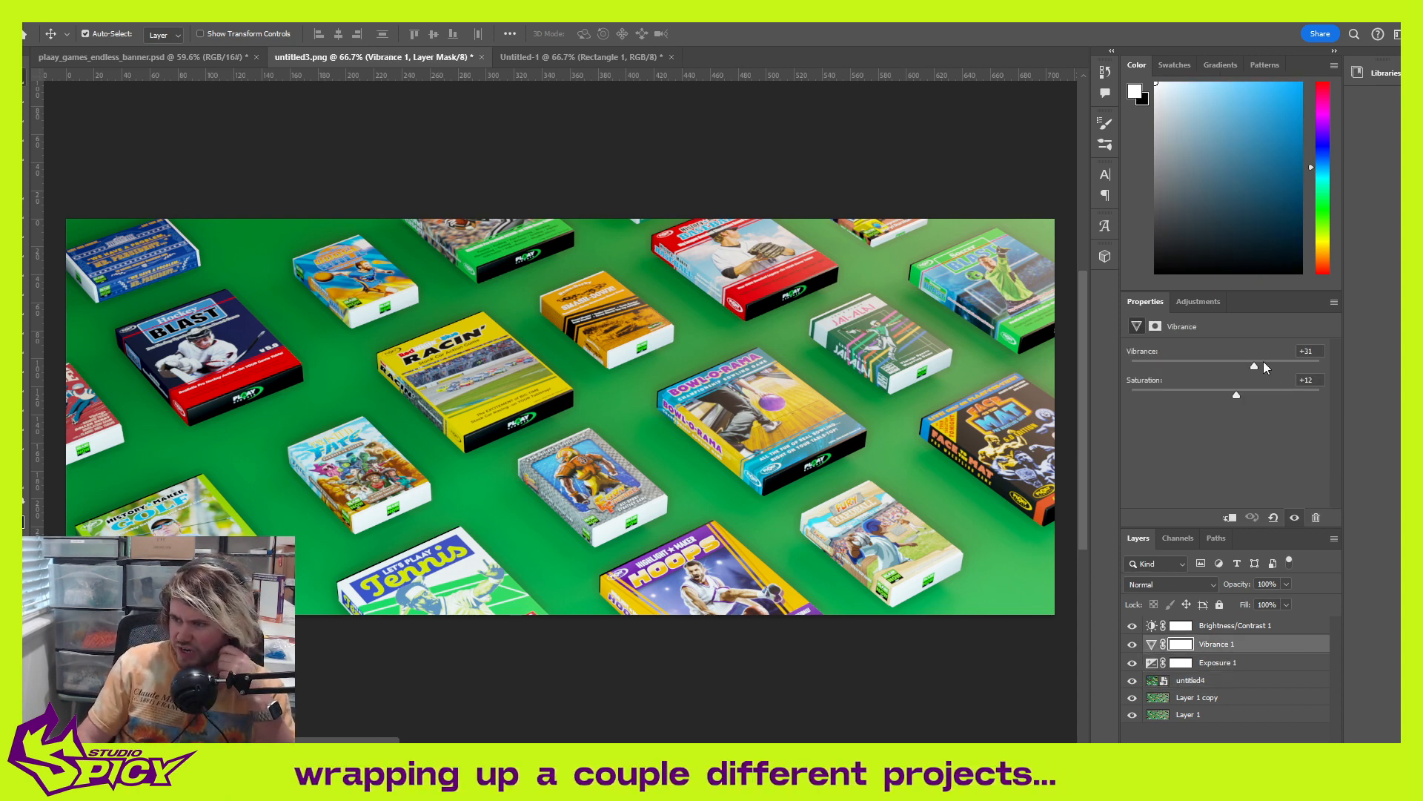
drag(1250, 368, 1225, 393)
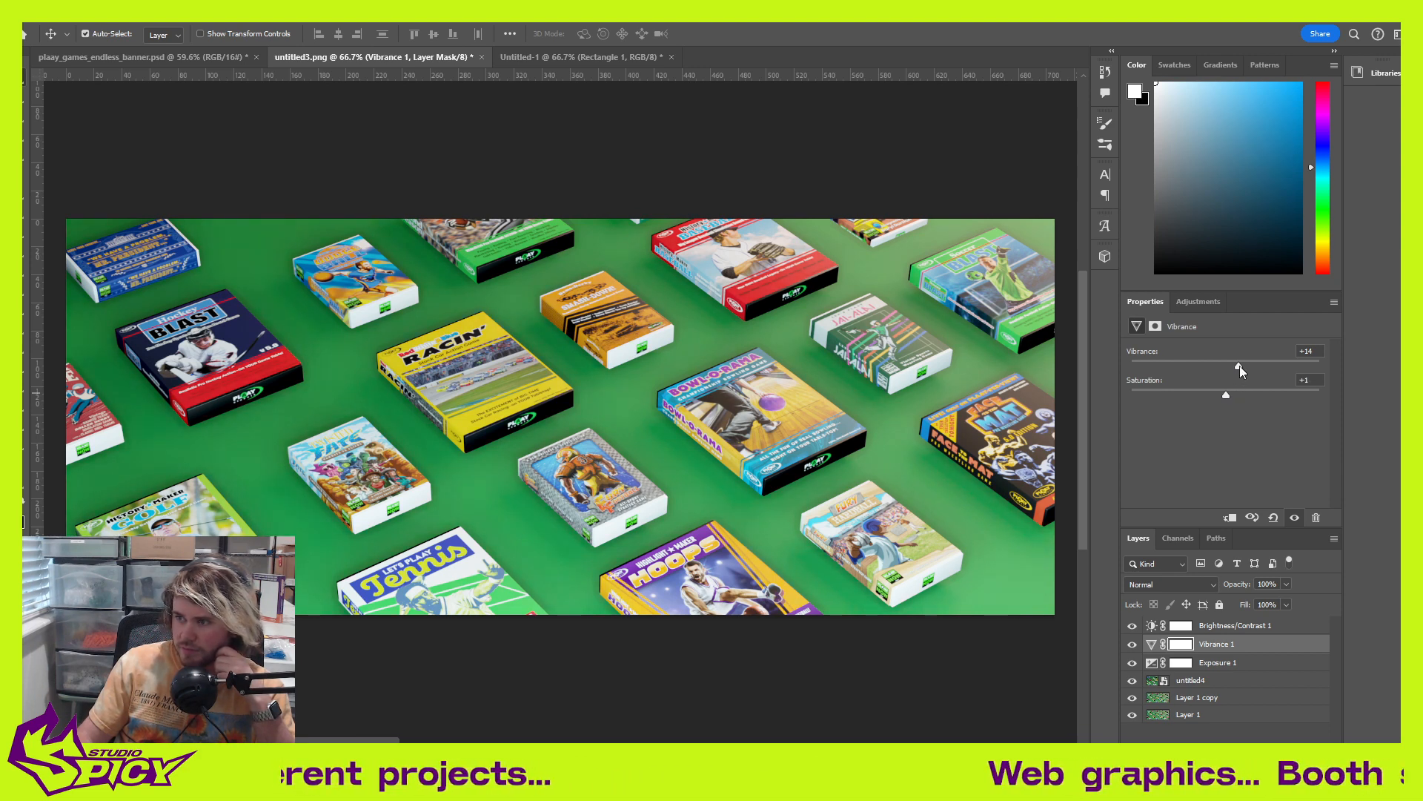
Step: Tune the Exposure 1 adjustment layer to exposure +0.37, offset -0.0039 and gamma correction 1.05
click(1243, 663)
drag(1231, 384, 1238, 386)
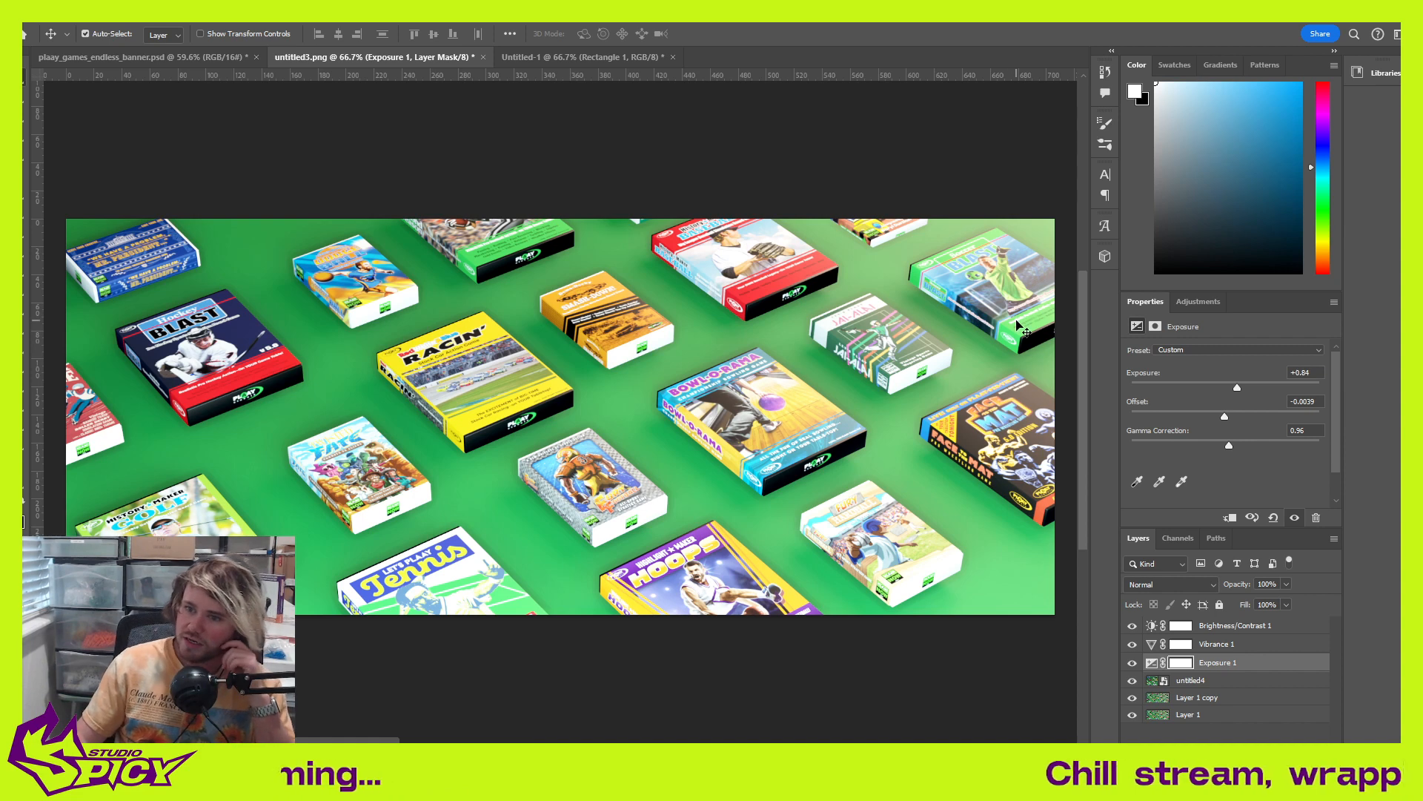
drag(1233, 388, 1224, 416)
drag(1227, 419, 1226, 420)
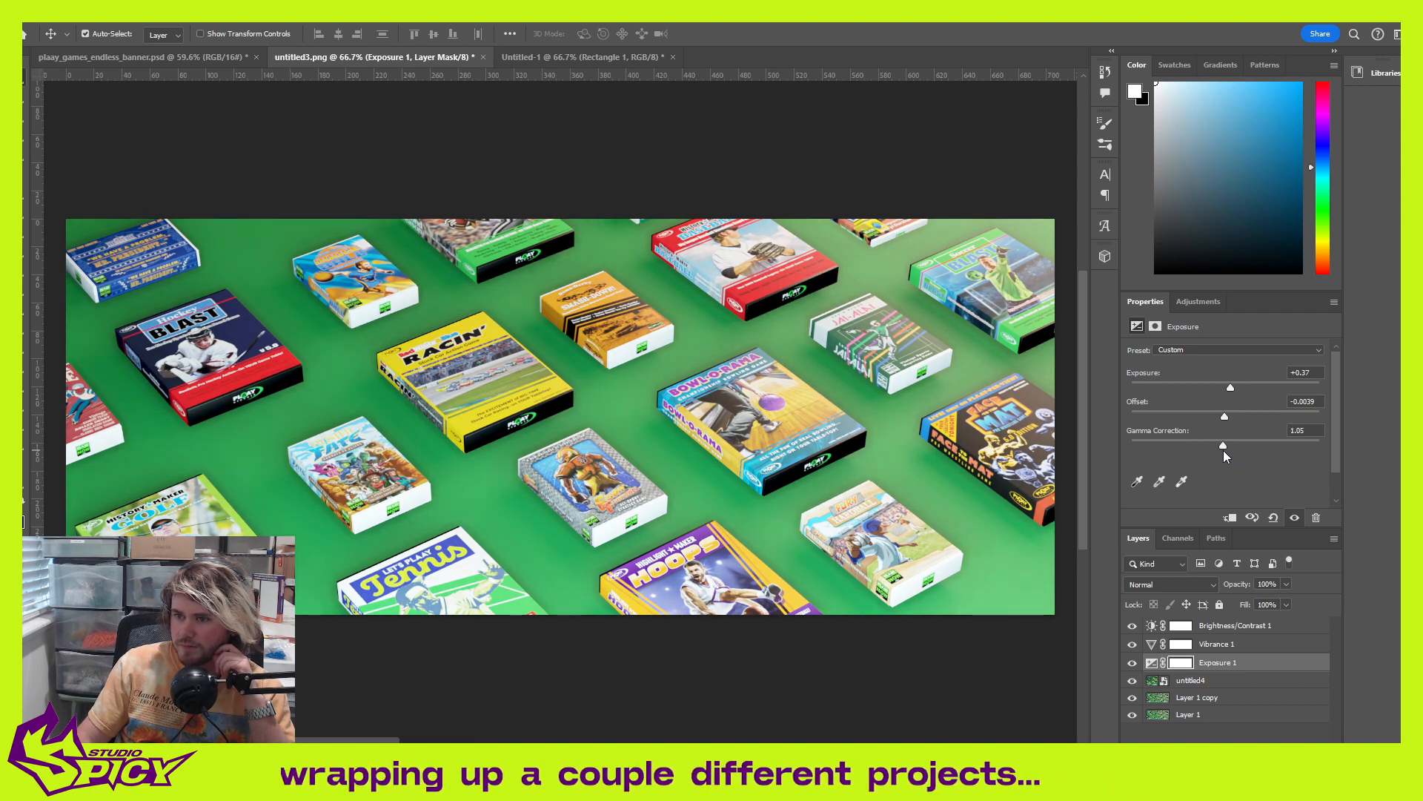
drag(1222, 451, 1224, 451)
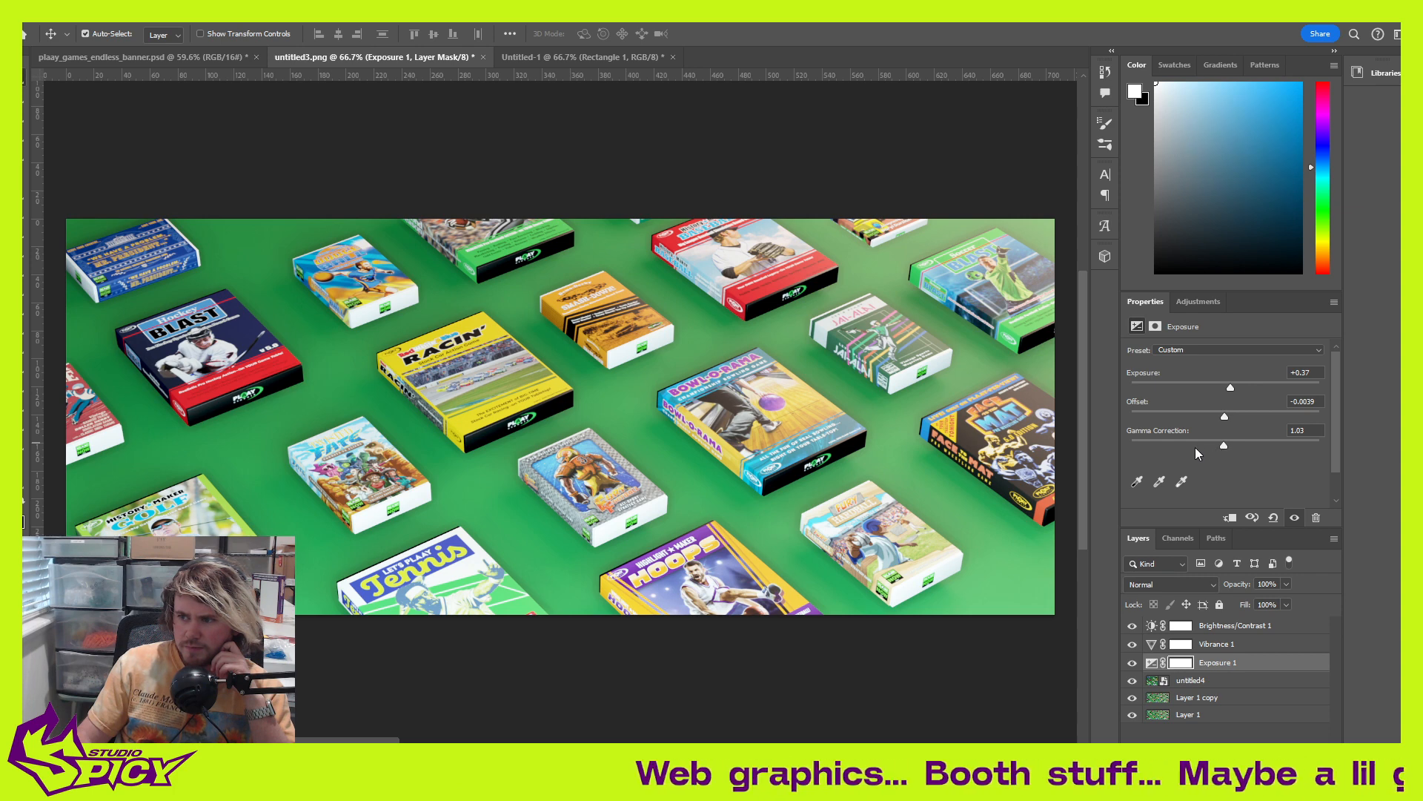
mouse_move(1225, 447)
mouse_down()
mouse_move(1207, 445)
mouse_move(1224, 446)
mouse_up()
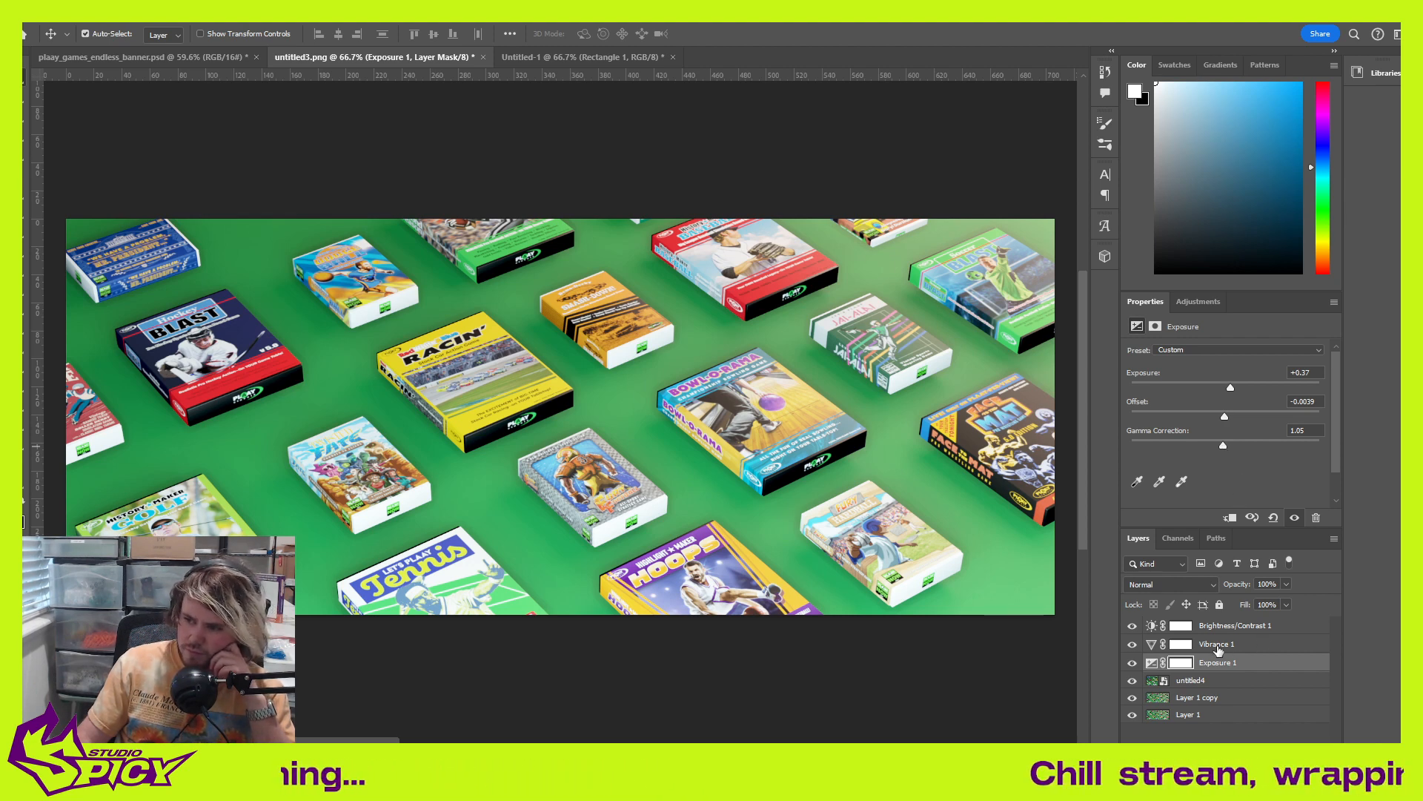
Step: Set the Brightness/Contrast 1 adjustment to brightness 4 and contrast -3, and compare the image with and without it
click(1243, 629)
mouse_move(1234, 390)
mouse_down()
mouse_move(1218, 422)
mouse_move(1249, 427)
mouse_move(1221, 435)
mouse_move(1239, 398)
mouse_move(1228, 399)
mouse_up()
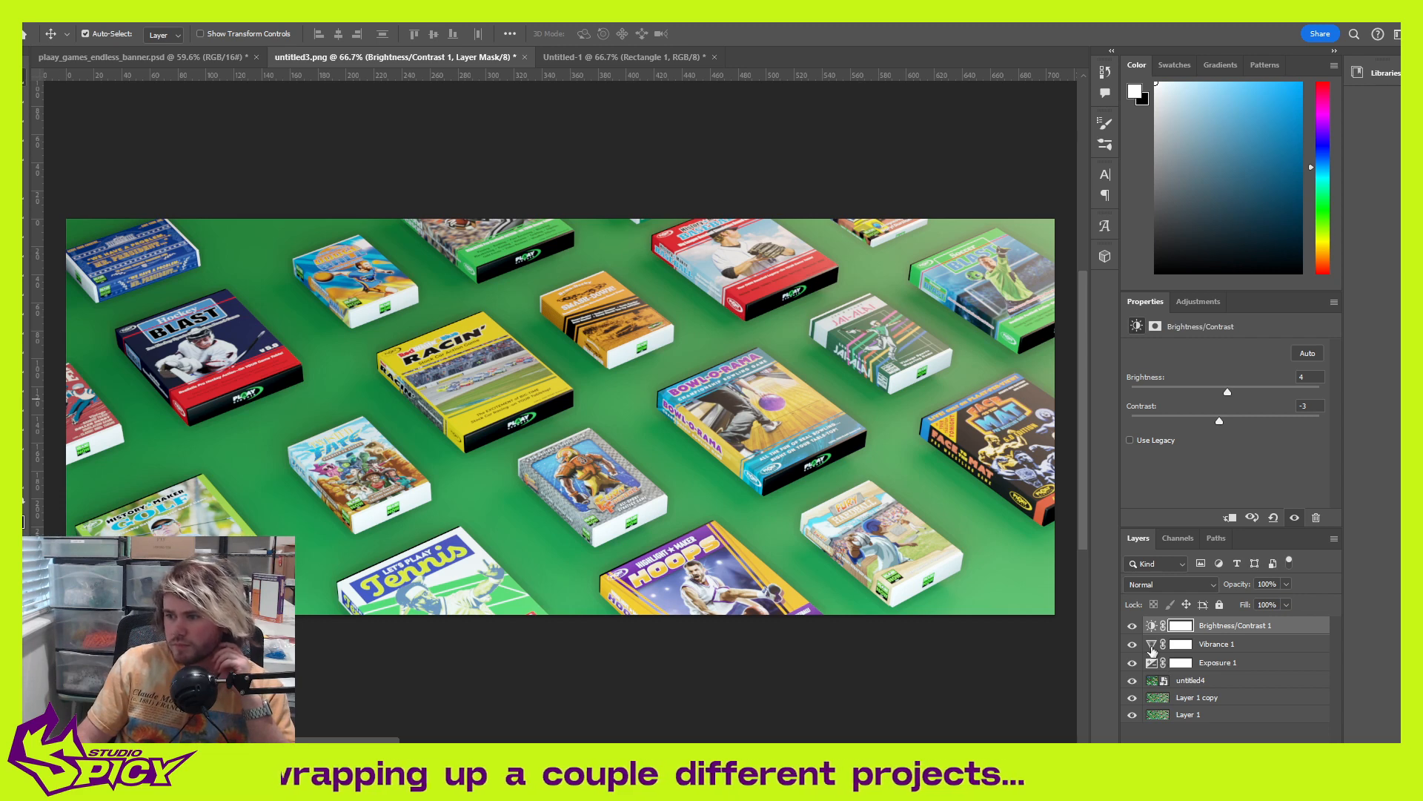
click(1133, 626)
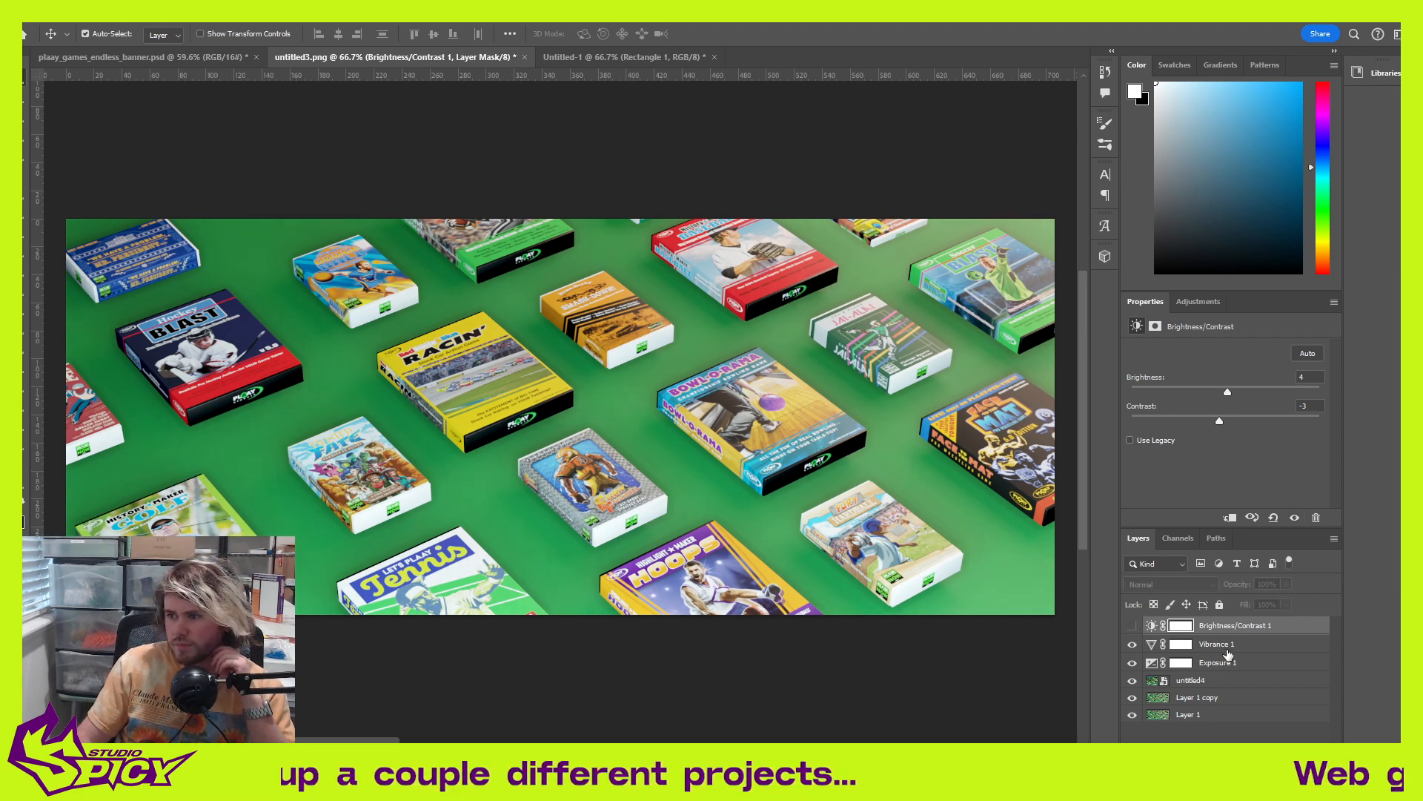
click(1132, 626)
Step: Readjust the Exposure 1 layer to exposure +0.58, offset -0.0079 and gamma correction 1.07
click(1181, 643)
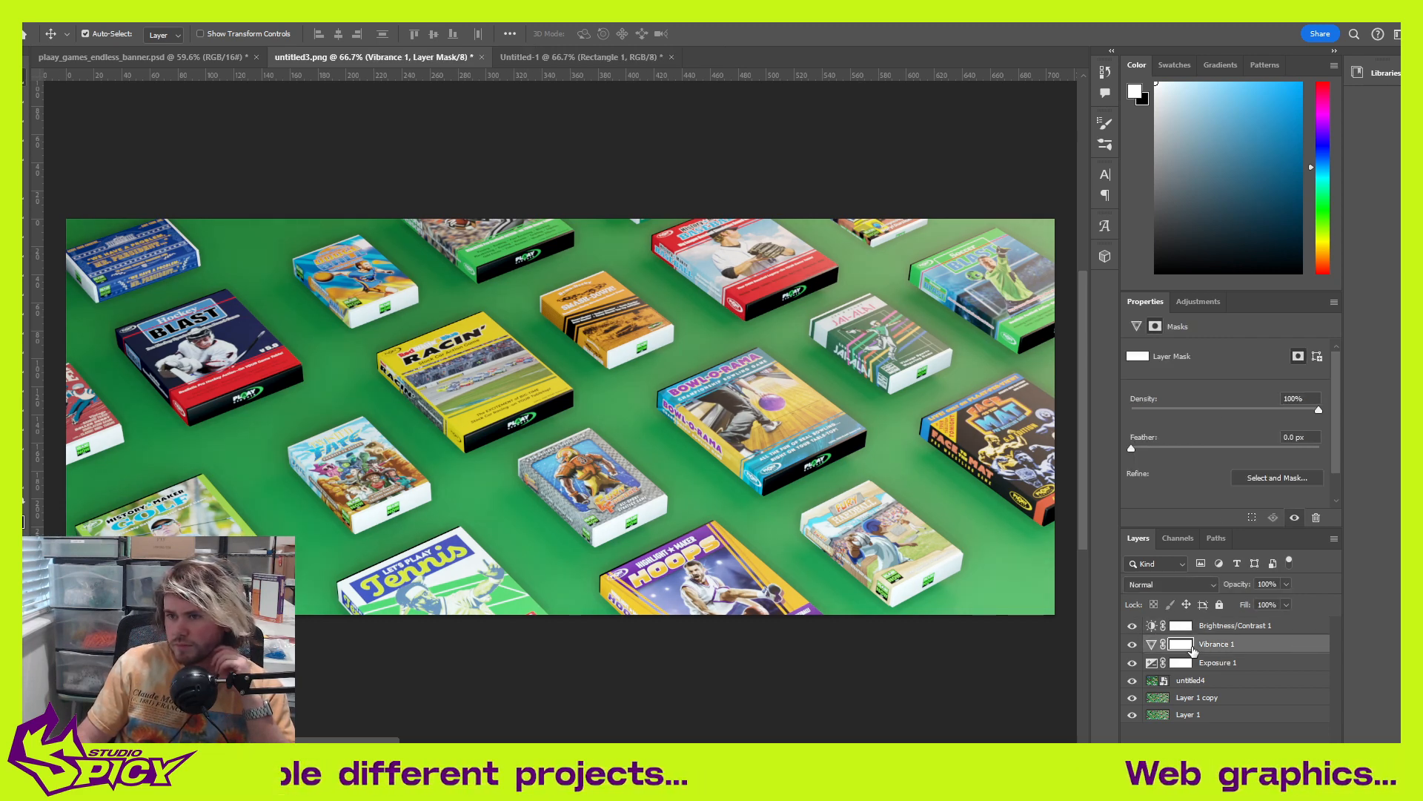
click(1264, 663)
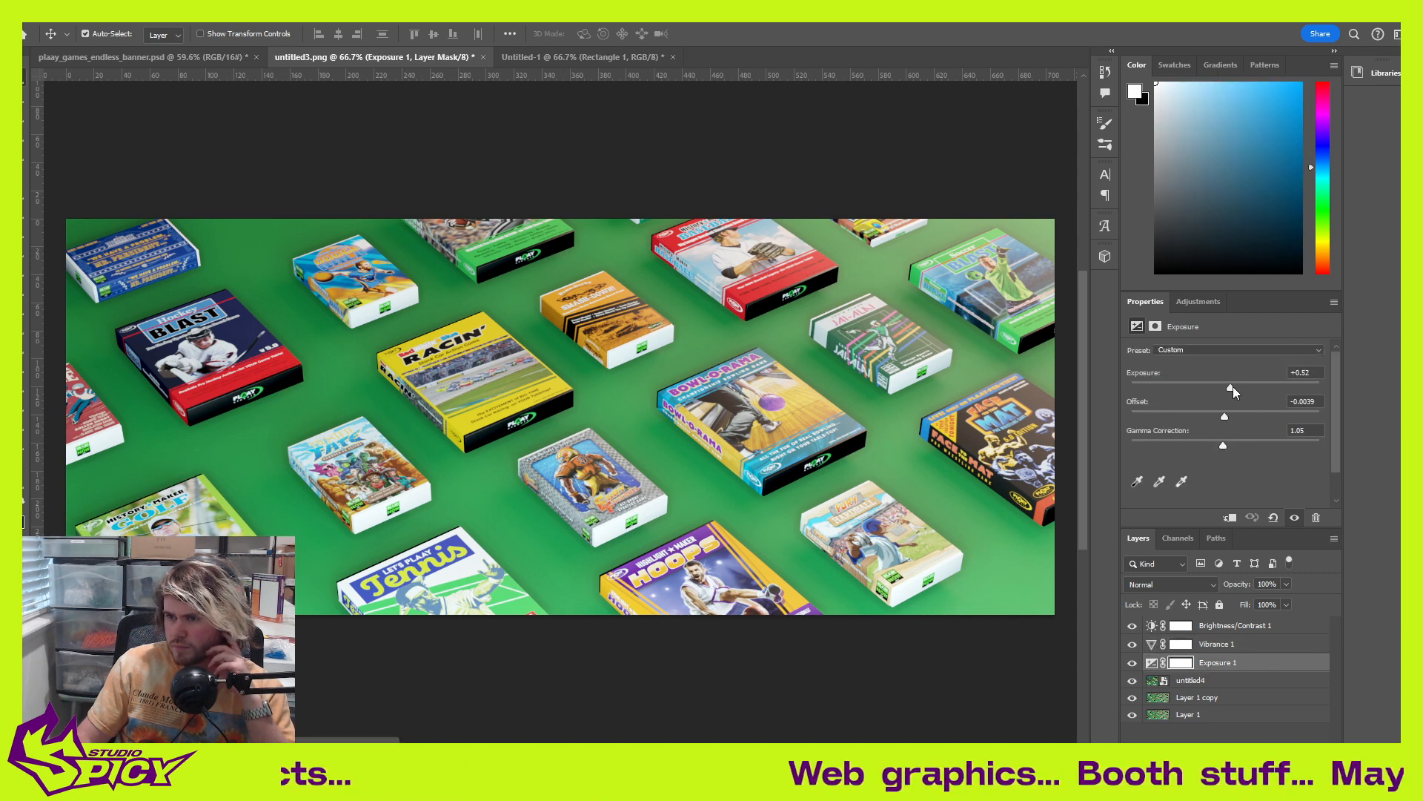
drag(1231, 387, 1225, 420)
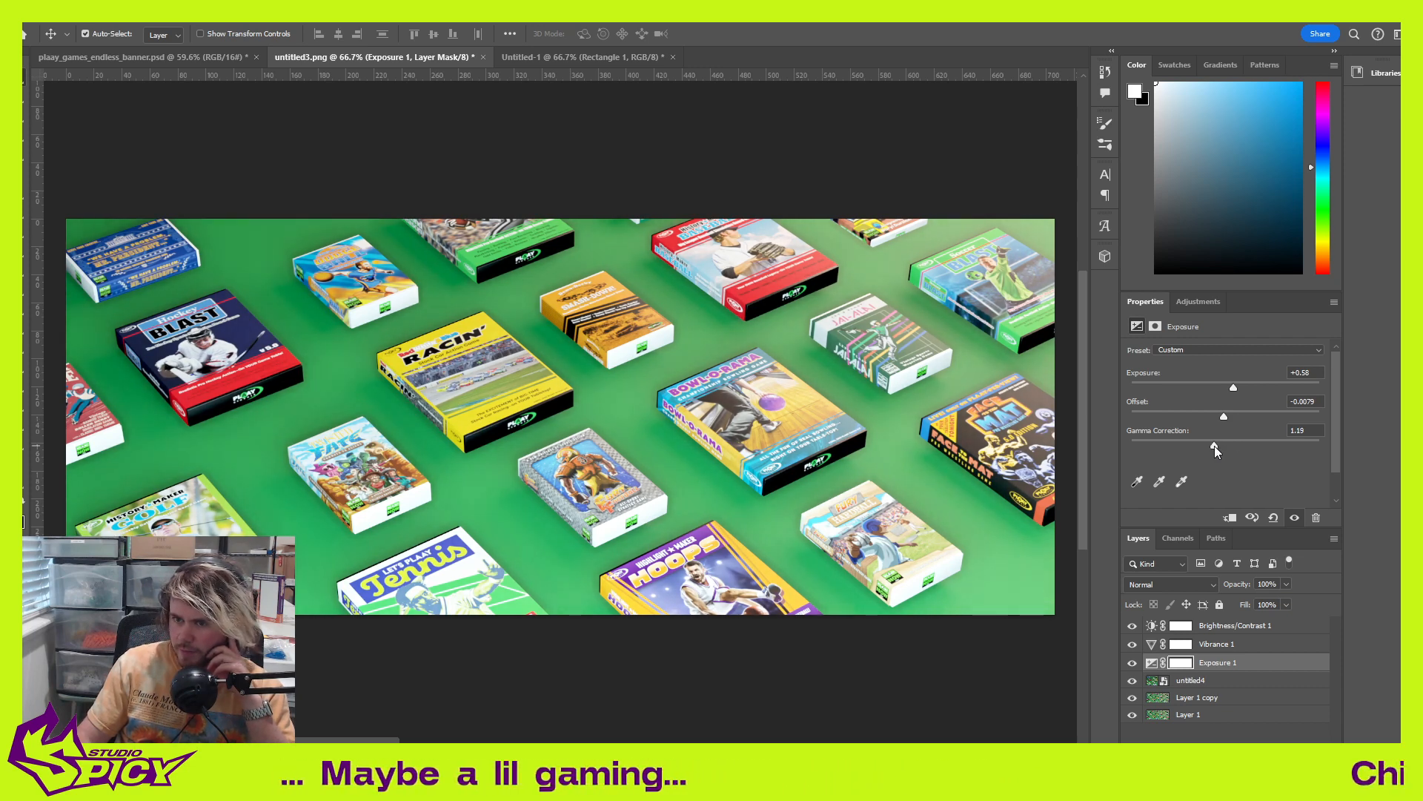
drag(1214, 448, 1221, 448)
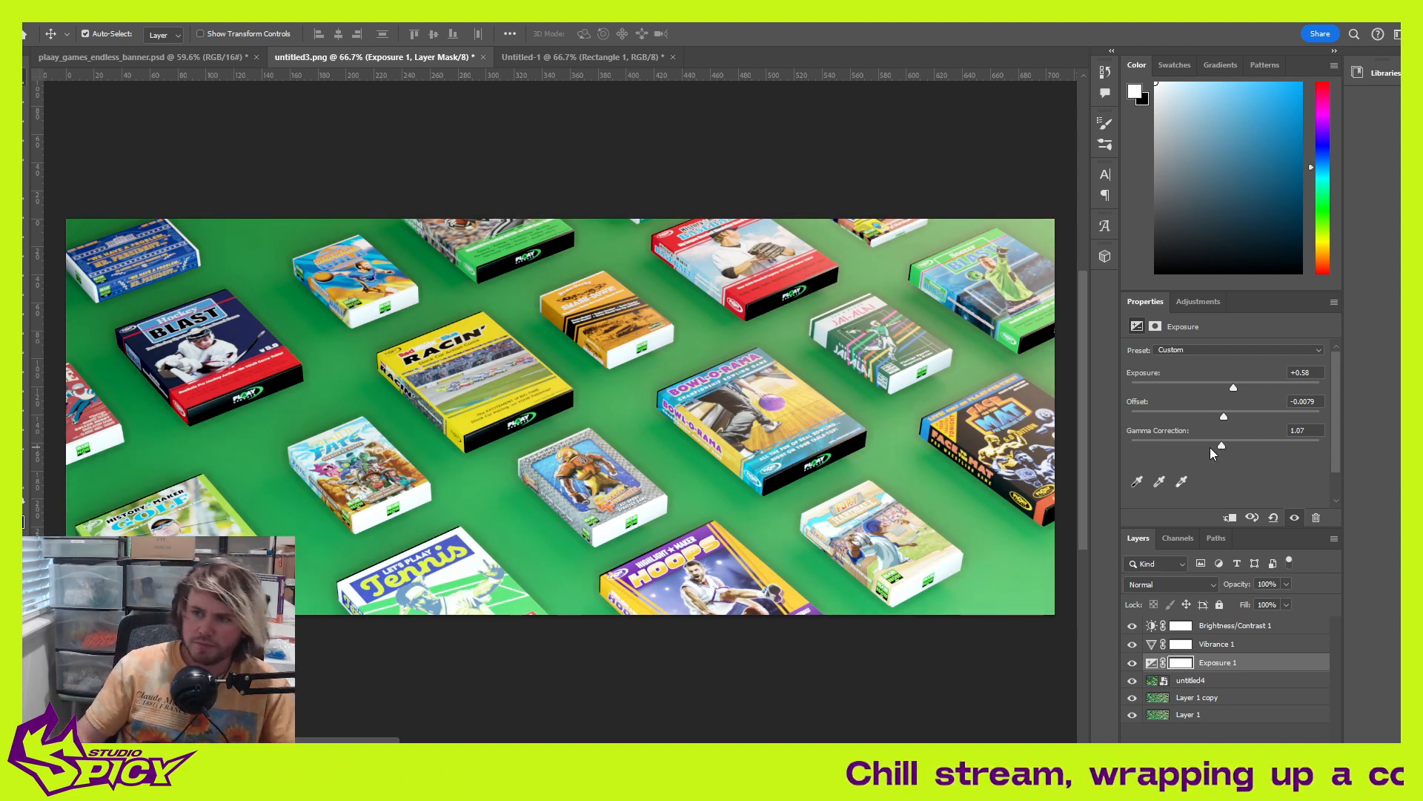
Step: Start a Tilt-Shift blur on the untitled4 layer, tilting its focus band diagonally along the boxes and widening it toward the upper boxes
click(1272, 682)
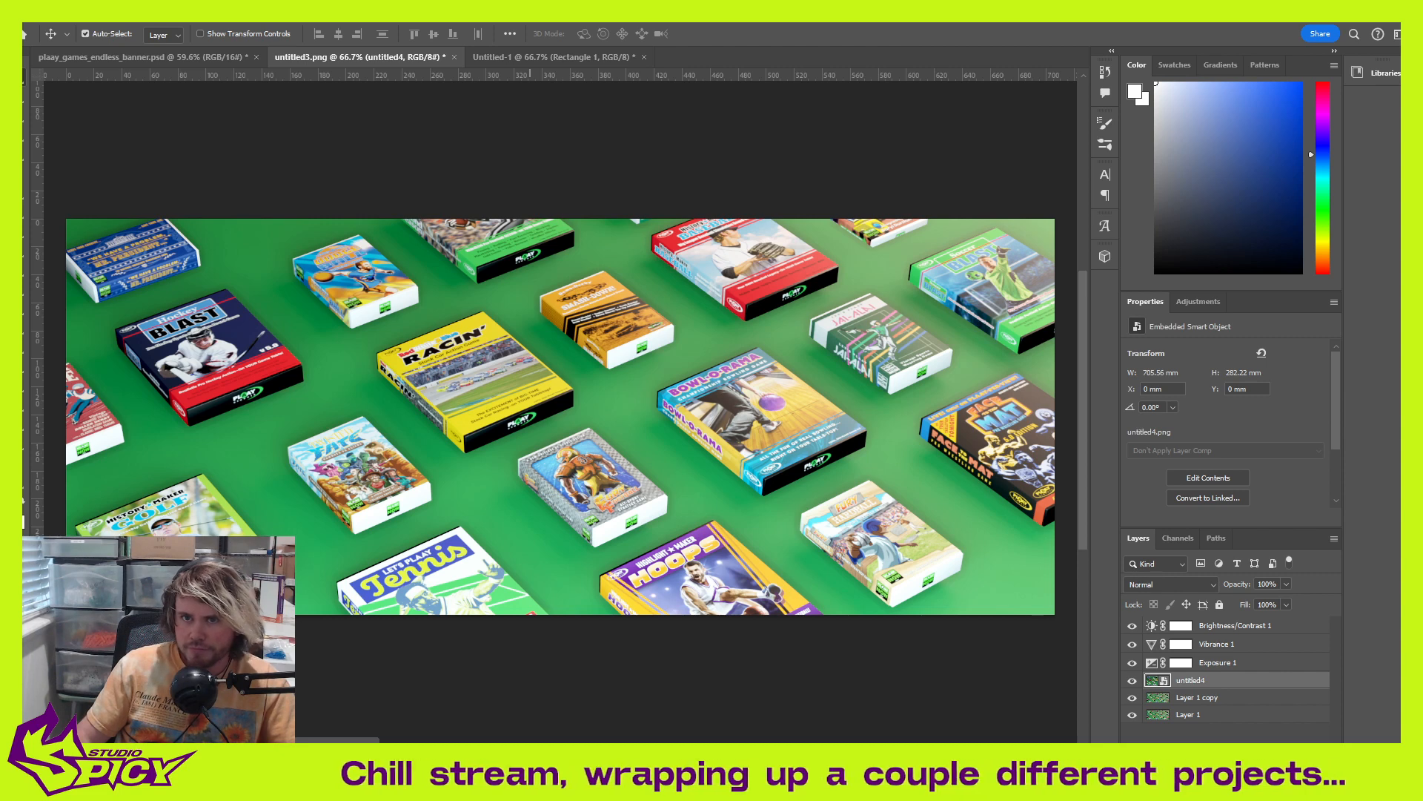
click(206, 15)
mouse_move(284, 216)
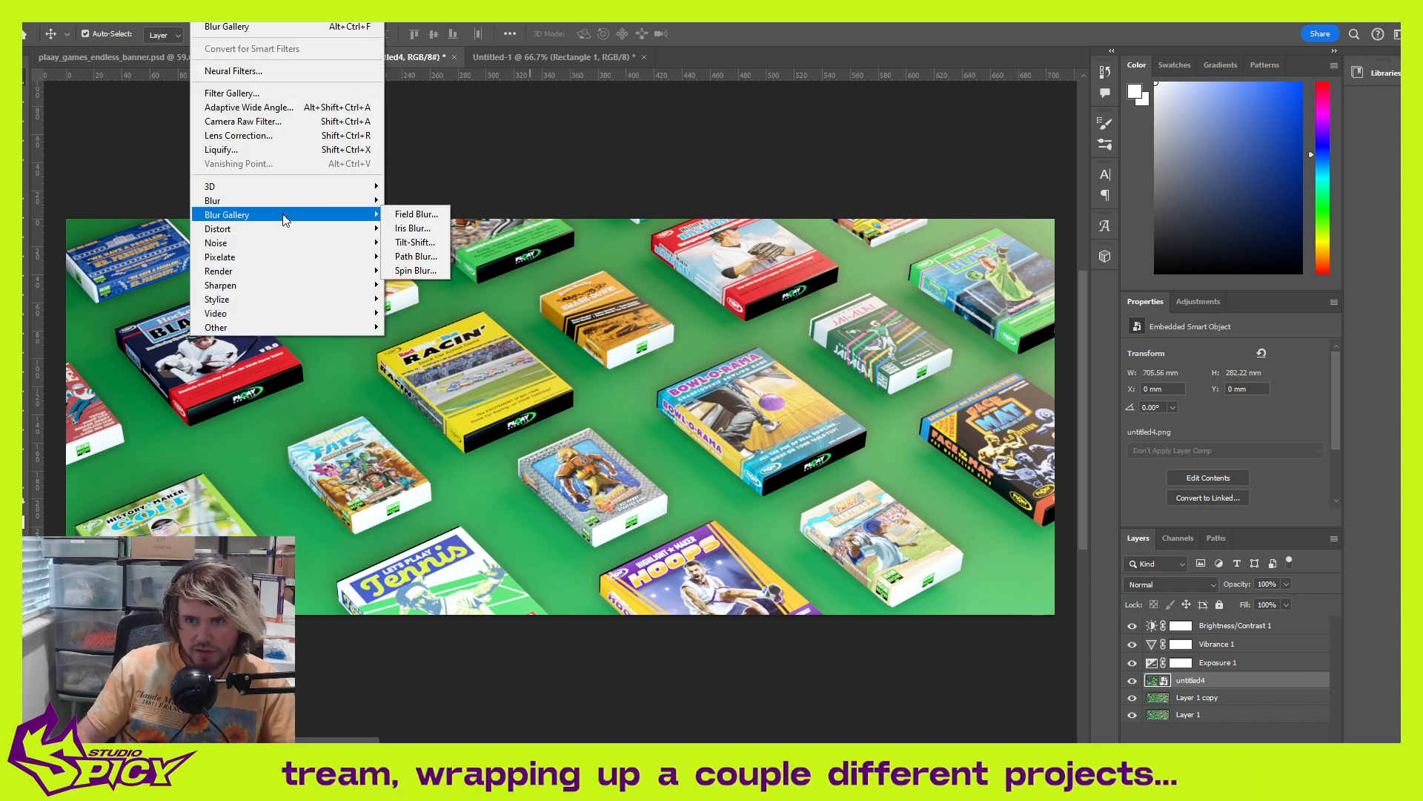
click(413, 242)
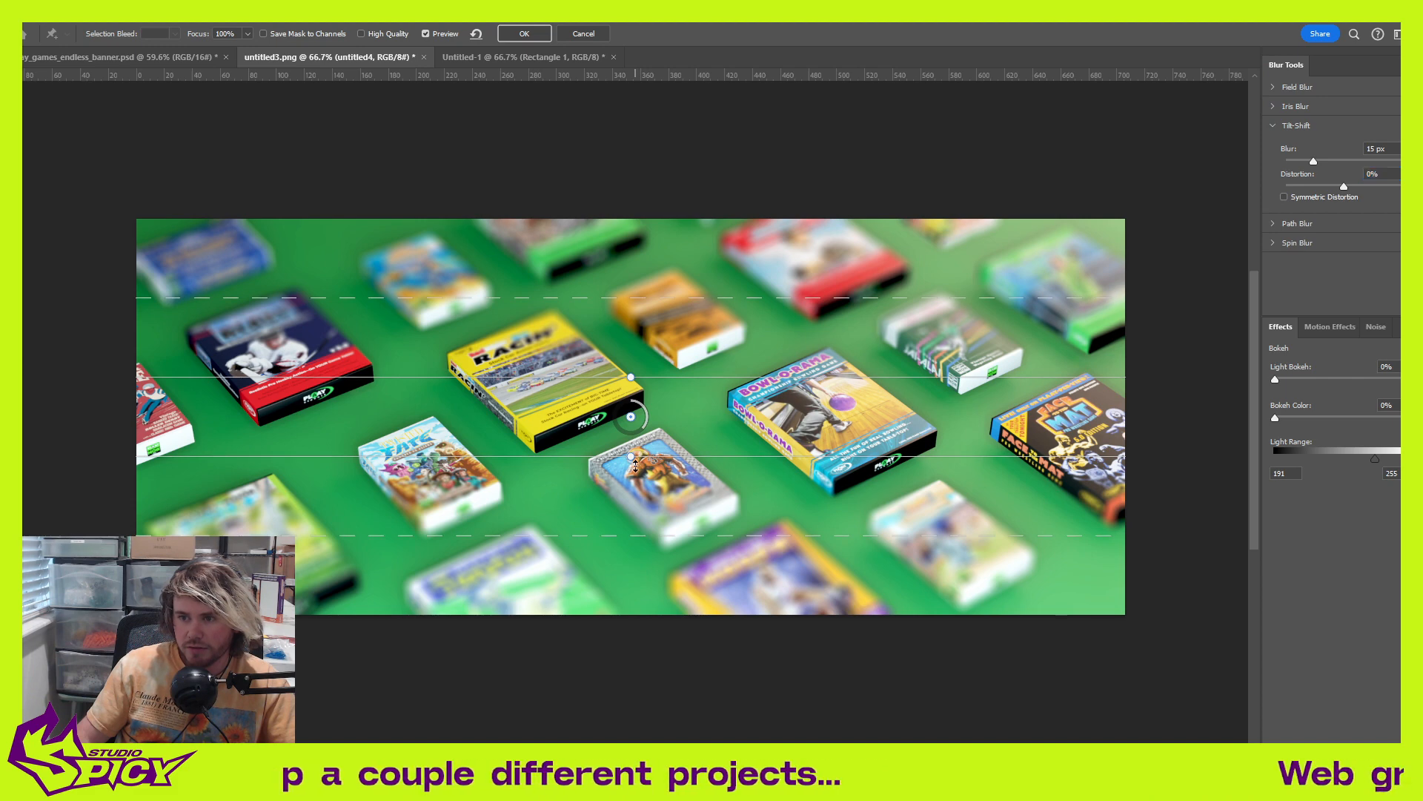
drag(630, 460, 619, 505)
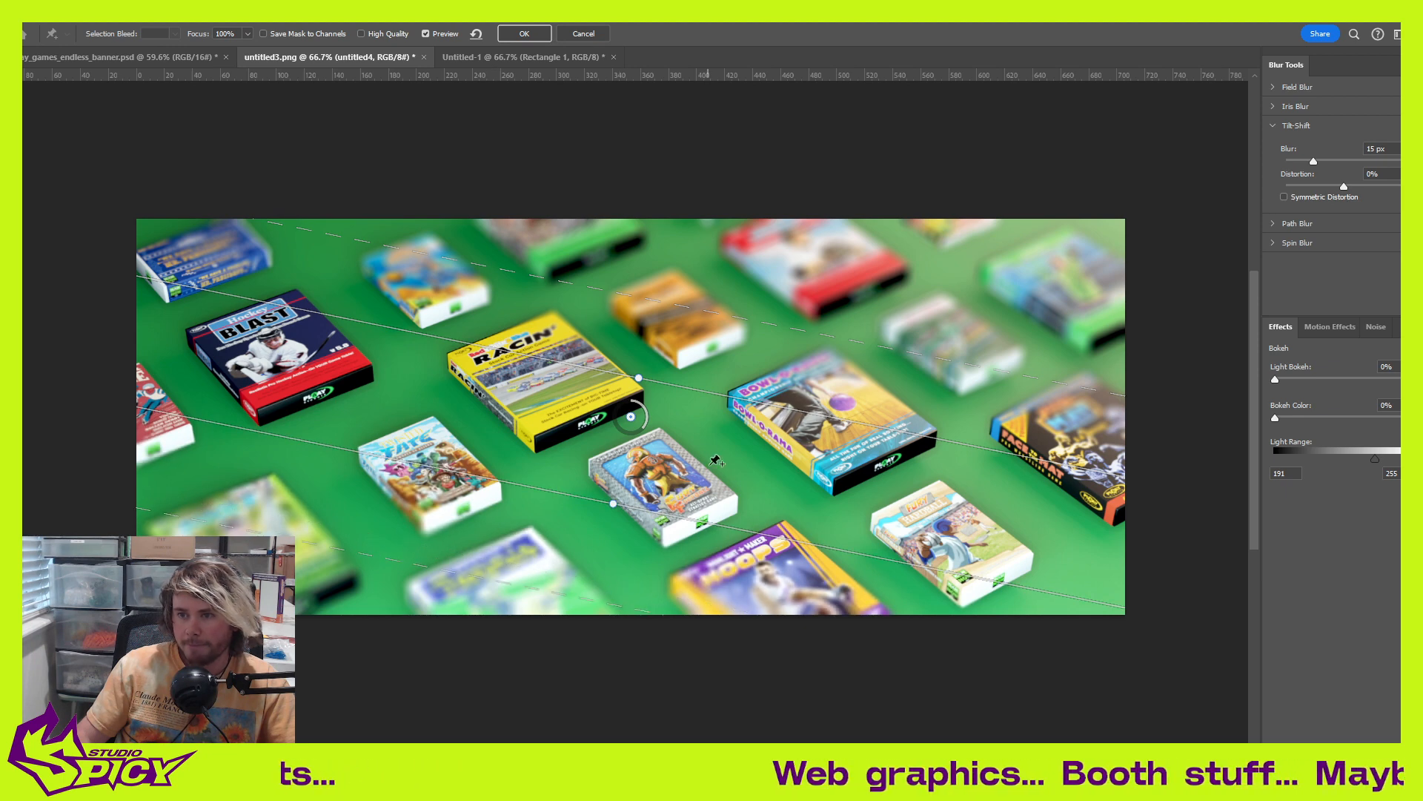
drag(774, 407, 796, 364)
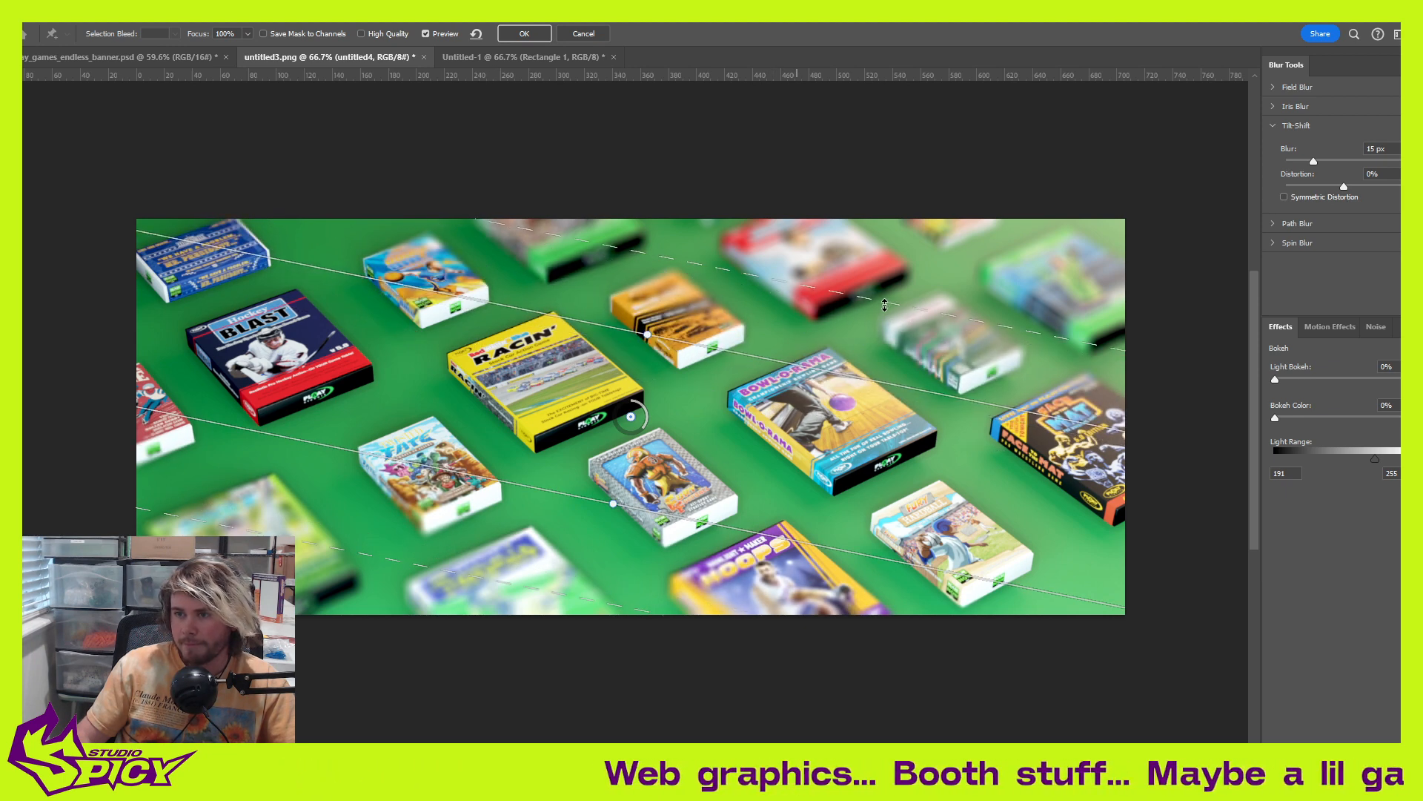
drag(886, 303, 901, 273)
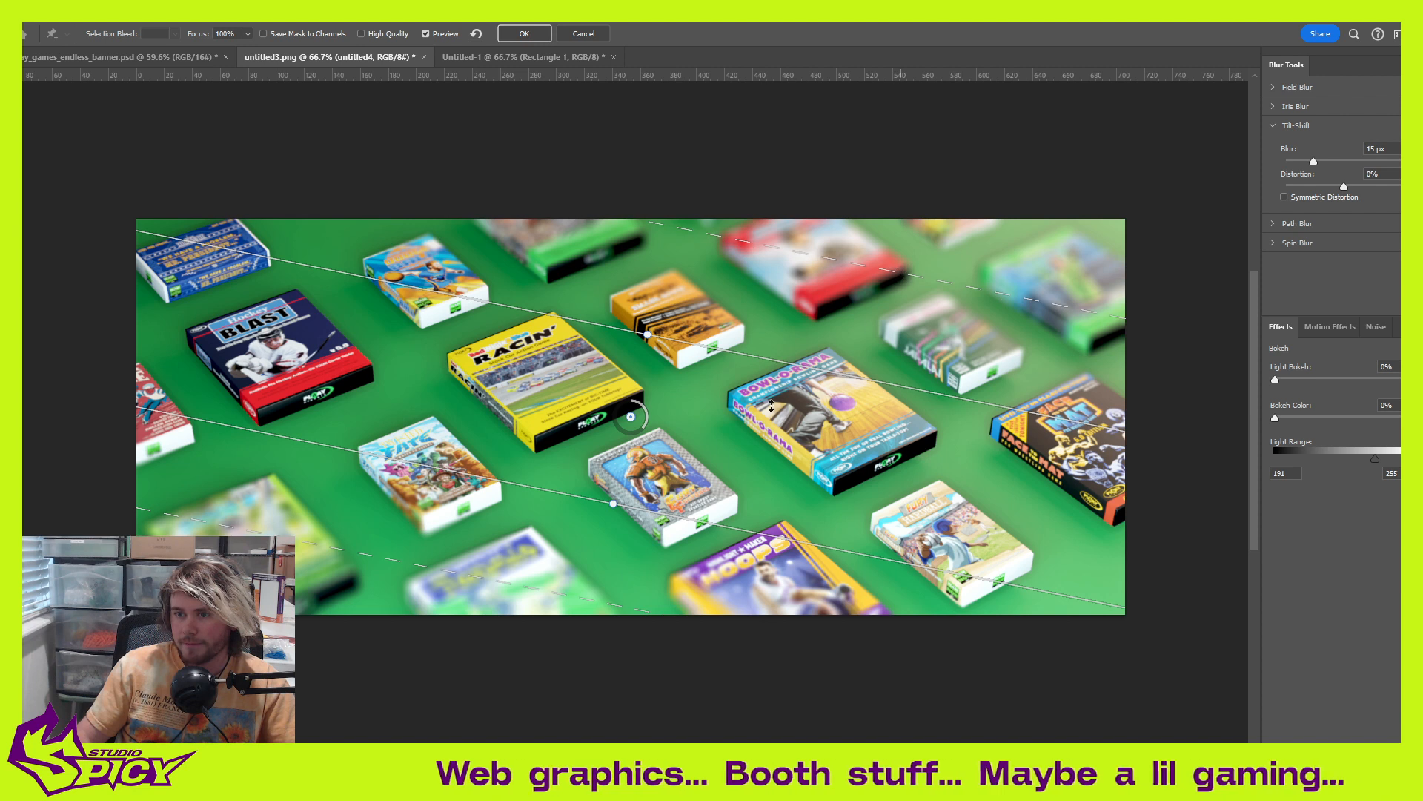
Step: Reduce the Tilt-Shift blur to 7 px, fine-tune the focus and transition lines, and apply the filter
drag(647, 438, 650, 417)
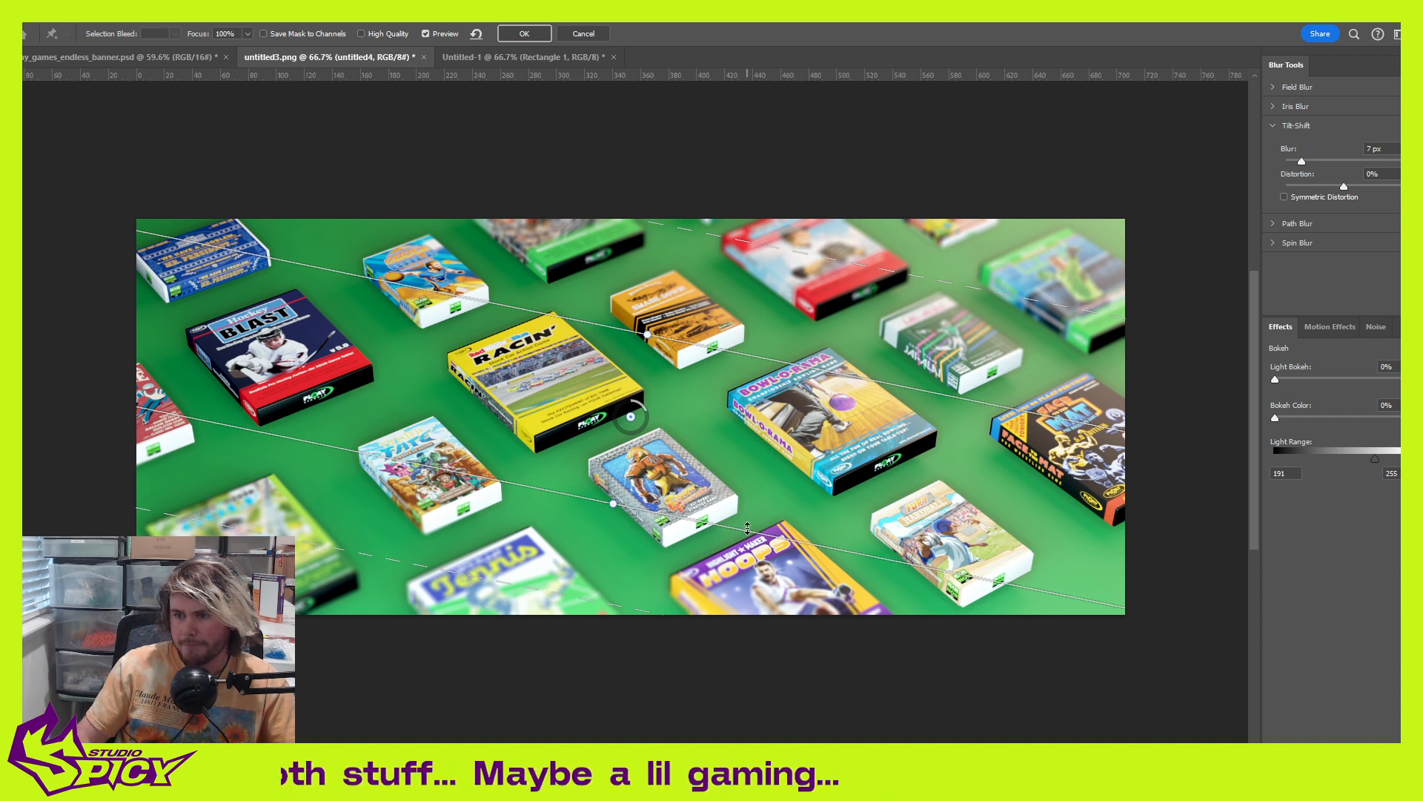
drag(748, 528, 765, 523)
mouse_move(619, 602)
mouse_down()
mouse_move(617, 620)
mouse_move(629, 609)
mouse_up()
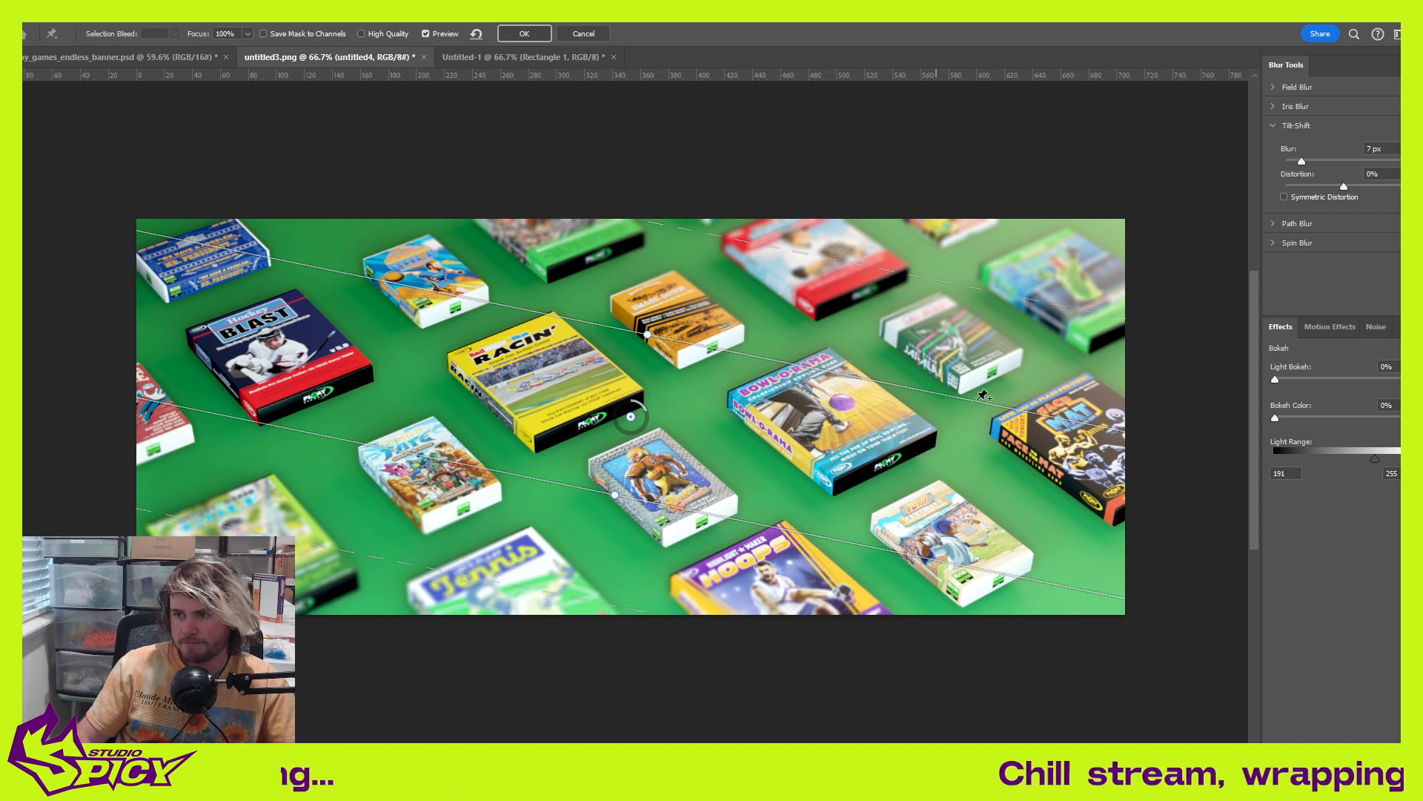
drag(977, 401, 989, 404)
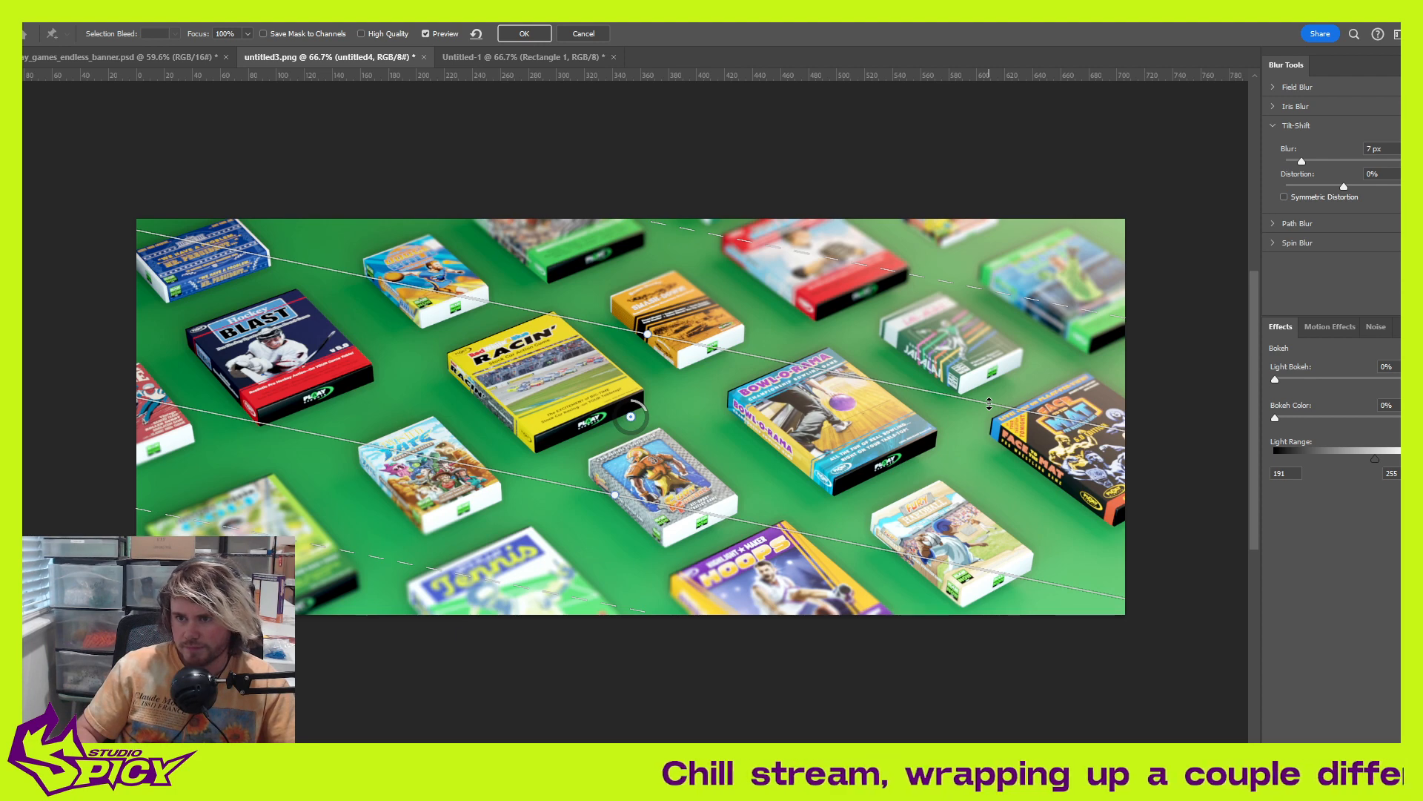
key(Return)
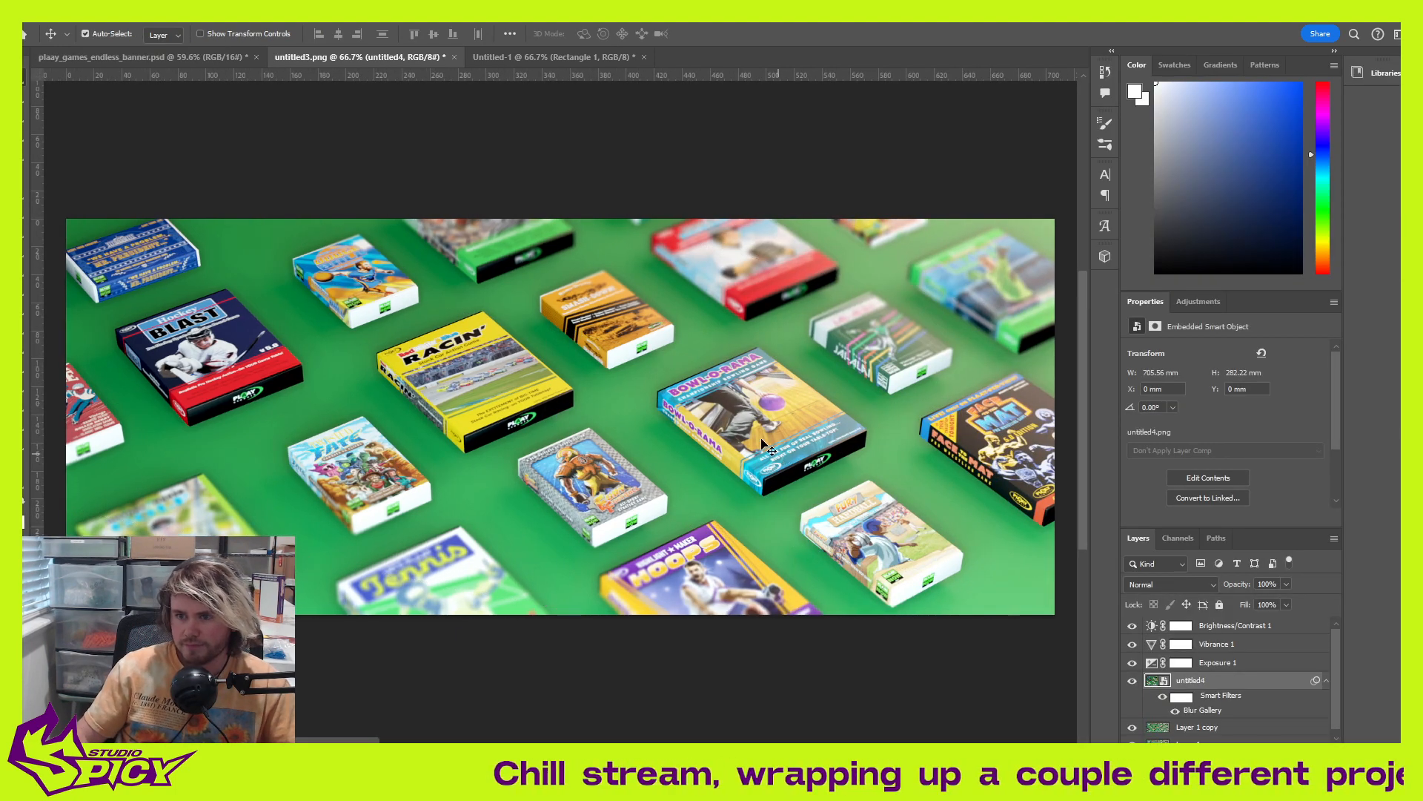
scroll(606, 443, up, 1)
alt+scroll(600, 441, down, 1)
alt+scroll(594, 440, up, 1)
ctrl+scroll(594, 440, up, 2)
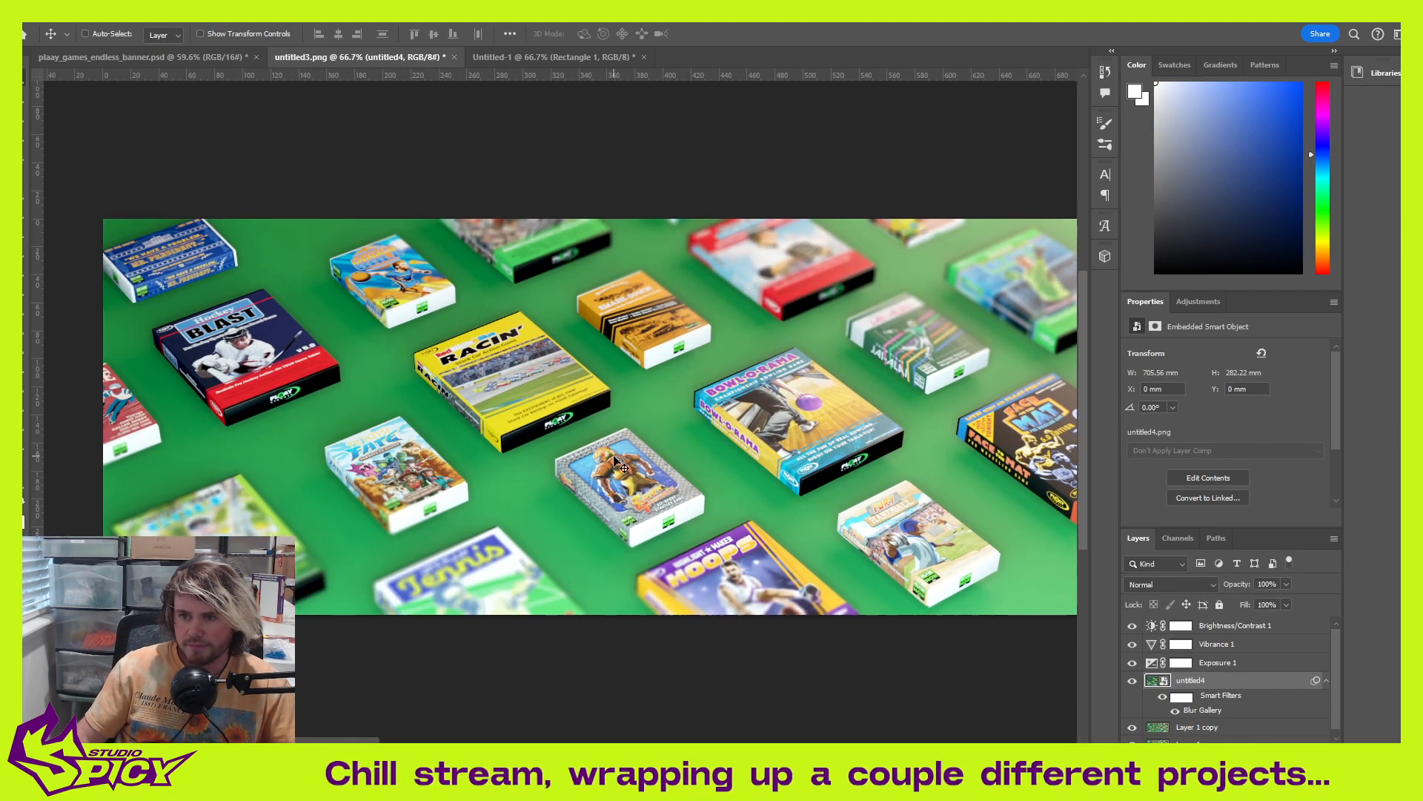
ctrl+scroll(620, 456, down, 1)
ctrl+scroll(623, 463, right, 1)
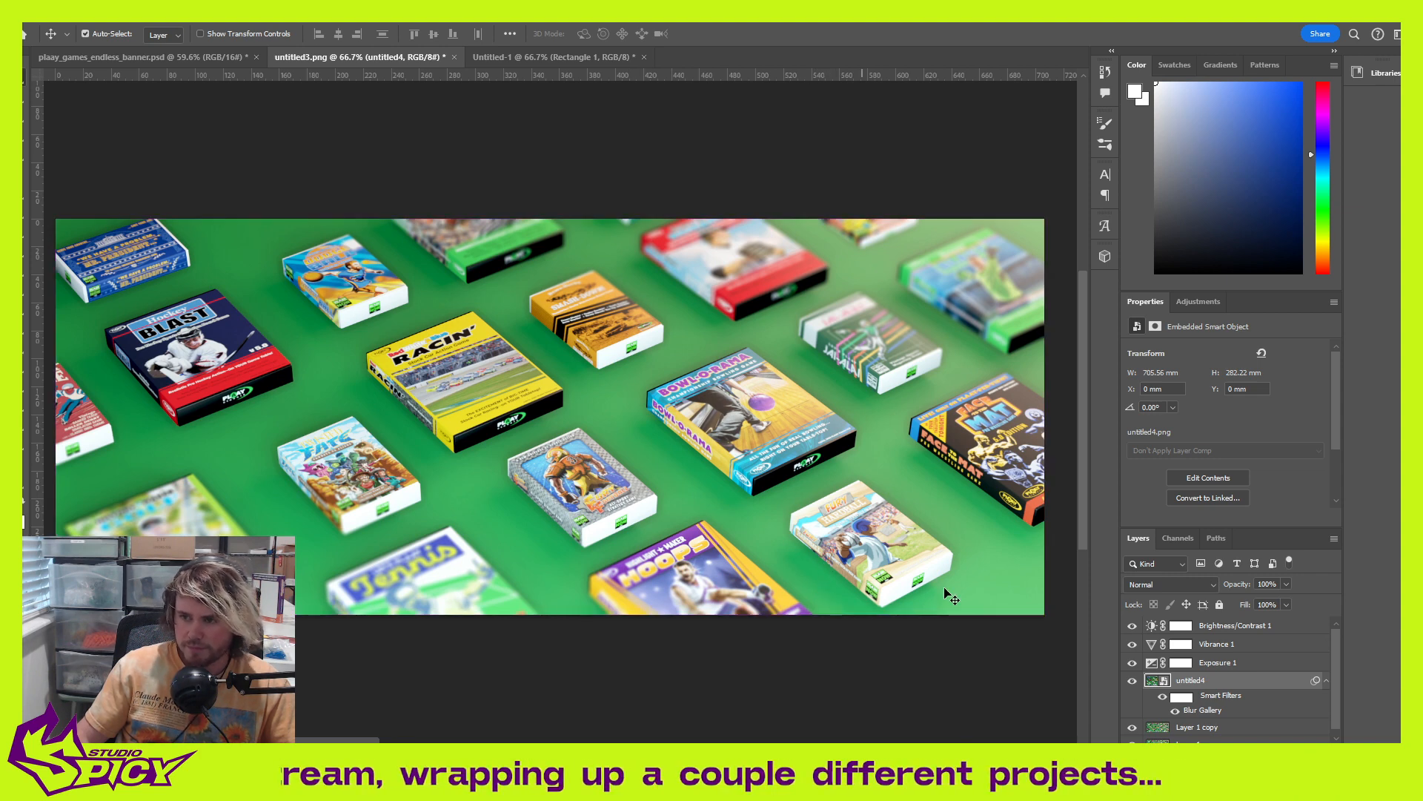
Step: Add a Color Balance adjustment above untitled4 with midtones cyan-red -4, magenta-green -9 and yellow-blue -2
click(1198, 301)
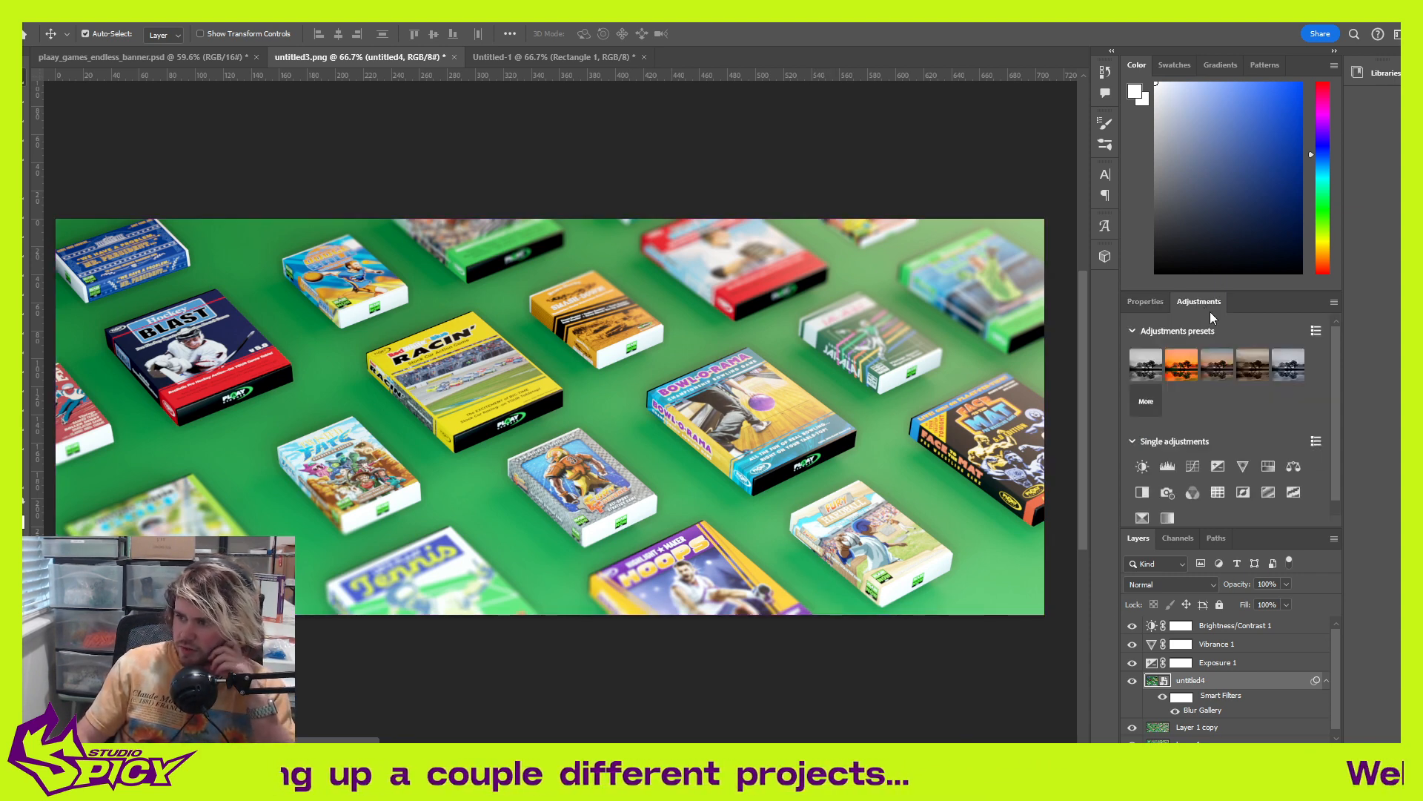
click(1291, 466)
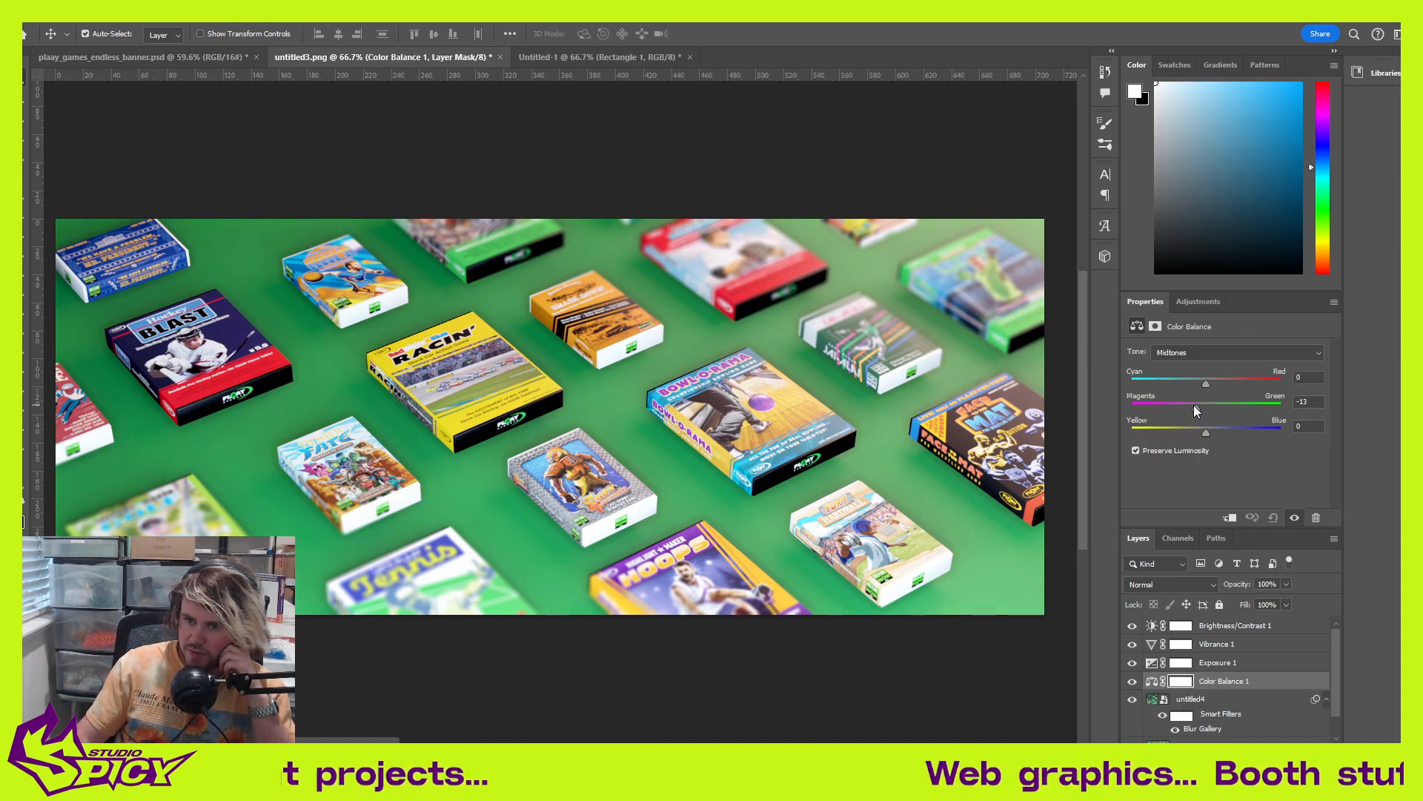
drag(1194, 405, 1198, 406)
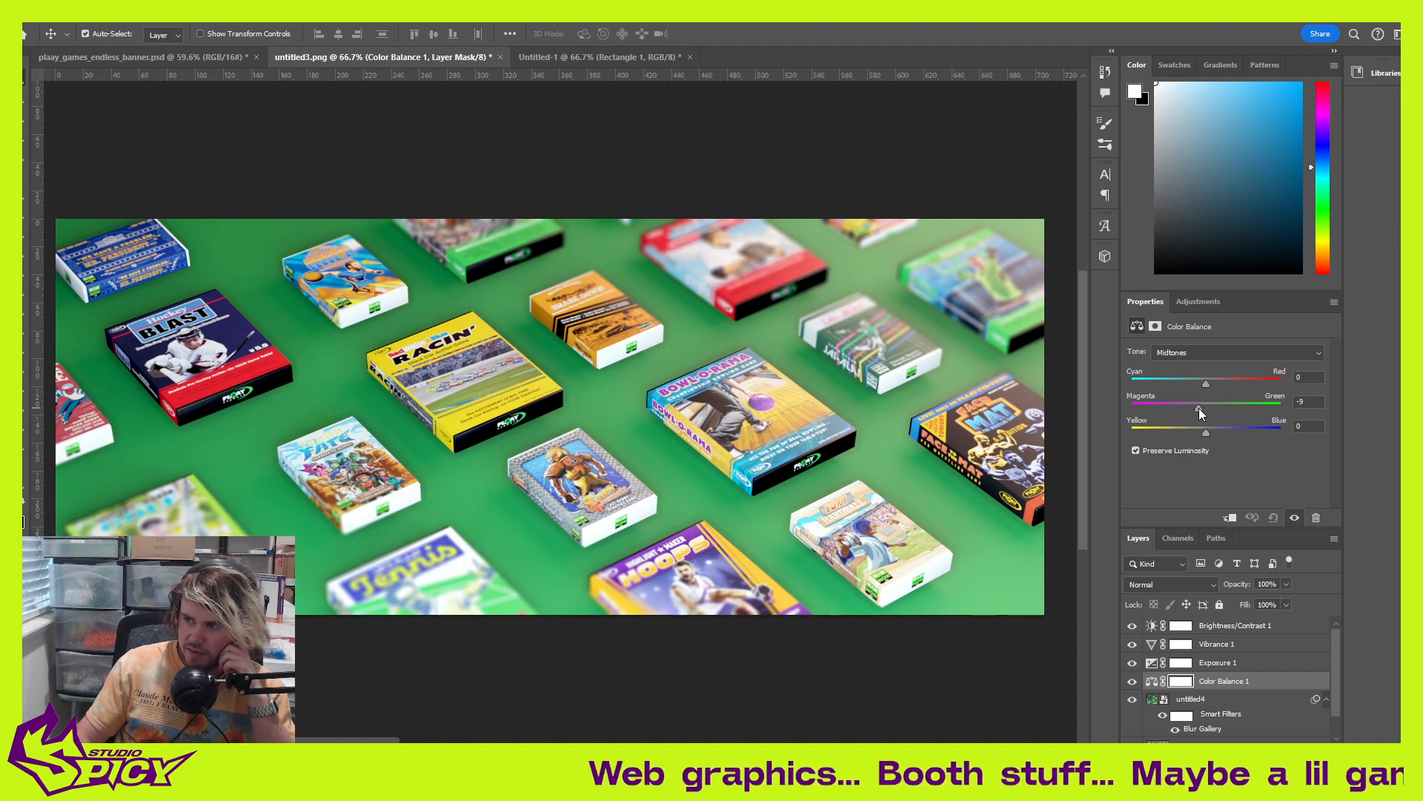
drag(1198, 389, 1210, 397)
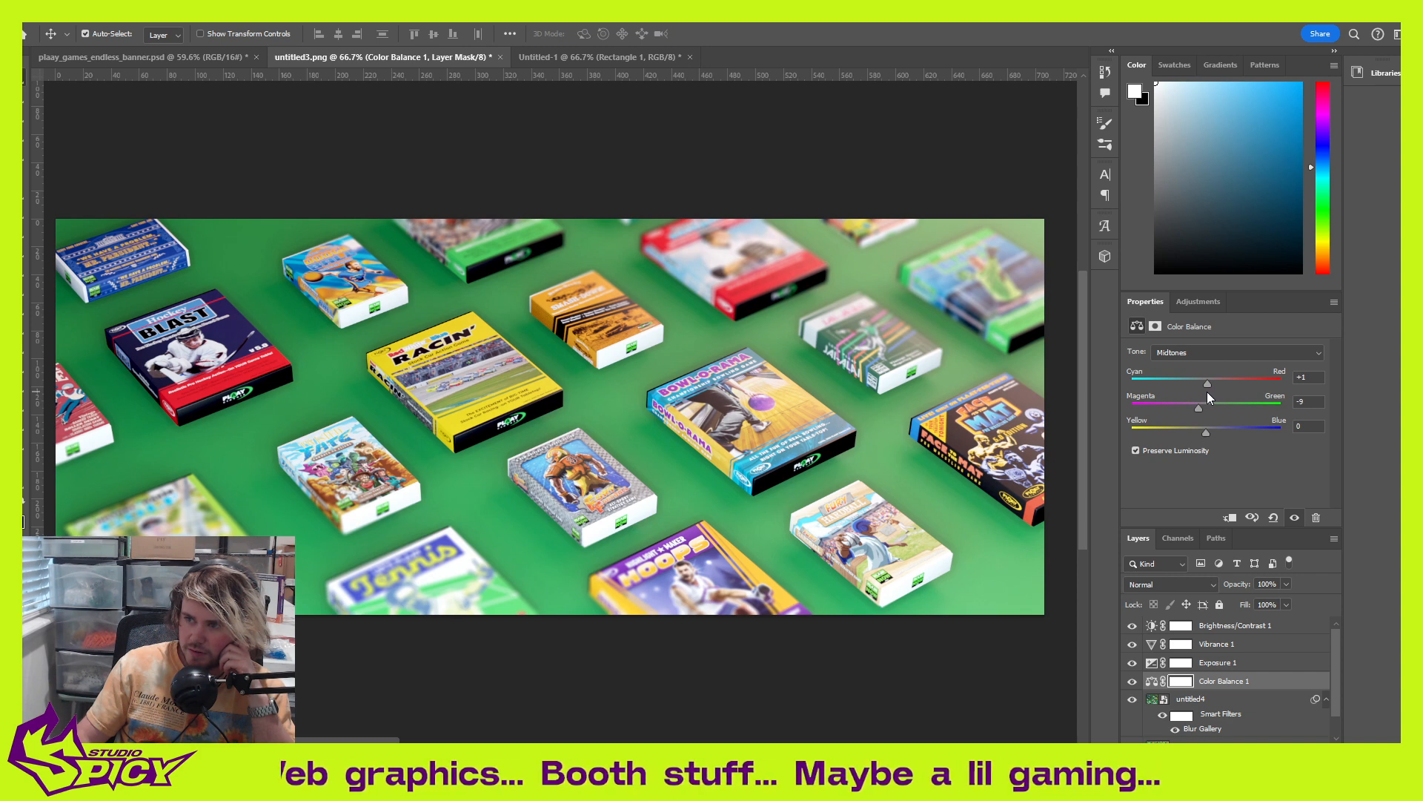
mouse_move(1209, 400)
mouse_down()
mouse_move(1197, 401)
mouse_move(1213, 401)
mouse_up()
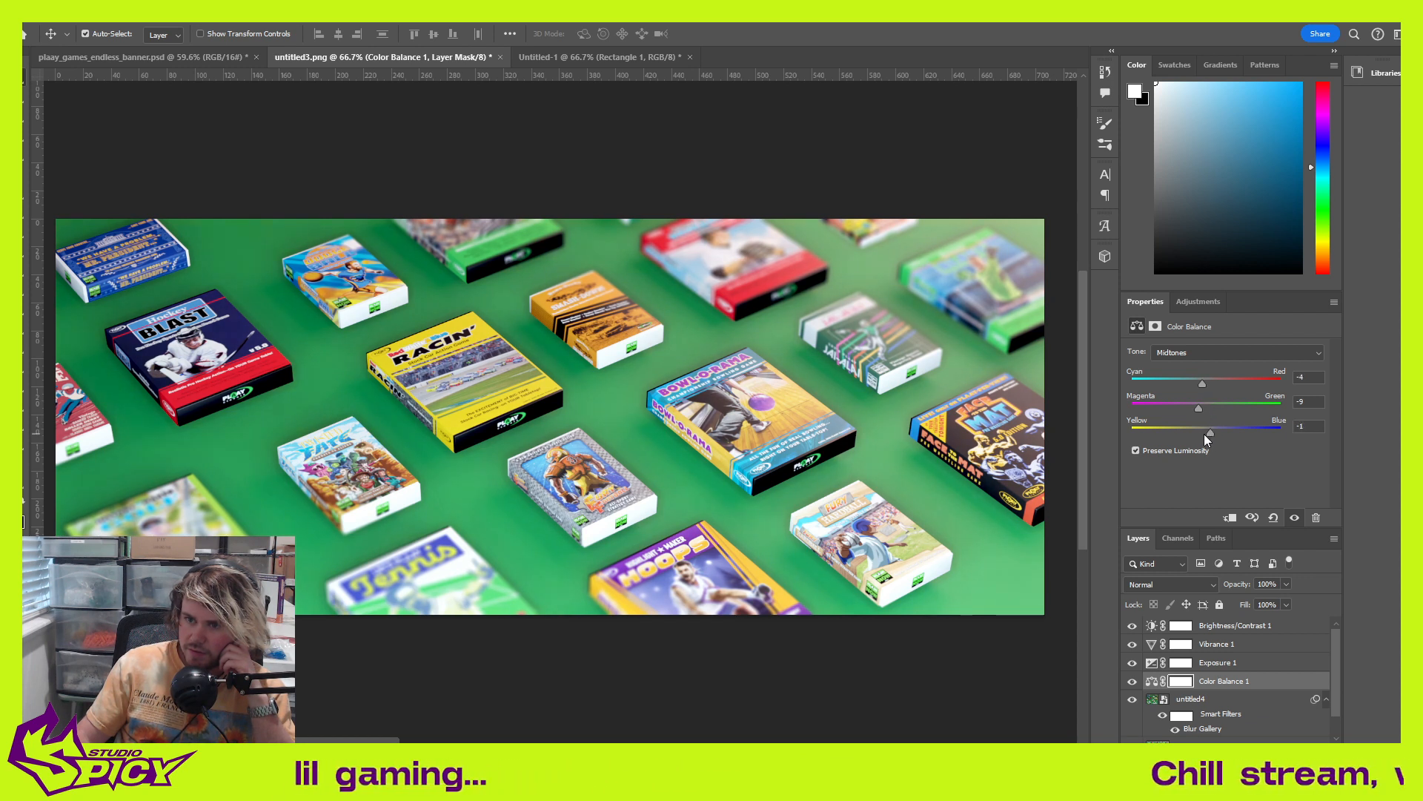
drag(1204, 439, 1196, 435)
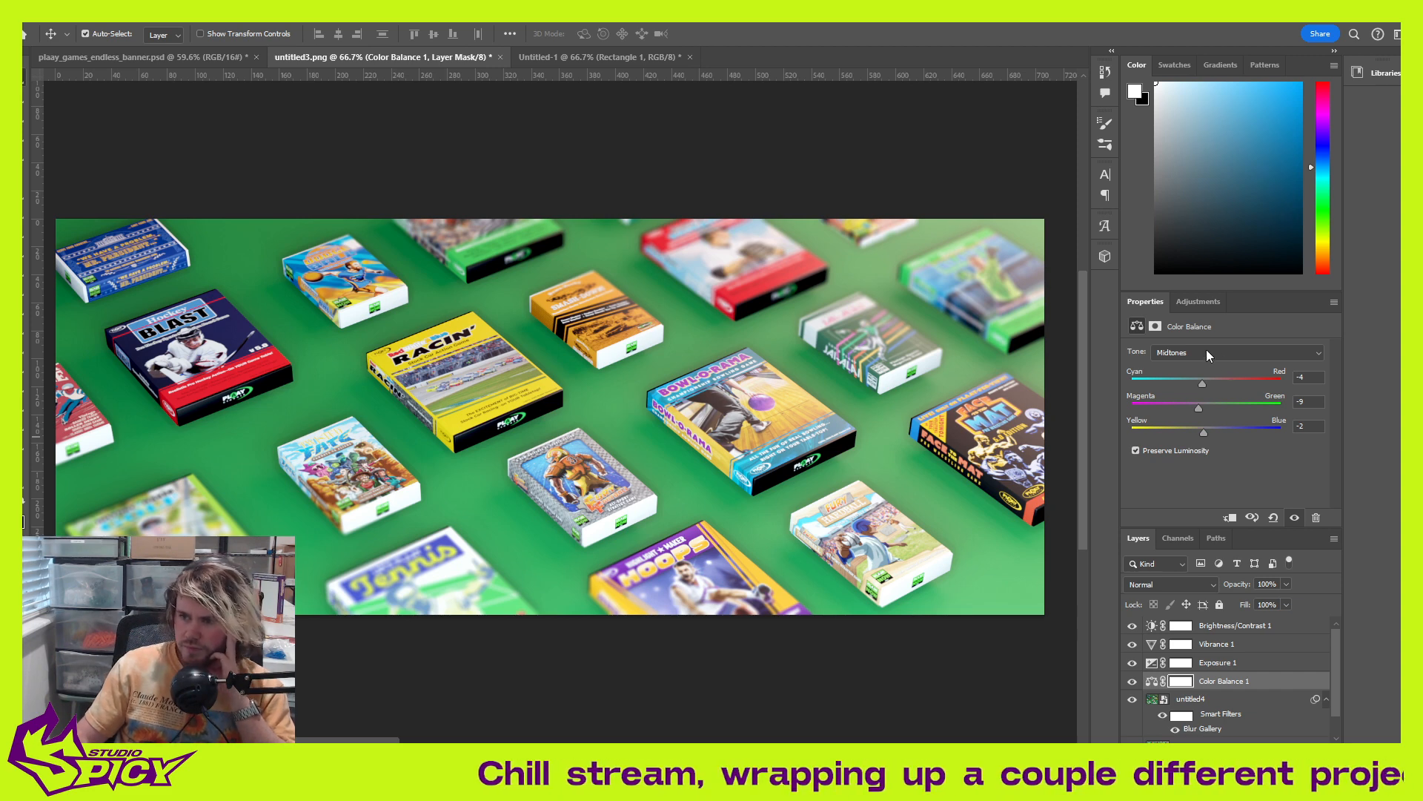
Step: Add a Color Lookup adjustment at the top of the layer stack and load the 3Strip.look 3D LUT
click(1196, 302)
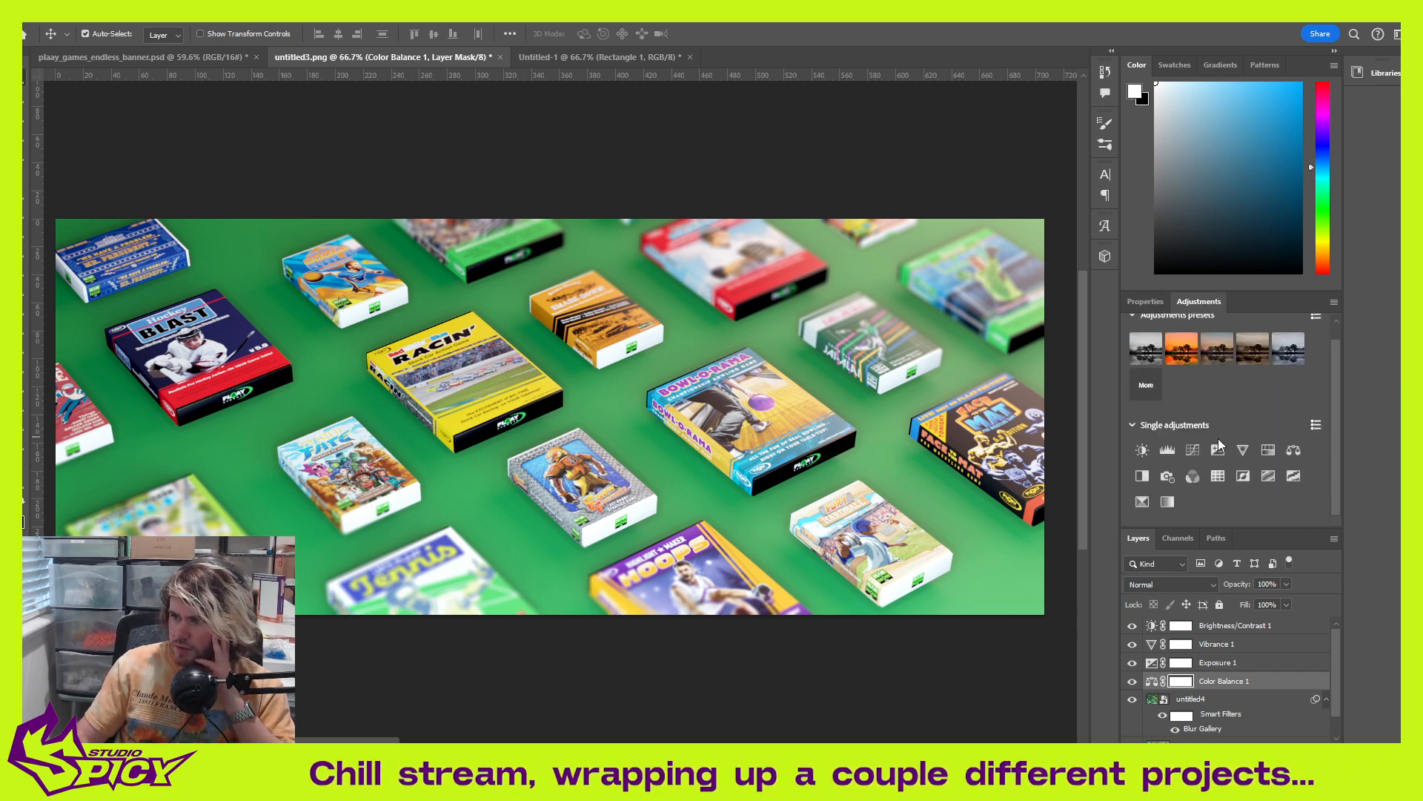
click(1219, 479)
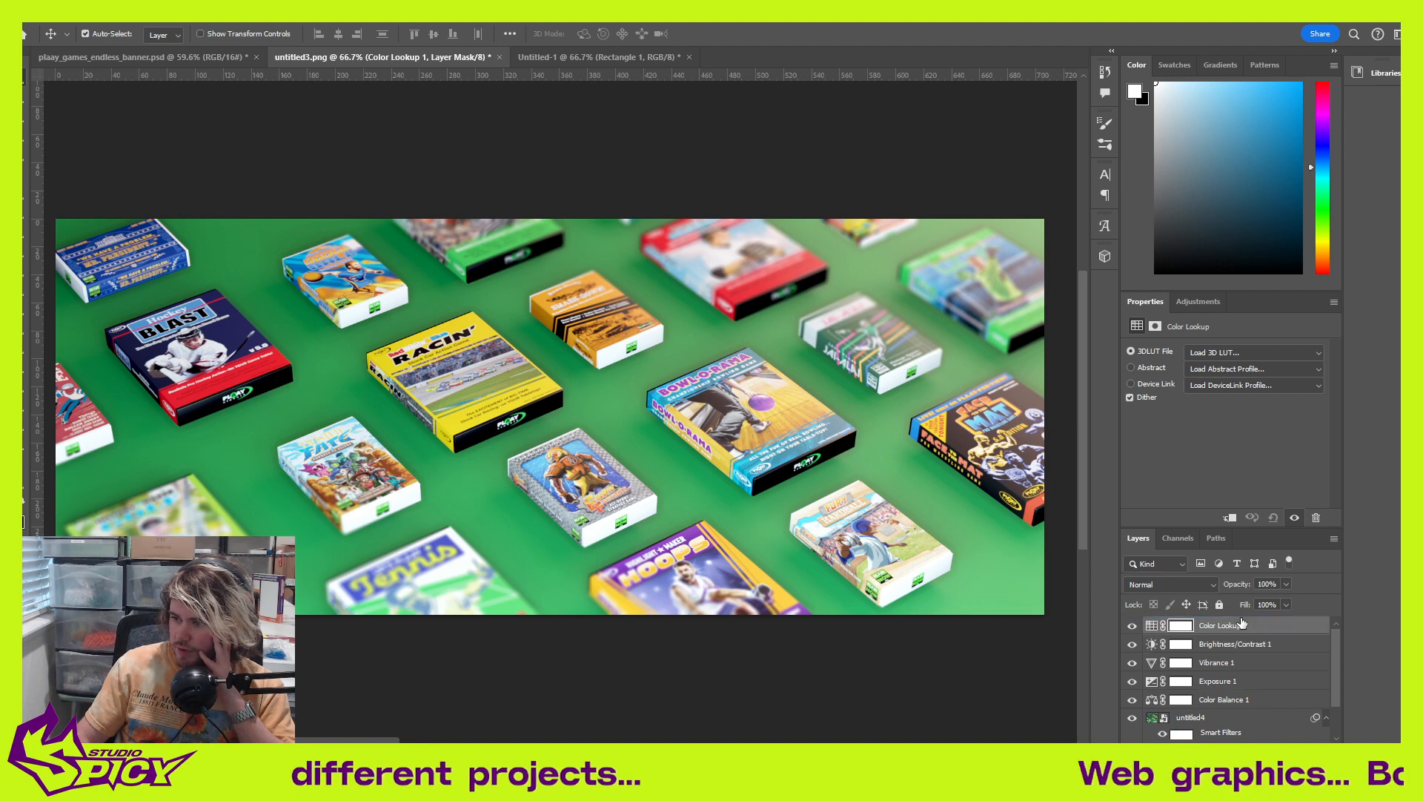
click(1234, 353)
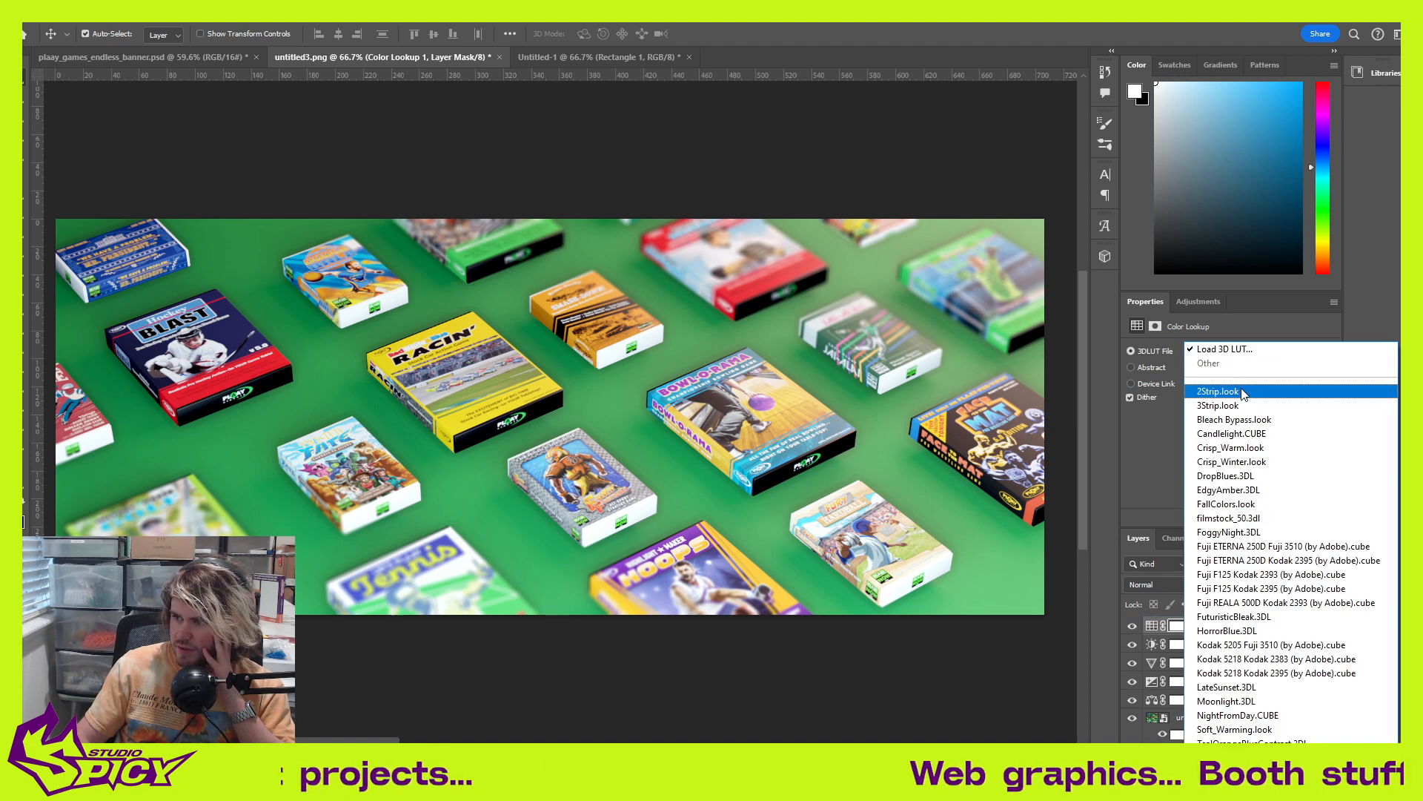
click(1243, 391)
key(Down)
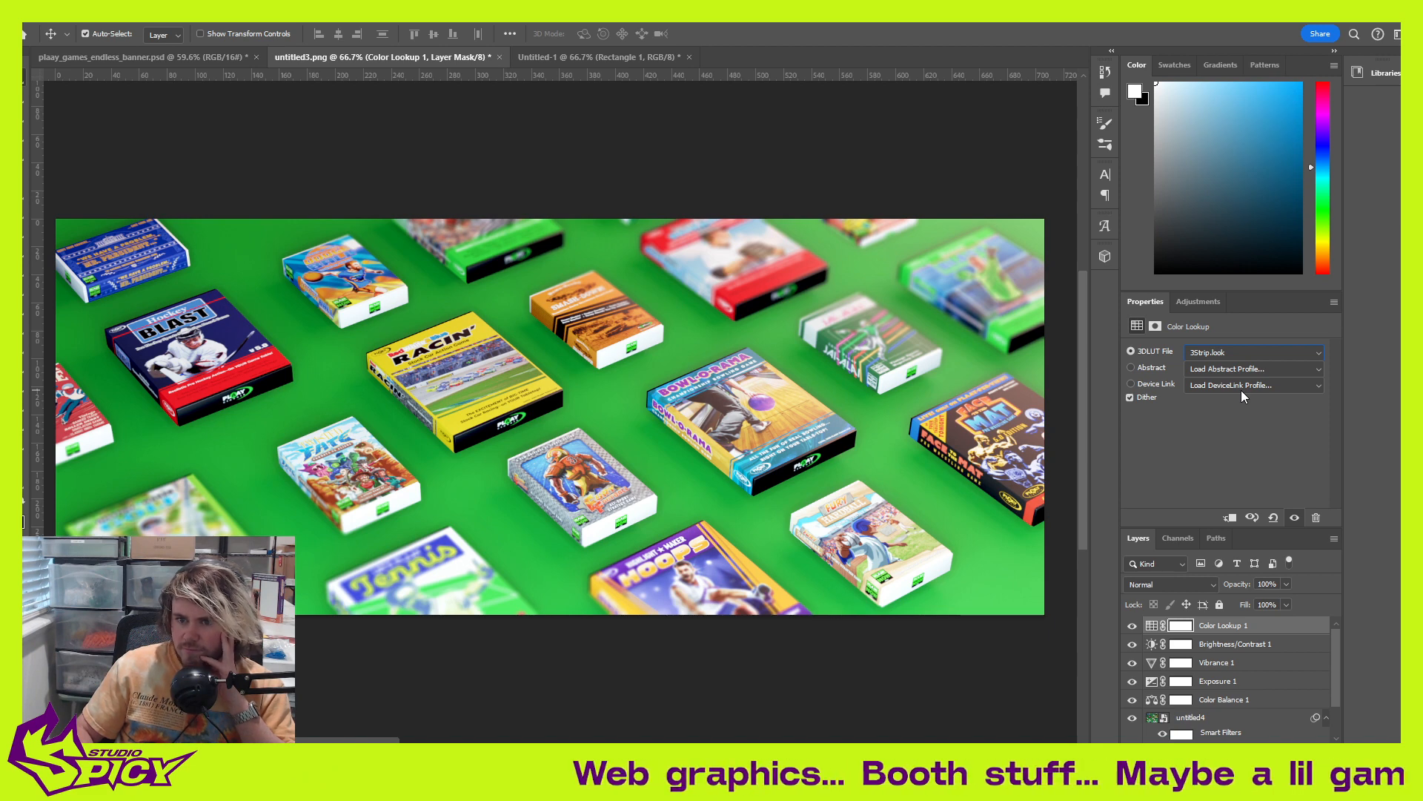
Step: Try the 3D LUTs from Bleach Bypass.look through Fuji ETERNA 250D Kodak 2395 on the Color Lookup 1 layer
key(Down)
key(Down)
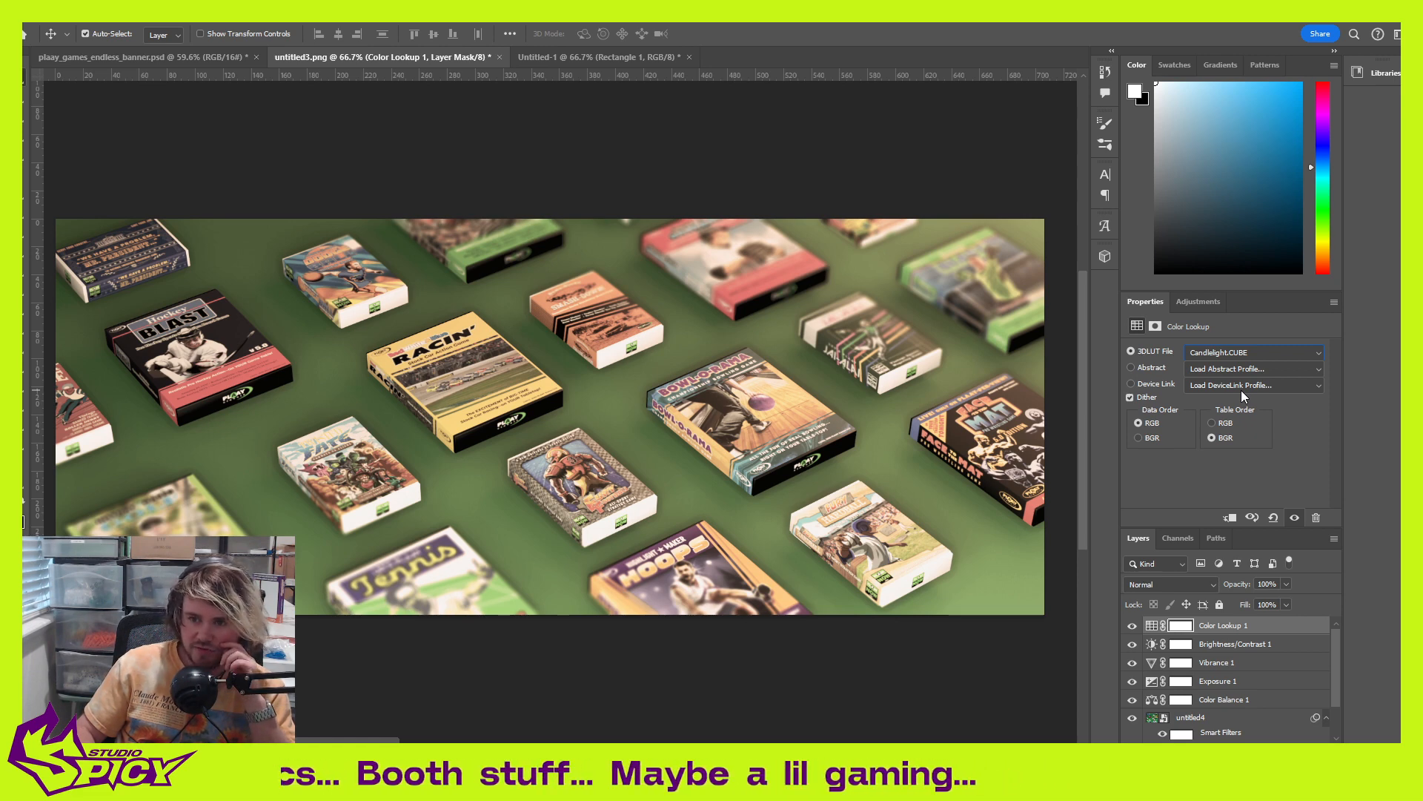
key(Down)
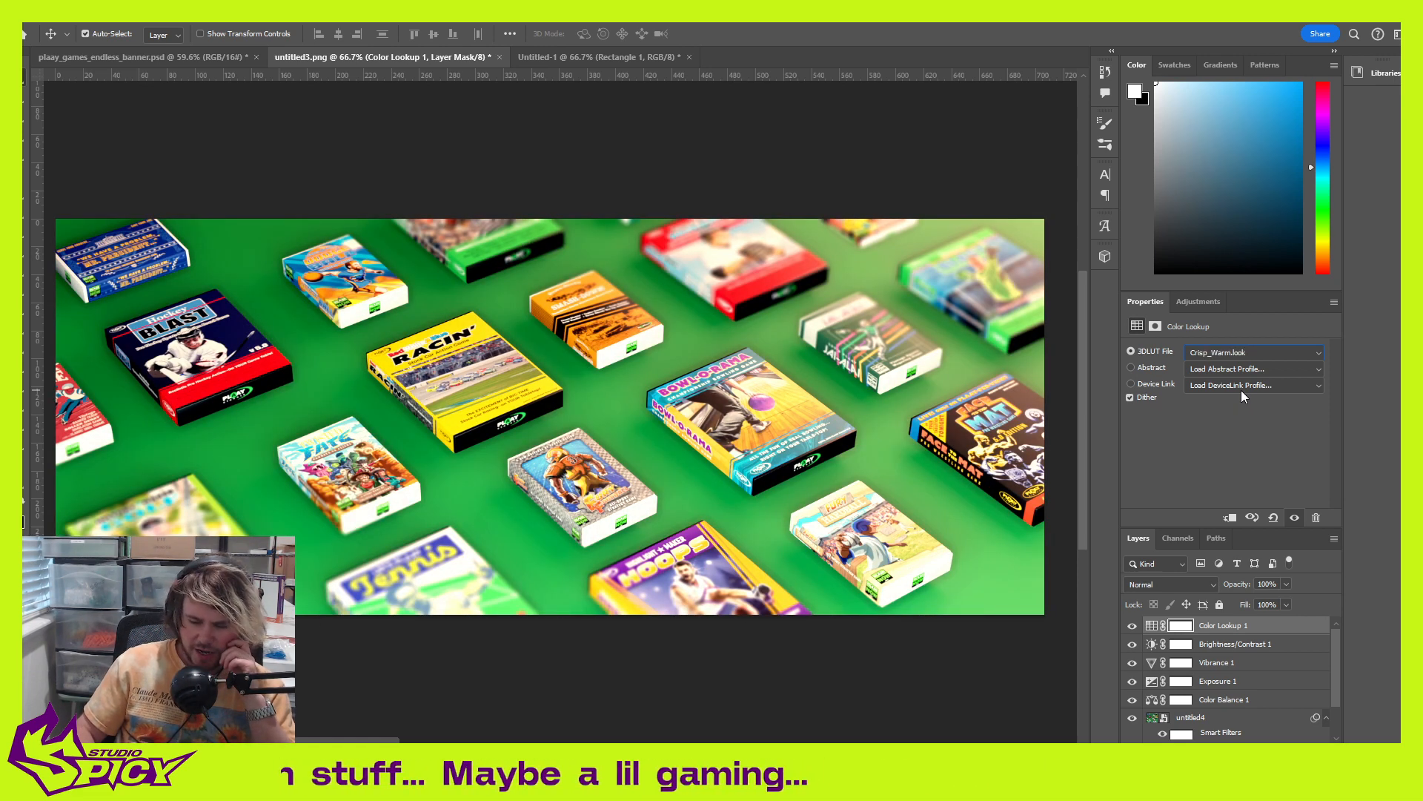
key(Down)
key(Down)
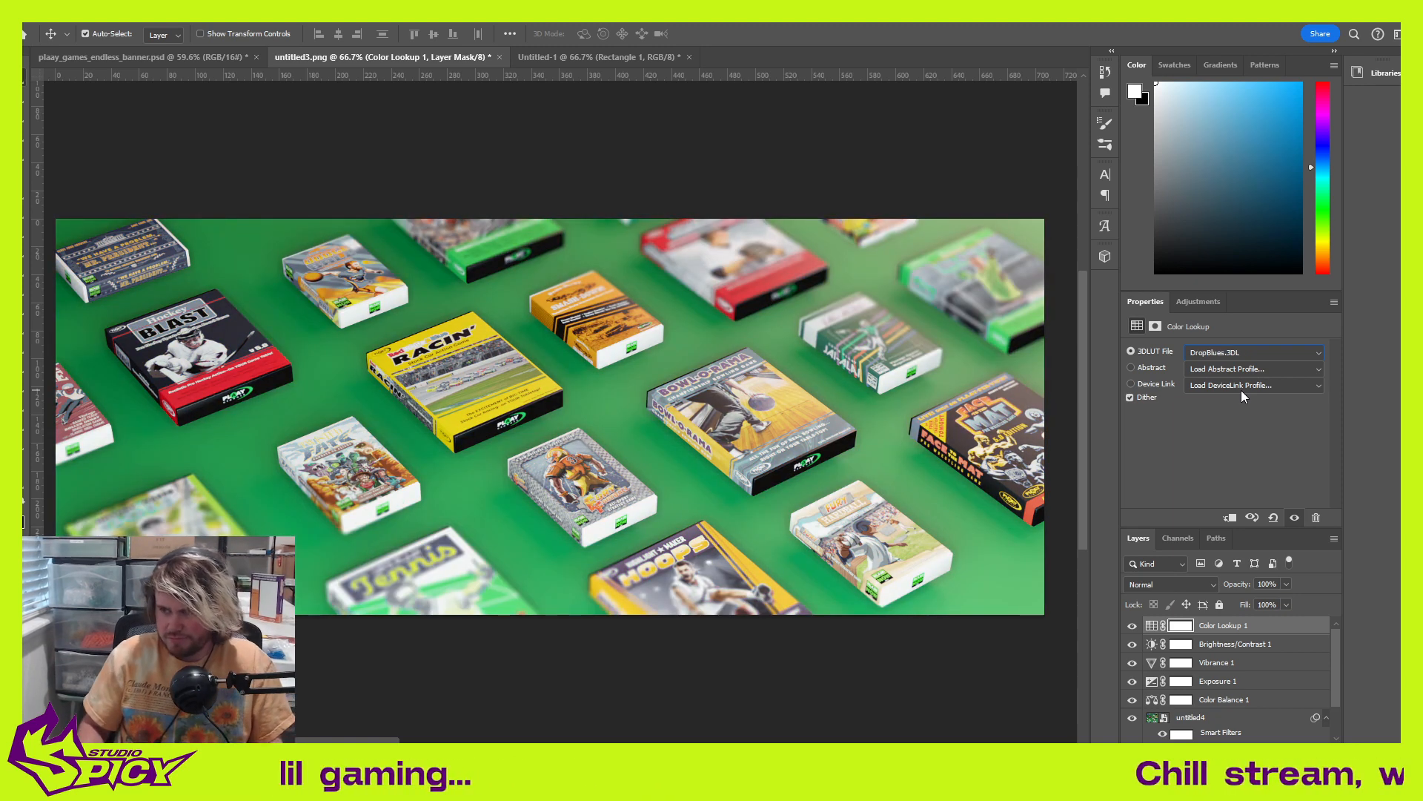
key(Down)
key(Down)
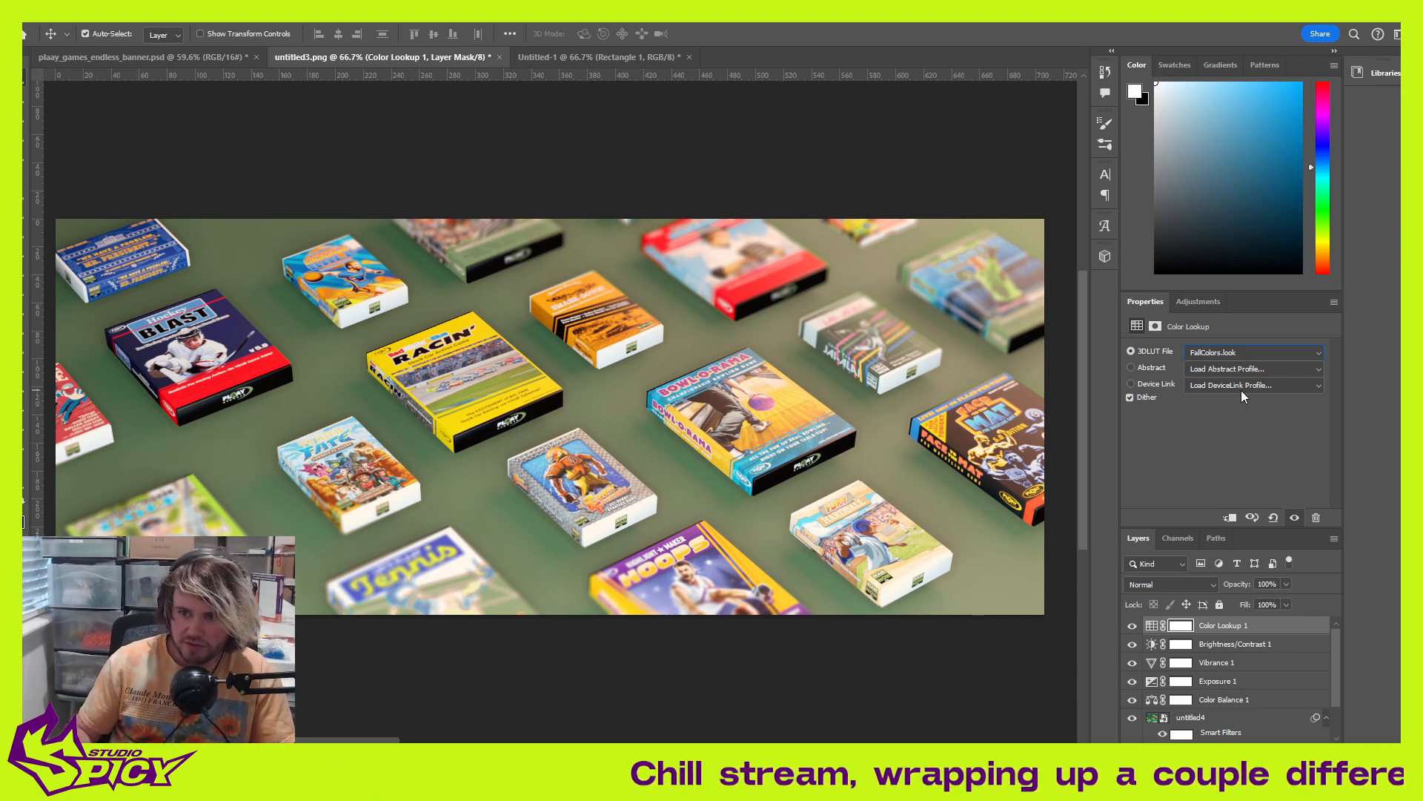
key(Down)
key(Down)
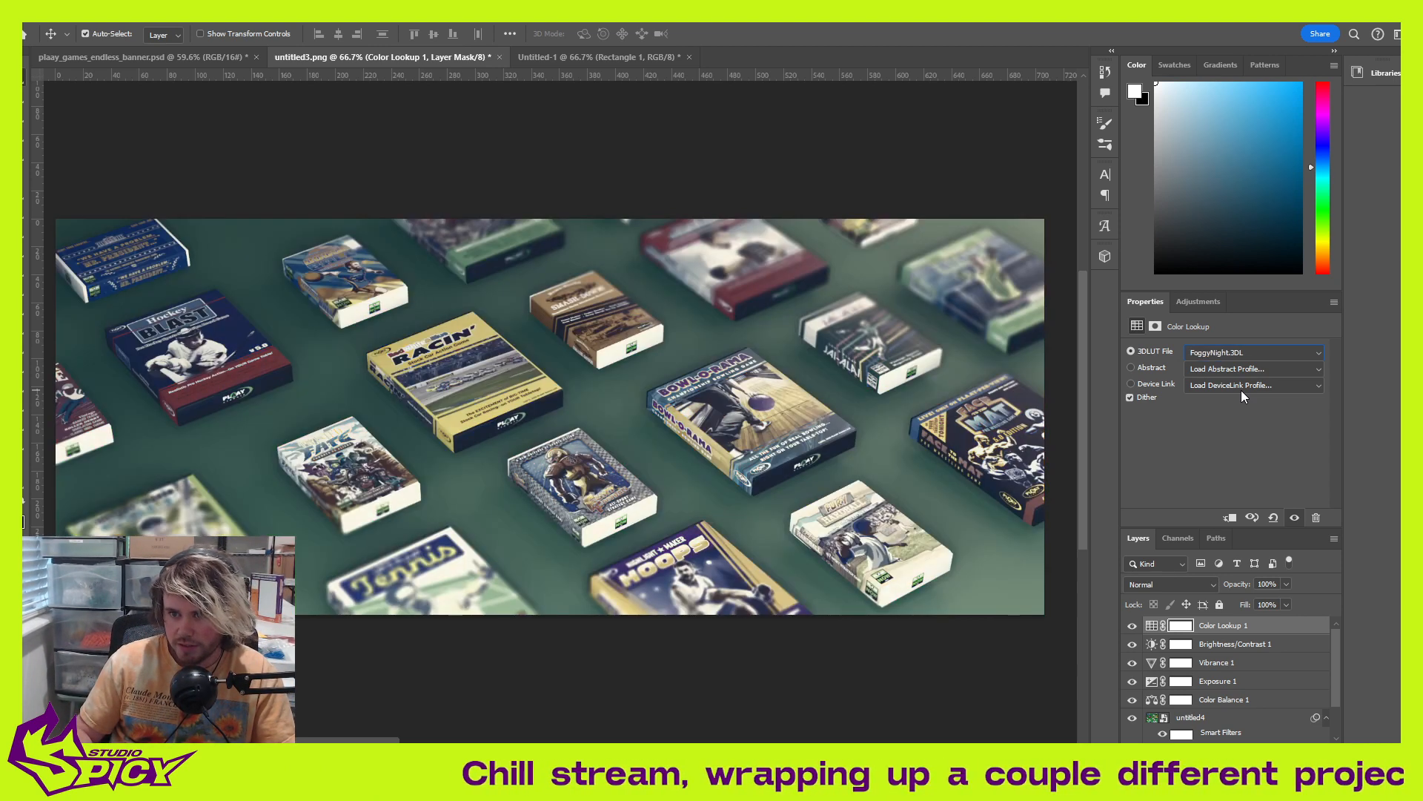
key(Down)
key(Up)
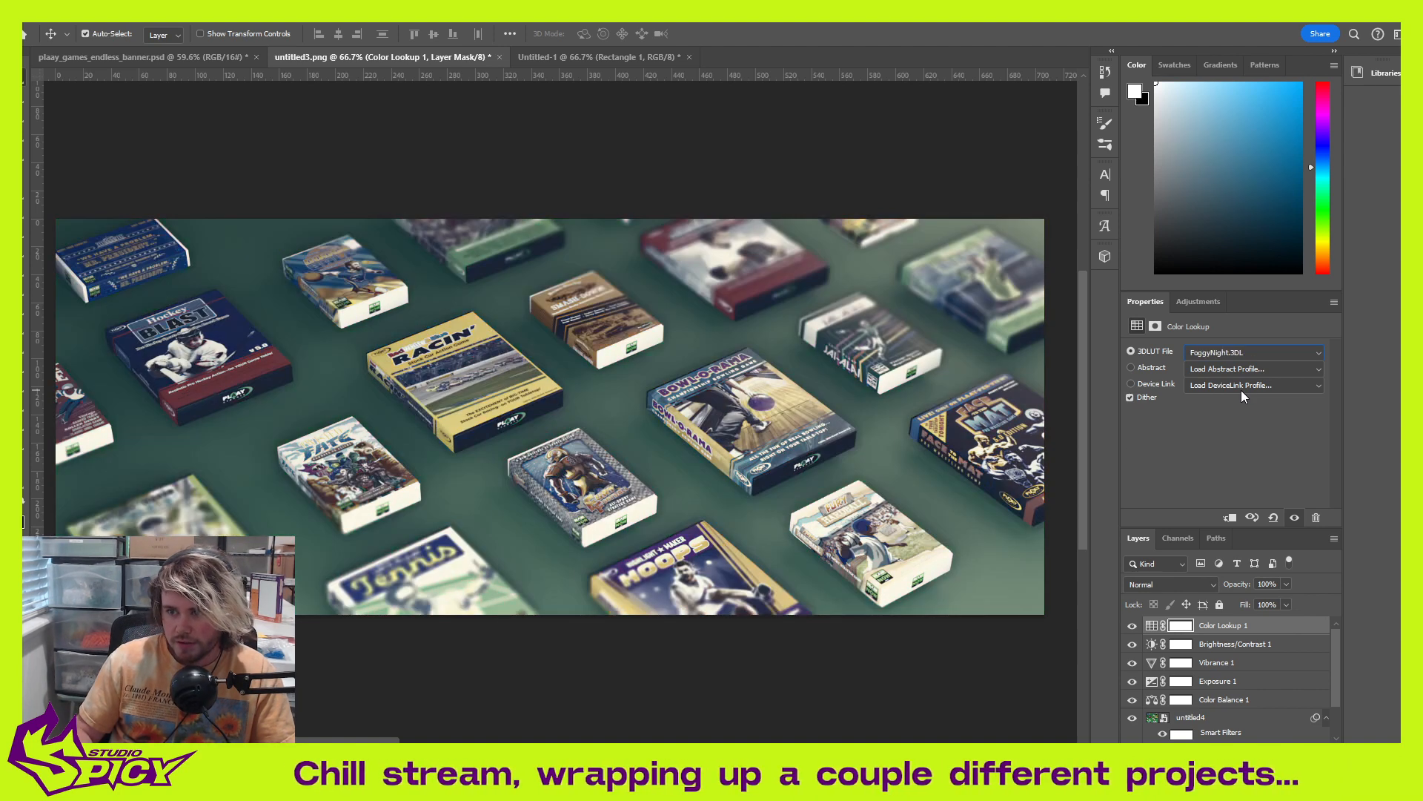
key(Down)
key(Down)
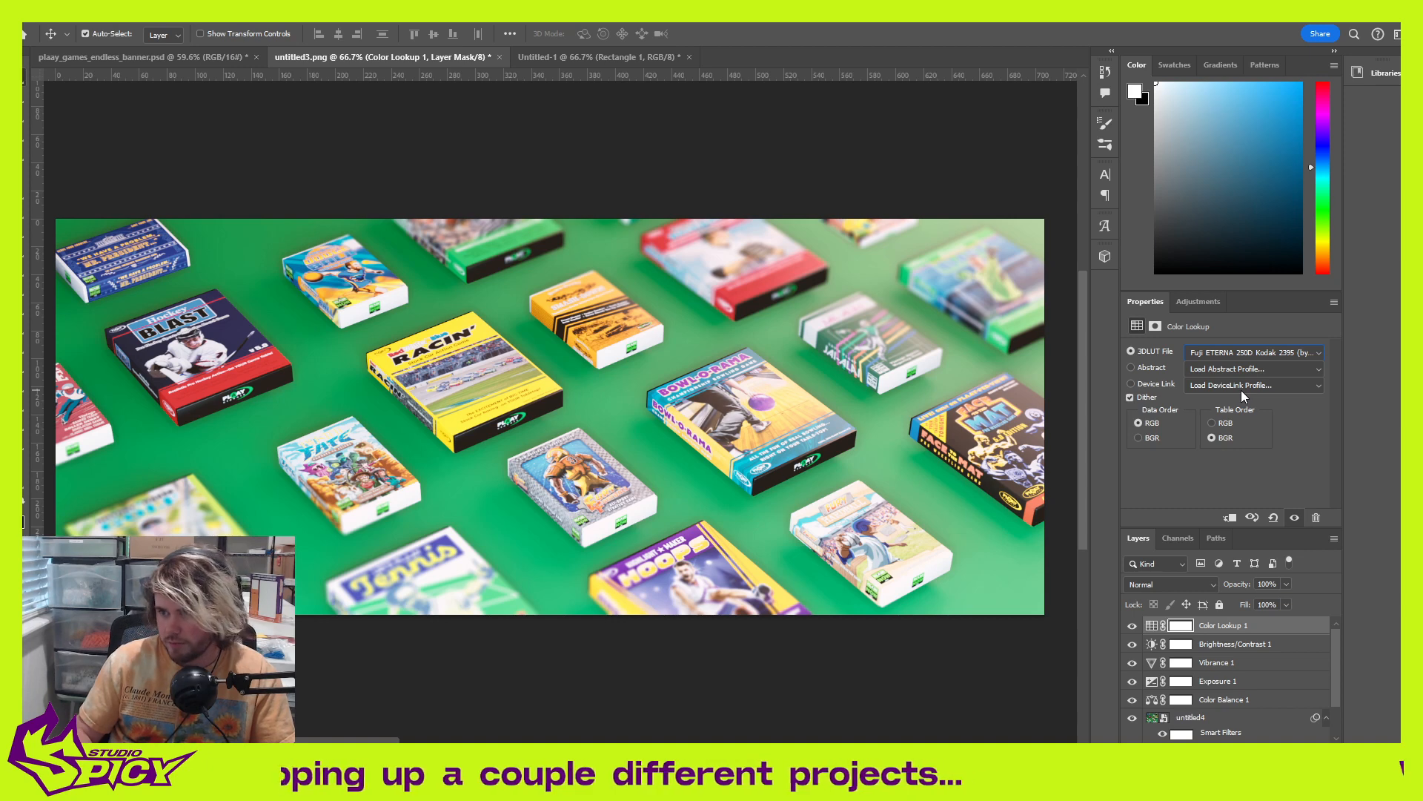
key(Down)
key(Up)
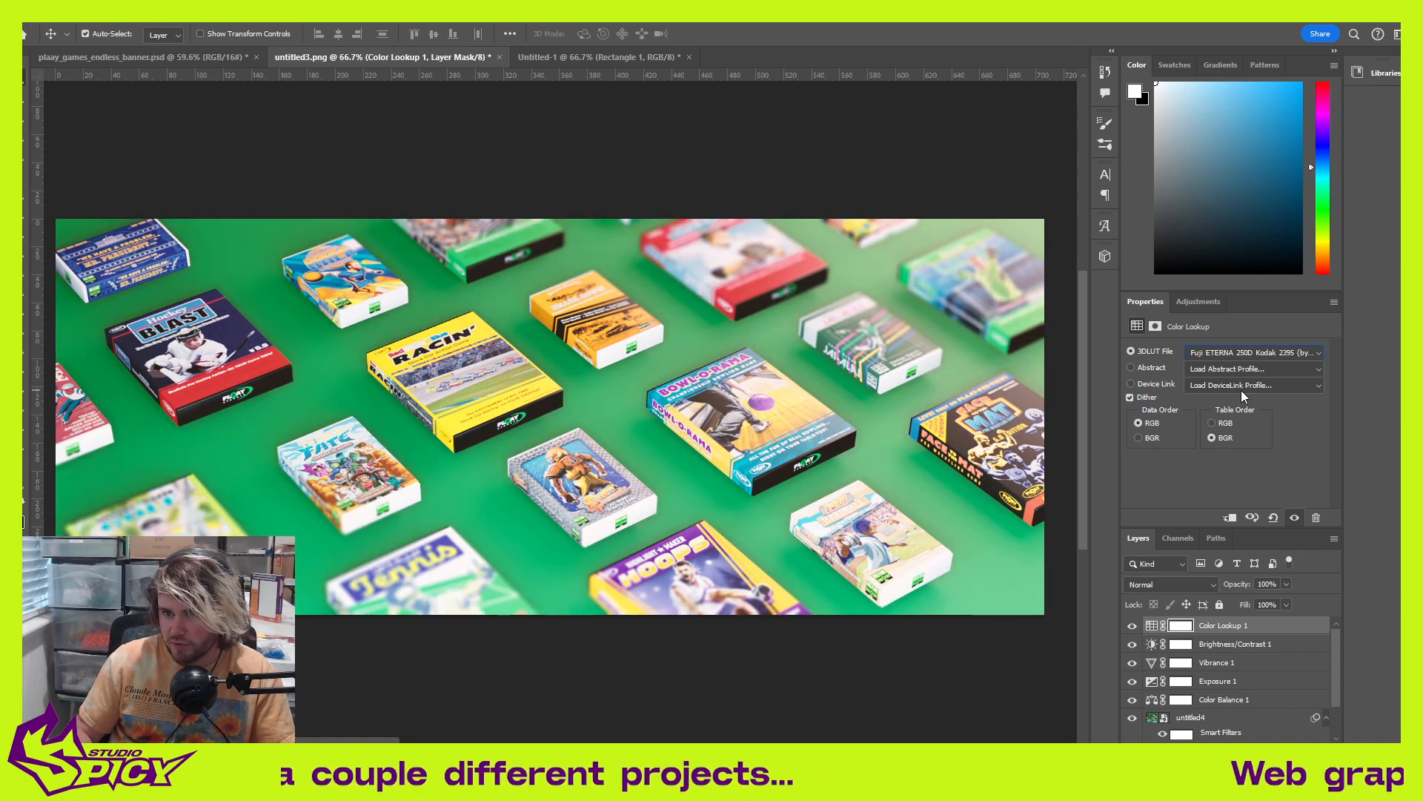
Step: Compare the Fuji F125 Kodak 2393, Fuji F125 Kodak 2395 and Fuji REALA 500D Kodak 2393 LUTs on the banner
key(Down)
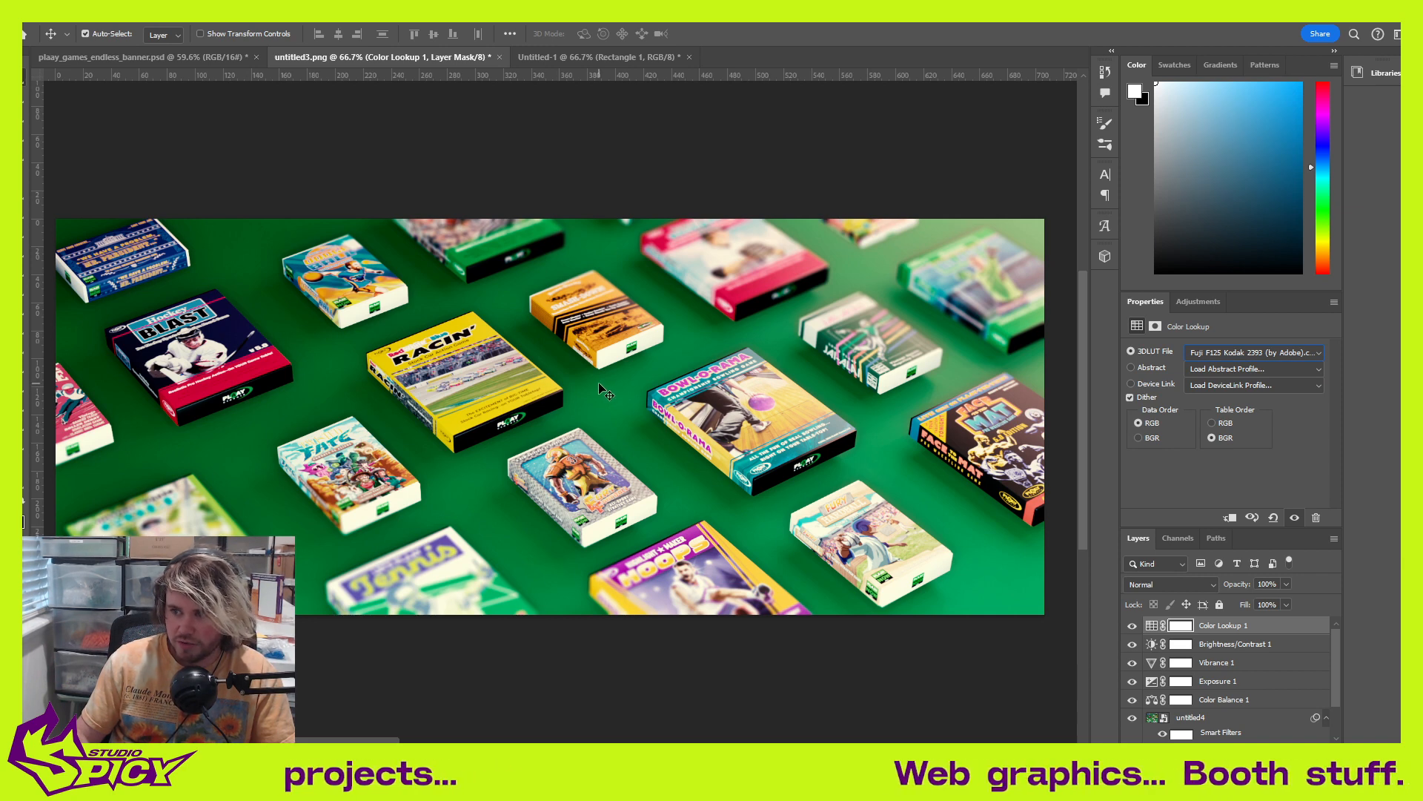
key(Down)
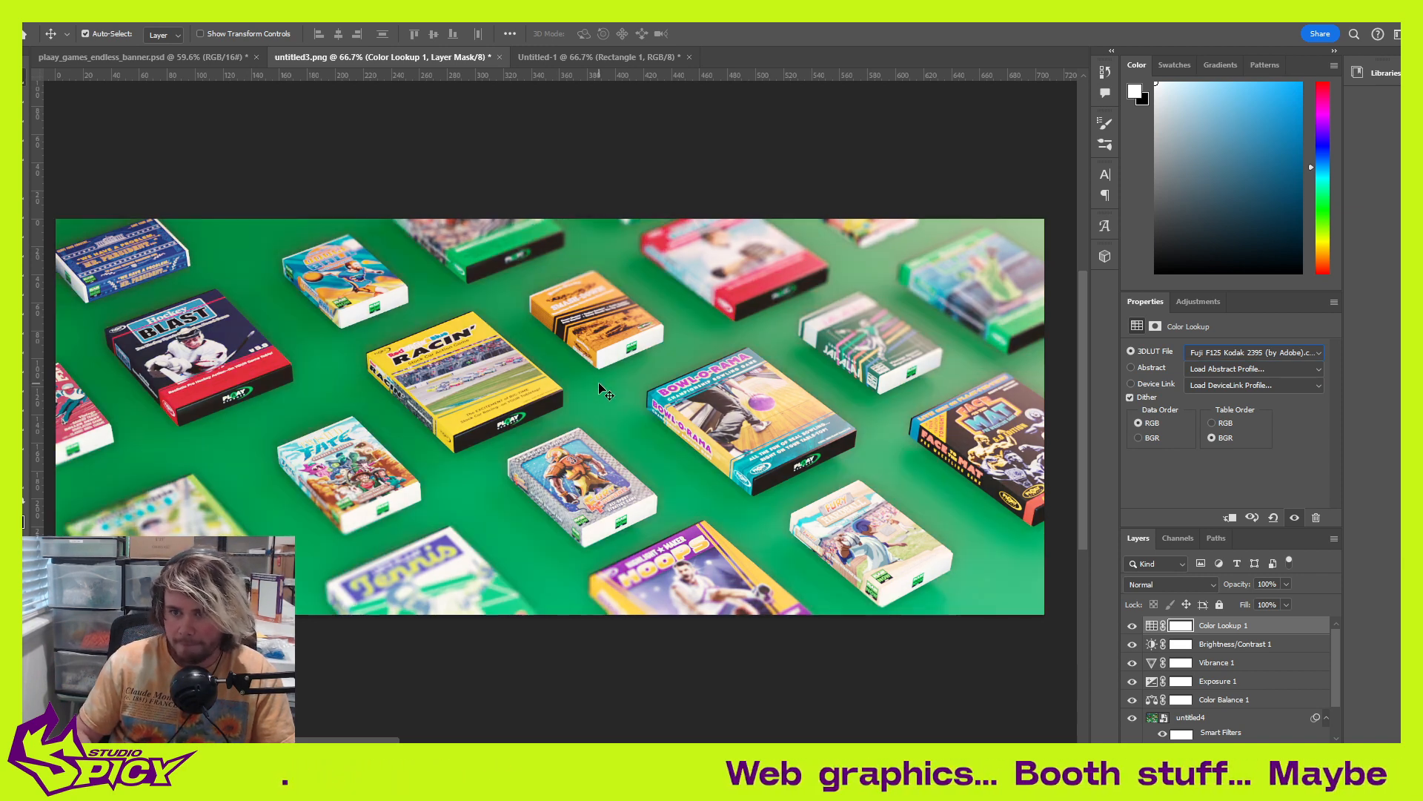
key(Up)
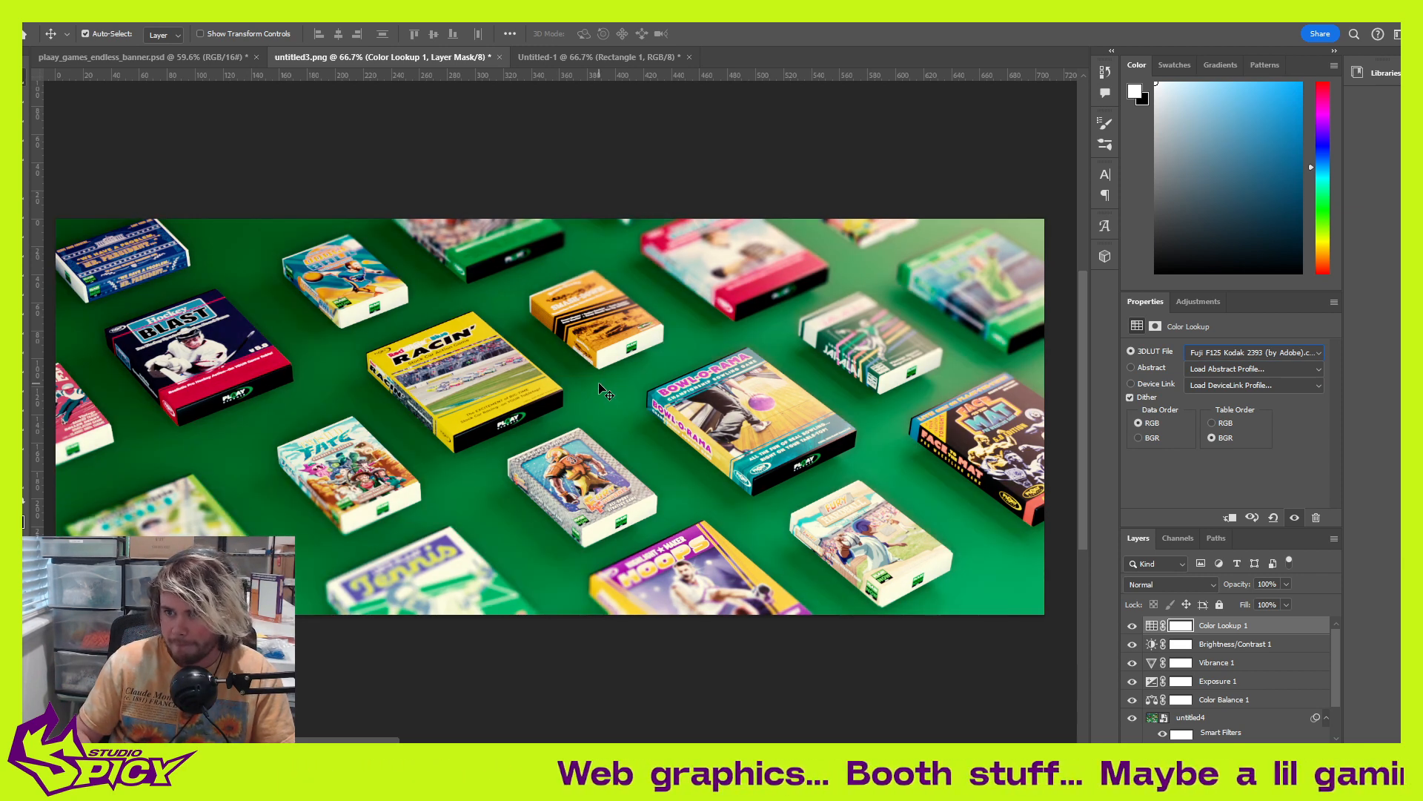
key(Down)
key(Up)
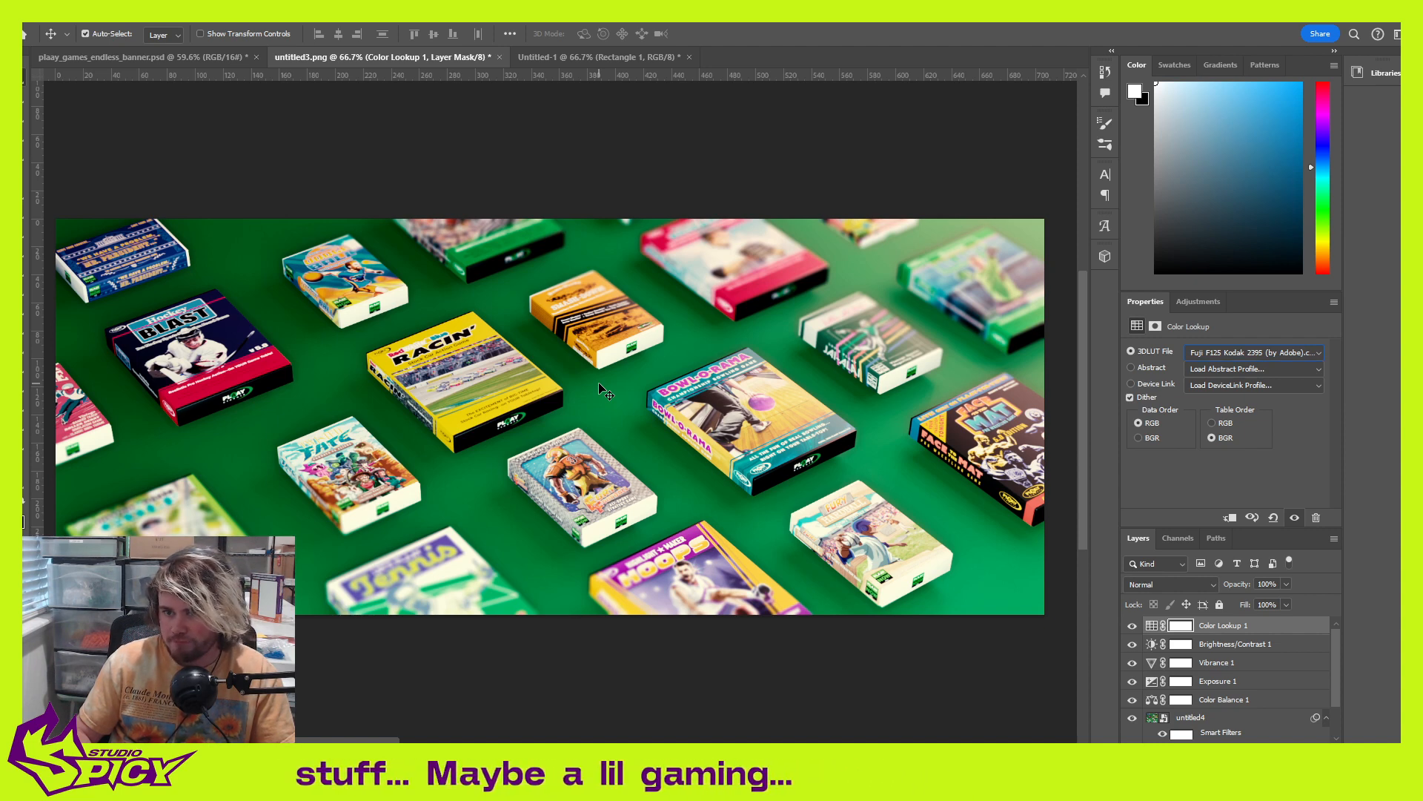
key(Down)
key(Down)
key(Down)
key(Up)
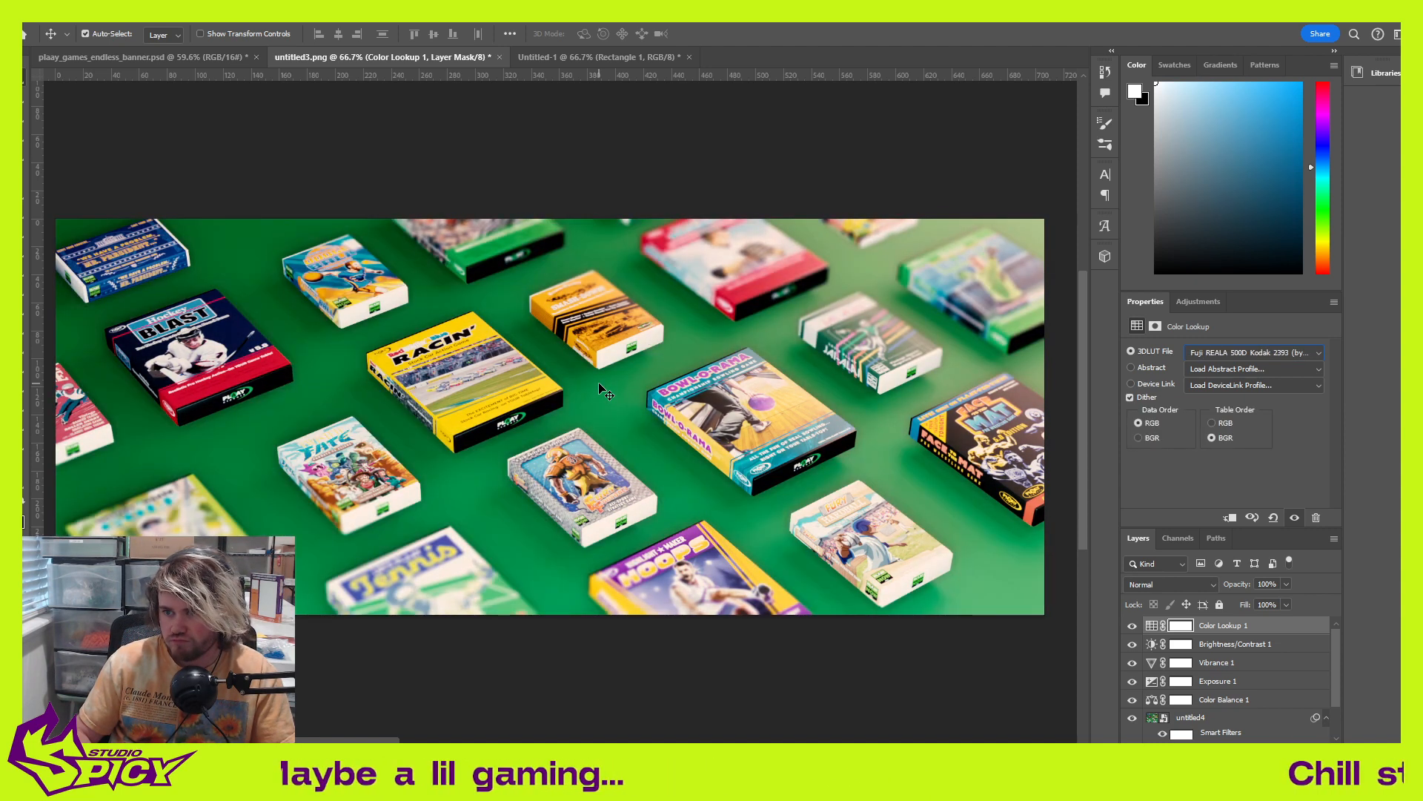
Step: Go through the remaining Kodak and mood LUTs and set the Color Lookup 1 layer to Soft_Warming.look
key(Down)
key(Down)
key(Down)
key(Down)
key(Down)
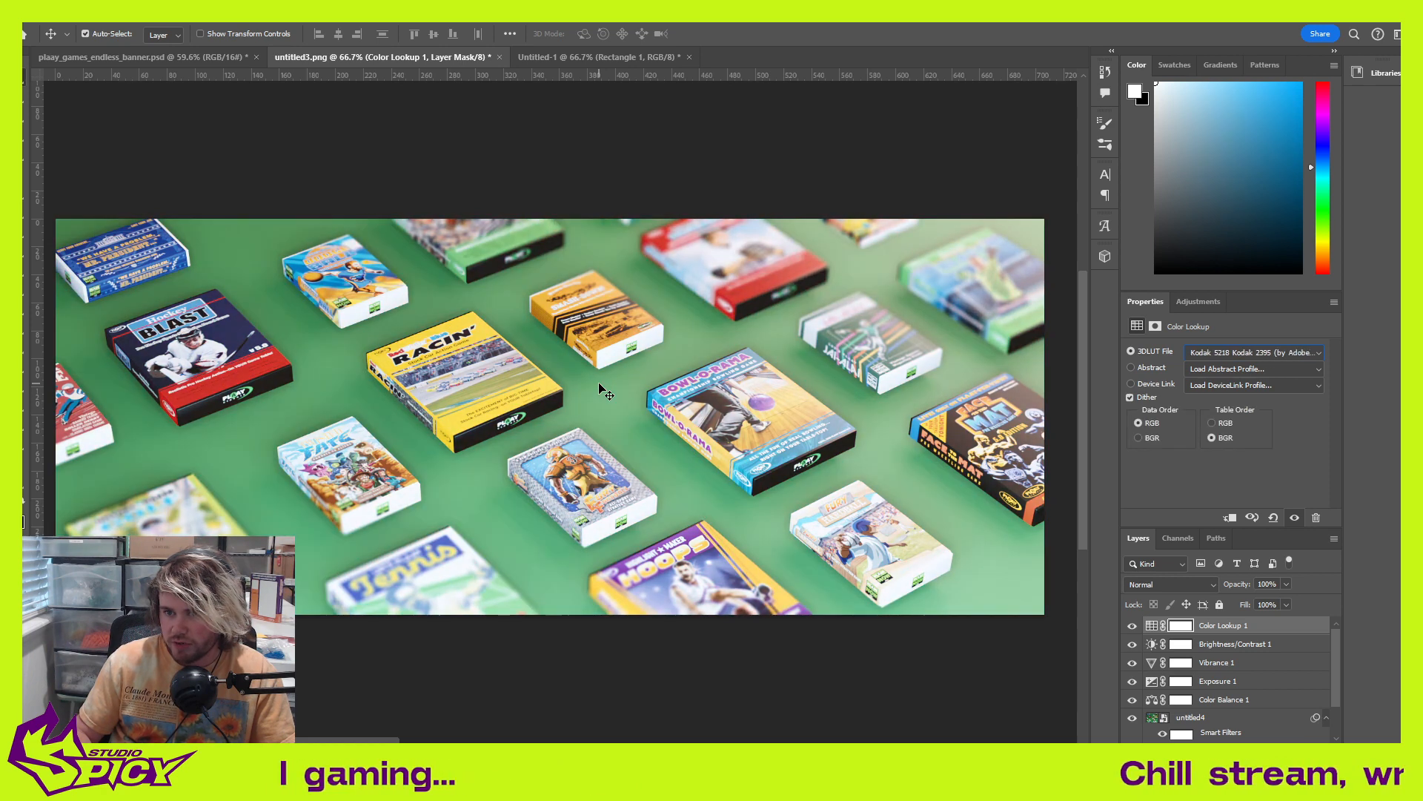
key(Down)
key(Down)
key(Up)
key(Up)
key(Down)
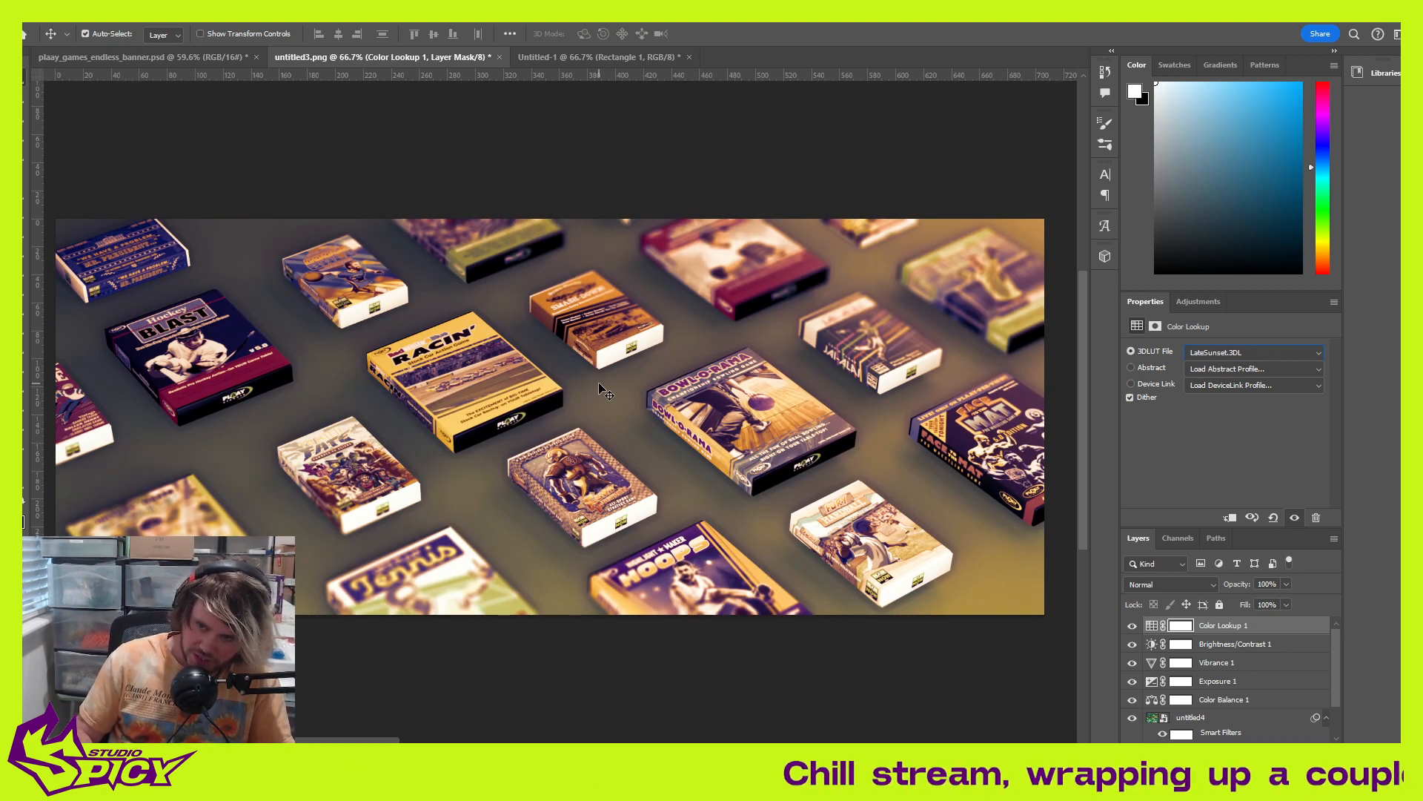
key(Down)
key(Down)
key(Down)
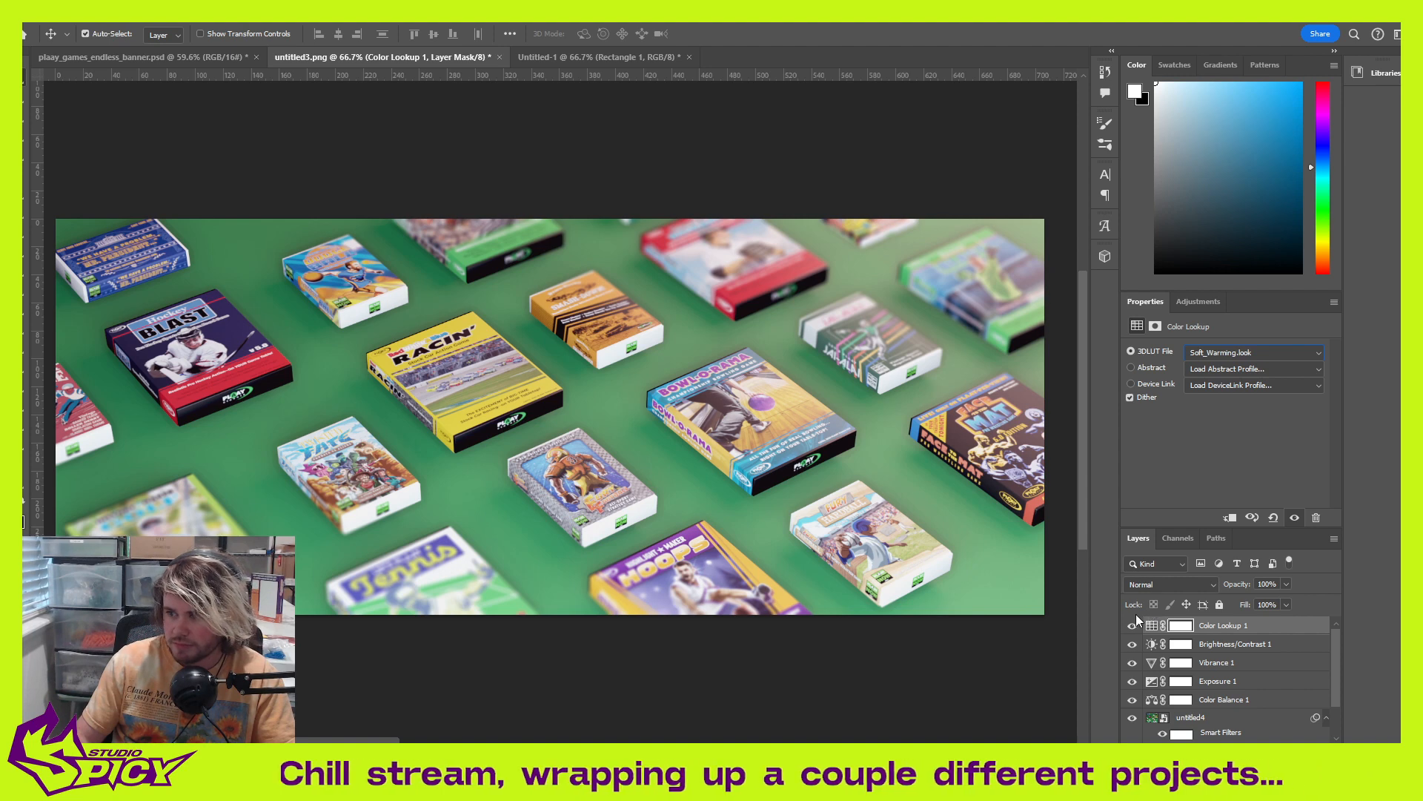
Step: Compare the banner with and without the Color Lookup 1 layer and reduce that layer's opacity to 42%
click(1132, 627)
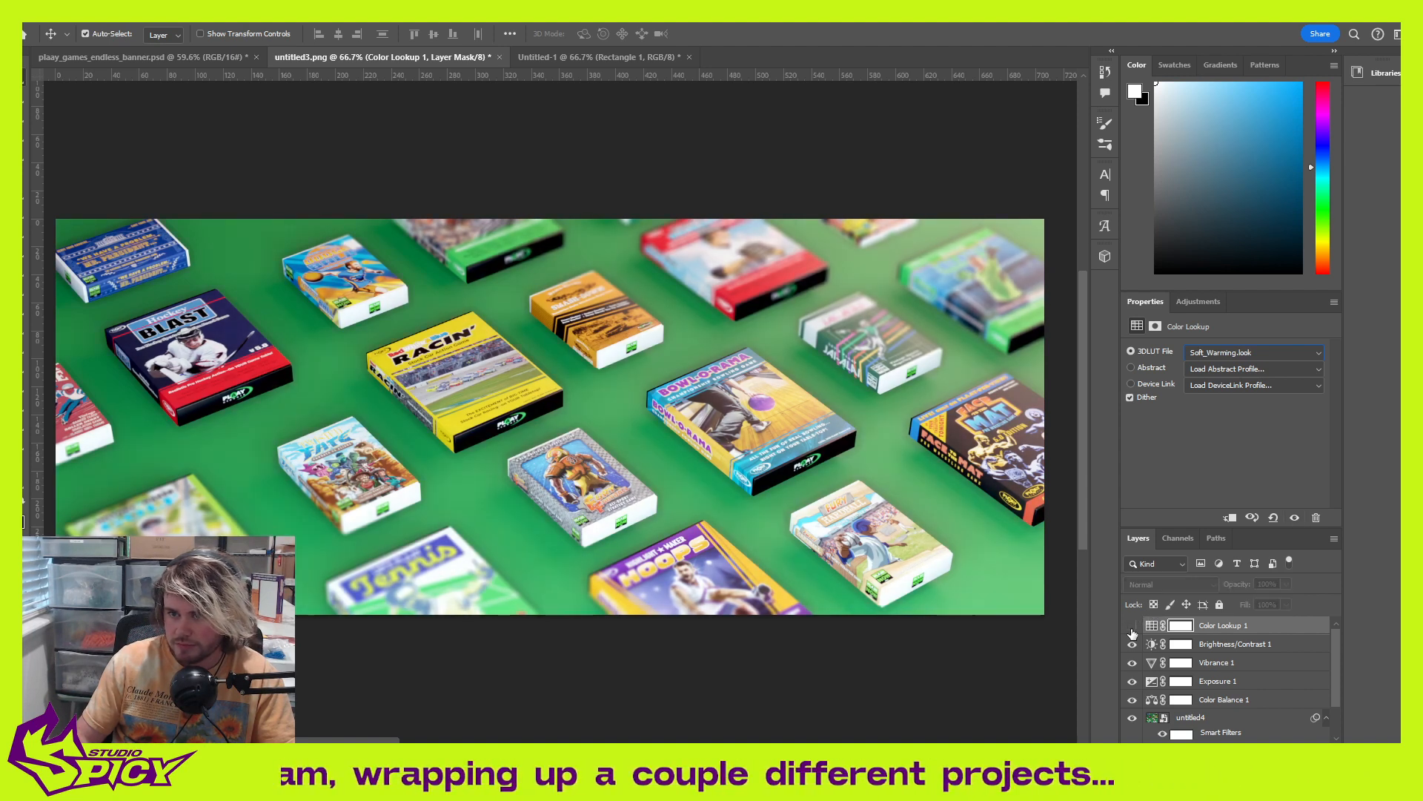
click(1133, 628)
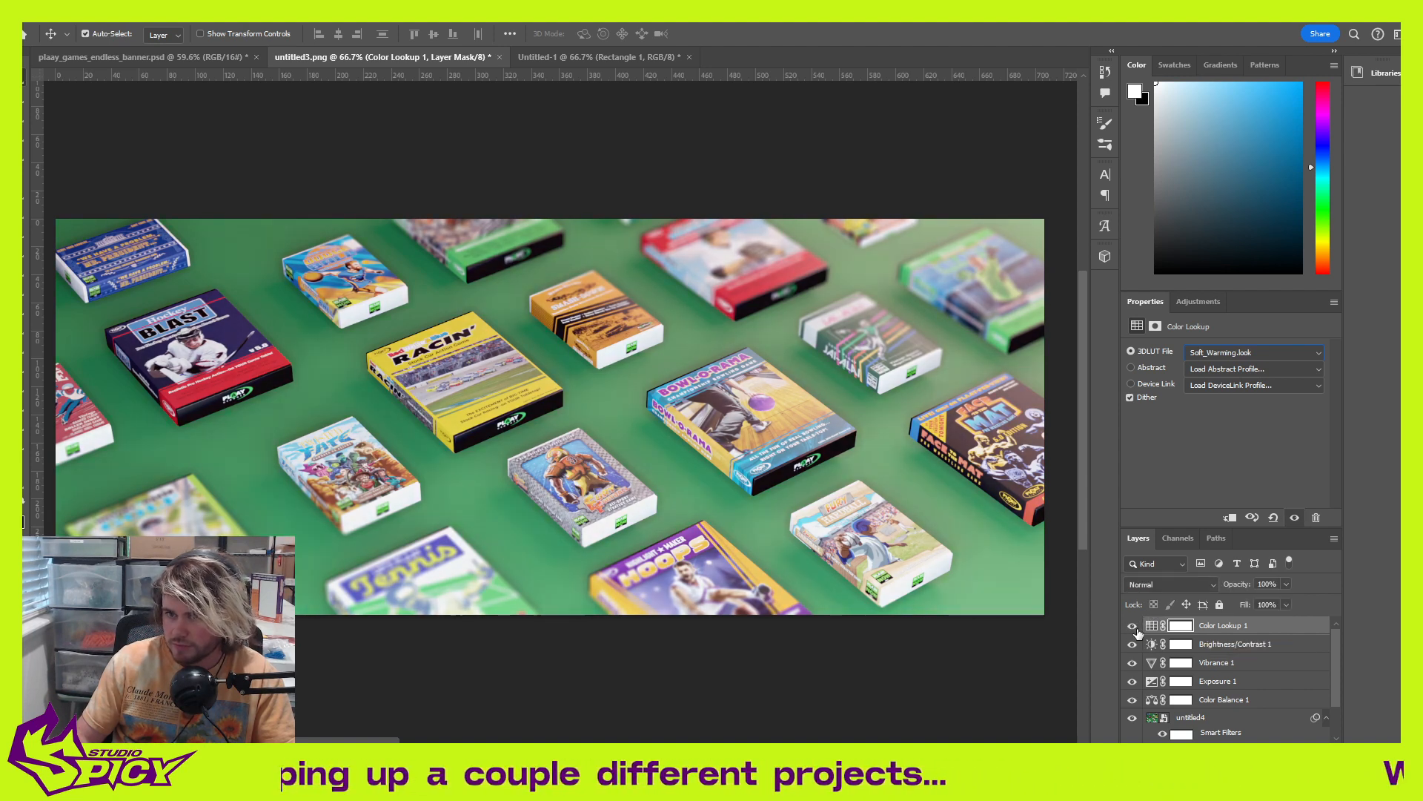
click(1284, 585)
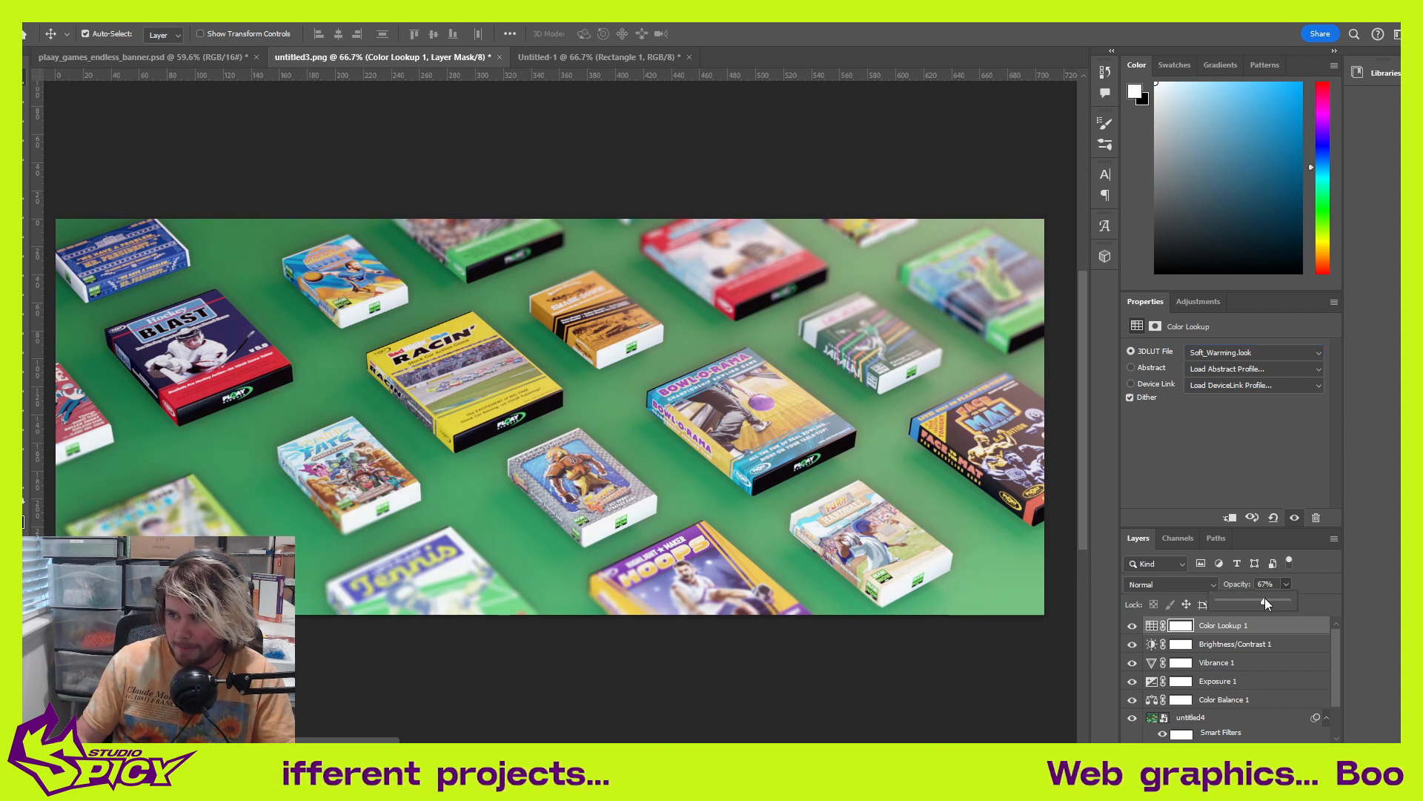
drag(1253, 601, 1257, 602)
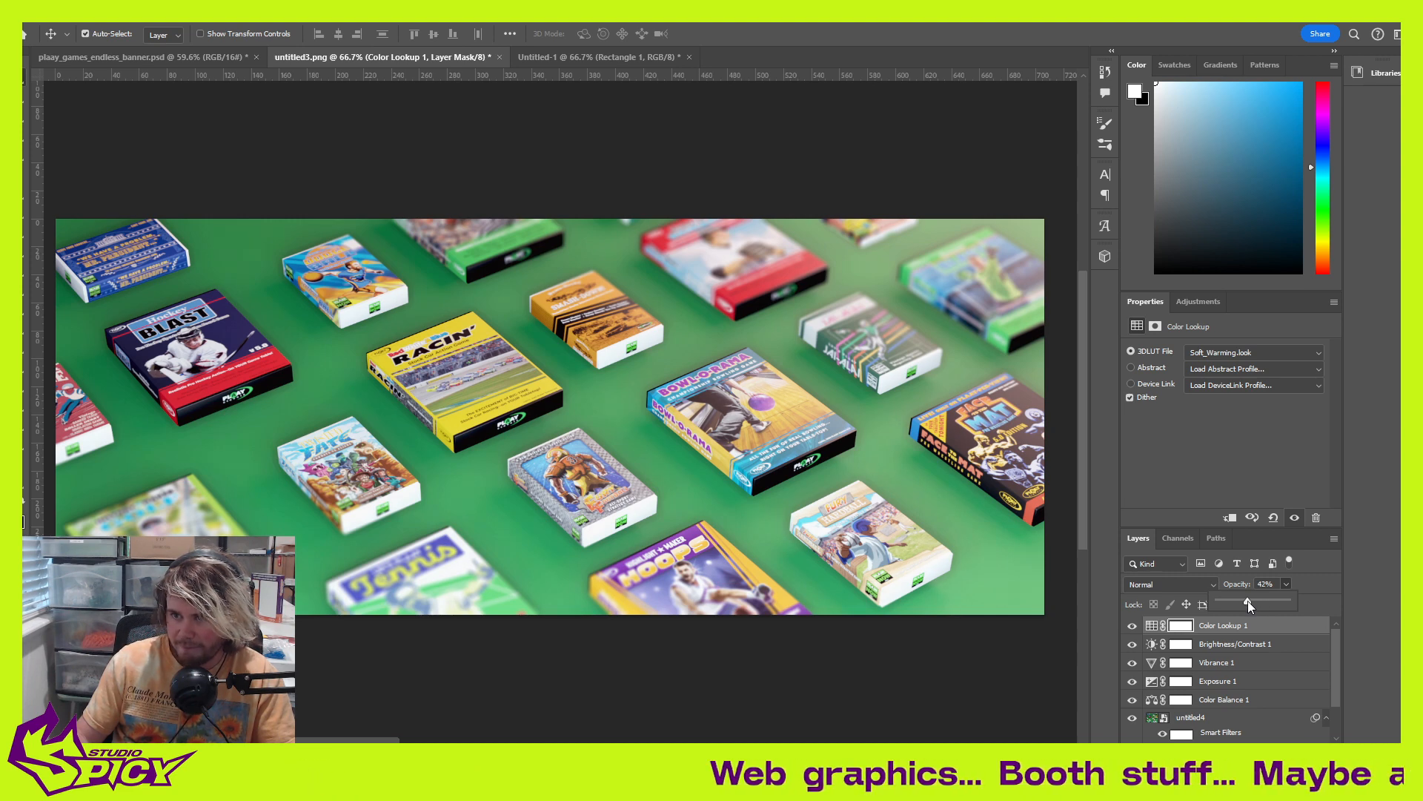
alt+scroll(459, 376, down, 3)
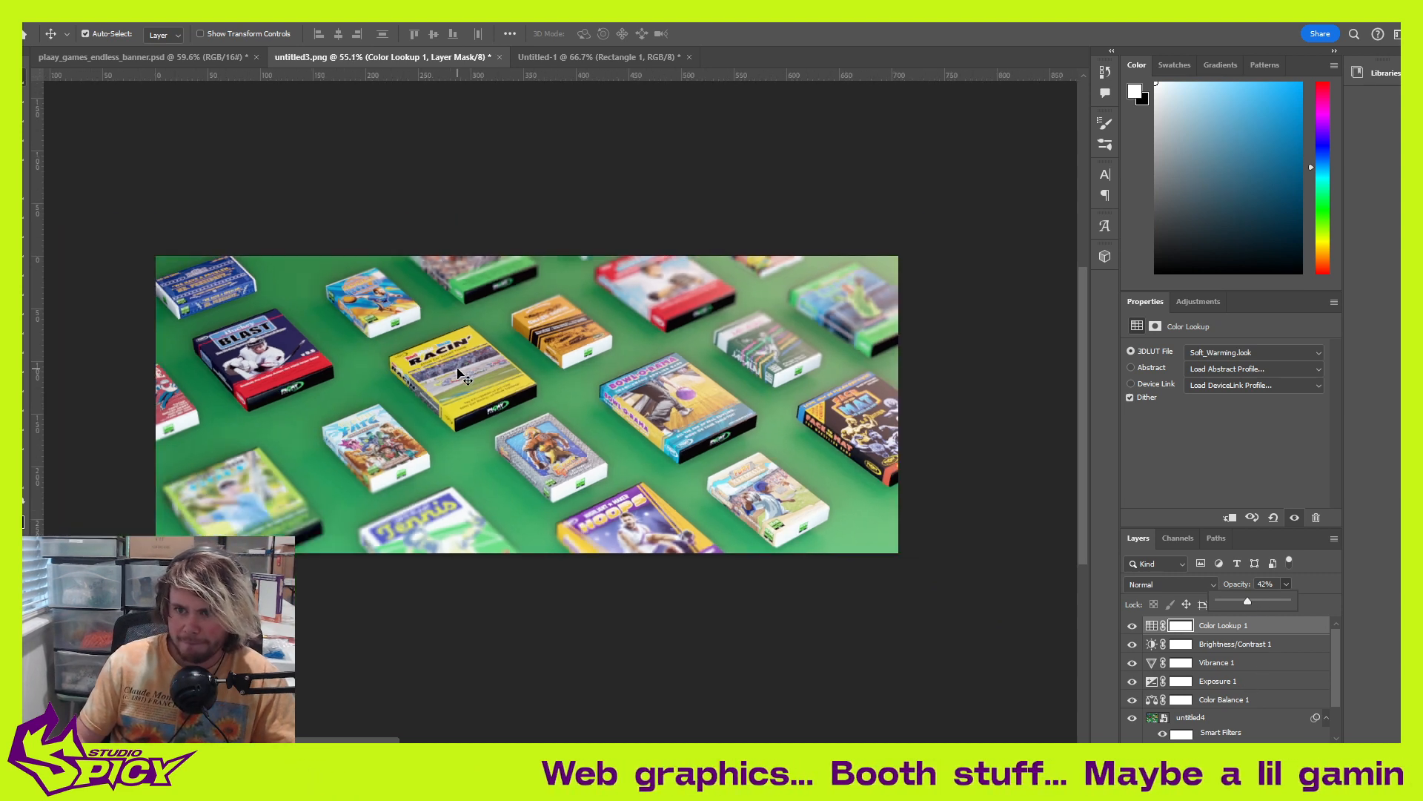
alt+scroll(474, 379, up, 4)
alt+scroll(495, 386, down, 2)
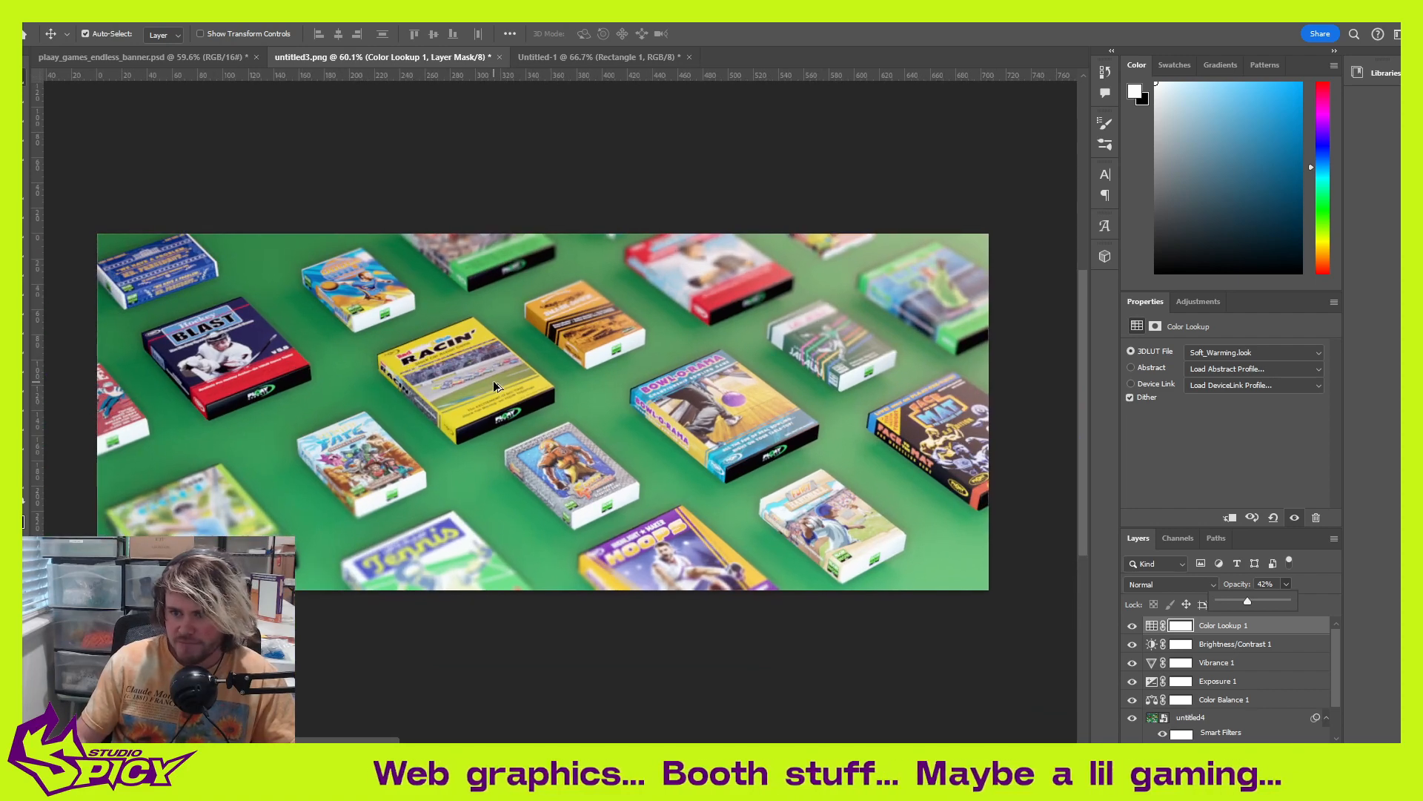
Step: Set the Exposure 1 layer's exposure to +0.63, reviewing the Brightness/Contrast 1 and Vibrance 1 settings along the way
click(1270, 682)
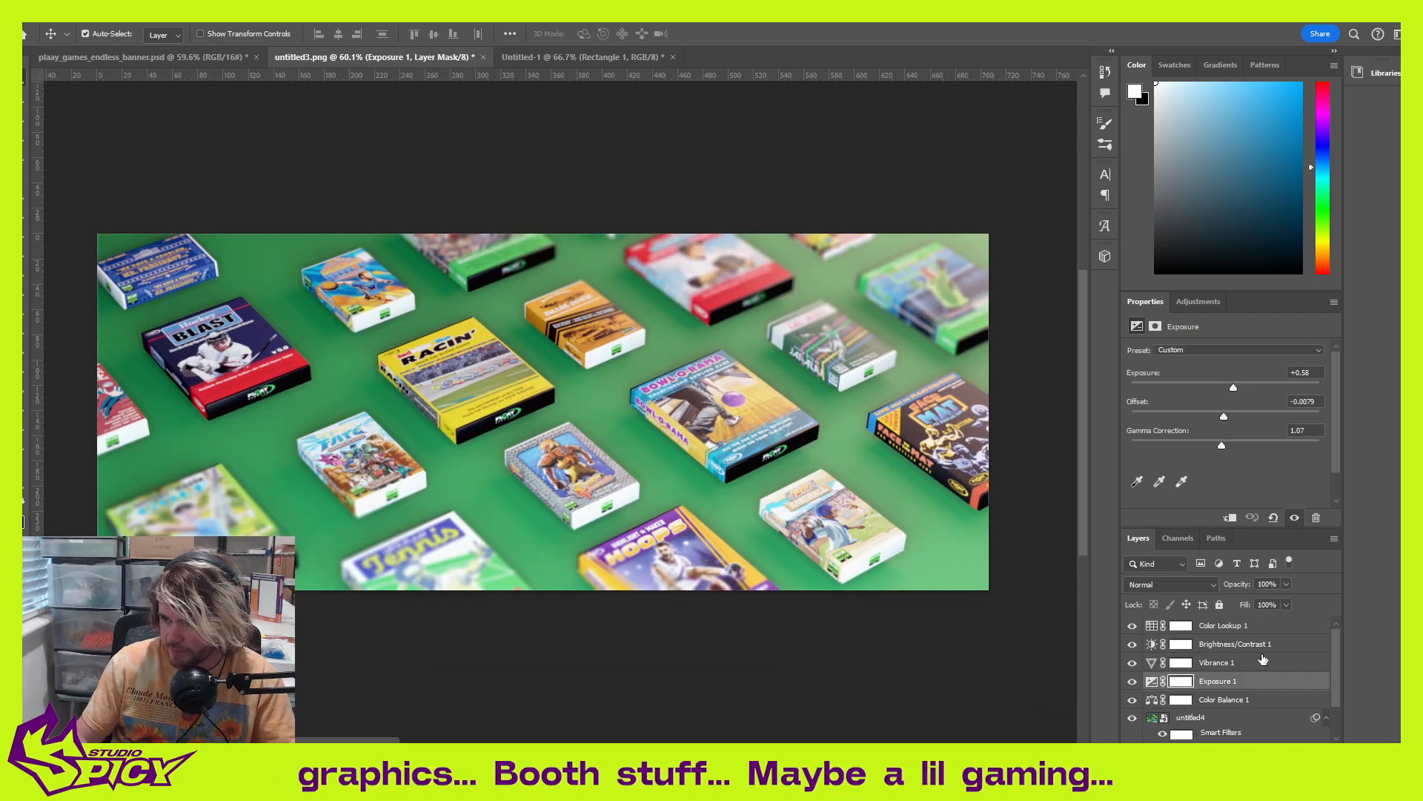
drag(1237, 387, 1238, 386)
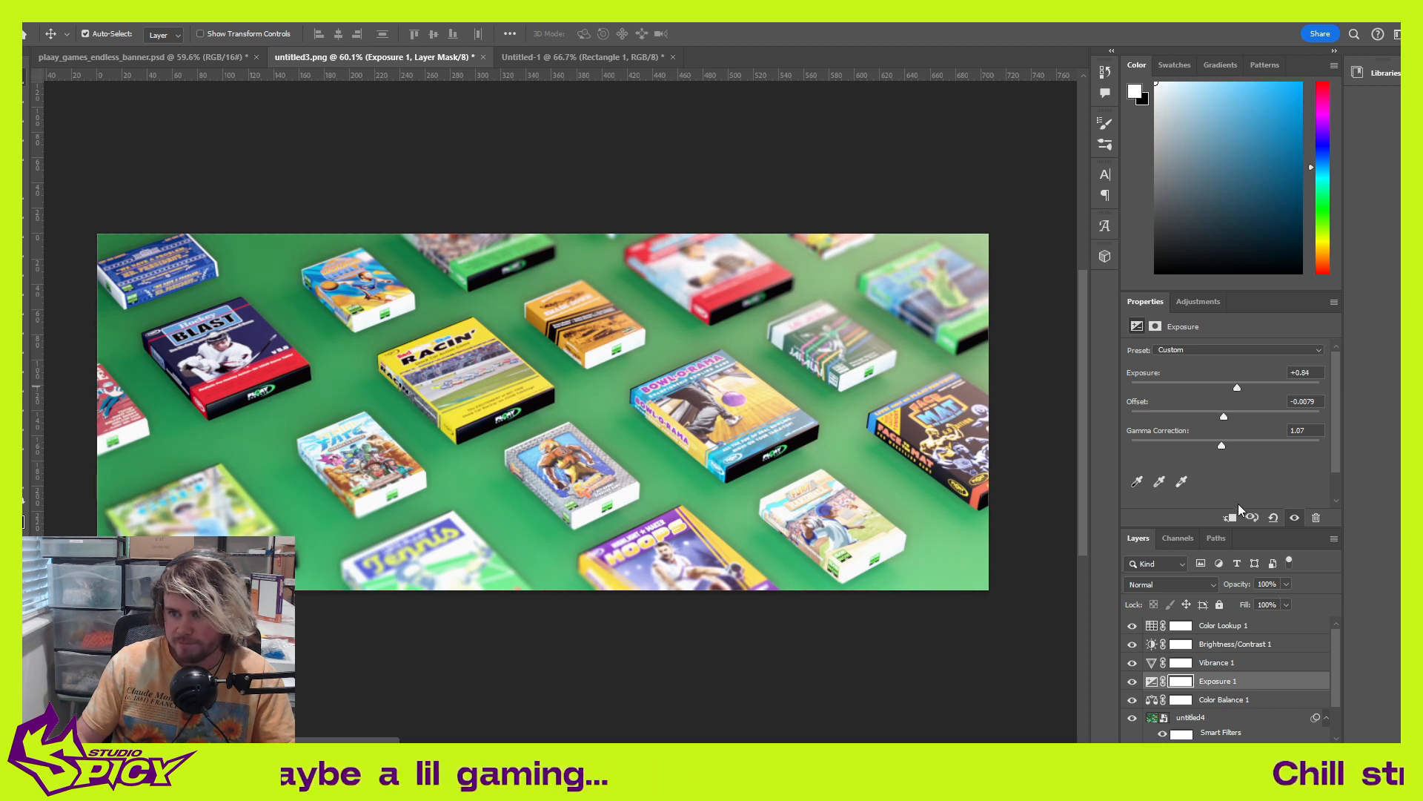
click(1221, 645)
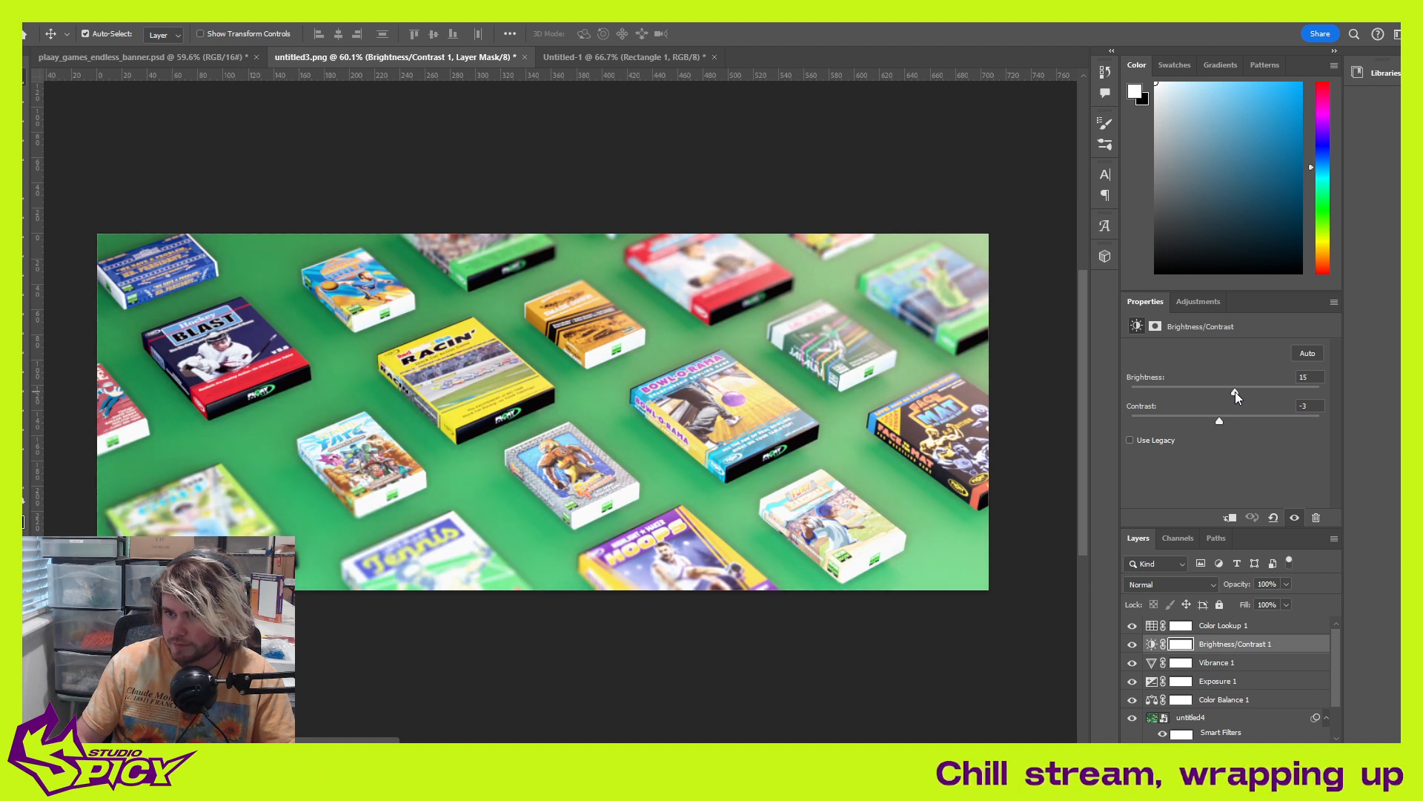
click(1267, 663)
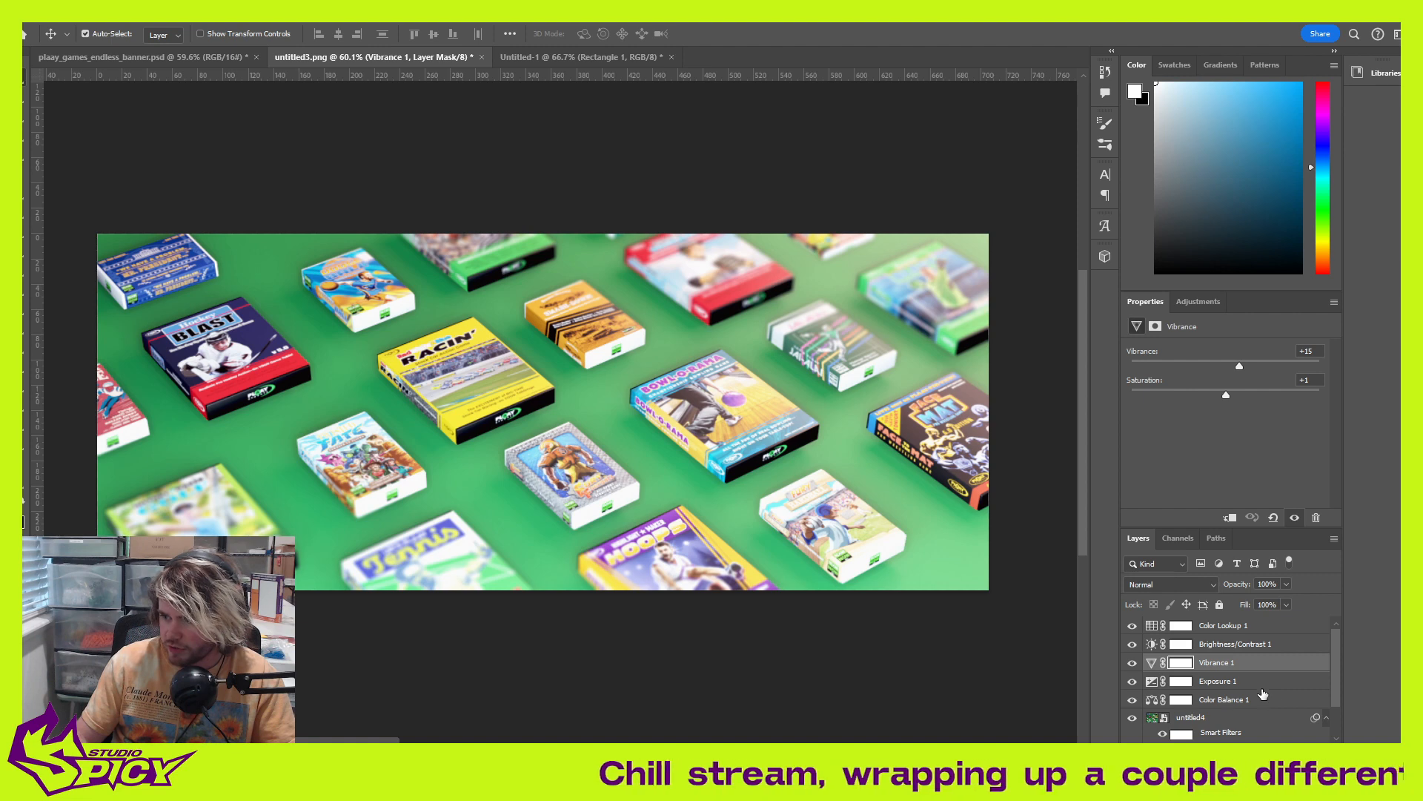
click(1264, 682)
click(1235, 384)
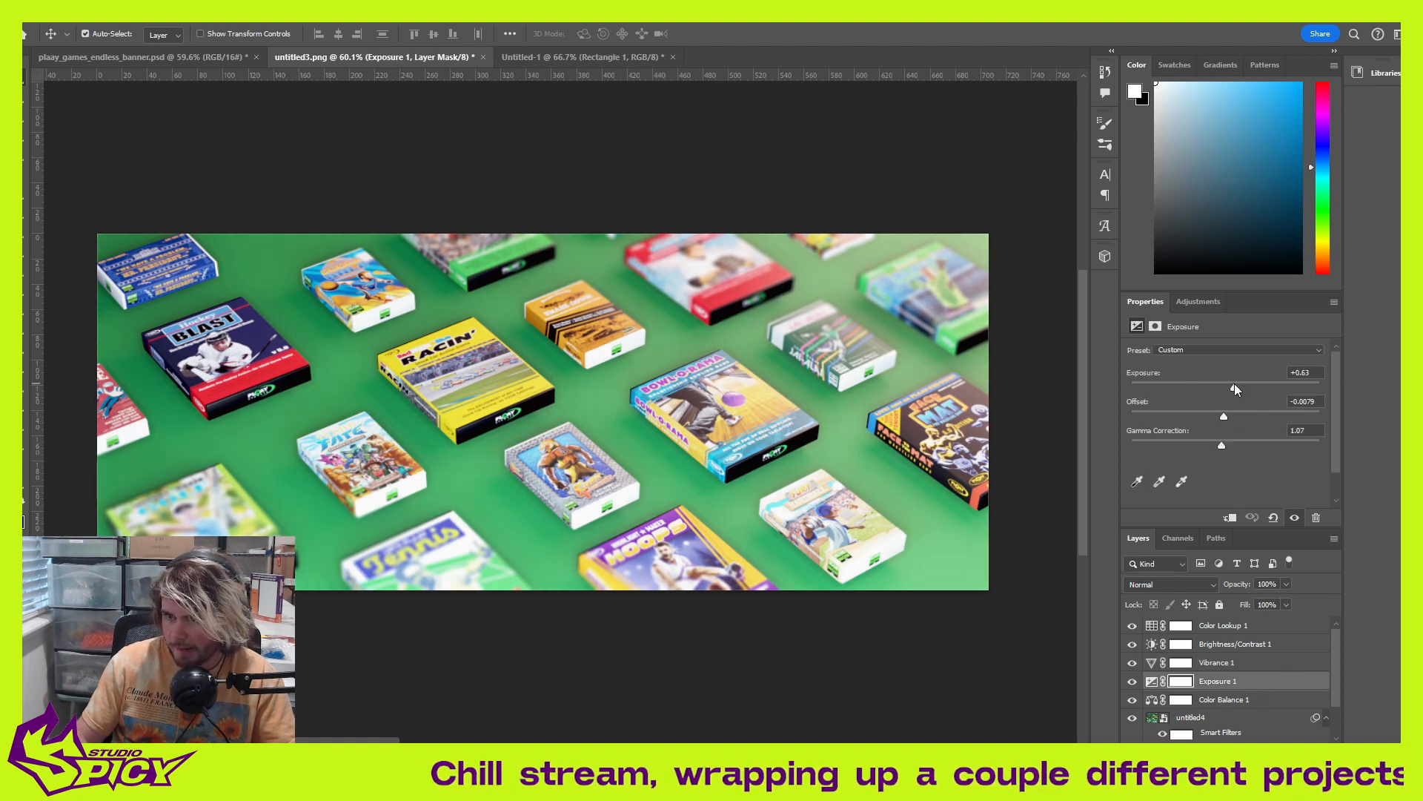
drag(1235, 386, 1234, 385)
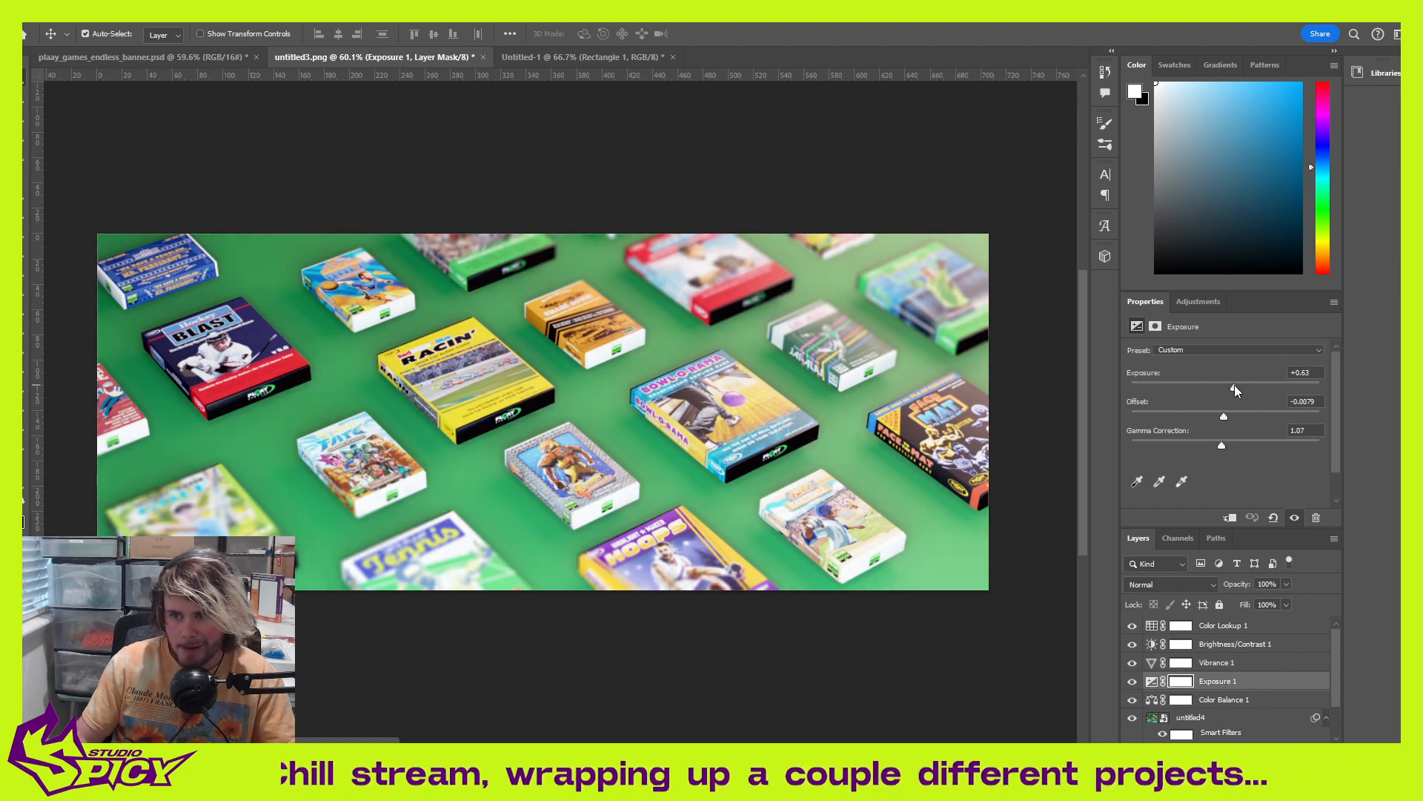
Step: Deselect all layers and inspect the graded banner both up close and at a reduced size
click(697, 200)
alt+scroll(708, 421, up, 5)
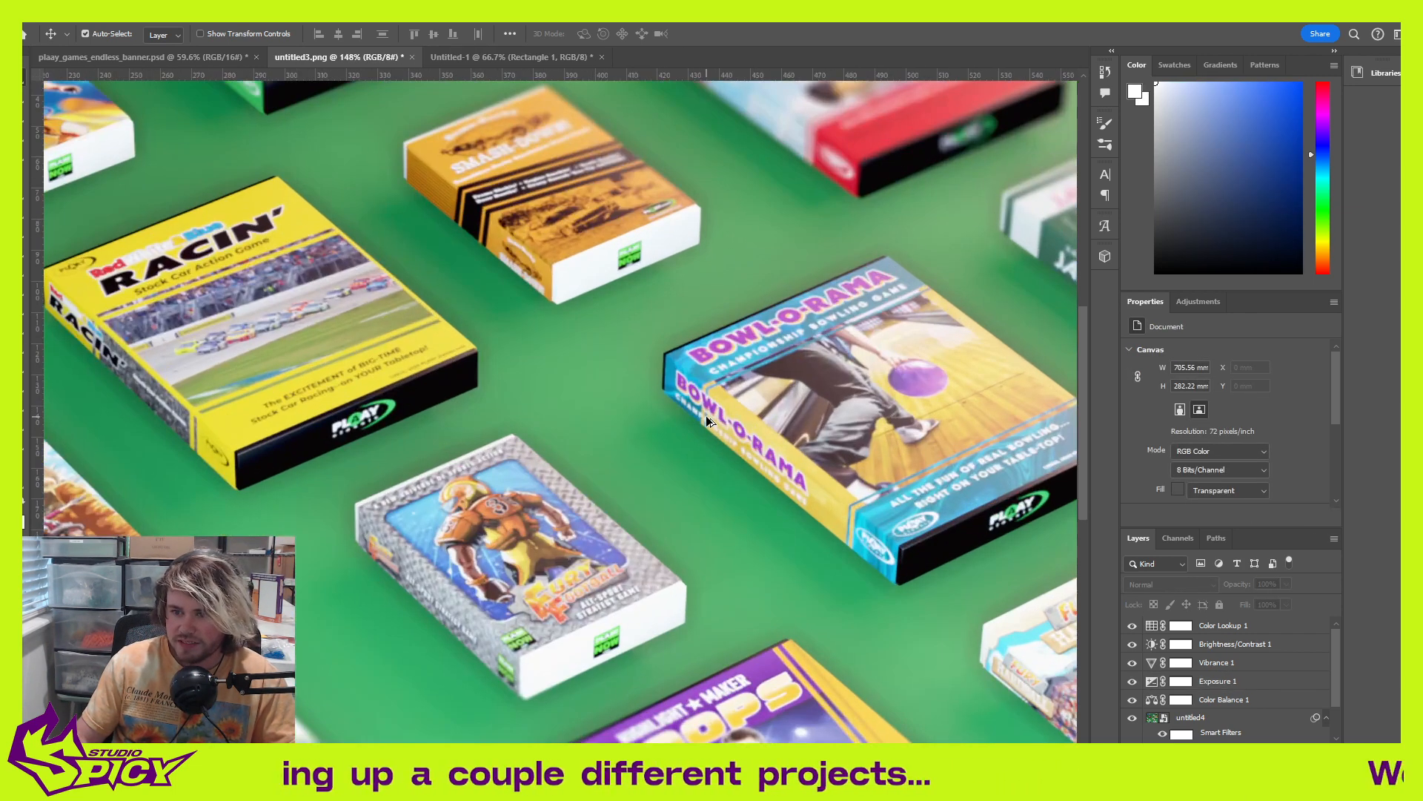
alt+scroll(708, 421, down, 5)
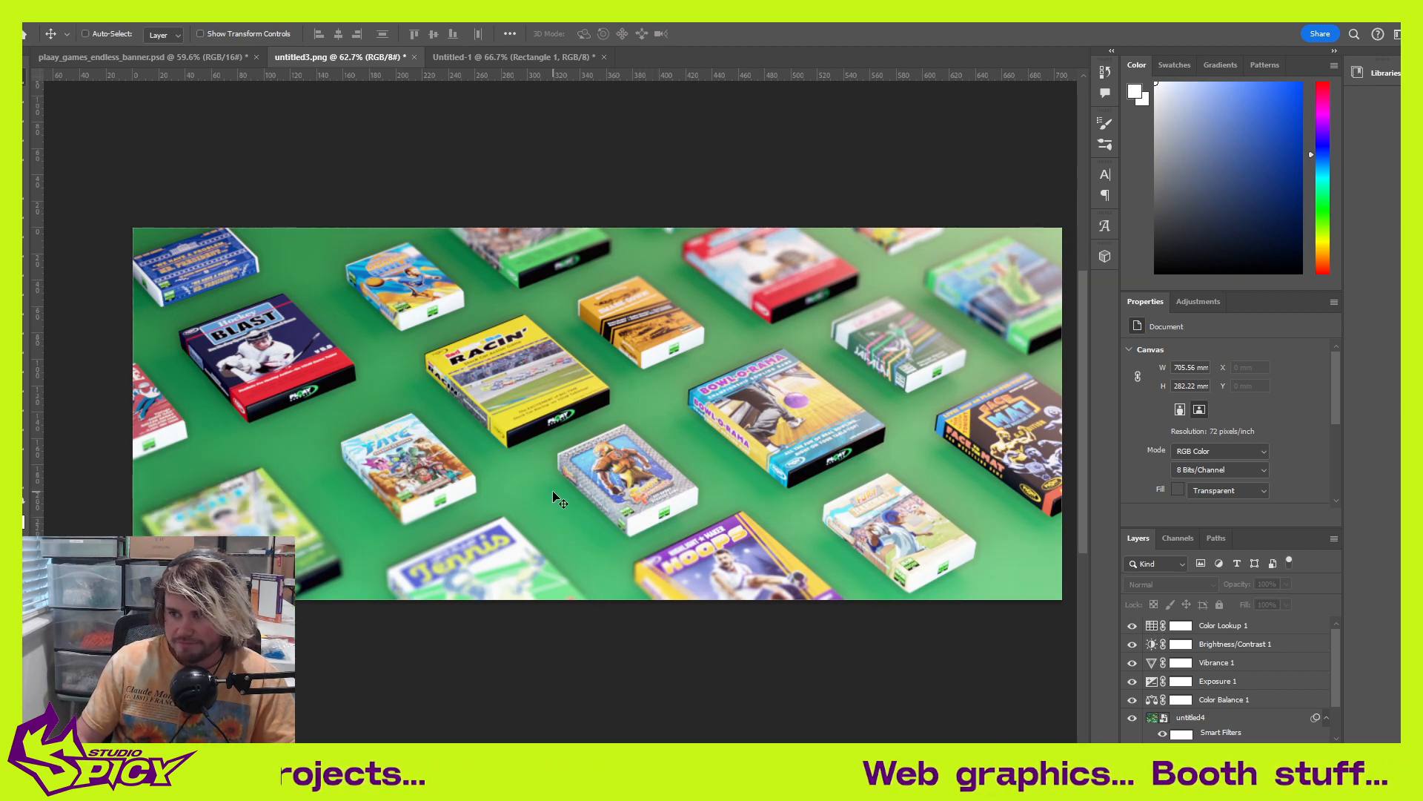
alt+scroll(559, 501, down, 5)
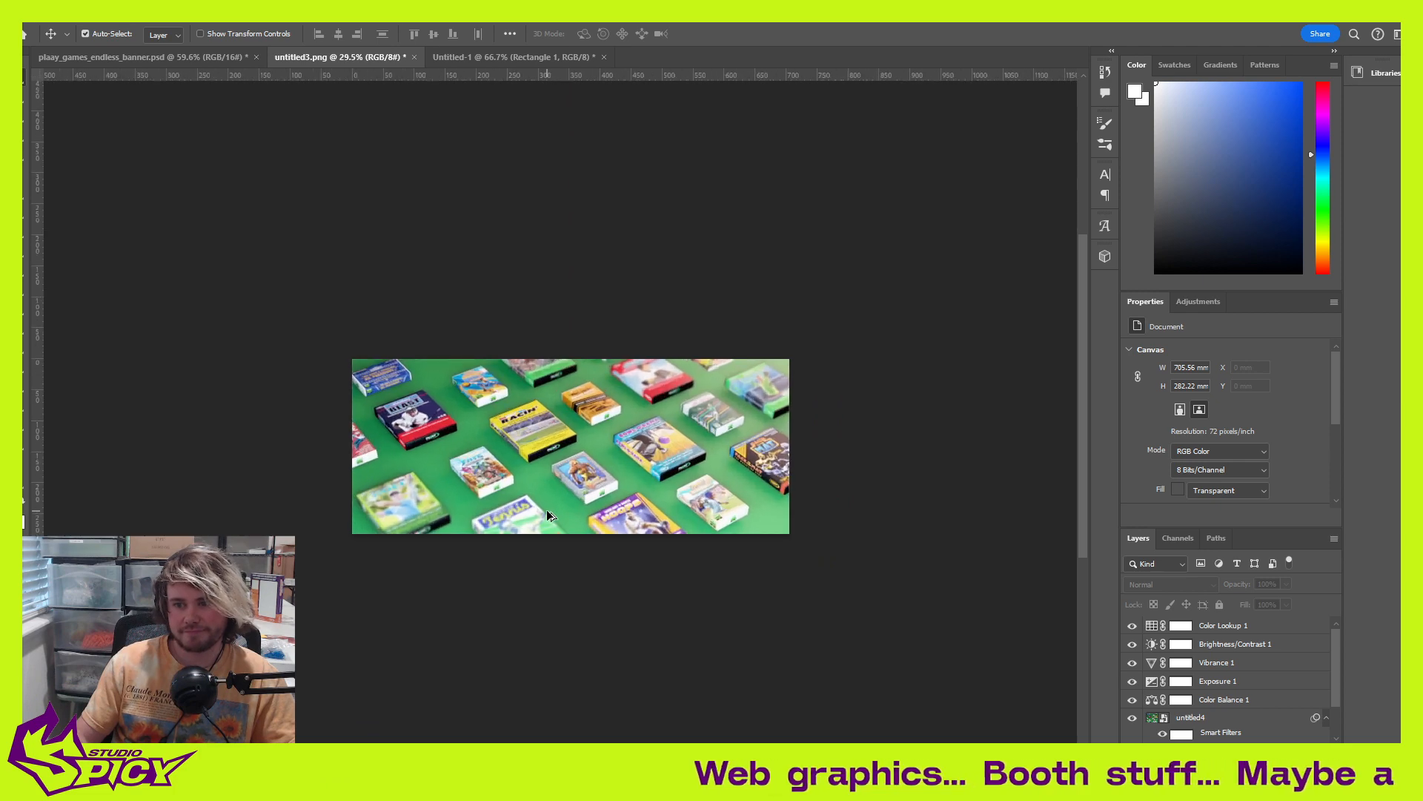
Step: Examine the graded banner's box artwork and blur up close and as a whole
alt+scroll(563, 504, up, 8)
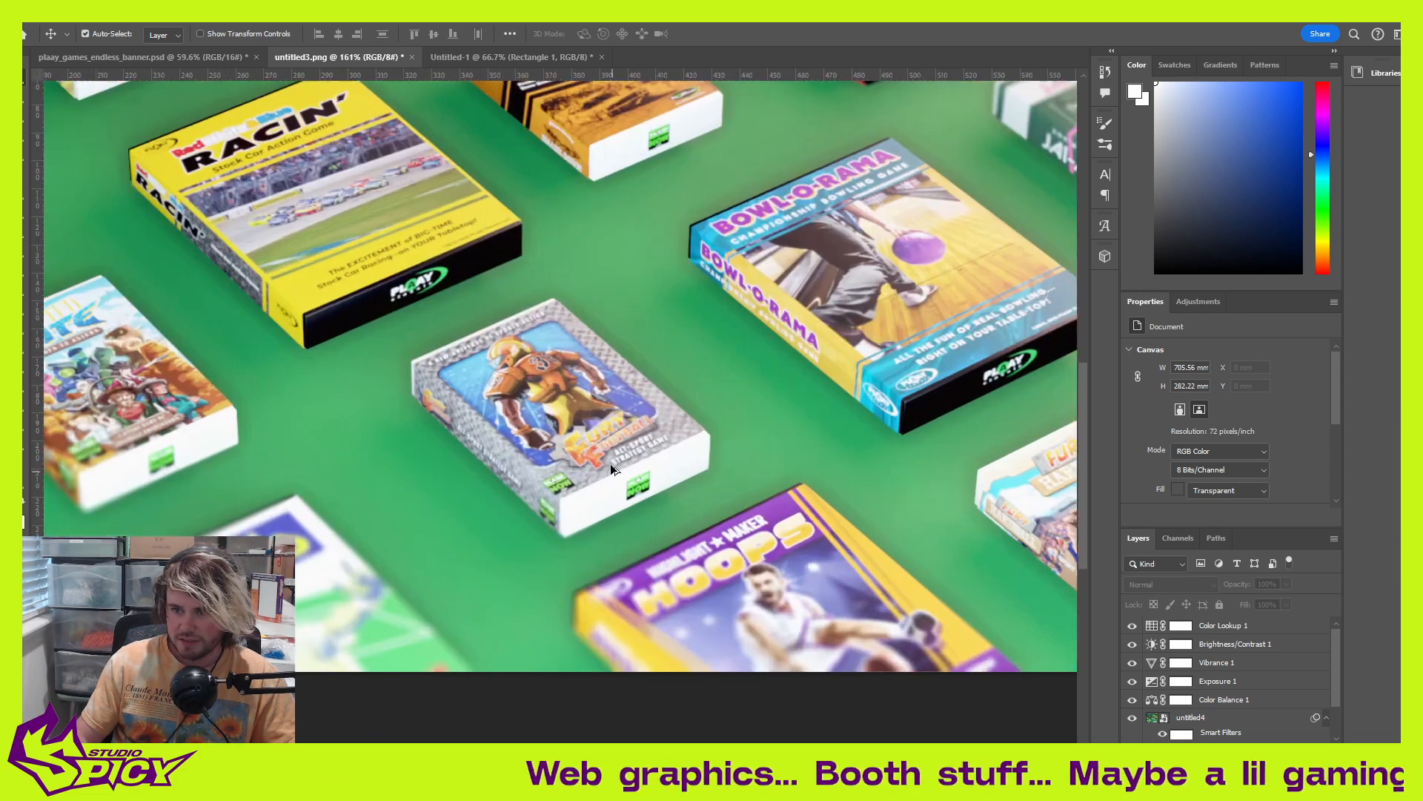
alt+scroll(589, 434, down, 3)
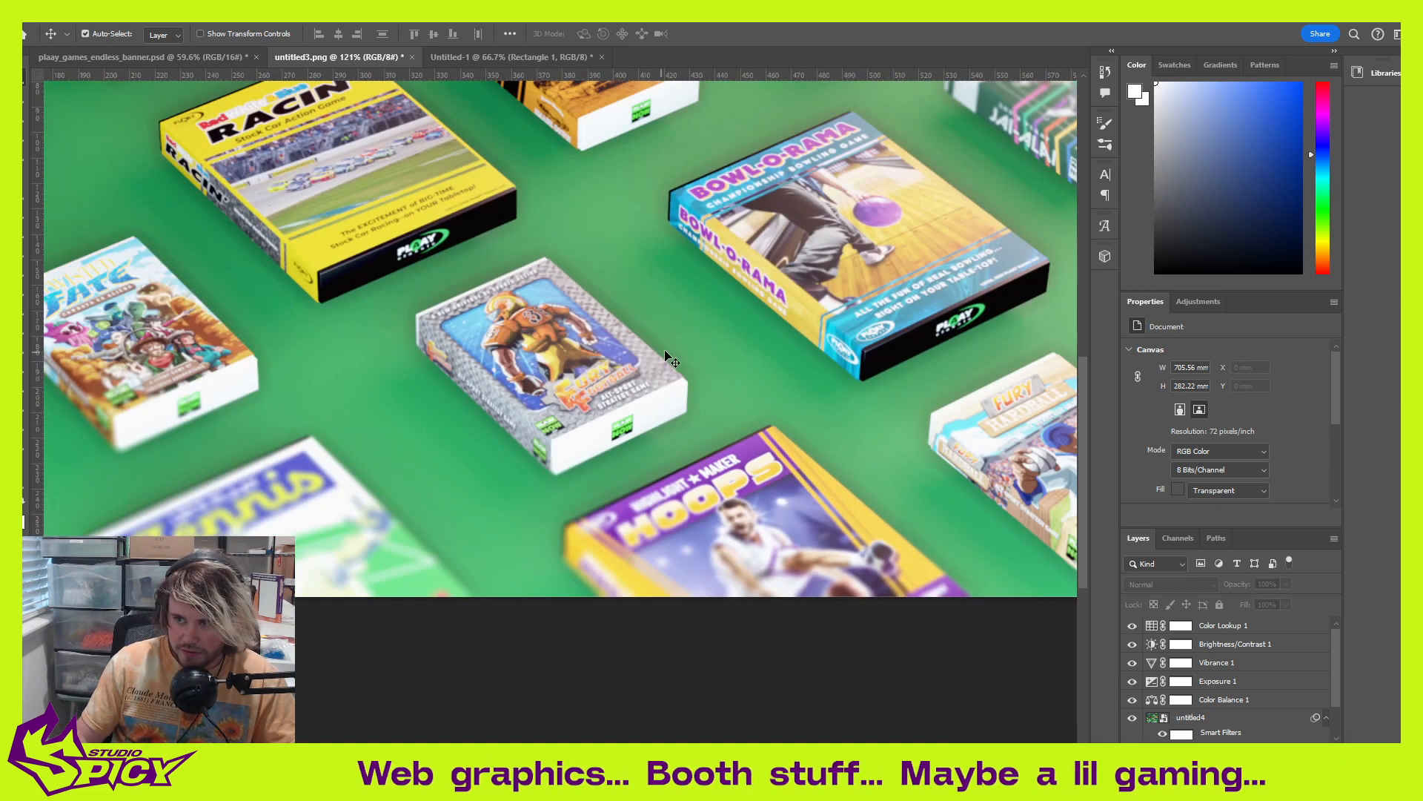
scroll(746, 418, up, 1)
ctrl+scroll(745, 417, down, 4)
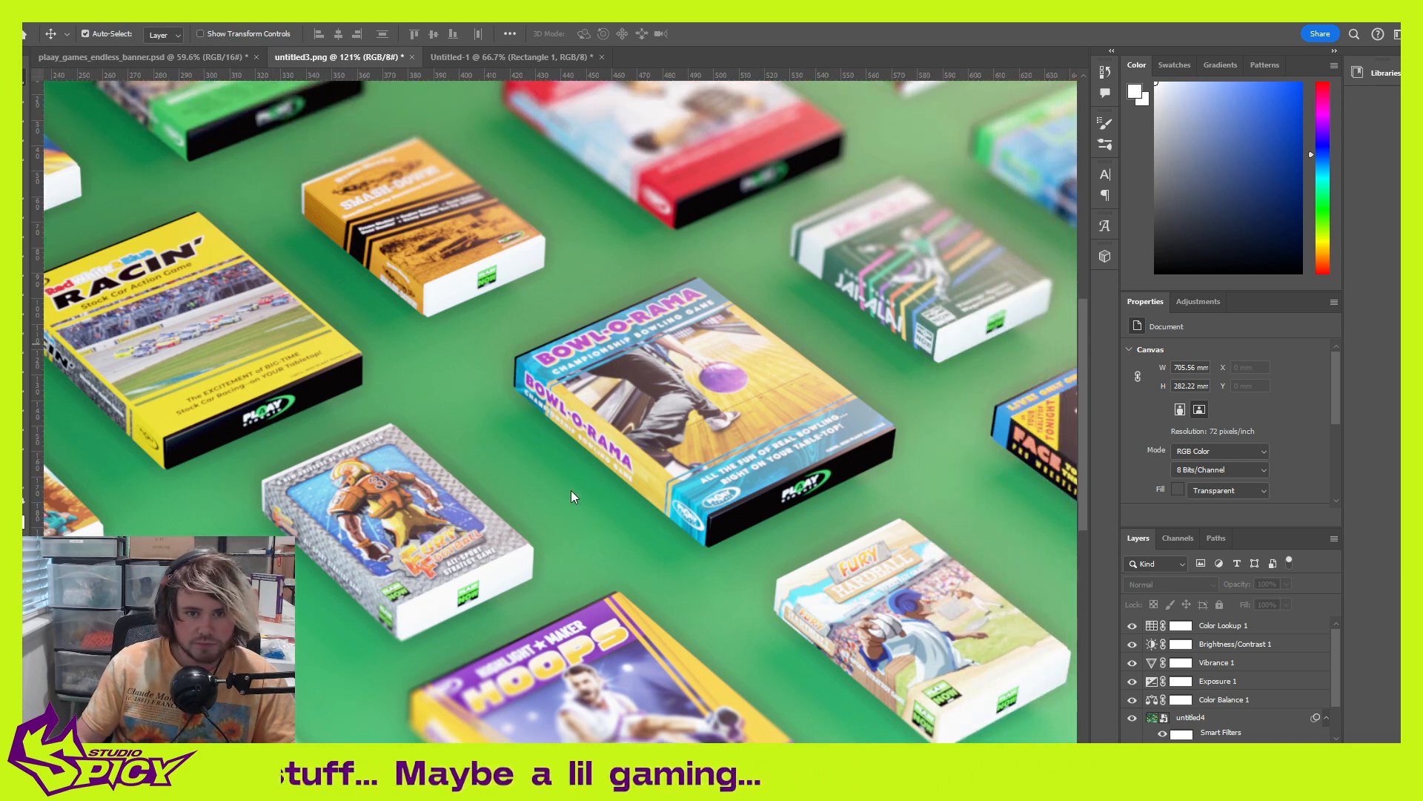
alt+scroll(604, 513, down, 3)
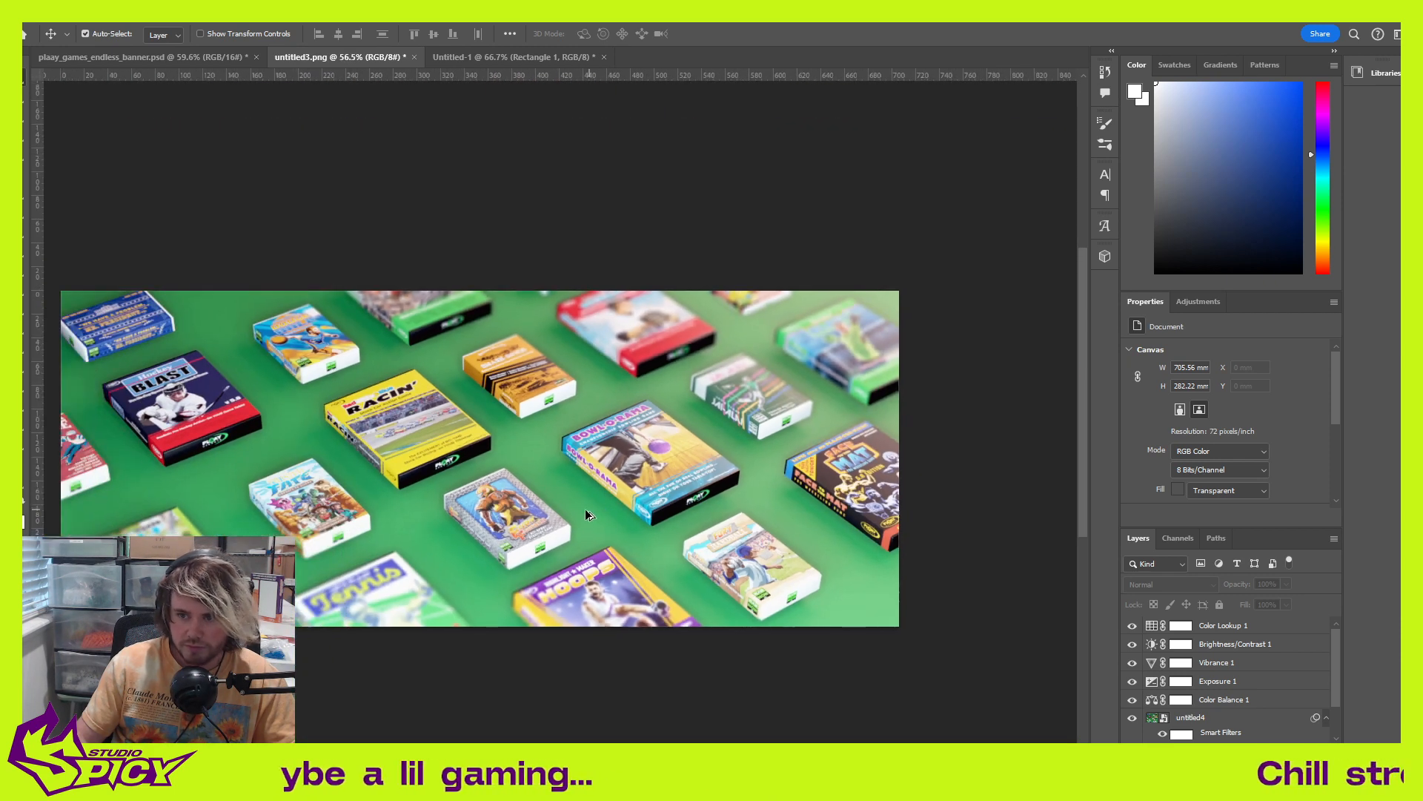
ctrl+scroll(562, 541, left, 2)
key(ctrl)
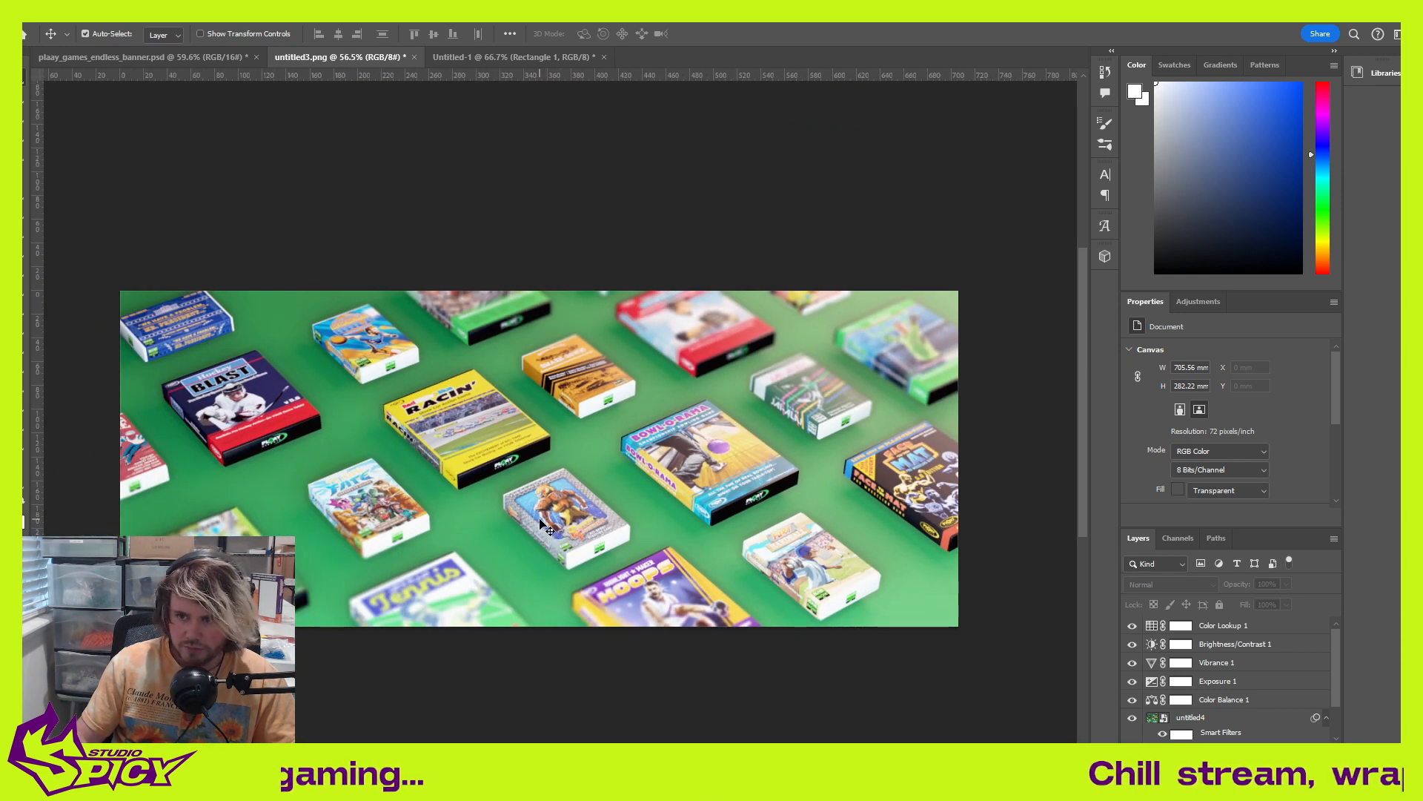
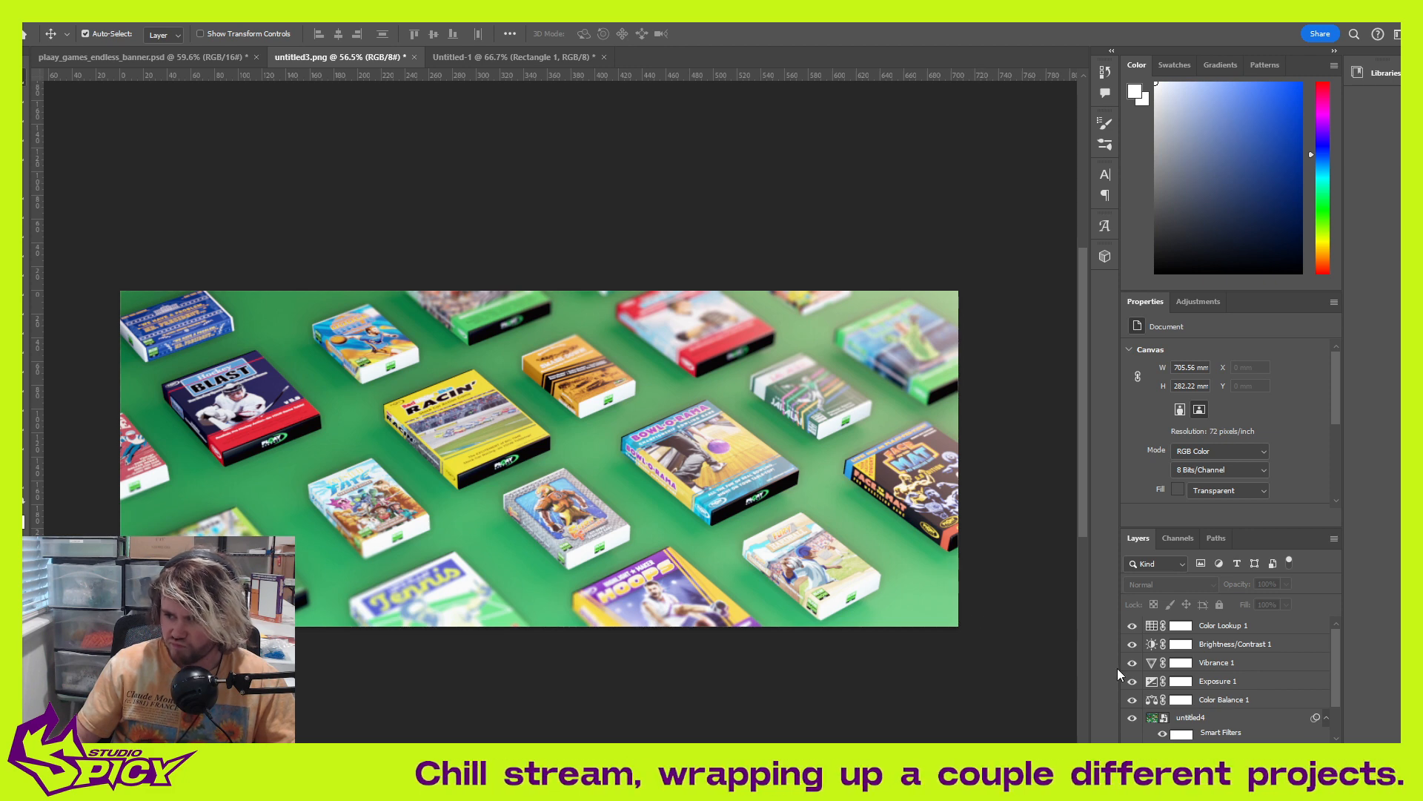
Step: Compare the banner with and without the Color Balance 1 and Exposure 1 layers
click(1132, 699)
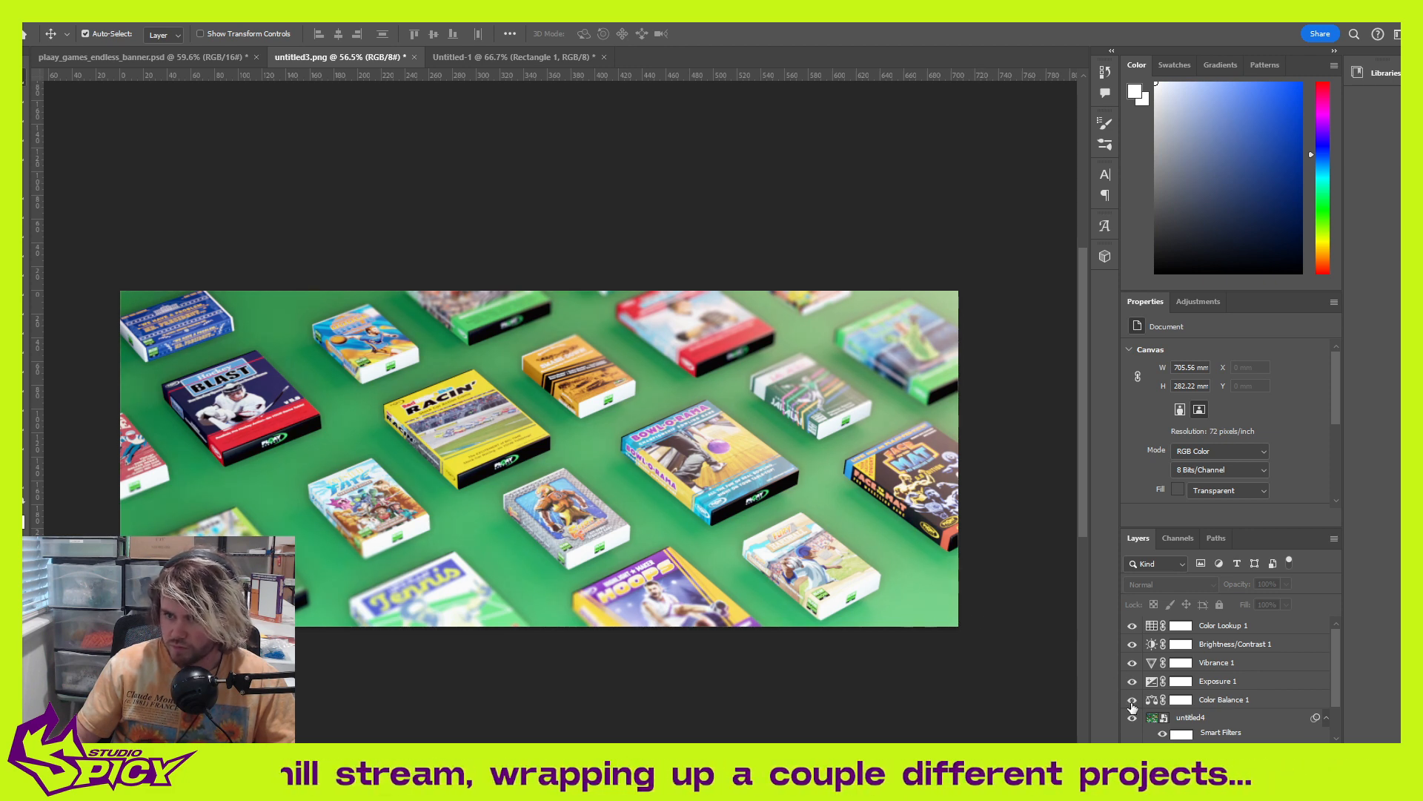
click(1132, 699)
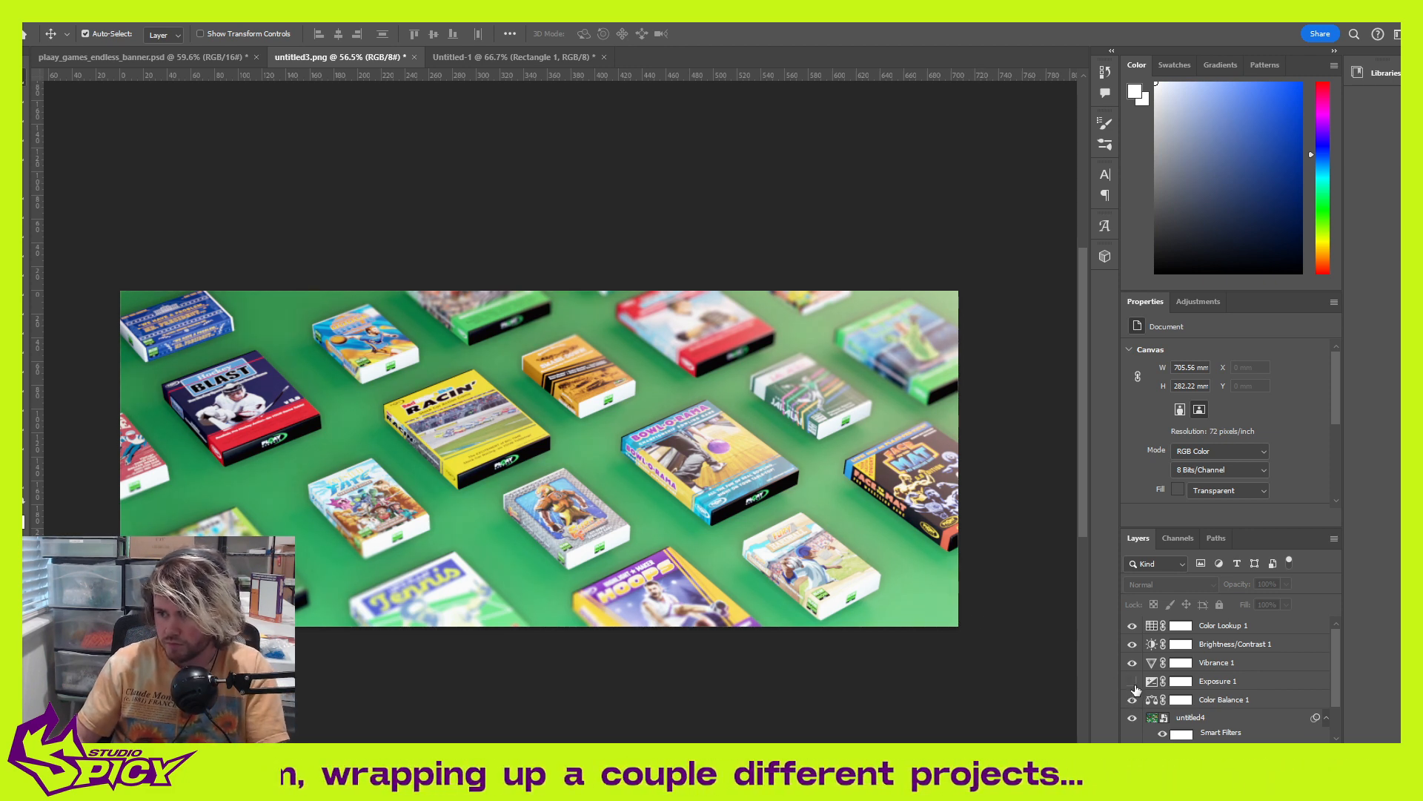
click(1135, 688)
click(1135, 688)
click(1135, 688)
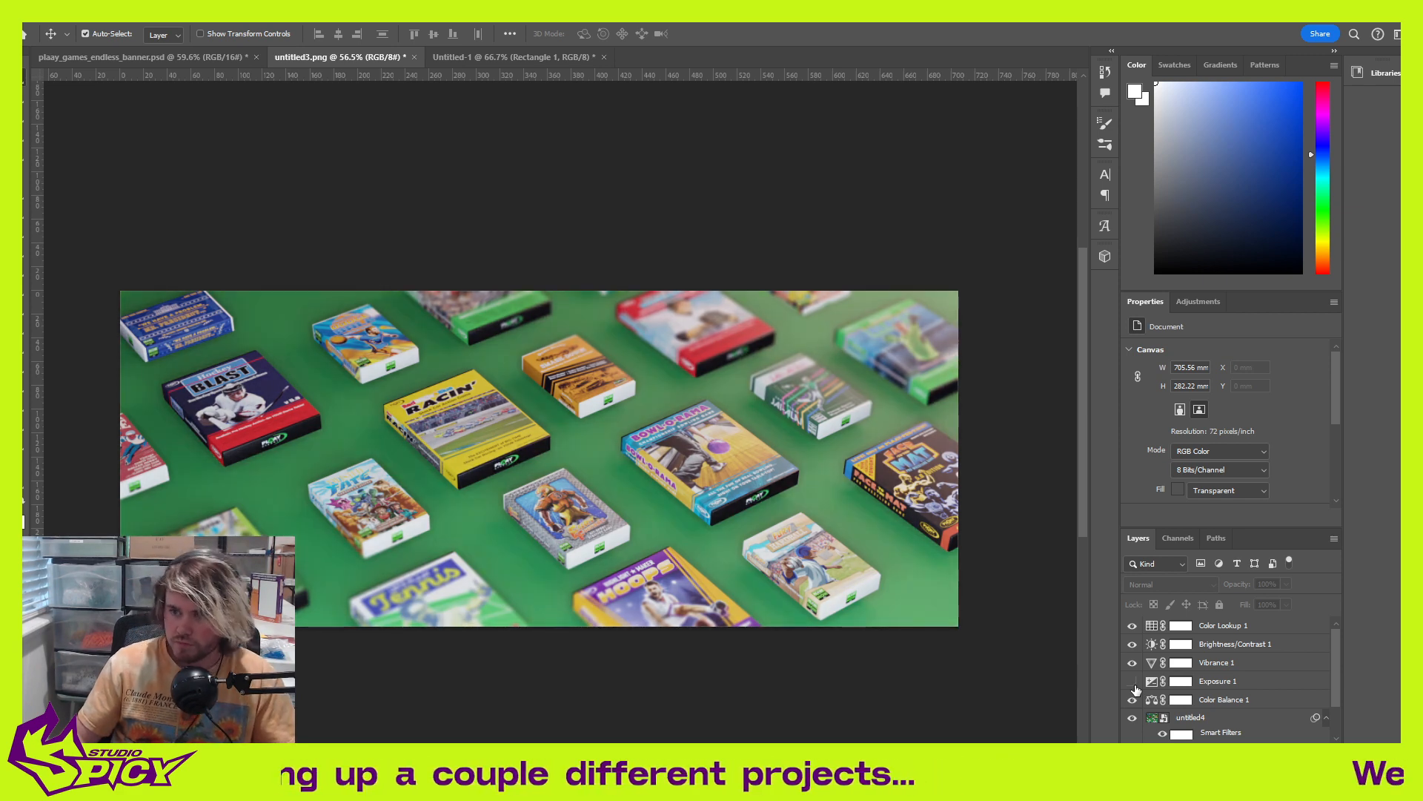
click(1135, 688)
click(1134, 688)
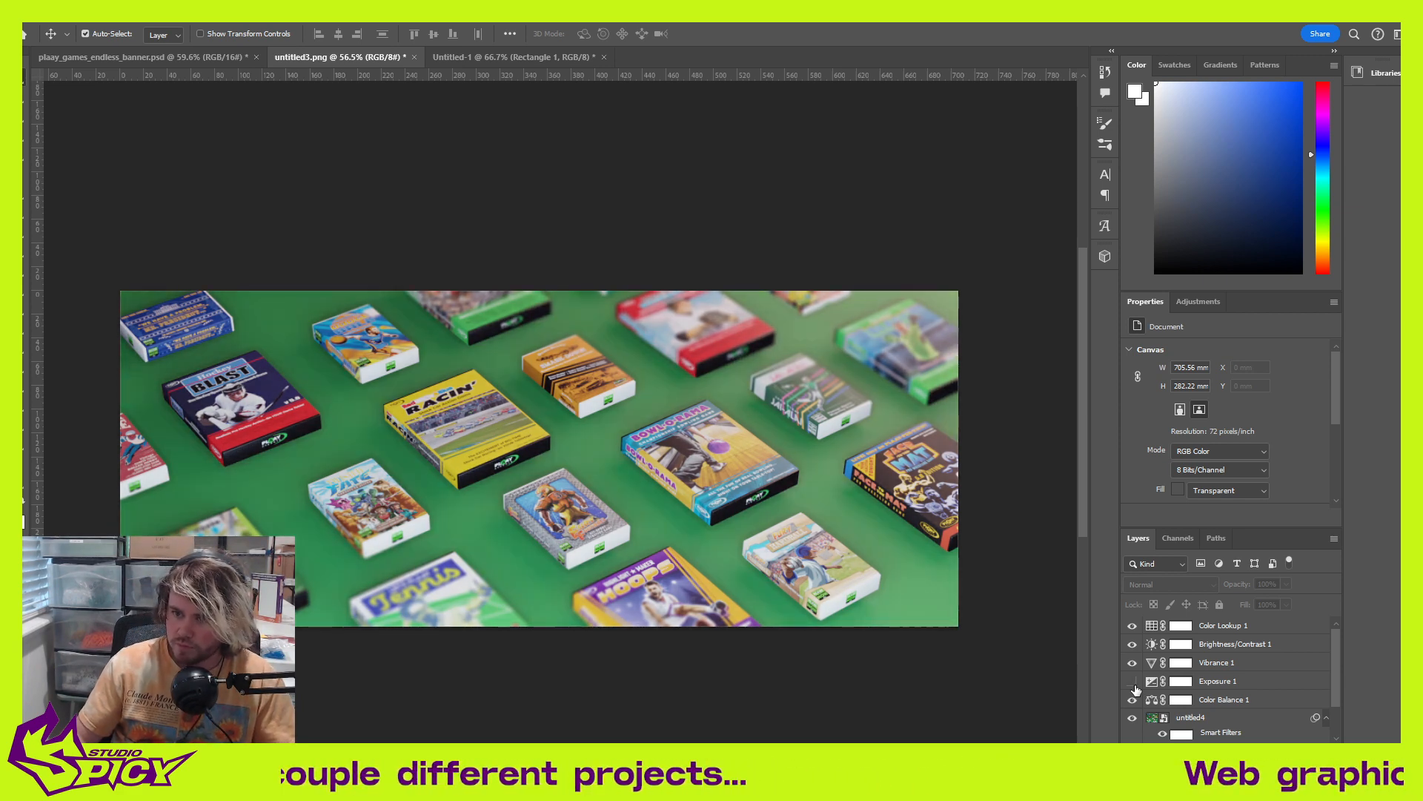
click(1134, 682)
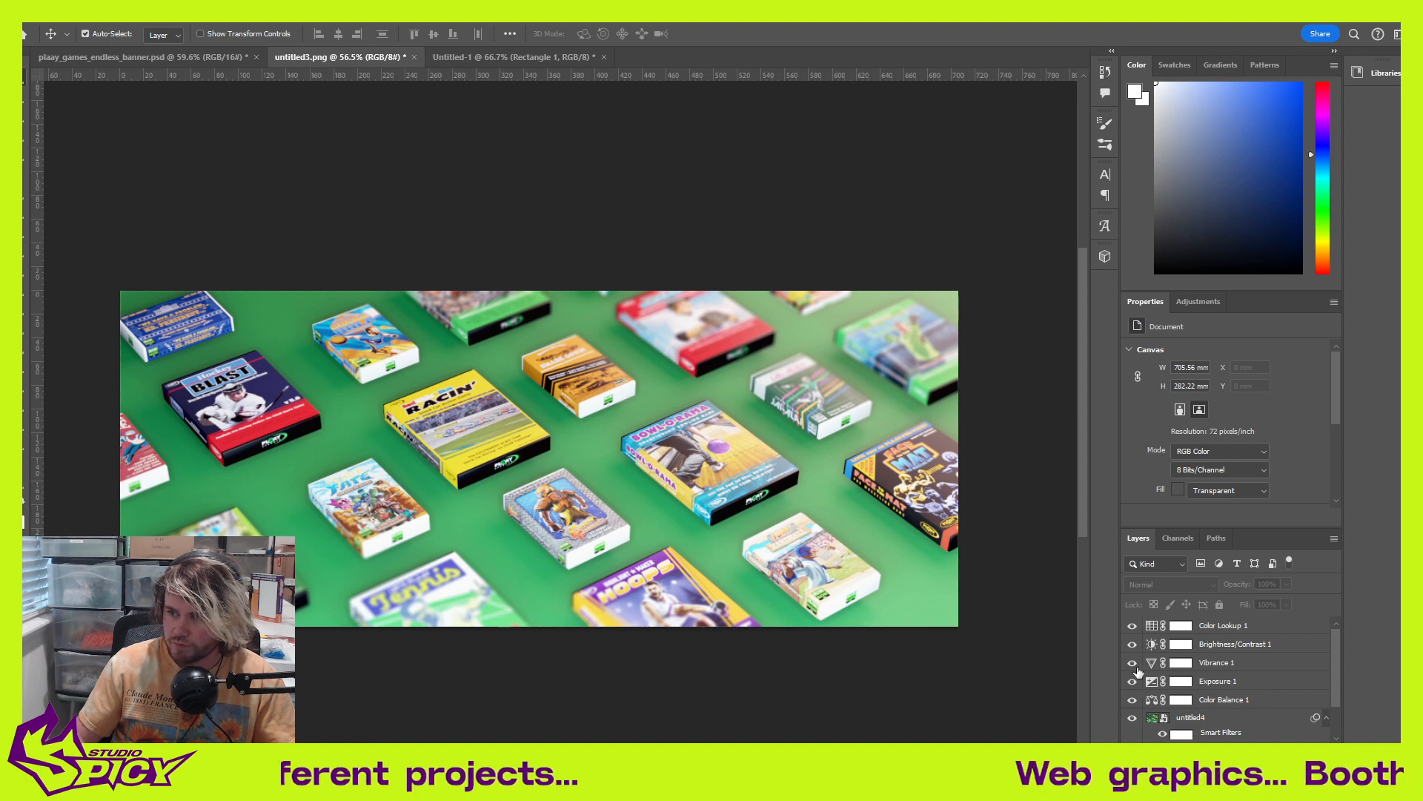
Step: Compare the banner with and without the Brightness/Contrast 1 layer and leave that layer hidden
click(1133, 645)
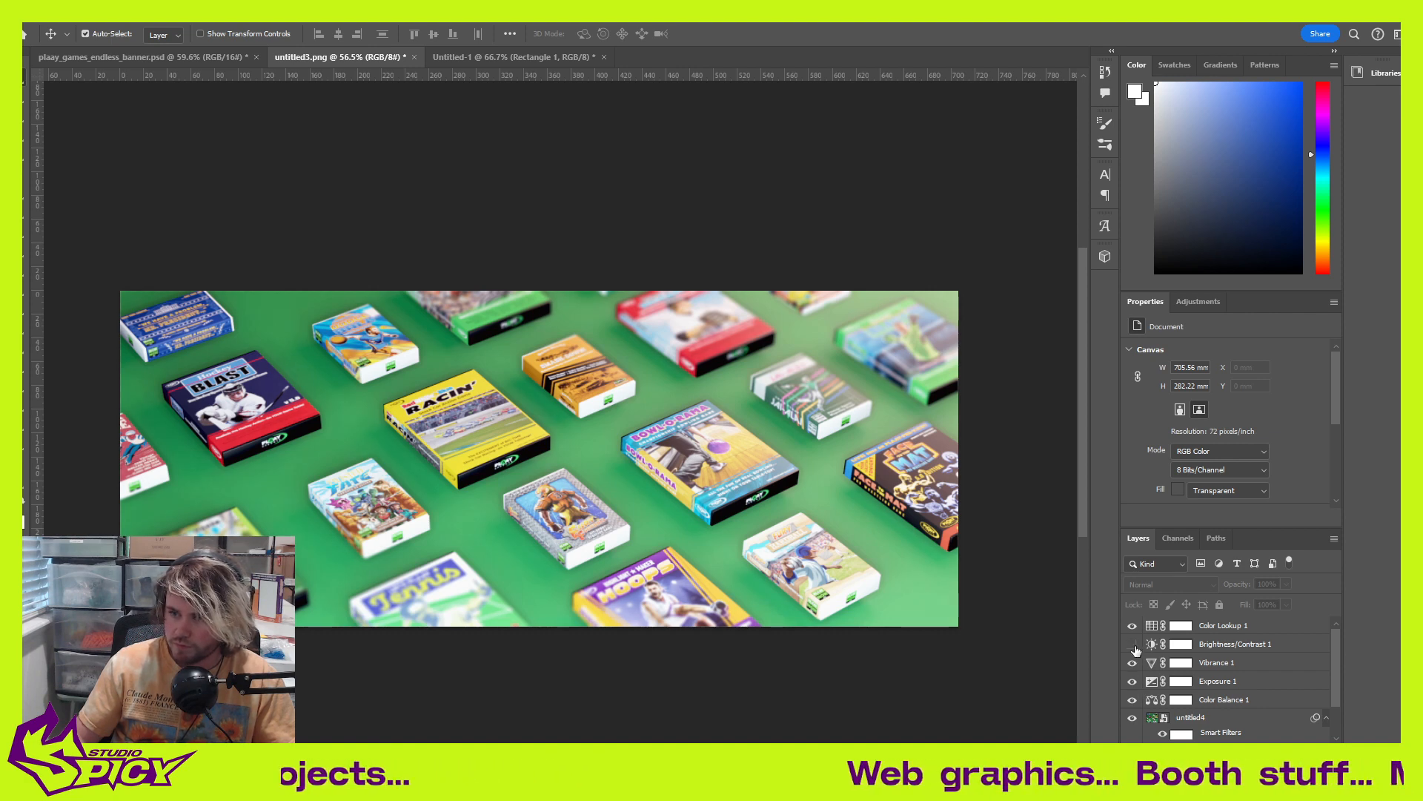
click(1134, 646)
click(1133, 646)
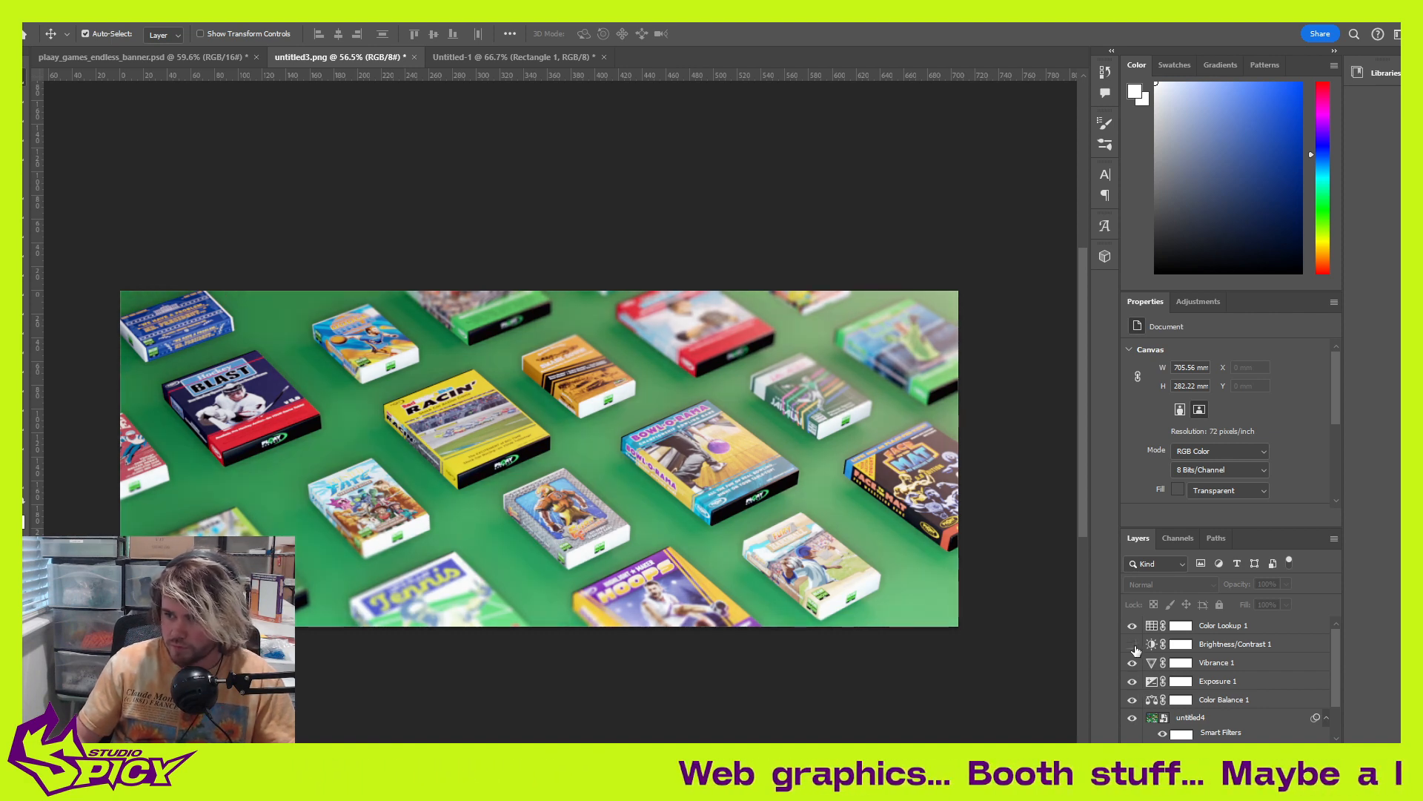
click(1133, 645)
click(1134, 645)
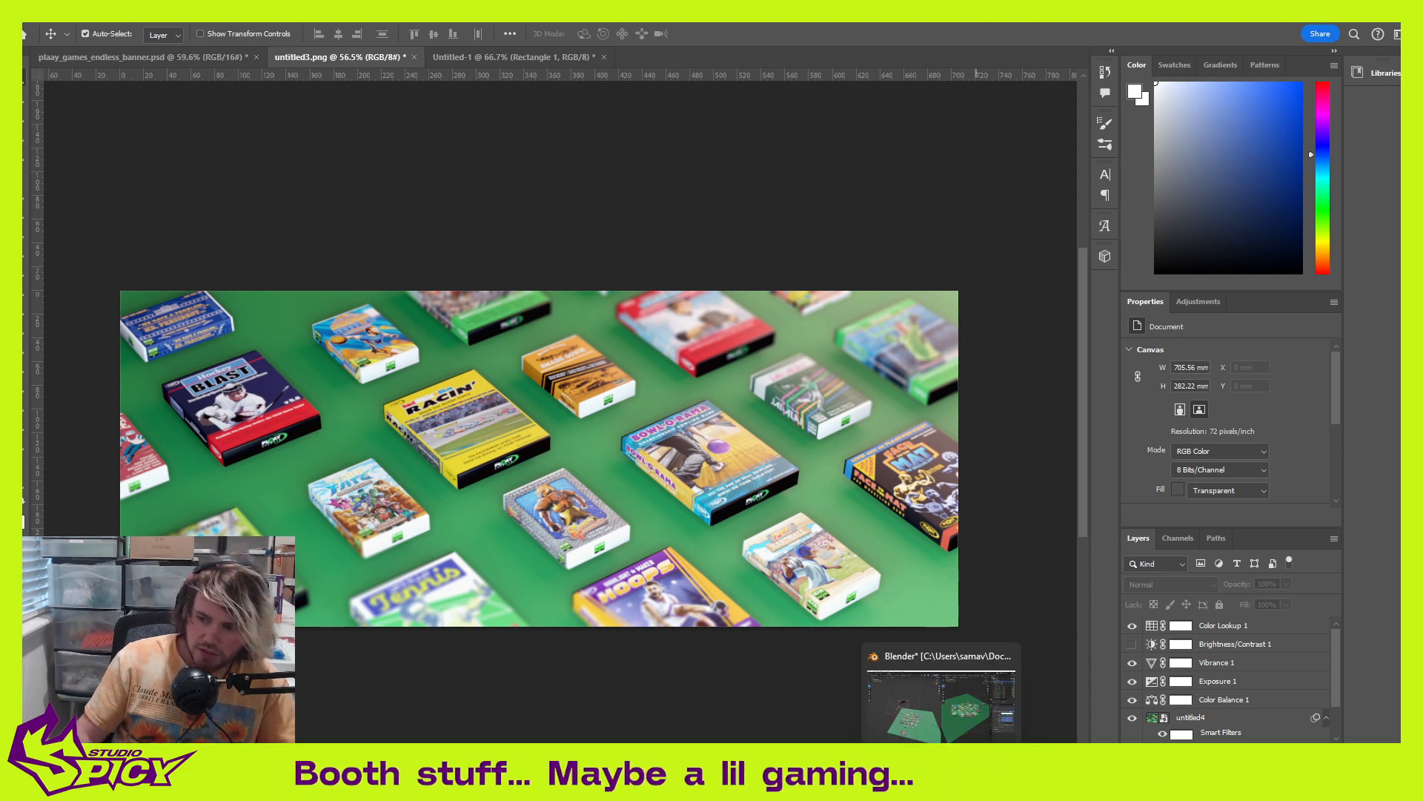
Step: Switch to the box scene in Blender and set the Area.002 light's power to 45 W
click(940, 701)
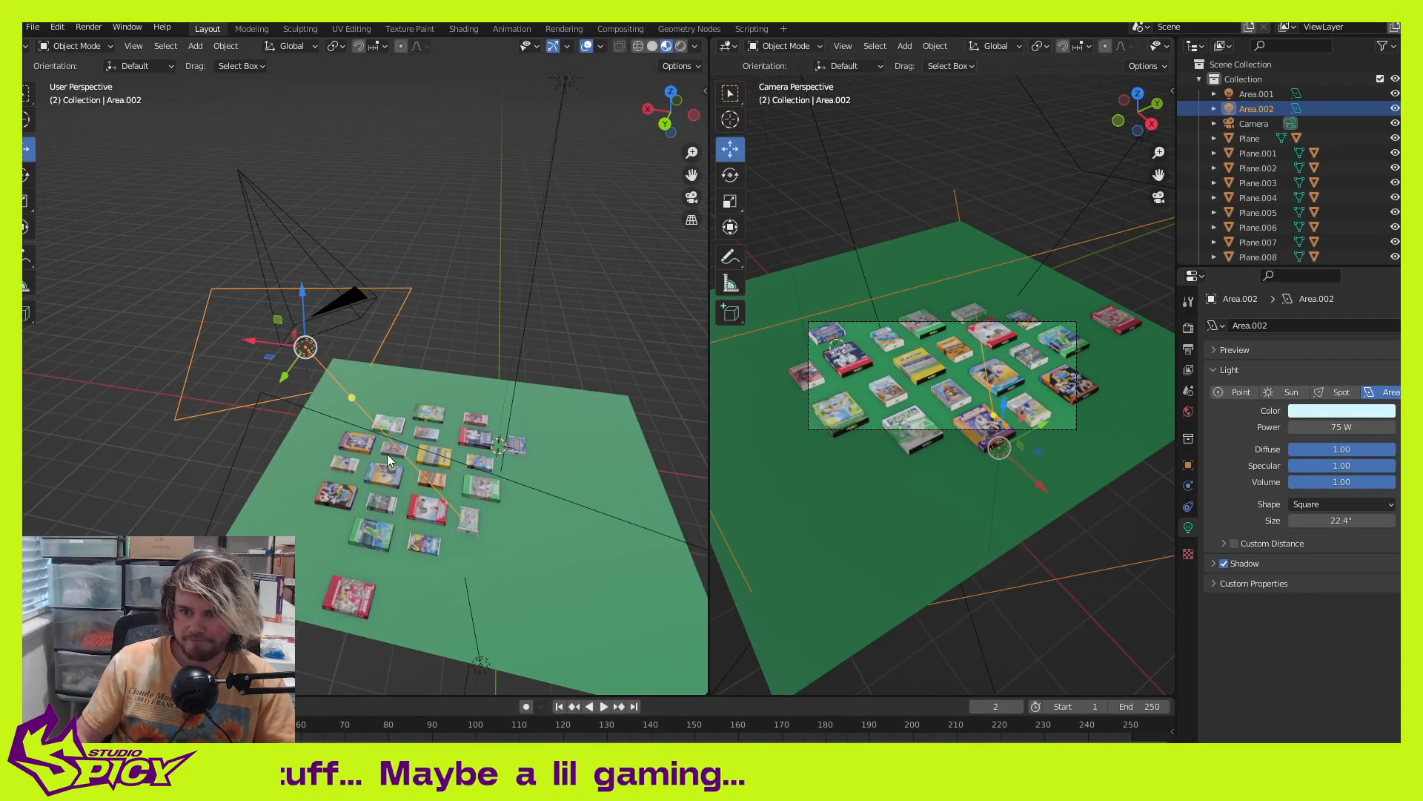
middle_drag(300, 451, 385, 427)
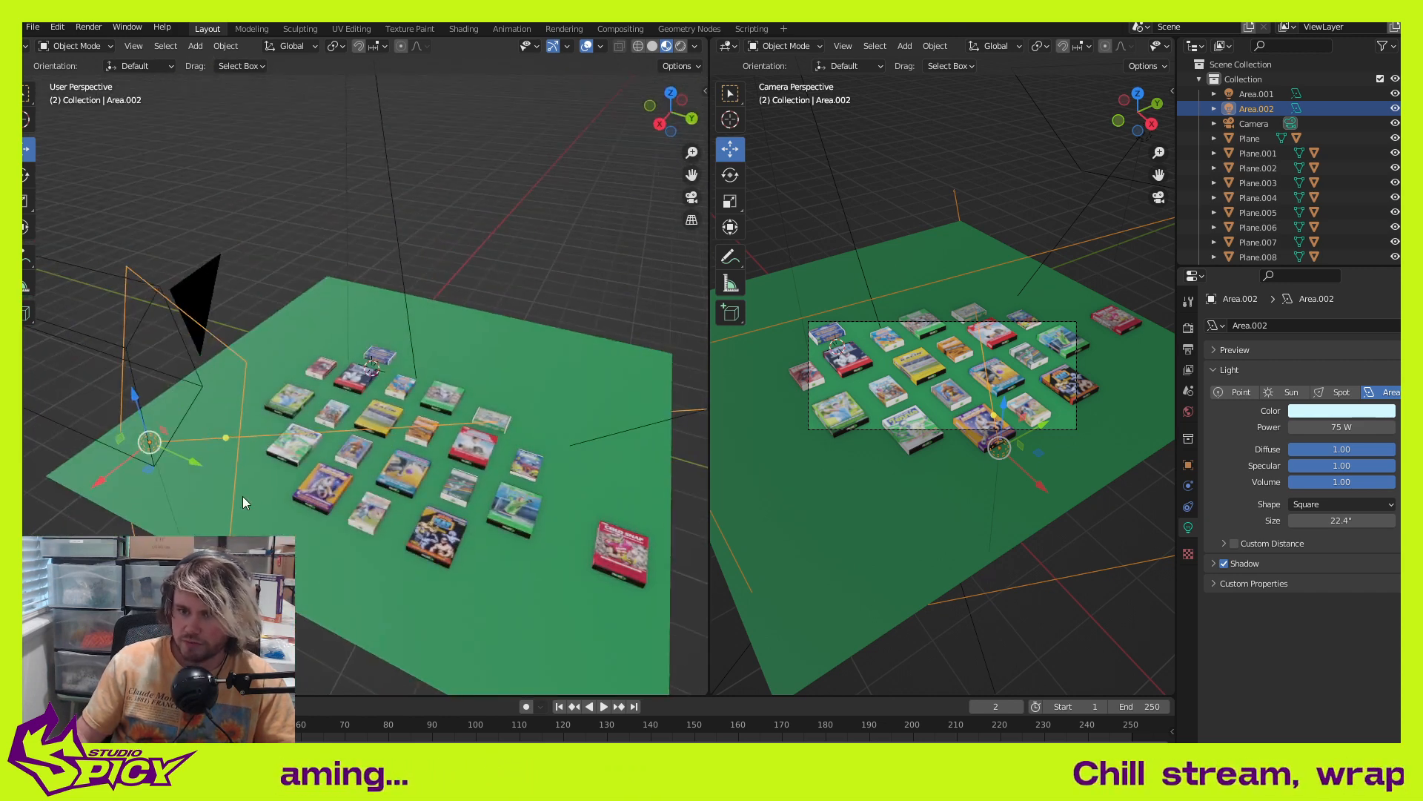
click(1350, 426)
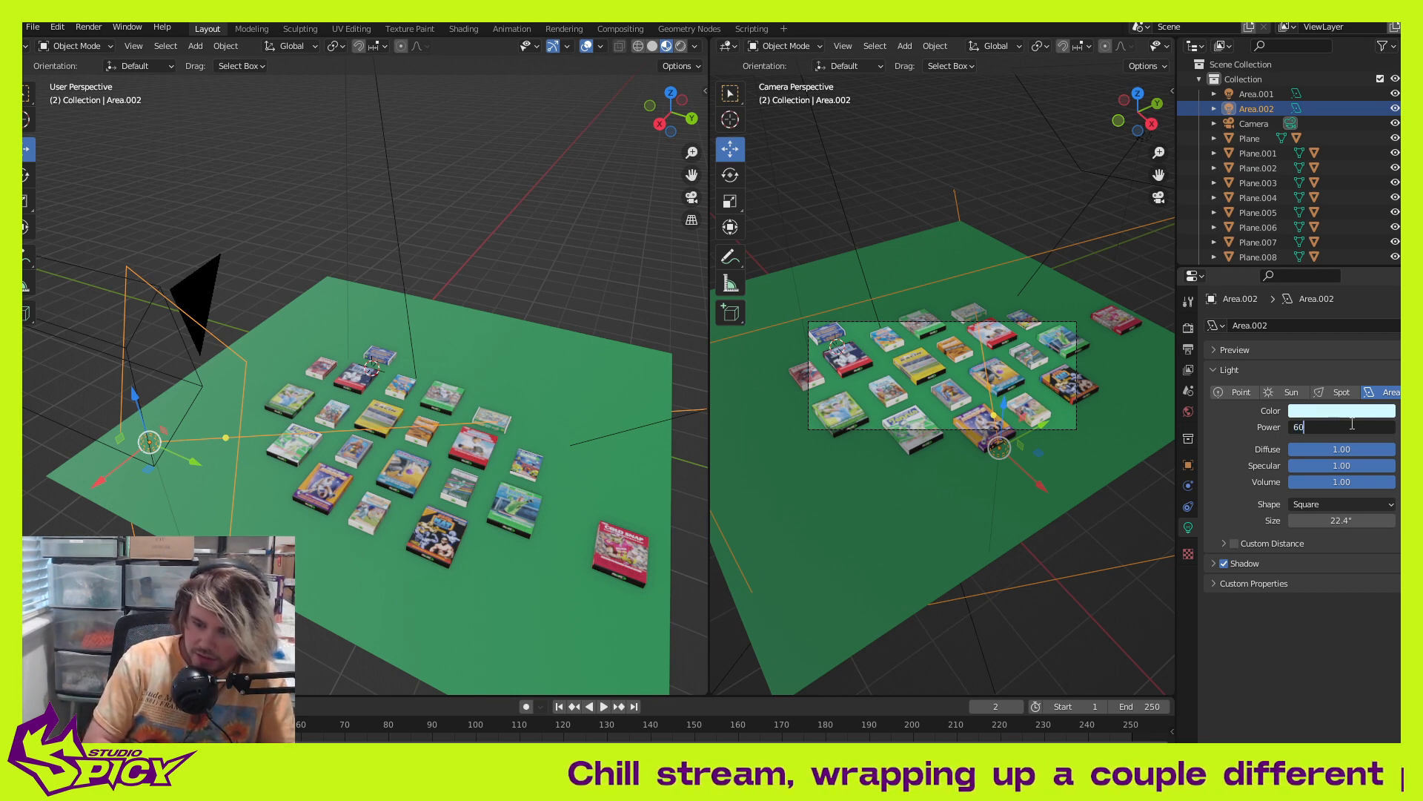
key(BackSpace)
text(45)
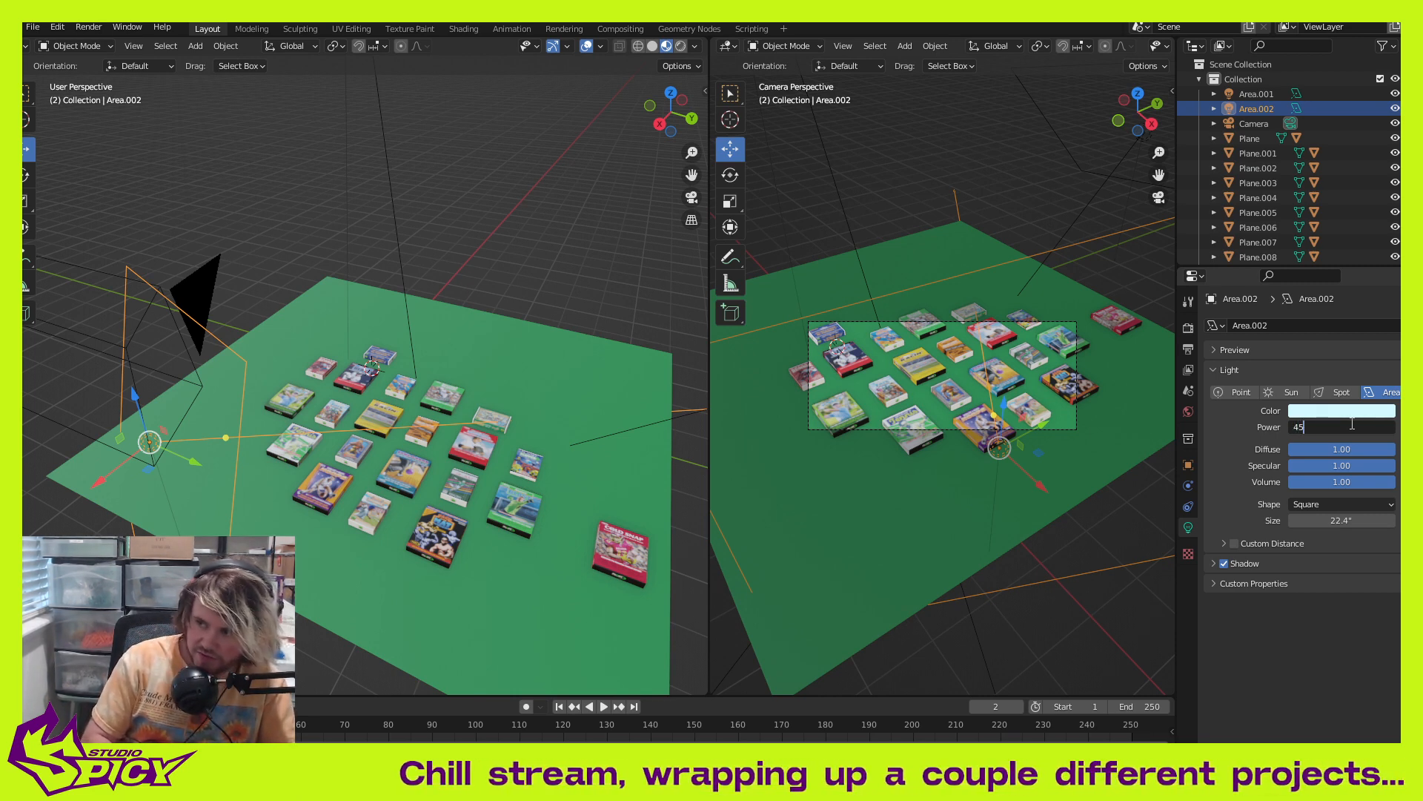
key(Return)
Step: Move the Area.002 light a little closer to the game boxes
middle_drag(278, 335, 203, 343)
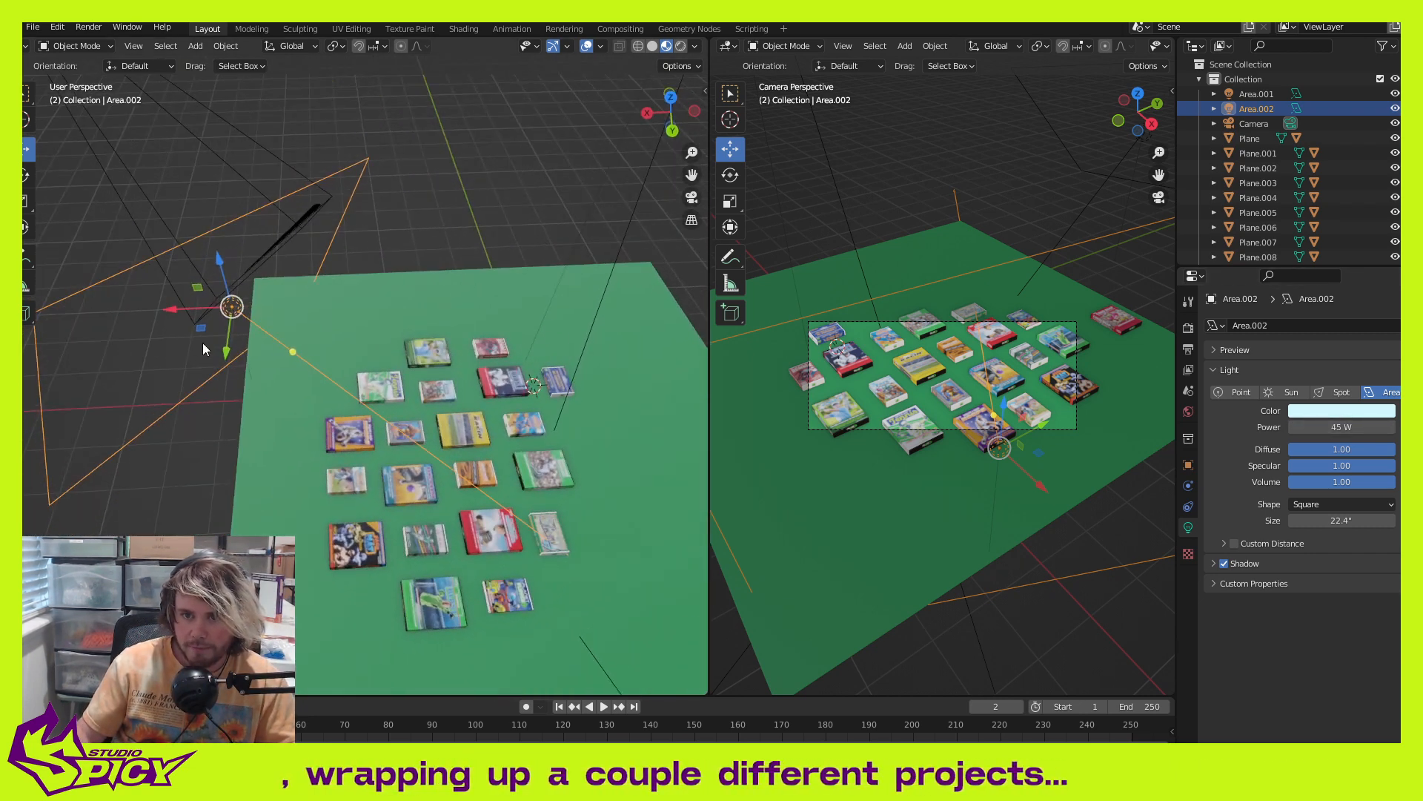
key(g)
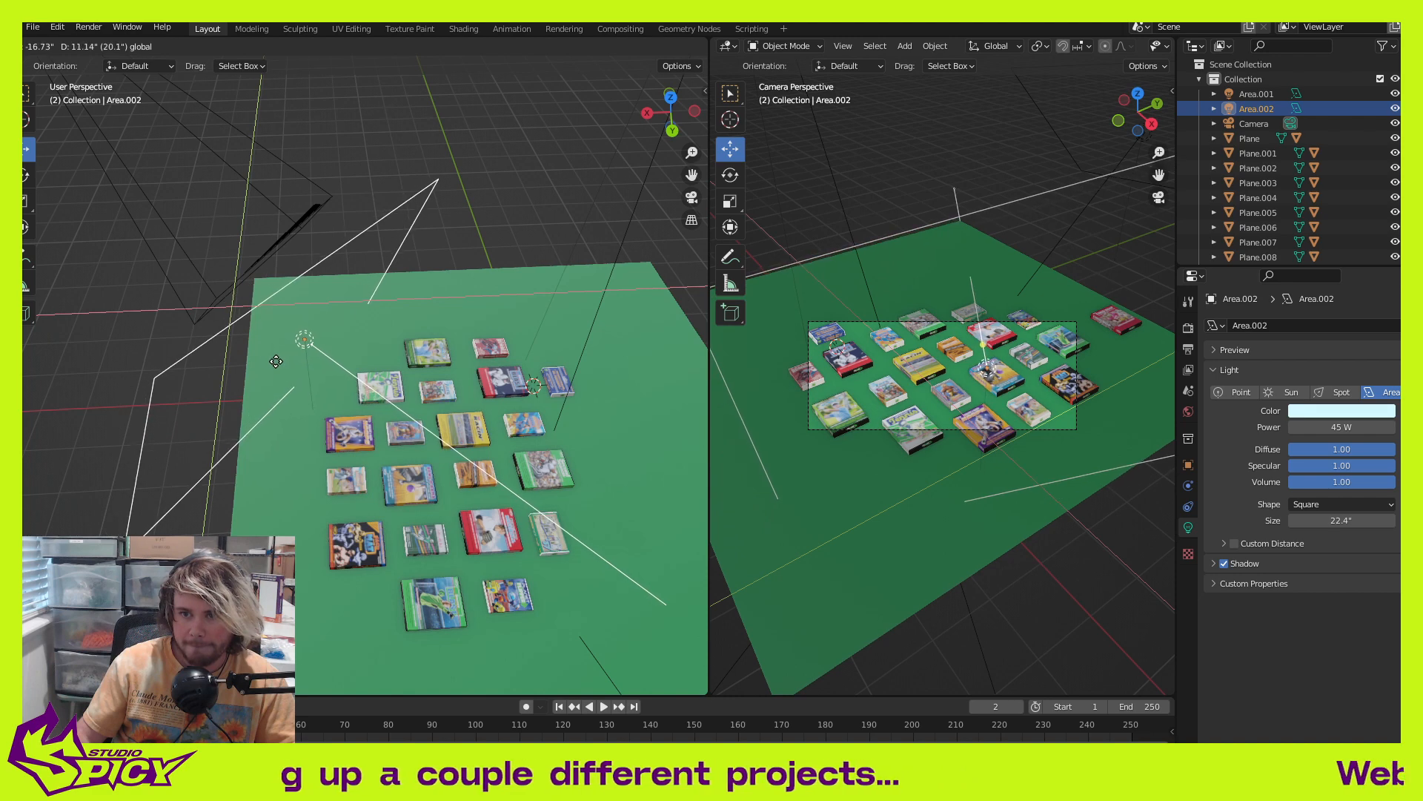
click(237, 355)
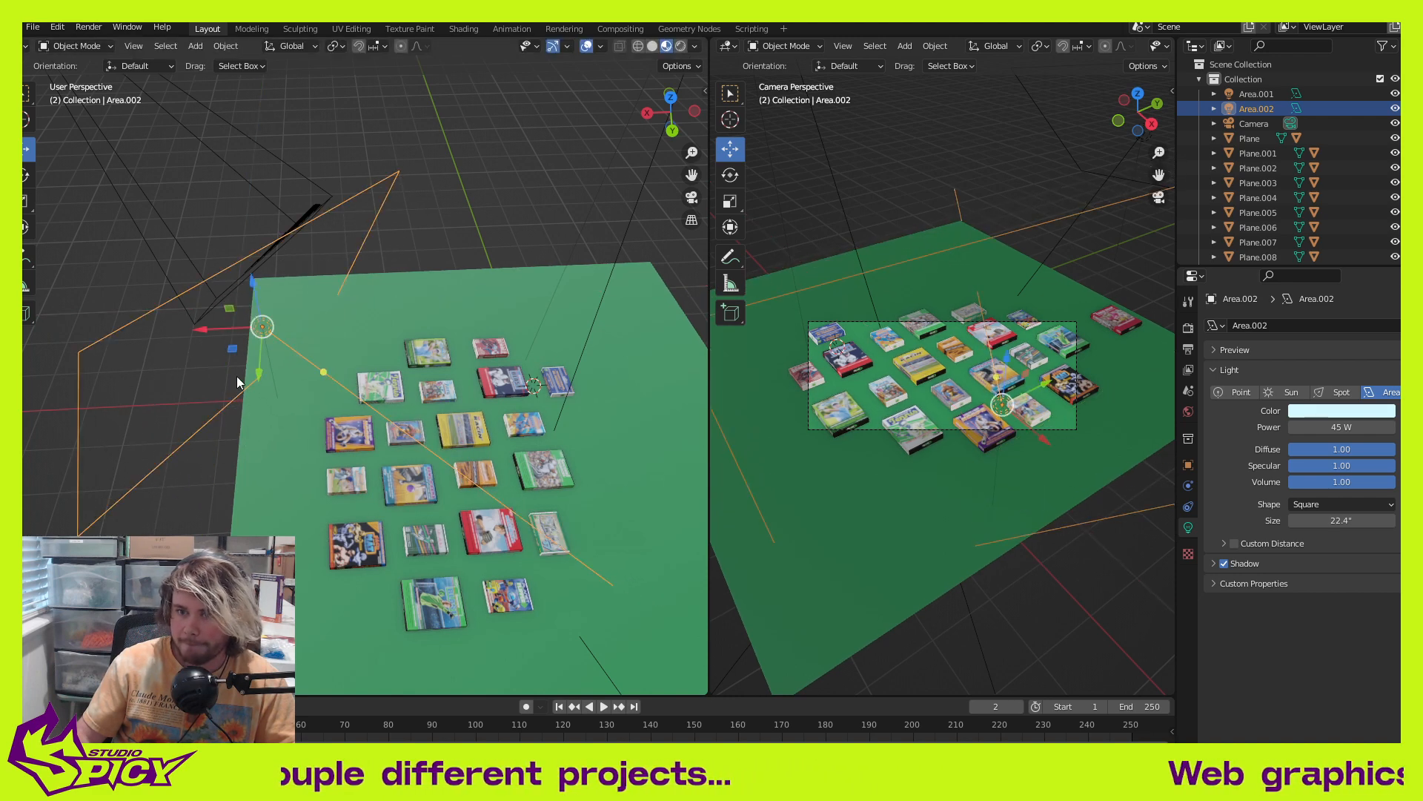
Step: Duplicate the Area.002 light and move the copy across to the opposite side of the green plane
middle_drag(238, 381, 223, 197)
key(shift+d)
right_click(360, 389)
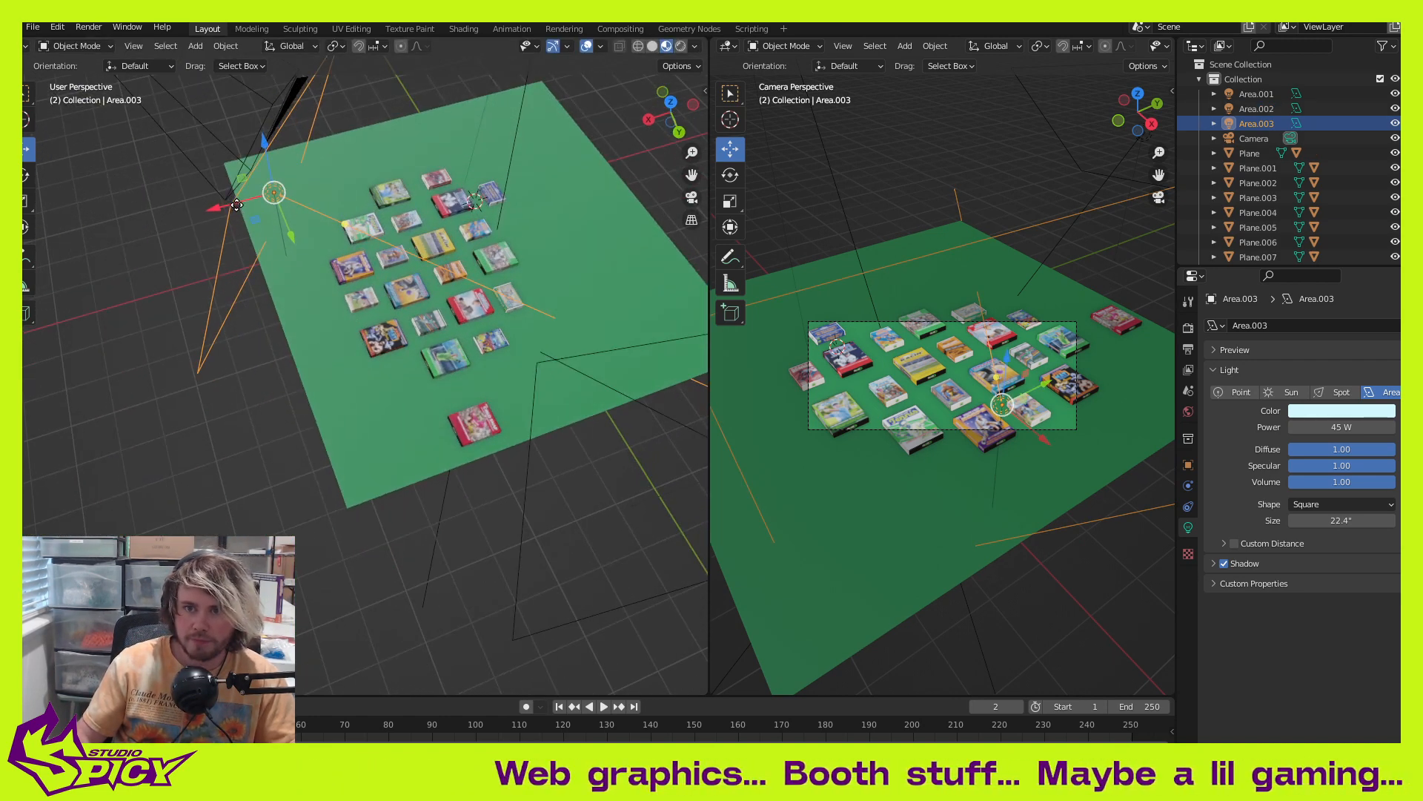
drag(236, 205, 558, 141)
shift+middle_drag(421, 258, 297, 333)
middle_drag(424, 311, 450, 279)
drag(453, 283, 327, 279)
middle_drag(352, 301, 134, 274)
scroll(402, 354, down, 2)
shift+middle_drag(402, 354, 203, 329)
middle_drag(319, 356, 271, 453)
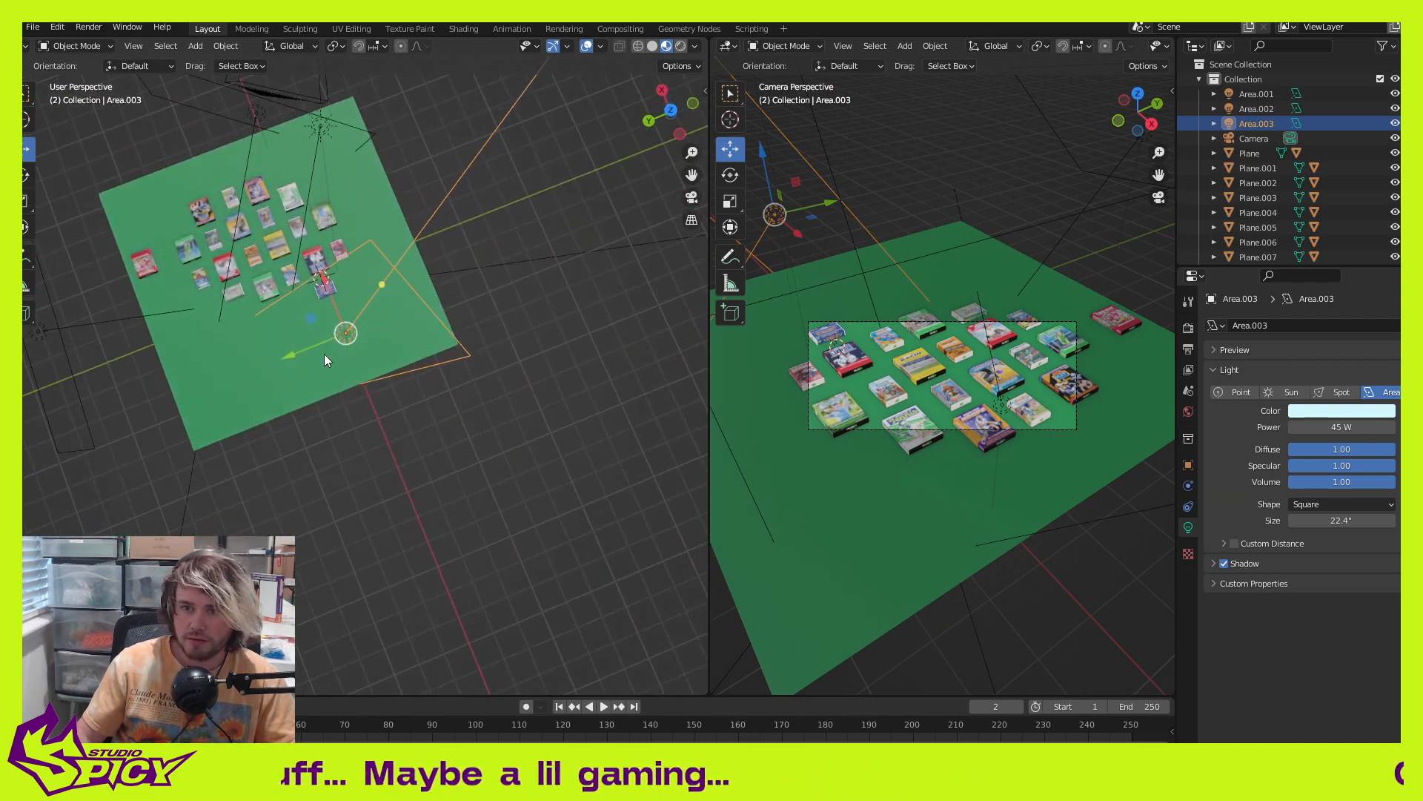
Step: Refine the duplicated area light's position beyond the far edge of the box layout
drag(313, 320, 366, 378)
middle_drag(366, 378, 548, 283)
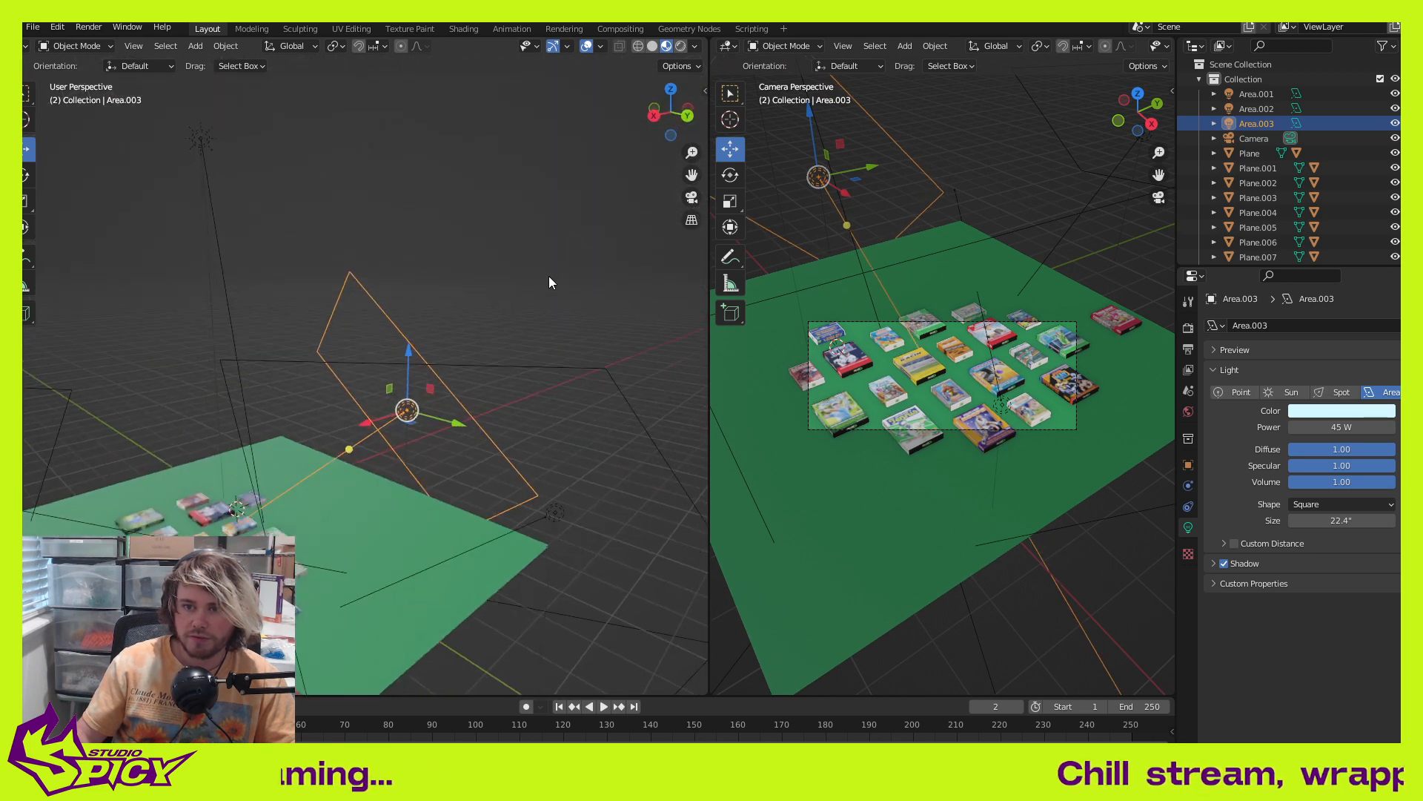
middle_drag(437, 401, 519, 387)
drag(408, 431, 413, 397)
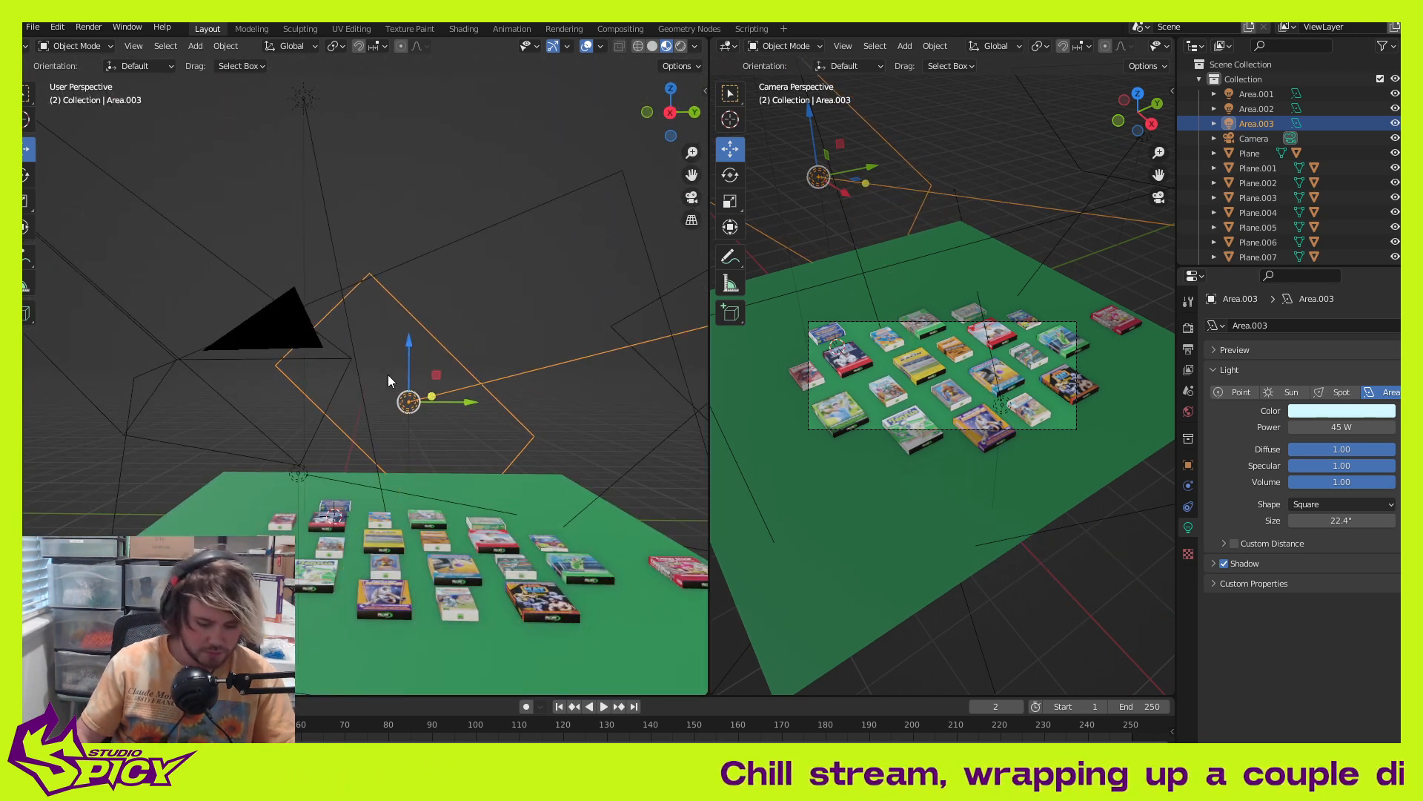
Step: Rotate the duplicated area light so that it points at the game boxes
key(shift+space)
key(r)
drag(388, 346, 329, 366)
drag(418, 387, 459, 433)
mouse_move(459, 433)
middle_down()
mouse_move(257, 450)
mouse_move(452, 445)
middle_up()
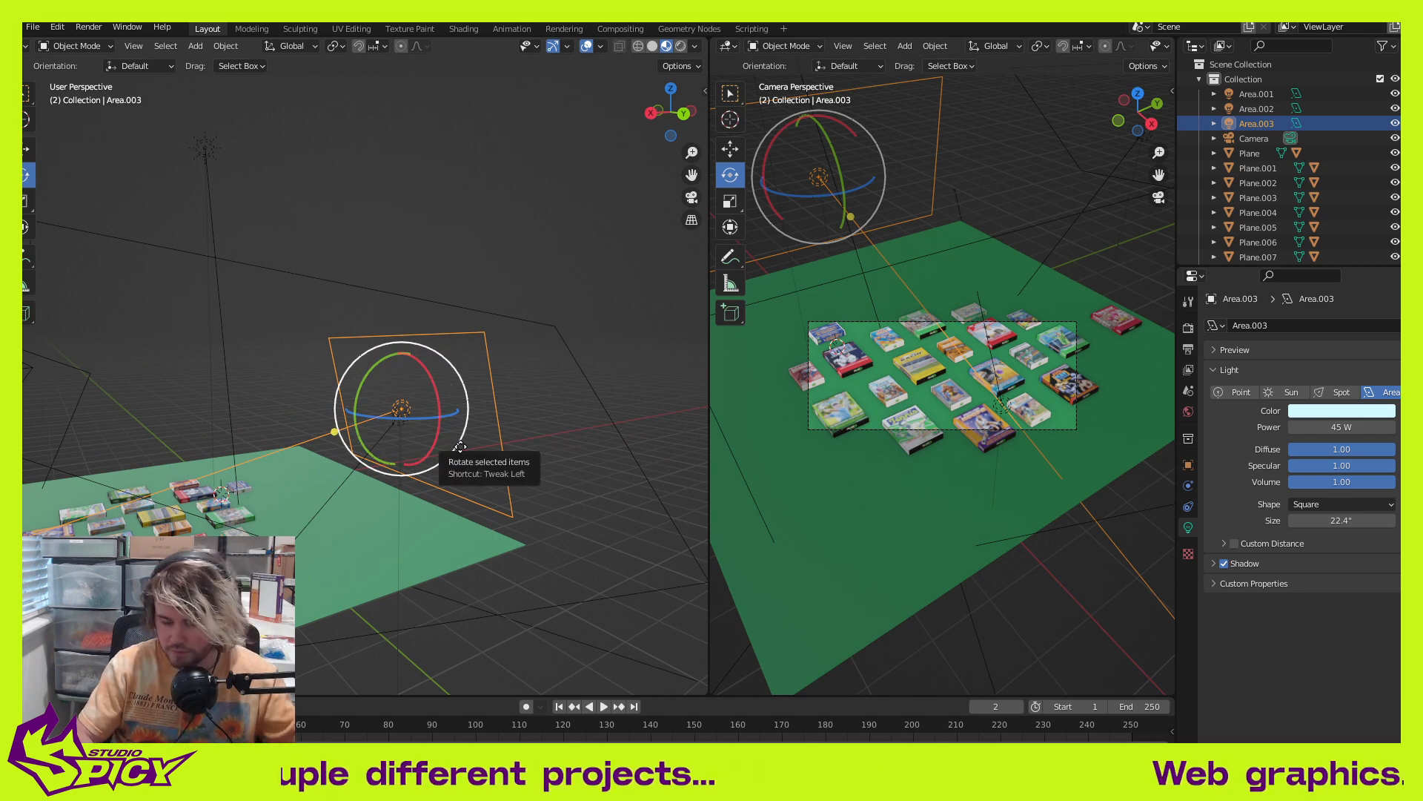
Step: Render the scene and inspect how the added light falls on the boxes, closing the render window
key(F12)
scroll(944, 453, down, 4)
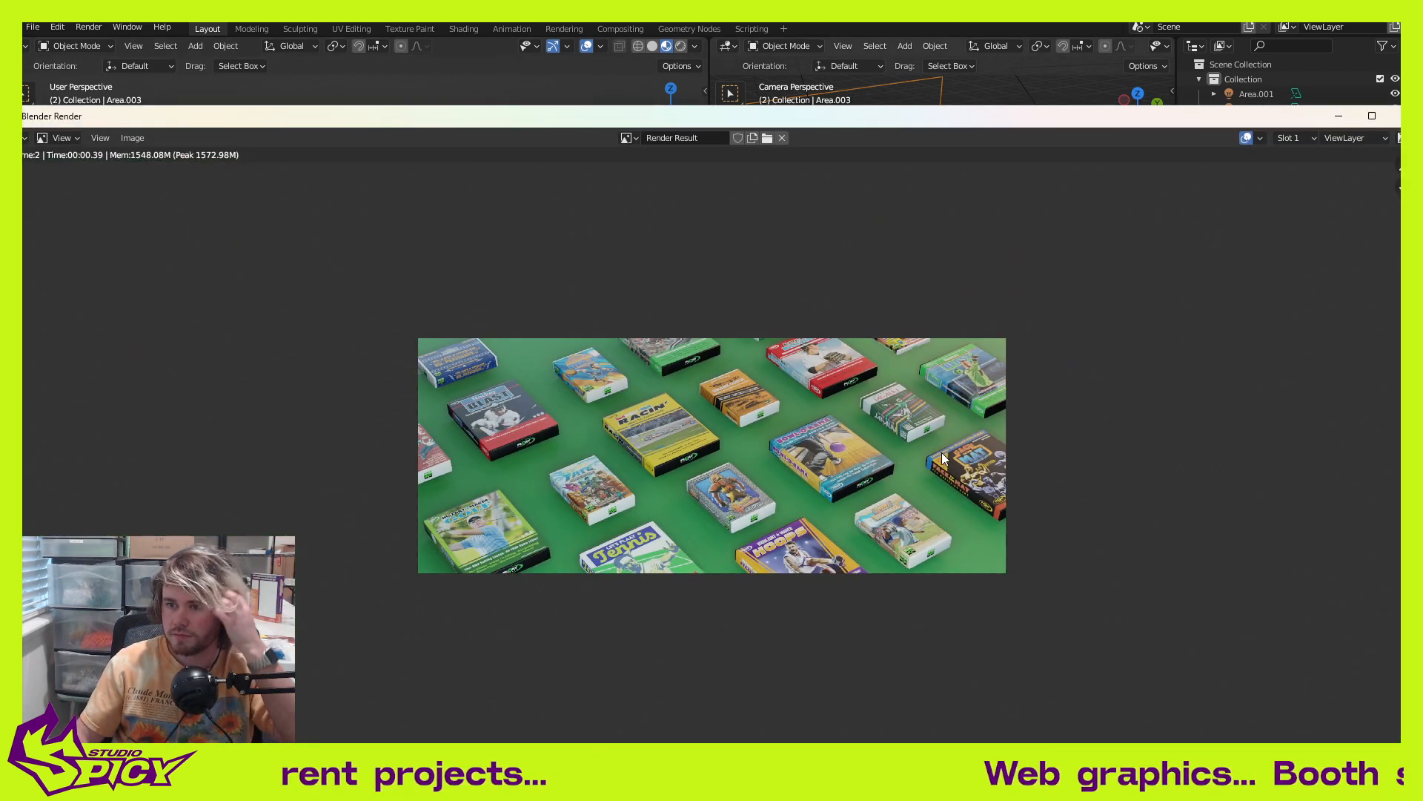
scroll(940, 451, up, 2)
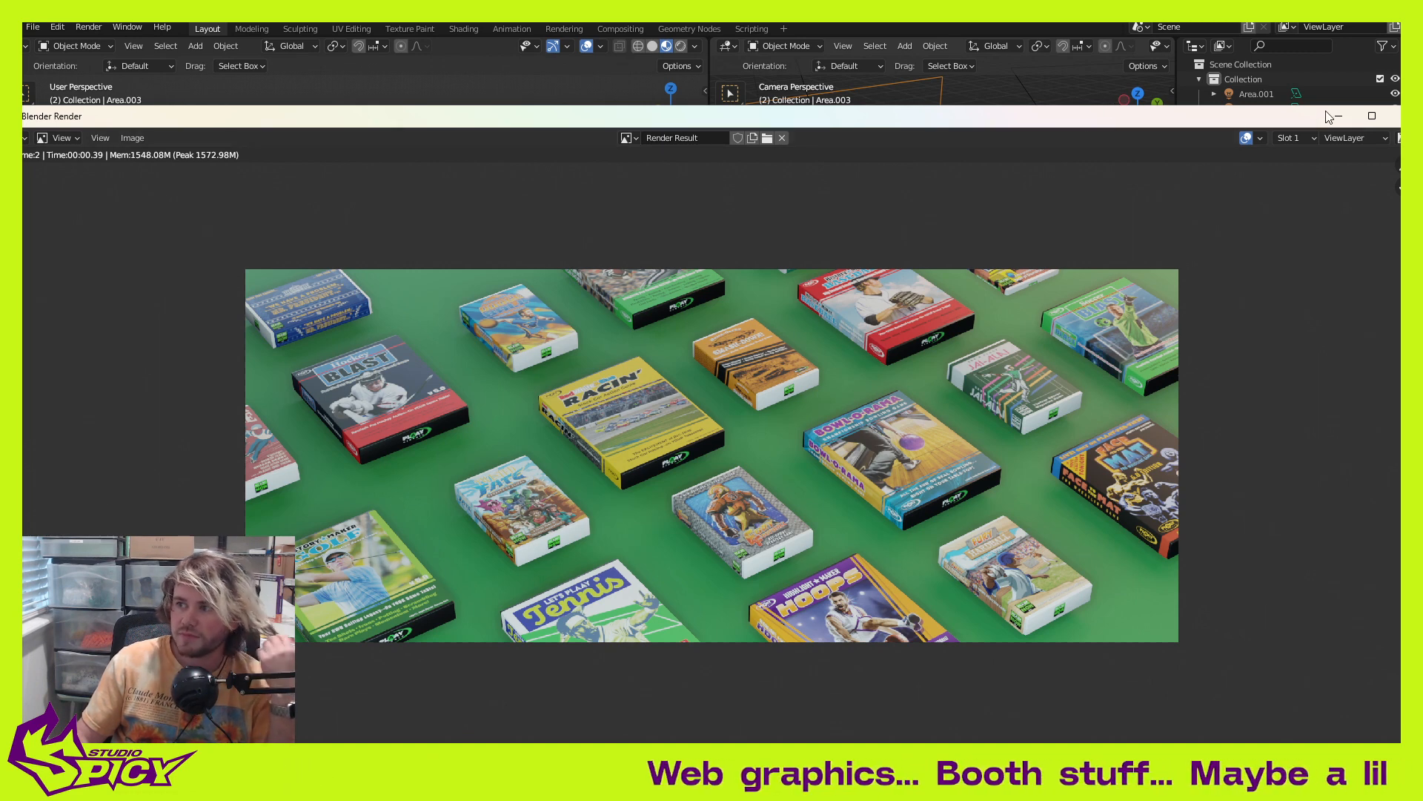
click(1393, 116)
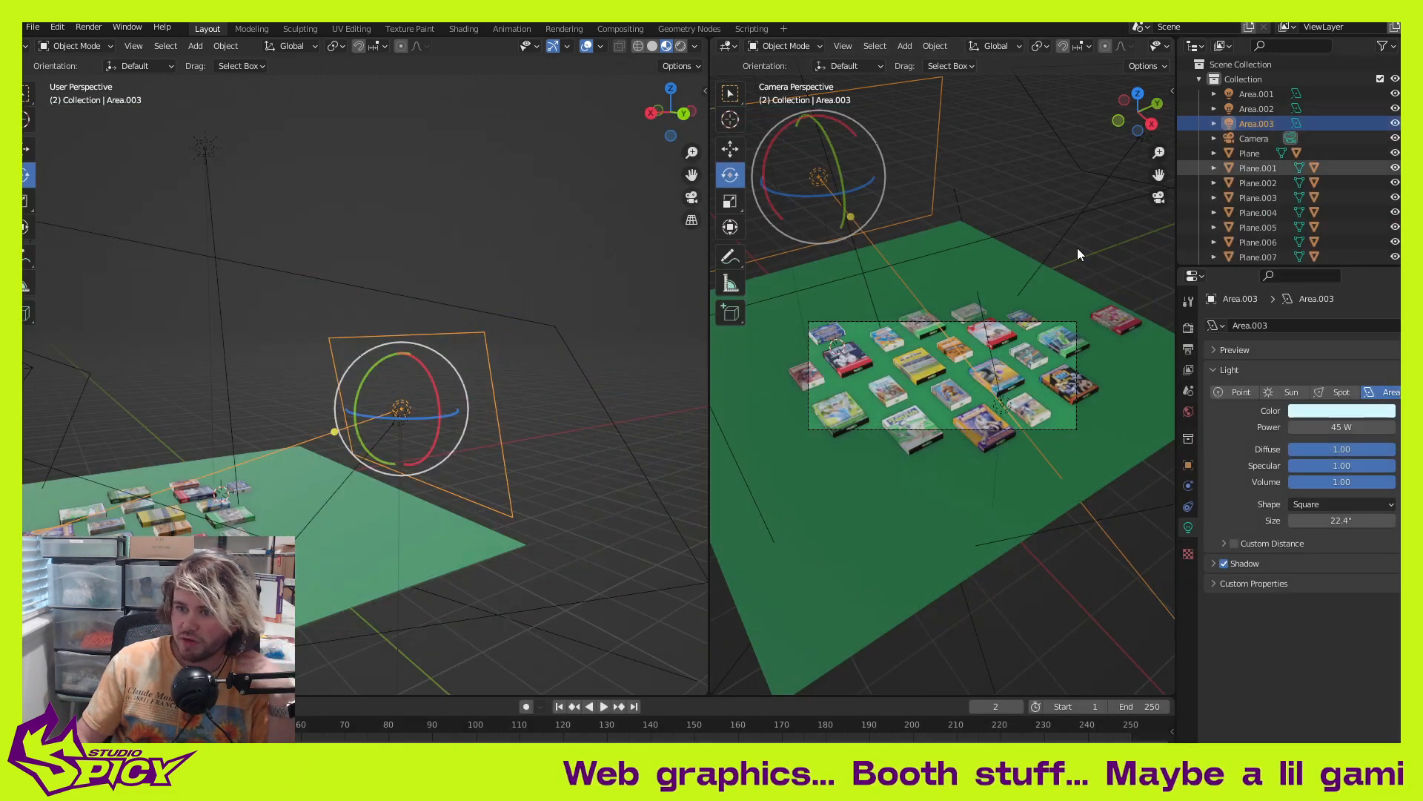
Step: Change the Area.003 light's color from pale blue to a warm light orange
click(1301, 413)
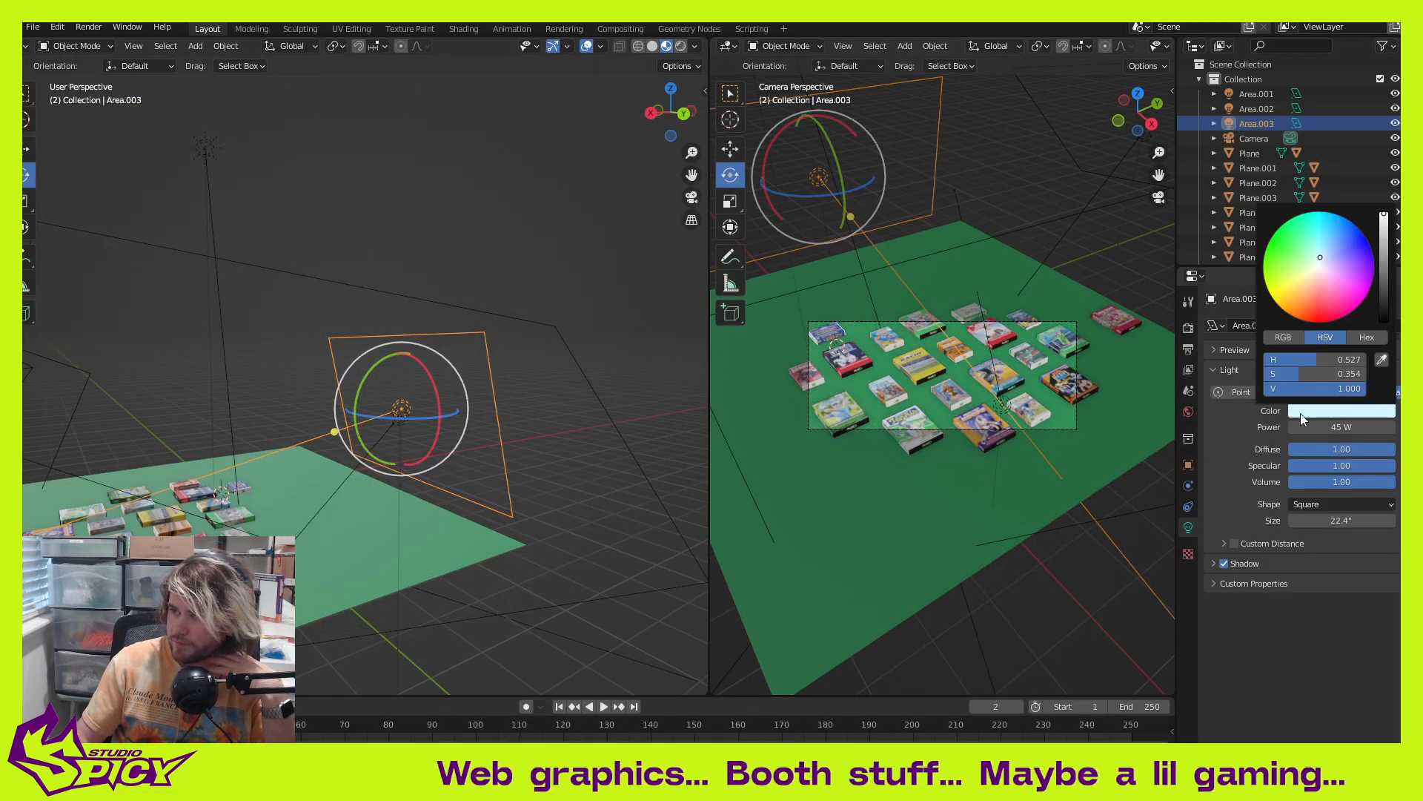
click(1314, 282)
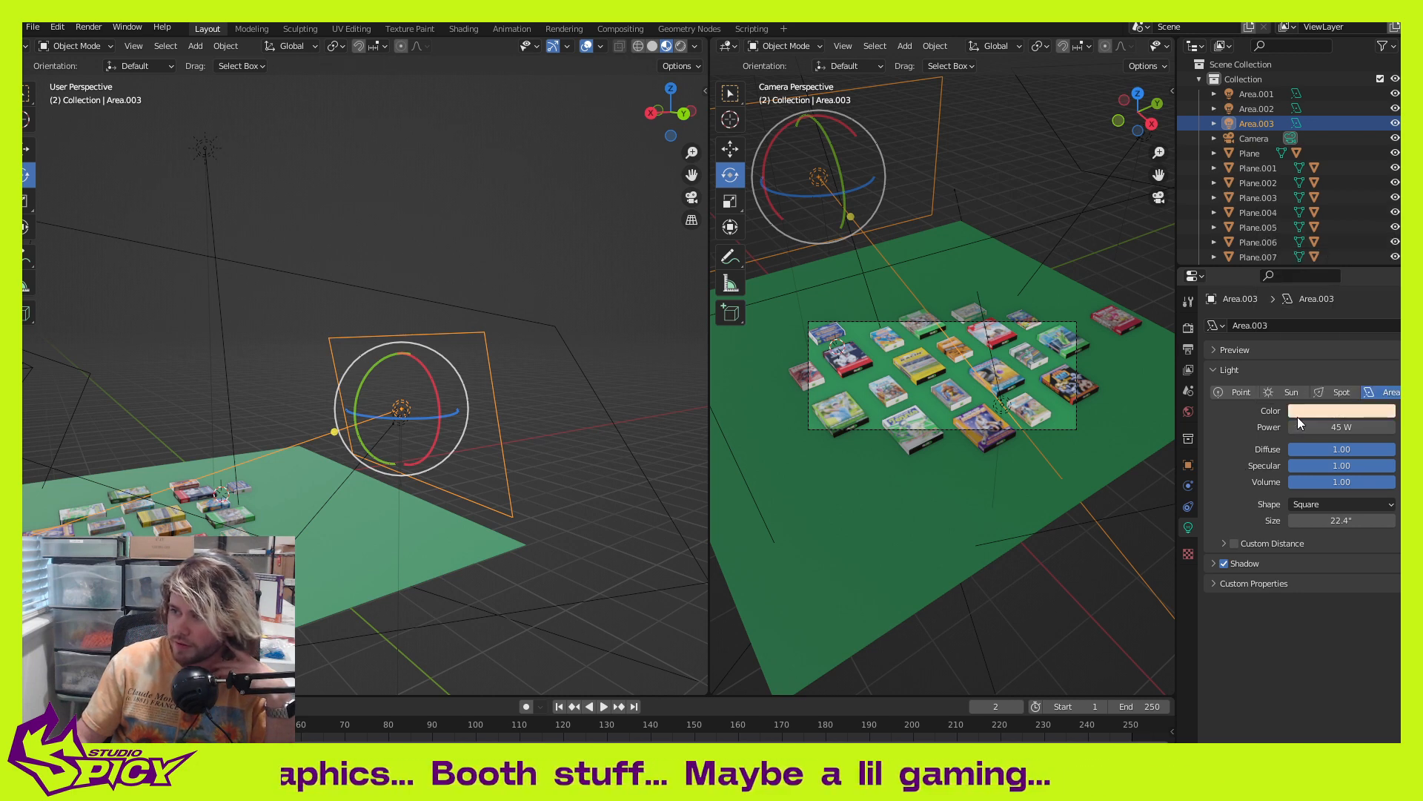
click(1299, 413)
click(1310, 284)
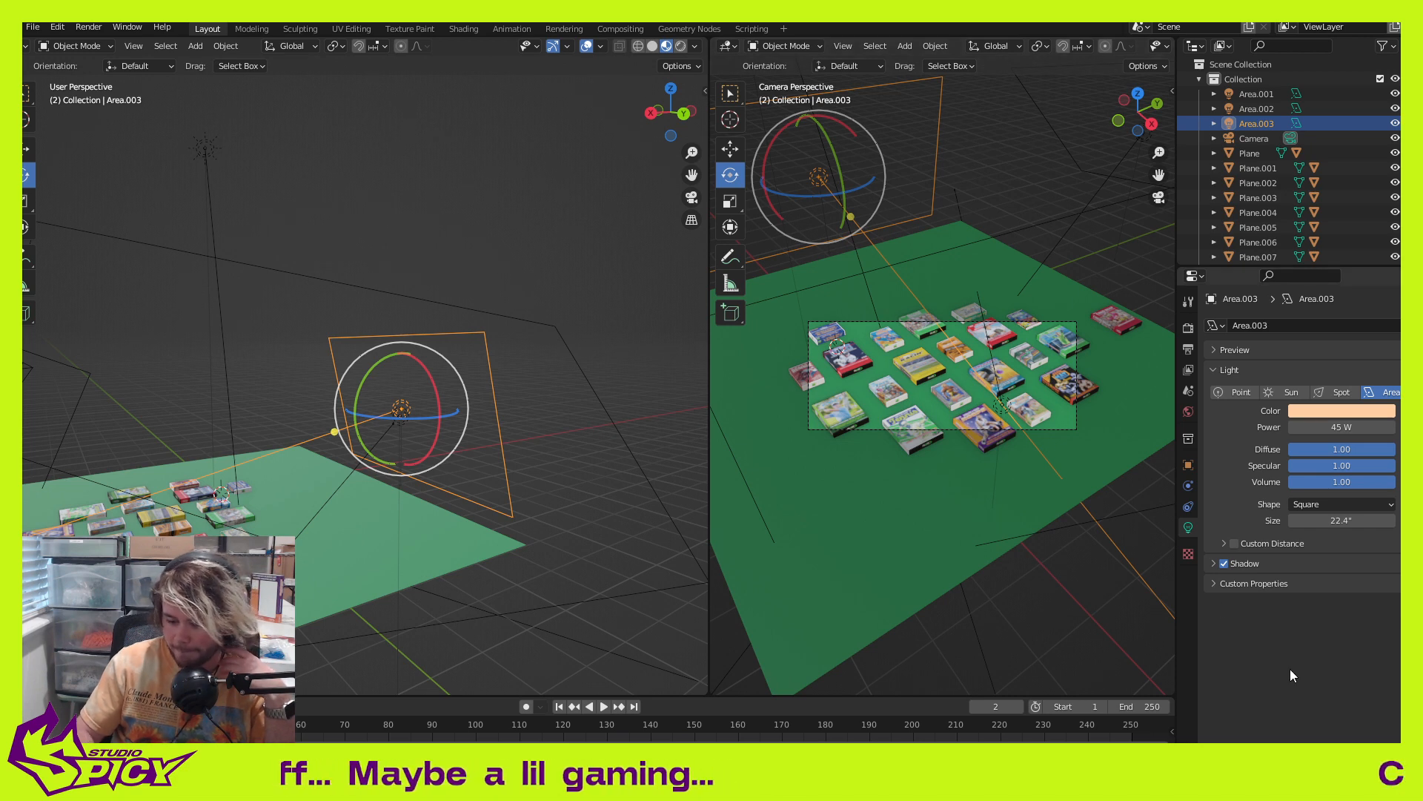
Step: Render the scene again to check the boxes under the warm light and close the render
key(F12)
scroll(726, 456, down, 2)
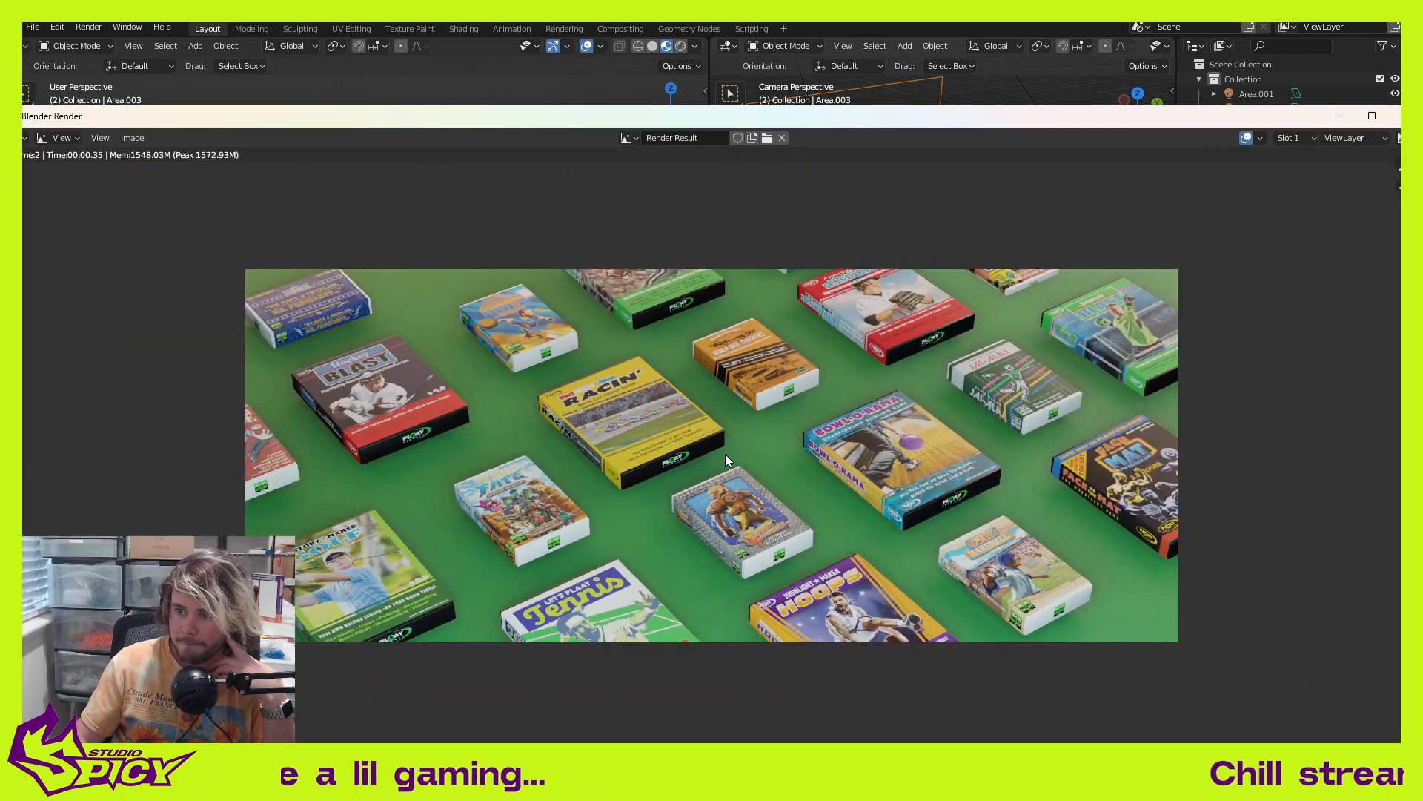
scroll(728, 450, up, 1)
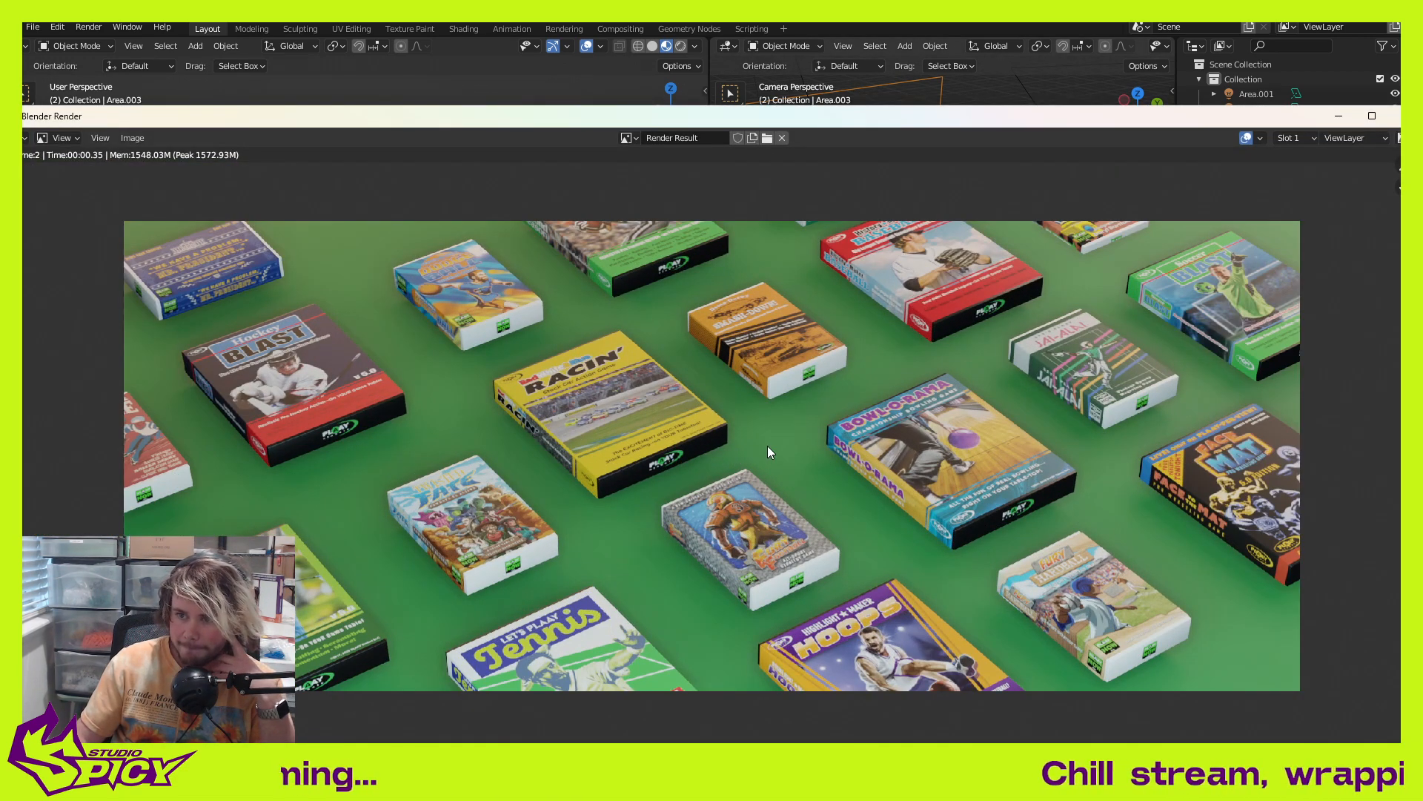
key(Escape)
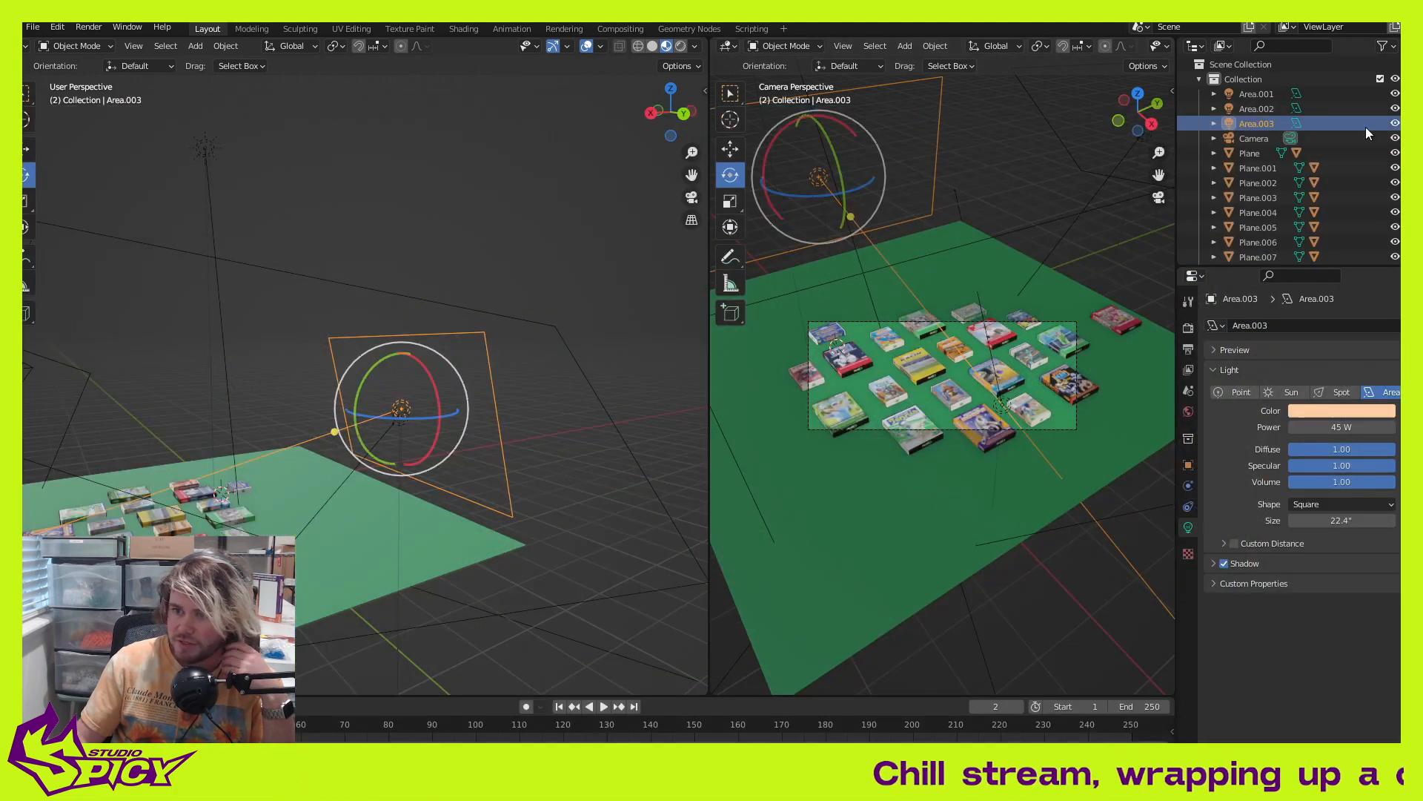
Step: Select the Sun light and render the scene to inspect the lighting on the game boxes, closing the render
click(237, 197)
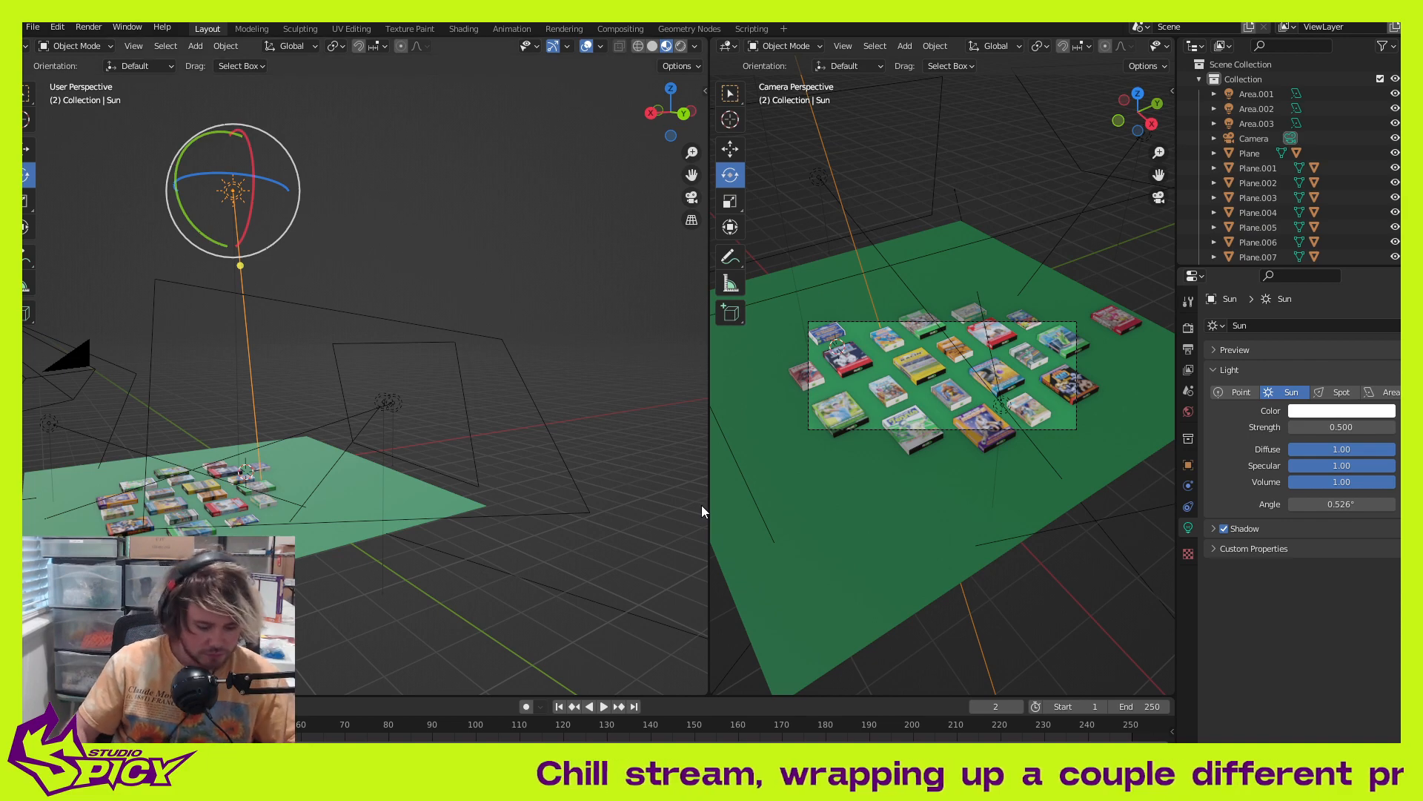
key(F12)
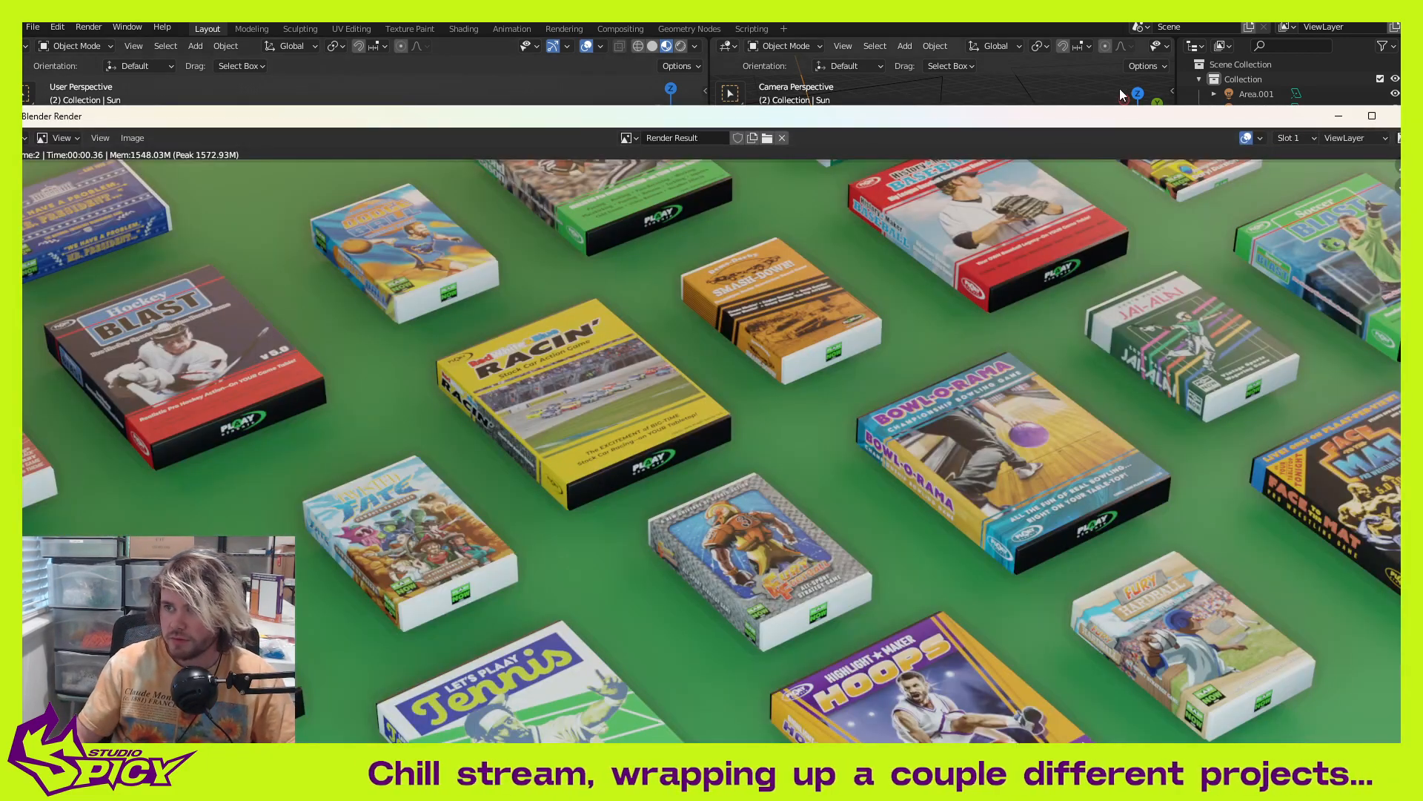
drag(1026, 134, 0, 114)
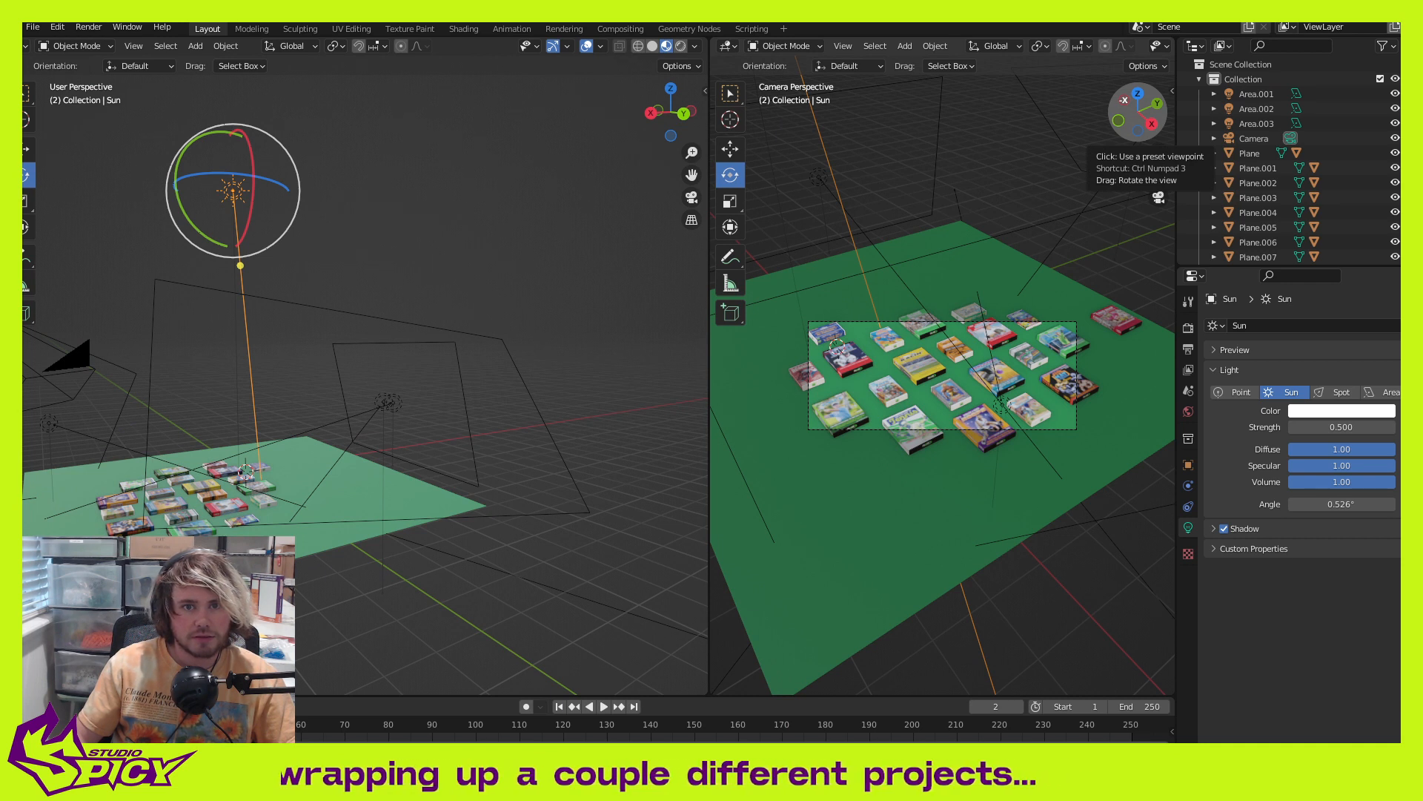
click(1125, 100)
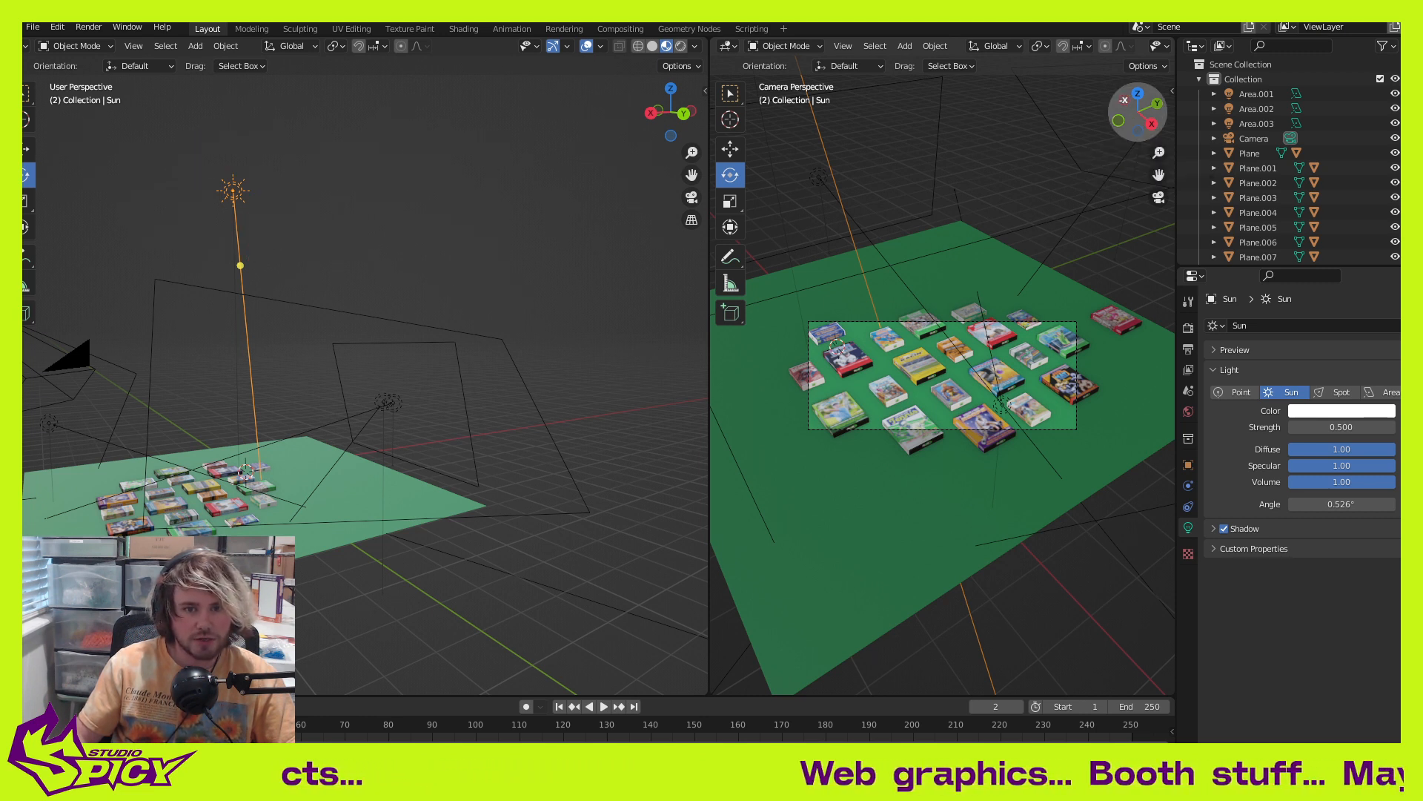
Step: Adjust the Sun light's strength, trying 1 and 2 before settling on 1.5
click(1364, 426)
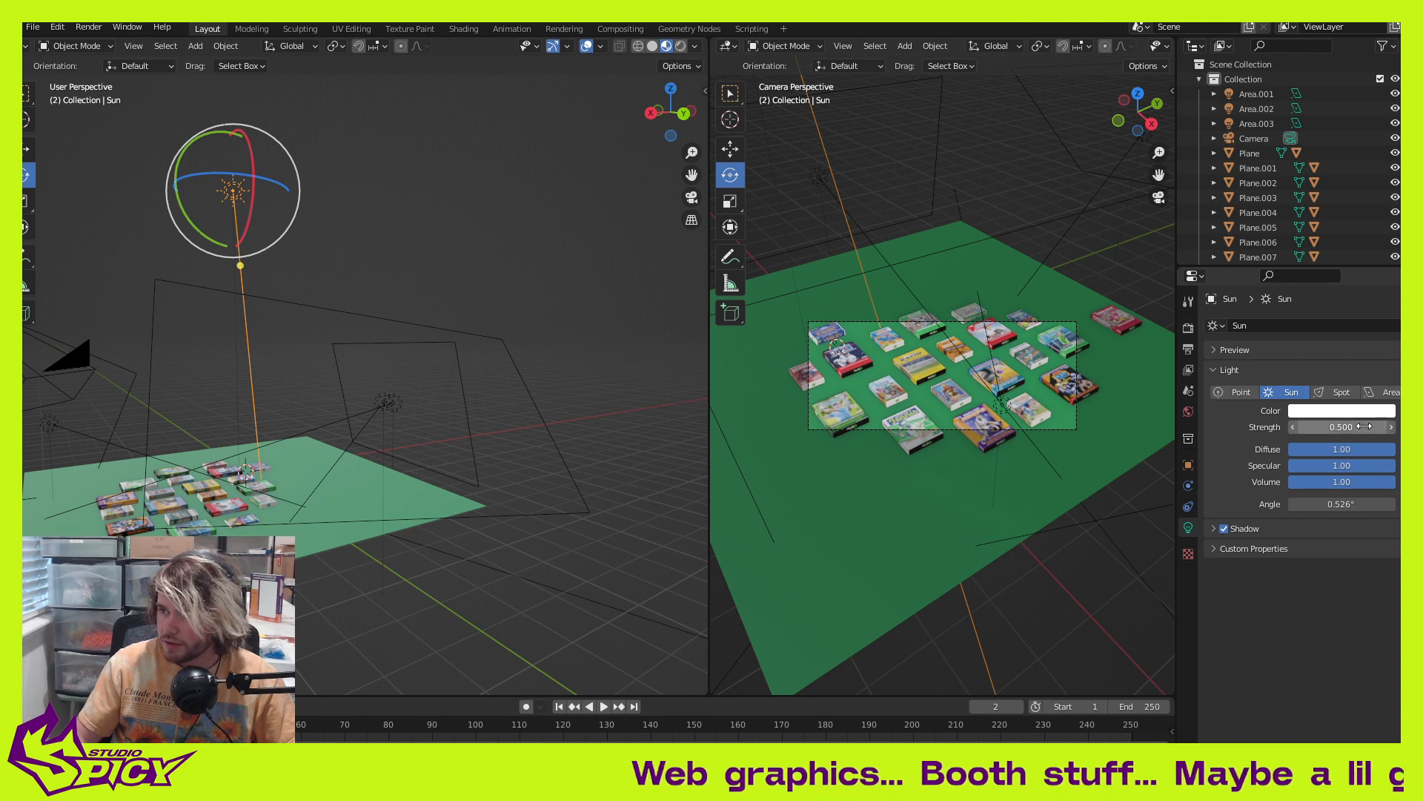
text(1)
key(Return)
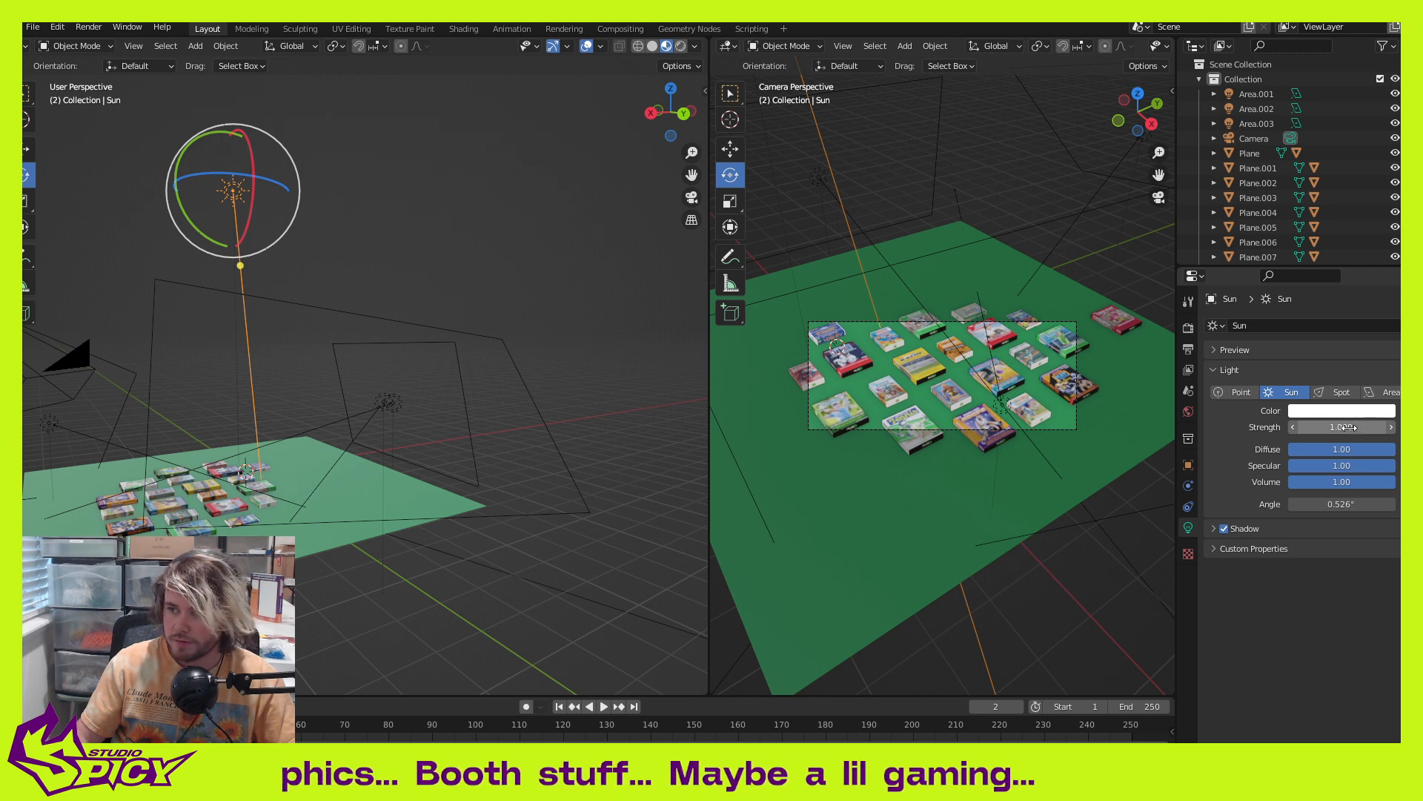
click(1350, 427)
text(2)
key(Return)
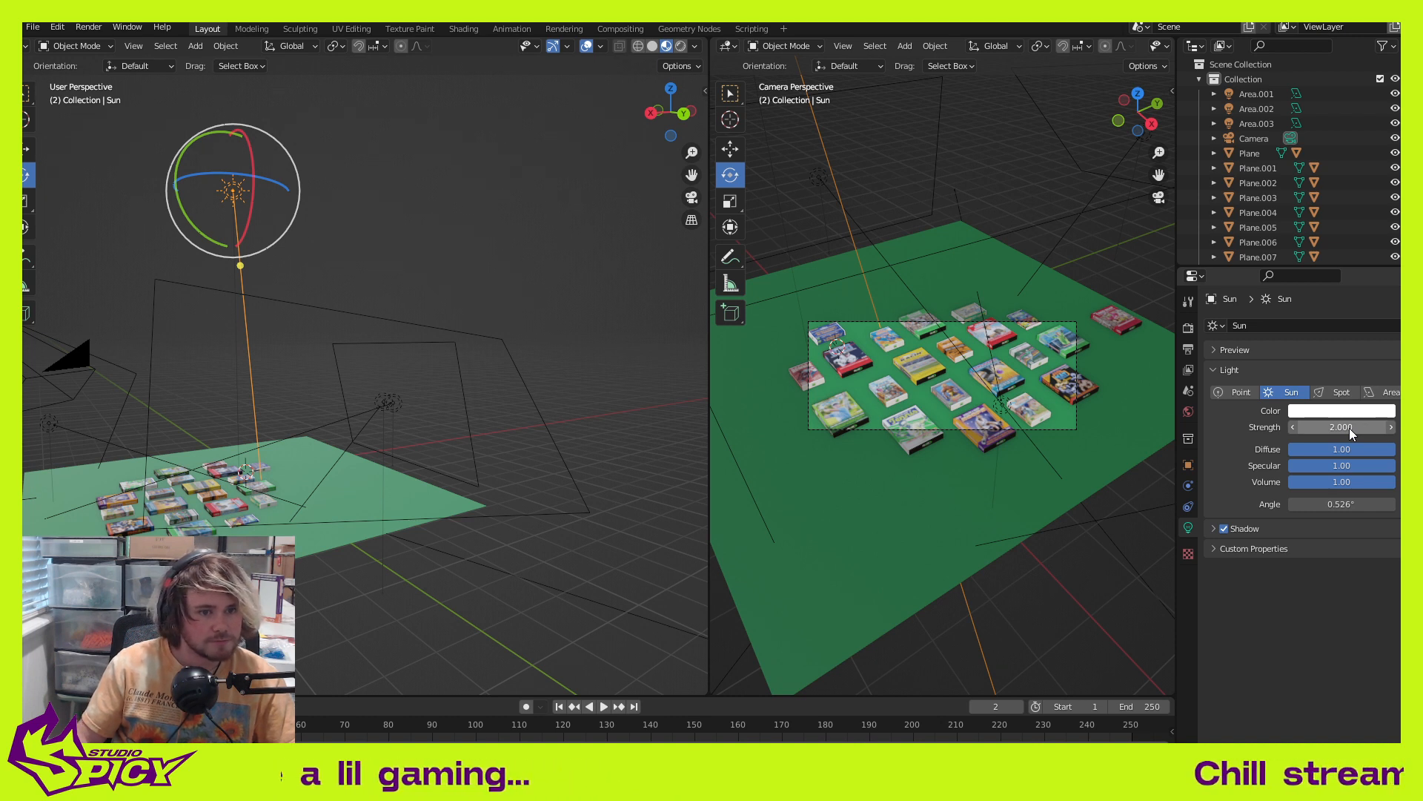
click(1349, 429)
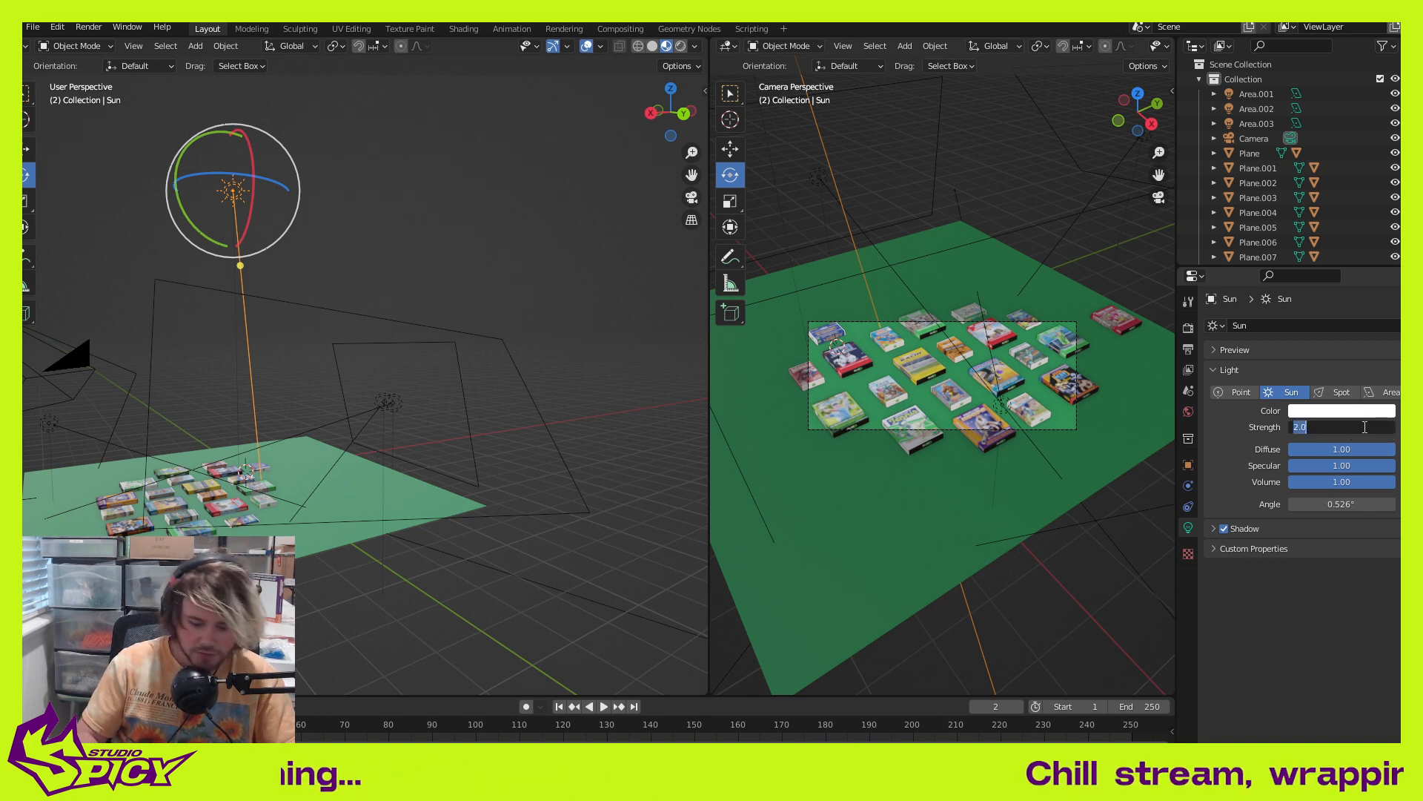
text(1)
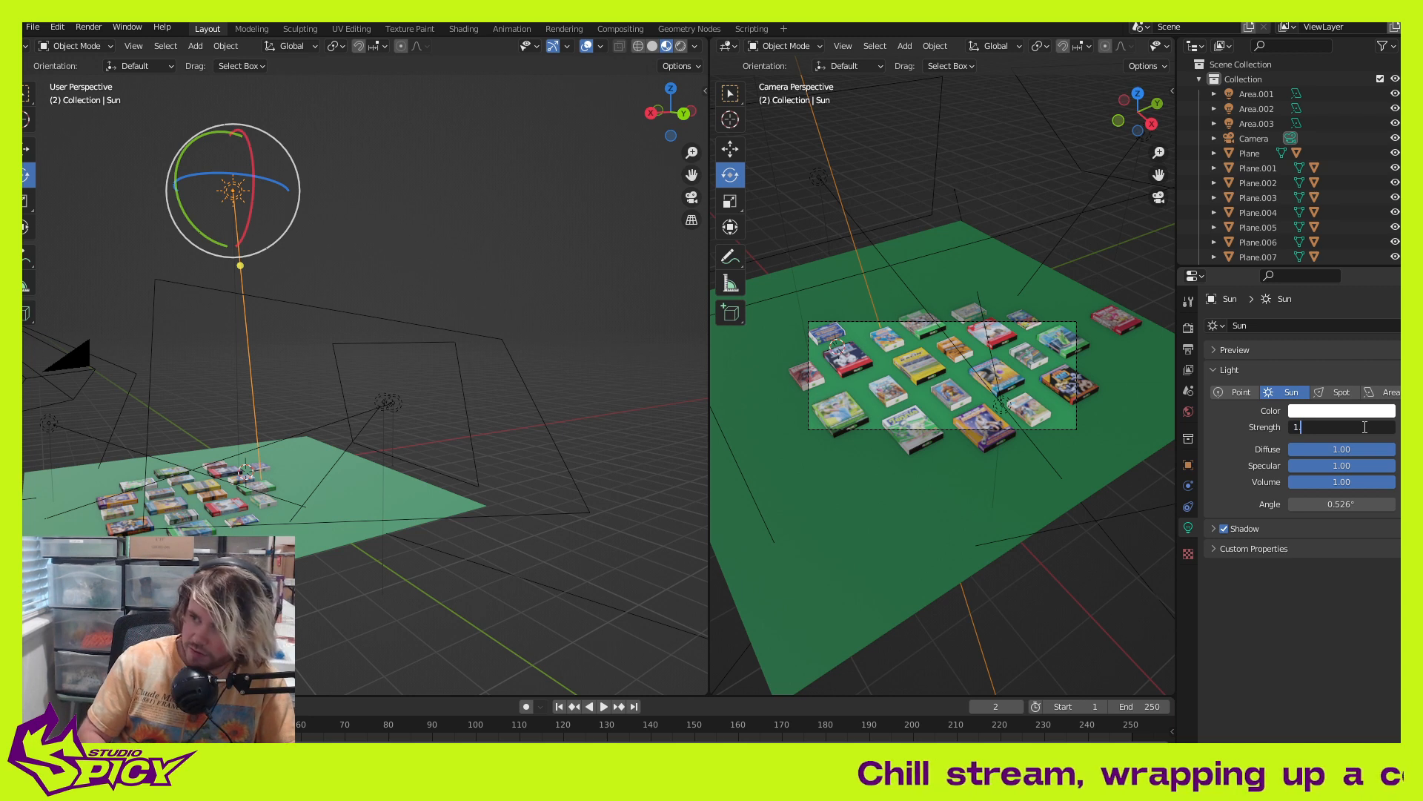
text(.5)
key(Return)
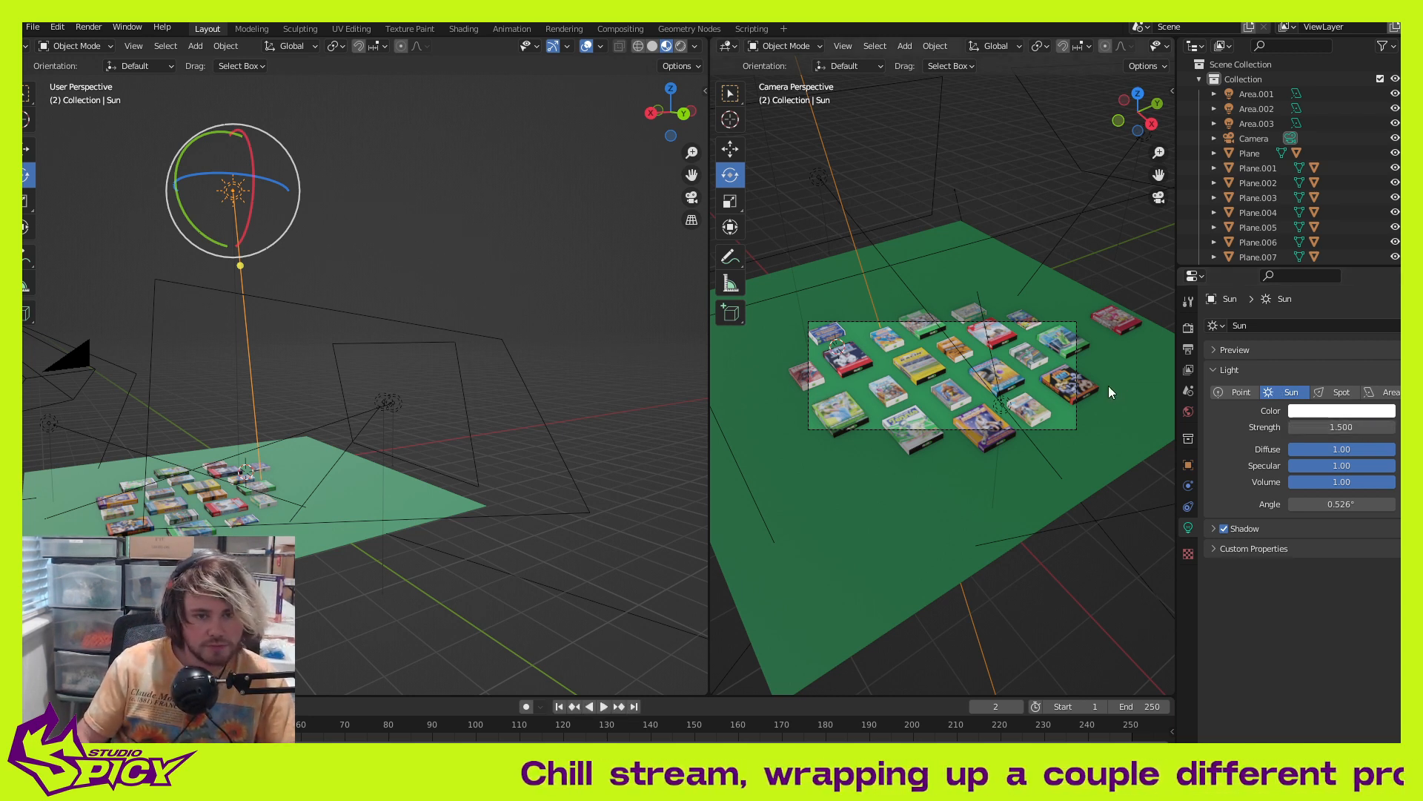
Step: Select the Area.001 light, move it higher and closer to the game boxes, and enlarge it to 24.4"
middle_drag(430, 483, 240, 223)
middle_drag(302, 268, 334, 398)
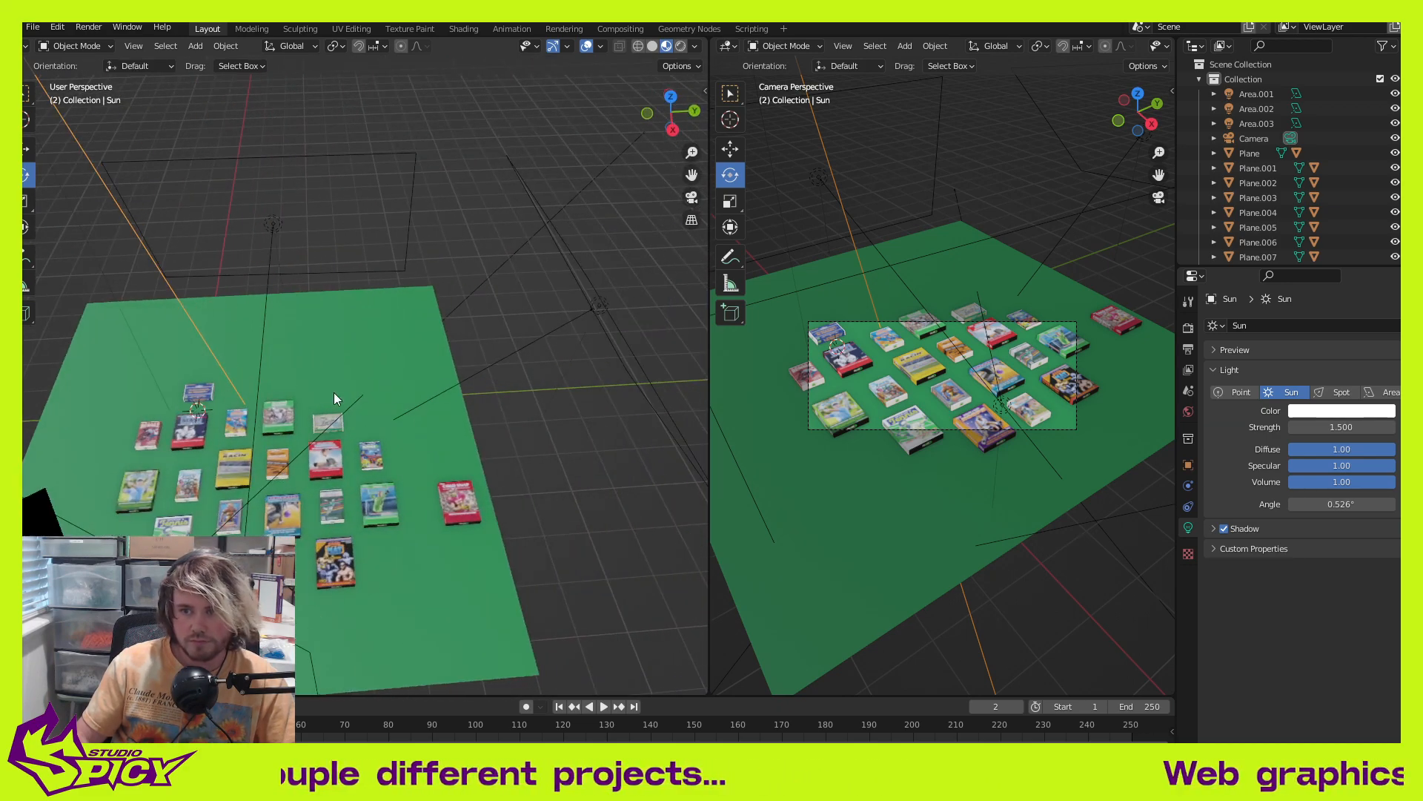
click(595, 305)
middle_drag(595, 306, 589, 225)
key(shift+space)
click(519, 282)
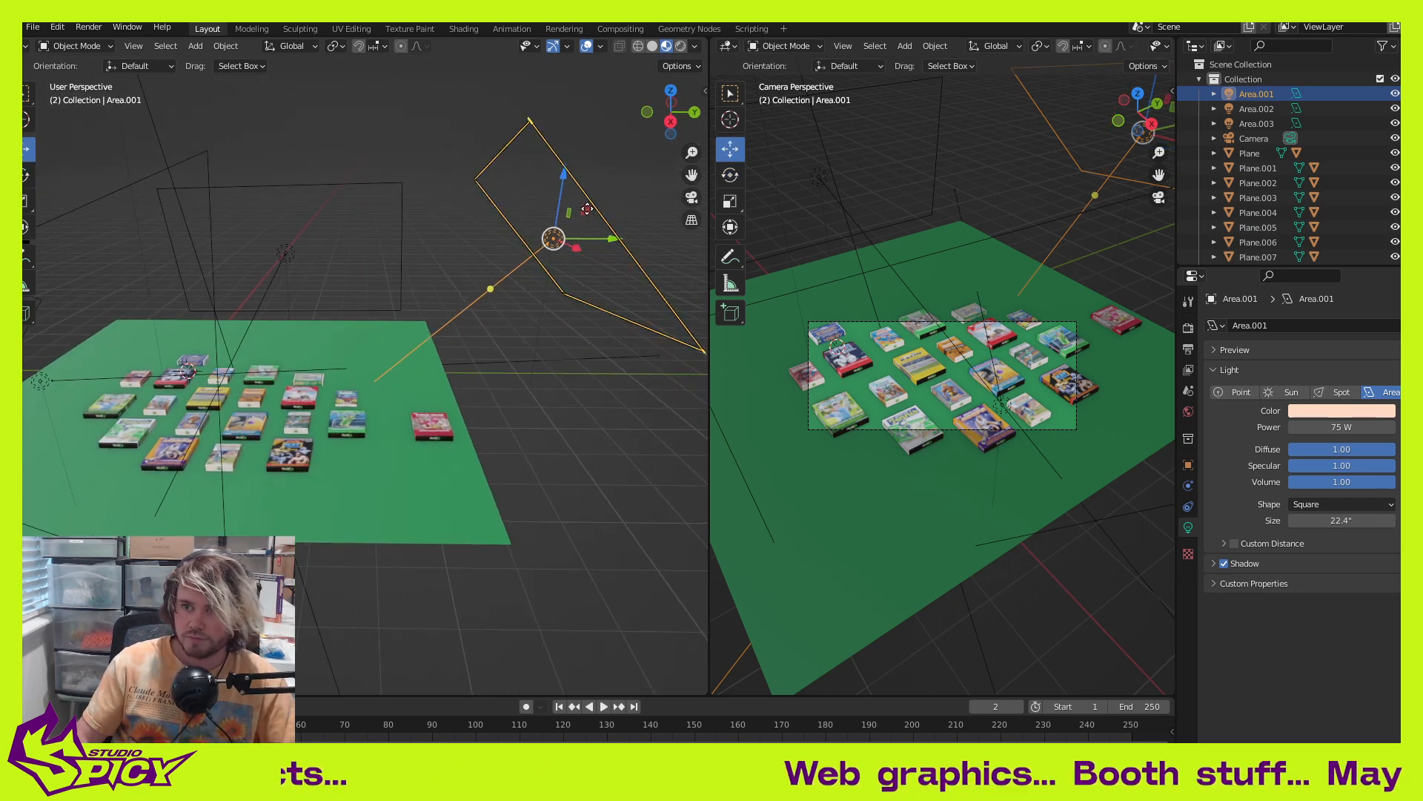
drag(587, 208, 553, 173)
middle_drag(597, 251, 424, 269)
drag(430, 210, 299, 108)
middle_drag(363, 309, 444, 327)
Step: Rotate the Area.001 light to aim down at the game boxes, undoing the stray resize
key(shift+space)
key(r)
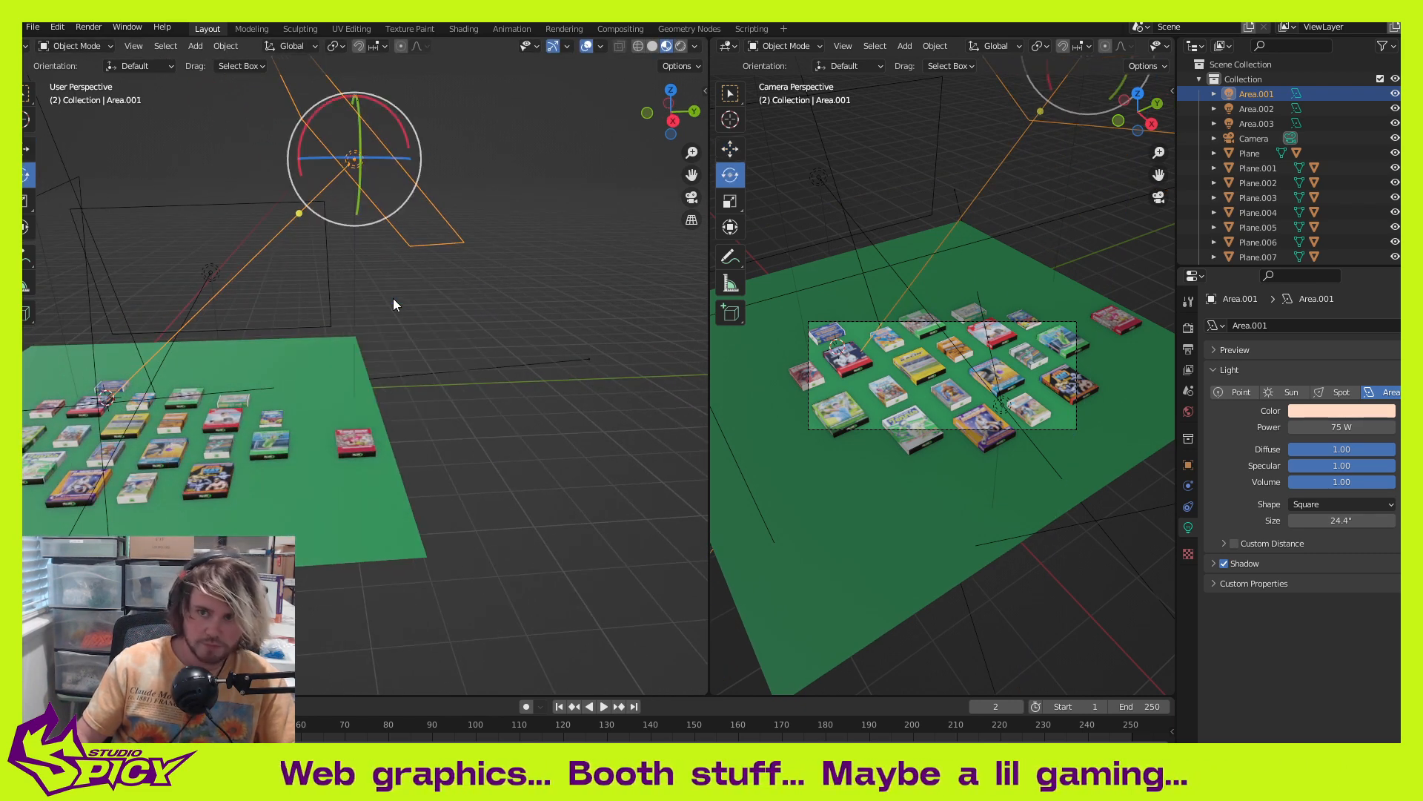
drag(308, 118, 405, 119)
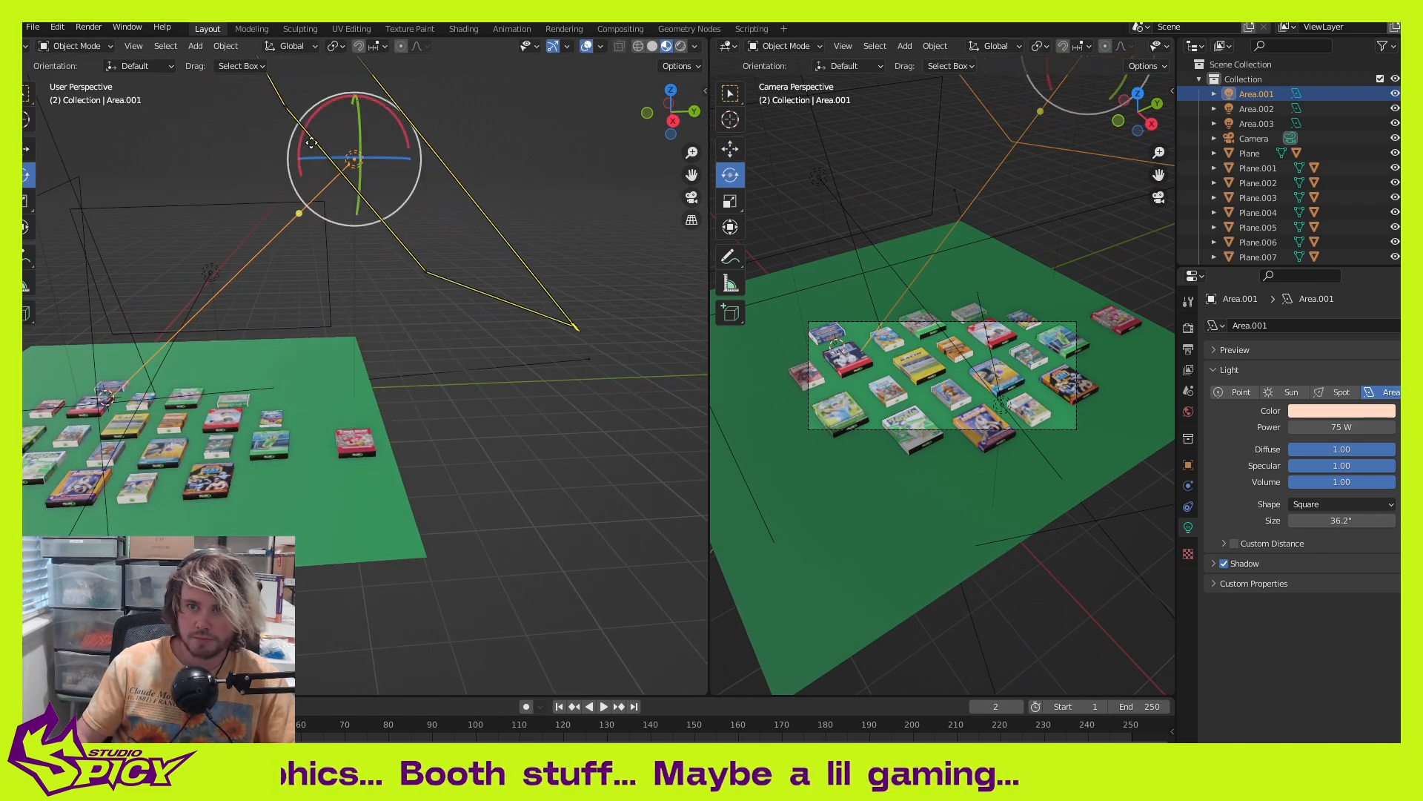
key(ctrl+z)
key(ctrl+shift+z)
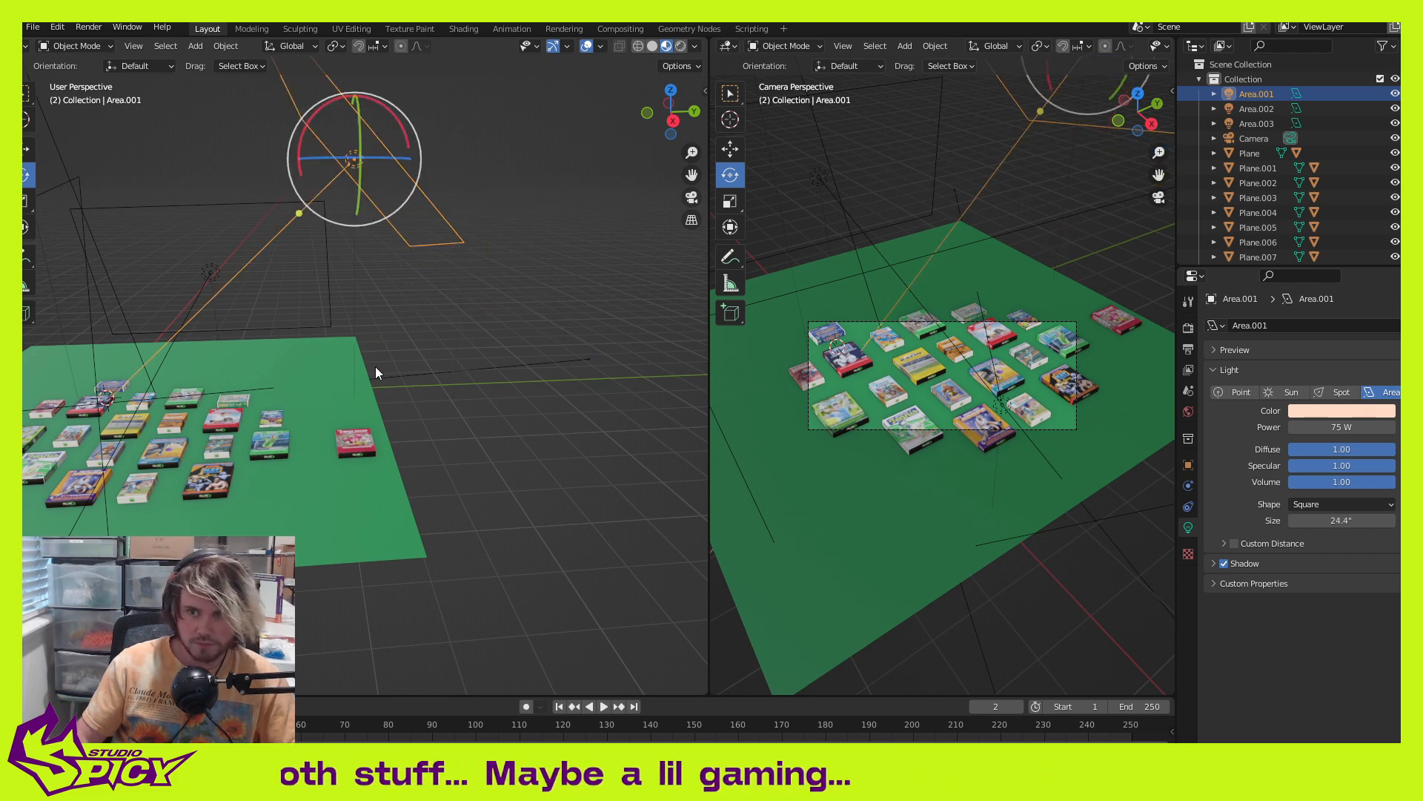
middle_drag(375, 366, 455, 358)
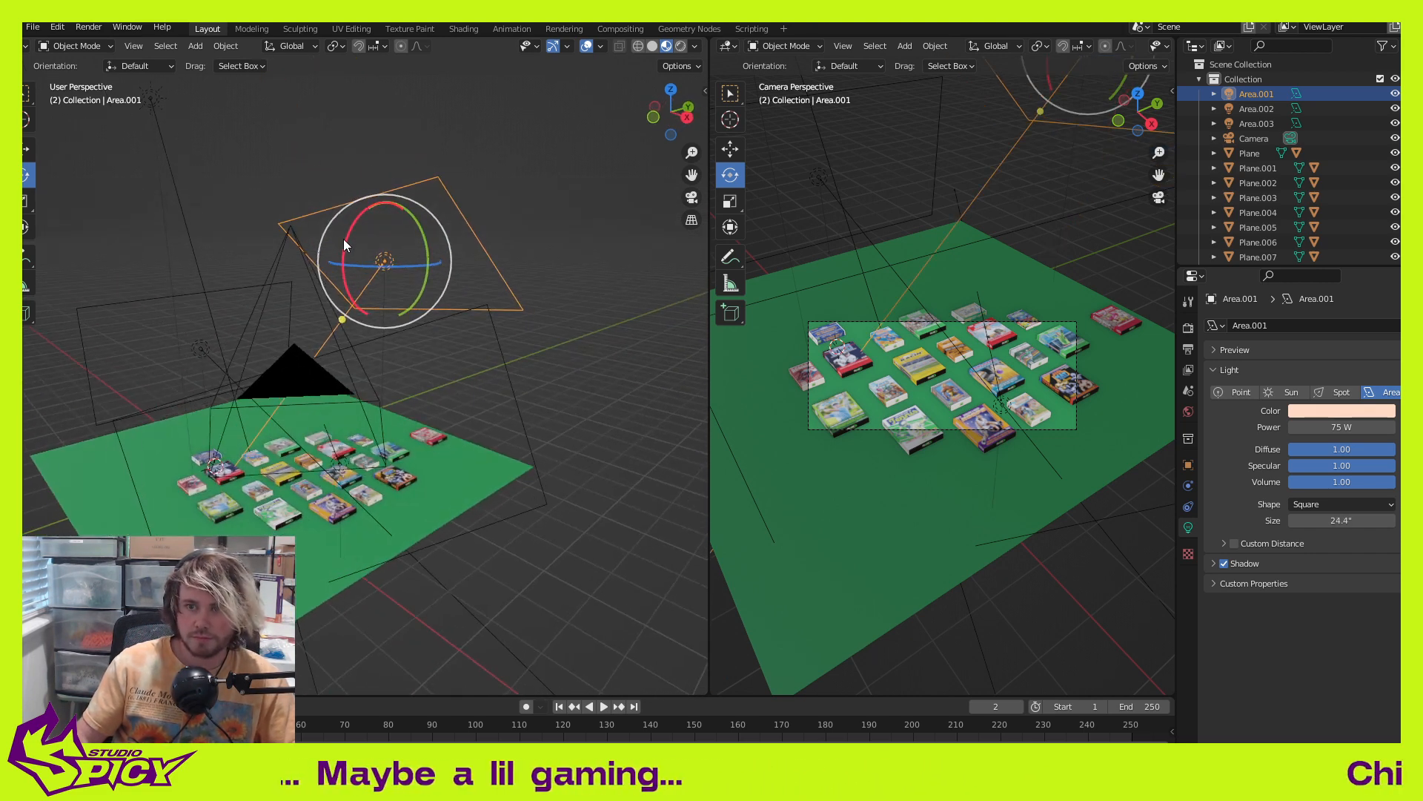
drag(347, 234, 347, 270)
middle_drag(463, 338, 389, 325)
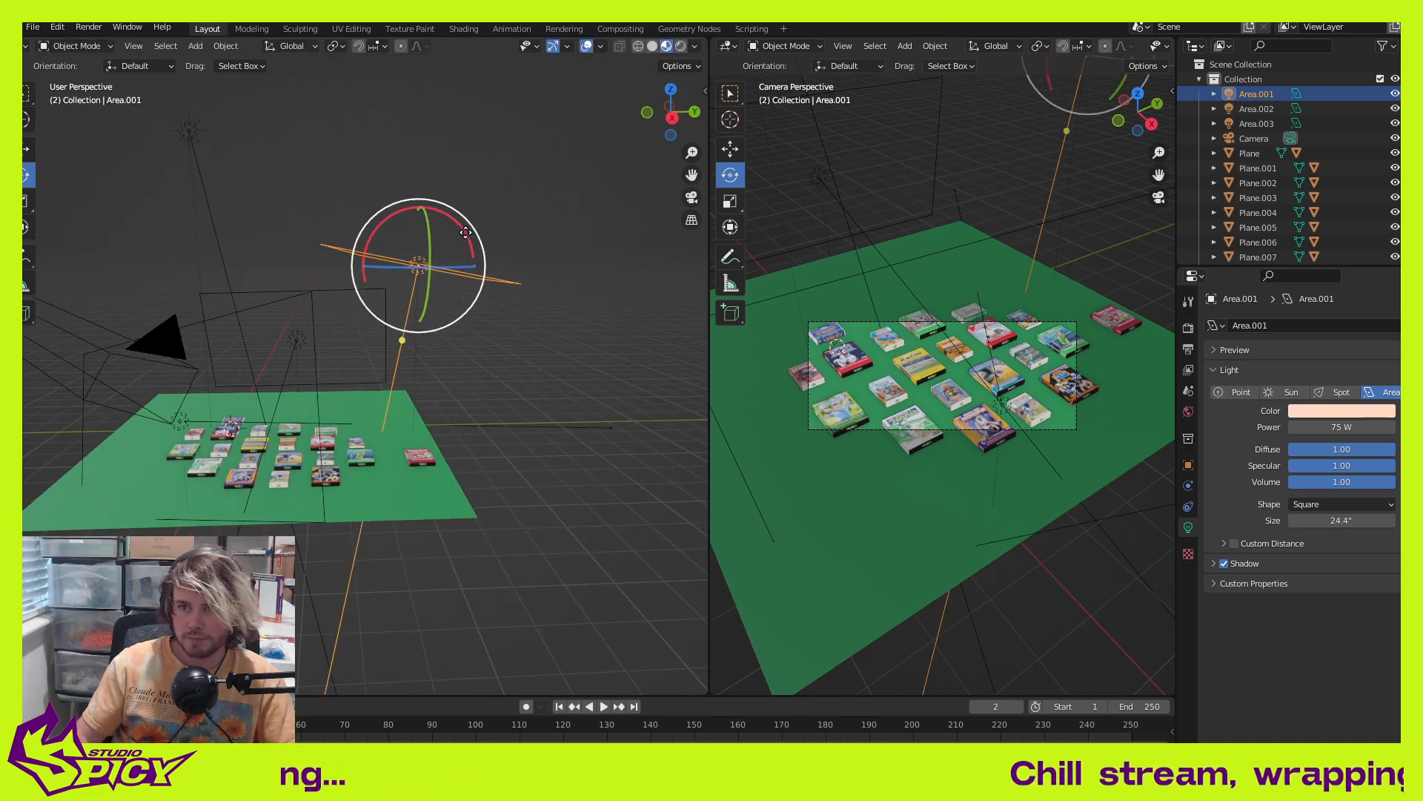
drag(445, 244, 425, 302)
Step: Reposition the Area.001 light above the far side of the boxes at a size of 23.1" and set its power to 60 W
key(shift+space)
click(453, 234)
middle_drag(426, 302, 453, 362)
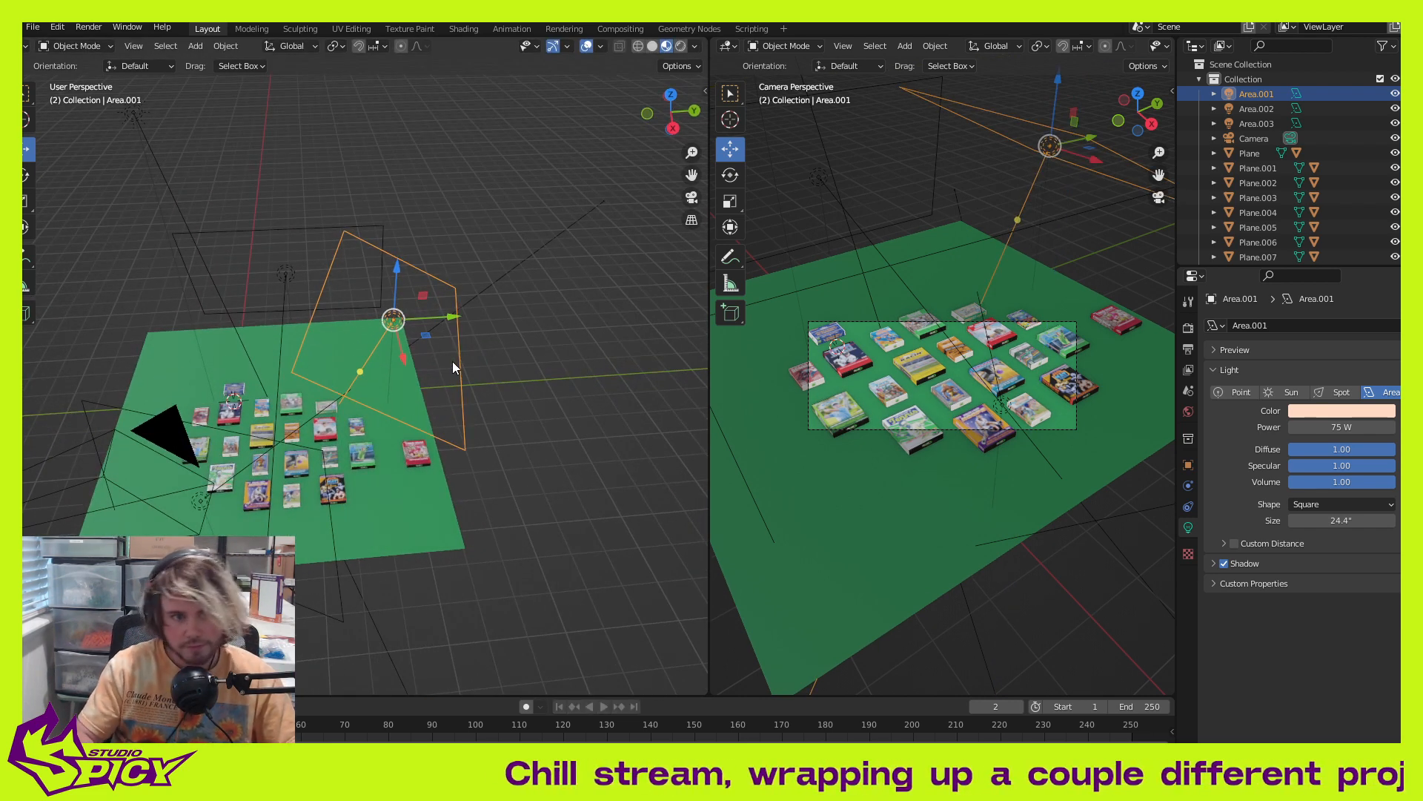
middle_drag(381, 480, 408, 389)
mouse_move(424, 298)
mouse_down()
mouse_move(513, 151)
mouse_move(456, 192)
mouse_up()
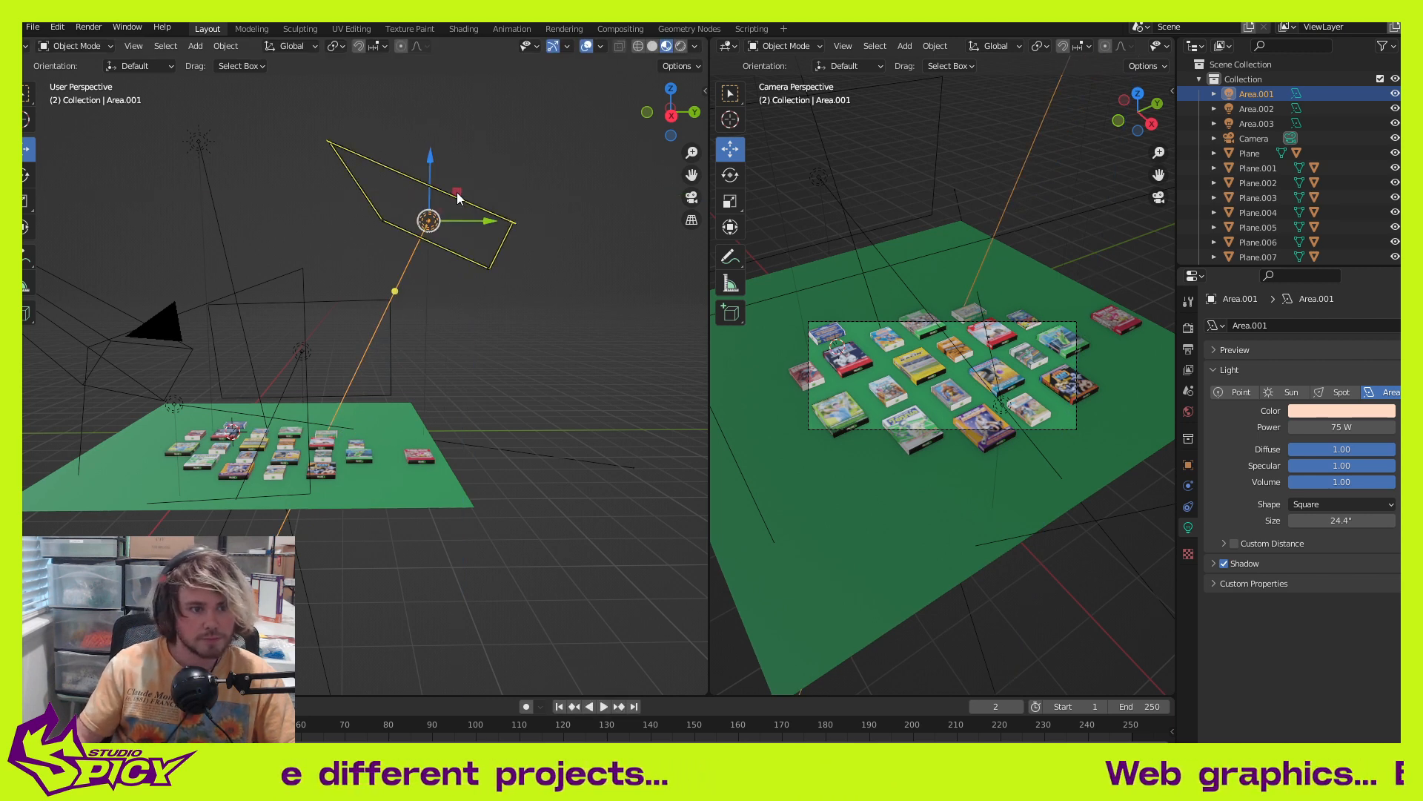
drag(458, 200, 461, 245)
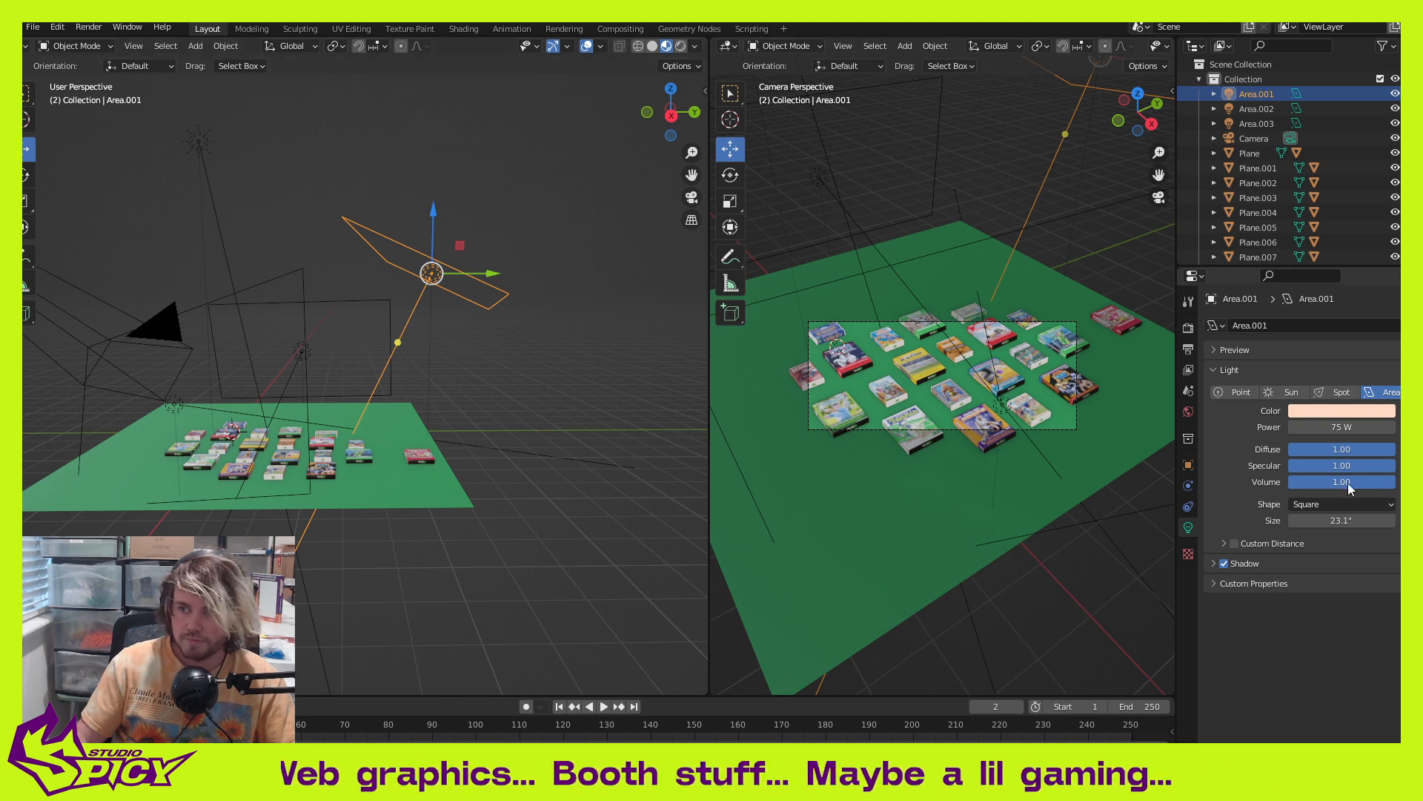
click(1351, 430)
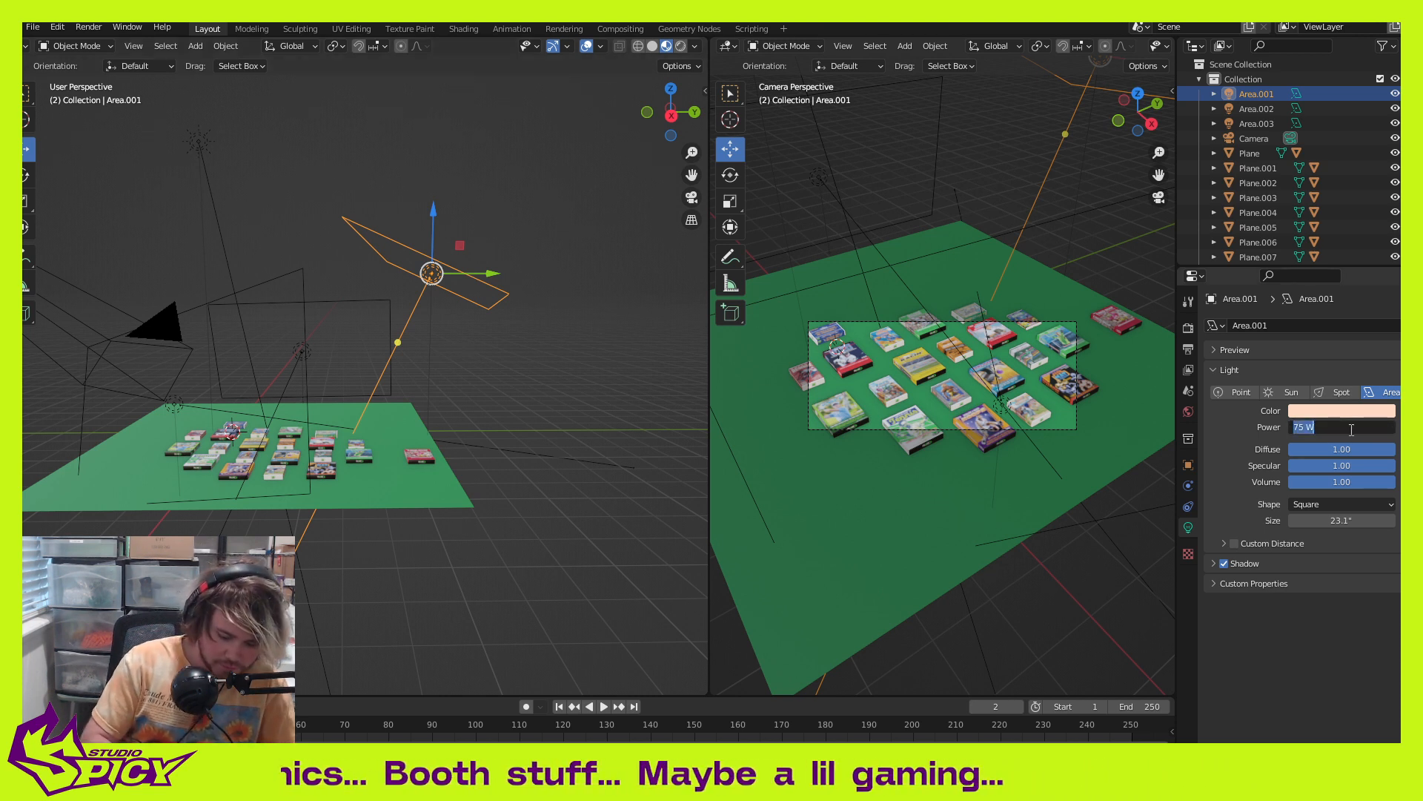
key(Return)
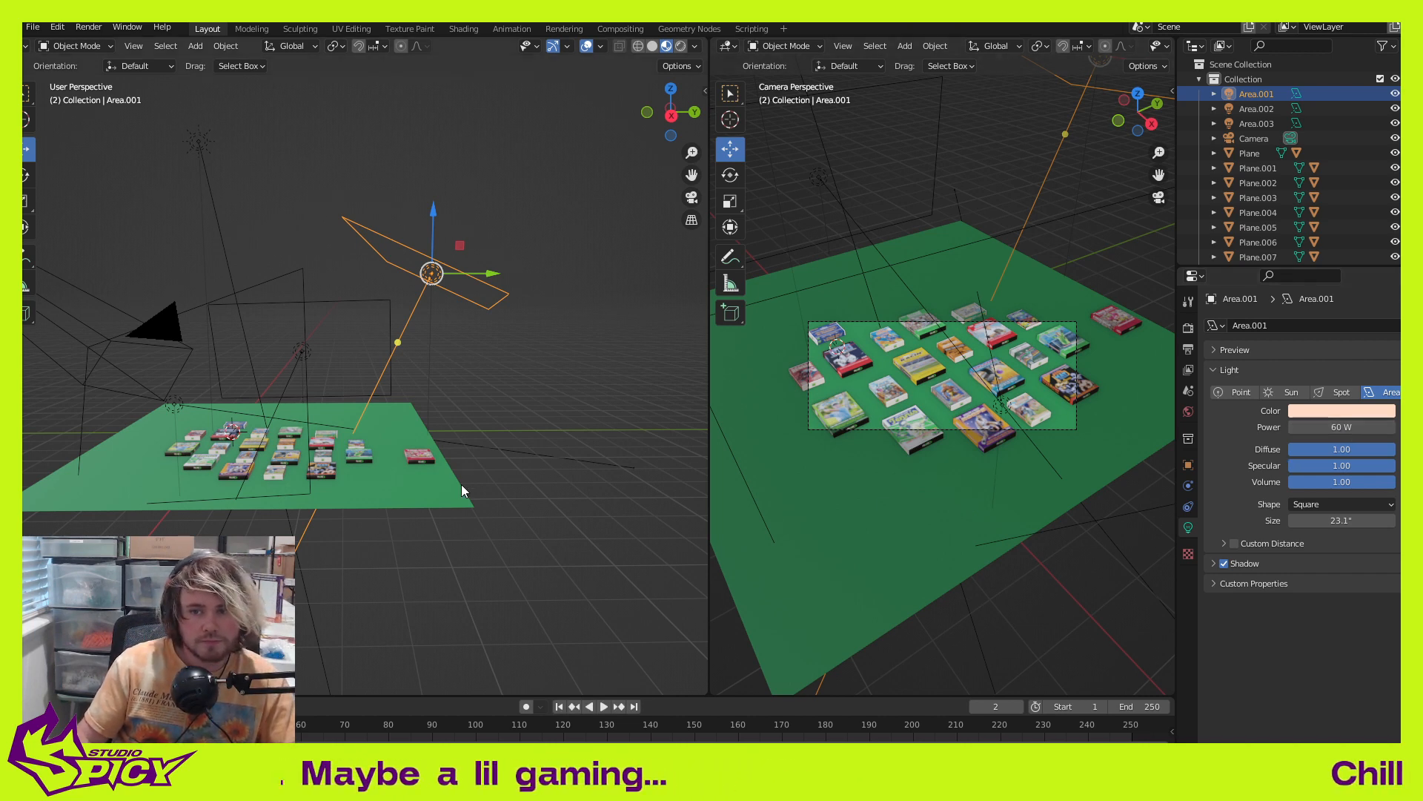
Step: Select the Area.002 light and reposition it beside the camera, near the front corner of the green plane
middle_drag(461, 484, 307, 463)
click(185, 377)
middle_drag(186, 375, 194, 400)
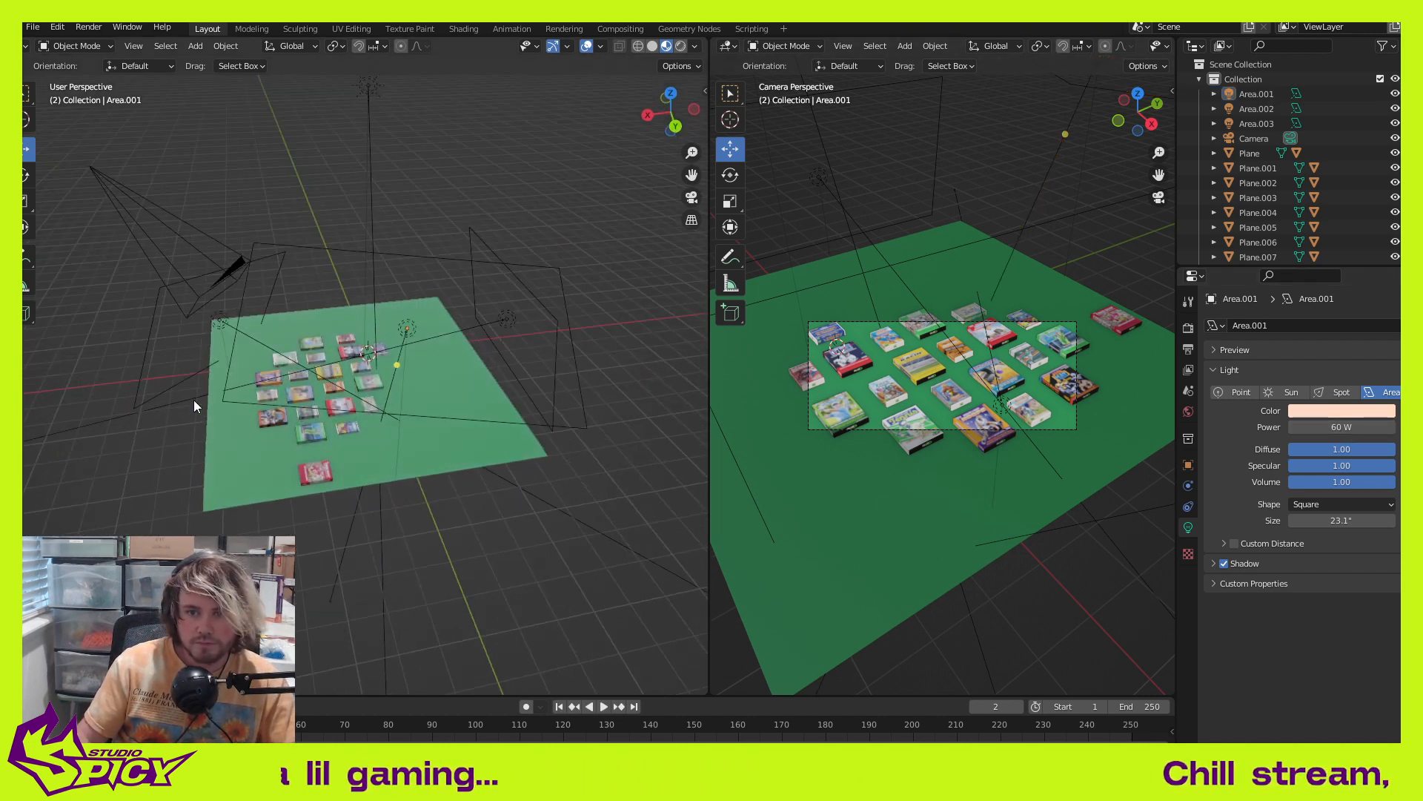
click(152, 368)
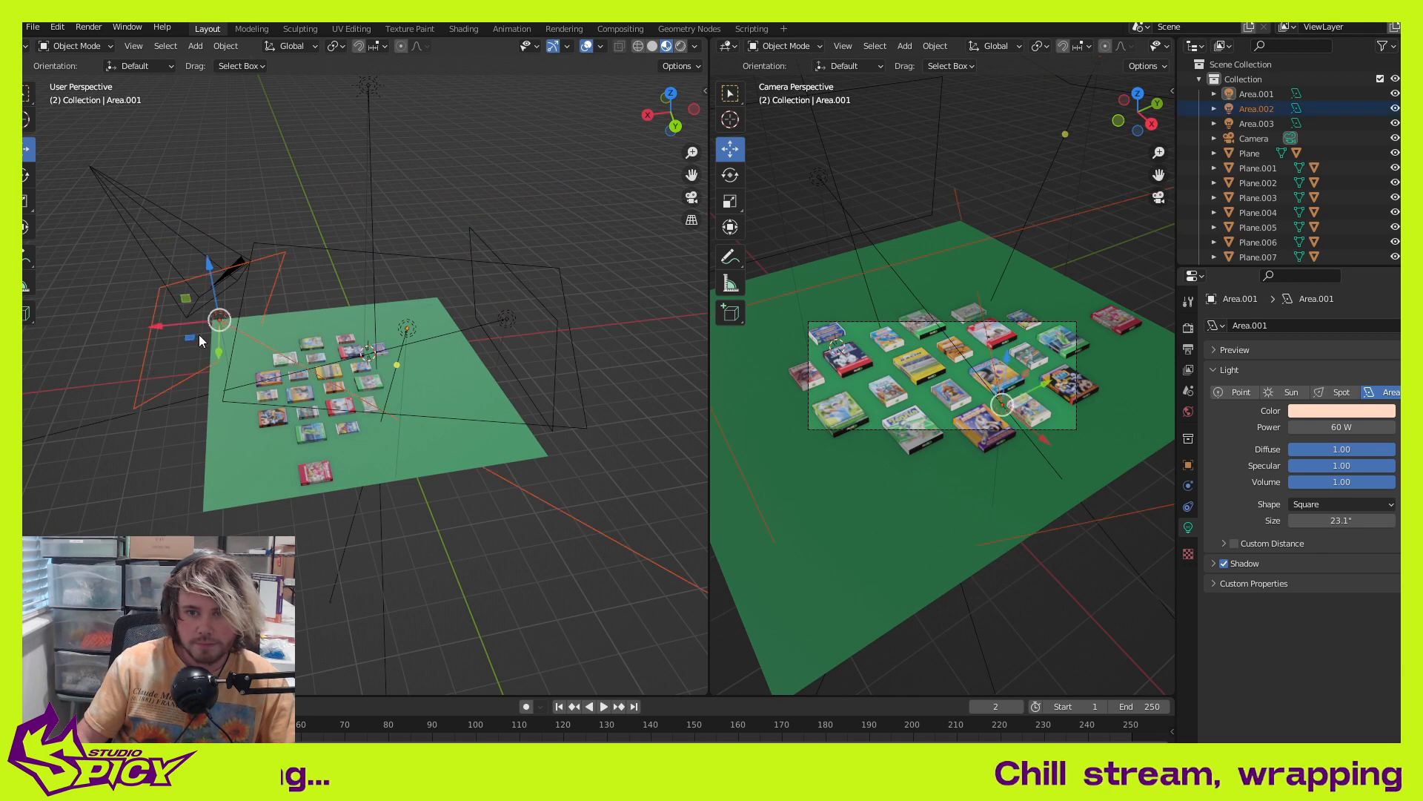
middle_drag(199, 336, 194, 372)
mouse_move(171, 321)
mouse_down()
mouse_move(131, 337)
mouse_move(213, 317)
mouse_up()
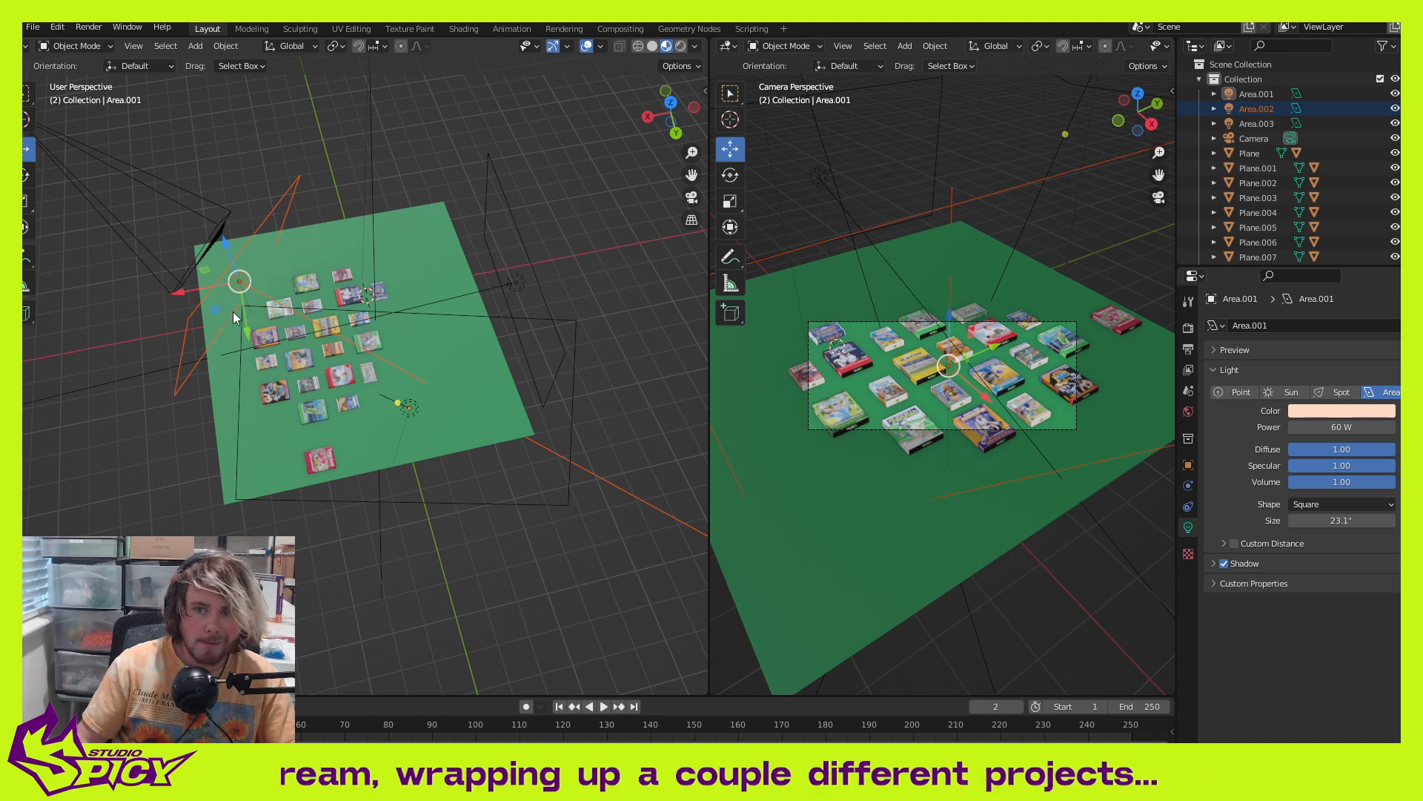
drag(216, 307, 168, 340)
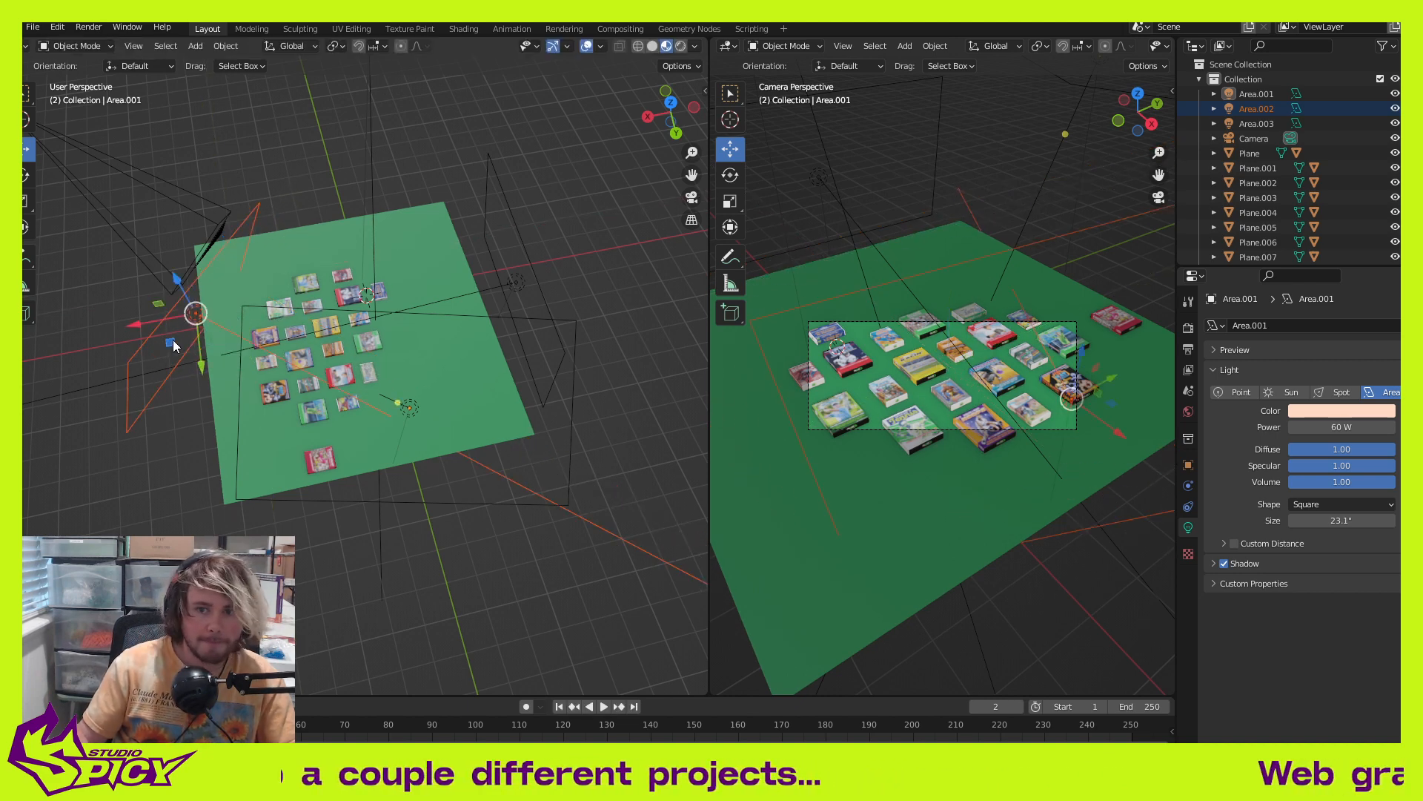
drag(169, 343, 176, 331)
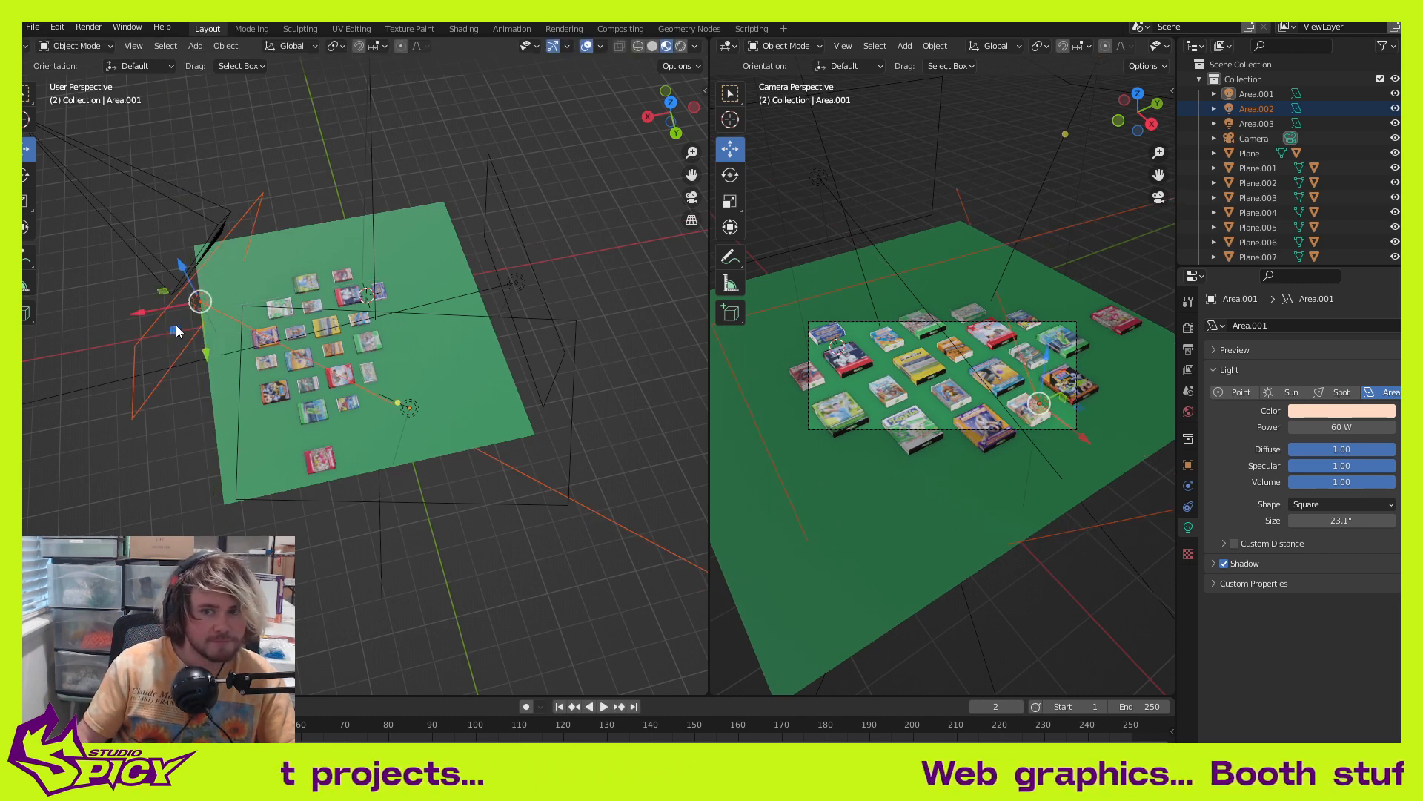
middle_drag(176, 325, 178, 486)
drag(178, 486, 115, 522)
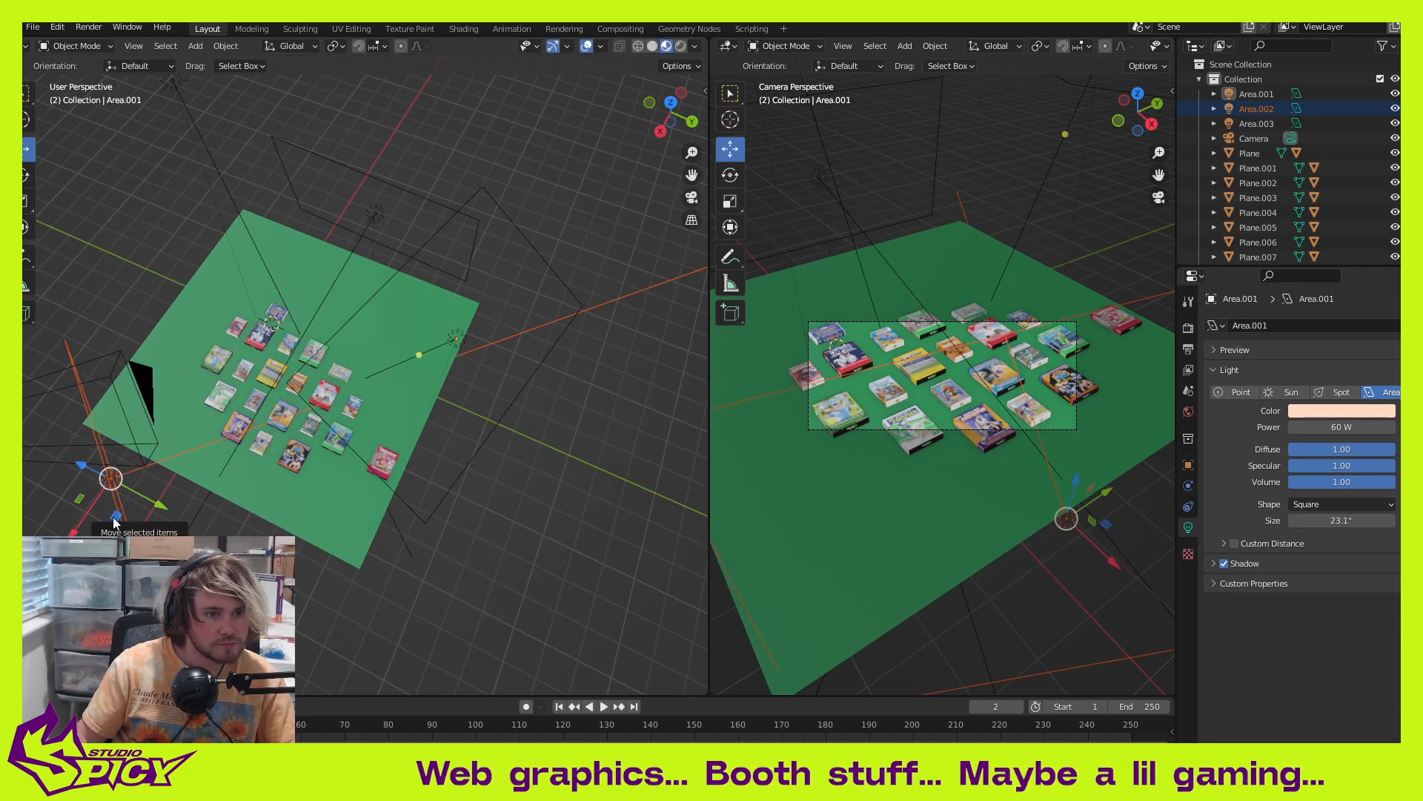
drag(117, 520, 139, 501)
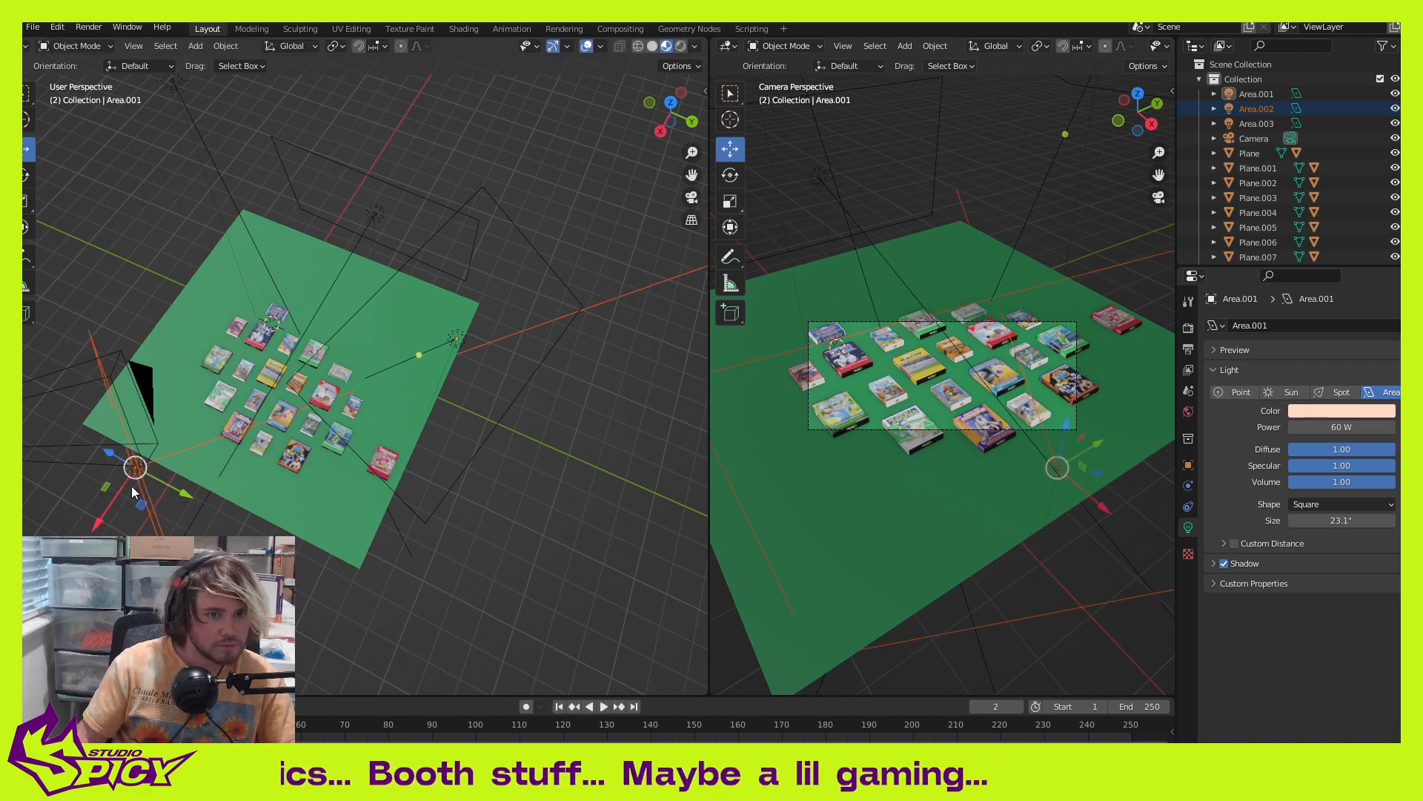
middle_drag(195, 447, 278, 334)
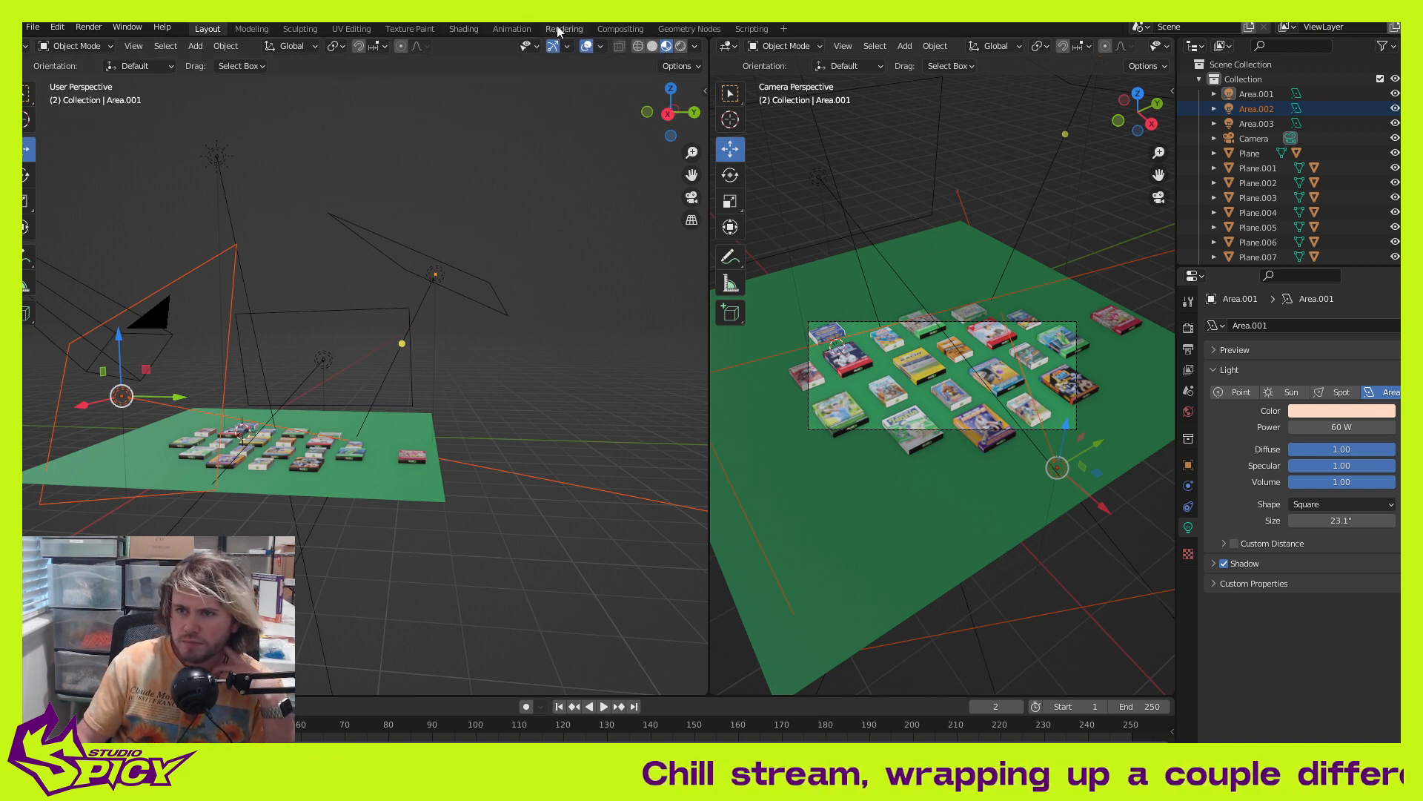
Step: Switch to the Shading workspace and display the World shader nodes in the node editor
click(464, 30)
scroll(645, 395, down, 4)
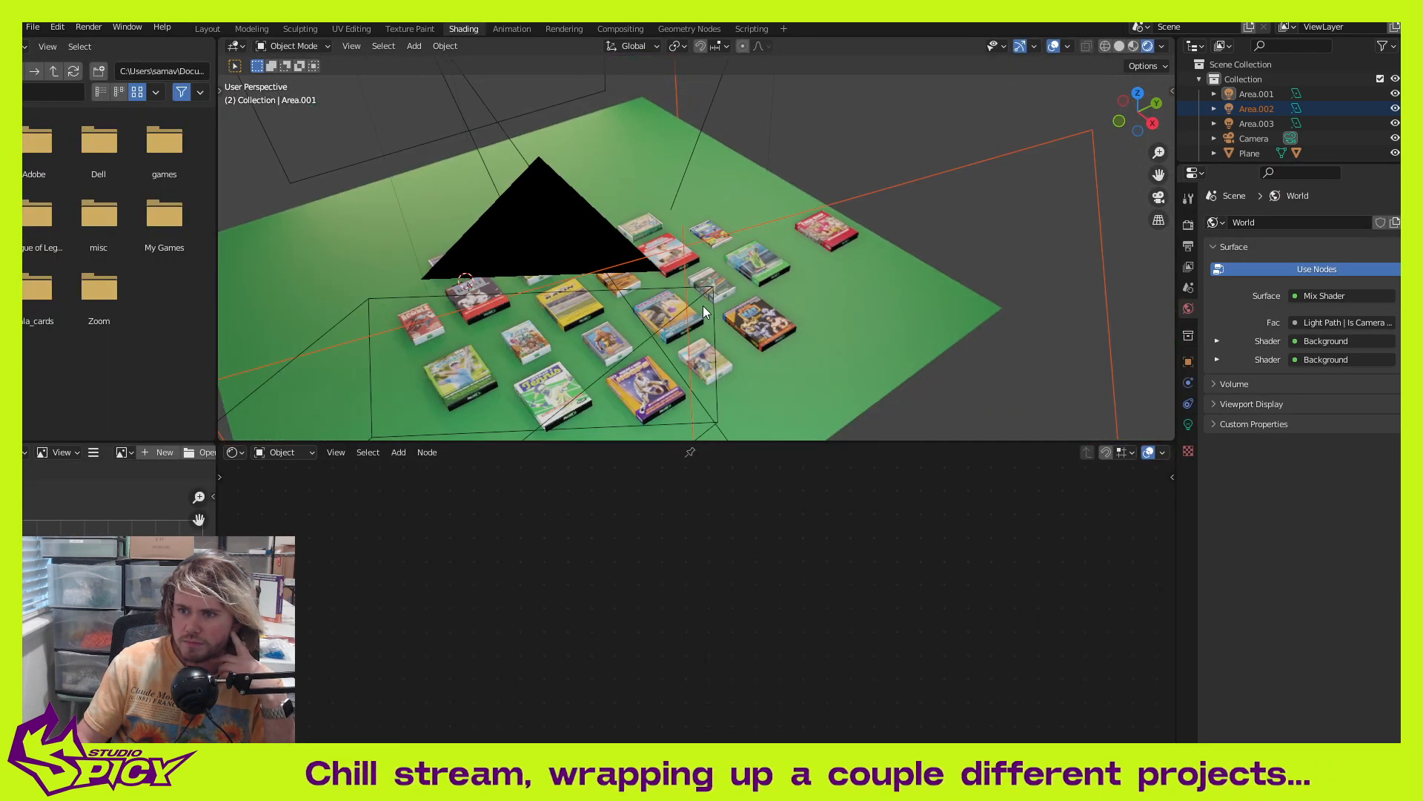
middle_drag(702, 305, 608, 323)
click(301, 456)
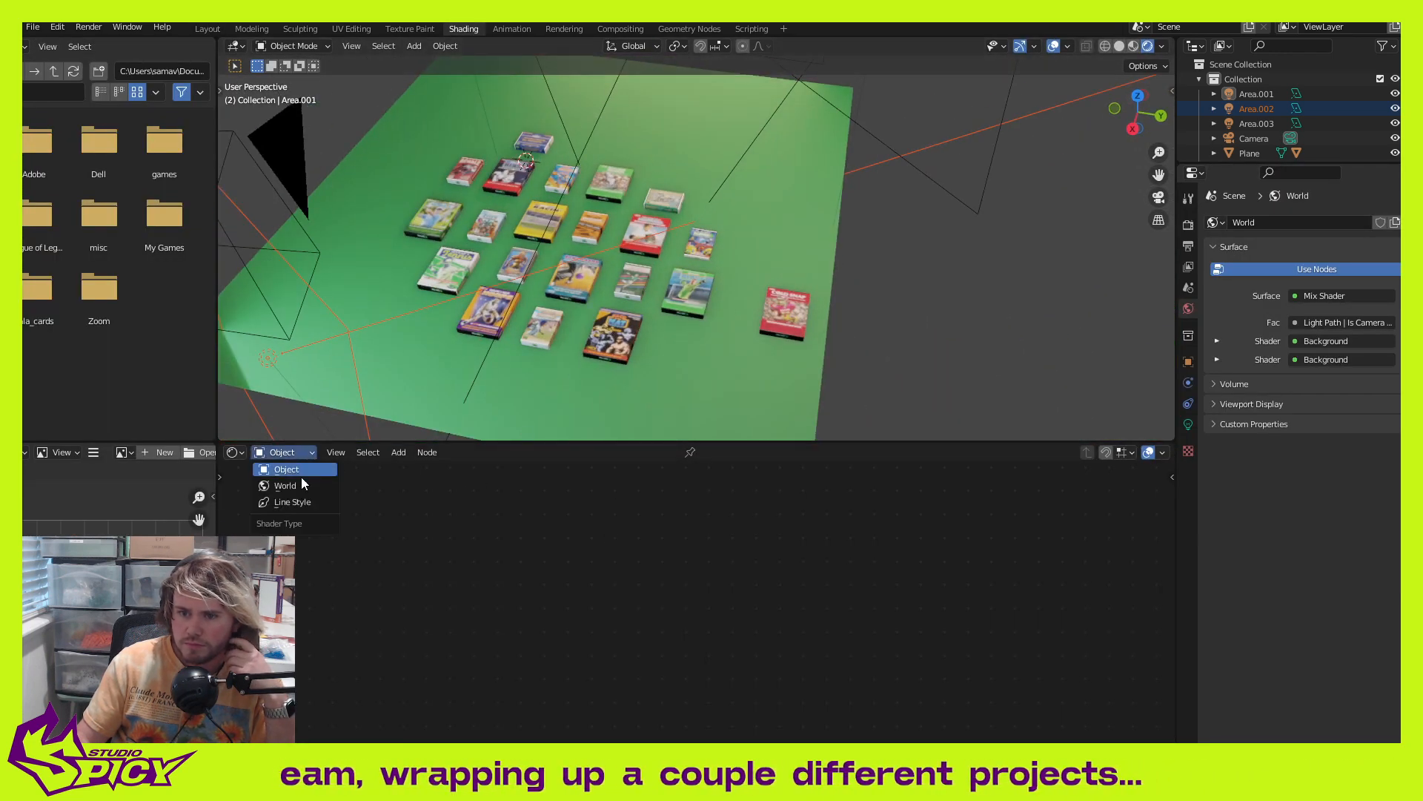
click(301, 483)
scroll(758, 528, up, 1)
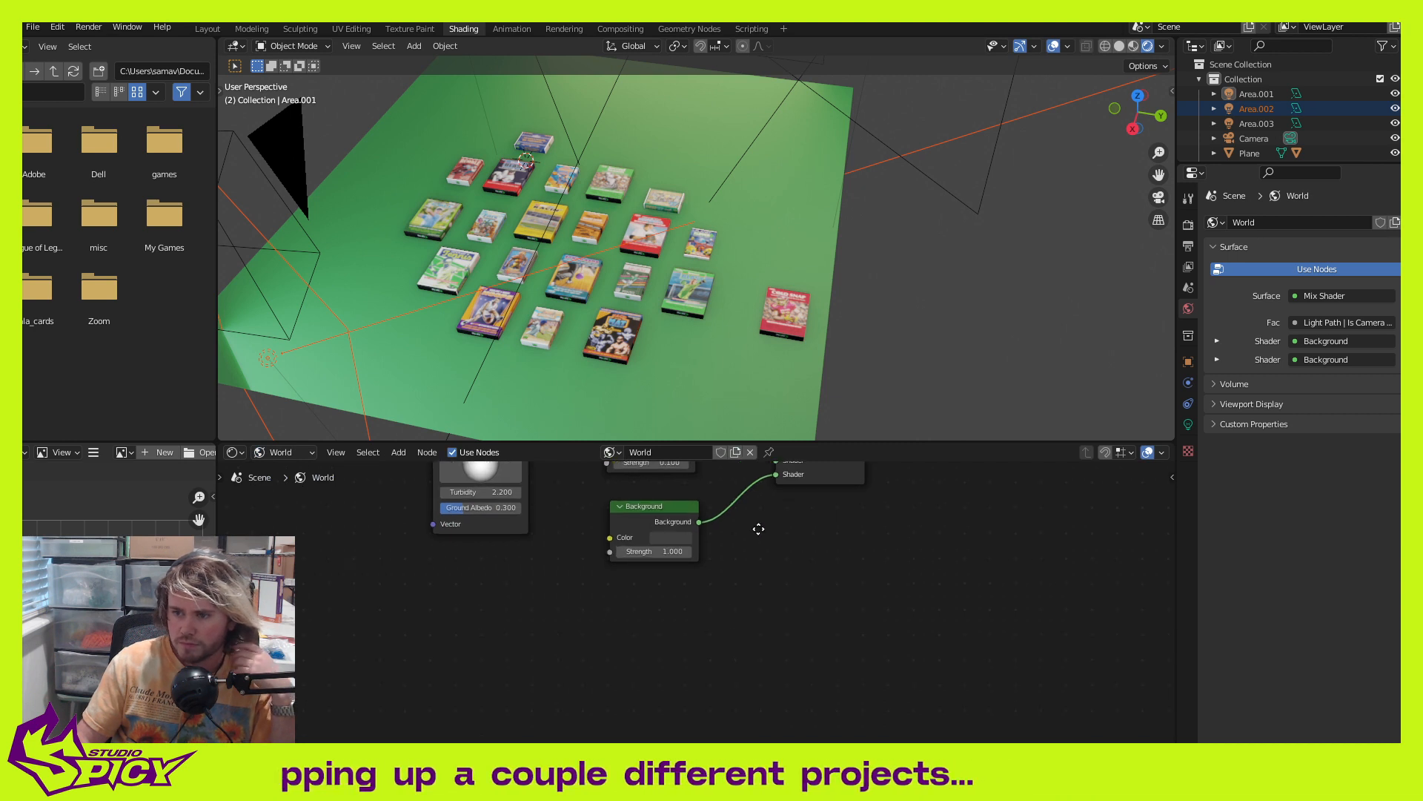
Step: Set the strength of the Background node fed by the Sky Texture to 1.4
middle_drag(758, 529, 744, 643)
scroll(744, 643, up, 2)
middle_drag(732, 577, 718, 592)
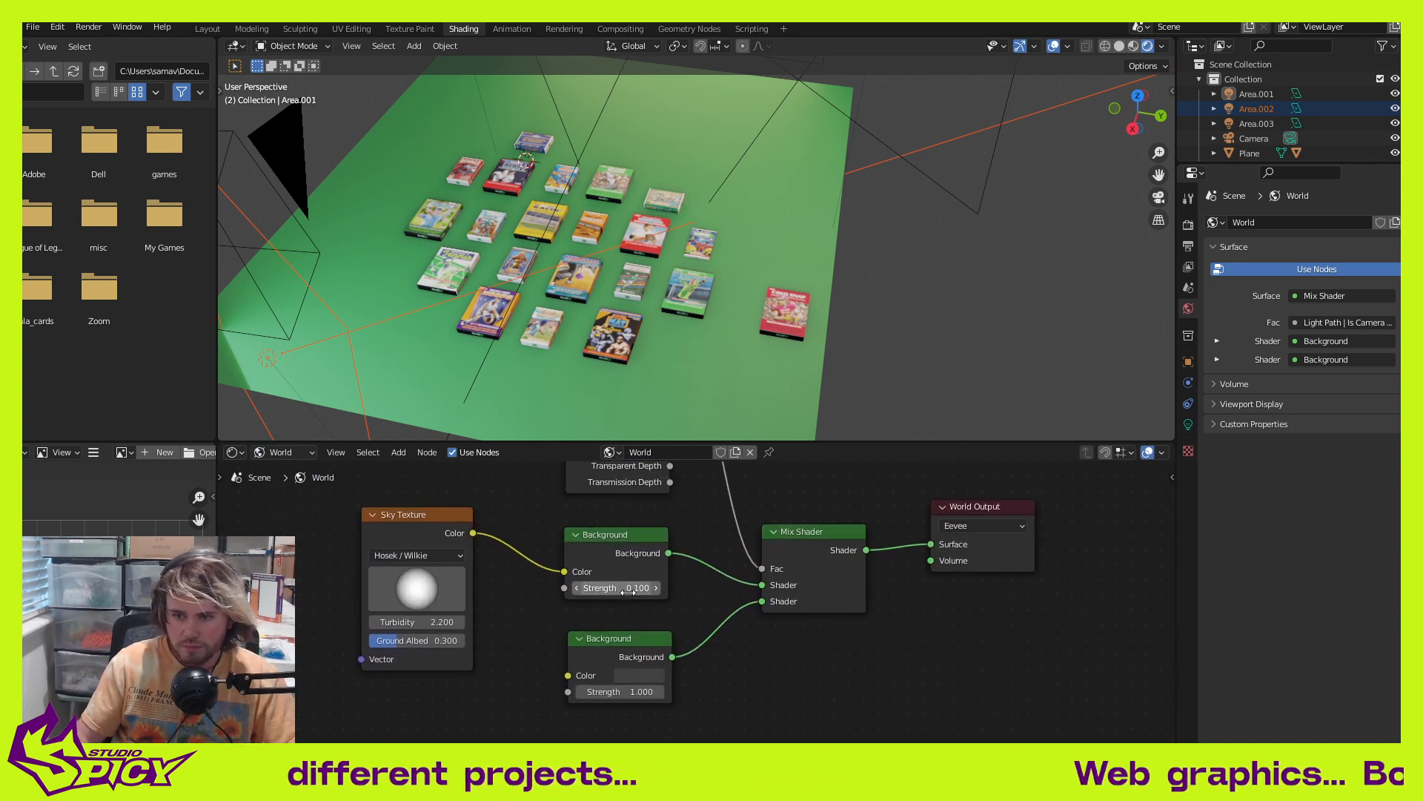
drag(628, 590, 712, 590)
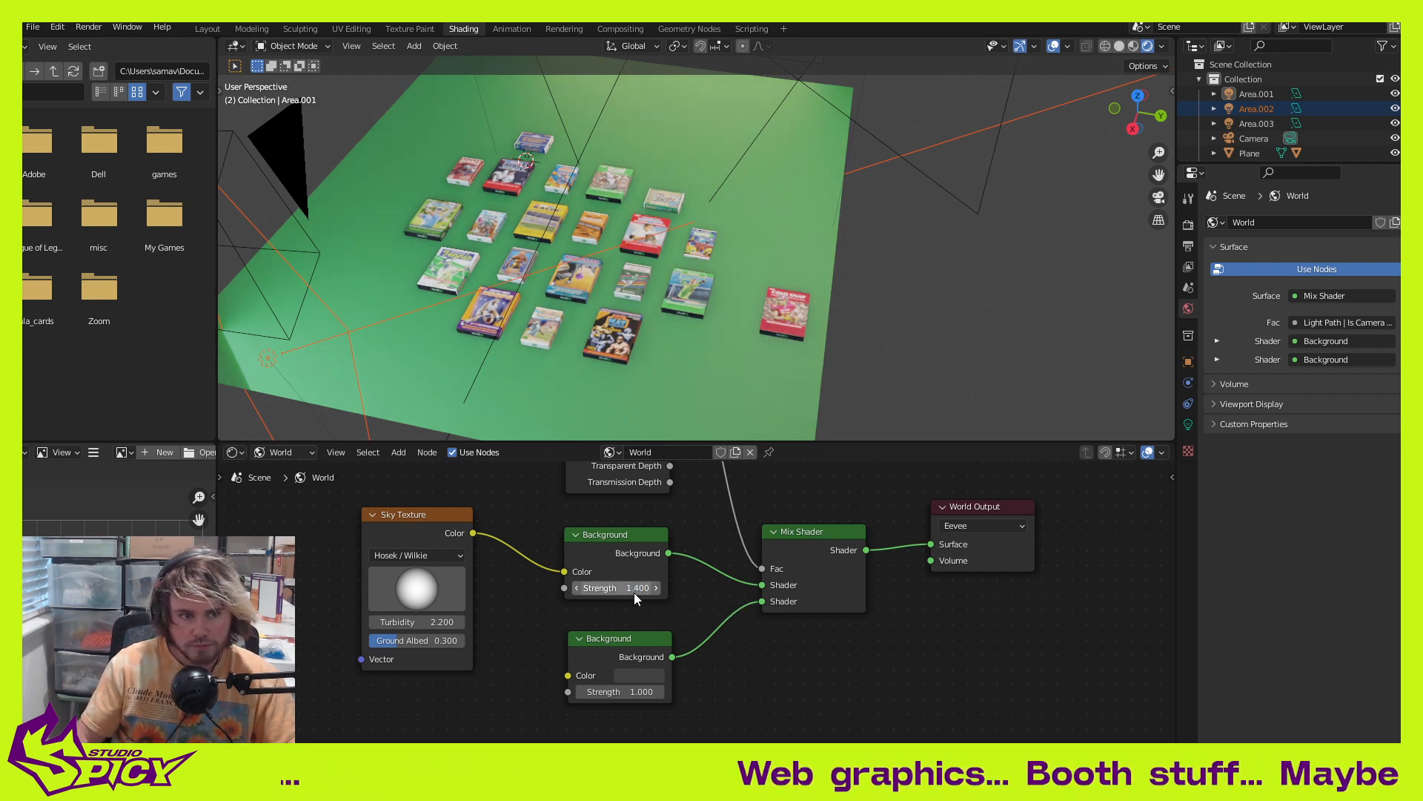
Step: Set the strength of the Background node fed by the Sky Texture to 0.3
drag(634, 593, 570, 593)
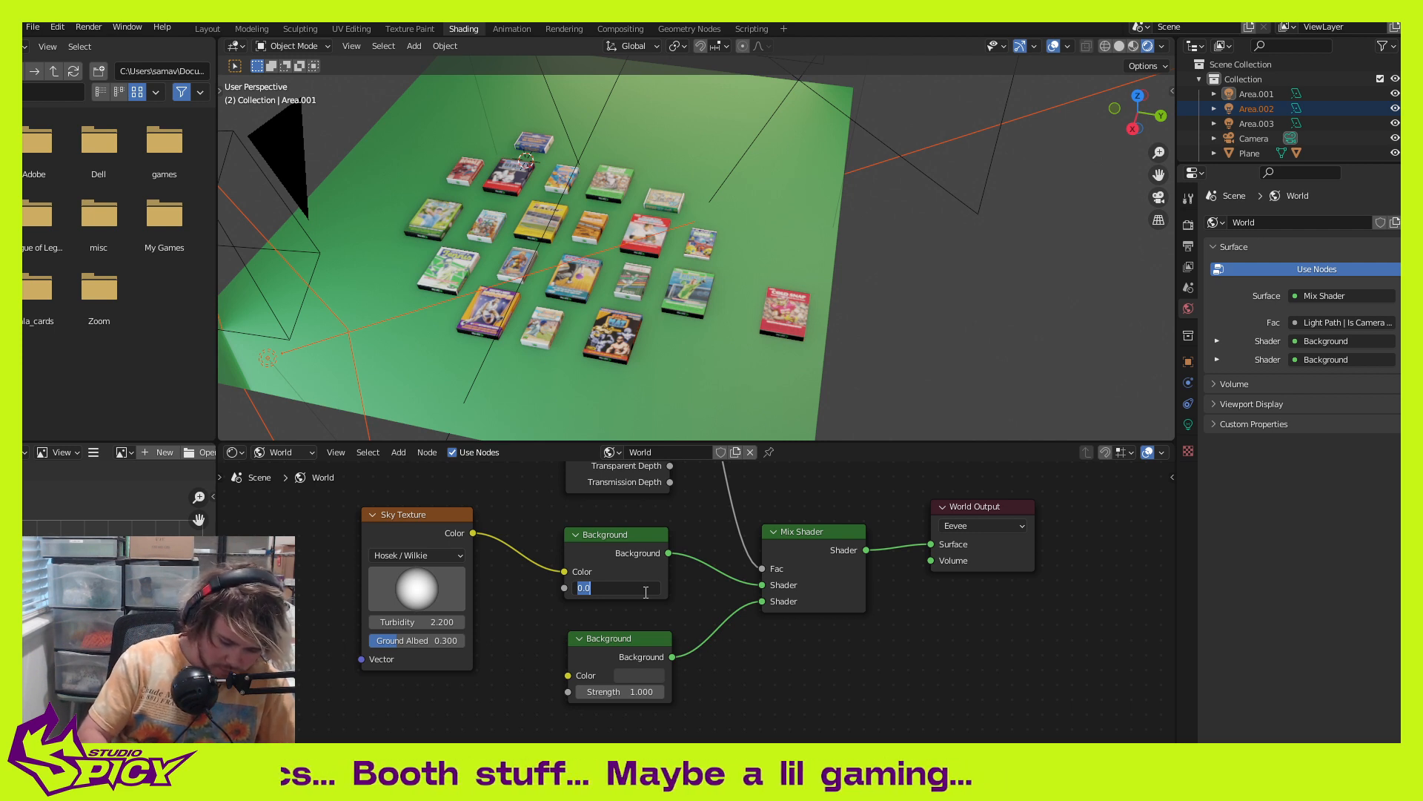
text(.2)
key(Return)
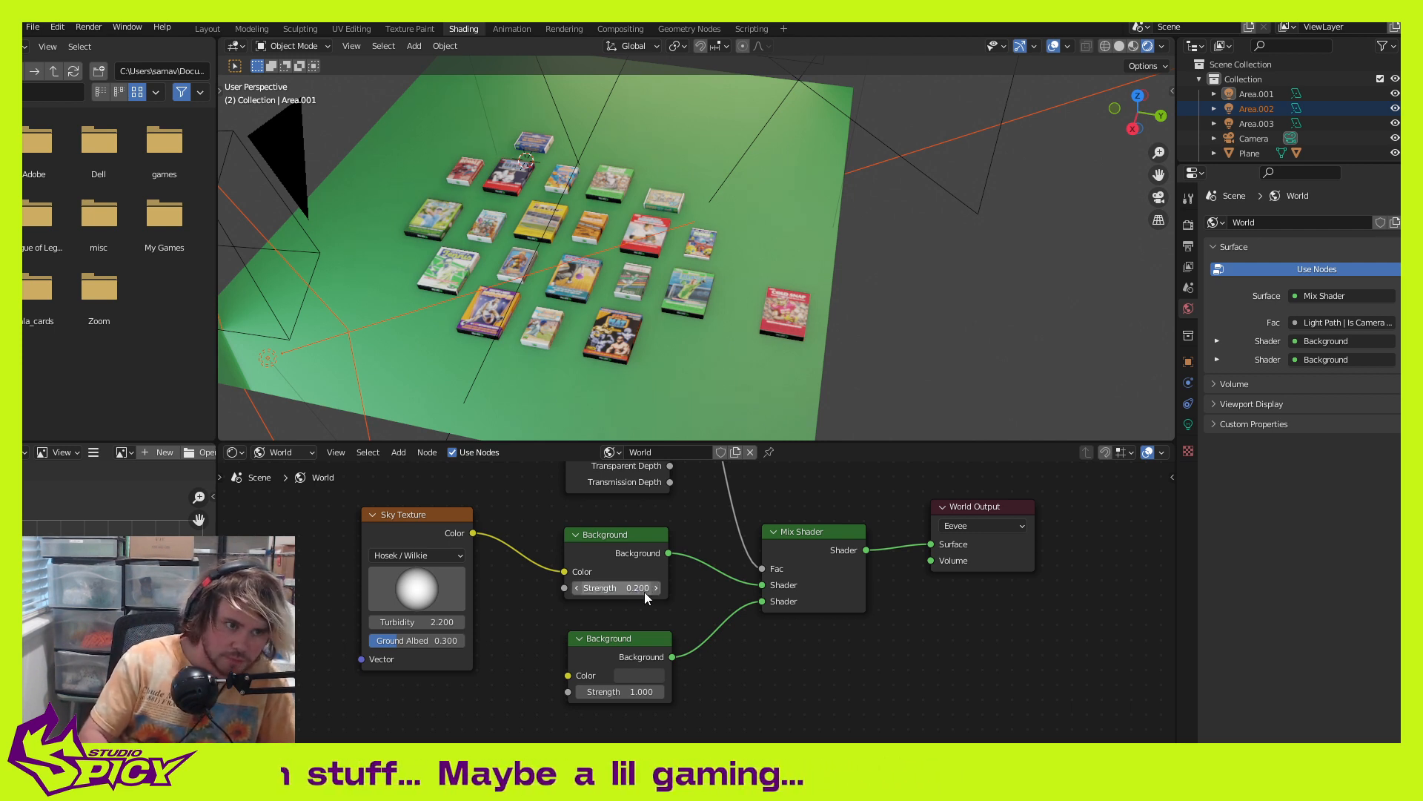
click(644, 592)
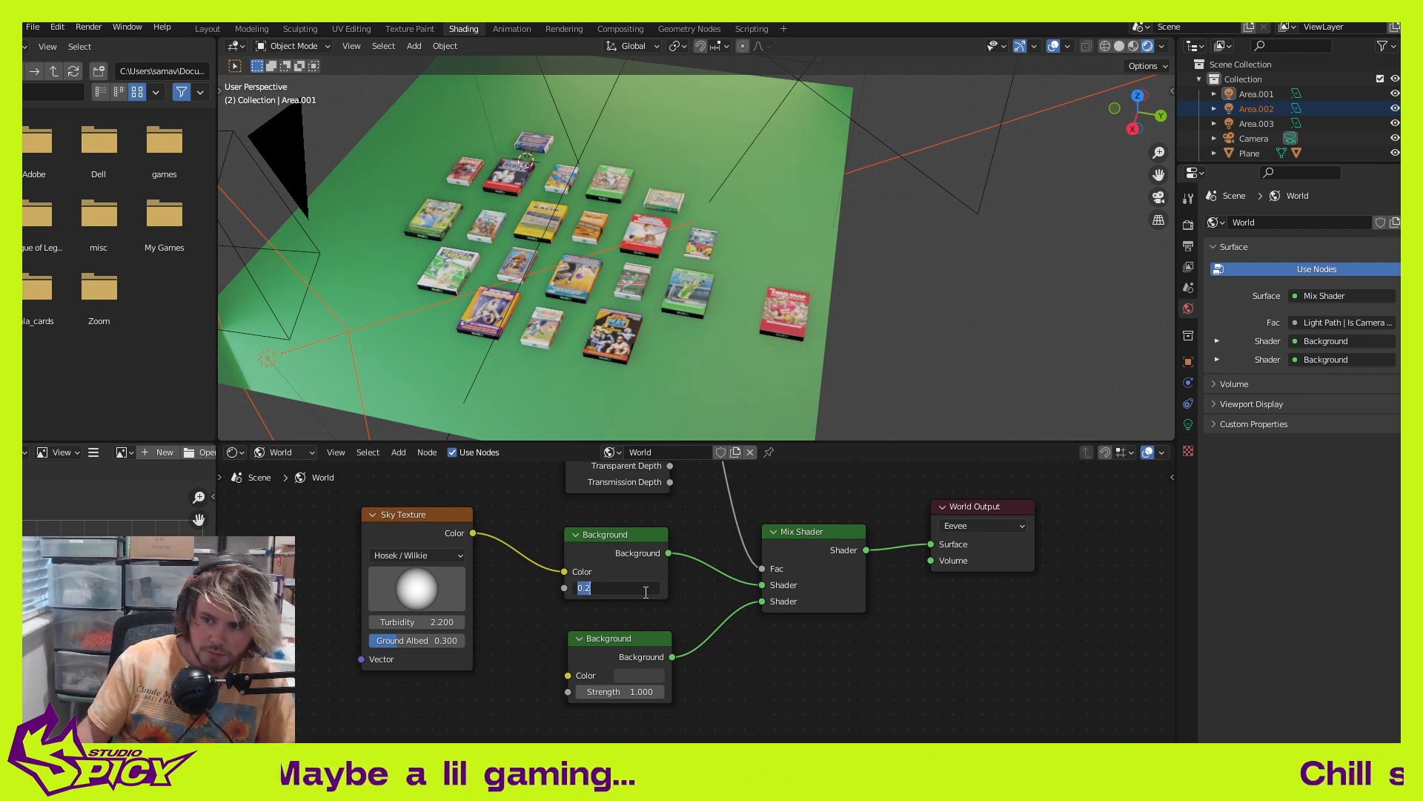
text(0.3)
key(Return)
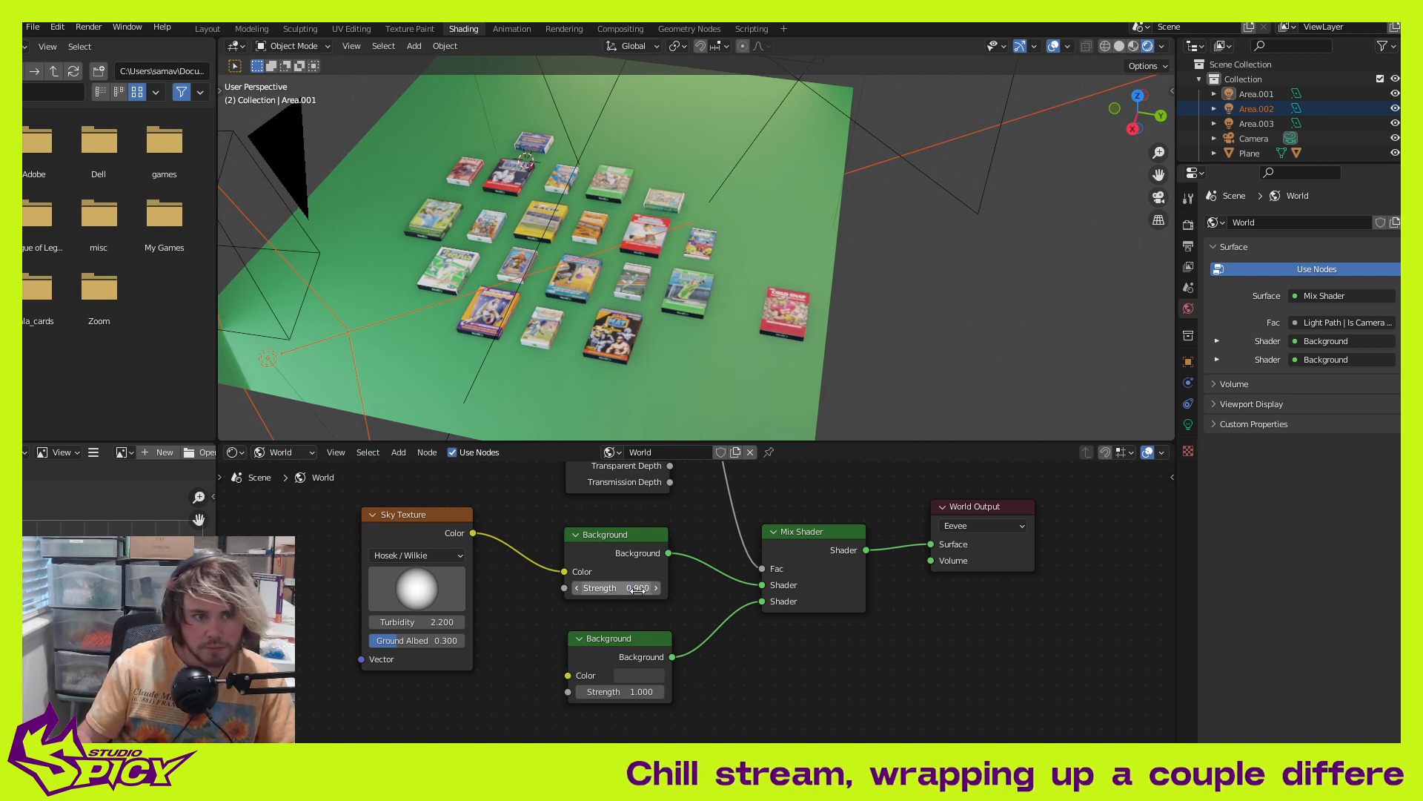
ctrl+drag(616, 588, 572, 588)
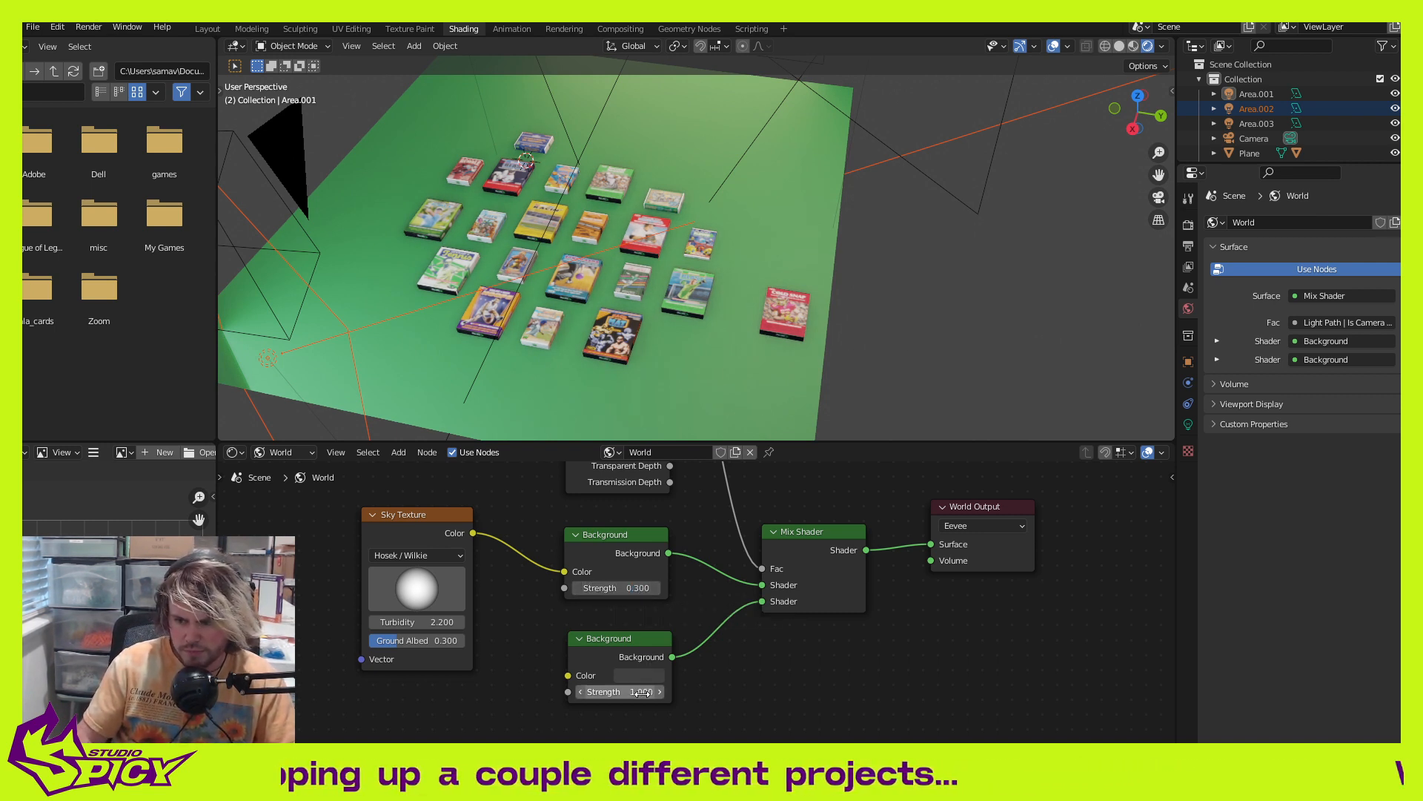
Step: Set the other Background node's strength to 5.2, and give the Sky Texture a turbidity of 1.7 and ground albedo of 0.331
mouse_move(642, 691)
mouse_down()
mouse_move(568, 691)
mouse_move(738, 691)
mouse_move(567, 691)
mouse_move(642, 693)
mouse_up()
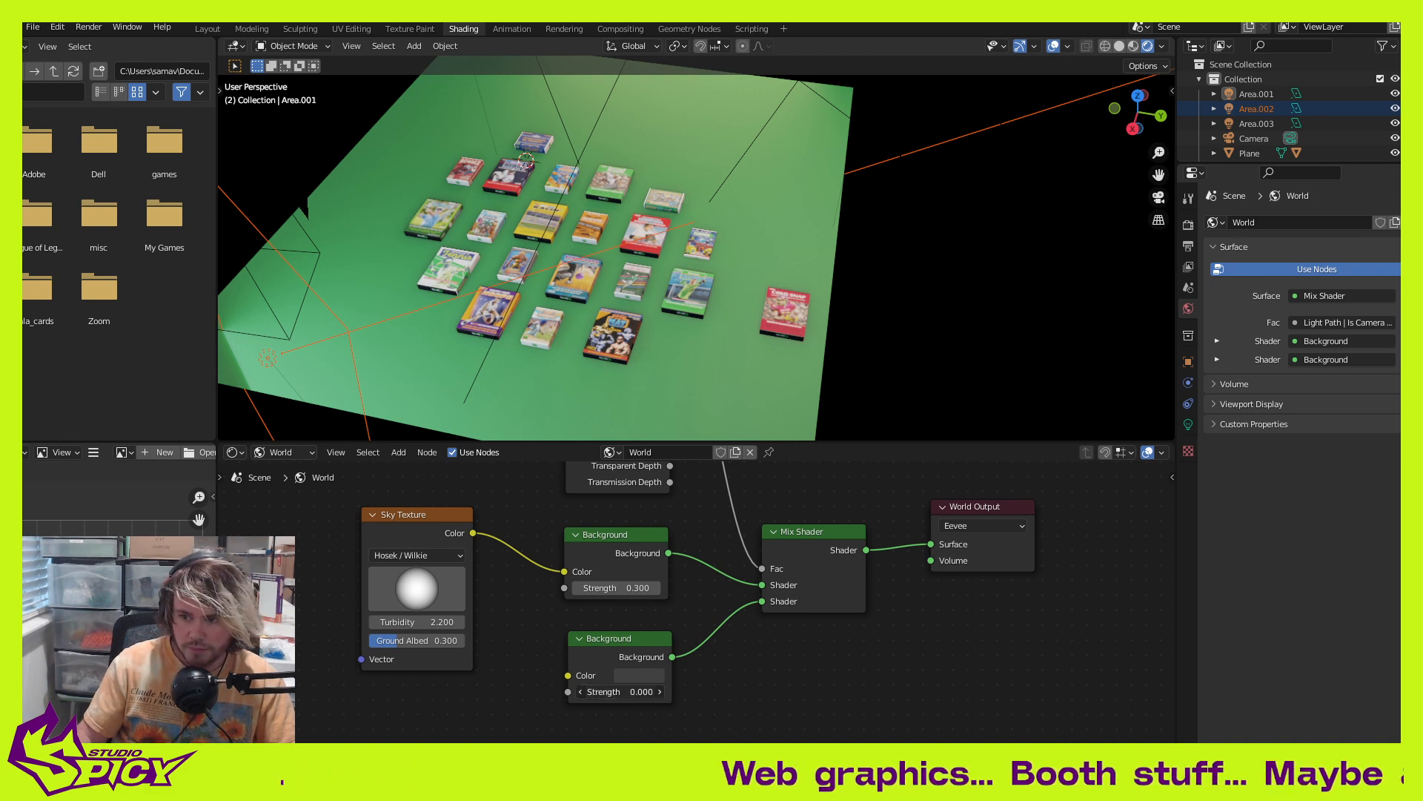
drag(642, 691, 835, 691)
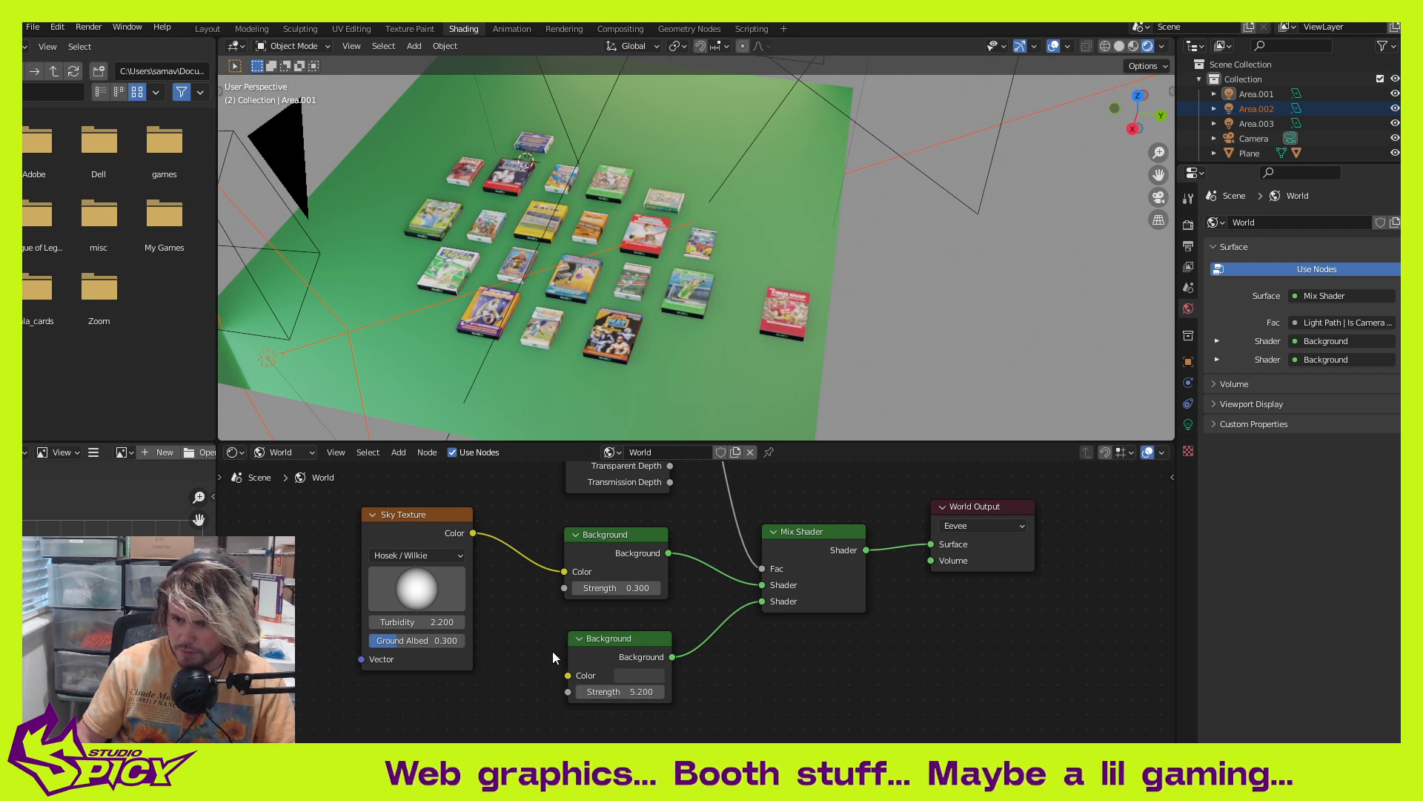
mouse_move(450, 642)
mouse_down()
mouse_move(475, 642)
mouse_move(413, 640)
mouse_move(430, 640)
mouse_up()
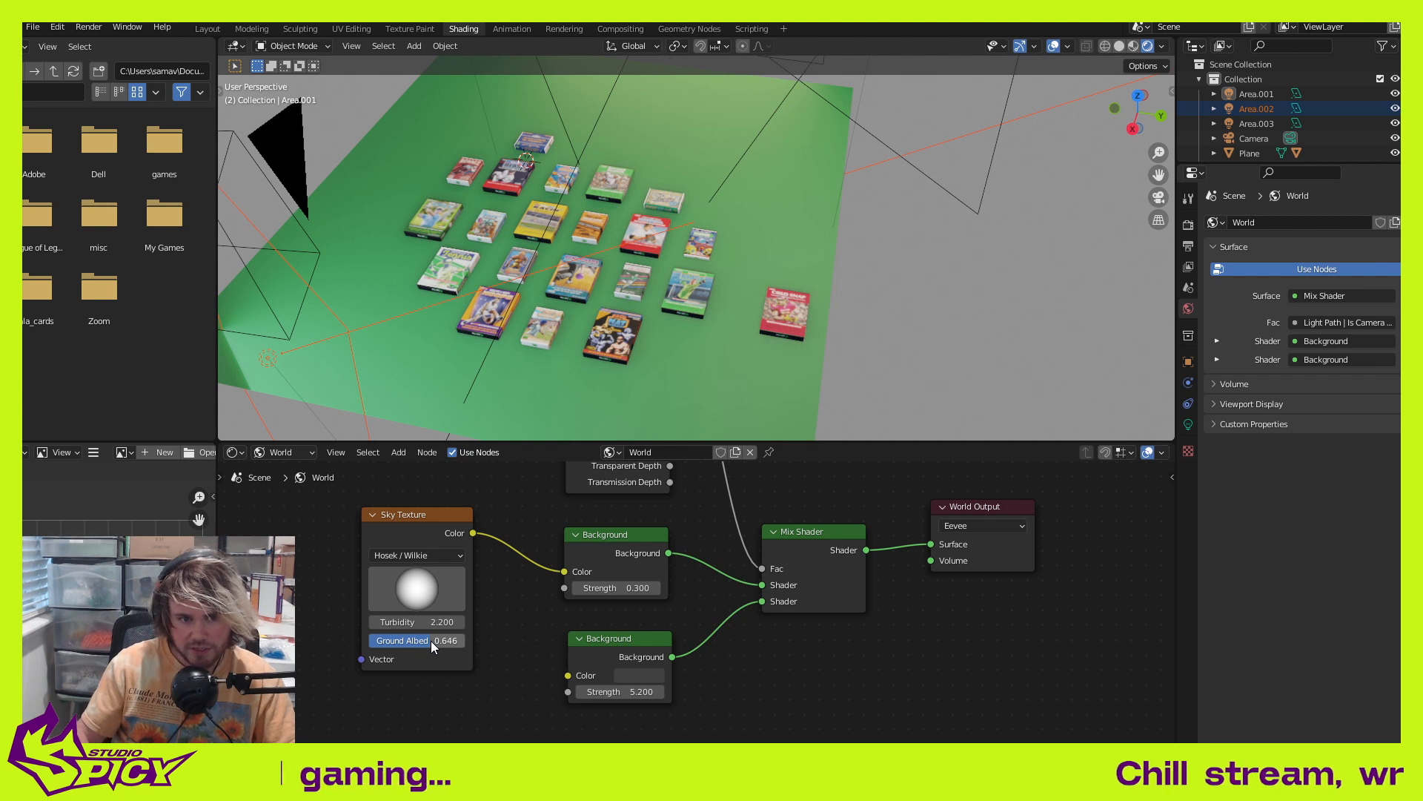
mouse_move(430, 641)
mouse_down()
mouse_move(401, 641)
mouse_move(430, 622)
mouse_up()
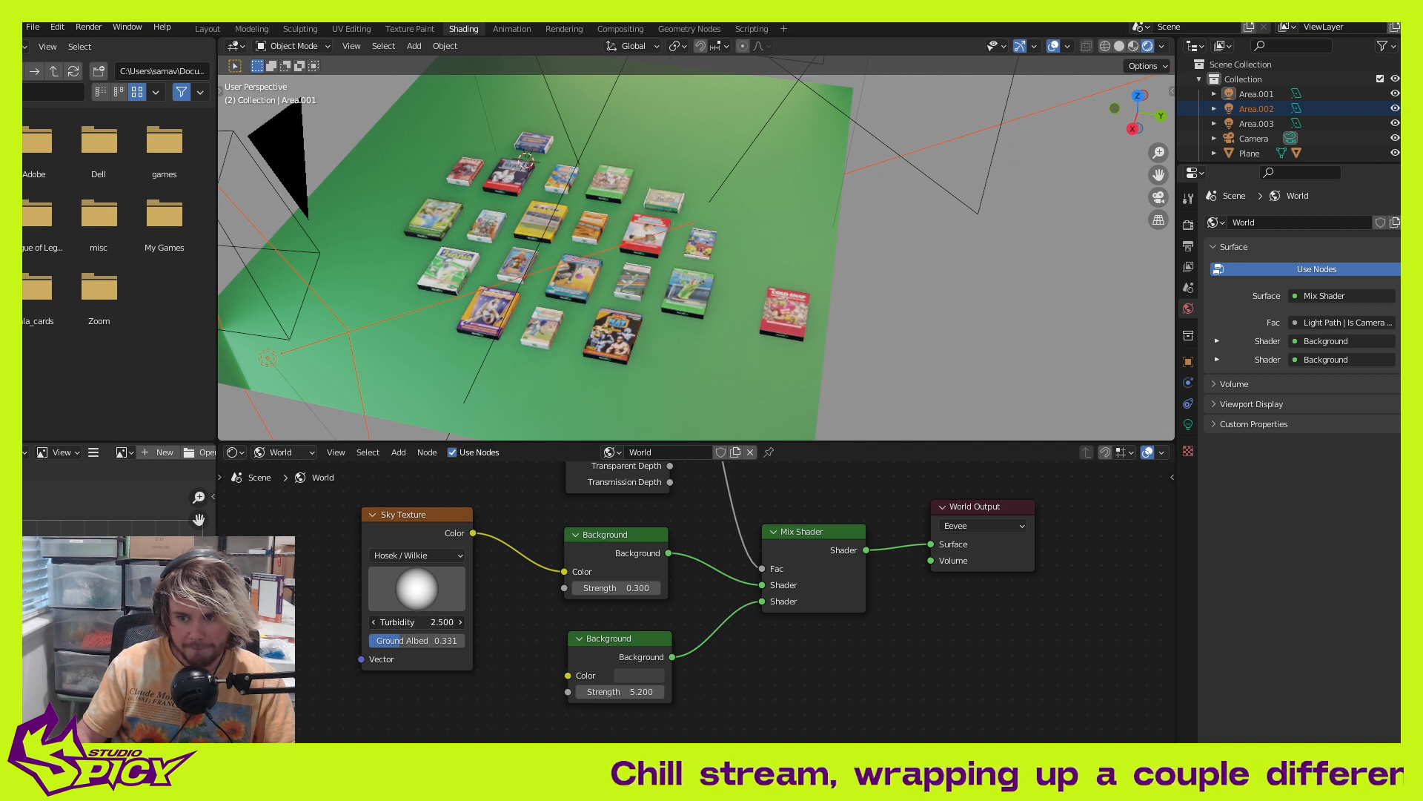
mouse_move(426, 625)
mouse_down()
mouse_move(440, 624)
mouse_move(427, 622)
mouse_up()
Step: Set the strength of the Background node fed by the Sky Texture to 0.4
middle_drag(897, 597, 813, 626)
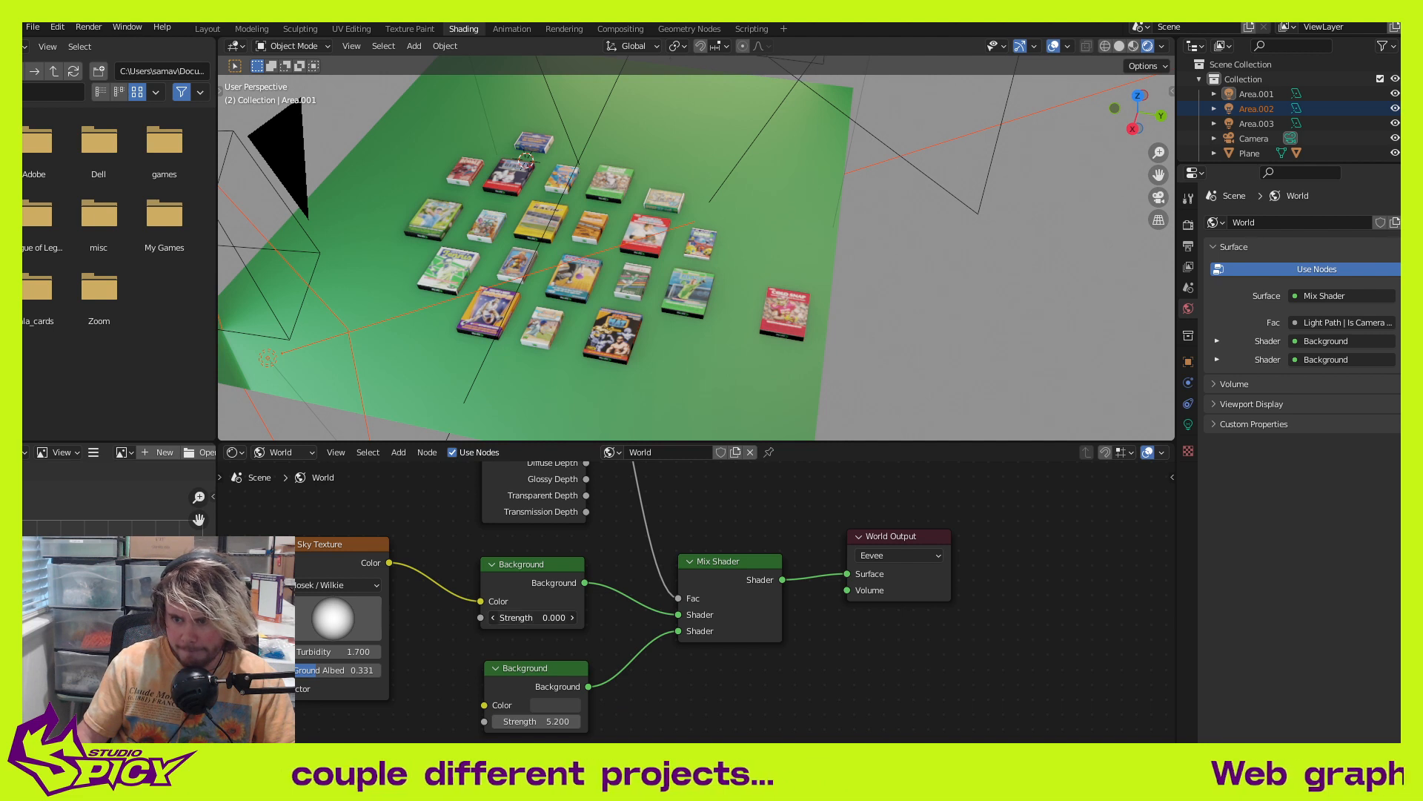
drag(554, 618, 557, 621)
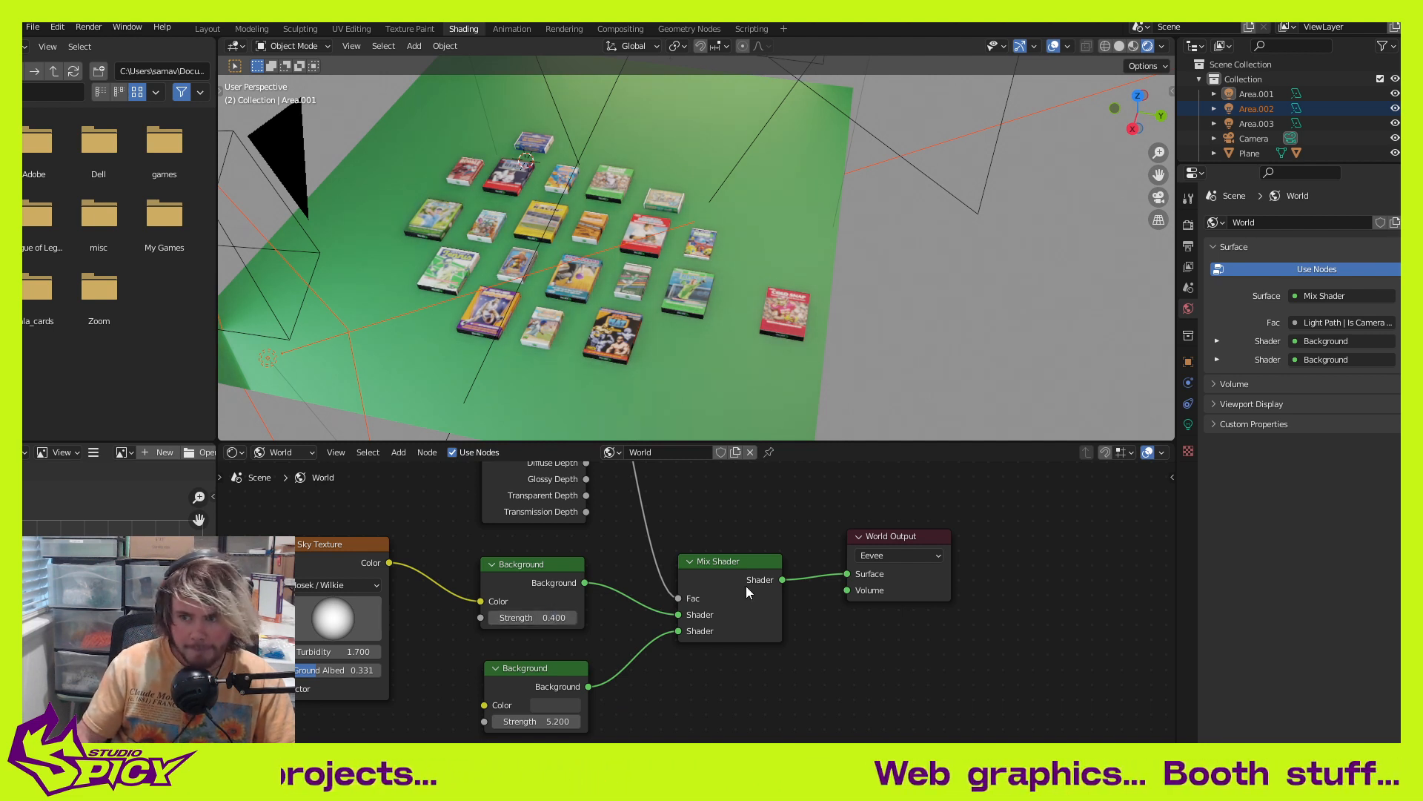
scroll(800, 563, down, 1)
scroll(745, 293, down, 5)
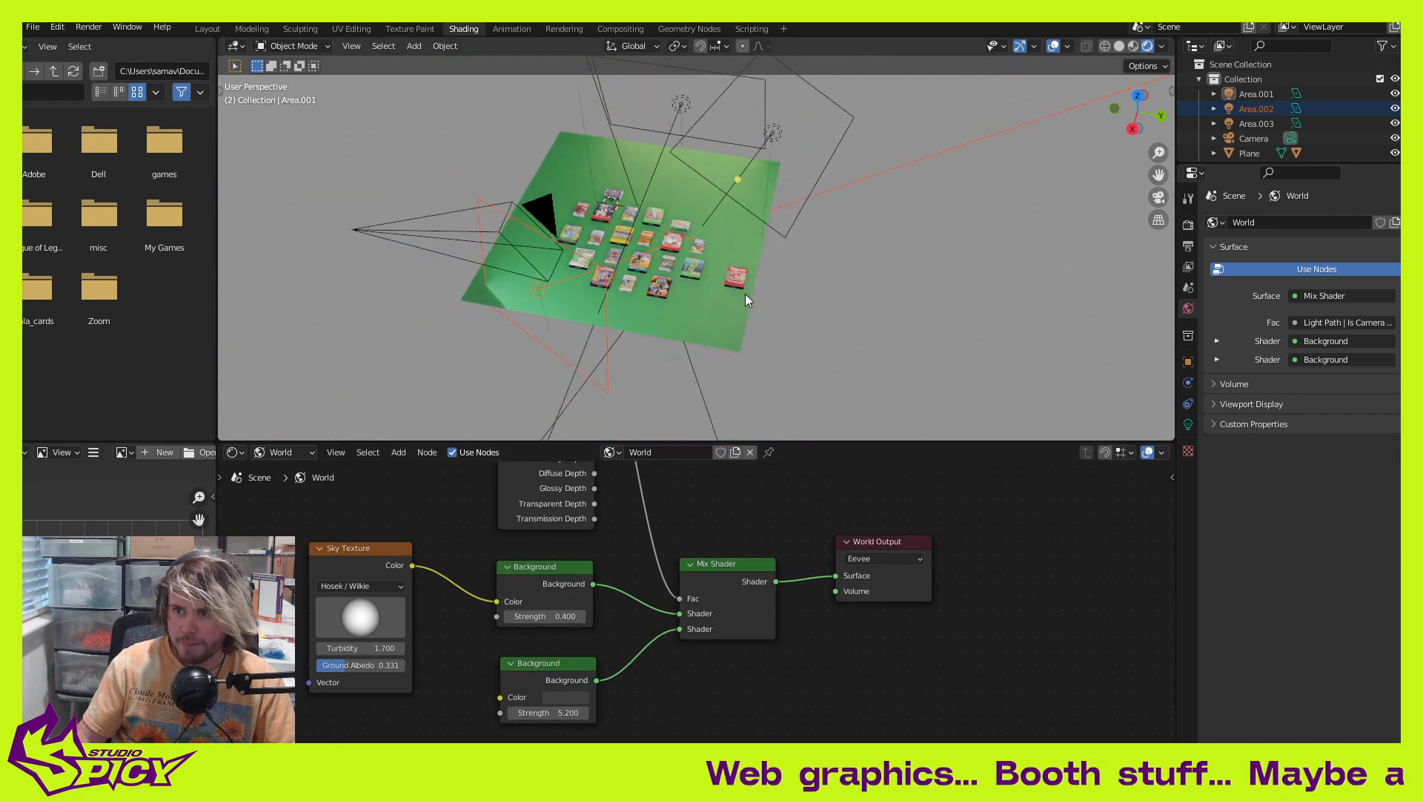
scroll(745, 294, up, 2)
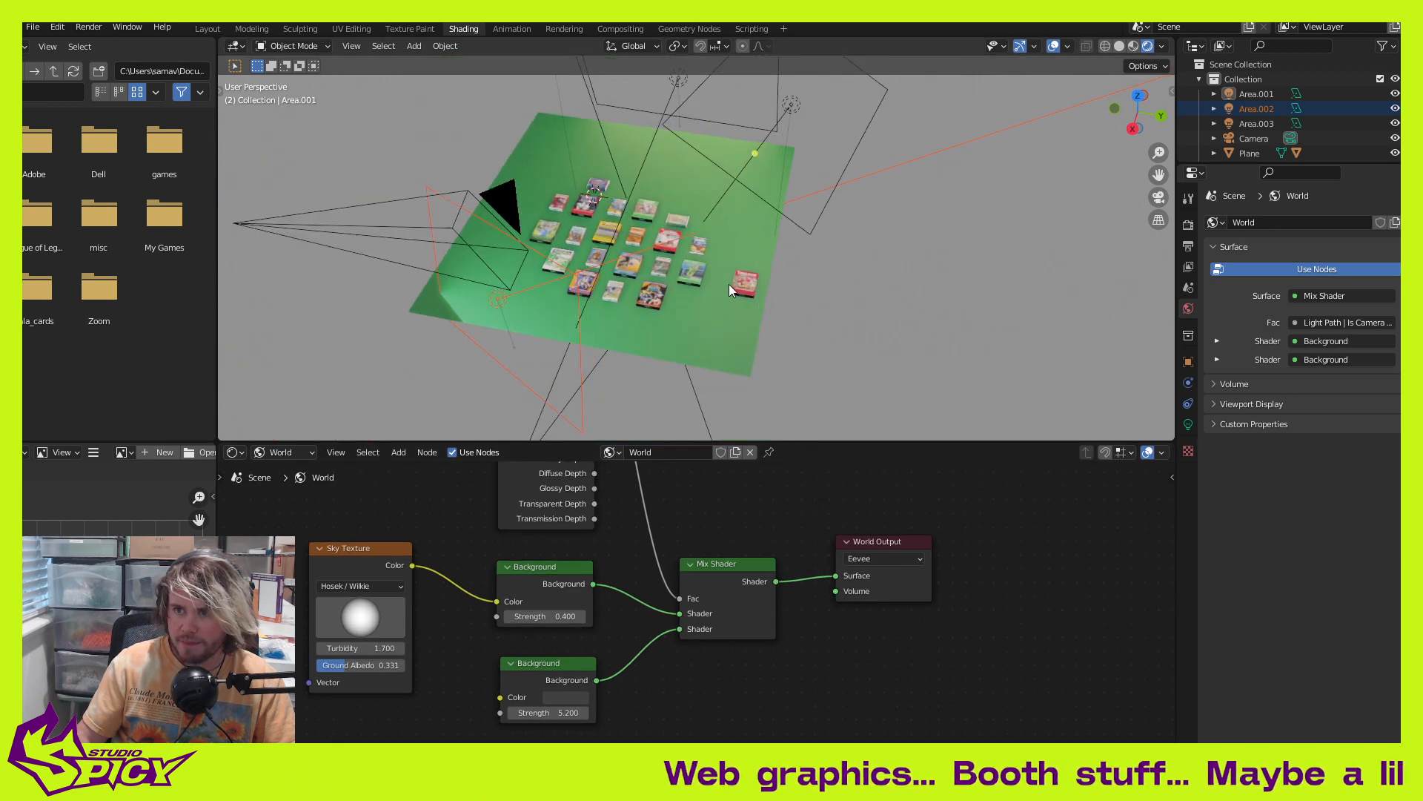
Step: Return to the Layout workspace, select the Sun light and tint its color to a very pale warm white
click(208, 29)
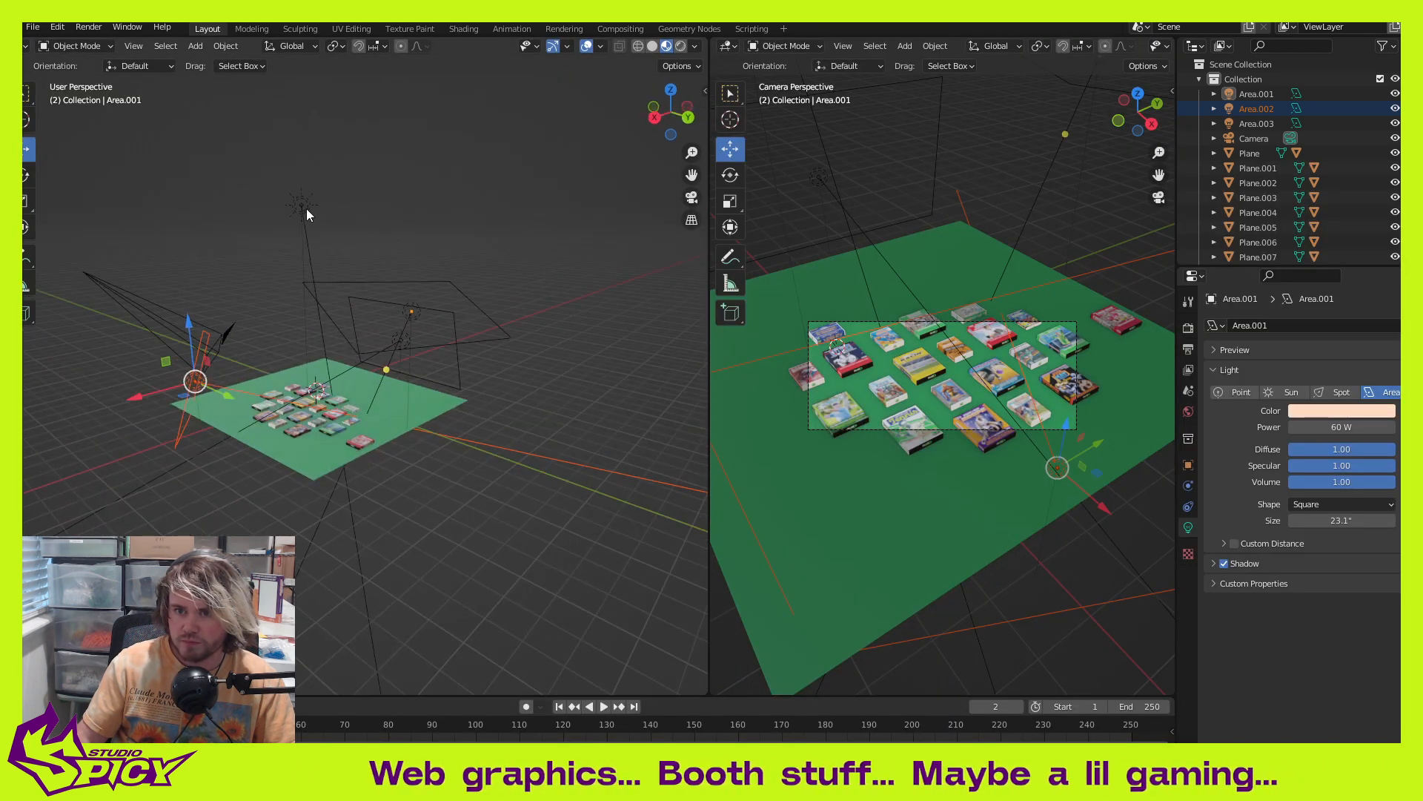
click(302, 206)
scroll(349, 267, up, 2)
shift+middle_drag(451, 336, 385, 357)
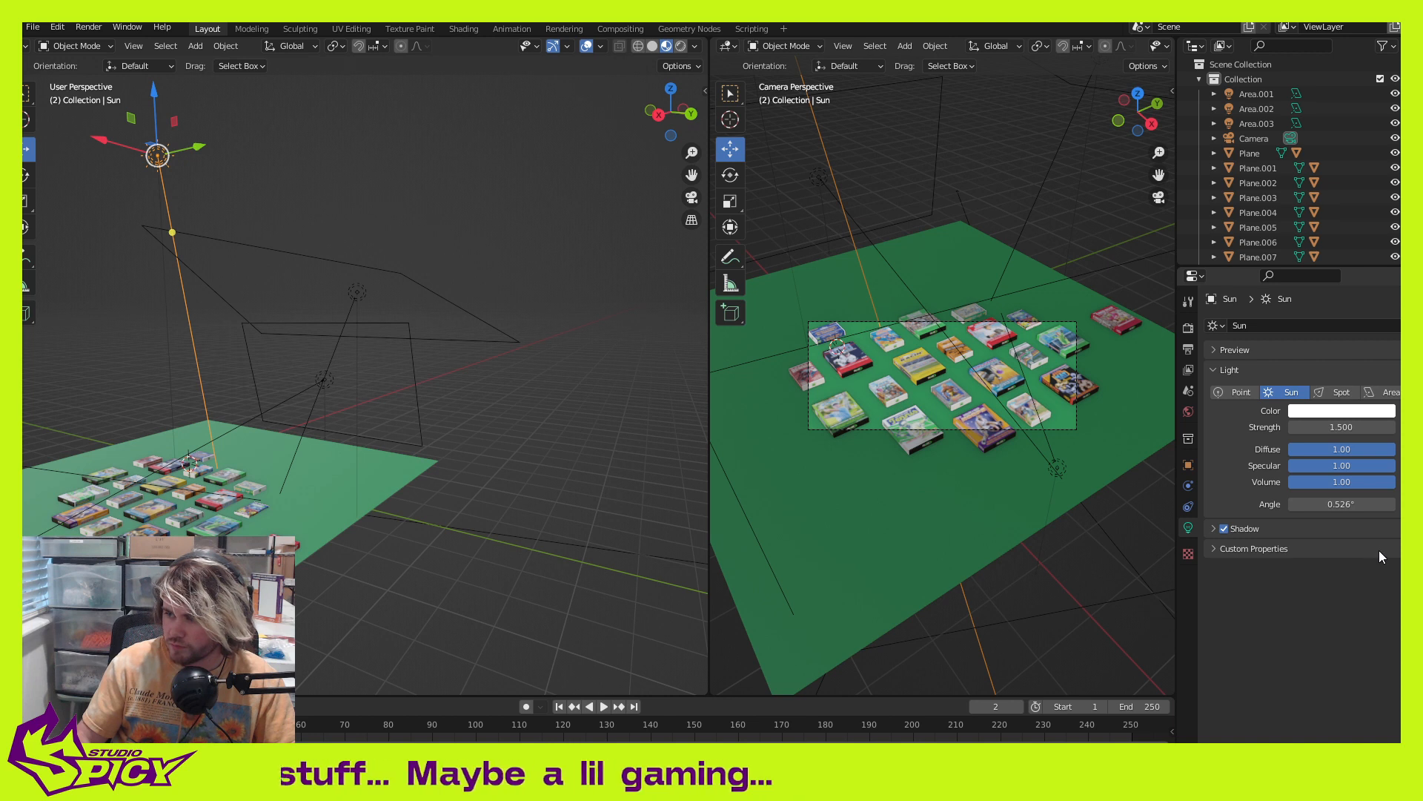
click(1355, 428)
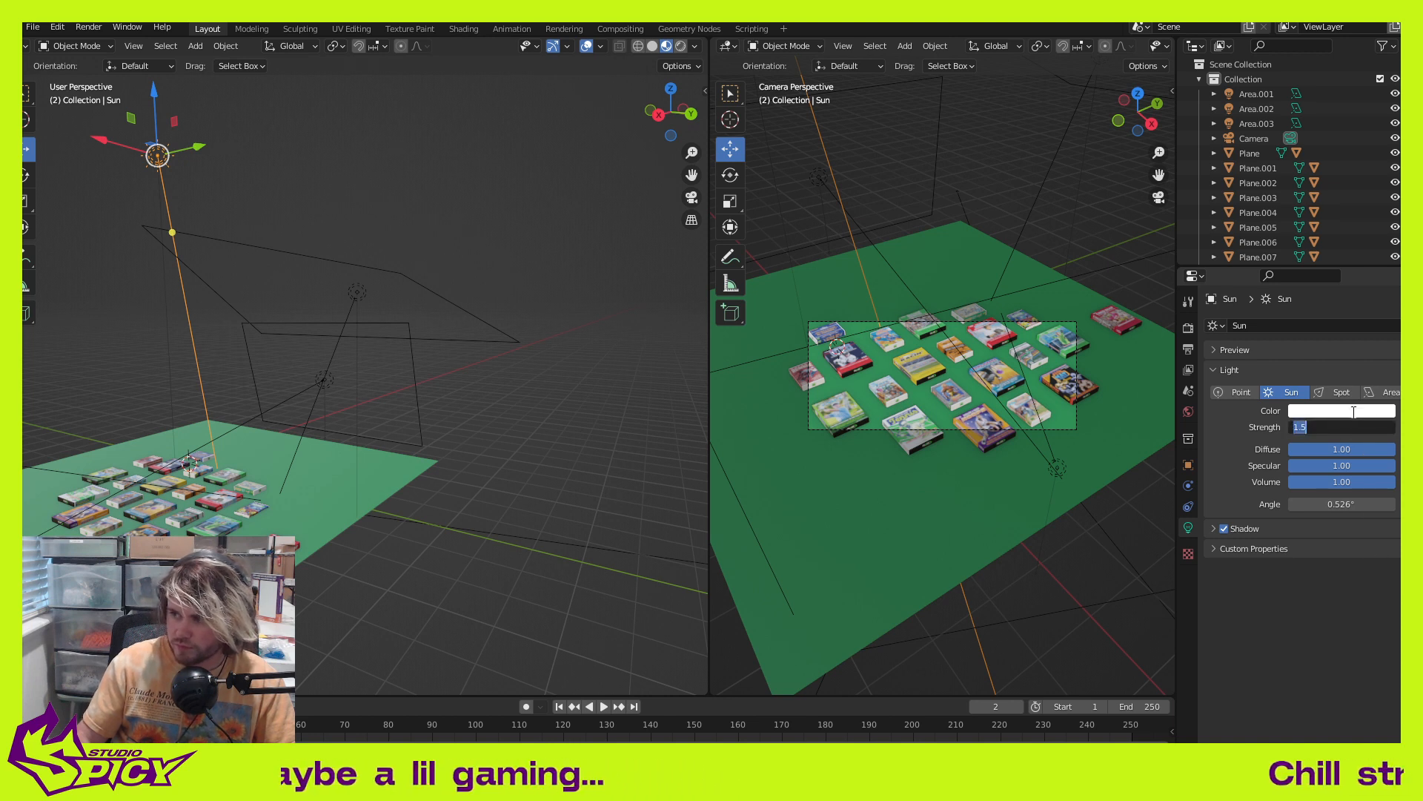
key(Return)
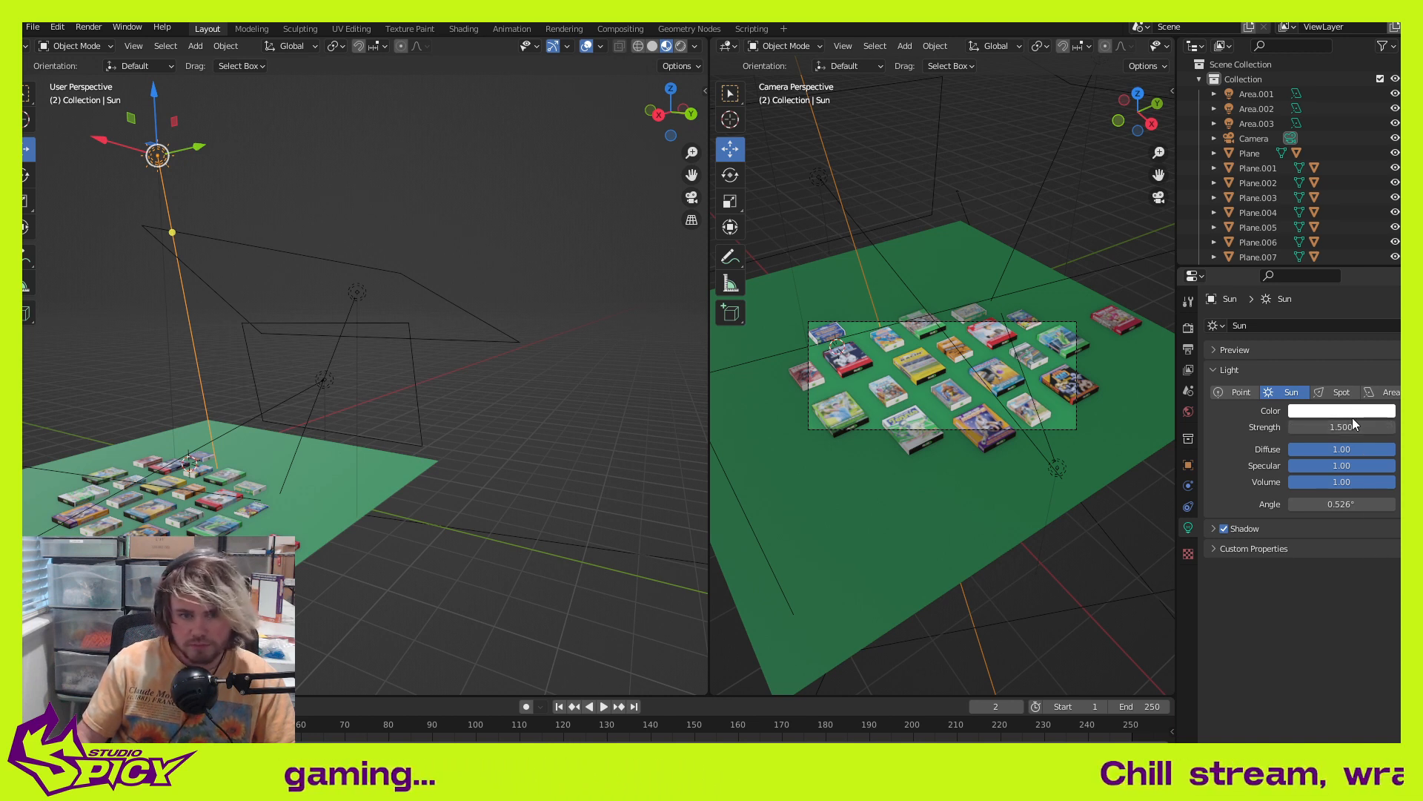
click(1348, 412)
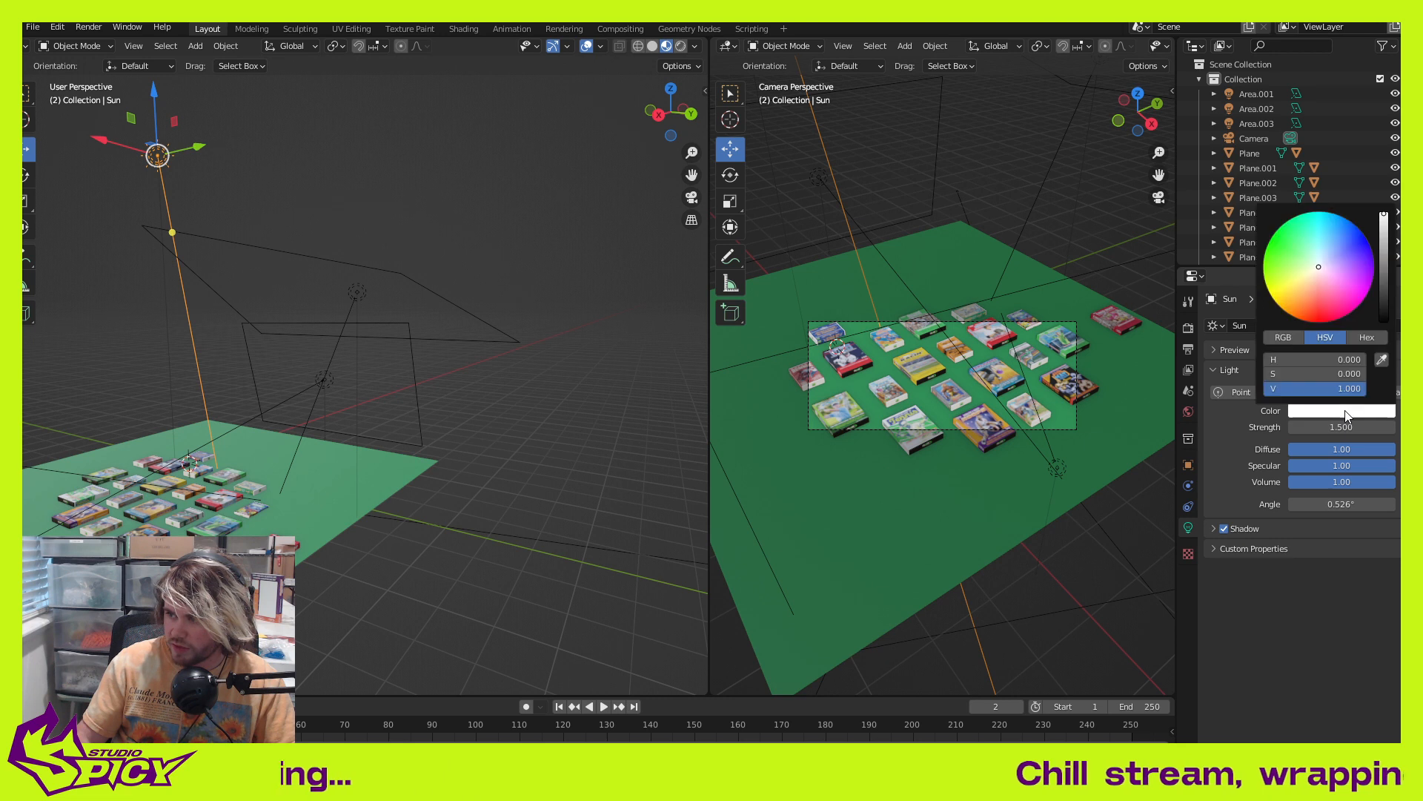
click(1316, 269)
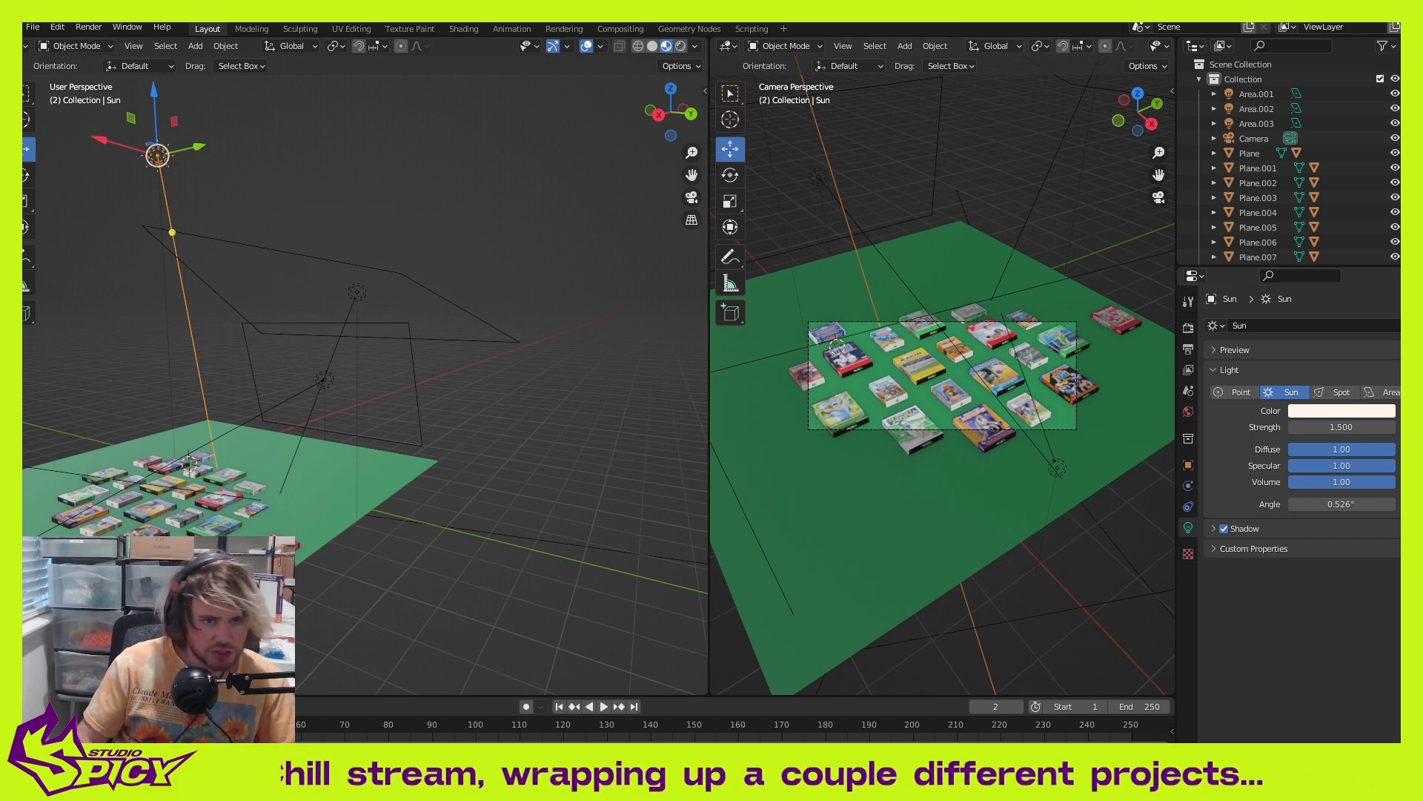
Step: Render the relit scene from the camera and position the render window so the whole image can be inspected
key(F12)
drag(800, 123, 746, 90)
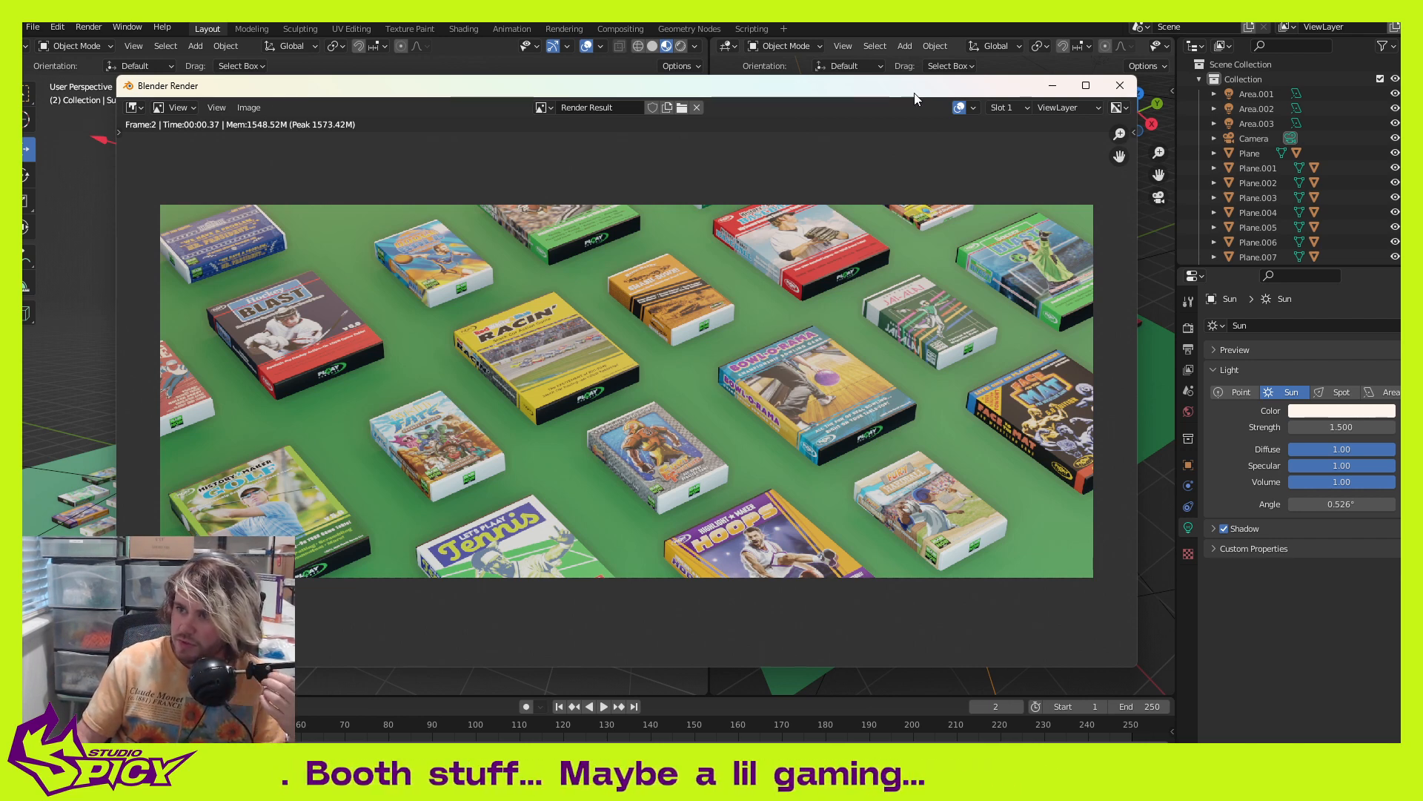
drag(916, 96, 885, 118)
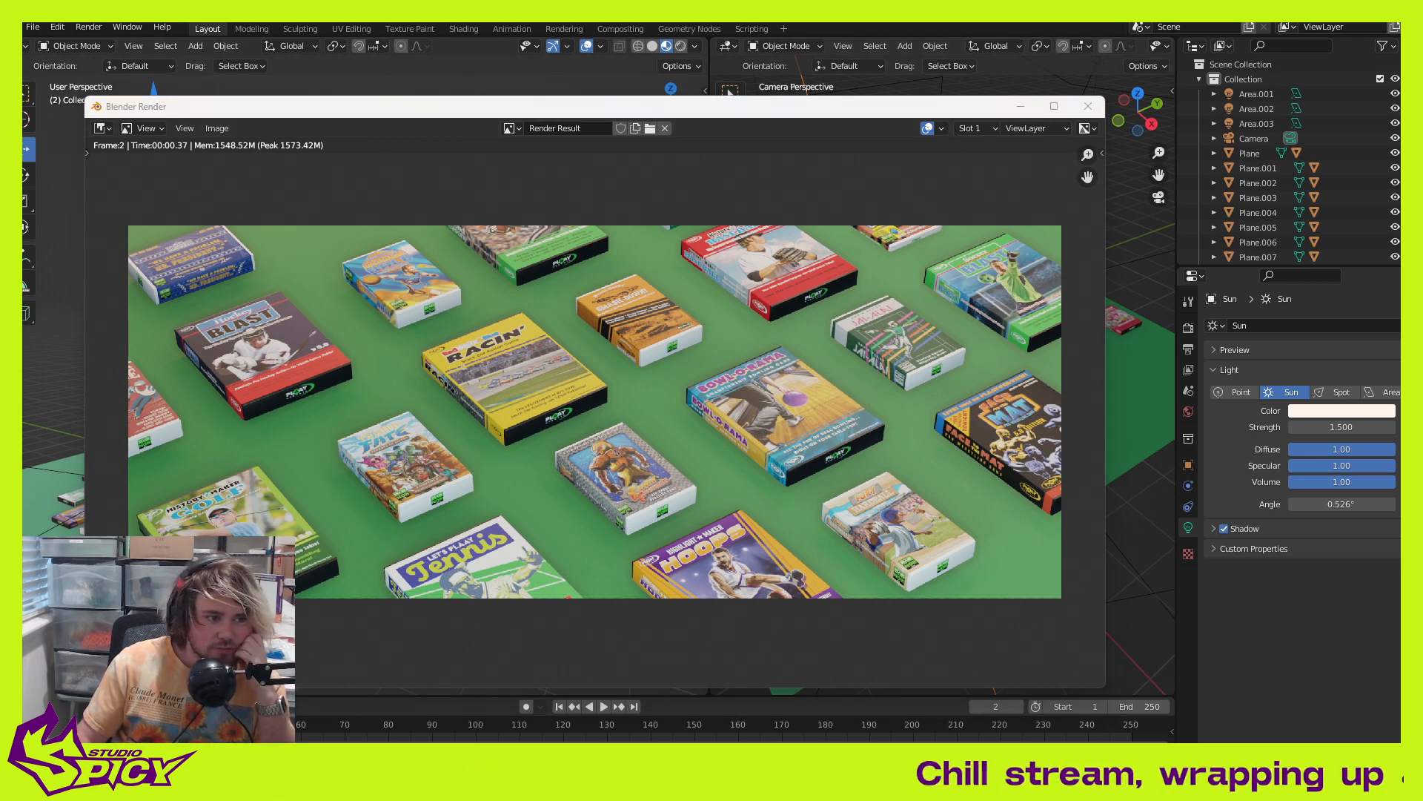
Step: Compare the new render with the existing game box banner on the plaay.com home page in the browser
drag(22, 271, 503, 80)
scroll(632, 356, down, 1)
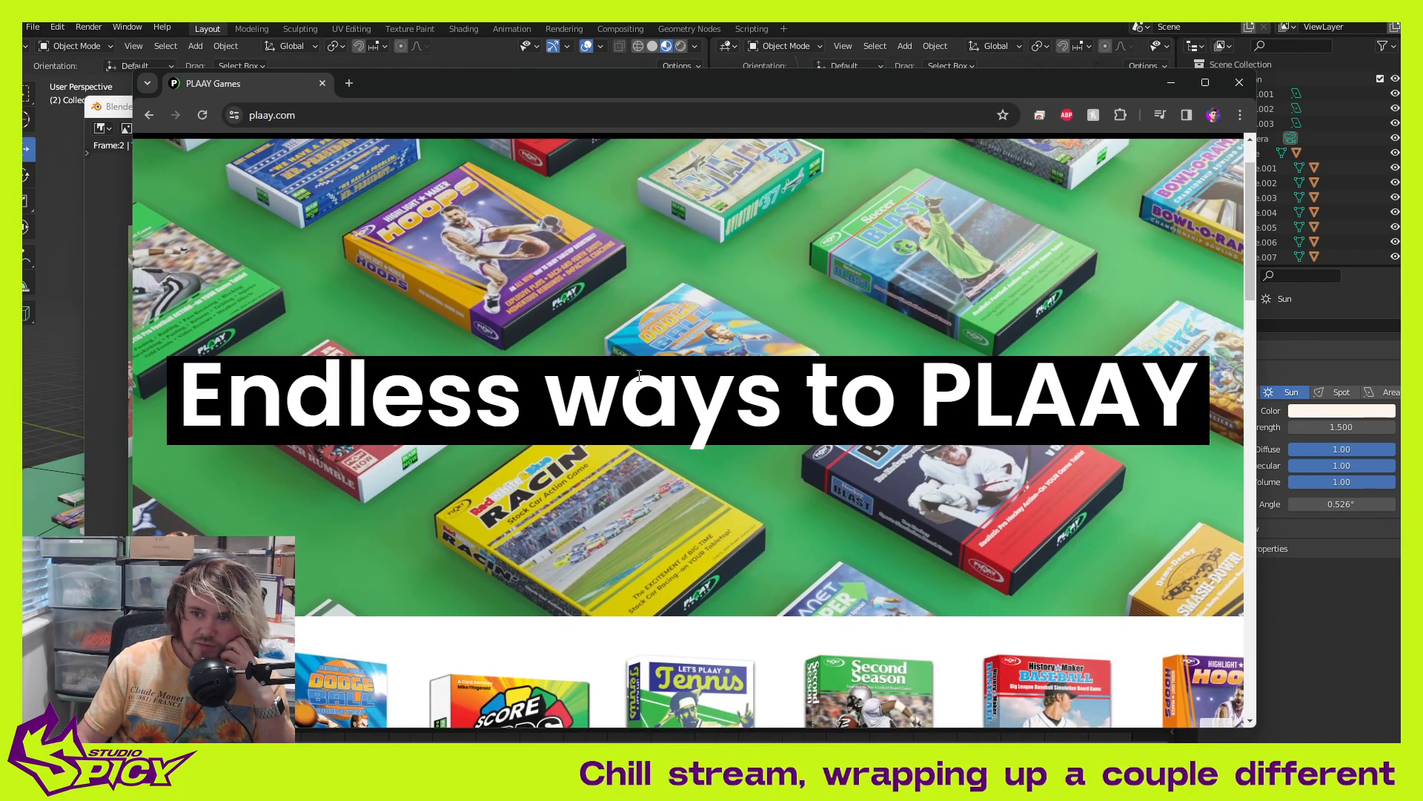
scroll(641, 374, up, 1)
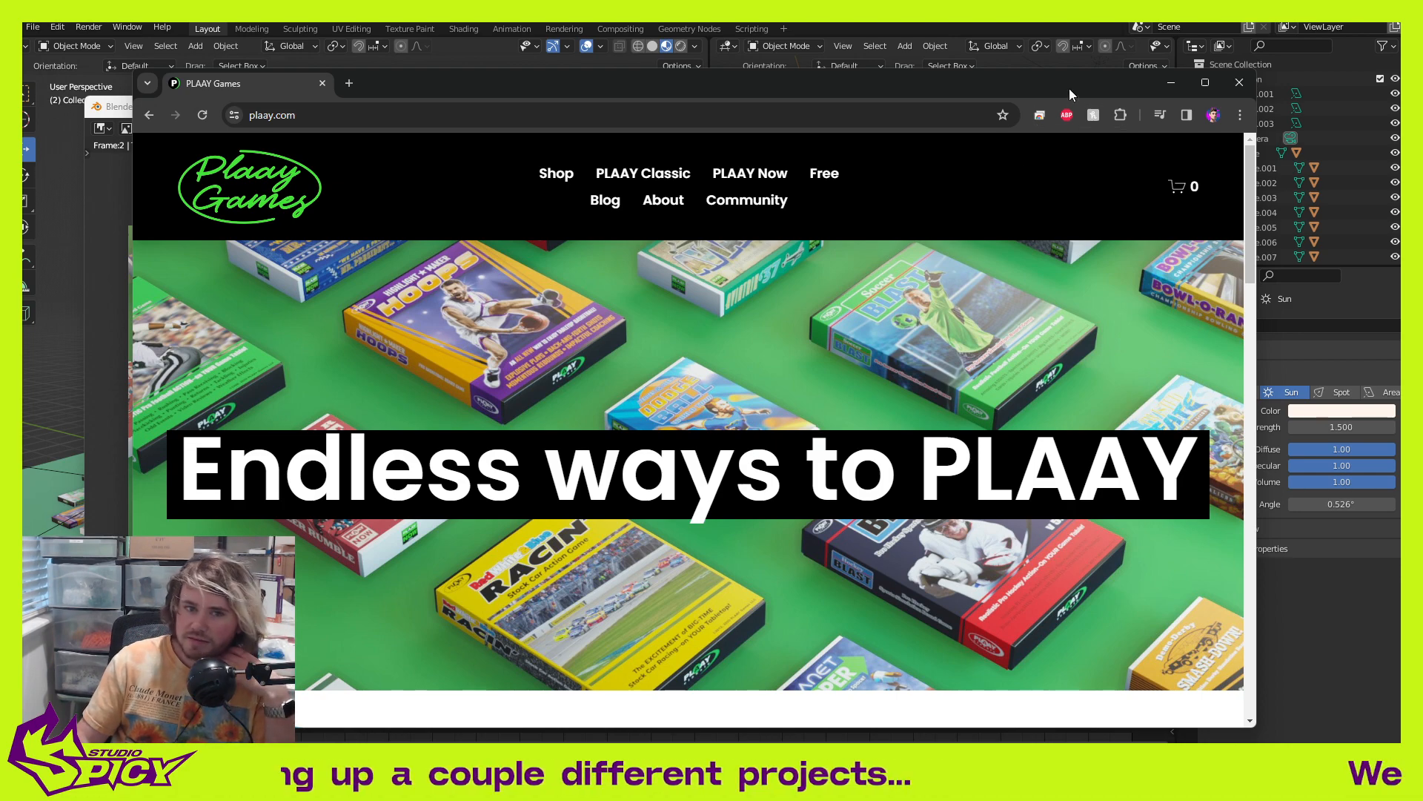
drag(1070, 89, 22, 185)
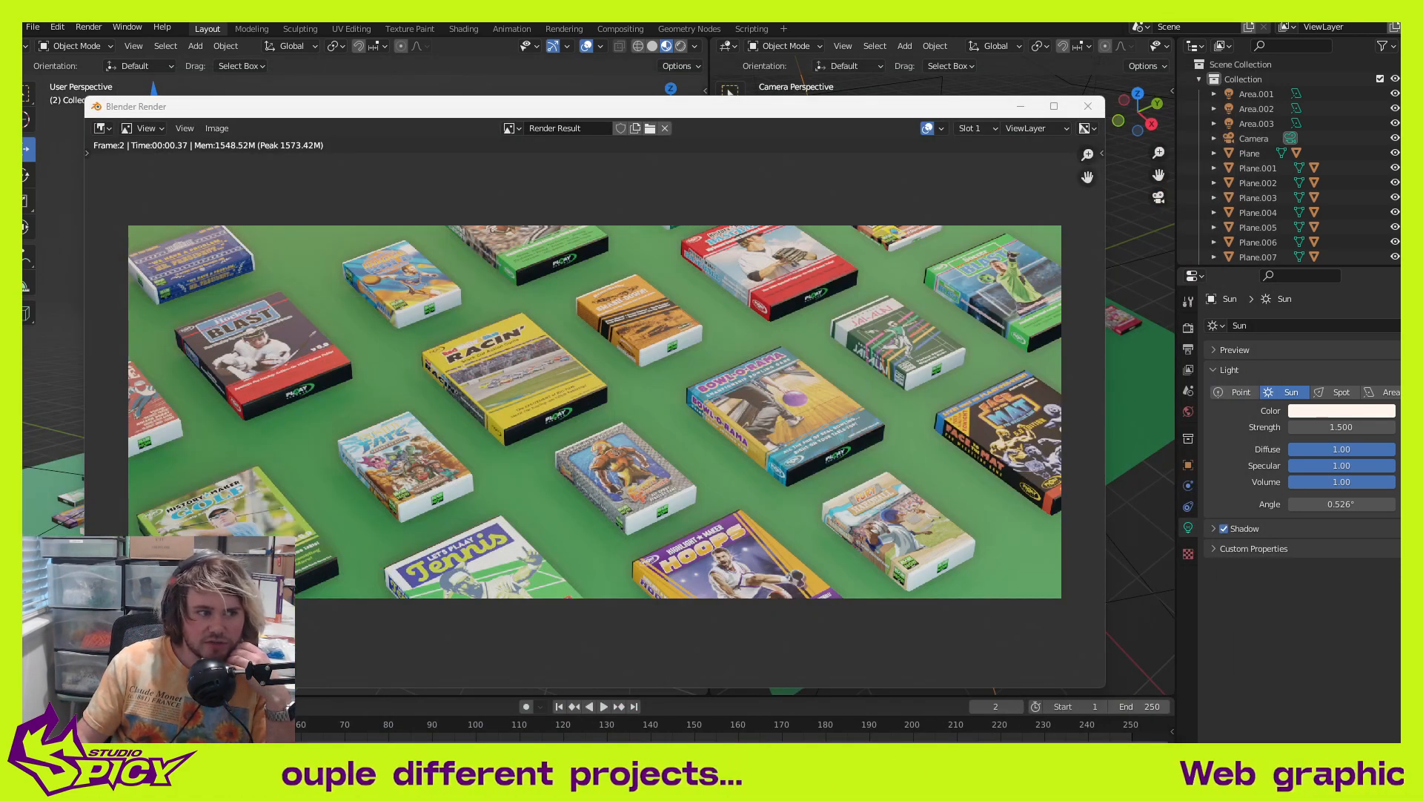
click(604, 197)
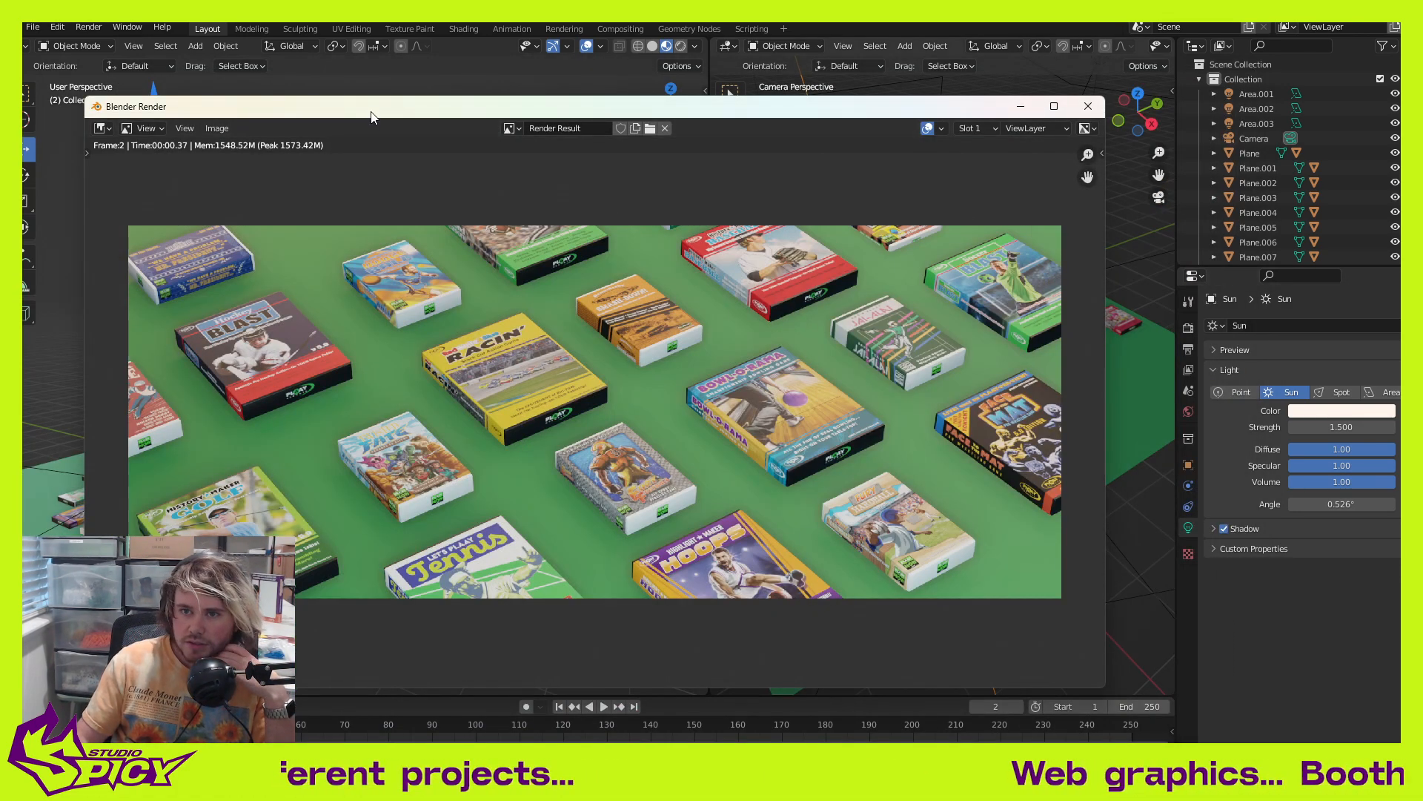
Step: Save the render as untitled5.png in the plaay_website blender folder and close the render window
drag(371, 111, 368, 96)
click(239, 115)
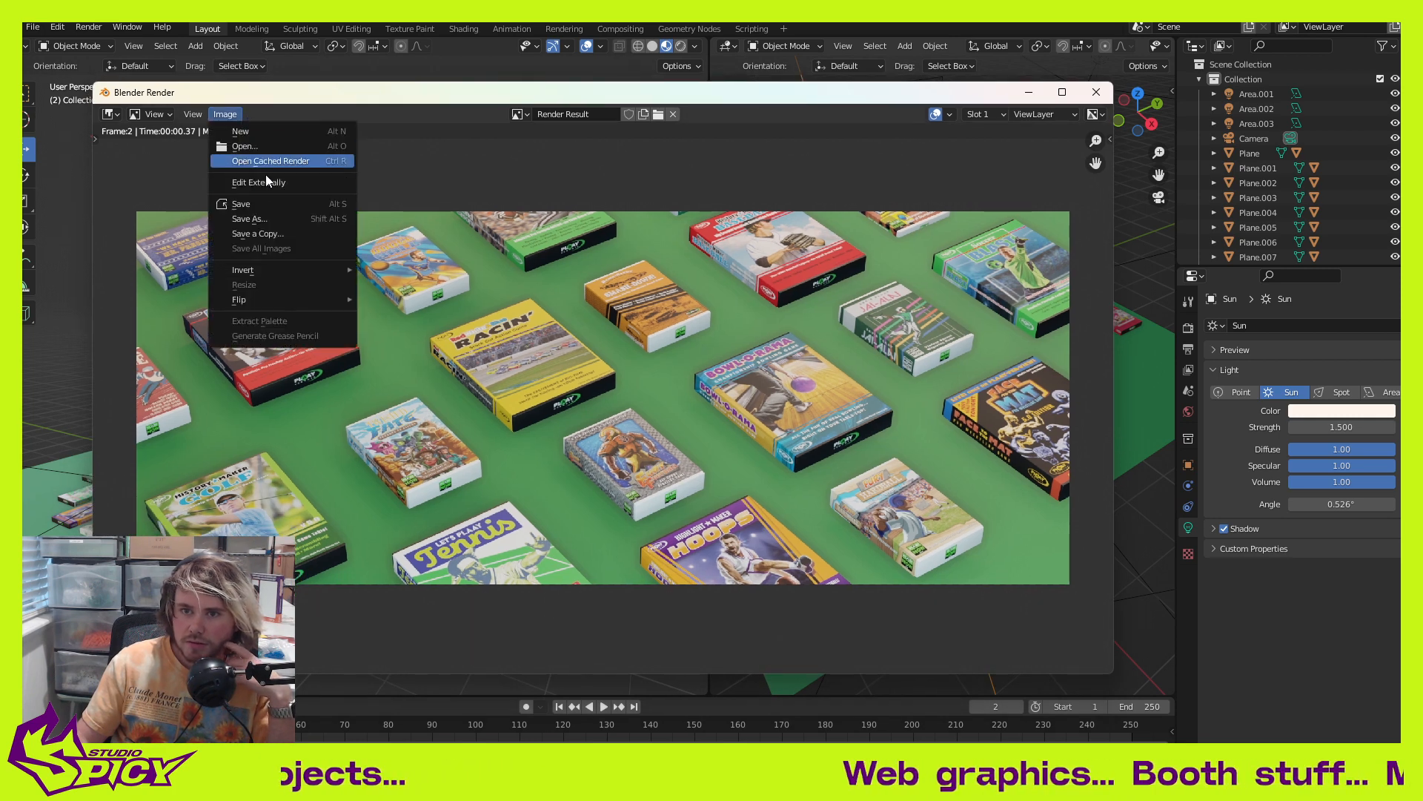
click(268, 219)
scroll(660, 424, down, 10)
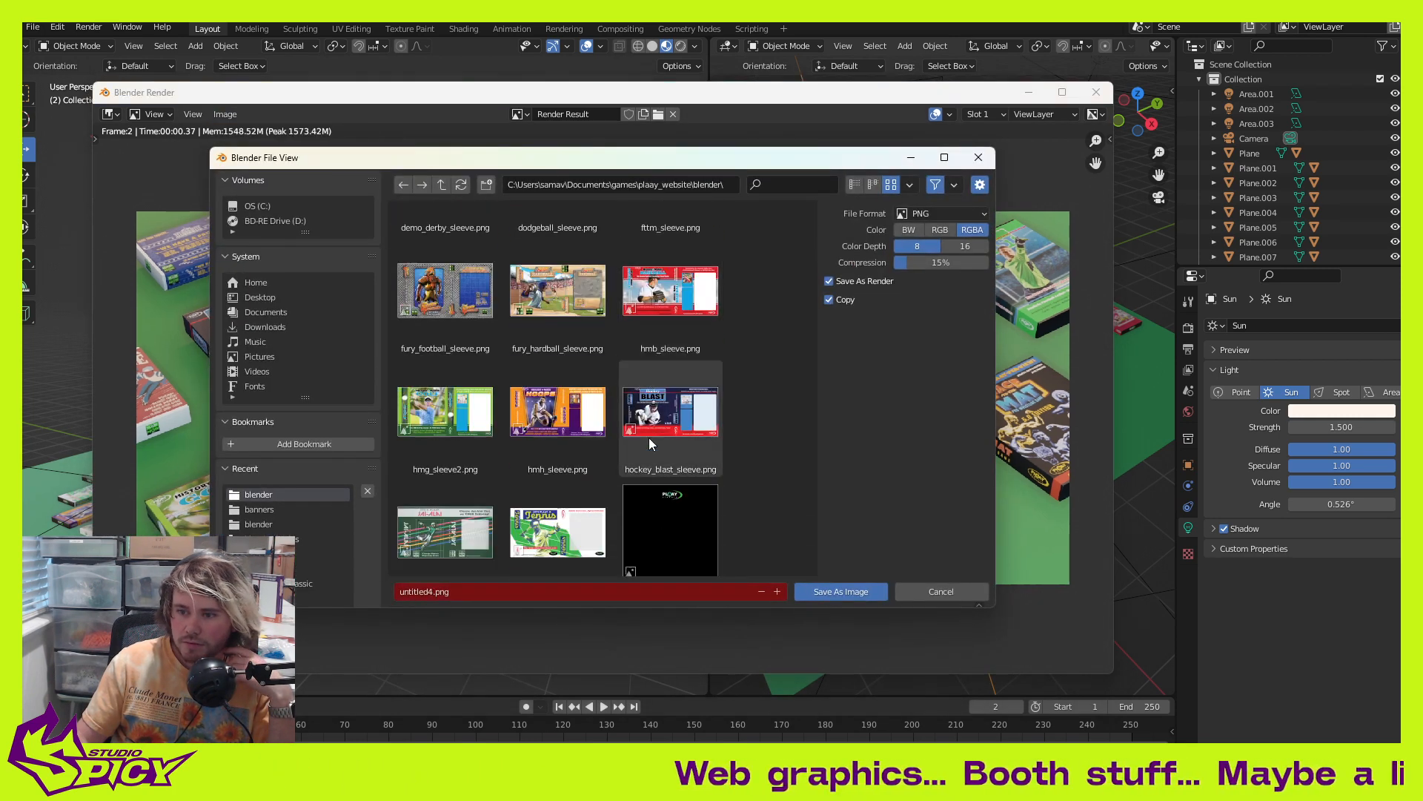
scroll(758, 425, down, 5)
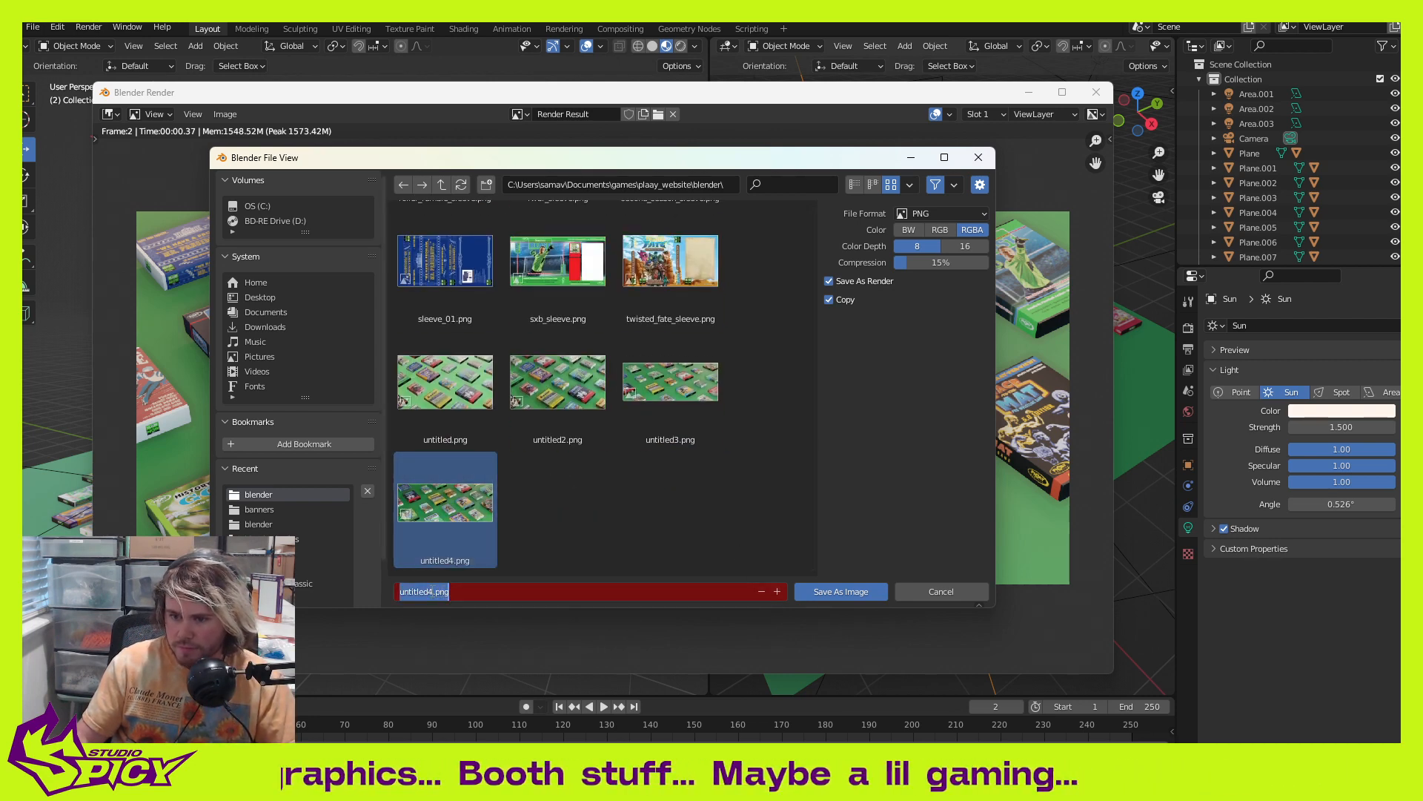
click(429, 592)
key(Right)
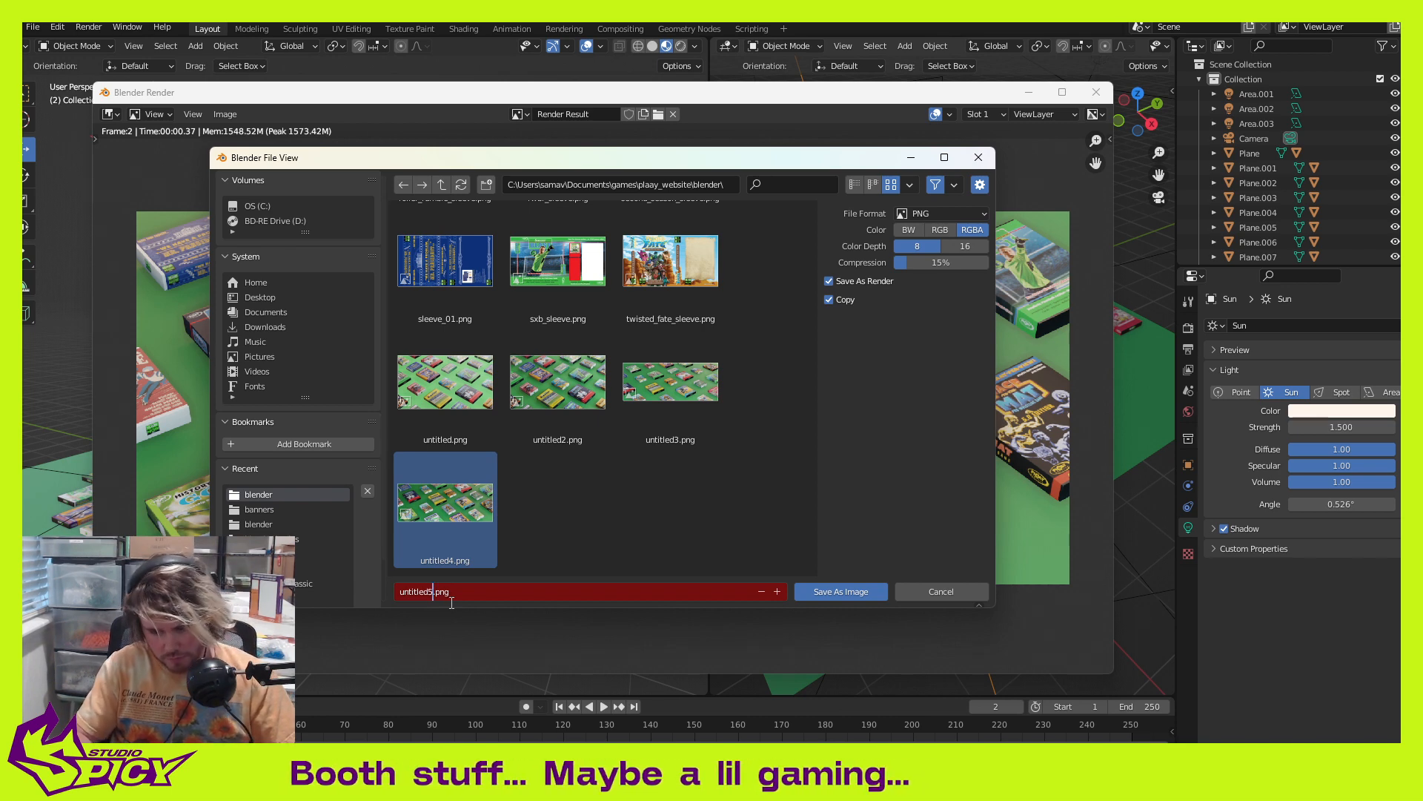
text(5)
click(841, 591)
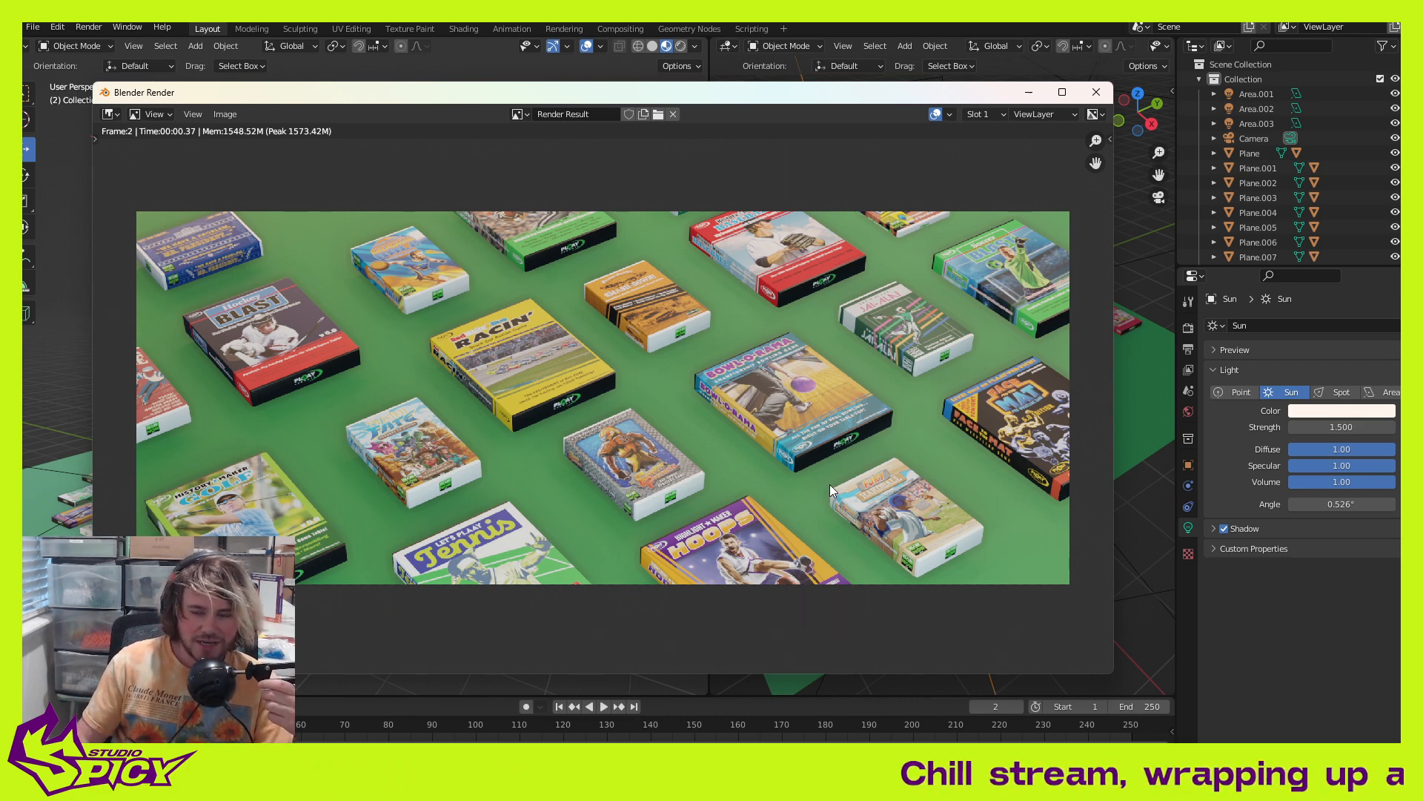
click(1095, 93)
Step: Switch to Photoshop and place untitled5.png in the untitled3.png document, directly above the untitled4 layer and below the adjustment layers
key(alt+Tab)
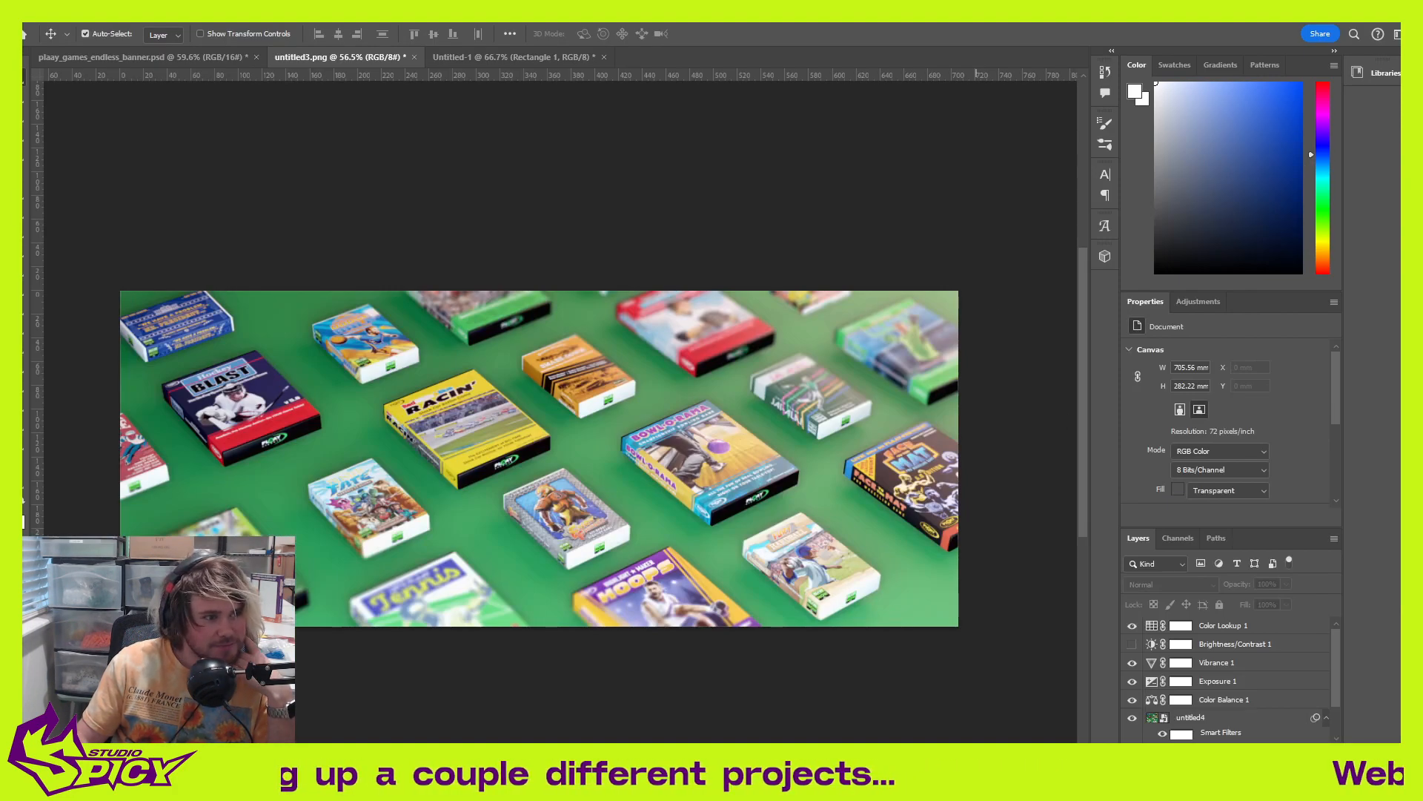
drag(24, 419, 429, 501)
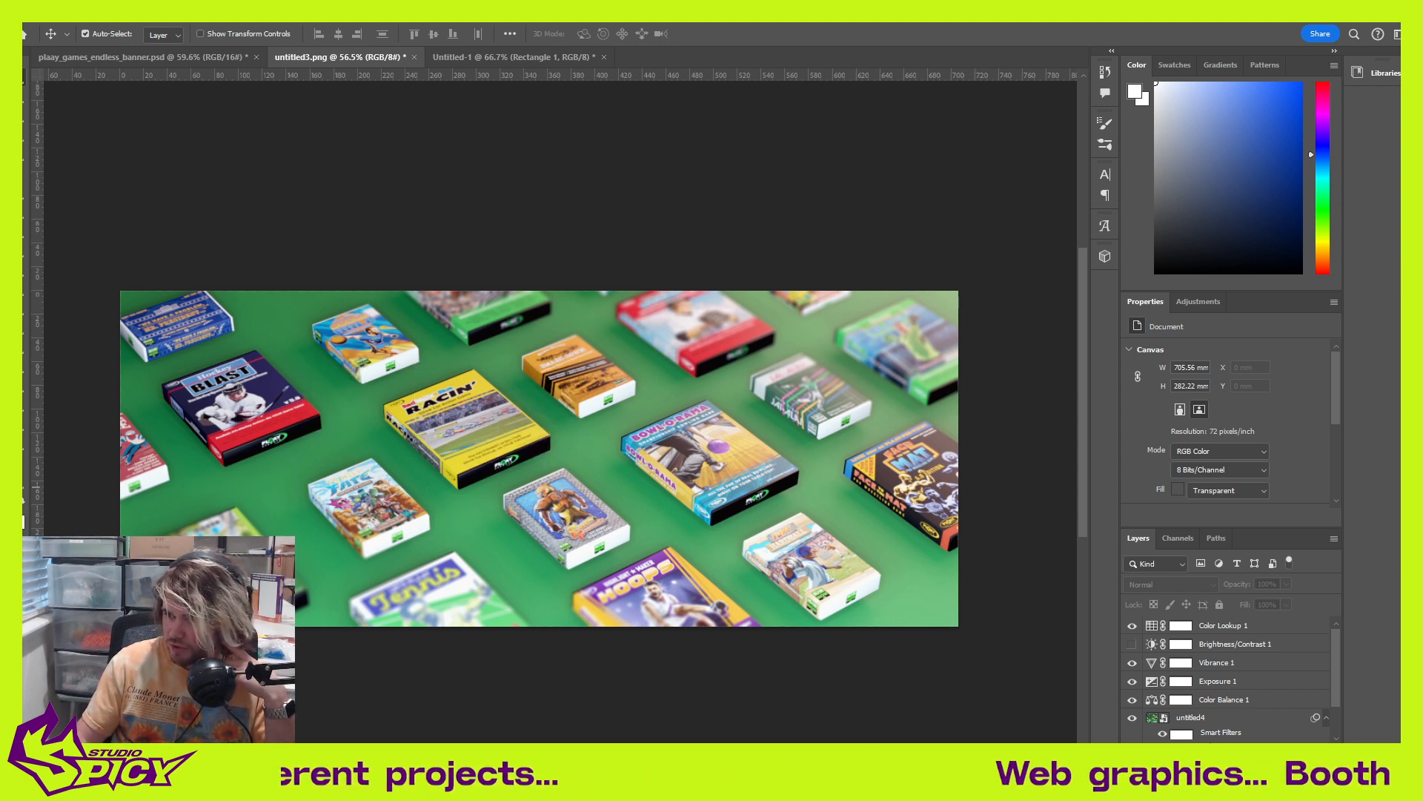
scroll(1278, 678, down, 2)
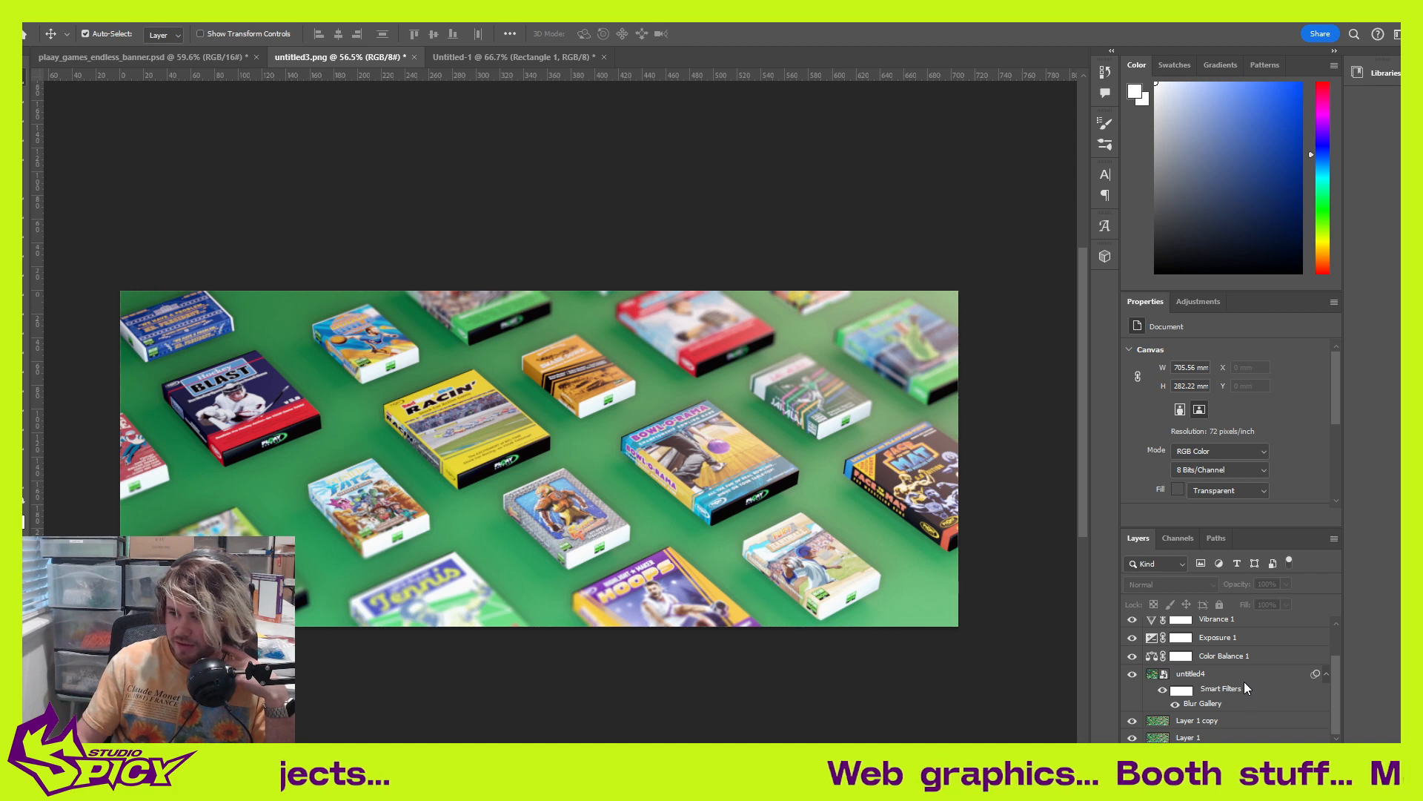
click(1244, 676)
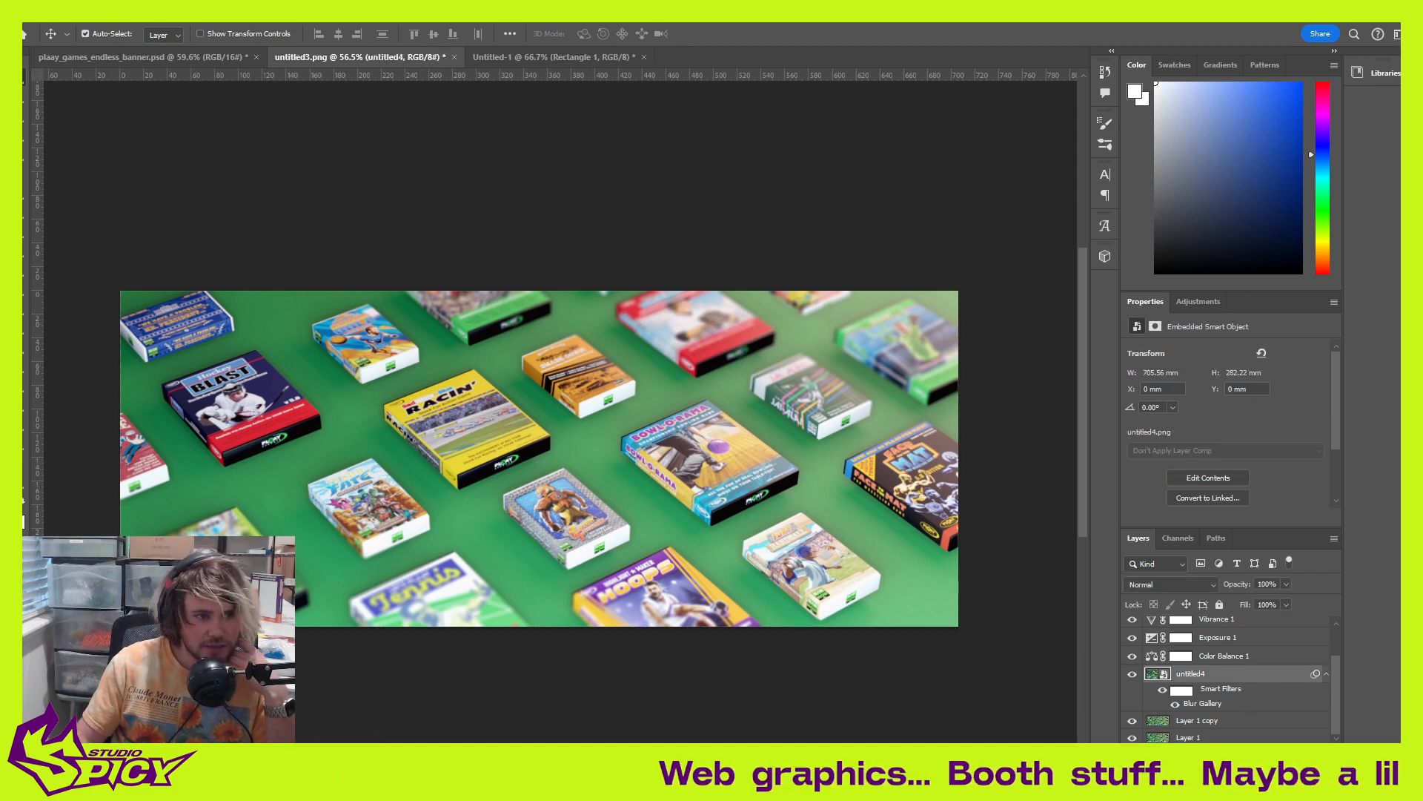
drag(26, 432, 485, 431)
key(Return)
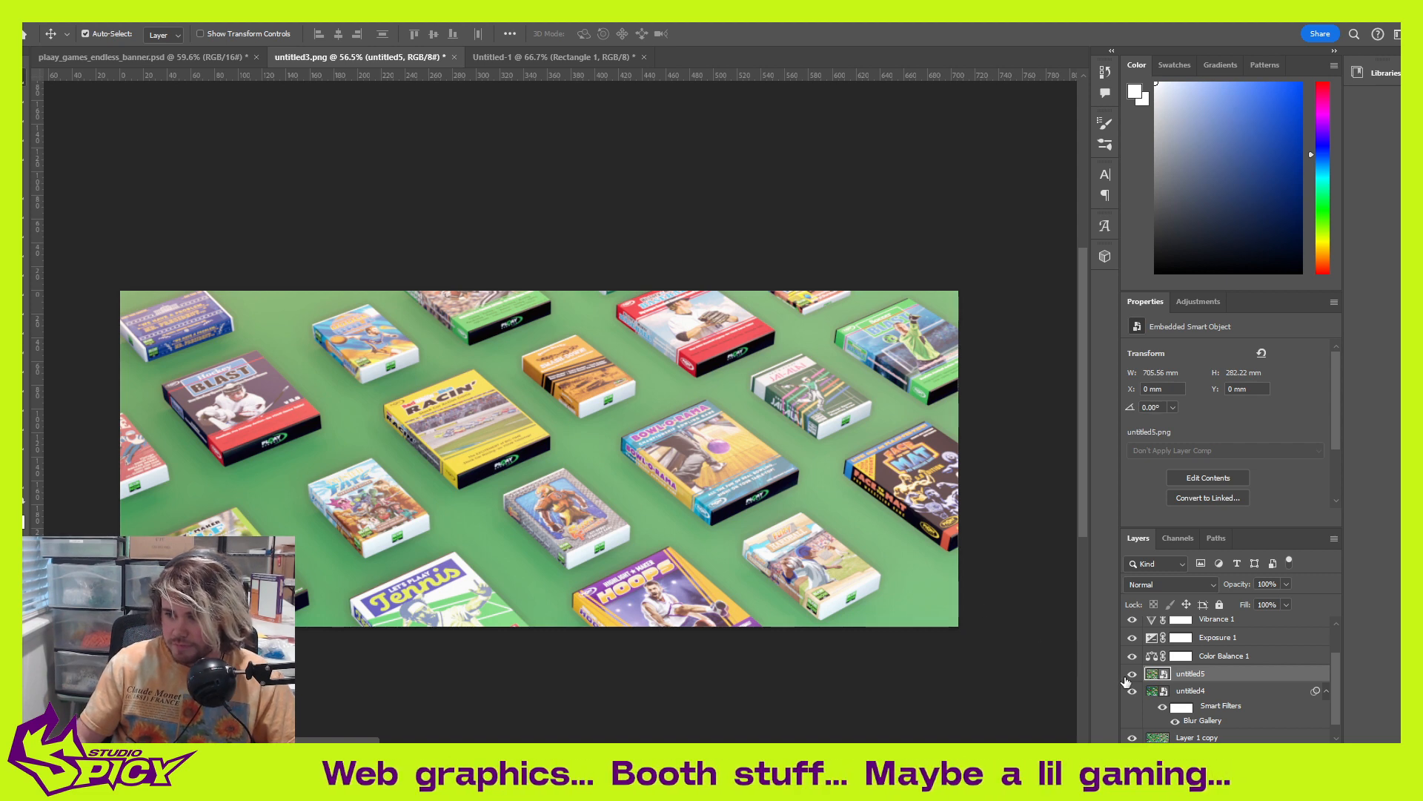
Step: Toggle the untitled5 layer's visibility to compare the new render with the blurred untitled4 render beneath it
click(1132, 674)
click(1133, 675)
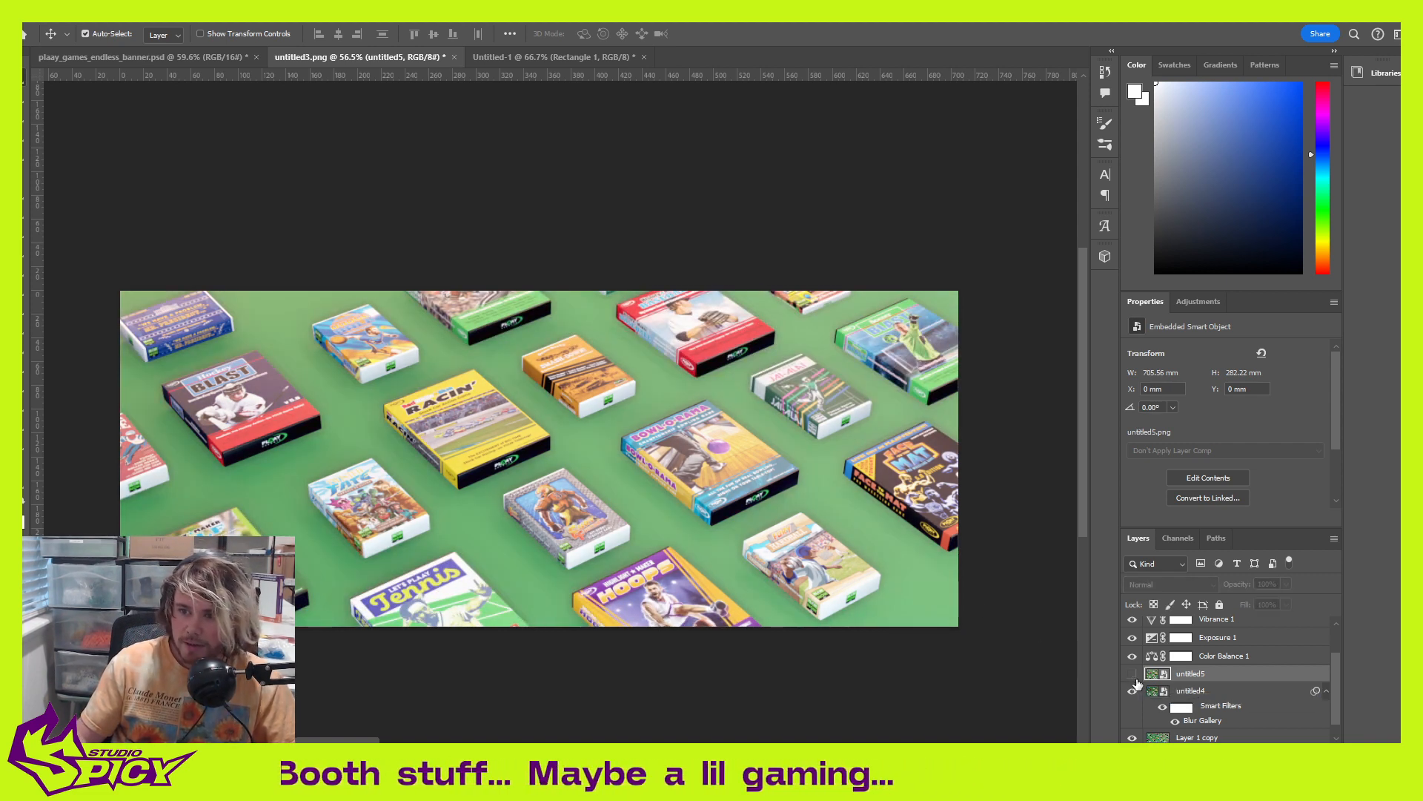
click(1133, 675)
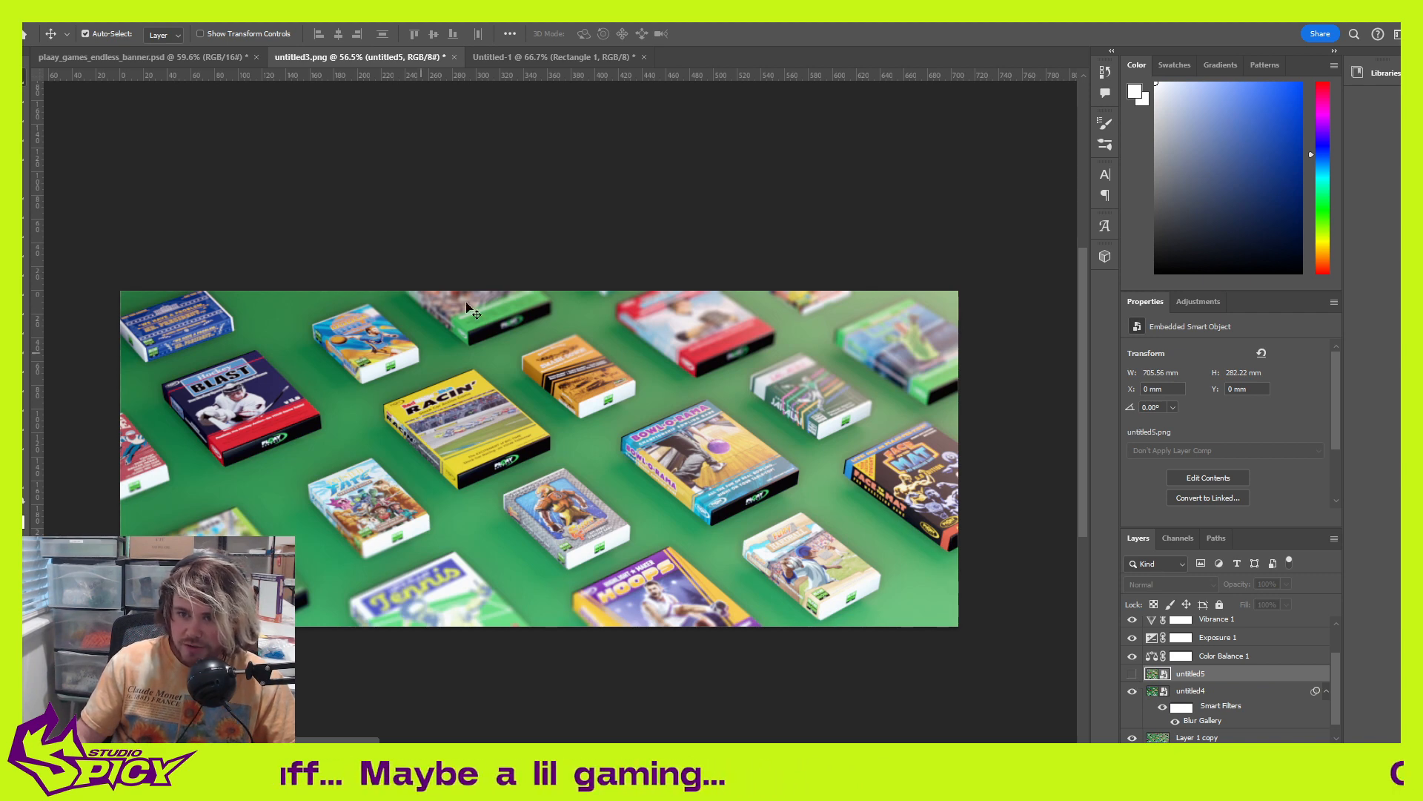
click(1132, 676)
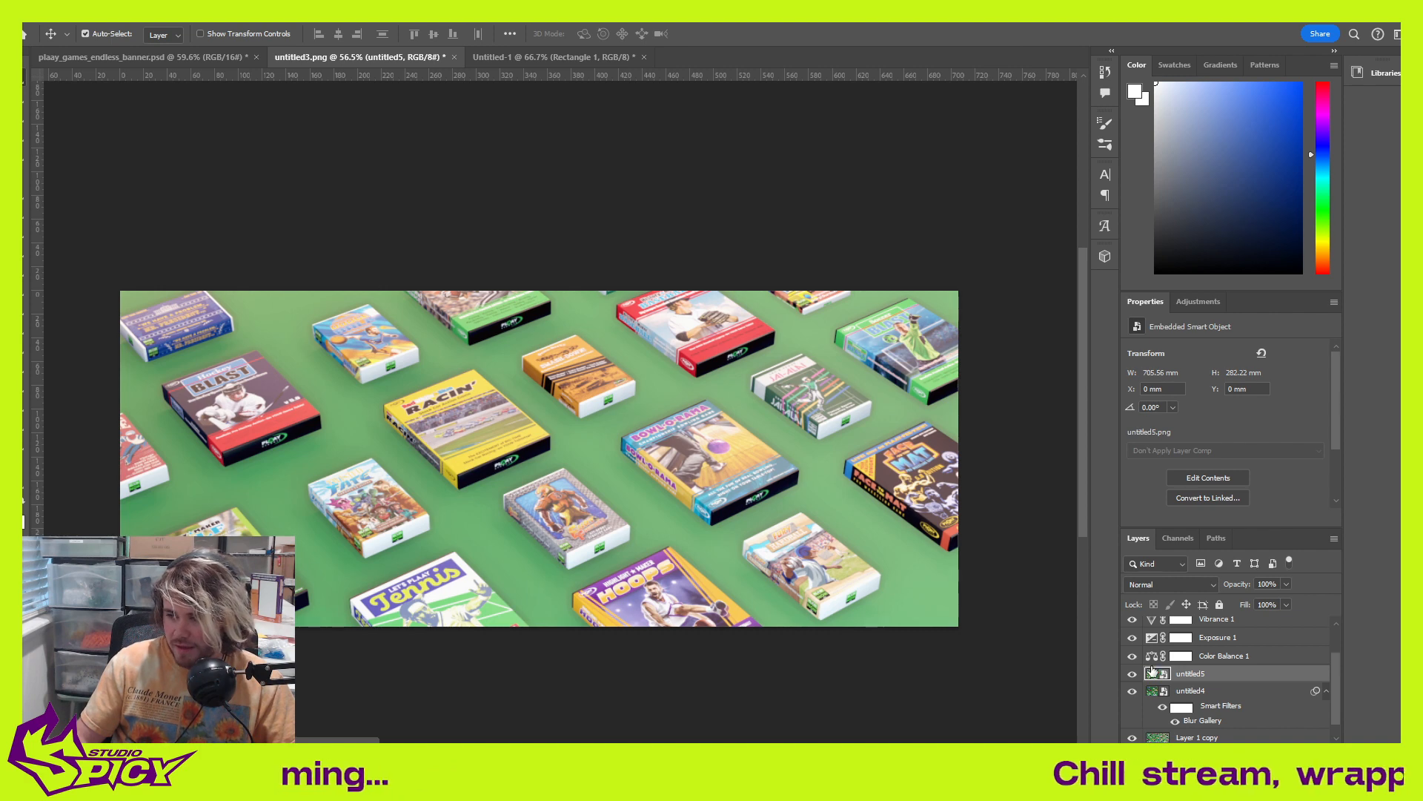
Step: Apply a Tilt-Shift blur to the untitled5 layer, angling its focus band along the diagonal box rows and widening it on both sides
scroll(559, 528, up, 2)
scroll(551, 528, down, 3)
alt+scroll(552, 530, up, 1)
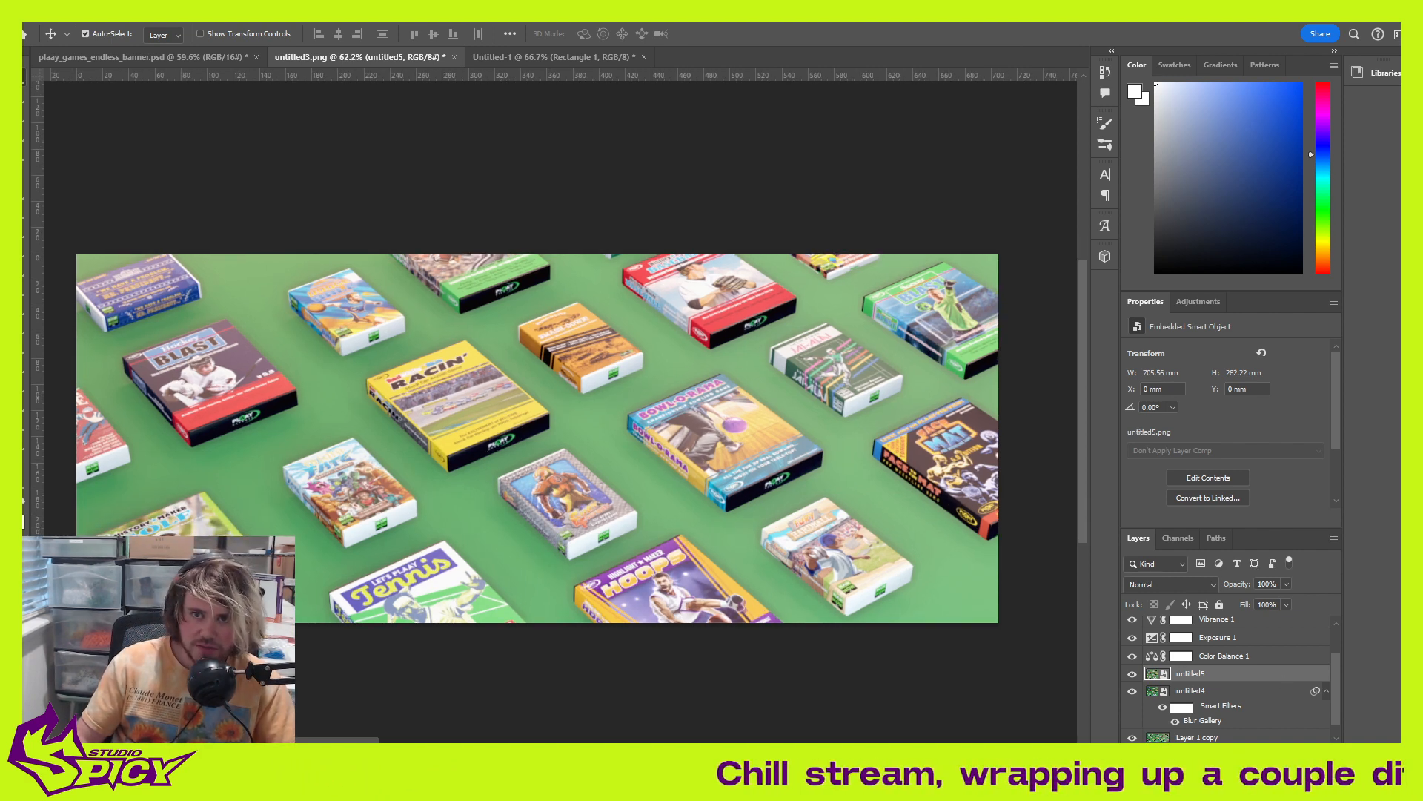
click(211, 15)
mouse_move(293, 216)
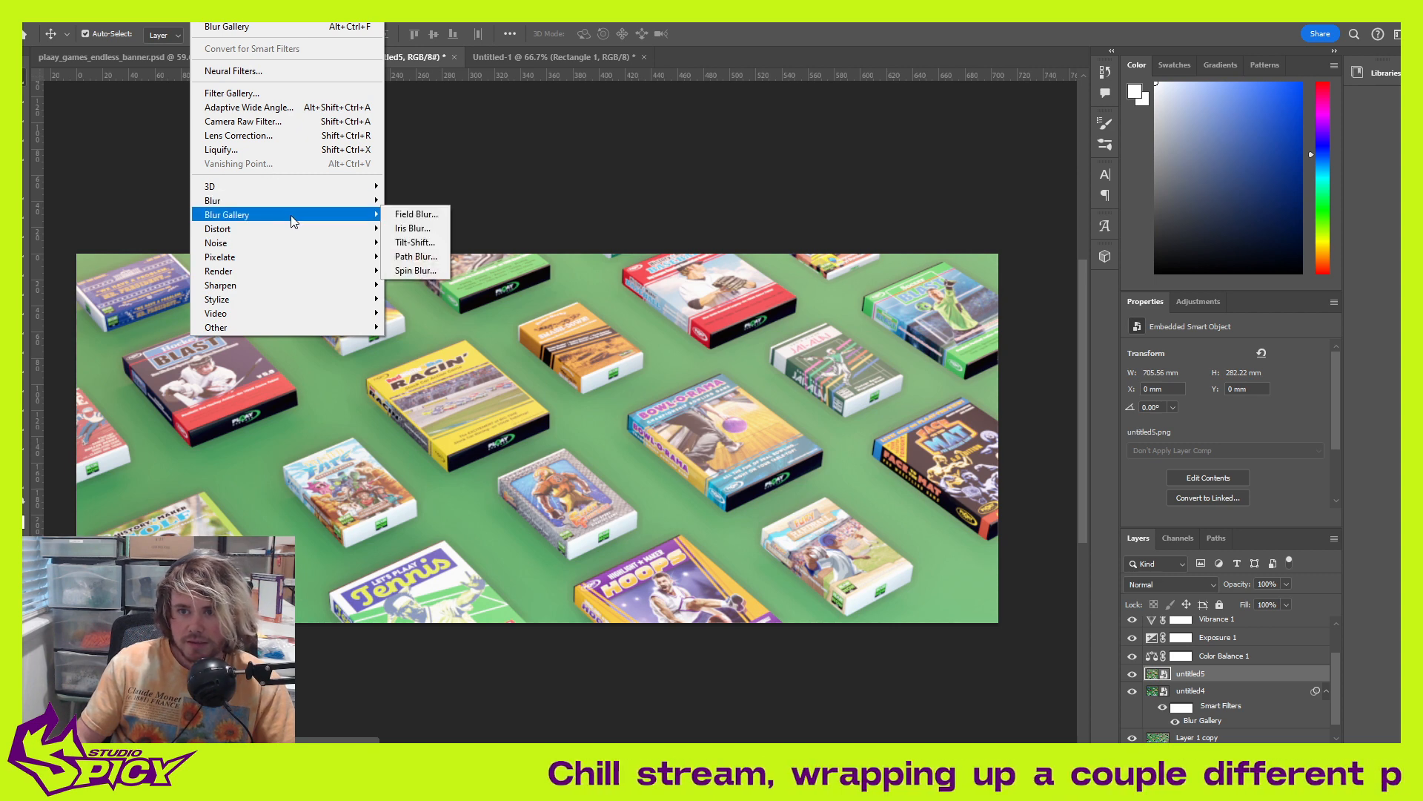
click(415, 243)
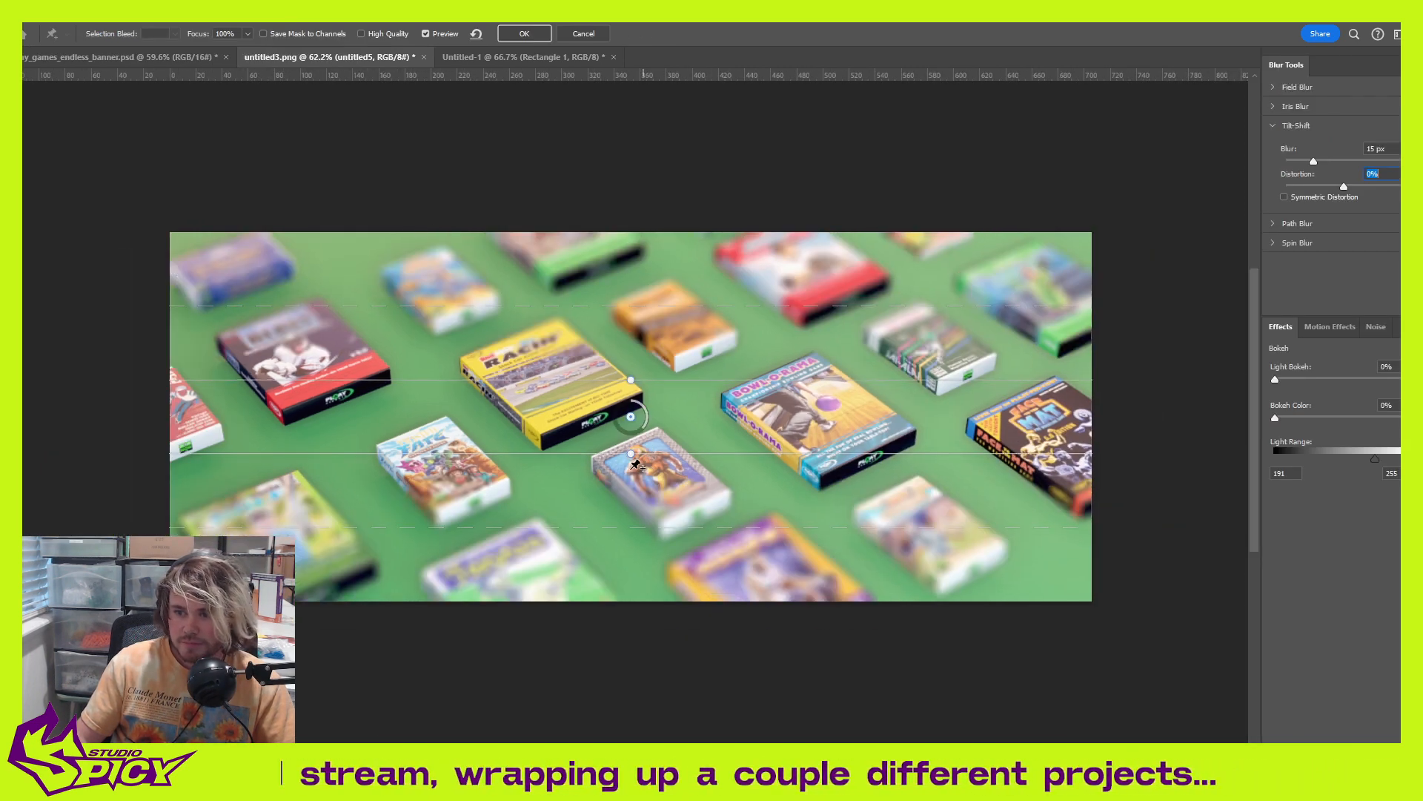
drag(631, 462, 632, 490)
drag(562, 555, 528, 606)
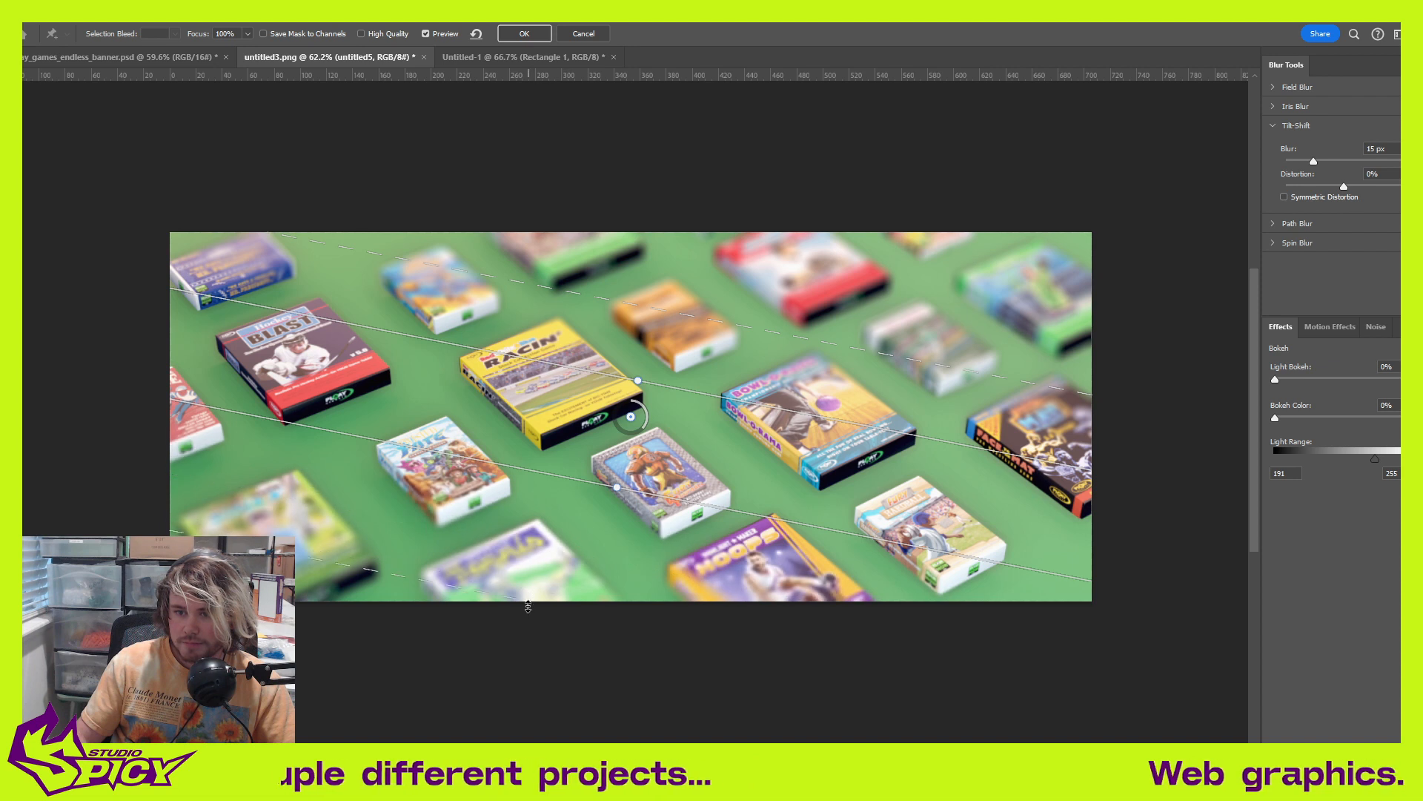
drag(657, 495, 650, 528)
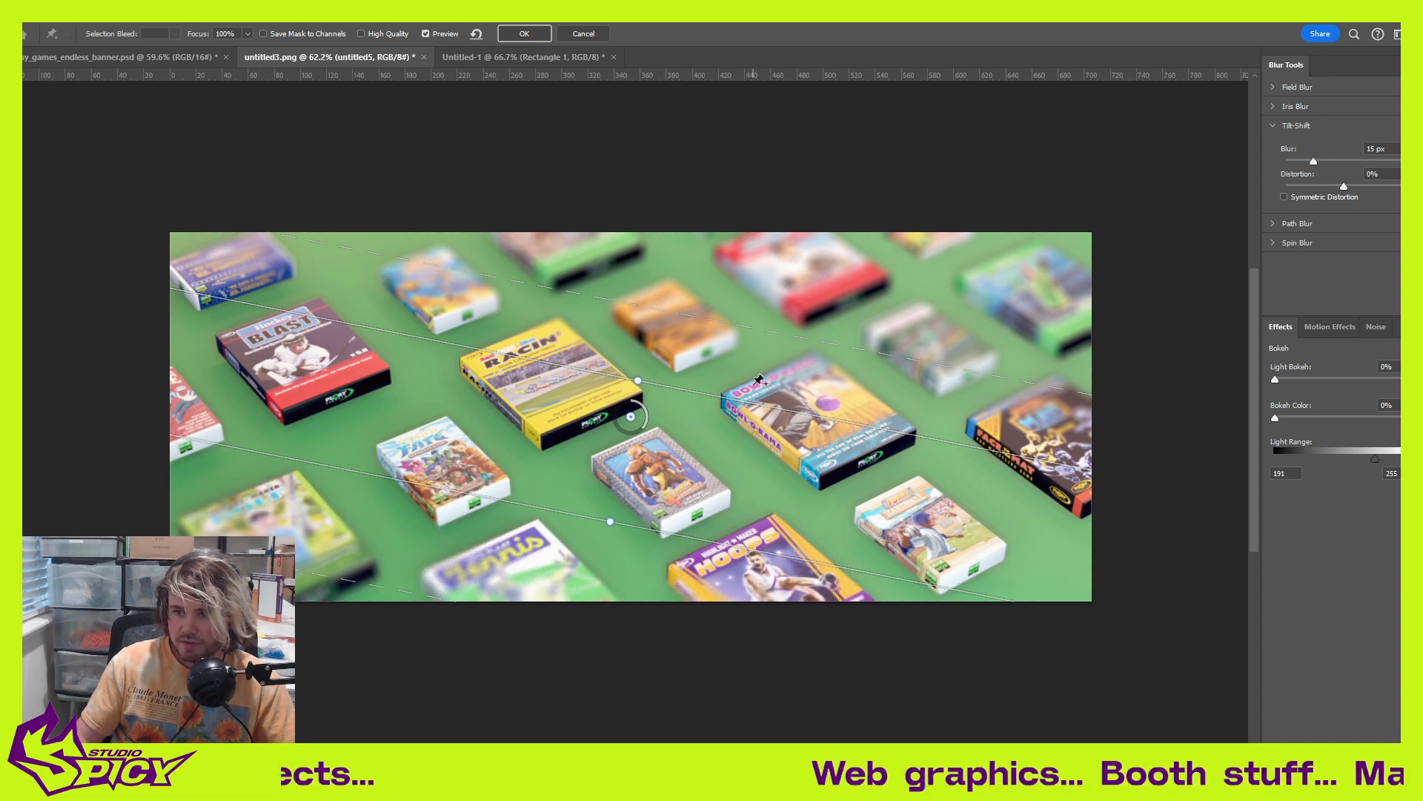
drag(753, 405, 779, 333)
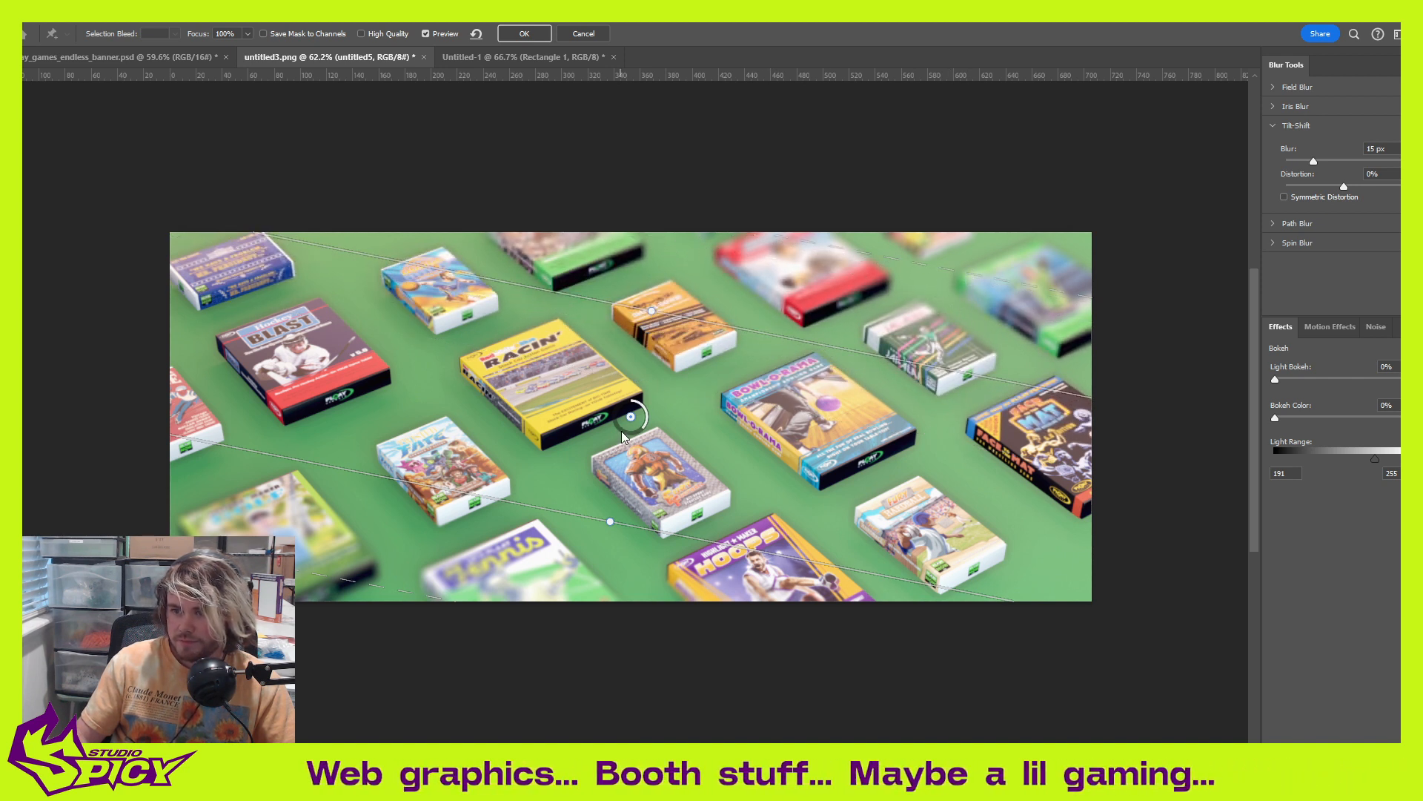
Step: Reduce the Tilt-Shift blur to 8 px, shift its focus centre slightly upward and apply the filter
drag(647, 407, 655, 419)
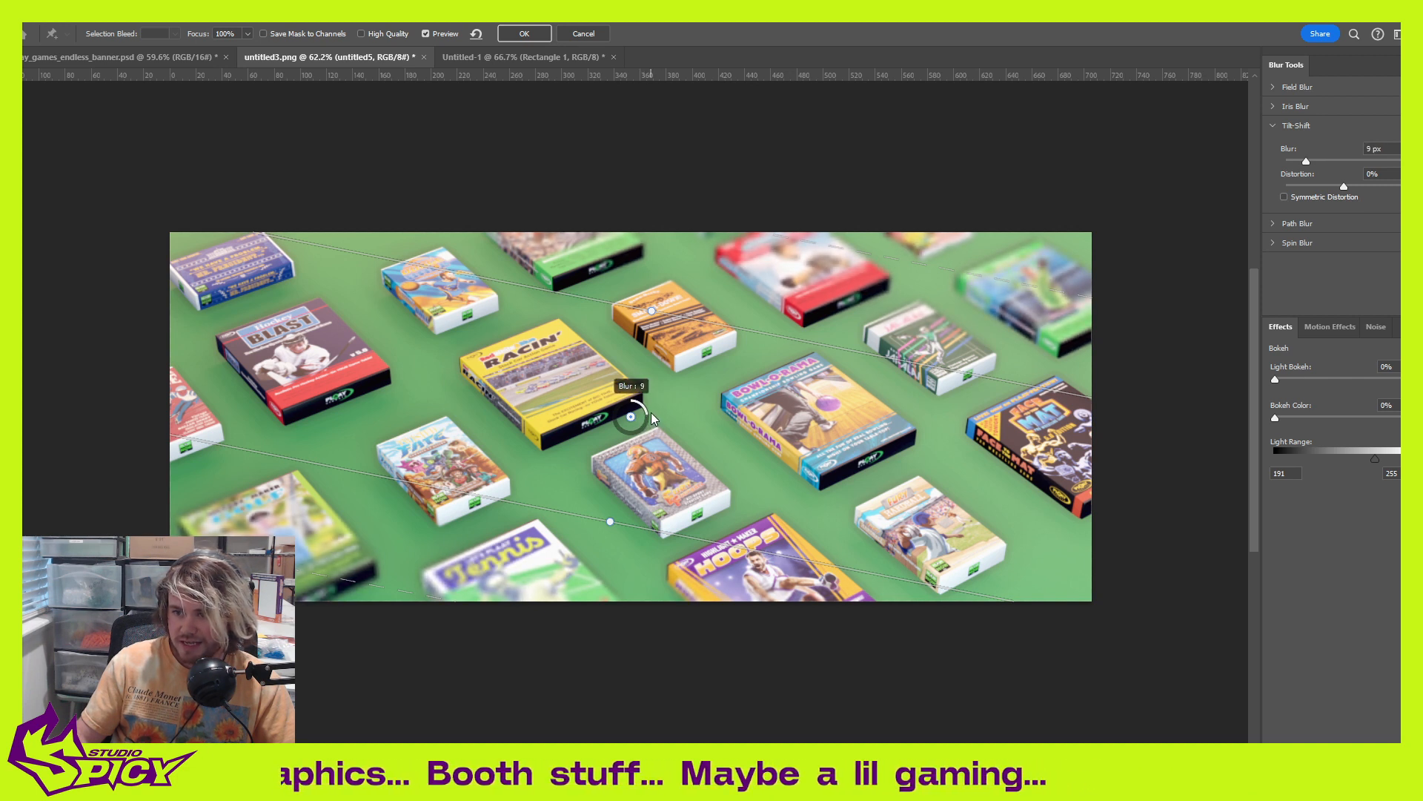
click(832, 660)
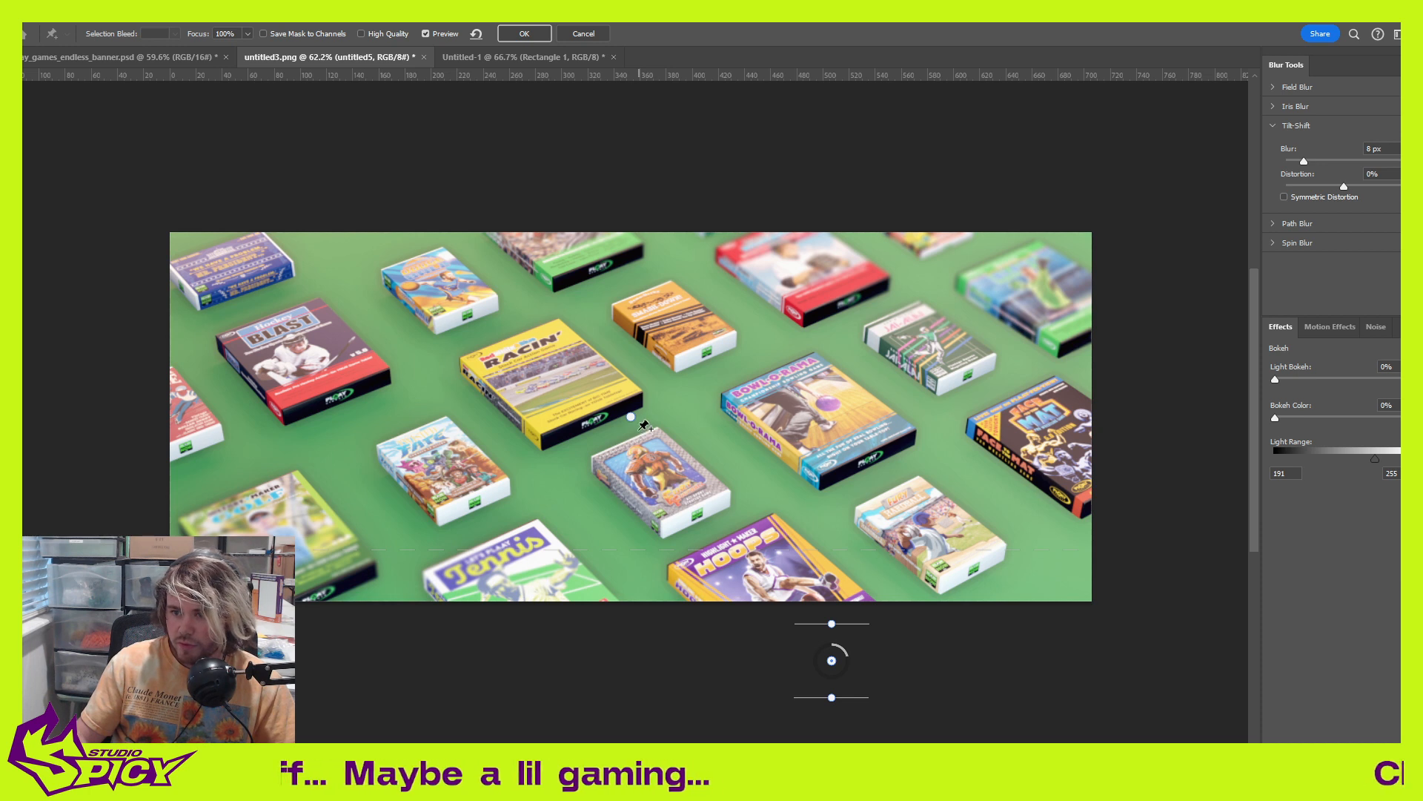
click(632, 418)
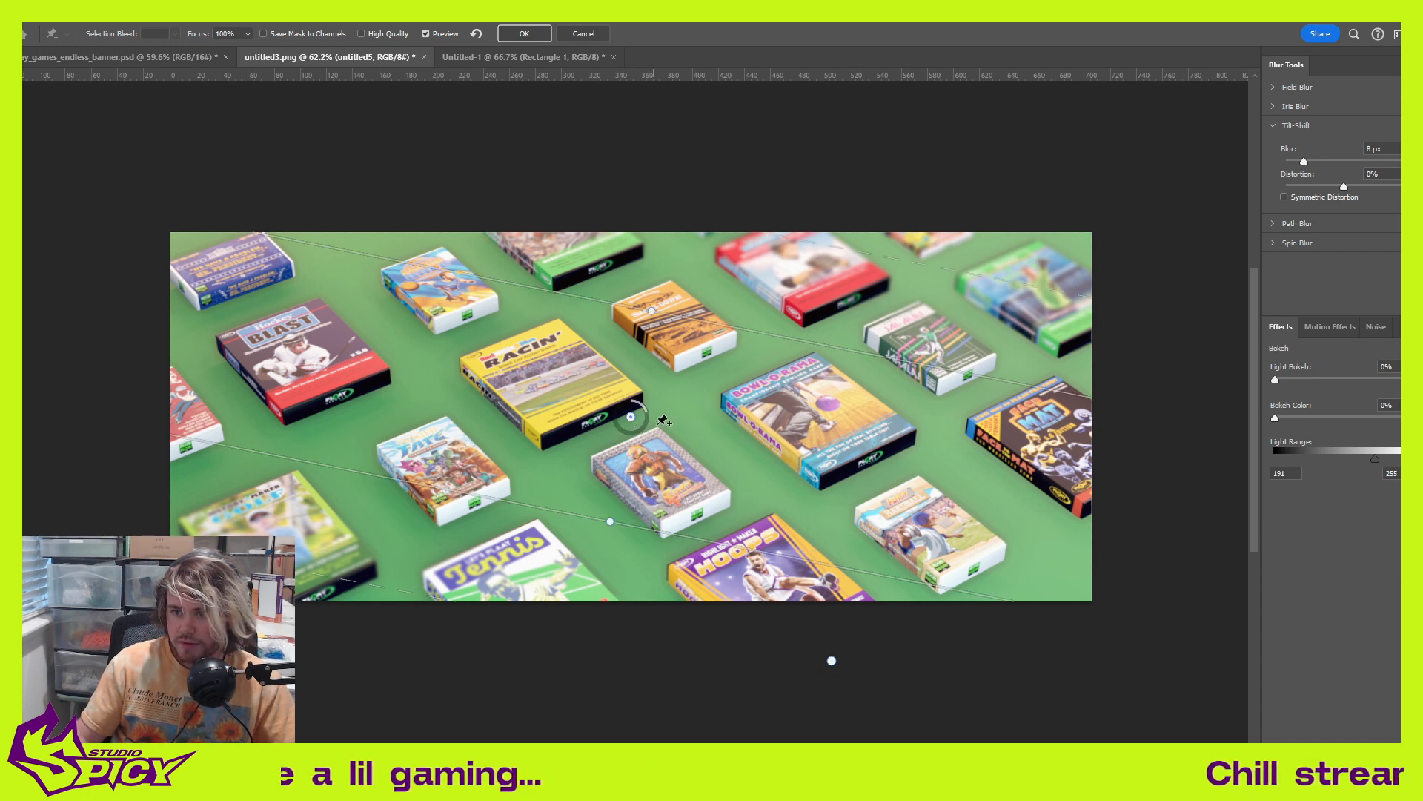
drag(631, 418, 632, 413)
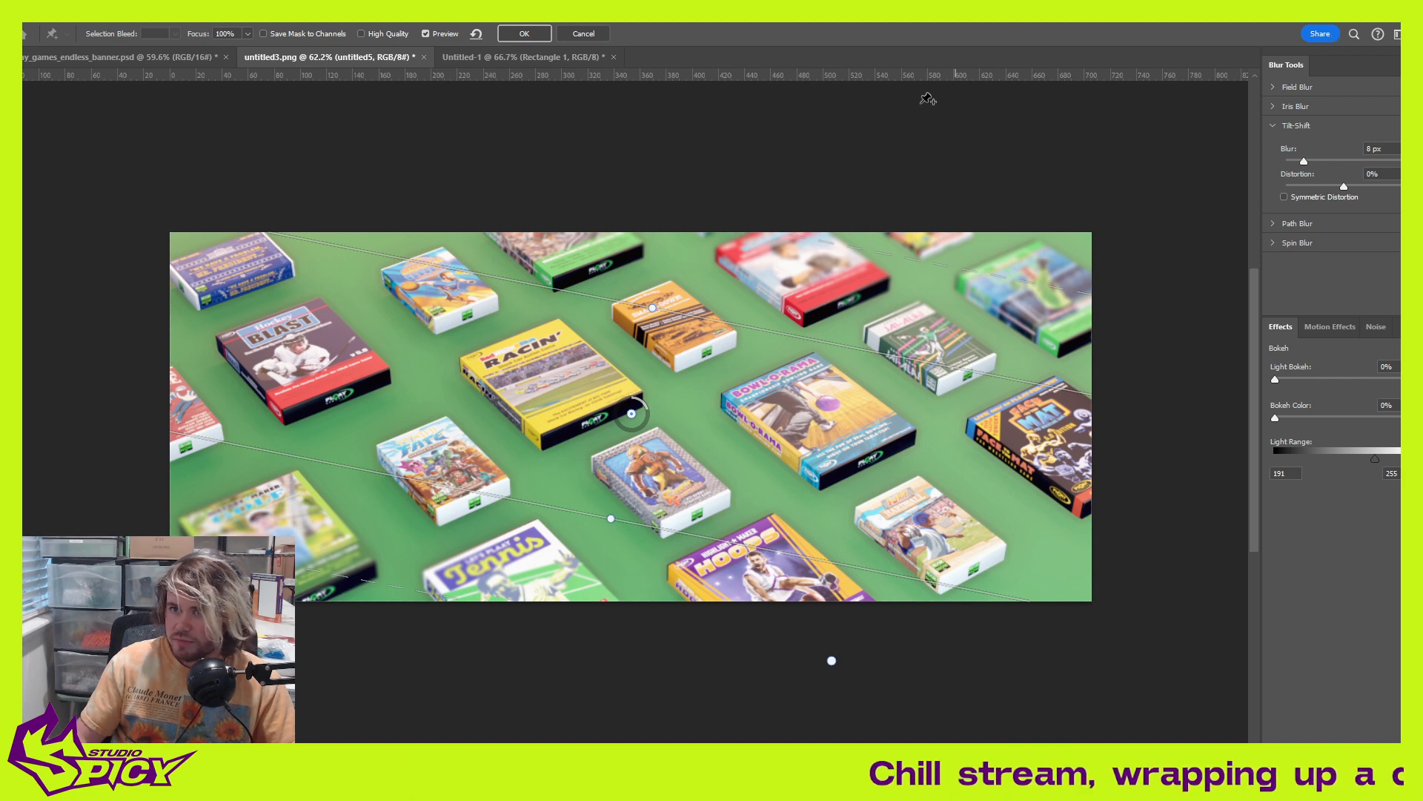
click(524, 34)
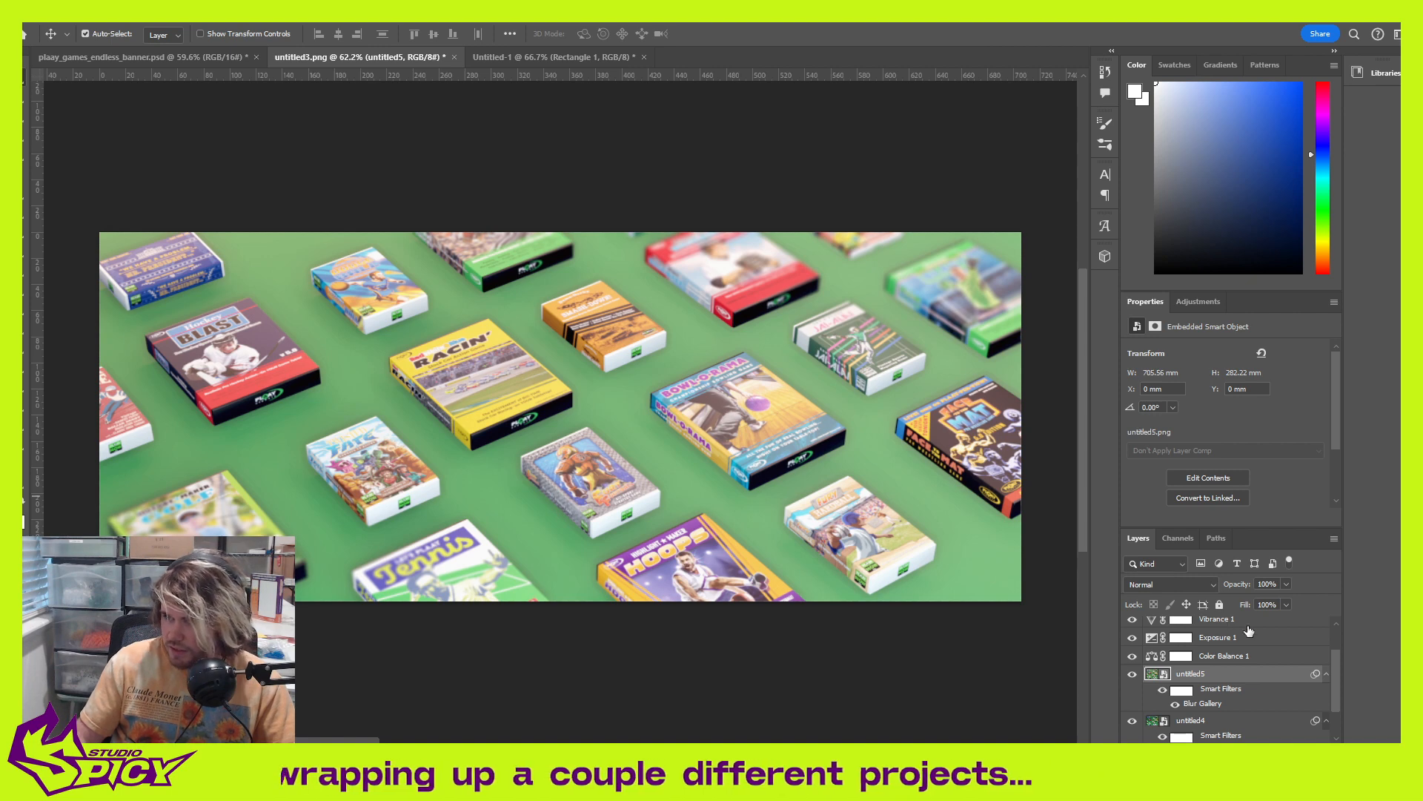
Step: Check the effect of individual adjustment layers by toggling their visibility, leaving Color Balance 1 hidden
scroll(1240, 690, up, 1)
scroll(1266, 703, up, 1)
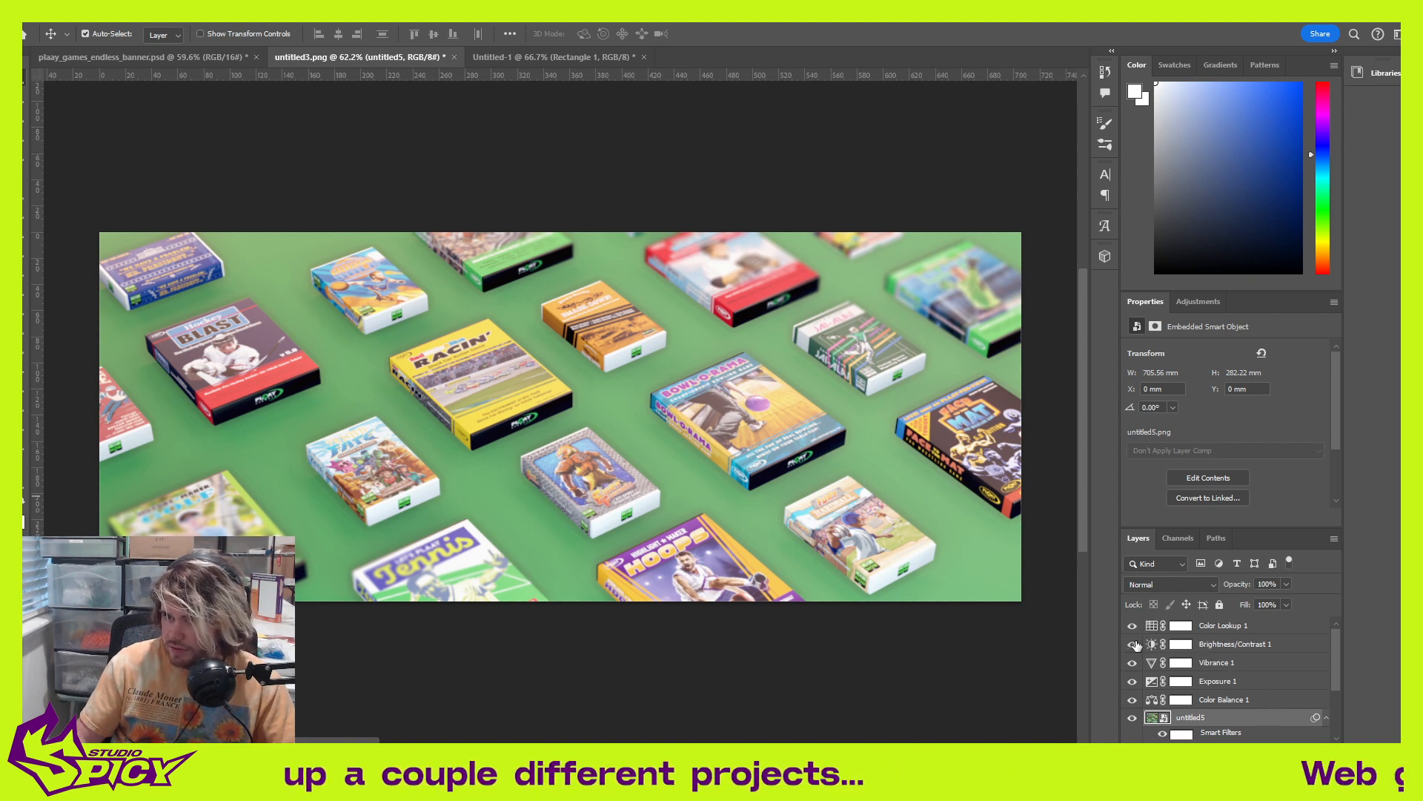
click(1133, 644)
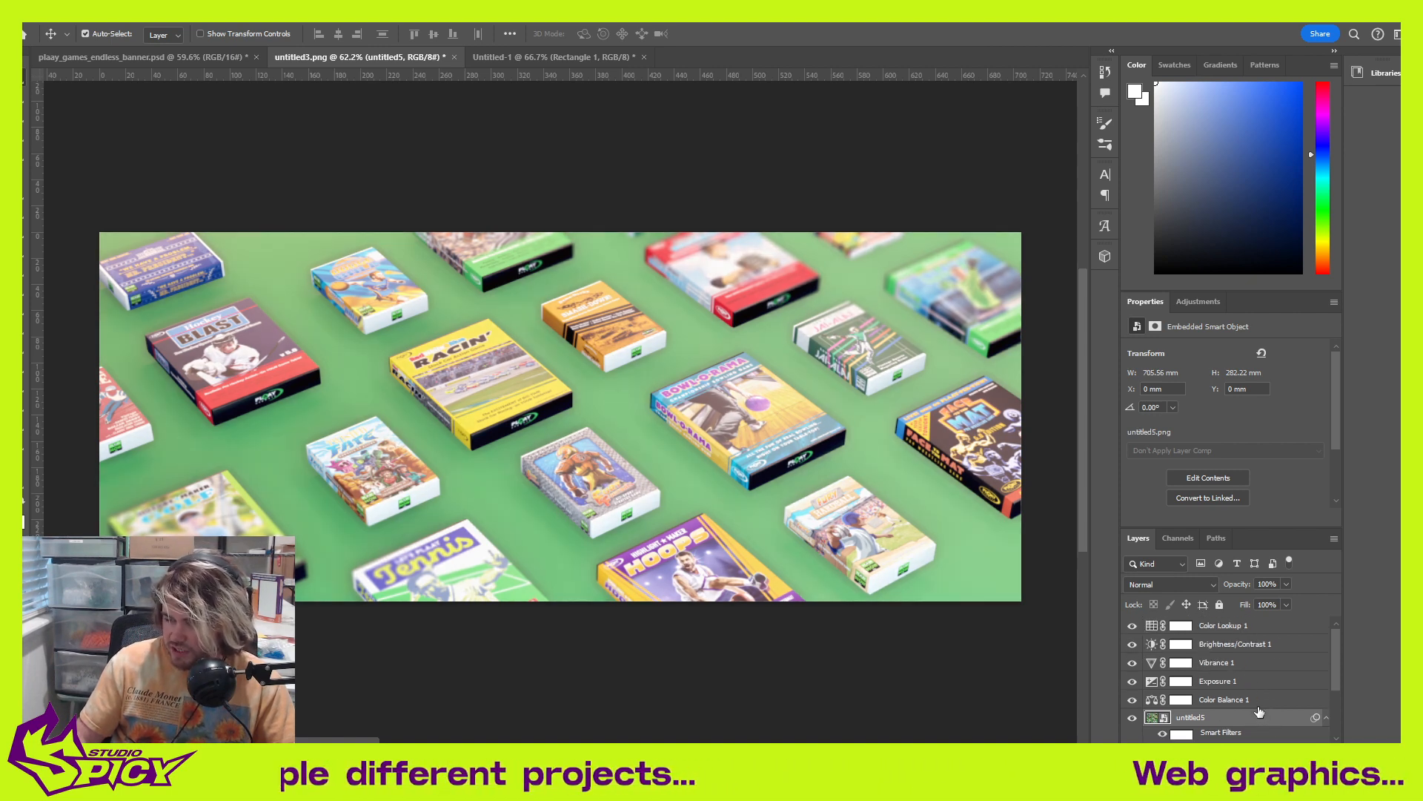
drag(1132, 701, 1135, 688)
click(1133, 682)
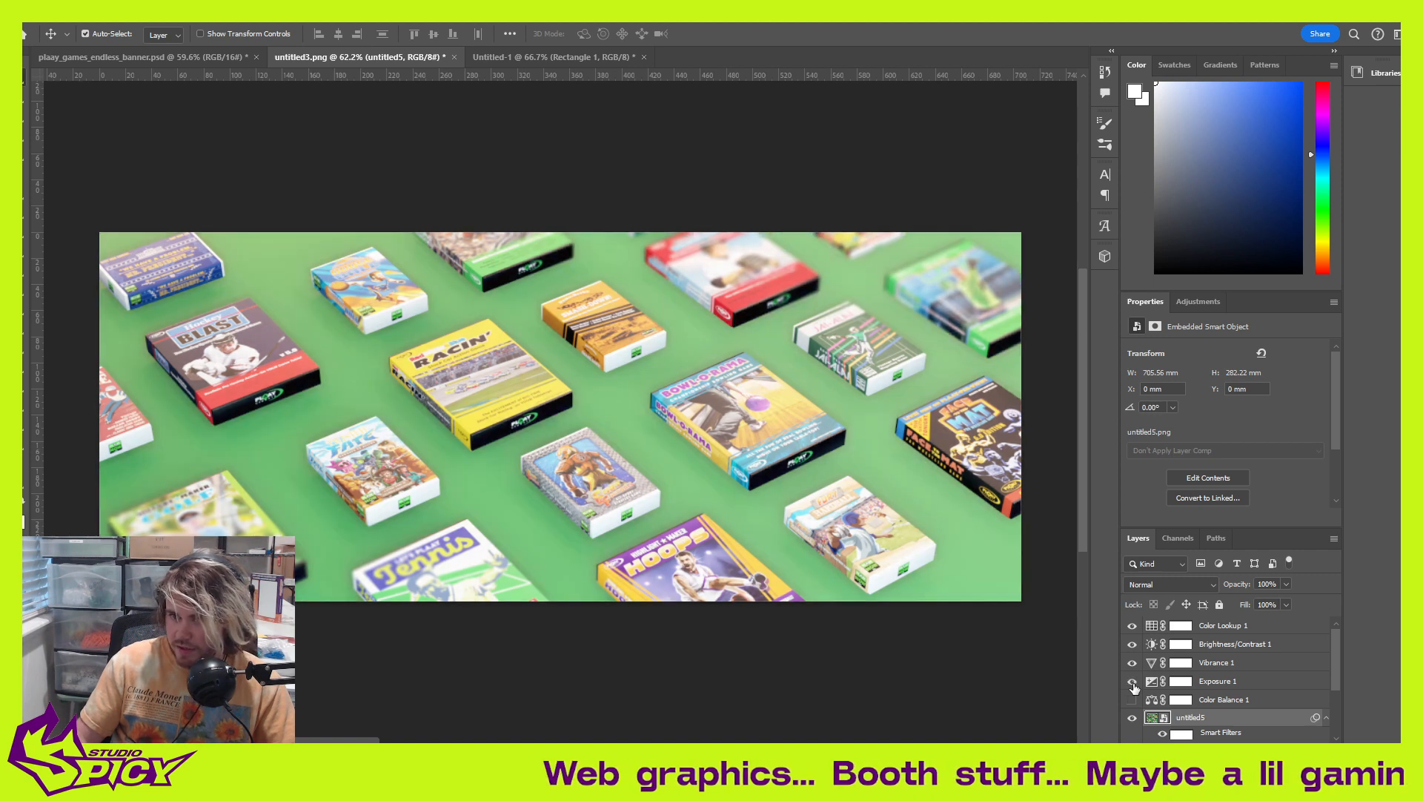
Step: Hide Brightness/Contrast 1 and set Exposure 1 to exposure +0.47, offset -0.0354 and gamma correction 1.03
click(1269, 684)
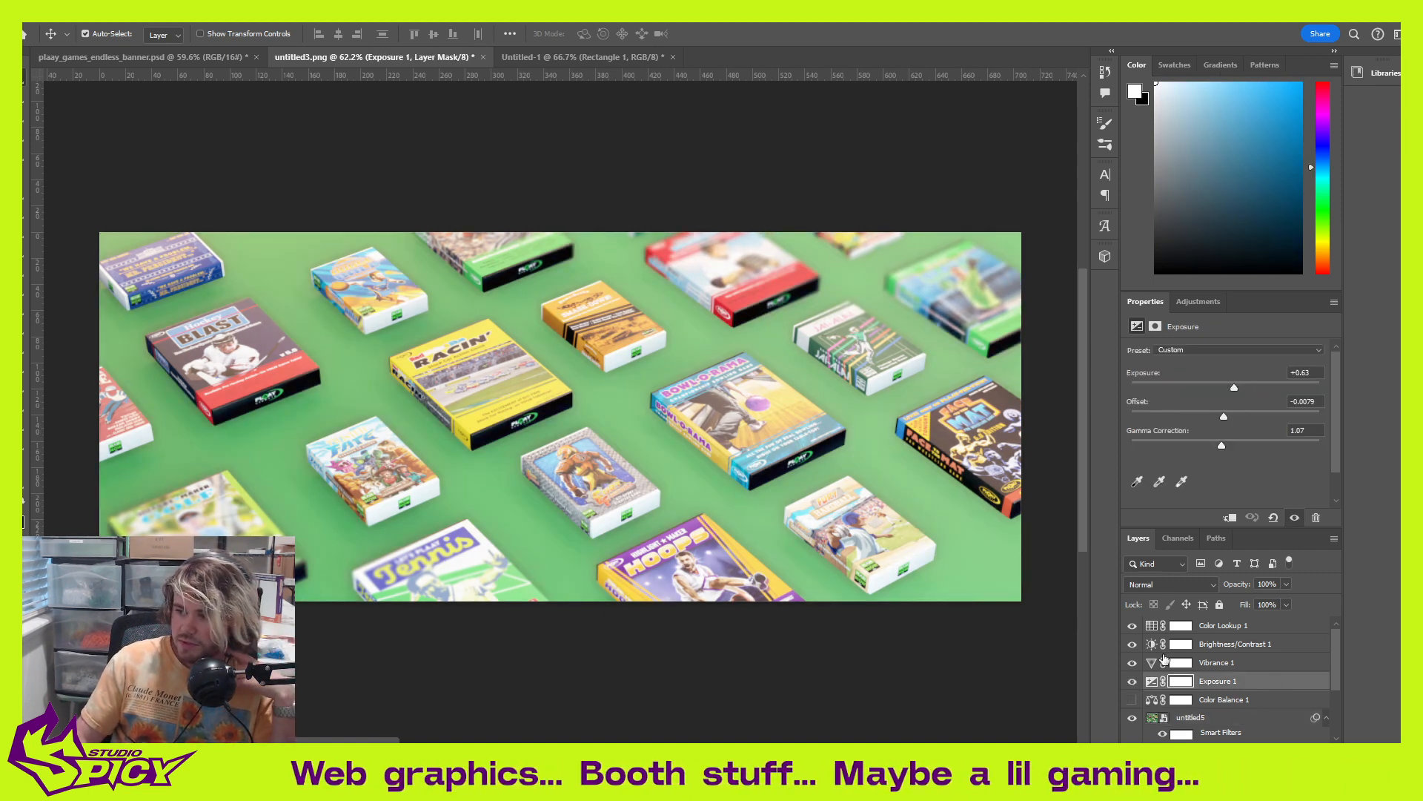
click(1132, 644)
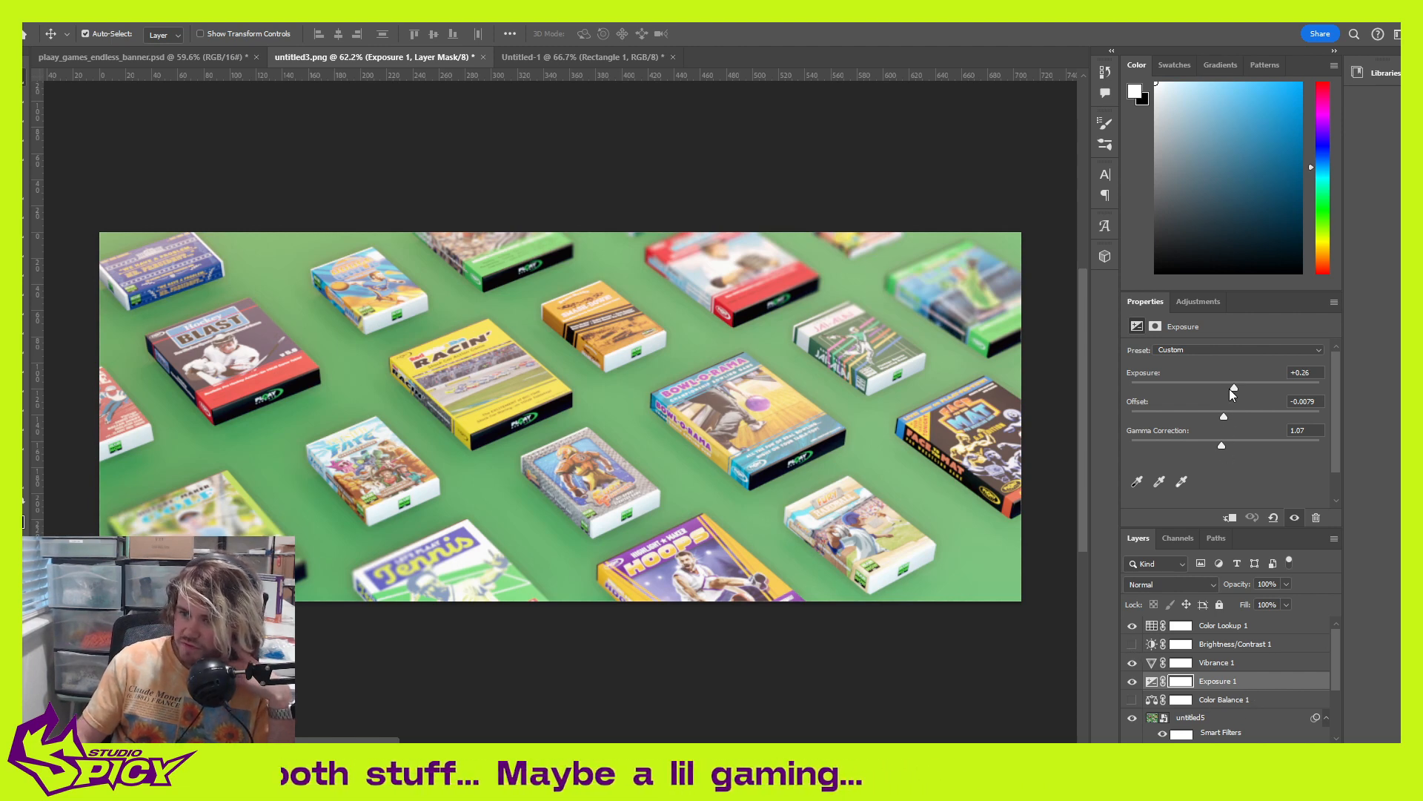
drag(1234, 388, 1225, 452)
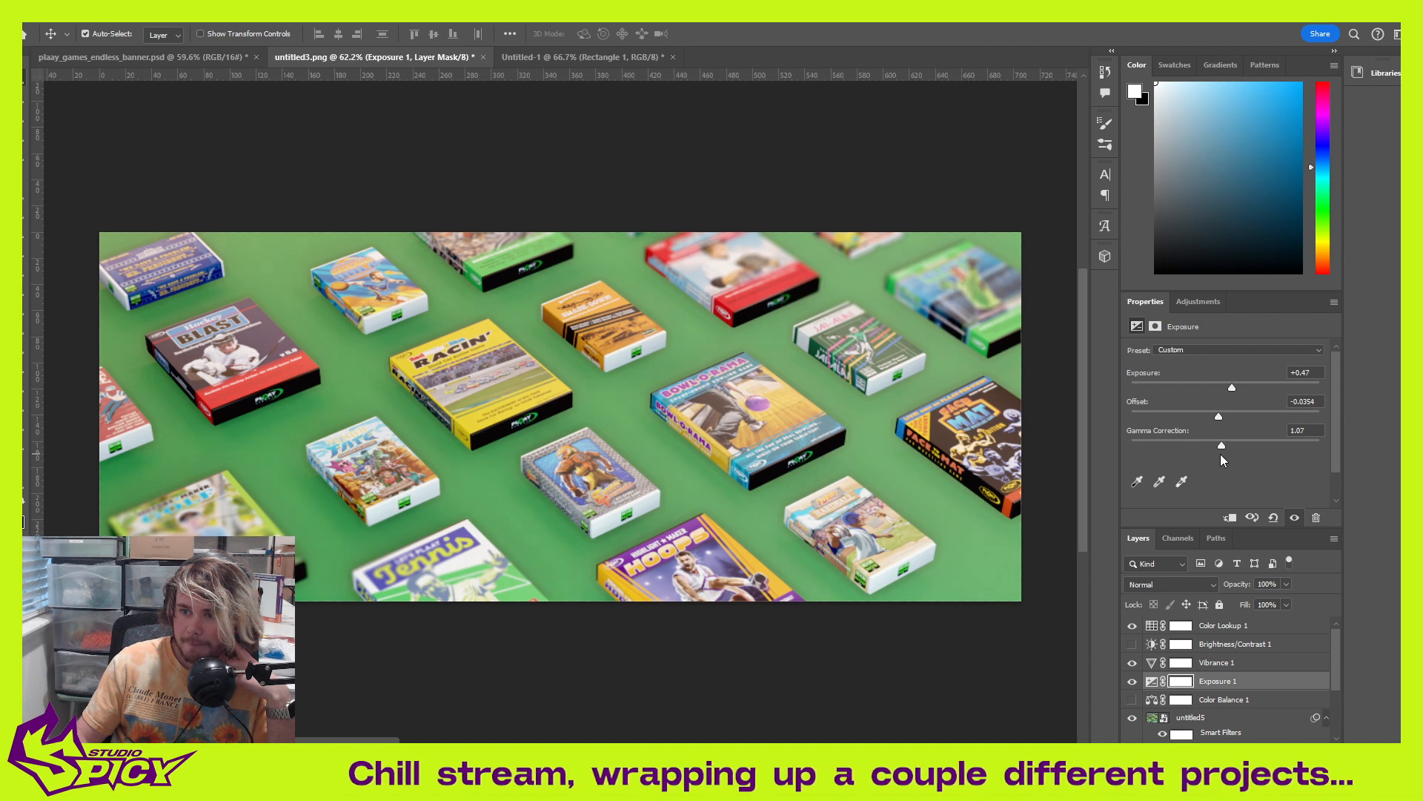
drag(1223, 456, 1225, 456)
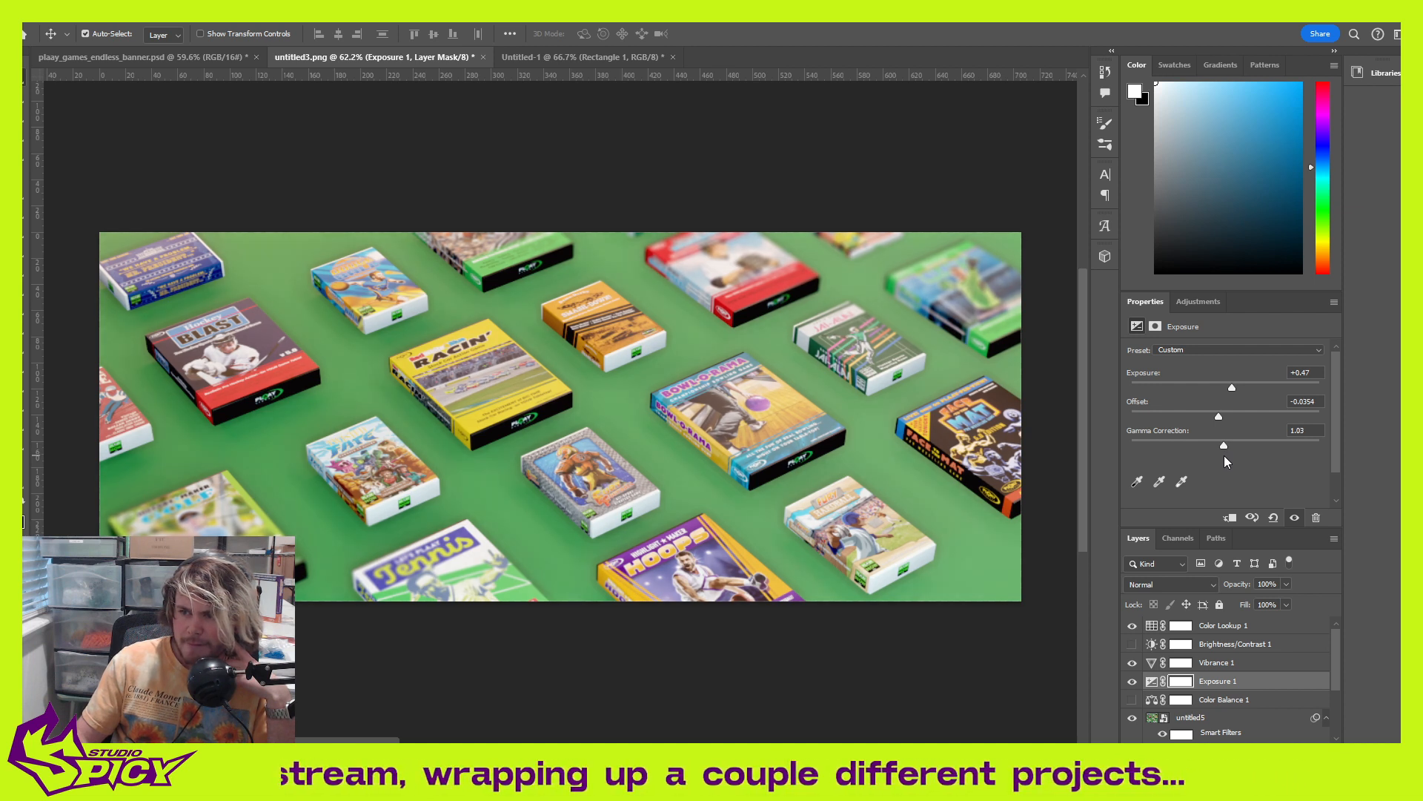
Step: Hide Color Lookup 1 and set the Vibrance 1 adjustment to vibrance +15 and saturation +8
click(1235, 664)
drag(1238, 367, 1245, 371)
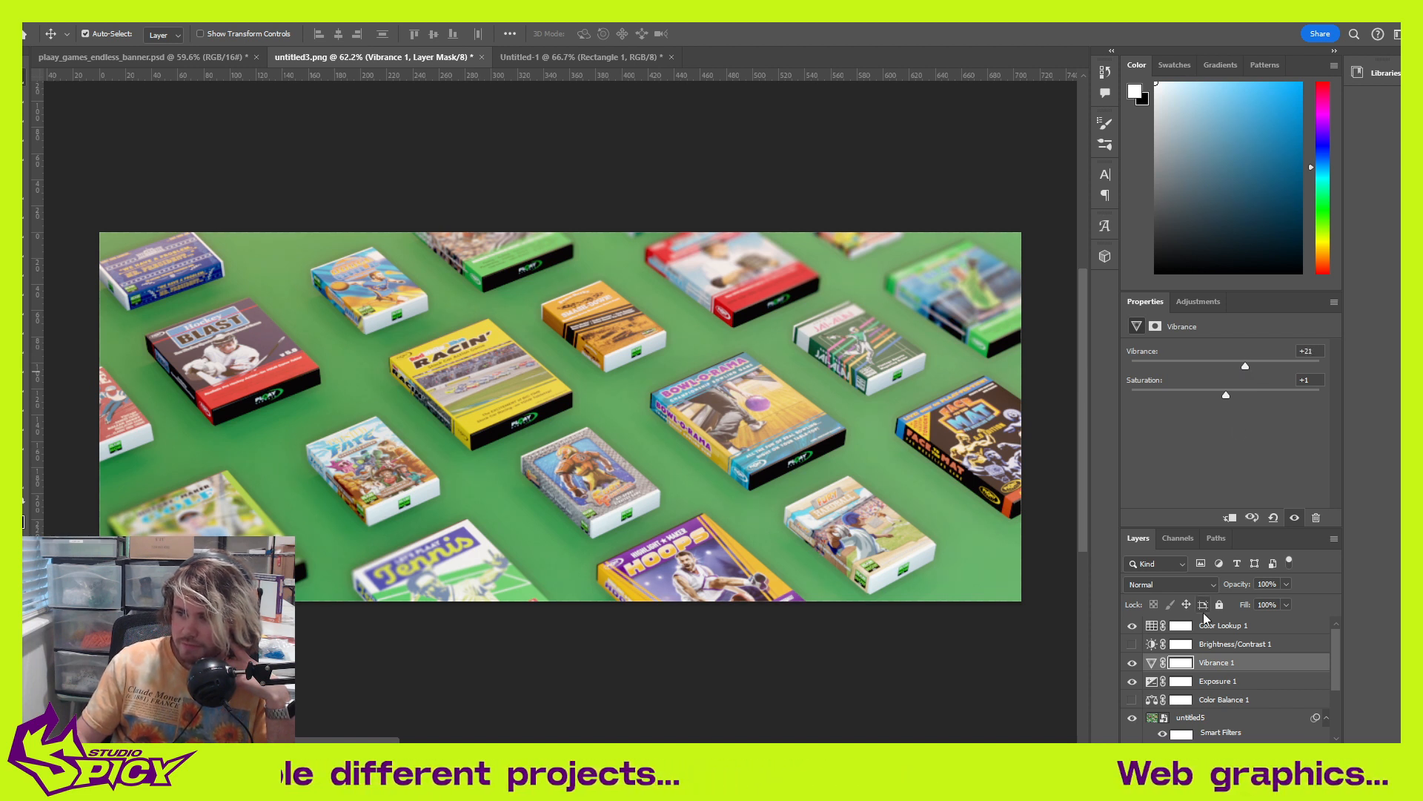
click(1133, 627)
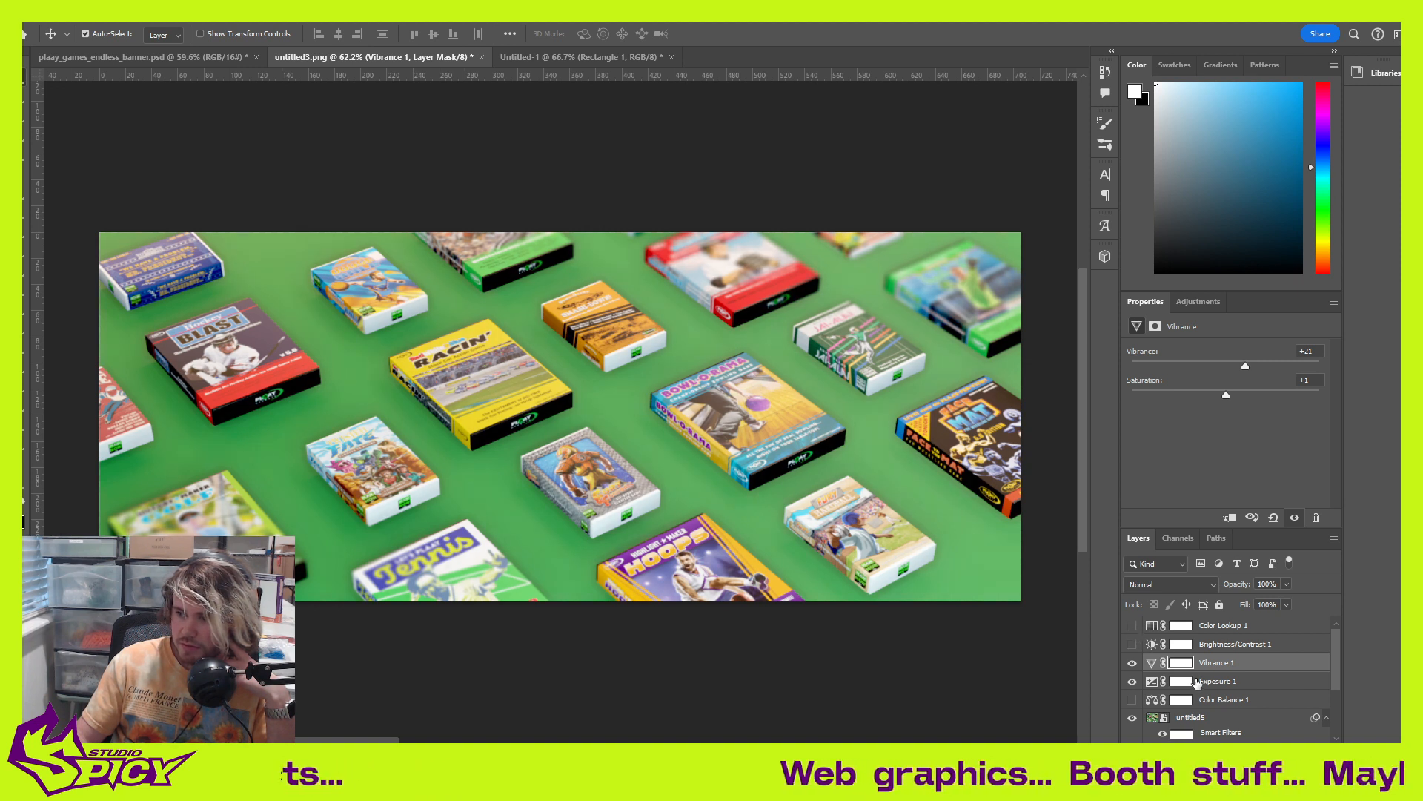
click(1219, 666)
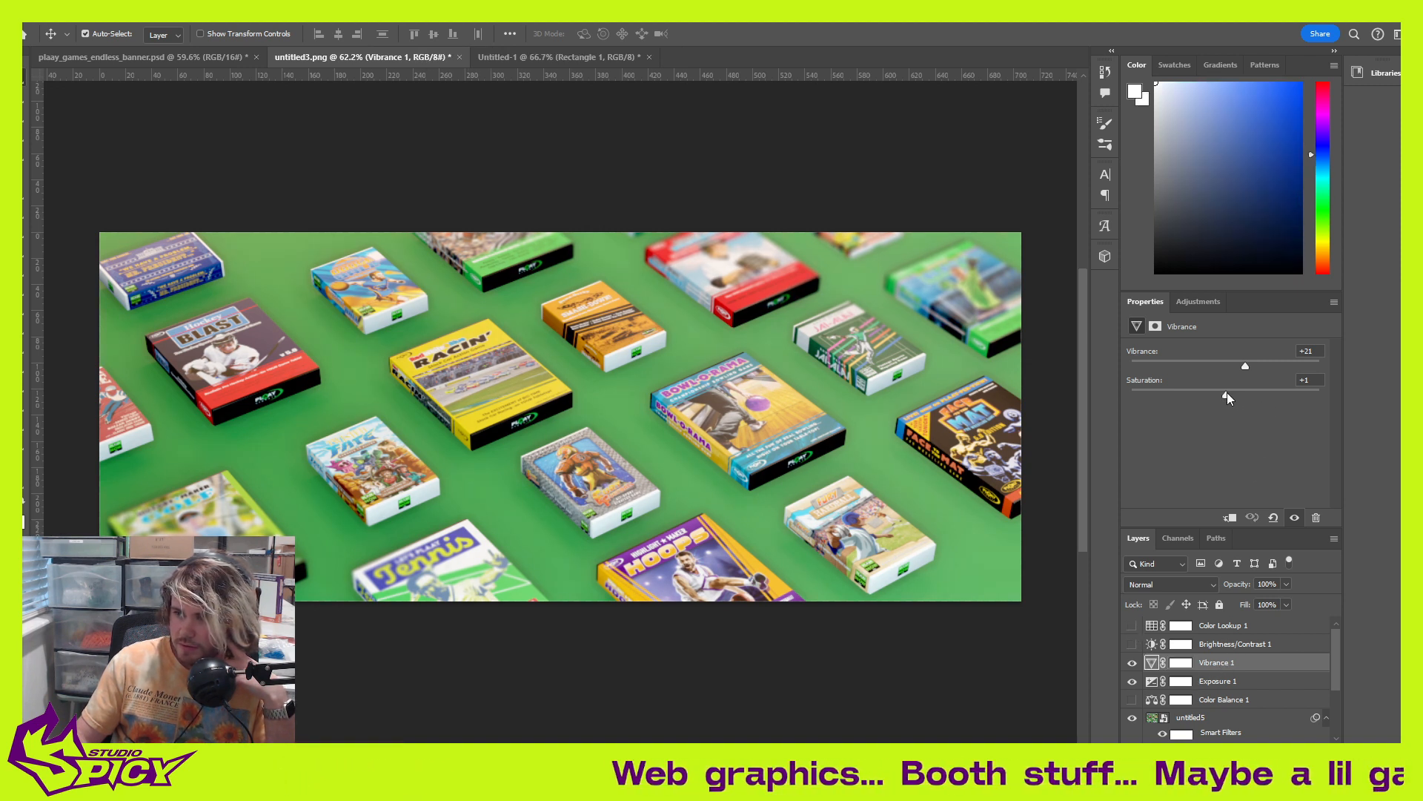
drag(1235, 396, 1234, 396)
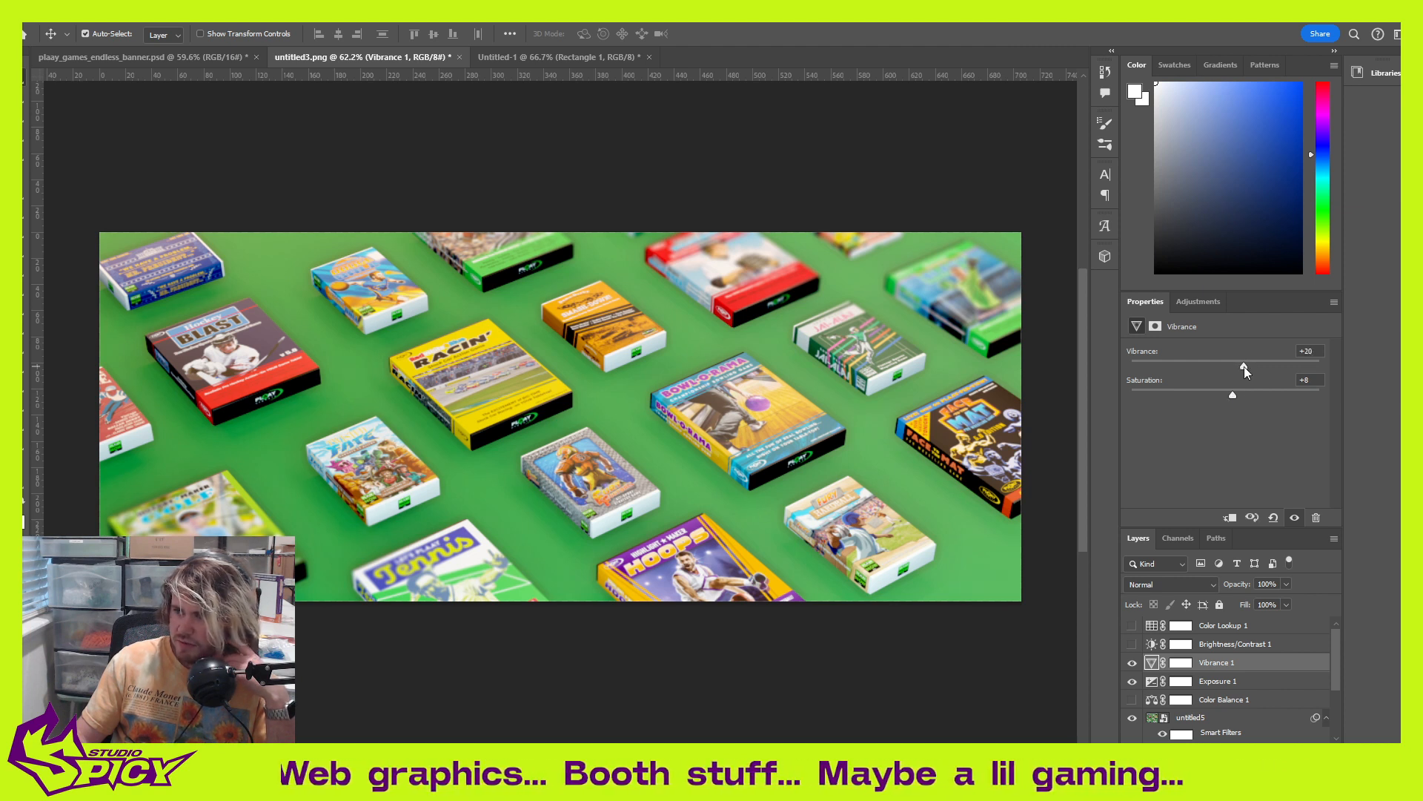
drag(1244, 366, 1271, 381)
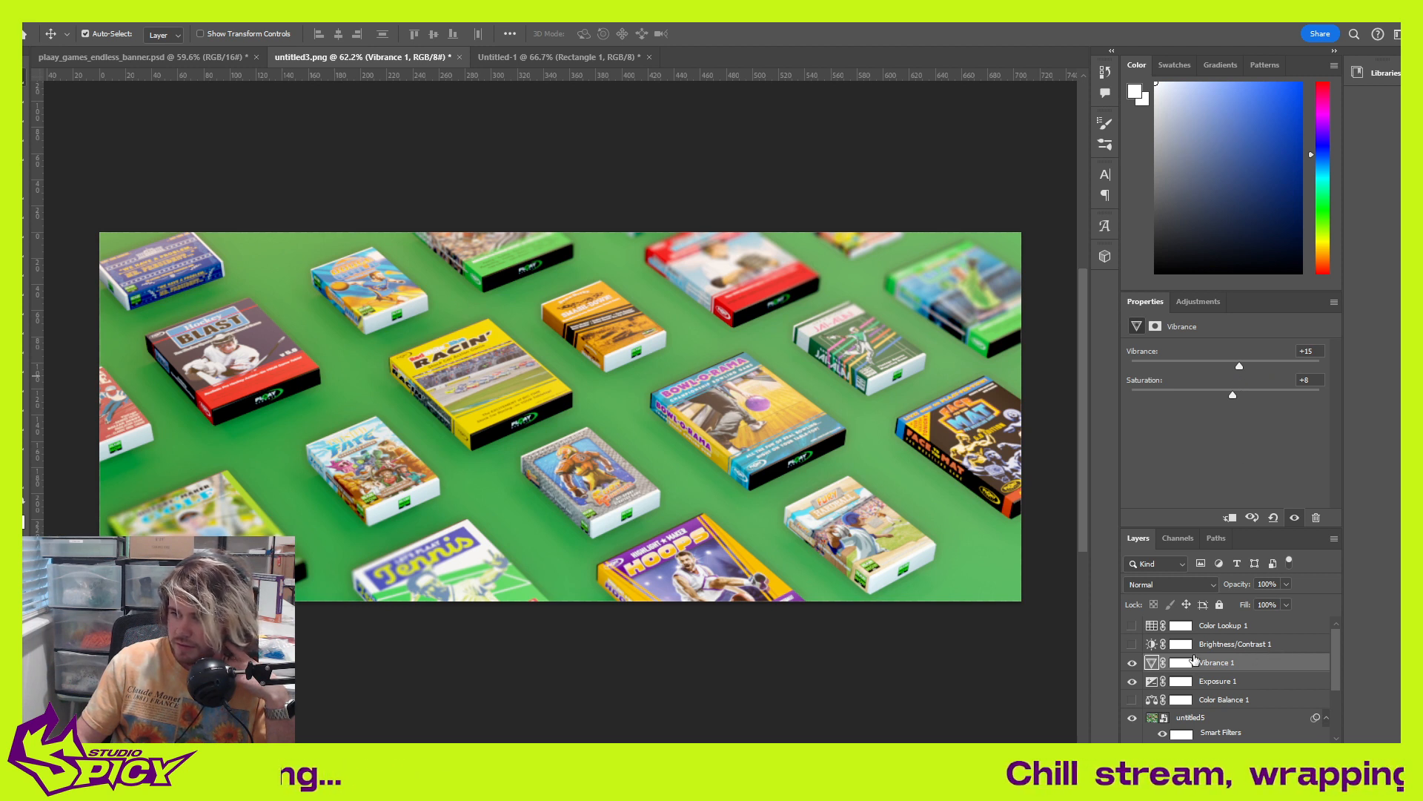
Step: Show Color Balance 1, move it above Vibrance 1, and set its midtones to cyan-red -22, magenta-green -23 and yellow-blue -4
click(1132, 700)
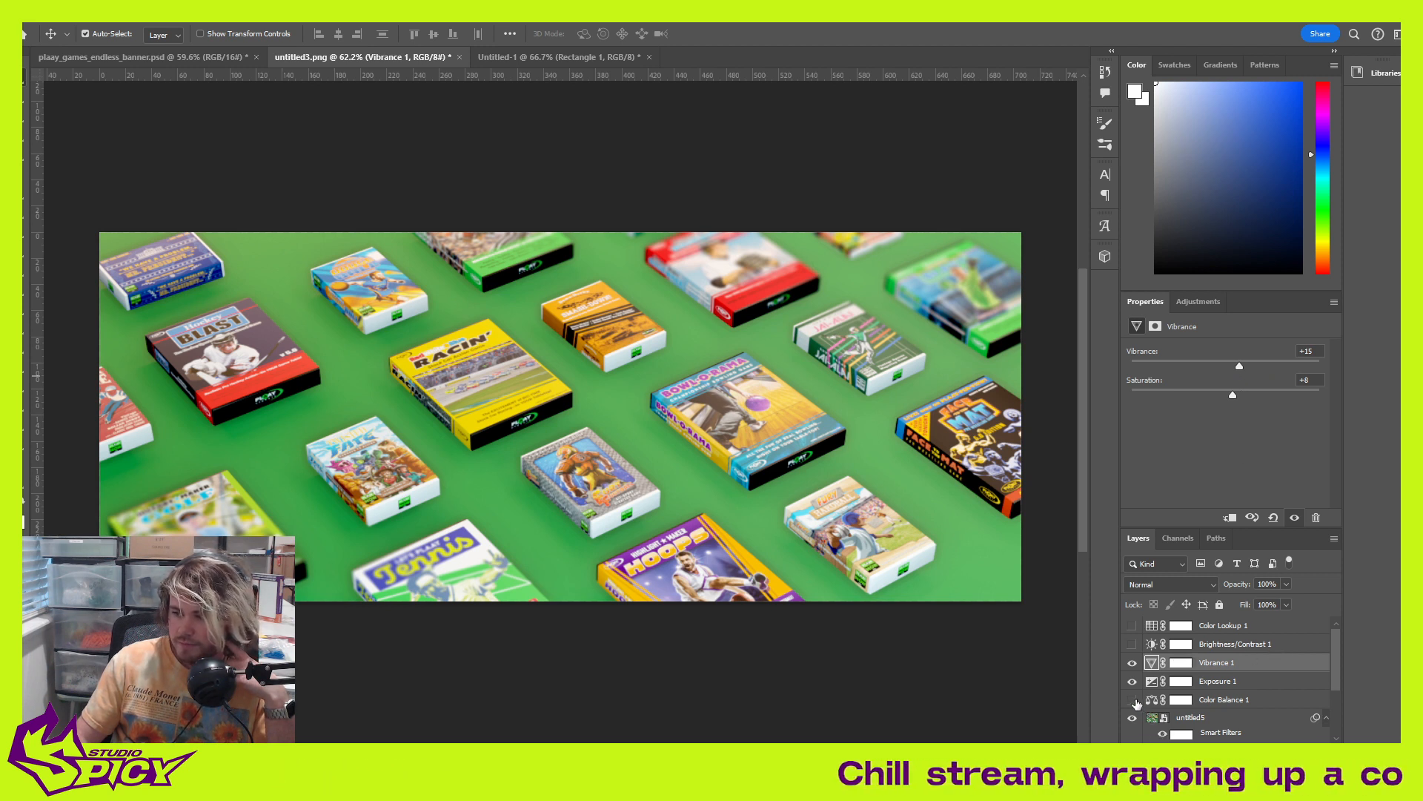
drag(1214, 701, 1209, 655)
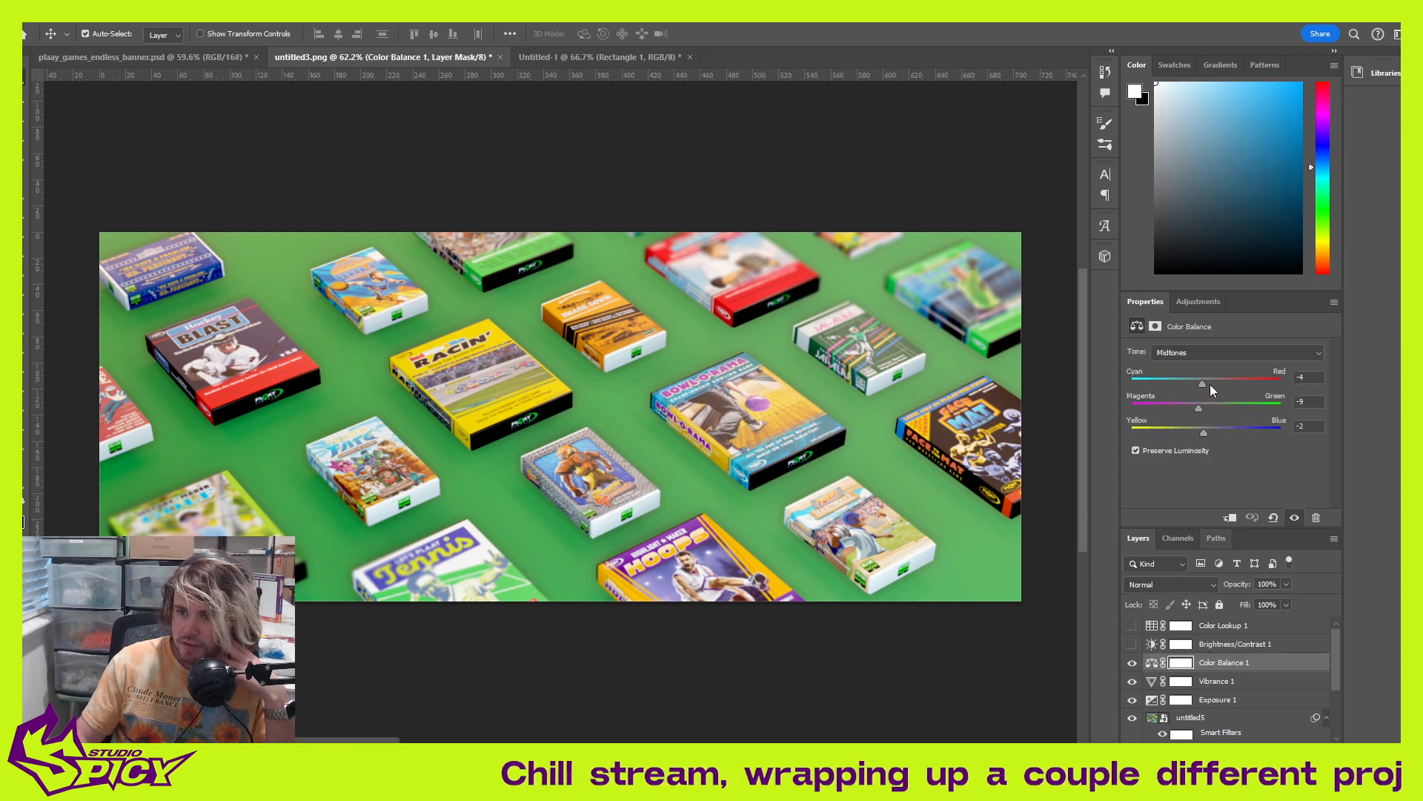
drag(1199, 380, 1186, 382)
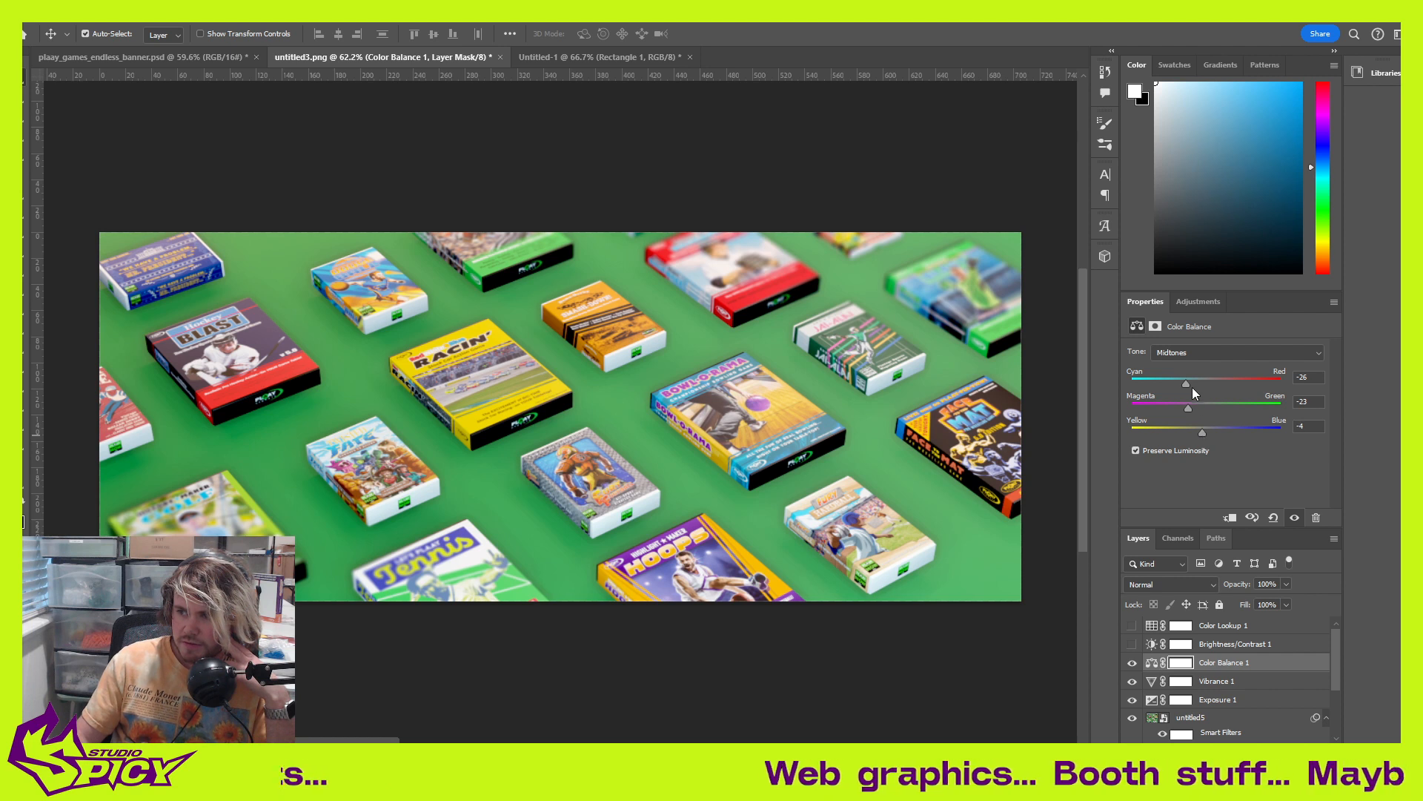
drag(1186, 385, 1178, 385)
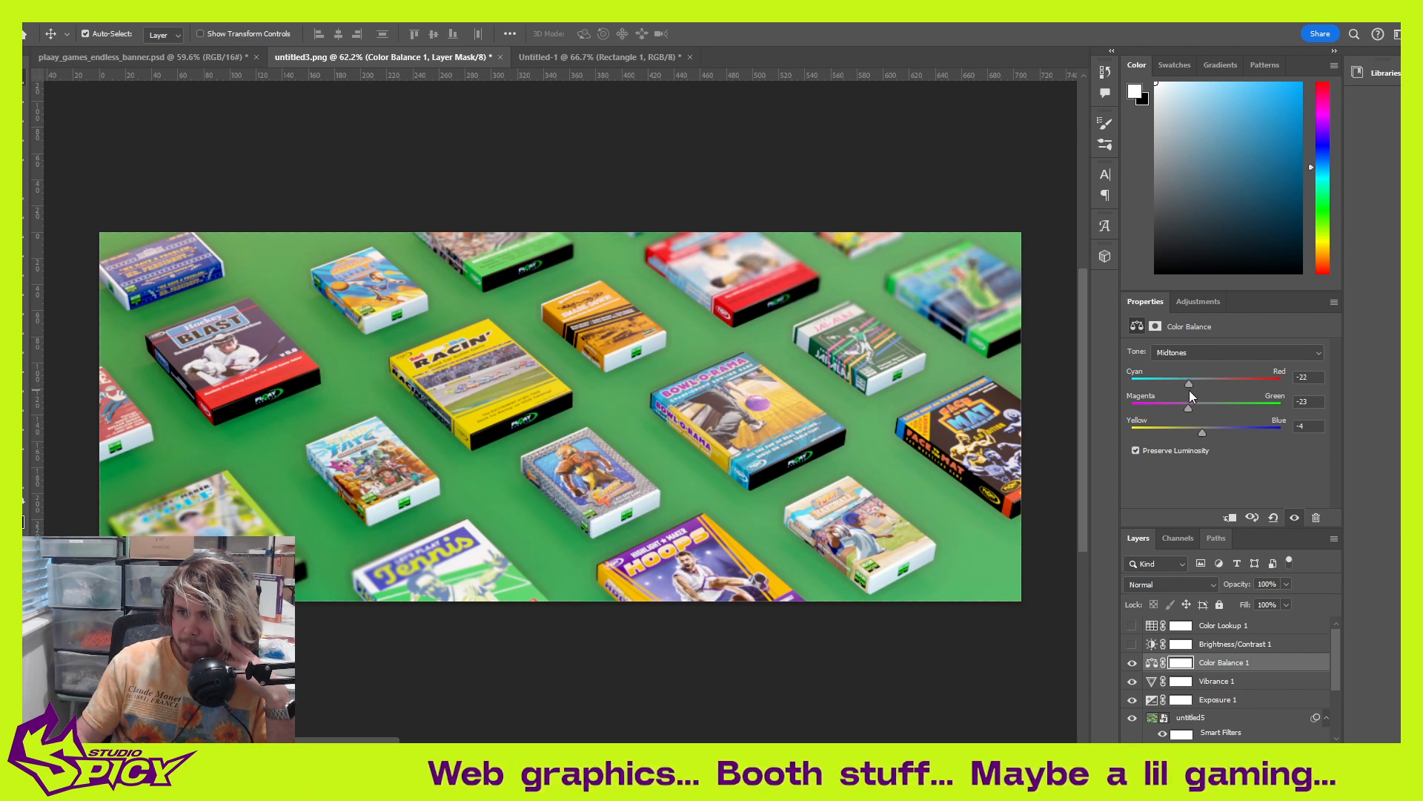
Step: Show Brightness/Contrast 1 and set its brightness to 2 and contrast to 21
click(1224, 644)
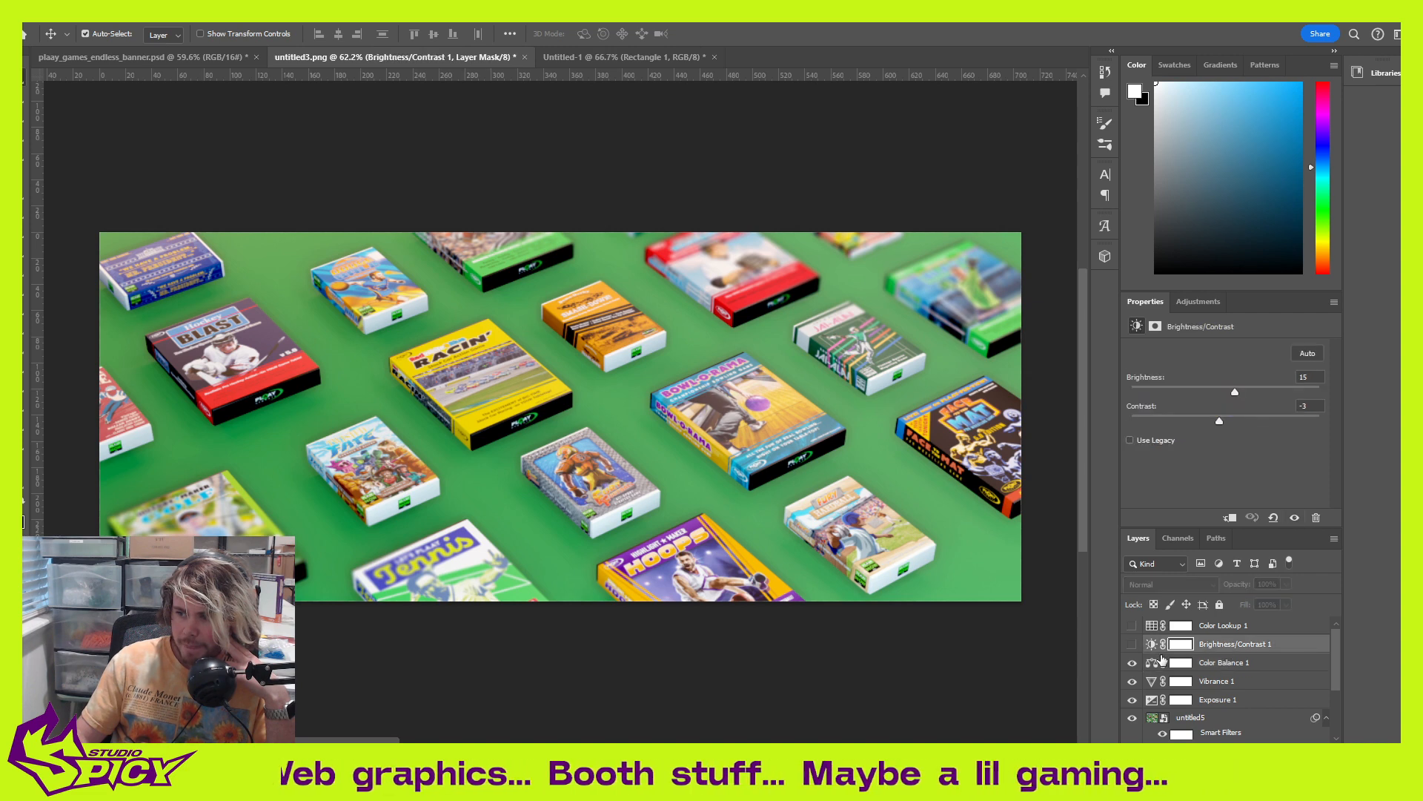
click(1132, 644)
click(1132, 644)
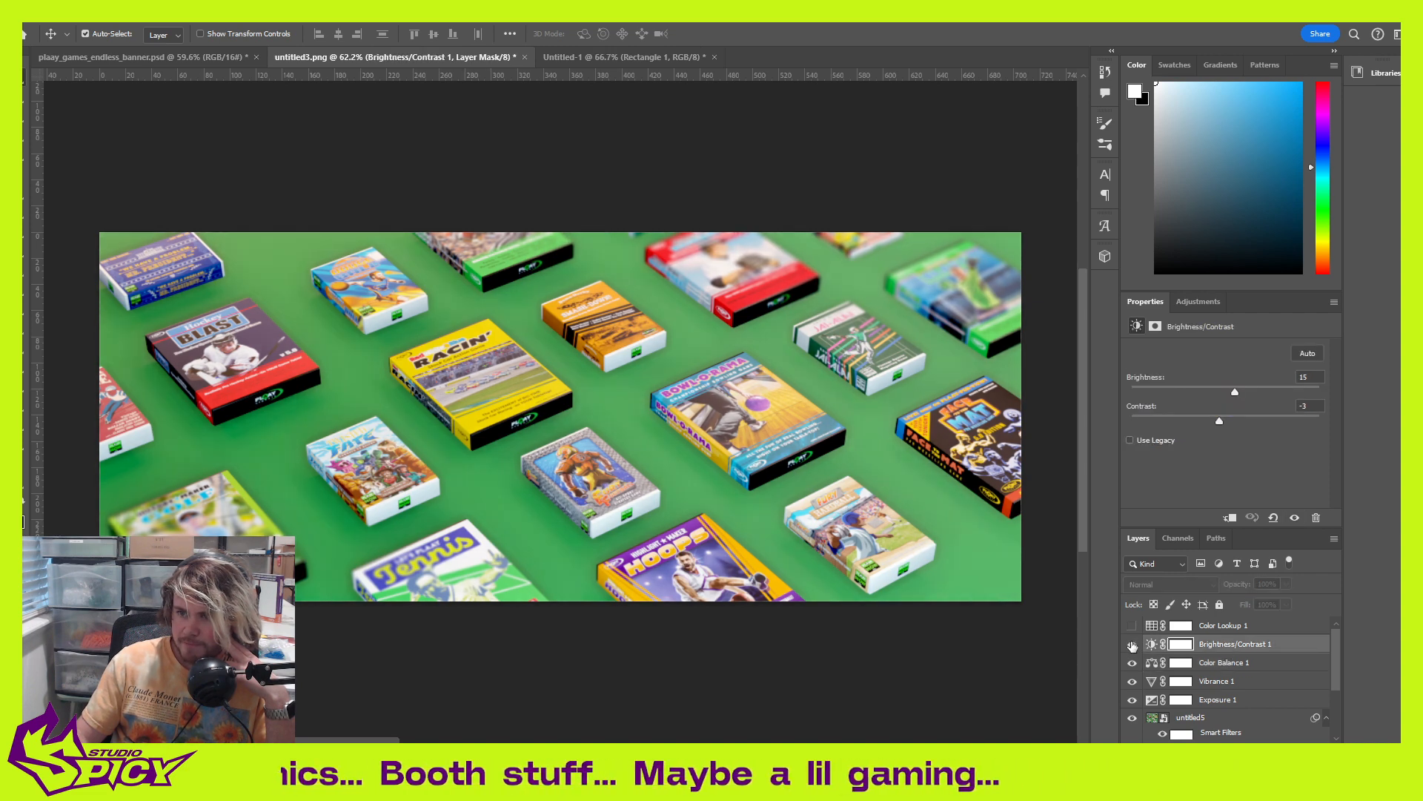
click(1132, 644)
click(1132, 644)
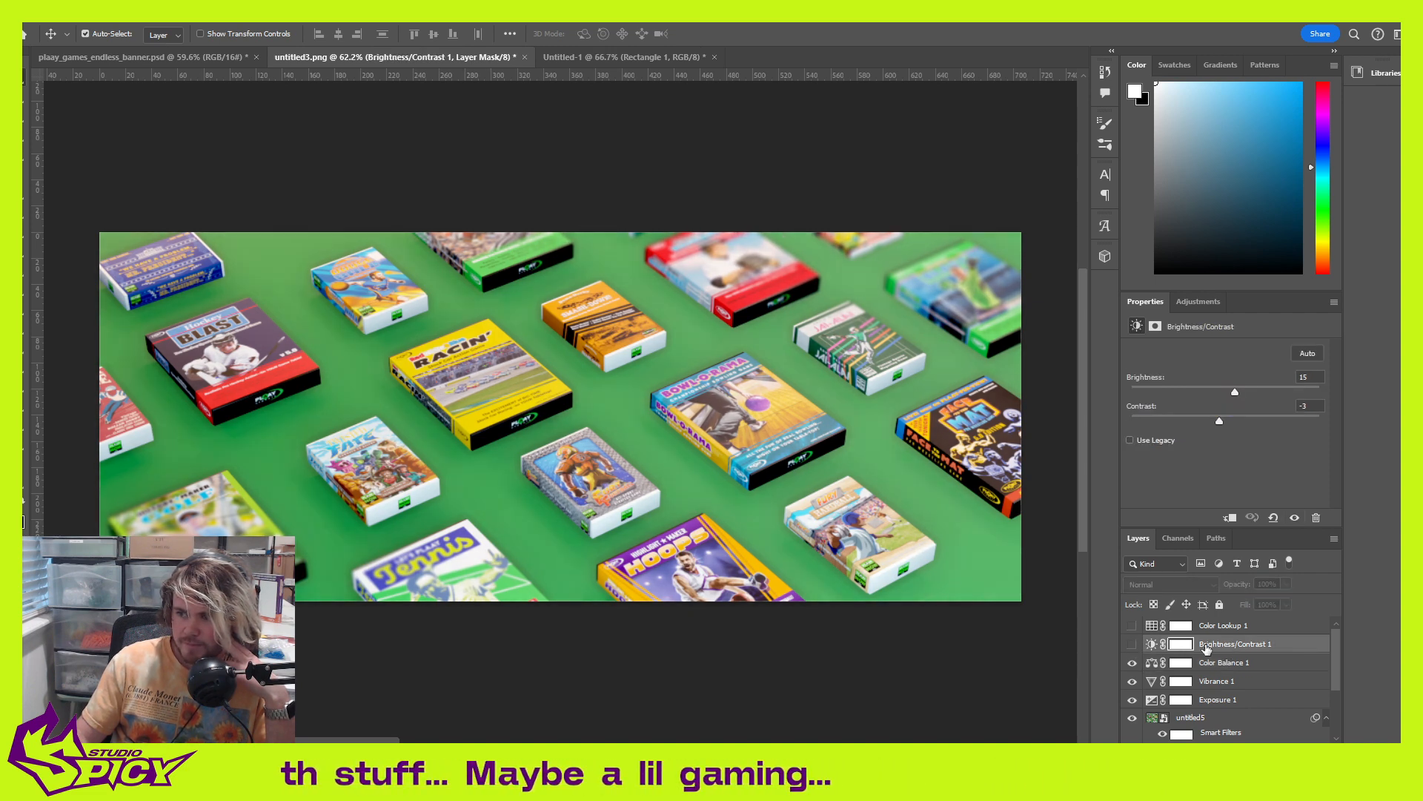
click(1132, 645)
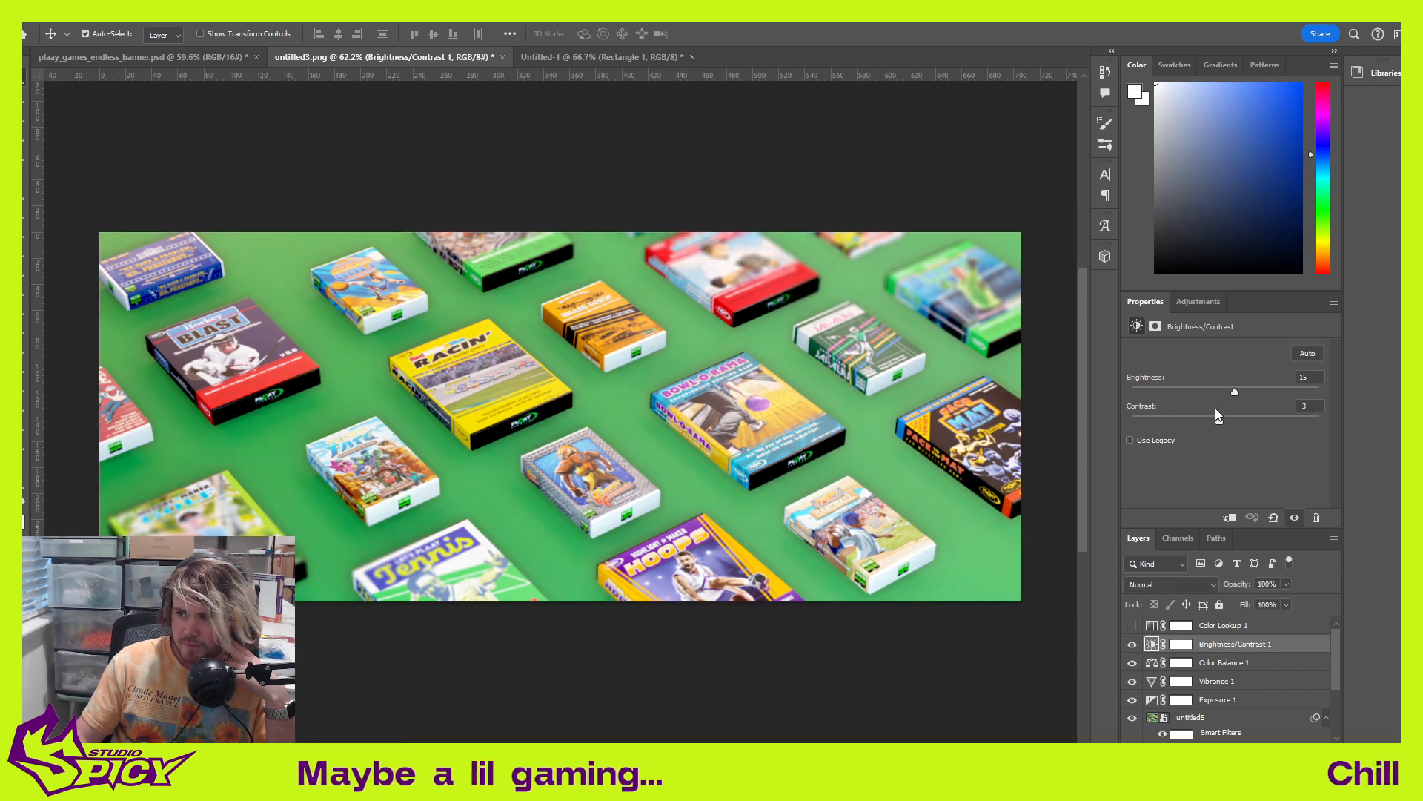
drag(1236, 392, 1229, 396)
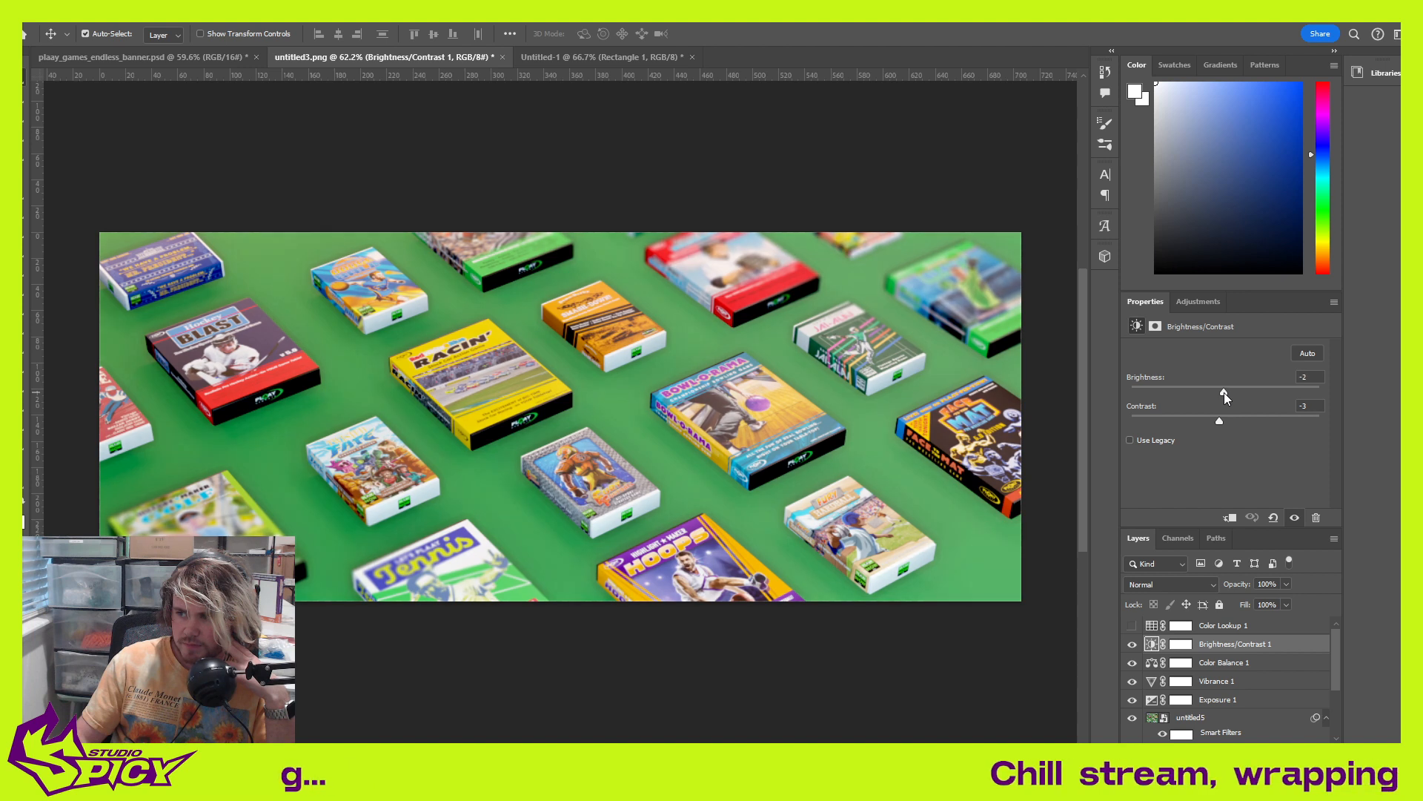
mouse_move(1225, 393)
mouse_down()
mouse_move(1220, 422)
mouse_move(1234, 424)
mouse_move(1189, 425)
mouse_move(1267, 429)
mouse_move(1245, 428)
mouse_move(1225, 394)
mouse_up()
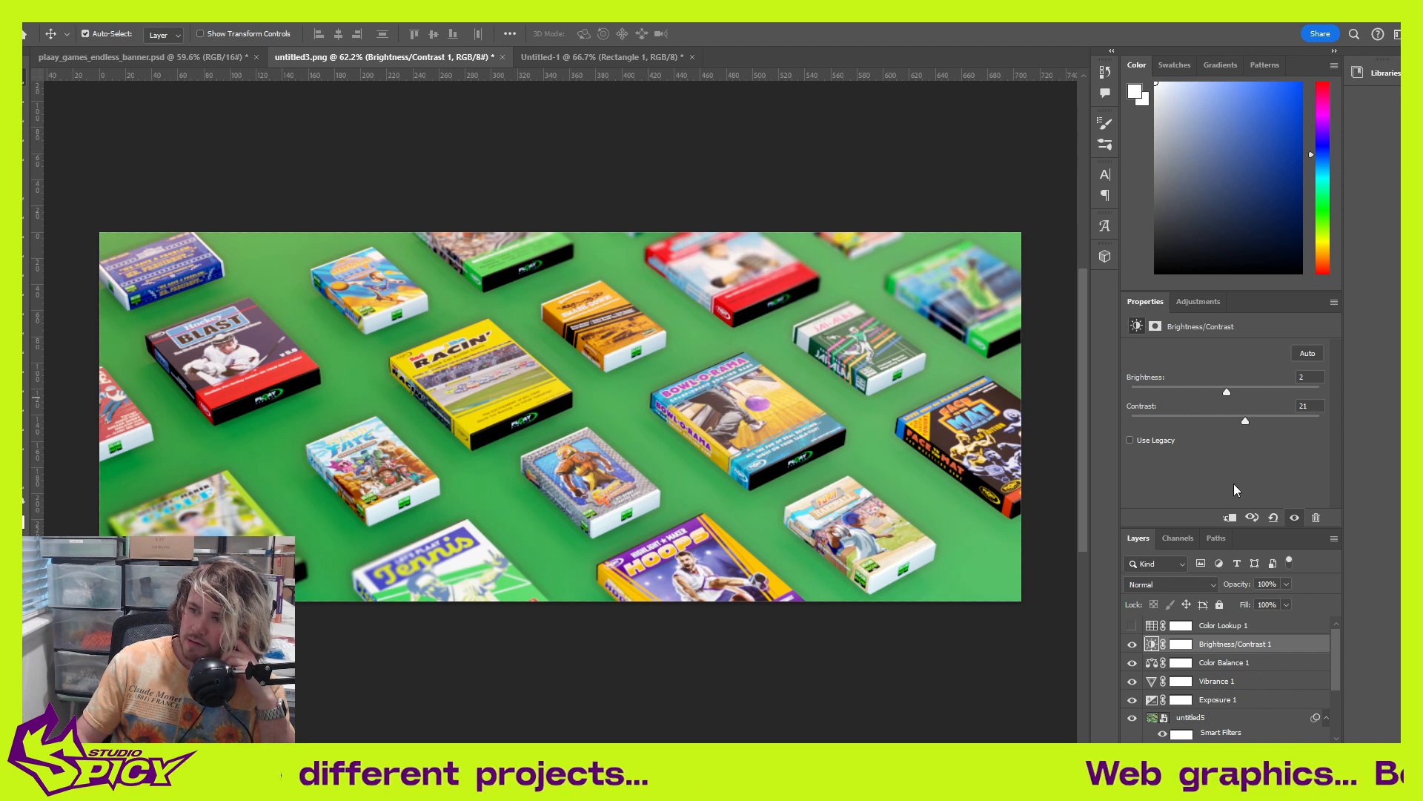
Step: Show Color Lookup 1, compare its 3D LUT presets on the banner, and settle on Fuji F125 Kodak 2393 (by Adobe).cube
click(1223, 627)
click(1131, 627)
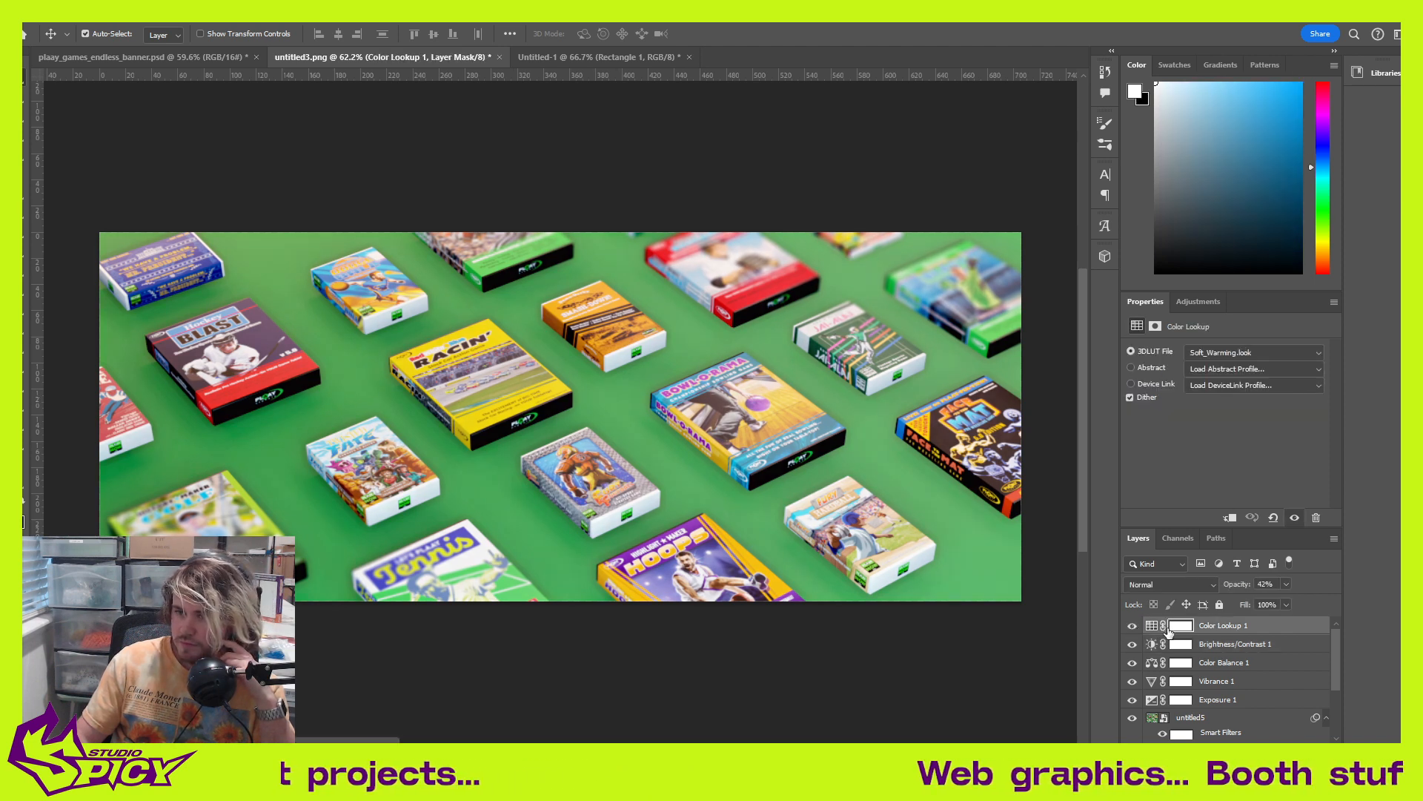
click(1225, 626)
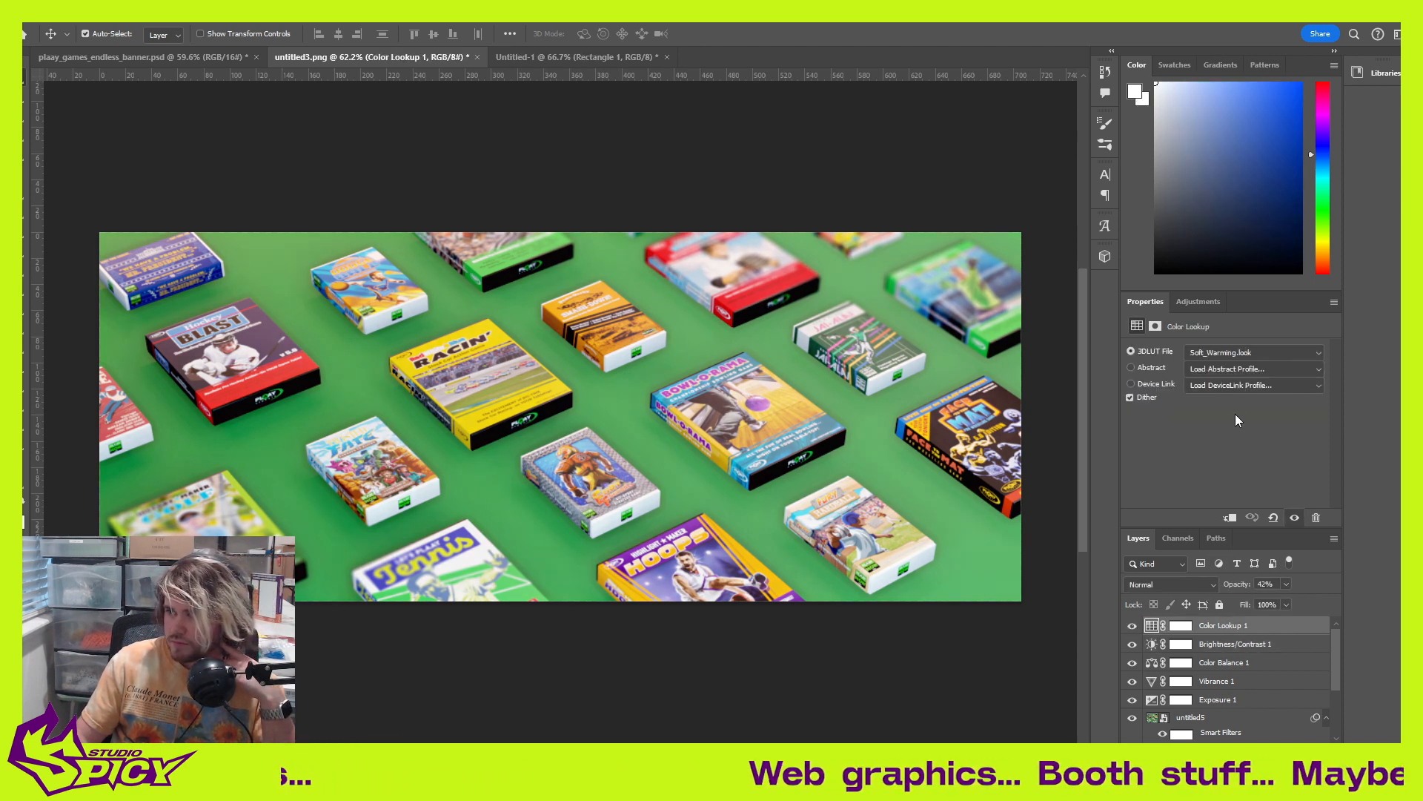
click(1252, 353)
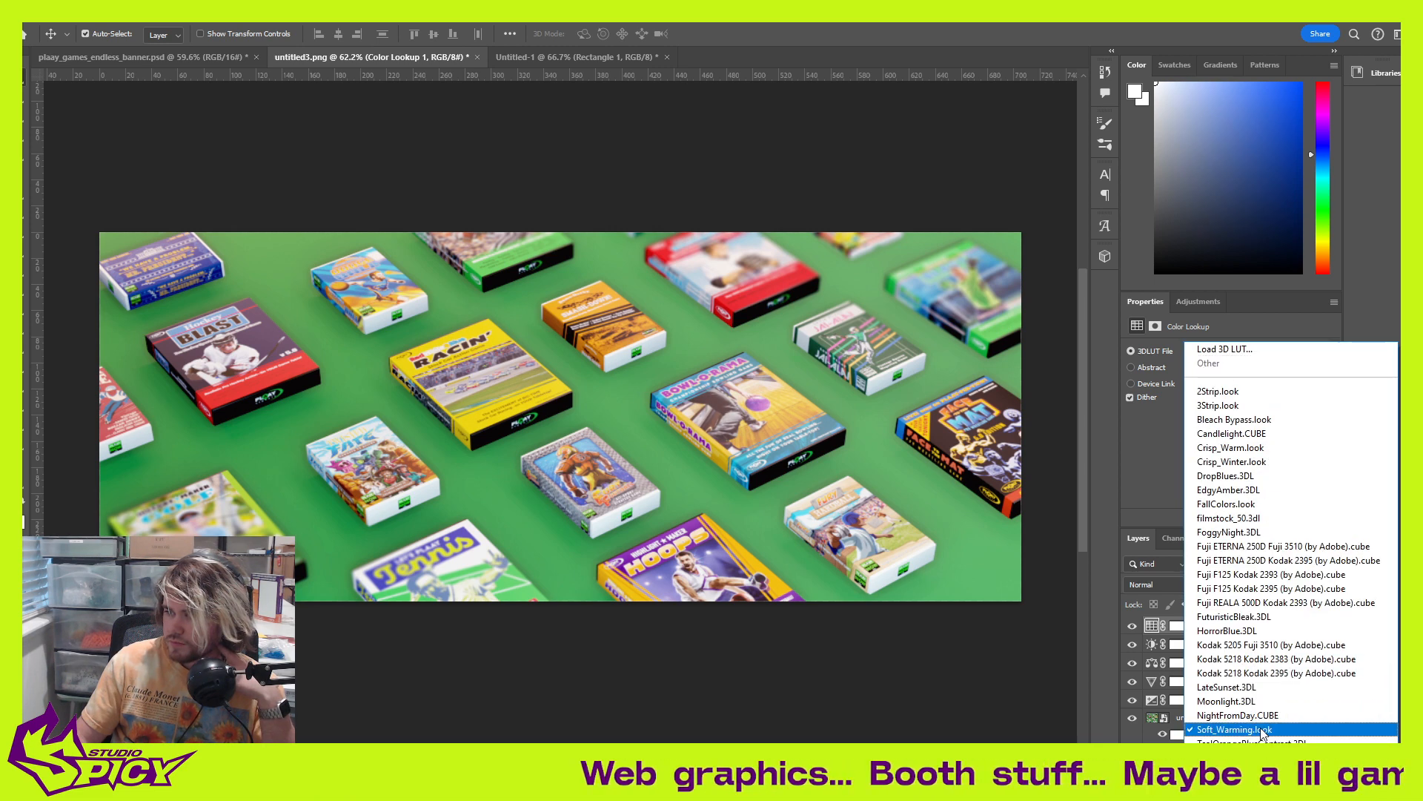
click(1234, 741)
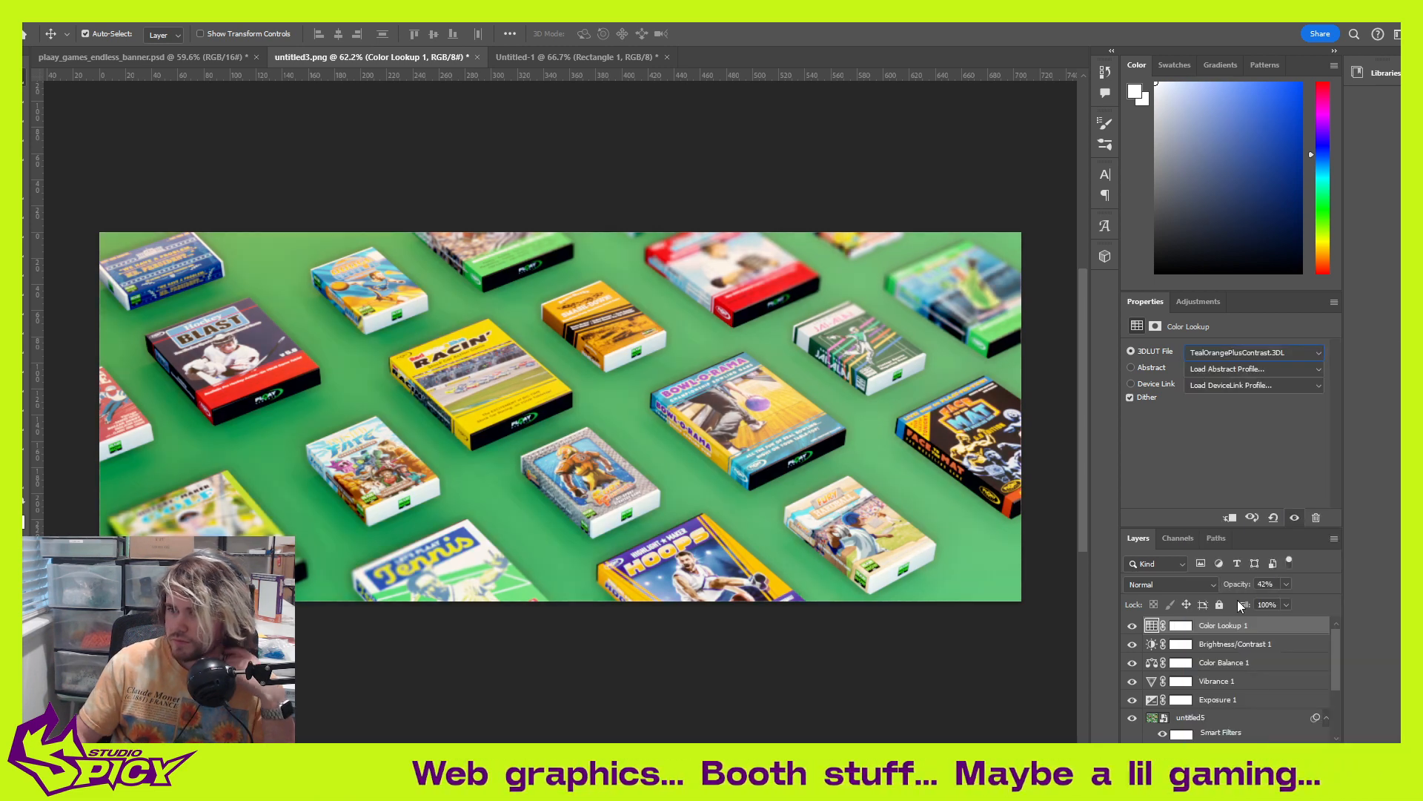
key(Up)
key(Up)
key(Up)
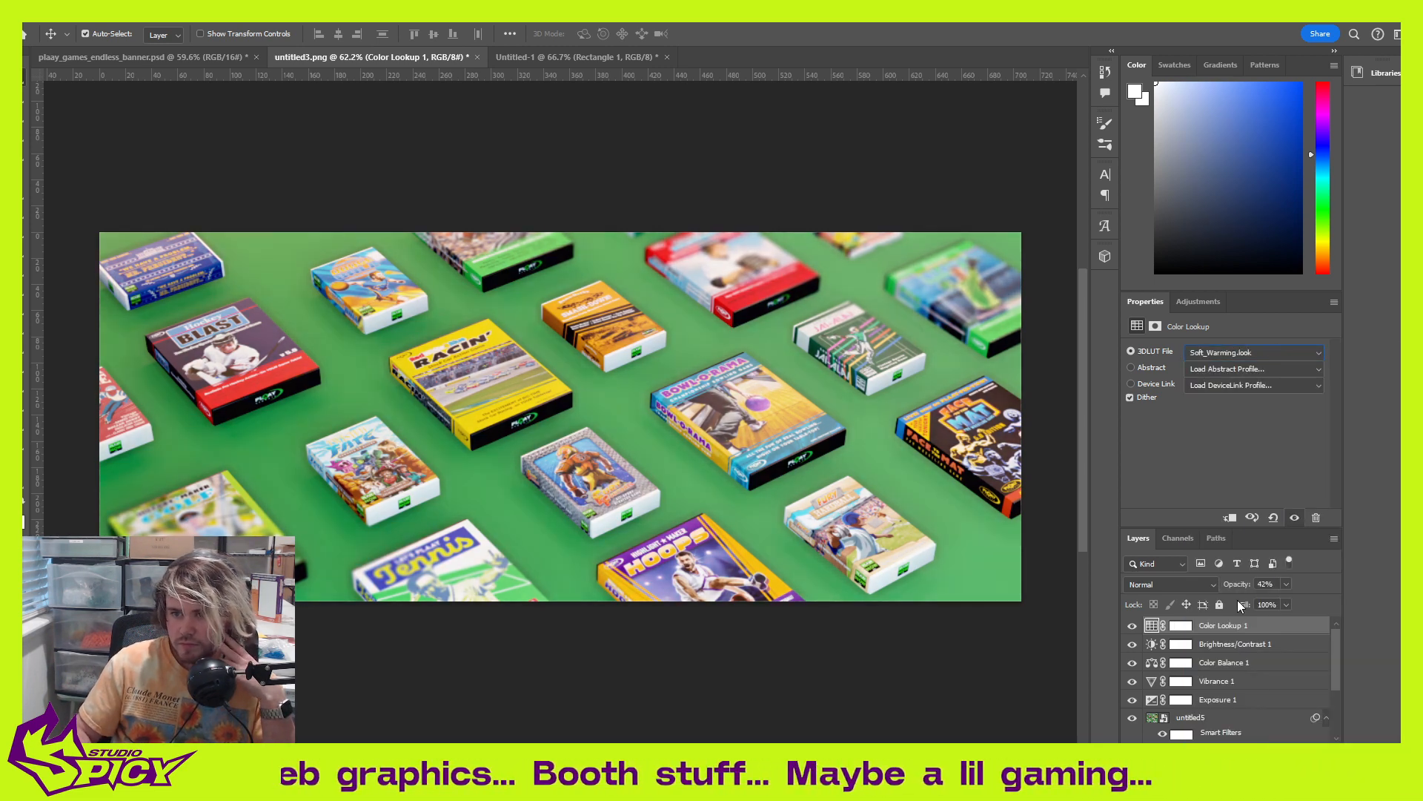
key(Up)
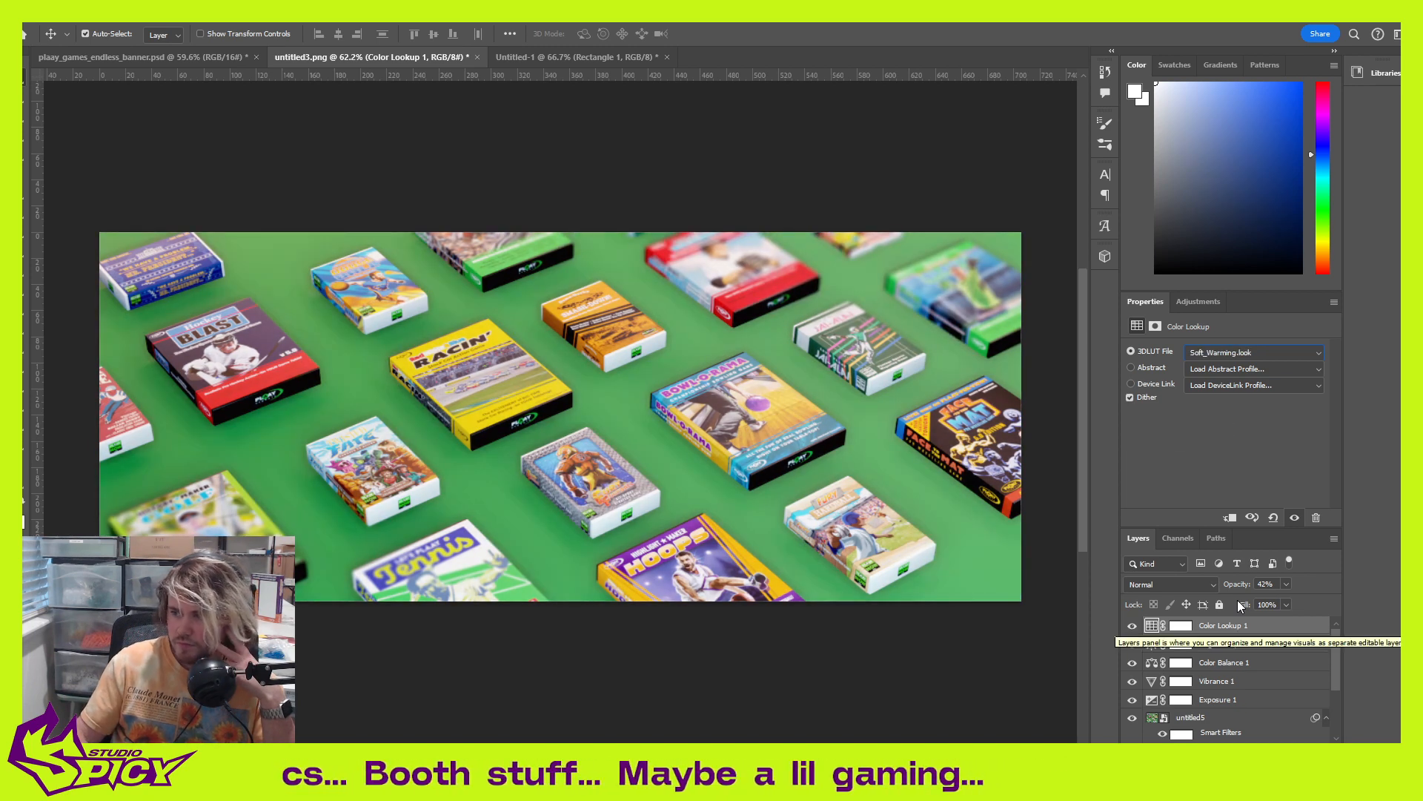
key(Up)
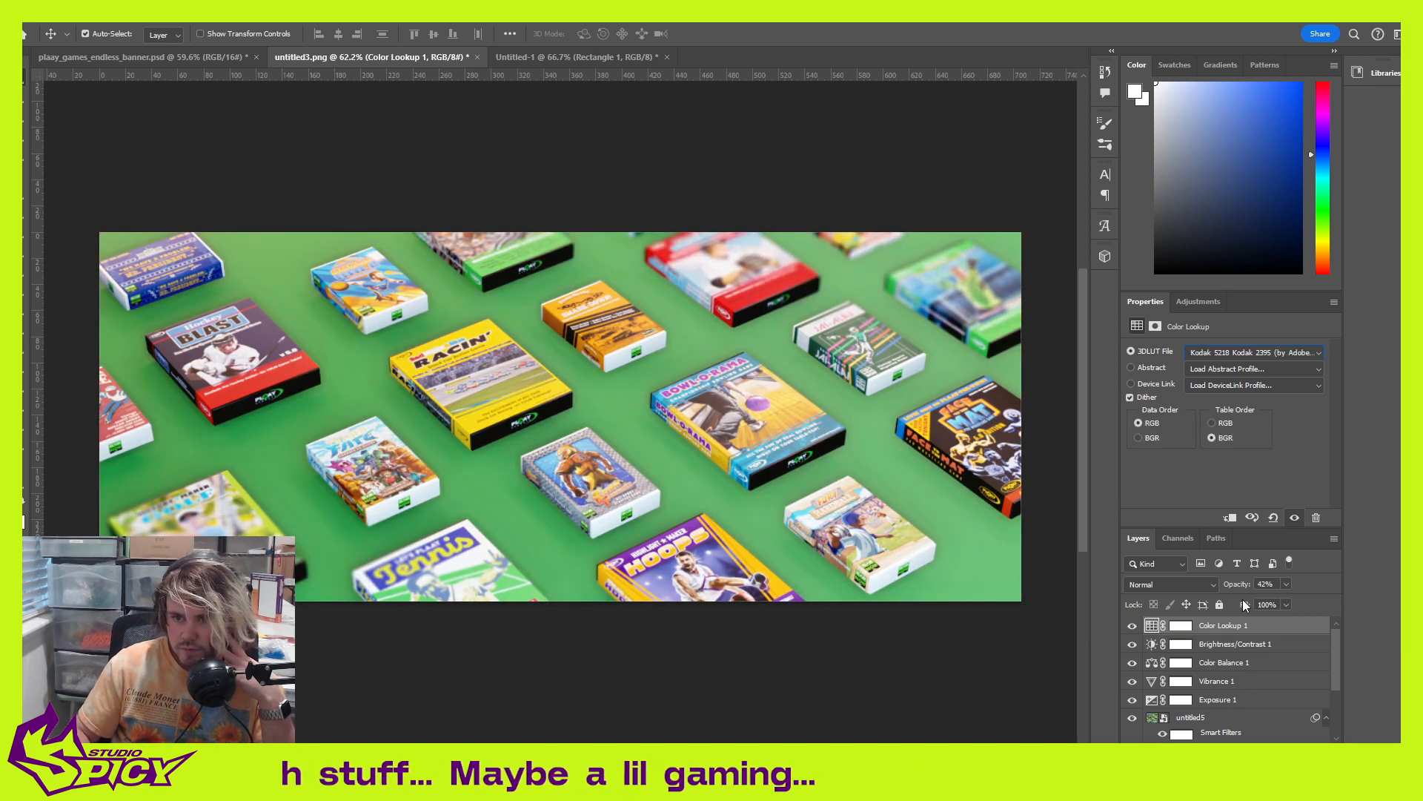
key(Up)
key(Up)
key(Up)
key(Up)
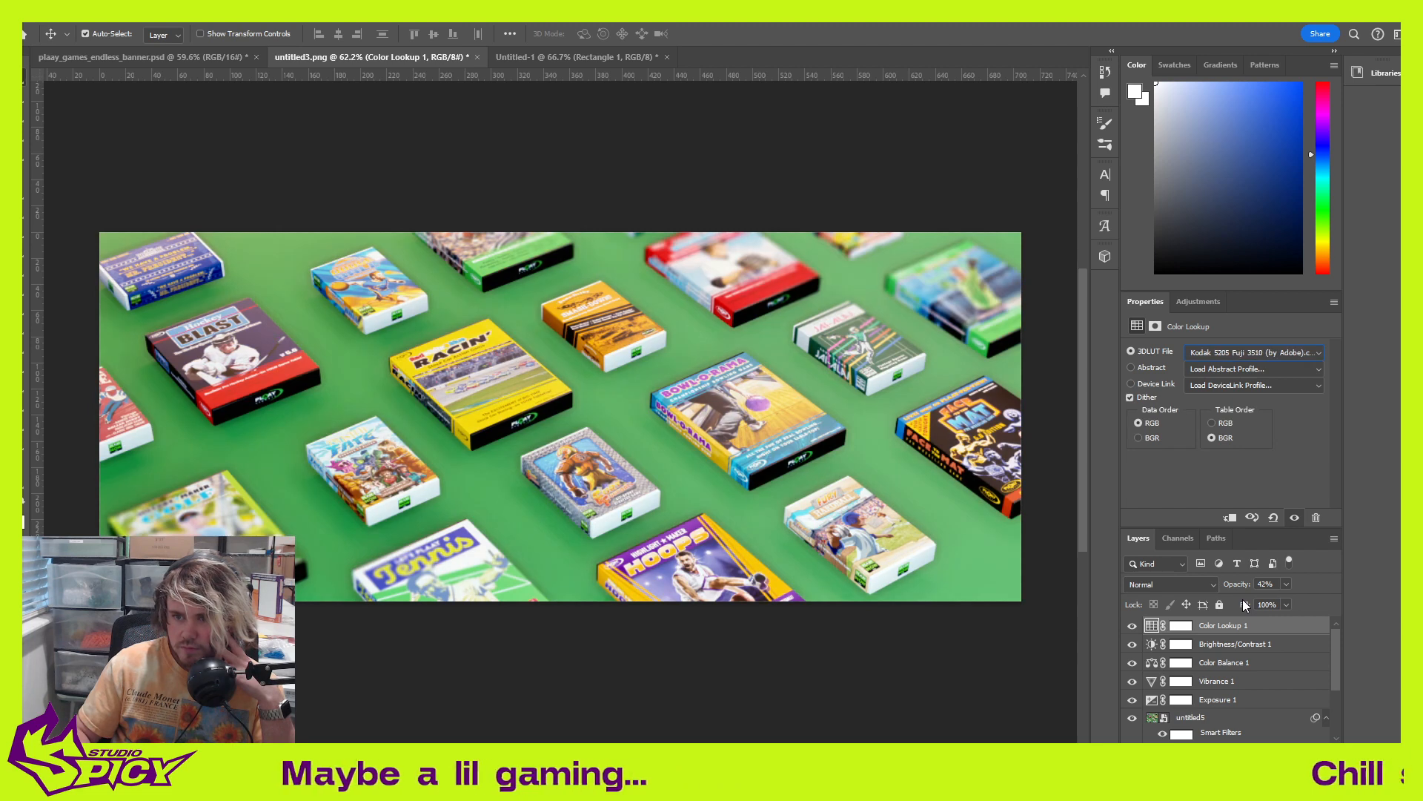
key(Down)
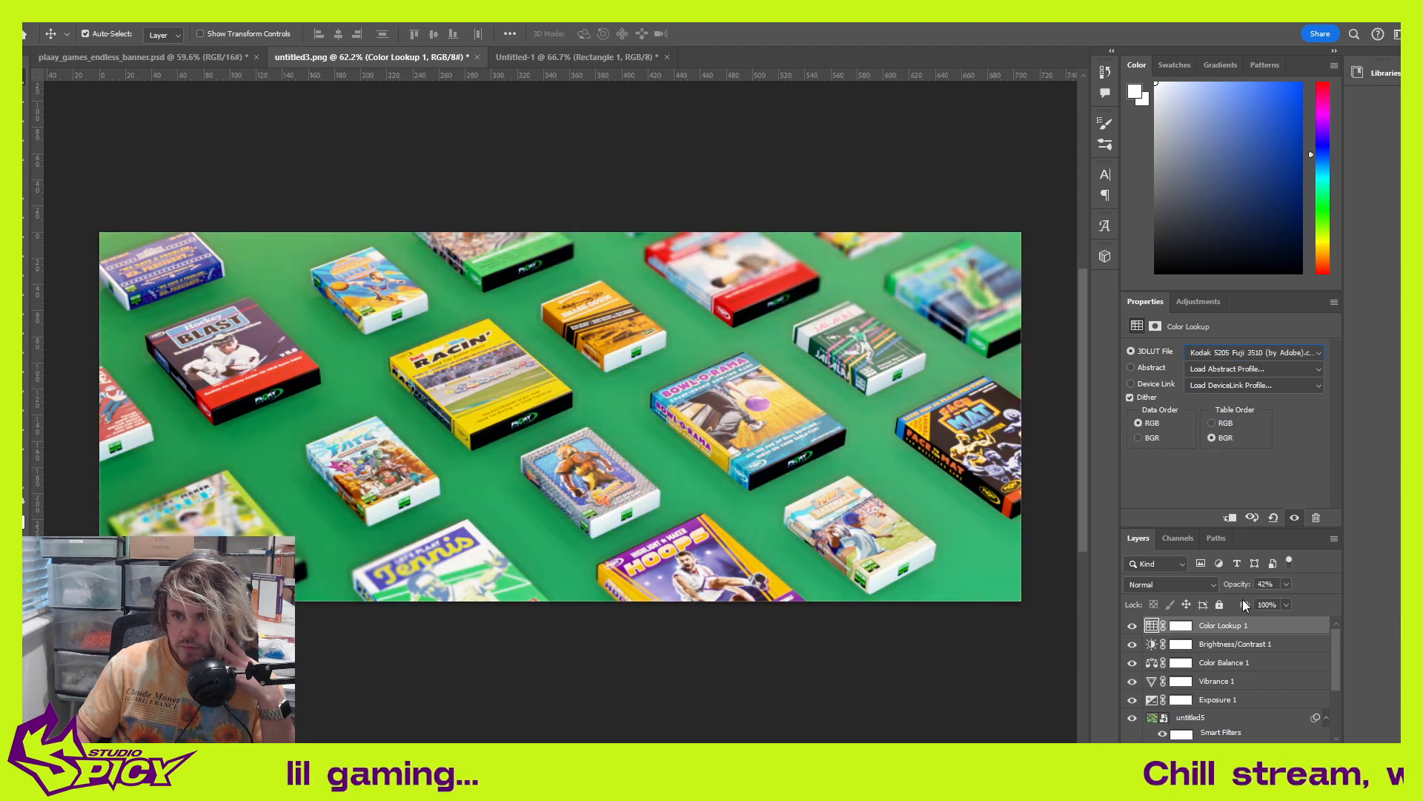
key(Up)
key(Up)
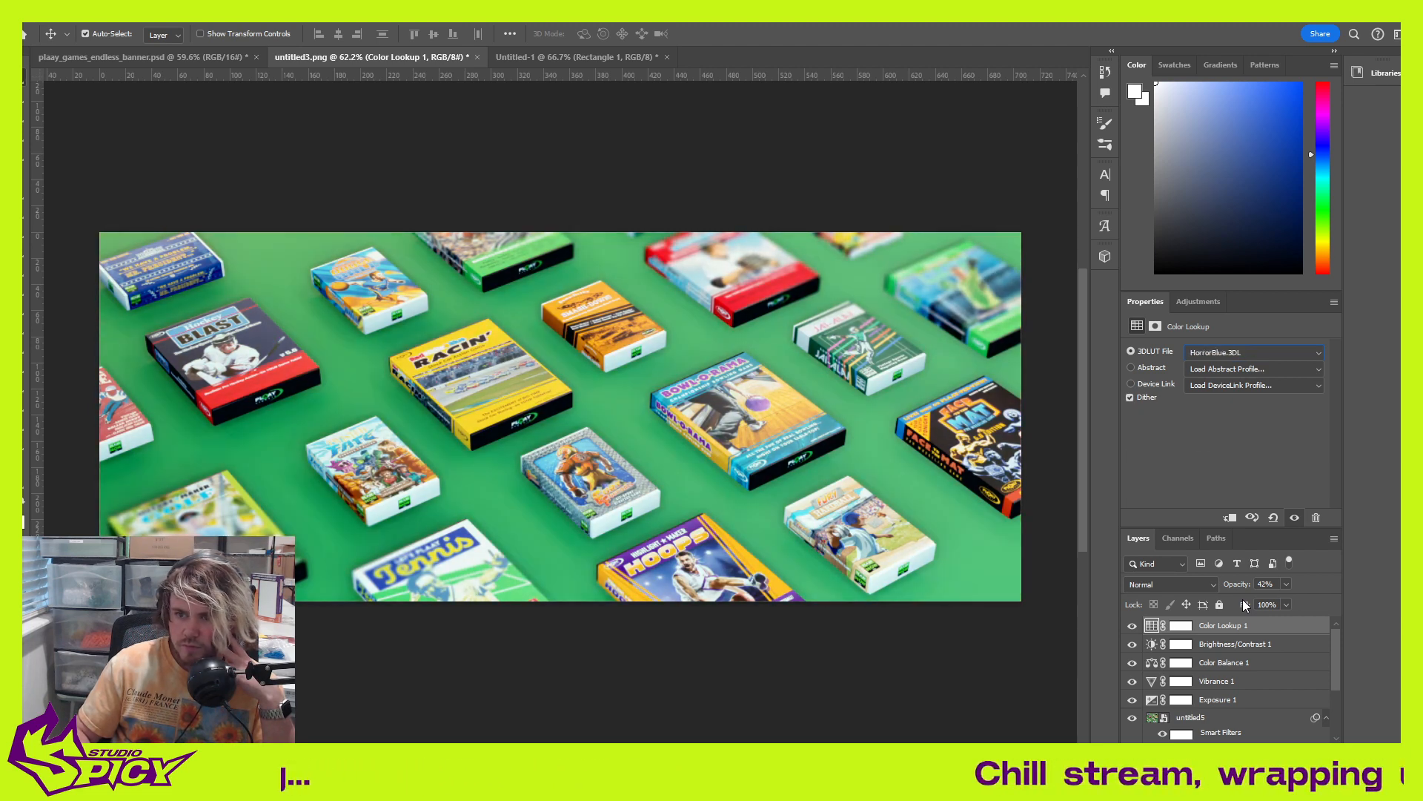
key(Up)
key(Down)
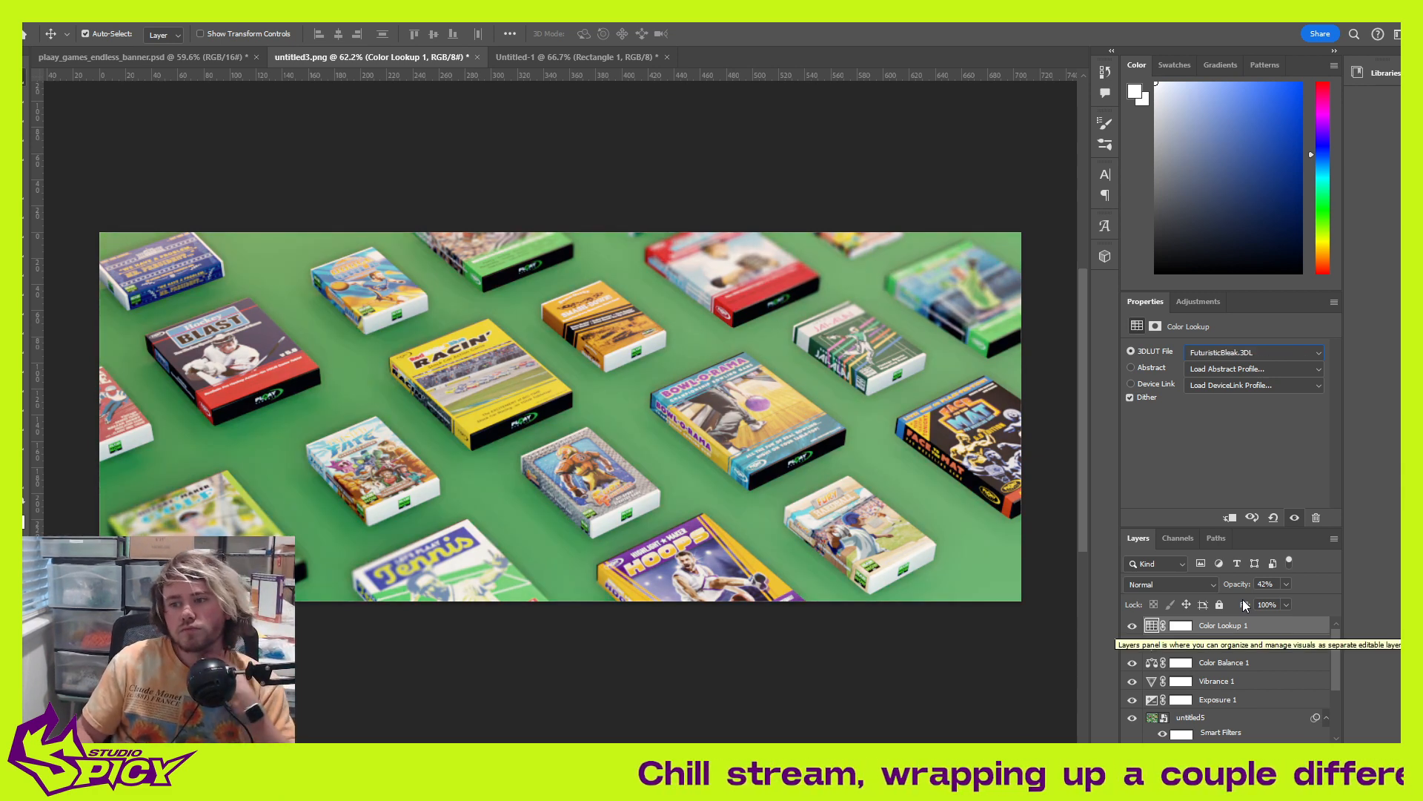
key(Up)
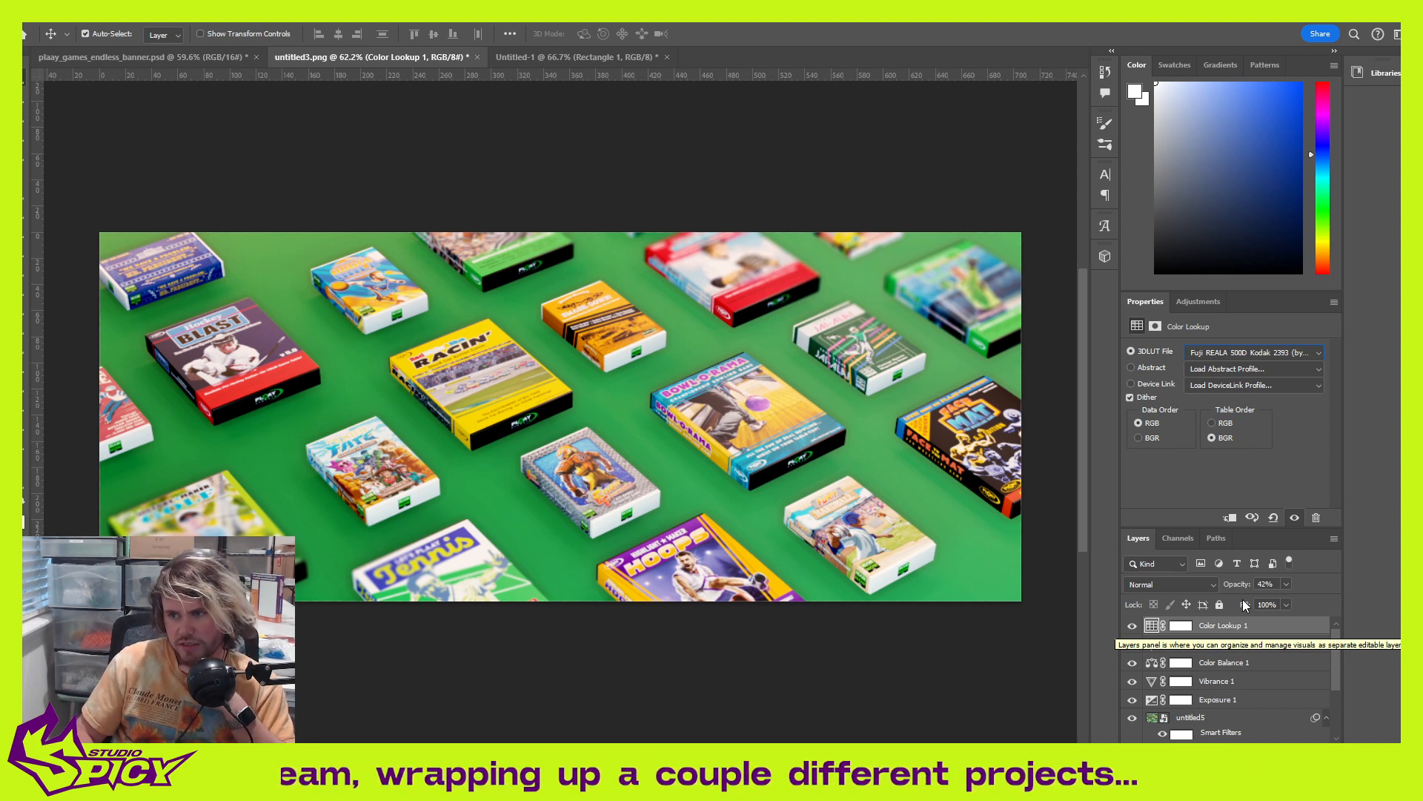
key(Up)
key(Up)
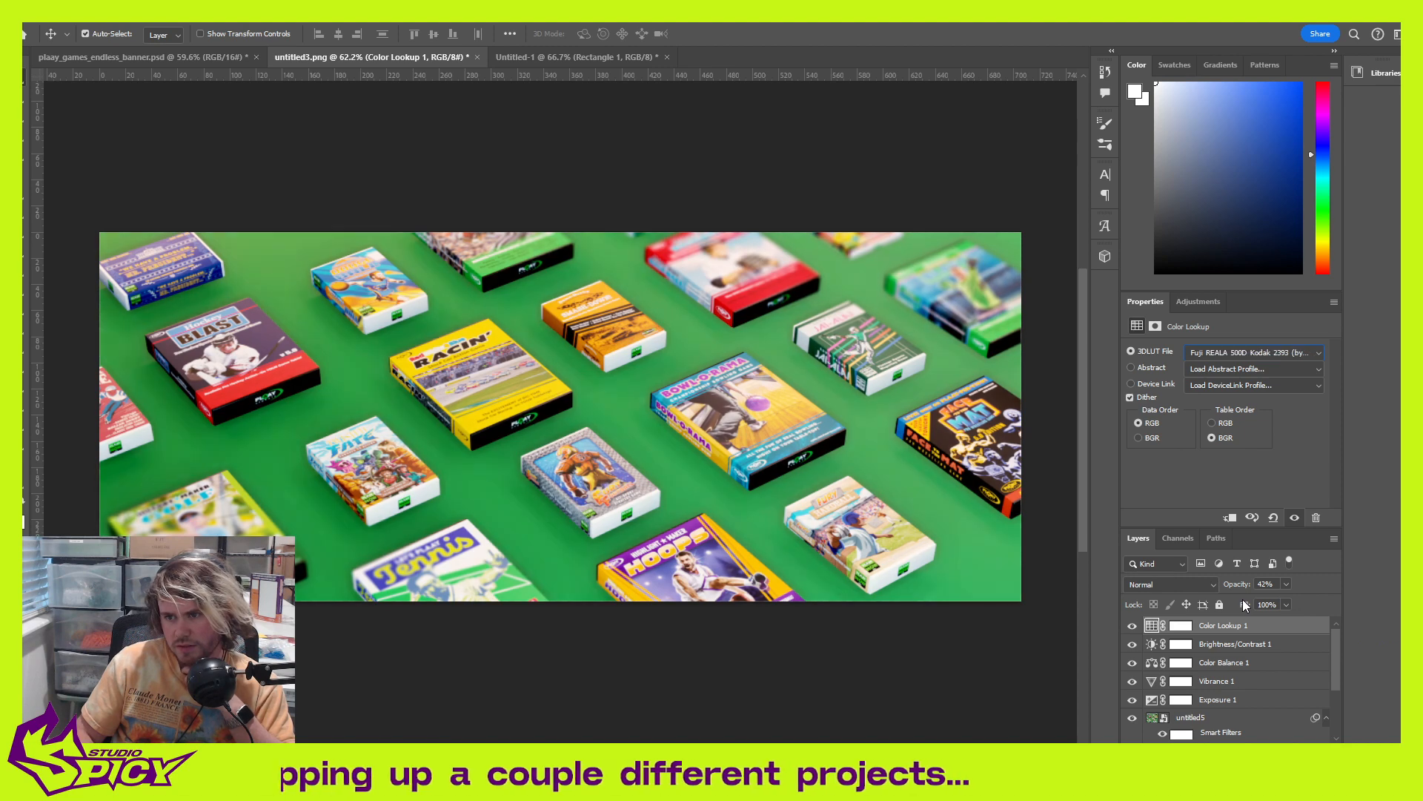
key(Down)
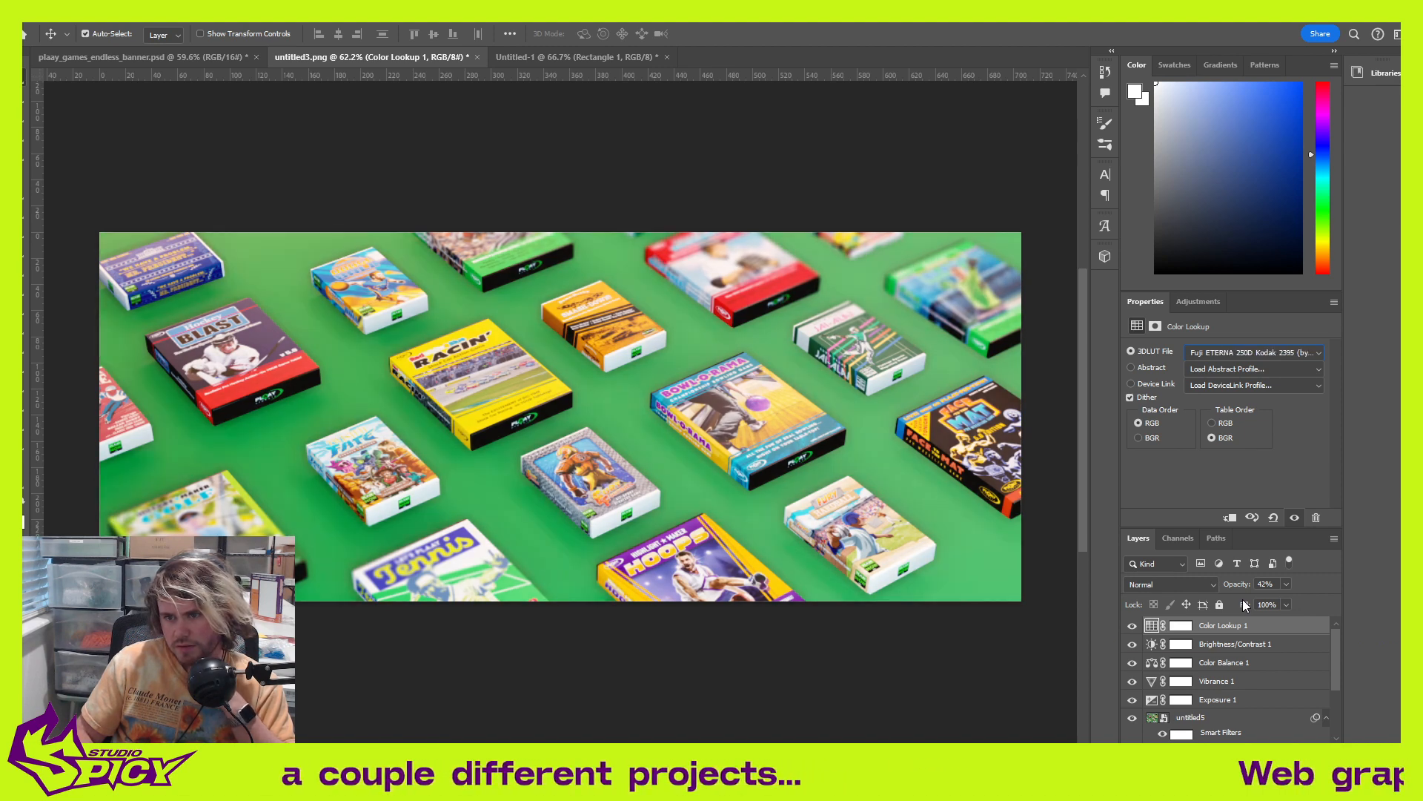
key(Up)
key(Down)
key(Up)
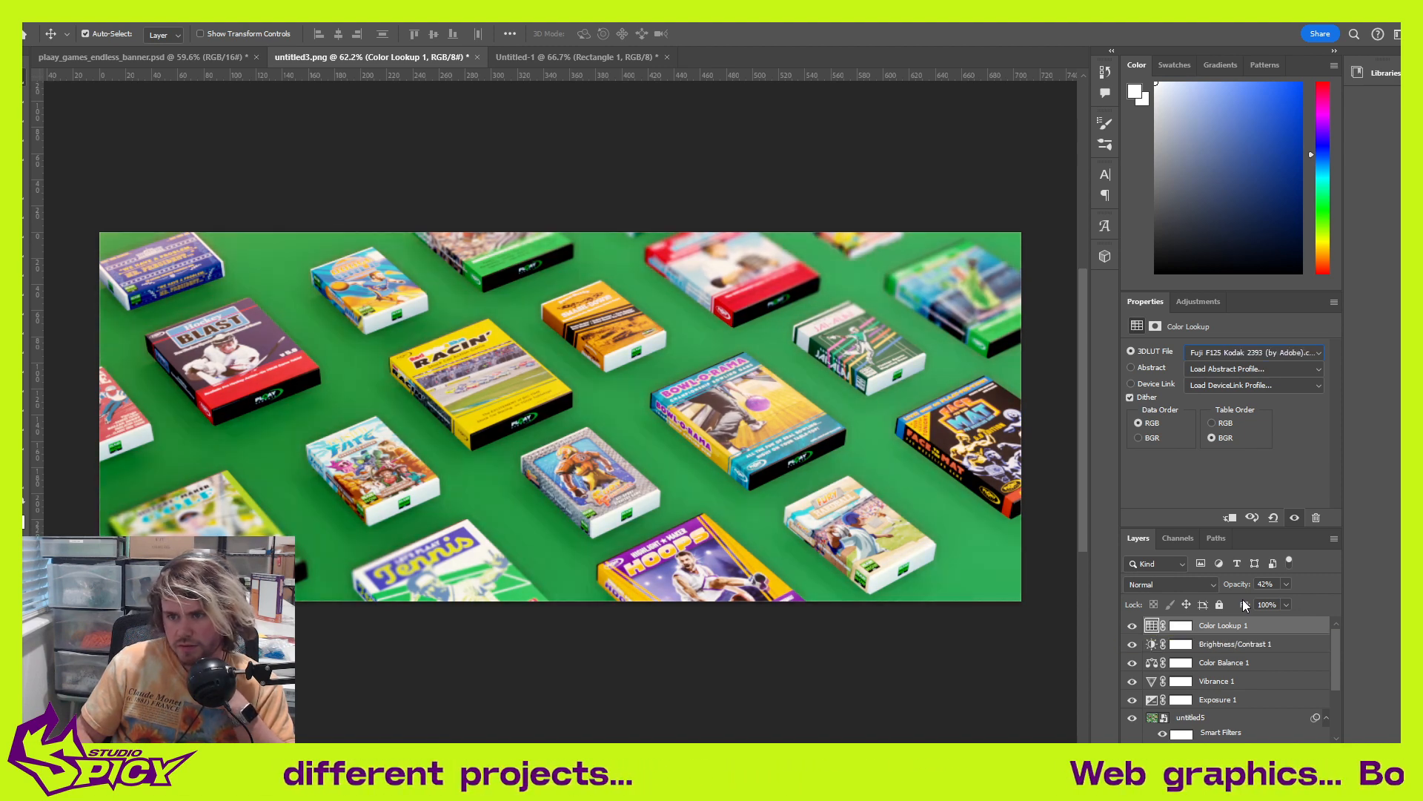
key(Up)
key(Up)
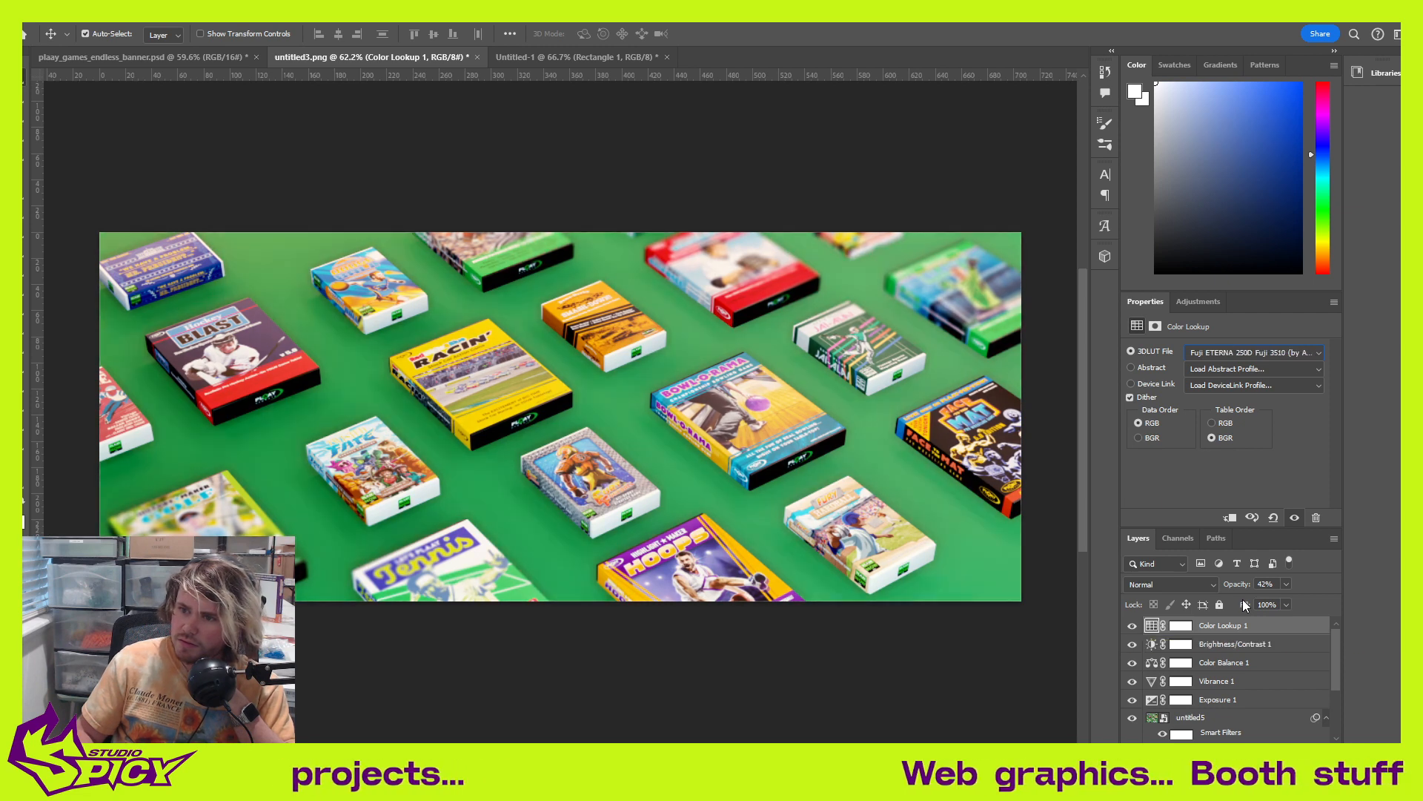
key(Down)
key(Down)
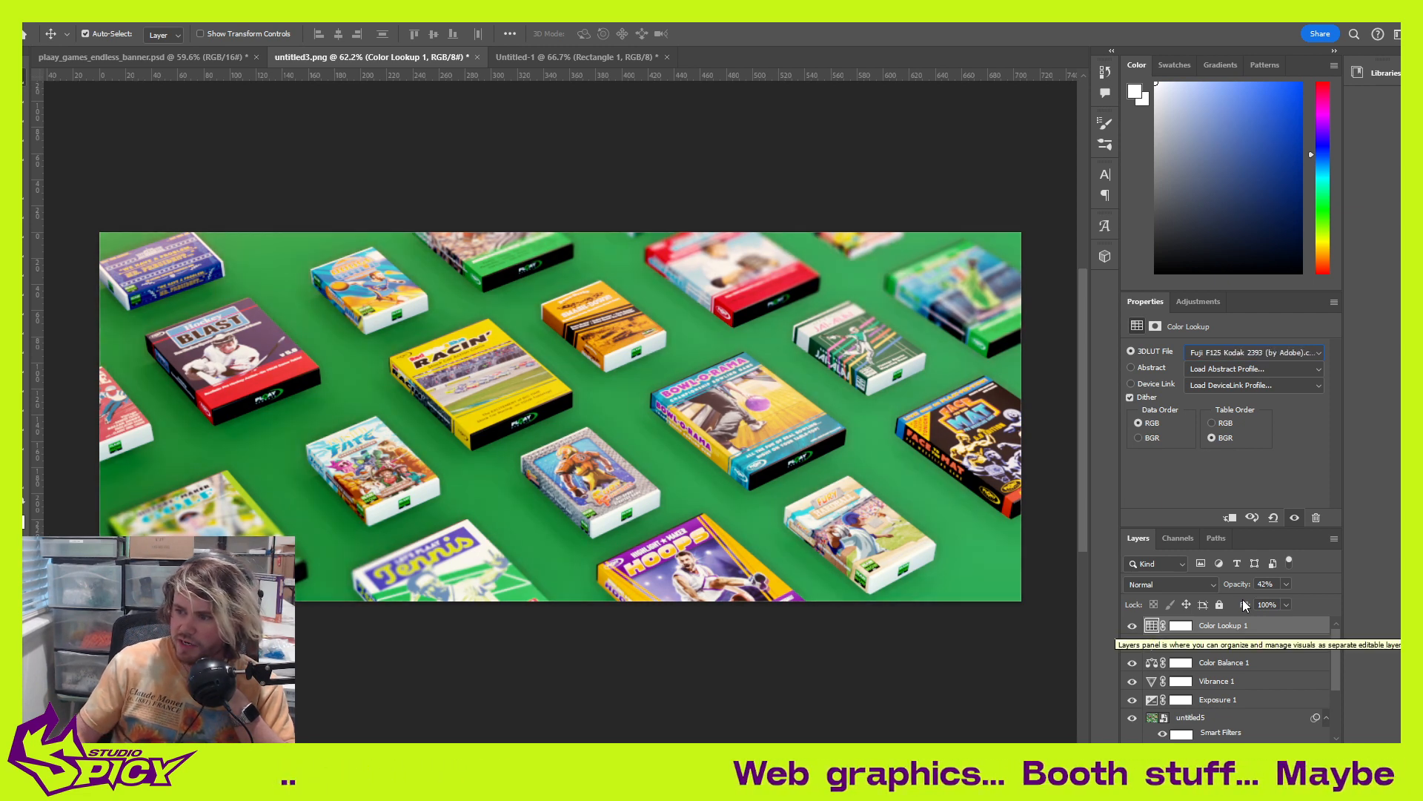
Step: Move Color Balance 1 above Color Lookup 1 and set its midtones to cyan-red -4, magenta-green -13 and yellow-blue +19
click(1244, 644)
click(1245, 665)
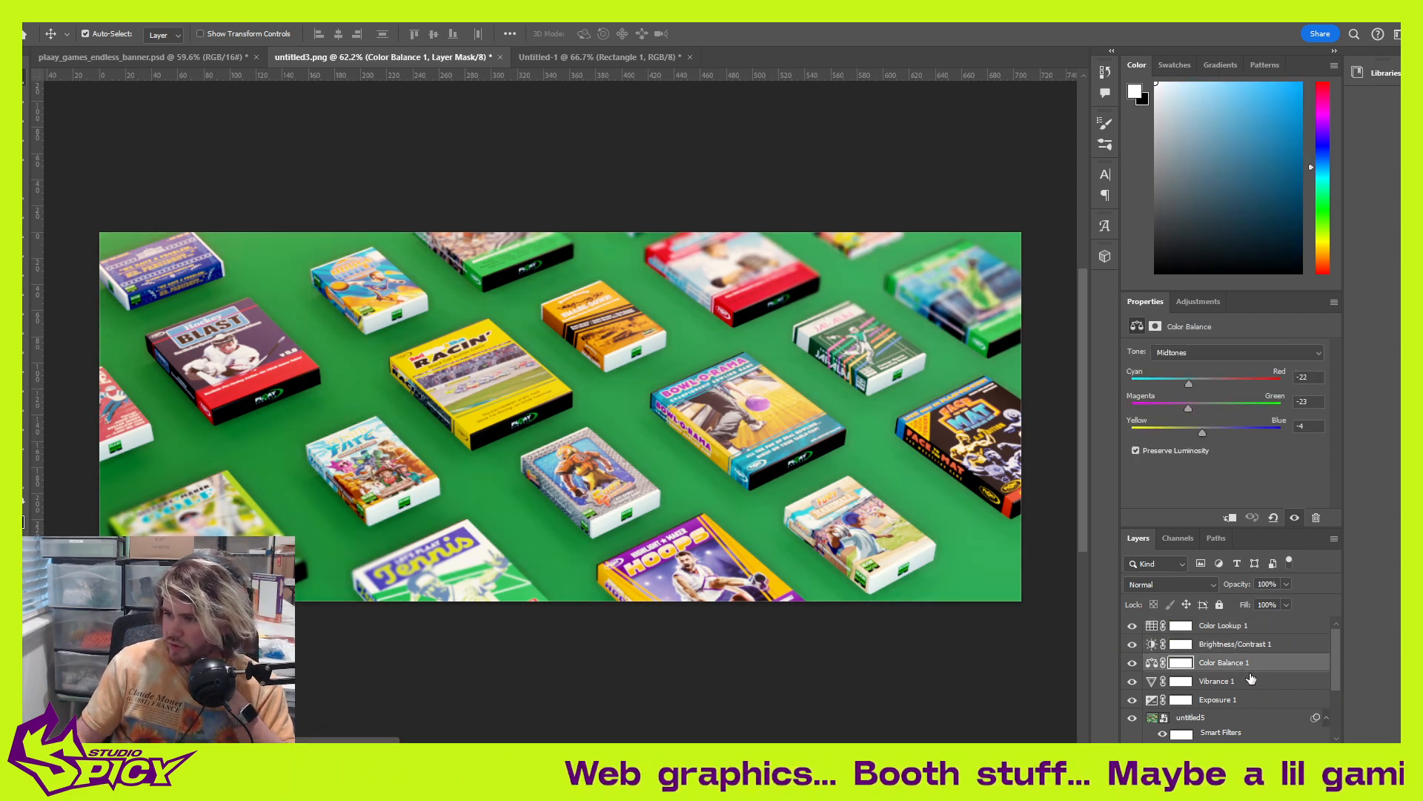
drag(1245, 665, 1222, 621)
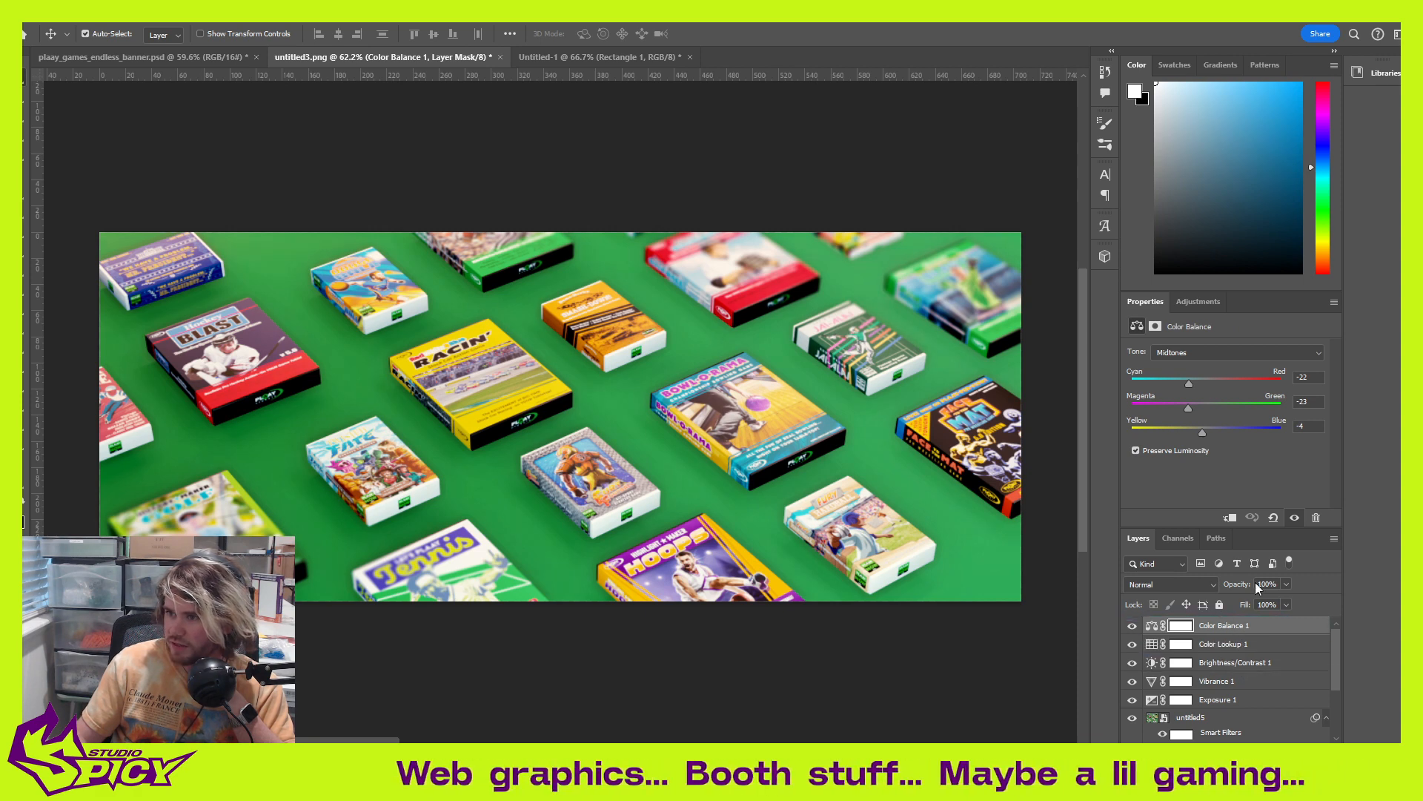
click(1223, 433)
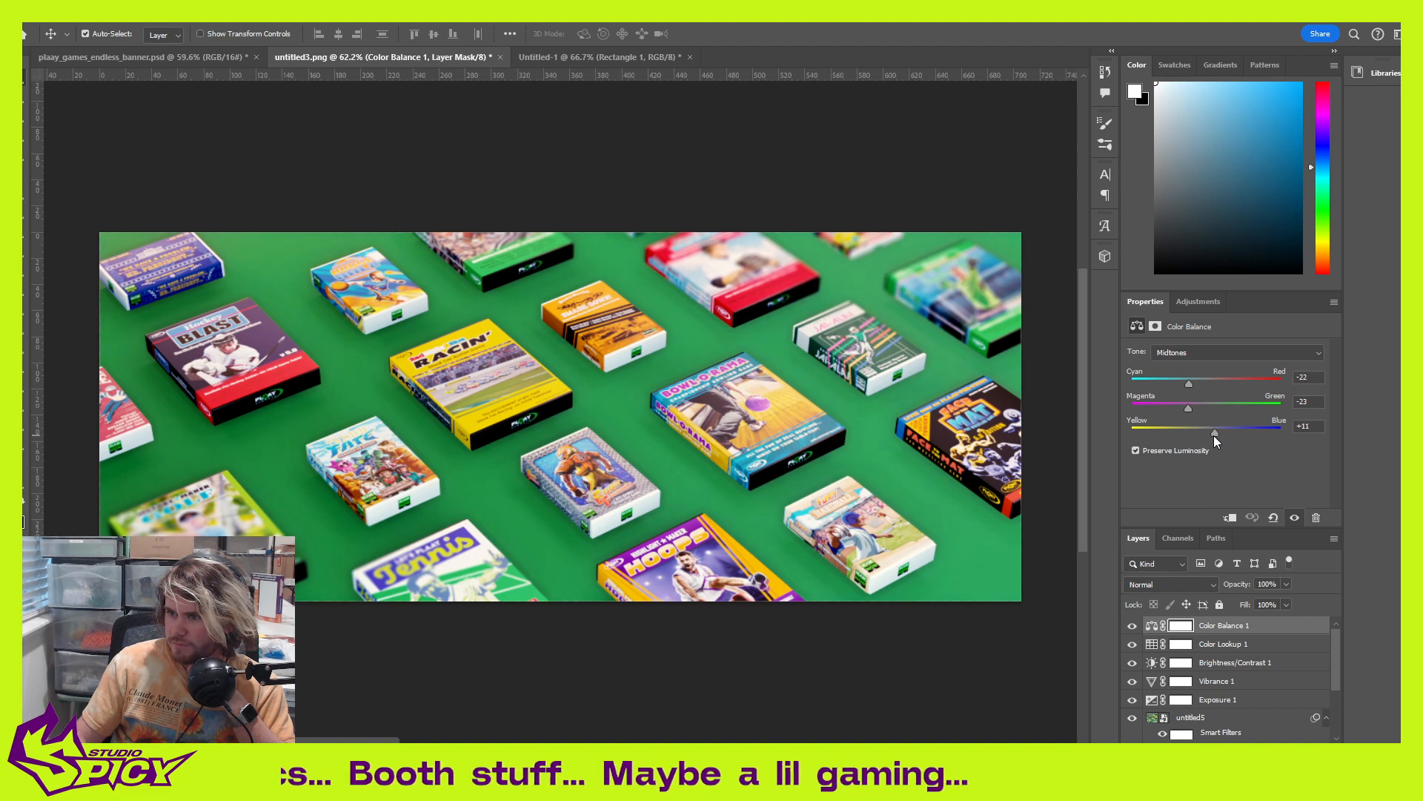
drag(1222, 434, 1220, 435)
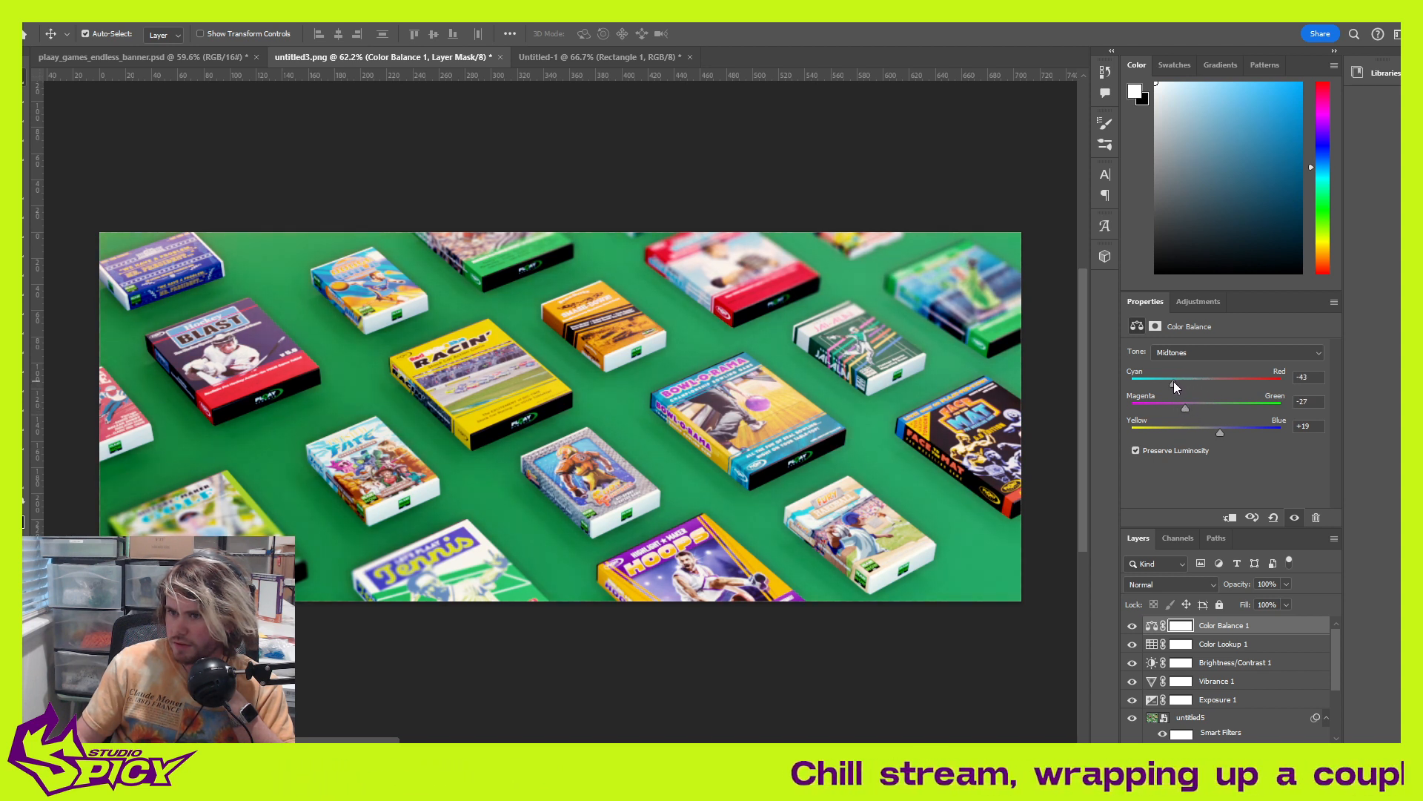
click(1203, 405)
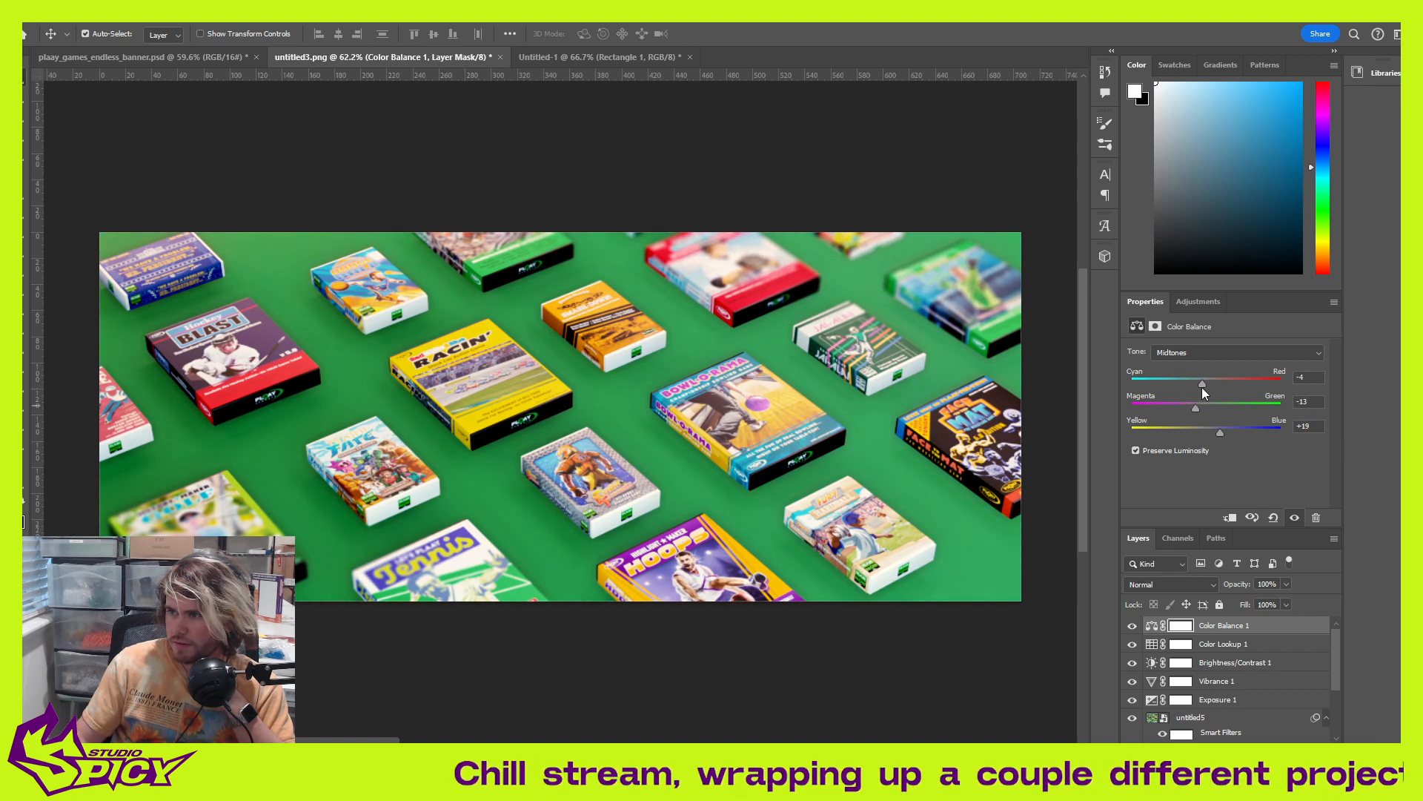
Step: Add a Curves adjustment layer above Color Balance 1 and place a midtone point on its Green channel curve
click(1201, 302)
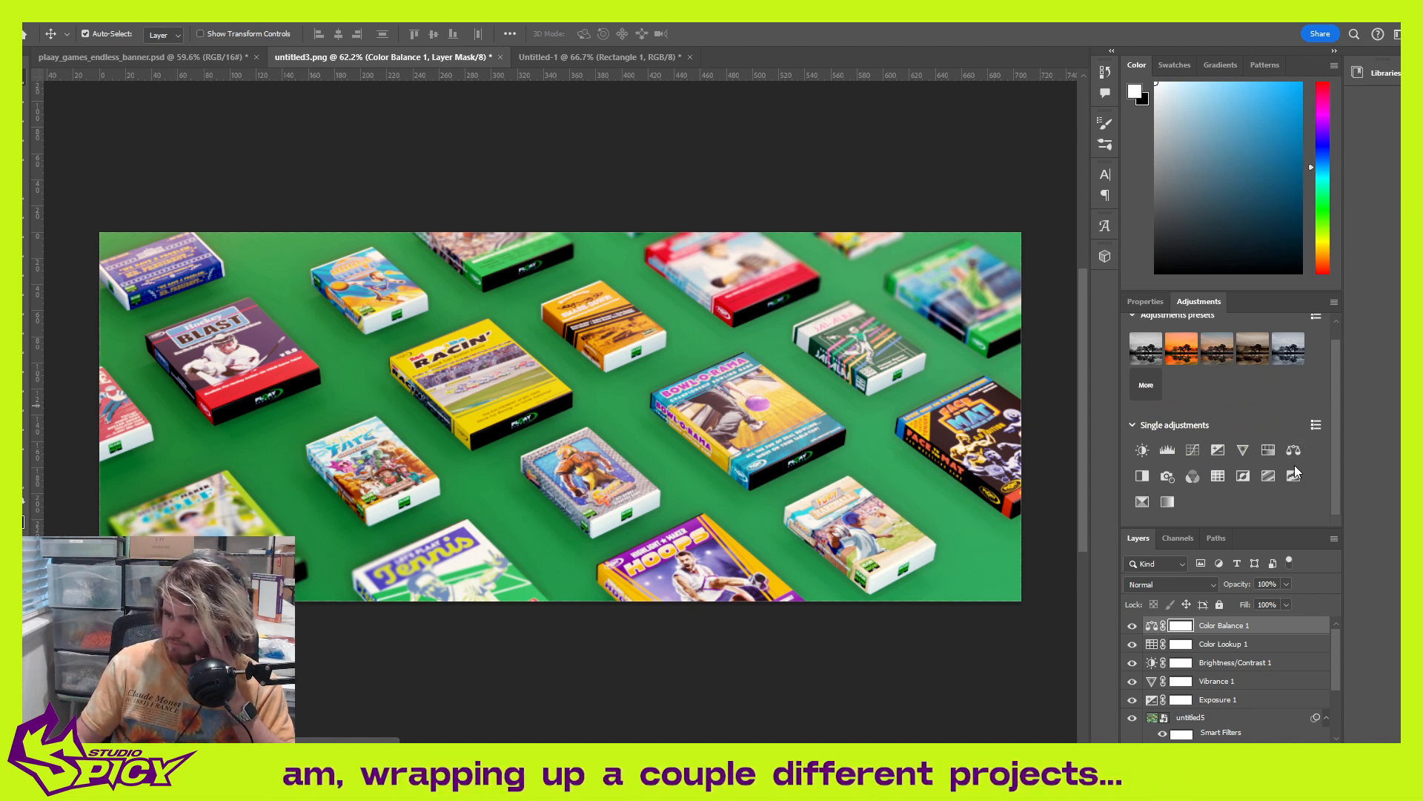
click(1193, 450)
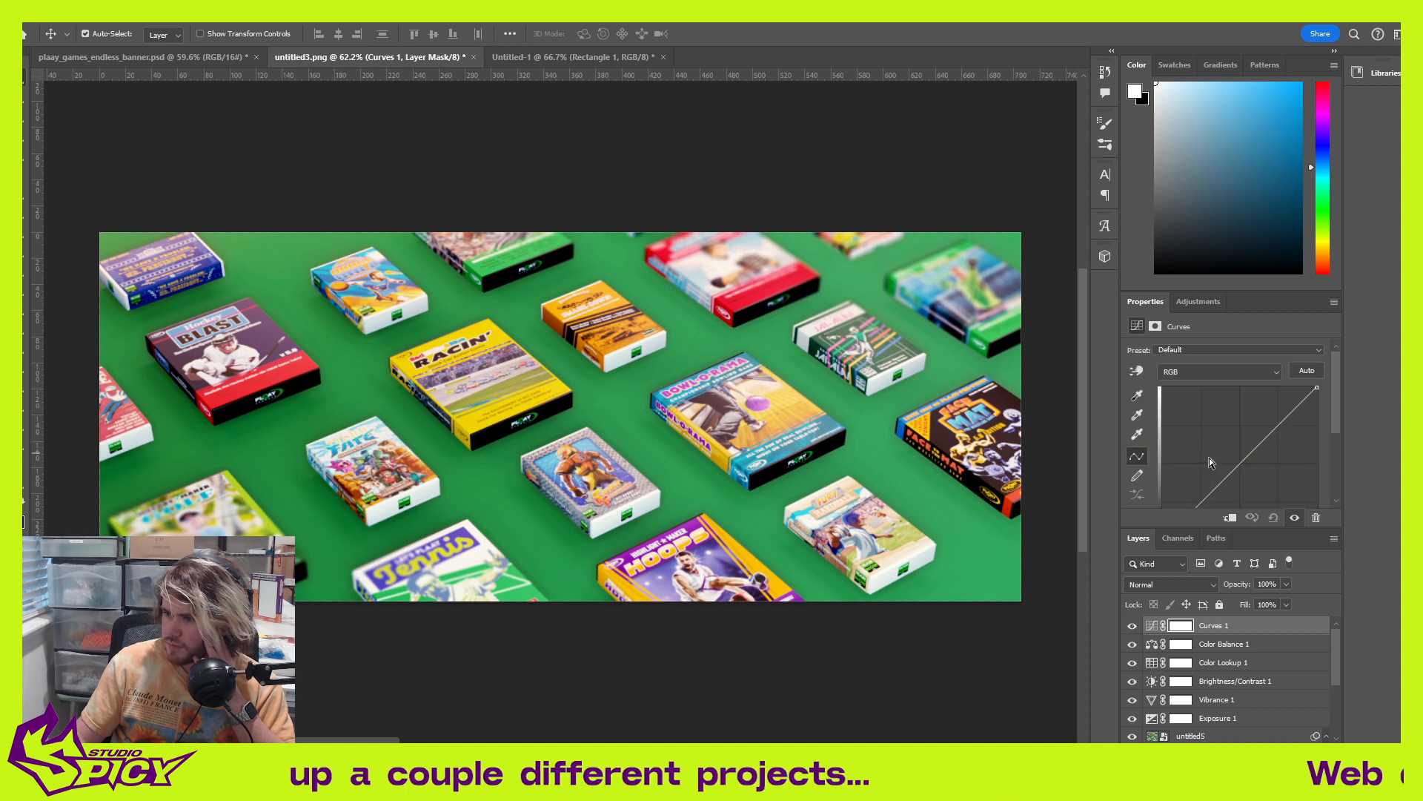
click(1190, 377)
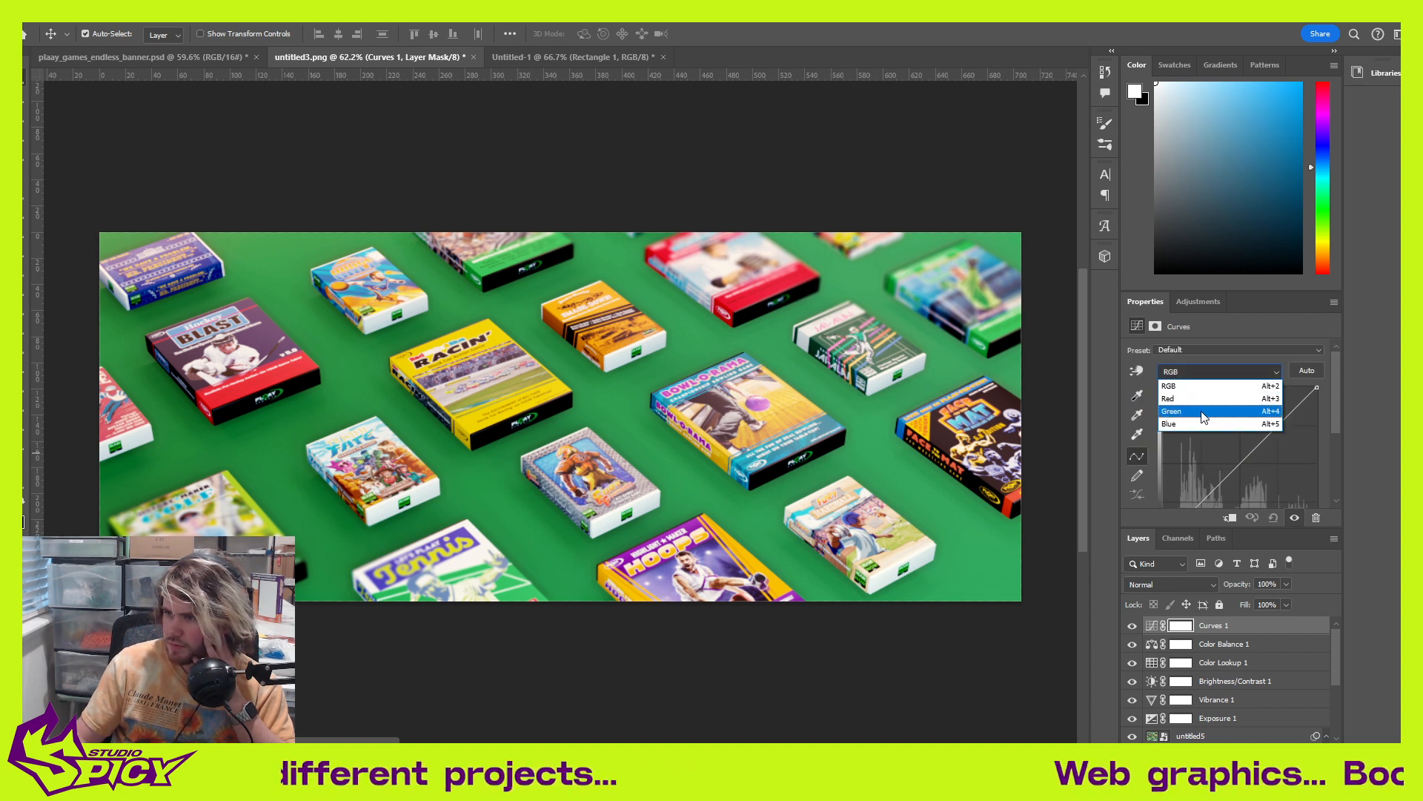
click(1204, 412)
click(1244, 458)
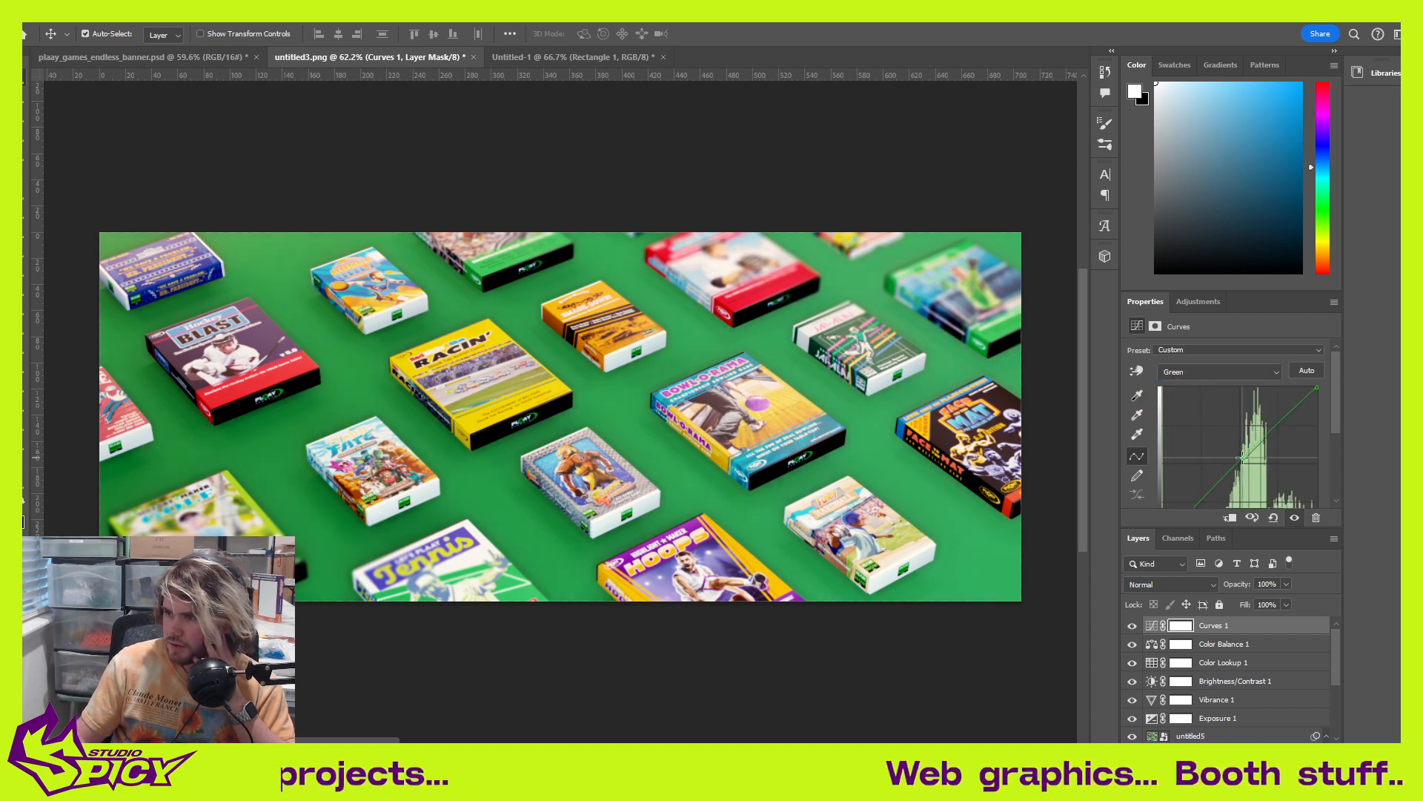
drag(1244, 458, 1256, 453)
Step: Move the Green curve's white and black points slightly inward and add a control point in the shadows
mouse_move(1317, 388)
mouse_down()
mouse_move(1296, 393)
mouse_move(1329, 387)
mouse_move(1332, 409)
mouse_move(1319, 396)
mouse_move(1324, 410)
mouse_move(1299, 405)
mouse_move(1303, 418)
mouse_move(1316, 387)
mouse_move(1302, 418)
mouse_move(1313, 395)
mouse_move(1296, 386)
mouse_move(1313, 386)
mouse_up()
drag(1319, 385, 1333, 439)
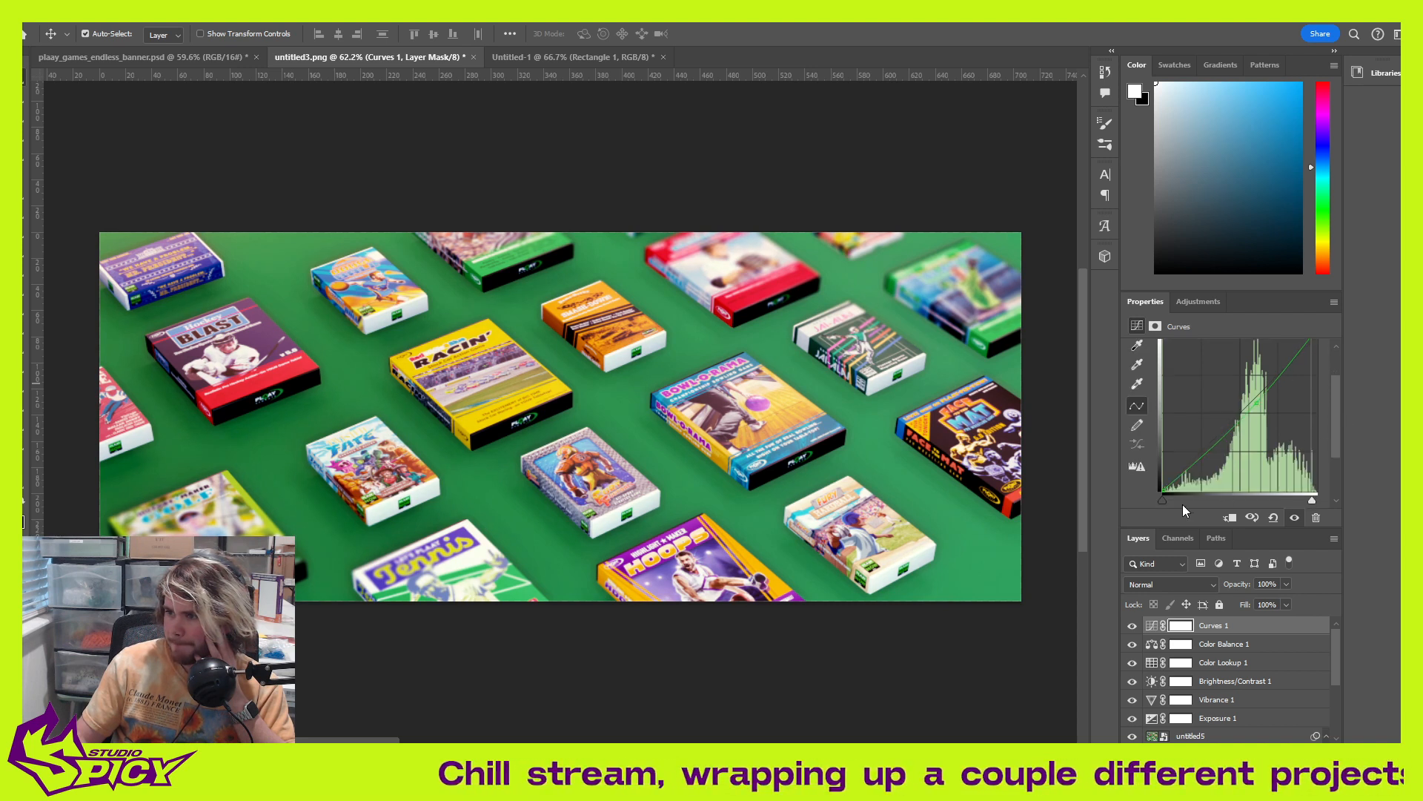
mouse_move(1164, 500)
mouse_down()
mouse_move(1190, 497)
mouse_move(1172, 496)
mouse_up()
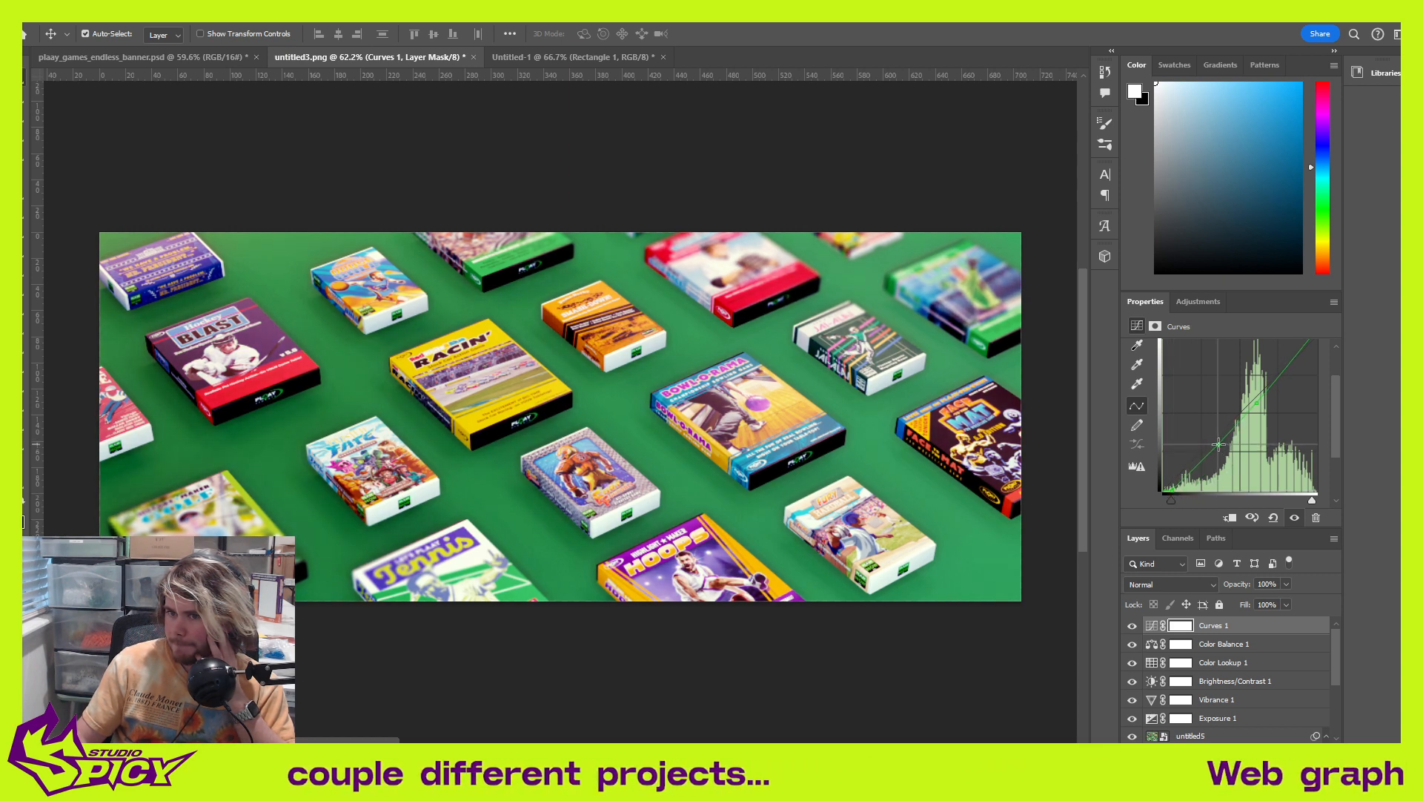
drag(1218, 445, 1221, 442)
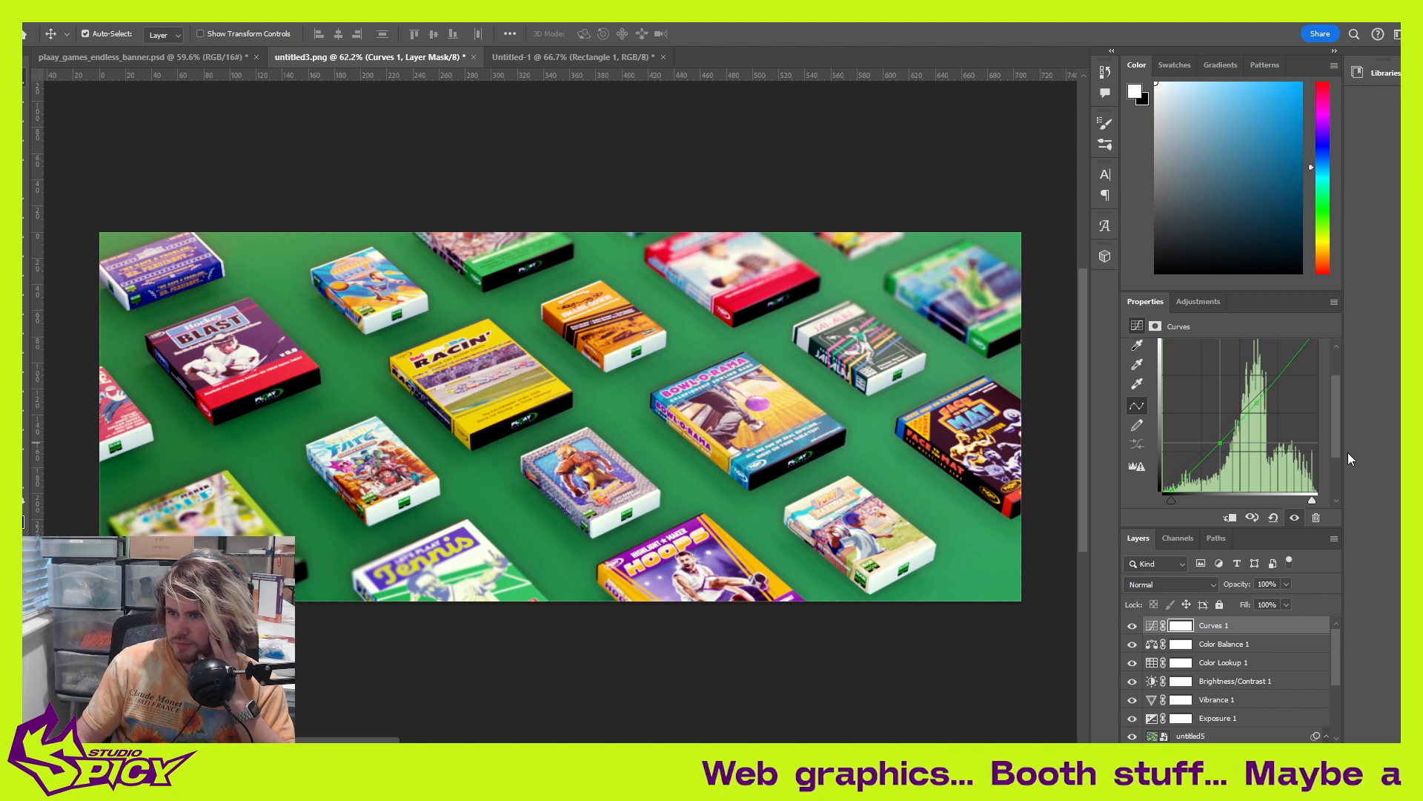
Step: Fine-tune the Green curve's midtone point in Curves 1, and compare the banner with Color Balance 1 hidden and shown
scroll(1334, 435, up, 2)
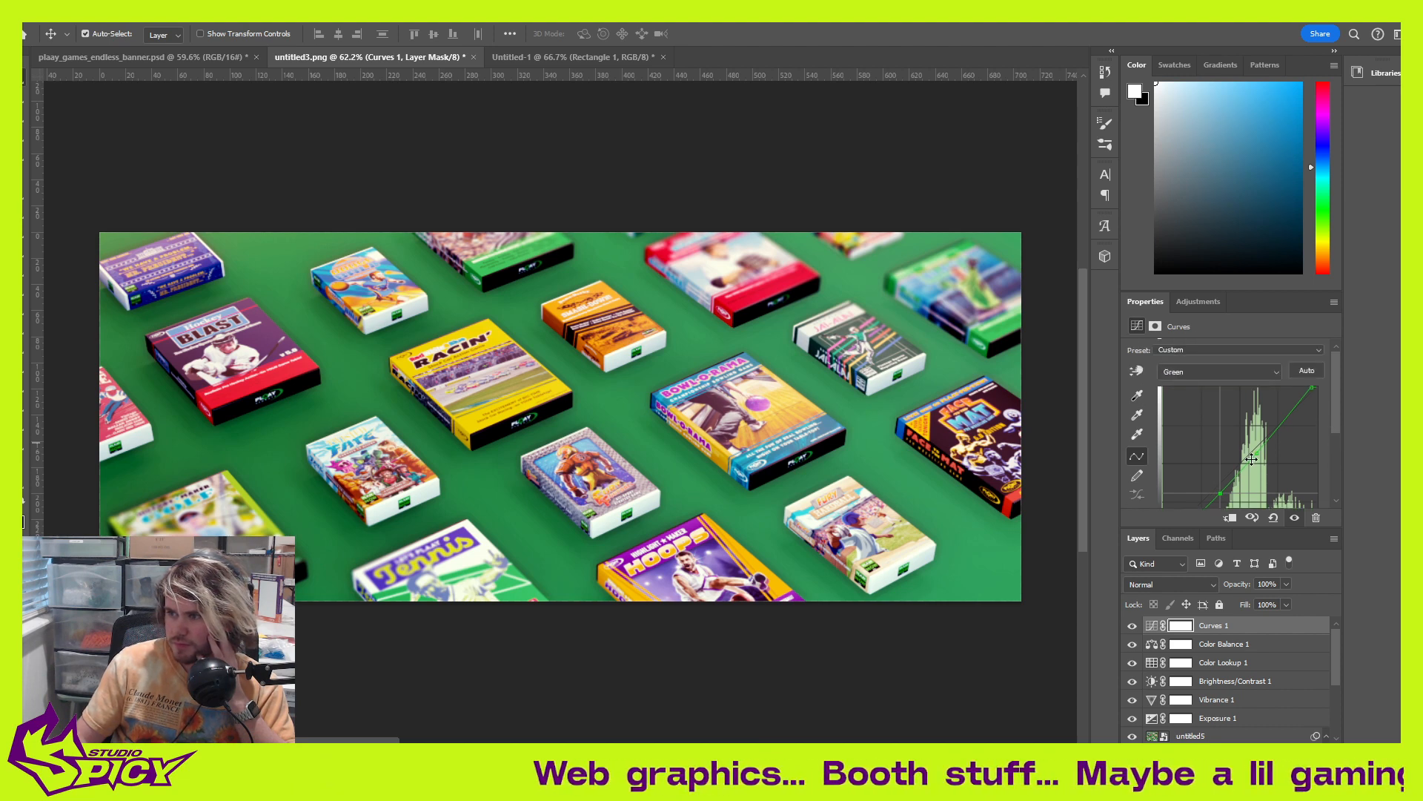
drag(1259, 451, 1261, 442)
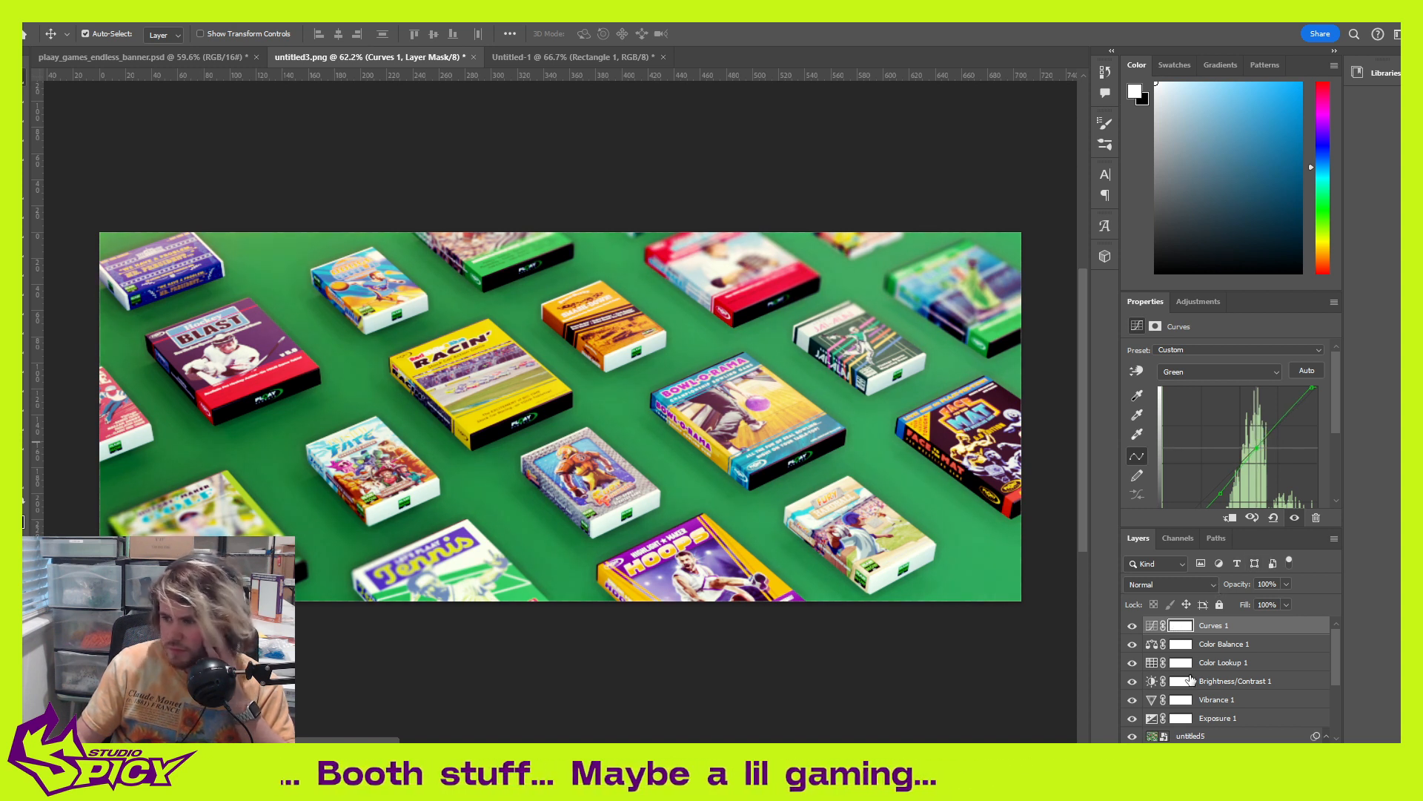
click(1222, 645)
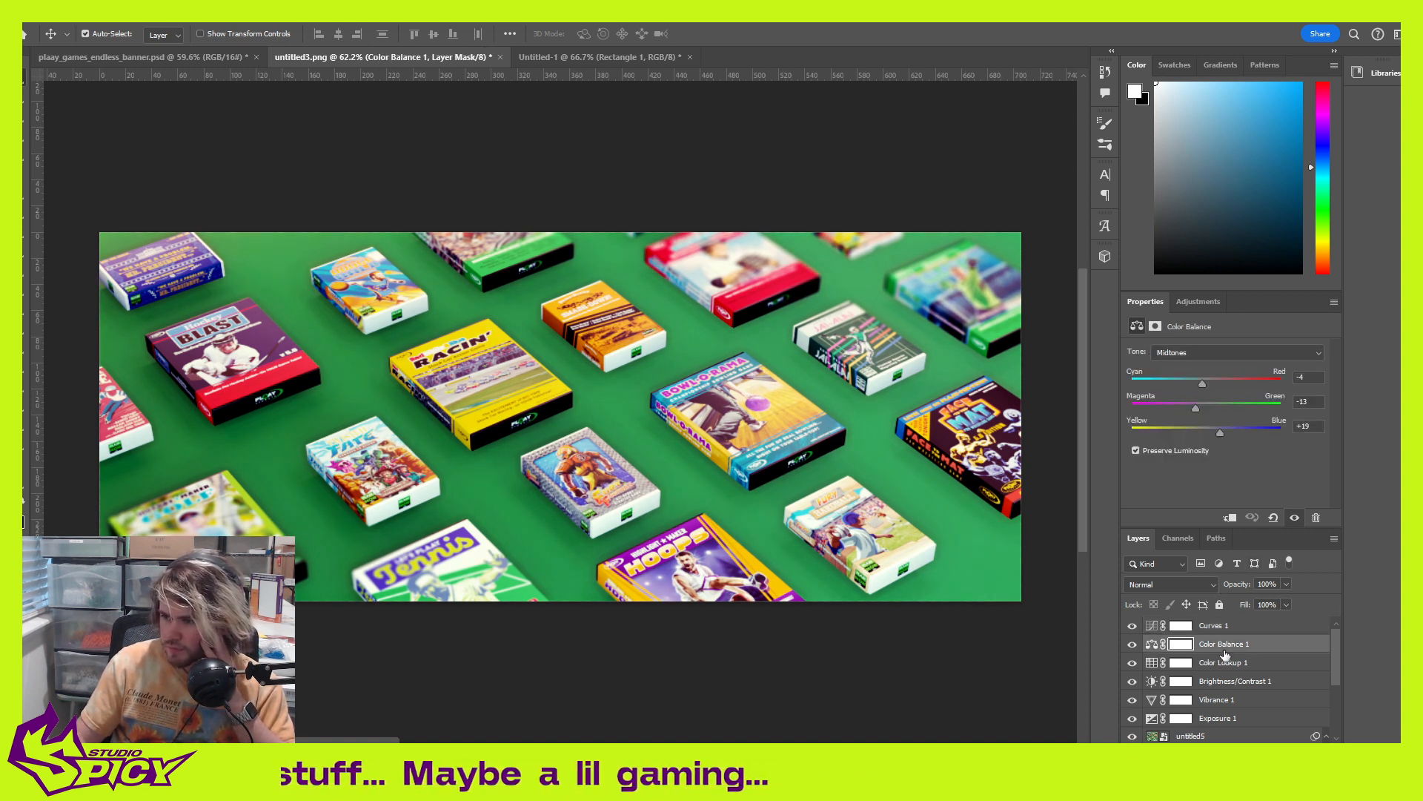
click(1132, 645)
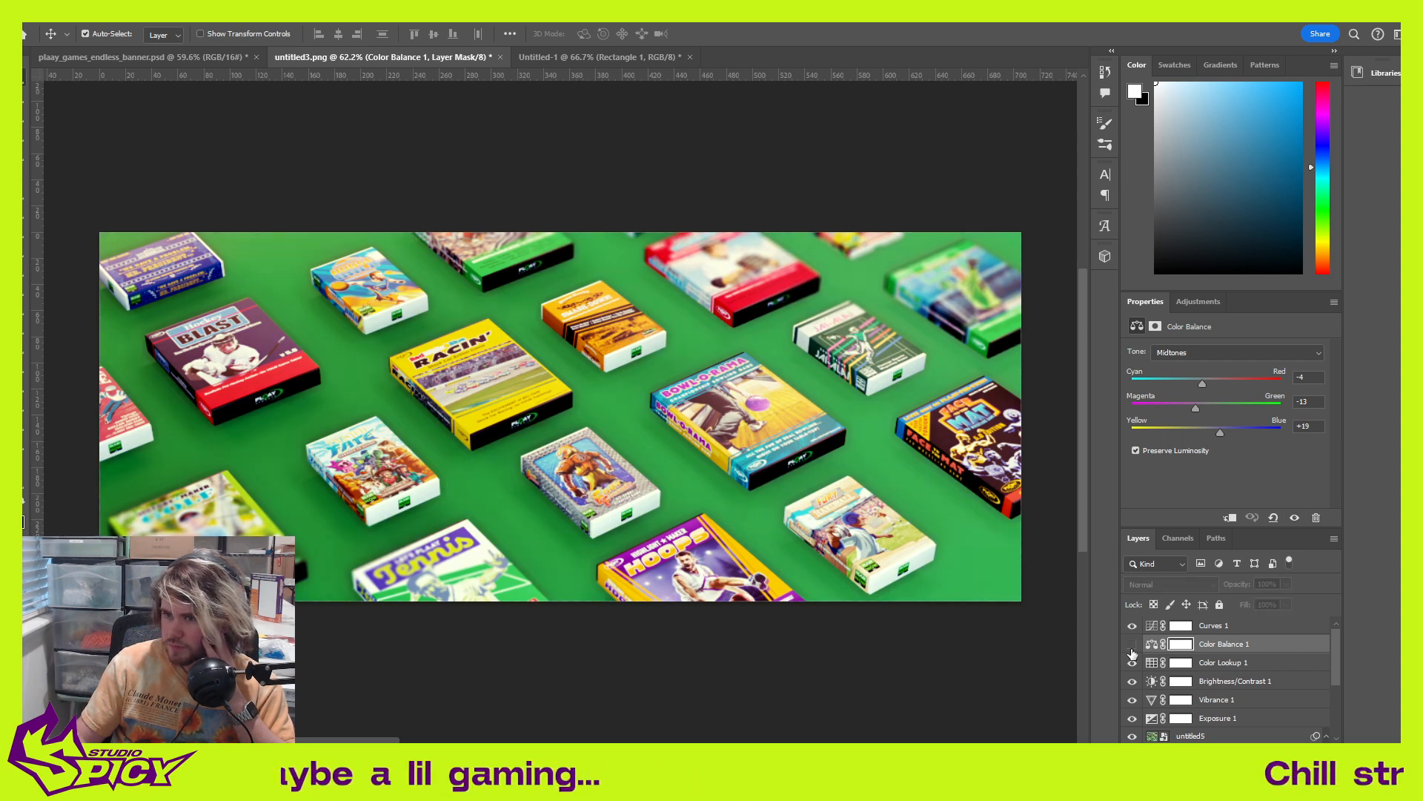
click(1132, 646)
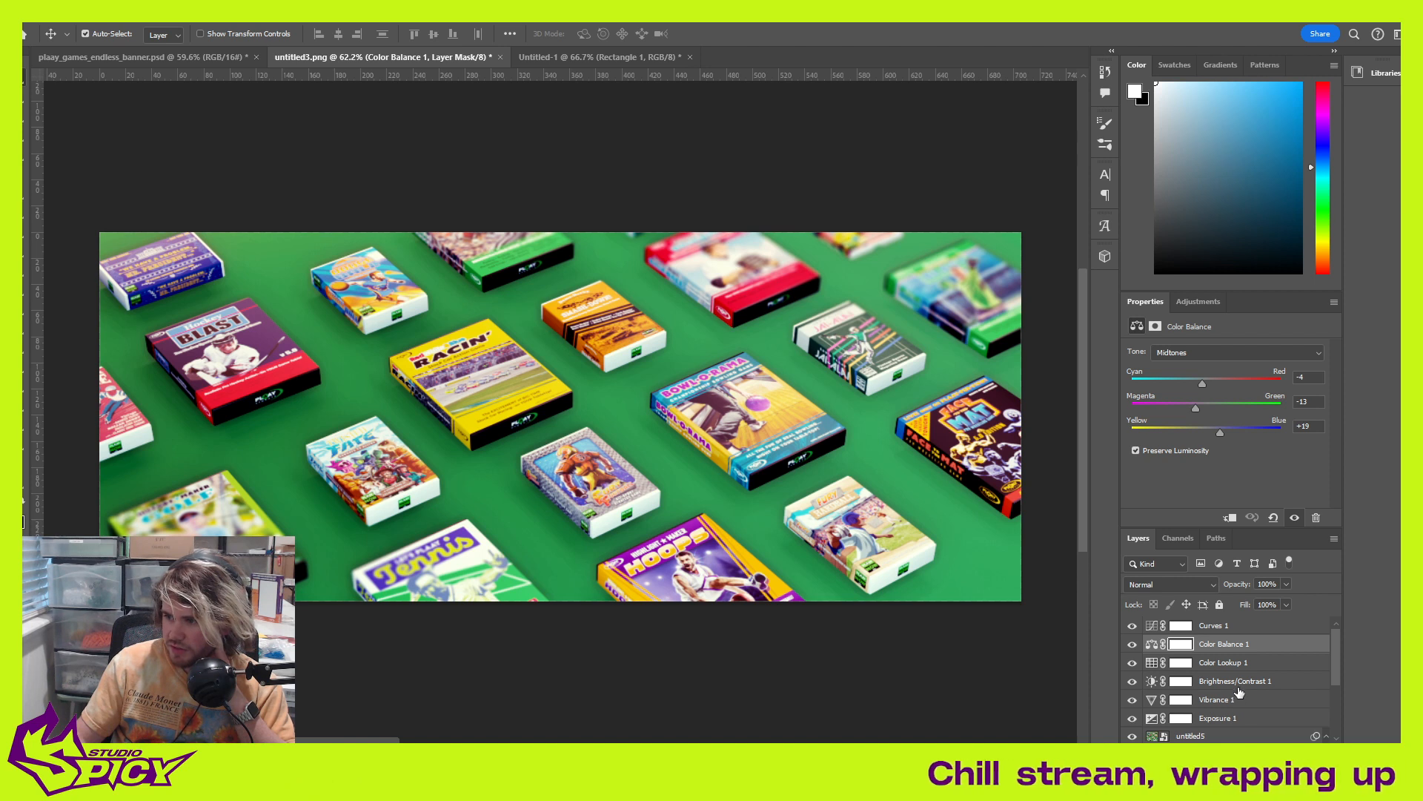
Step: Set Vibrance 1 to vibrance +6 and saturation +3
click(1232, 702)
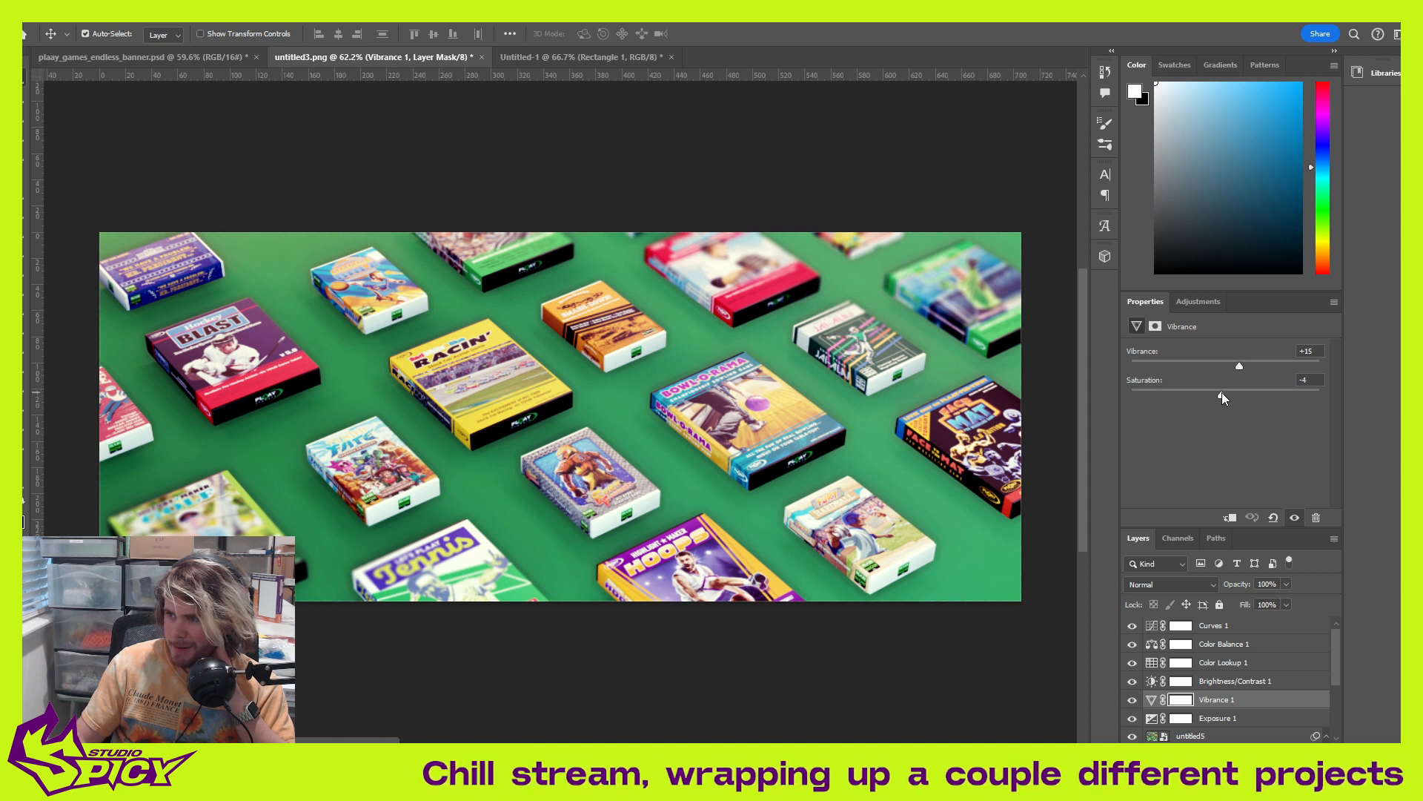
drag(1226, 394, 1229, 394)
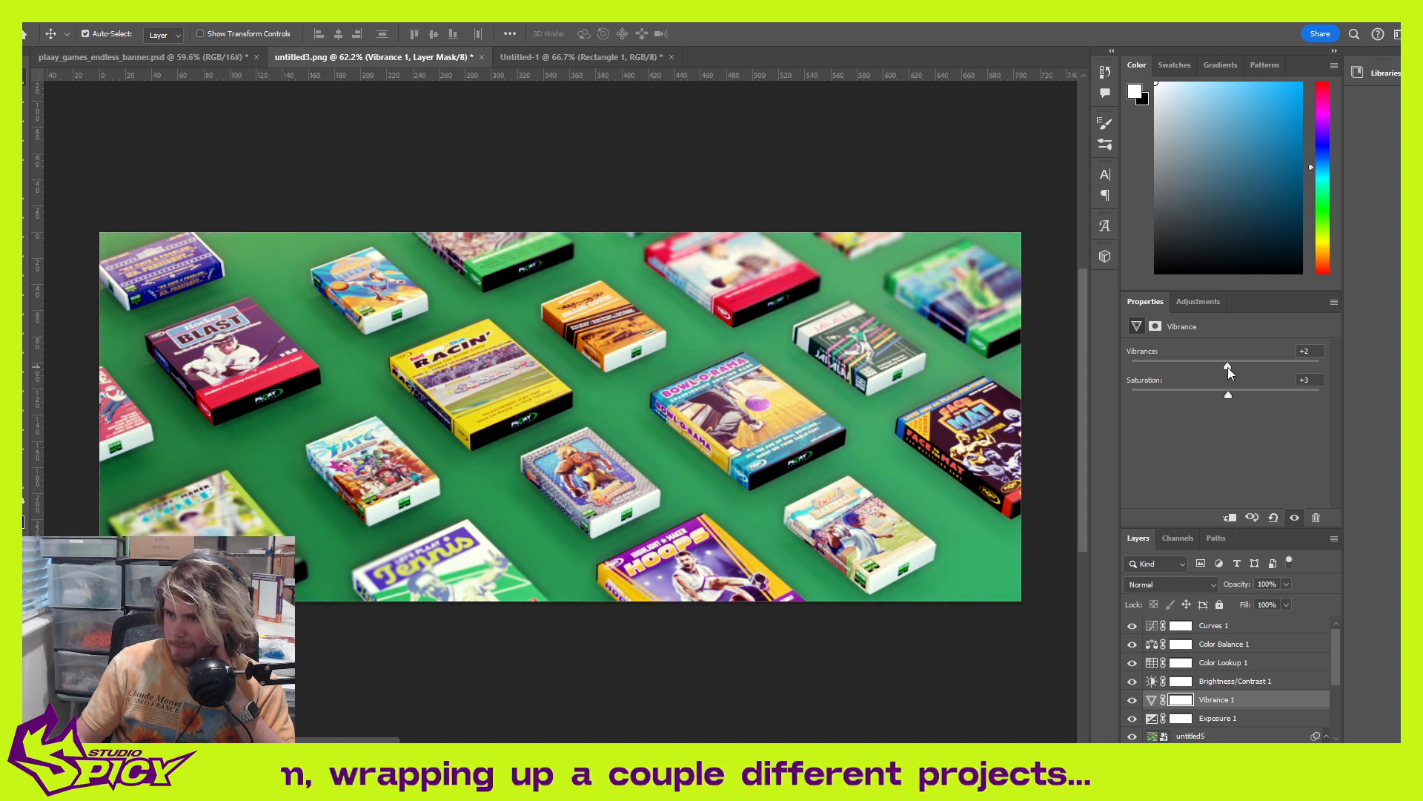
mouse_move(1236, 369)
mouse_down()
mouse_move(1216, 371)
mouse_move(1234, 374)
mouse_up()
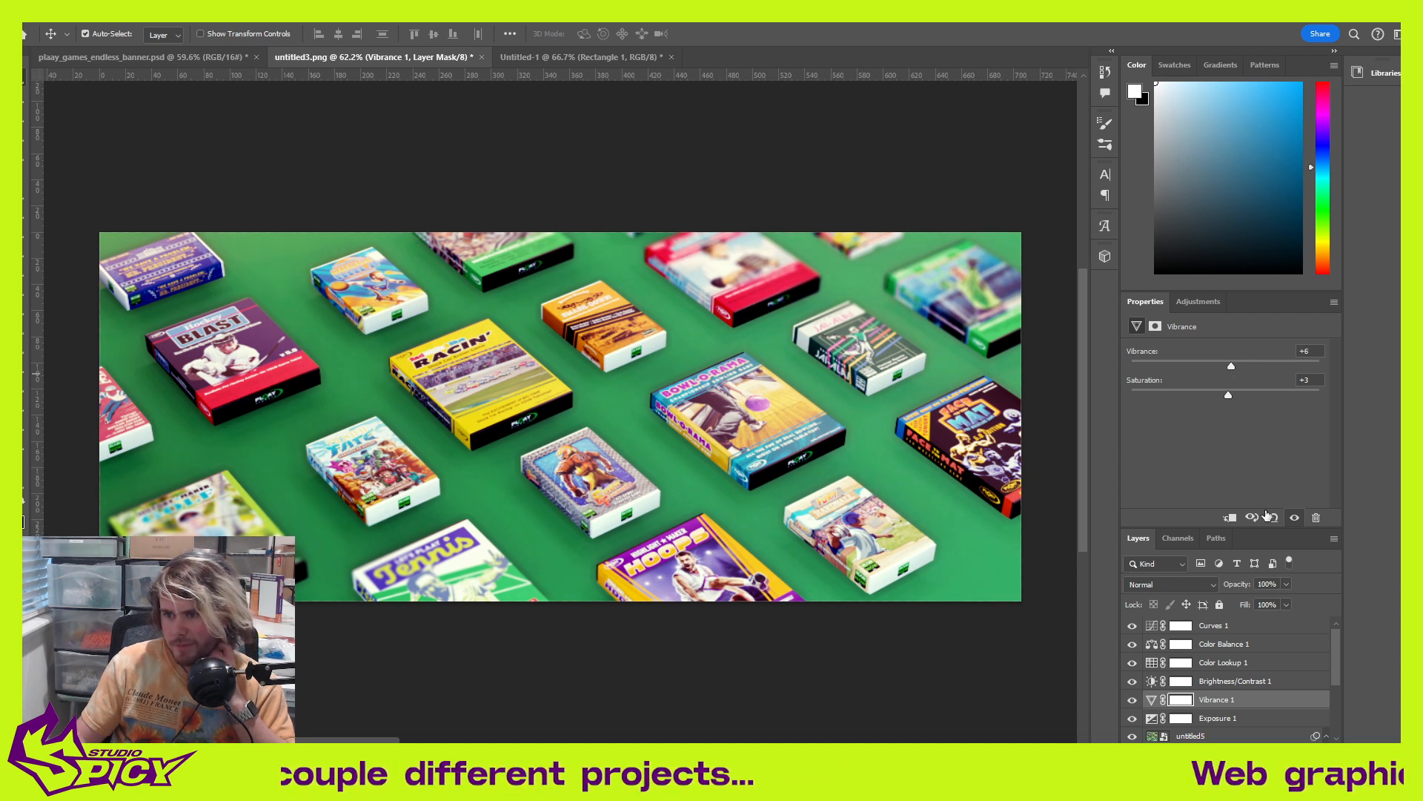
Step: Set Brightness/Contrast 1 to brightness 7 and contrast 6
click(1228, 683)
drag(1241, 424, 1236, 420)
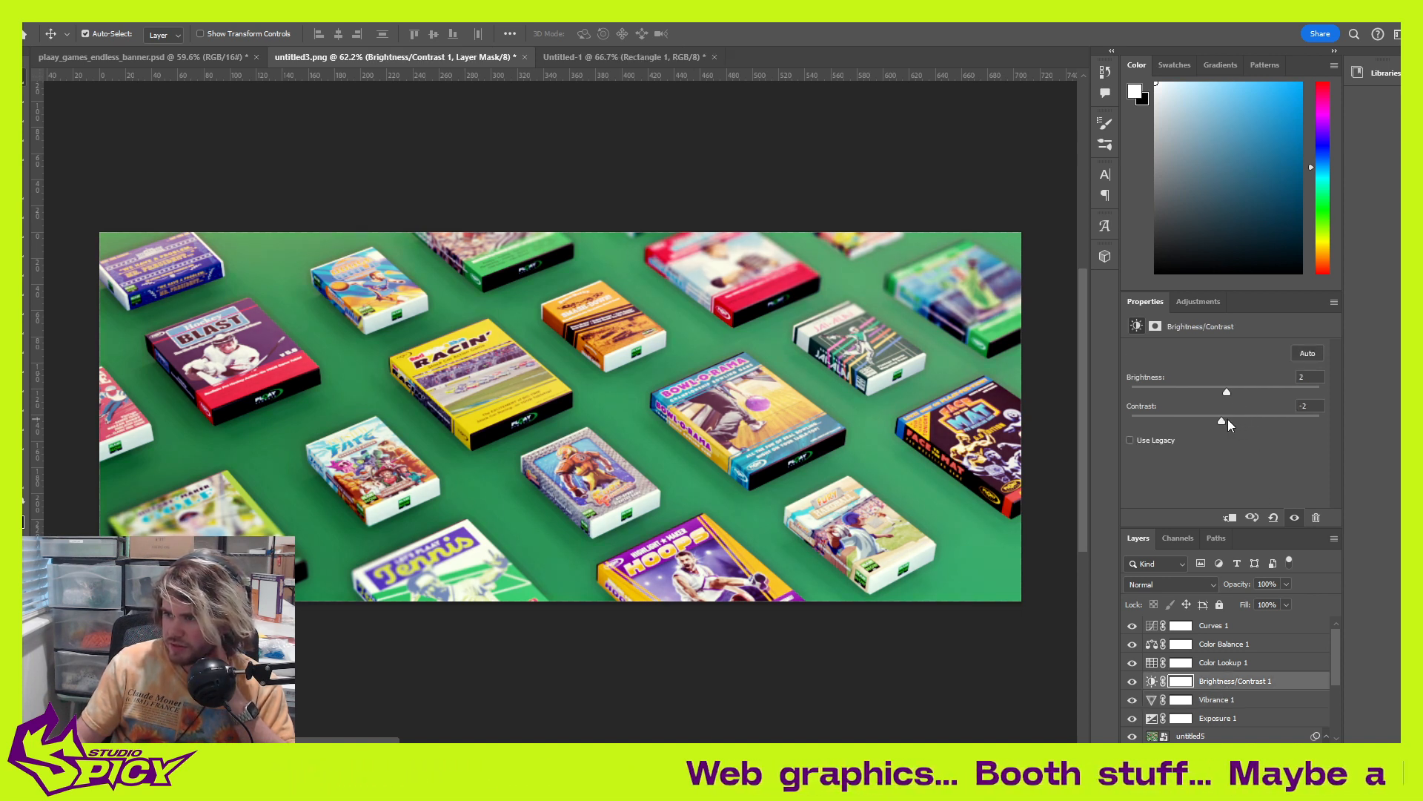
drag(1232, 391, 1231, 394)
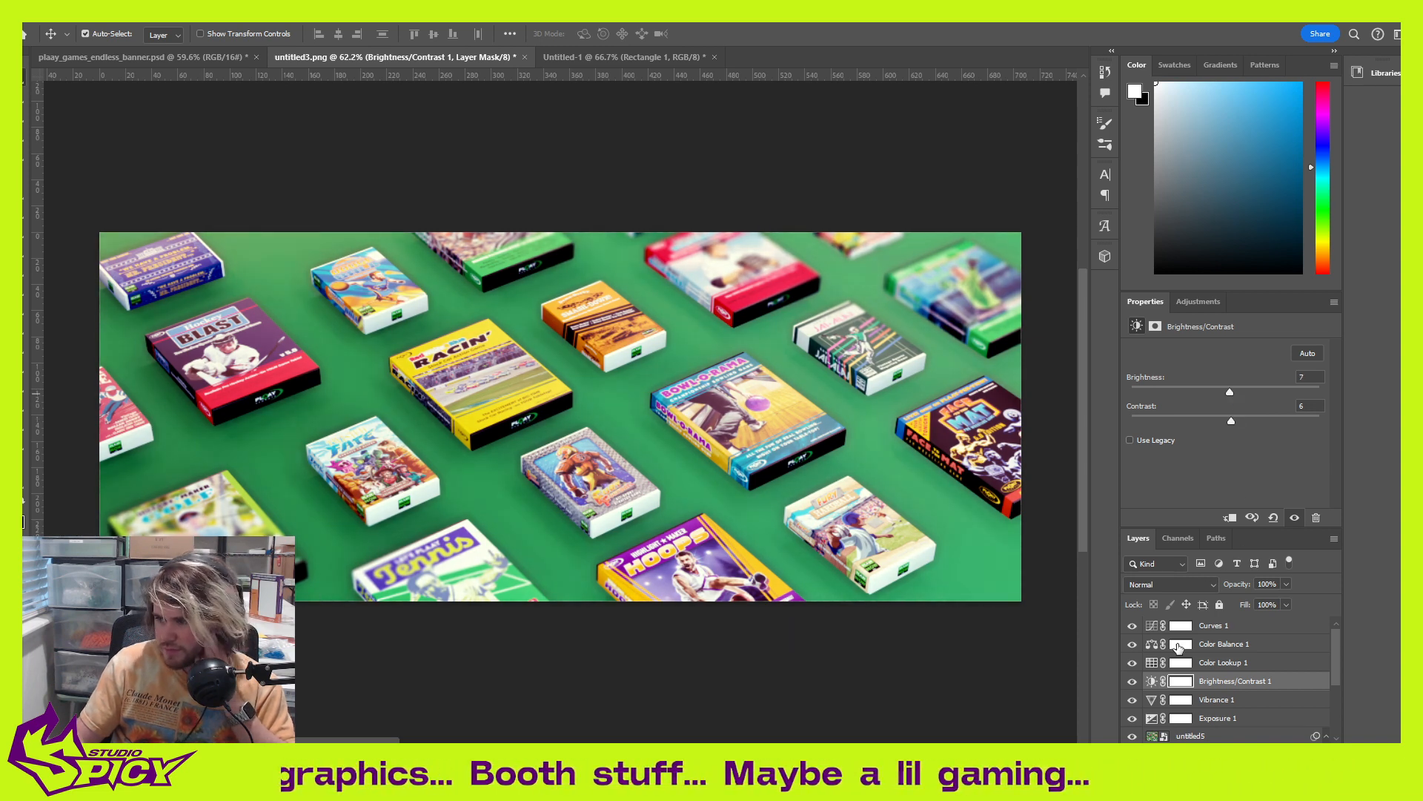
Step: Compare the banner with and without Color Lookup 1, and check the effect of Color Balance 1
click(1133, 664)
click(1132, 664)
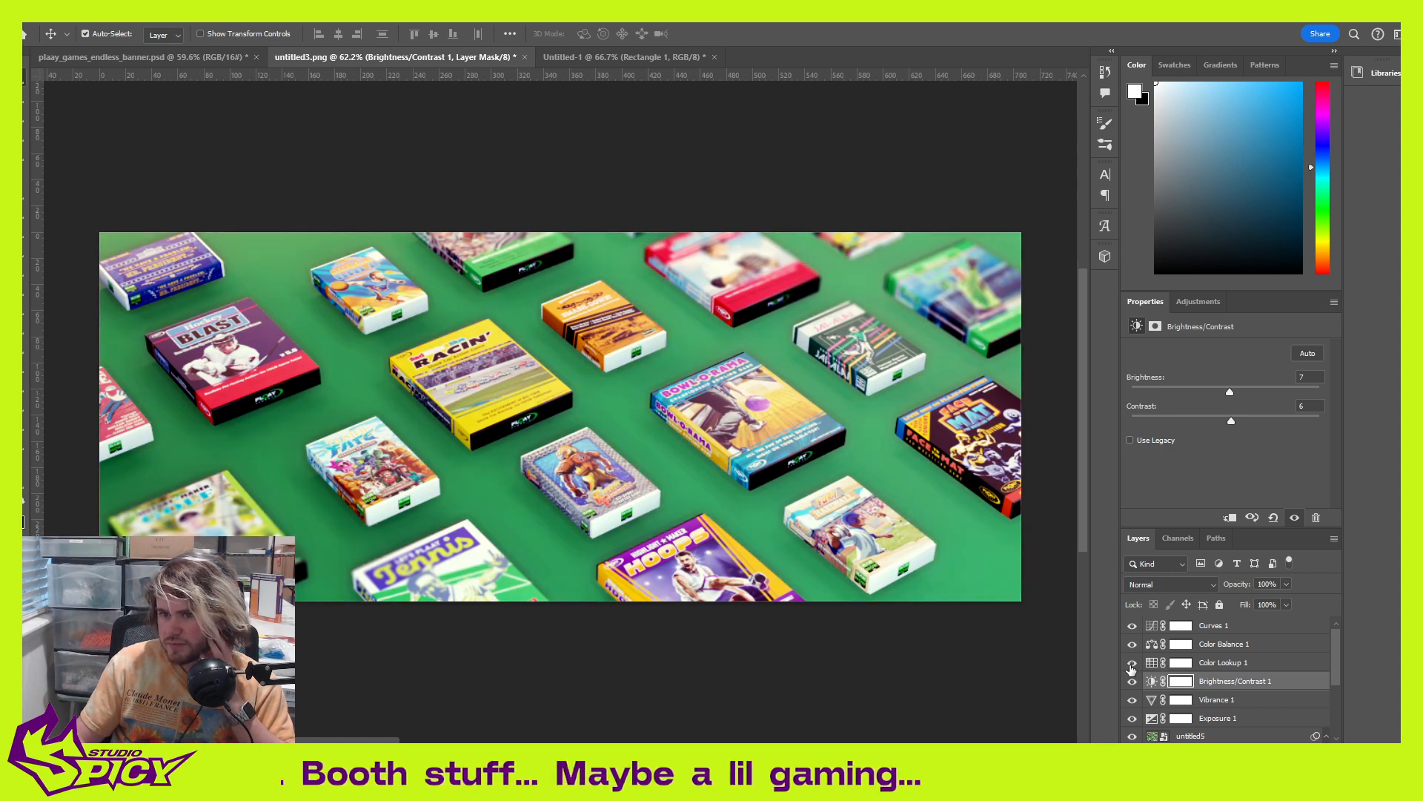
click(1132, 663)
click(1132, 665)
click(1132, 665)
click(1132, 665)
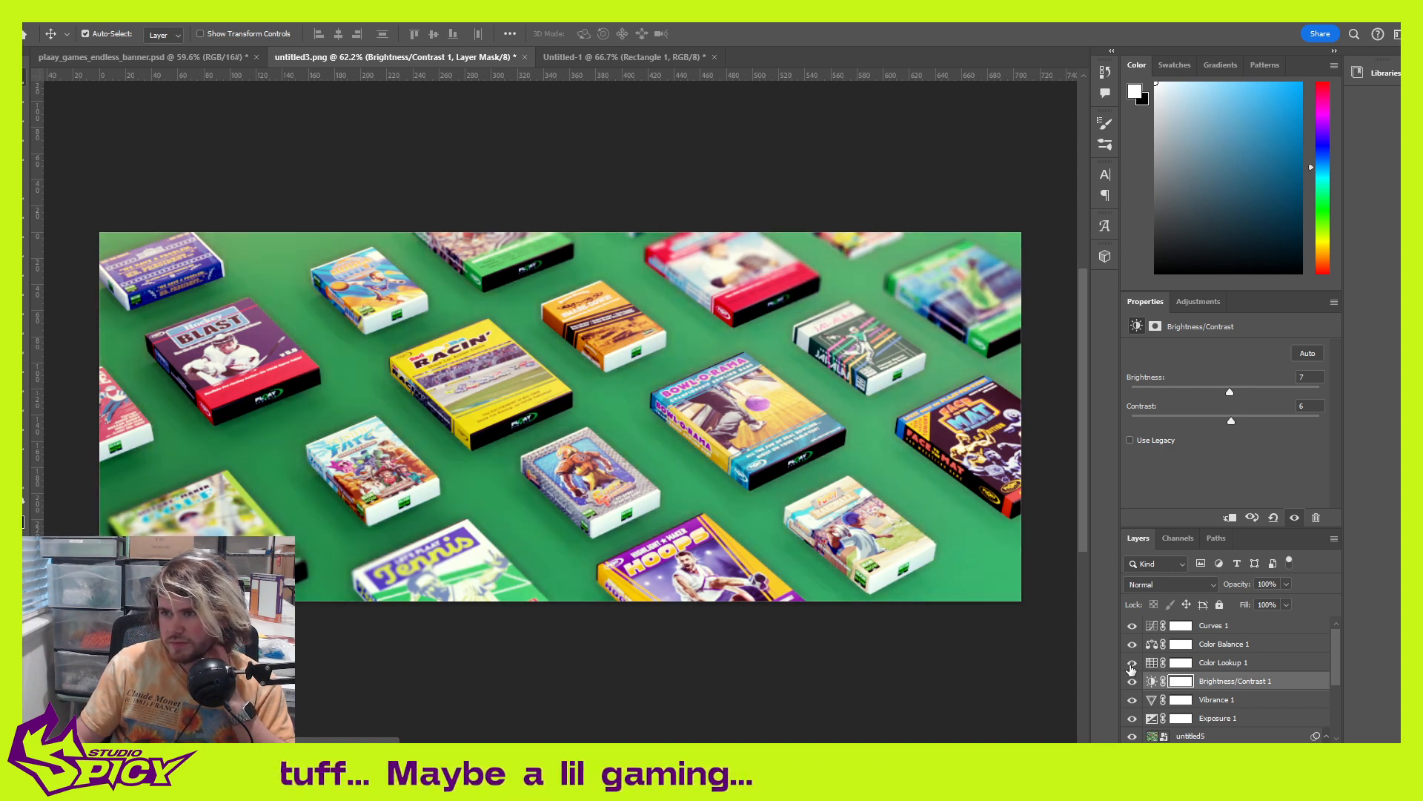
click(1132, 664)
click(1132, 664)
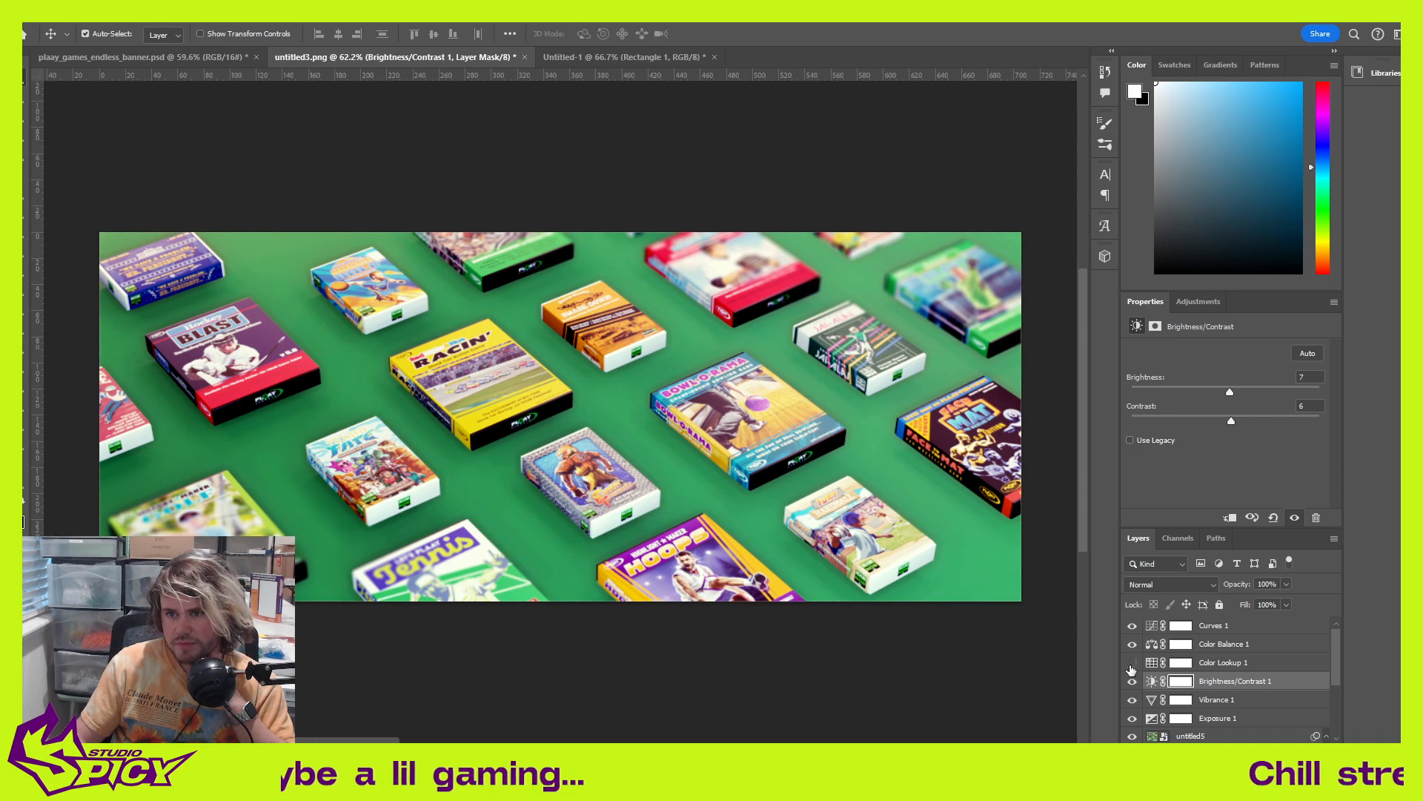
click(1132, 664)
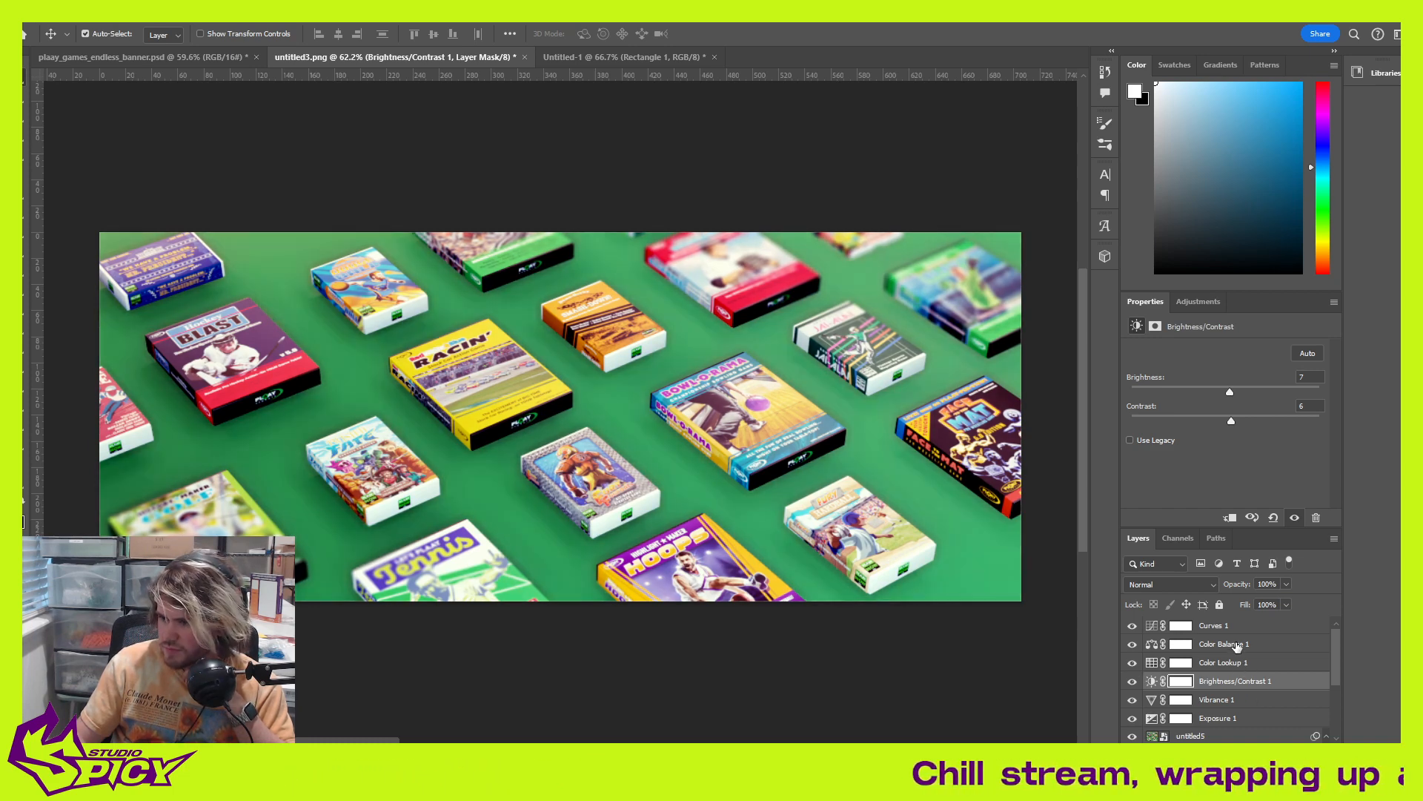
click(1133, 644)
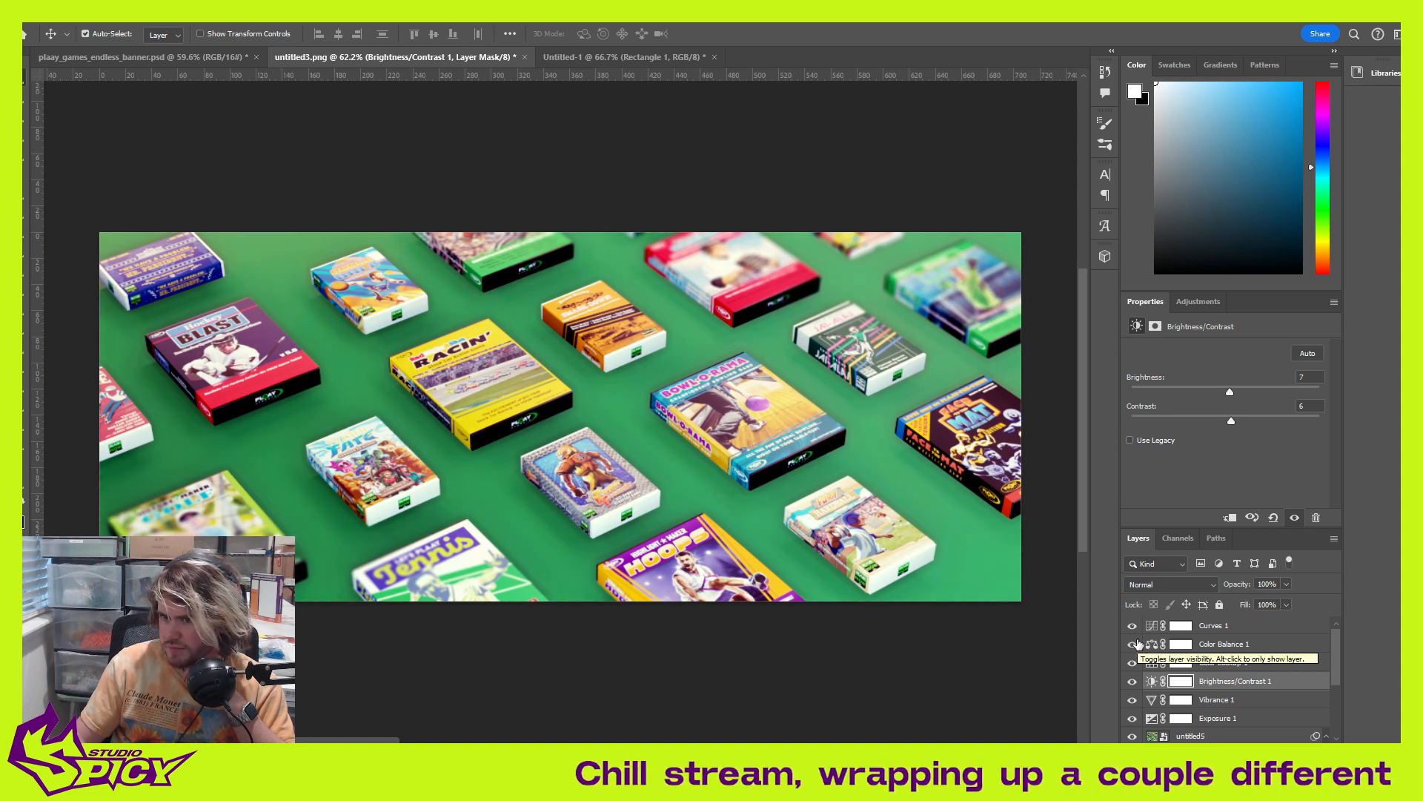
Step: Set Exposure 1 to exposure +0.42, offset -0.0157 and gamma correction 0.96
click(1234, 721)
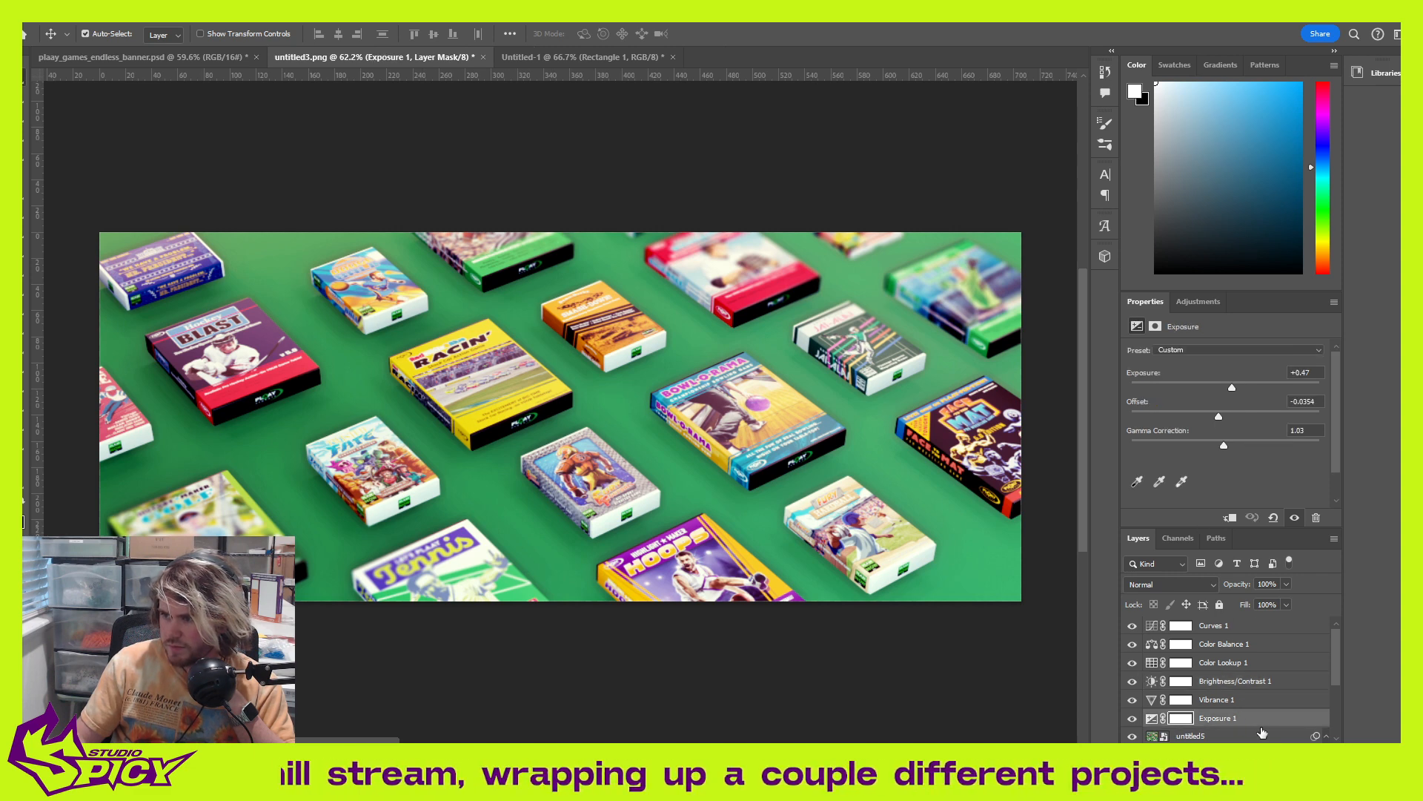
drag(1228, 388, 1214, 422)
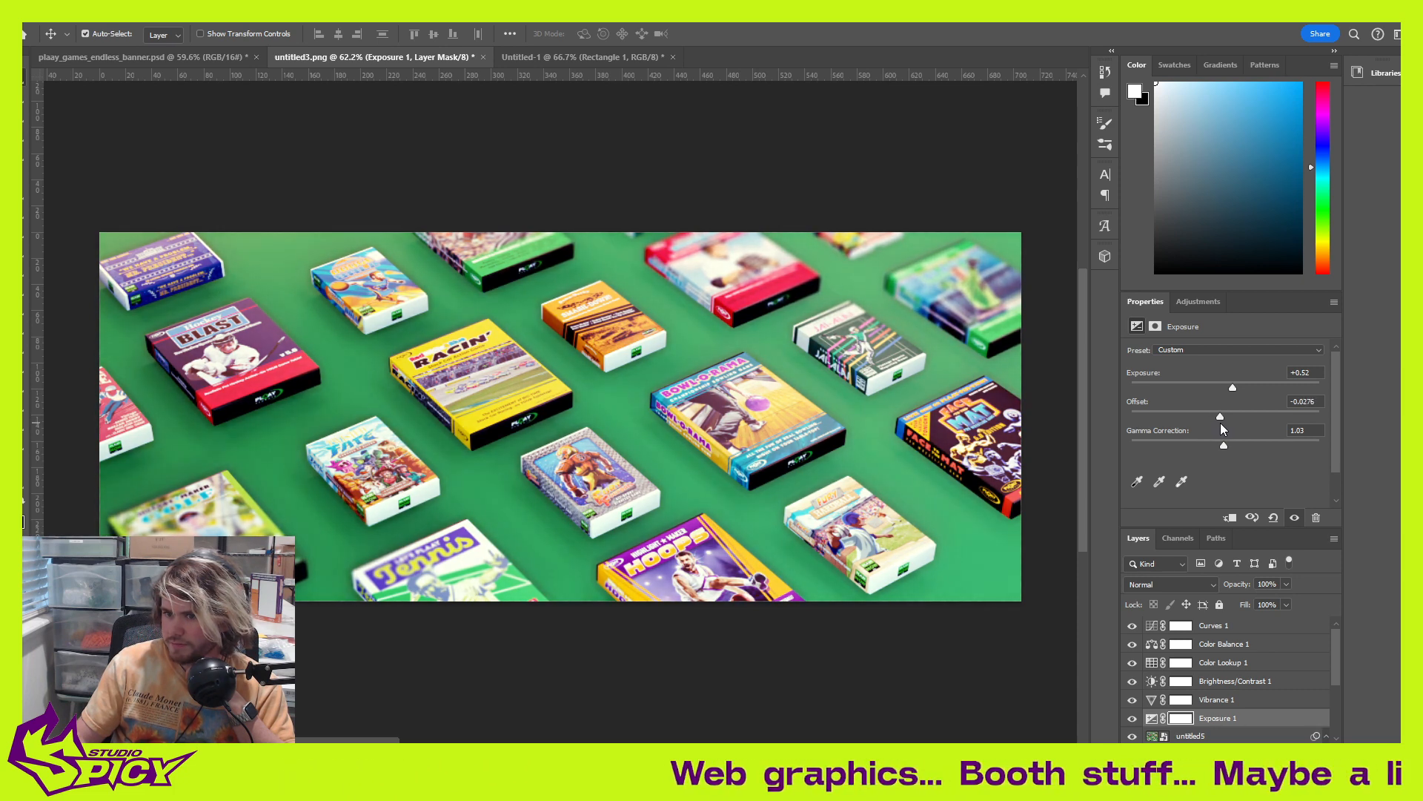
drag(1220, 423, 1231, 385)
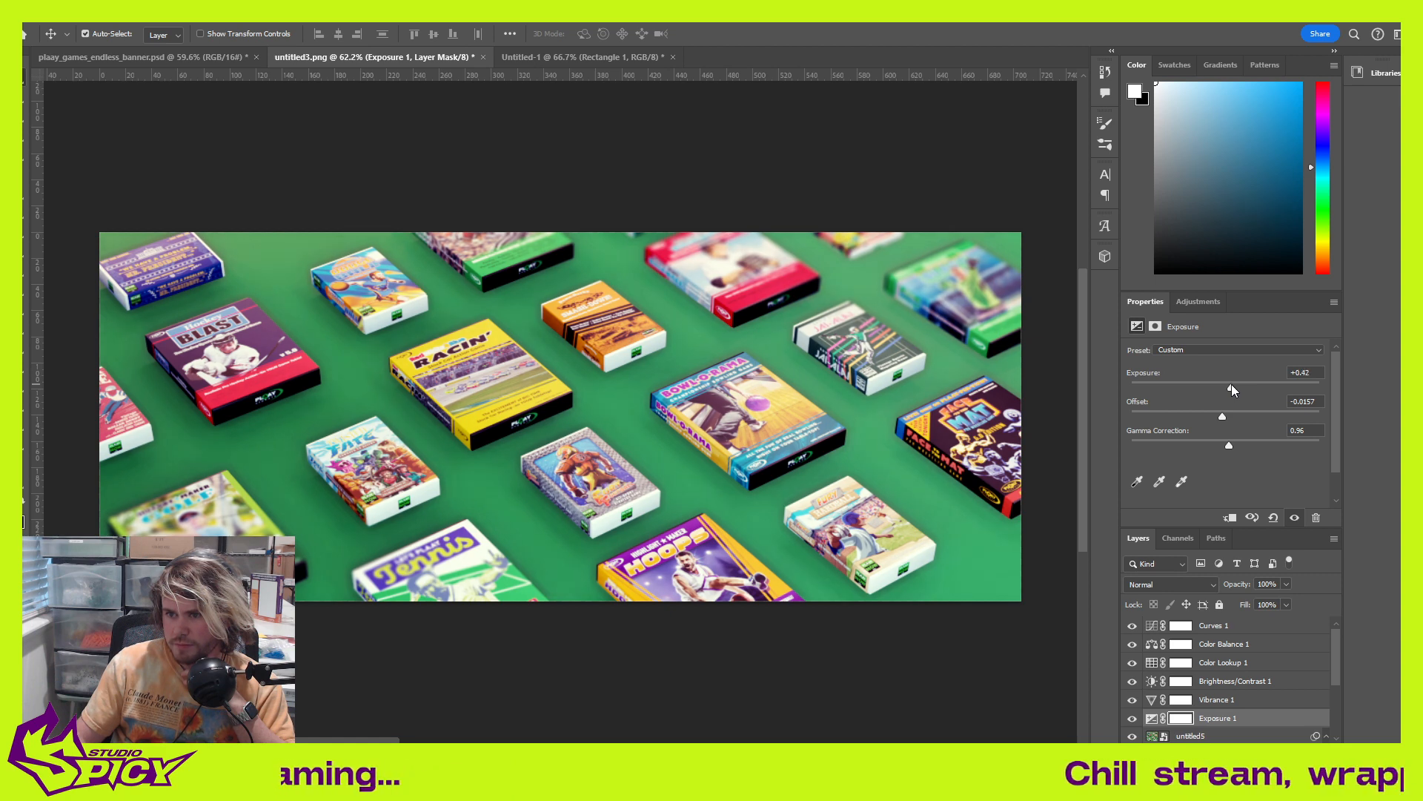
scroll(571, 427, up, 2)
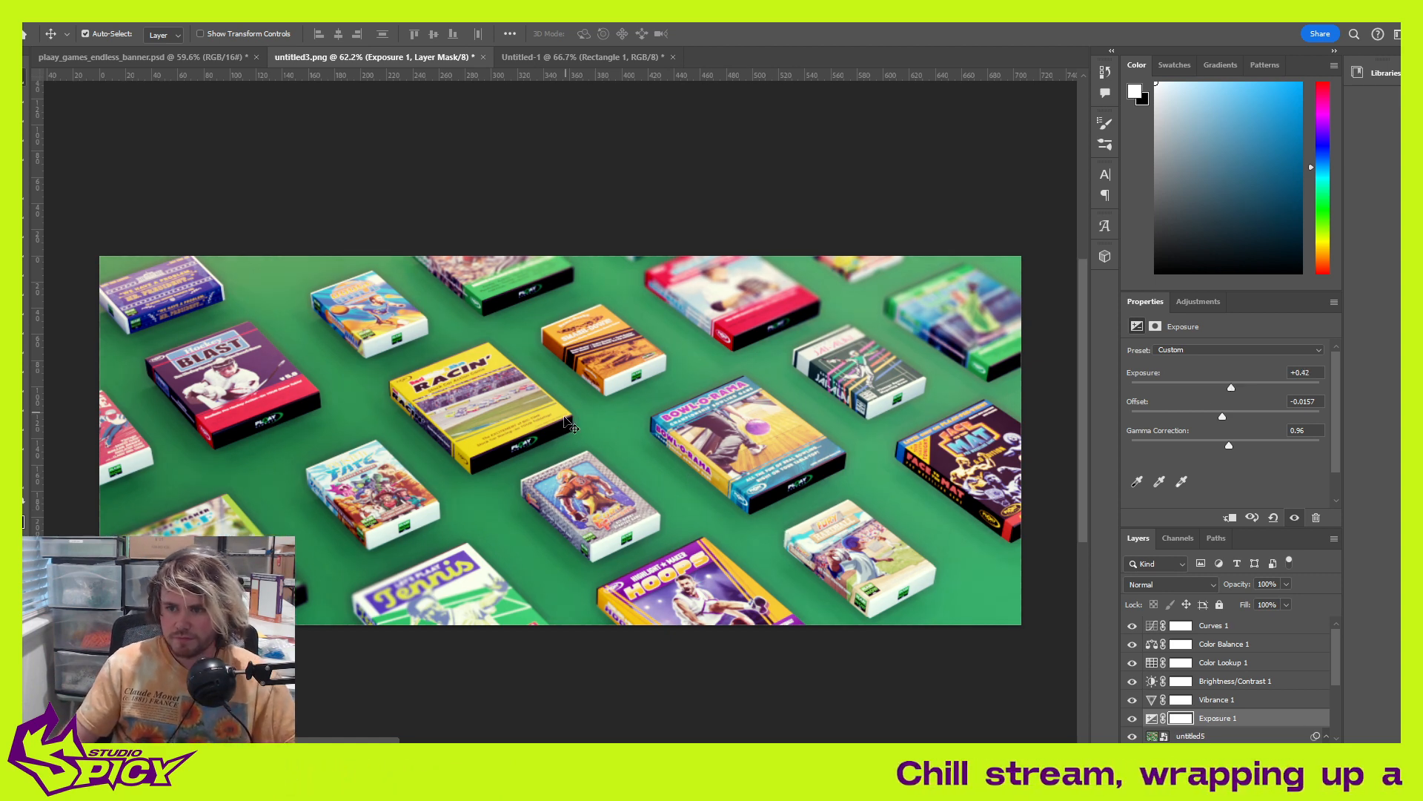
alt+scroll(571, 426, up, 3)
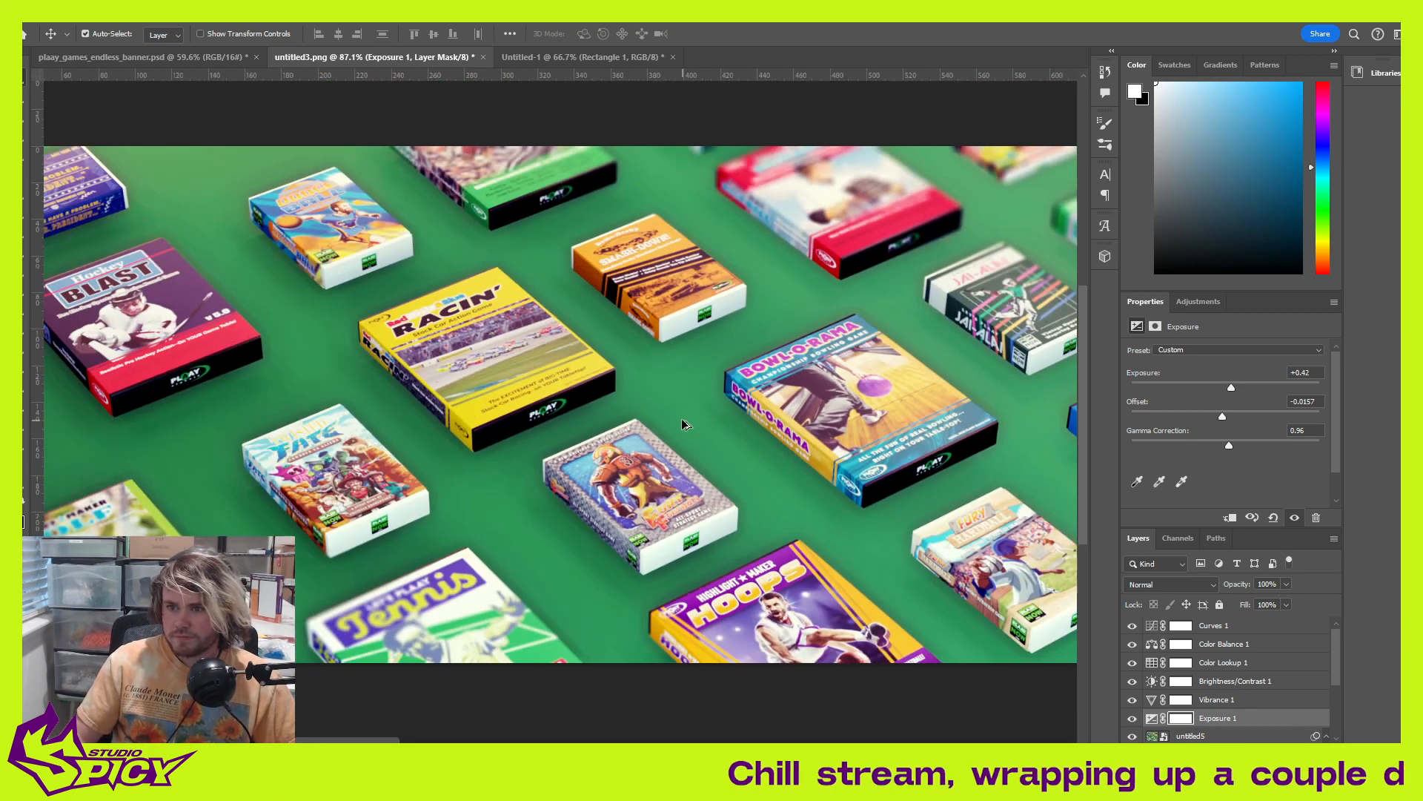
alt+scroll(682, 424, down, 3)
alt+scroll(680, 419, up, 3)
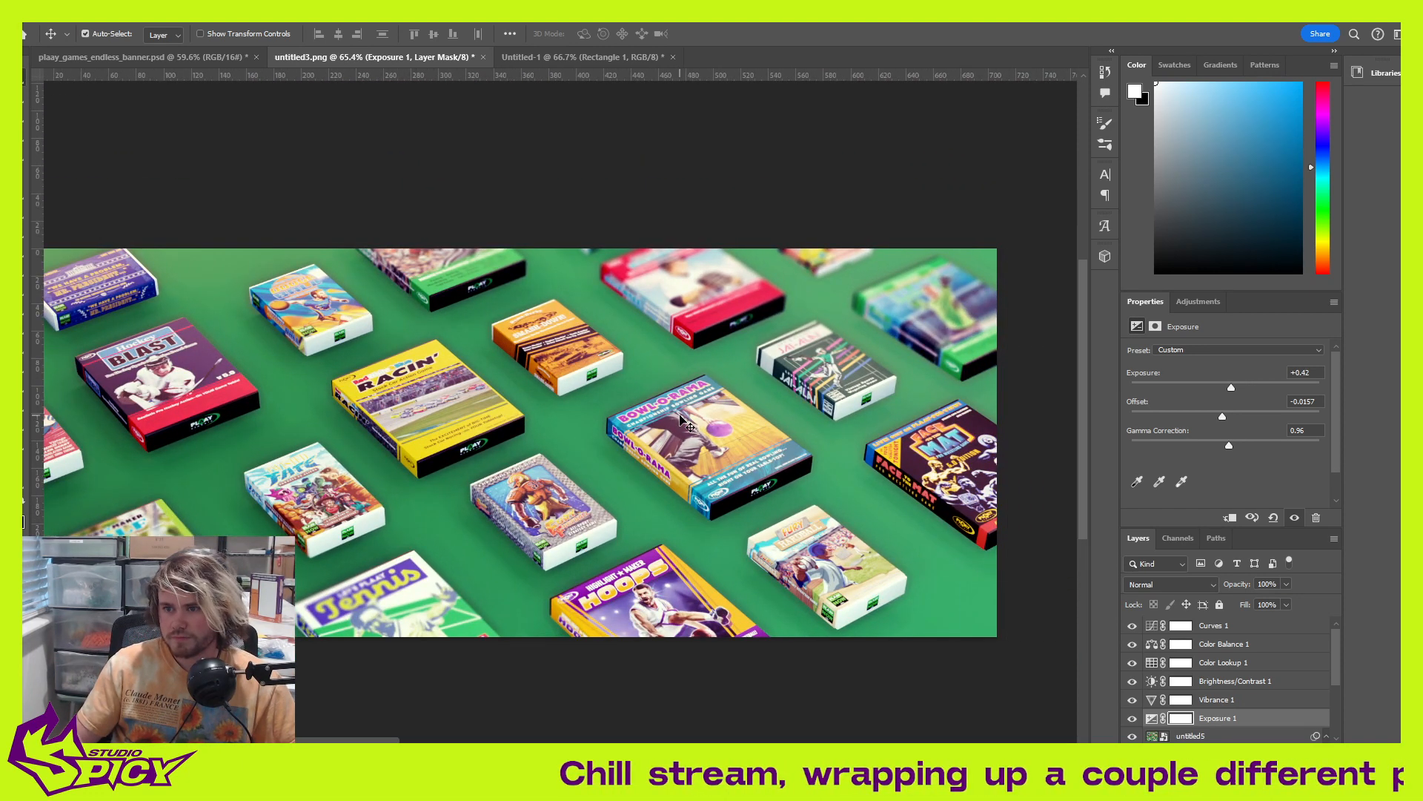
ctrl+scroll(681, 418, up, 3)
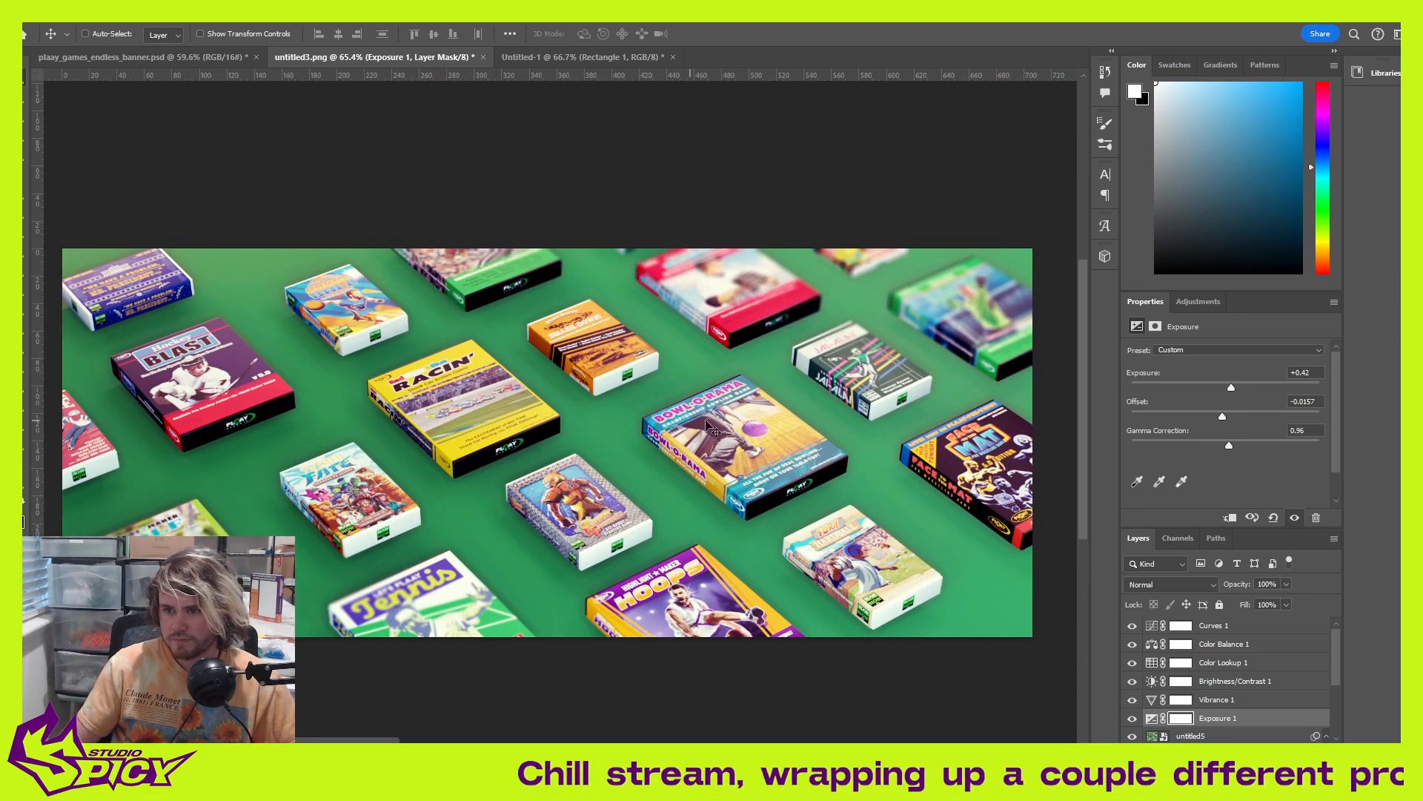
Step: On the Red channel of Curves 1, add a midtone point and move the white point to input 251 and the black point to input 17
click(1255, 645)
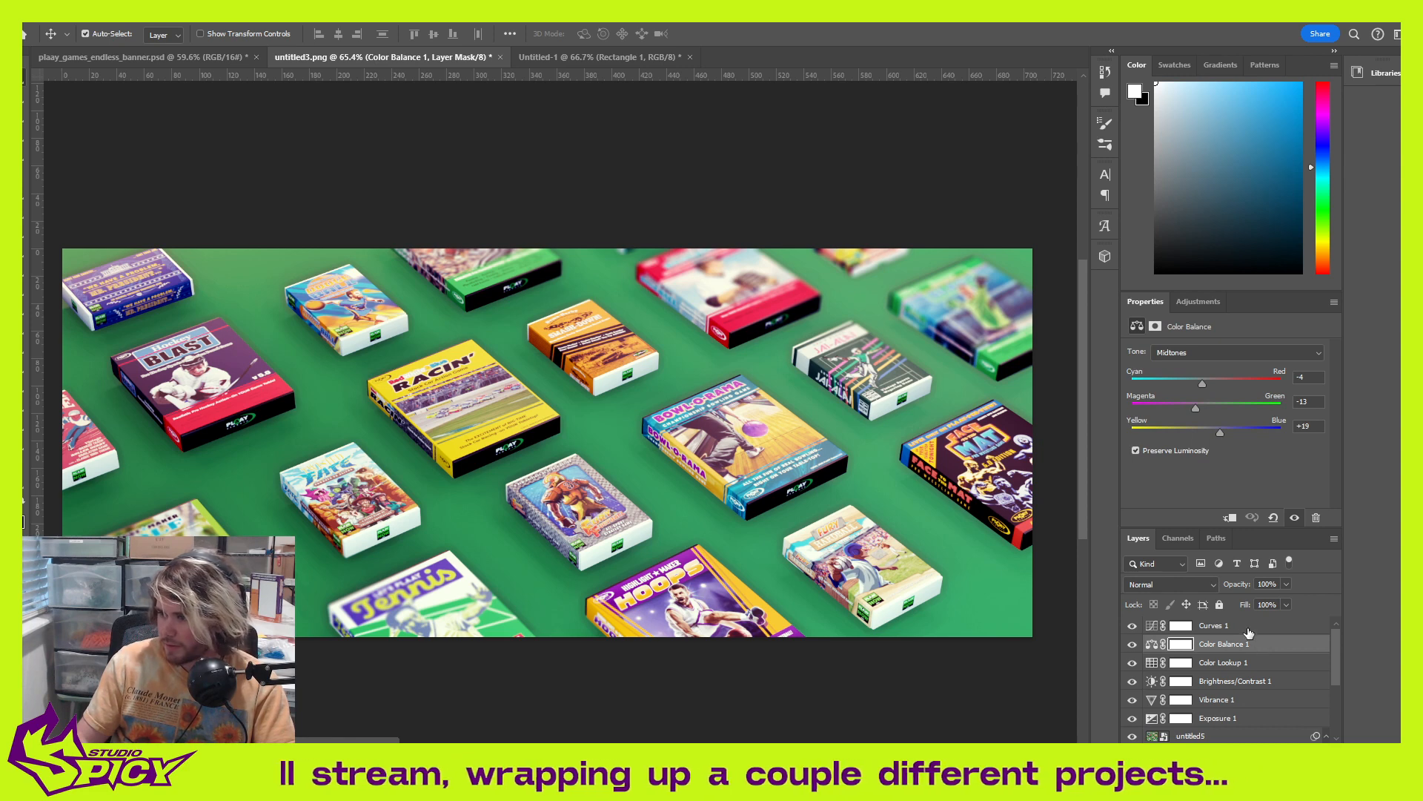
click(1249, 626)
click(1247, 347)
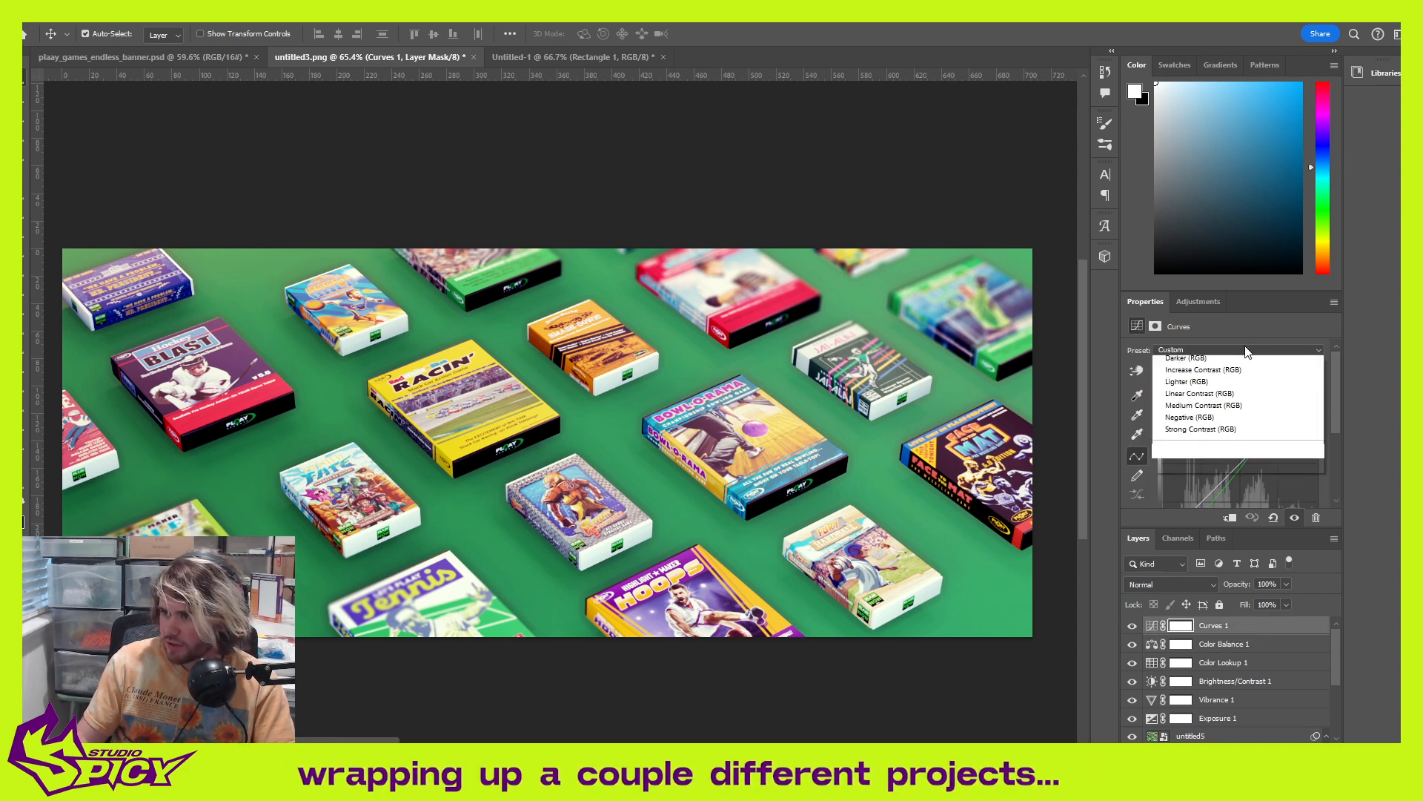
click(1252, 352)
click(1251, 371)
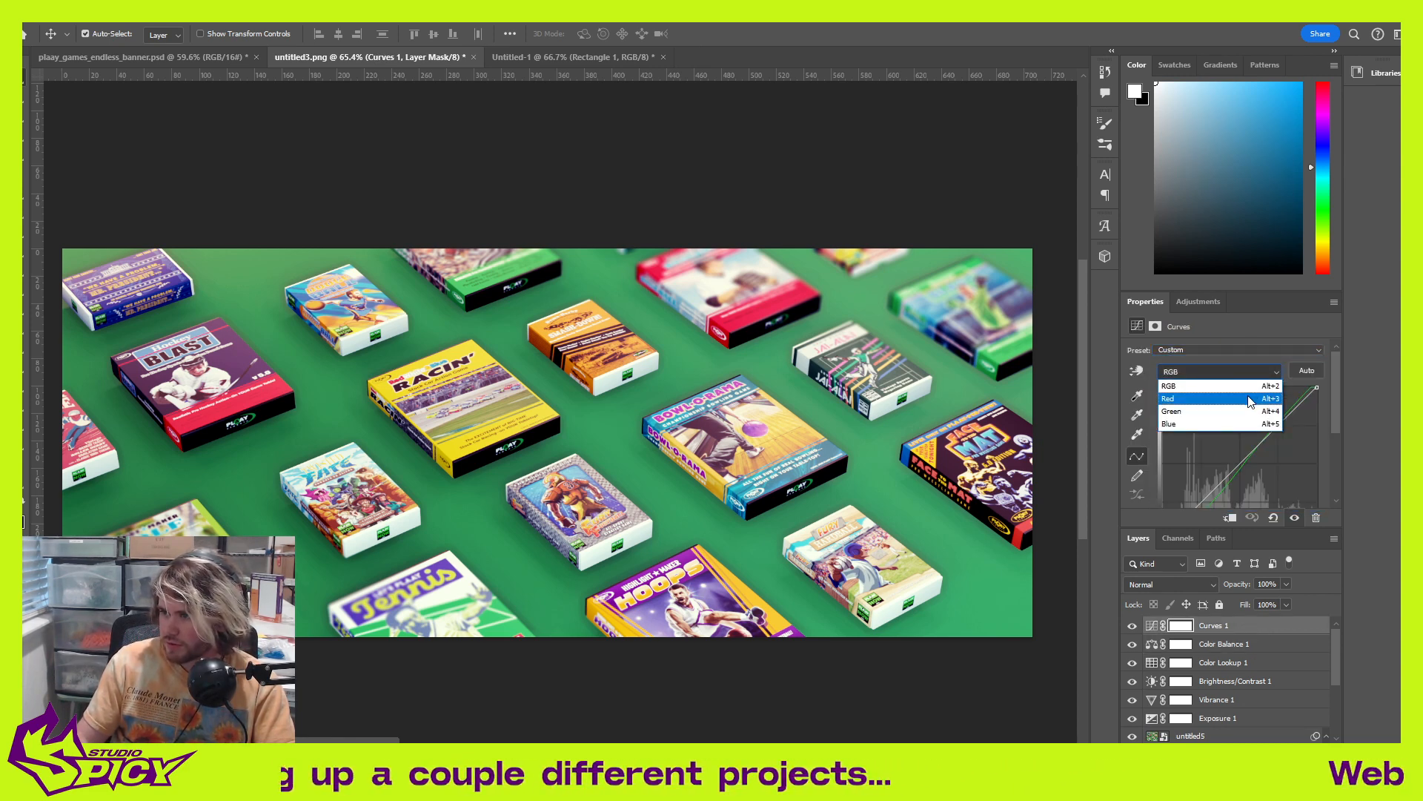
click(1246, 398)
drag(1233, 472, 1257, 452)
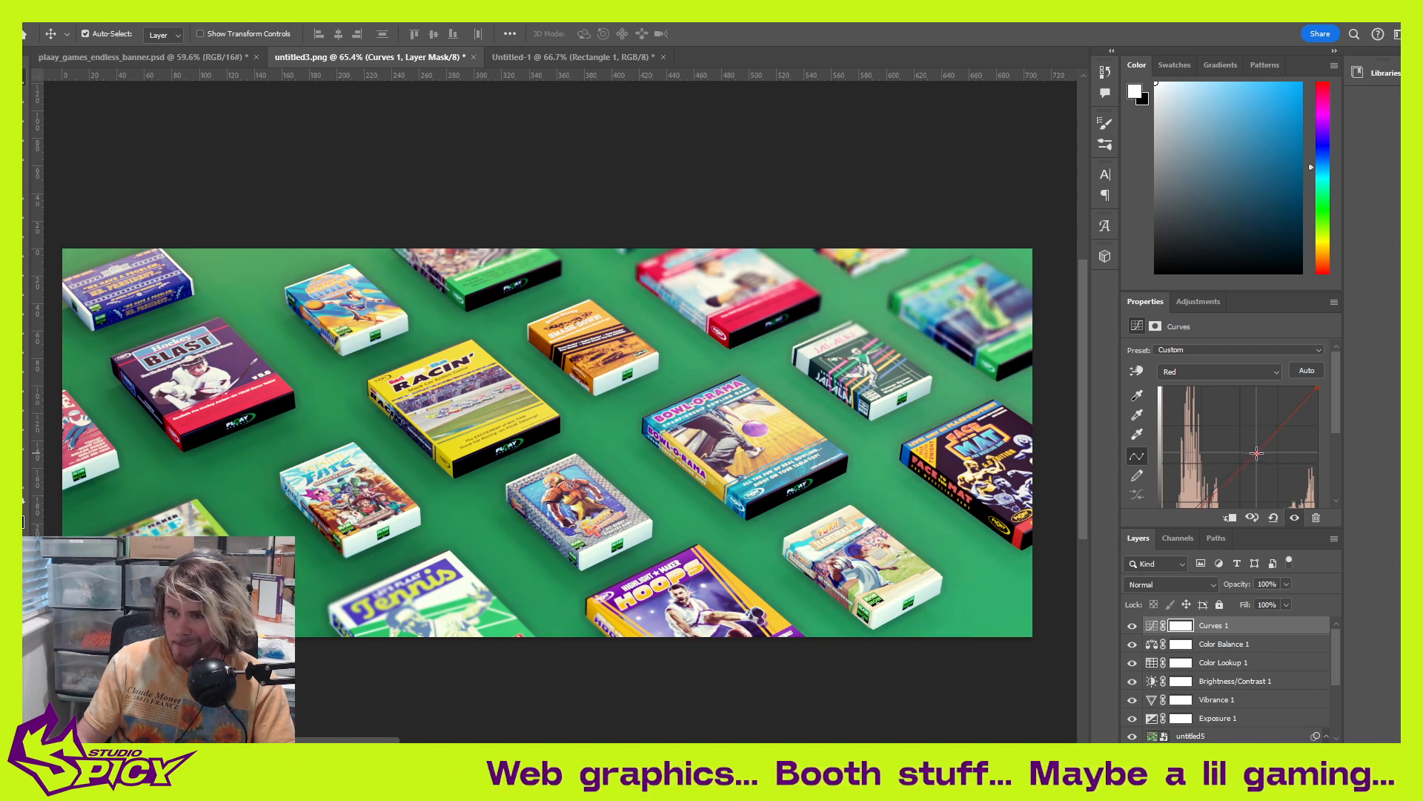
drag(1318, 386, 1337, 428)
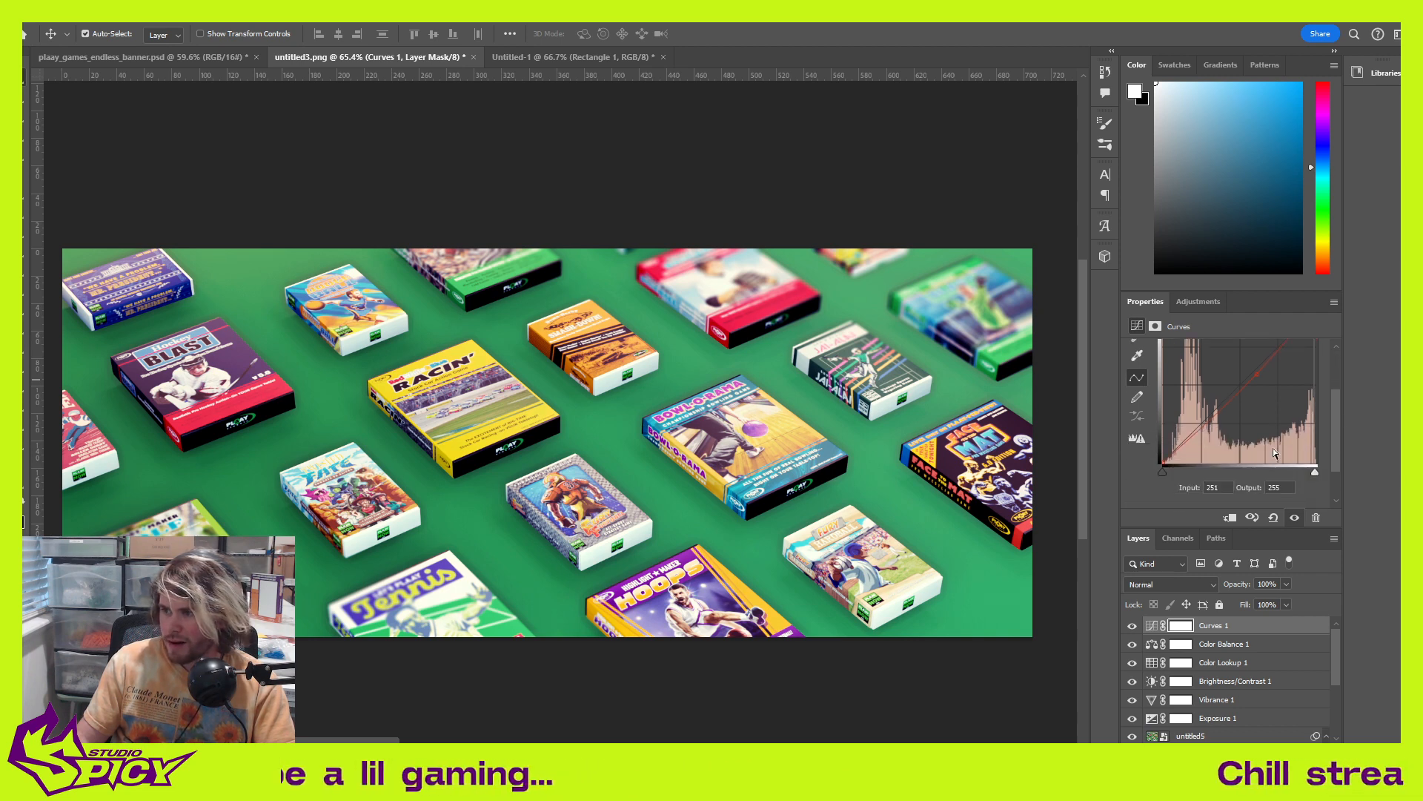
mouse_move(1162, 470)
mouse_down()
mouse_move(1199, 480)
mouse_move(1173, 479)
mouse_up()
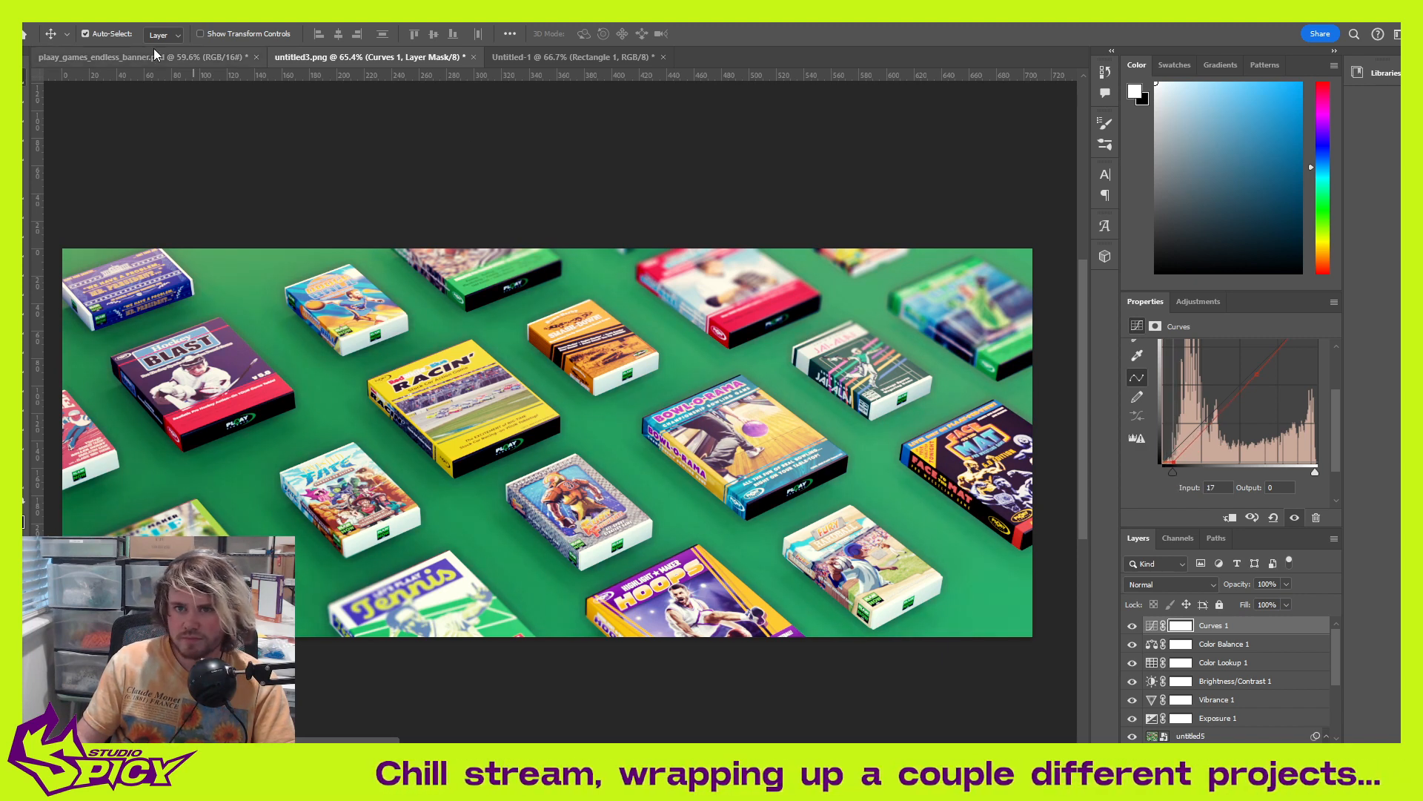
Step: Compare the look of plaay_games_endless_banner.psd with untitled3.png, ending on plaay_games_endless_banner.psd
click(172, 59)
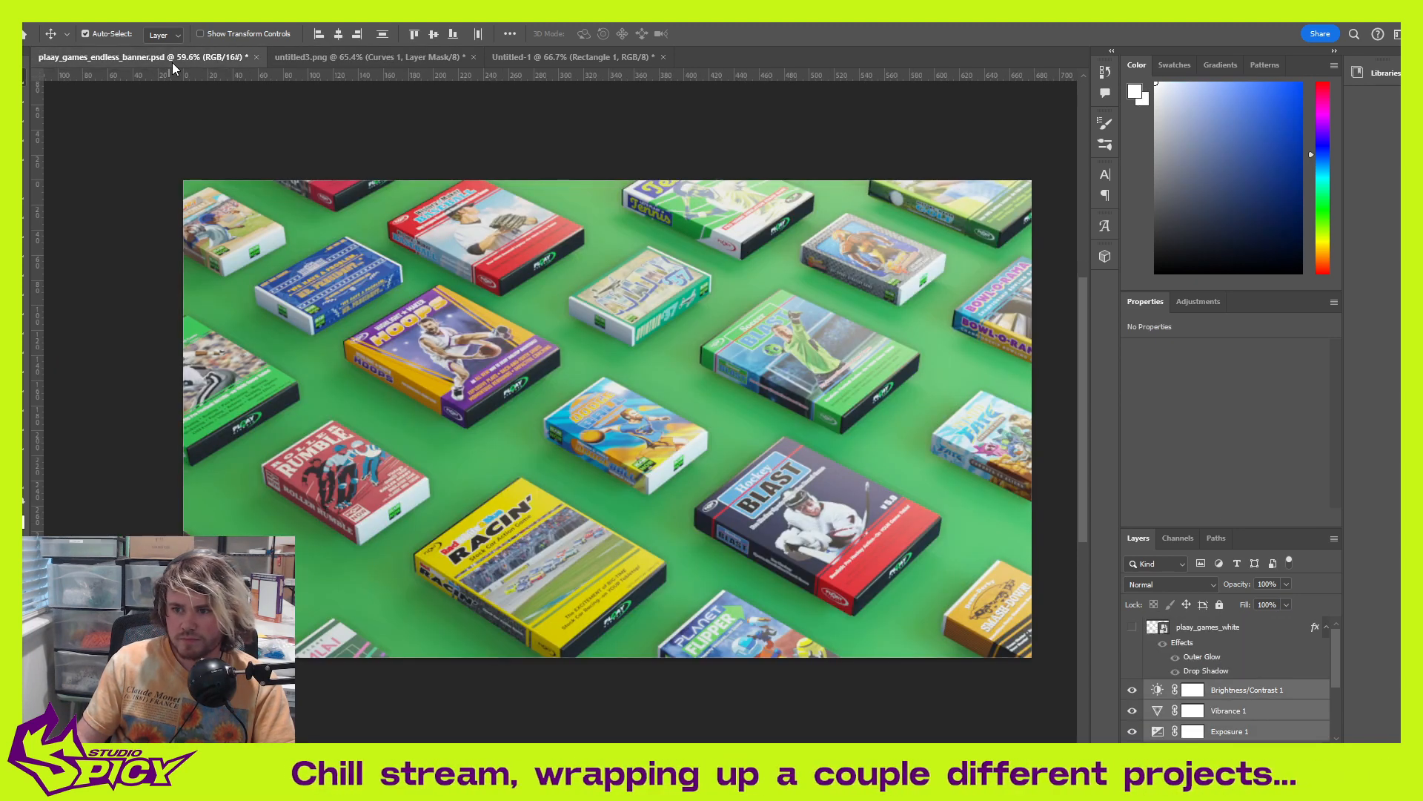
click(324, 59)
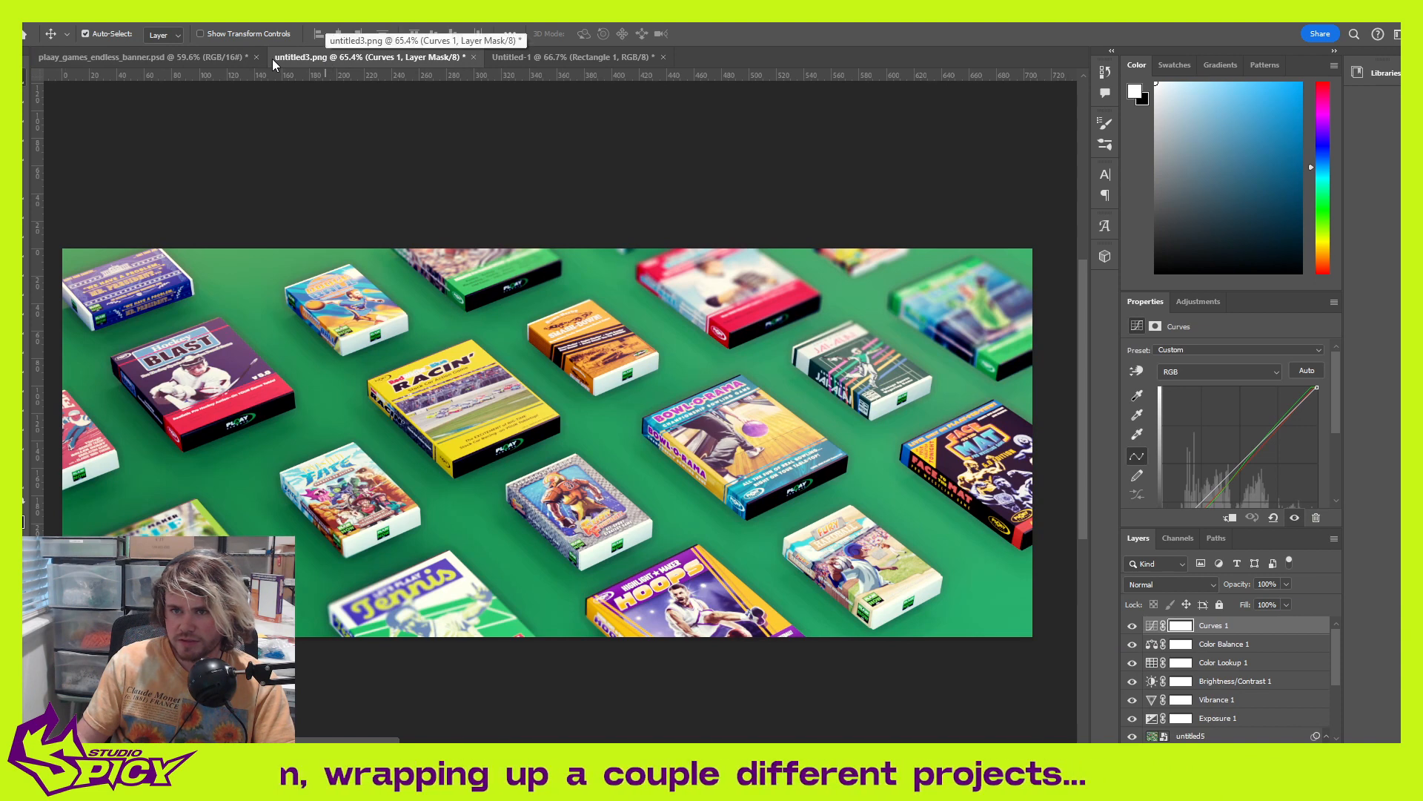
click(209, 57)
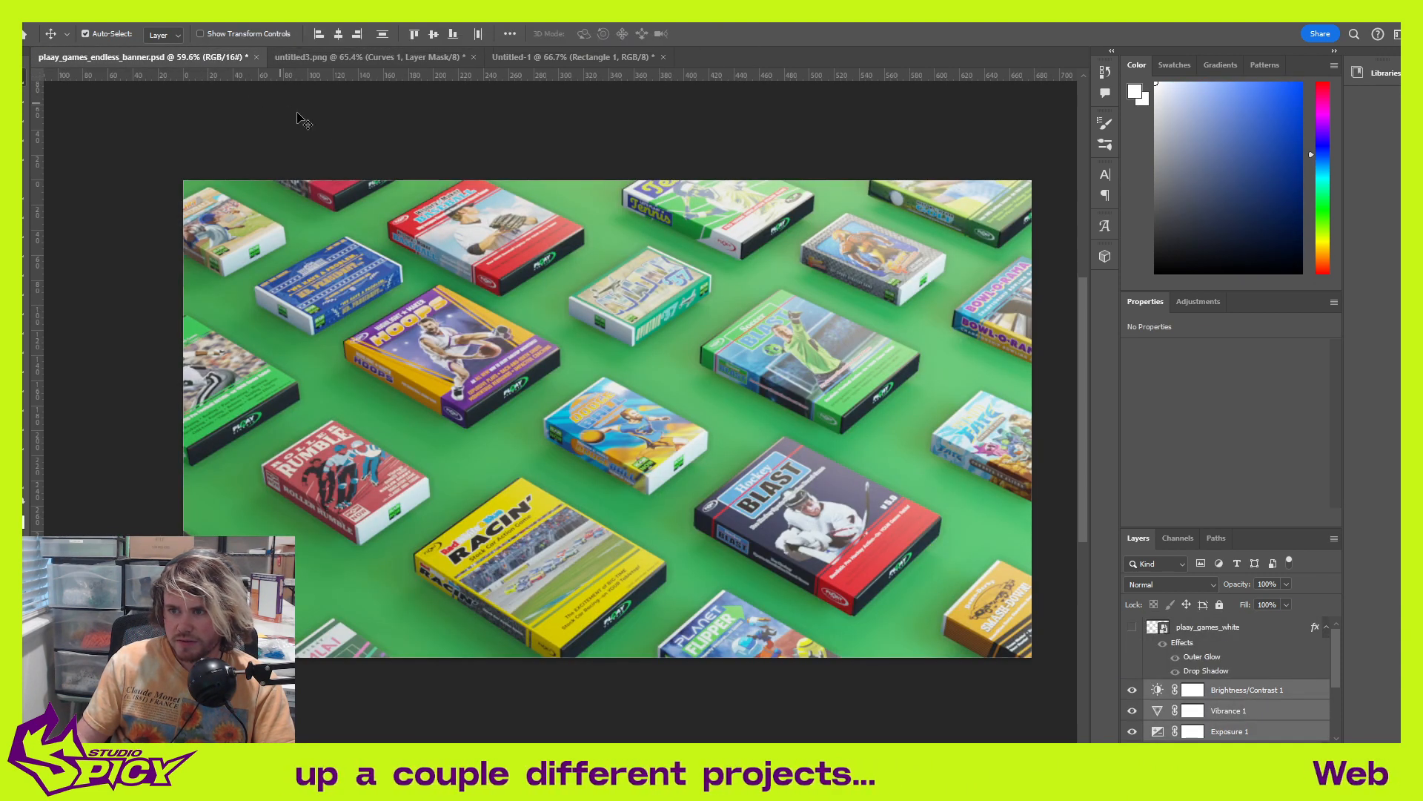
Step: Compare the two box banner documents and group untitled3.png's six adjustment layers, from Curves 1 to Exposure 1
click(349, 57)
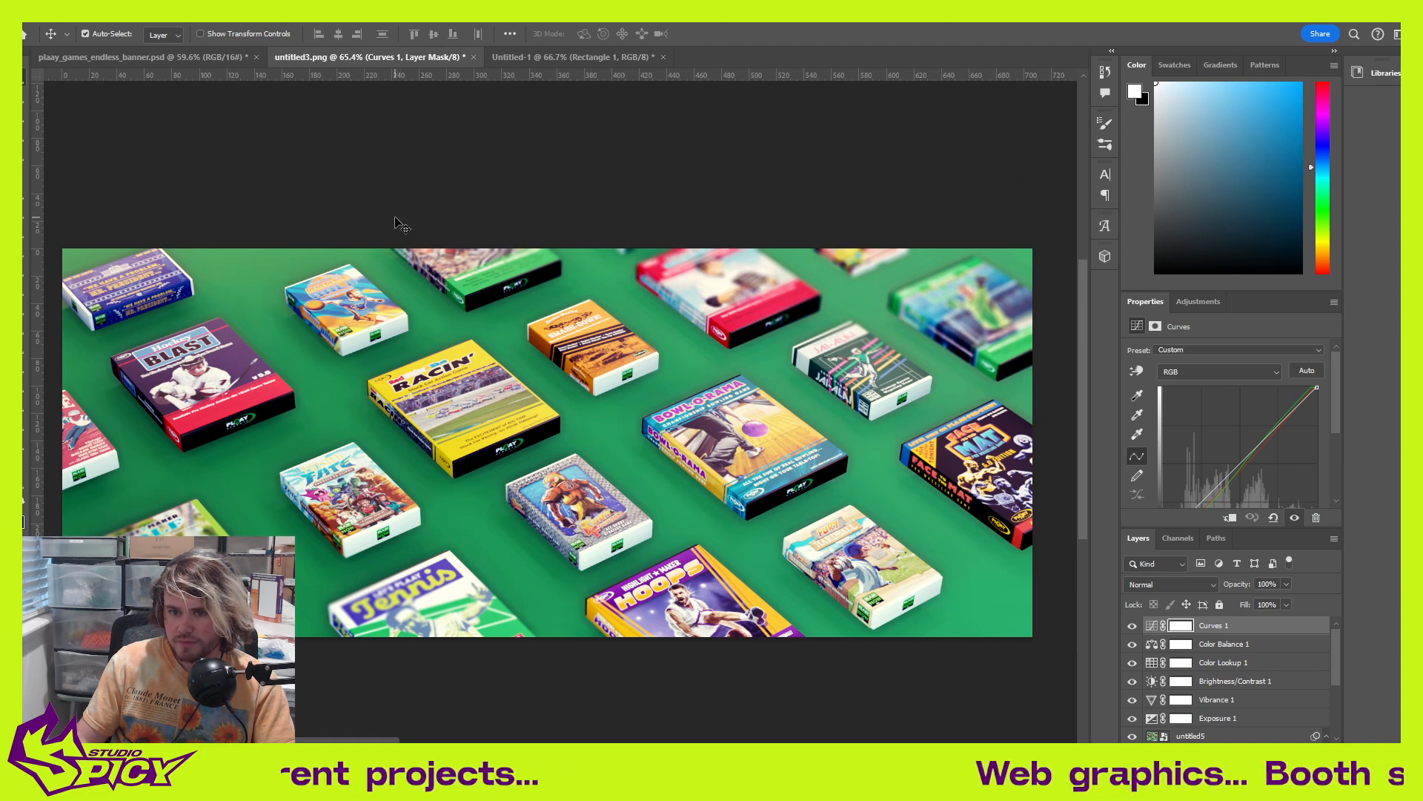
click(187, 57)
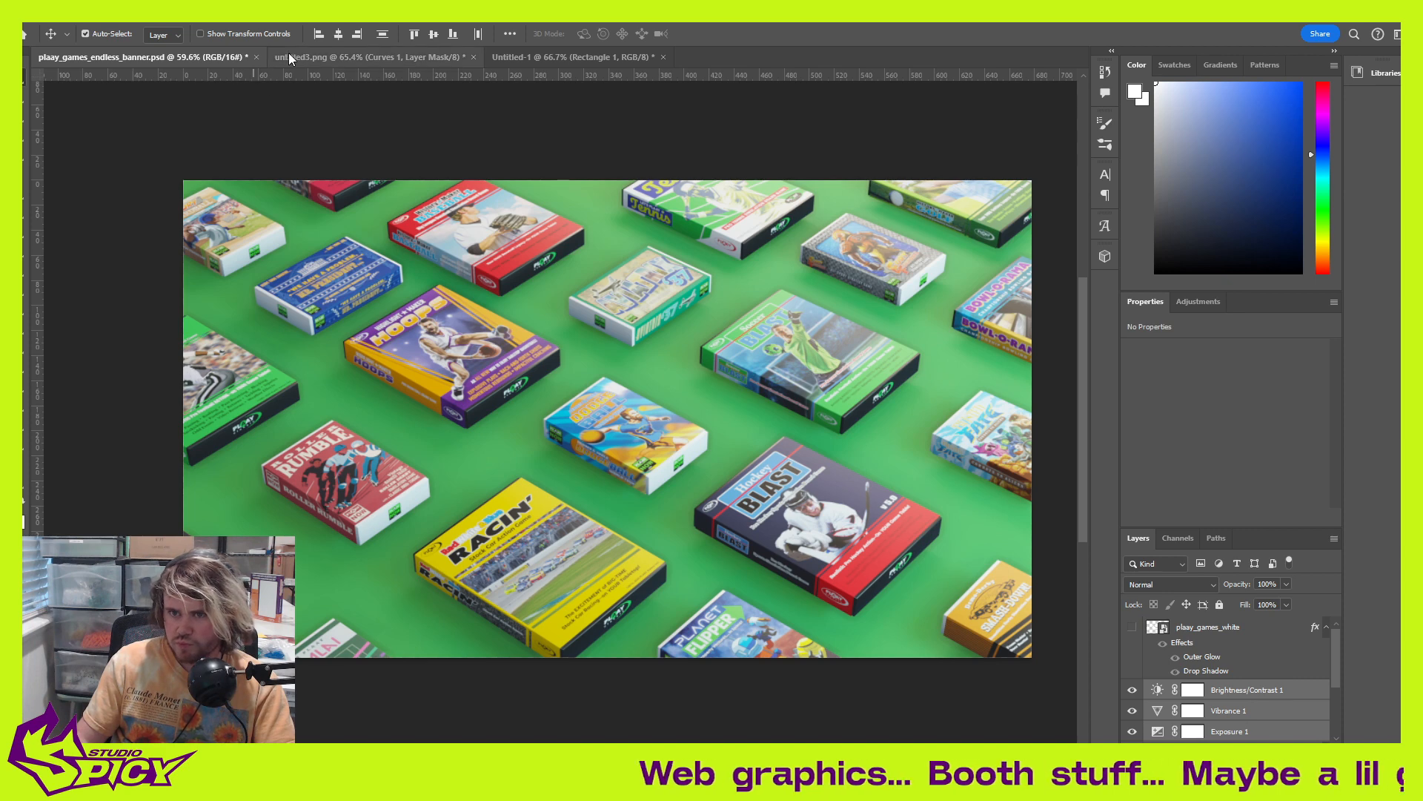
click(357, 57)
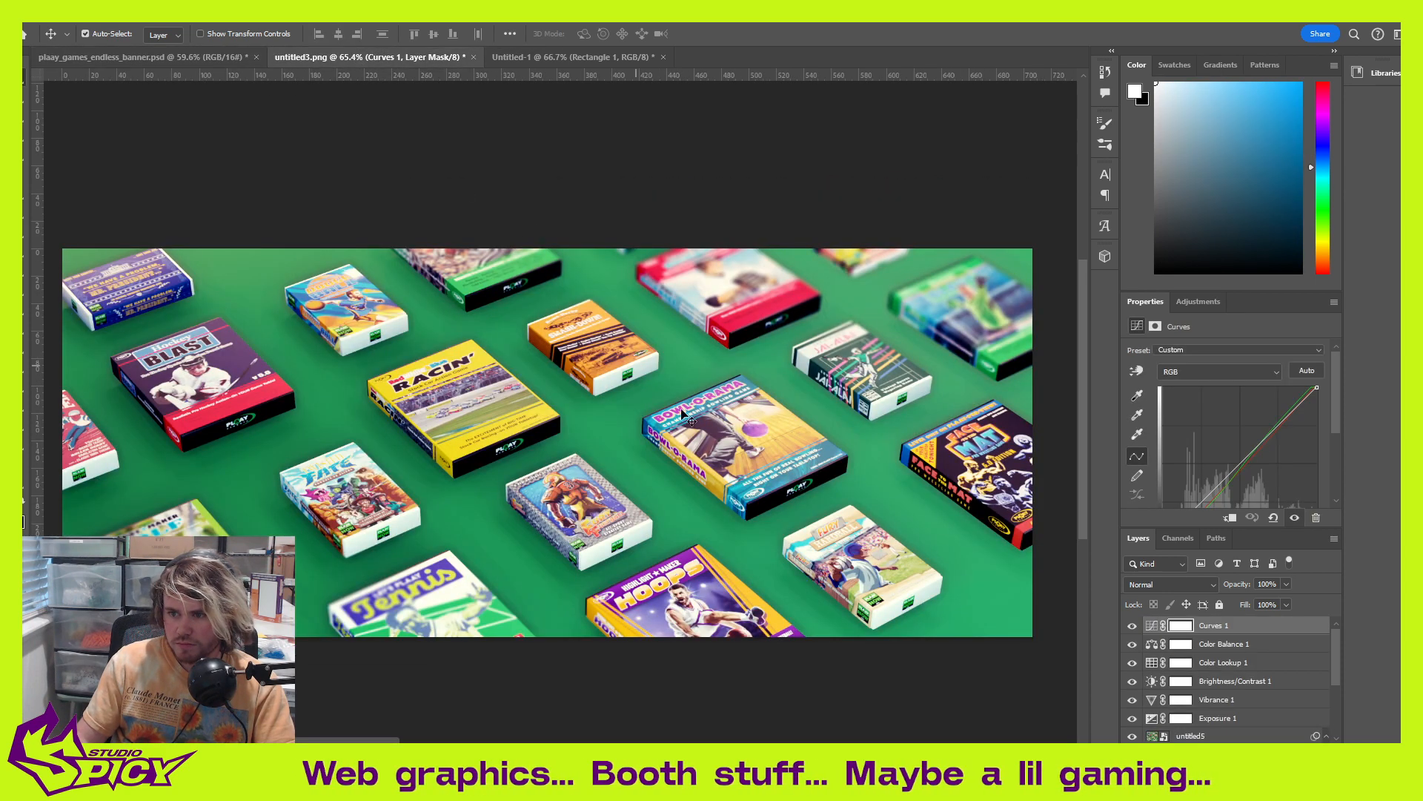
shift+click(1243, 720)
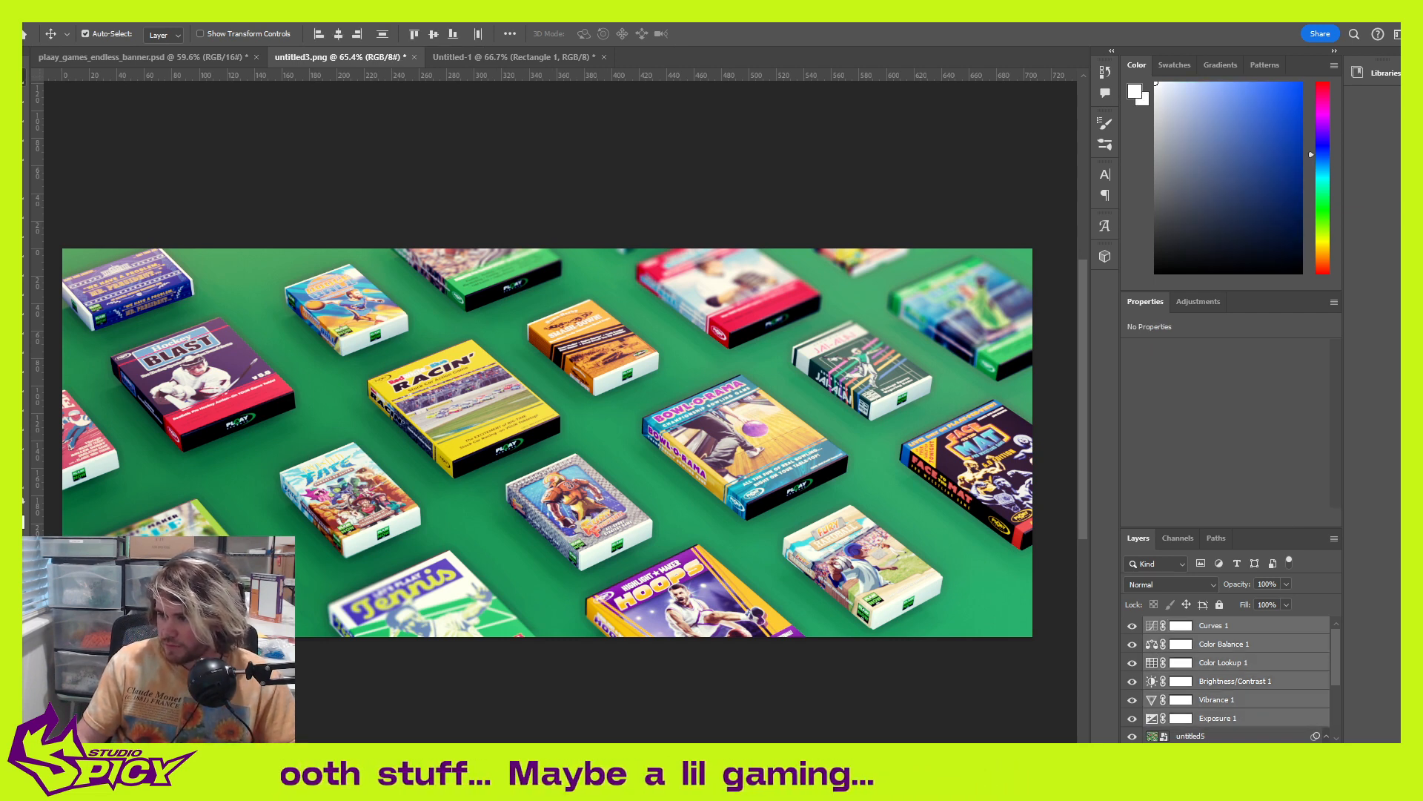
key(ctrl+g)
Step: Toggle the adjustment group's visibility to compare the box banner with and without the colour grading
click(1133, 627)
click(1133, 626)
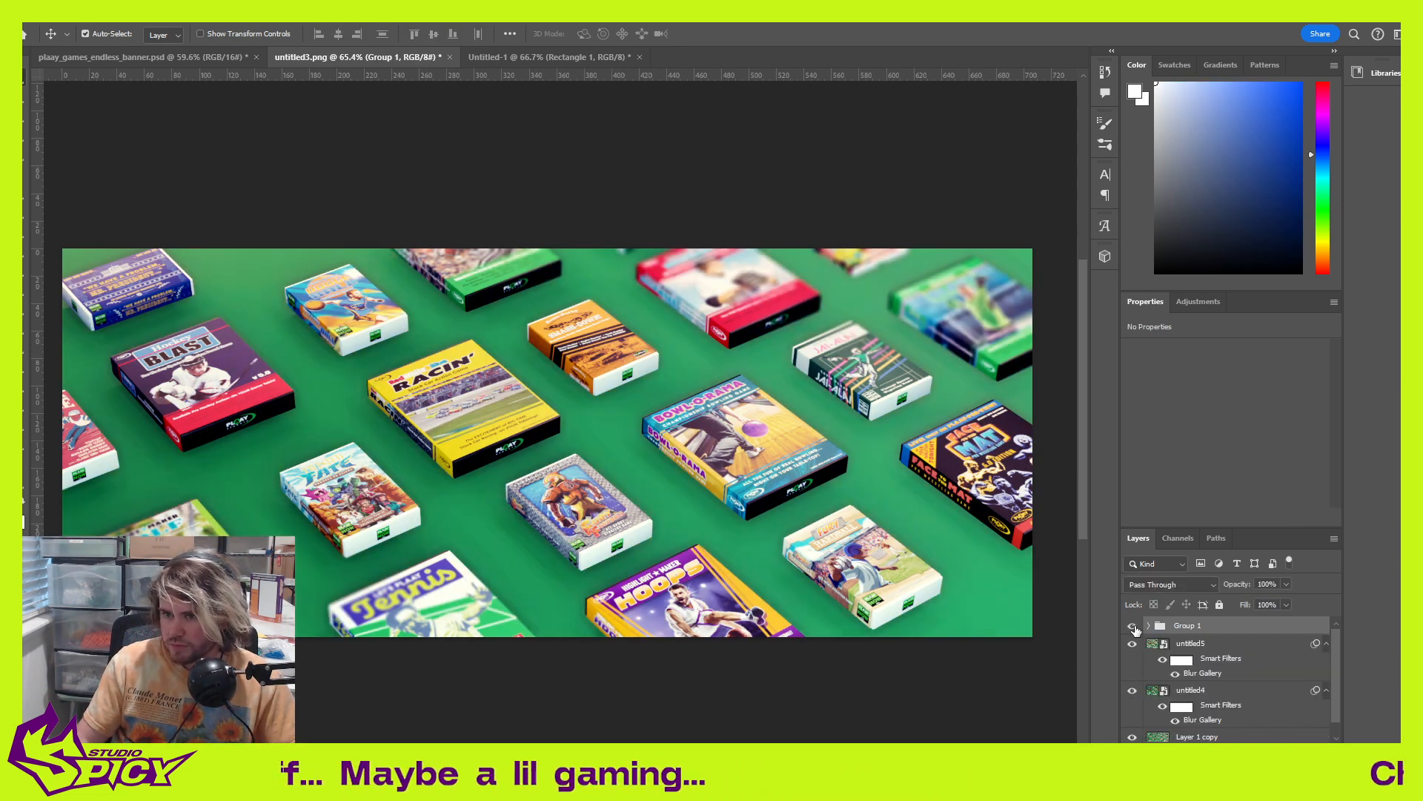
click(1133, 626)
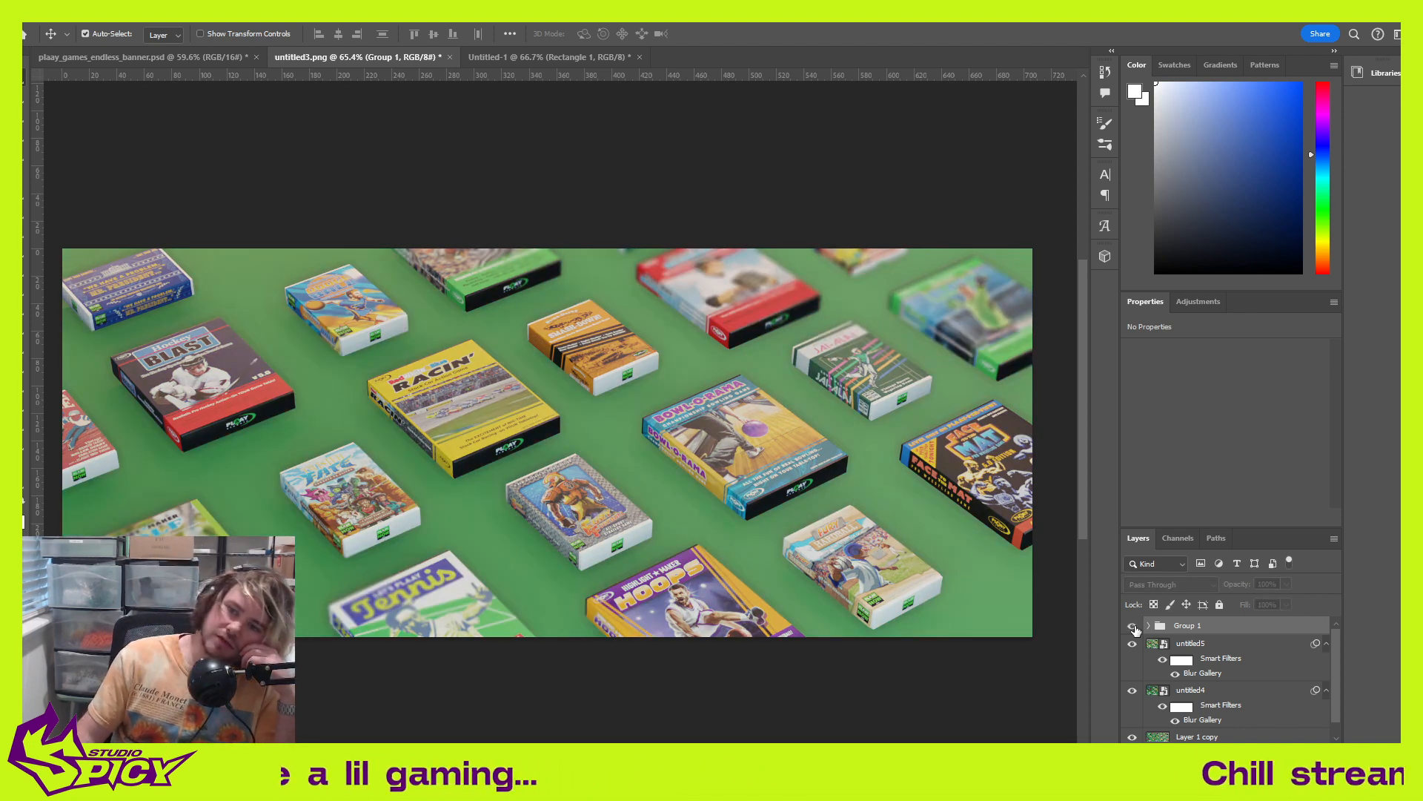
click(1133, 626)
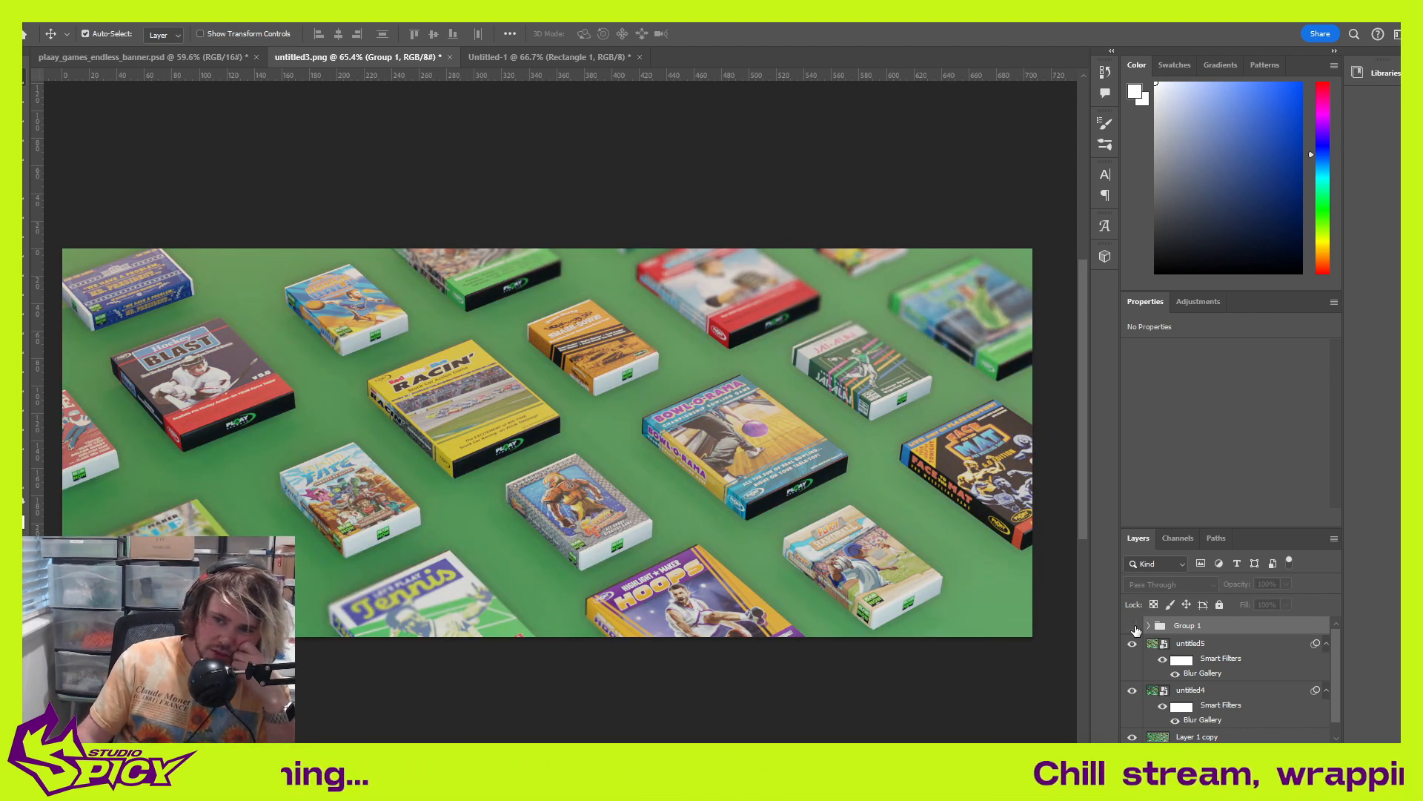
click(1133, 626)
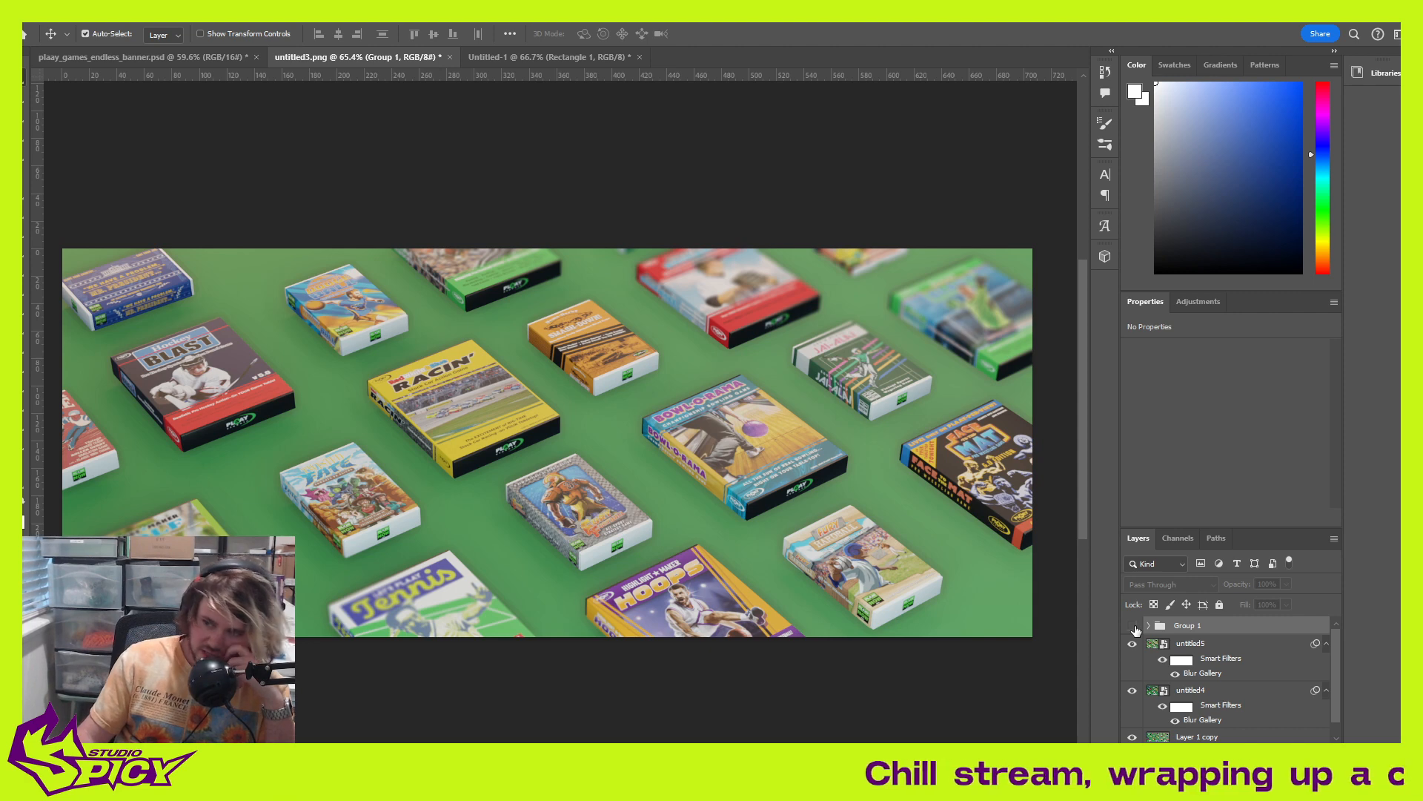
click(1133, 627)
click(1133, 626)
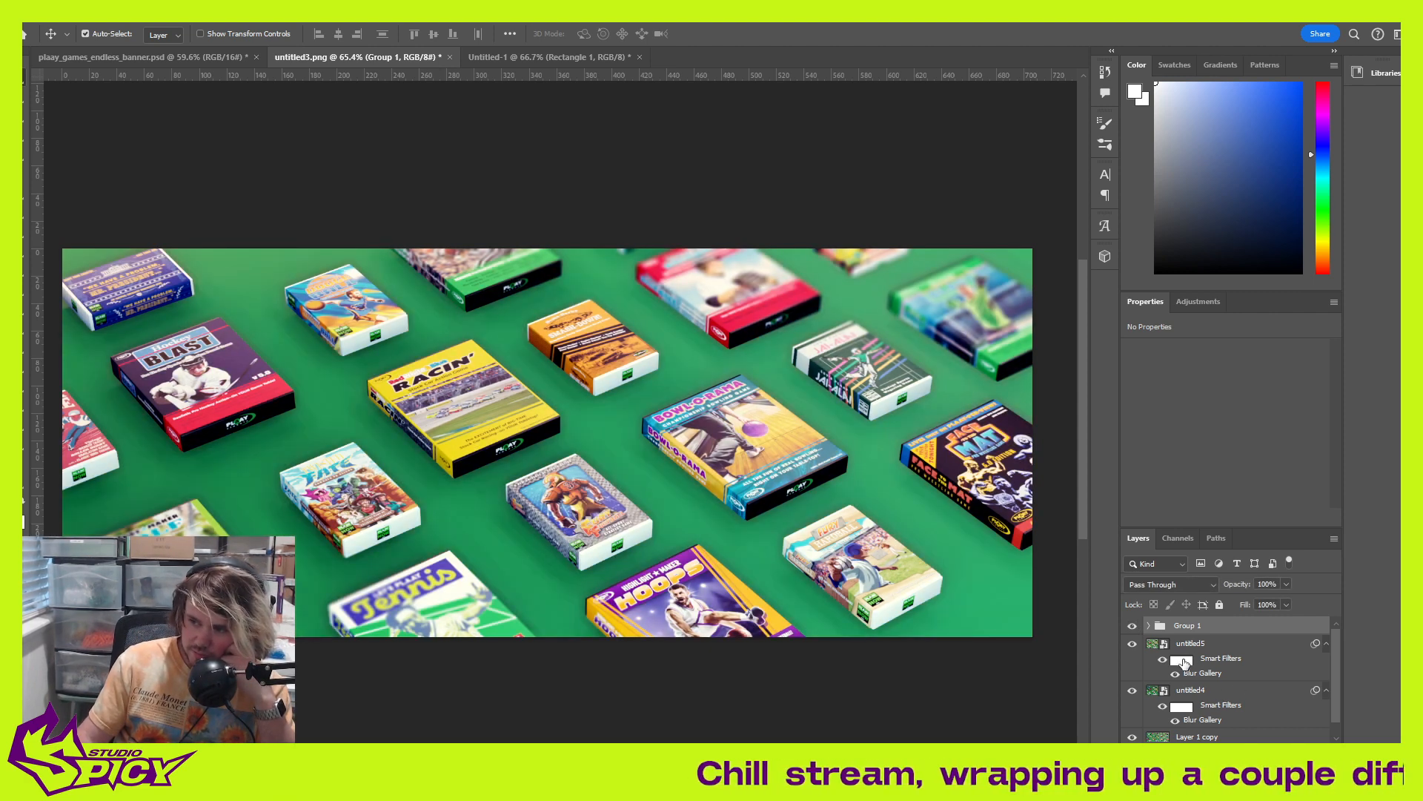
Step: Edit the untitled5 layer's Blur Gallery filter, tightening the tilt-shift's lower focus and transition lines and setting the blur to 10 px
click(1183, 660)
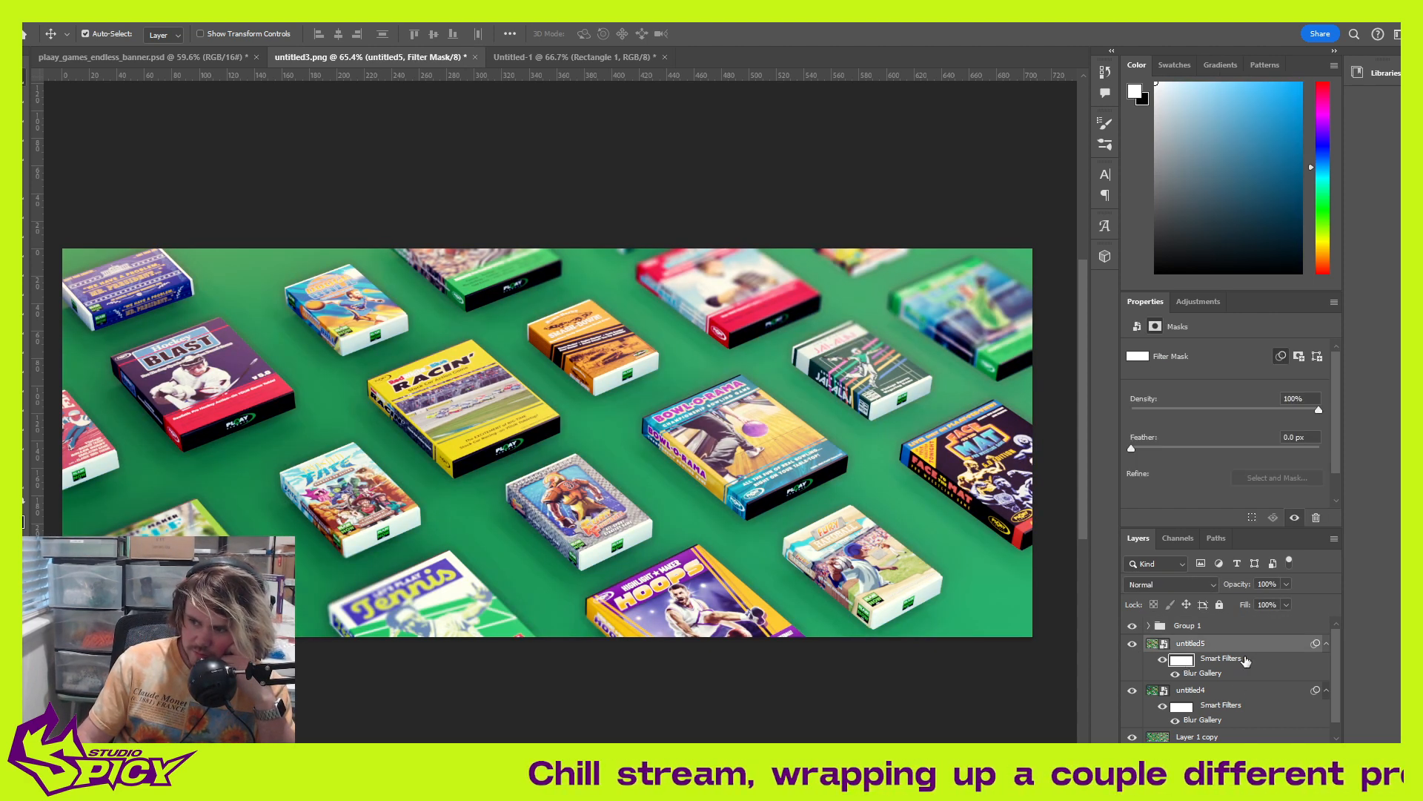
click(1231, 660)
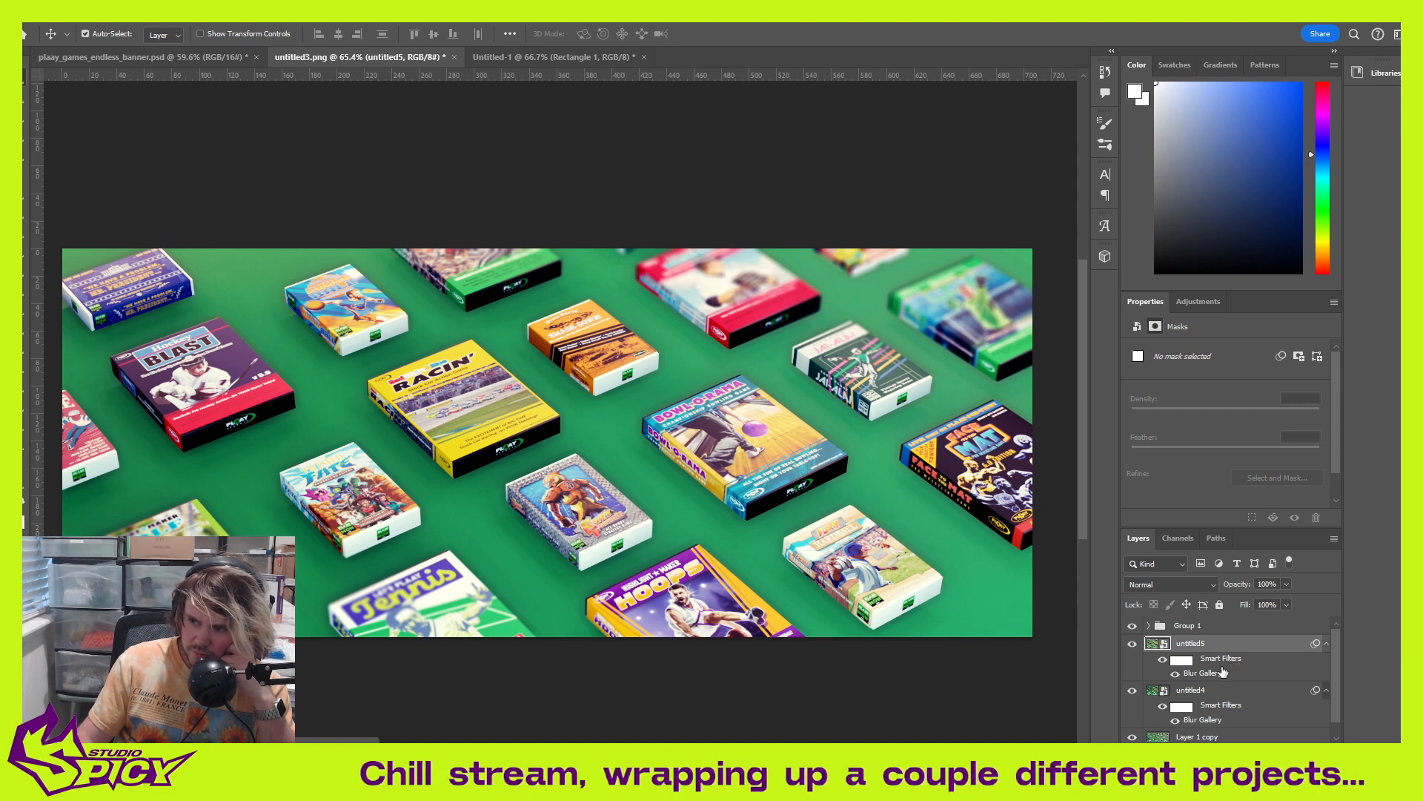
double_click(1205, 673)
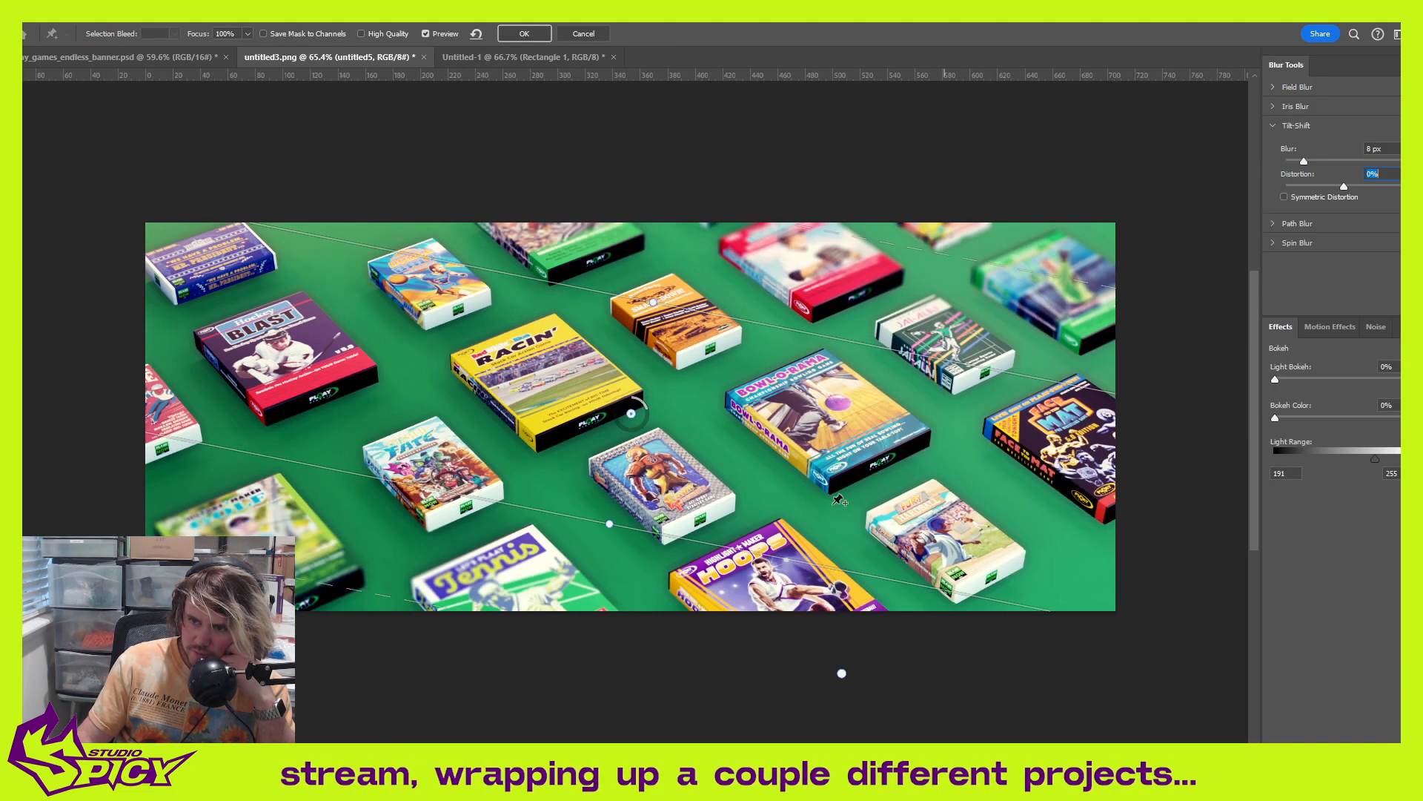
drag(651, 528, 666, 504)
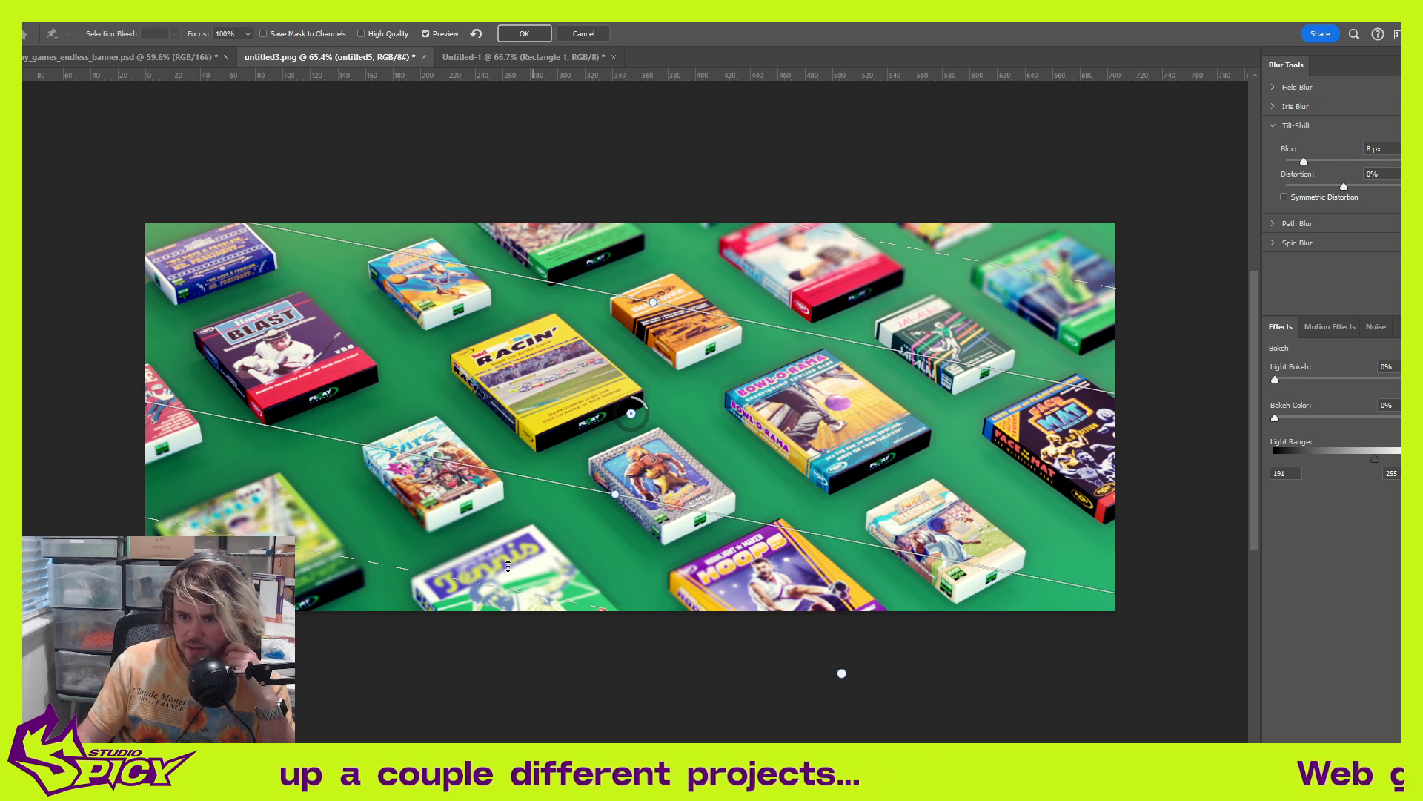
drag(425, 581, 445, 560)
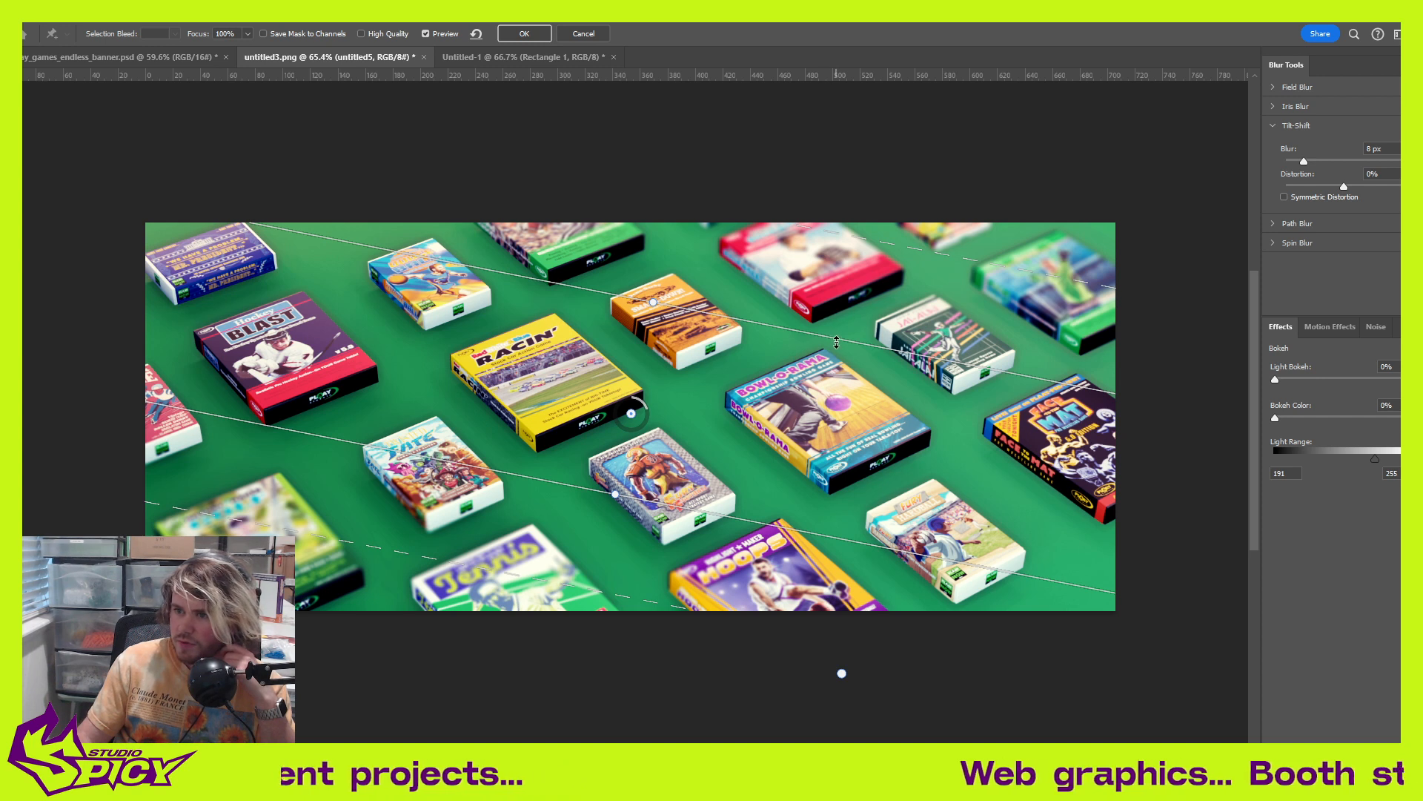
drag(843, 340, 843, 338)
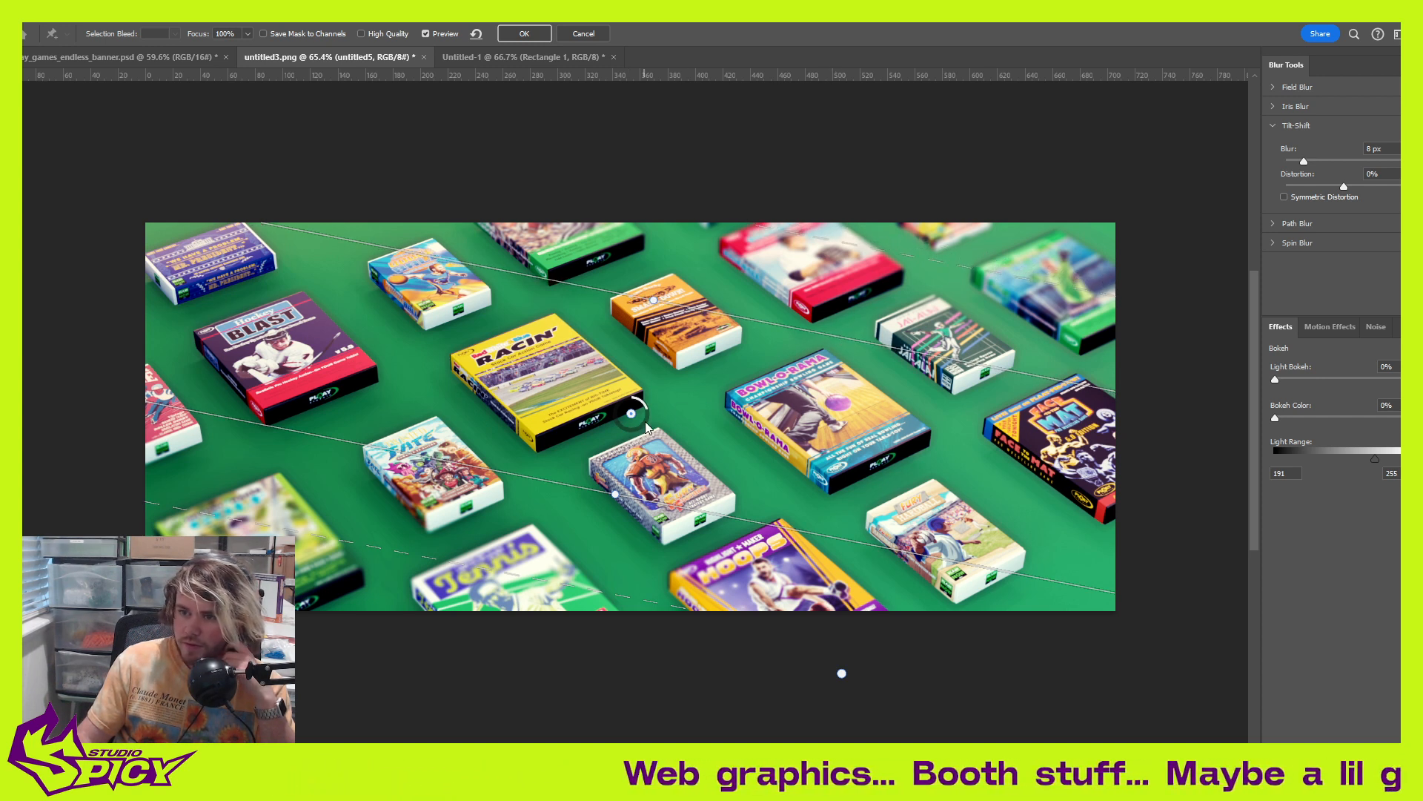
drag(647, 415, 650, 424)
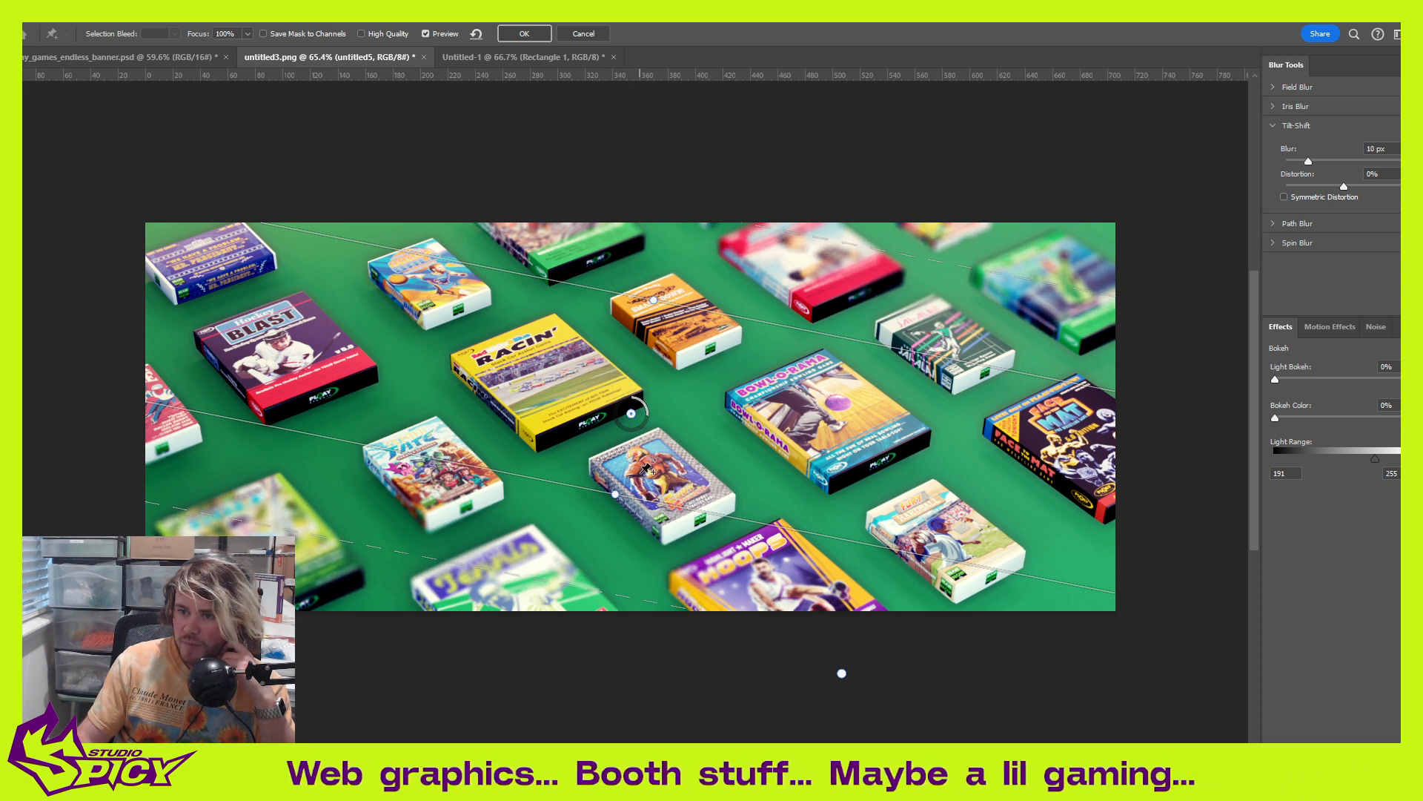
Step: Narrow the tilt-shift's sharp band around the middle boxes and widen its lower blur transition toward the banner's bottom edge
drag(656, 501, 656, 491)
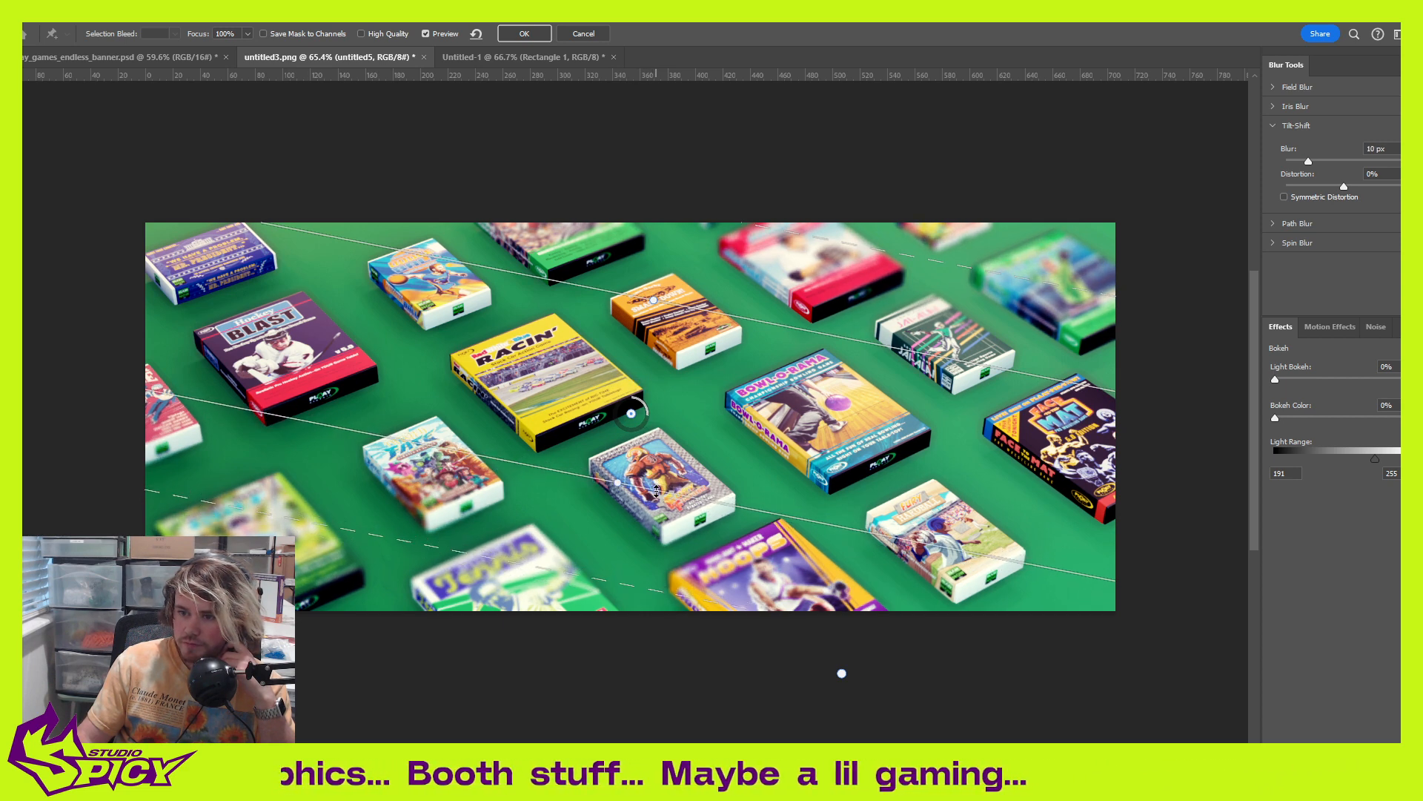
mouse_move(885, 355)
mouse_down()
mouse_move(945, 294)
mouse_move(964, 245)
mouse_up()
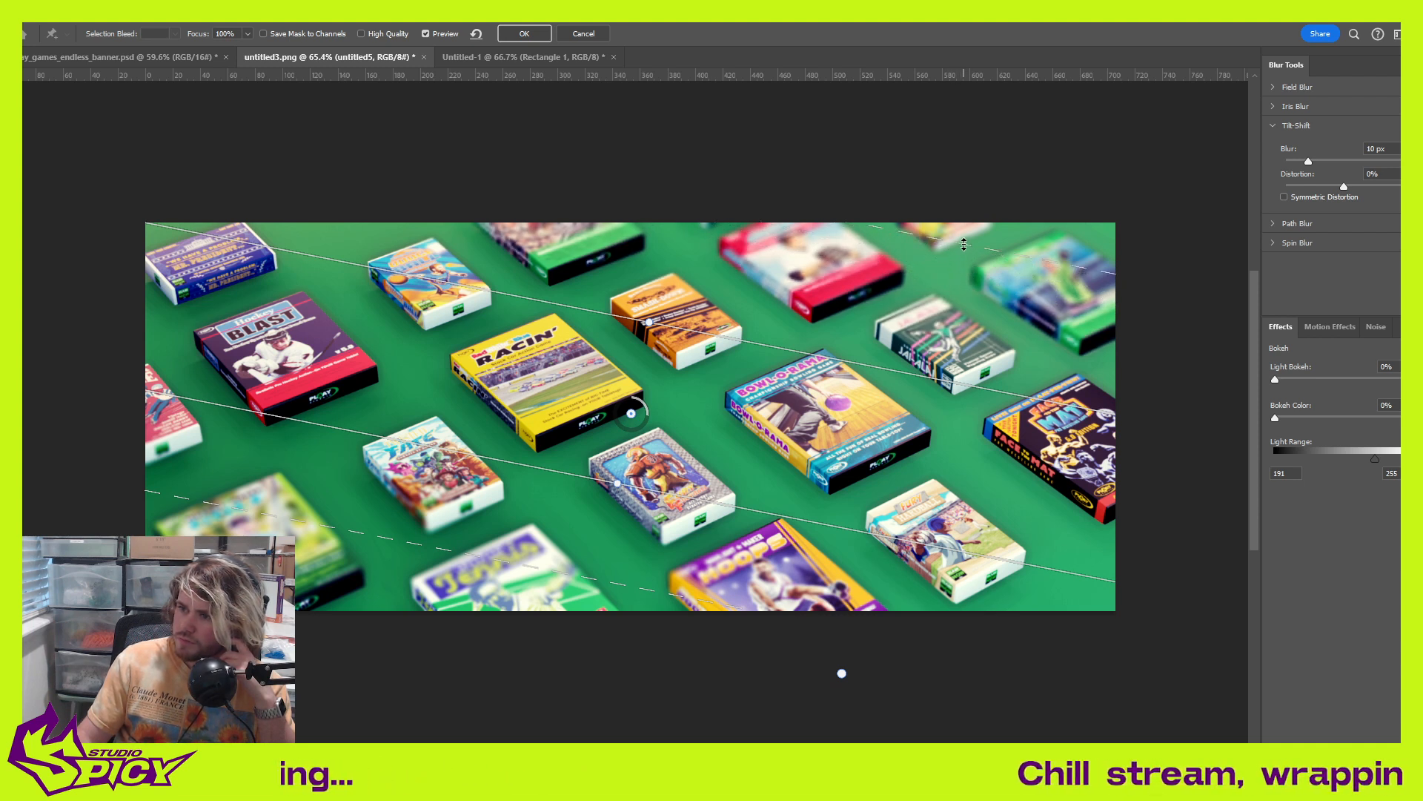
drag(562, 573, 552, 607)
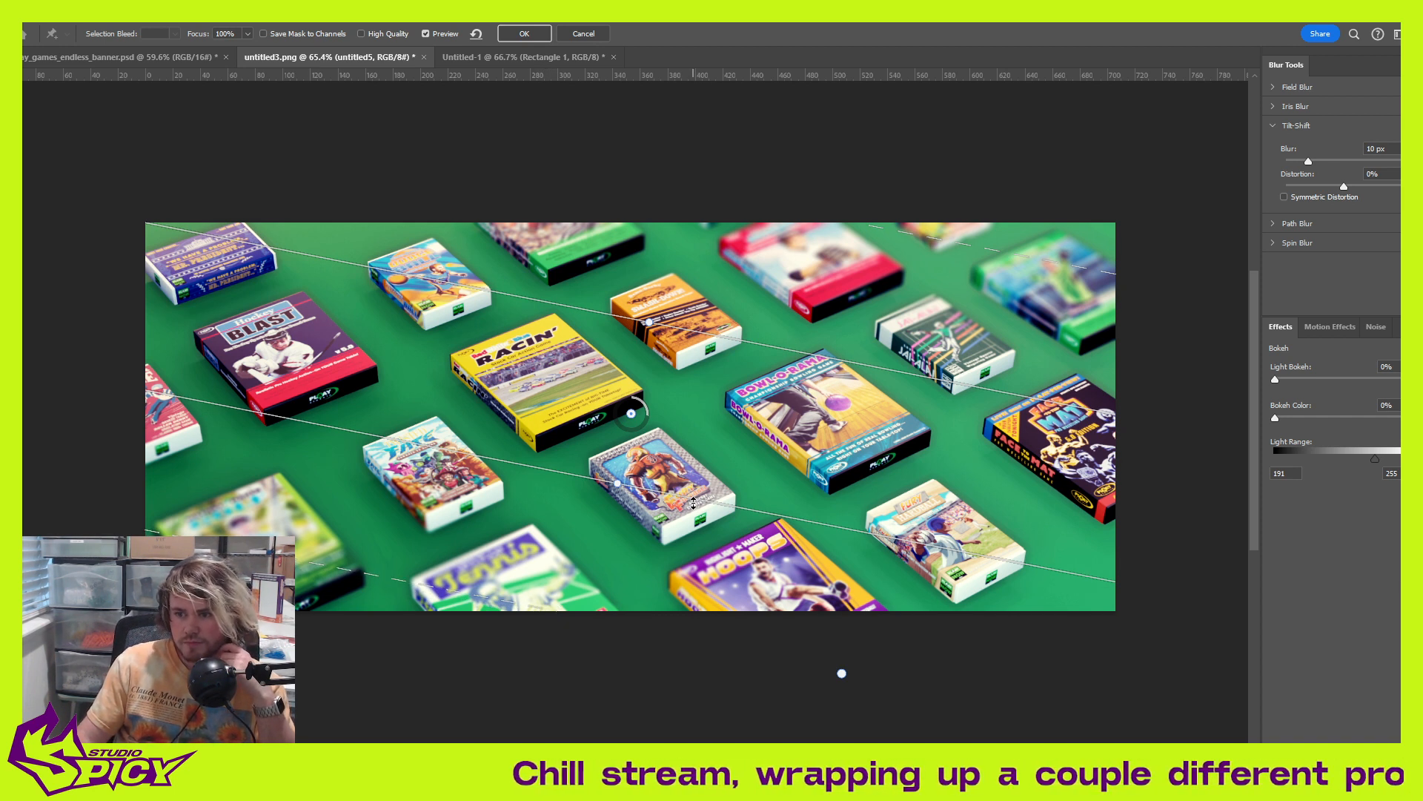
drag(697, 510, 697, 506)
drag(458, 590, 454, 617)
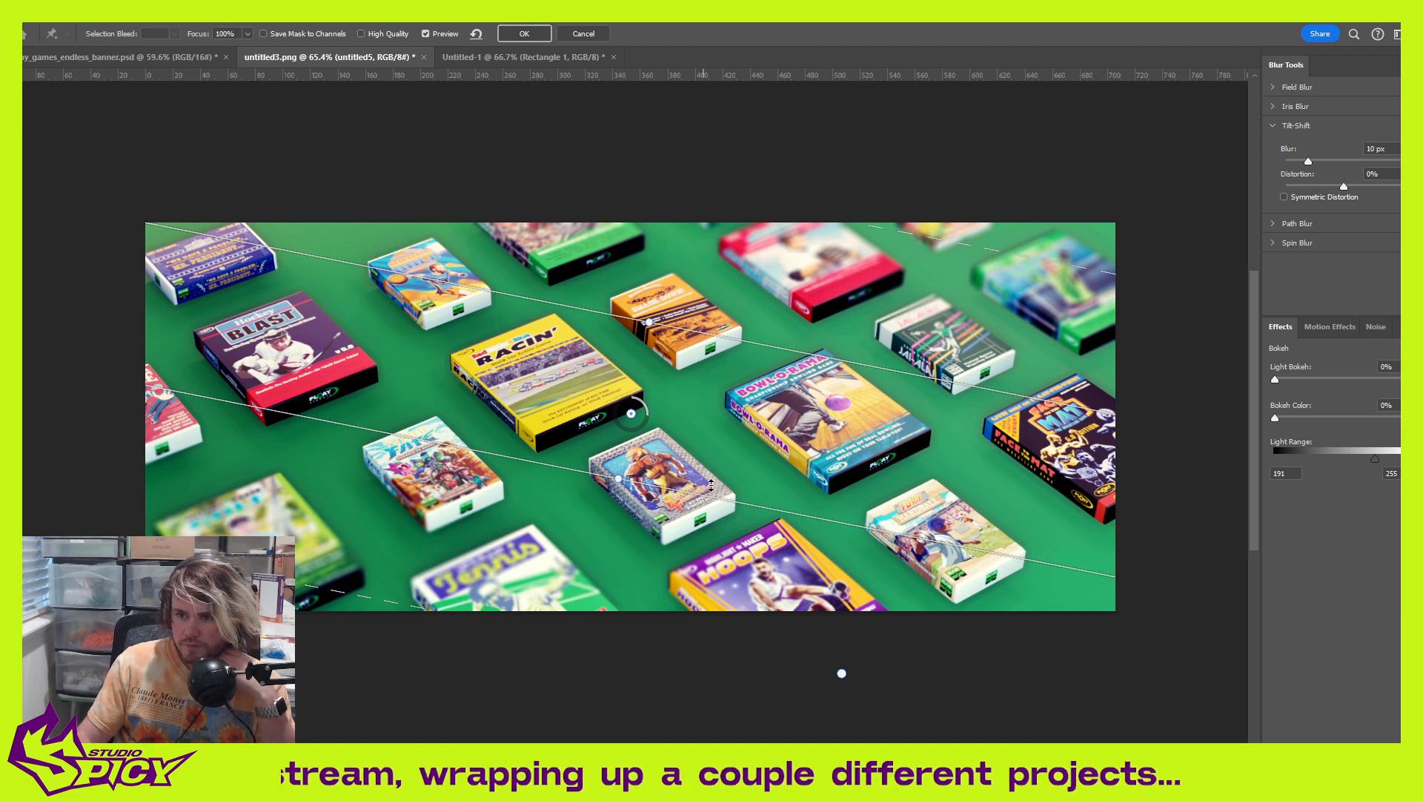
drag(711, 485, 711, 461)
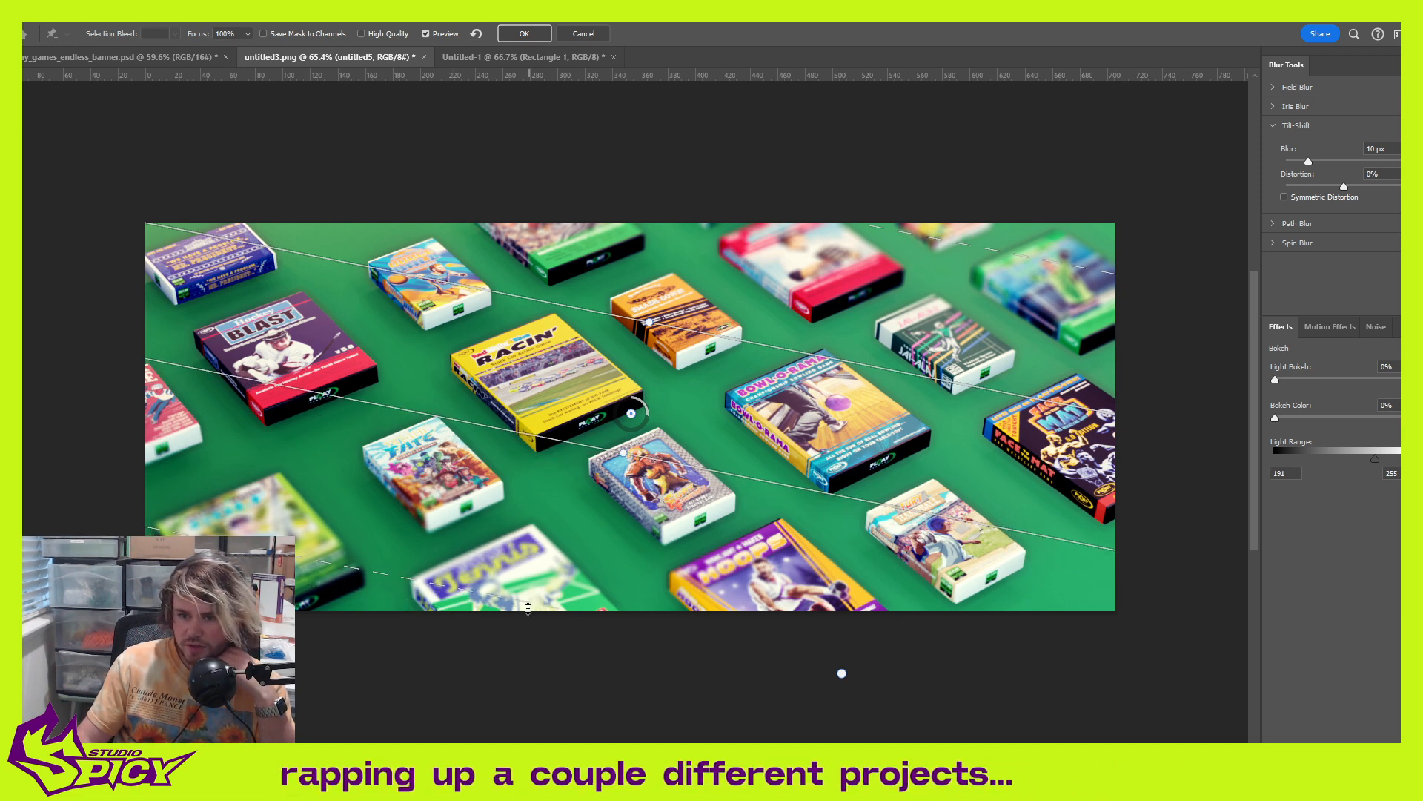
drag(528, 608, 520, 632)
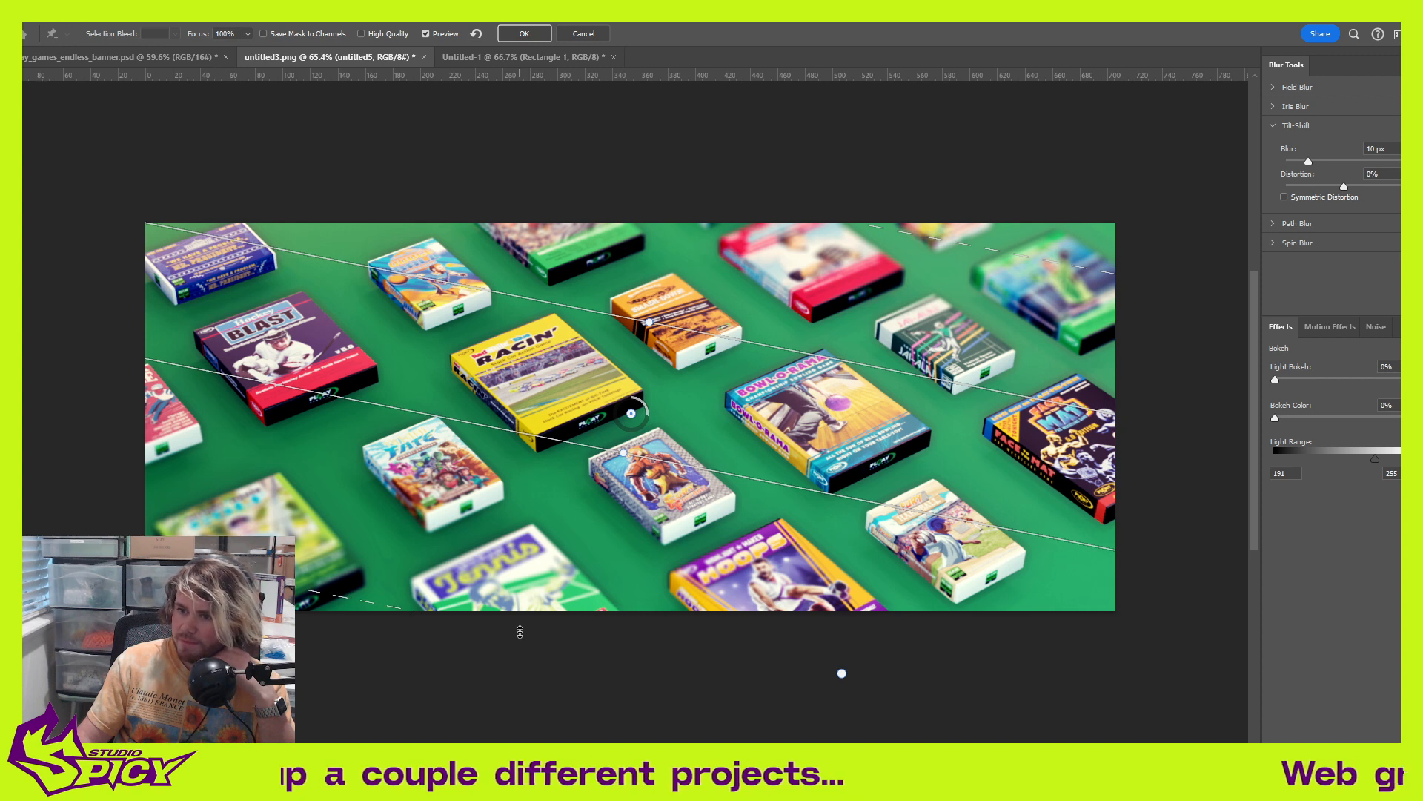
drag(710, 470, 713, 480)
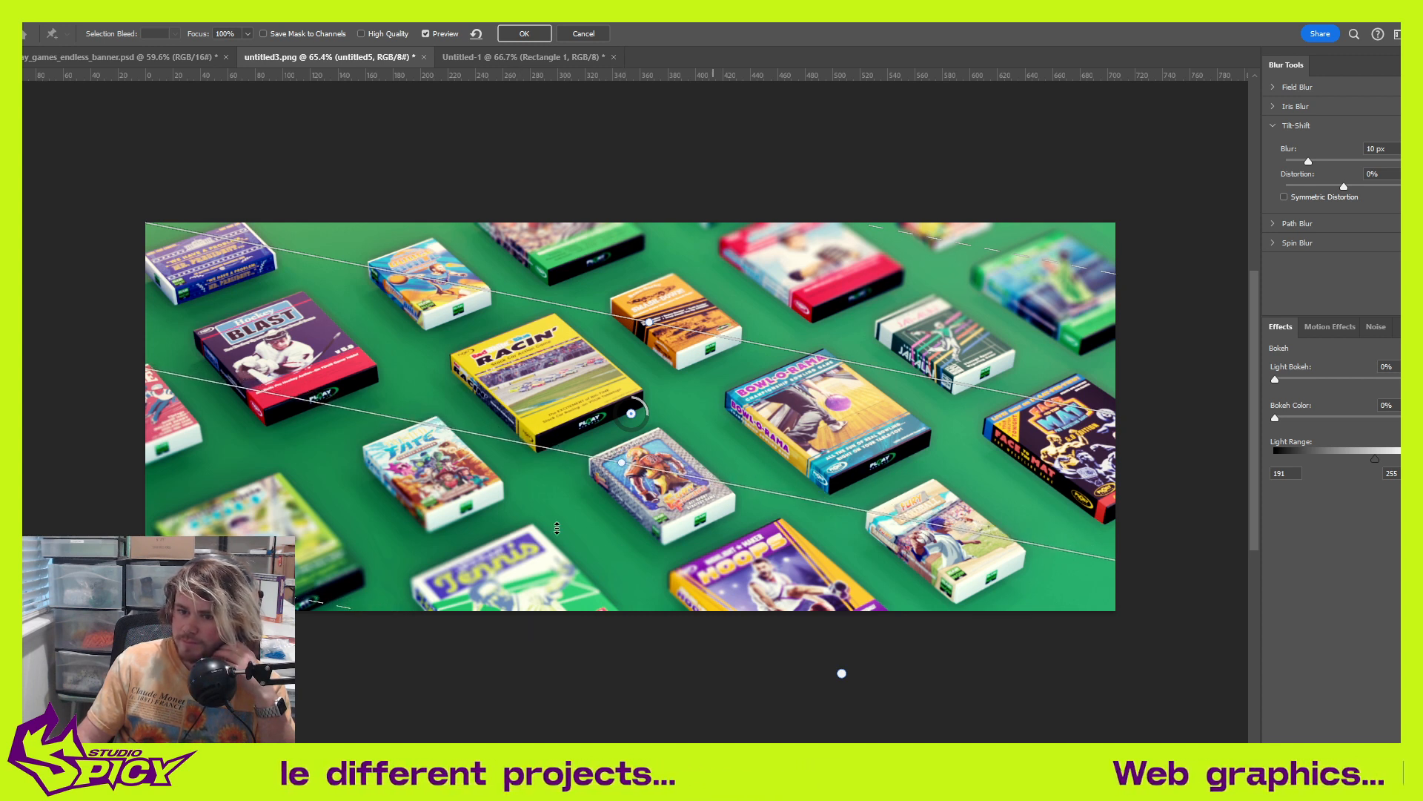
drag(313, 592, 314, 575)
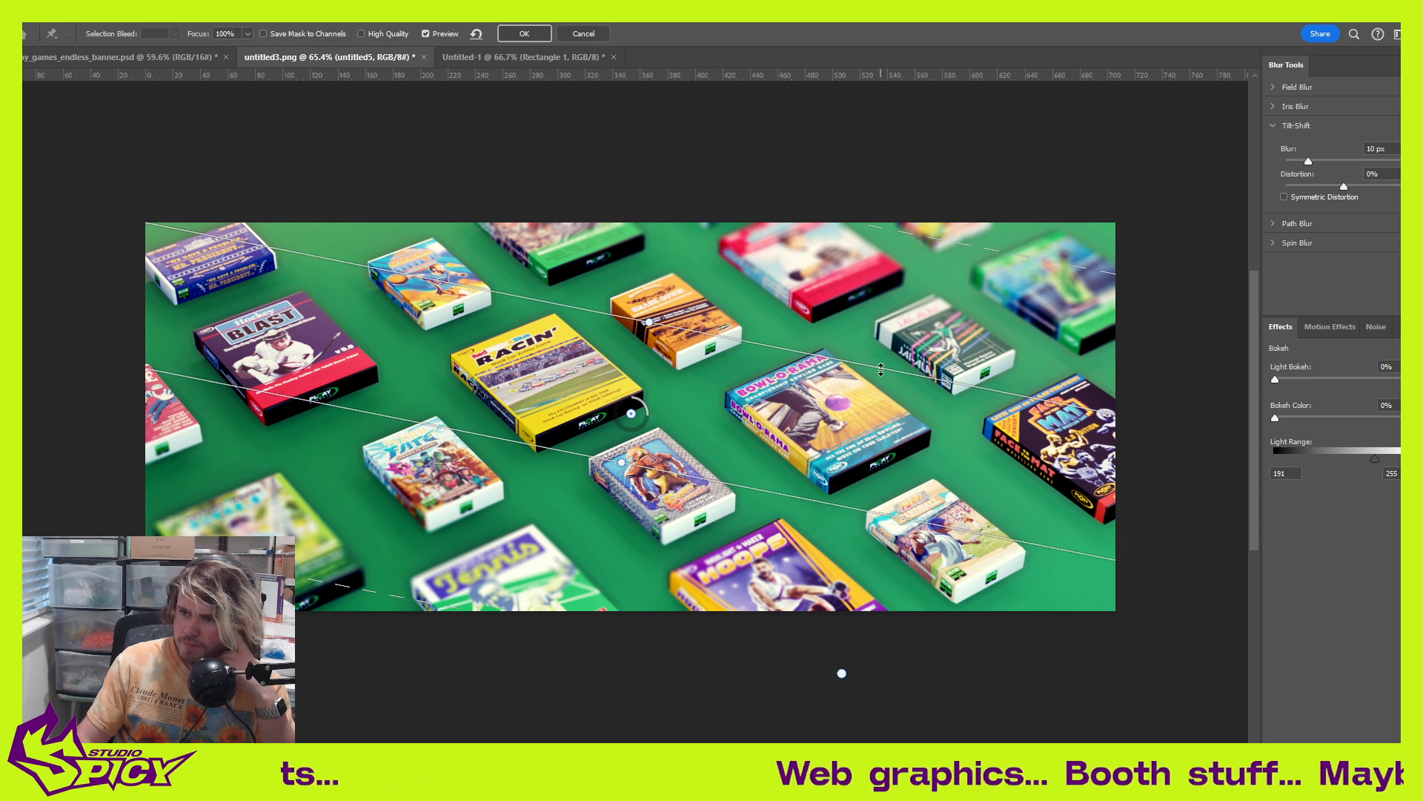
Step: Fine-tune the tilt-shift's upper focus and transition lines and apply the blur
drag(880, 368, 879, 378)
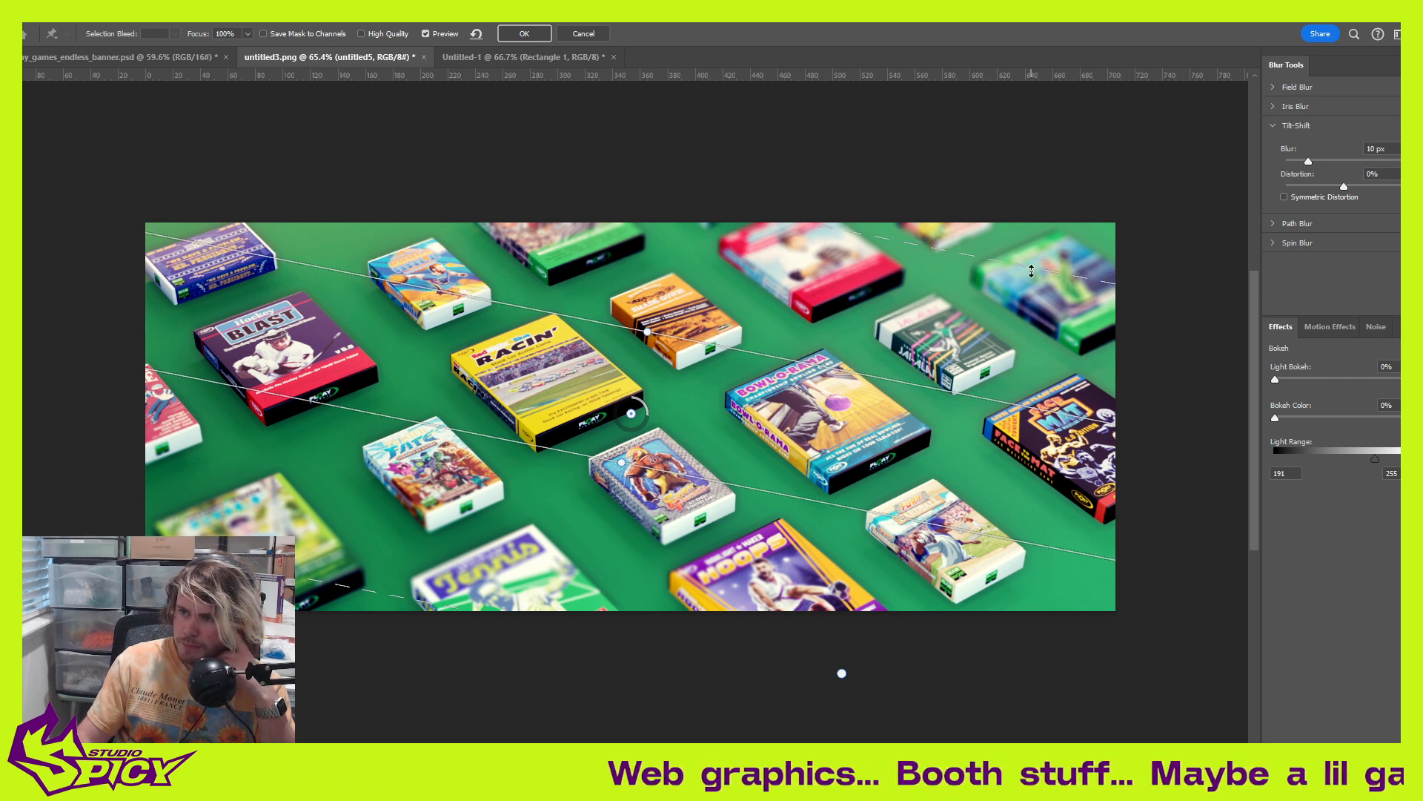
drag(1032, 268, 1030, 263)
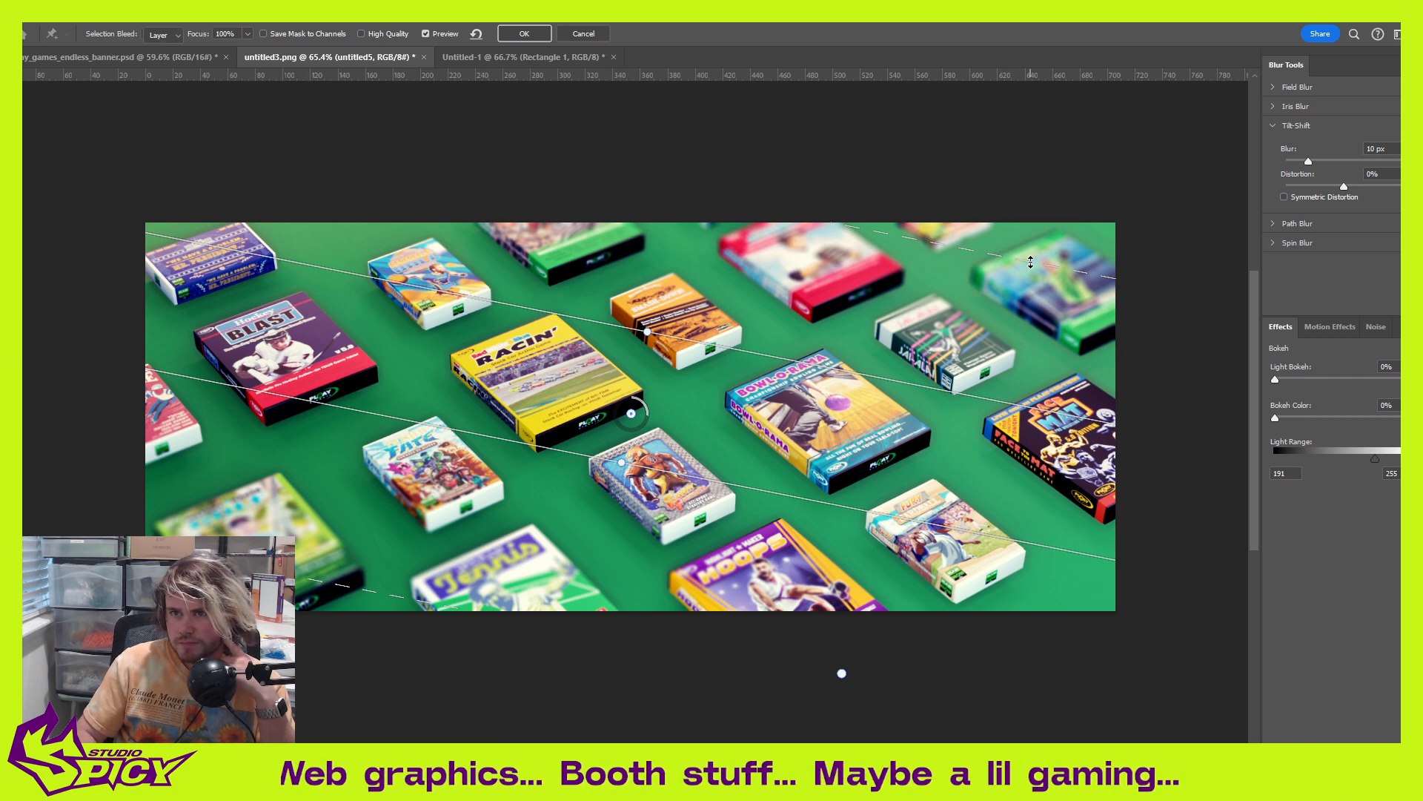
key(Return)
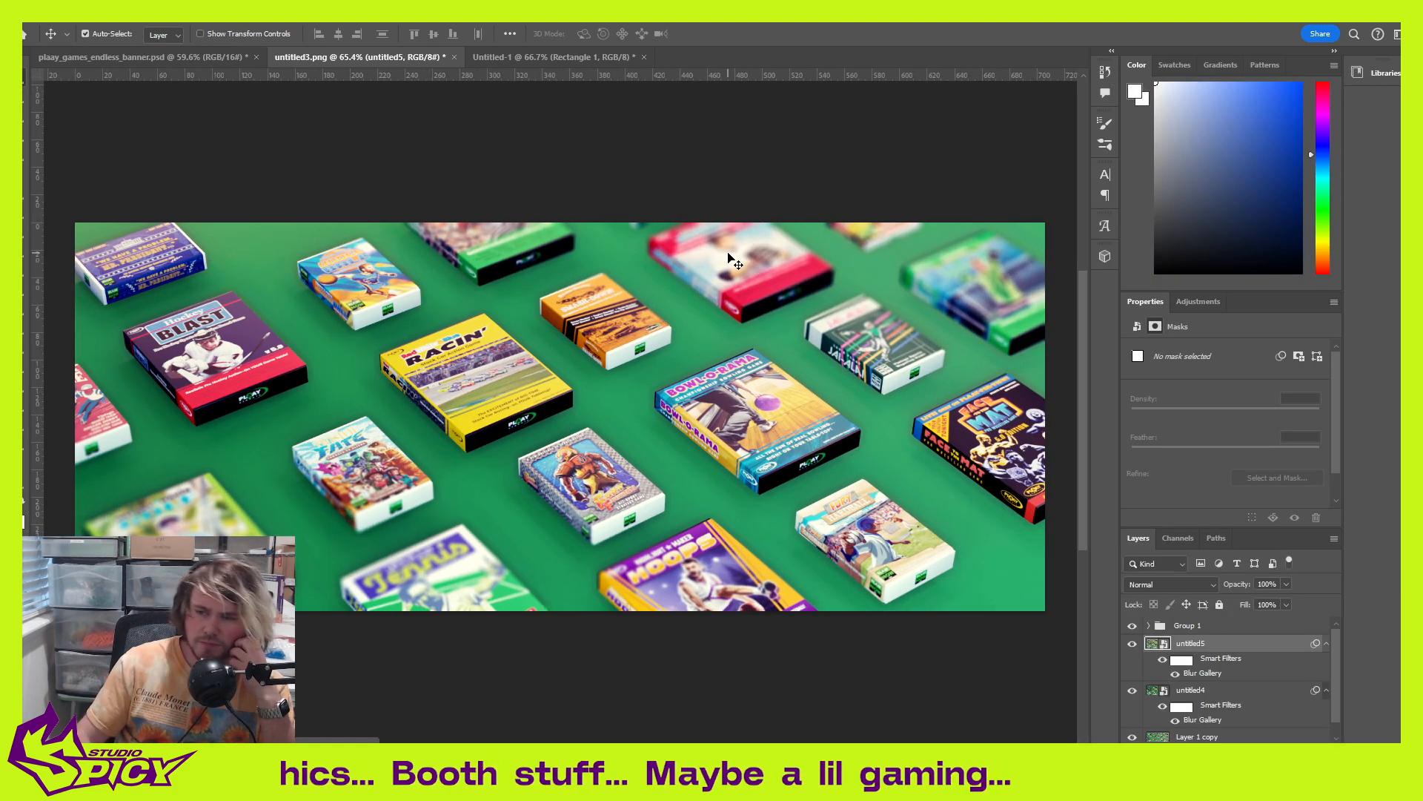
Step: Review the blurred banner as a whole and add an empty layer above the adjustment group
click(776, 140)
alt+scroll(627, 397, down, 1)
alt+scroll(627, 403, down, 1)
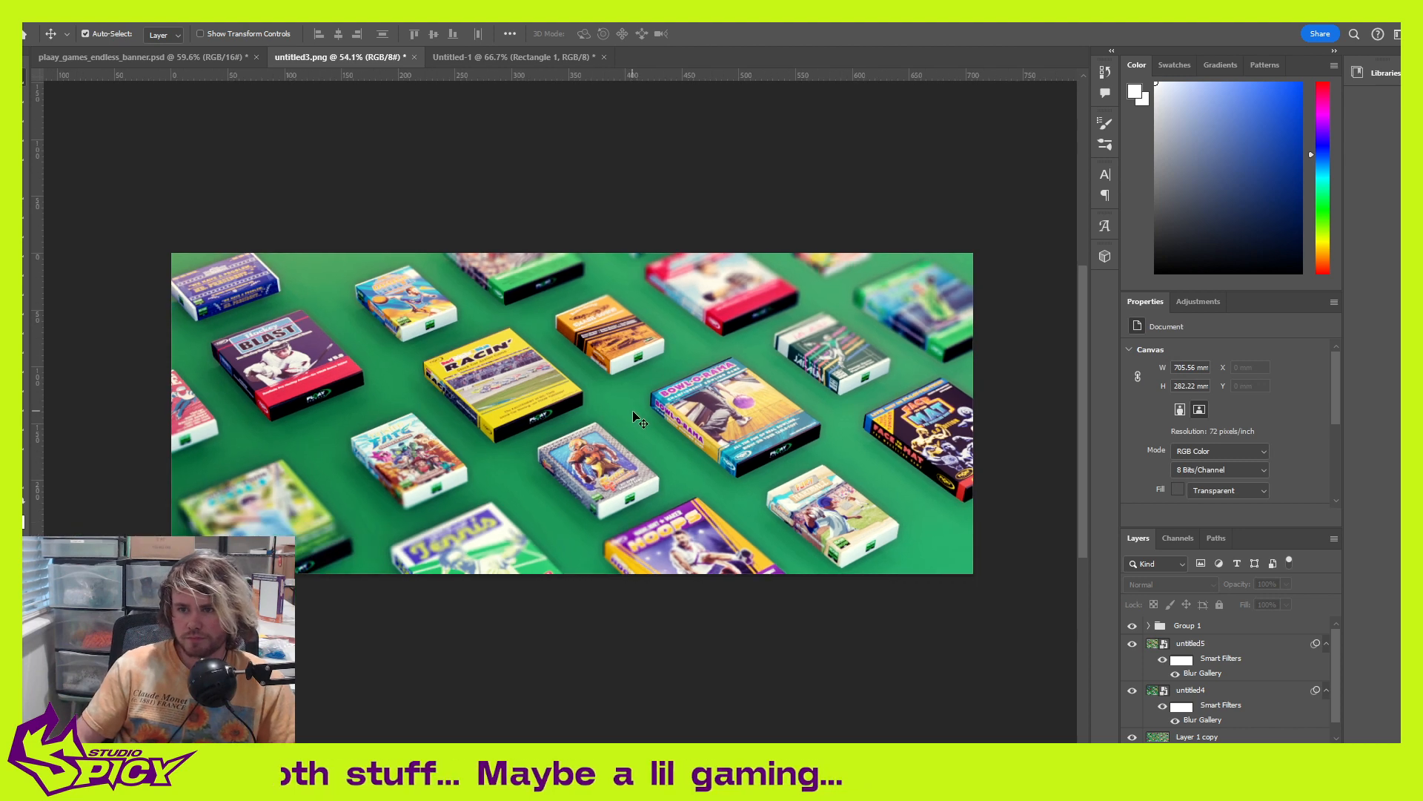
scroll(794, 551, up, 1)
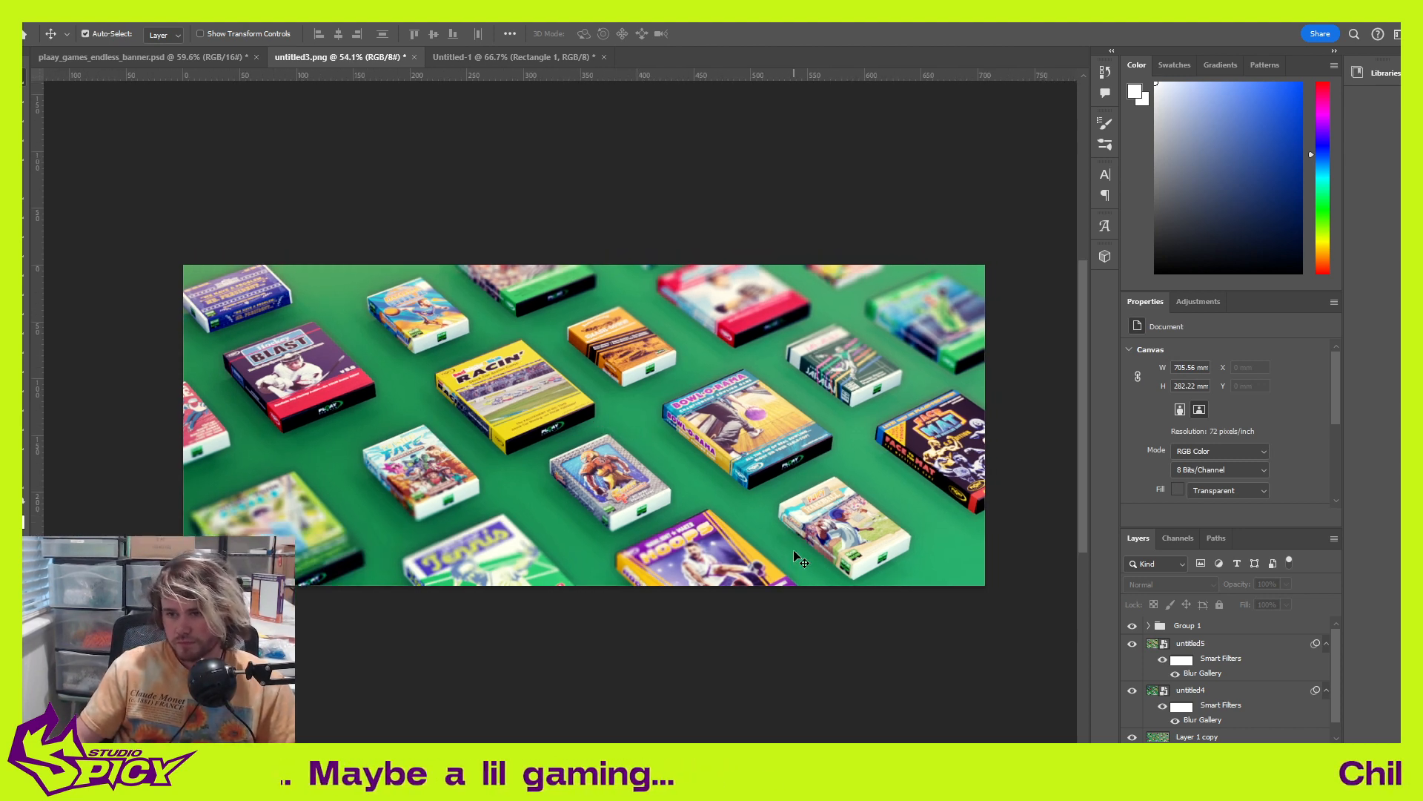
ctrl+scroll(794, 553, left, 1)
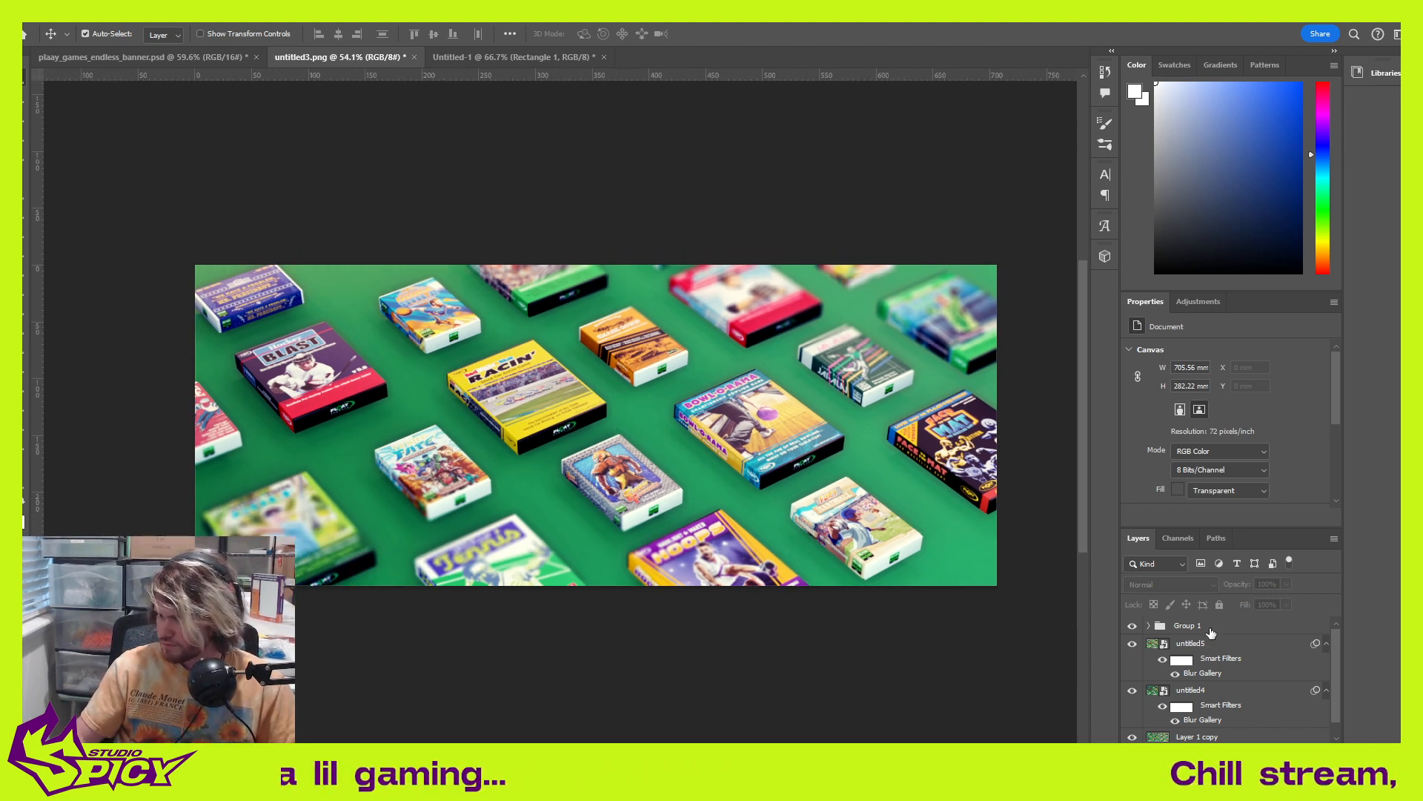
ctrl+click(1208, 627)
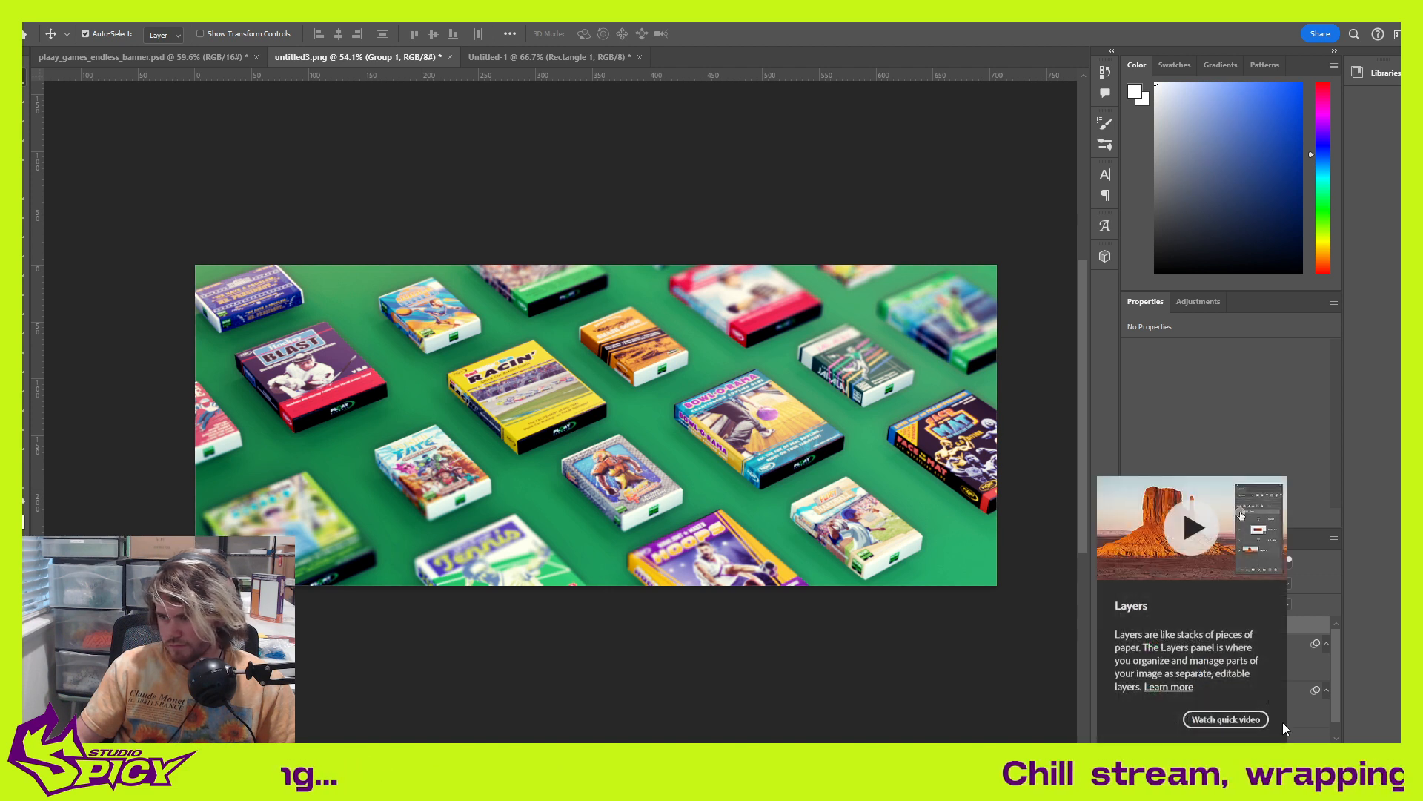
key(ctrl+shift+alt+n)
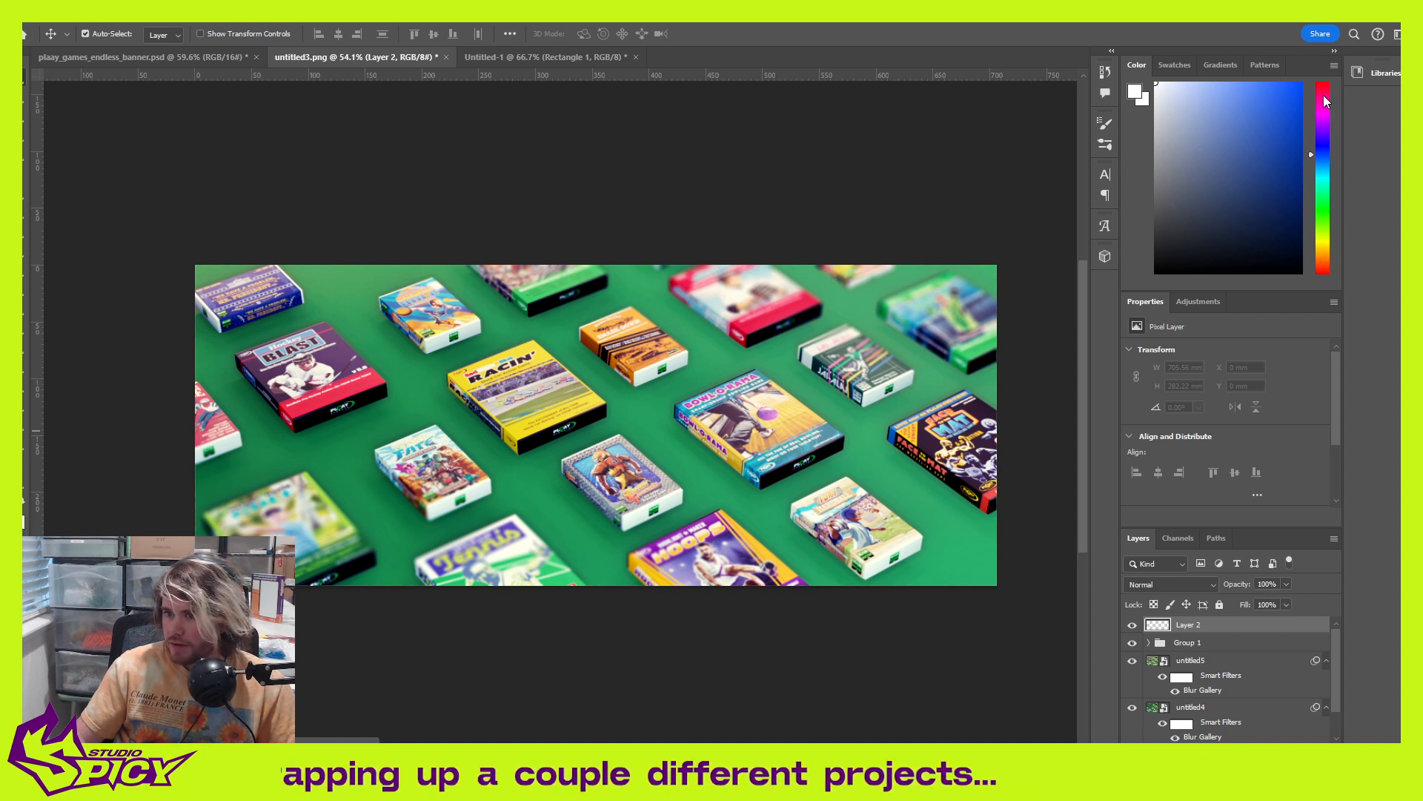
Step: Pick a bright orange foreground colour and fill the new layer with it using the Paint Bucket tool
click(1327, 258)
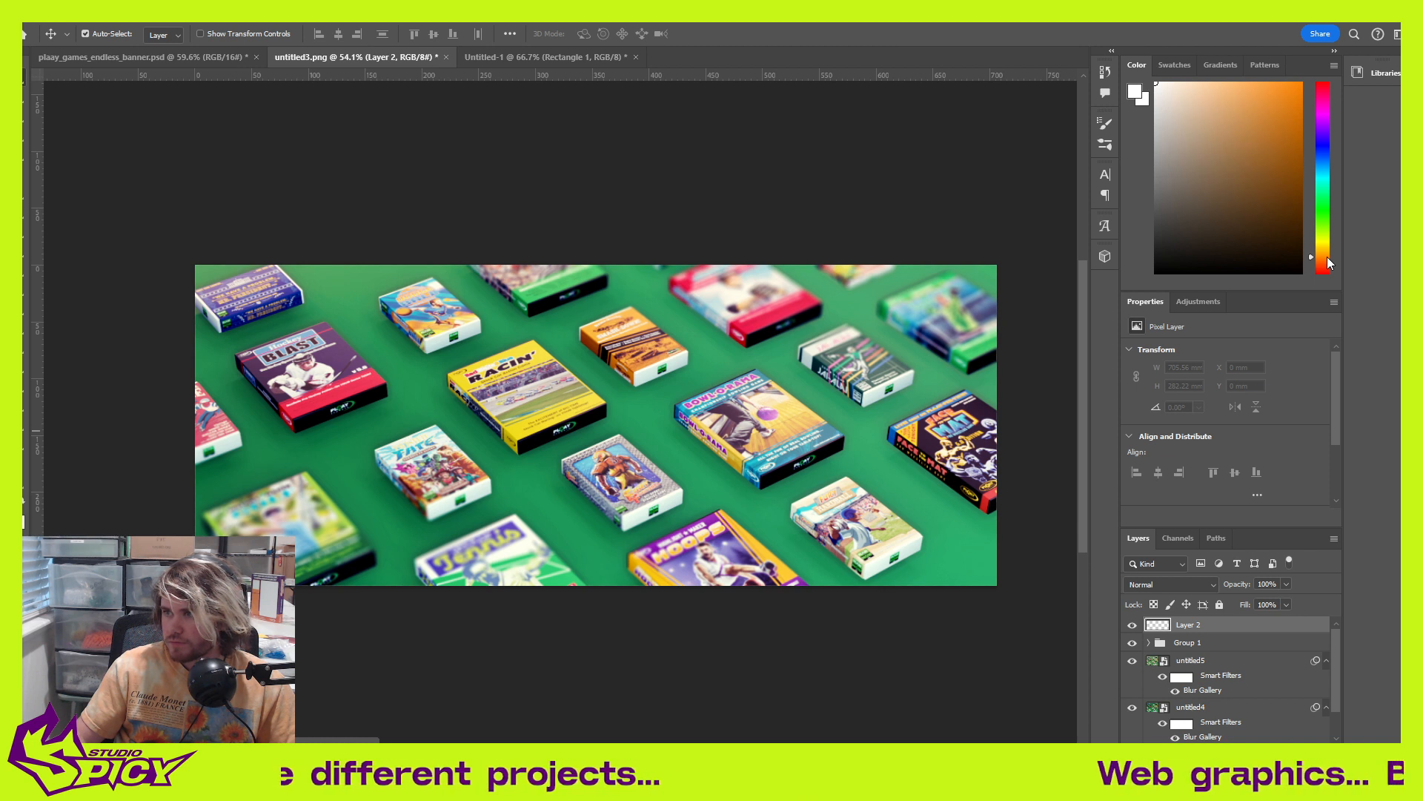
click(1283, 87)
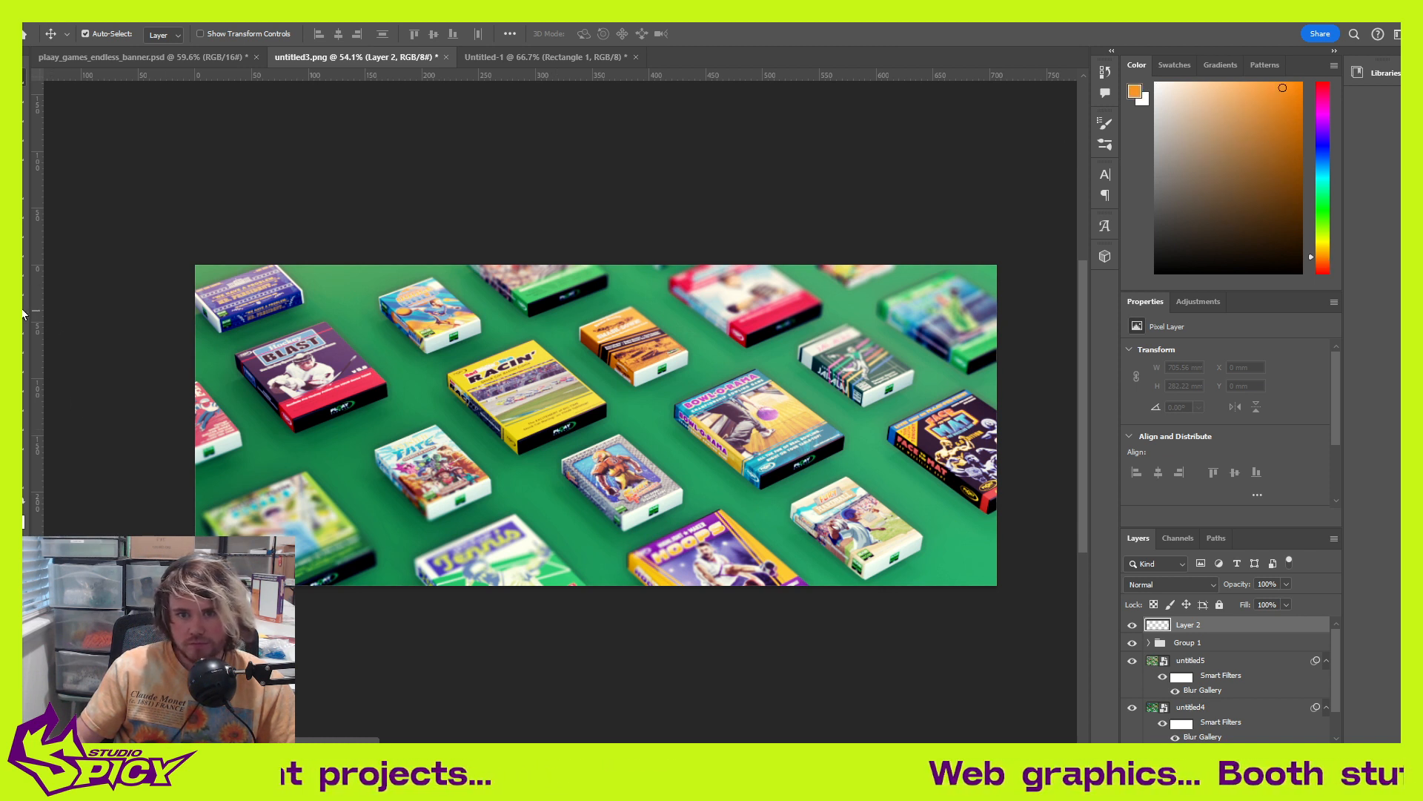
key(g)
click(808, 503)
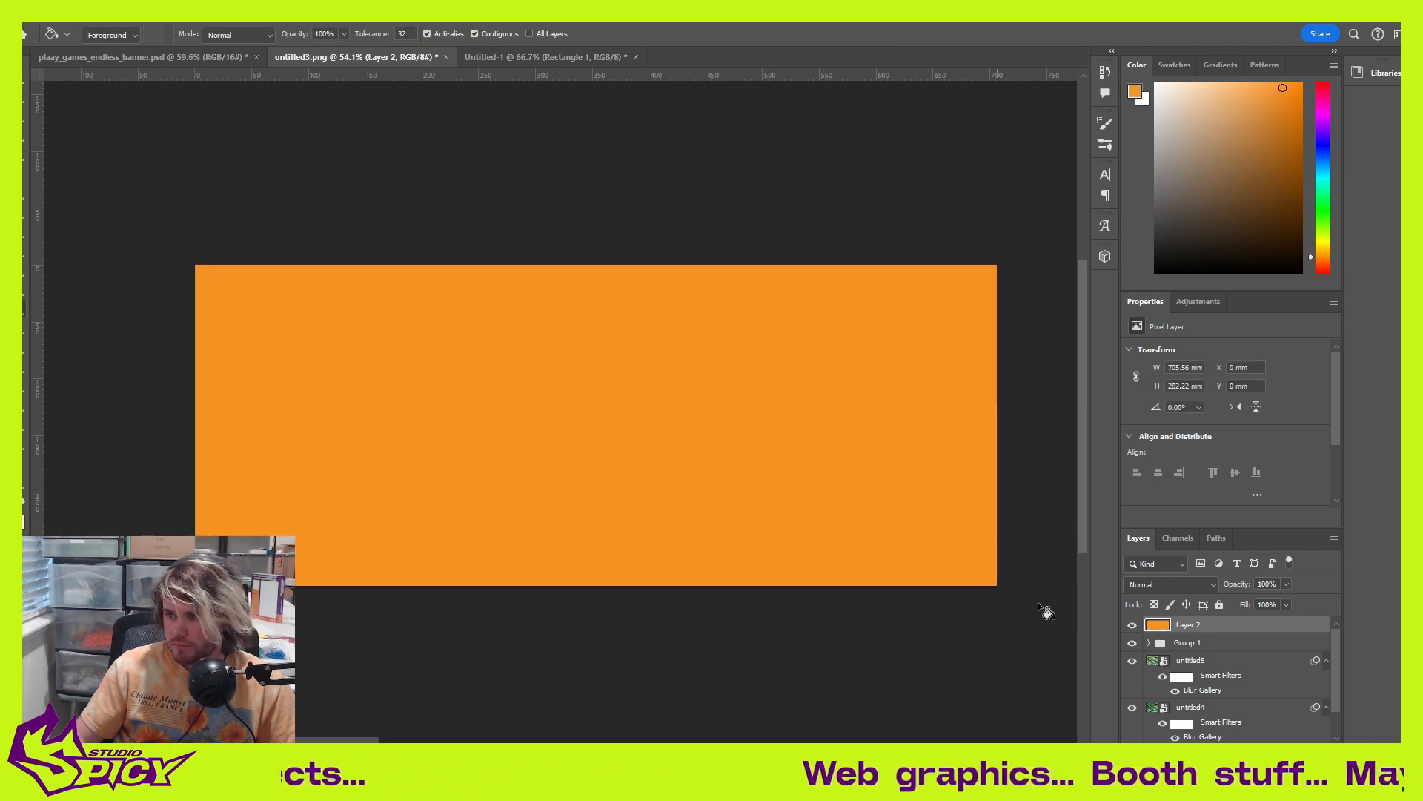
Step: Set the orange layer's blend mode to Soft Light and reduce its opacity to 14%
click(1173, 585)
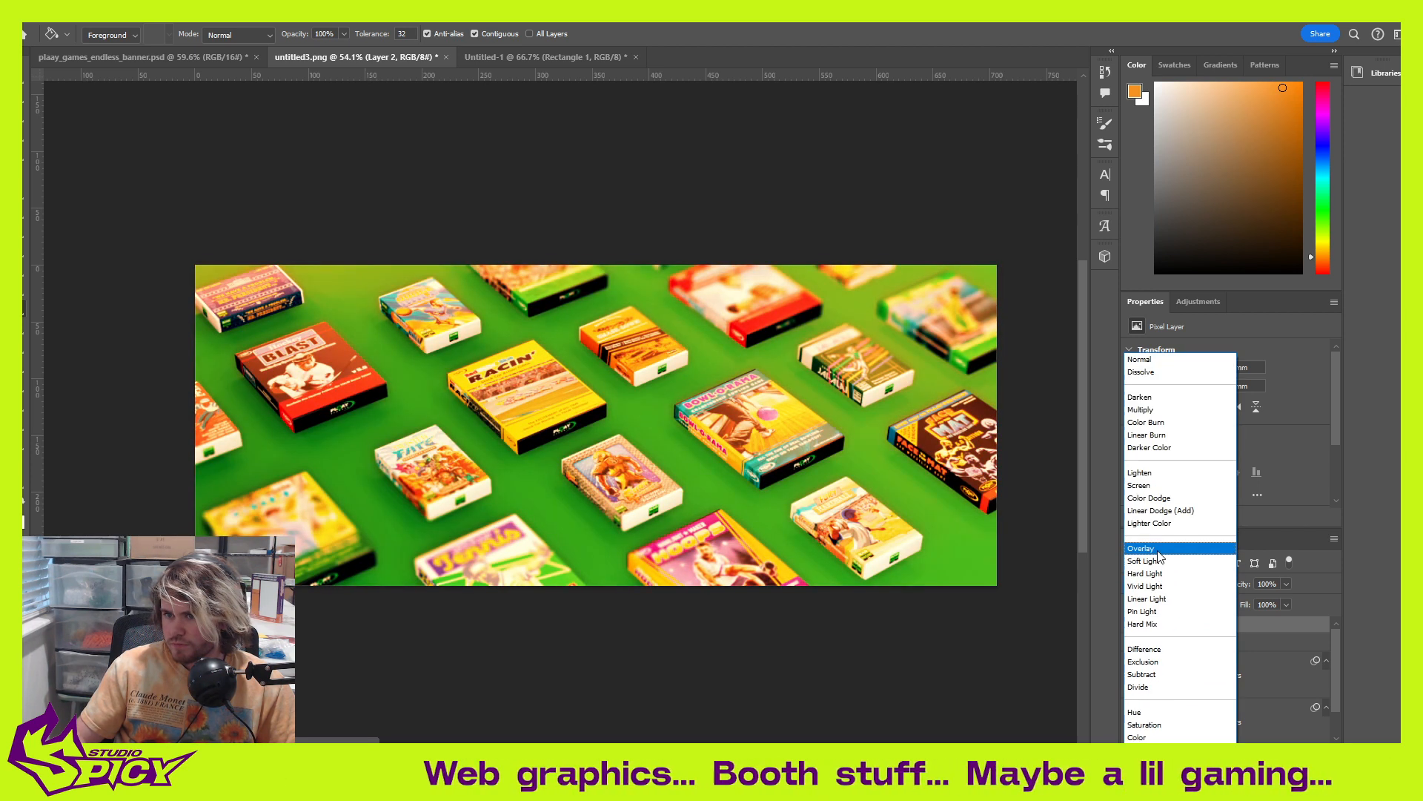
click(1165, 562)
click(1287, 584)
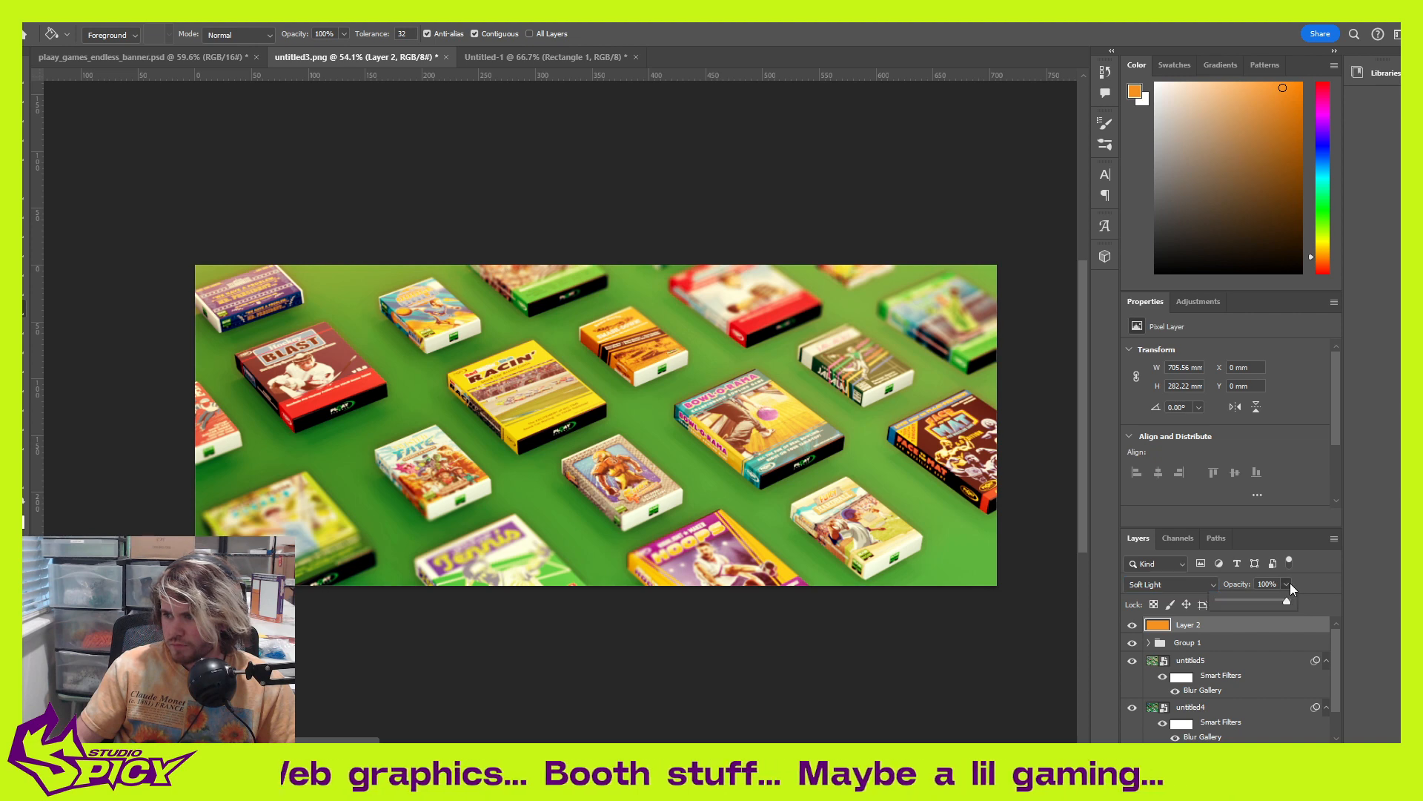
click(1253, 601)
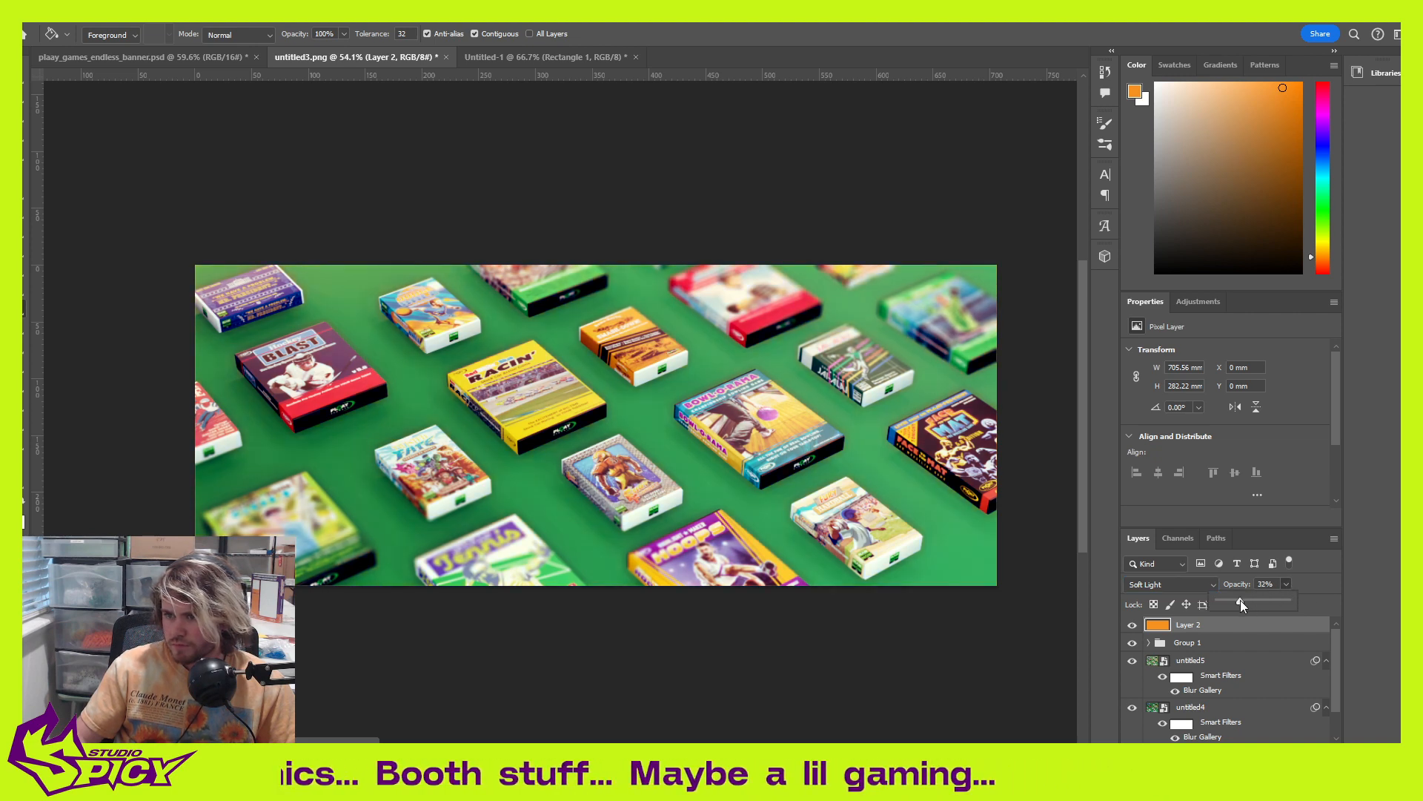
drag(1245, 602, 1245, 602)
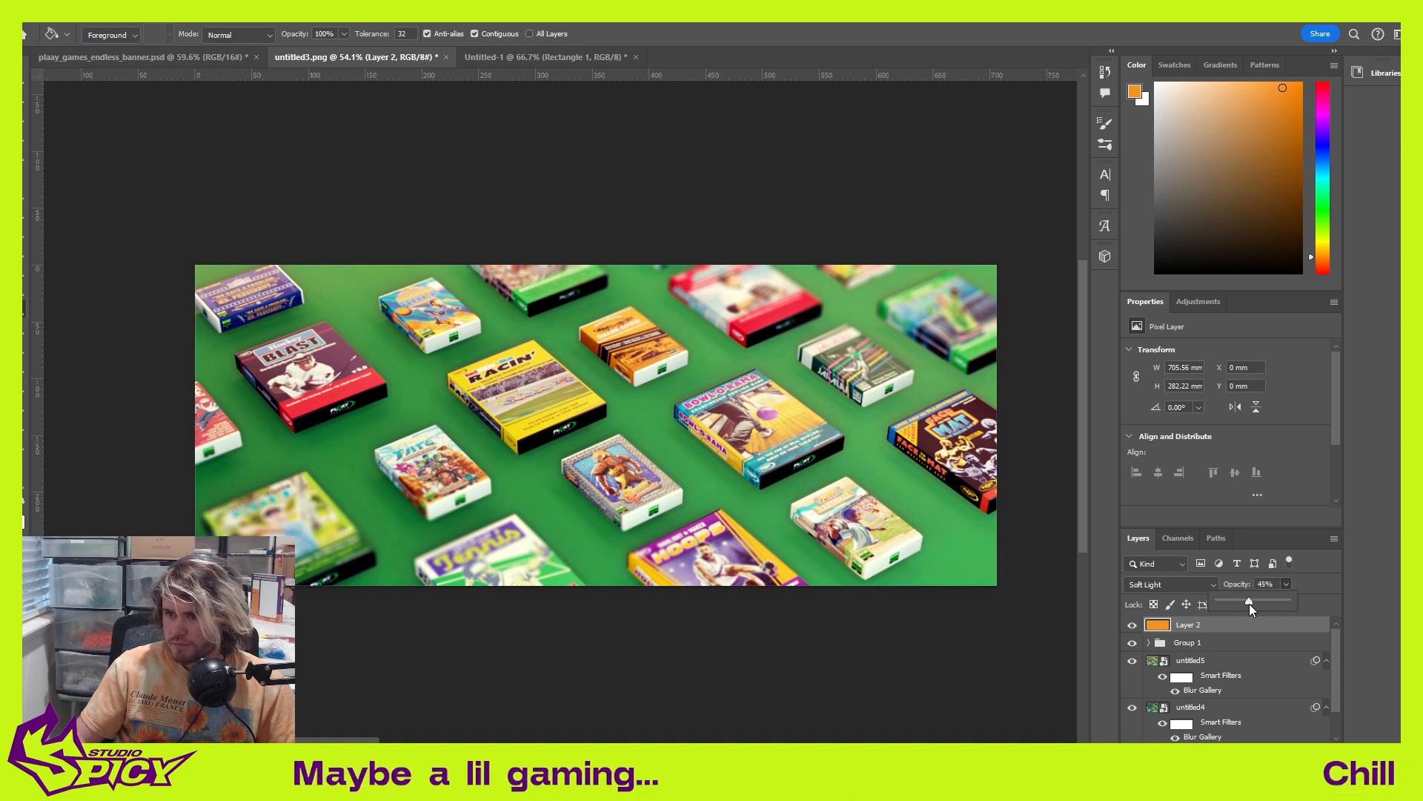
drag(1250, 602, 1228, 603)
Step: Compare the banner with and without the orange layer and raise that layer's opacity to 21%
click(1133, 626)
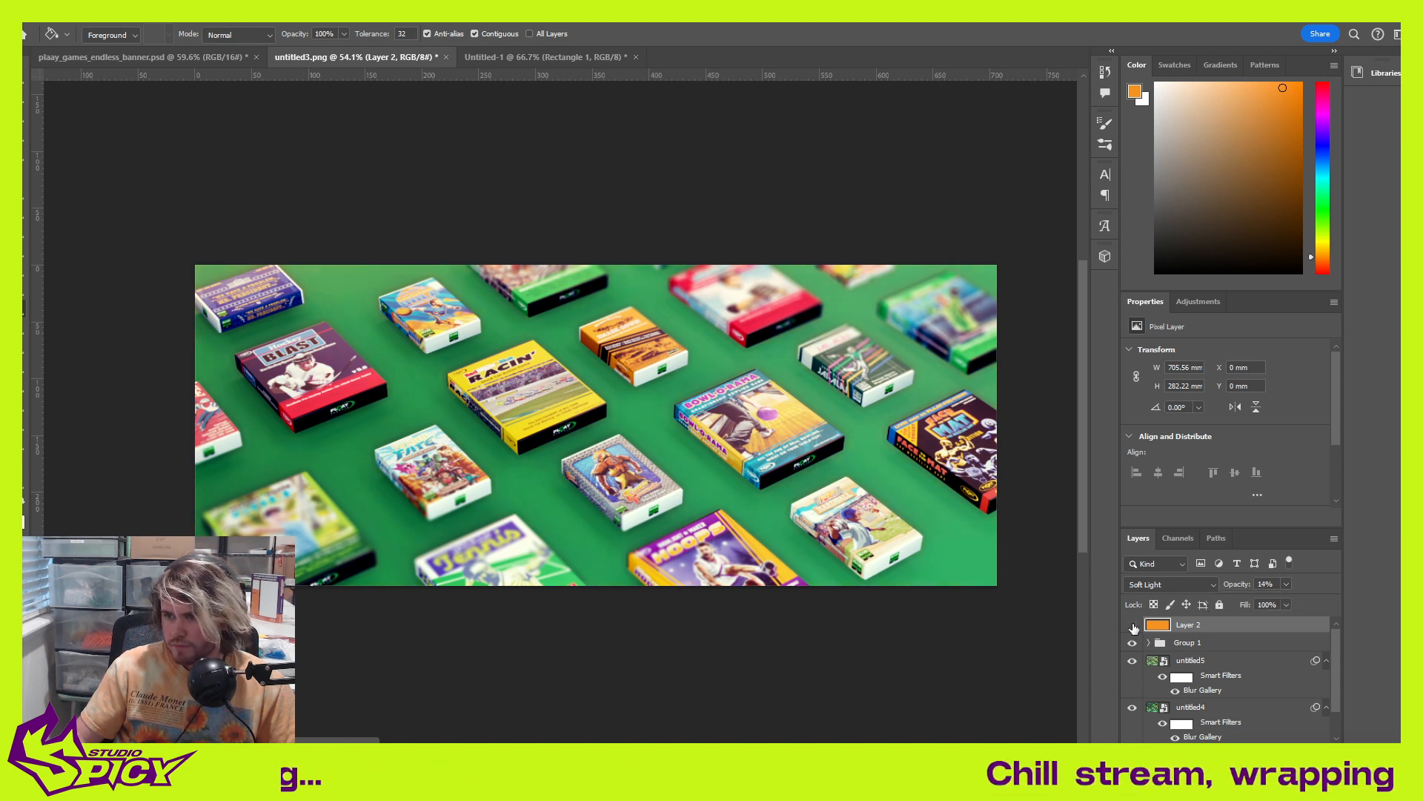
click(1133, 627)
click(1133, 626)
click(1133, 627)
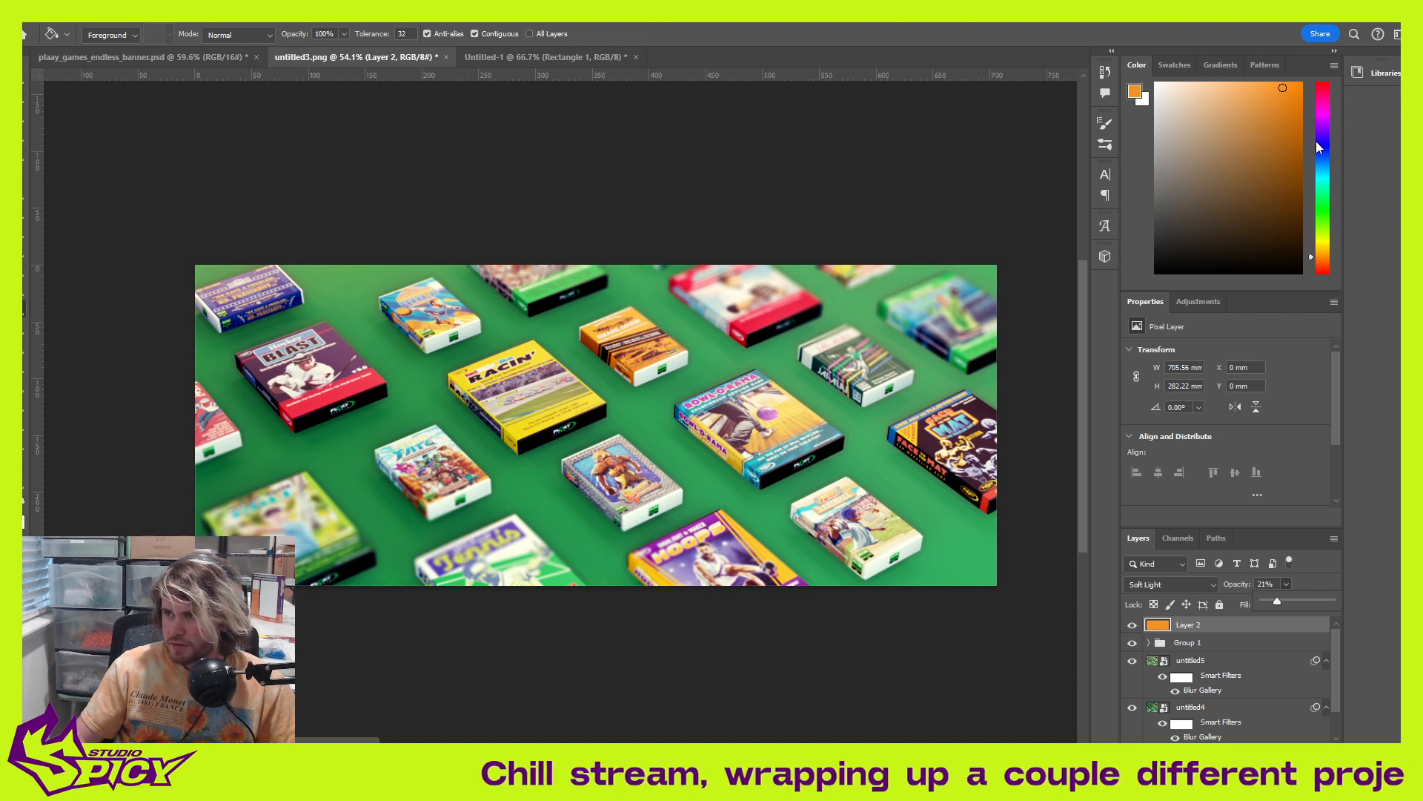
Step: Try red-orange, bright green and mint green fills in turn on Layer 2 with the Paint Bucket
drag(1330, 258, 1322, 266)
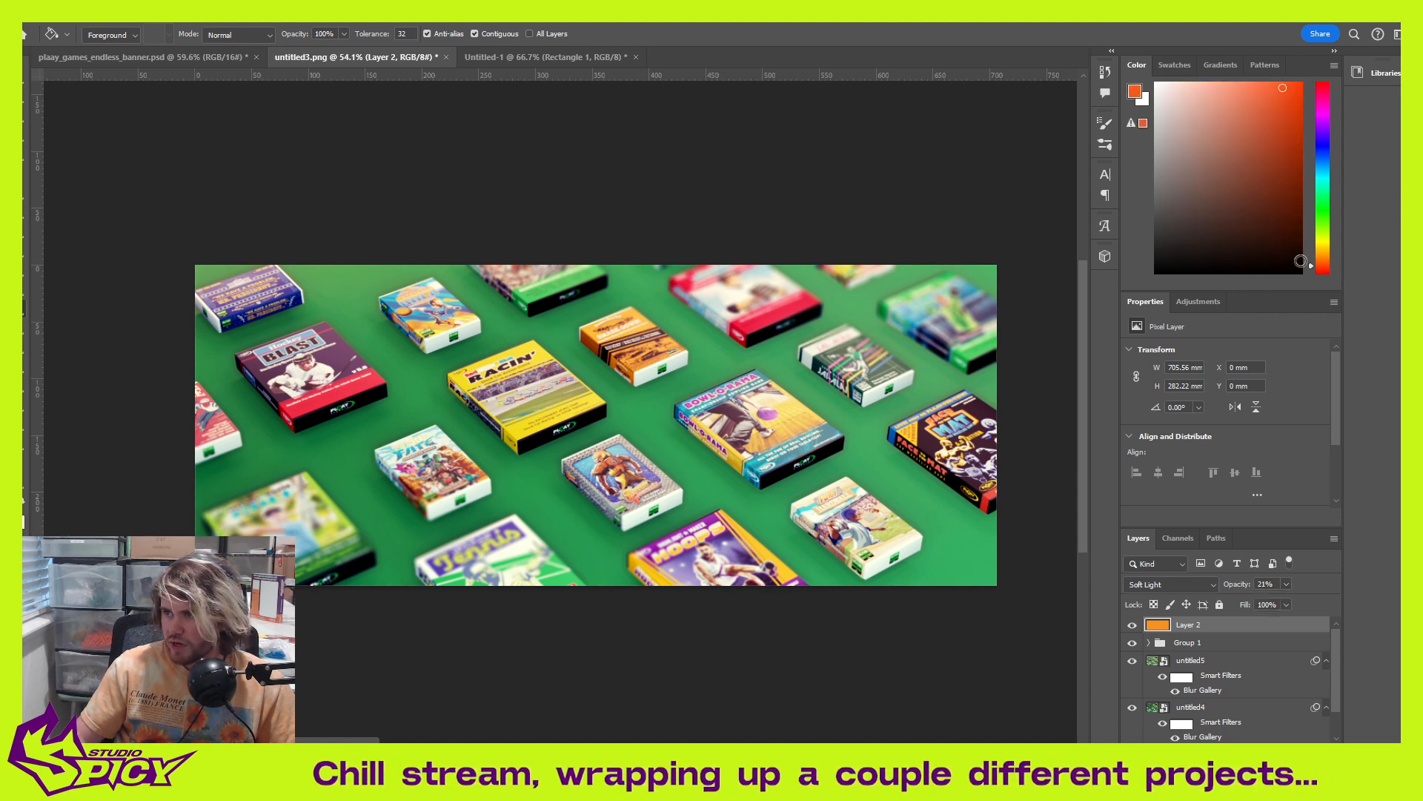
click(720, 453)
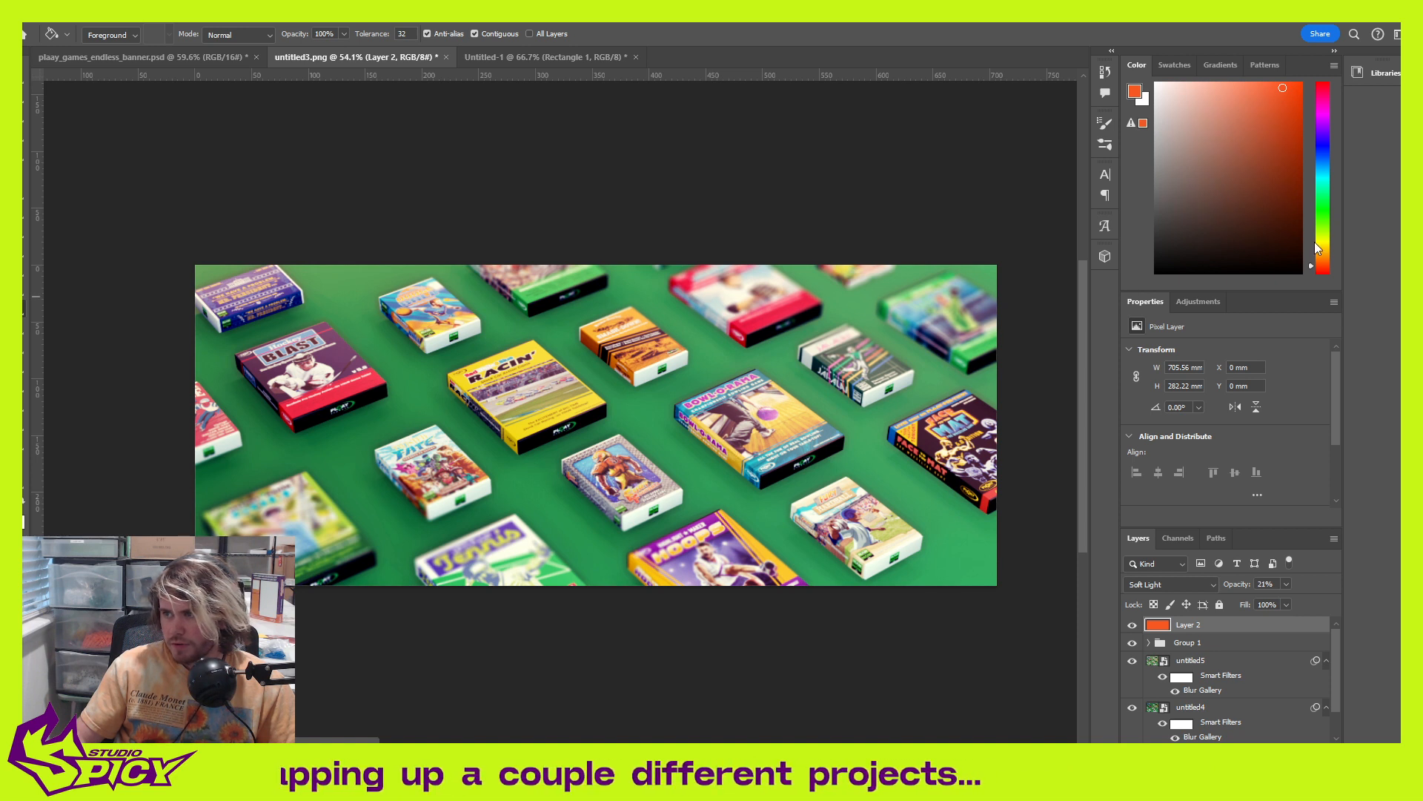
click(1326, 212)
click(830, 409)
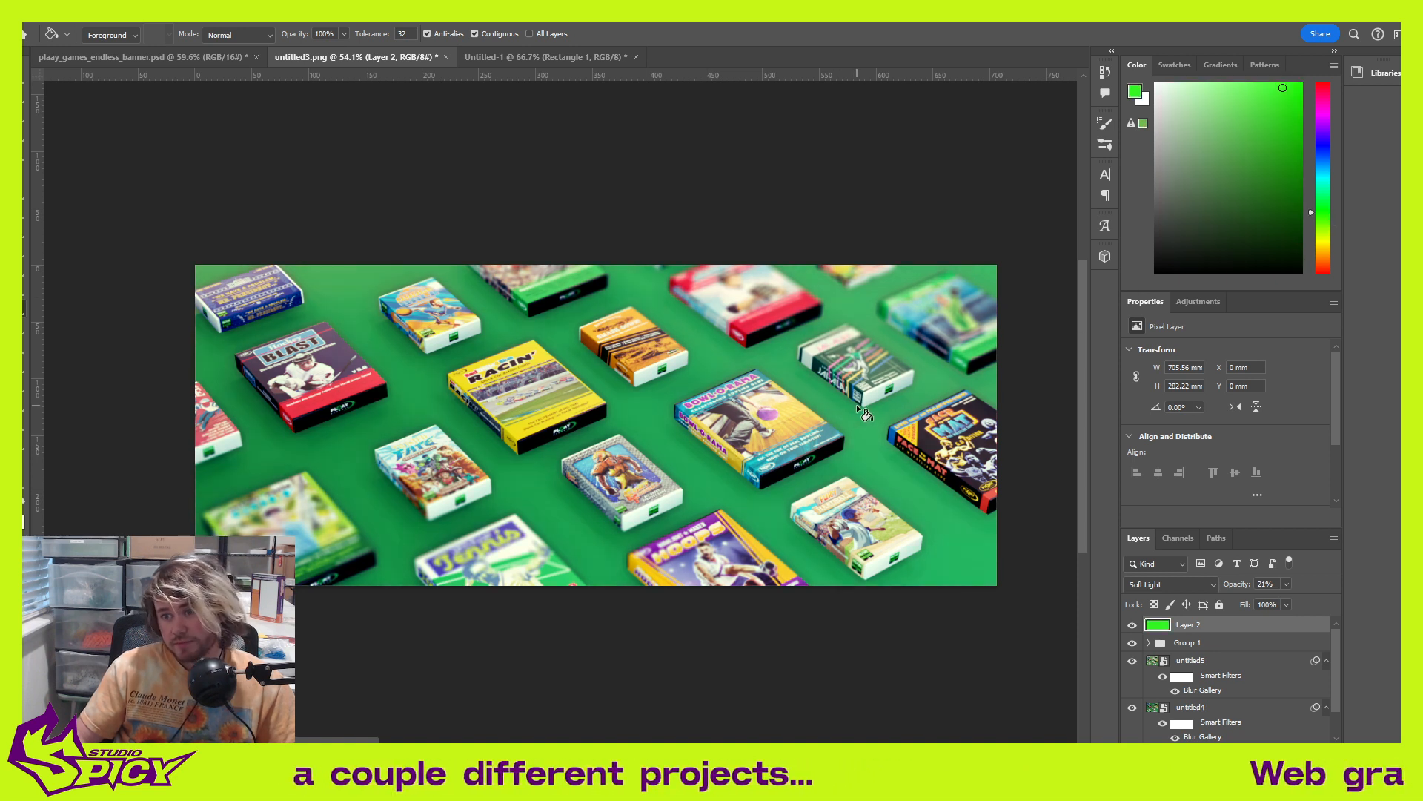
click(1325, 190)
click(847, 347)
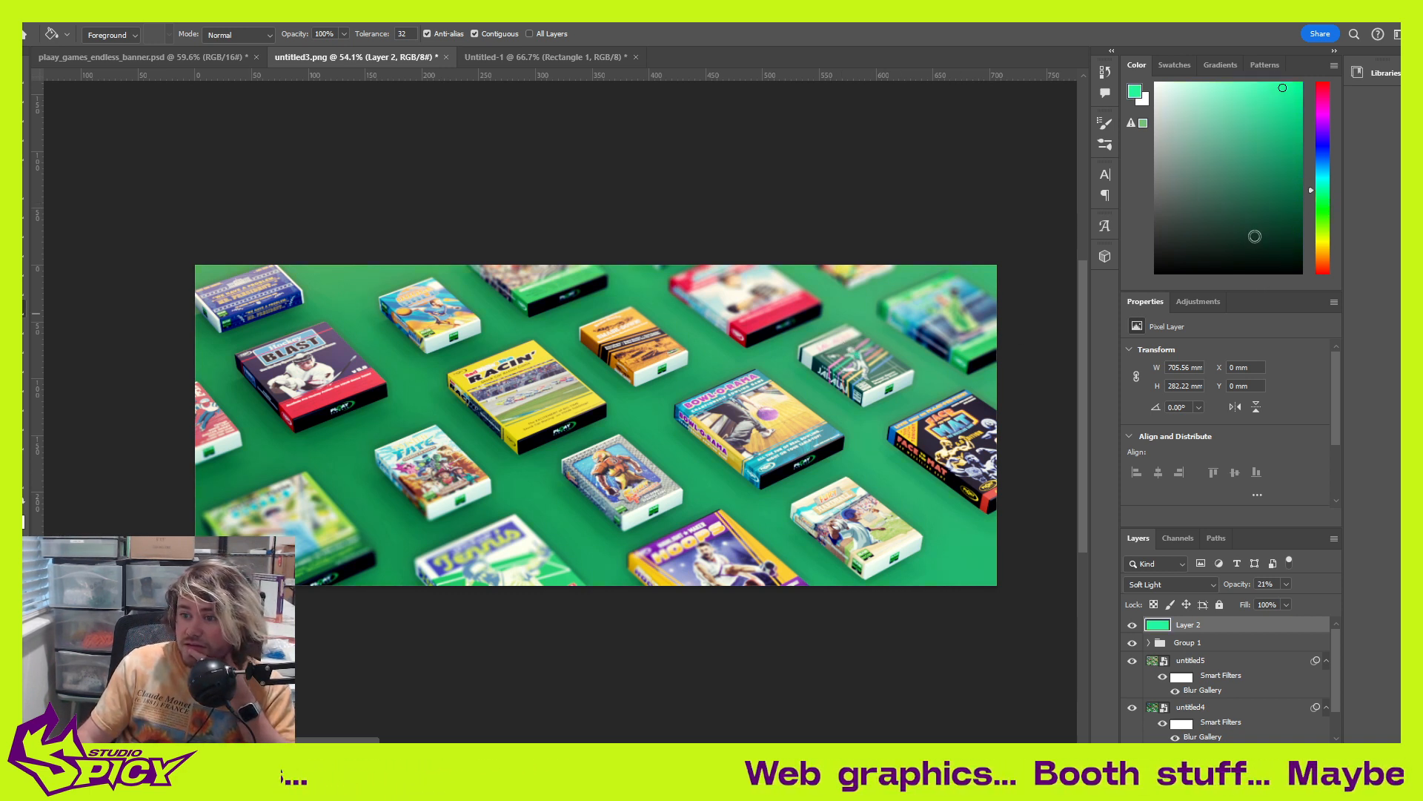
Step: Try lime and vivid green fills on Layer 2, settling on a slightly darker green at 13% opacity
click(1323, 225)
click(832, 354)
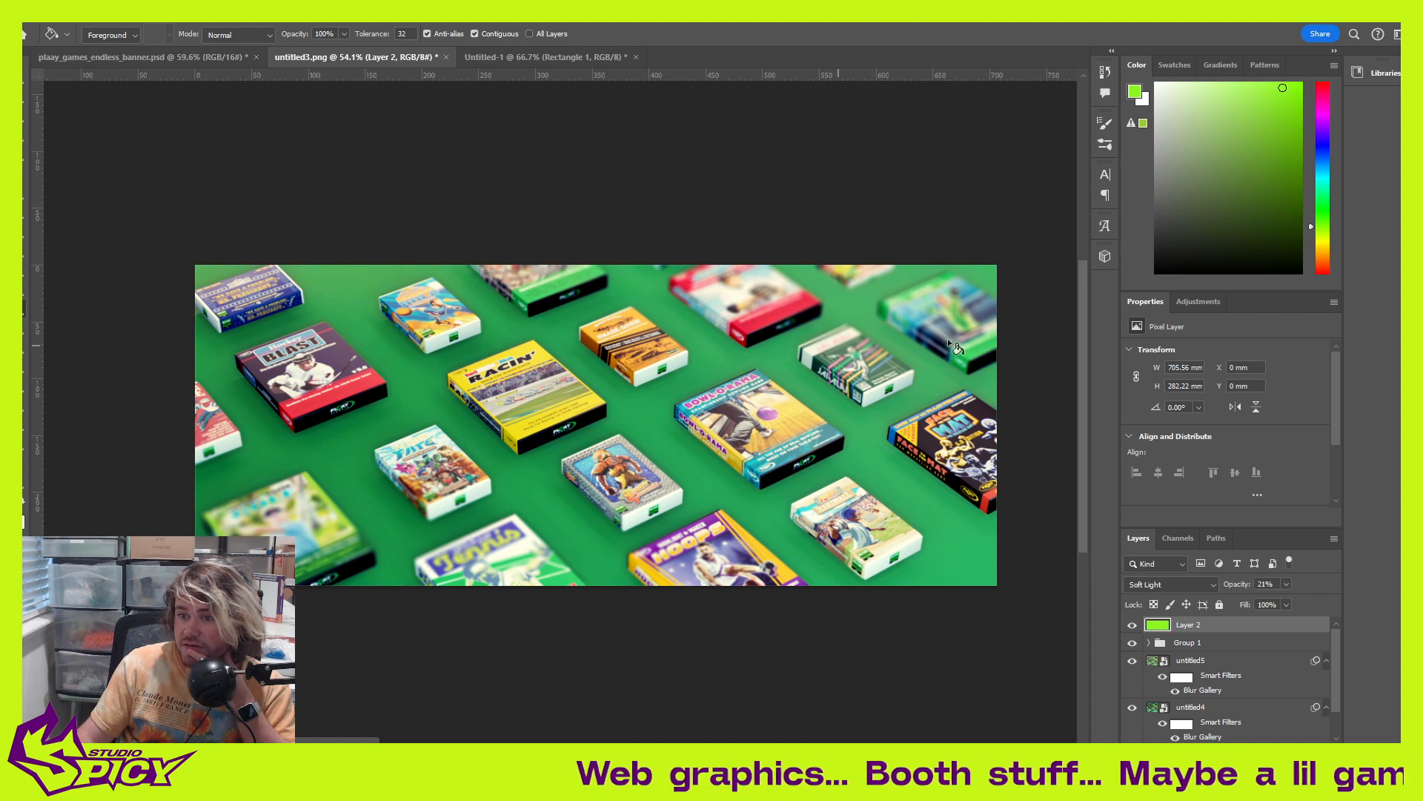
click(1323, 214)
click(845, 442)
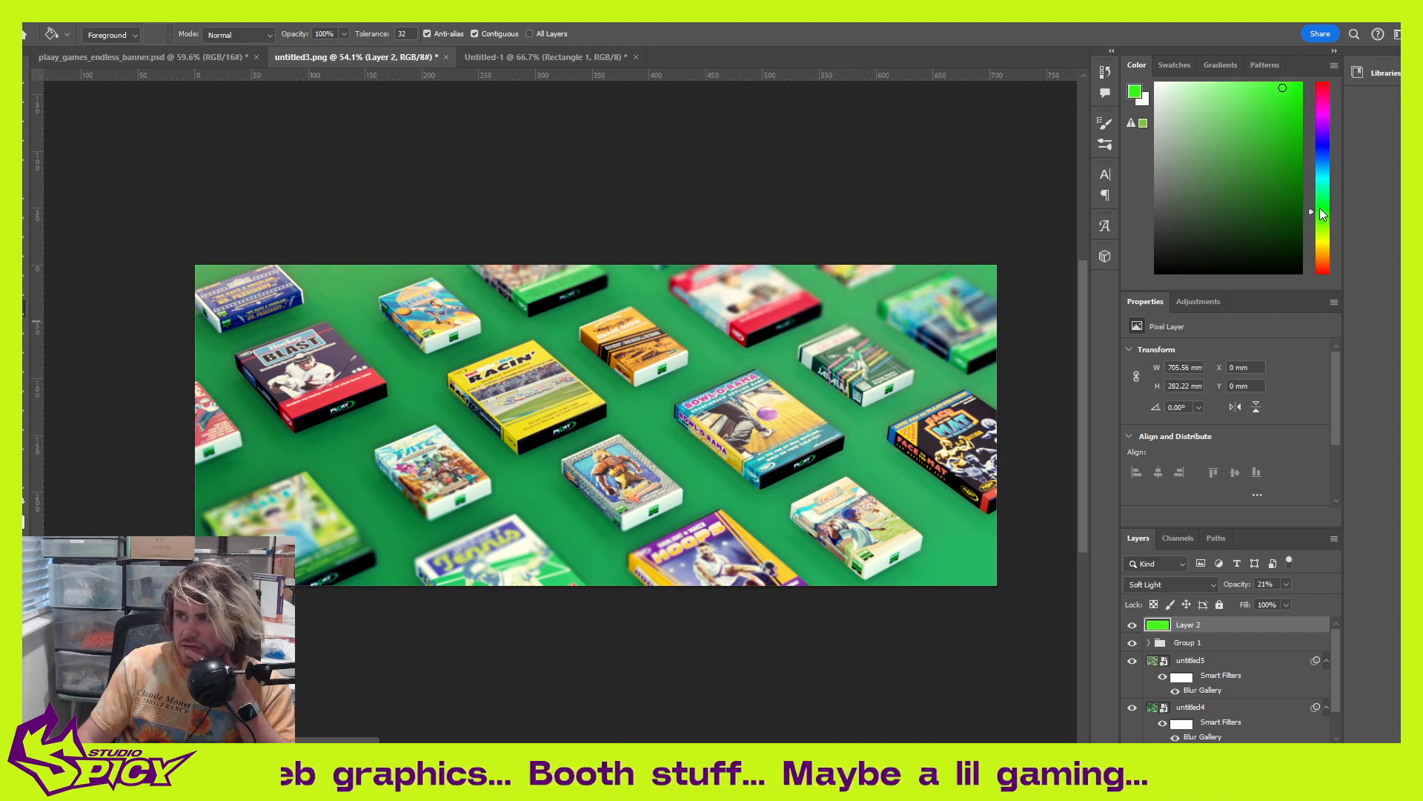
drag(1300, 102, 1302, 117)
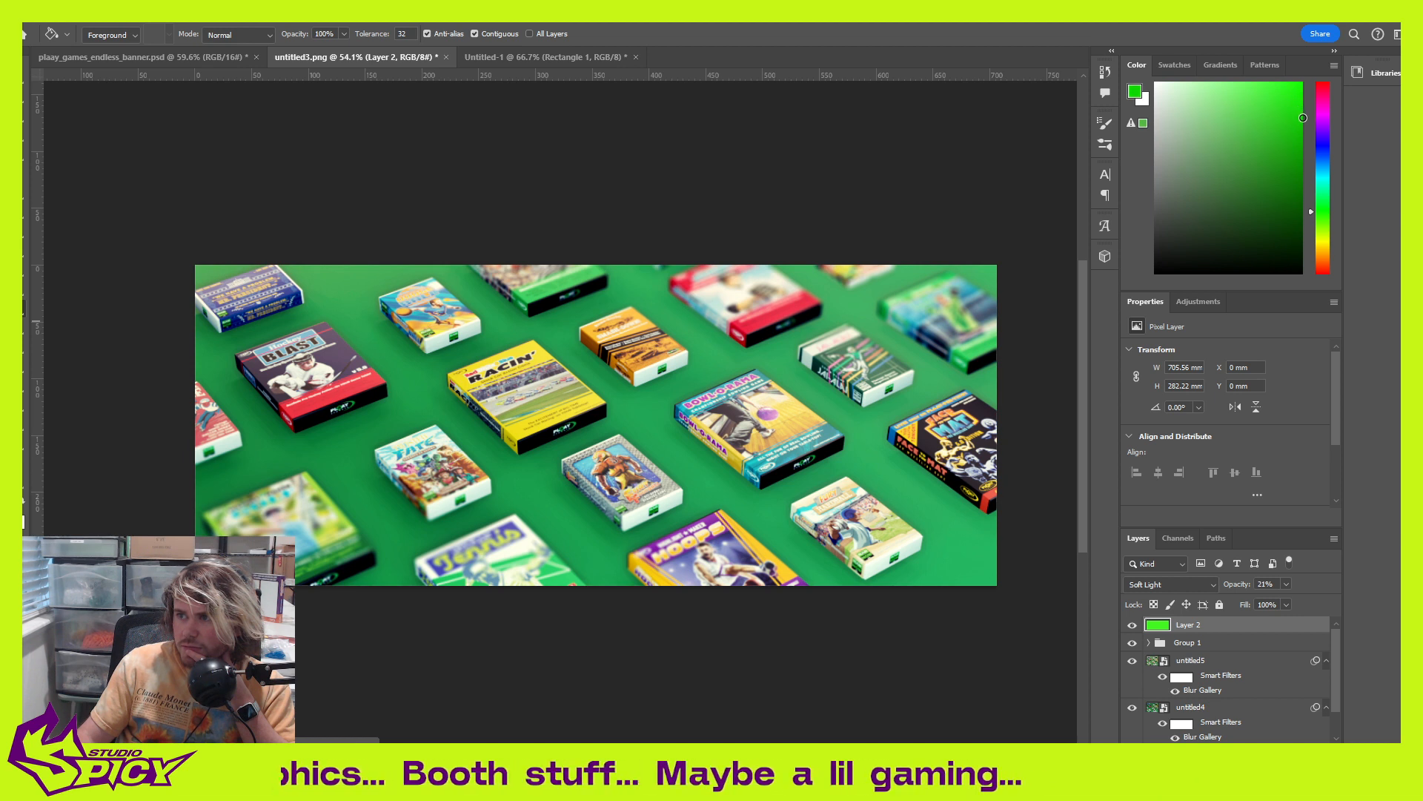
click(719, 359)
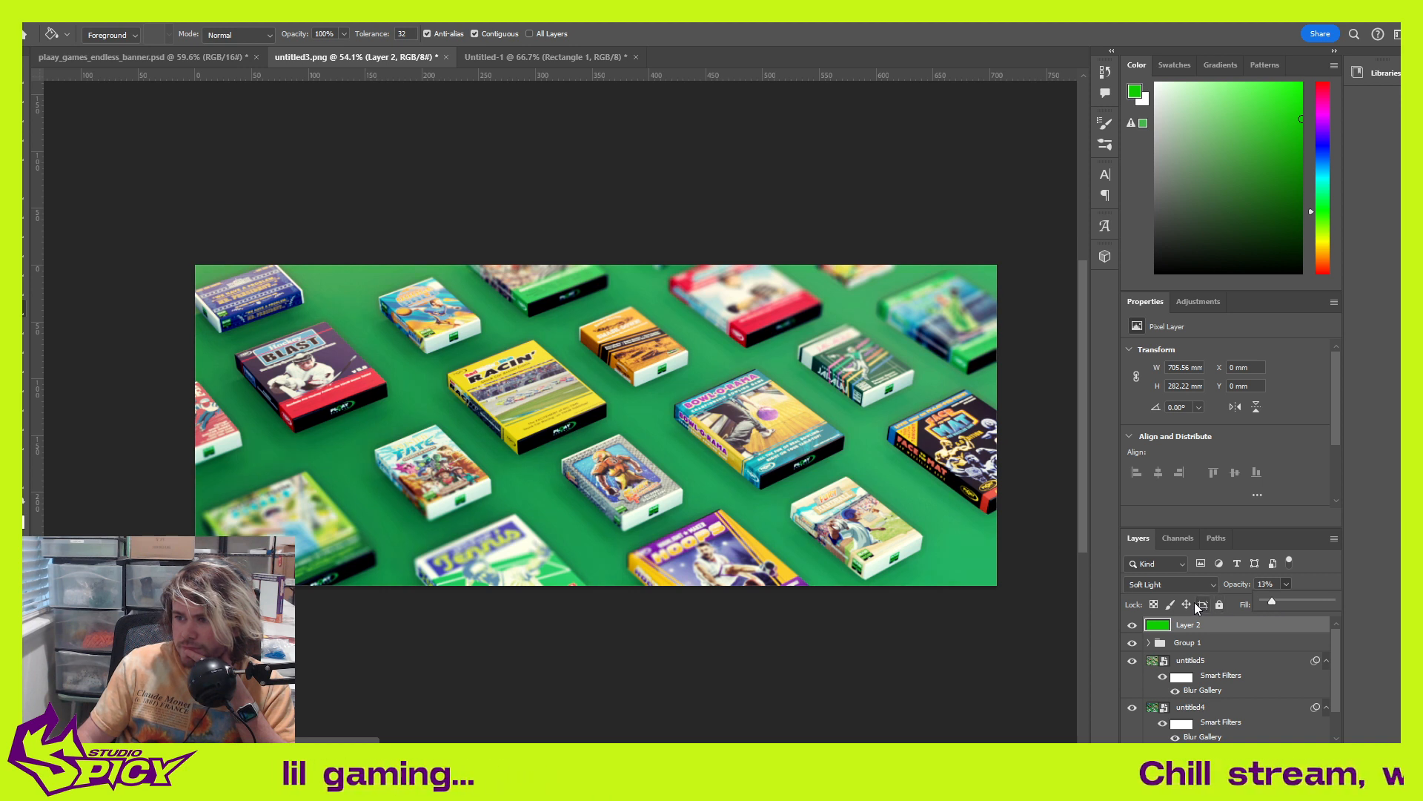
Step: Hide and show the green Layer 2 repeatedly to compare its tint against the untinted banner
click(1132, 627)
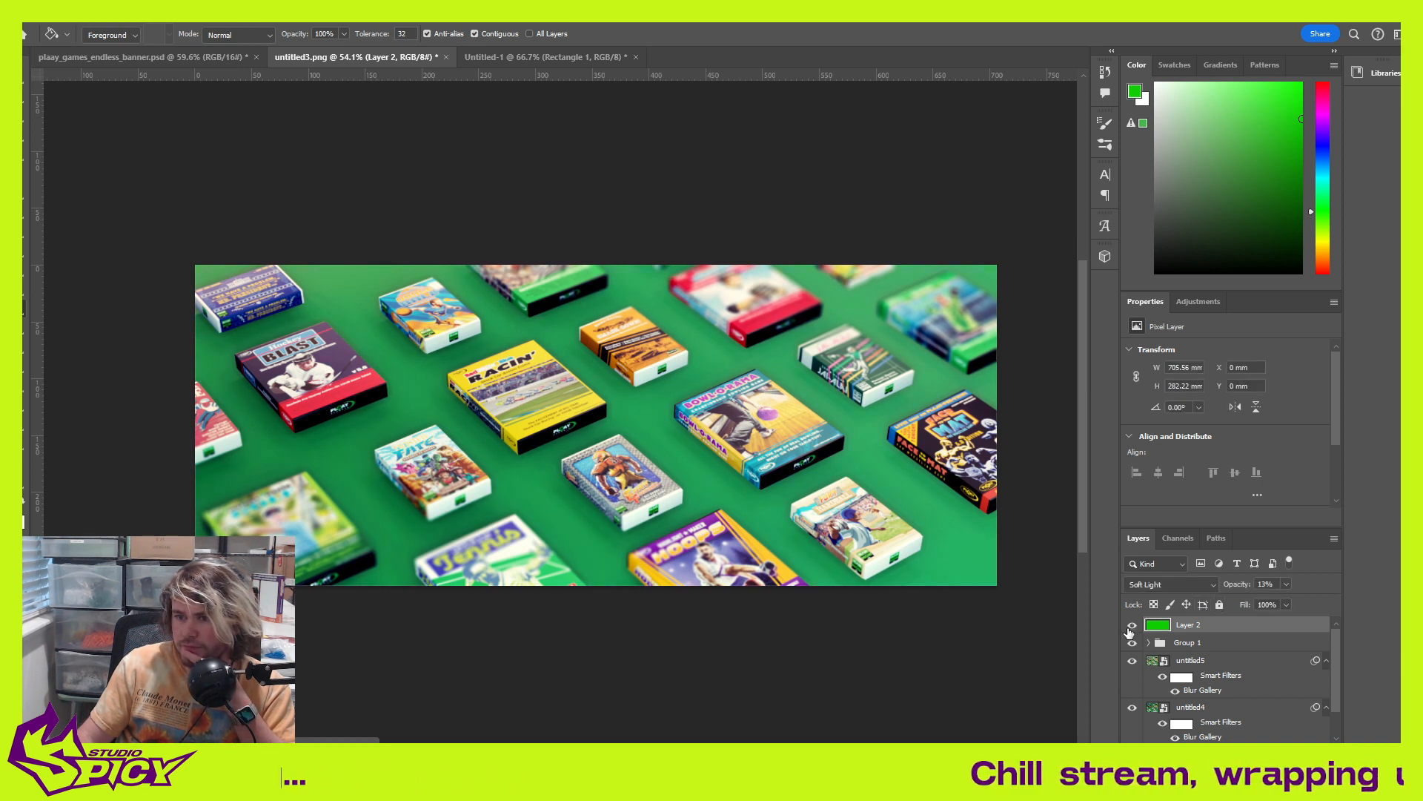
click(1131, 627)
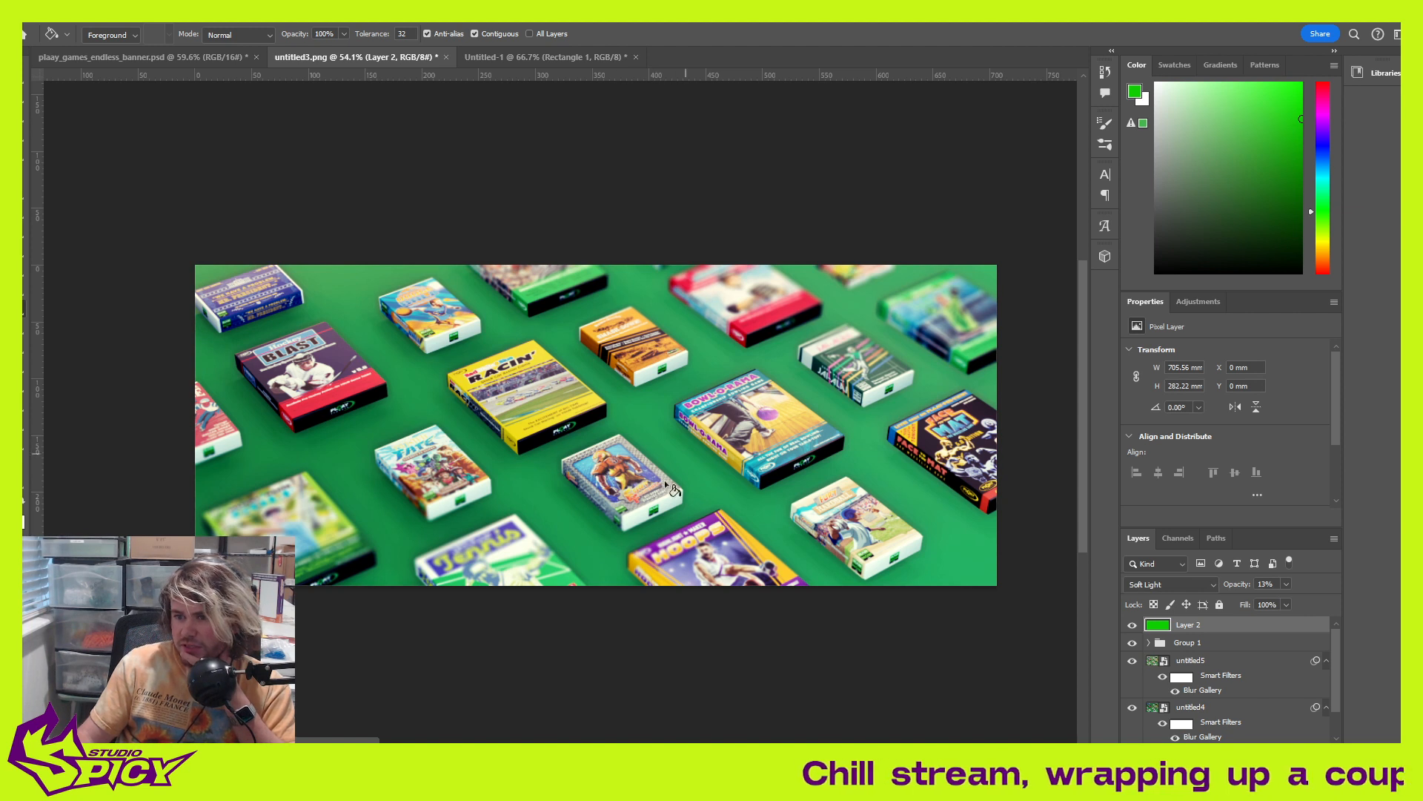
click(1129, 629)
click(1129, 629)
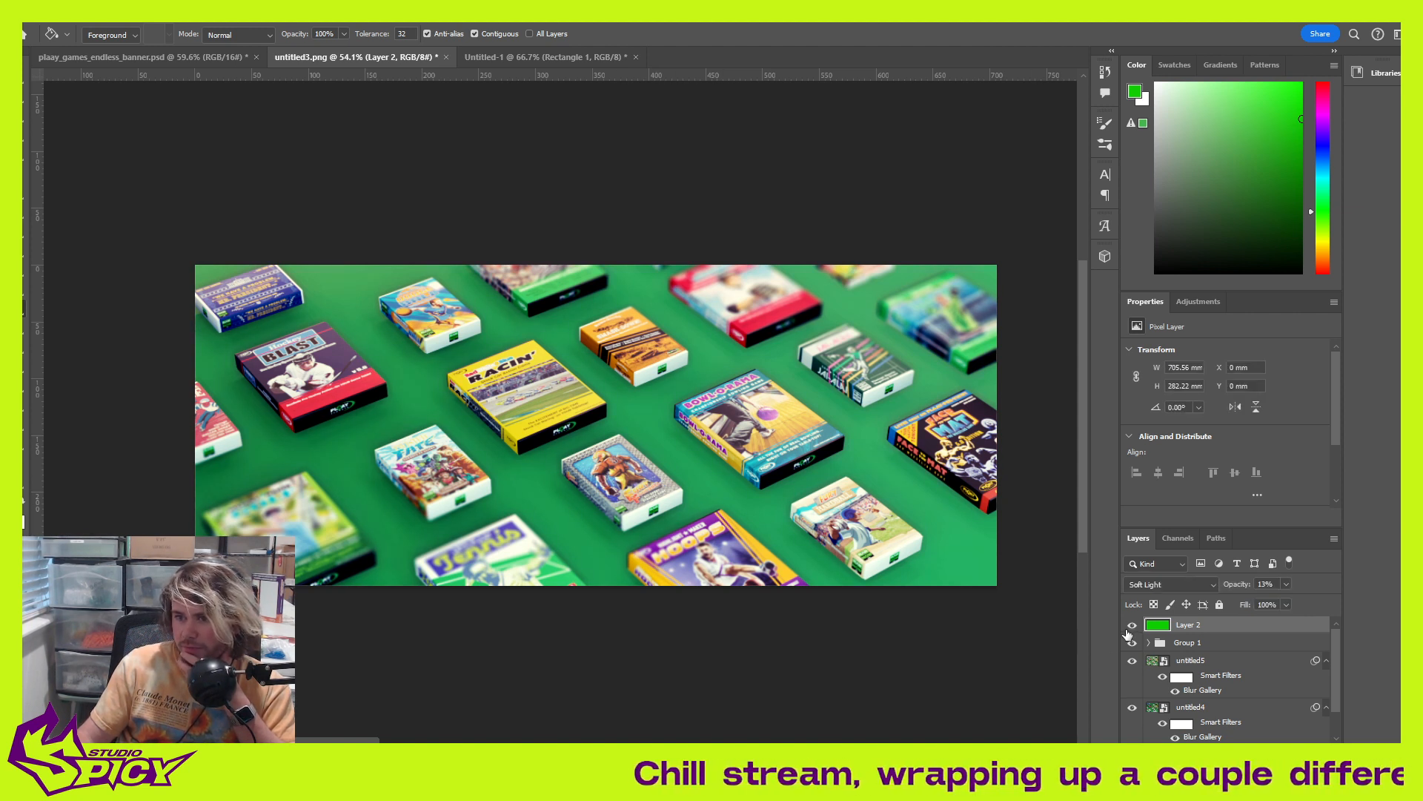
click(1129, 629)
click(1129, 630)
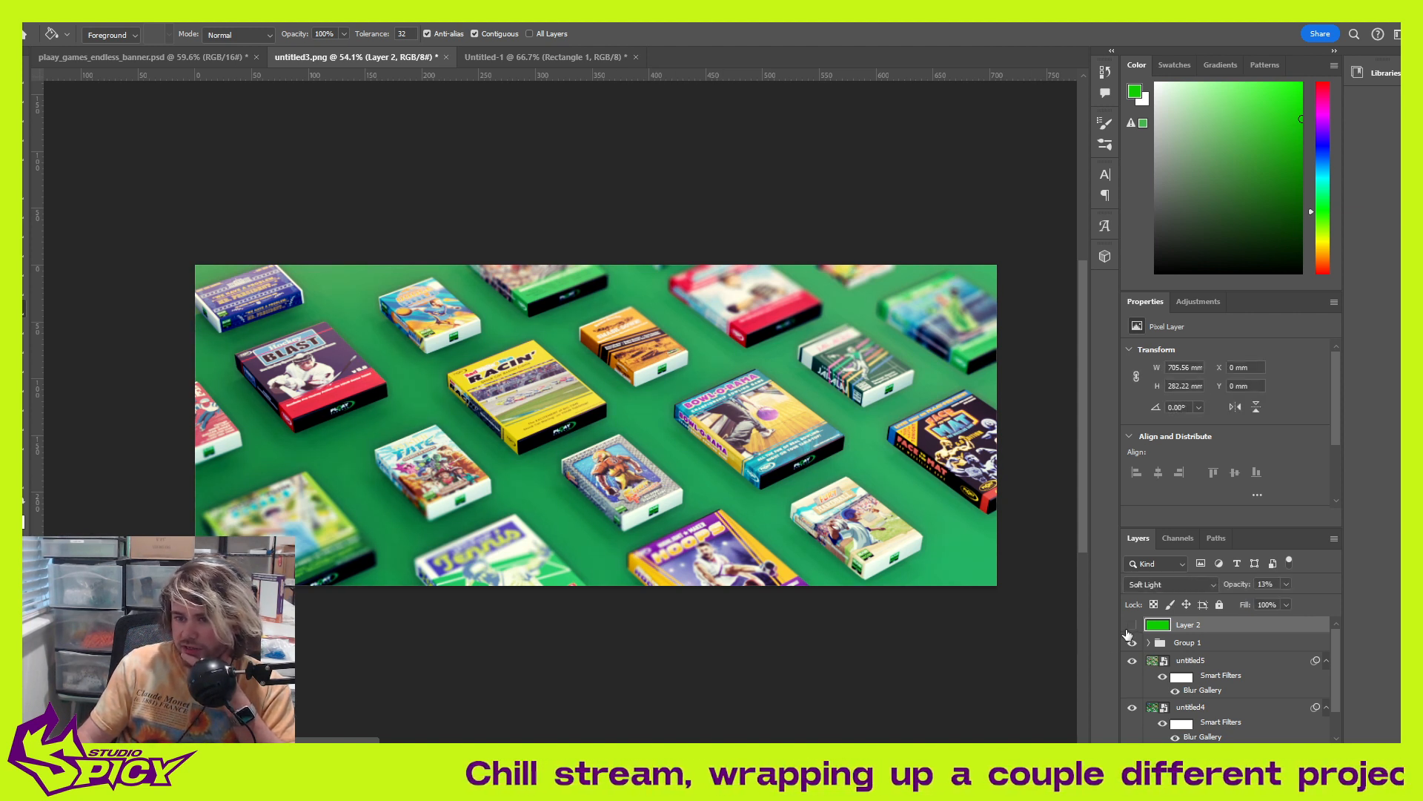
click(1129, 629)
click(1128, 629)
click(1129, 629)
click(1128, 629)
click(1128, 629)
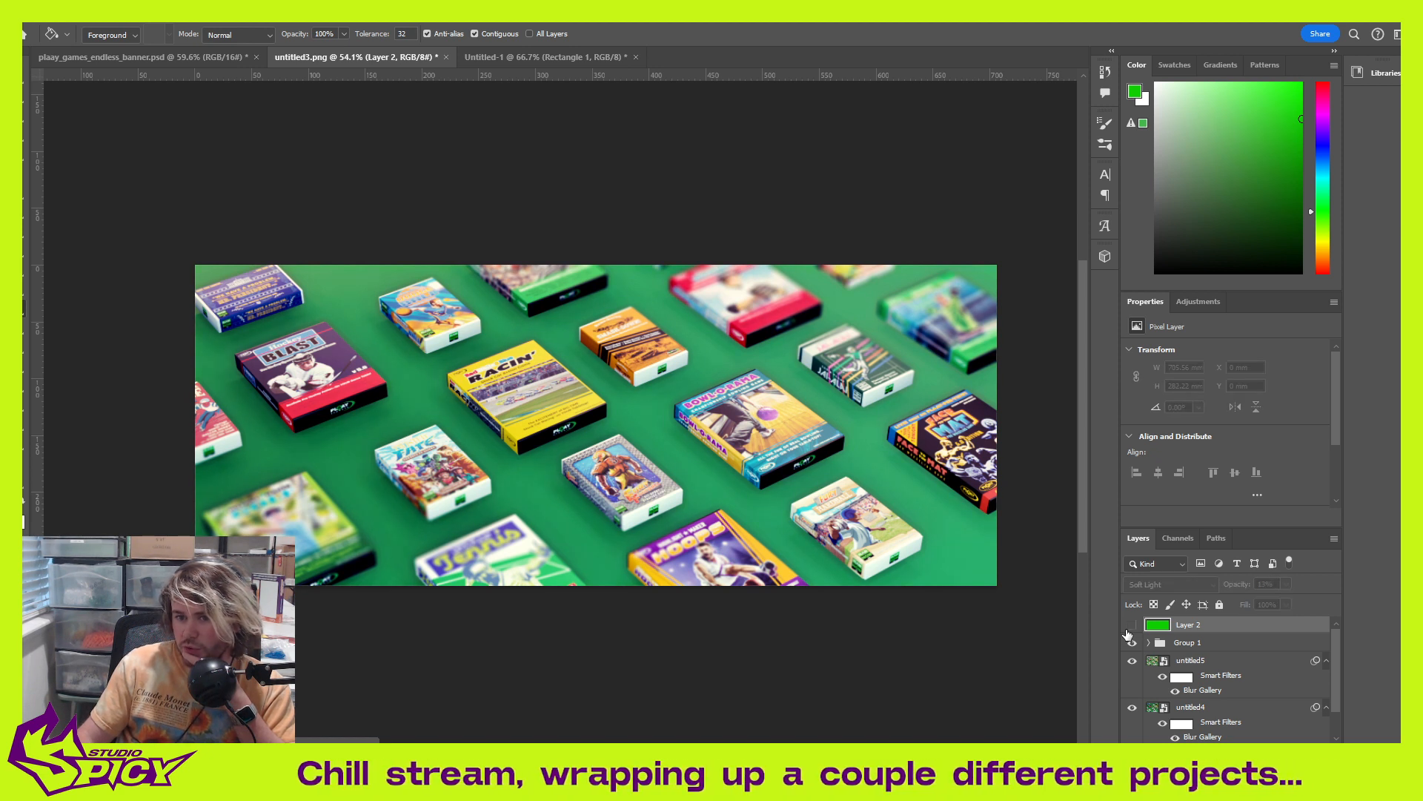
click(1128, 630)
click(1128, 630)
click(1128, 630)
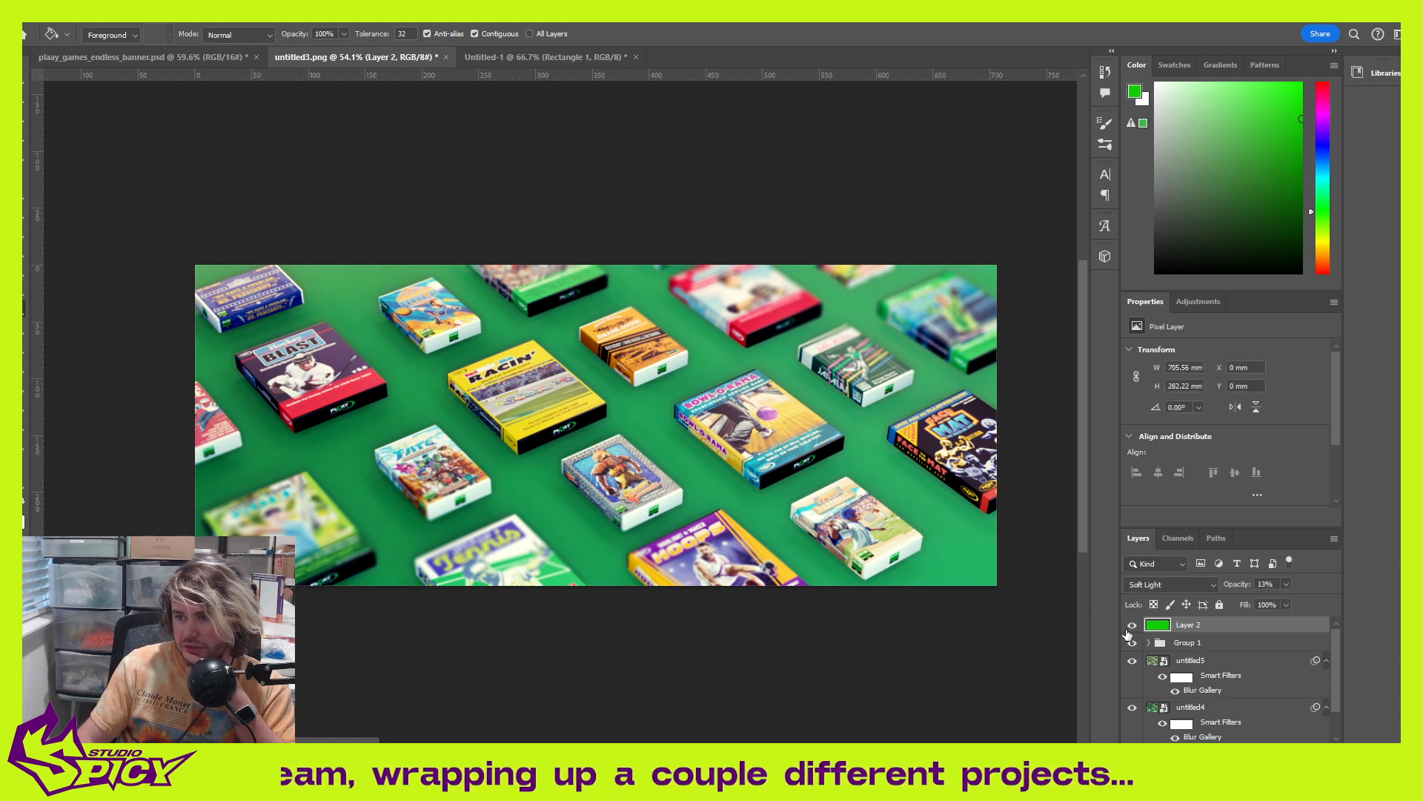
click(1128, 630)
click(1128, 630)
click(1128, 631)
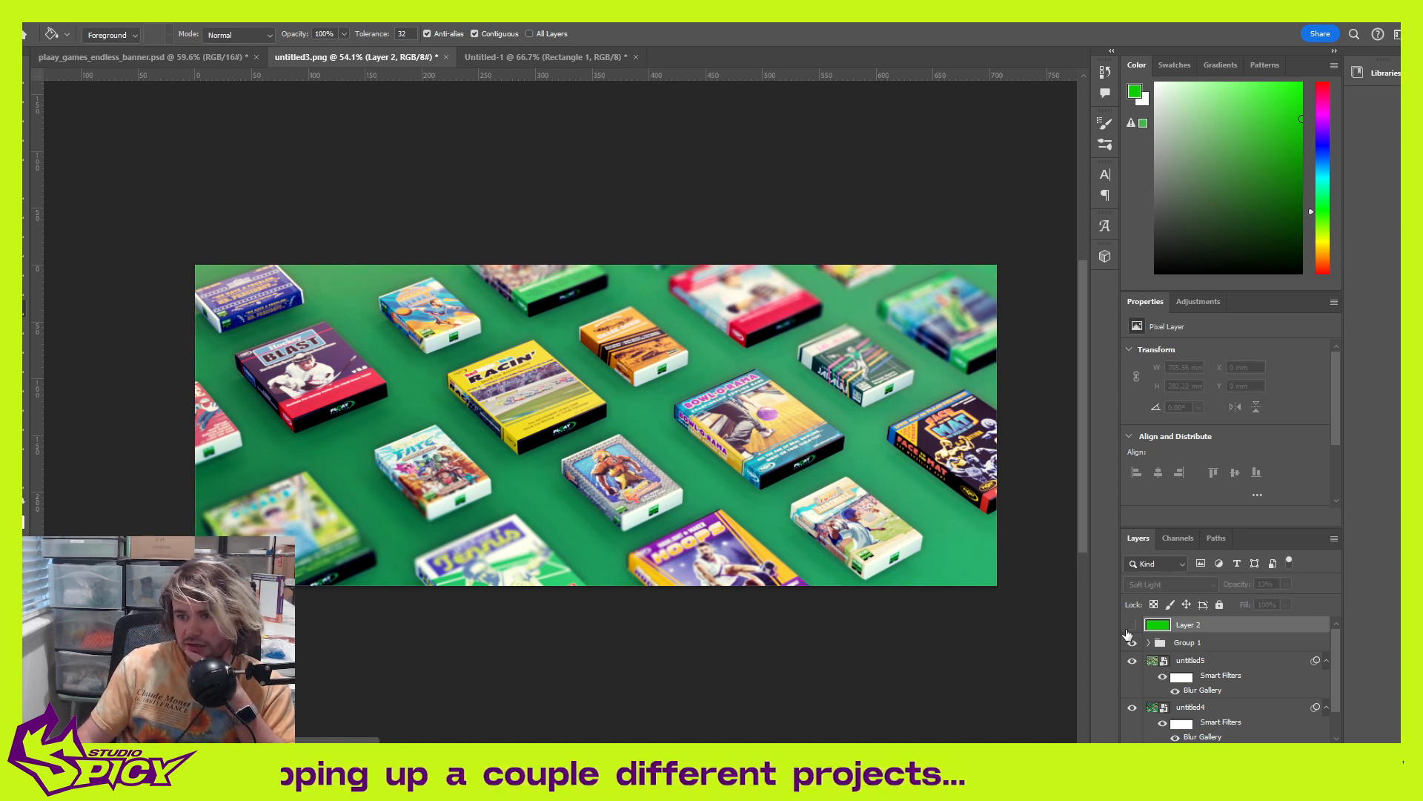
click(1128, 630)
click(1128, 630)
click(1128, 630)
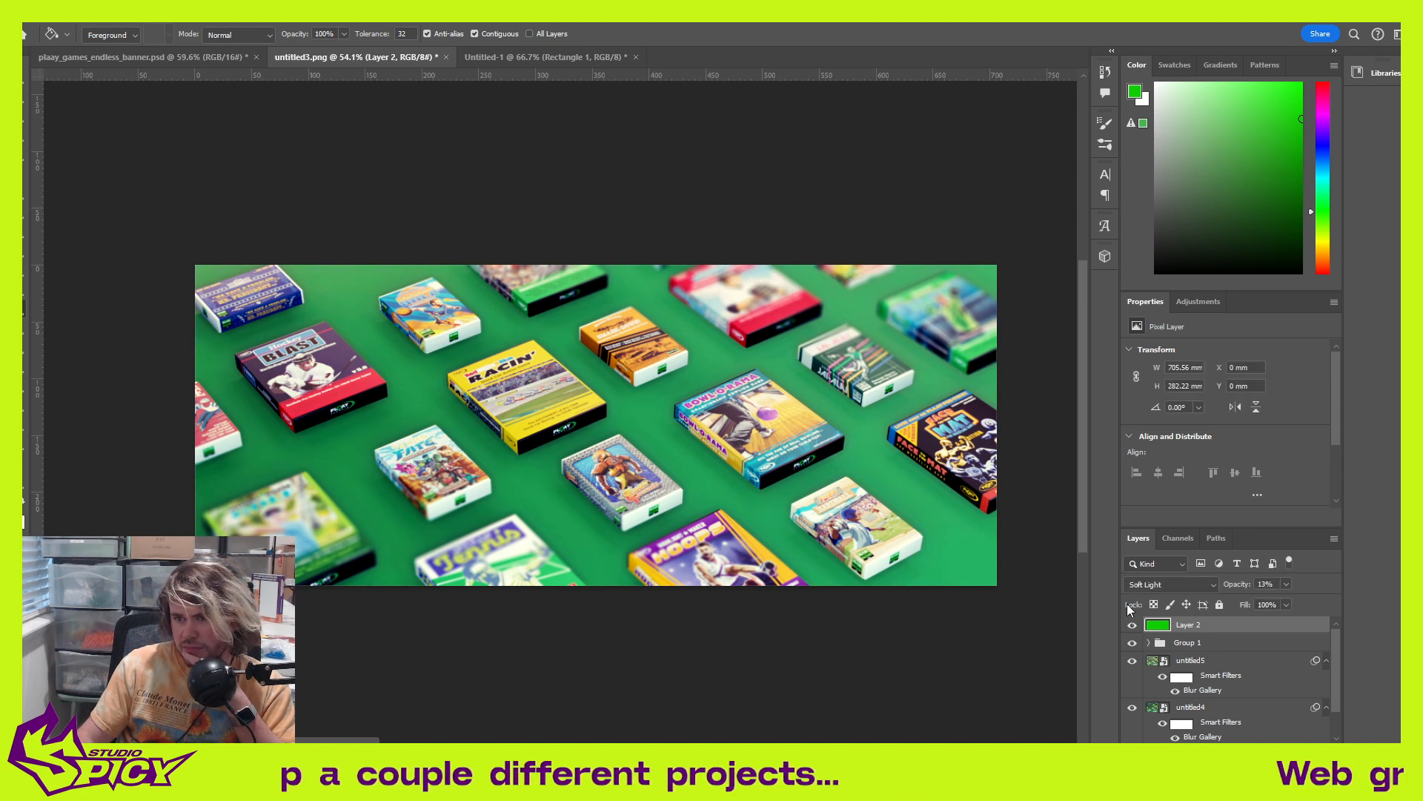
Step: Preview other blend modes on the green layer and set it to Exclusion
click(1170, 584)
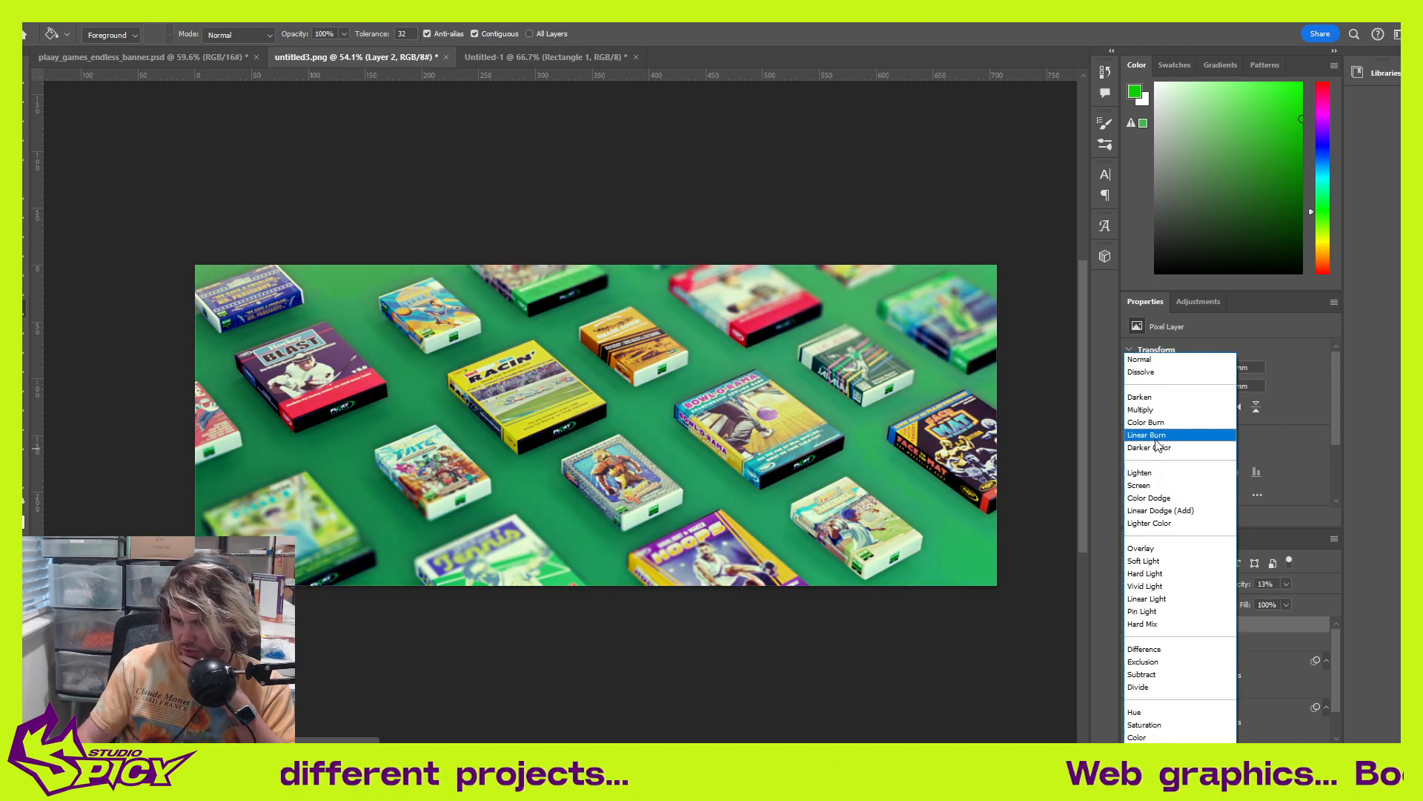
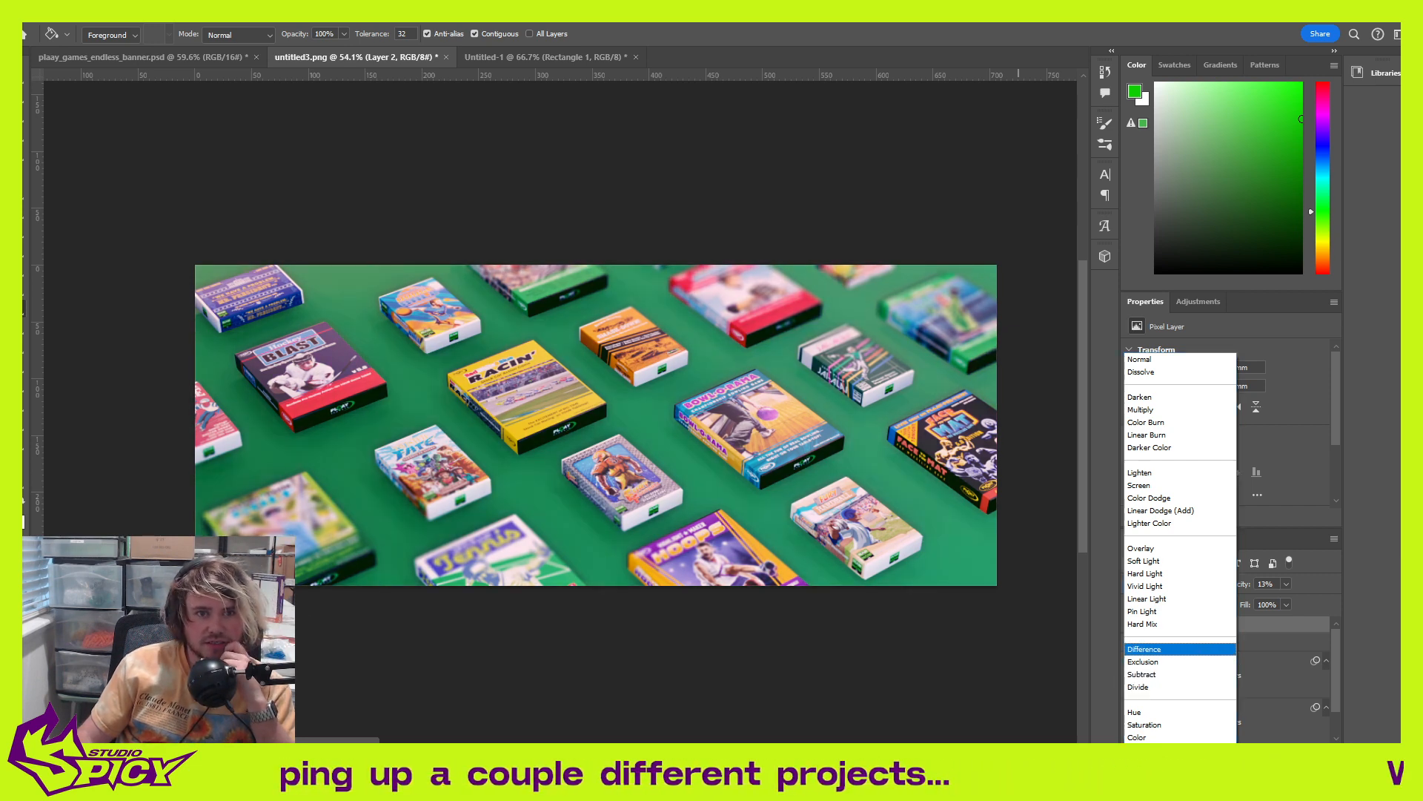
click(1143, 561)
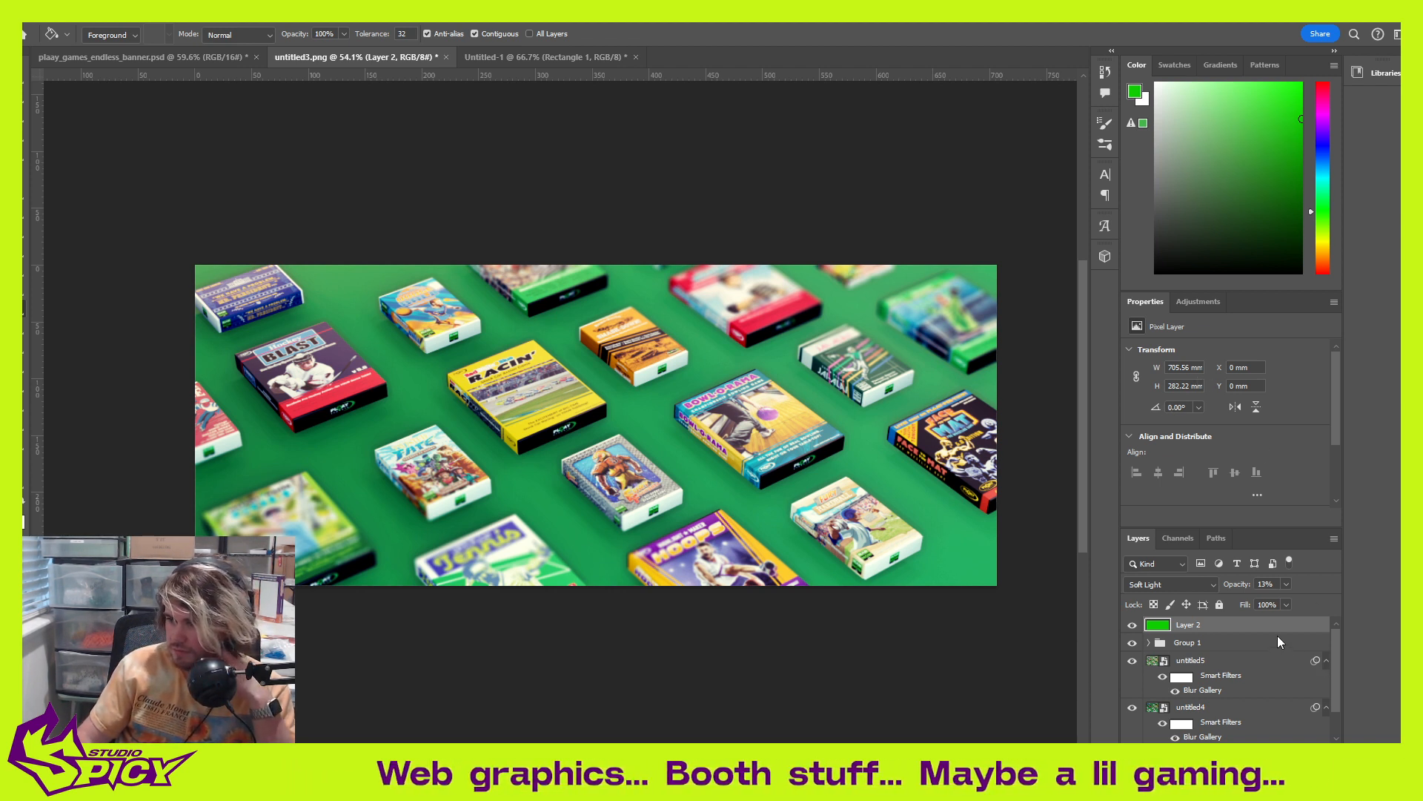
click(1208, 585)
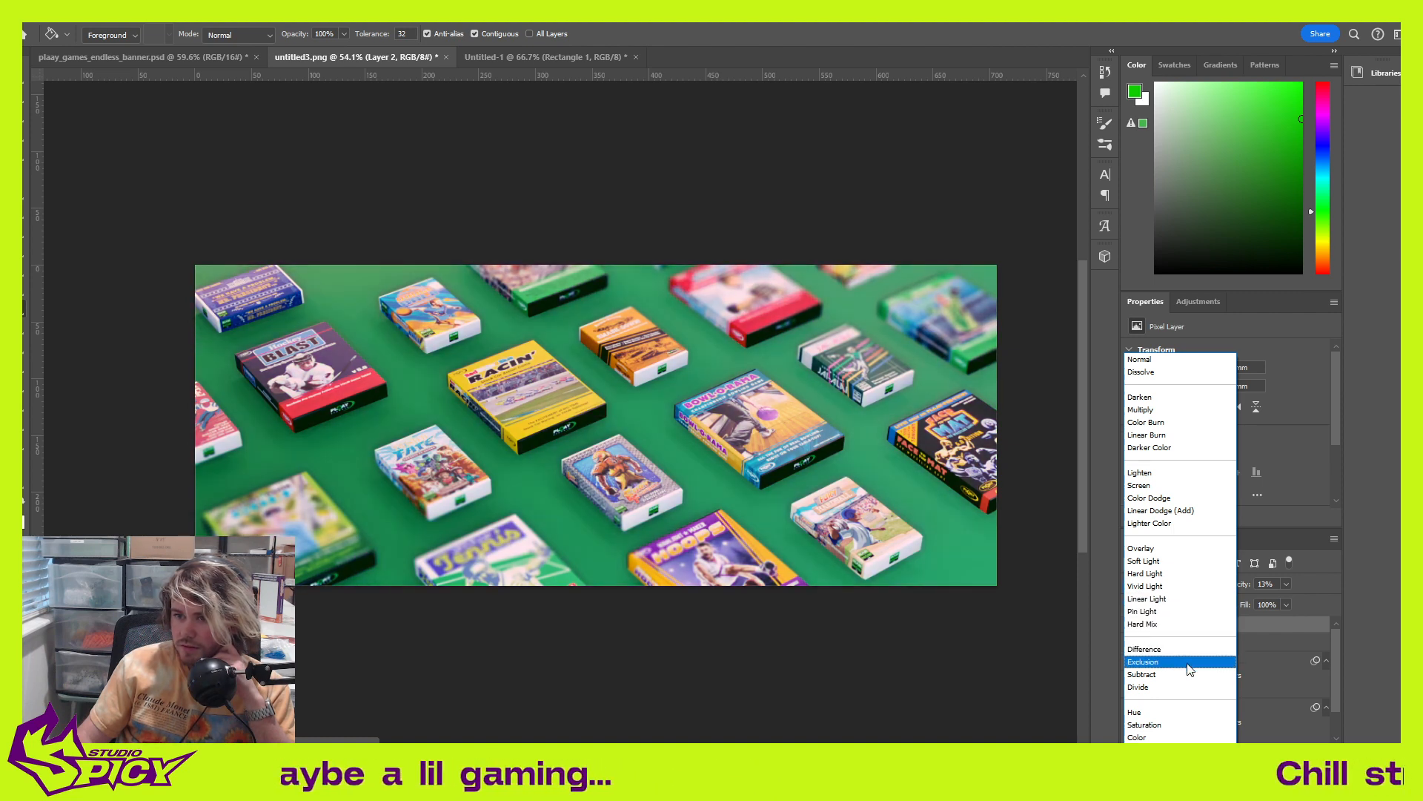
click(1189, 662)
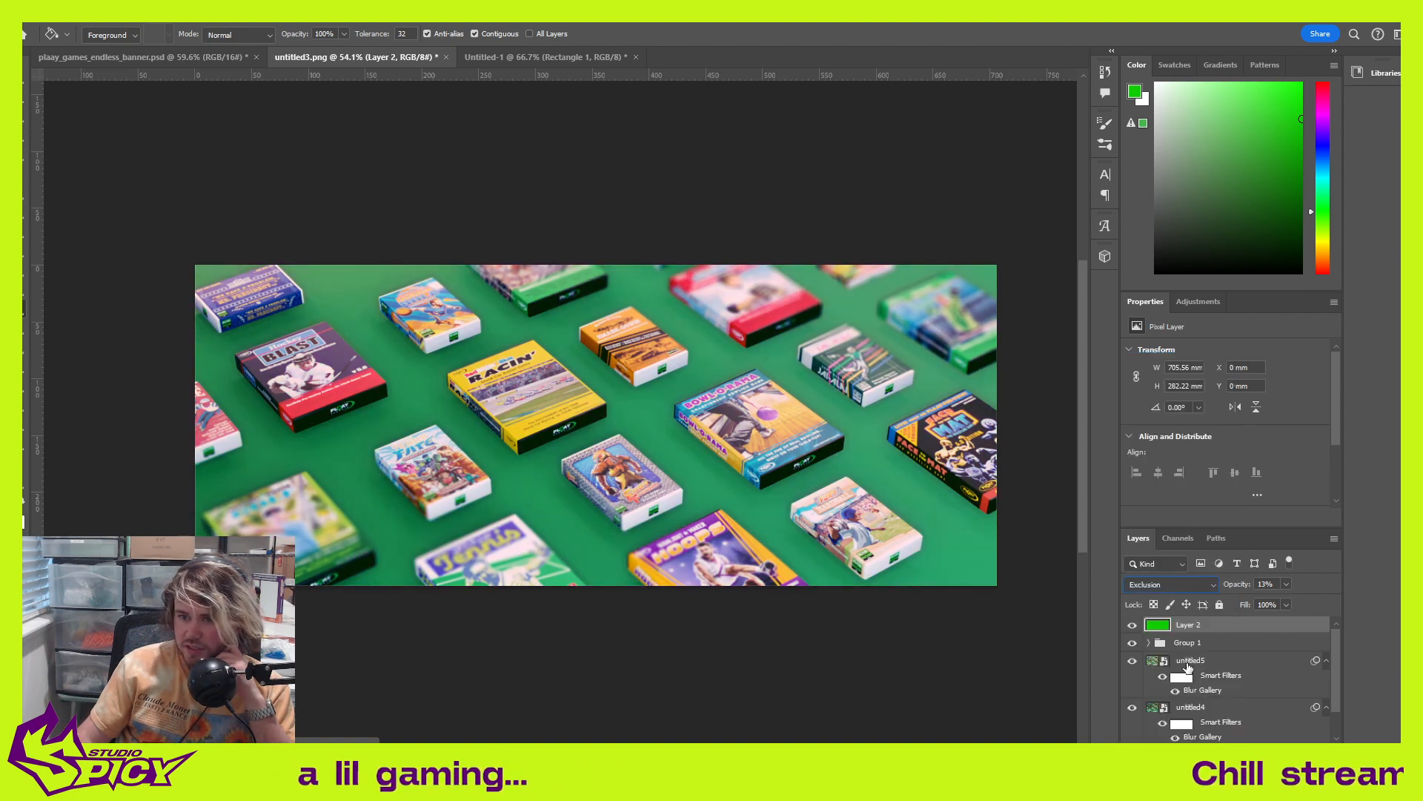
Step: Tune the Exclusion layer's opacity down to 9%, comparing the banner with and without the layer
click(1132, 627)
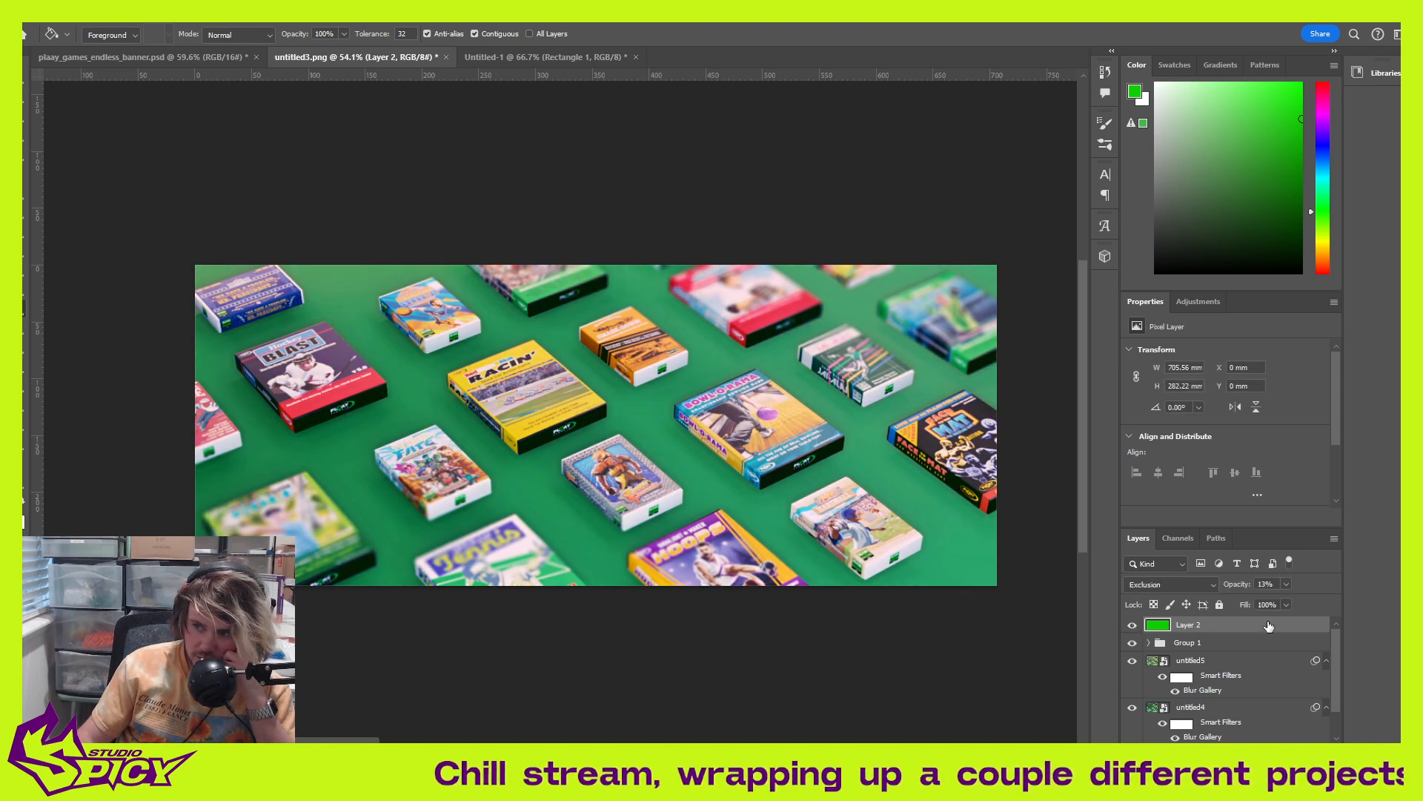
drag(1269, 599, 1267, 599)
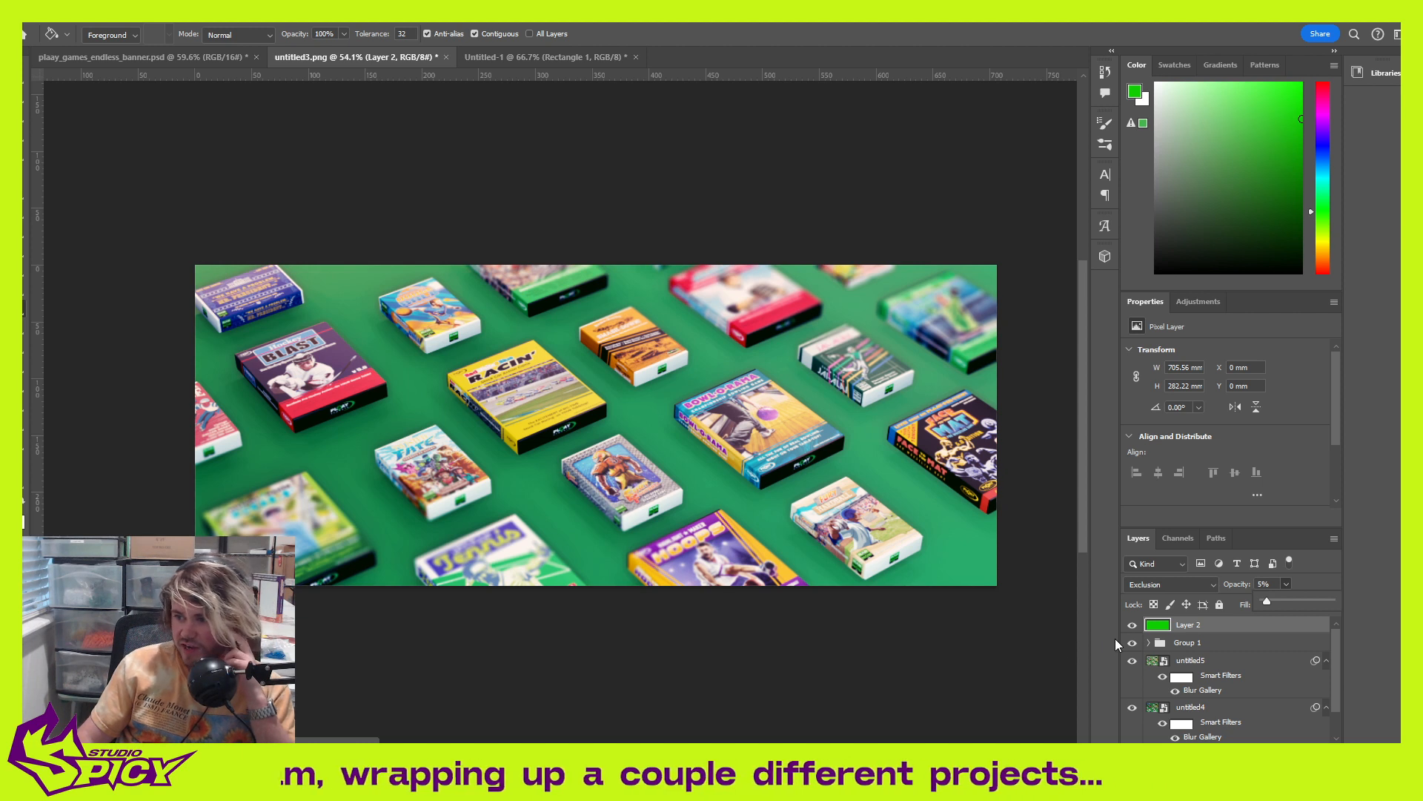
click(1135, 625)
click(1135, 625)
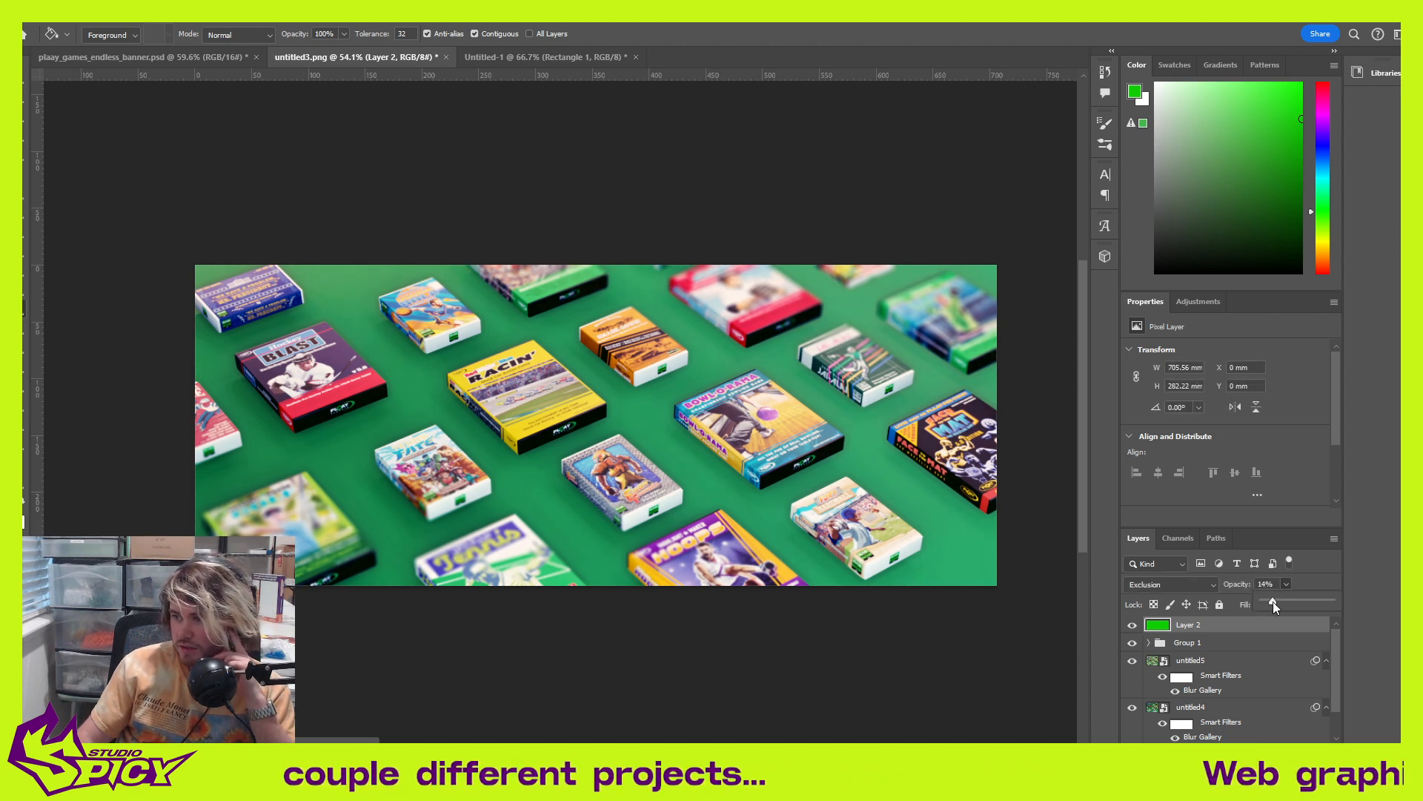
click(1273, 602)
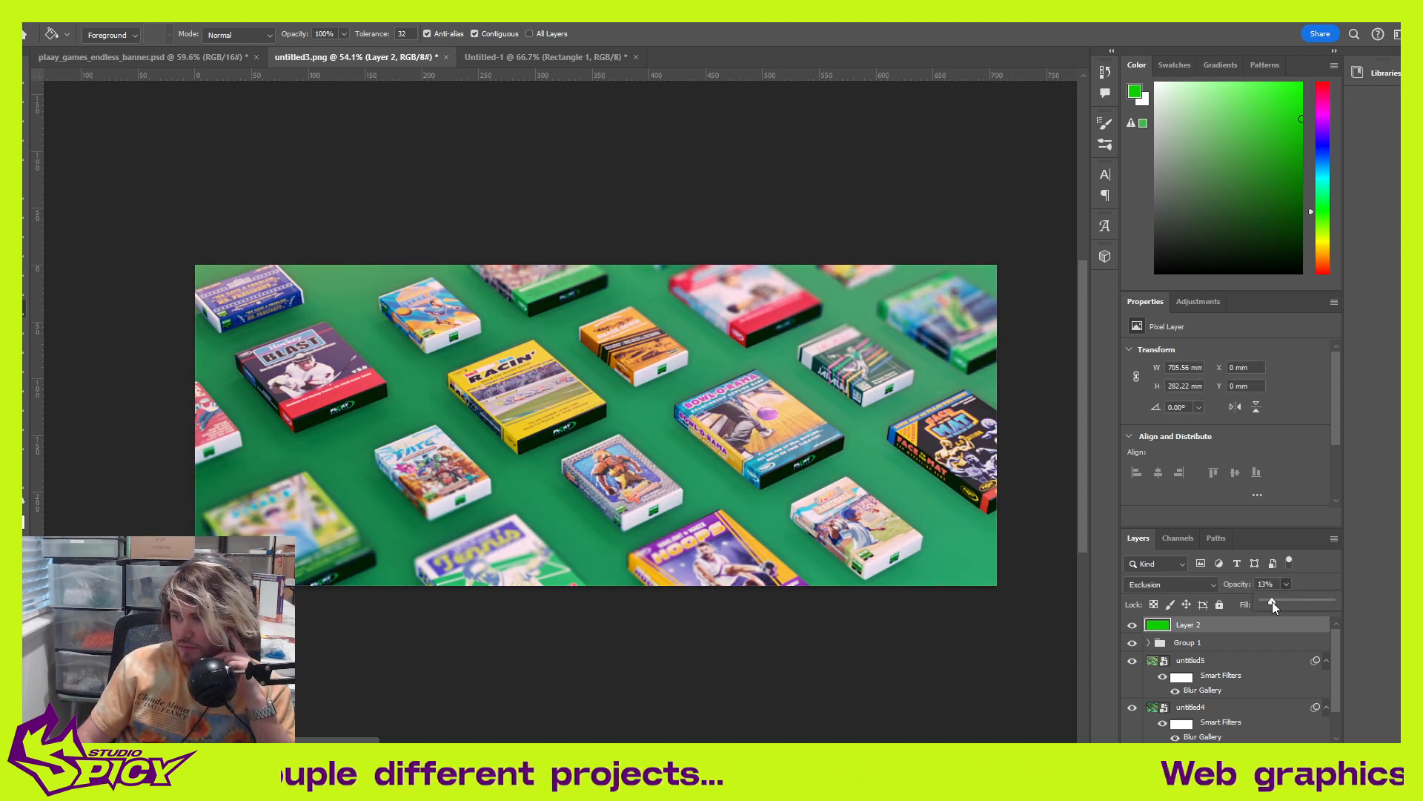
click(1132, 628)
click(1132, 628)
click(1132, 628)
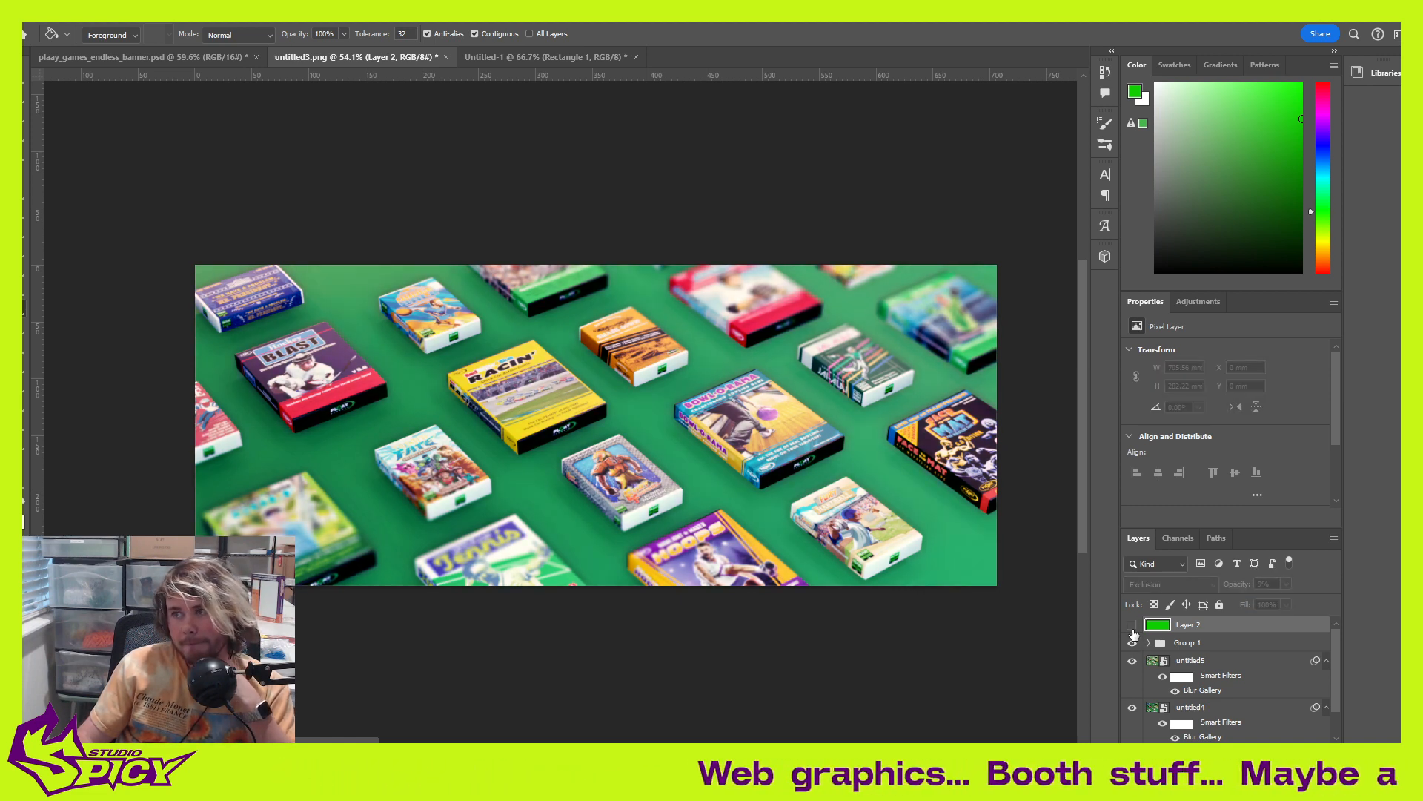
click(1132, 627)
Step: Try lighter and mid-green fills on Layer 2, then refill it with a dark green
mouse_move(1271, 124)
mouse_down()
mouse_move(1291, 94)
mouse_move(1232, 62)
mouse_up()
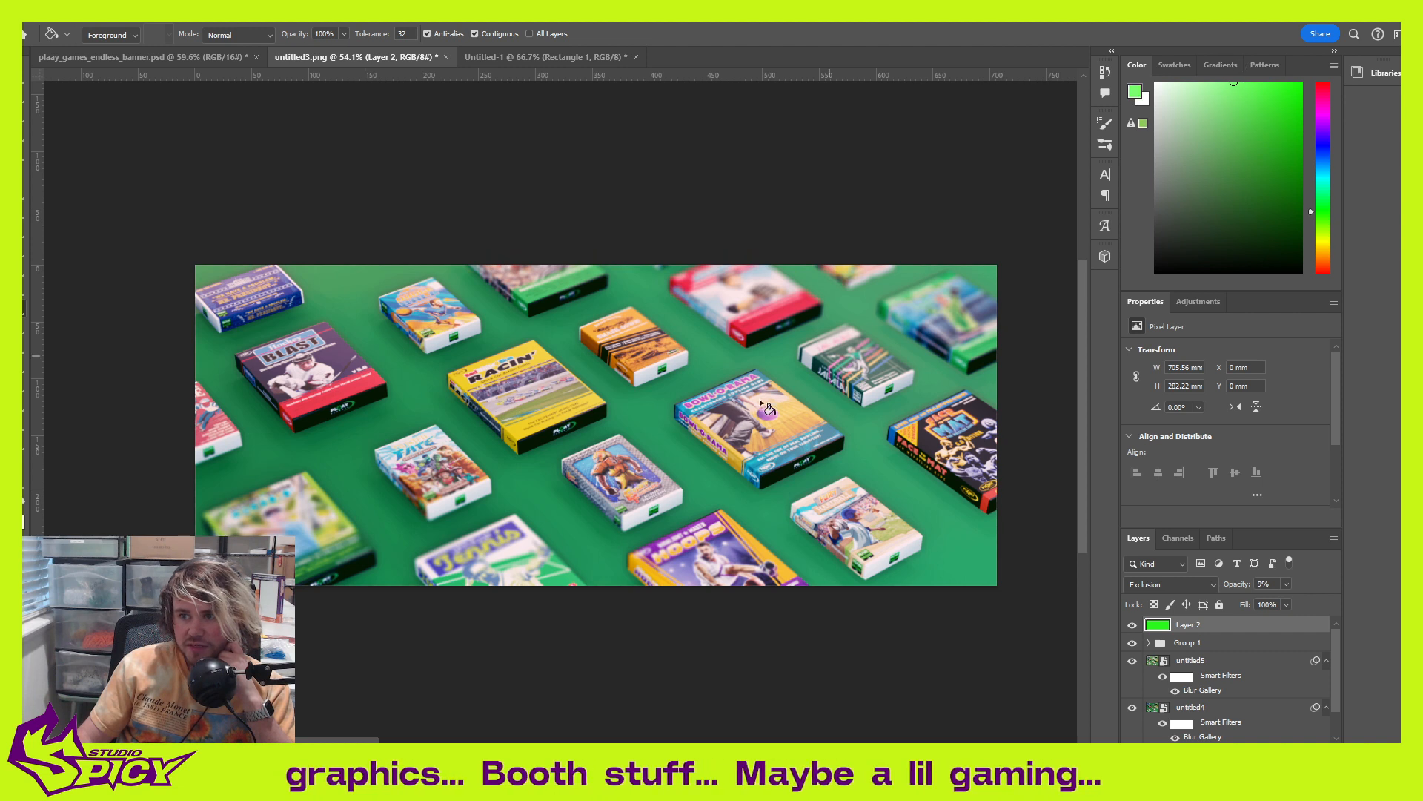
drag(1258, 147, 1309, 140)
click(716, 435)
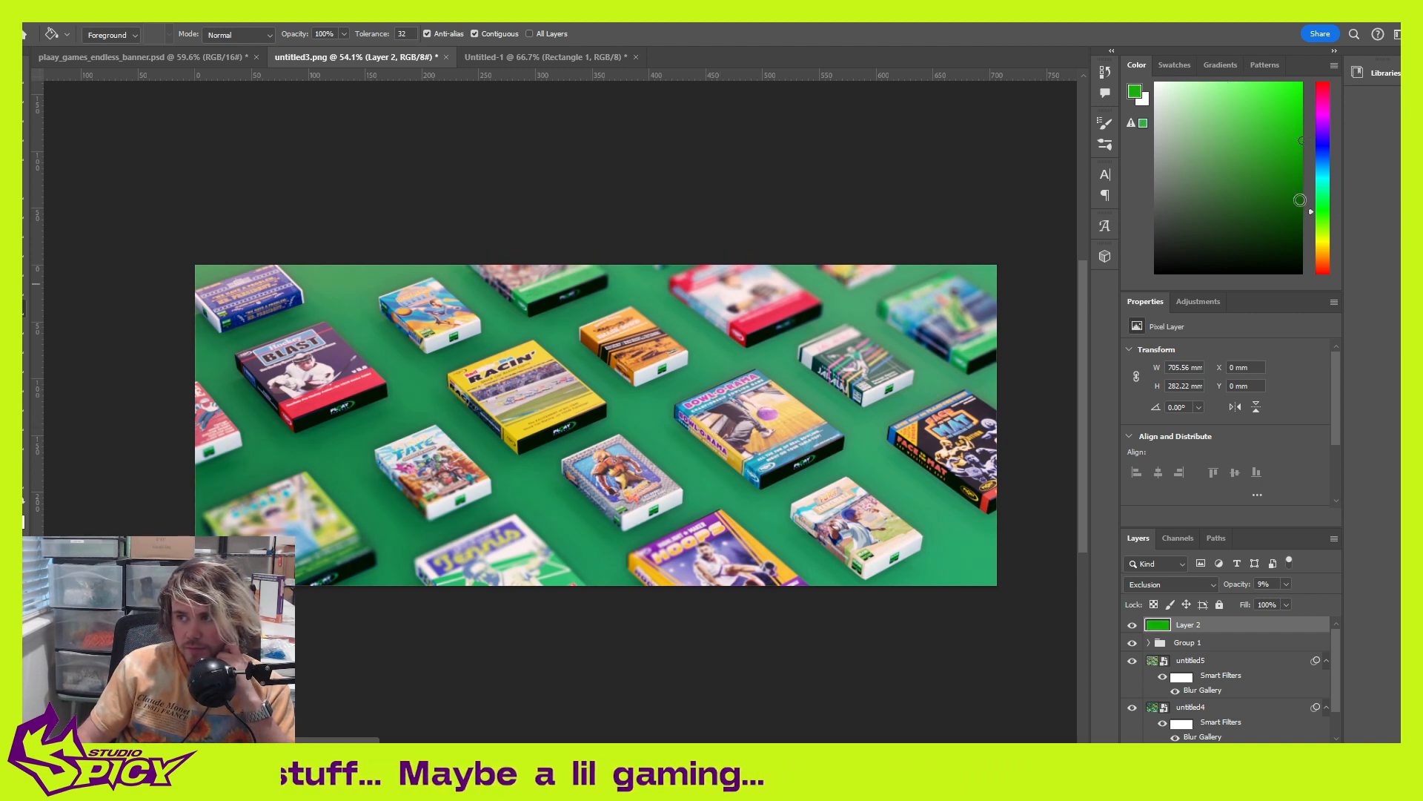
click(1296, 206)
click(505, 395)
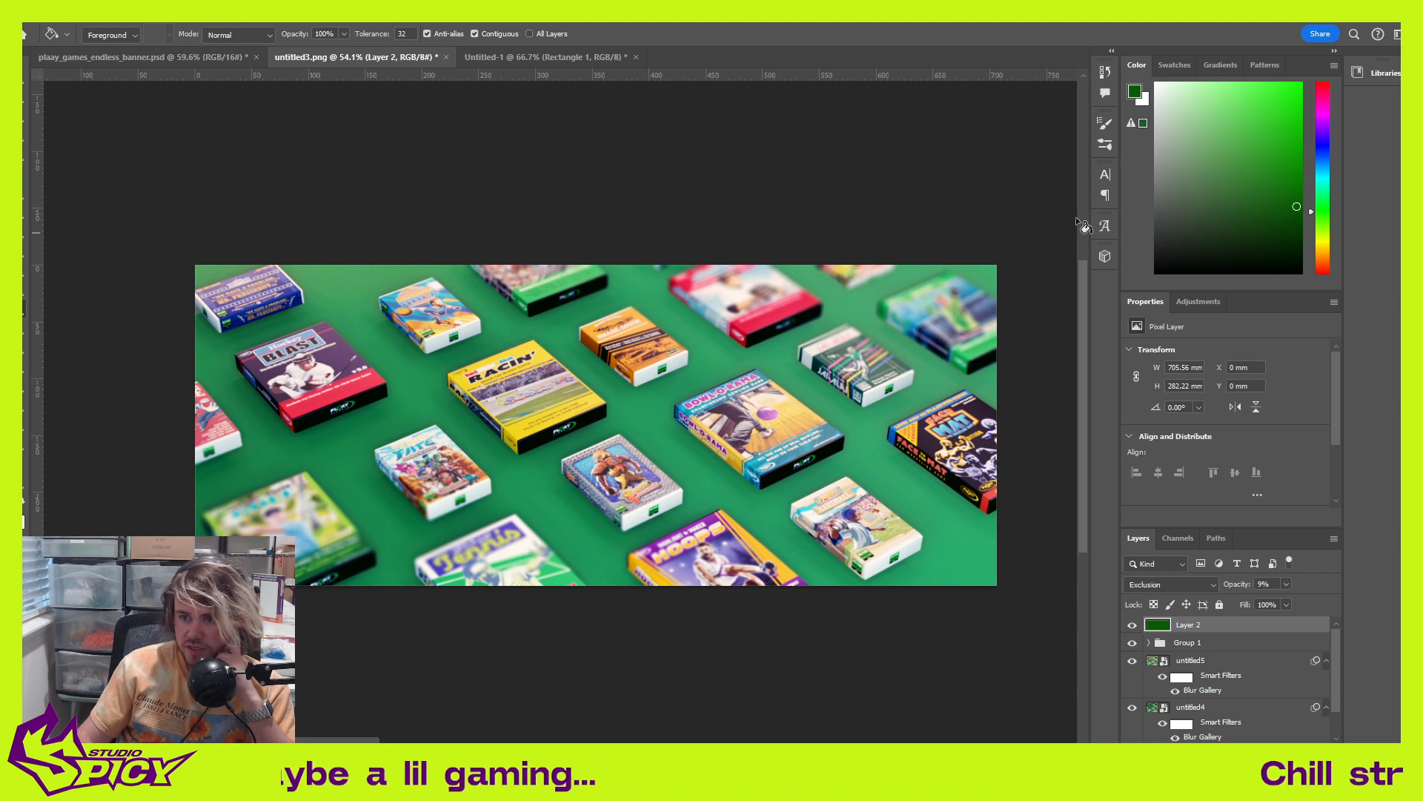
Step: Refill Layer 2 with a brighter green and compare the banner with and without the layer
click(1288, 127)
click(786, 400)
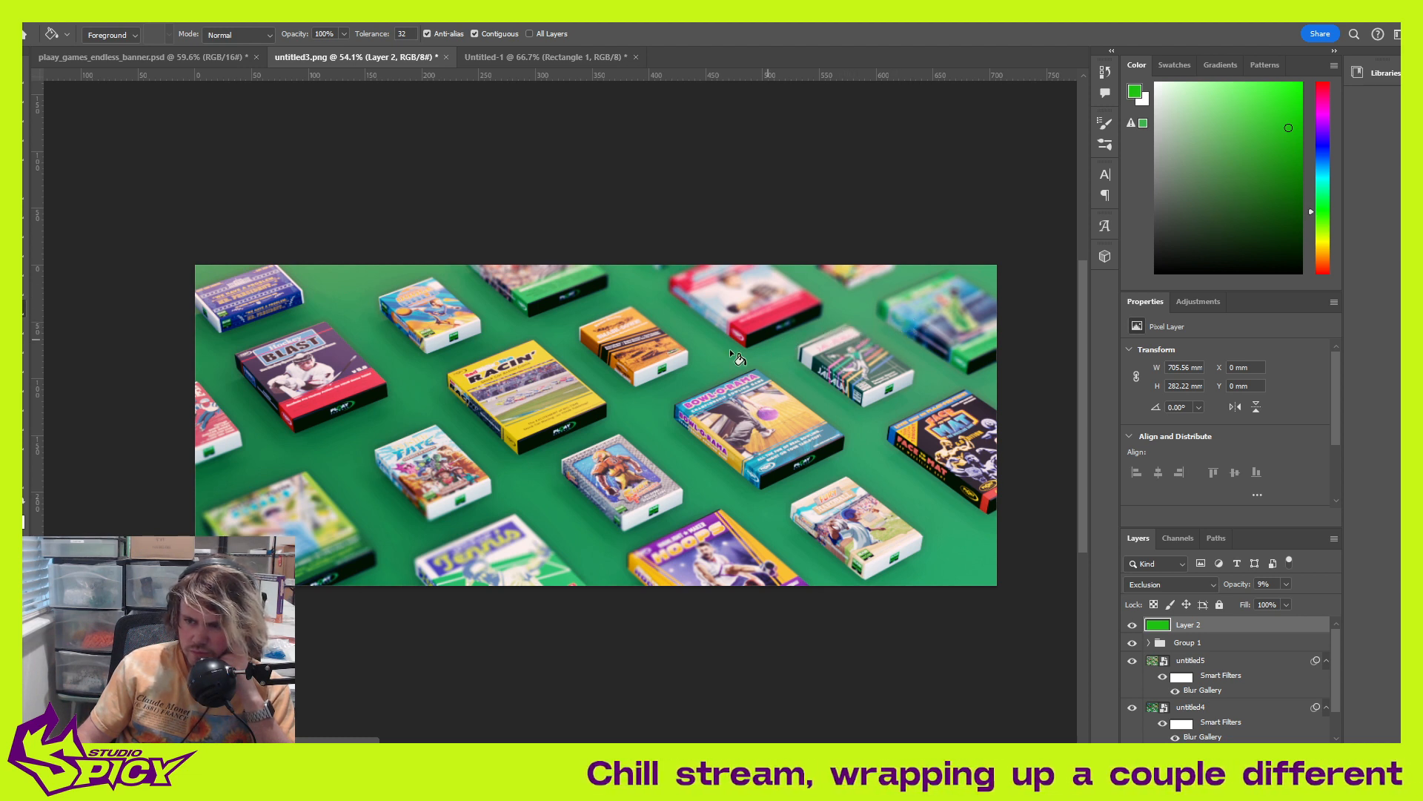
click(1132, 624)
click(1132, 624)
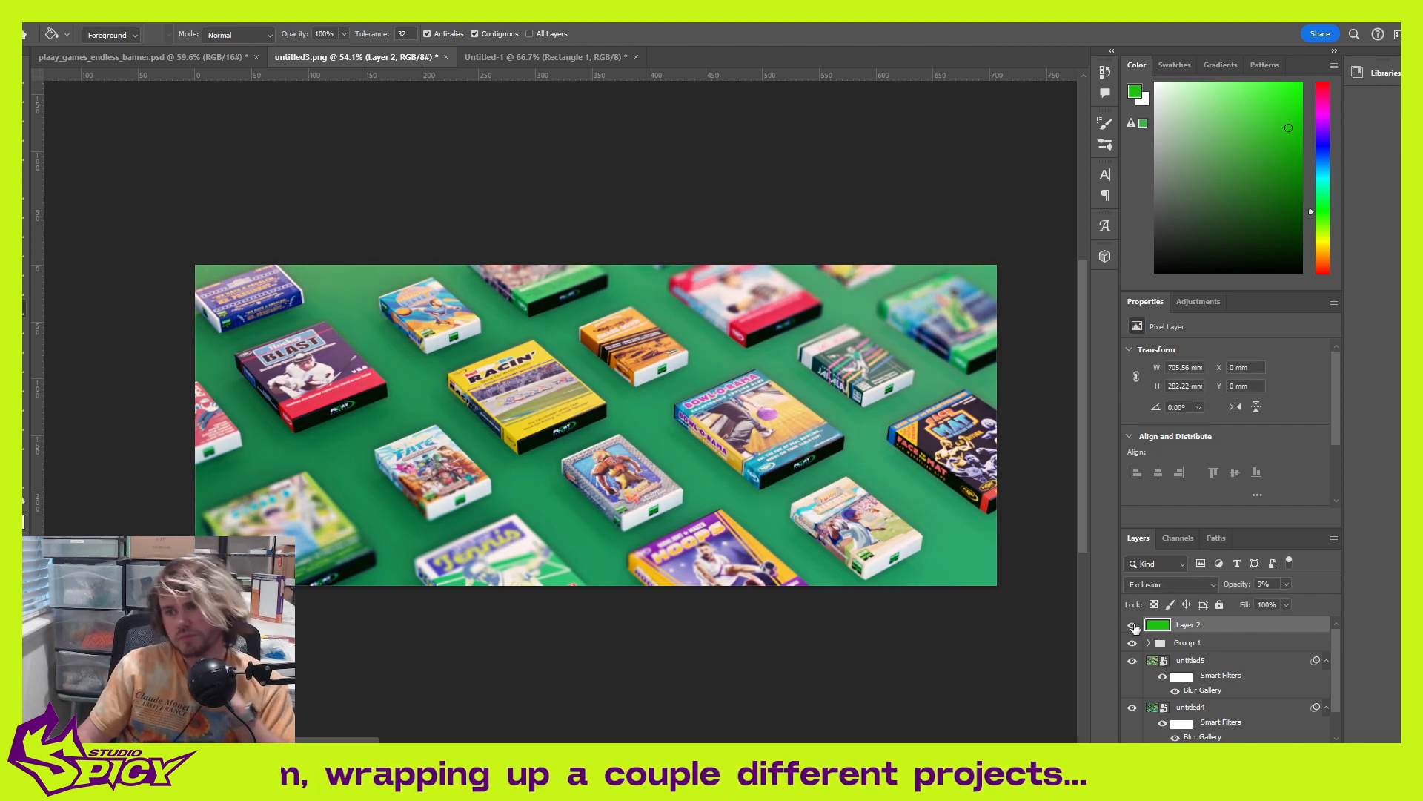
alt+scroll(566, 404, up, 3)
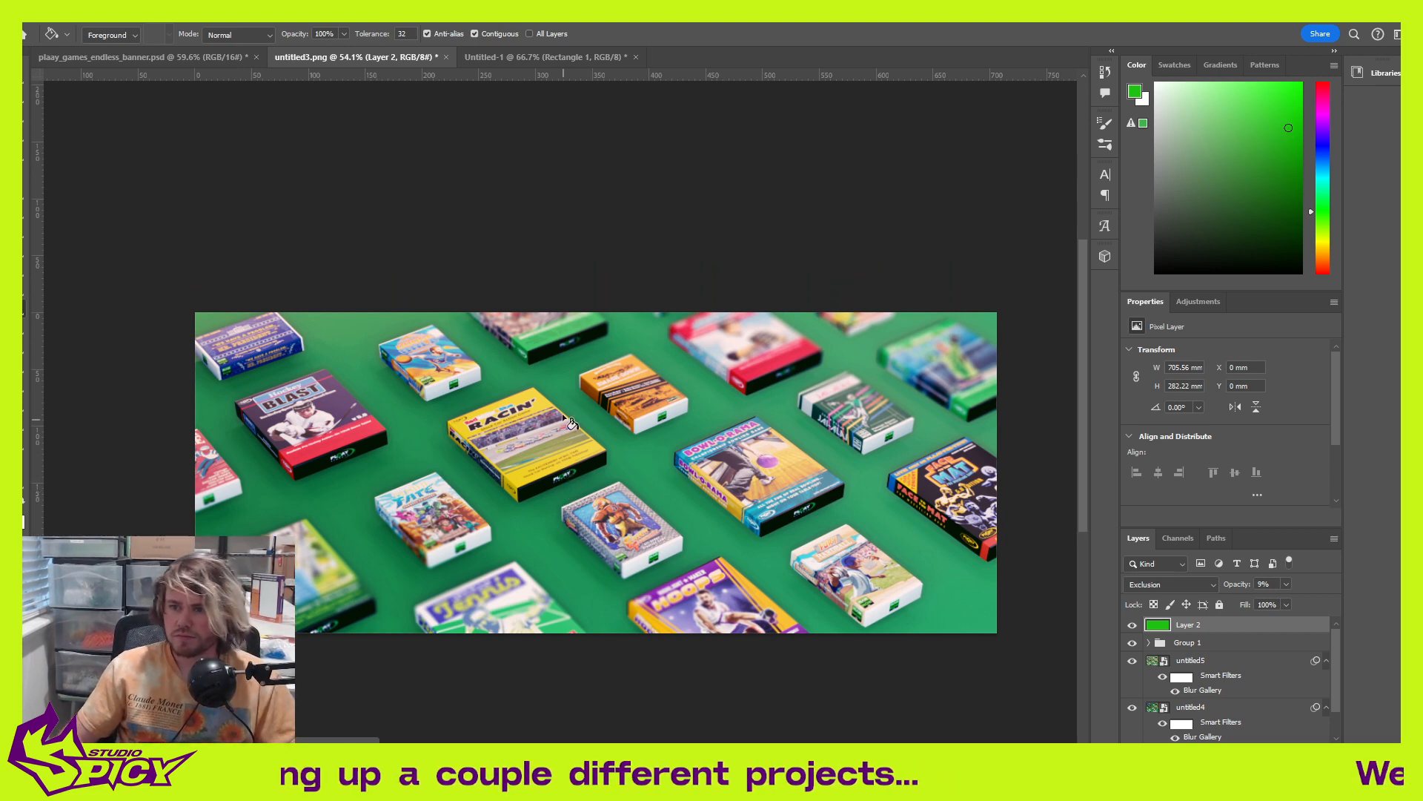
alt+scroll(610, 442, up, 3)
alt+scroll(610, 443, down, 4)
scroll(758, 534, down, 2)
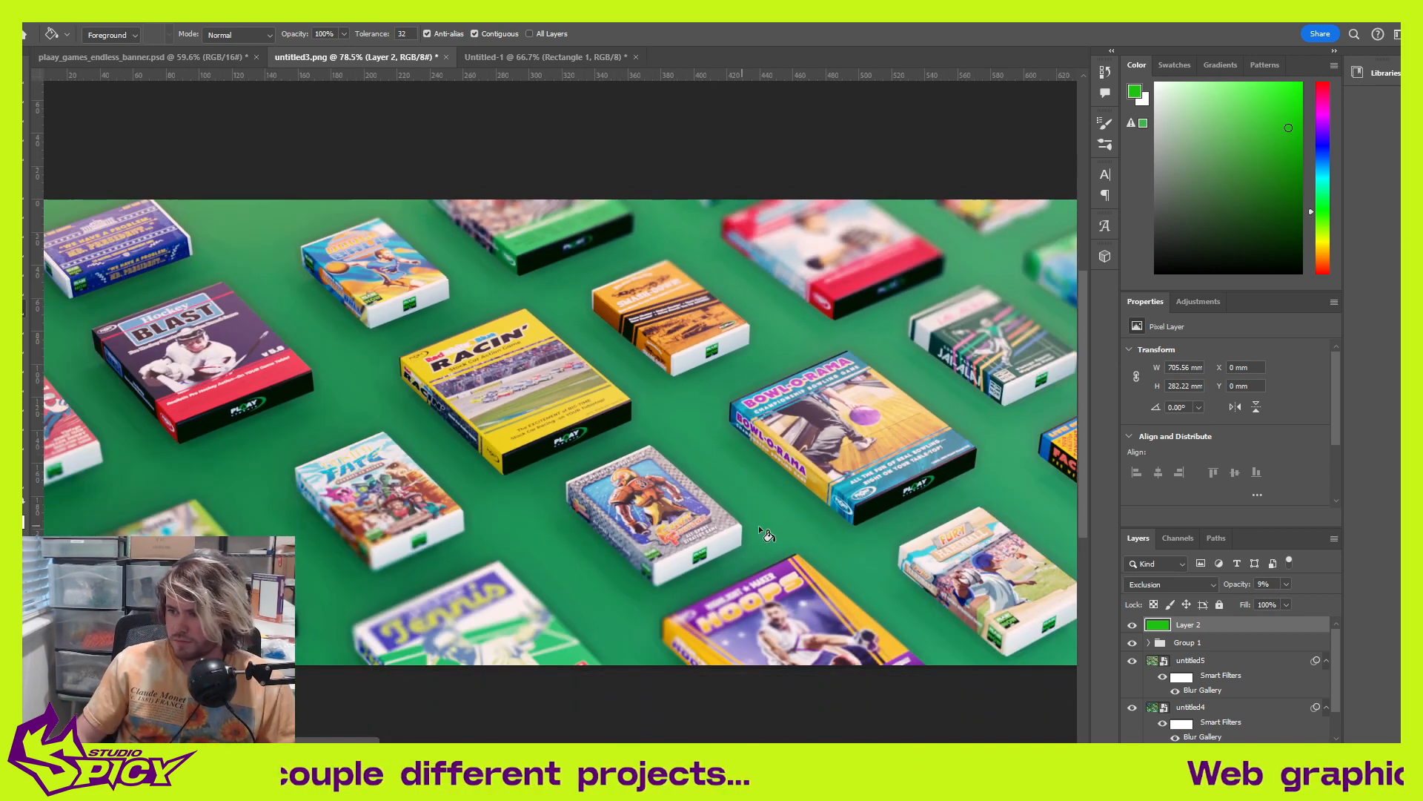
Step: Check the adjustments inside Group 1, then add a Channel Mixer adjustment layer above Layer 2
click(1150, 643)
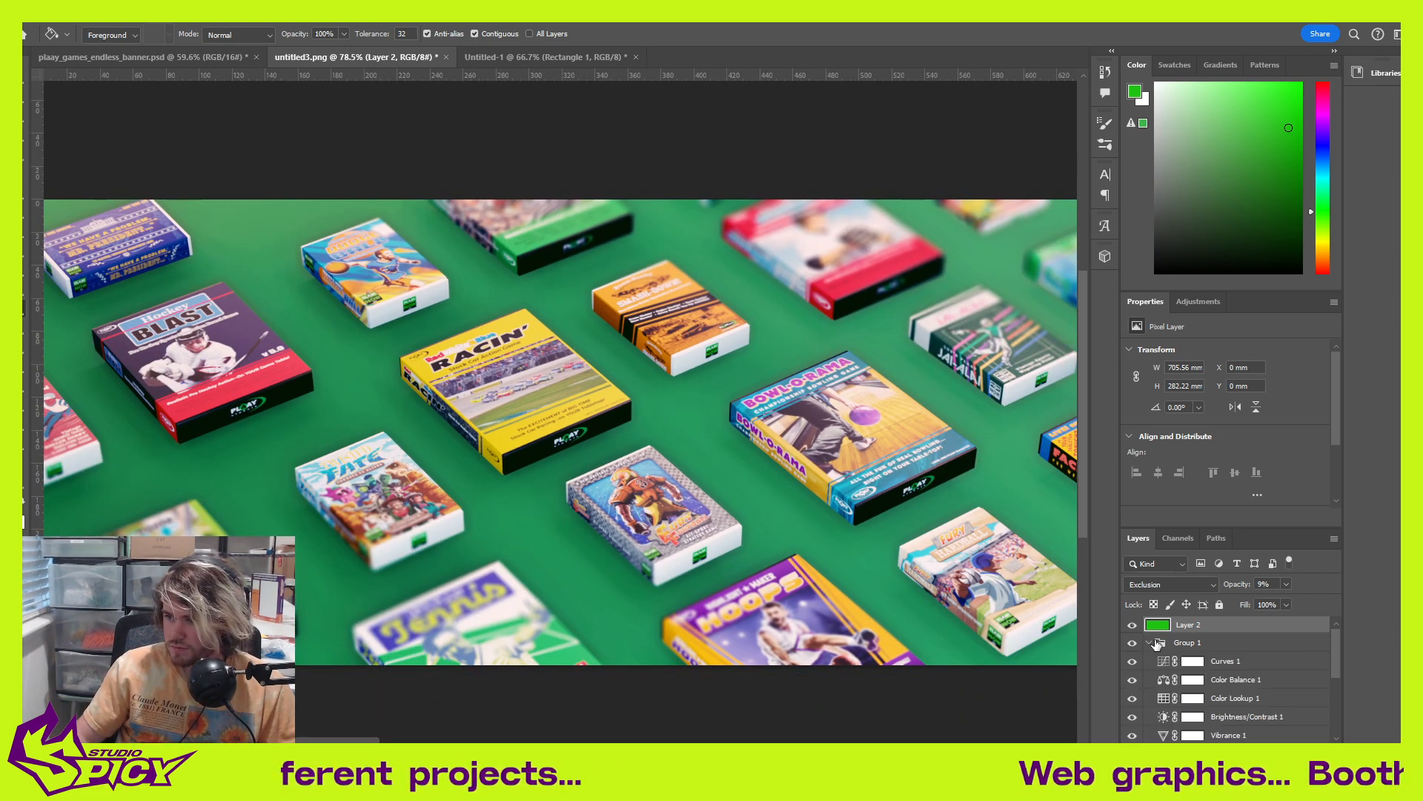
click(1157, 643)
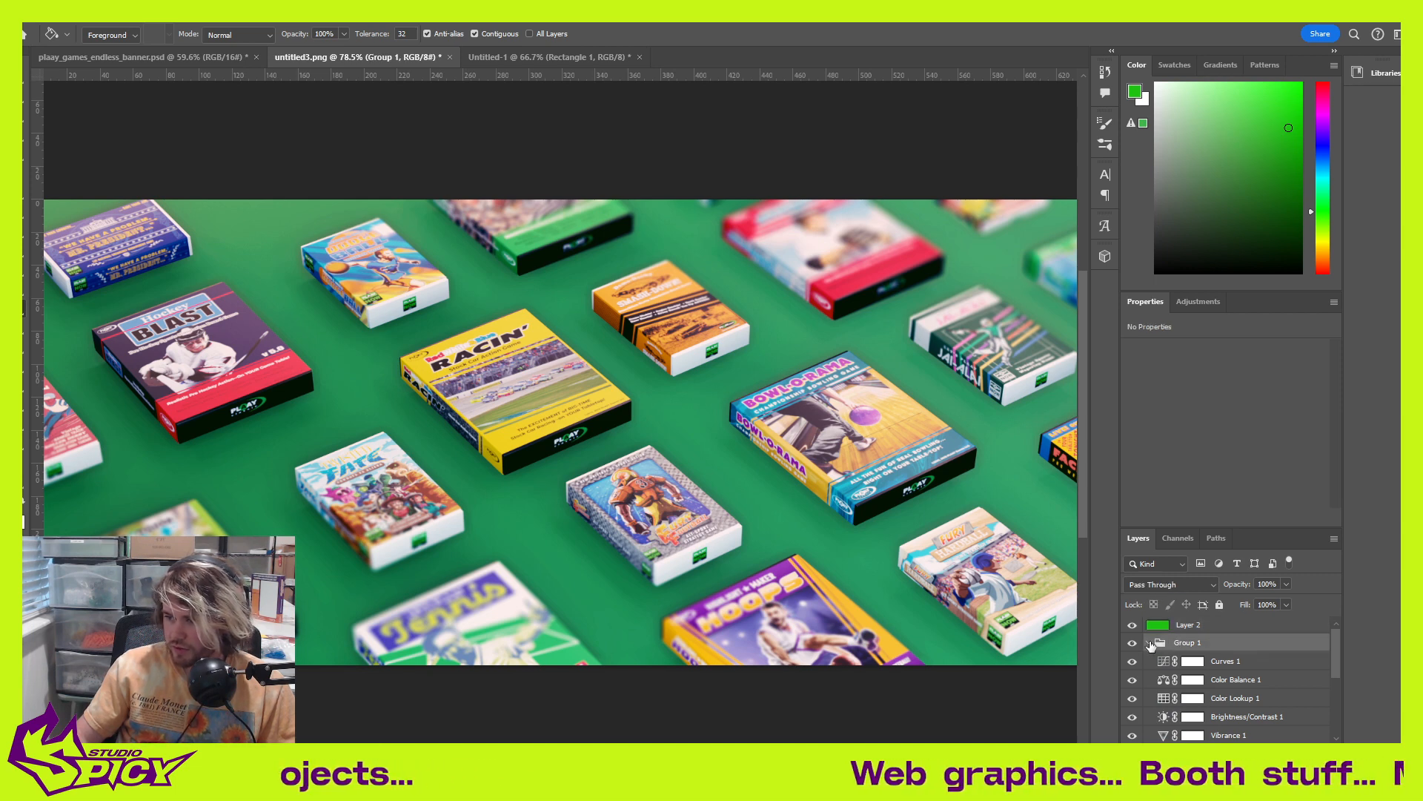
click(1148, 644)
click(1188, 625)
click(1198, 302)
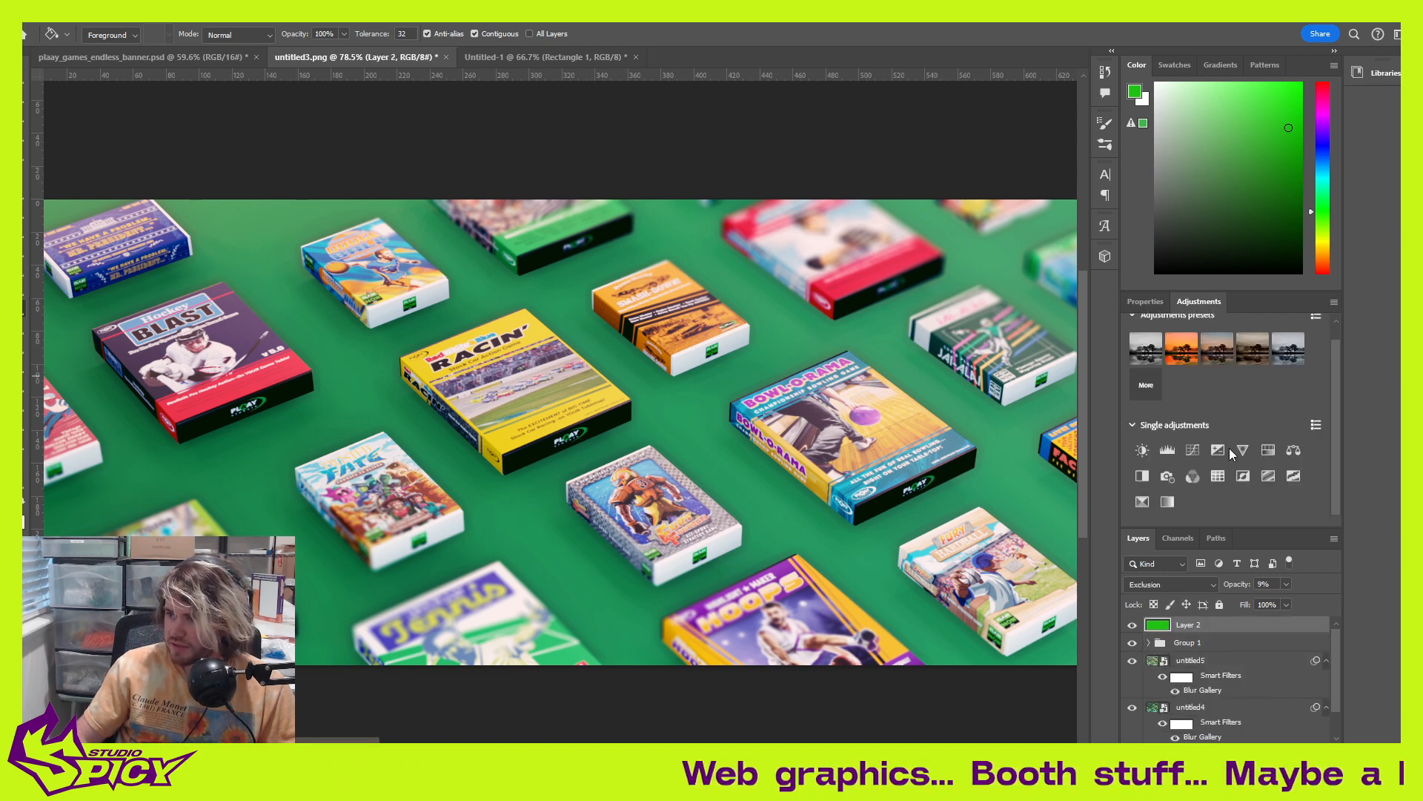
click(1191, 476)
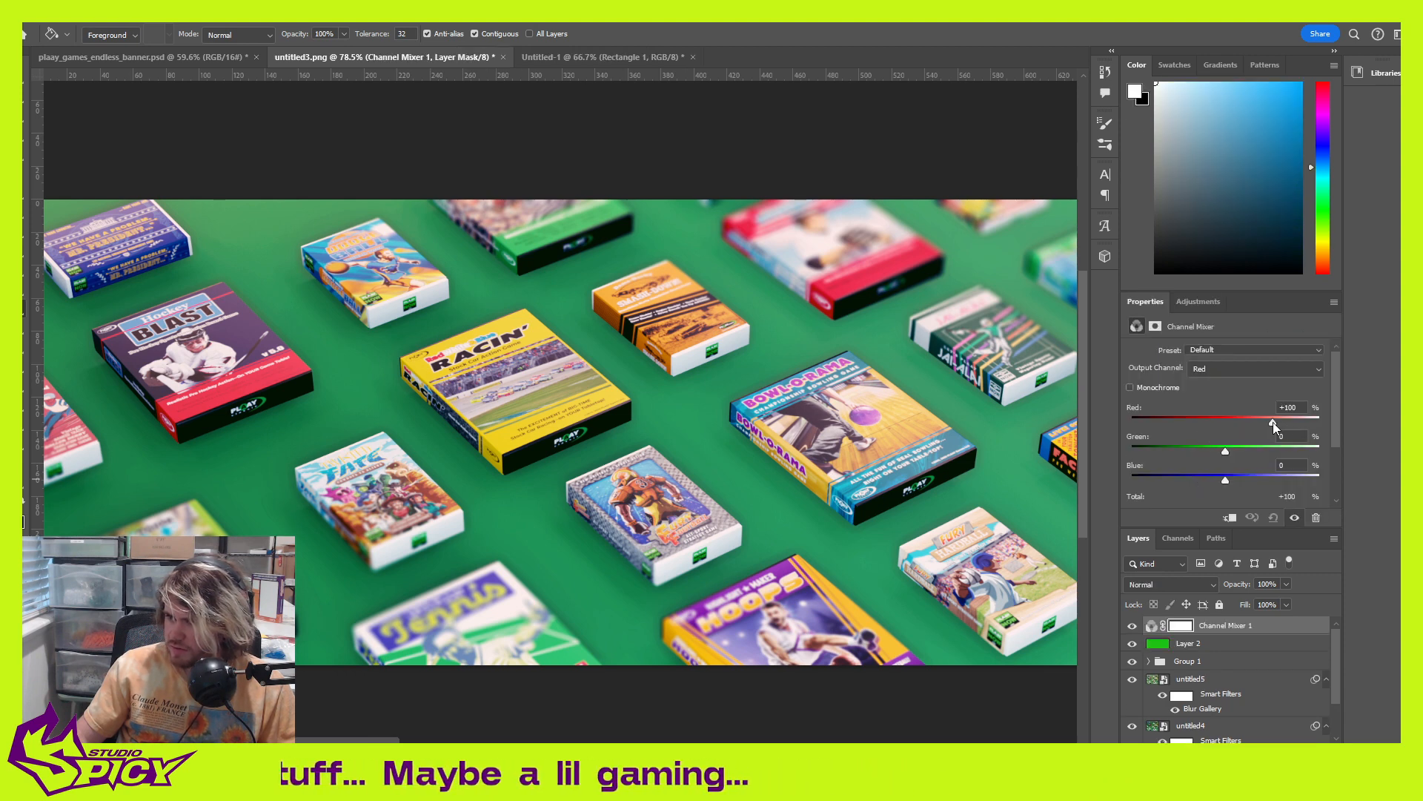
Step: Tune the Channel Mixer's Red output channel to Red +100, Green +5 and Blue -5
drag(1273, 422, 1224, 452)
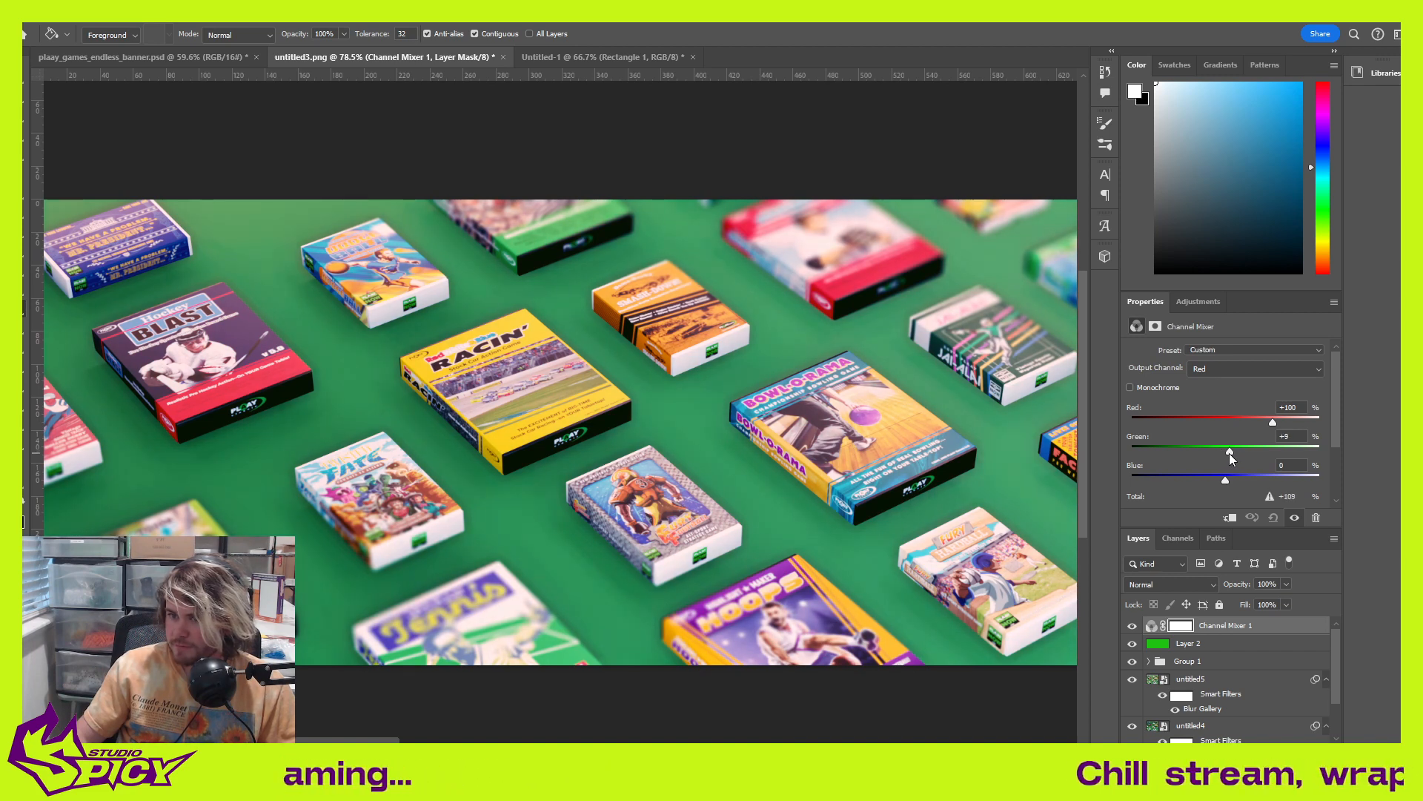
drag(1230, 456, 1228, 457)
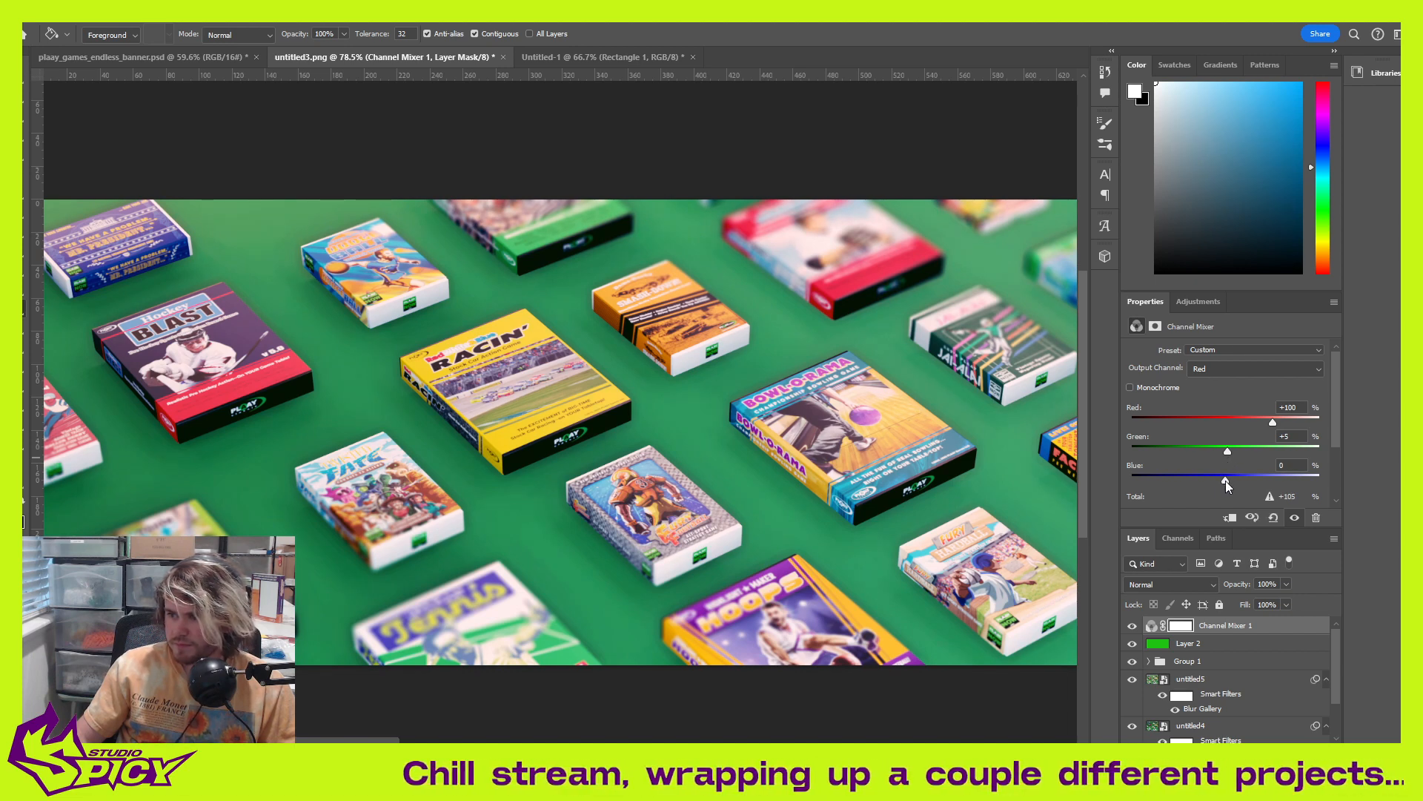
drag(1225, 480, 1223, 482)
scroll(604, 400, down, 1)
alt+scroll(546, 381, down, 1)
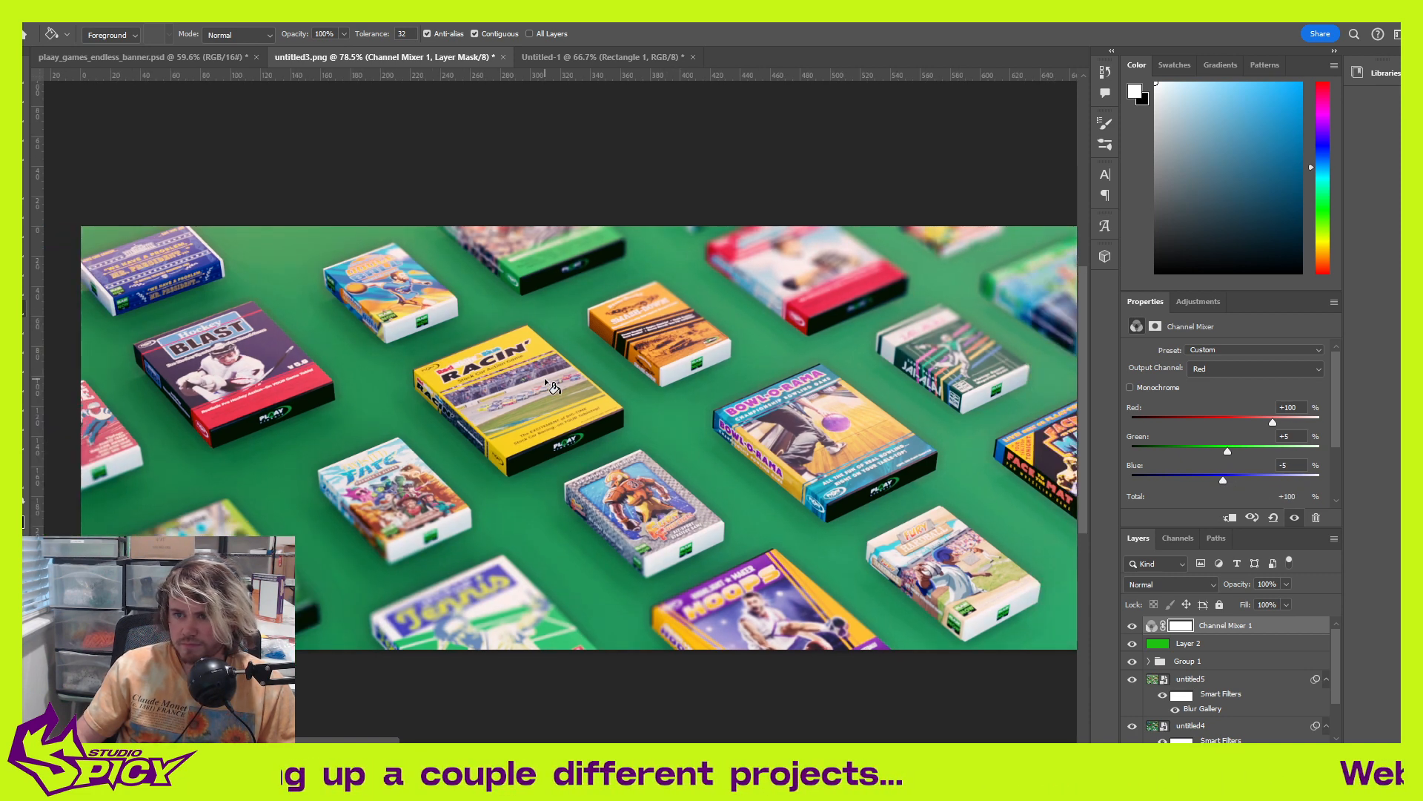
alt+scroll(553, 386, down, 4)
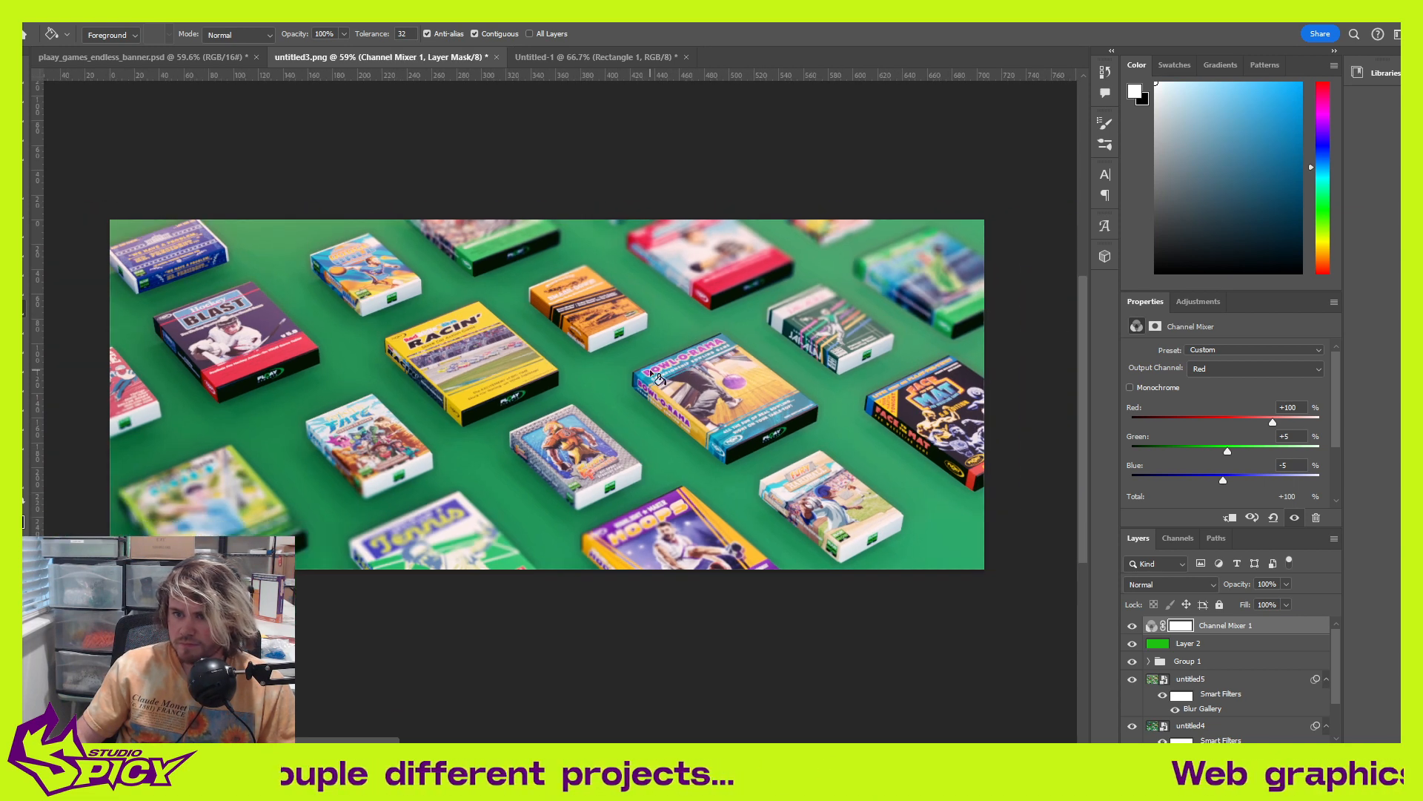
scroll(650, 372, up, 1)
scroll(672, 397, left, 1)
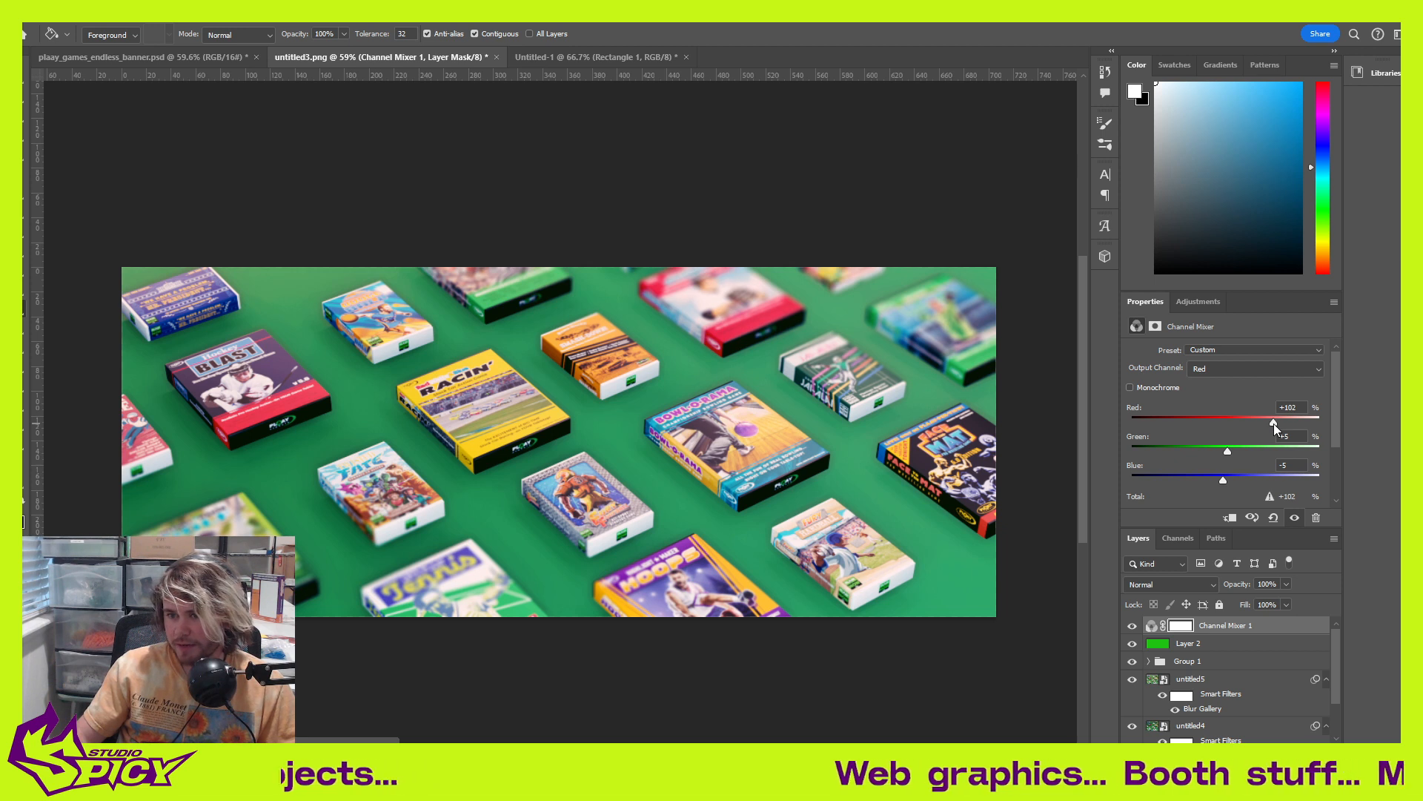
drag(1281, 427, 1276, 427)
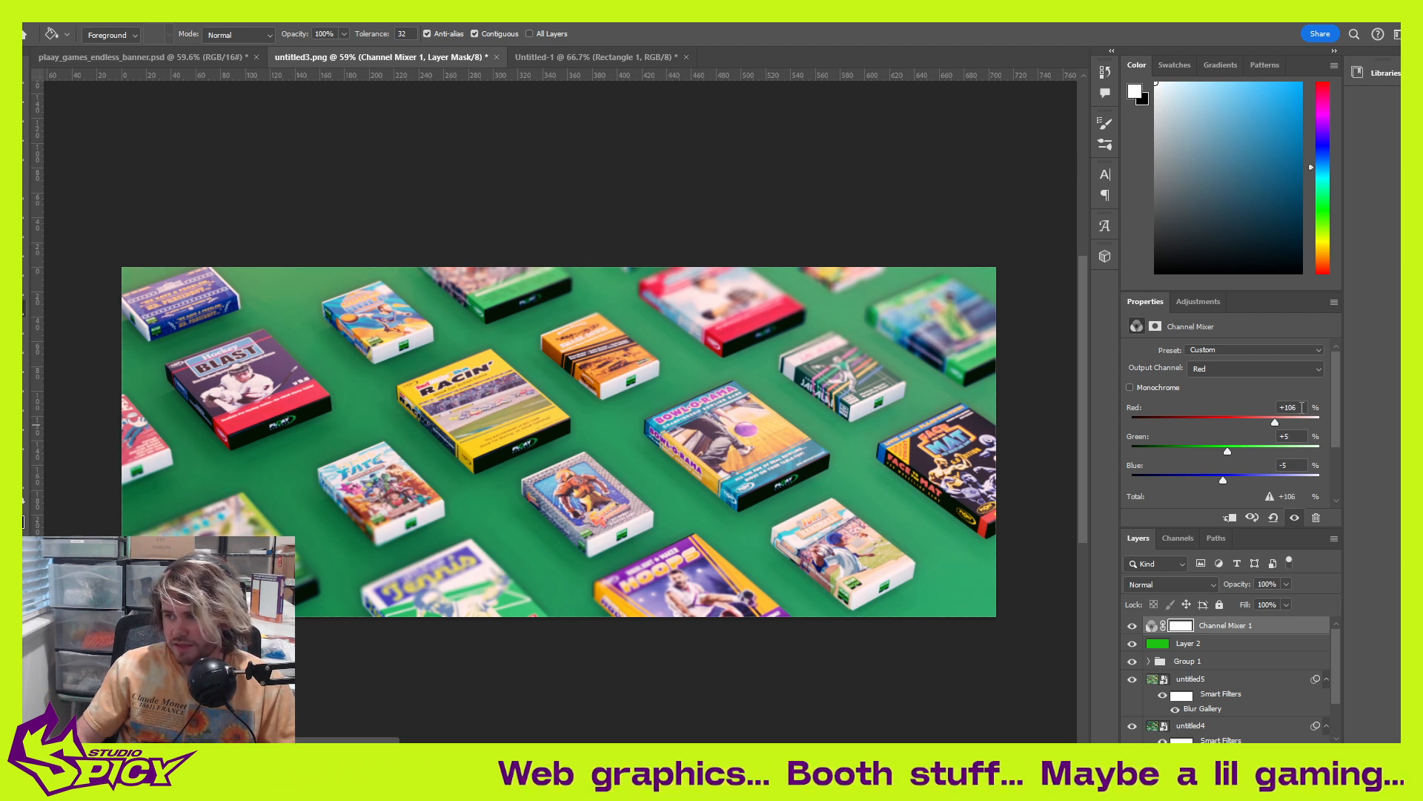
click(1292, 407)
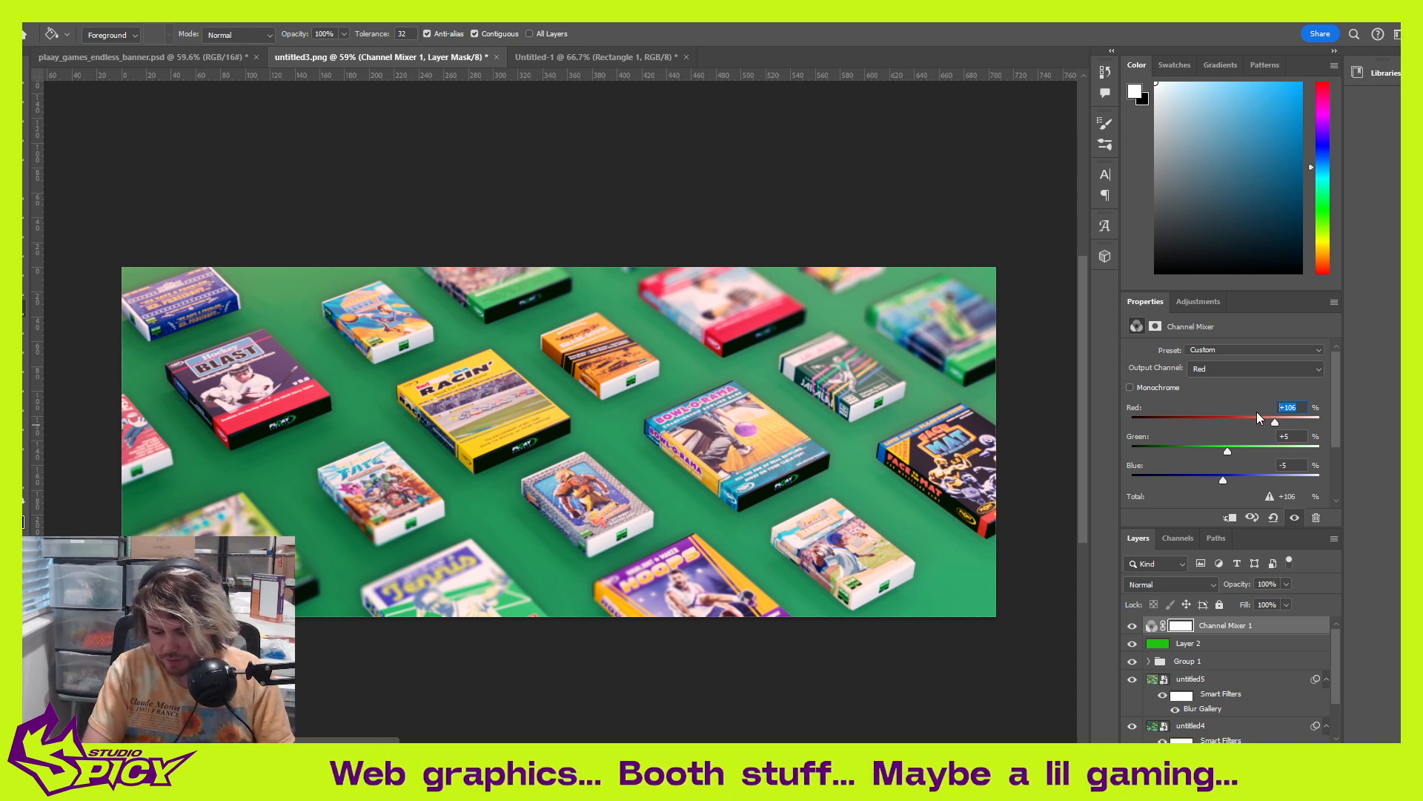
text(100)
Step: Adjust the Channel Mixer's Green output channel to Red 0, Green +98 and Blue 0
click(1216, 369)
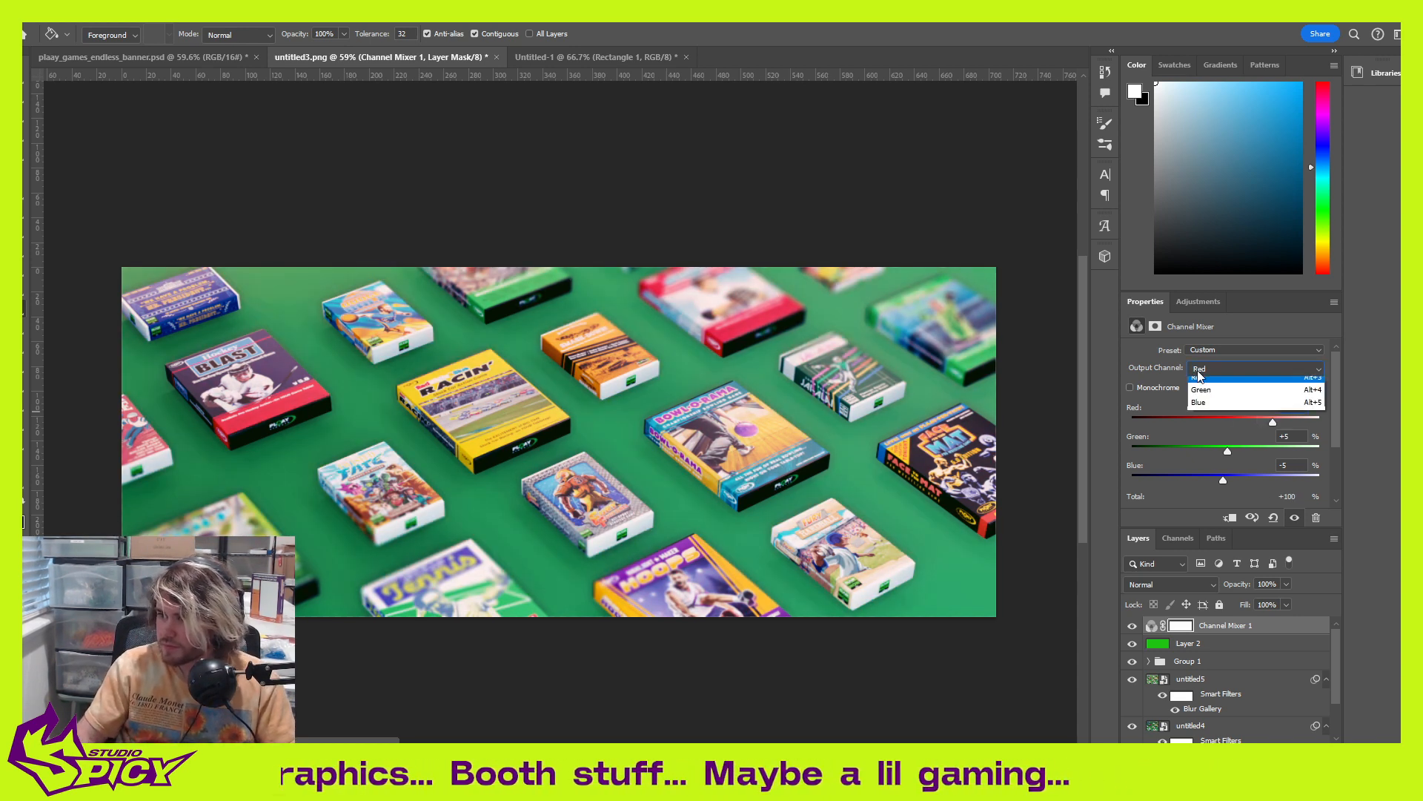
click(1211, 399)
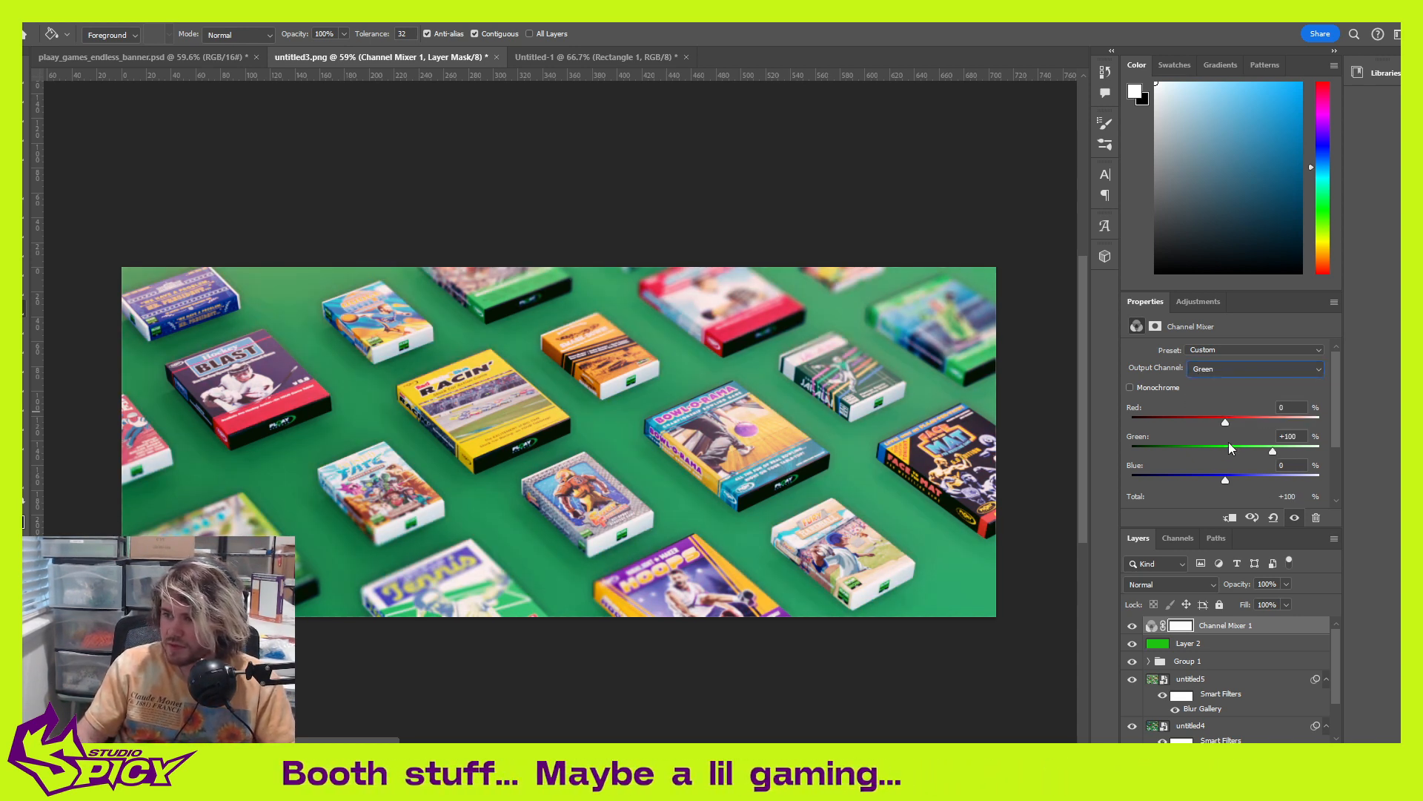
drag(1270, 454, 1274, 454)
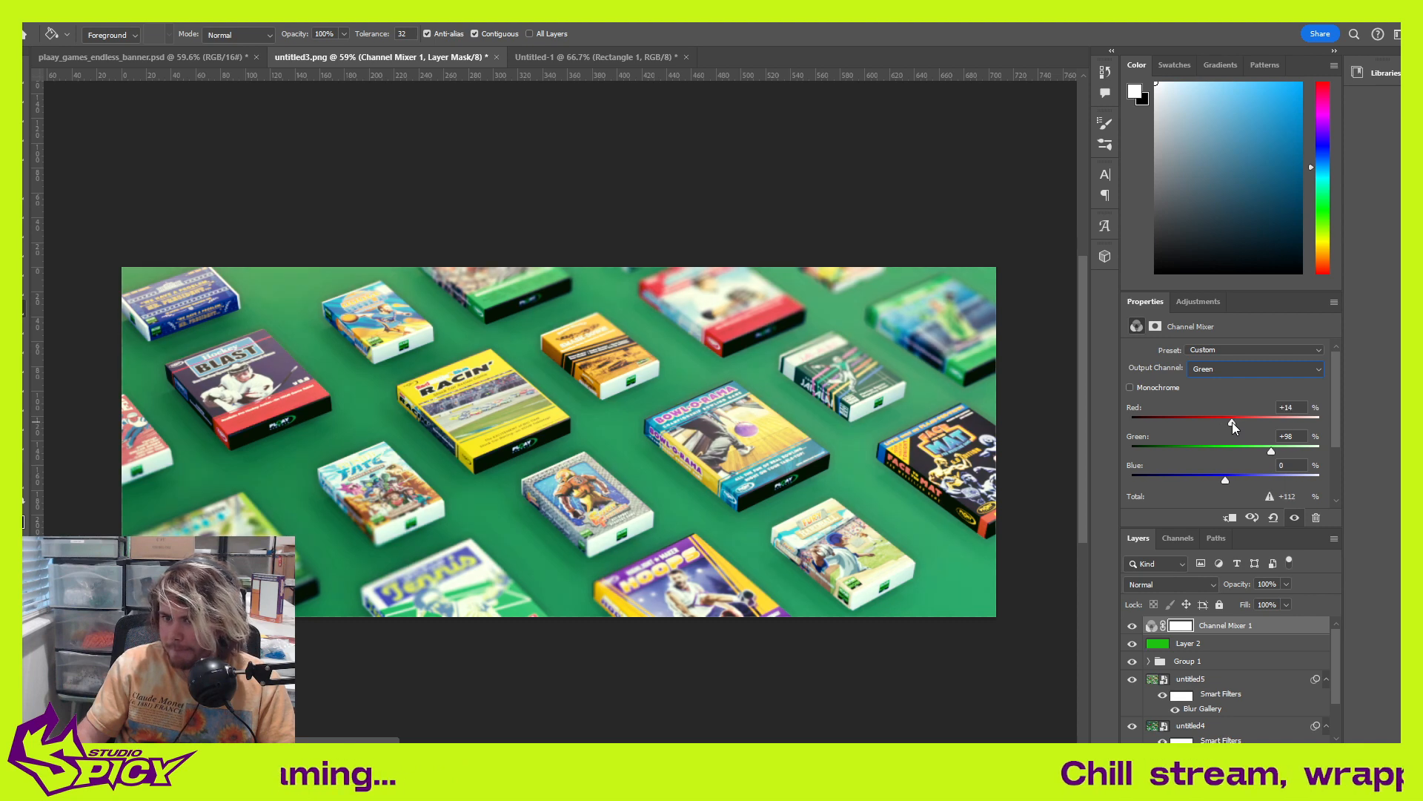
drag(1226, 421, 1225, 422)
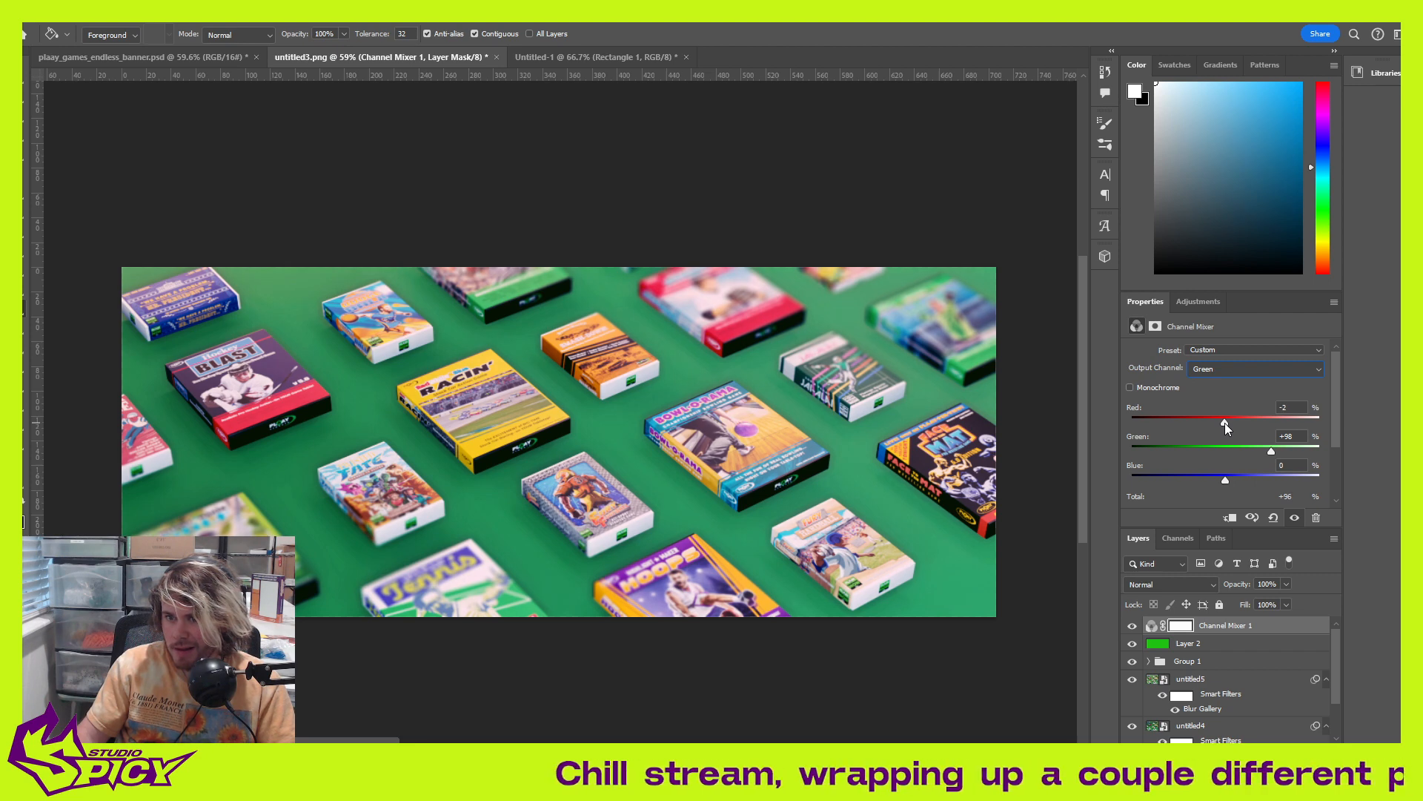
drag(1232, 478, 1222, 479)
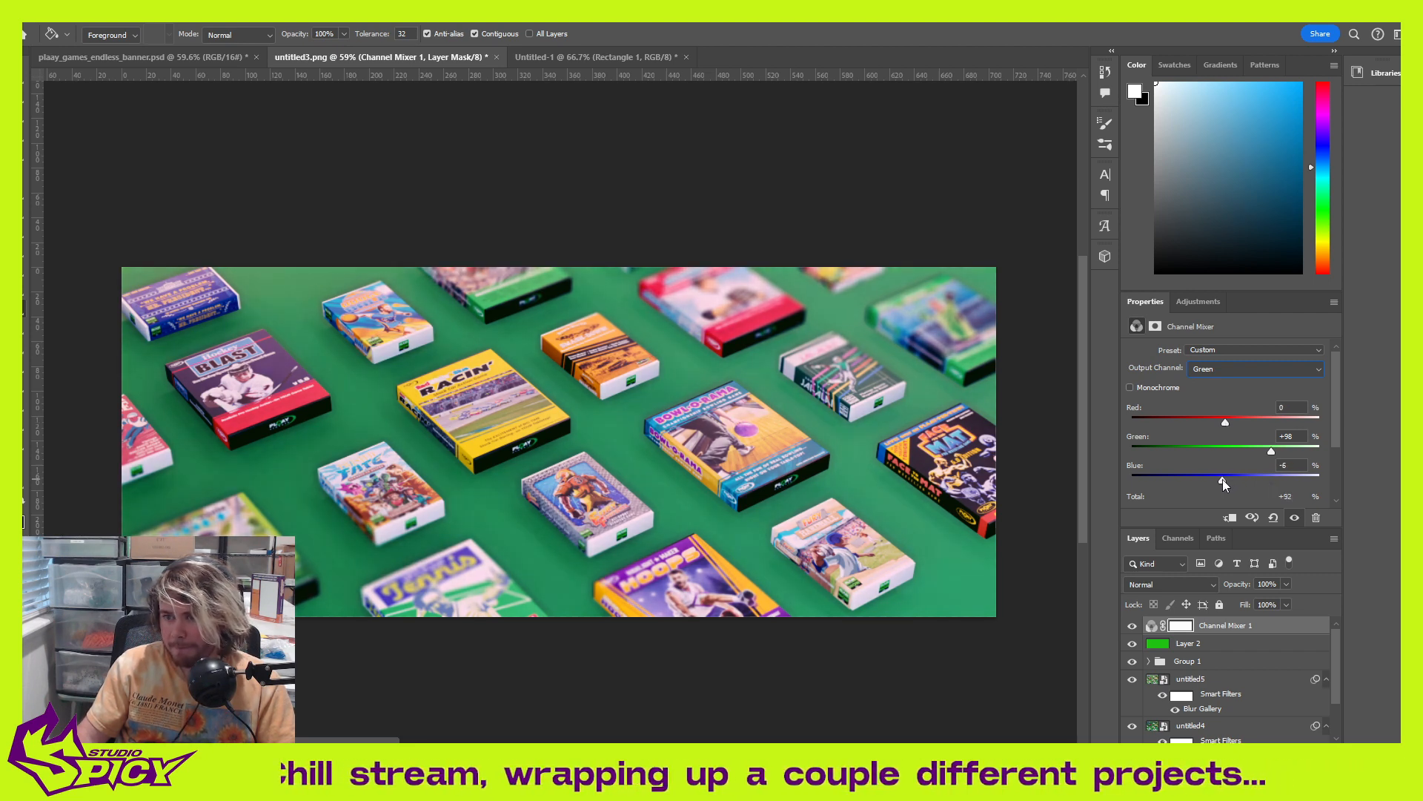
click(1283, 465)
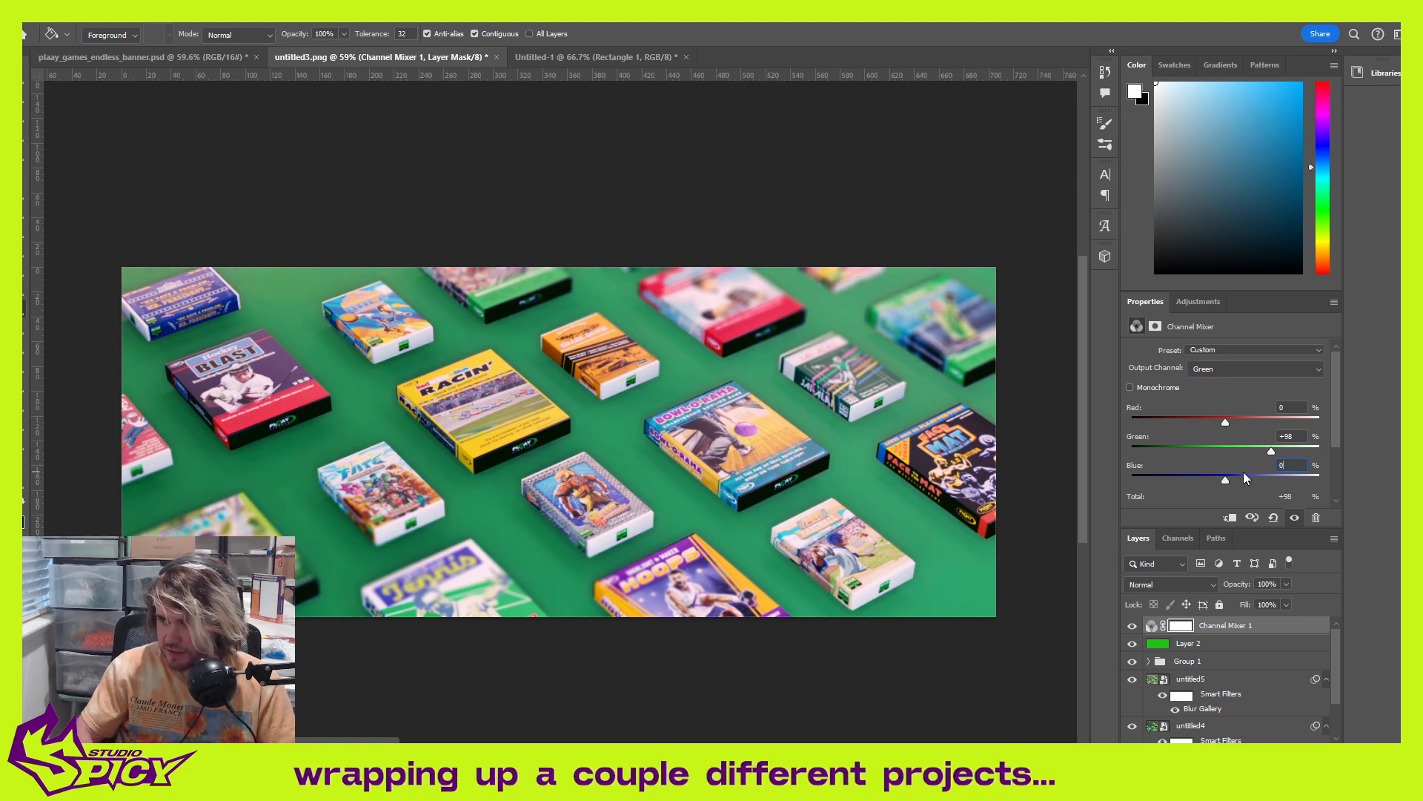
text(0)
key(Return)
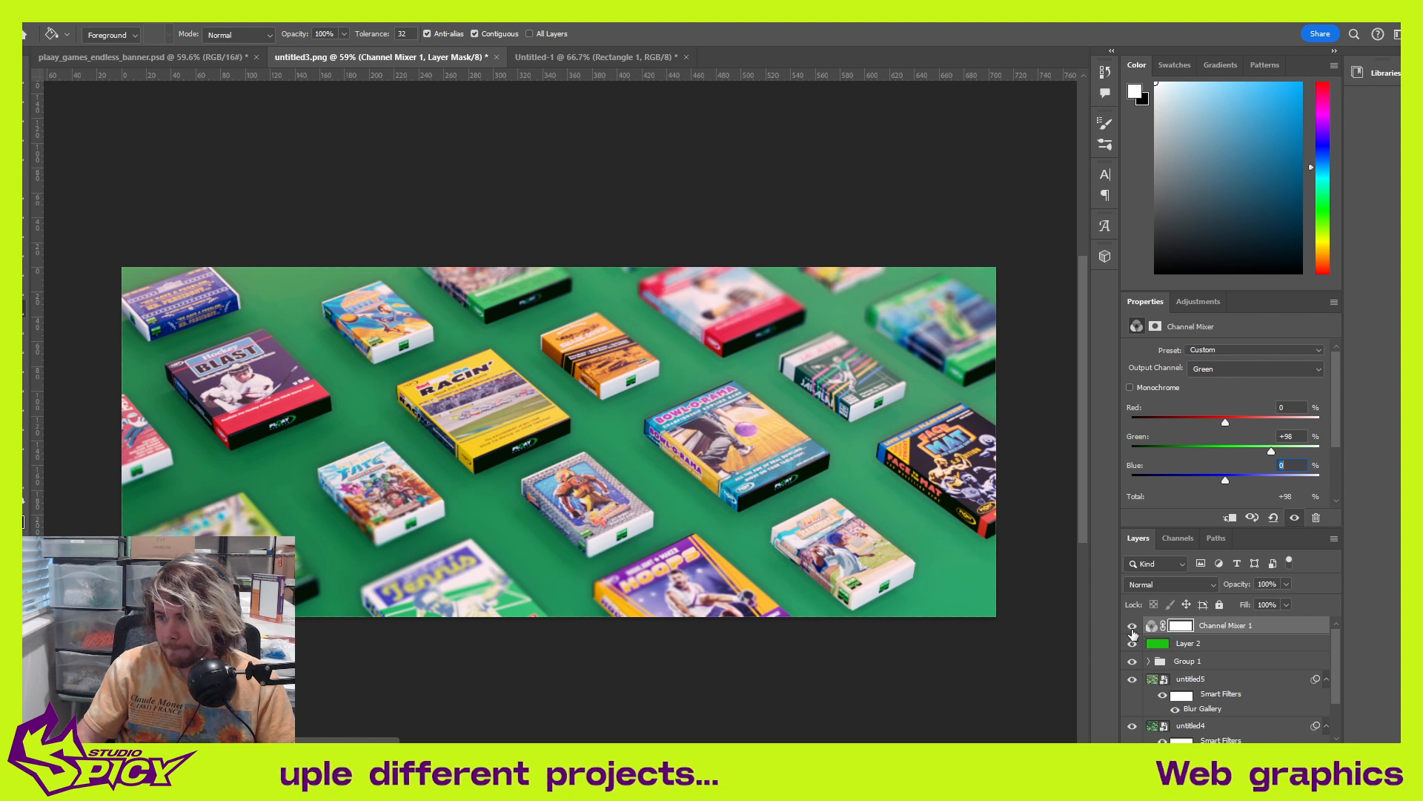
Step: Hide the Channel Mixer adjustment to compare the banner without it, then delete the layer together with its mask
click(1132, 629)
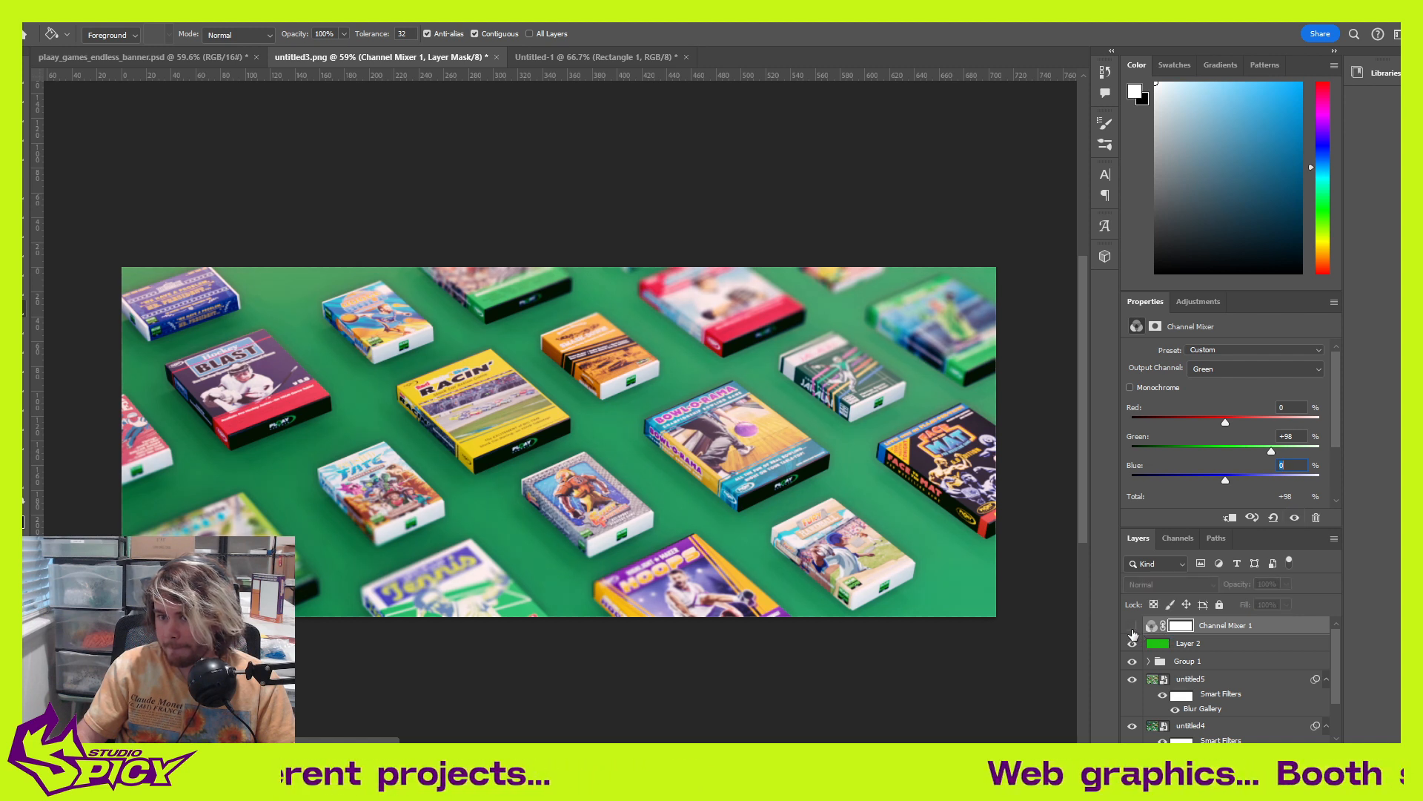
key(Delete)
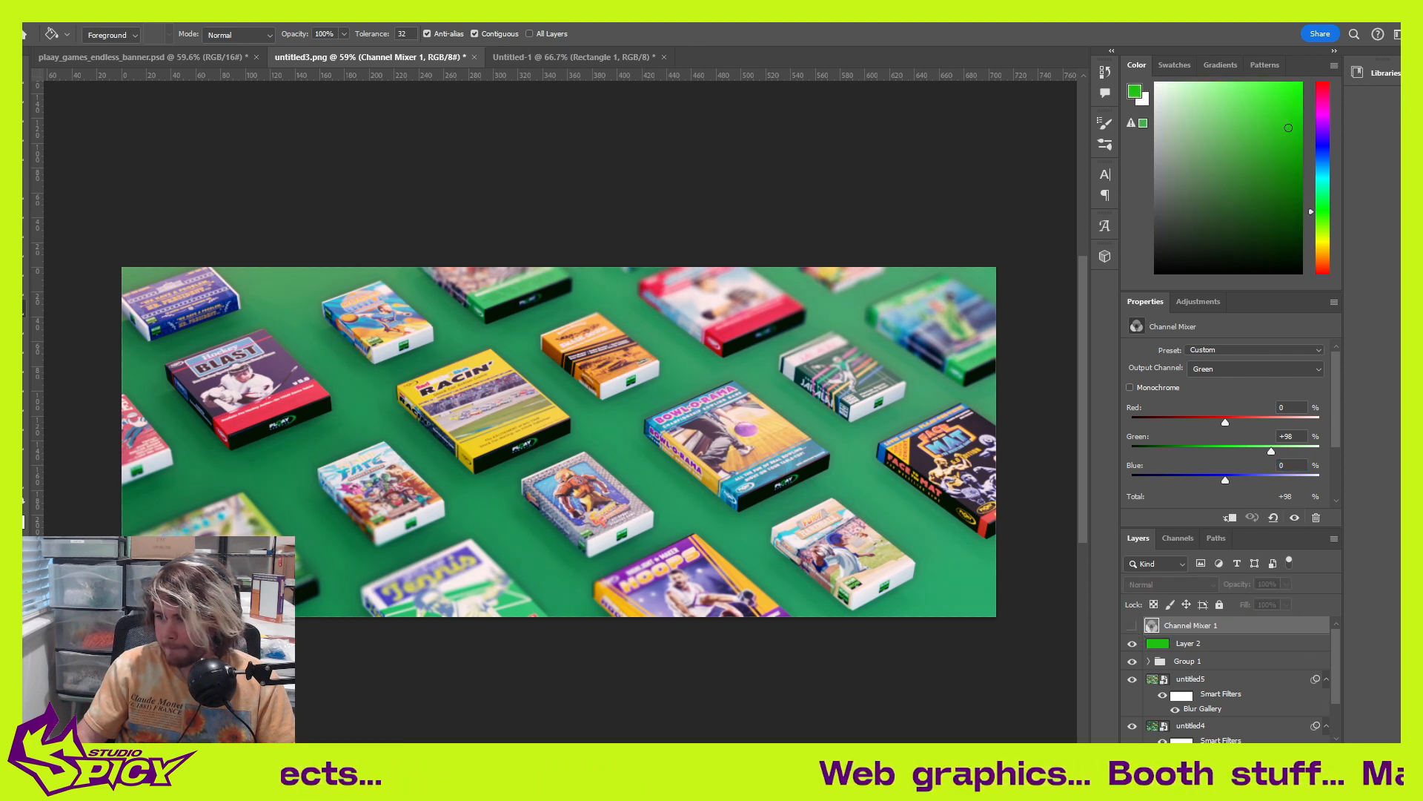
key(Delete)
Step: Add a Color Balance adjustment layer above Layer 2, targeting Midtones with Preserve Luminosity turned off
click(1199, 301)
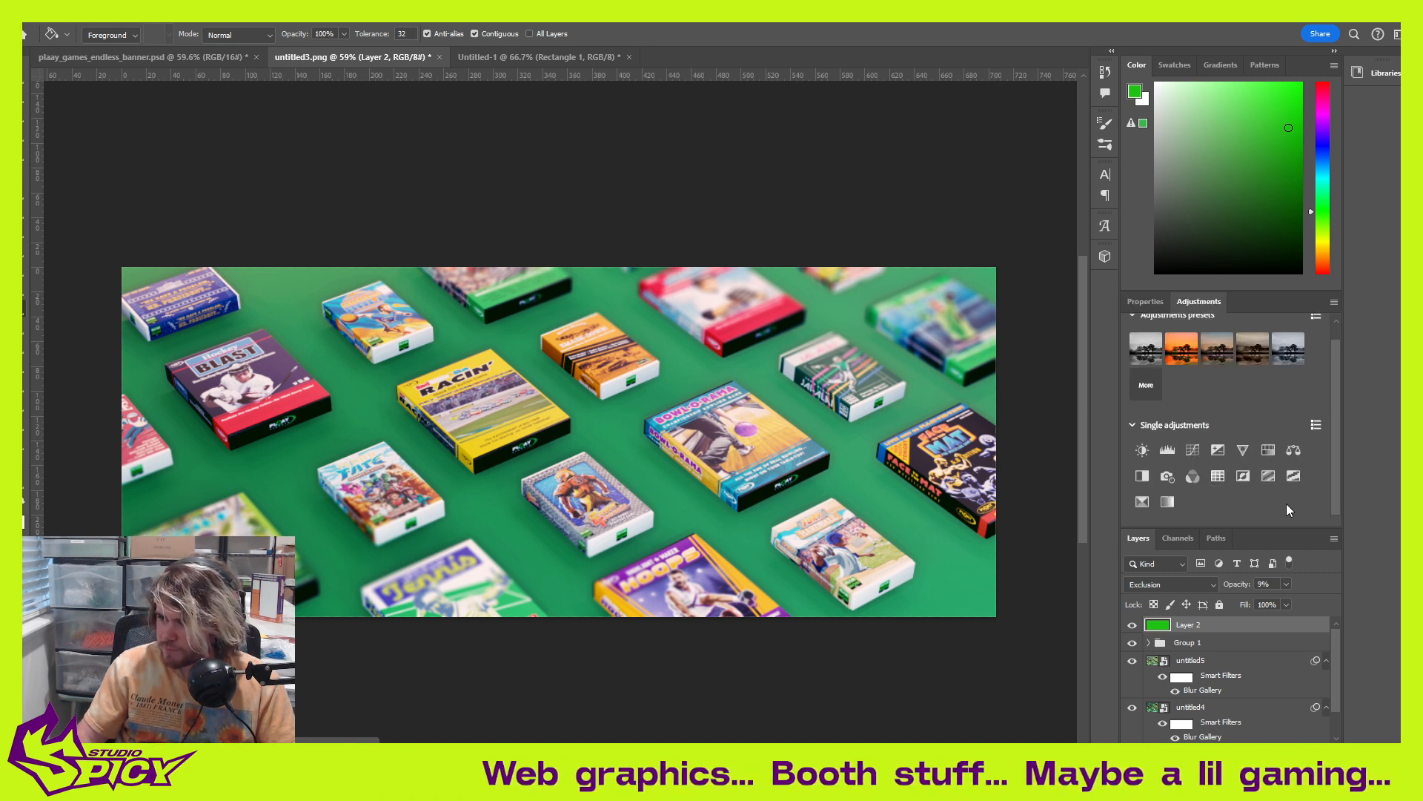
click(1294, 450)
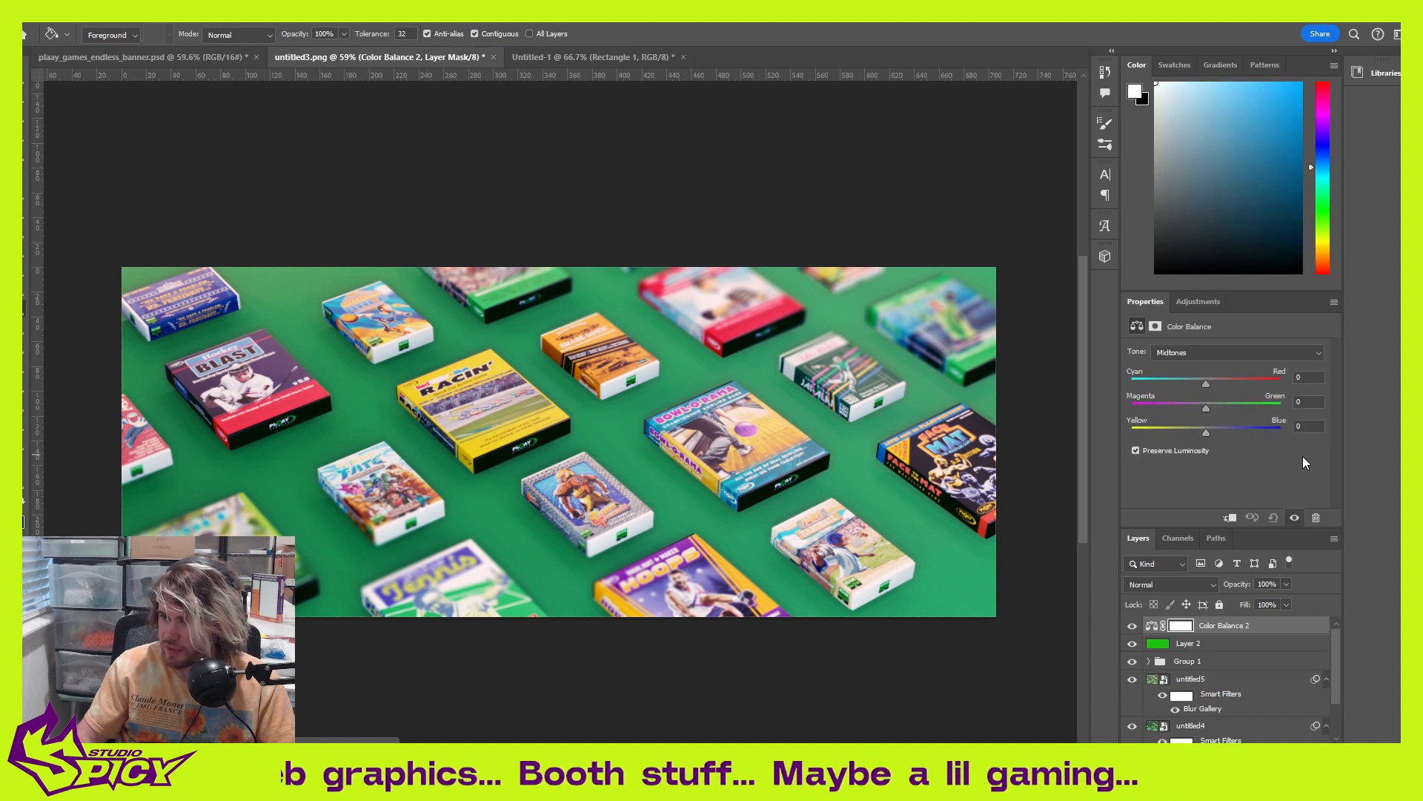
click(1219, 353)
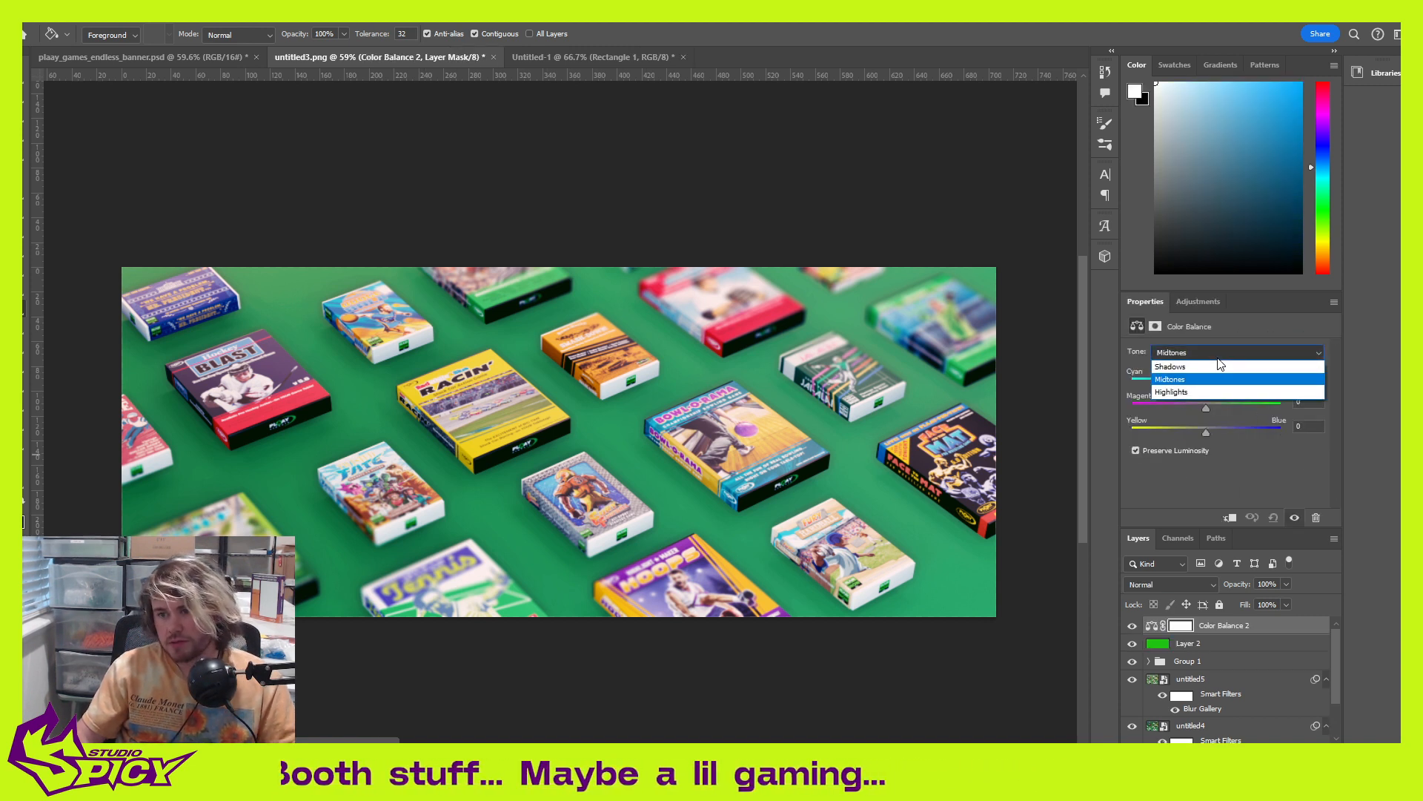
click(1230, 467)
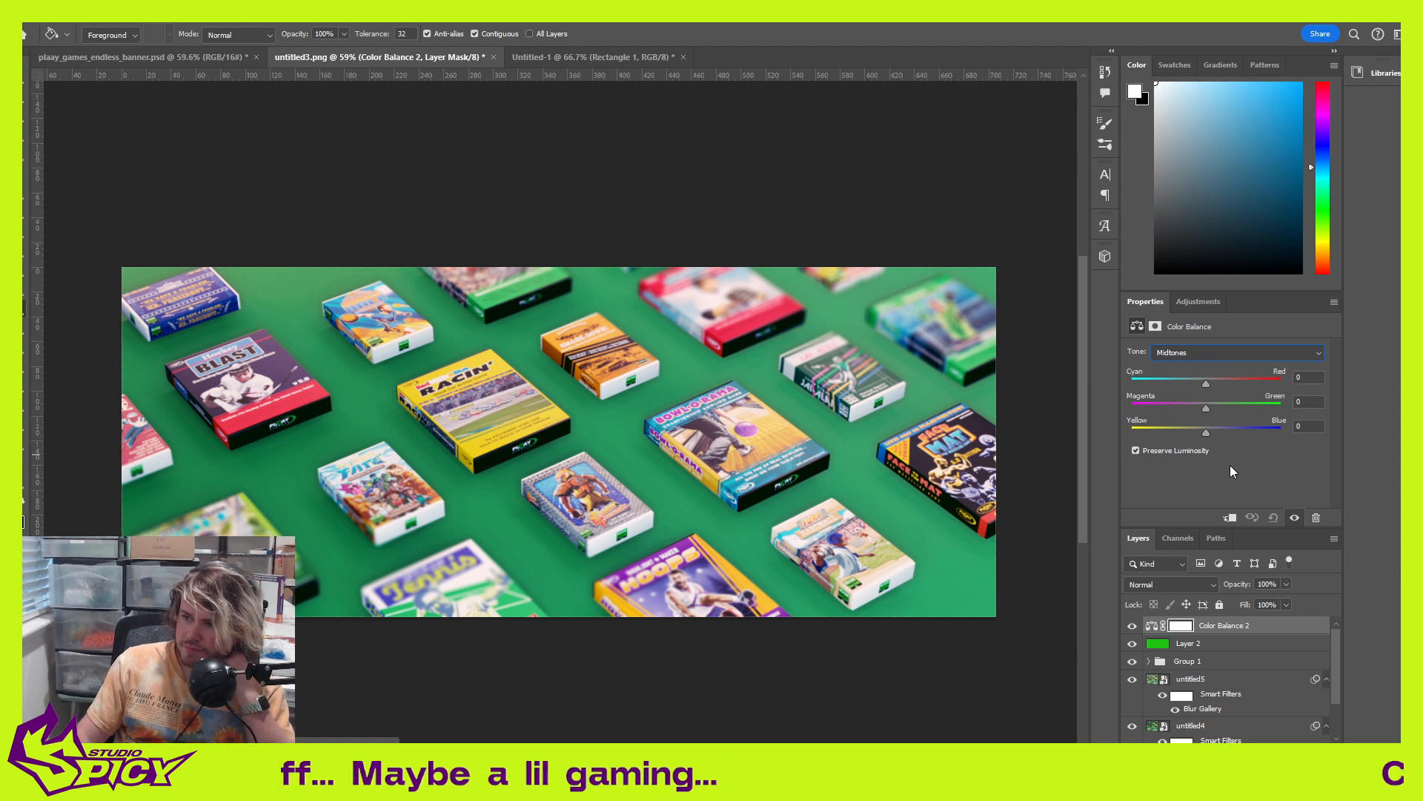
click(1137, 451)
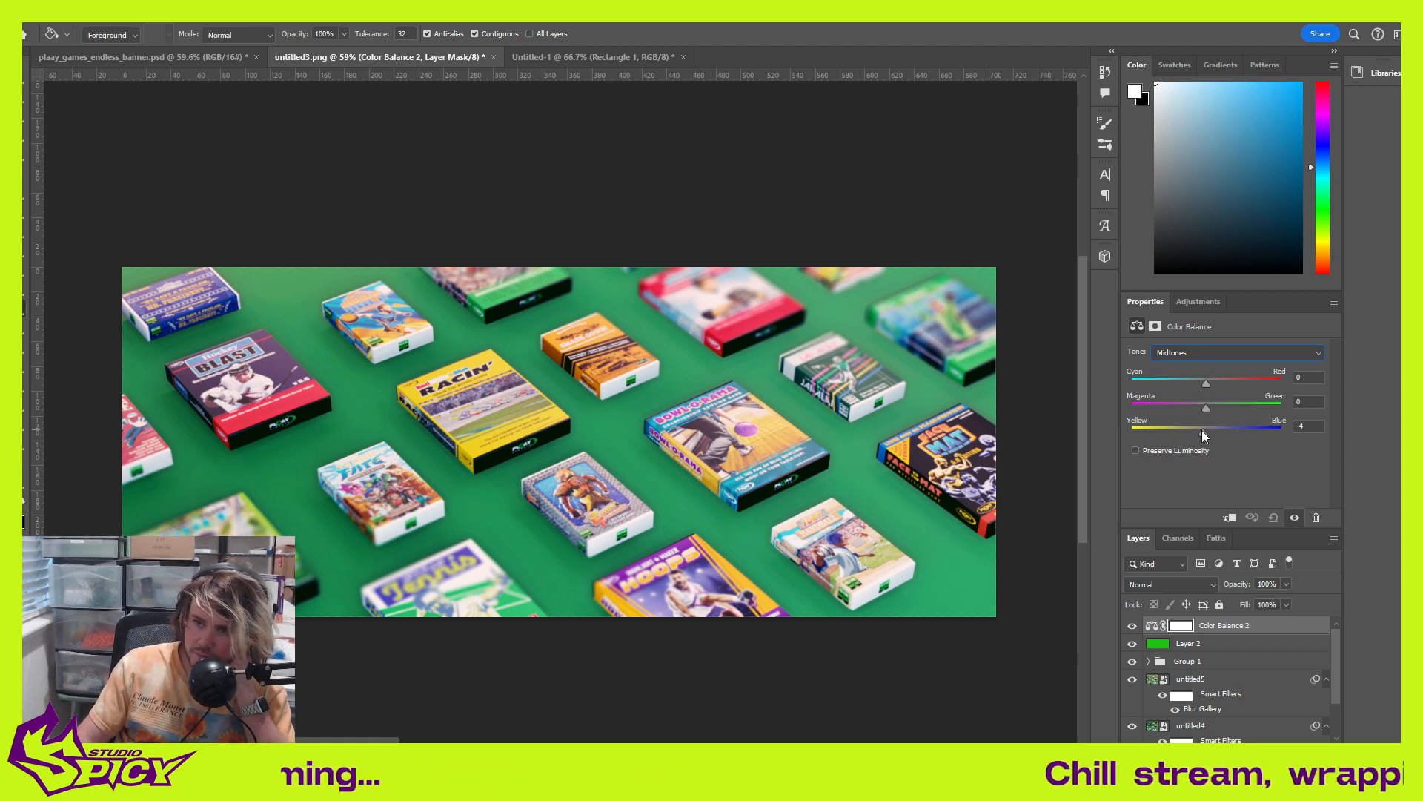
Step: Set the Color Balance midtones to -1 on Cyan/Red, +1 on Magenta/Green and -4 on Yellow/Blue
mouse_move(1203, 430)
mouse_down()
mouse_move(1187, 434)
mouse_move(1219, 441)
mouse_move(1205, 447)
mouse_up()
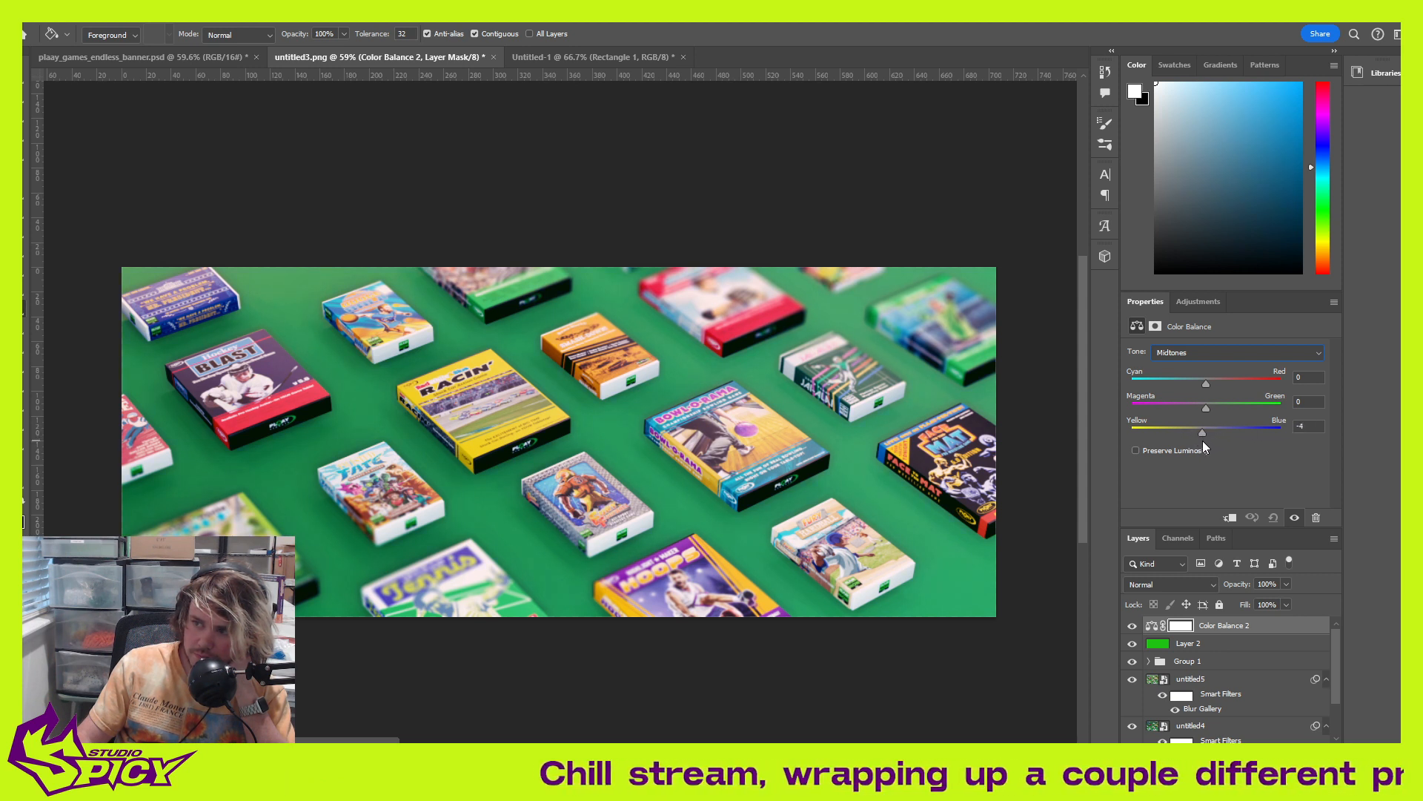
drag(1209, 408, 1213, 411)
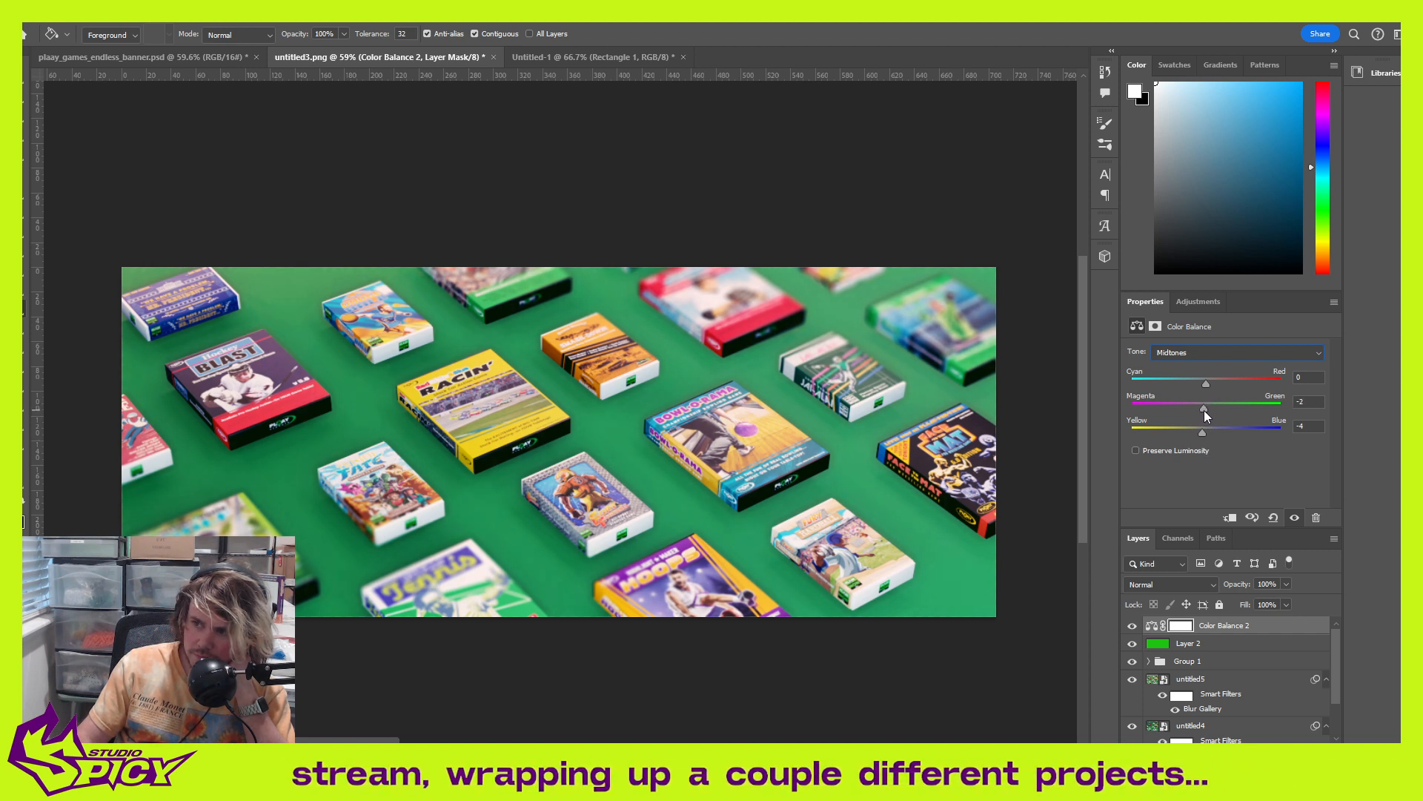
drag(1216, 411, 1207, 411)
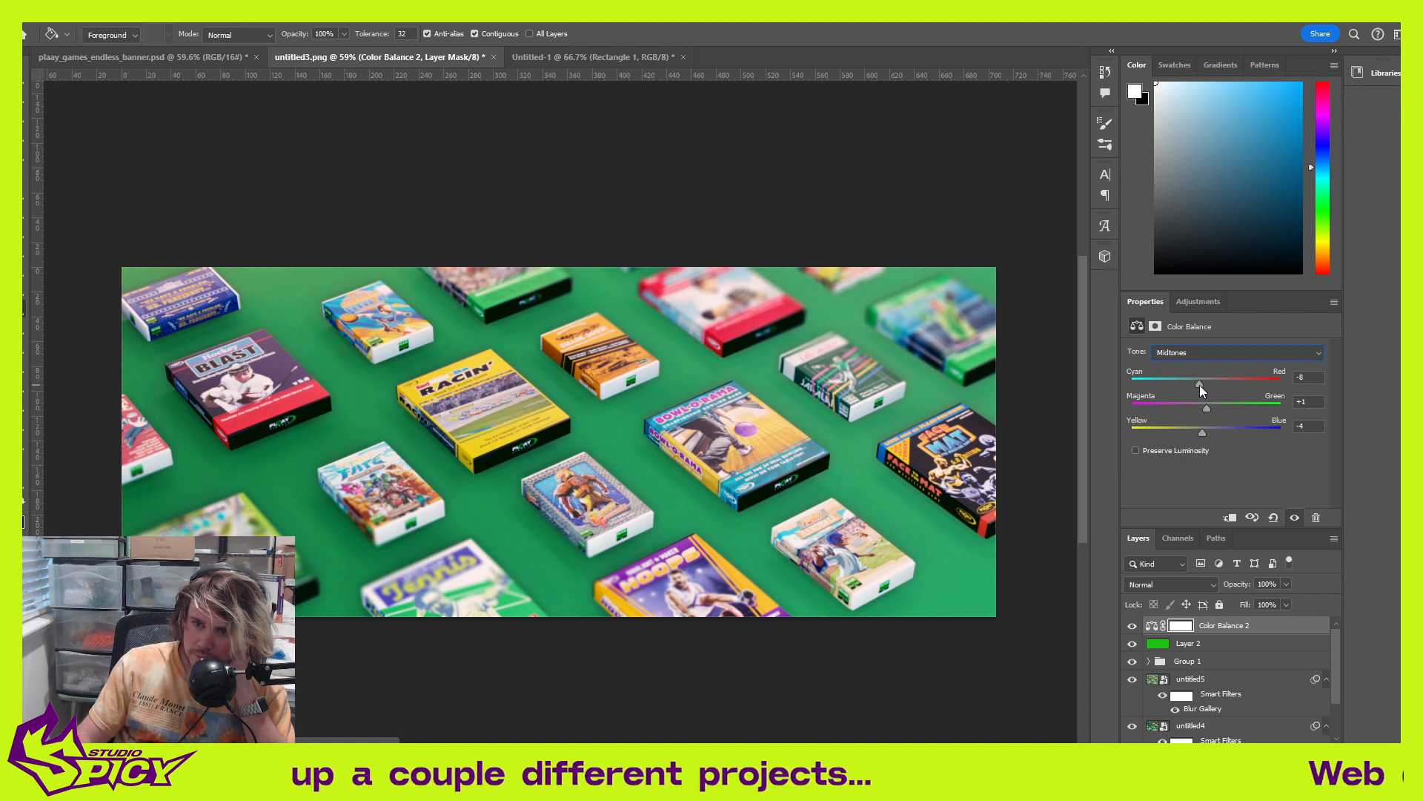
drag(1207, 385, 1204, 385)
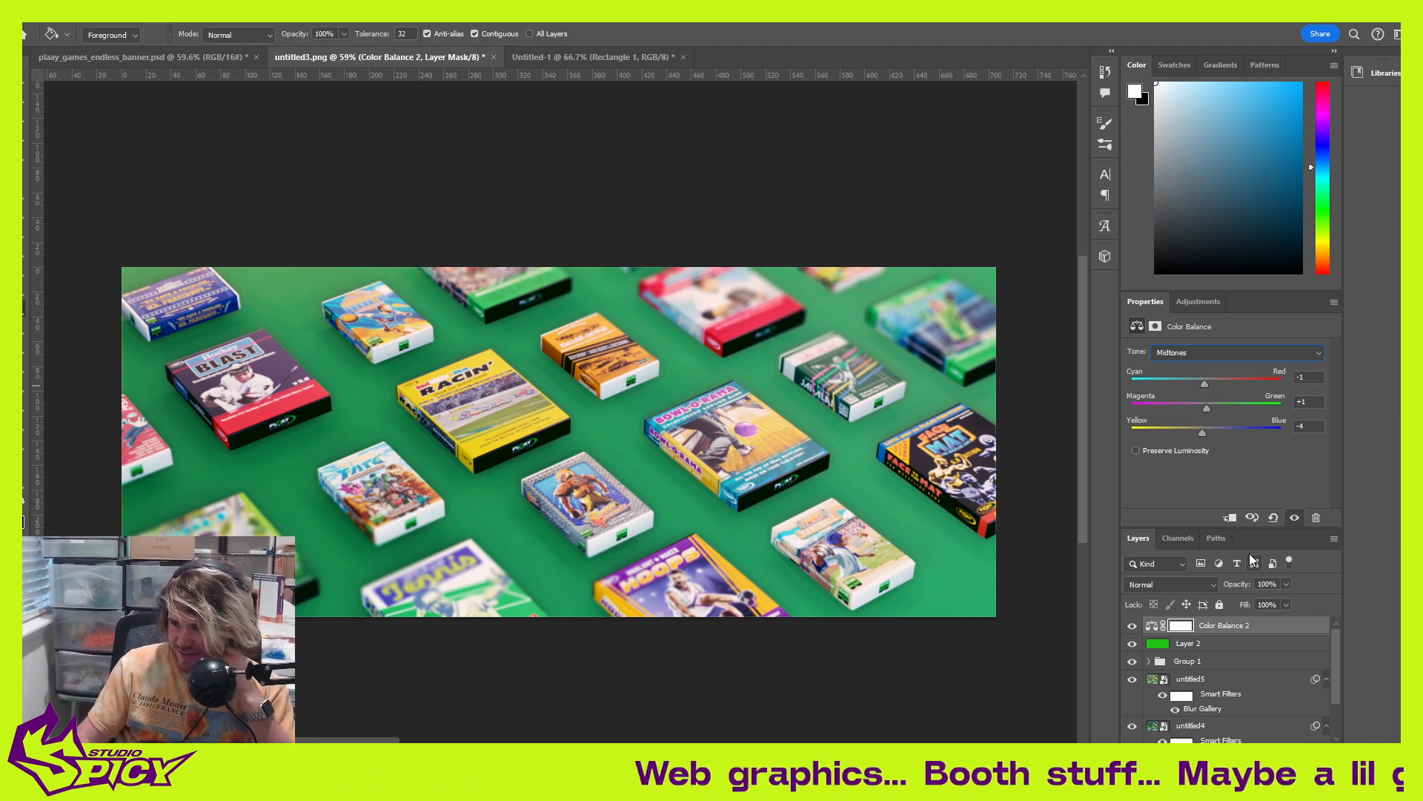
Step: Set the Color Balance highlights to -1 on Cyan/Red, +3 on Magenta/Green and -7 on Yellow/Blue
click(1220, 357)
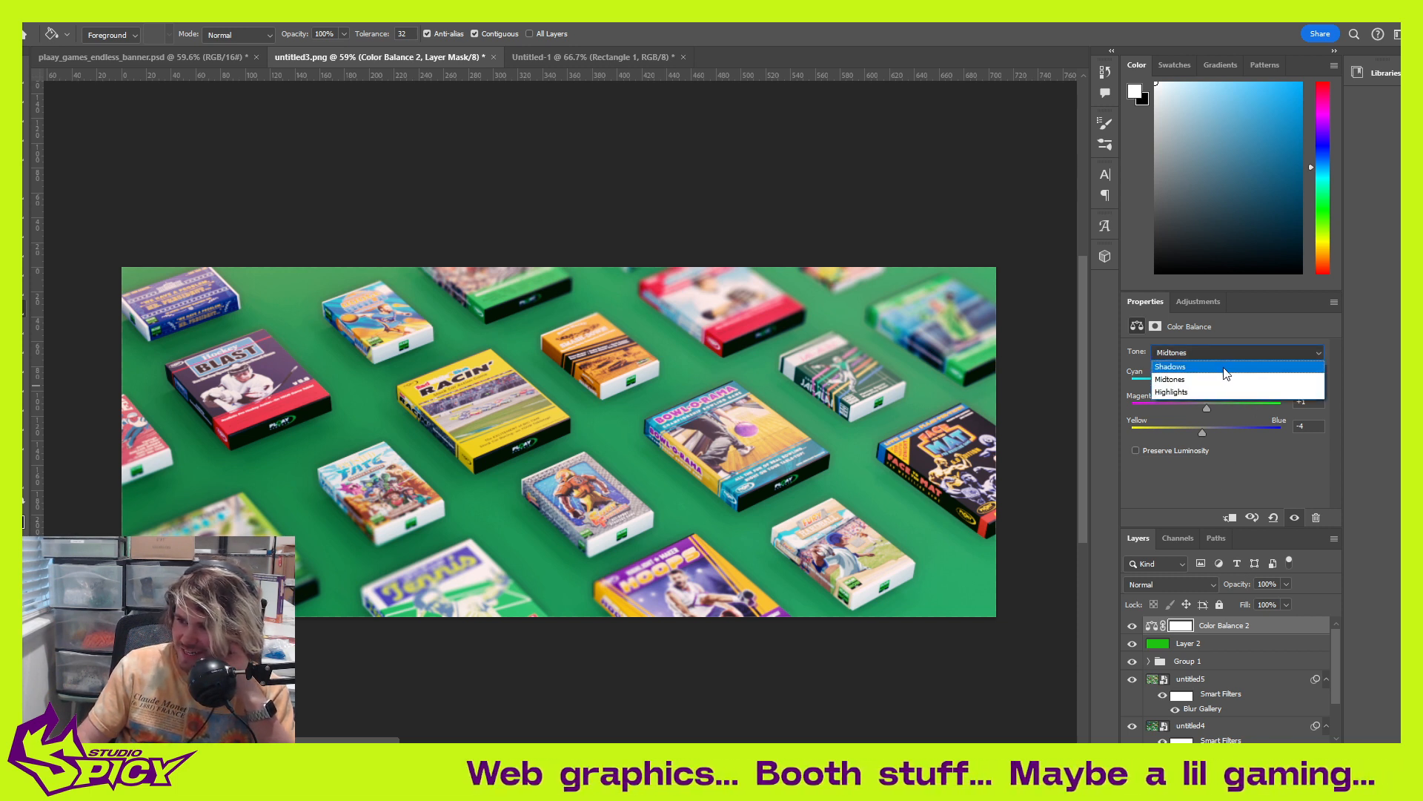
click(1229, 393)
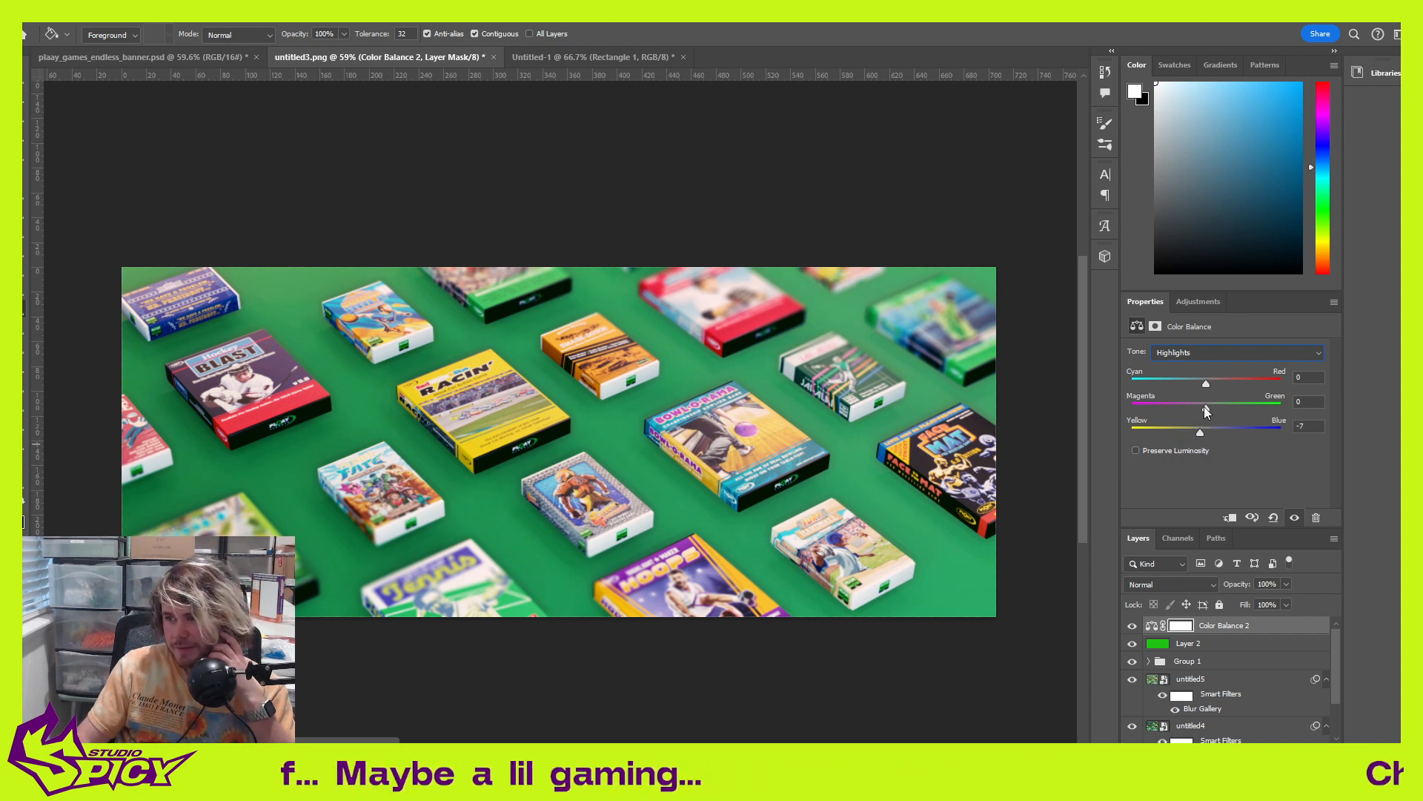
drag(1205, 407, 1216, 384)
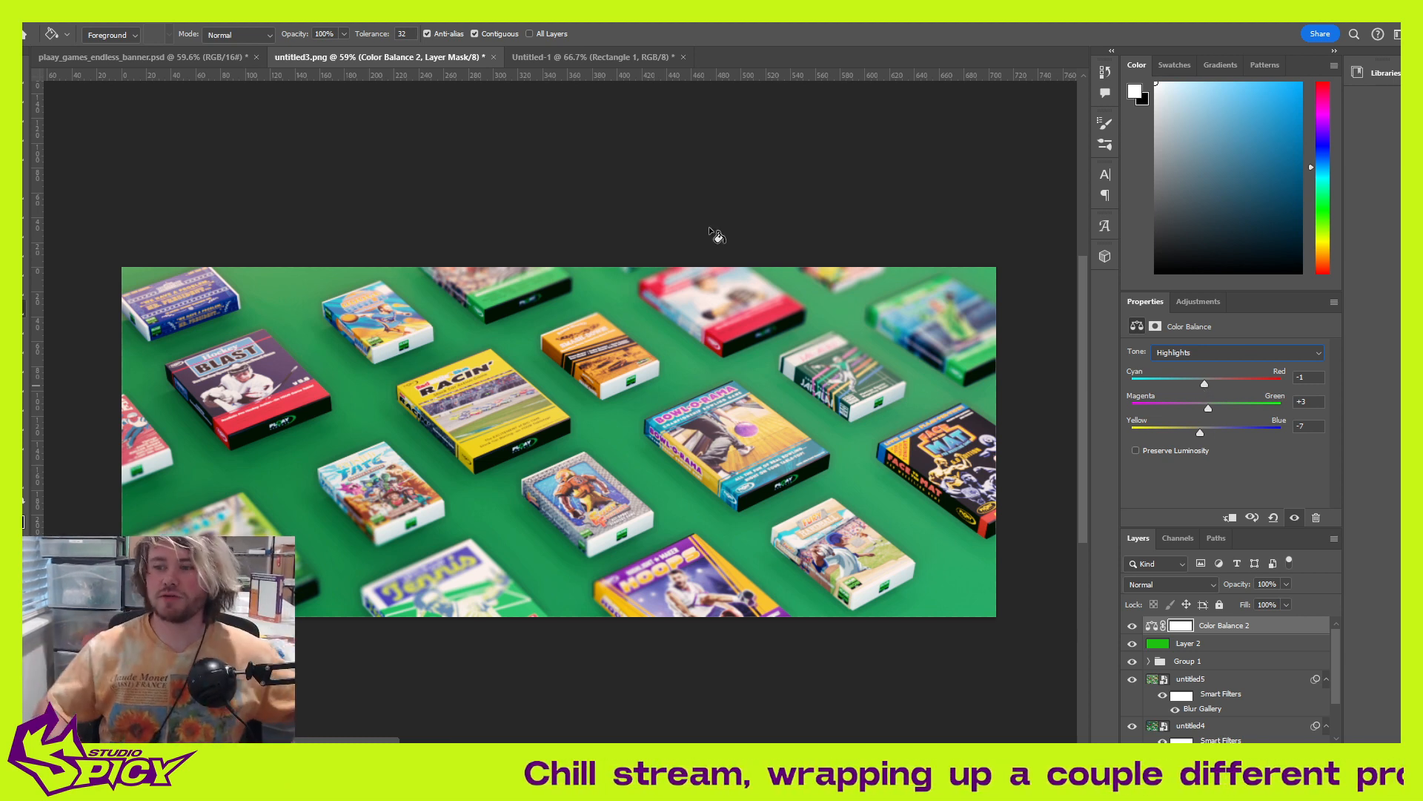
click(34, 11)
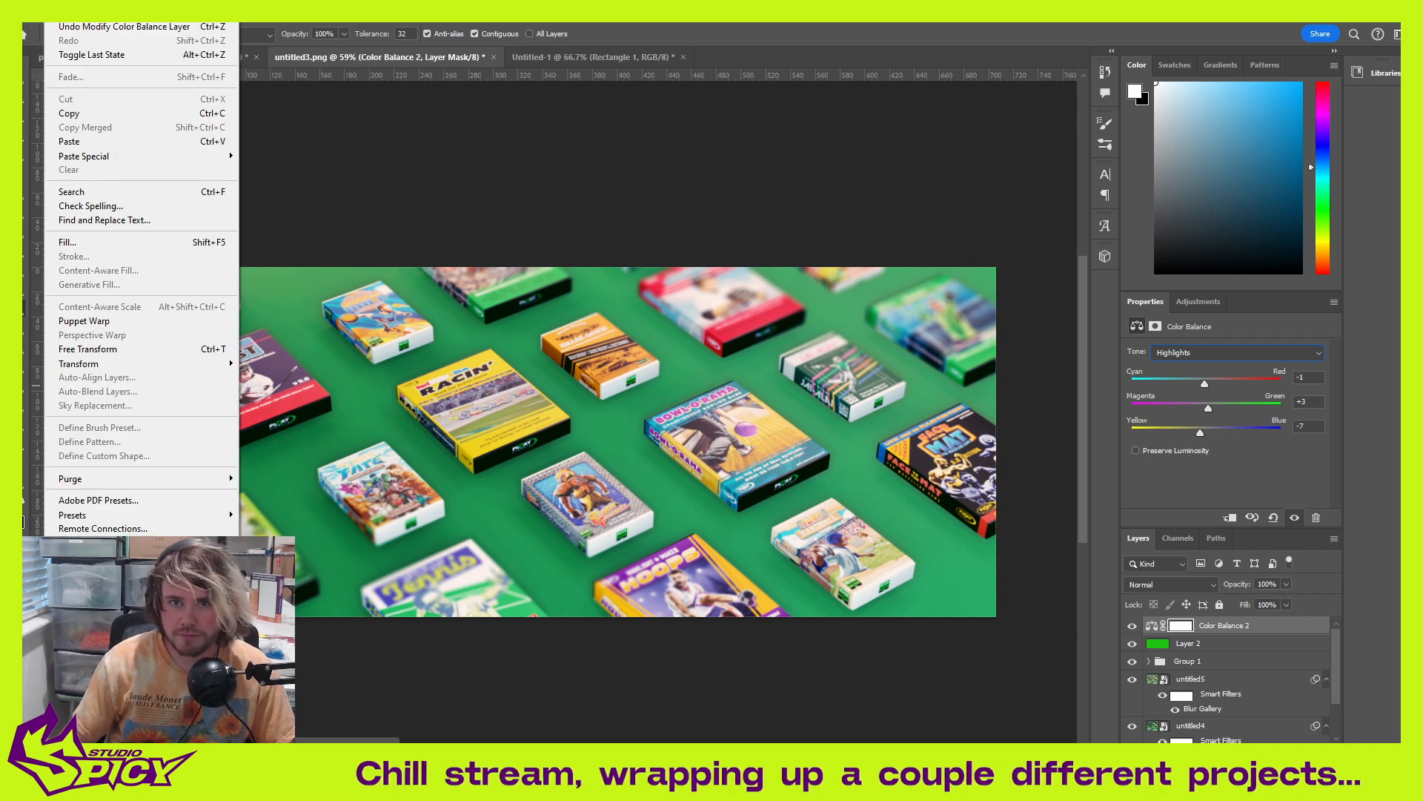
mouse_move(112, 268)
click(245, 282)
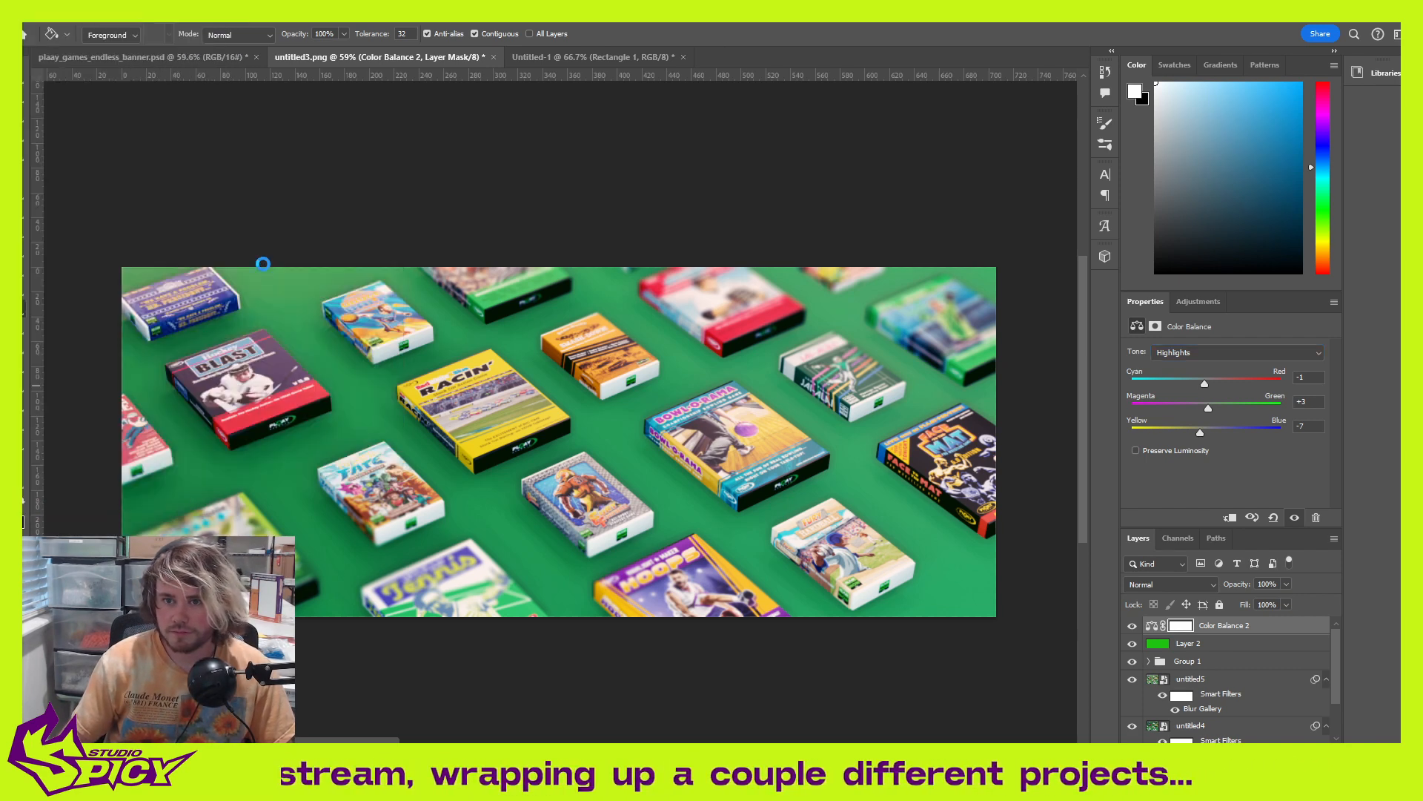
drag(368, 18, 22, 126)
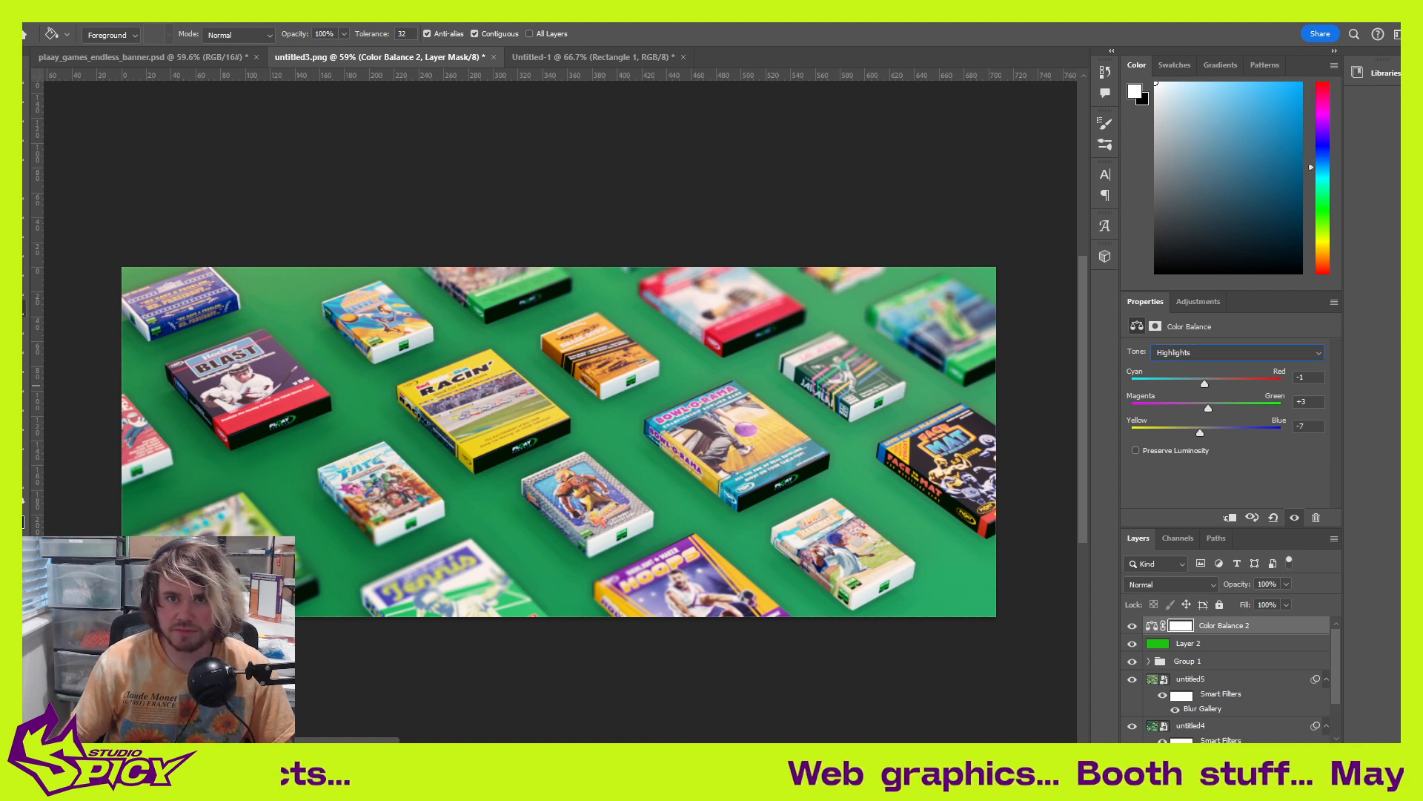
Step: Export the banner as a 2000 x 800 px JPG at quality 6, named plaay_games_endless_banner2.jpg, in the banner_images folder
click(34, 16)
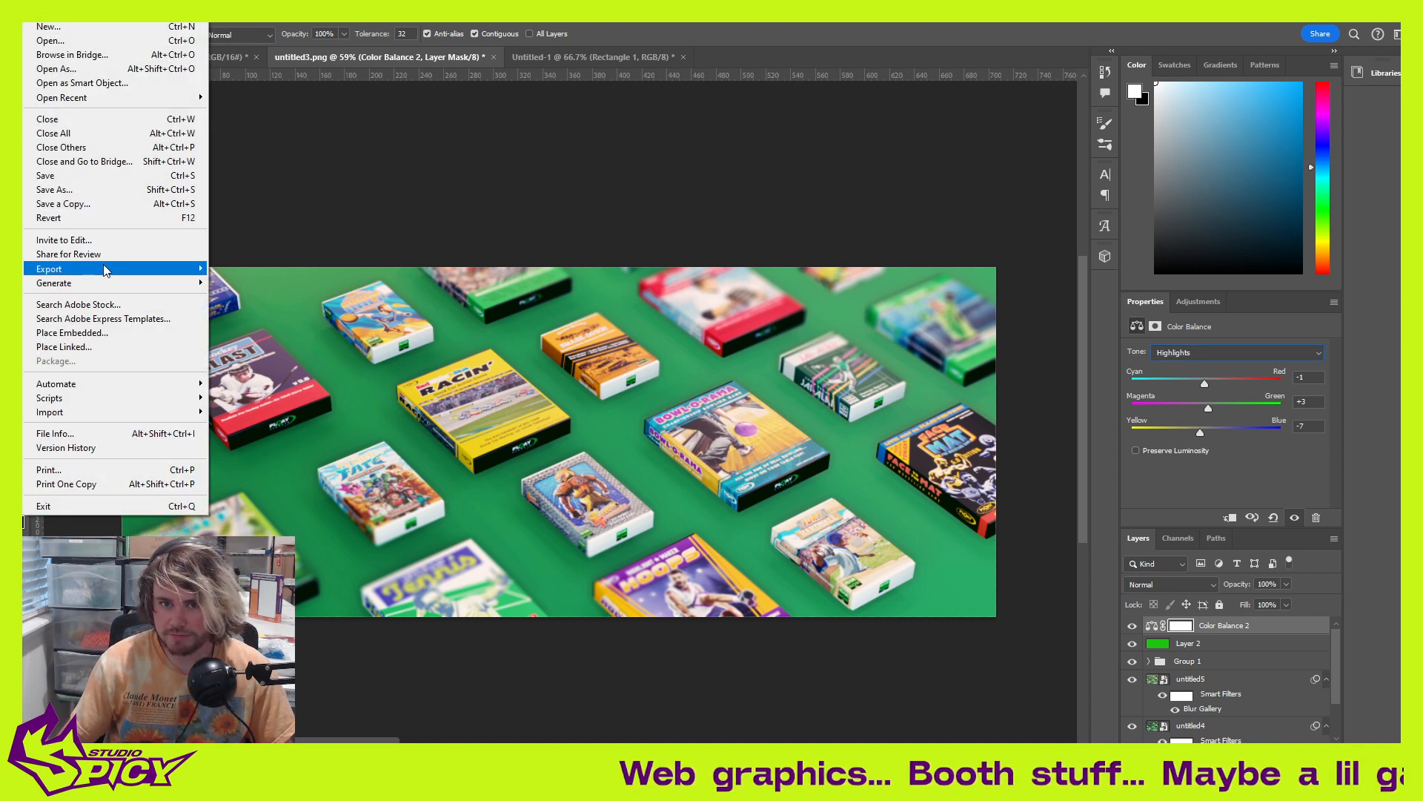
mouse_move(104, 270)
click(271, 285)
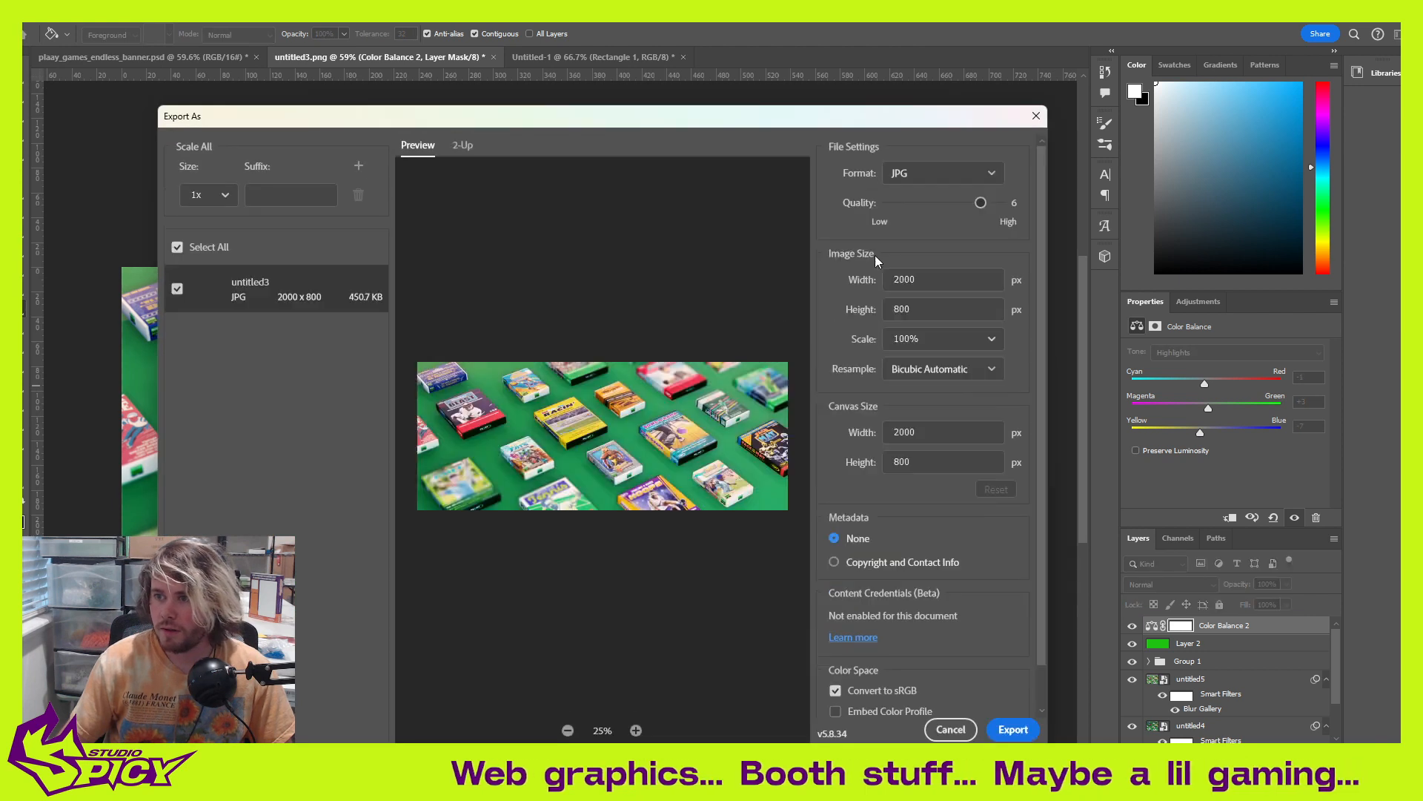
click(1012, 730)
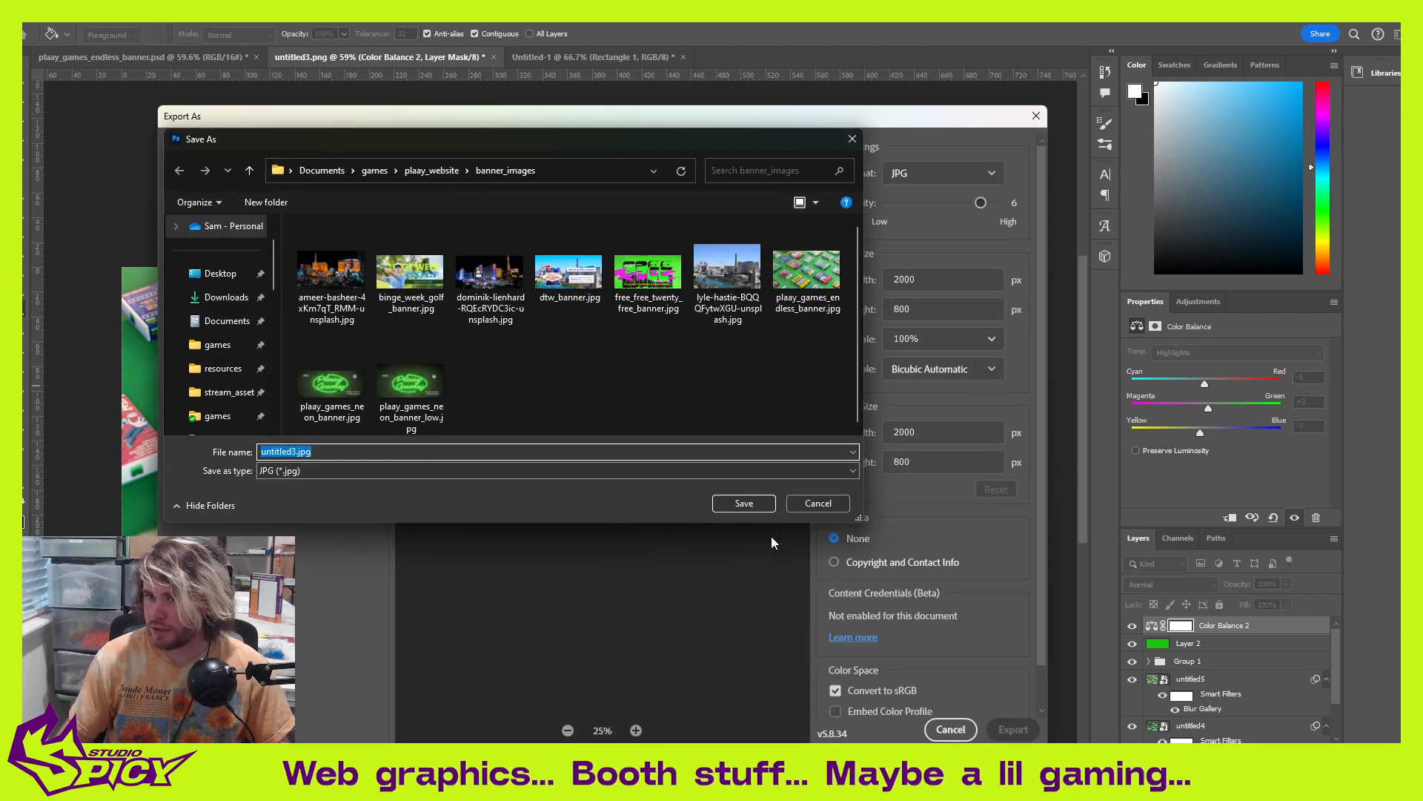
click(810, 287)
click(374, 454)
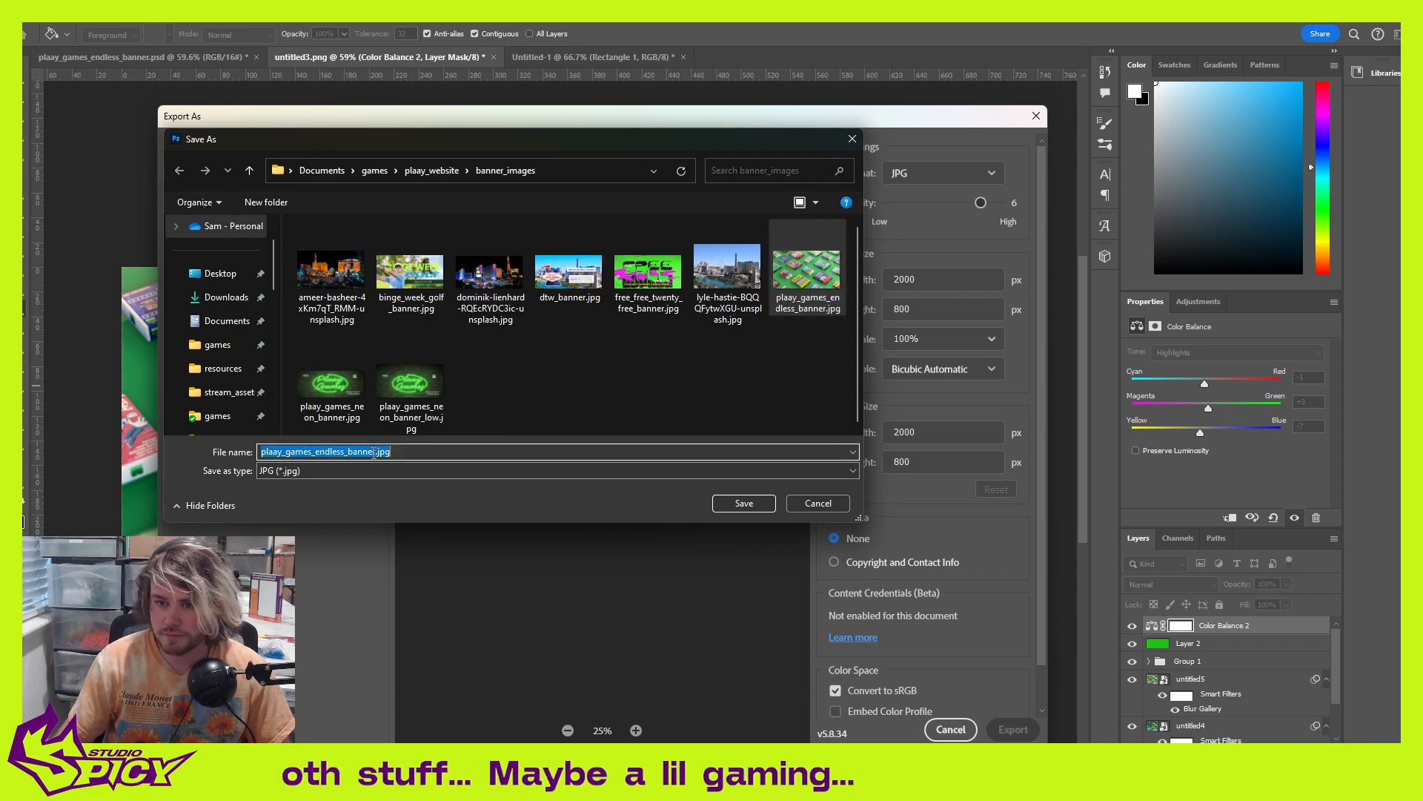
click(374, 454)
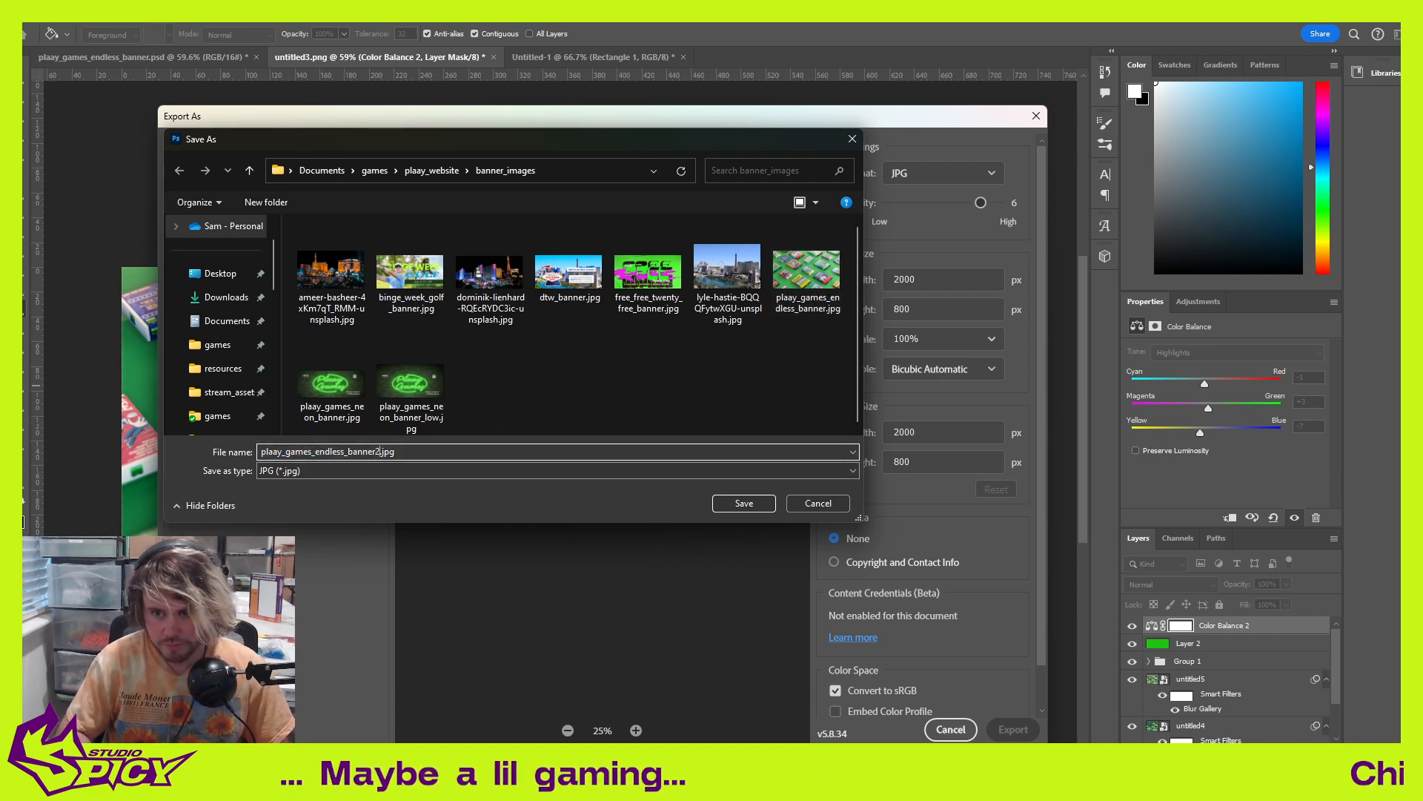
key(Return)
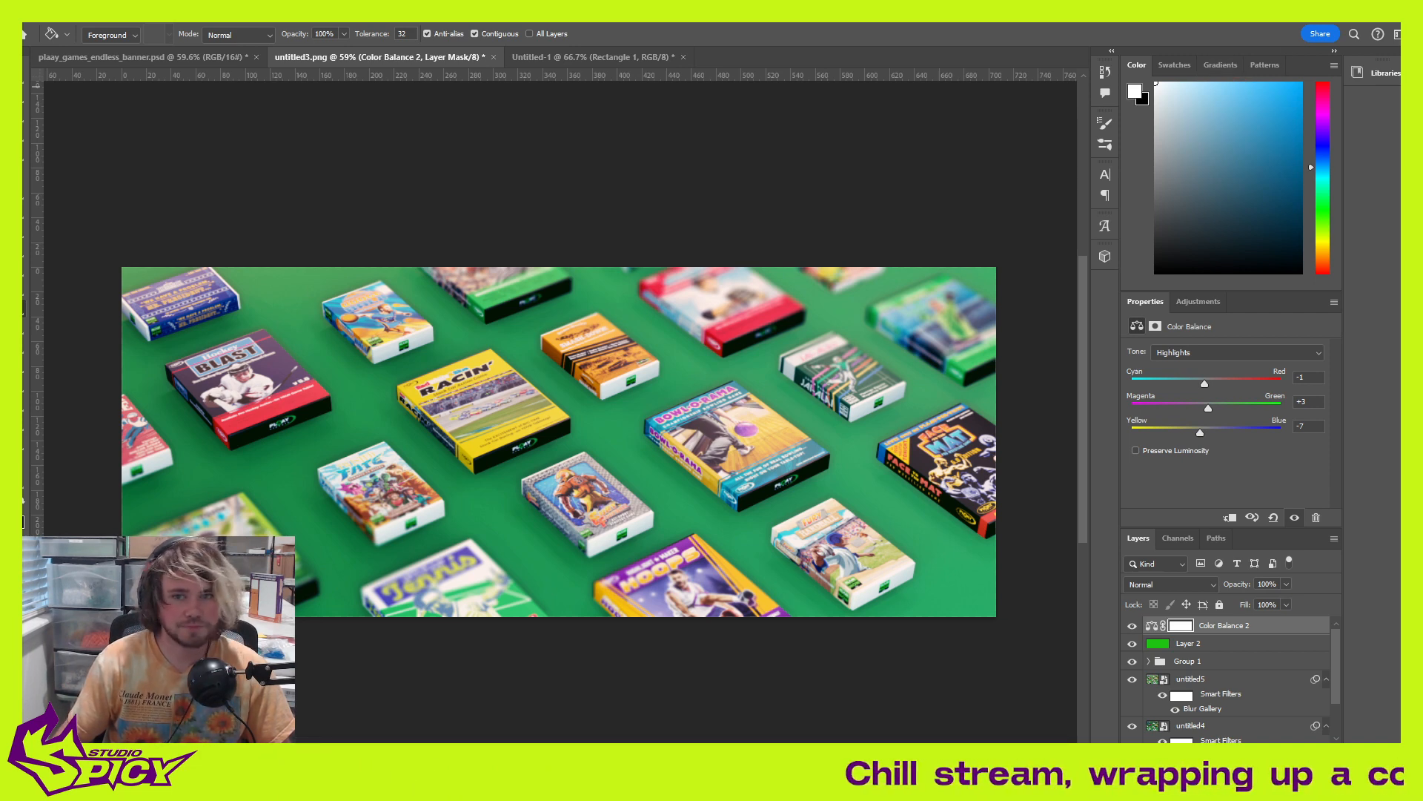
Step: Switch to the browser, refresh the plaay.com homepage and examine the new banner behind the "Endless ways to PLAAY" heading while scrolling
drag(23, 56, 471, 54)
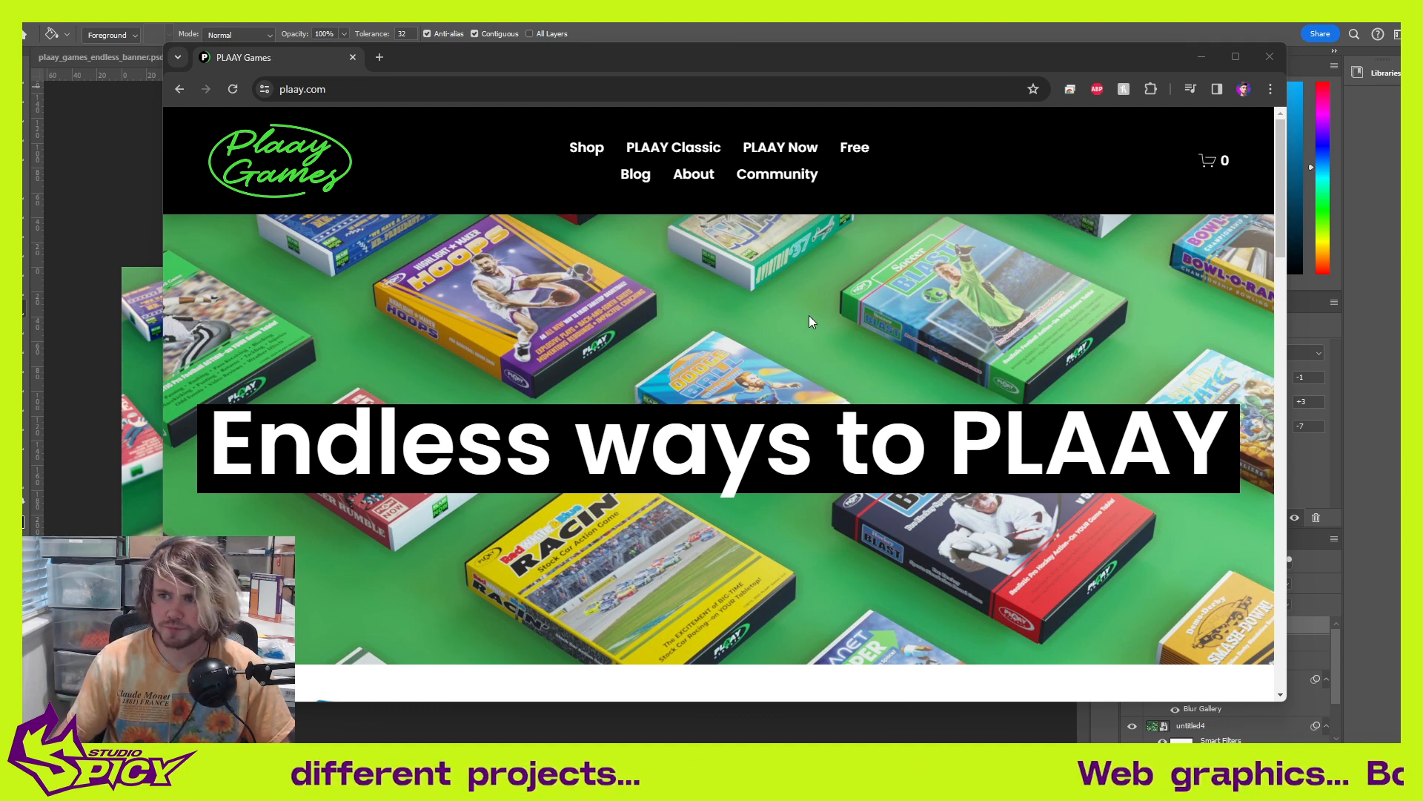
click(272, 141)
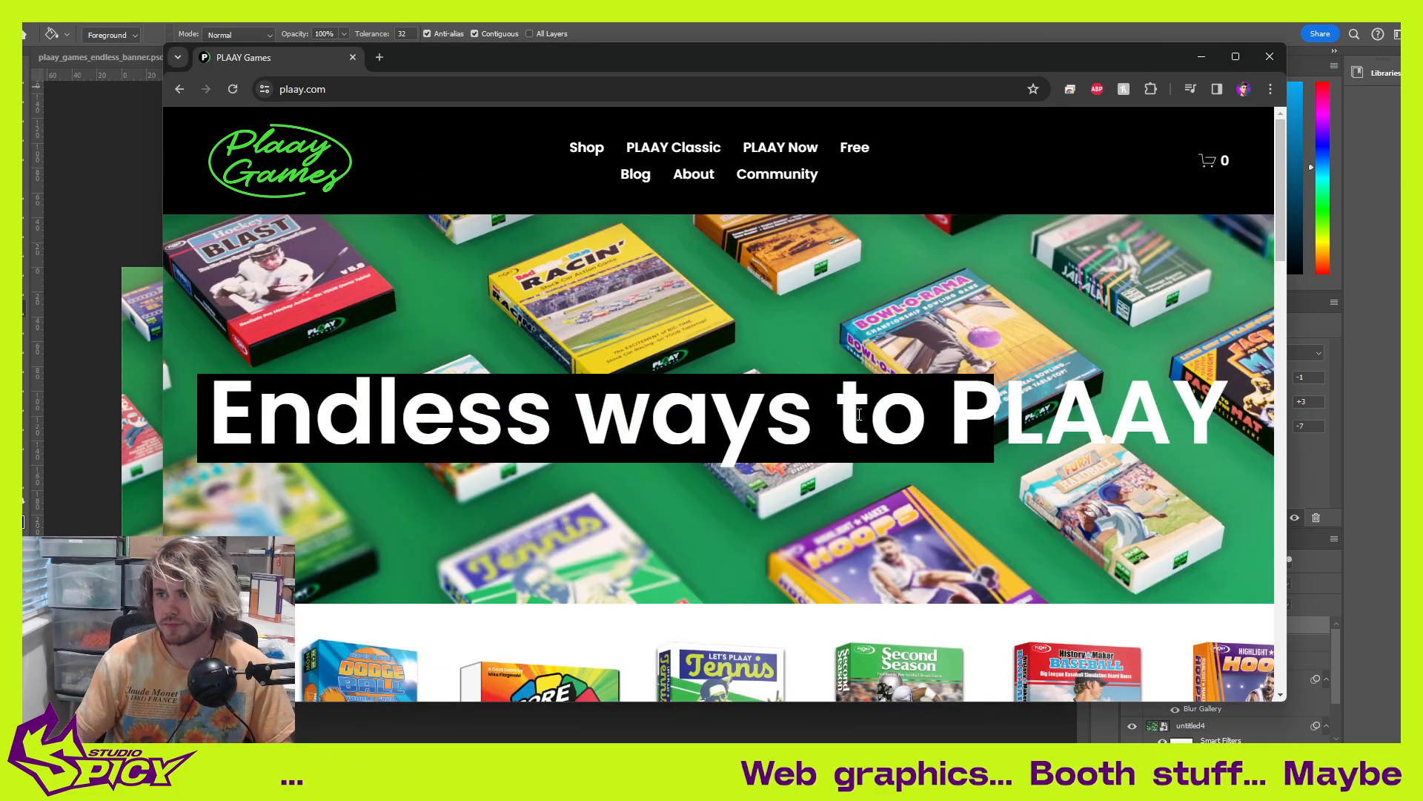
scroll(816, 404, down, 4)
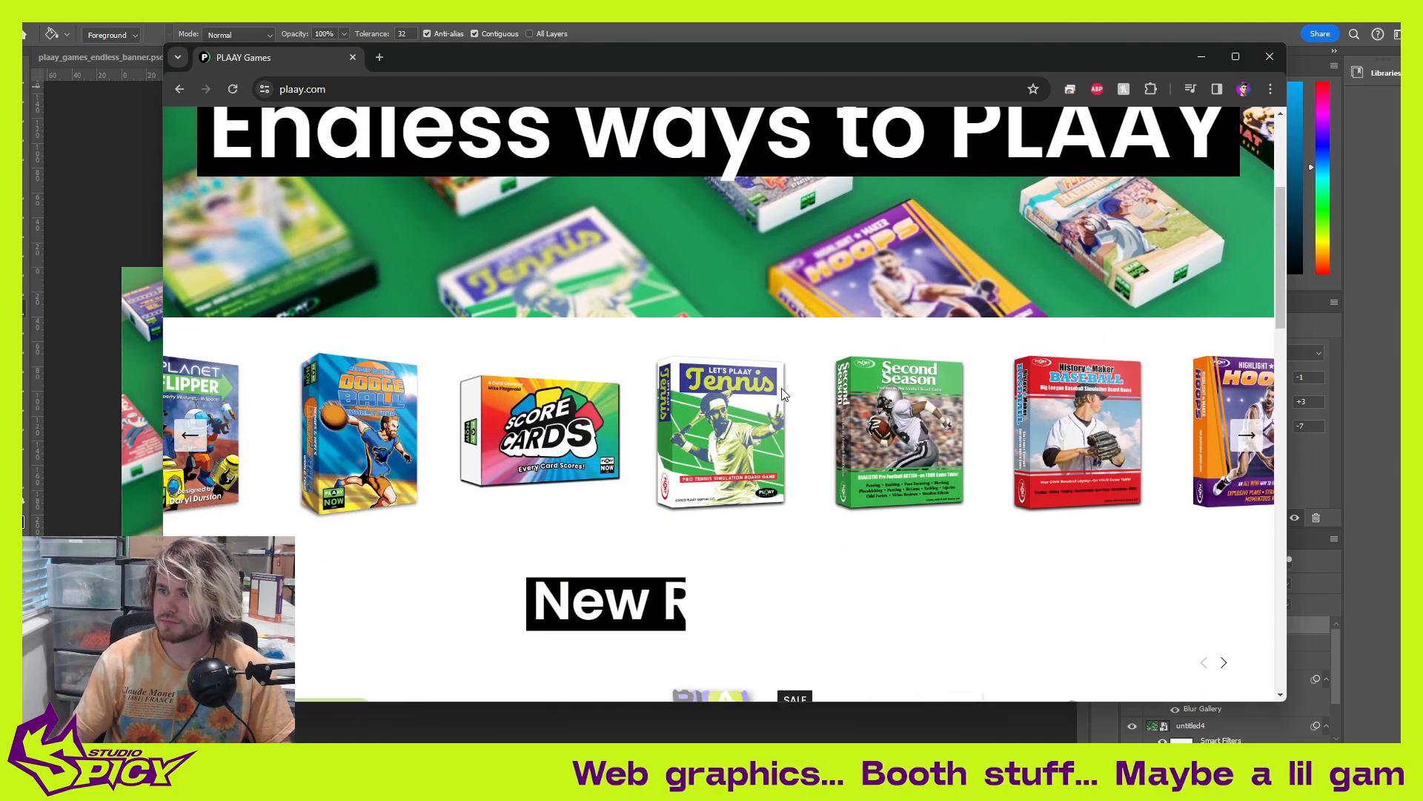
scroll(784, 396, up, 5)
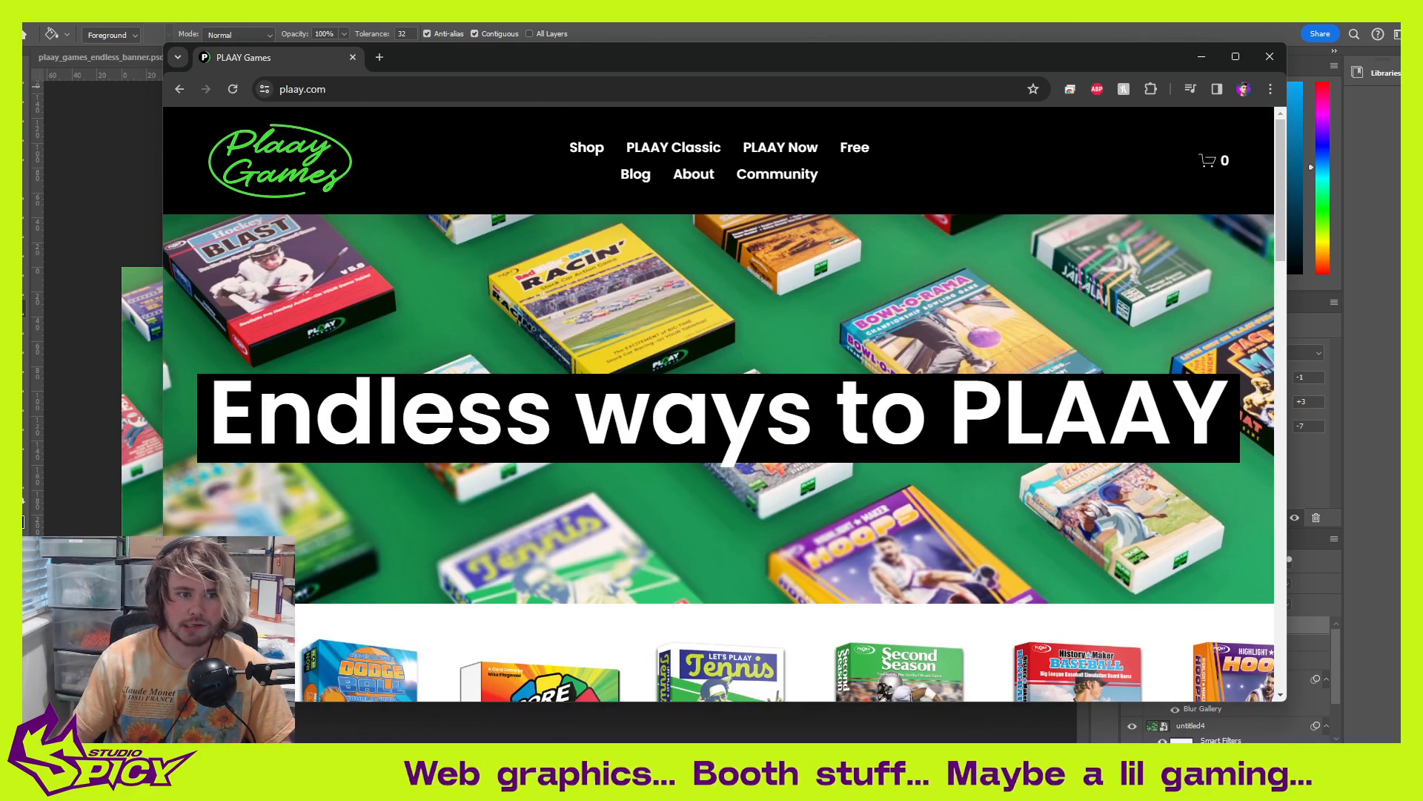
scroll(365, 447, down, 5)
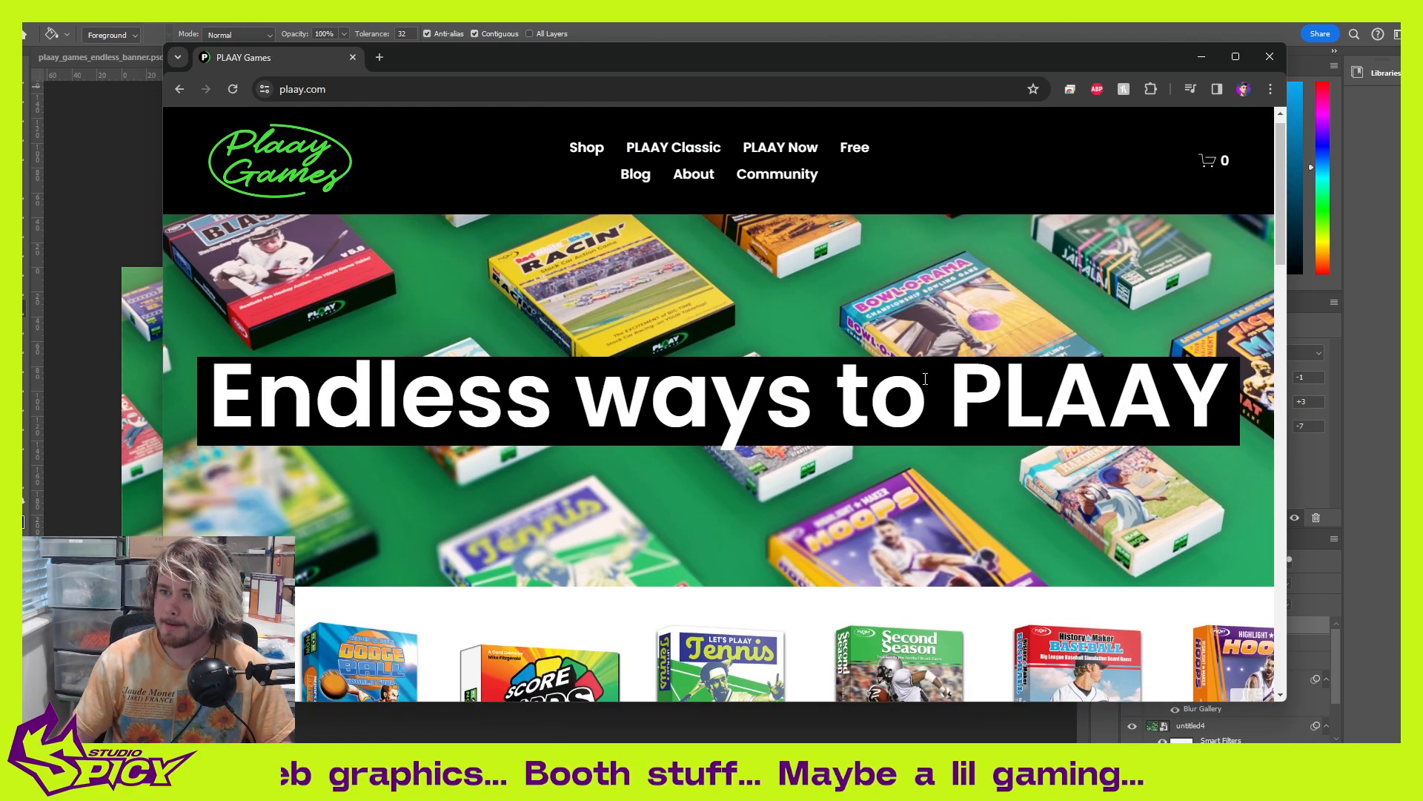
scroll(925, 379, up, 5)
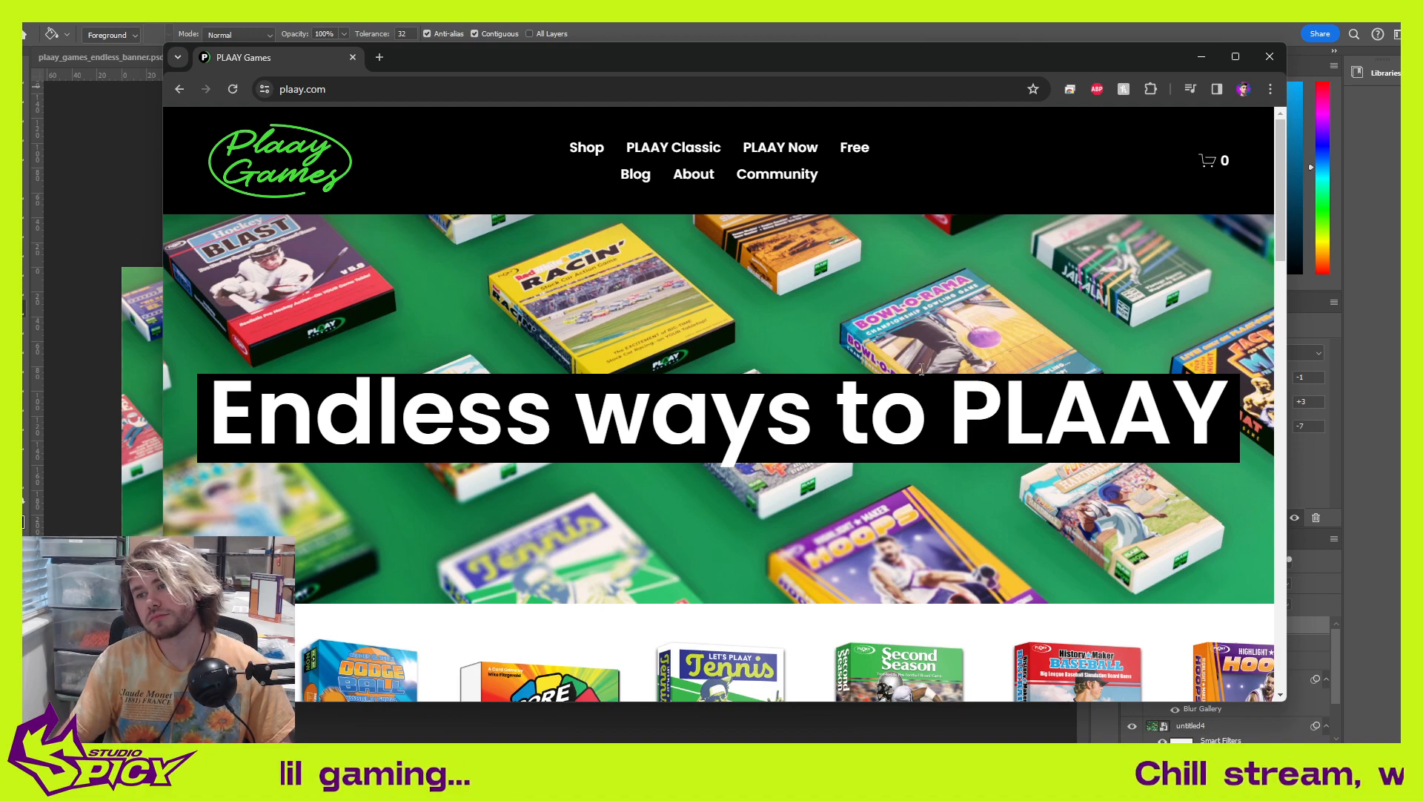
scroll(921, 369, down, 10)
scroll(922, 369, up, 5)
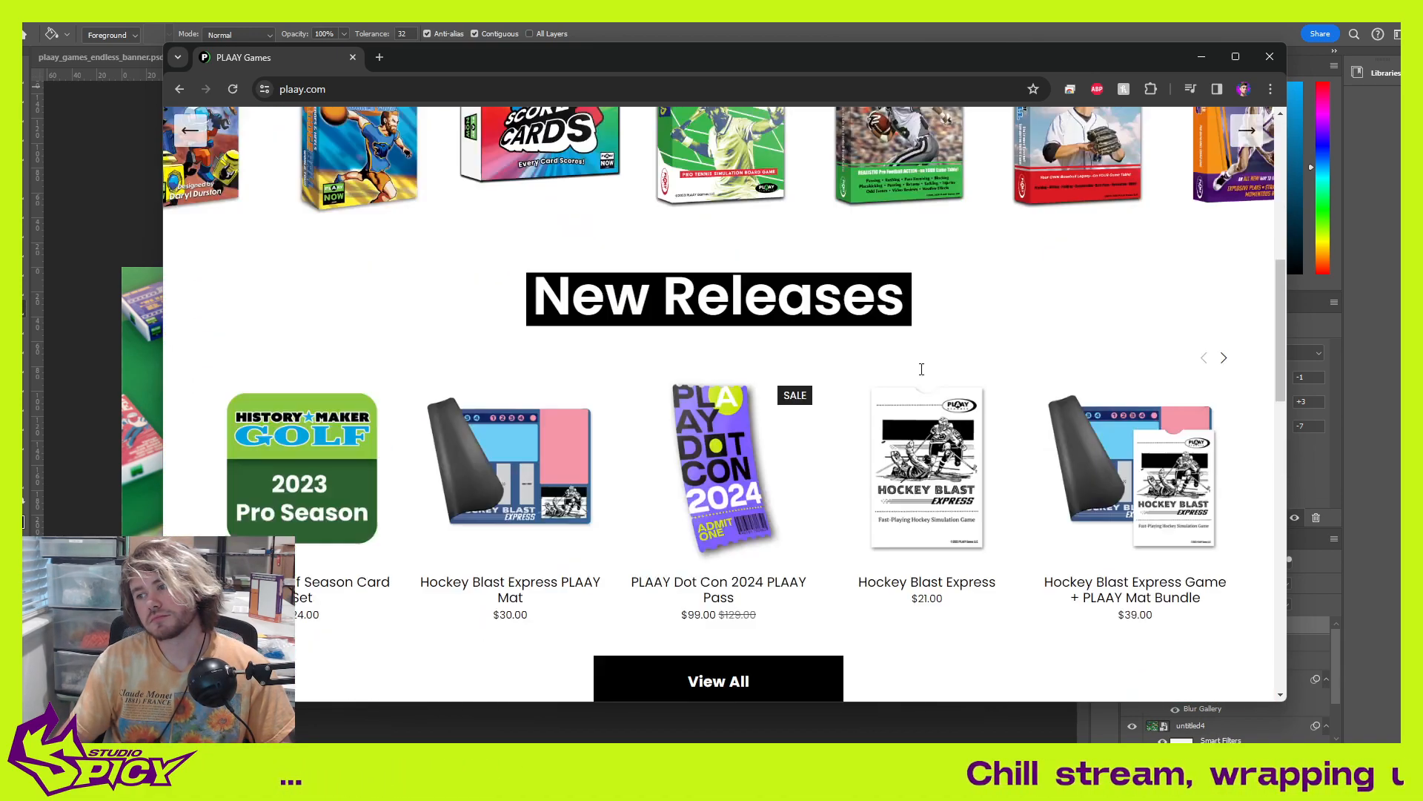
scroll(922, 370, up, 5)
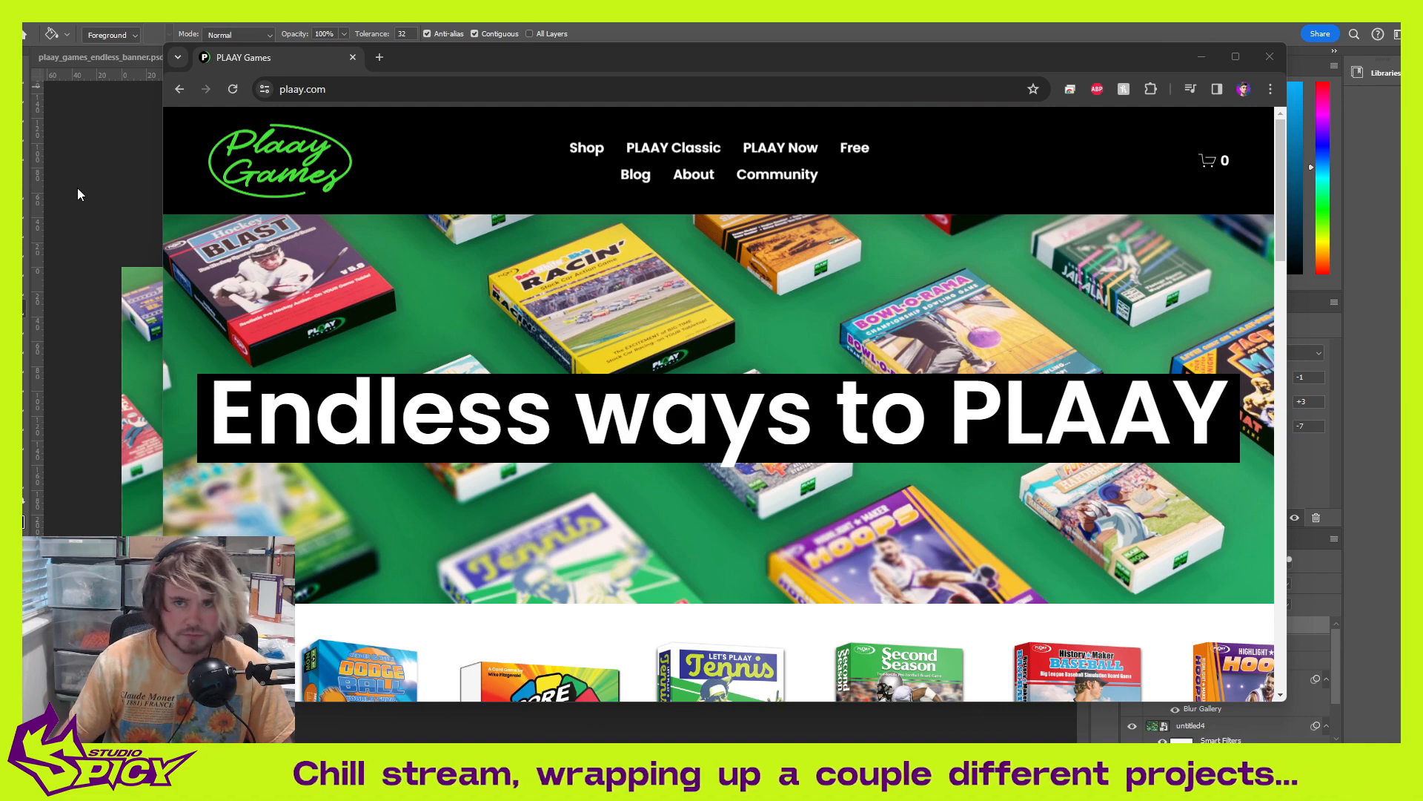
Step: Reload the plaay.com homepage and check the banner's height and cropping above the product carousel
click(233, 90)
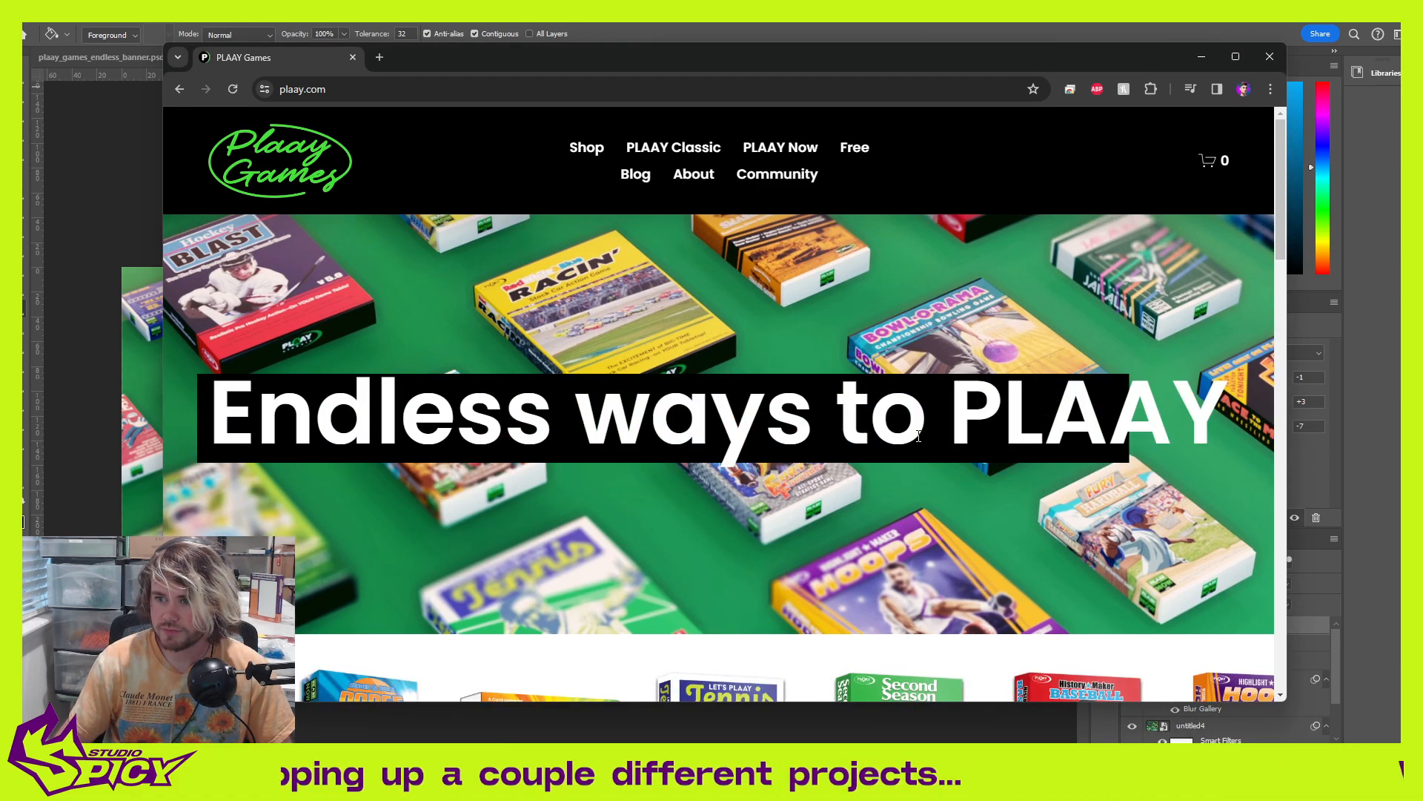
scroll(919, 436, down, 5)
scroll(919, 436, up, 5)
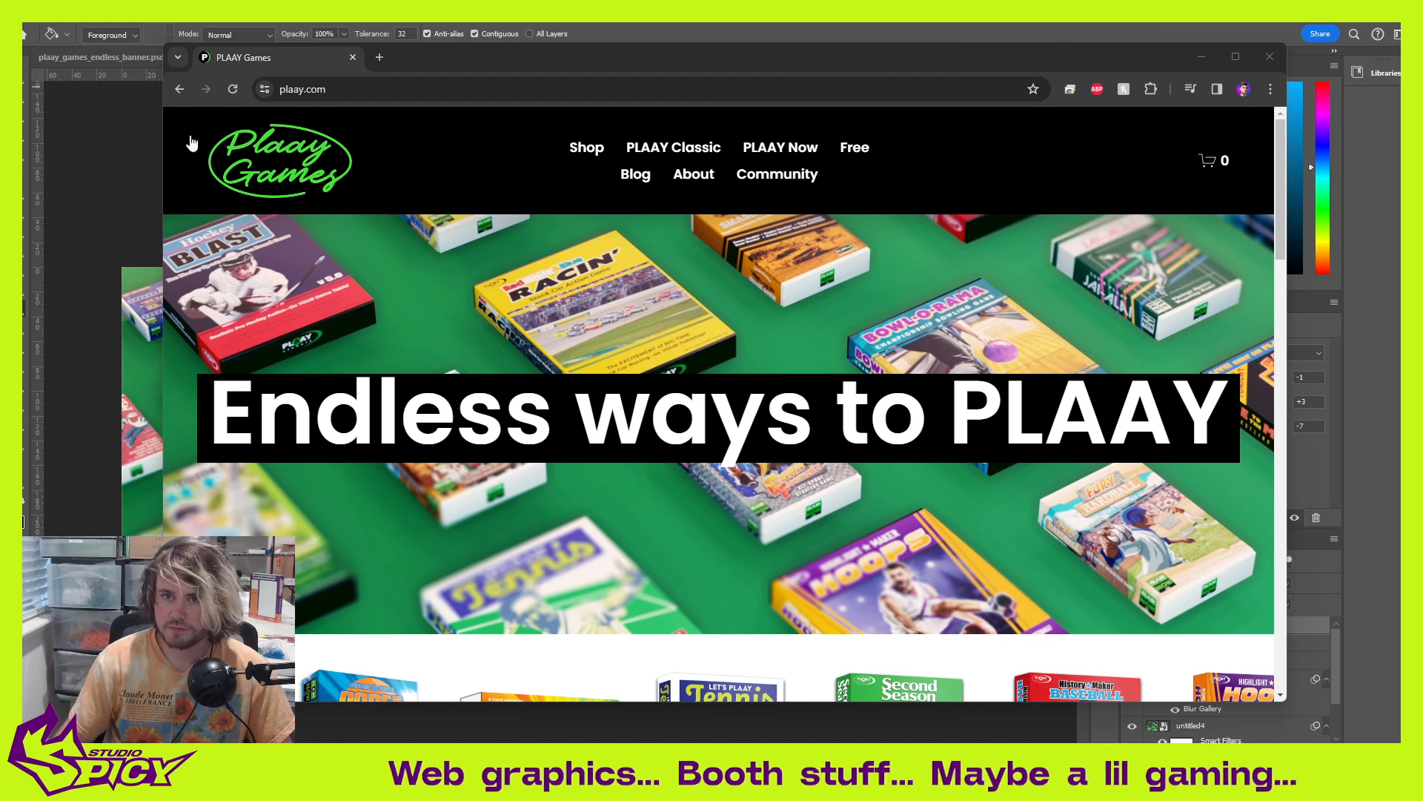
Step: Reload the homepage again and widen and reposition the browser window to show more of the banner
click(233, 89)
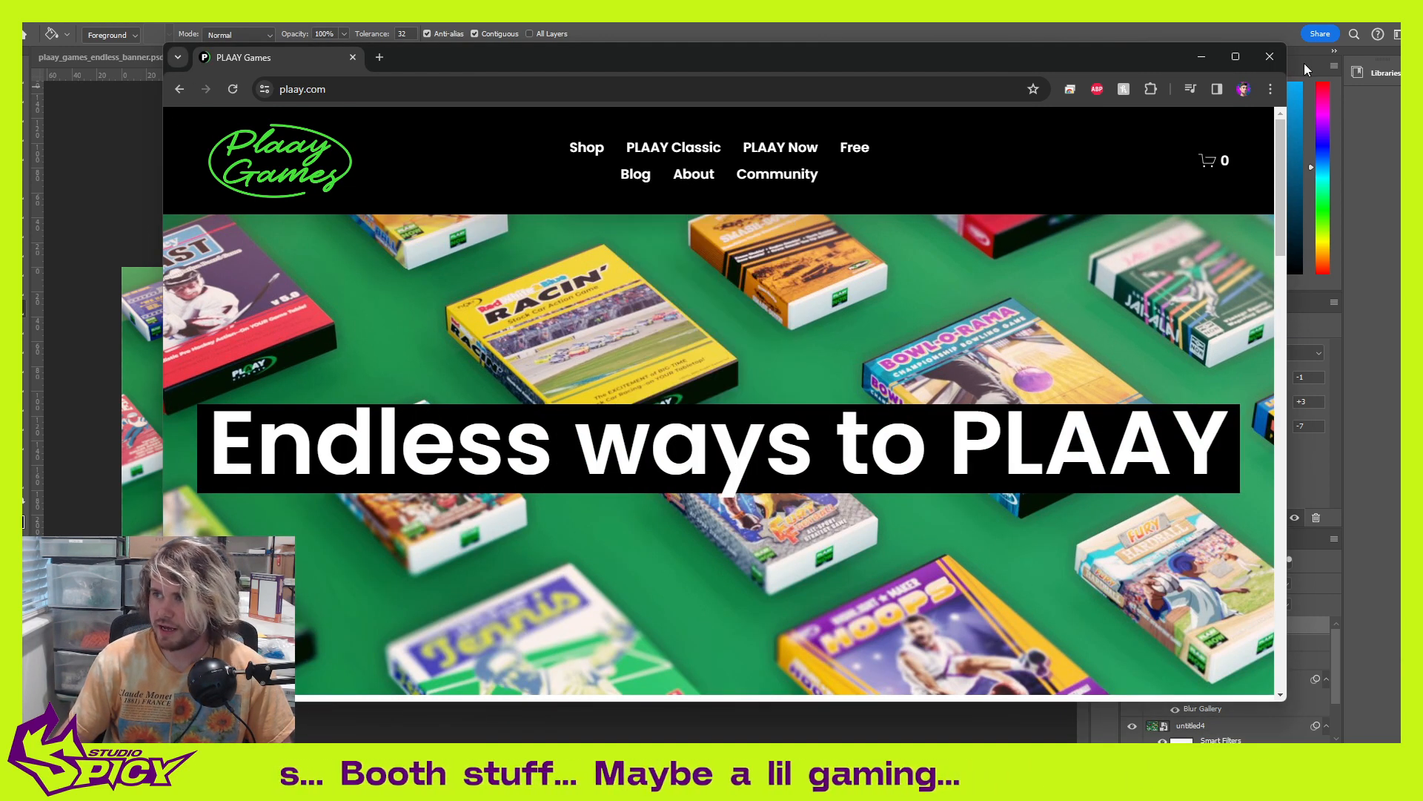
drag(1291, 43, 1376, 43)
drag(1097, 55, 1053, 52)
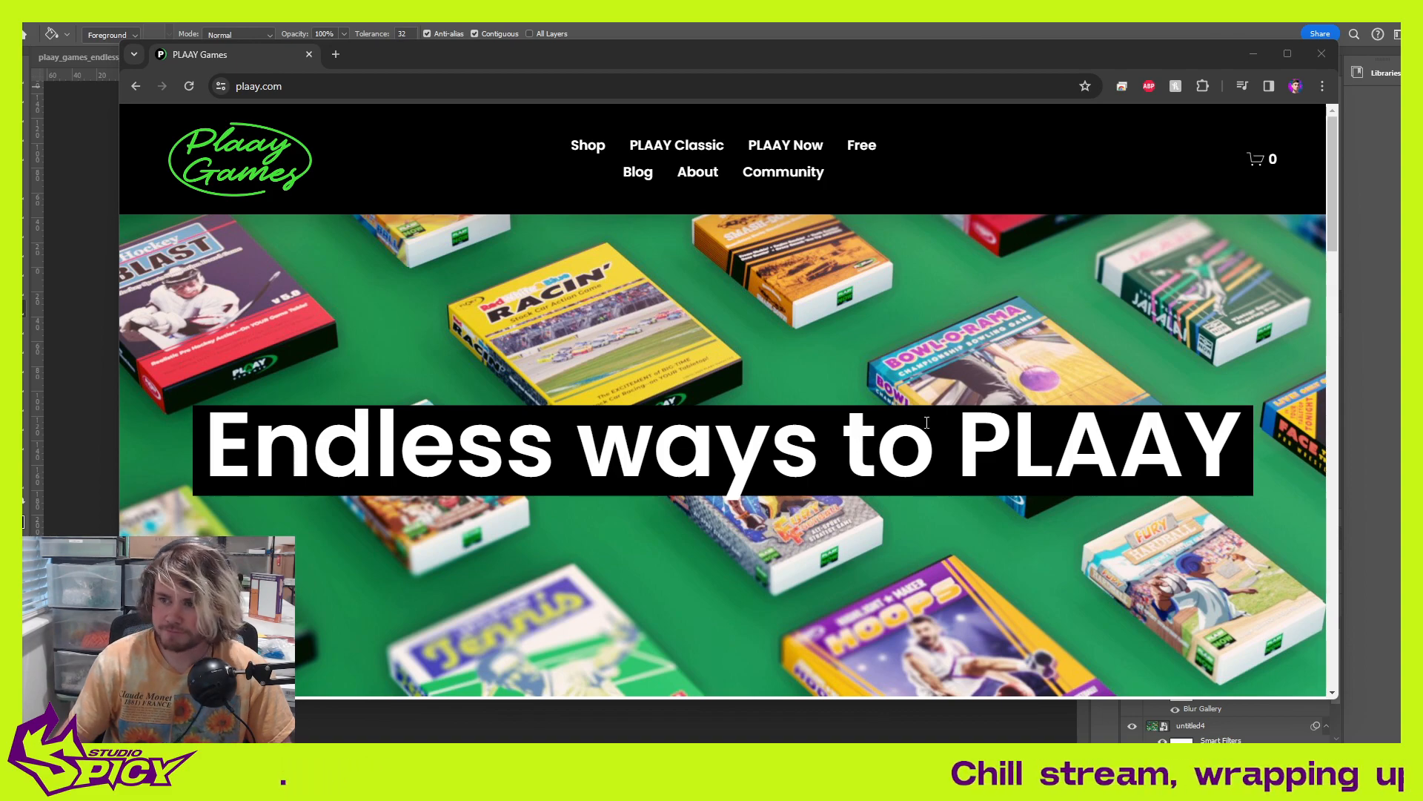
Step: Examine how the banner image and heading move in the wider window between the page header and the product carousel
scroll(907, 426, down, 8)
scroll(908, 427, up, 5)
scroll(909, 428, up, 2)
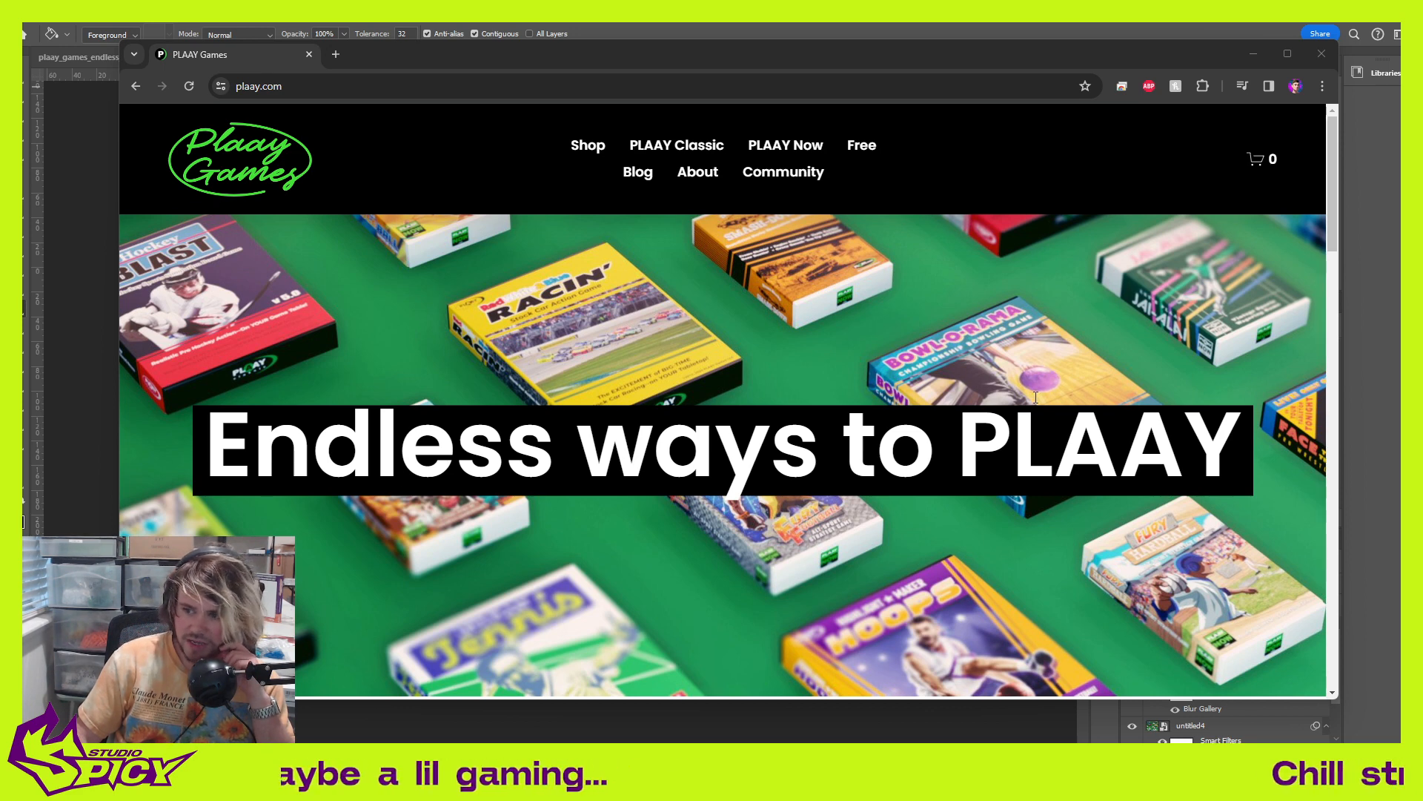
scroll(952, 474, down, 3)
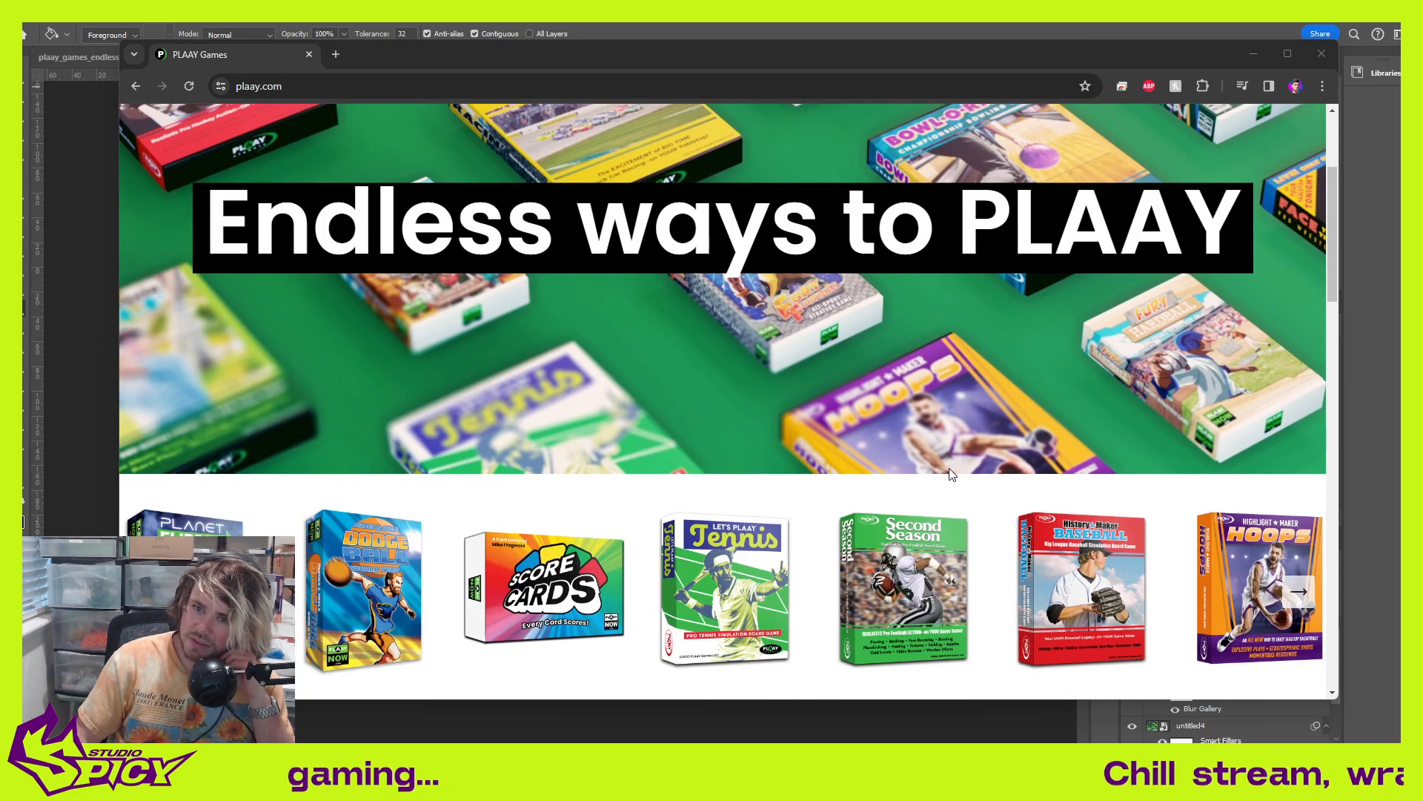
scroll(951, 474, up, 3)
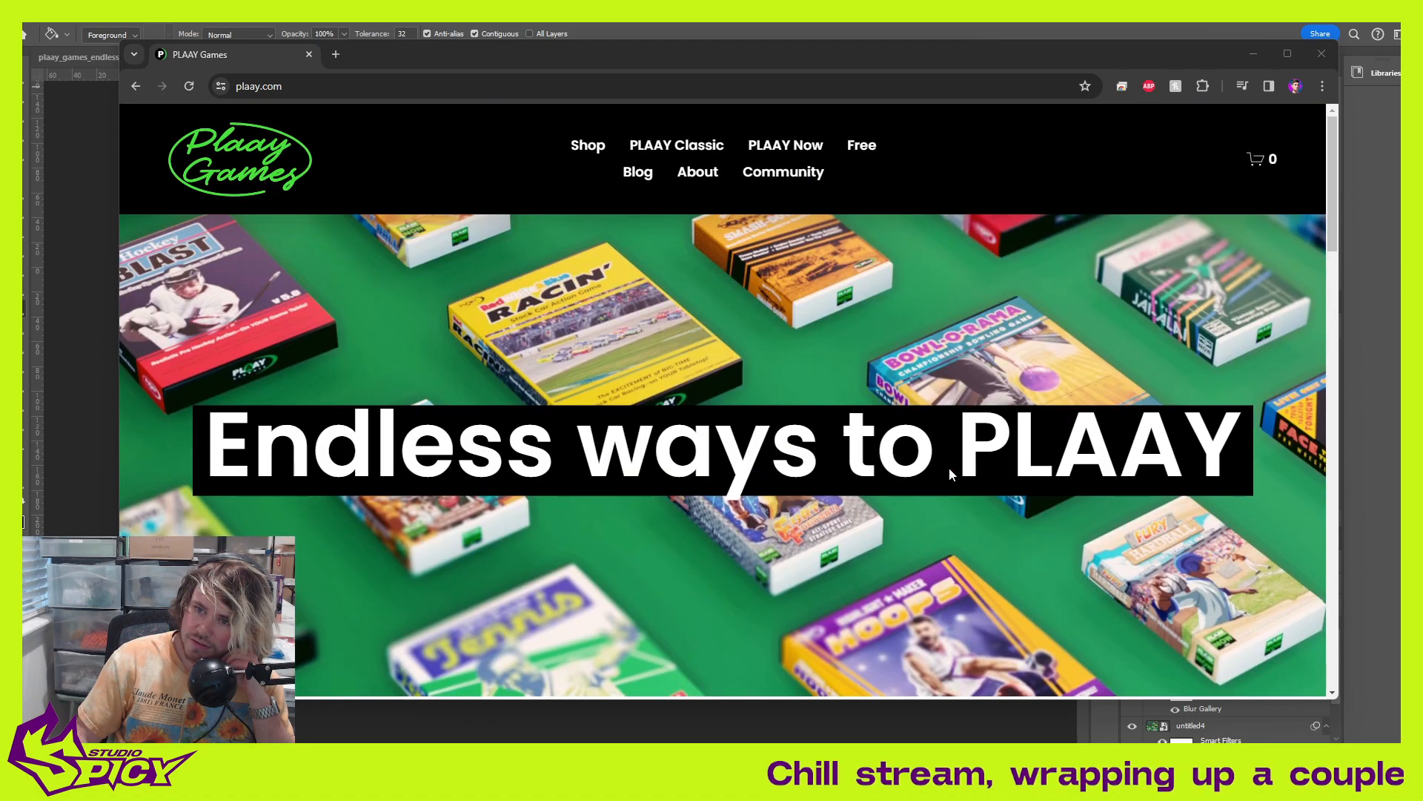
scroll(949, 474, down, 3)
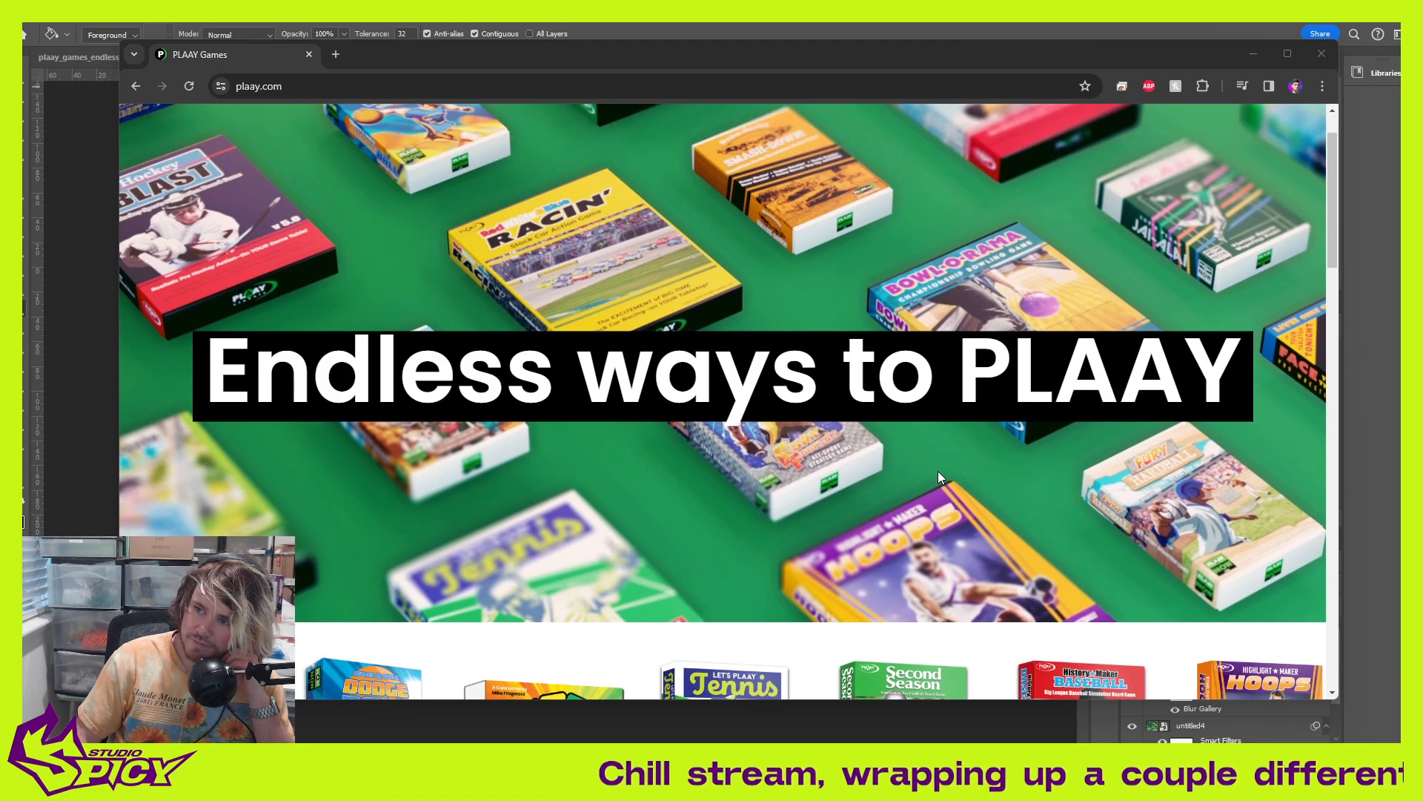
scroll(938, 476, up, 3)
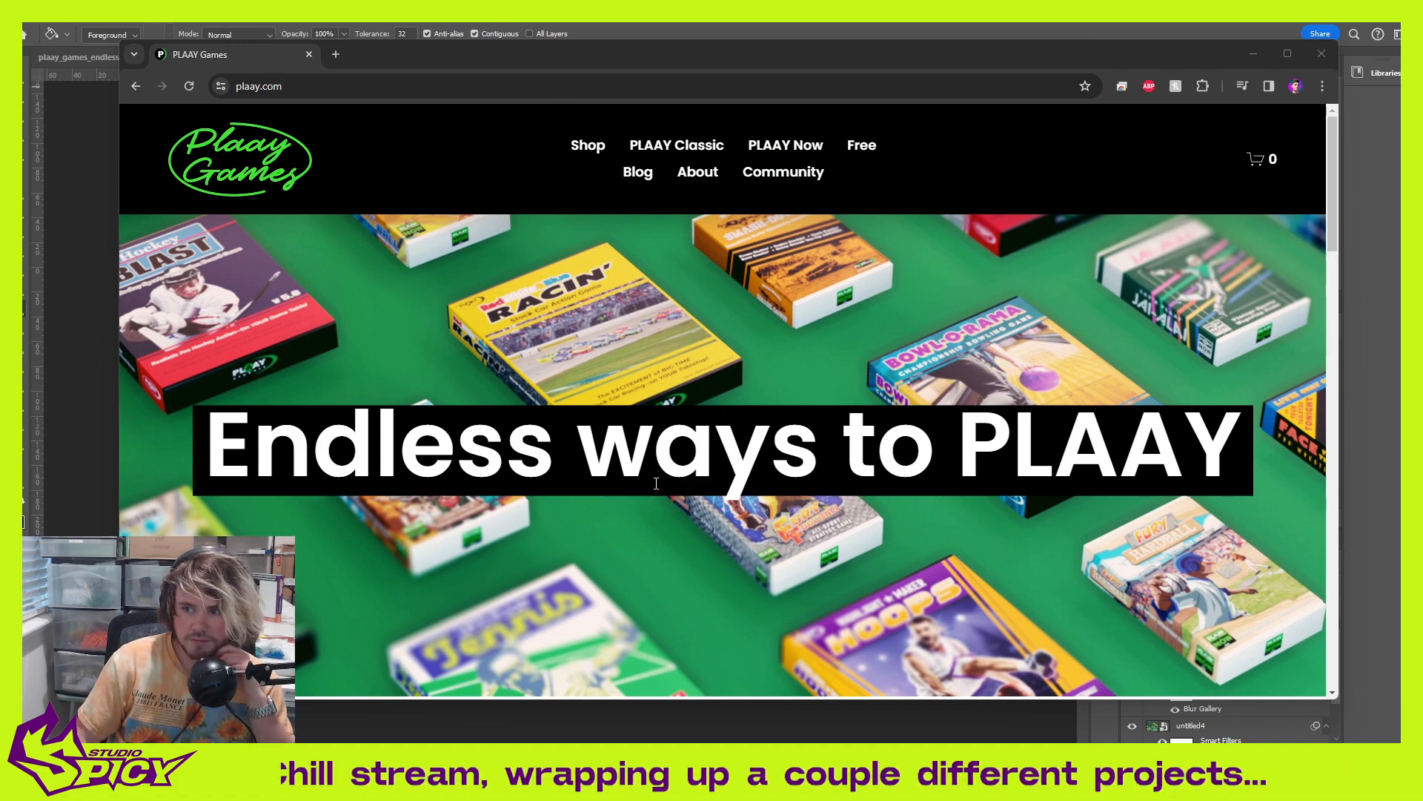
scroll(656, 483, down, 5)
scroll(658, 489, up, 4)
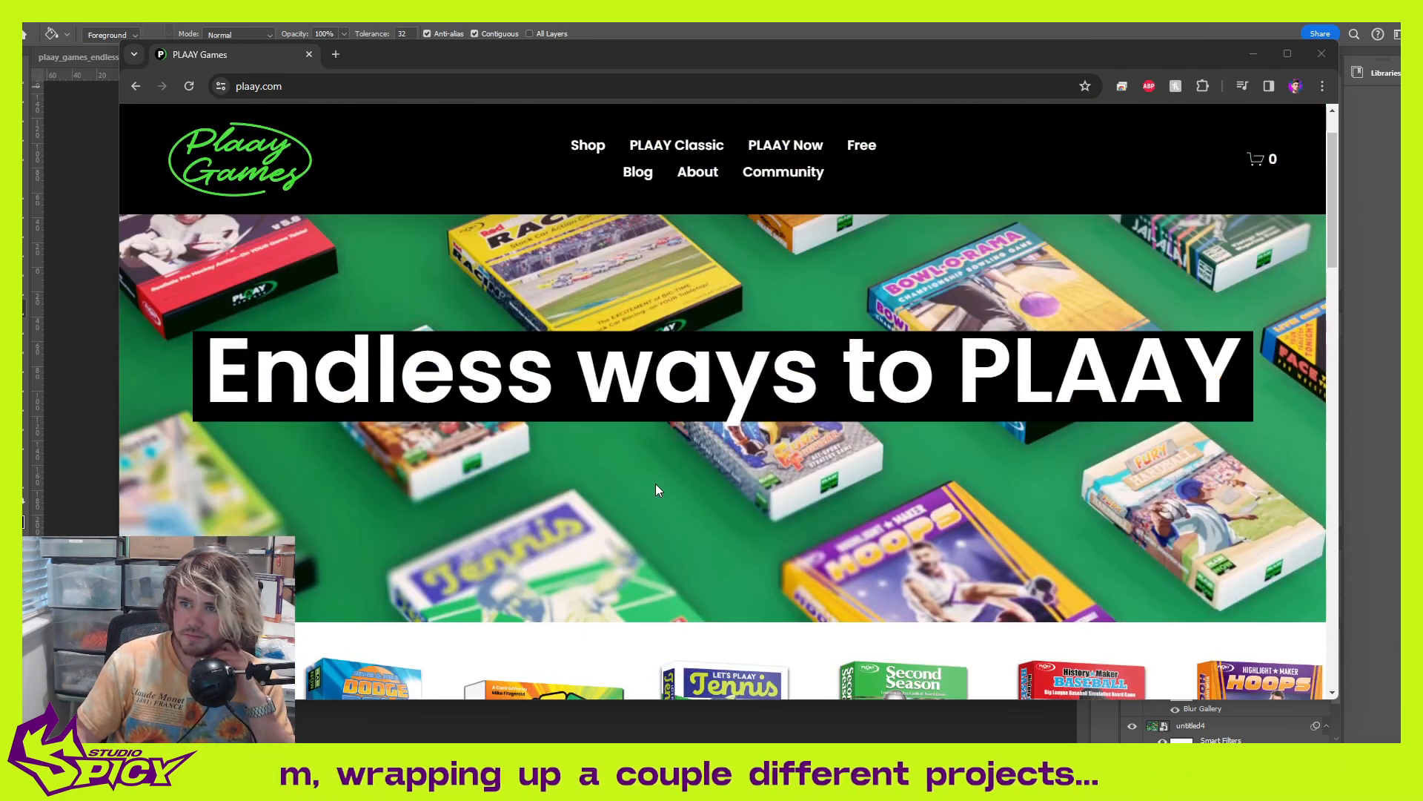
scroll(657, 489, up, 1)
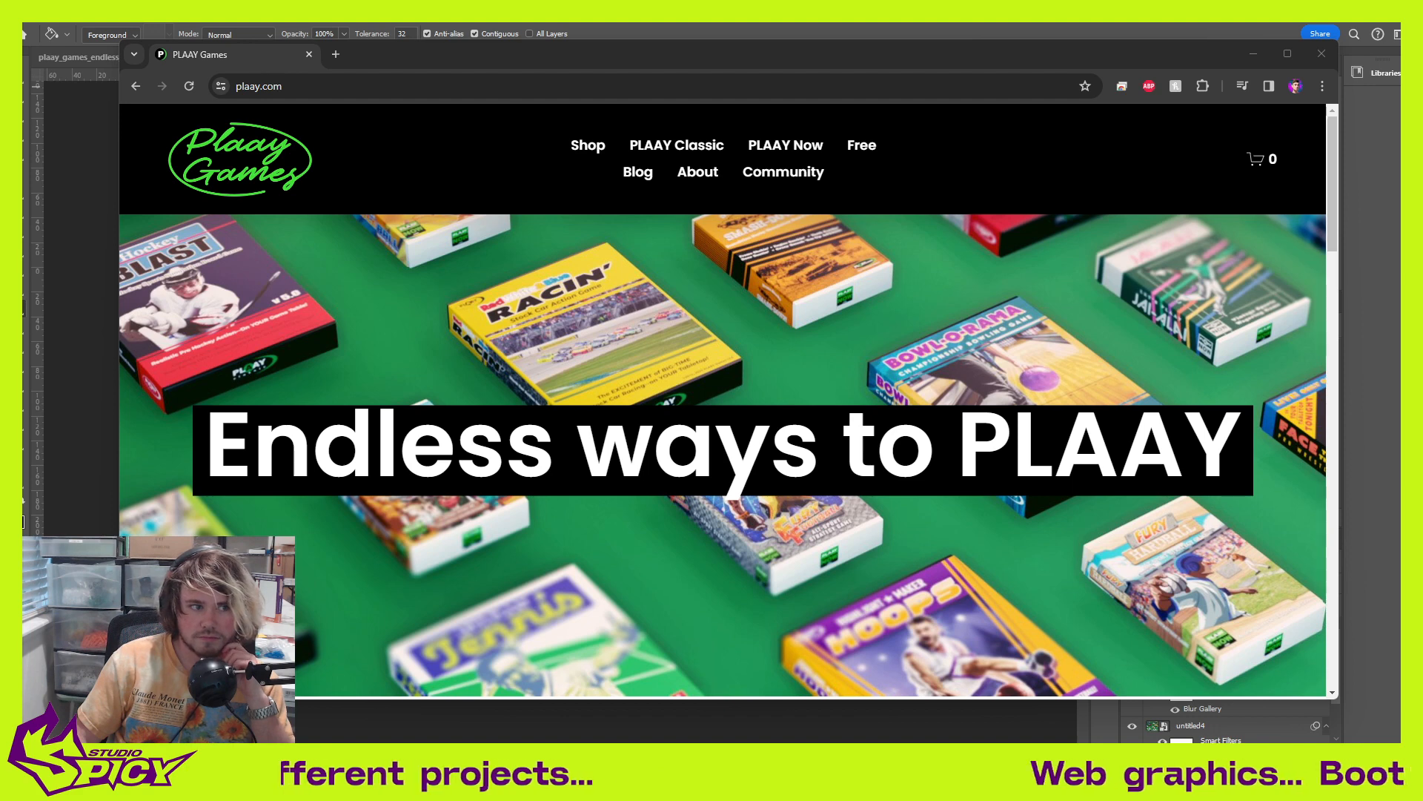
Step: Reload the homepage once more and inspect the banner's scrolling effect down to the New Releases section
click(190, 87)
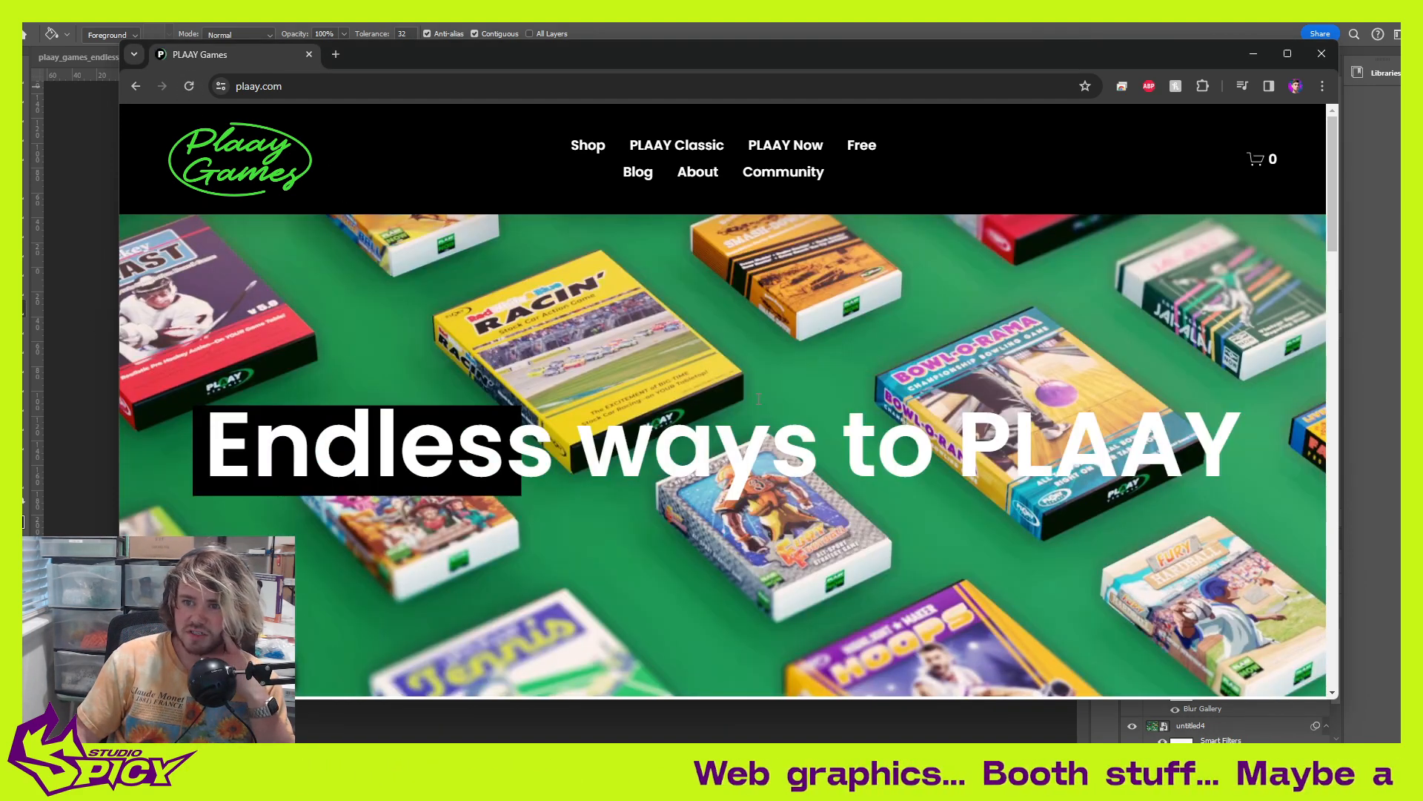
scroll(758, 400, down, 2)
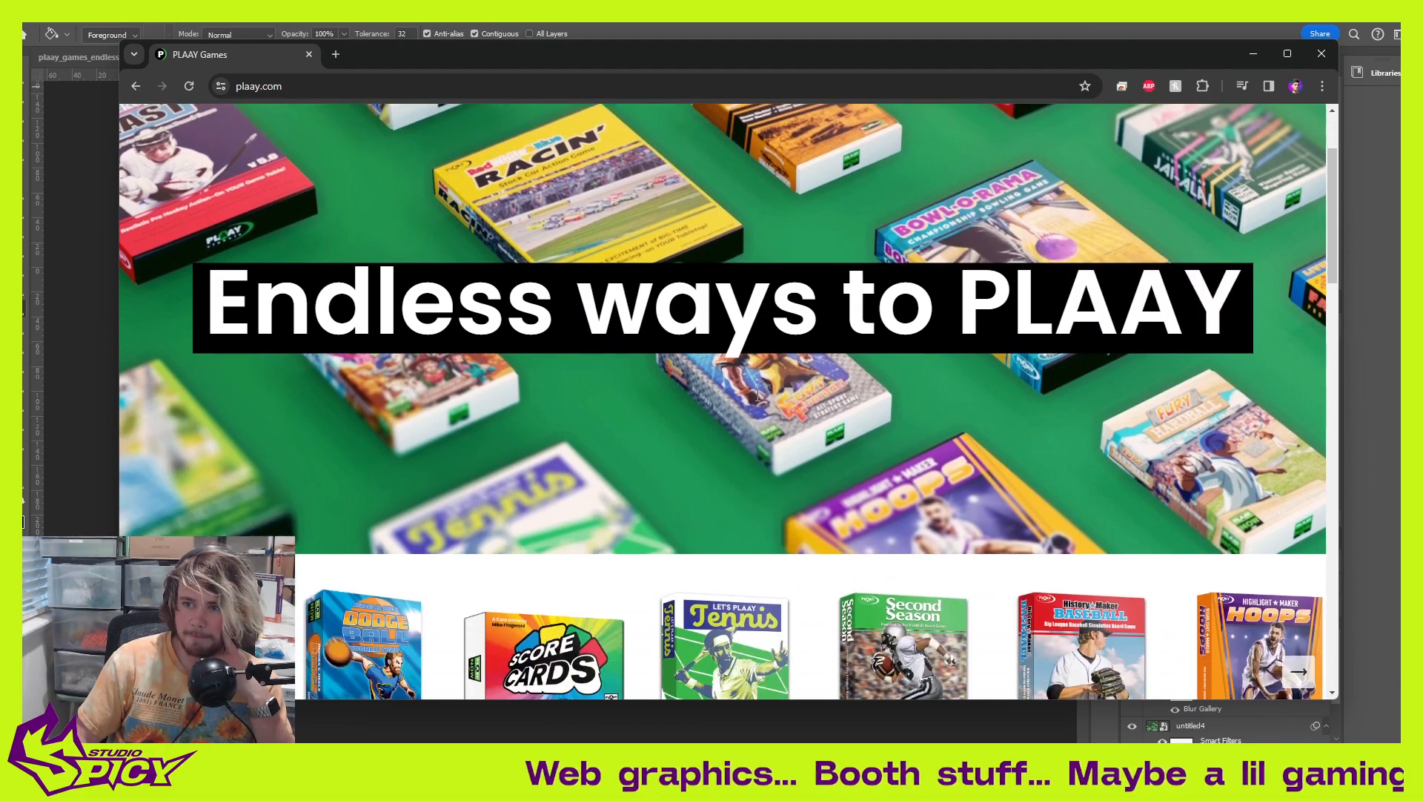
scroll(757, 397, down, 3)
scroll(757, 398, up, 5)
scroll(758, 399, down, 5)
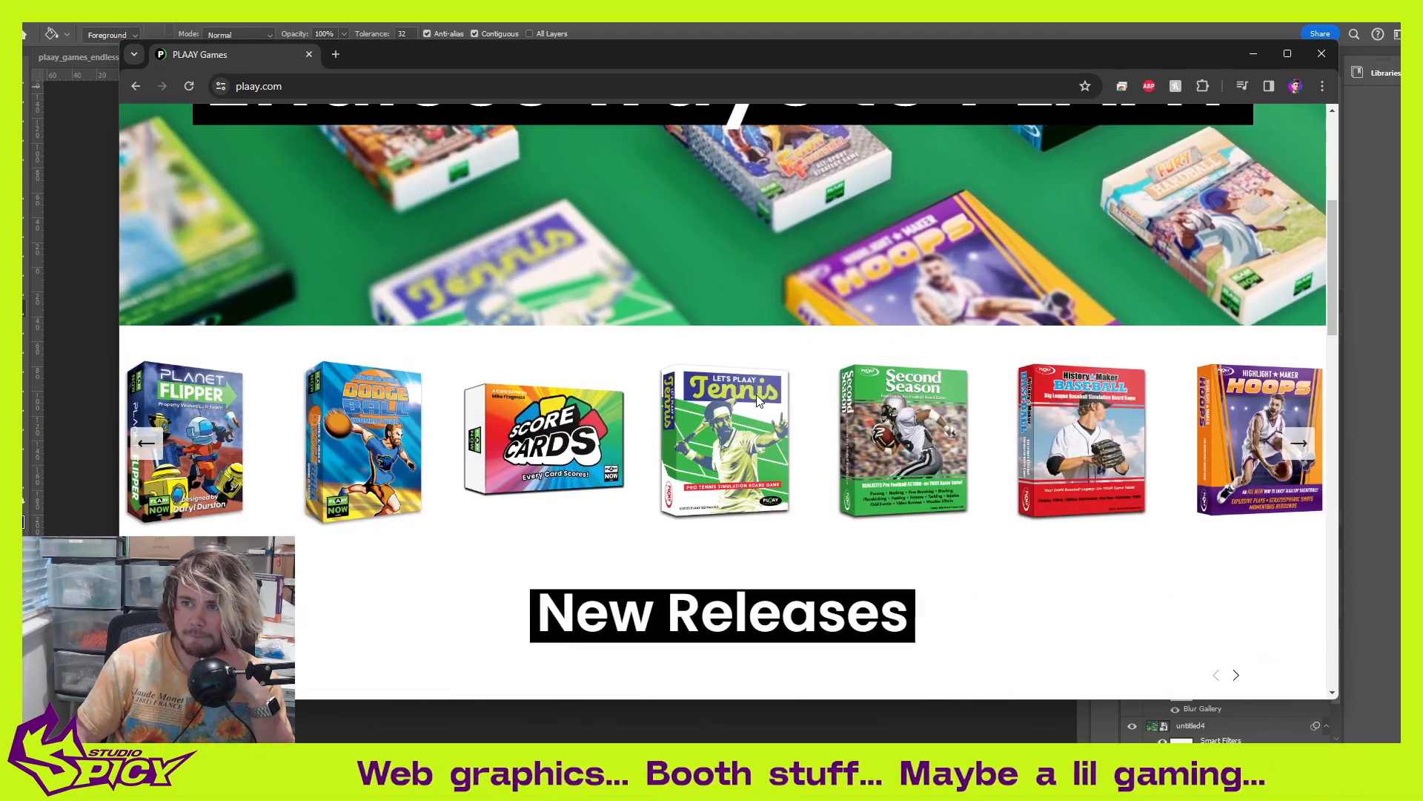
scroll(758, 400, up, 5)
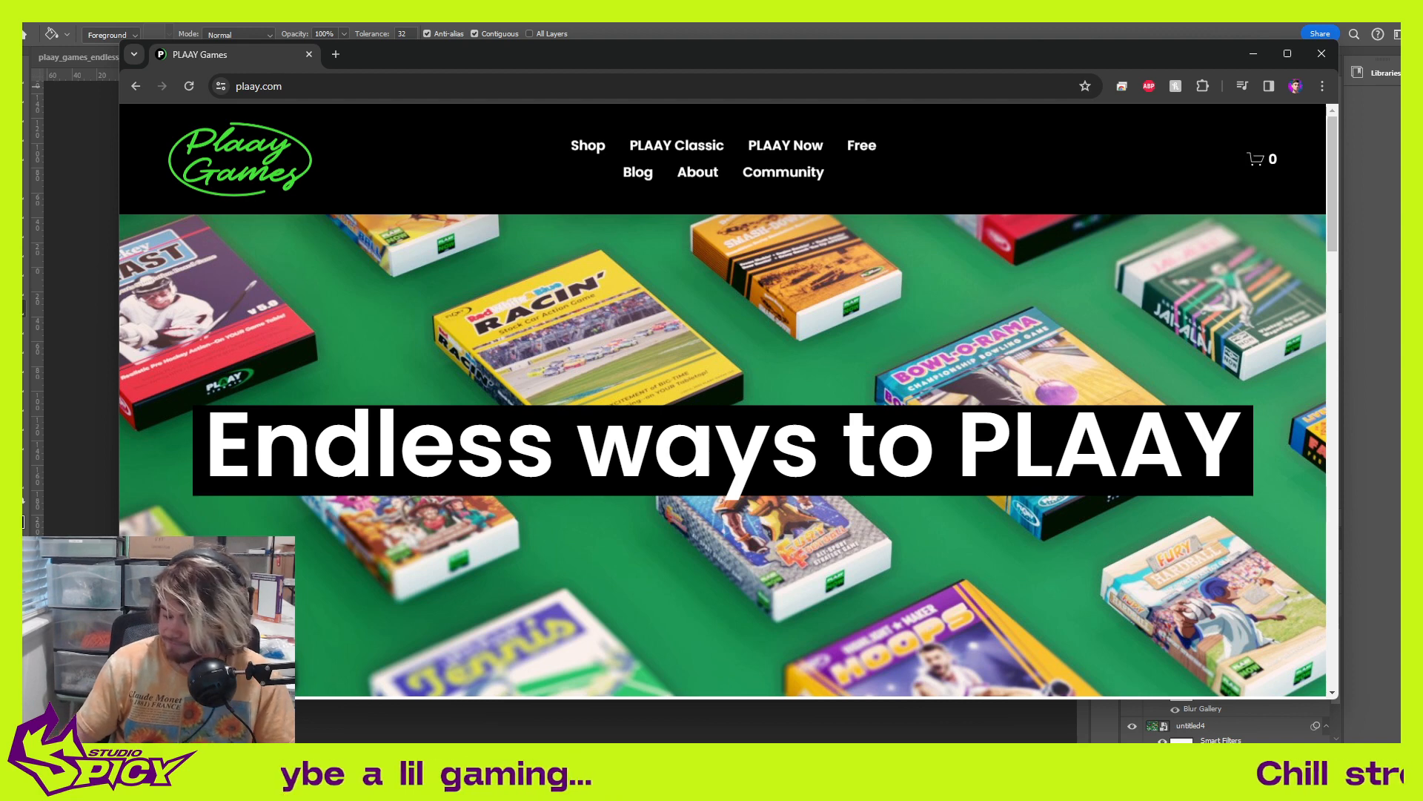
Step: Switch to Blender and set the scene's render resolution to 4000 × 1600 px
mouse_move(941, 785)
click(941, 700)
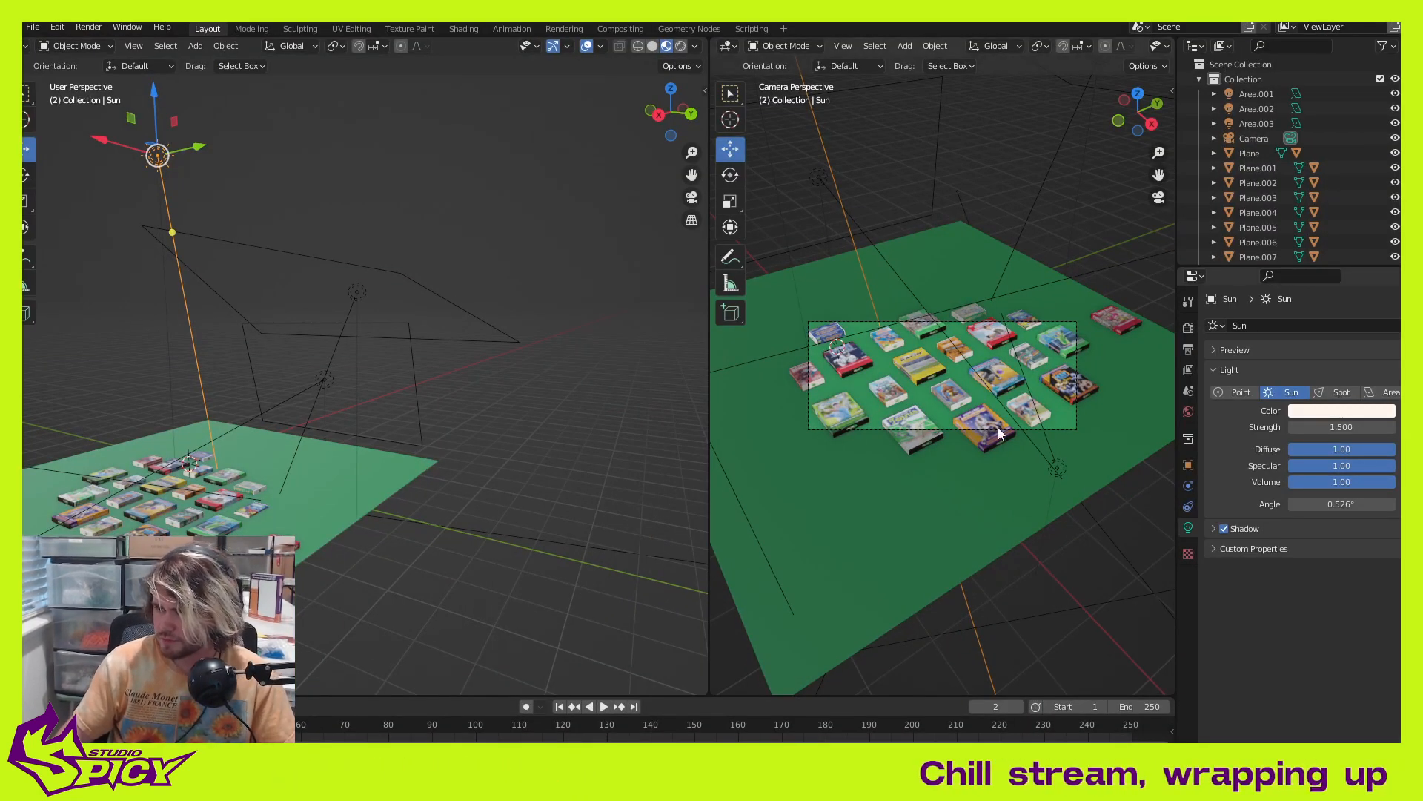
click(1187, 352)
click(1363, 345)
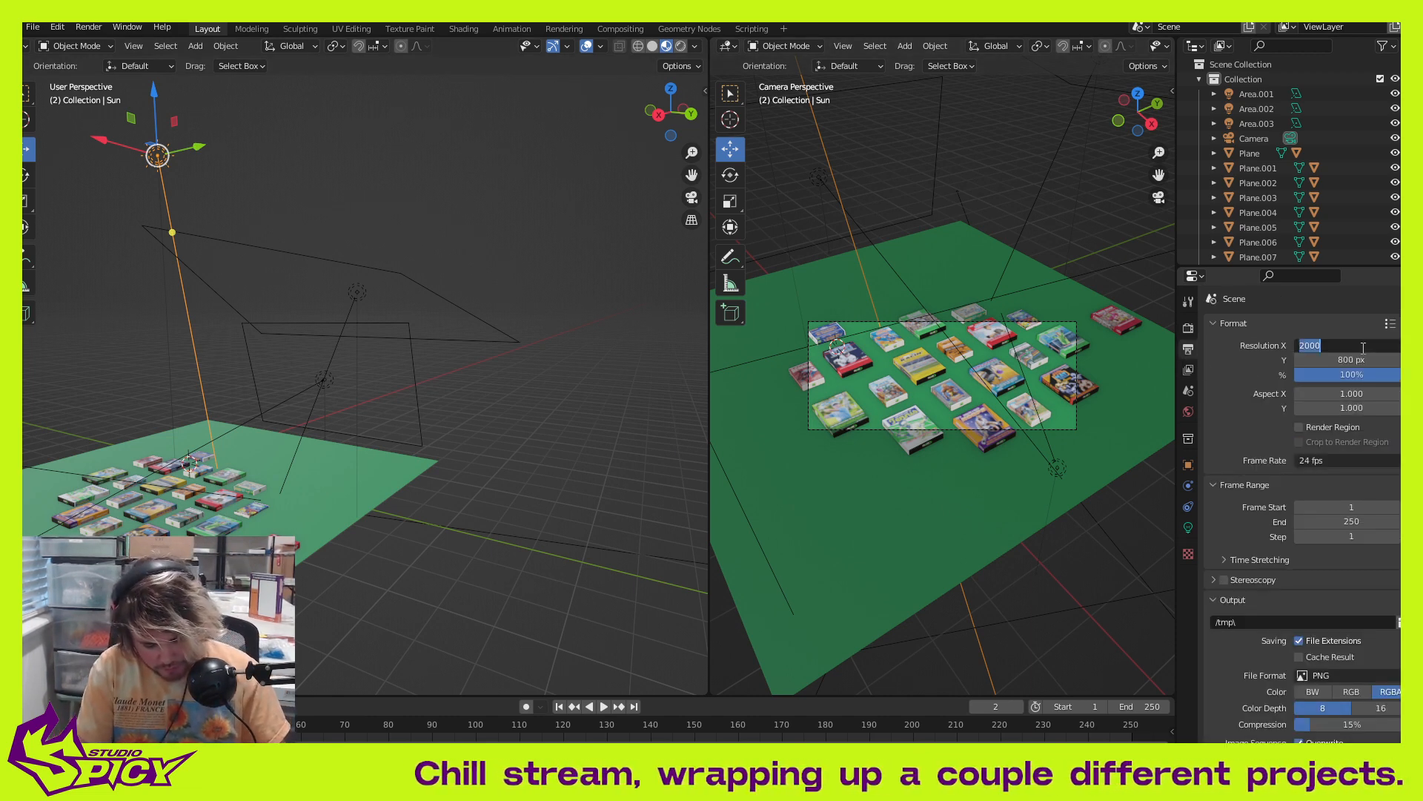
text(4000)
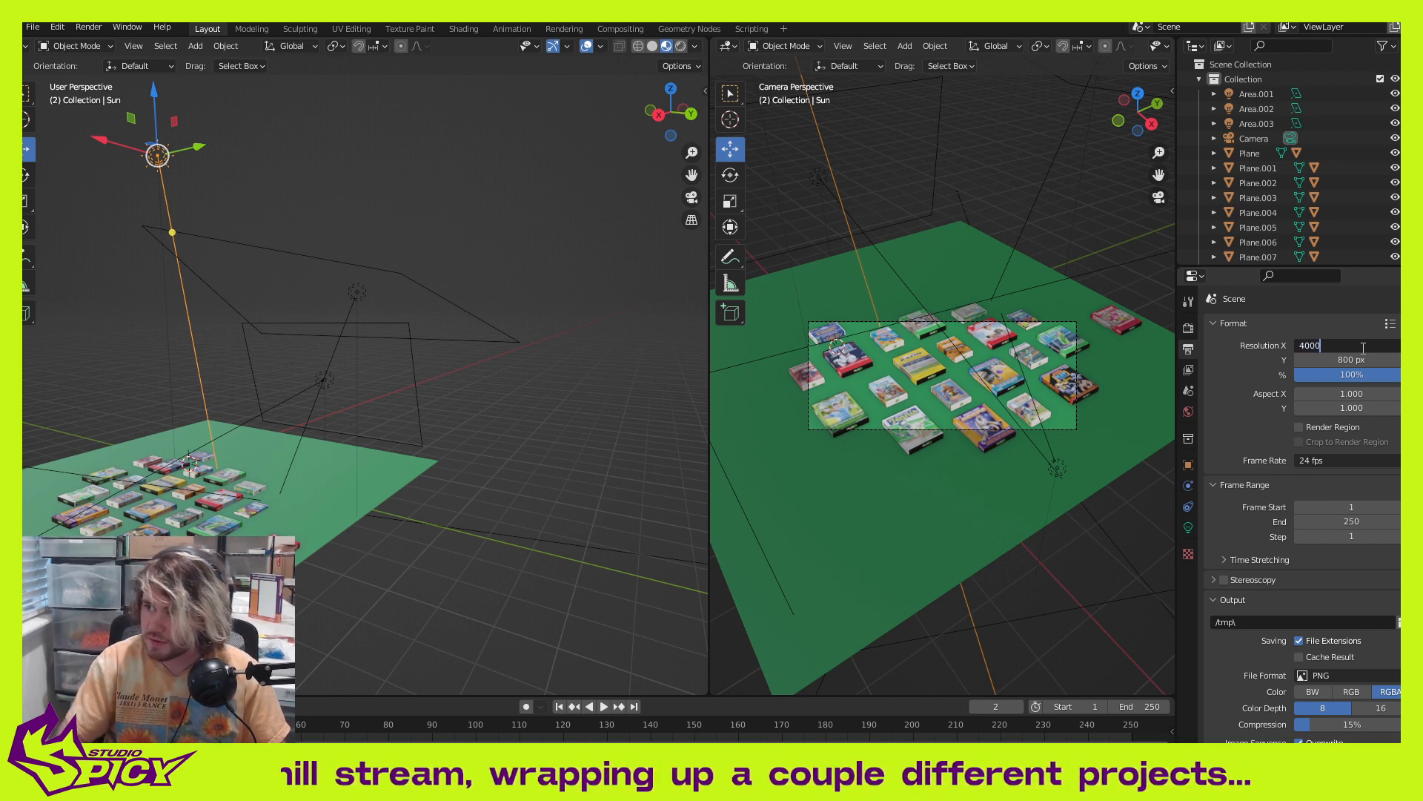
key(Return)
click(1359, 360)
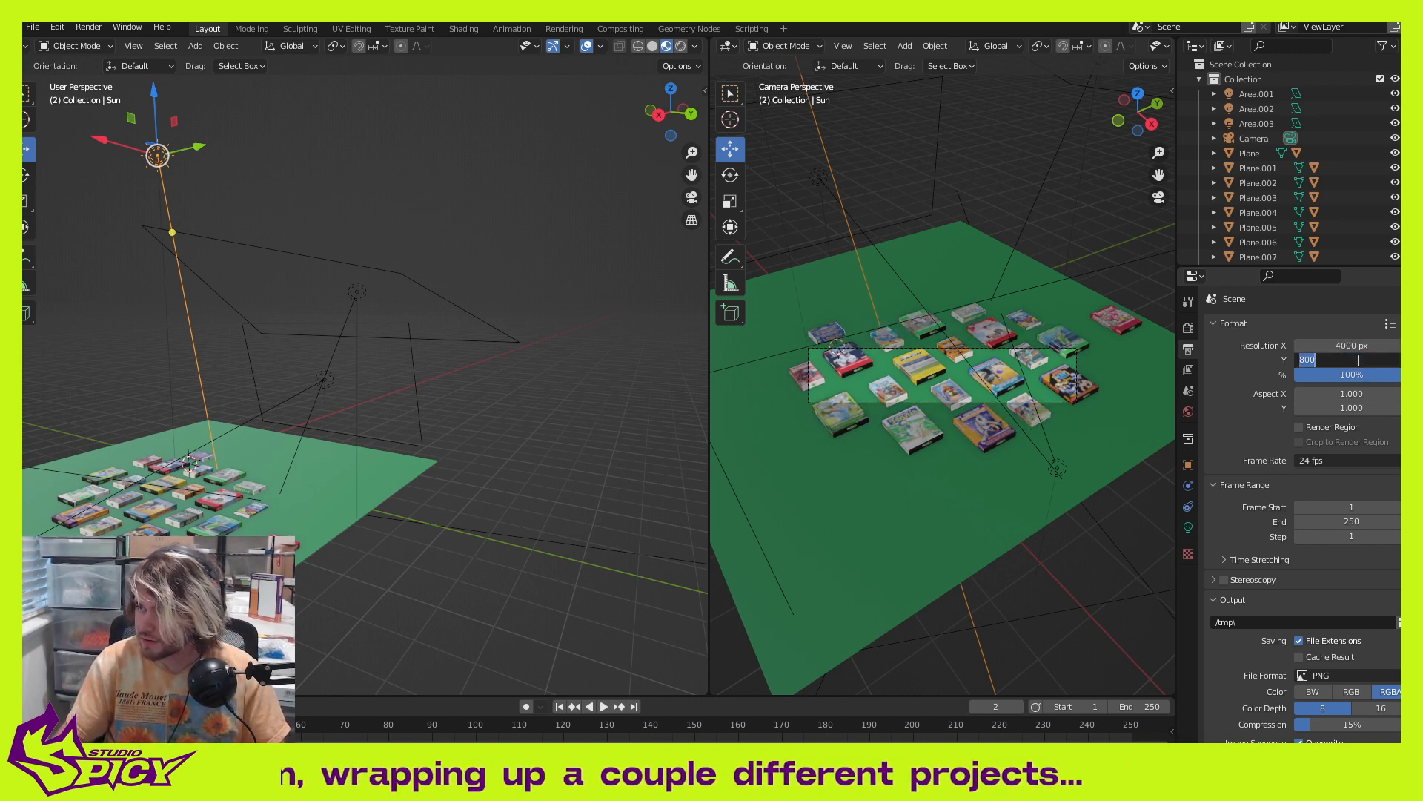
text(16)
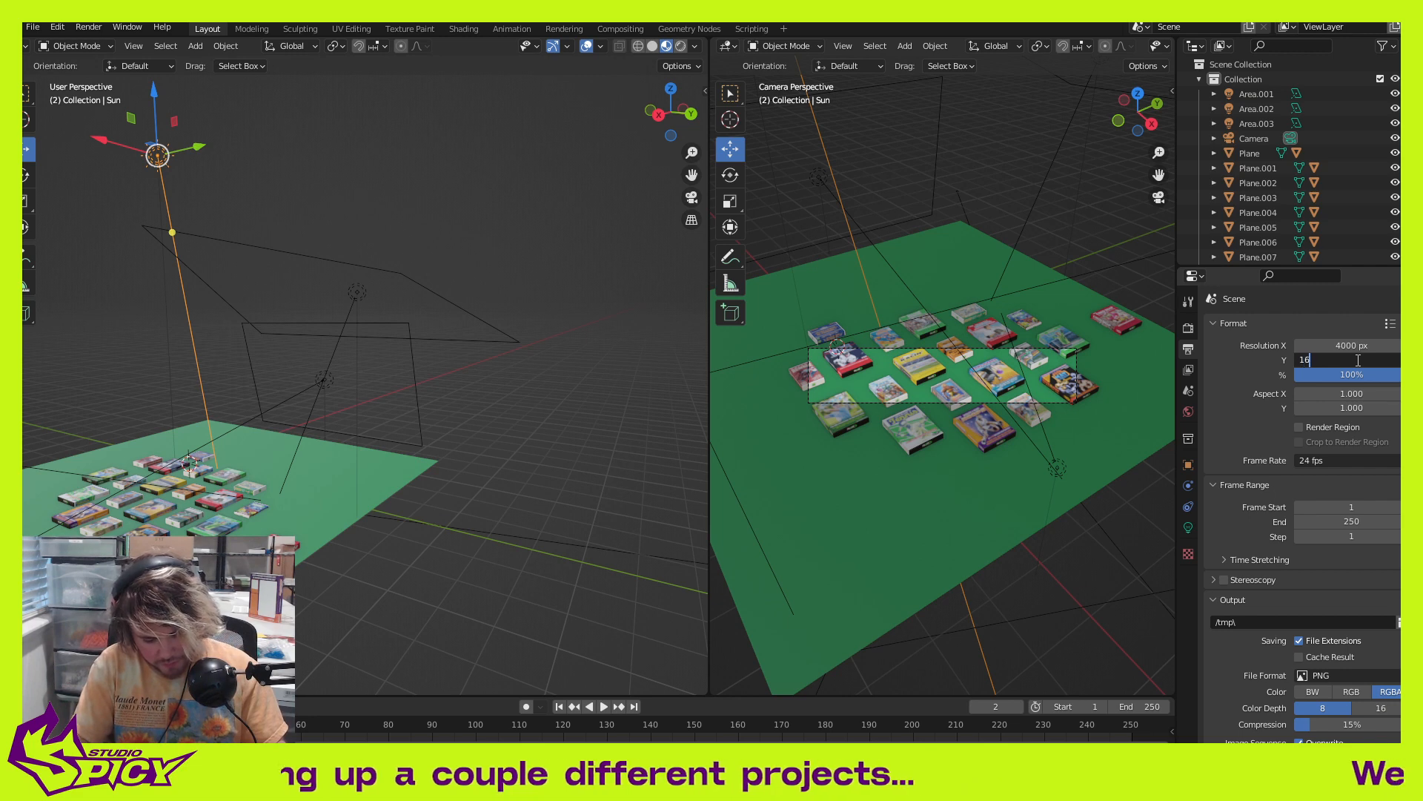
key(Return)
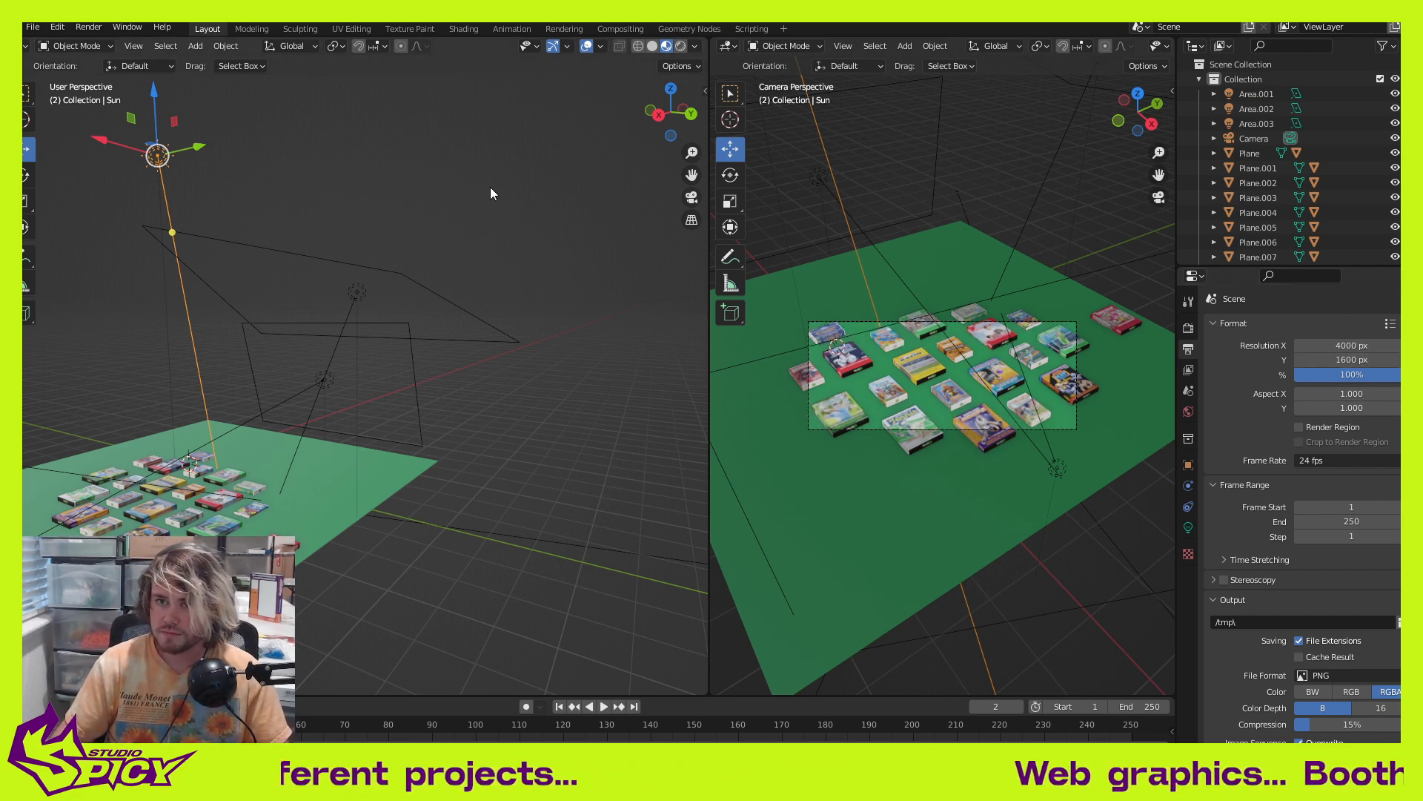
Step: Render the game box scene at the new resolution, inspect the whole image and close the render
key(F12)
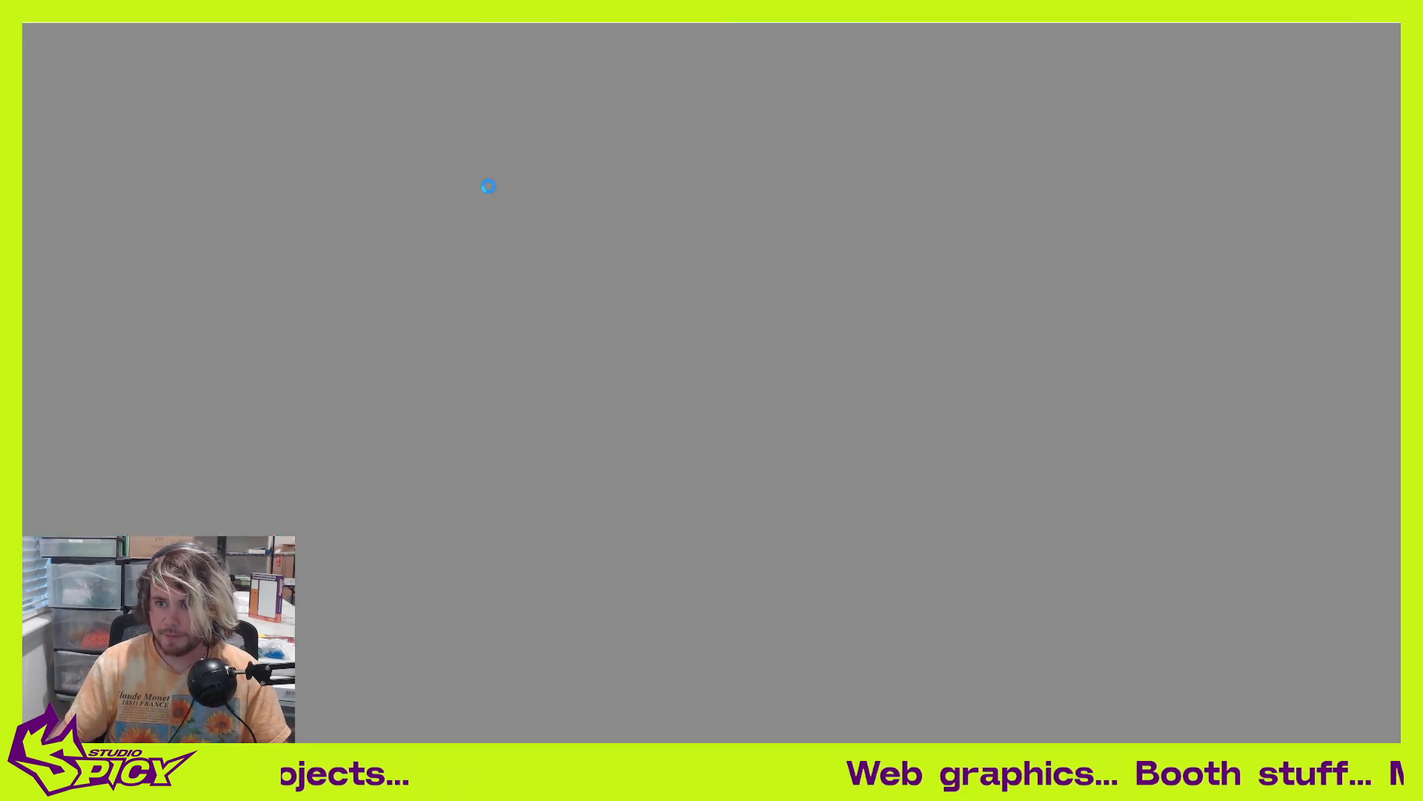
scroll(718, 331, down, 4)
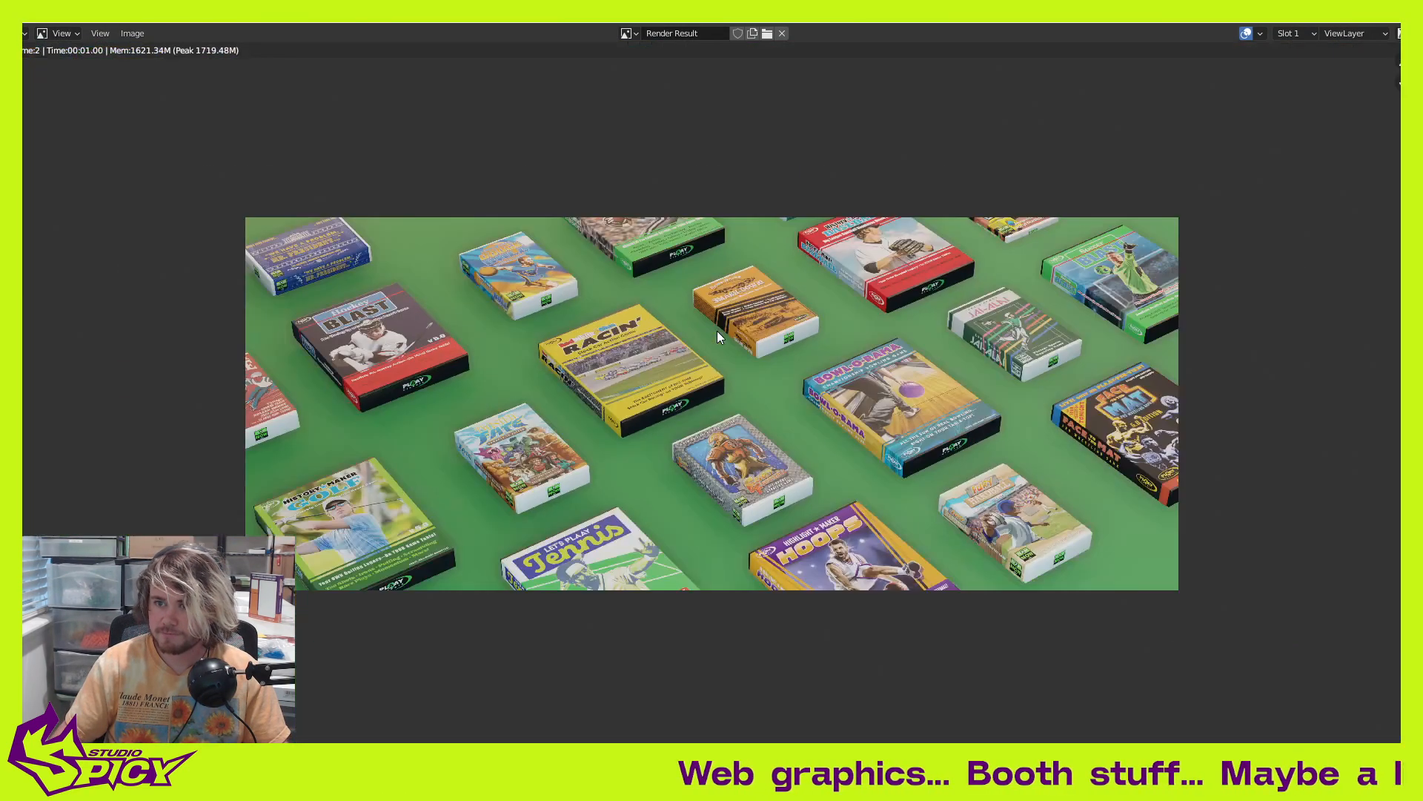
scroll(717, 335, up, 2)
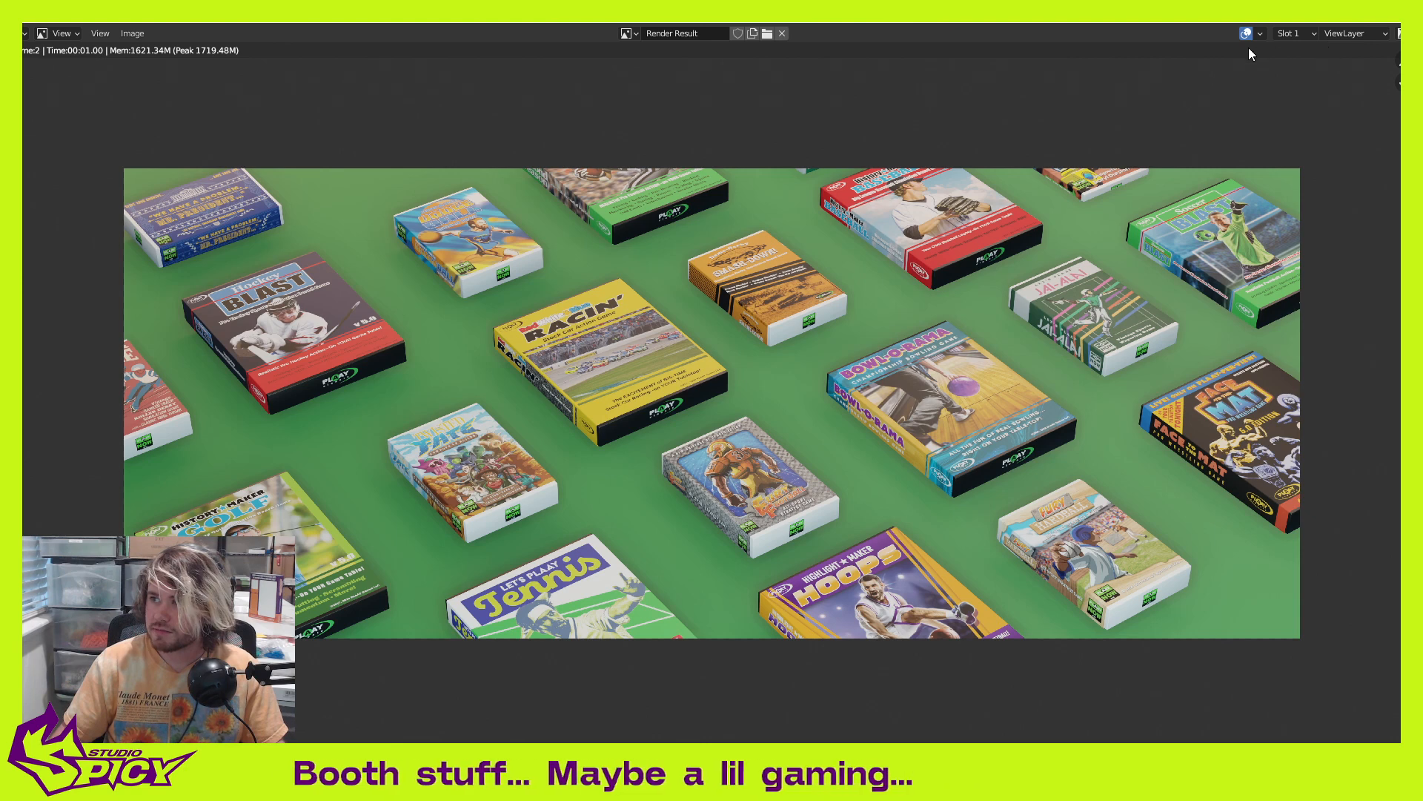
key(Escape)
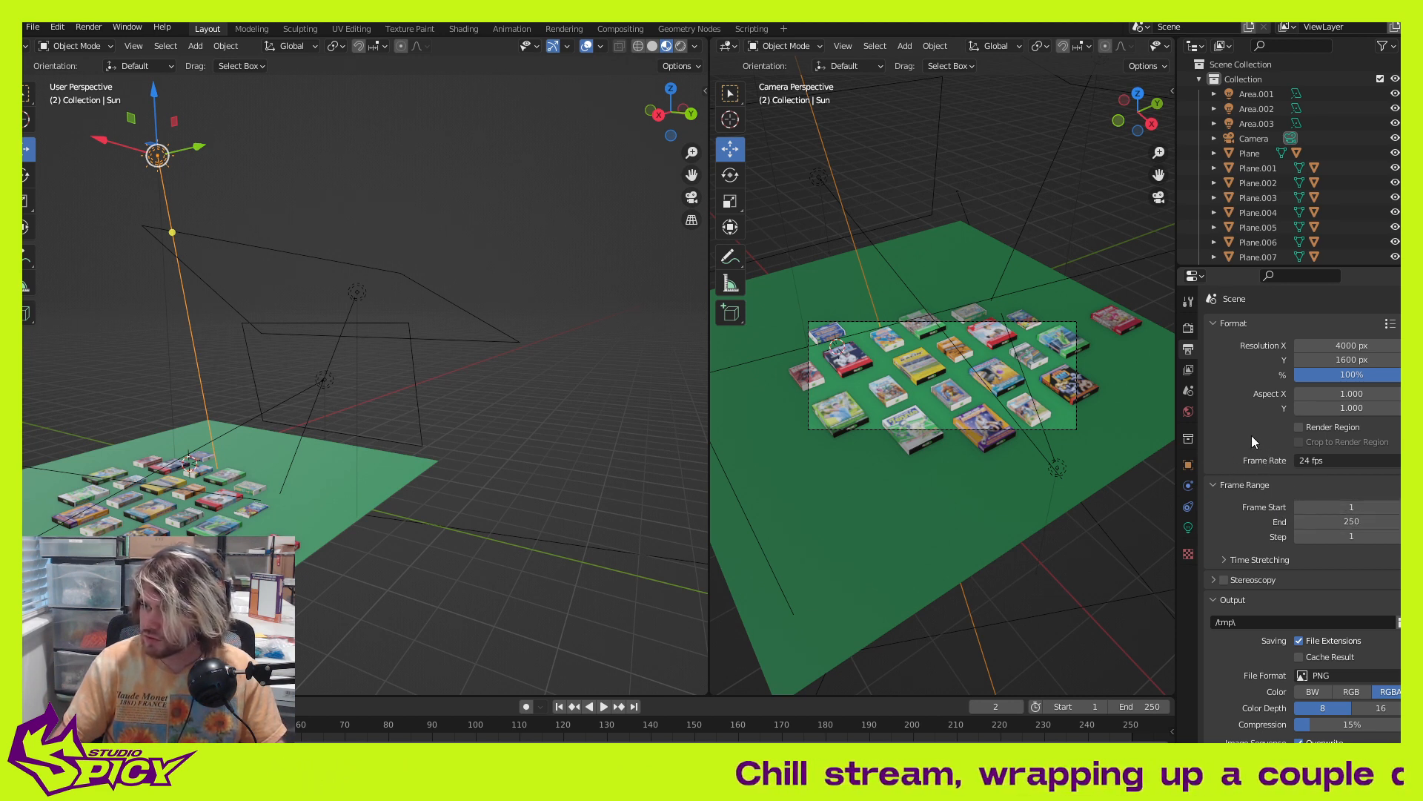
Step: Set the PNG output to 100% compression and 16-bit color depth
scroll(1253, 436, down, 2)
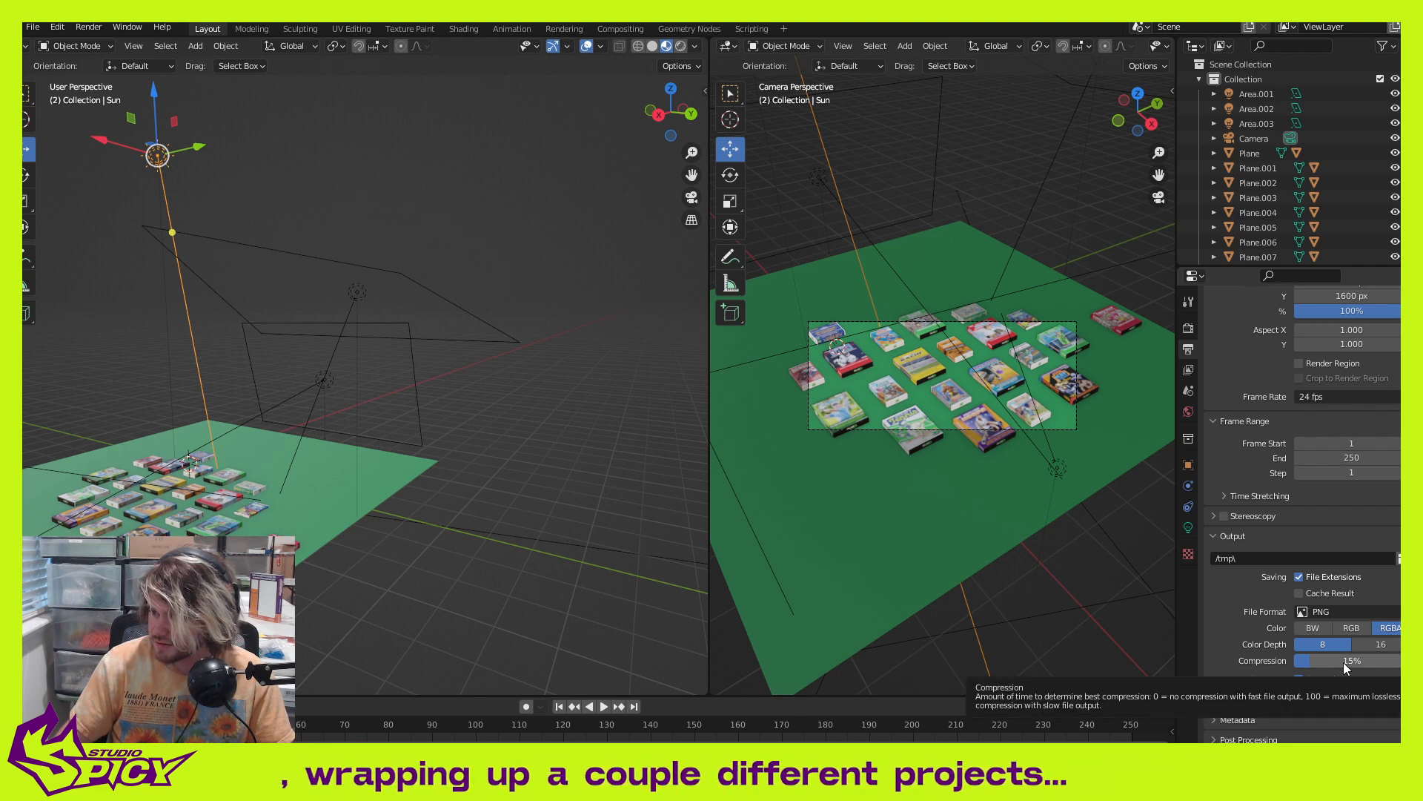
drag(1343, 662, 1417, 661)
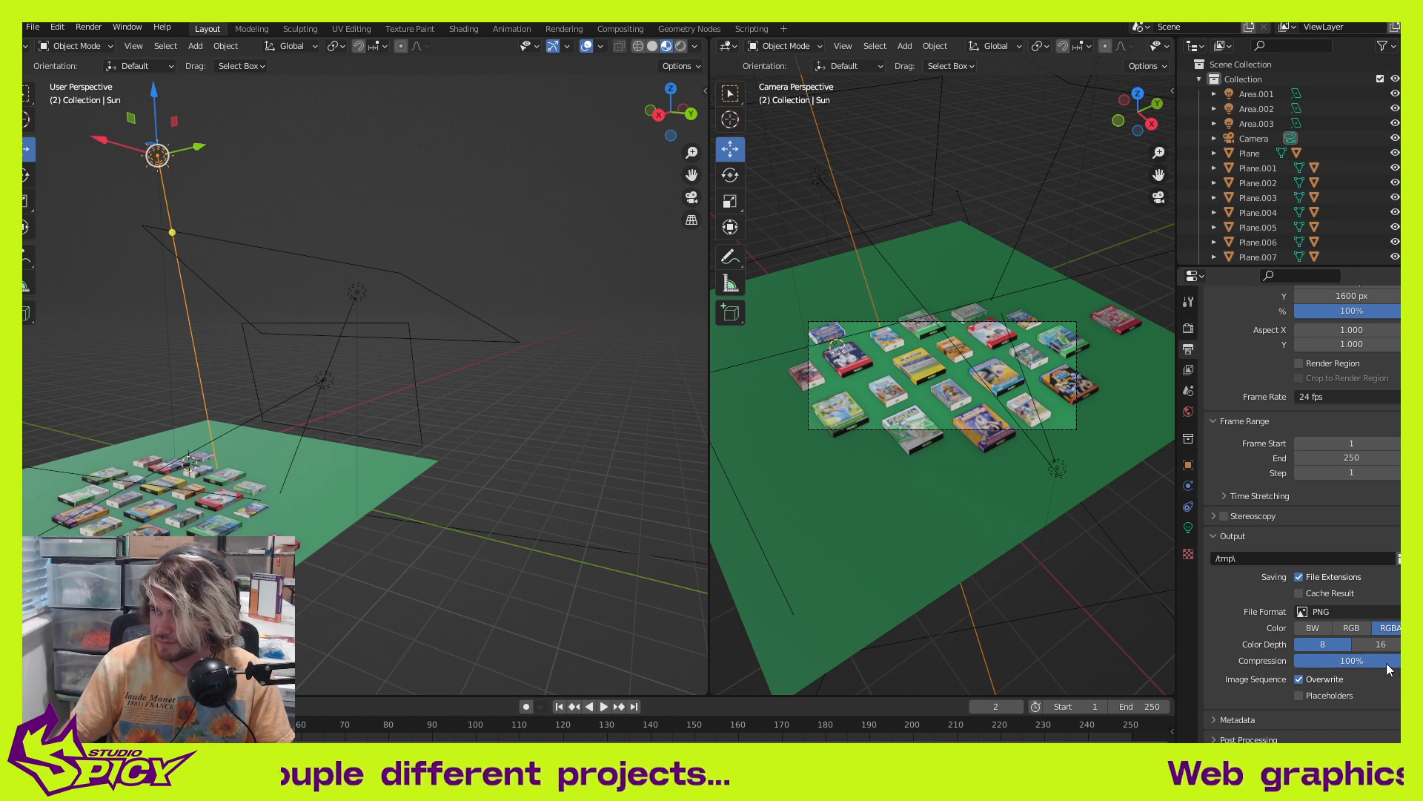
click(1381, 644)
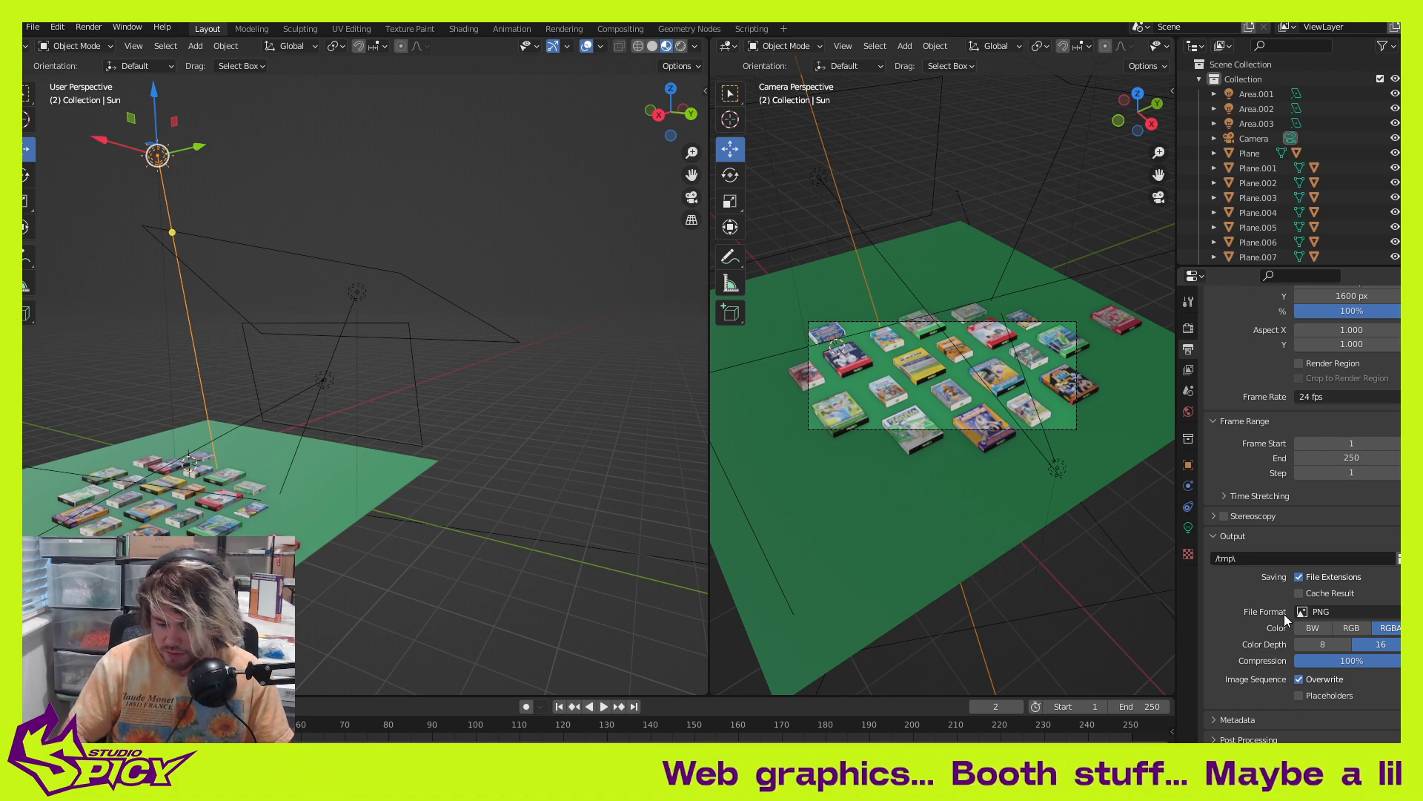
Step: Render the scene again and save the image as untitled6.png in the plaay_website blender folder
key(F12)
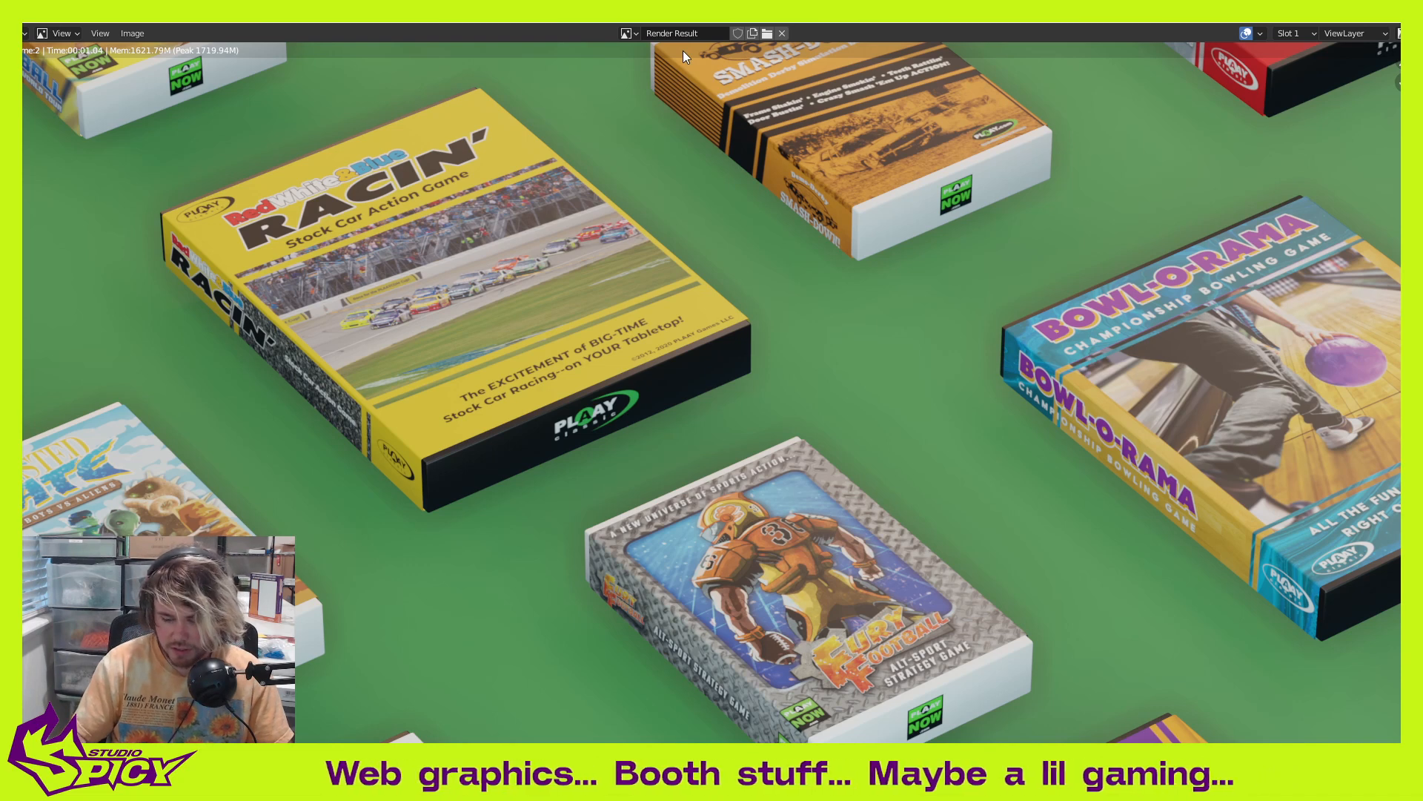
click(134, 36)
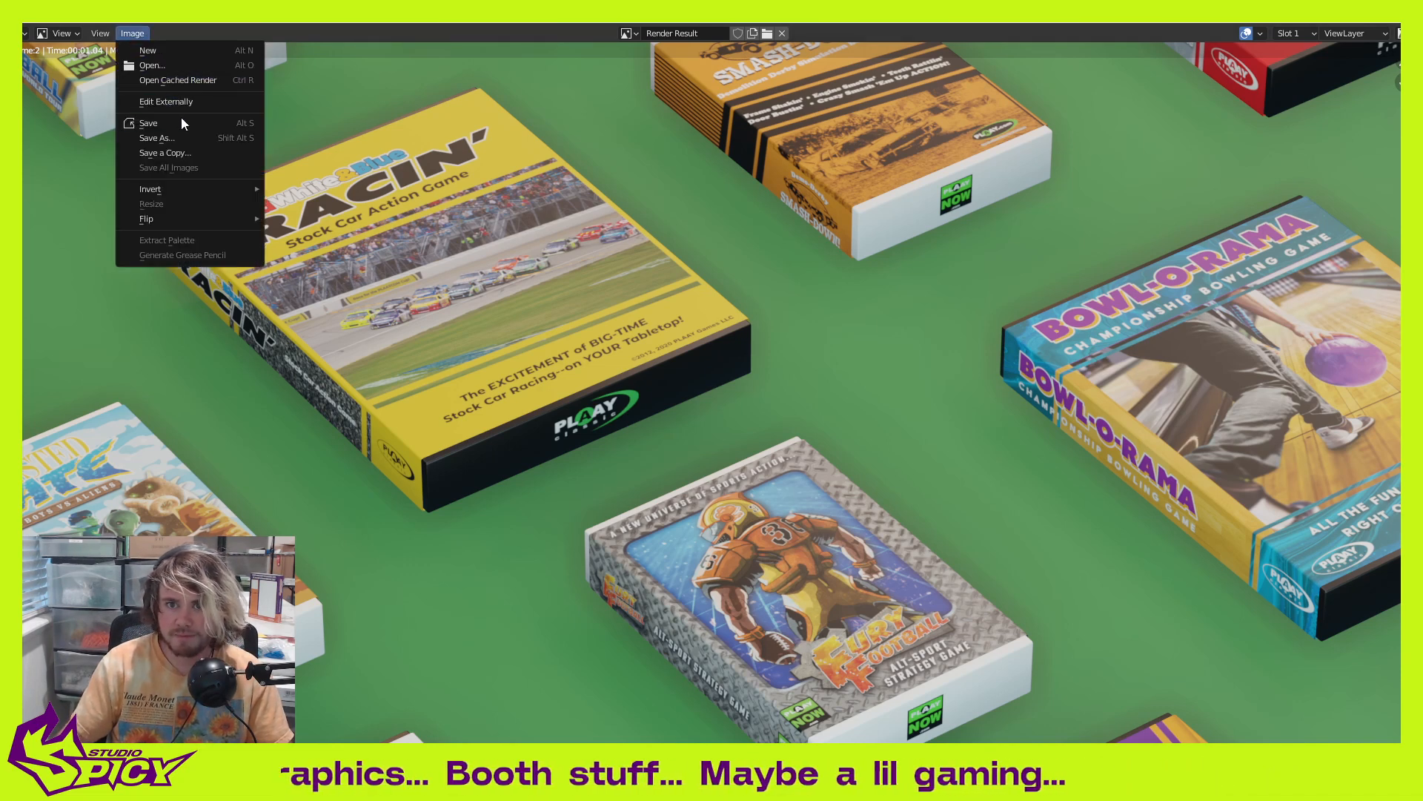
click(189, 137)
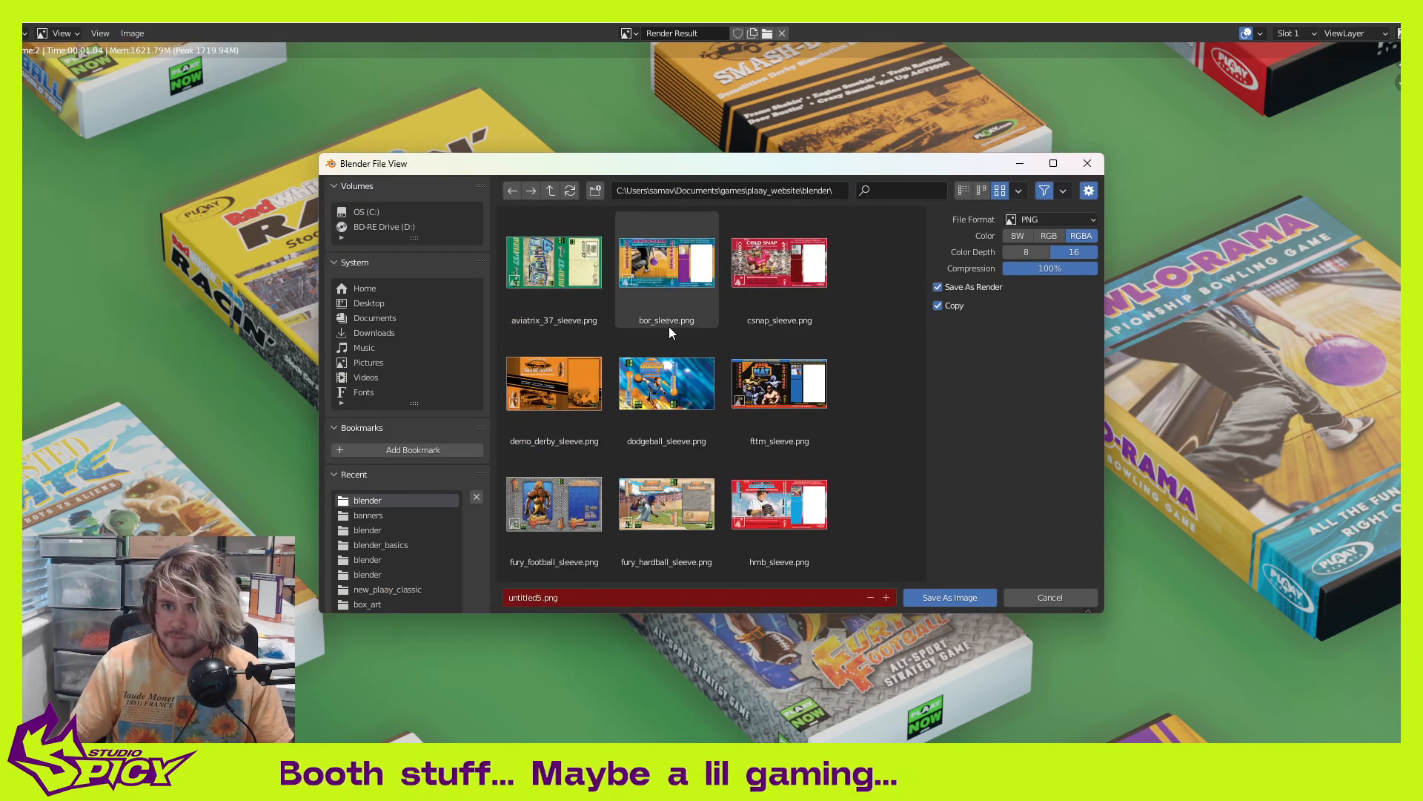
scroll(762, 426, down, 5)
scroll(771, 441, down, 3)
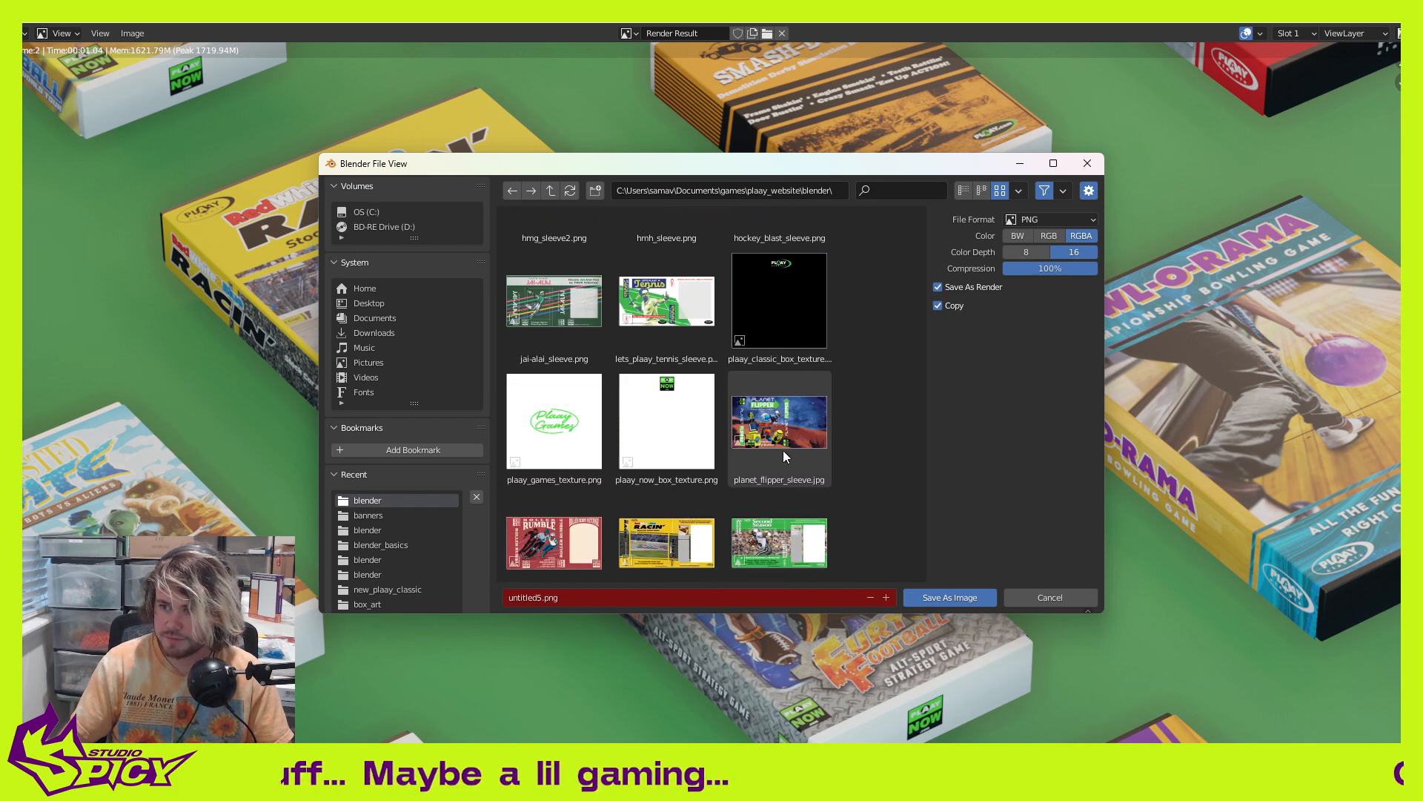
click(542, 597)
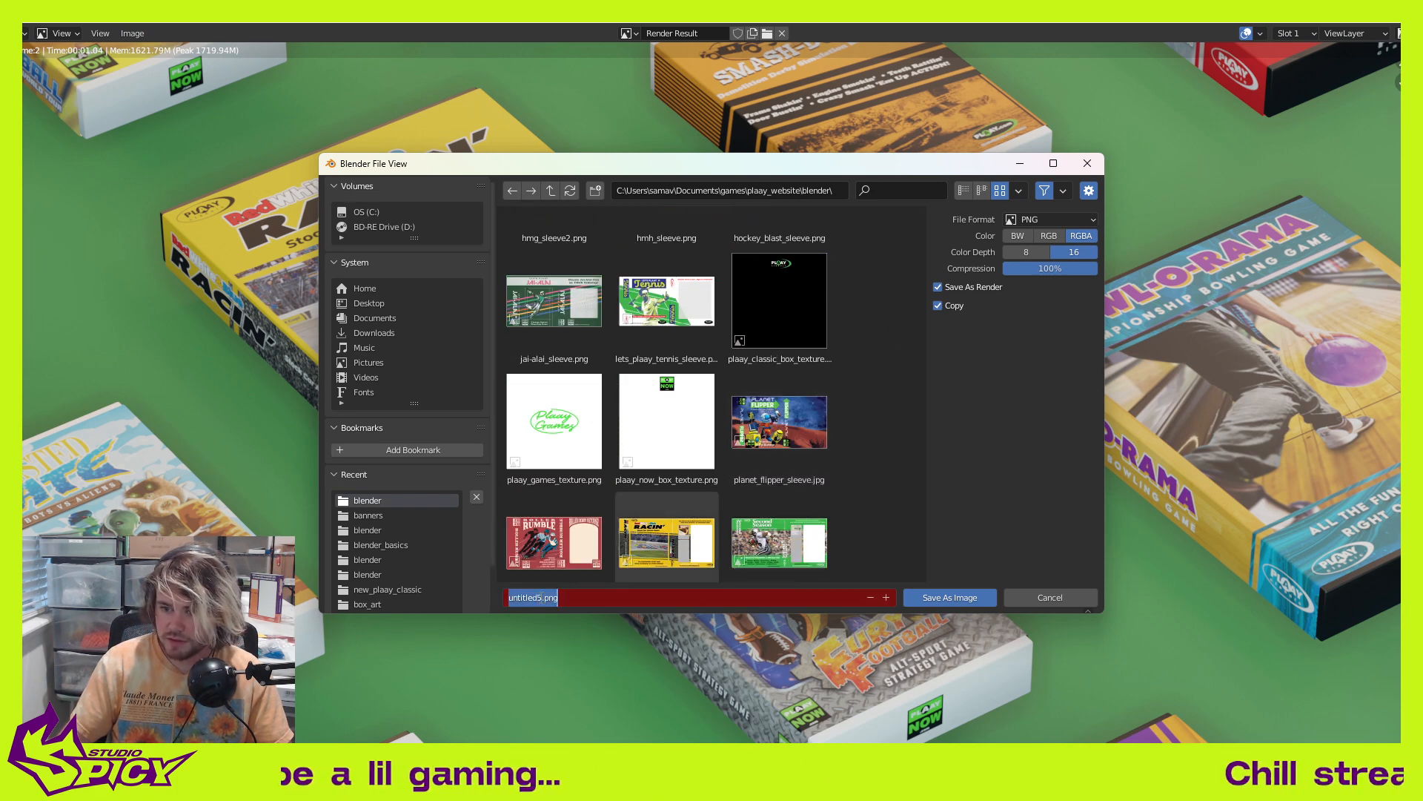
click(542, 597)
key(BackSpace)
text(6)
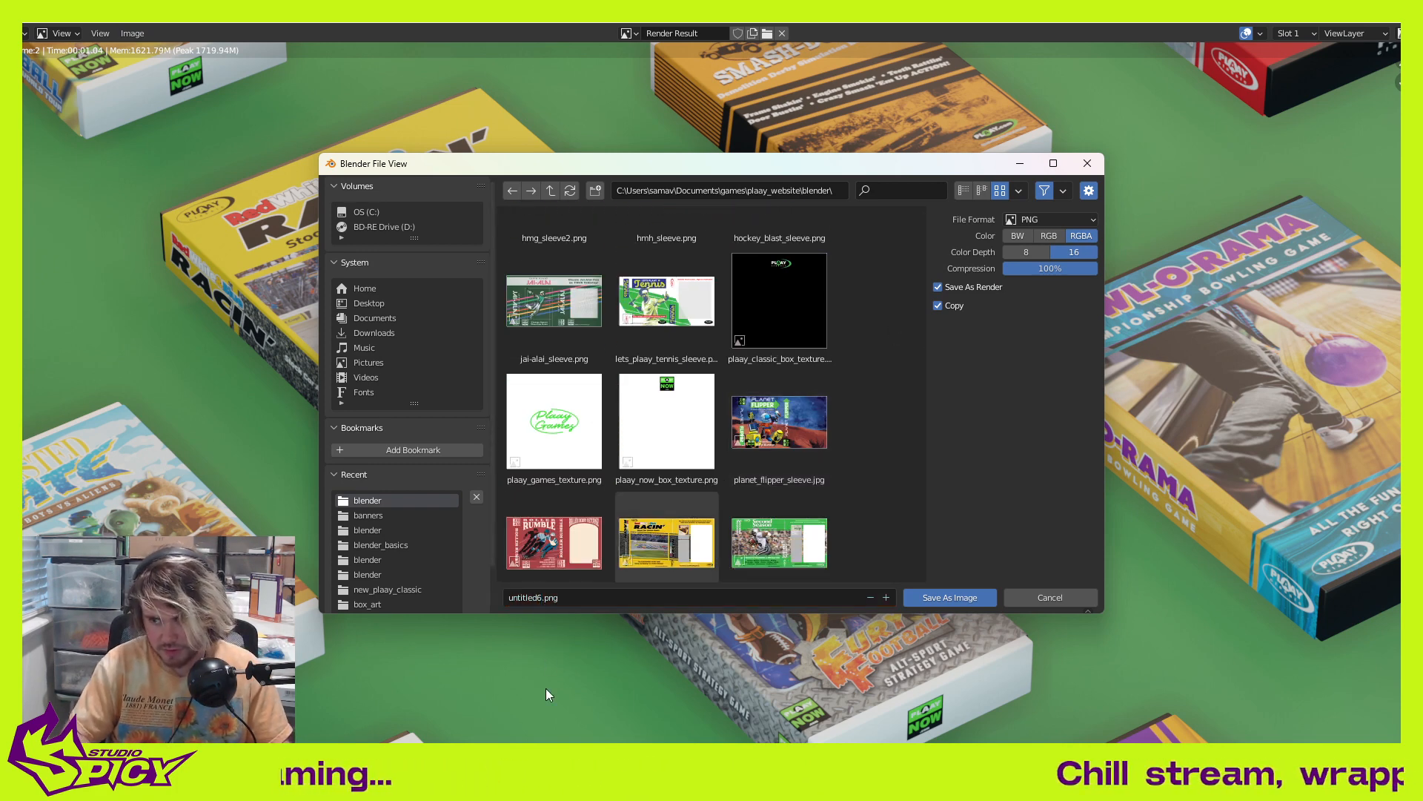
click(974, 595)
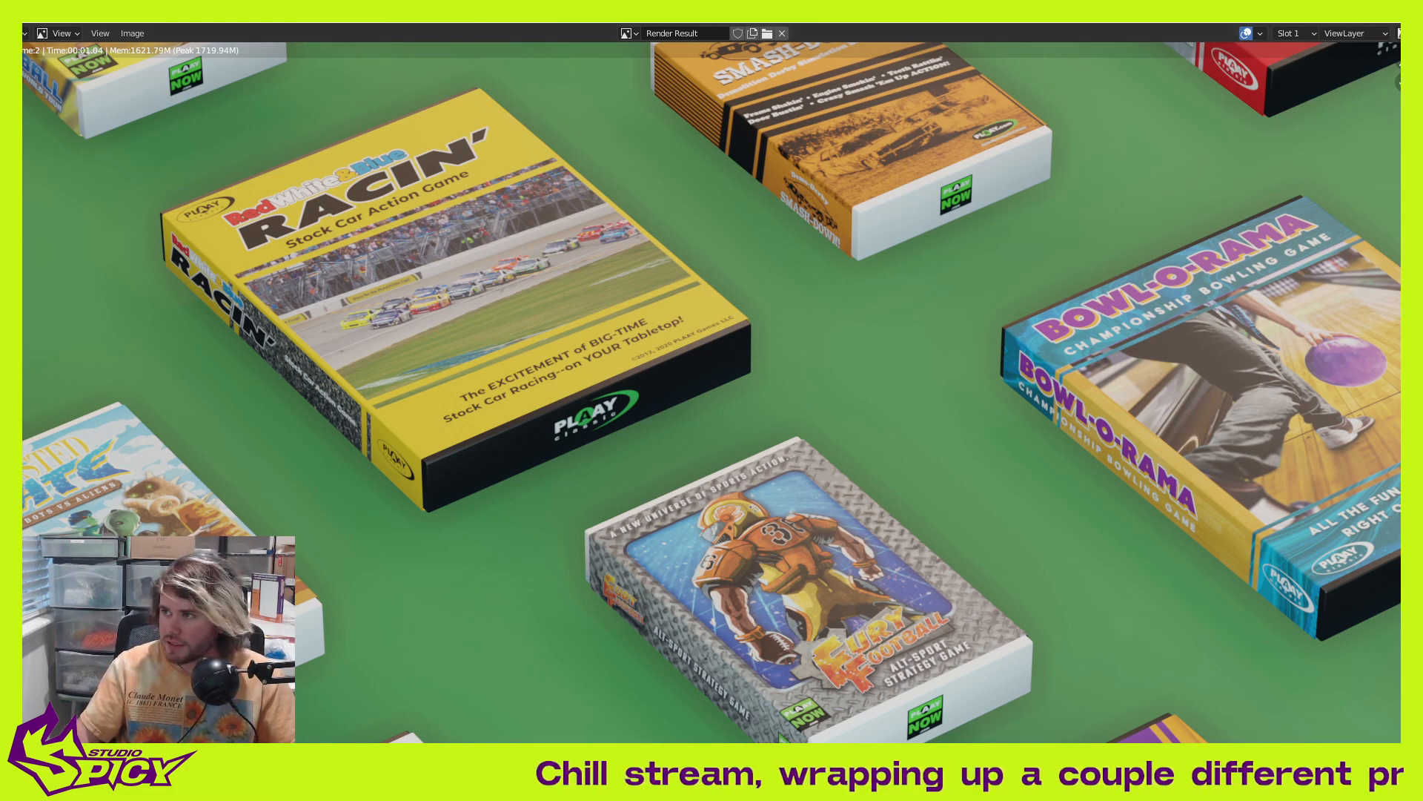
Step: Put Blender and the browser away, return to Photoshop and open untitled6.png as its own document
click(1320, 11)
click(1319, 11)
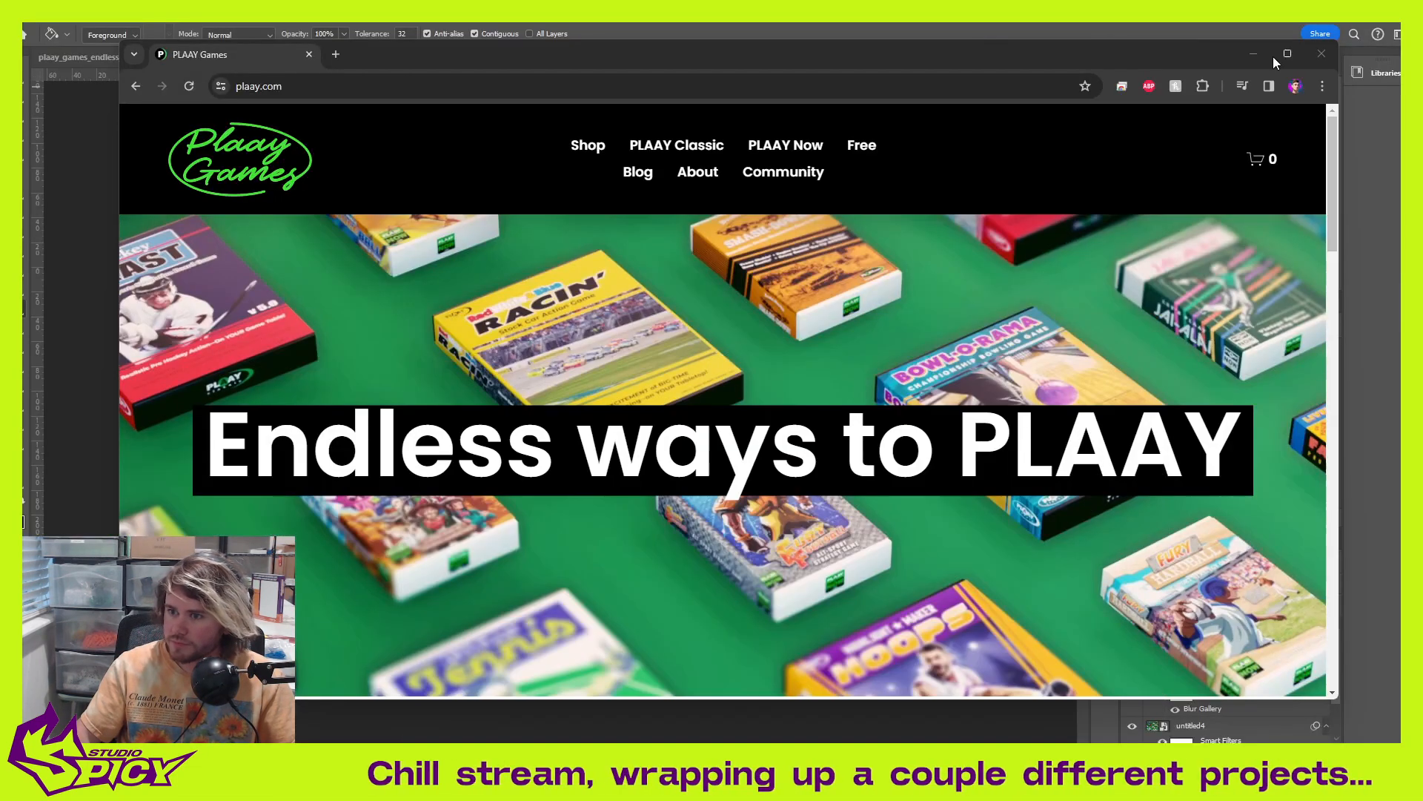
click(1252, 53)
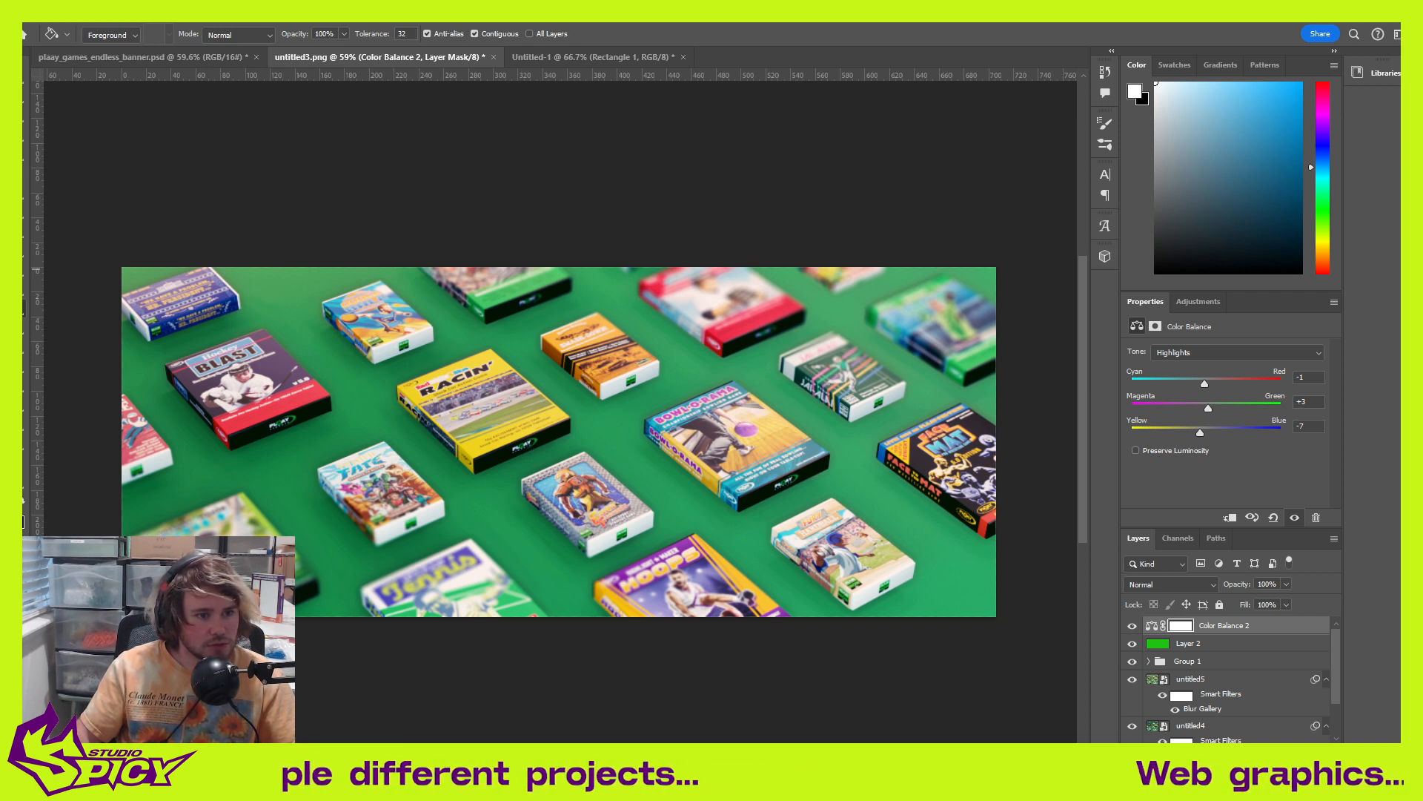
drag(704, 177, 741, 67)
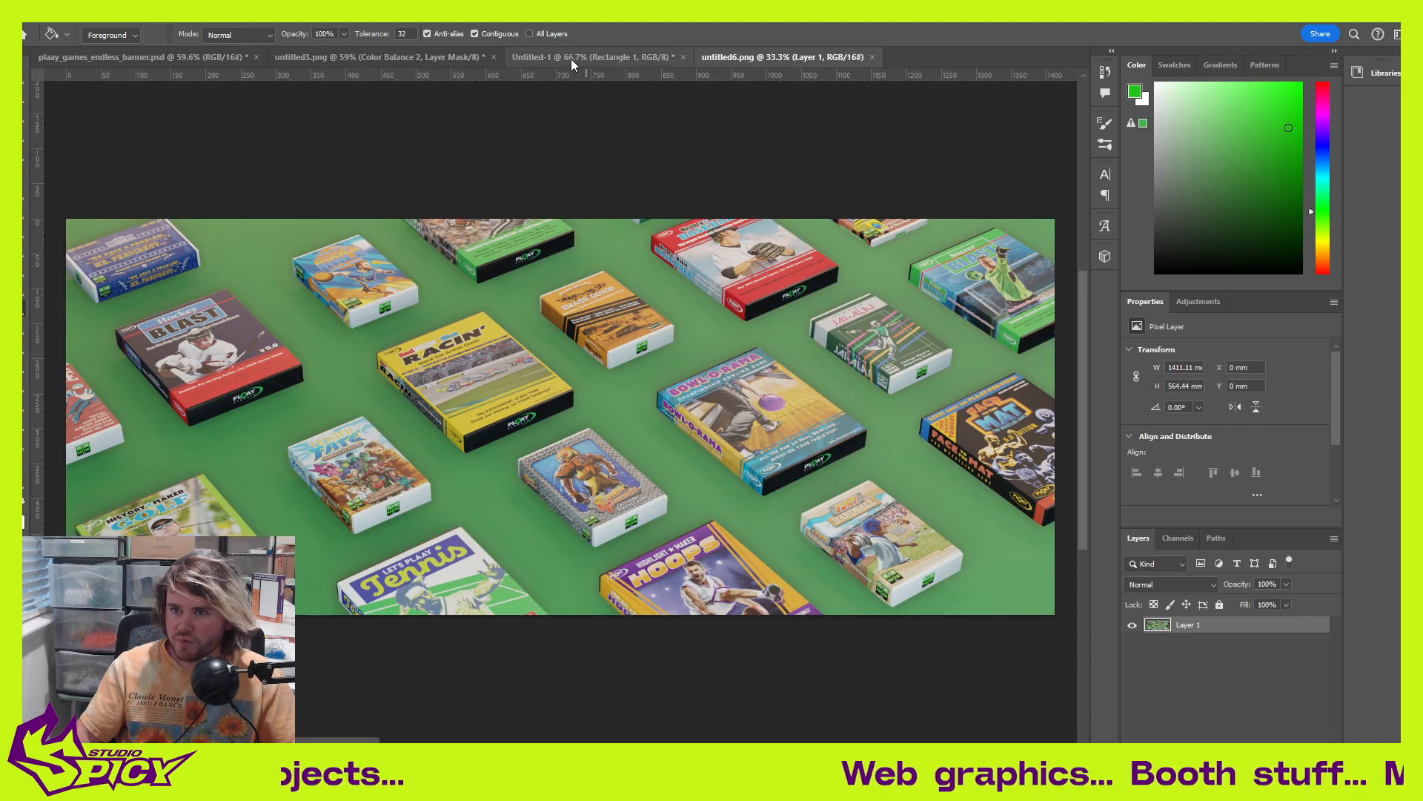
Step: Copy the Color Balance 2, Layer 2 and Group 1 layers from untitled3.png into untitled6.png above the render
click(571, 58)
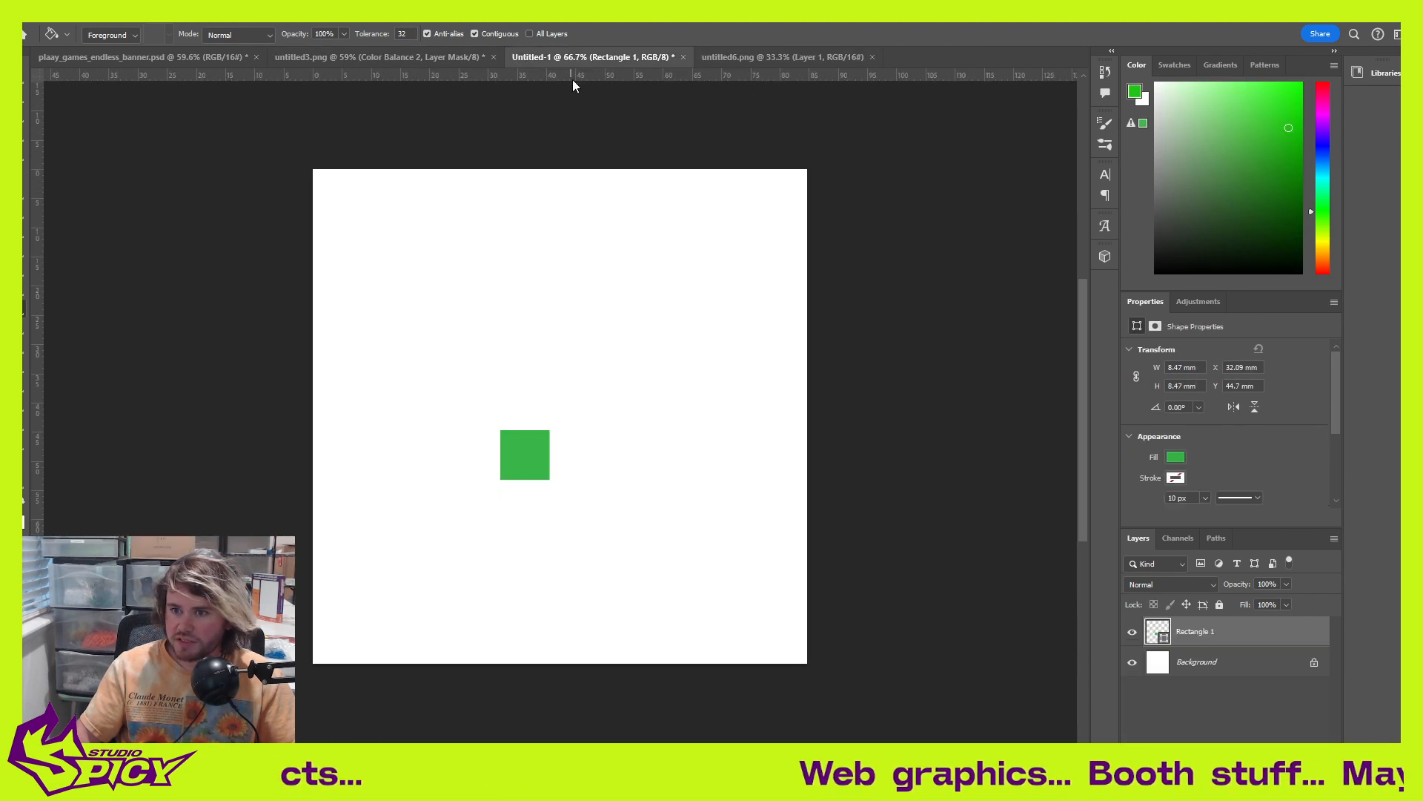
click(410, 57)
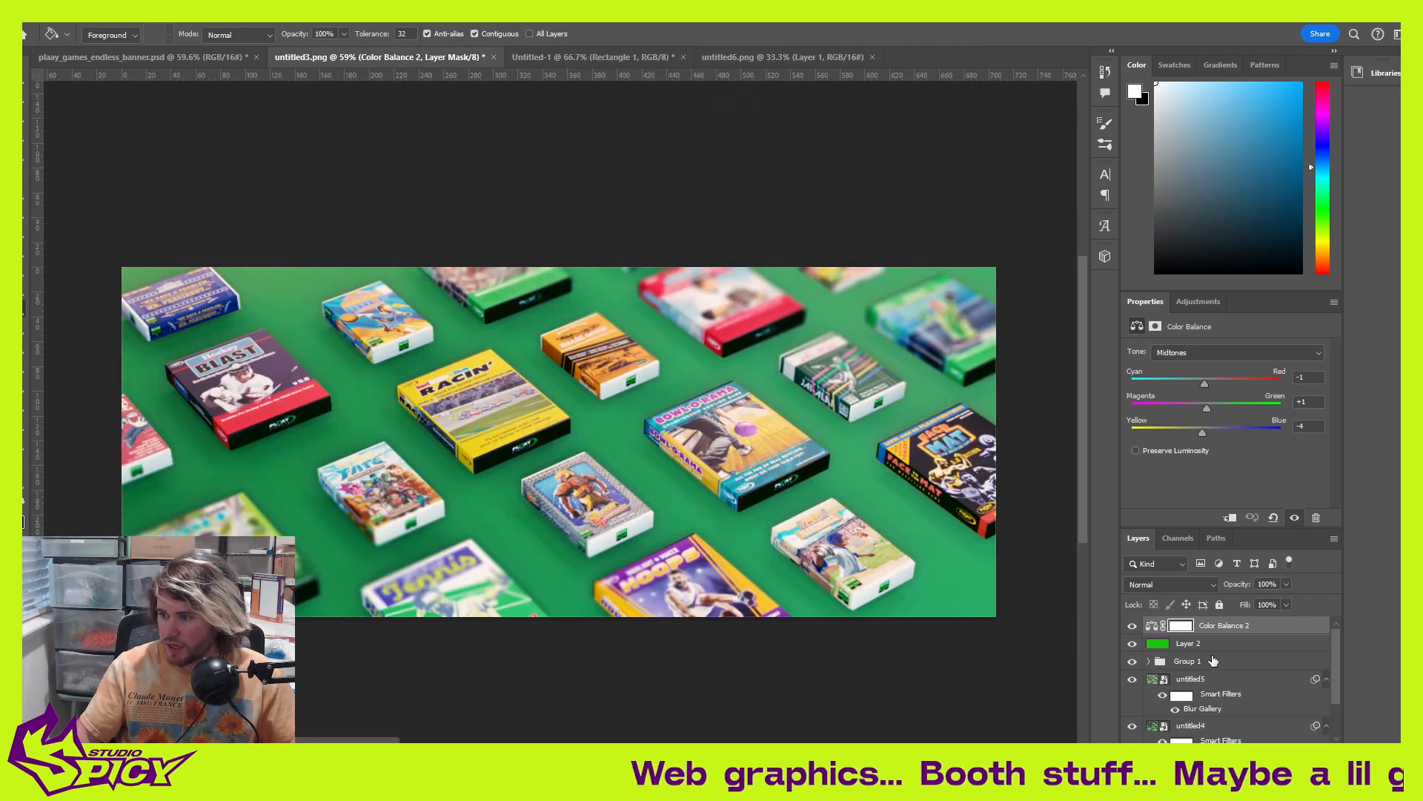
shift+click(1213, 662)
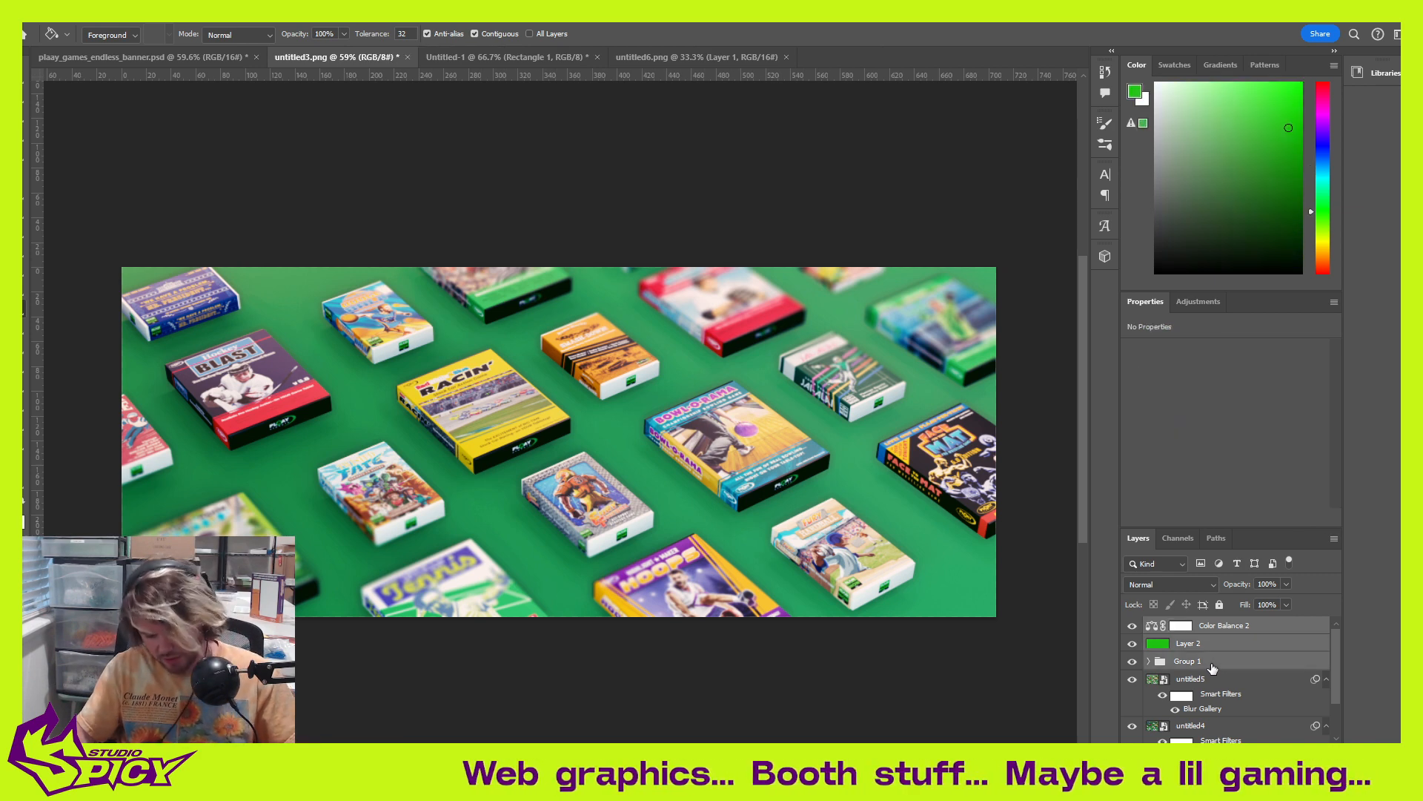
click(697, 57)
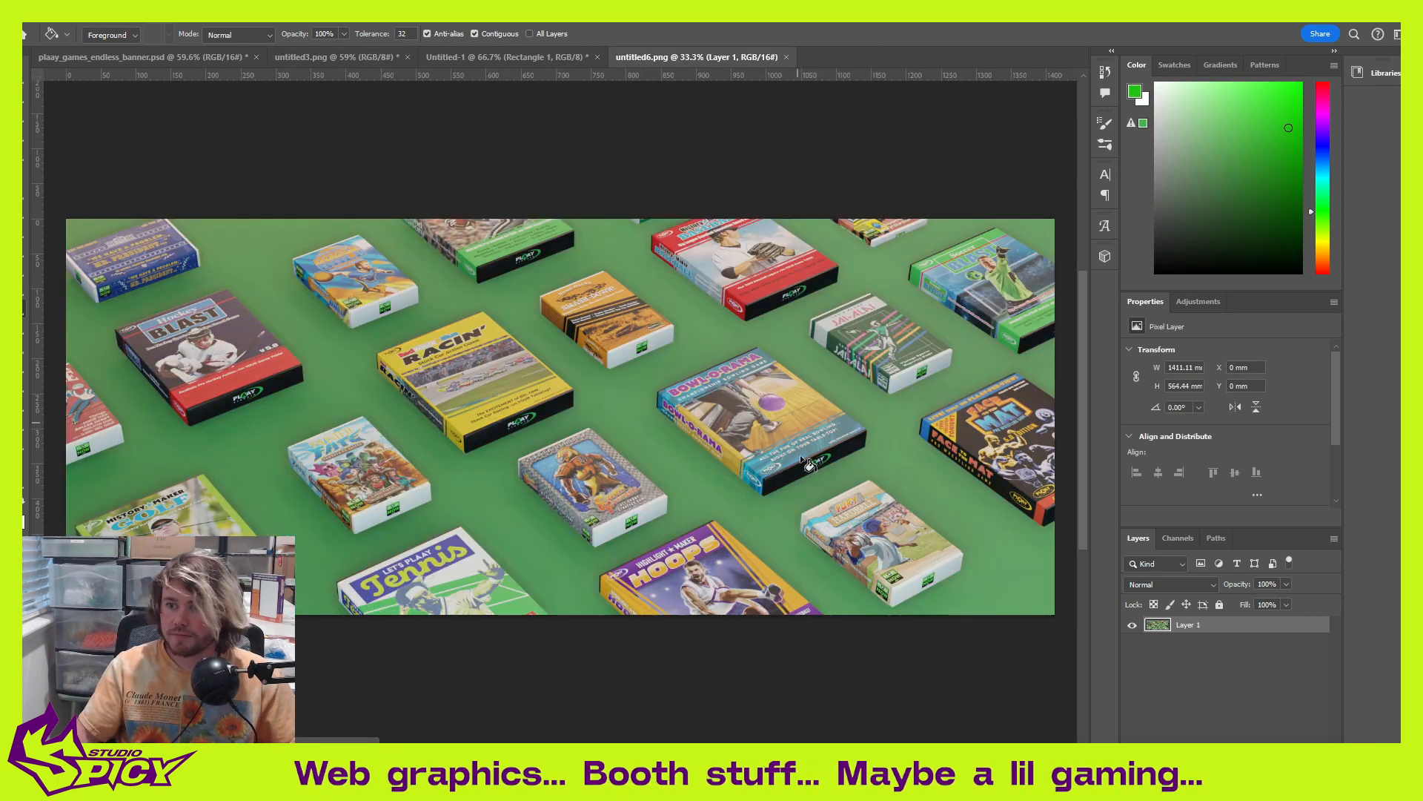
drag(1125, 627, 1127, 627)
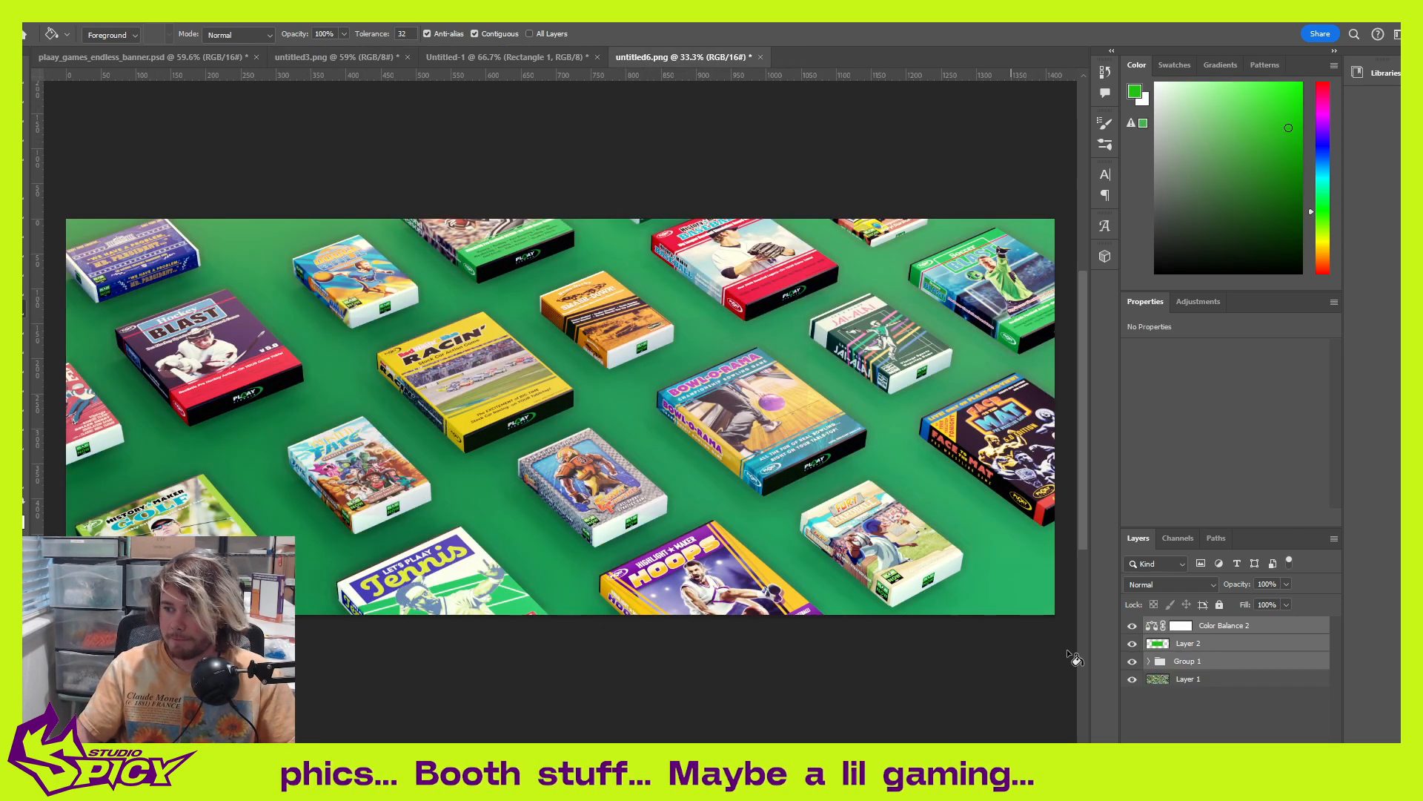
Step: Replace the undersized Layer 2 with a new layer above Group 1, filled entirely with the bright green foreground color
click(1200, 645)
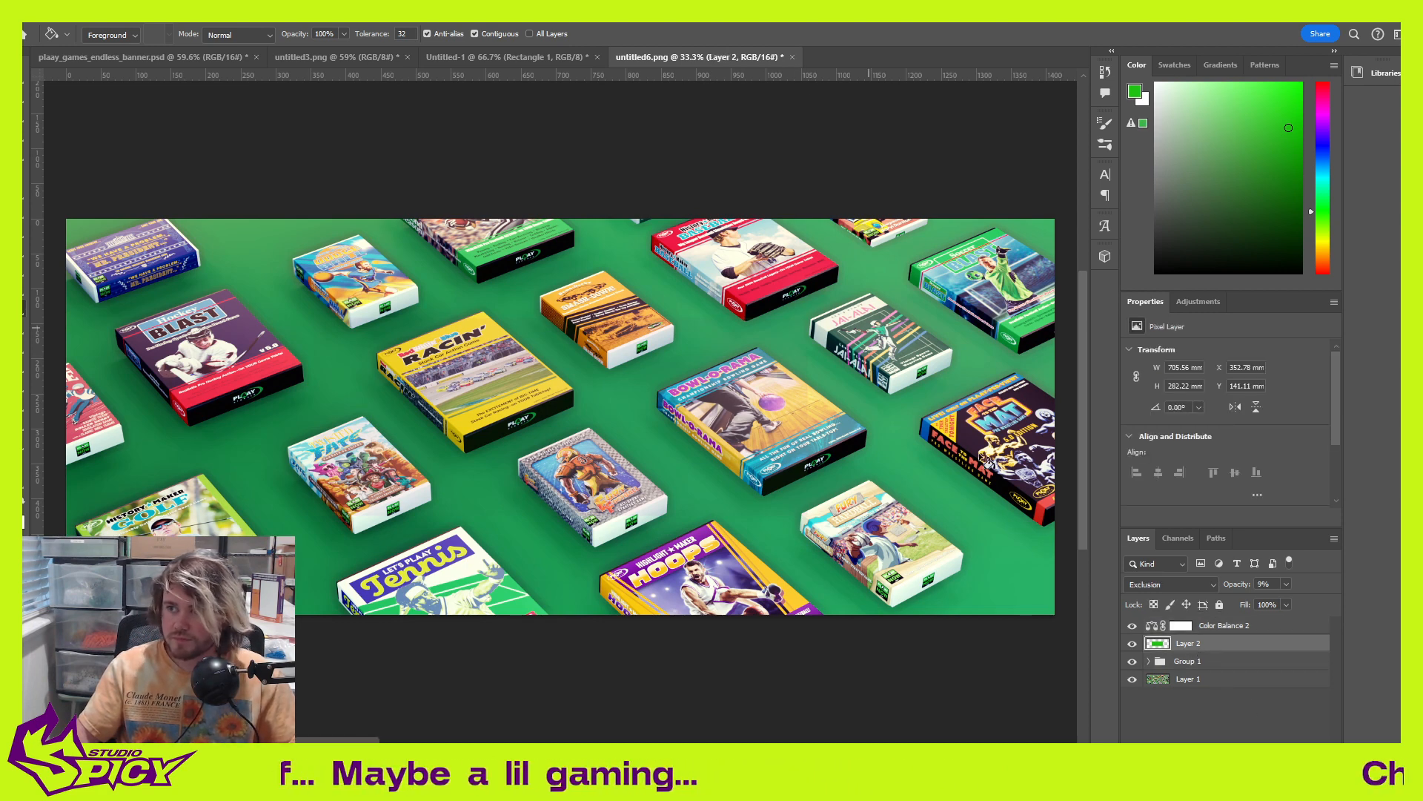
key(Delete)
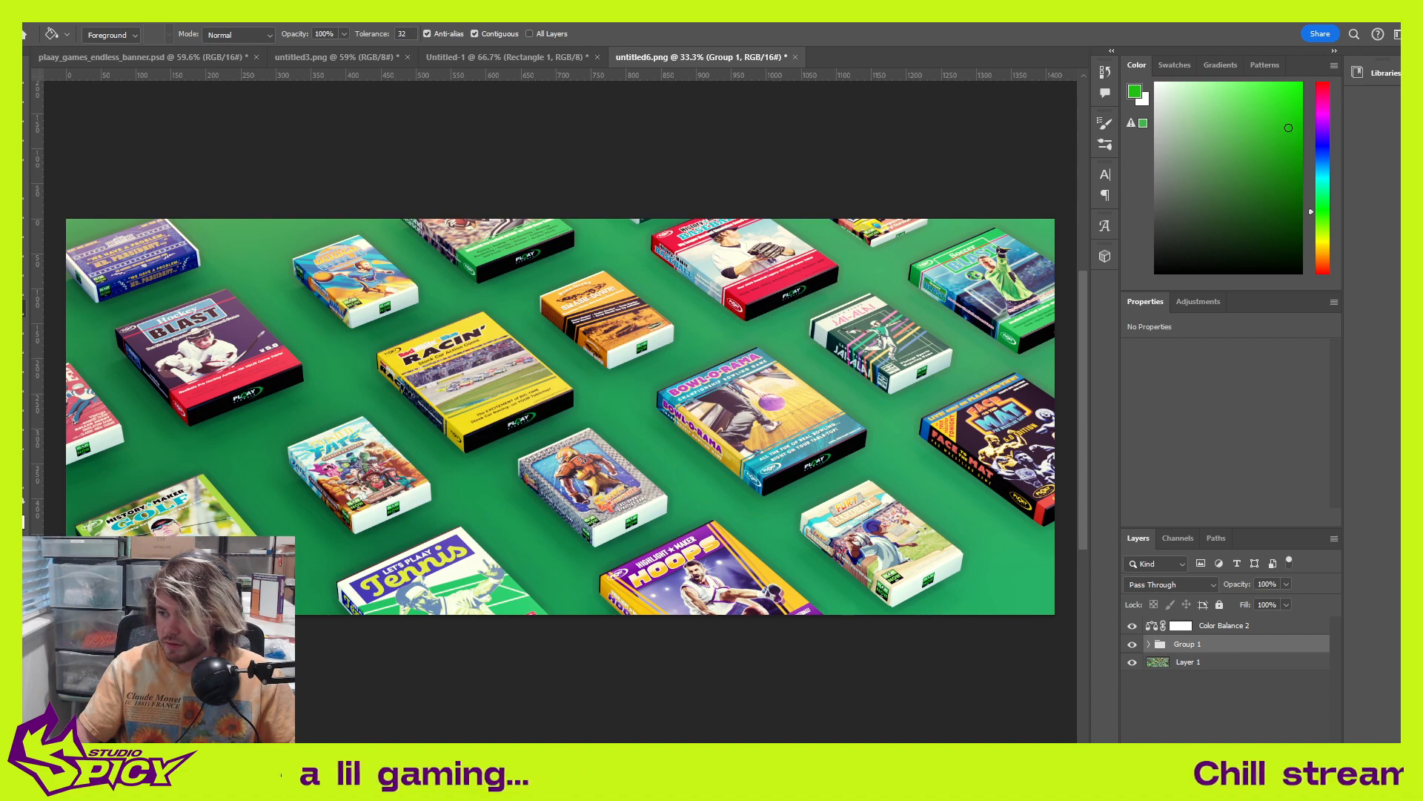
click(1304, 750)
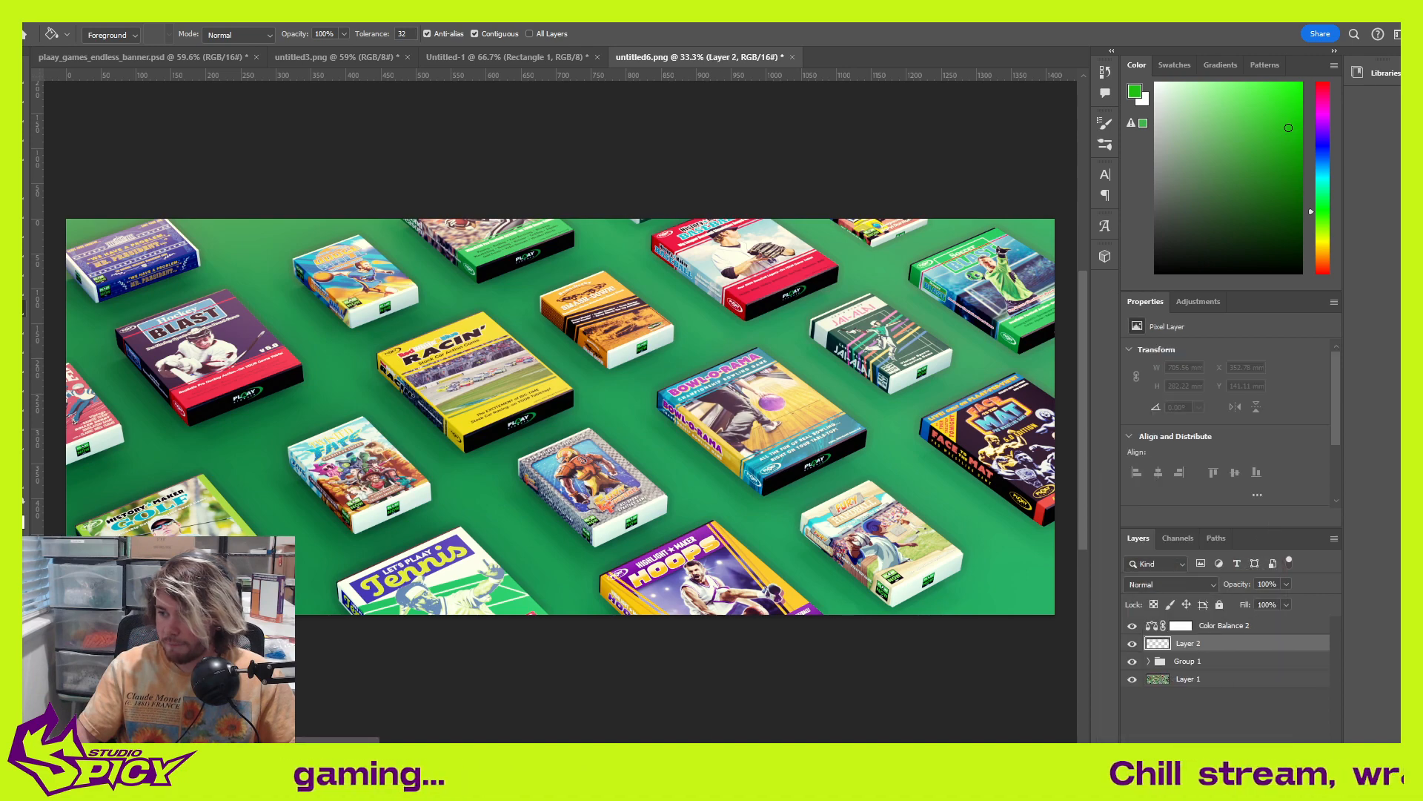
click(506, 425)
Step: Set the green fill layer's blend mode to Exclusion and its opacity to 5%
click(1180, 585)
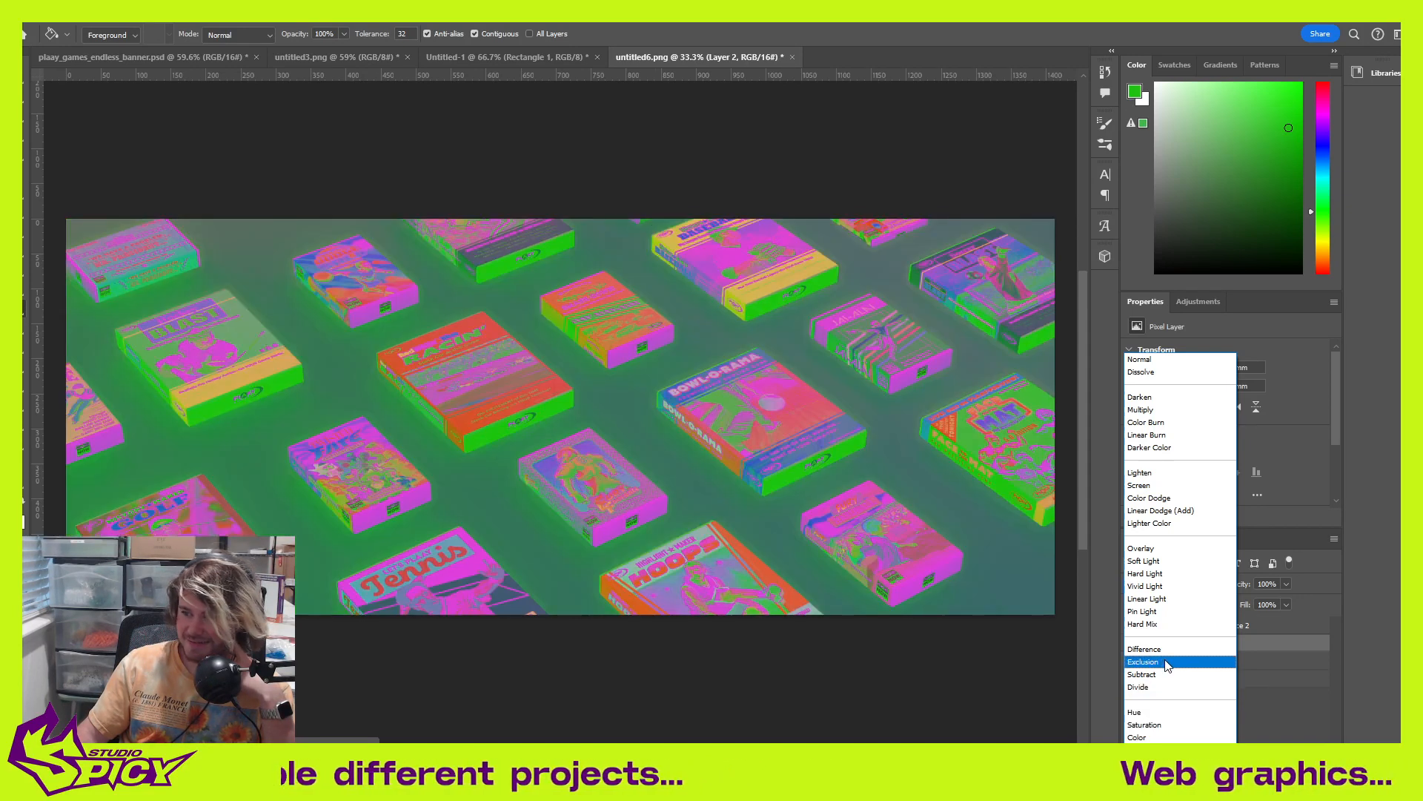
click(1167, 663)
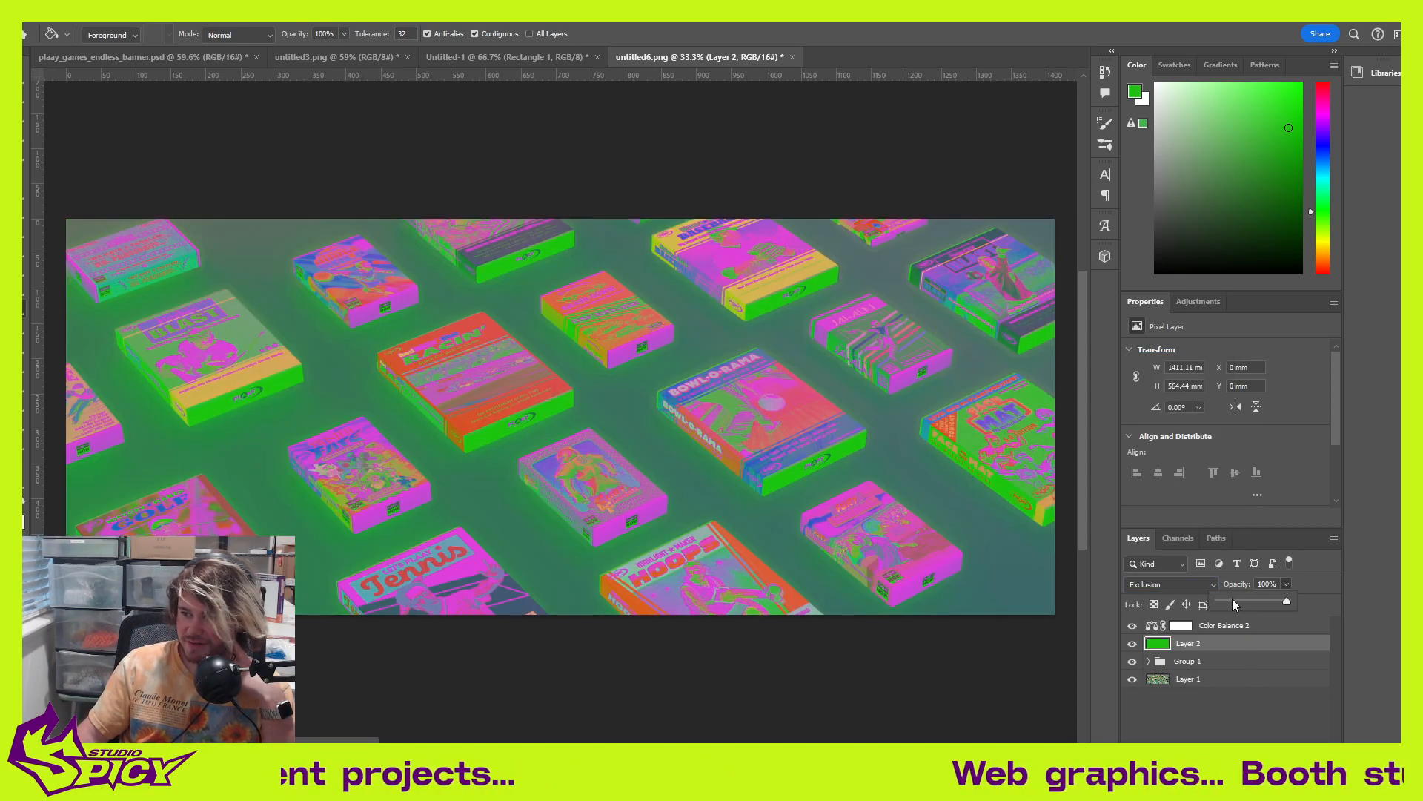
click(1226, 599)
drag(1223, 598, 1226, 599)
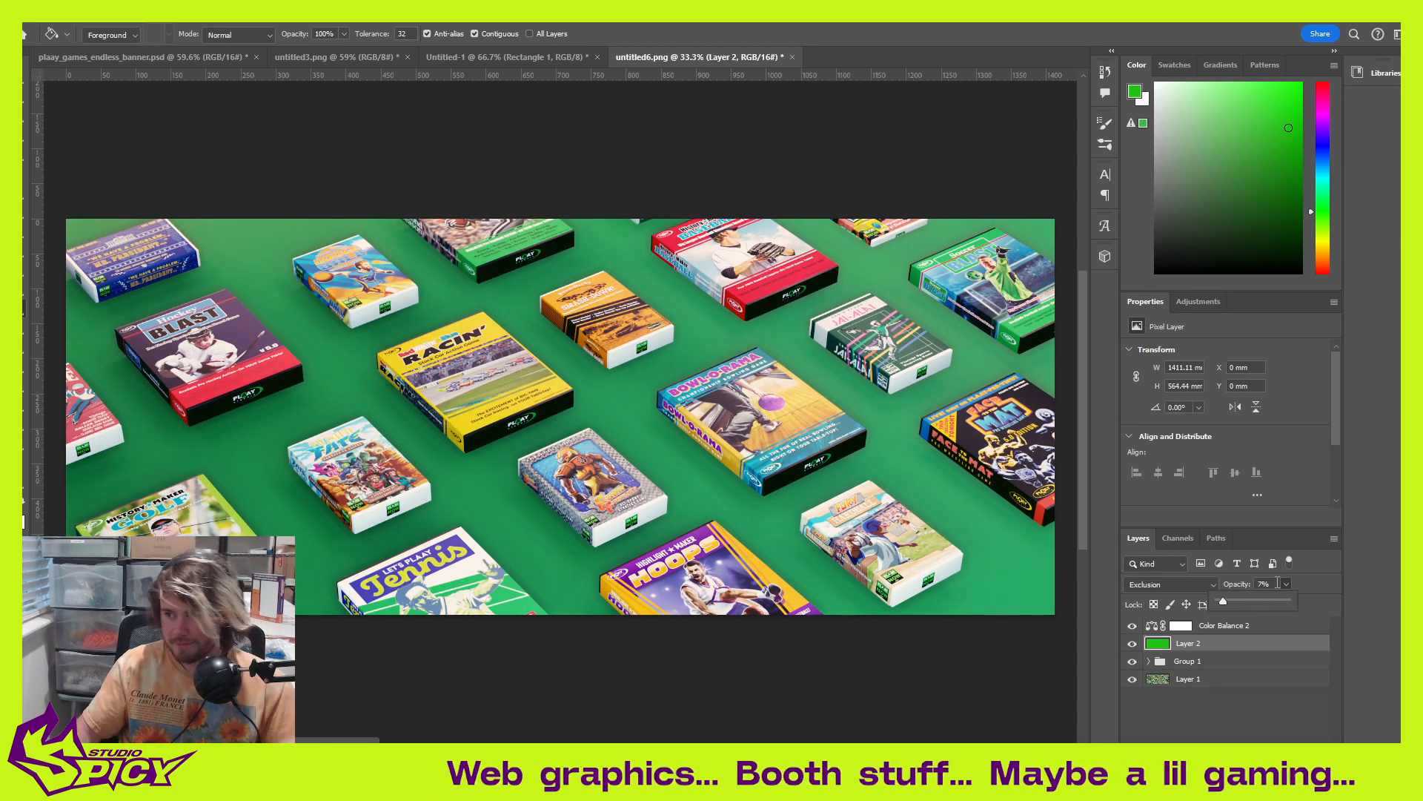
click(1213, 585)
text(5)
key(Return)
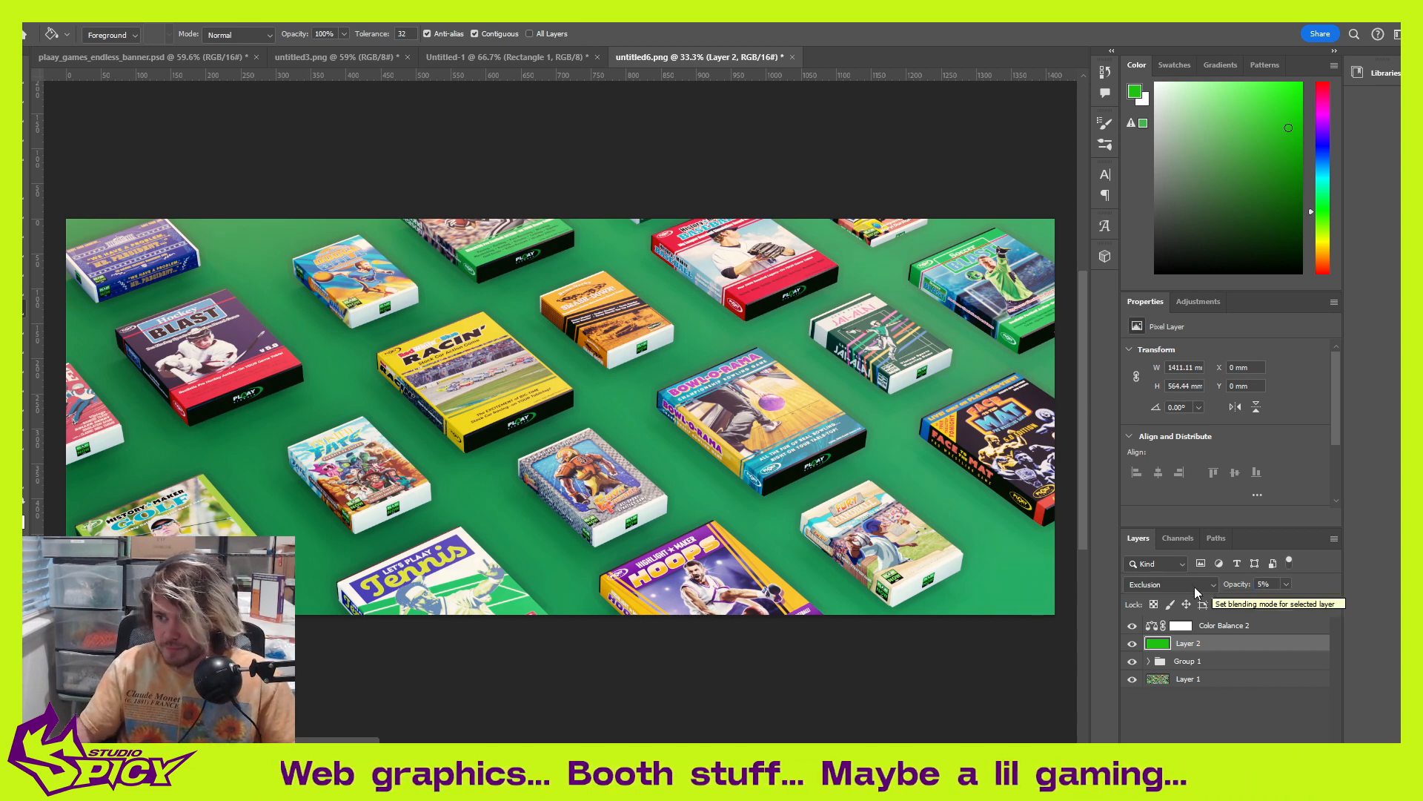
Step: Change the green fill layer's blend mode to Subtract, and compare the banner with Color Balance 2 hidden and shown
click(1212, 585)
click(1157, 626)
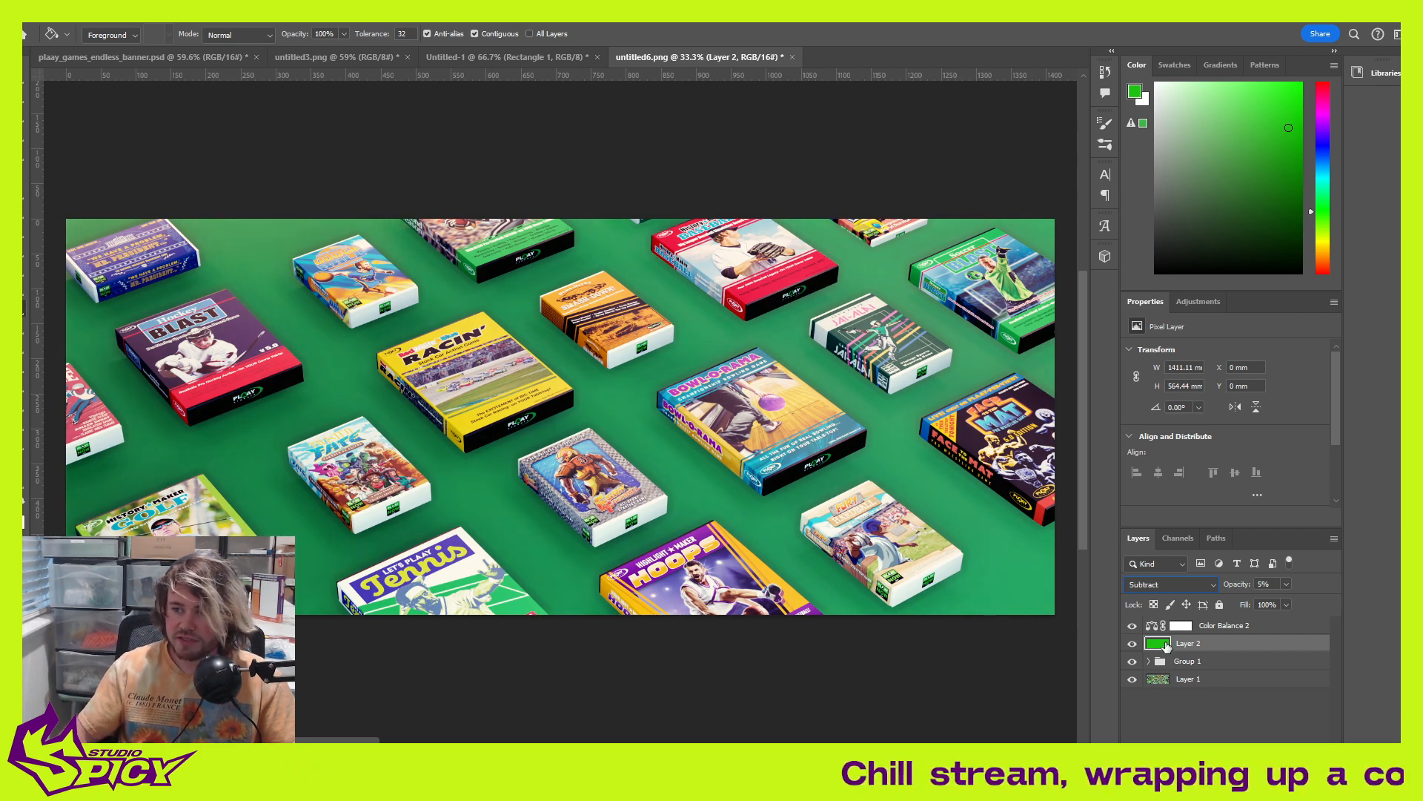
click(1220, 694)
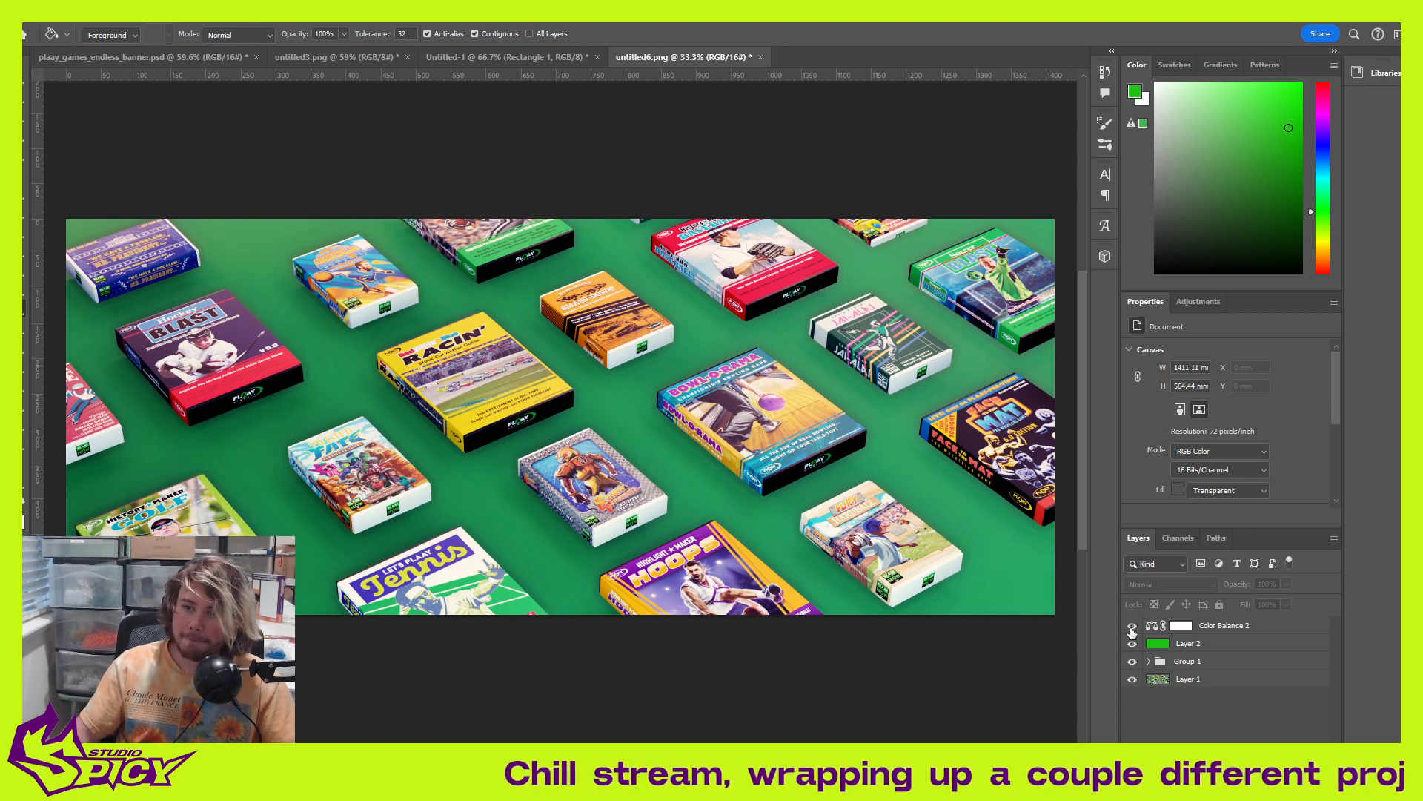
click(1132, 627)
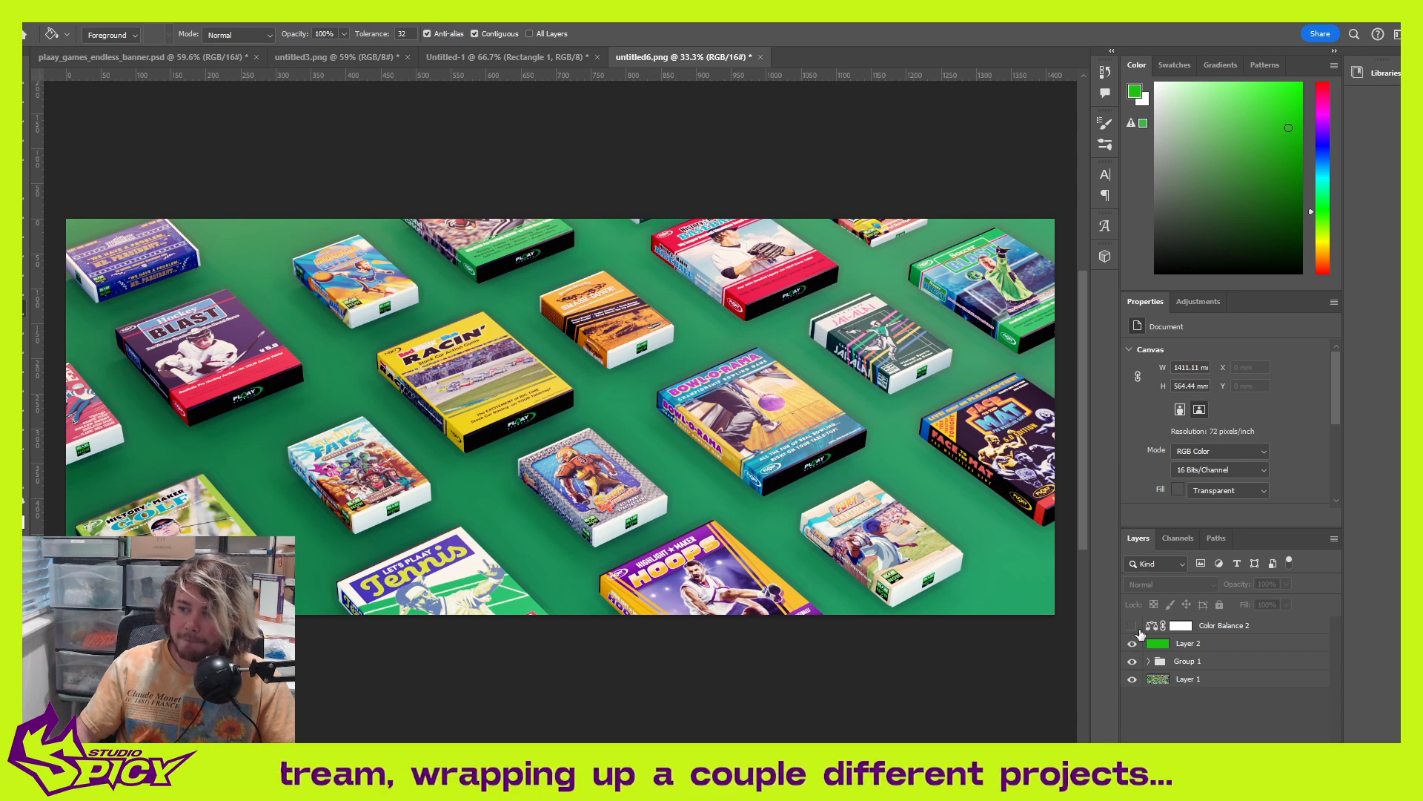
click(1132, 626)
Step: Add a Color Lookup adjustment layer directly above Color Balance 2
click(1237, 625)
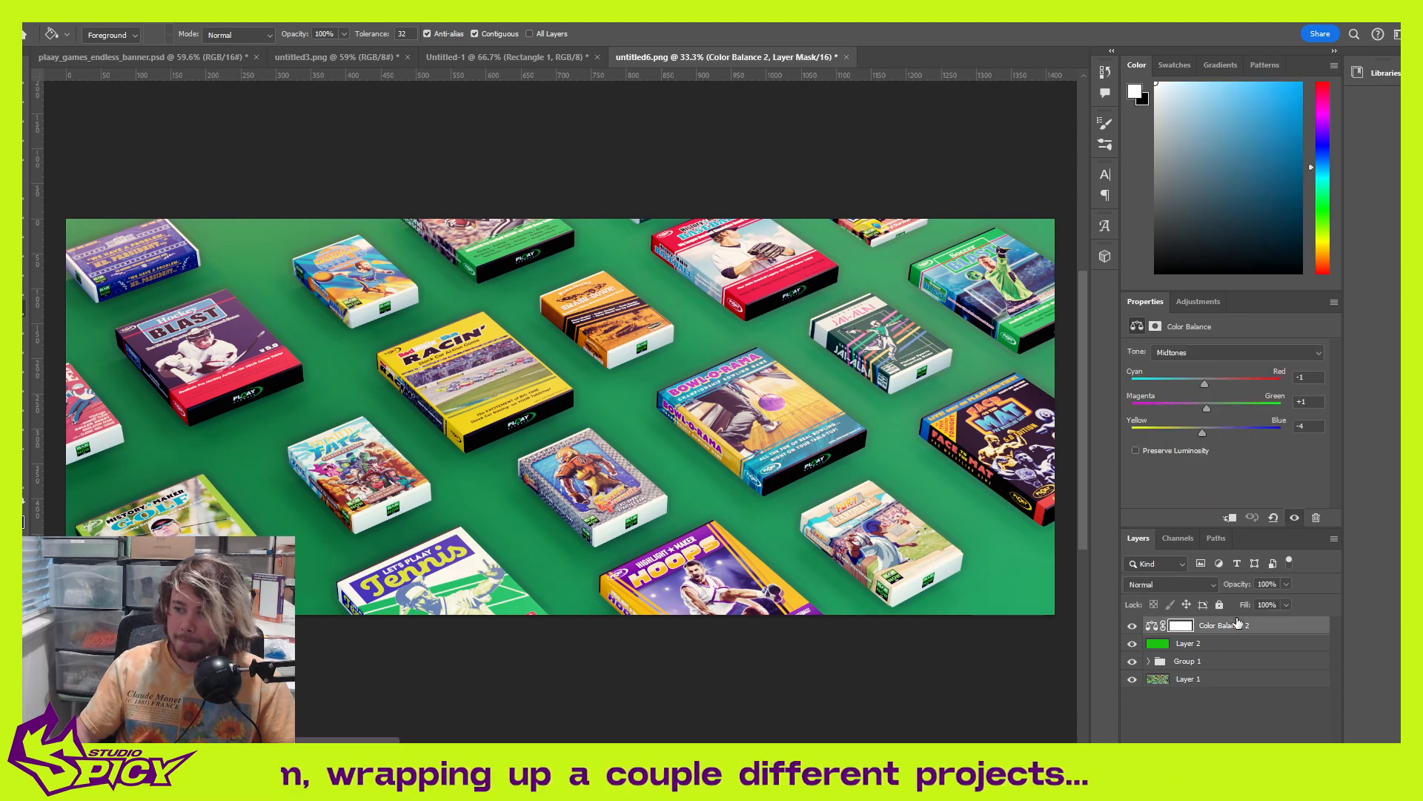
click(1203, 300)
click(1218, 476)
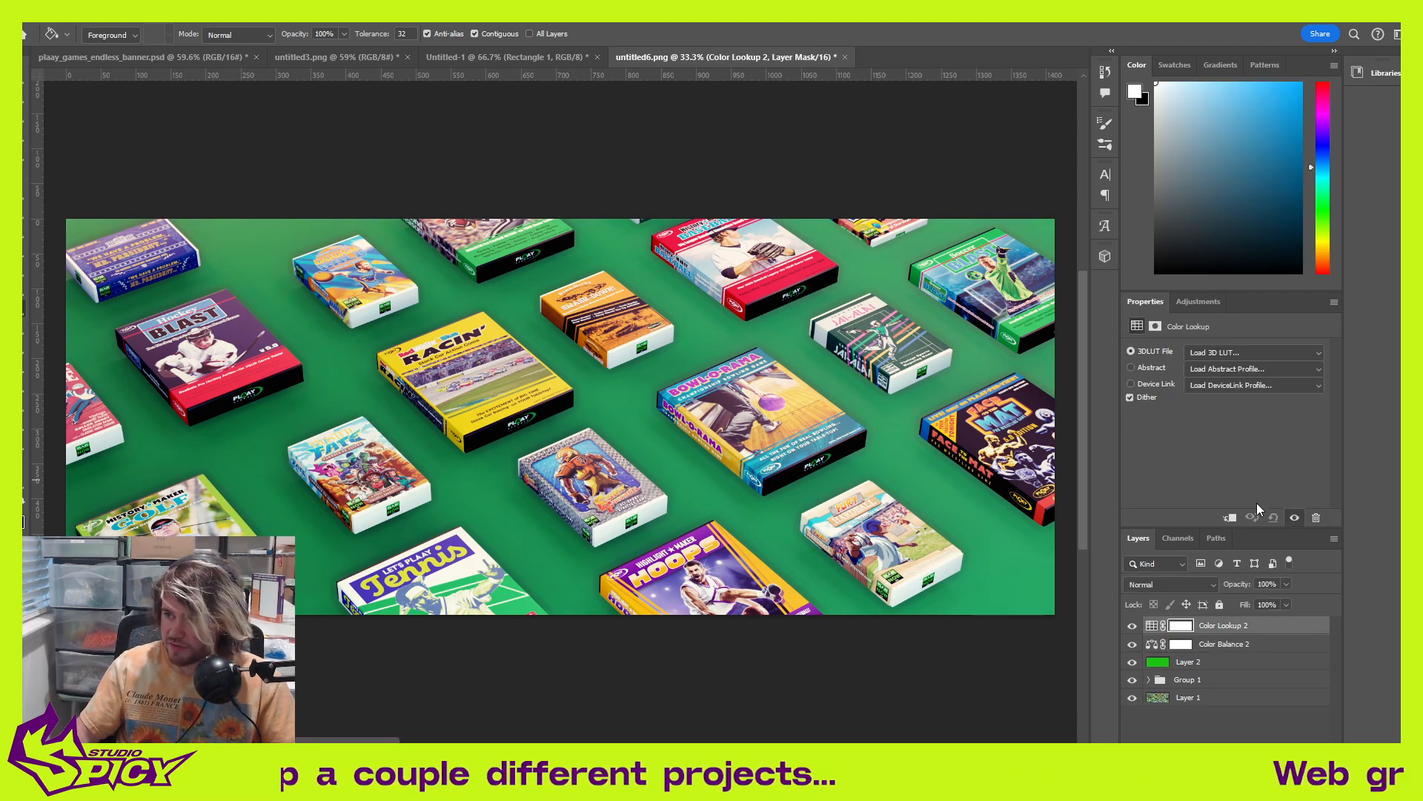
Step: Try the 3D LUT presets on Color Lookup 2 one after another, starting from 2Strip.look, and settle on FallColors.look
click(1254, 354)
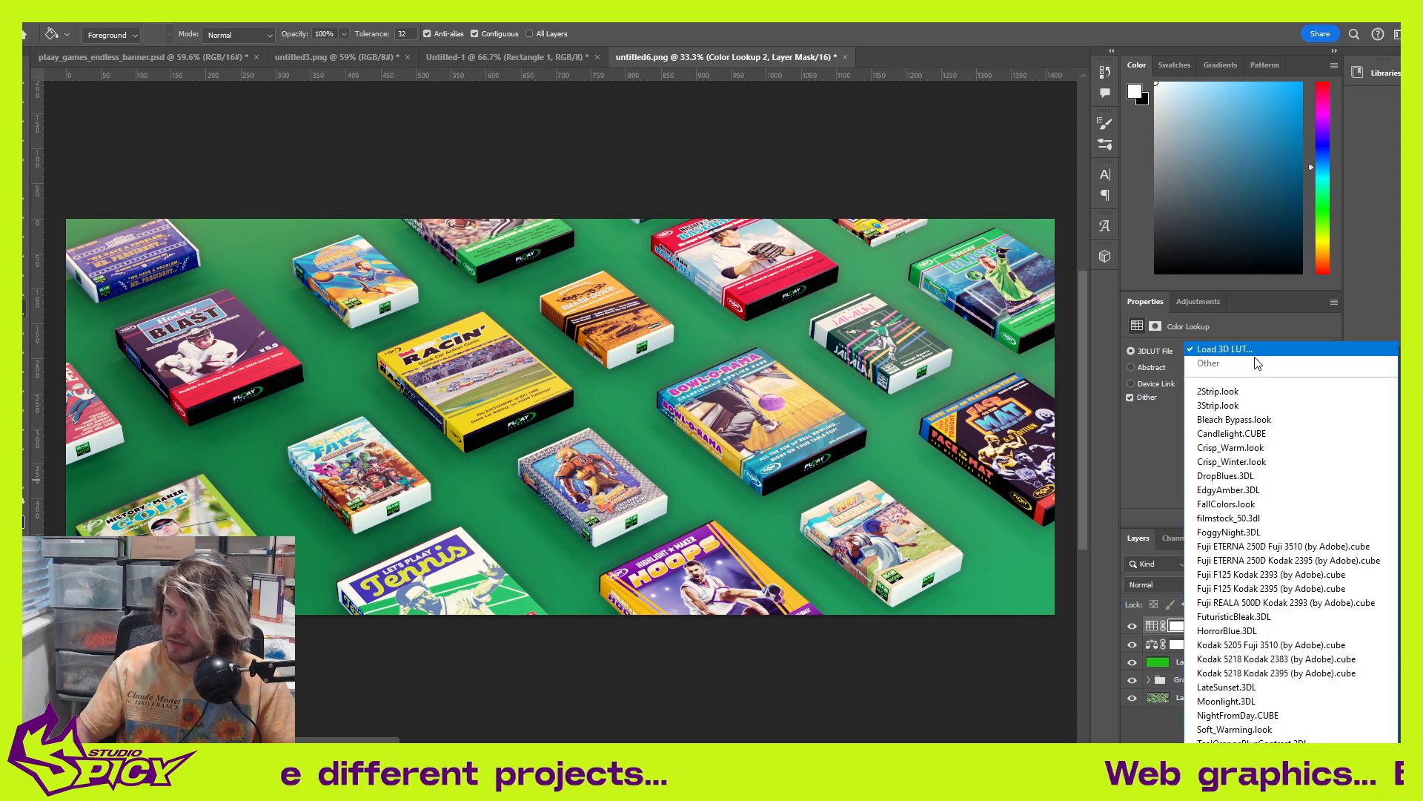
click(1244, 393)
key(Down)
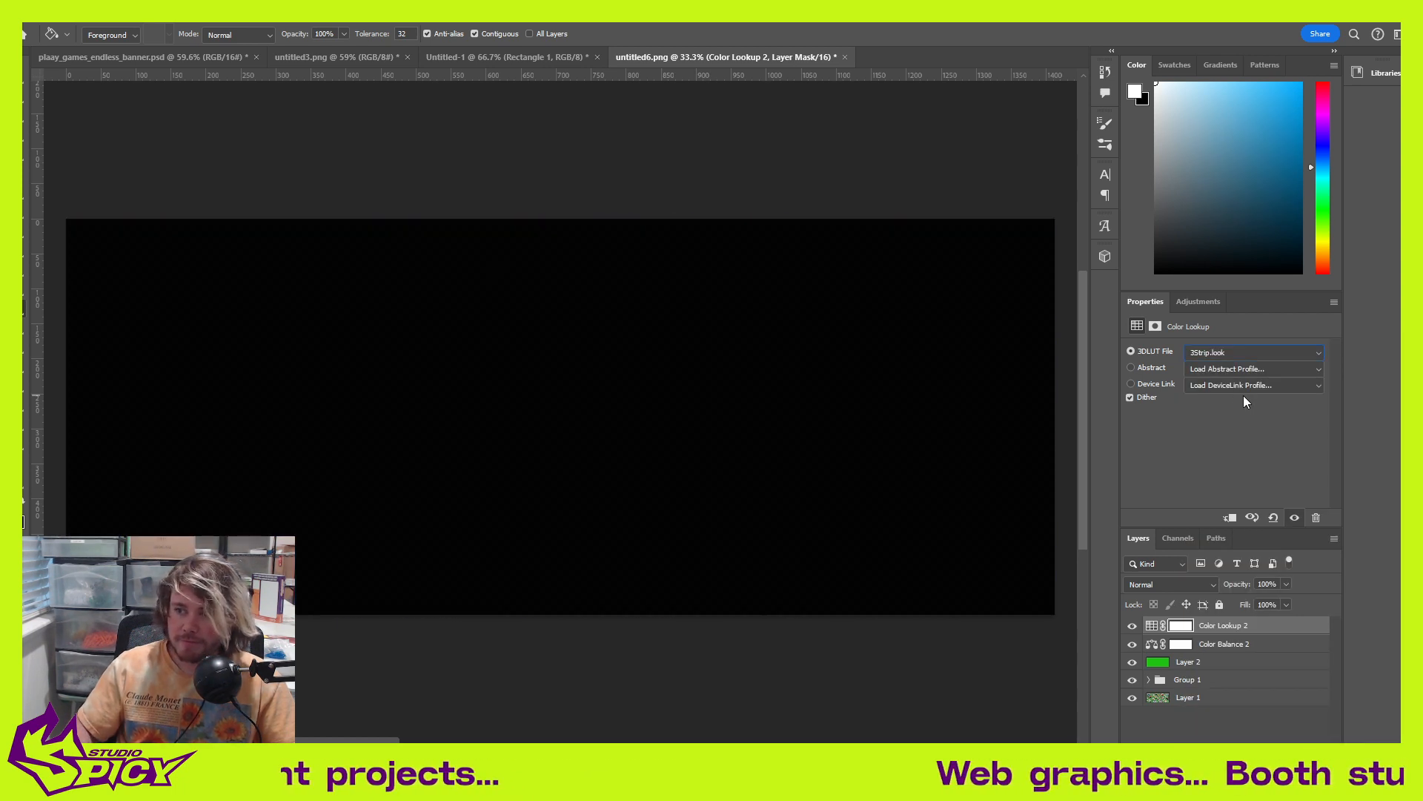
key(Down)
key(Down)
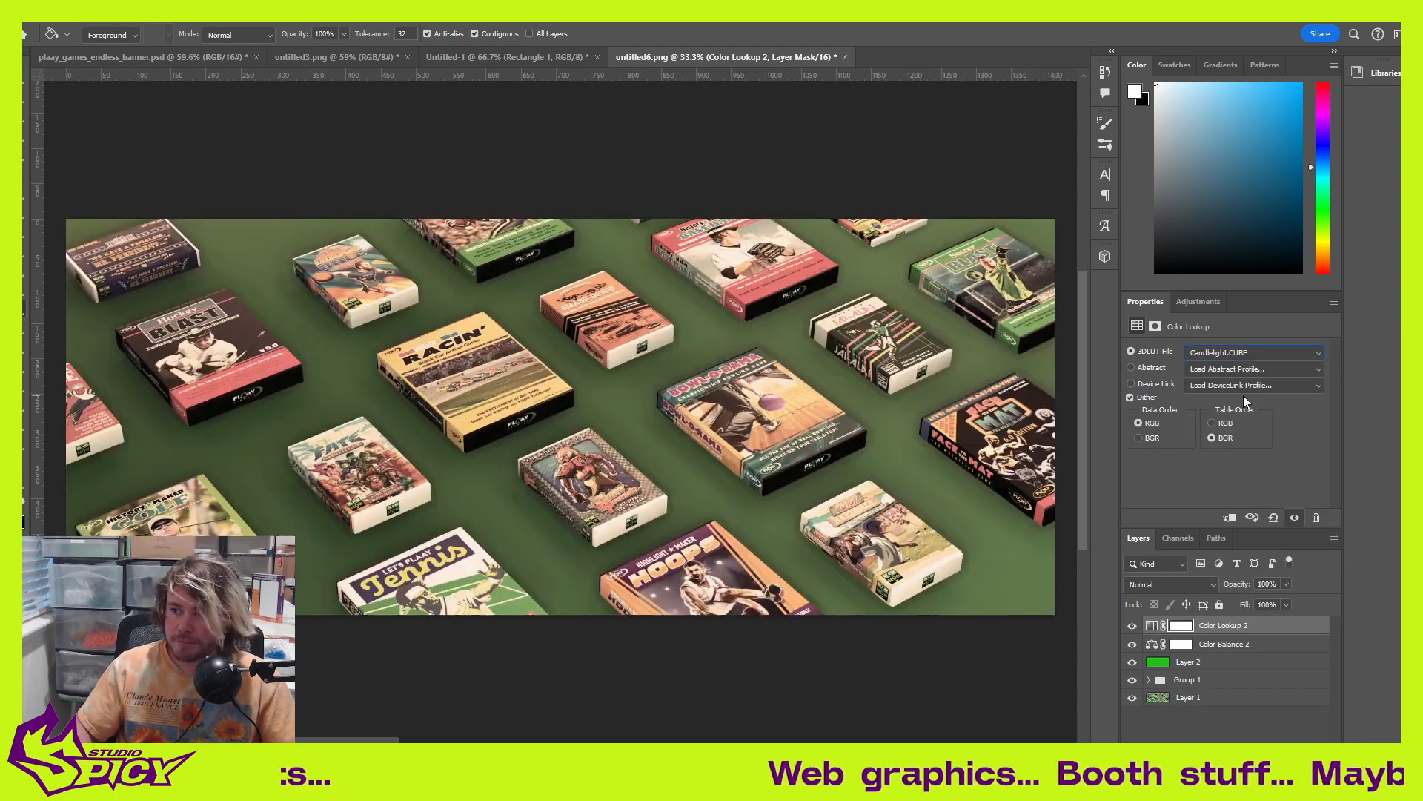
key(Down)
key(Down)
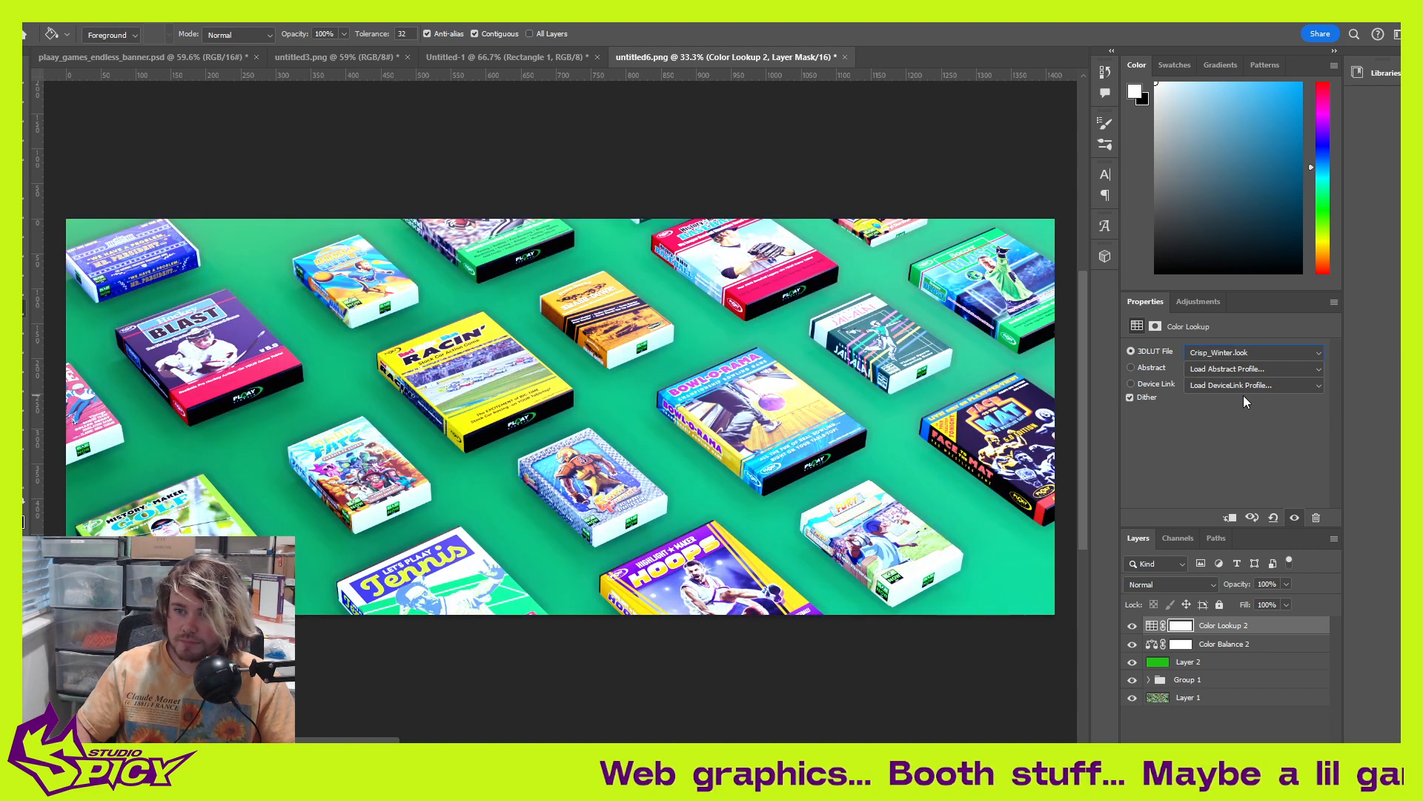
key(Down)
key(Up)
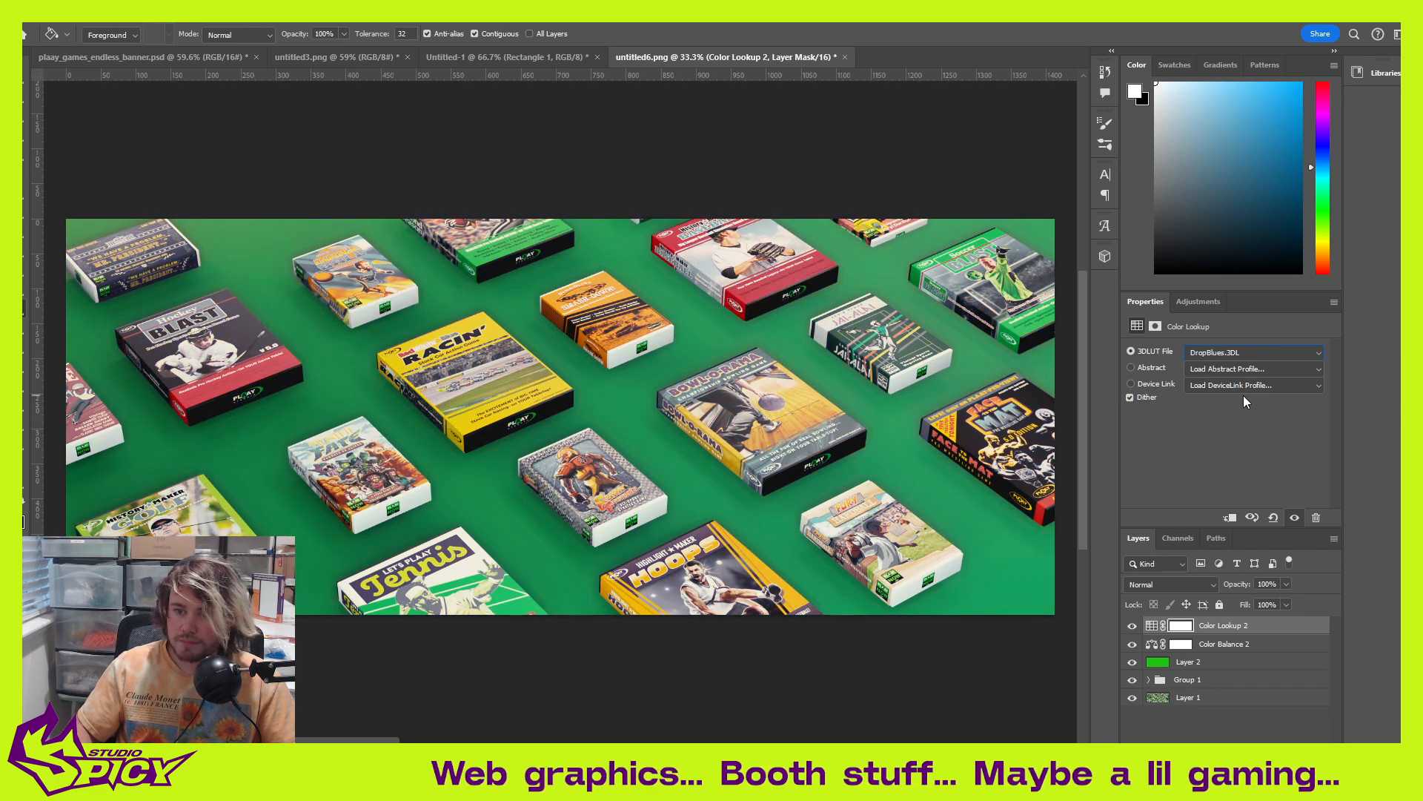
key(Down)
key(Down)
key(Down)
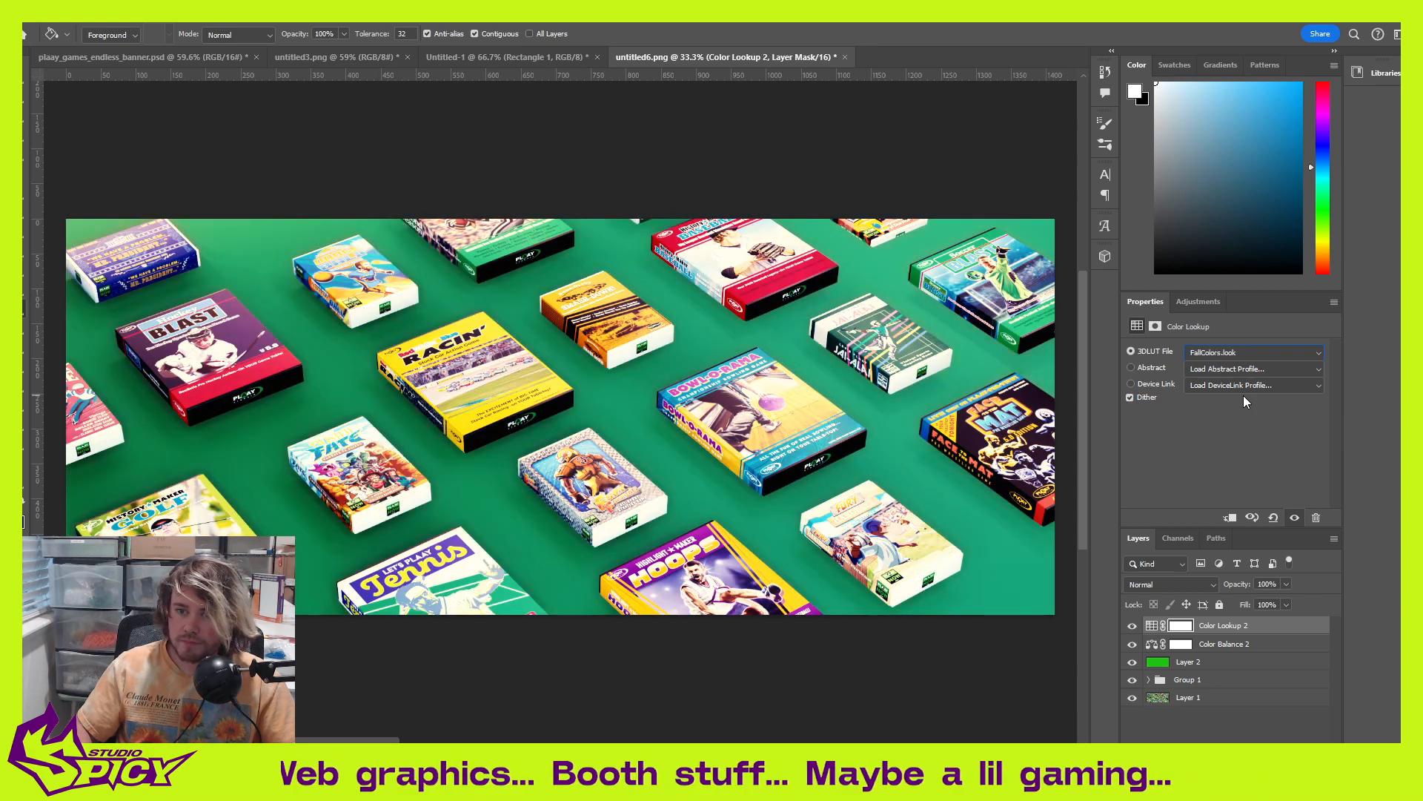
key(Up)
key(Down)
key(Up)
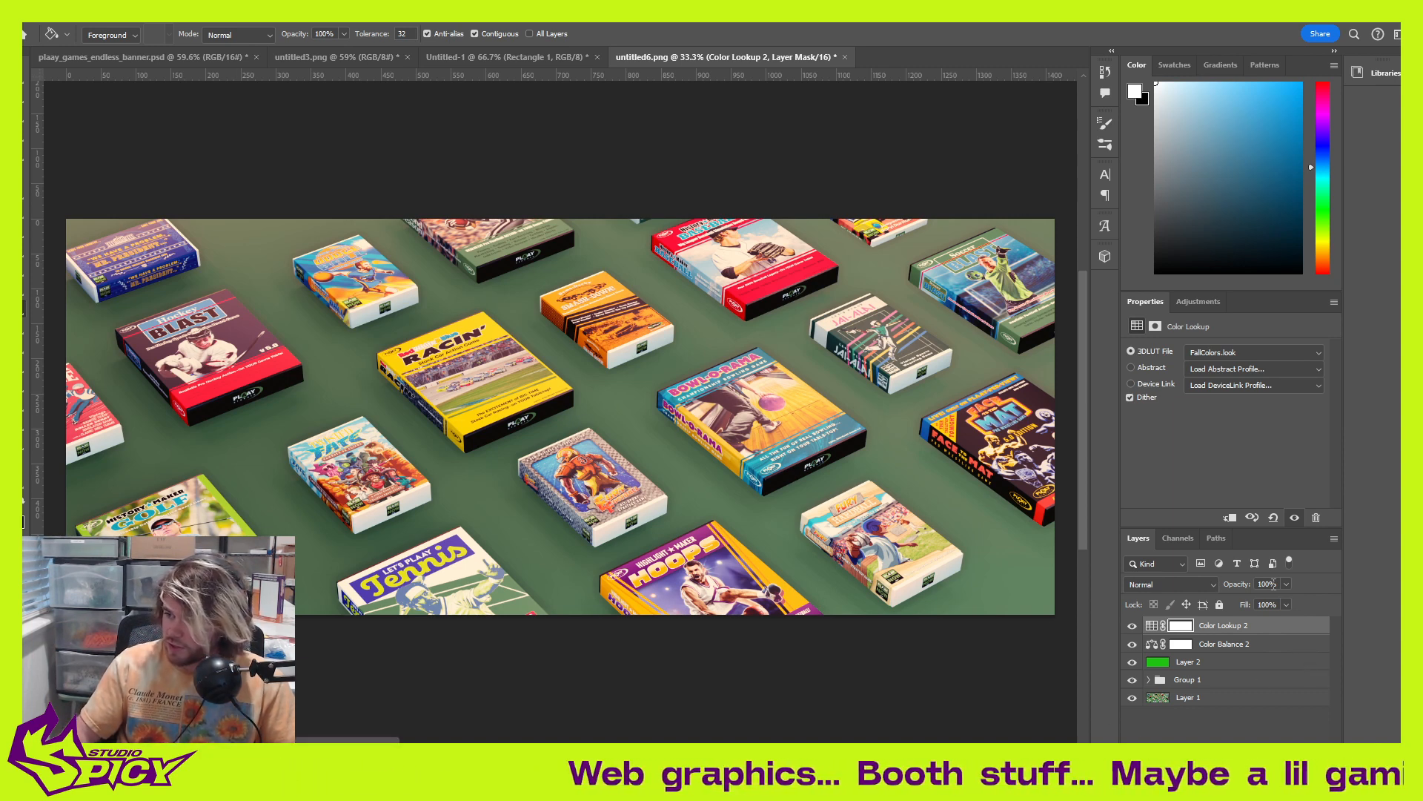
Step: Reduce Color Lookup 2's opacity to 38% and compare the banner with the layer hidden and shown
click(1287, 584)
drag(1245, 605, 1244, 603)
click(1133, 626)
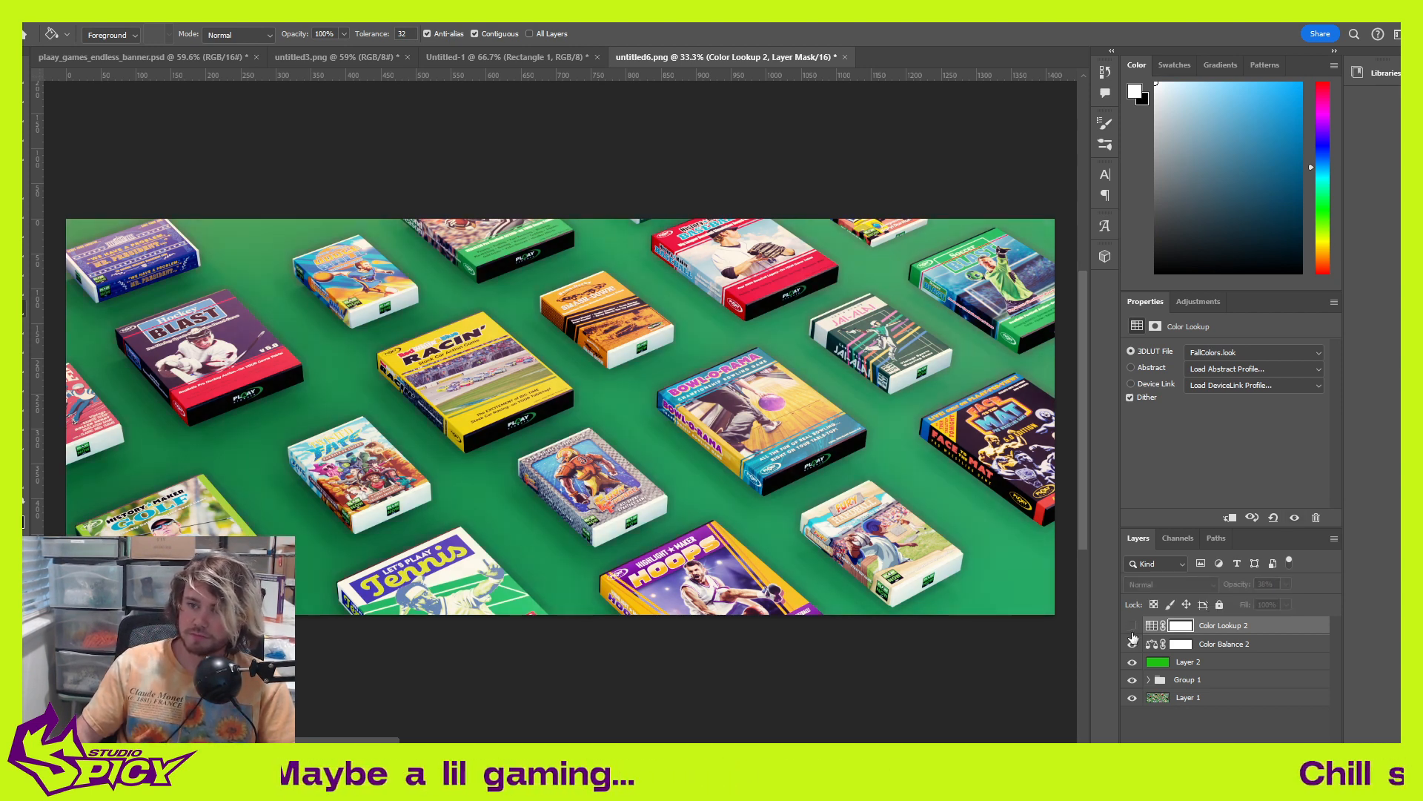
click(1133, 629)
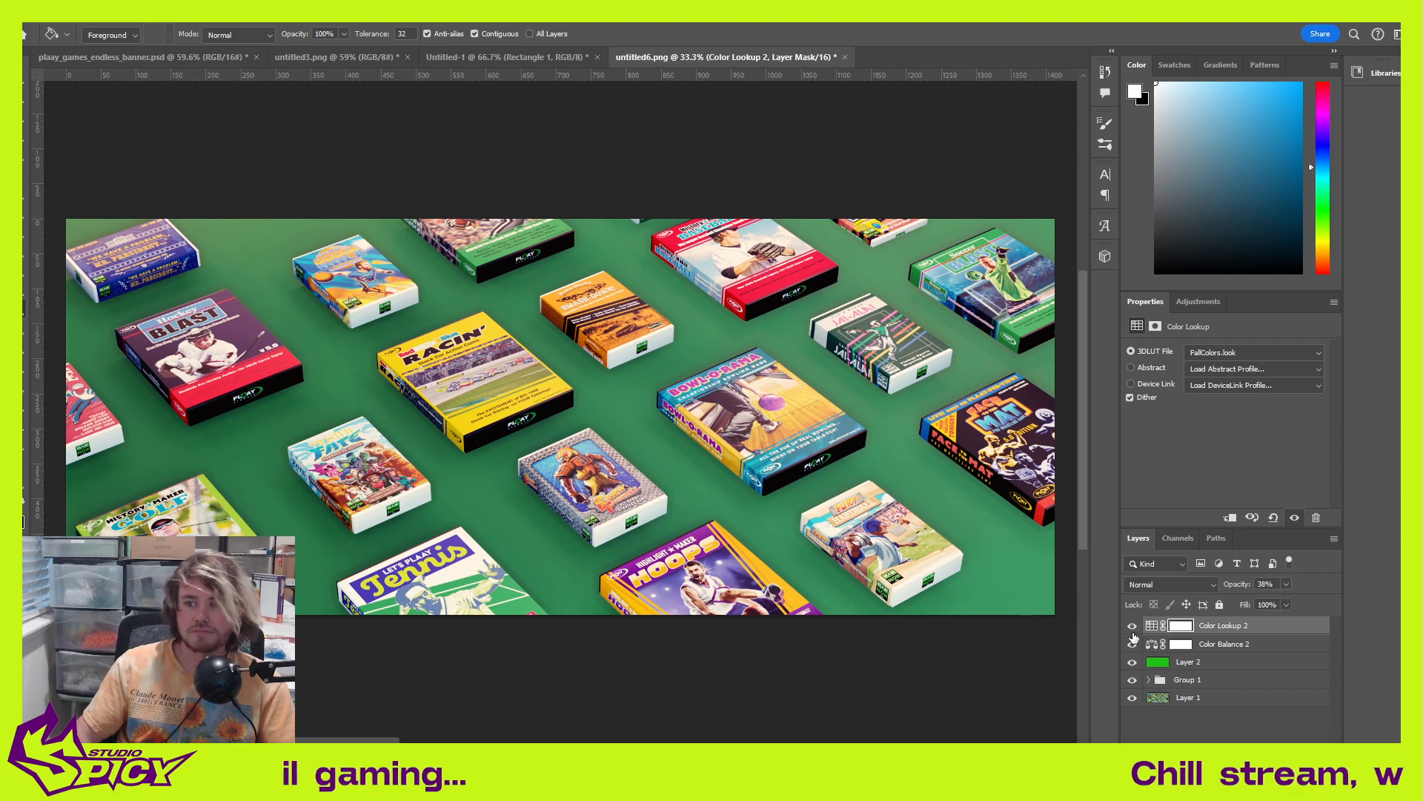
Step: Set Color Lookup 2's blend mode to Darken and toggle the layer's visibility to compare its effect
click(1210, 583)
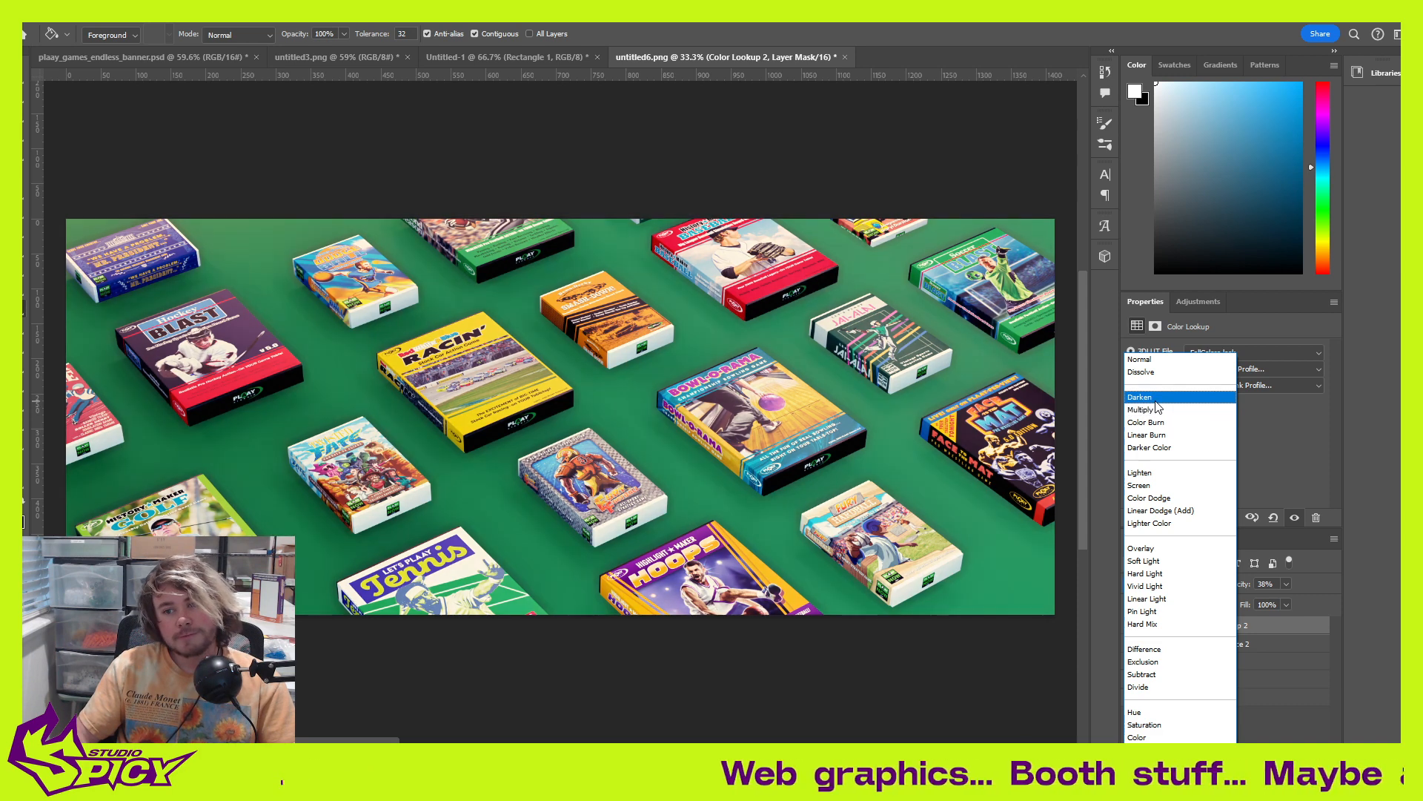
click(1156, 401)
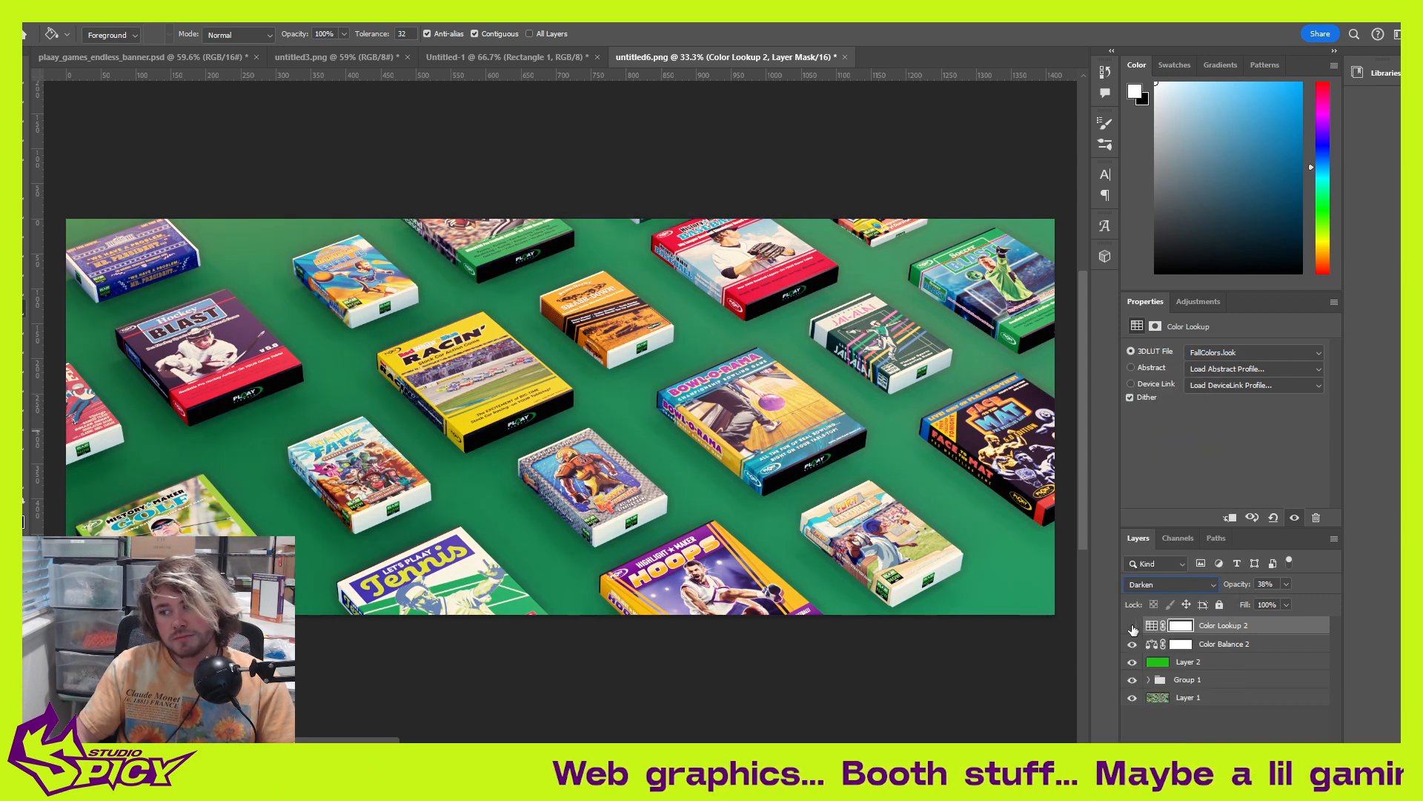
click(1132, 626)
click(1132, 626)
click(1132, 626)
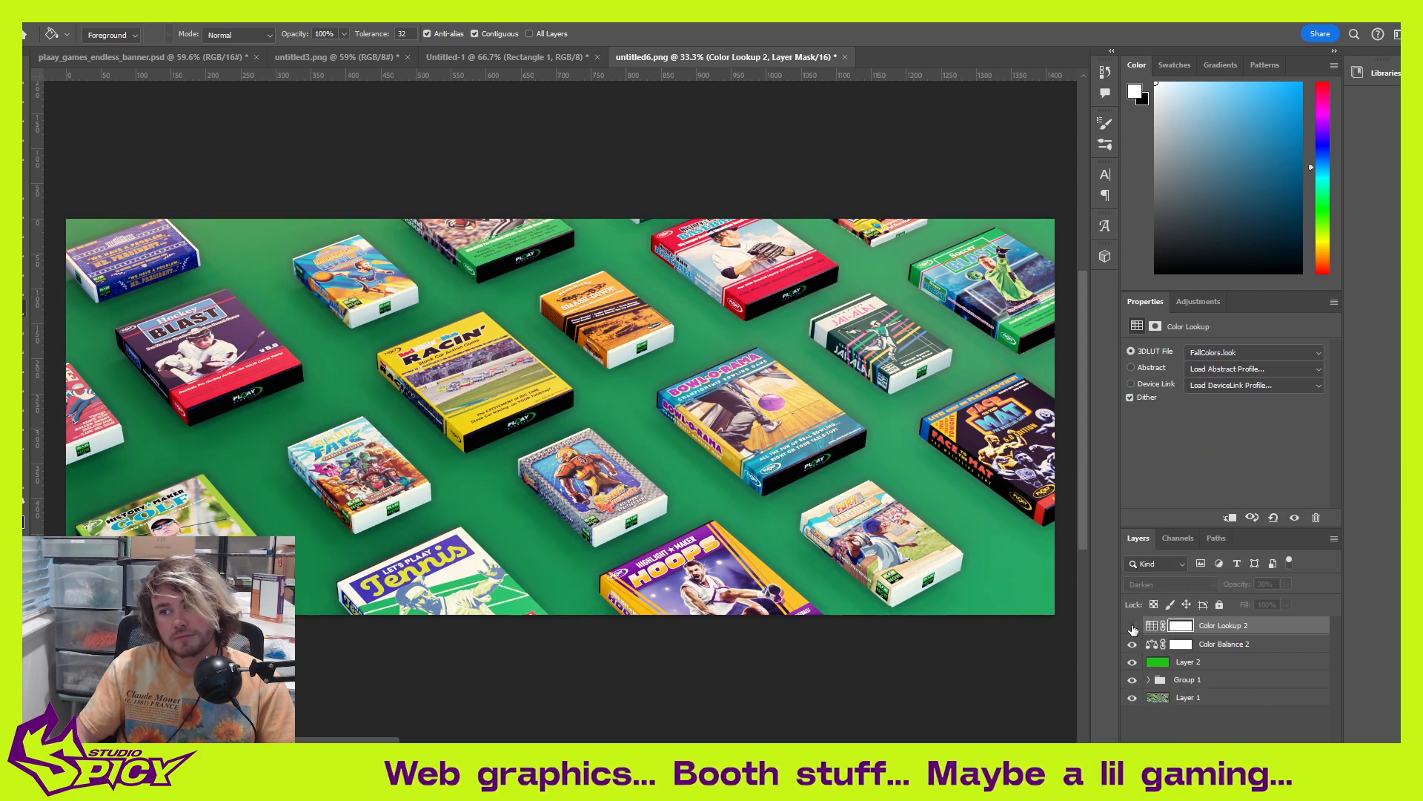
click(1132, 627)
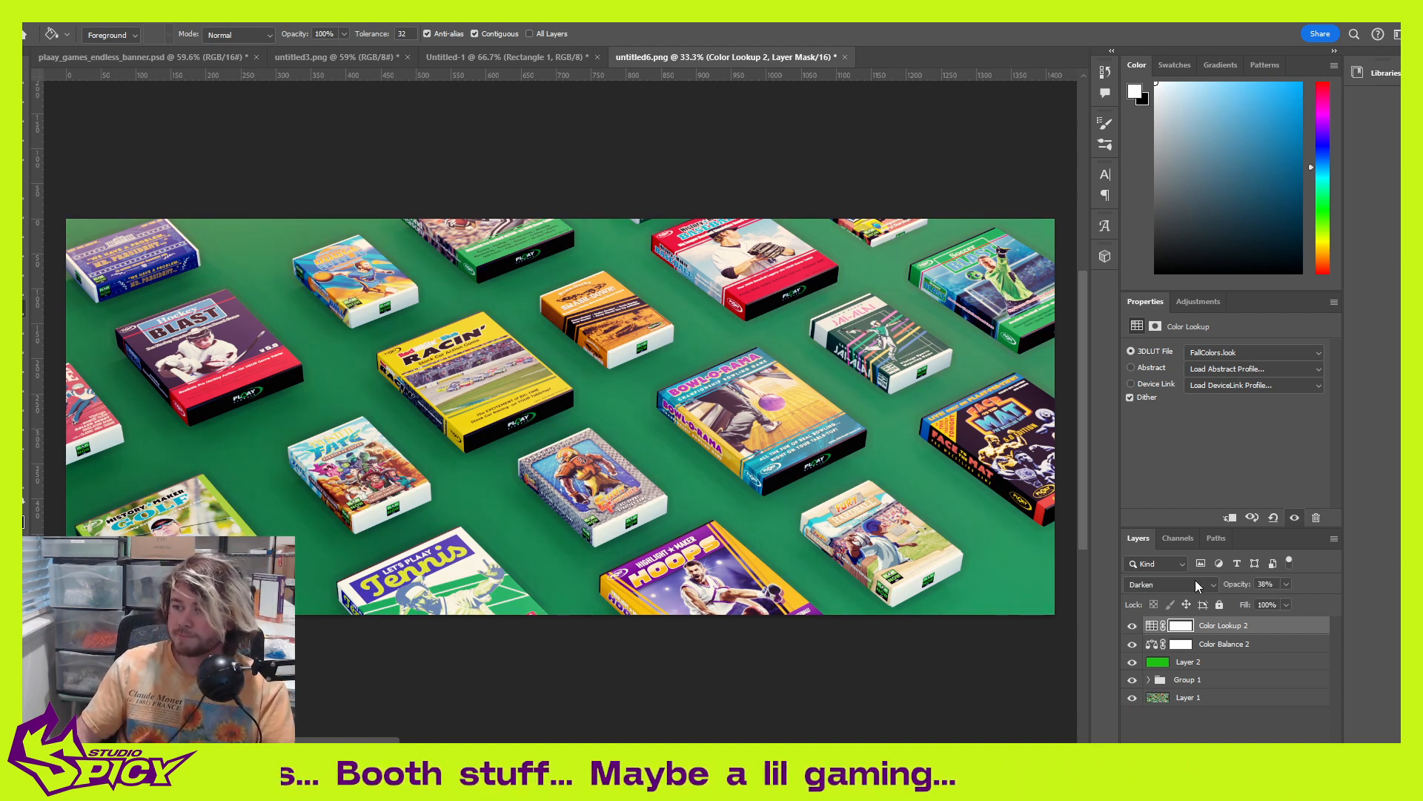
Step: Expand Group 1 and raise the vibrance of its Vibrance 1 adjustment to +27
click(1199, 301)
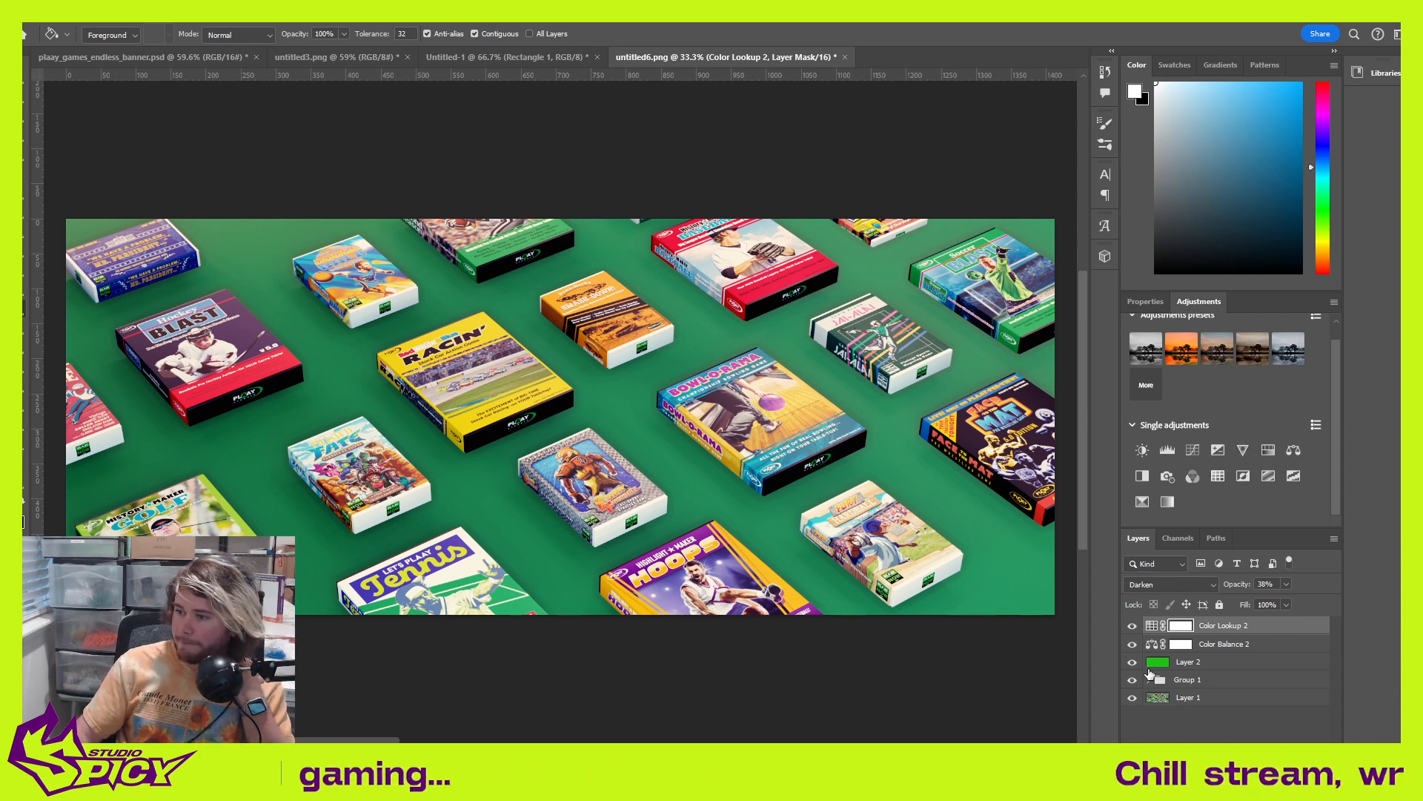
click(1148, 680)
scroll(1253, 688, down, 3)
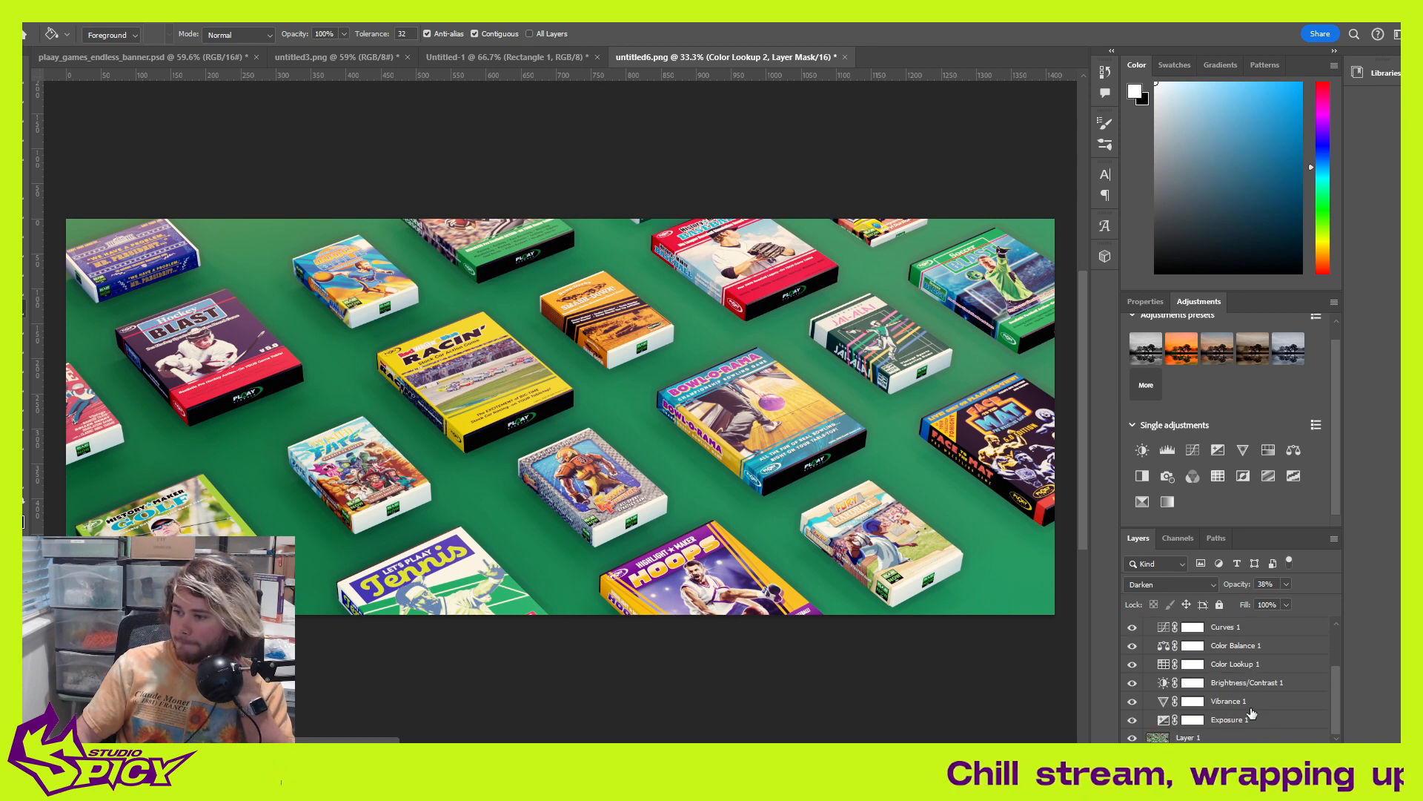
click(1251, 704)
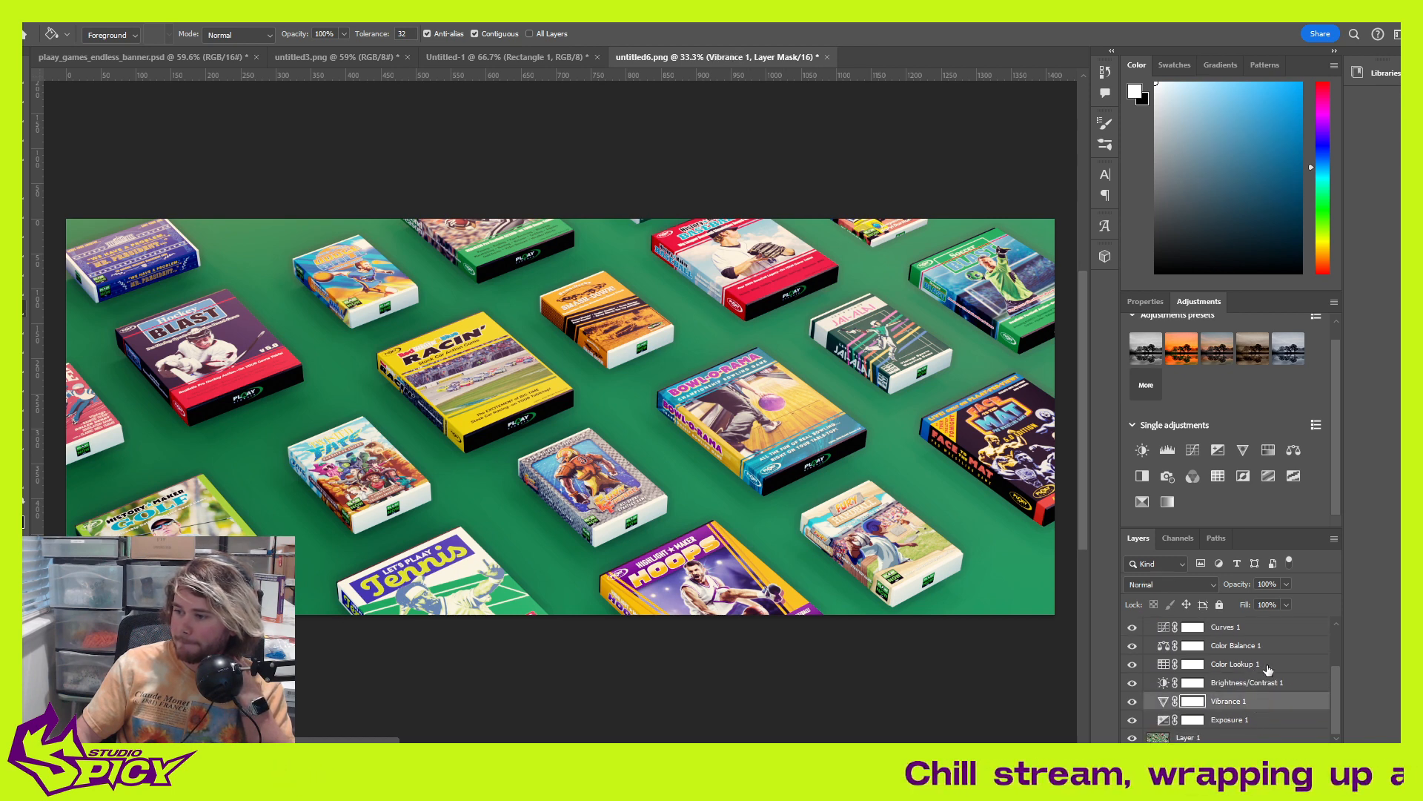
click(1270, 708)
key(alt+bracketright)
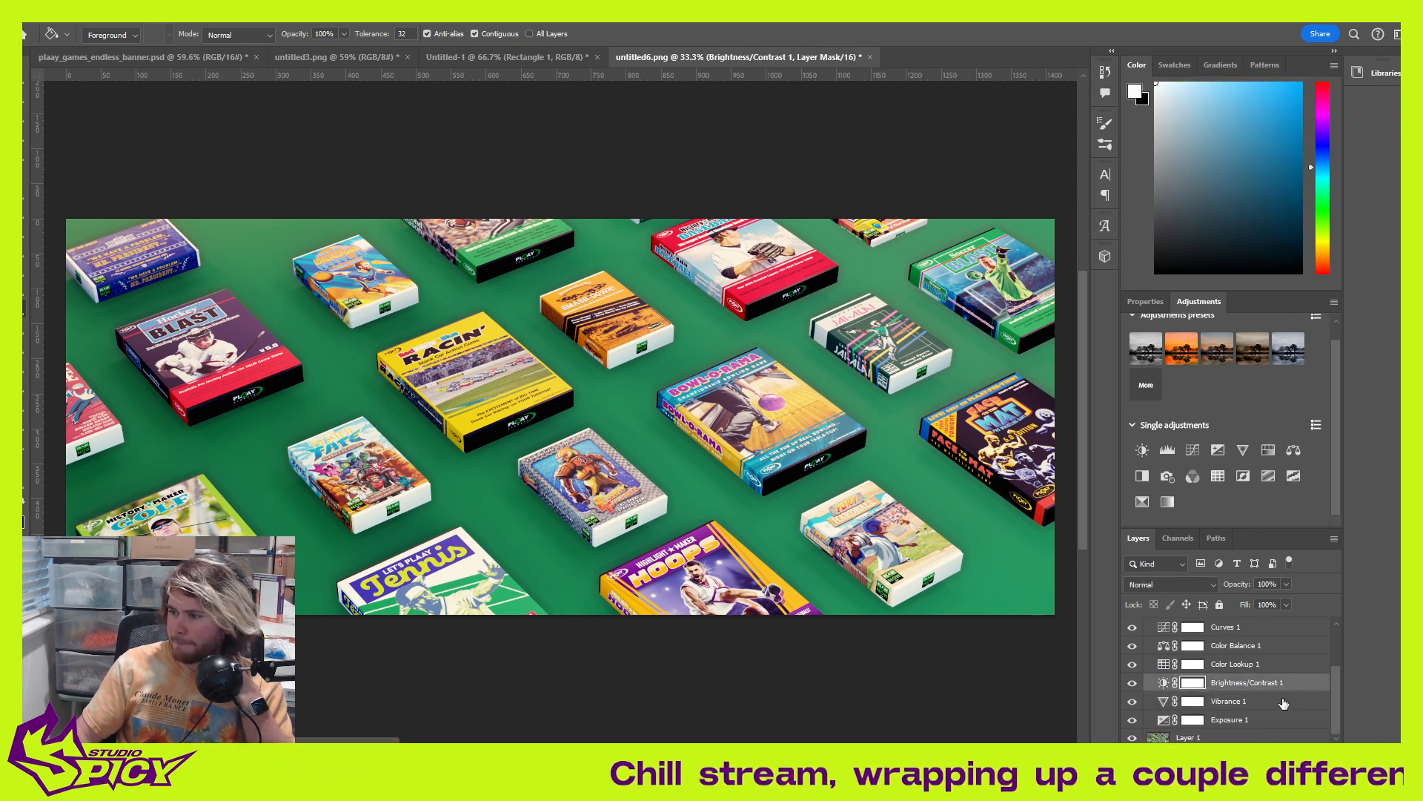
key(alt+bracketleft)
click(1137, 304)
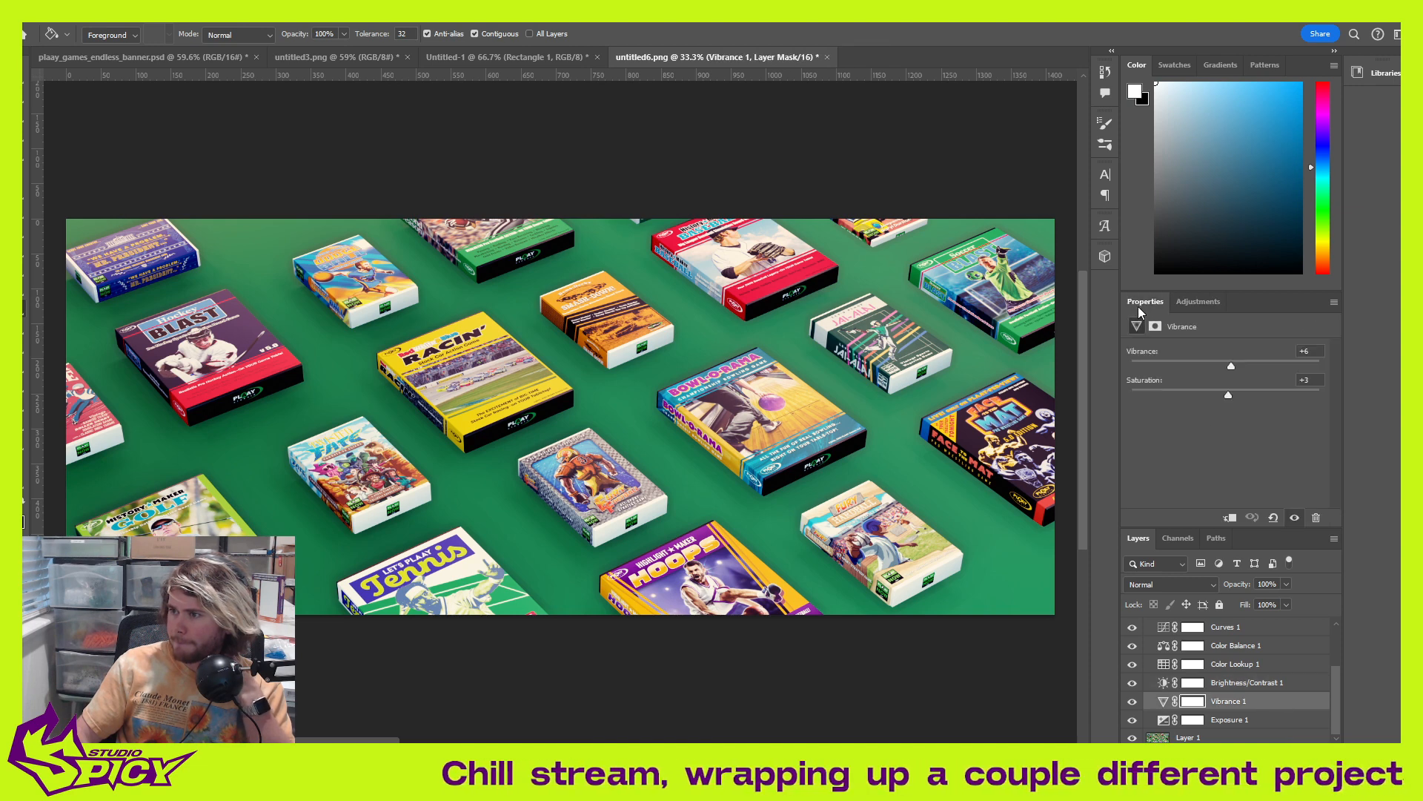
drag(1231, 366, 1233, 366)
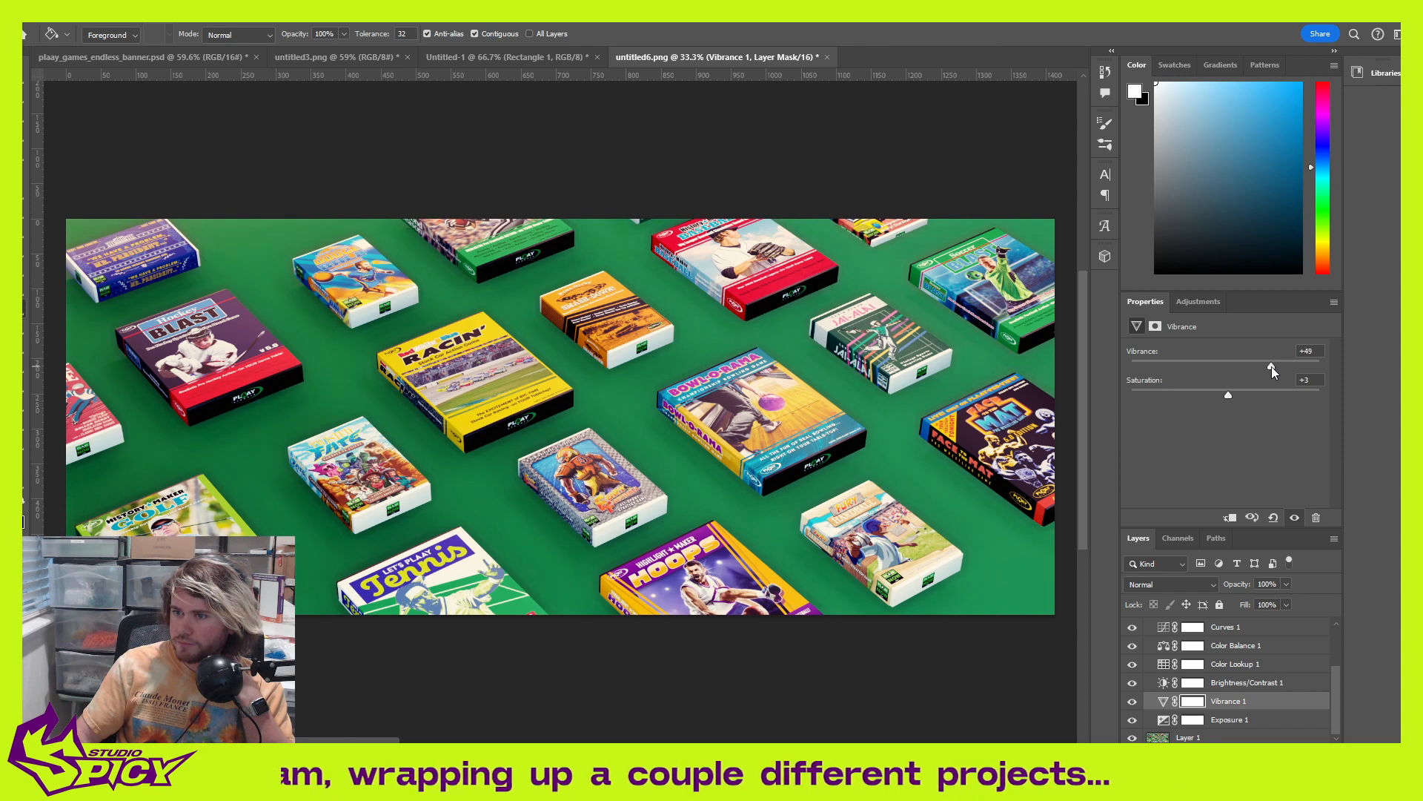
click(1270, 366)
drag(1268, 367, 1252, 367)
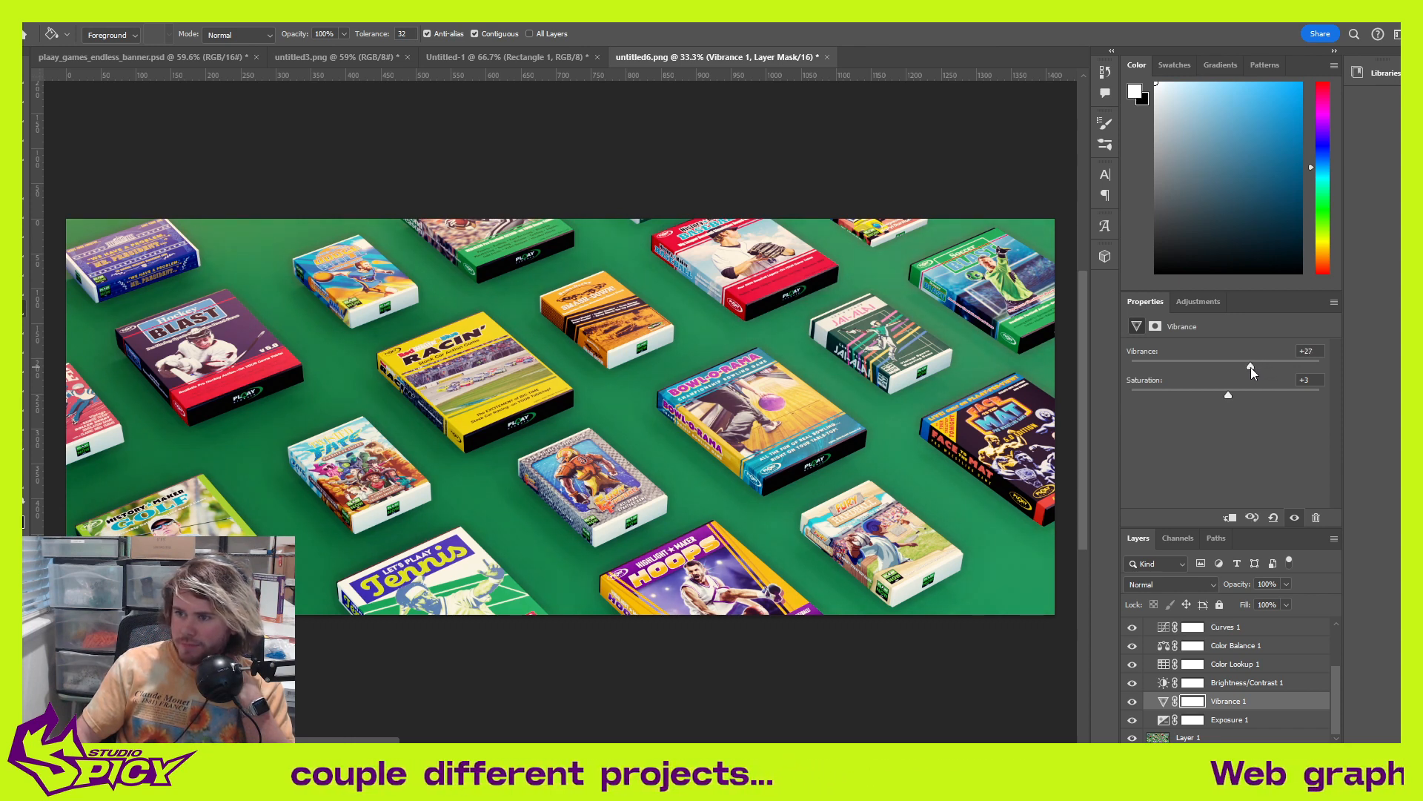
Step: Try other saturation levels on Vibrance 1, set saturation to +3, and lower the vibrance to +21
click(1240, 395)
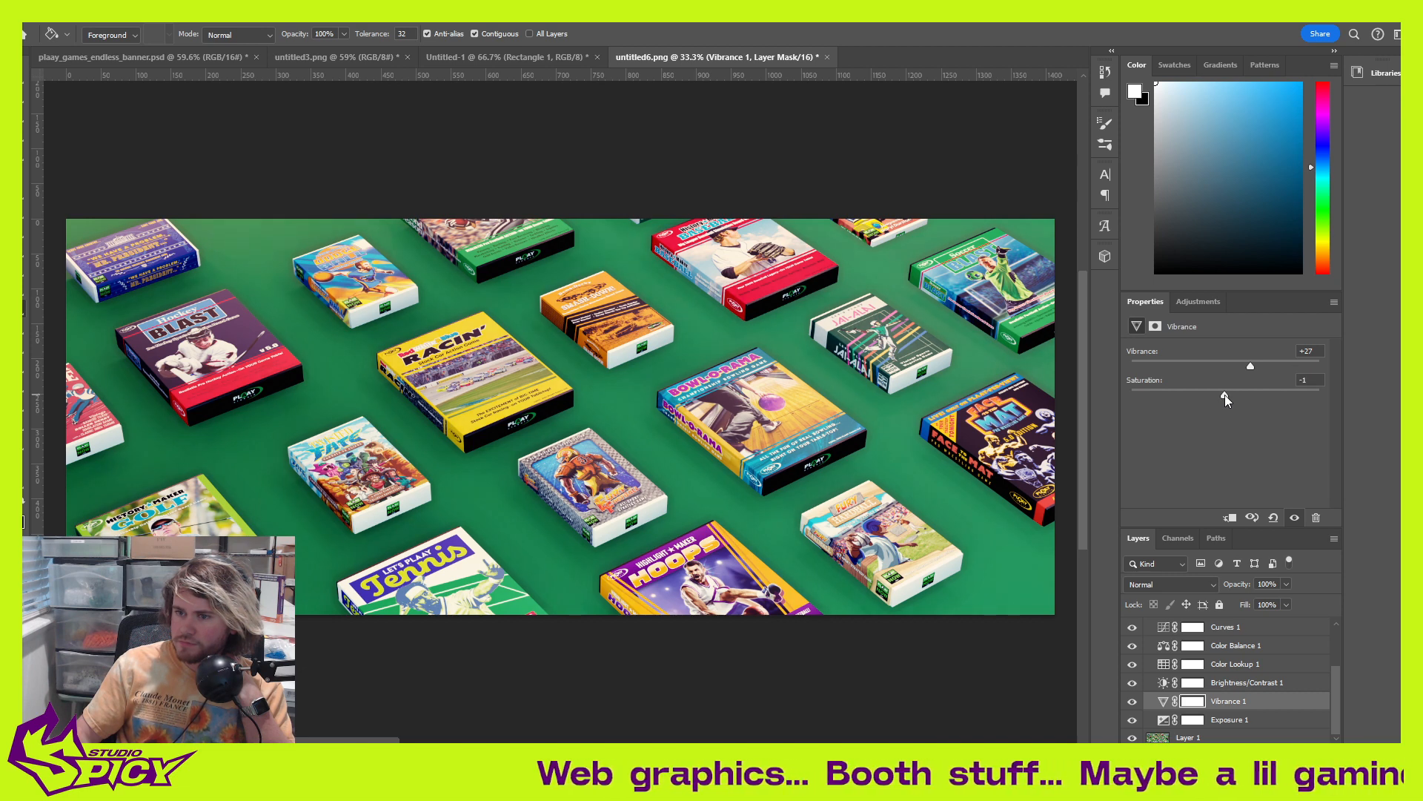
drag(1225, 395, 1231, 395)
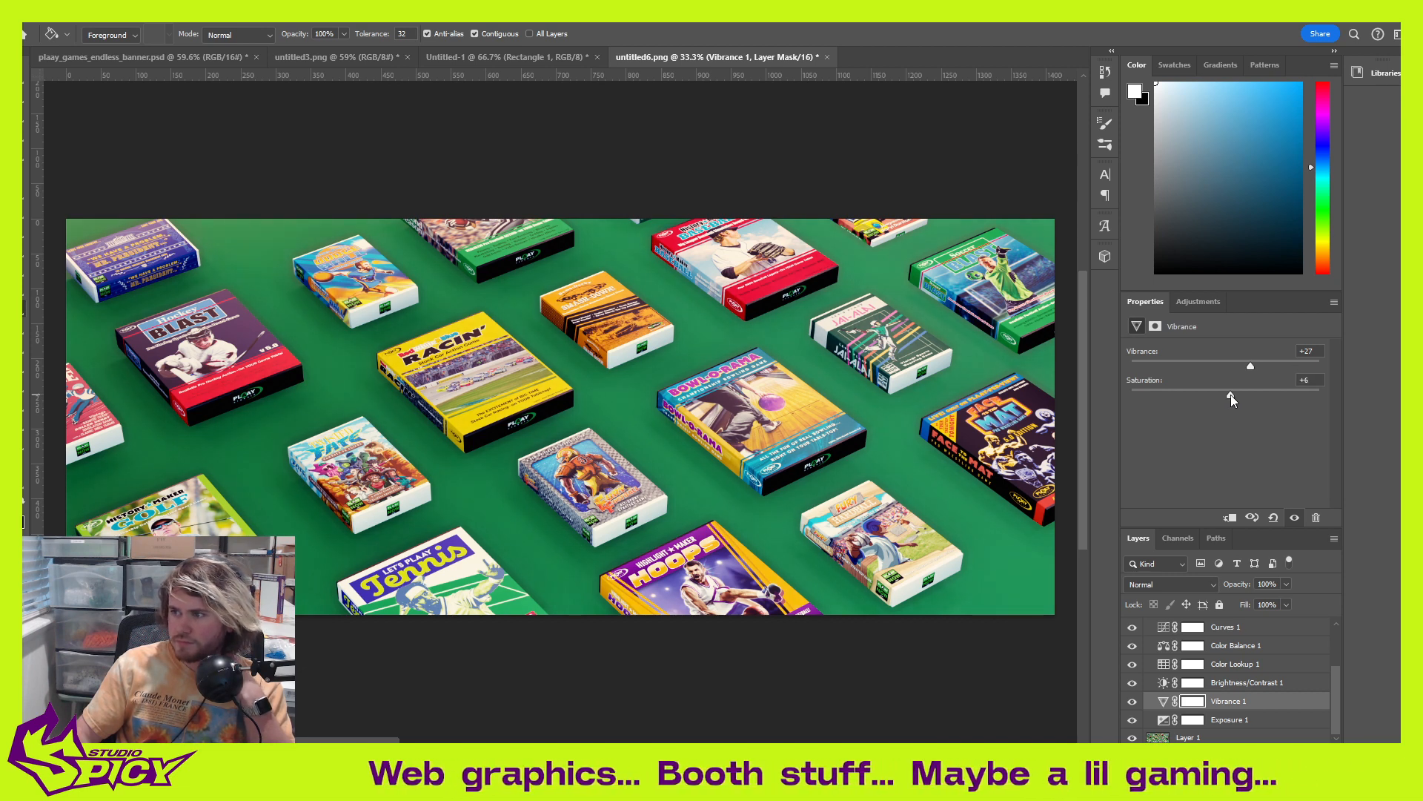
click(1318, 382)
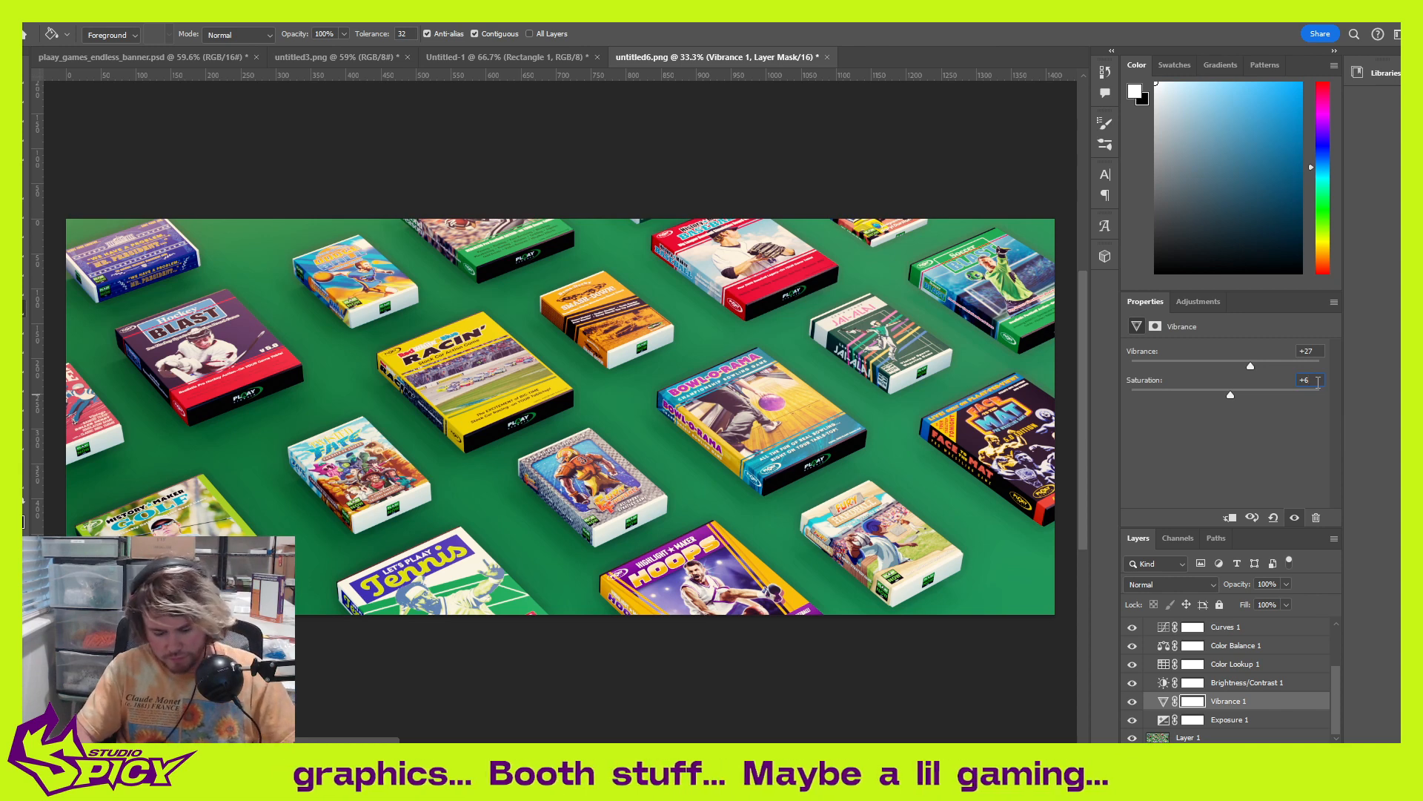
key(BackSpace)
text(3)
key(Return)
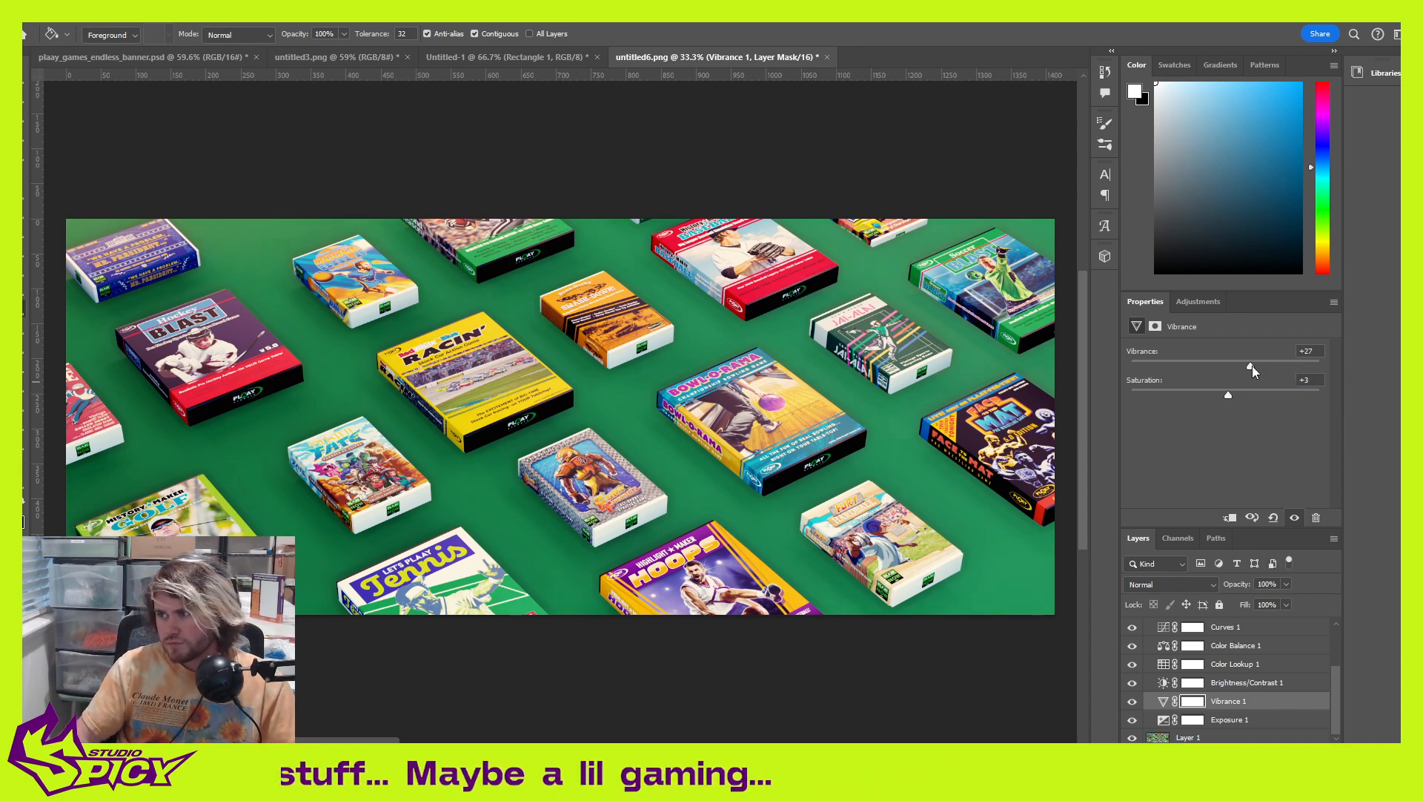
drag(1252, 367, 1247, 366)
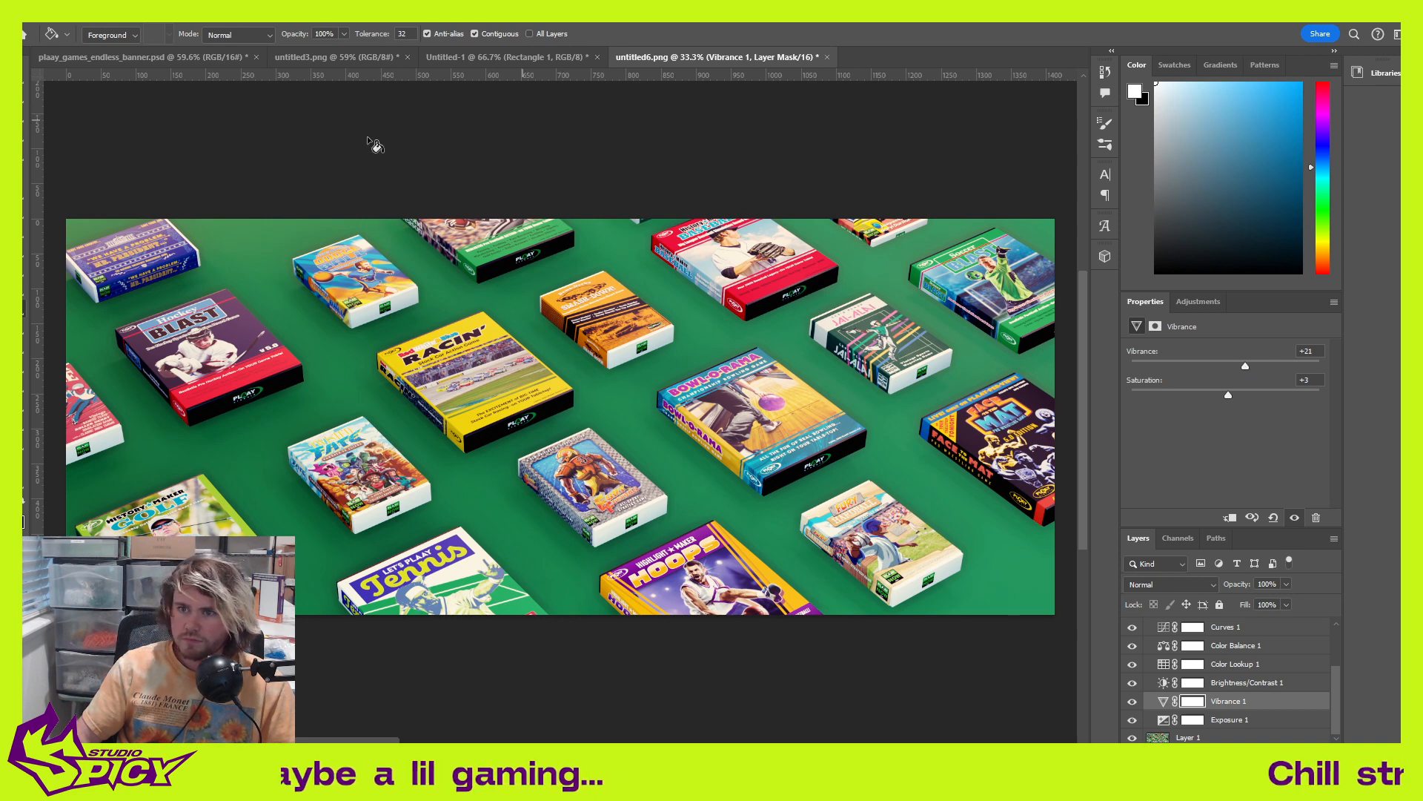
Step: Switch to the Move tool, deselect the layer, and raise Brightness/Contrast 1's brightness to 18
click(17, 76)
click(217, 130)
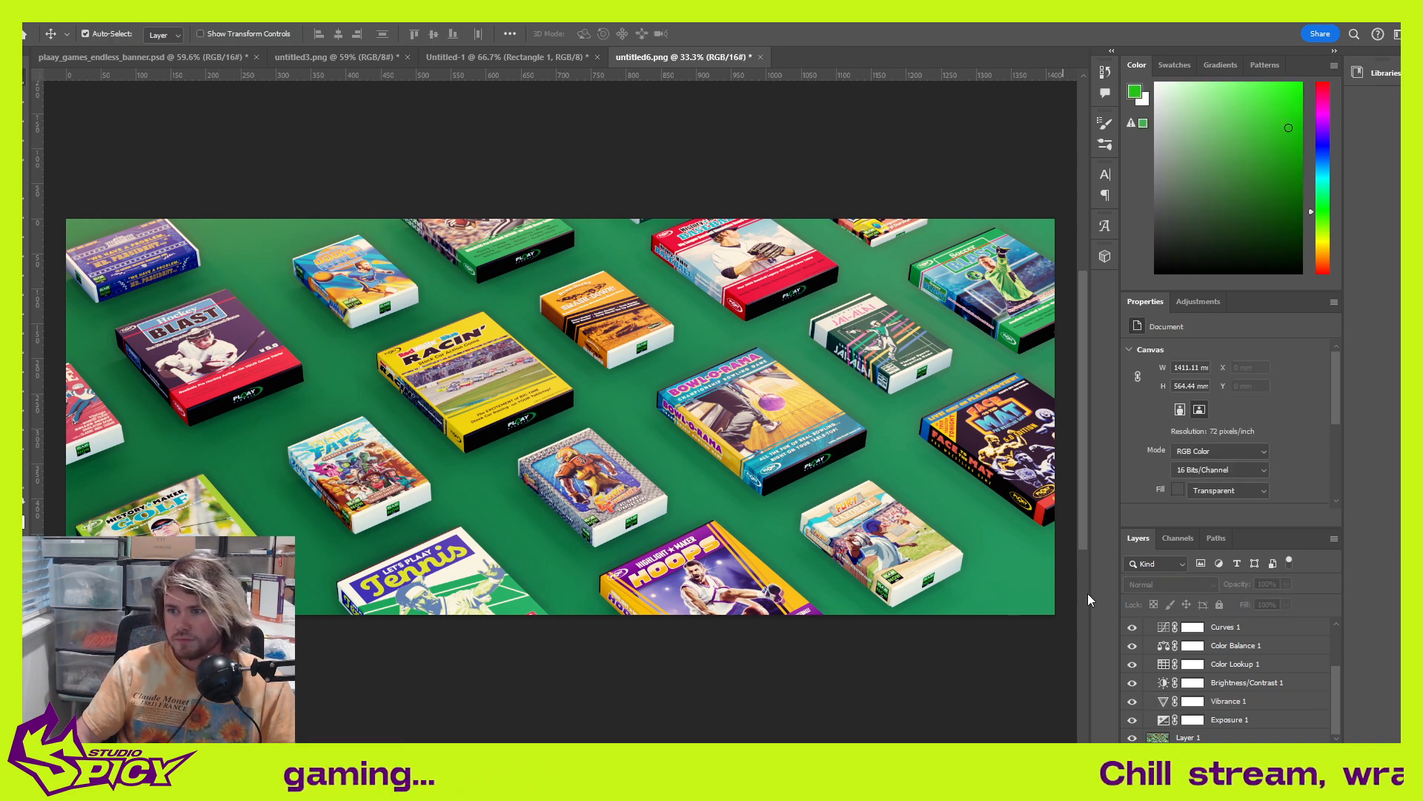
click(1263, 682)
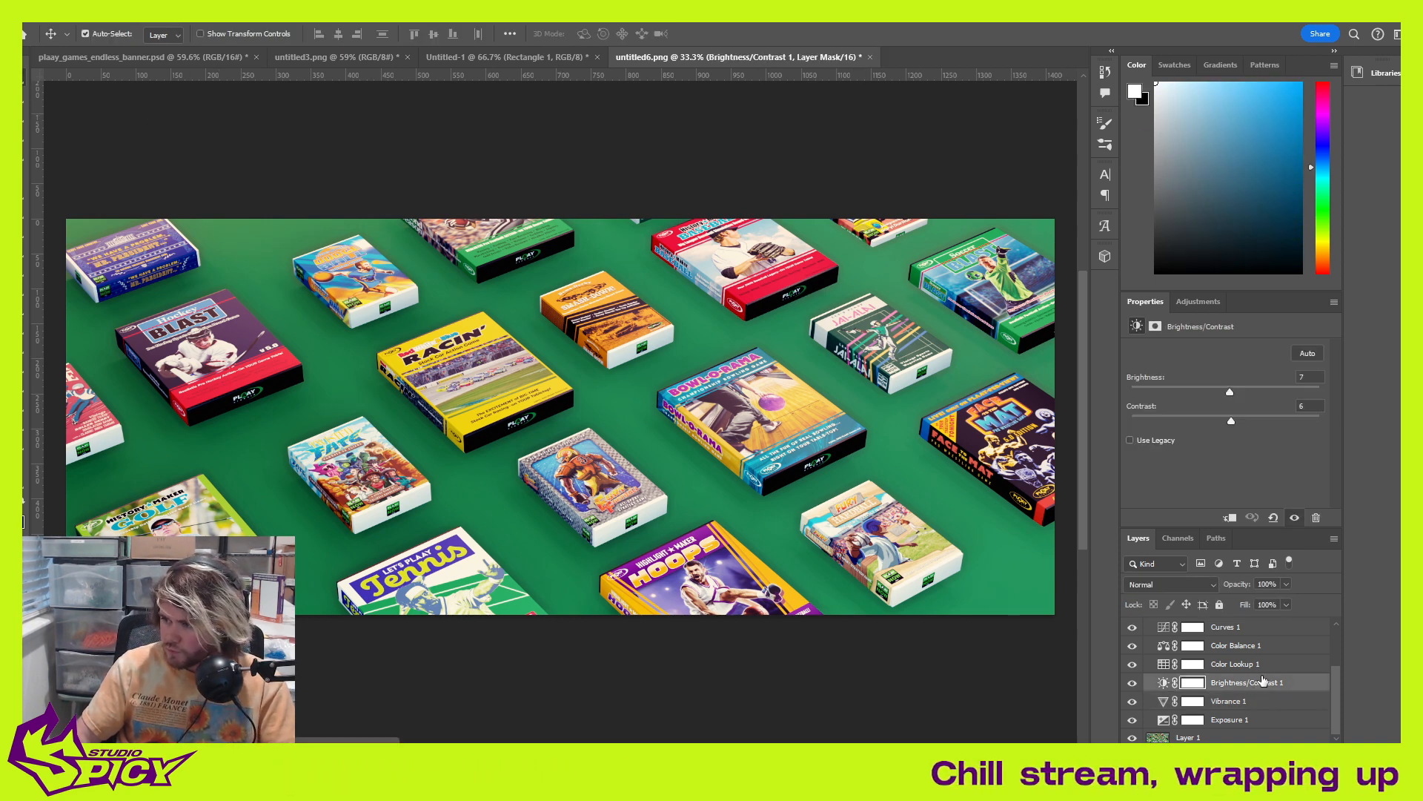
click(1234, 389)
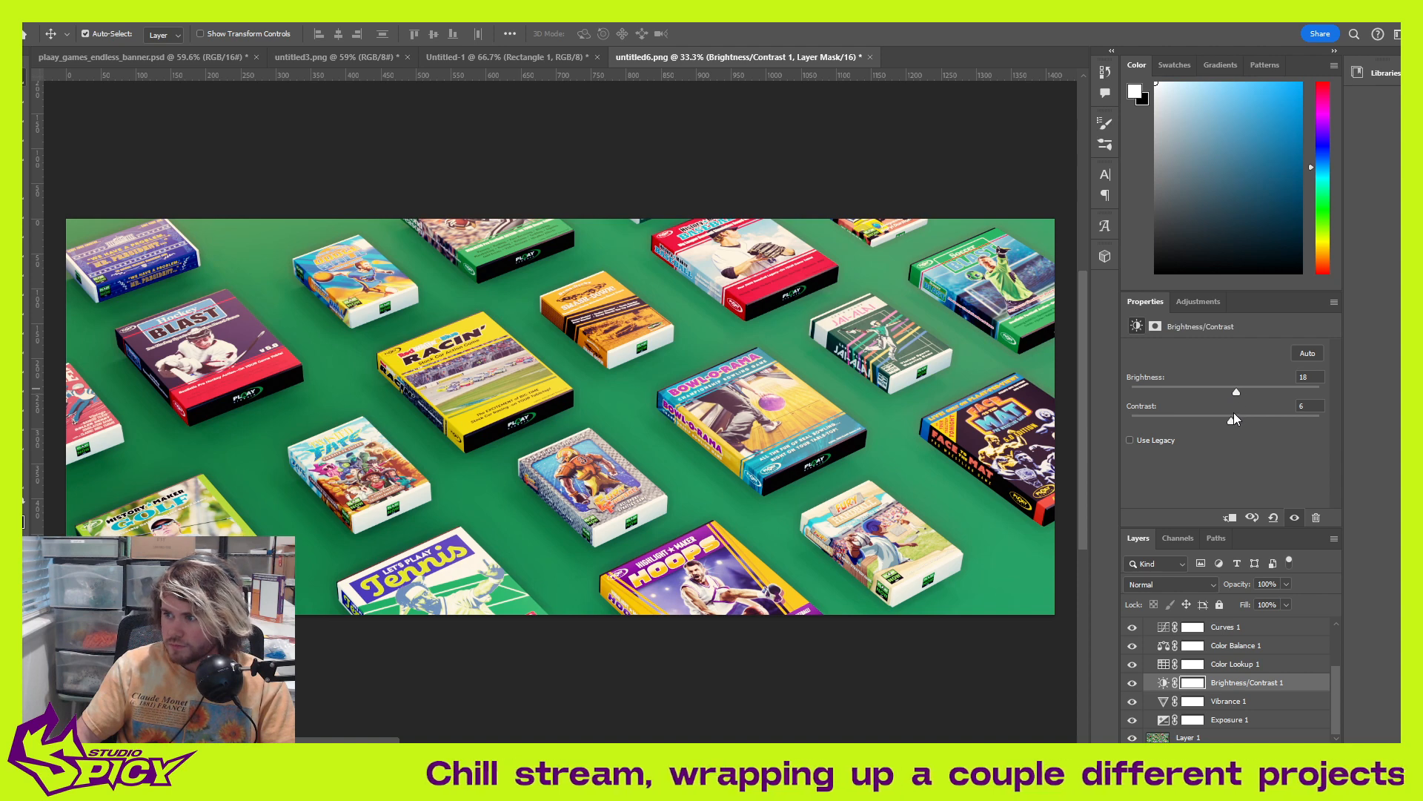
Step: Compare the banner with Group 1's Color Lookup 1 adjustment hidden and shown
click(1265, 673)
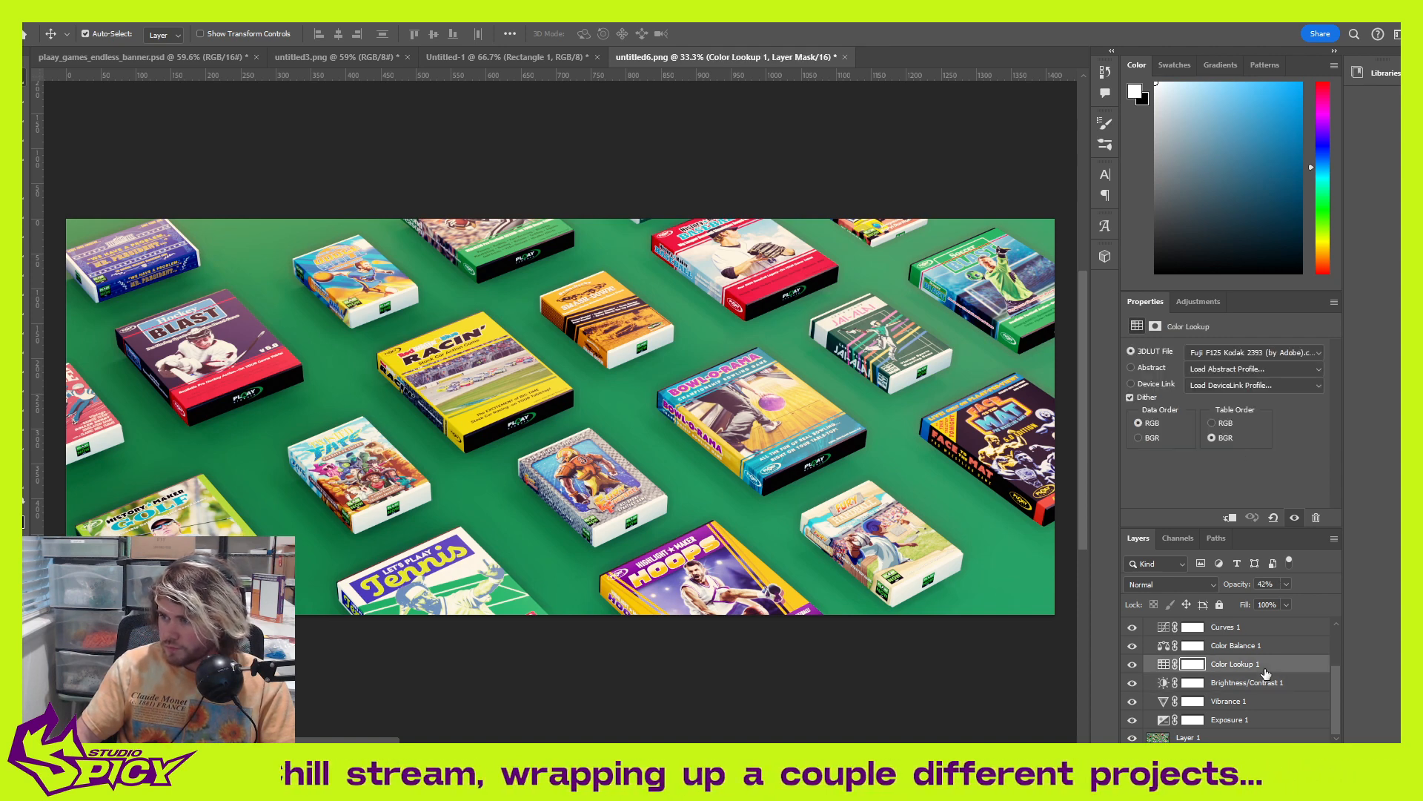
click(1132, 664)
click(1133, 667)
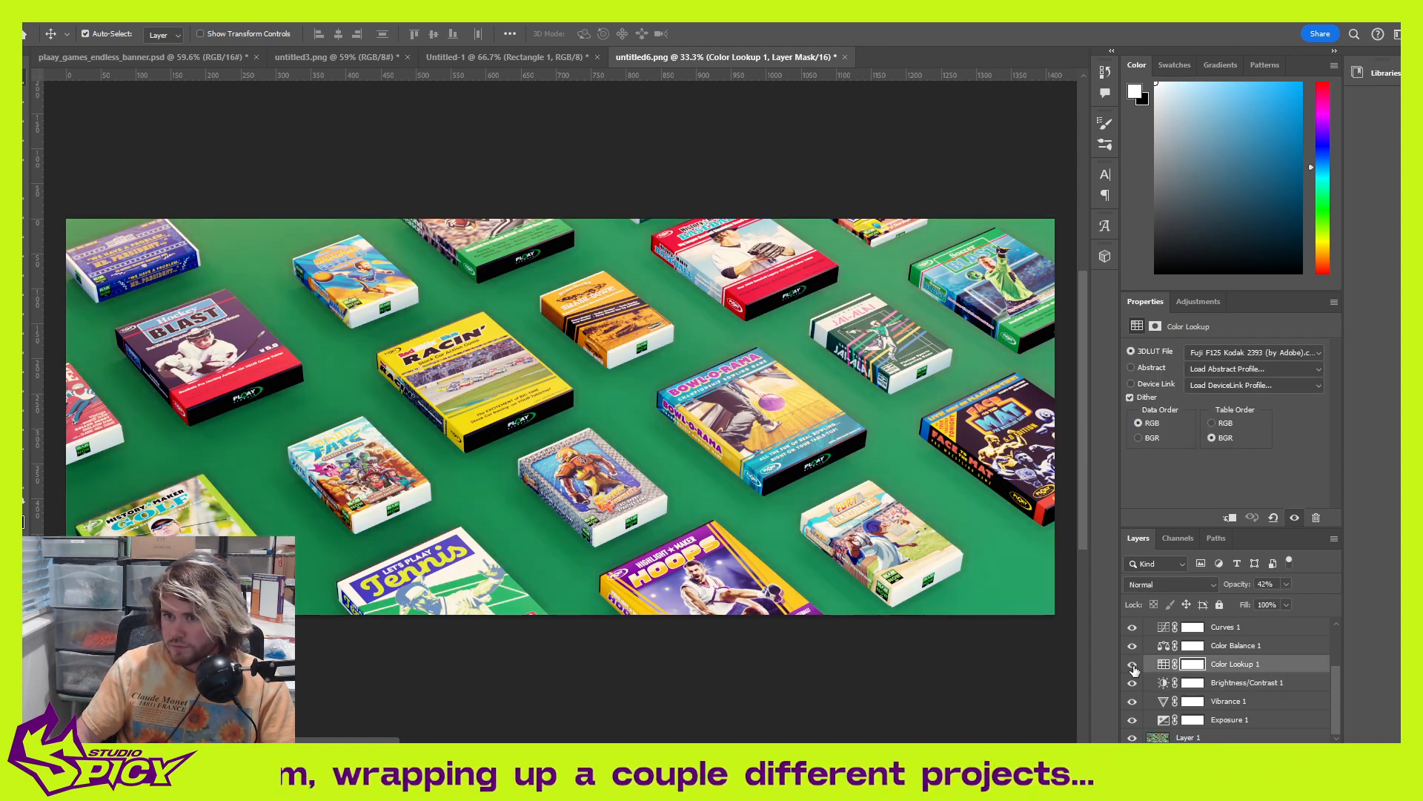
Step: Set the Color Lookup 1 adjustment's blend mode to Multiply and its opacity to 30%
key(alt+bracketright)
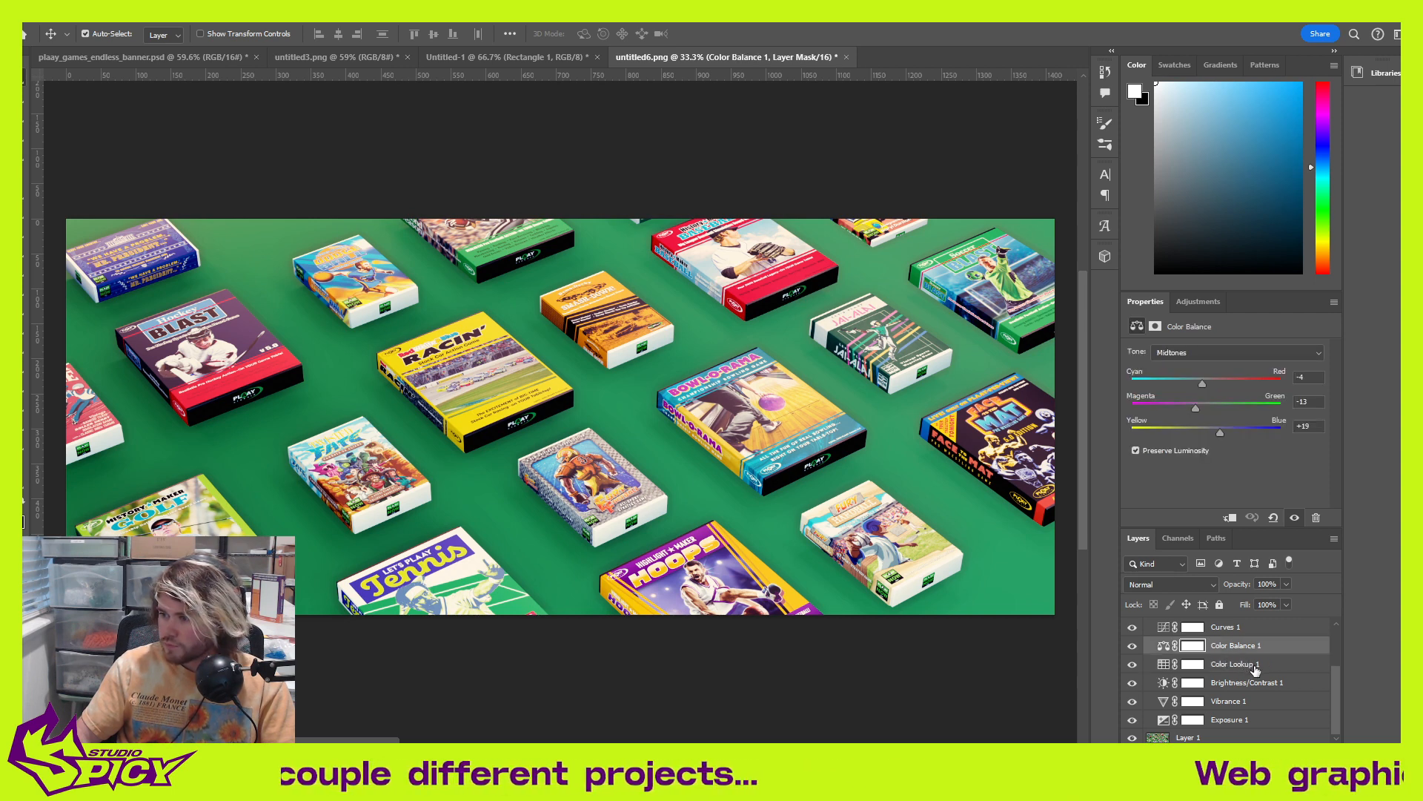
click(1253, 666)
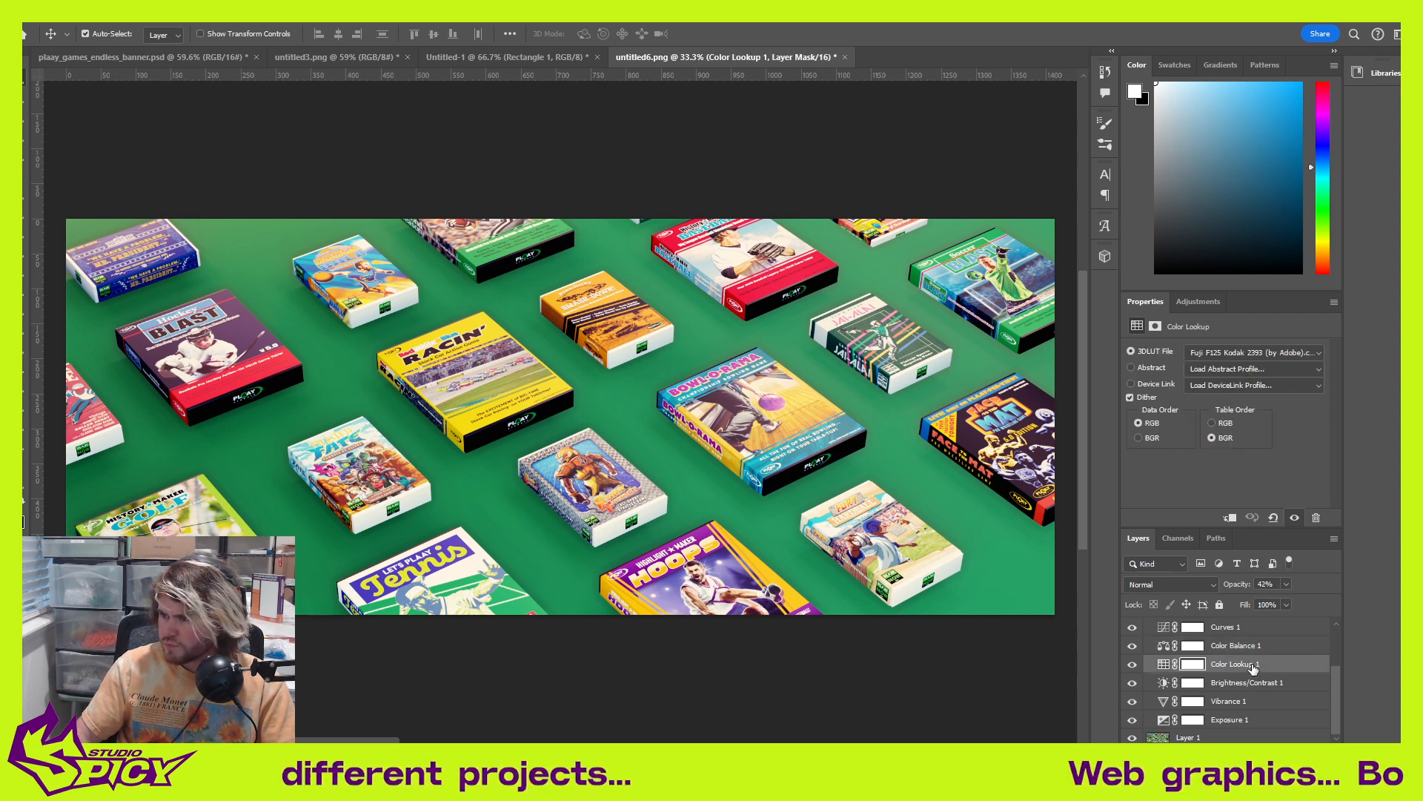
click(1195, 585)
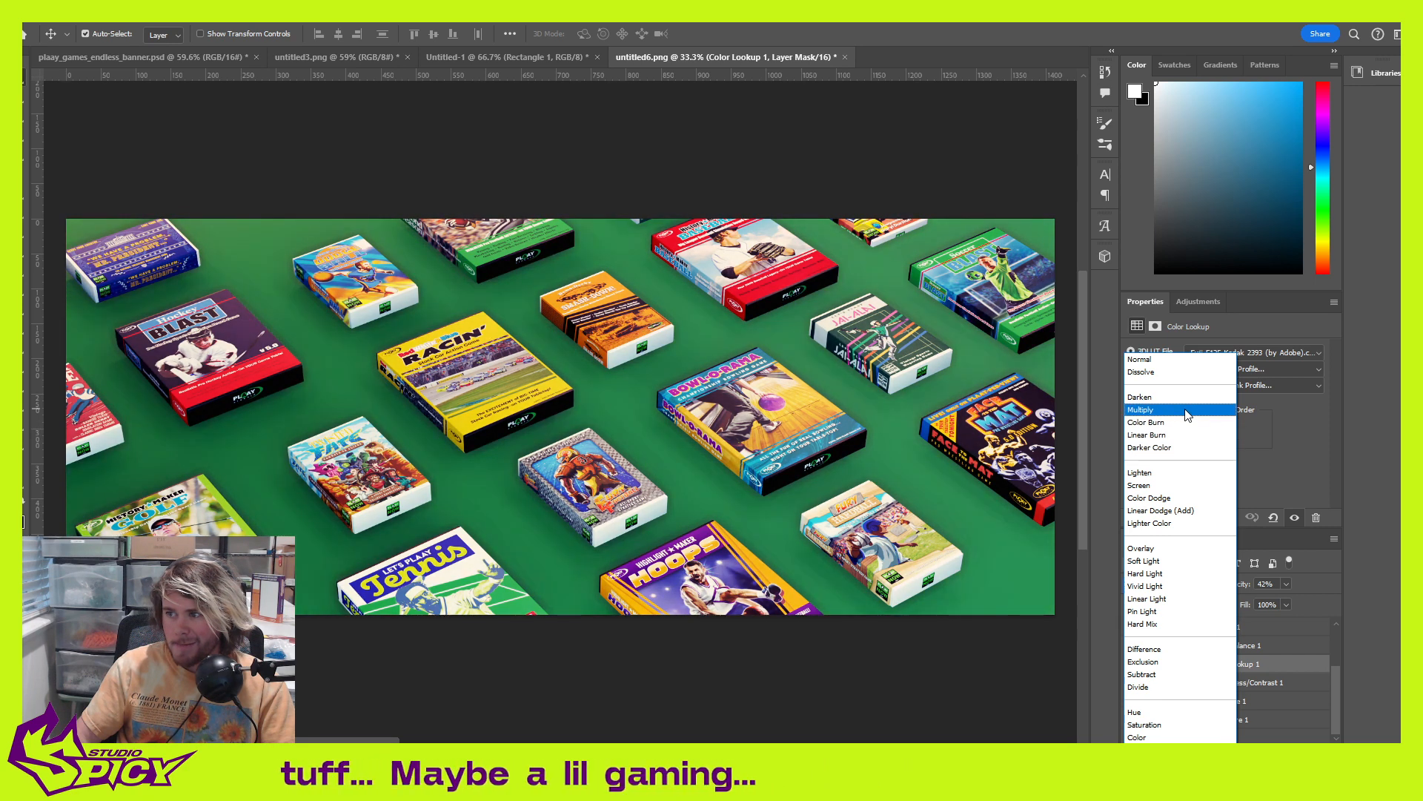
click(1186, 412)
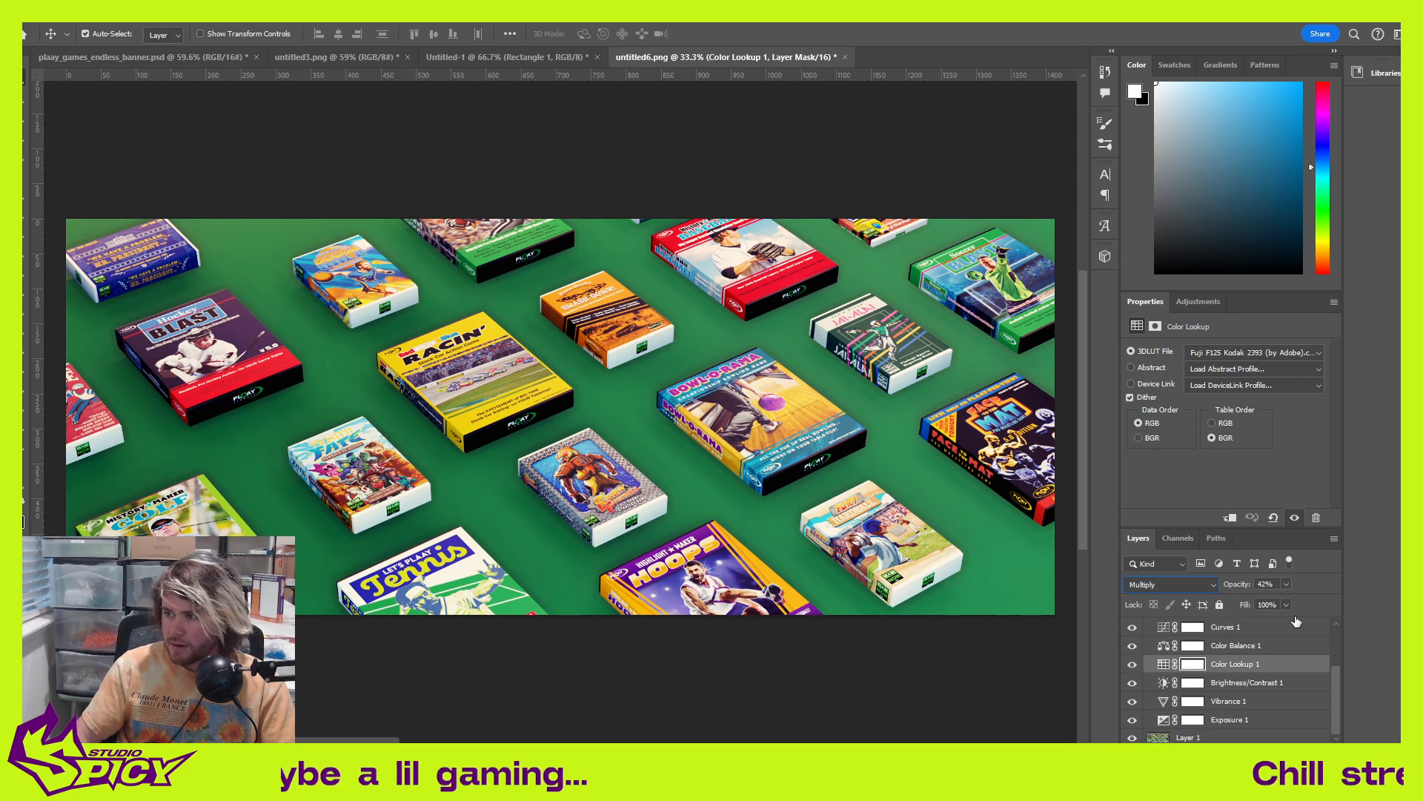
drag(1279, 606, 1278, 606)
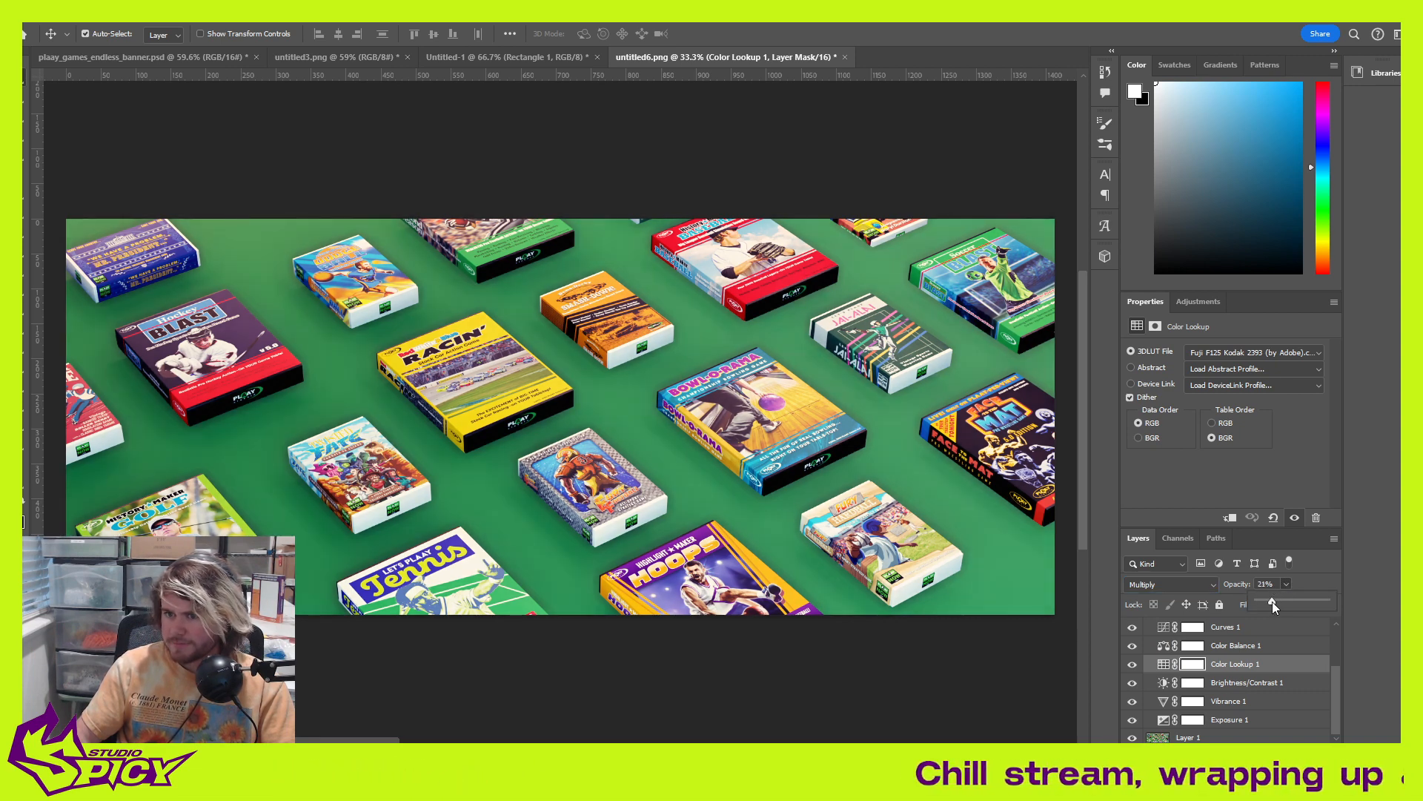
drag(1282, 605, 1289, 604)
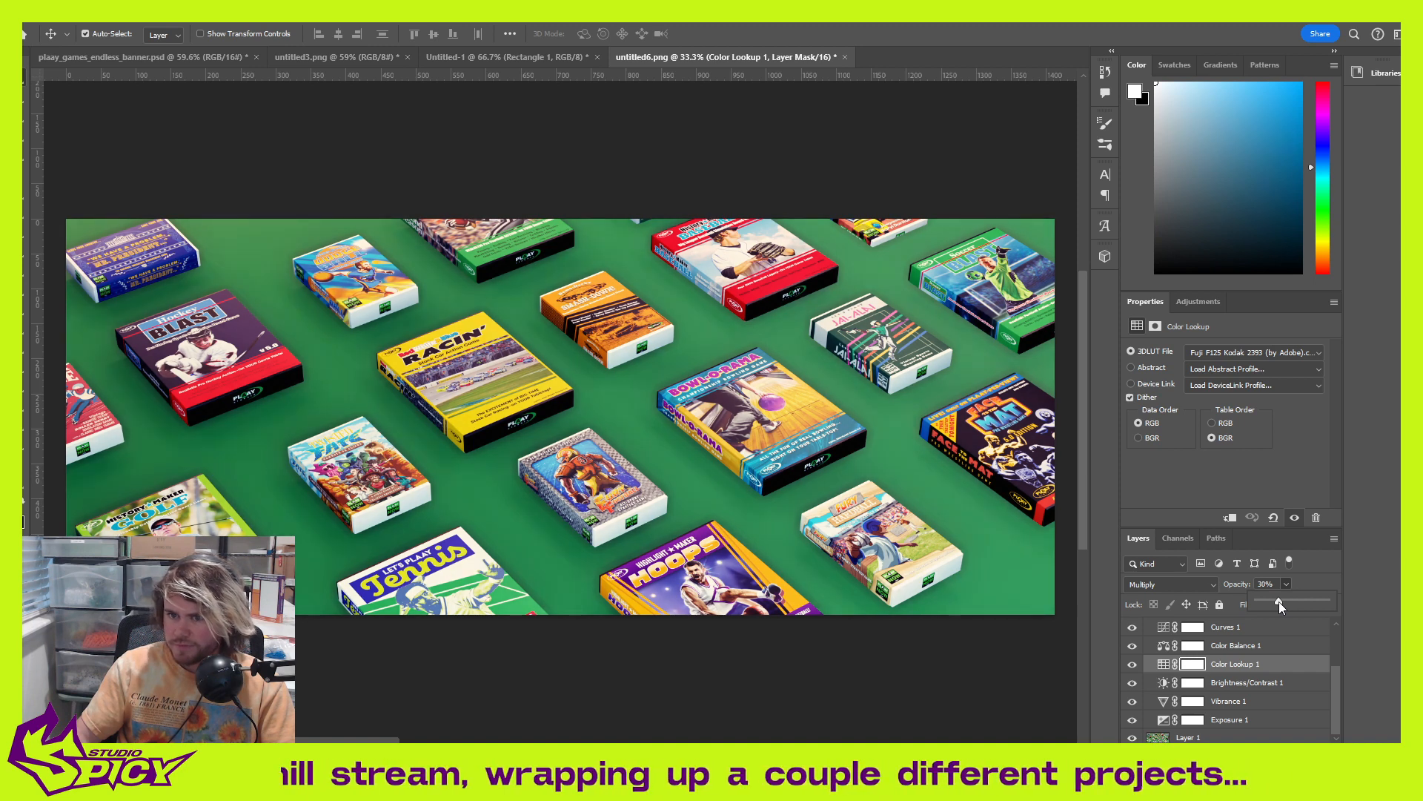
Step: Move Color Lookup 1 below Vibrance 1, compare it hidden and shown, and set Brightness/Contrast 1's brightness to 20
drag(1264, 669, 1270, 712)
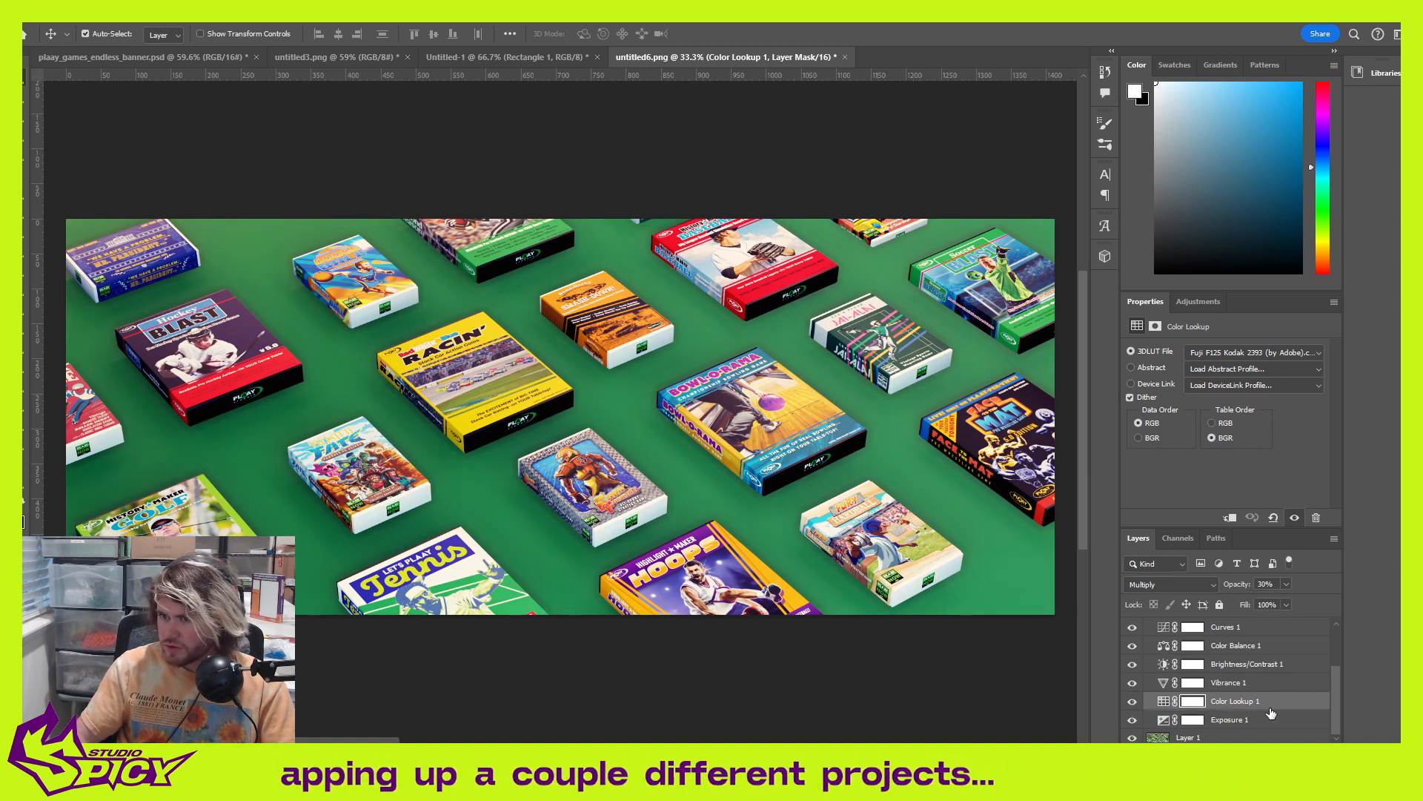
click(1134, 701)
click(1133, 701)
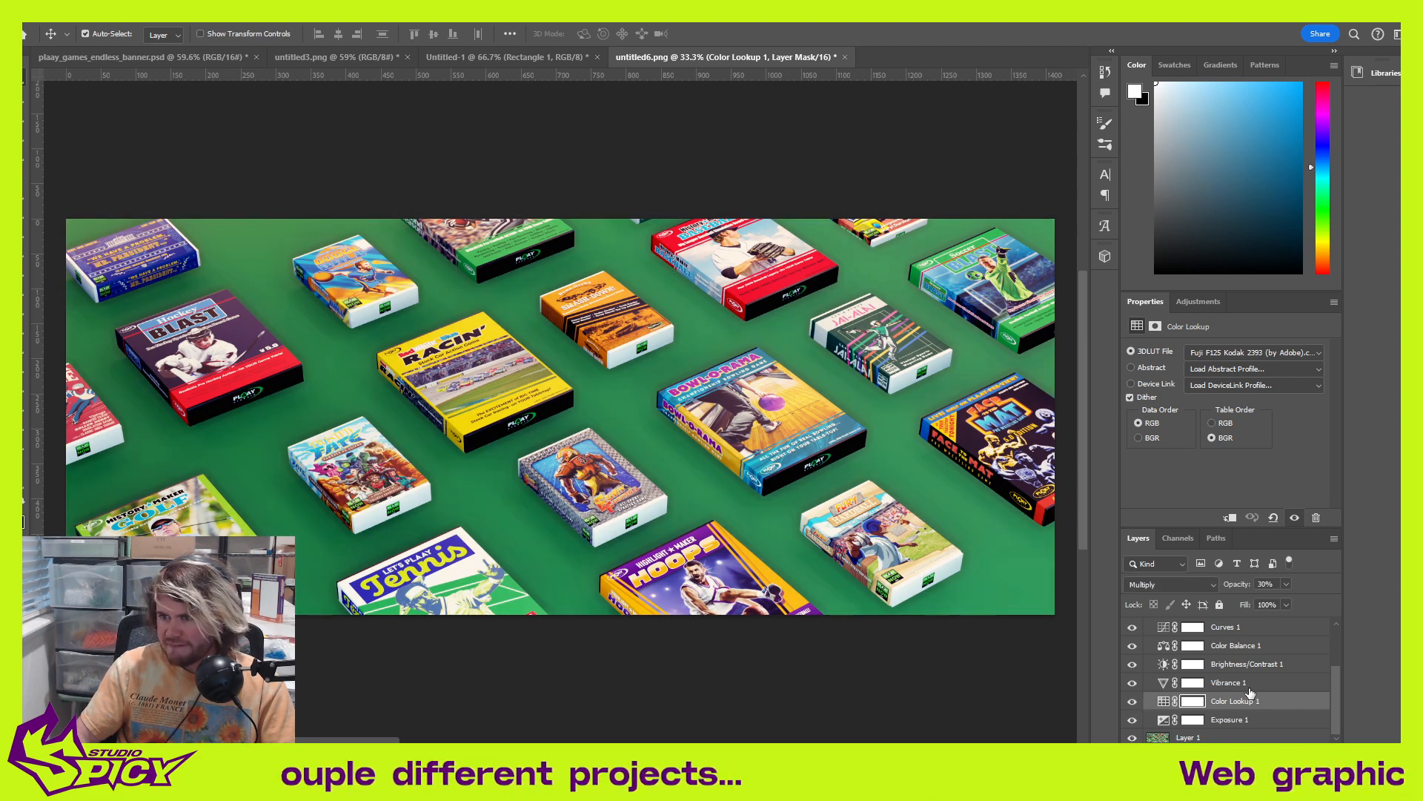
click(1267, 671)
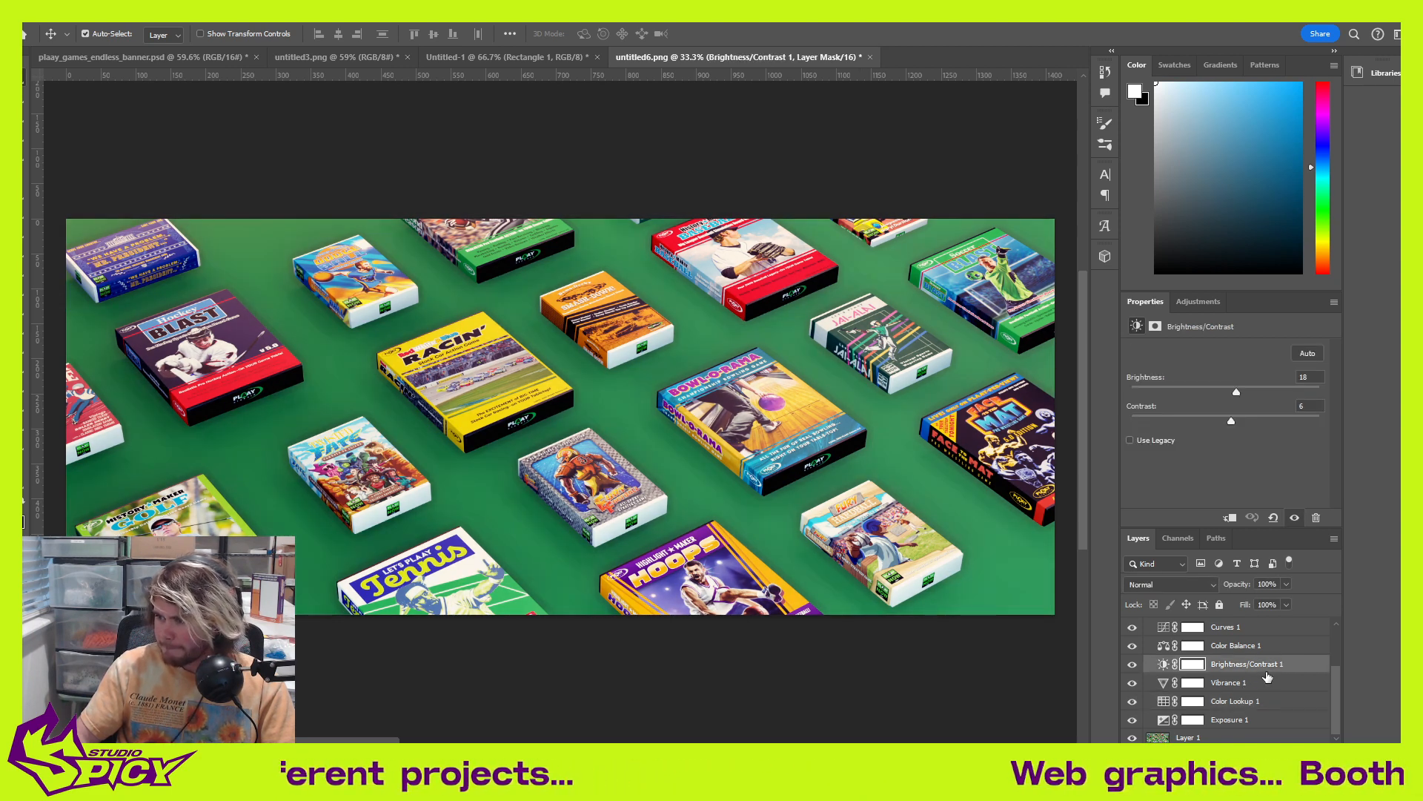
drag(1236, 392, 1234, 392)
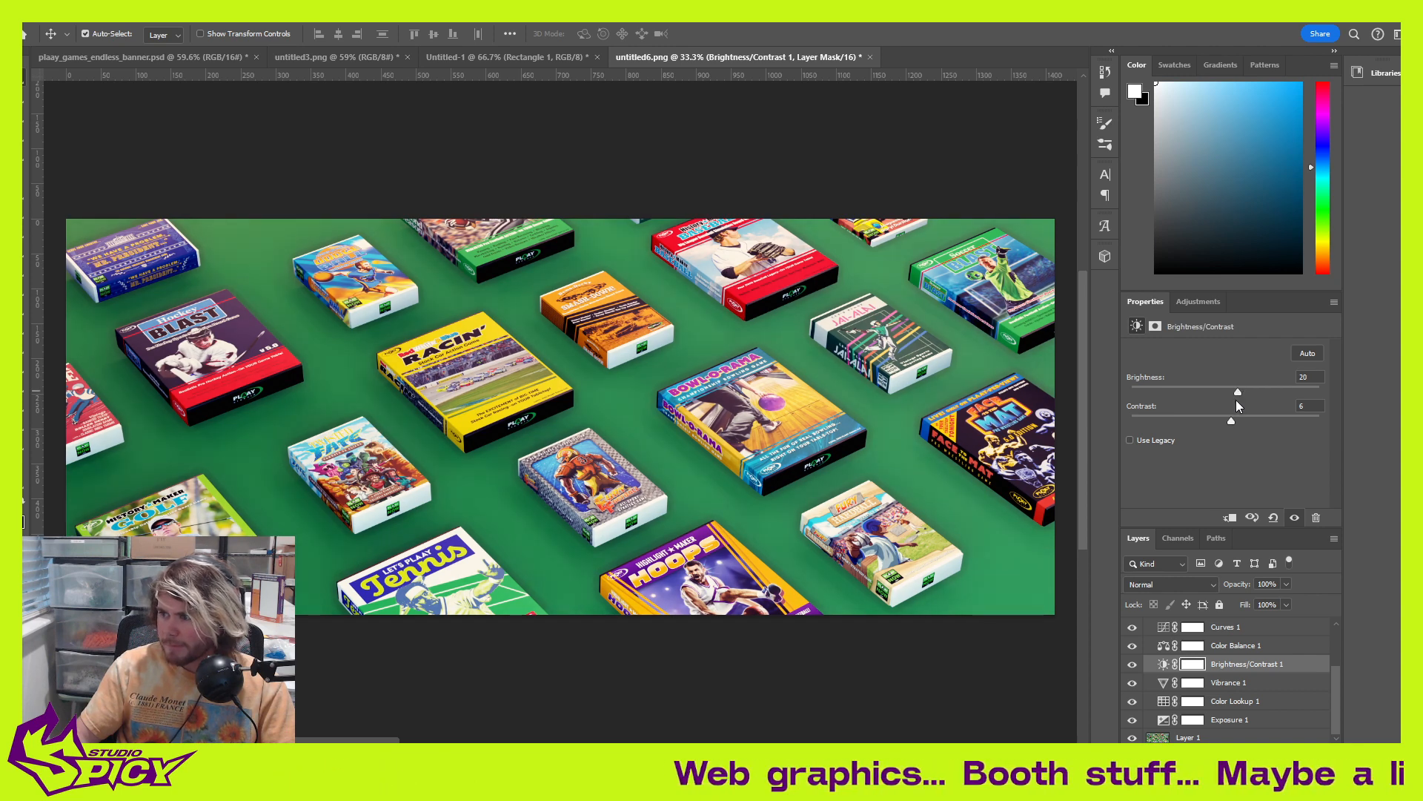
Step: Move Exposure 1 above Brightness/Contrast 1 and set its offset to 0.0000 and gamma correction to 0.97
drag(1248, 727, 1260, 663)
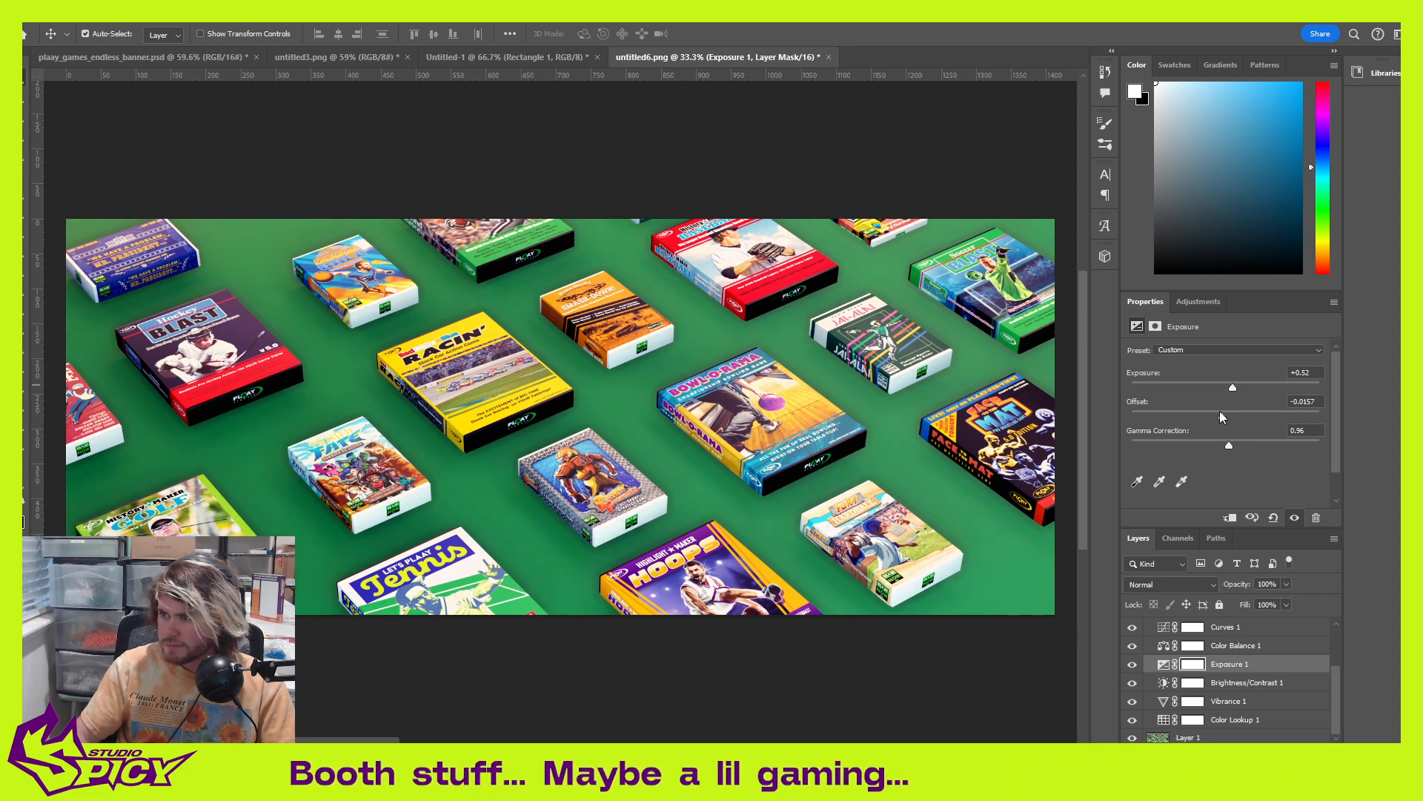
drag(1224, 417, 1228, 443)
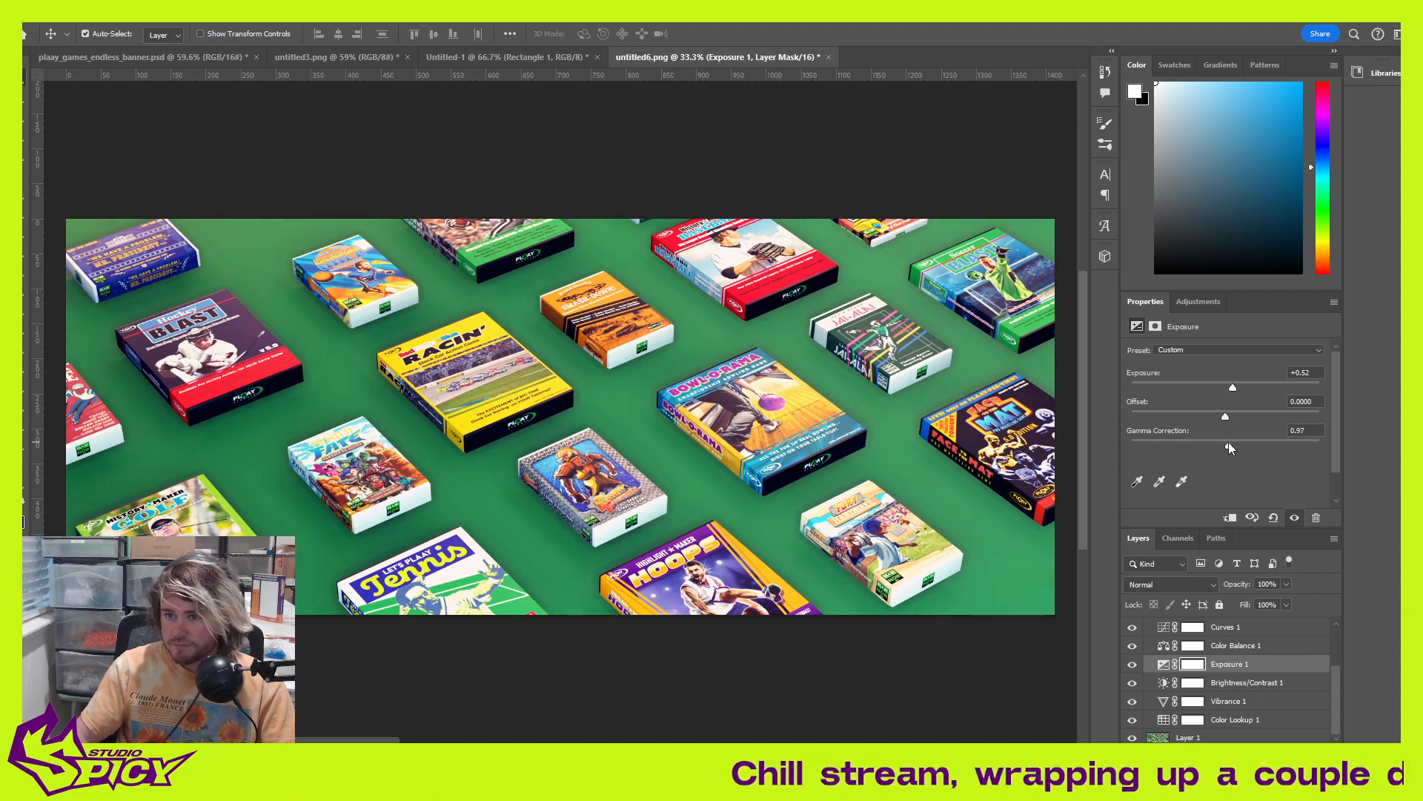
Step: Compare the banner with Color Balance 1 hidden and shown, and reduce that adjustment's opacity to 77%
click(1246, 646)
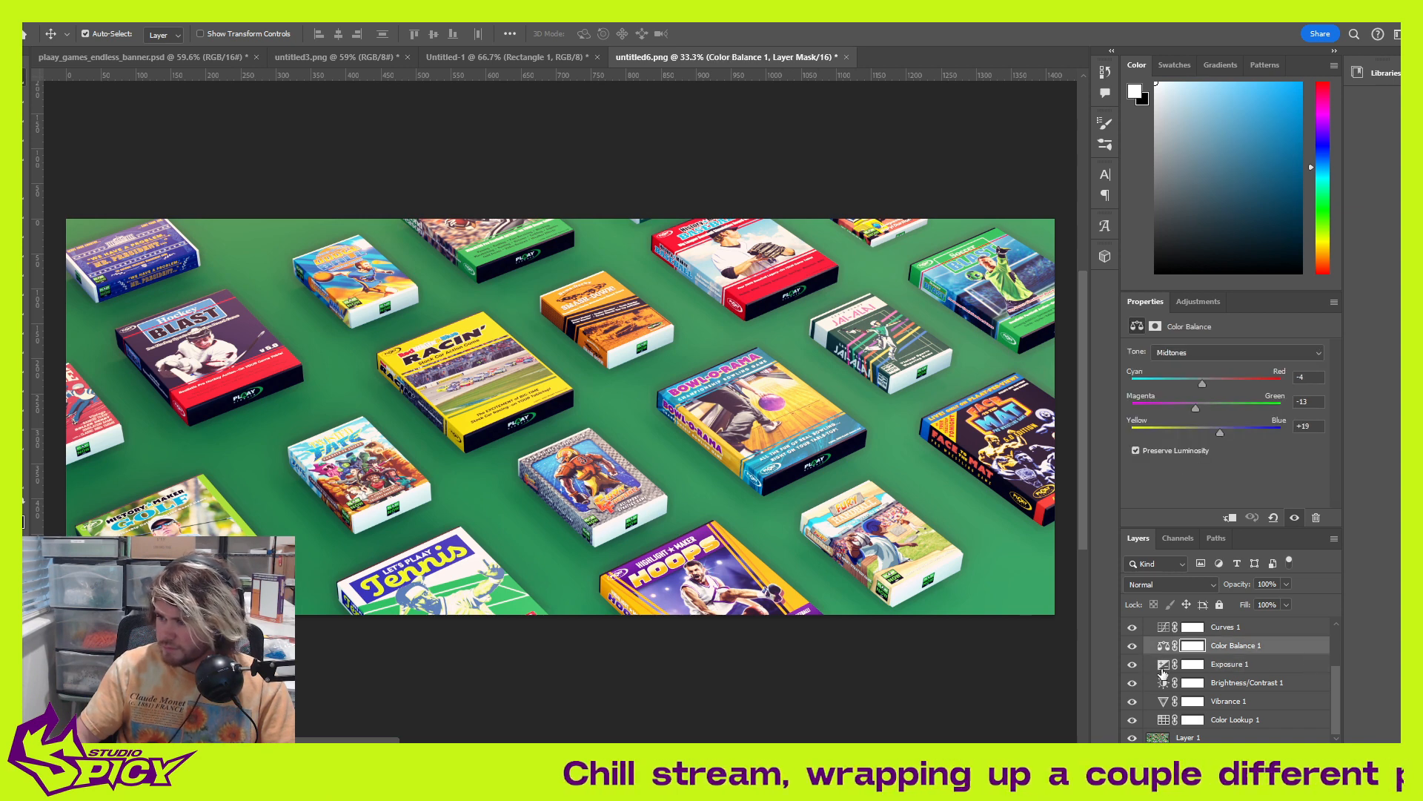
click(1133, 645)
click(1136, 652)
click(1135, 651)
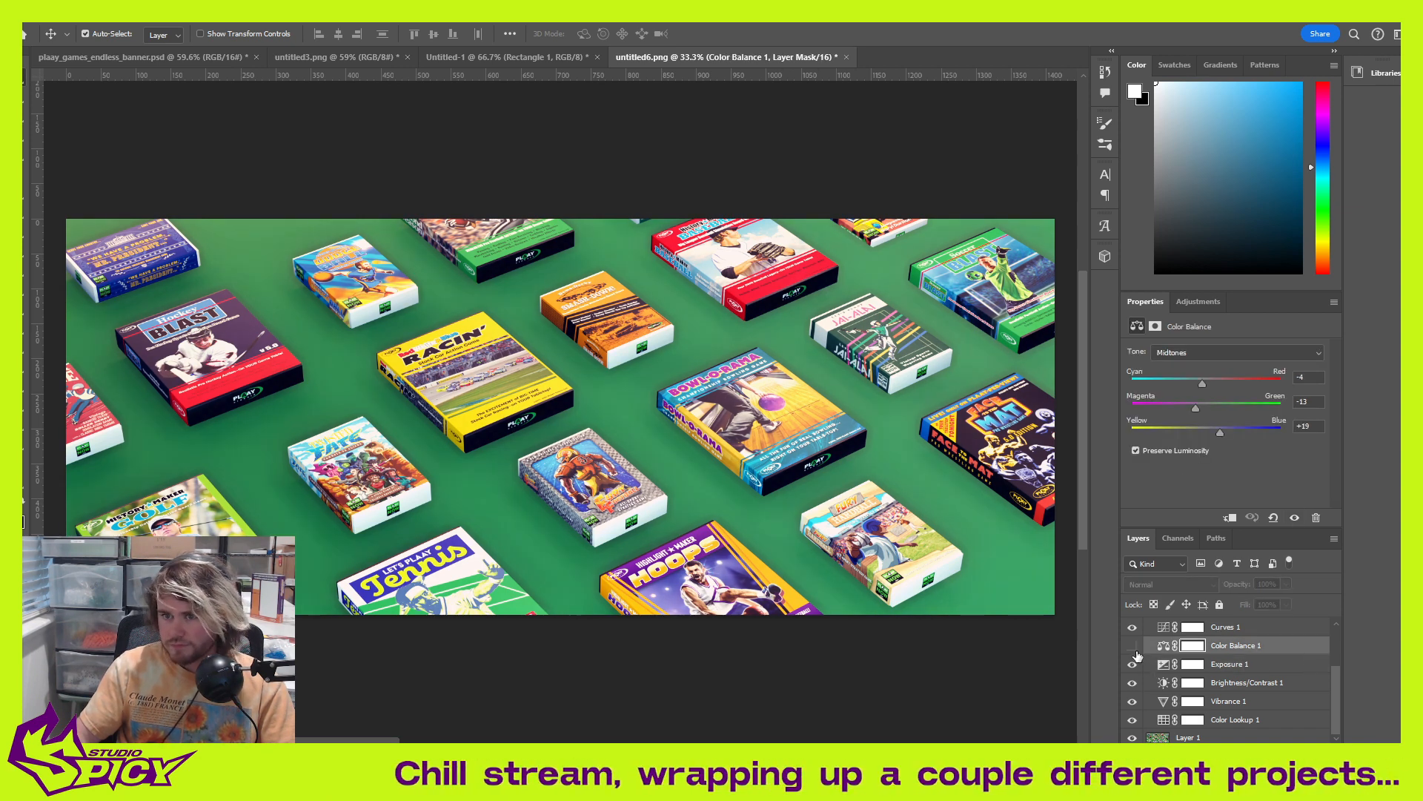
click(1134, 647)
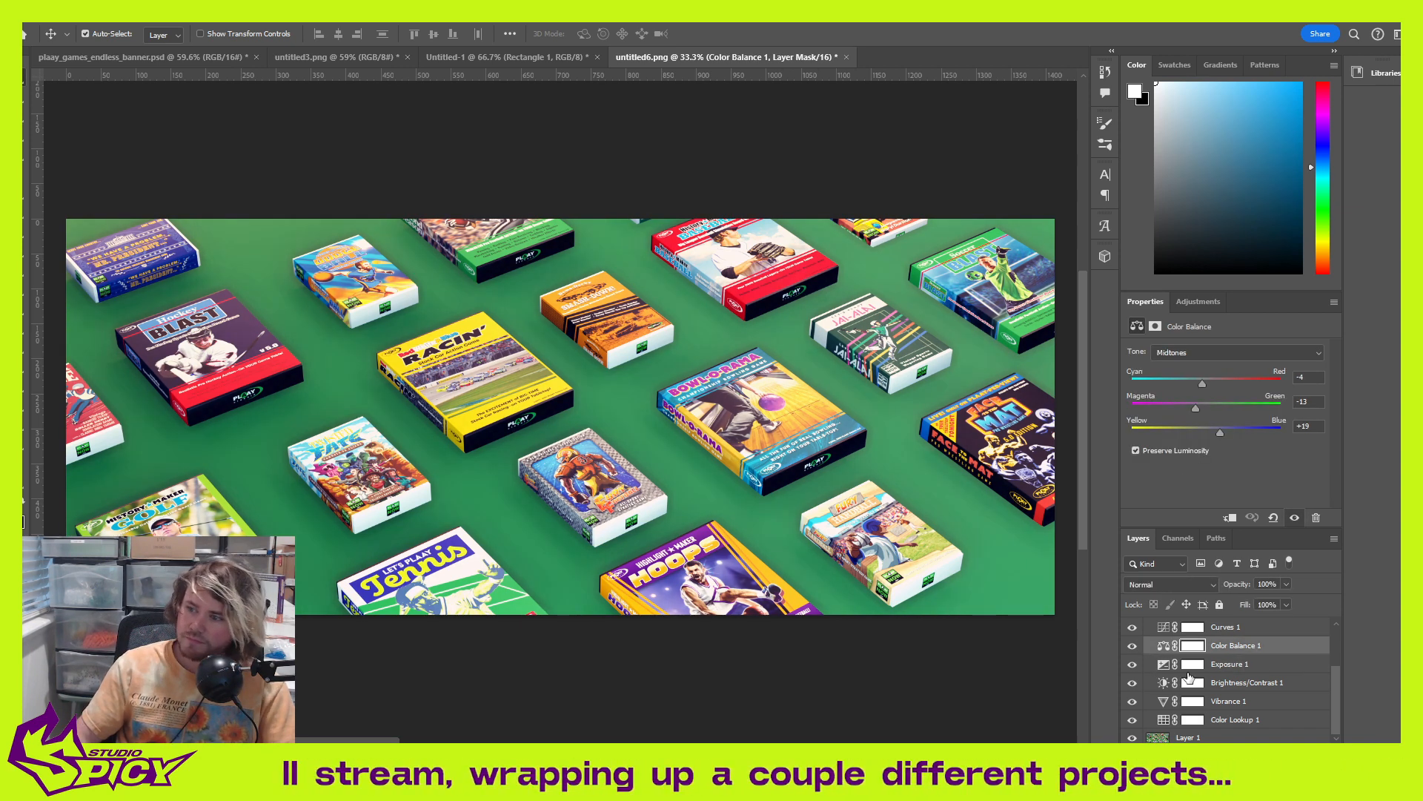
scroll(1260, 686, up, 1)
click(1287, 583)
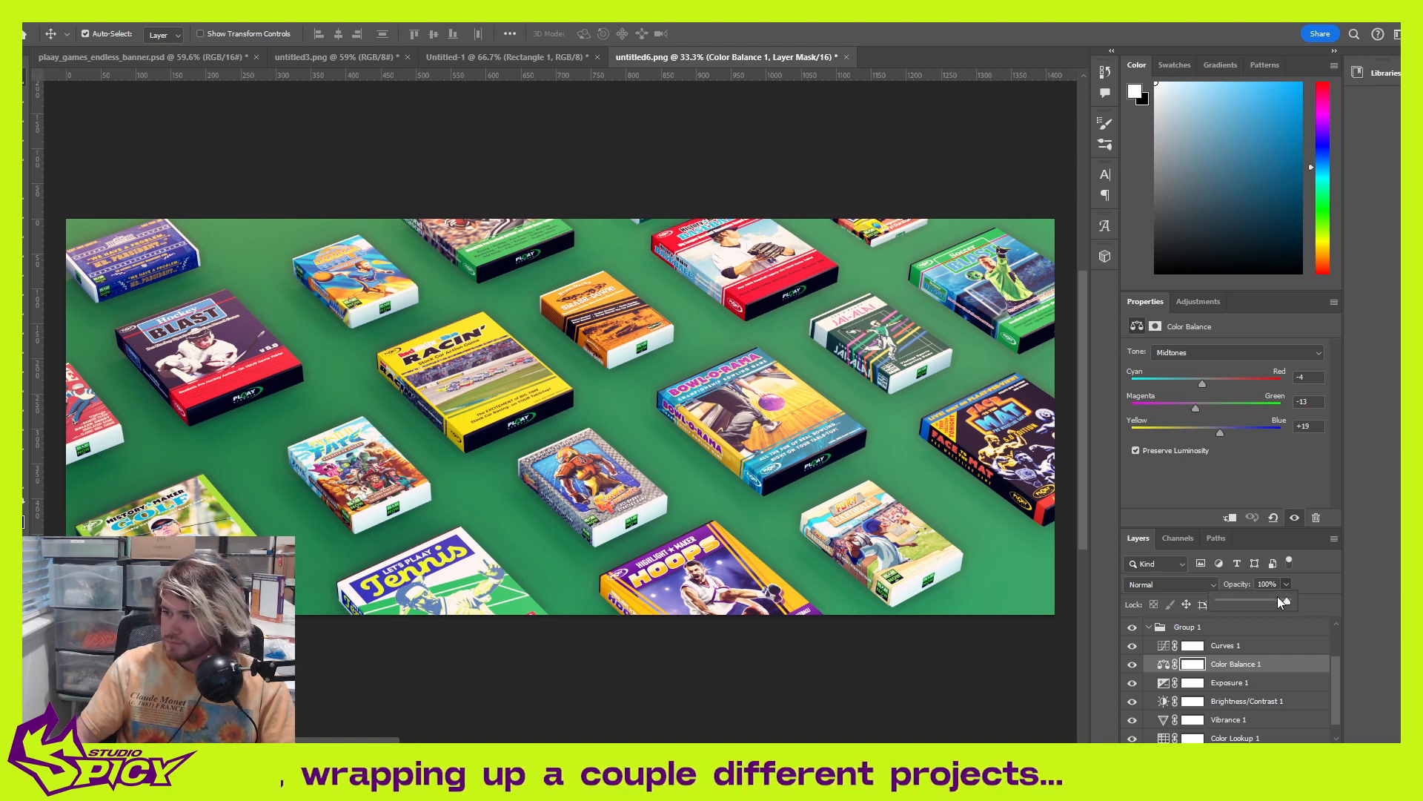
drag(1267, 603, 1263, 601)
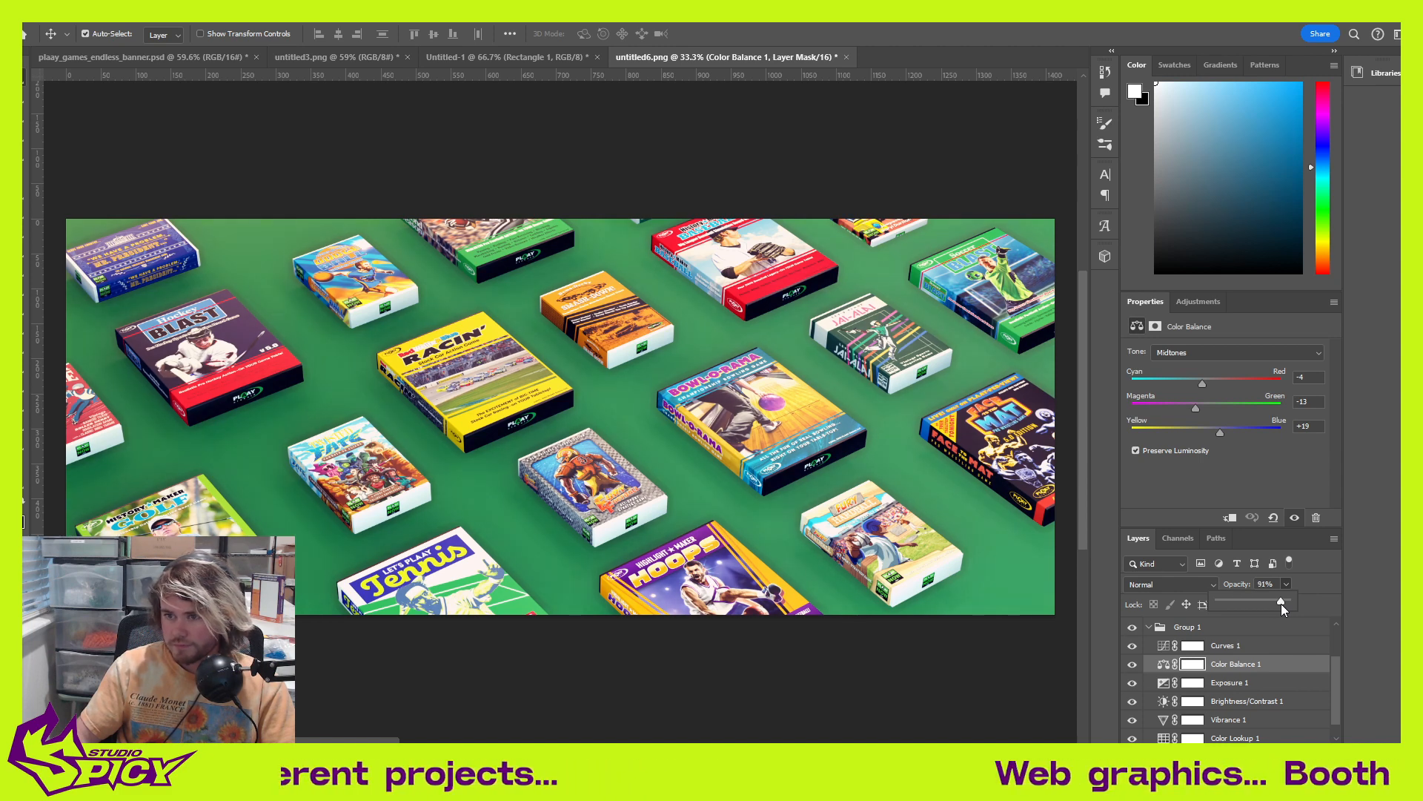
drag(1278, 603, 1271, 603)
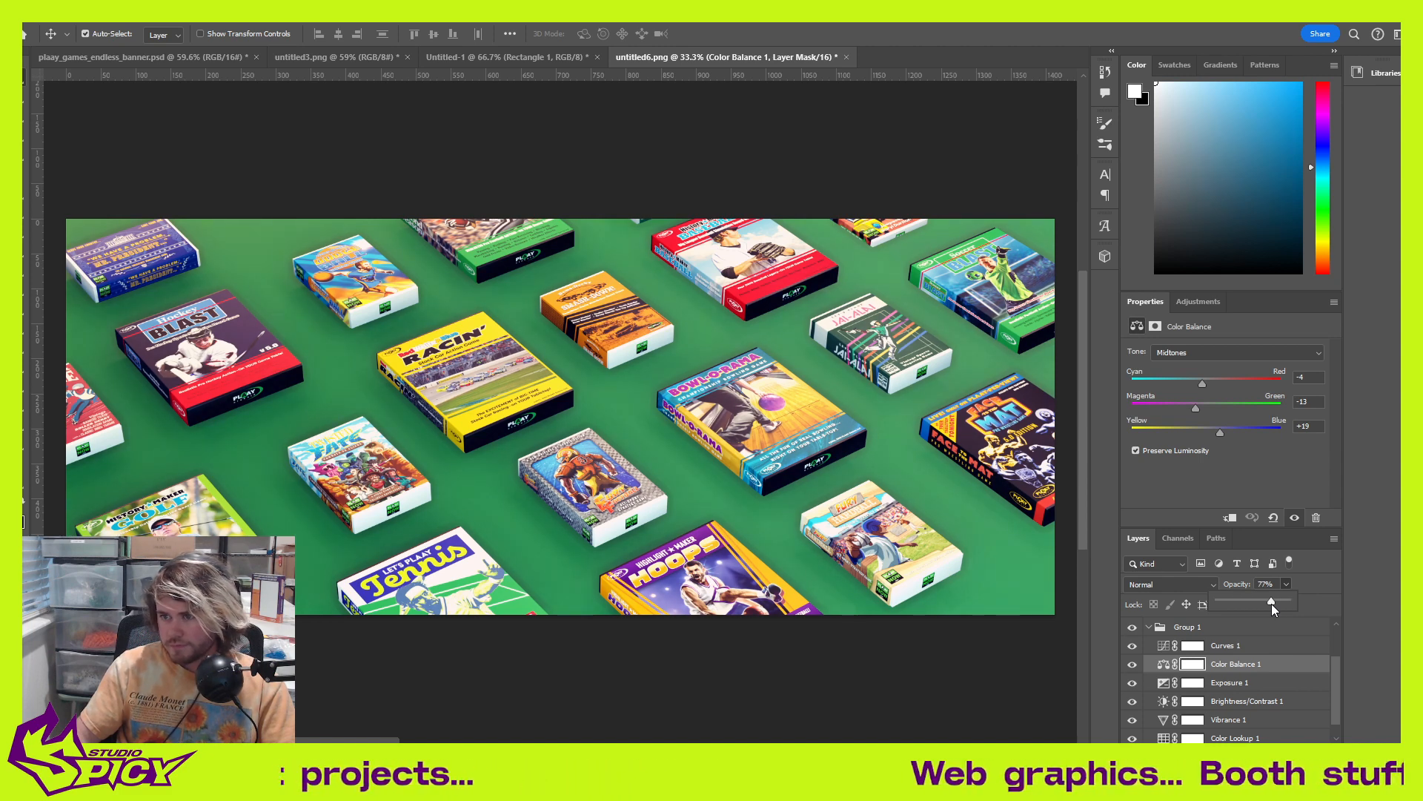
click(1132, 664)
click(1133, 664)
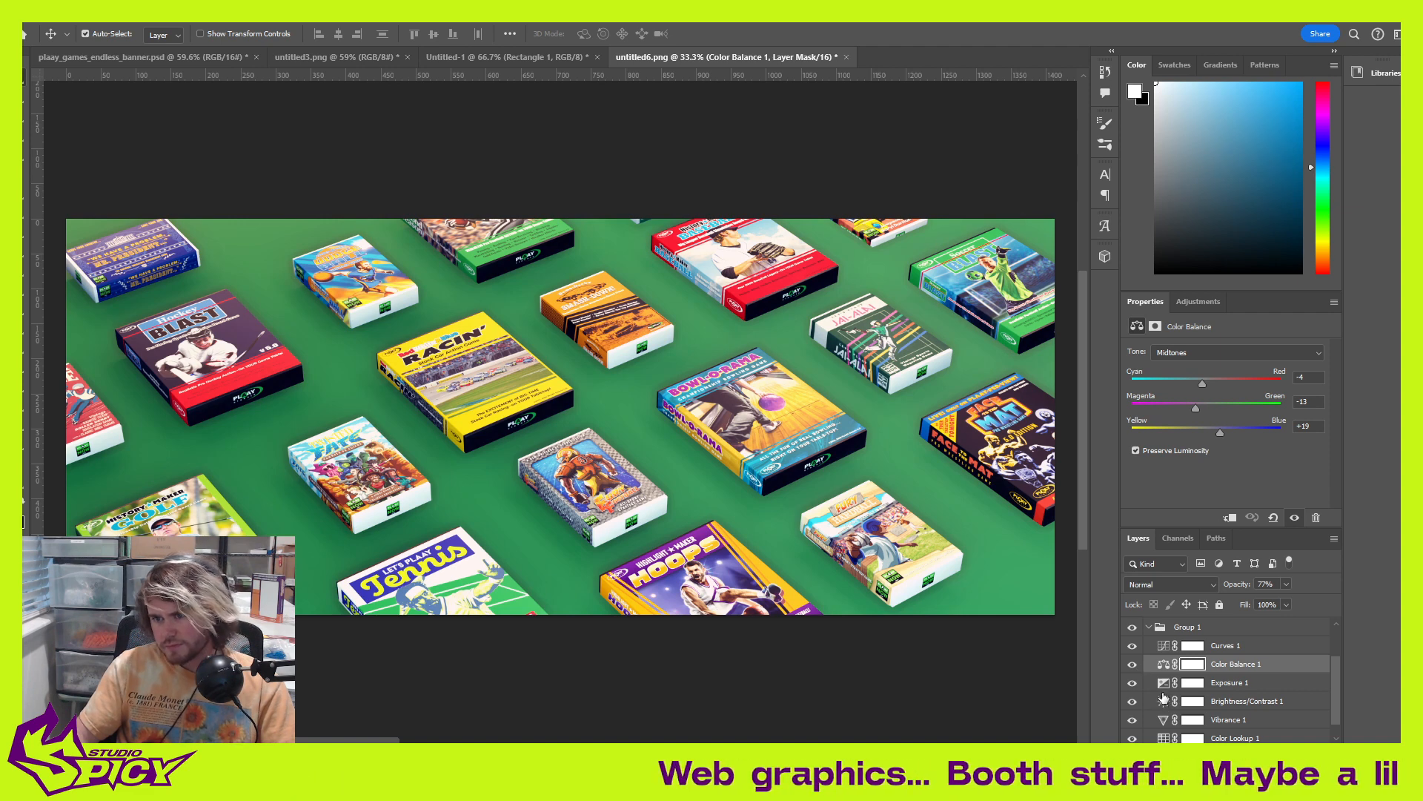
Step: Compare the banner with Curves 1 hidden and shown, and reduce that adjustment's opacity to 80%
scroll(1165, 698, up, 1)
click(1191, 664)
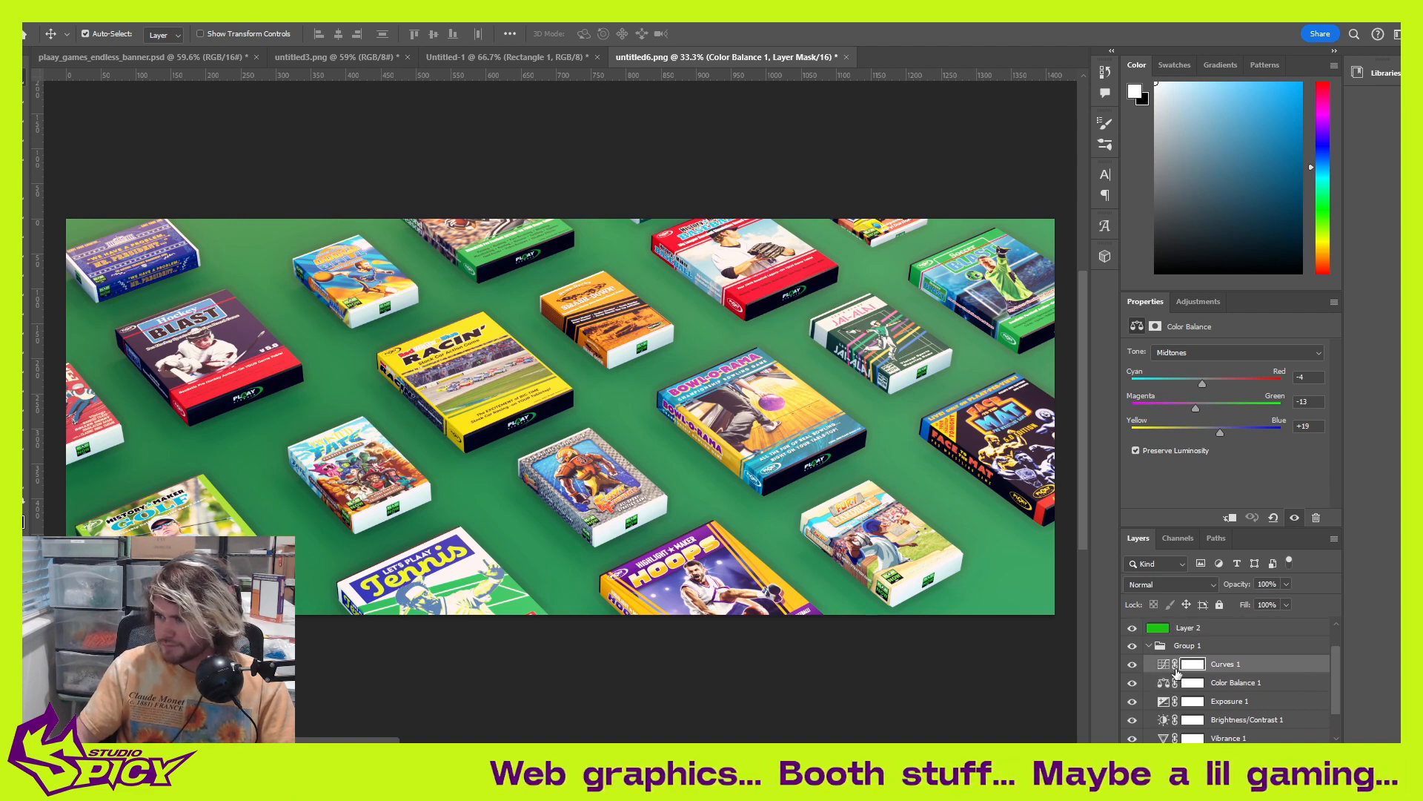
click(1132, 664)
click(1131, 665)
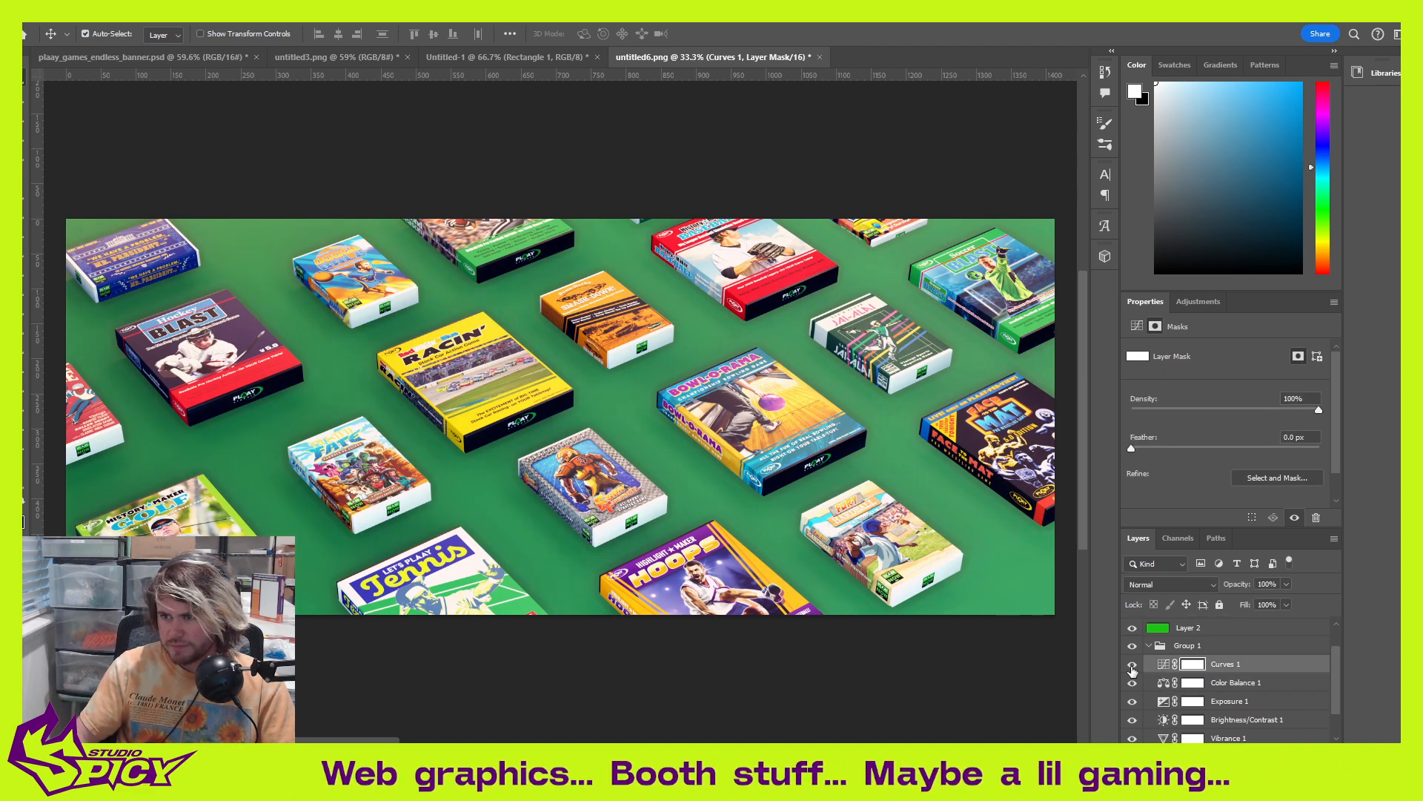
click(1132, 665)
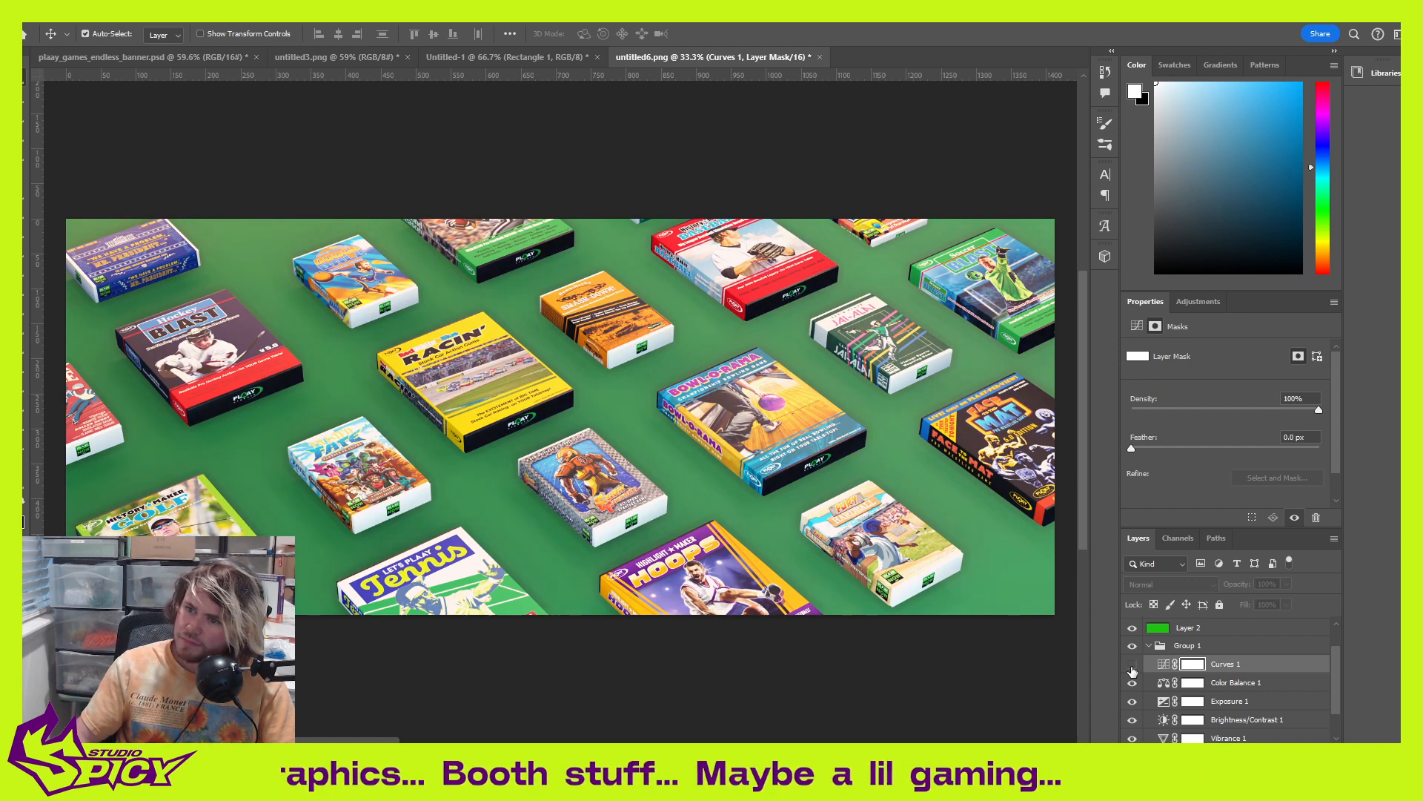
click(1132, 667)
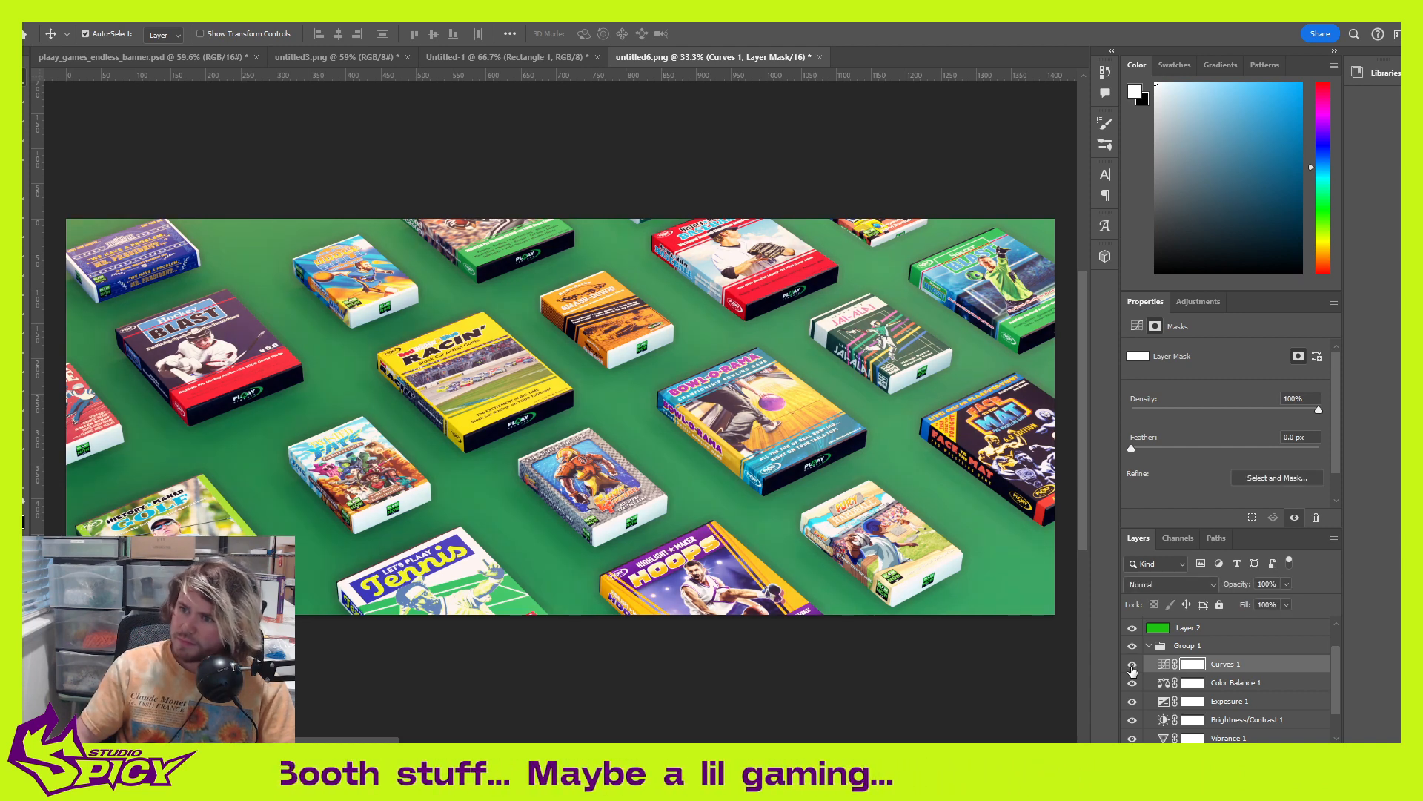
click(1267, 674)
click(1288, 584)
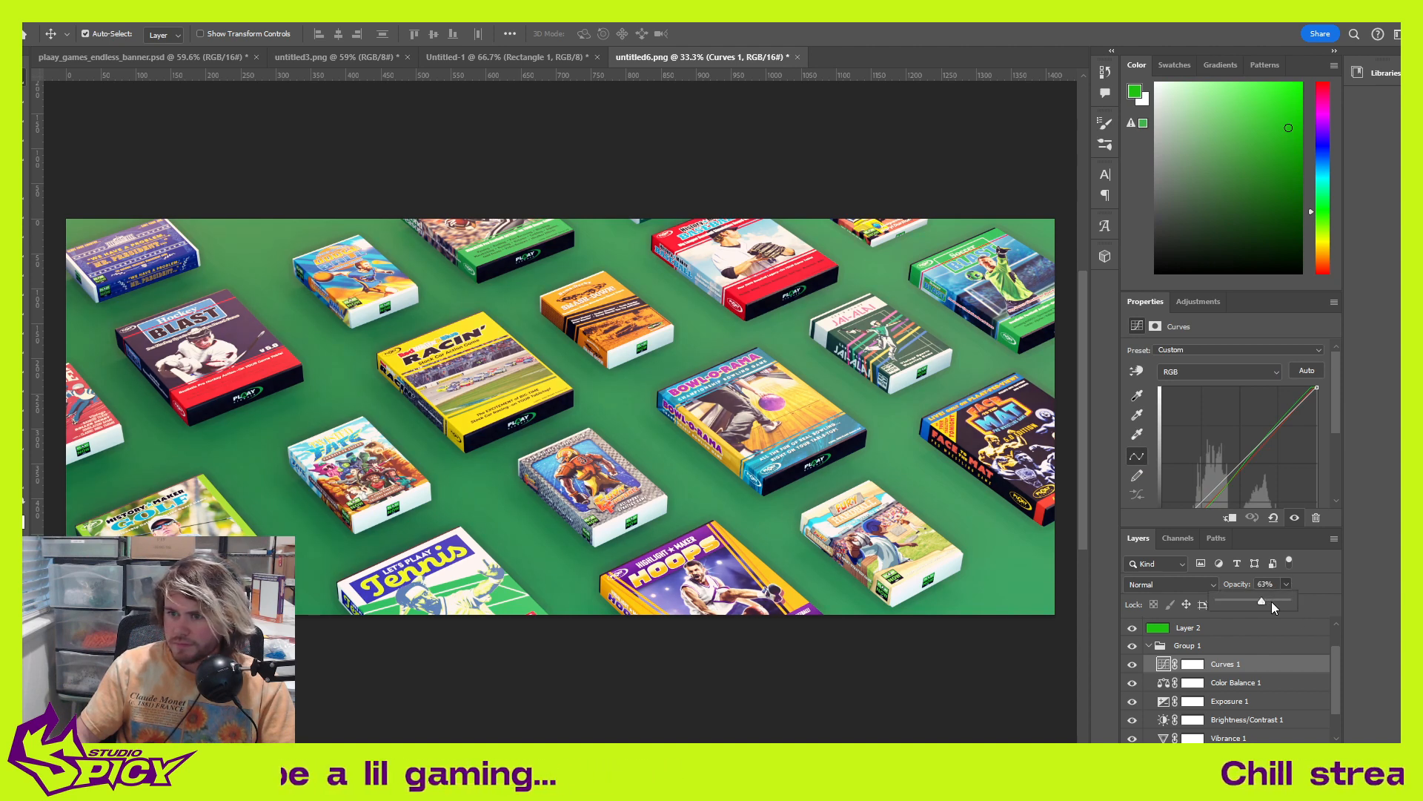
Step: Start a Tilt-Shift blur of 15 px on Layer 1 and rotate its focus band to slope down toward the banner's right side
scroll(1255, 633, down, 2)
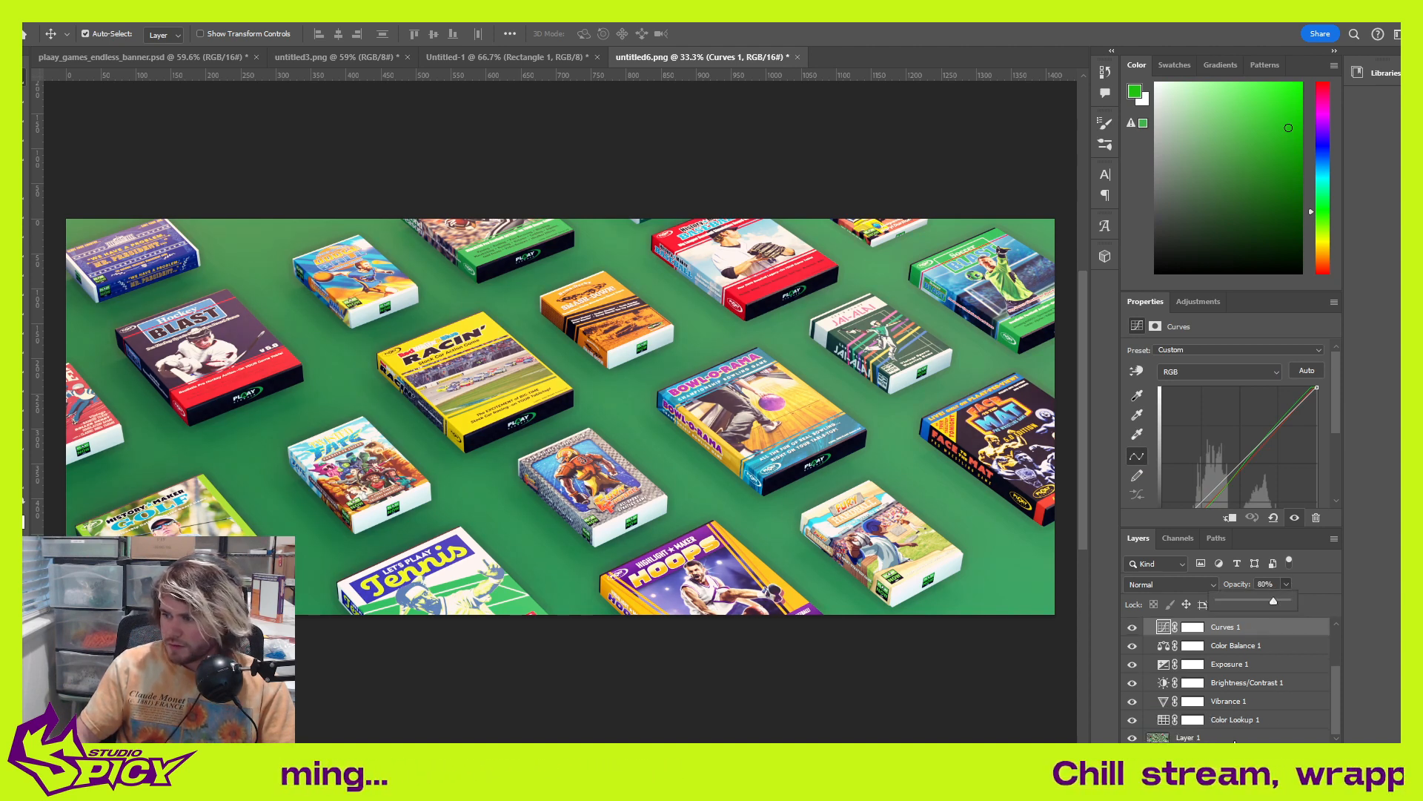
click(1228, 739)
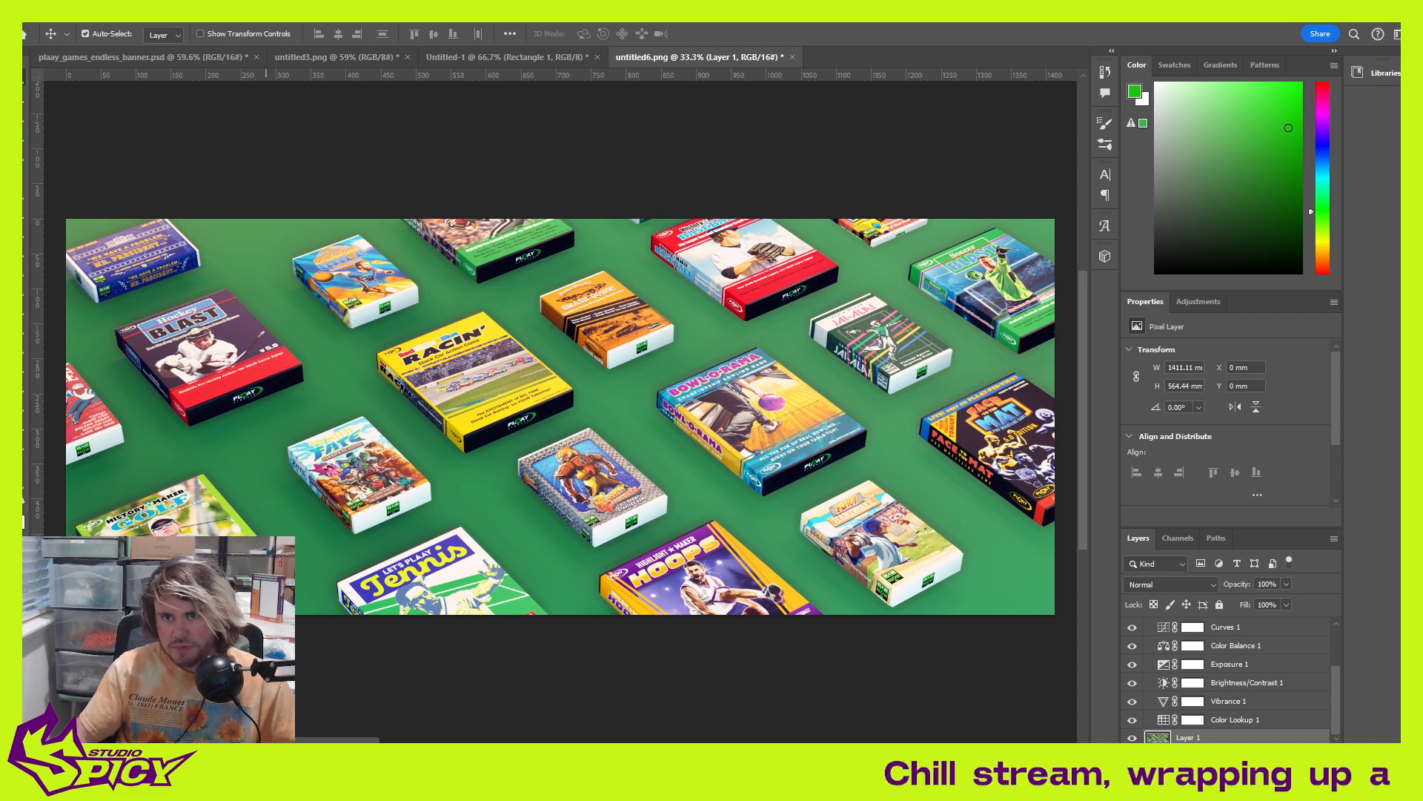
click(204, 11)
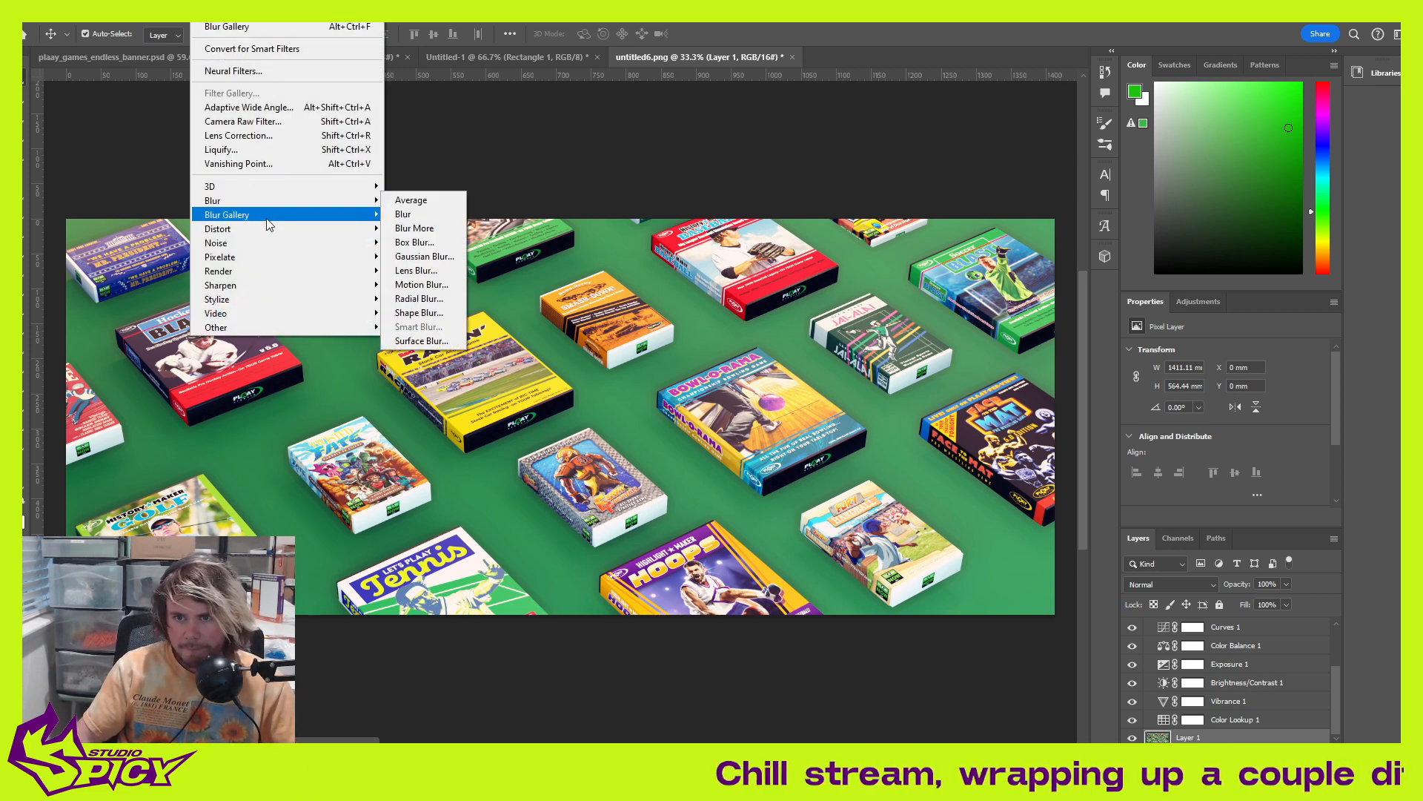
mouse_move(297, 214)
click(414, 243)
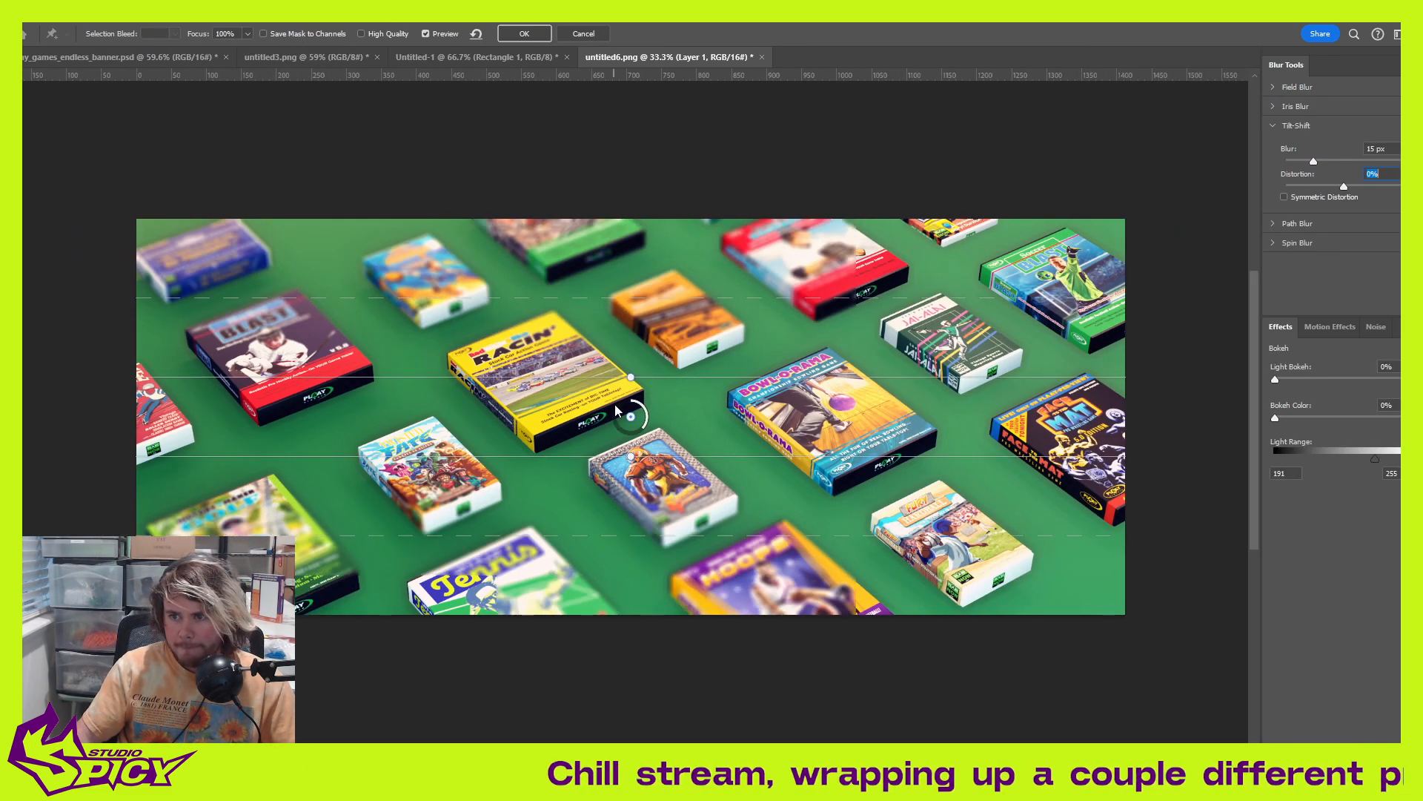
drag(629, 461, 593, 481)
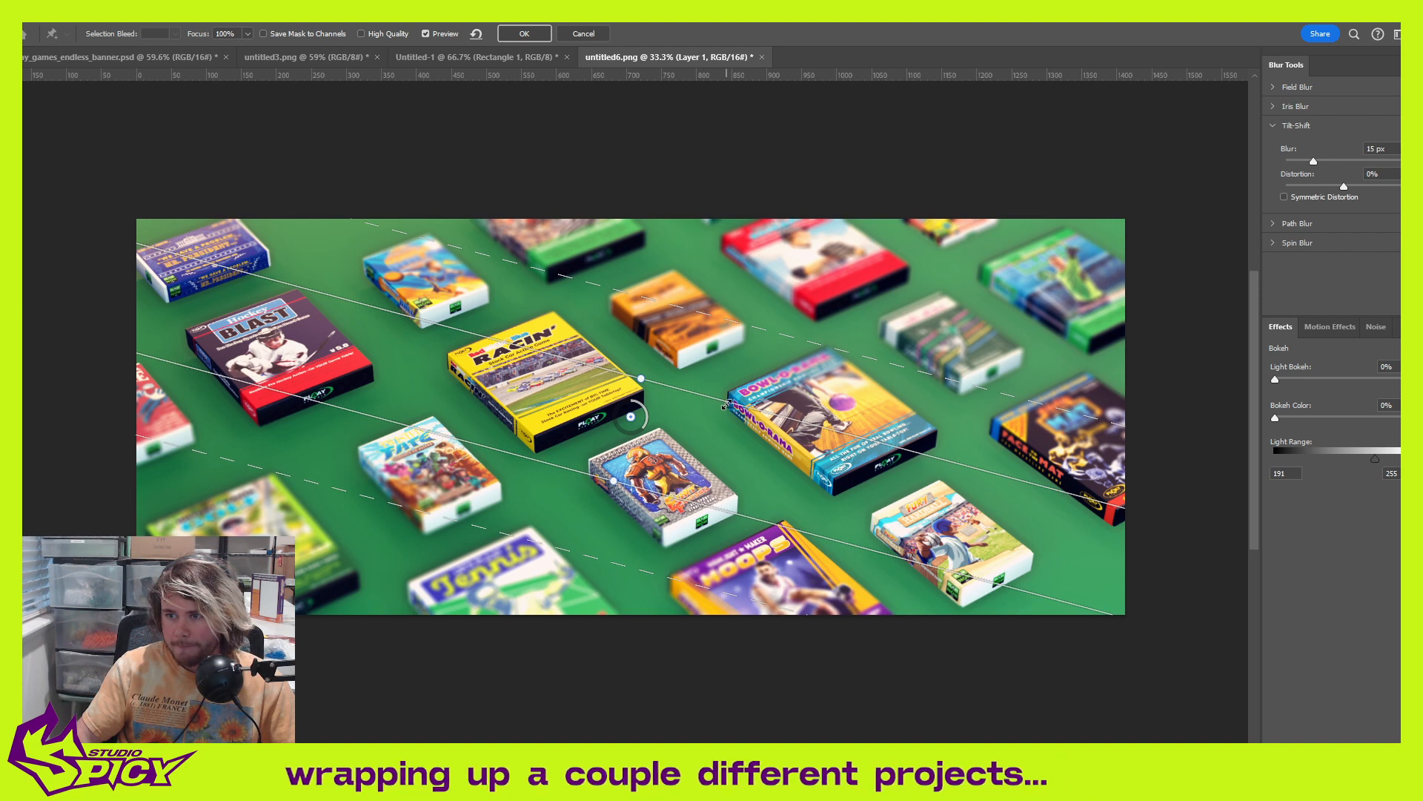
Step: Extend the focus band's upper edge, widen the blur transitions on both sides, and apply the Tilt-Shift blur
drag(725, 404, 723, 367)
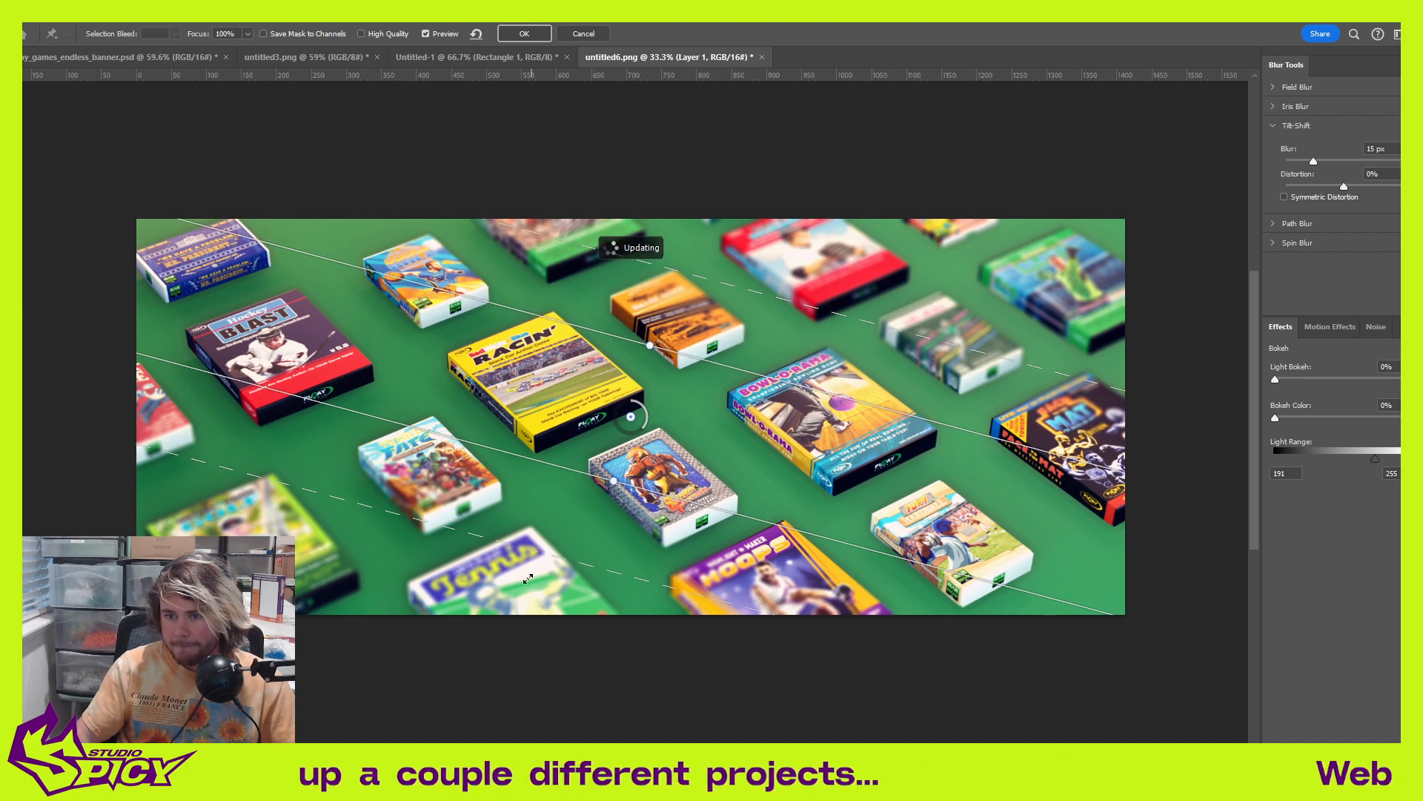
drag(528, 579, 504, 641)
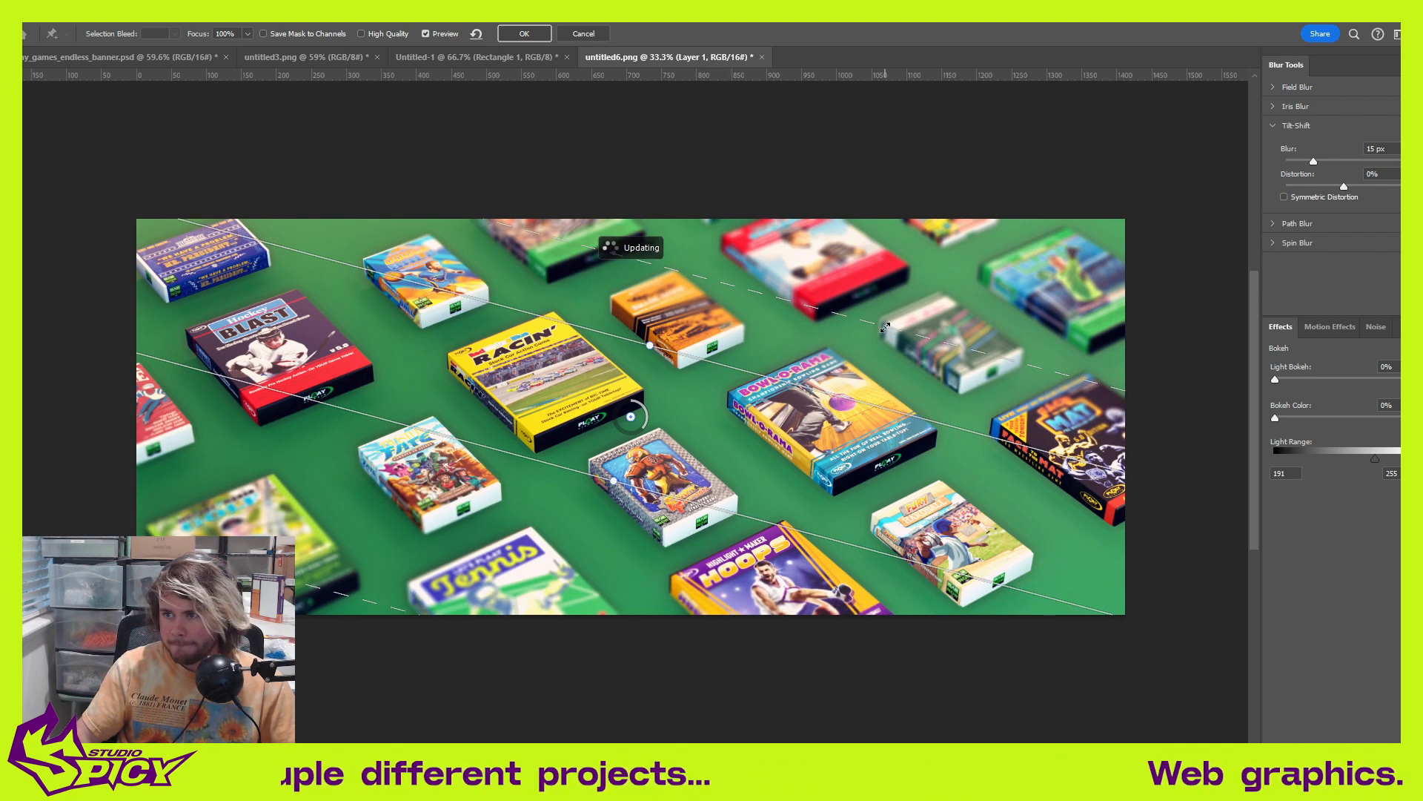
drag(885, 327, 966, 234)
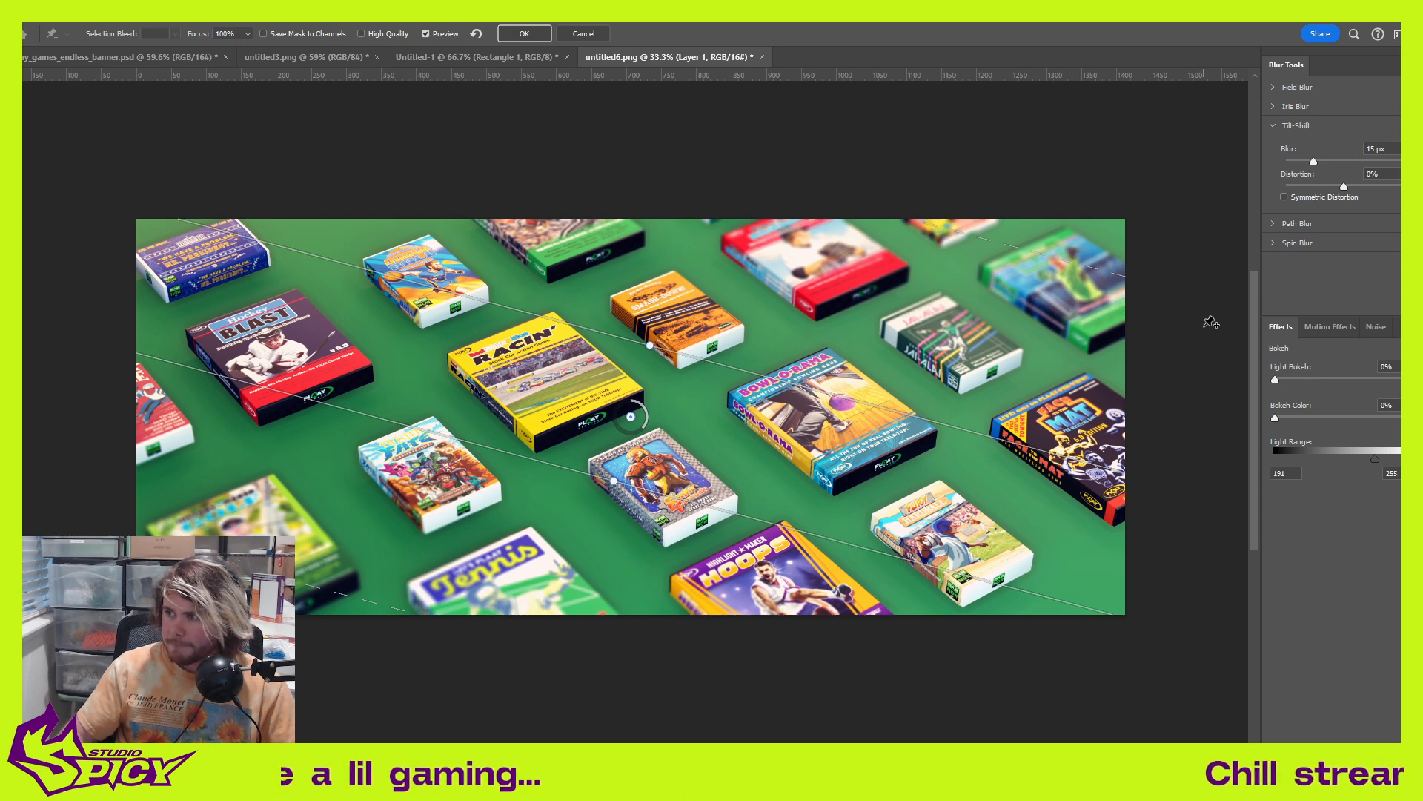
key(Escape)
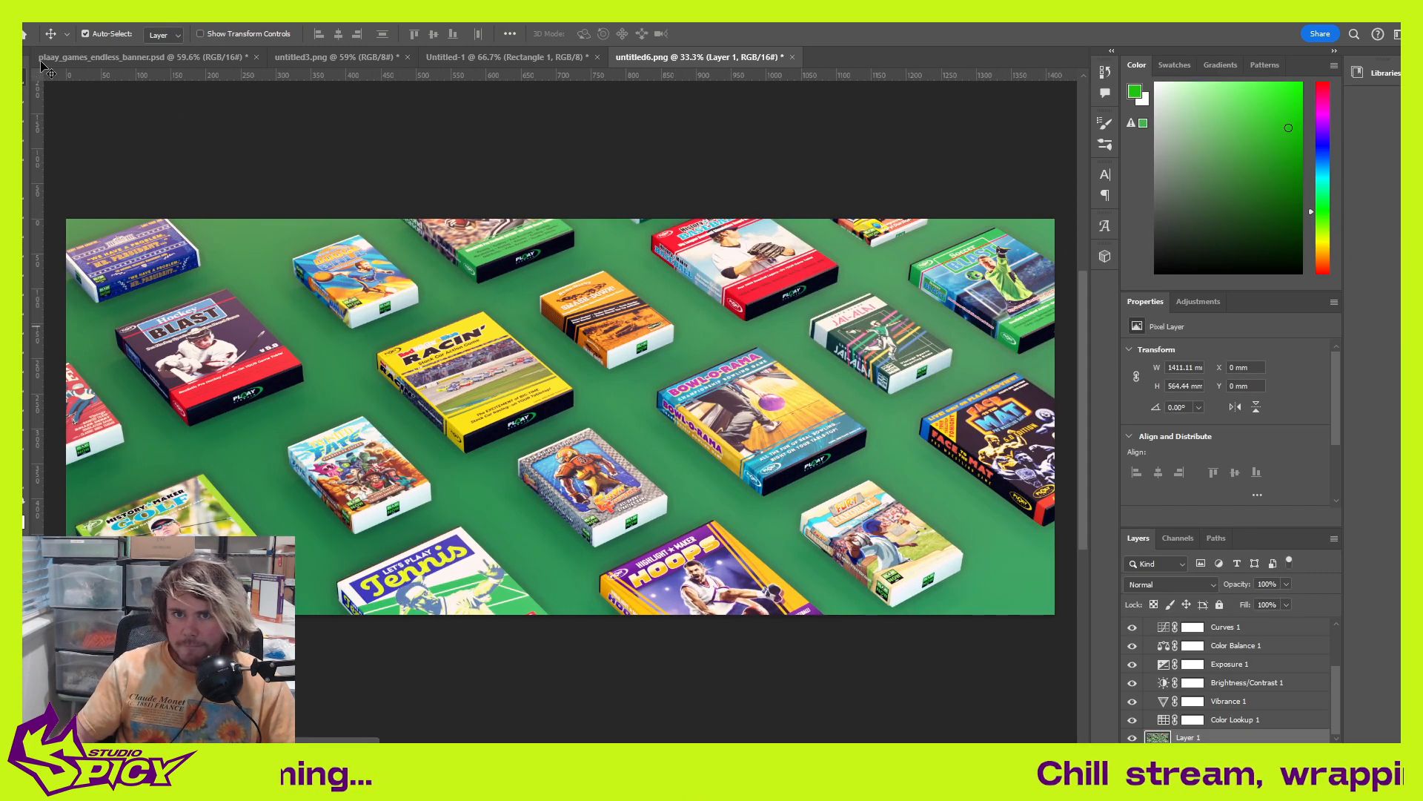
Step: Export the 4000 × 1600 px banner as a quality 6 JPG, overwriting plaay_games_endless_banner2.jpg in the banner_images folder
click(44, 27)
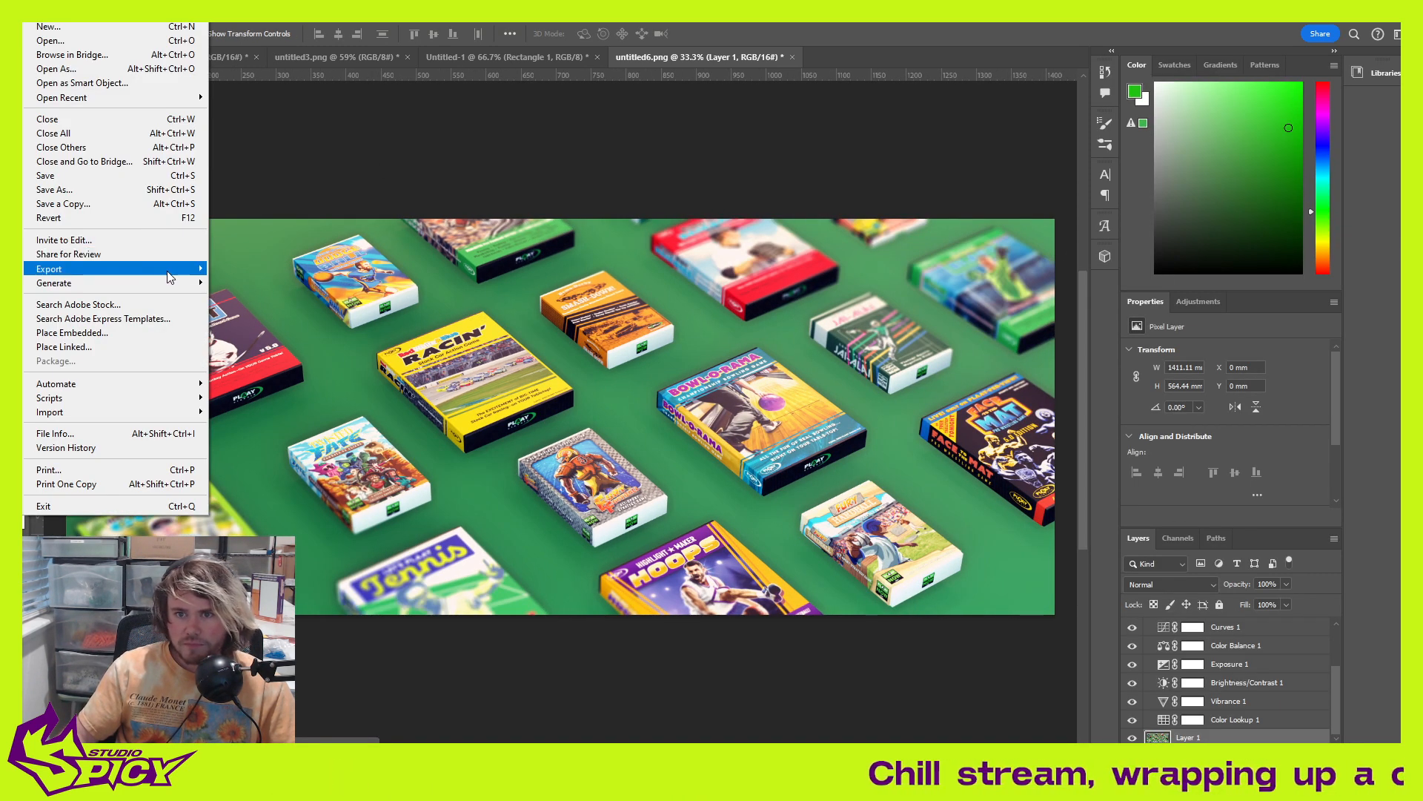
click(557, 345)
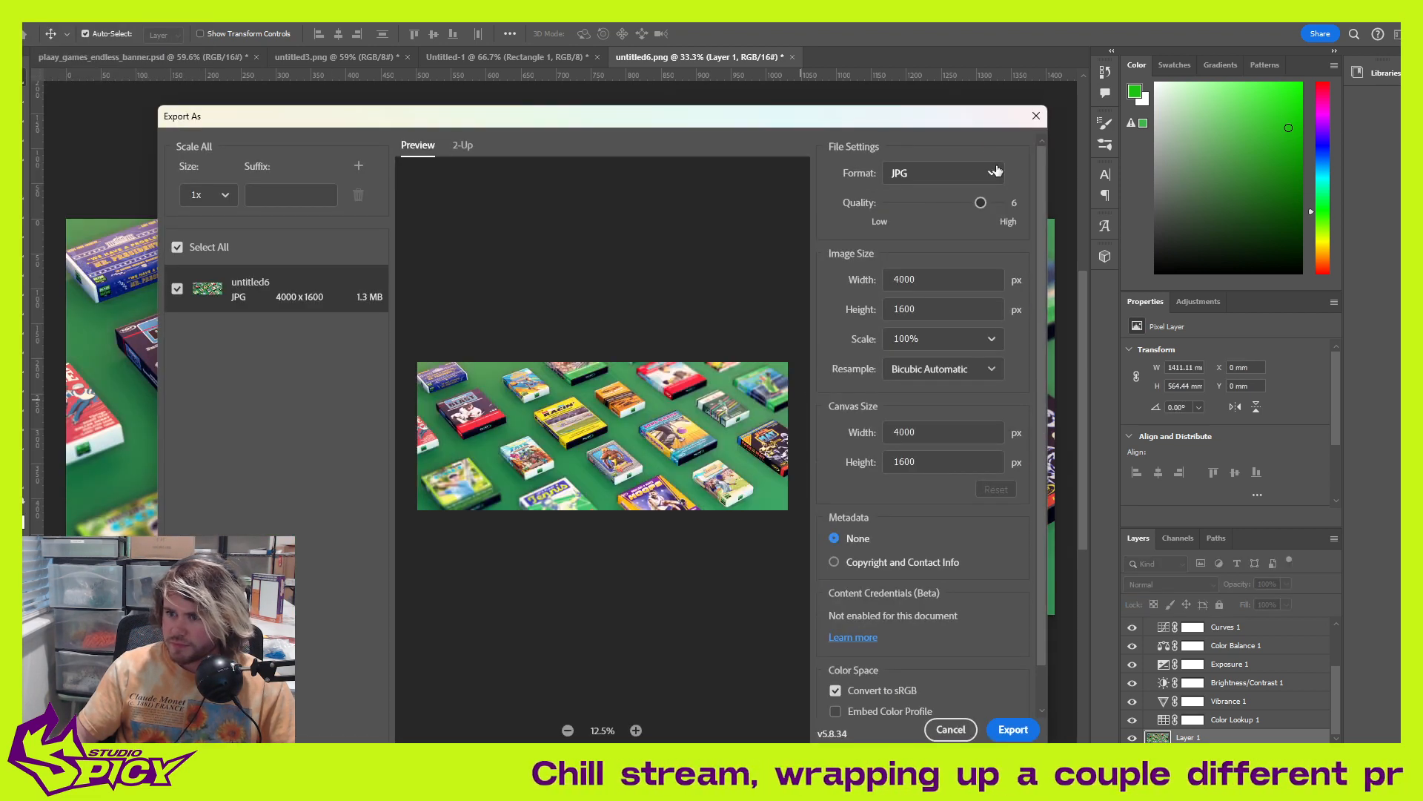
click(1024, 728)
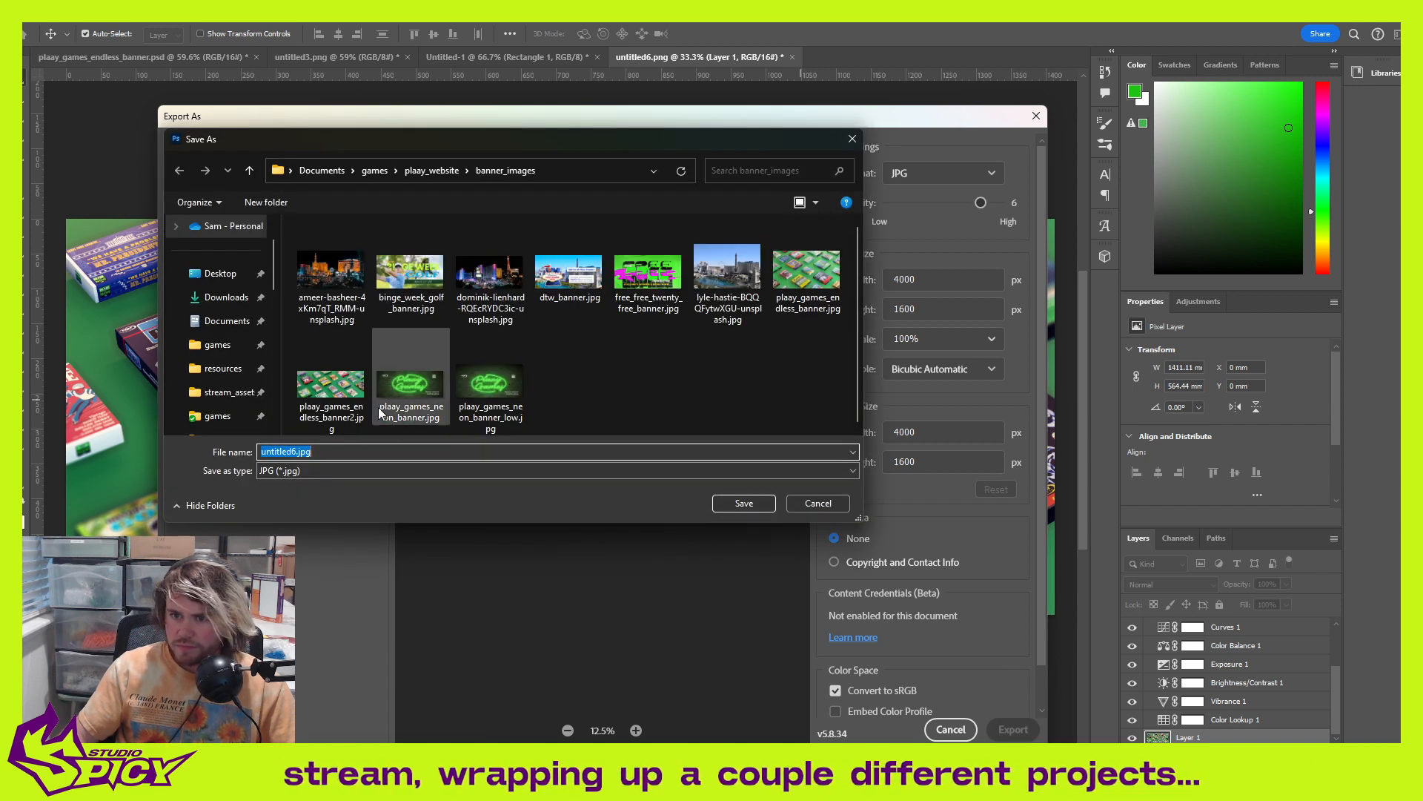
click(330, 389)
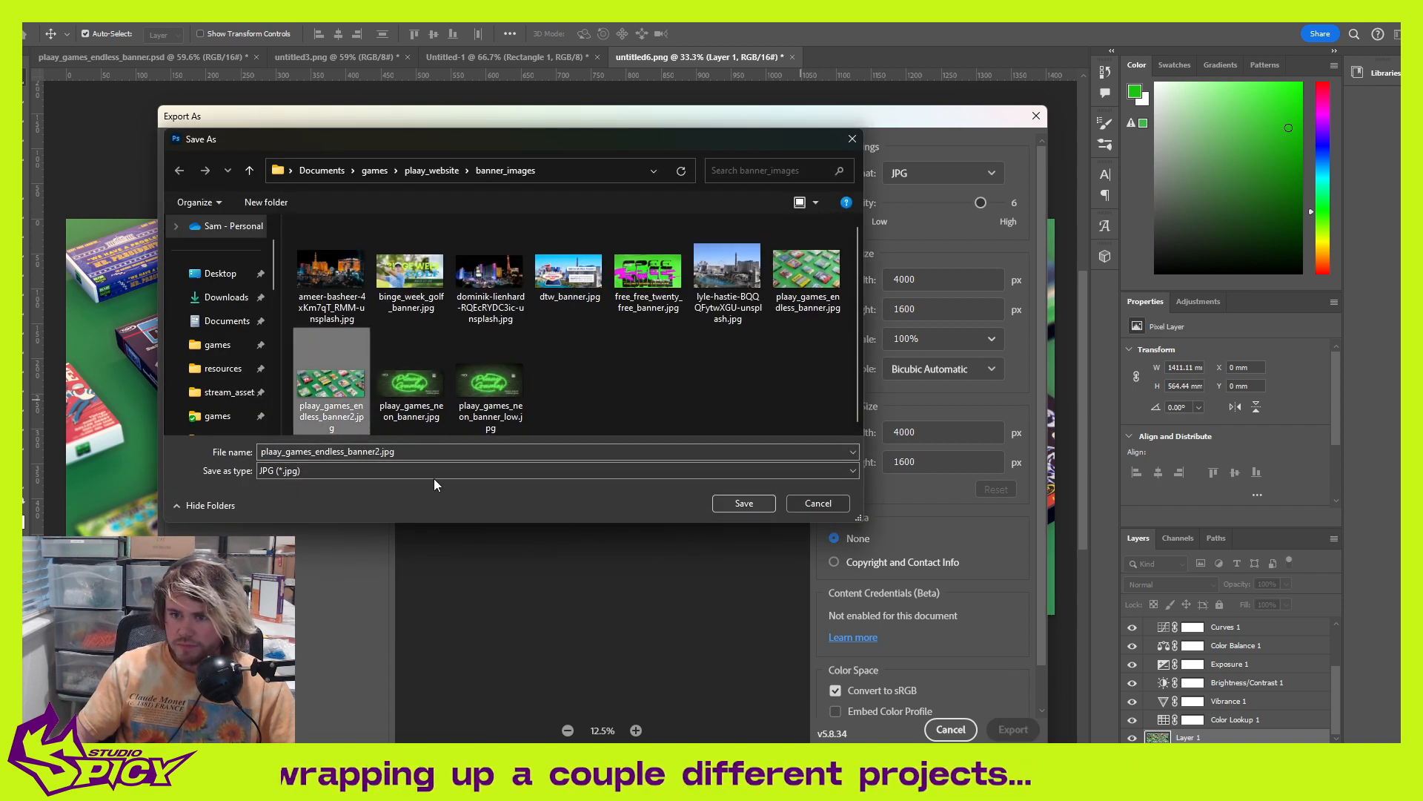
click(744, 502)
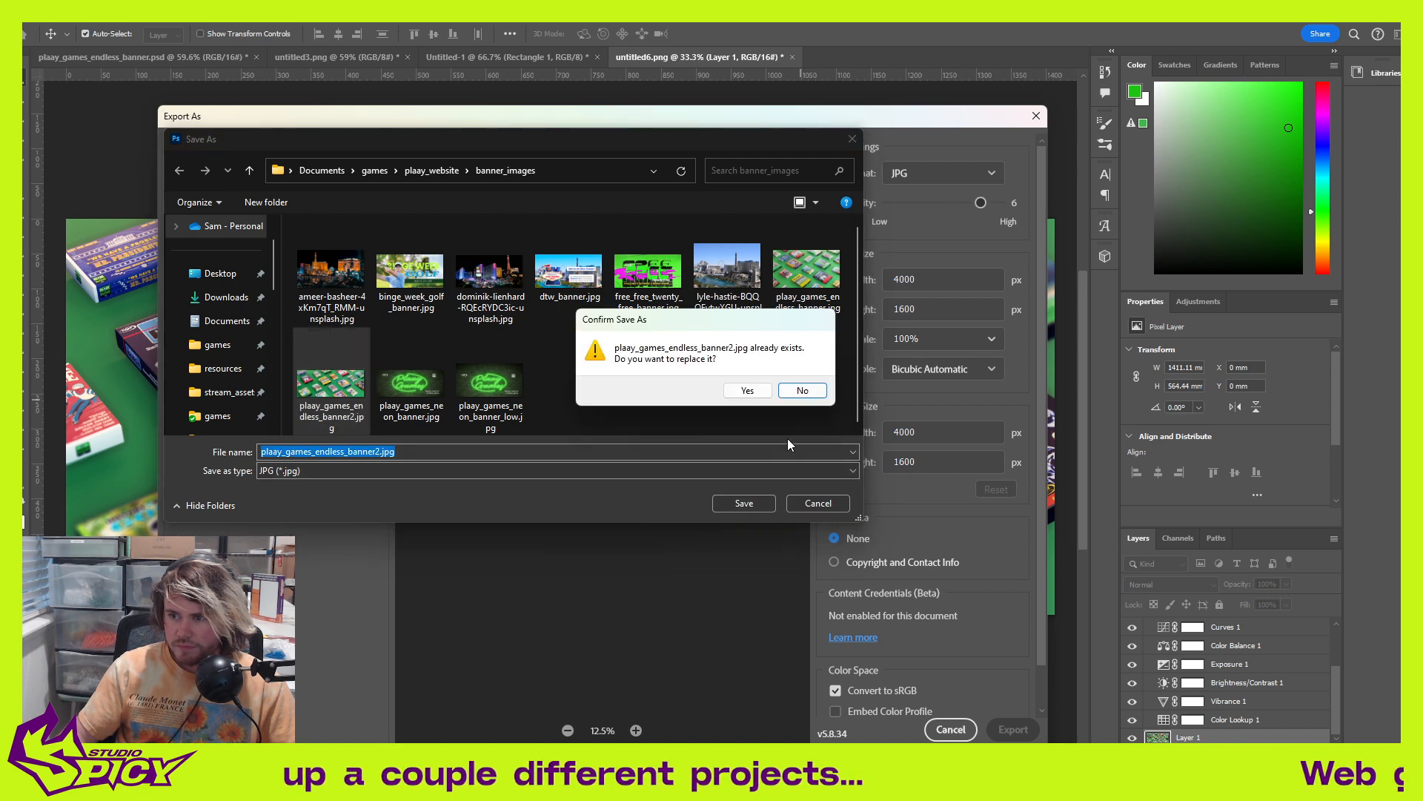
click(747, 390)
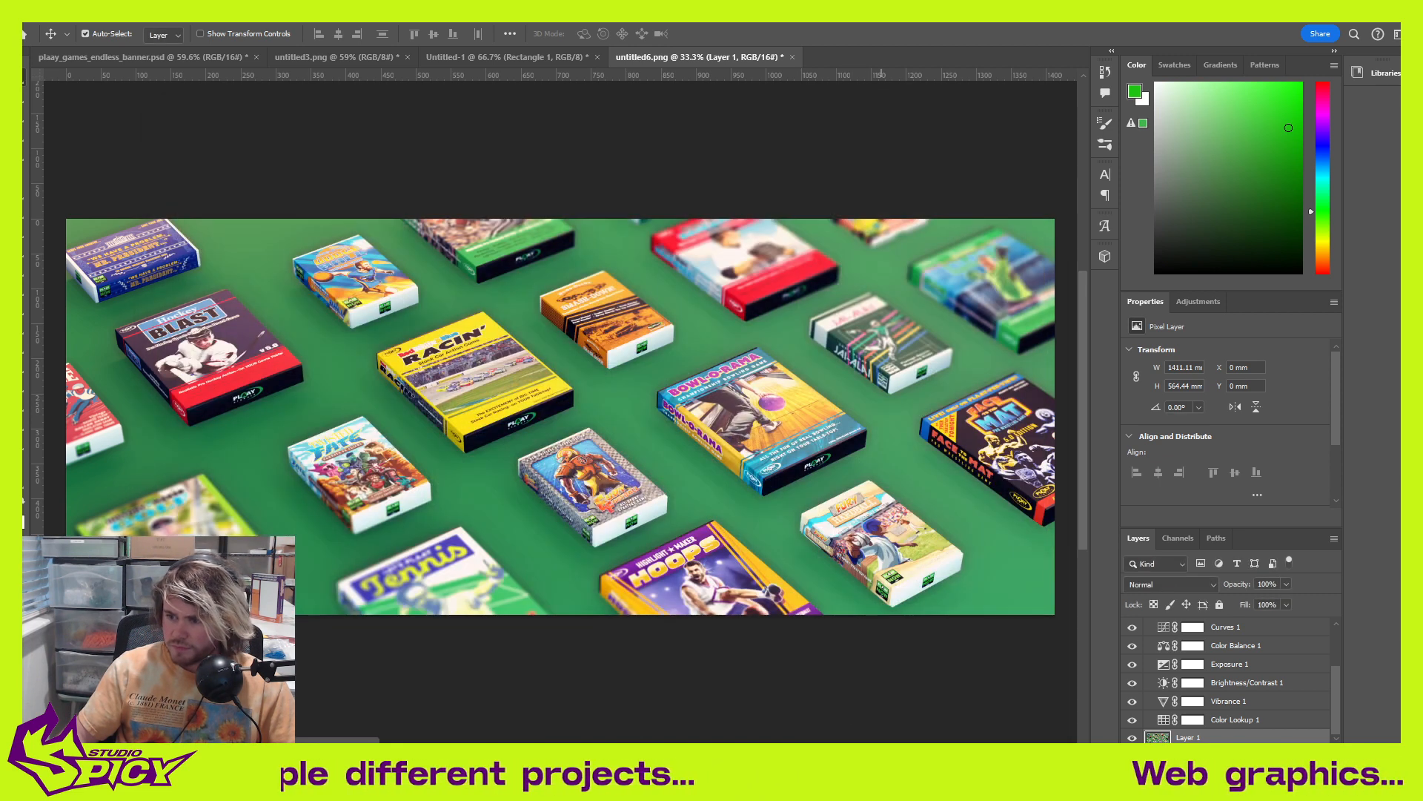
Step: Switch to the PLAAY Games window in Chrome, reload plaay.com, and examine how the homepage banner is cropped around its headline
mouse_move(820, 779)
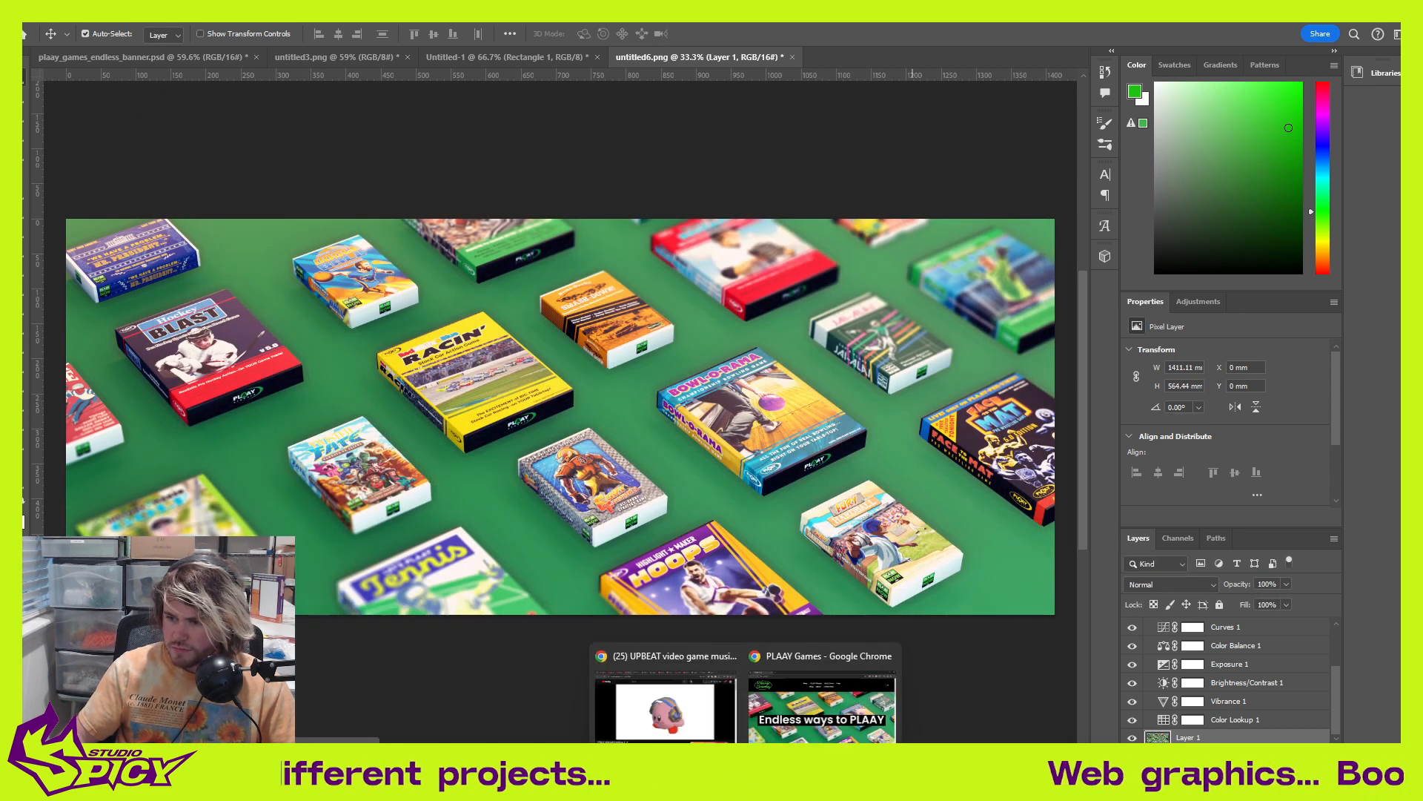
click(819, 723)
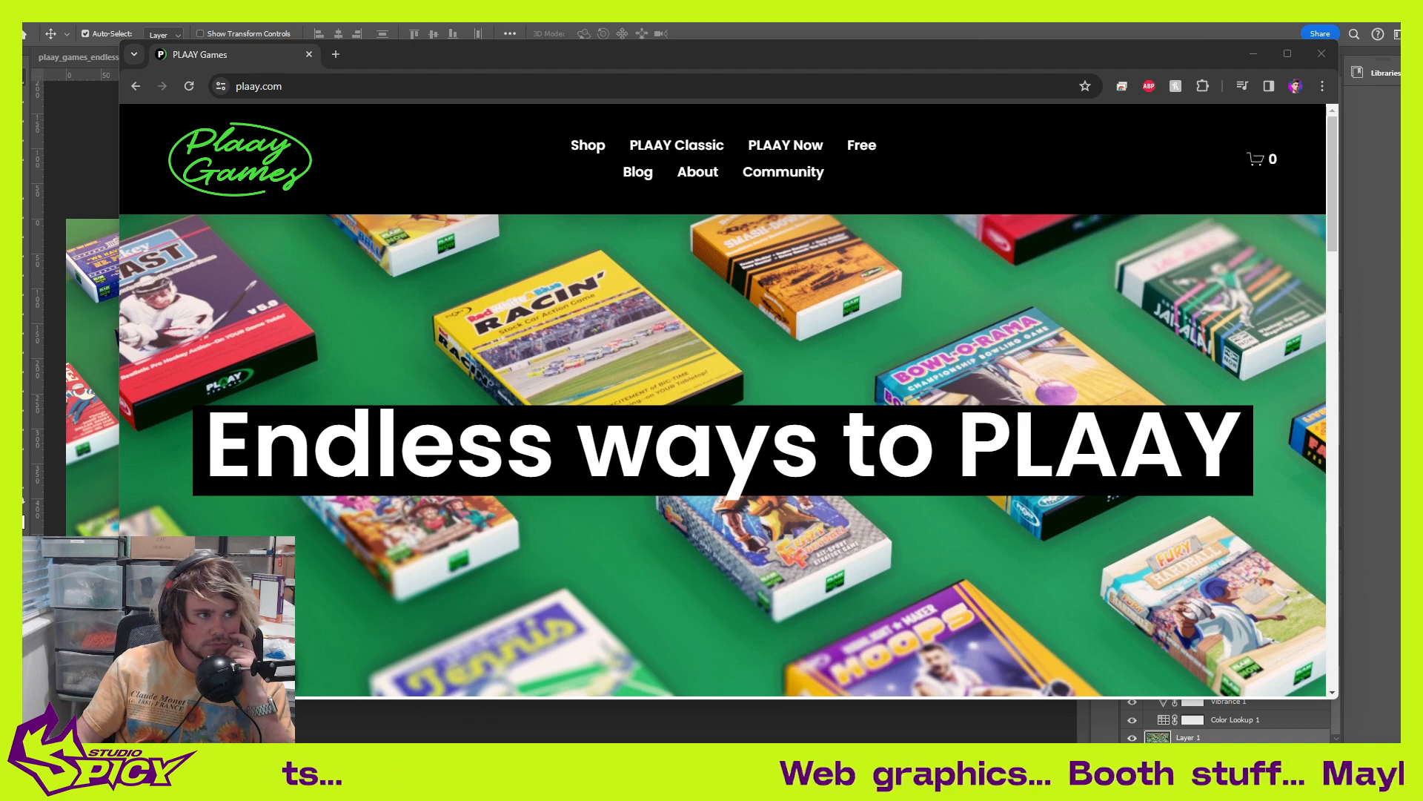
click(189, 86)
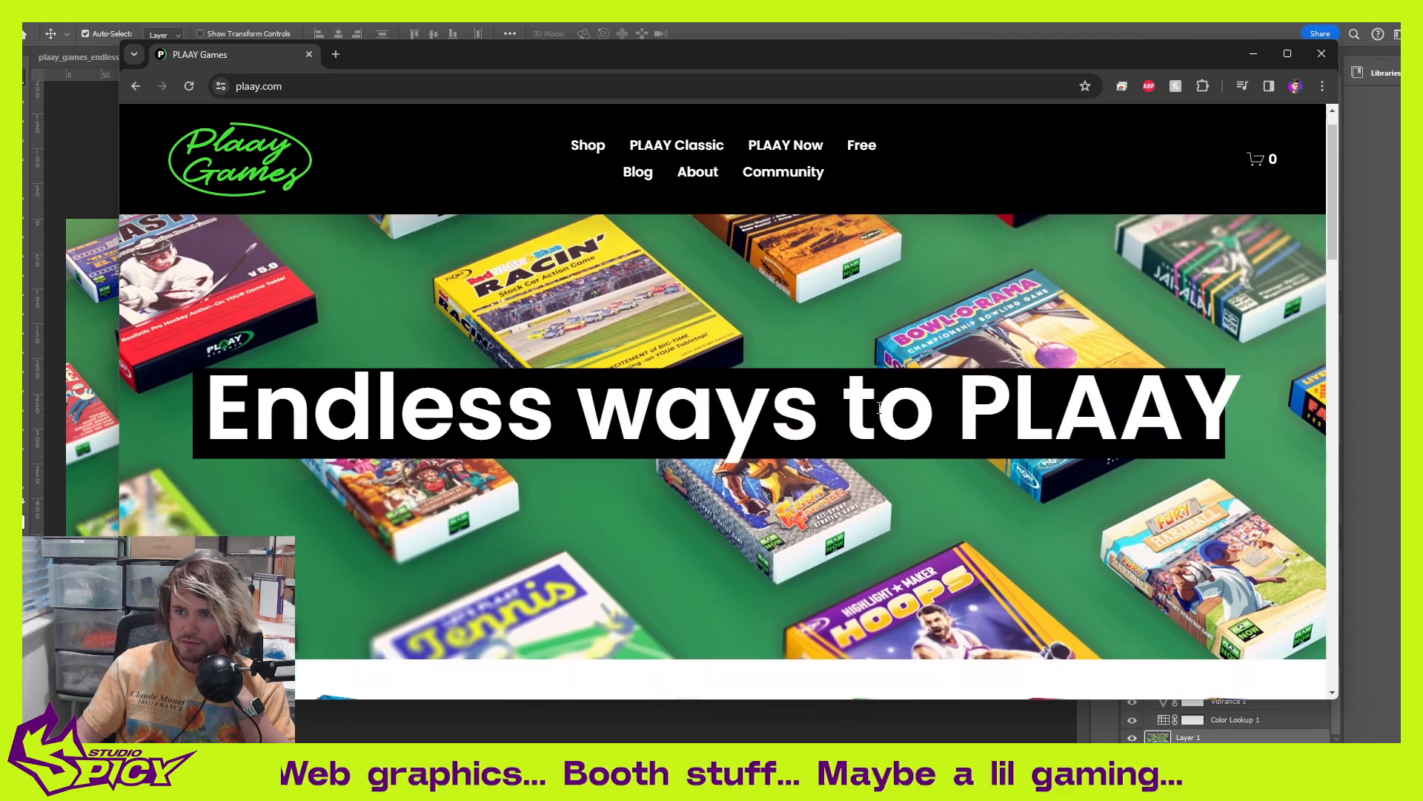
scroll(875, 413, down, 3)
scroll(878, 408, down, 3)
scroll(877, 410, up, 6)
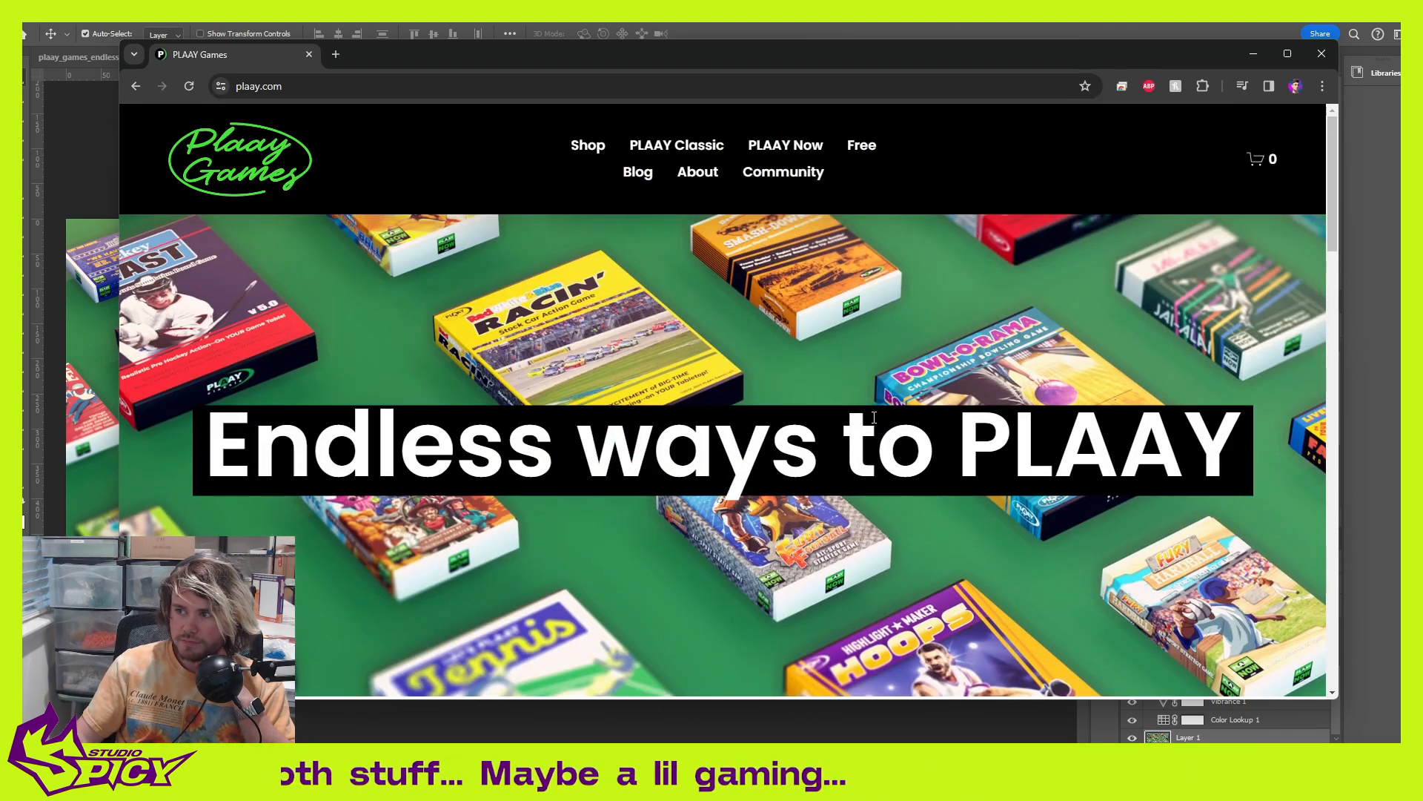
scroll(875, 417, down, 3)
scroll(875, 417, up, 3)
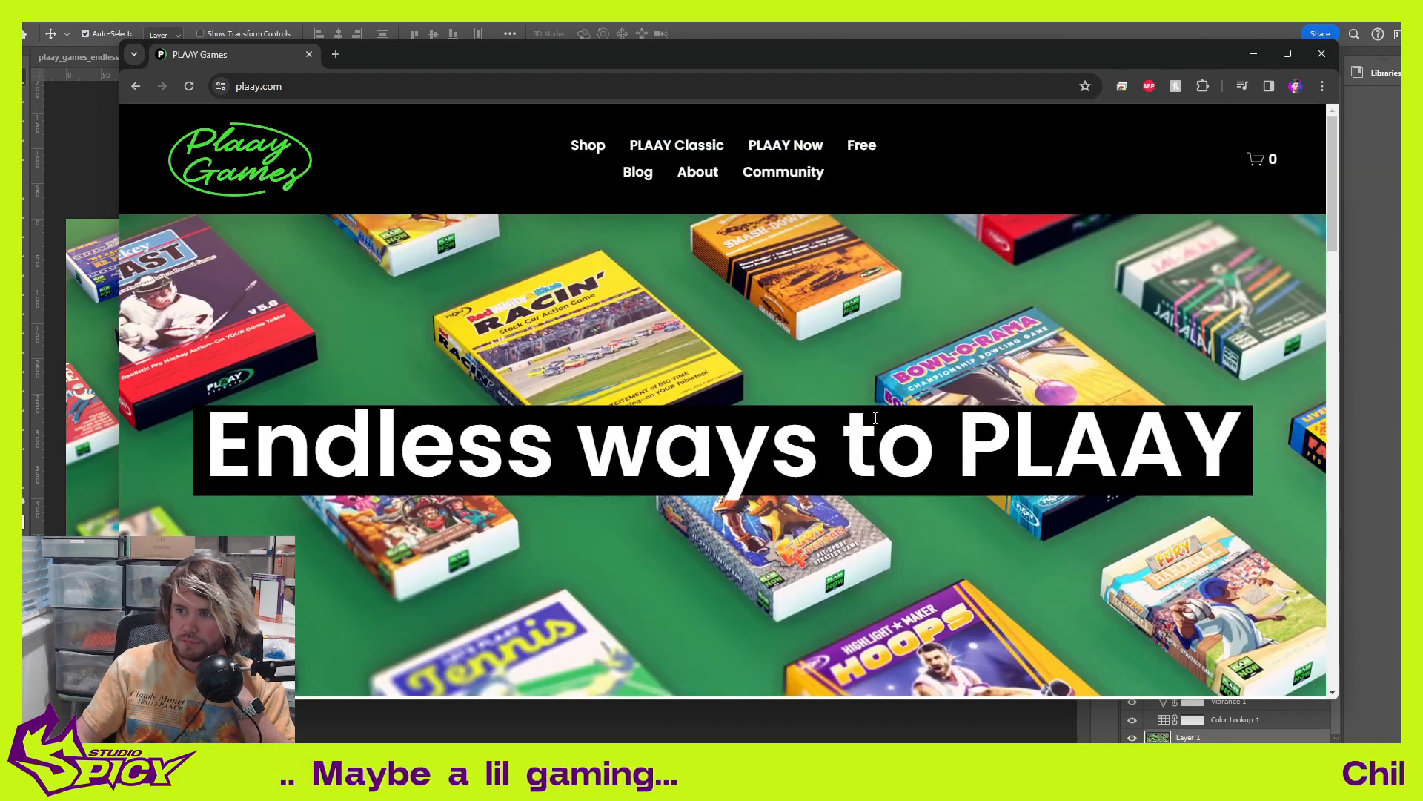
scroll(867, 384, down, 1)
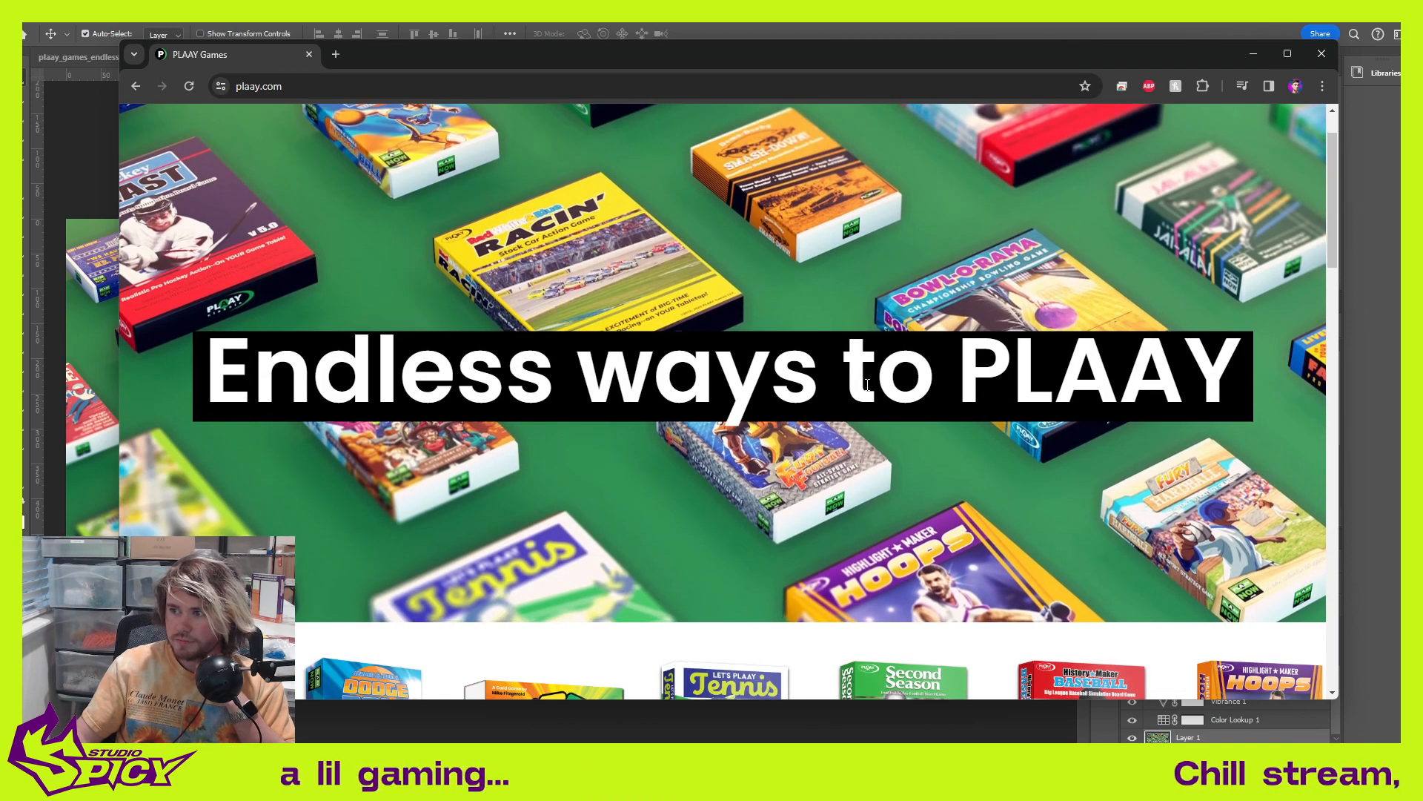
scroll(868, 384, down, 2)
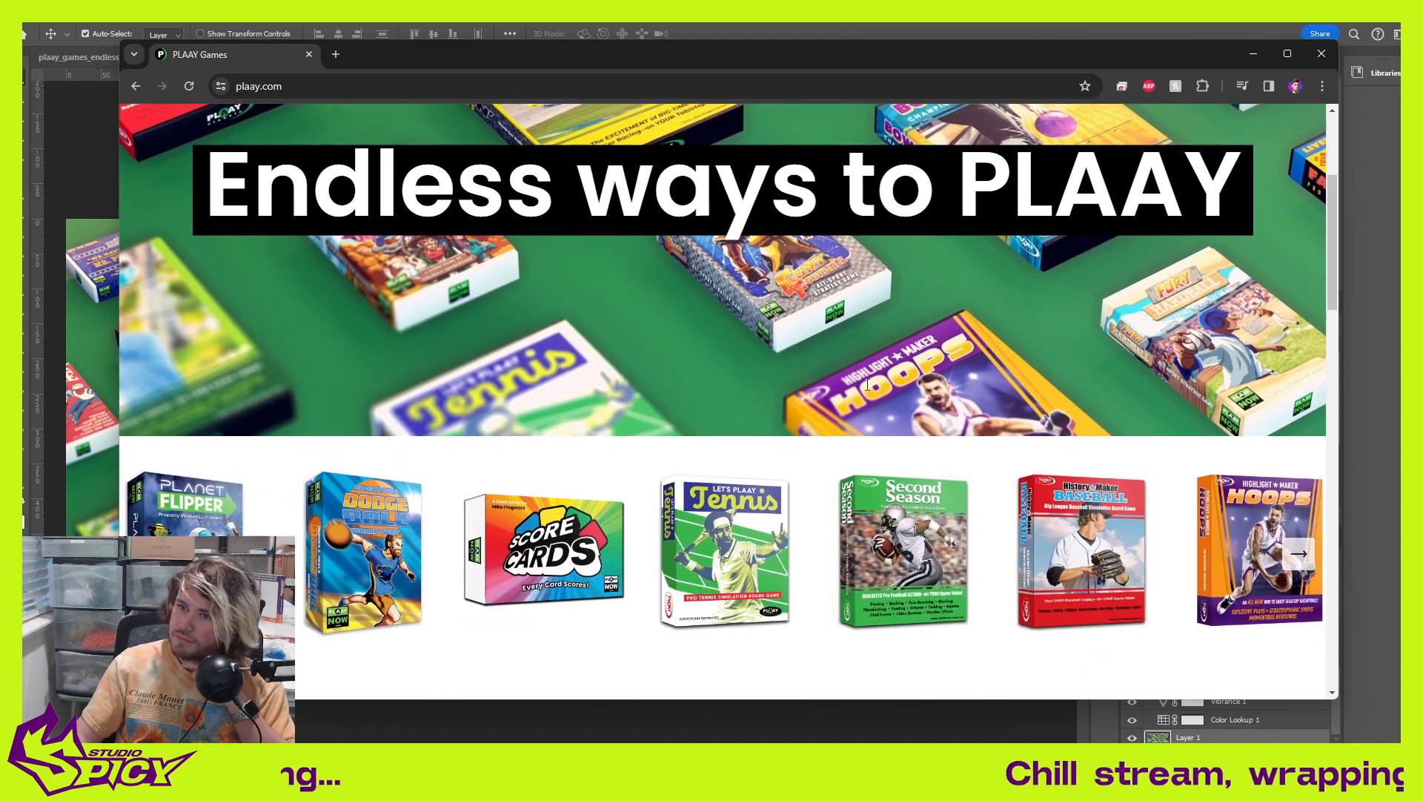
scroll(868, 384, up, 2)
scroll(868, 384, up, 1)
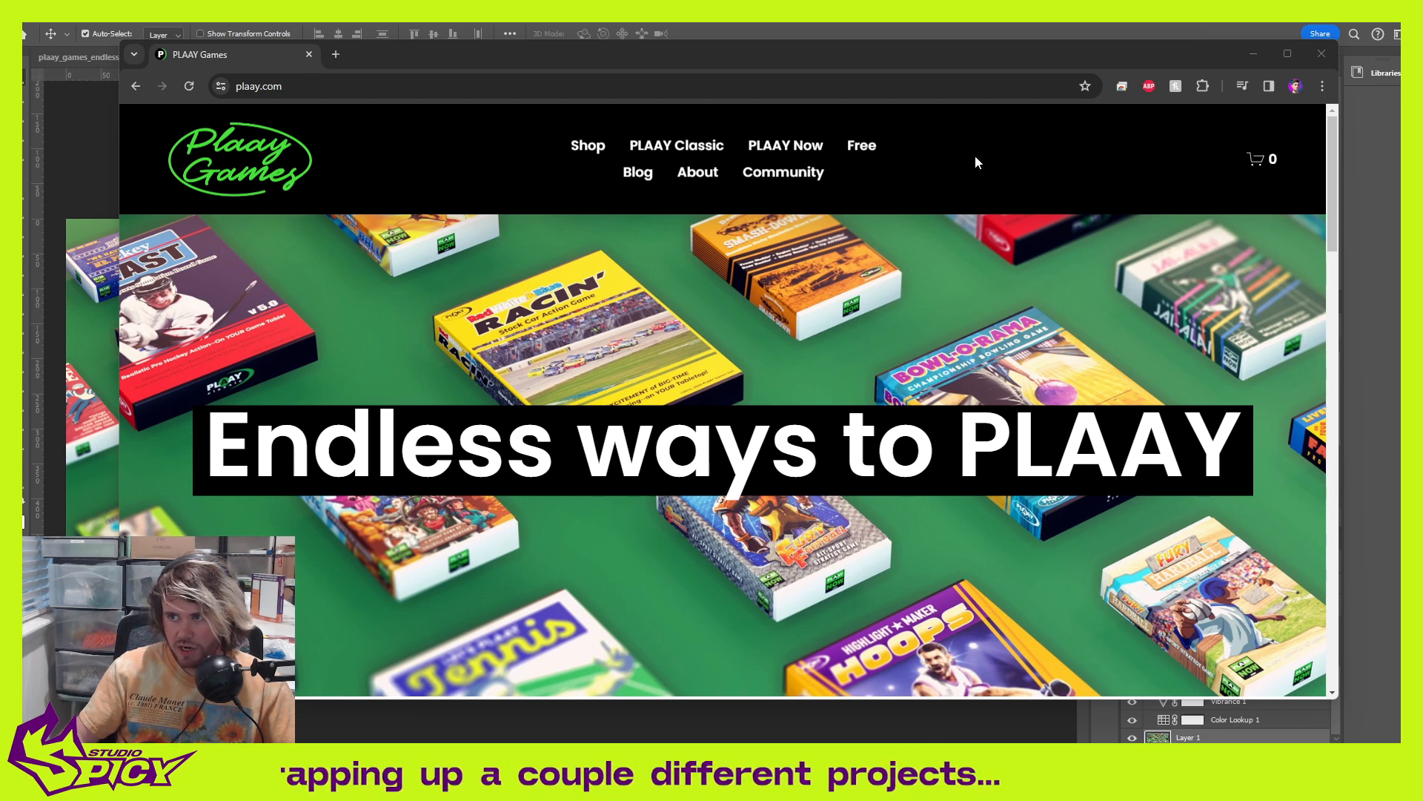
click(1252, 57)
Step: Try reducing the banner's canvas height to 1200 pixels with a centered anchor, and undo the resize
alt+scroll(546, 411, down, 2)
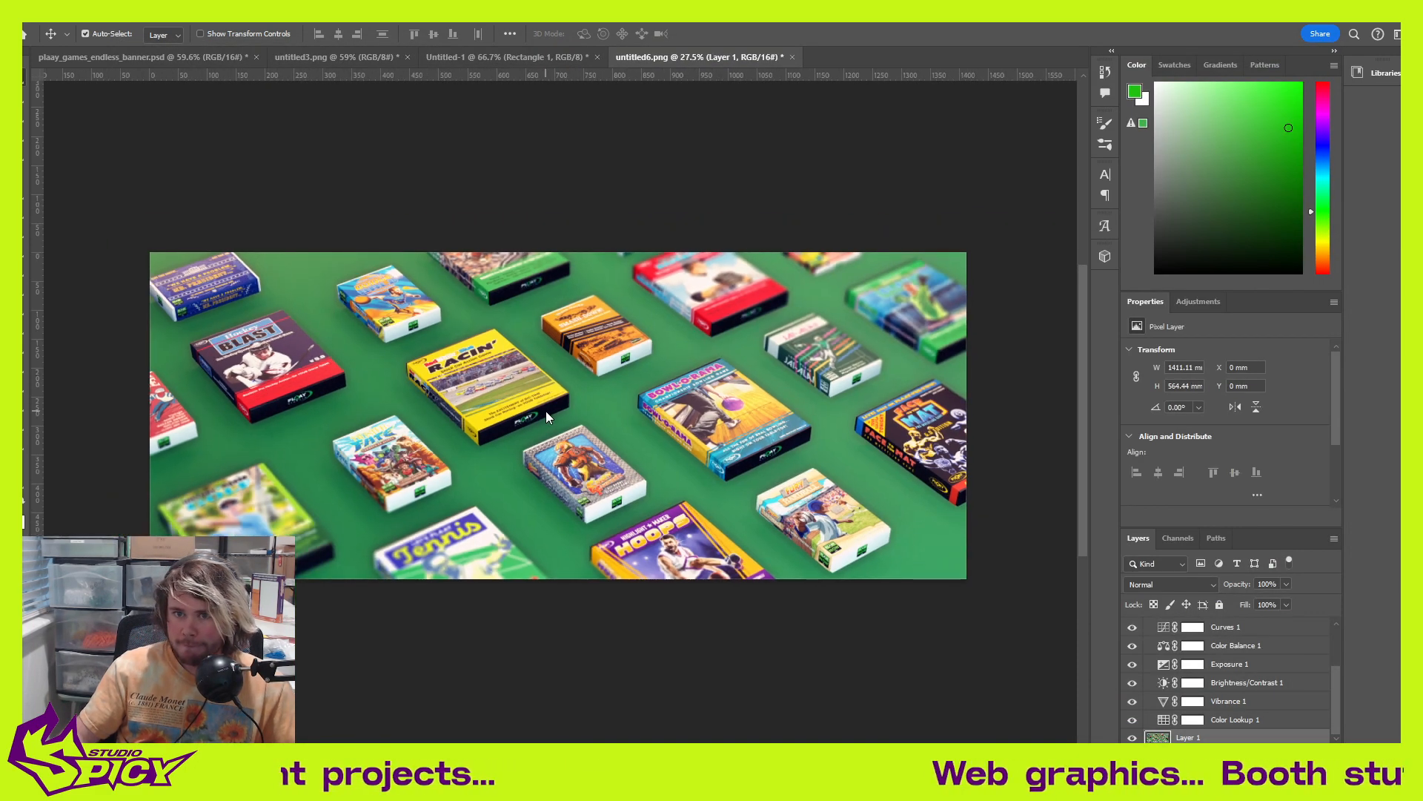
alt+scroll(546, 411, up, 1)
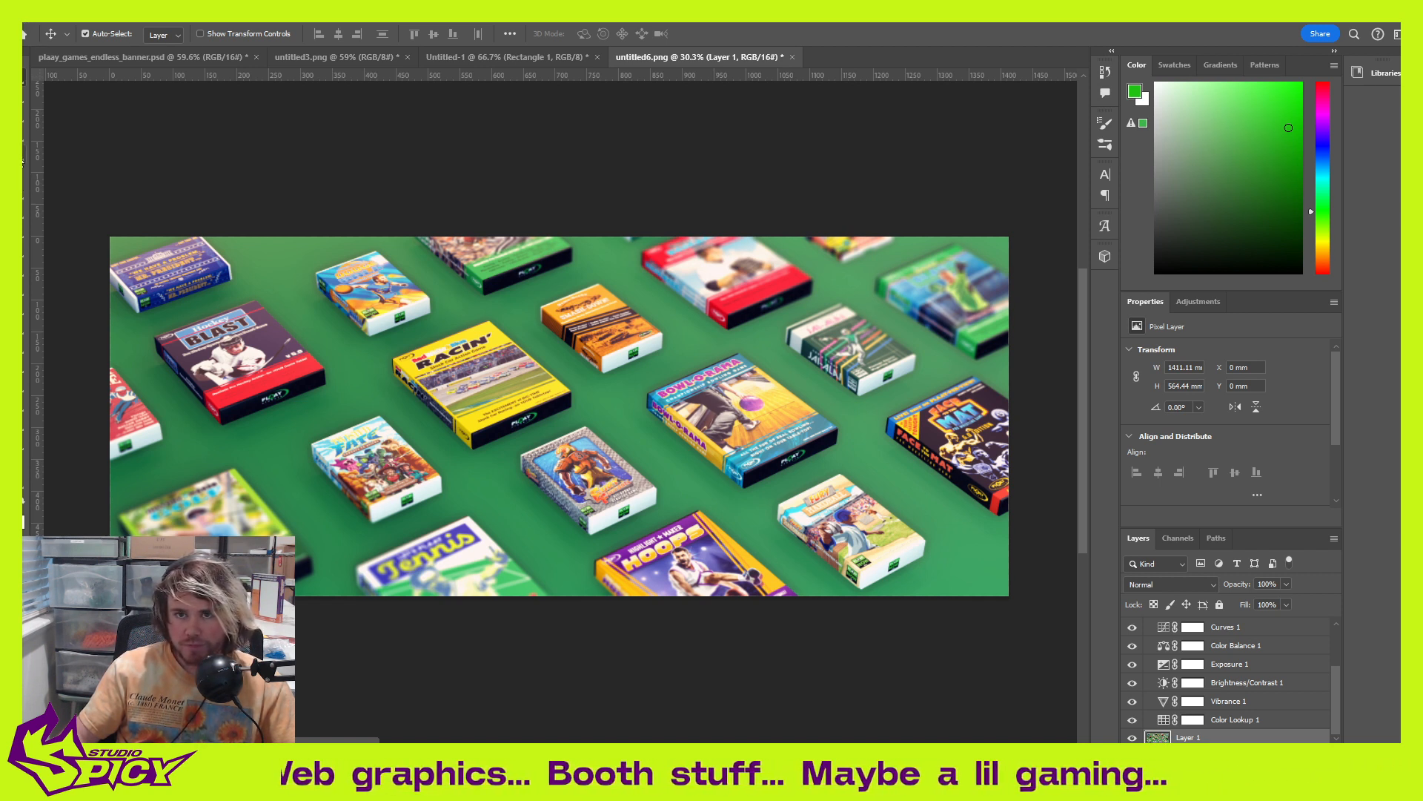
key(c)
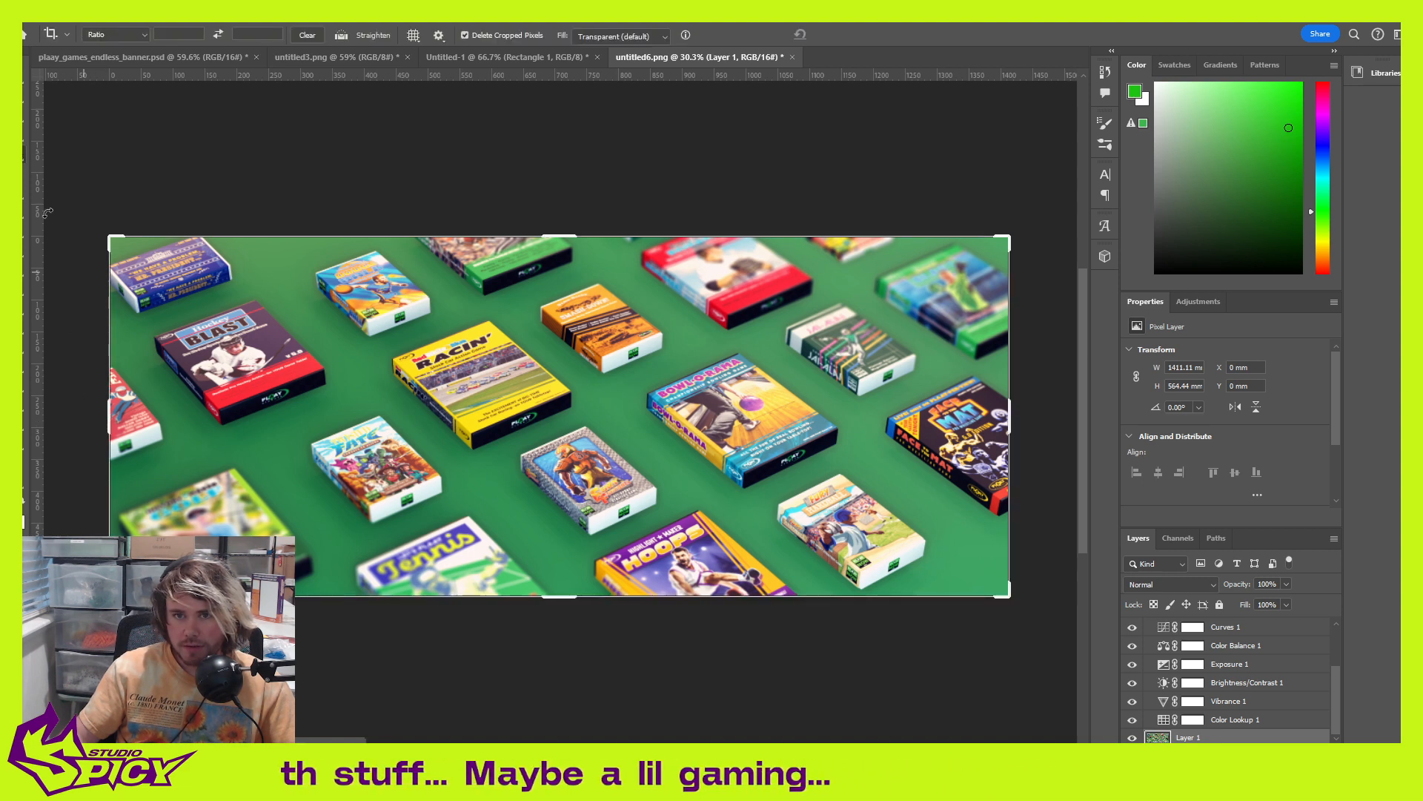
key(alt+i)
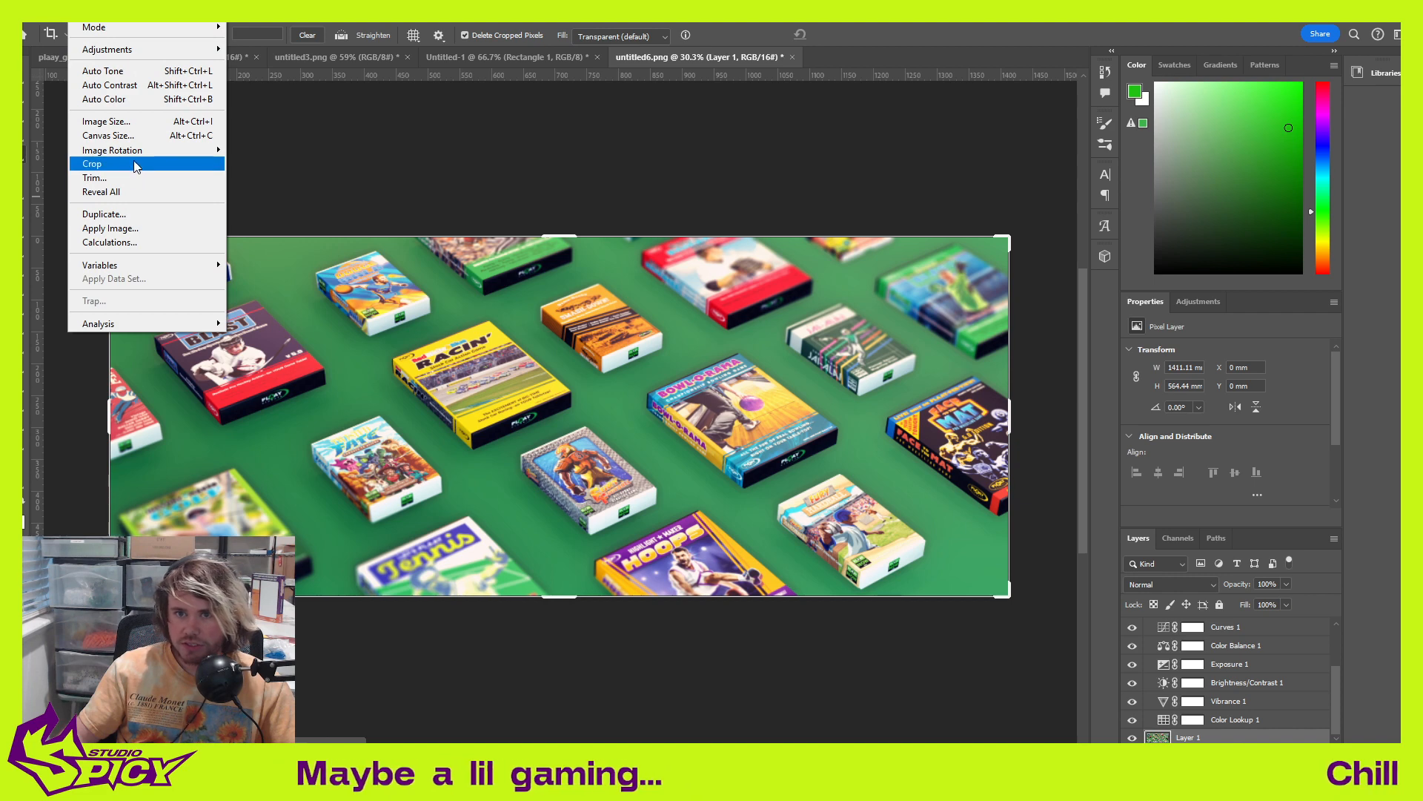
click(137, 136)
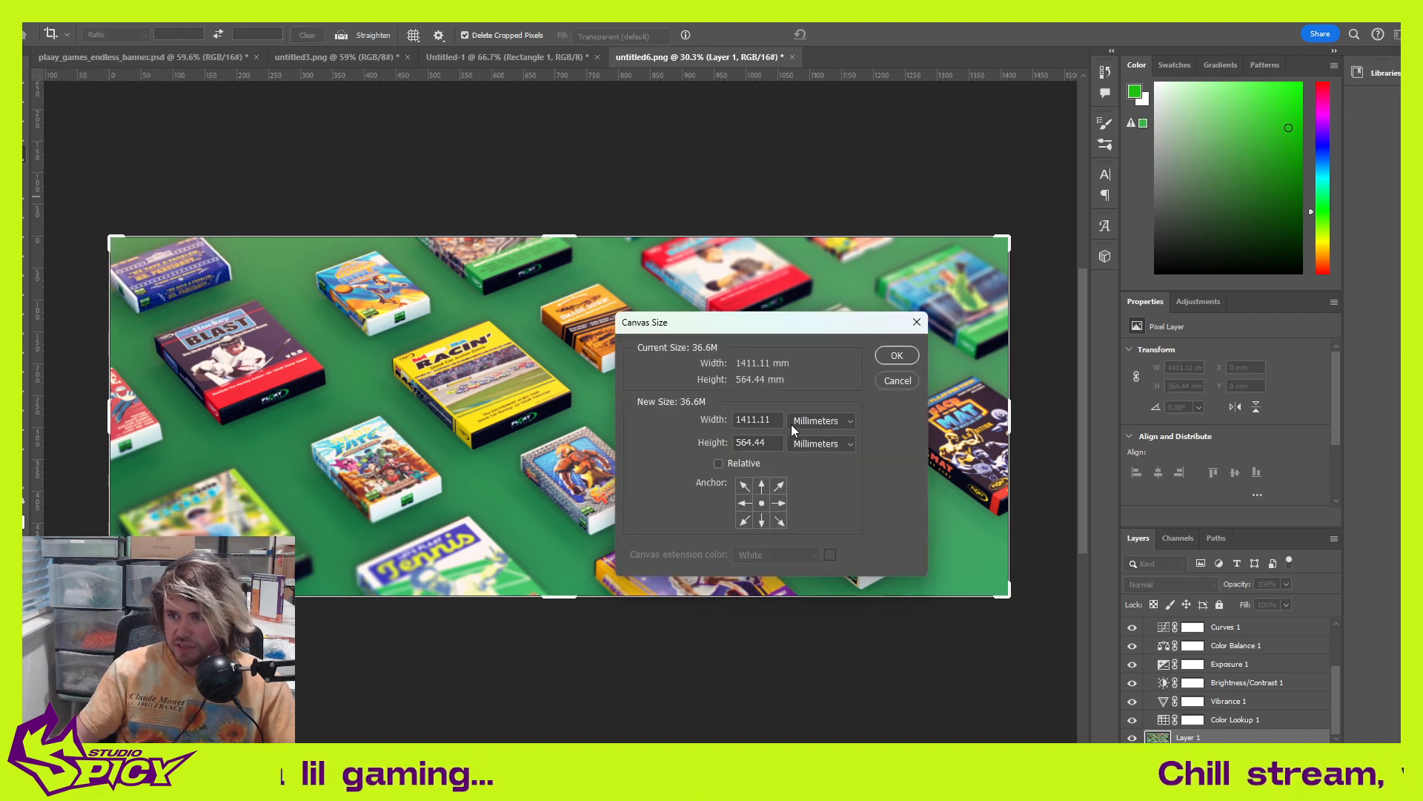
click(815, 444)
click(804, 470)
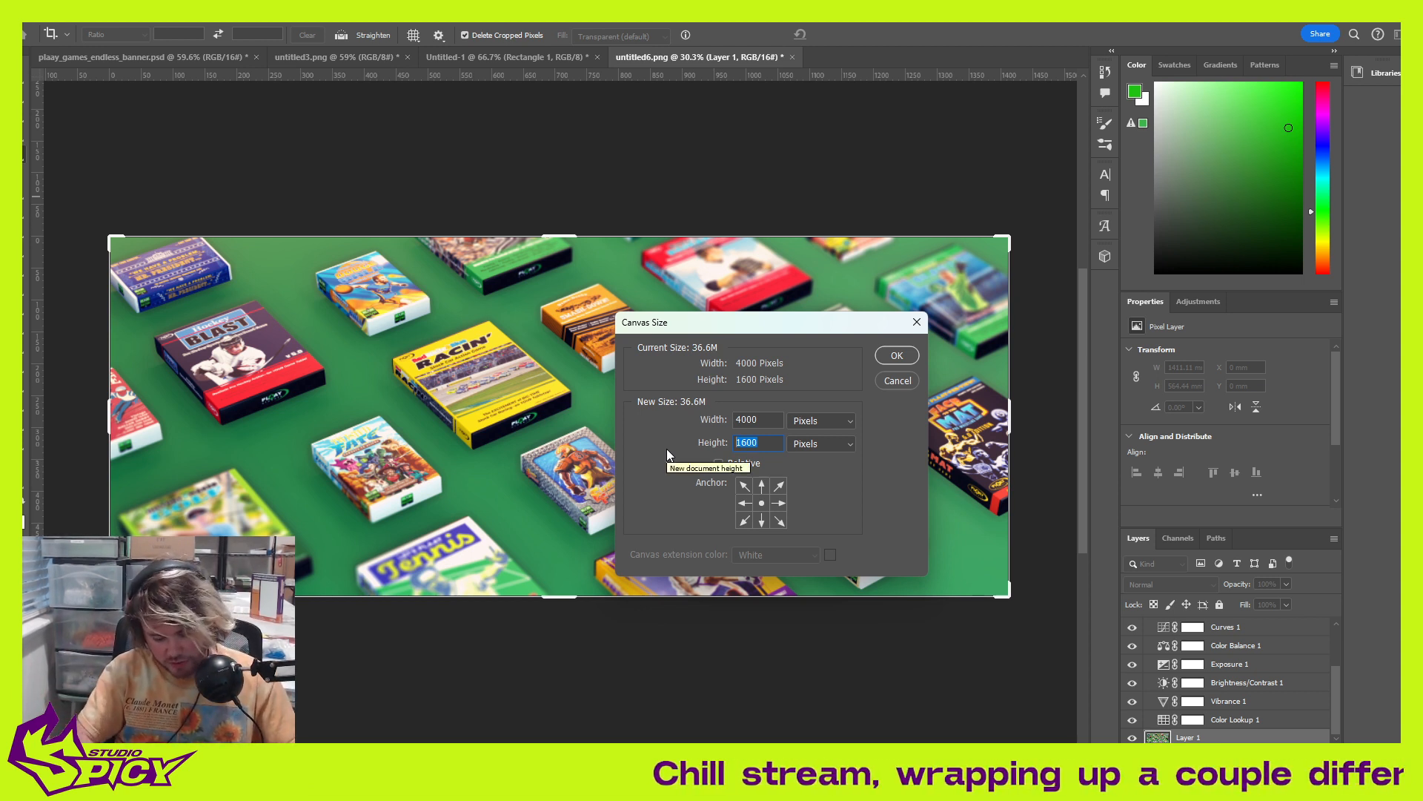
text(1200)
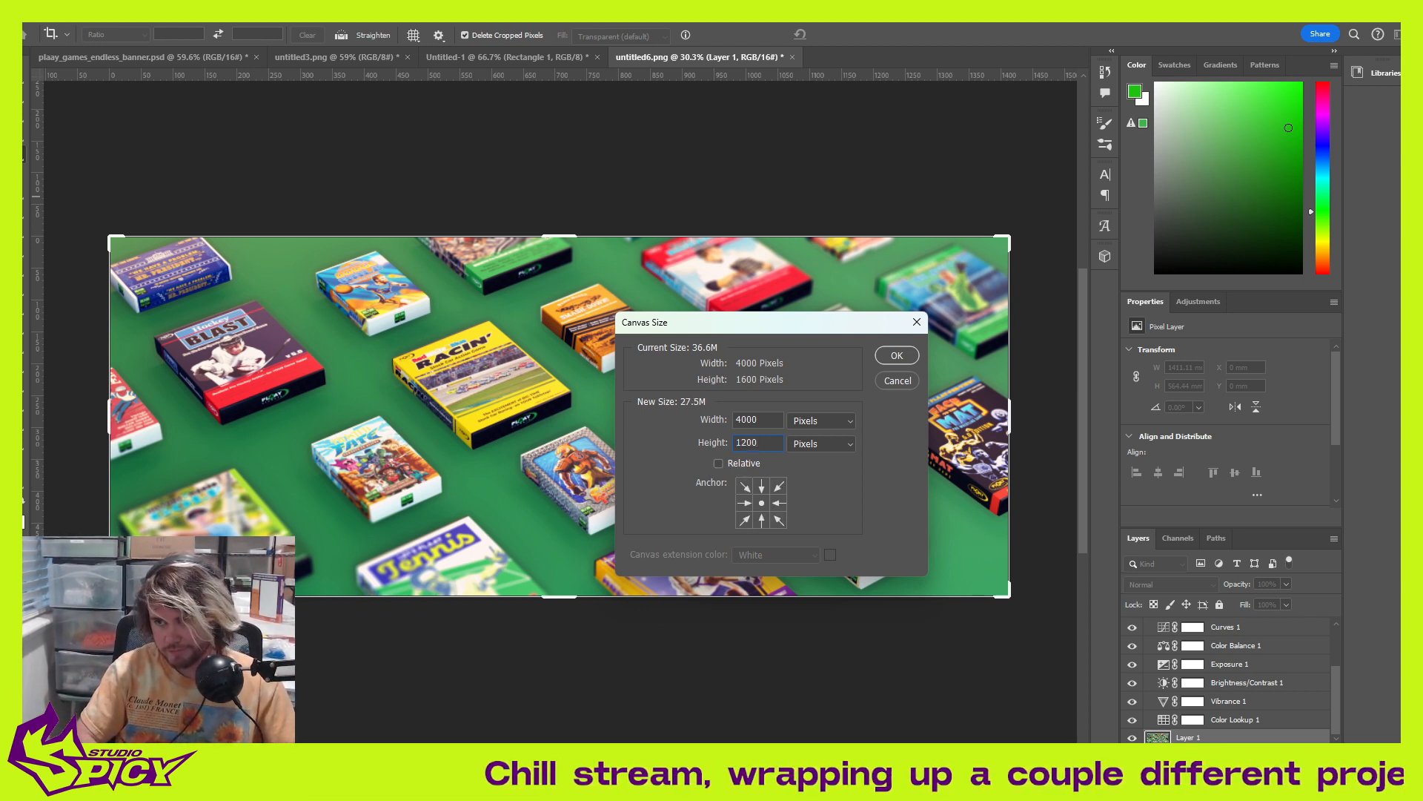
key(Return)
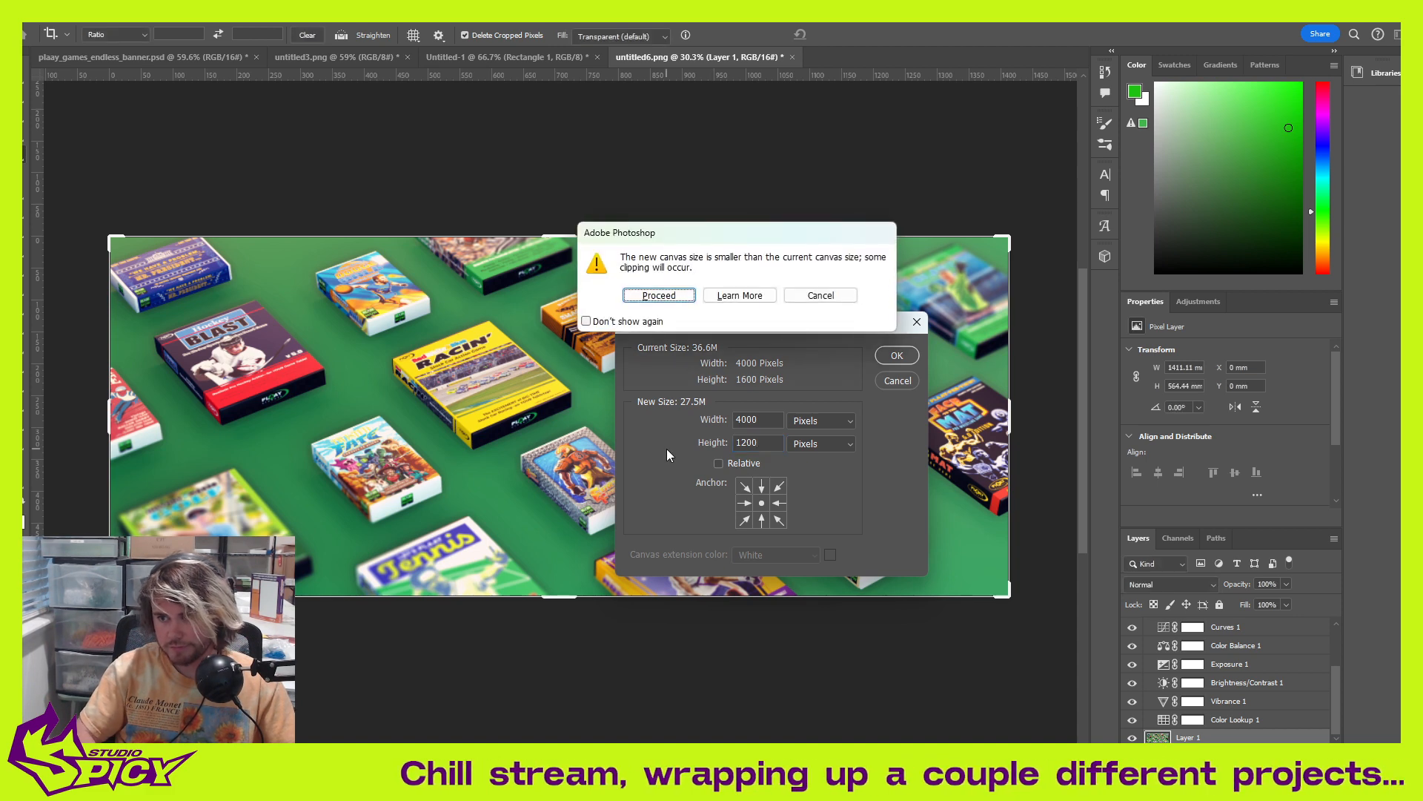
click(662, 294)
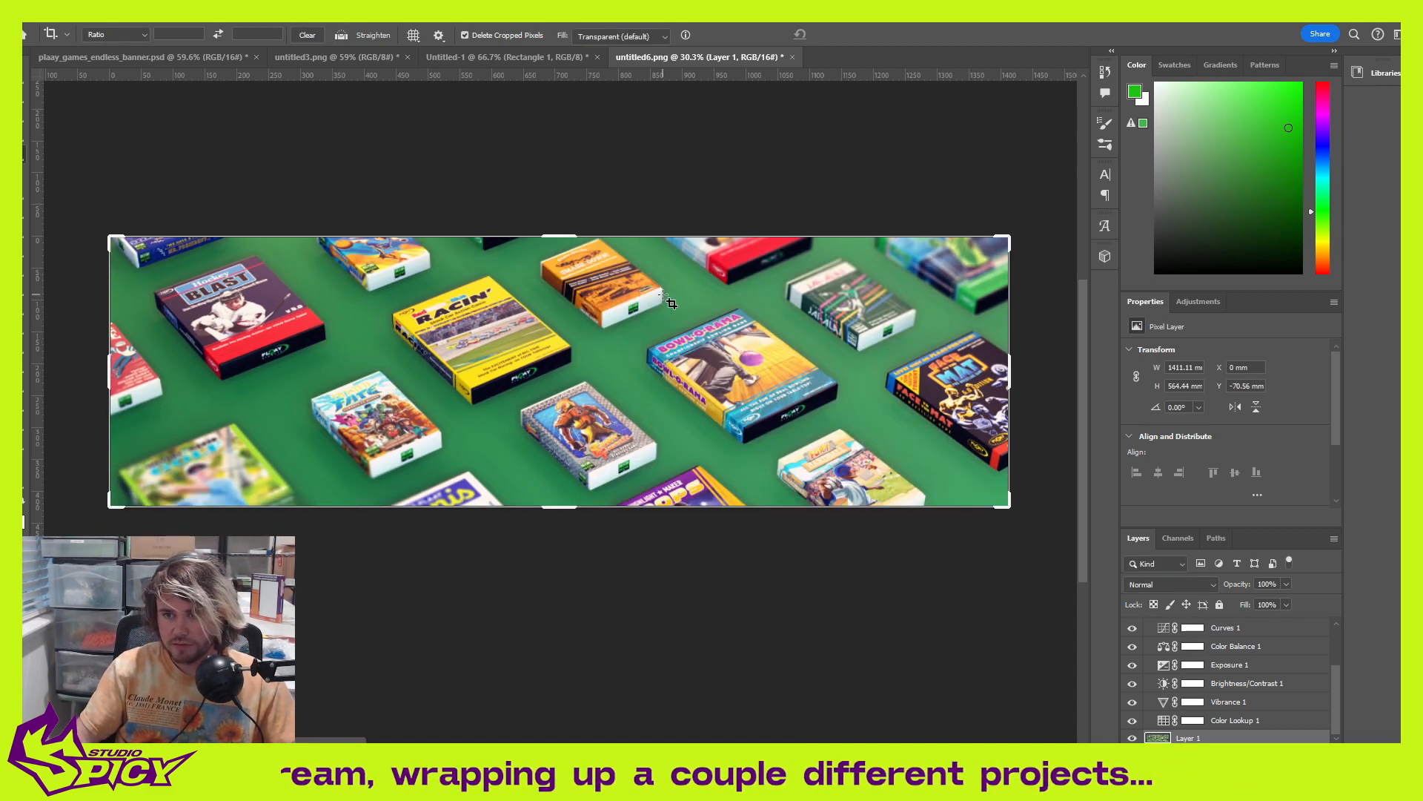
key(ctrl+z)
Step: Reduce the banner's canvas width to 3500 pixels with a centered anchor, accepting the clipping
click(55, 13)
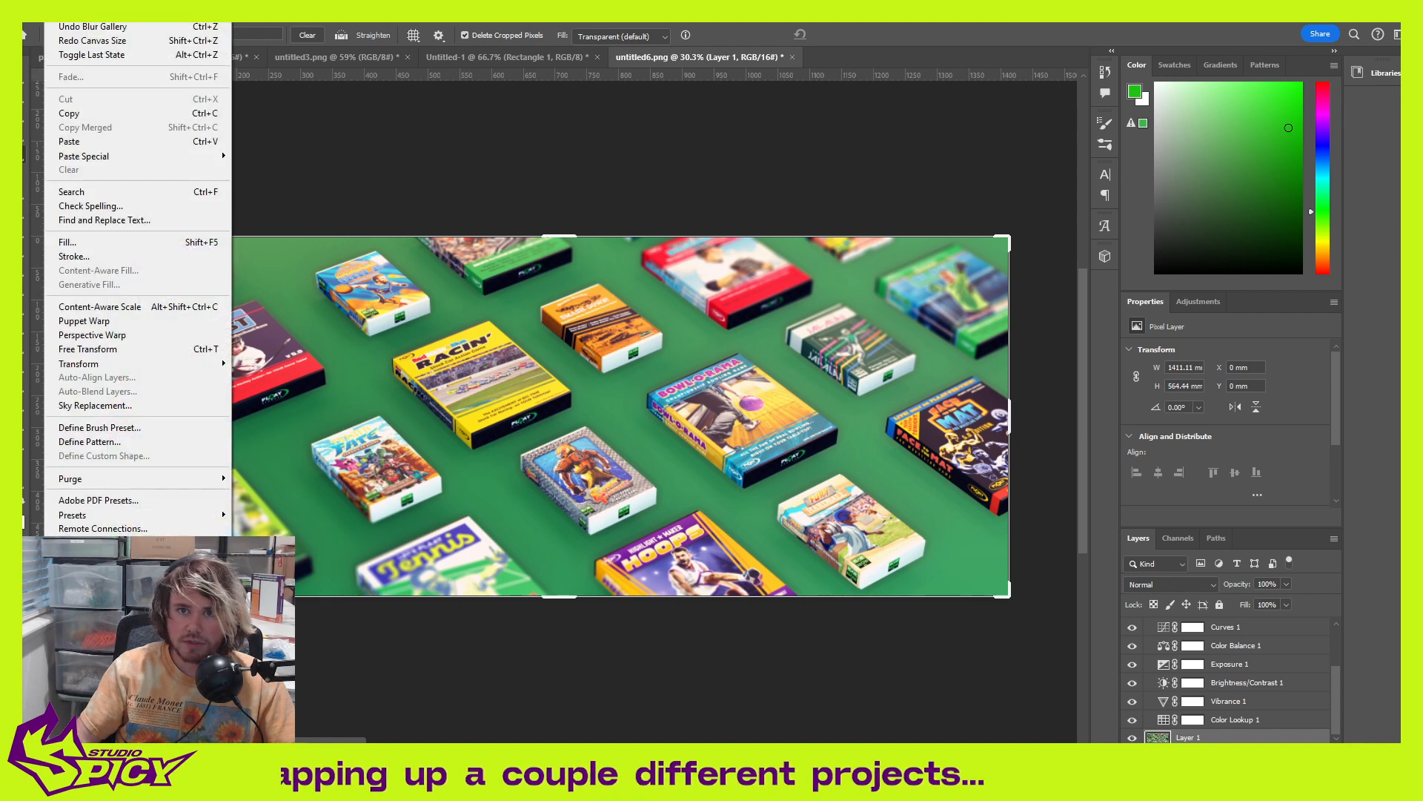
mouse_move(84, 14)
click(156, 137)
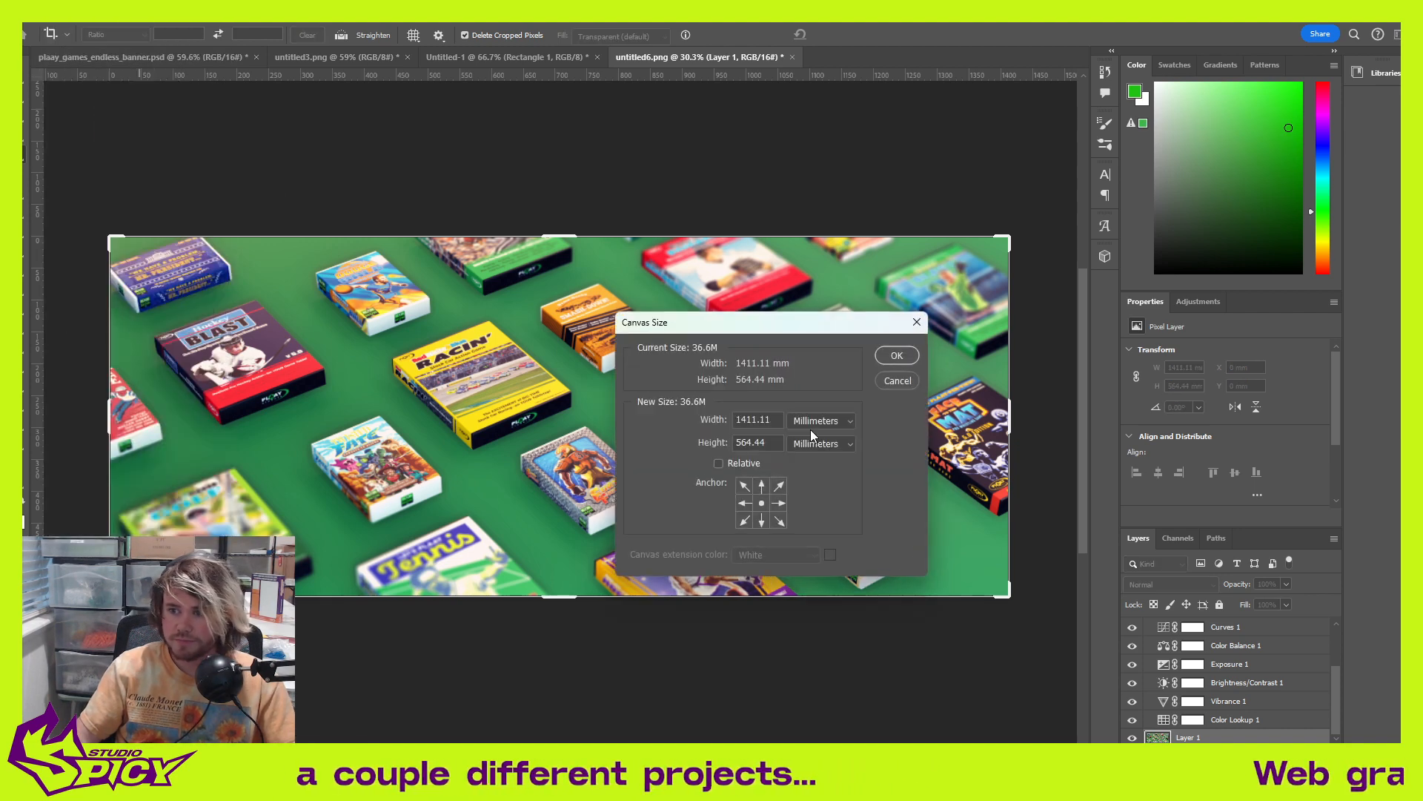
click(830, 421)
click(808, 442)
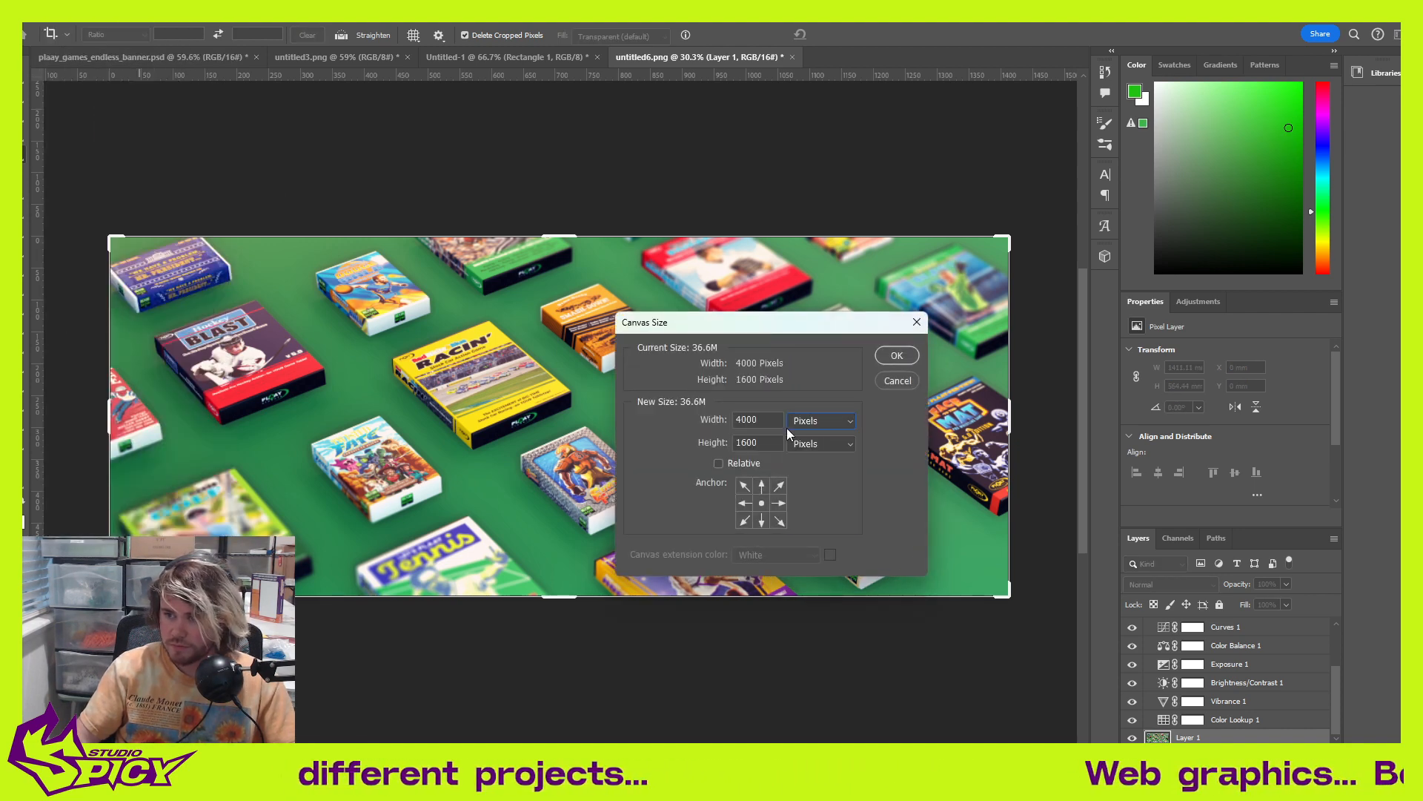
double_click(775, 421)
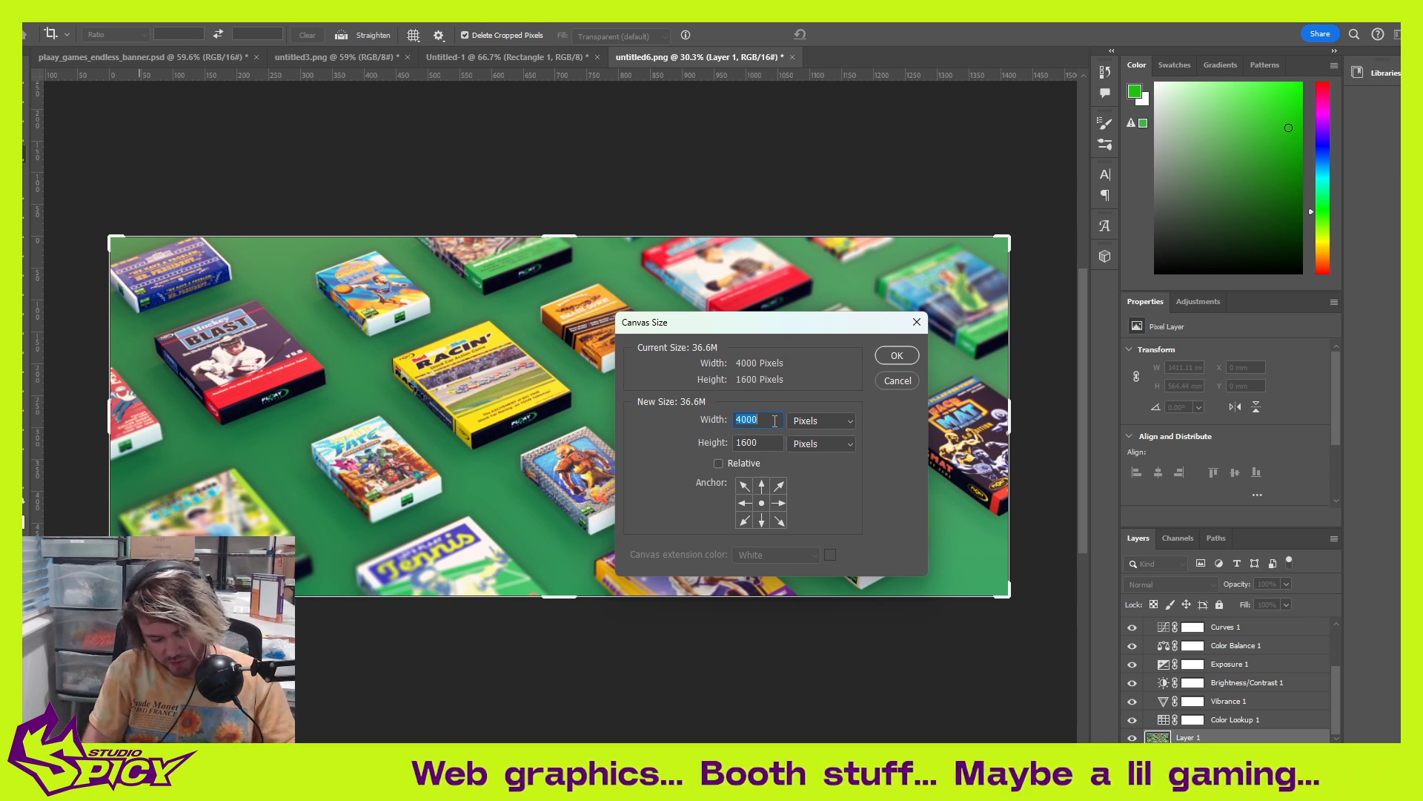
text(3500)
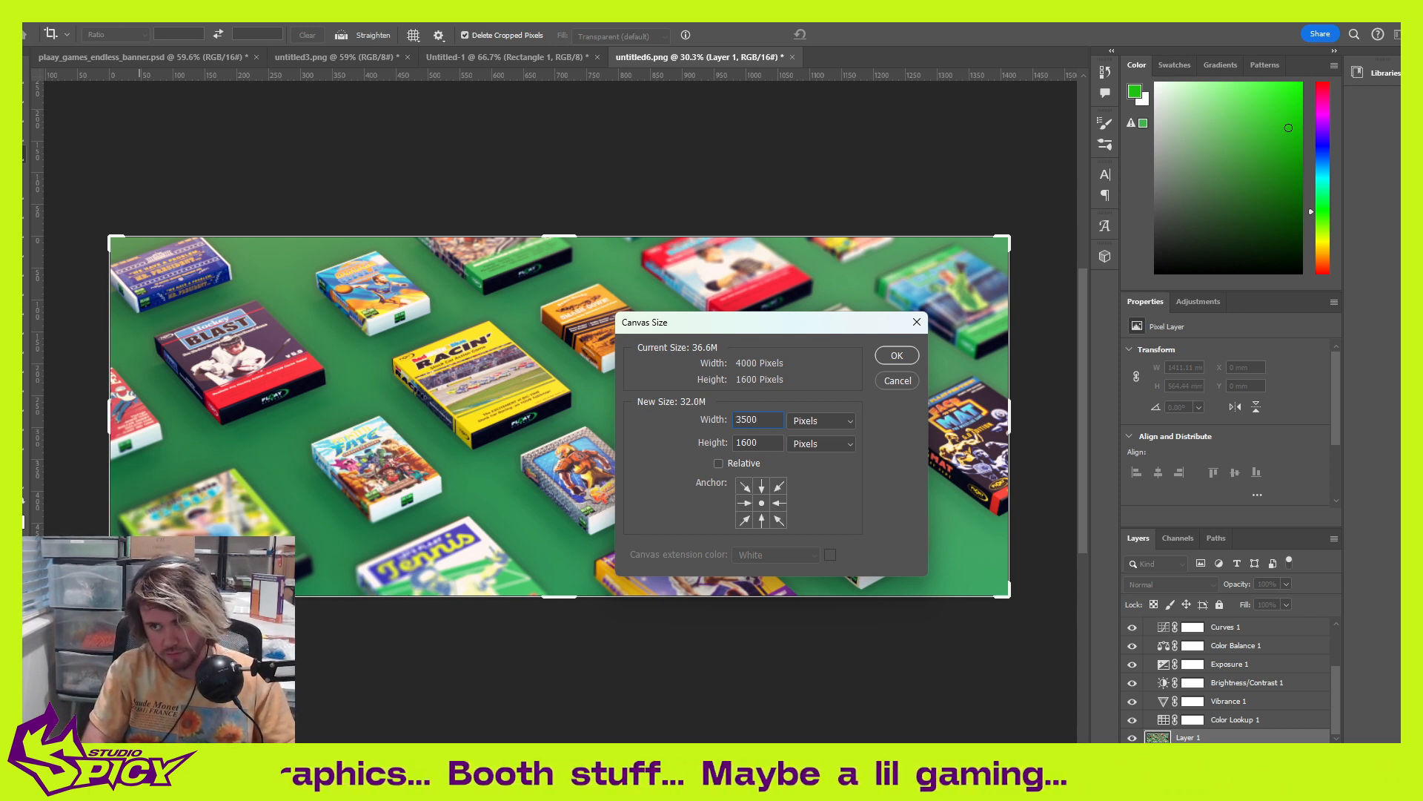
key(Return)
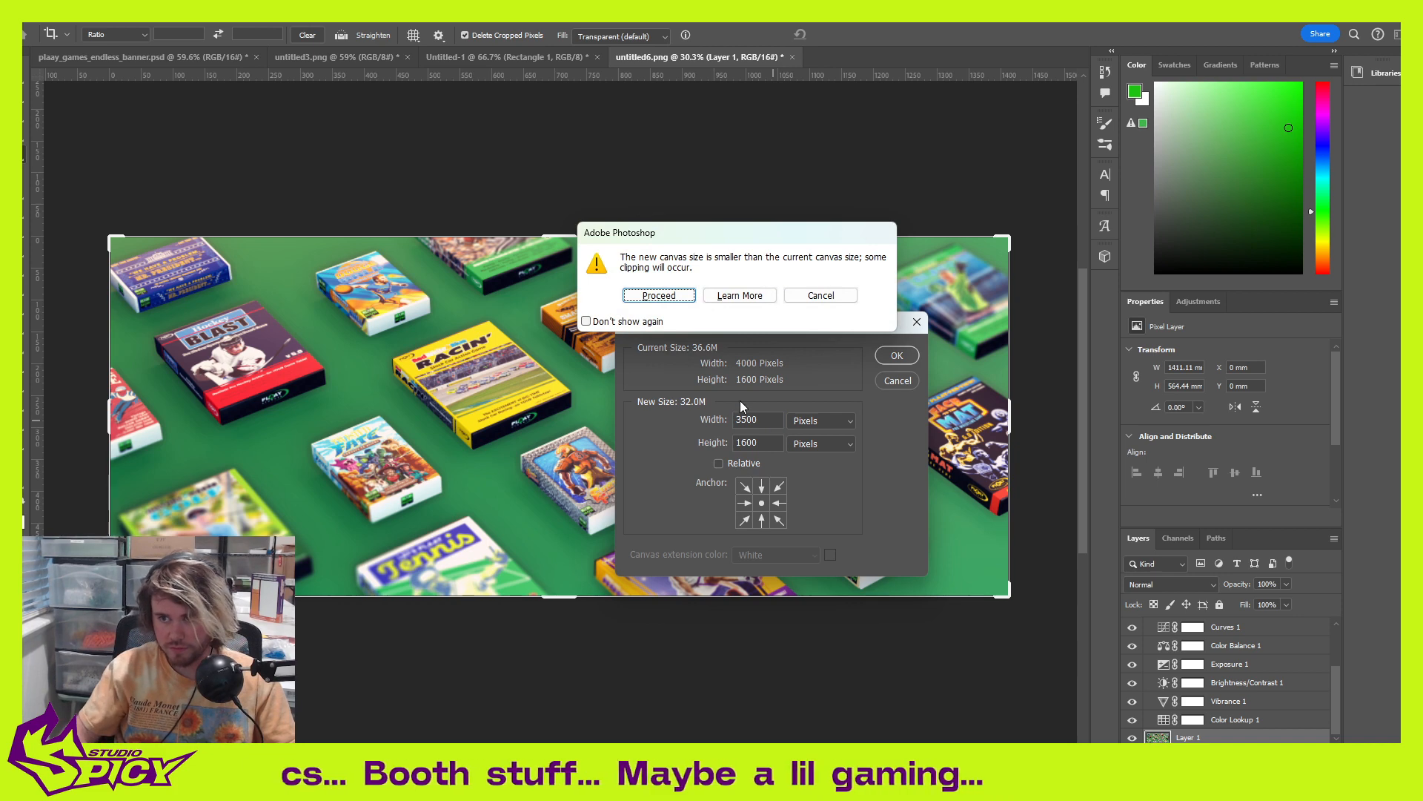
click(659, 298)
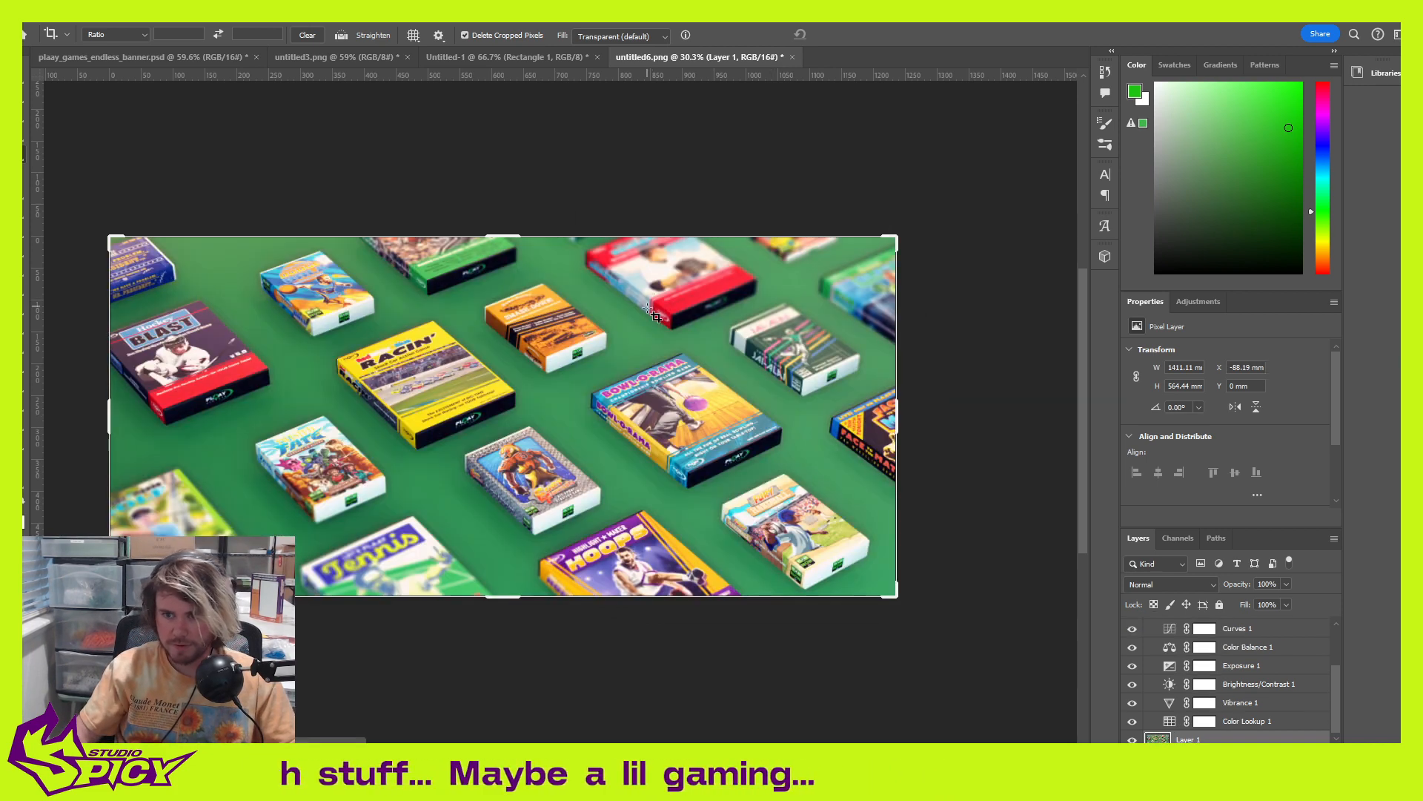
Step: Export the 3500 × 1600 px banner as a quality 6 JPG named plaay_games_endless_banner3.jpg in the banner_images folder
ctrl+scroll(653, 407, up, 2)
ctrl+scroll(652, 407, down, 1)
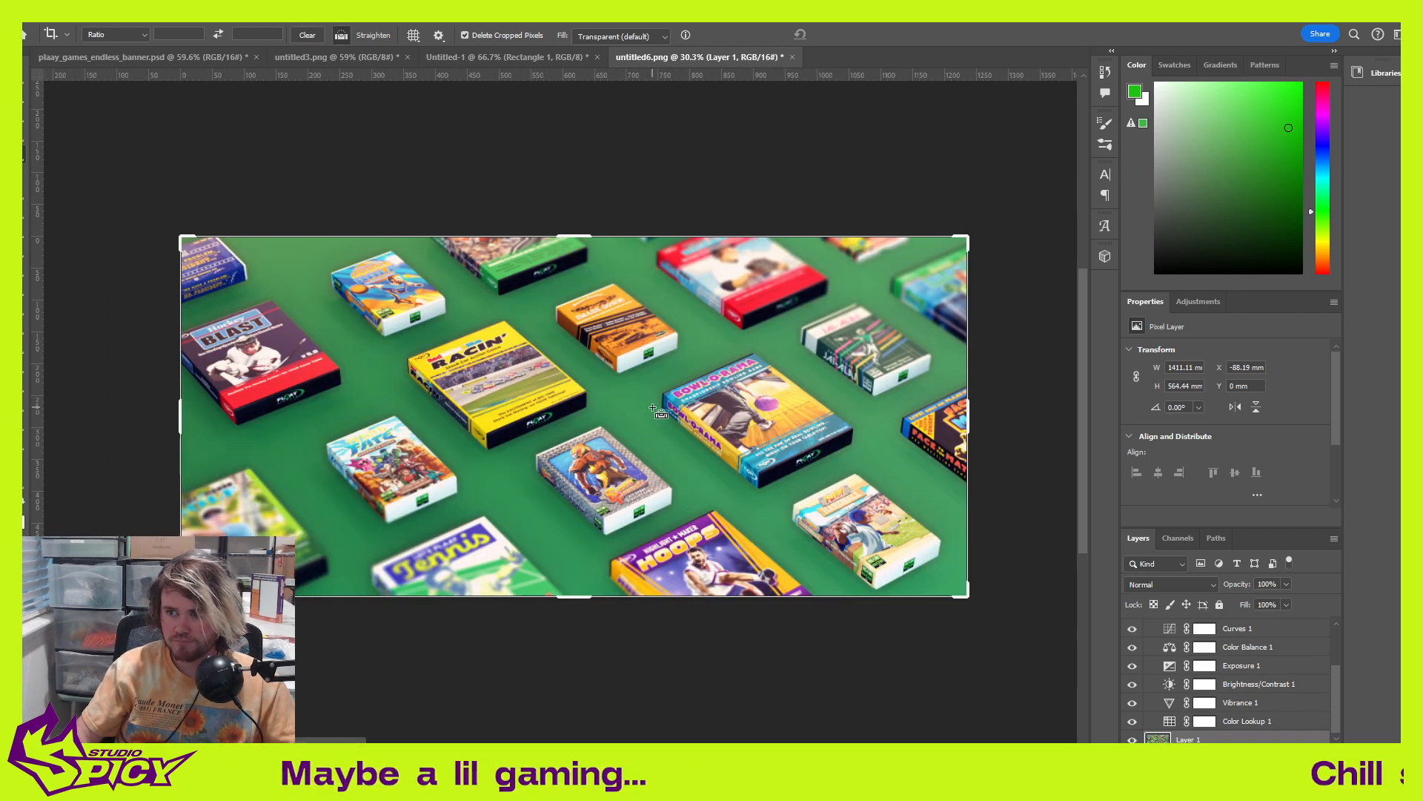
click(33, 23)
mouse_move(81, 270)
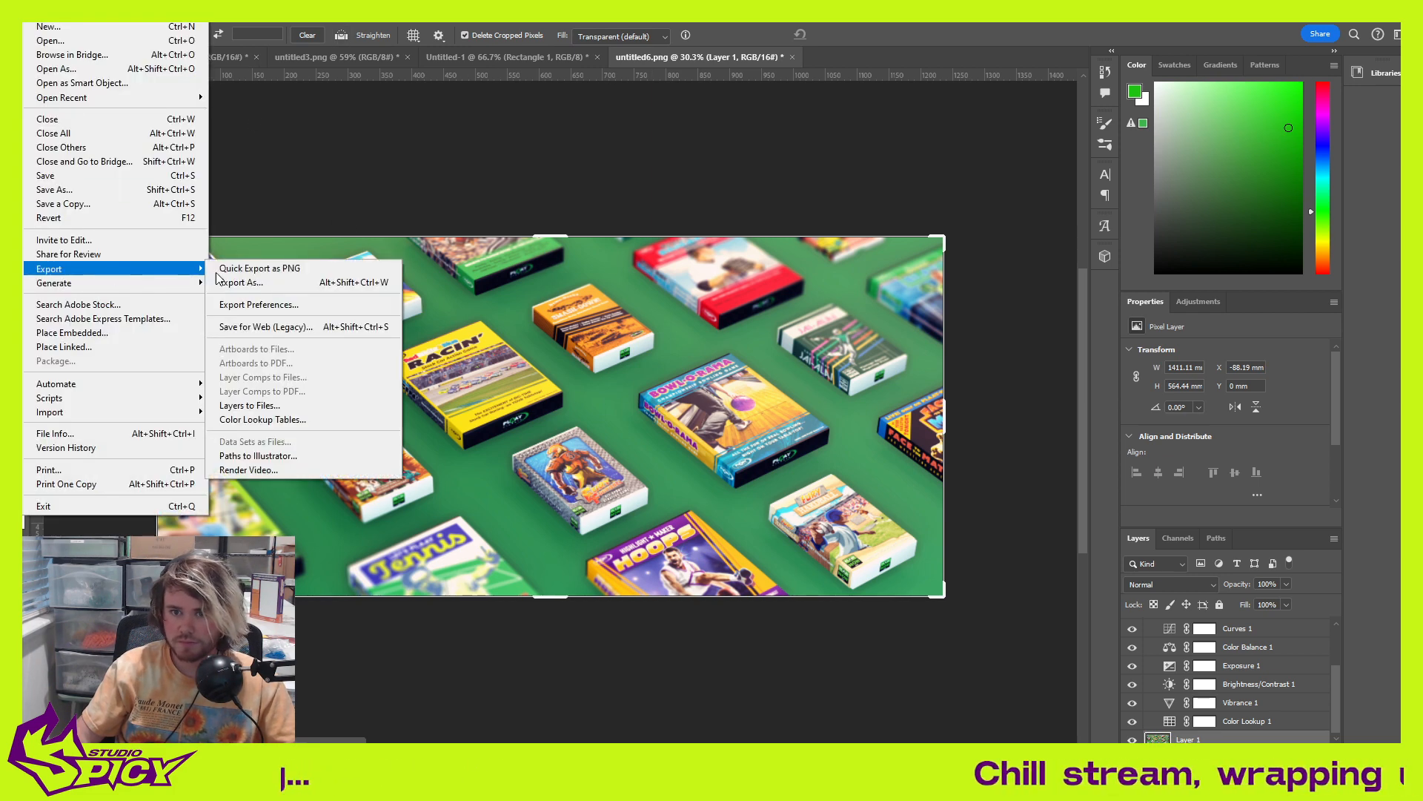
click(244, 286)
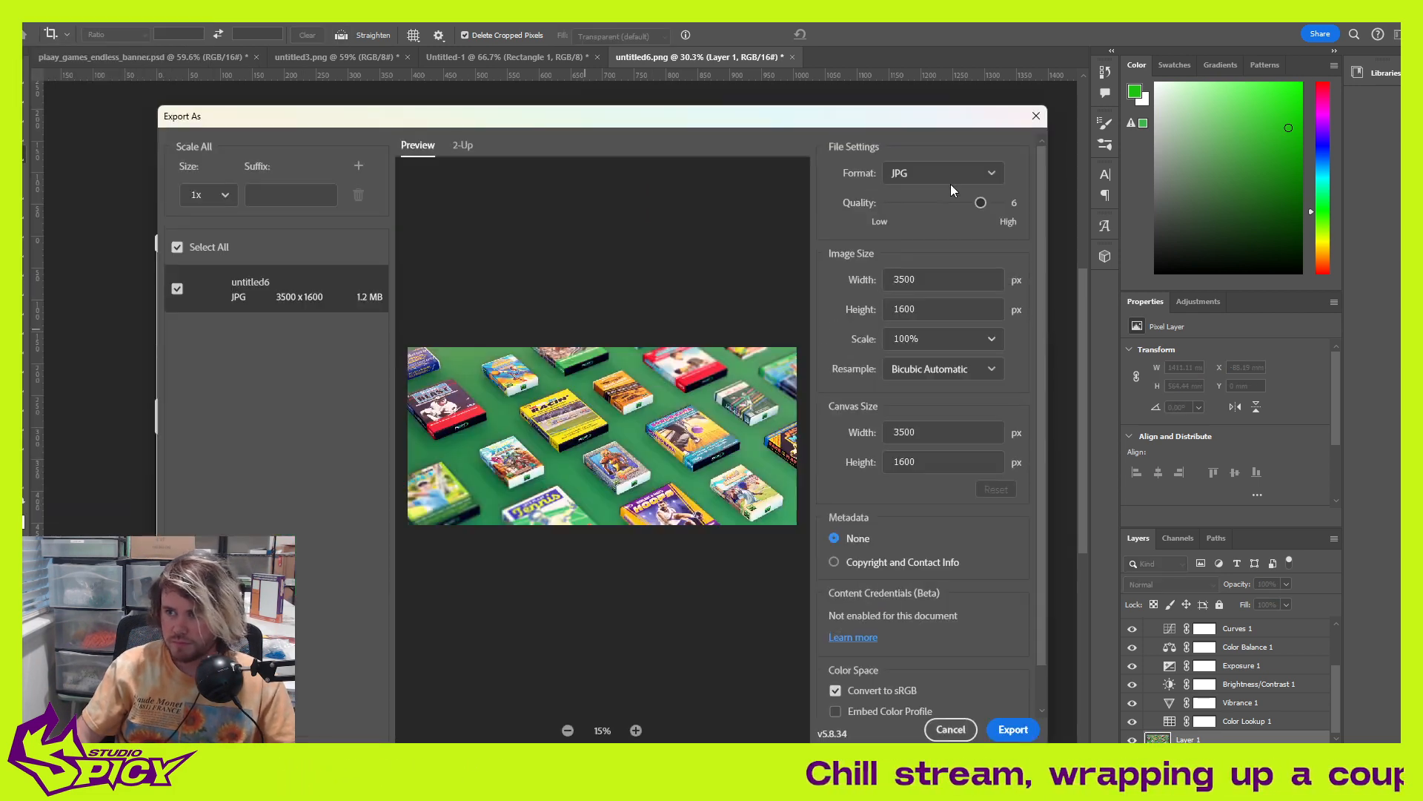
click(1025, 734)
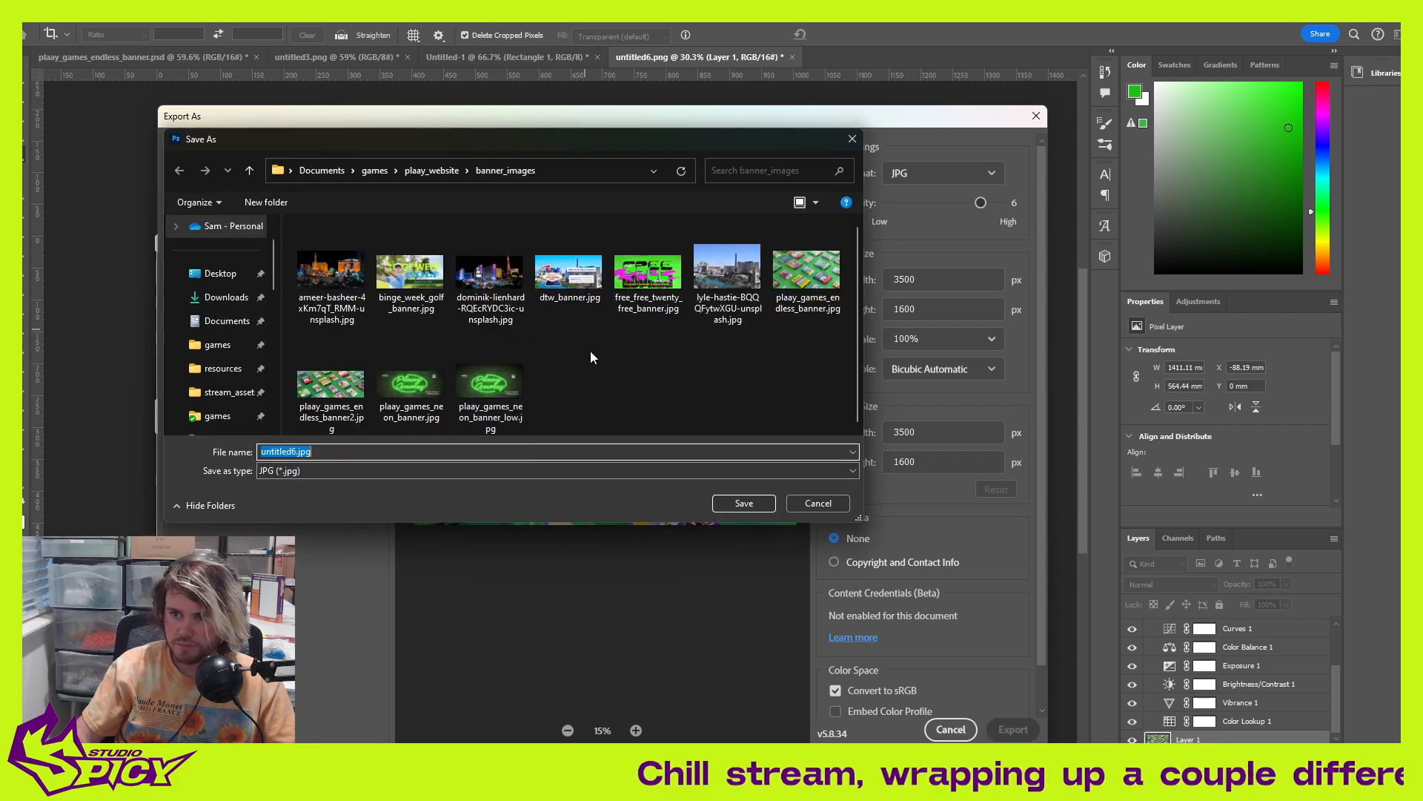
click(819, 274)
click(349, 393)
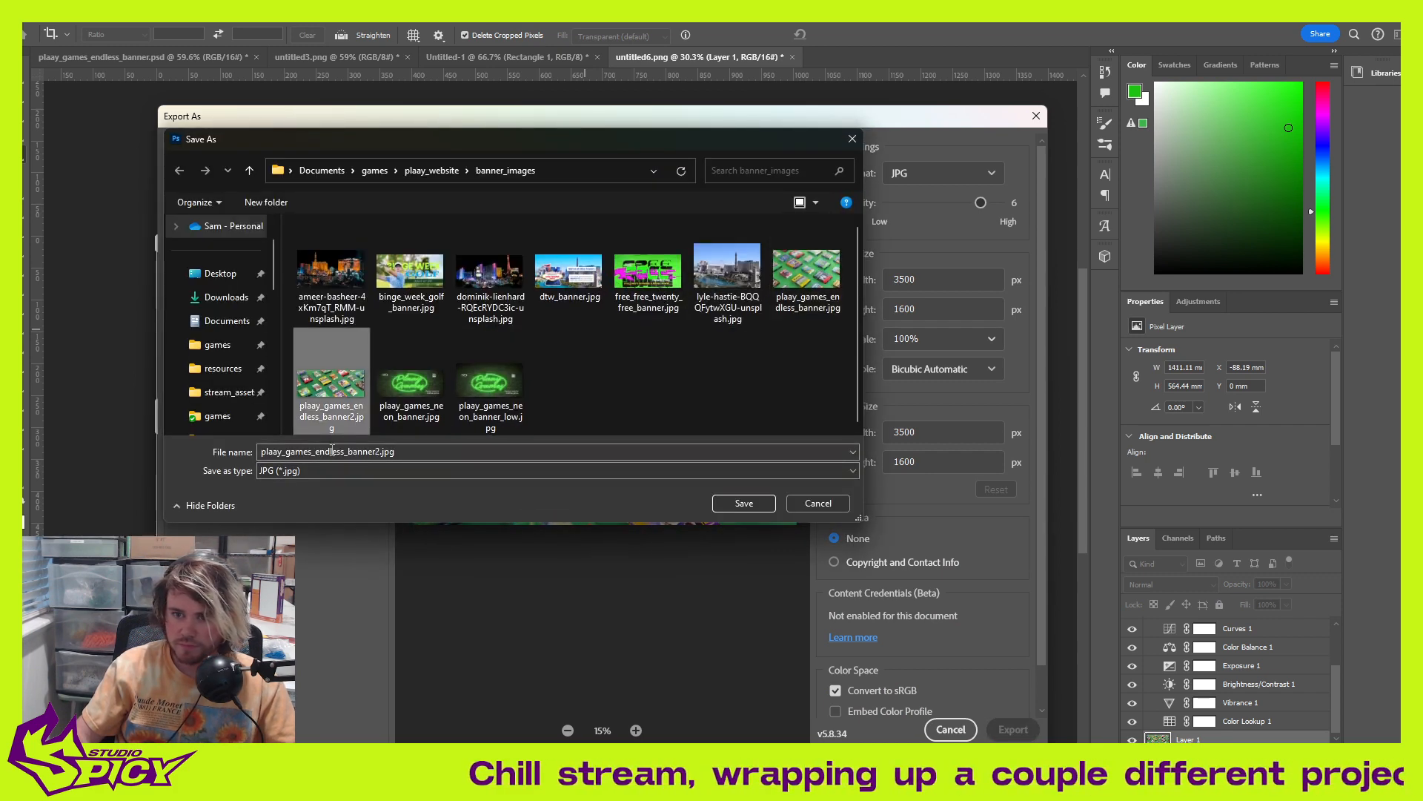
click(380, 452)
key(BackSpace)
text(3)
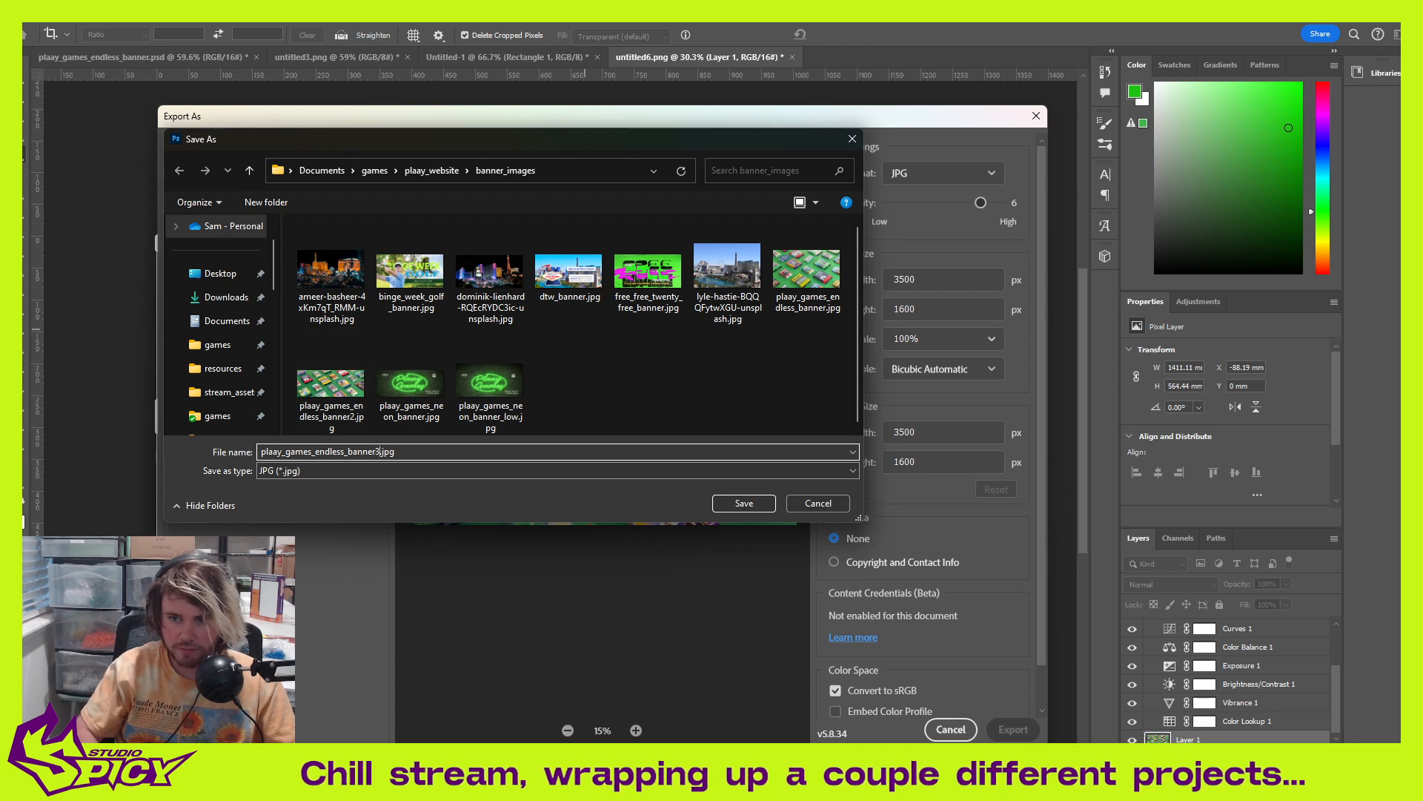
key(Return)
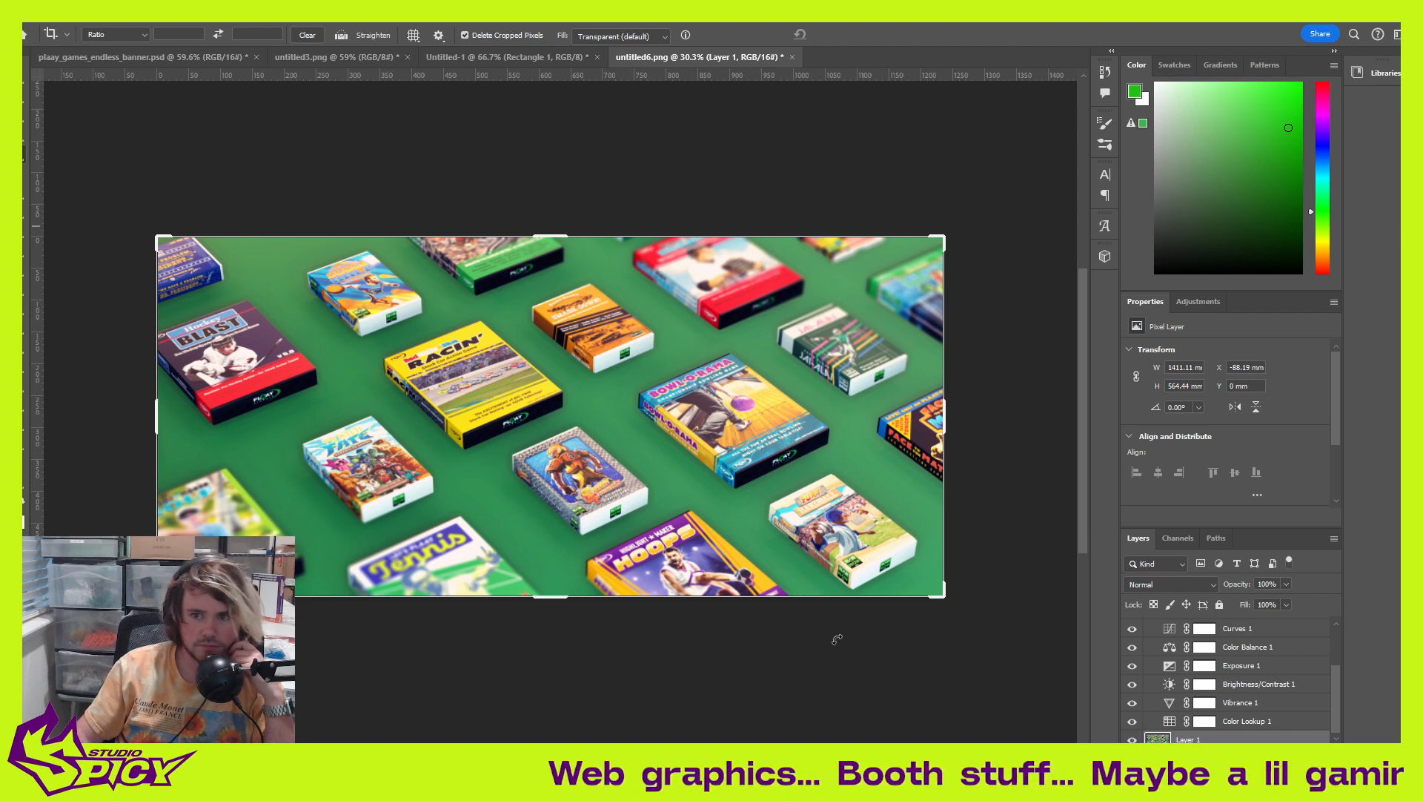
Step: Switch to the PLAAY Games window in Chrome, reload plaay.com, and examine the banner's crop around the headline and above the product rows
mouse_move(748, 771)
click(823, 701)
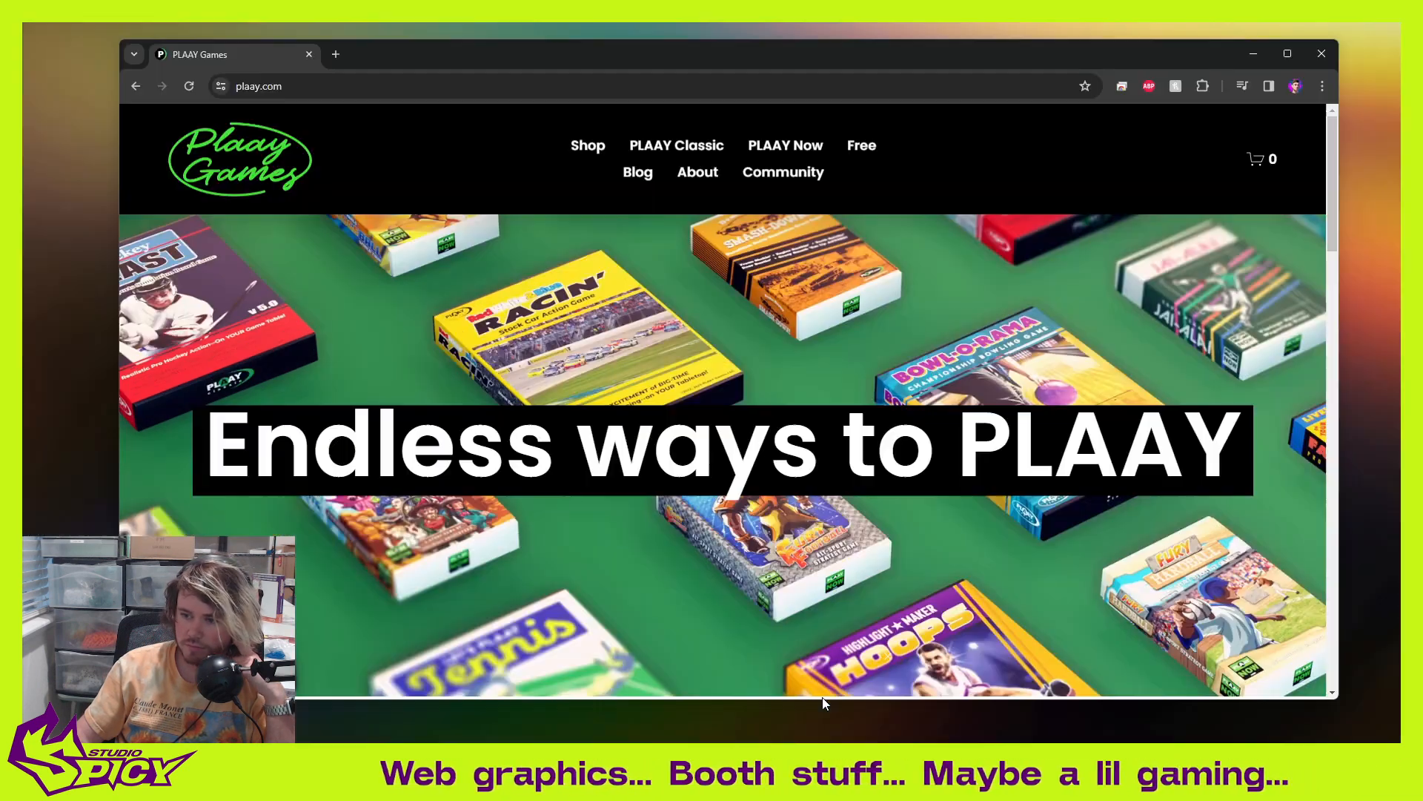
click(189, 91)
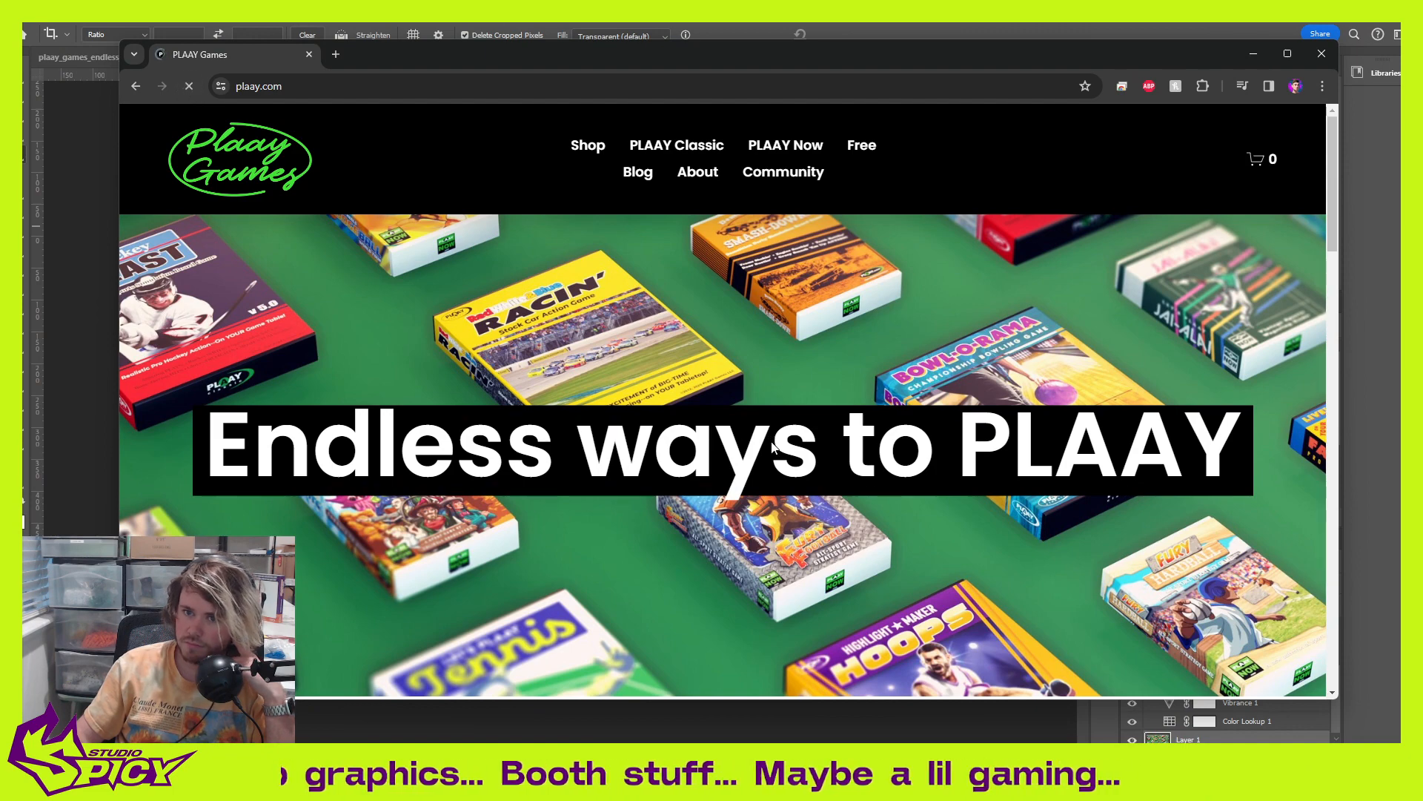
scroll(773, 430, down, 4)
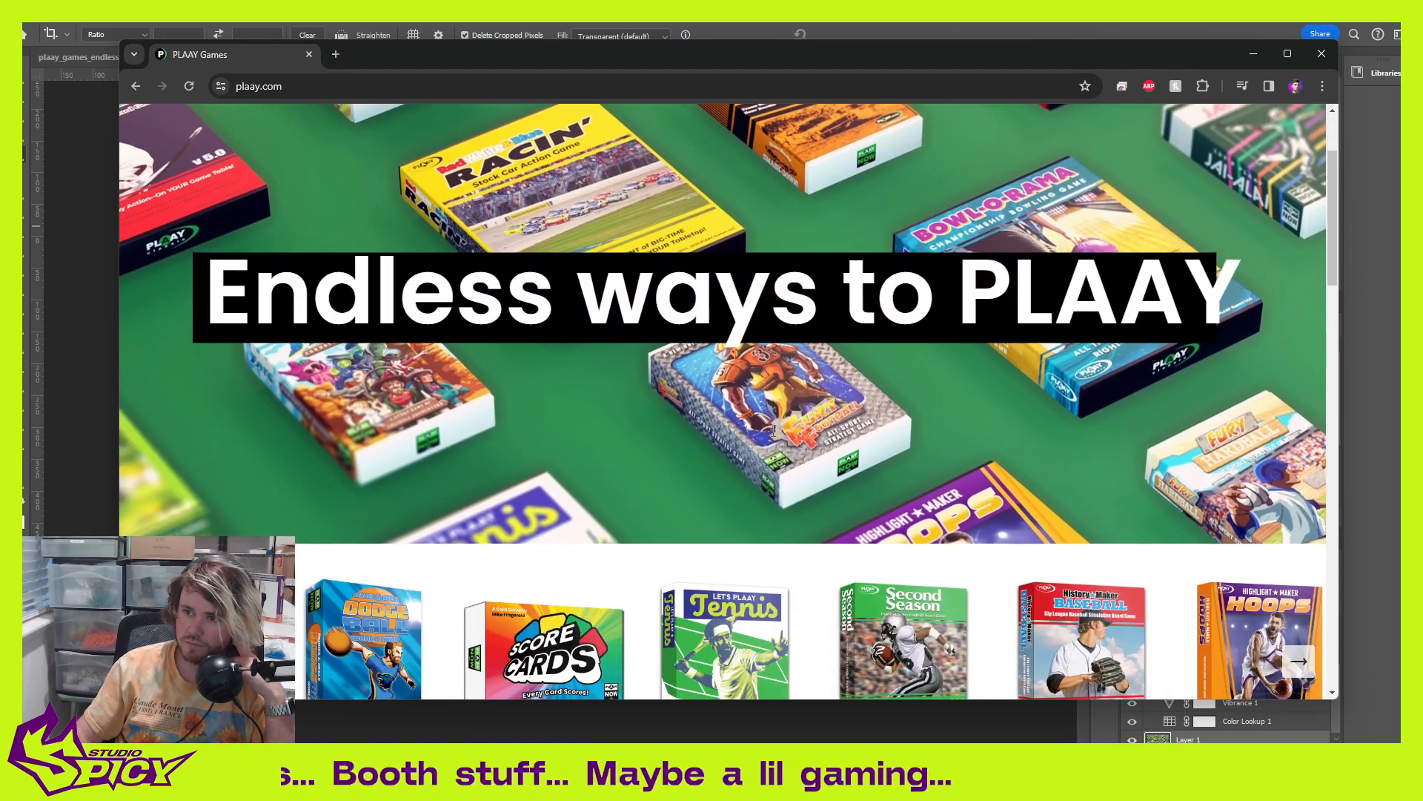
scroll(775, 430, up, 4)
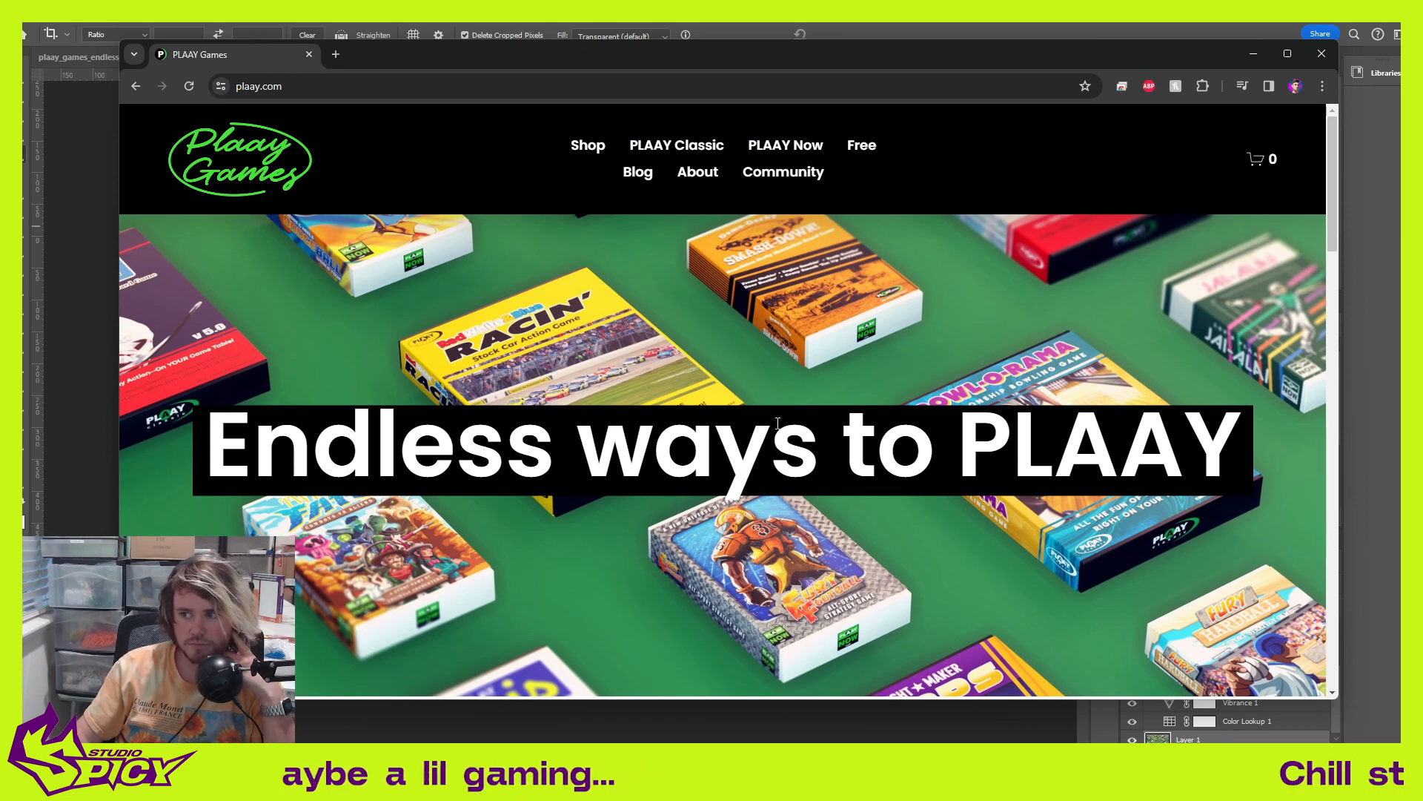
scroll(778, 423, down, 1)
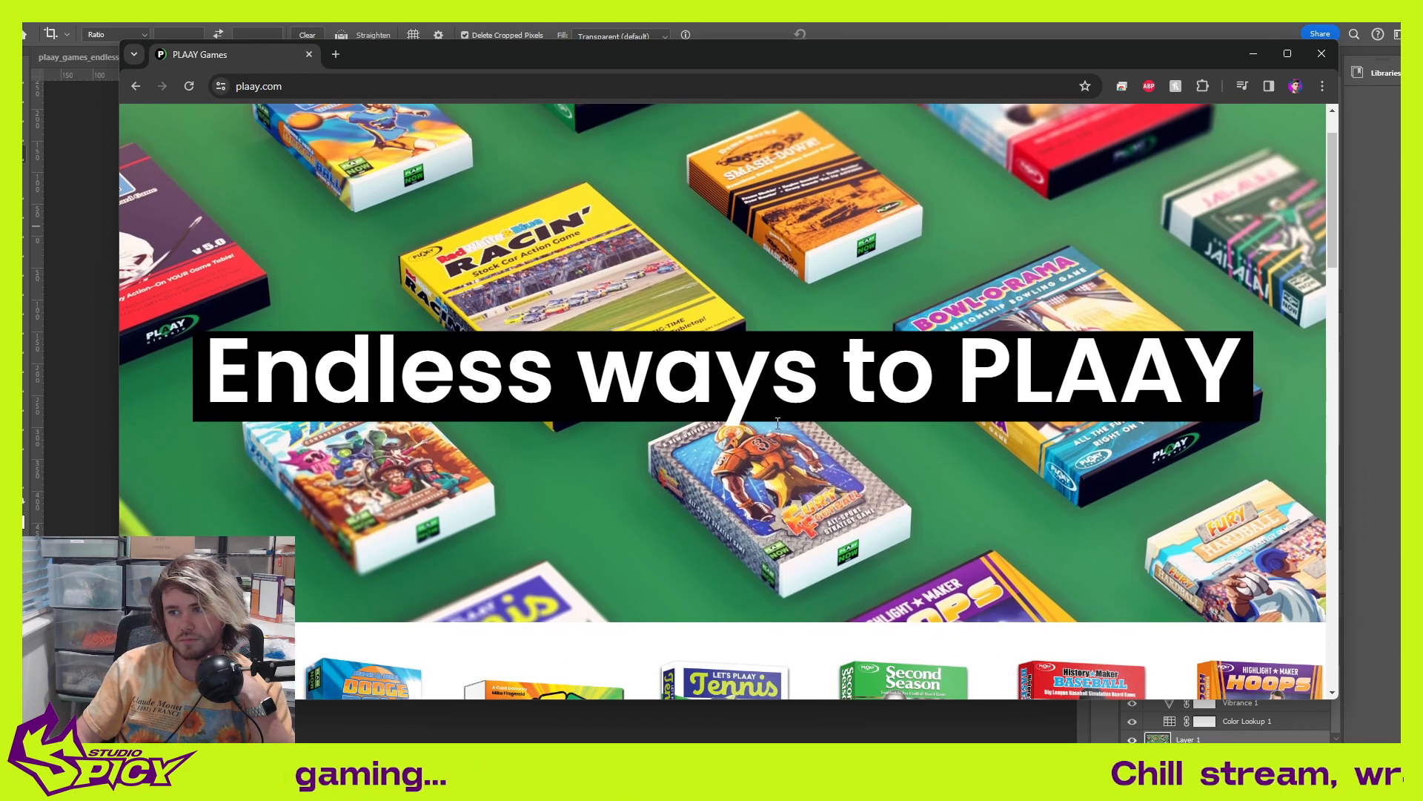
scroll(778, 424, up, 1)
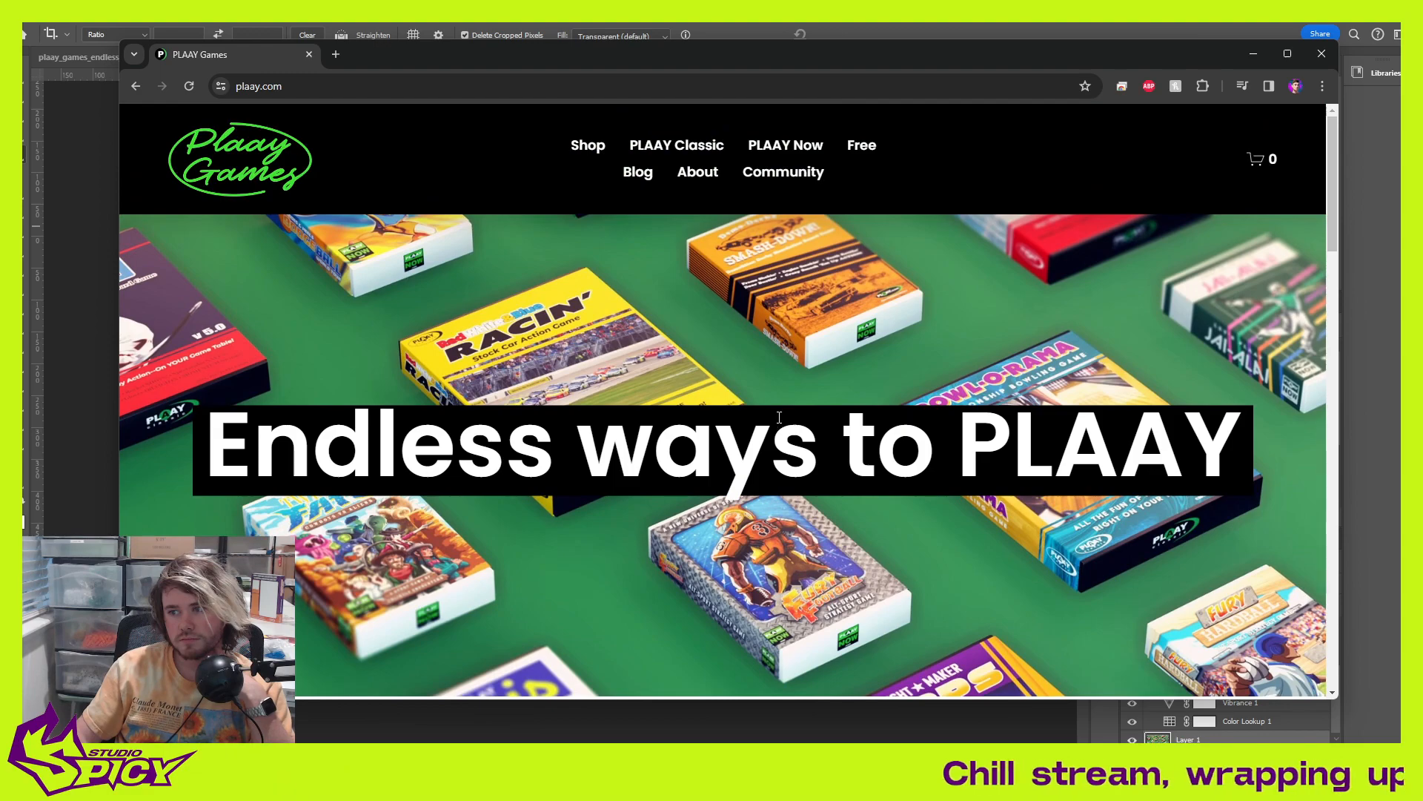
scroll(787, 407, down, 8)
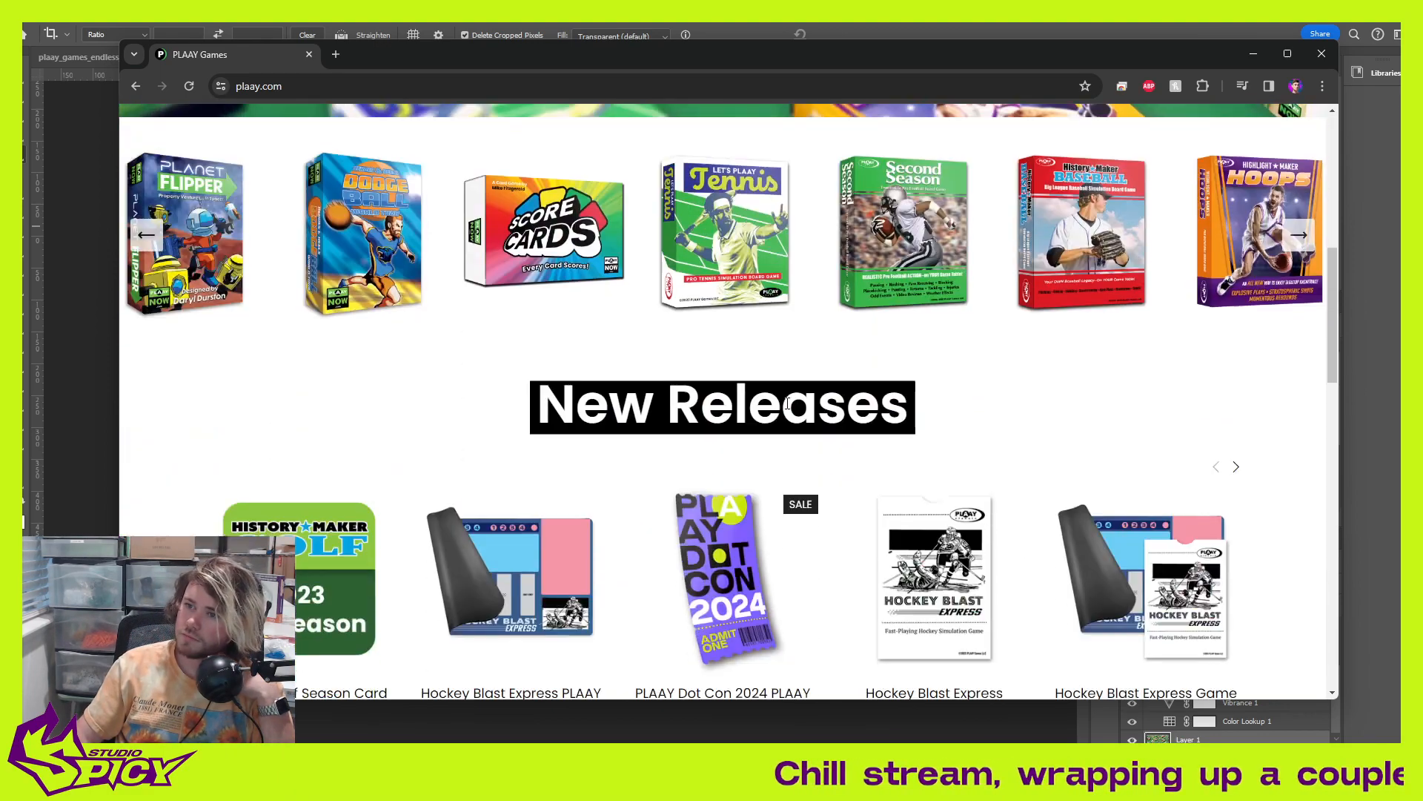
scroll(788, 403, up, 2)
scroll(787, 402, up, 3)
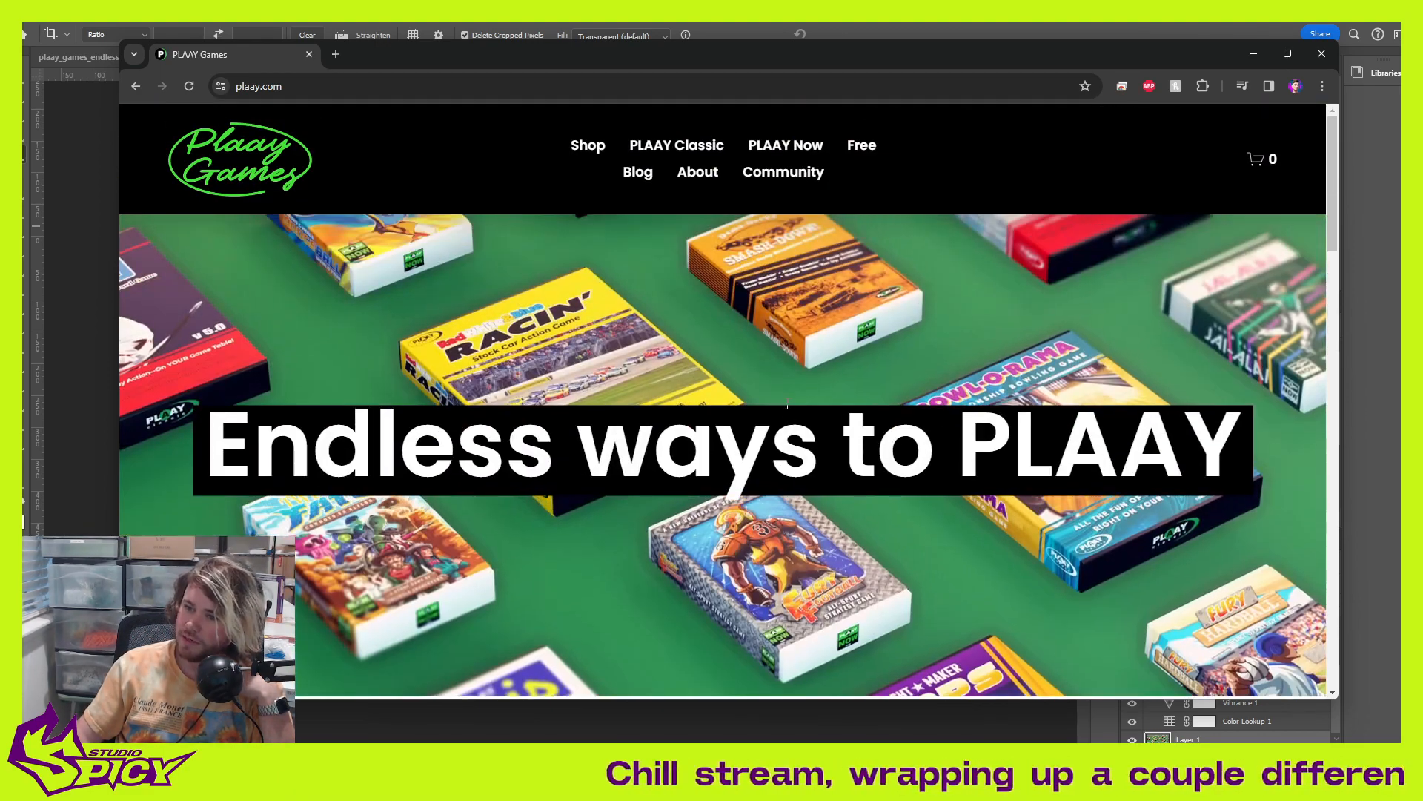
scroll(787, 402, down, 1)
scroll(787, 403, up, 3)
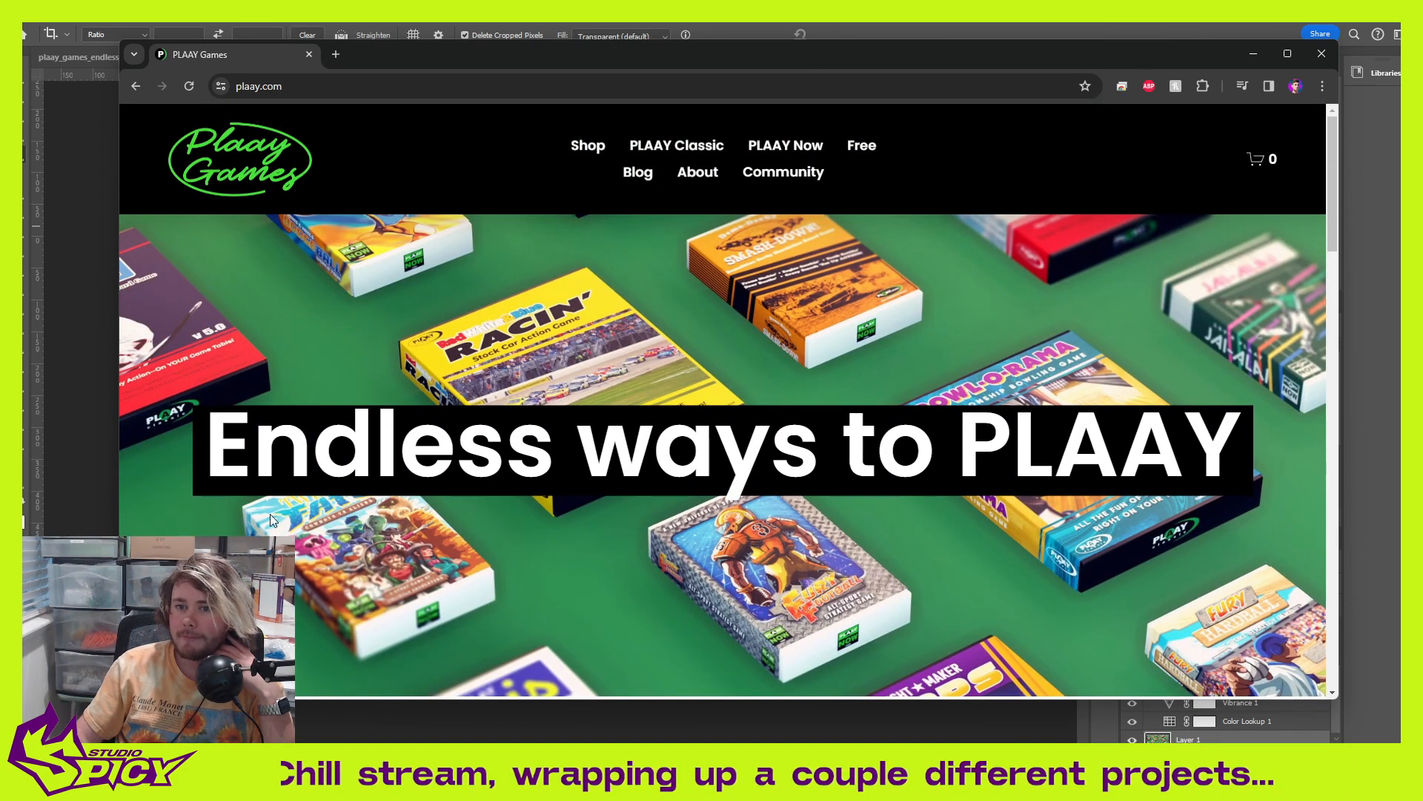
Step: Narrow the browser window to phone width beside the Photoshop artwork and examine the banner and page sections in the mobile layout
drag(120, 699, 1040, 730)
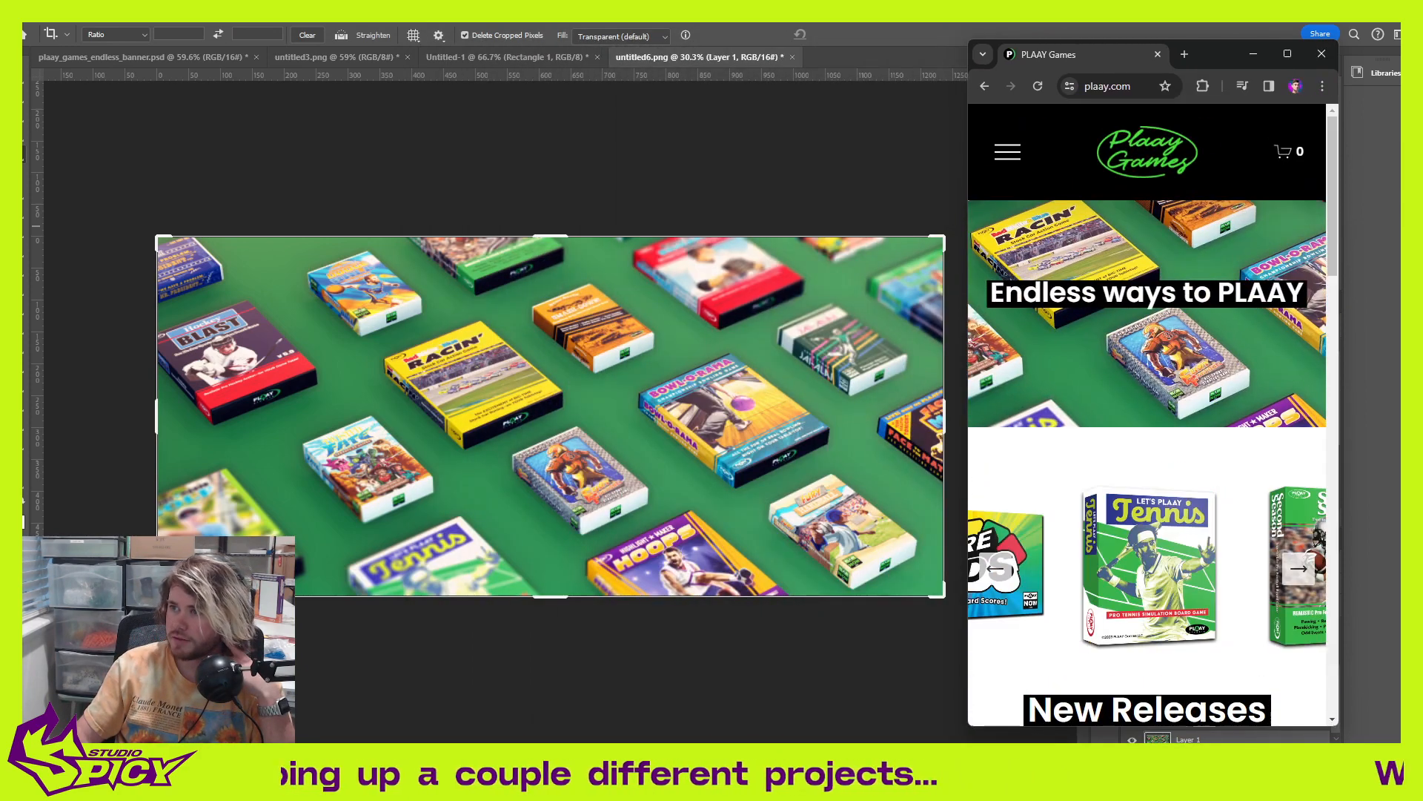
drag(1216, 58, 840, 52)
scroll(821, 386, down, 4)
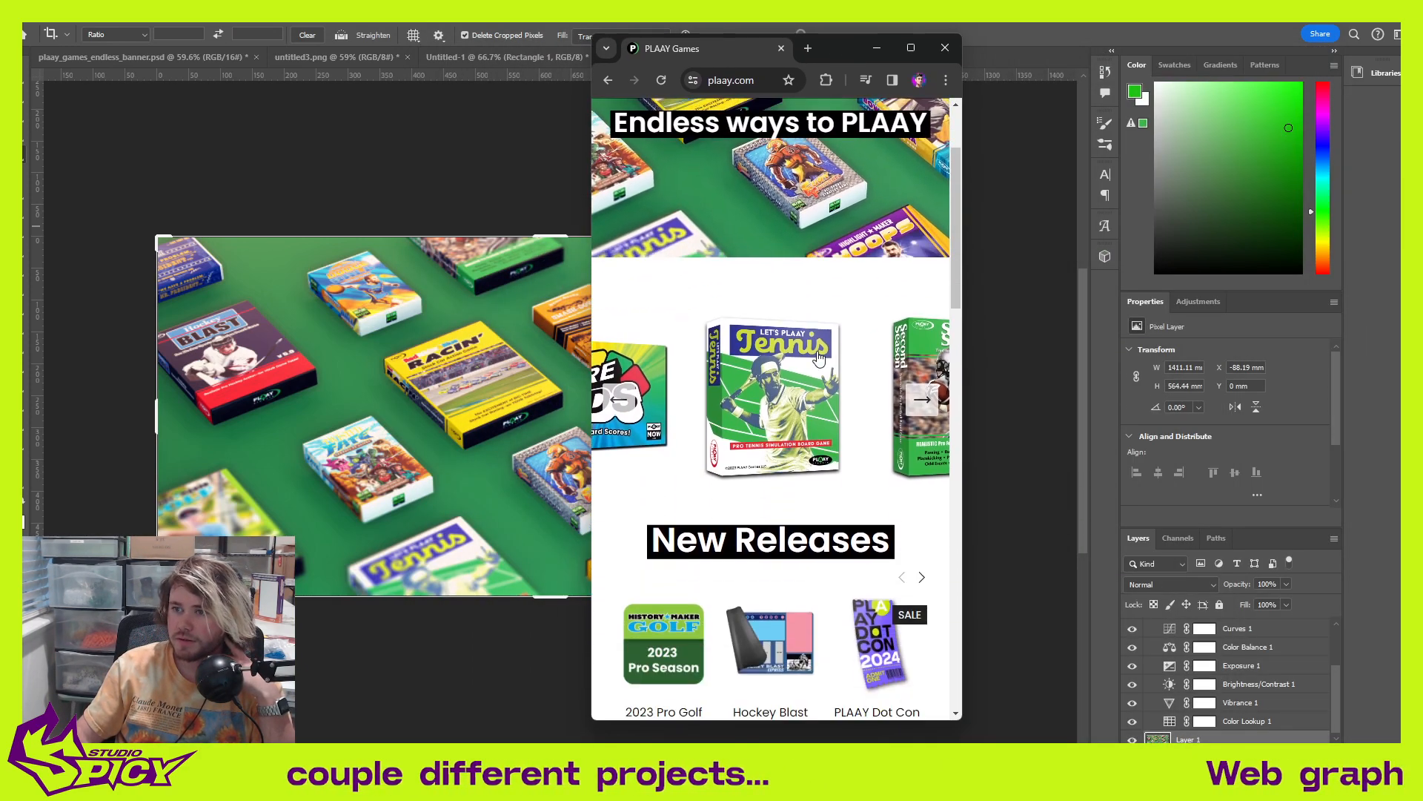
scroll(822, 393, up, 4)
scroll(823, 398, down, 2)
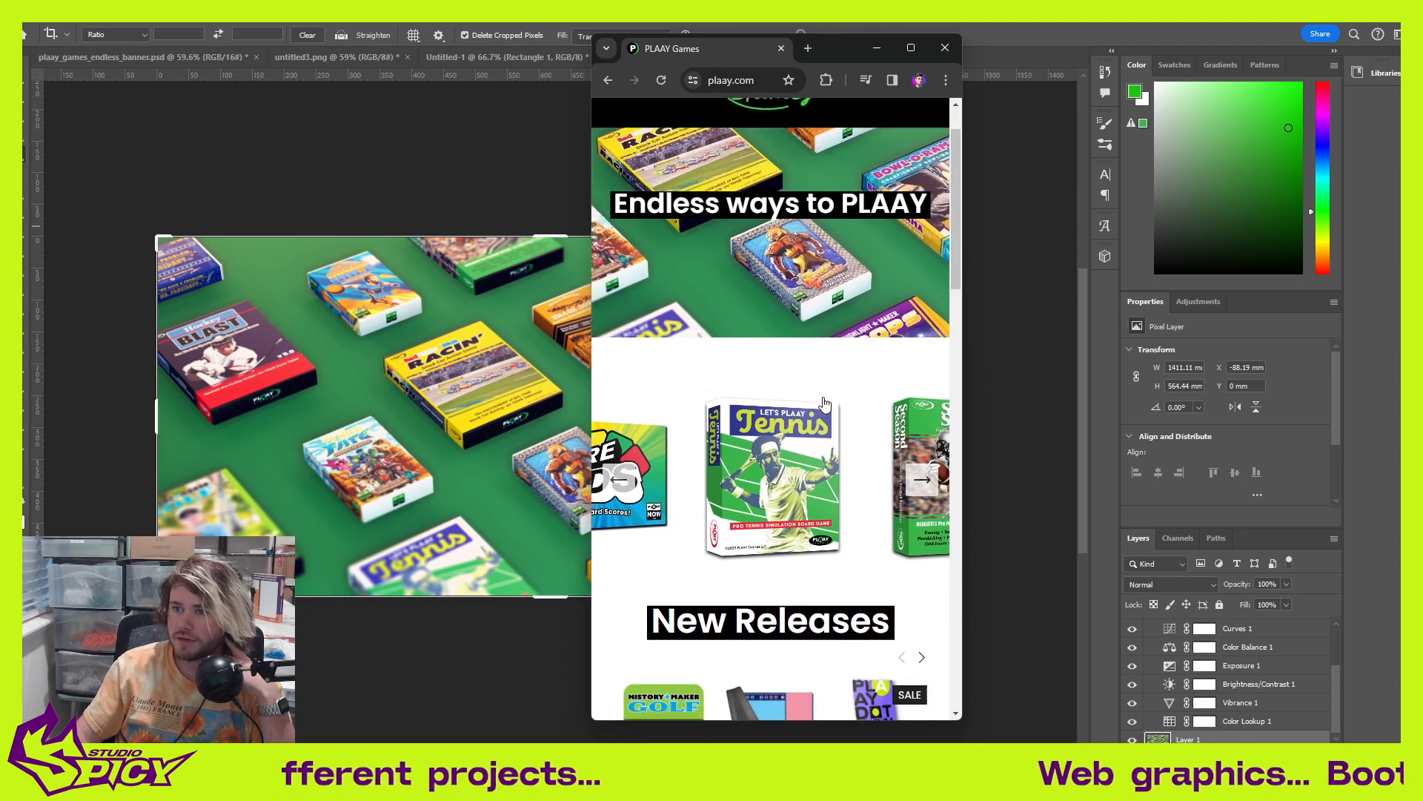
scroll(825, 401, up, 3)
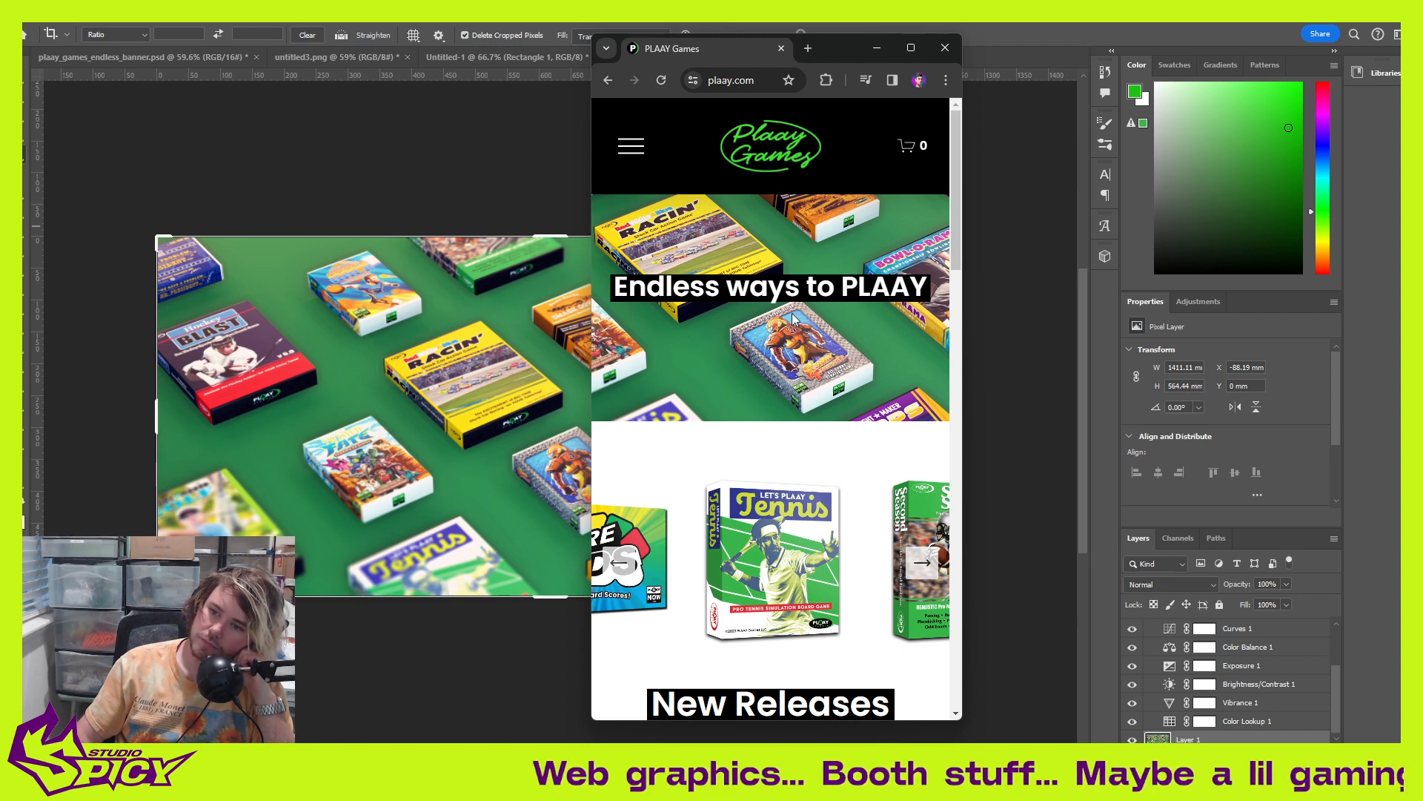
scroll(793, 319, down, 8)
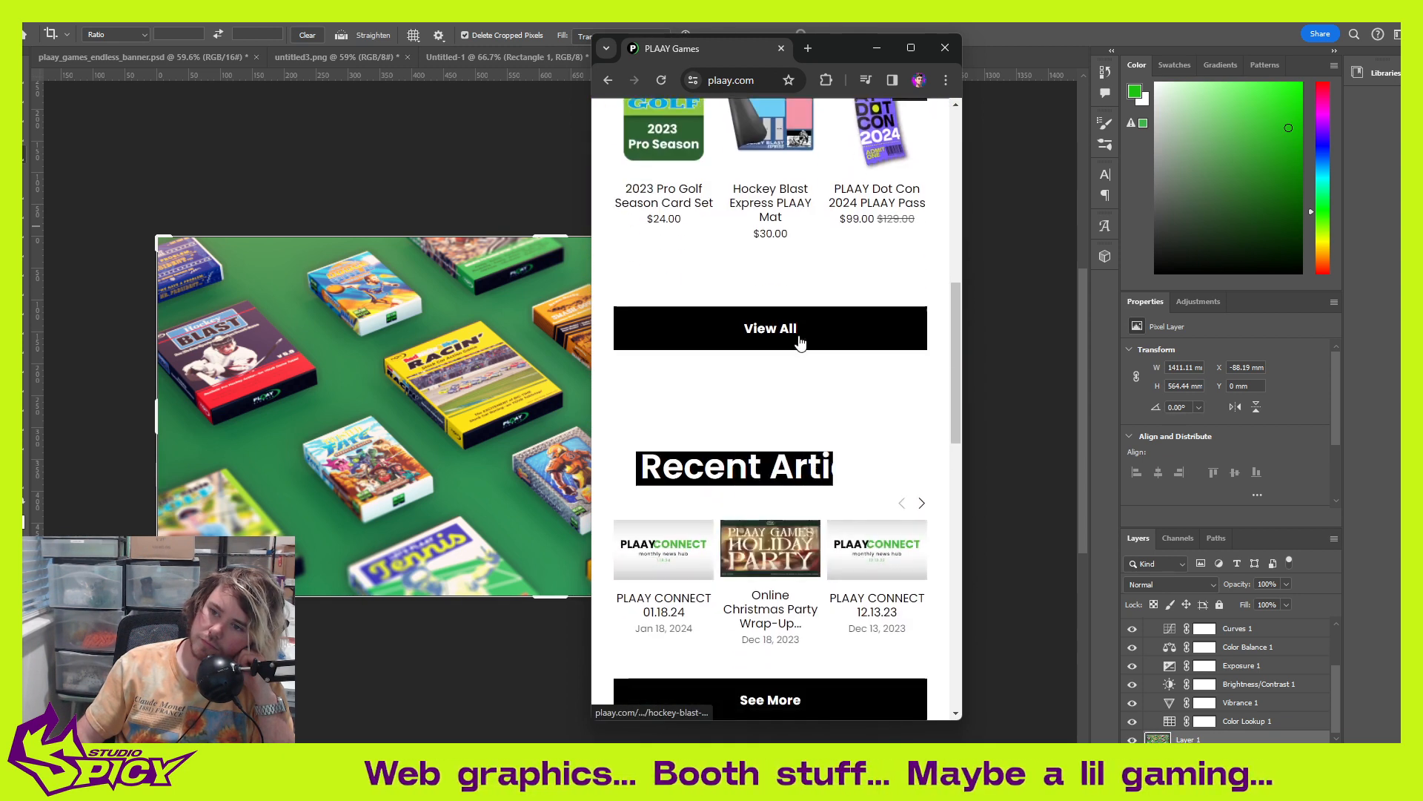
scroll(799, 341, up, 10)
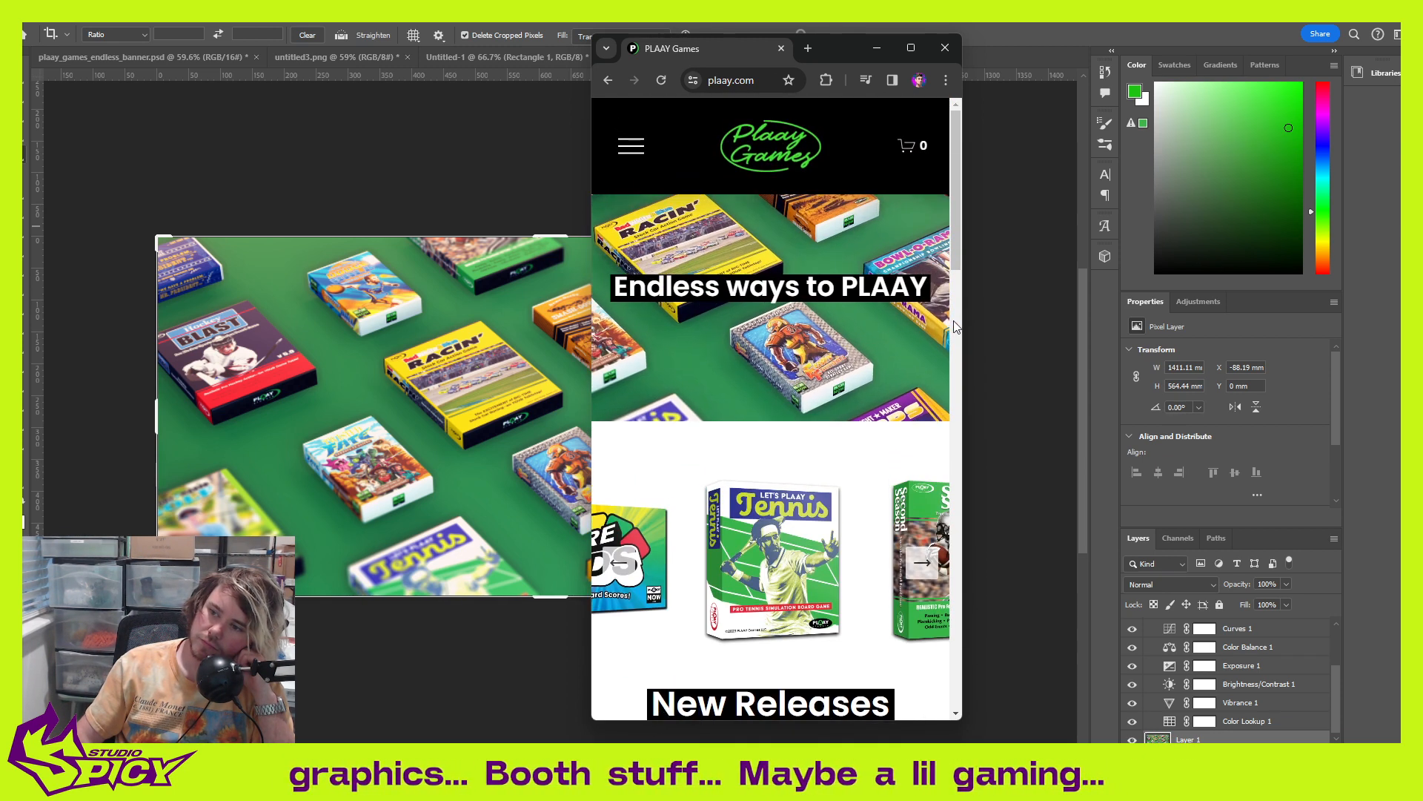
Step: Widen the browser window, maximize it, and examine the banner and the homepage sections down to Recent Articles at full width
drag(956, 327, 1361, 327)
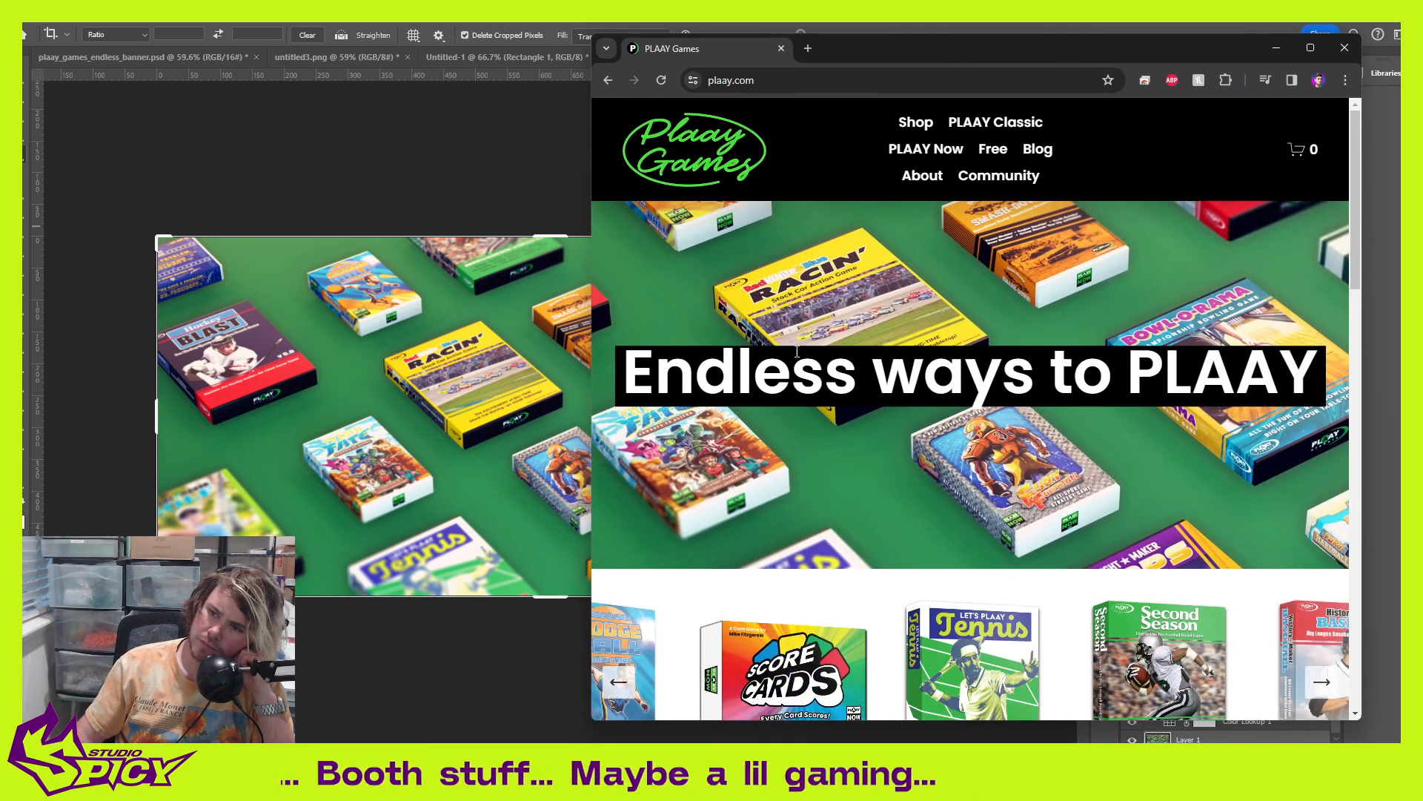
drag(591, 356, 53, 356)
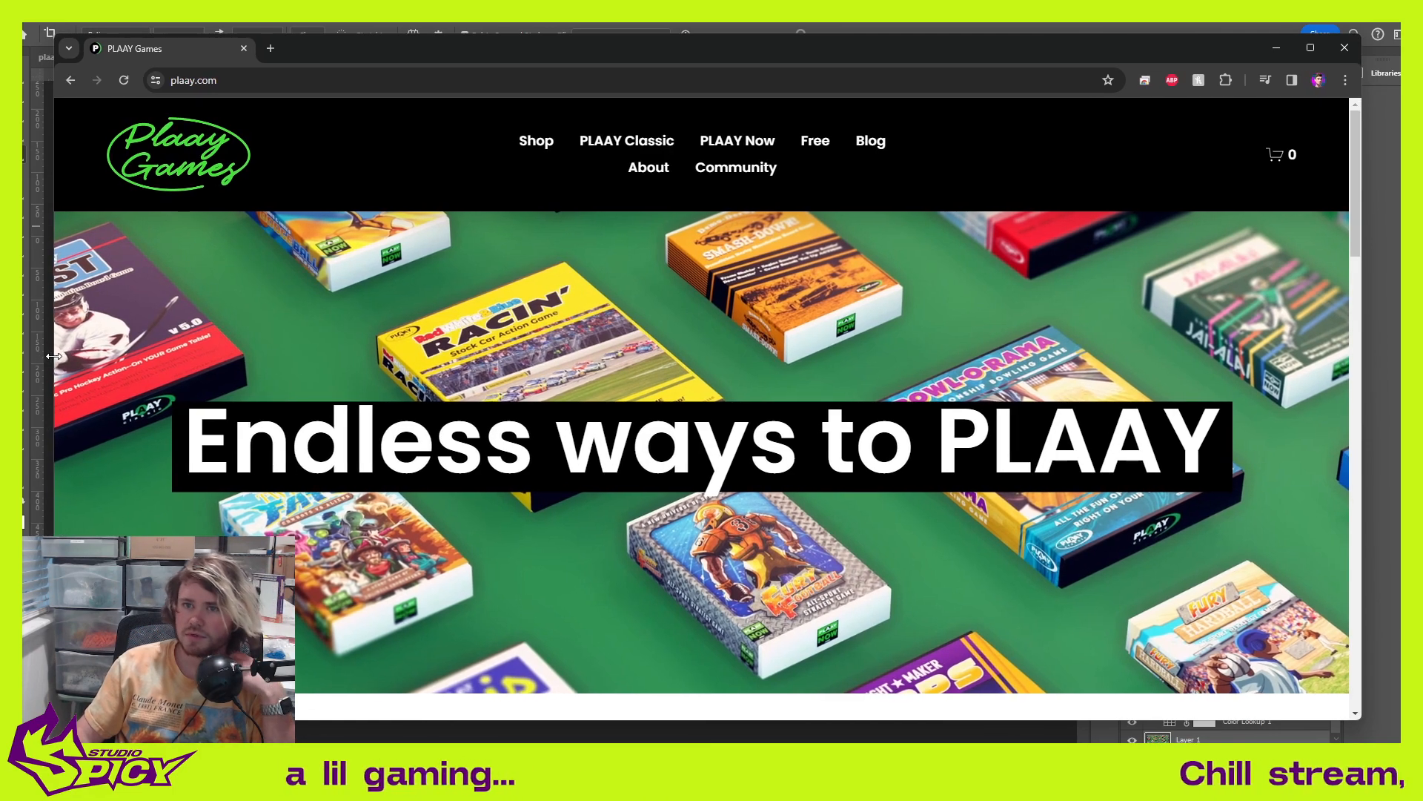
double_click(568, 55)
scroll(911, 424, down, 5)
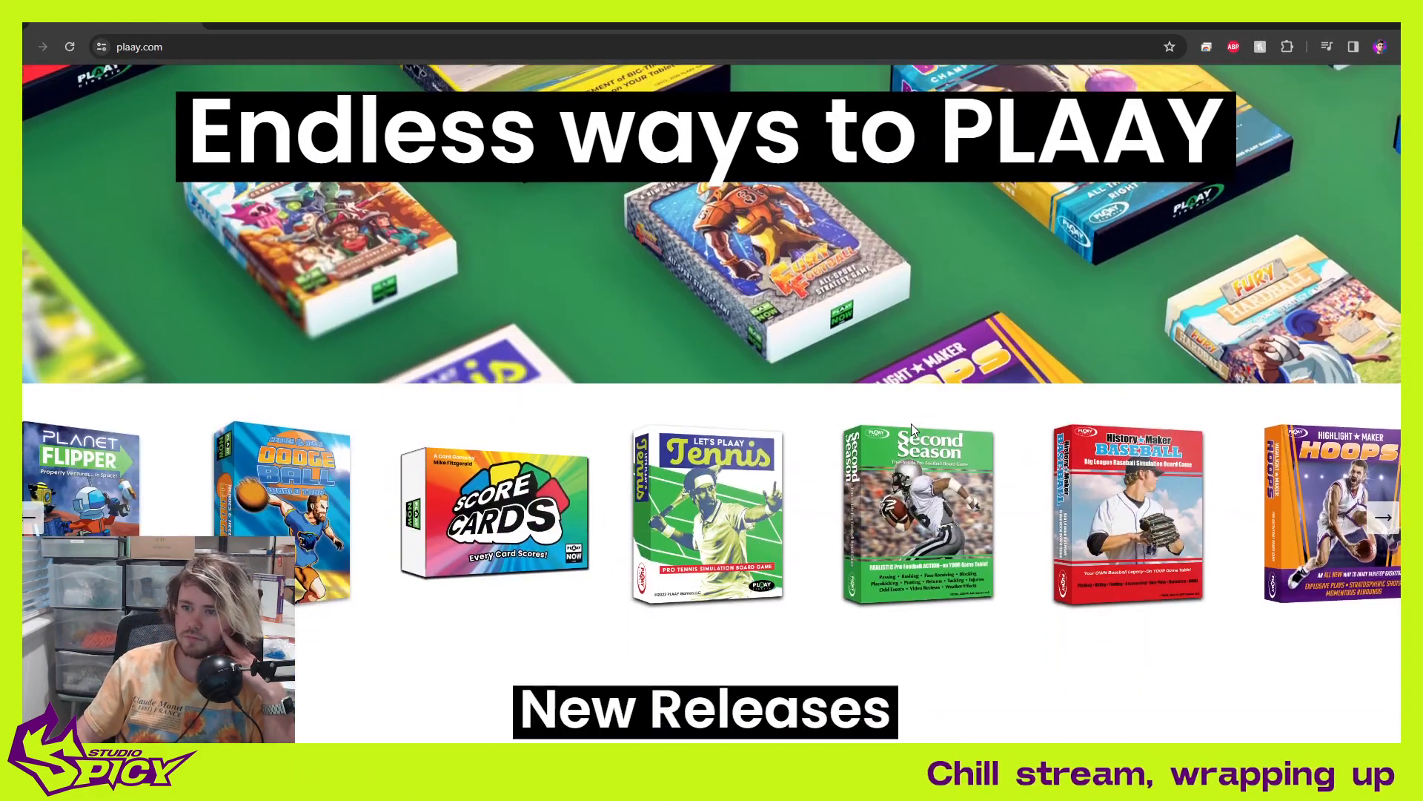
scroll(914, 424, up, 5)
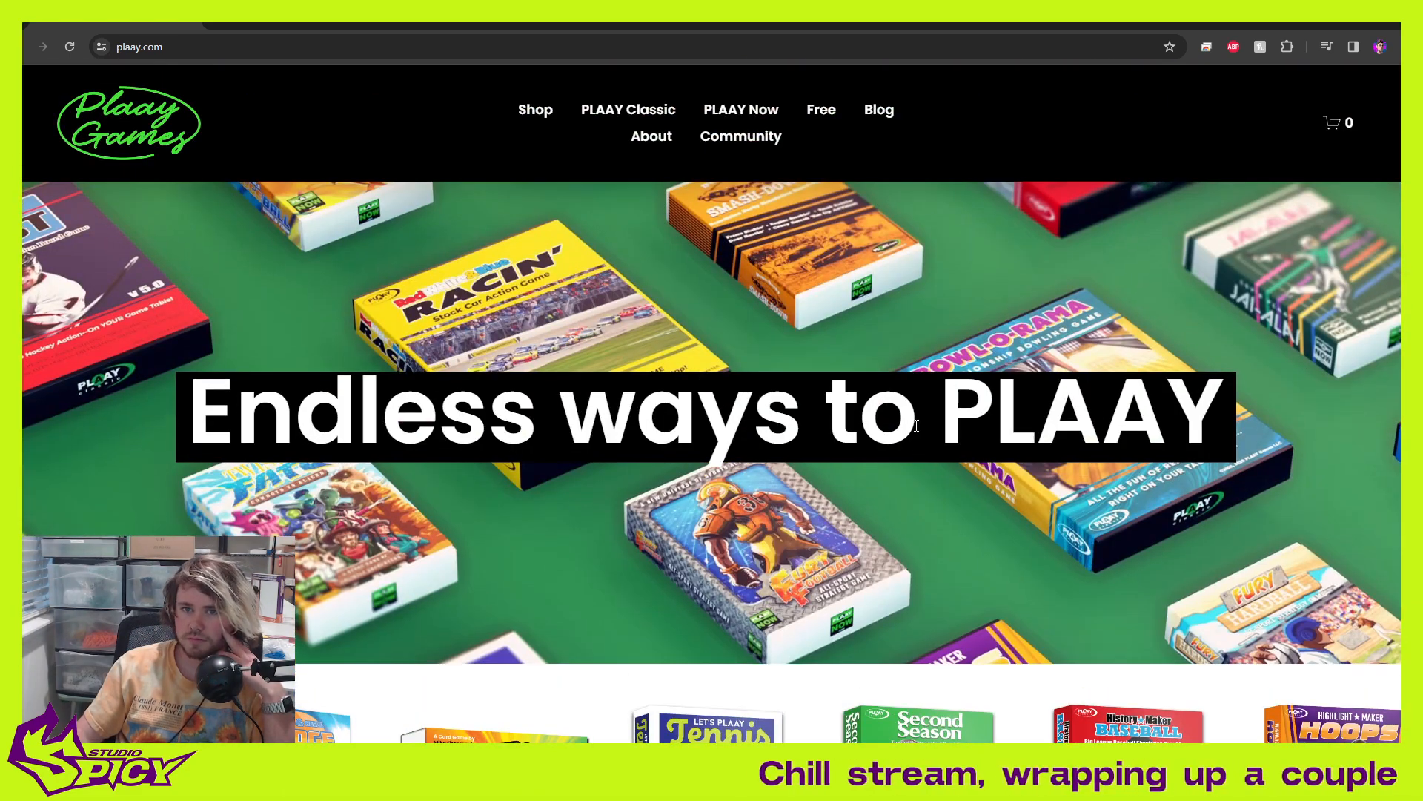
scroll(917, 424, down, 2)
scroll(916, 425, up, 2)
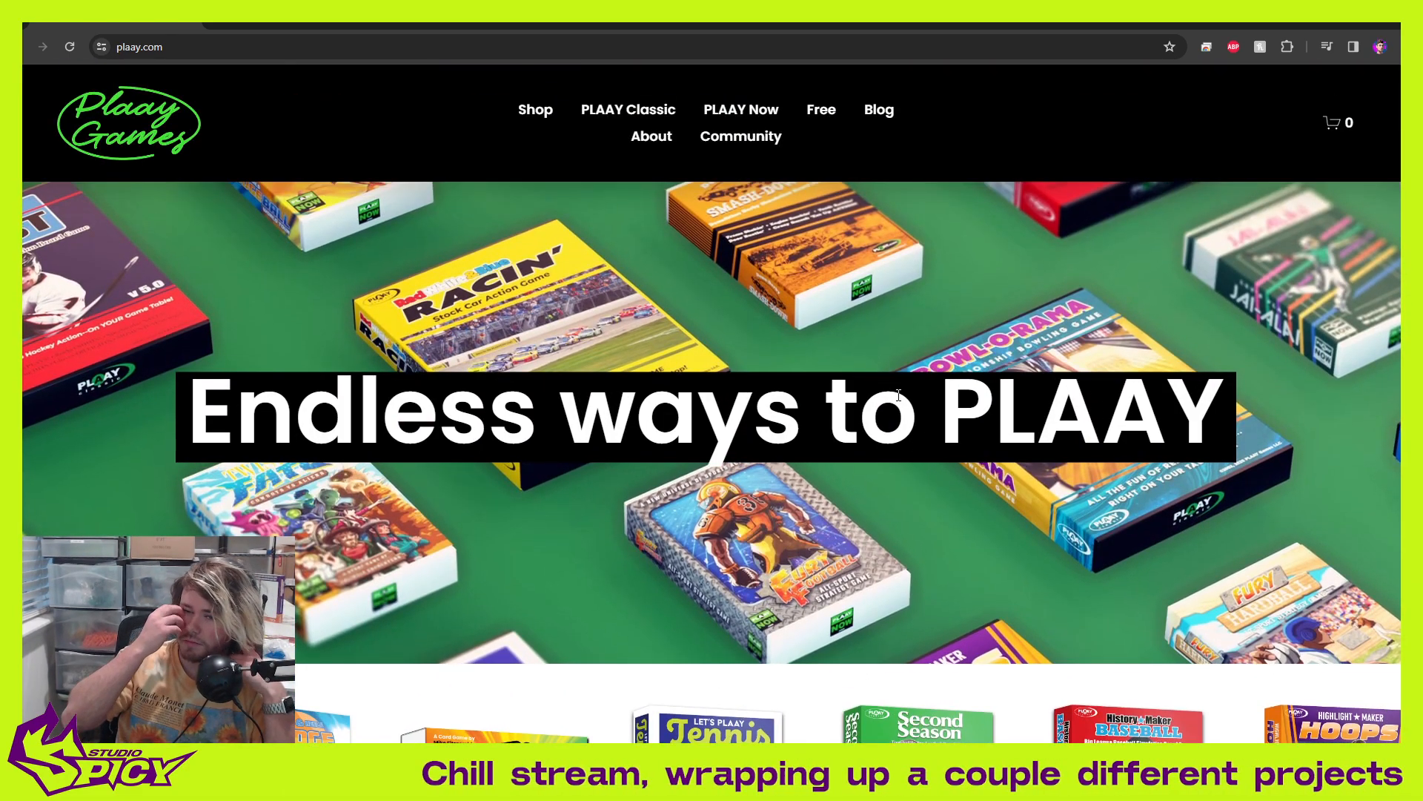
scroll(905, 333, down, 4)
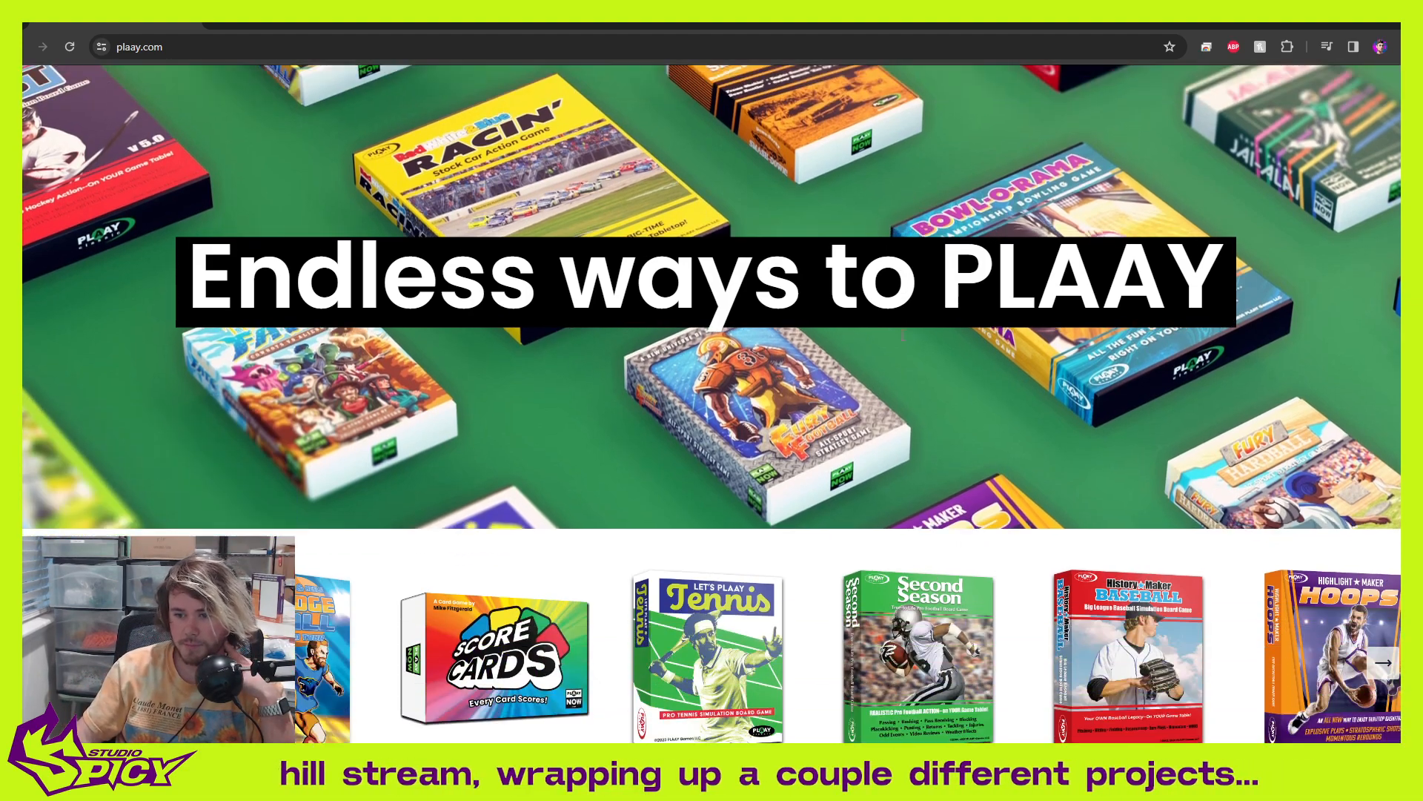
scroll(903, 337, down, 10)
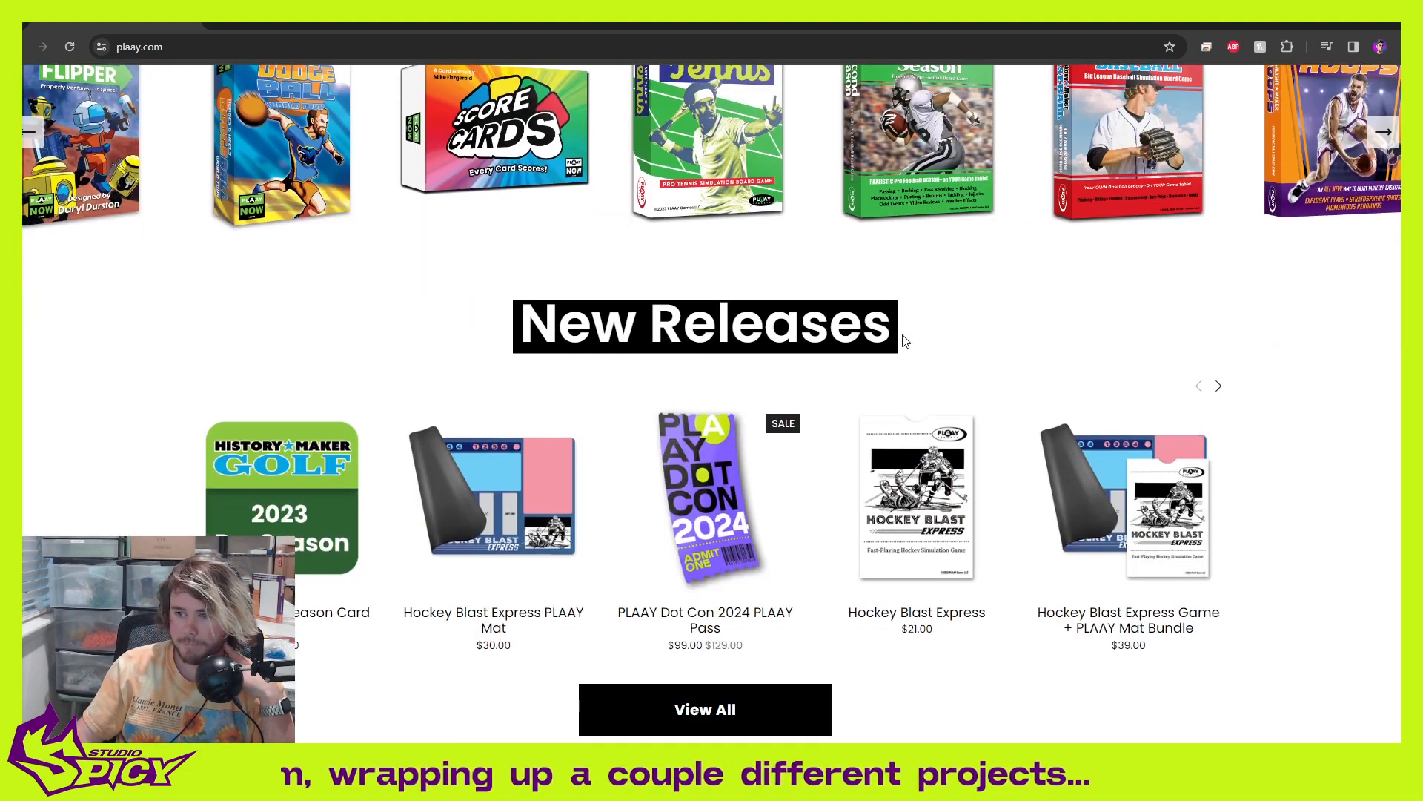
scroll(904, 335, down, 3)
scroll(904, 337, up, 9)
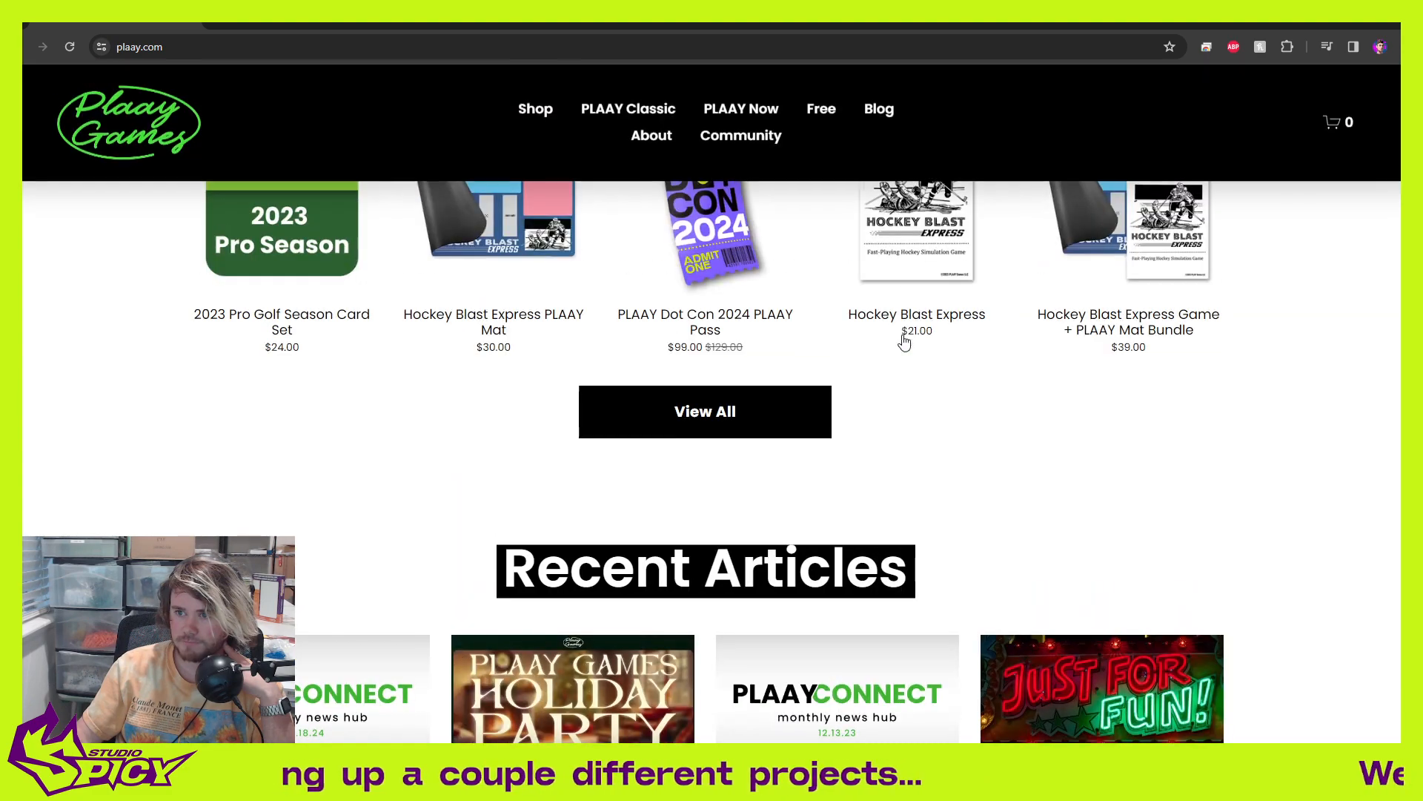
scroll(906, 341, up, 7)
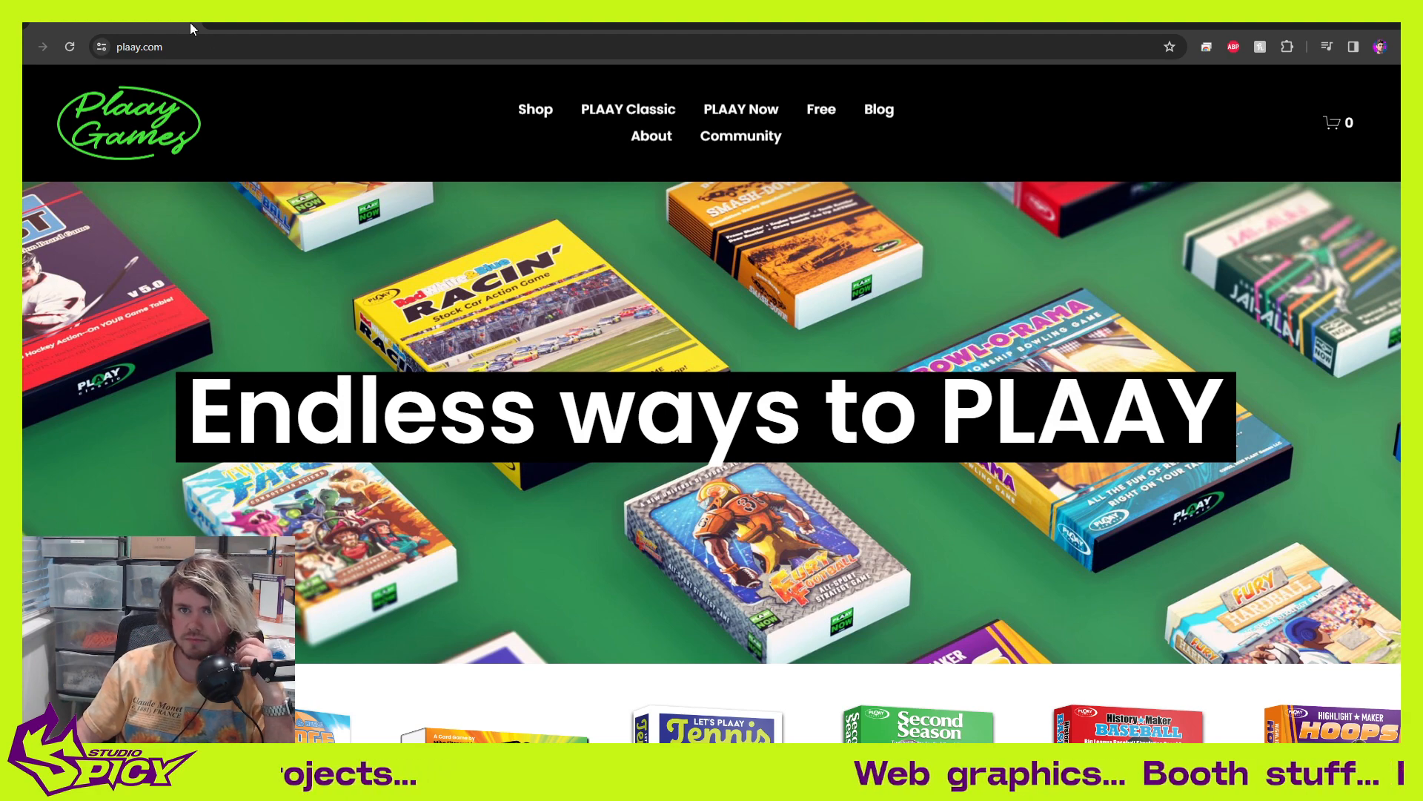
Step: Restore the browser to a floating window and view plaay_games_endless_banner.jpg in a smaller image viewer window over the homepage
drag(339, 24, 422, 68)
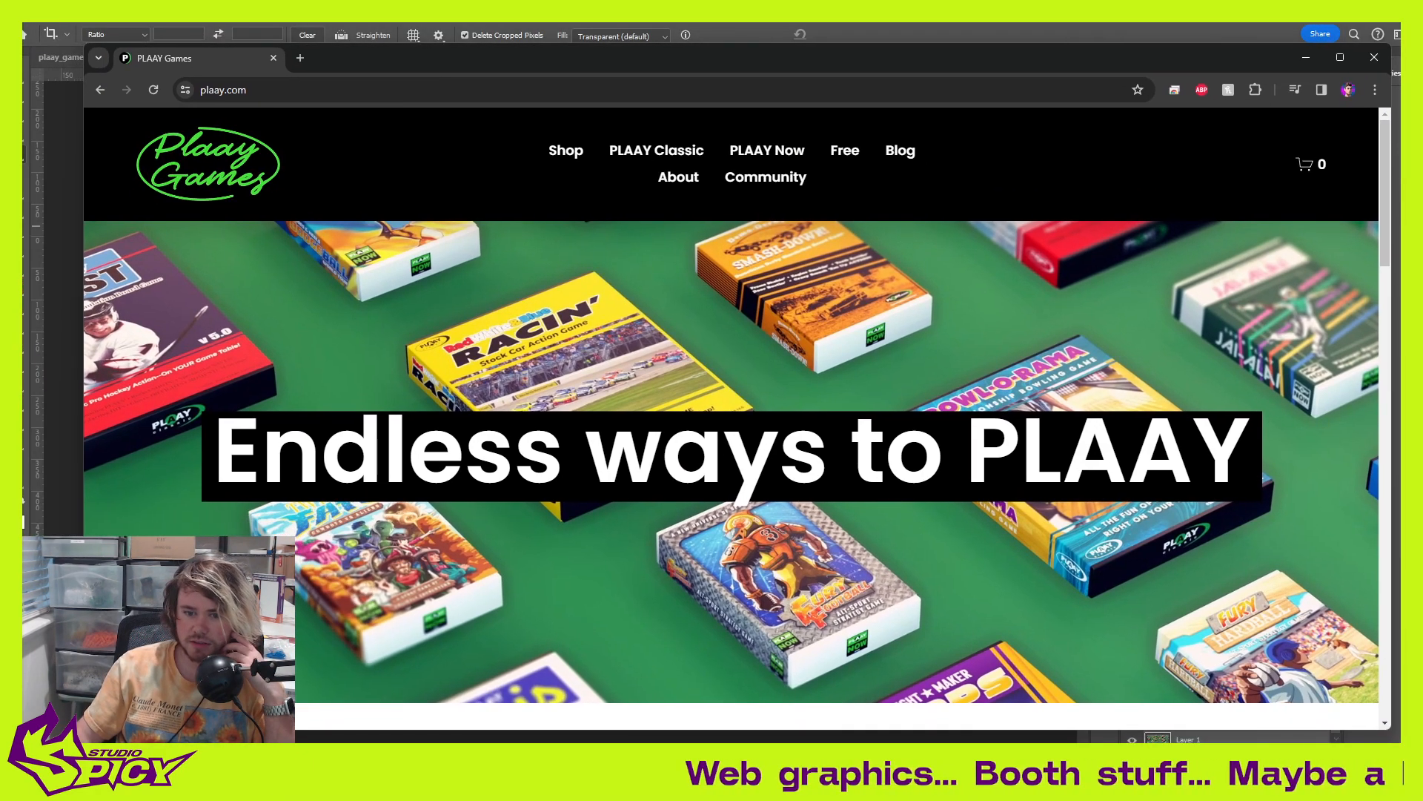
drag(681, 67, 826, 62)
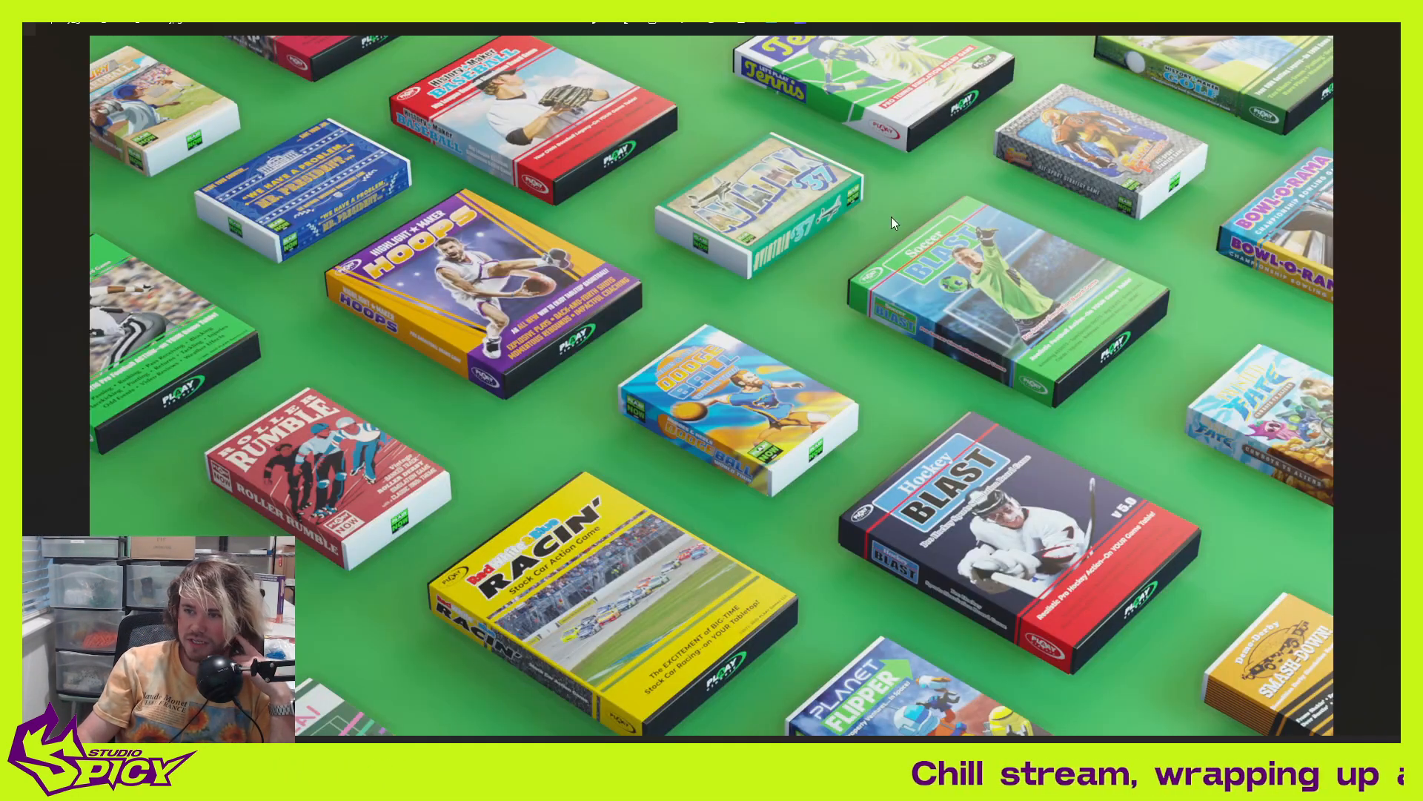
drag(990, 27, 826, 153)
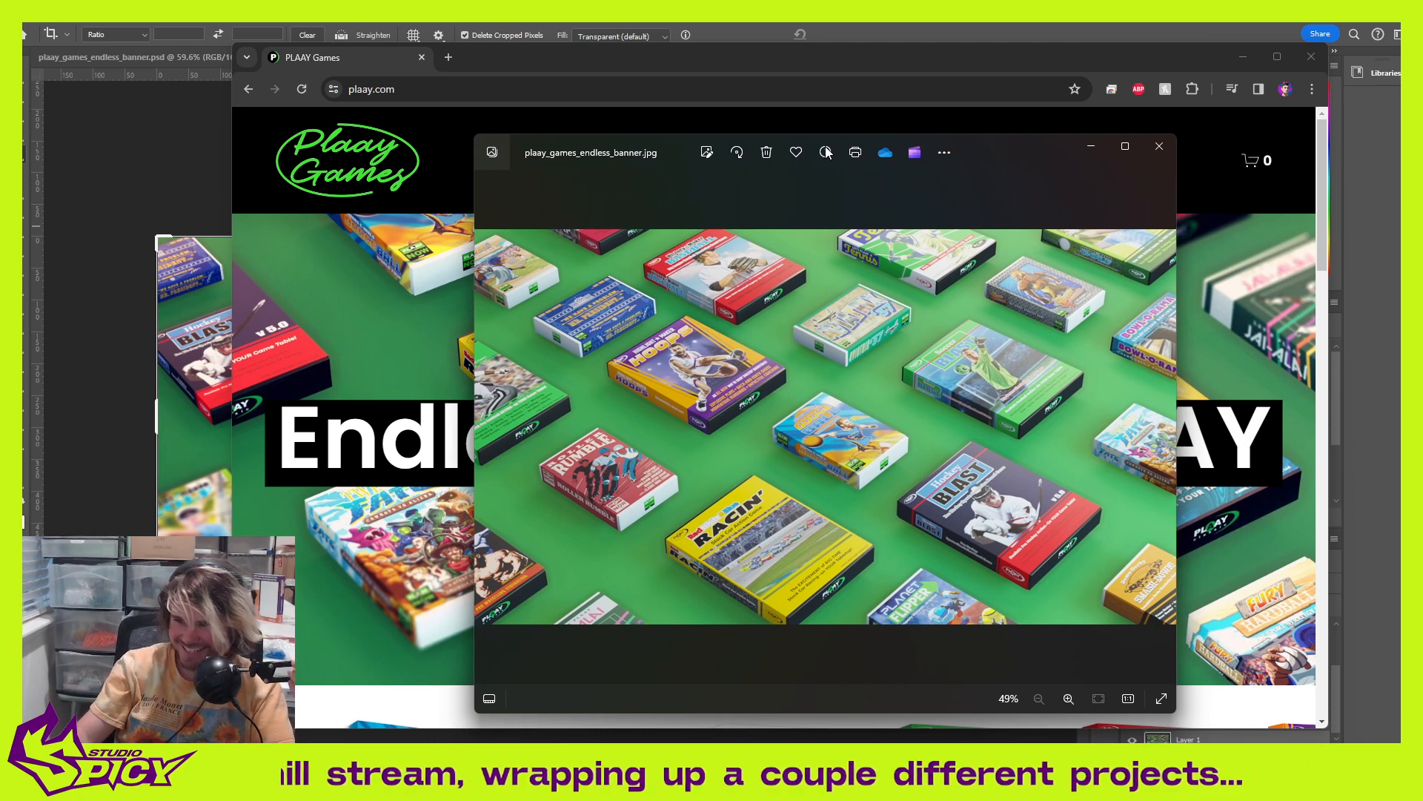
click(1161, 154)
scroll(982, 487, down, 1)
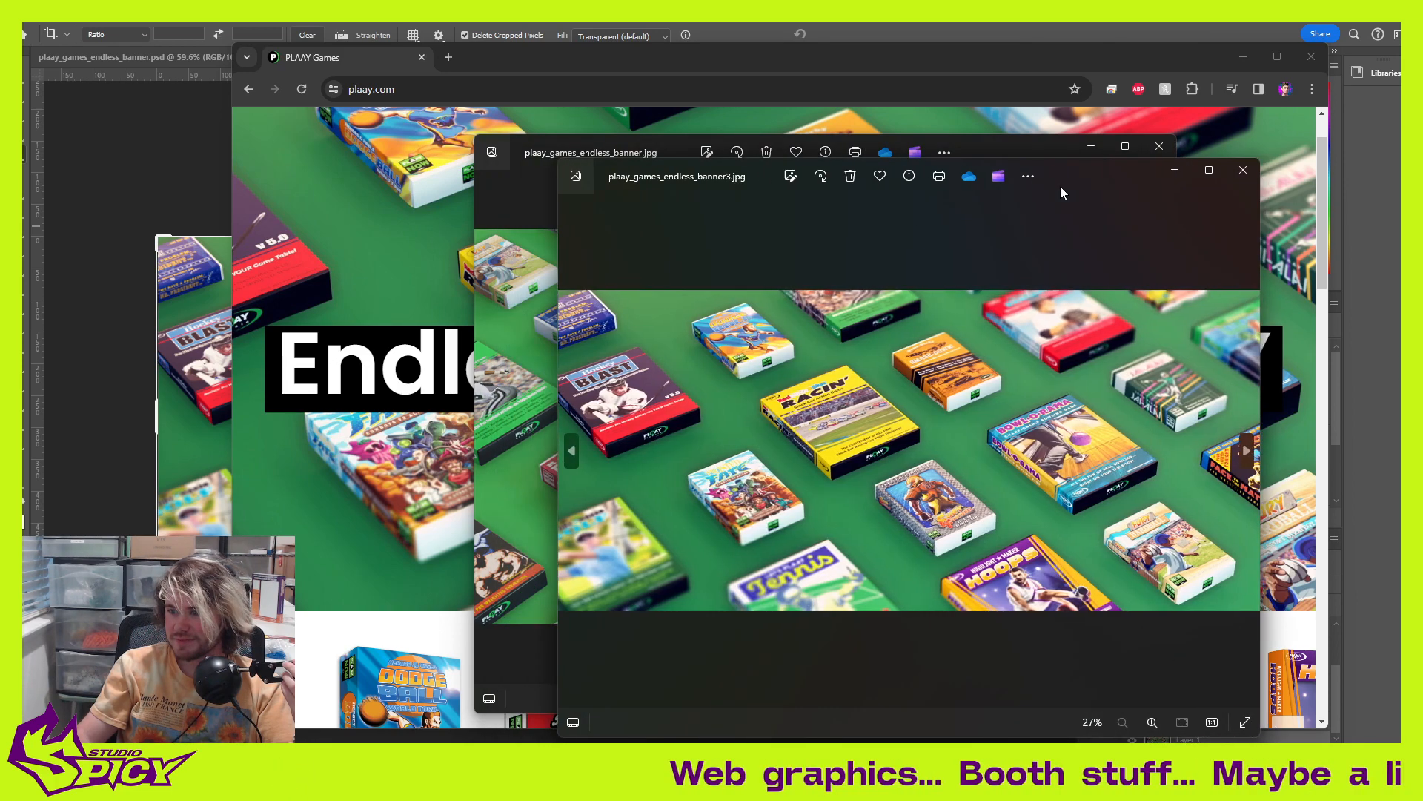
Step: Compare plaay_games_endless_banner.jpg and plaay_games_endless_banner3.jpg side by side in their viewer windows, and close both images
drag(1060, 193, 1135, 227)
drag(987, 151, 571, 125)
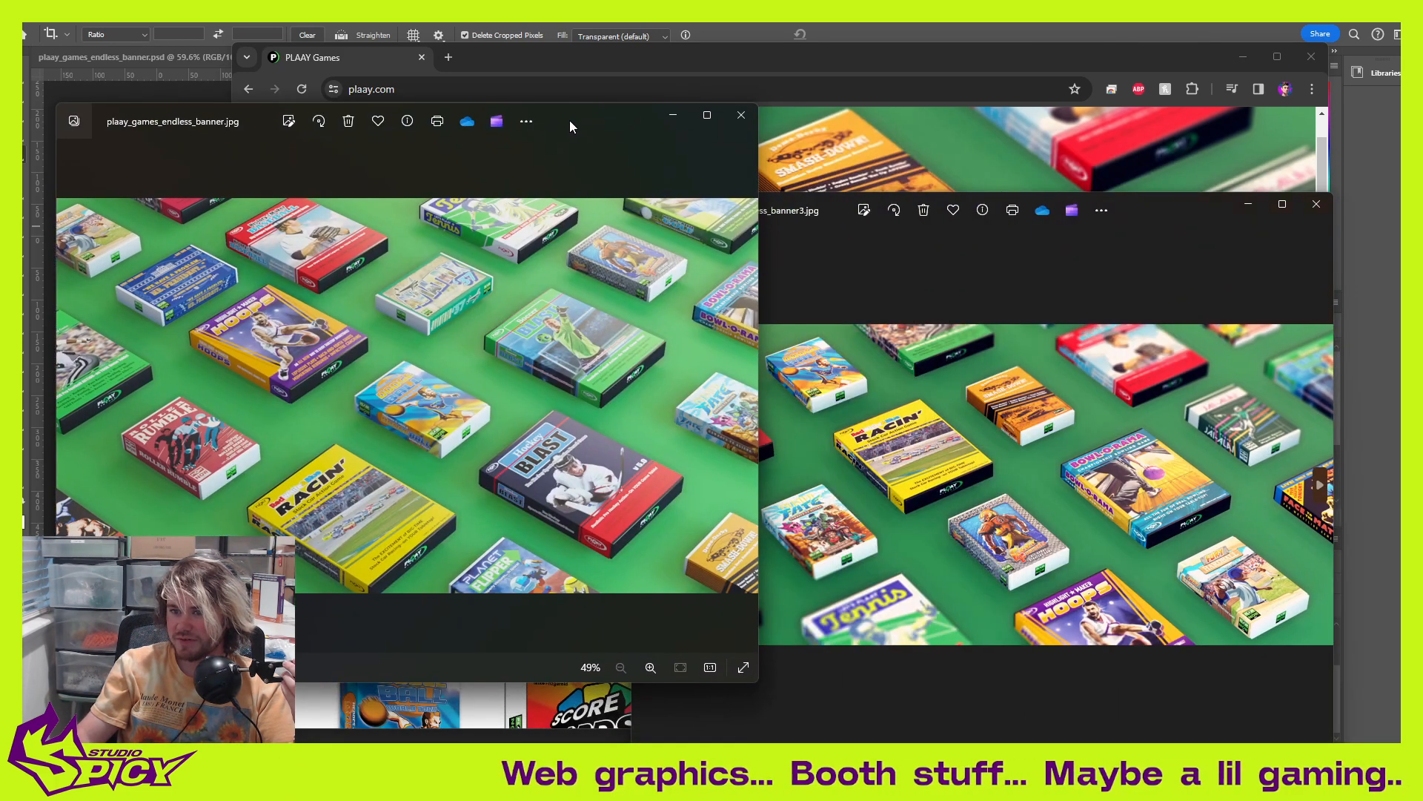
drag(1158, 226, 1218, 228)
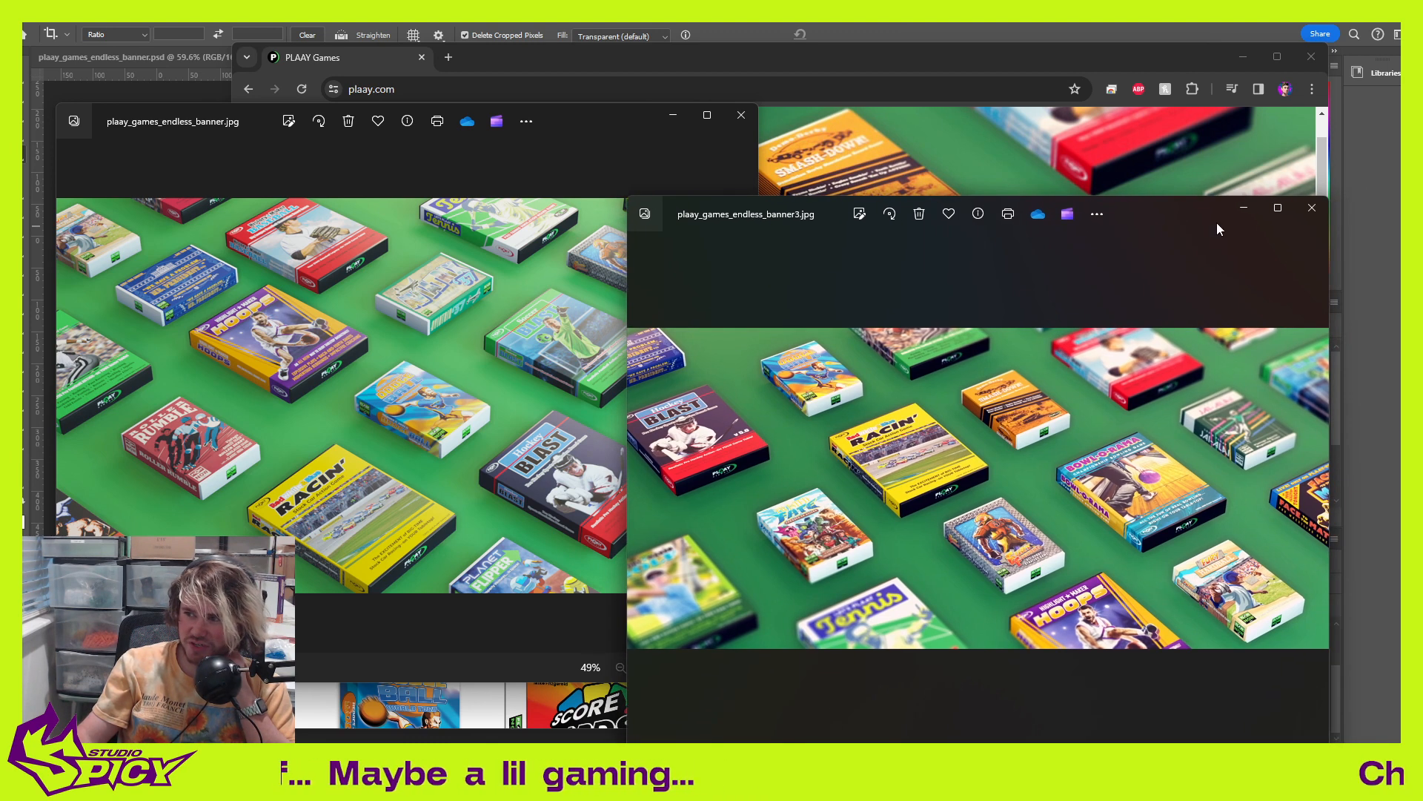
click(1312, 208)
click(741, 120)
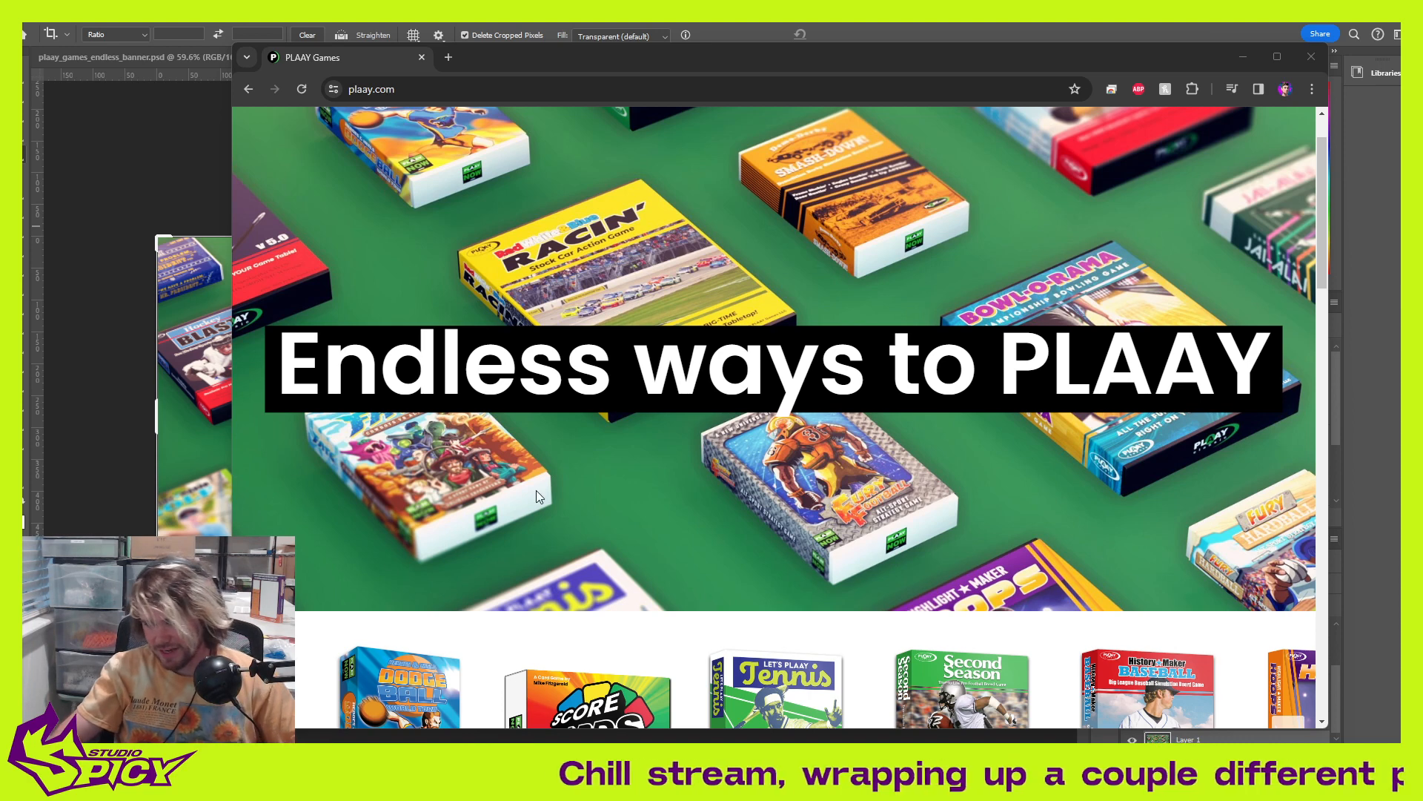
Step: Examine the plaay.com homepage banner beneath the site header and above the product row and New Releases
scroll(802, 473, up, 1)
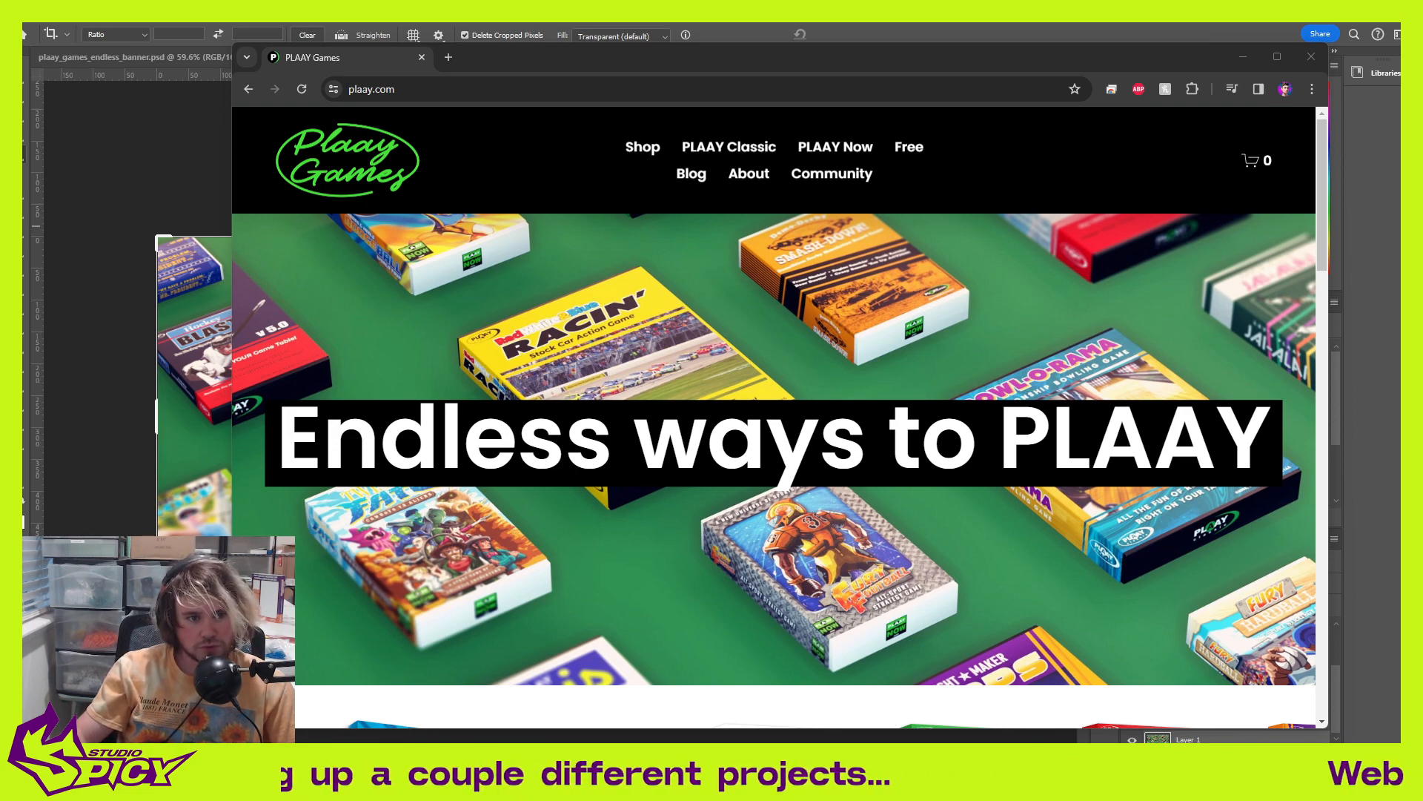
scroll(978, 393, down, 5)
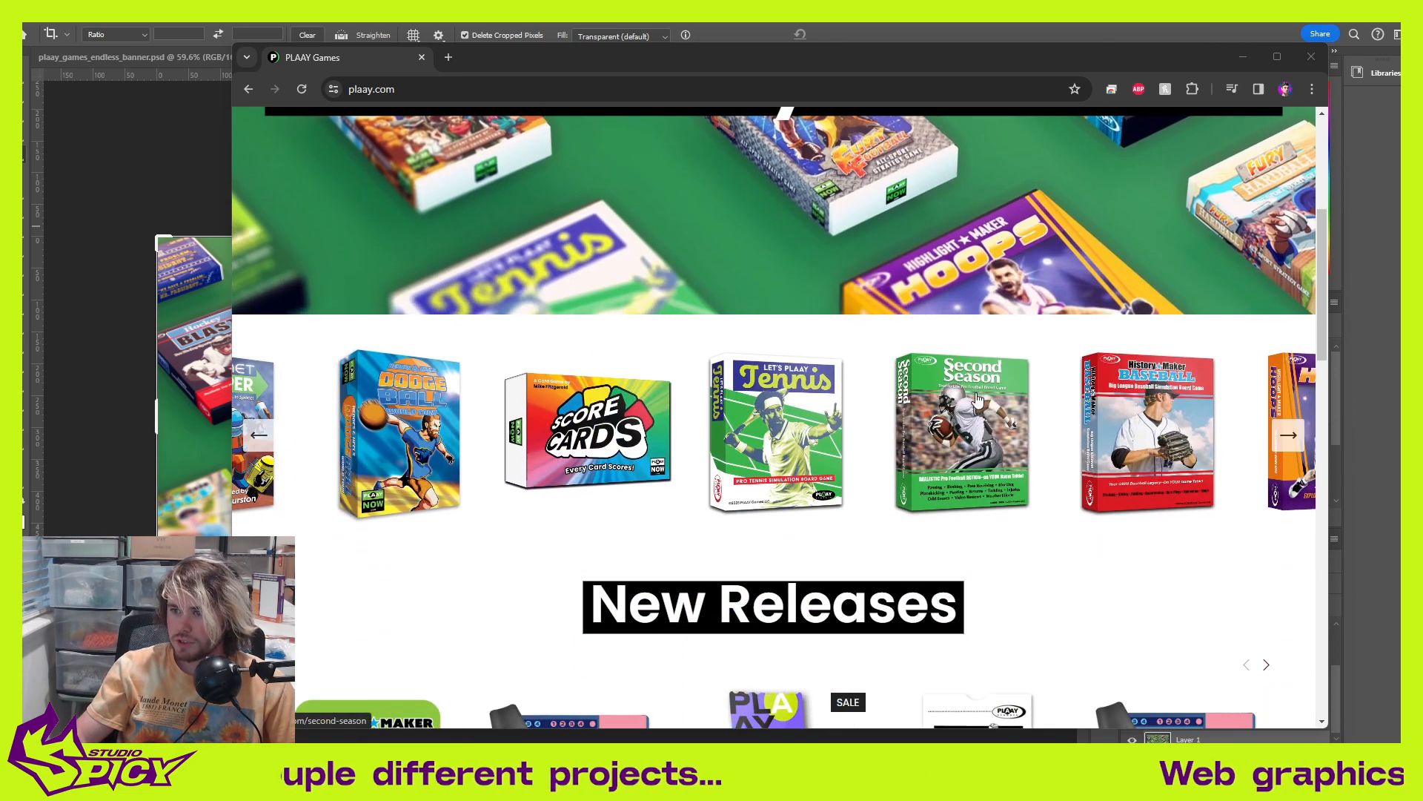
scroll(975, 400, up, 3)
scroll(975, 401, up, 2)
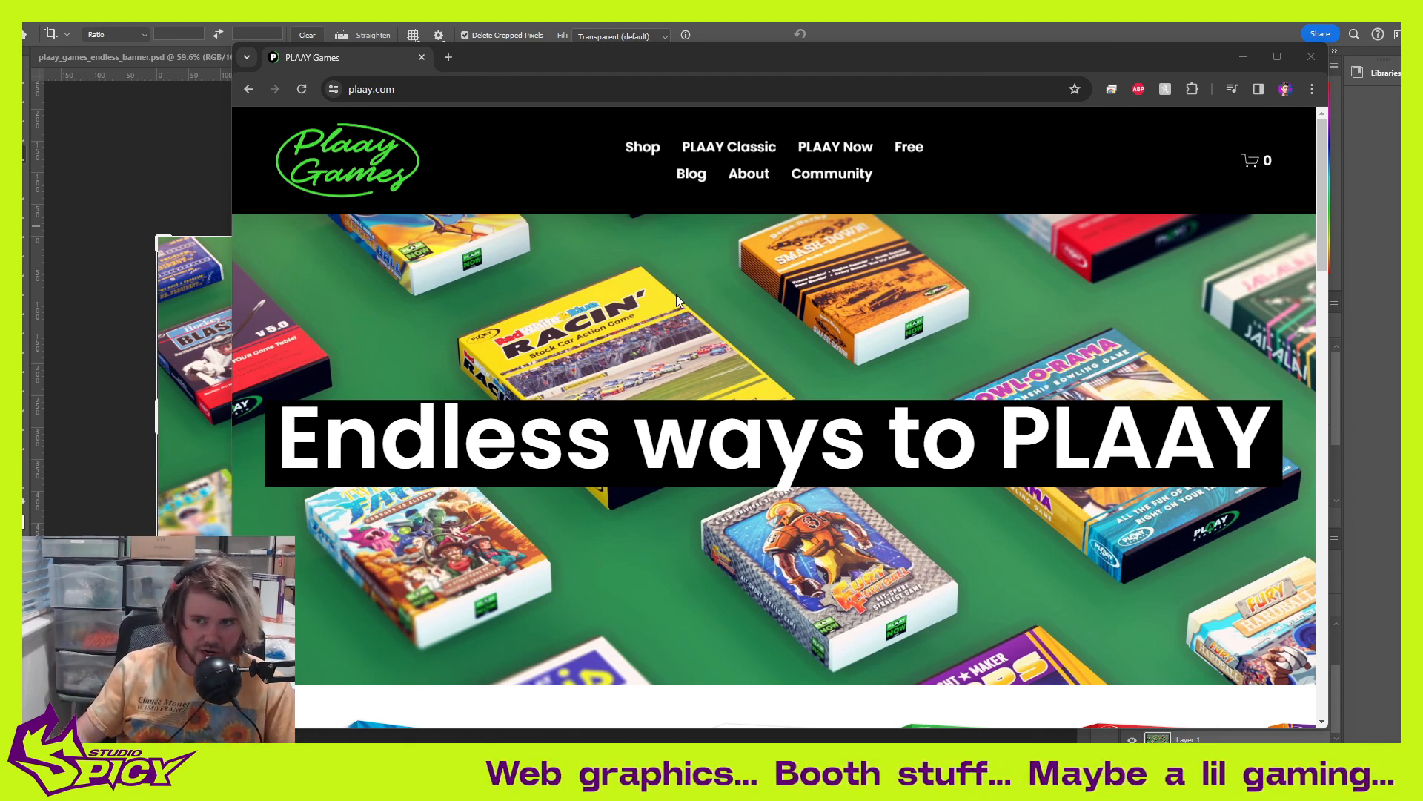
drag(528, 71, 514, 65)
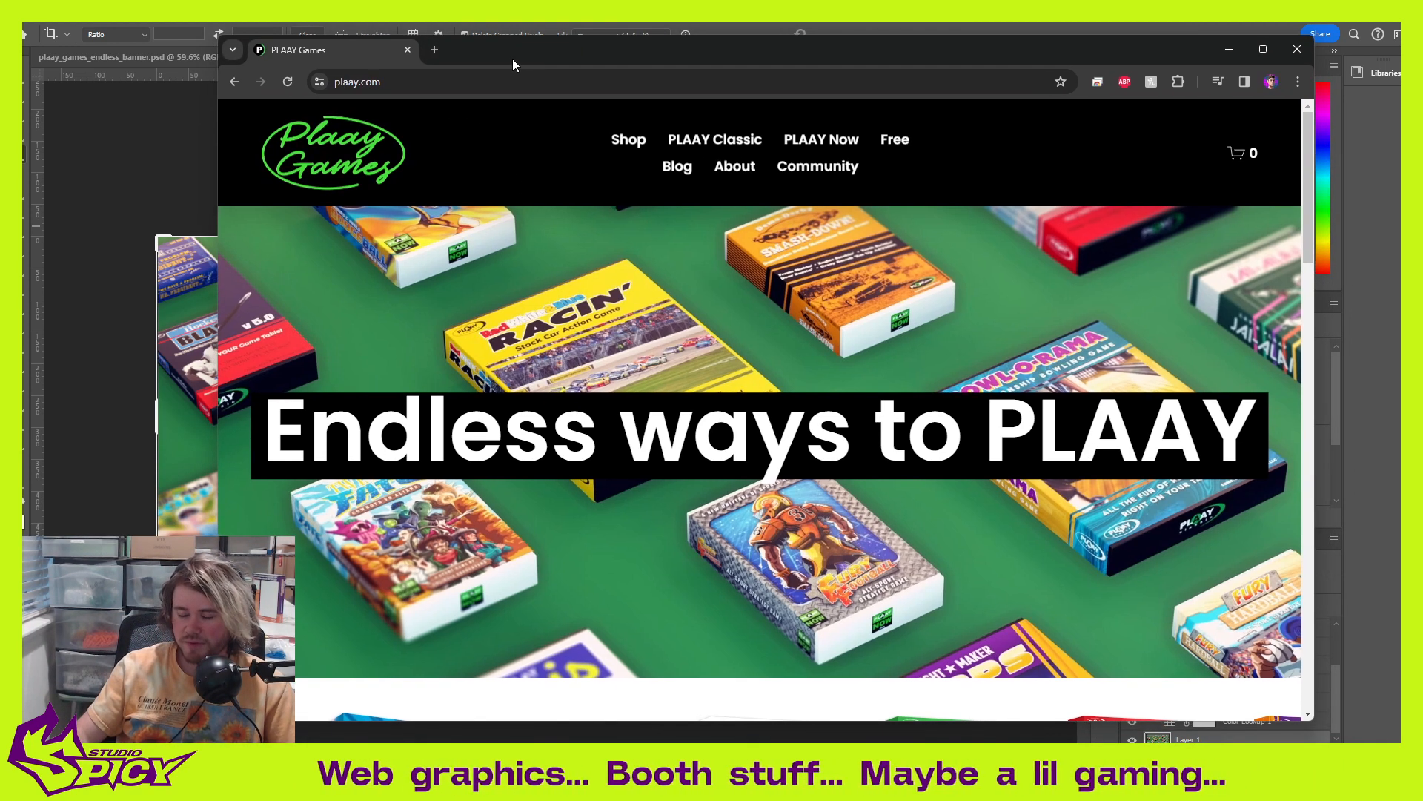
Step: Open sp1cy.com in a new browser tab to view the site, and return to the PLAAY Games page
click(435, 50)
text(s)
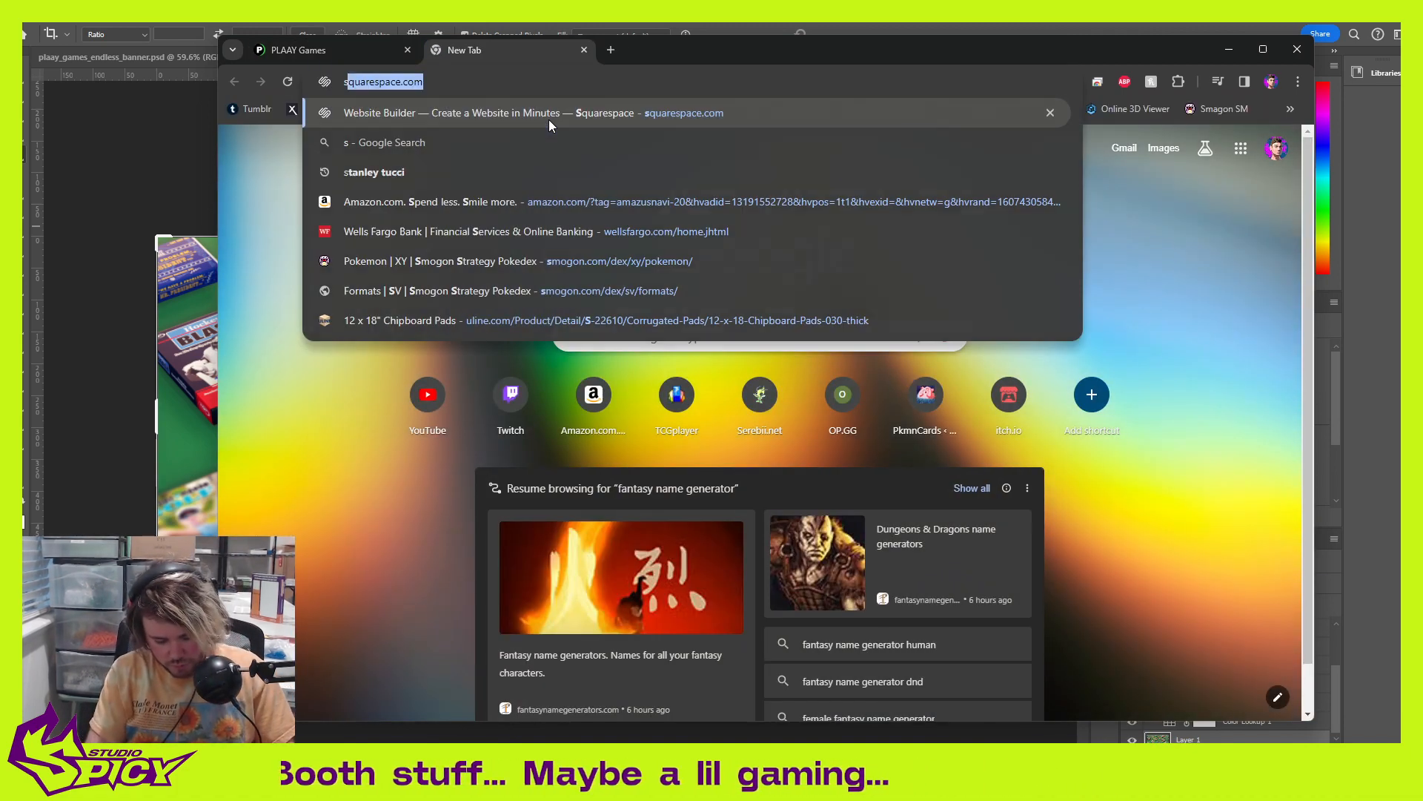
text(p1)
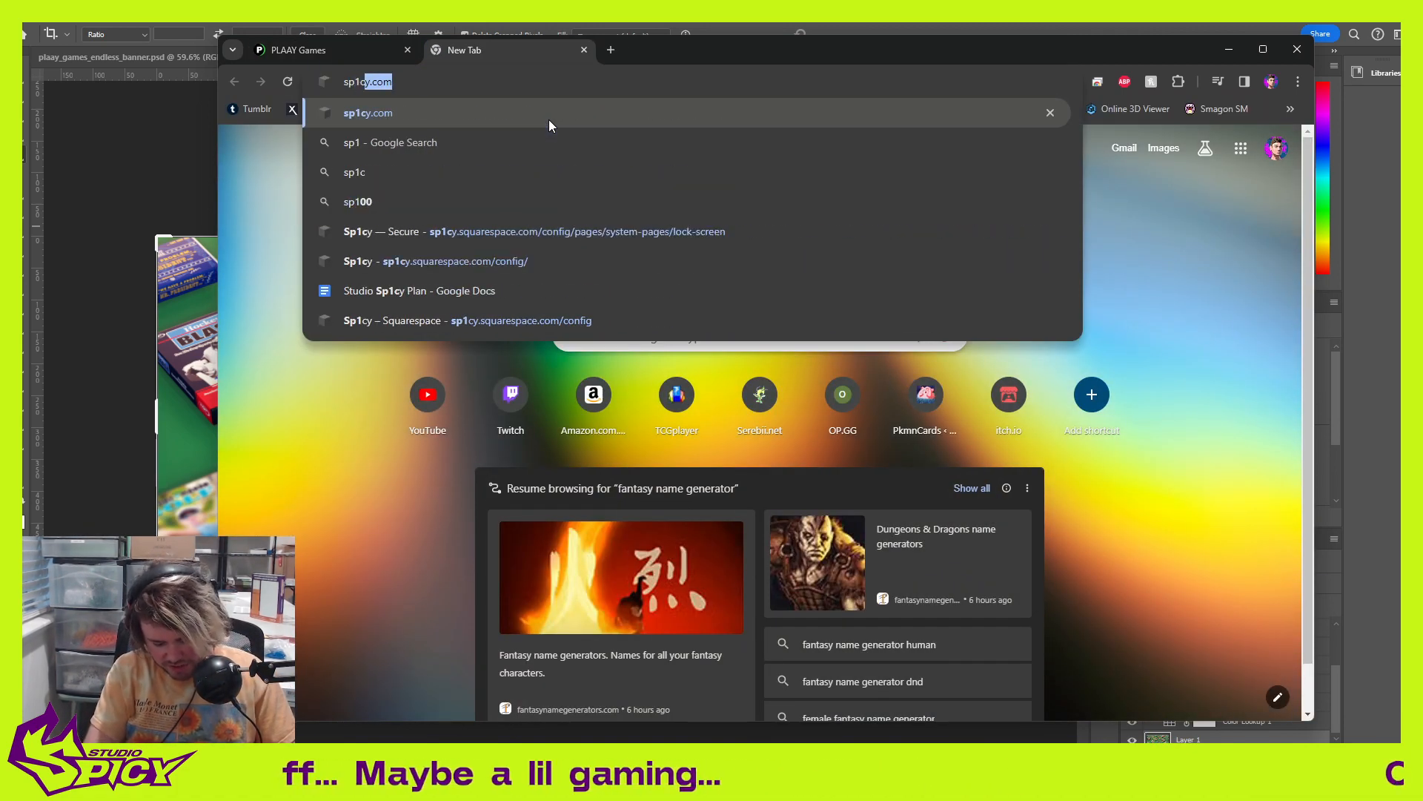
text(cy.c)
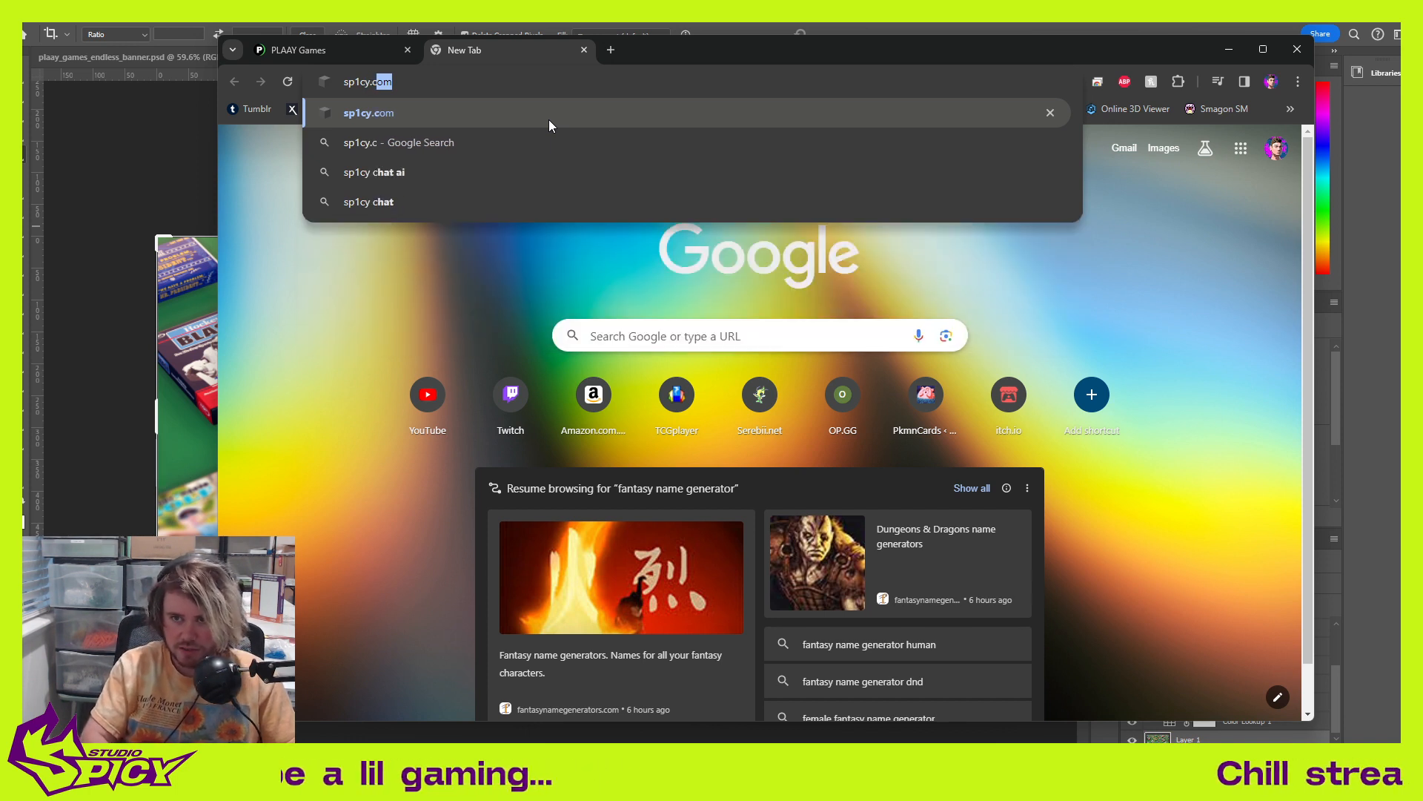
key(BackSpace)
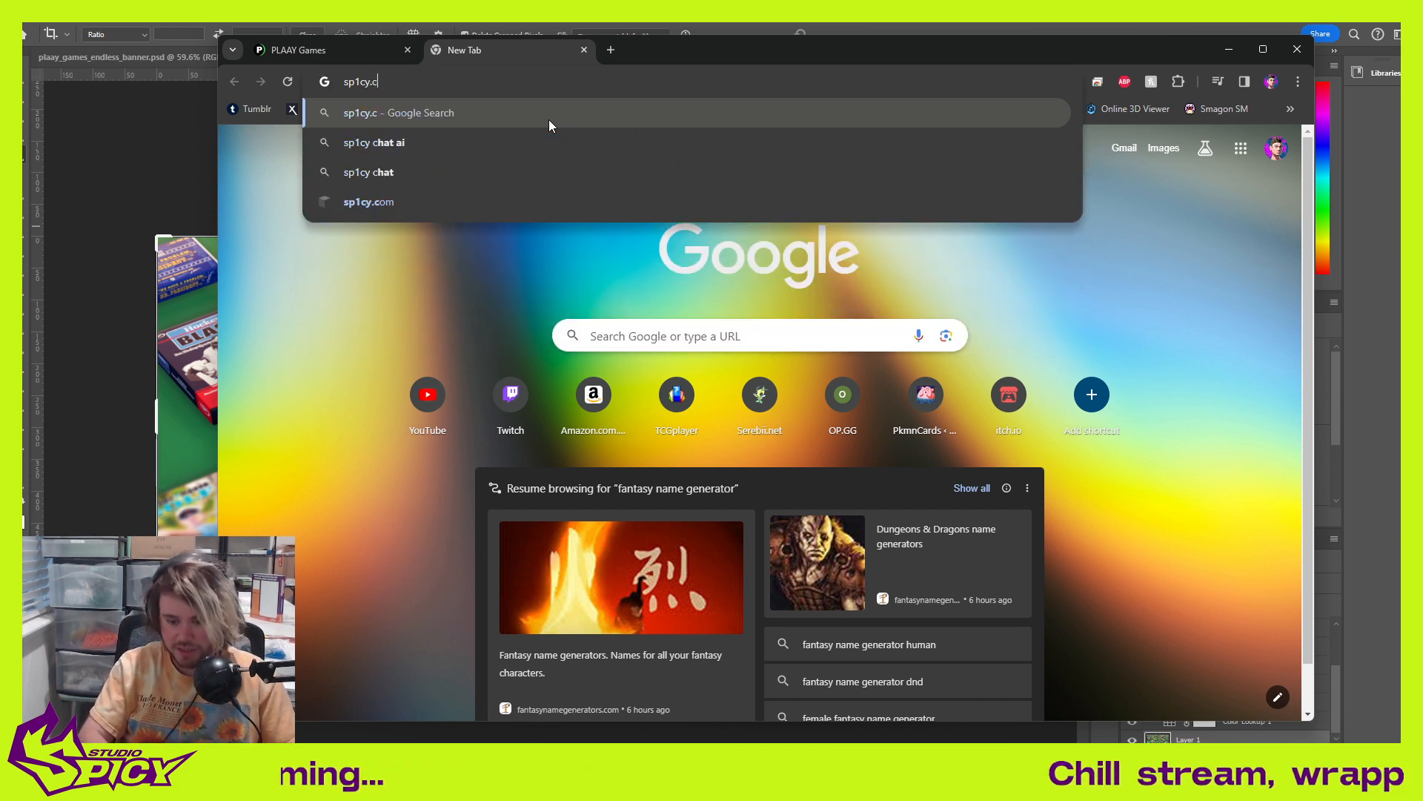
text(om)
key(Return)
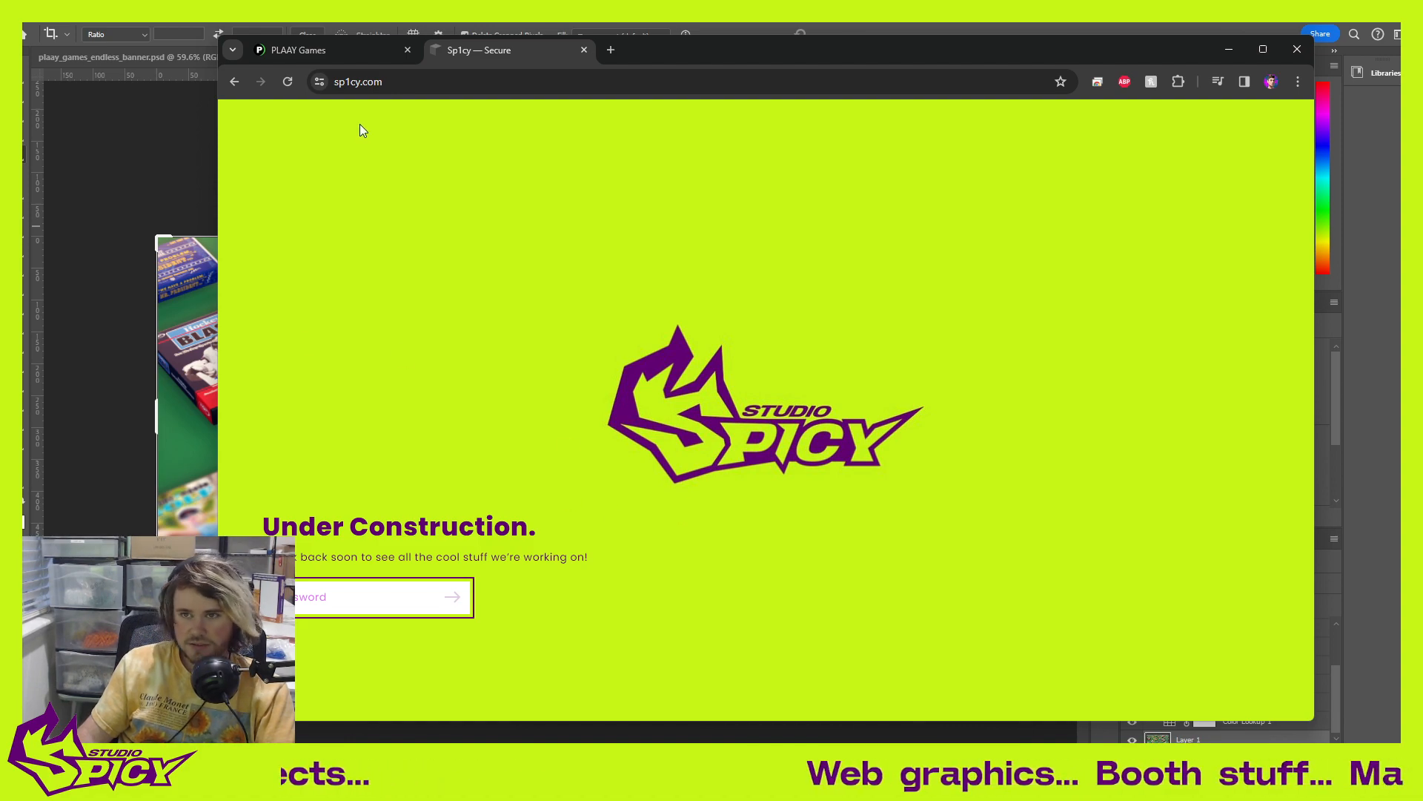
click(304, 49)
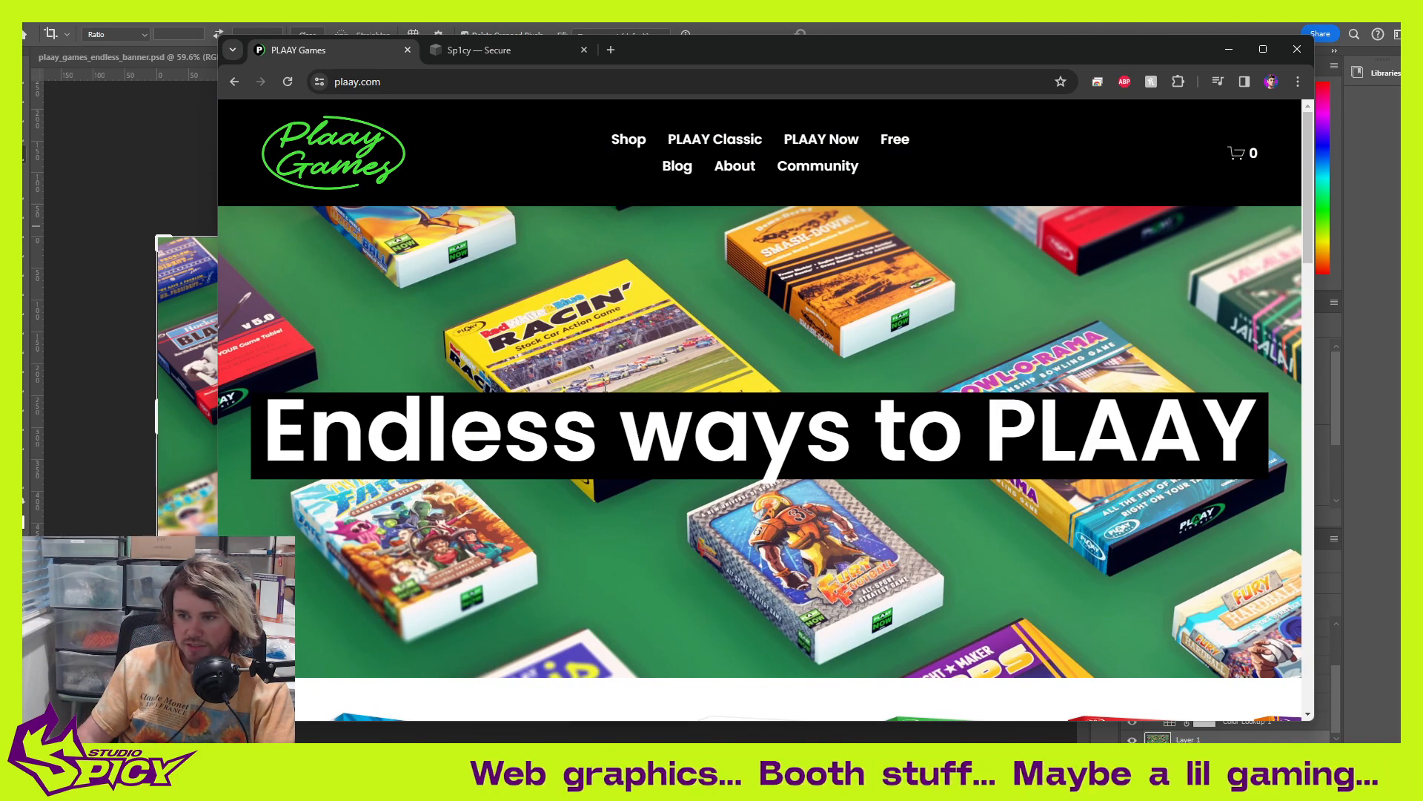
Step: Minimize the browser, switch to the Blender box scene, and set the user perspective viewport to rendered shading
click(1227, 51)
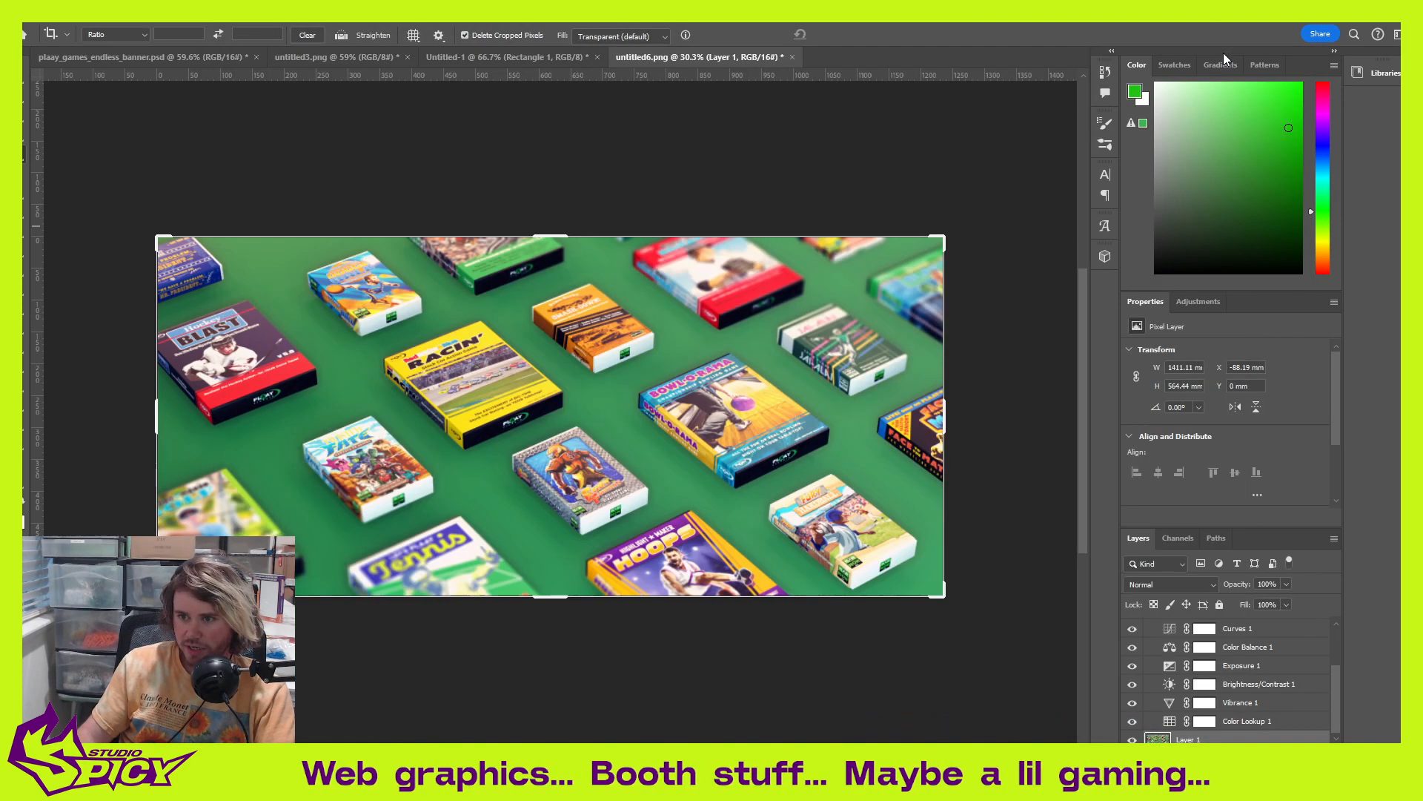
click(941, 779)
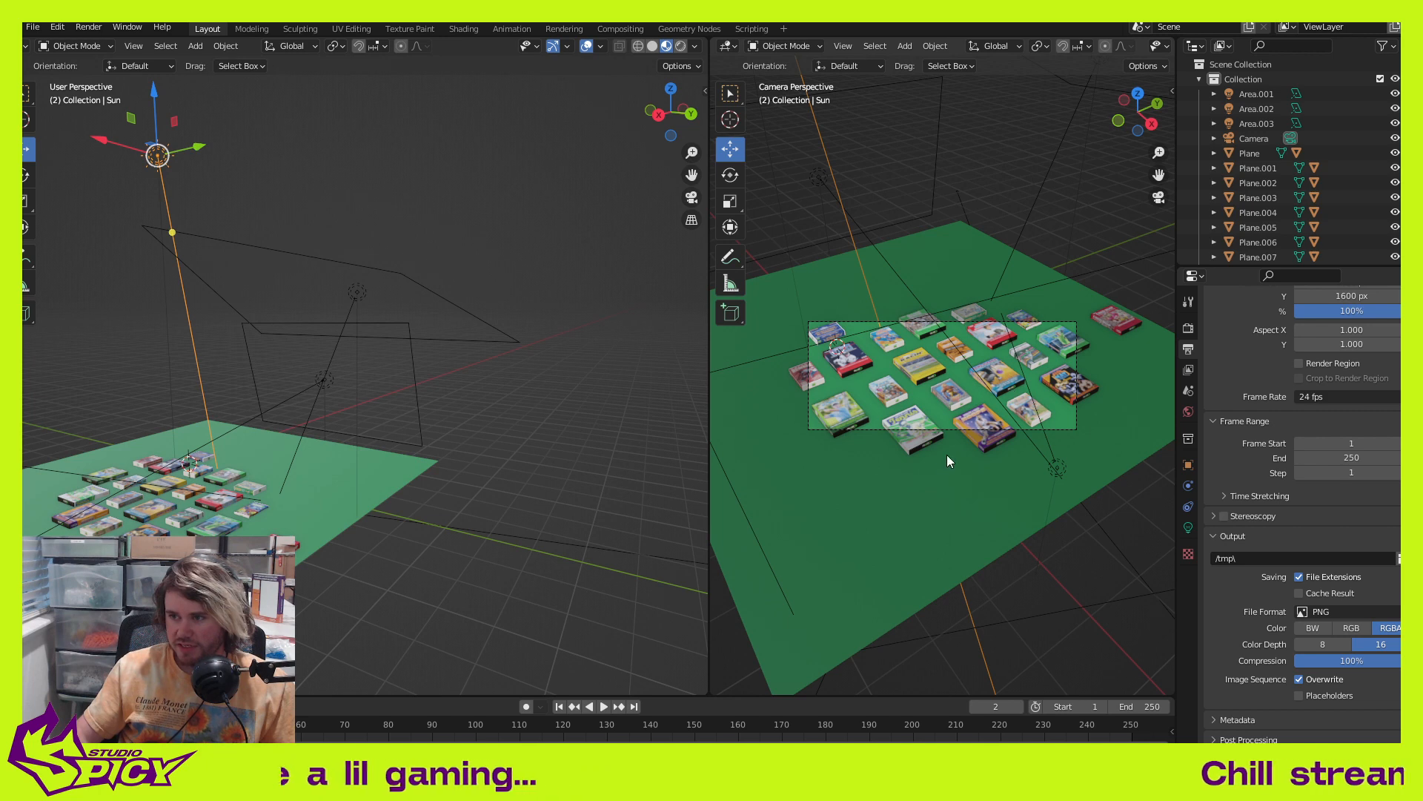
scroll(344, 411, up, 4)
middle_drag(344, 412, 336, 327)
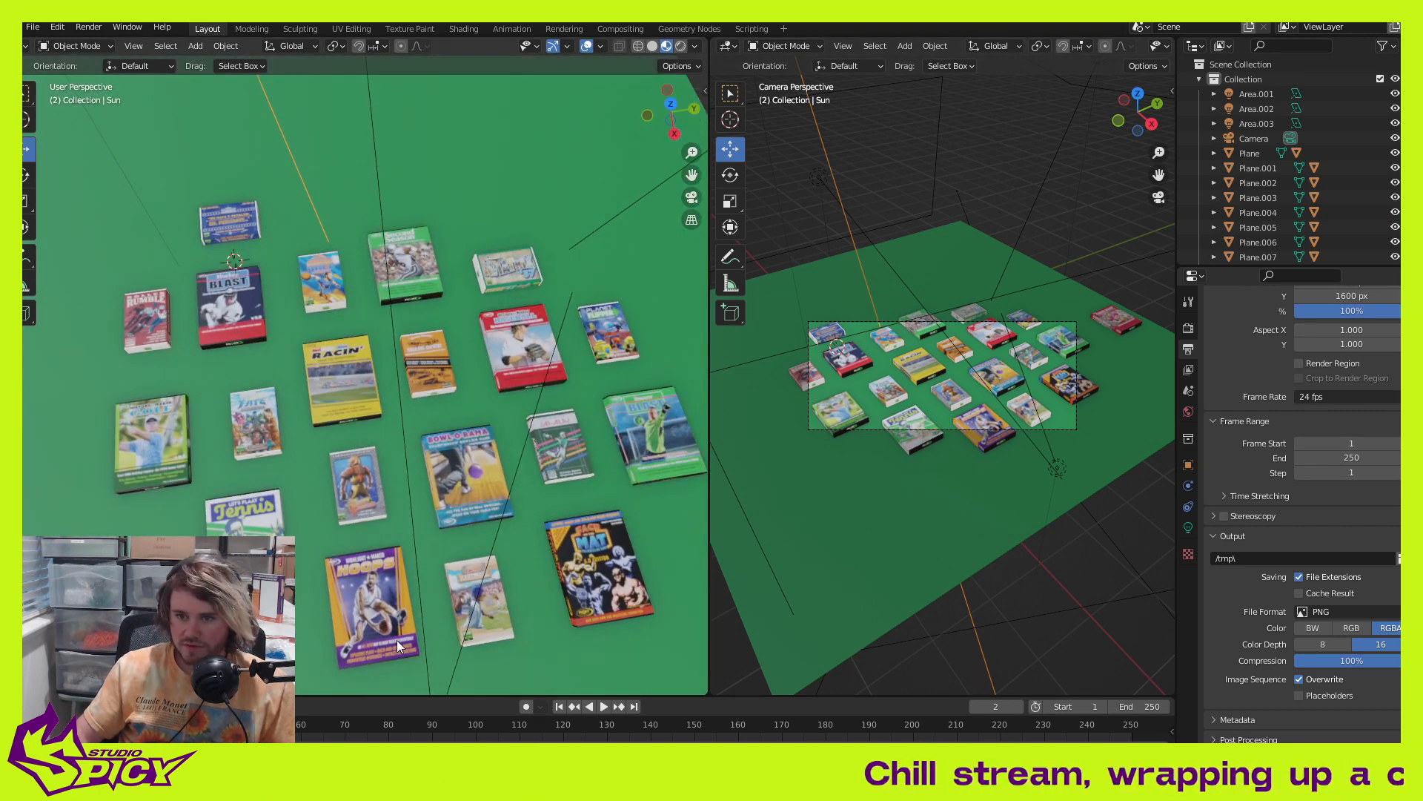
middle_drag(397, 639, 430, 437)
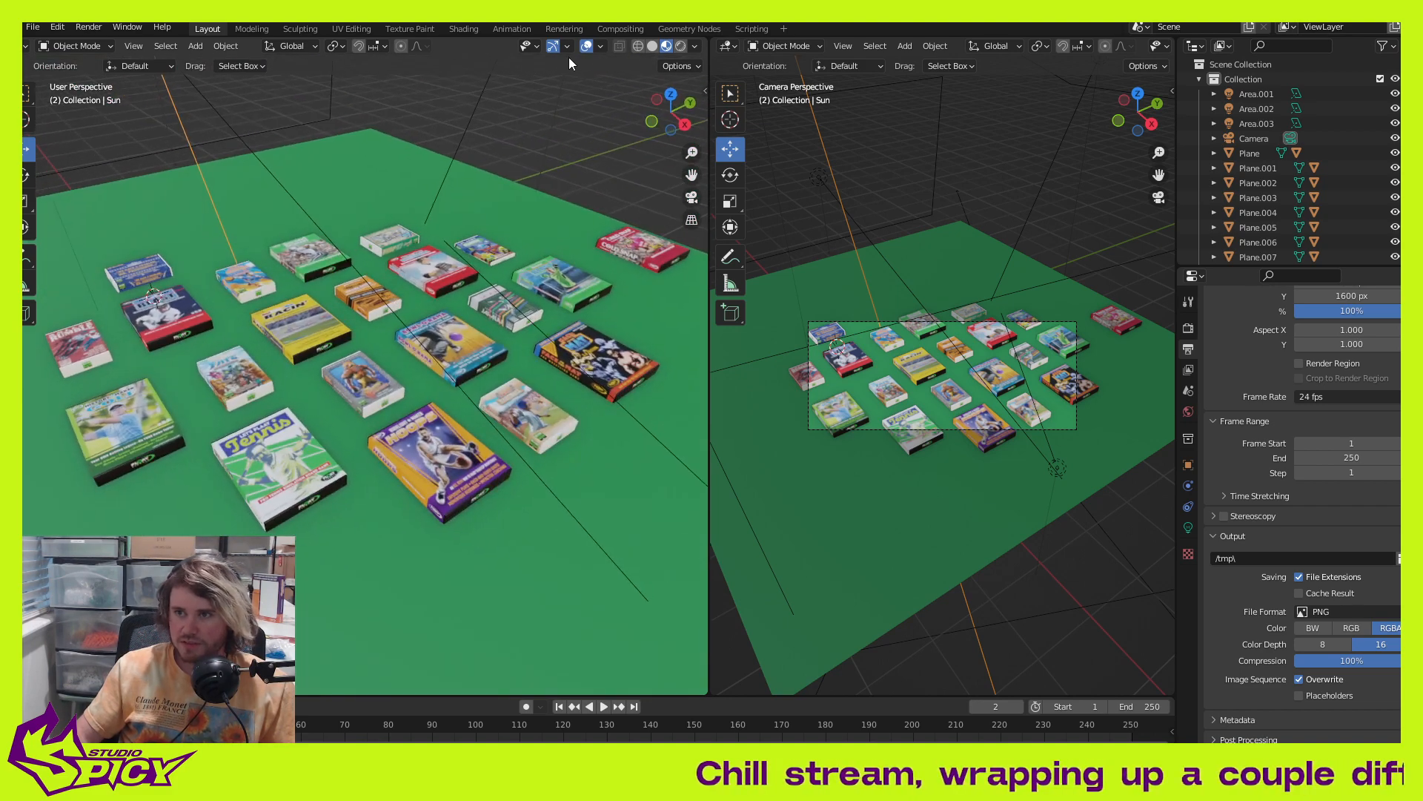
click(680, 47)
Step: Examine the rendered lighting on the game boxes and green plane up close and from several angles
middle_drag(472, 309, 319, 360)
scroll(469, 336, up, 8)
scroll(452, 342, down, 4)
scroll(429, 410, up, 5)
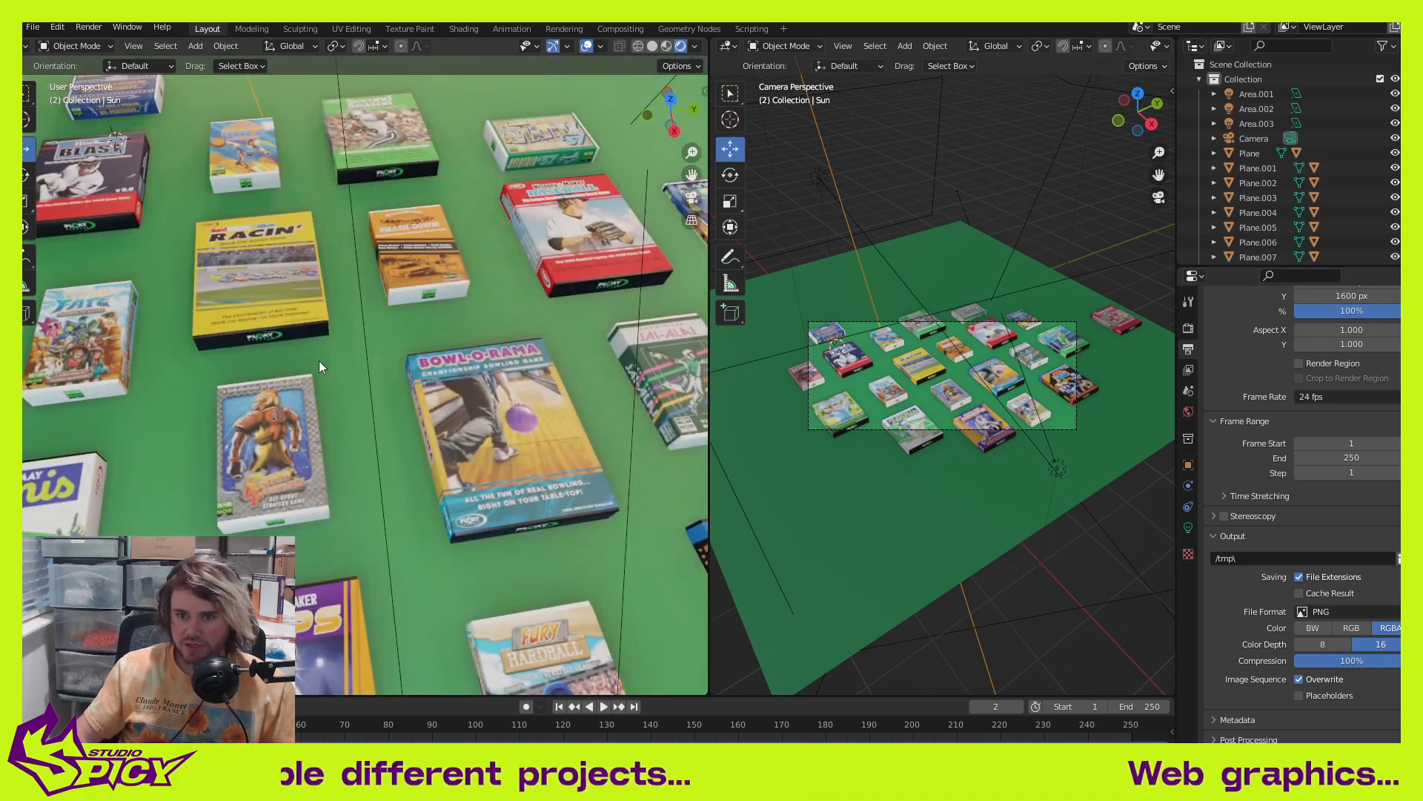
scroll(319, 360, down, 3)
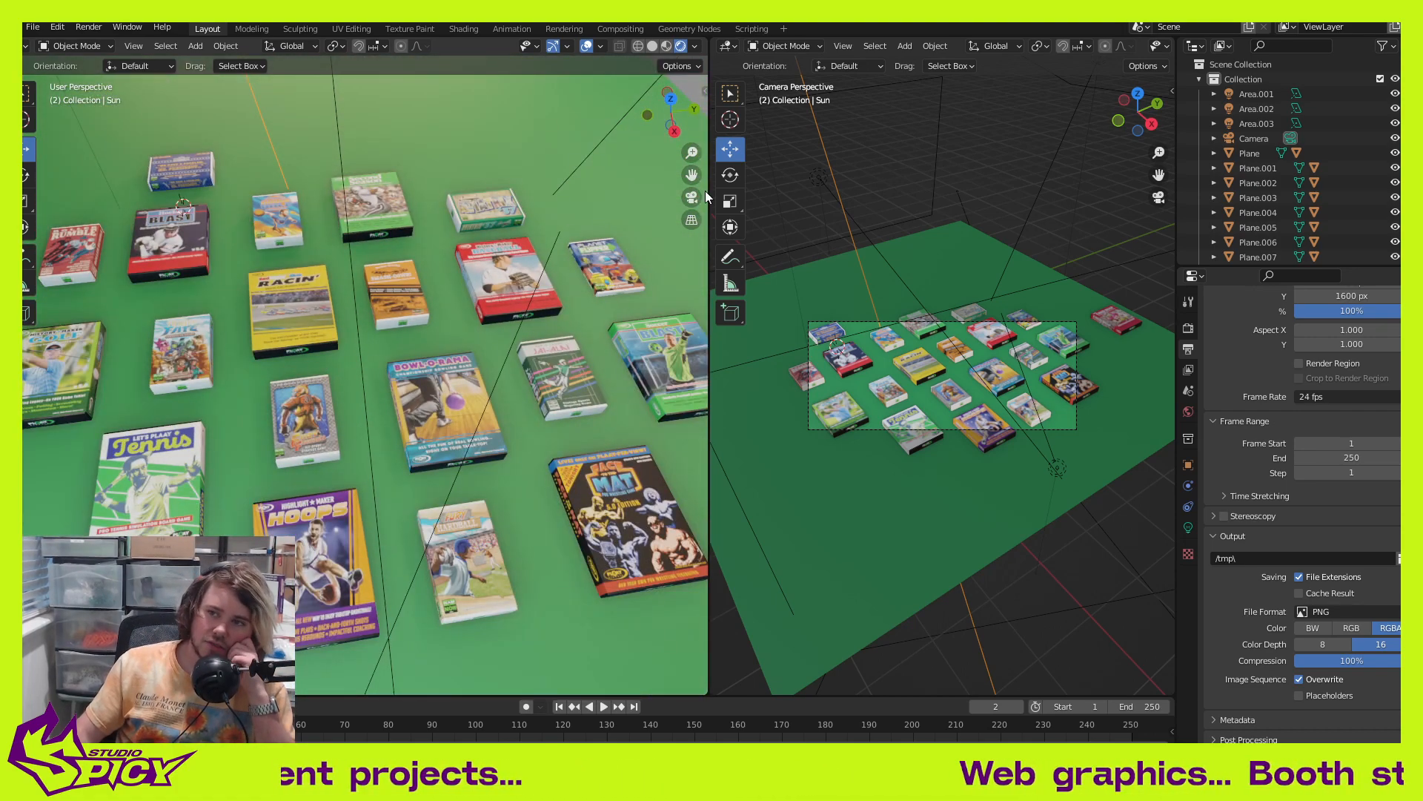
scroll(283, 388, down, 2)
middle_drag(283, 388, 260, 315)
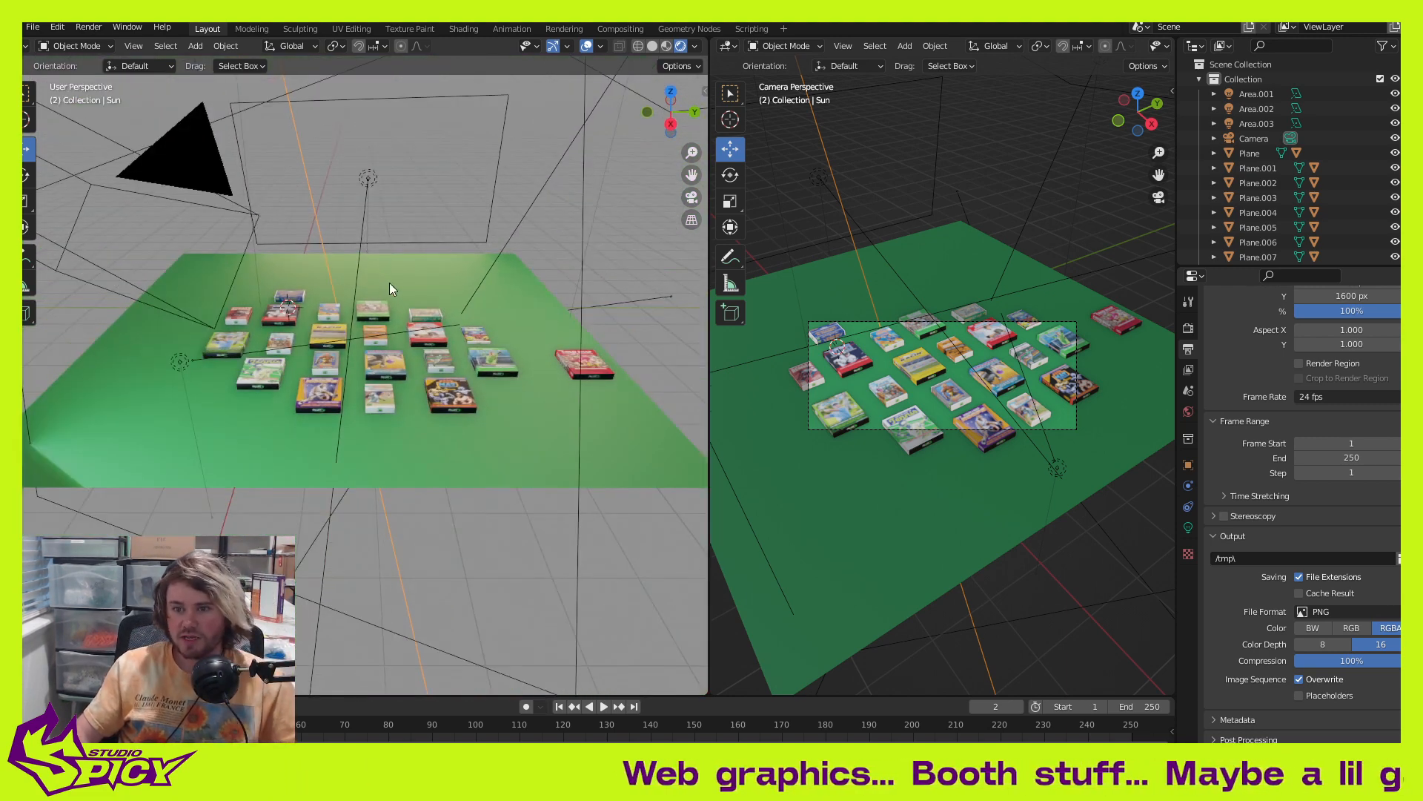
middle_drag(398, 291, 323, 384)
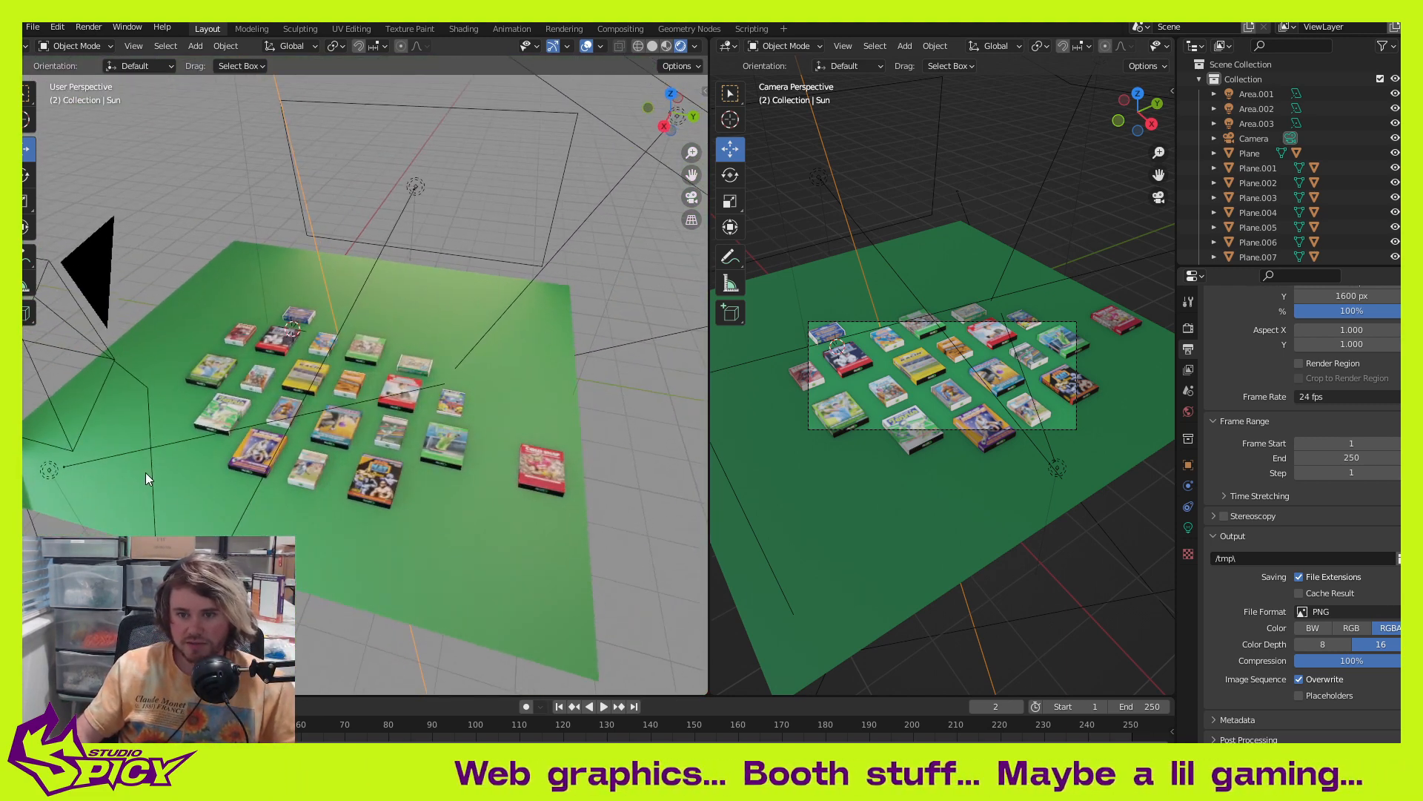
Step: Set the power of the pale blue area light Area.002 to 90 W
click(150, 475)
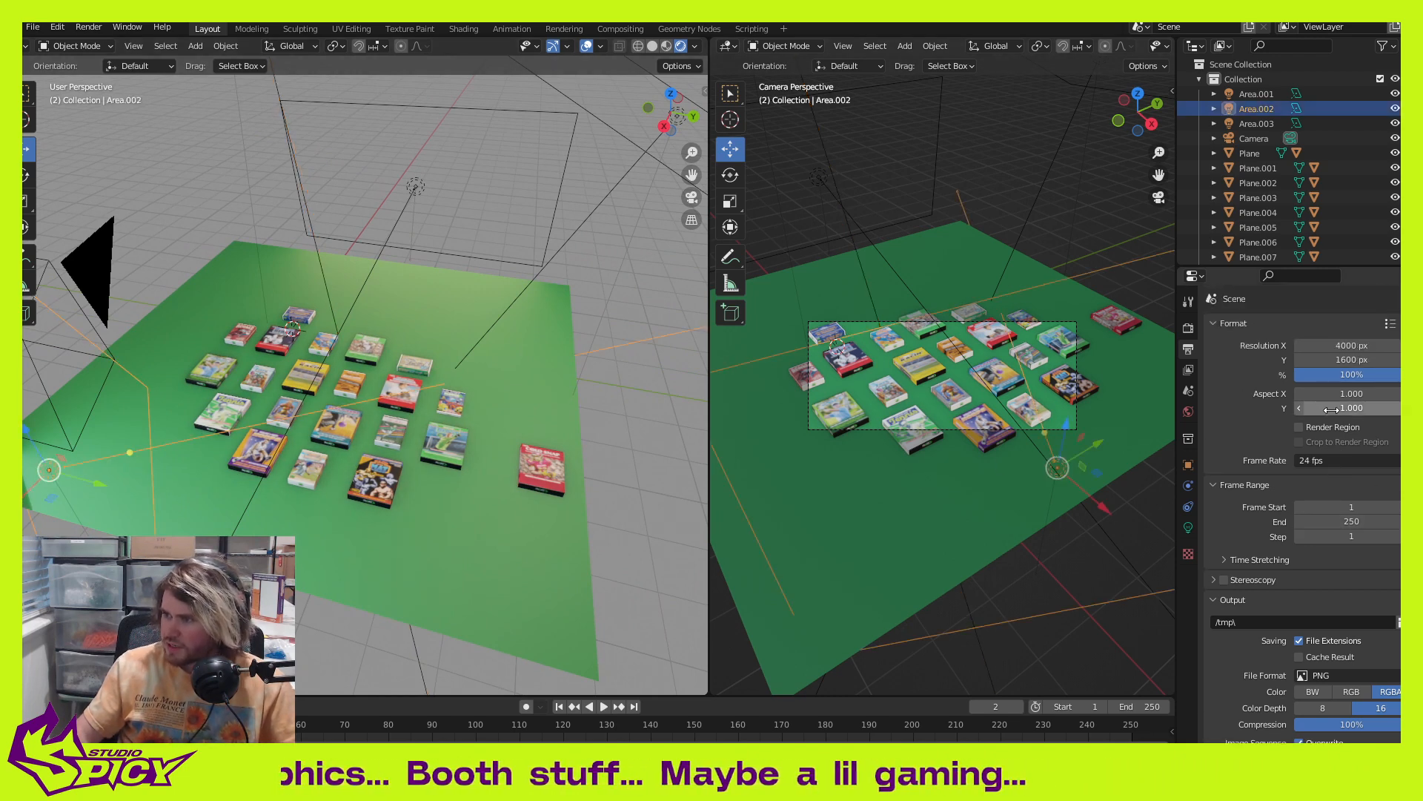
click(1189, 526)
click(1350, 425)
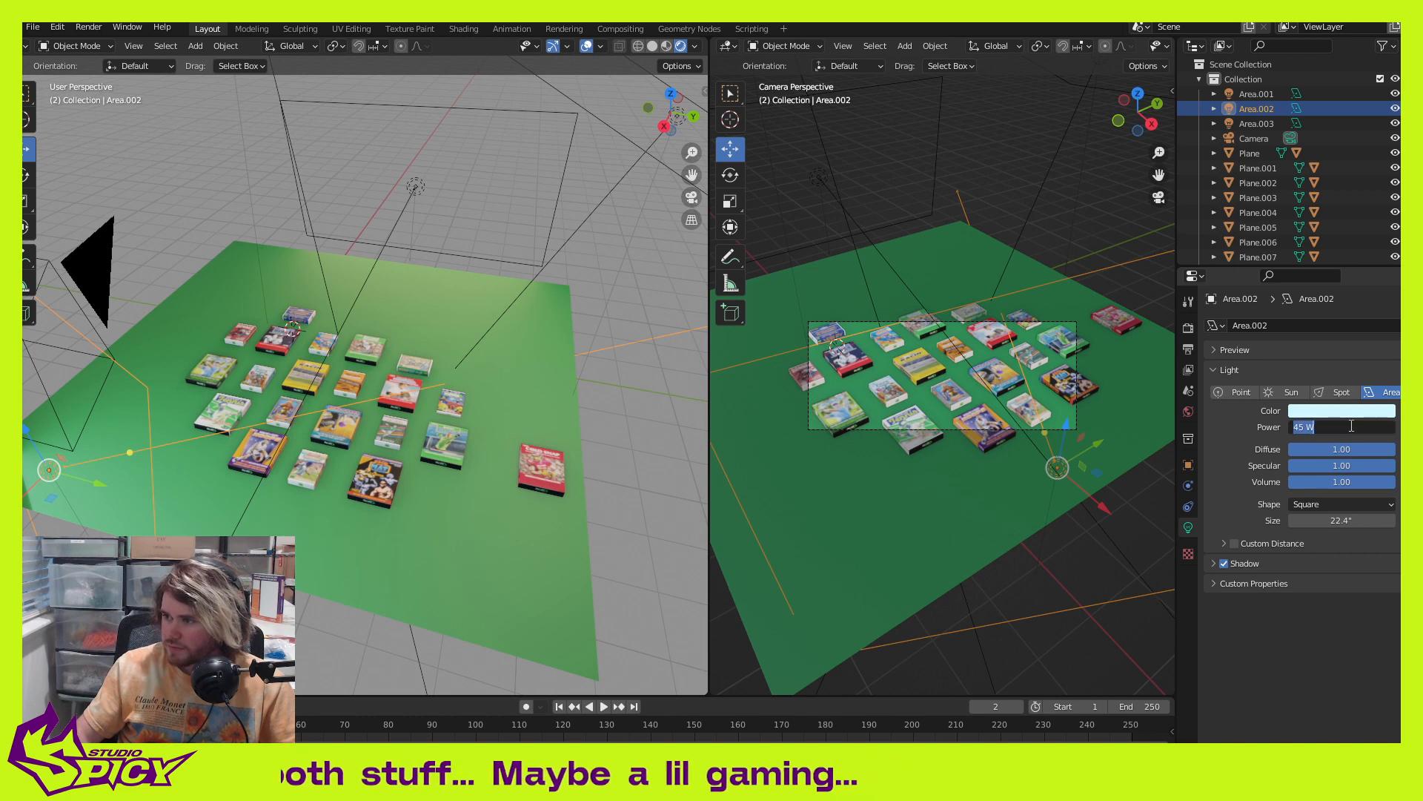
text(90)
key(Return)
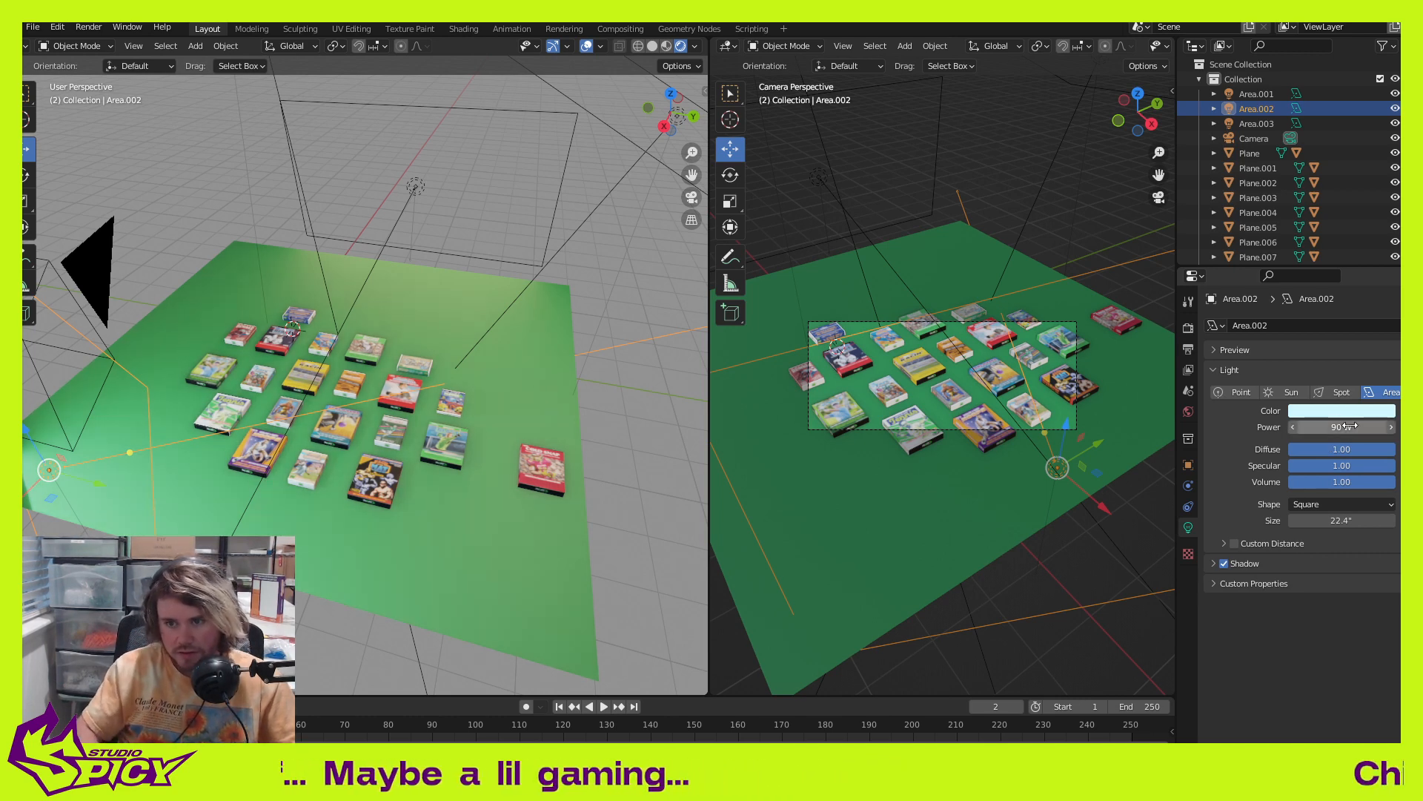
Step: Set the power of the orange area light Area.003 to 90 W
scroll(450, 460, up, 2)
middle_drag(236, 530, 317, 443)
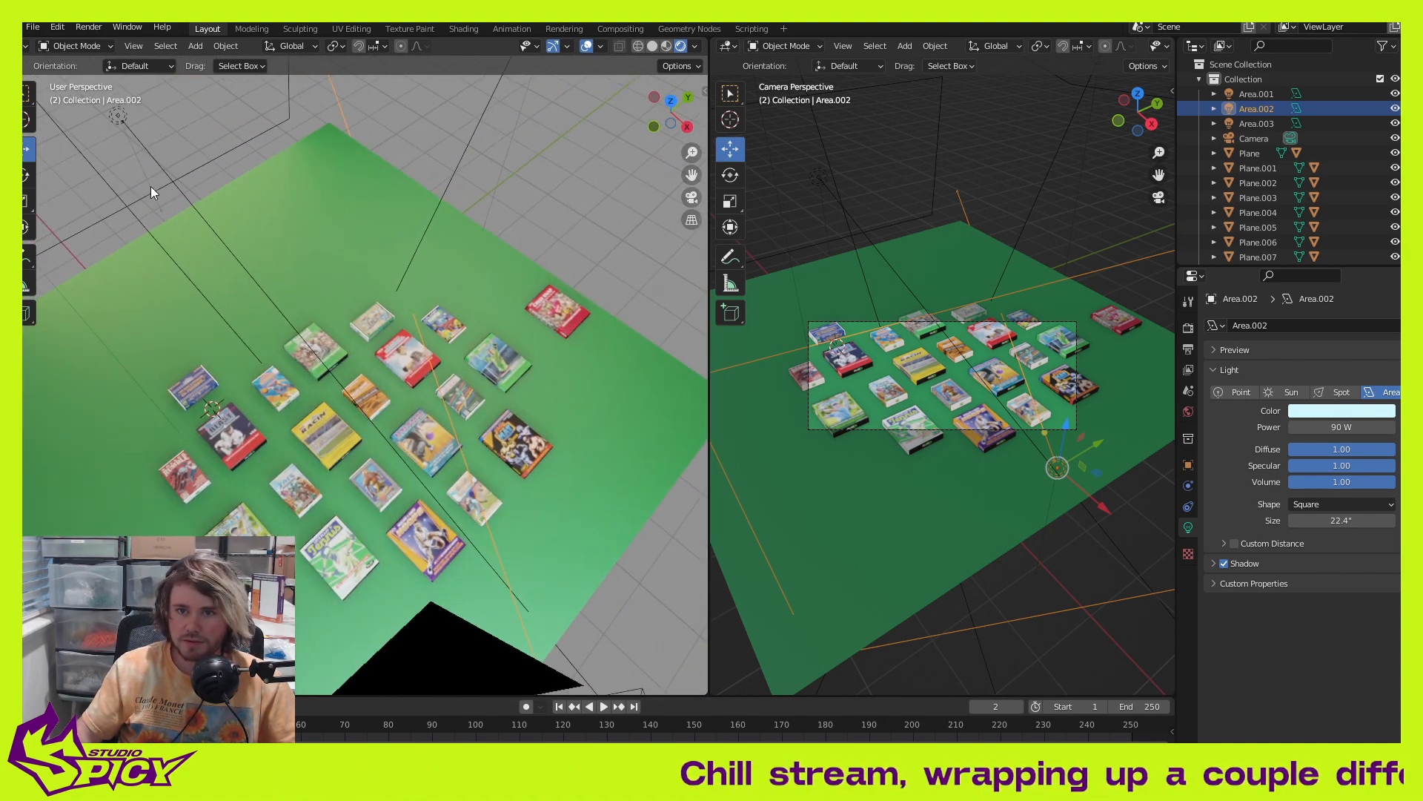
click(229, 153)
click(1360, 431)
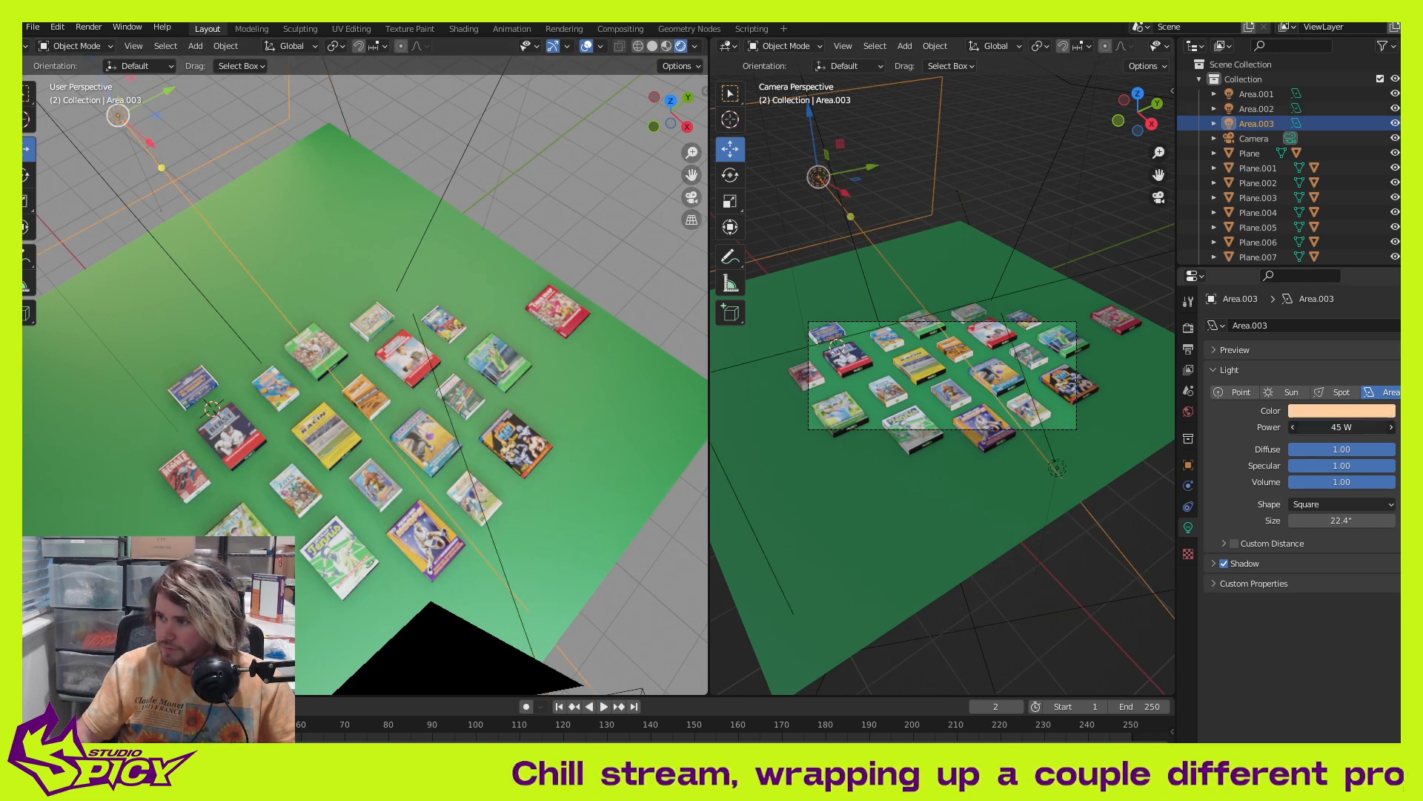
text(90)
key(Return)
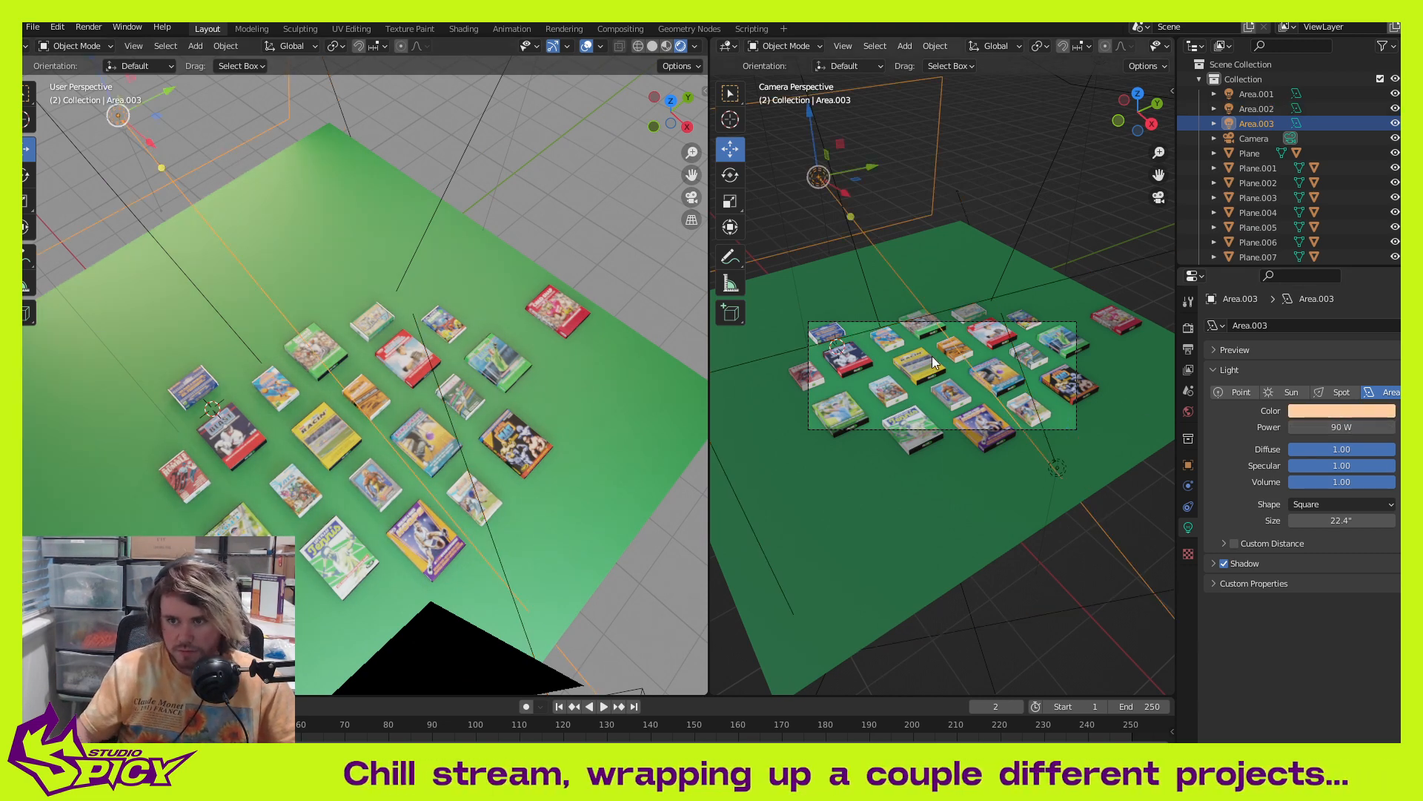
Step: Set the power of the peach area light Area.001 to 90 W
middle_drag(475, 363, 352, 358)
click(526, 163)
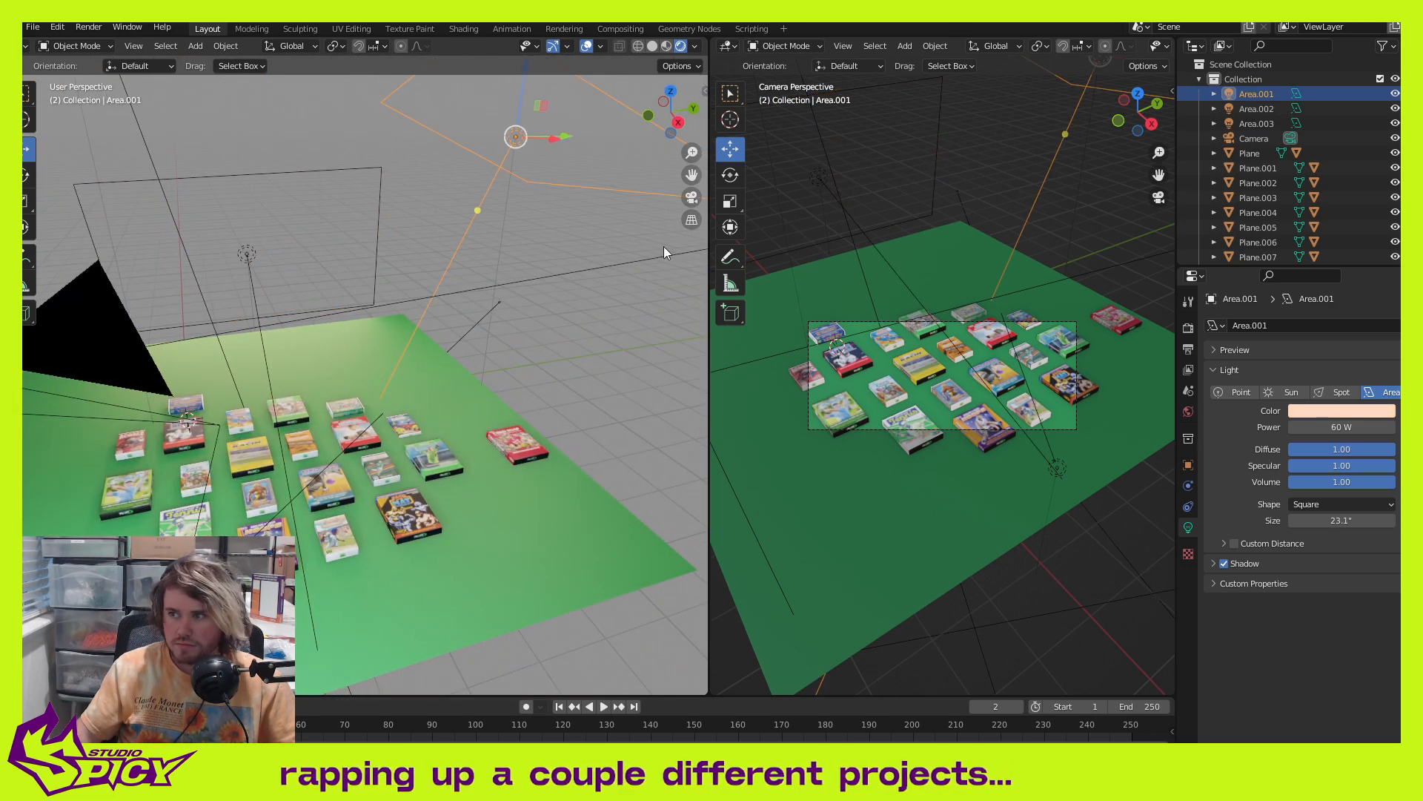
click(1339, 428)
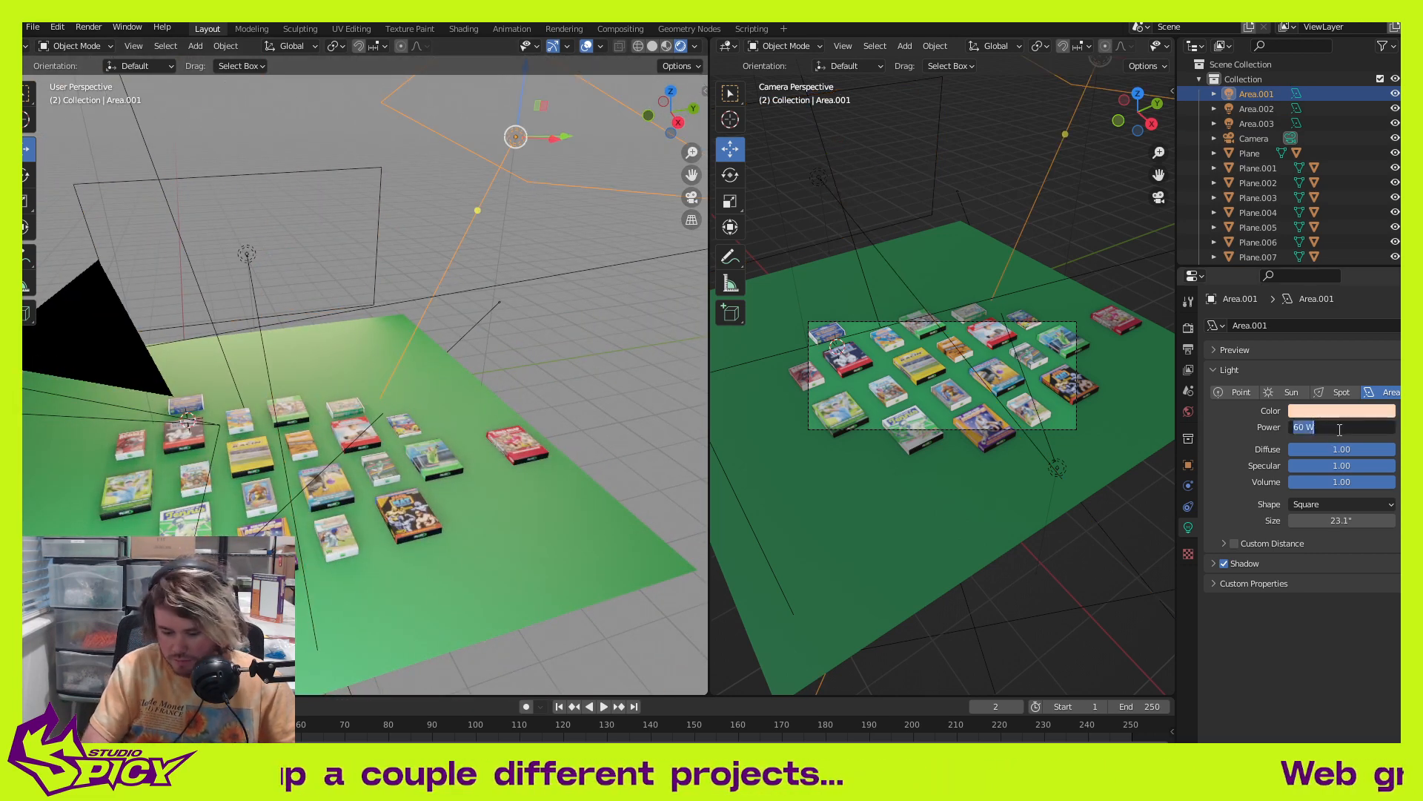
text(90)
key(Return)
Step: Examine how the three 90 W area lights illuminate the game boxes in the rendered viewport
scroll(568, 459, up, 4)
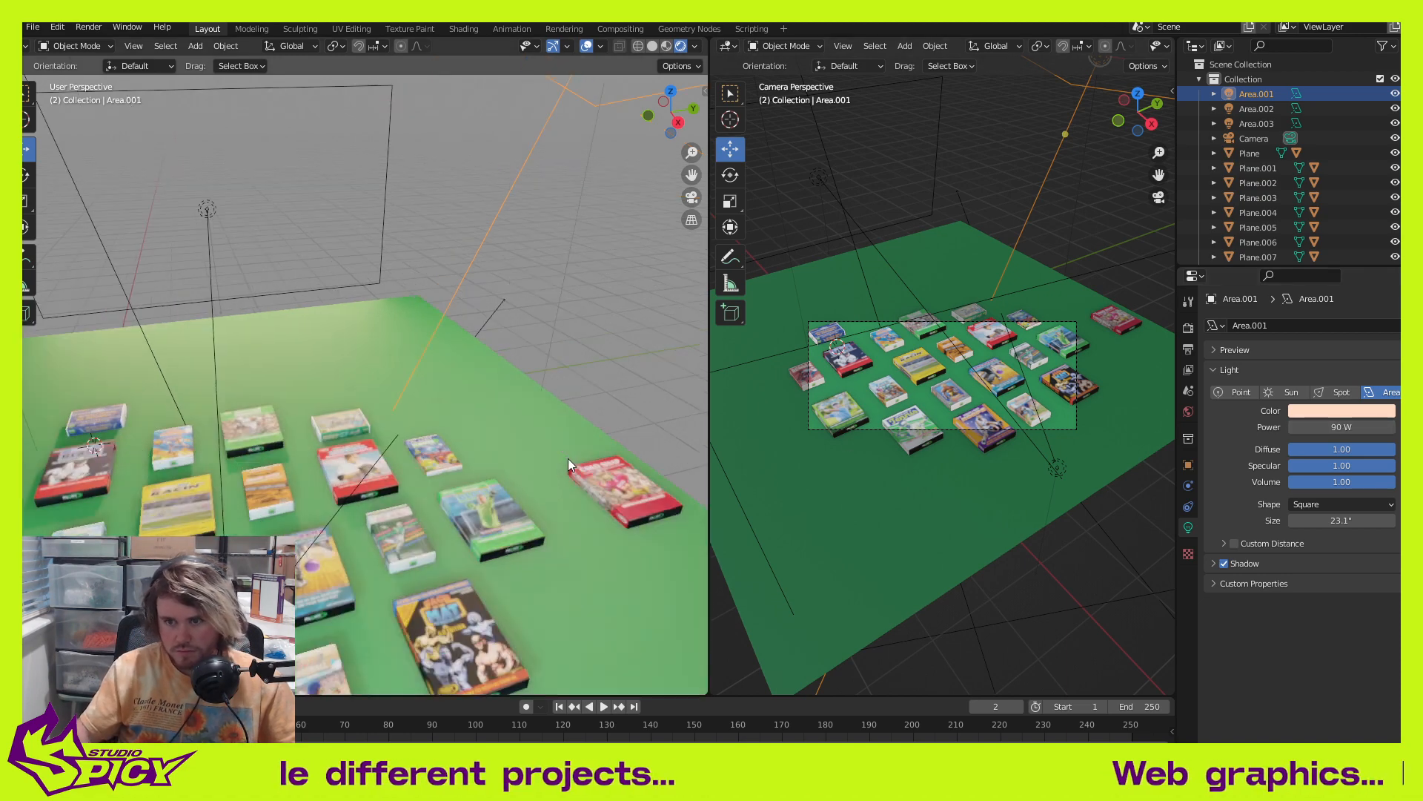
scroll(398, 557, down, 2)
shift+middle_drag(390, 562, 412, 470)
scroll(362, 511, down, 3)
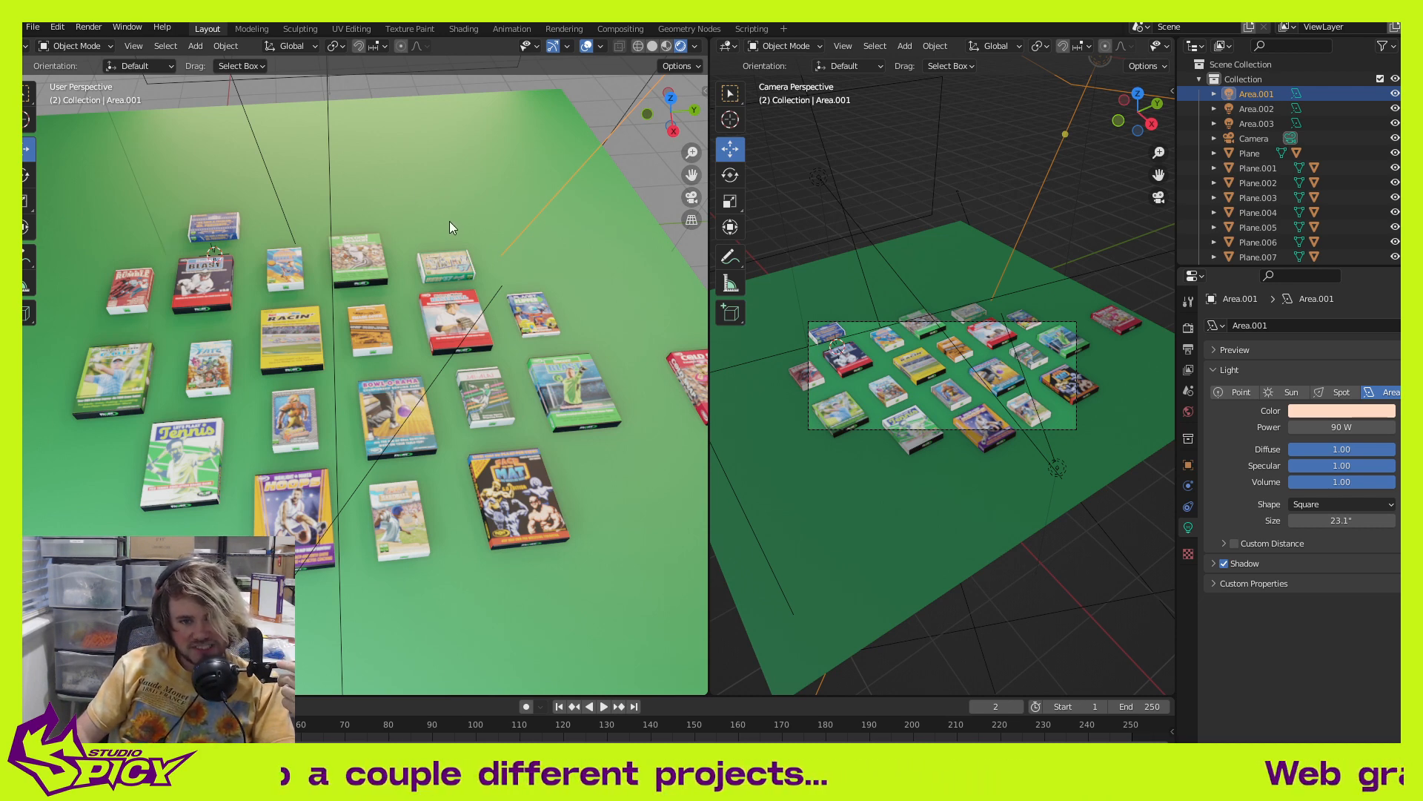
middle_drag(424, 228, 435, 254)
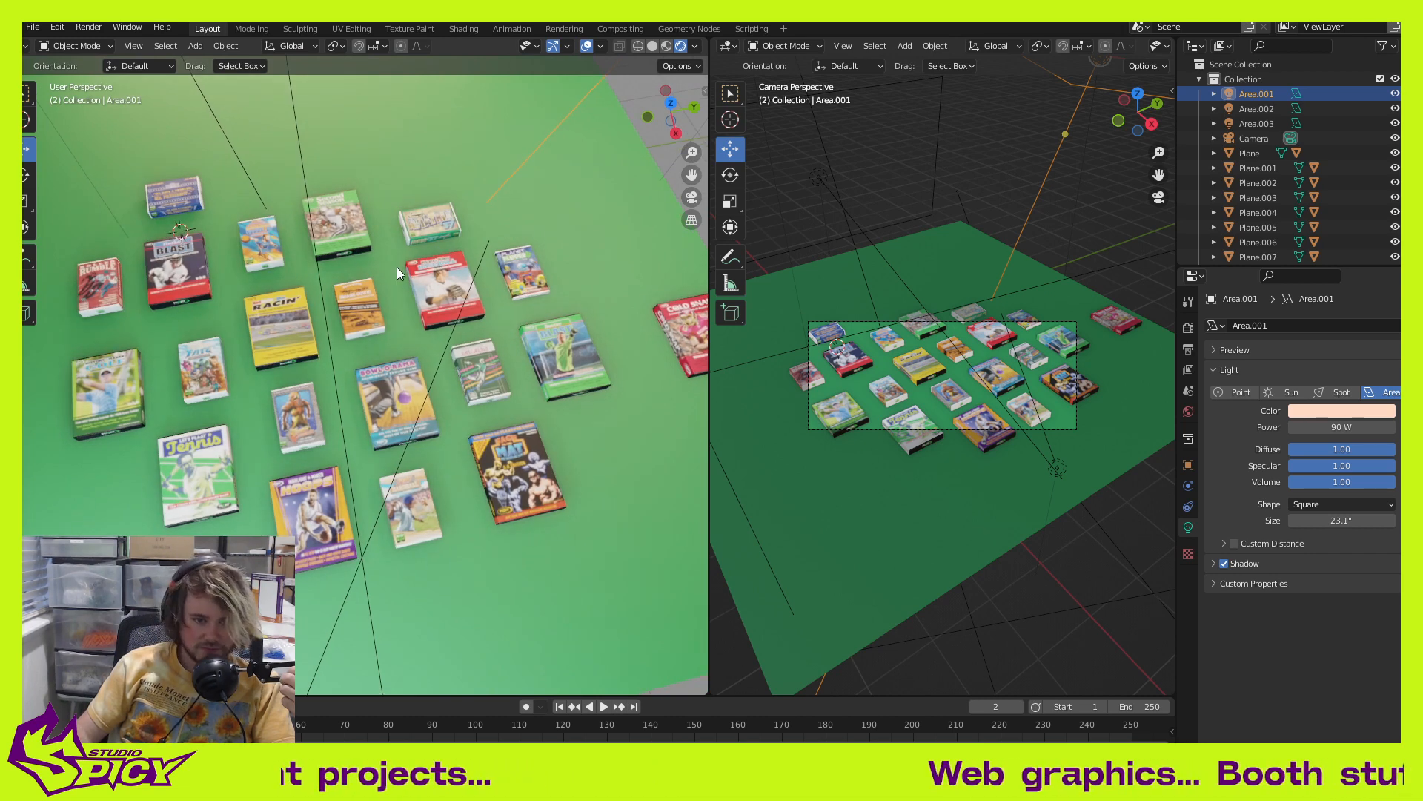